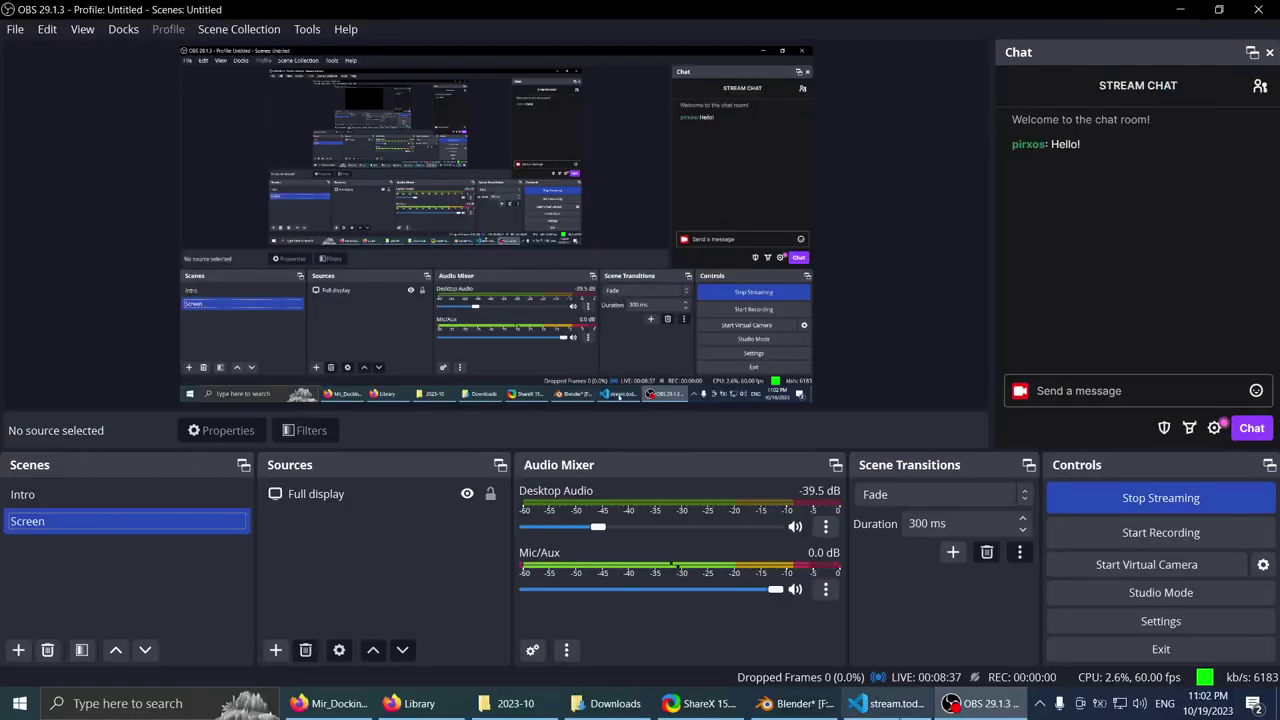
- Switch to the stream.todo list in Visual Studio Code and set the system speaker volume to 58
key(alt+Tab)
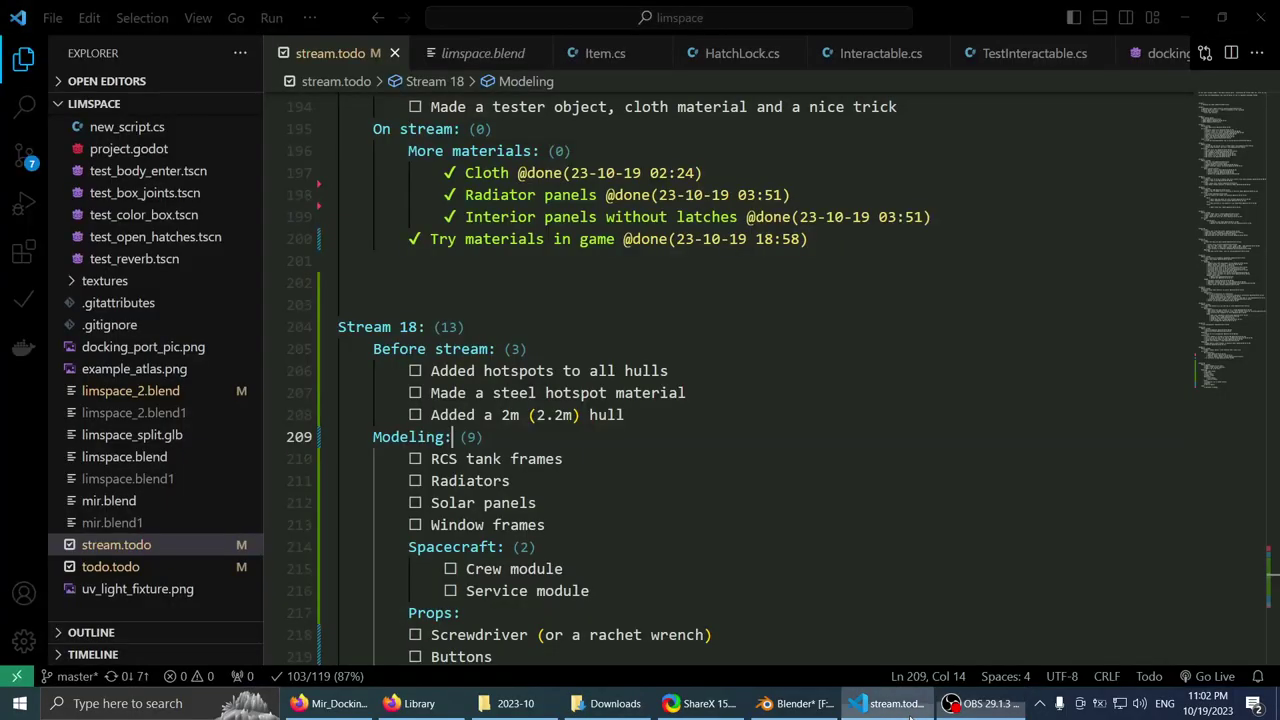
scroll(670, 380, down, 2)
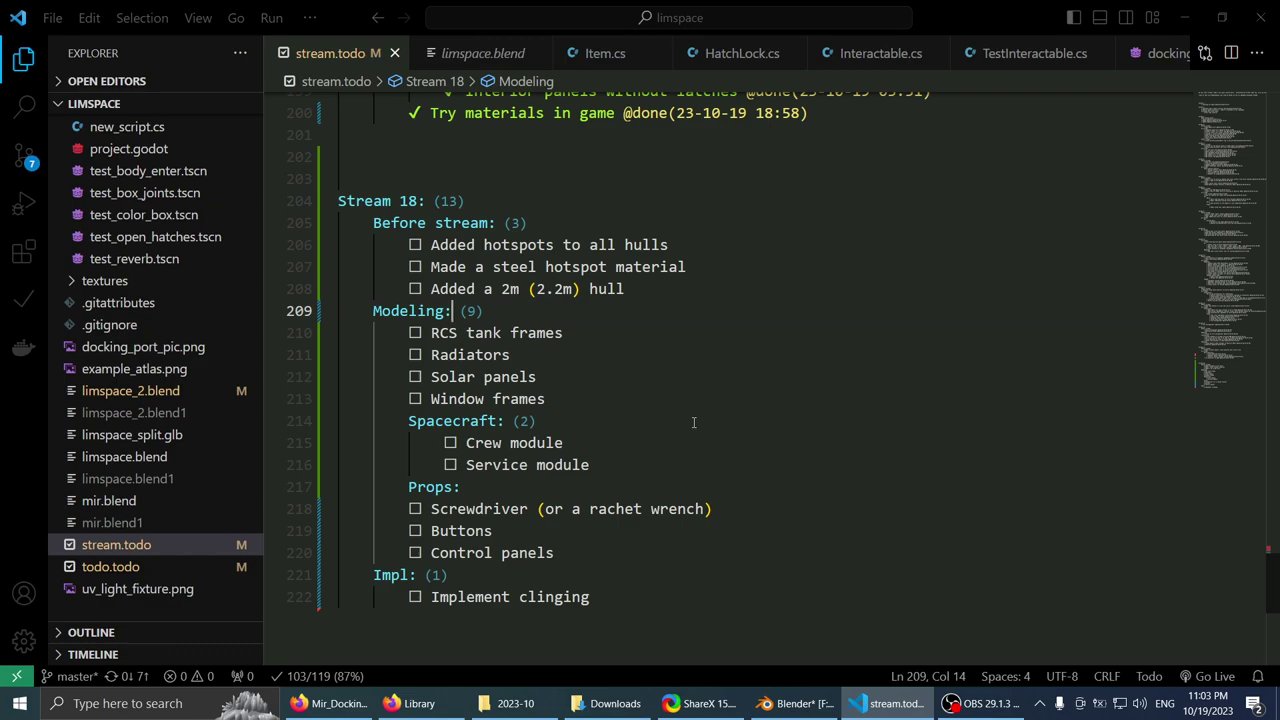
click(988, 703)
click(988, 703)
click(1137, 703)
drag(1148, 667, 1109, 620)
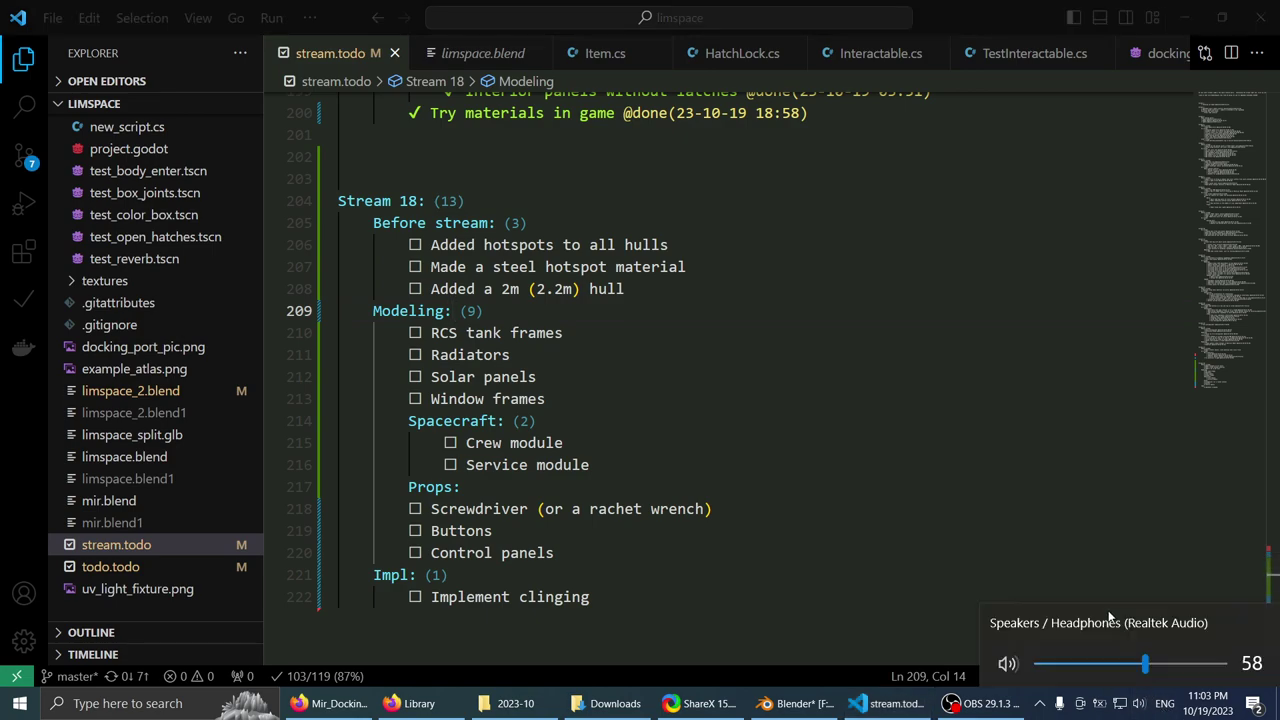
click(880, 404)
- Review the Stream 17 entries and the Stream 18 plan in the to-do list
scroll(813, 272, up, 4)
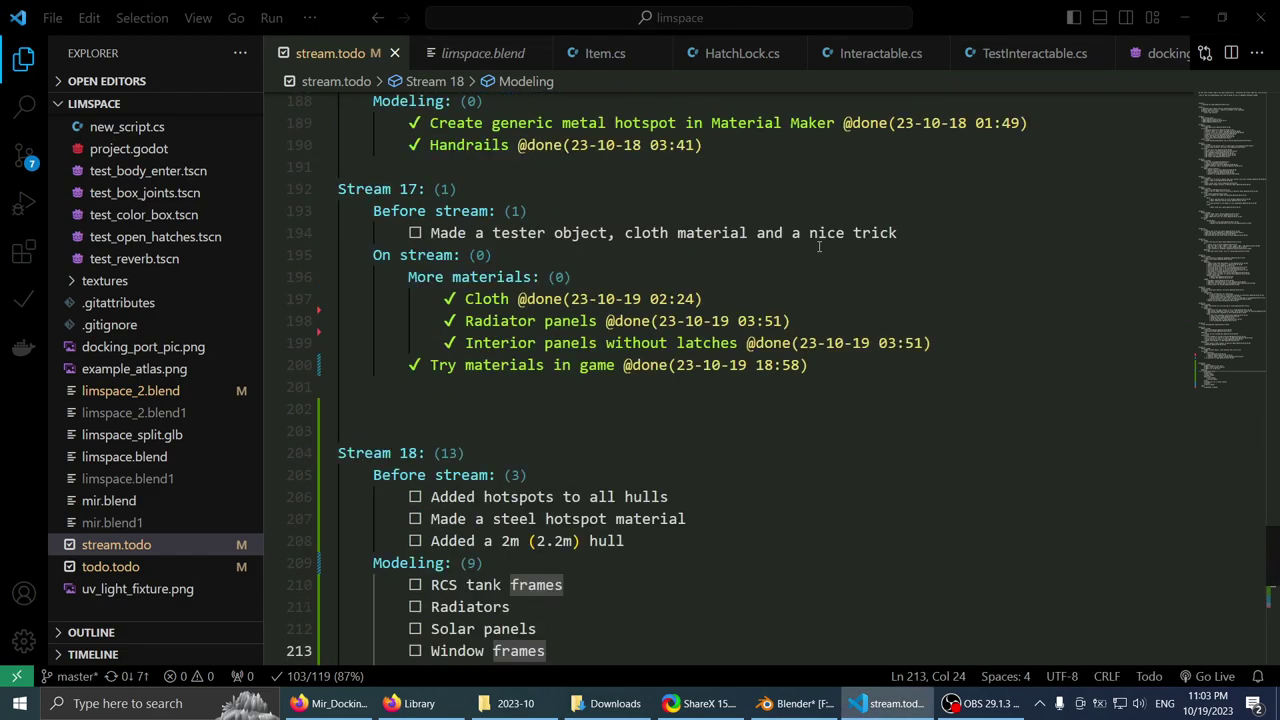
scroll(818, 248, up, 3)
scroll(512, 215, down, 2)
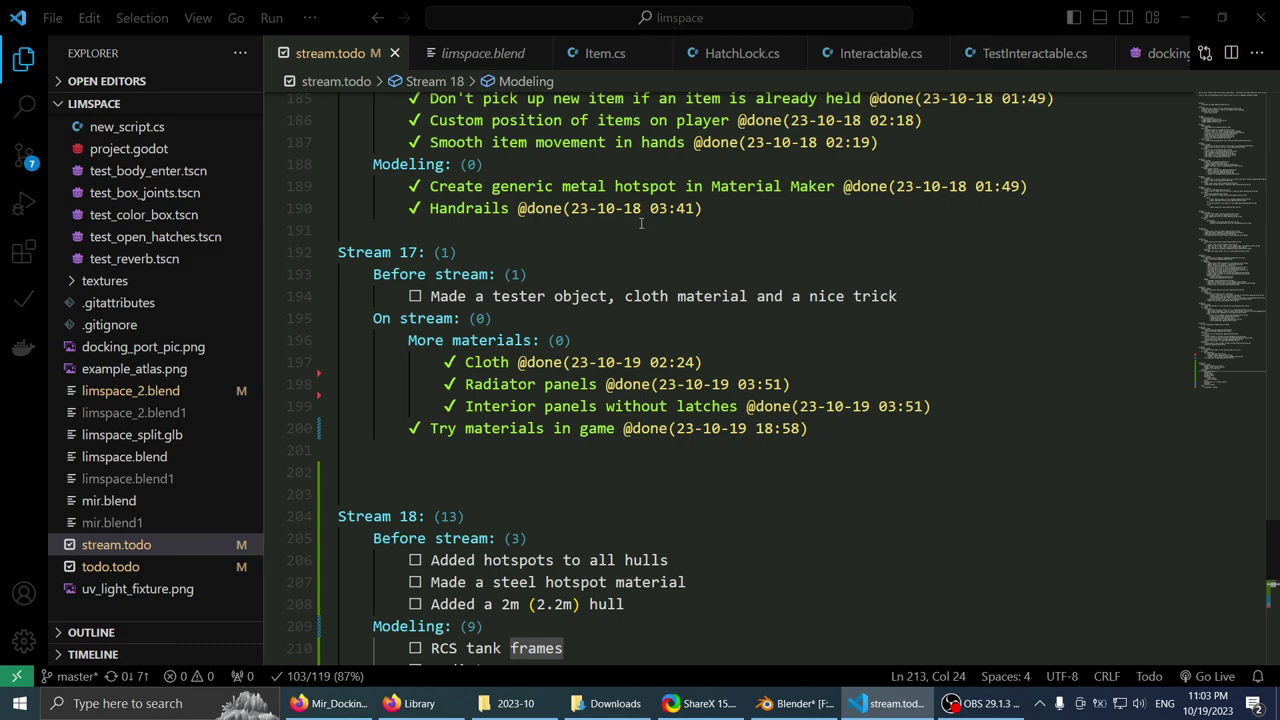
scroll(640, 228, down, 6)
scroll(606, 231, up, 1)
scroll(606, 231, up, 1)
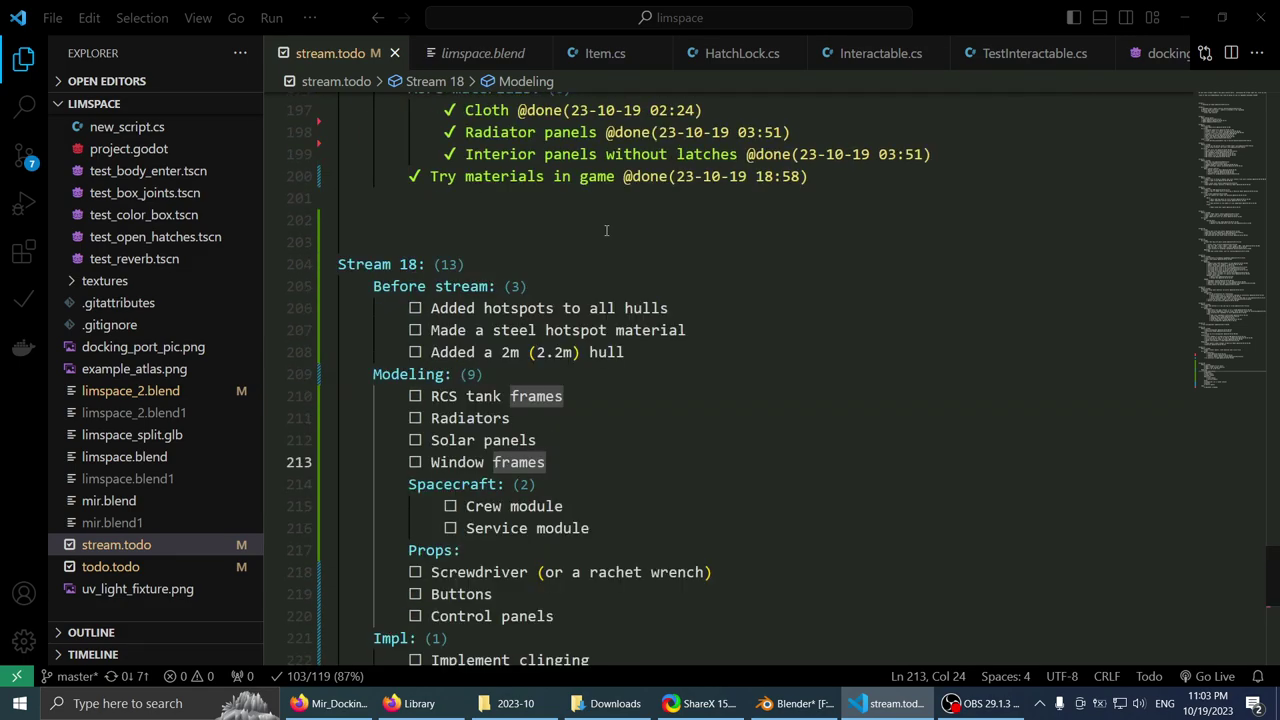
scroll(606, 231, down, 1)
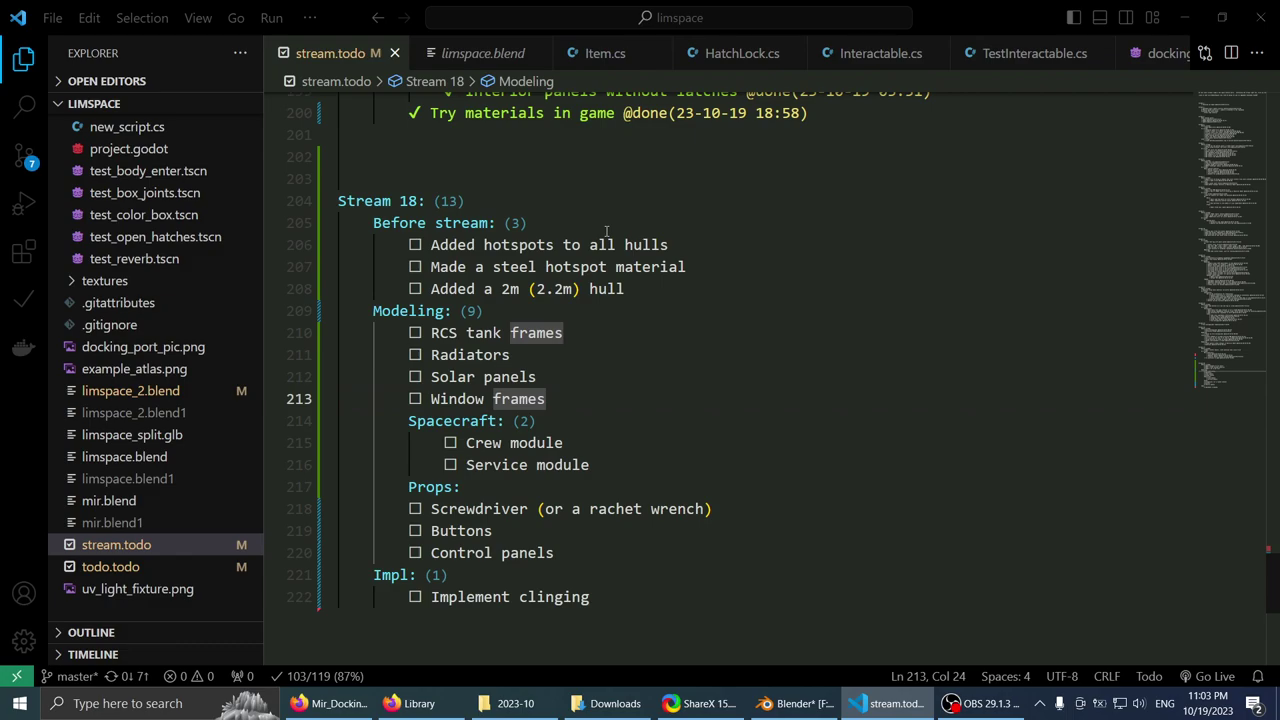
scroll(606, 231, up, 1)
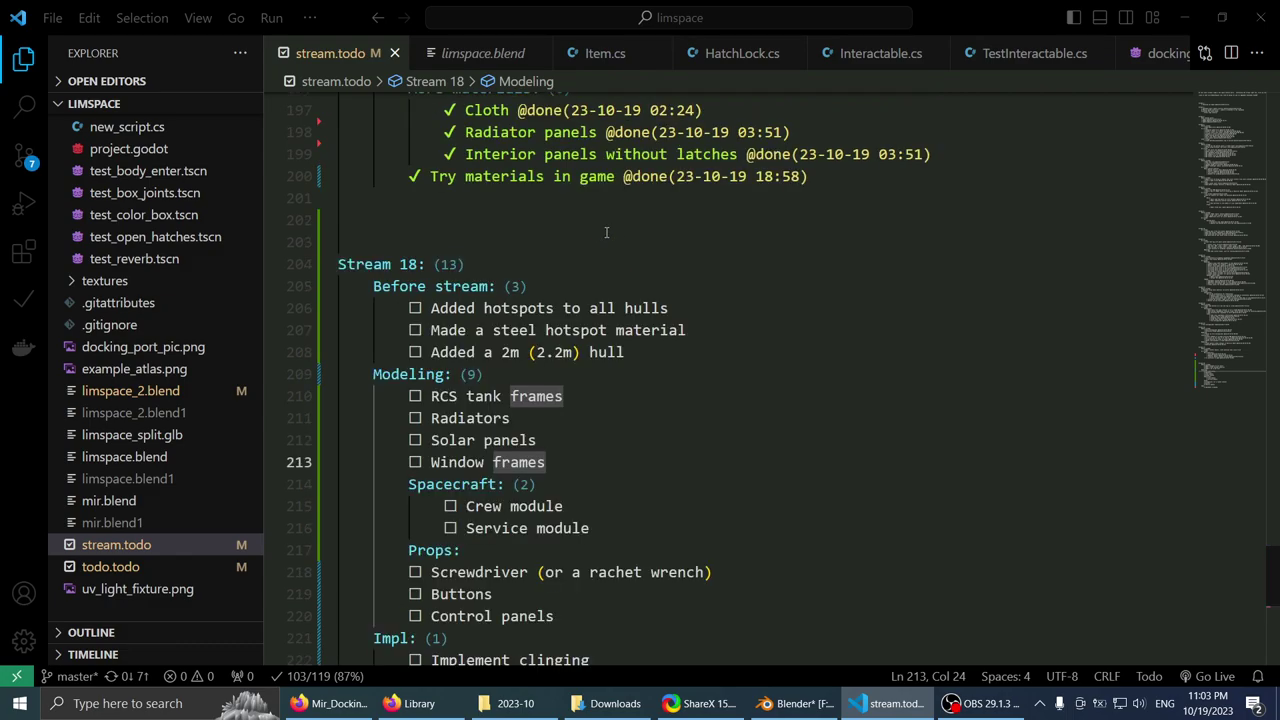
scroll(606, 232, up, 4)
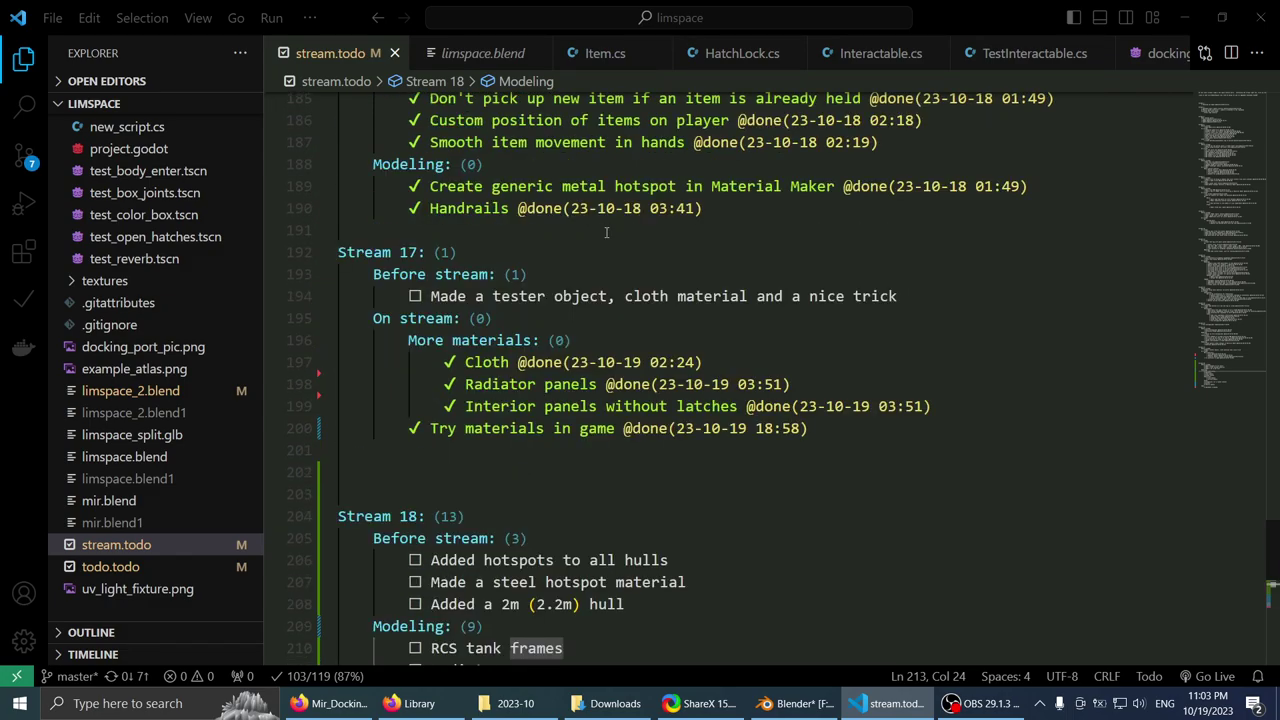
click(590, 323)
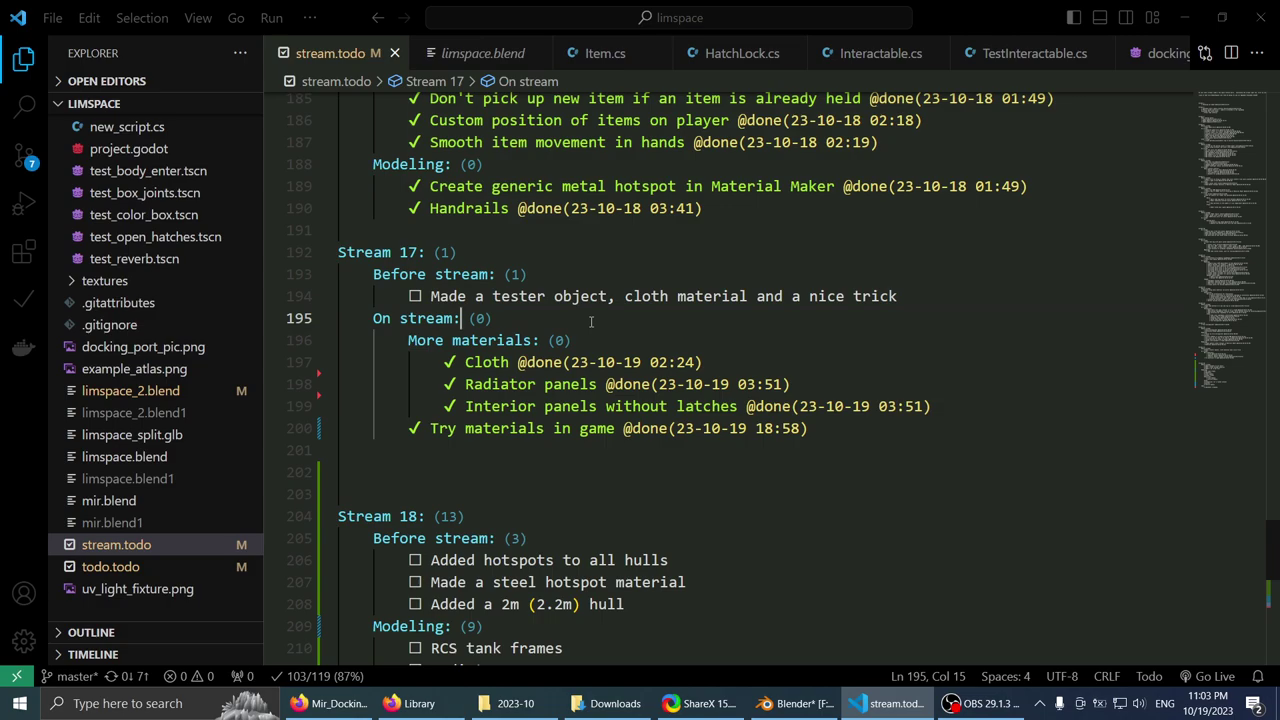
- Mark the Stream 17 task "Made a tester object, cloth material and a nice trick" as done
click(967, 288)
key(alt+d)
key(Up)
key(Up)
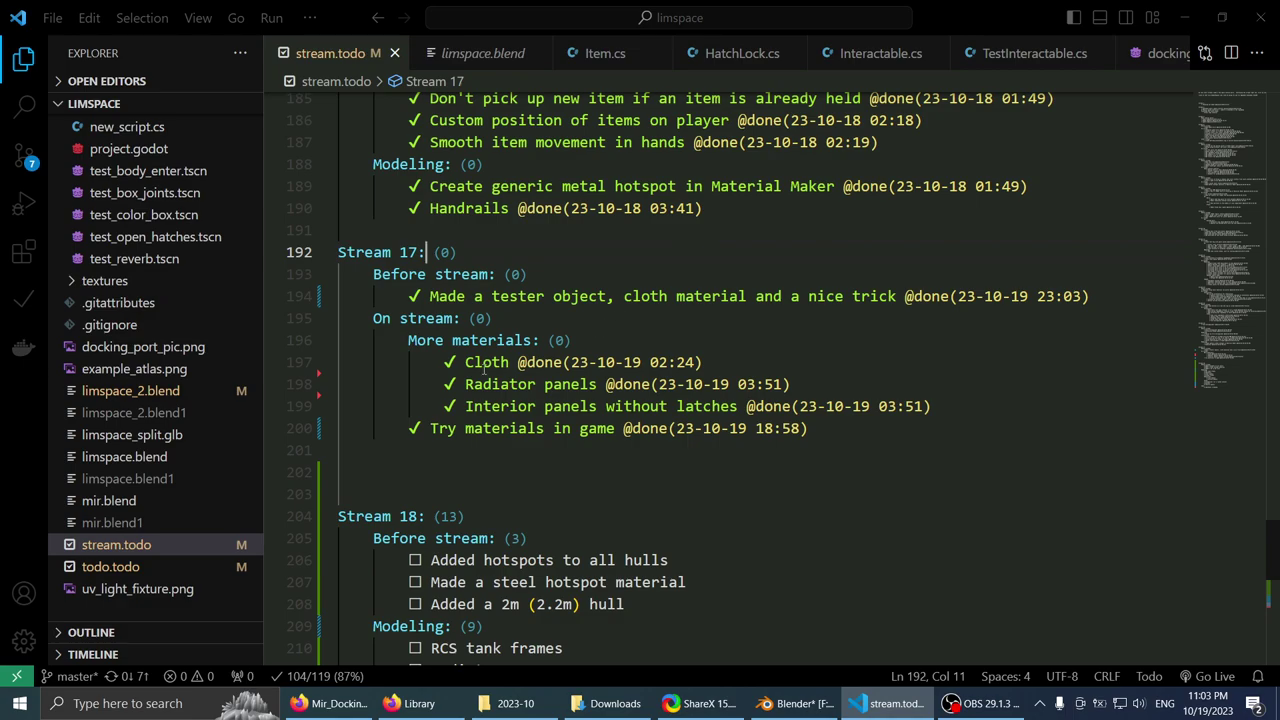
- Highlight the Cloth entry, switch to Blender and inspect the cloth material on the green 2 m hull up close
double_click(485, 362)
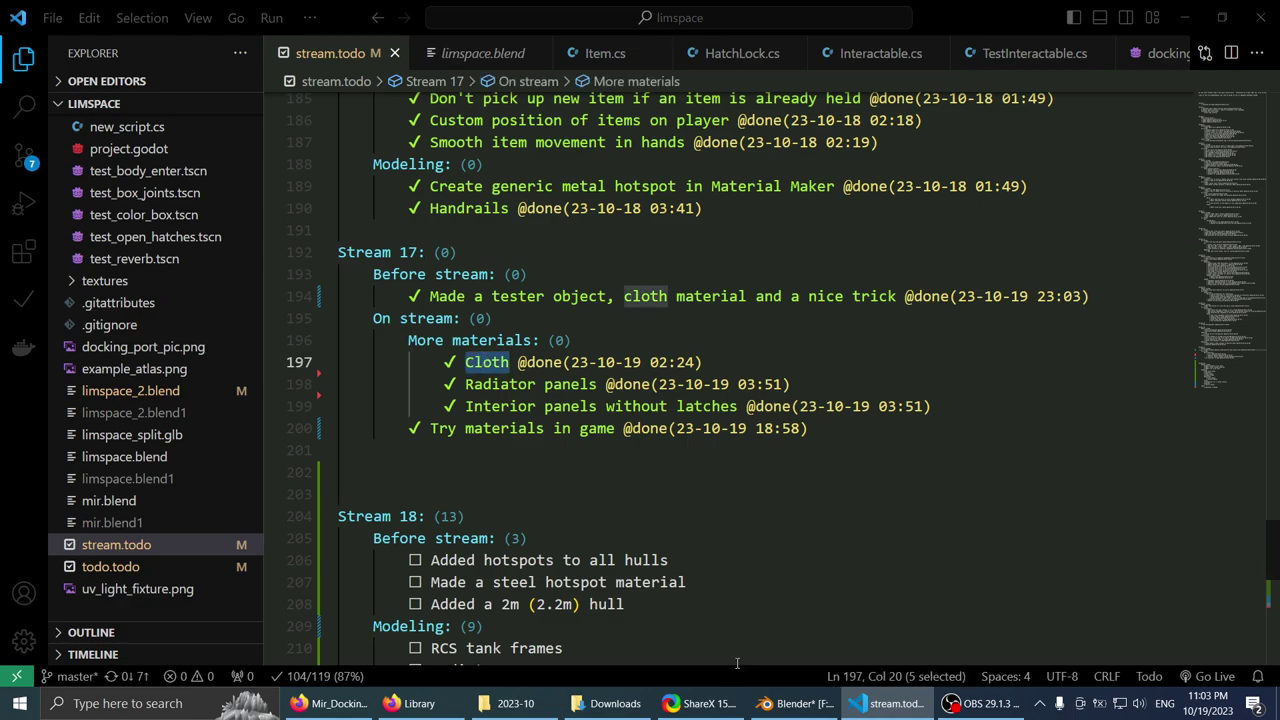
key(alt+Tab)
middle_drag(625, 474, 706, 428)
click(705, 468)
click(715, 456)
key(KP_Decimal)
scroll(704, 389, up, 2)
click(956, 311)
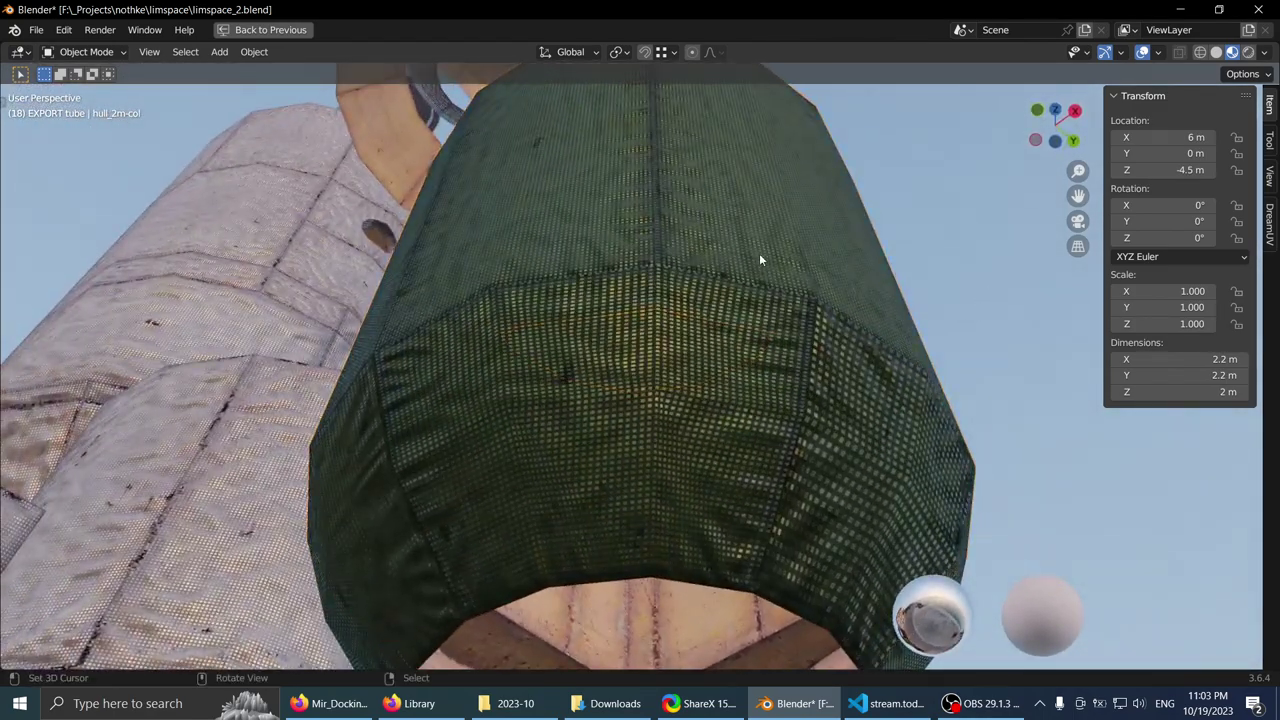
middle_drag(759, 254, 605, 470)
- Return to the to-do list in Visual Studio Code and go over the completed radiator and interior panel entries of Stream 17
click(885, 703)
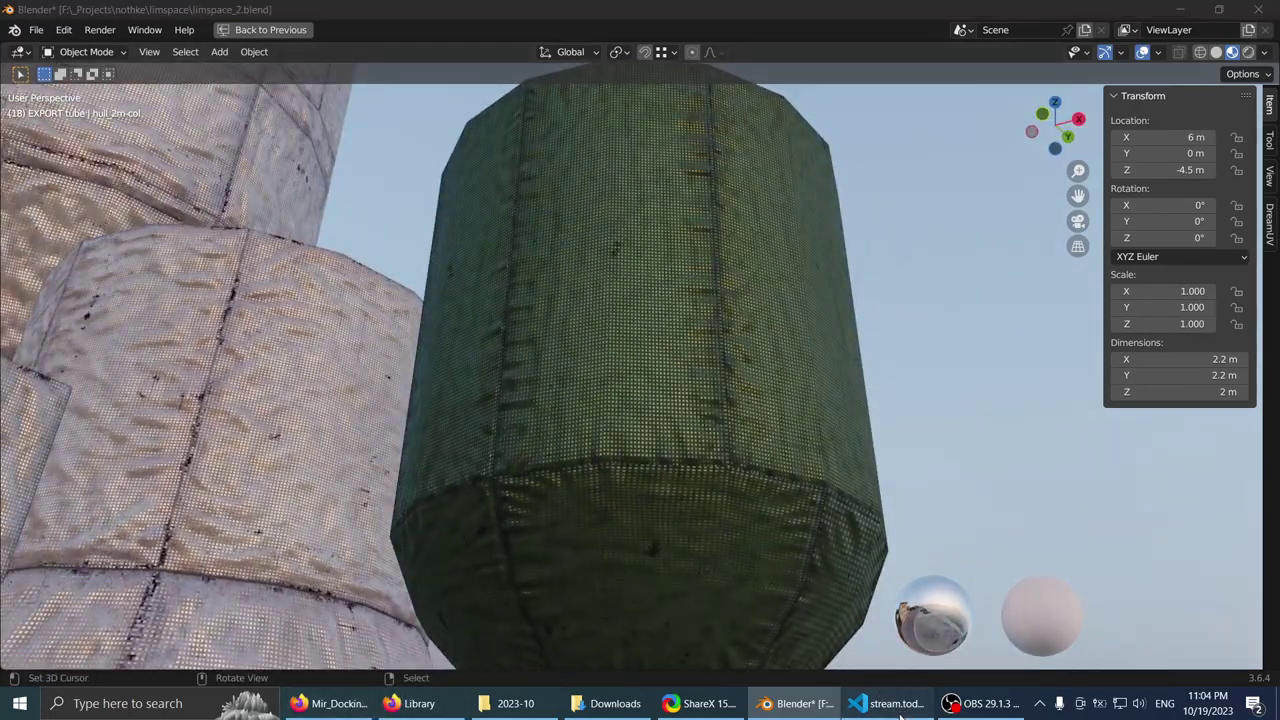
key(Down)
key(ctrl+d)
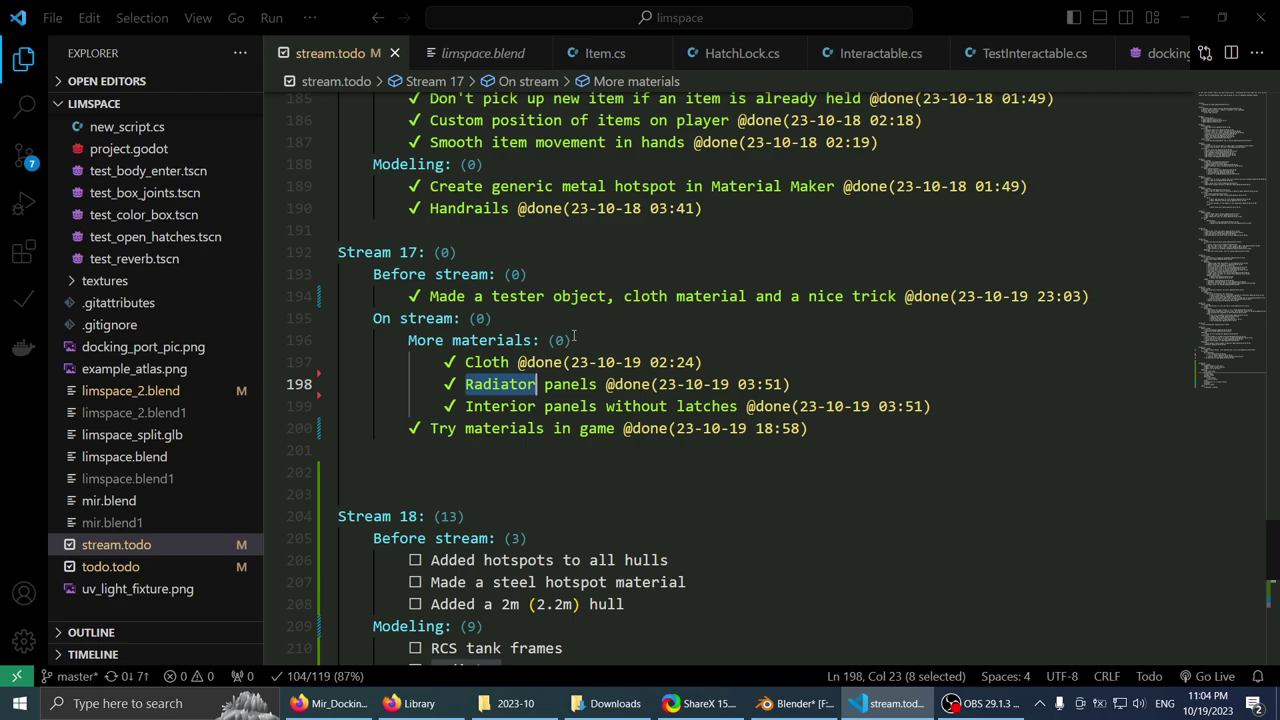
double_click(476, 406)
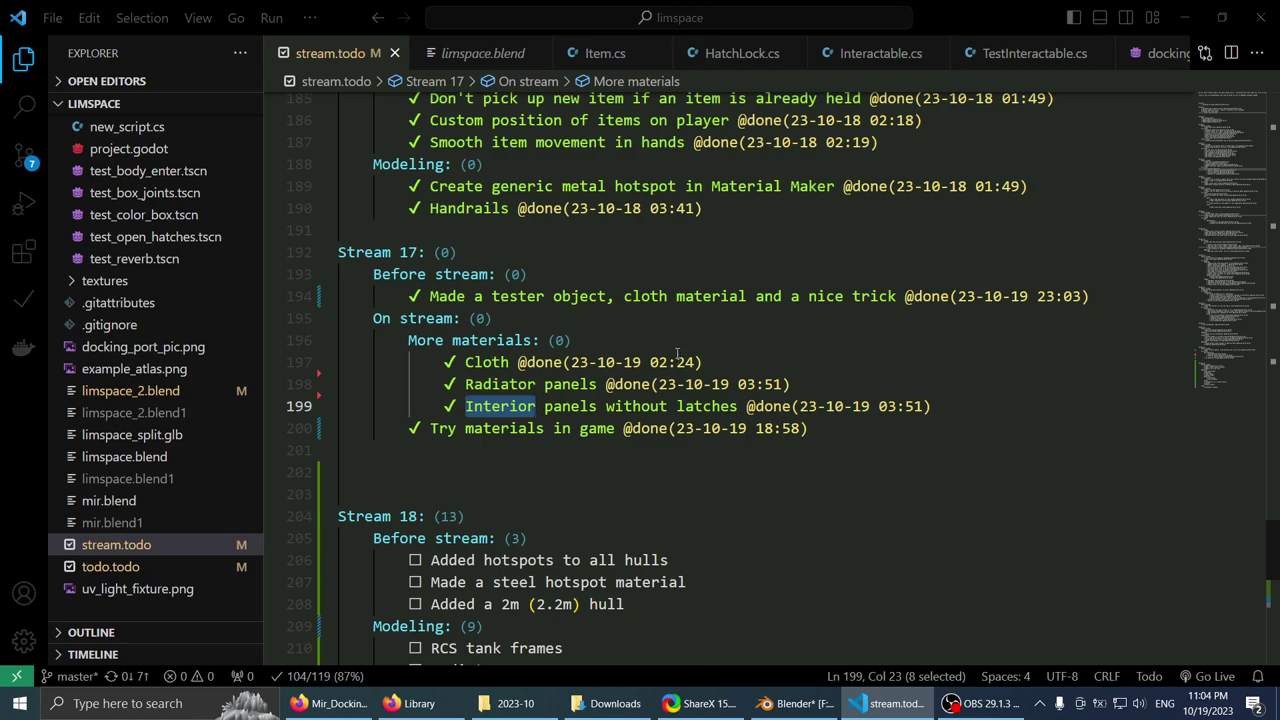
click(483, 384)
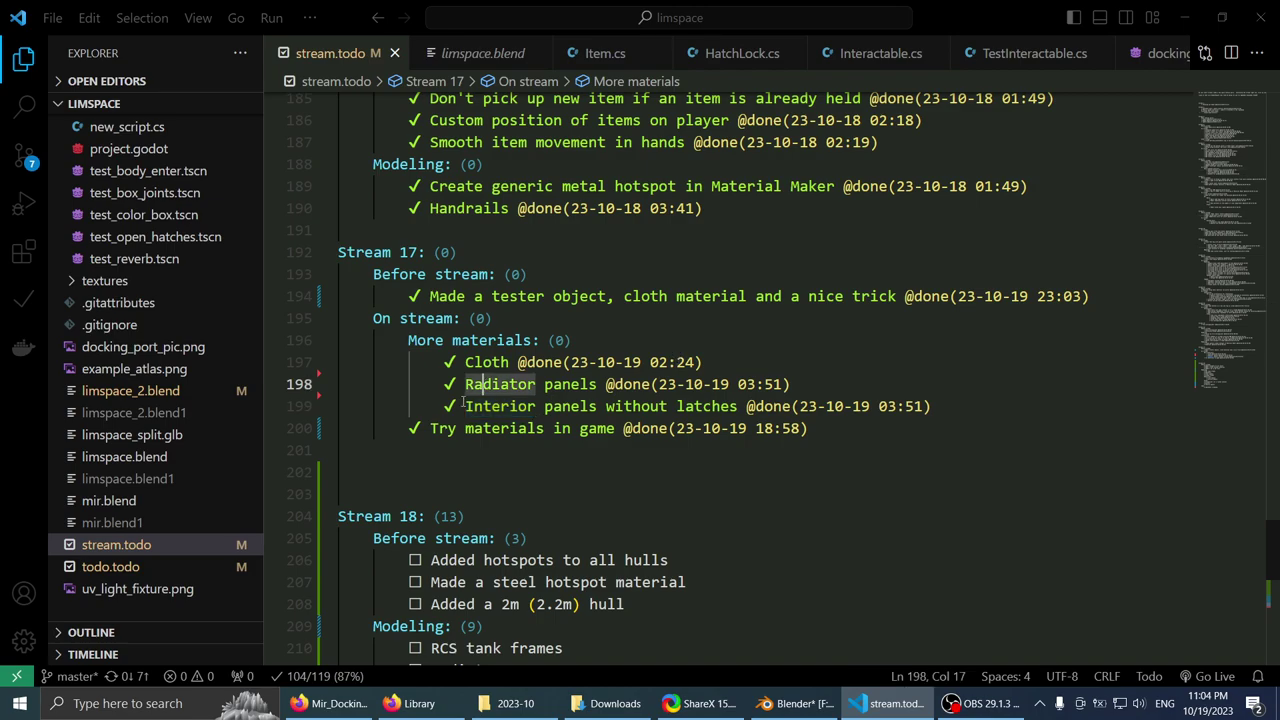
drag(465, 406, 735, 408)
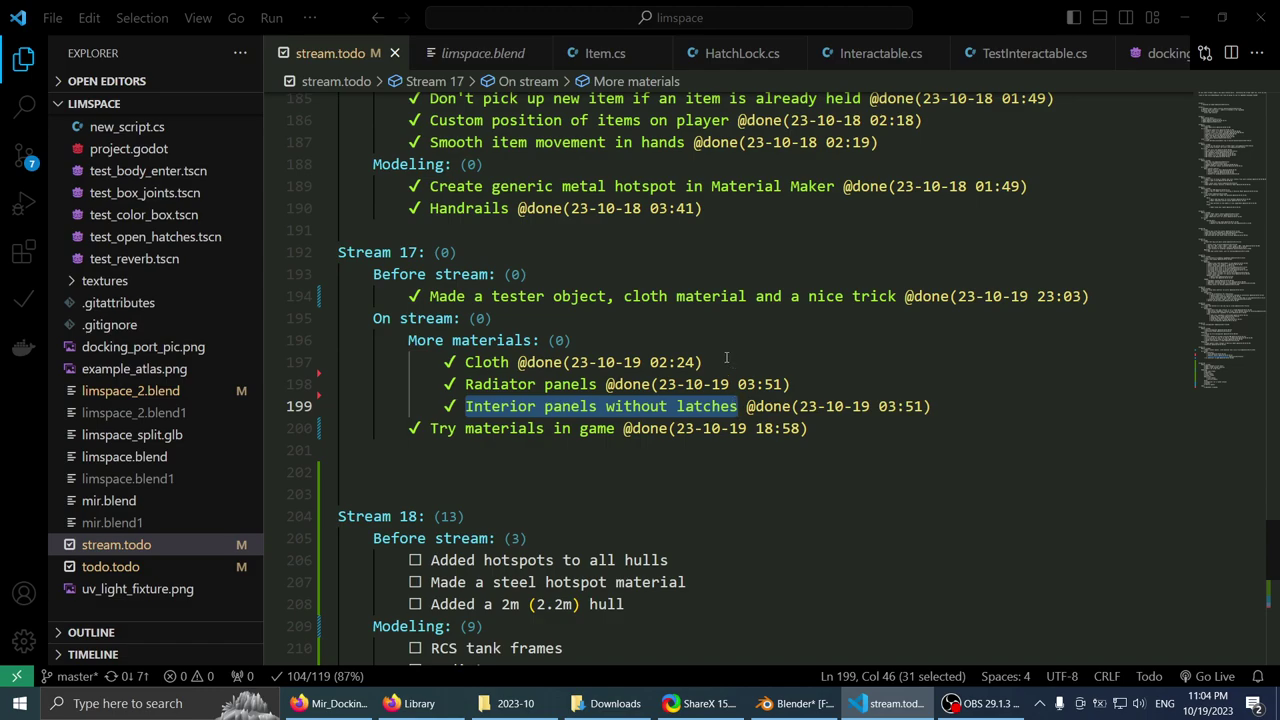
- Delete the two extra blank lines between the Stream 17 and Stream 18 sections
click(735, 442)
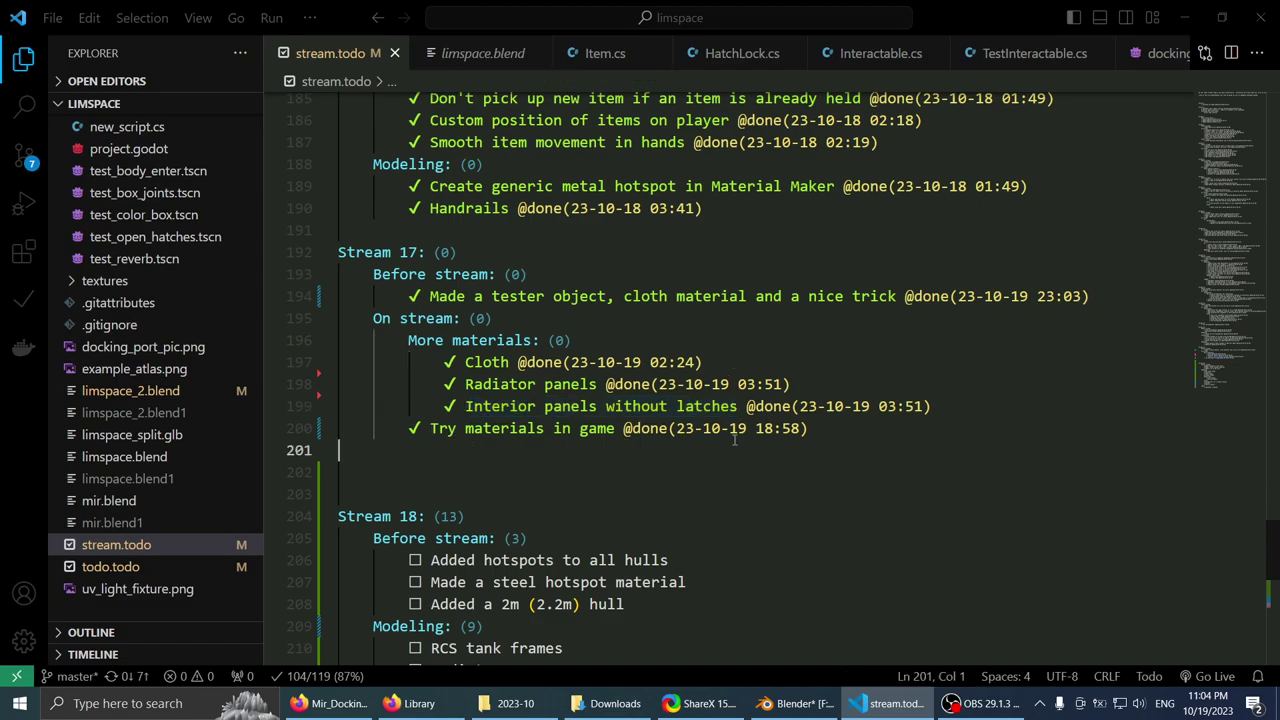
key(Delete)
key(Delete)
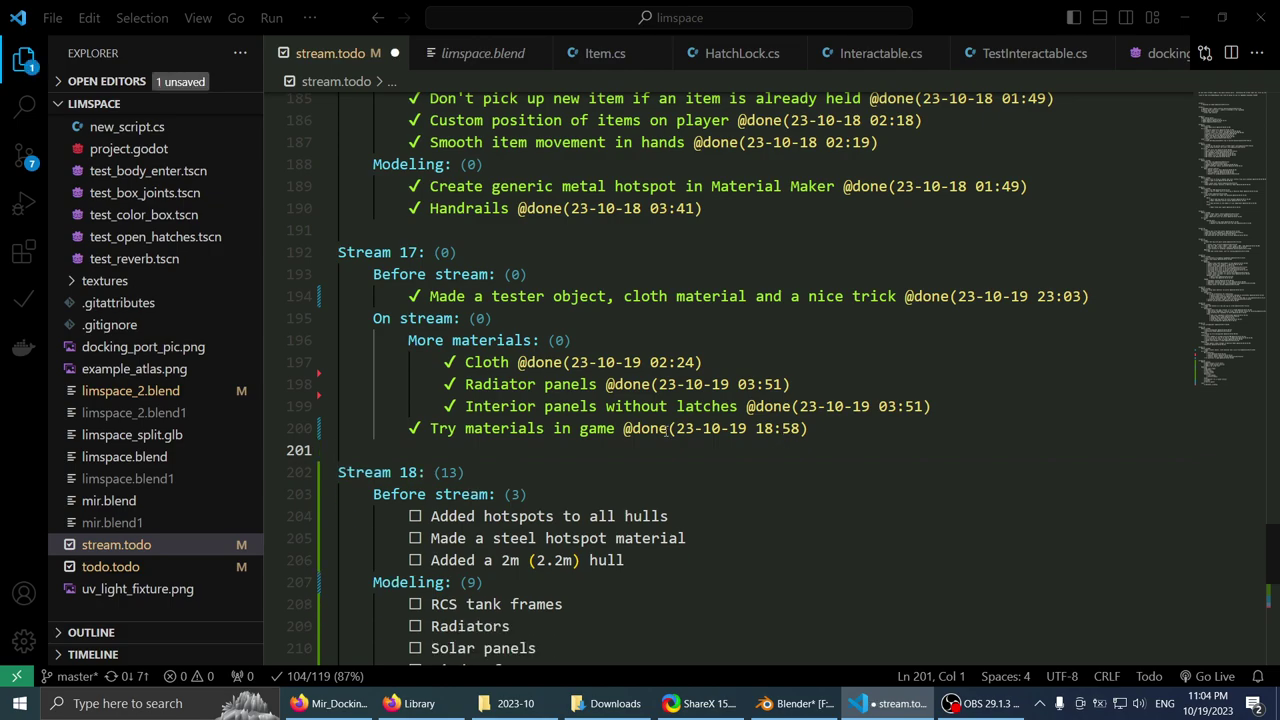
- Read through the Stream 18 tasks, from the before-stream work to the Modeling, Props and Impl items
scroll(668, 430, down, 2)
click(563, 307)
click(836, 309)
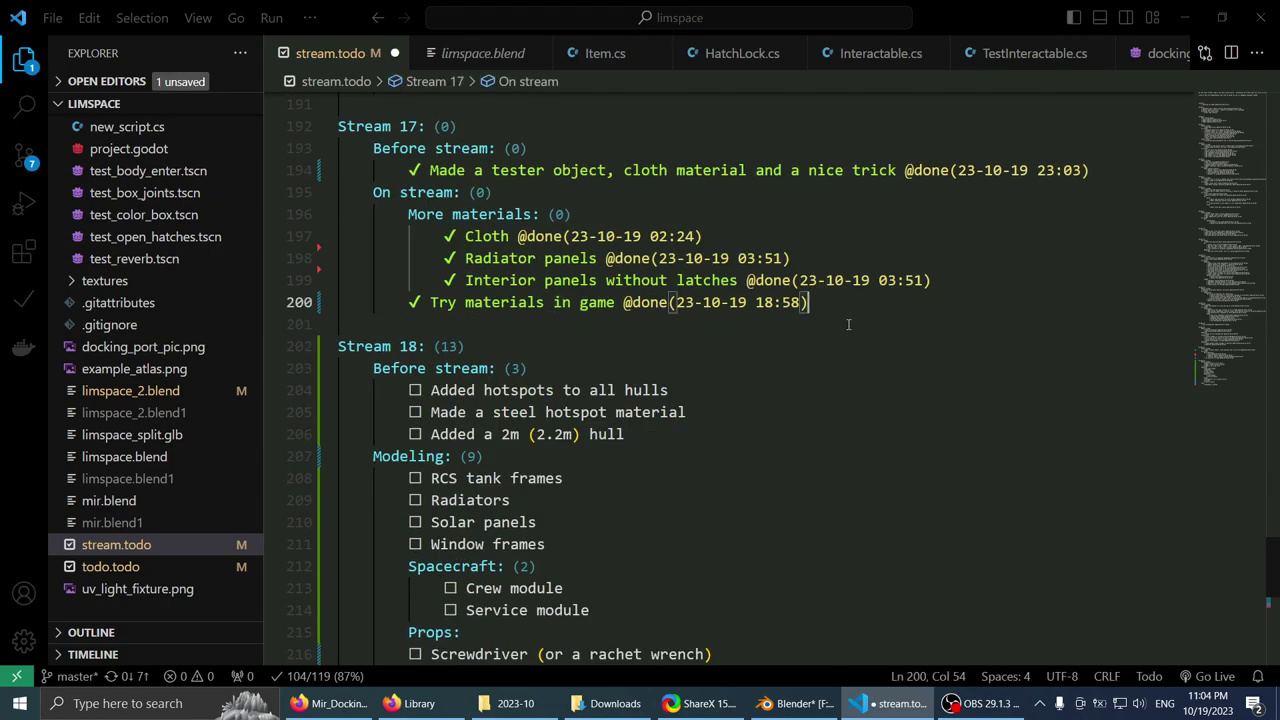
click(848, 325)
click(828, 346)
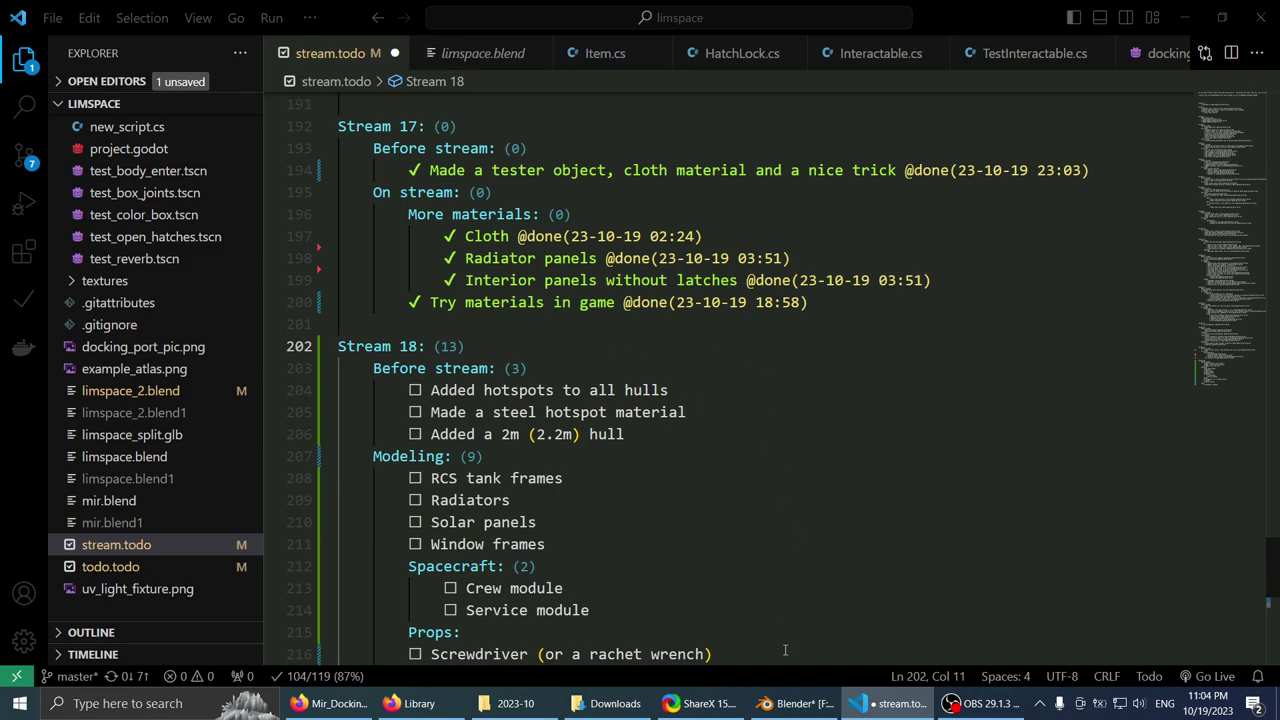
scroll(731, 456, down, 1)
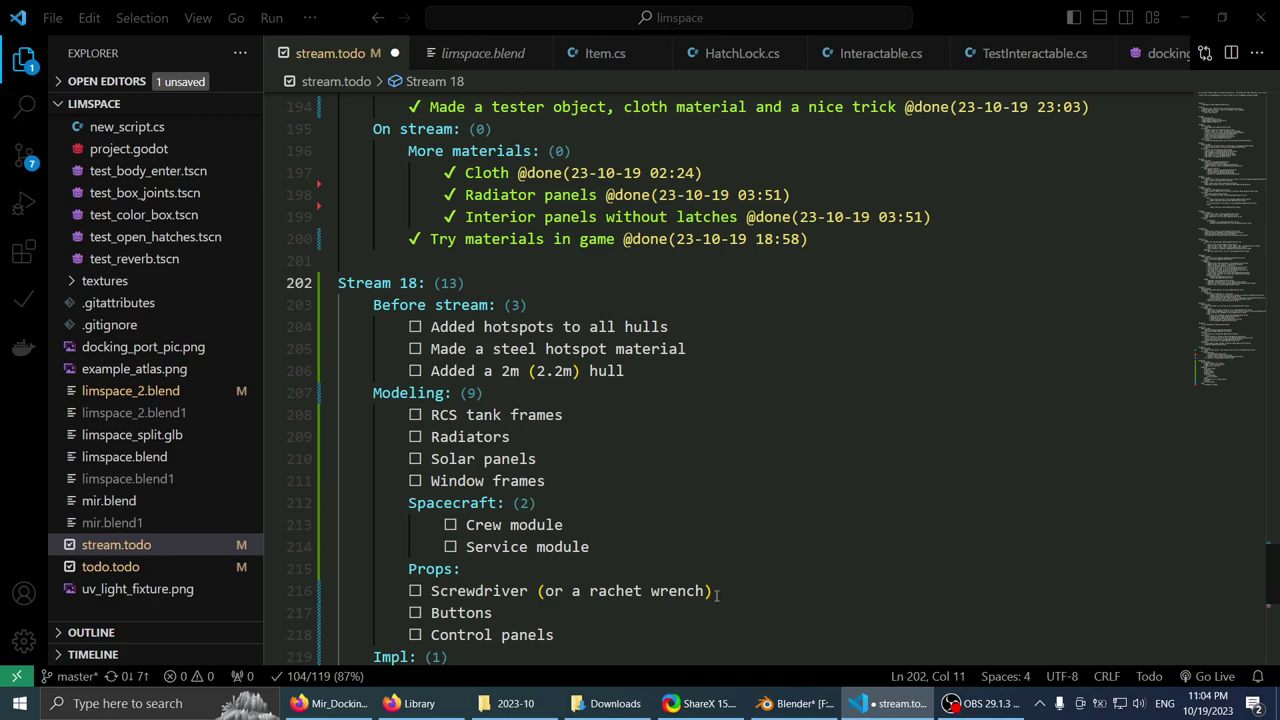
scroll(731, 446, down, 1)
scroll(731, 446, up, 1)
scroll(731, 446, down, 1)
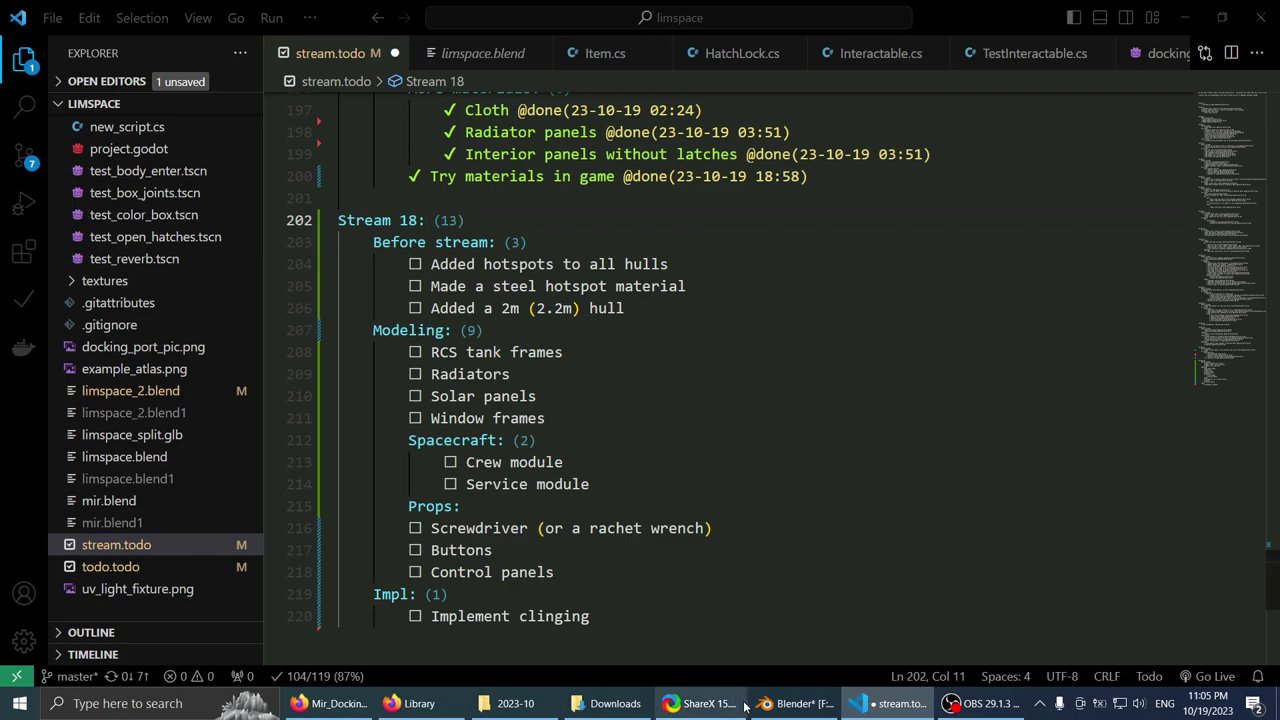
- Switch to Blender and isolate the 4 m hull tube section with the porthole in local view
click(790, 703)
scroll(492, 218, down, 2)
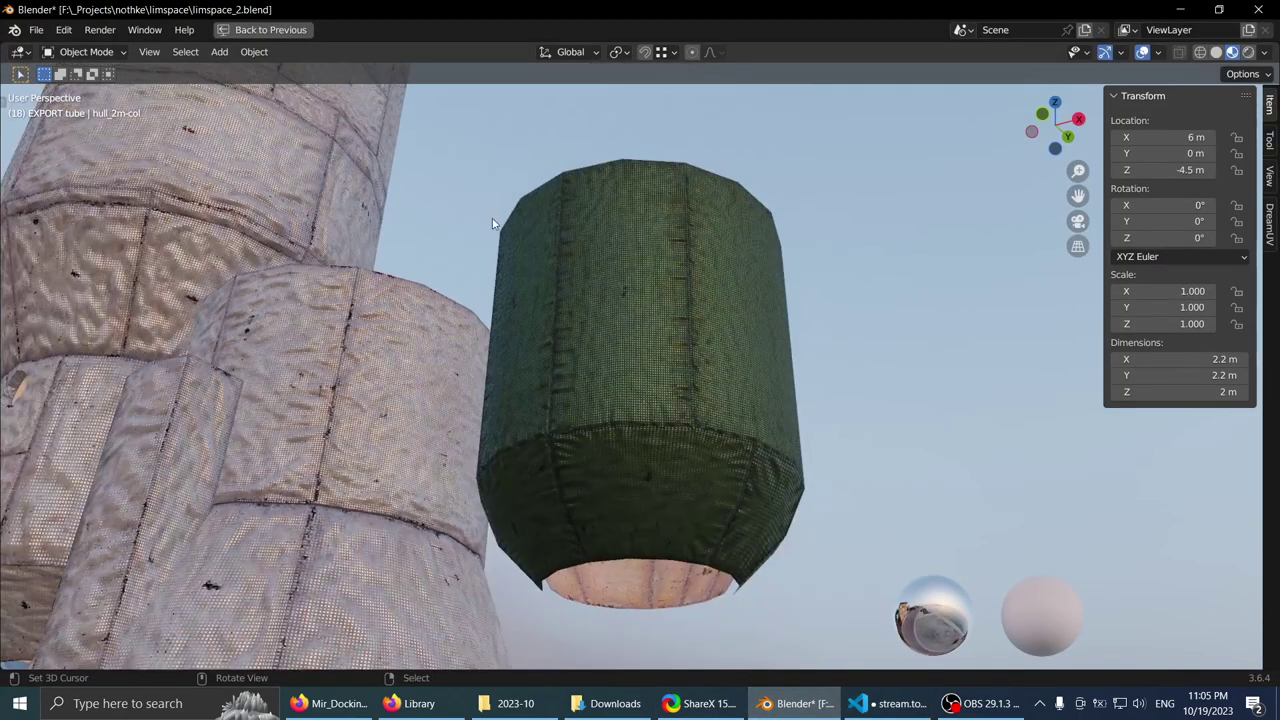
middle_drag(258, 236, 488, 254)
scroll(427, 190, down, 4)
scroll(466, 294, down, 1)
scroll(508, 279, up, 2)
shift+middle_drag(488, 254, 540, 330)
click(607, 367)
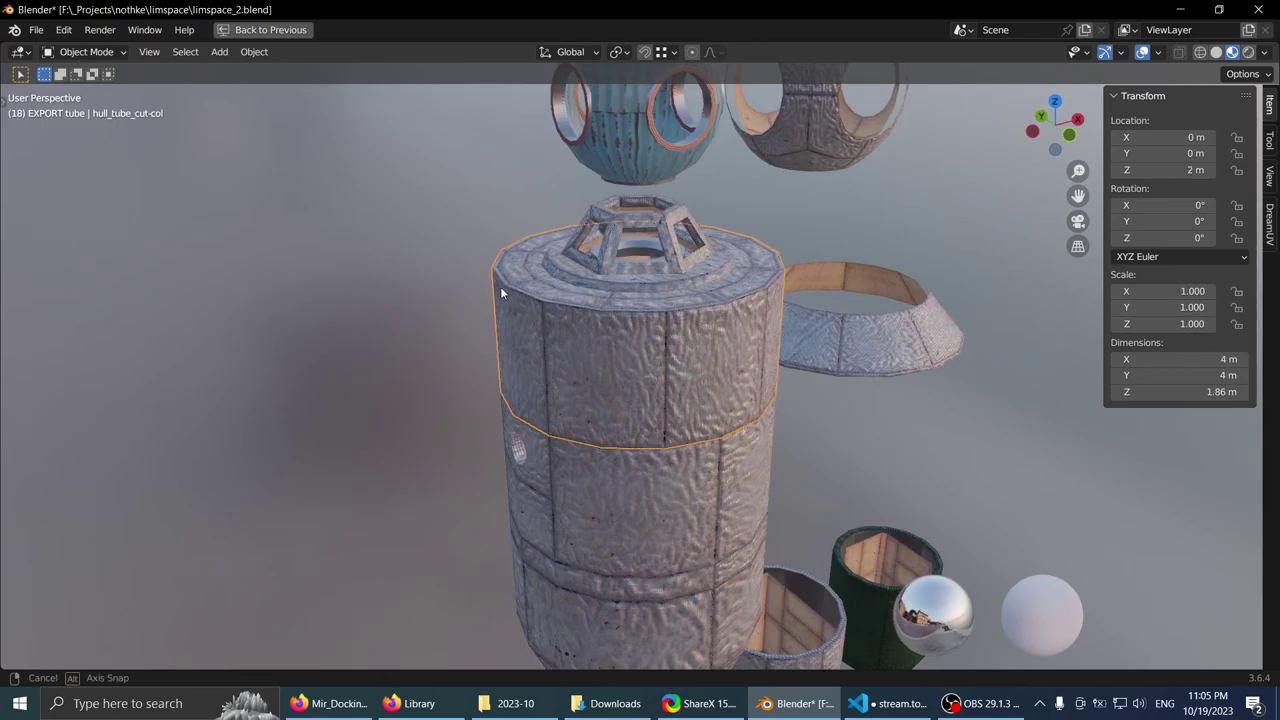
middle_drag(500, 286, 531, 294)
scroll(627, 323, up, 2)
click(608, 360)
key(KP_Divide)
scroll(631, 237, up, 1)
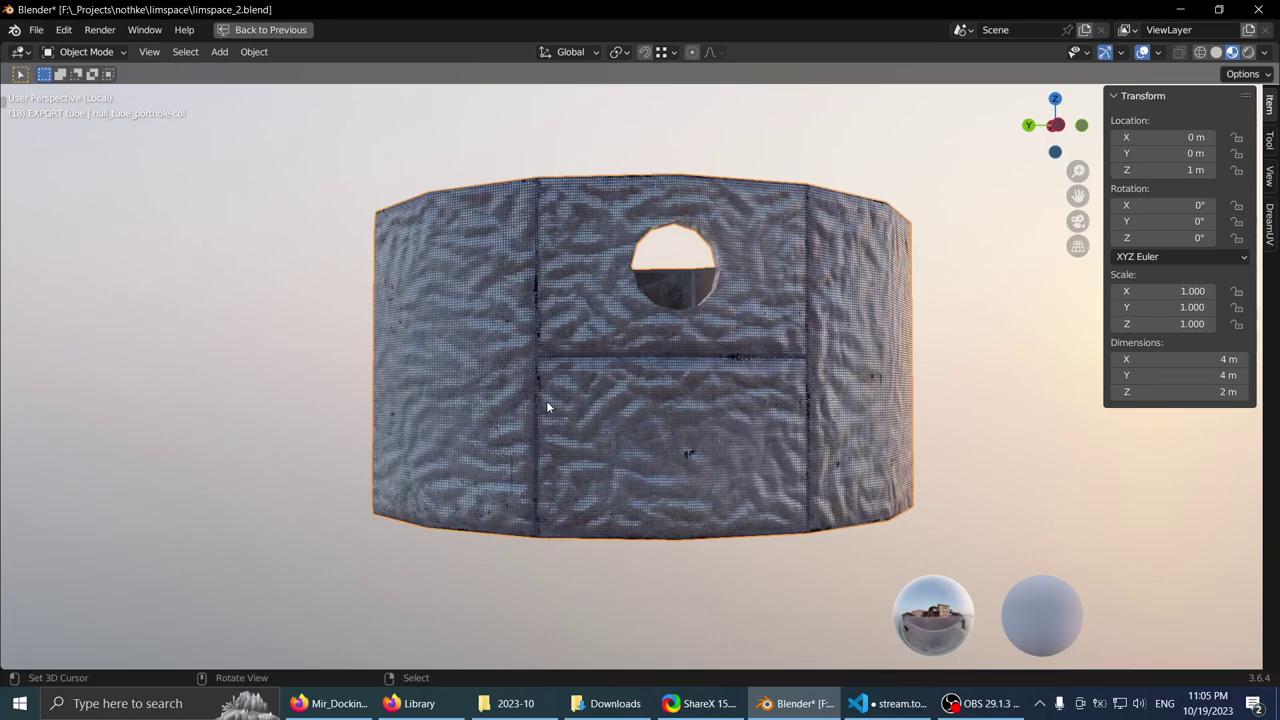
- Restore the Shading workspace layout around the isolated hull and maximize the 3D viewport again
mouse_move(547, 407)
middle_down()
mouse_move(514, 397)
mouse_move(646, 383)
mouse_move(843, 406)
mouse_move(580, 350)
mouse_move(677, 379)
middle_up()
key(ctrl+space)
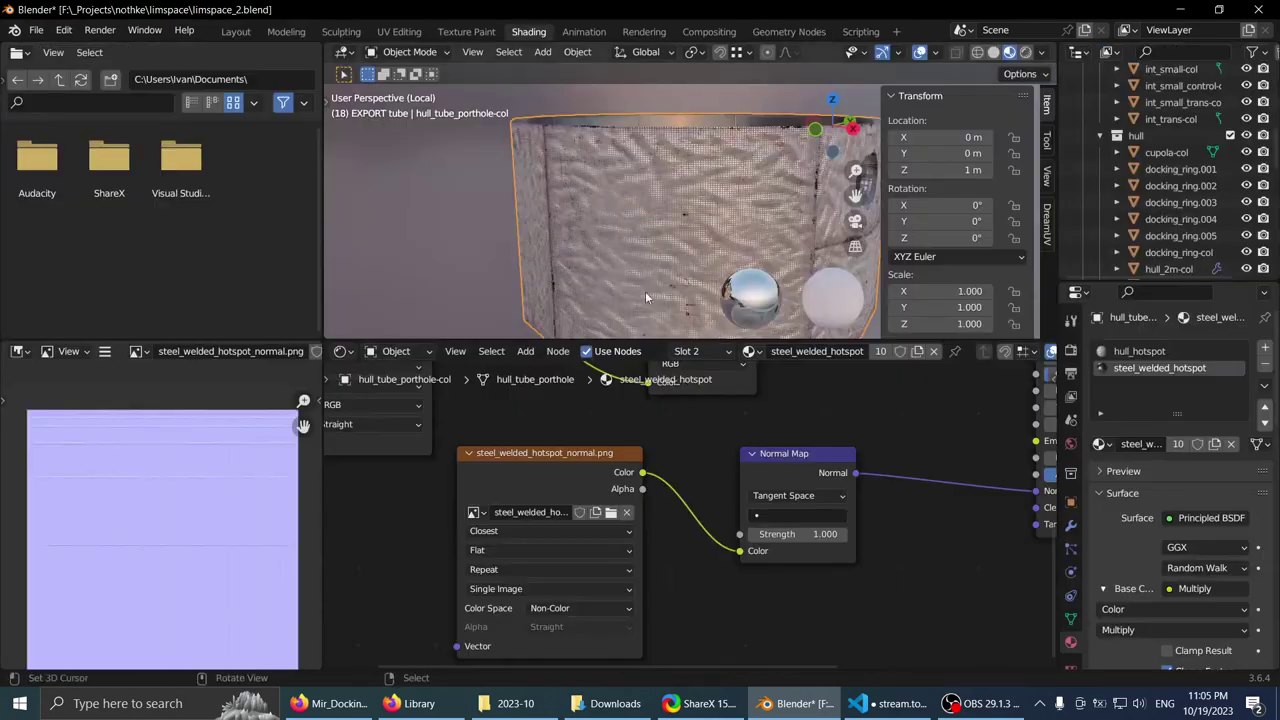
middle_drag(645, 291, 615, 420)
key(ctrl+alt+space)
- Examine the isolated porthole hull's inner steel walls, porthole openings and quilted outer surface
scroll(500, 280, down, 2)
middle_drag(540, 370, 564, 418)
scroll(637, 422, up, 2)
scroll(637, 422, down, 4)
scroll(667, 448, down, 2)
middle_drag(677, 362, 713, 310)
middle_drag(606, 292, 579, 385)
scroll(551, 349, up, 4)
scroll(570, 367, down, 2)
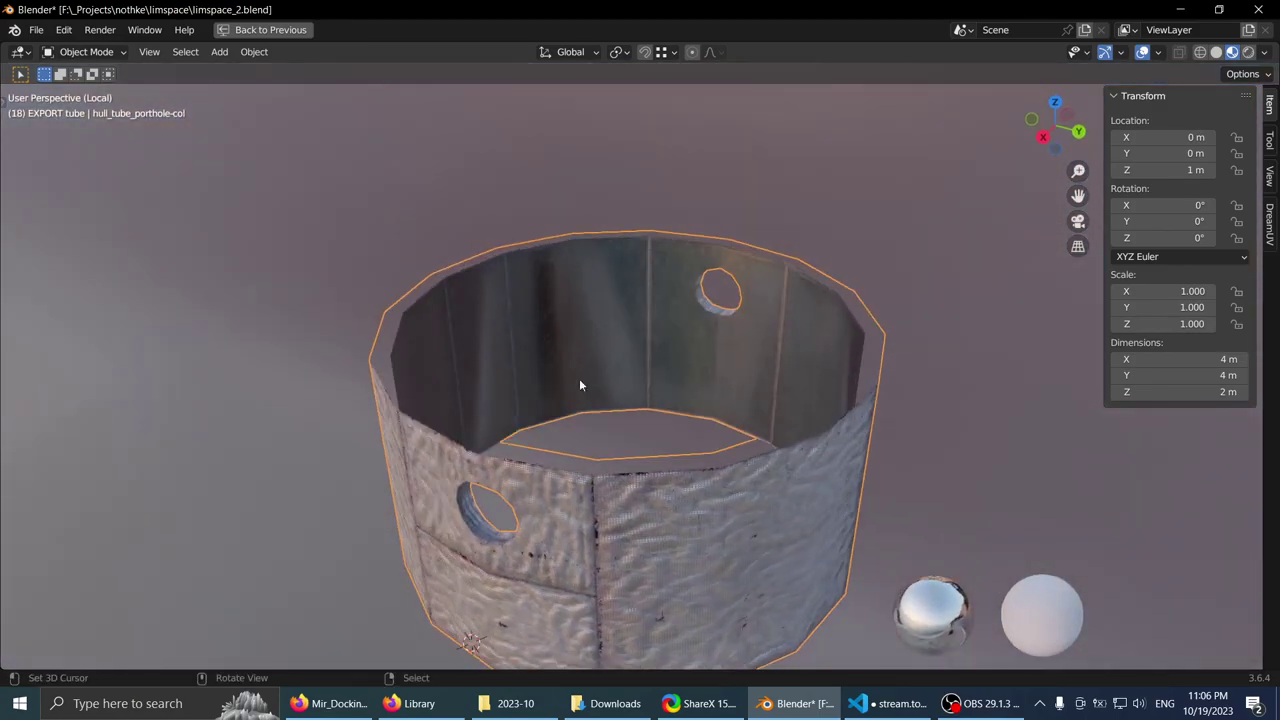
scroll(649, 282, up, 6)
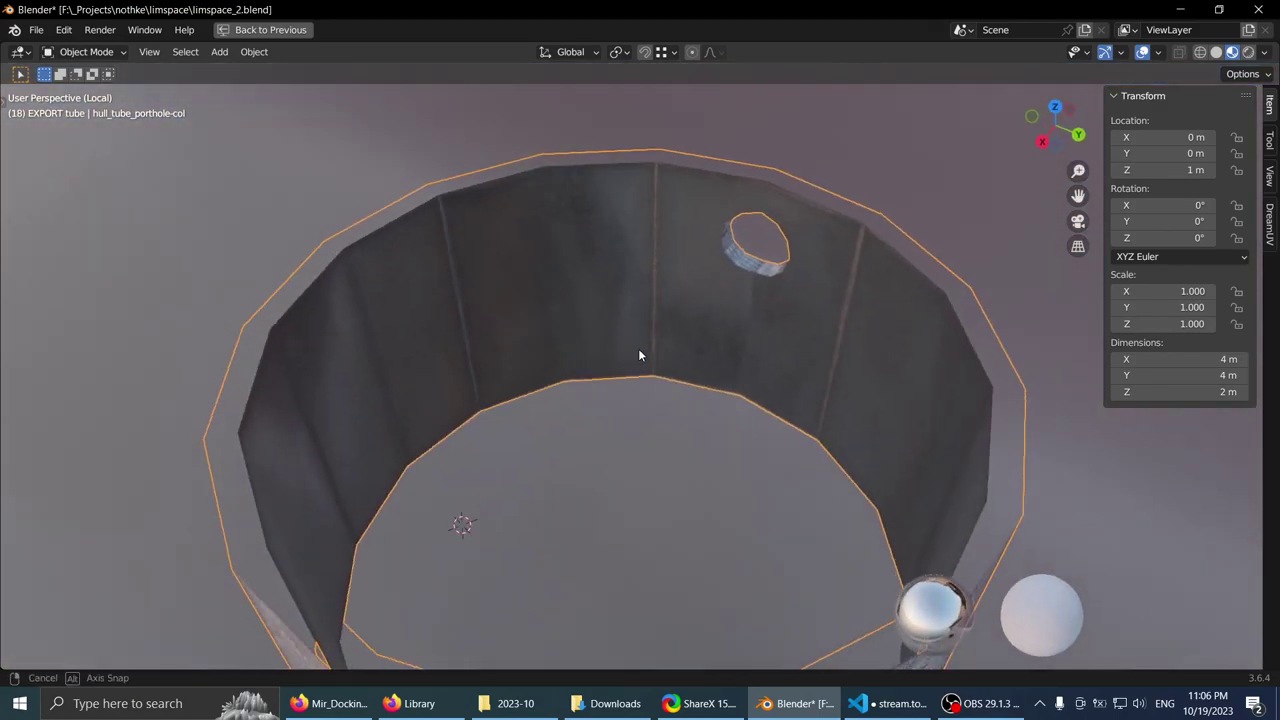
scroll(505, 327, down, 8)
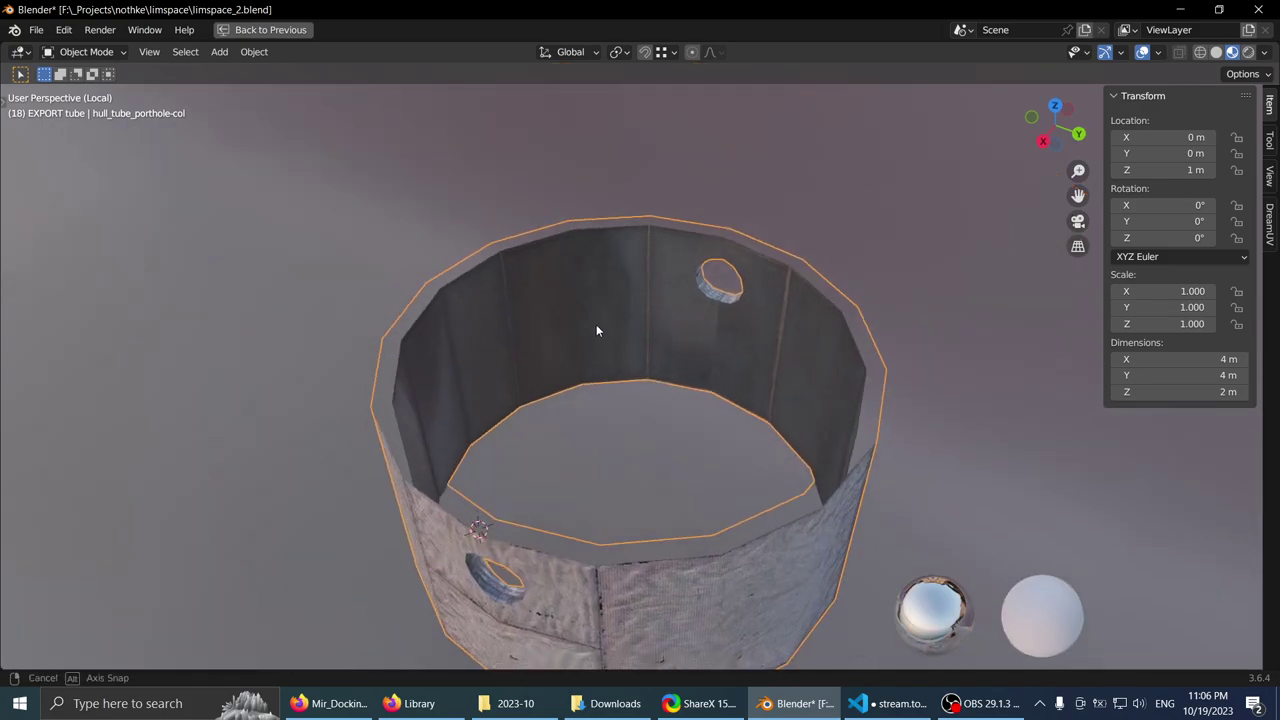
middle_drag(596, 324, 597, 316)
scroll(609, 307, up, 2)
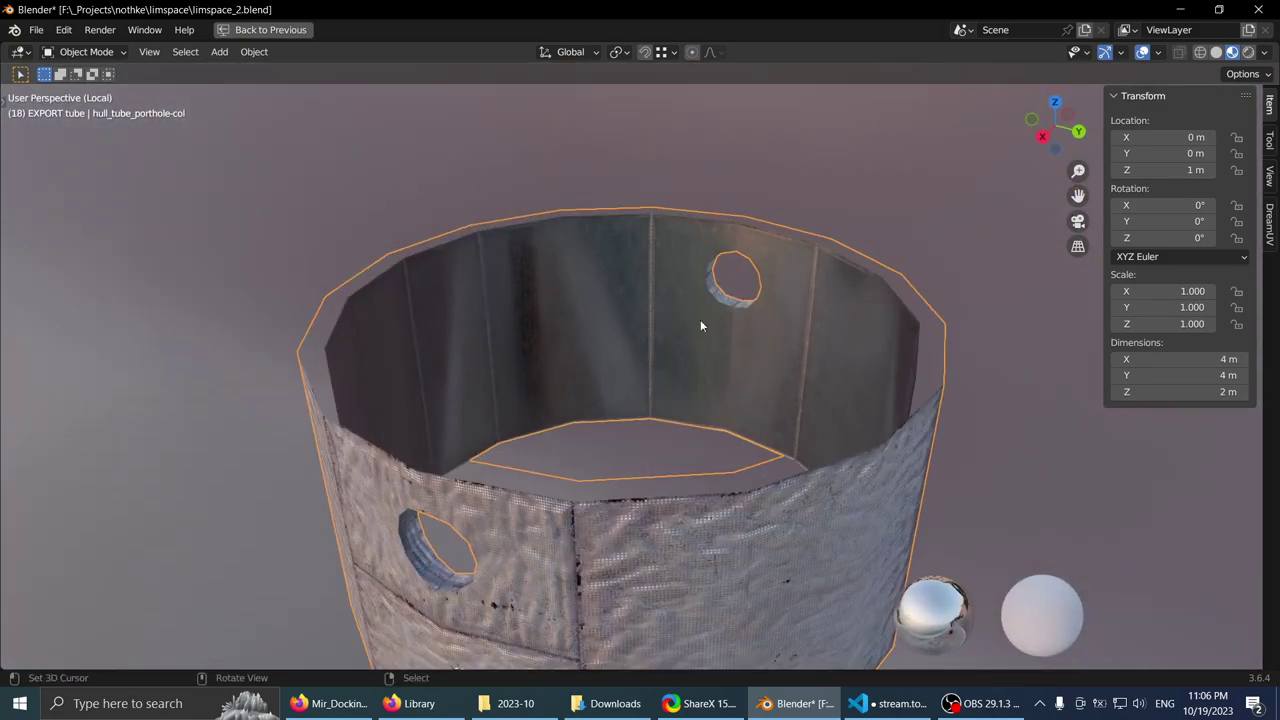
scroll(706, 290, up, 5)
scroll(634, 307, down, 7)
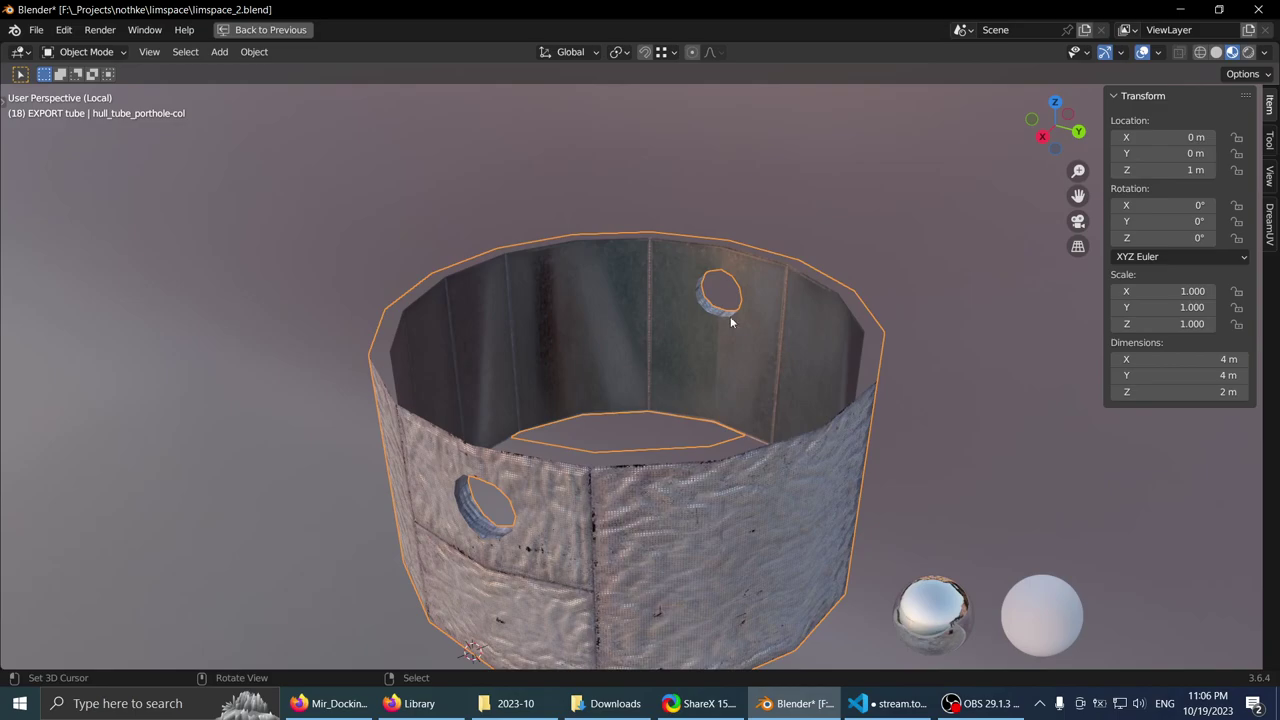
middle_drag(617, 298, 718, 282)
- Exit local view, select the narrow 2.7 m control hull section low on the station tube and inspect it up close
key(KP_Divide)
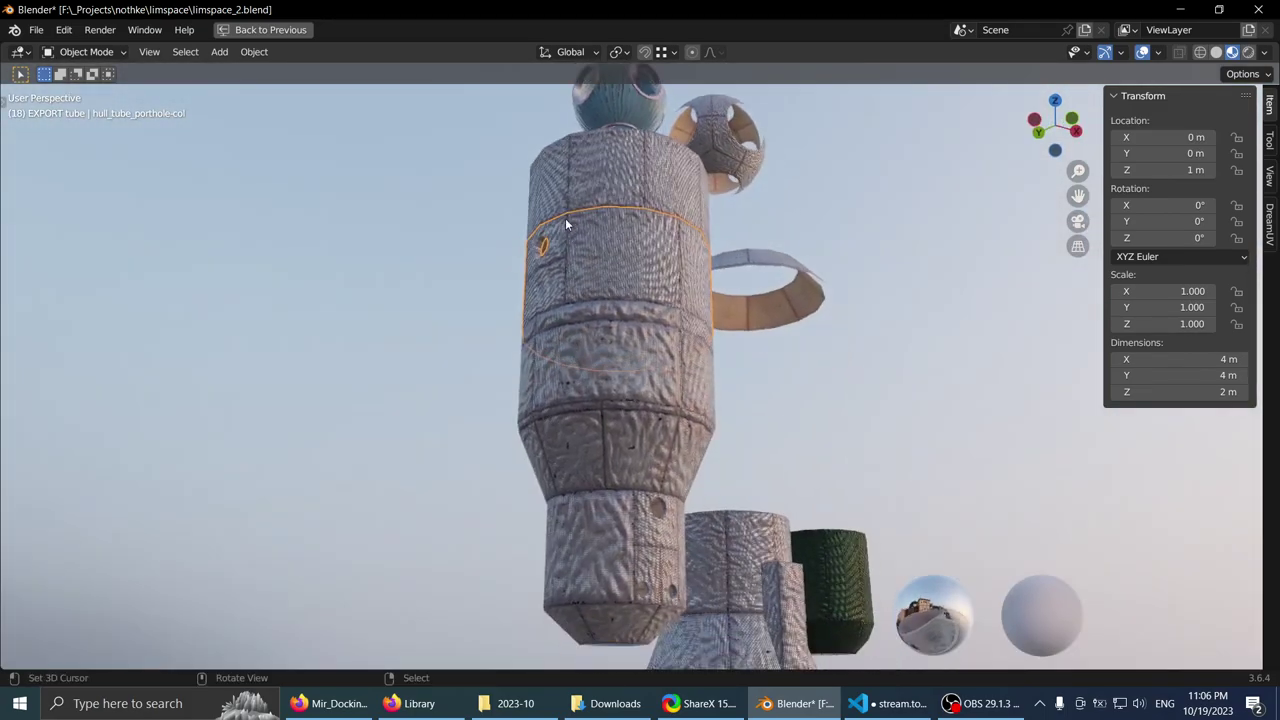
right_click(588, 401)
shift+middle_drag(588, 399, 602, 293)
middle_drag(619, 370, 785, 318)
scroll(600, 340, up, 2)
right_click(617, 384)
scroll(591, 346, up, 4)
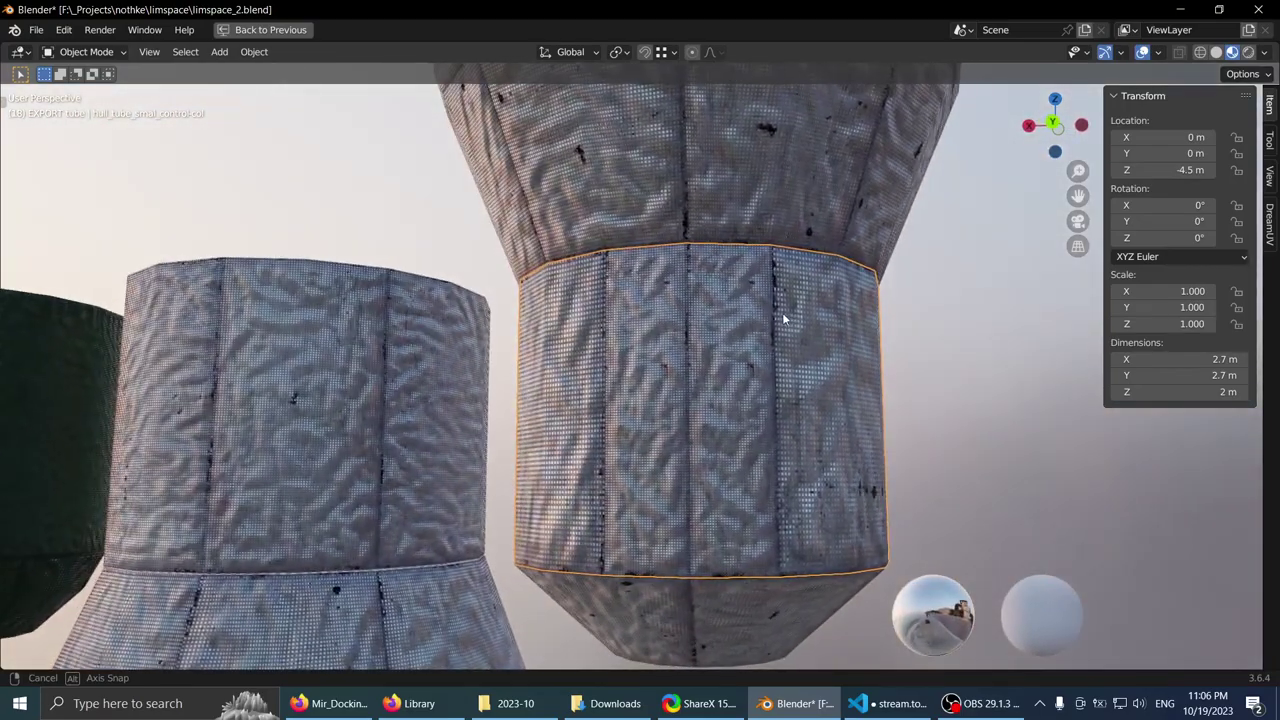
- Examine the texture resolution of the quilted outer surface on the narrow control hull section up close
scroll(710, 313, up, 10)
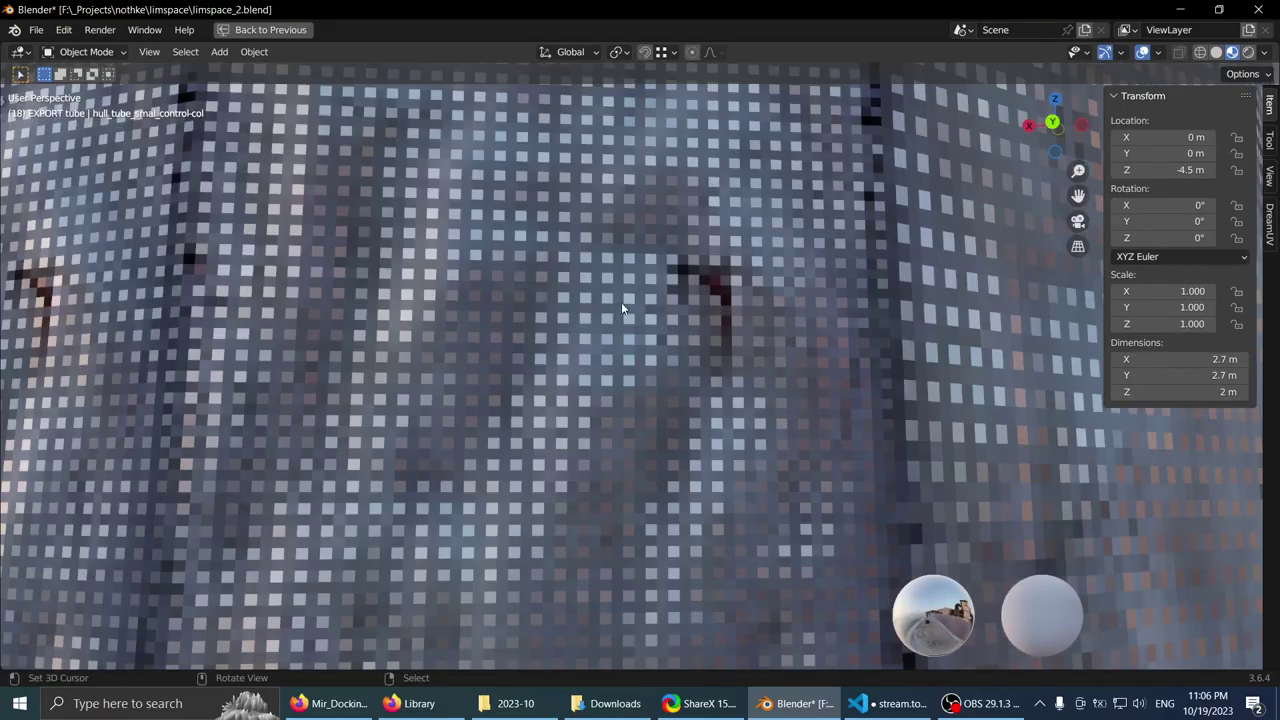
middle_drag(621, 308, 578, 281)
scroll(495, 298, up, 1)
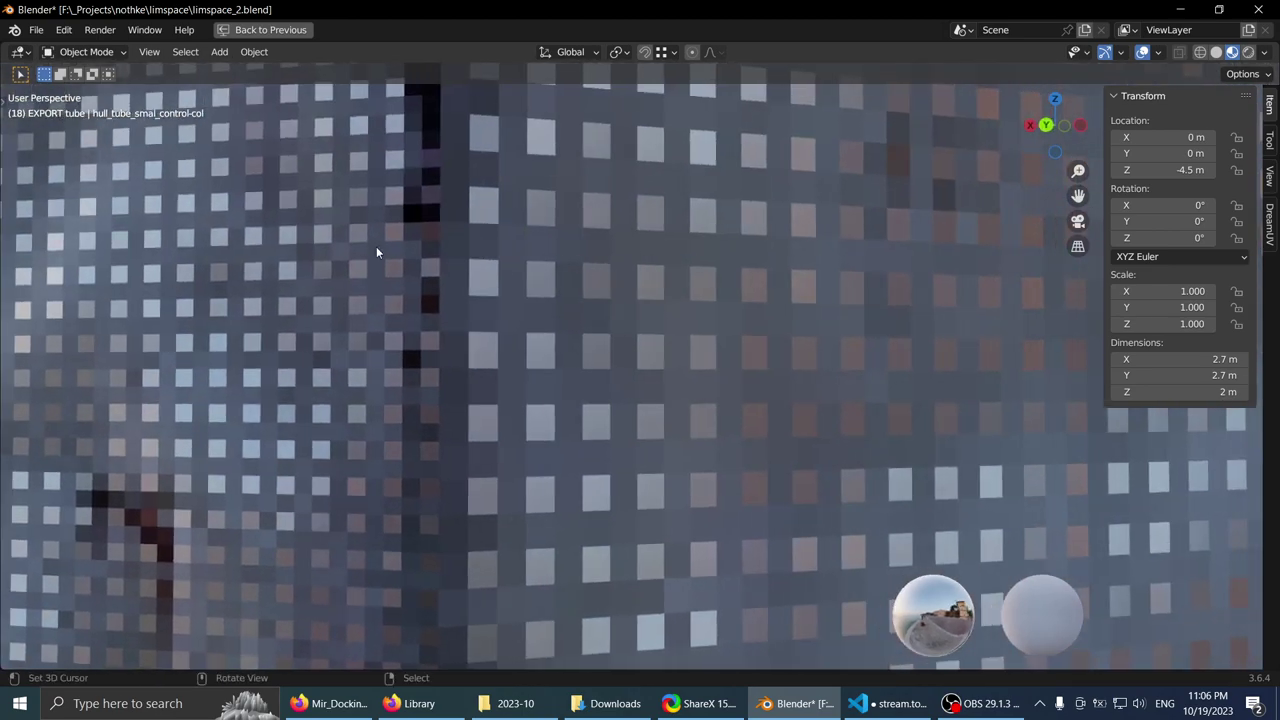
middle_drag(280, 256, 347, 247)
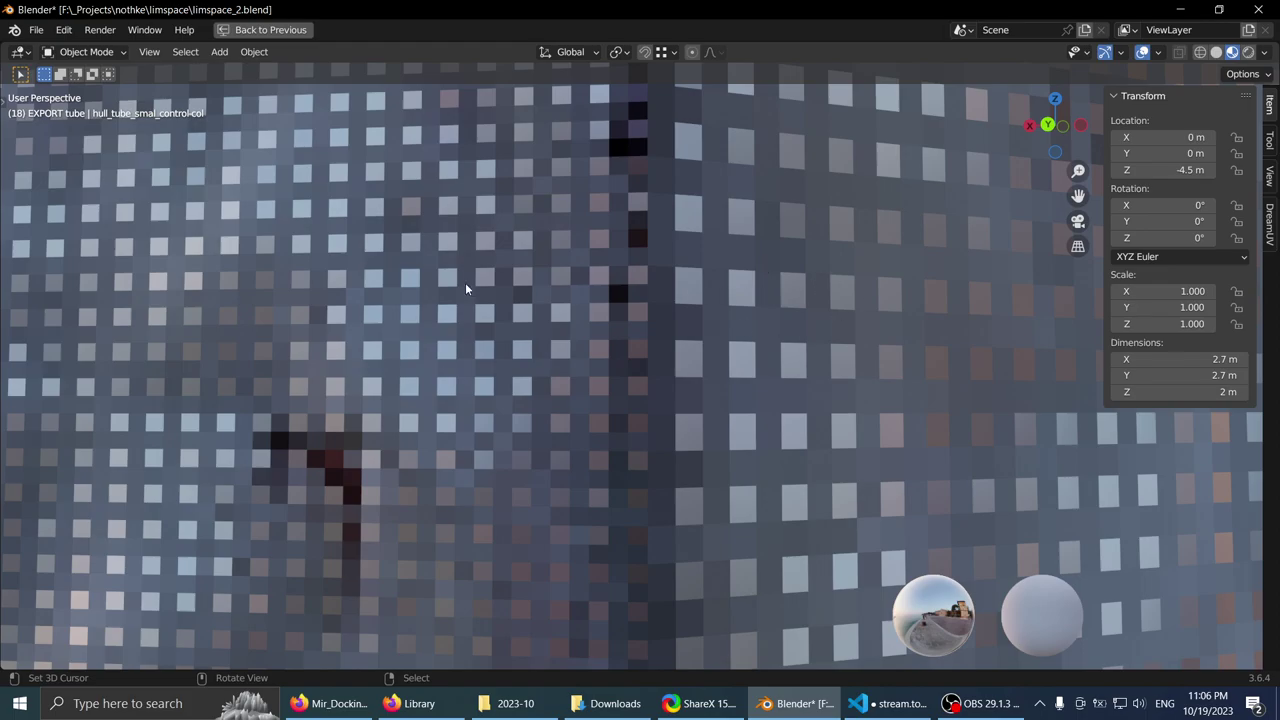
scroll(465, 289, down, 7)
middle_drag(607, 308, 587, 381)
scroll(490, 286, down, 1)
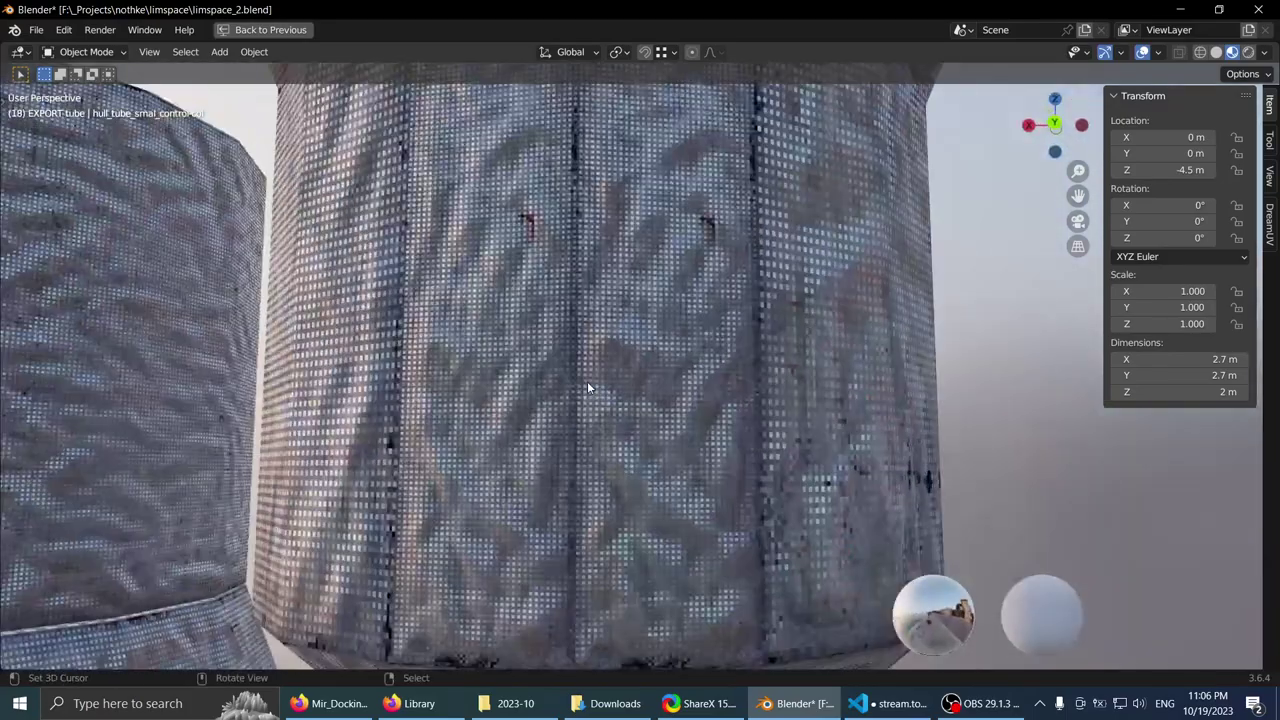
scroll(631, 417, up, 5)
scroll(654, 349, down, 2)
scroll(640, 335, up, 2)
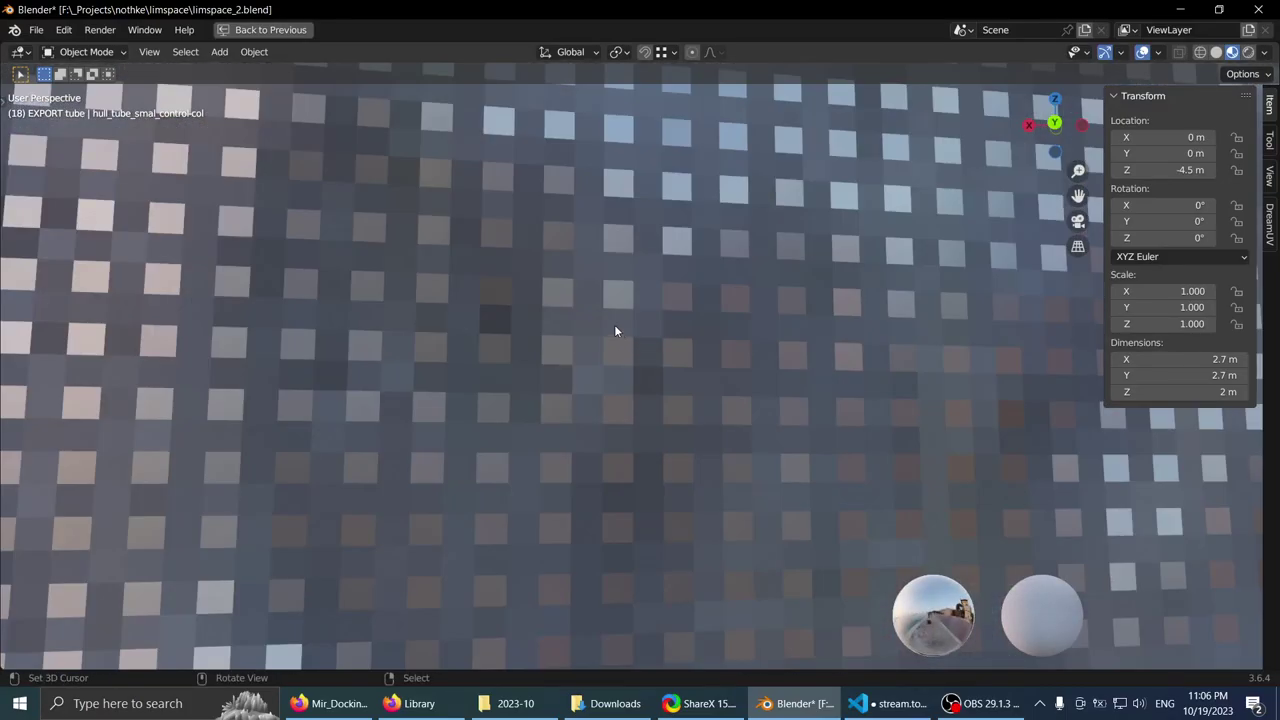
scroll(573, 334, down, 8)
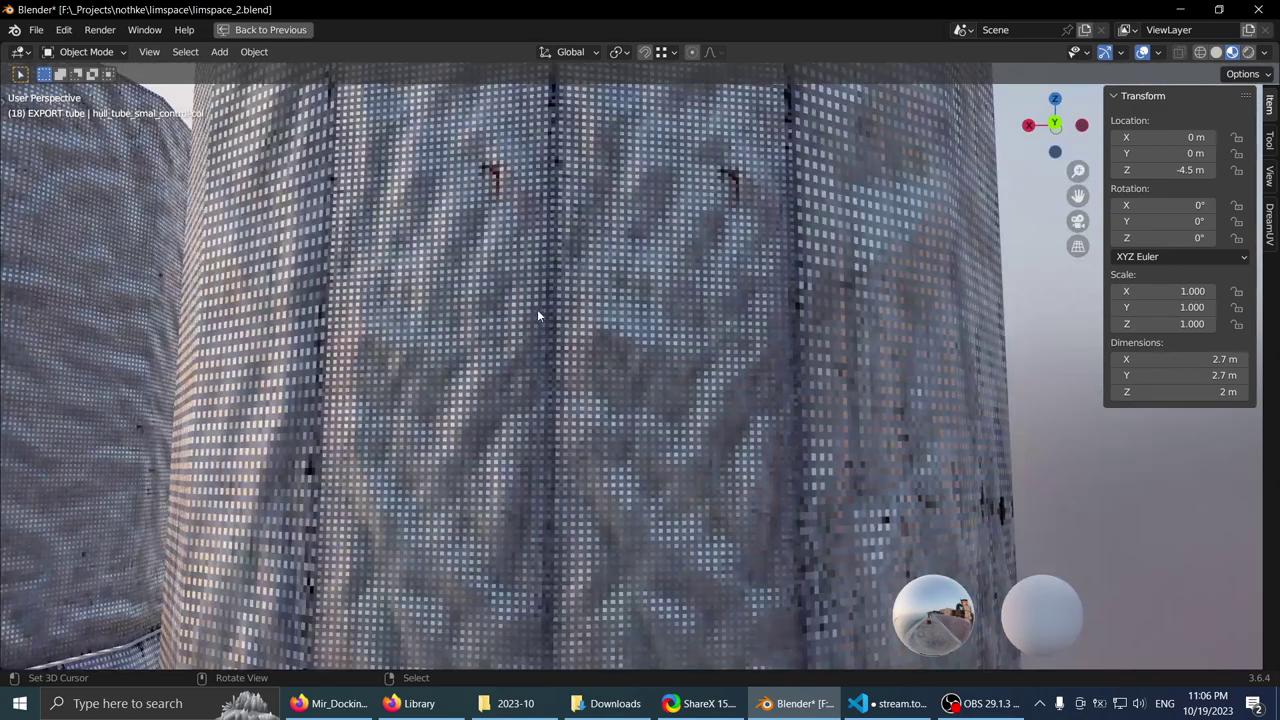
- Inspect the lower station tube sections from several sides and select the 2.7 m small hull tube beside the main tube
middle_drag(537, 309, 613, 337)
scroll(533, 311, down, 4)
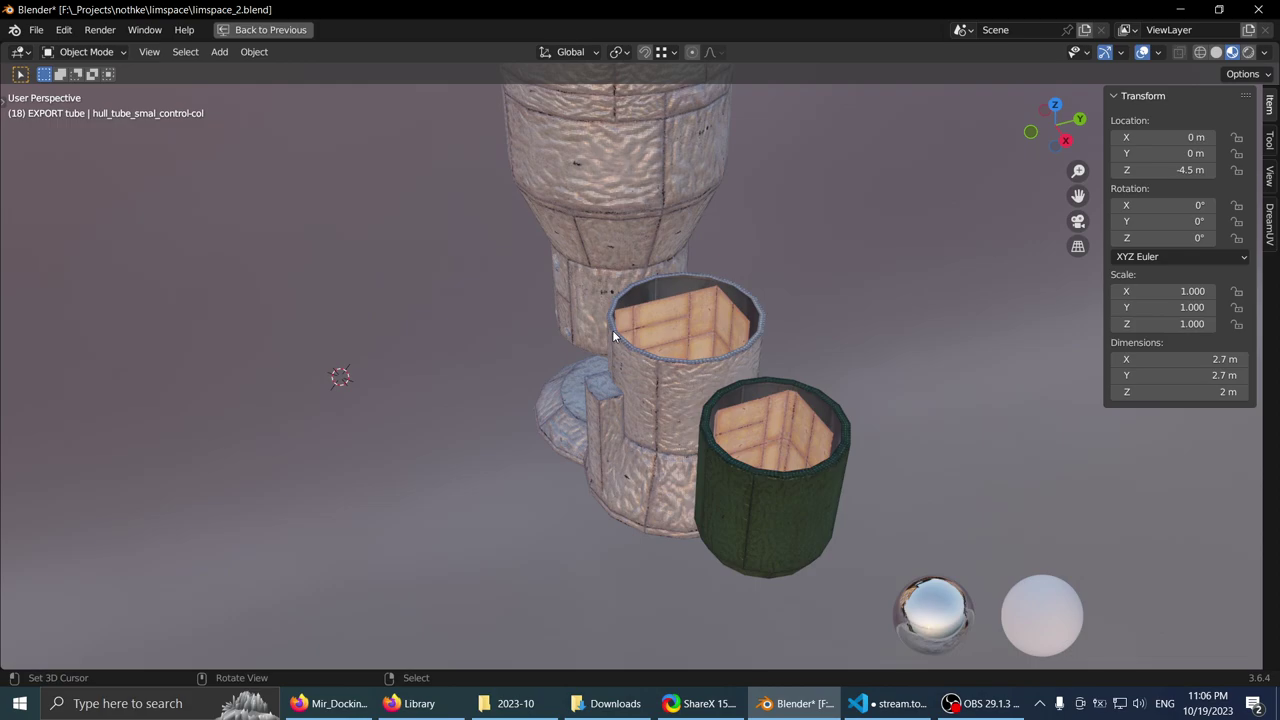
middle_drag(573, 345, 612, 324)
shift+middle_drag(612, 324, 628, 320)
scroll(610, 312, up, 2)
middle_drag(566, 294, 529, 246)
click(694, 230)
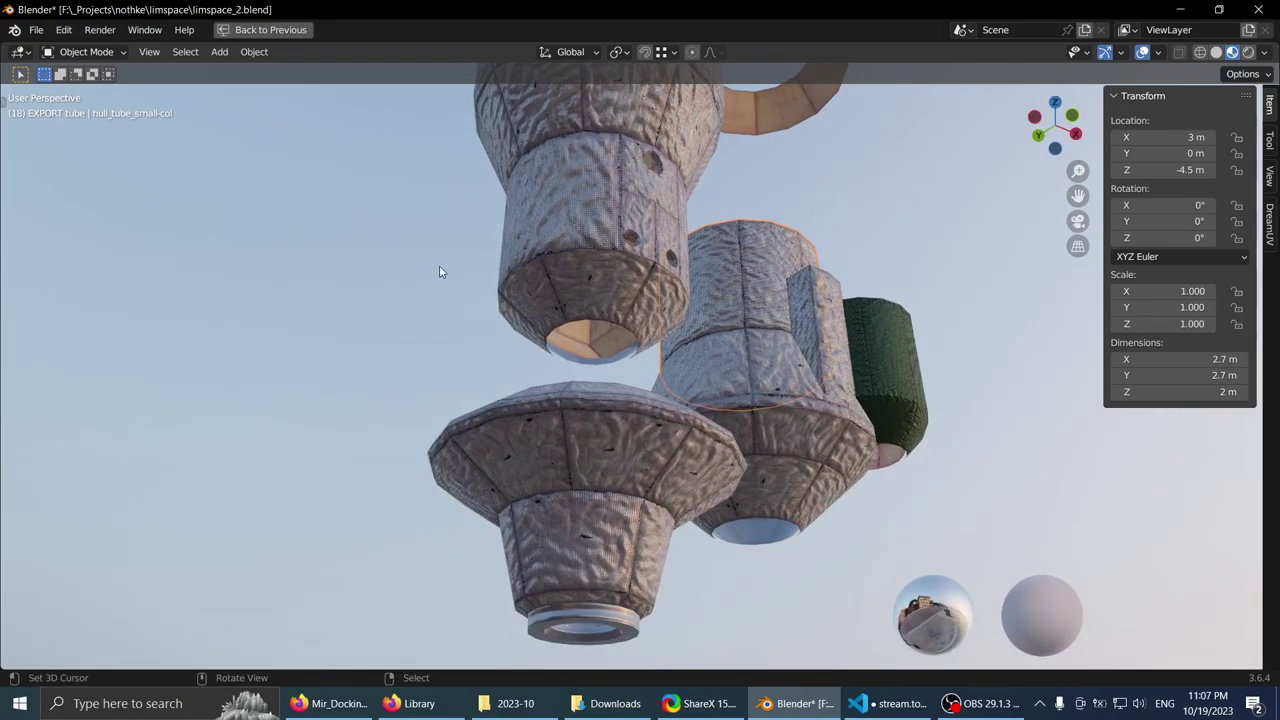
- Inspect the 4 m port adapter at the tube's lower end, and isolate its 4 m bulkhead in local view
middle_drag(440, 271, 457, 200)
click(549, 453)
key(KP_Divide)
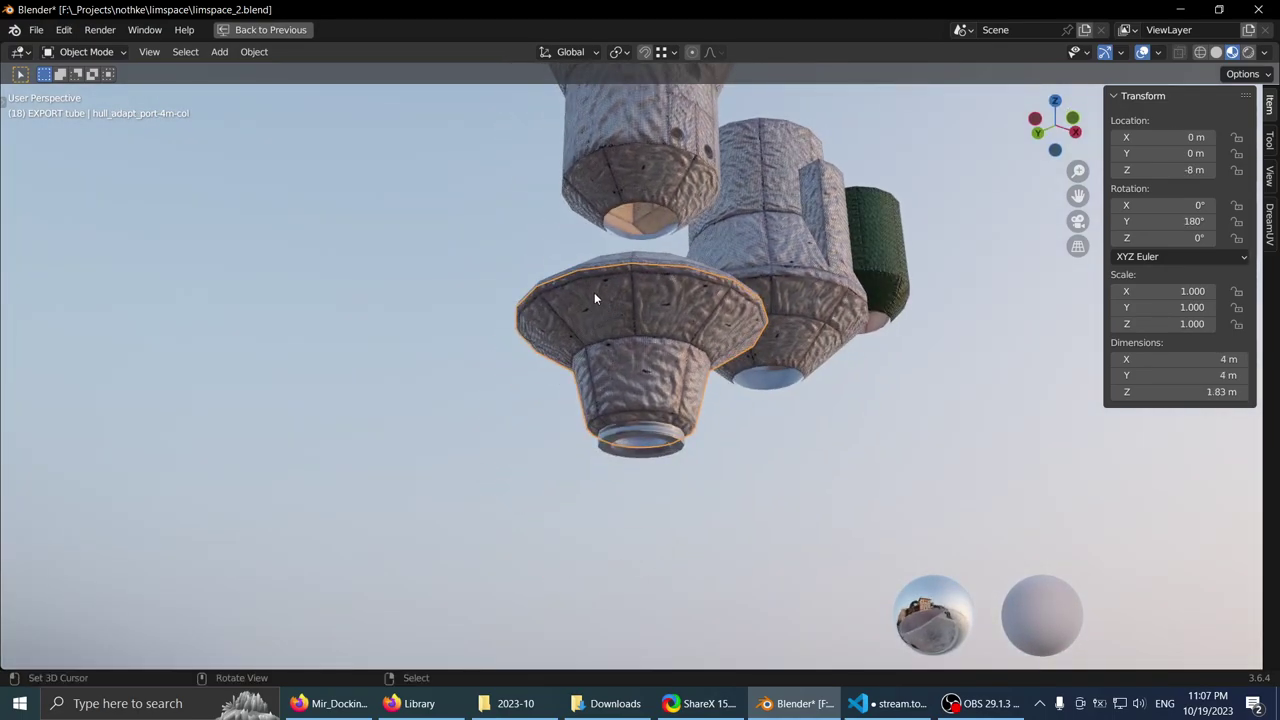
middle_drag(526, 289, 537, 447)
key(KP_Divide)
click(644, 409)
key(KP_Divide)
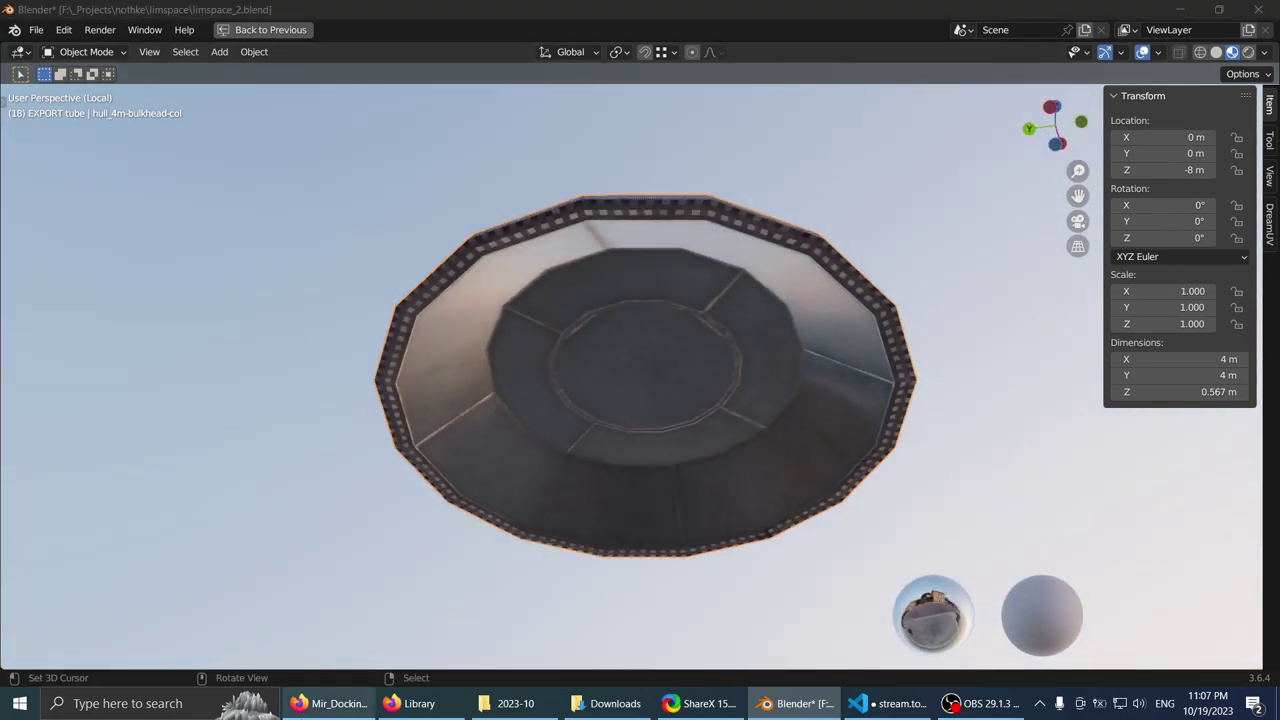
- Switch to Firefox and run an image search for "atv iss inside" in a new tab
click(330, 703)
click(1082, 18)
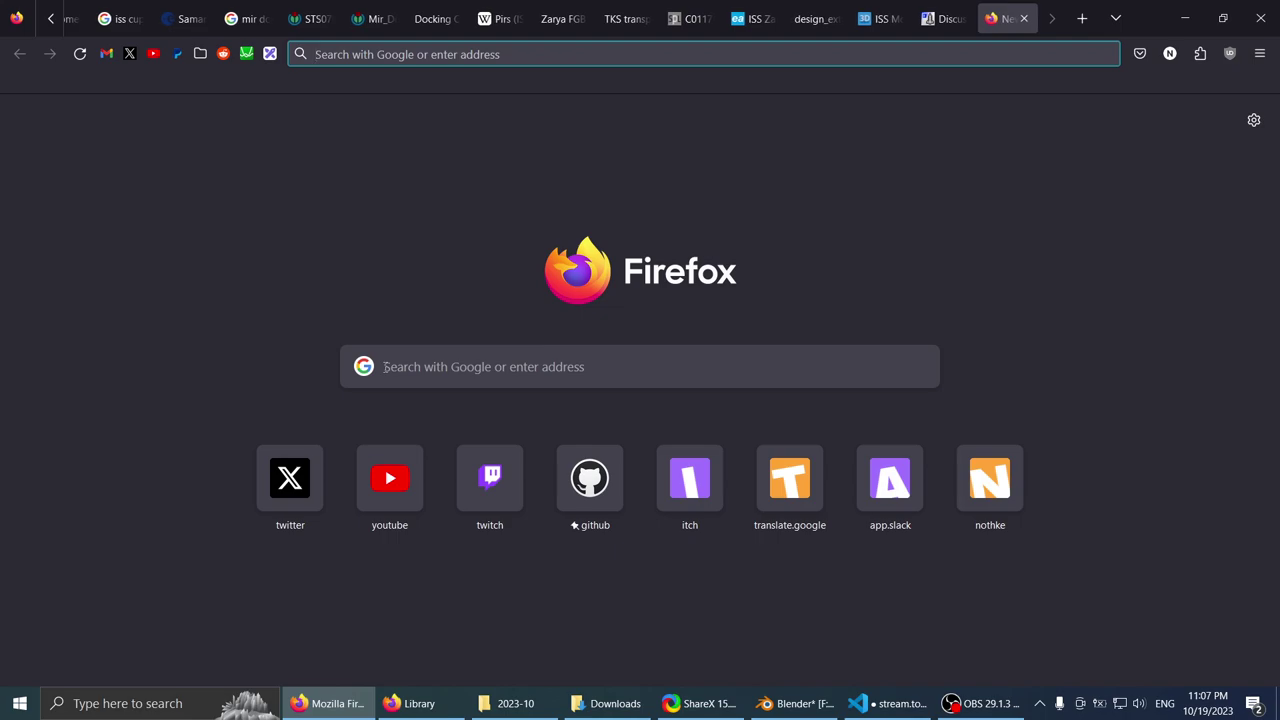
text(atv)
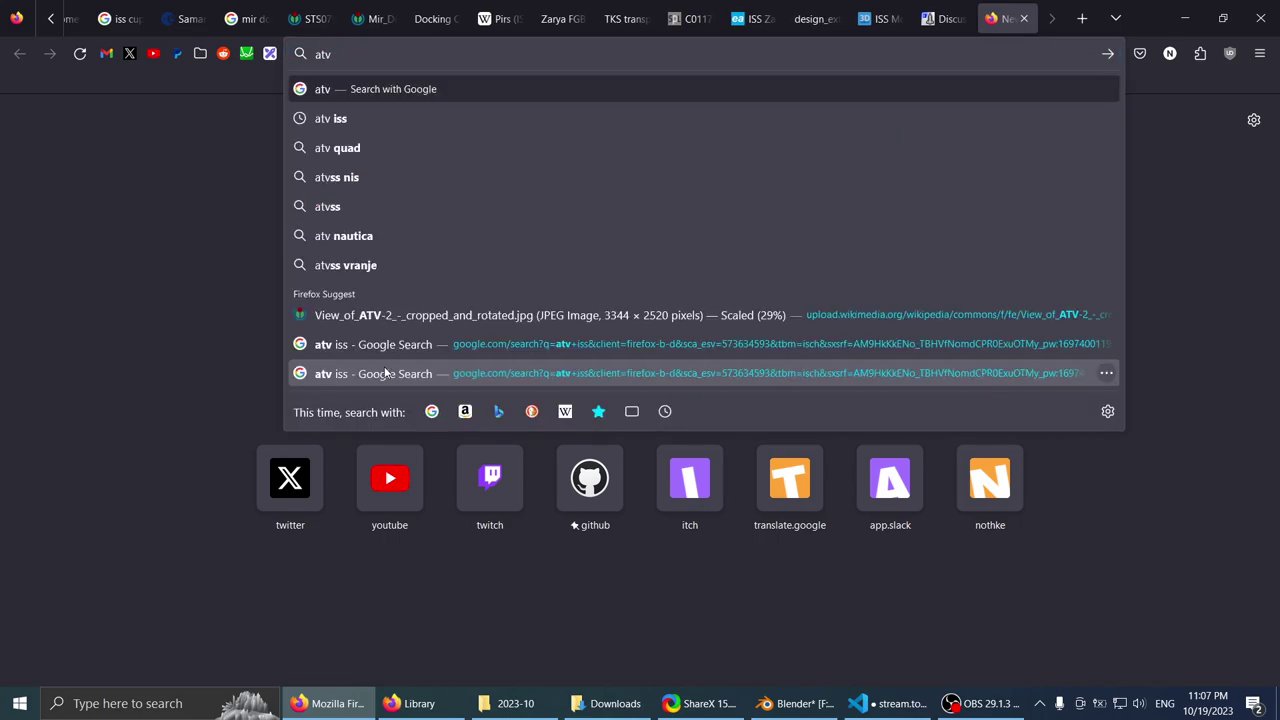
text( iss inside)
key(Return)
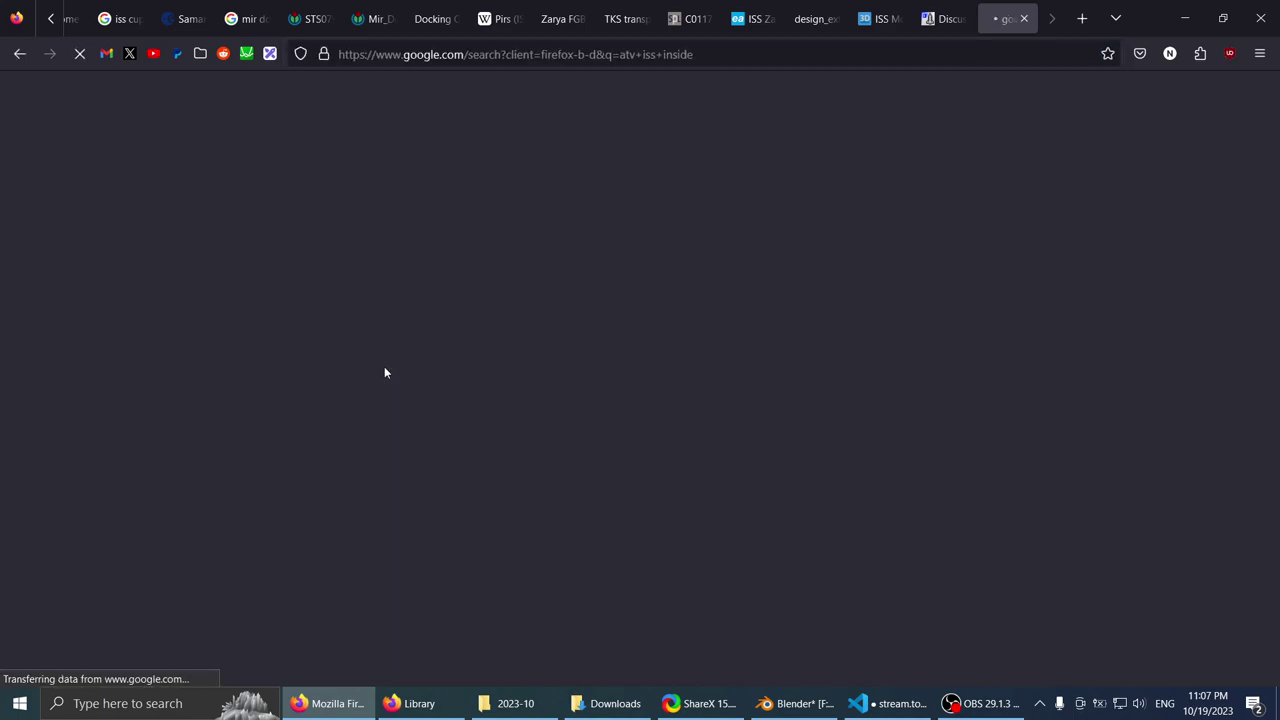
click(1012, 12)
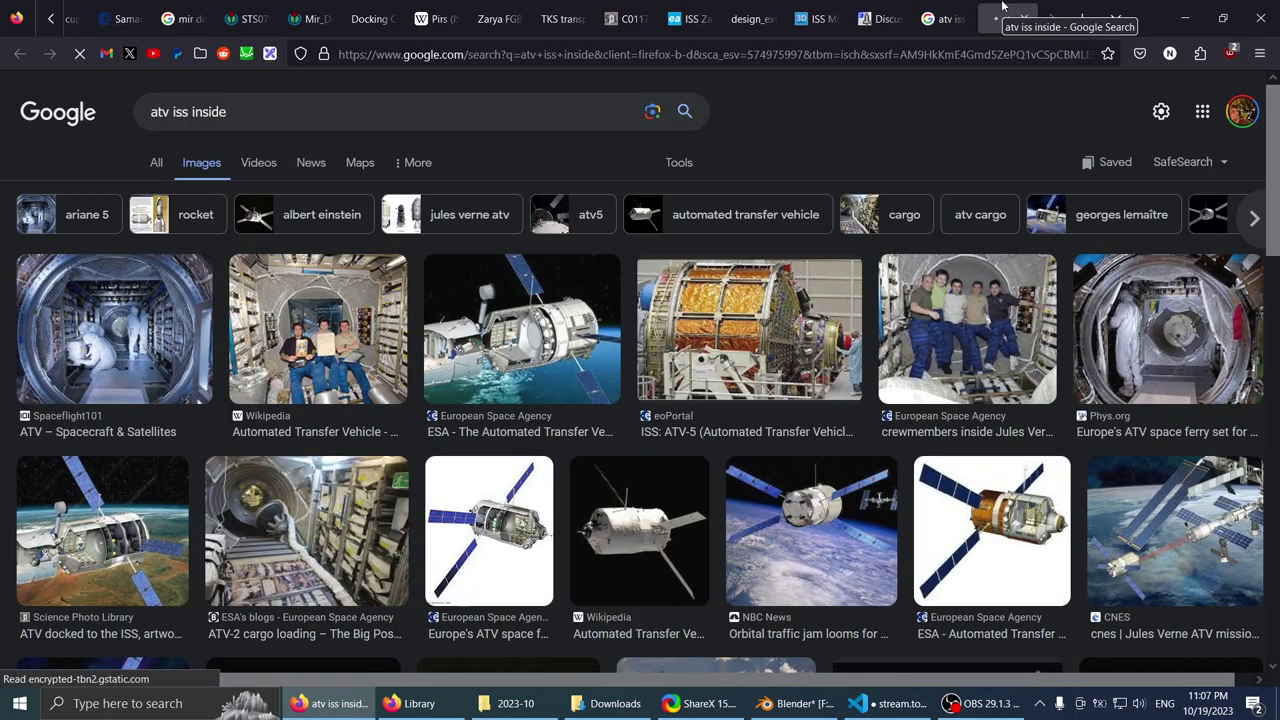
scroll(165, 318, down, 2)
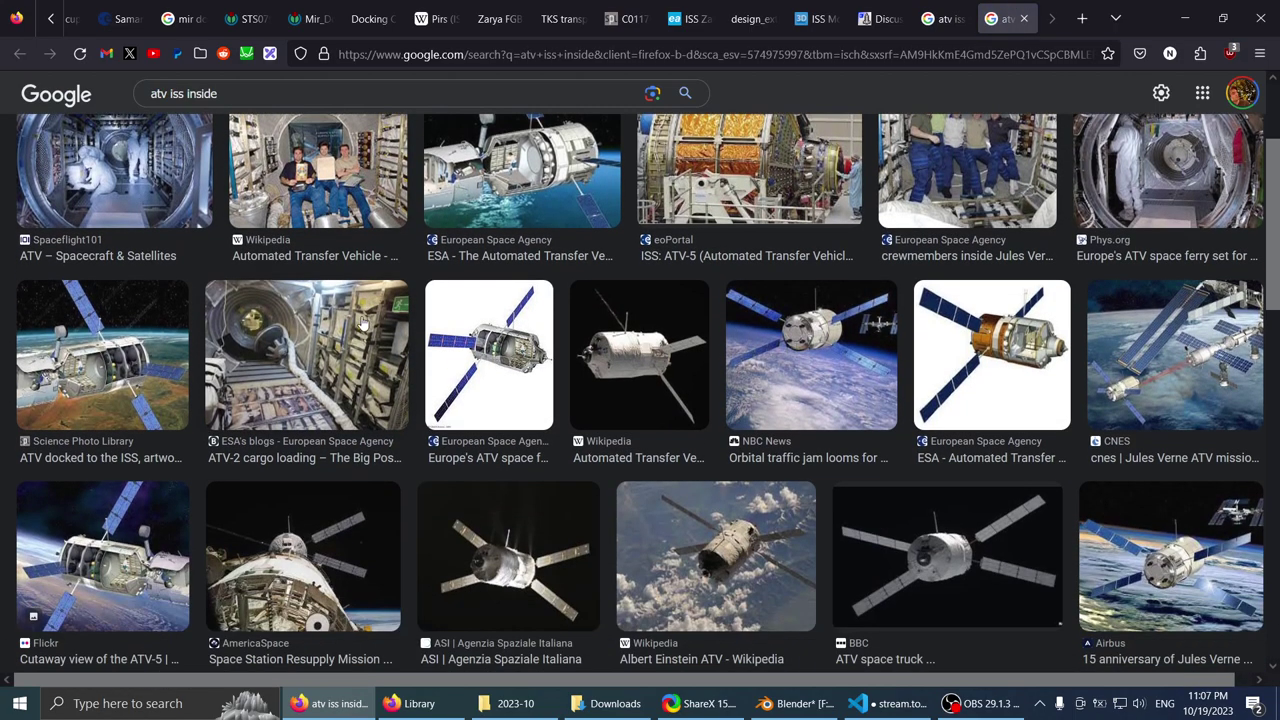
scroll(985, 401, down, 1)
scroll(985, 402, up, 3)
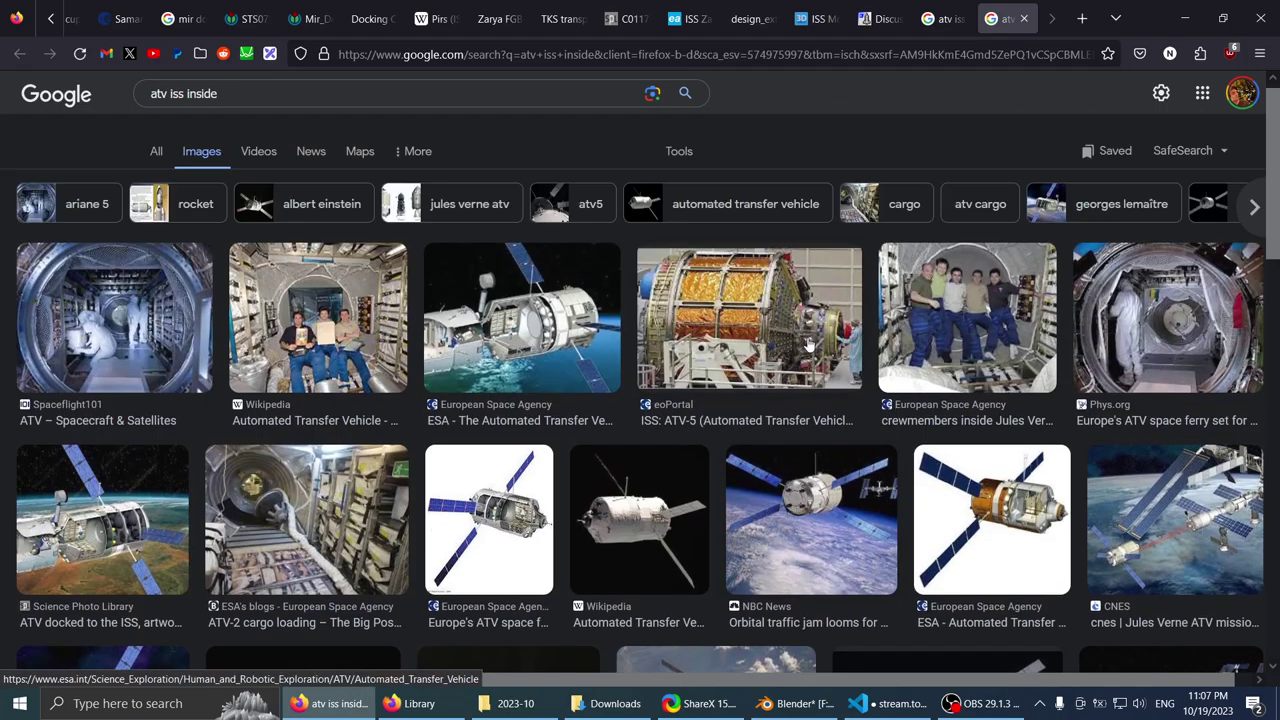
- Open the ESA cutaway illustration of the Automated Transfer Vehicle at full size in its own tab and enlarge it to 190%
click(979, 484)
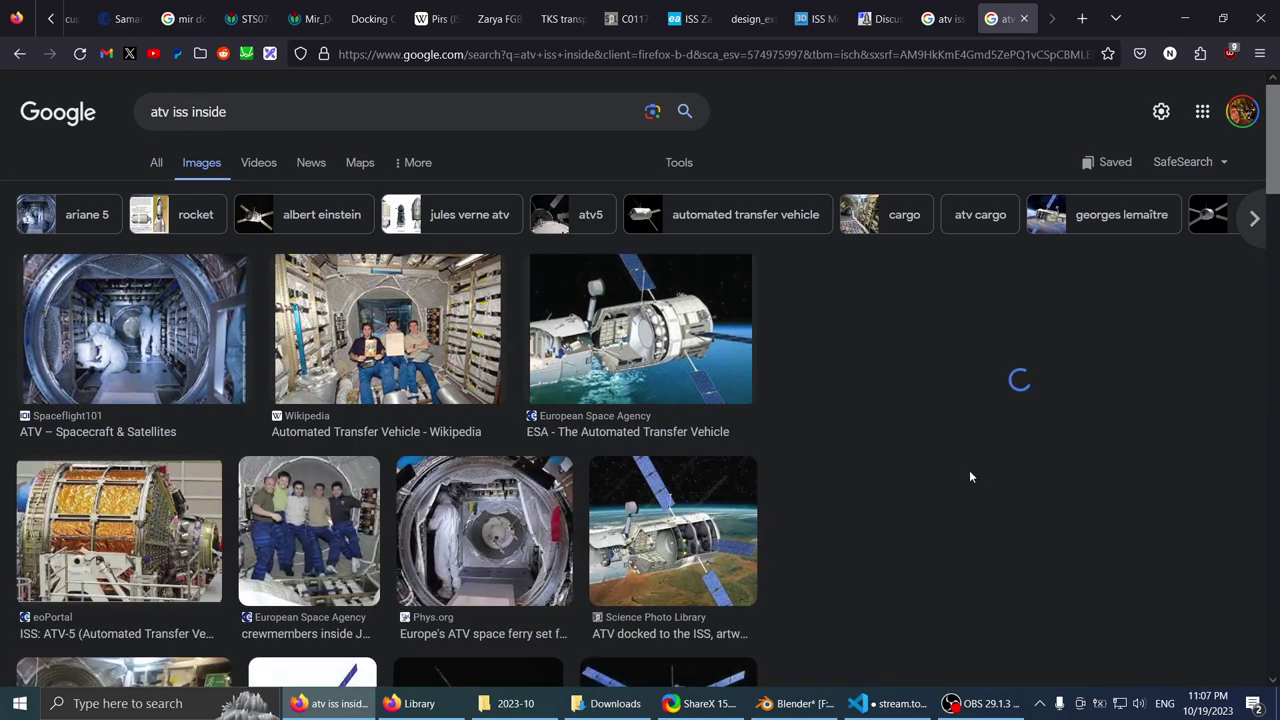
scroll(717, 311, down, 1)
scroll(717, 311, down, 5)
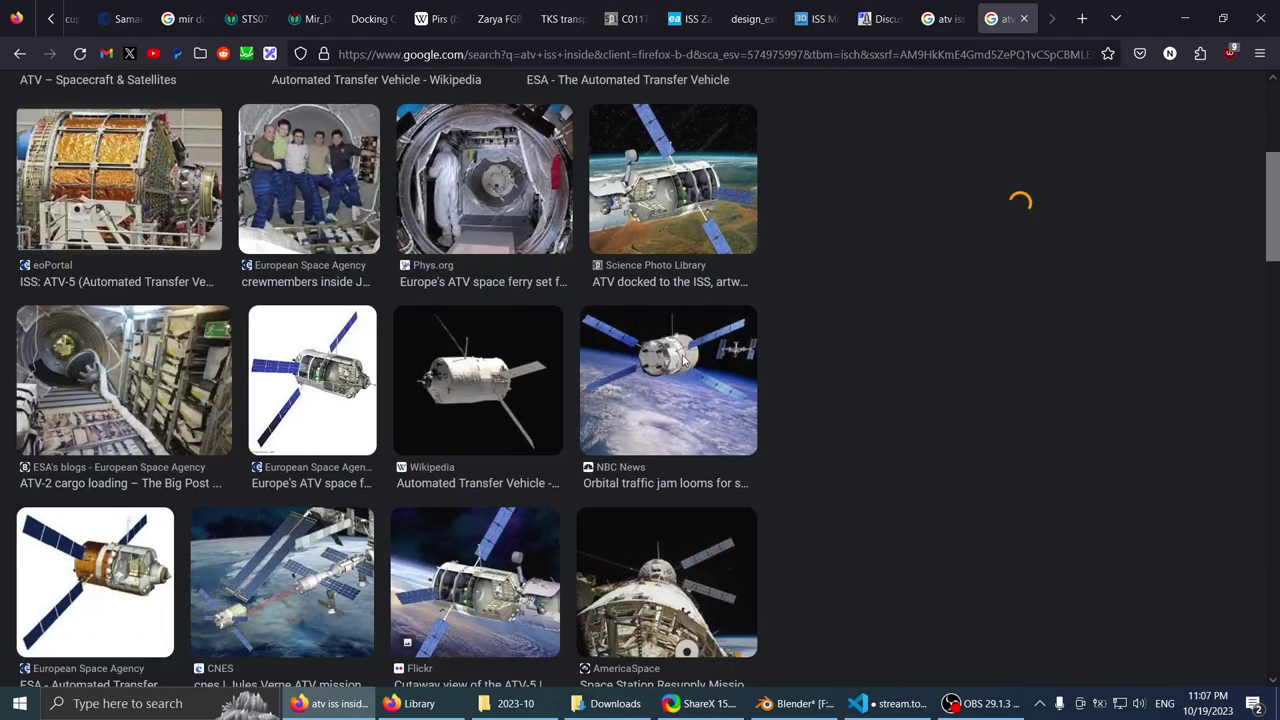
scroll(648, 326, down, 6)
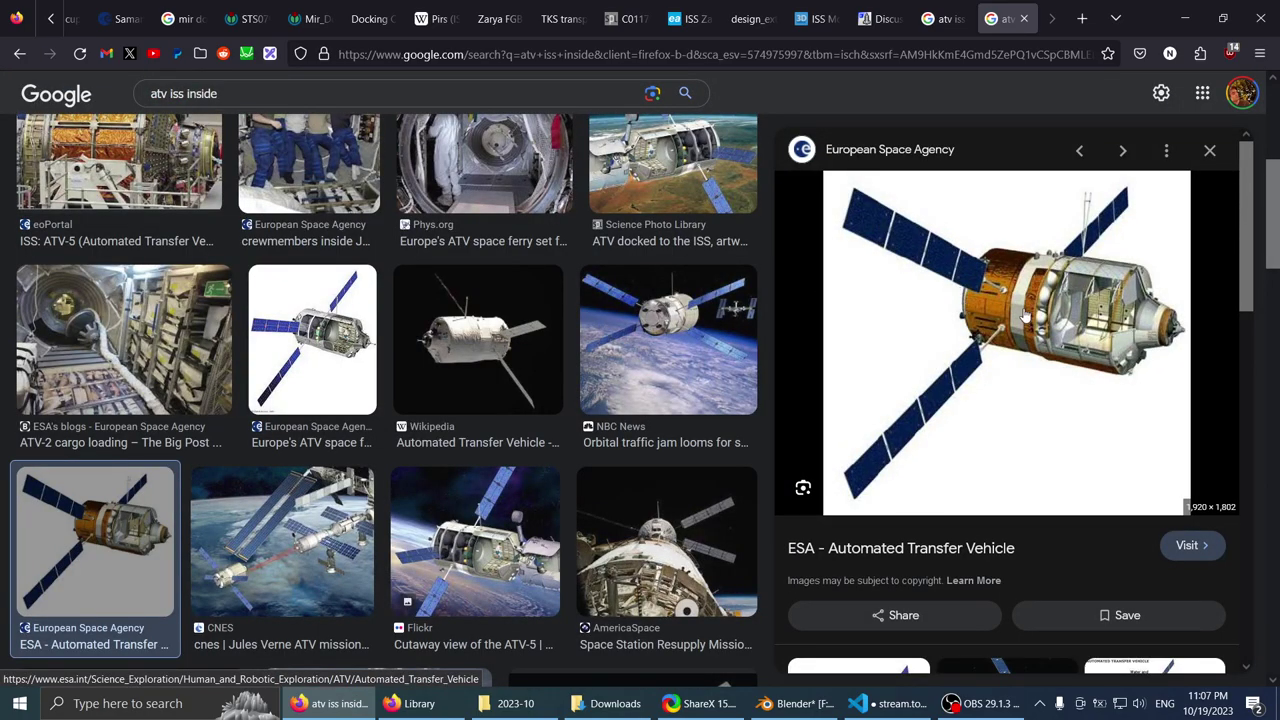
scroll(1024, 314, up, 3)
right_click(1024, 314)
click(1100, 481)
click(1013, 18)
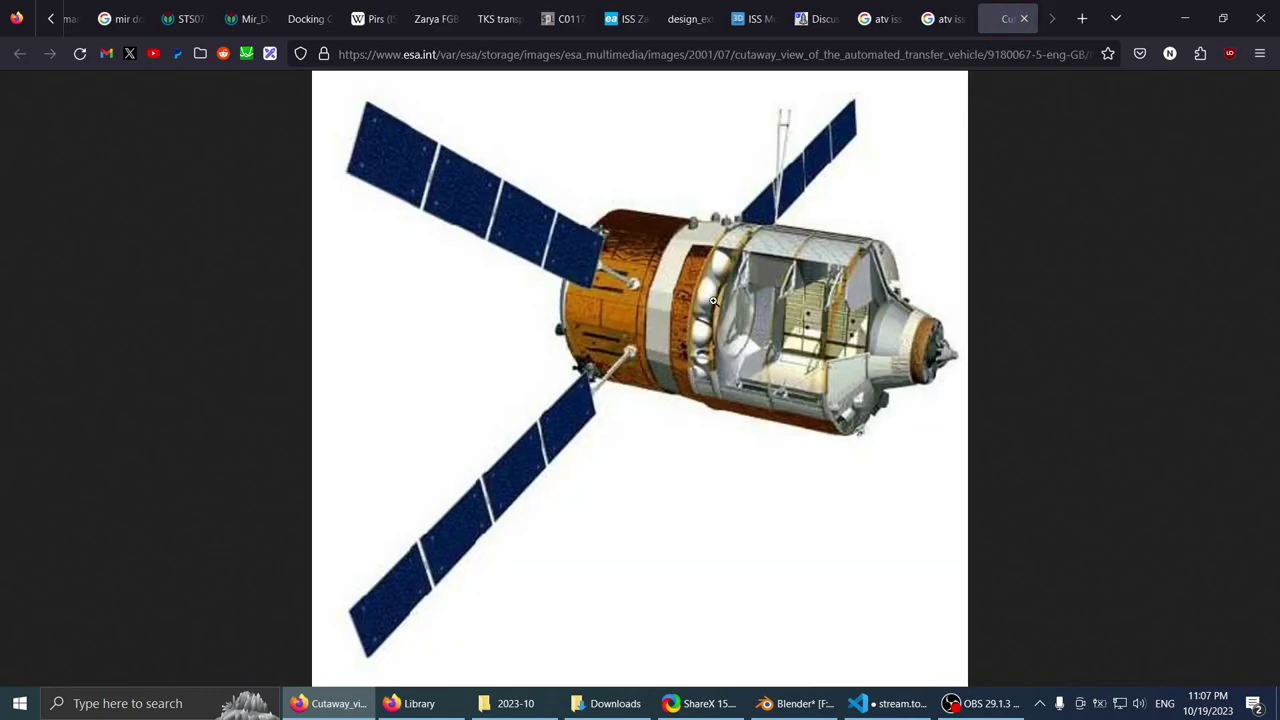
ctrl+scroll(844, 187, up, 6)
scroll(844, 187, up, 3)
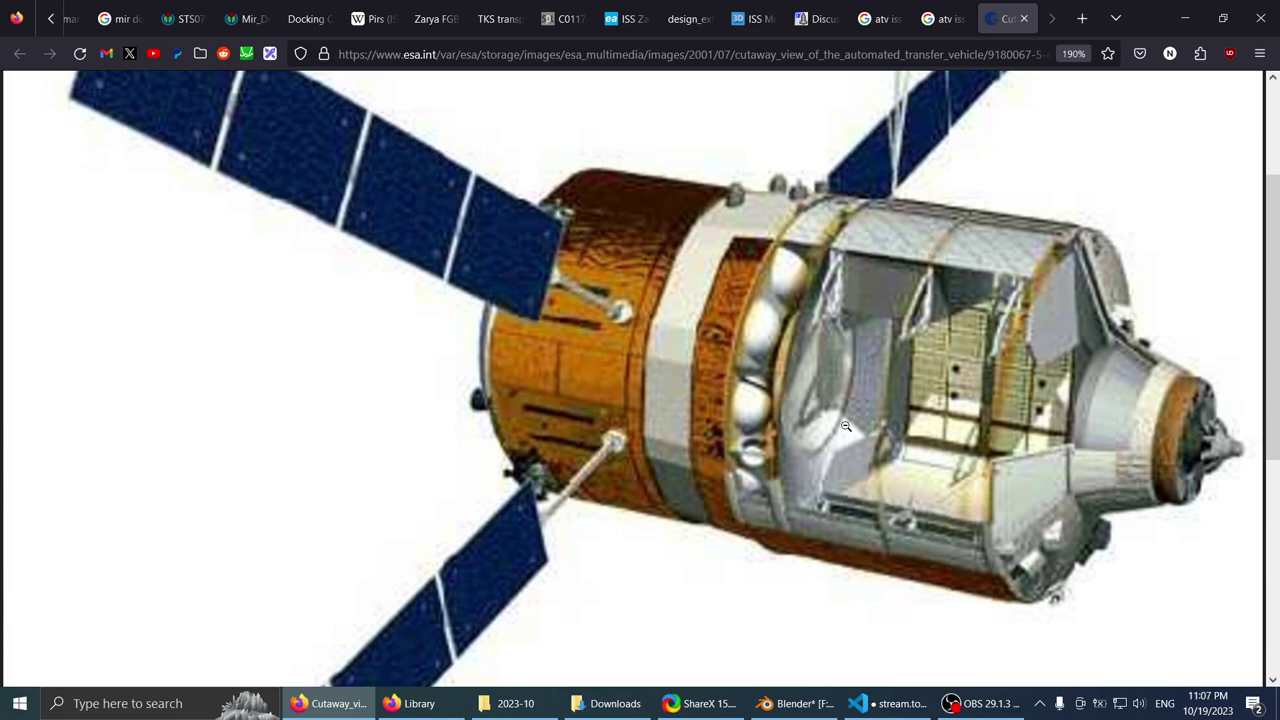
- Find the Wikimedia Commons photo of an astronaut working in the ATV-4, examine it at full size, and close it
click(943, 18)
scroll(515, 358, down, 3)
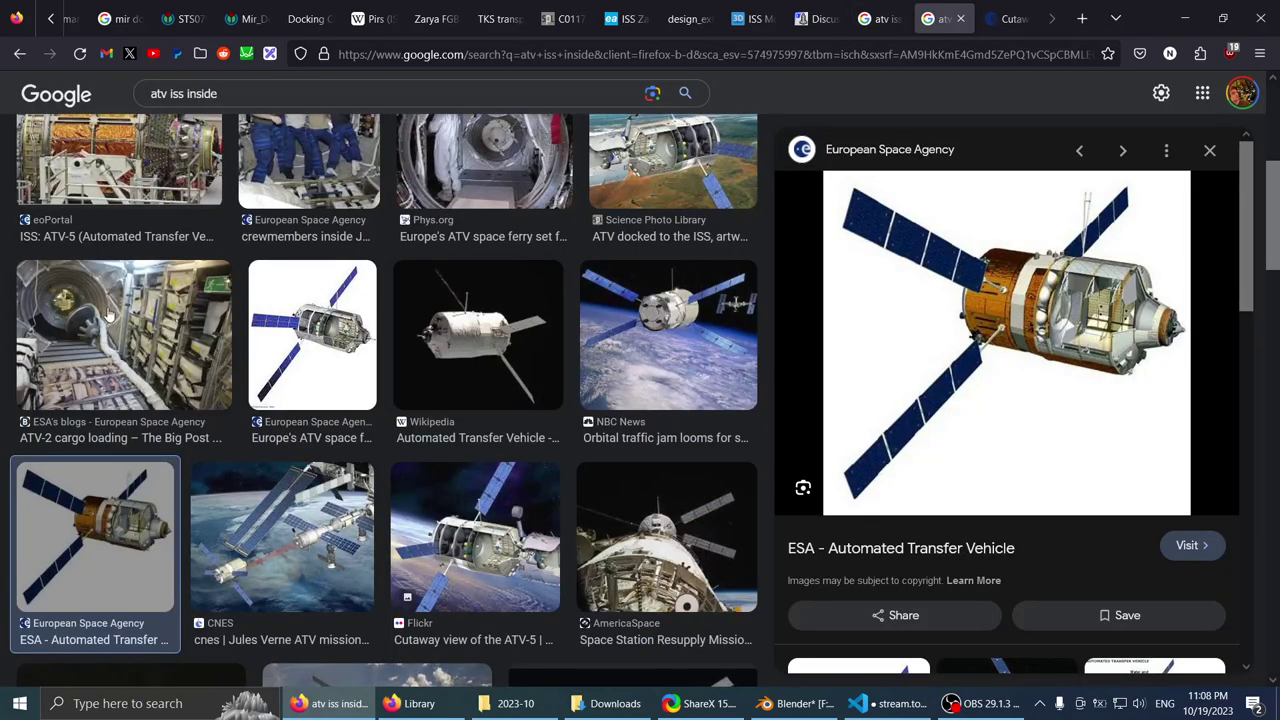
scroll(282, 350, down, 6)
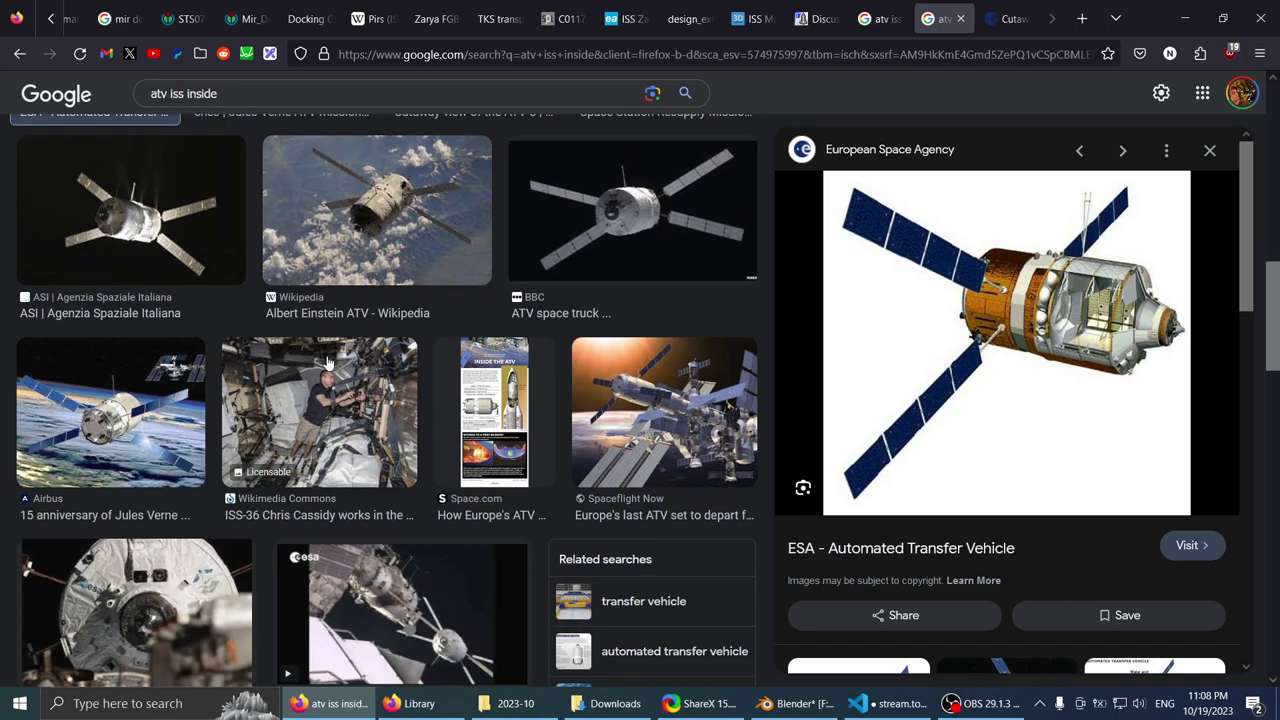
click(329, 372)
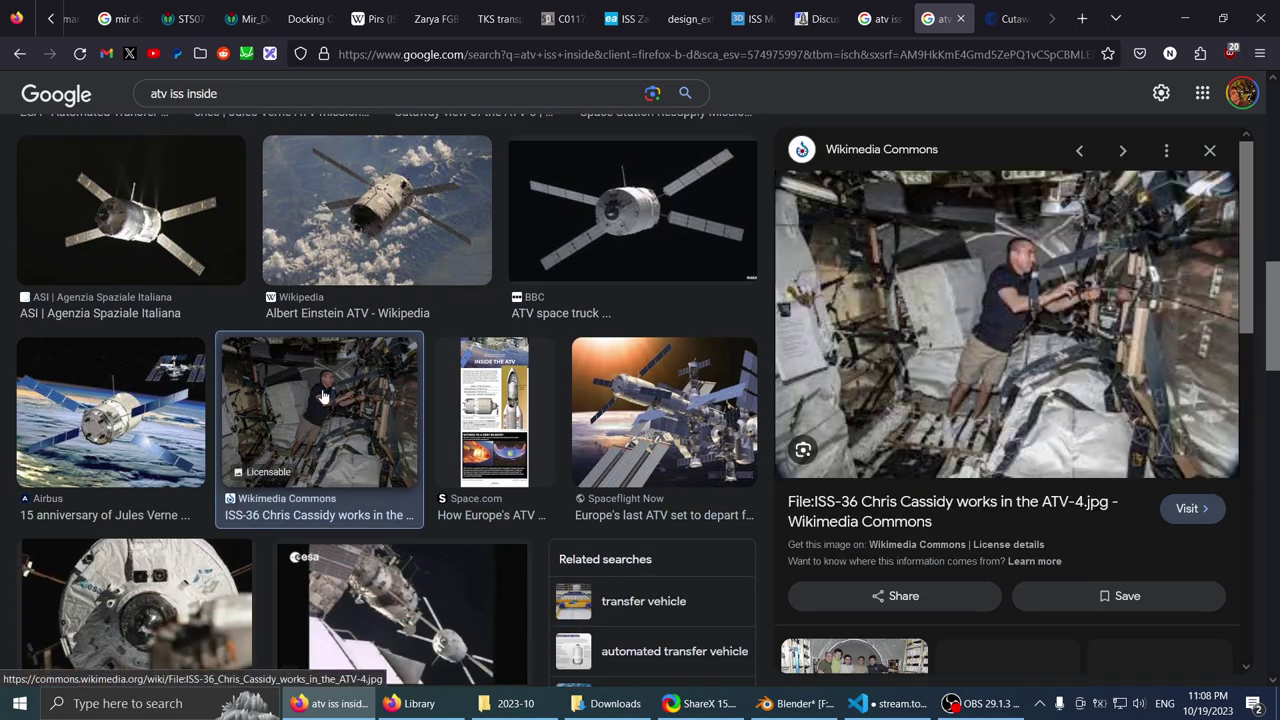
right_click(979, 256)
click(1010, 465)
click(1003, 8)
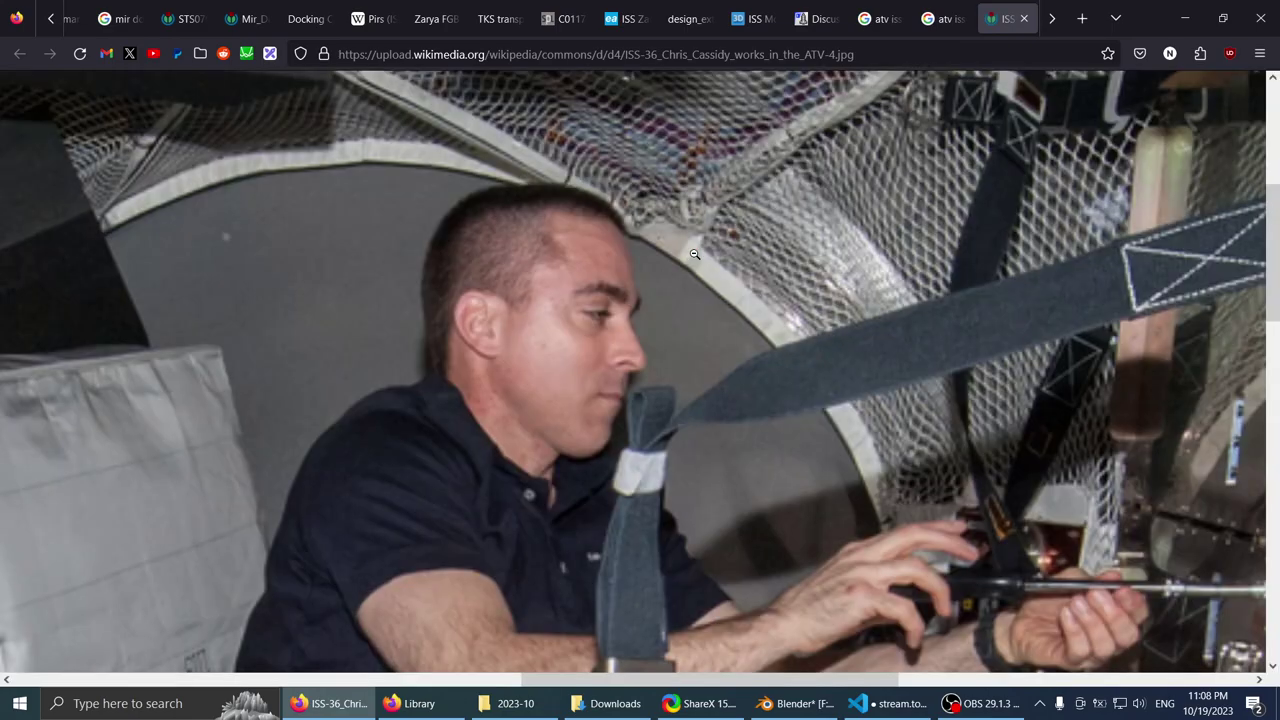
click(694, 254)
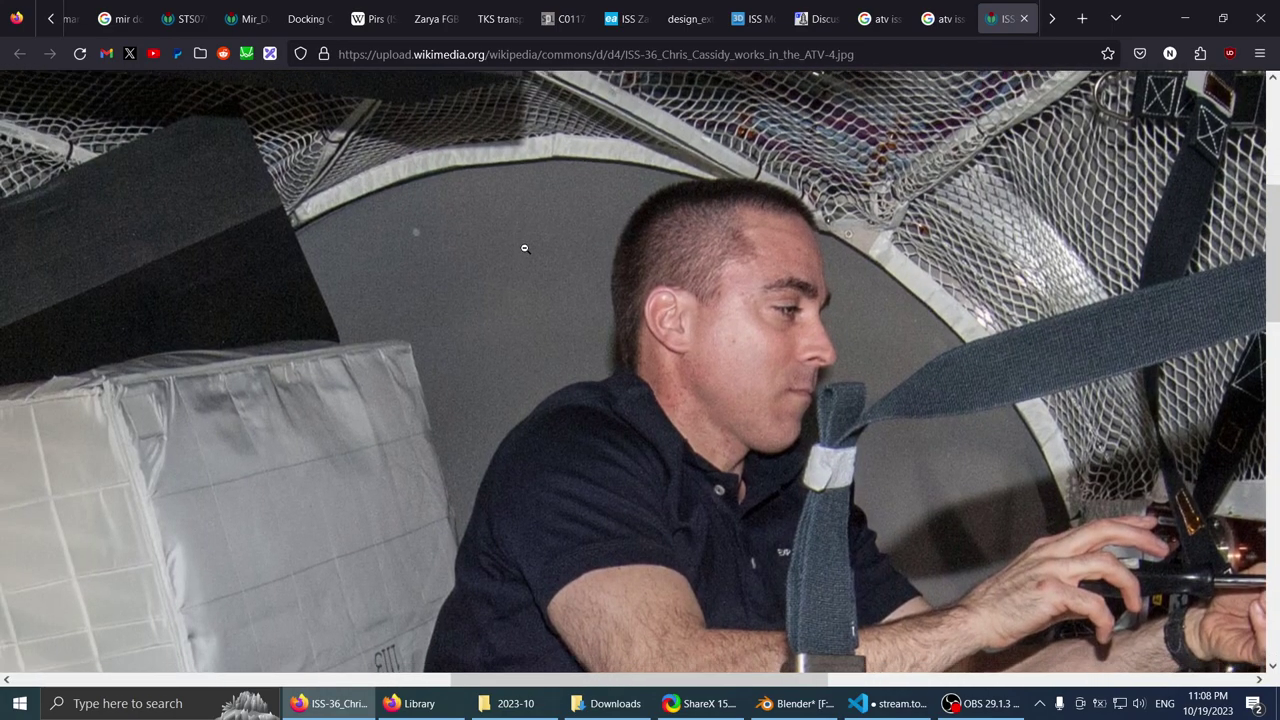
click(570, 258)
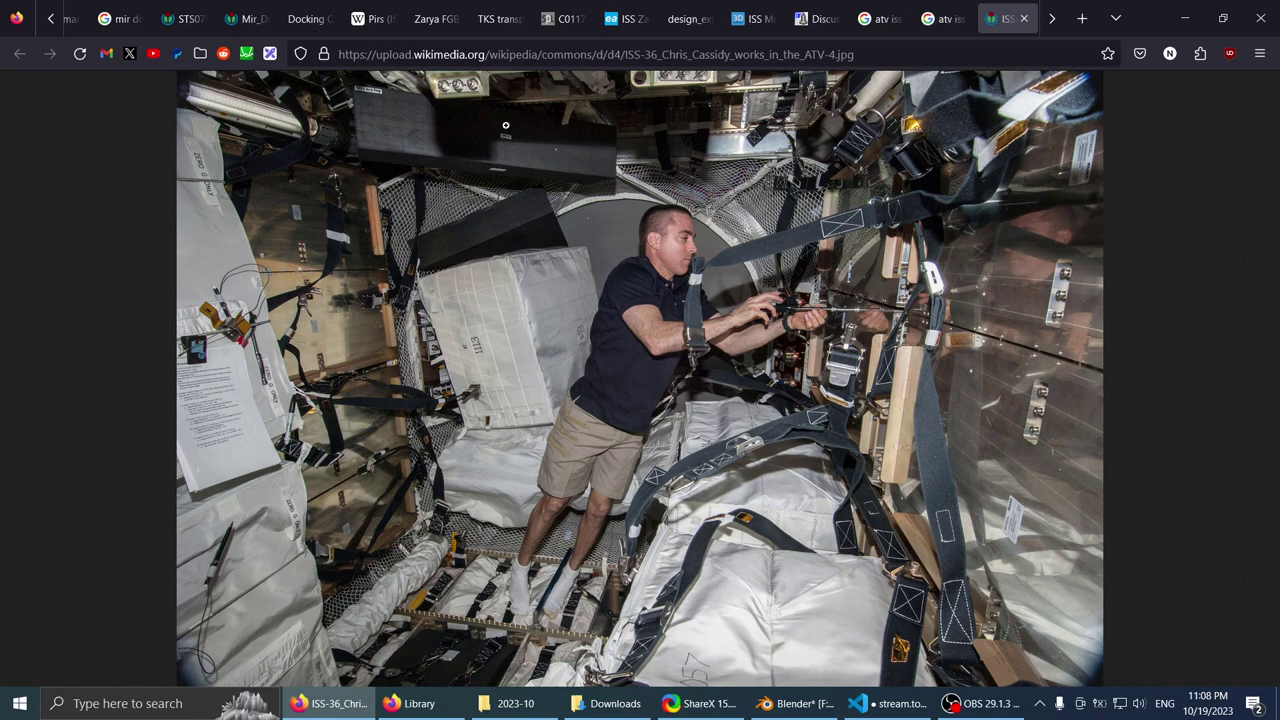
middle_click(1001, 5)
- Search images for "iss rack behind" and browse the results for views of rack structures
scroll(2, 446, down, 1)
scroll(3, 450, up, 12)
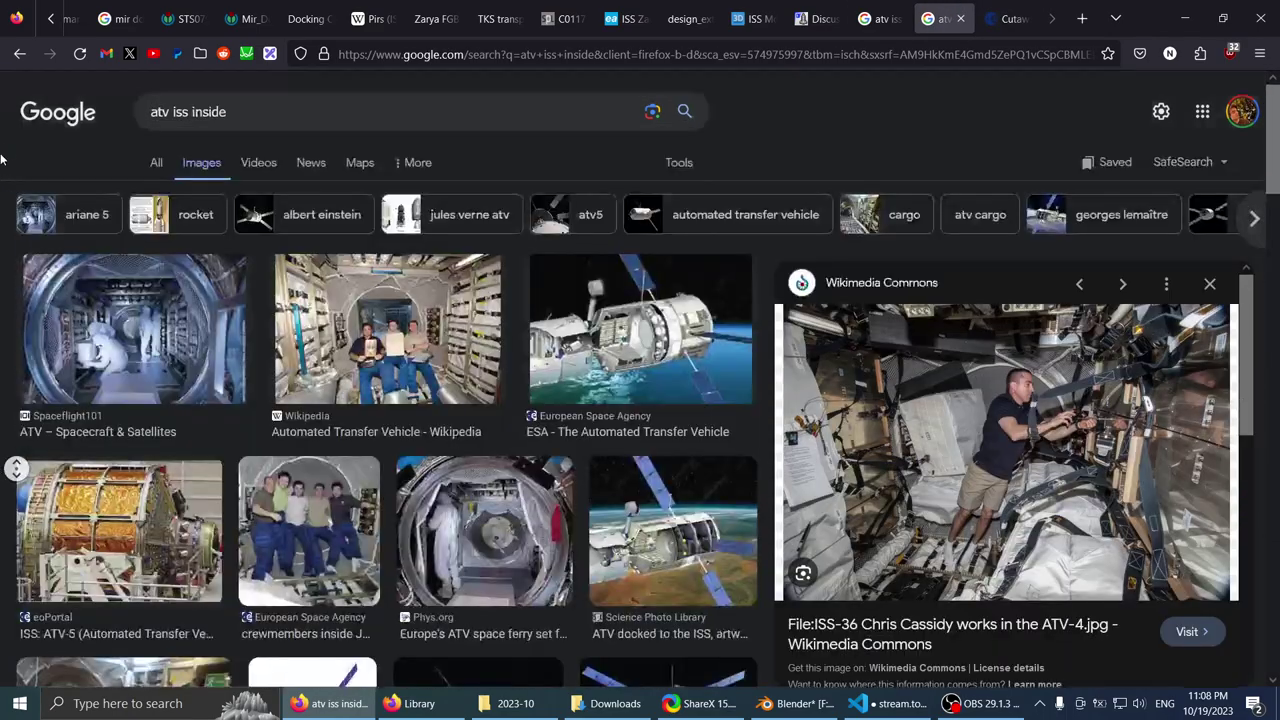
drag(234, 112, 48, 157)
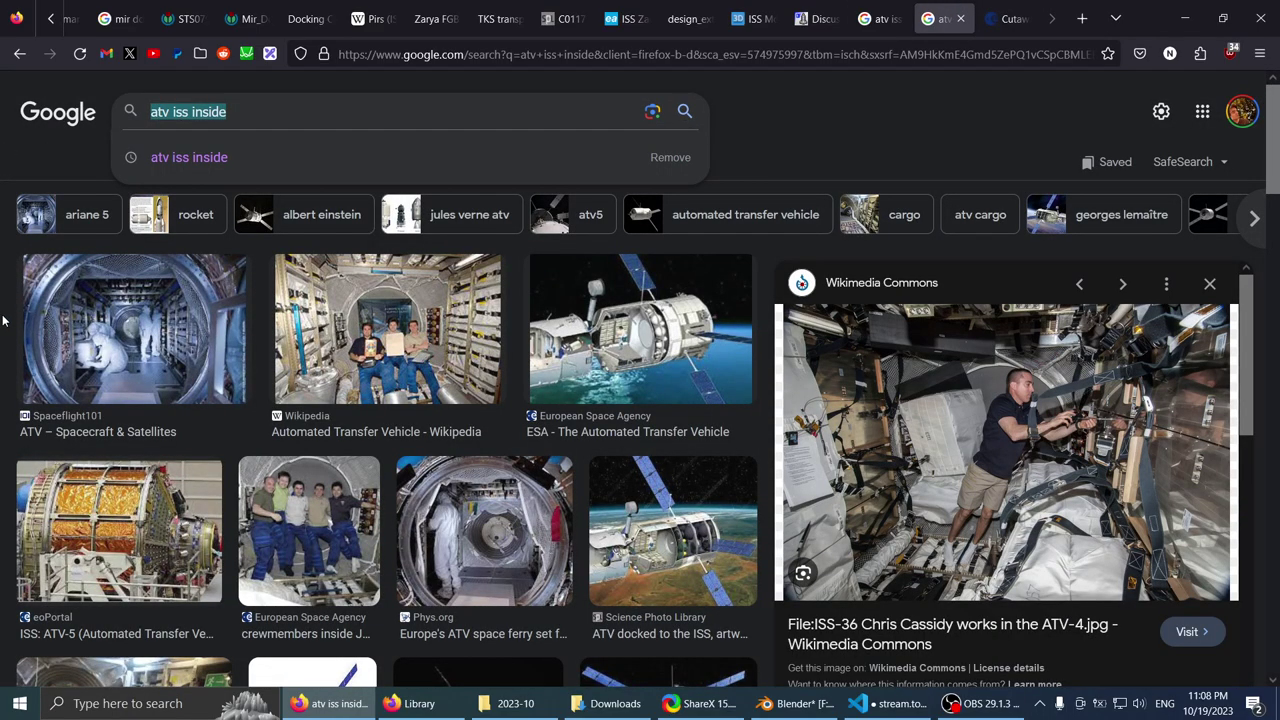
text(iss)
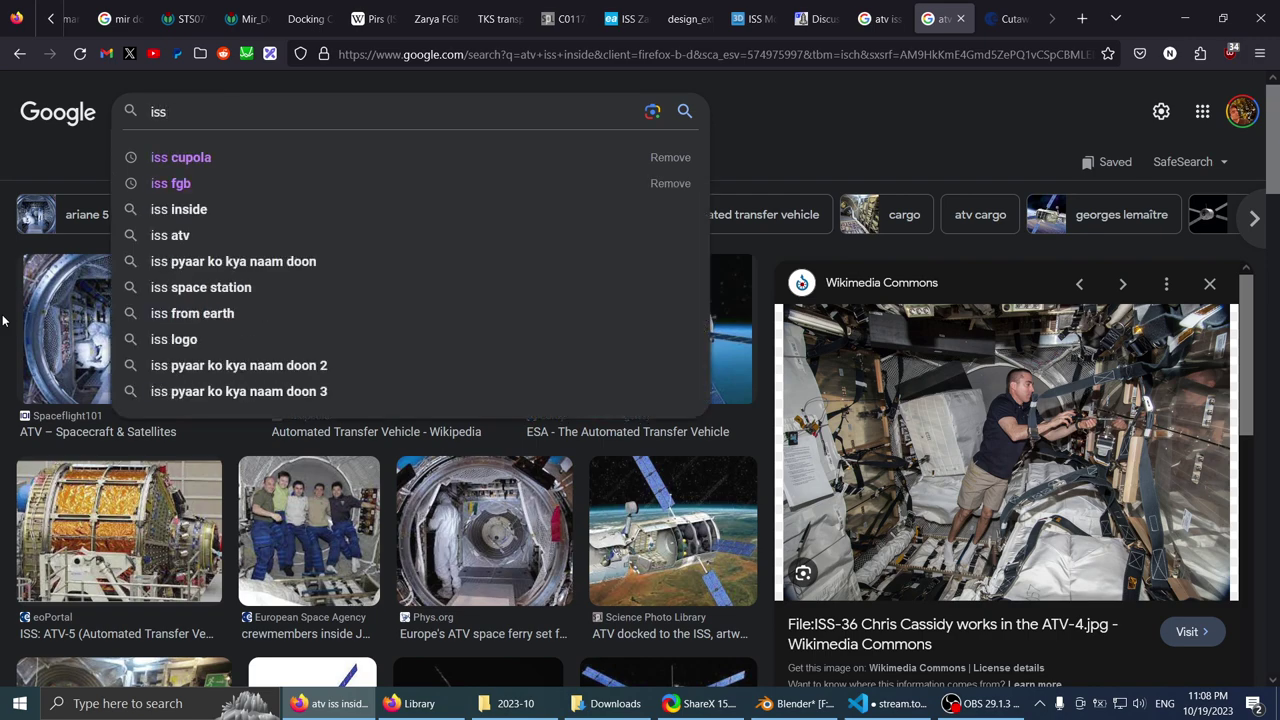
text( rack )
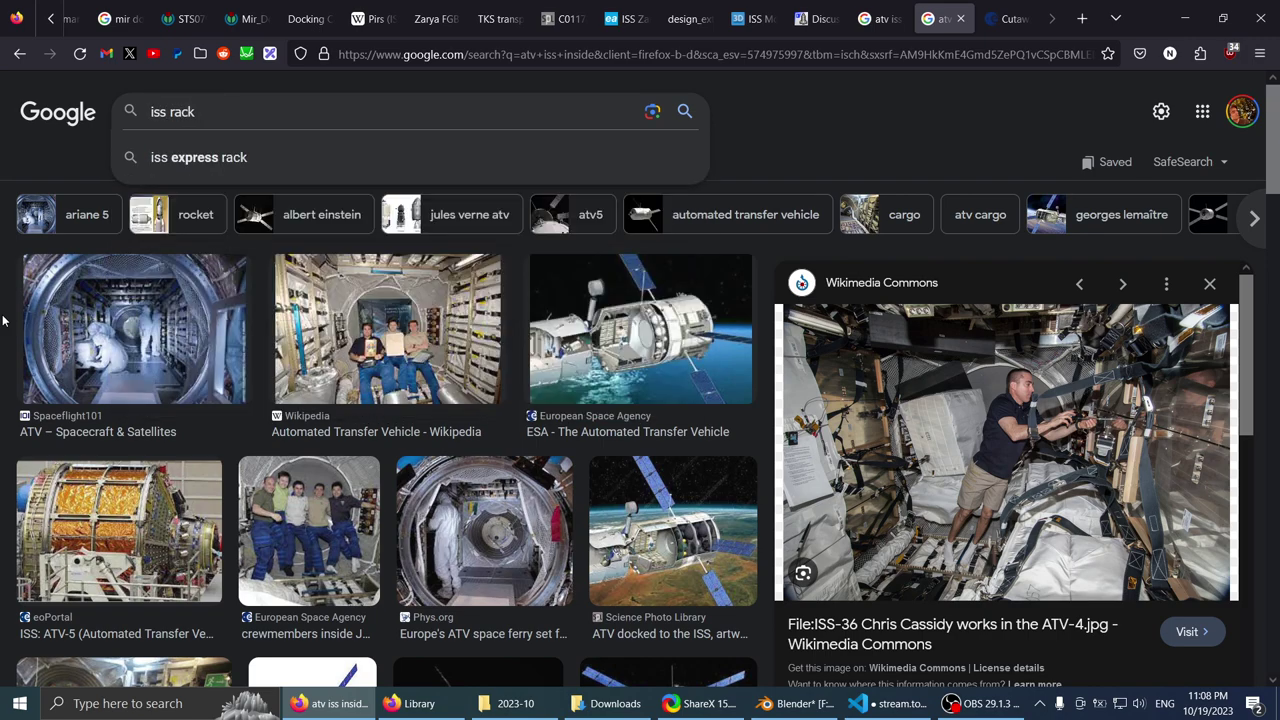
text(begind)
key(Return)
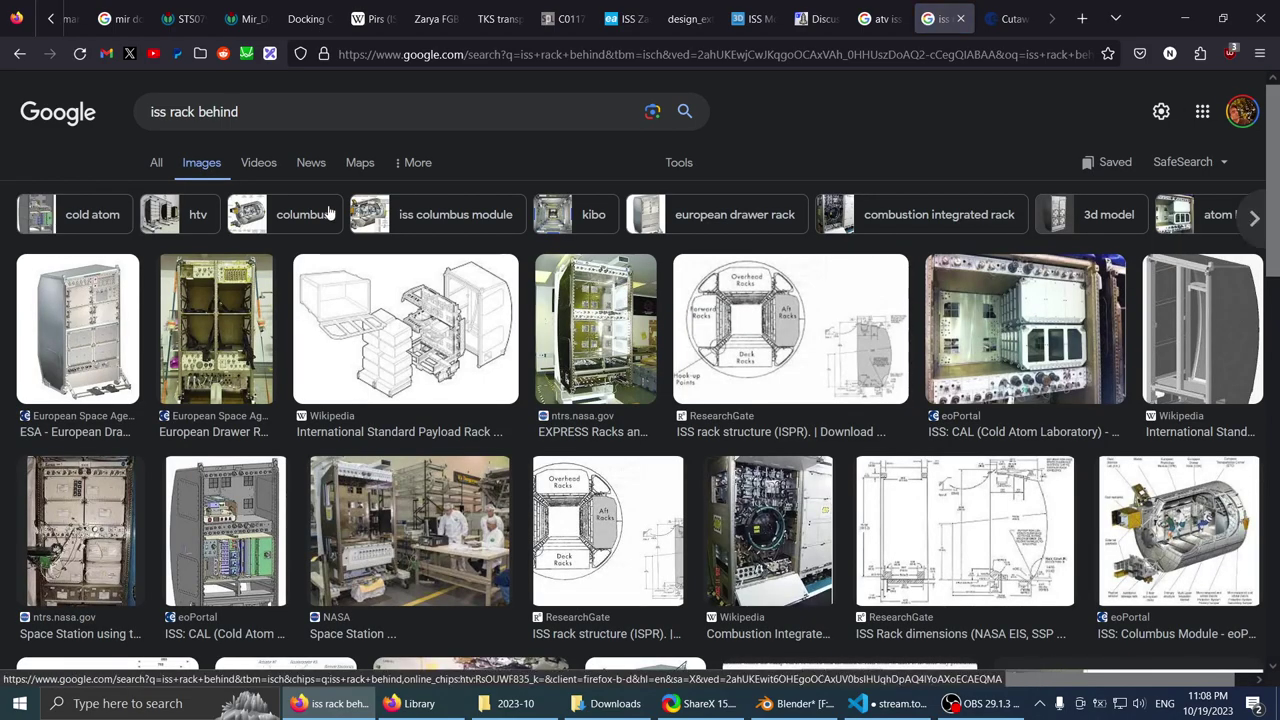
scroll(800, 237, down, 3)
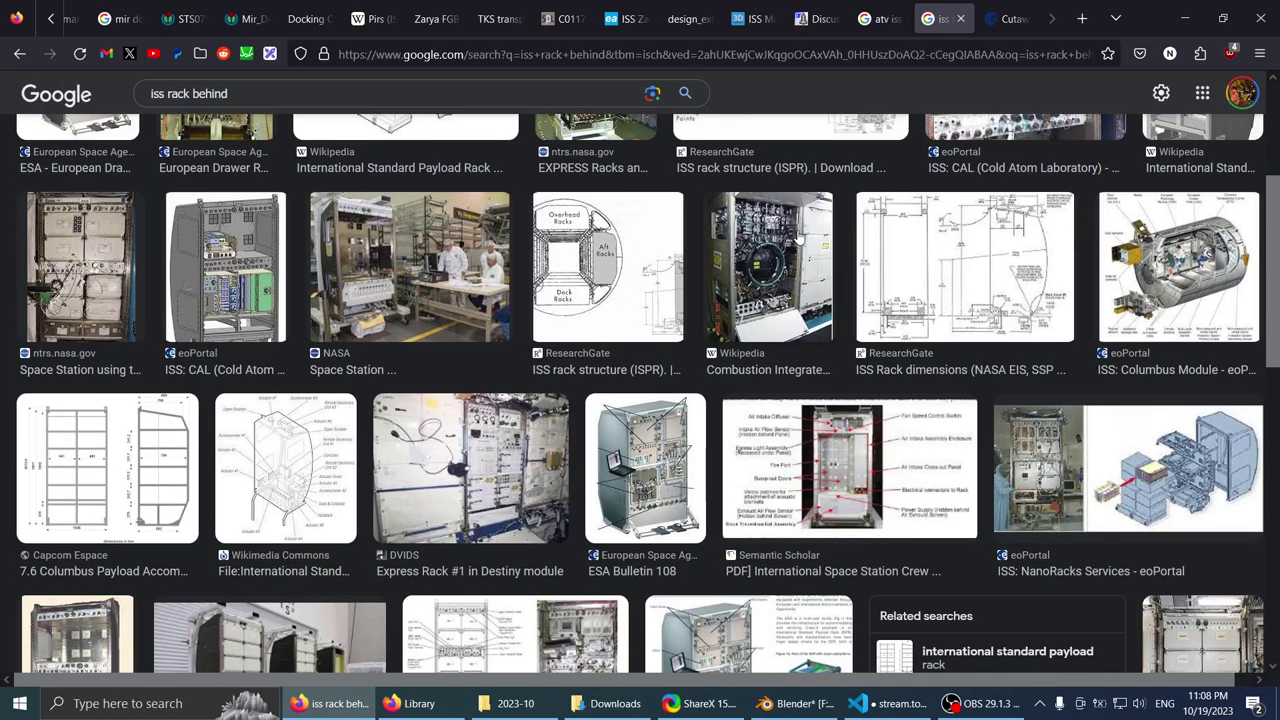
scroll(800, 237, down, 3)
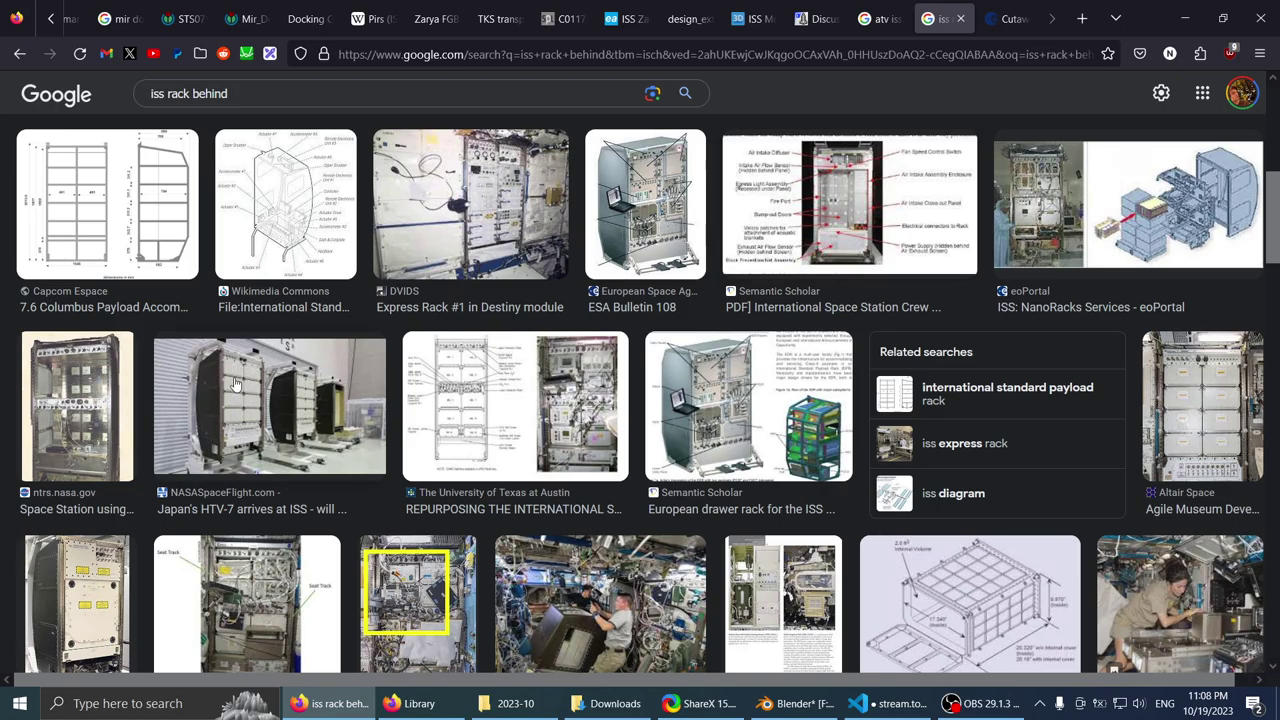
scroll(236, 385, down, 3)
scroll(207, 380, down, 8)
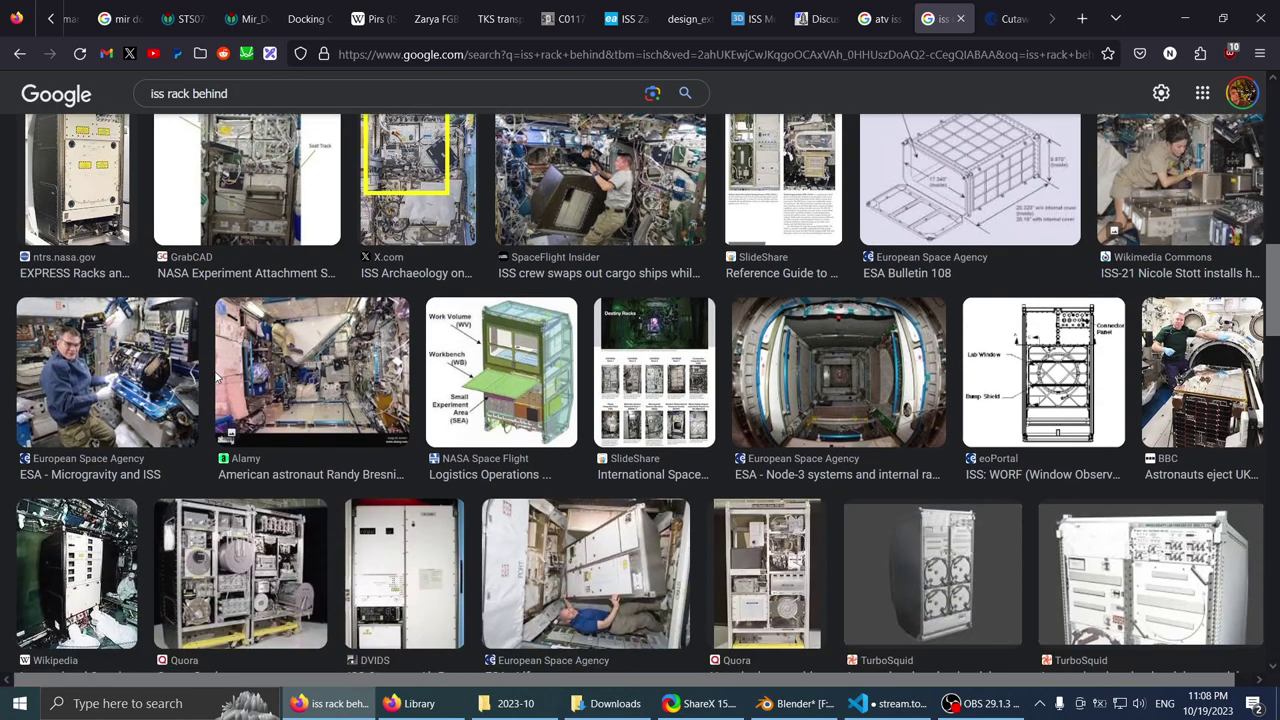
- Look further down the "iss rack behind" image results for rear and structural views of the racks
scroll(216, 378, down, 4)
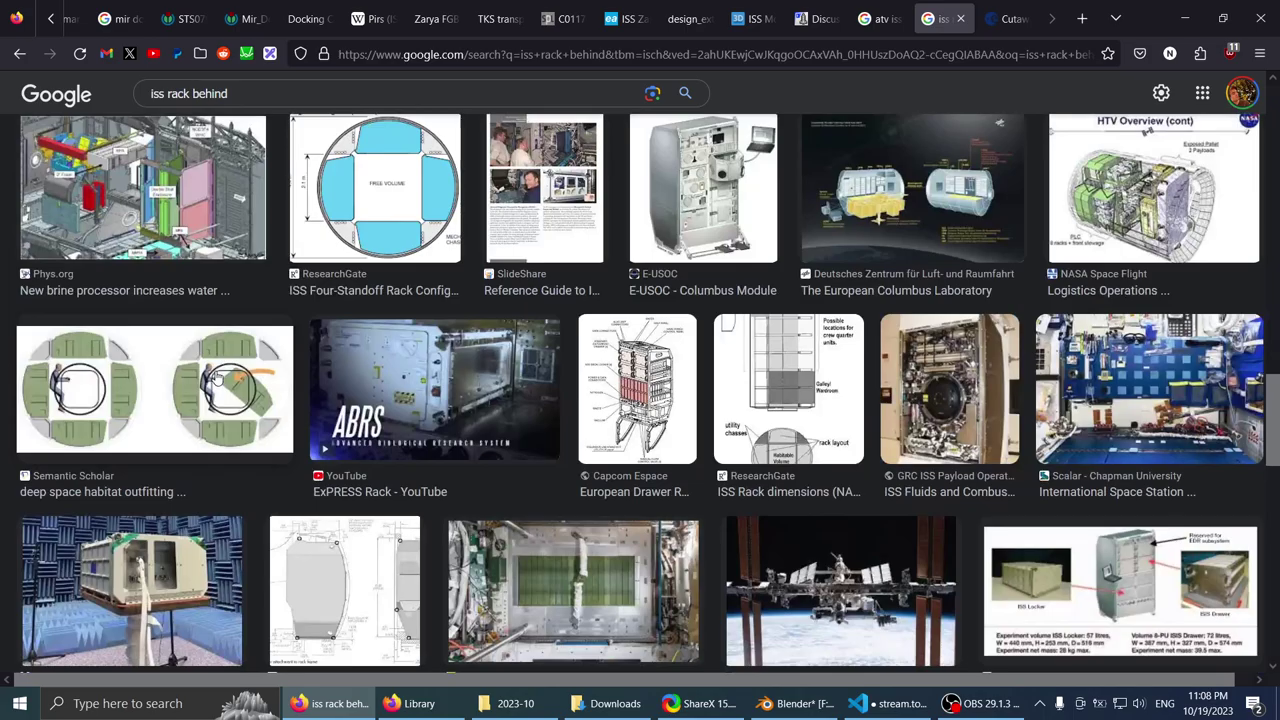
scroll(214, 376, down, 5)
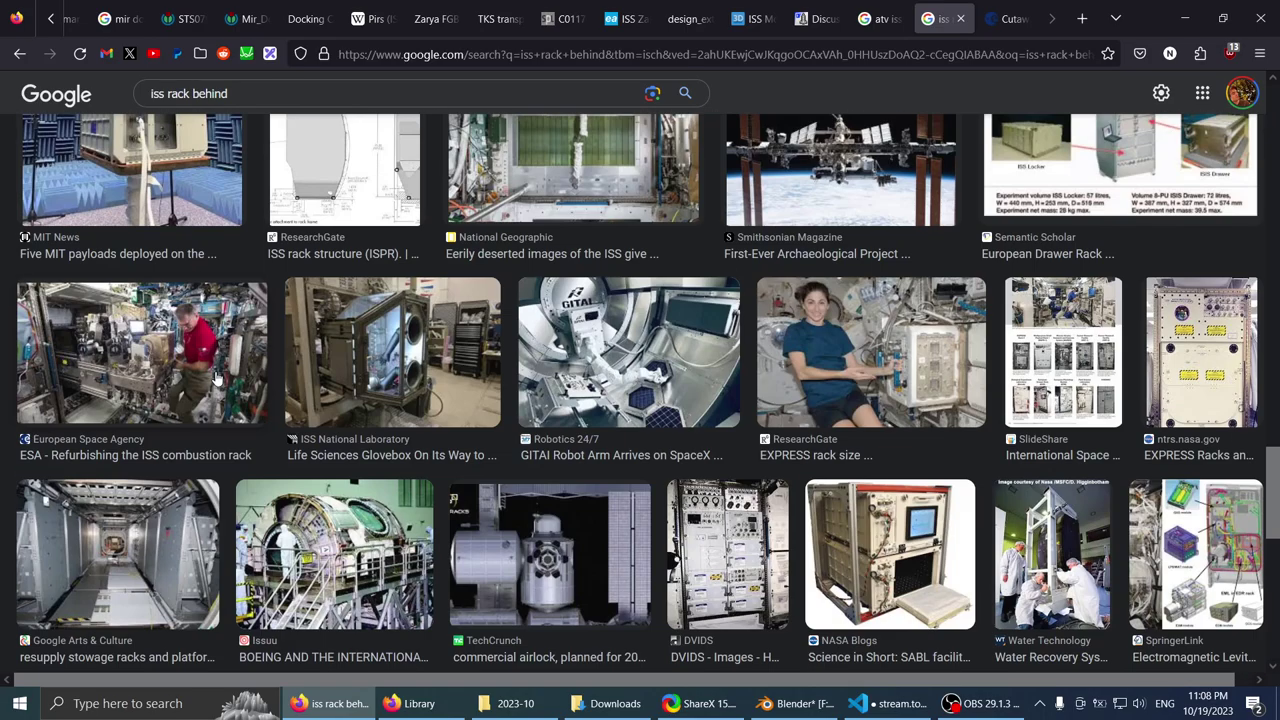
scroll(168, 396, down, 3)
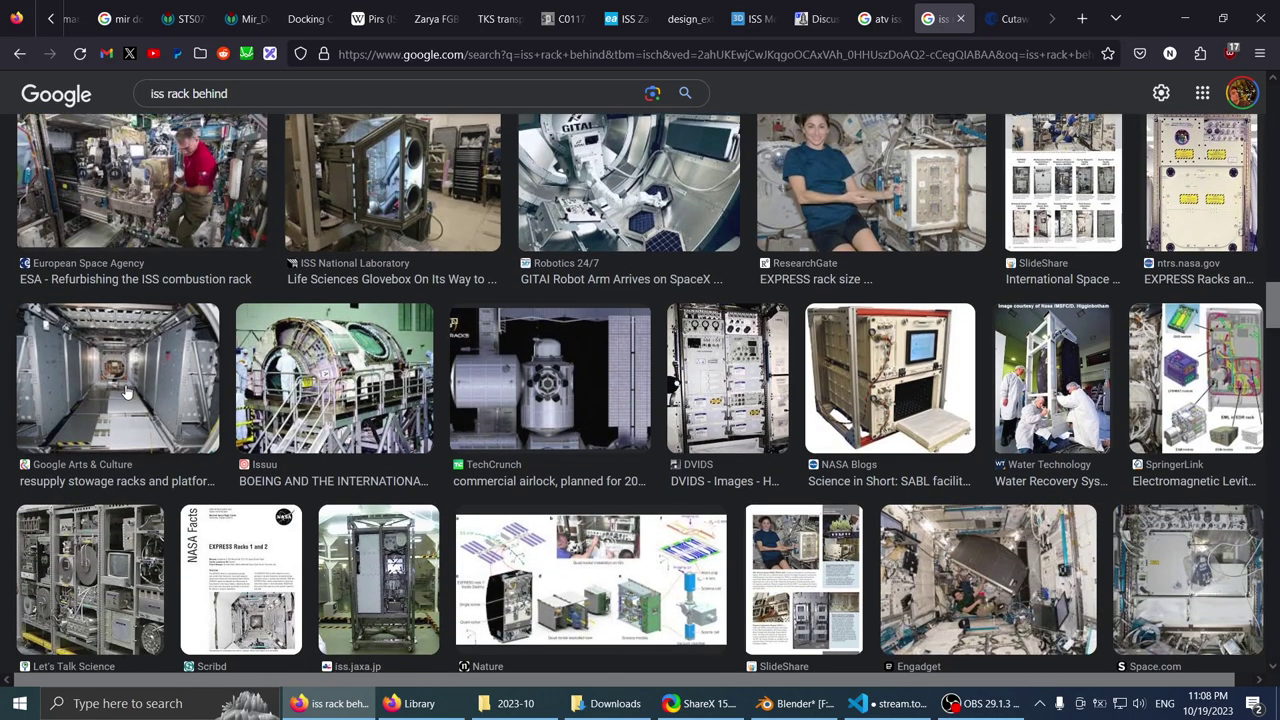
scroll(119, 408, down, 3)
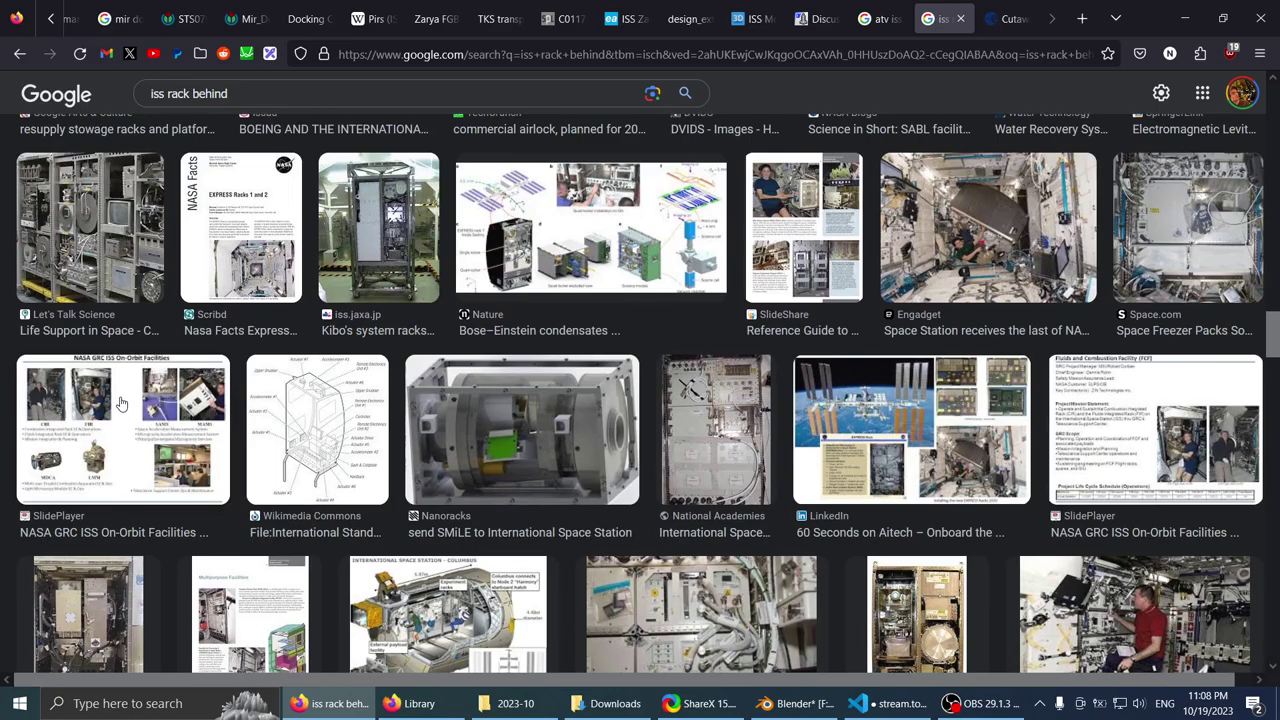
scroll(125, 400, down, 5)
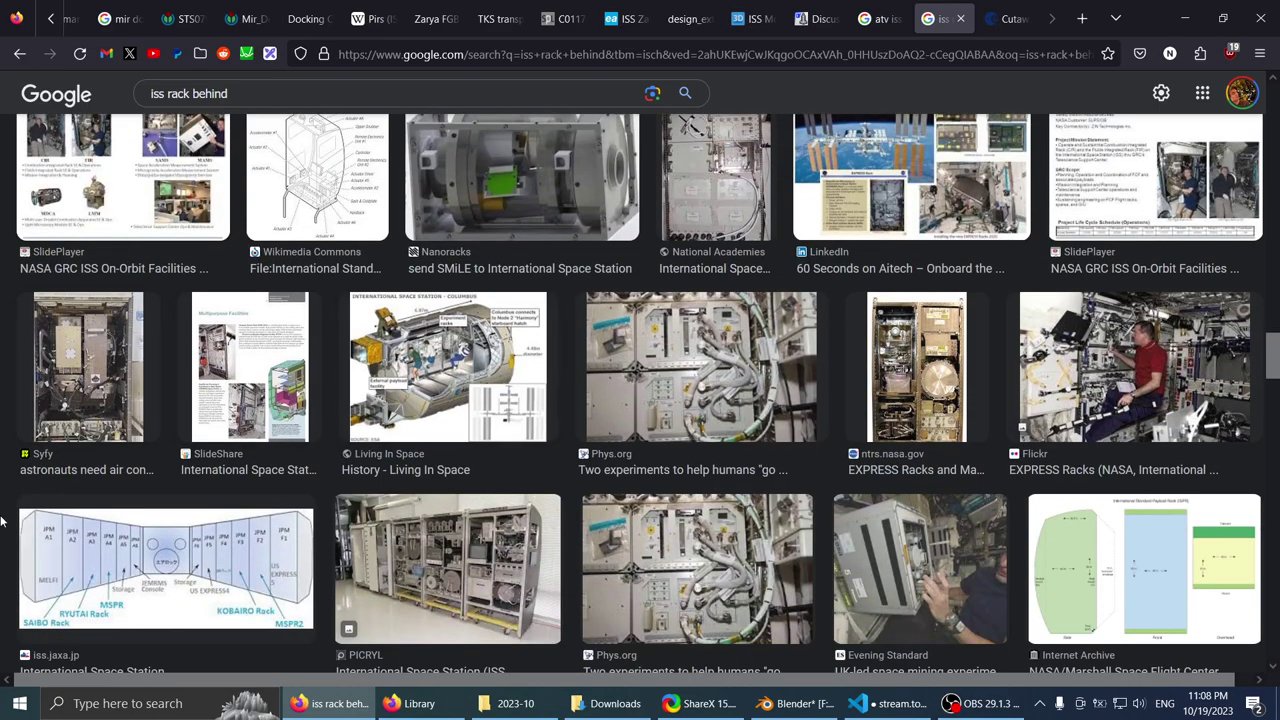
- Return to the top of the results and replace the image search with "iss mlpm"
key(Home)
middle_drag(3, 89, 3, 86)
drag(249, 110, 3, 262)
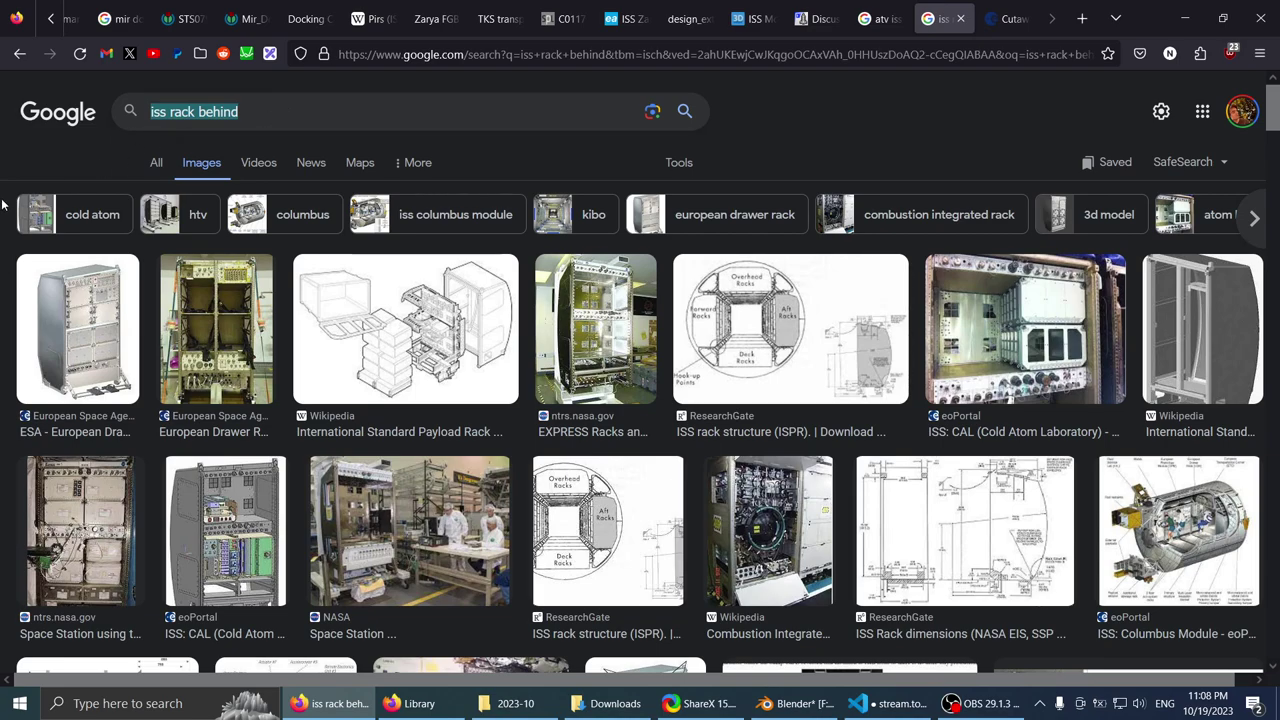
text(iss)
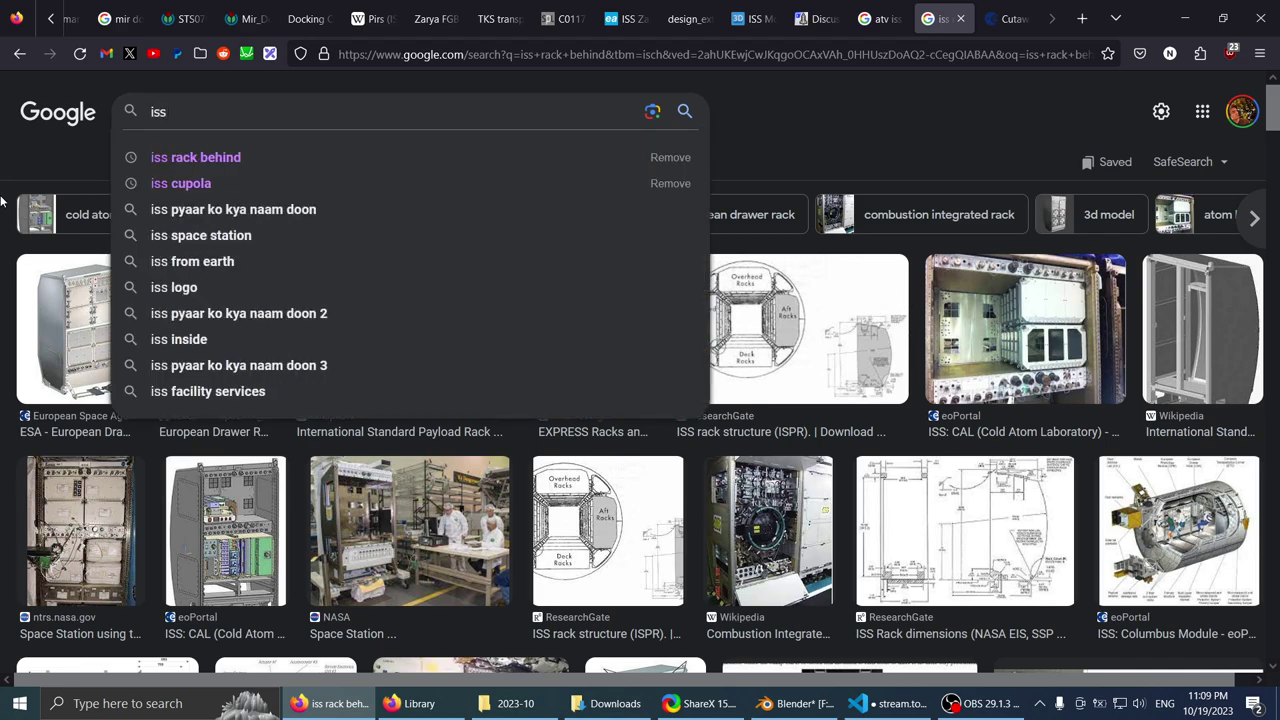
text( mlpm)
key(Return)
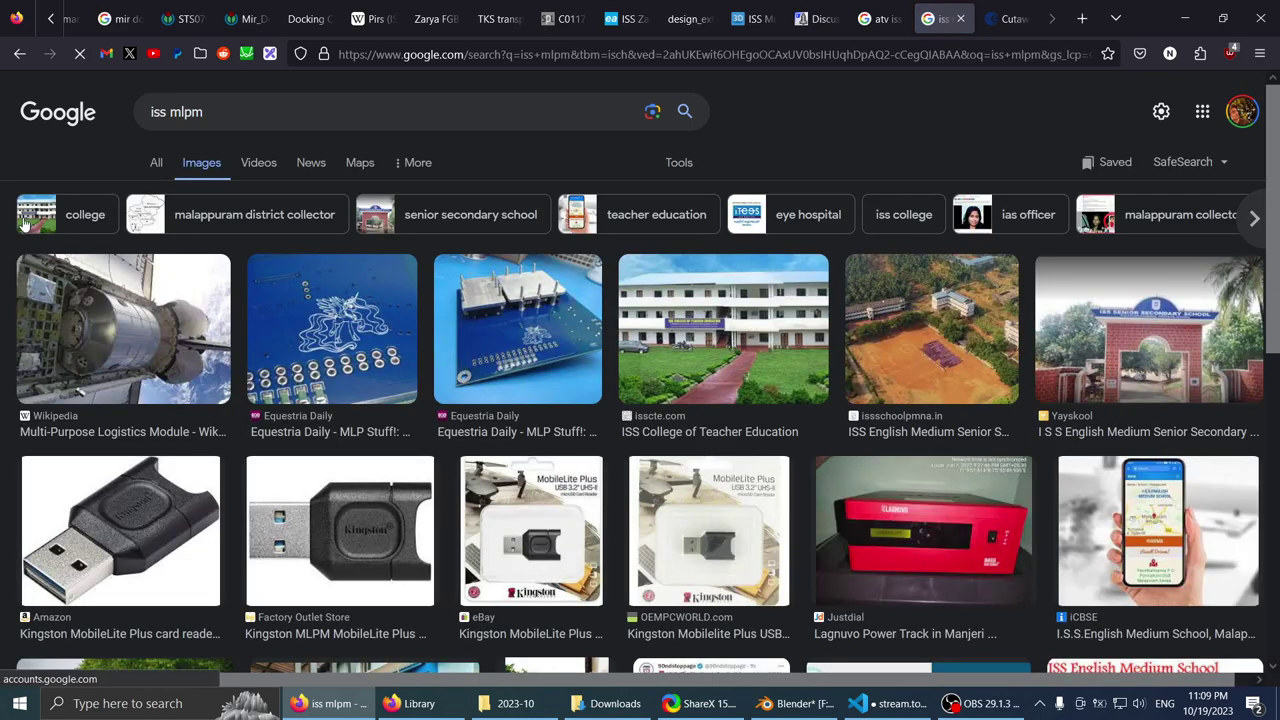
- Preview the Wikipedia photo of the Multi-Purpose Logistics Module in the shuttle bay and open the image in its own tab
click(110, 320)
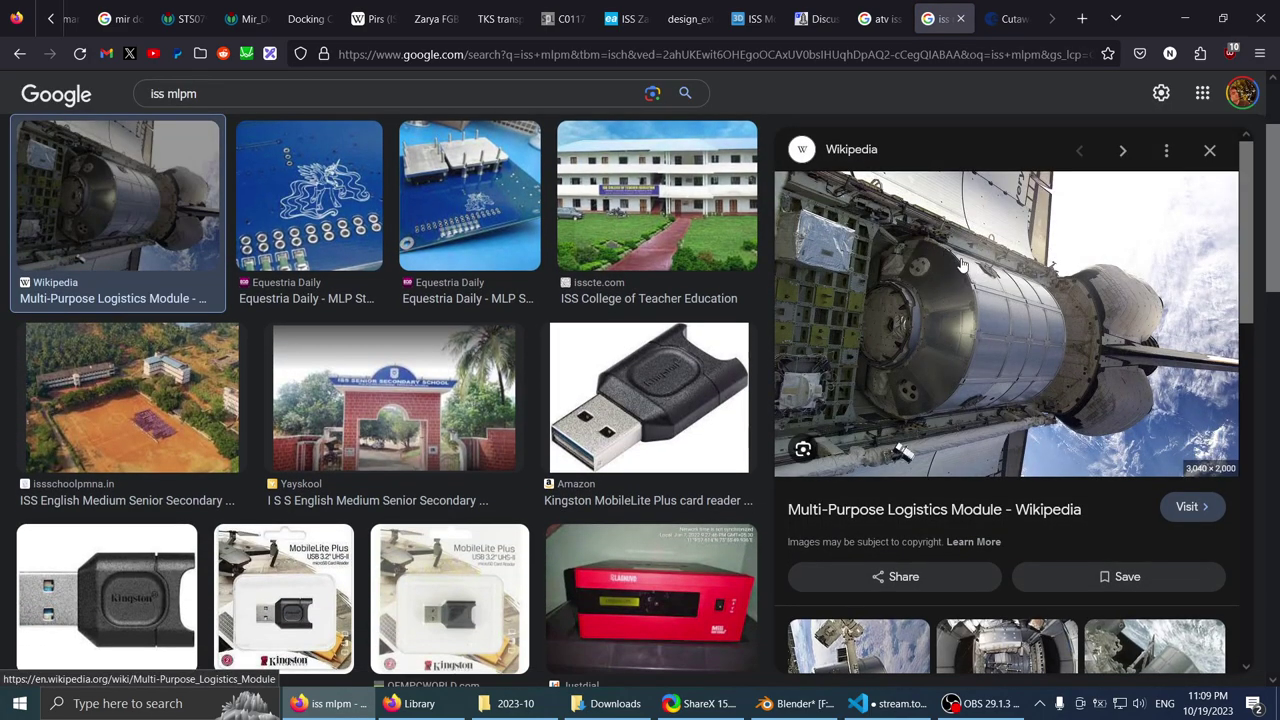
right_click(972, 286)
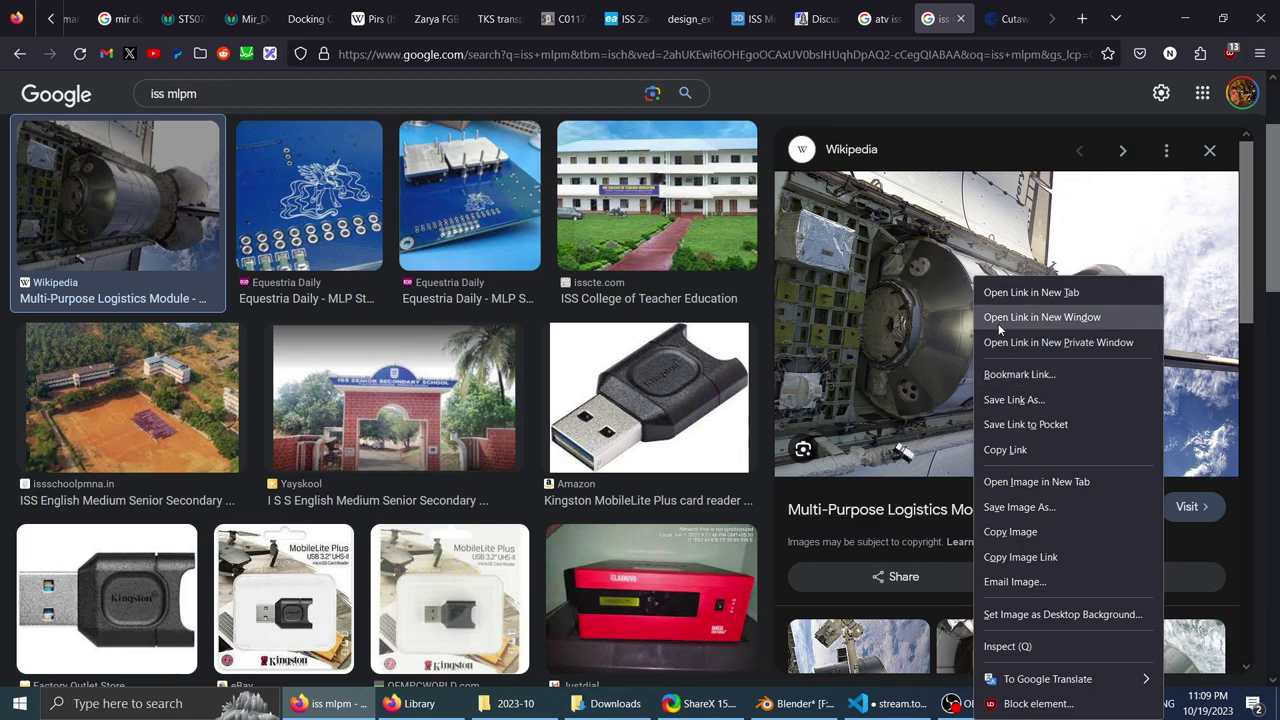
click(1036, 481)
- Correct the image search query to "iss mplm" and run it
scroll(600, 300, up, 2)
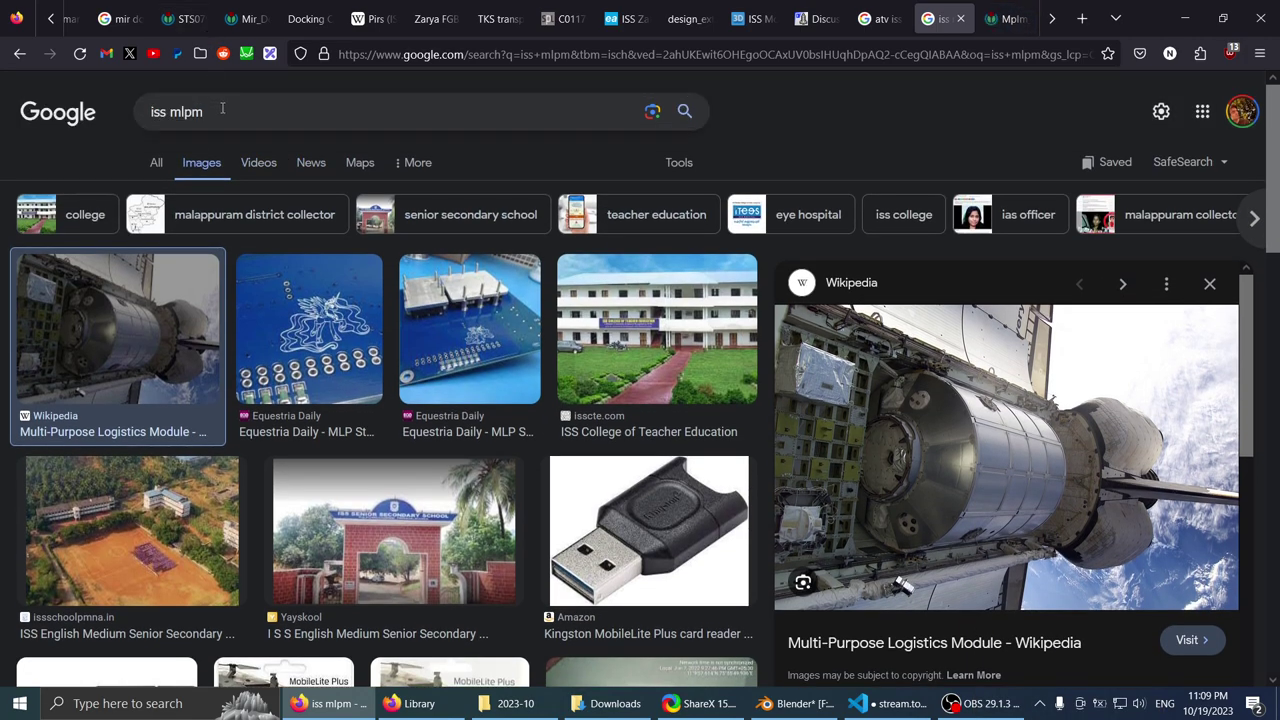
click(222, 109)
key(BackSpace)
key(BackSpace)
key(BackSpace)
text(p)
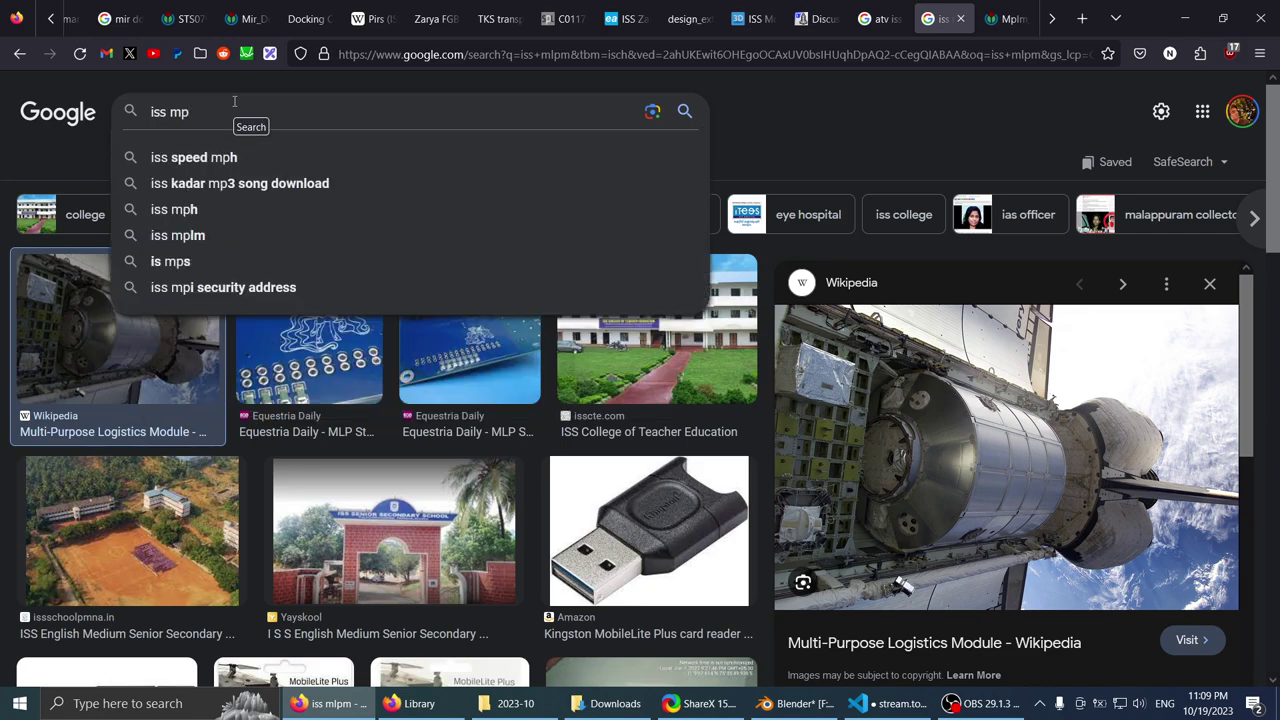
text(lm)
key(Return)
- Examine the hull panels and end cone in the full-size MPLM shuttle bay photo, and close its tab
key(ctrl+Tab)
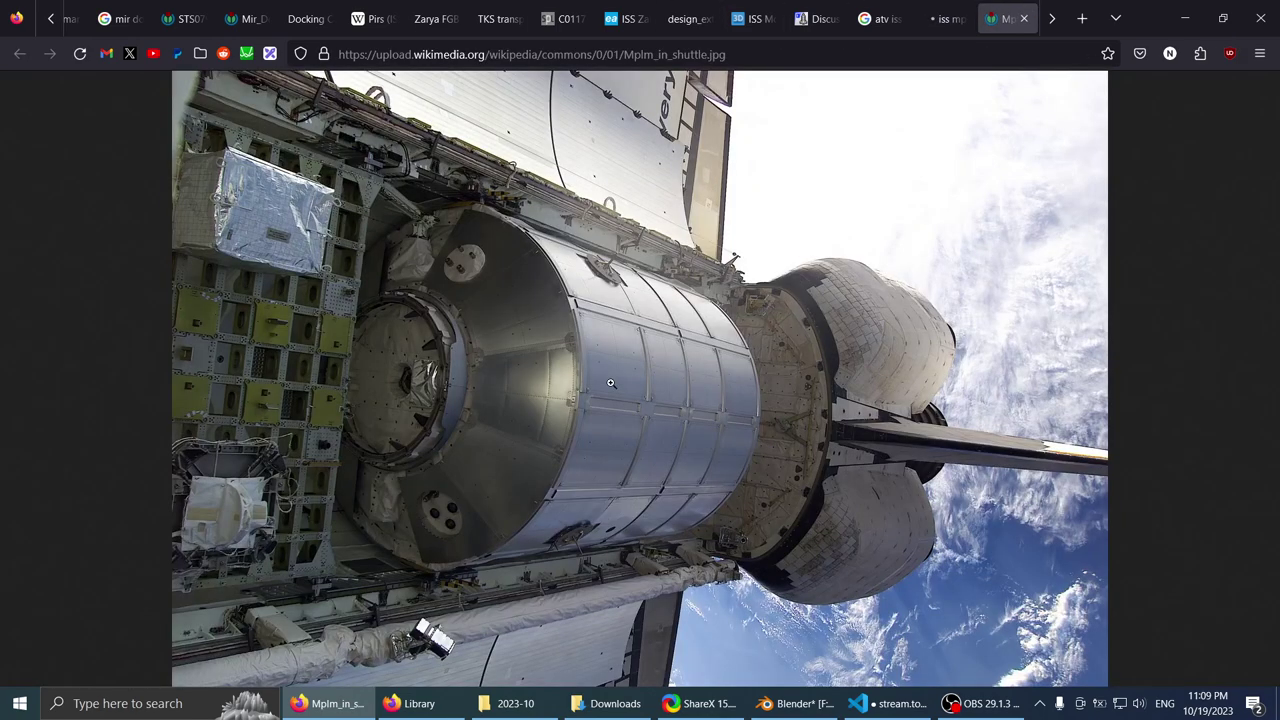
click(610, 383)
scroll(620, 360, up, 2)
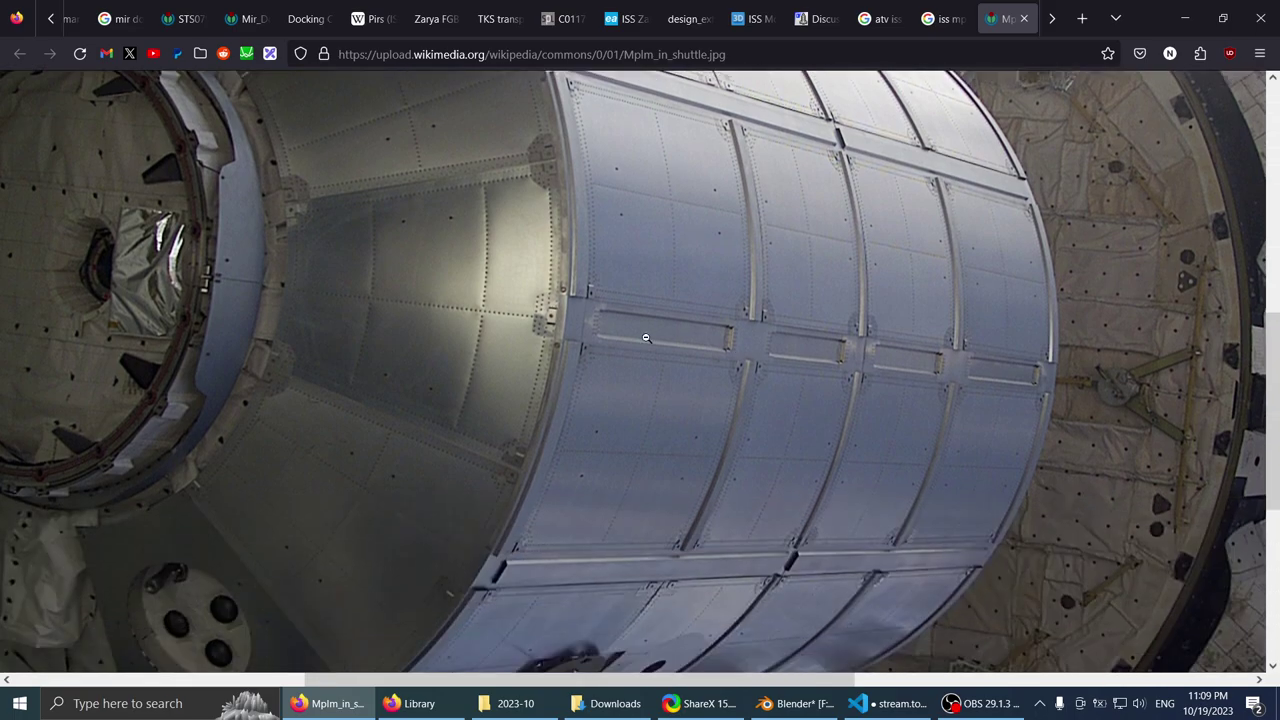
scroll(655, 346, down, 3)
scroll(614, 361, up, 2)
click(776, 702)
middle_drag(580, 367, 620, 280)
key(alt+Tab)
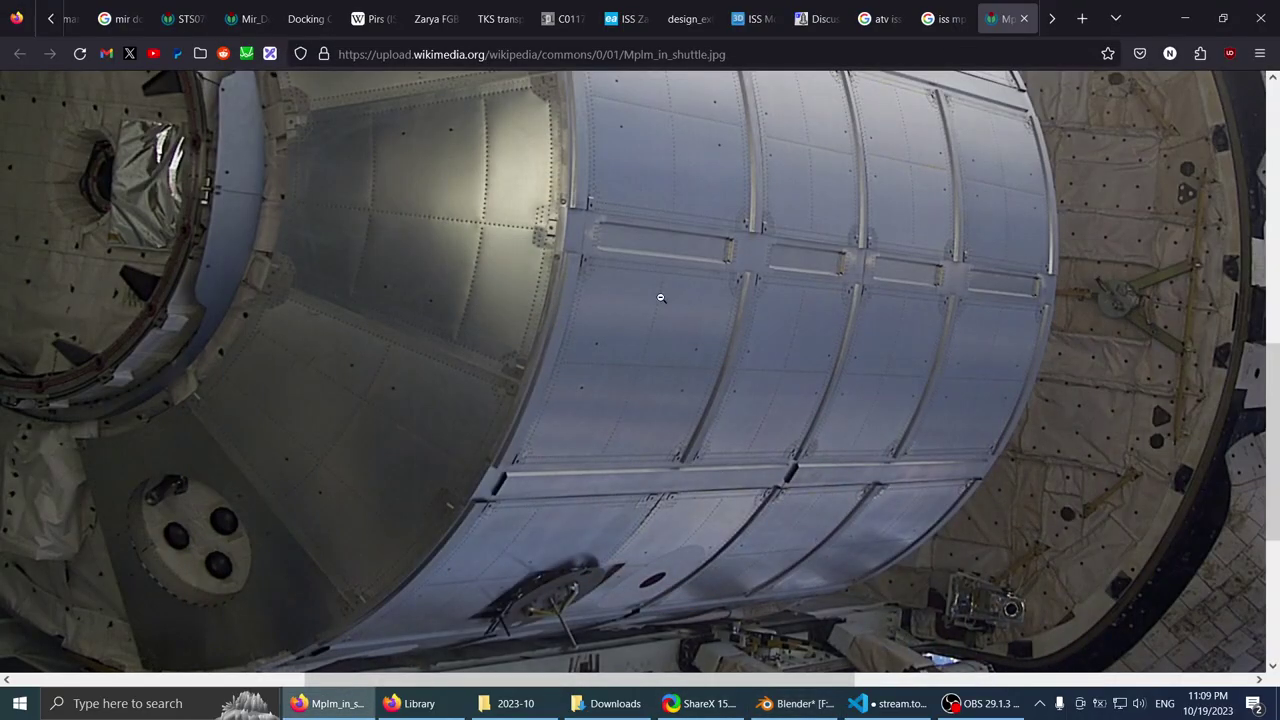
scroll(661, 298, up, 3)
scroll(648, 372, down, 2)
scroll(574, 248, down, 1)
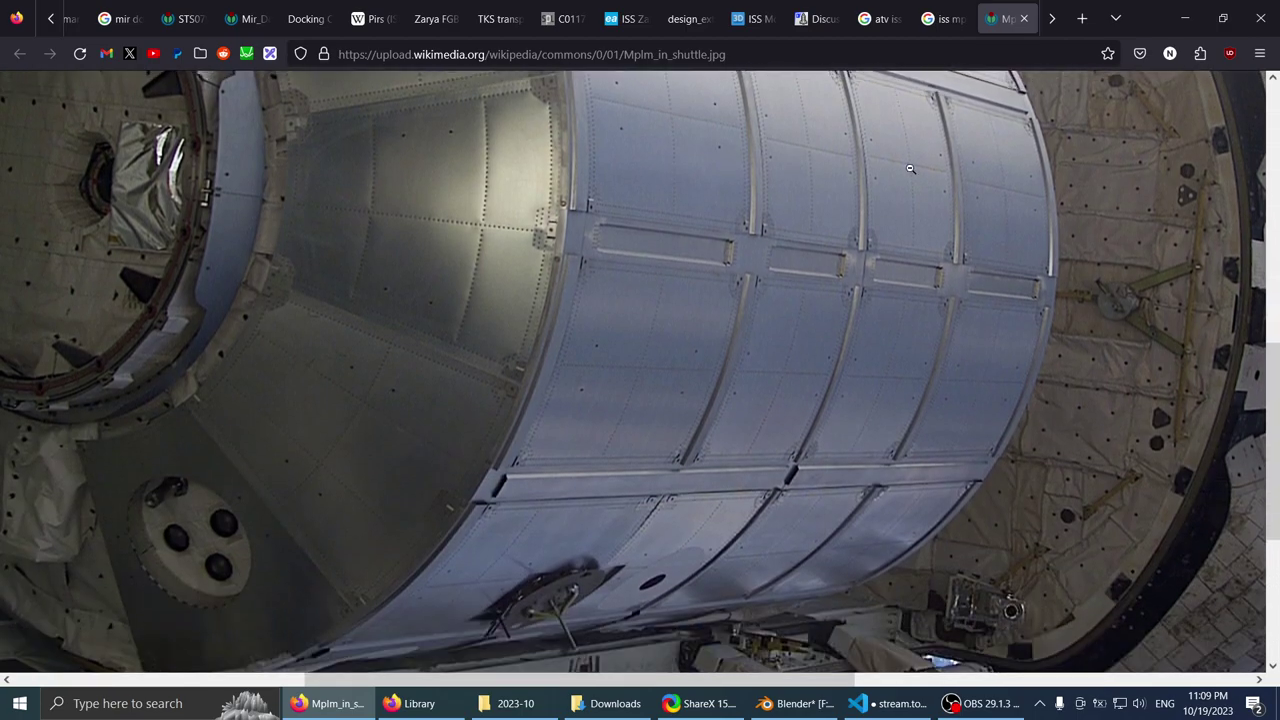
click(1024, 18)
- Preview the astronautix.com interior picture of the MPLM and the Wikipedia photo of a cosmonaut inside the module
scroll(217, 390, down, 2)
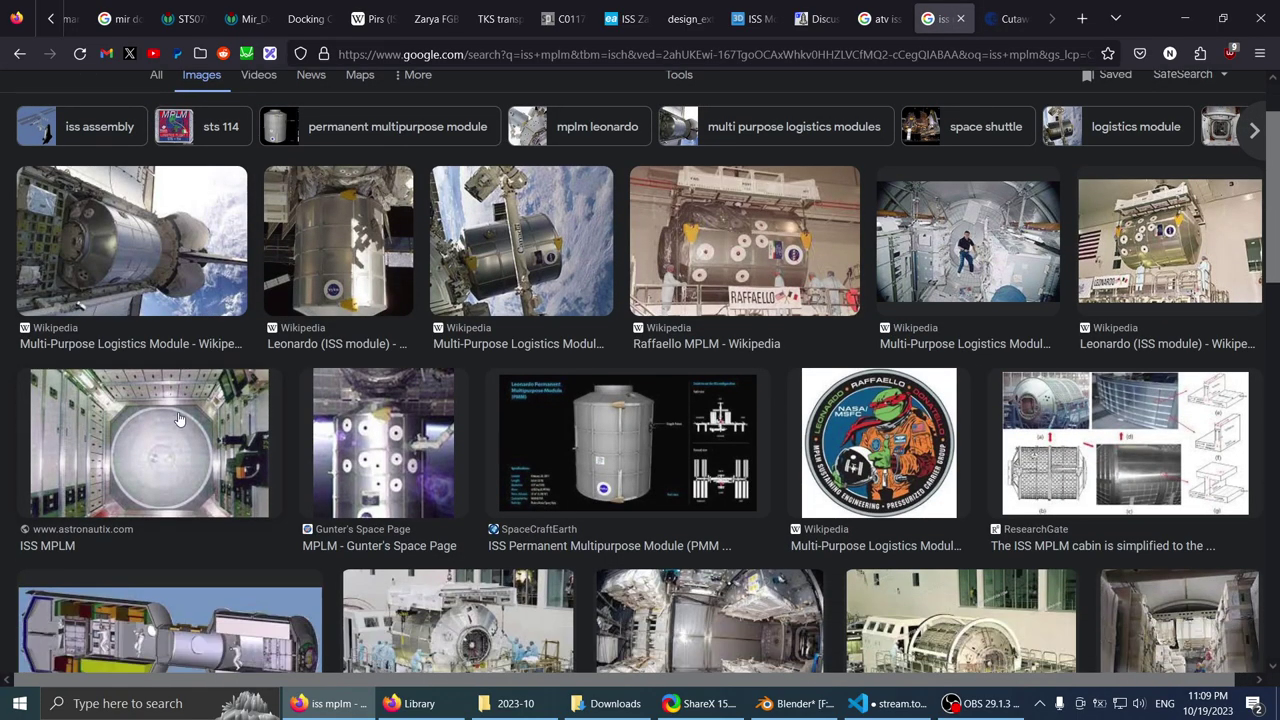
click(179, 420)
scroll(915, 326, up, 1)
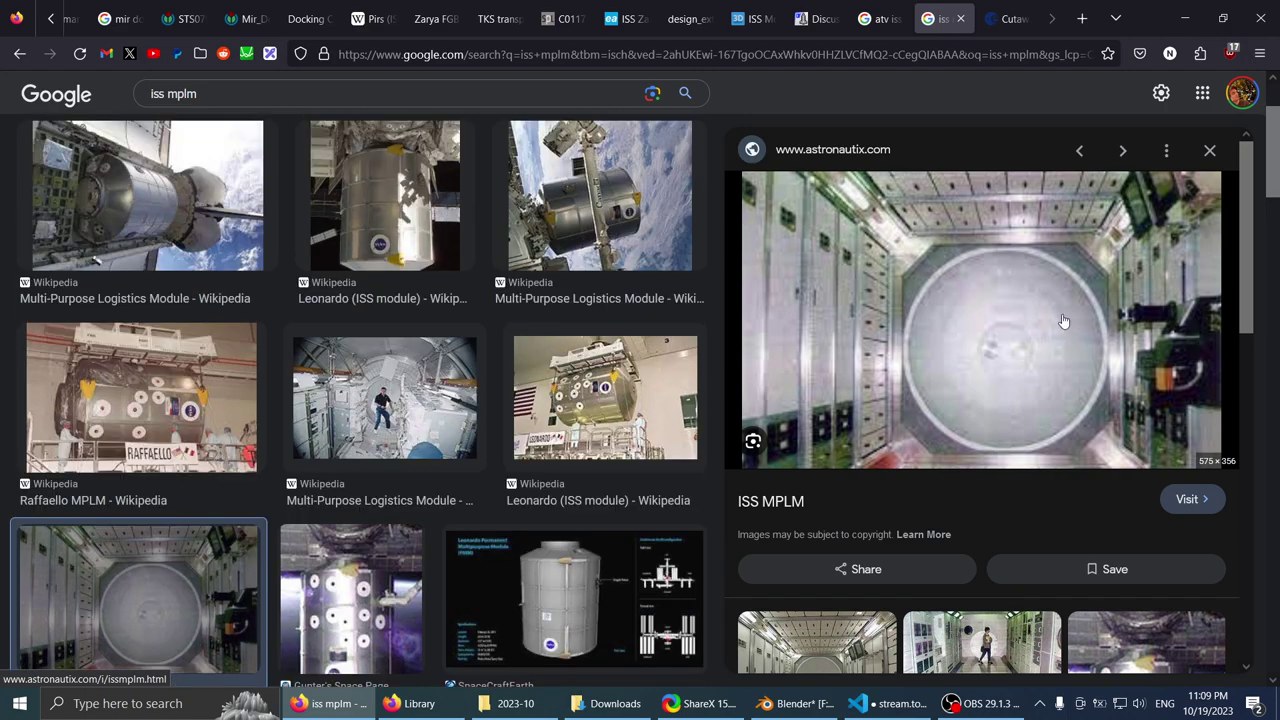
scroll(510, 343, down, 3)
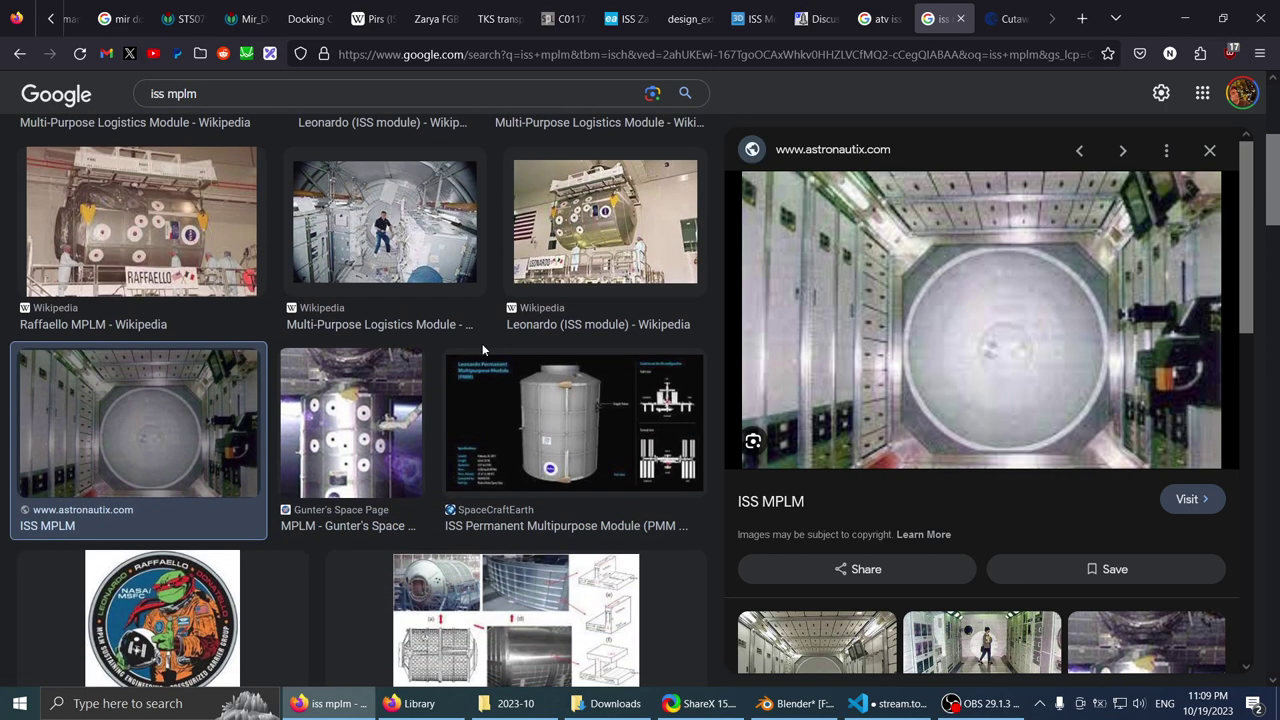
click(390, 235)
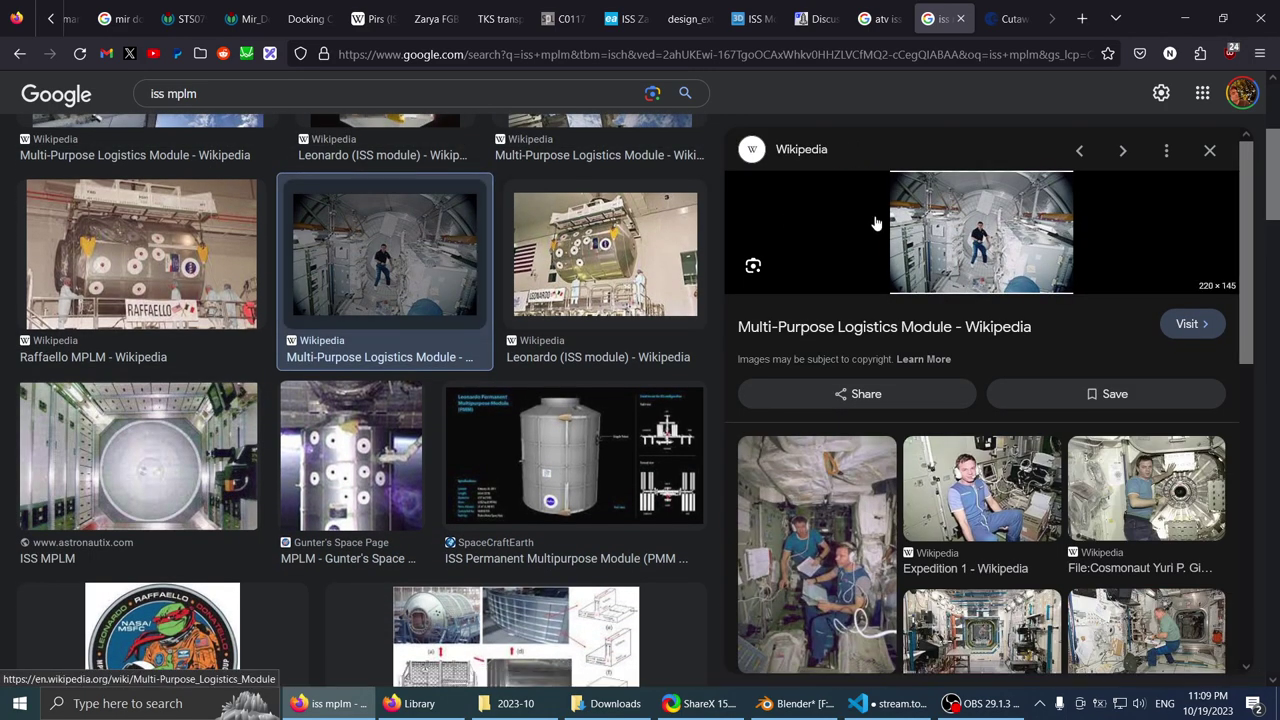
- Open Wikipedia's Multi-Purpose Logistics Module article in a separate tab and browse more of the "iss mplm" image results
middle_click(903, 328)
scroll(903, 340, down, 3)
scroll(330, 451, down, 3)
scroll(330, 451, down, 3)
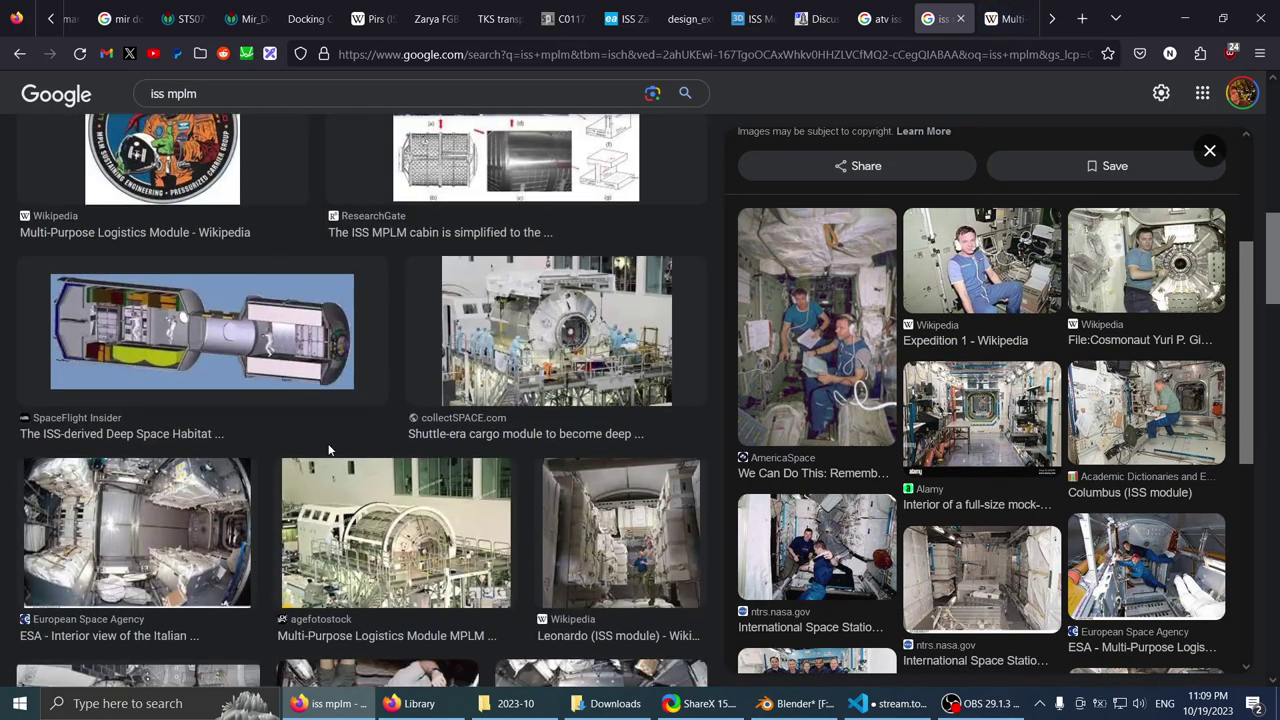
scroll(330, 451, down, 3)
scroll(327, 453, down, 6)
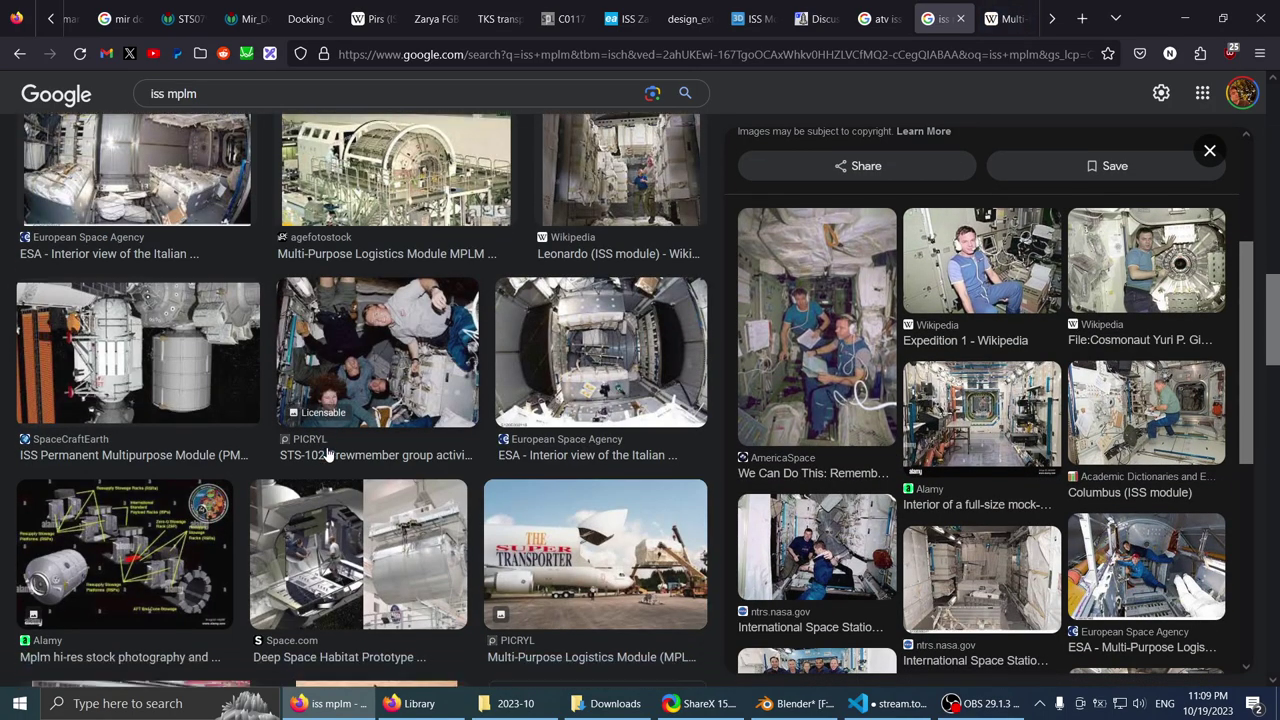
- Go to the Multi-Purpose Logistics Module article and open its photo of the cosmonaut inside Leonardo as a full-size image
click(1003, 18)
scroll(896, 289, down, 15)
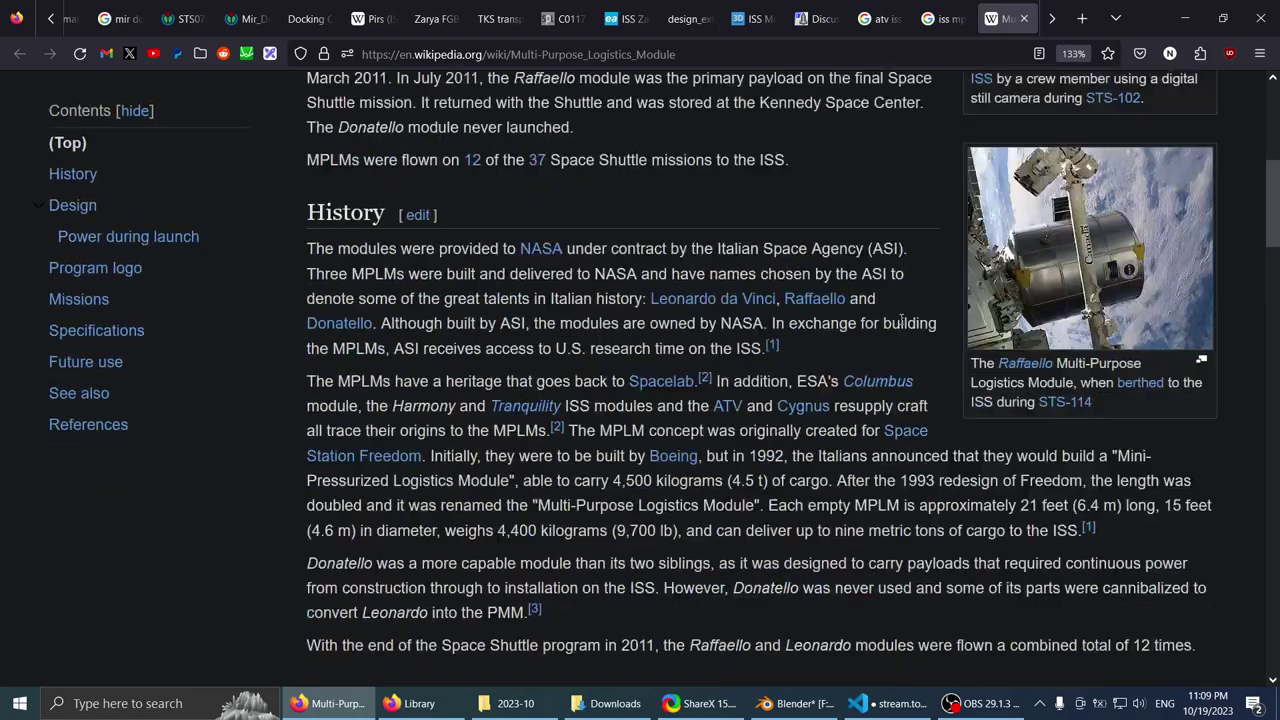
scroll(994, 275, up, 3)
click(1020, 326)
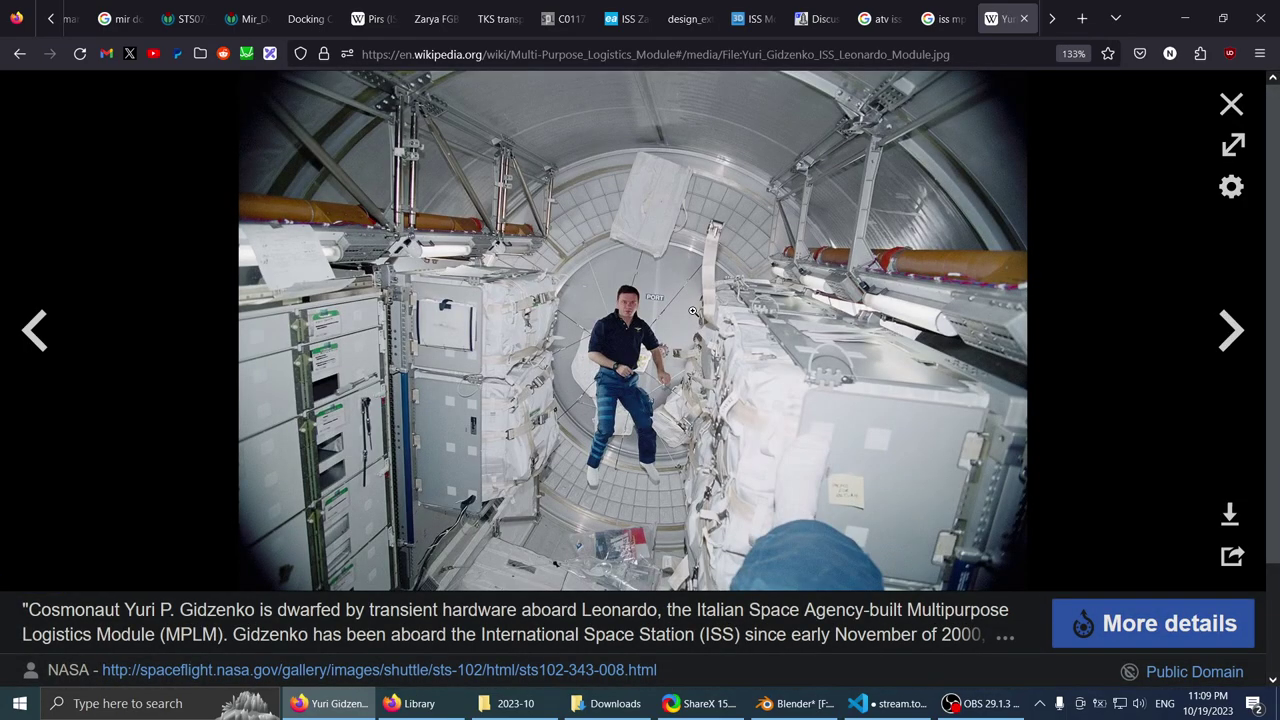
click(689, 310)
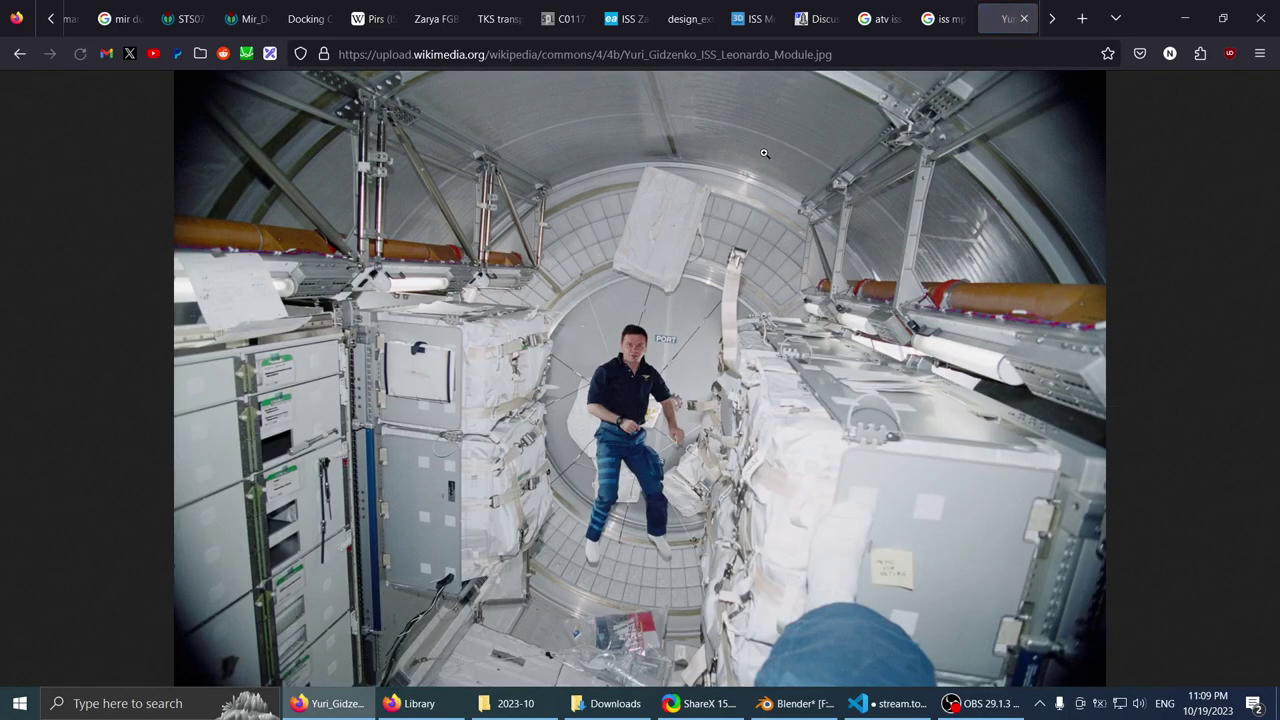
- Enlarge the Leonardo interior photo, examine the ceiling shell and the support struts on both sides, and fit the image again
click(813, 116)
middle_drag(790, 136, 730, 136)
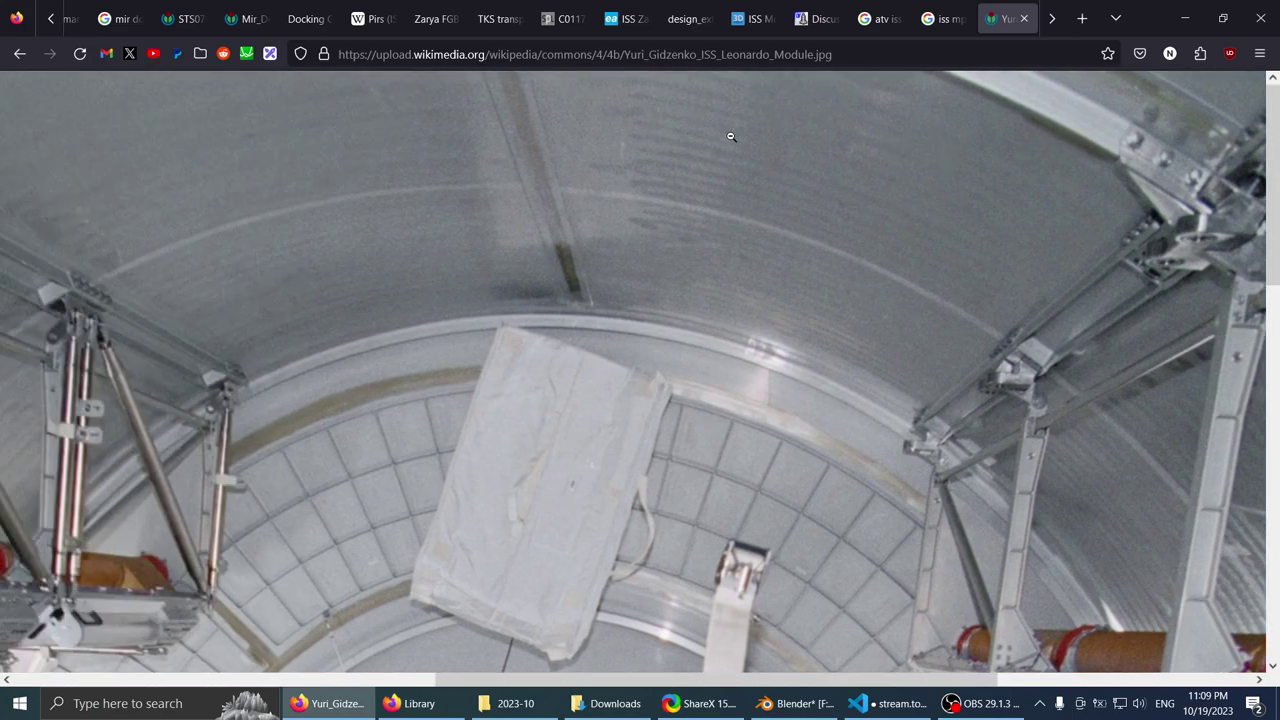
middle_drag(660, 190, 857, 509)
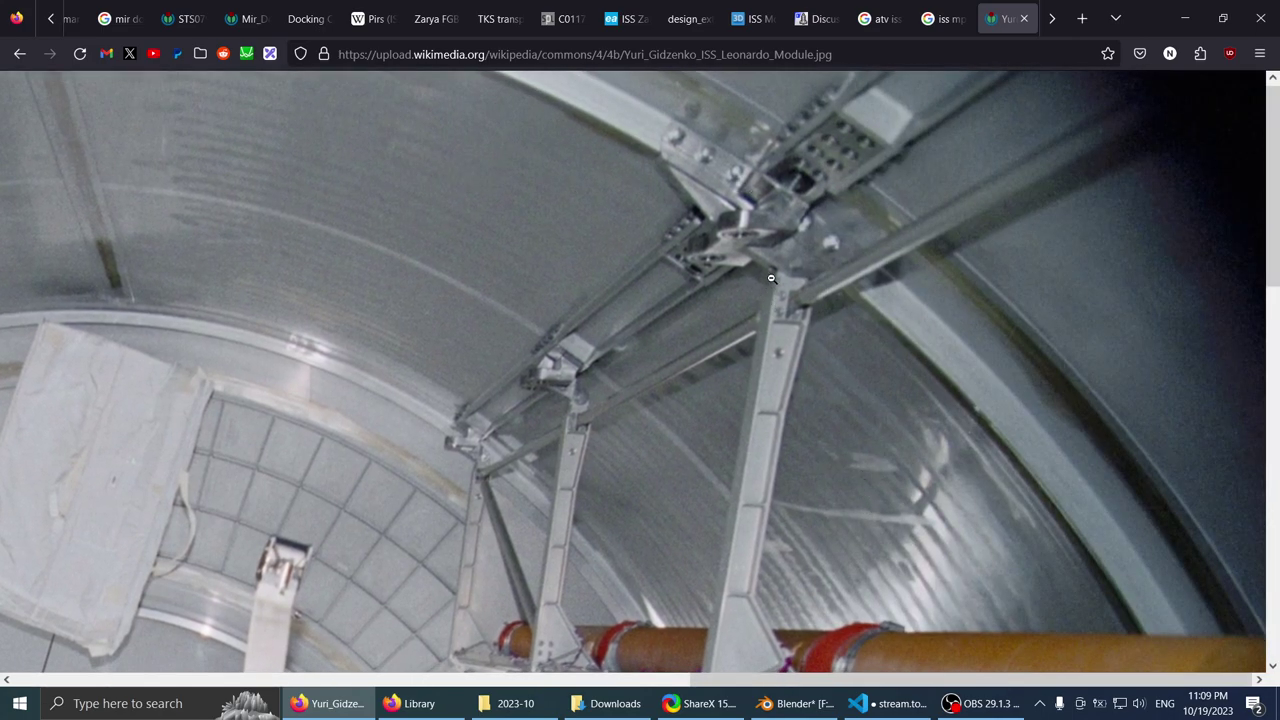
middle_drag(721, 249, 582, 183)
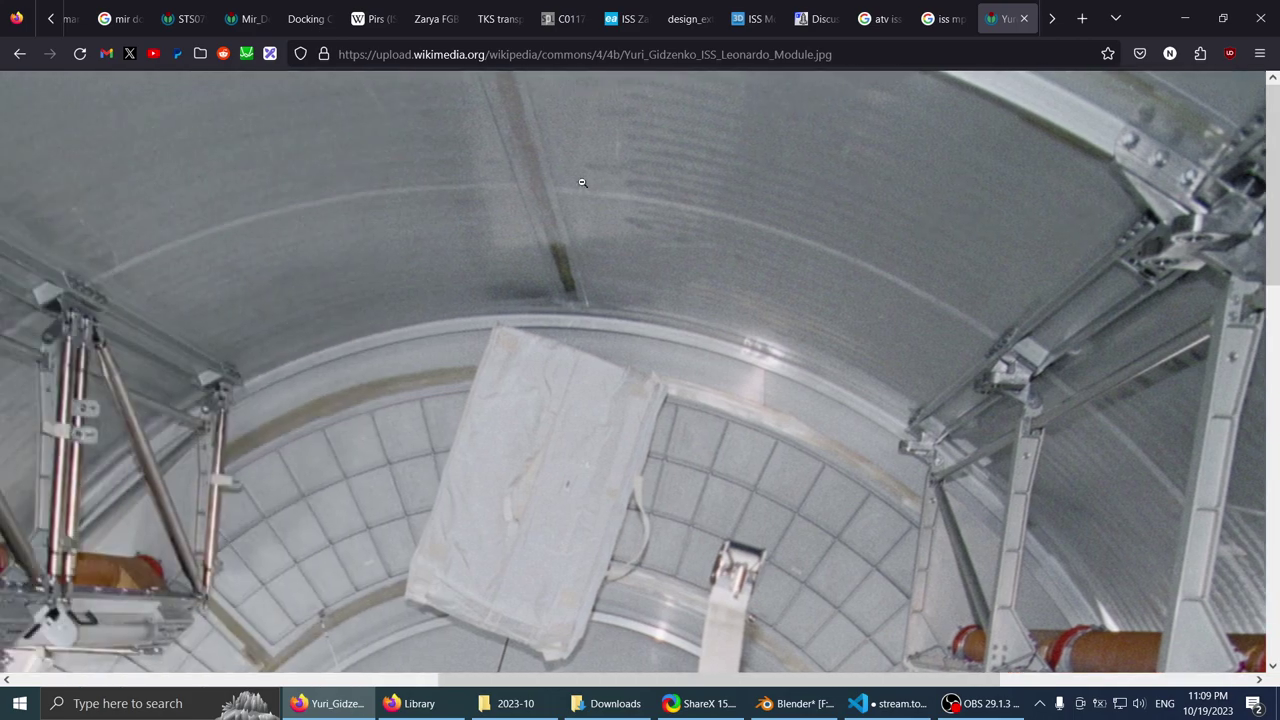
middle_drag(734, 214, 537, 167)
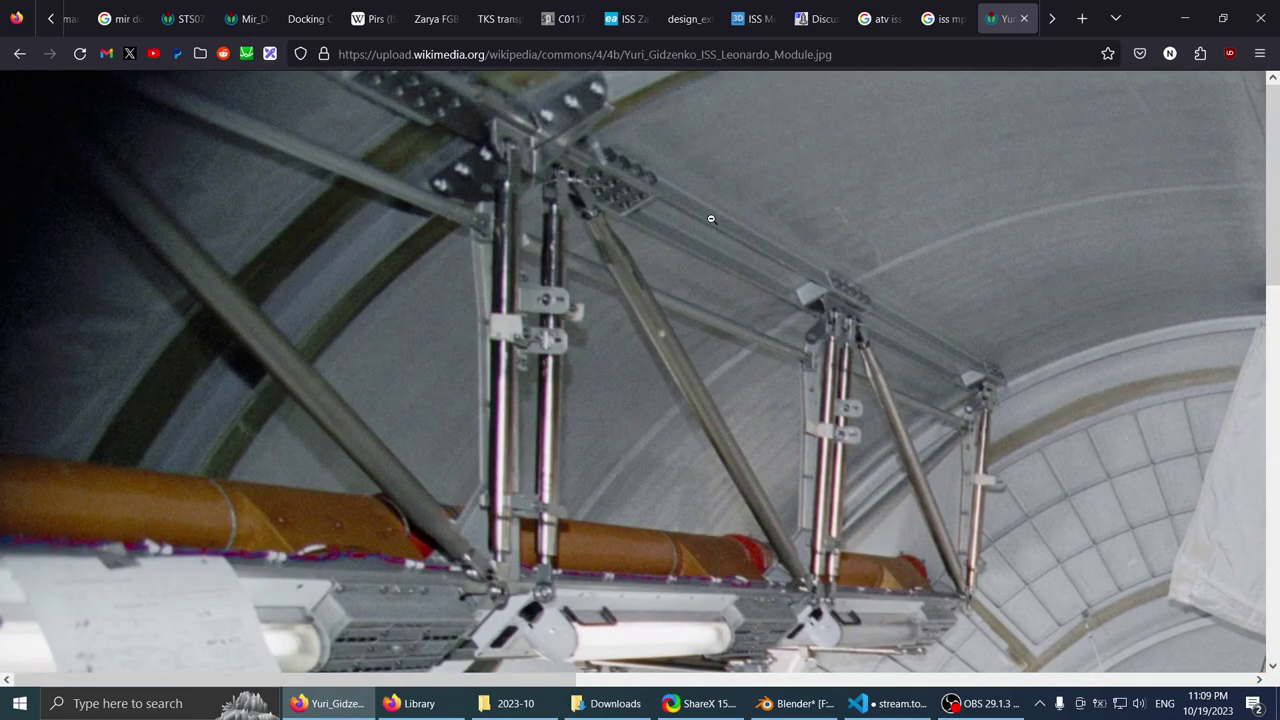
middle_drag(711, 219, 629, 206)
click(672, 289)
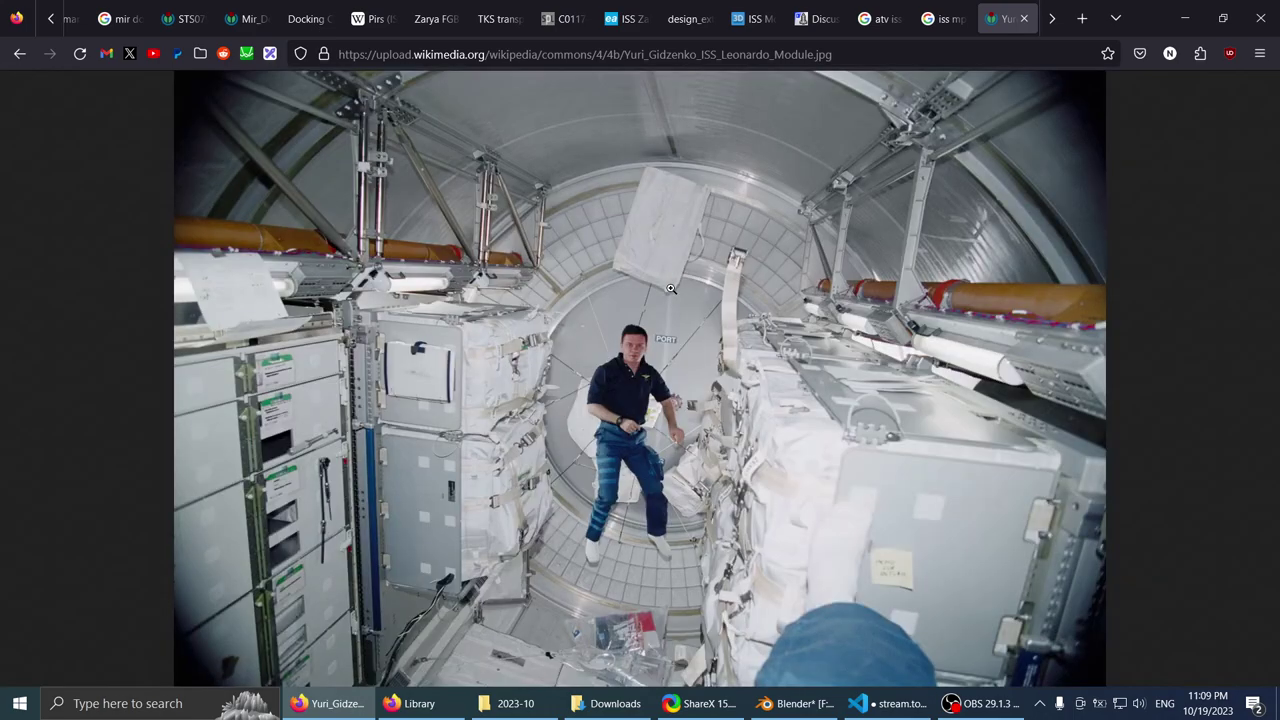
- Examine the end cone, the round port bulkhead and the strapped cargo racks in the enlarged Leonardo interior photo
click(663, 90)
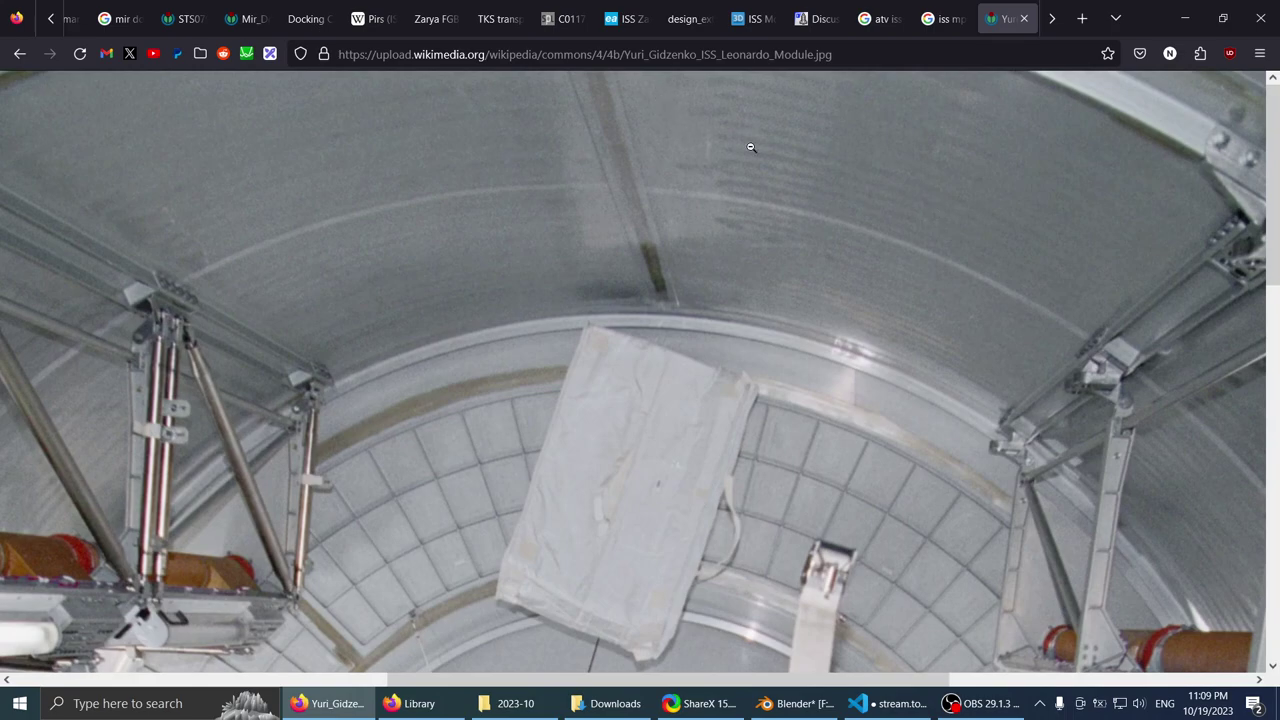
scroll(516, 266, down, 3)
scroll(580, 232, down, 2)
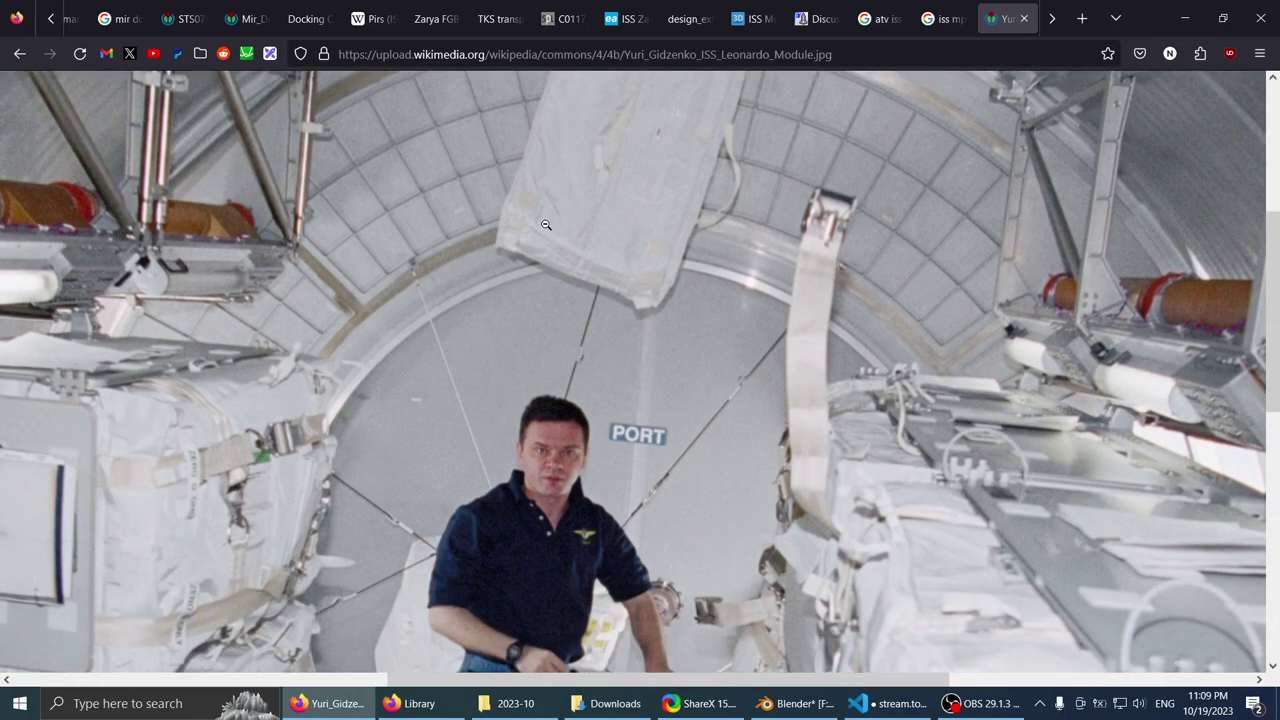
scroll(543, 223, down, 2)
click(602, 244)
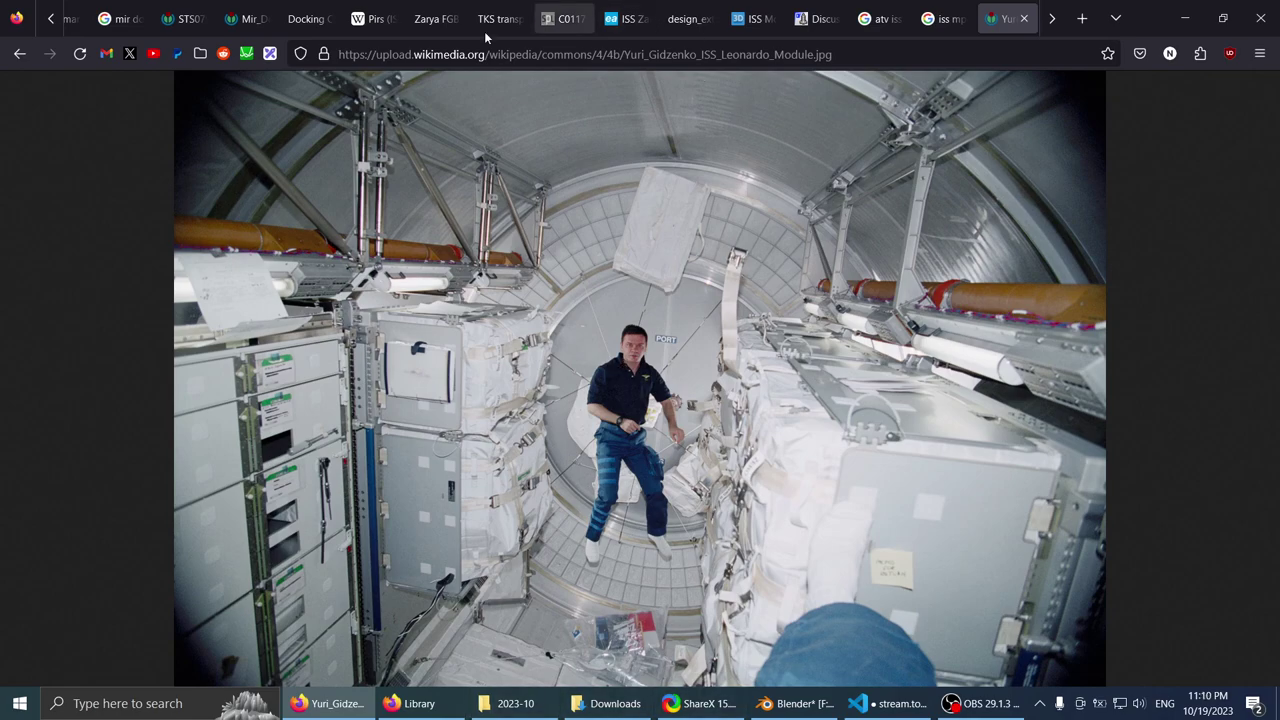
click(652, 411)
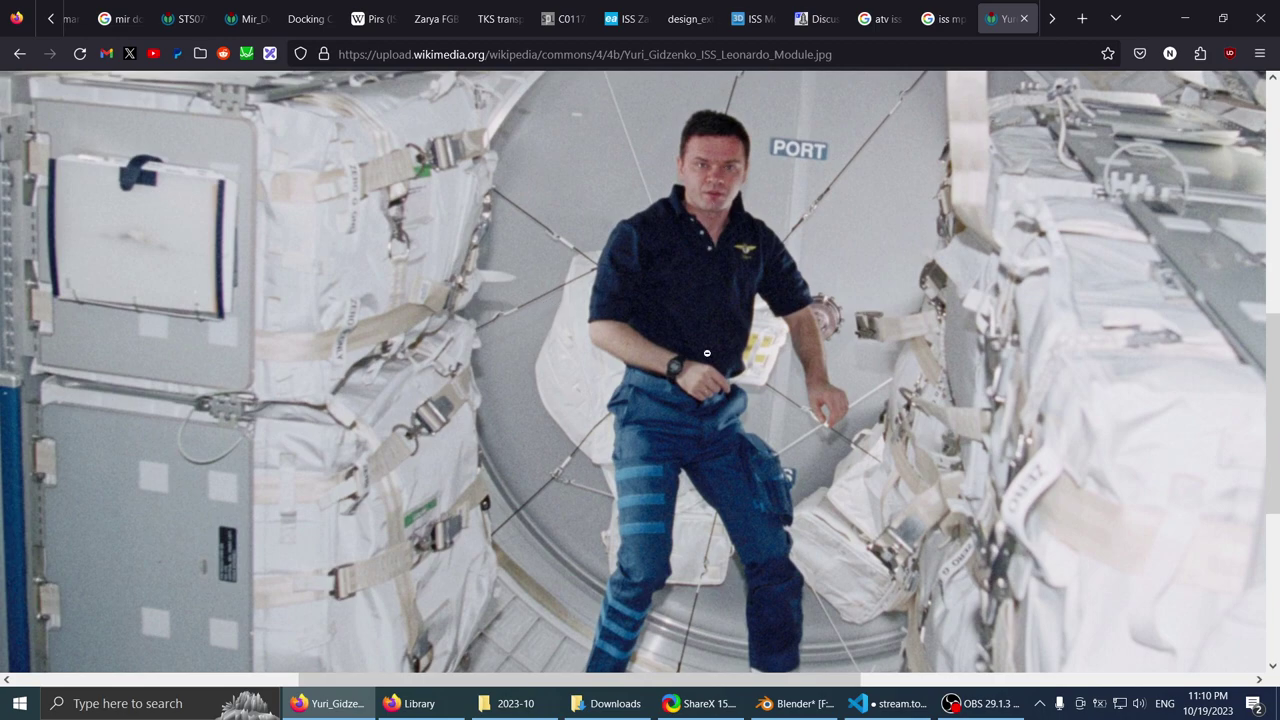
scroll(710, 455, down, 1)
scroll(737, 383, up, 2)
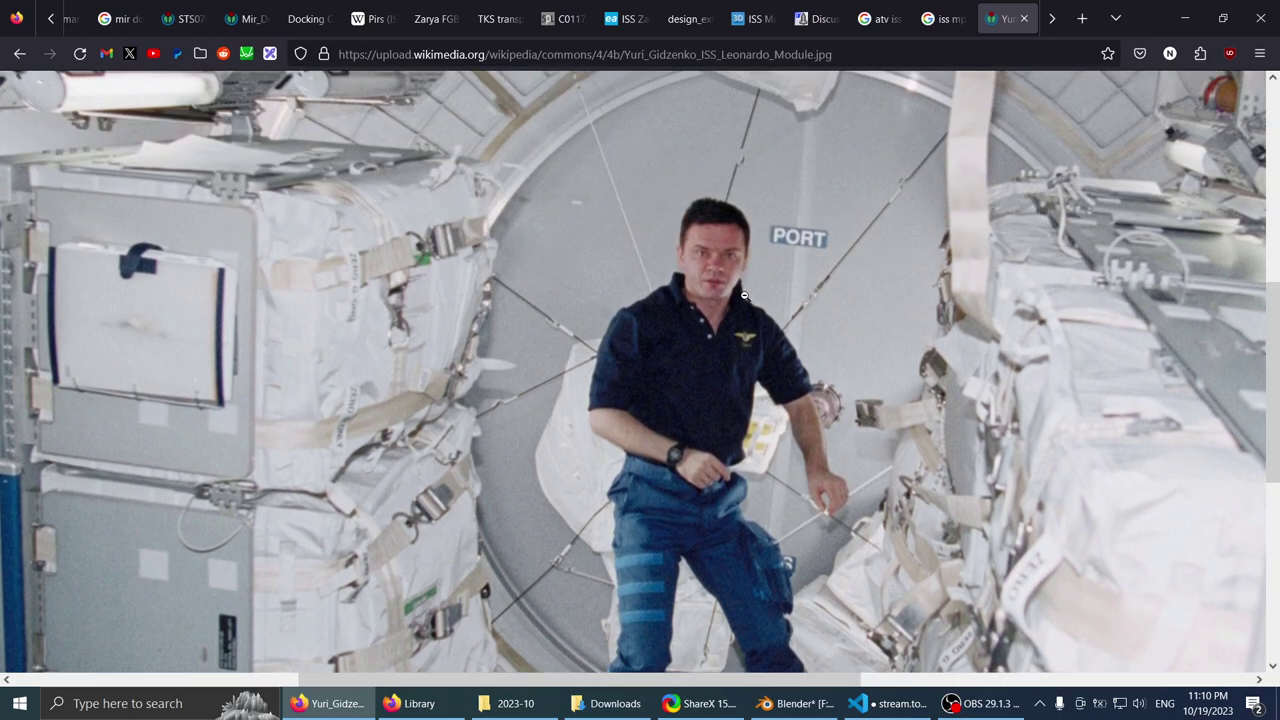
- Examine the rack fronts, latches and rack supports in the Leonardo interior photo, and close that photo's tab
scroll(746, 296, down, 1)
click(662, 308)
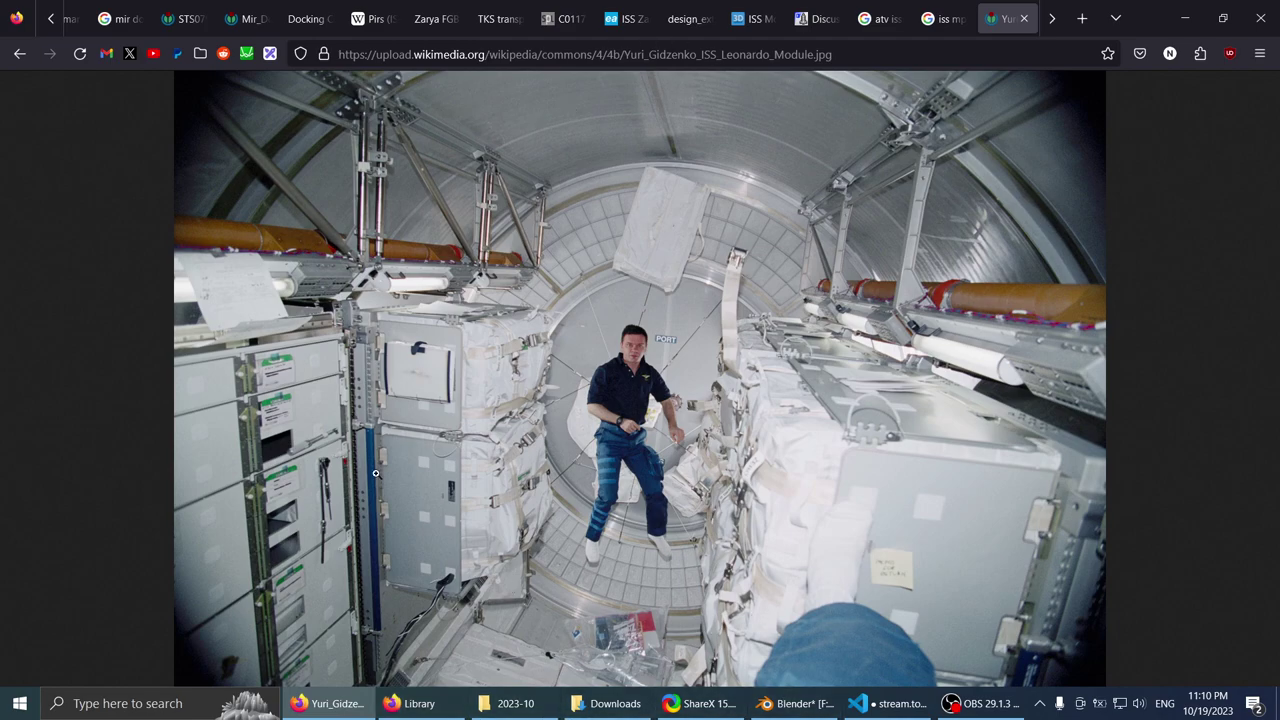
click(293, 511)
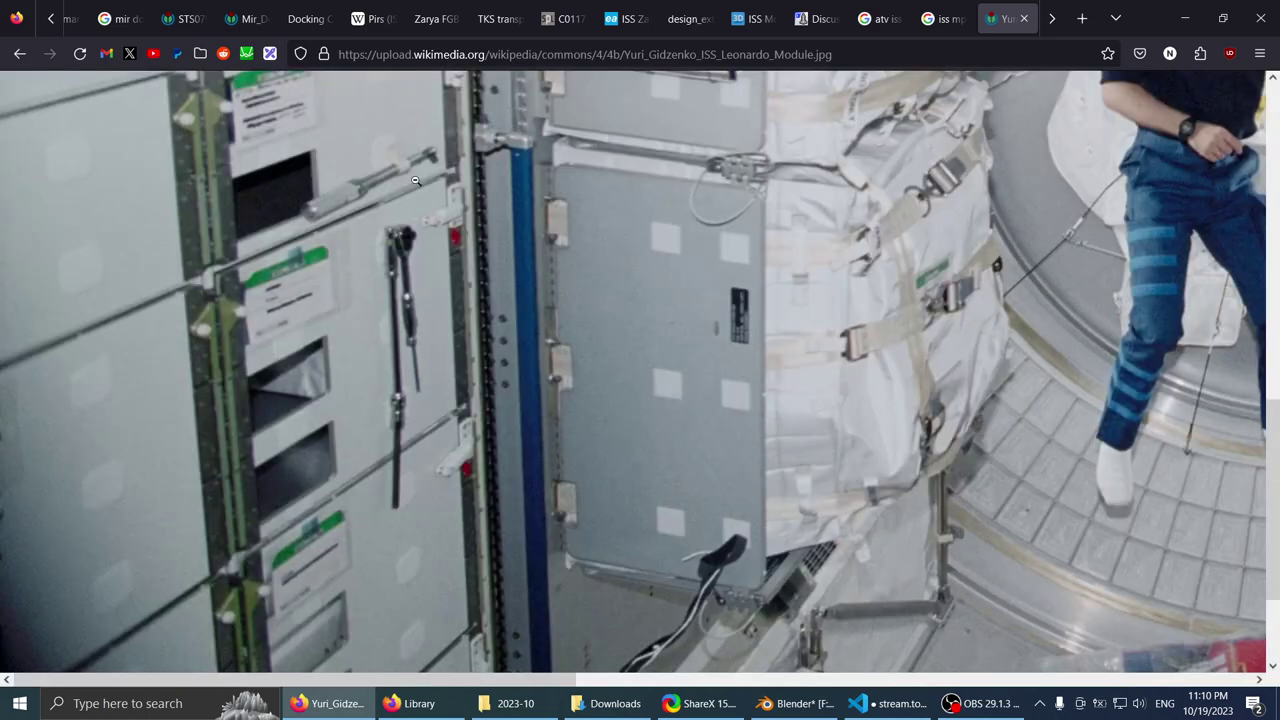
scroll(500, 400, right, 2)
click(737, 281)
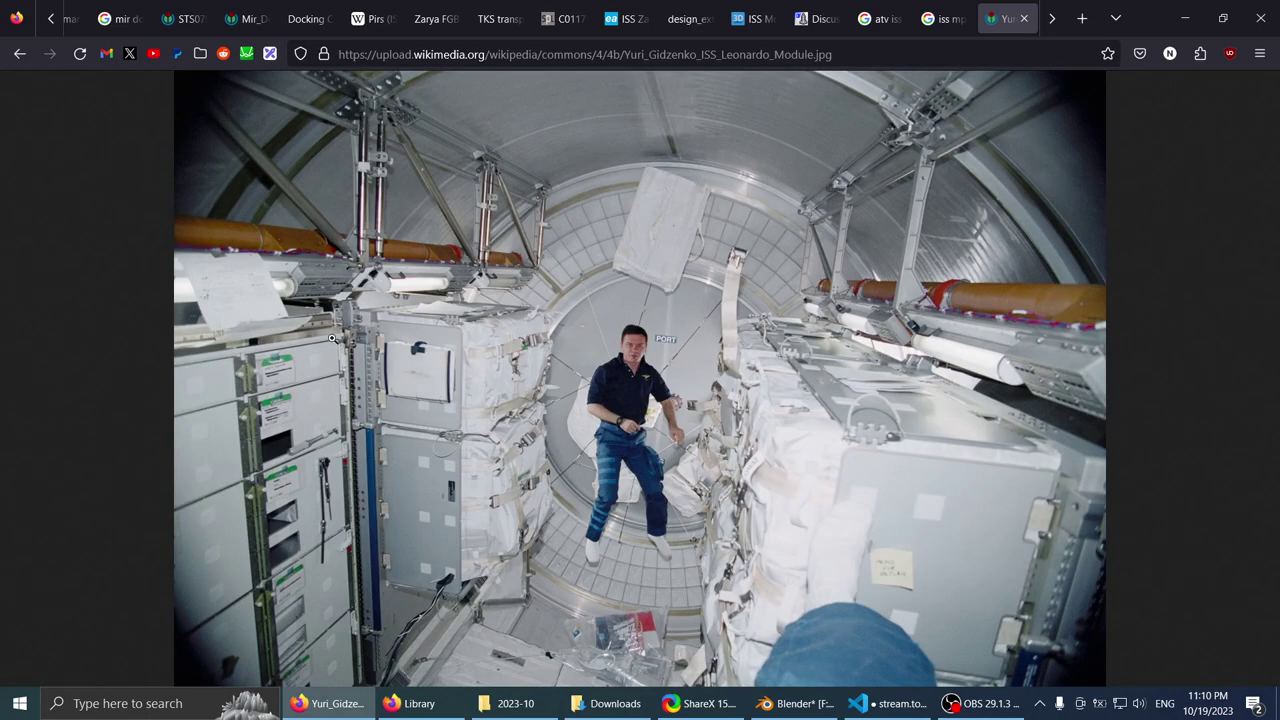
click(280, 411)
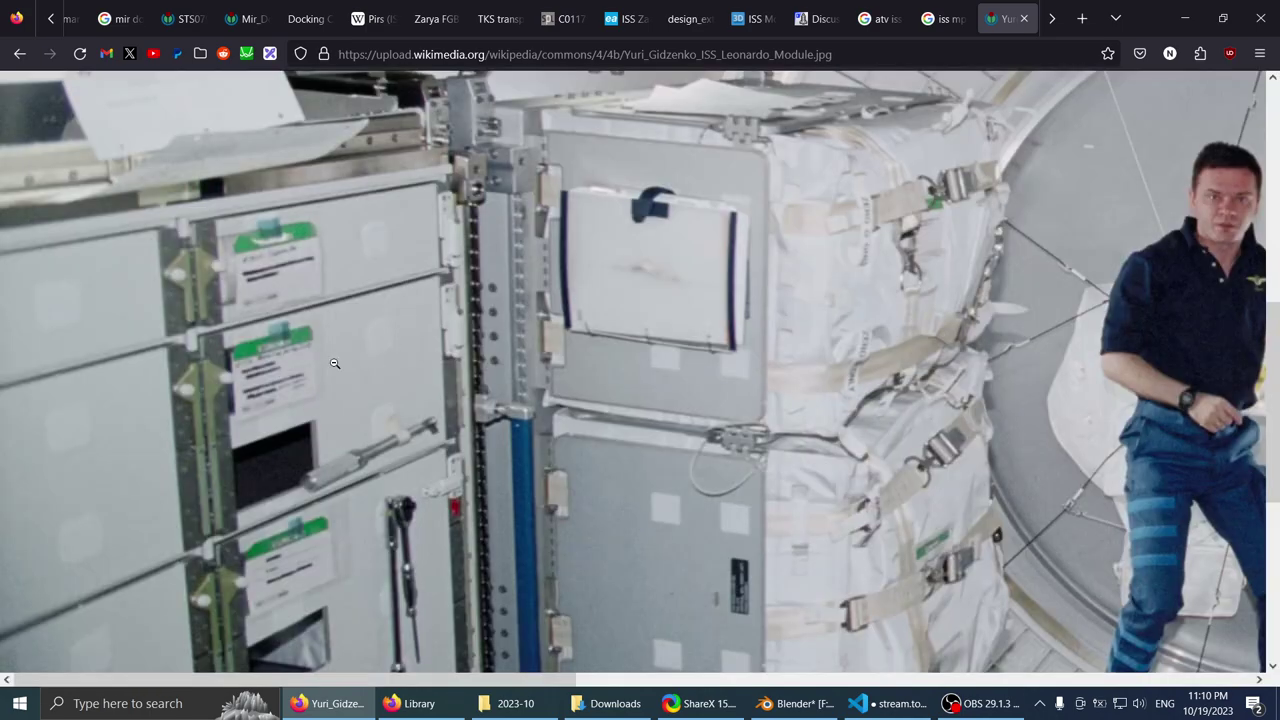
scroll(354, 266, down, 2)
click(389, 318)
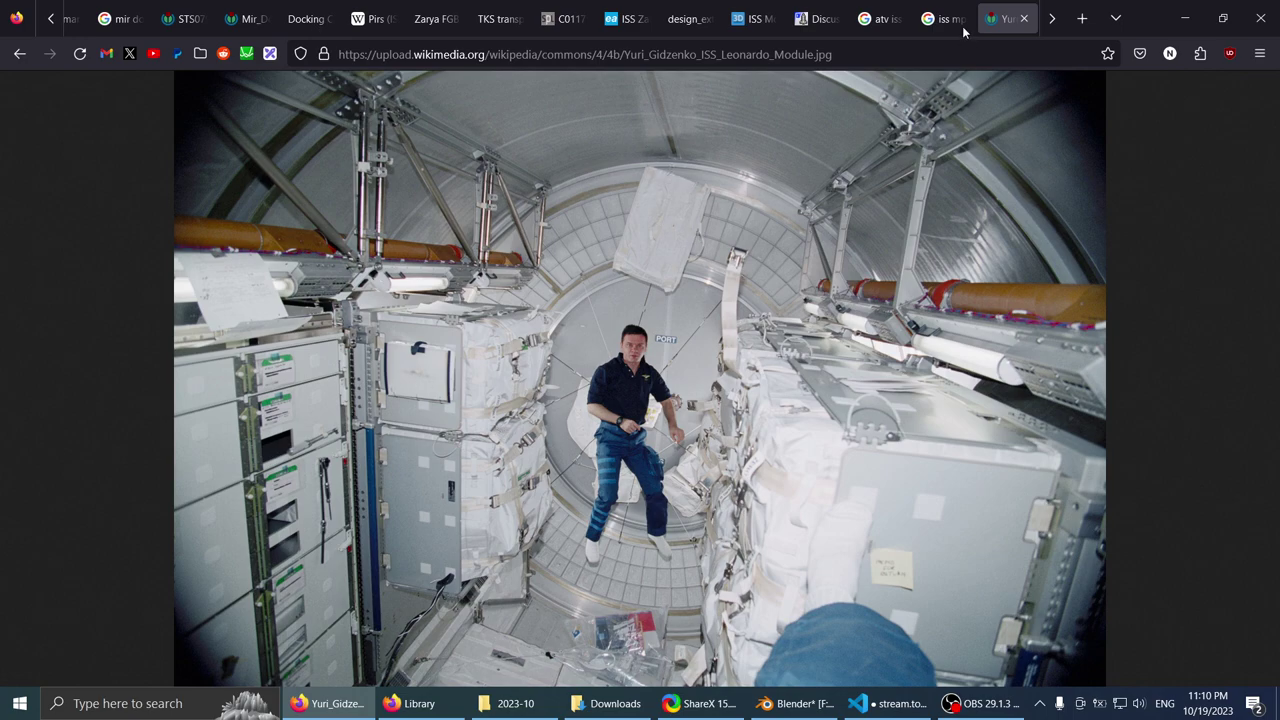
middle_click(996, 5)
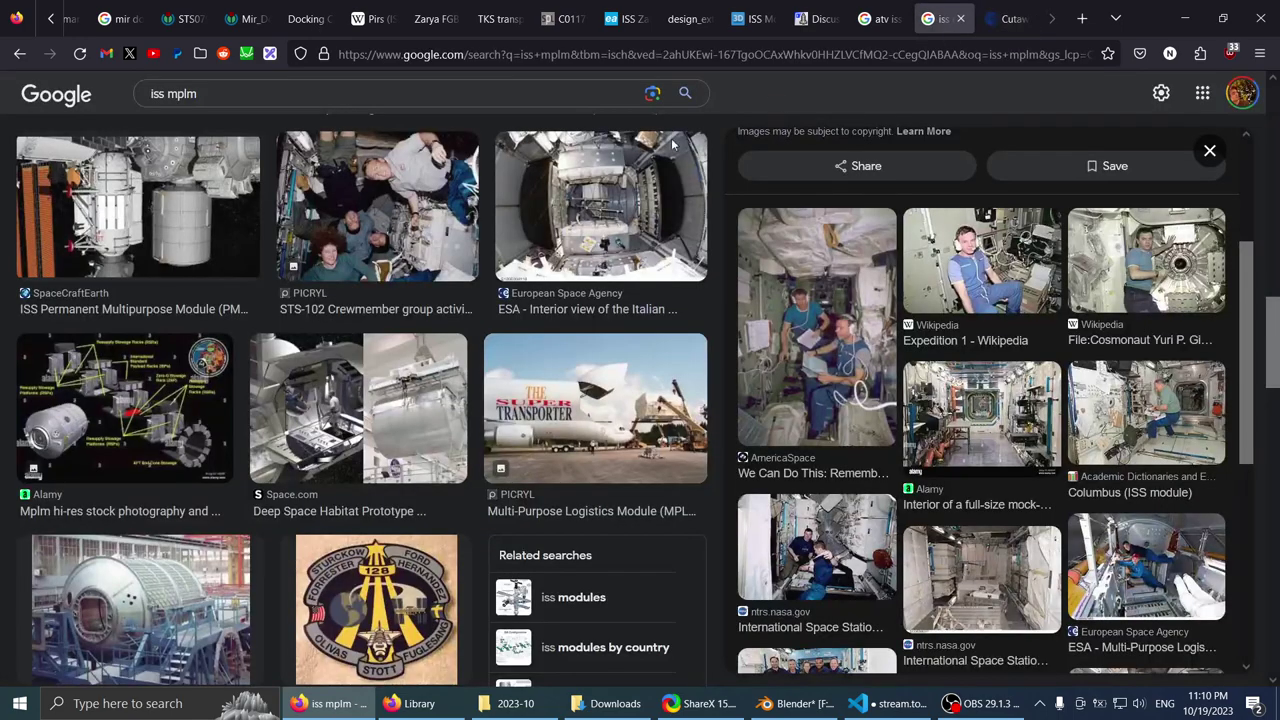
- Switch to stream.todo in VS Code to review Stream 18's "Before stream" tasks, and check the hull models in Blender
click(323, 699)
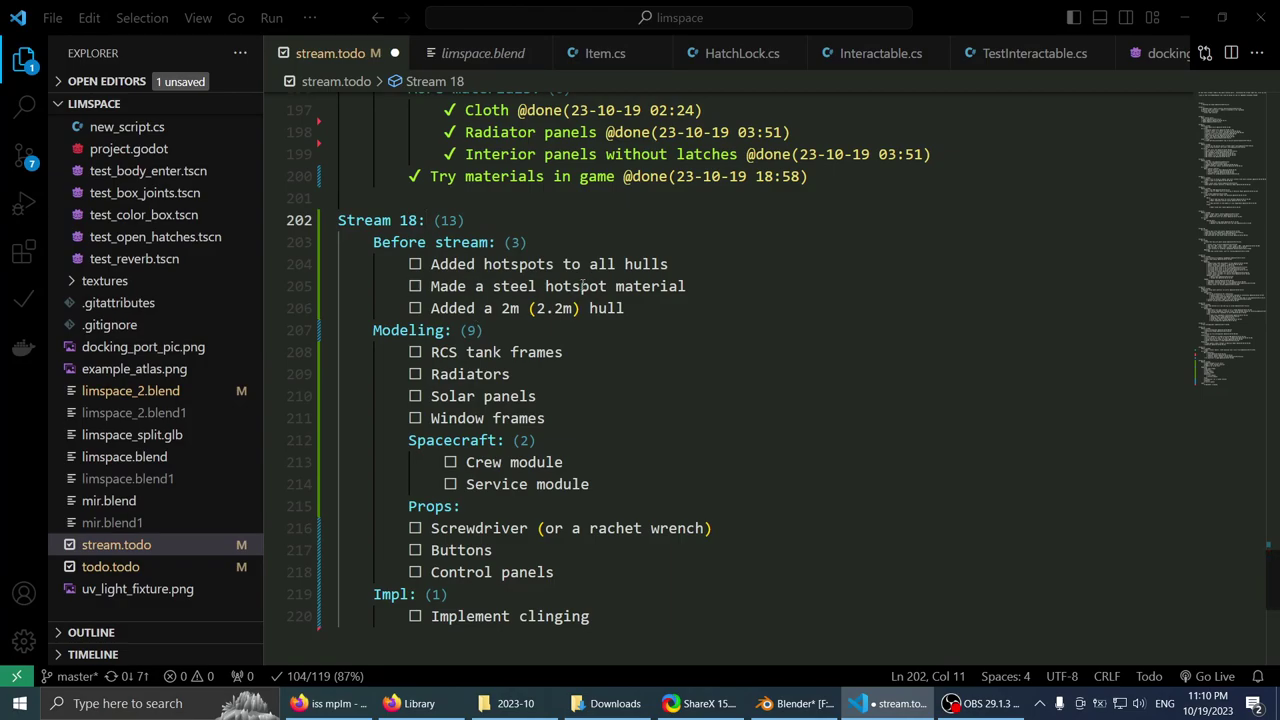
click(700, 303)
click(708, 281)
click(711, 264)
click(716, 281)
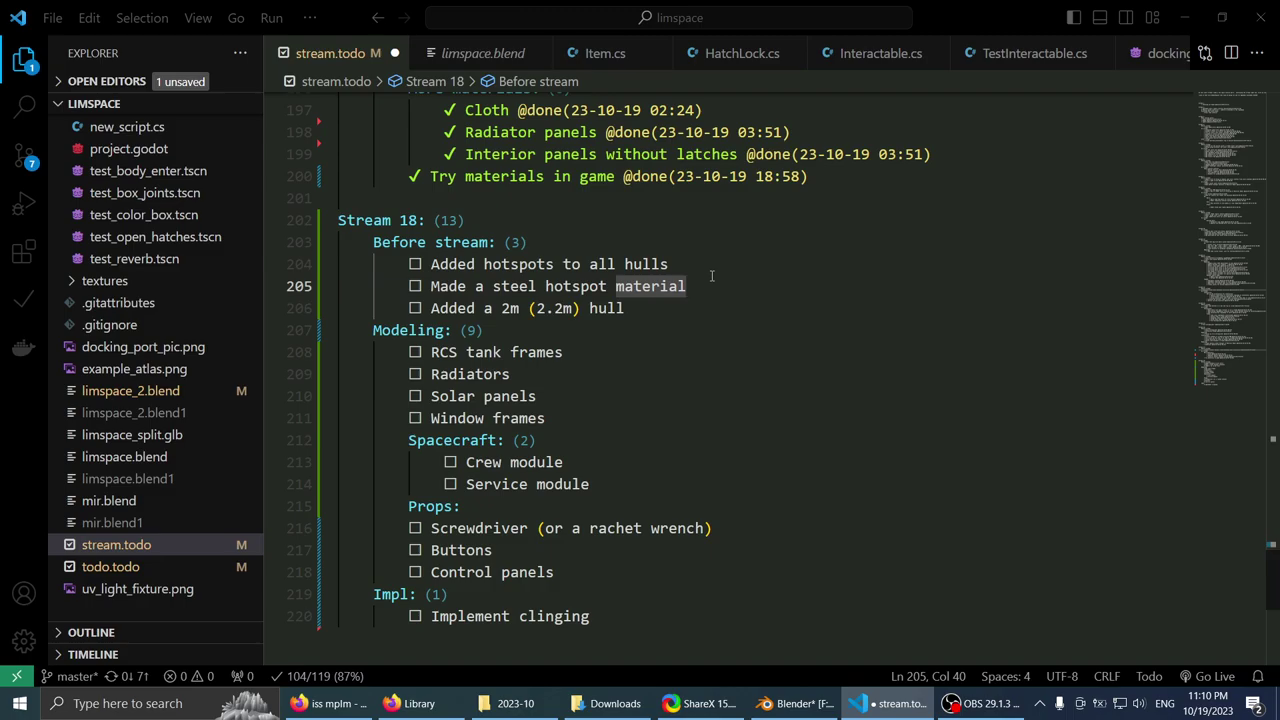
click(766, 703)
scroll(534, 186, down, 4)
middle_drag(534, 262, 425, 234)
key(KP_Divide)
- Mark "Added hotspots to all hulls" and "Made a steel hotspot material" as done in VS Code's stream.todo
key(alt+Tab)
key(Down)
key(Down)
key(Up)
key(Up)
key(Up)
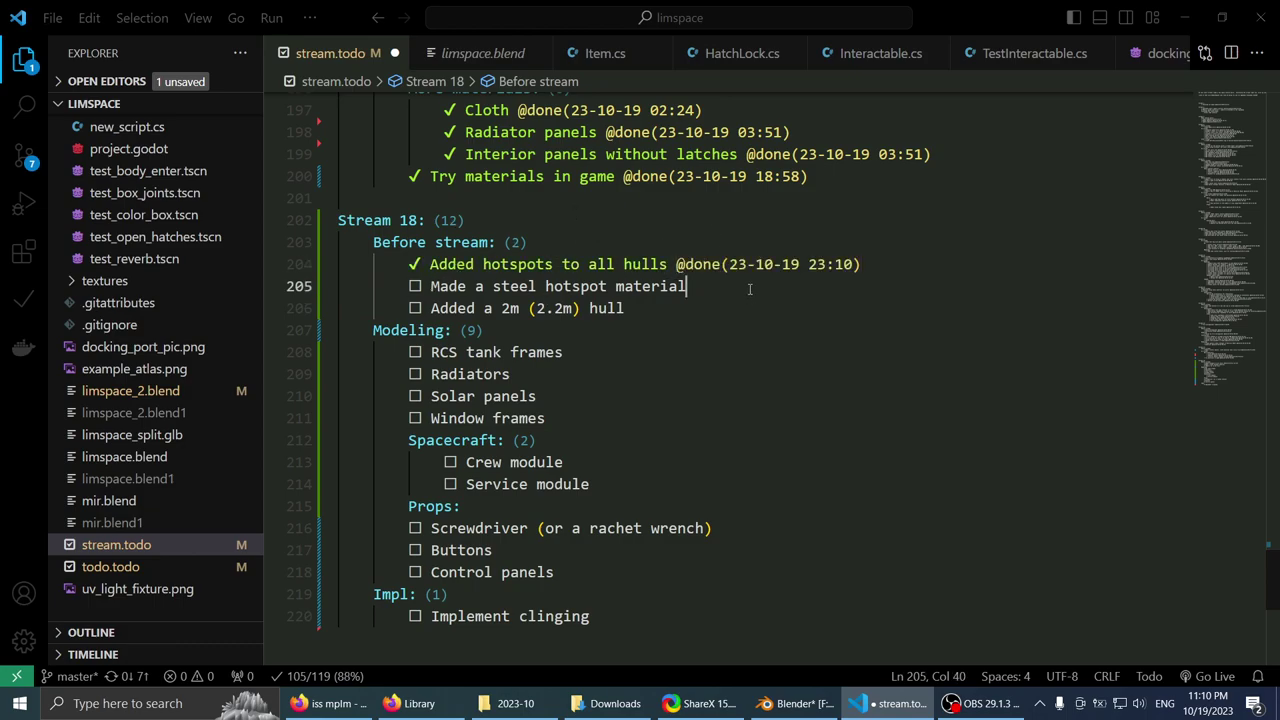
click(874, 704)
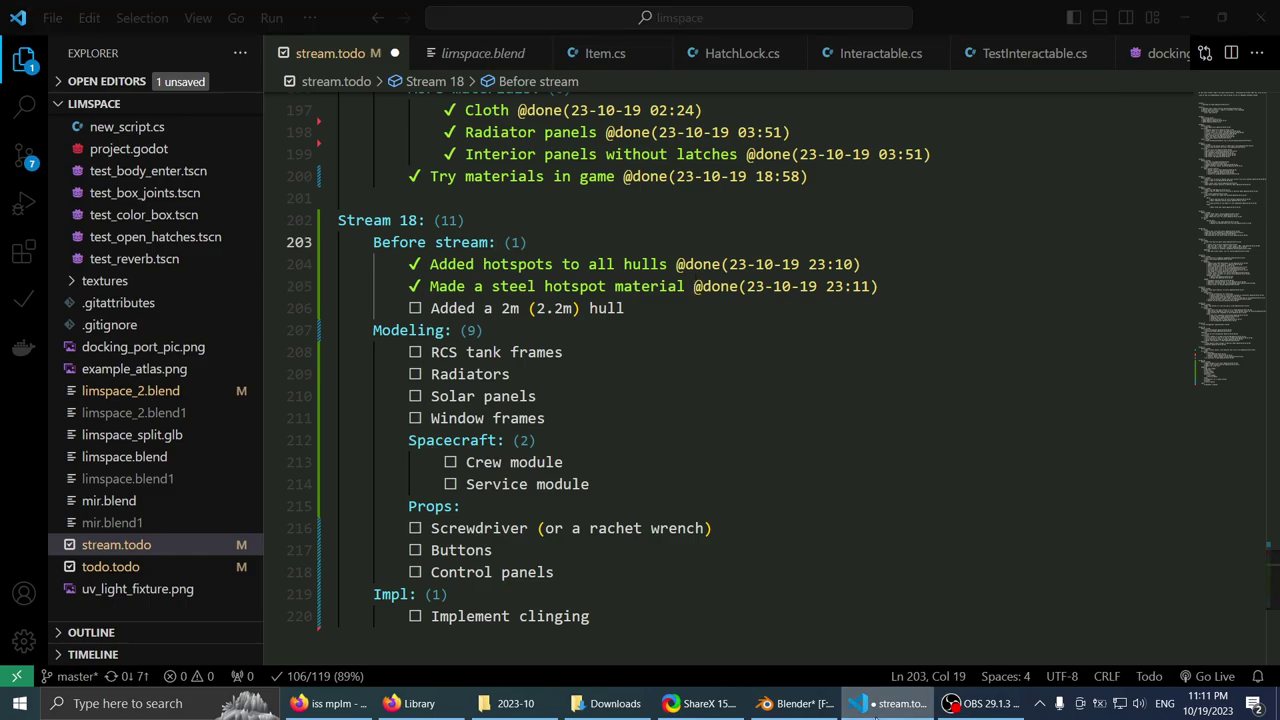
click(880, 706)
- Switch to Blender, centre on the green 2 m hull with its port adapter and inspect it from several angles
click(798, 703)
middle_drag(770, 613, 607, 196)
key(KP_Decimal)
scroll(572, 205, down, 2)
scroll(502, 218, up, 1)
middle_drag(502, 218, 628, 205)
scroll(561, 193, down, 1)
right_click(597, 430)
middle_drag(597, 432, 602, 478)
scroll(603, 407, down, 2)
middle_drag(603, 405, 573, 322)
scroll(534, 471, up, 2)
- Go through the open reference tabs in Firefox back to the photo of the Mir Docking Module in Atlantis's payload bay
click(348, 714)
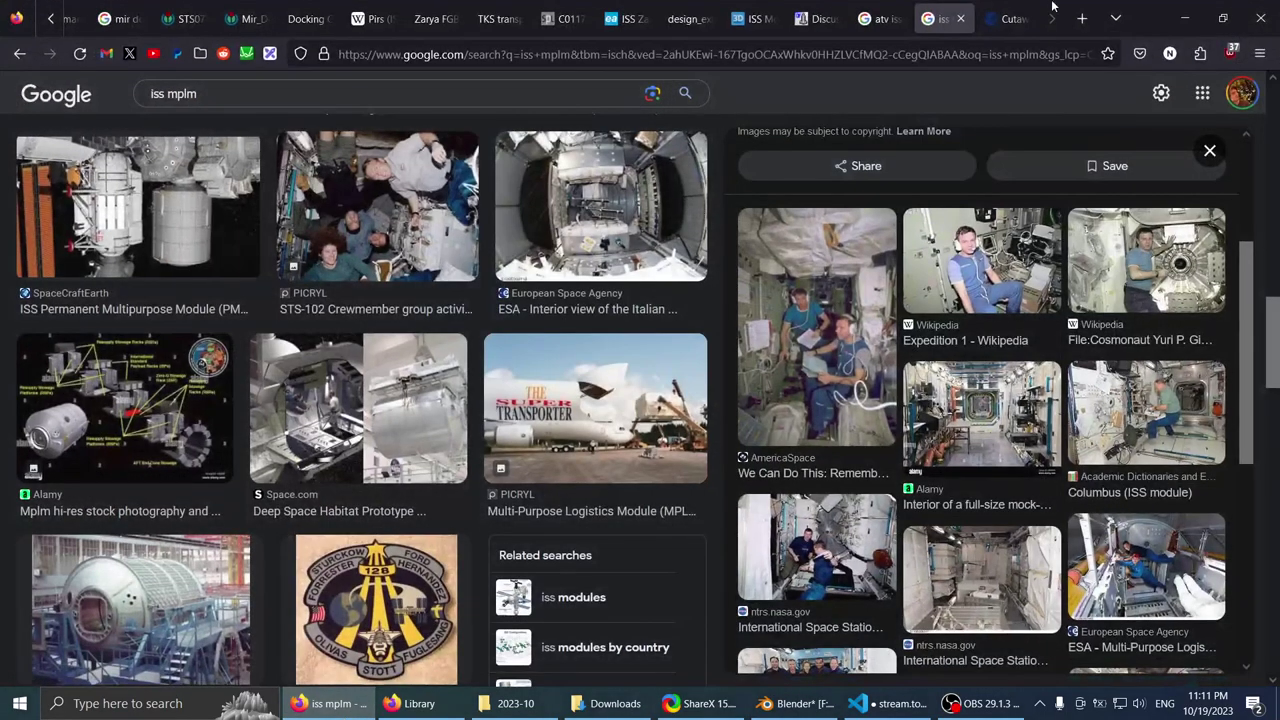
click(860, 9)
click(820, 9)
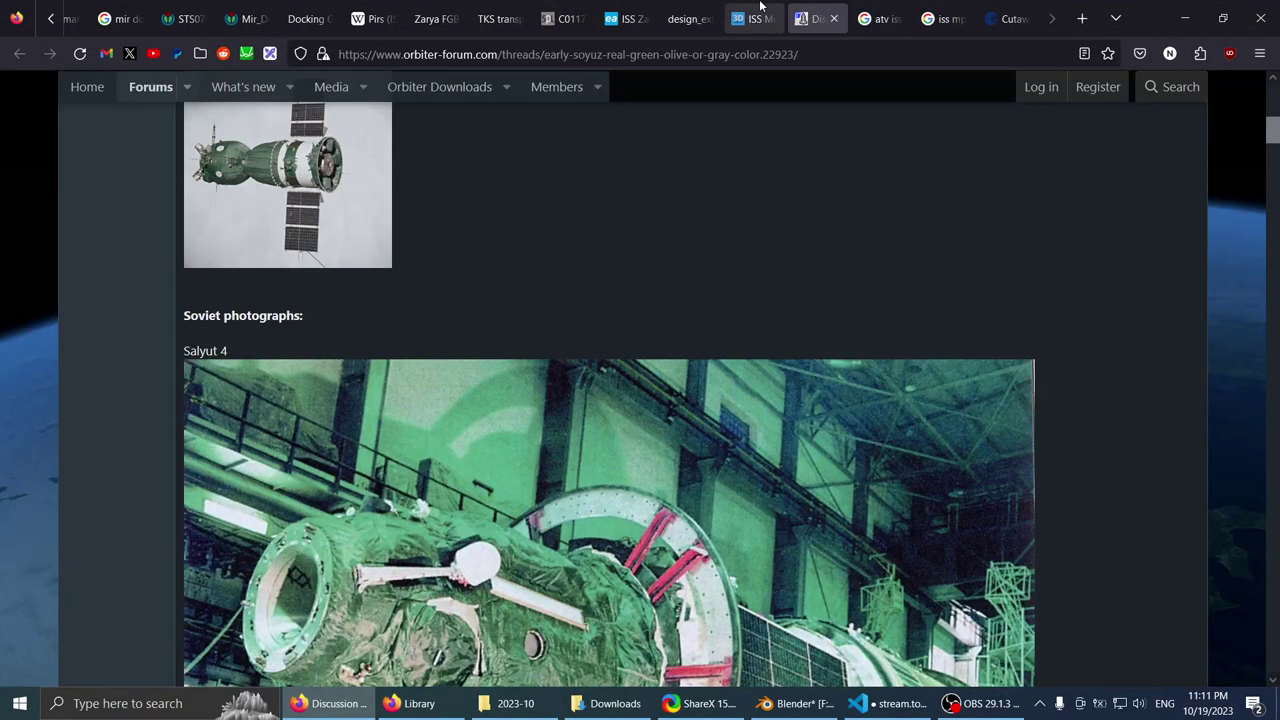
click(752, 10)
click(693, 10)
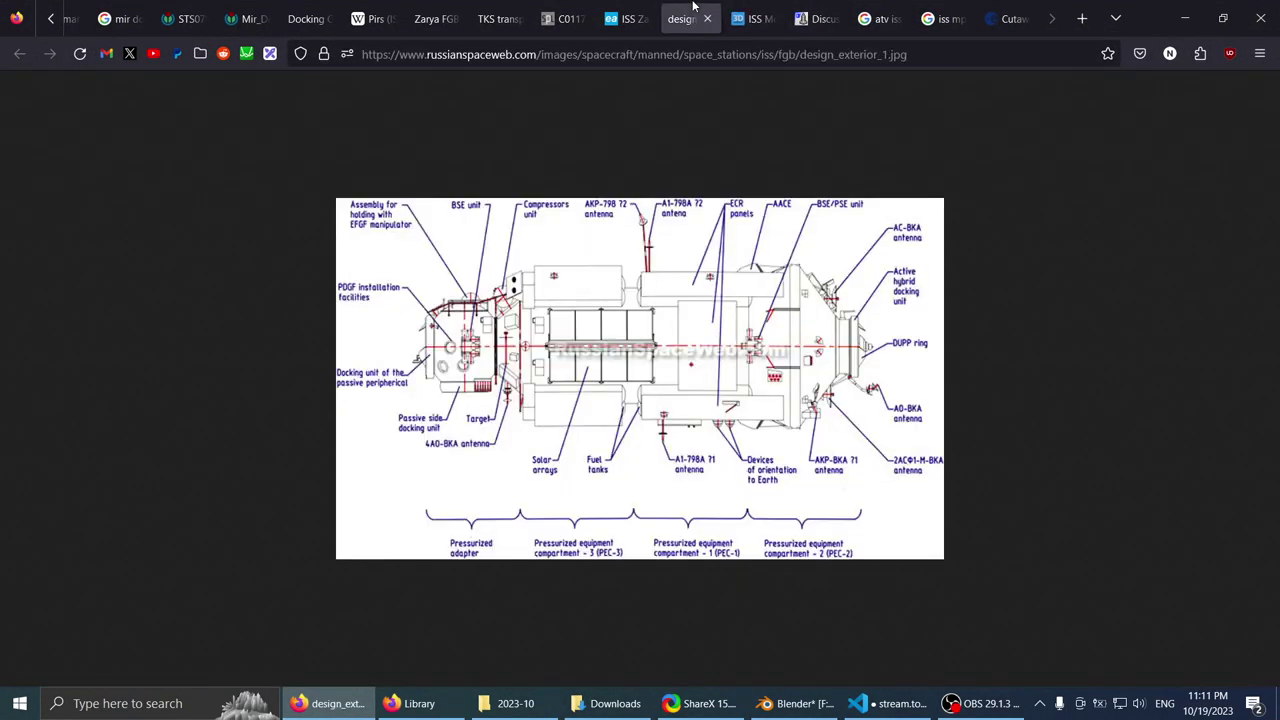
click(563, 9)
click(497, 10)
click(415, 9)
click(297, 8)
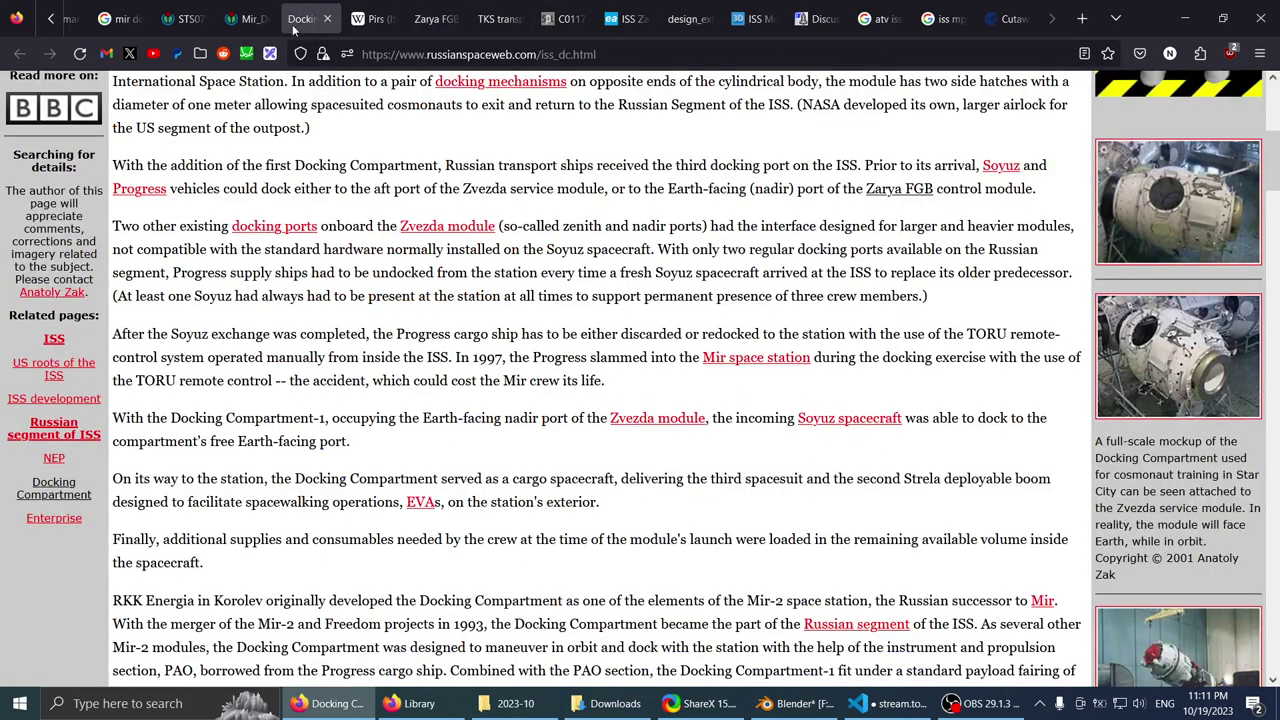
click(185, 9)
click(242, 8)
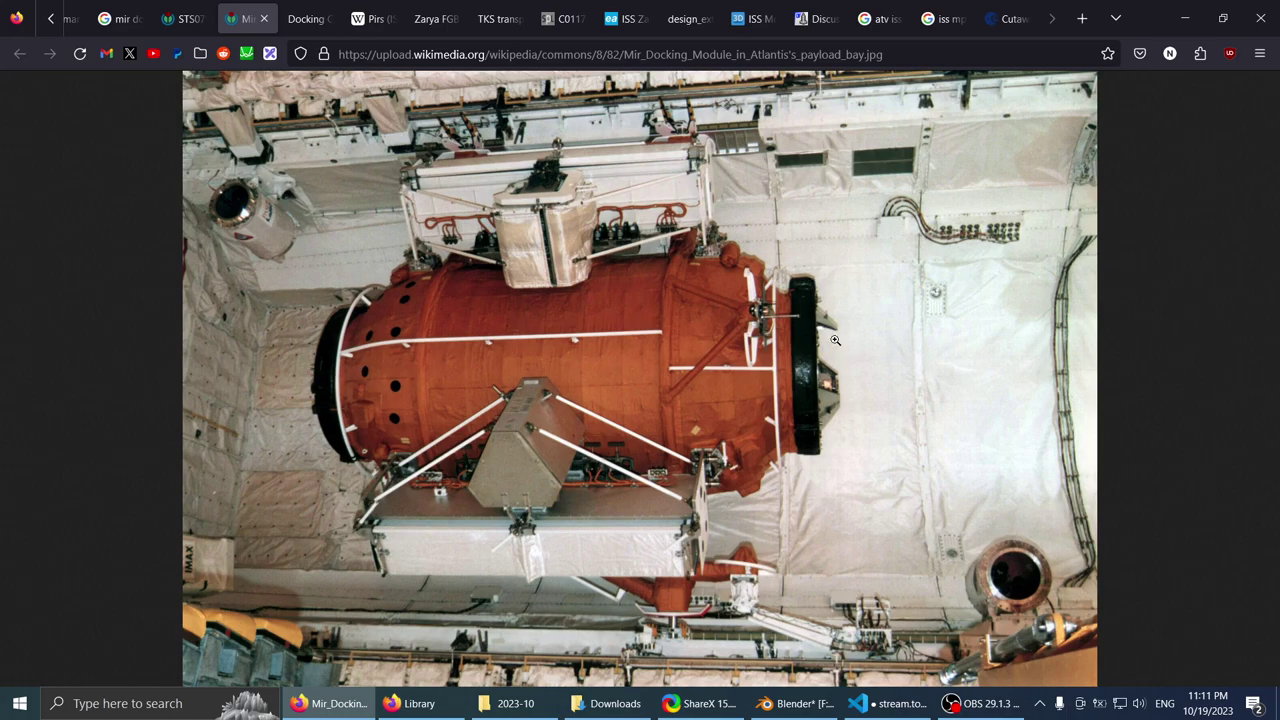
- Compare the Mir Docking Module photo with the green 2 m hull in Blender
key(alt+Tab)
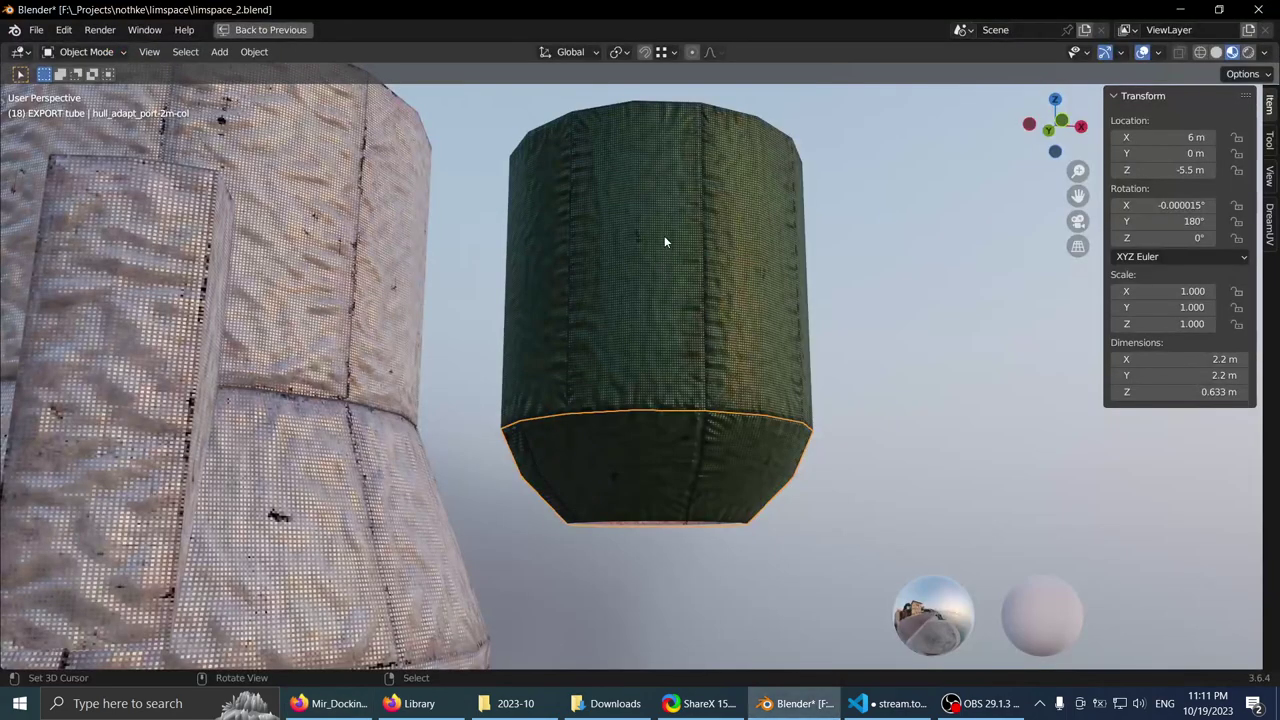
scroll(666, 278, down, 3)
key(alt+Tab)
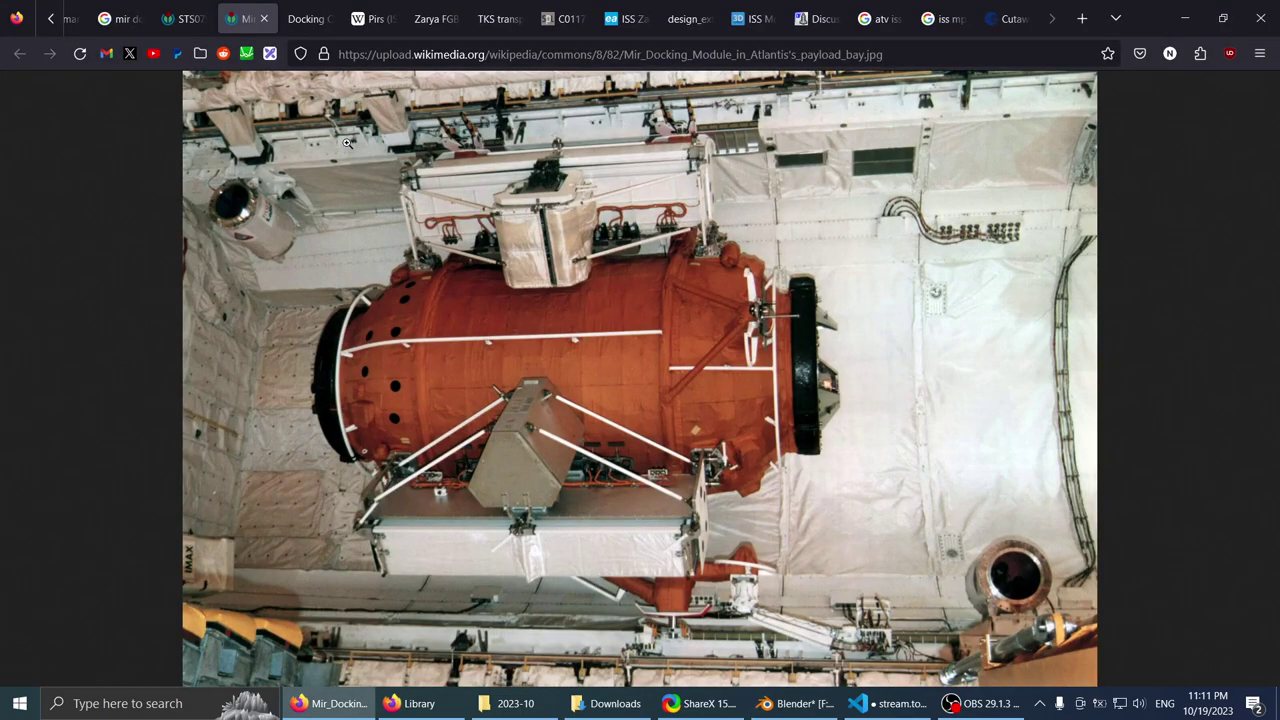
key(alt+Tab)
scroll(620, 230, up, 4)
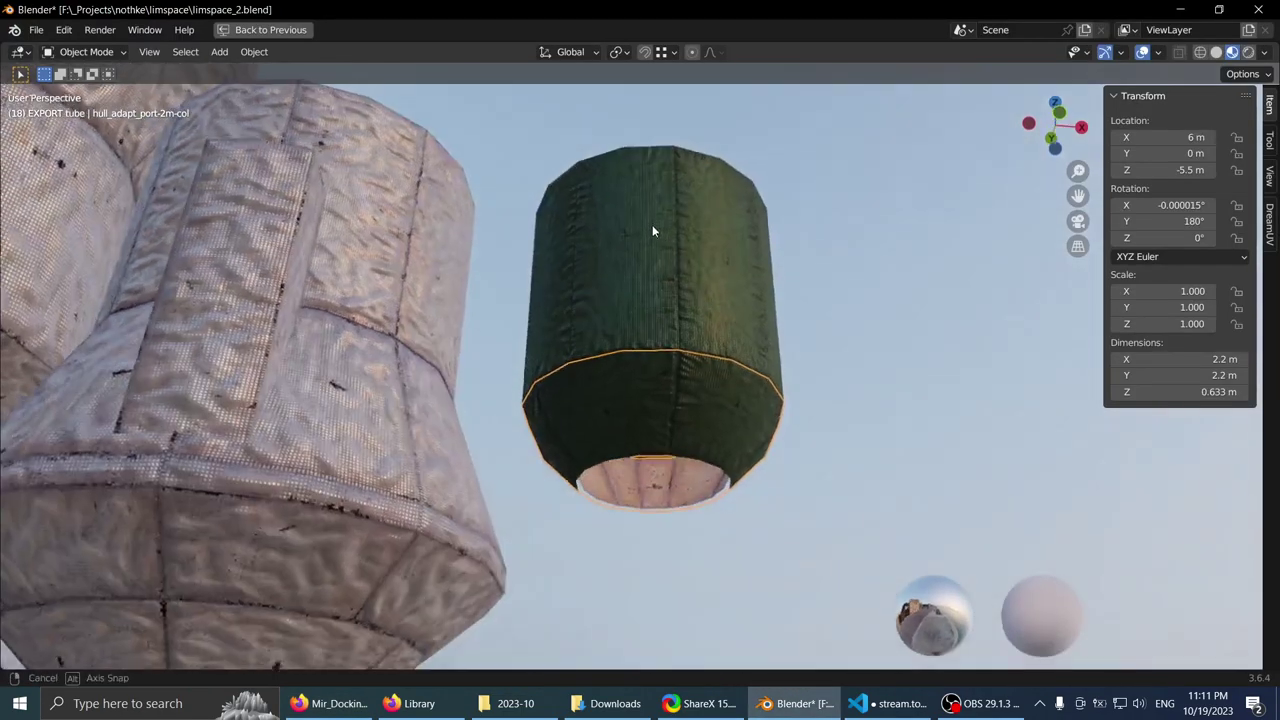
middle_drag(652, 190, 660, 446)
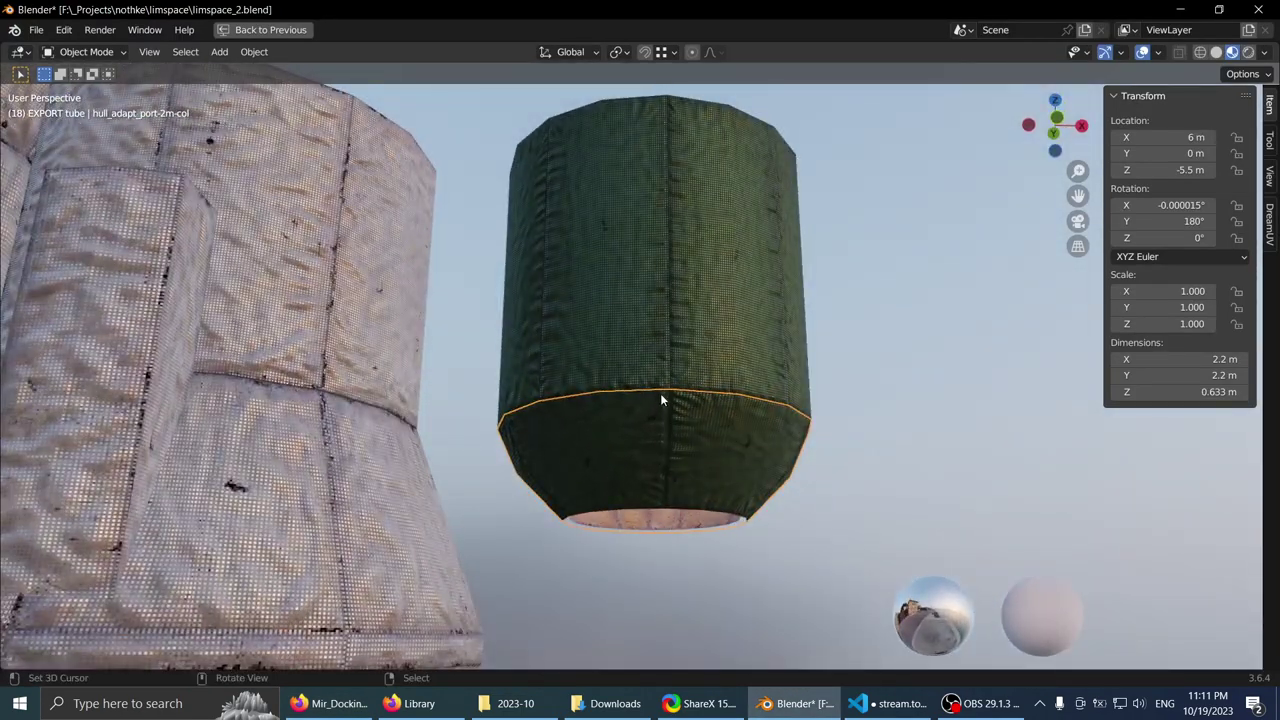
- Inspect the tapered port adapter of the 2 m hull in front view and from oblique angles
key(KP_1)
shift+middle_drag(620, 324, 610, 203)
scroll(625, 332, up, 2)
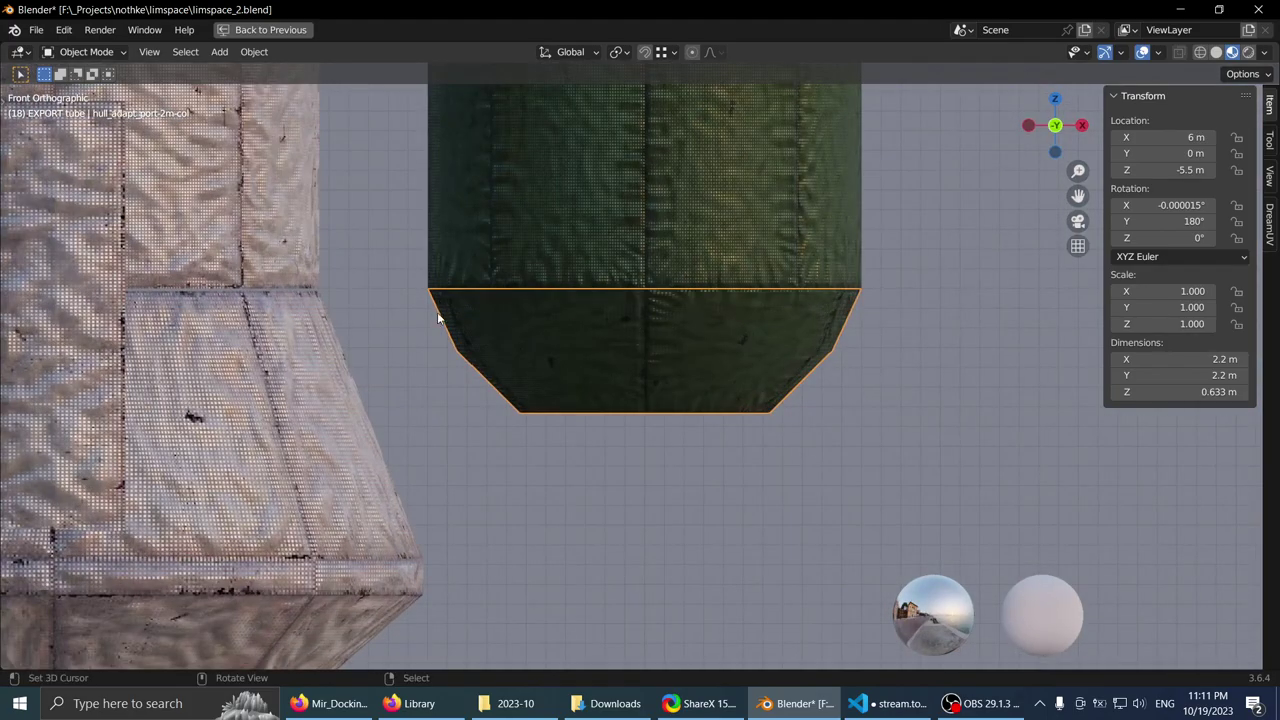
middle_drag(718, 398, 930, 400)
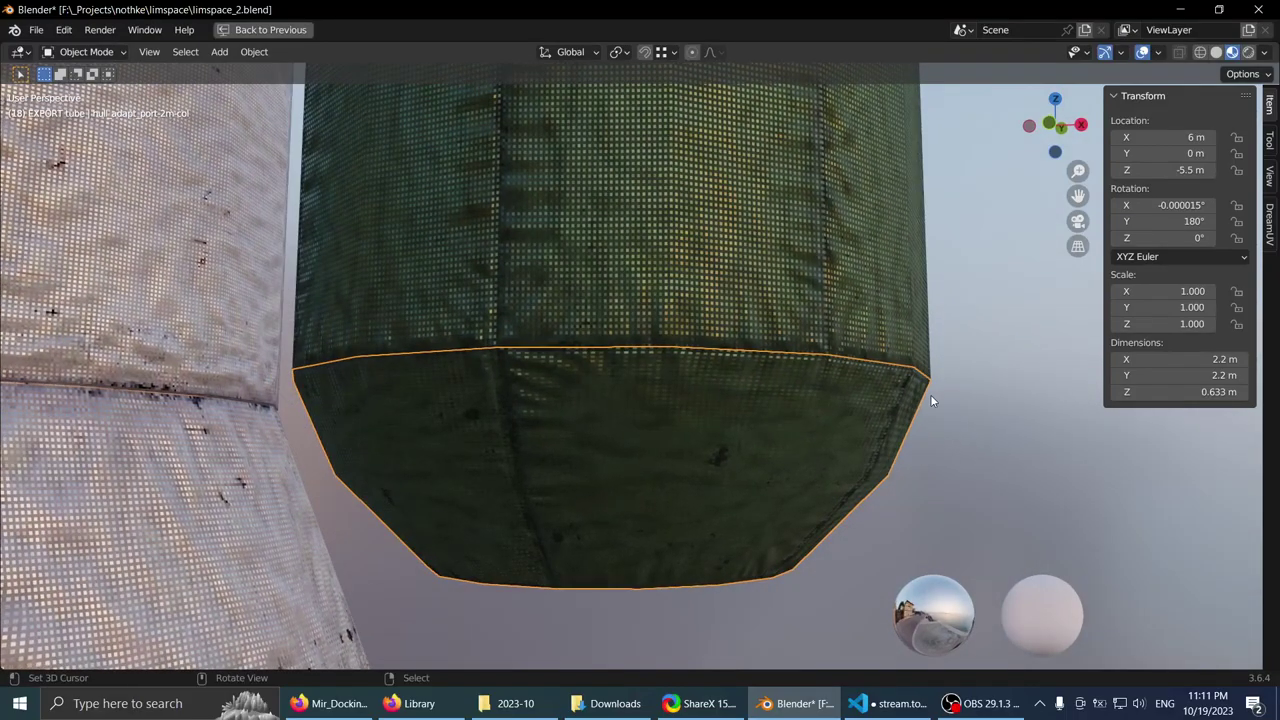
middle_drag(783, 558, 655, 357)
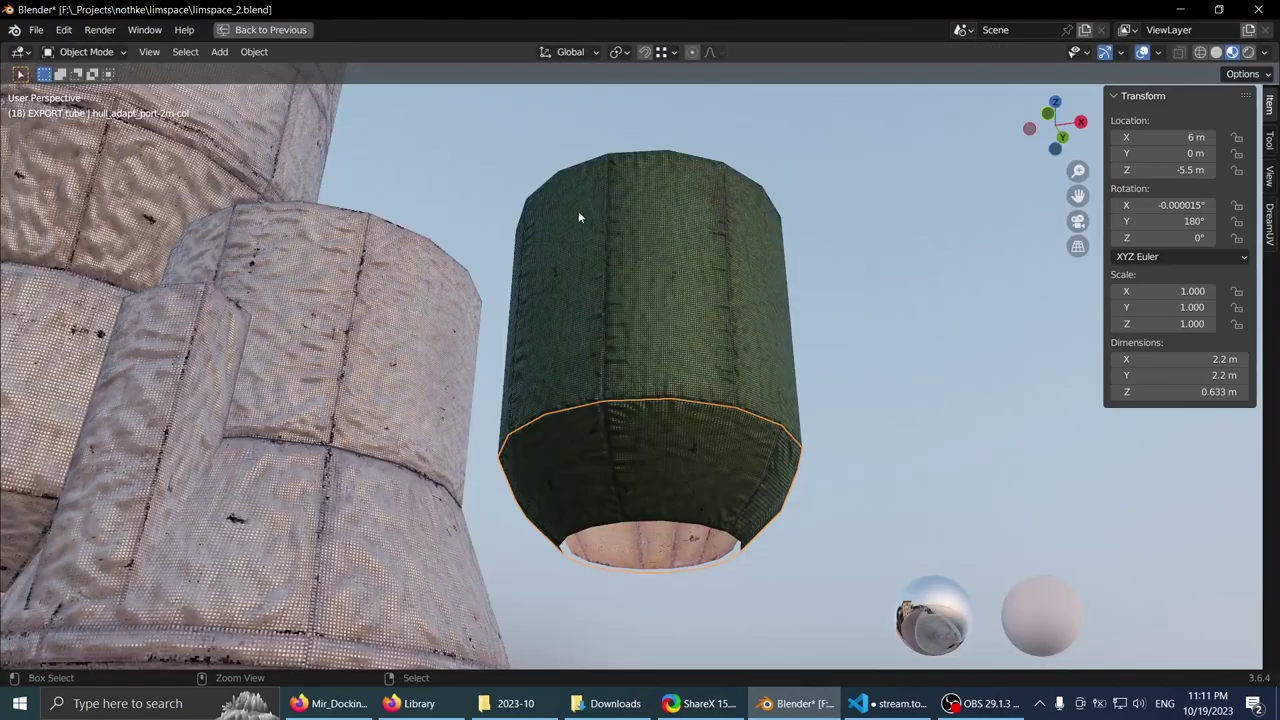
middle_drag(580, 214, 586, 240)
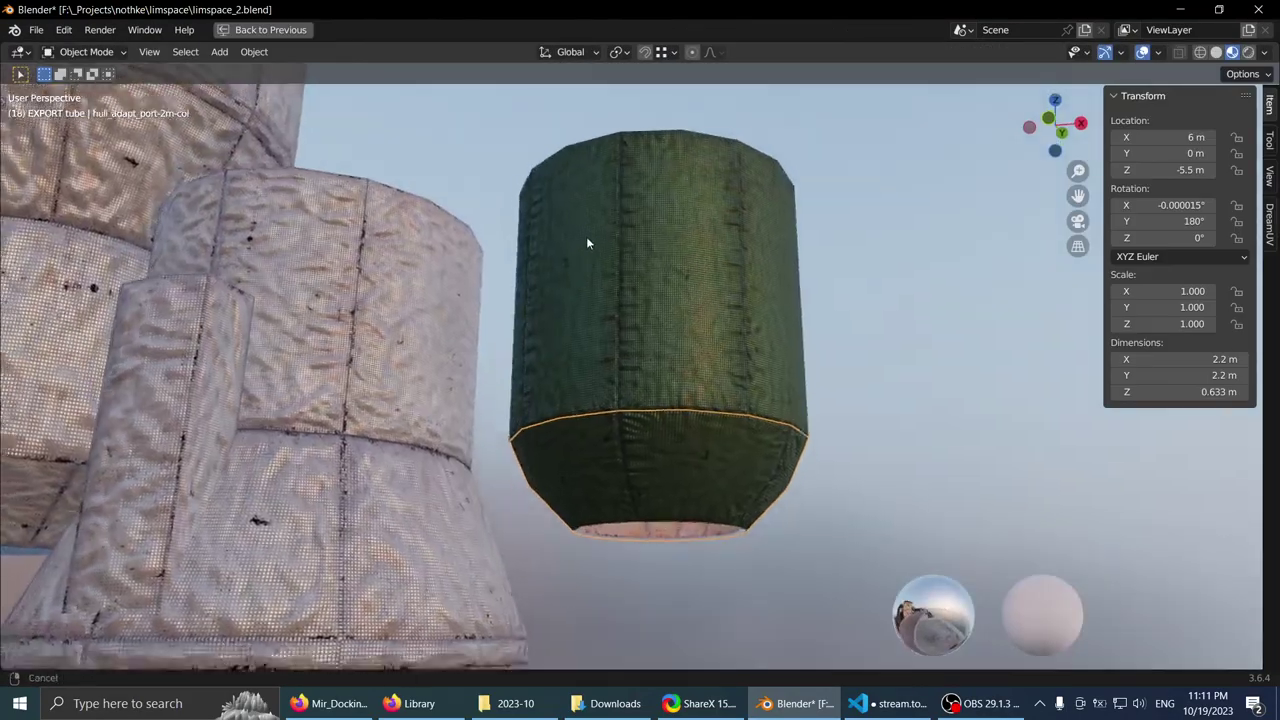
scroll(668, 265, up, 3)
middle_drag(668, 261, 654, 323)
- Restore the Shading layout with a taller 3D viewport, and assign the hull_hotspot material to the hull_2m-col cylinder's first slot
key(ctrl+space)
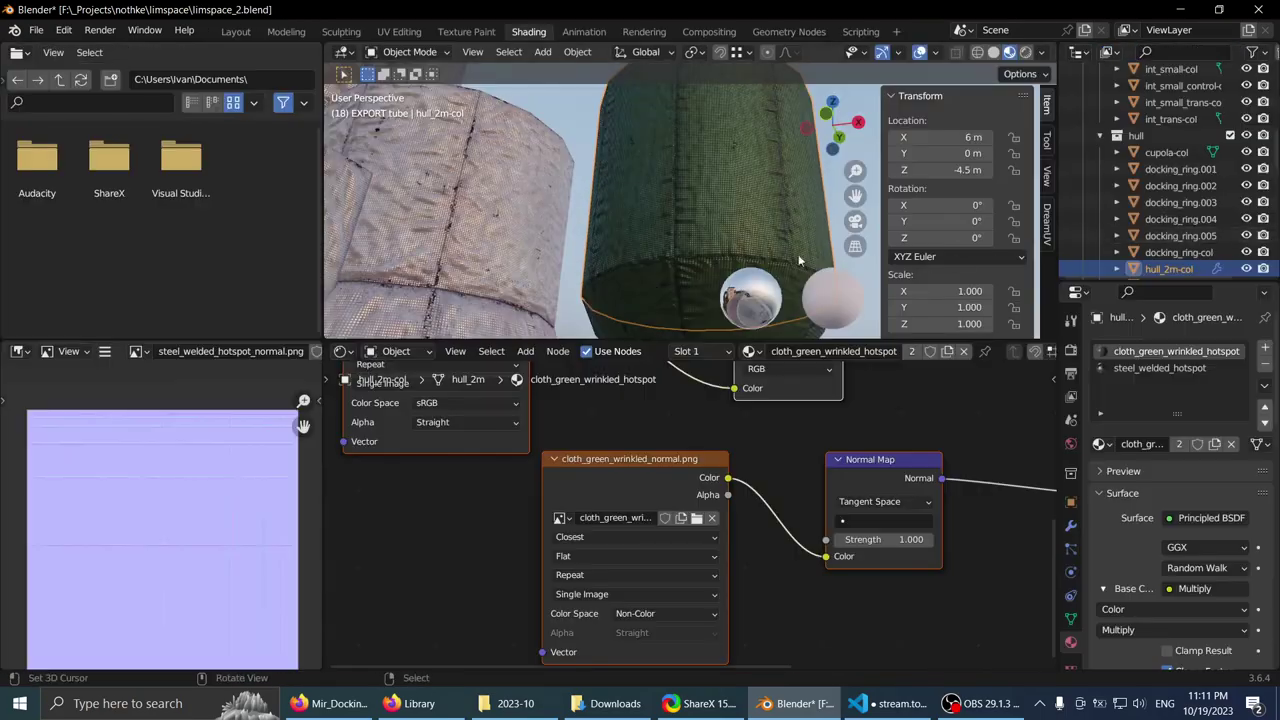
drag(665, 340, 665, 583)
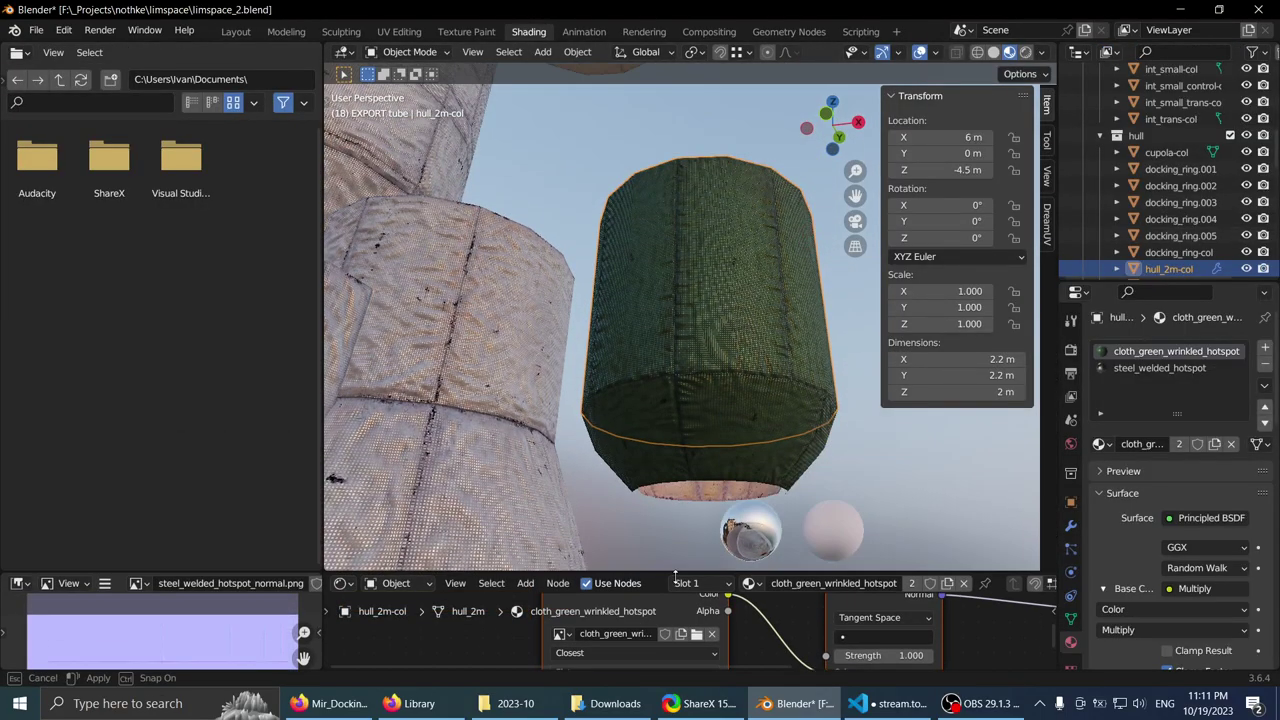
scroll(710, 357, up, 3)
click(1108, 446)
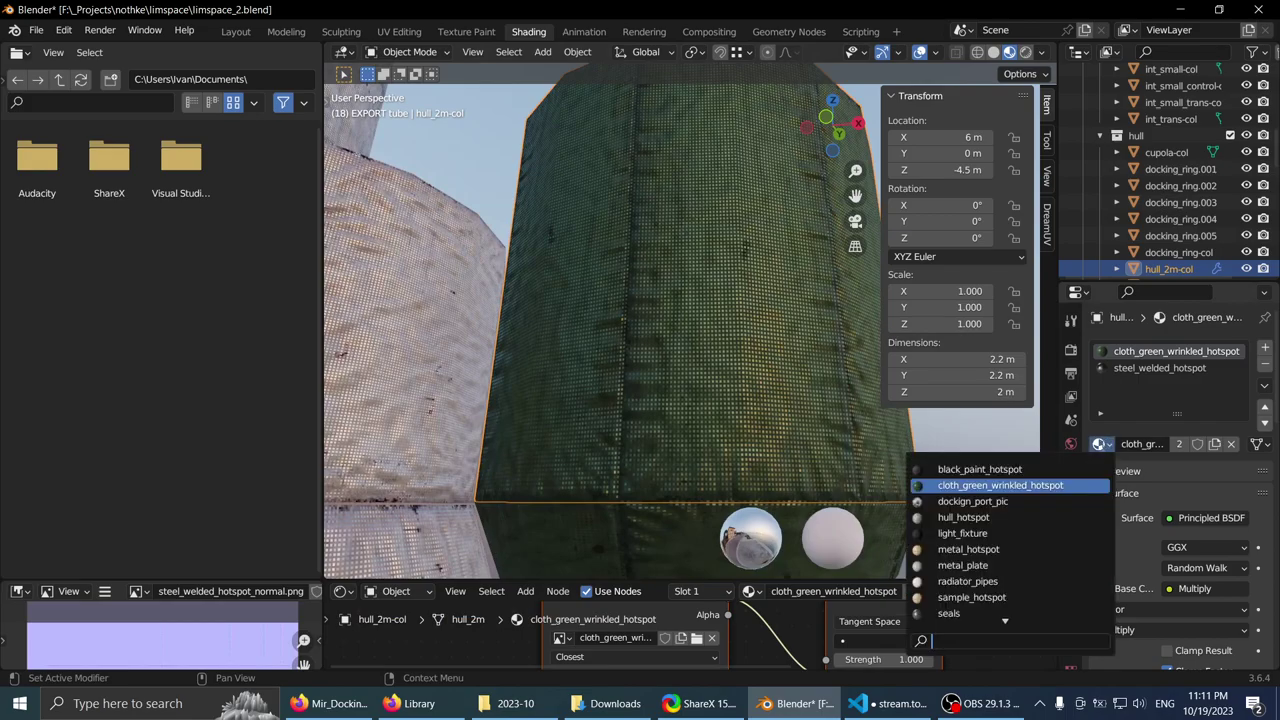
click(965, 517)
middle_drag(666, 280, 771, 289)
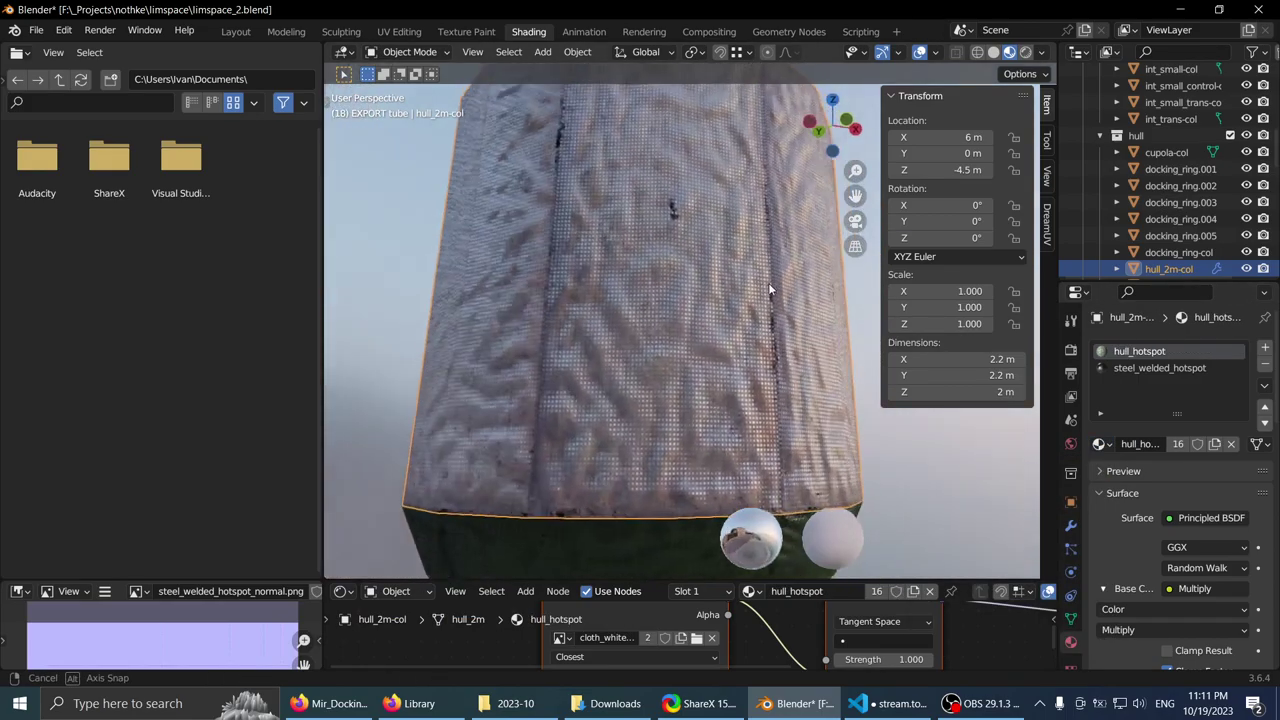
scroll(771, 289, down, 3)
middle_drag(671, 268, 544, 270)
scroll(544, 270, up, 3)
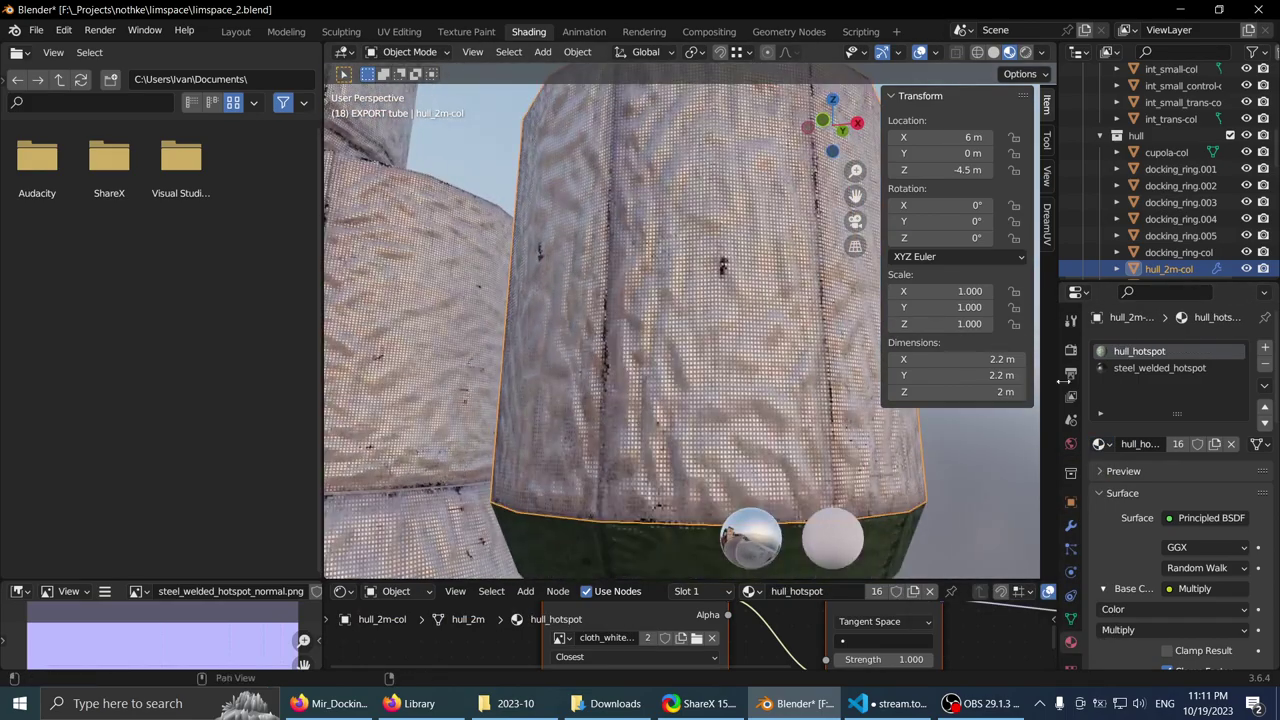
- Try the metal_hotspot material on the 2 m hull cylinder and view it from several angles
click(1099, 444)
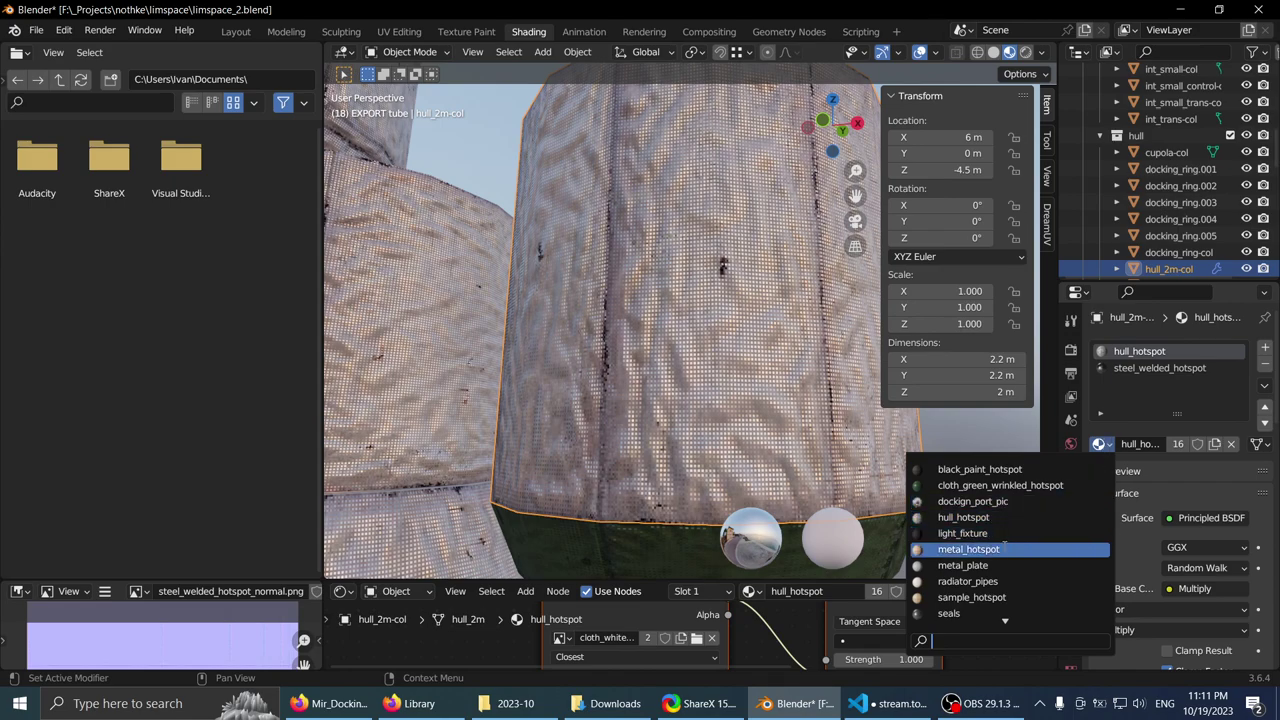
click(968, 549)
scroll(690, 303, down, 3)
middle_drag(690, 303, 640, 304)
scroll(717, 248, up, 1)
middle_drag(717, 248, 750, 240)
scroll(658, 171, down, 1)
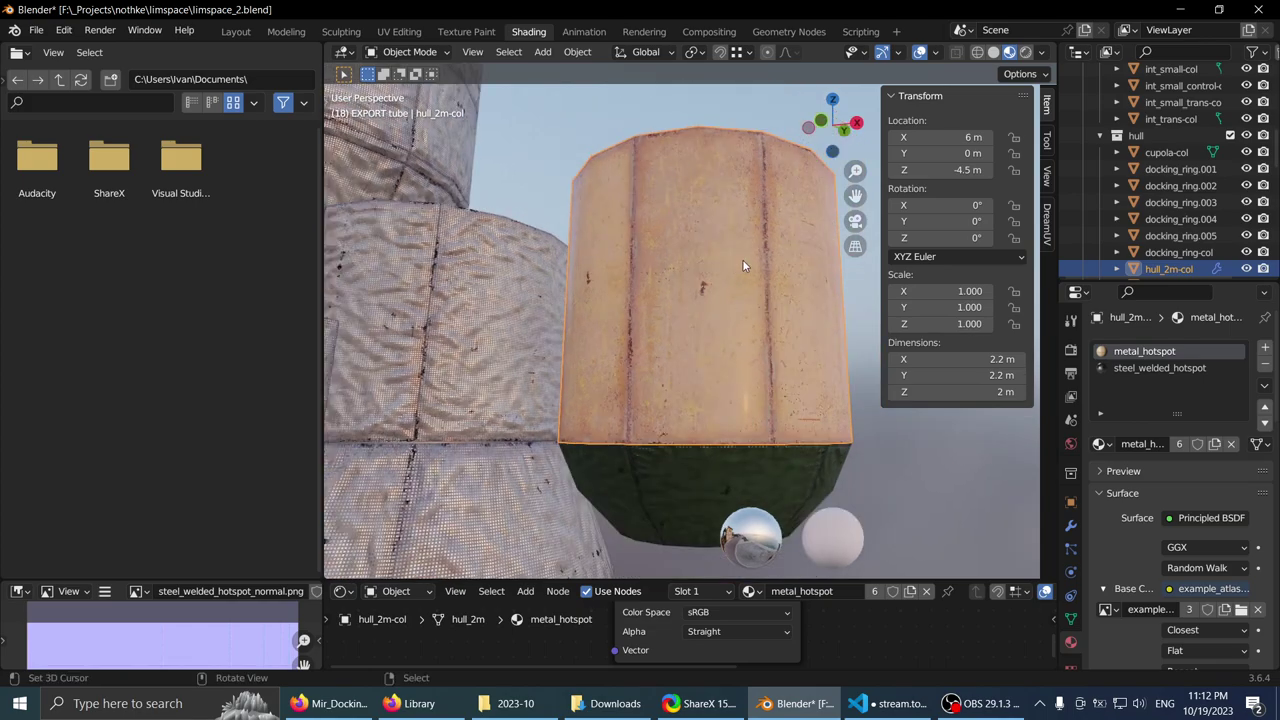
- Try the radiator_pipes material on the 2 m hull cylinder
click(1099, 444)
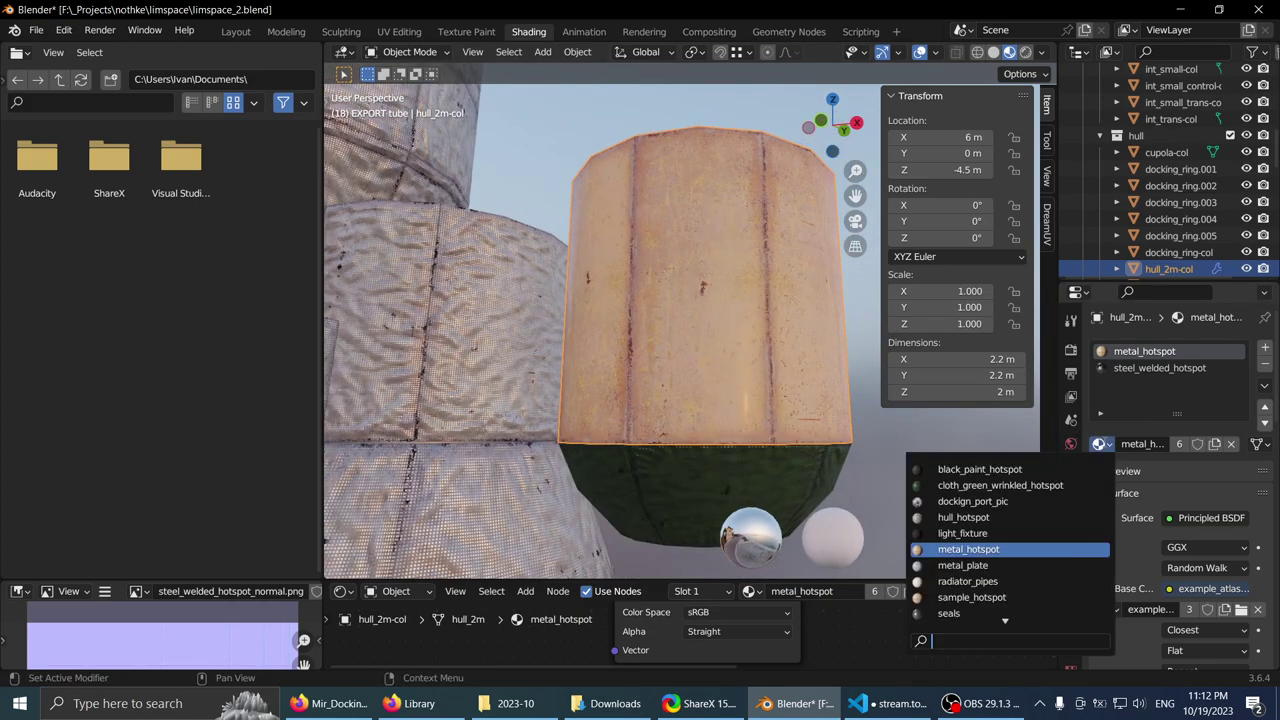
click(1018, 586)
middle_drag(717, 288, 701, 326)
- Assign the steel_welded_hotspot material to the 2 m hull cylinder's first slot and check its look in the viewport
click(1101, 444)
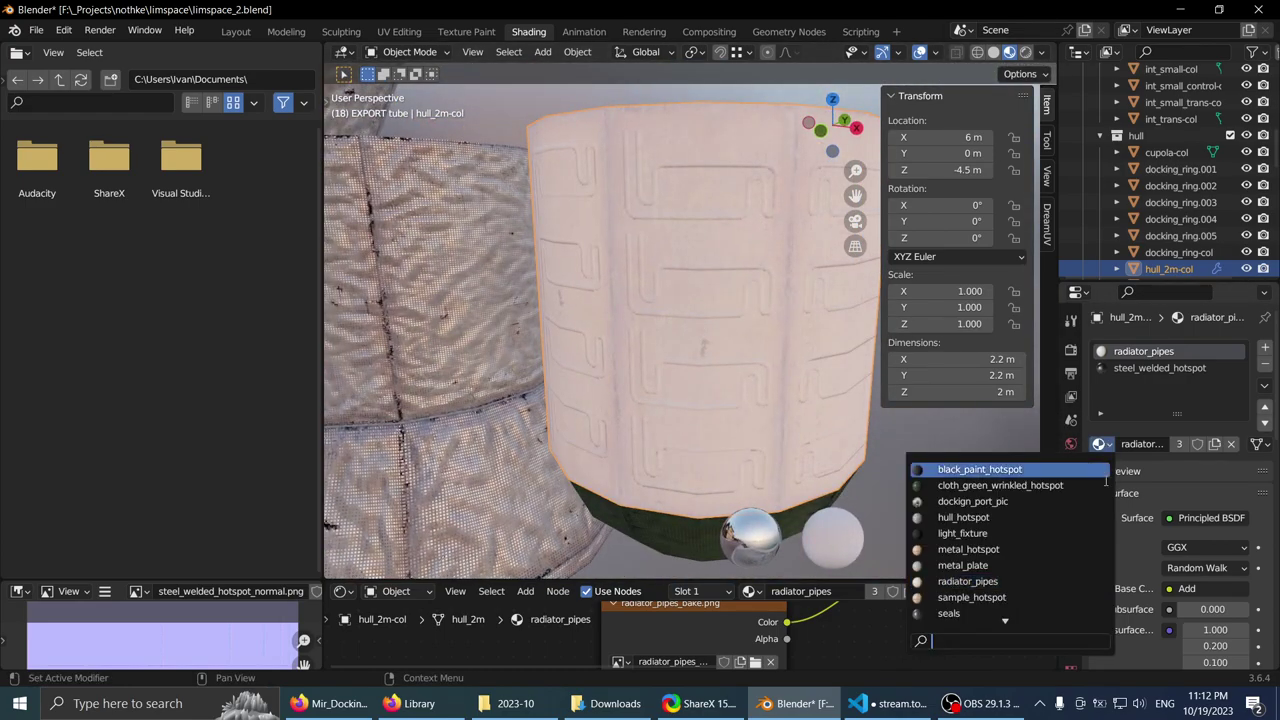
scroll(1033, 590, down, 10)
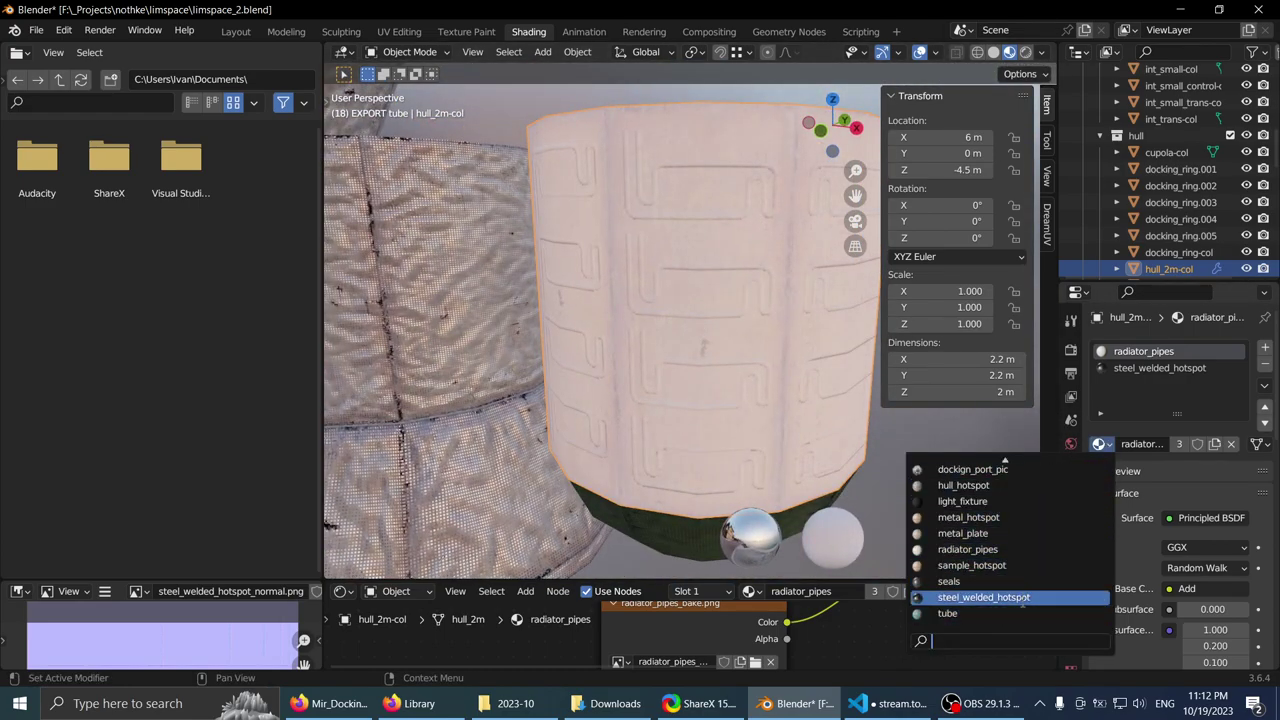
click(983, 597)
middle_drag(760, 360, 617, 187)
key(ctrl+space)
key(ctrl+space)
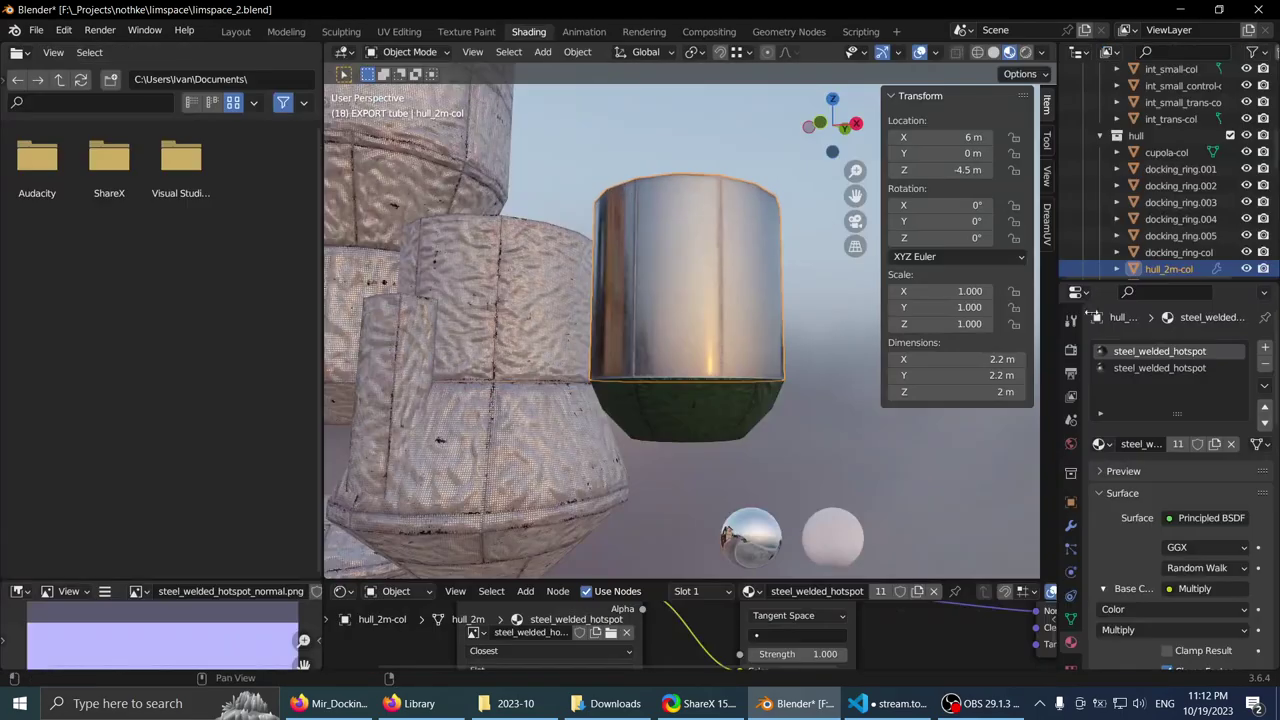
- Assign the hull_hotspot material to the first slot of the hull_2m-col cylinder
click(1101, 445)
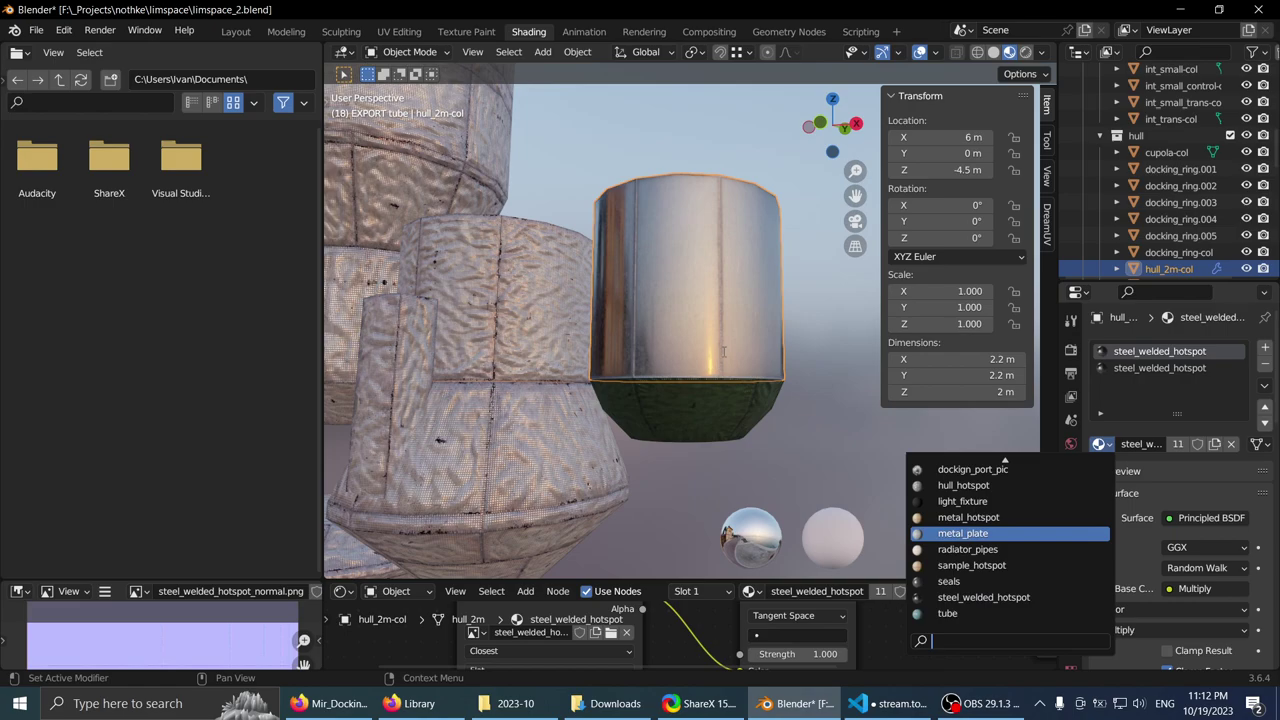
middle_drag(677, 284, 712, 290)
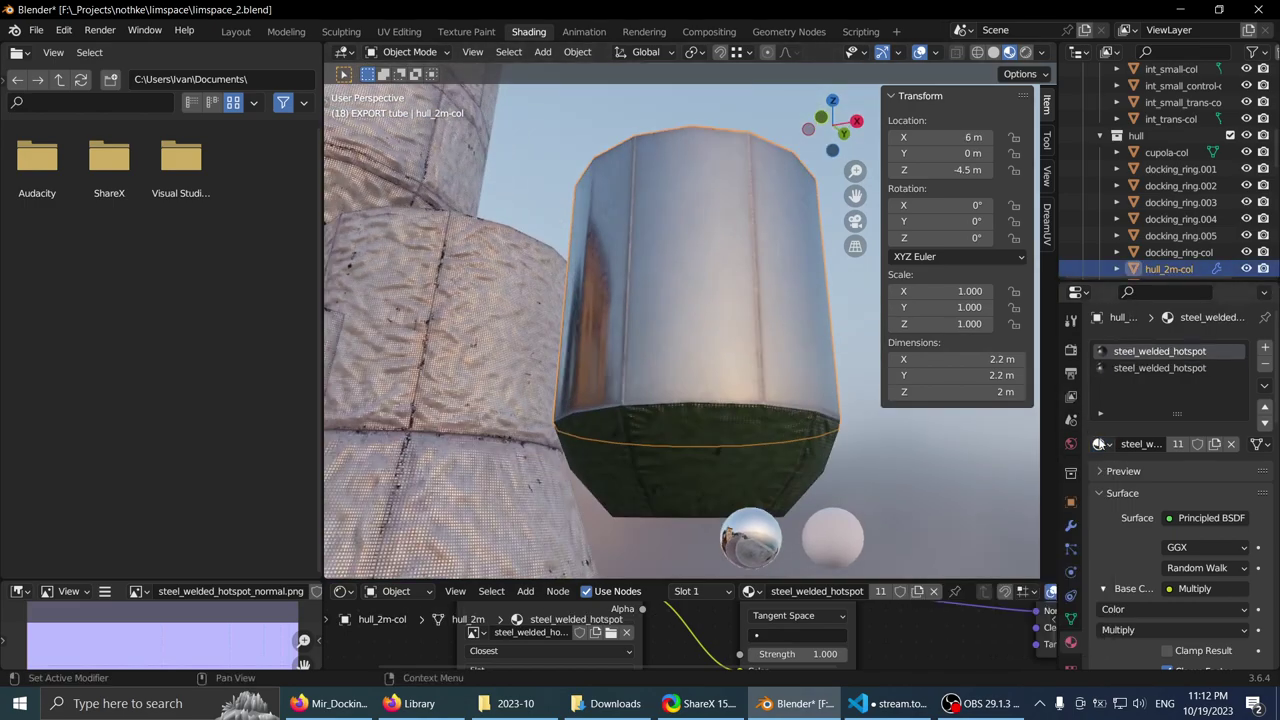
click(1099, 443)
scroll(1021, 533, up, 5)
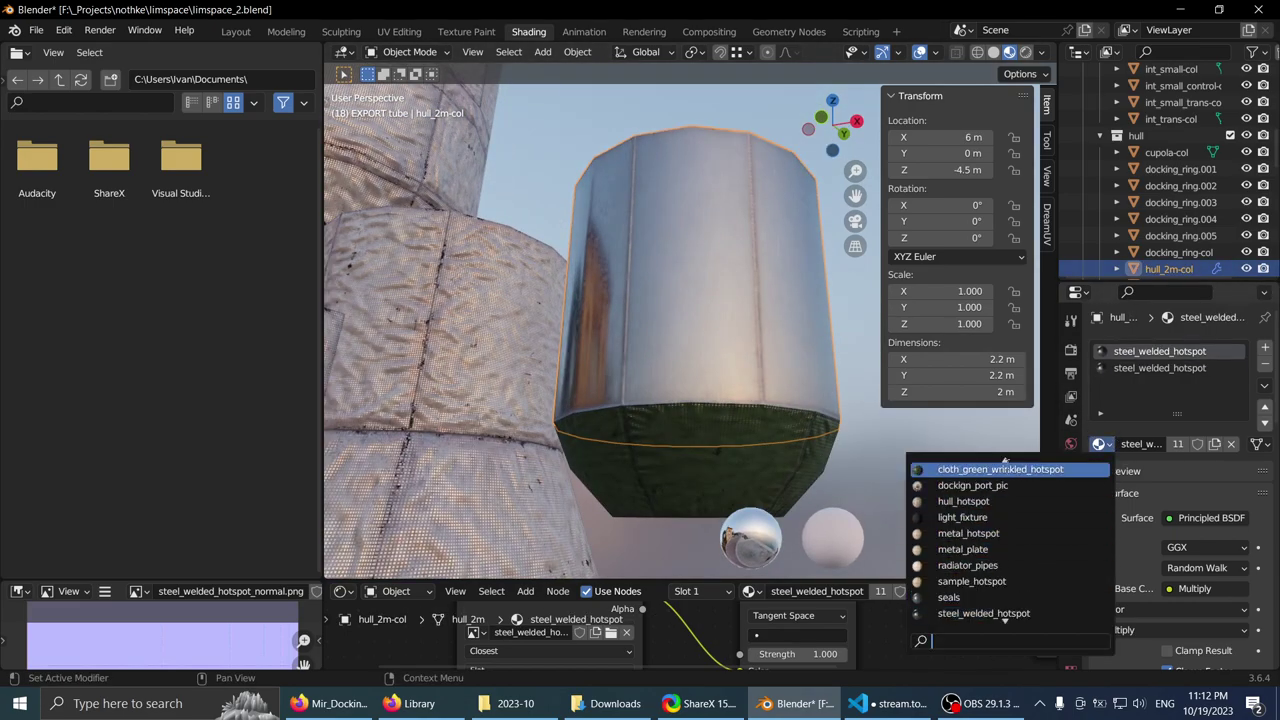
click(1010, 522)
- Assign the hull_hotspot material to the first slot of the green hull_adapt_port-2m-col adapter below the cylinder
click(730, 450)
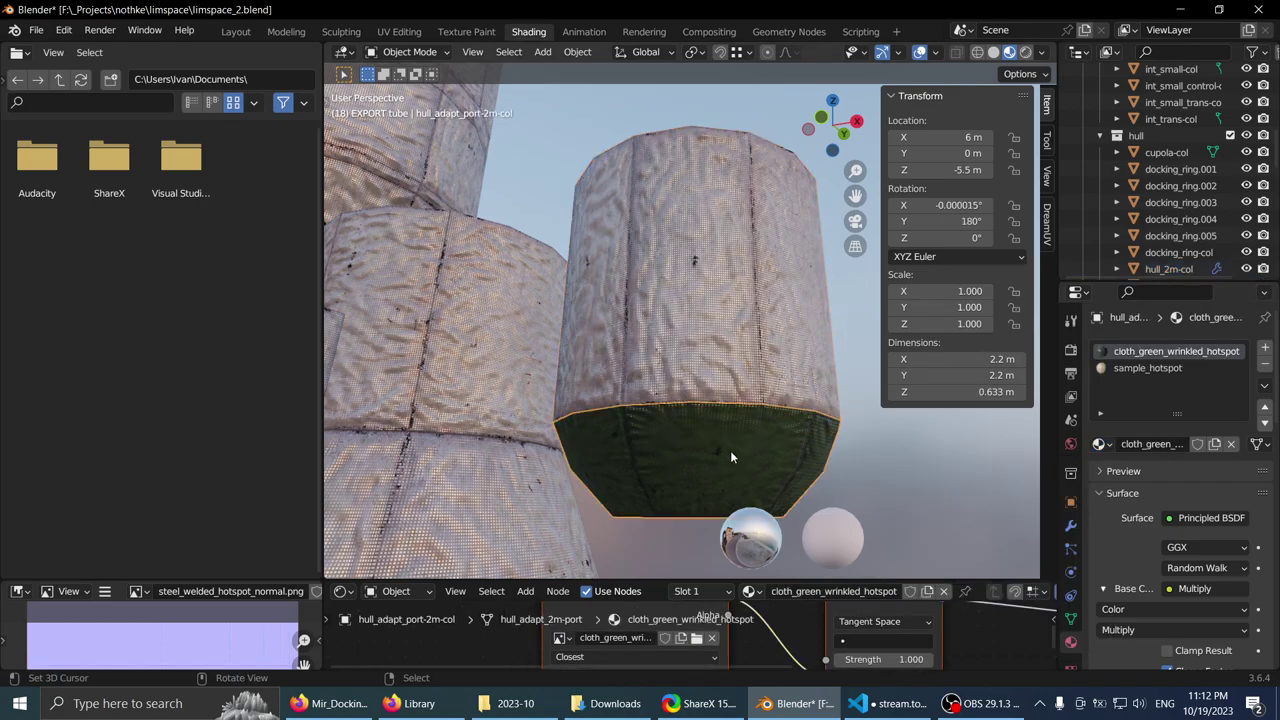
middle_drag(730, 450, 740, 400)
click(1099, 443)
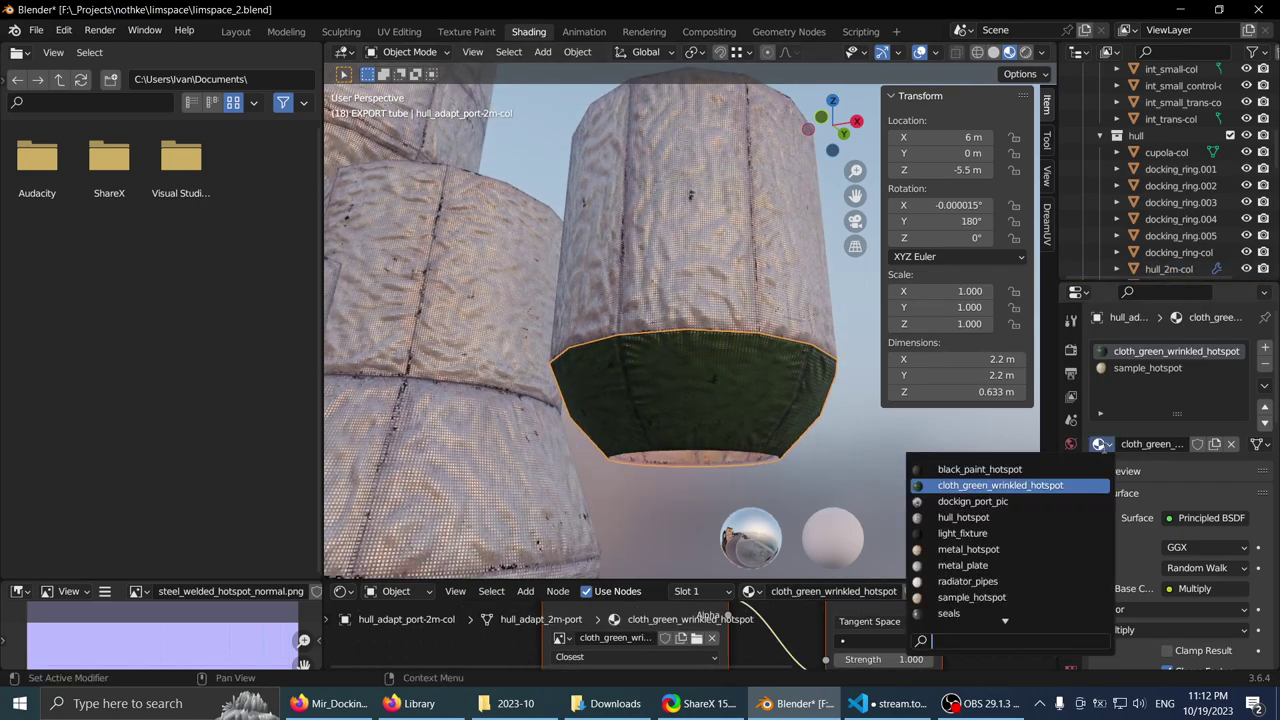
click(1021, 520)
- Maximize the 3D viewport and inspect the hull_hotspot surface on the hull modules from several angles and distances
key(ctrl+space)
middle_drag(589, 291, 657, 343)
scroll(614, 345, down, 3)
middle_drag(640, 185, 575, 350)
scroll(654, 405, up, 3)
scroll(585, 369, up, 2)
scroll(587, 370, up, 4)
scroll(594, 366, down, 3)
scroll(590, 345, up, 3)
middle_drag(600, 340, 640, 288)
scroll(603, 282, down, 2)
key(g)
right_click(418, 265)
scroll(520, 300, down, 3)
middle_drag(560, 310, 600, 325)
- Isolate the flared hull_tube_small-col.001 section in local view, inspect it from another angle, and return to the full scene
click(723, 388)
middle_drag(723, 388, 745, 366)
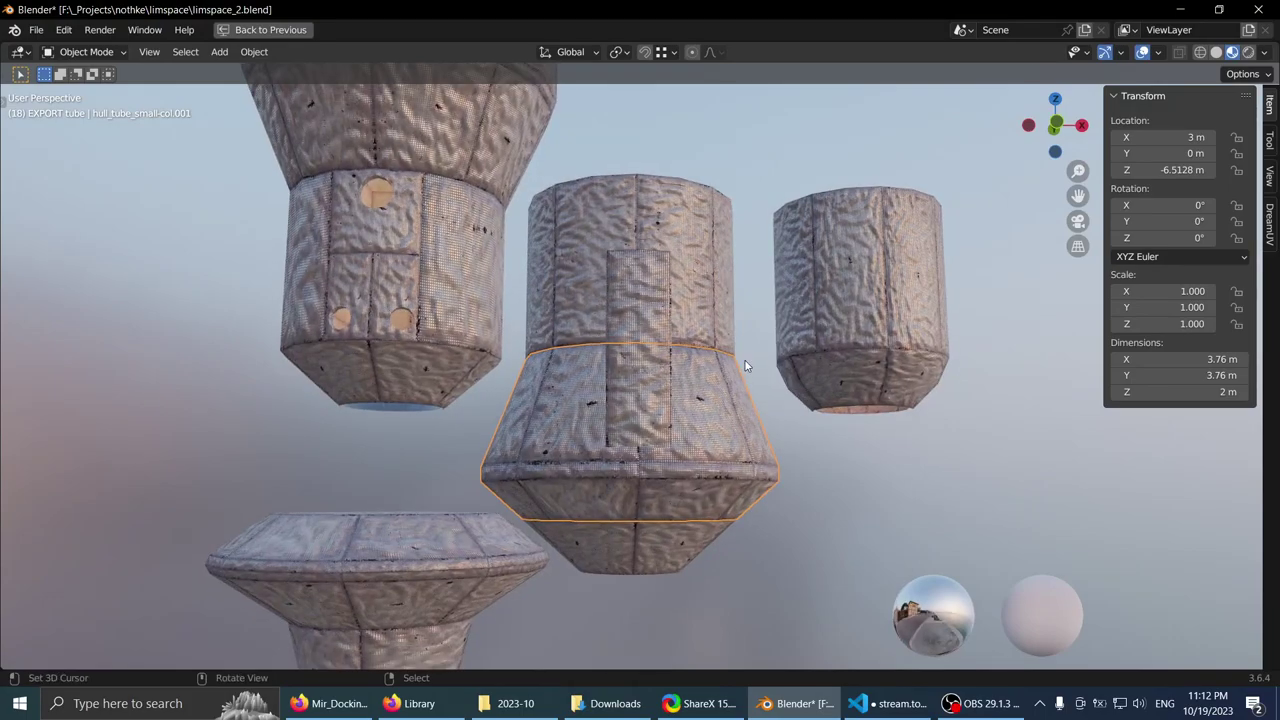
key(KP_Divide)
middle_drag(603, 292, 641, 288)
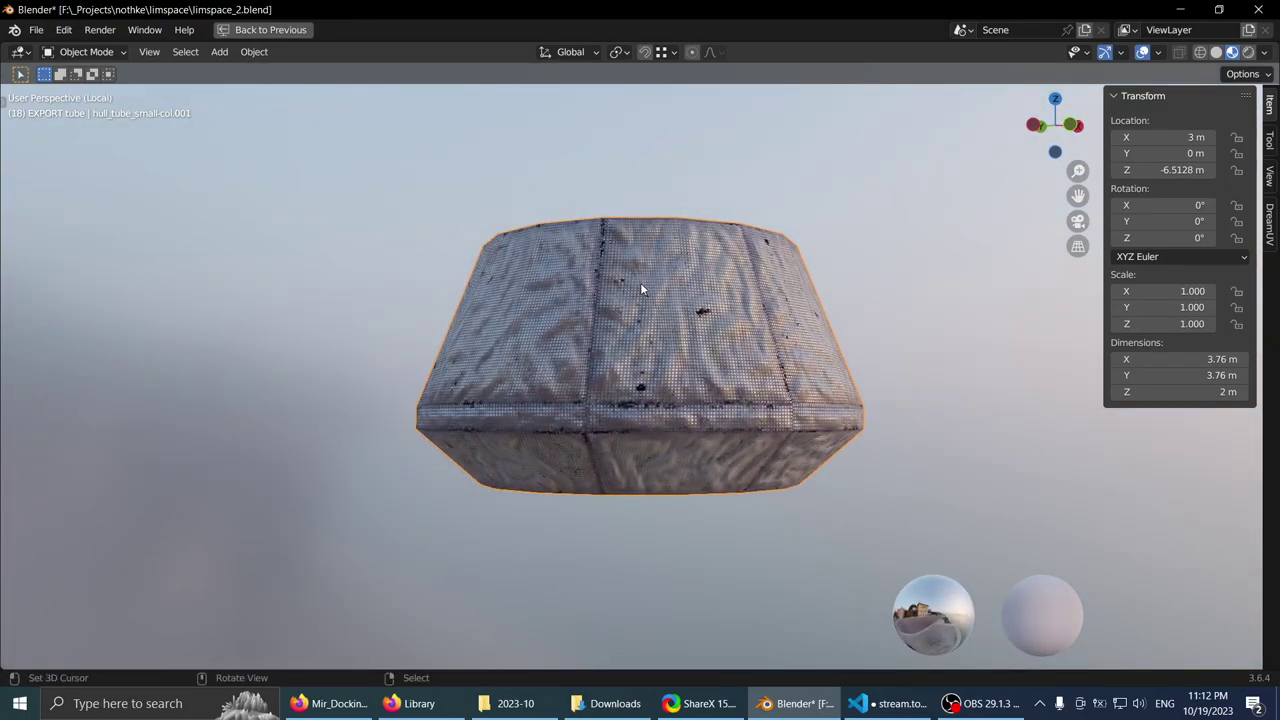
key(KP_Divide)
- Switch to Firefox and check the Mir docking module photo and the Salyut 4 photo in the Orbiter forum thread
click(330, 703)
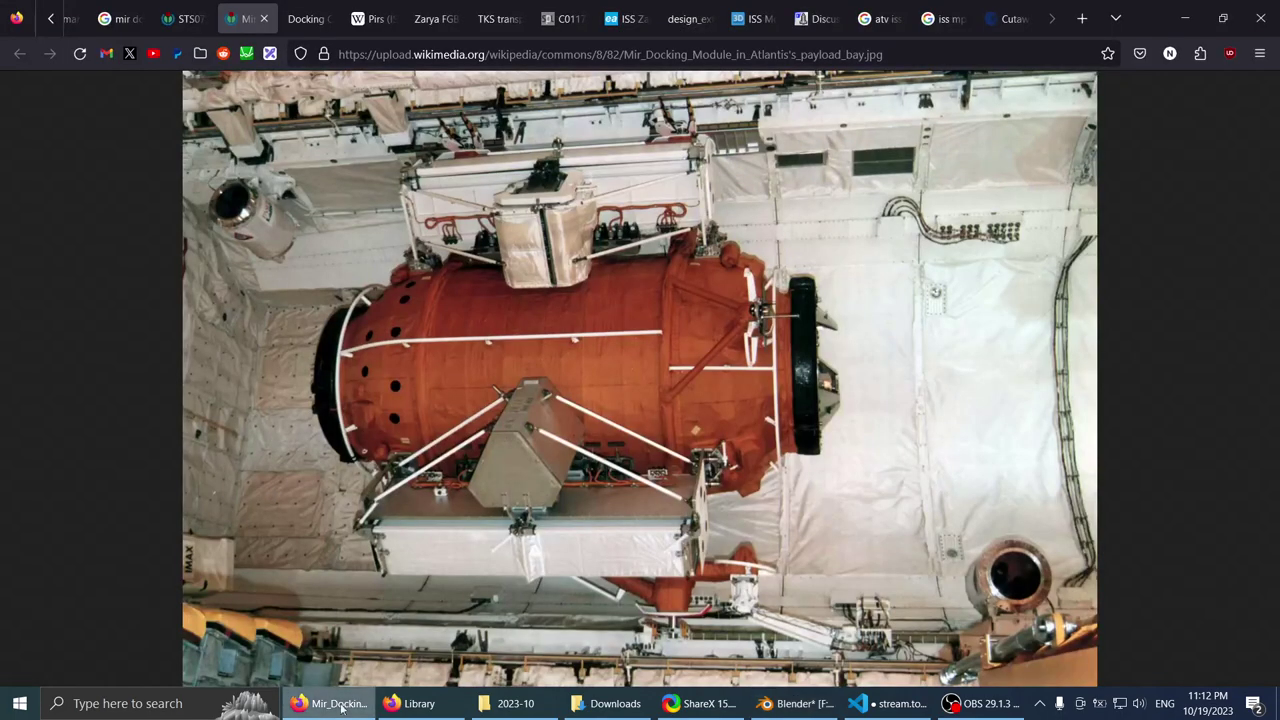
click(945, 18)
click(870, 18)
click(841, 12)
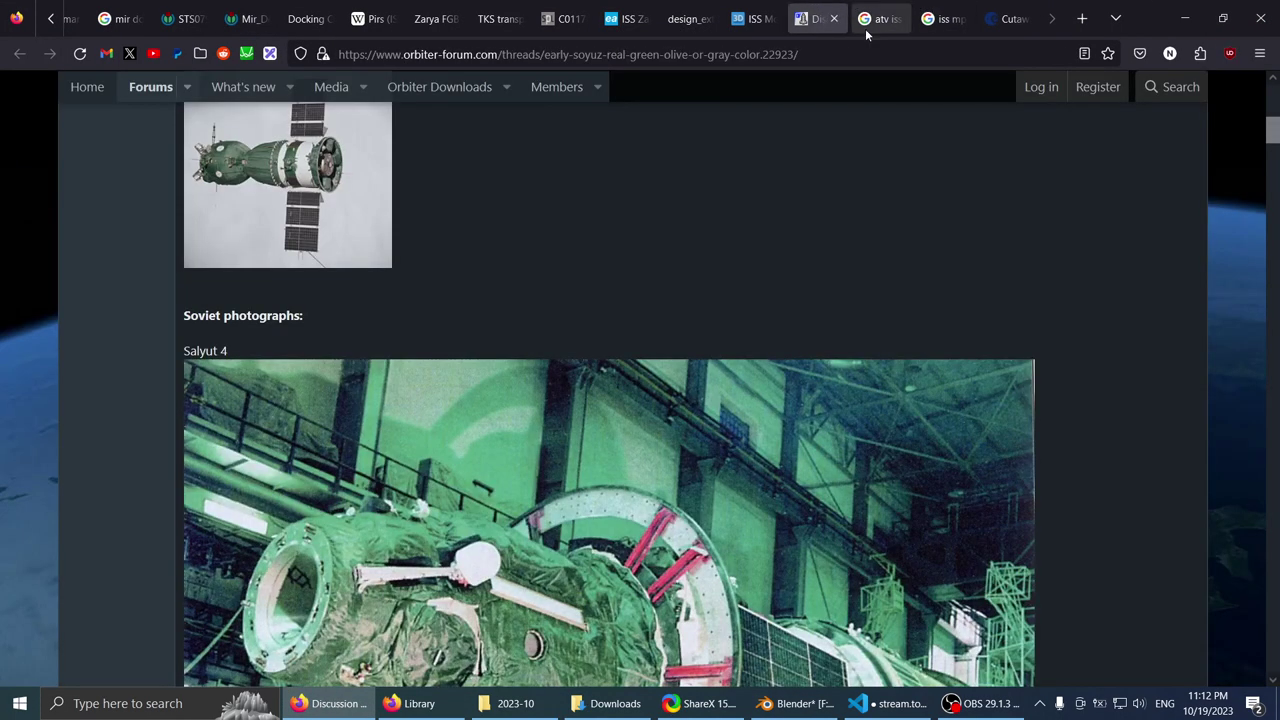
scroll(766, 218, down, 3)
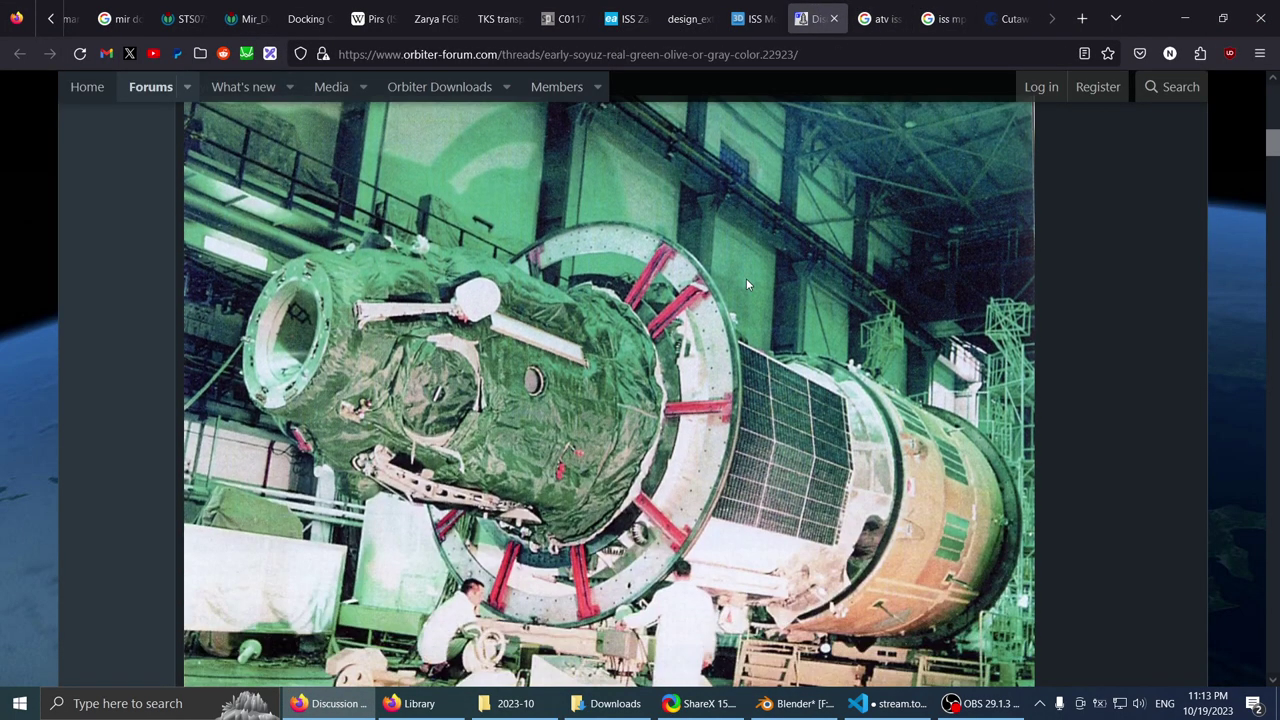
- Check the Zarya FGB references, including the design_exterior_1.jpg diagram and the Free3D ISS module page
click(760, 8)
click(665, 8)
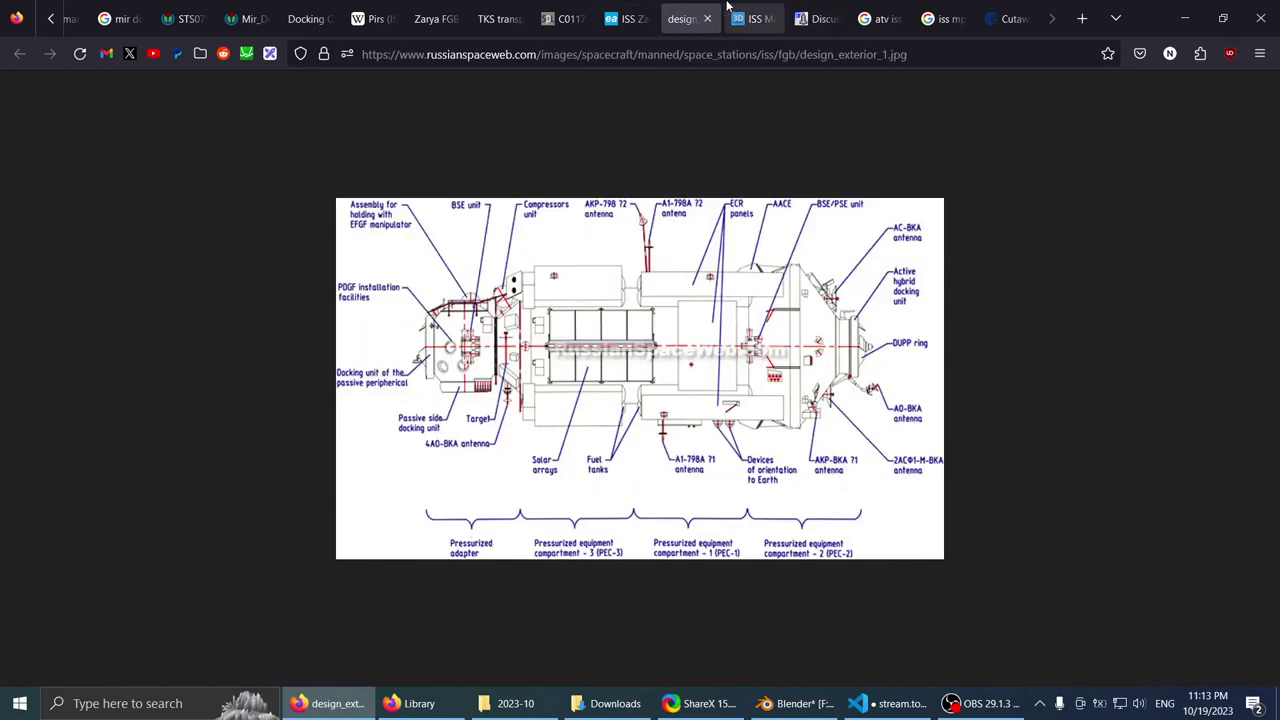
click(631, 10)
click(685, 12)
click(750, 12)
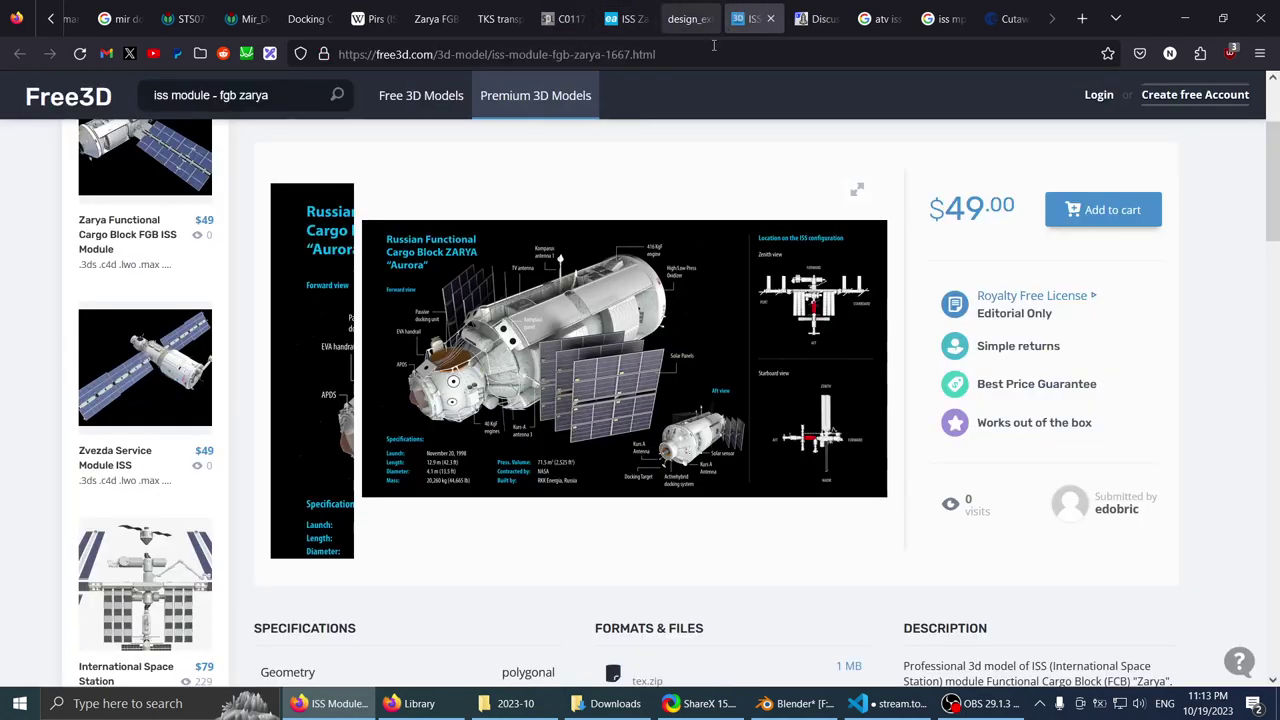
- In File Explorer, open the limspace_ref image folder within _Projects on the Store (F:) drive
click(614, 706)
click(613, 708)
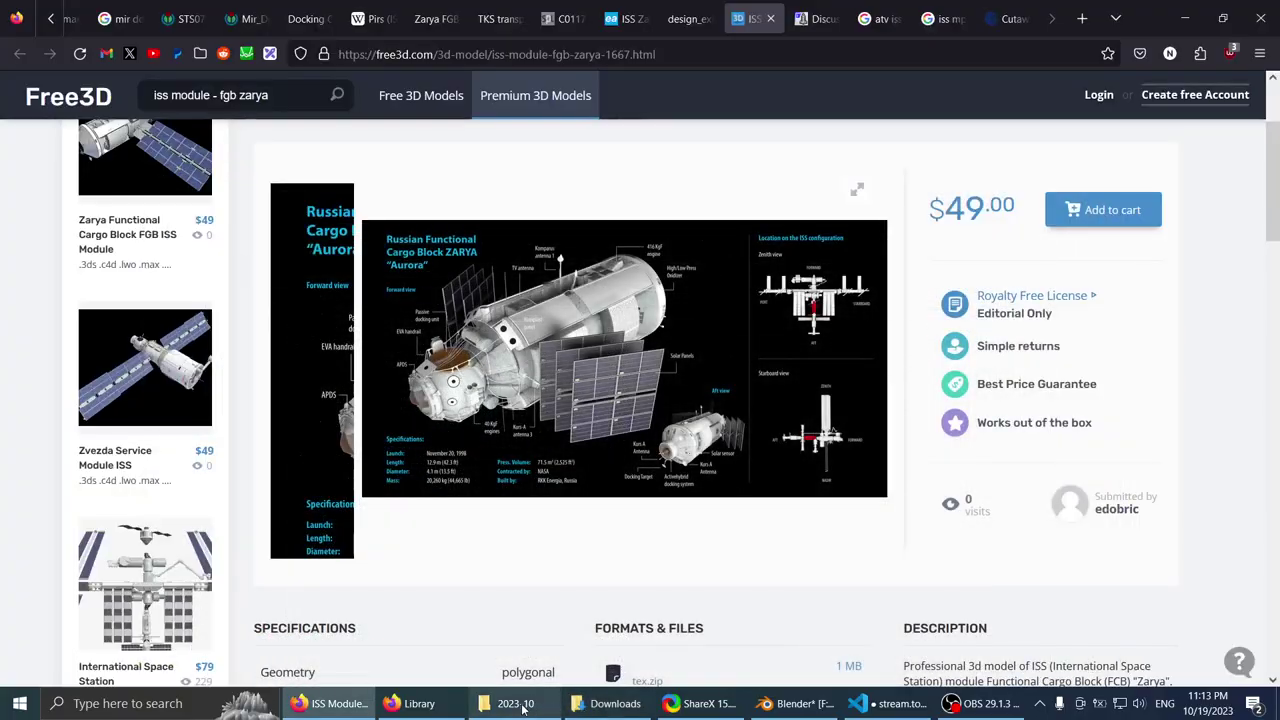
click(619, 708)
click(55, 309)
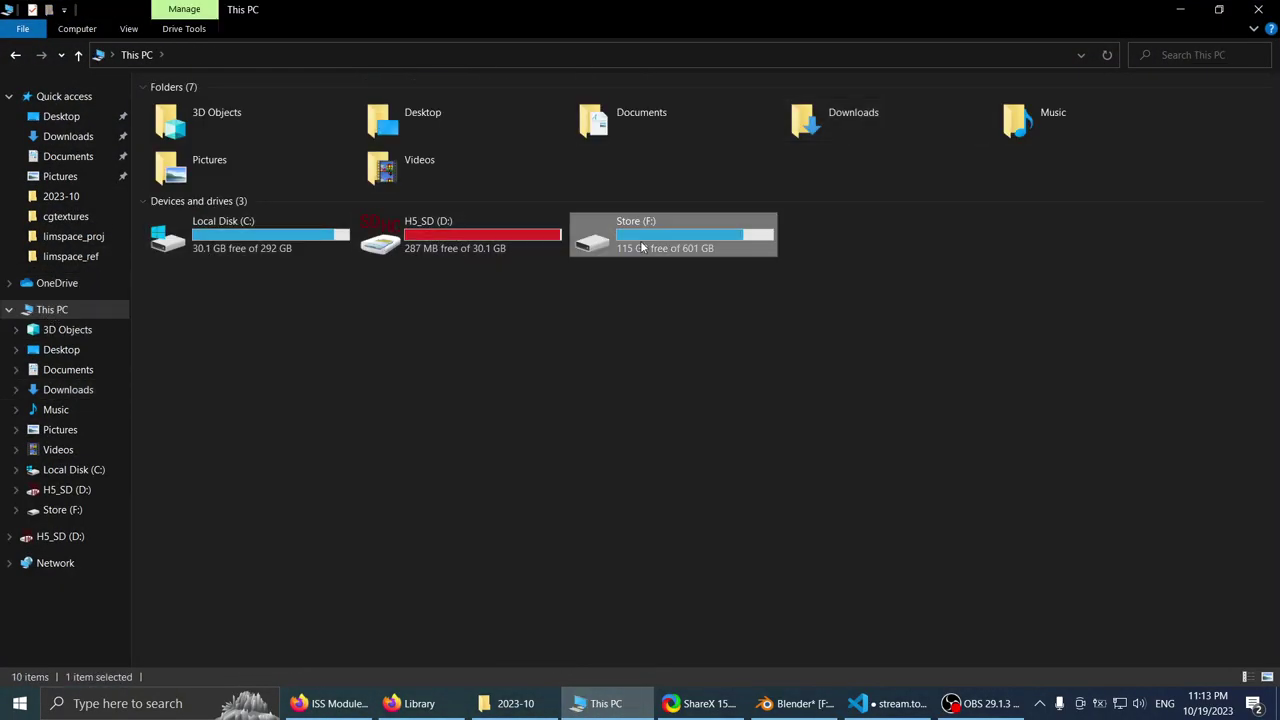
double_click(640, 236)
double_click(246, 106)
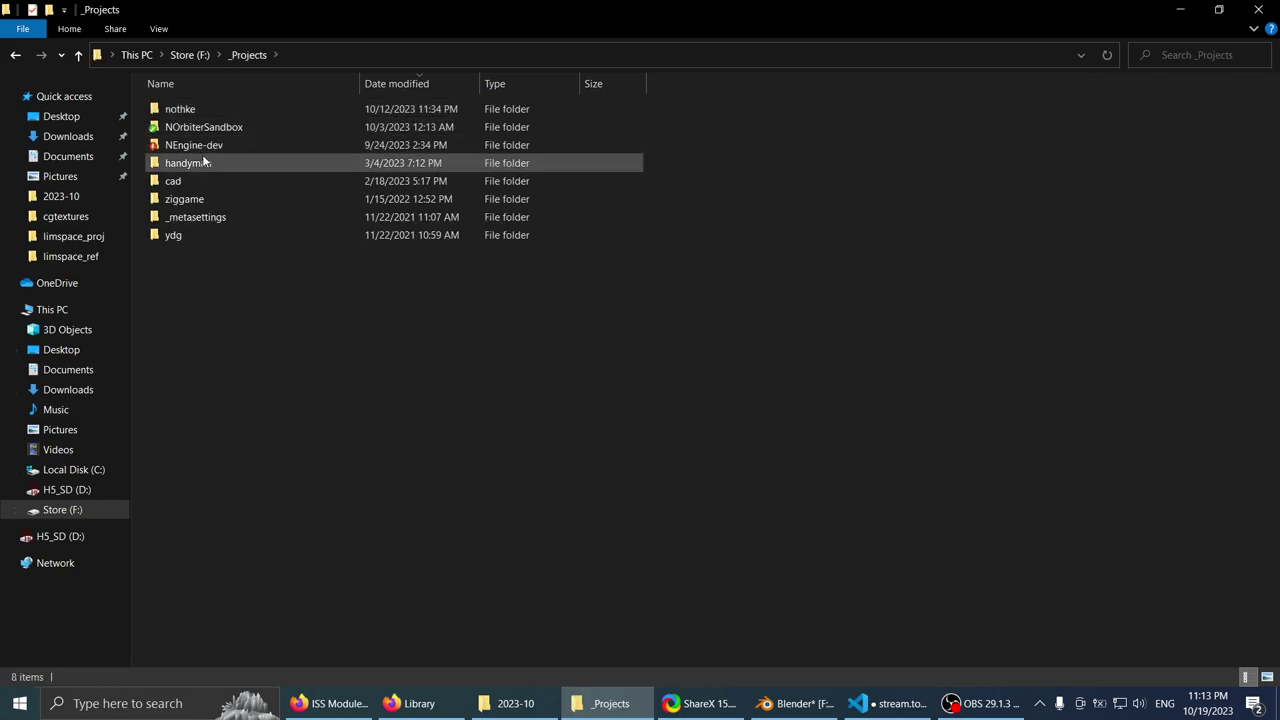
double_click(205, 108)
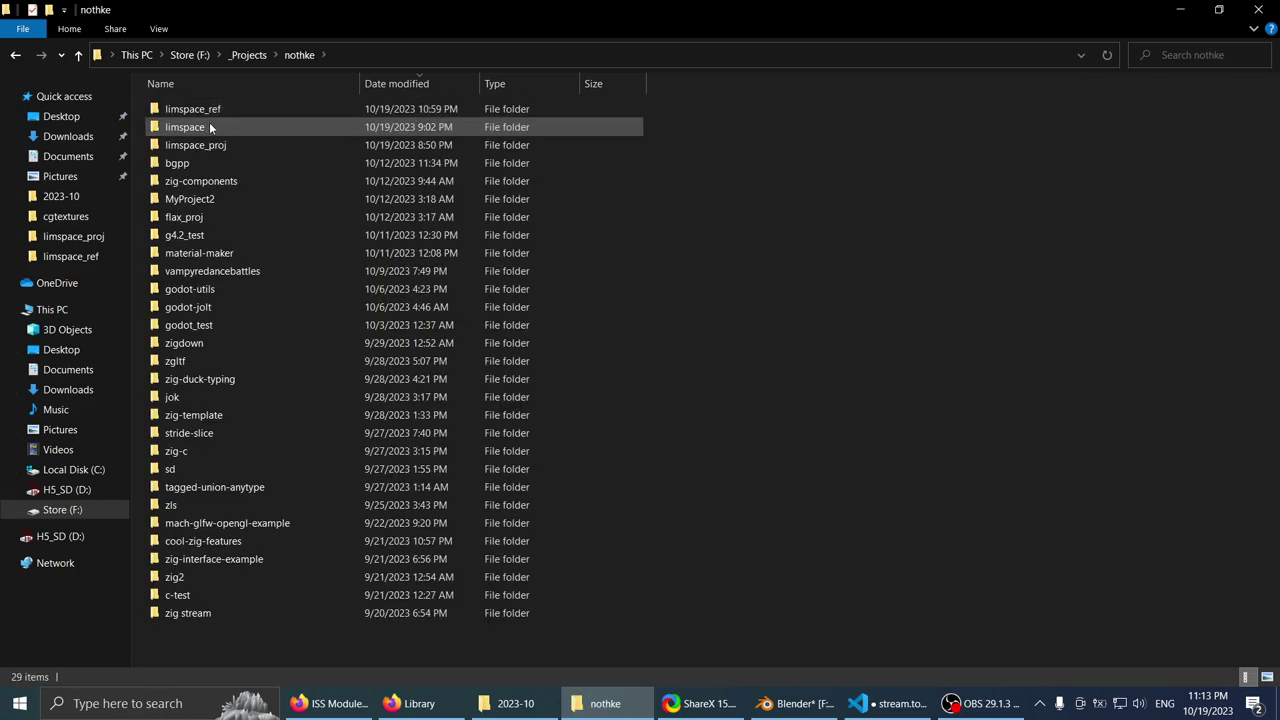
double_click(207, 109)
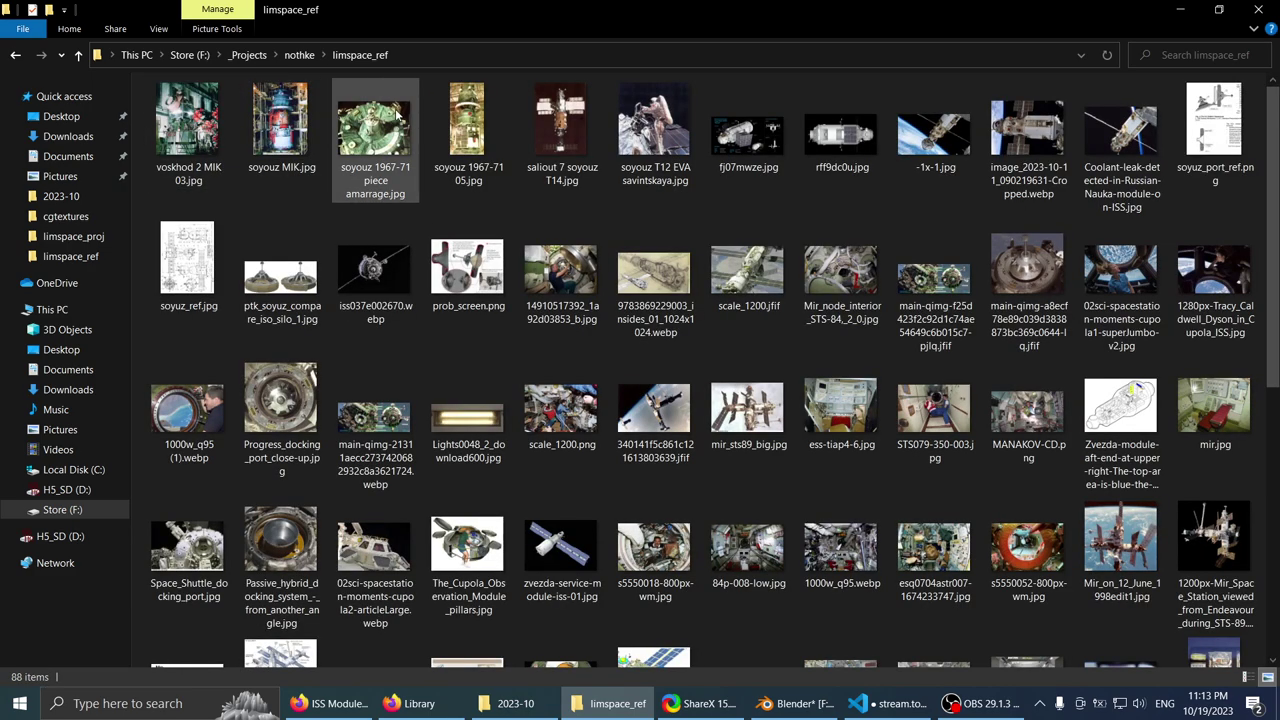
- Return to the early Soyuz color thread in Firefox and examine the Salyut 4 and ASTP photographs
click(330, 703)
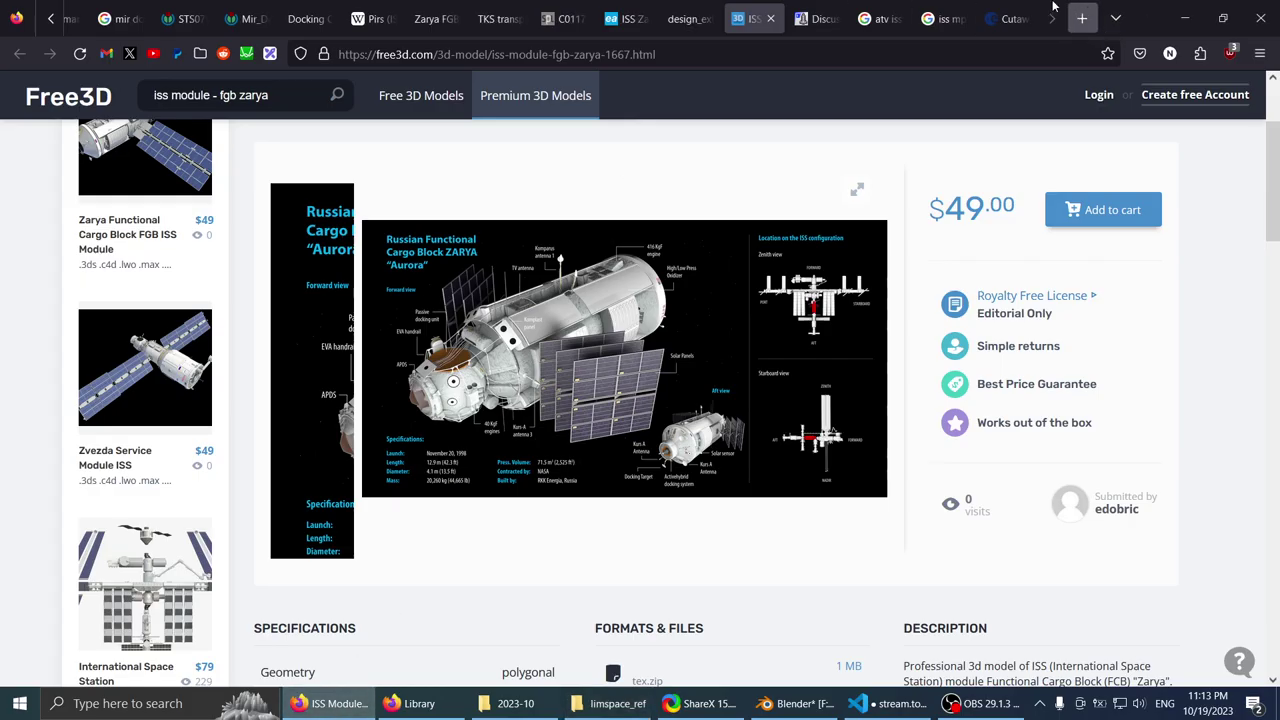
drag(1053, 7, 808, 7)
scroll(800, 232, up, 10)
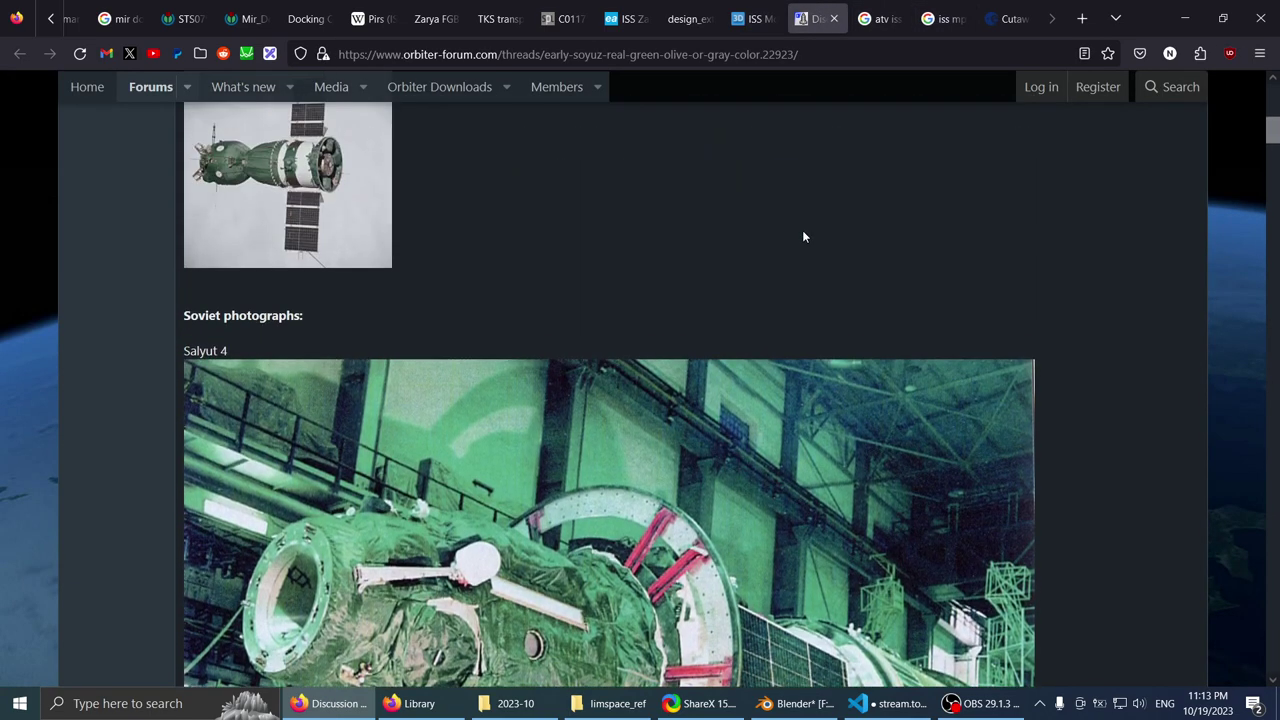
scroll(600, 270, down, 7)
scroll(330, 310, up, 1)
scroll(419, 258, down, 4)
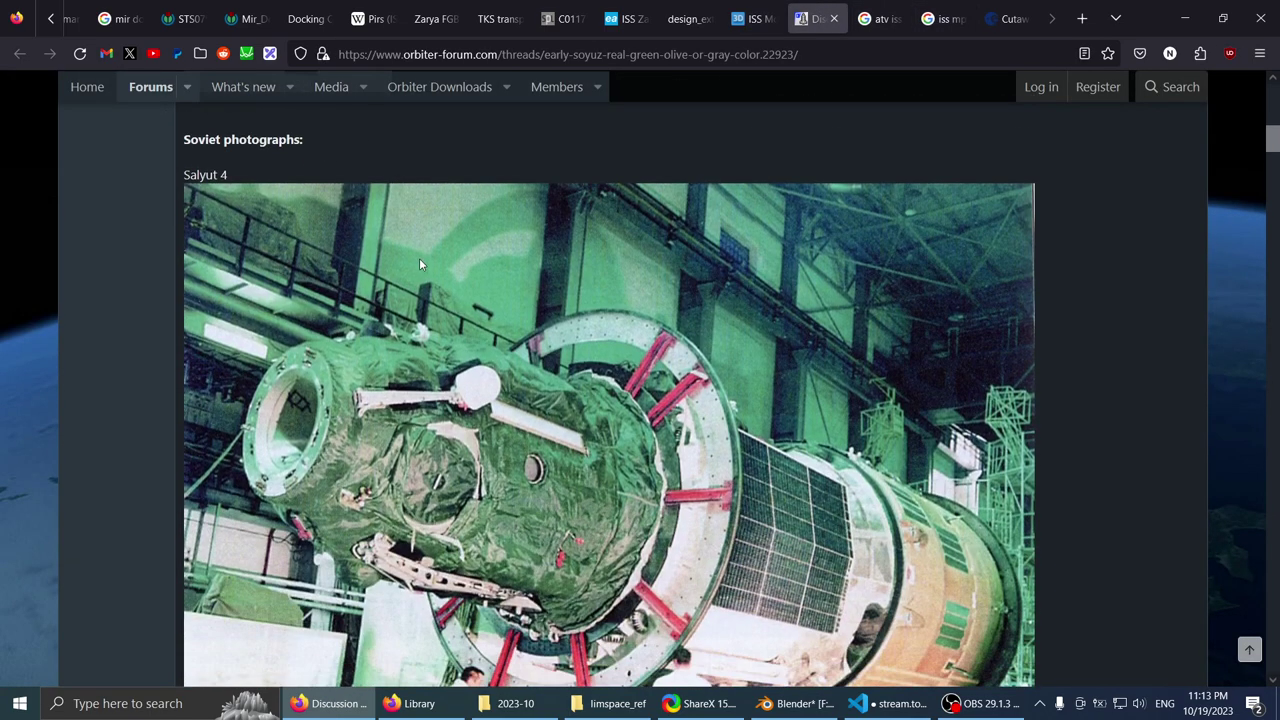
scroll(483, 250, up, 2)
scroll(483, 250, up, 3)
scroll(483, 250, down, 3)
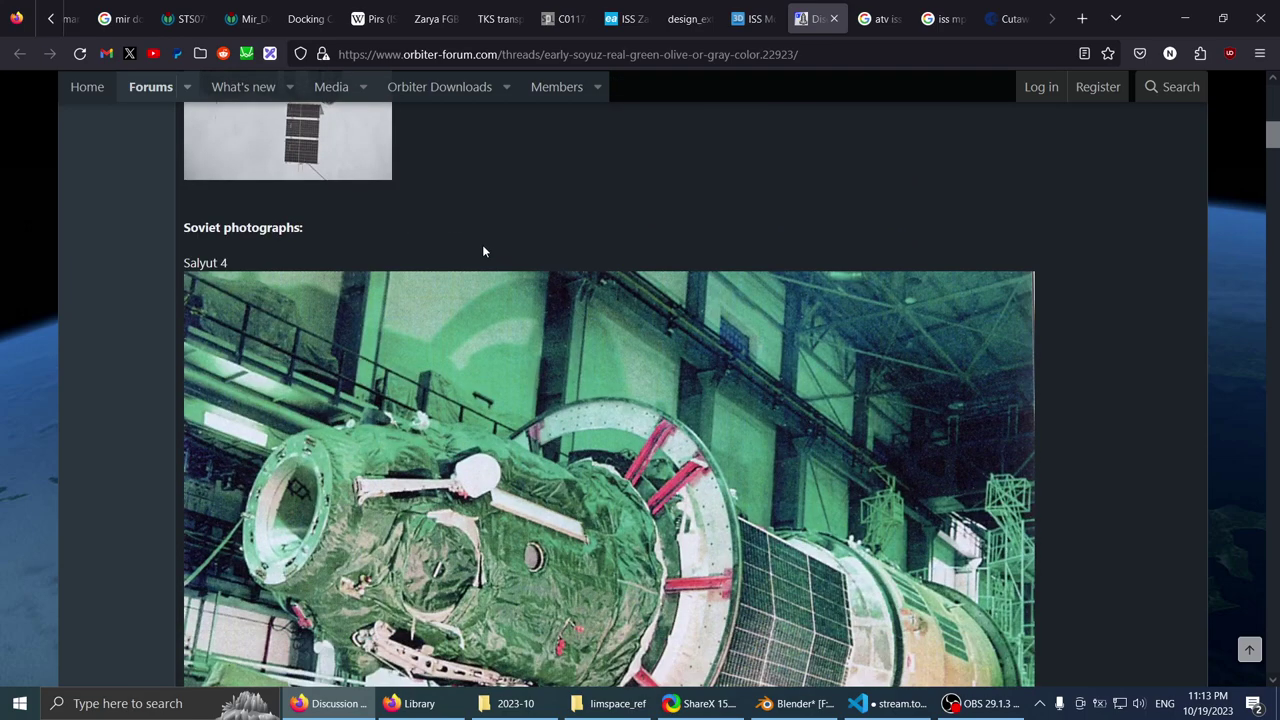
scroll(483, 250, down, 2)
scroll(483, 252, up, 5)
scroll(483, 254, up, 3)
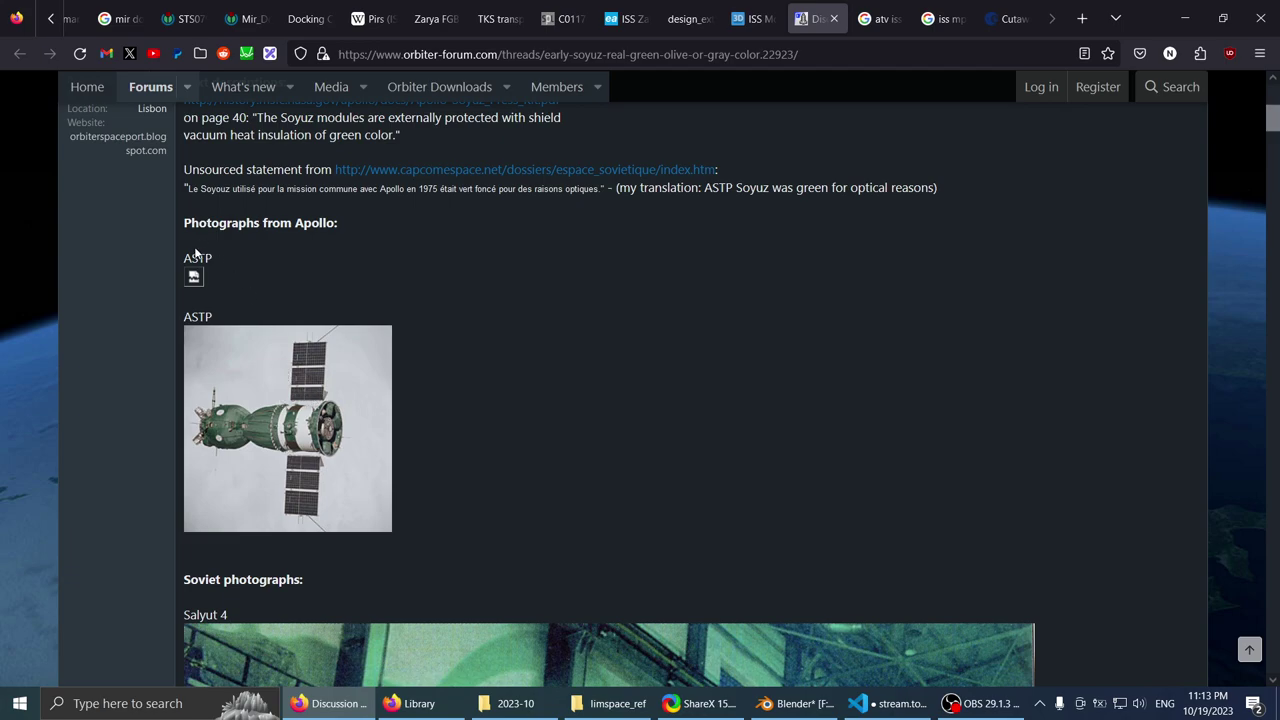
- Open the ASTP Soyuz photo in its own tab, inspect its green insulation enlarged, and close that tab
right_click(268, 374)
click(300, 387)
click(880, 18)
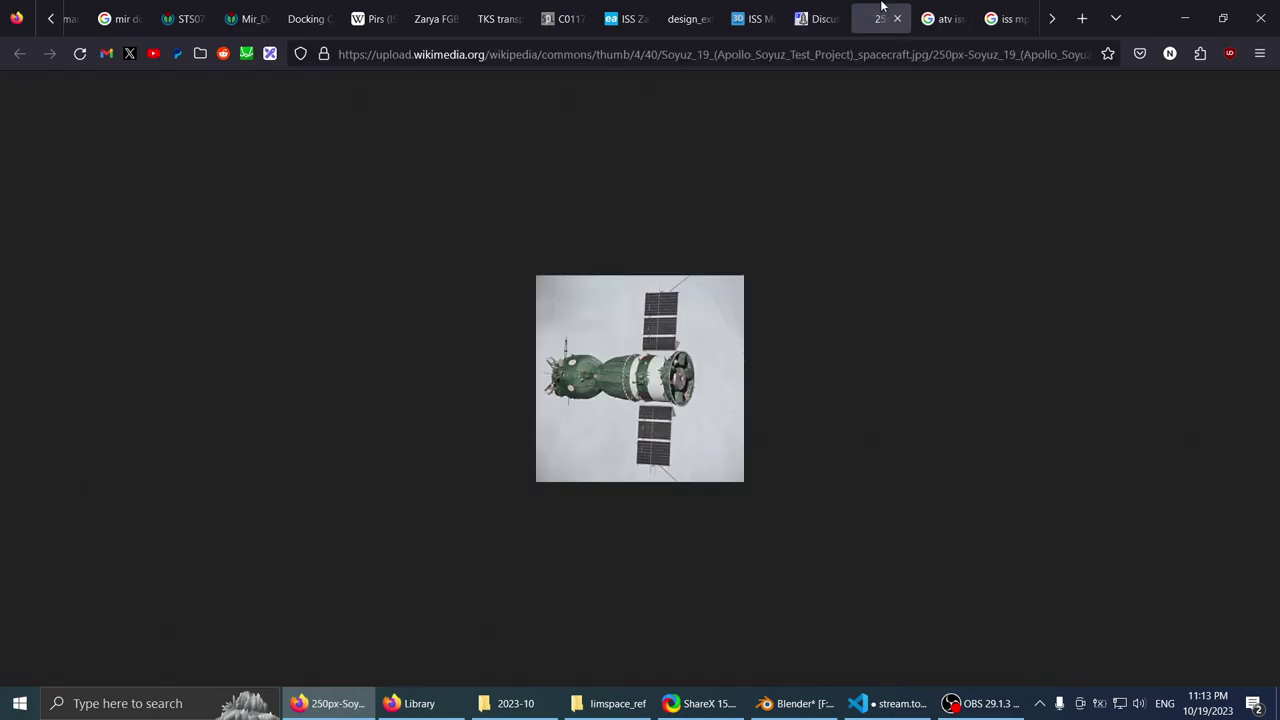
ctrl+scroll(675, 386, up, 6)
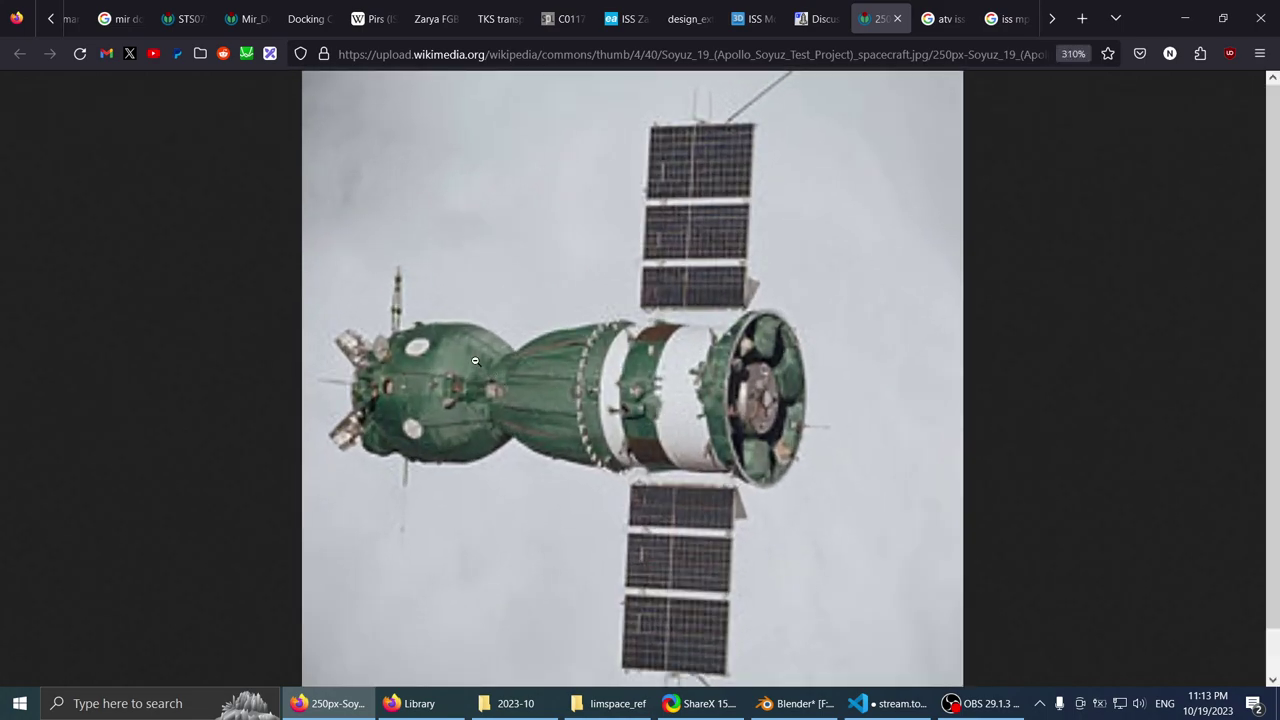
ctrl+scroll(631, 338, down, 4)
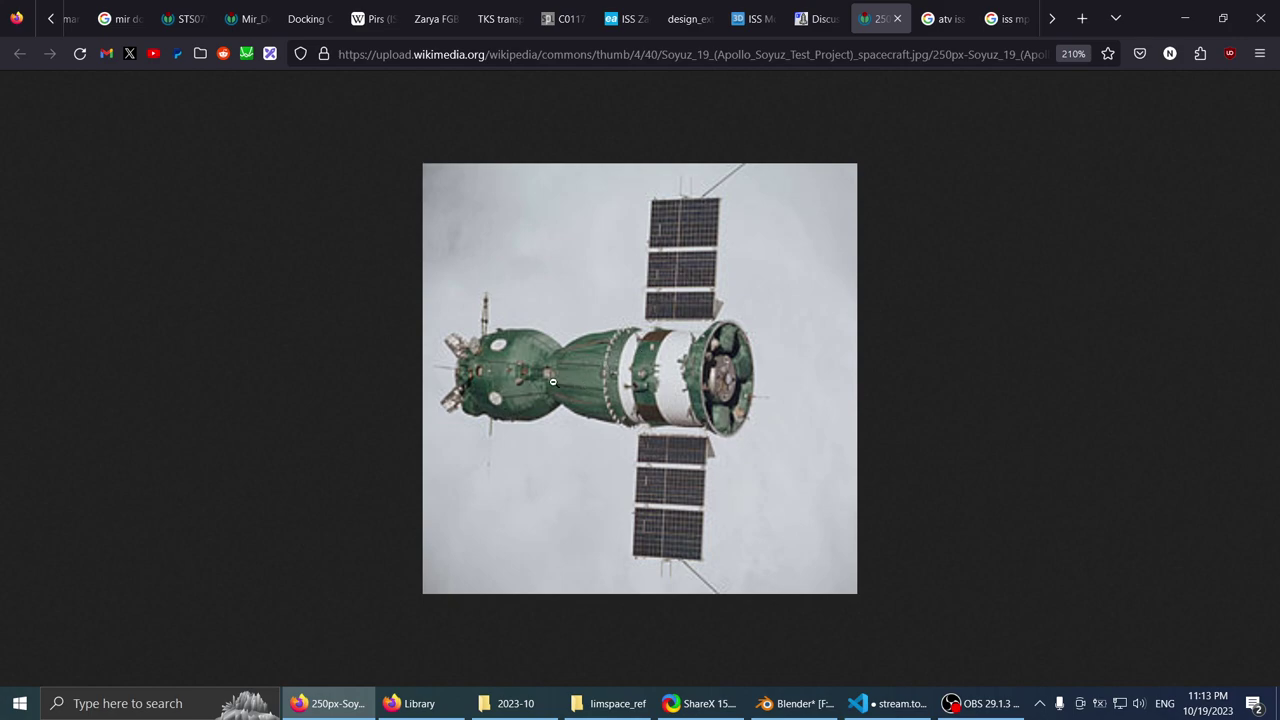
middle_click(876, 7)
- Read the opening of the forum post again and study the green fabric covering in the Salyut 4 assembly photo
scroll(718, 291, up, 5)
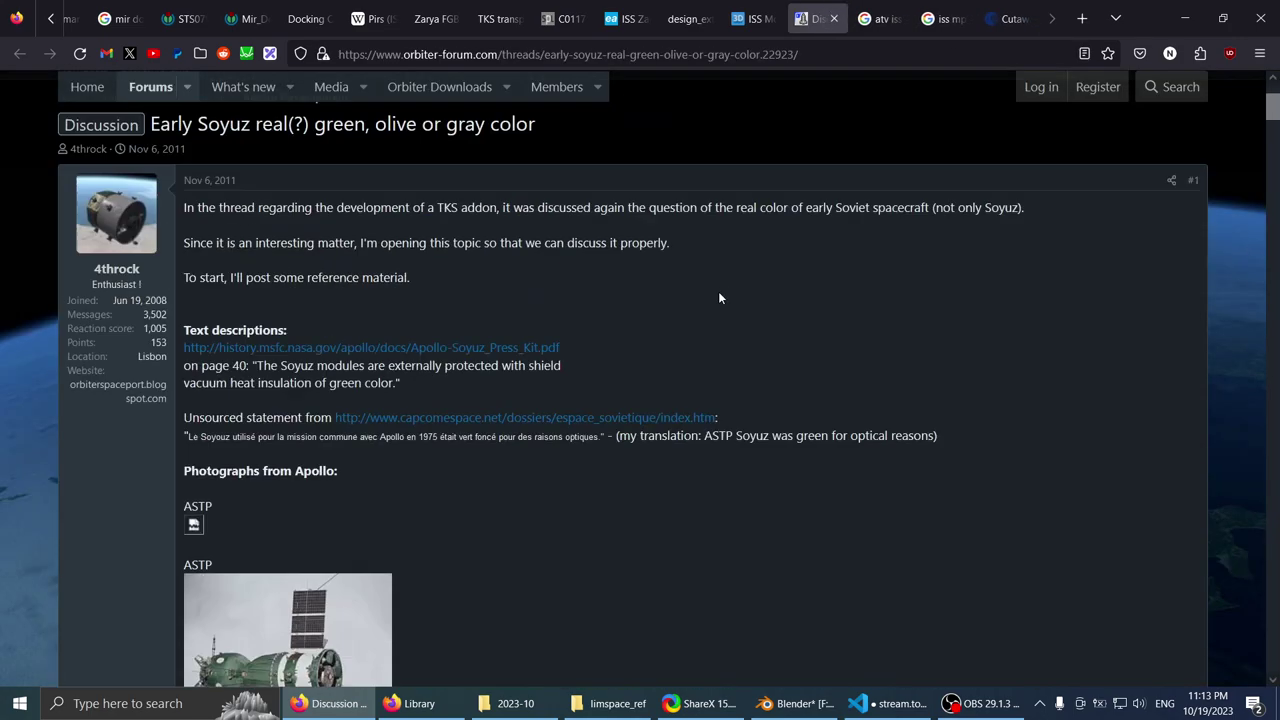
scroll(712, 311, down, 4)
scroll(709, 287, down, 4)
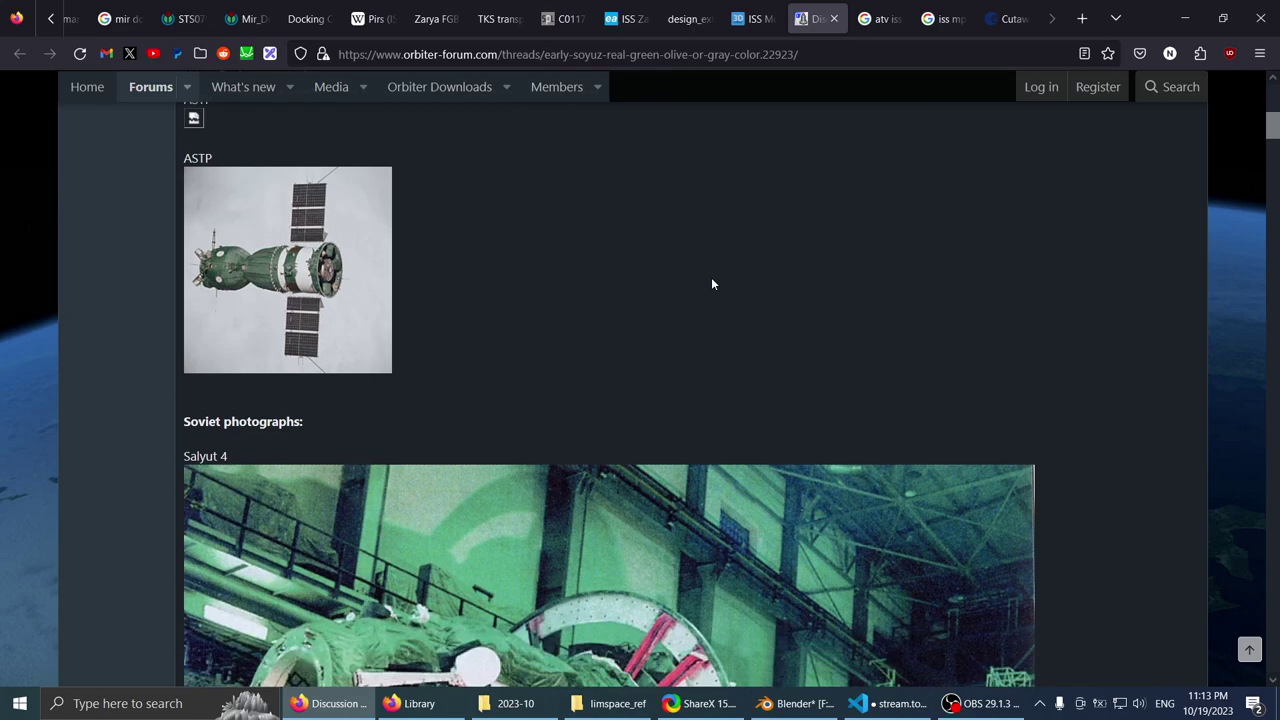
scroll(714, 277, up, 3)
scroll(1016, 364, down, 3)
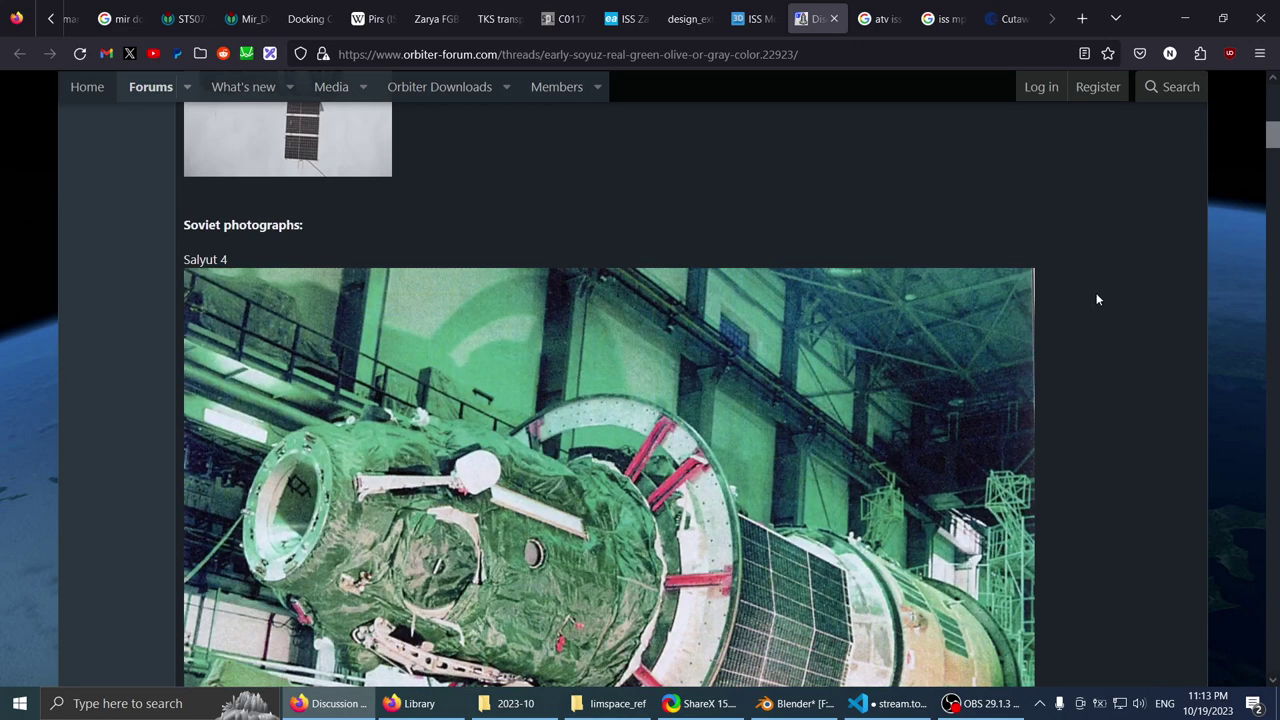
scroll(1098, 300, down, 2)
scroll(709, 146, up, 2)
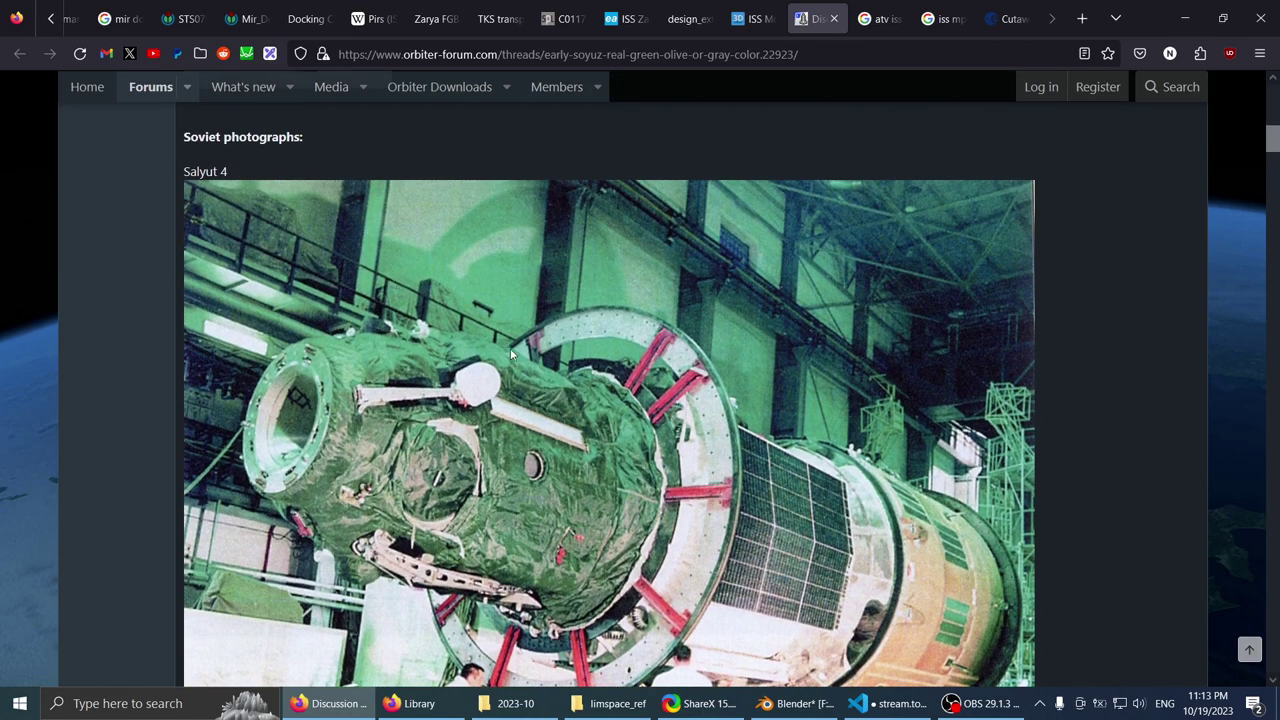
scroll(693, 278, down, 1)
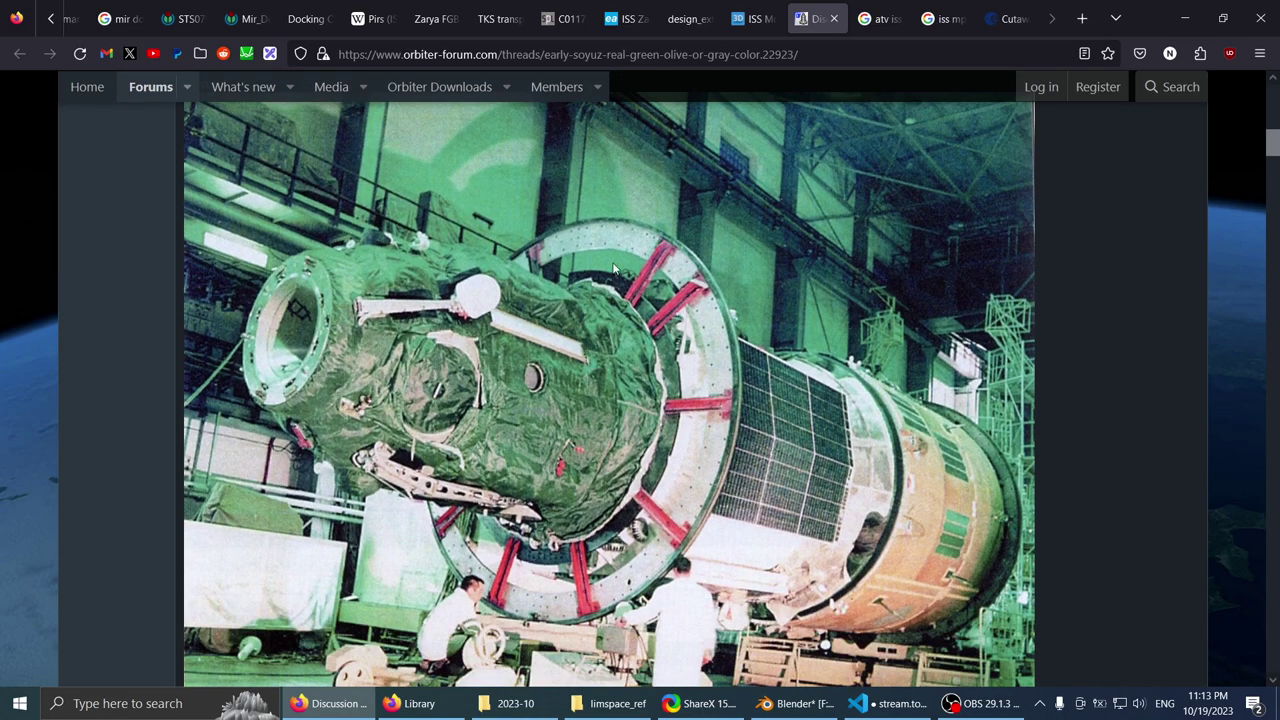
scroll(850, 225, up, 1)
scroll(880, 300, down, 4)
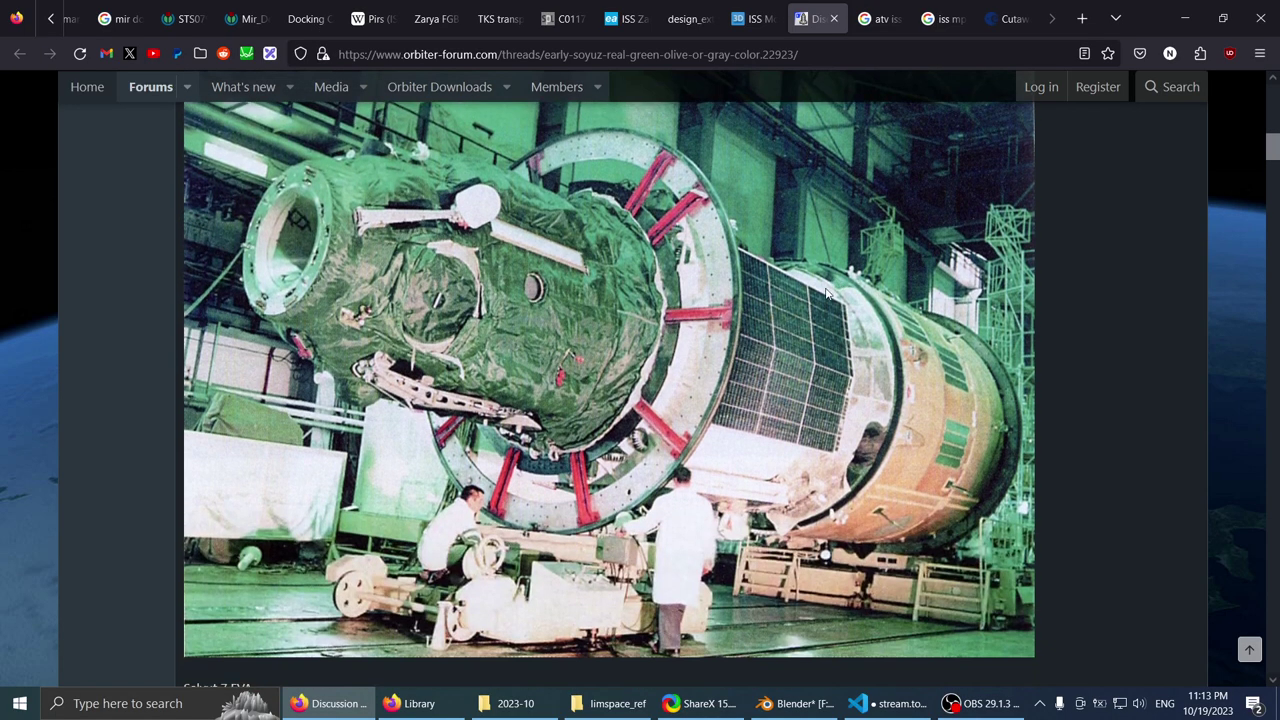
scroll(865, 260, up, 2)
scroll(855, 230, down, 2)
- Examine the spacewalk photo and the orange-and-white station photo further down the forum thread for hull colors and insulation
scroll(701, 280, down, 8)
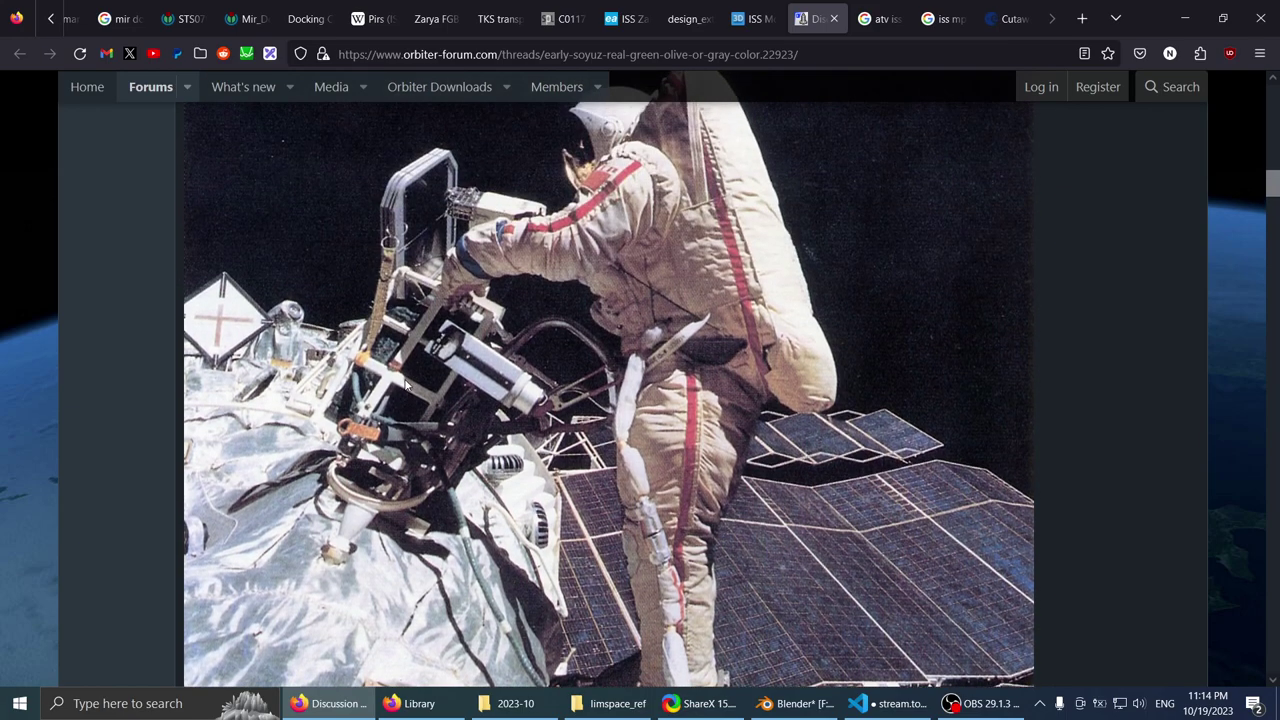
scroll(407, 383, down, 6)
scroll(407, 383, down, 3)
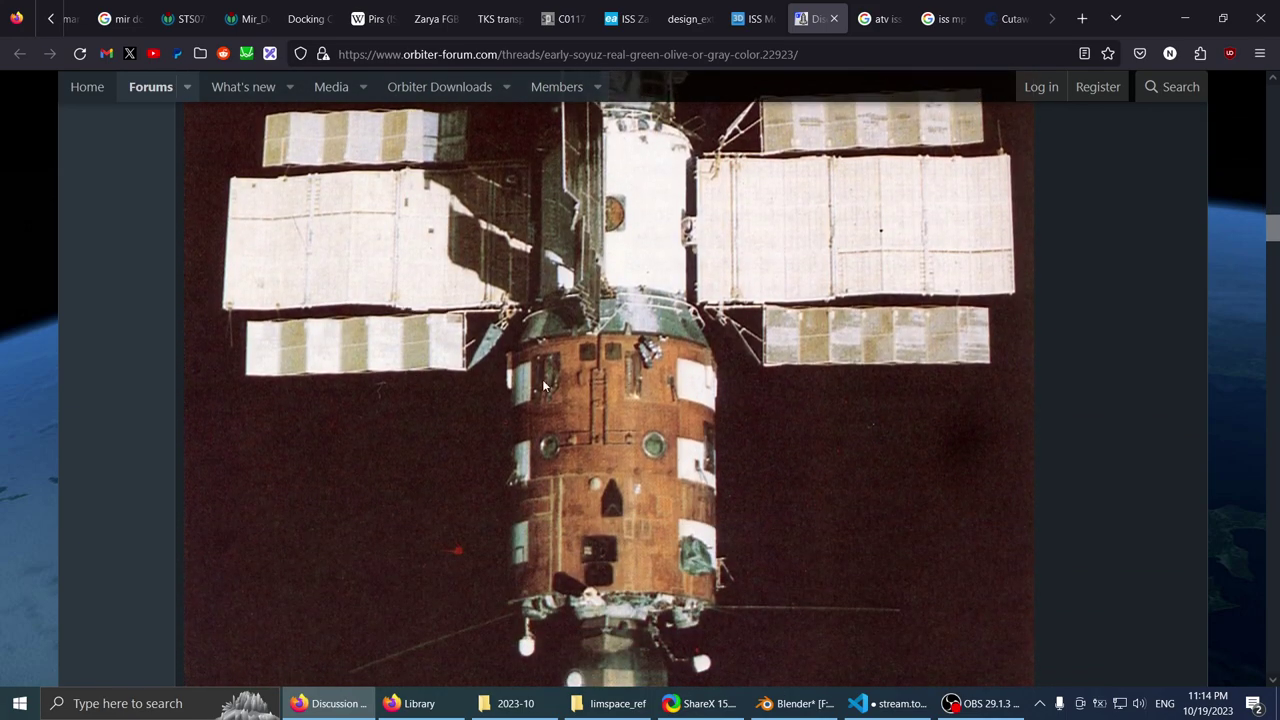
scroll(640, 410, down, 1)
scroll(655, 385, up, 3)
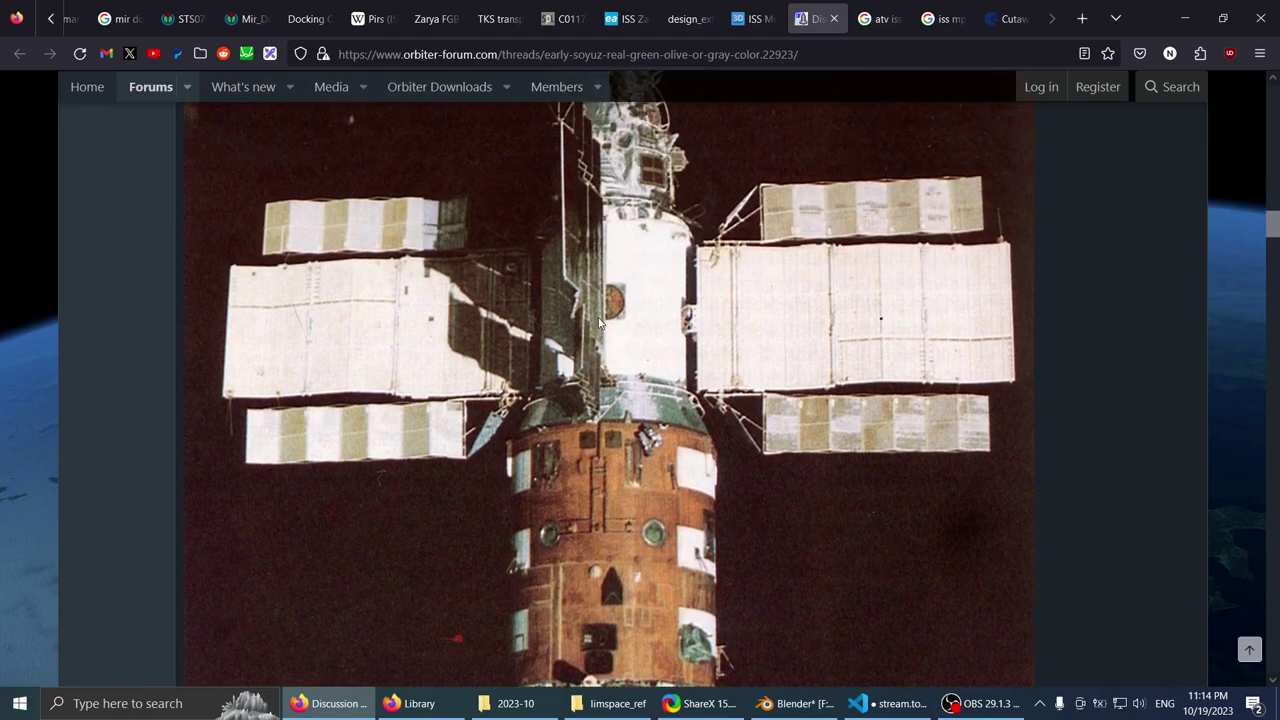
scroll(646, 318, up, 3)
scroll(513, 400, down, 6)
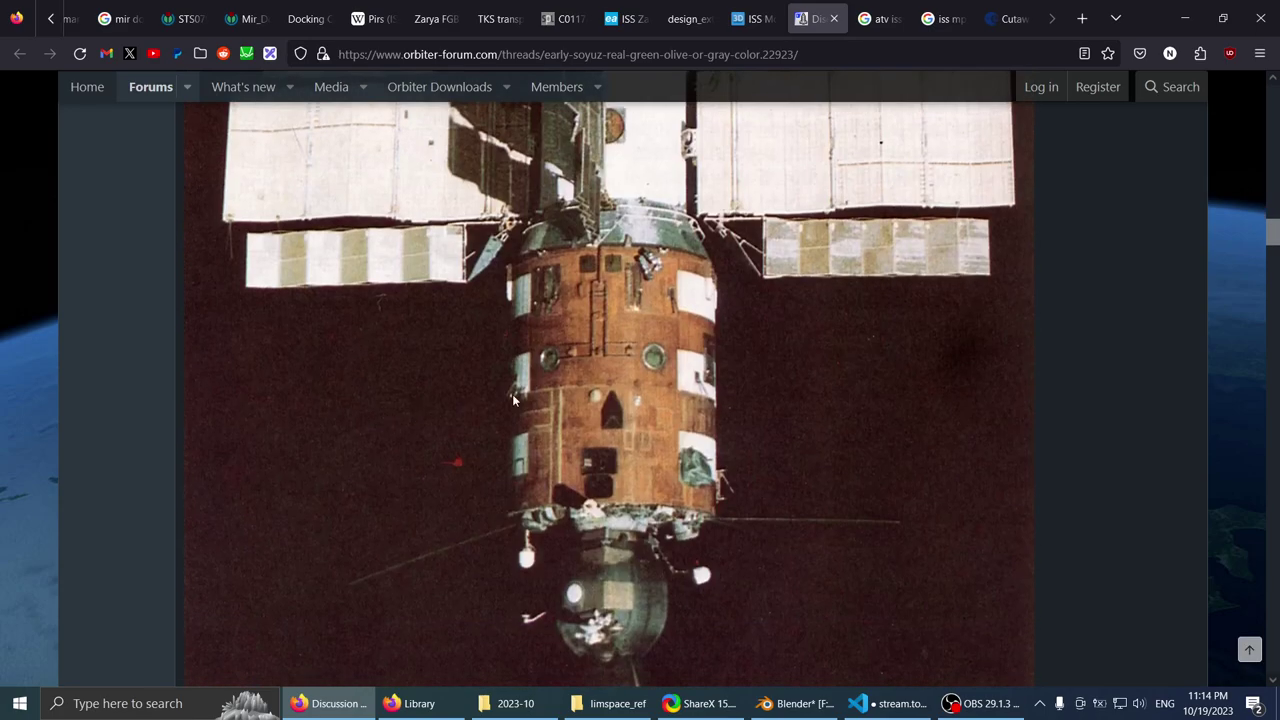
- Open the Mir Docking Module photo to compare its orange insulation with the forum's station photo, and return to the Soyuz color thread
scroll(642, 408, up, 3)
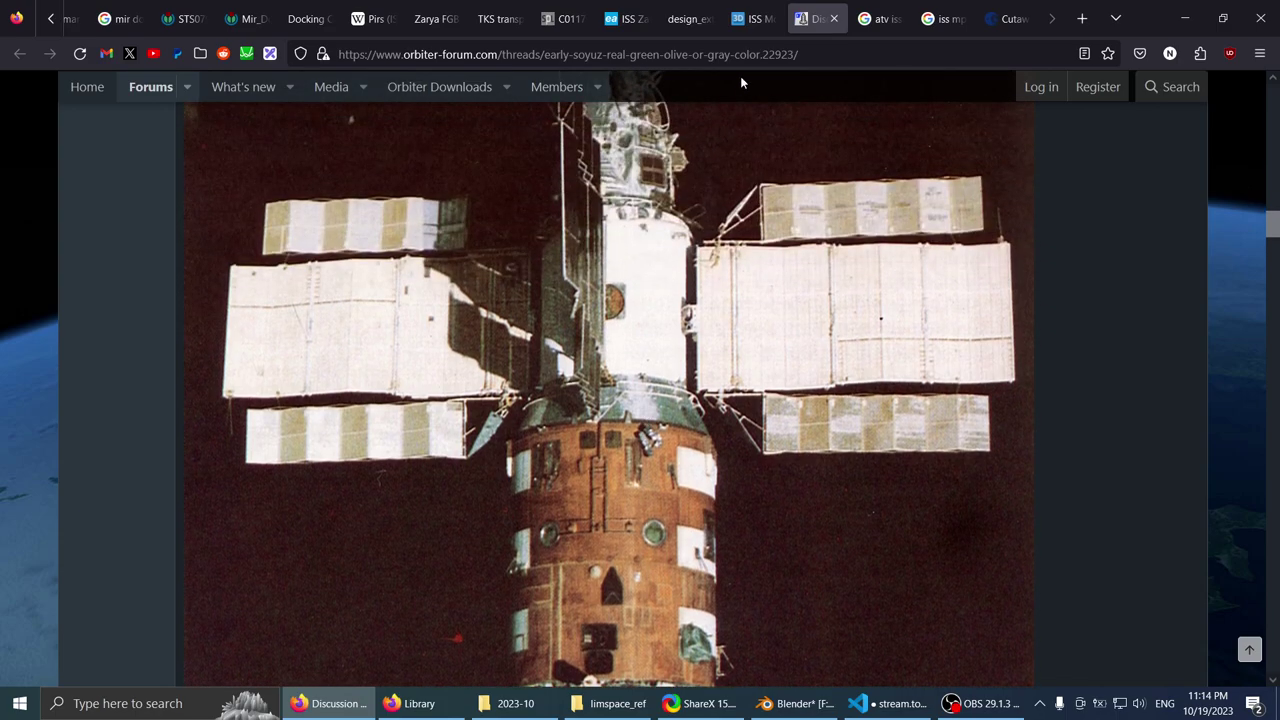
click(688, 18)
click(565, 8)
click(305, 8)
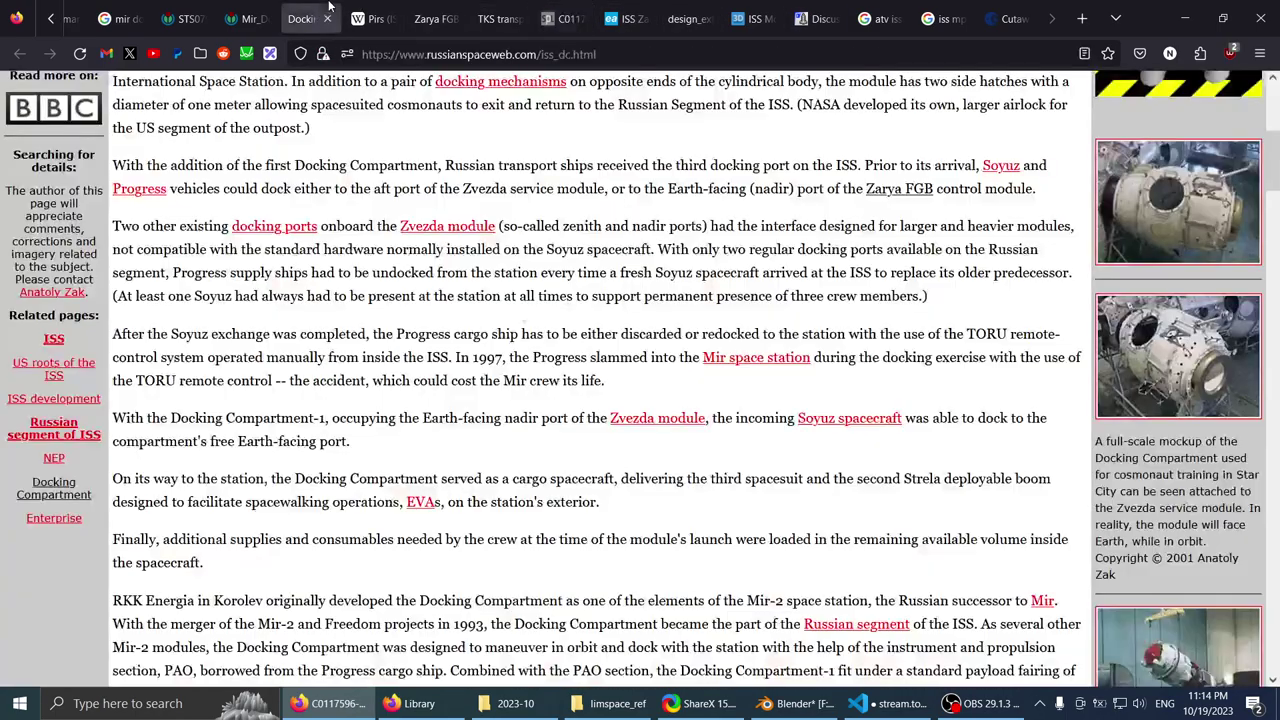
click(246, 6)
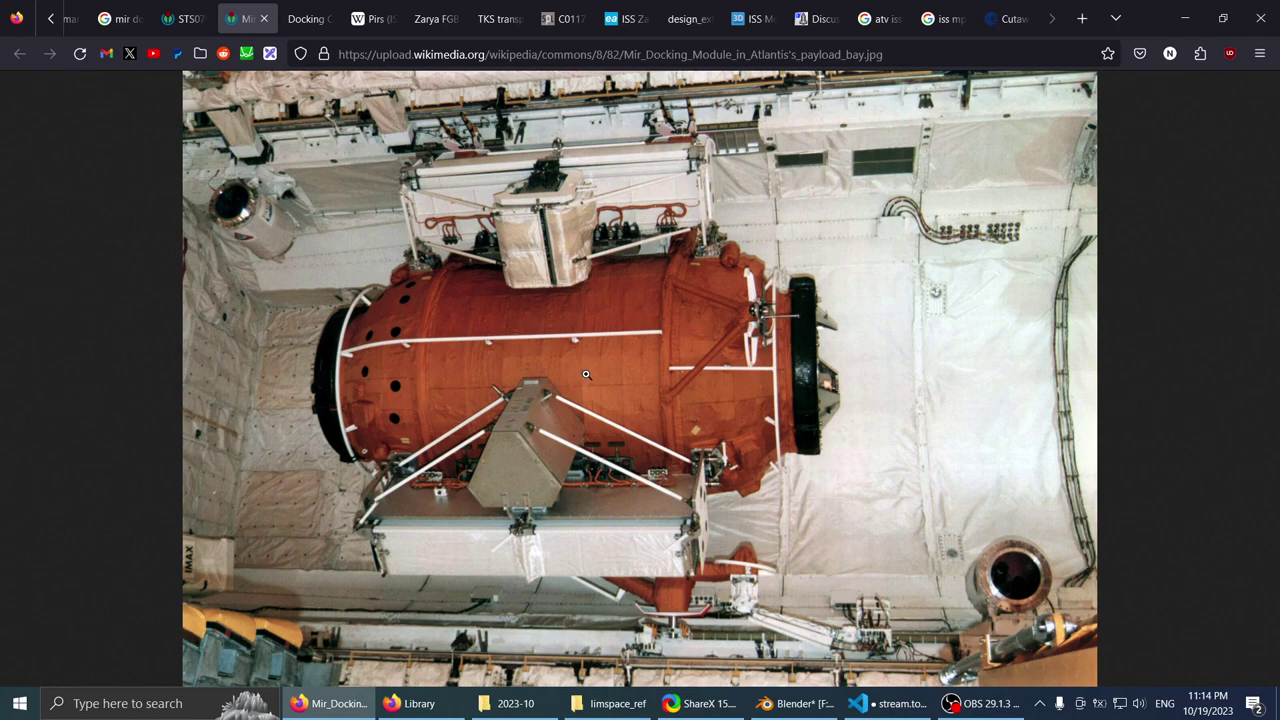
click(831, 7)
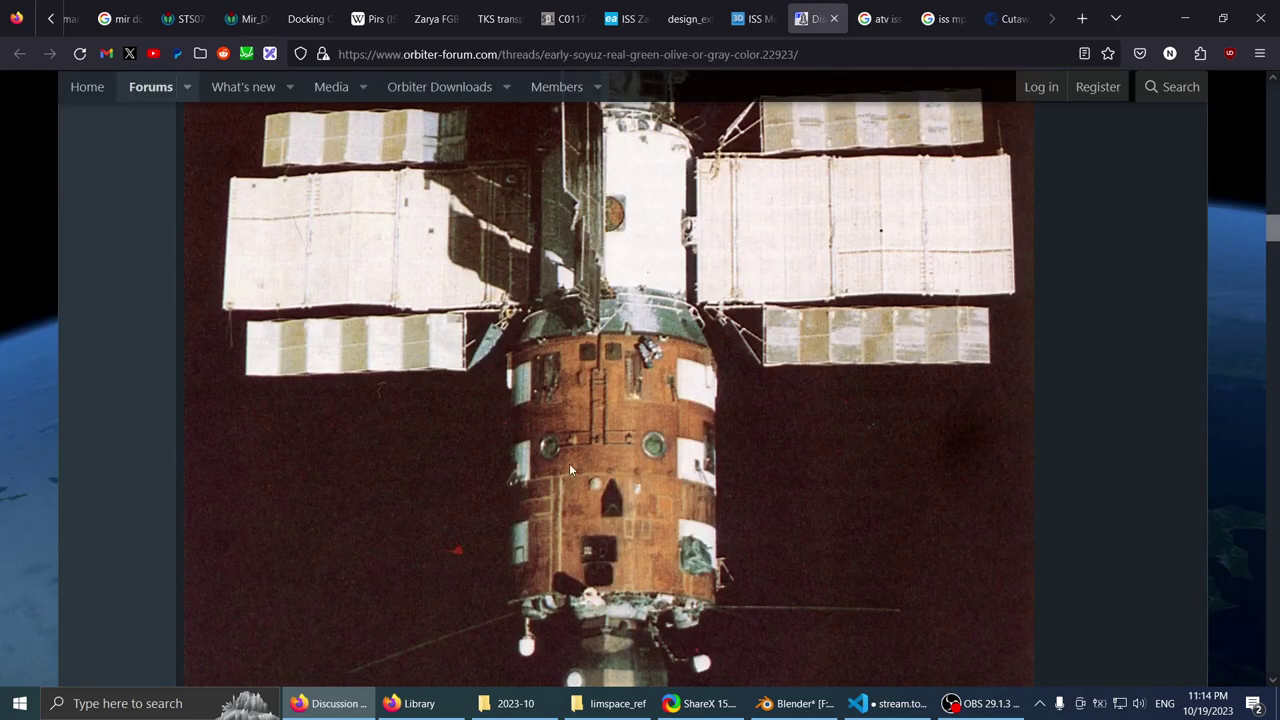
- Examine the orange-and-white station and the dark green Soyuz docked to it in the forum photo
scroll(630, 440, down, 3)
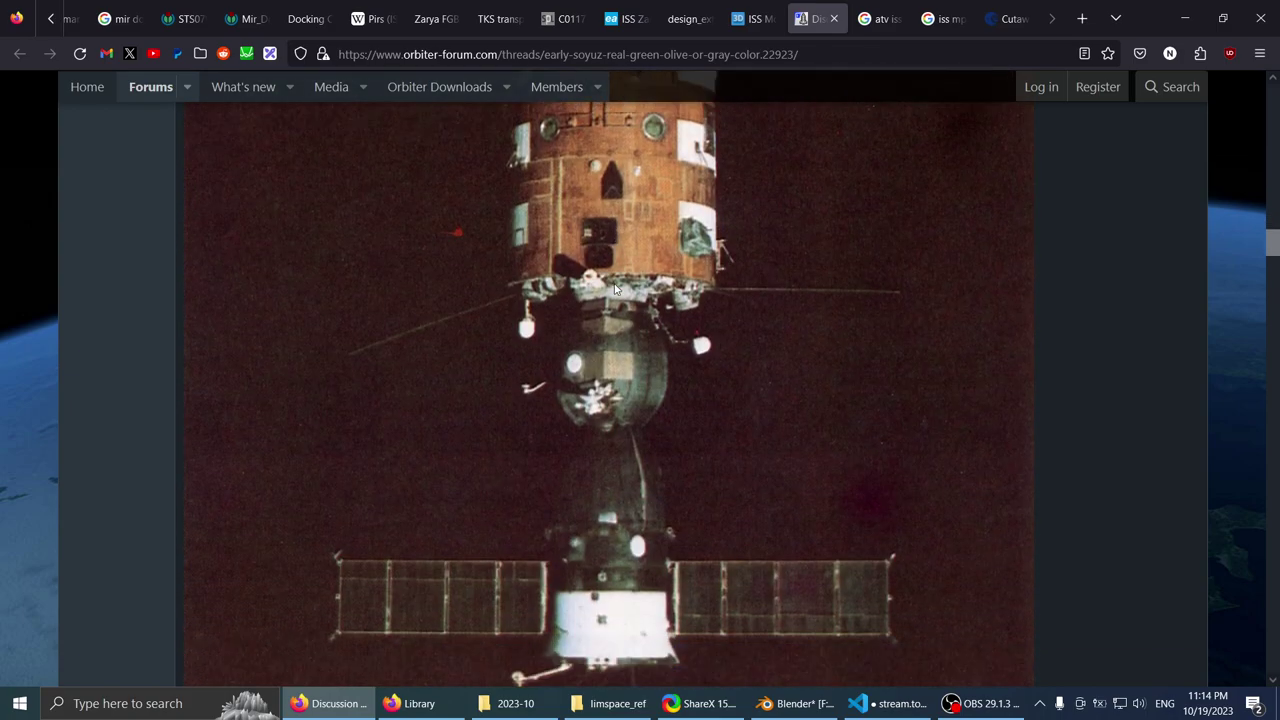
scroll(720, 410, up, 3)
scroll(783, 393, down, 4)
scroll(800, 382, up, 2)
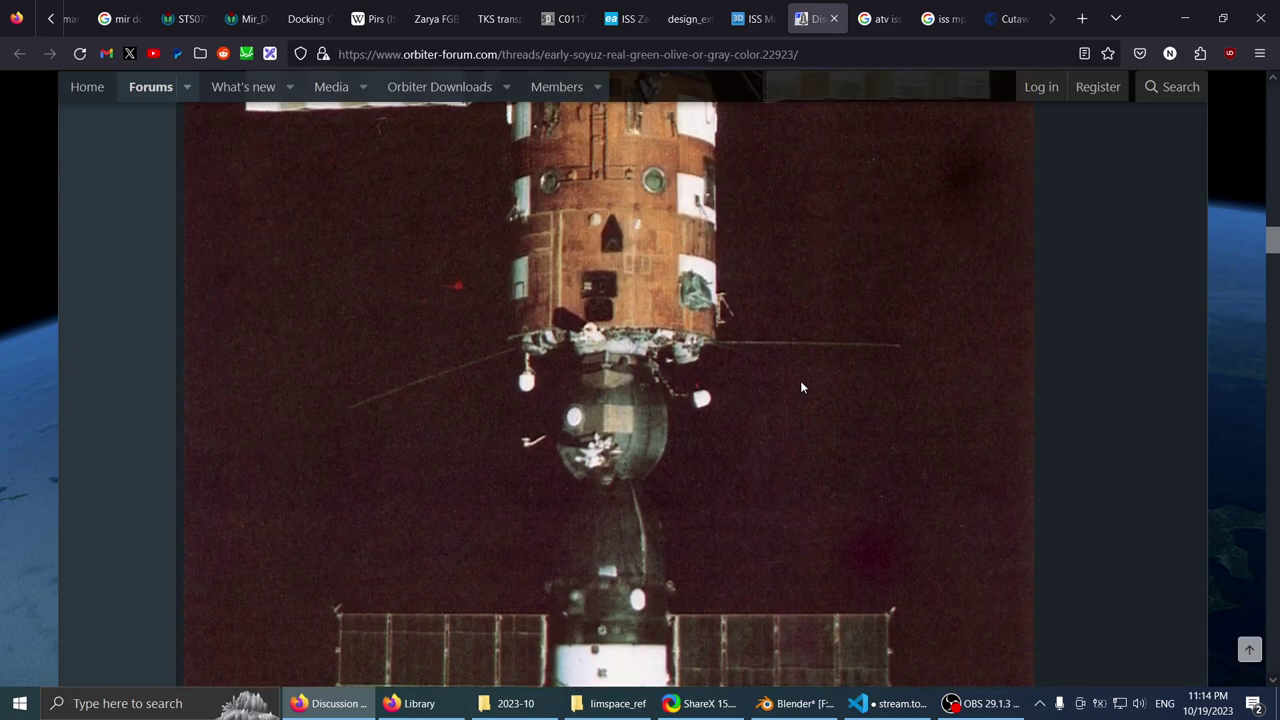
scroll(625, 349, down, 1)
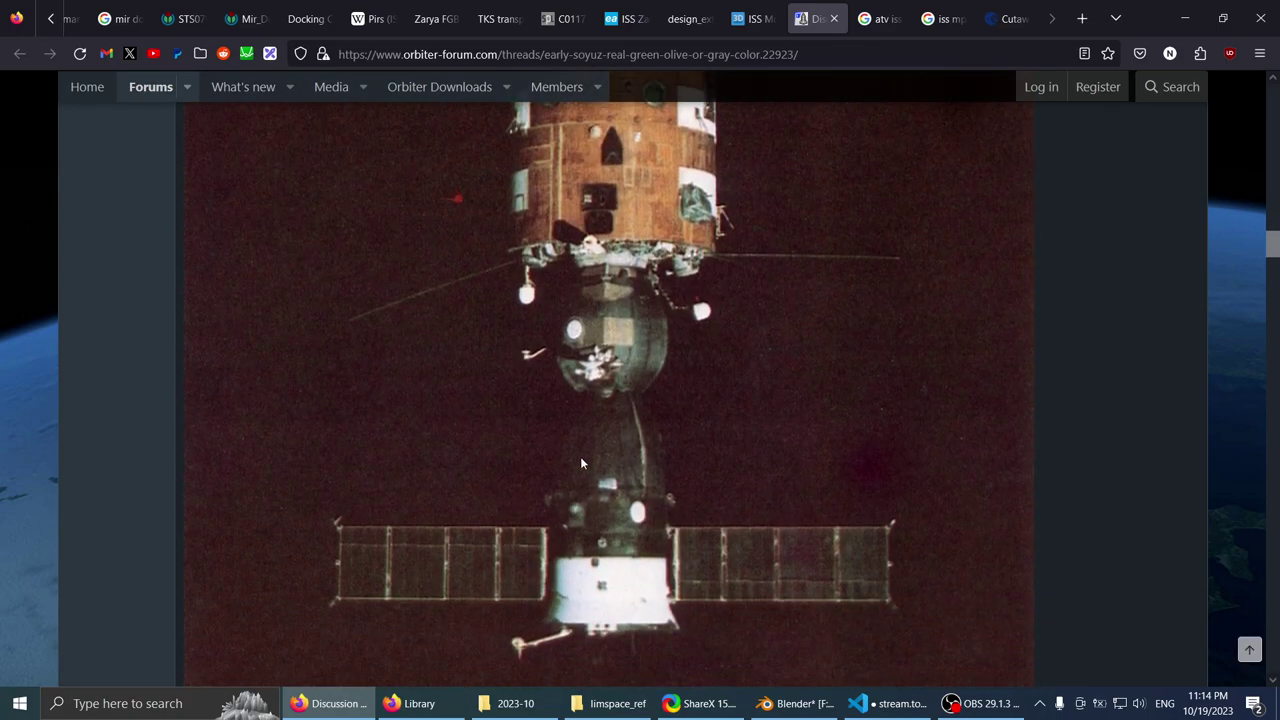
- Examine the Soyuz 9 a and Soyuz 9 b photos and the upper module in the Soyuz 10 photo for insulation colors
scroll(844, 318, down, 6)
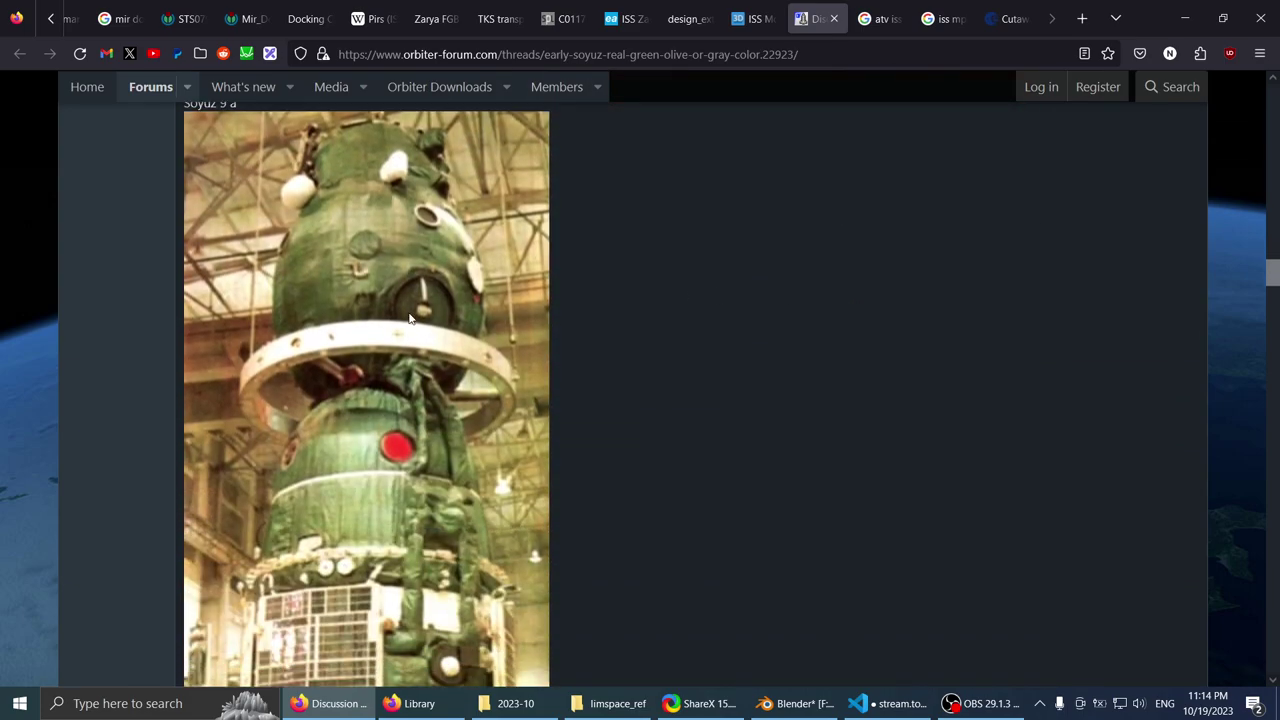
scroll(410, 318, down, 7)
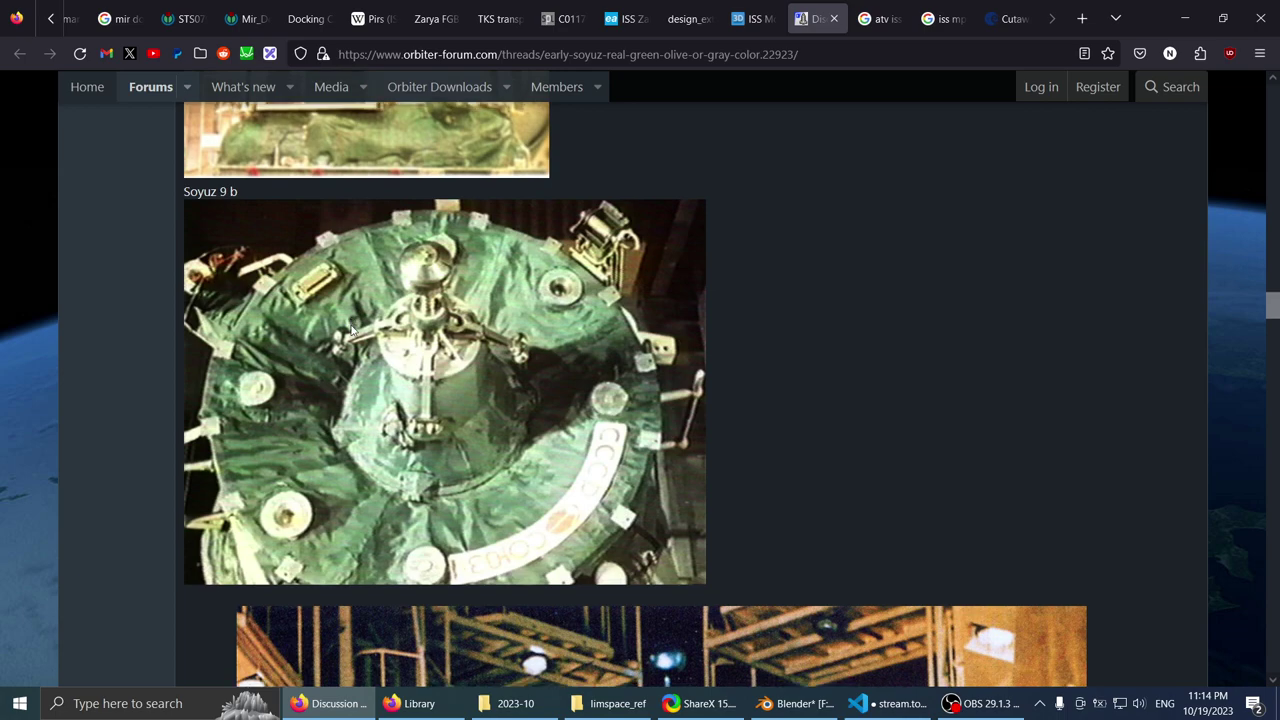
scroll(352, 331, down, 2)
scroll(505, 376, up, 2)
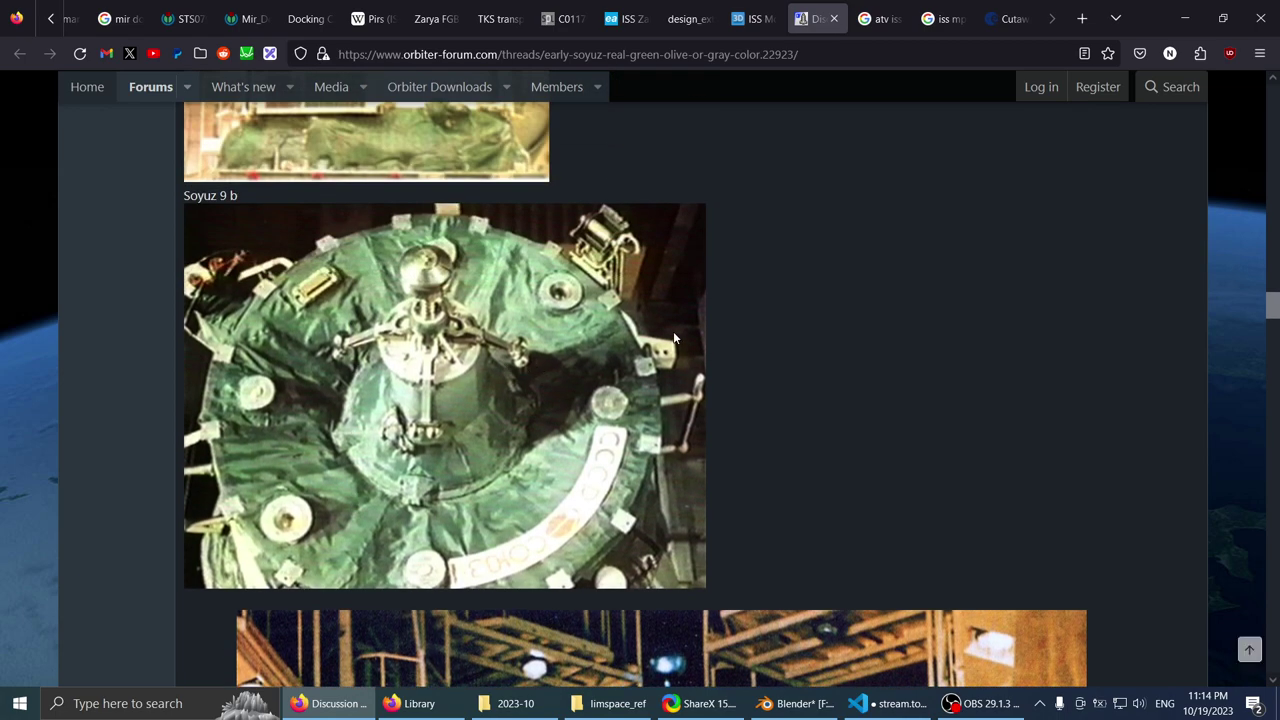
scroll(870, 290, down, 3)
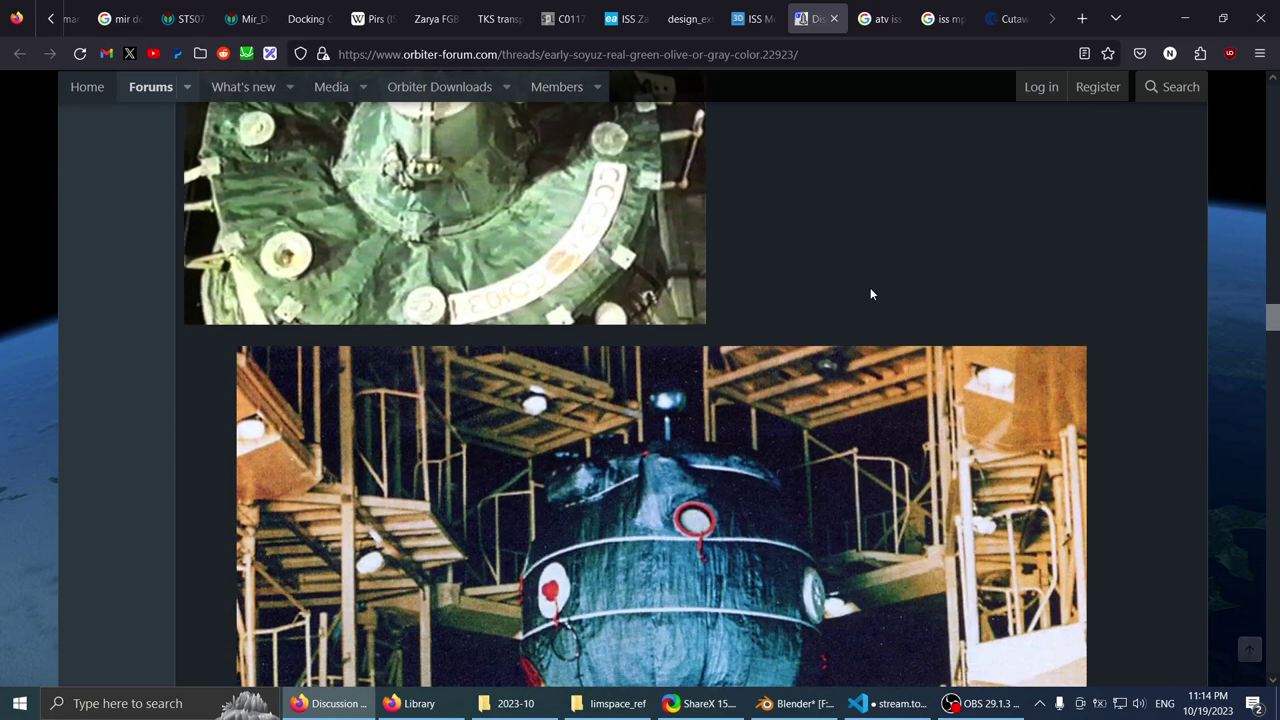
scroll(845, 290, down, 3)
scroll(836, 287, up, 6)
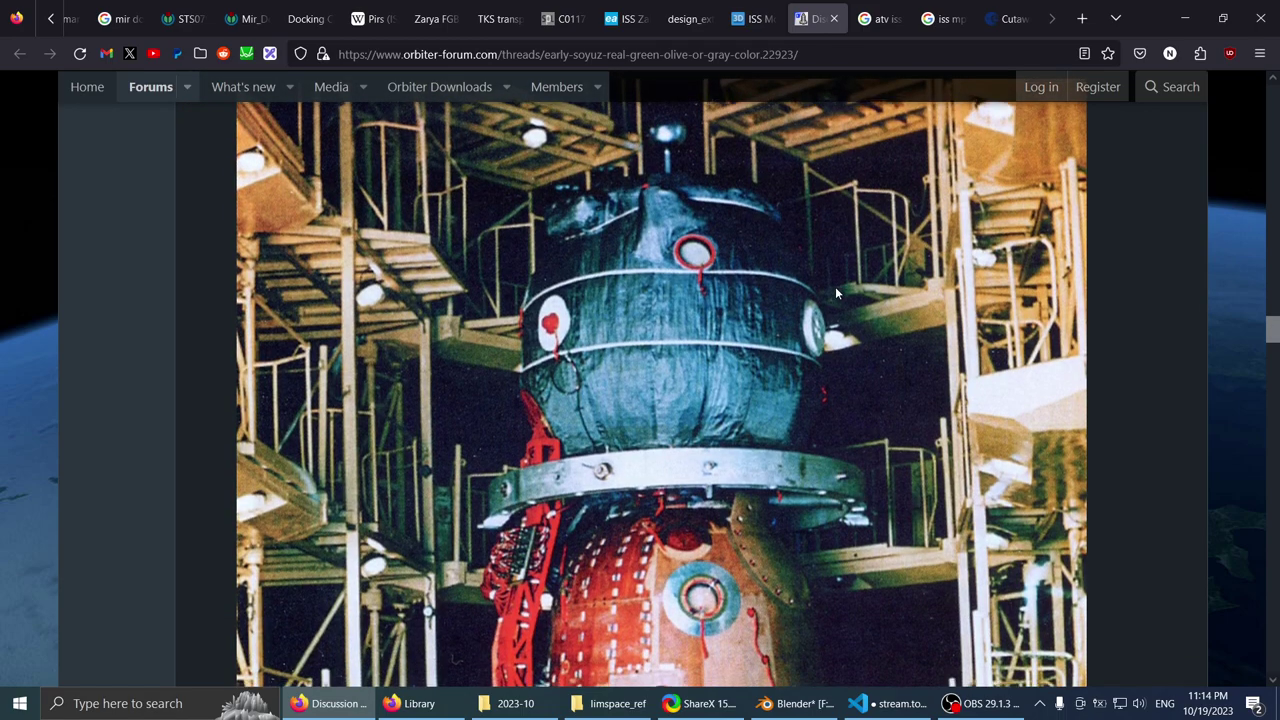
scroll(405, 300, up, 3)
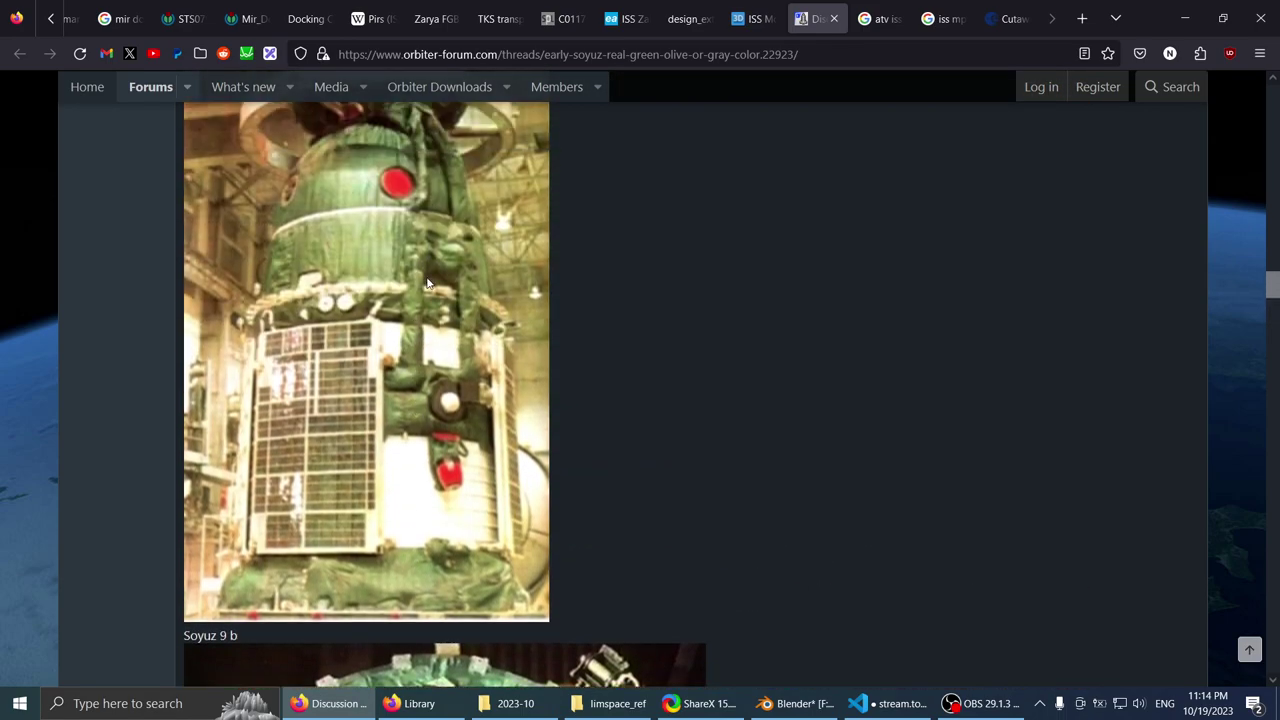
scroll(512, 297, up, 3)
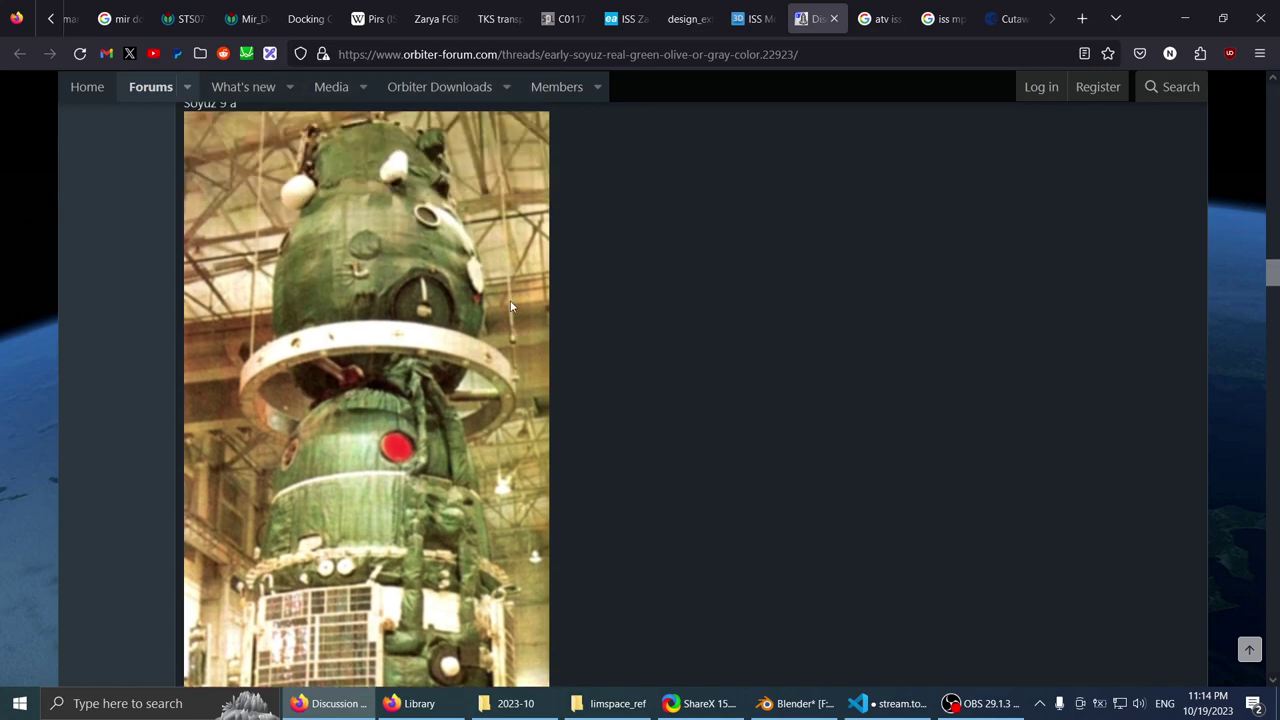
- Study the green fabric around the docking probe in the Soyuz 9 b photo against the banded upper module in the Soyuz 10 photo
scroll(509, 306, down, 6)
scroll(507, 313, down, 2)
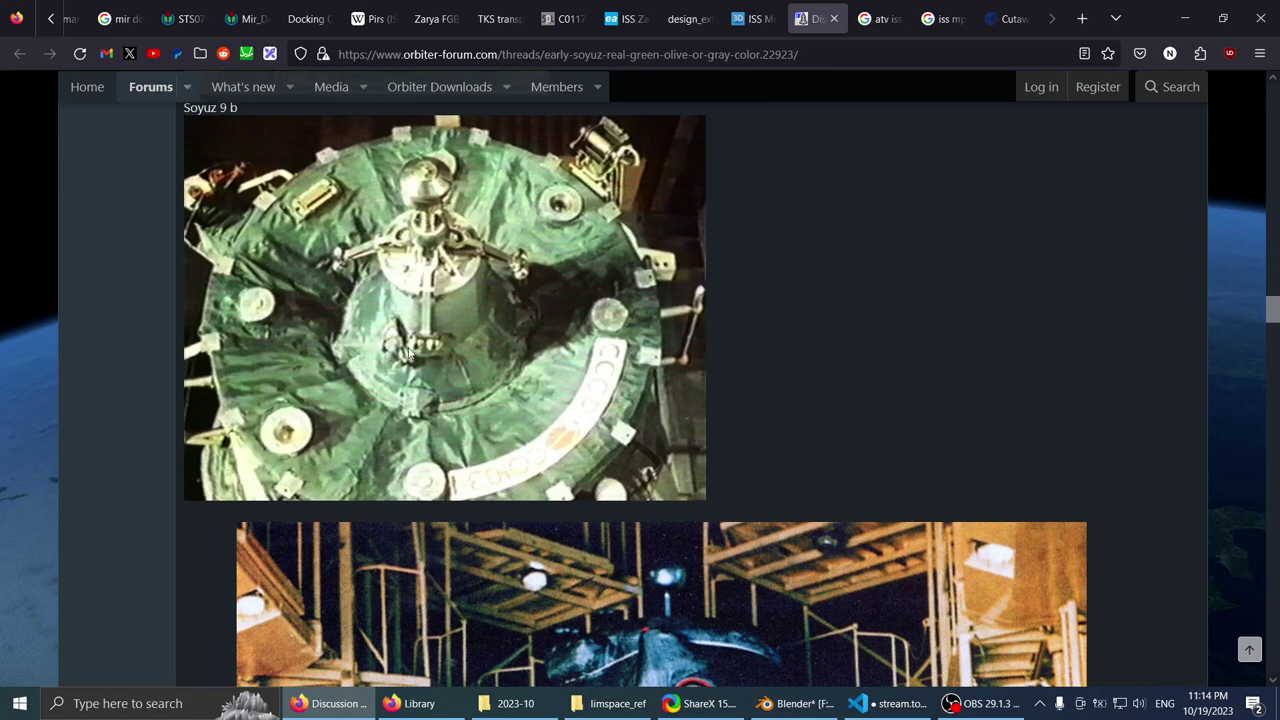
scroll(520, 258, down, 3)
scroll(405, 330, up, 3)
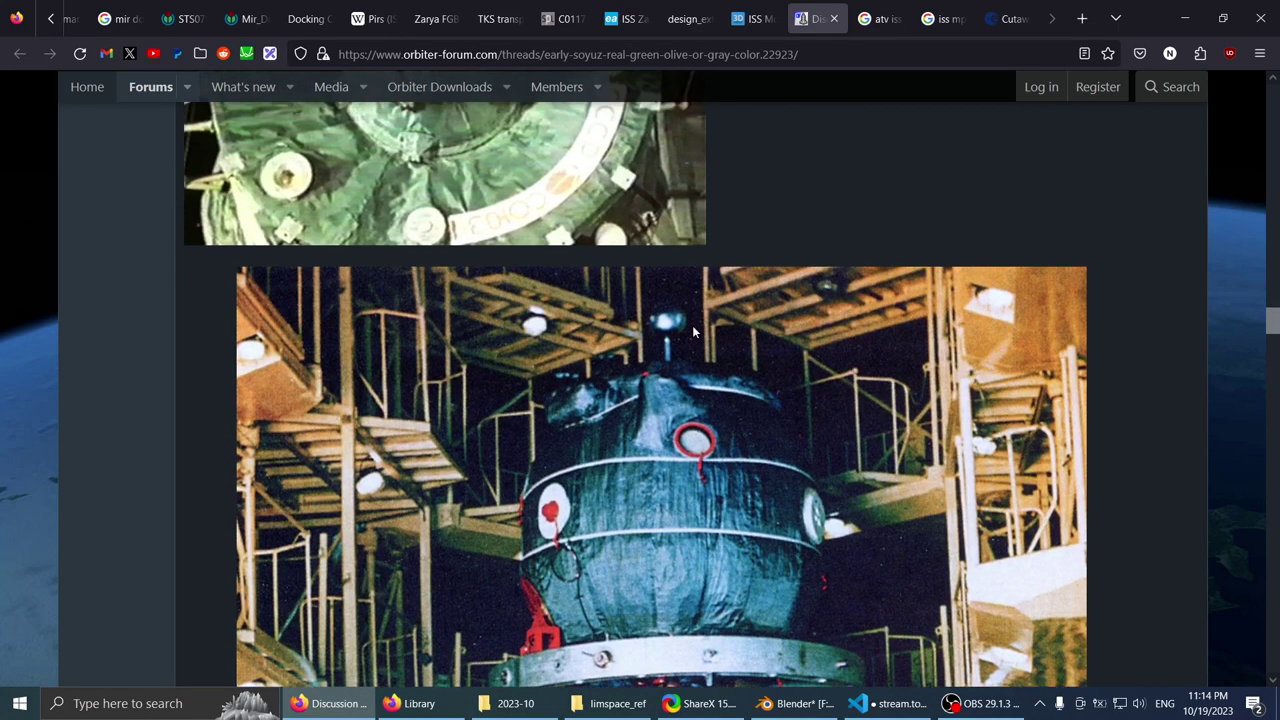
scroll(405, 330, up, 2)
scroll(420, 340, down, 1)
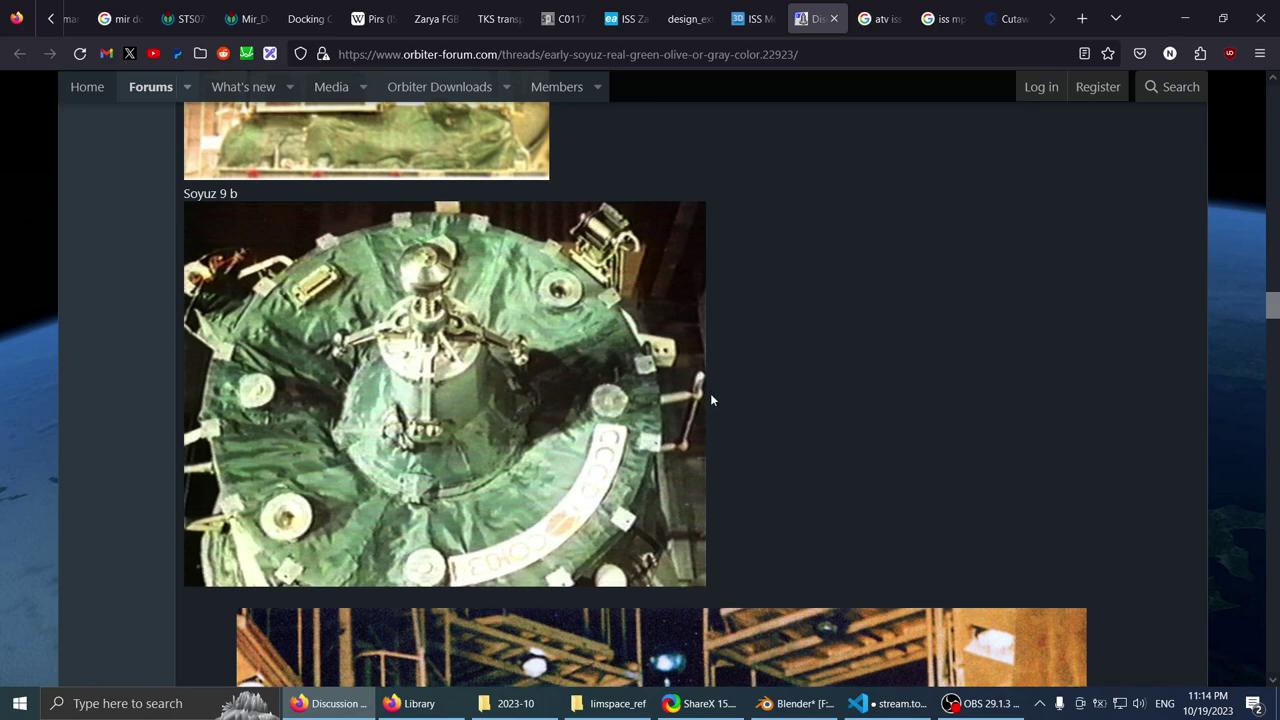
scroll(710, 393, down, 3)
scroll(618, 354, up, 2)
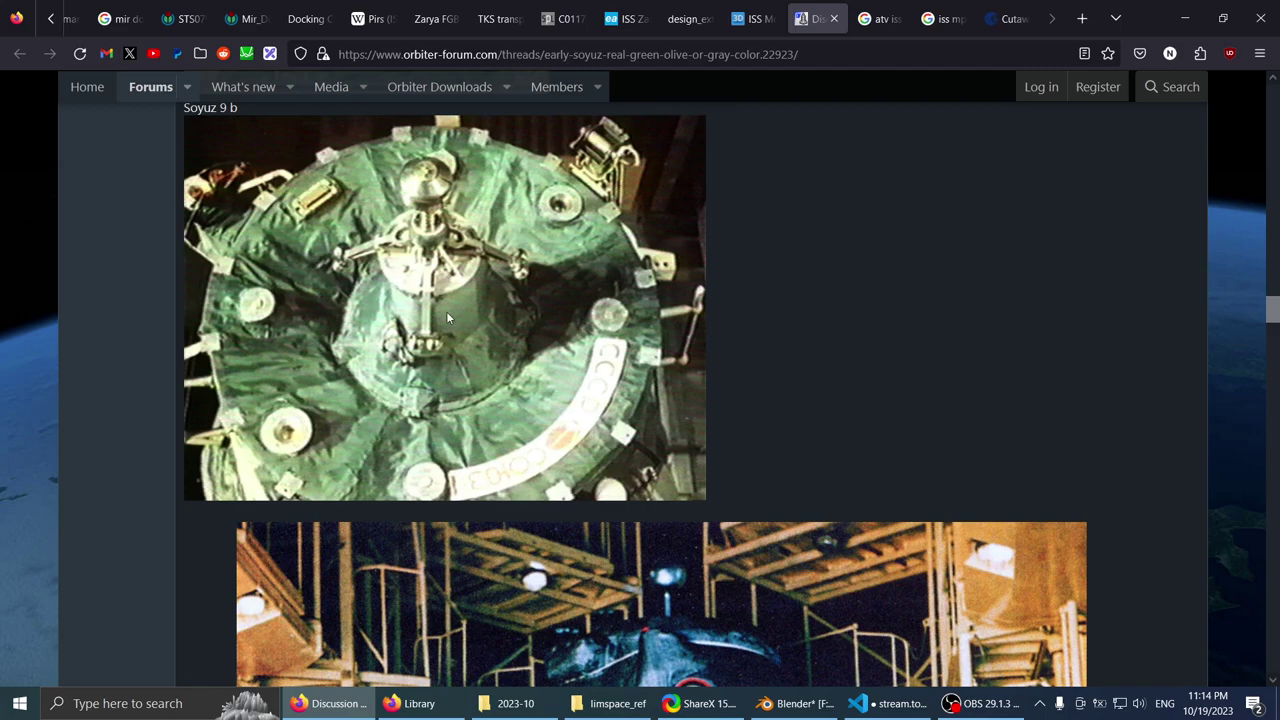
scroll(831, 288, down, 2)
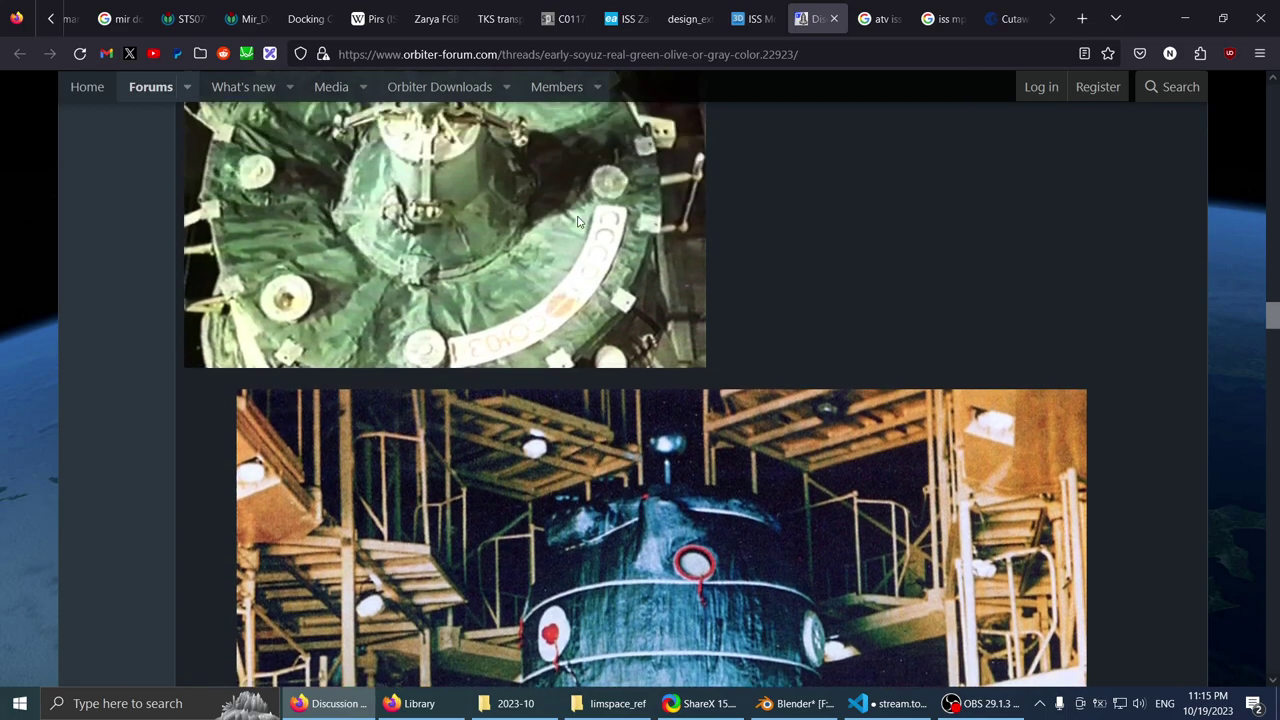
- Inspect the Soyuz 10 assembly photo from the fabric-covered upper module down to the white-covered base
scroll(516, 312, up, 3)
scroll(516, 312, down, 10)
scroll(518, 309, up, 5)
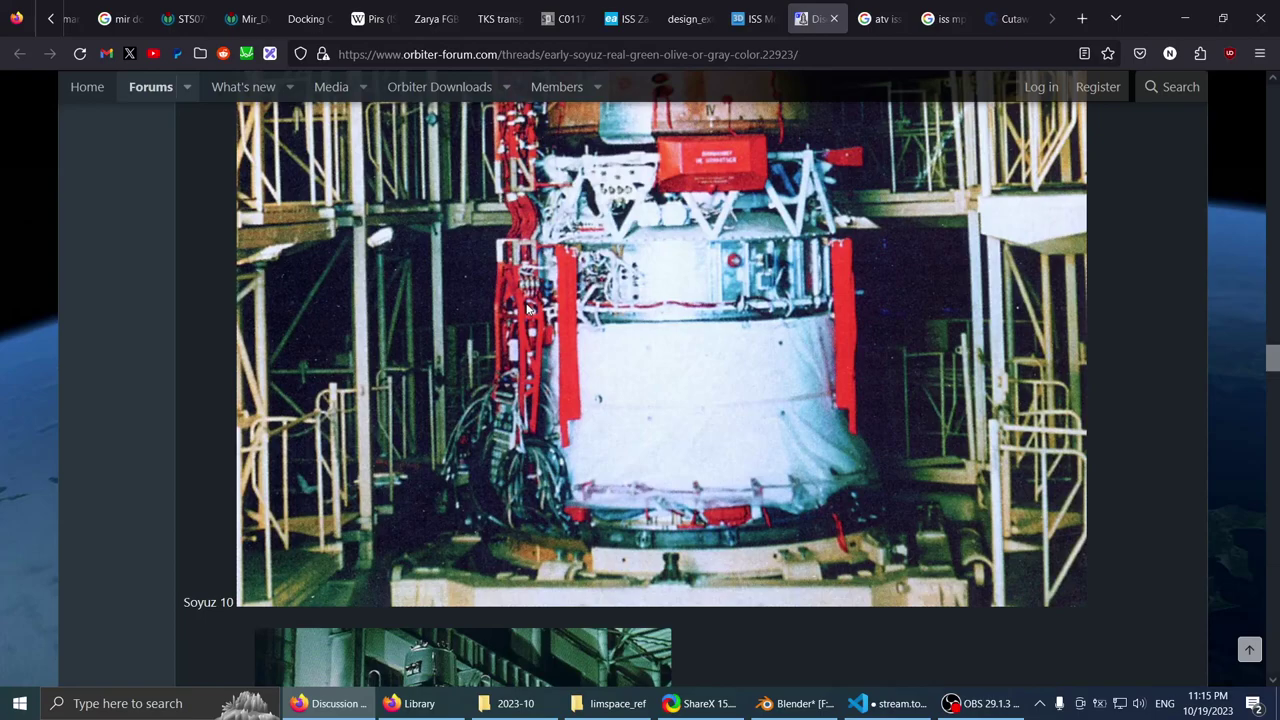
scroll(527, 308, down, 5)
scroll(679, 300, down, 10)
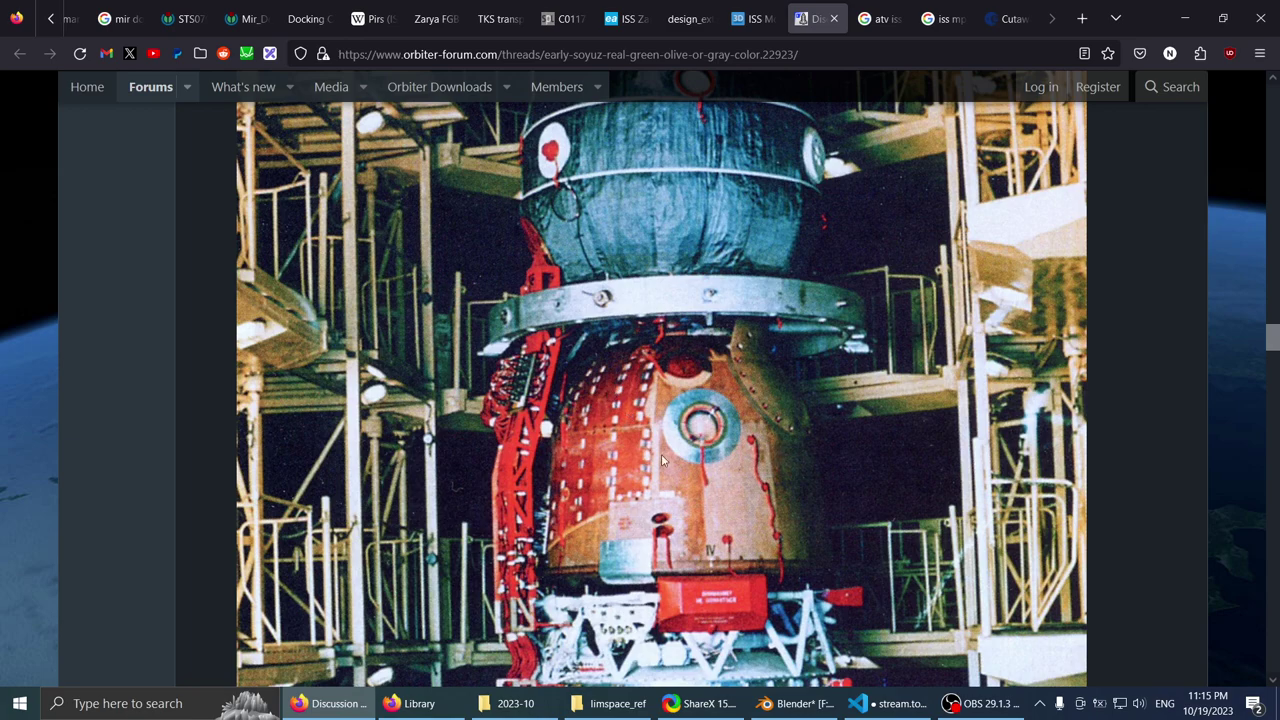
scroll(602, 204, up, 2)
scroll(668, 327, down, 10)
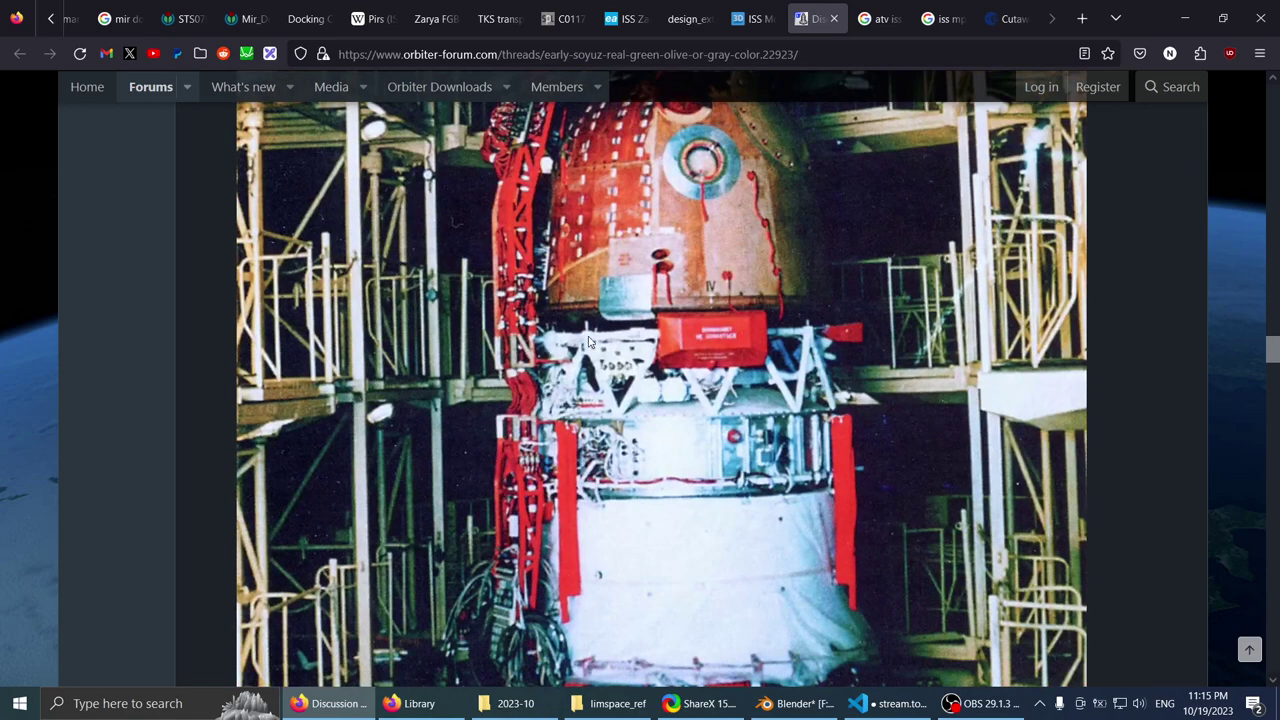
- Compare the orange descent module and white lower section of Soyuz 10 with the spacecraft in the Voskhod 2 a photo
scroll(411, 333, down, 1)
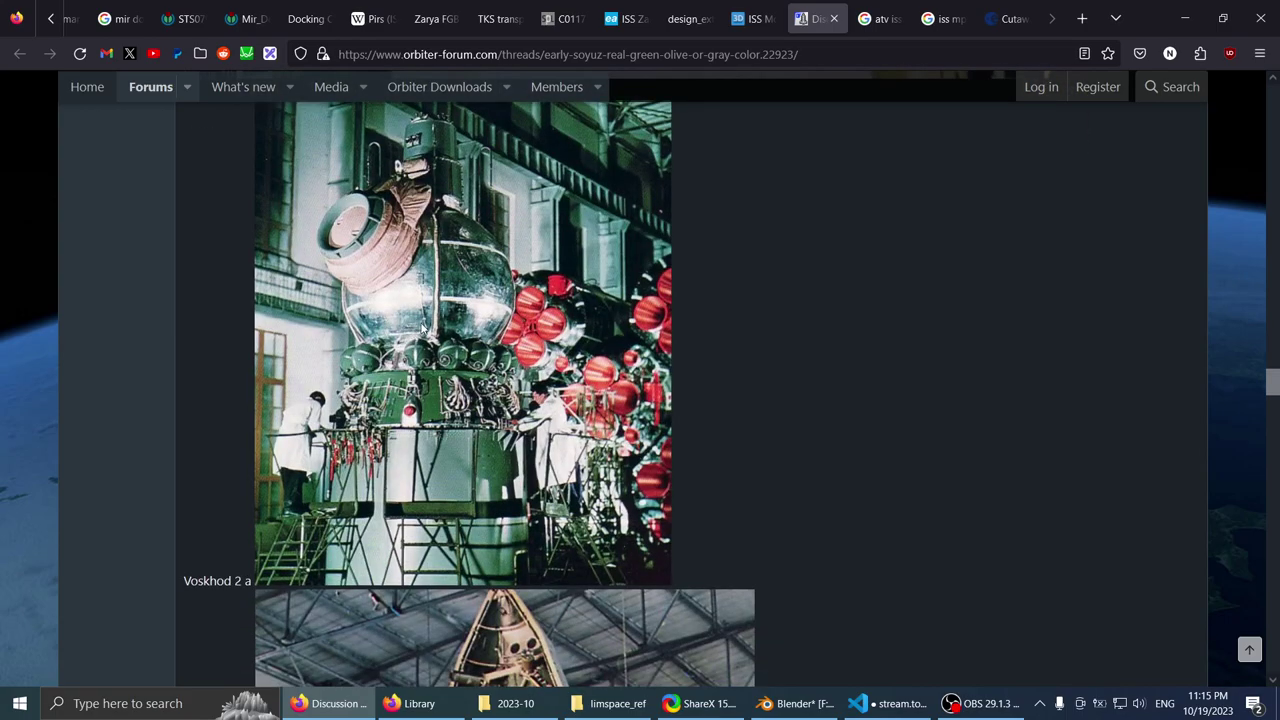
scroll(440, 320, up, 8)
scroll(469, 312, down, 6)
scroll(469, 318, up, 6)
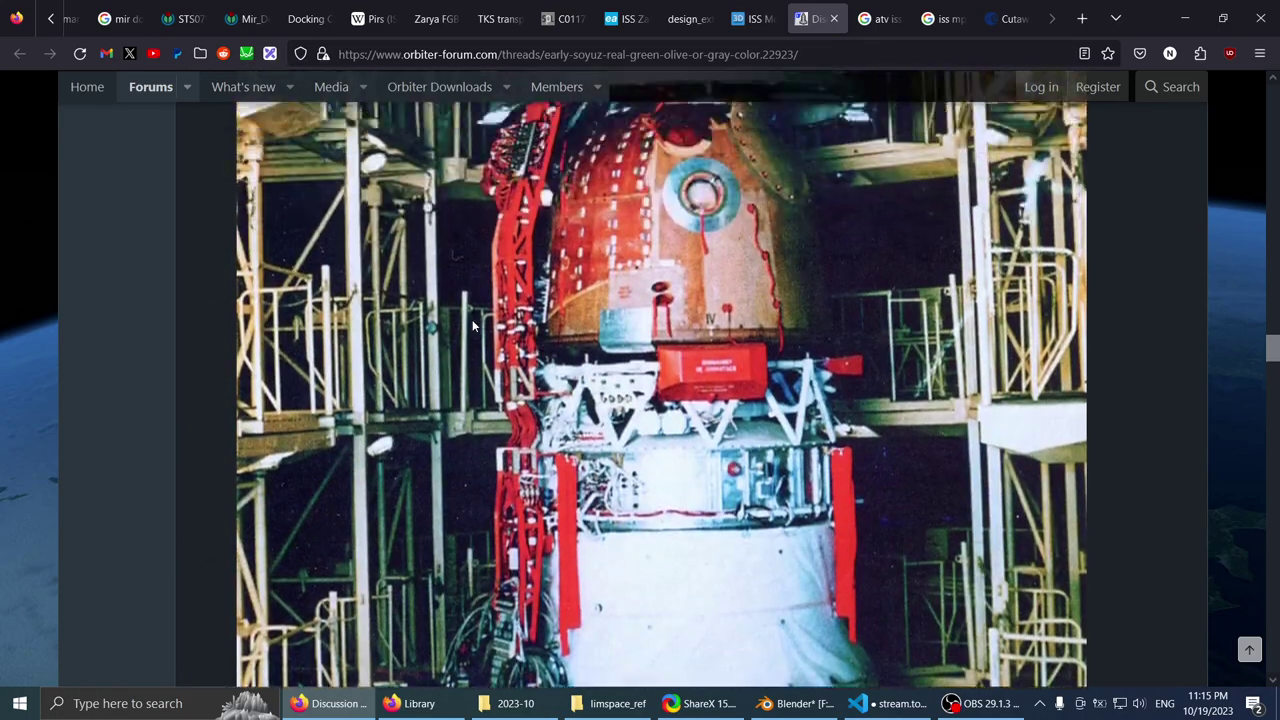
scroll(500, 330, down, 3)
scroll(728, 341, up, 3)
scroll(422, 366, down, 15)
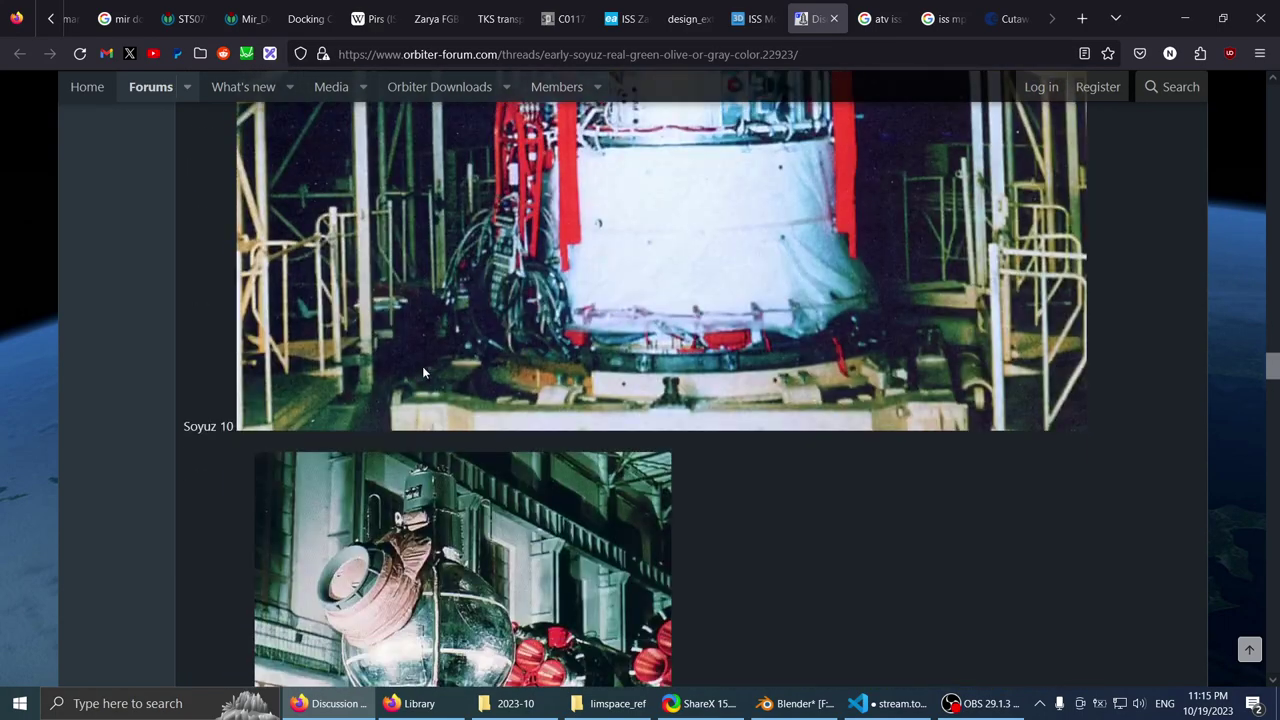
- Compare the Voskhod 2 a and Voskhod 2 b photos for color tones and the metallic surface of the spherical capsule
scroll(320, 372, down, 7)
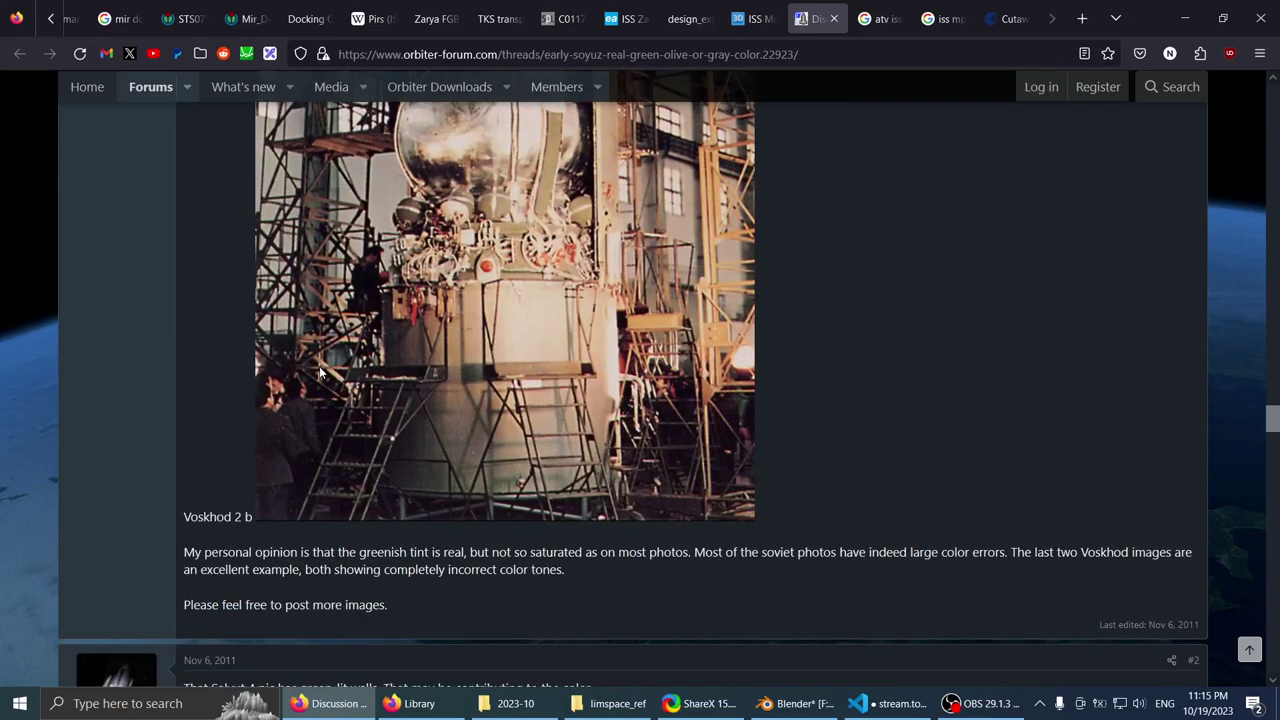
scroll(320, 372, up, 8)
scroll(479, 401, down, 1)
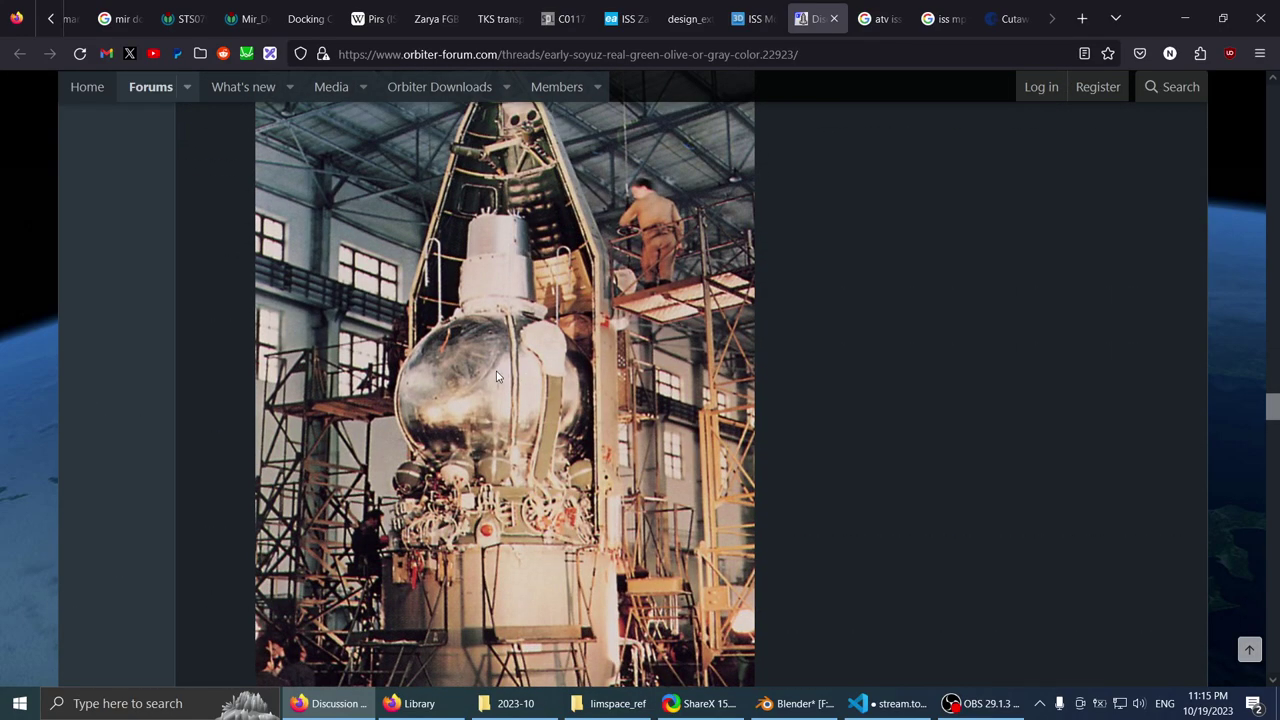
scroll(497, 376, up, 5)
scroll(463, 371, up, 1)
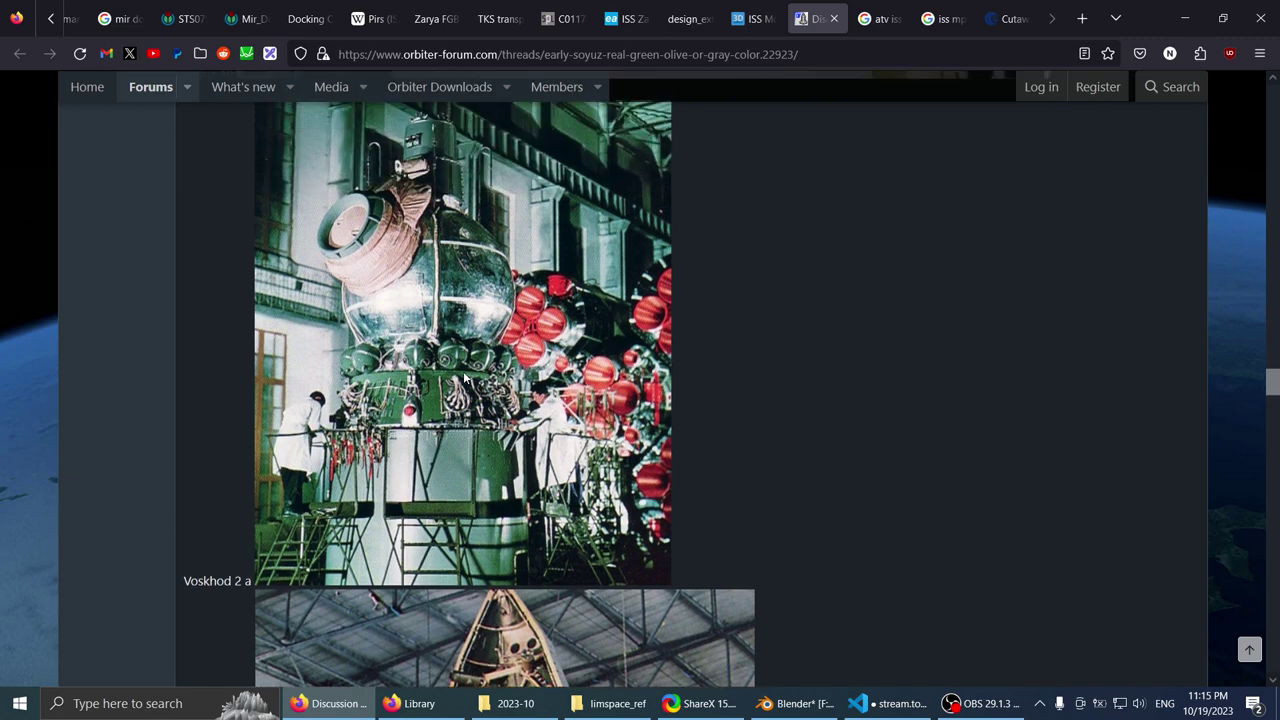
scroll(495, 291, up, 1)
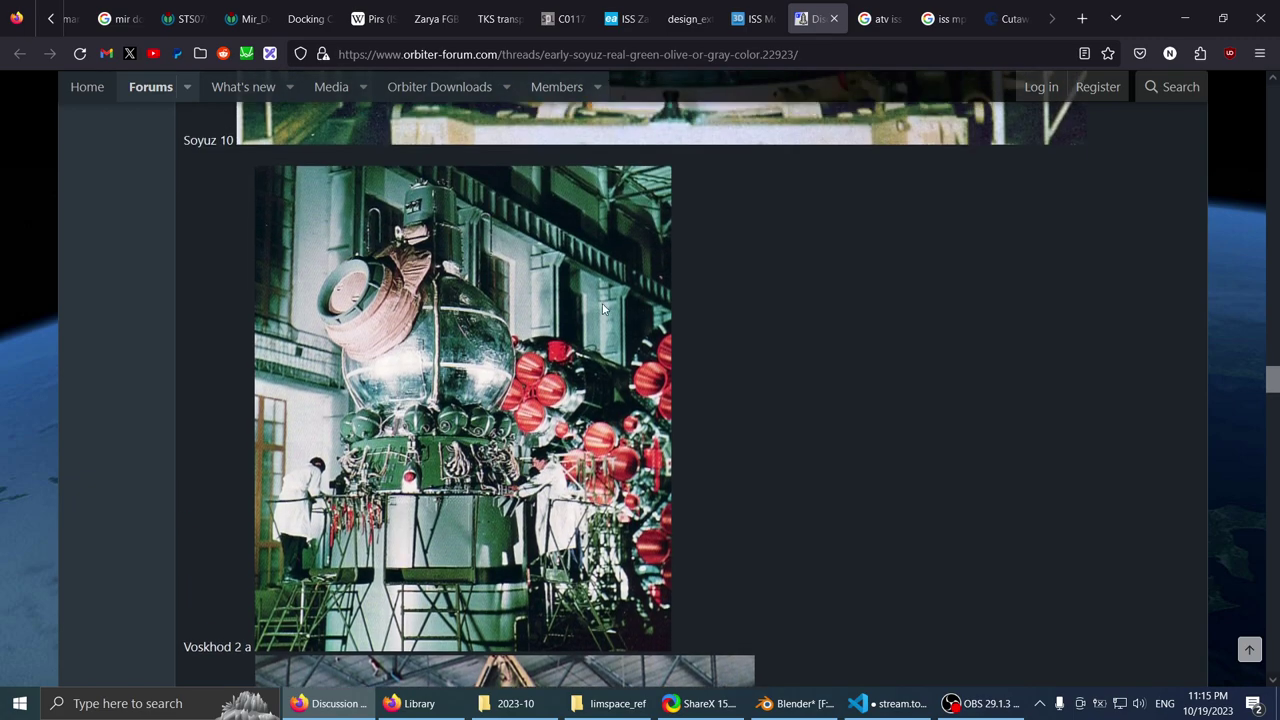
scroll(640, 305, down, 2)
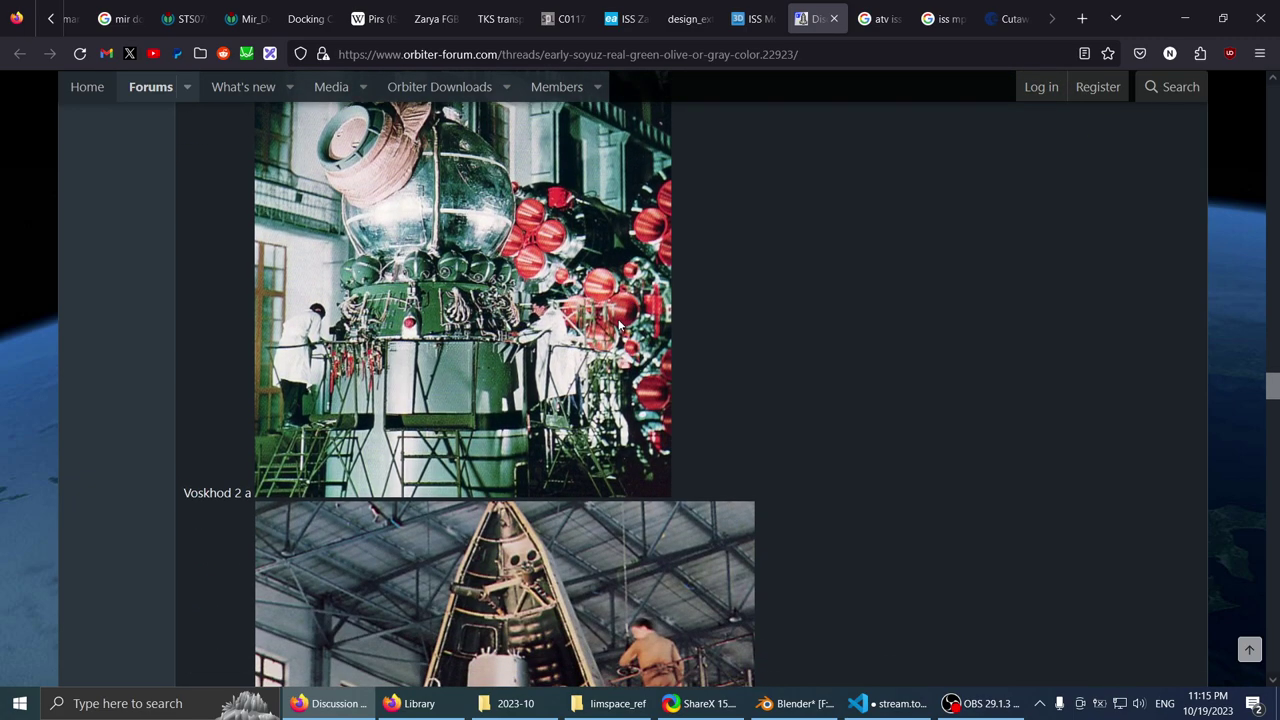
scroll(620, 326, down, 3)
scroll(500, 300, up, 5)
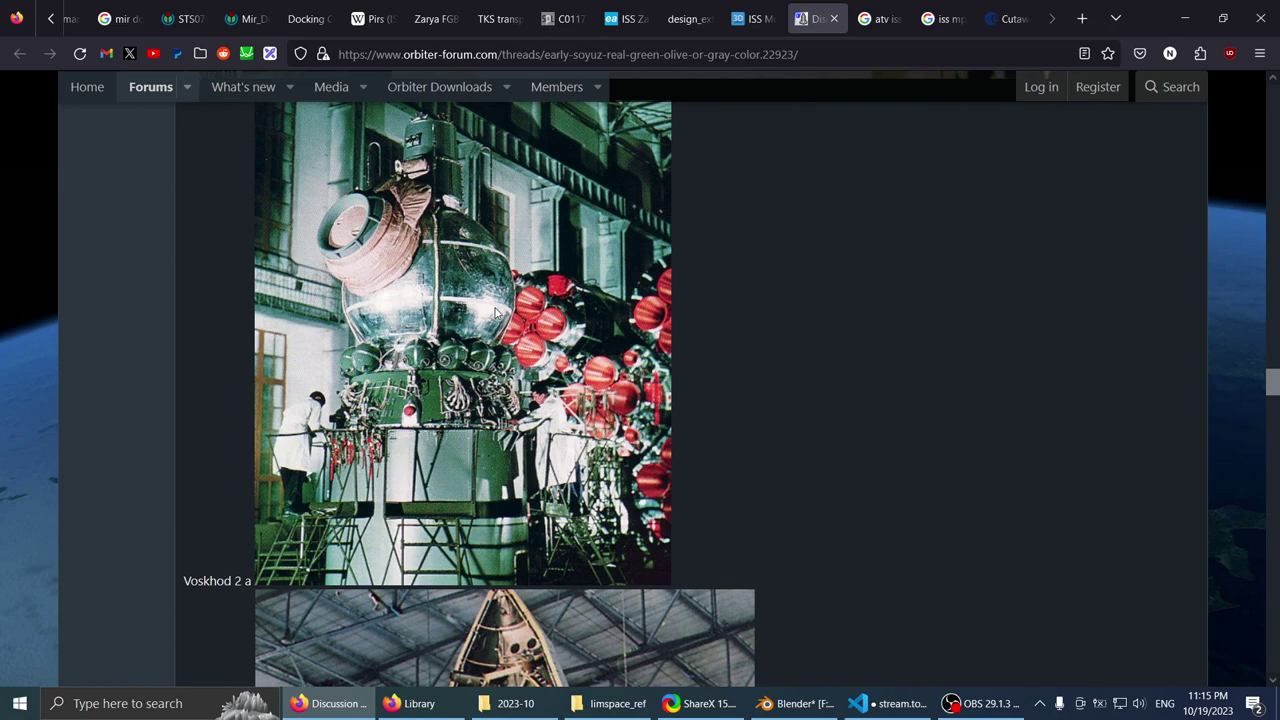
scroll(809, 246, up, 2)
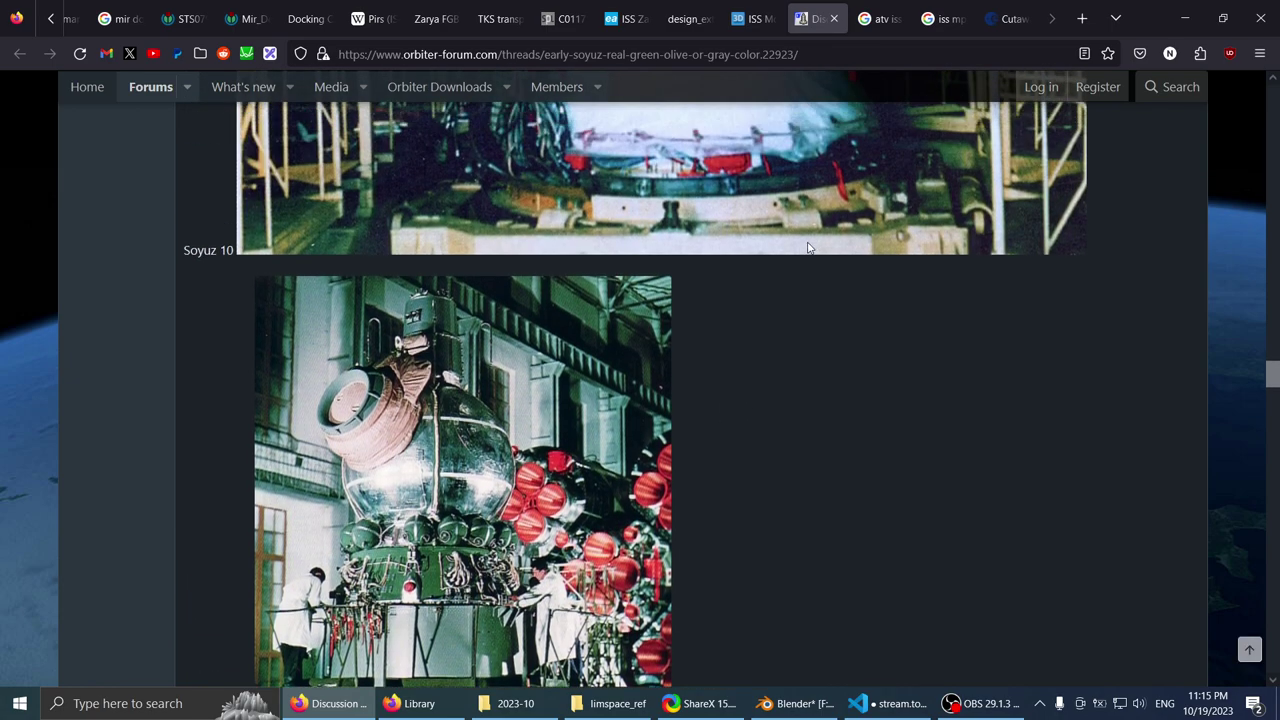
- Read the post's closing opinion on the greenish tint and check it against the two Voskhod 2 photos
scroll(505, 290, down, 5)
scroll(466, 275, down, 10)
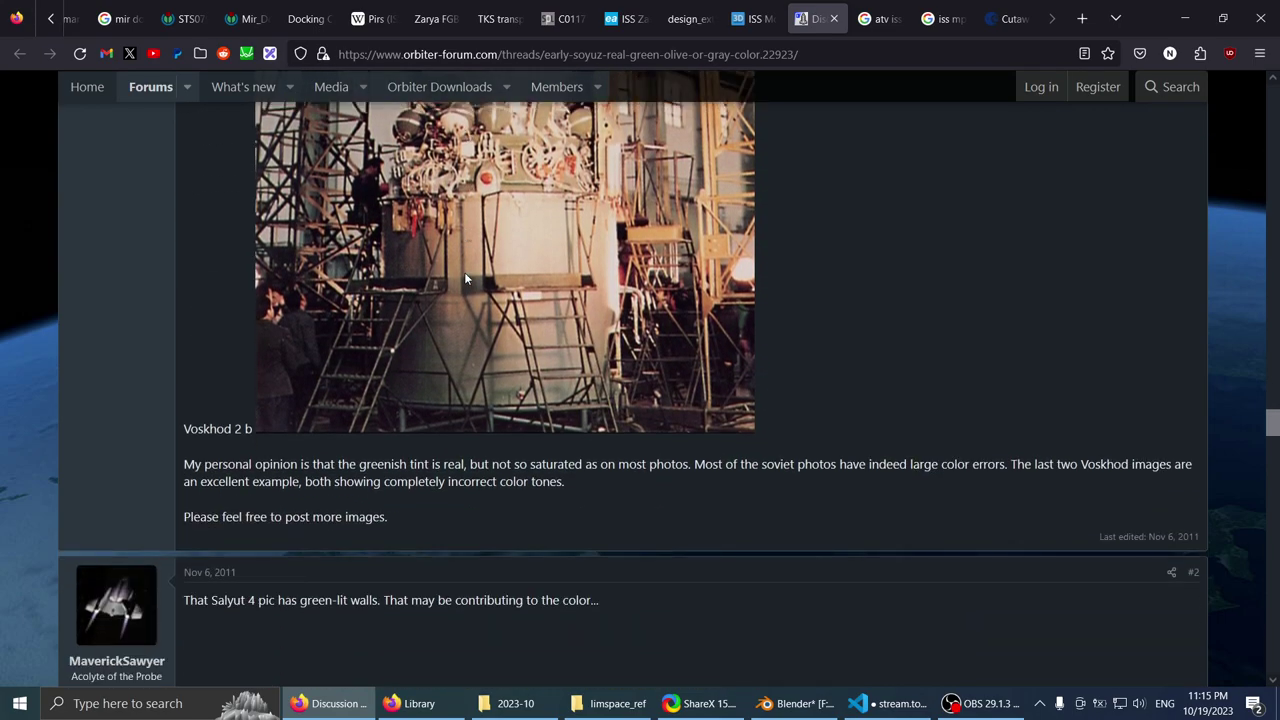
scroll(464, 272, up, 7)
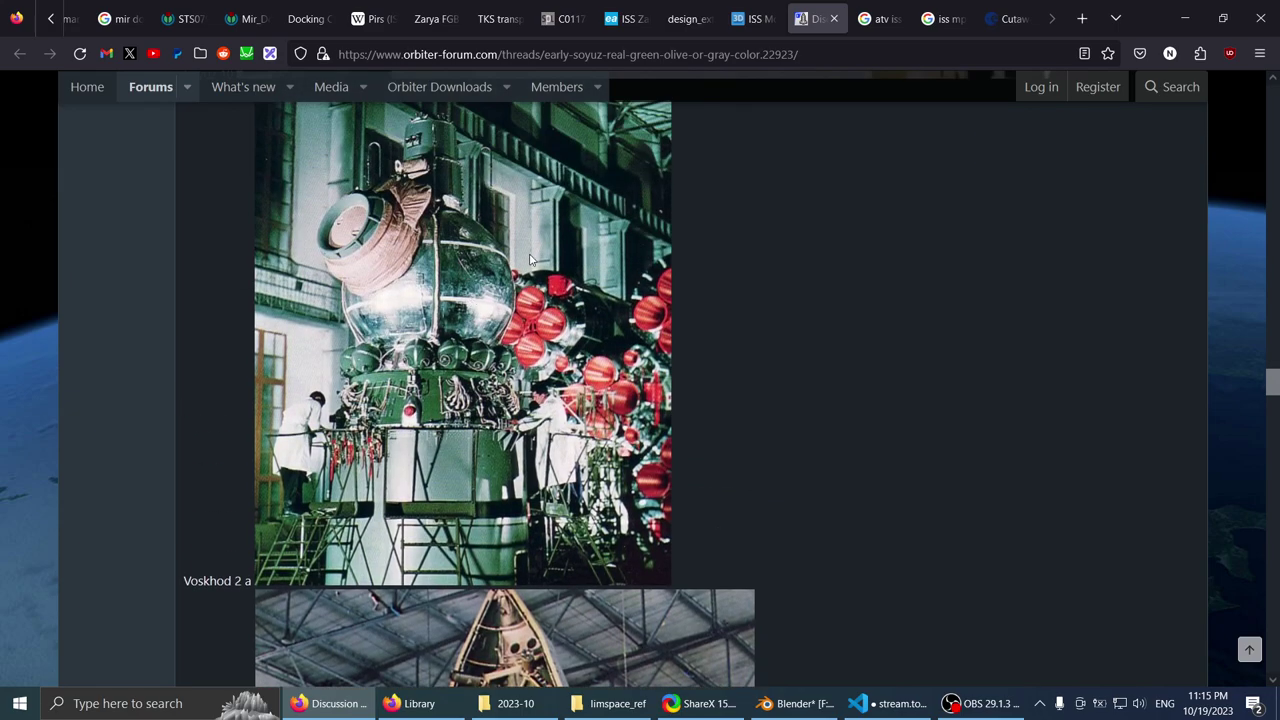
scroll(654, 341, down, 7)
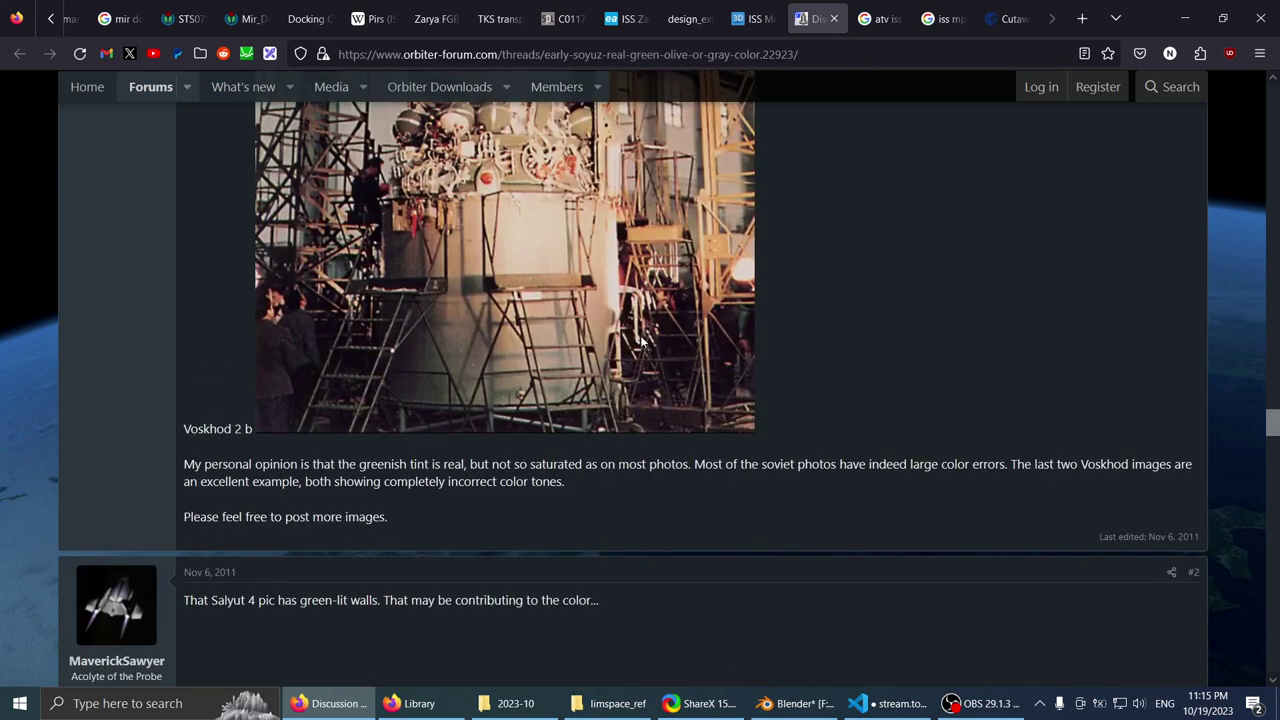
- Read the forum replies on whether the green tint comes from lighting, film errors or different insulation blankets
scroll(624, 336, down, 7)
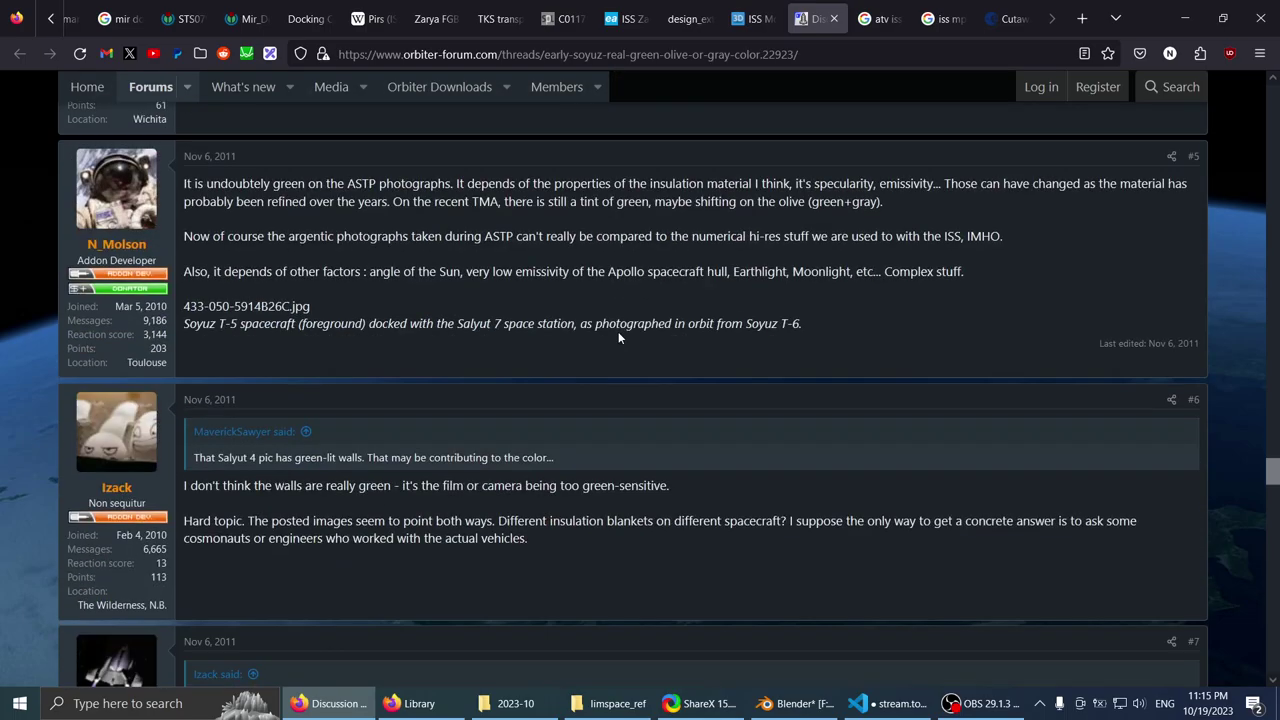
scroll(618, 338, up, 7)
scroll(618, 338, down, 20)
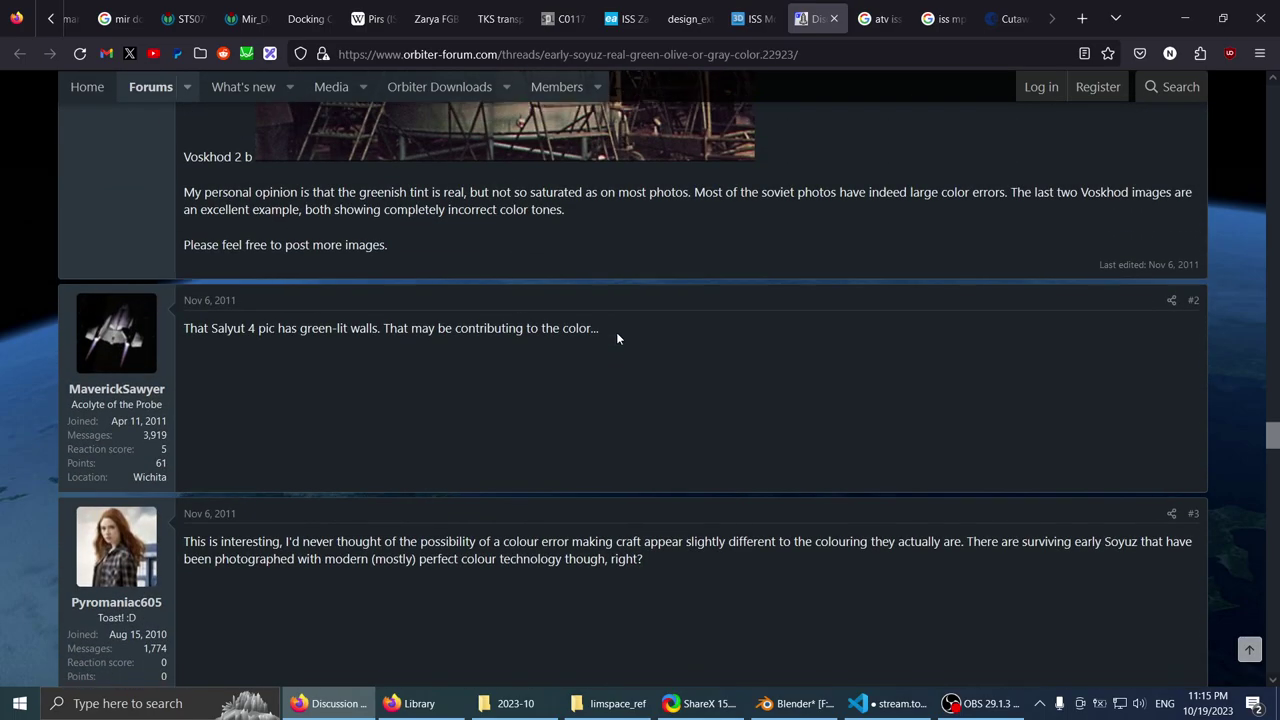
scroll(612, 341, down, 20)
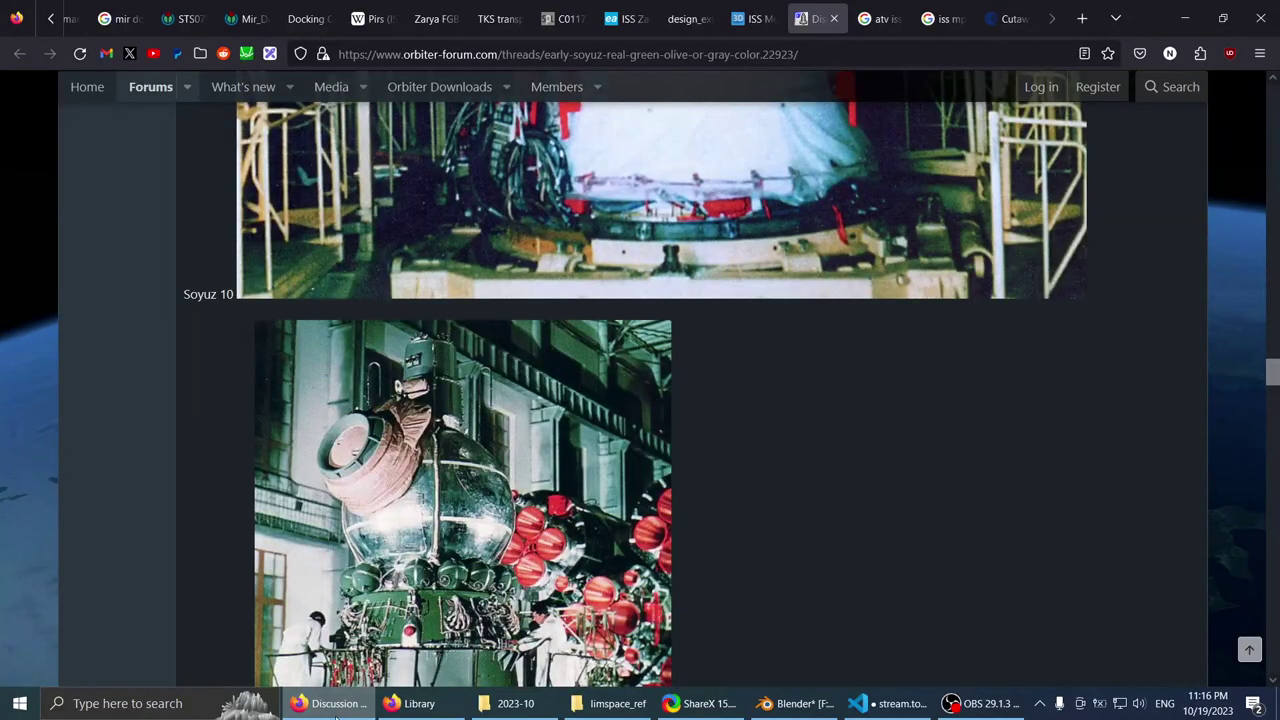
- Switch to stream.todo in VS Code and mark the task "Added a 2m (2.2m) hull" as done
click(342, 703)
click(862, 703)
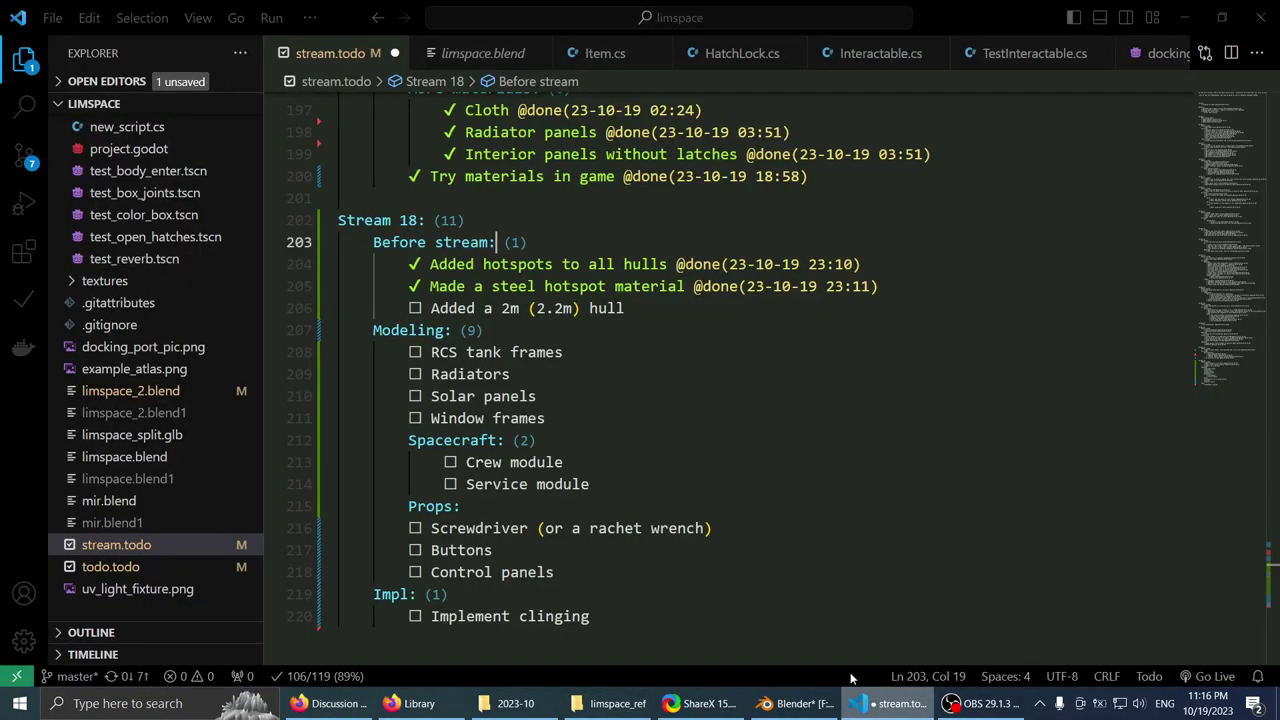
click(646, 318)
key(alt+d)
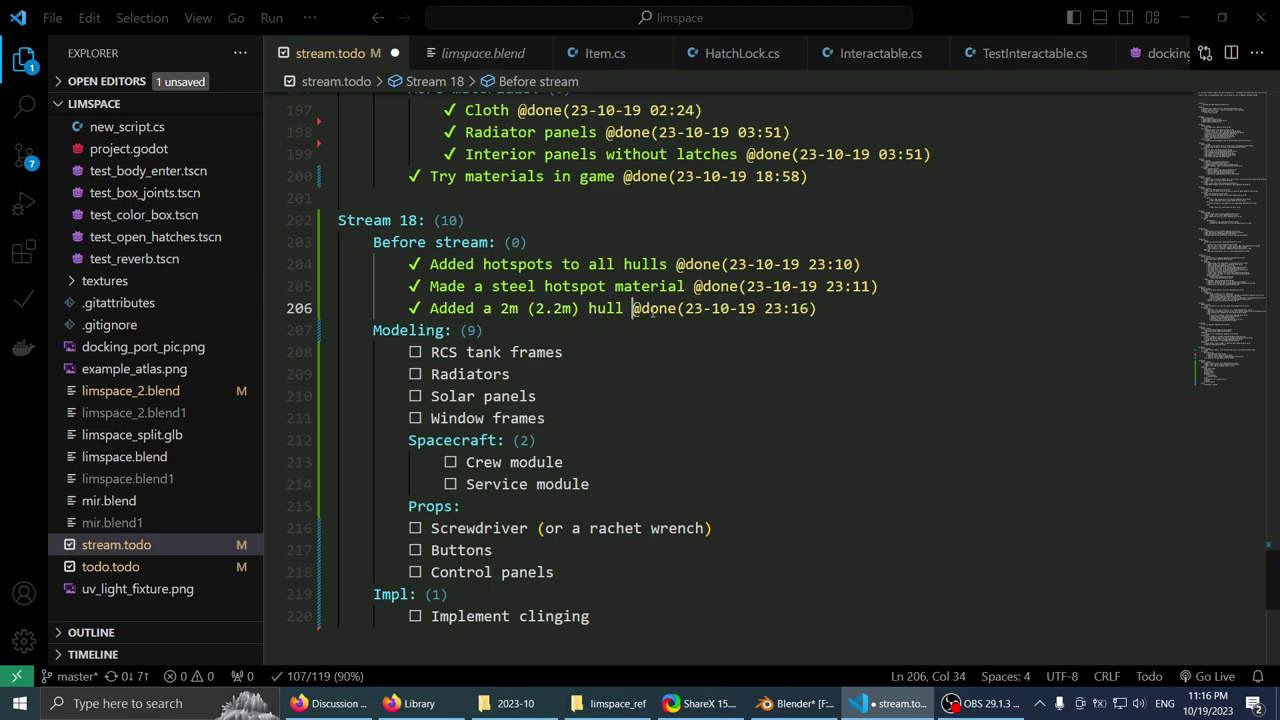
key(Down)
key(Down)
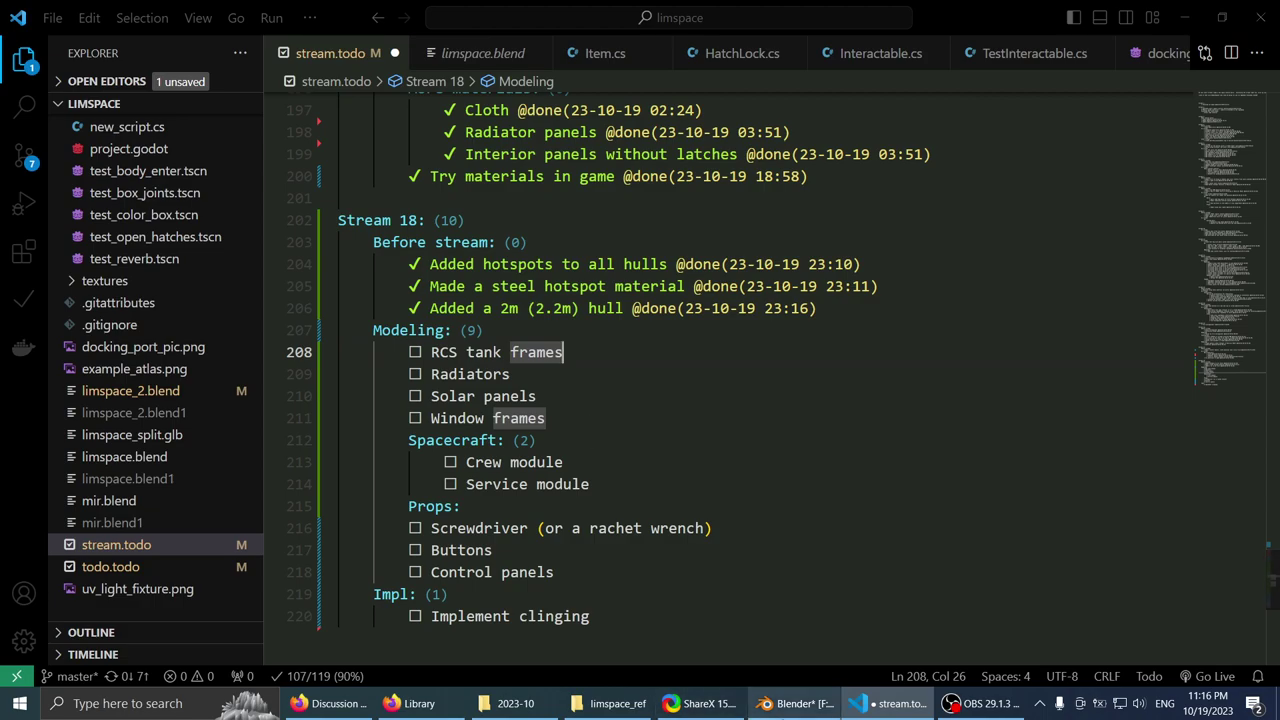
- Switch to Blender and select the tall narrow box standing against the flared hull
click(795, 703)
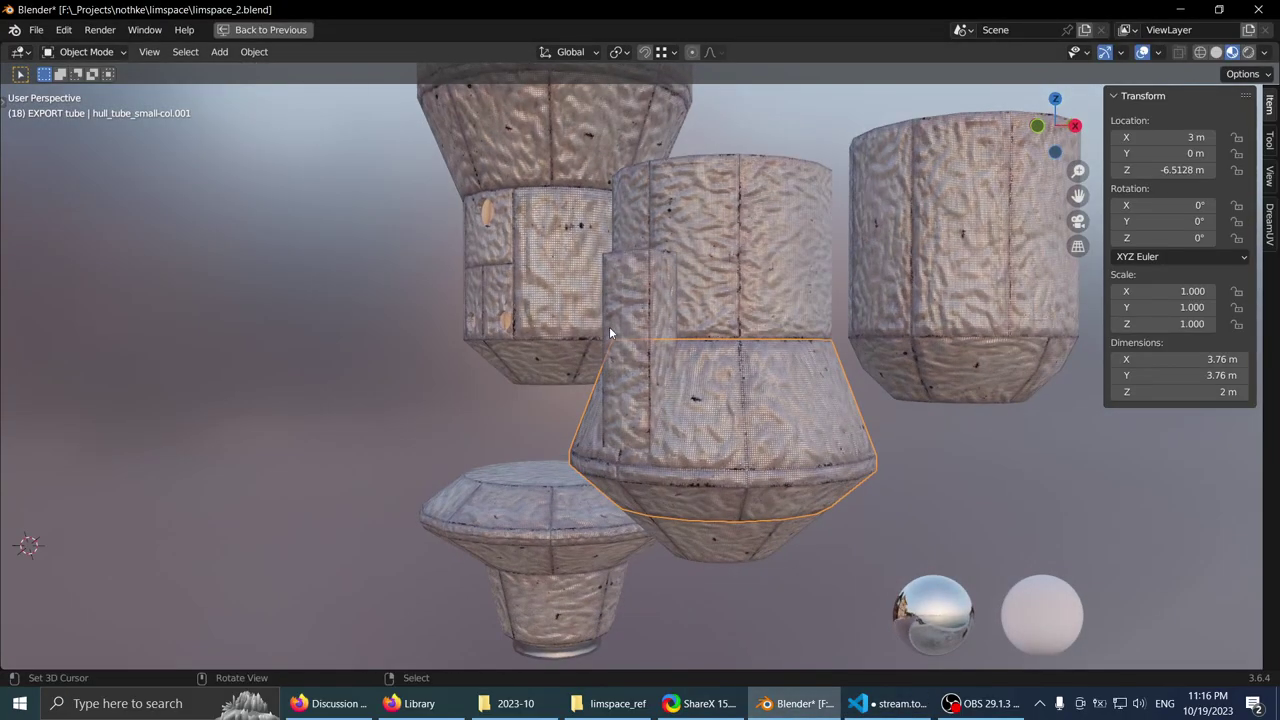
right_click(611, 331)
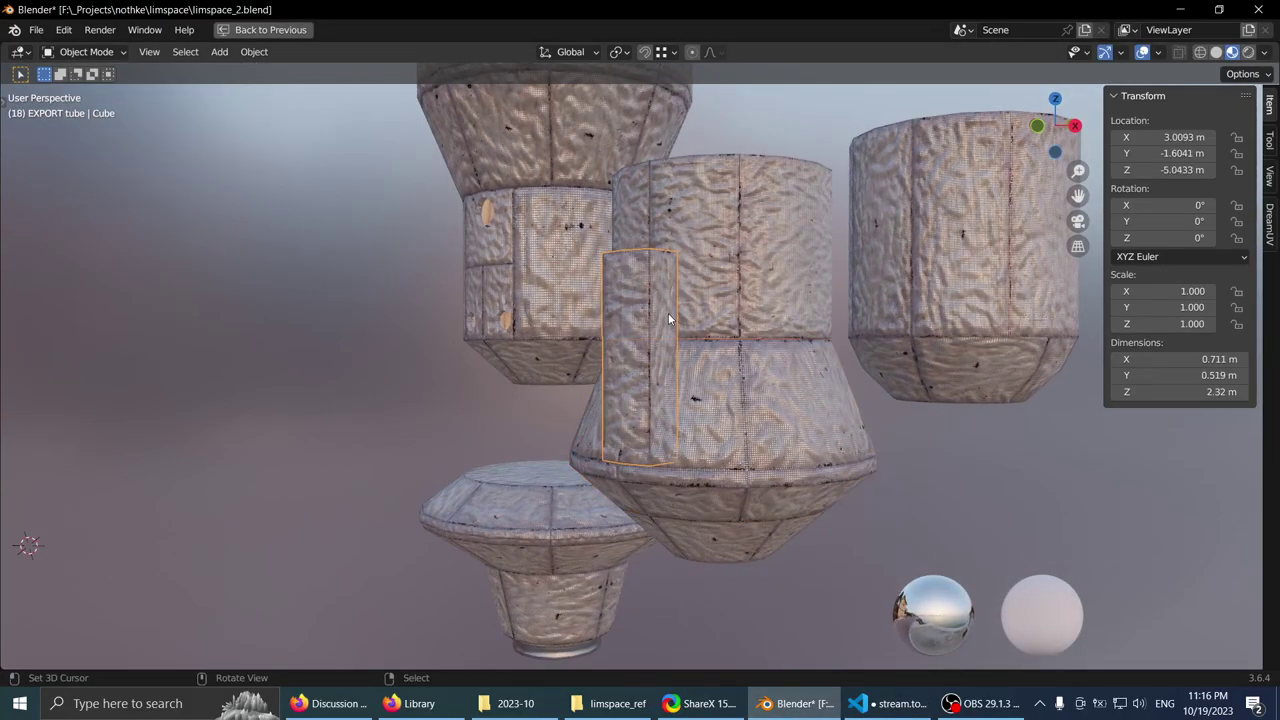
- Review the open Modeling tasks in stream.todo, from RCS tank frames and Radiators to Solar panels and Window frames
key(alt+Tab)
key(Down)
key(Down)
click(544, 379)
click(546, 393)
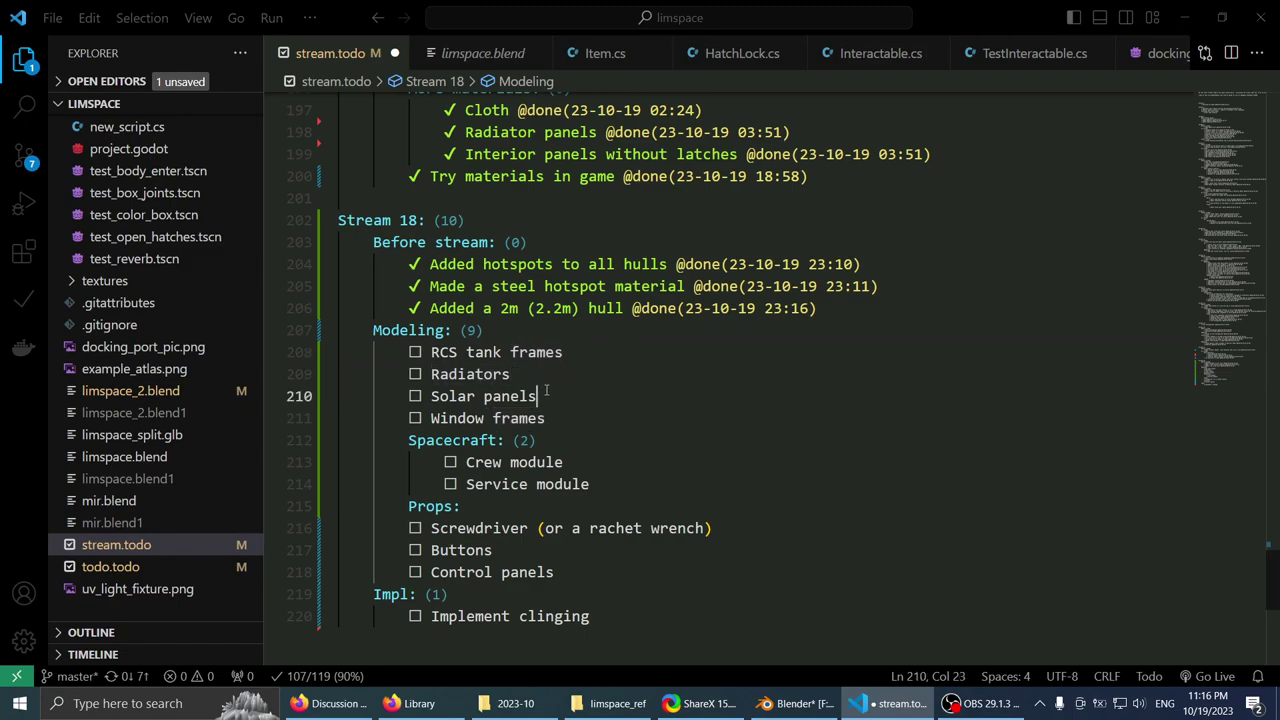
click(549, 376)
click(583, 350)
click(562, 380)
click(628, 403)
key(Up)
key(Down)
click(593, 417)
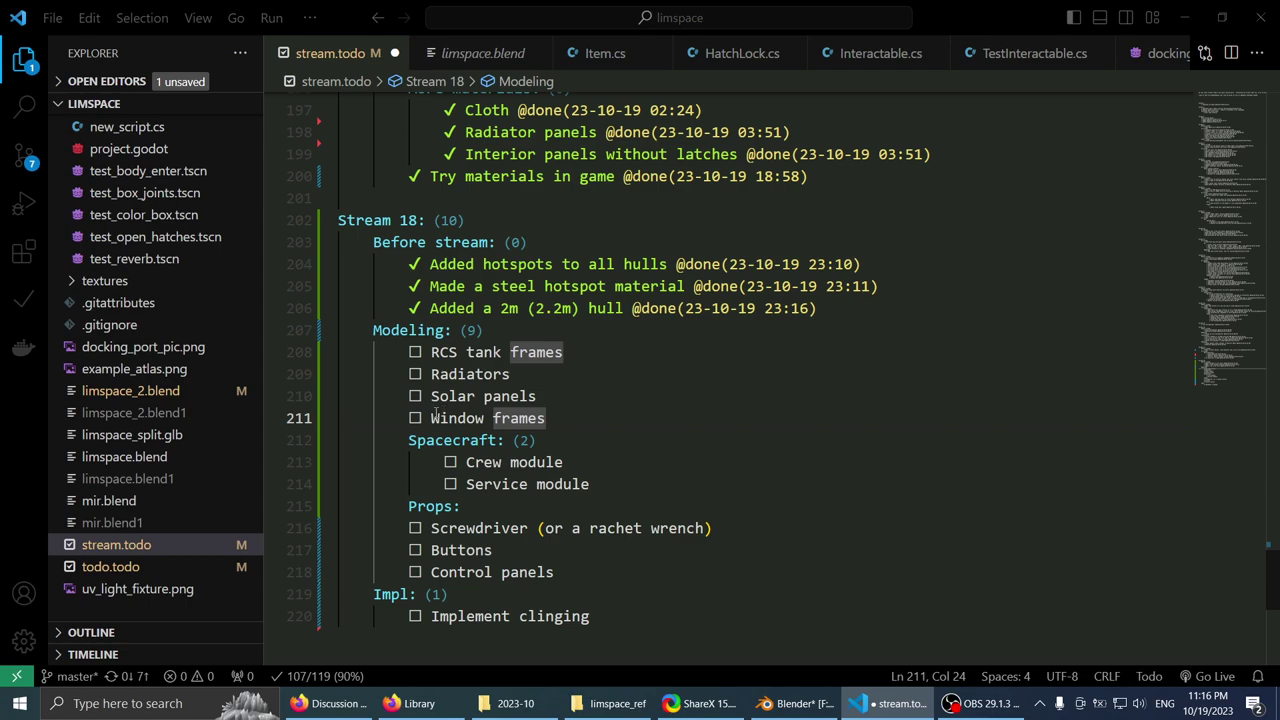
double_click(440, 418)
key(shift+End)
- Switch to Blender and inspect the round window openings in the narrow lower hull section from close up and several angles
key(alt+Tab)
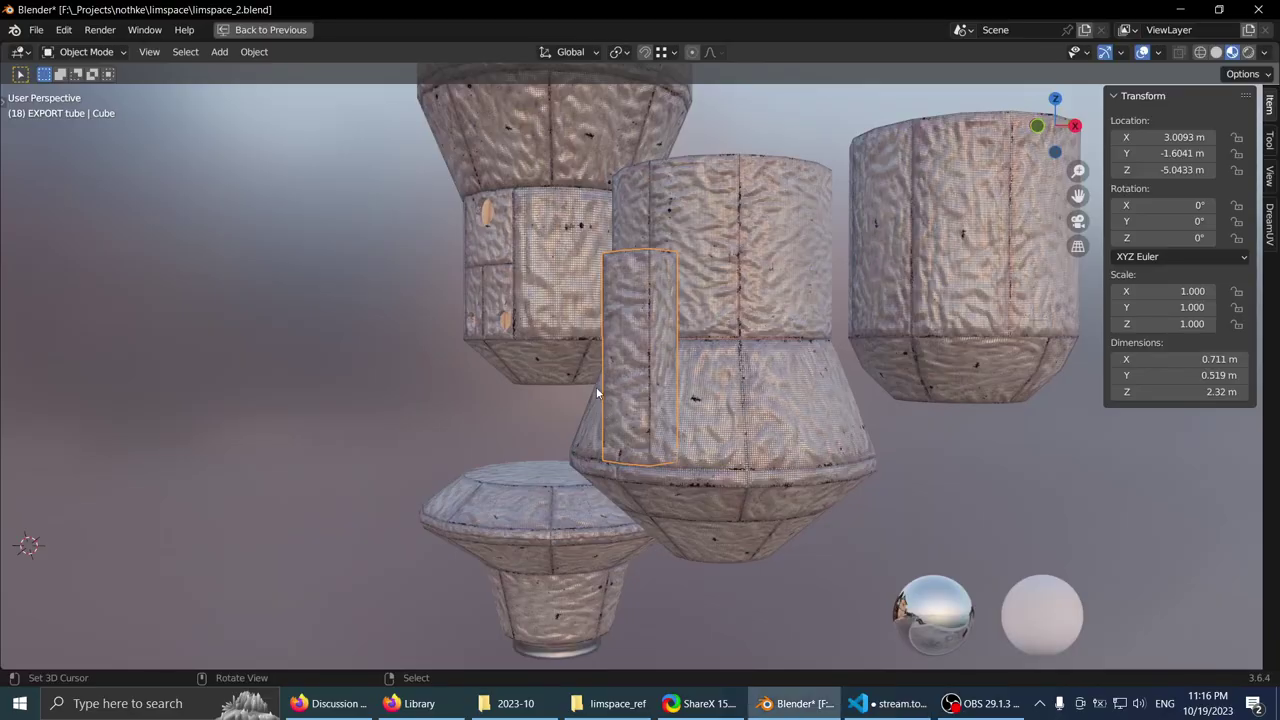
middle_drag(596, 387, 606, 258)
scroll(686, 379, up, 4)
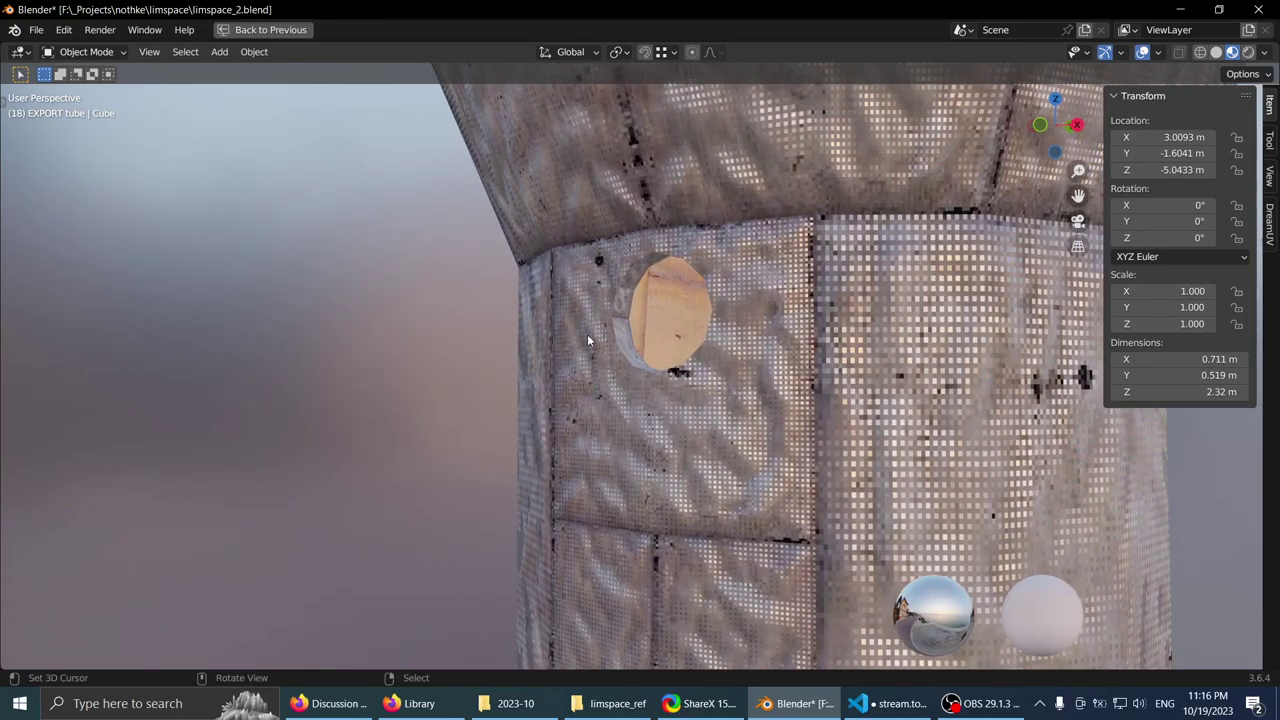
middle_drag(588, 340, 563, 397)
scroll(556, 420, down, 3)
scroll(563, 397, up, 4)
shift+middle_drag(500, 434, 589, 417)
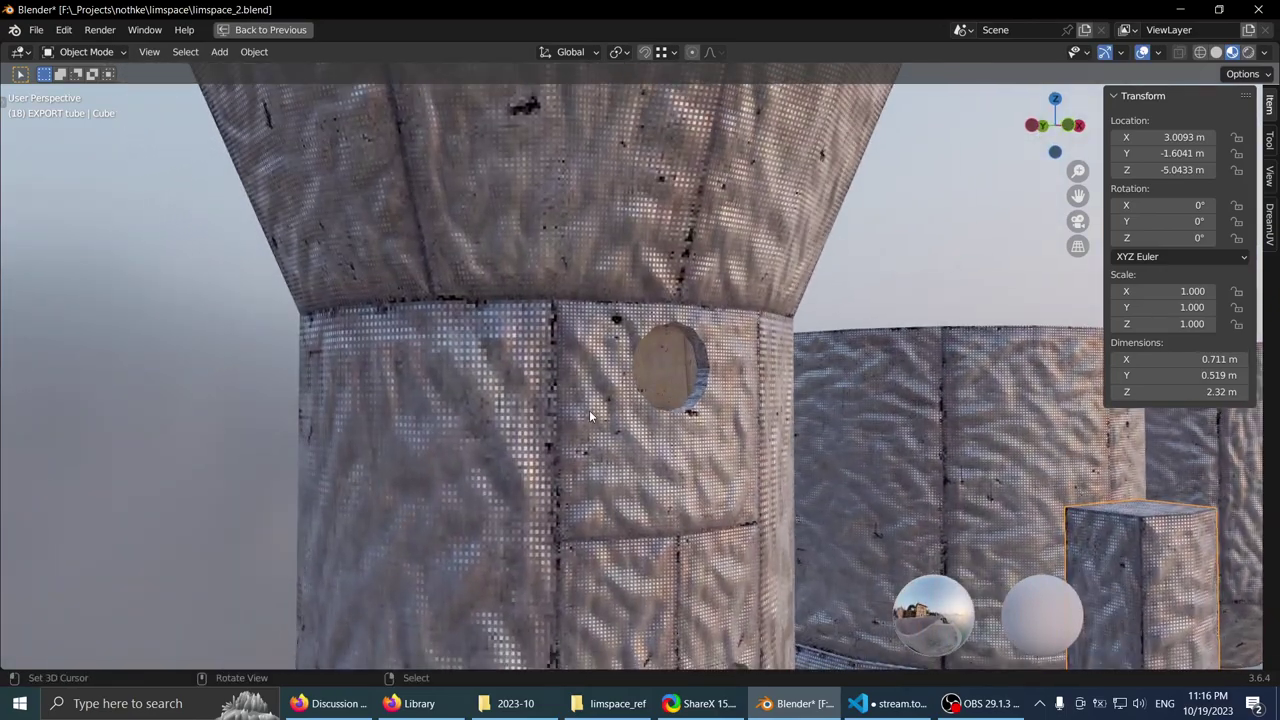
scroll(590, 416, up, 1)
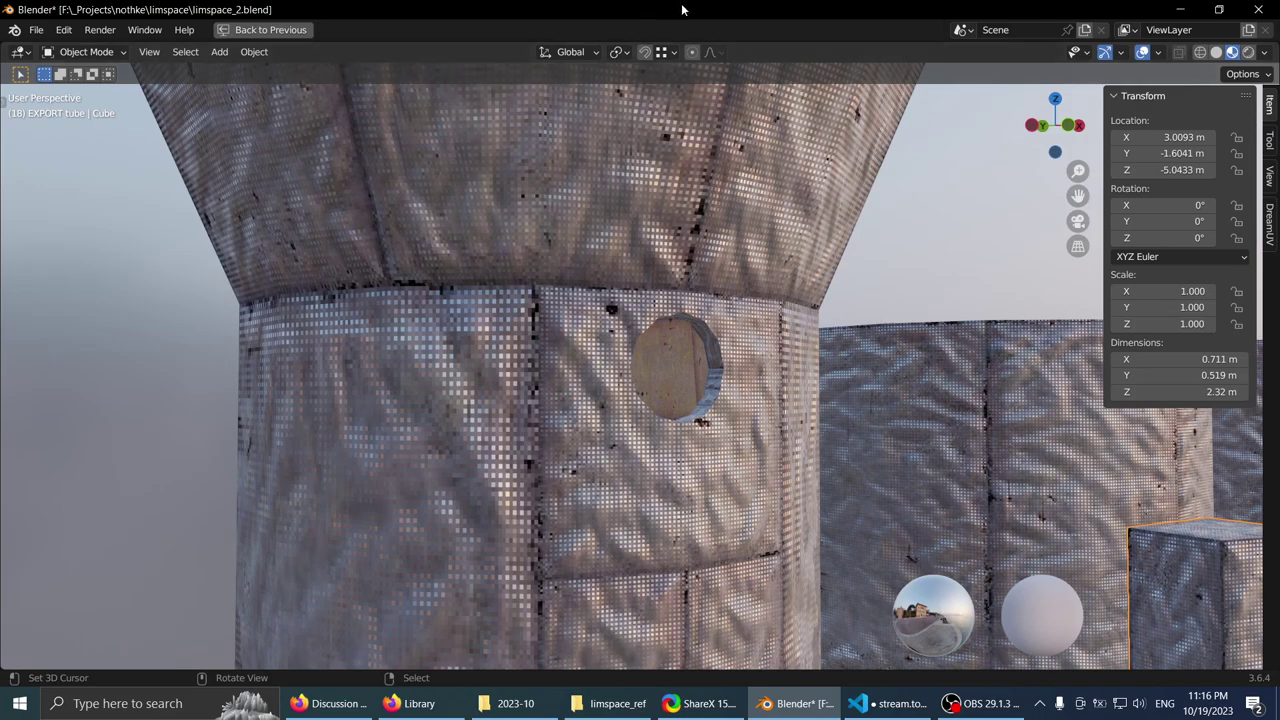
scroll(594, 168, down, 6)
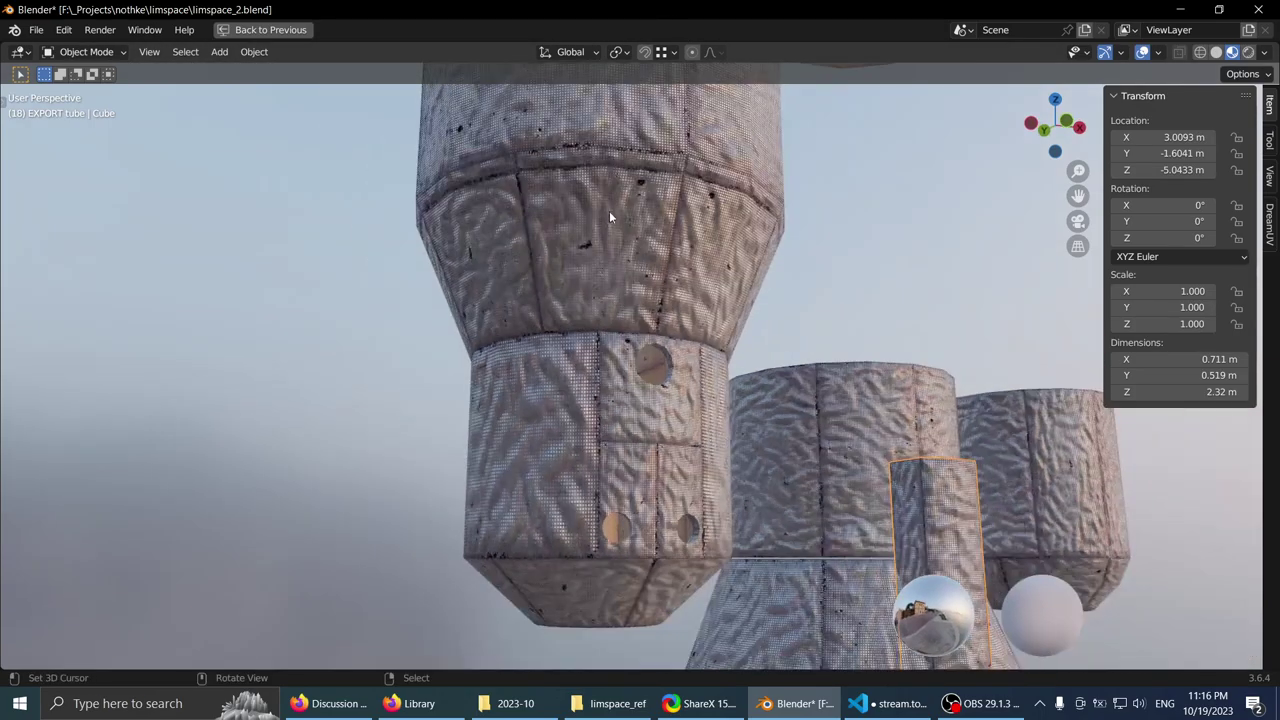
- Switch to Firefox and run a Google image search for the Orion spacecraft in a new tab
click(328, 704)
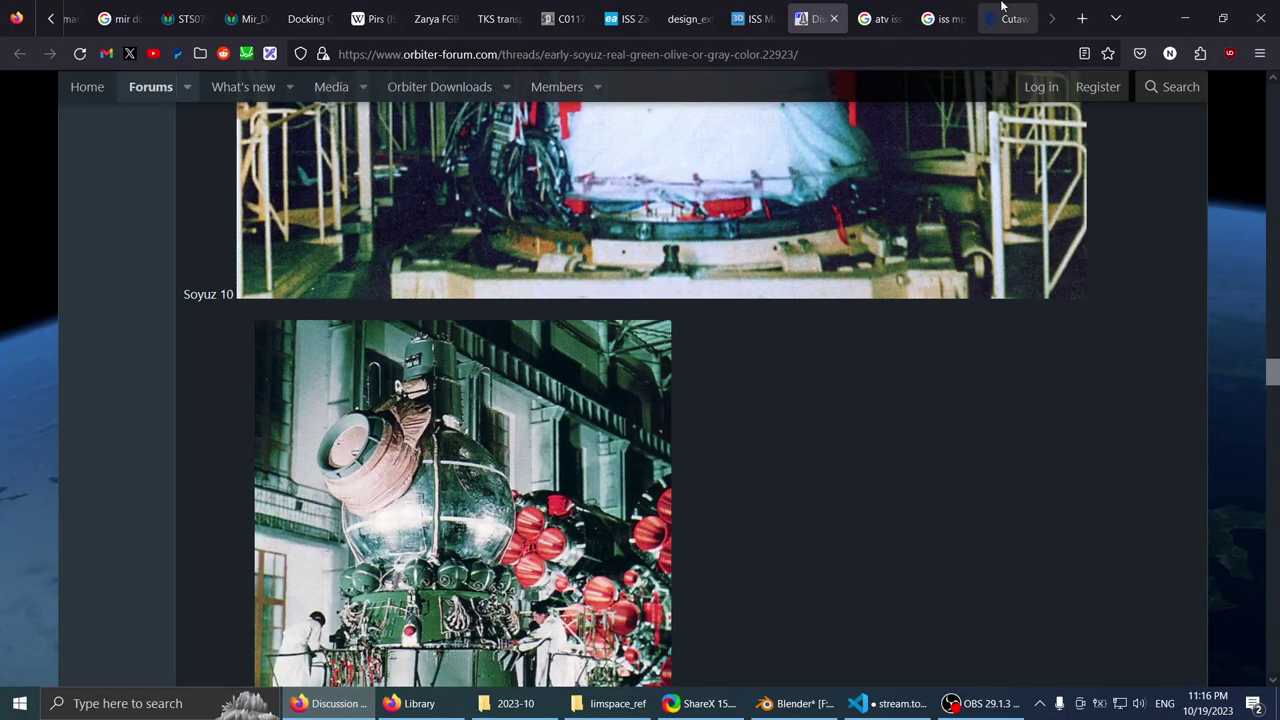
key(ctrl+t)
text(orion)
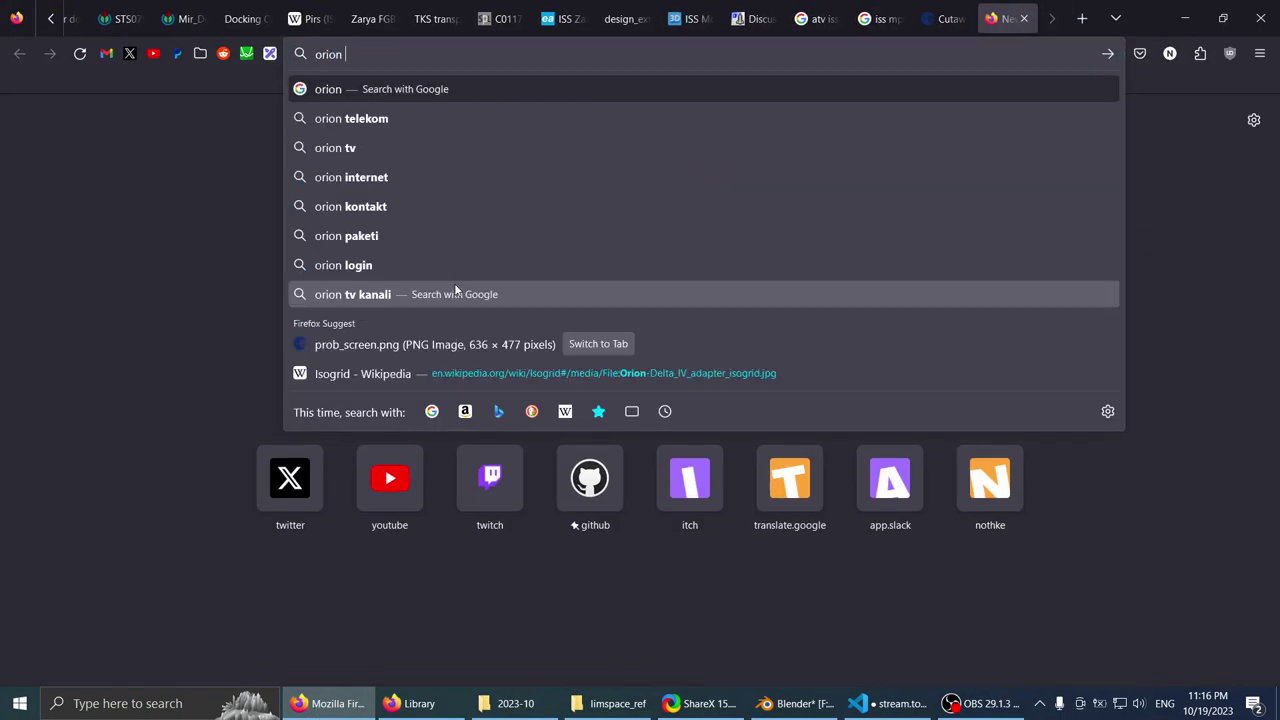
text( spacecrf)
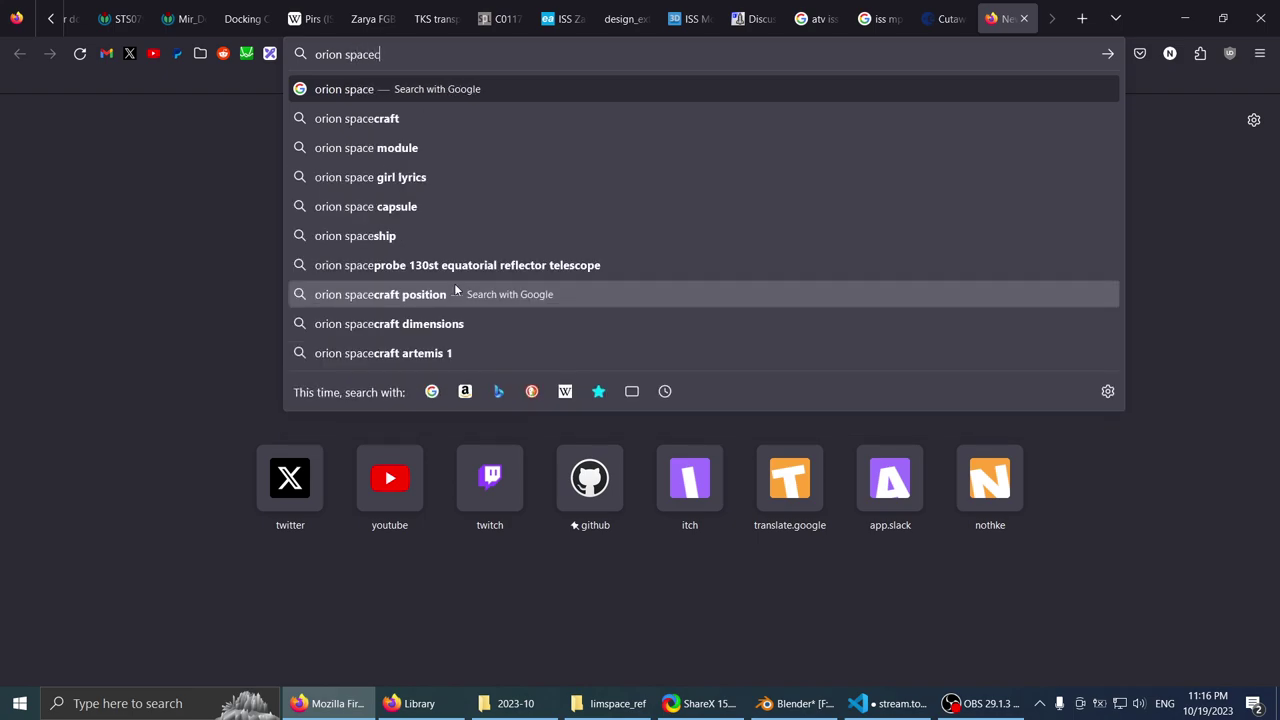
key(BackSpace)
key(BackSpace)
text(aft)
key(Return)
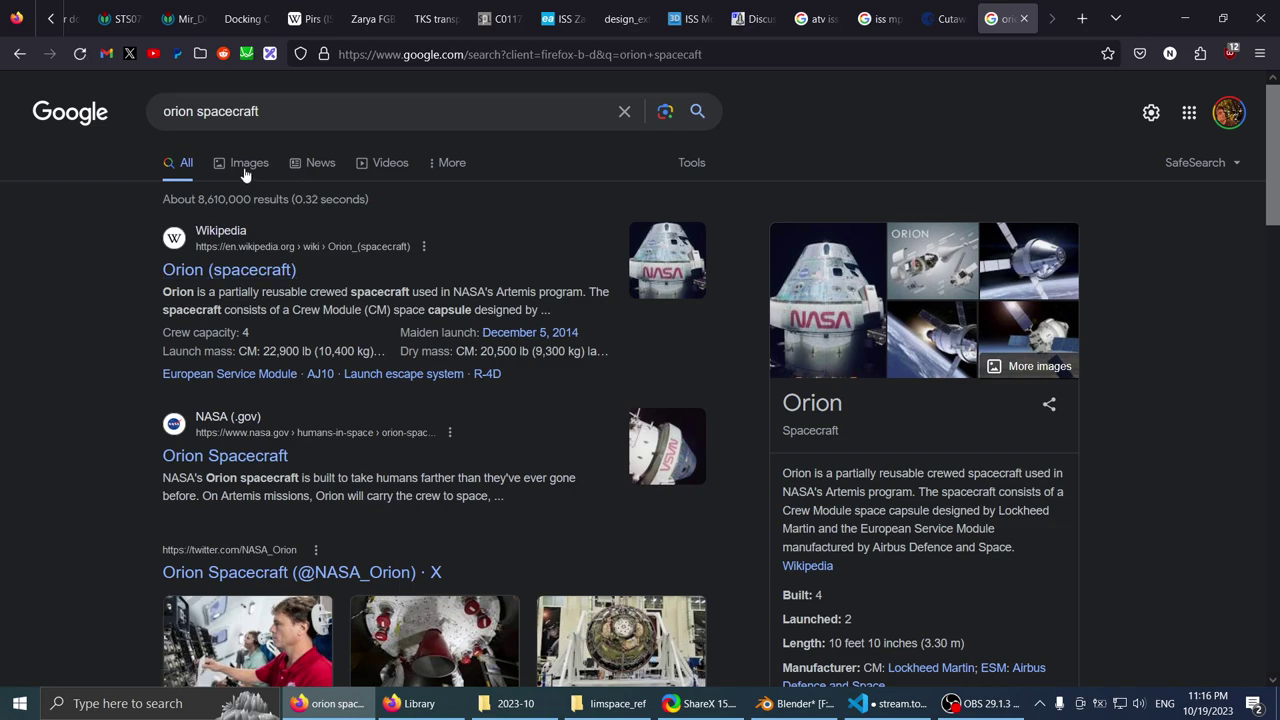
click(245, 166)
- Open Wikipedia's Orion Artemis I selfie in its own tab and examine the capsule's windows and surface at full size
click(312, 320)
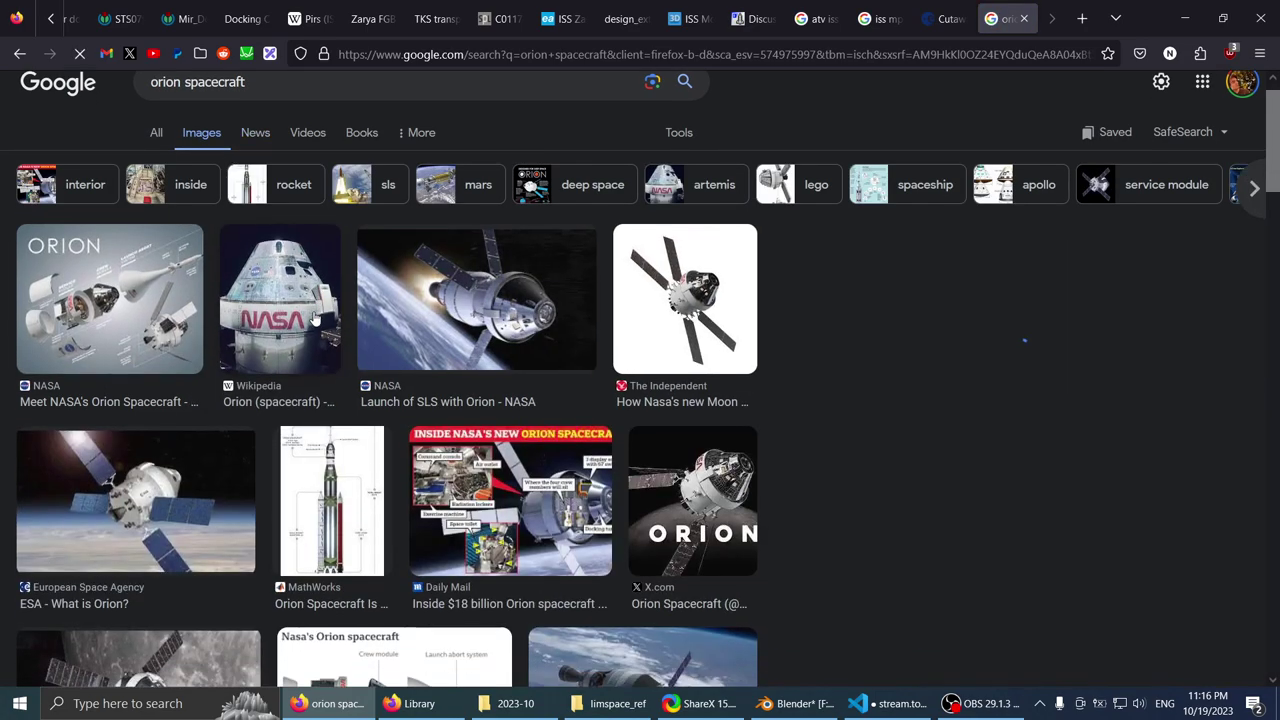
right_click(922, 312)
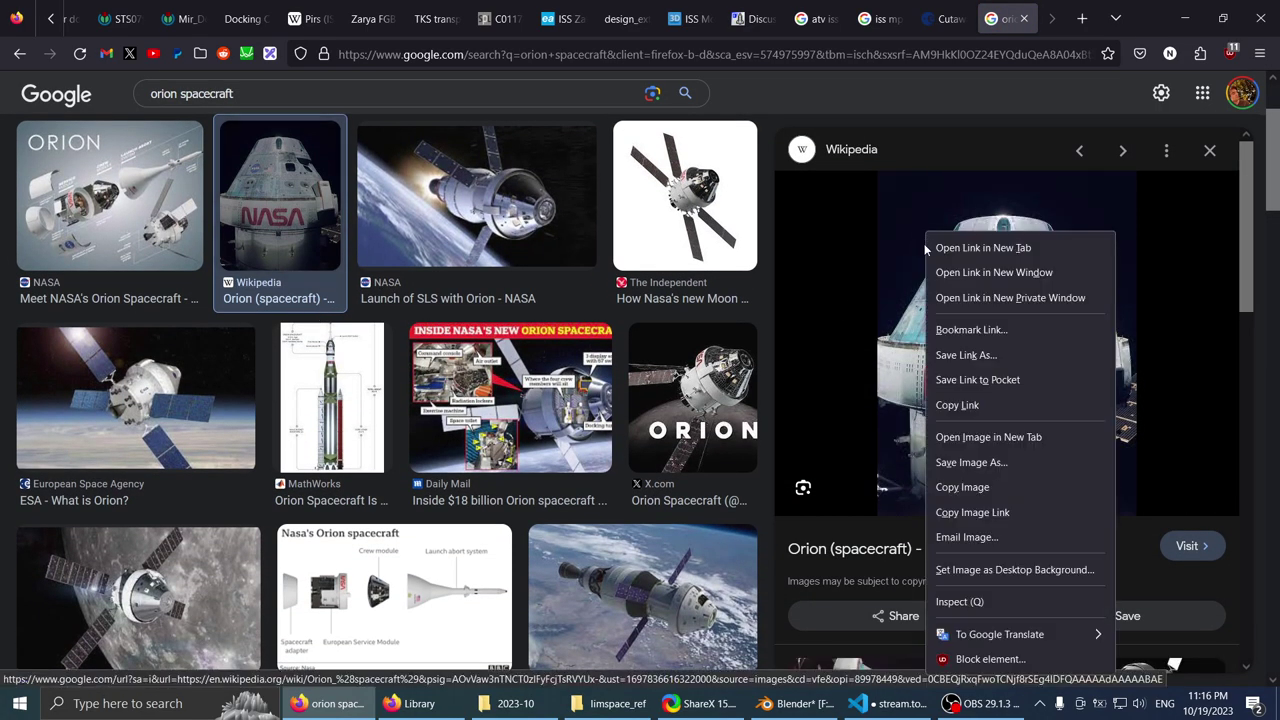
click(988, 437)
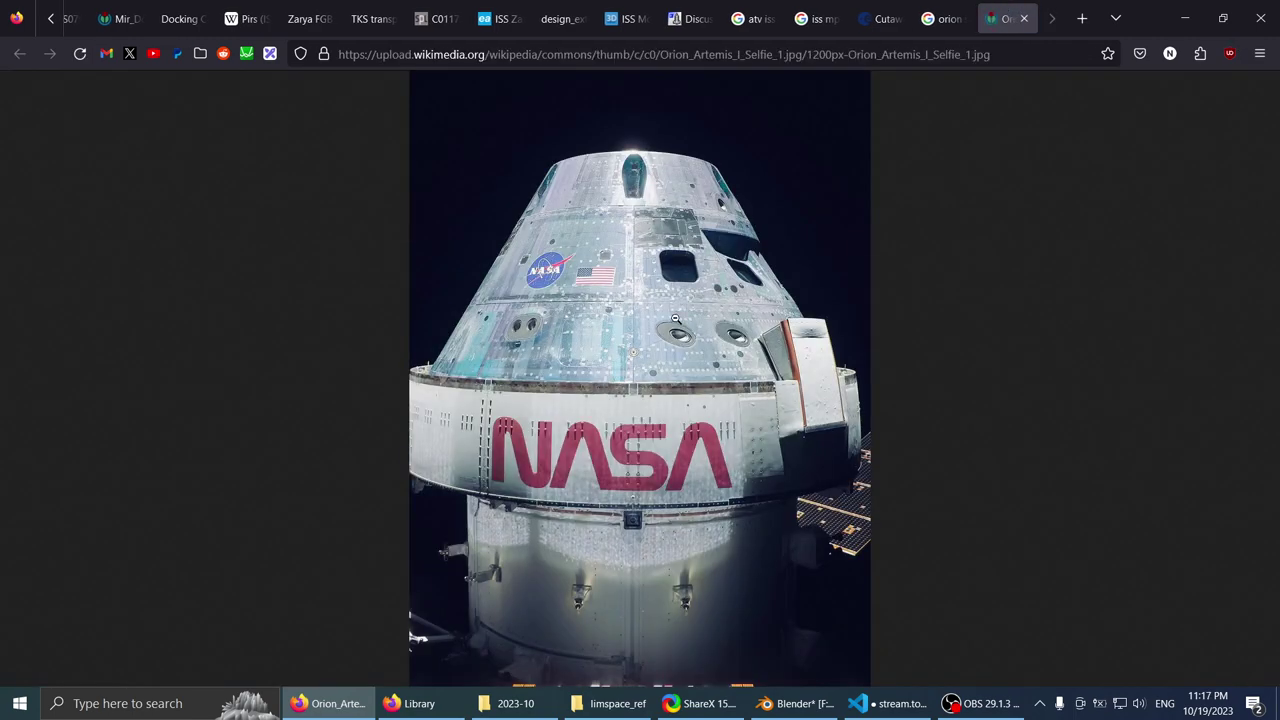
click(676, 318)
scroll(676, 318, up, 2)
scroll(675, 318, down, 1)
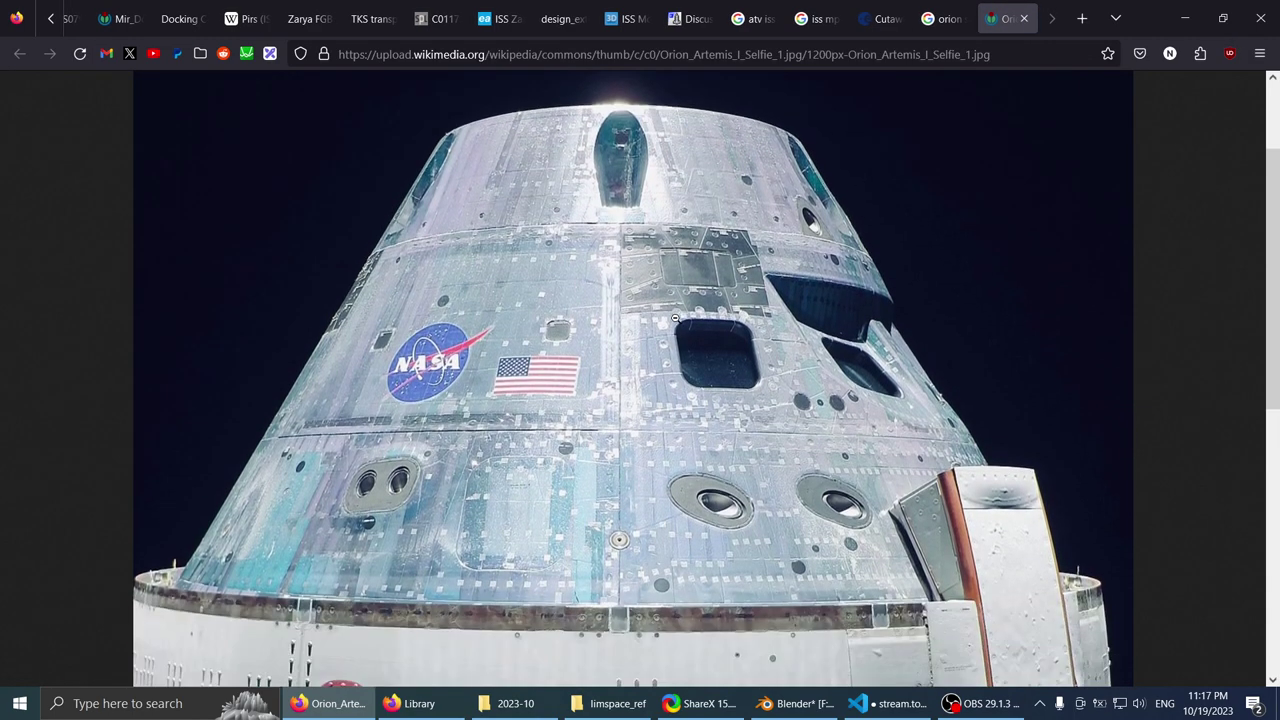
- Return to the Orion image results and preview the NASA SLS launch render and the X.com Orion picture
click(941, 18)
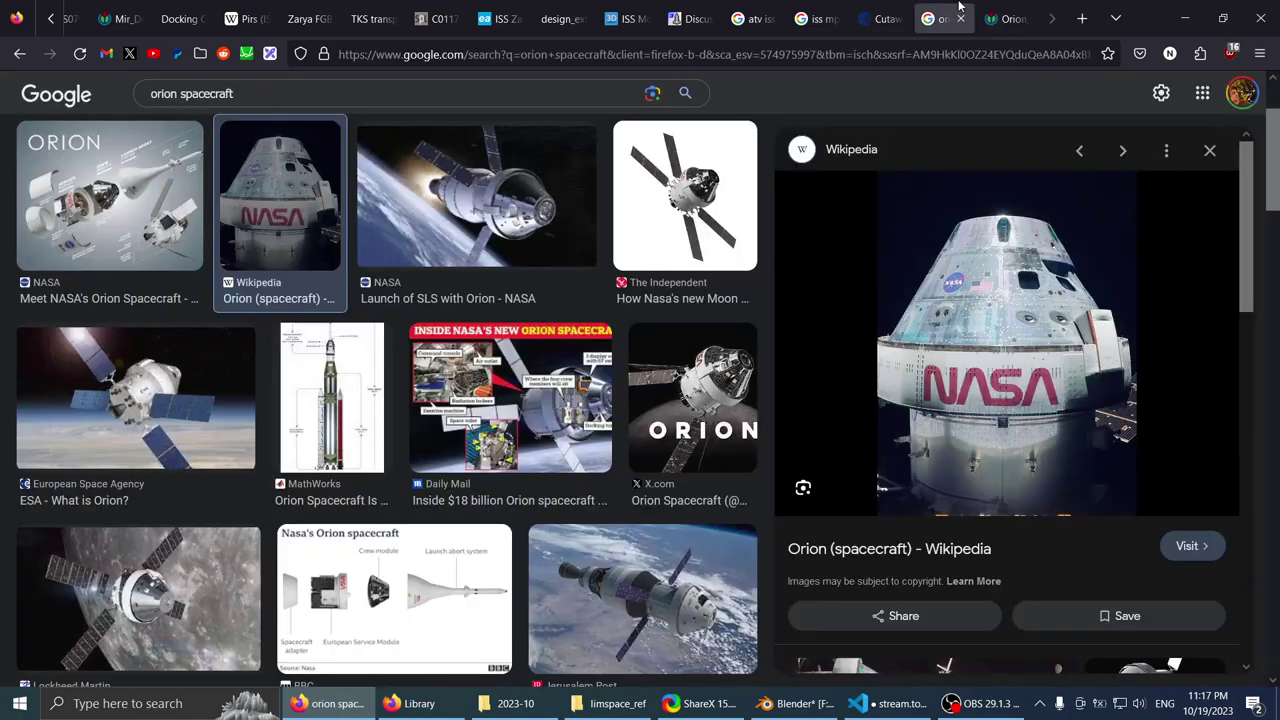
click(563, 175)
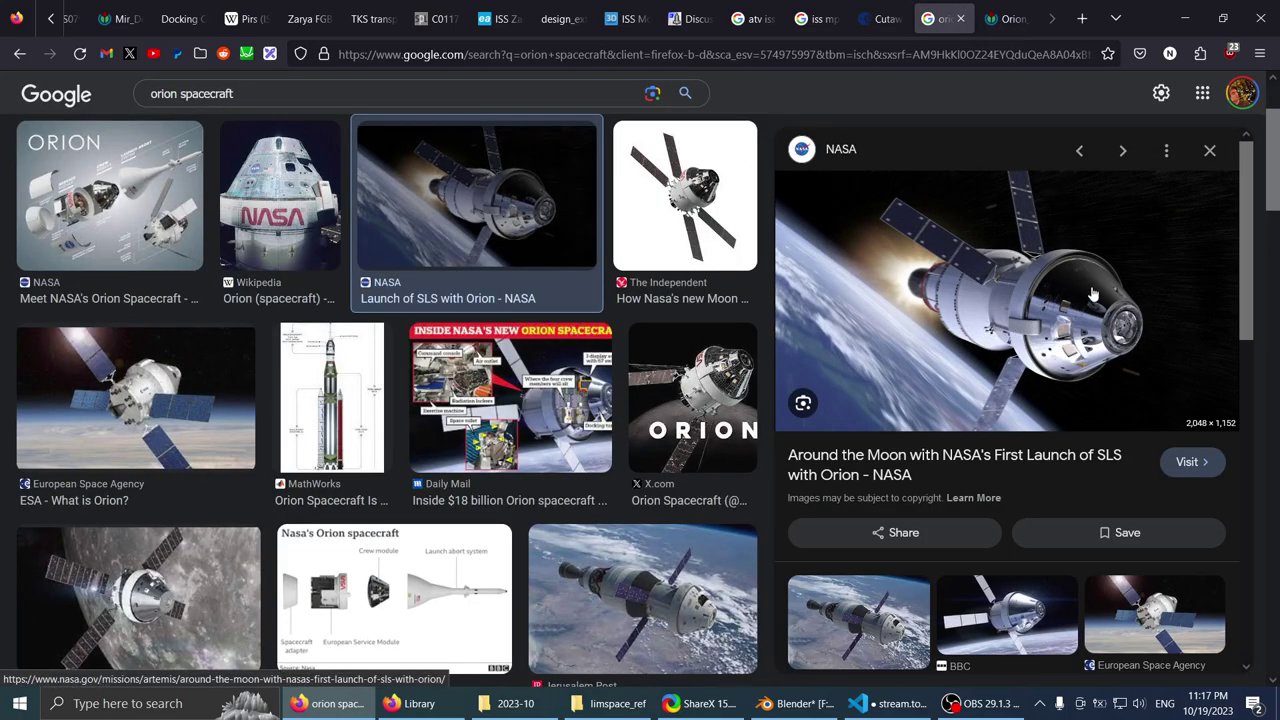
scroll(740, 290, down, 2)
scroll(770, 295, up, 2)
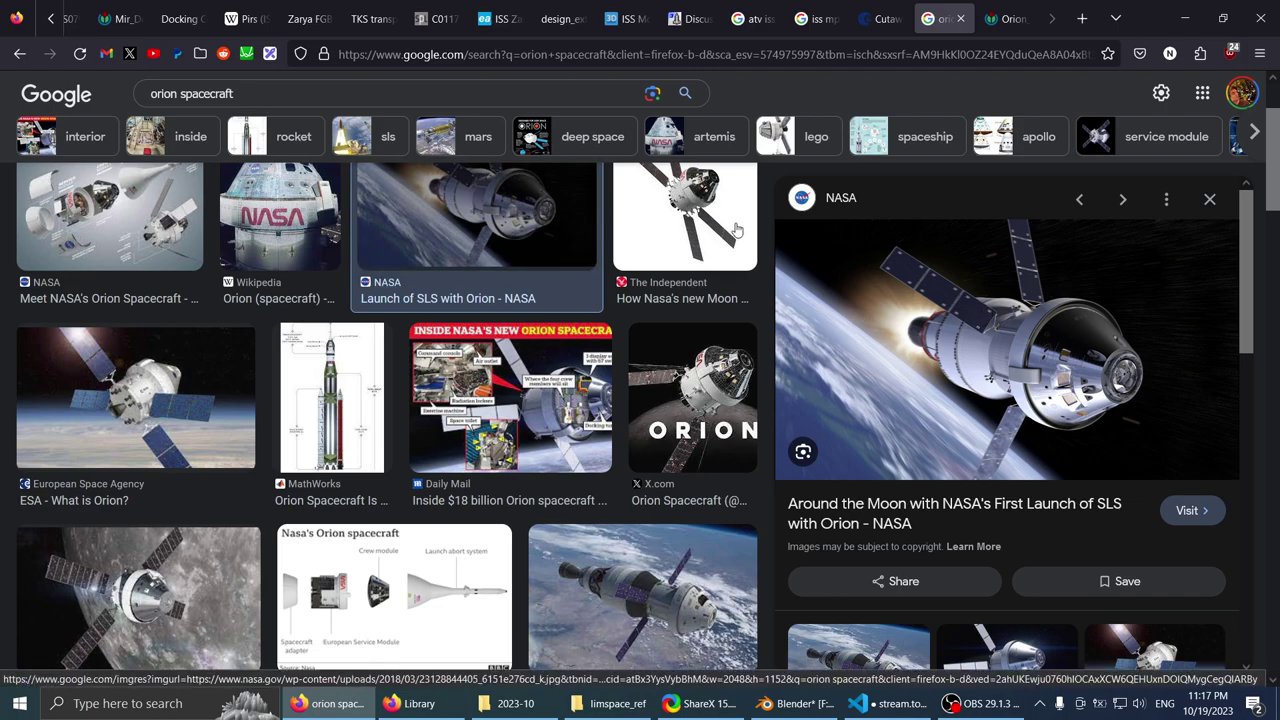
click(658, 415)
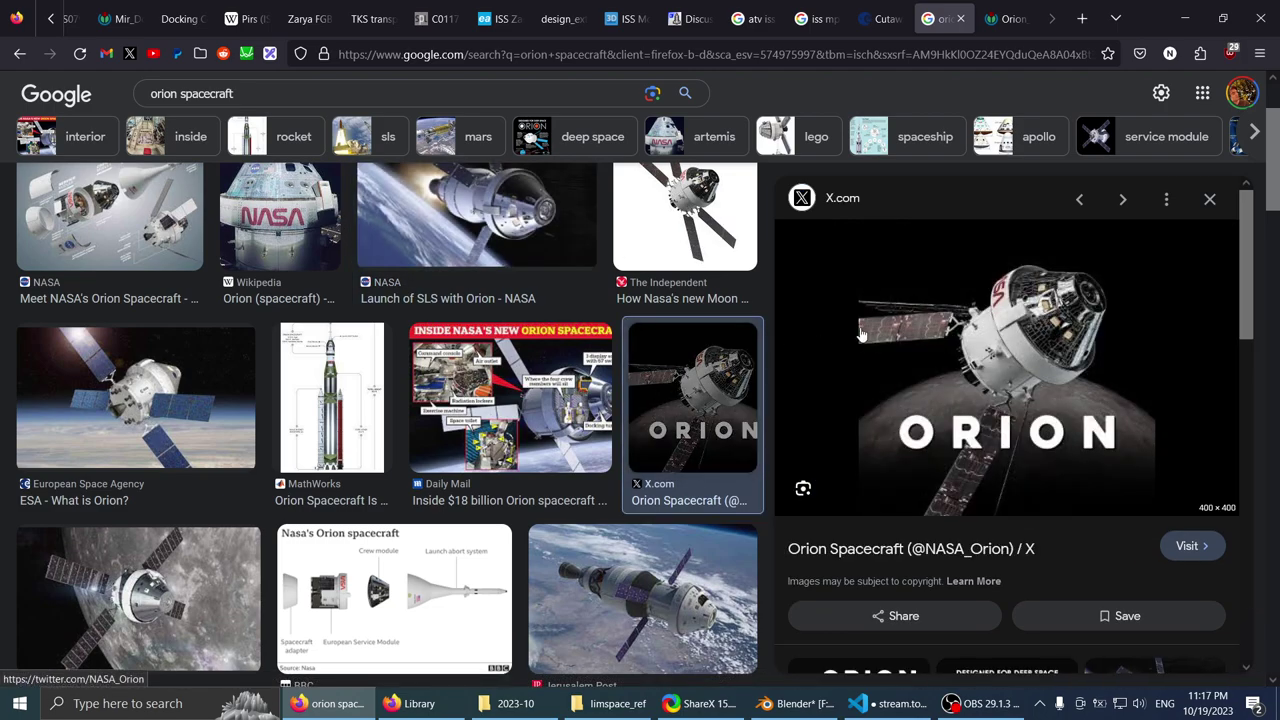
scroll(322, 285, down, 2)
scroll(322, 285, up, 1)
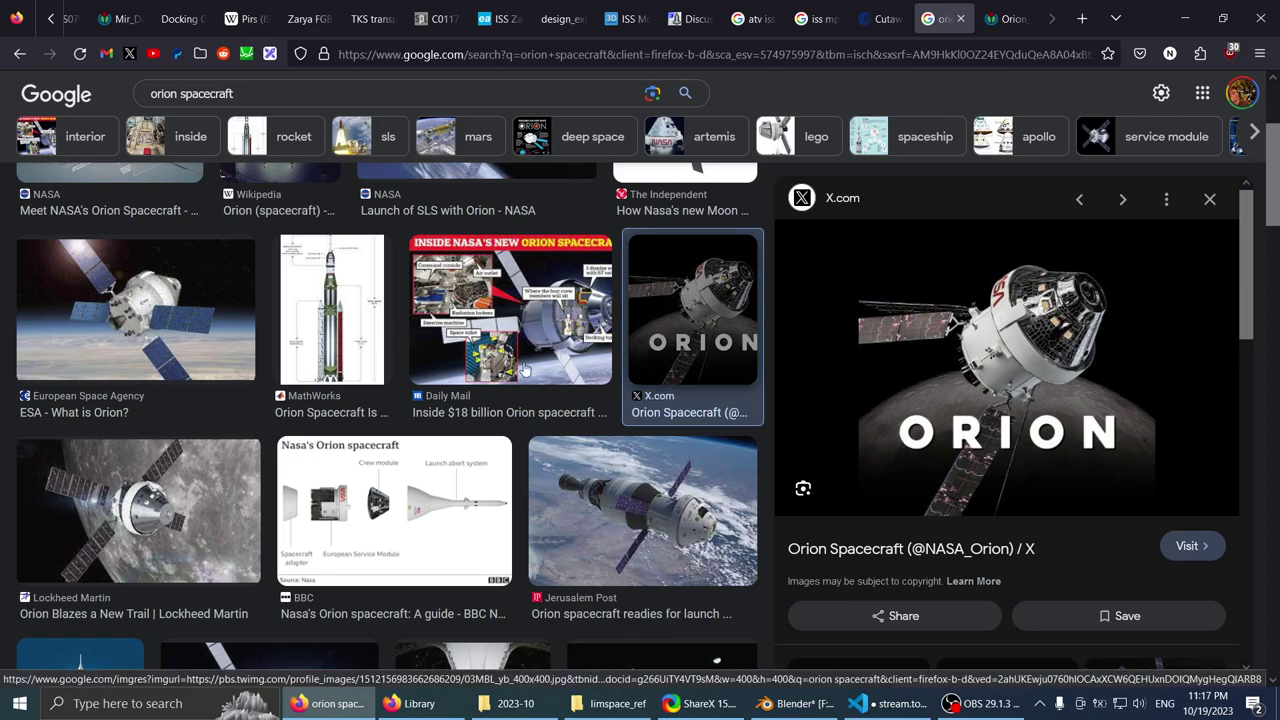
scroll(445, 363, down, 3)
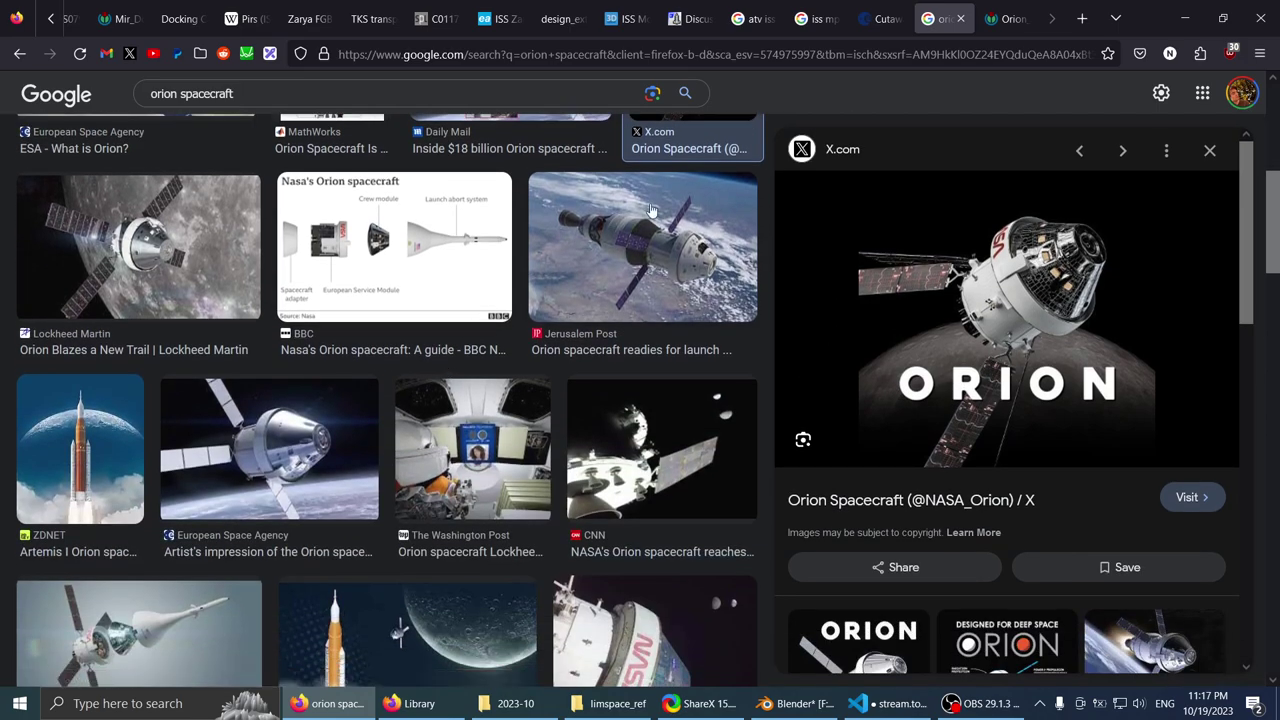
- Preview the Jerusalem Post and Lockheed Martin renders of Orion to compare their capsule hulls
click(634, 268)
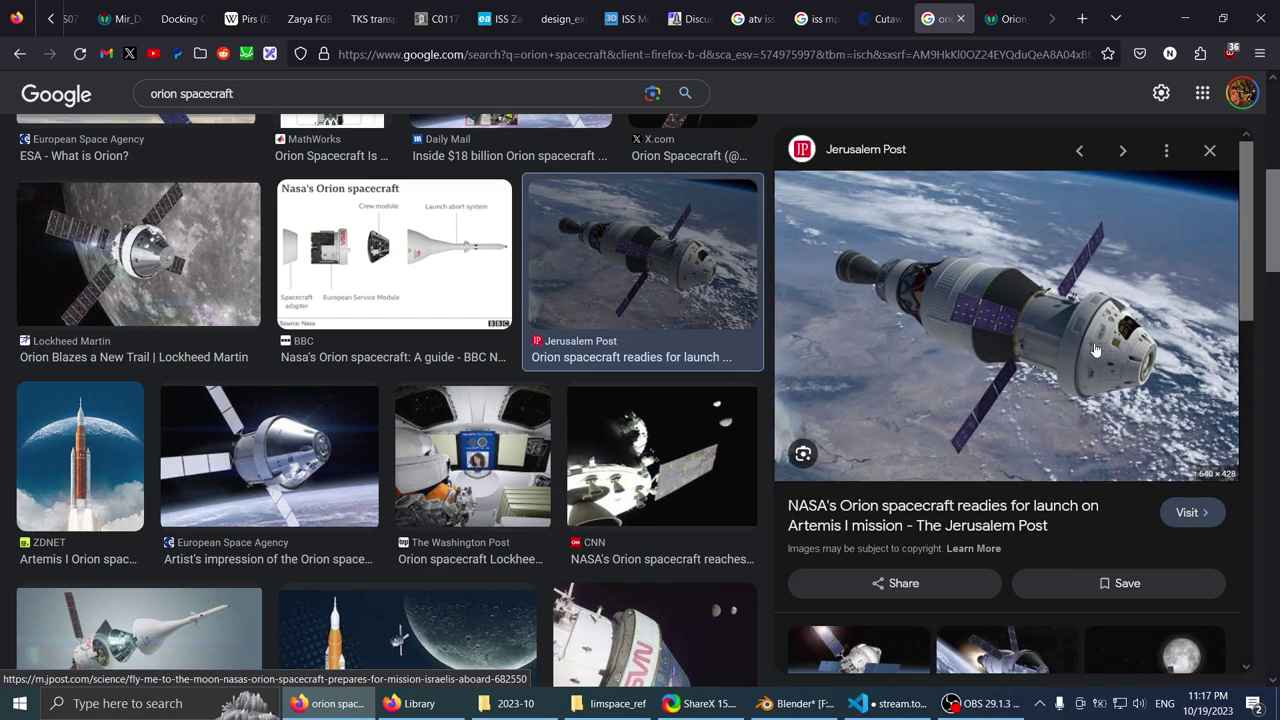
click(226, 250)
scroll(224, 245, up, 1)
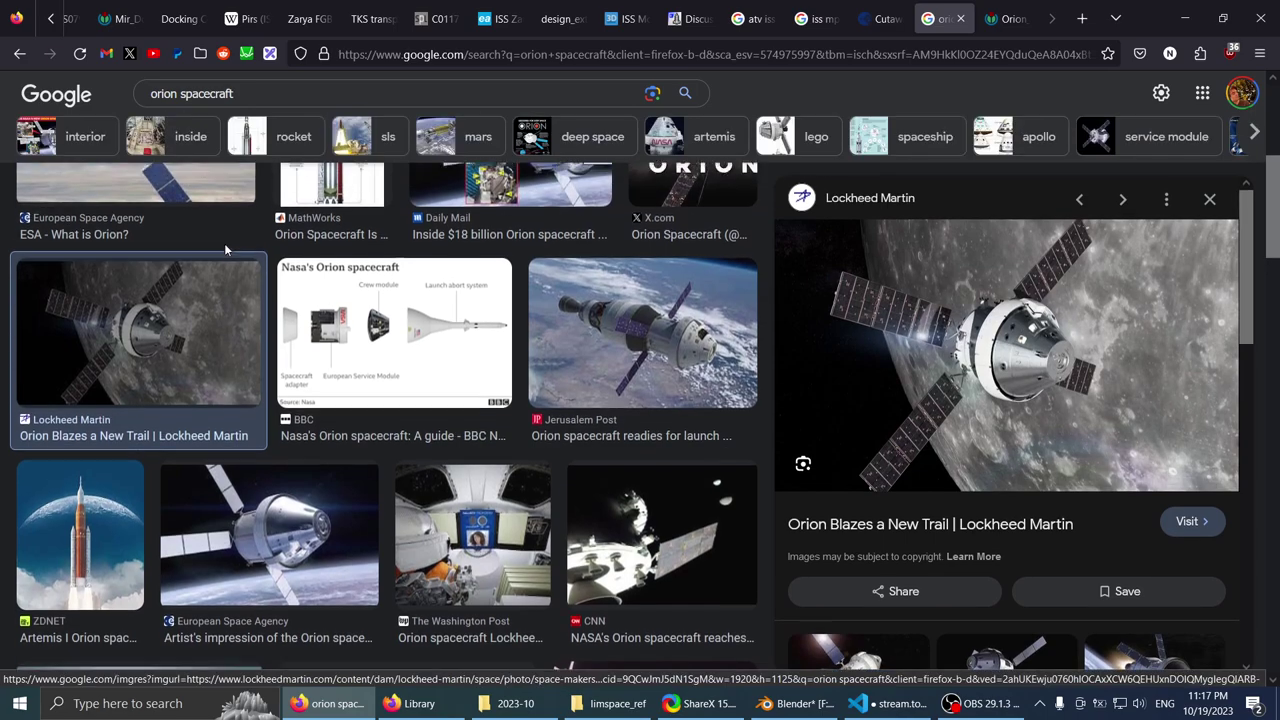
scroll(224, 250, down, 3)
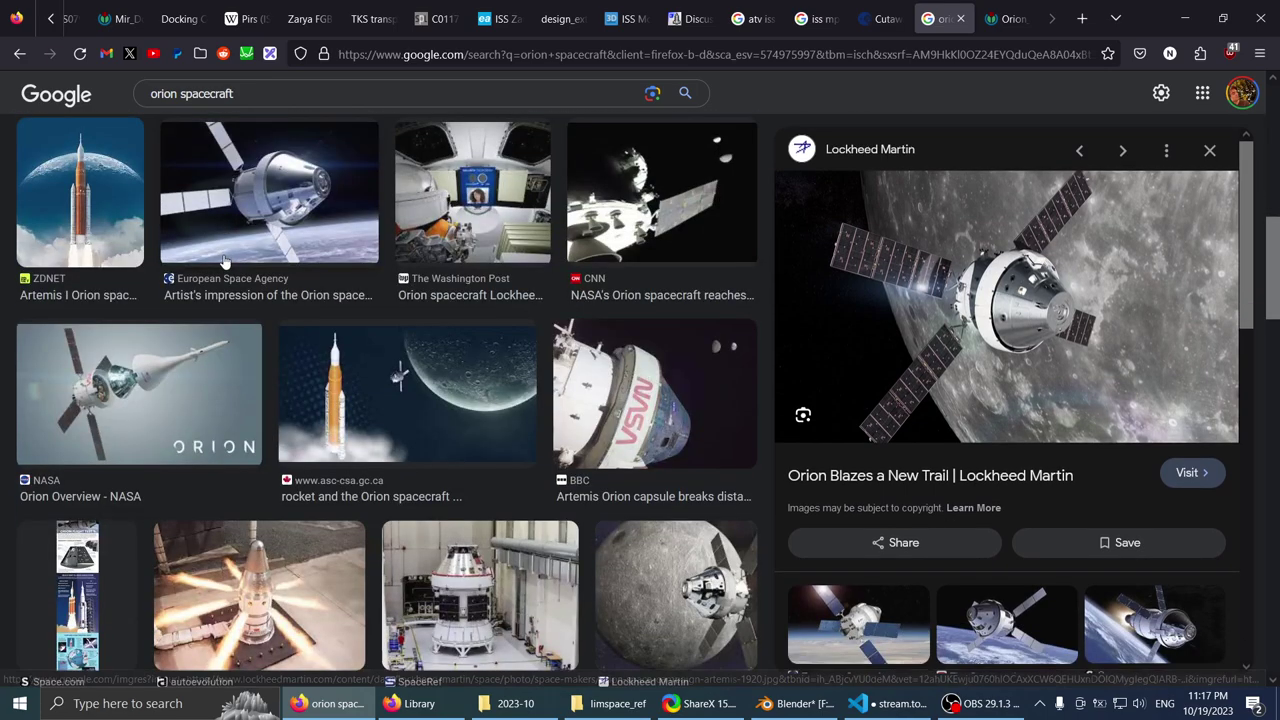
- Preview the CNN and BBC photos of Orion in space and open the BBC image in a new tab
click(631, 168)
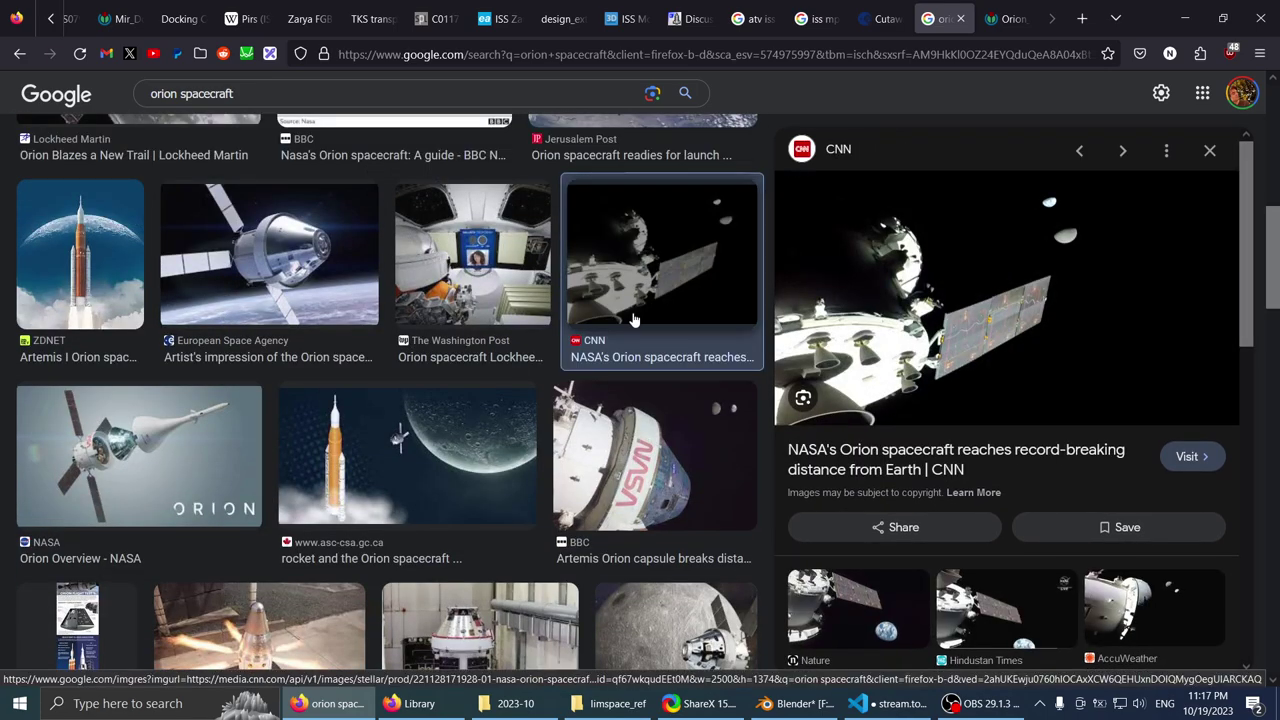
click(655, 455)
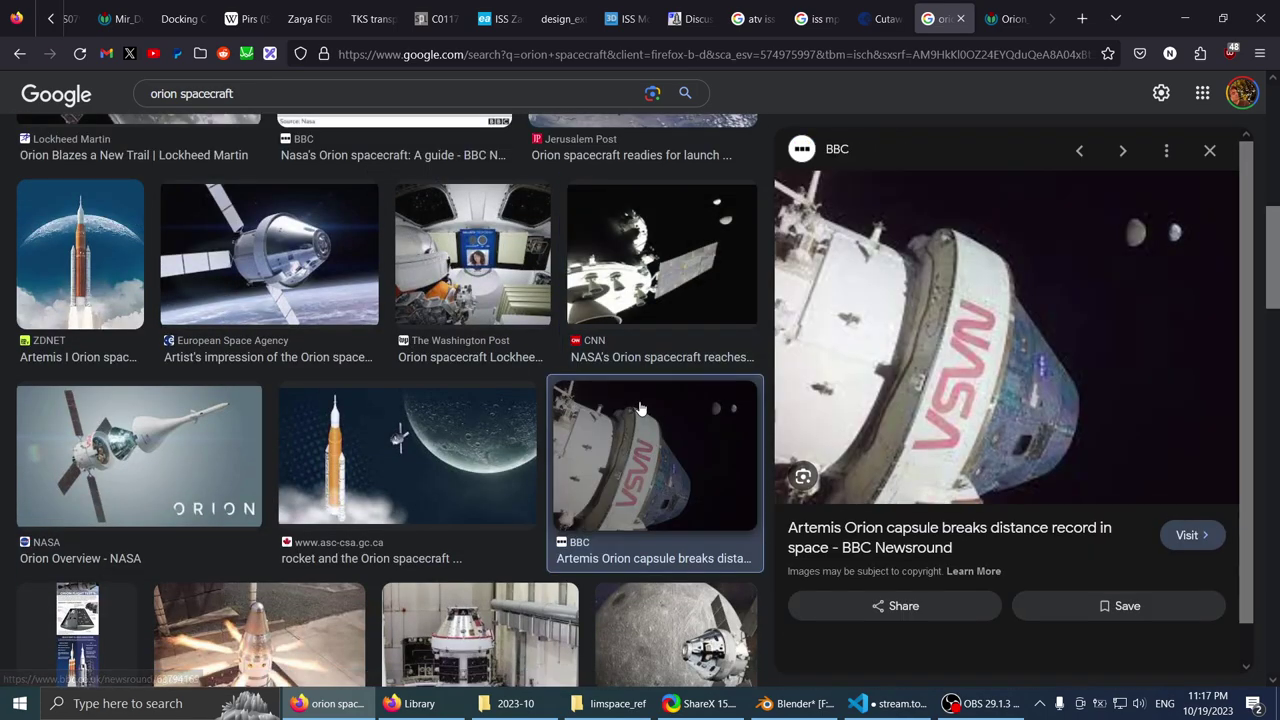
right_click(1018, 316)
click(1009, 481)
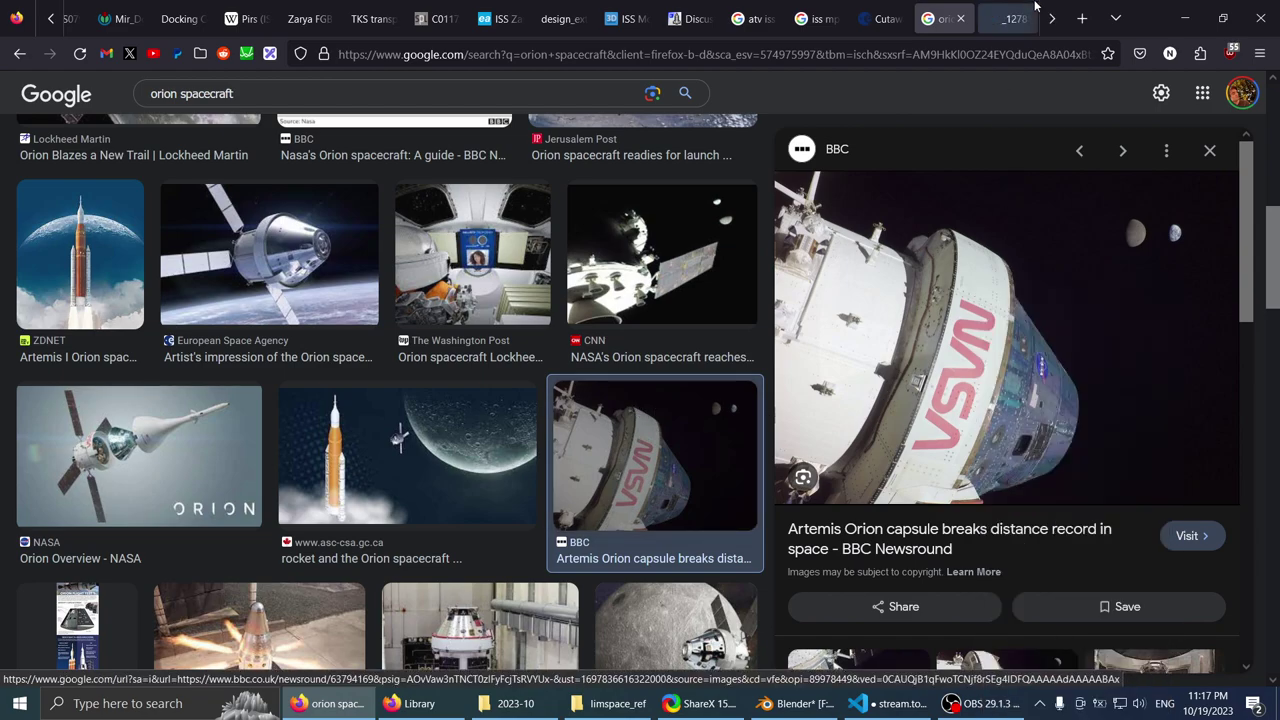
- Examine the BBC photo of the Orion capsule at full size and return to the Orion image results
click(1000, 18)
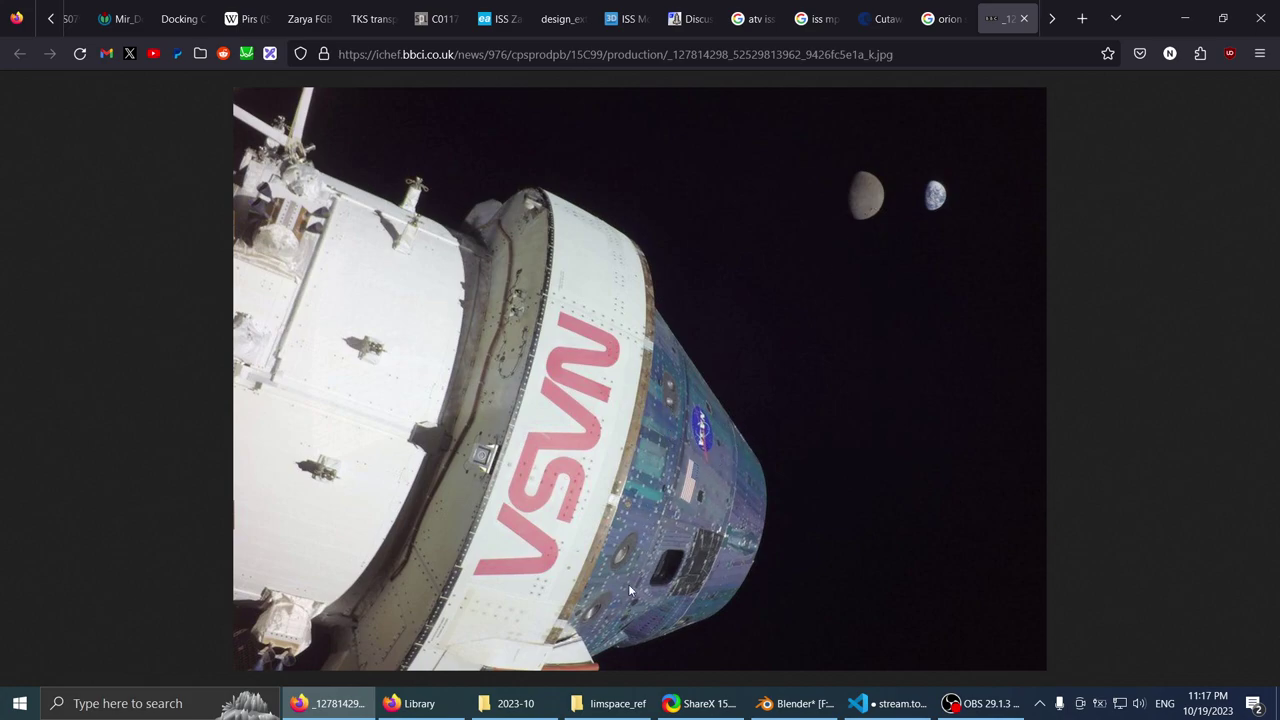
click(942, 18)
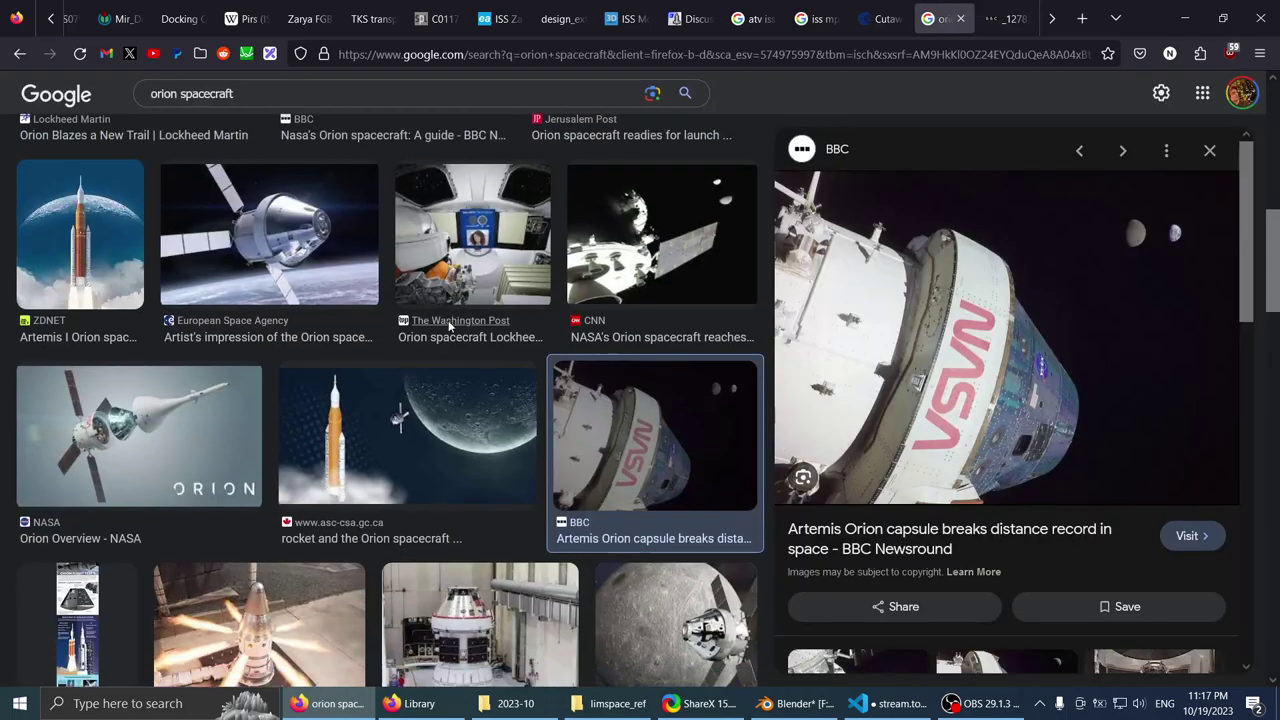
scroll(646, 378, up, 2)
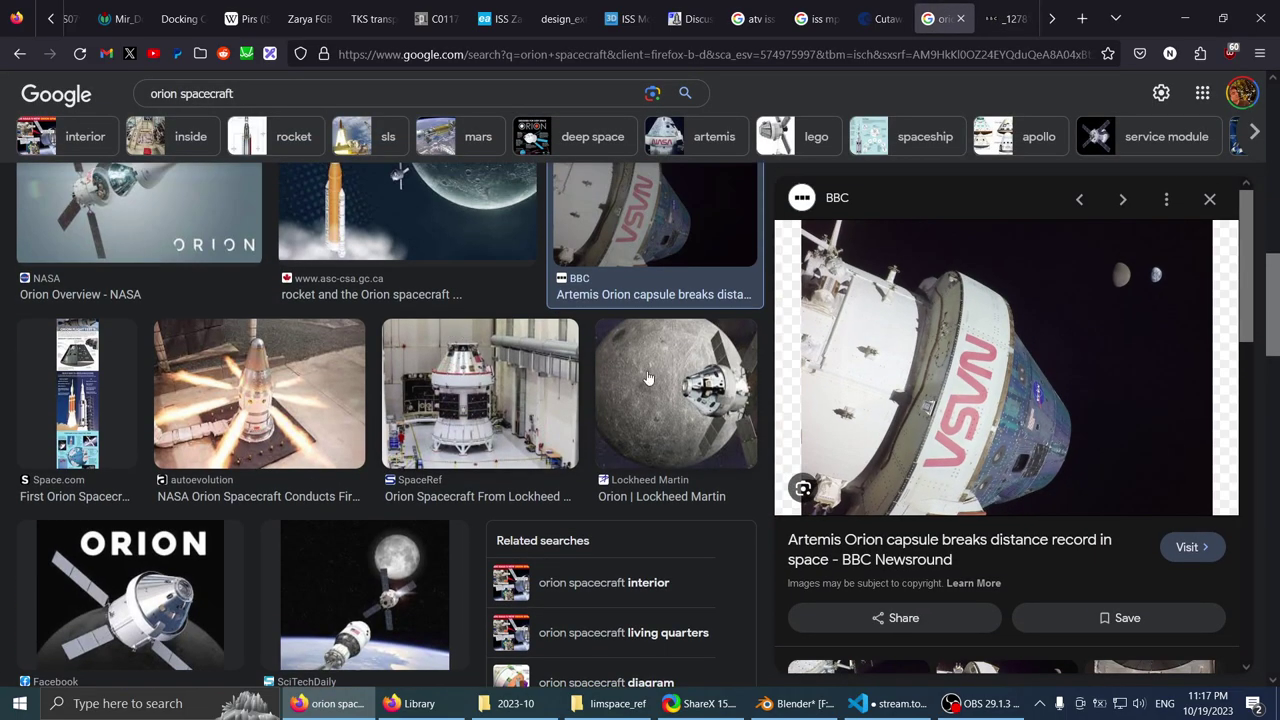
- Search Google Images for "boeing starliner"
middle_drag(17, 463, 26, 92)
drag(315, 118, 1, 158)
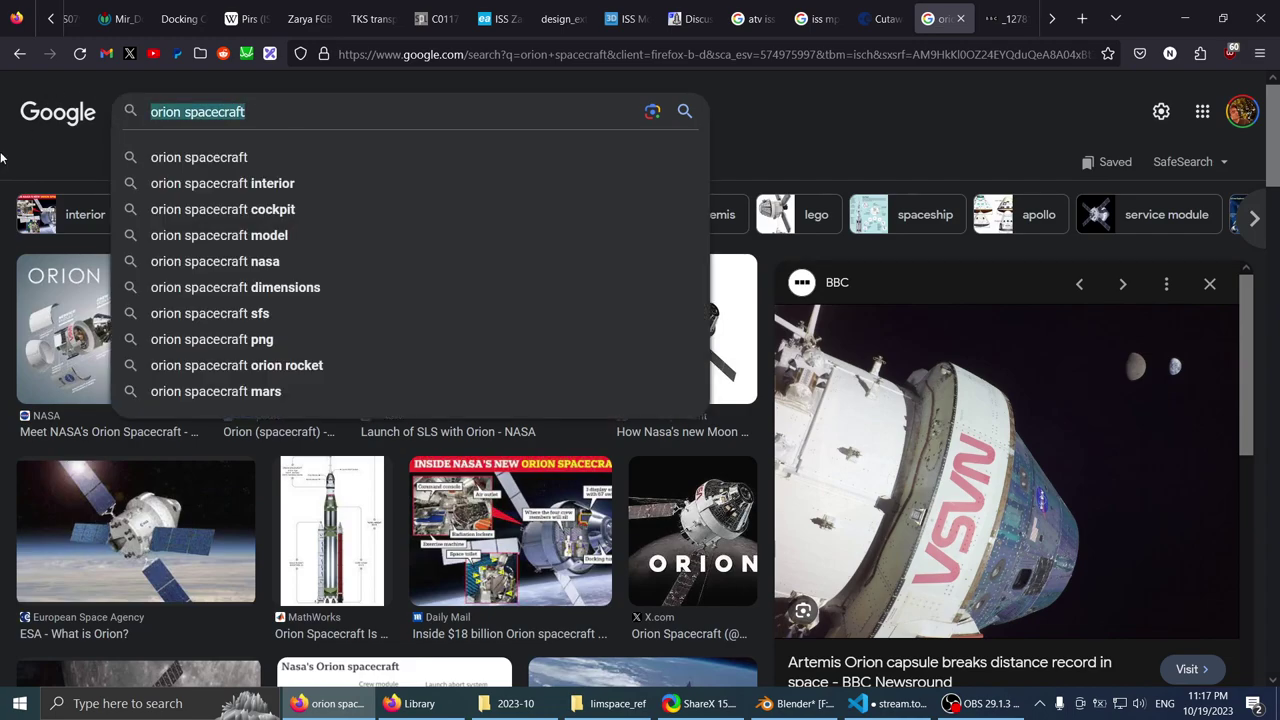
text(bo)
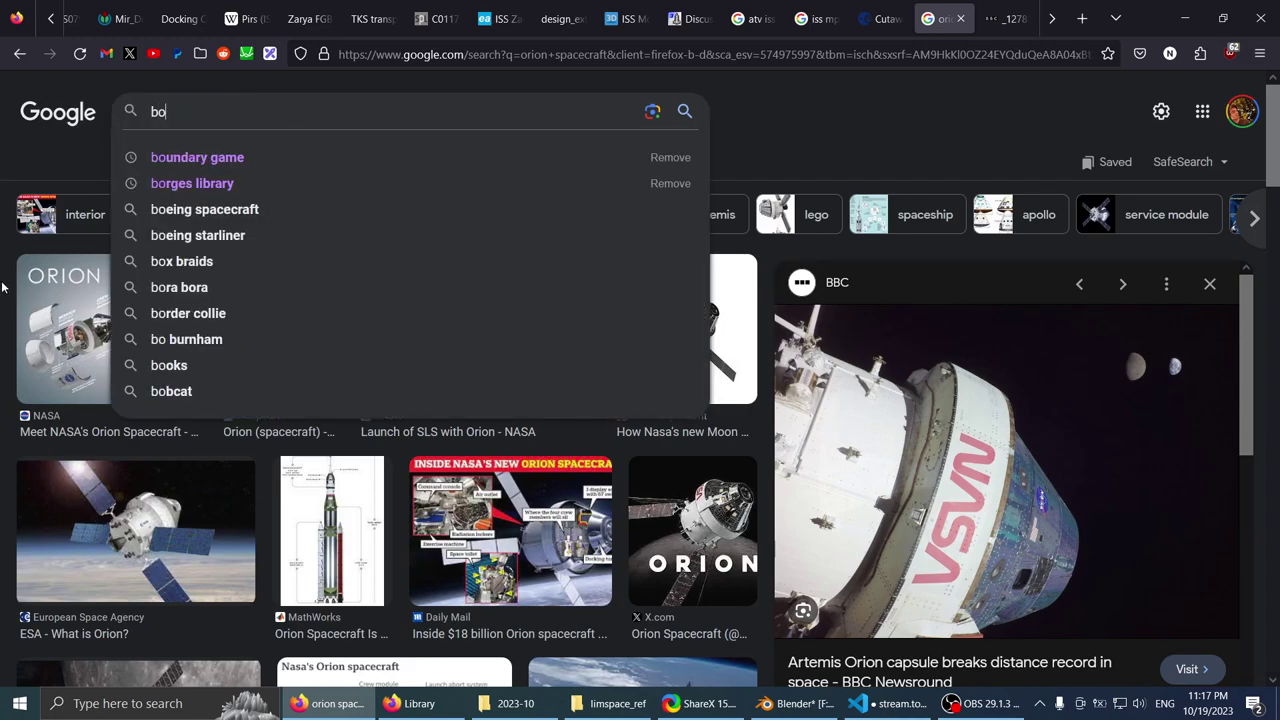
text(eing starliner)
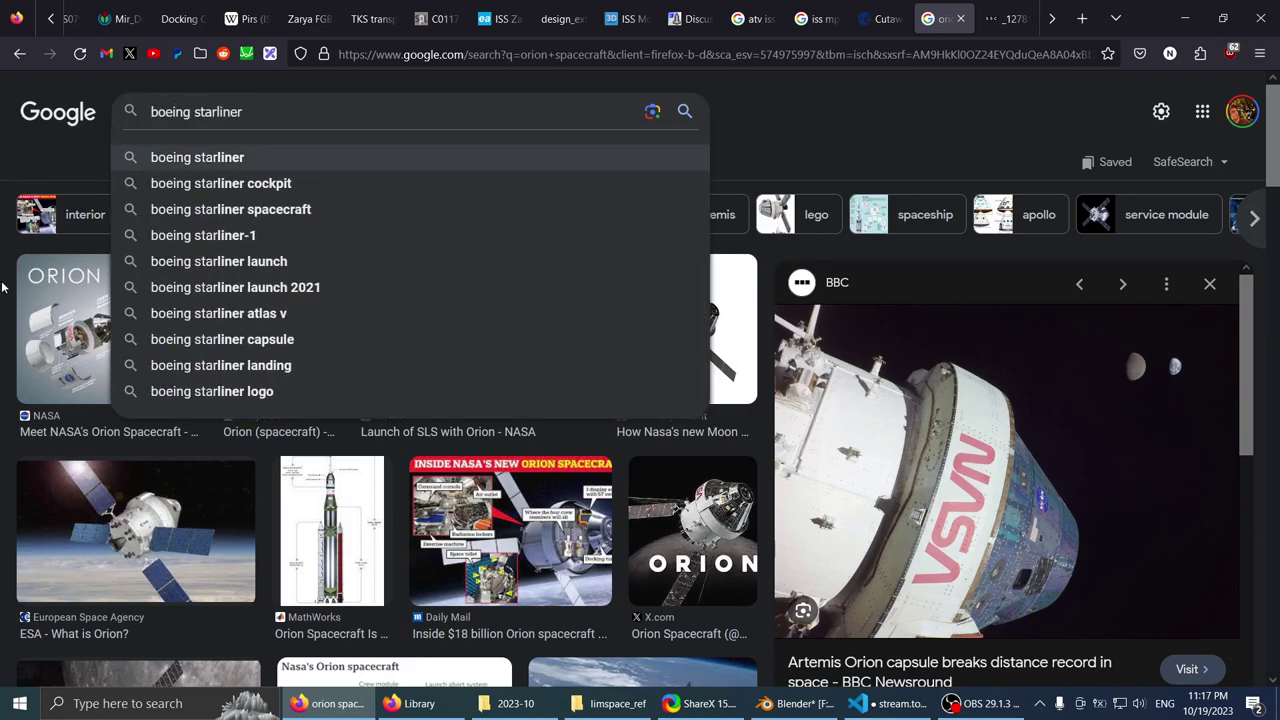
key(Return)
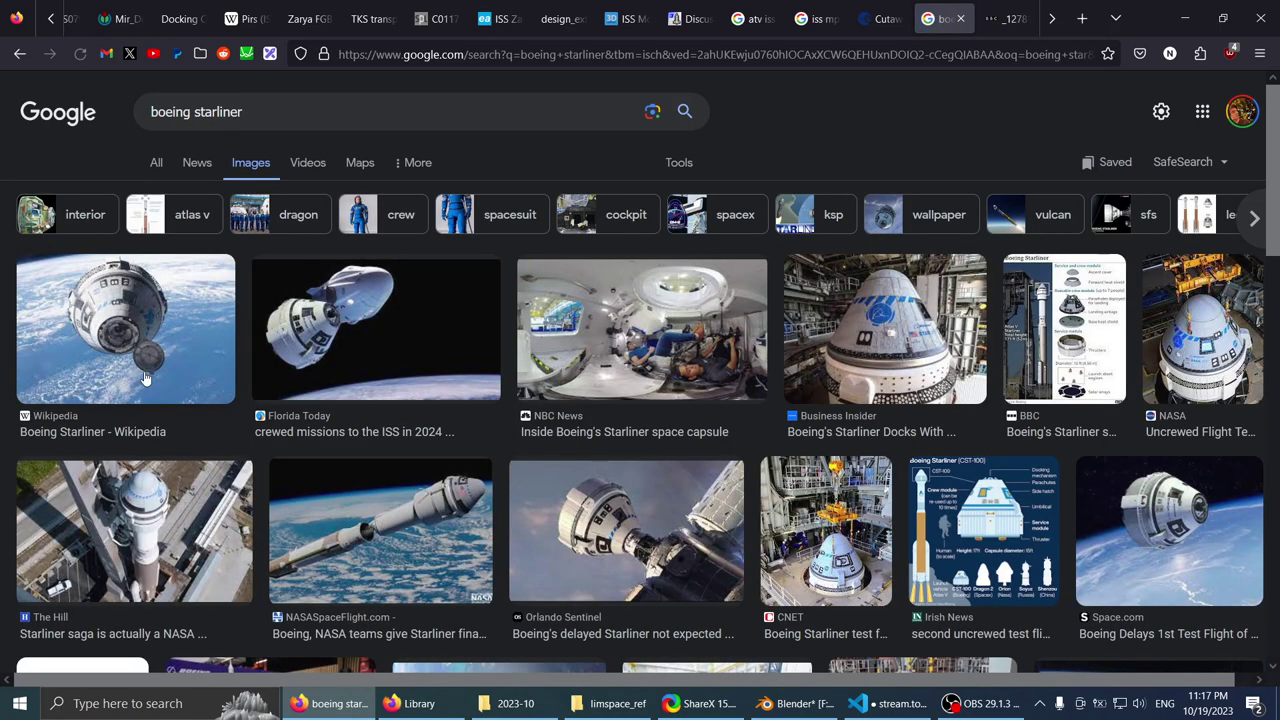
- Open Wikipedia's Boeing Starliner photo in its own tab and examine the capsule's hull panels, windows and docking port at full size
click(145, 378)
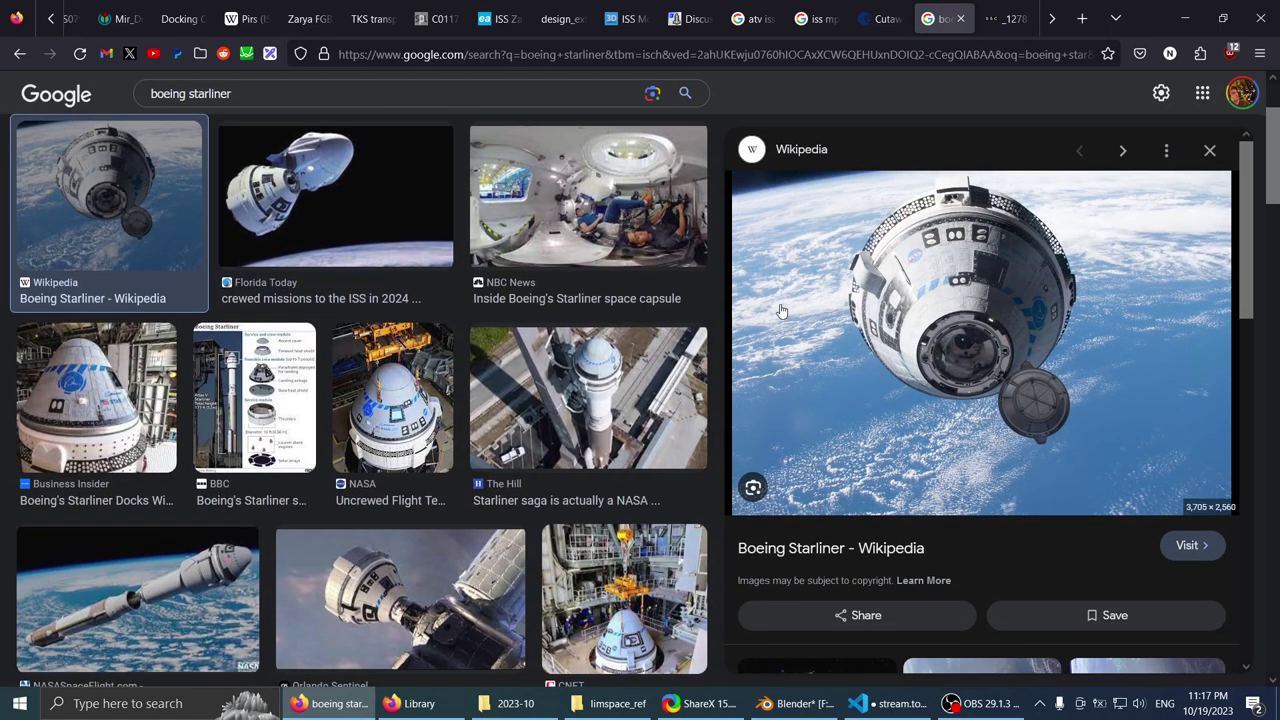
right_click(798, 282)
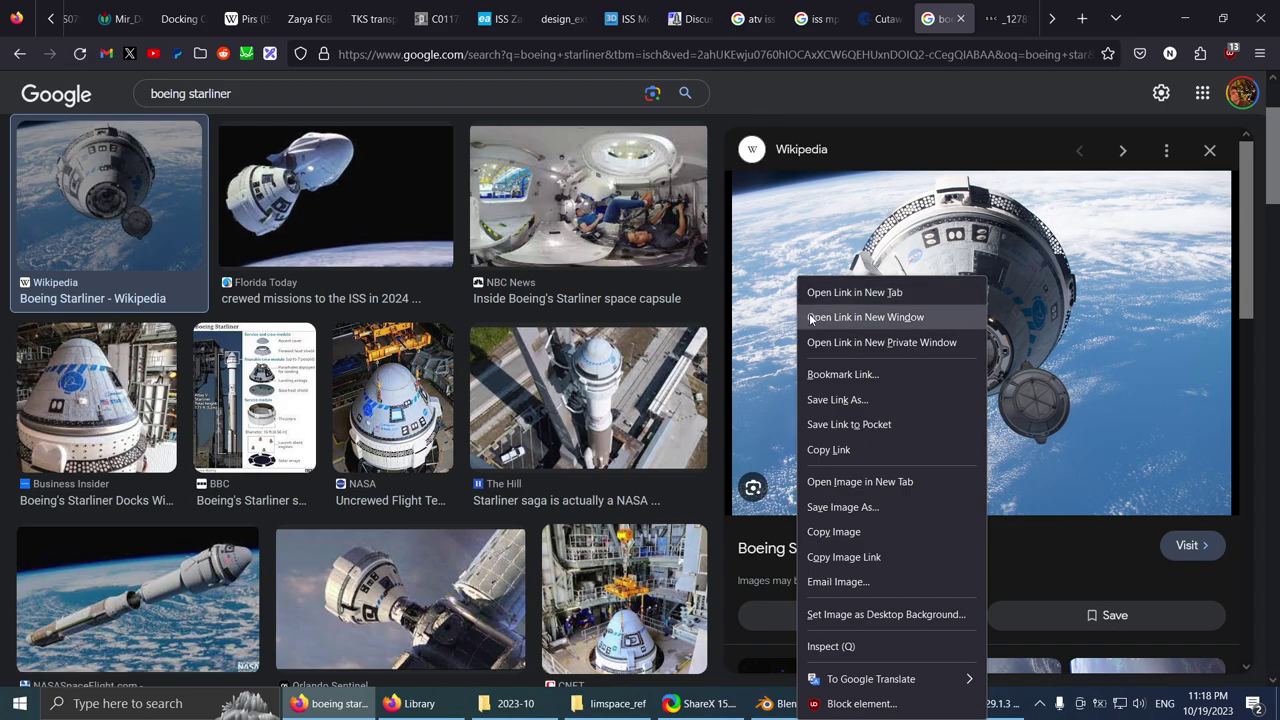
click(855, 481)
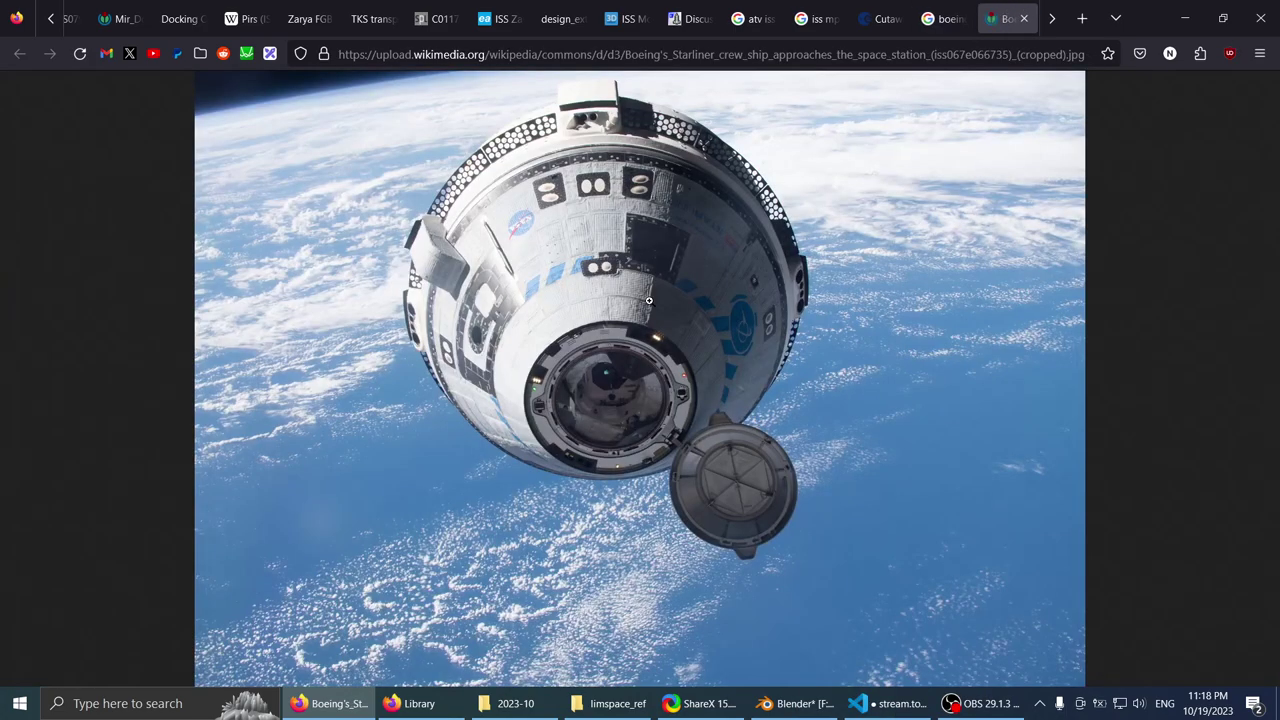
click(649, 300)
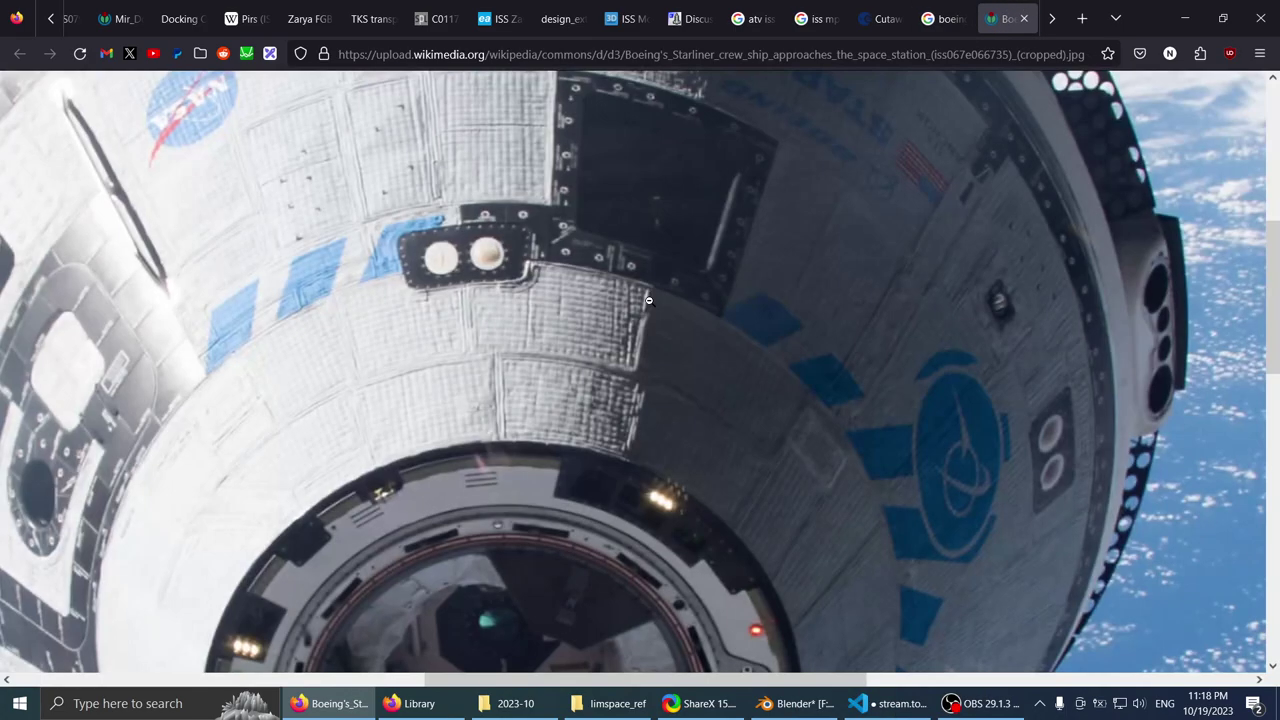
scroll(764, 277, down, 4)
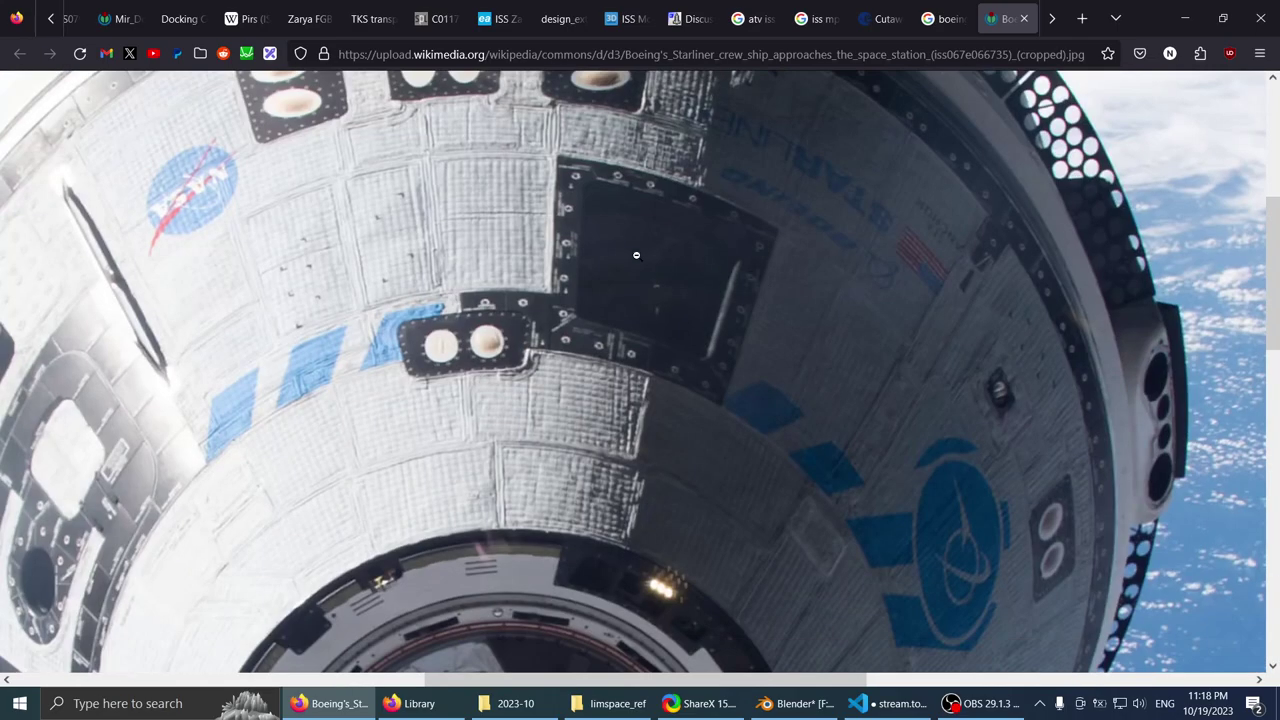
scroll(634, 246, left, 3)
scroll(681, 289, up, 2)
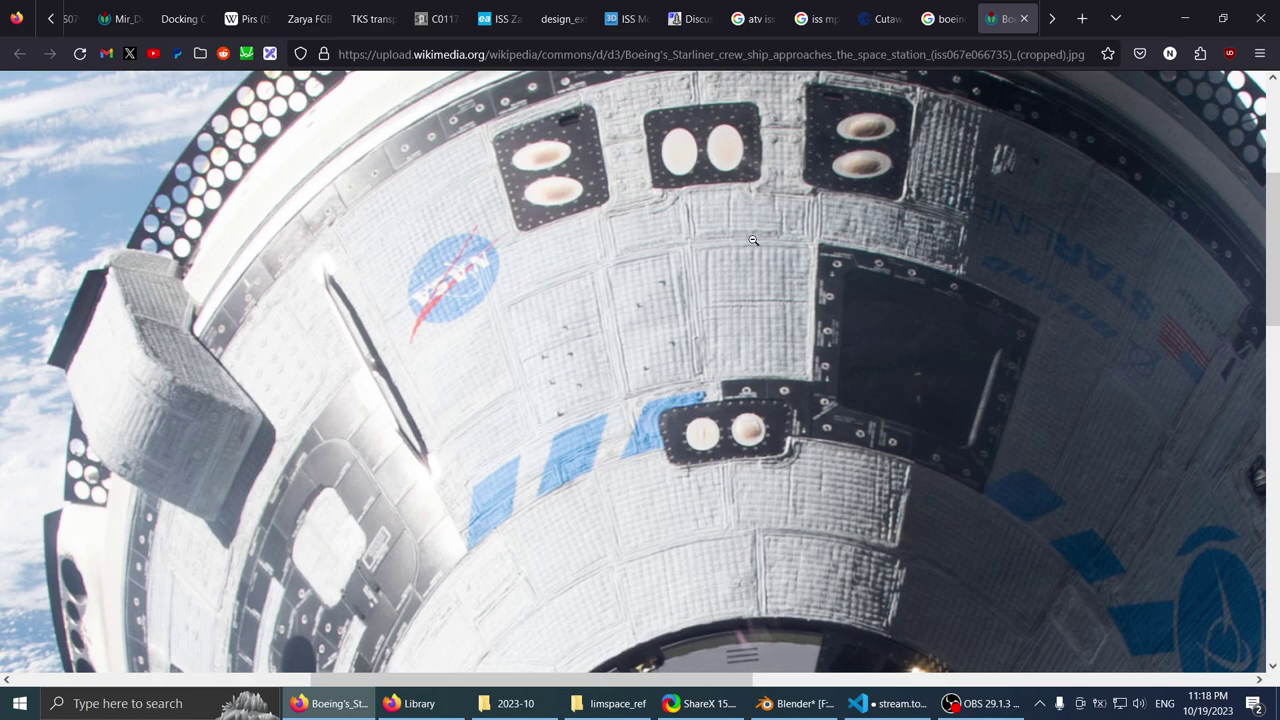
click(674, 240)
click(710, 359)
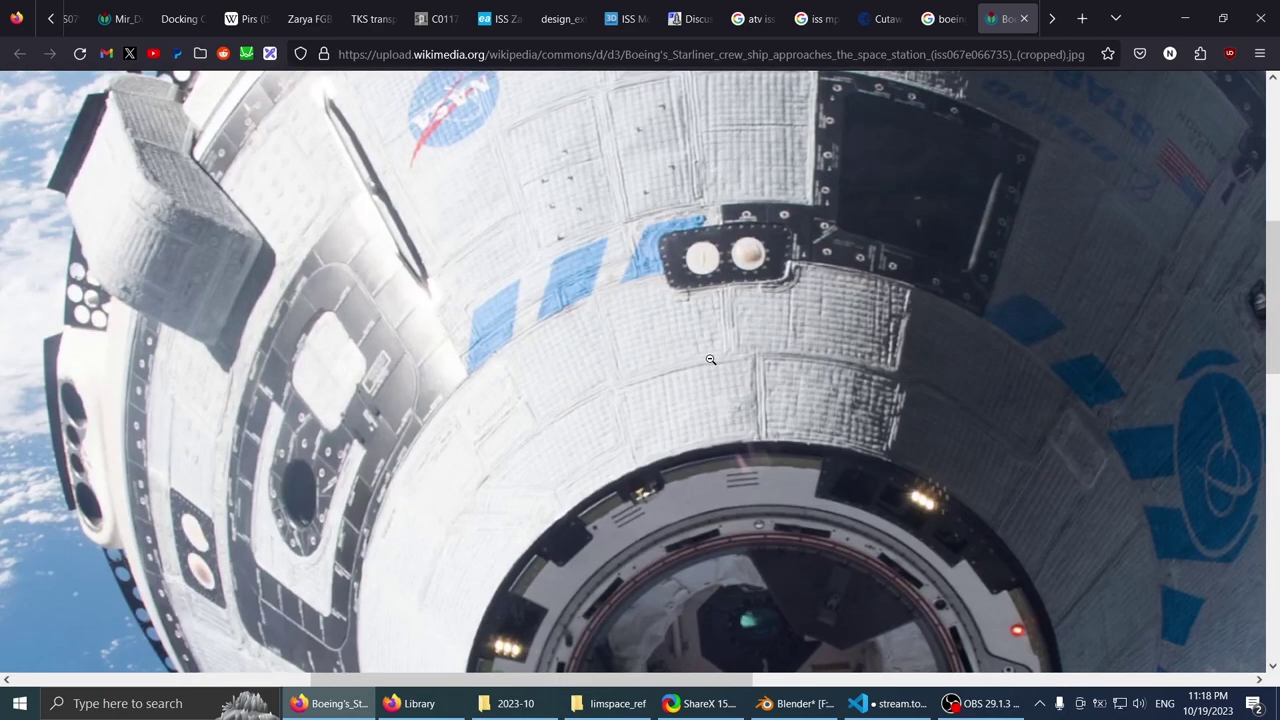
click(708, 355)
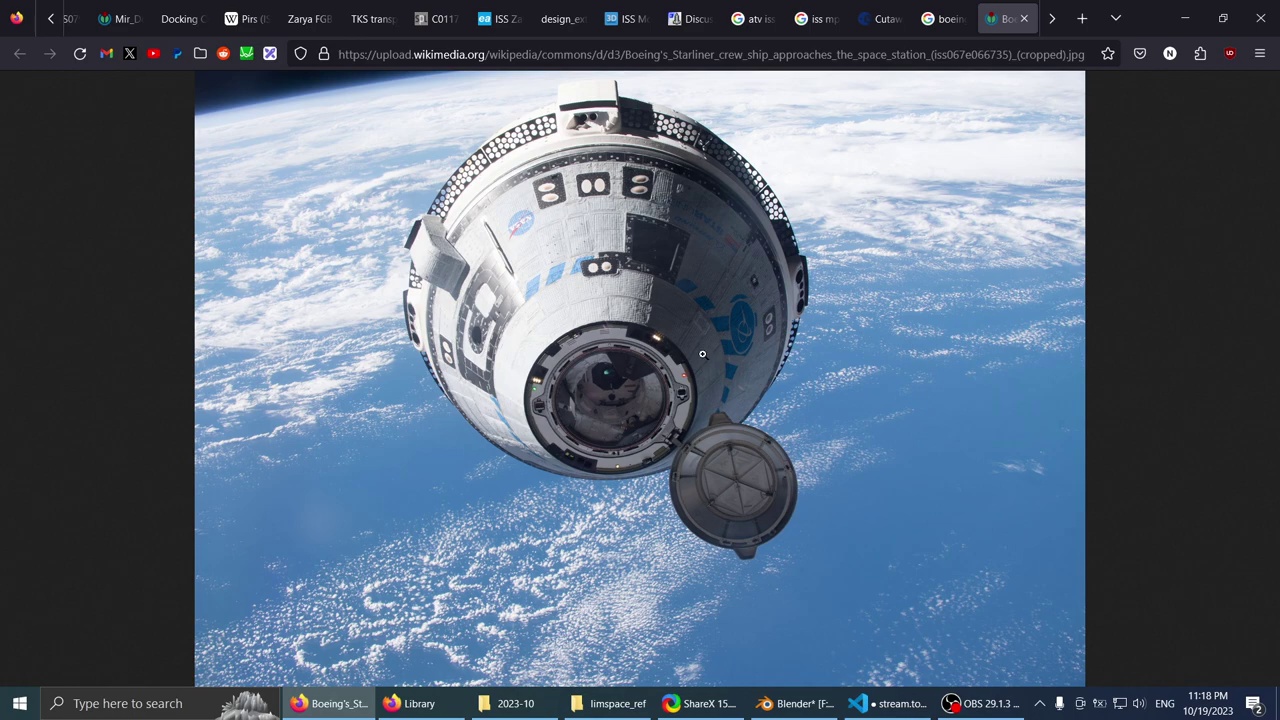
- Close the full-size Starliner photo and the Boeing Starliner image results
click(1024, 18)
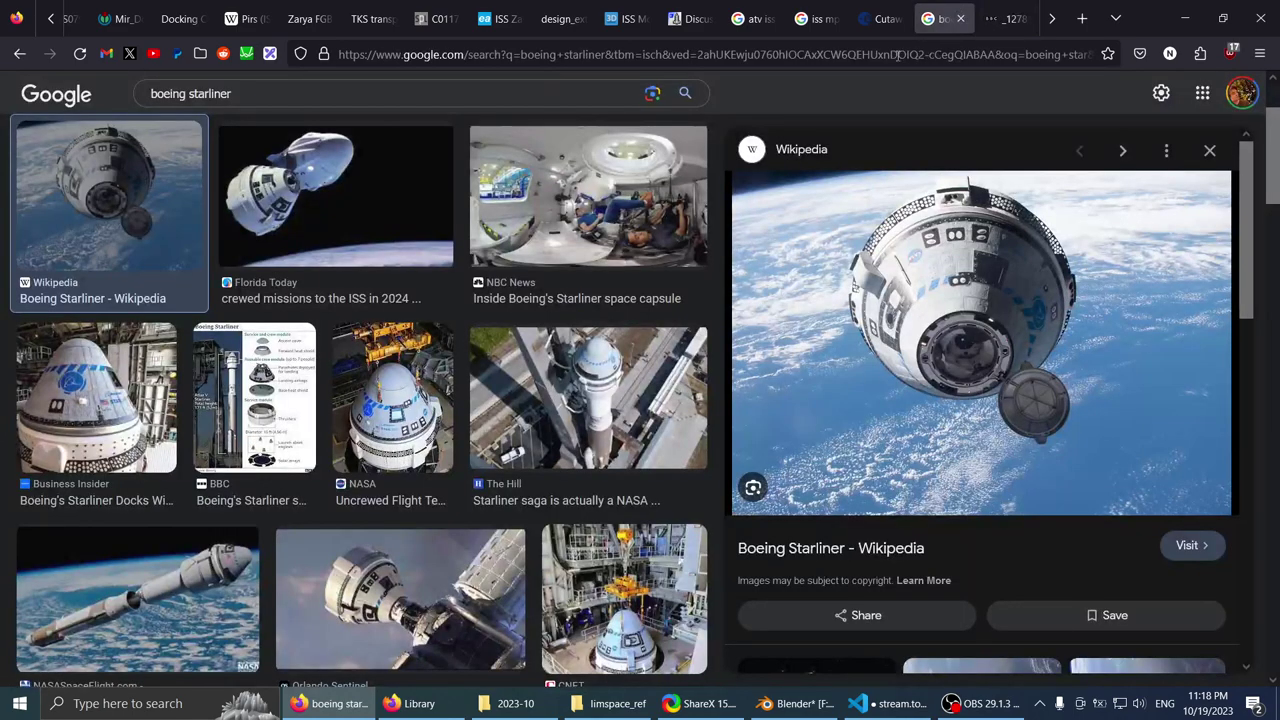
scroll(519, 338, down, 3)
click(960, 18)
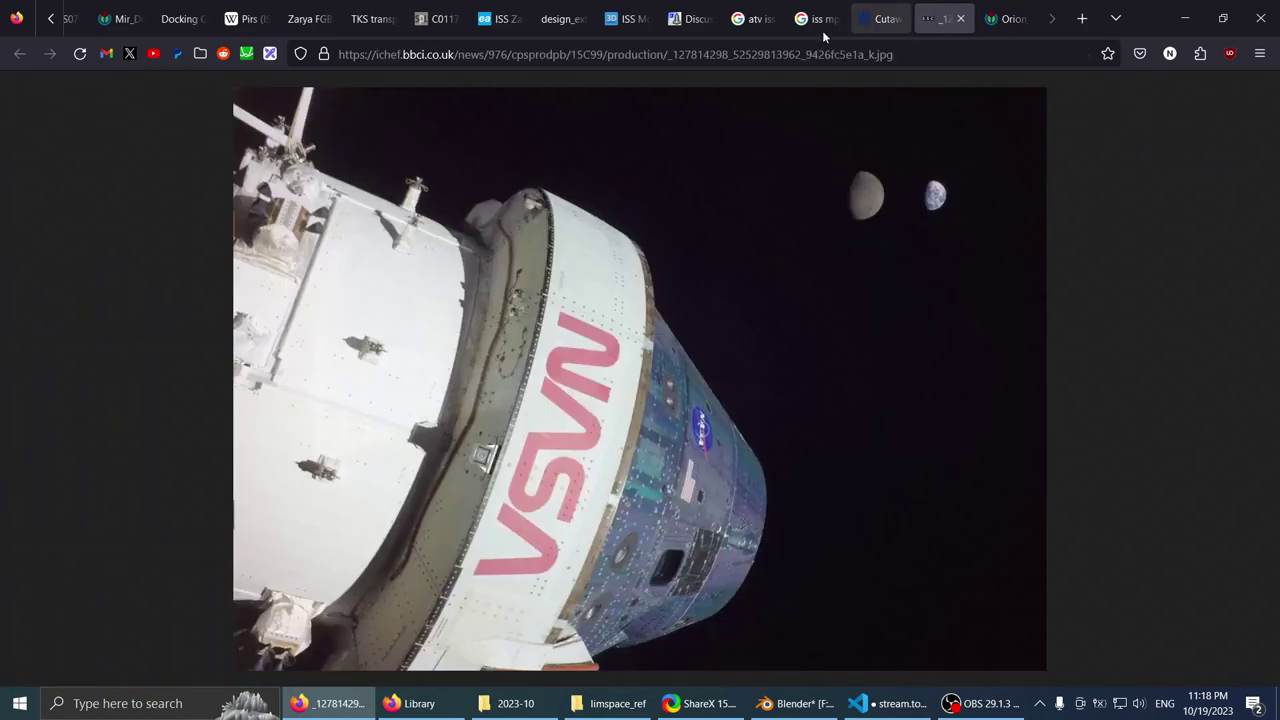
- Switch to Blender and examine the surface texture and window holes of the hull modules
click(338, 708)
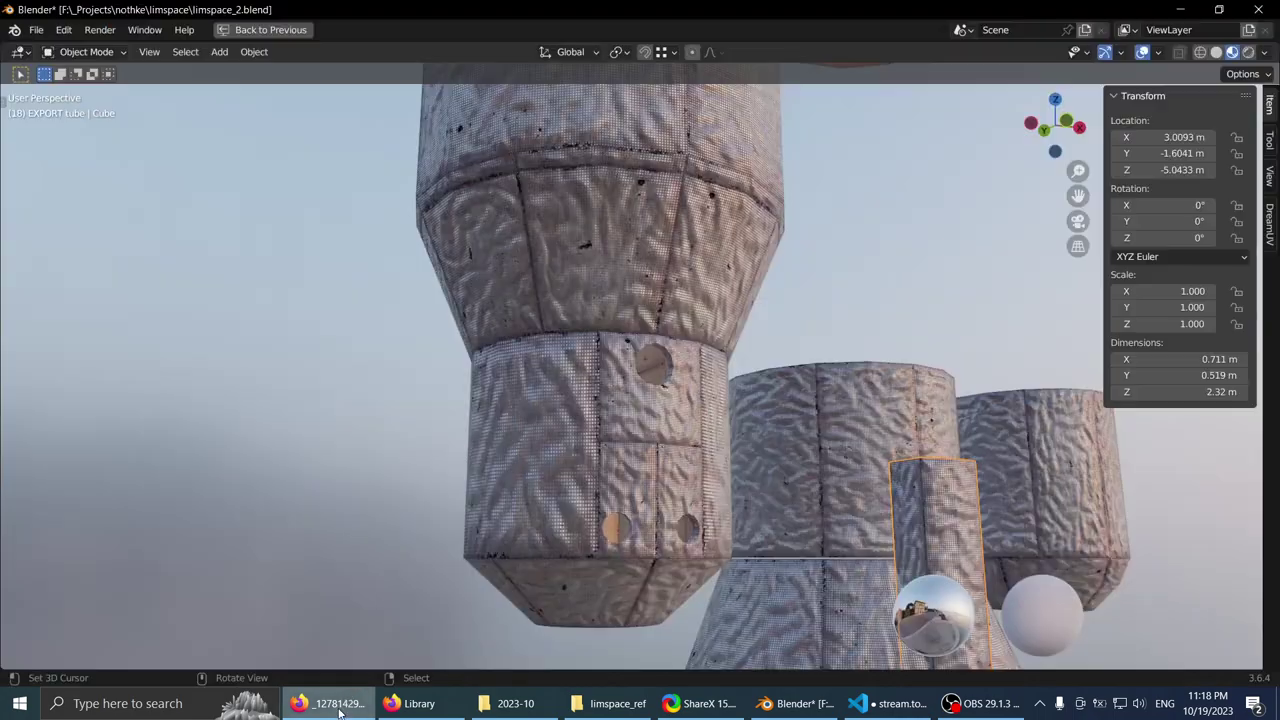
scroll(586, 305, down, 3)
middle_drag(432, 336, 458, 295)
scroll(458, 295, up, 2)
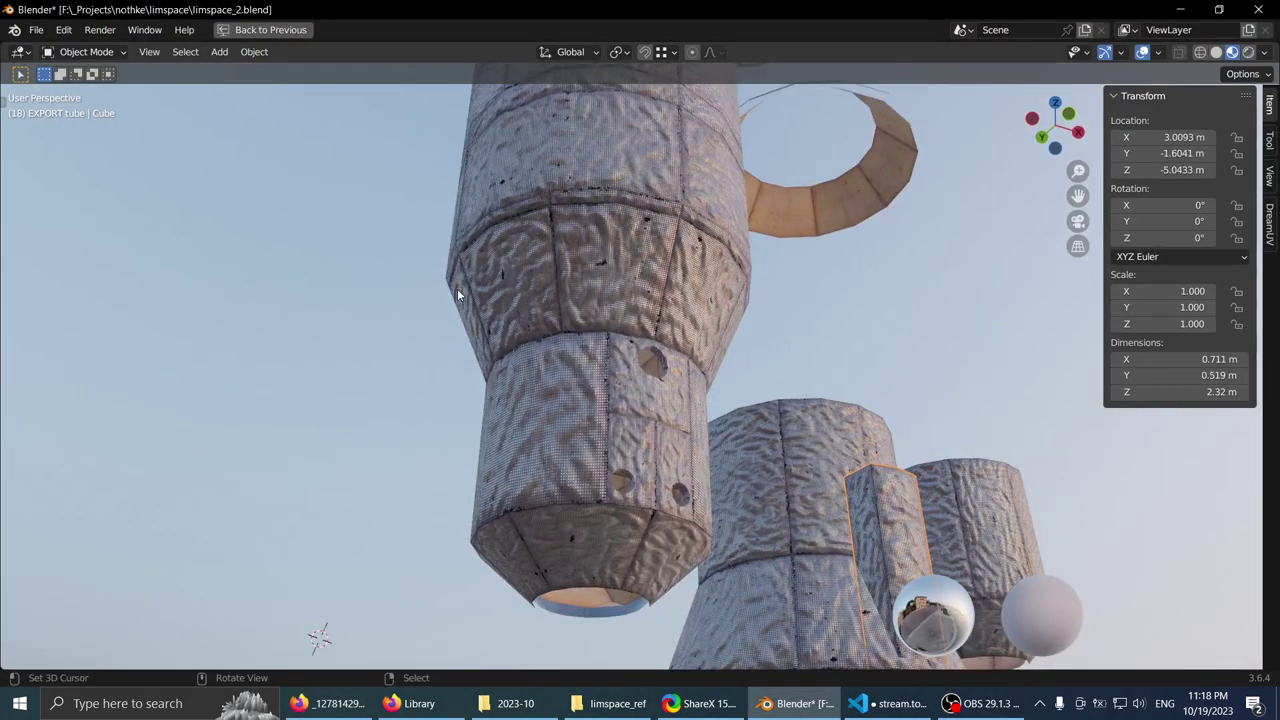
scroll(463, 378, down, 4)
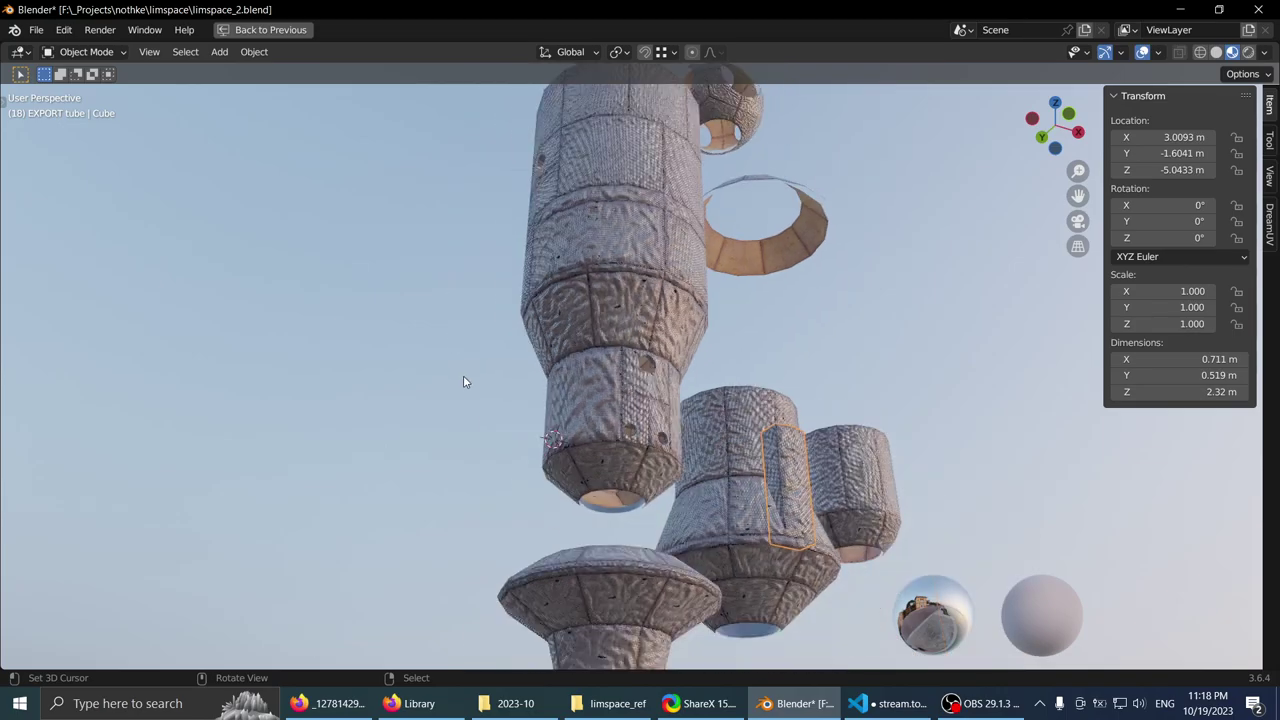
scroll(452, 378, up, 4)
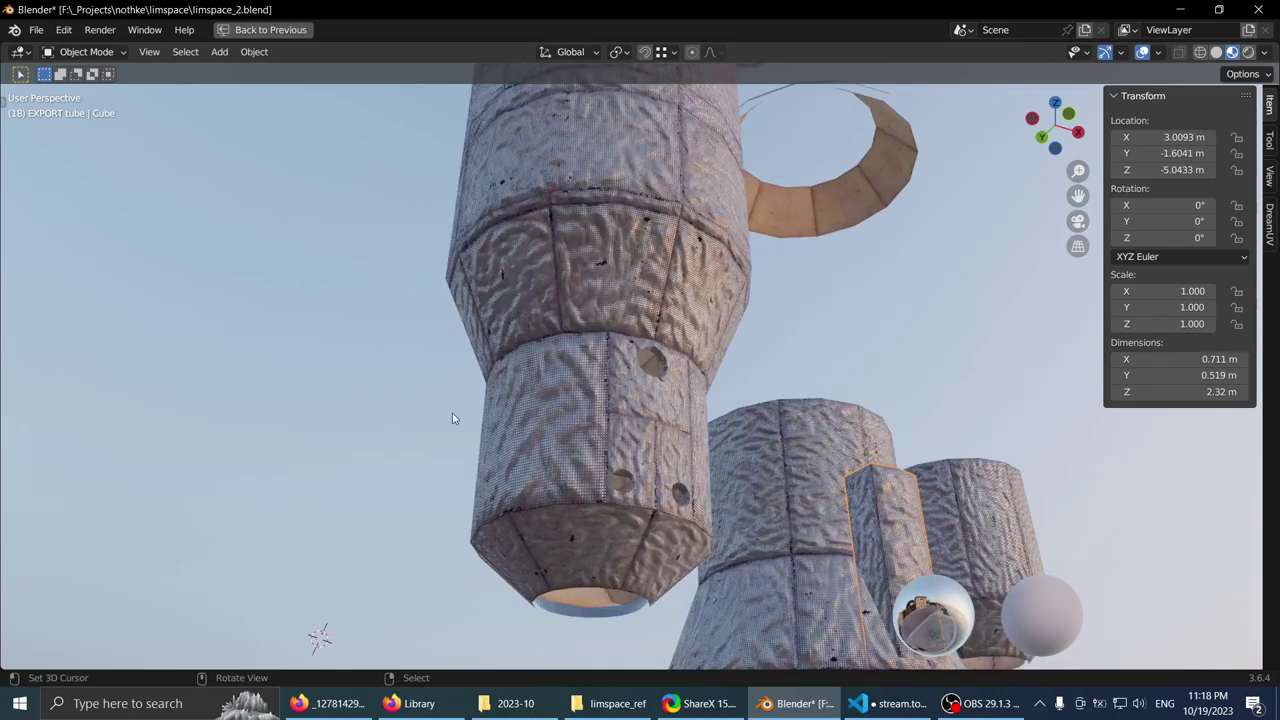
click(330, 703)
click(330, 703)
- Switch the viewport to wireframe, select the hull_4m-bulkhead-col object and restore the full Shading layout
scroll(586, 292, down, 2)
middle_drag(587, 293, 568, 425)
scroll(575, 377, down, 2)
scroll(594, 317, down, 3)
middle_drag(578, 290, 620, 362)
scroll(582, 404, up, 4)
right_click(657, 357)
middle_drag(620, 362, 614, 460)
scroll(618, 396, up, 2)
mouse_move(614, 460)
shift+middle_down()
mouse_move(620, 332)
mouse_move(617, 347)
shift+middle_up()
key(shift+z)
click(602, 333)
key(ctrl+alt+space)
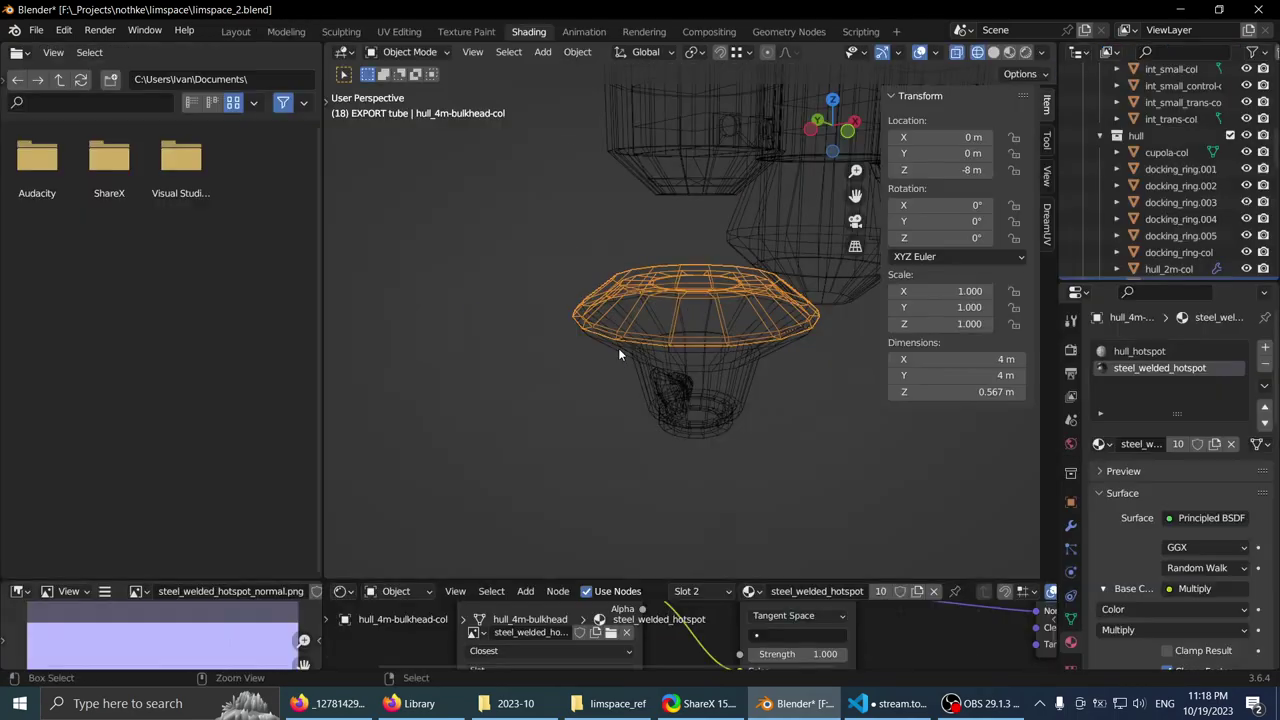
middle_drag(655, 300, 662, 335)
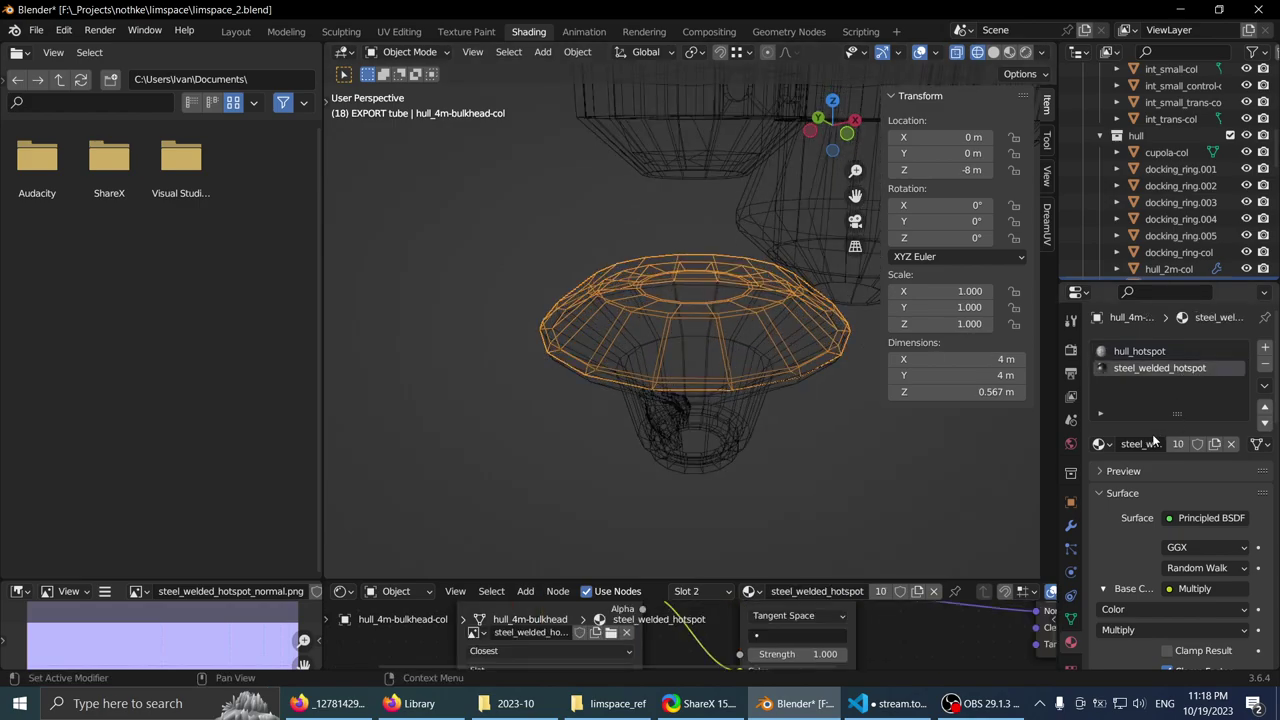
- Rename the bulkhead's steel_welded_hotspot material to hull_int_hotspot
click(1132, 353)
click(1137, 370)
middle_drag(598, 377, 640, 380)
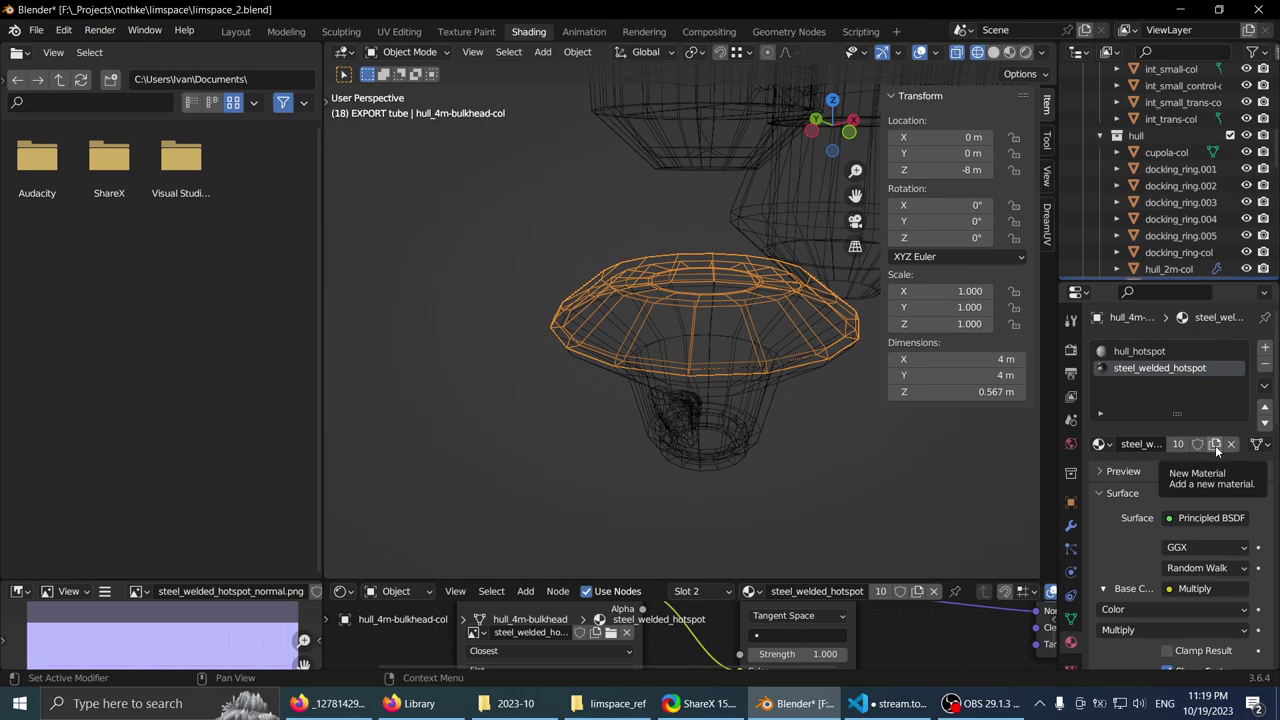
middle_drag(716, 385, 720, 350)
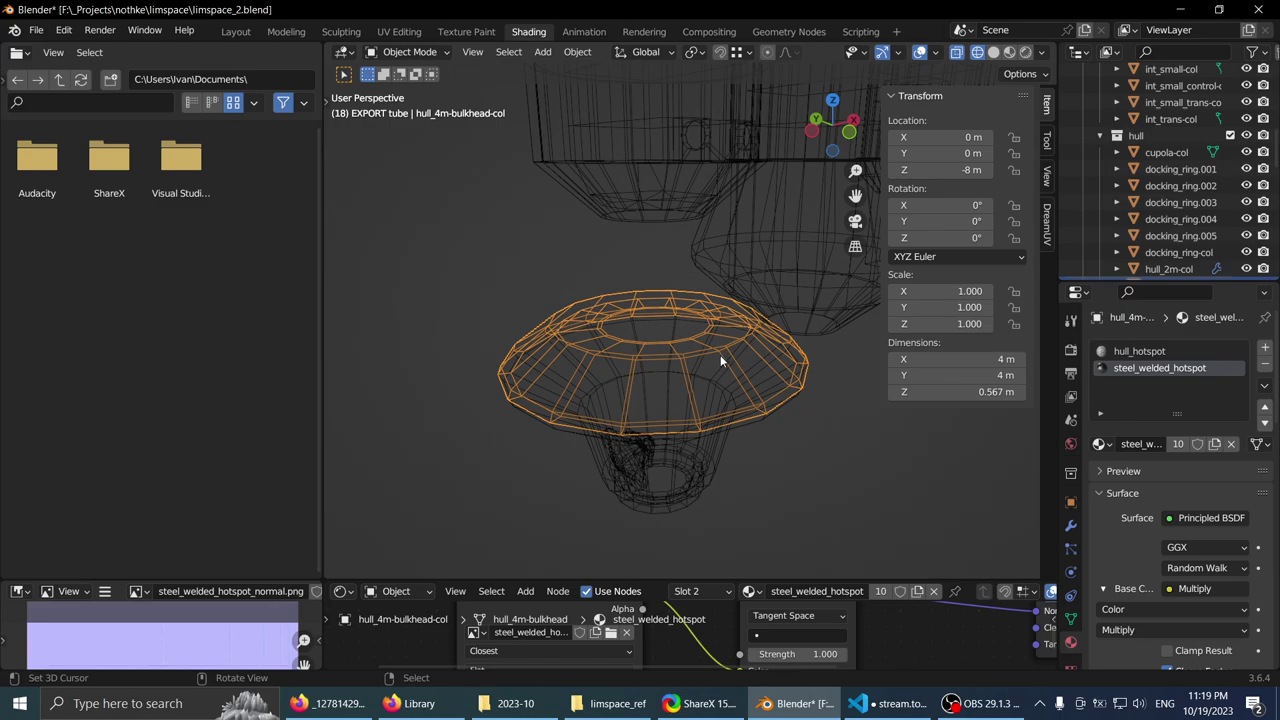
double_click(1160, 368)
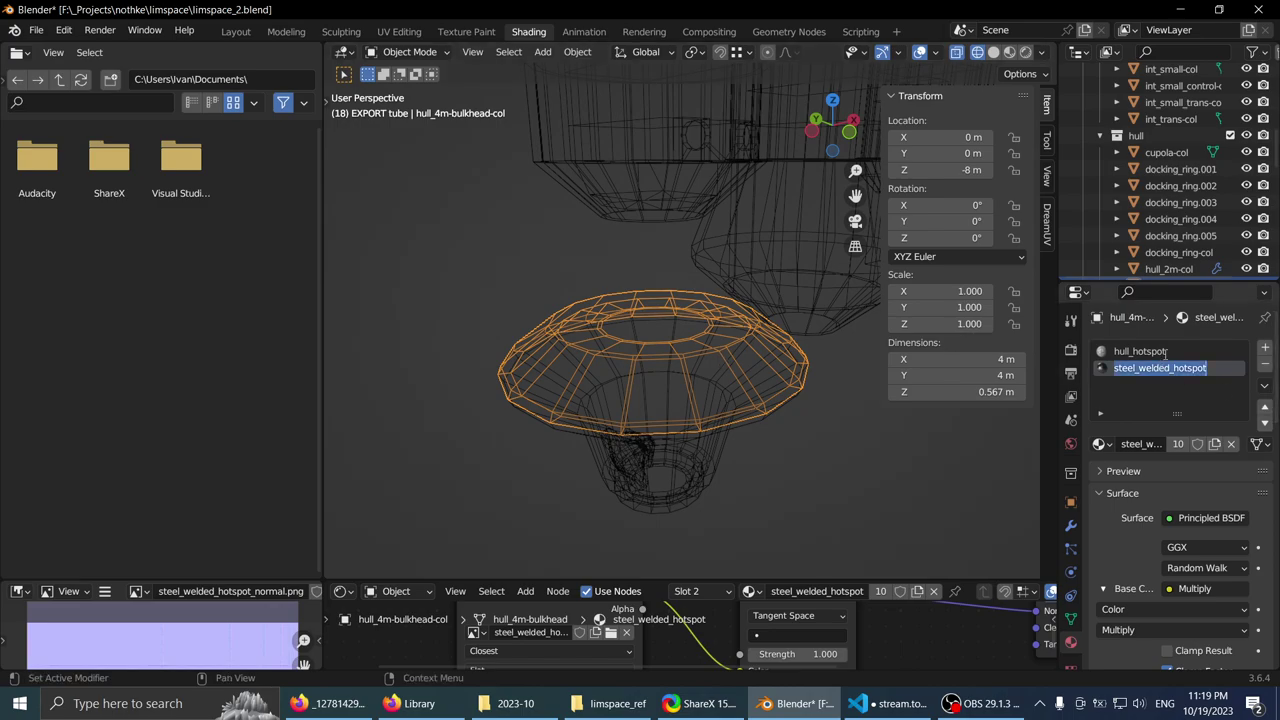
text(hull)
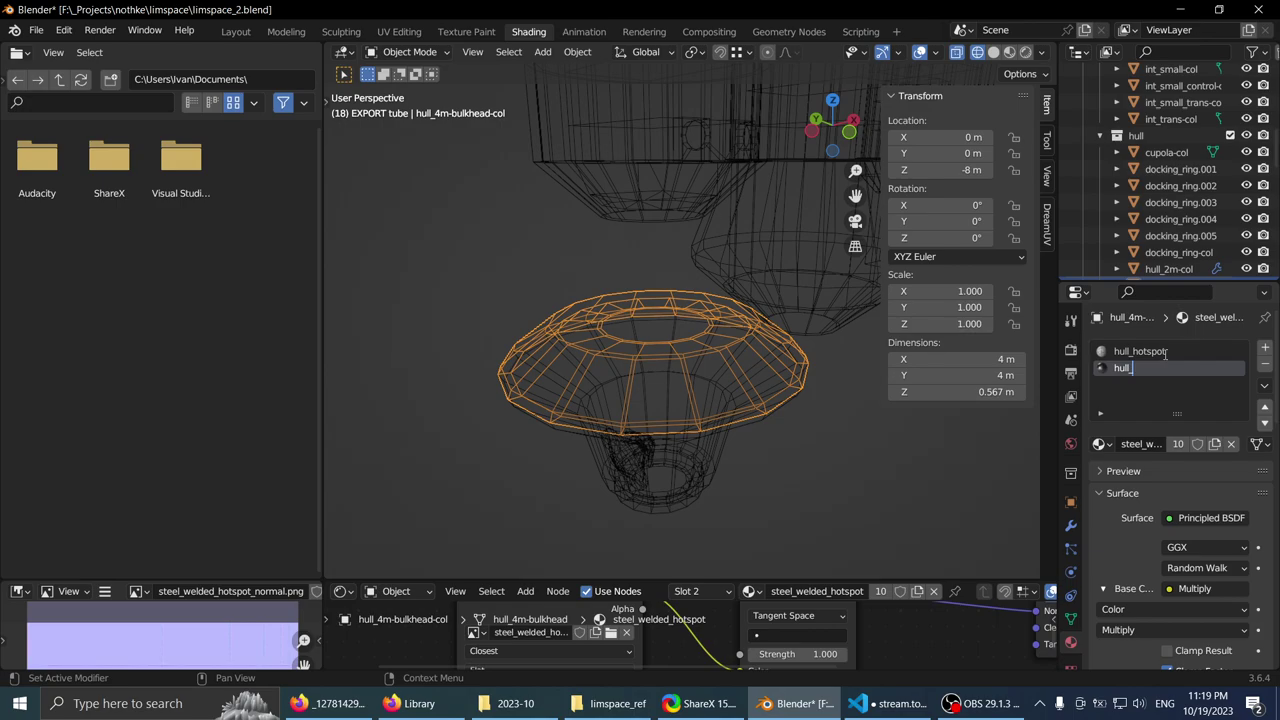
text(_int_hotspot)
key(Return)
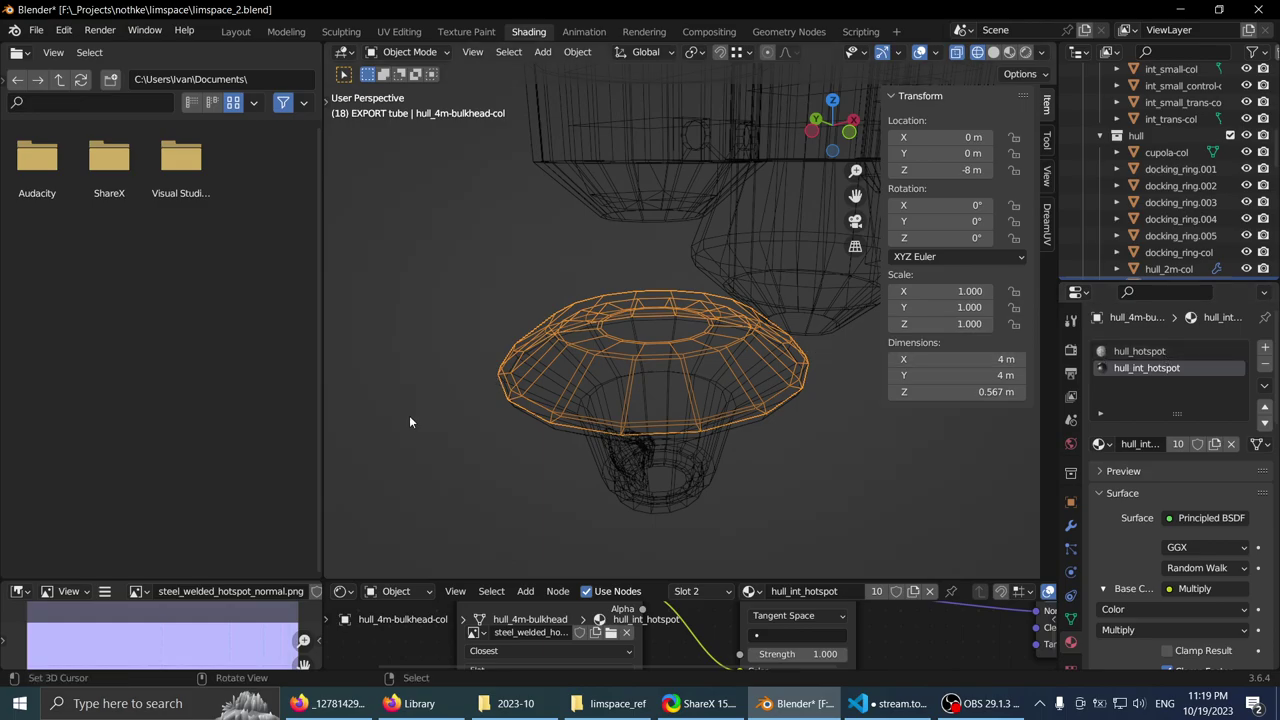
- Maximize the 3D viewport and set its shading to material preview
mouse_move(409, 423)
middle_down()
mouse_move(551, 343)
mouse_move(586, 346)
mouse_move(585, 303)
mouse_move(588, 316)
mouse_move(648, 318)
middle_up()
key(ctrl+space)
scroll(630, 317, up, 3)
click(1232, 52)
- Examine the stacked hull sections and select the uppermost tube, hull_tube_cut-col
scroll(599, 240, down, 5)
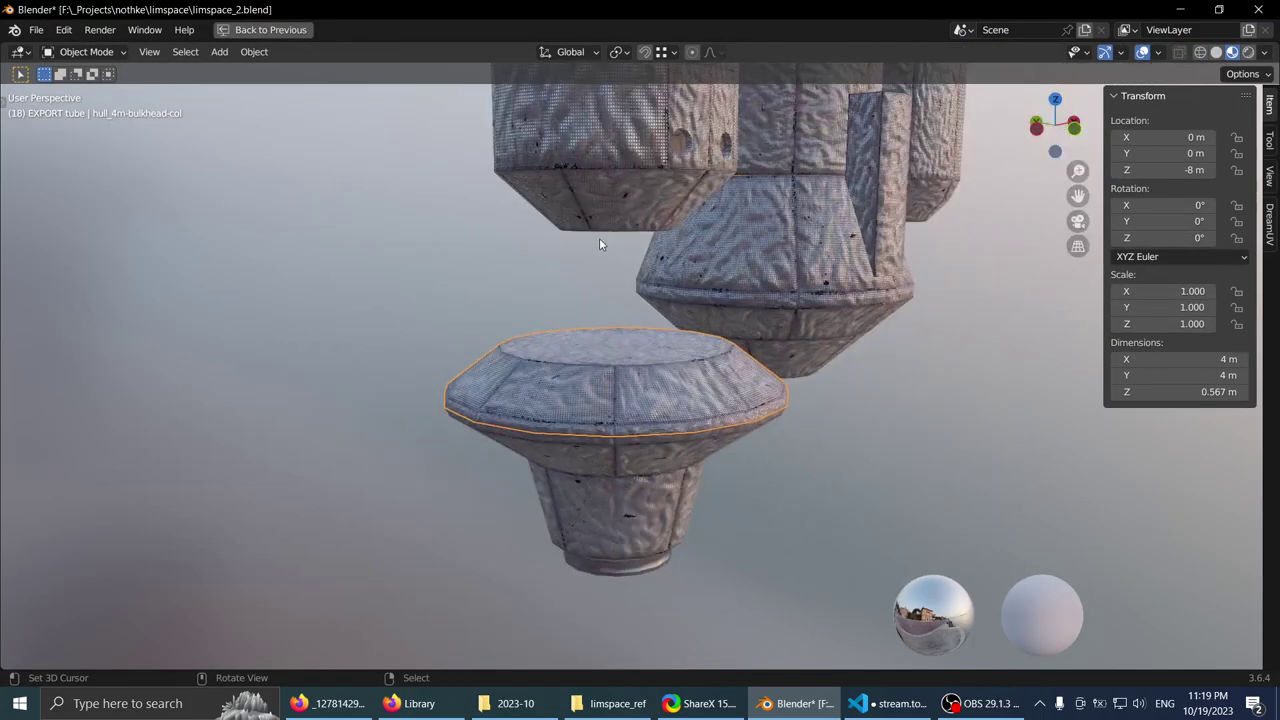
scroll(615, 236, down, 2)
middle_drag(599, 240, 625, 300)
shift+middle_drag(625, 300, 684, 398)
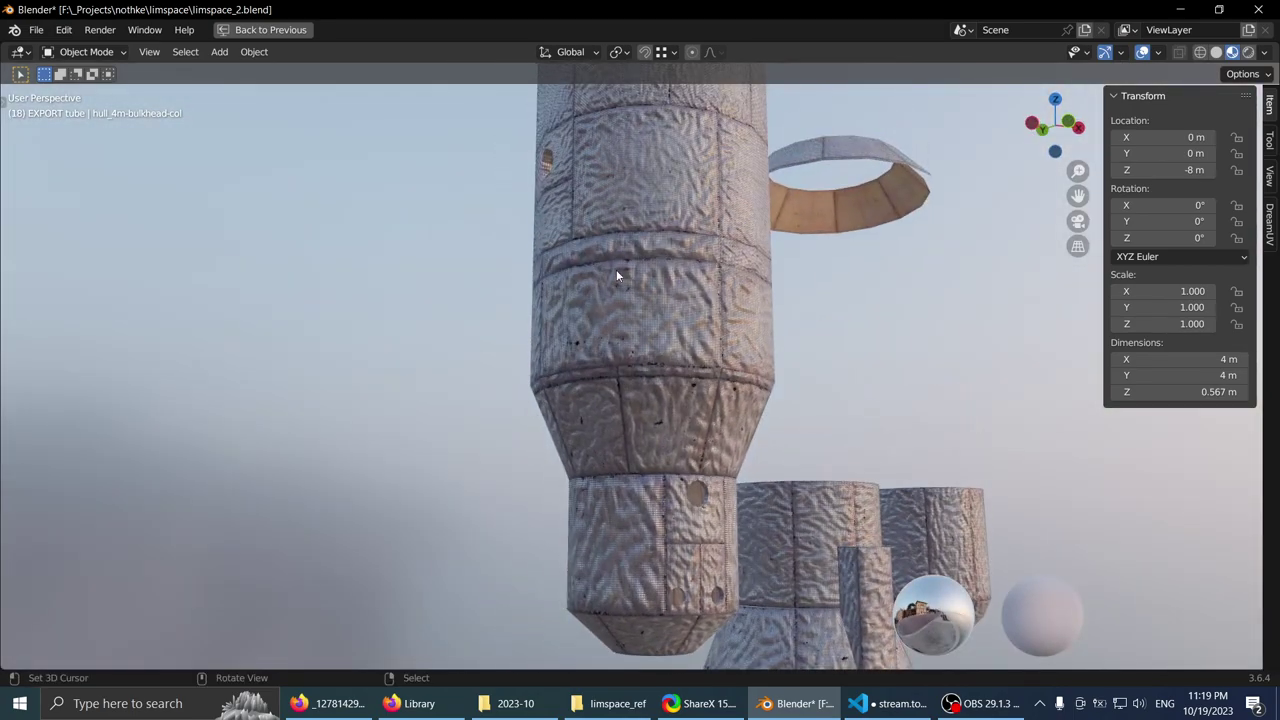
click(616, 272)
shift+middle_drag(618, 242, 671, 533)
click(673, 318)
middle_drag(673, 318, 620, 308)
scroll(630, 290, up, 2)
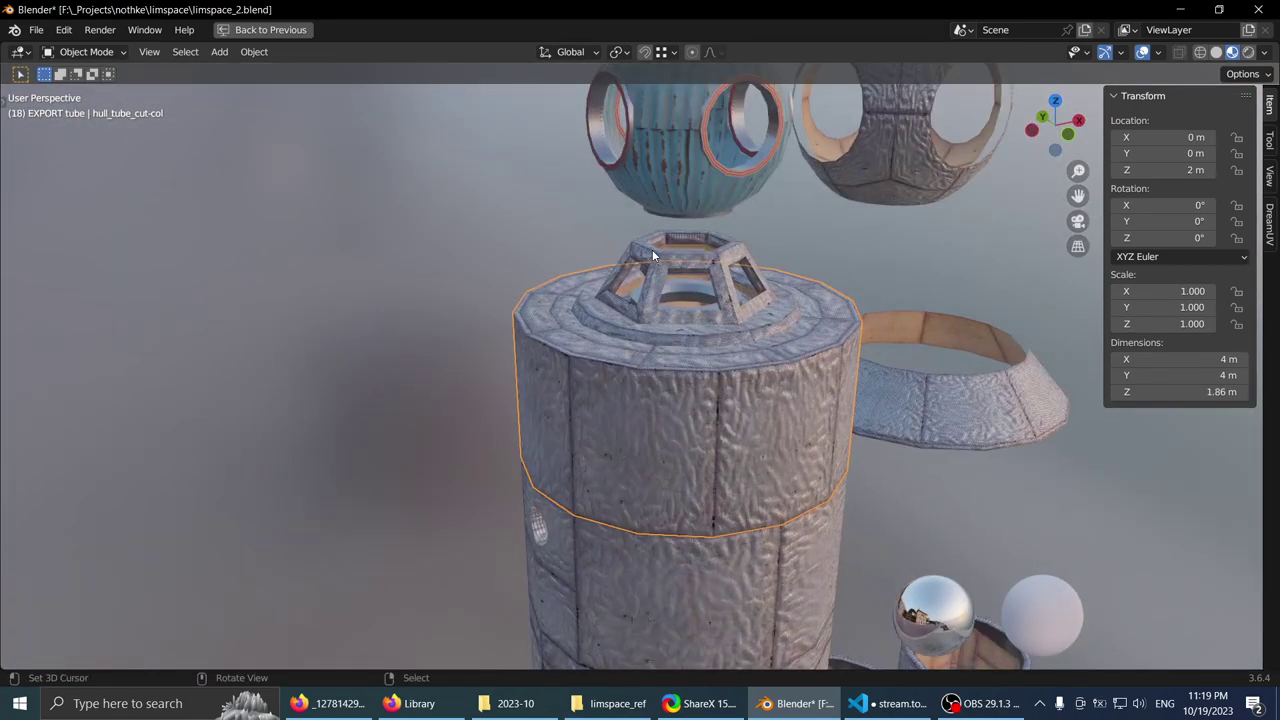
- Select the cupola, inspect it in local view and return to the full scene
click(652, 249)
shift+middle_drag(652, 249, 649, 320)
scroll(658, 320, up, 3)
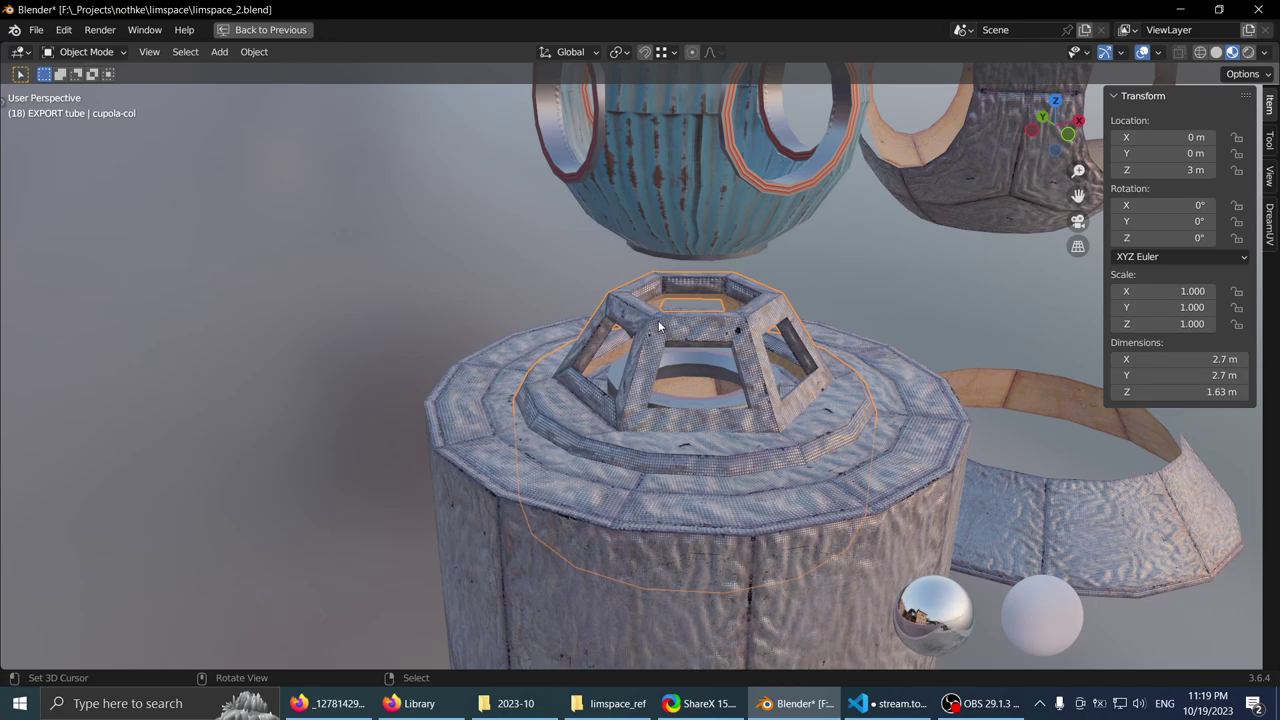
key(KP_Divide)
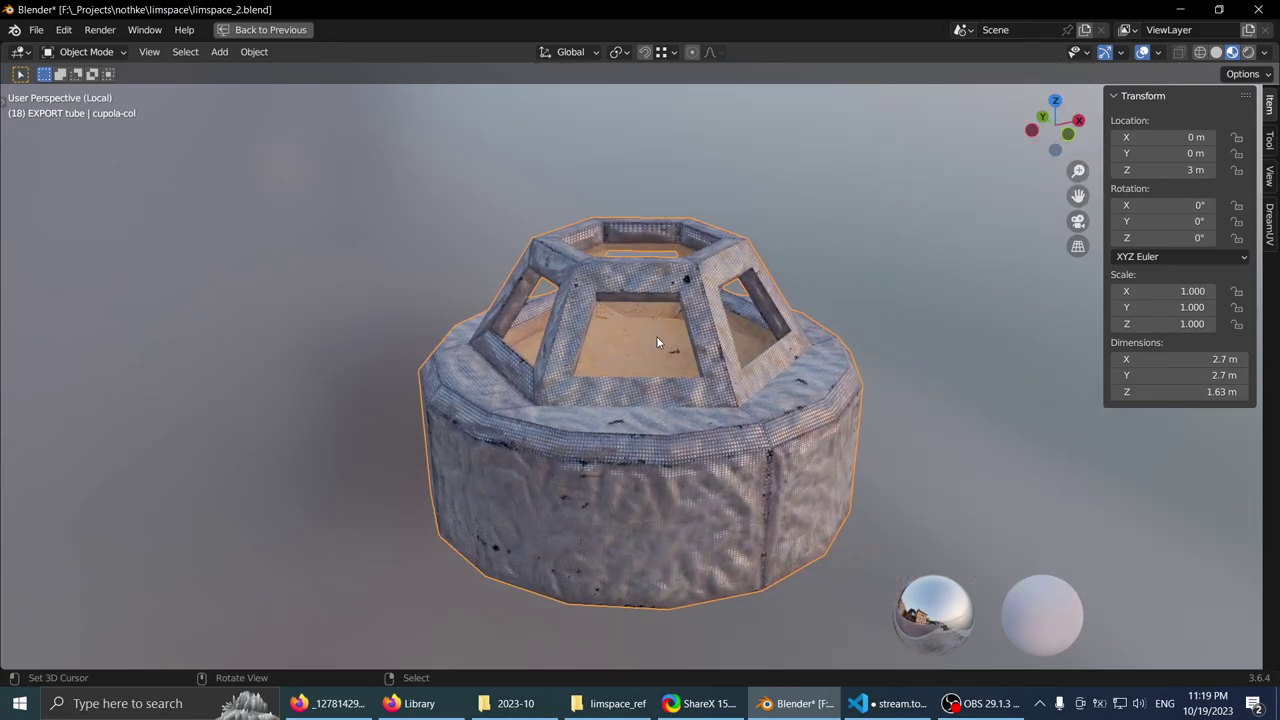
key(KP_Divide)
key(ctrl+space)
key(ctrl+space)
- Select the spherical hull hull_sphere_new-col and swap its sample_hotspot material slot to hull_int_hotspot
shift+middle_drag(772, 218, 400, 560)
click(643, 349)
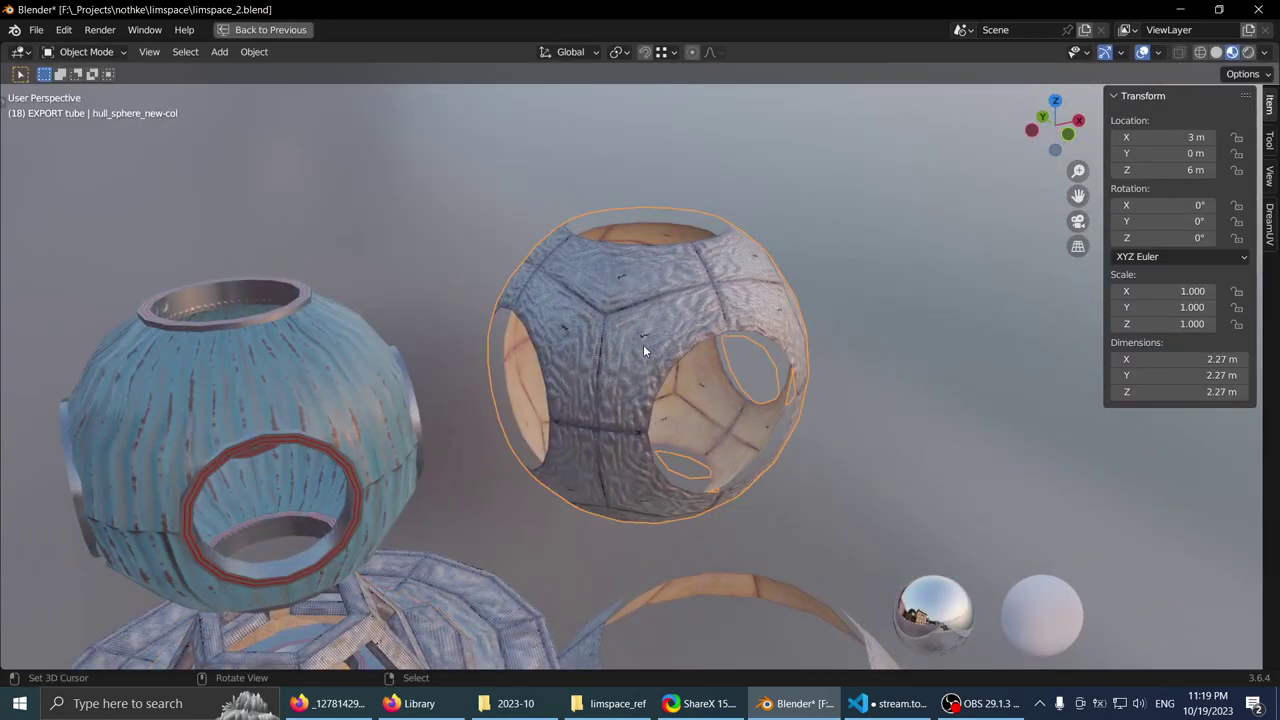
middle_drag(643, 349, 655, 270)
shift+middle_drag(655, 270, 810, 450)
mouse_move(810, 450)
middle_down()
mouse_move(665, 357)
mouse_move(630, 276)
mouse_move(594, 270)
middle_up()
scroll(630, 292, up, 3)
key(ctrl+space)
click(1103, 444)
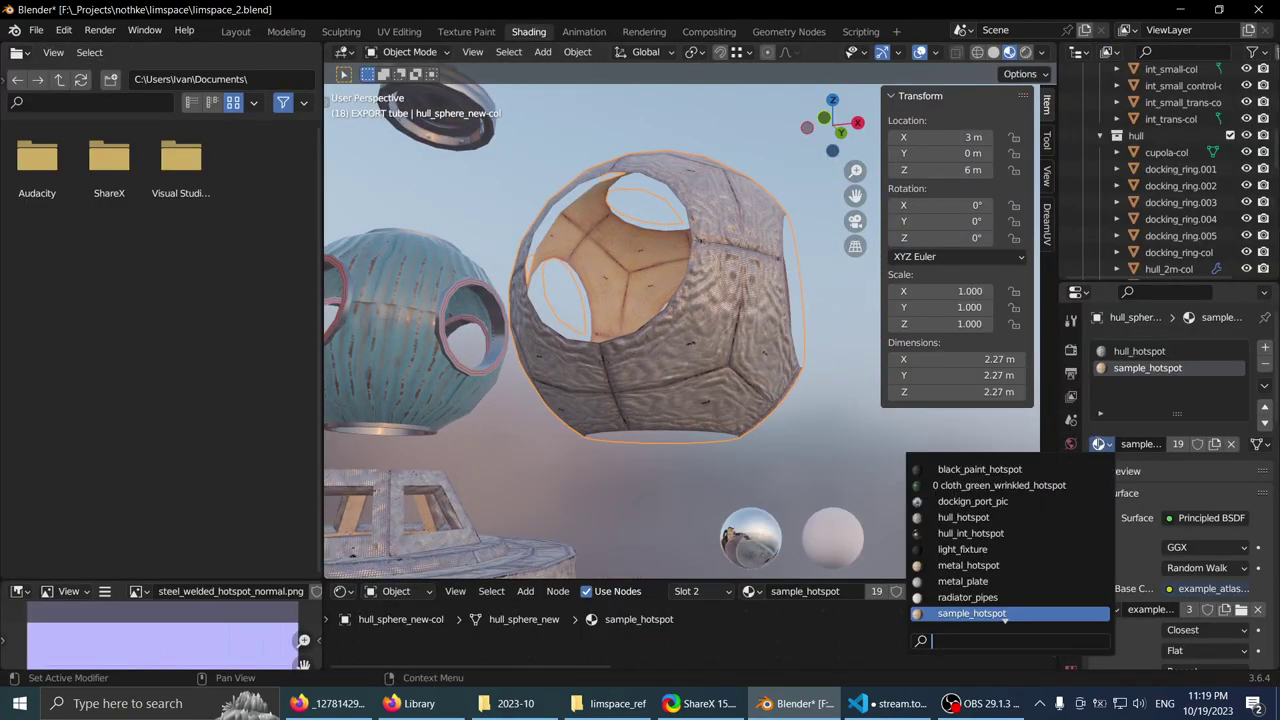
text(hull)
key(Down)
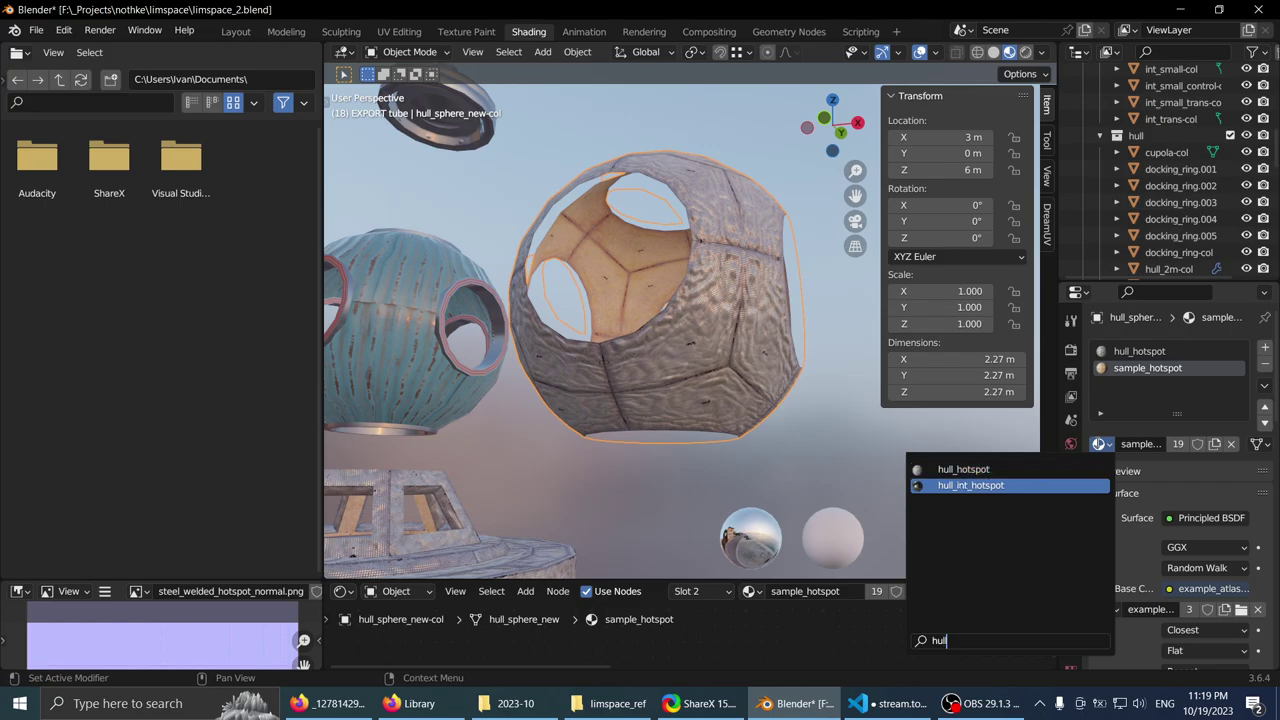
key(Return)
- Examine the spherical hull's interior surfaces and seams up close in the maximized viewport
key(ctrl+space)
middle_drag(600, 272, 856, 254)
scroll(660, 320, up, 3)
scroll(687, 327, up, 2)
key(KP_5)
key(KP_5)
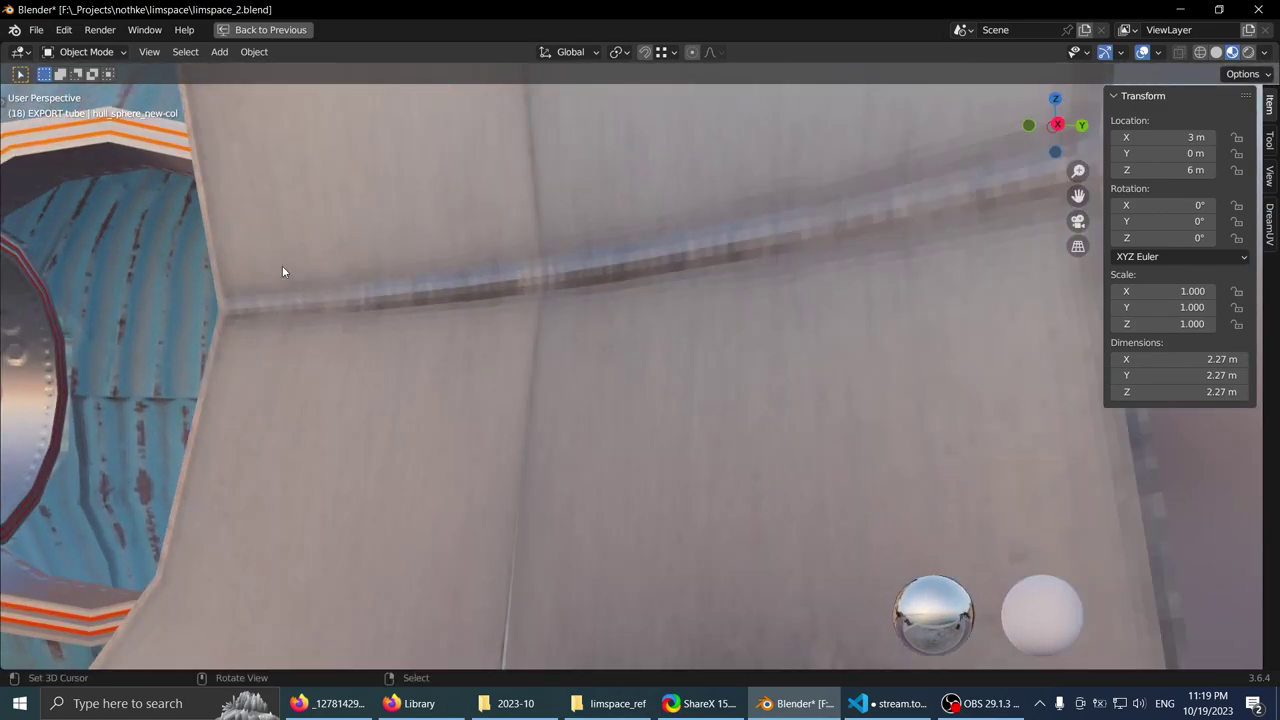
middle_drag(716, 282, 684, 399)
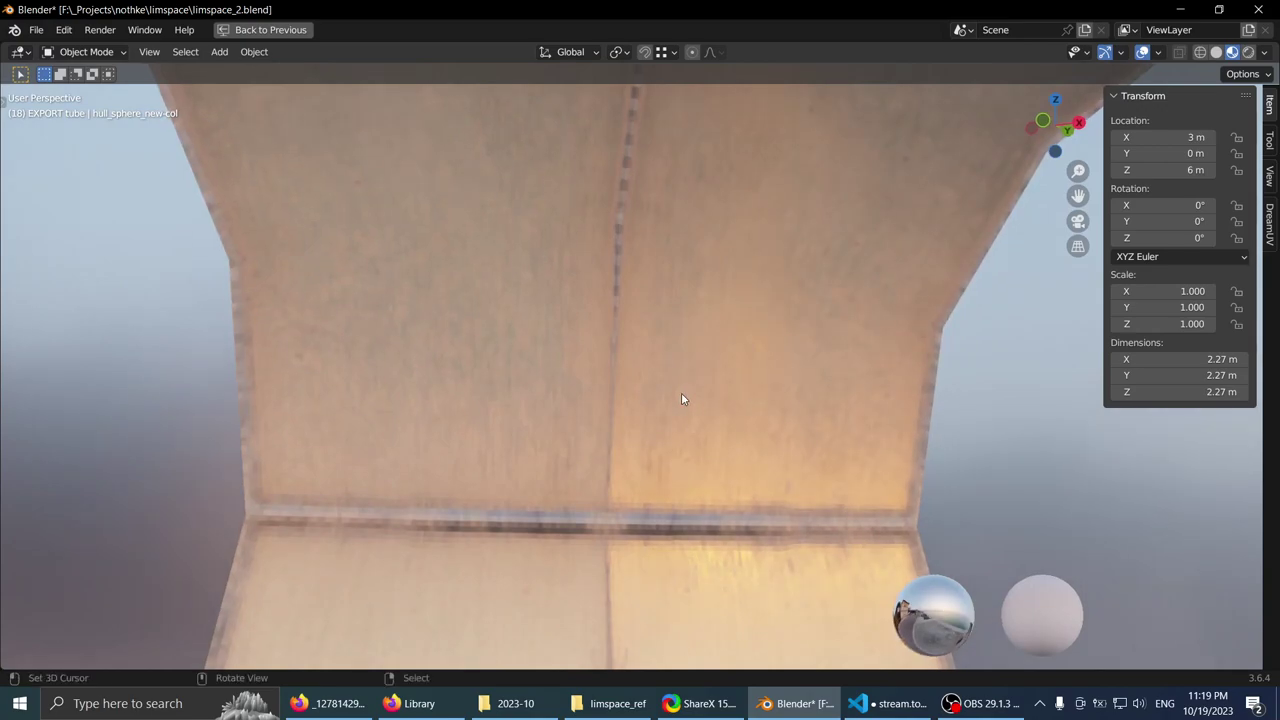
scroll(682, 393, down, 5)
middle_drag(537, 338, 686, 320)
scroll(512, 318, down, 2)
scroll(514, 323, down, 3)
- Launch Material Maker from the desktop and load the recent project heated_metal_tiles.ptex
click(1278, 716)
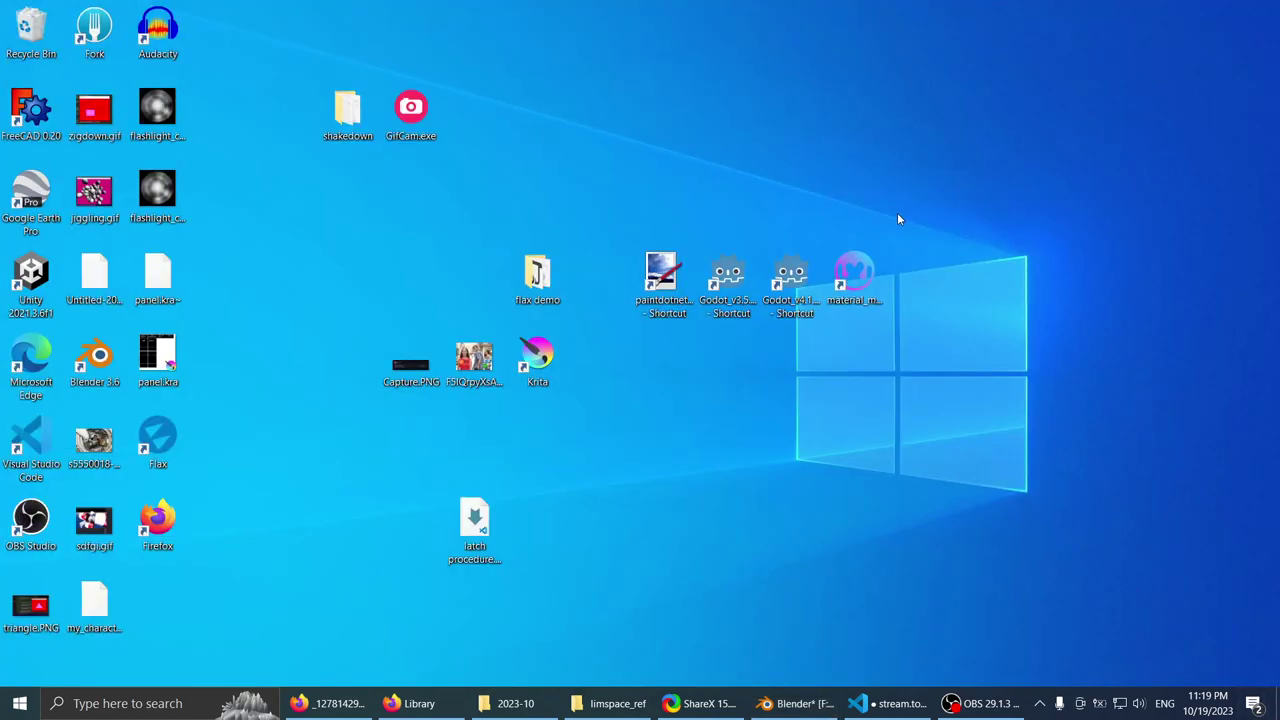
double_click(853, 272)
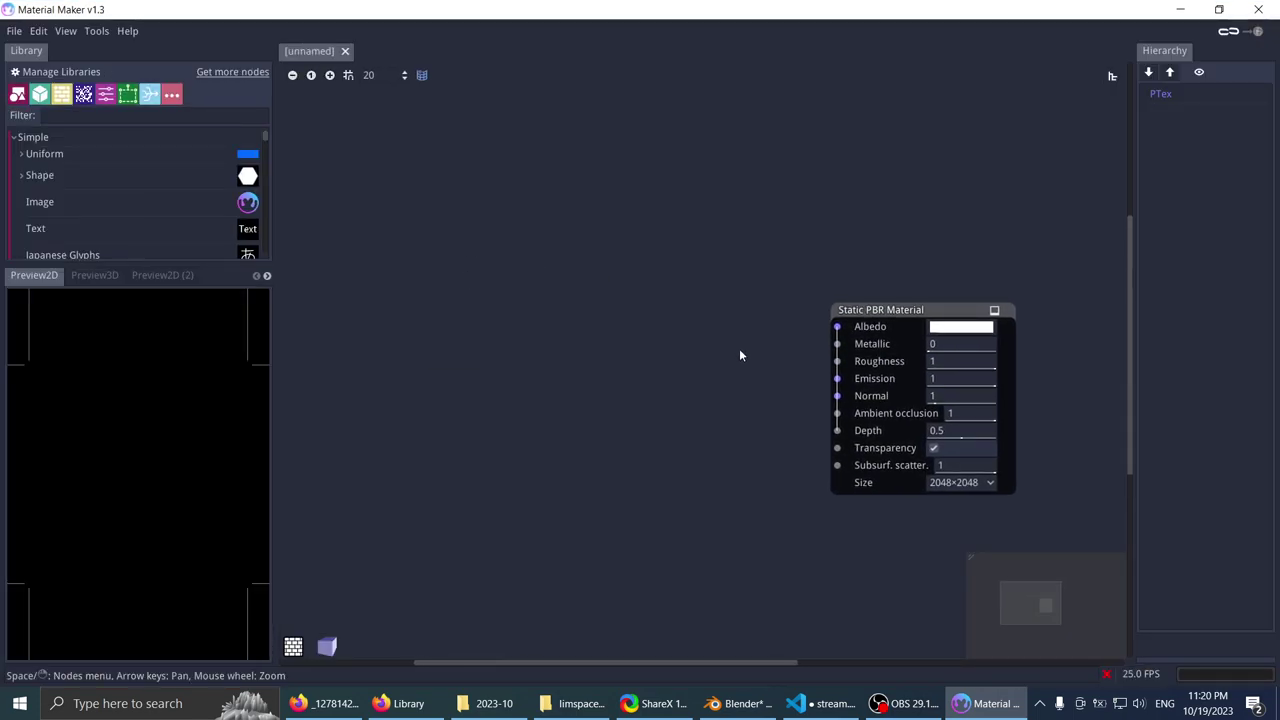
click(14, 31)
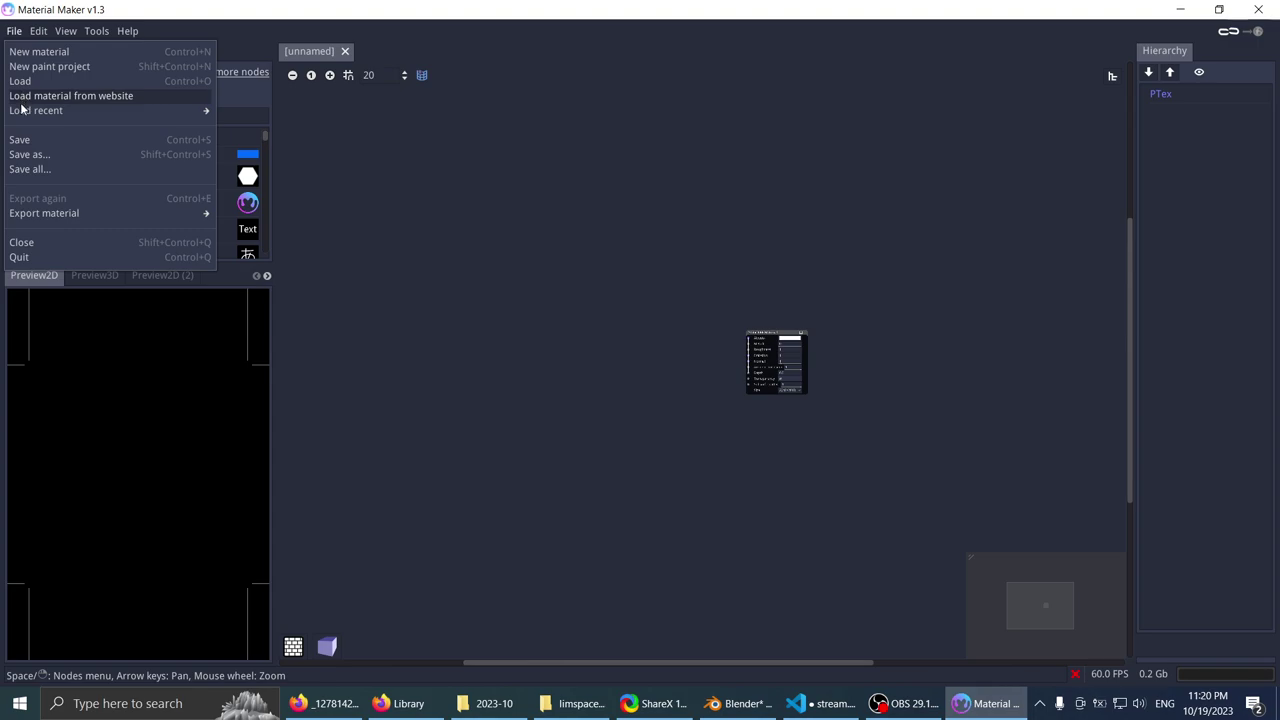
mouse_move(23, 111)
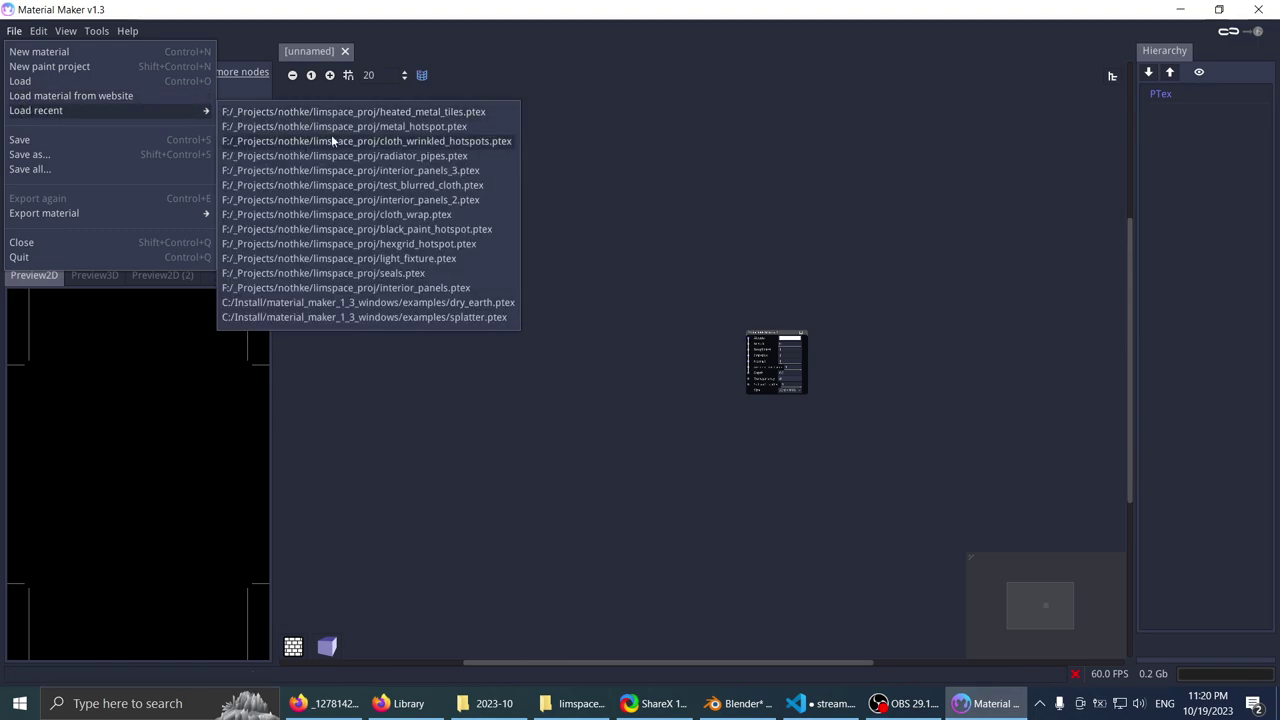
click(346, 112)
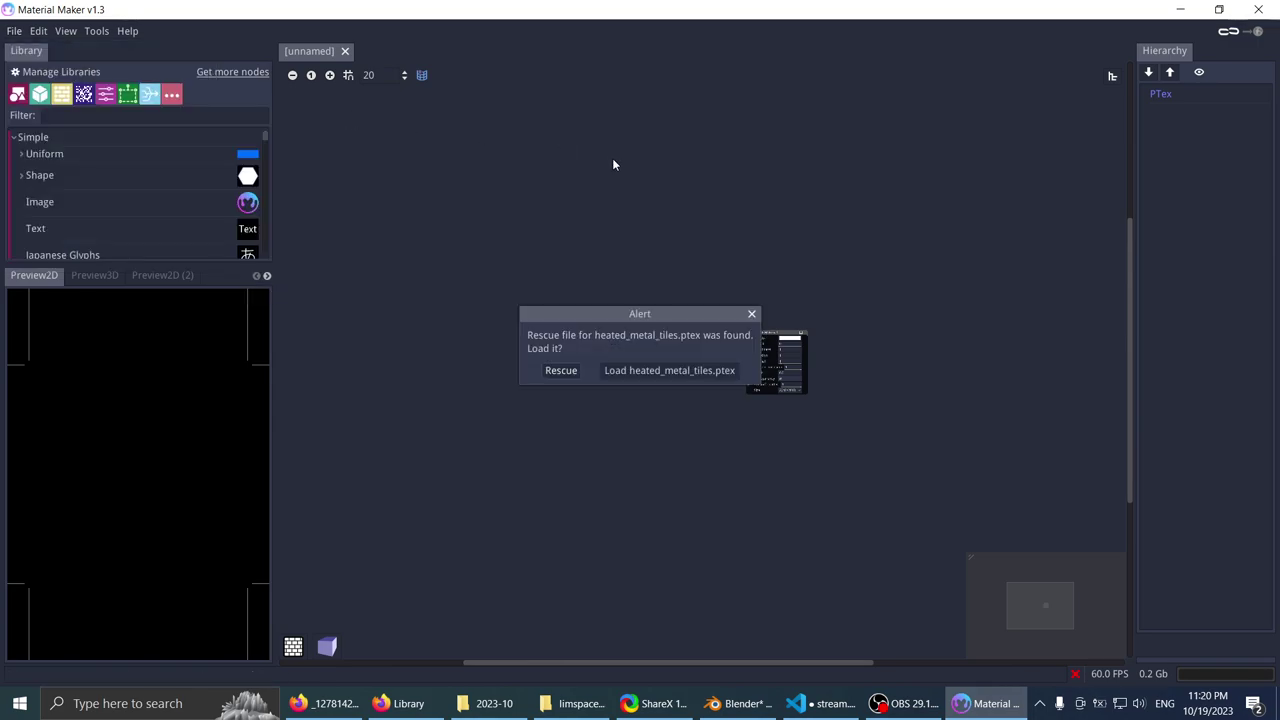
click(752, 314)
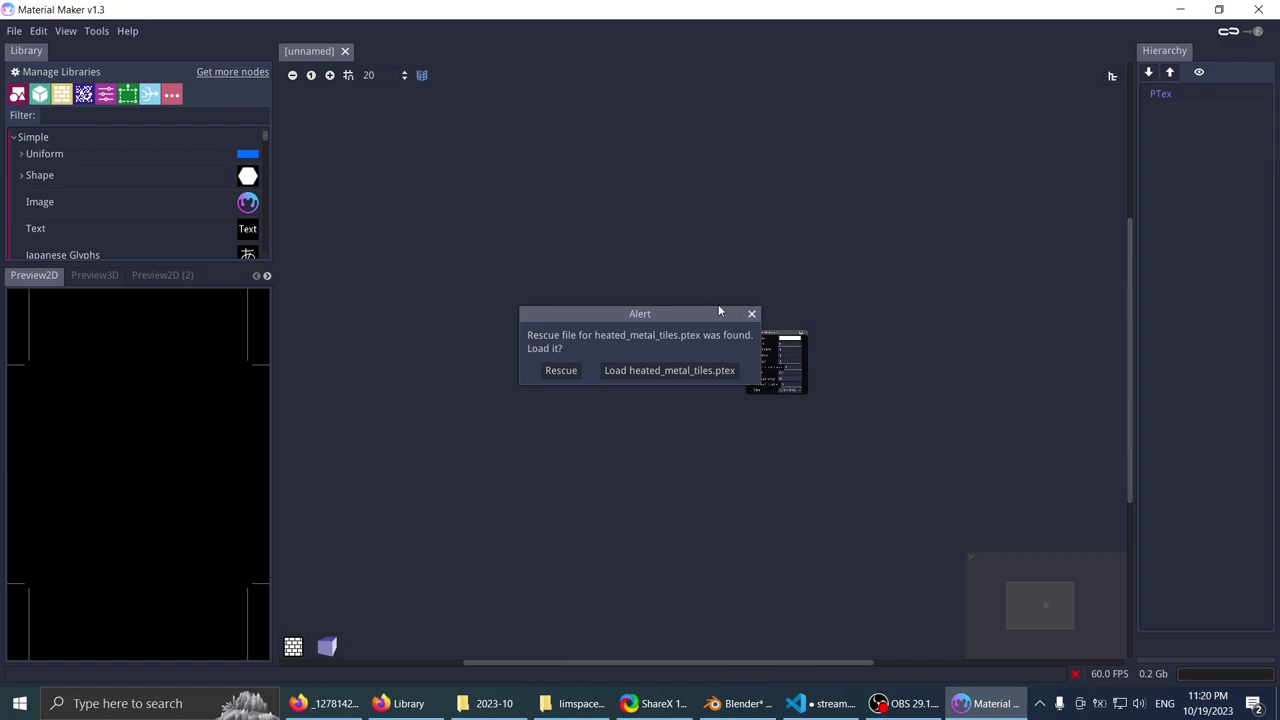
- Load the recent project metal_hotspot.ptex alongside the tiles project and bring its node graph into view
click(15, 31)
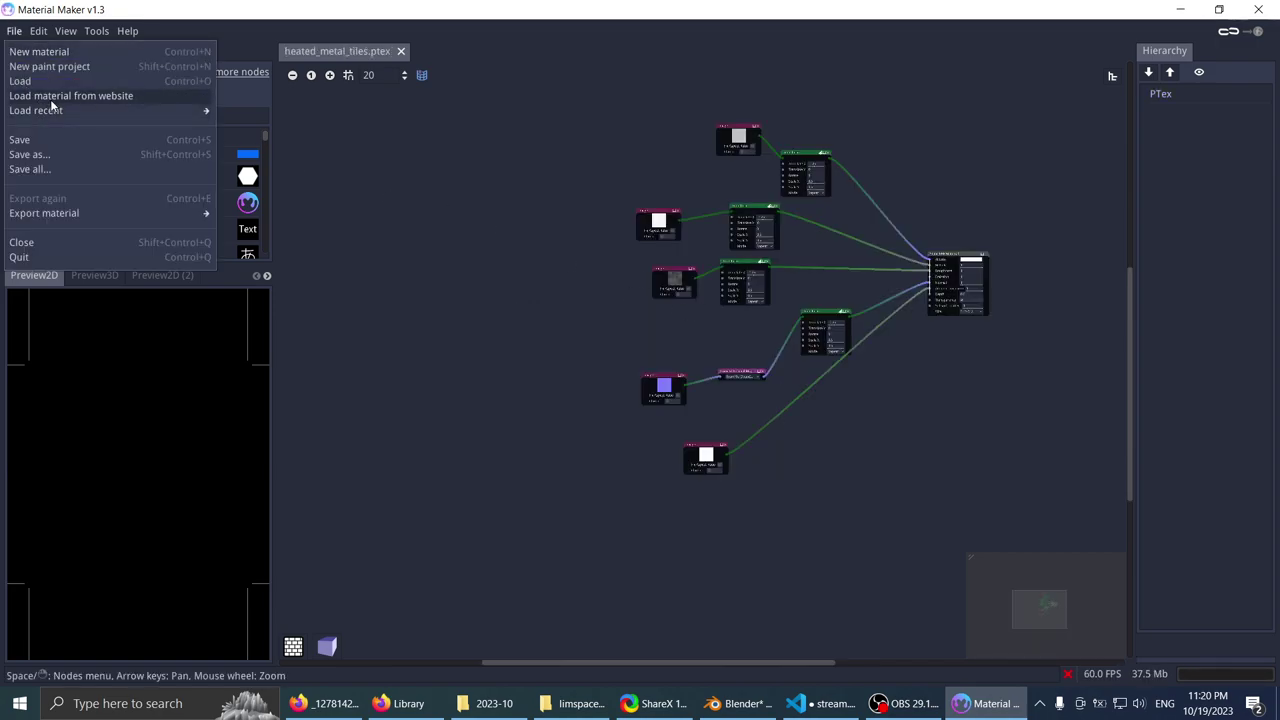
mouse_move(92, 110)
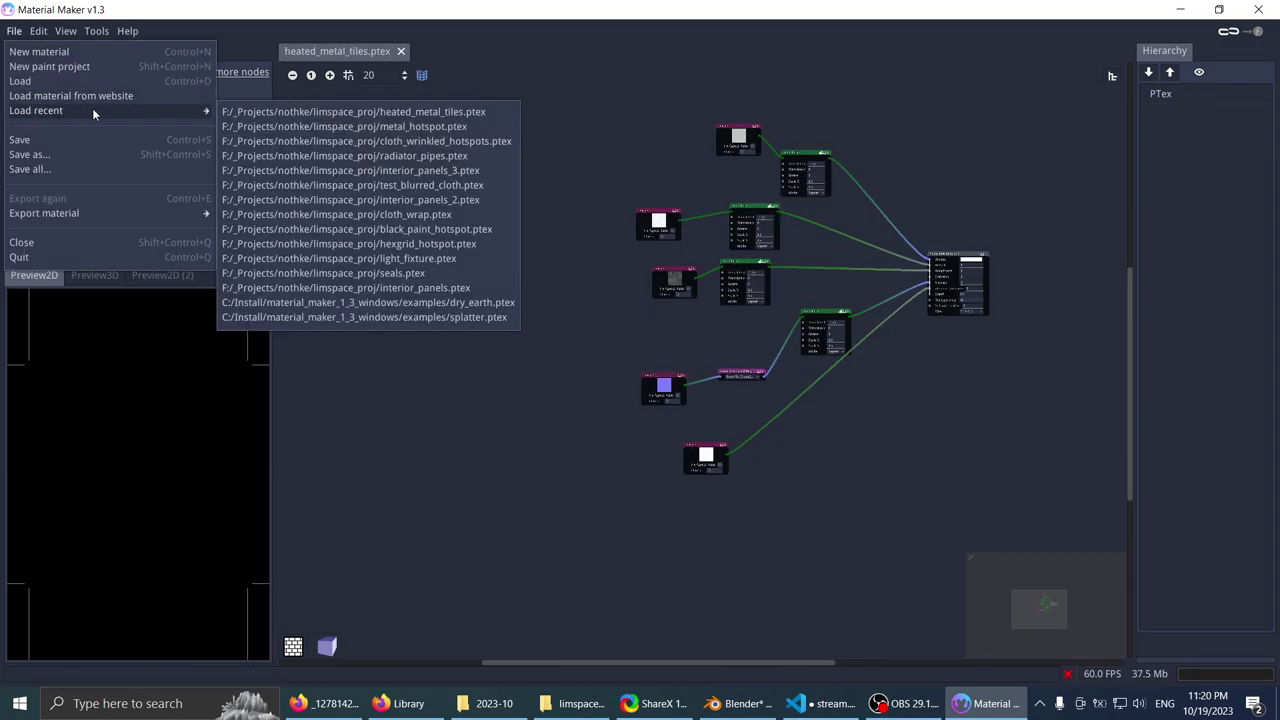
click(286, 127)
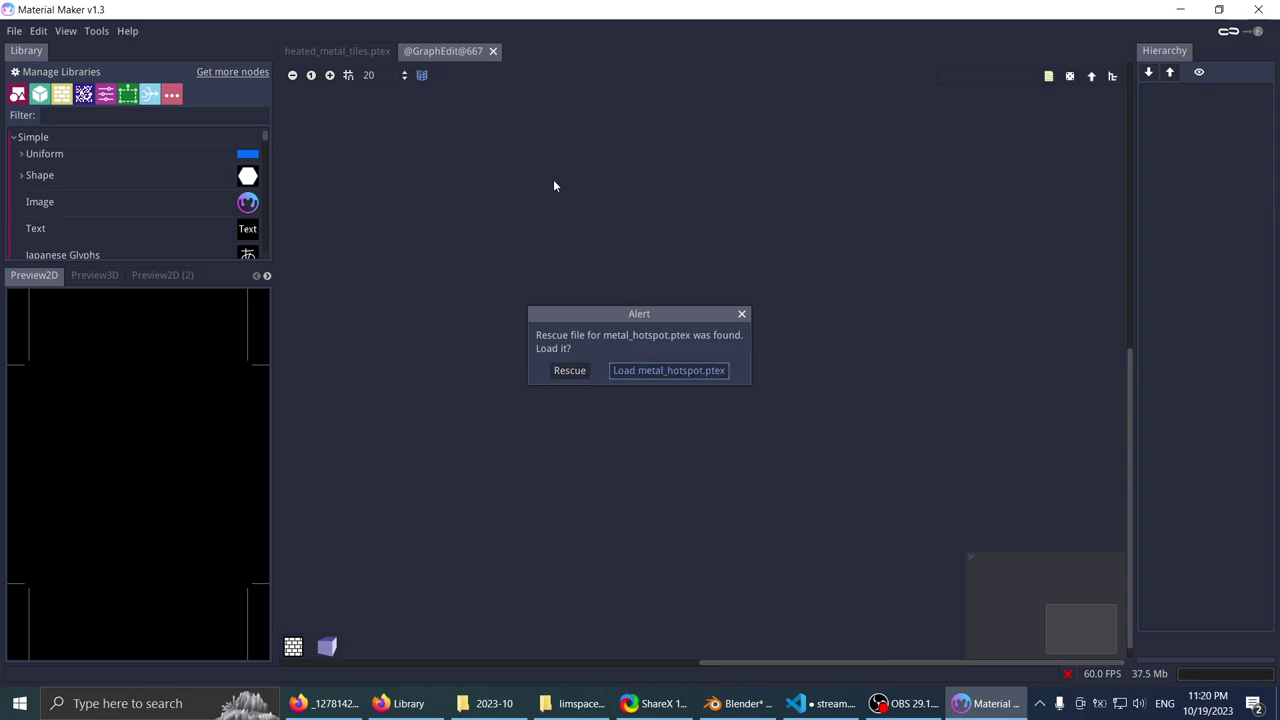
scroll(554, 182, down, 8)
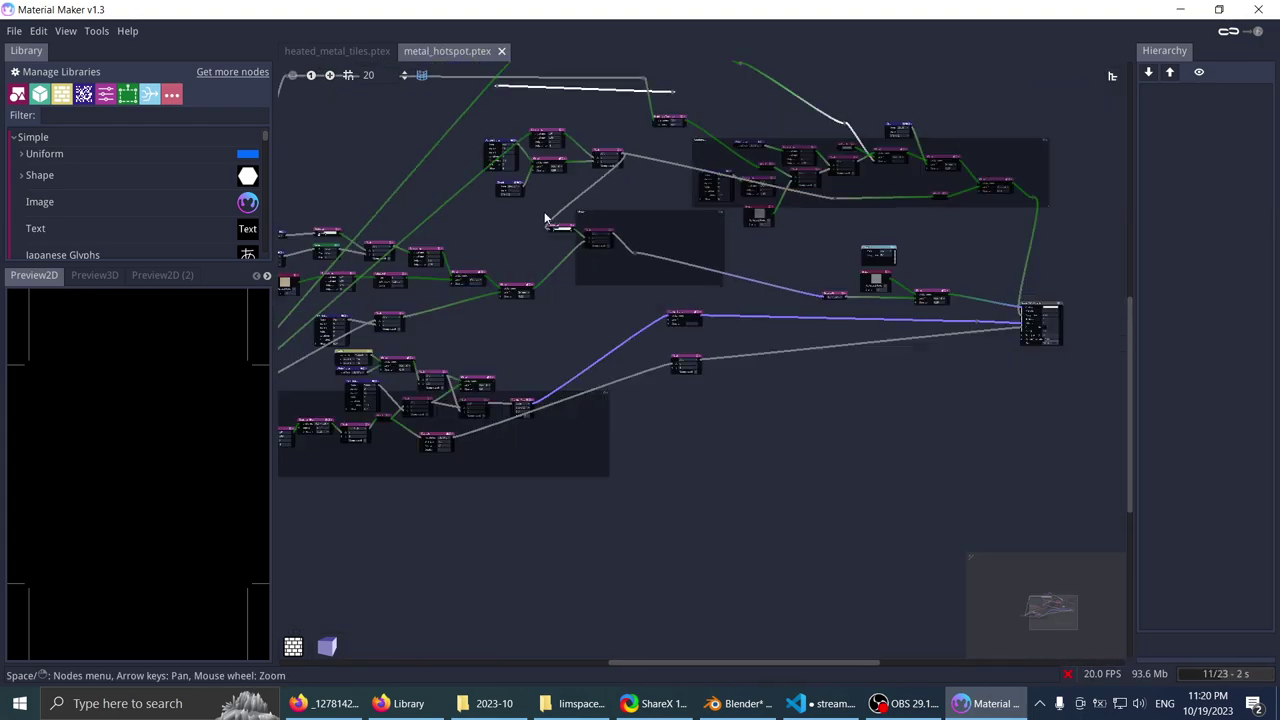
middle_drag(281, 401, 351, 491)
- Show the 3D cube preview behind the node graph and get a close look at the metal surface
click(327, 646)
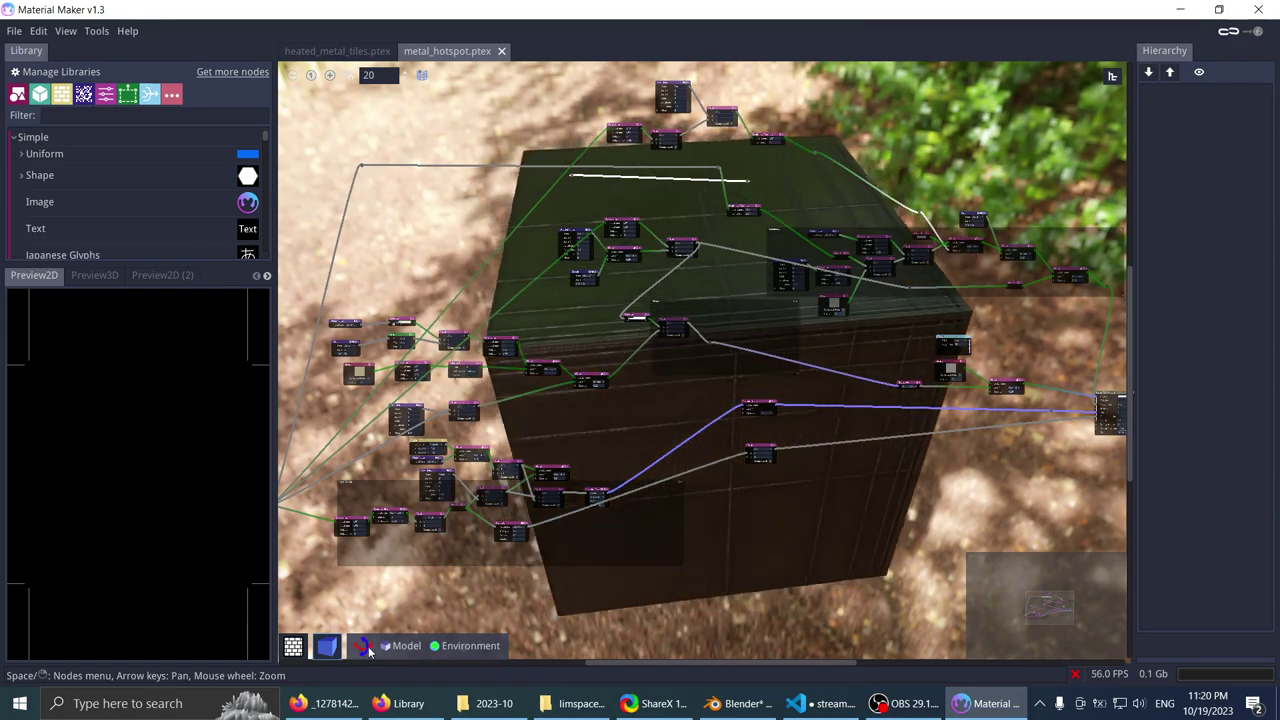
drag(363, 646, 366, 556)
scroll(363, 646, up, 5)
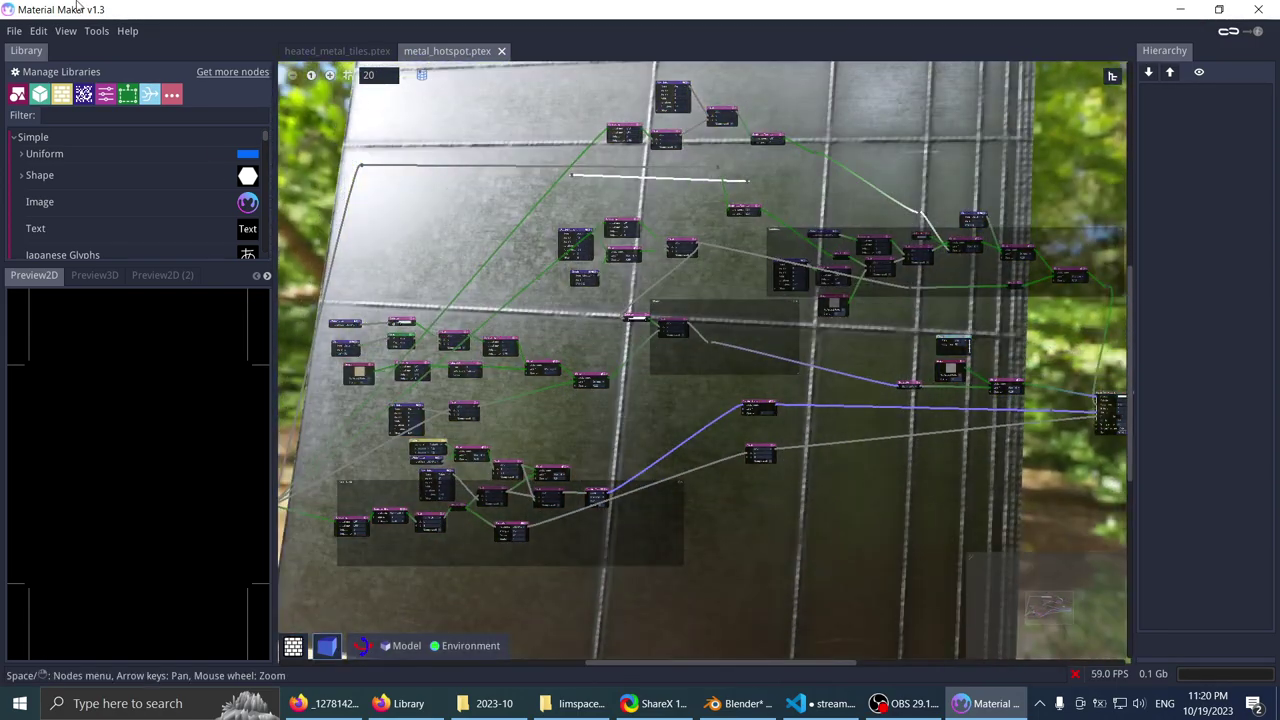
- Close metal_hotspot.ptex and load it again from the recent projects
click(501, 51)
click(14, 31)
mouse_move(59, 113)
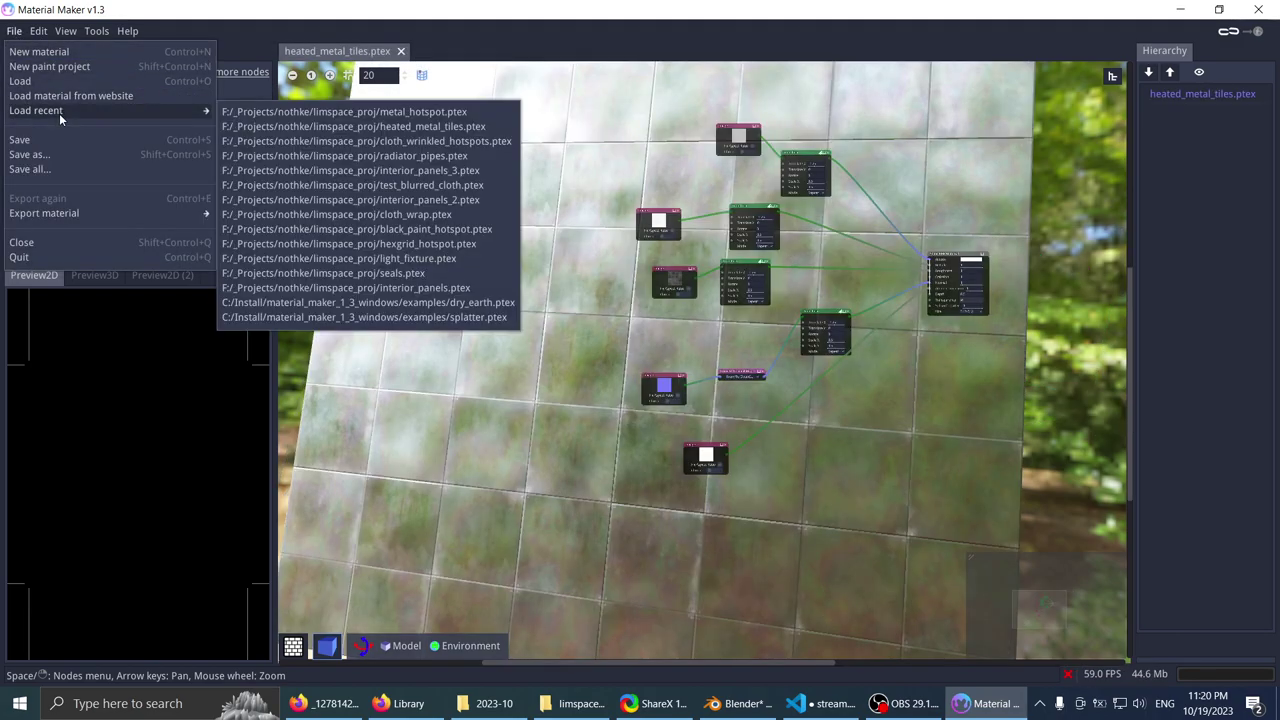
click(313, 113)
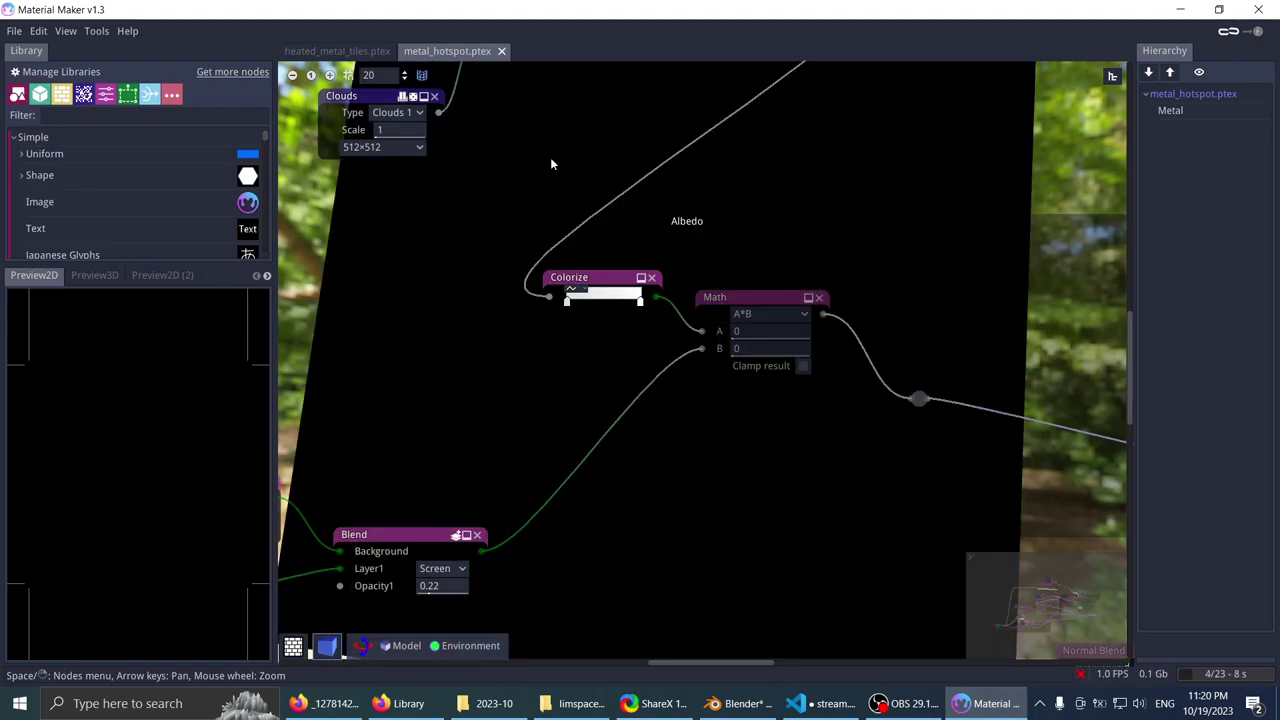
- Examine the metal_hotspot node graph, including its Albedo and Roughness groups, against the cube preview
scroll(540, 410, down, 2)
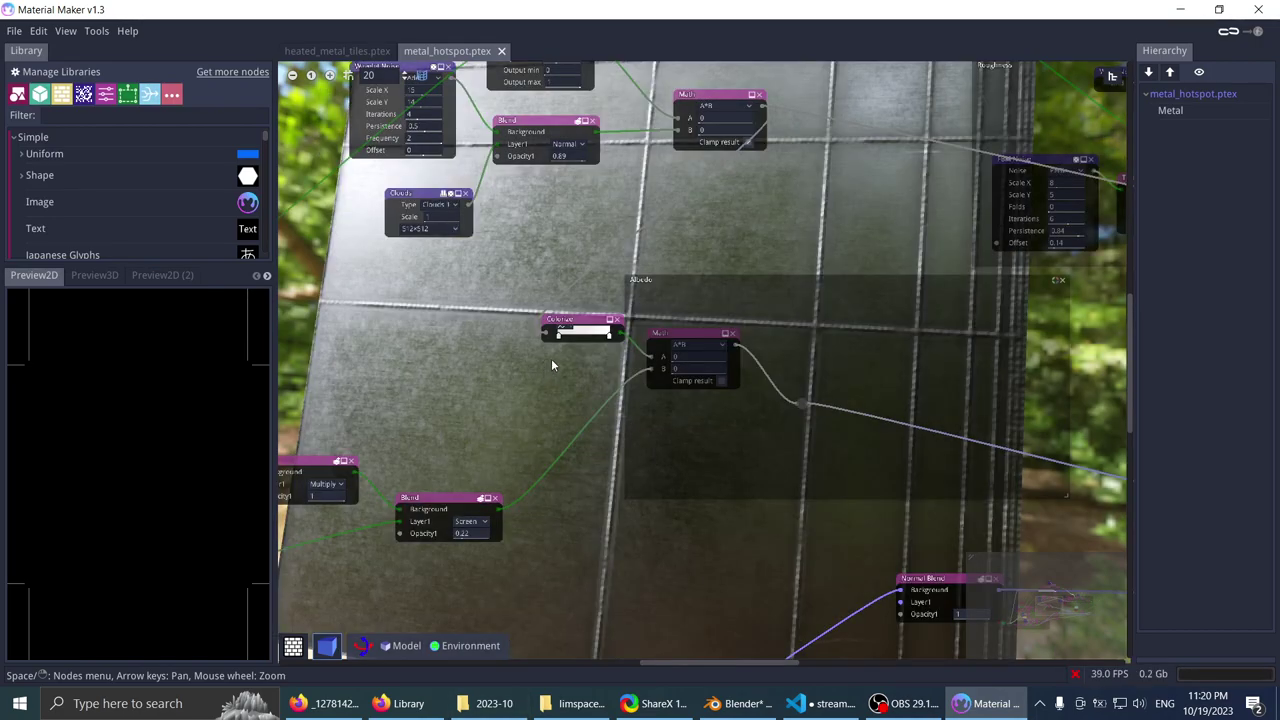
scroll(551, 358, up, 2)
scroll(471, 476, down, 2)
drag(360, 652, 500, 650)
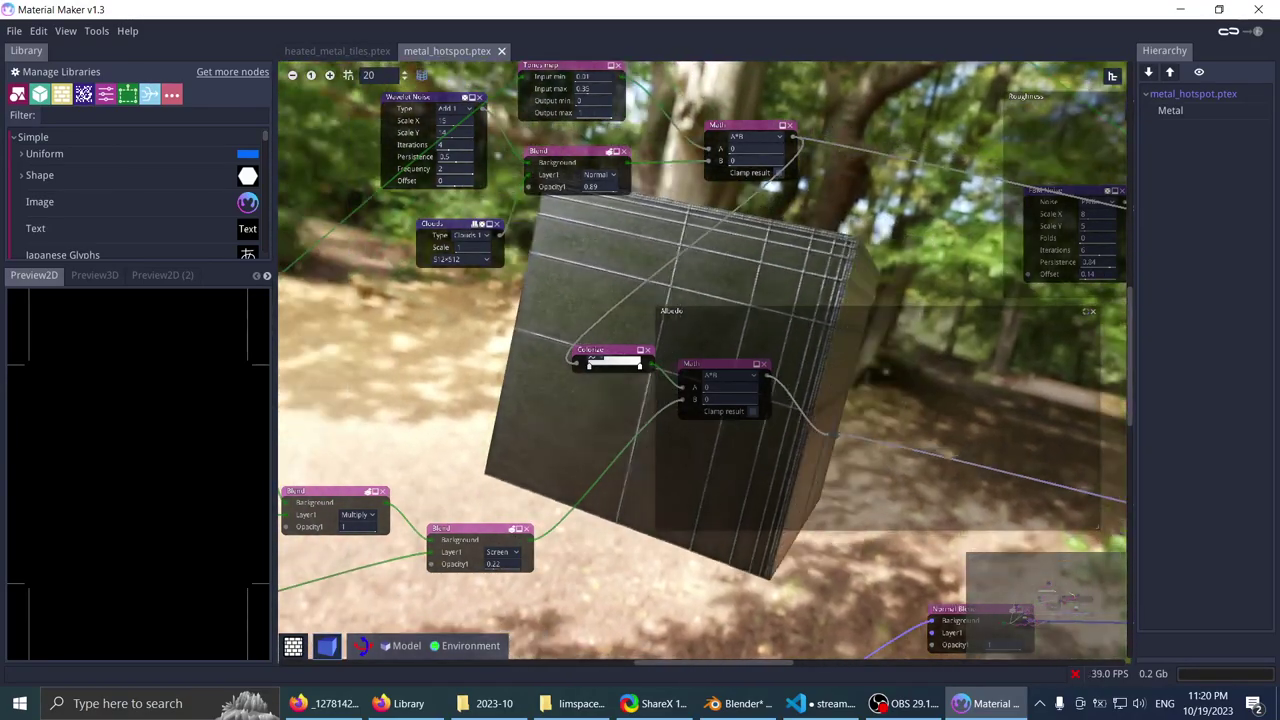
scroll(597, 392, down, 5)
scroll(465, 303, up, 6)
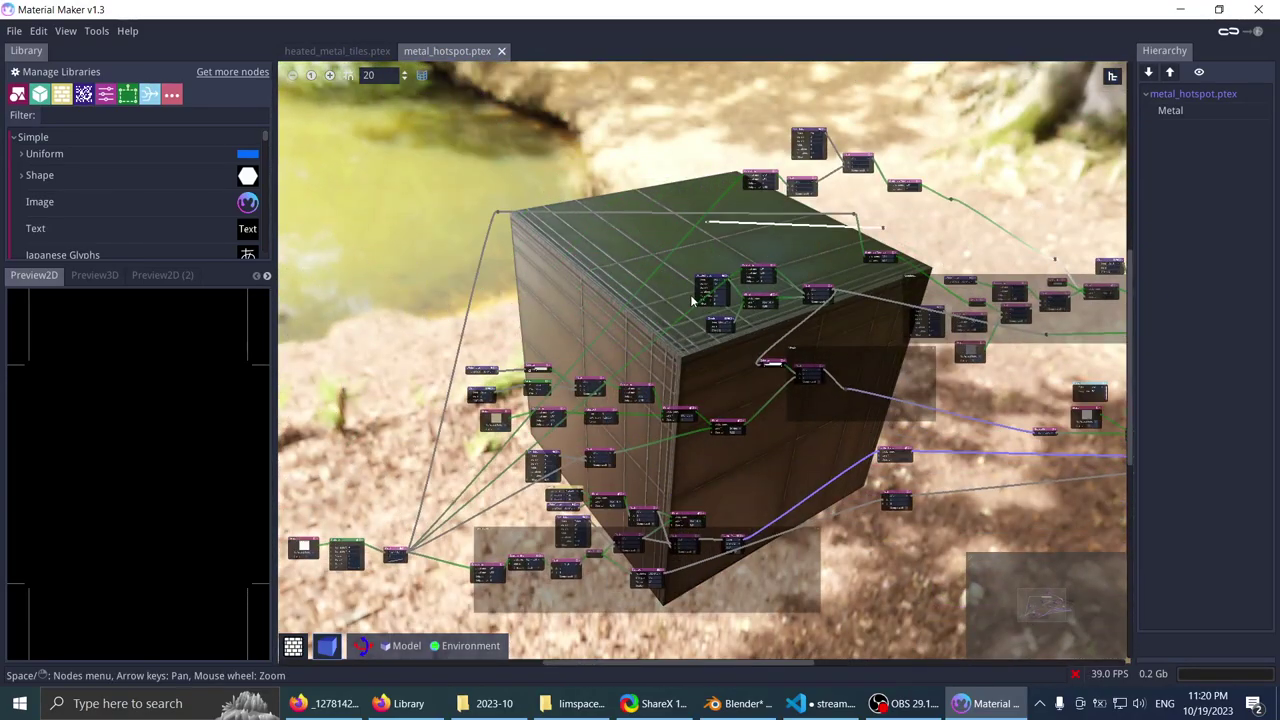
scroll(463, 275, up, 4)
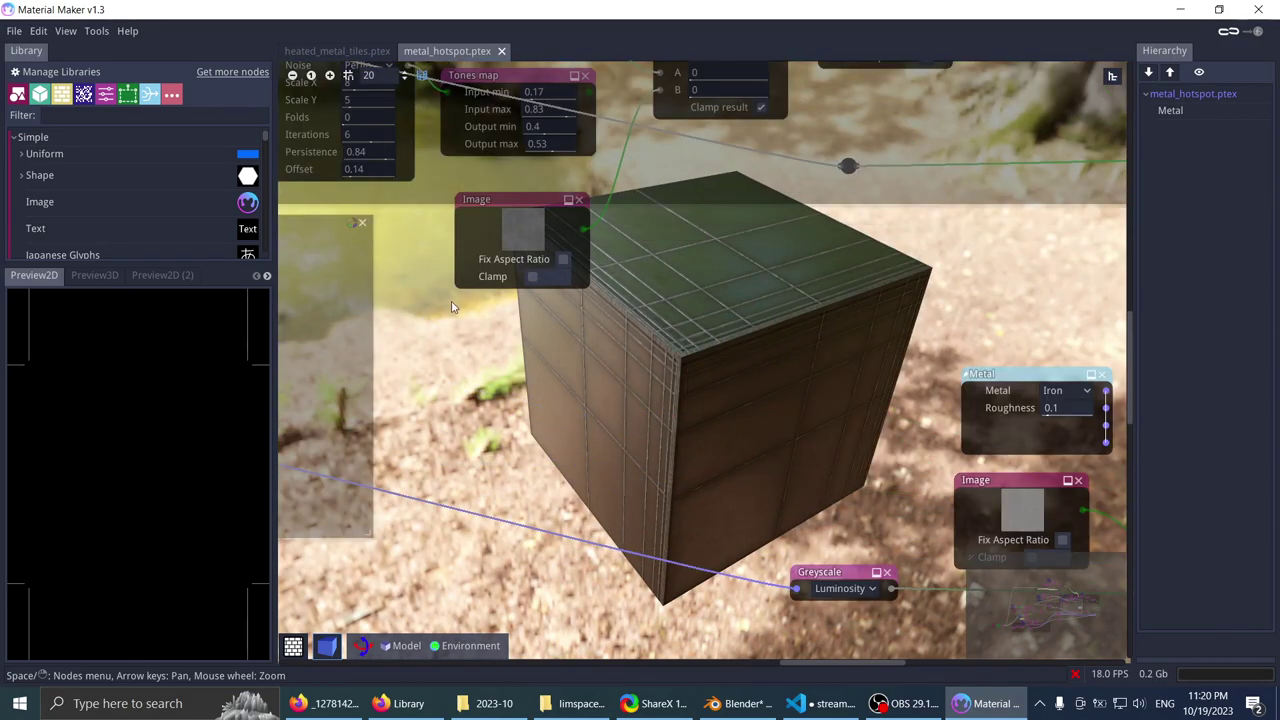
middle_drag(402, 248, 799, 416)
scroll(800, 418, down, 4)
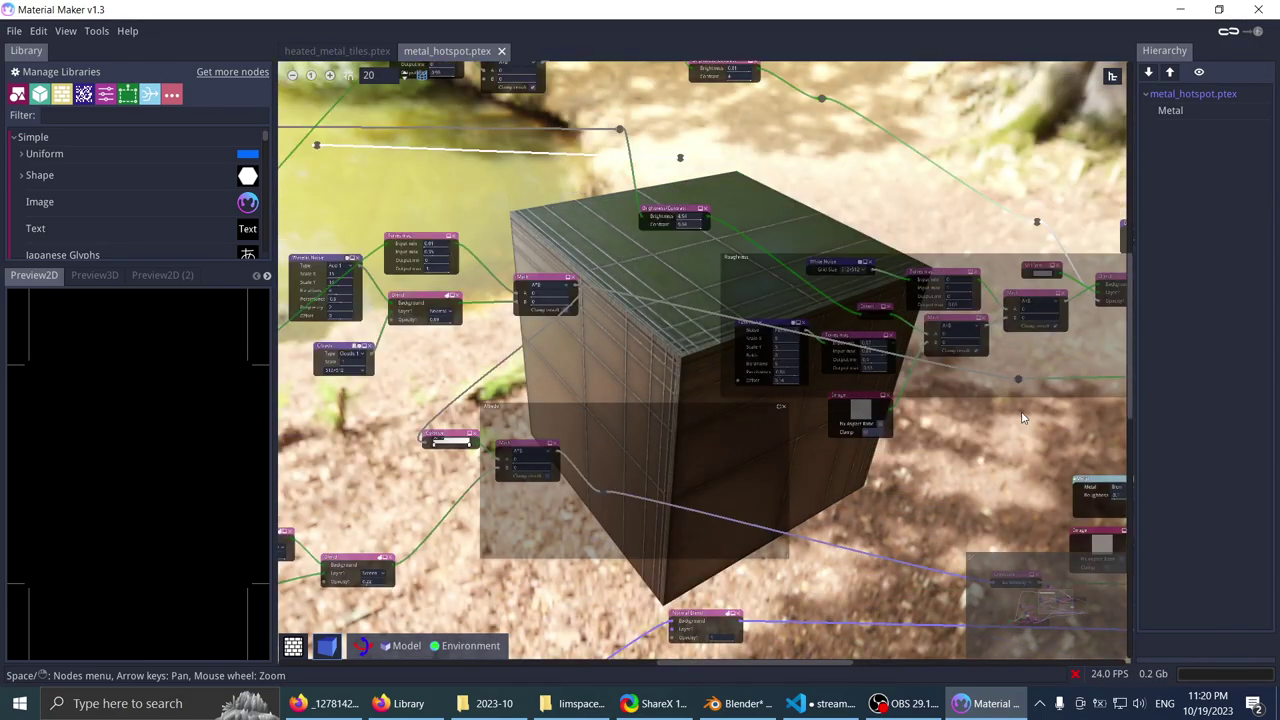
middle_drag(1021, 423, 765, 333)
middle_drag(312, 152, 595, 257)
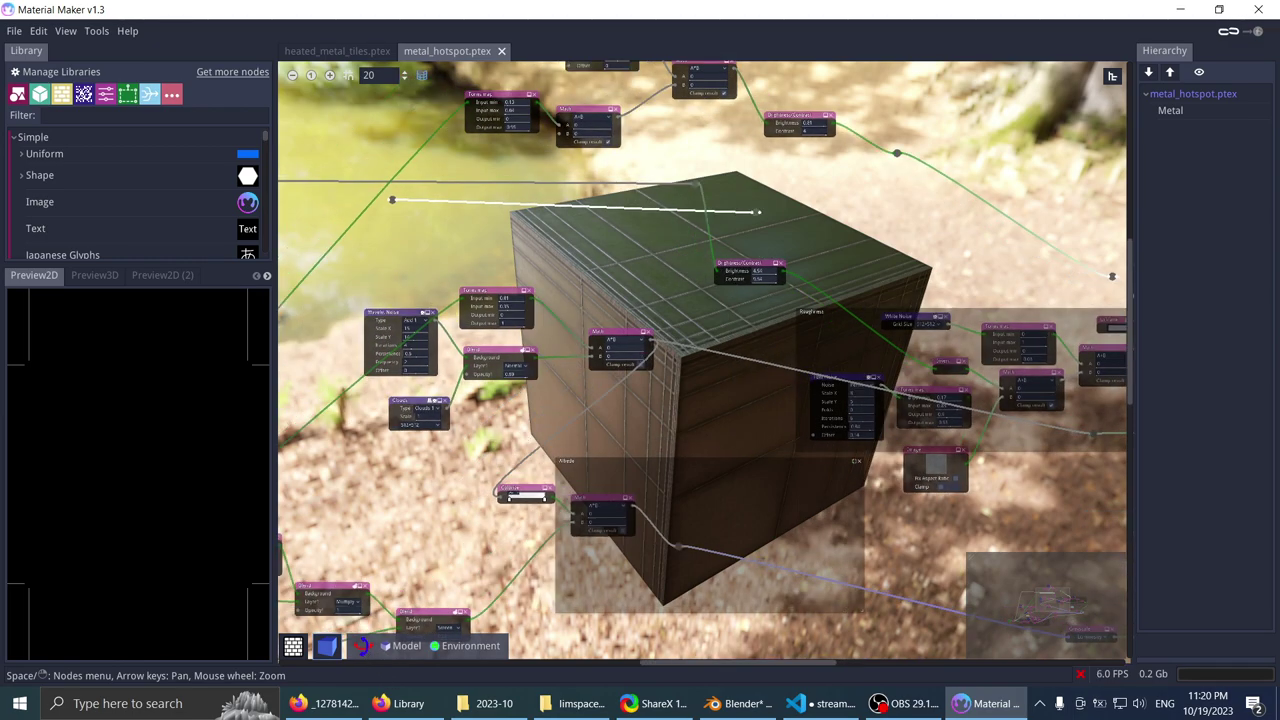
- Inspect the welded panel lines and metal finish on the preview cube from several angles
right_drag(363, 646, 412, 626)
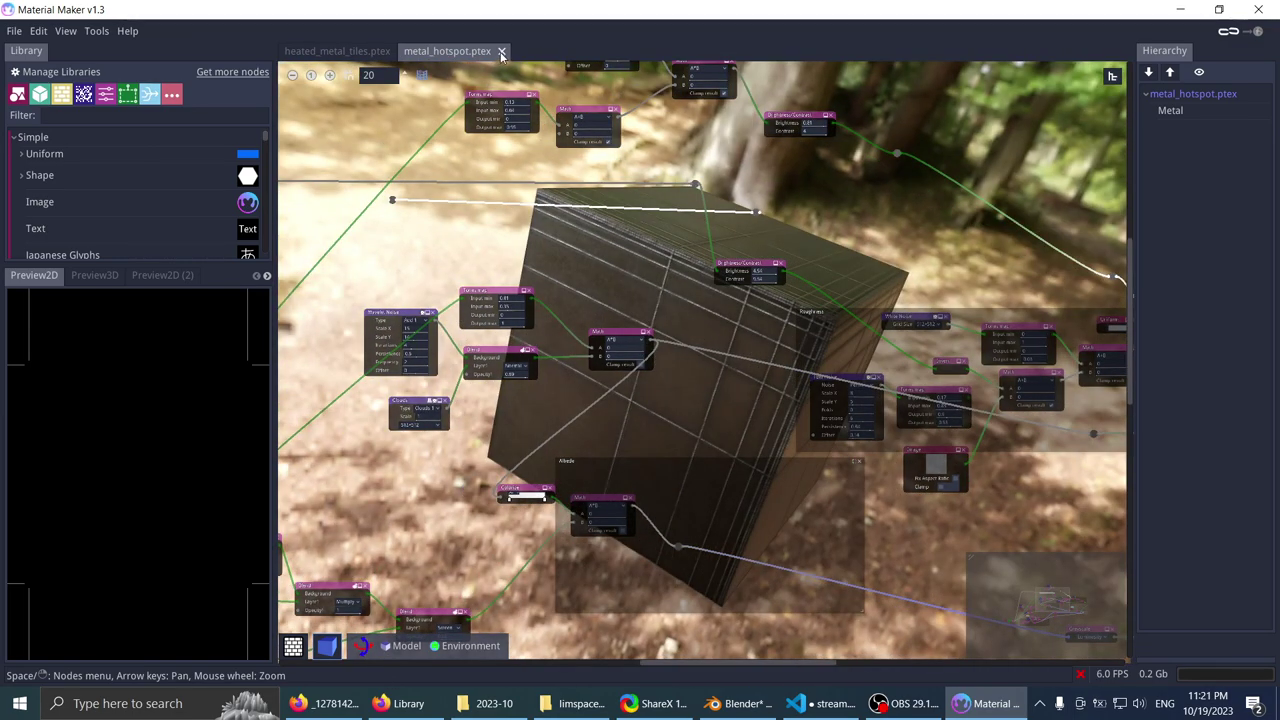
scroll(659, 367, down, 2)
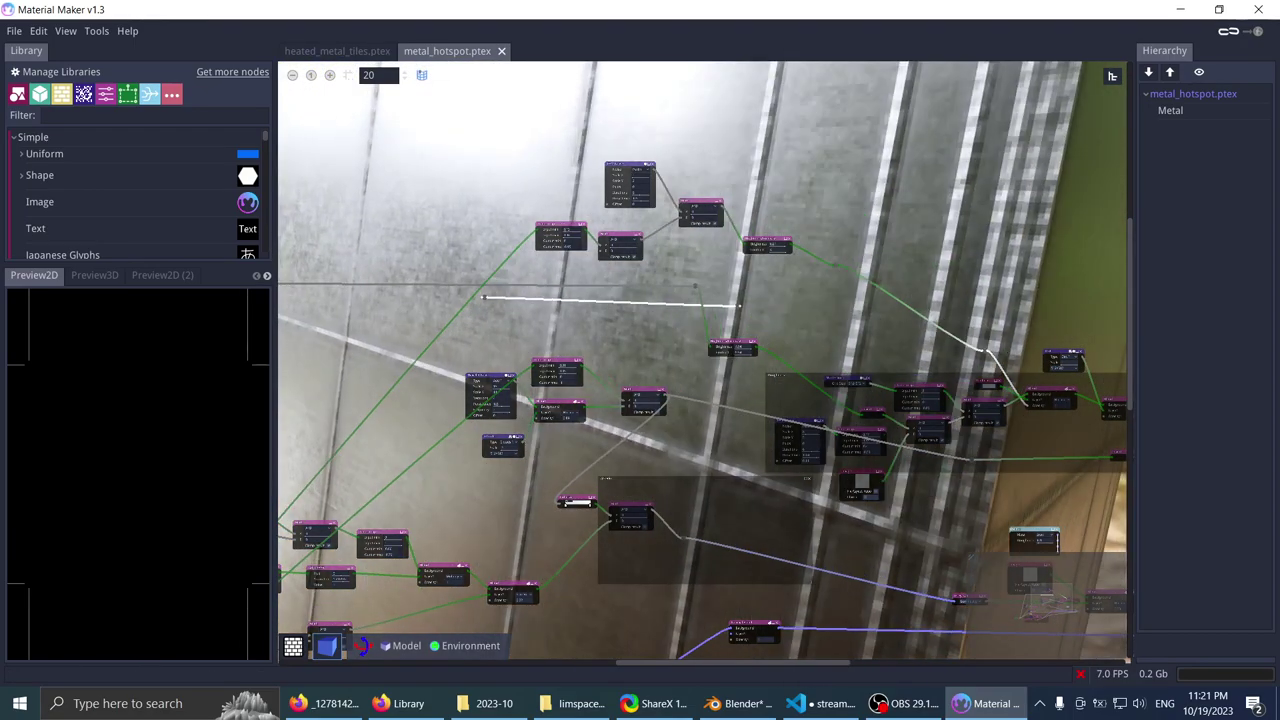
scroll(363, 646, down, 5)
middle_drag(615, 366, 950, 710)
scroll(561, 371, up, 2)
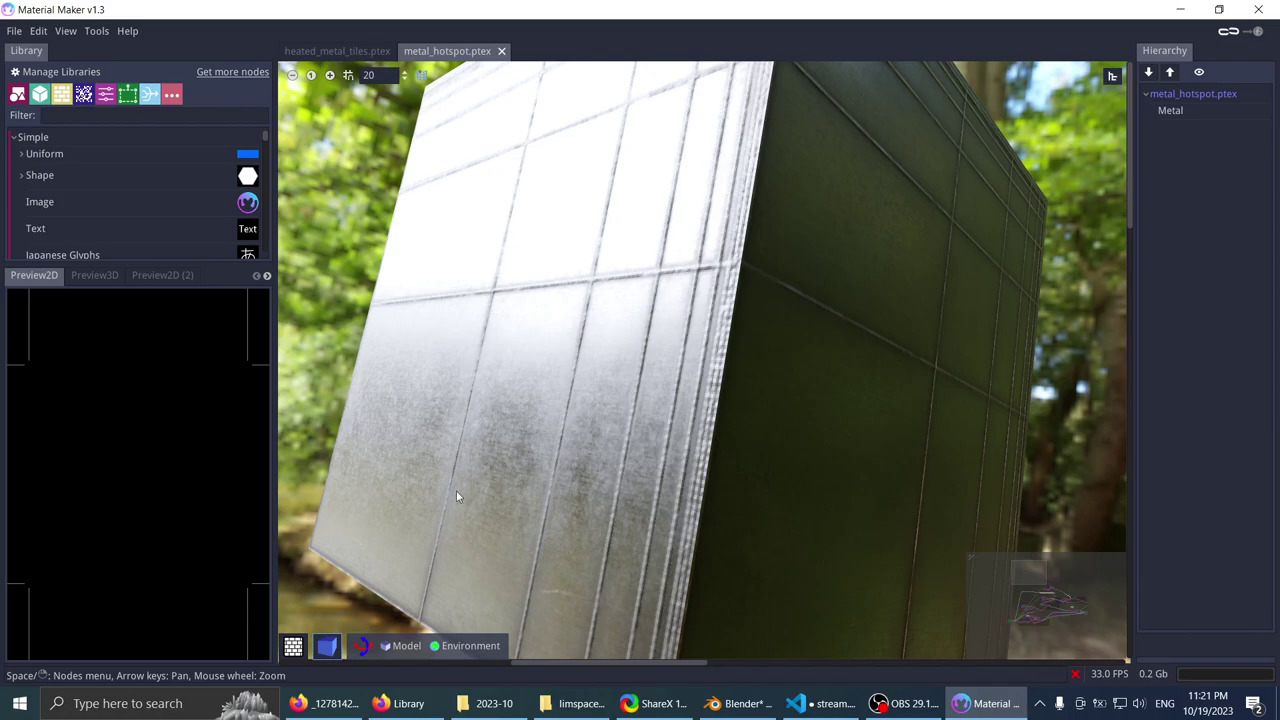
click(363, 647)
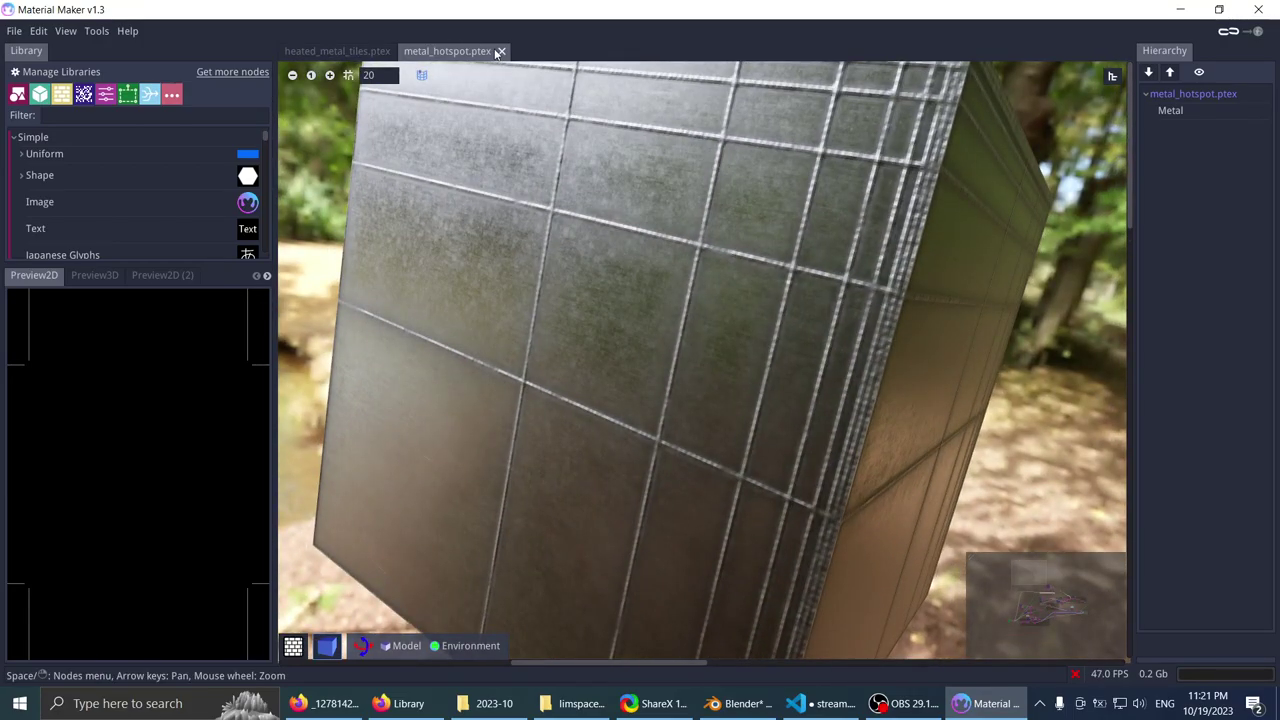
- Close the metal_hotspot.ptex and heated_metal_tiles.ptex projects
click(501, 51)
scroll(460, 315, down, 3)
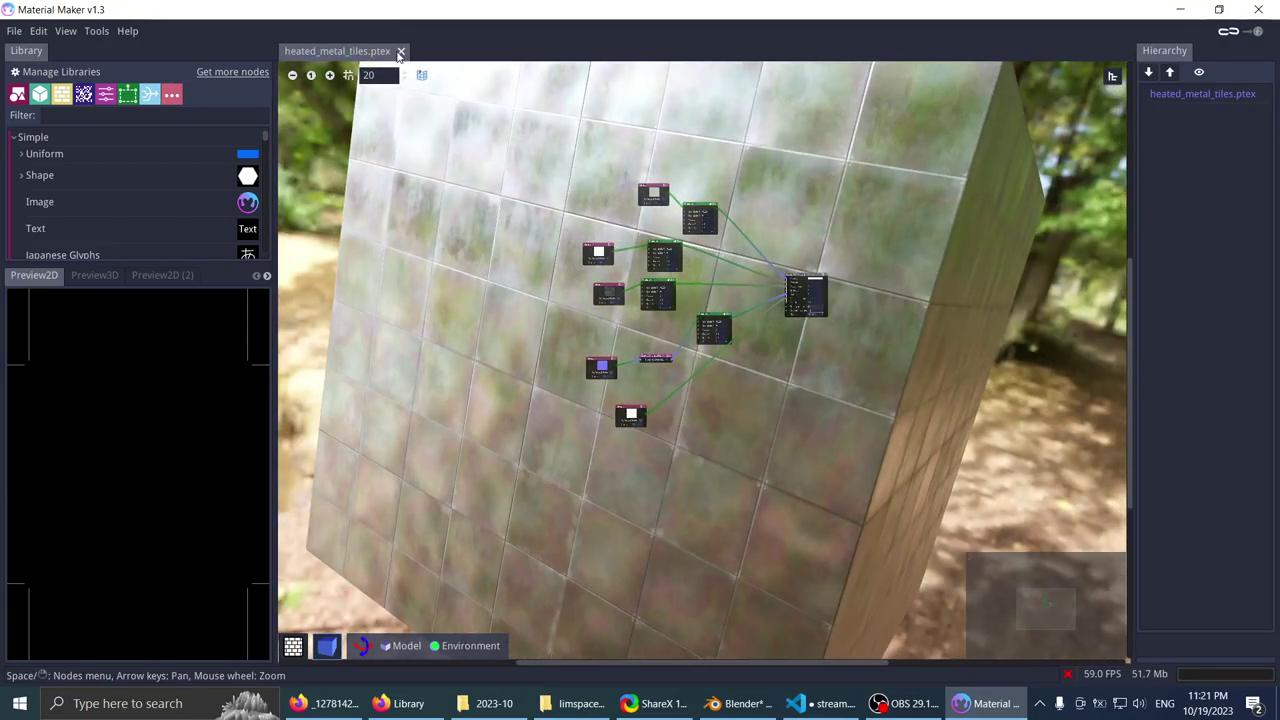
click(400, 51)
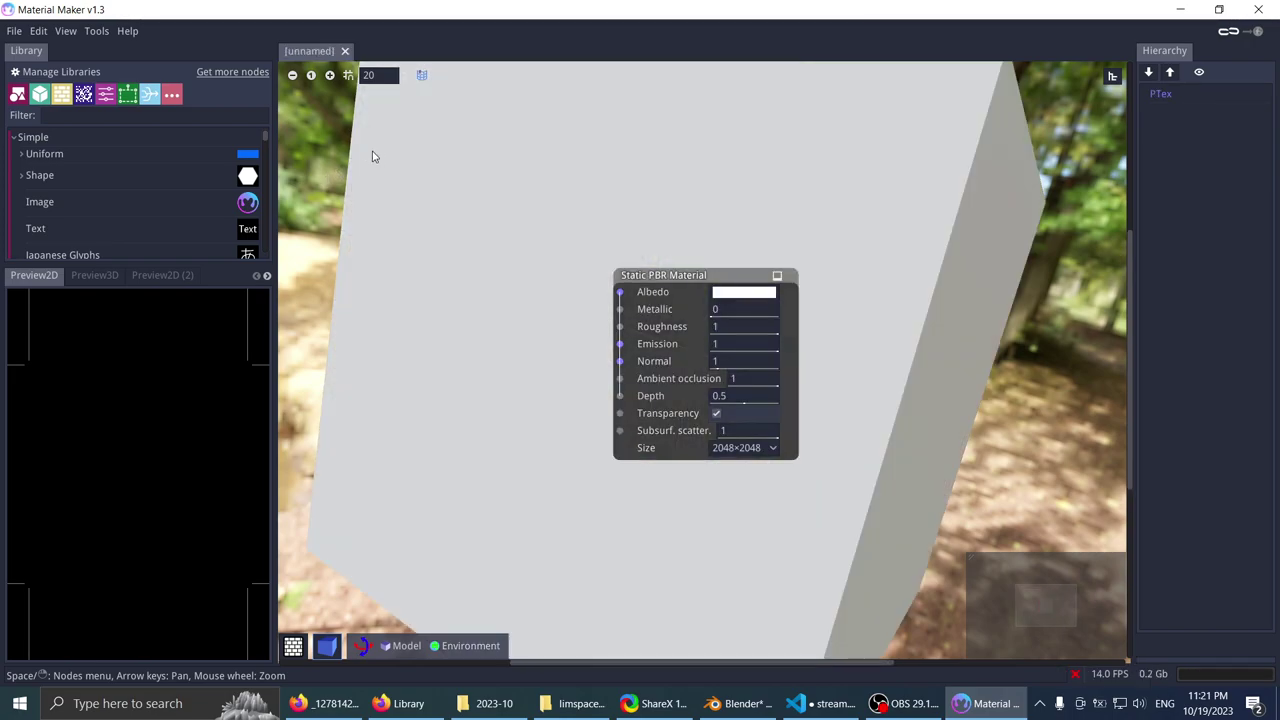
- Load the recent project cloth_wrinkled_hotspots.ptex to inspect its wrinkled cloth on the preview cube, and close it again
click(13, 32)
mouse_move(17, 116)
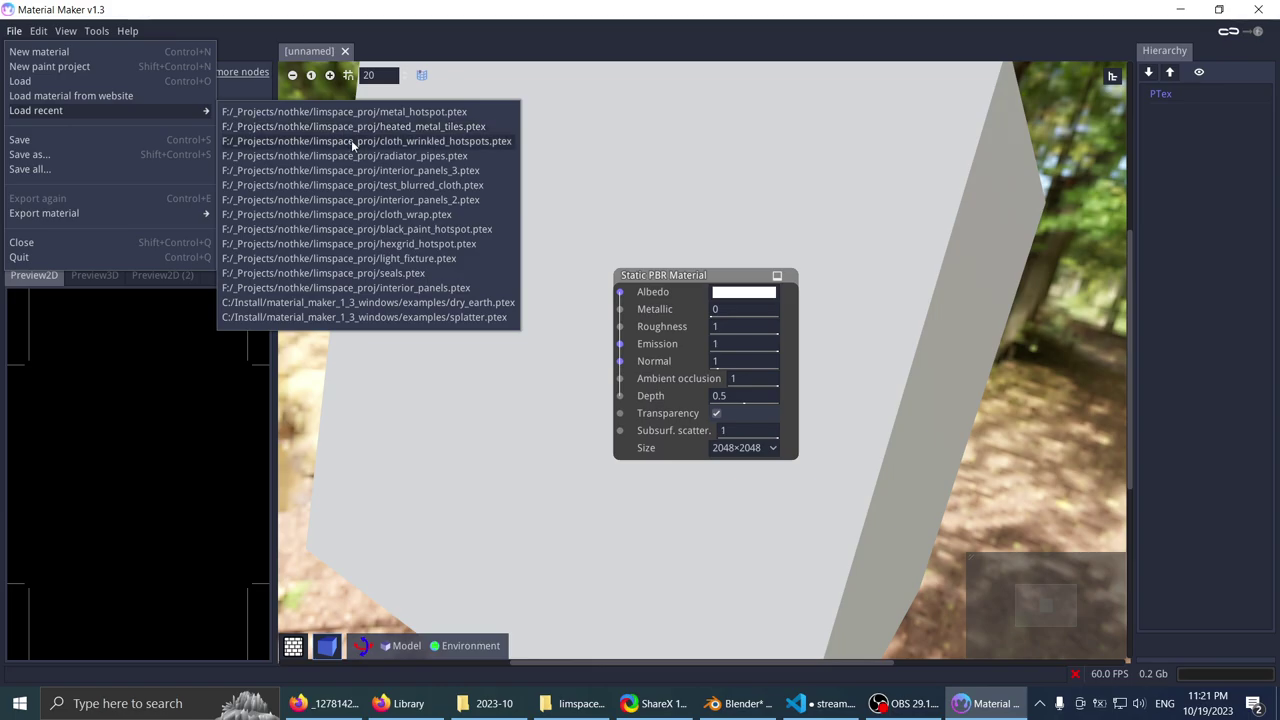
key(Return)
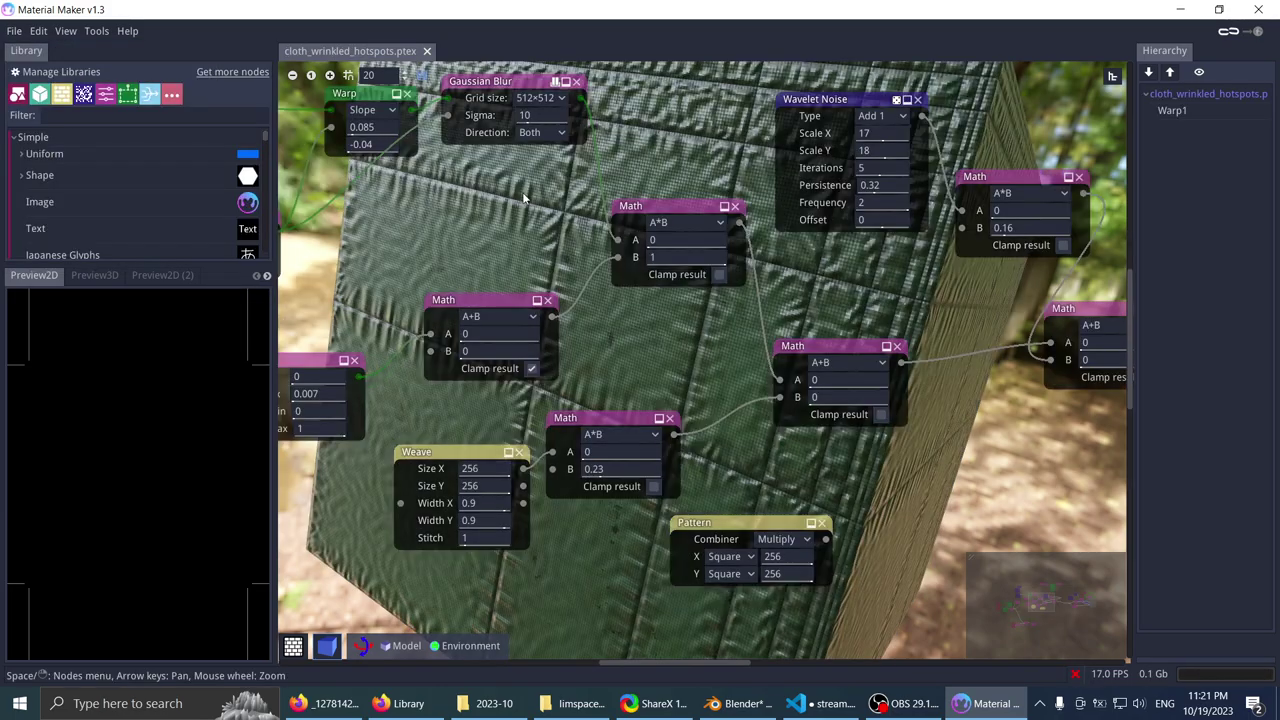
middle_drag(511, 196, 717, 399)
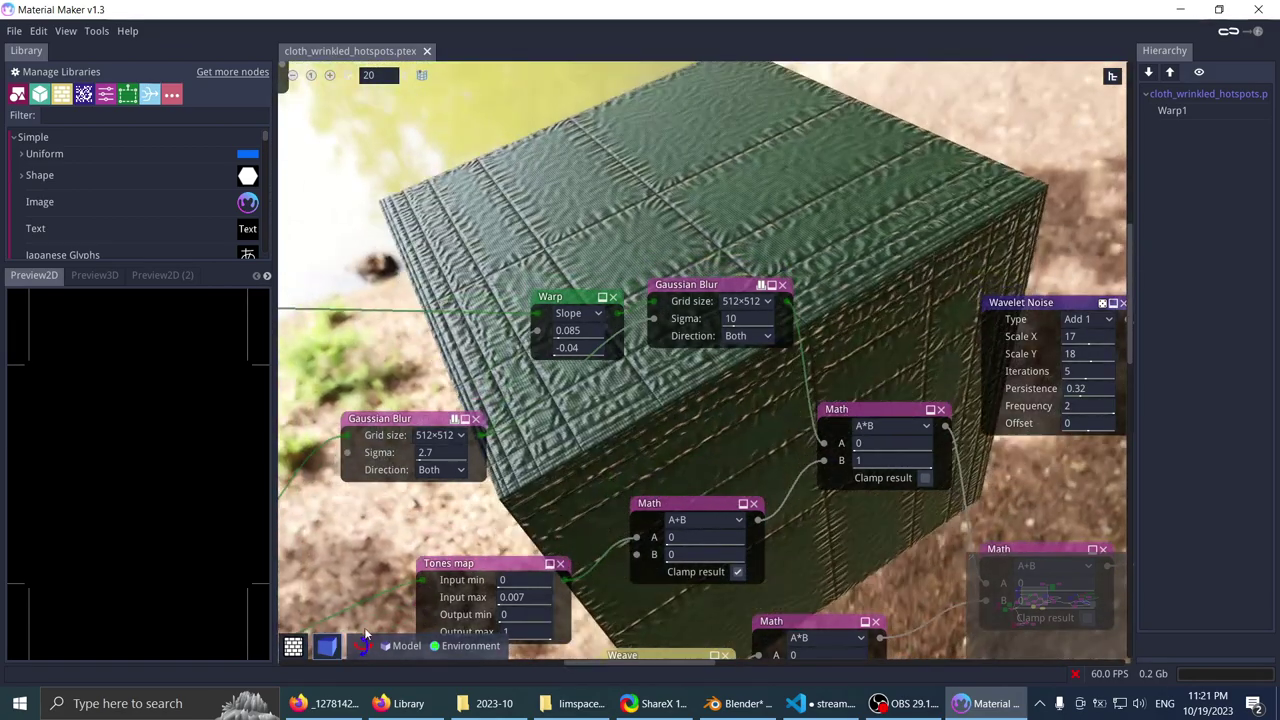
click(425, 51)
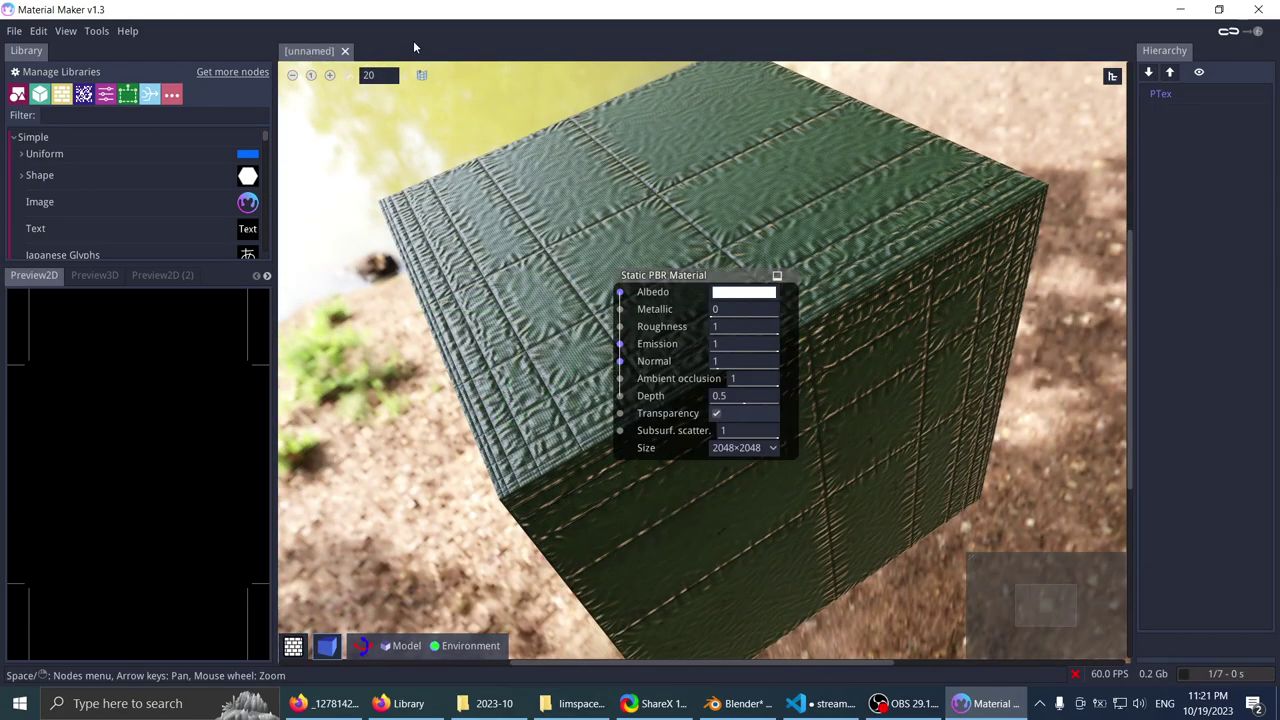
- Load the recent project radiator_pipes.ptex
scroll(480, 146, down, 2)
scroll(466, 154, down, 2)
middle_drag(474, 163, 582, 214)
scroll(538, 210, up, 2)
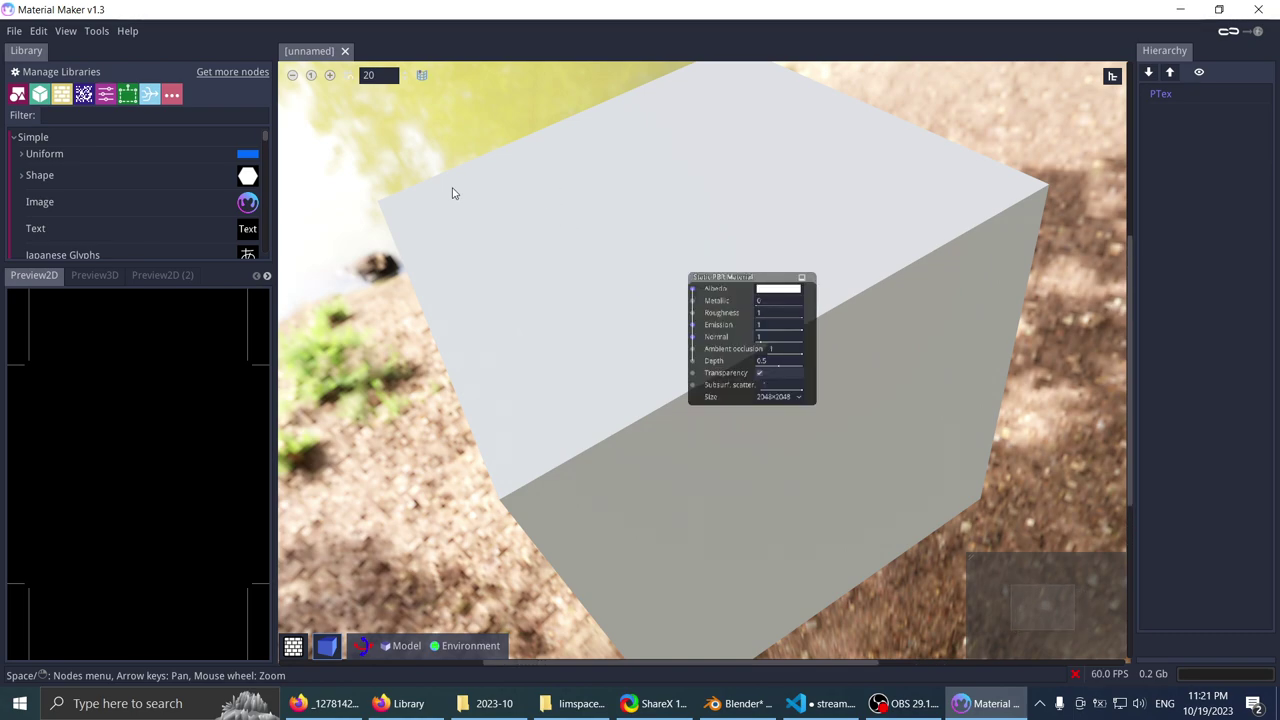
middle_drag(456, 193, 653, 224)
click(14, 31)
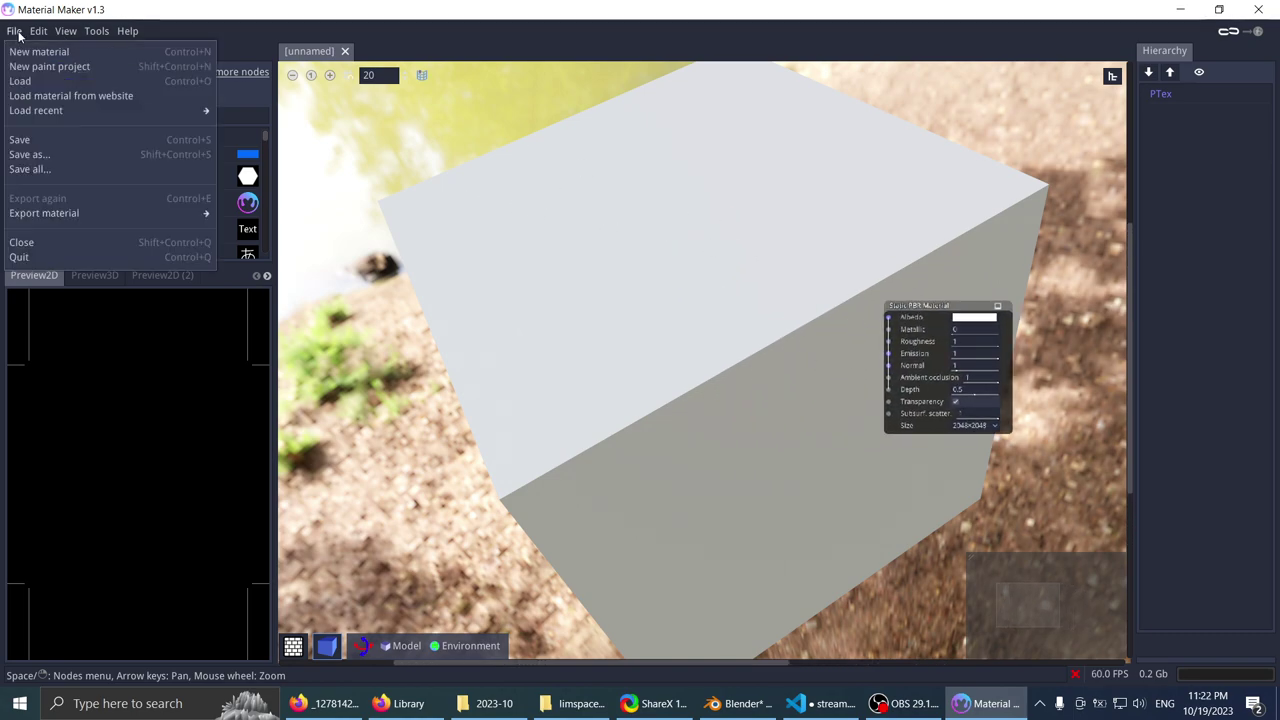
mouse_move(104, 111)
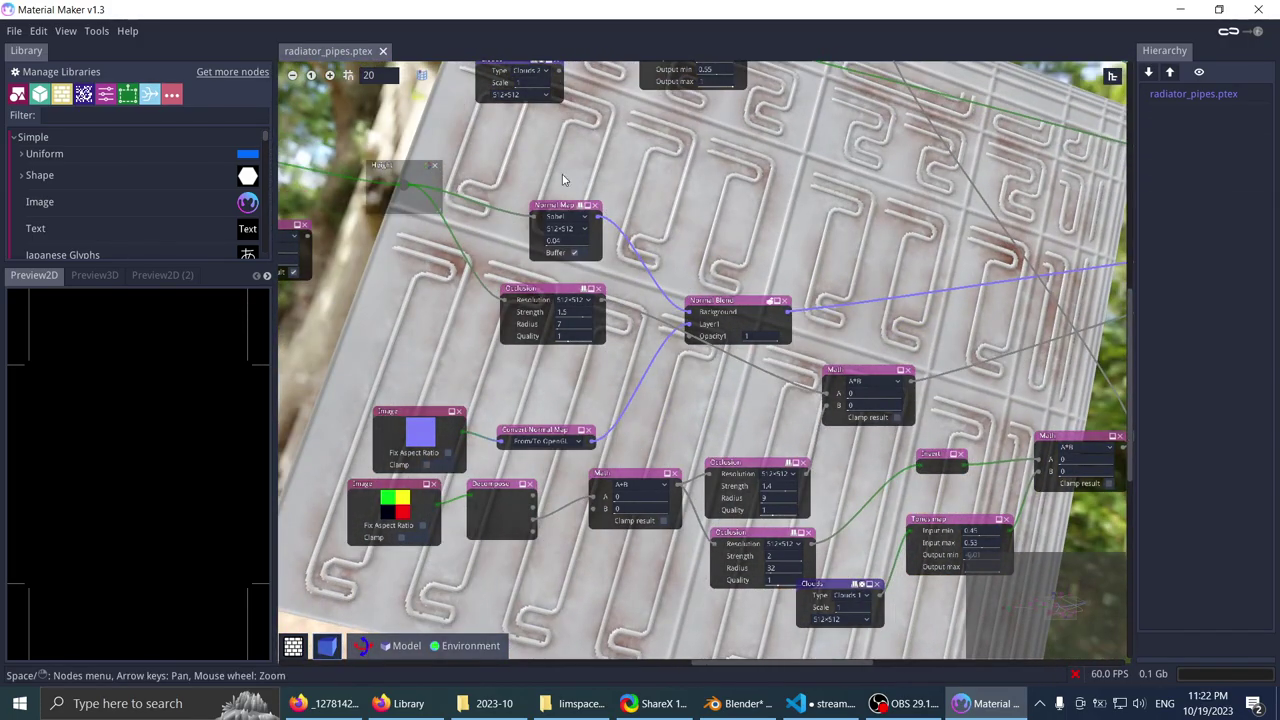
- Examine the radiator_pipes node graph and its raised pipe pattern on the preview cube, close up and as a whole
middle_drag(562, 174, 796, 497)
scroll(660, 500, down, 6)
scroll(665, 462, up, 6)
middle_drag(802, 320, 761, 307)
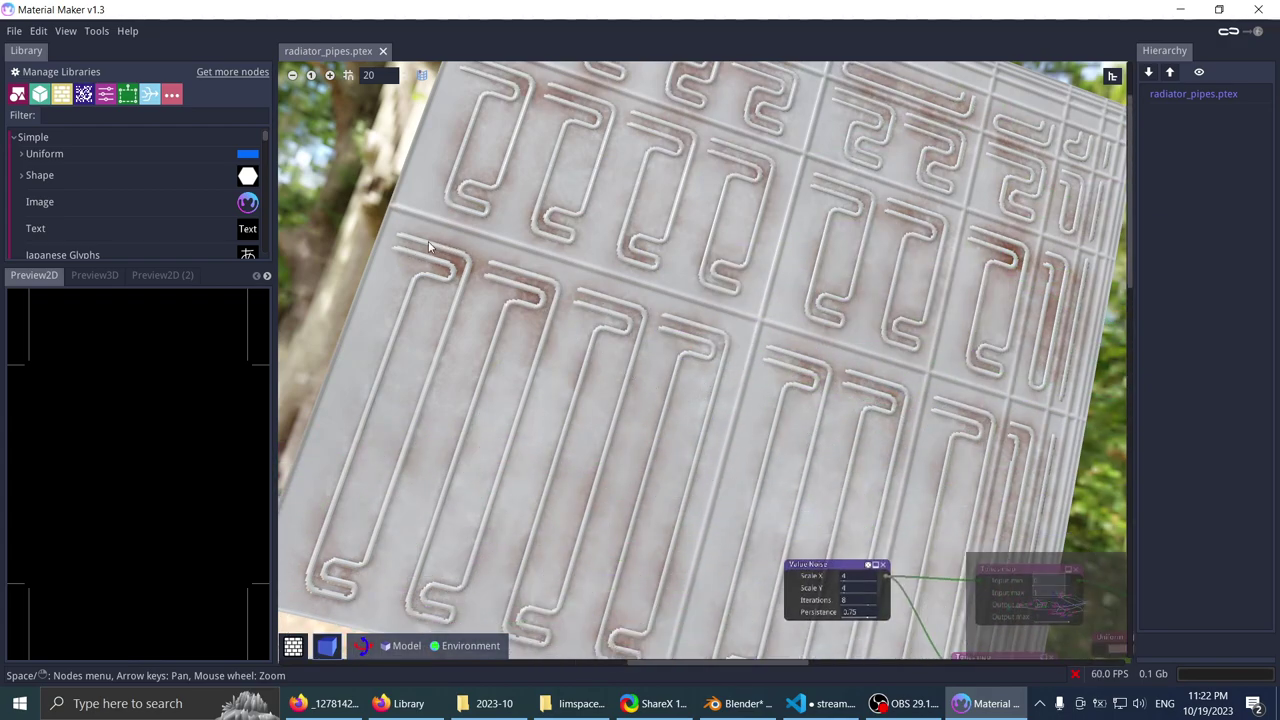
scroll(682, 381, down, 2)
scroll(660, 373, up, 2)
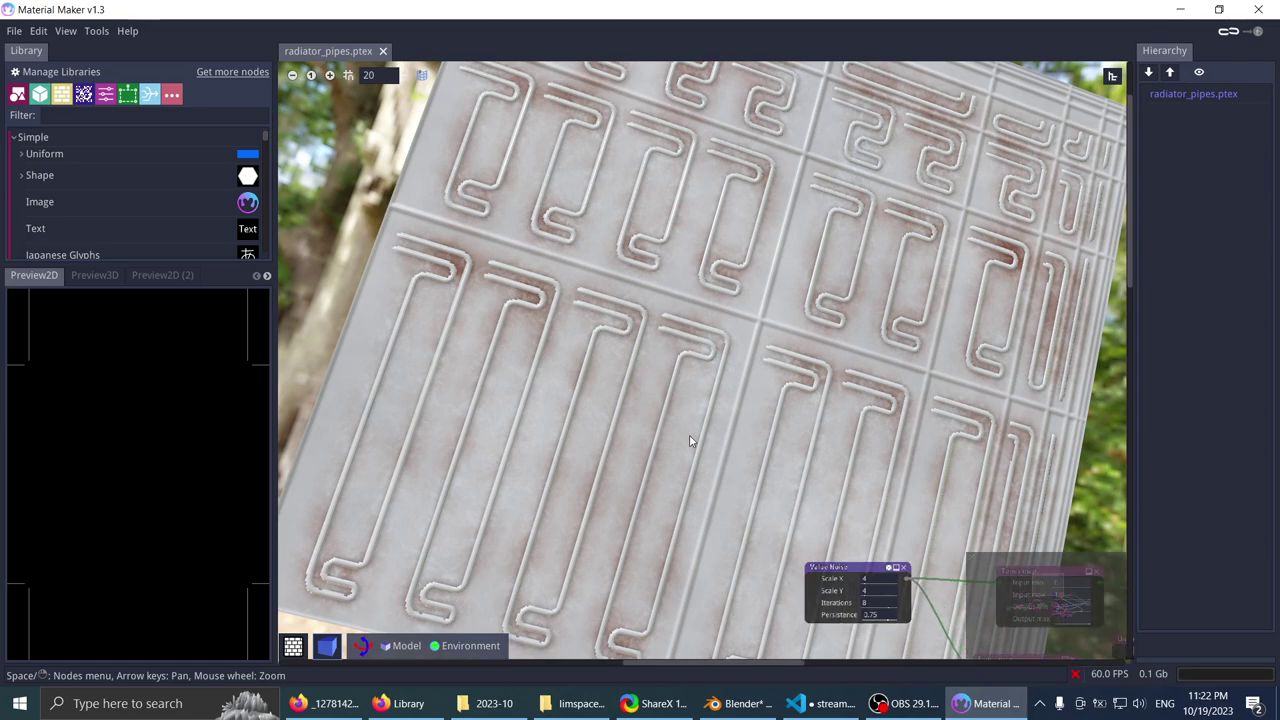
middle_drag(691, 440, 628, 418)
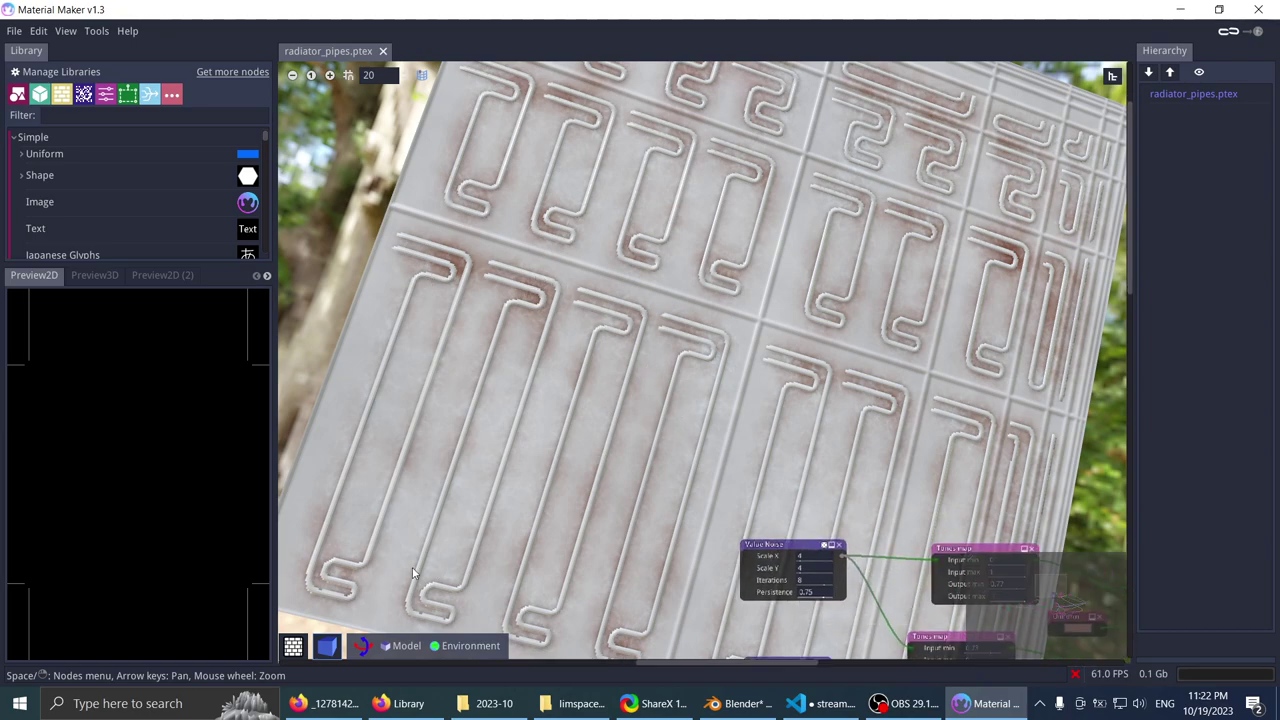
drag(362, 648, 312, 663)
scroll(362, 648, up, 6)
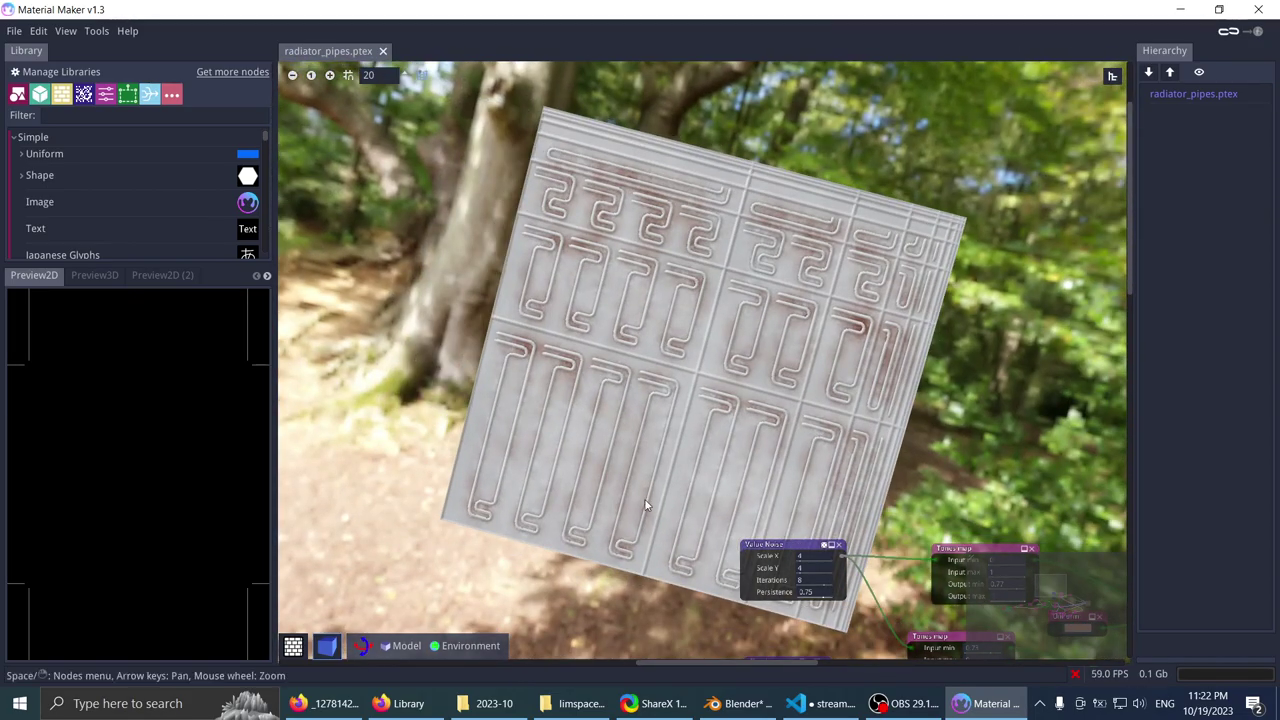
scroll(532, 407, down, 4)
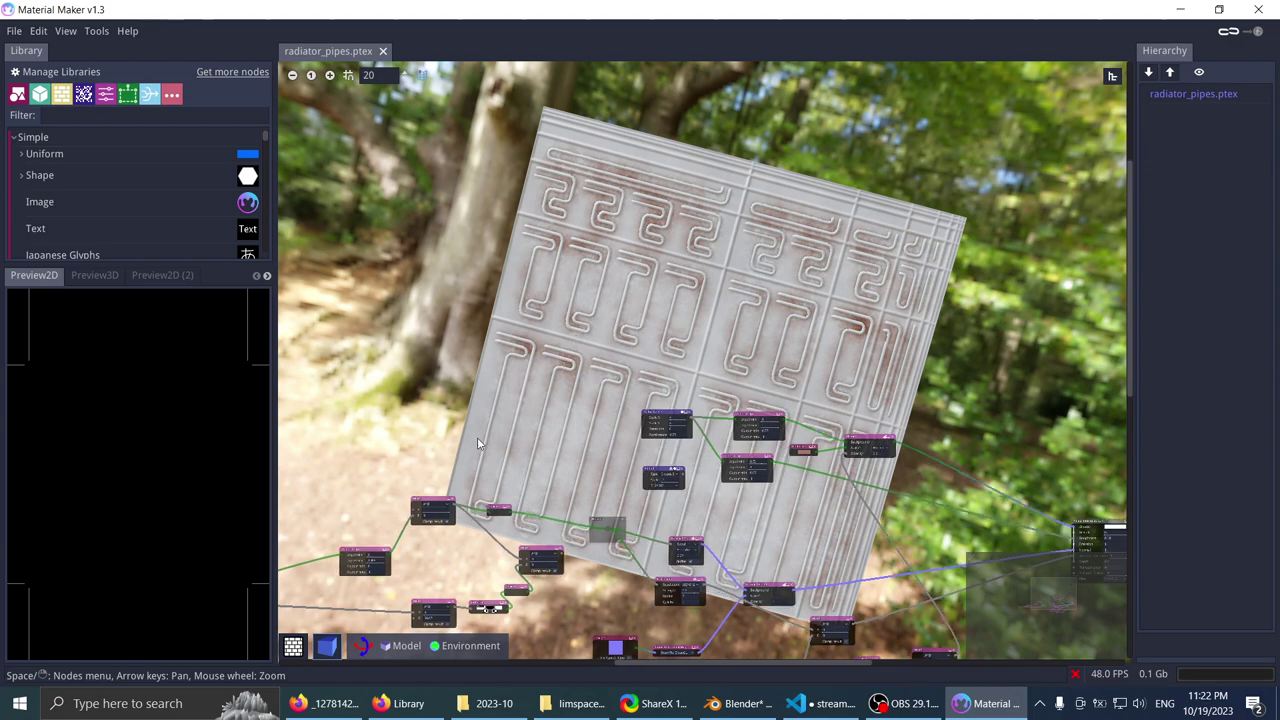
middle_drag(477, 437, 671, 360)
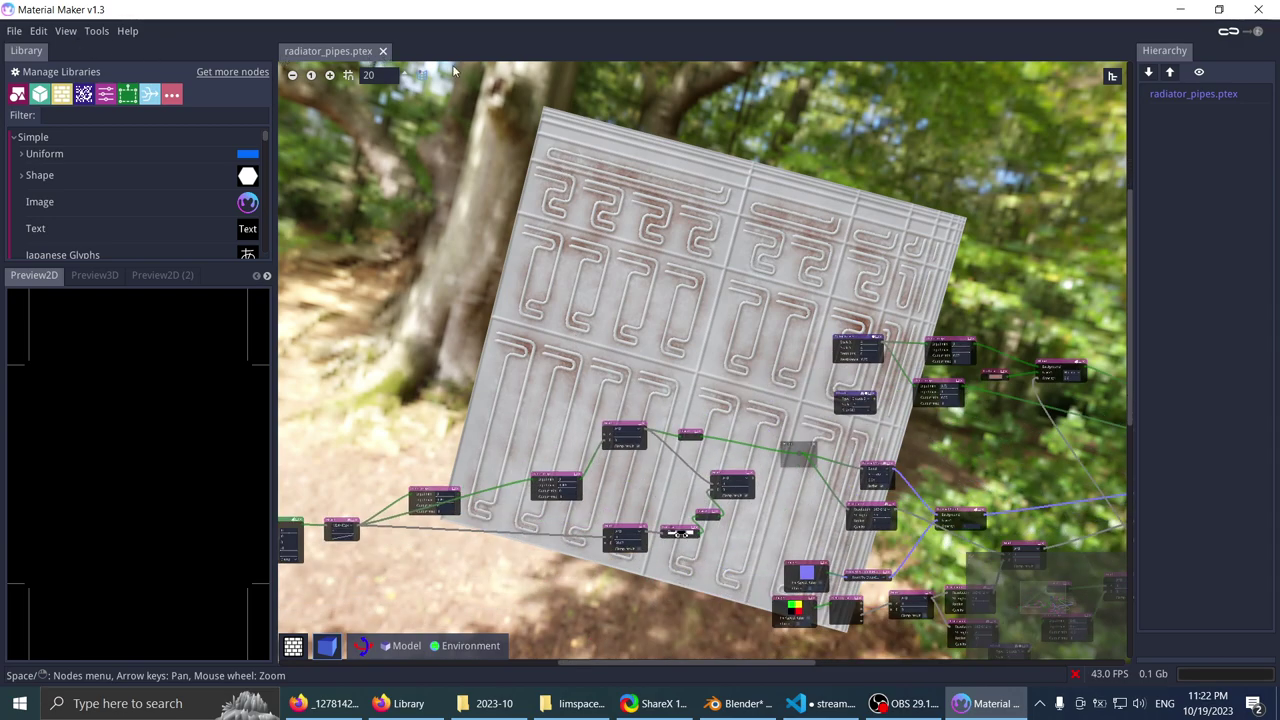
- Close the radiator_pipes.ptex project and quit Material Maker
key(ctrl+shift+q)
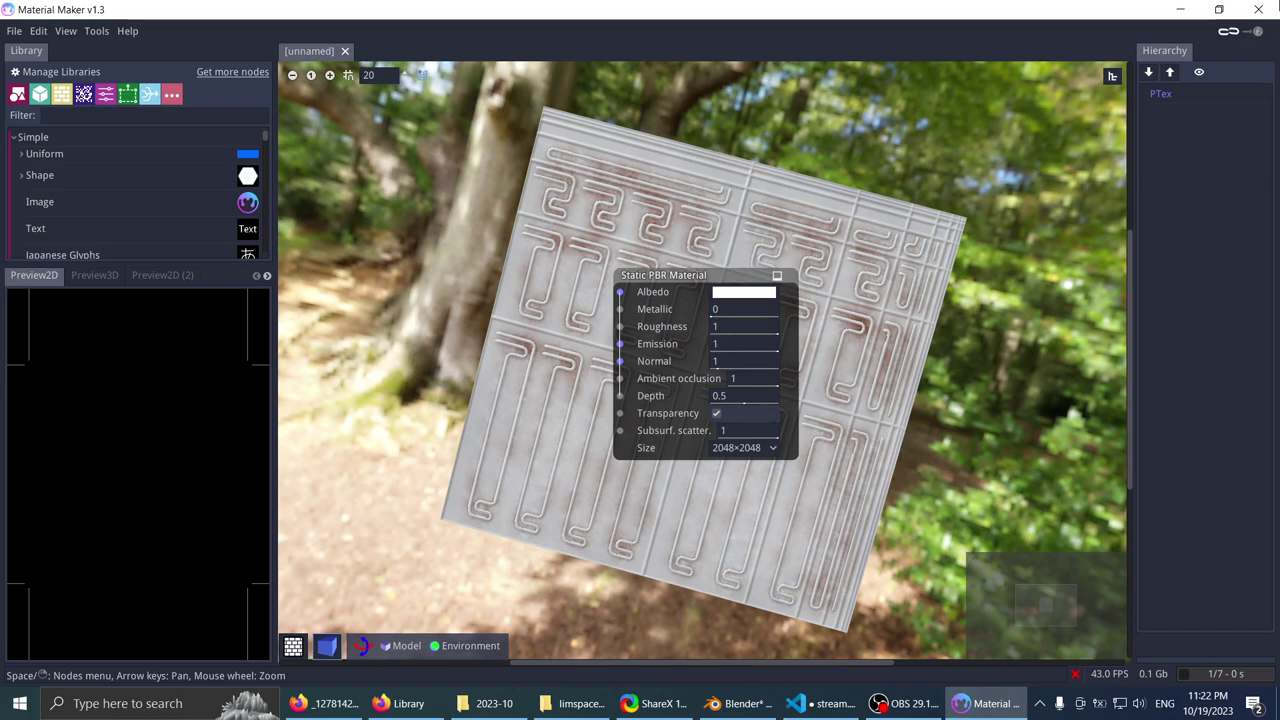
click(1252, 12)
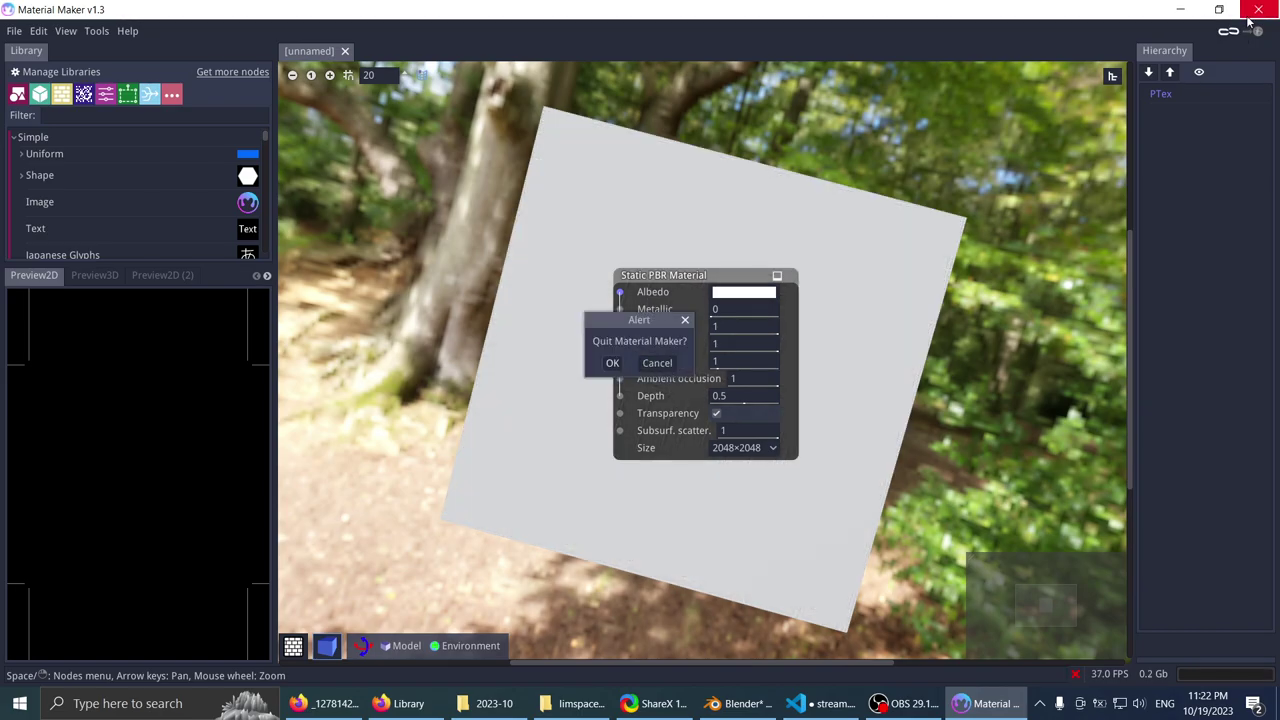
click(612, 363)
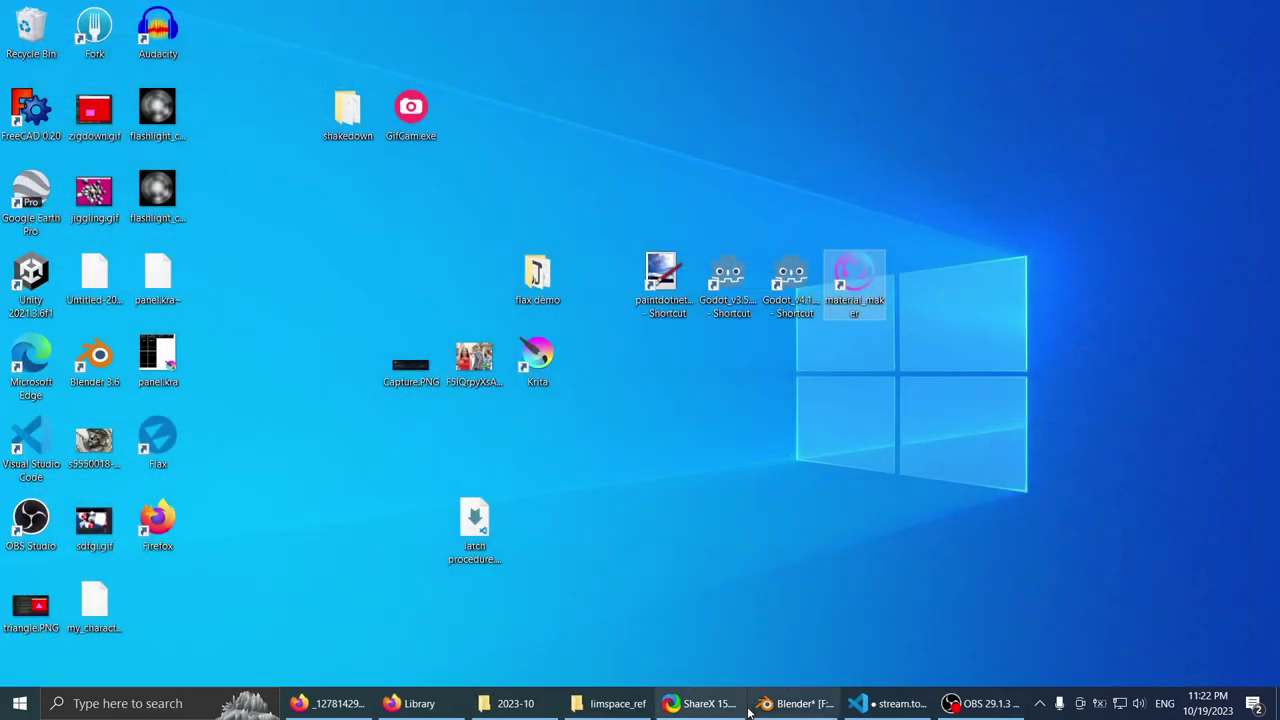
- Switch to Blender and restore the full Shading workspace layout from the maximized 3D viewport
click(762, 704)
middle_drag(453, 274, 602, 304)
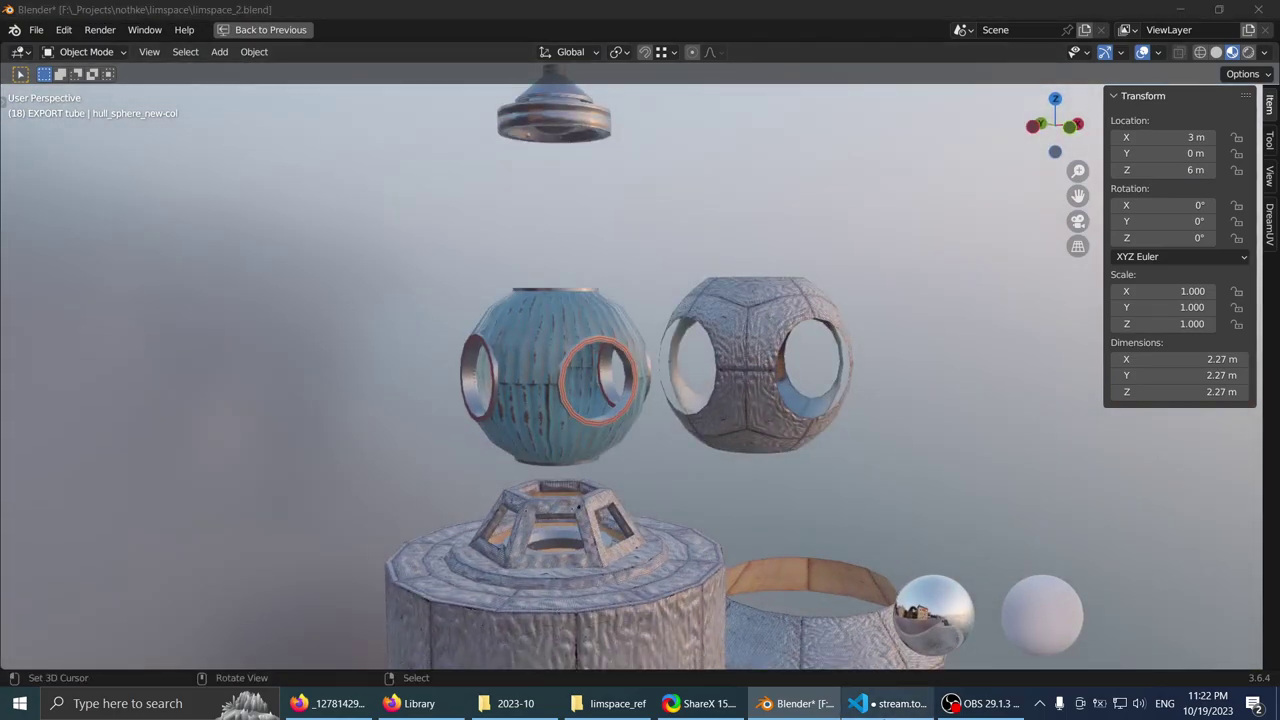
click(882, 705)
key(alt+Tab)
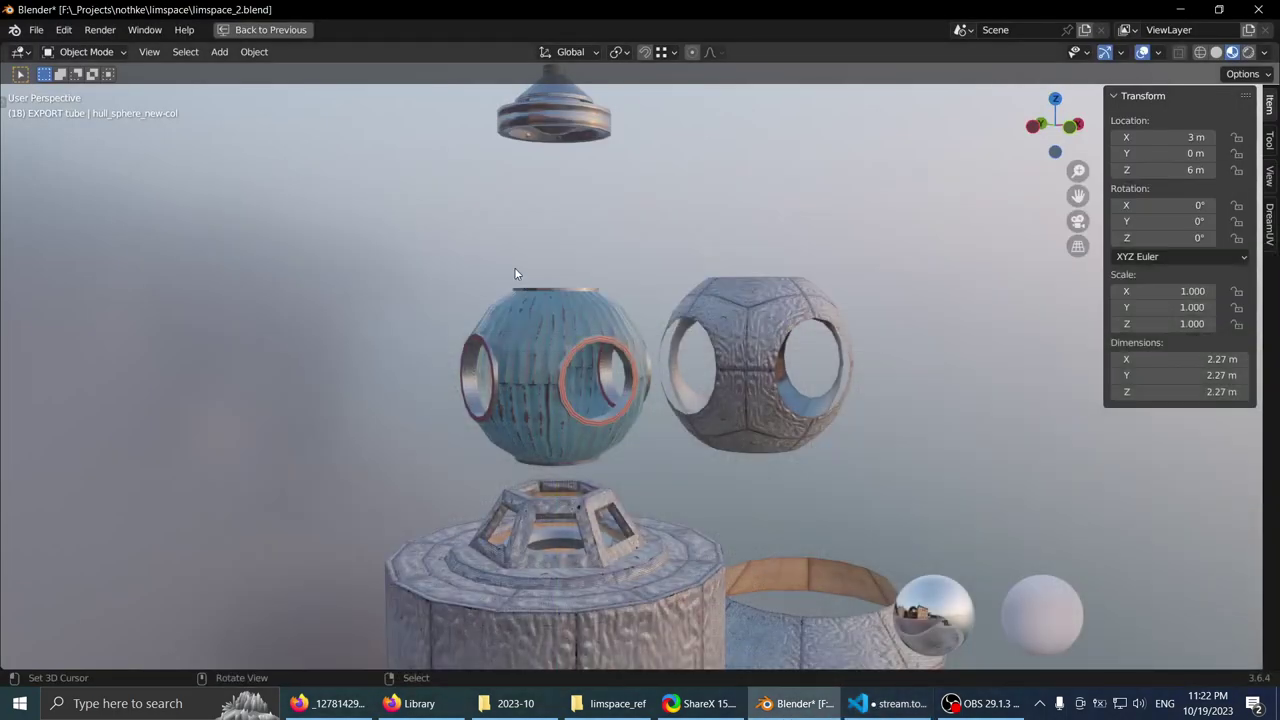
middle_drag(514, 267, 662, 195)
key(ctrl+space)
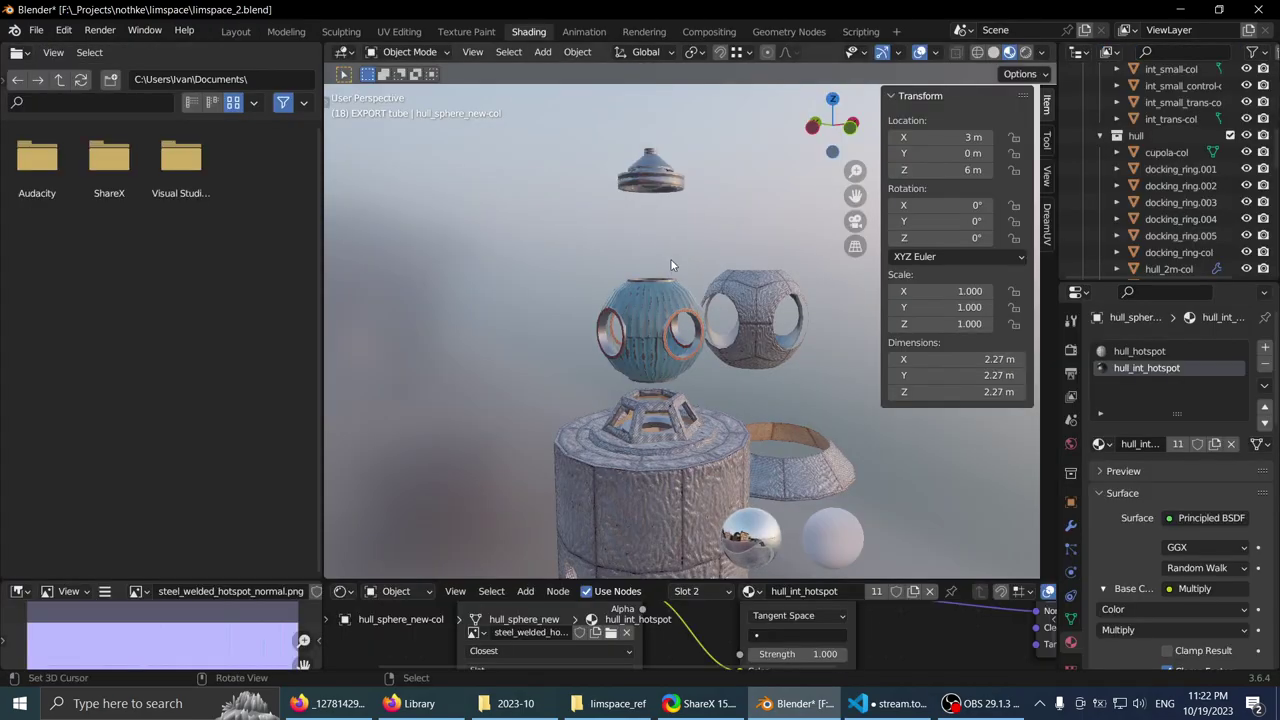
- Select the blue hull sphere, locate it in the Outliner, and enlarge the Outliner to show more of the object list
middle_drag(675, 264, 679, 285)
scroll(688, 297, up, 2)
click(692, 303)
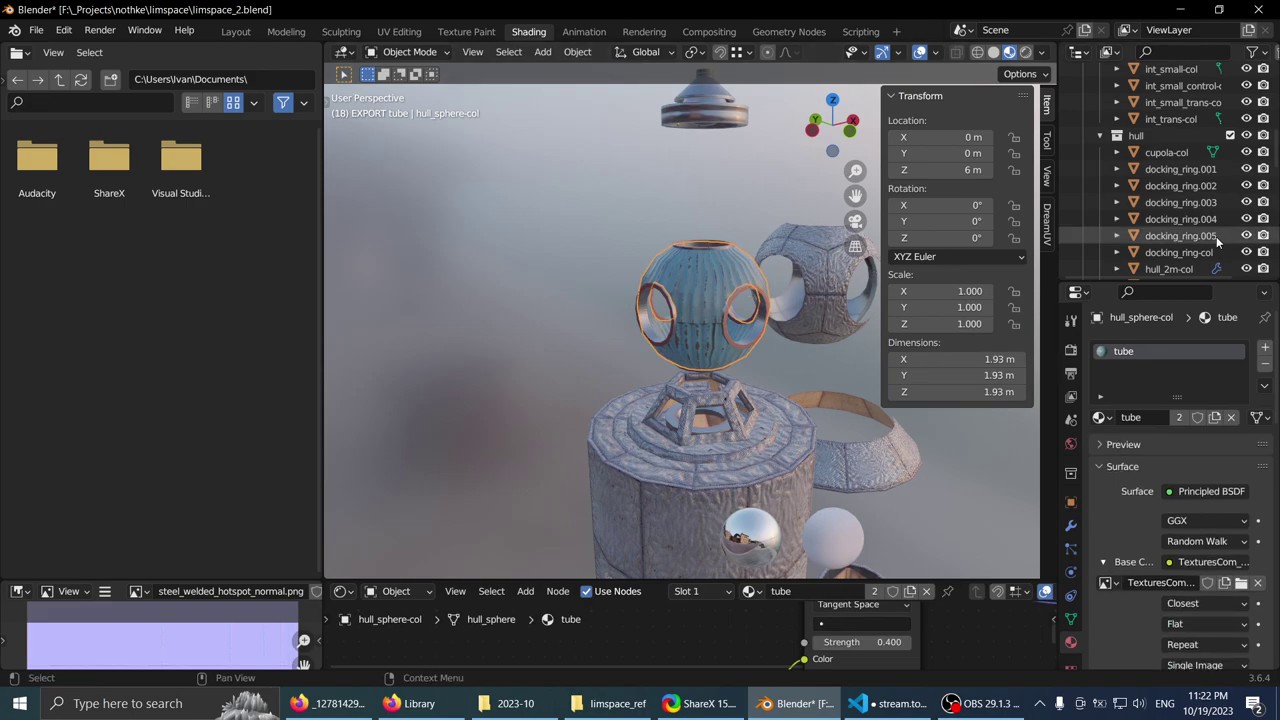
key(KP_Decimal)
drag(1170, 285, 1090, 466)
drag(1054, 393, 977, 397)
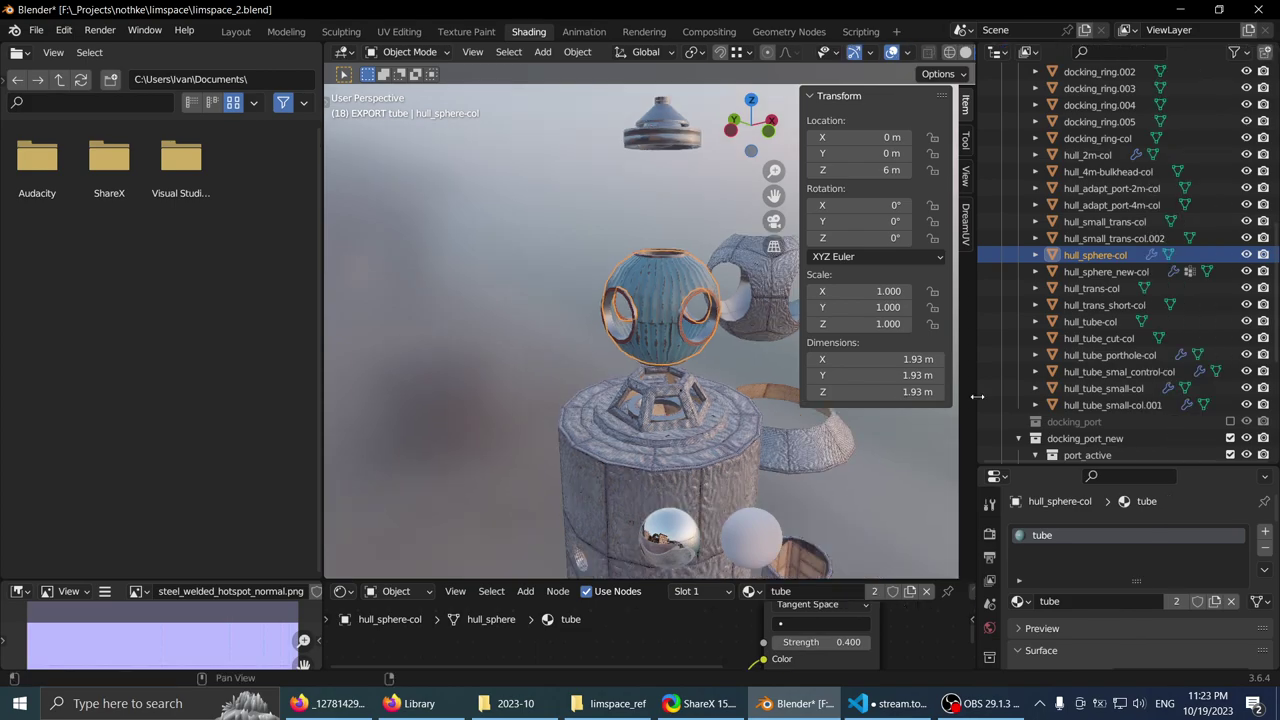
- Close the Firefox Library window and the browser window with the spacecraft photo, returning to Blender
click(410, 703)
click(661, 20)
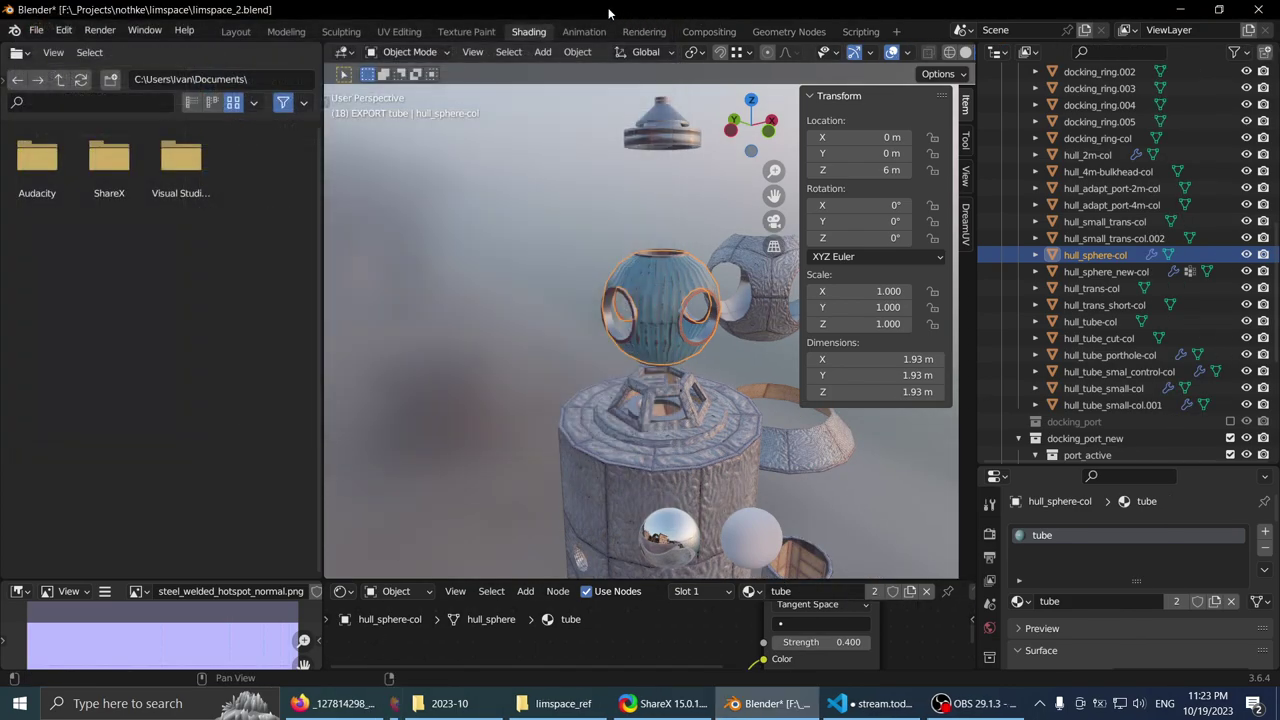
click(332, 706)
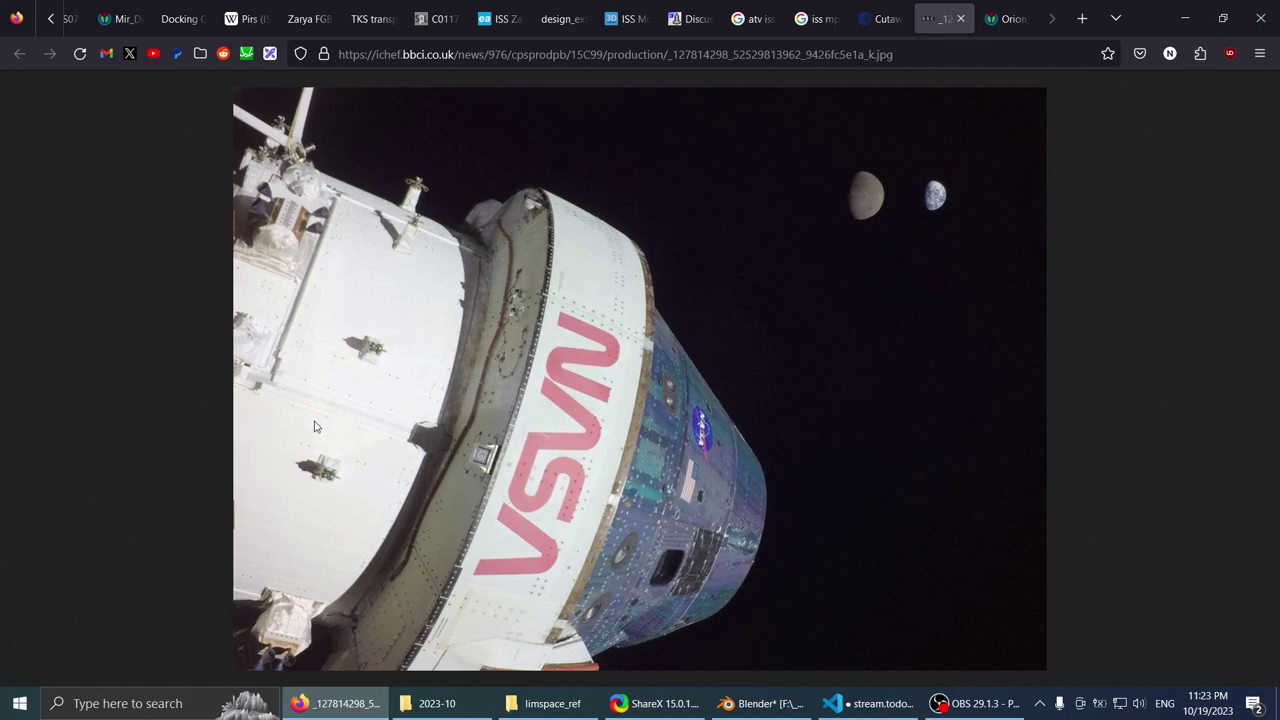
key(alt+Tab)
- Examine the blue and grey hull spheres, cupola and upper hull tube from several angles in a maximized viewport
scroll(603, 354, down, 1)
middle_drag(583, 354, 557, 296)
scroll(549, 305, up, 2)
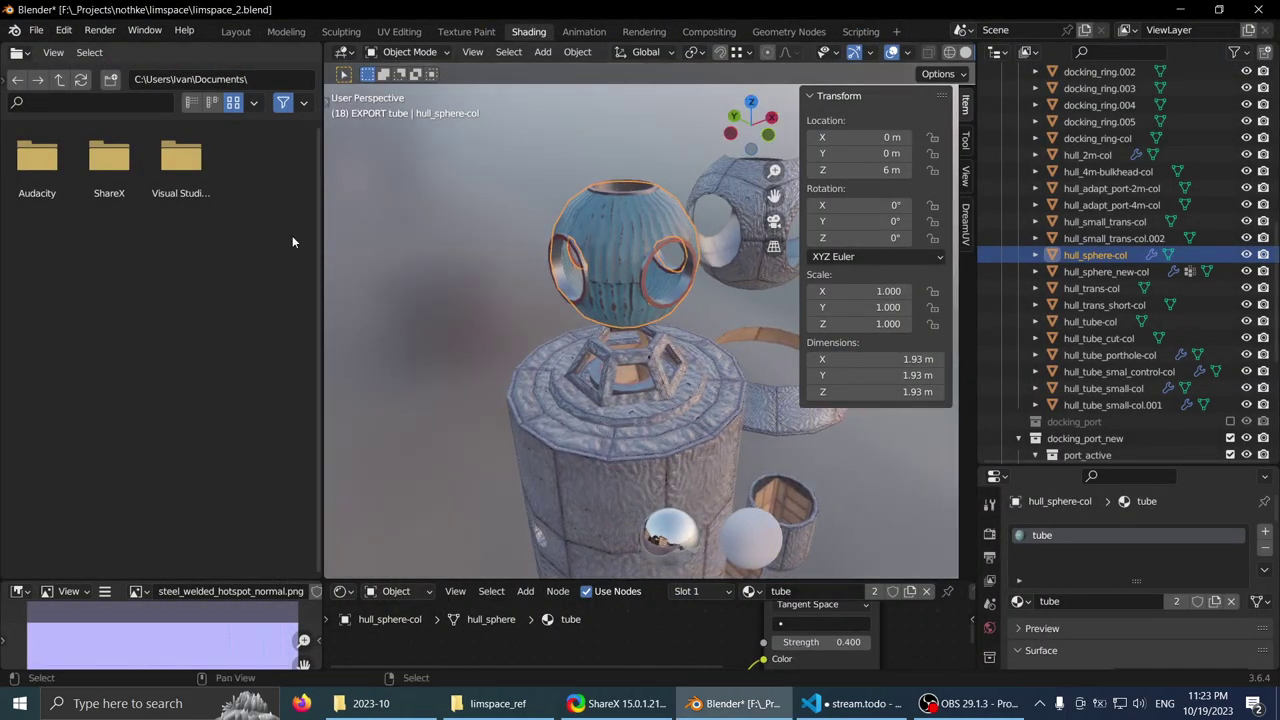
middle_drag(480, 340, 484, 298)
key(ctrl+space)
shift+middle_drag(478, 300, 455, 359)
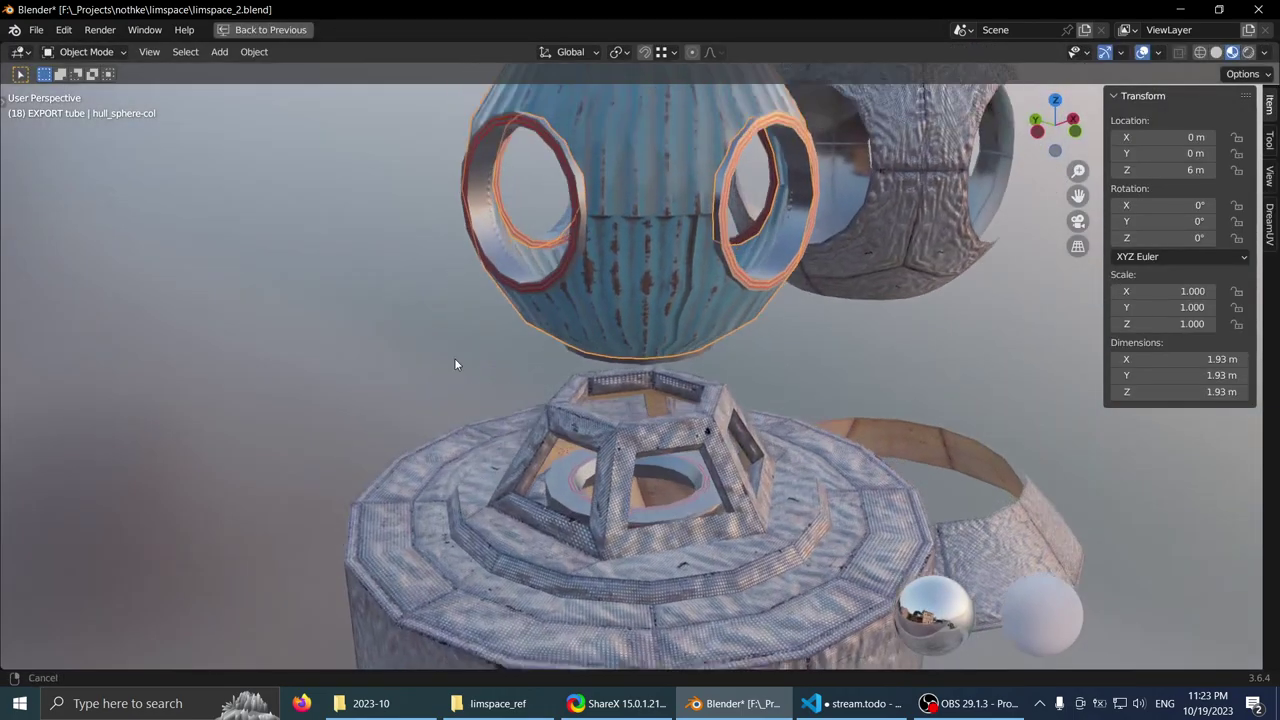
scroll(510, 380, down, 2)
mouse_move(566, 401)
middle_down()
mouse_move(605, 385)
mouse_move(587, 370)
mouse_move(555, 385)
middle_up()
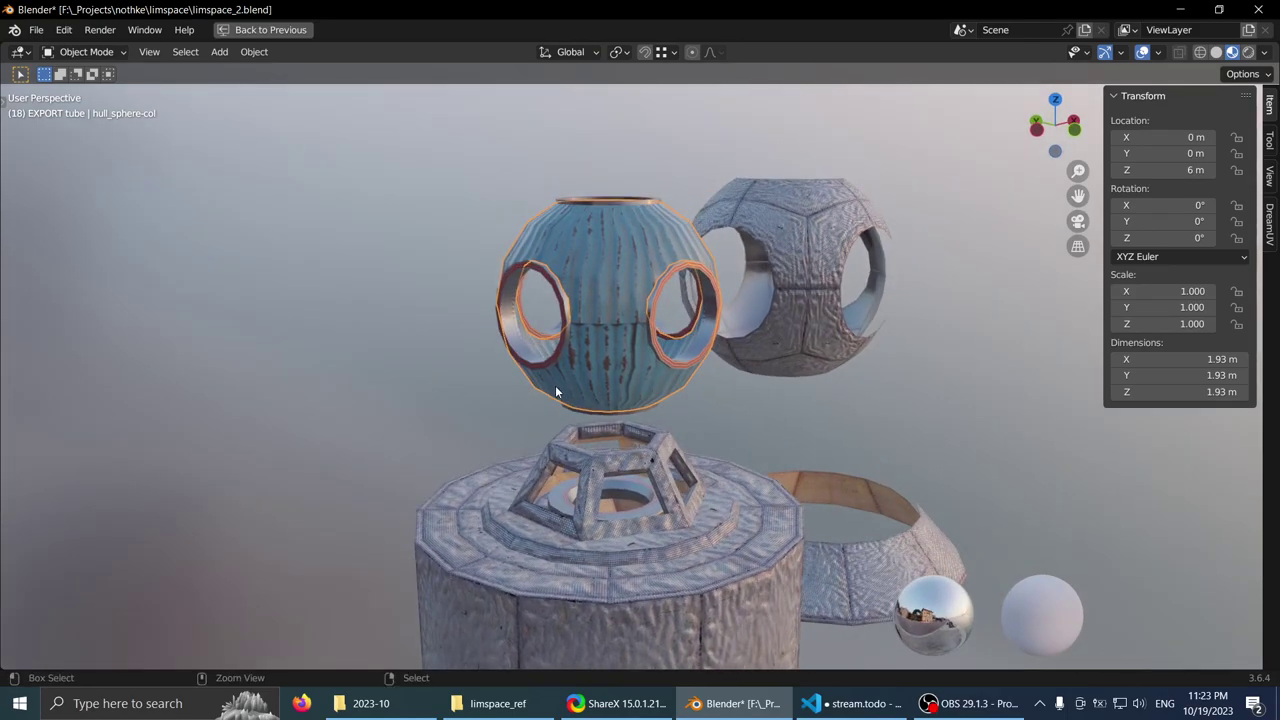
key(ctrl+space)
scroll(1110, 234, up, 2)
scroll(1107, 235, down, 2)
- Compare hull_sphere-col with the neighbouring grey hull_sphere_new-col by selecting each in turn
click(1092, 240)
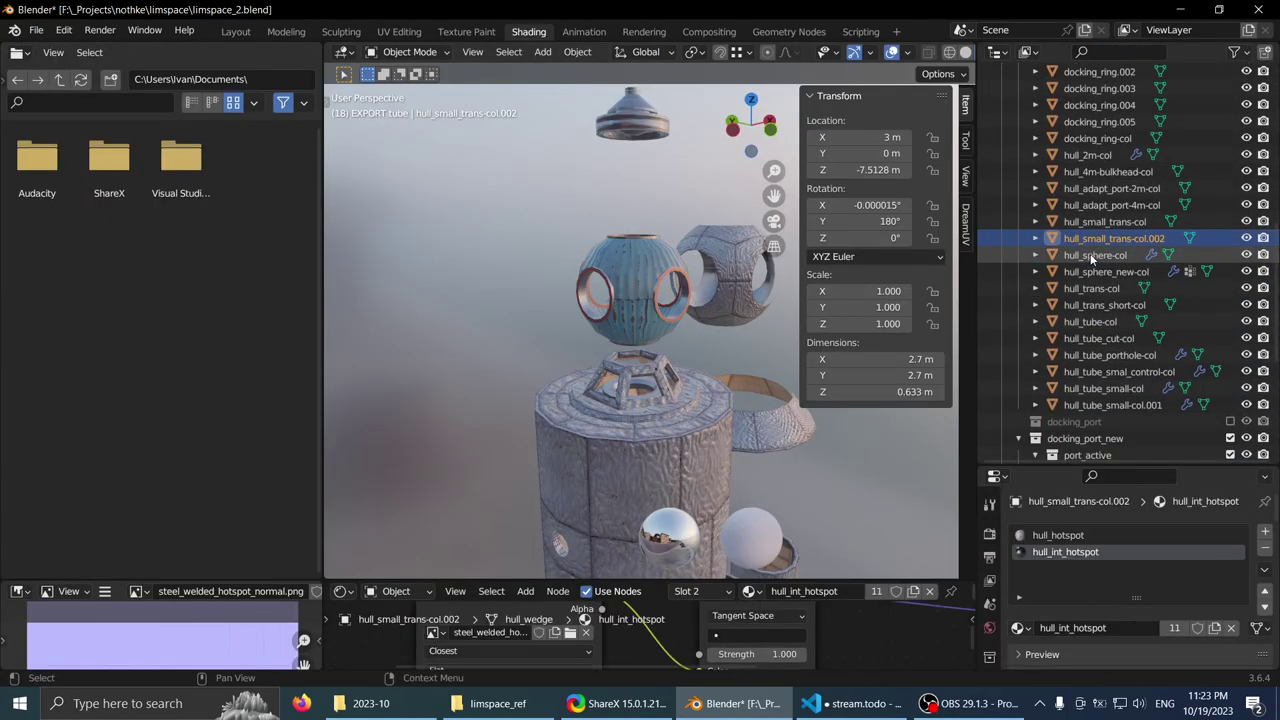
click(1089, 255)
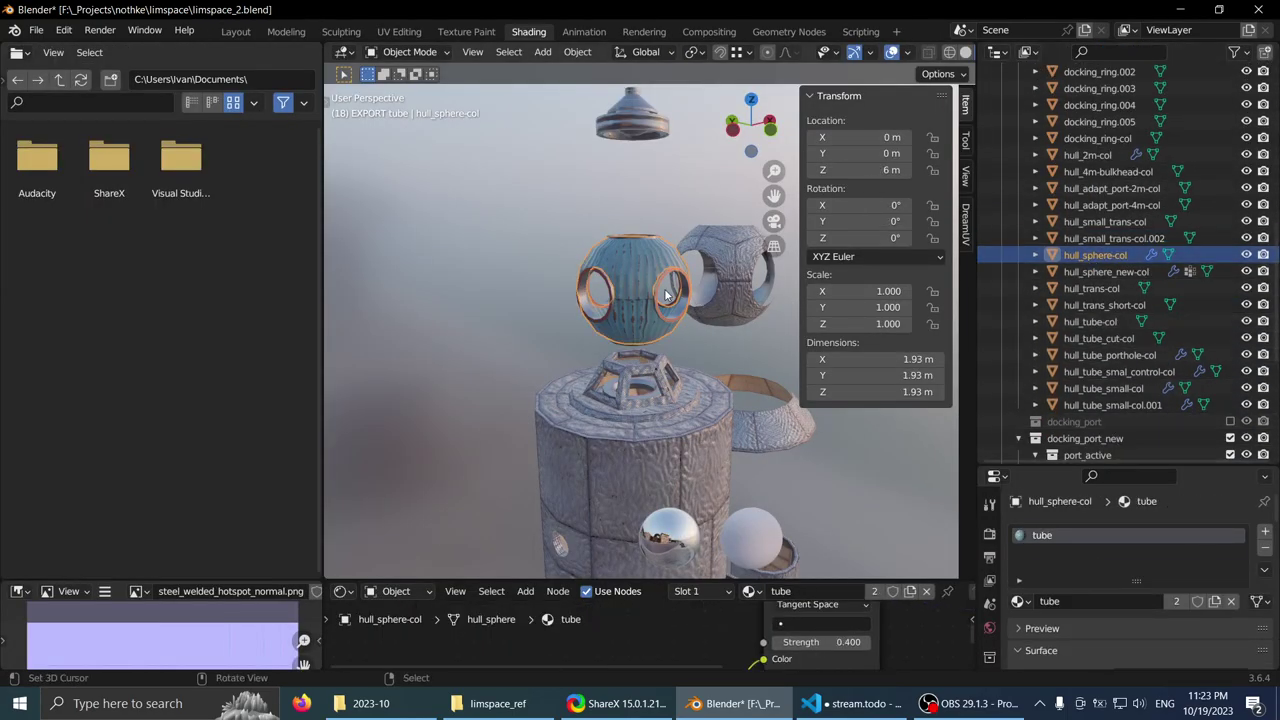
click(714, 262)
shift+middle_drag(714, 262, 627, 286)
- Include the junk collection under Collection in the view layer
scroll(1203, 294, up, 11)
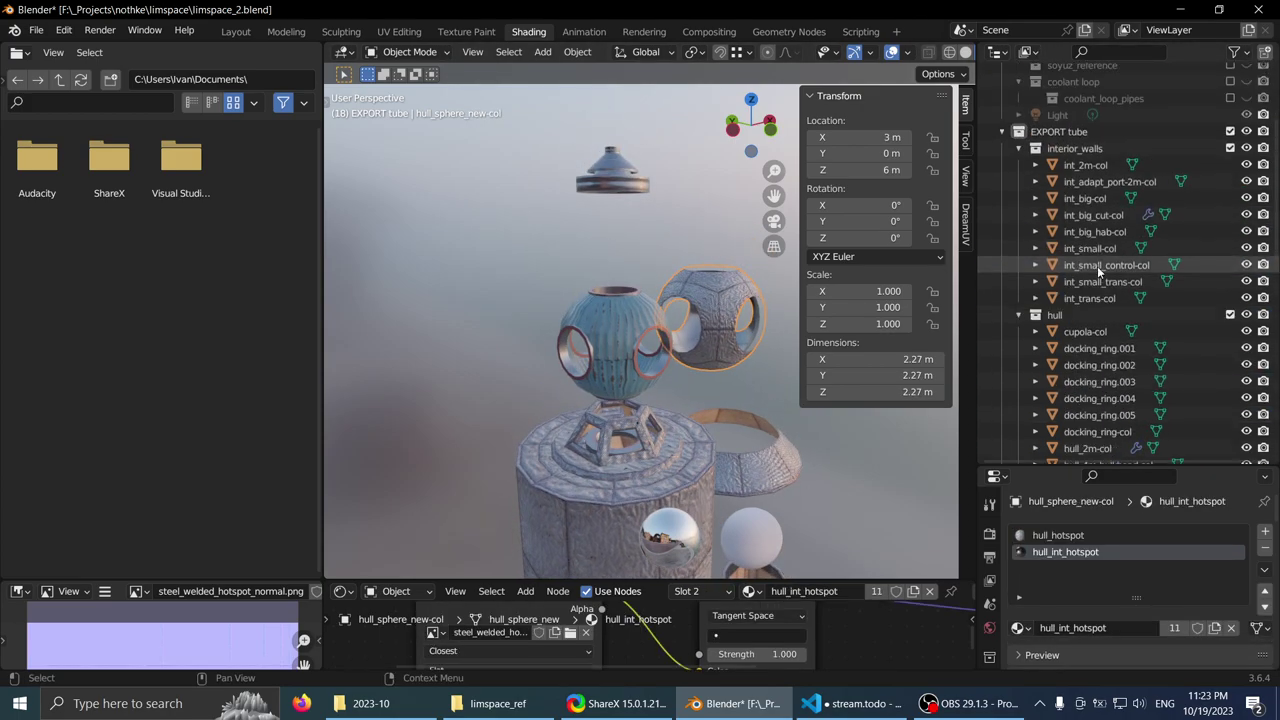
scroll(1080, 147, up, 4)
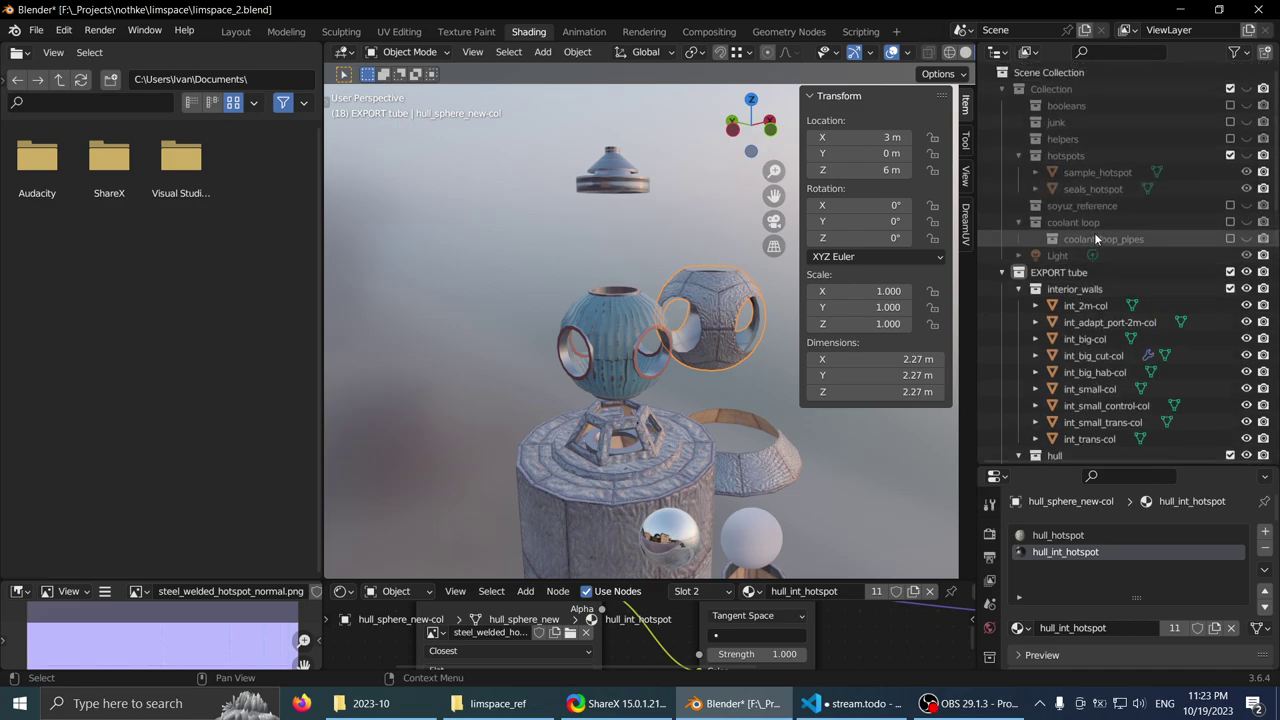
right_click(1058, 90)
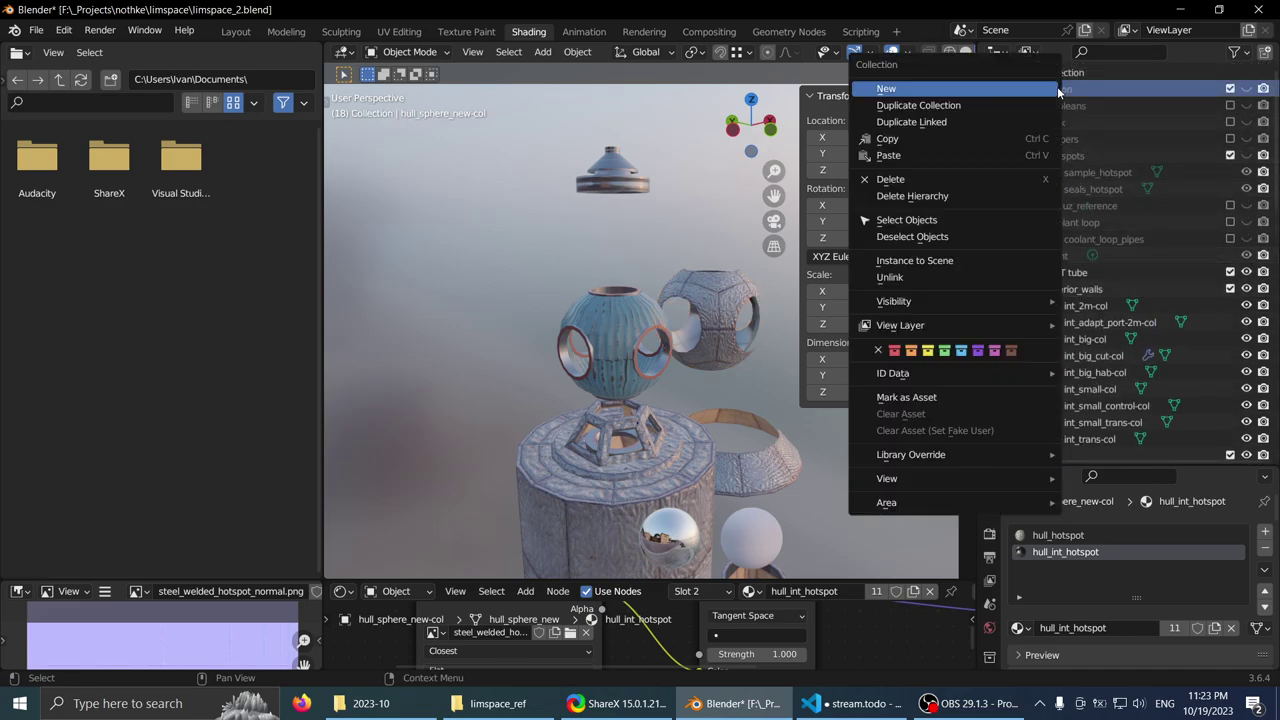
click(1122, 122)
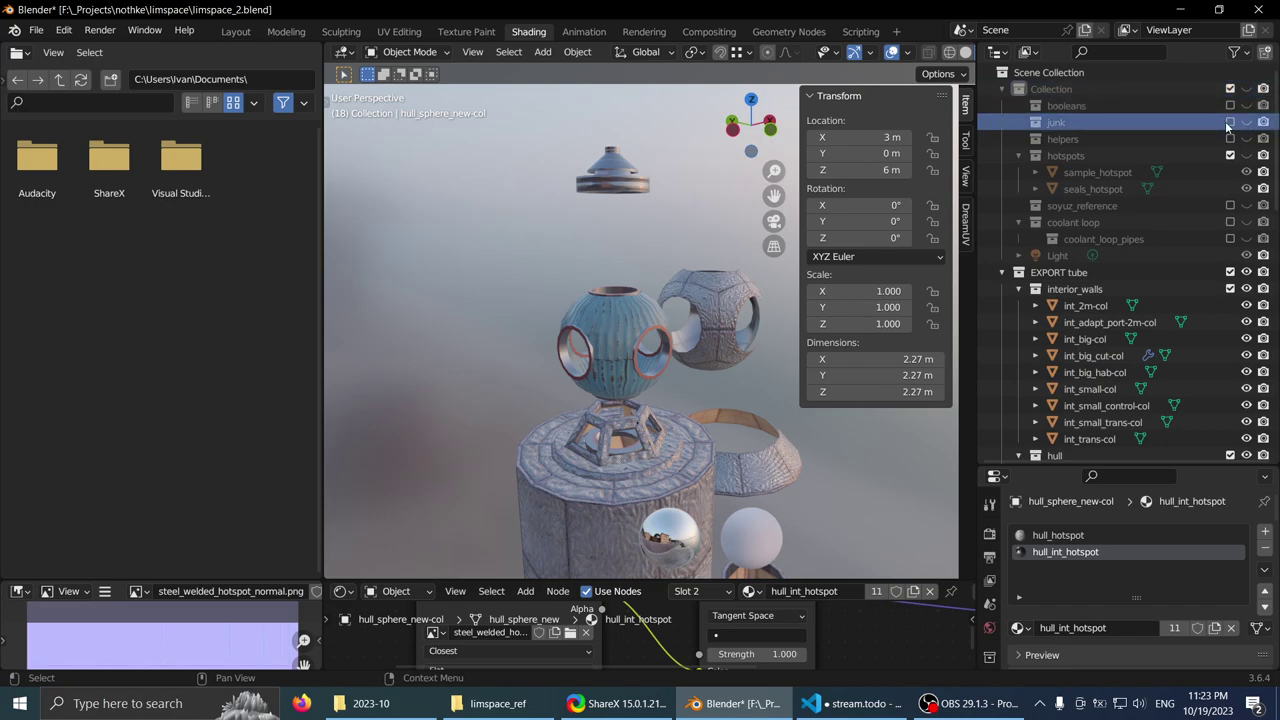
click(1229, 124)
- Unhide the parent Collection so the junk objects display in the viewport, and select hull_sphere_new-col.001
scroll(732, 270, down, 4)
middle_drag(732, 270, 730, 296)
shift+middle_drag(730, 296, 713, 212)
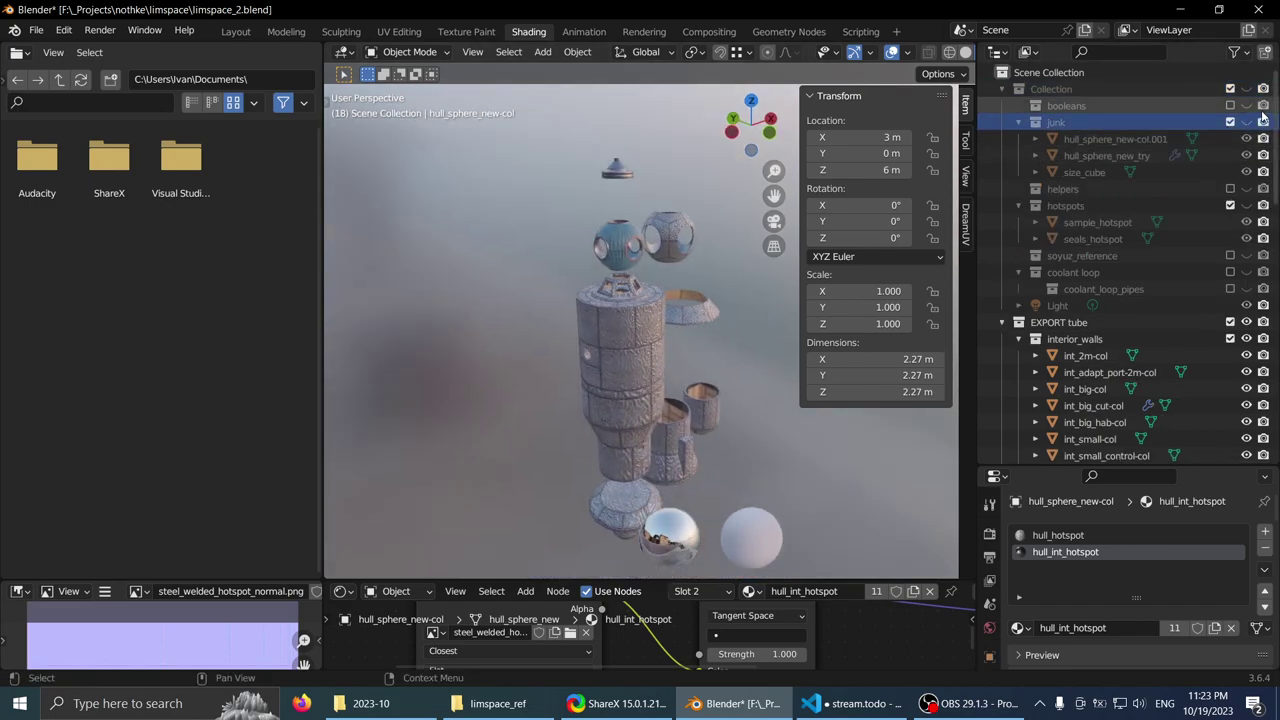
click(1246, 122)
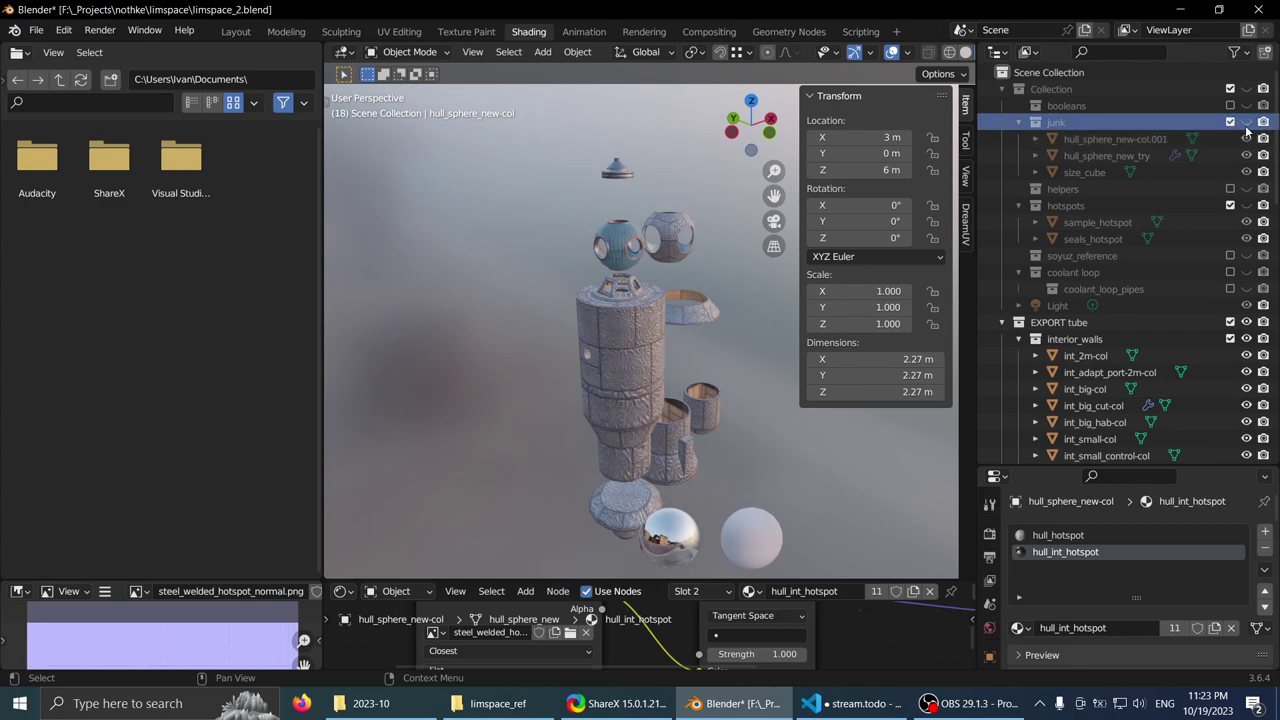
click(1216, 138)
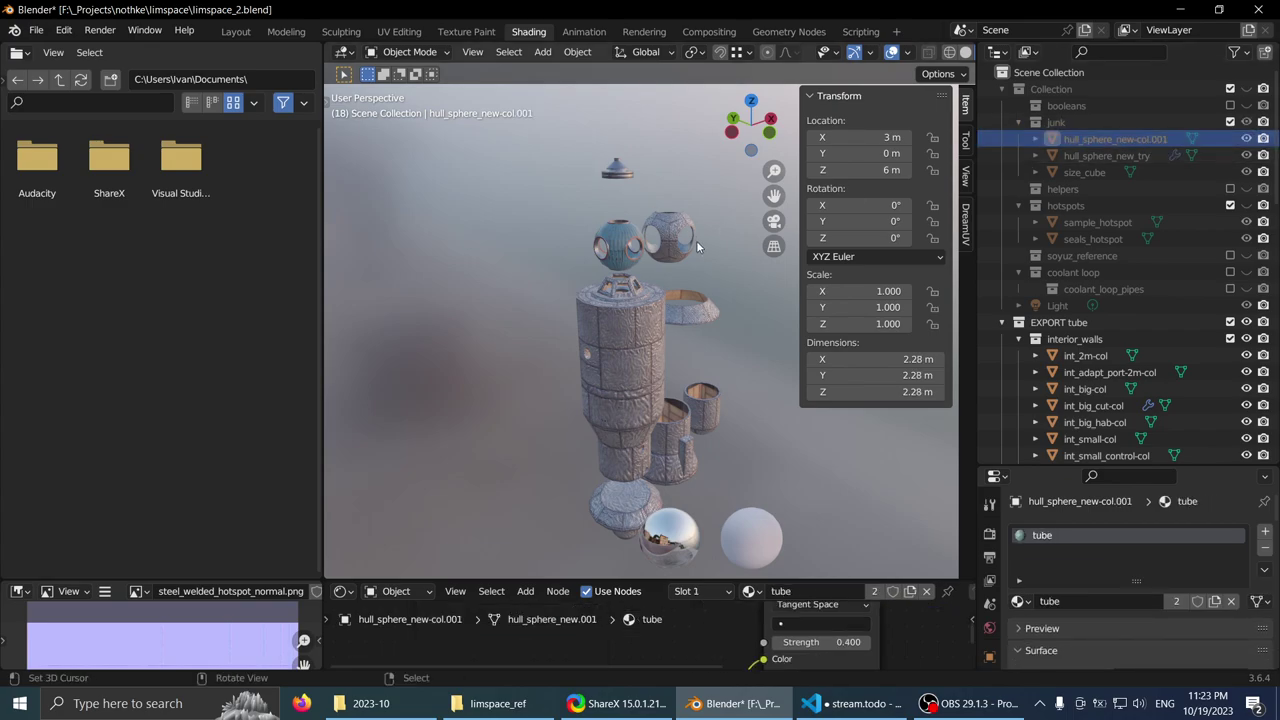
click(1246, 122)
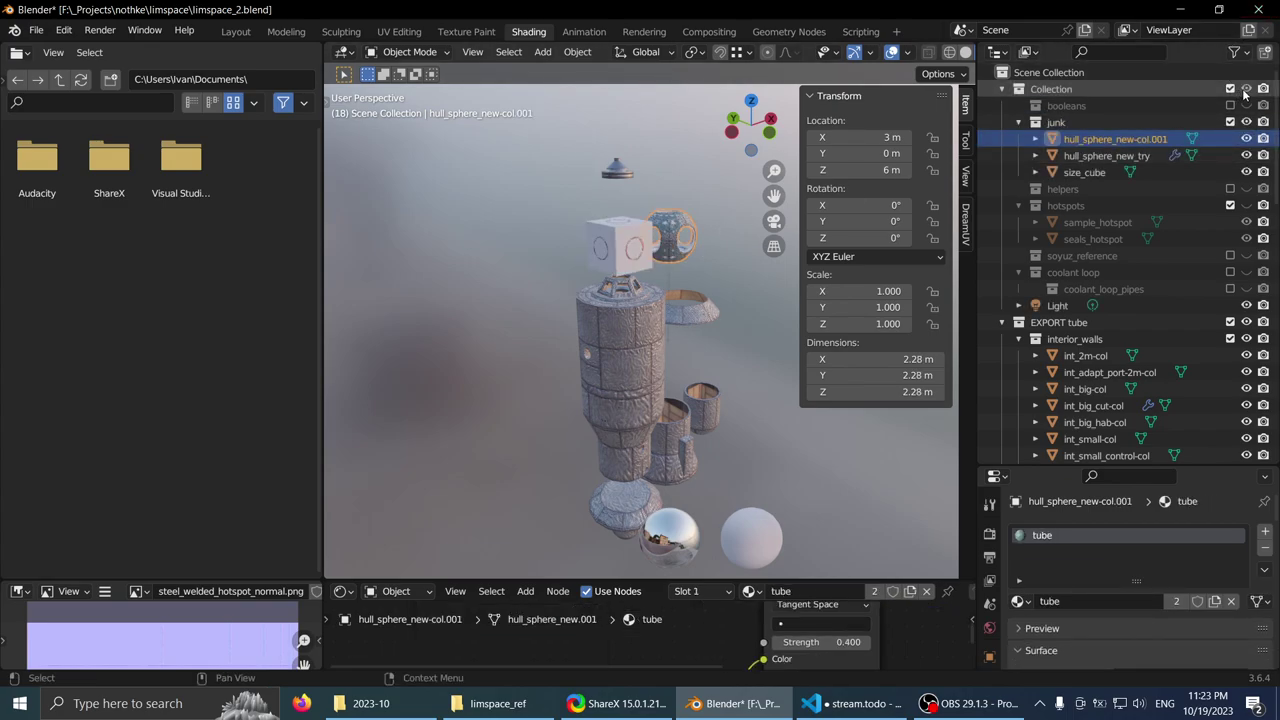
middle_drag(544, 277, 662, 277)
- Check which junk objects are hull_sphere_new_try and size_cube, and frame hull_sphere_new_try in the viewport
click(1100, 155)
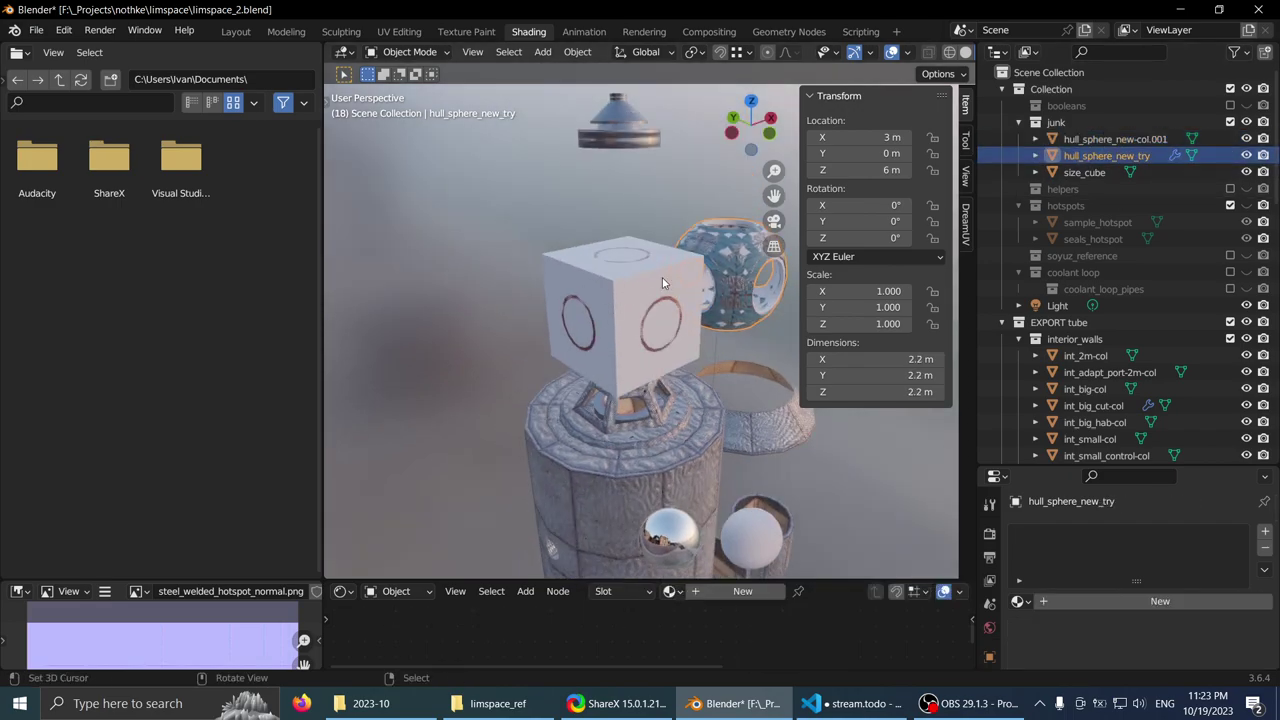
click(1084, 172)
click(1100, 156)
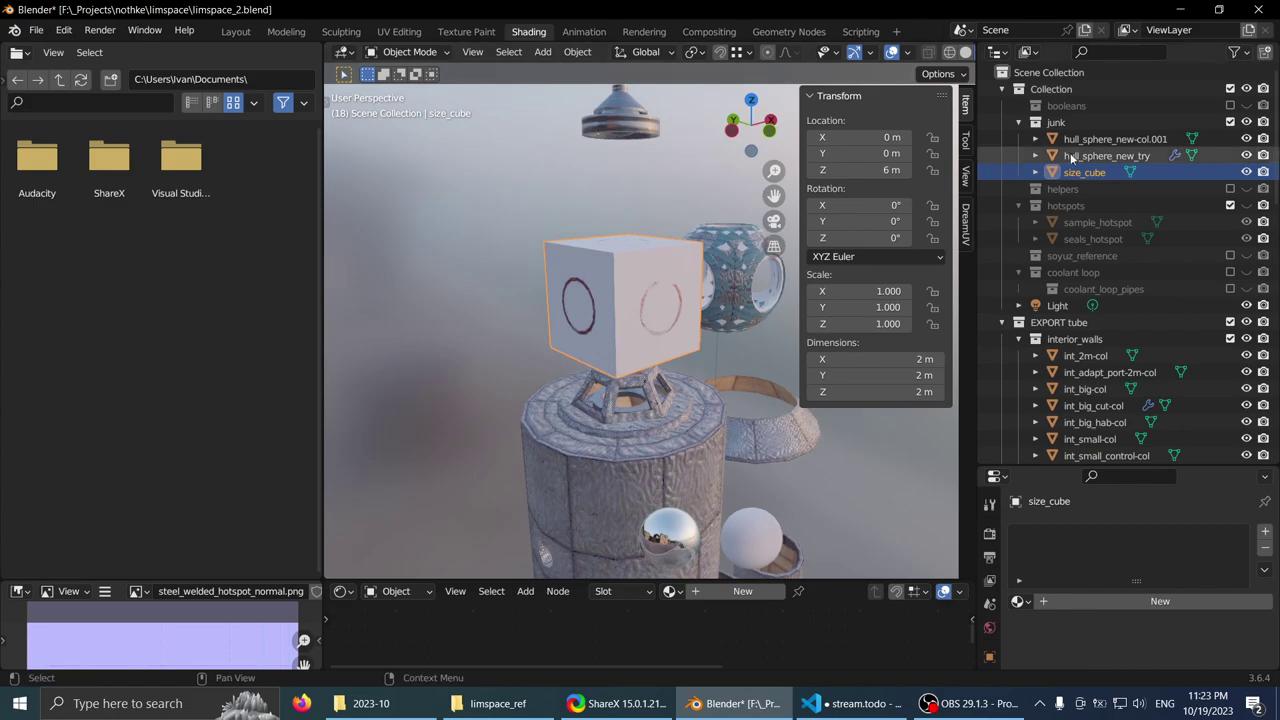
middle_drag(506, 242, 511, 265)
key(KP_Decimal)
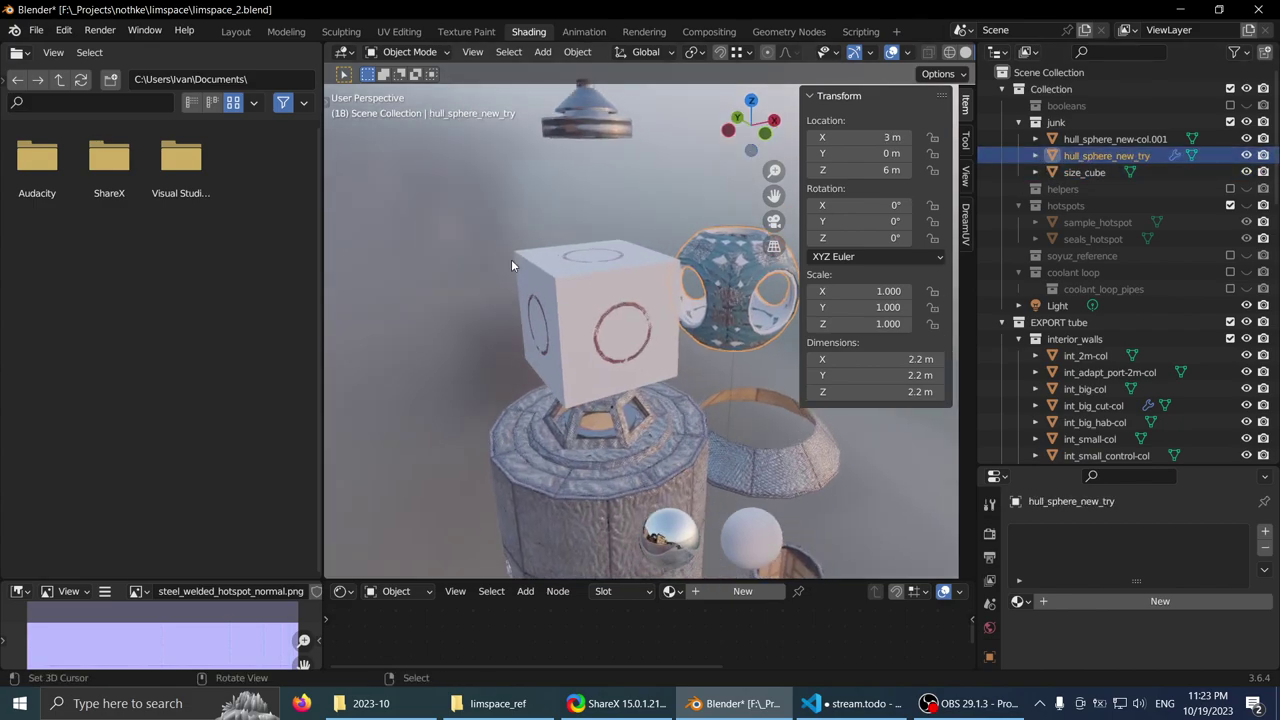
- Select hull_sphere_new-col.001 in the junk collection and inspect its shape beside the size cube
scroll(516, 264, down, 5)
click(1150, 140)
scroll(526, 276, down, 1)
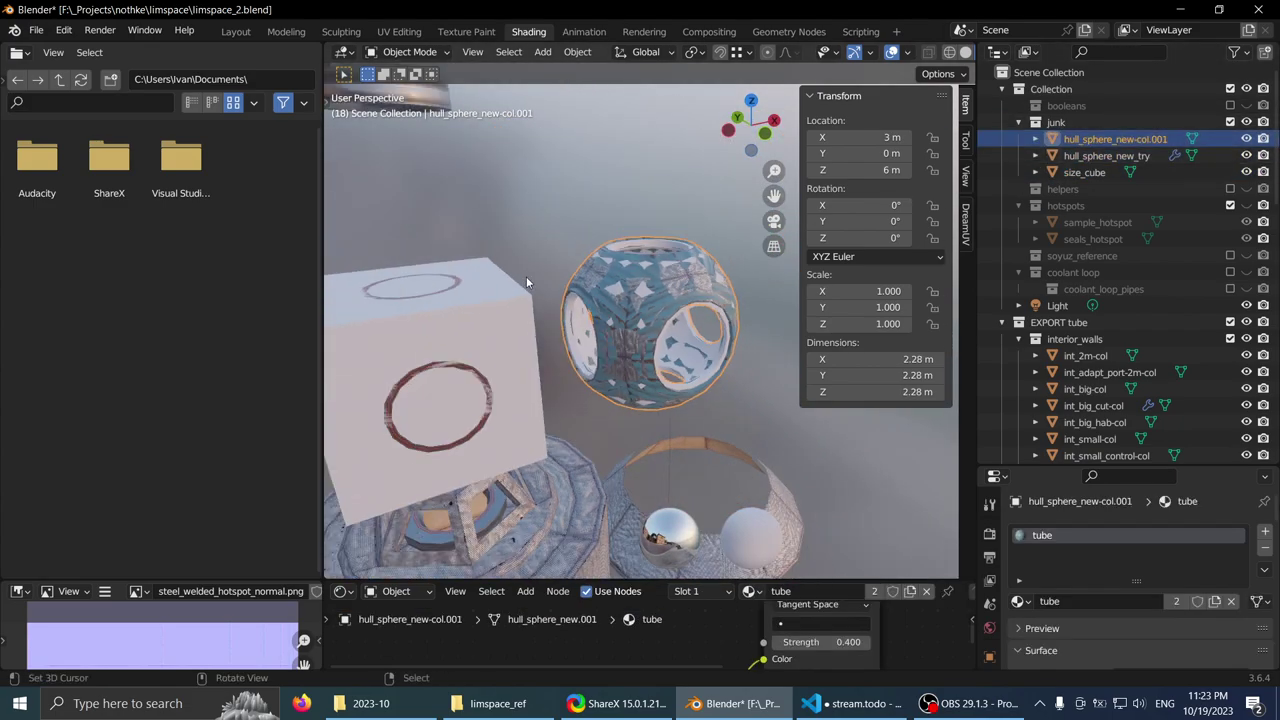
middle_drag(526, 276, 527, 256)
shift+middle_drag(527, 256, 624, 215)
- Create a new collection inside Collection and name it formerly_exported
right_click(1040, 92)
click(1035, 92)
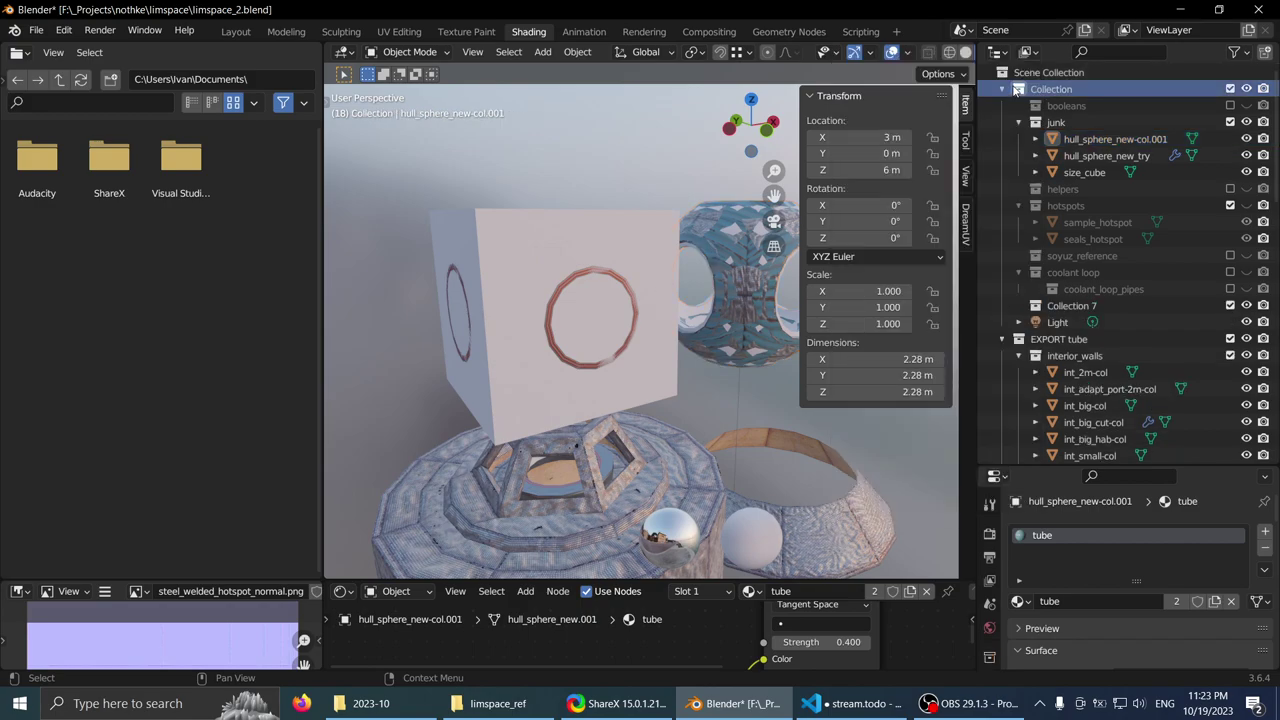
double_click(1093, 306)
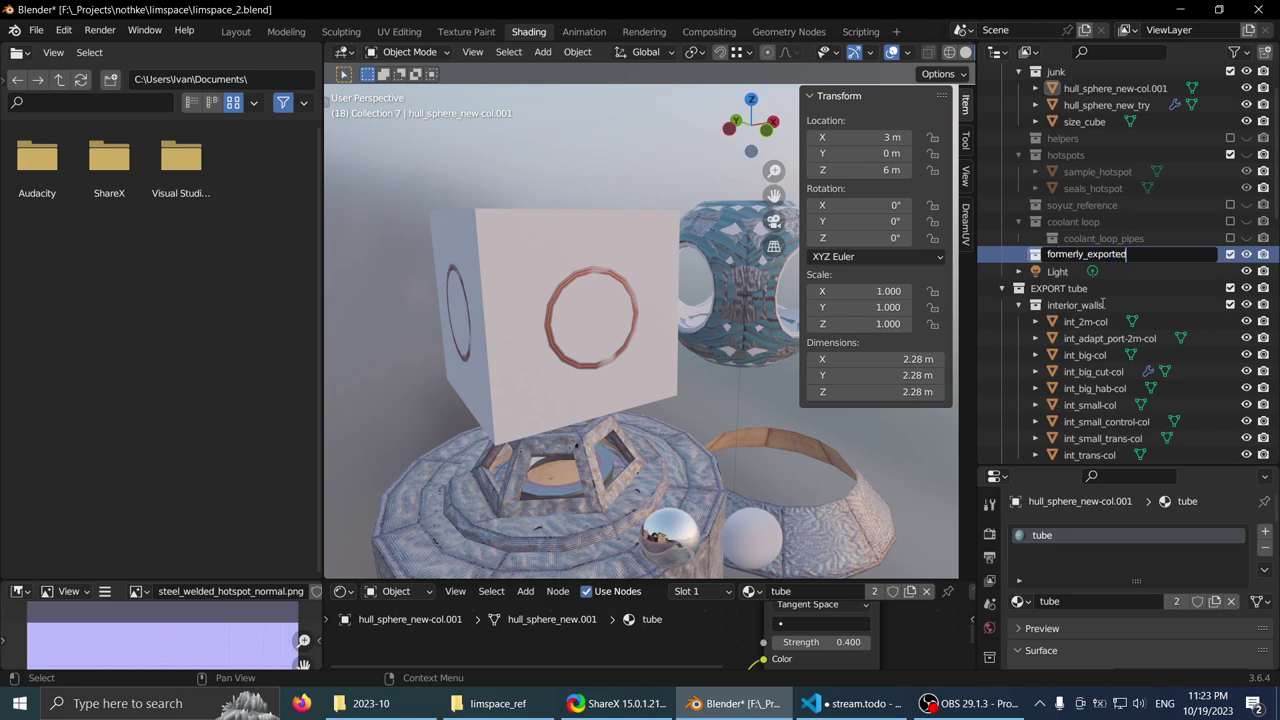
text(formerly_exported)
key(Return)
- Exclude the junk collection from the view layer
scroll(1110, 280, down, 3)
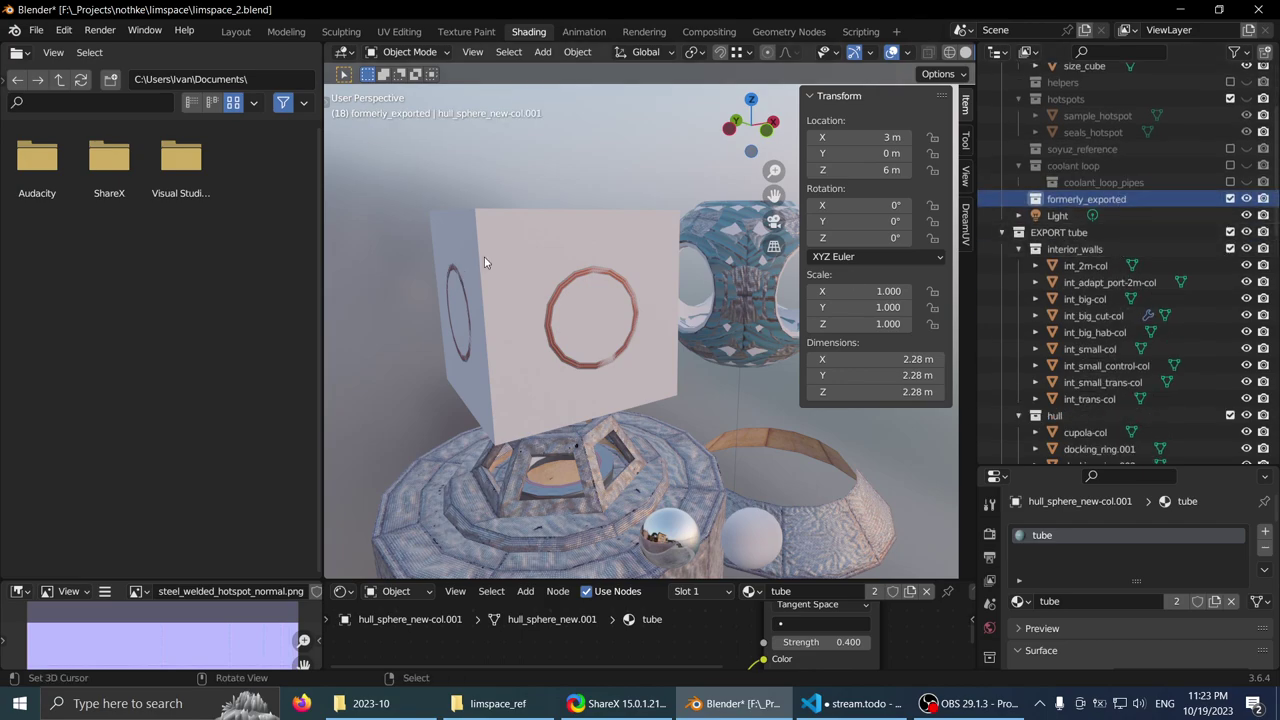
scroll(484, 262, down, 3)
scroll(1200, 174, up, 3)
click(1230, 122)
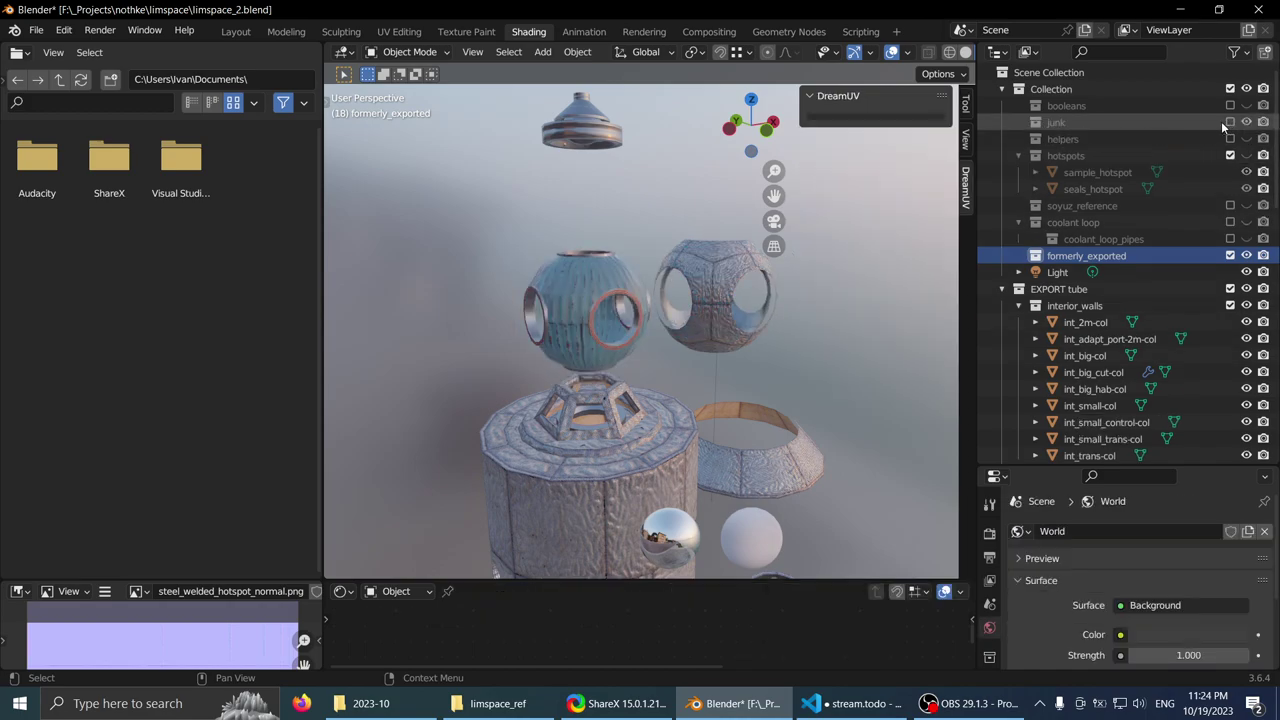
- Move the old blue hull_sphere-col from the hull collection into formerly_exported
scroll(632, 305, down, 2)
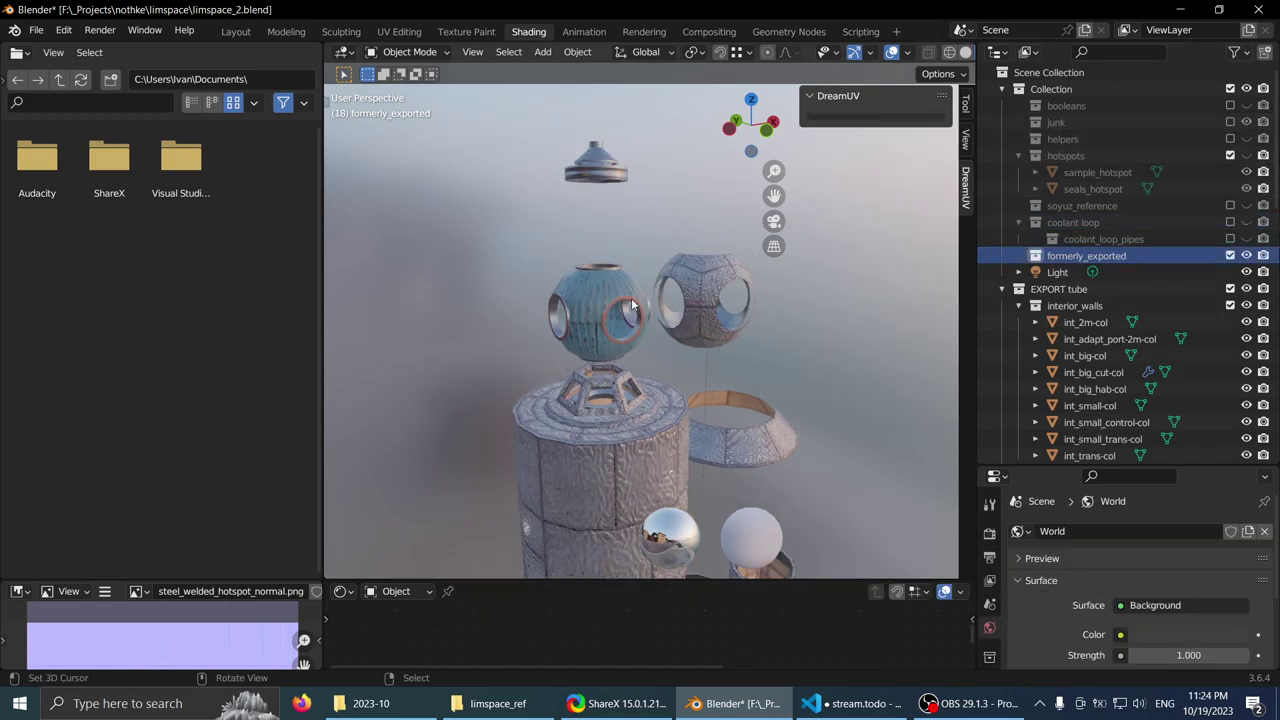
scroll(632, 305, down, 2)
scroll(625, 295, up, 3)
click(612, 280)
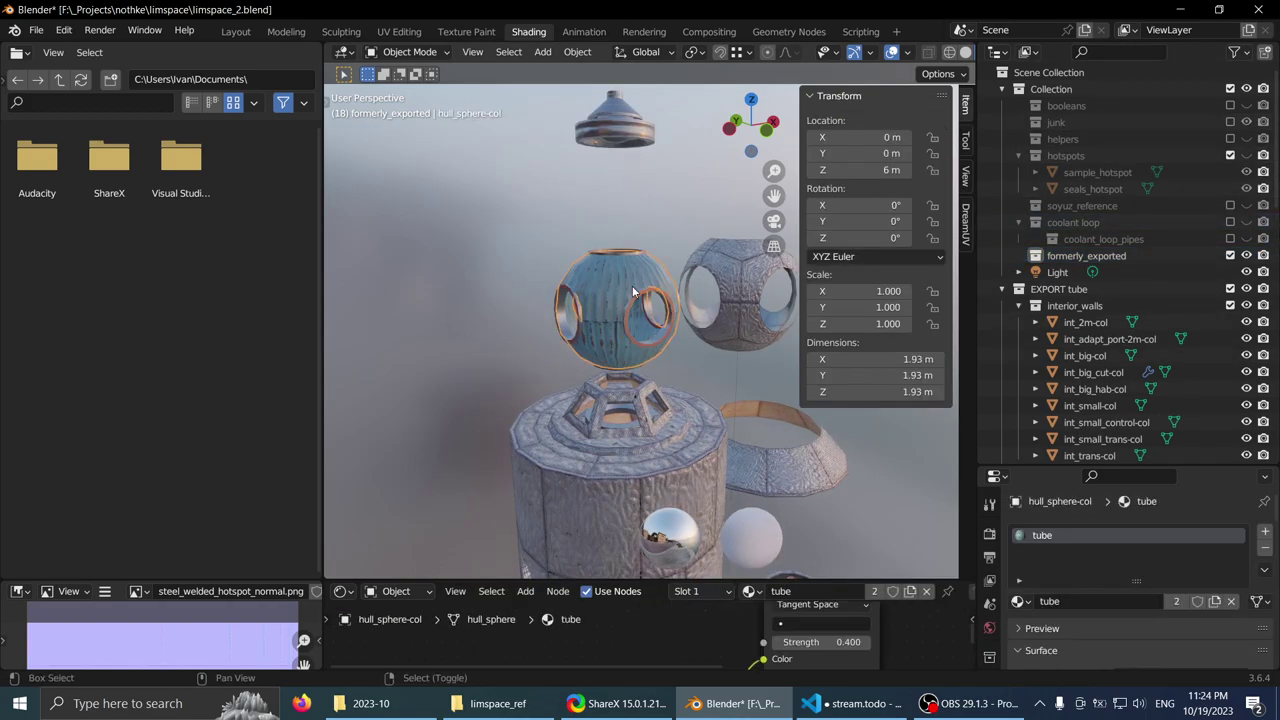
shift+middle_drag(632, 290, 700, 316)
key(KP_Decimal)
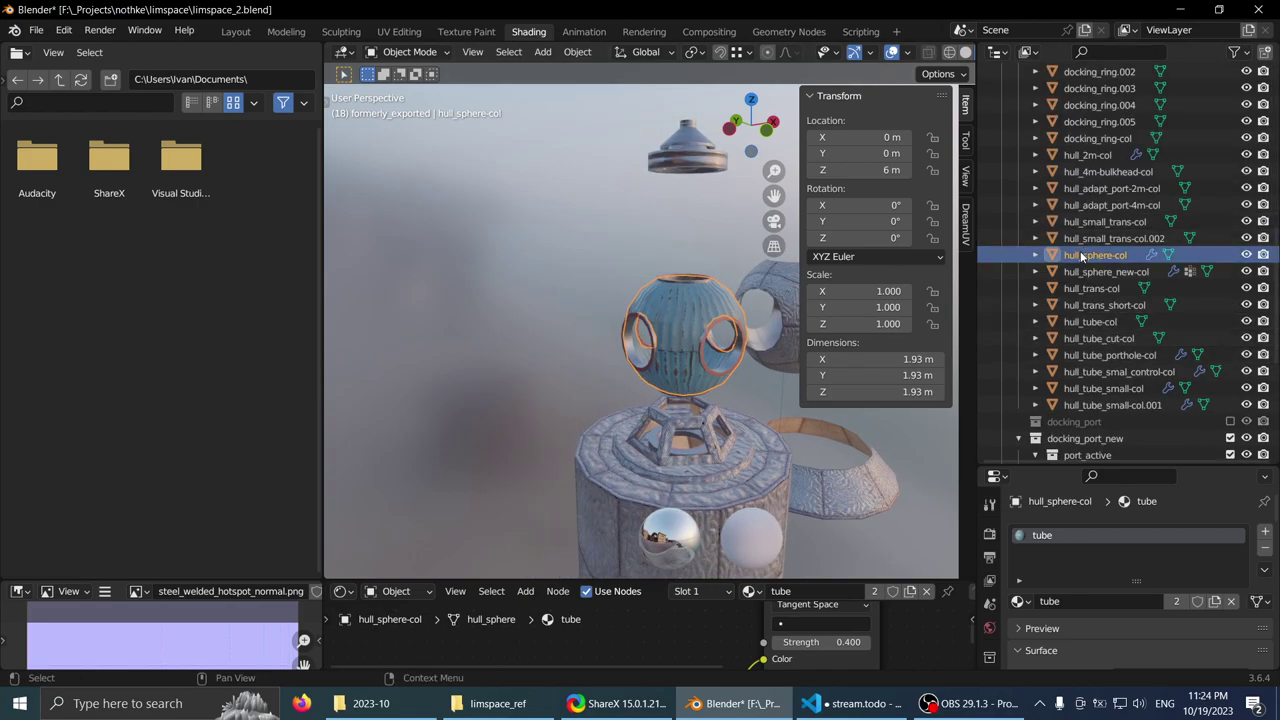
mouse_move(1082, 257)
mouse_down()
mouse_move(1100, 250)
mouse_move(1107, 183)
mouse_move(1092, 173)
mouse_move(1097, 255)
mouse_up()
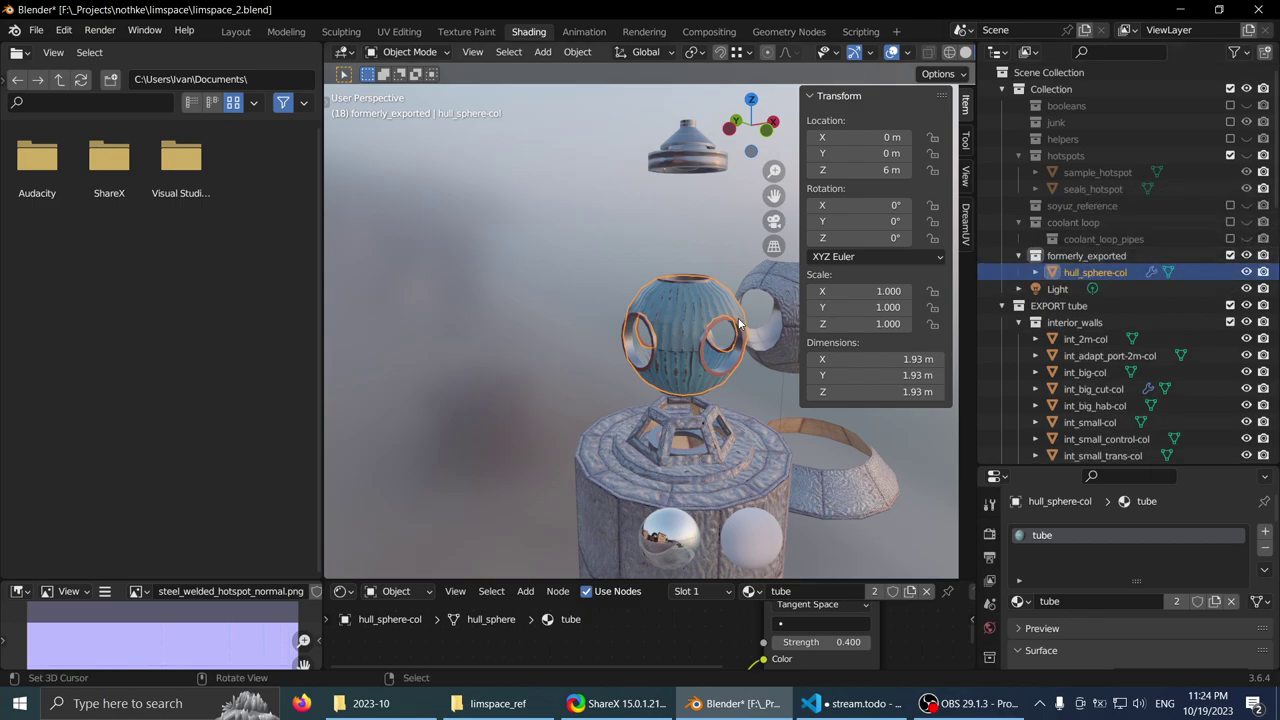
- Exclude the formerly_exported collection from the view layer
click(1247, 257)
click(1247, 257)
click(1230, 256)
scroll(735, 251, up, 8)
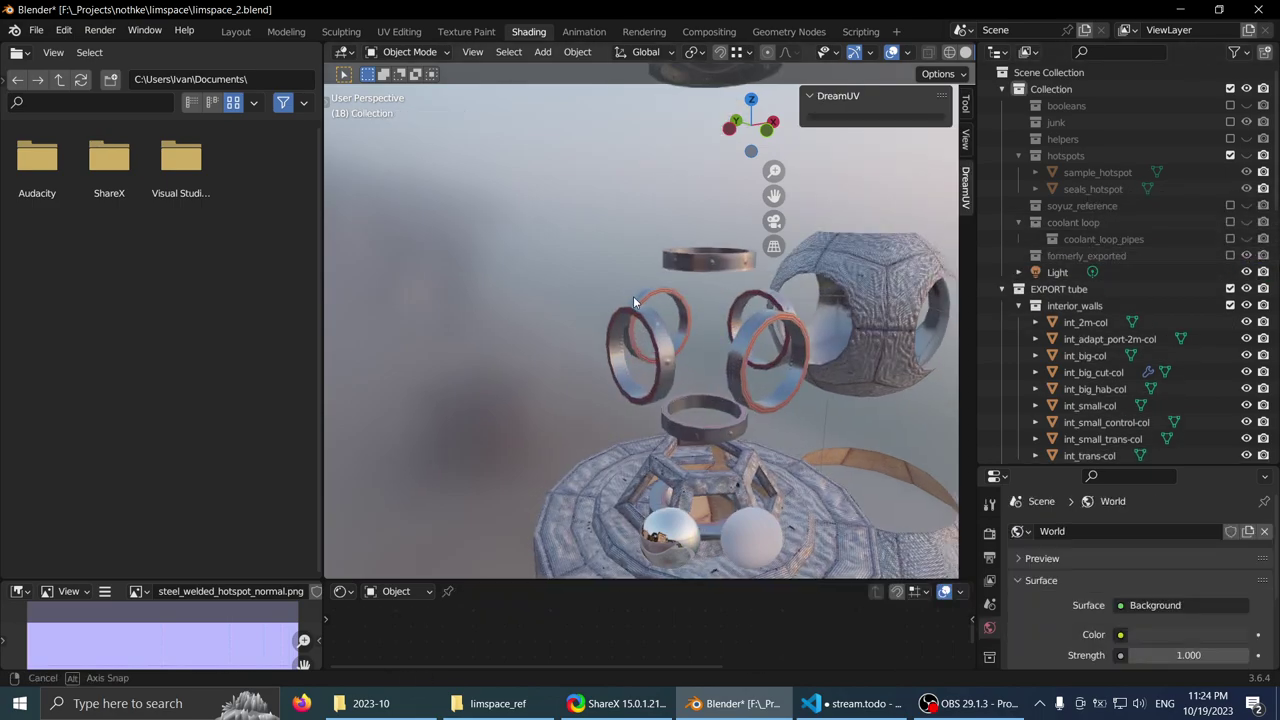
- Check which ring in the viewport each docking_ring object in the hull collection corresponds to by selecting them one by one
scroll(699, 228, down, 4)
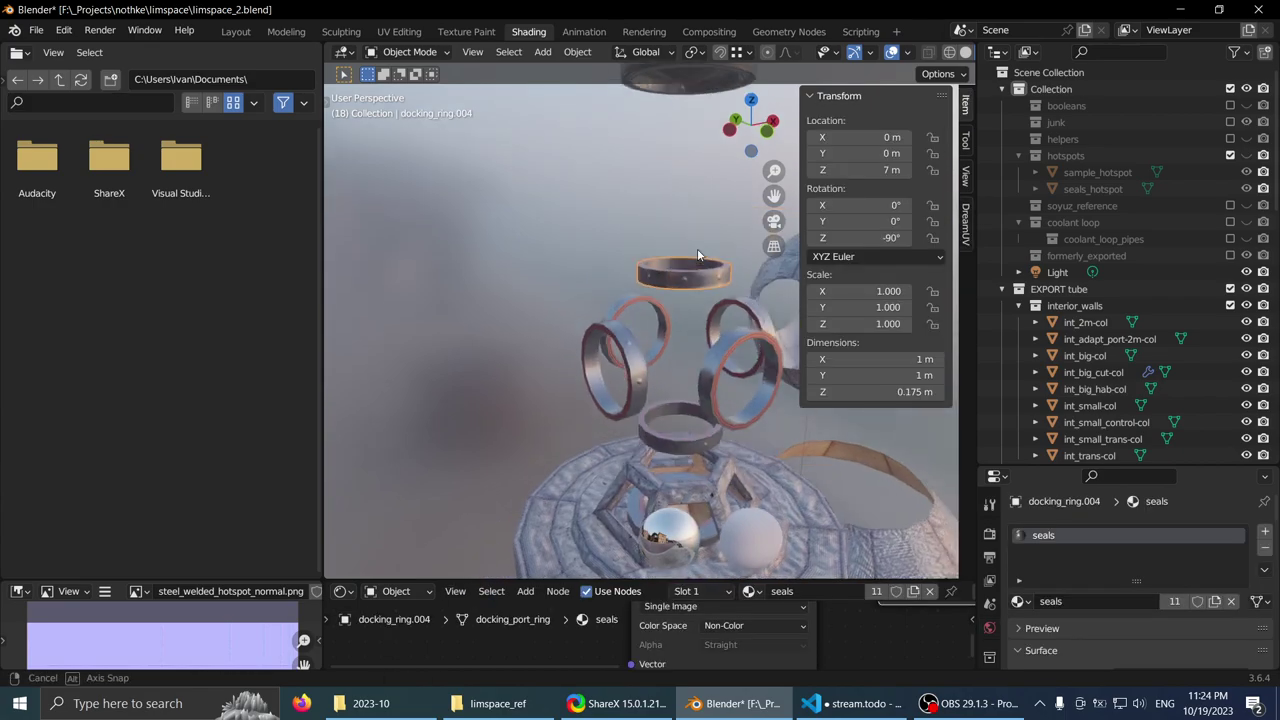
scroll(1097, 318, down, 6)
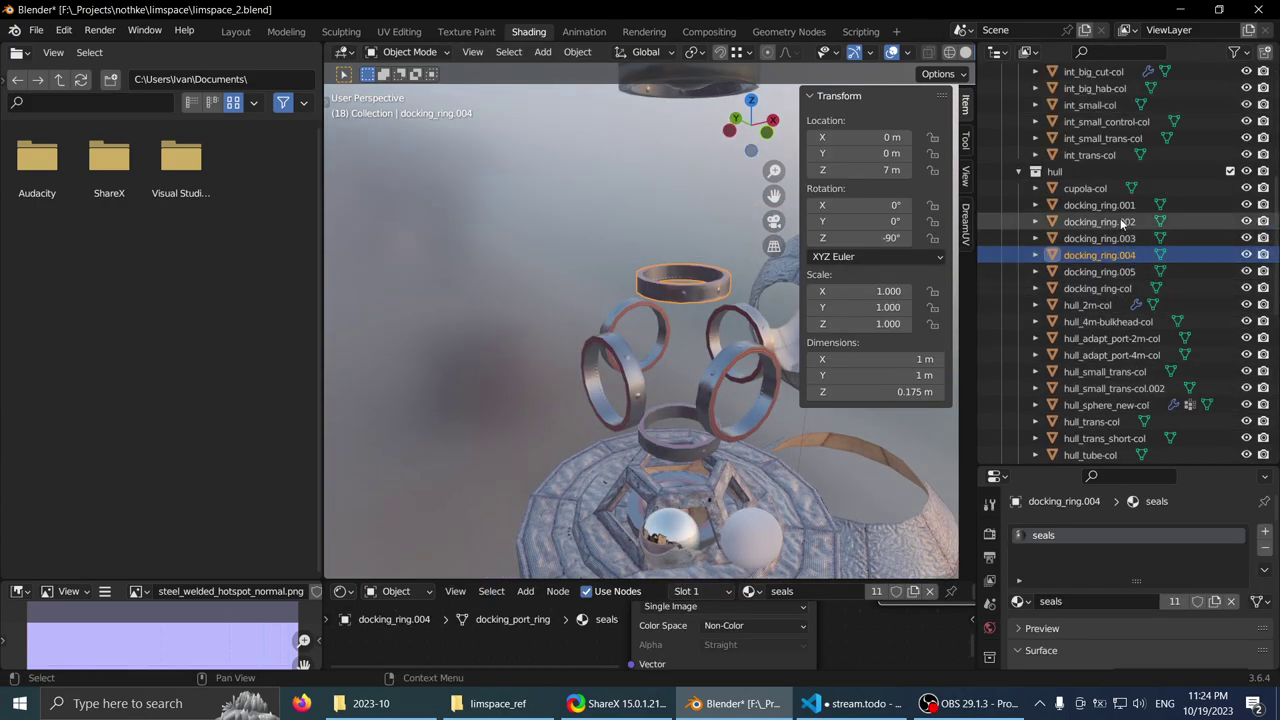
click(1098, 205)
click(1099, 225)
click(1098, 239)
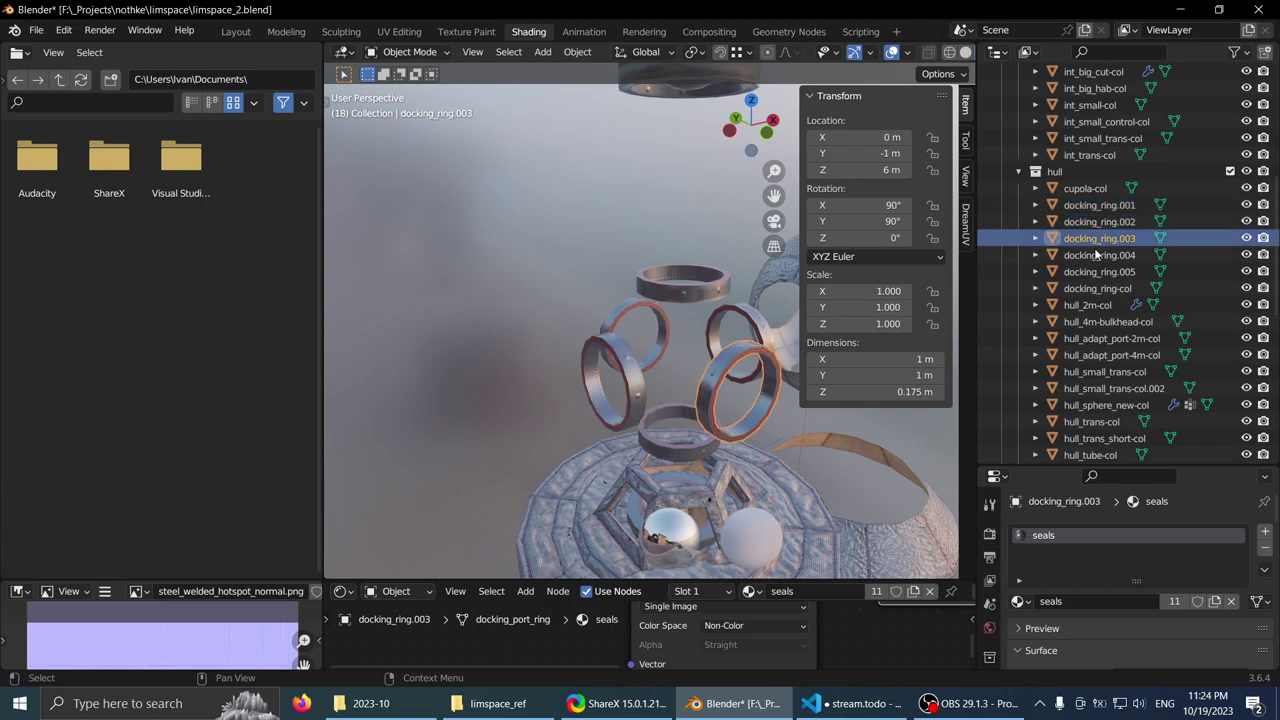
click(1096, 256)
click(1095, 273)
click(1091, 290)
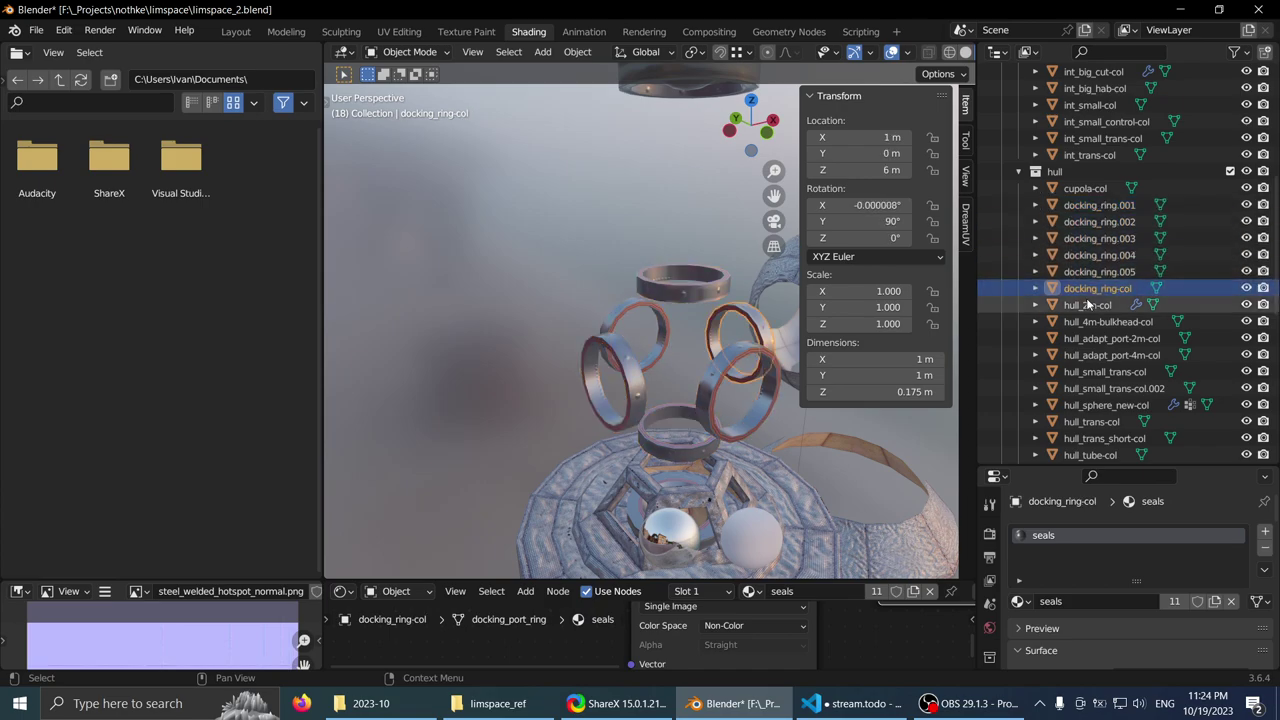
- Select docking_ring.001 through docking_ring.005 plus docking_ring-col, and move all six into the formerly_exported collection
click(703, 322)
middle_drag(703, 322, 605, 348)
shift+click(605, 348)
shift+click(605, 348)
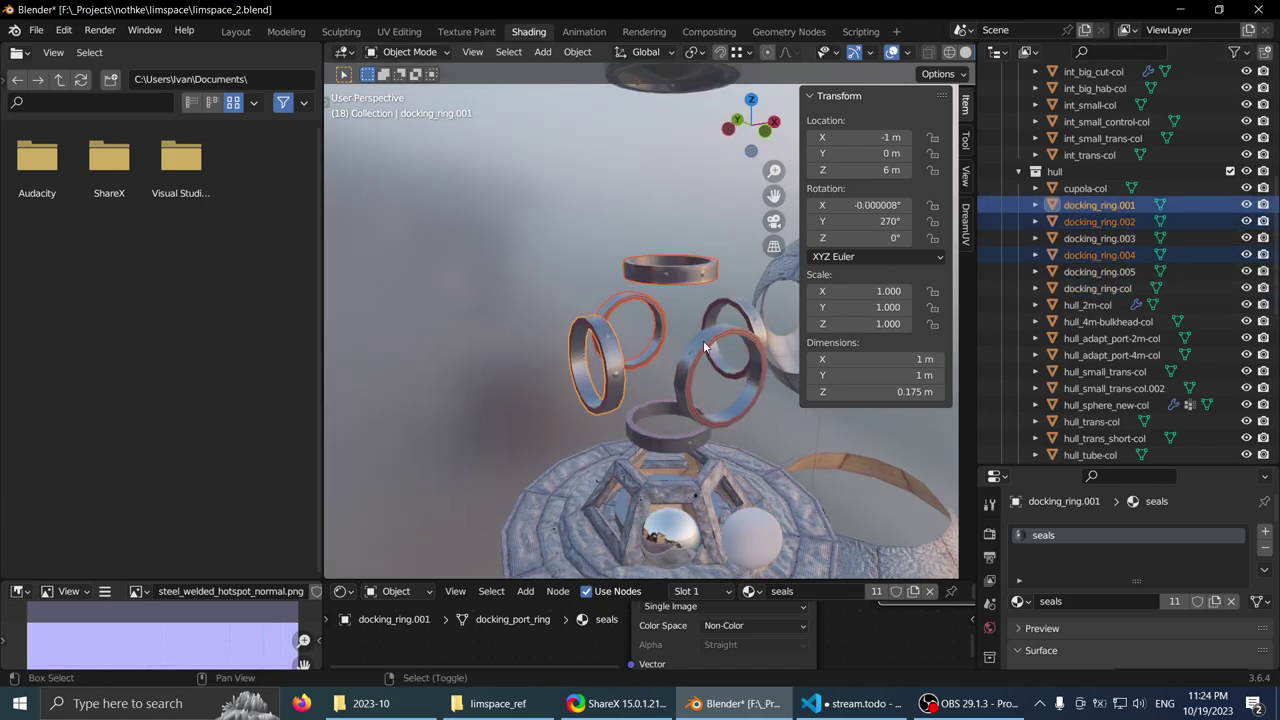
shift+click(705, 345)
shift+click(711, 303)
shift+click(656, 412)
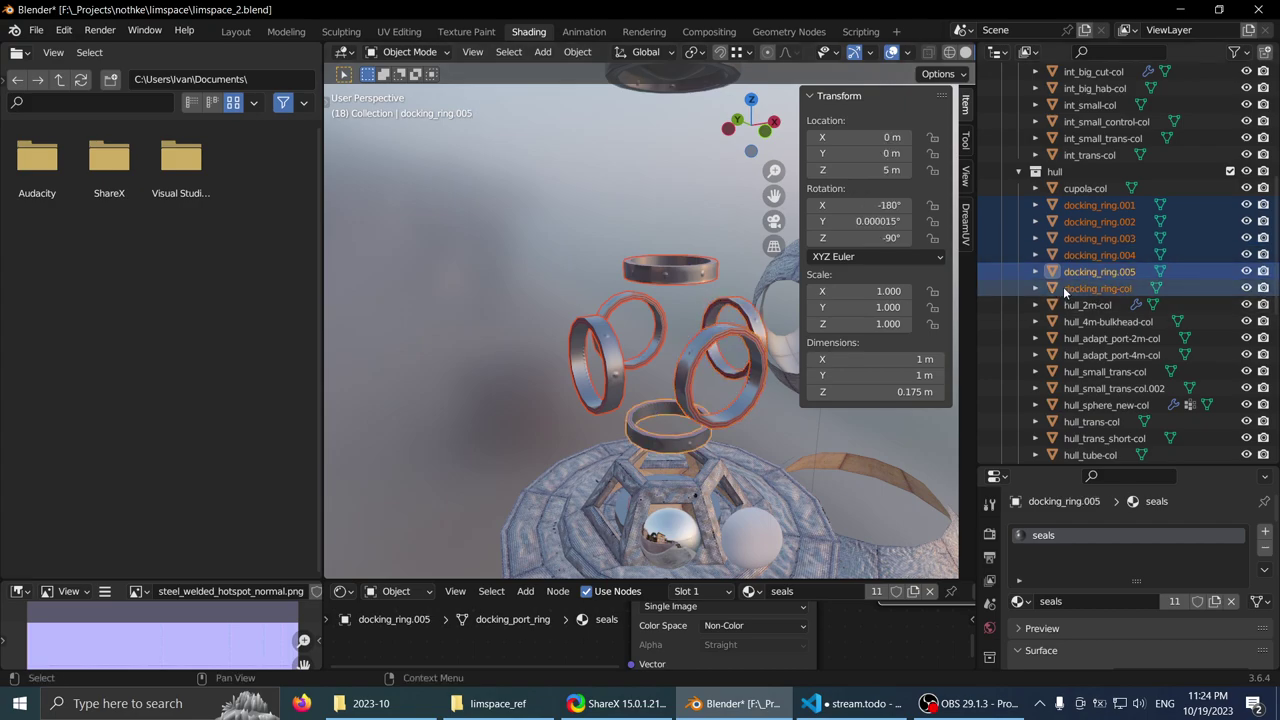
drag(1063, 286, 1078, 256)
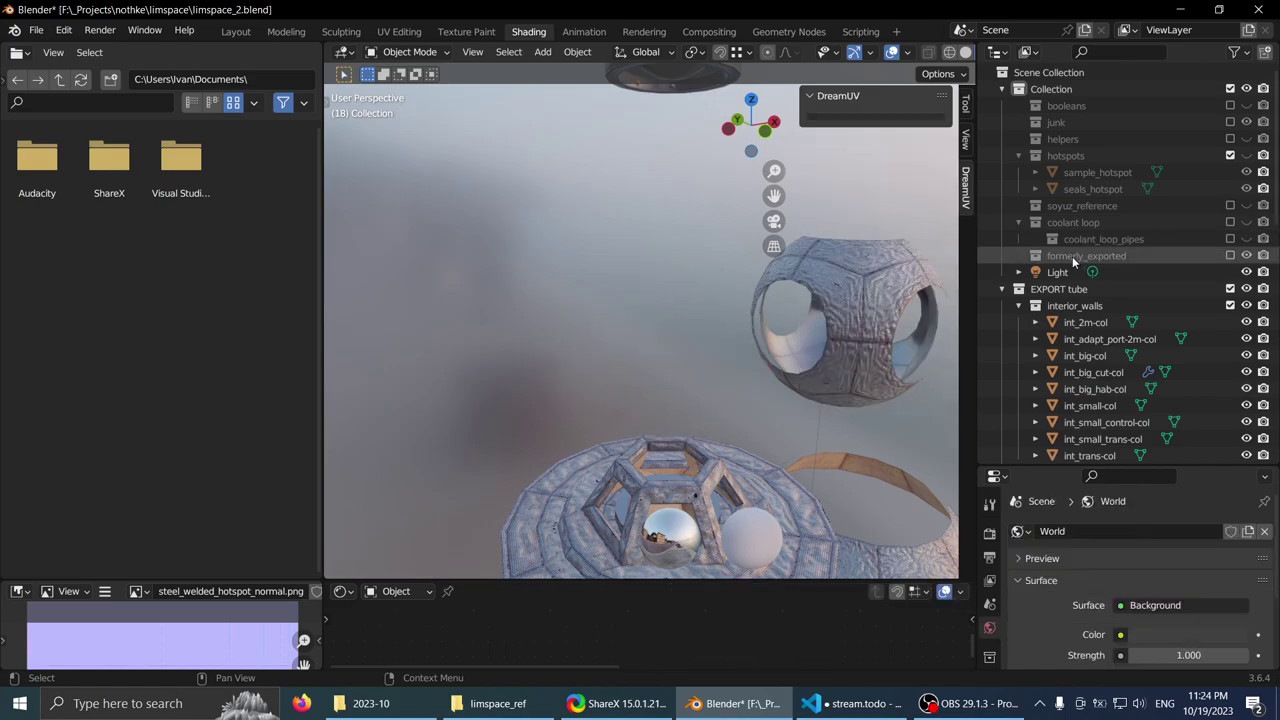
- Select cupola-col on top of the large tube and locate it in the hull collection
scroll(672, 332, down, 5)
middle_drag(672, 334, 657, 277)
scroll(657, 277, up, 2)
right_click(675, 311)
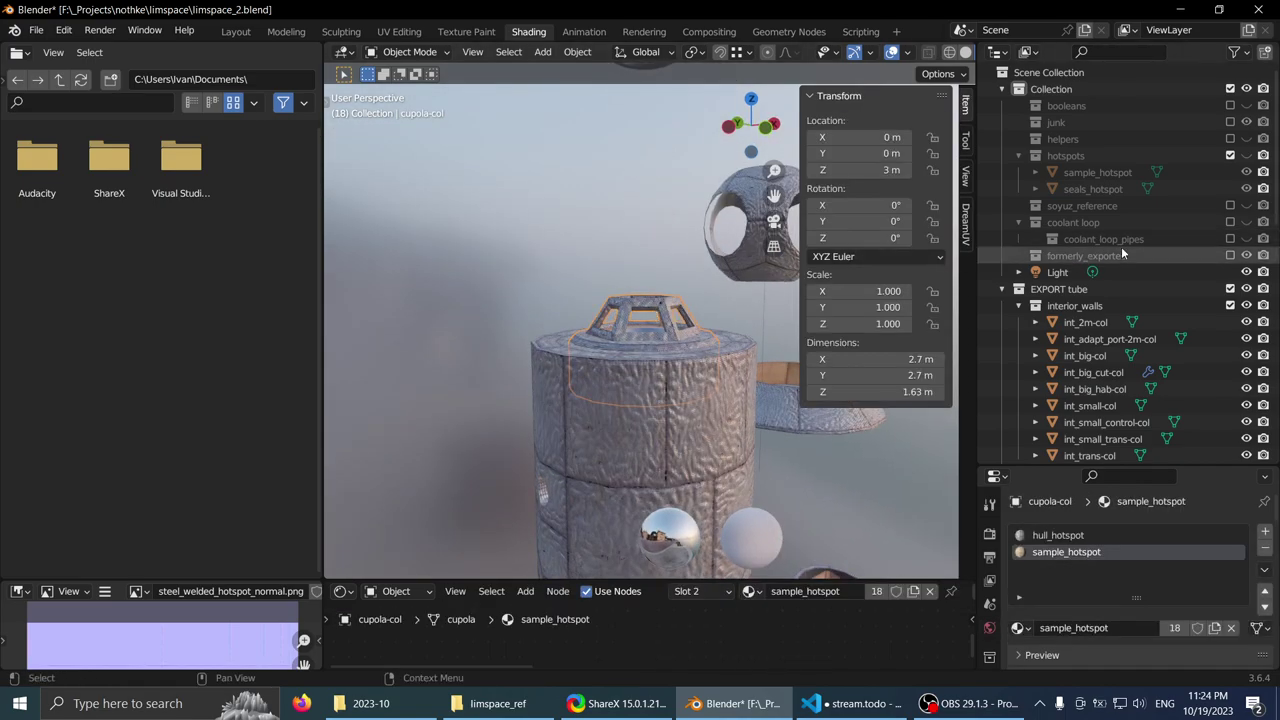
key(period)
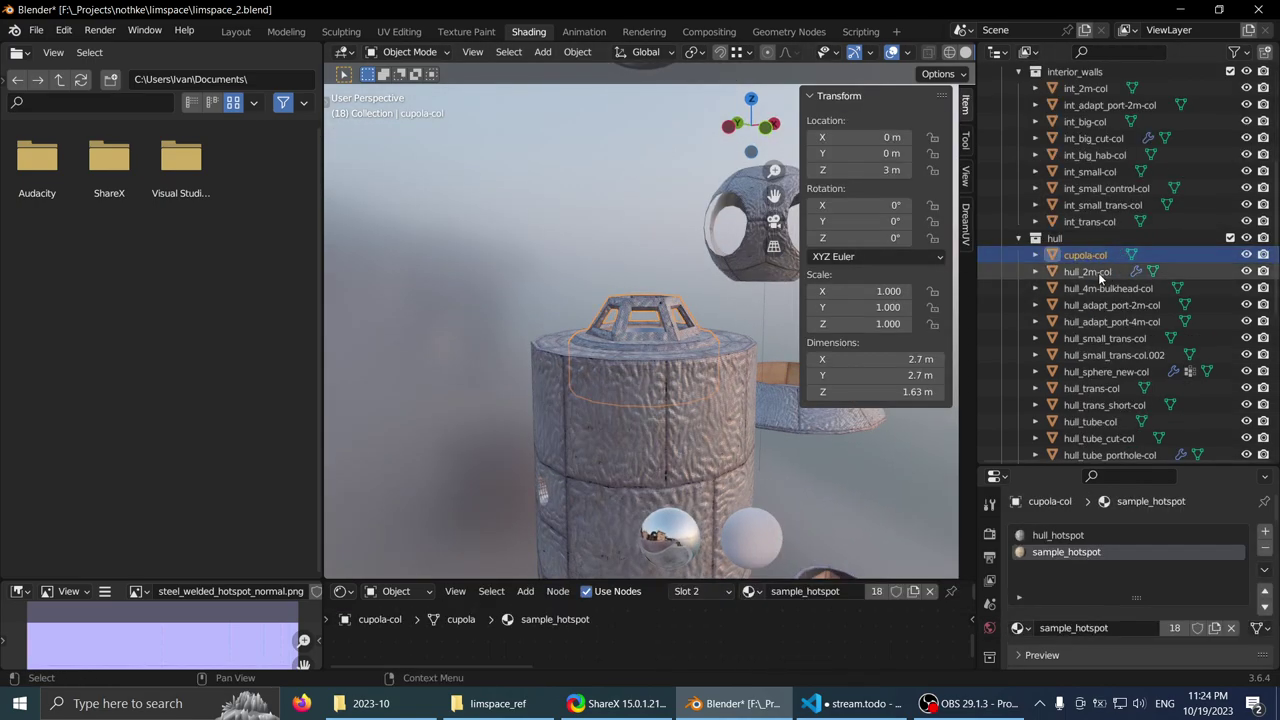
- Inspect hull_2m-col and hull_4m-bulkhead-col in turn, framing each in the viewport
click(1098, 272)
scroll(683, 267, down, 3)
key(KP_Decimal)
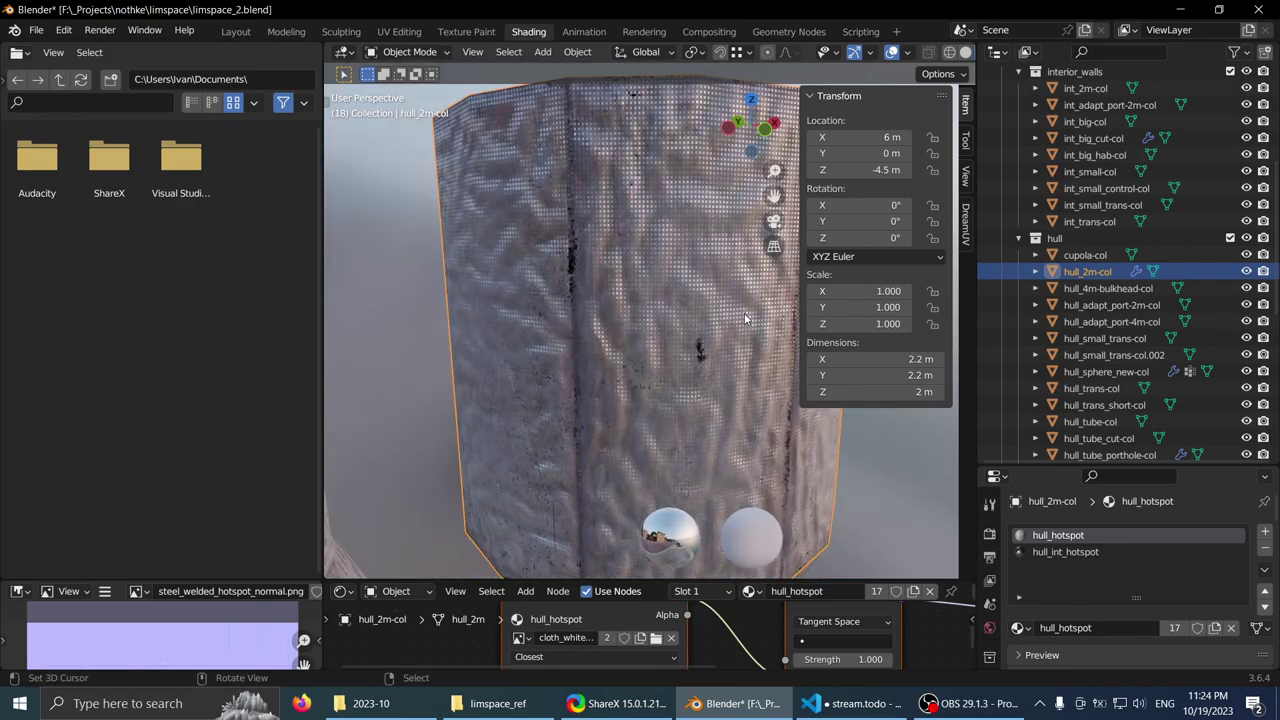
scroll(693, 340, down, 4)
click(671, 318)
key(KP_Decimal)
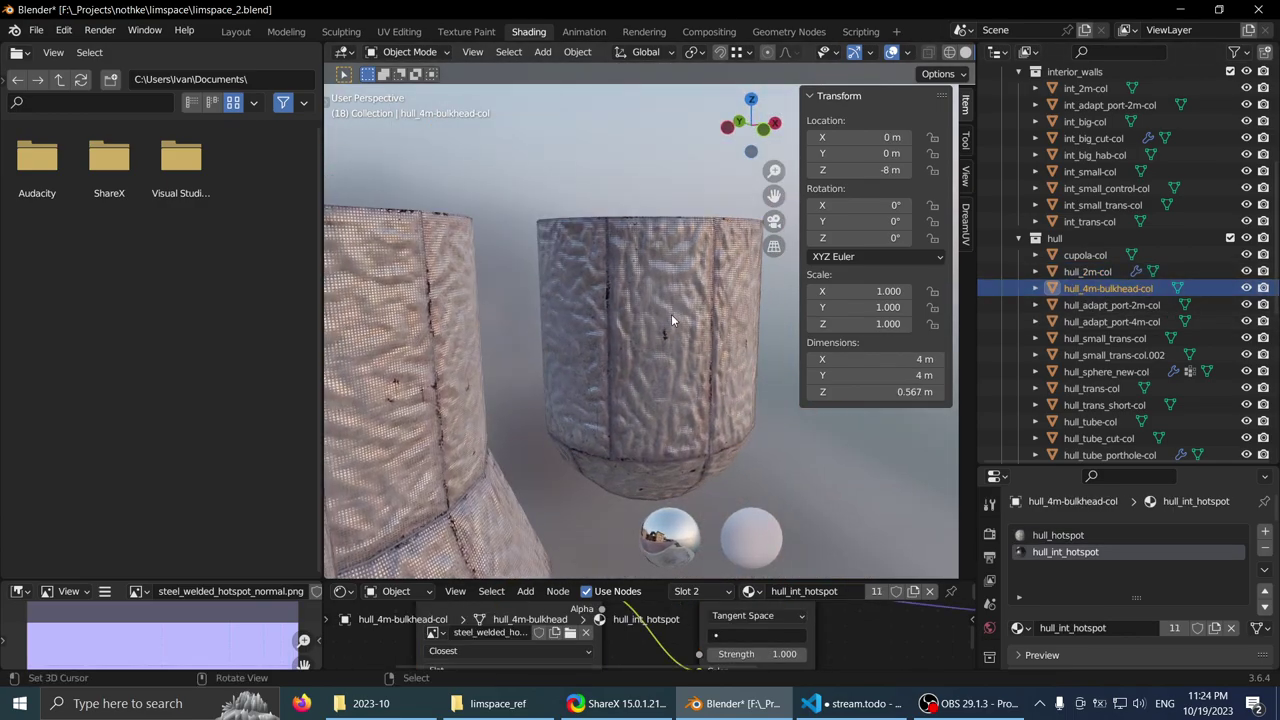
scroll(666, 308, down, 4)
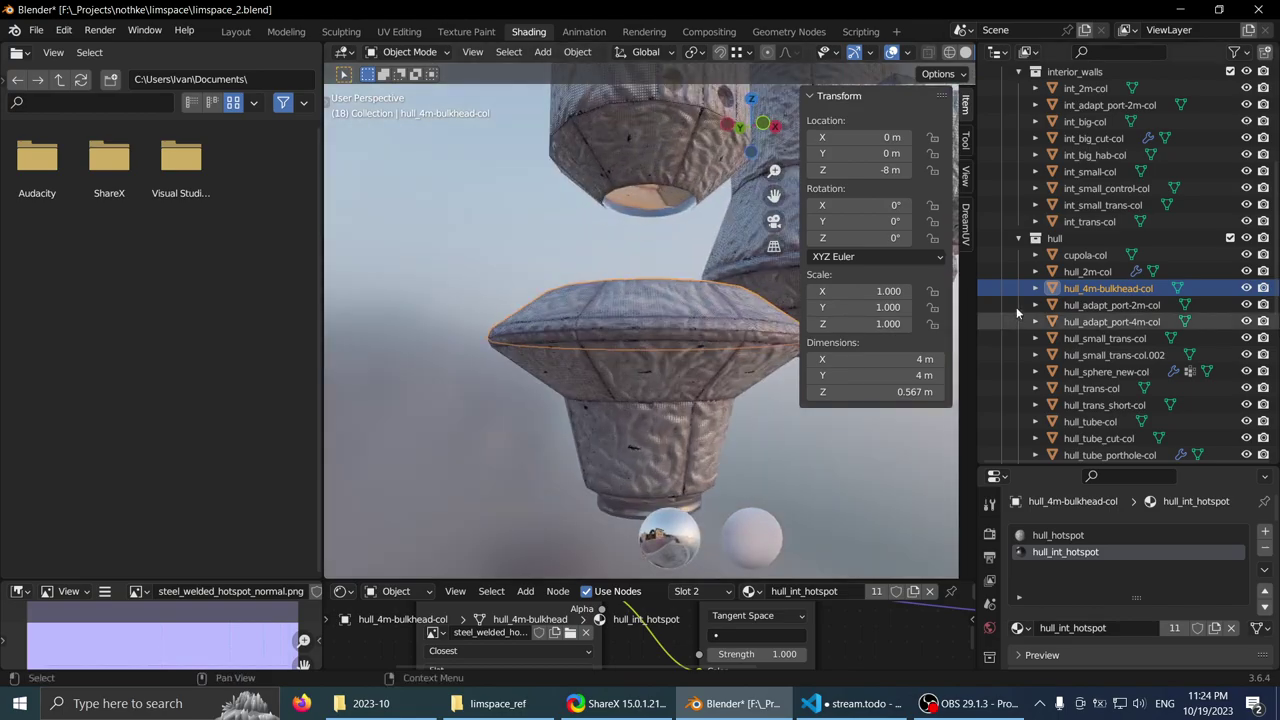
- Inspect hull_adapt_port-2m-col and hull_adapt_port-4m-col in turn, framing each from below
click(1059, 304)
key(KP_Decimal)
scroll(586, 304, down, 3)
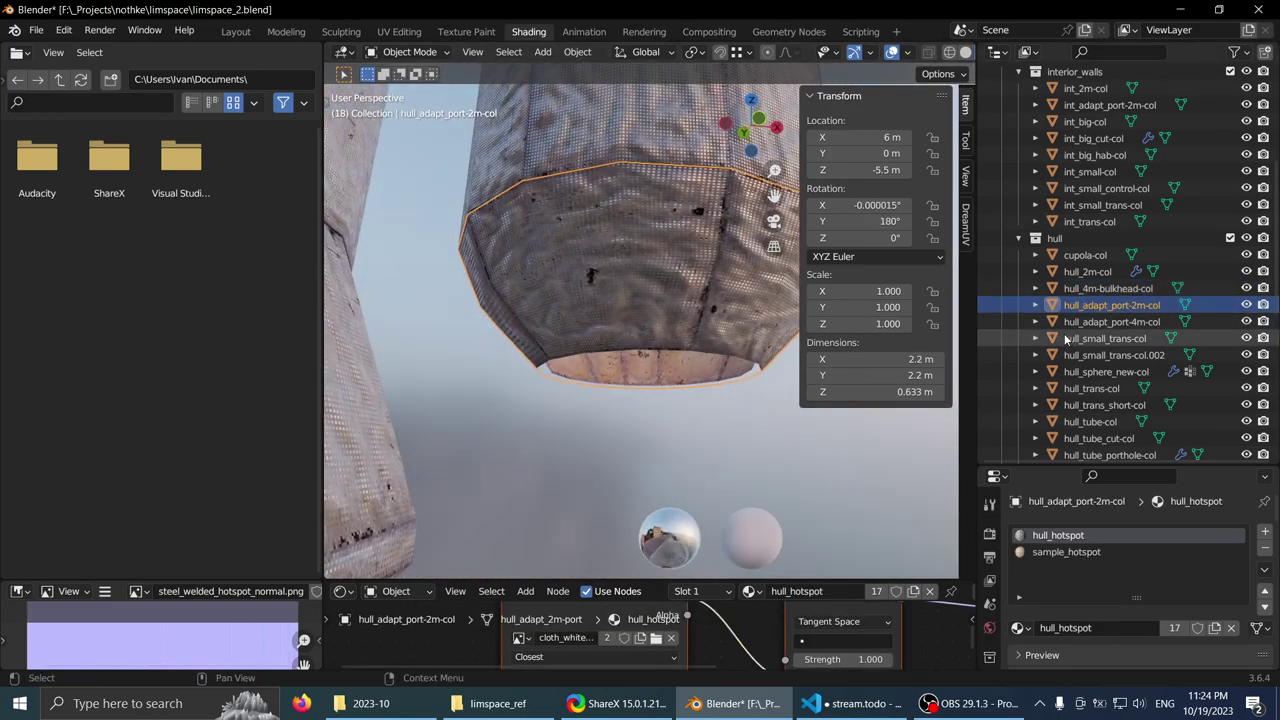
click(1125, 322)
key(KP_Decimal)
scroll(662, 318, down, 3)
click(690, 350)
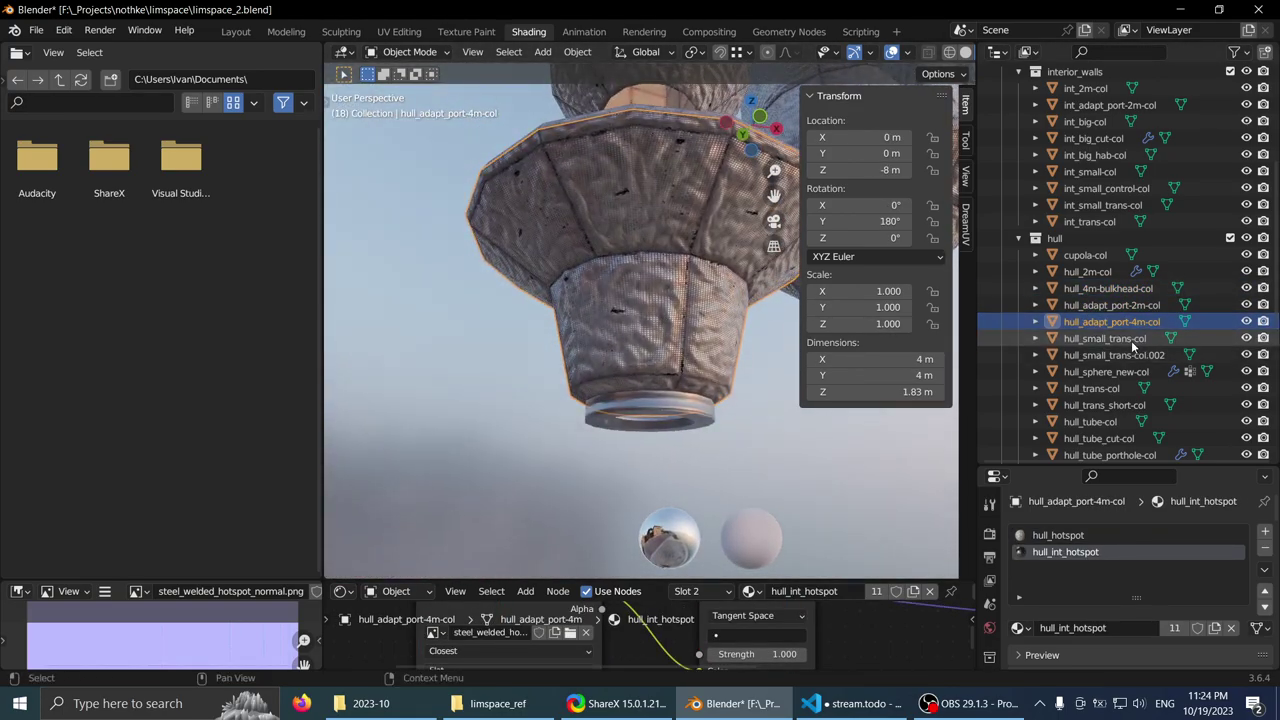
middle_drag(690, 350, 644, 293)
- Examine hull_small_trans-col.002 from below, along with the adjoining hull_tube_small-col.001 above it
click(1112, 355)
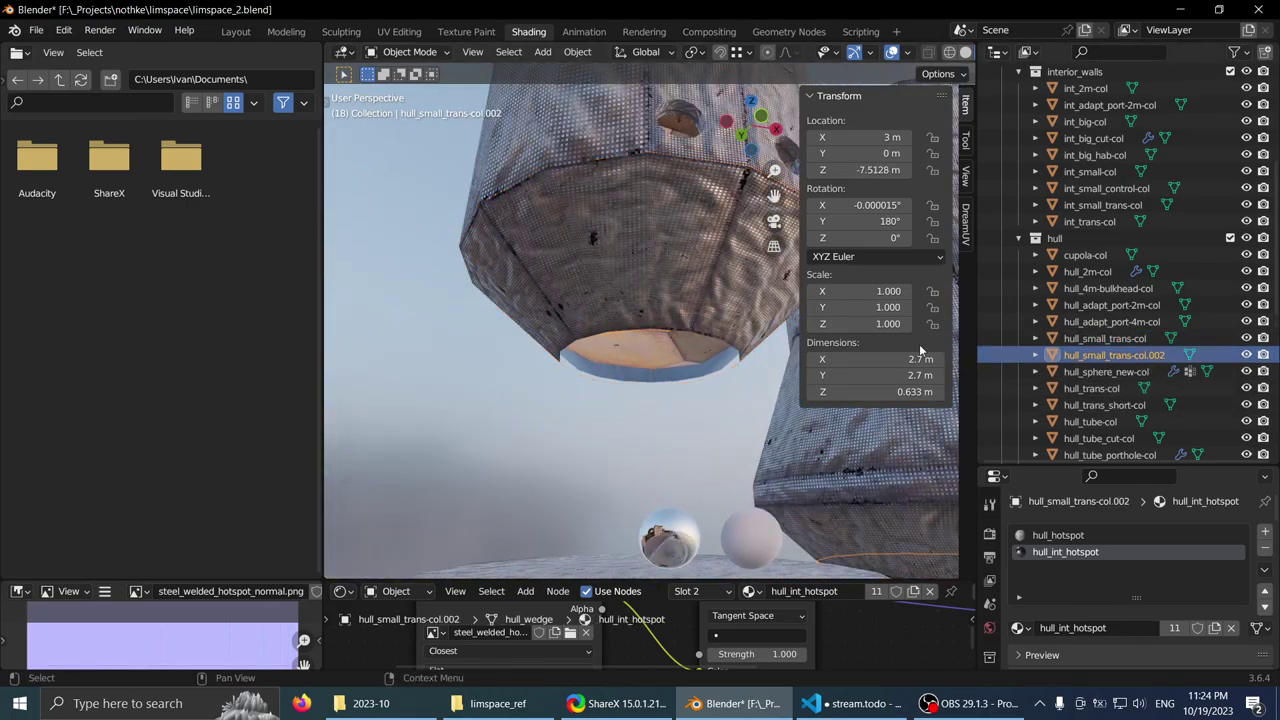
key(KP_Decimal)
scroll(533, 327, down, 3)
middle_drag(575, 358, 586, 345)
scroll(588, 345, up, 2)
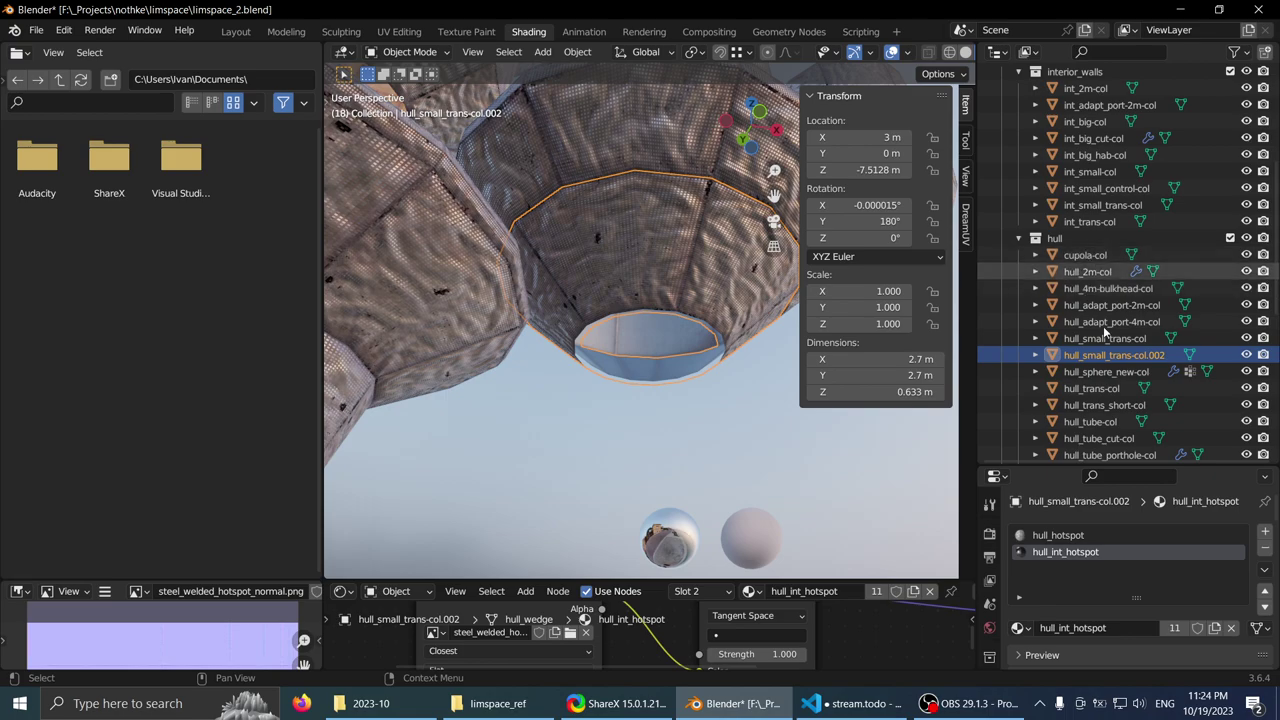
middle_drag(680, 258, 622, 305)
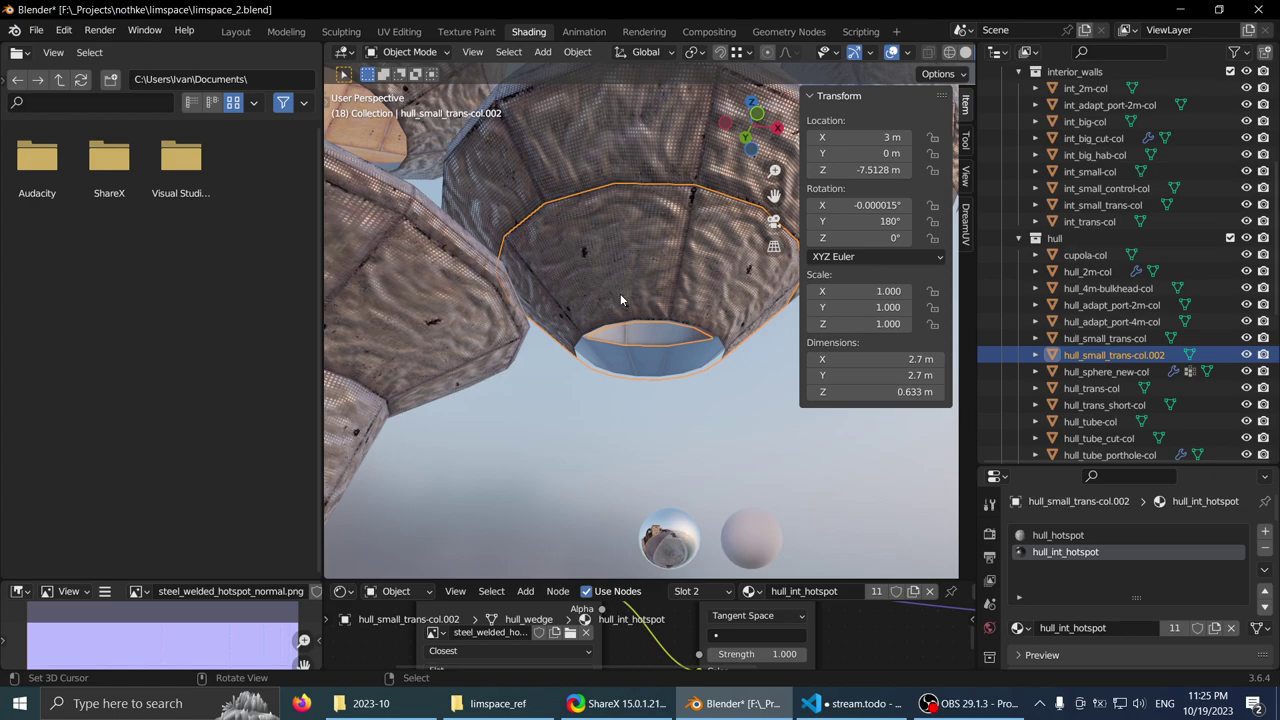
scroll(674, 279, down, 3)
middle_drag(670, 279, 657, 319)
scroll(652, 275, down, 2)
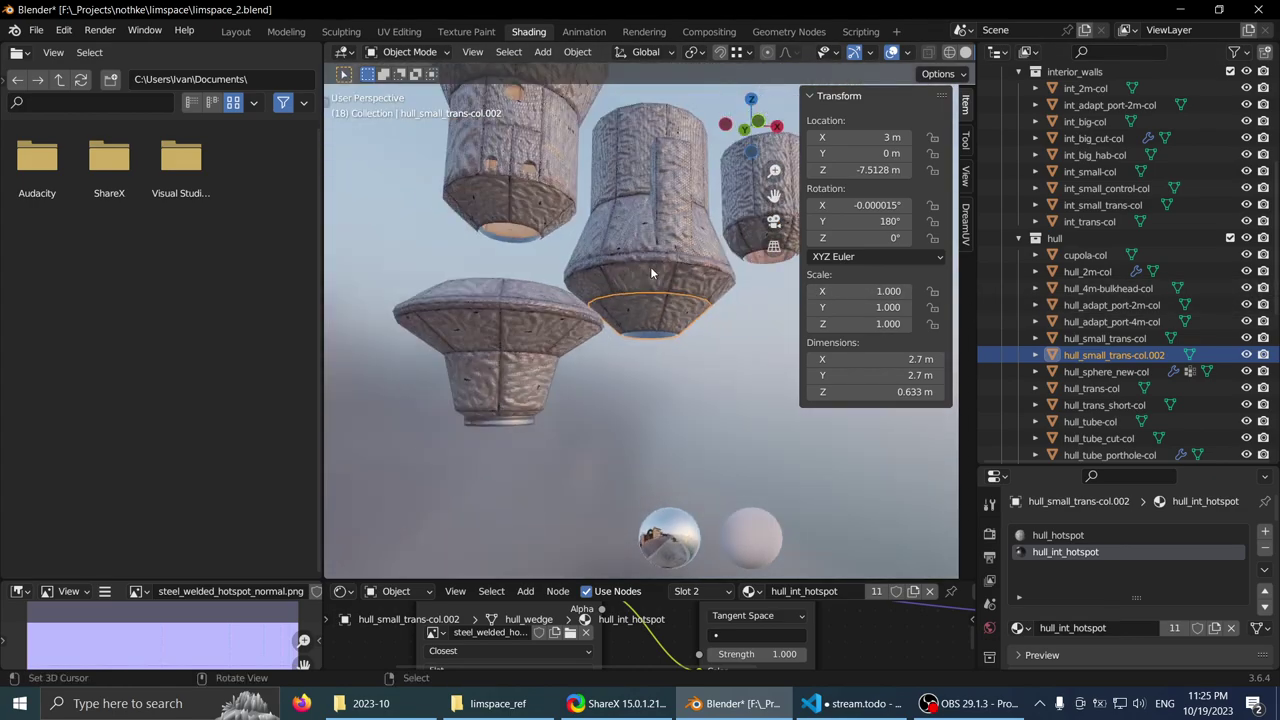
click(650, 266)
scroll(660, 261, up, 6)
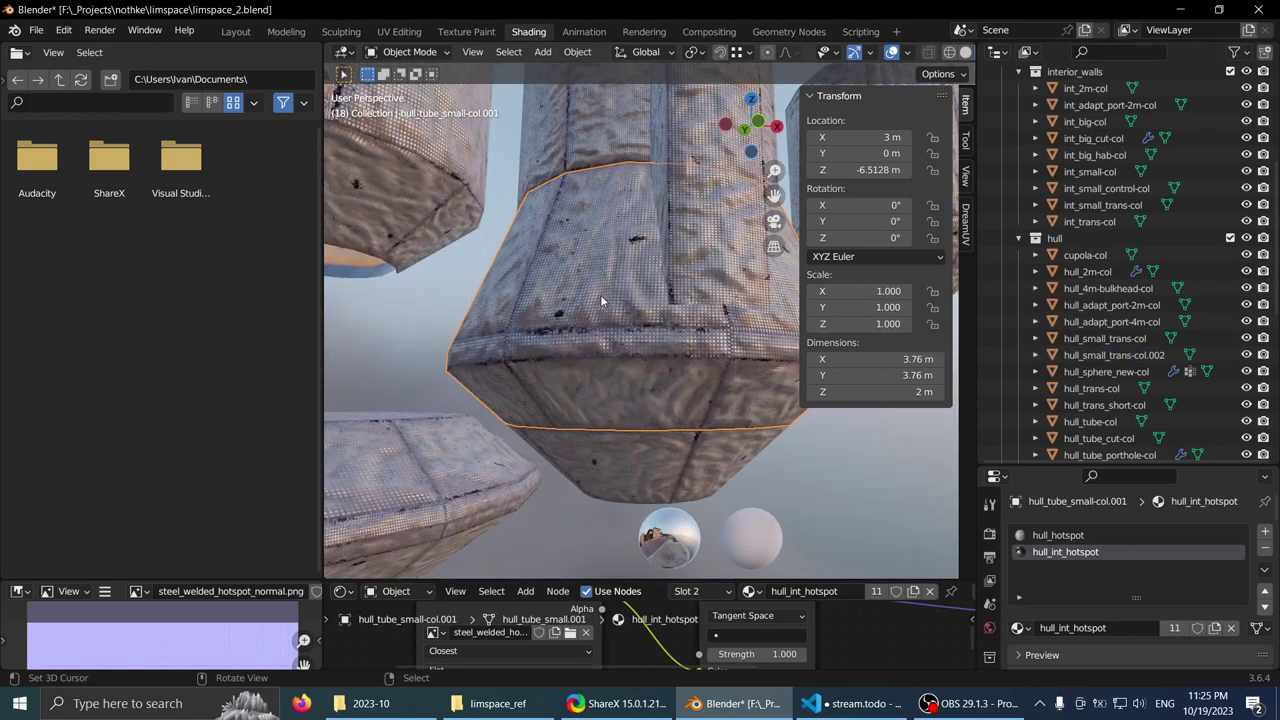
- Recheck the first hull parts and their material slots: cupola-col, hull_2m-col and hull_4m-bulkhead-col
click(1084, 254)
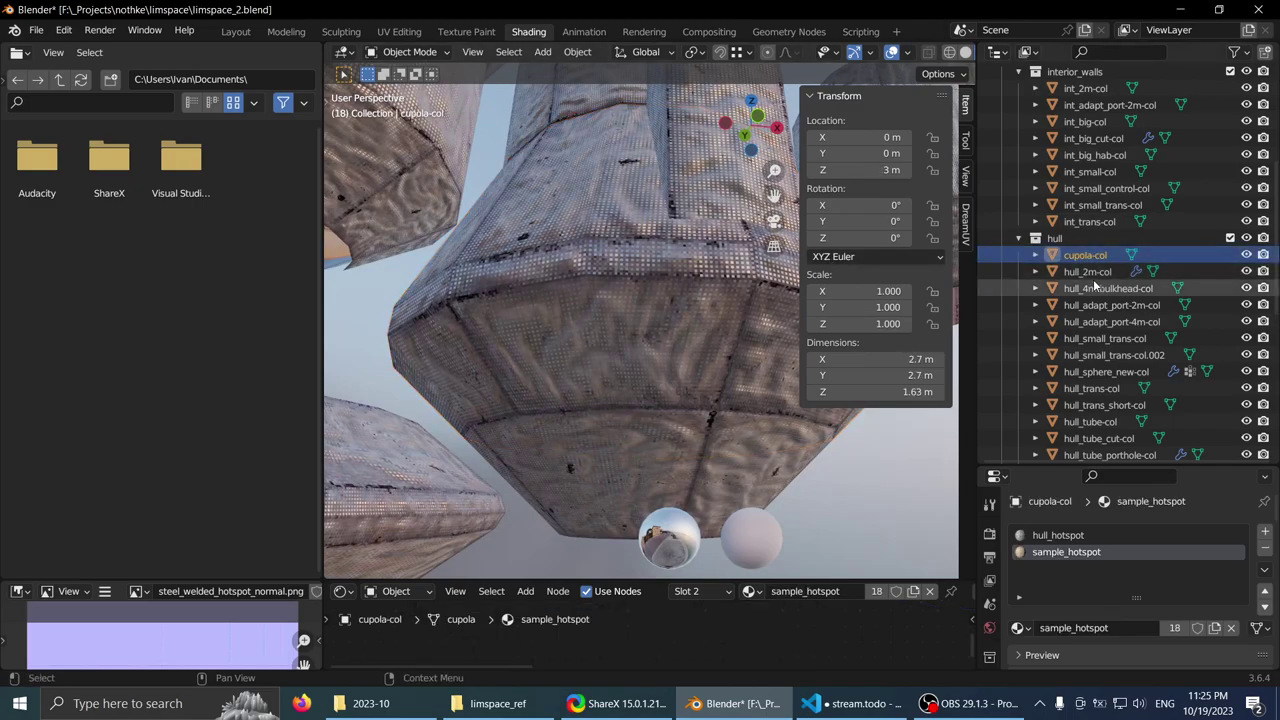
click(1090, 272)
key(KP_Decimal)
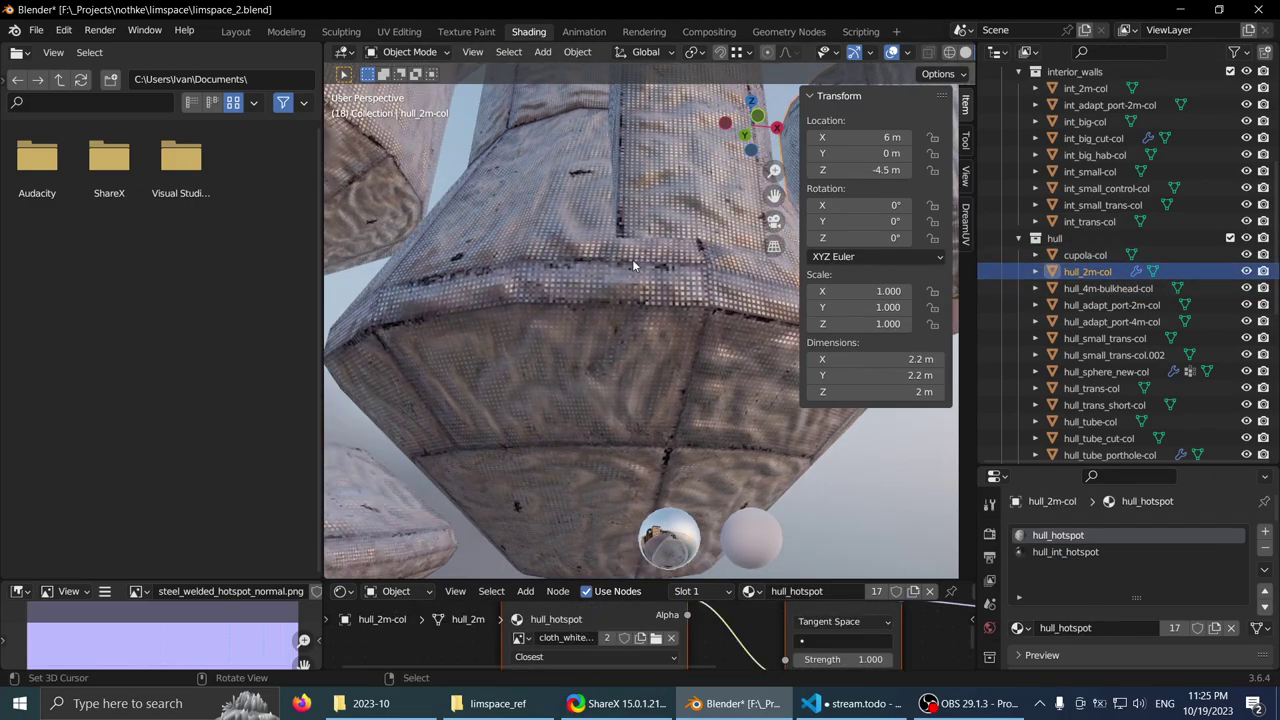
mouse_move(635, 264)
middle_down()
mouse_move(579, 271)
mouse_move(618, 250)
middle_up()
click(1109, 292)
key(KP_Decimal)
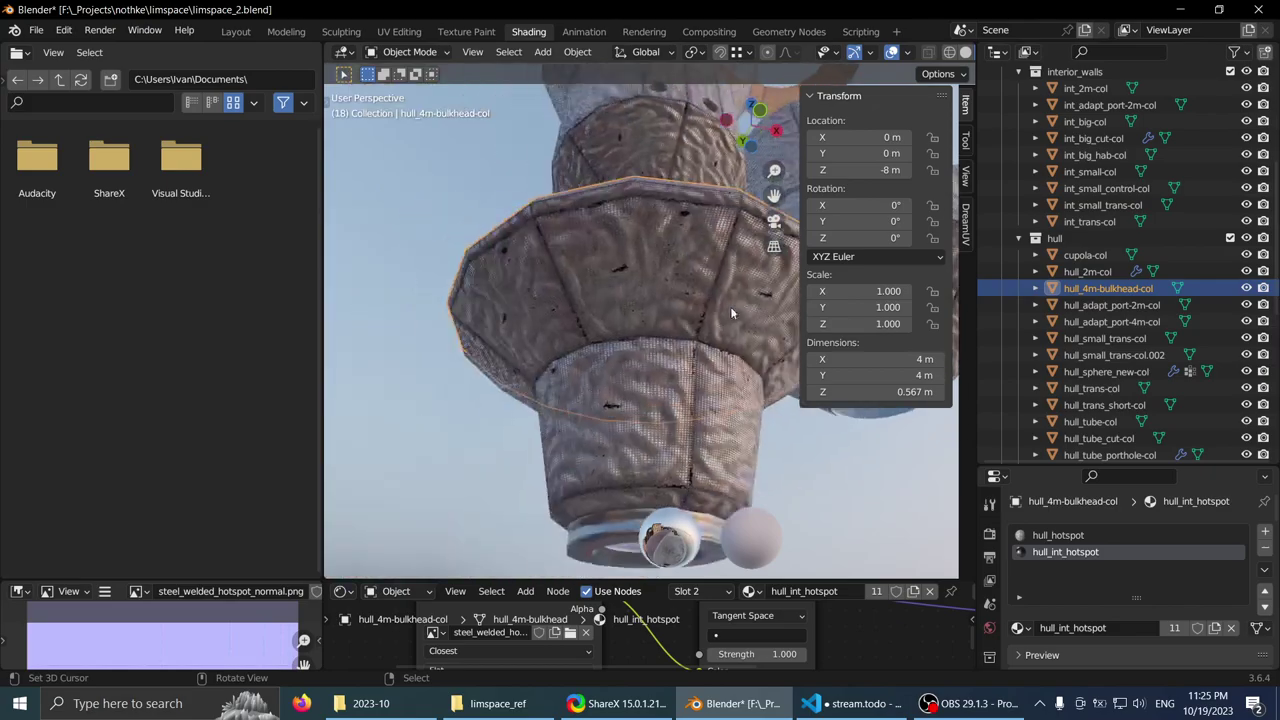
- Compare hull_small_trans-col with hull_small_trans-col.002 by selecting each and viewing it up close
click(1104, 337)
key(KP_Decimal)
middle_drag(689, 338, 608, 368)
click(1133, 355)
scroll(647, 345, down, 3)
scroll(662, 371, up, 6)
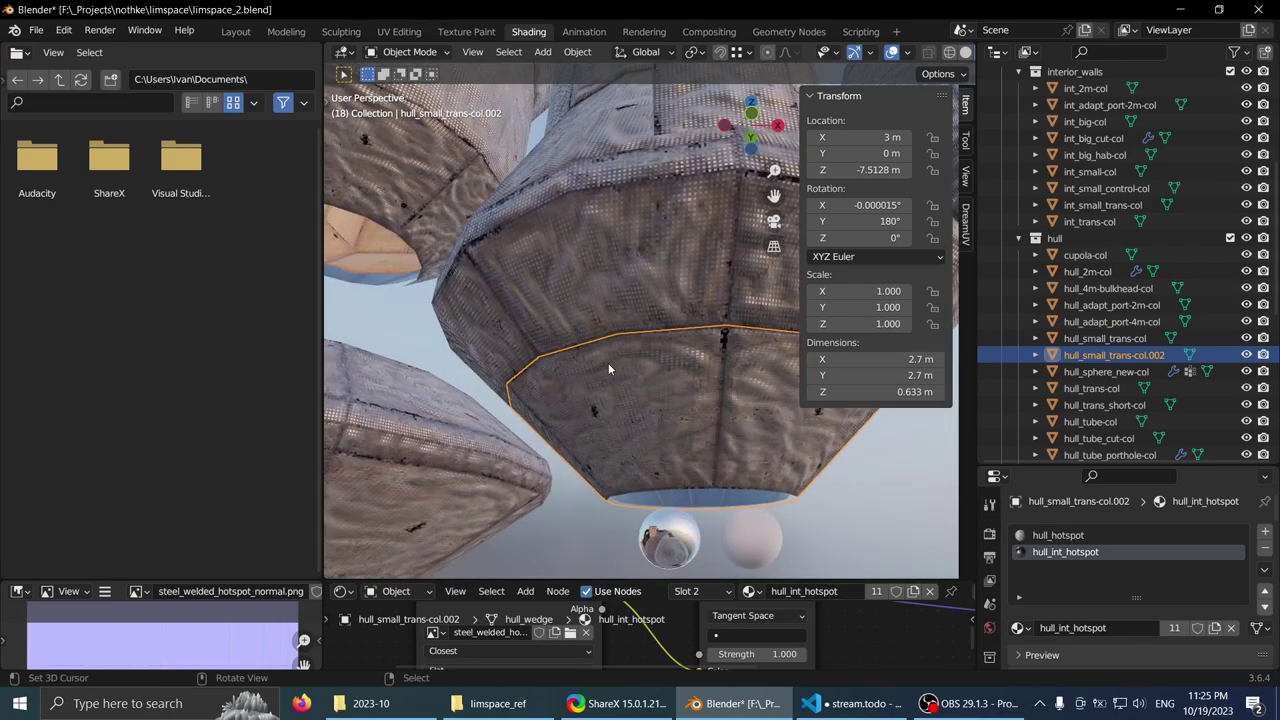
- Create a new collection inside the main Collection and name it non_export
scroll(605, 371, down, 3)
key(KP_1)
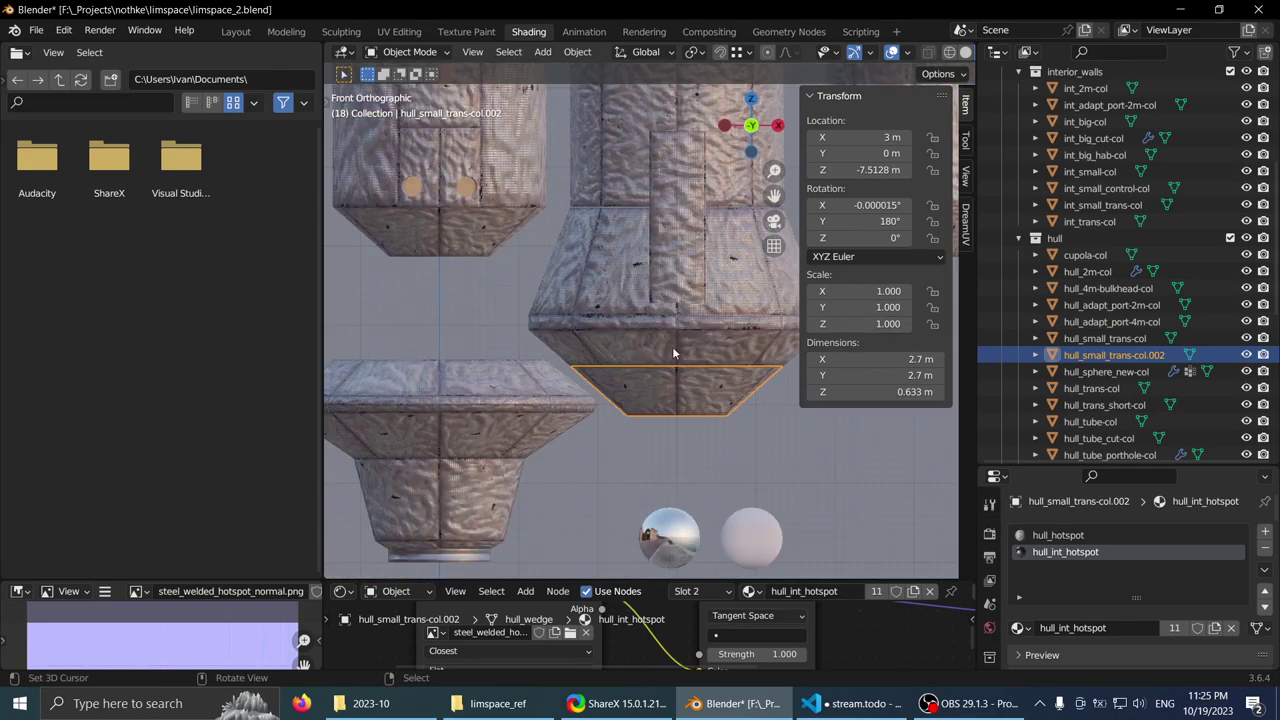
drag(1200, 467, 1202, 618)
scroll(1120, 350, up, 5)
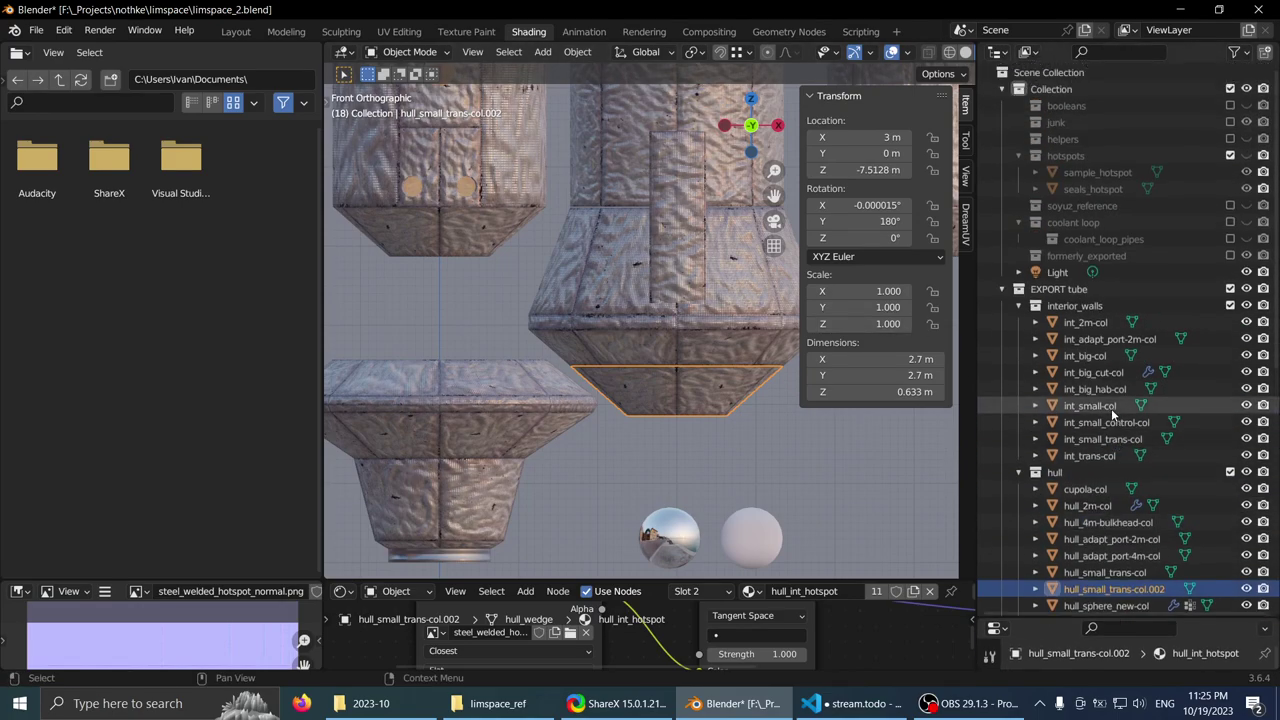
right_click(1026, 94)
click(1026, 94)
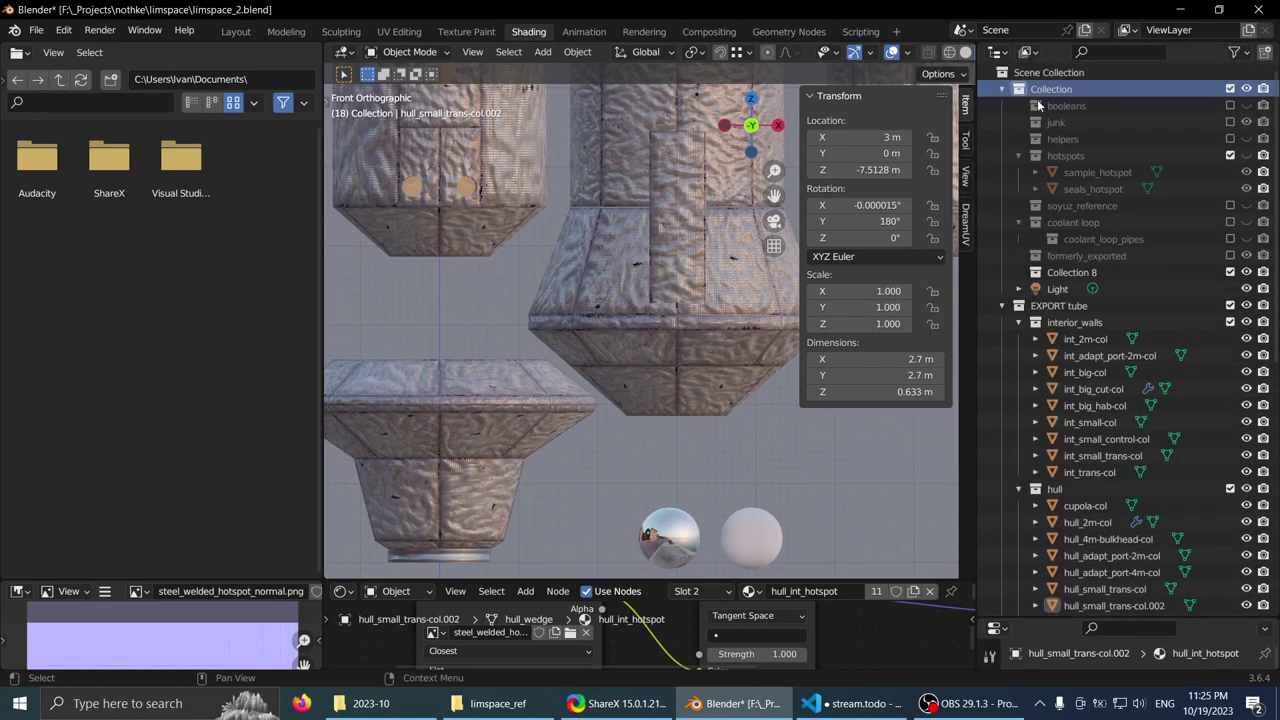
double_click(1070, 272)
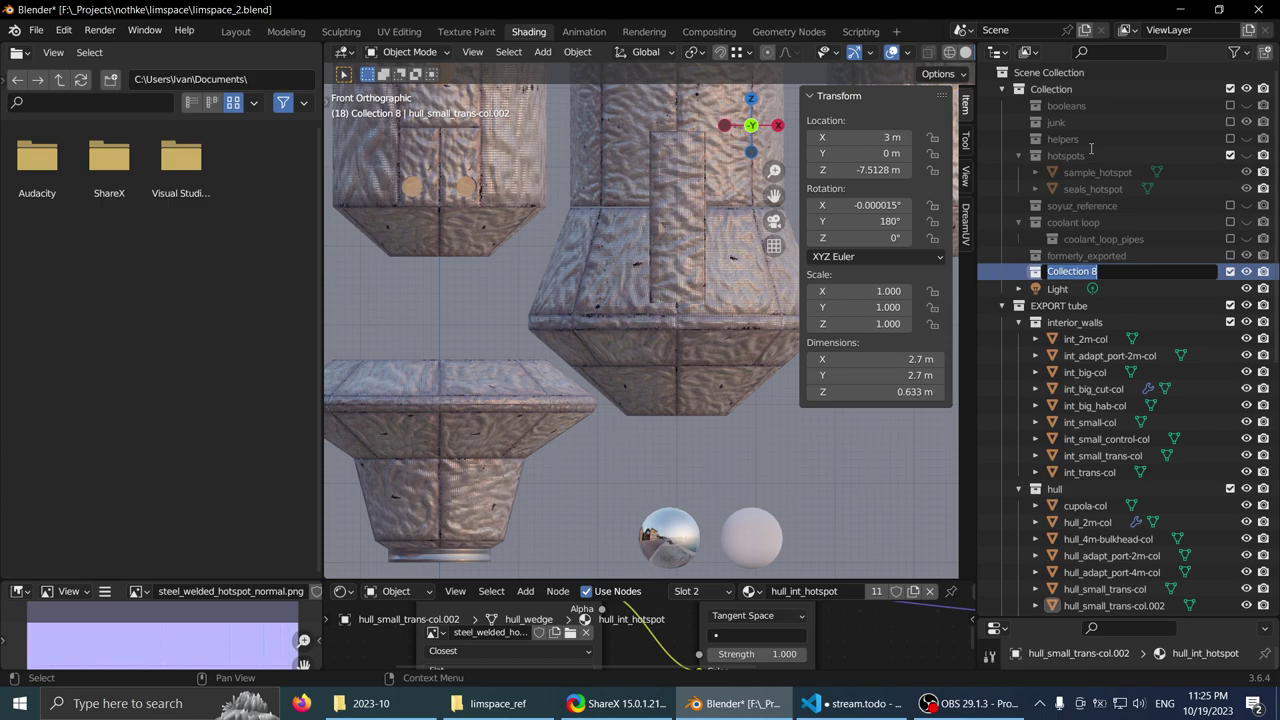
text(non_export)
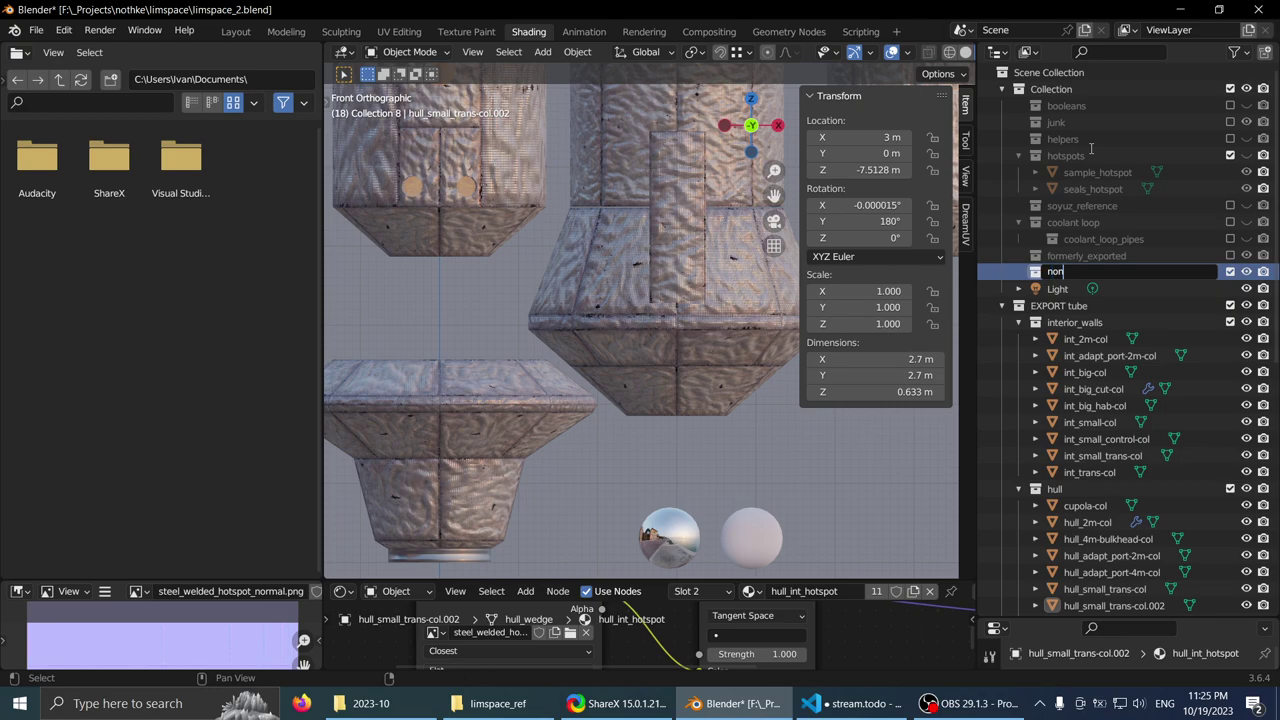
key(Return)
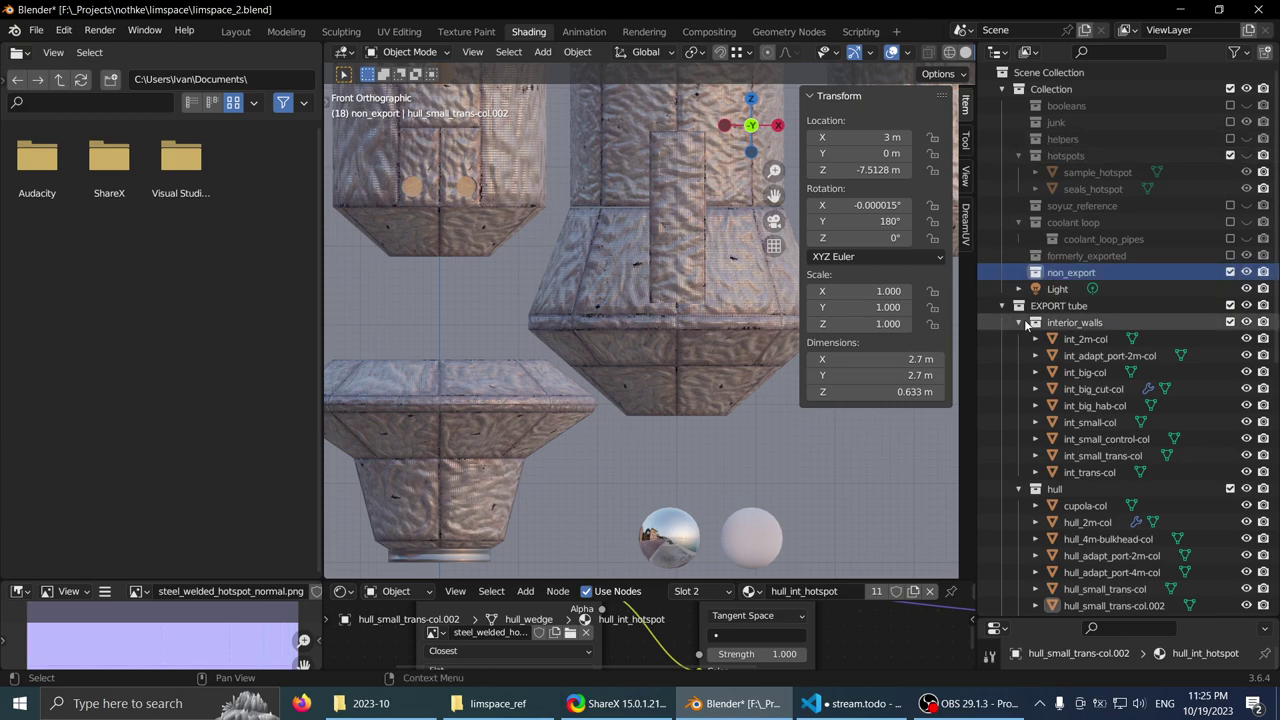
- Move the non_export collection out of its parent so it sits directly under the Scene Collection
scroll(608, 386, down, 4)
scroll(608, 386, up, 2)
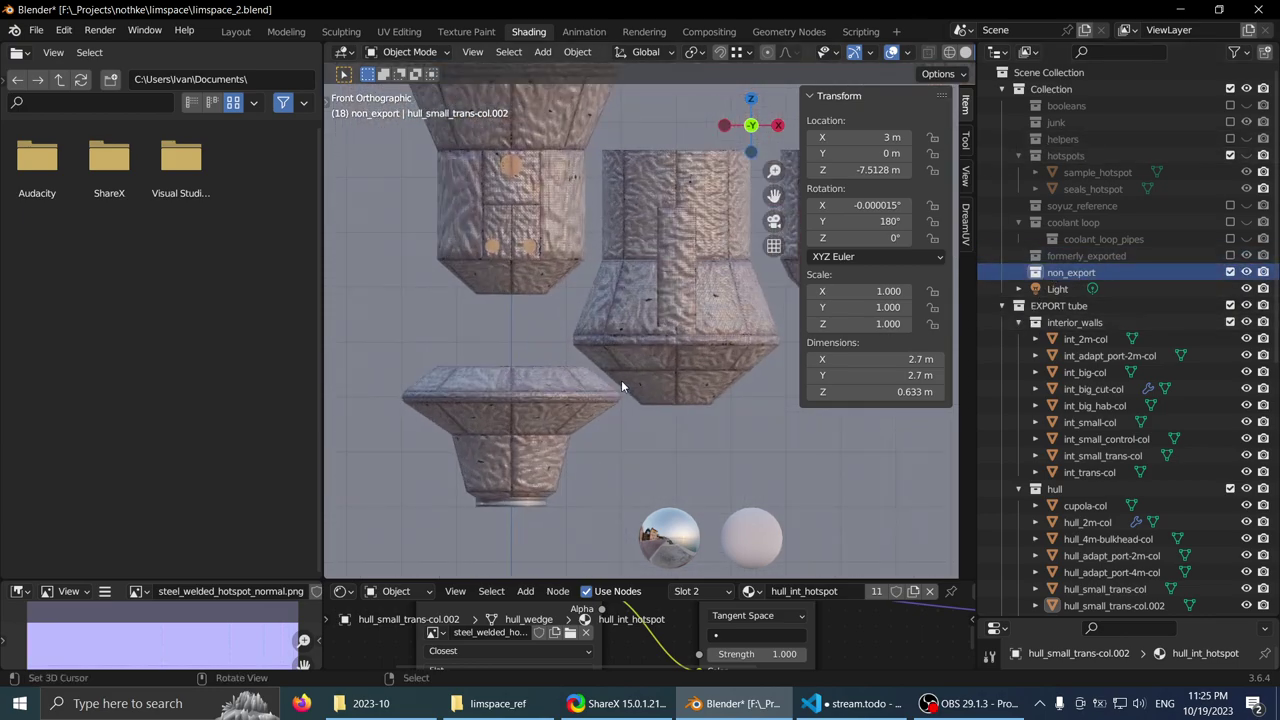
drag(1052, 276, 1039, 299)
click(1061, 277)
click(1058, 288)
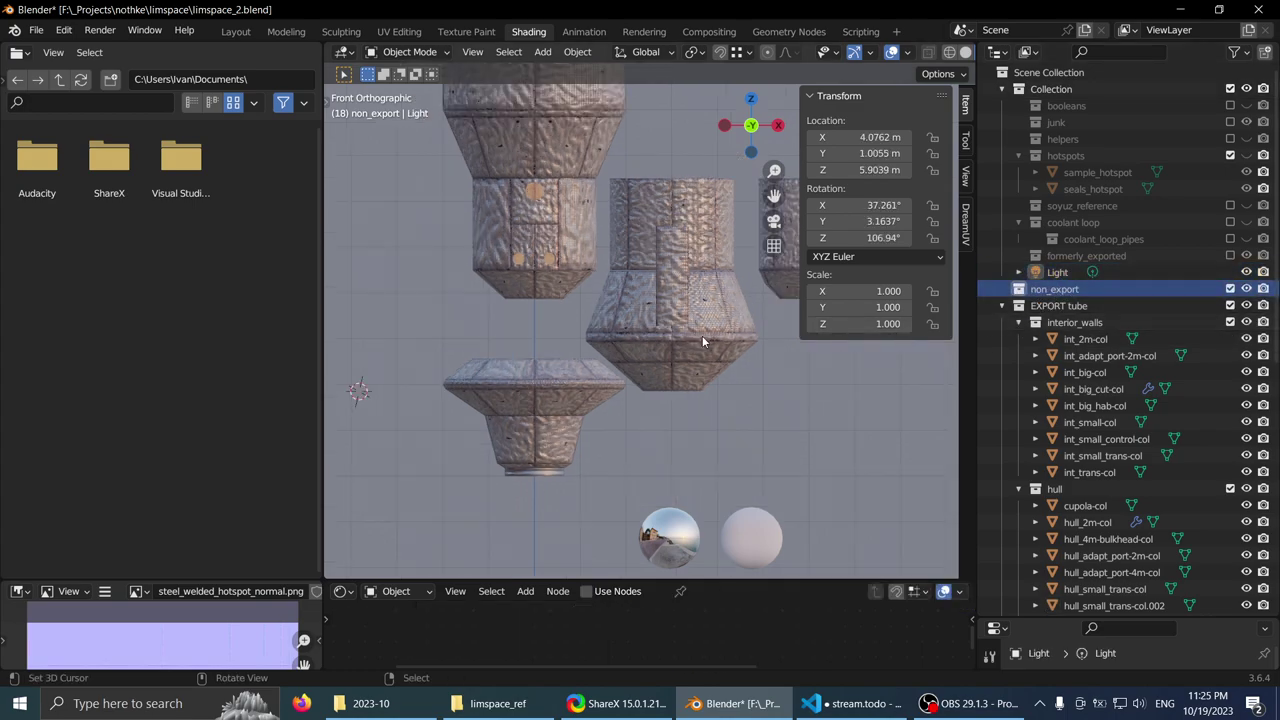
- Rename the non_export collection as "dont export"
double_click(1082, 288)
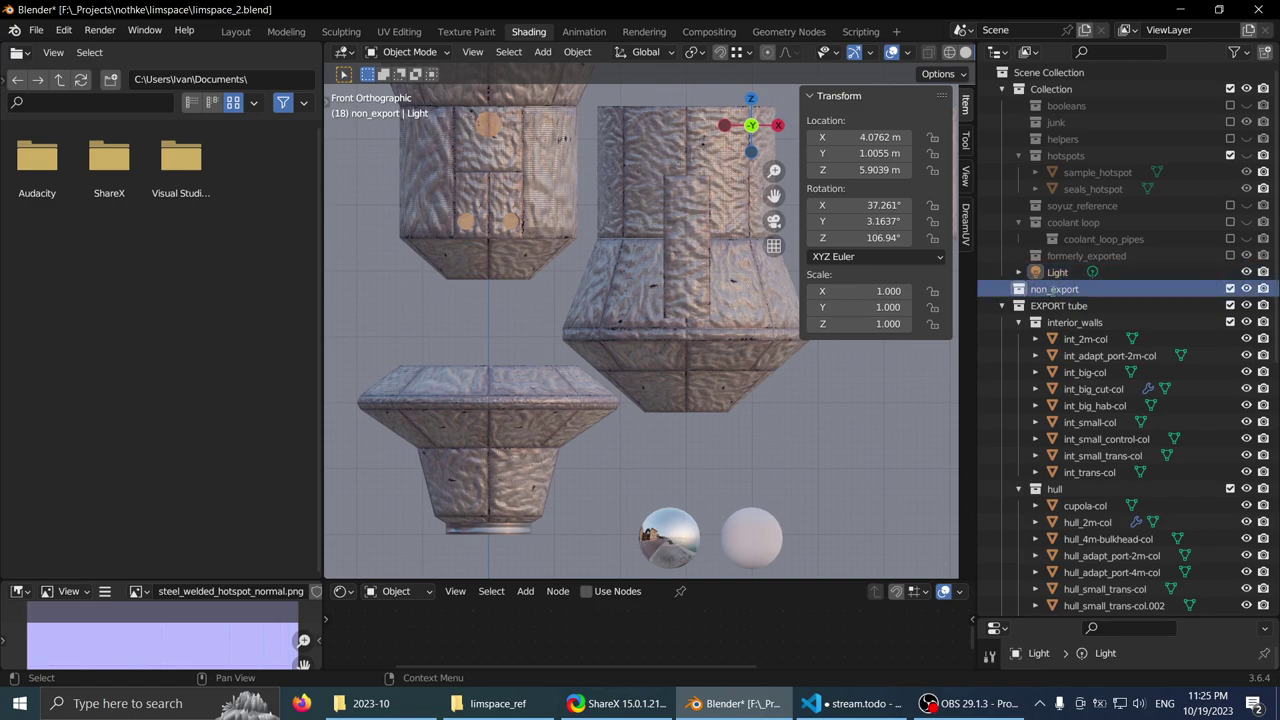
click(1054, 288)
key(BackSpace)
key(BackSpace)
key(BackSpace)
key(BackSpace)
text(dont)
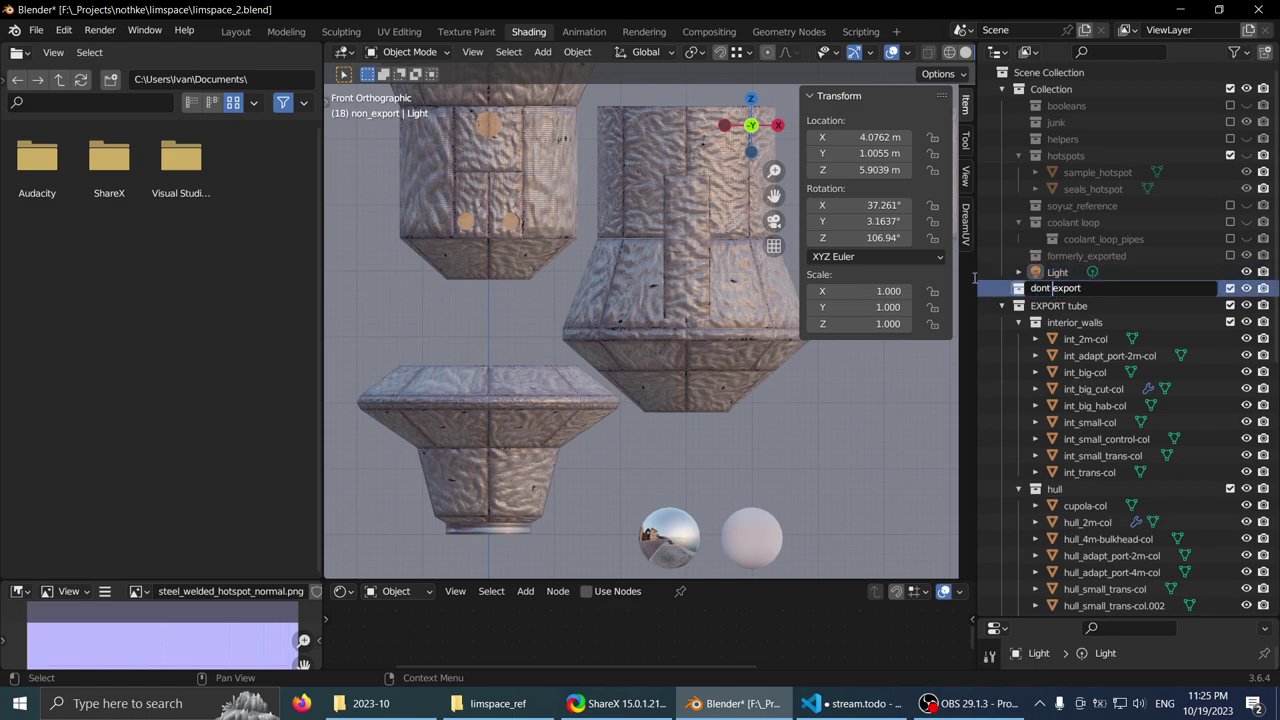
key(Return)
- Move the hull_small_trans-col.002 object from the hull collection into the "dont export" collection
scroll(650, 335, down, 1)
shift+middle_drag(650, 335, 665, 308)
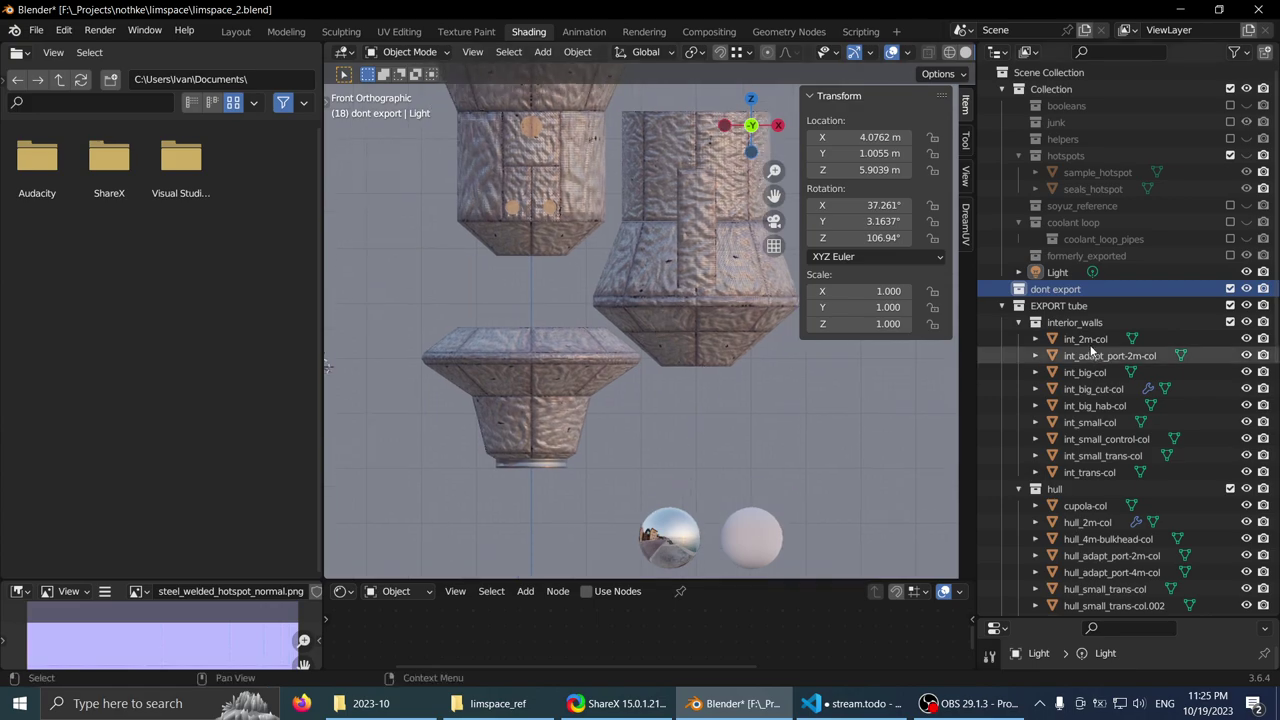
right_click(734, 345)
scroll(1110, 390, down, 5)
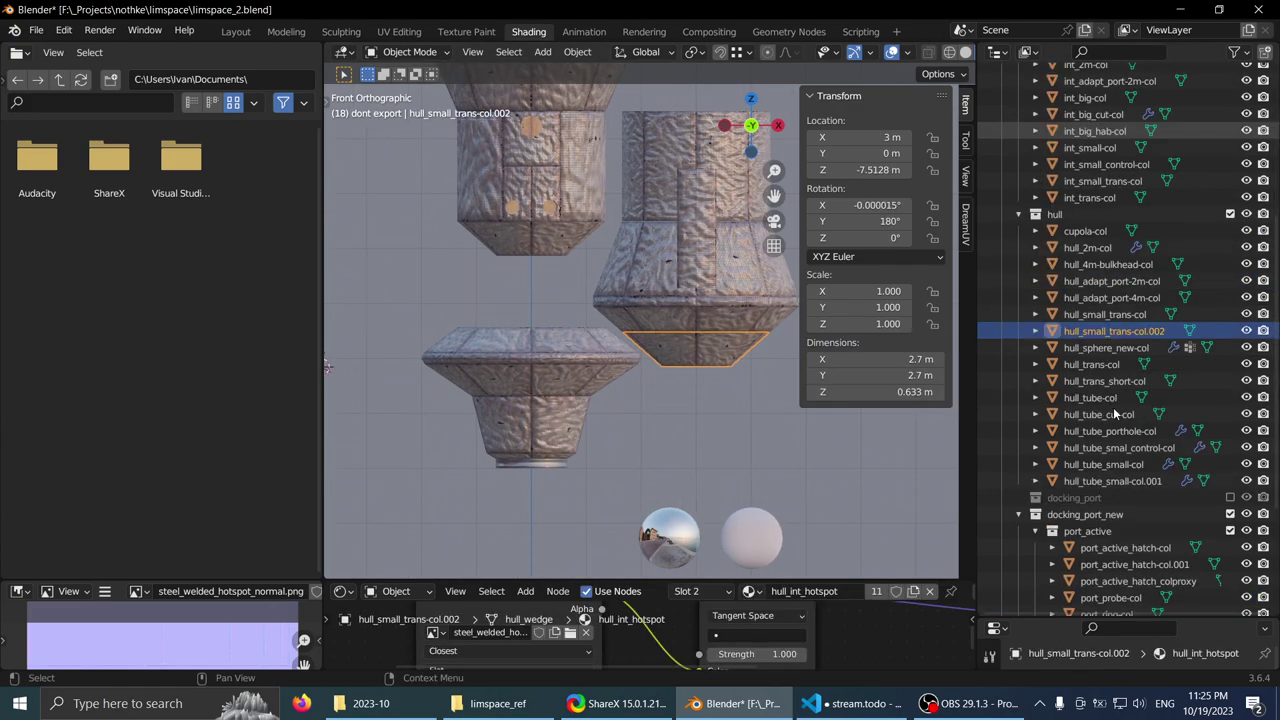
scroll(1113, 385, up, 1)
drag(1113, 385, 1059, 291)
shift+middle_drag(653, 322, 591, 354)
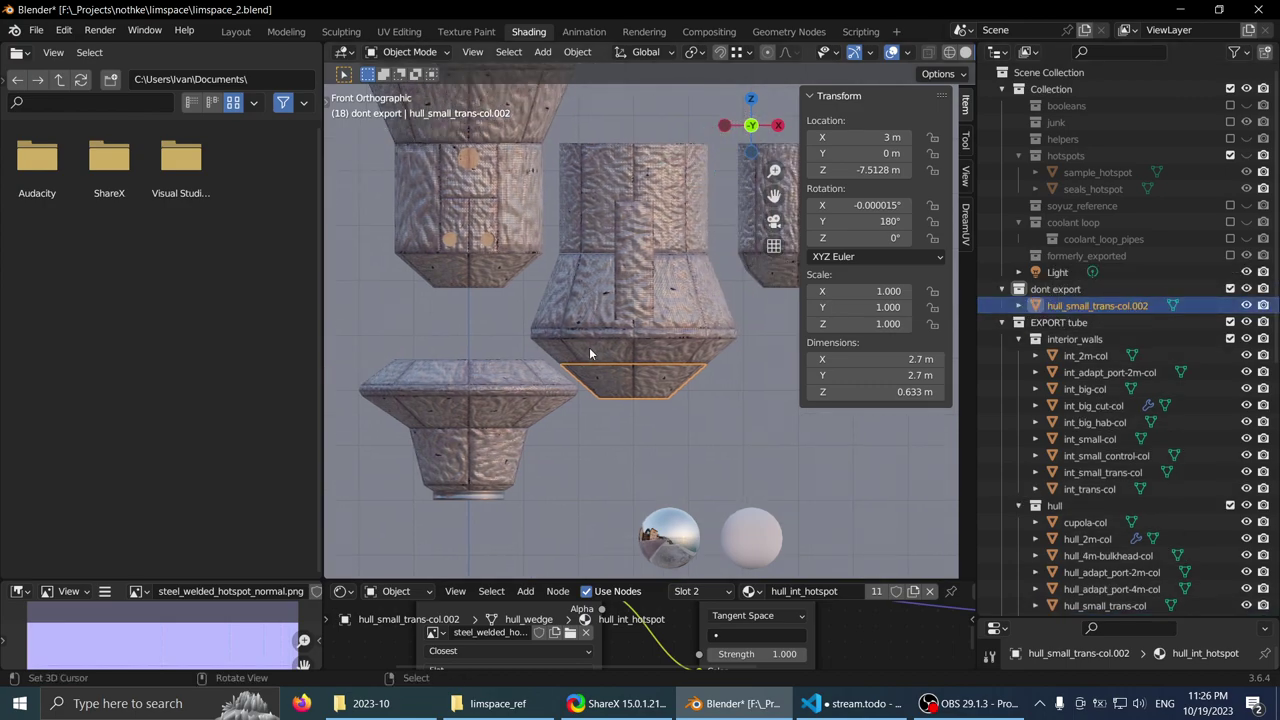
right_click(627, 312)
key(g)
right_click(533, 183)
scroll(535, 185, up, 1)
shift+middle_drag(605, 254, 549, 240)
key(g)
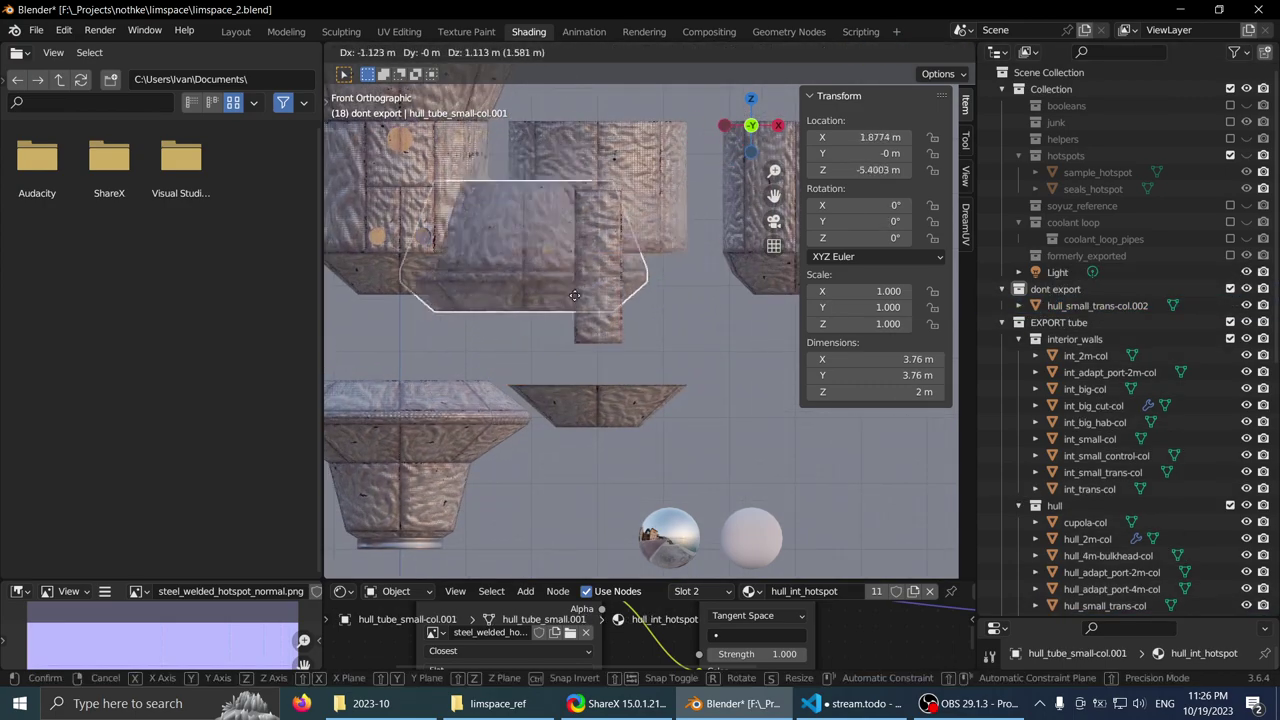
right_click(638, 385)
click(625, 412)
- Locate the conical hull section and the straight small tube above it in the scene's object list
shift+middle_drag(627, 396, 690, 387)
right_click(631, 314)
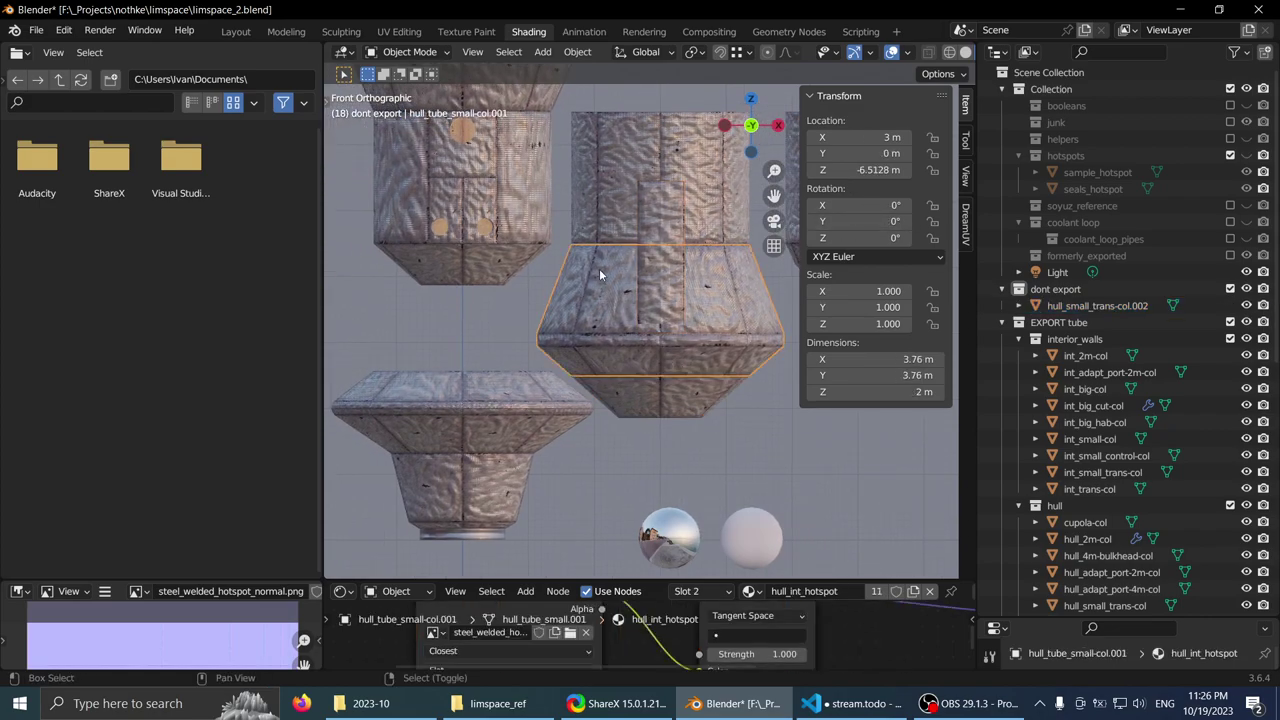
shift+middle_drag(600, 270, 636, 290)
key(KP_Decimal)
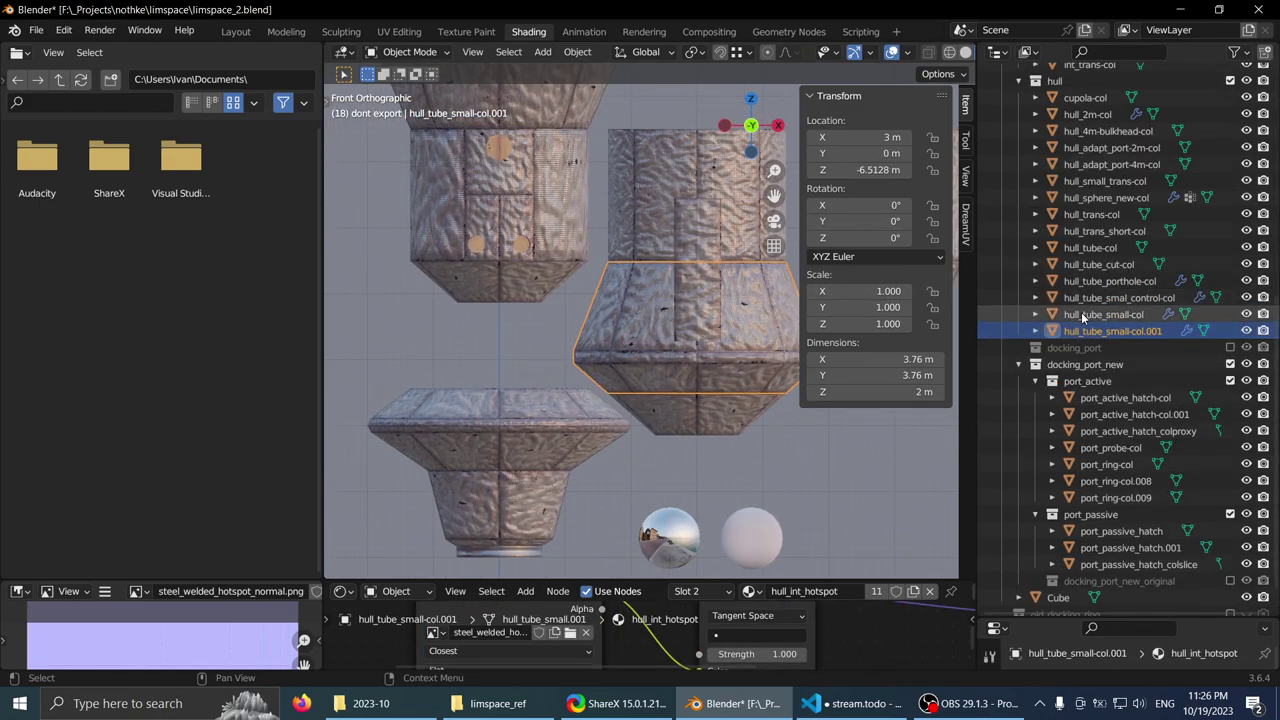
scroll(632, 376, down, 2)
shift+middle_drag(603, 349, 604, 315)
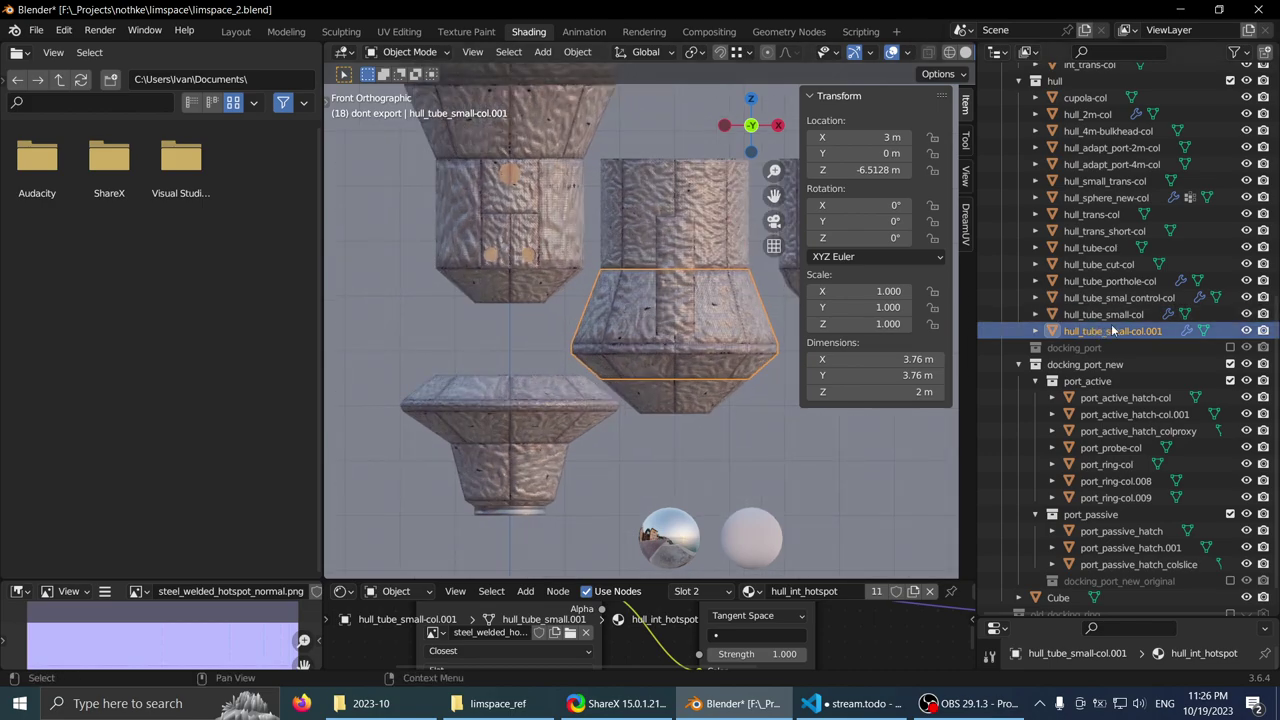
shift+middle_drag(615, 243, 605, 265)
right_click(606, 264)
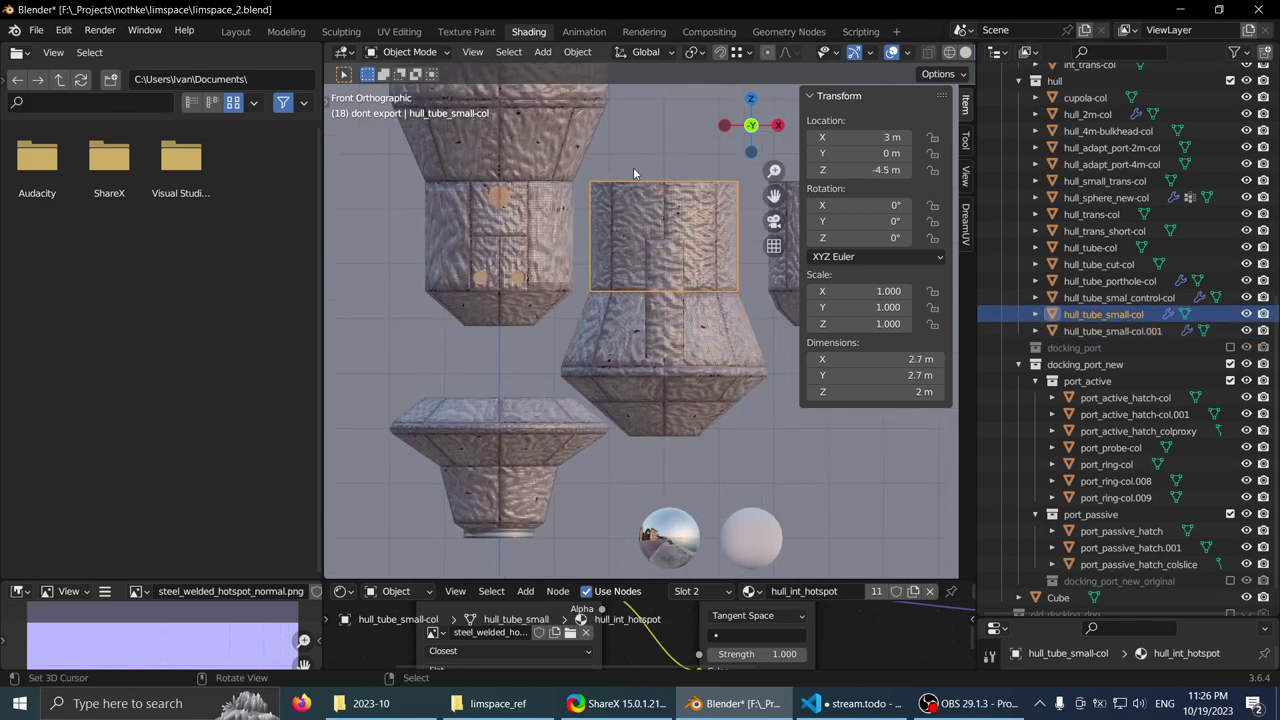
shift+middle_drag(623, 171, 566, 320)
click(566, 320)
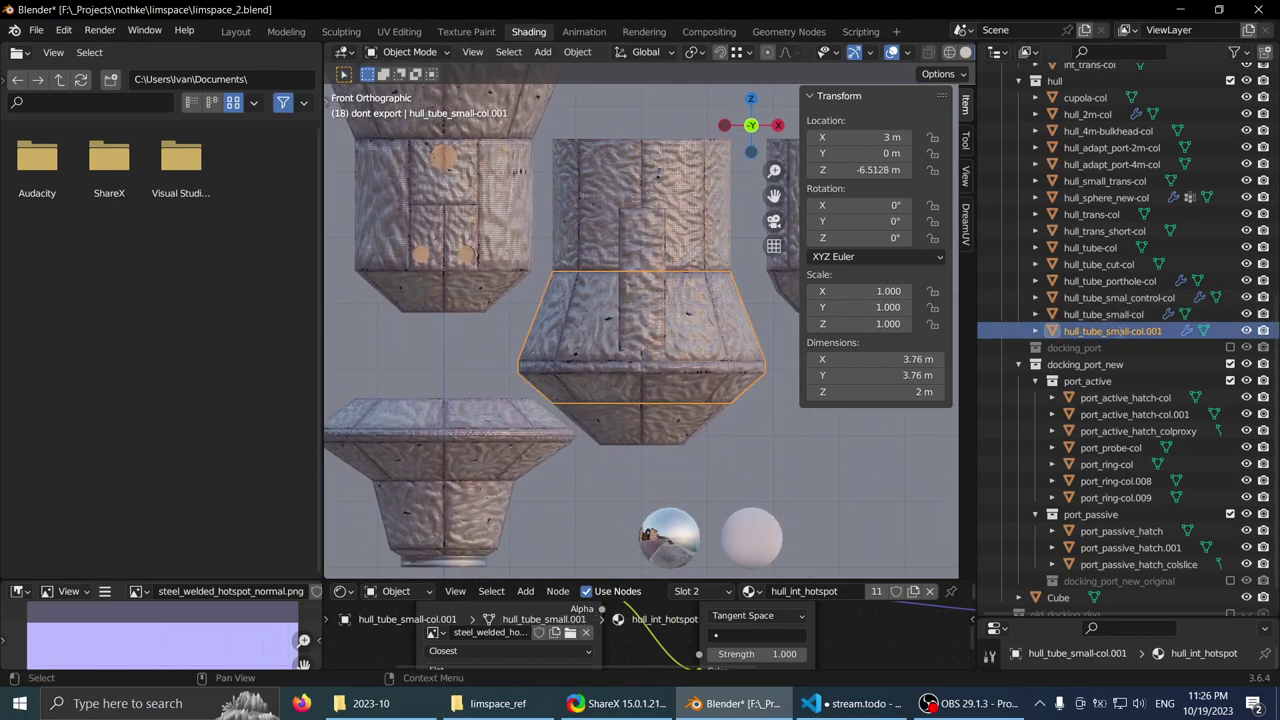
- Rename the object hull_tube_small-col.001 as hull_3m_conic
double_click(1122, 330)
click(1144, 330)
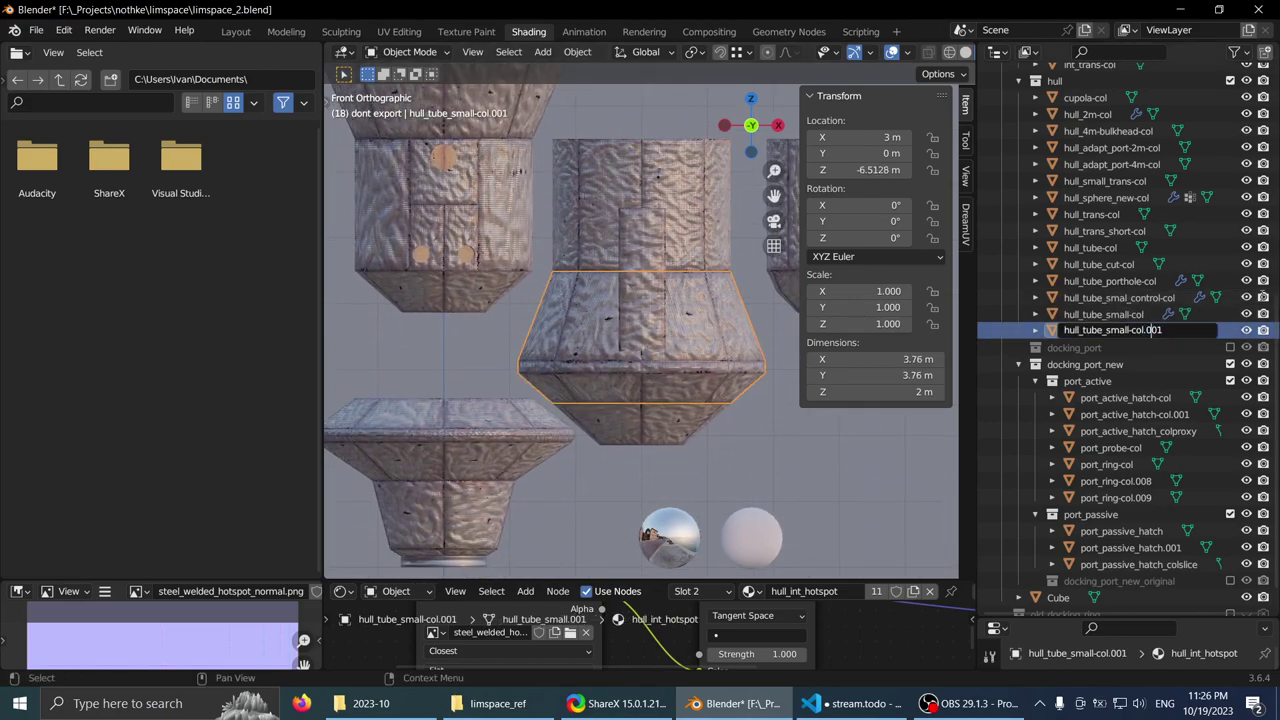
key(BackSpace)
key(BackSpace)
key(BackSpace)
key(BackSpace)
key(ctrl+a)
key(Right)
key(shift+Left)
key(shift+Left)
key(shift+Left)
key(shift+Left)
key(shift+Left)
key(shift+Left)
key(shift+Left)
key(shift+Left)
key(shift+Left)
key(shift+Left)
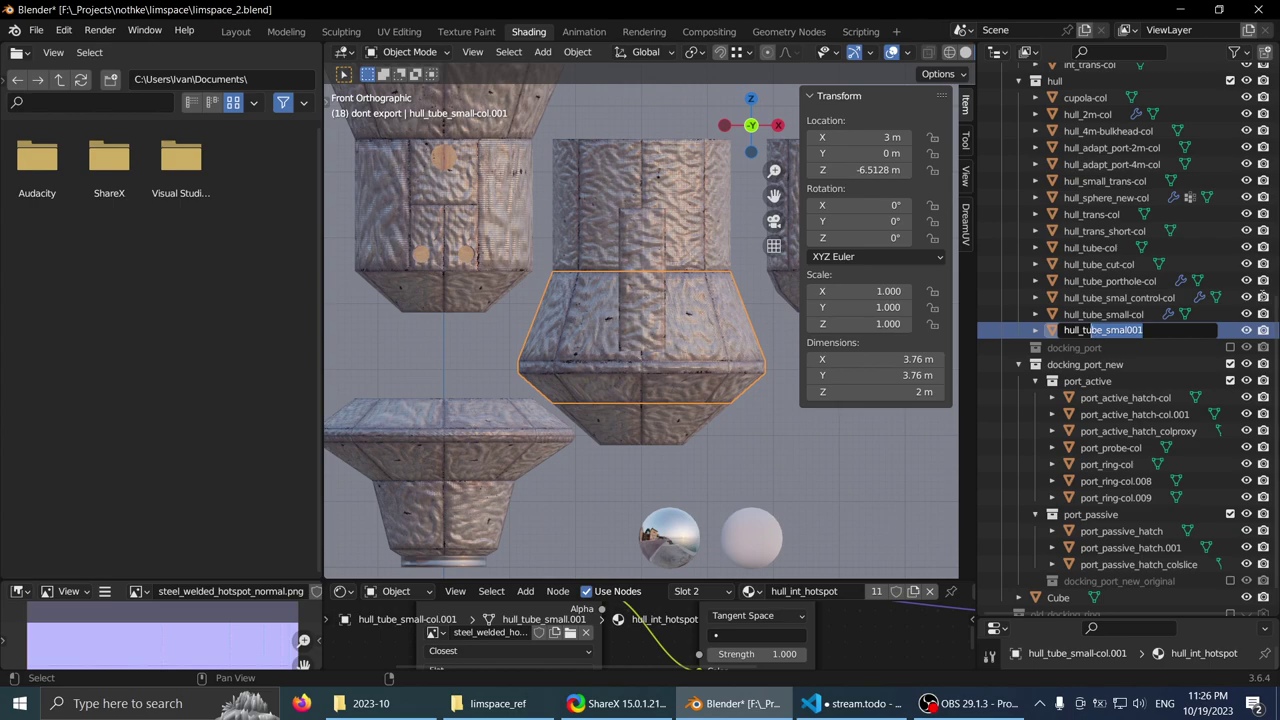
text(3m)
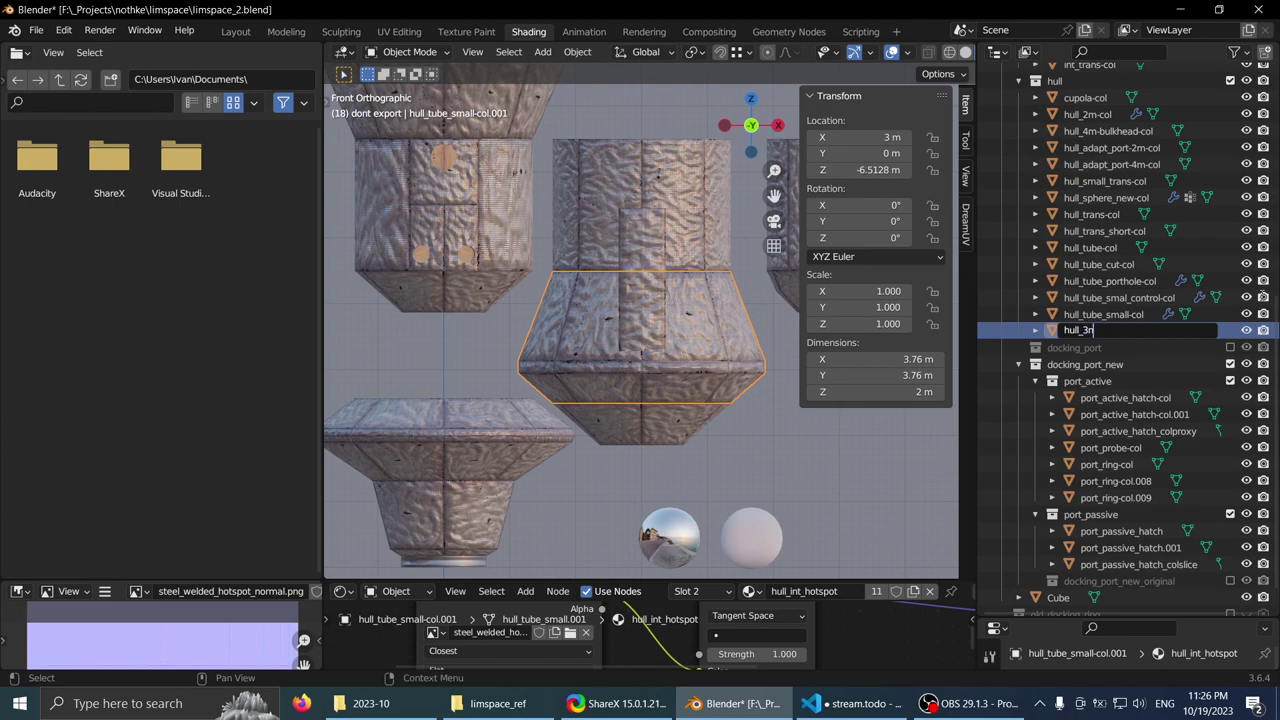
text(_conic)
key(Return)
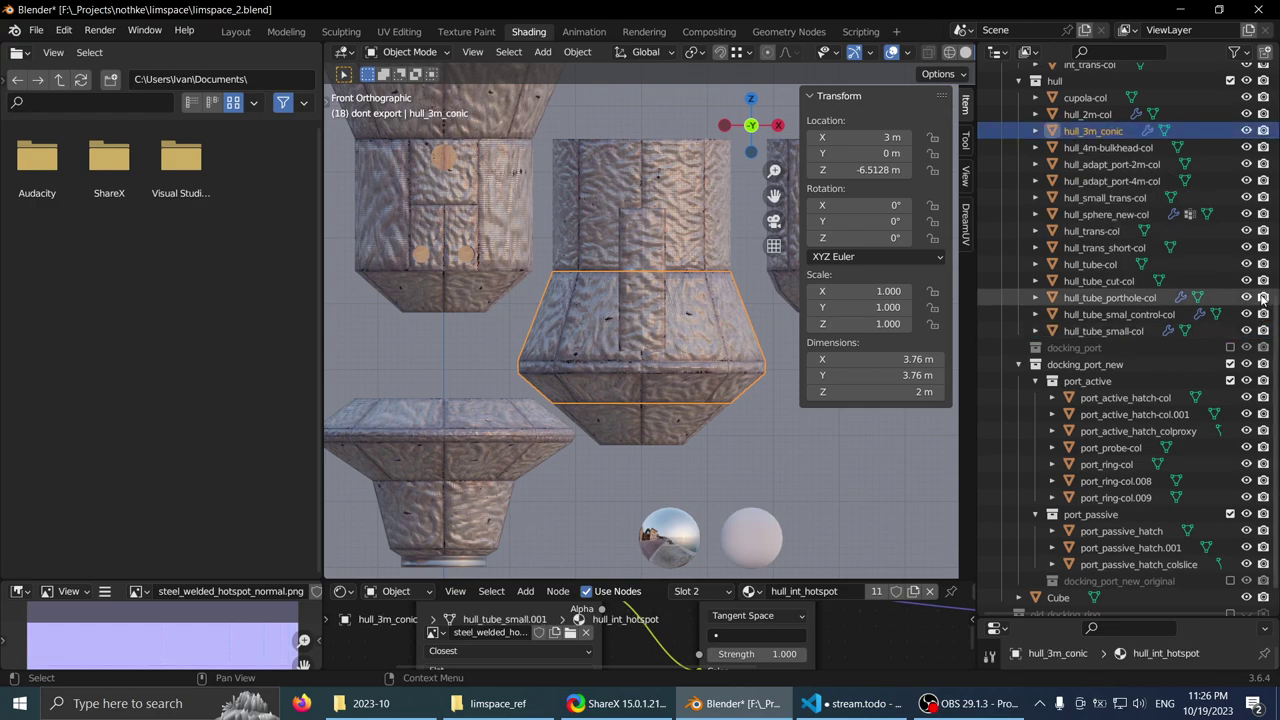
- Add the -col suffix to the conical hull object's name, making it hull_3m_conic-col
scroll(1107, 131, up, 5)
key(F2)
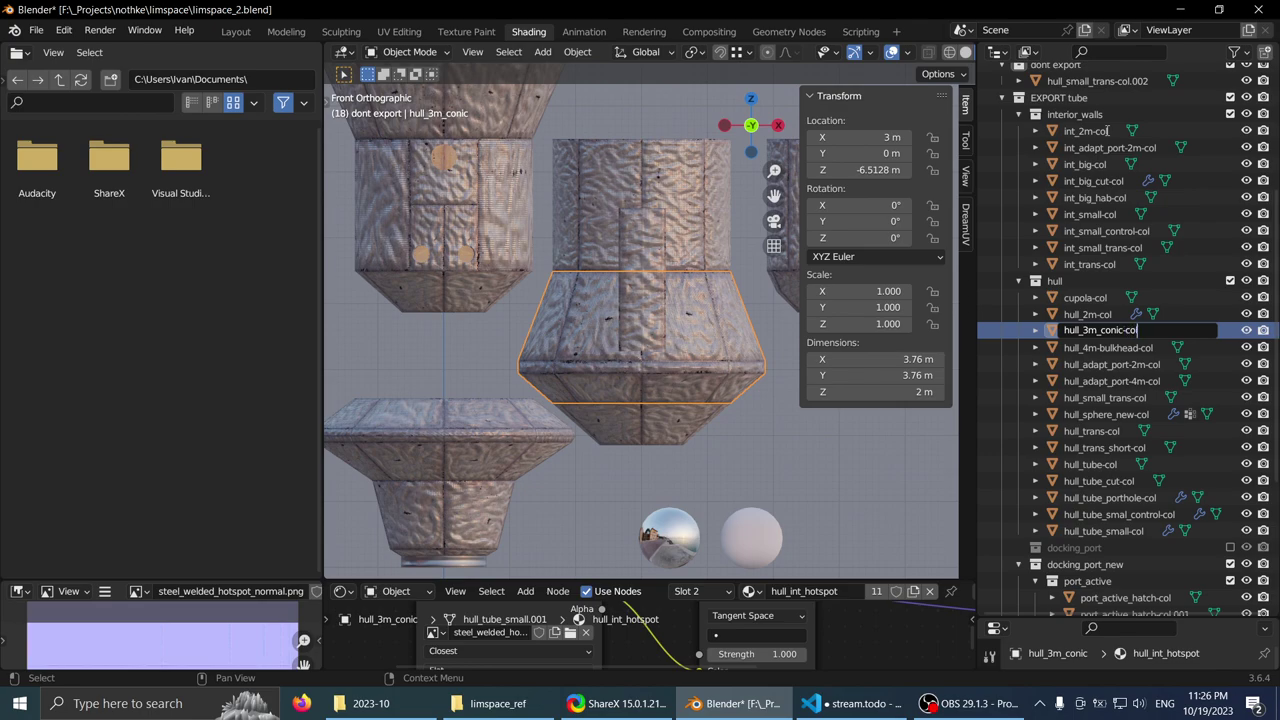
key(Return)
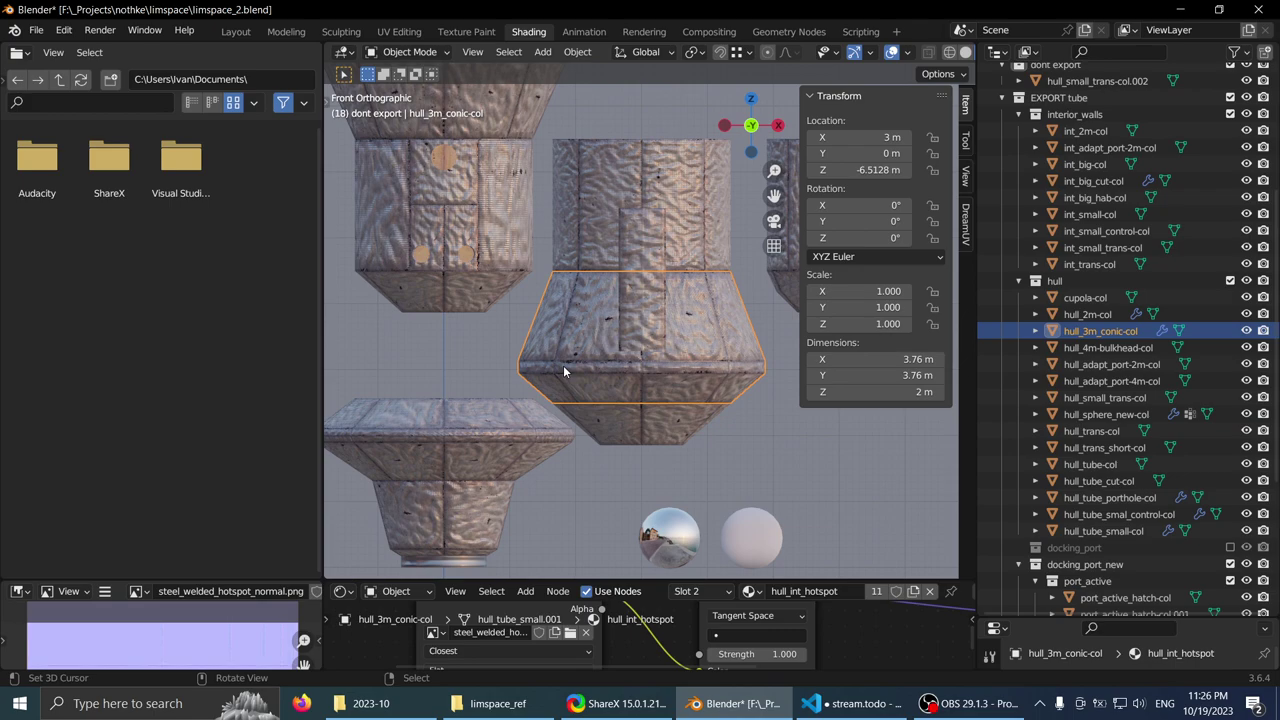
- Check the names of the hull parts around the conical section, including the bottom cap, bulkhead and adapter port
click(666, 432)
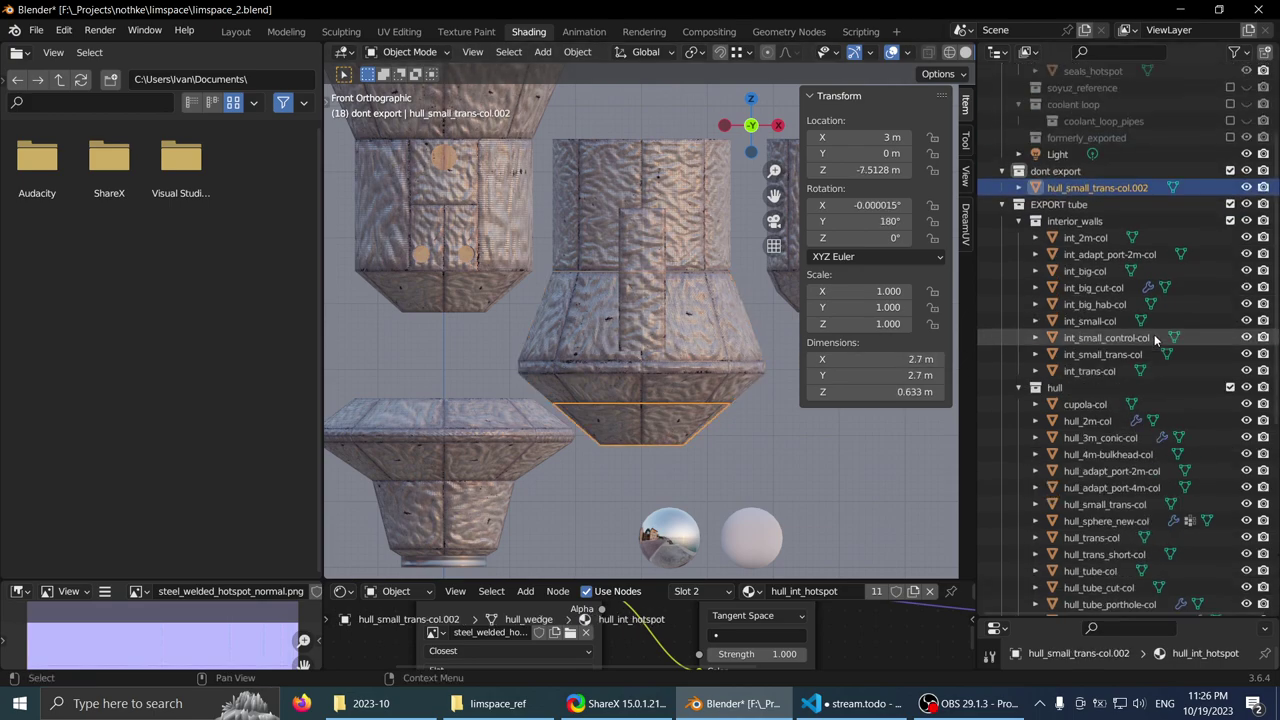
click(527, 432)
scroll(654, 395, down, 2)
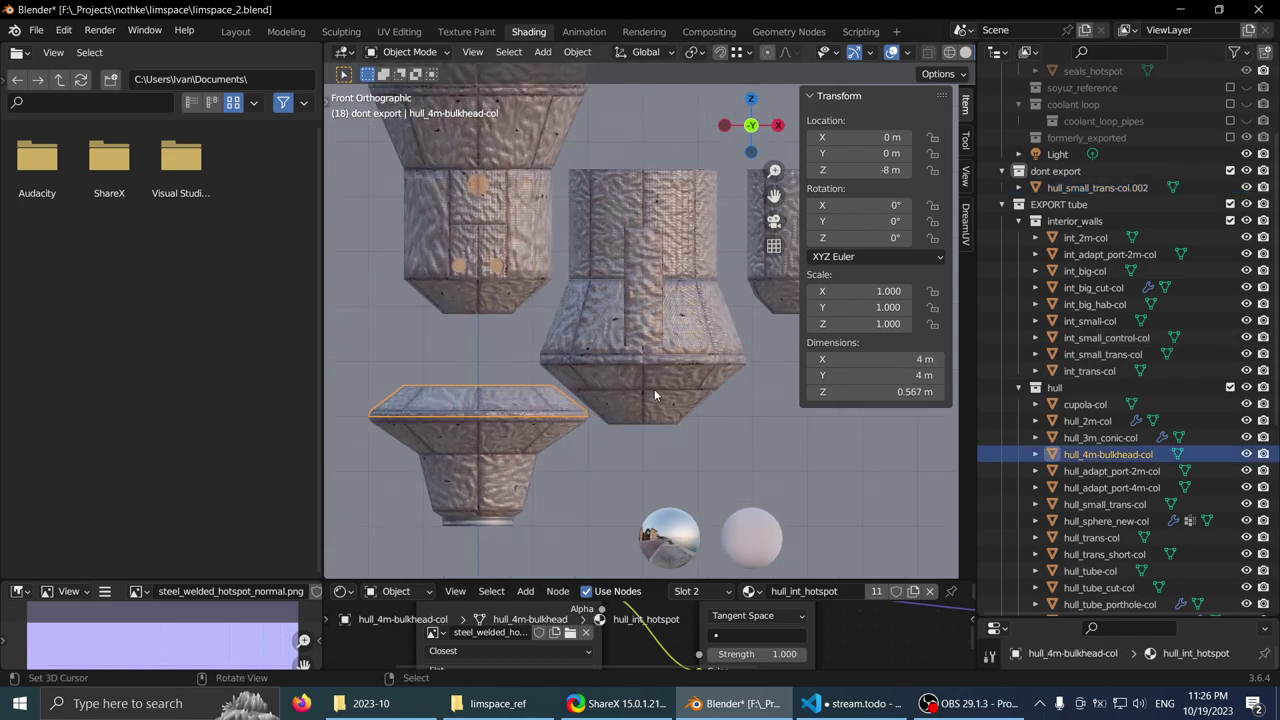
click(530, 445)
scroll(684, 405, up, 1)
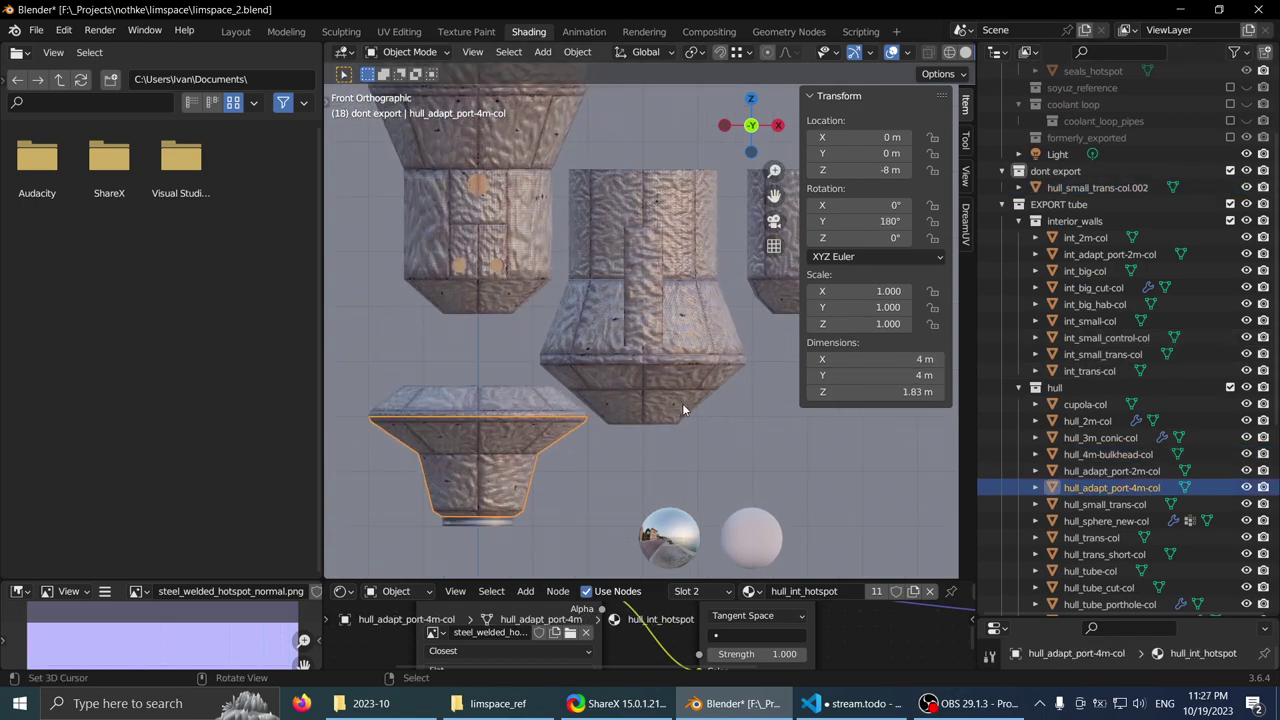
- Rename the mesh data of the hull_3m_conic-col object as hull_3m_conic
click(655, 367)
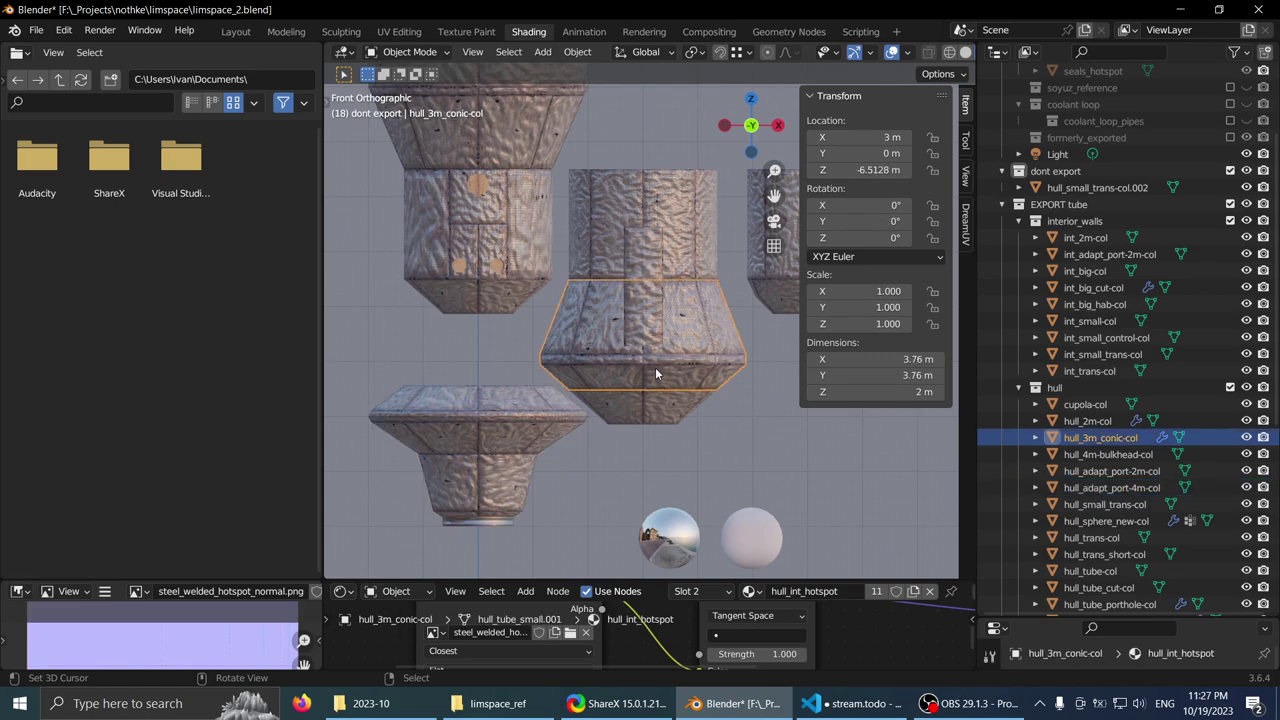
scroll(1043, 577, down, 6)
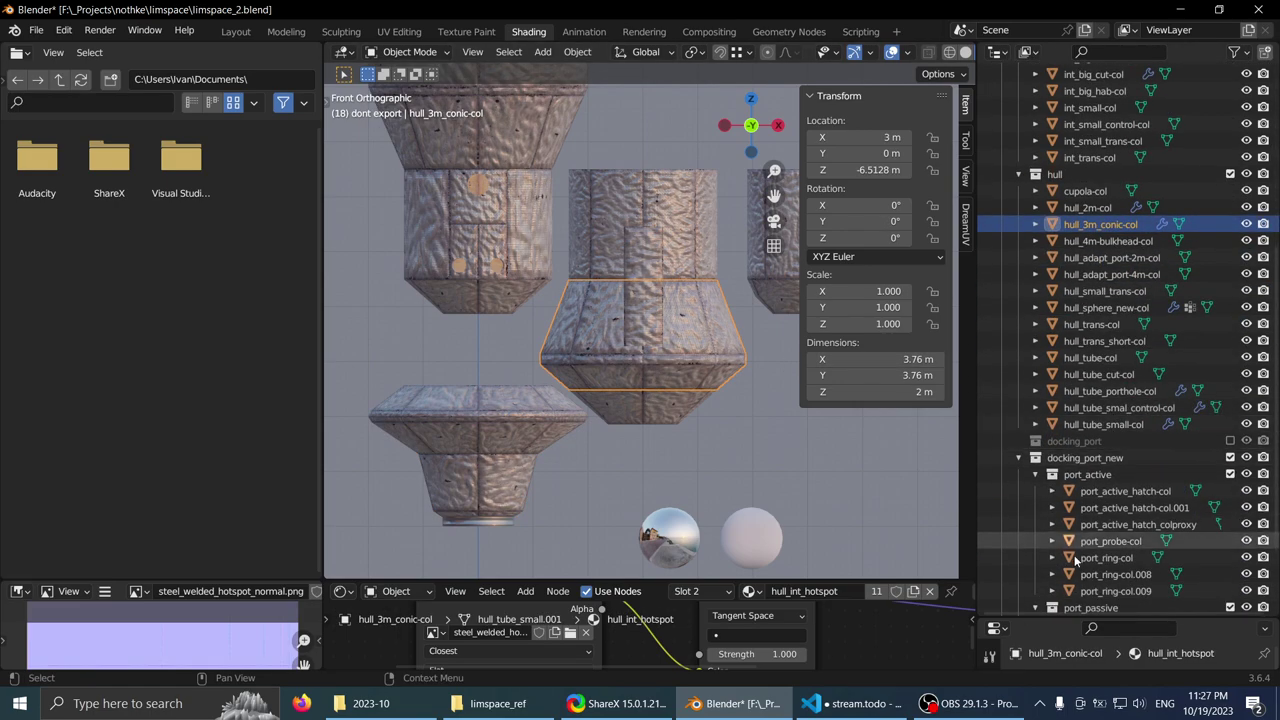
drag(1043, 577, 1043, 388)
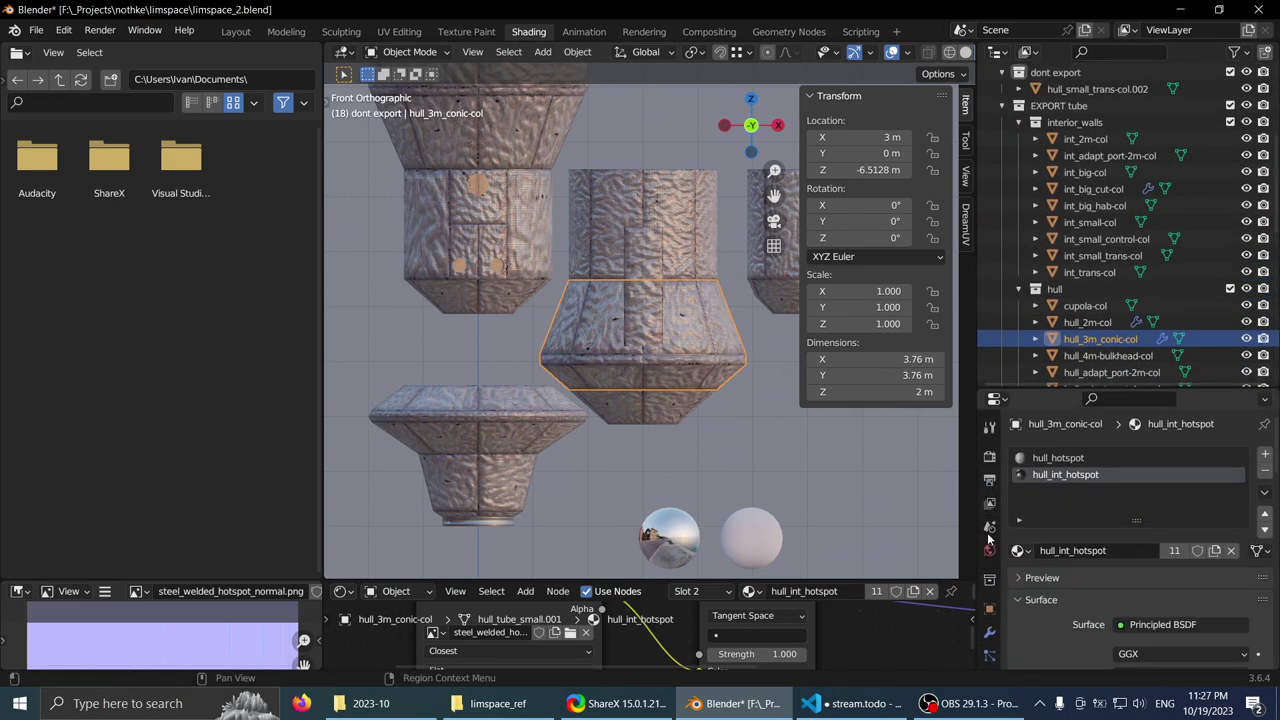
click(990, 480)
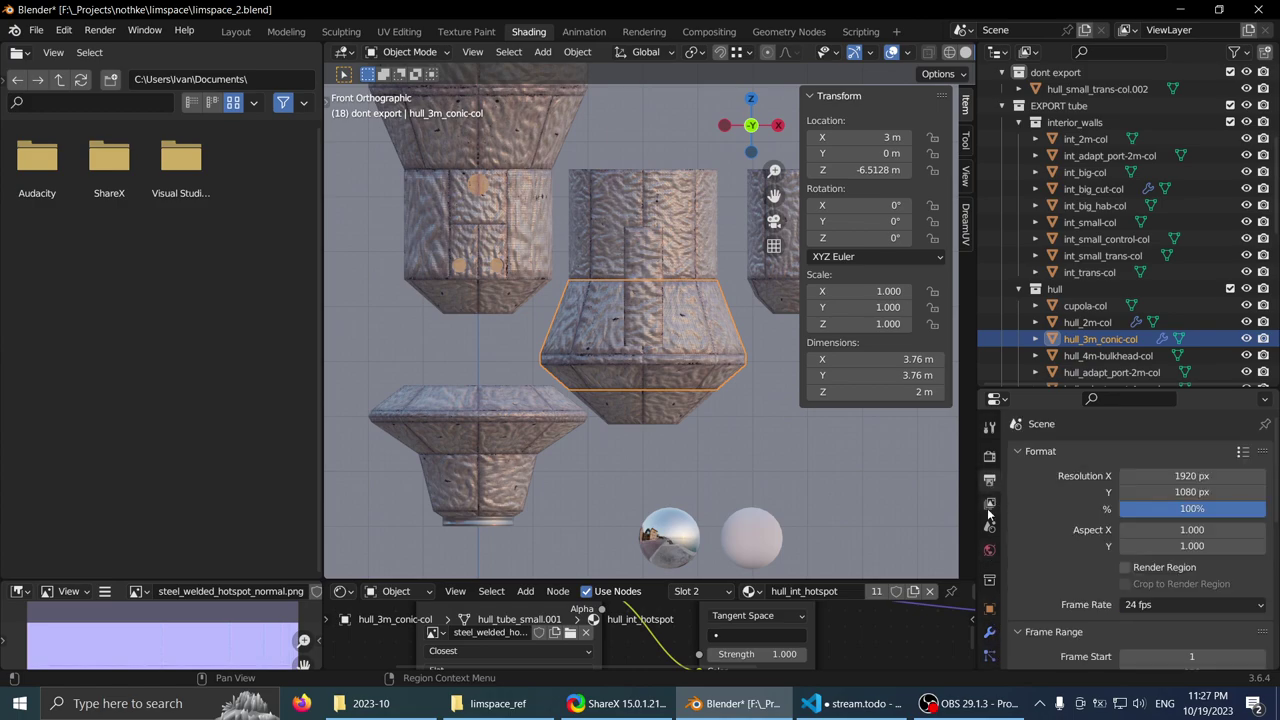
scroll(990, 600, down, 3)
click(990, 596)
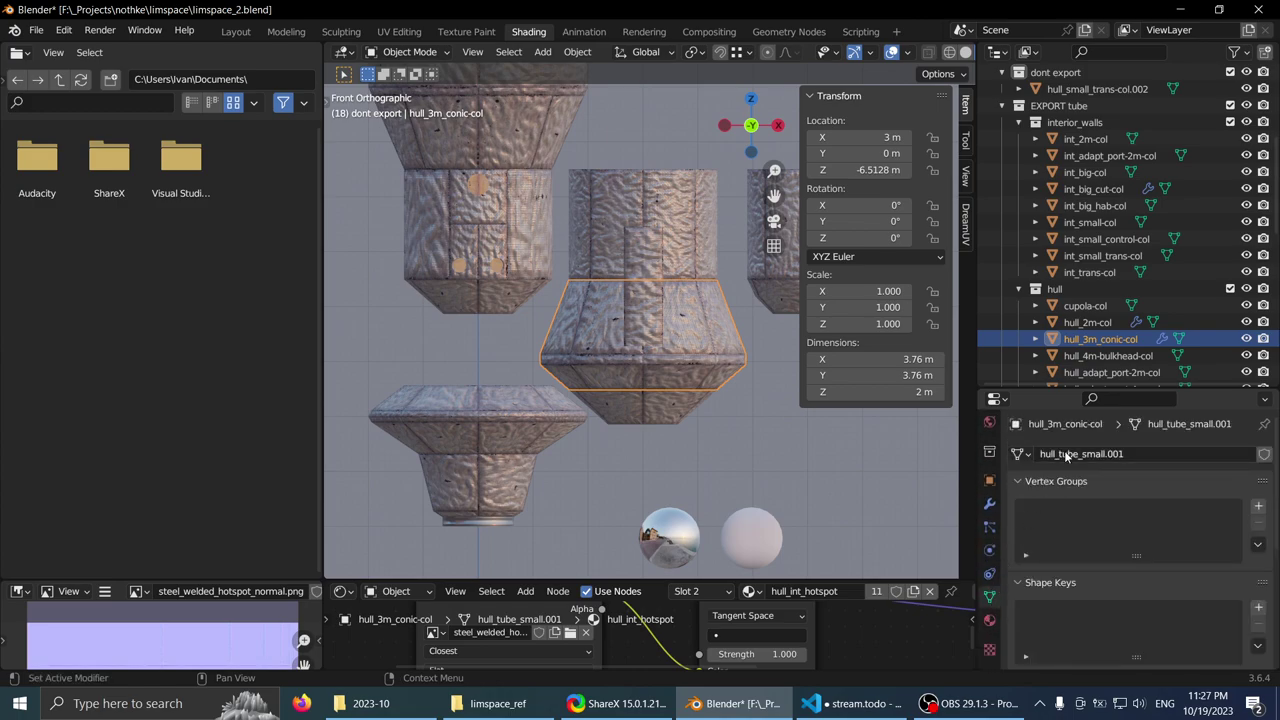
click(1170, 453)
click(1170, 453)
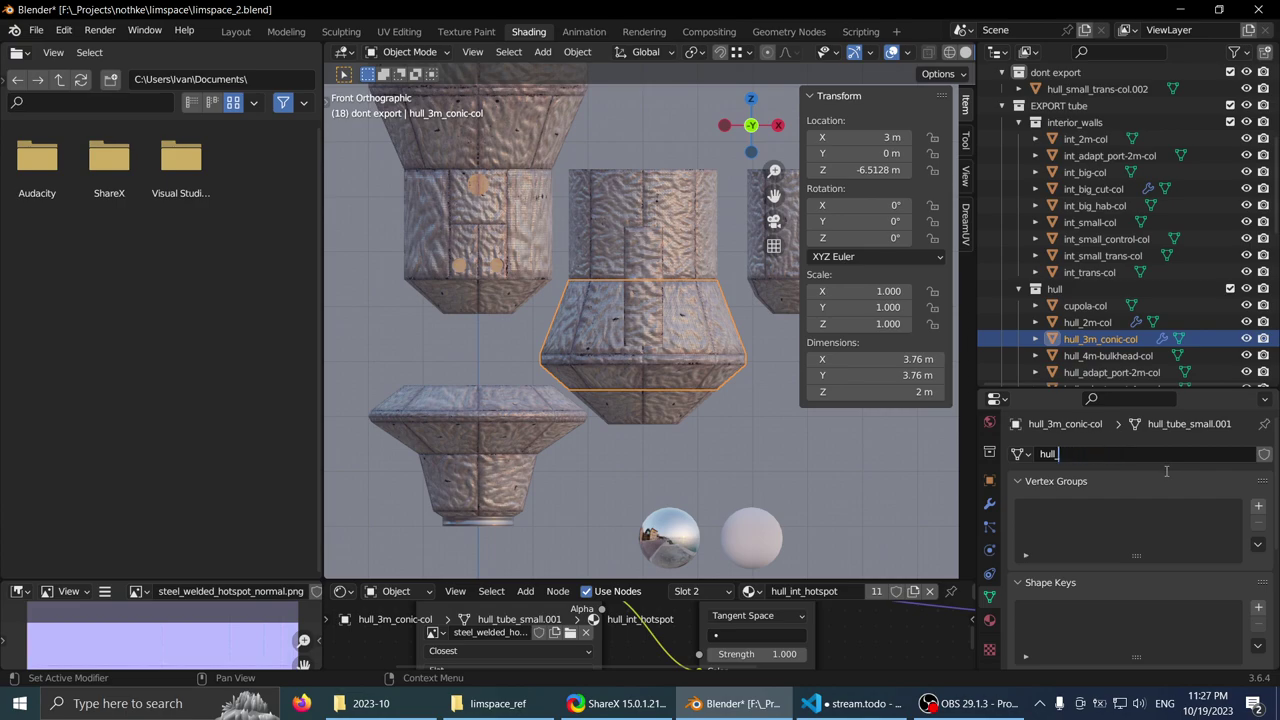
text(hull_3m_conic)
key(Return)
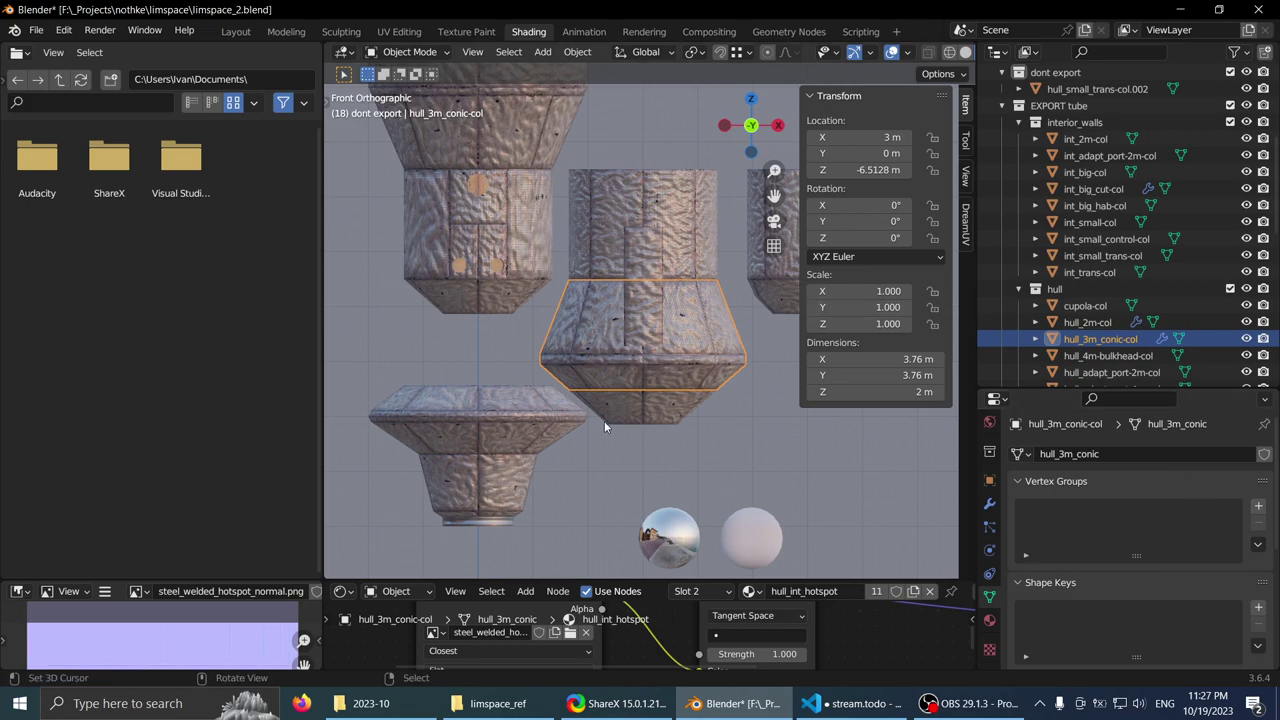
- Examine the shape of the hull_3m_conic-col section against the hull parts around it
click(604, 422)
click(609, 361)
mouse_move(667, 333)
shift+middle_down()
mouse_move(674, 345)
mouse_move(657, 347)
shift+middle_up()
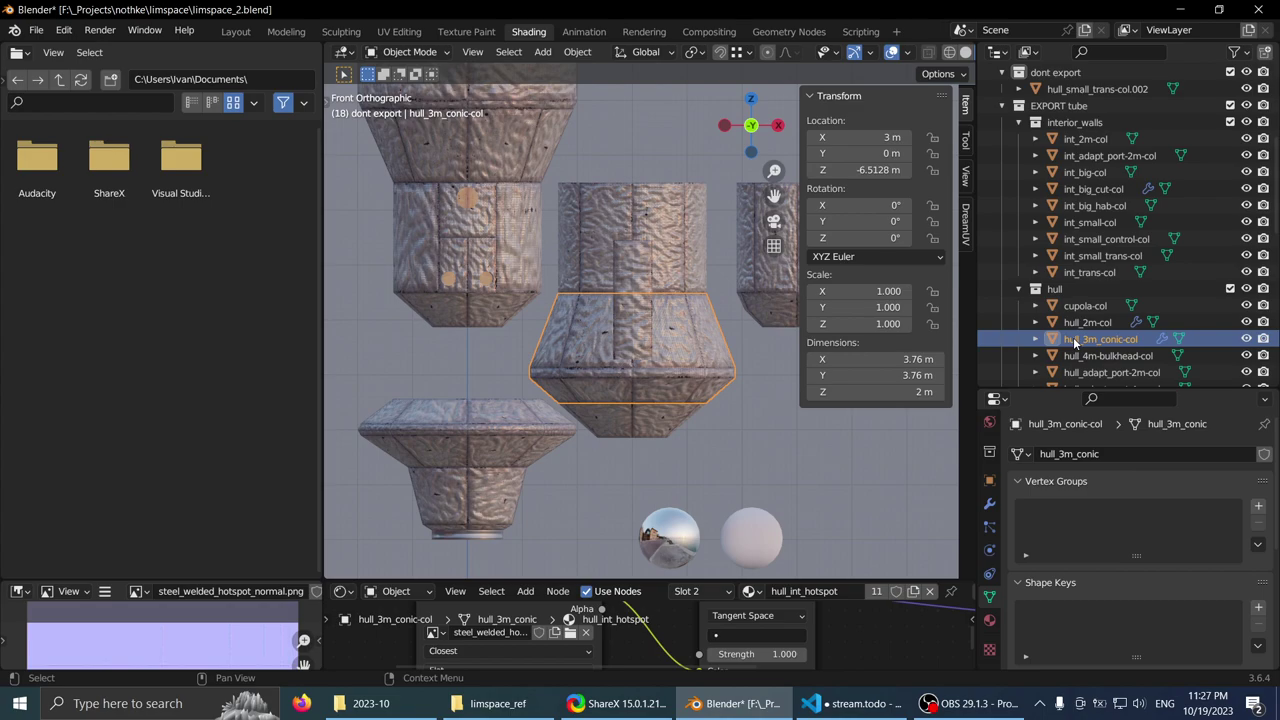
scroll(617, 333, up, 2)
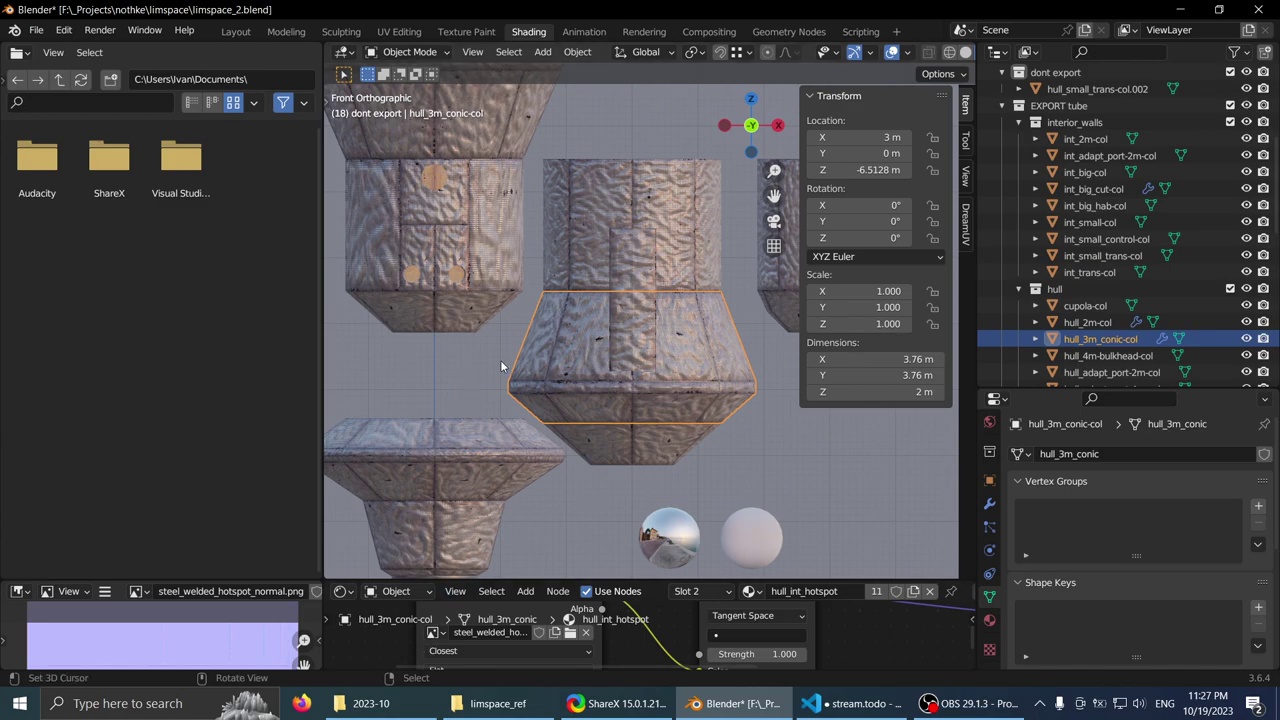
scroll(502, 358, down, 1)
scroll(522, 296, up, 1)
mouse_move(539, 315)
shift+middle_down()
mouse_move(562, 328)
mouse_move(555, 303)
mouse_move(528, 312)
shift+middle_up()
scroll(555, 302, up, 1)
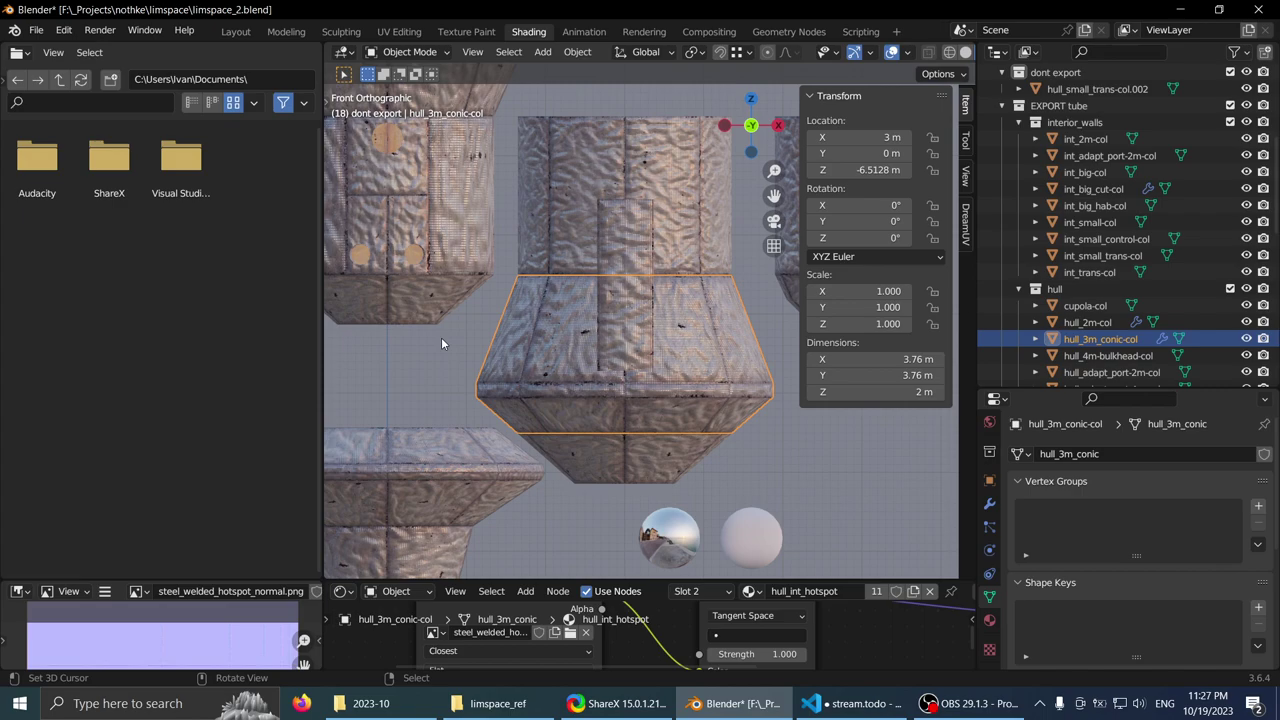
- Switch to Firefox and search the web for "jutted meaning"
click(301, 704)
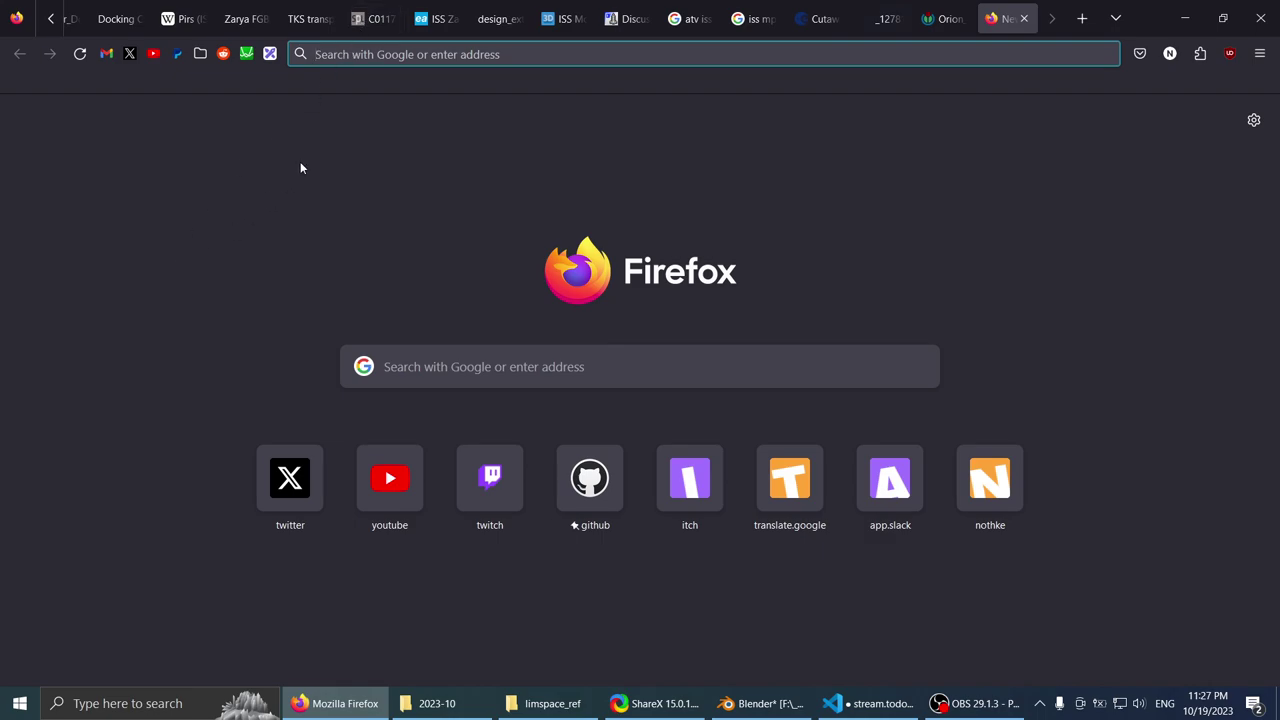
click(370, 46)
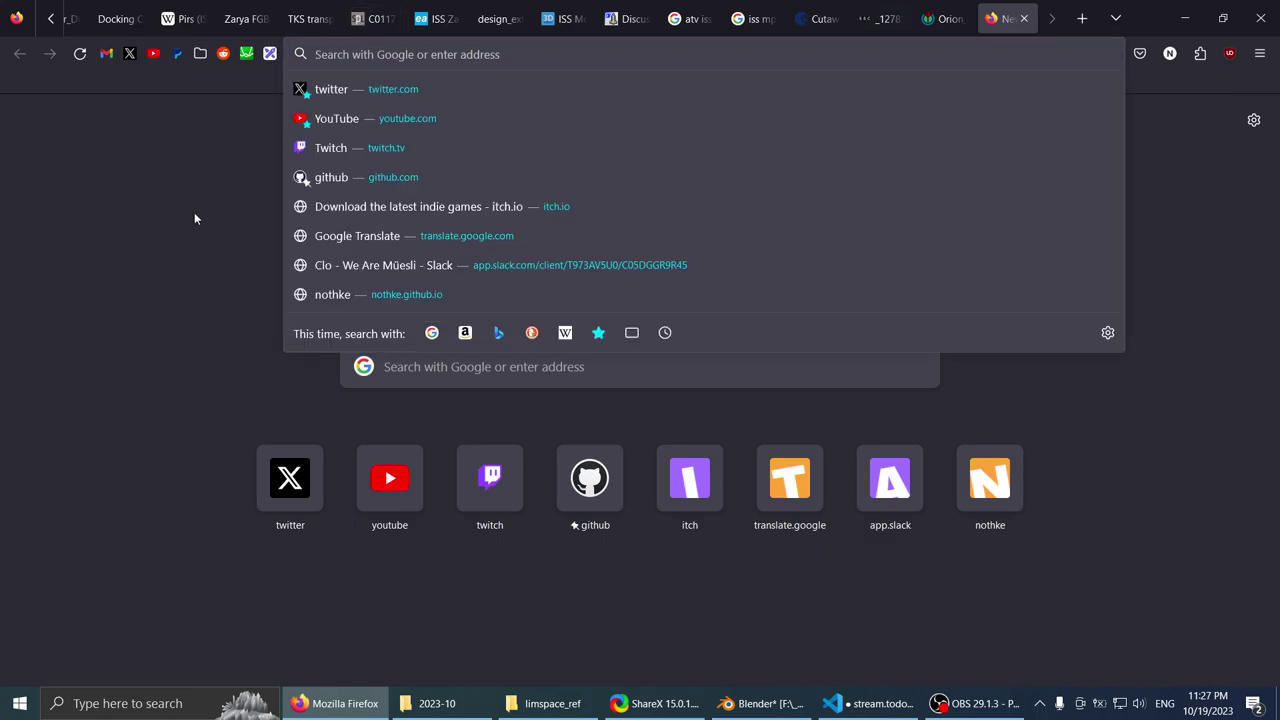
text(some)
key(BackSpace)
key(BackSpace)
key(BackSpace)
key(BackSpace)
text(jutted e)
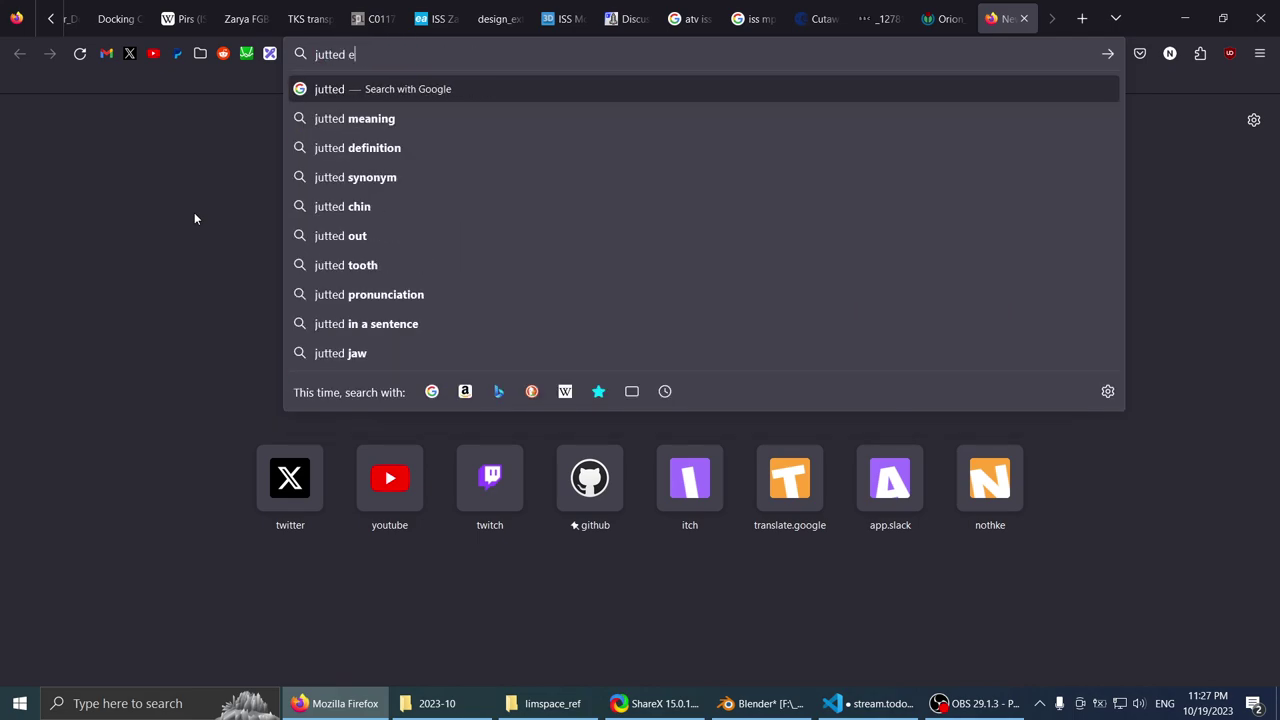
key(BackSpace)
text(meaning)
key(Return)
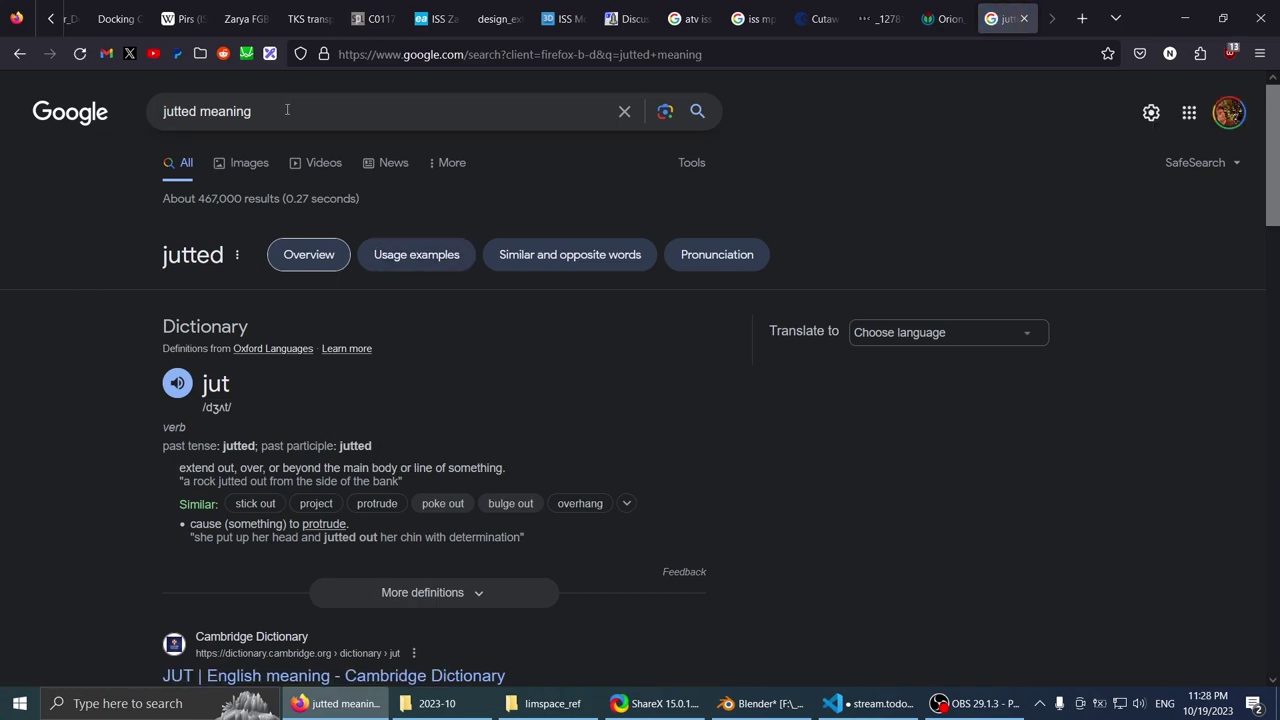
- Change the search to "jutted synonym" and look through the similar words
double_click(249, 111)
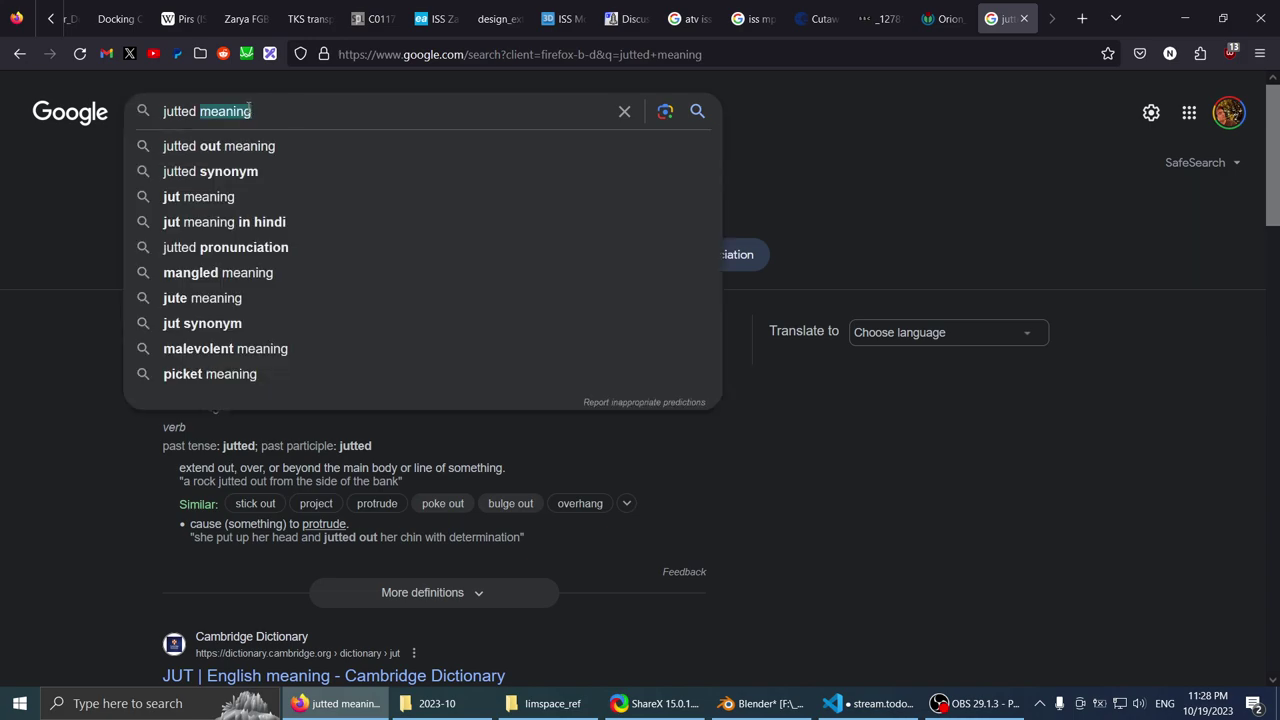
text(synonym)
key(Return)
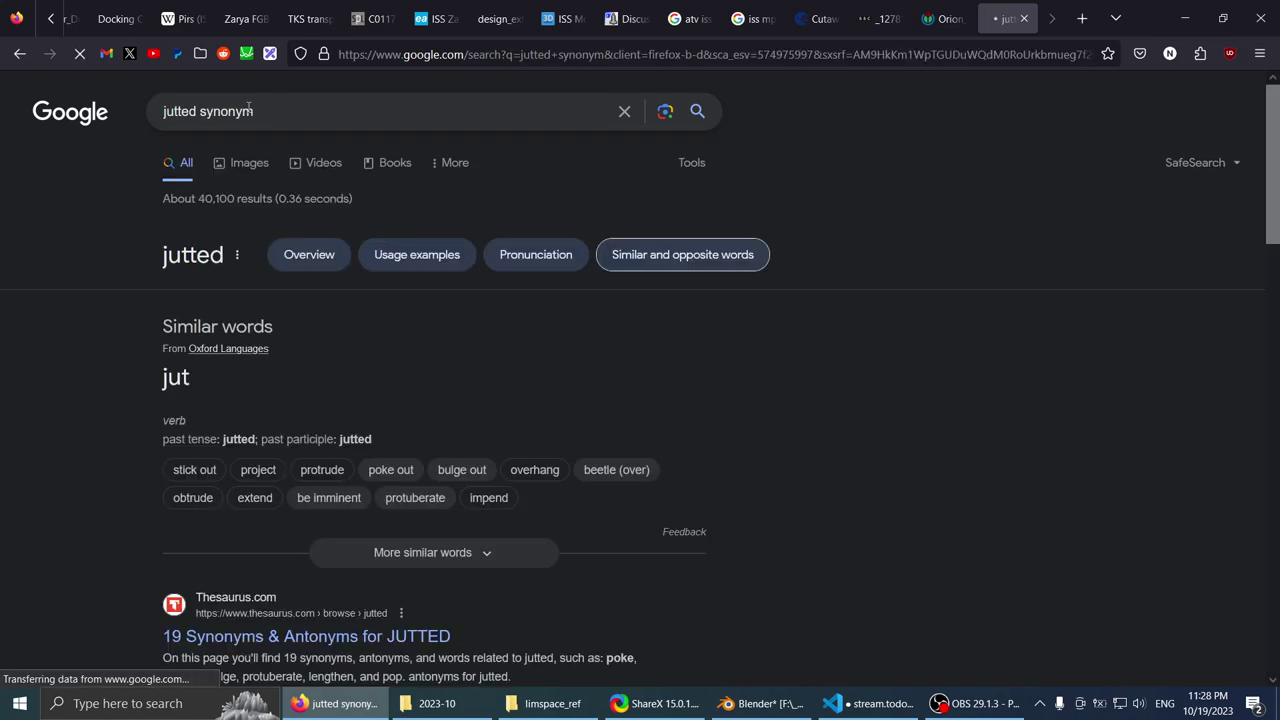
scroll(112, 291, down, 3)
scroll(104, 289, up, 1)
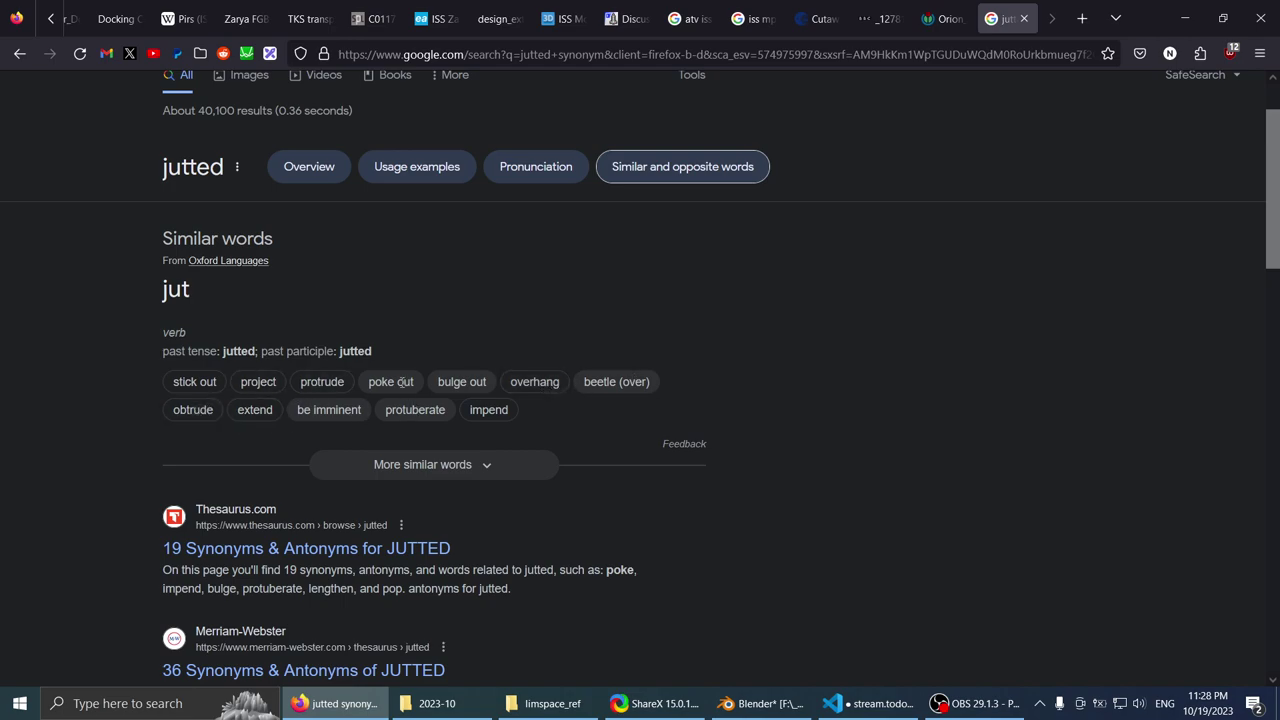
- Look up the similar word "protrude" and search for "protrude synonym"
click(314, 388)
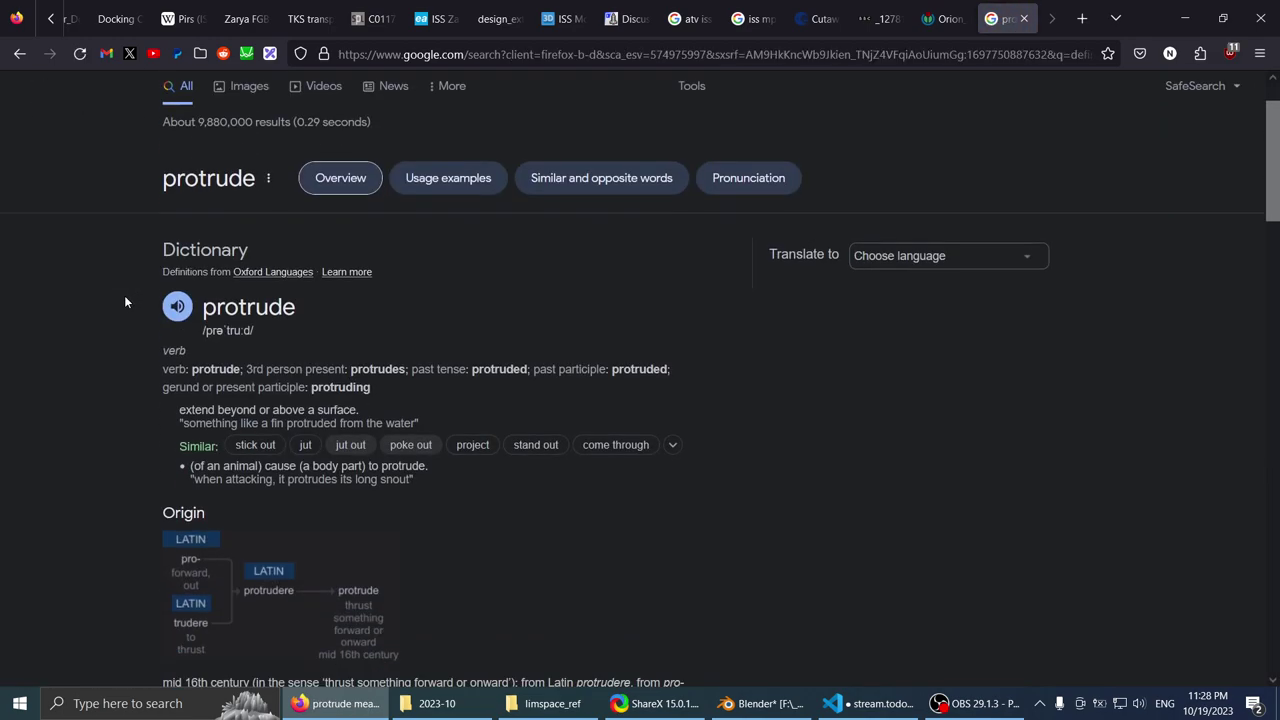
scroll(125, 300, up, 1)
double_click(243, 111)
text(synonym)
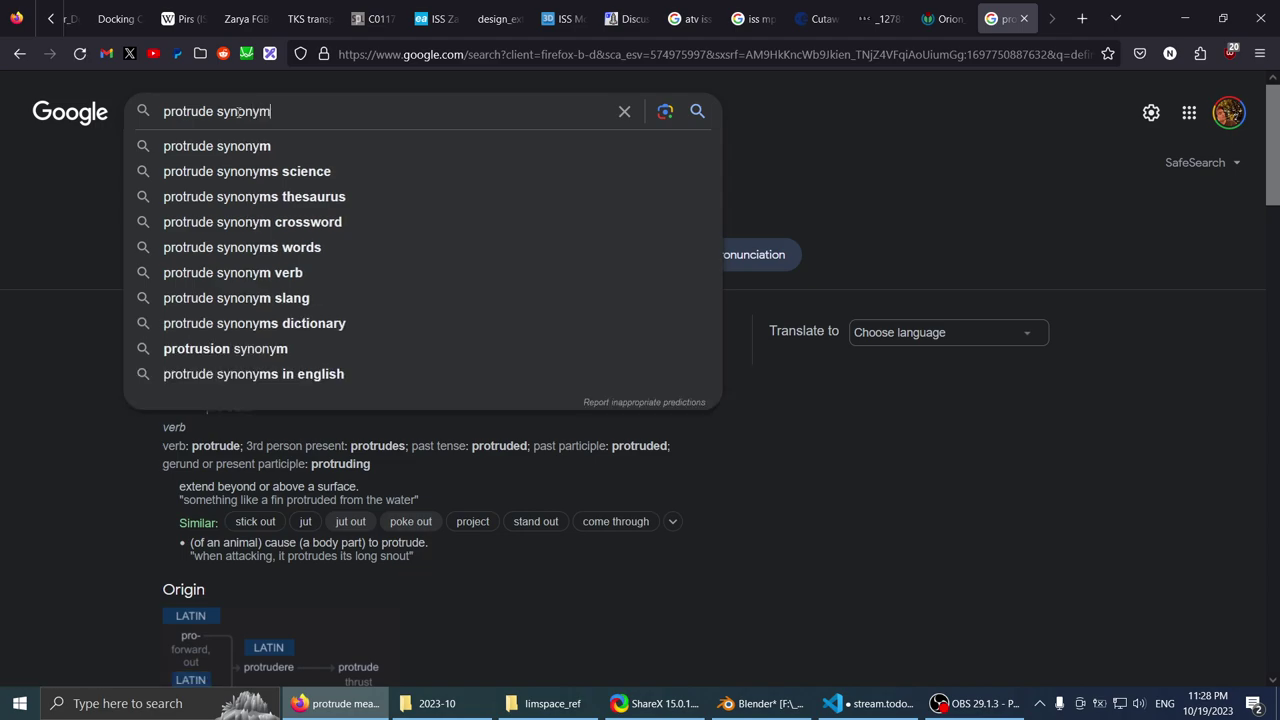
key(Return)
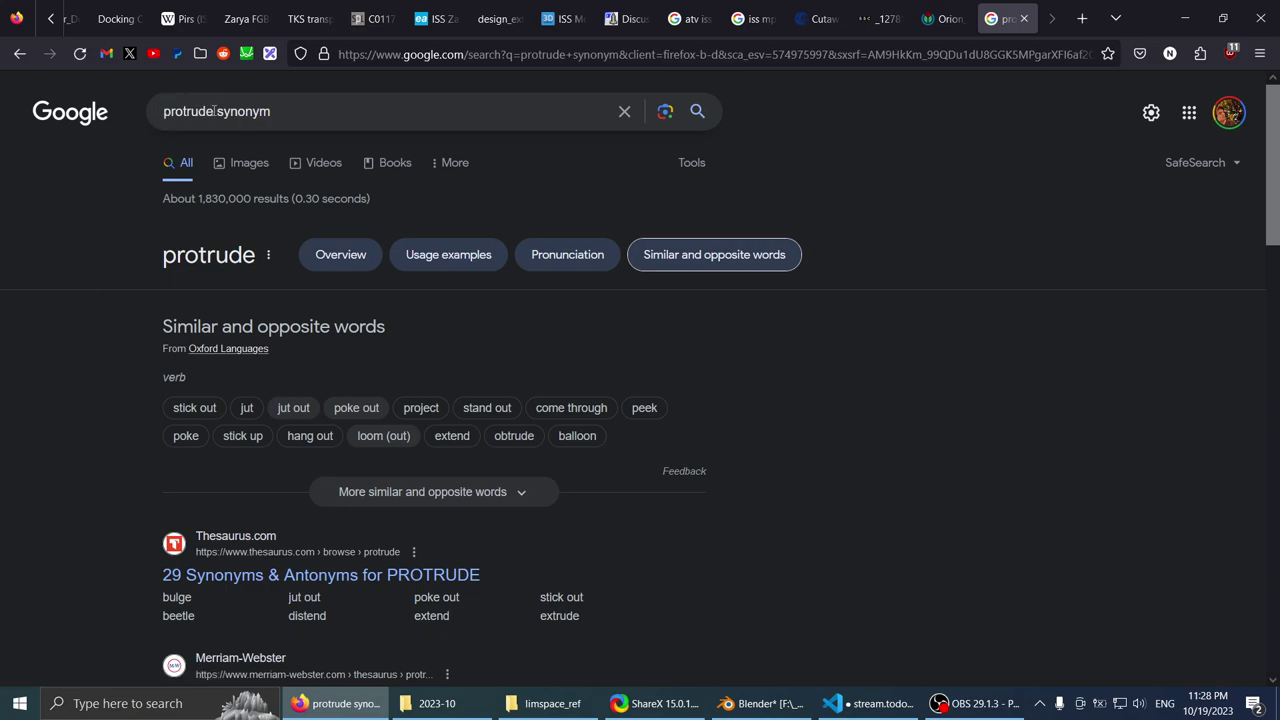
- Open the Thesaurus.com result for protrude and review its synonyms
click(202, 574)
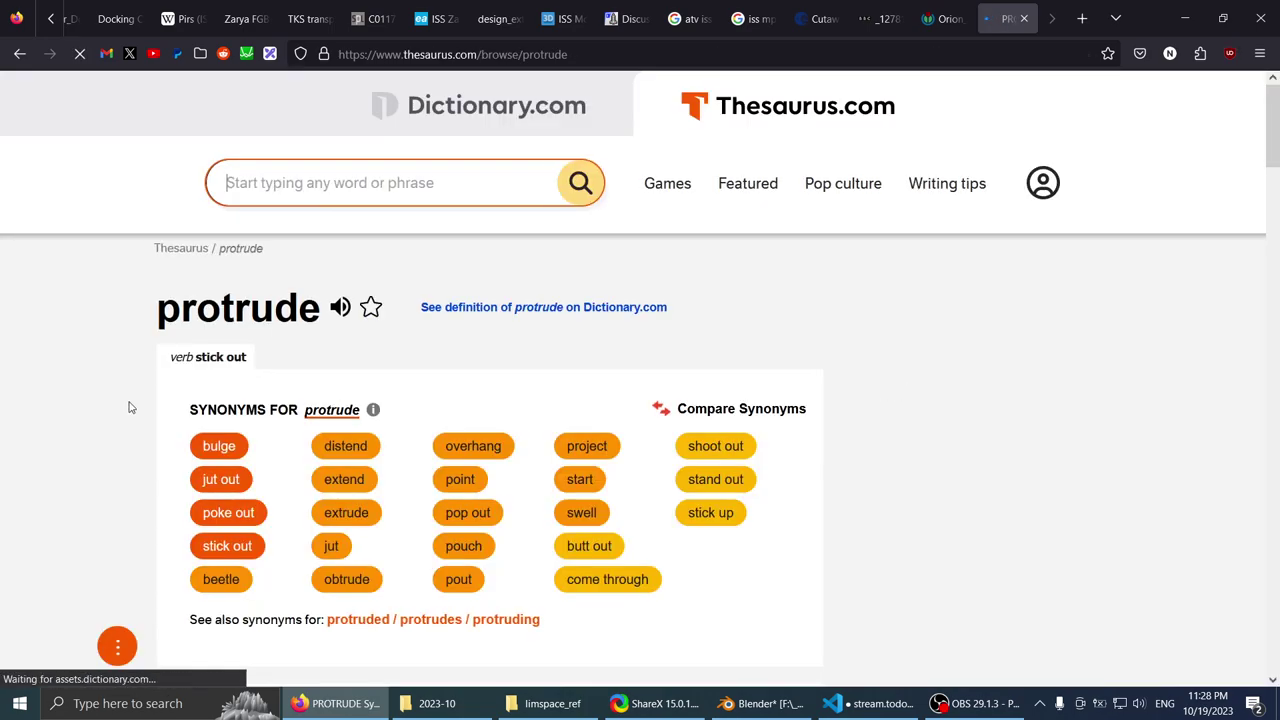
scroll(128, 405, down, 1)
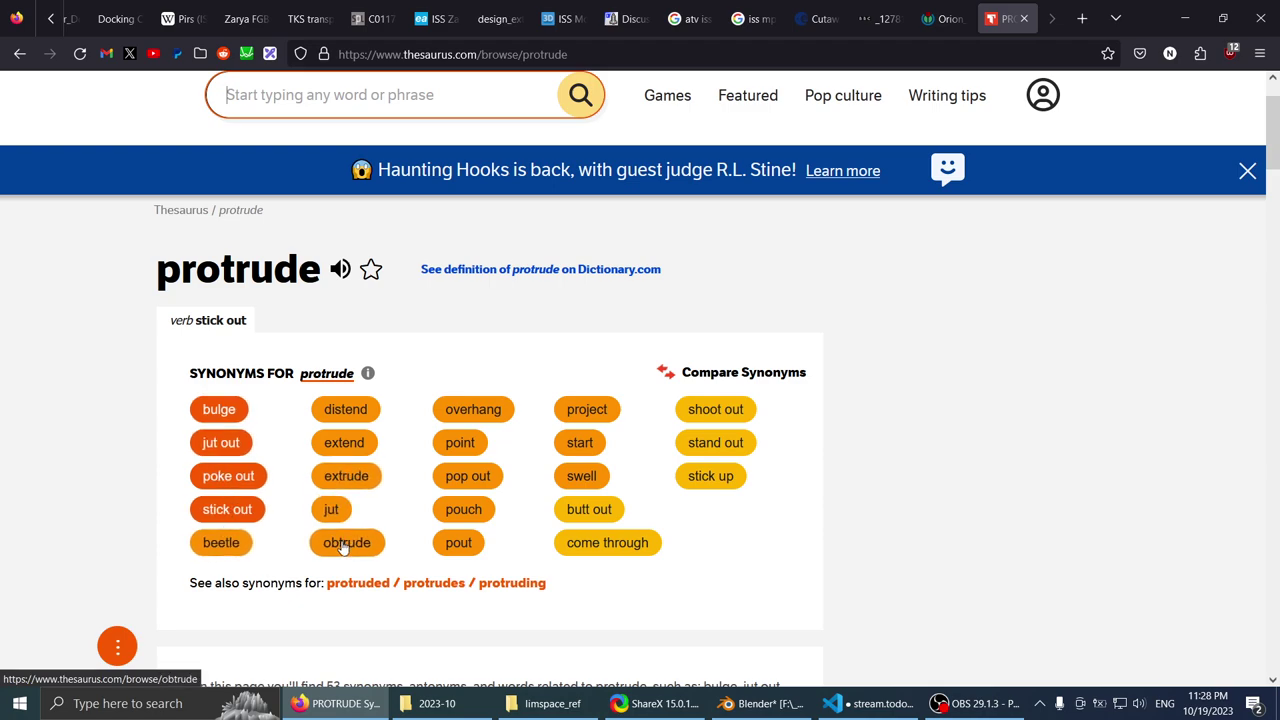
scroll(109, 409, up, 2)
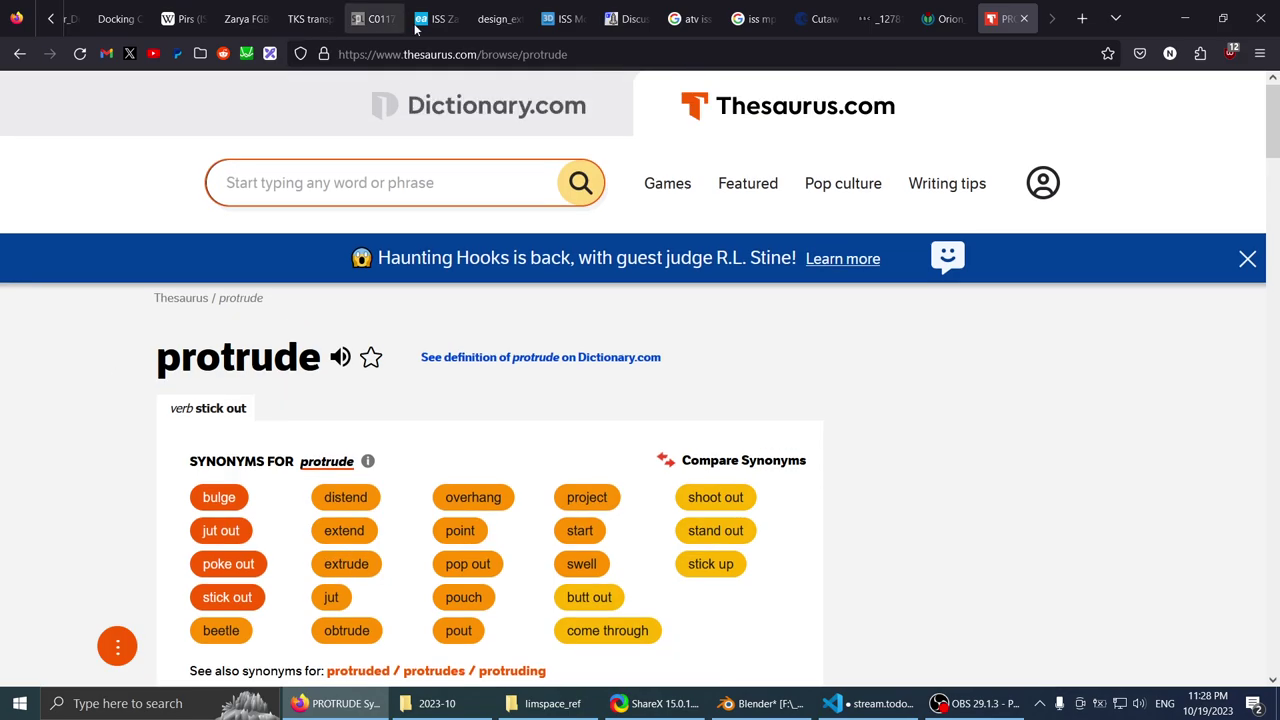
- Search the web for "bulge meaning" and read the dictionary definitions
click(438, 44)
text(bulge meaning)
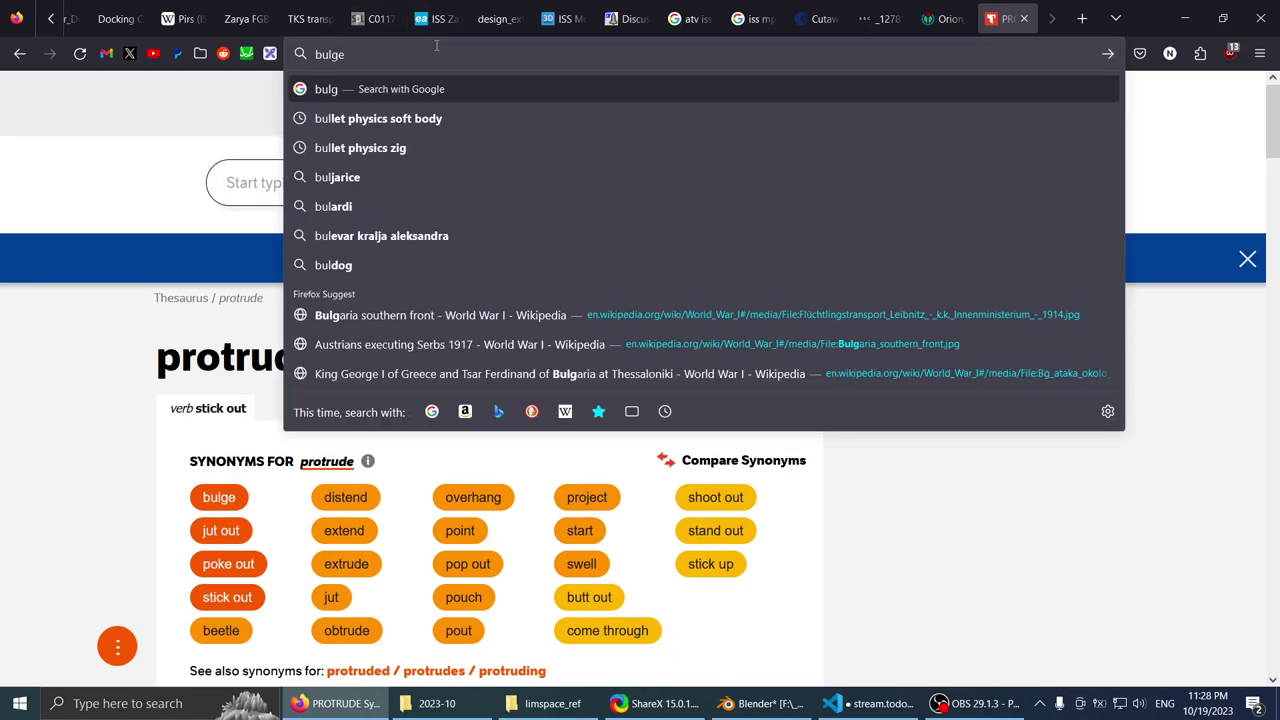
key(Return)
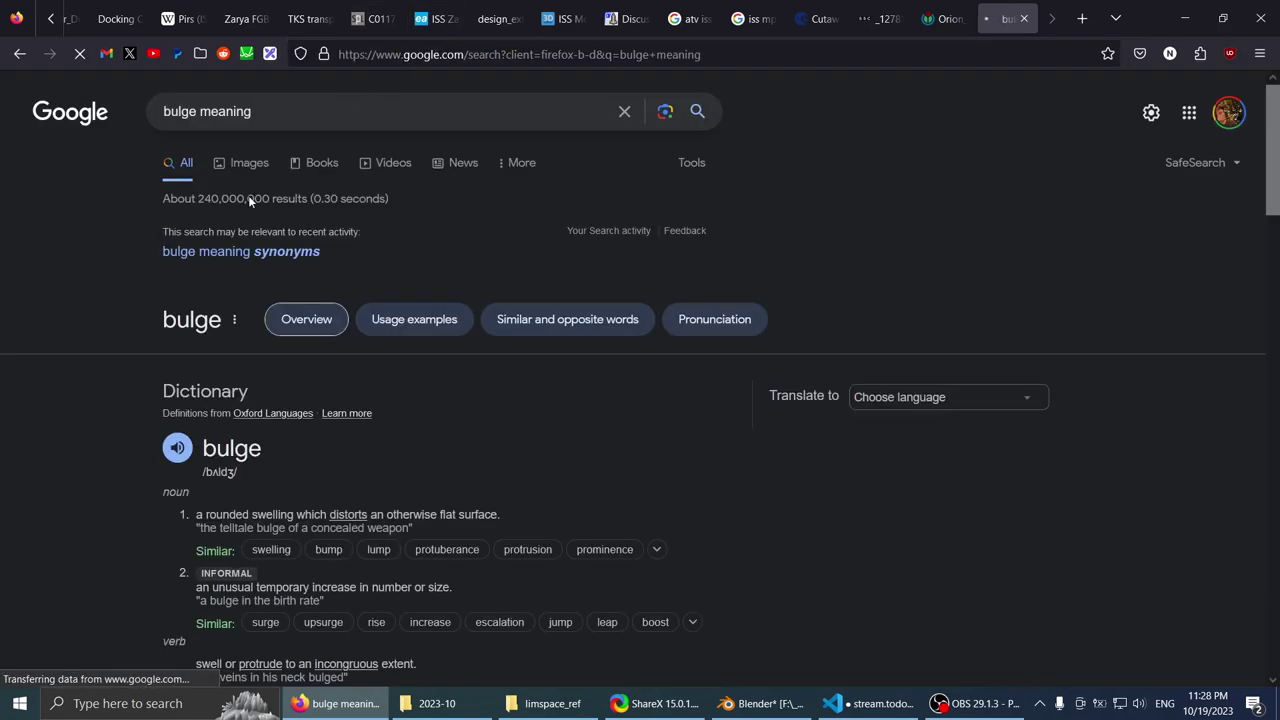
scroll(86, 312, down, 2)
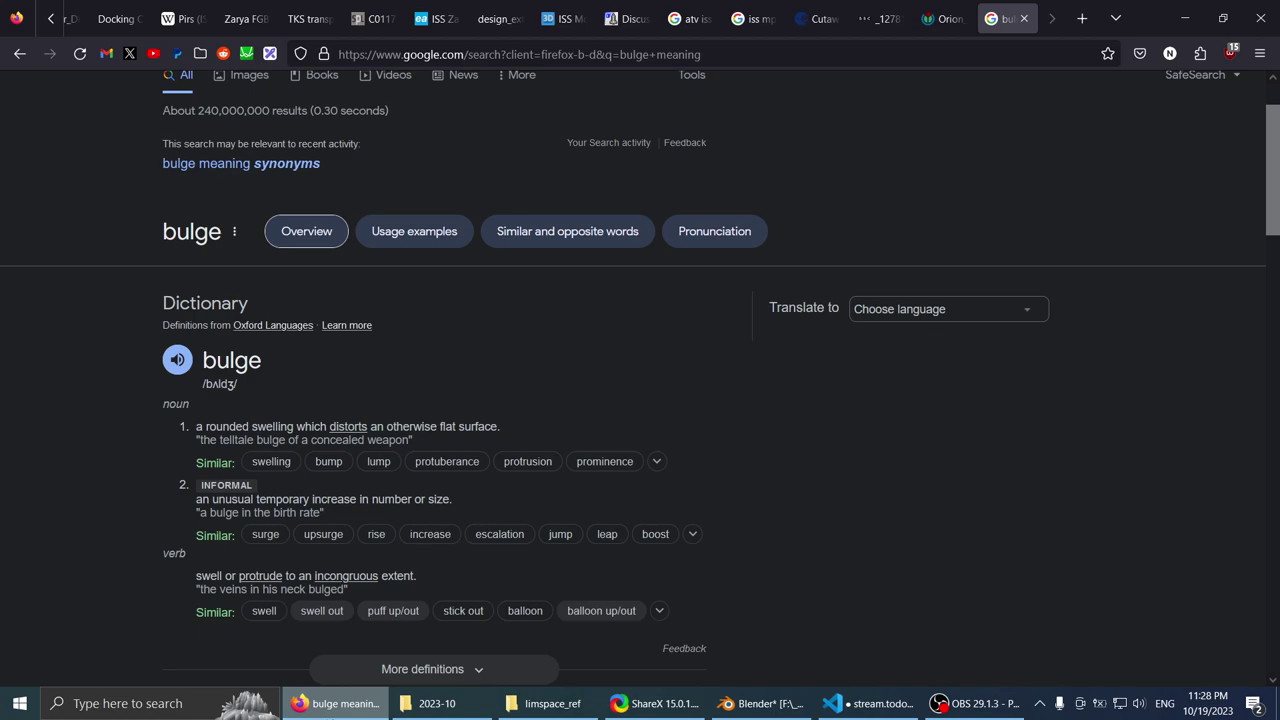
- Switch back to Blender and rename the hull_3m_conic-col object as hull_3m_bulge-col
click(298, 705)
scroll(690, 190, down, 2)
shift+middle_drag(526, 203, 448, 208)
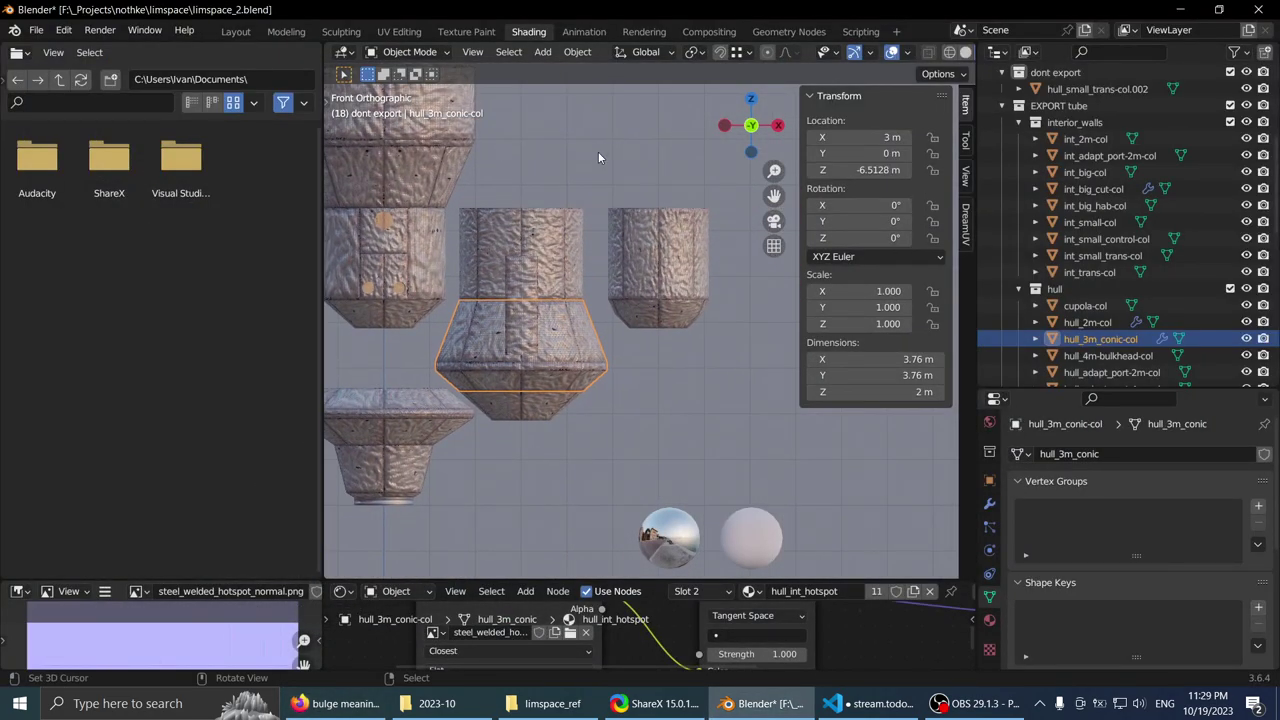
scroll(512, 295, up, 4)
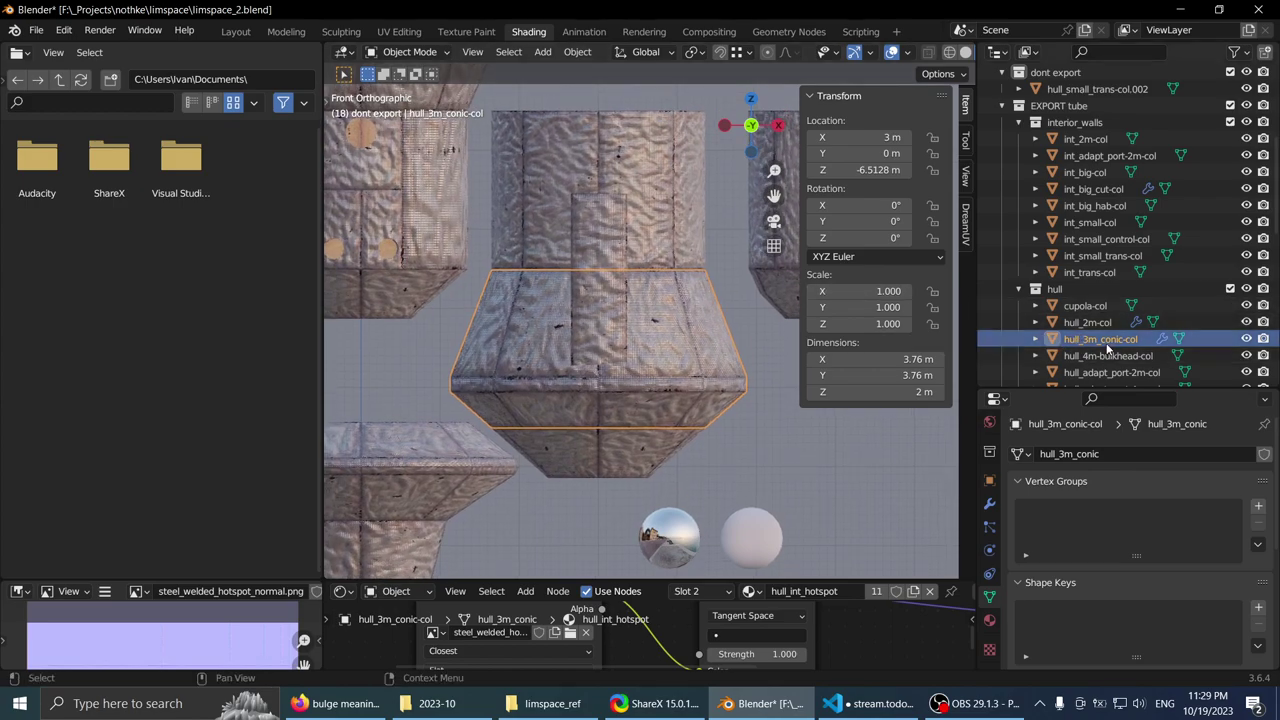
double_click(1070, 340)
key(Right)
key(Left)
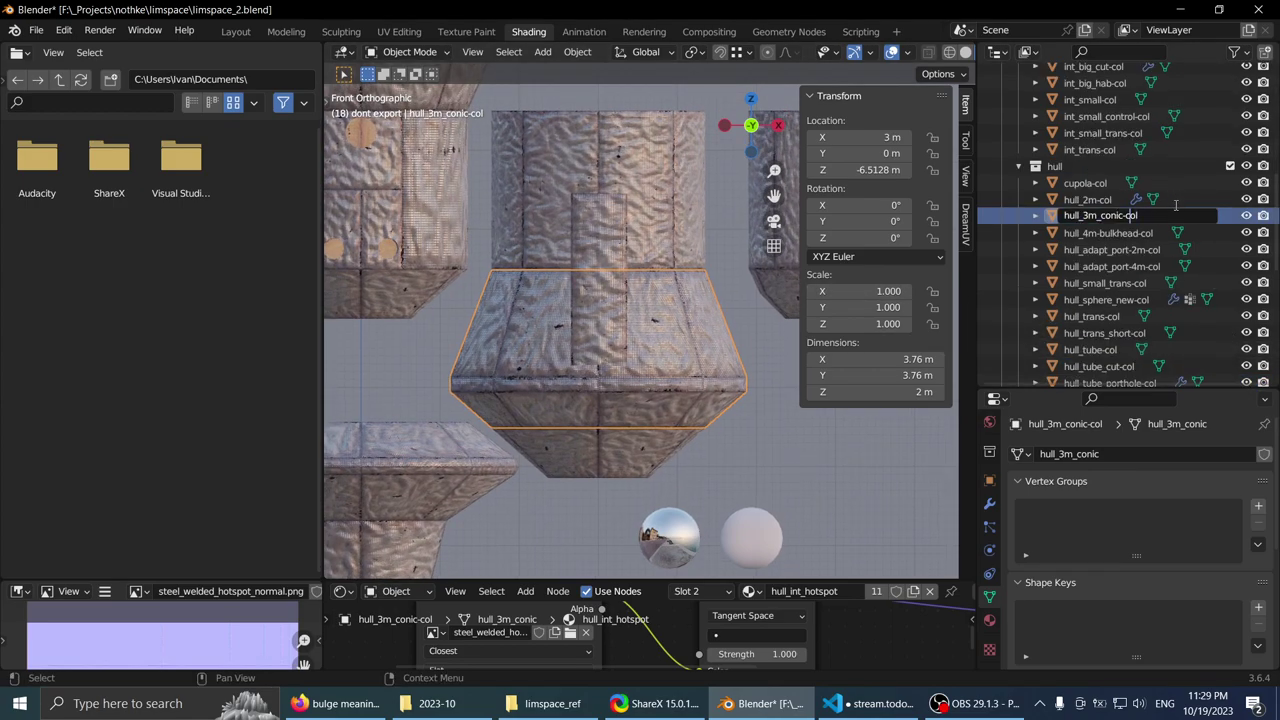
key(BackSpace)
key(BackSpace)
key(BackSpace)
key(BackSpace)
text(bulge)
key(Return)
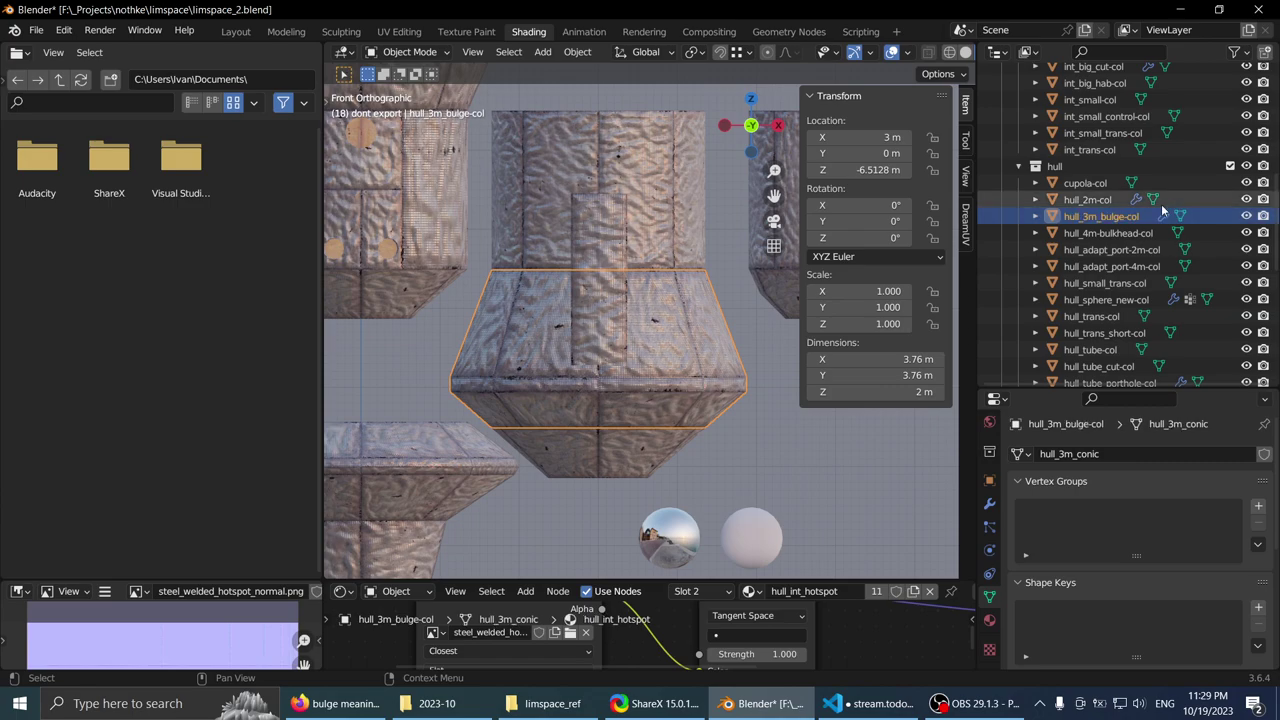
- Review the renamed hull section, then switch to Firefox and search for "bulge synonym"
scroll(640, 305, down, 2)
scroll(510, 340, up, 1)
shift+middle_drag(502, 351, 525, 343)
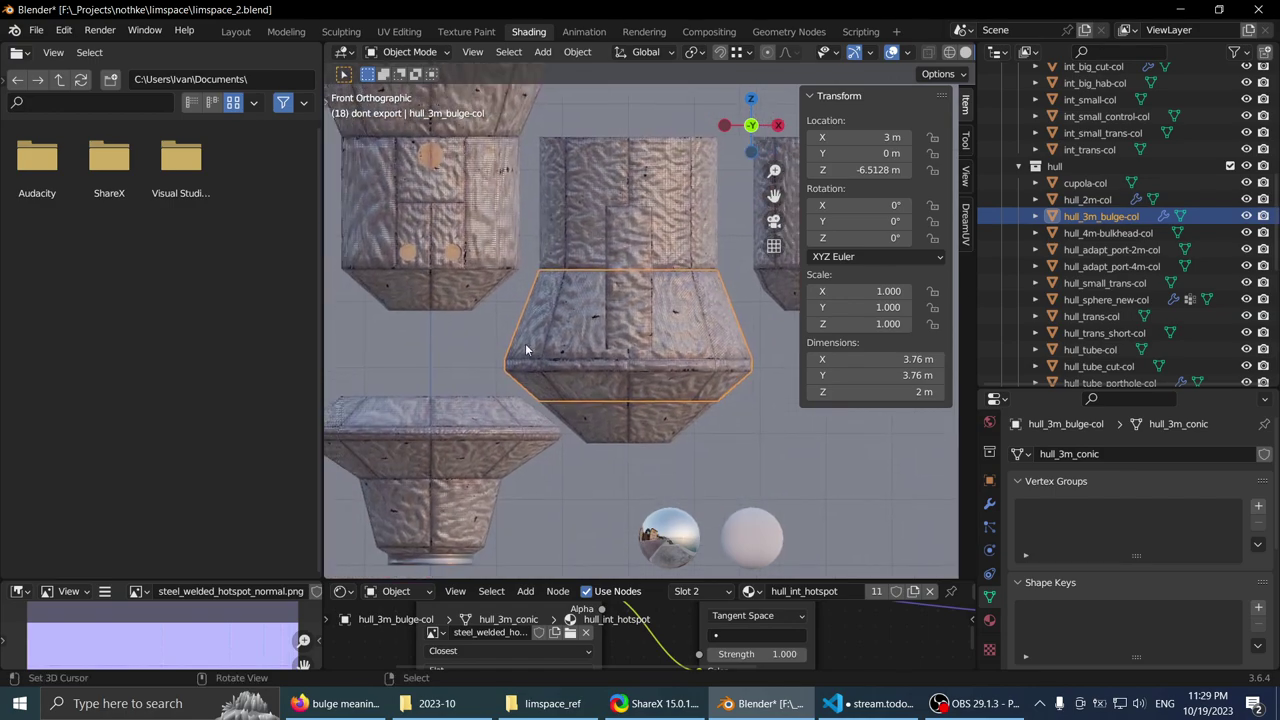
click(336, 706)
key(alt+Tab)
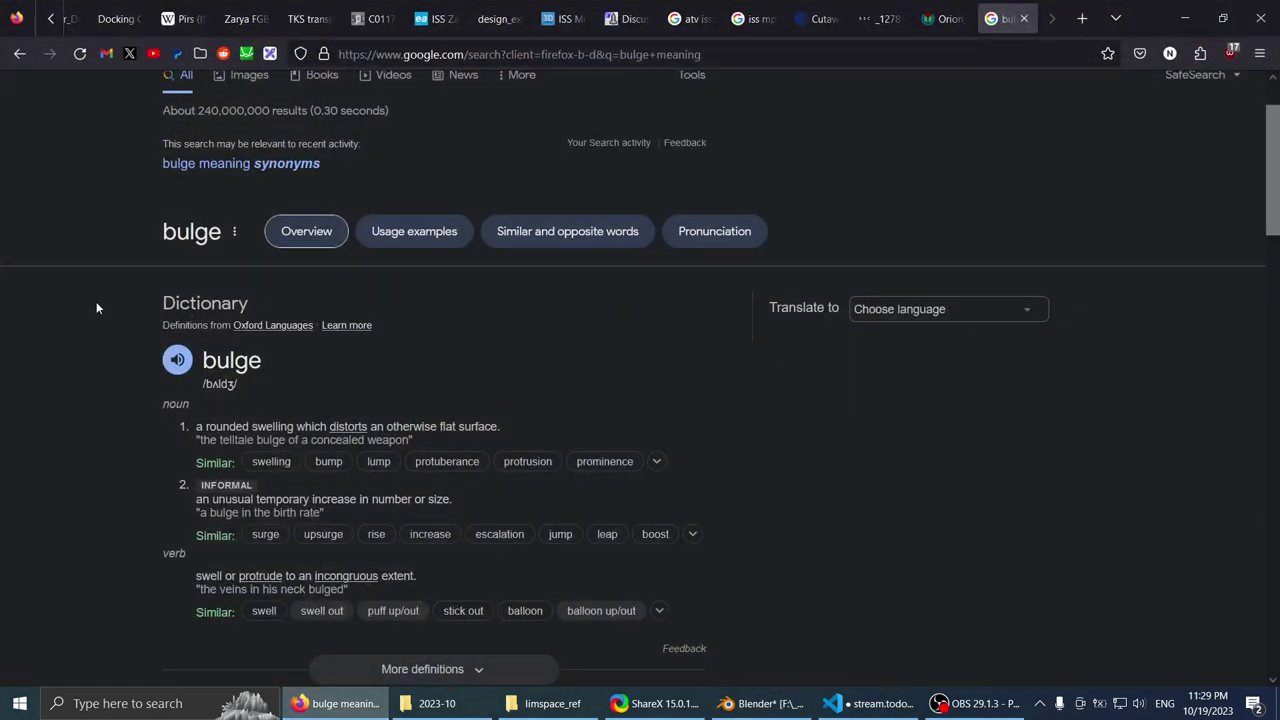
scroll(91, 300, up, 2)
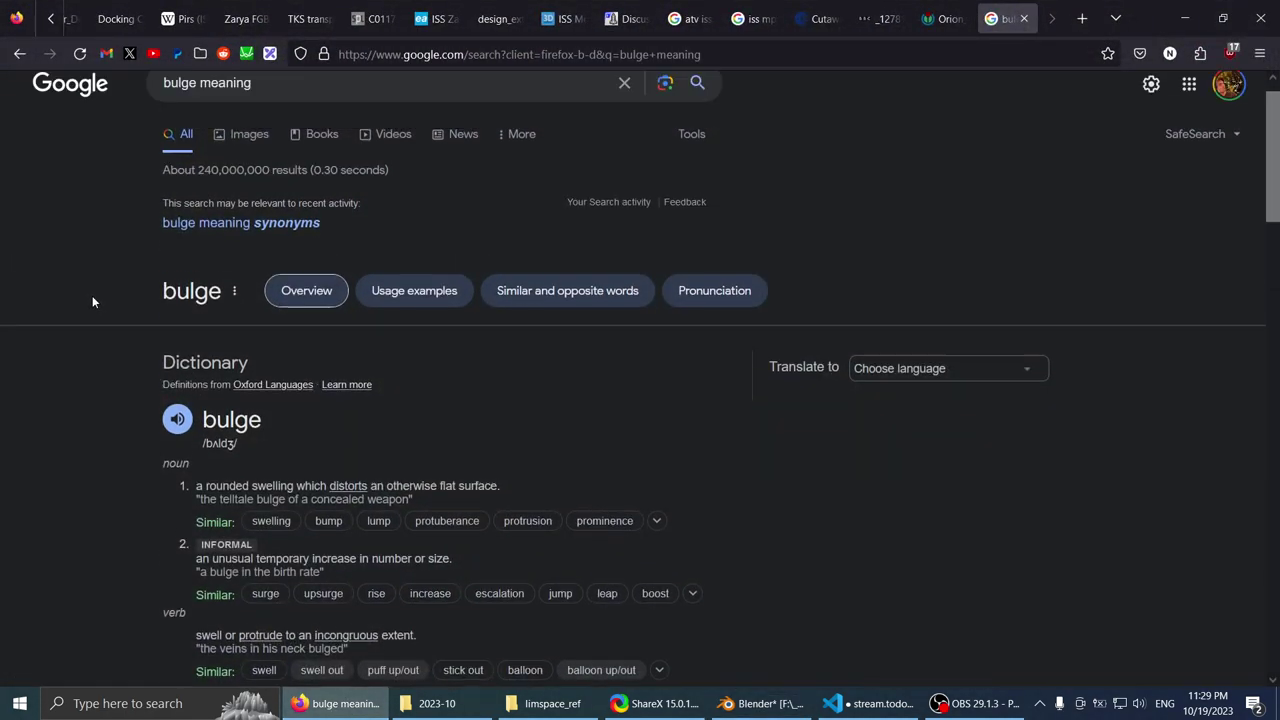
double_click(248, 111)
text(synonym)
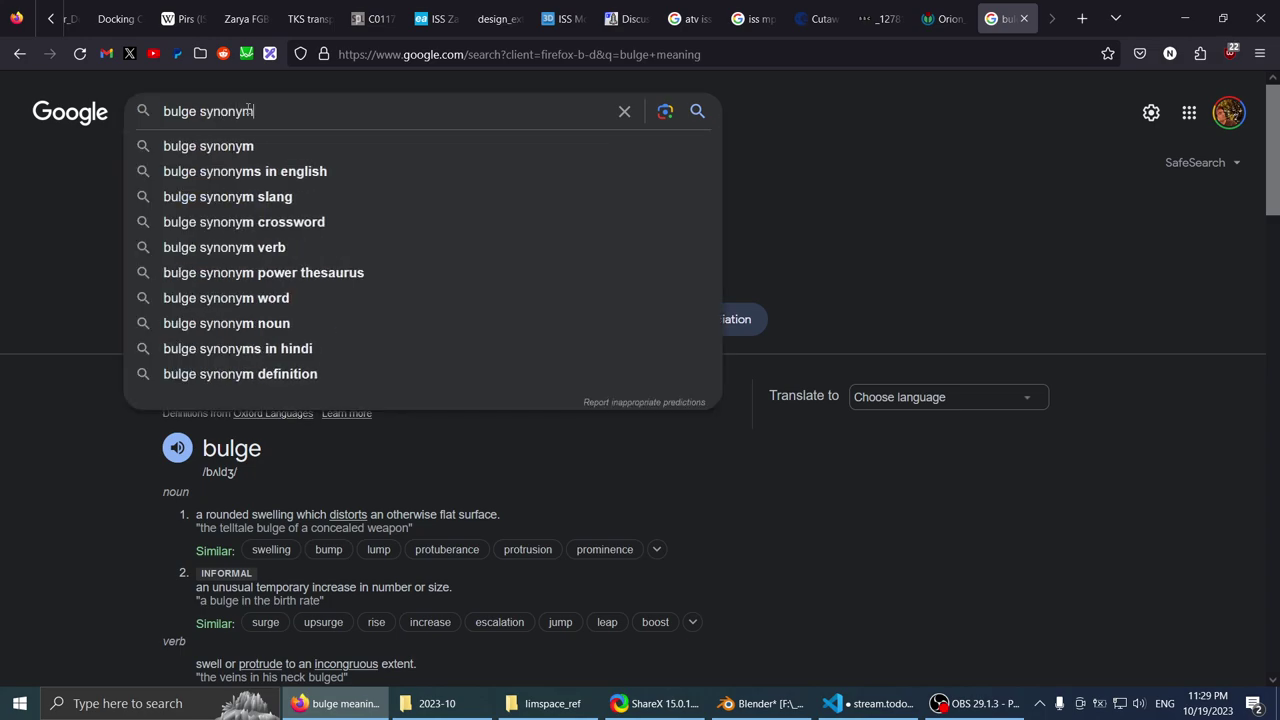
key(Return)
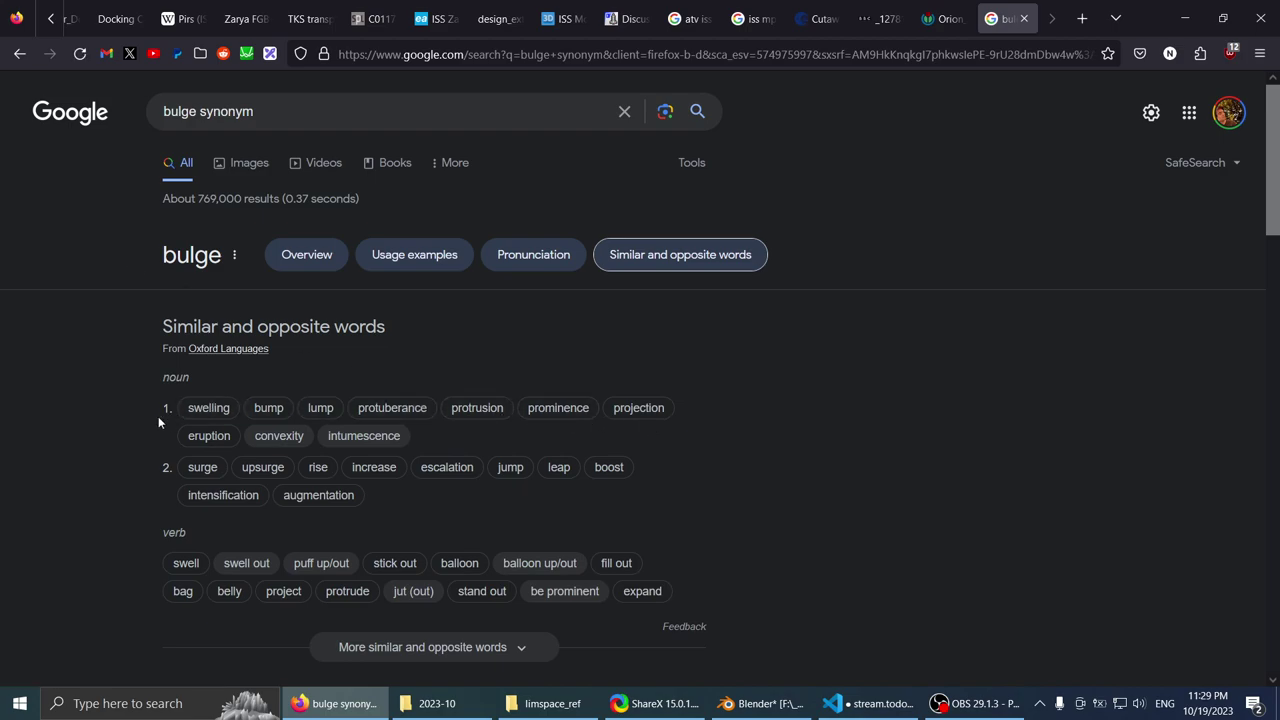
- Open the Thesaurus.com result for bulge and review the noun synonyms
scroll(64, 467, down, 5)
click(175, 463)
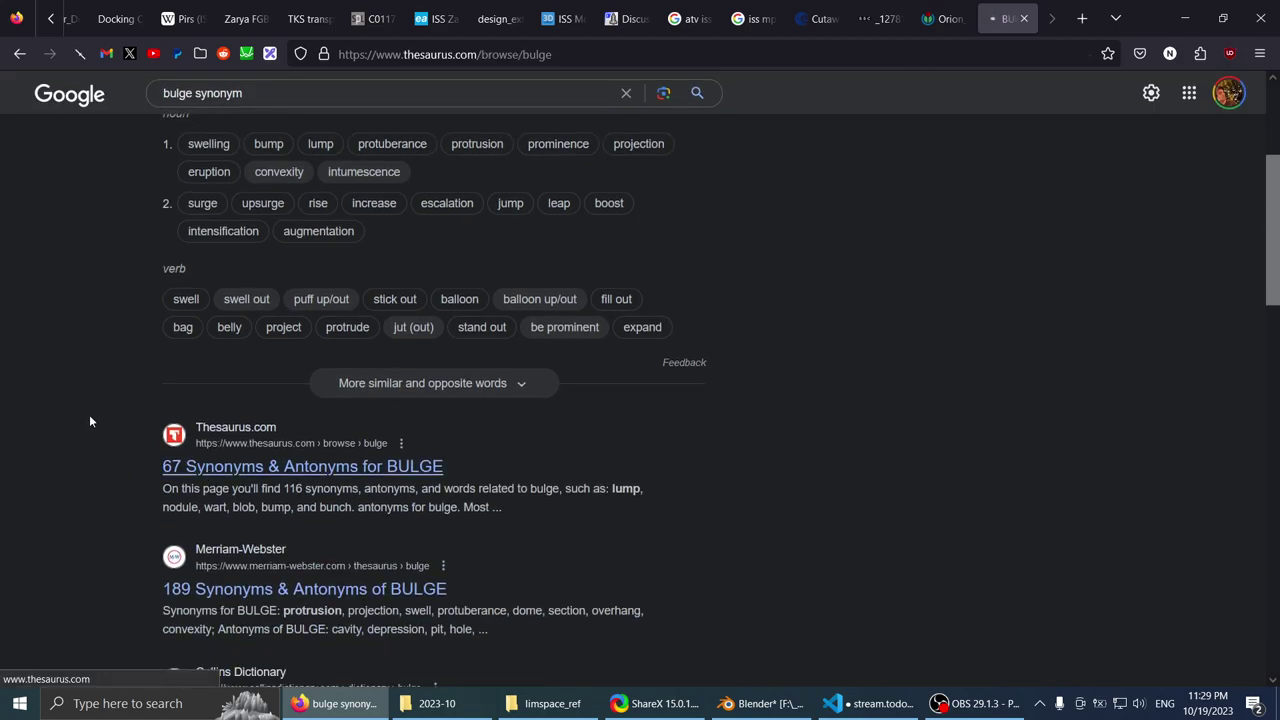
scroll(85, 415, down, 2)
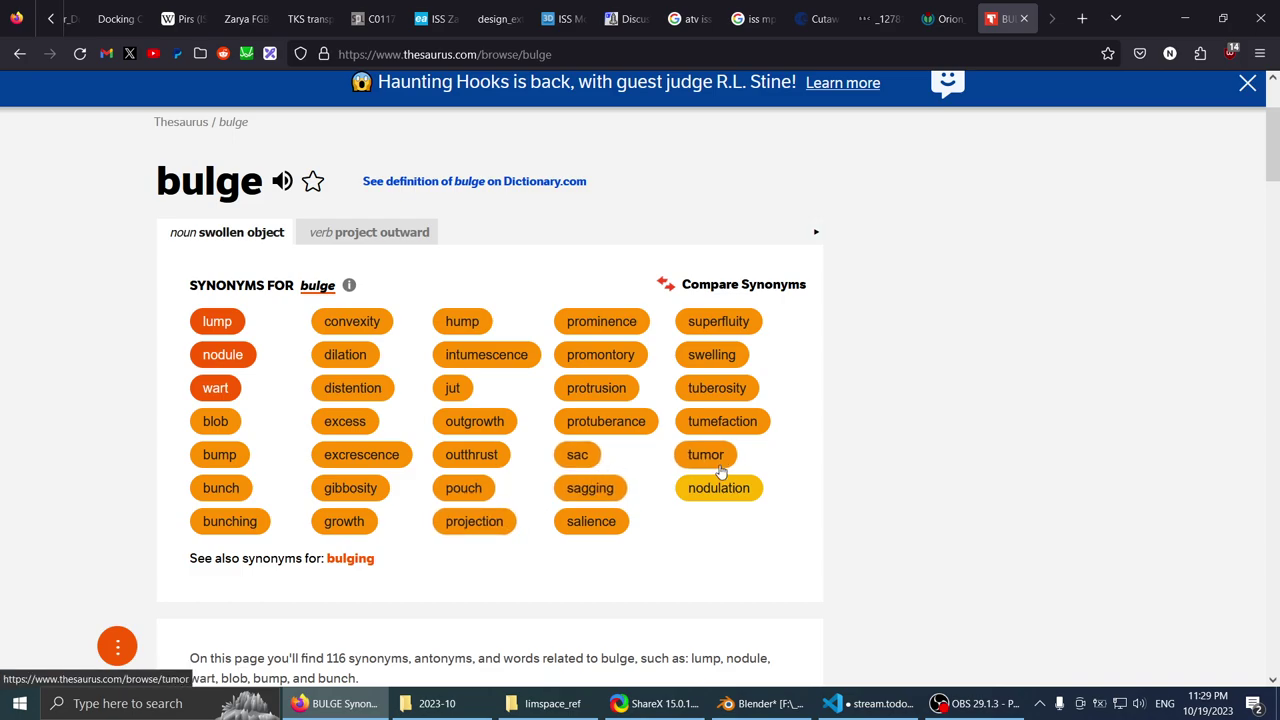
scroll(106, 431, down, 2)
scroll(103, 429, up, 3)
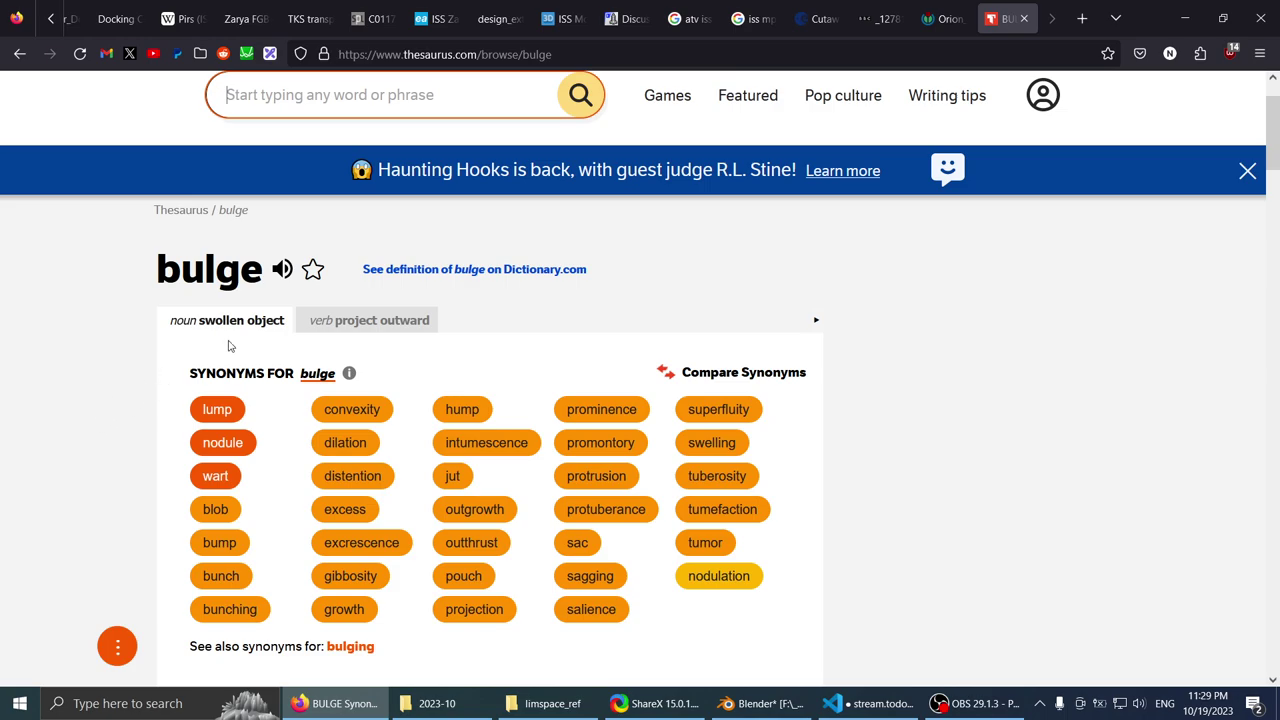
scroll(145, 403, down, 2)
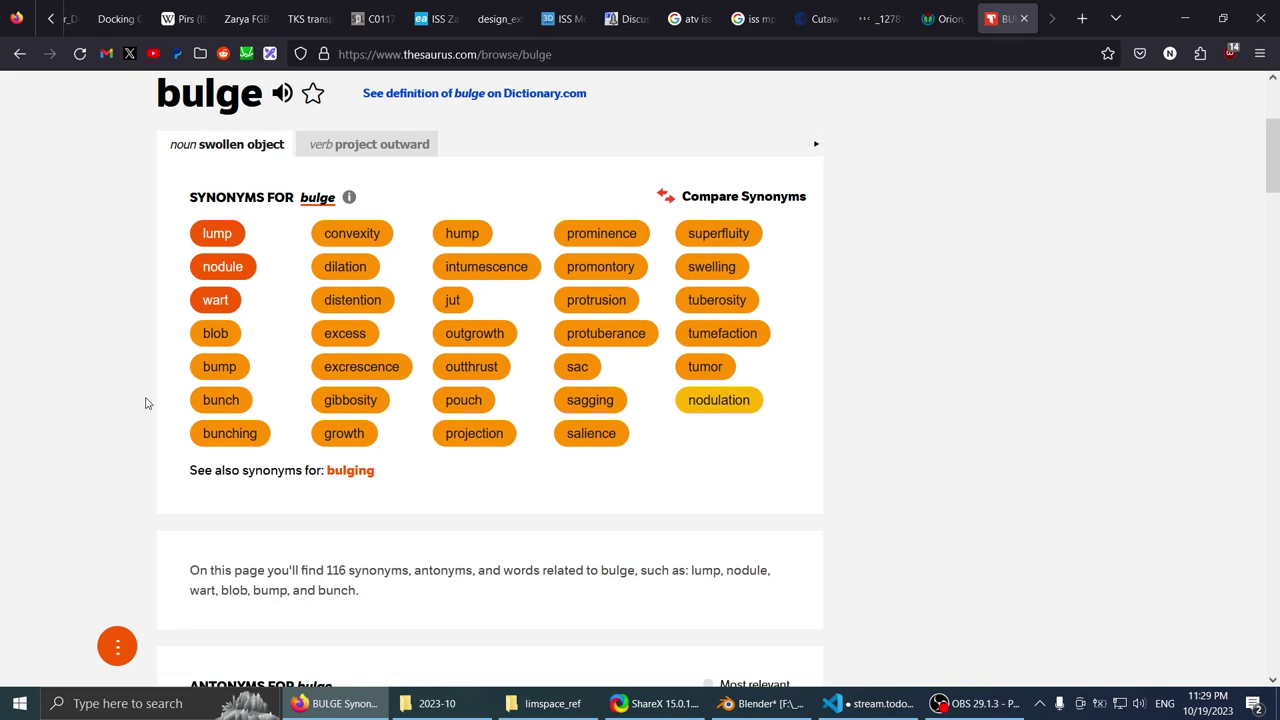
- Close the thesaurus tab and open a new browser tab after the Orion reference tab
middle_click(998, 7)
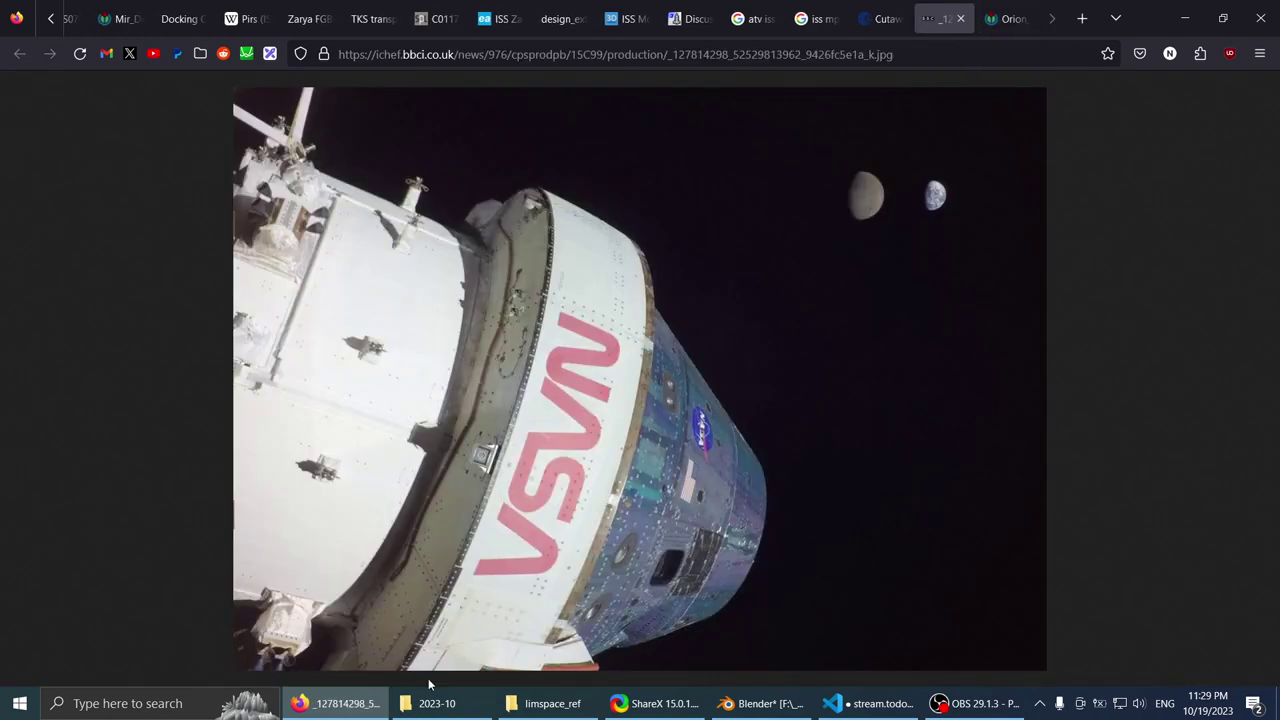
click(1016, 5)
click(951, 5)
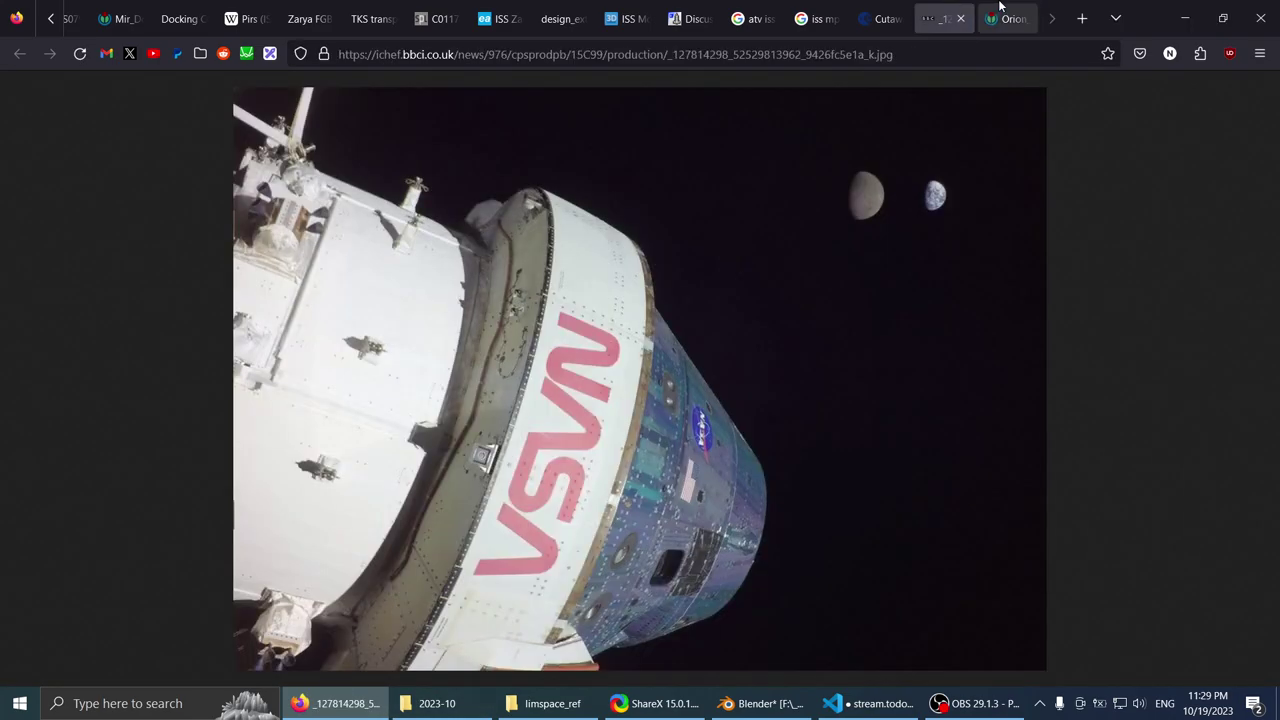
click(1010, 10)
click(1082, 18)
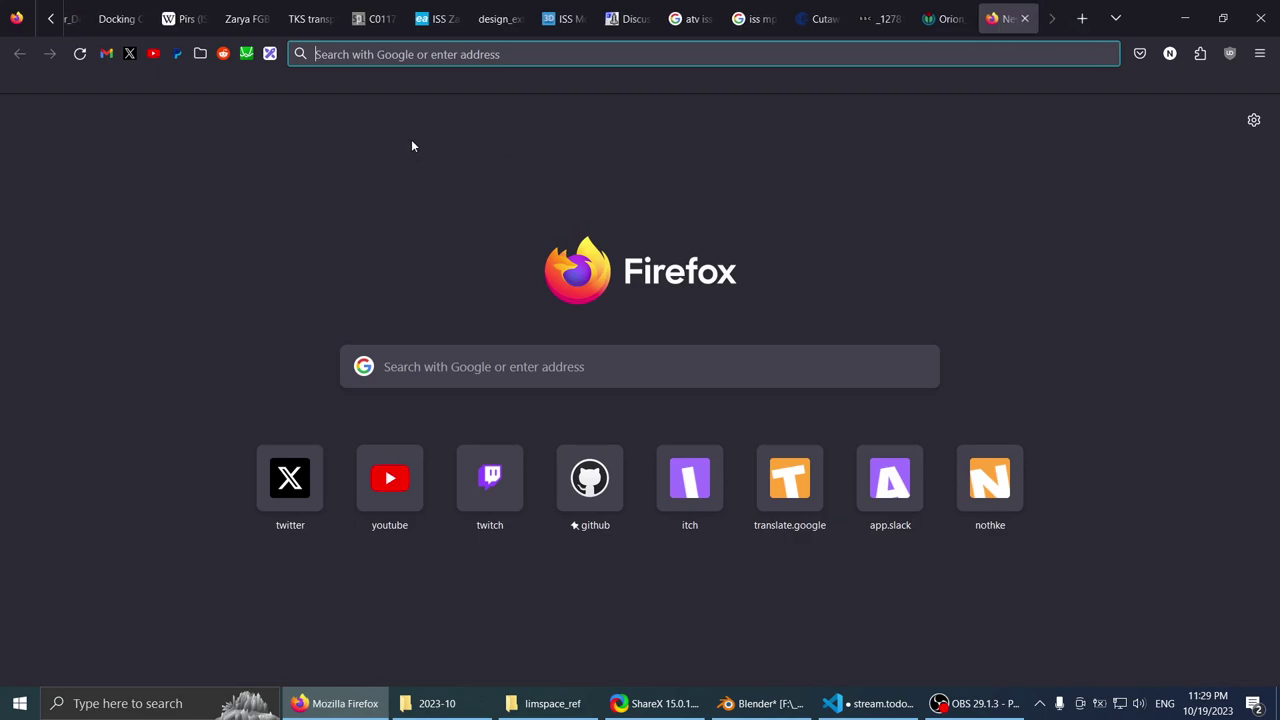
- Switch back to Blender and locate the small tube section above the bulge section in the object list
click(387, 61)
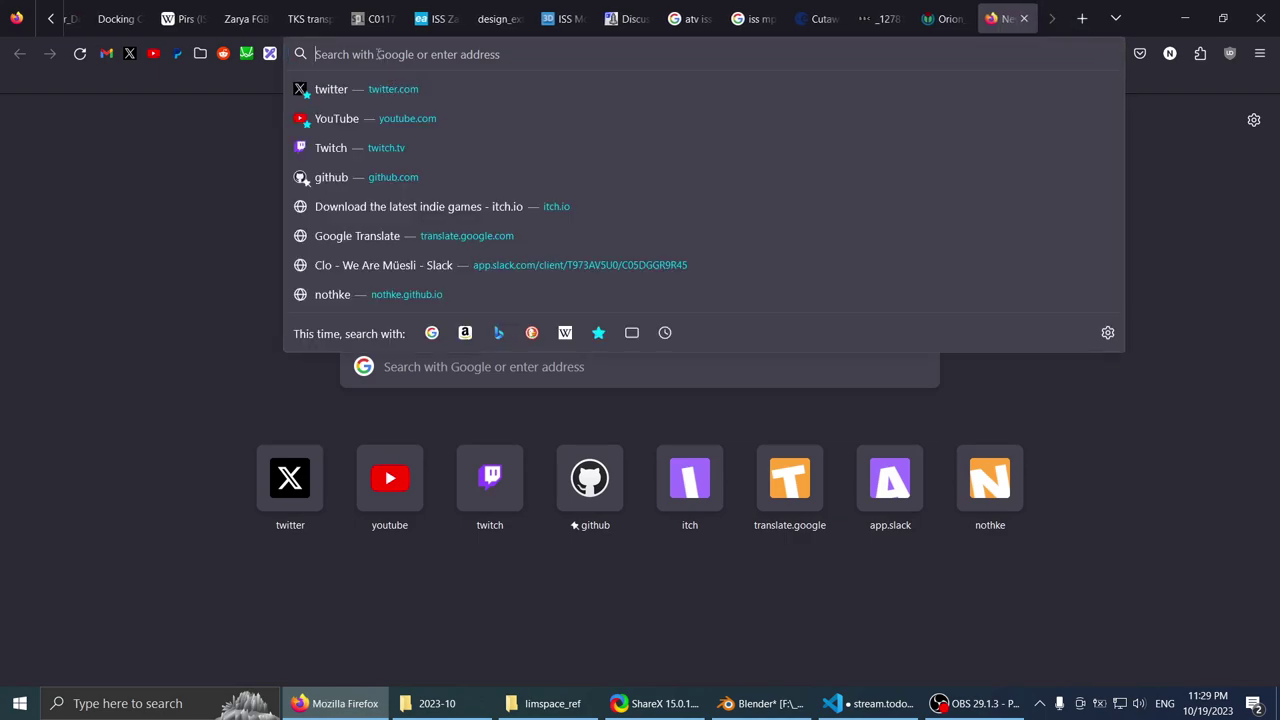
click(331, 711)
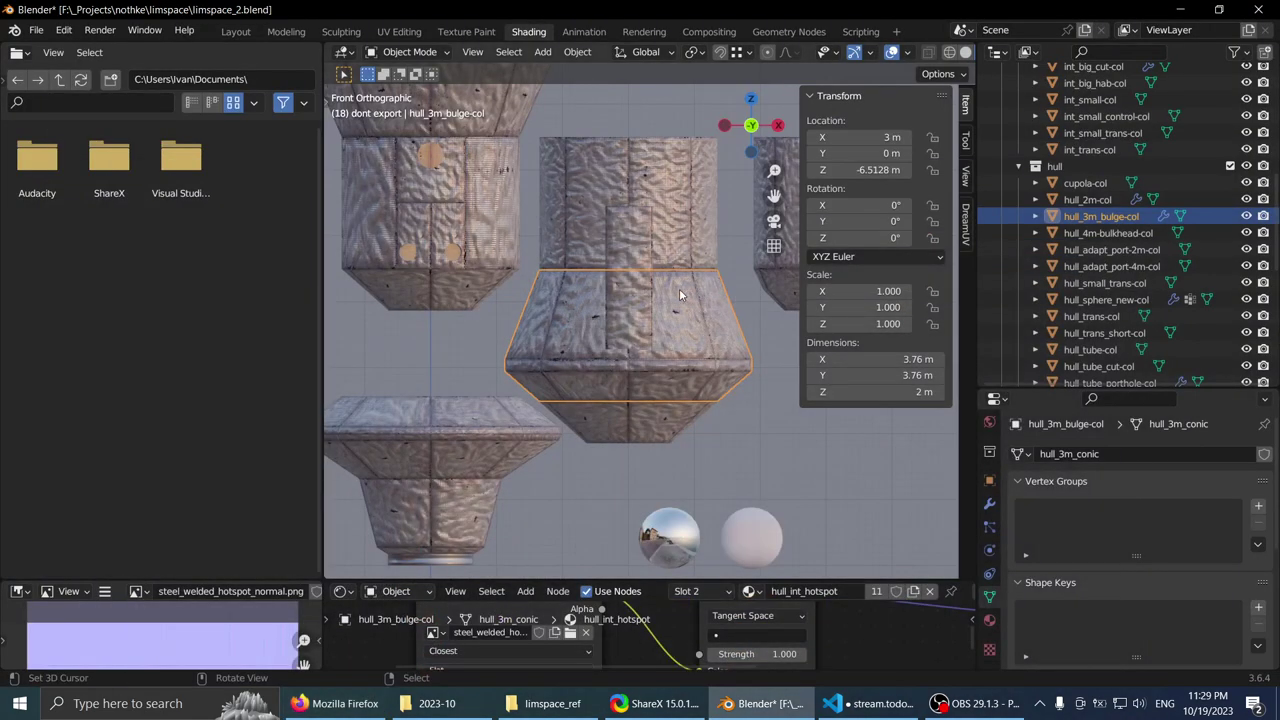
scroll(668, 275, down, 2)
scroll(612, 288, up, 1)
click(600, 243)
click(592, 324)
scroll(592, 322, down, 2)
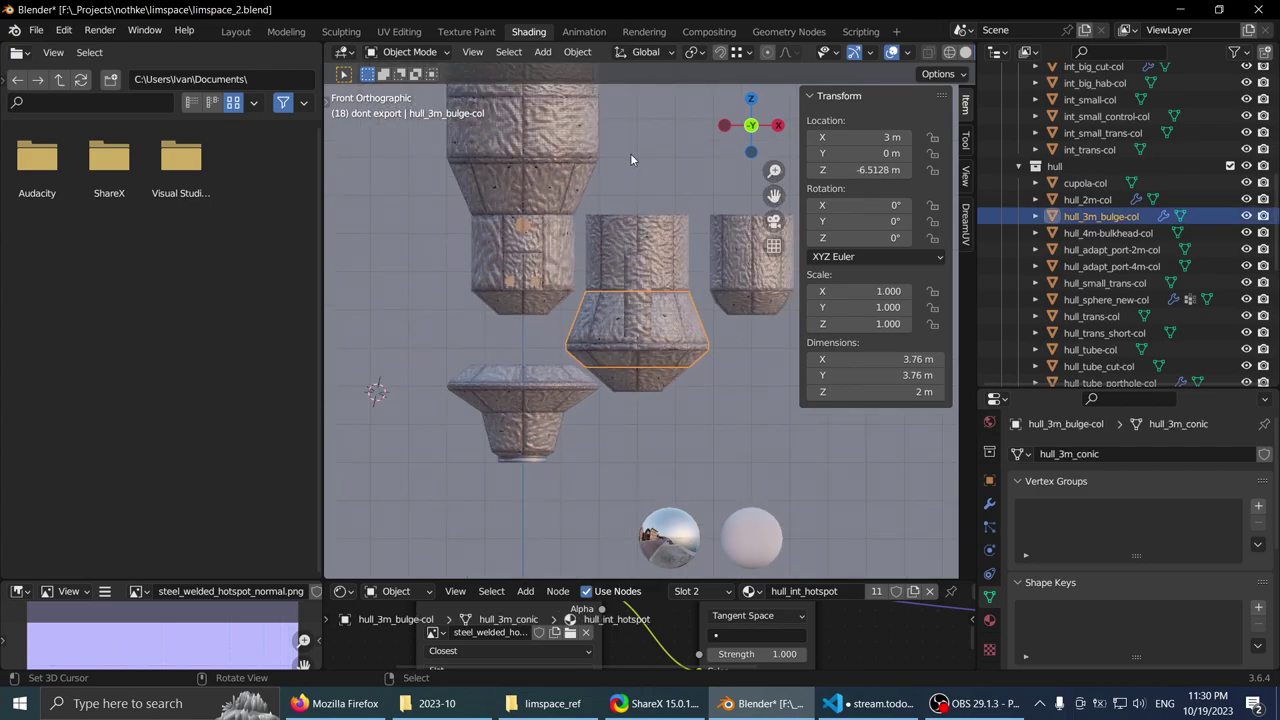
click(594, 234)
key(KP_Decimal)
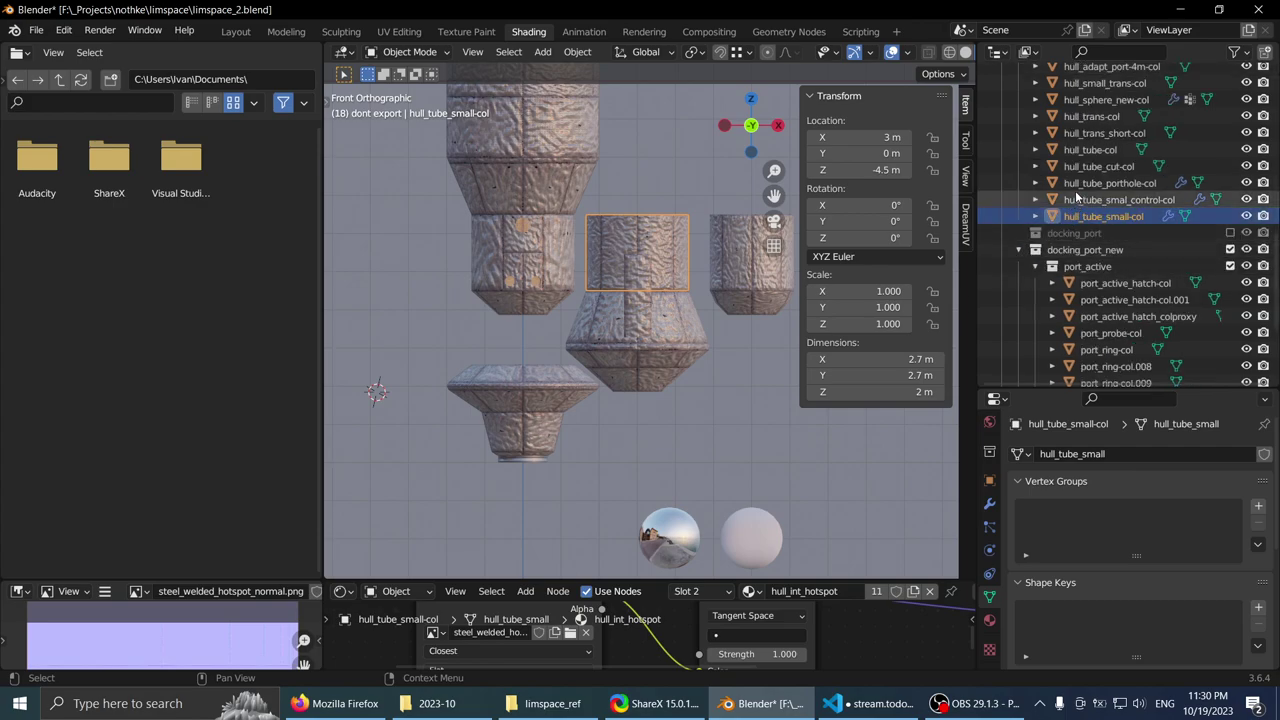
- Rename the mesh data of the bulge section as hull_3m_bulge and locate its object in the hull collection
click(636, 300)
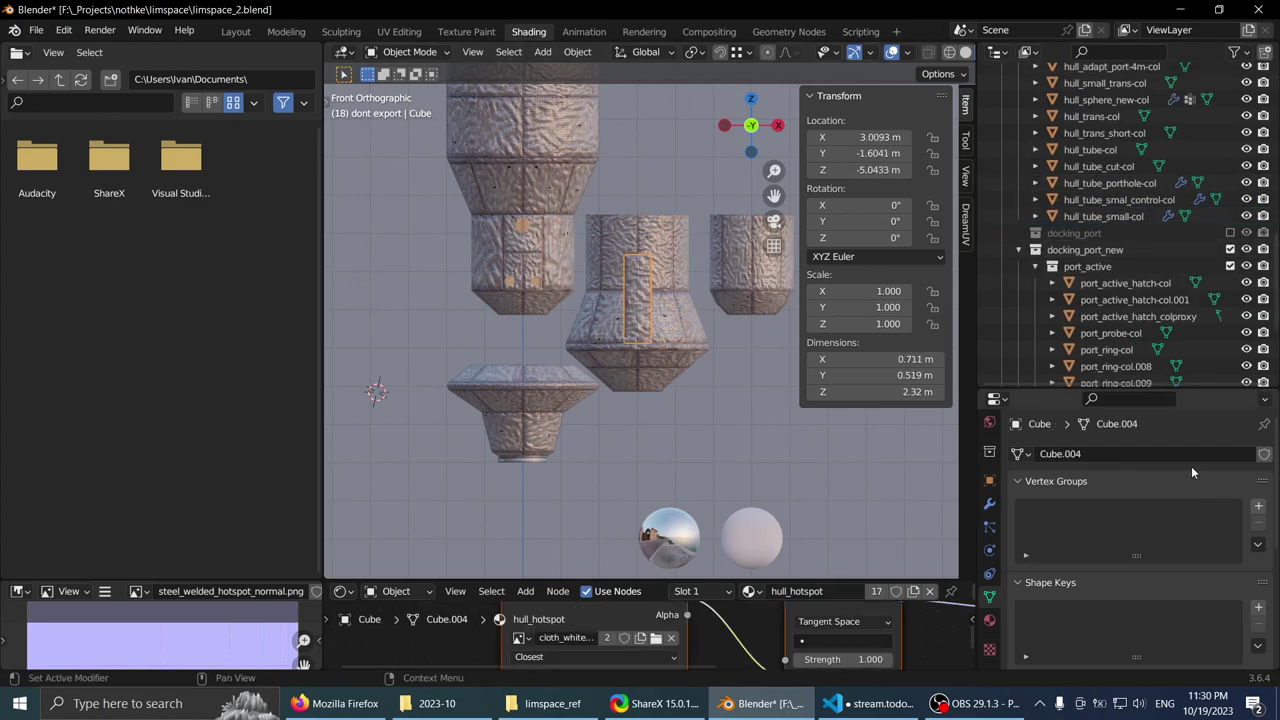
click(686, 334)
click(1163, 456)
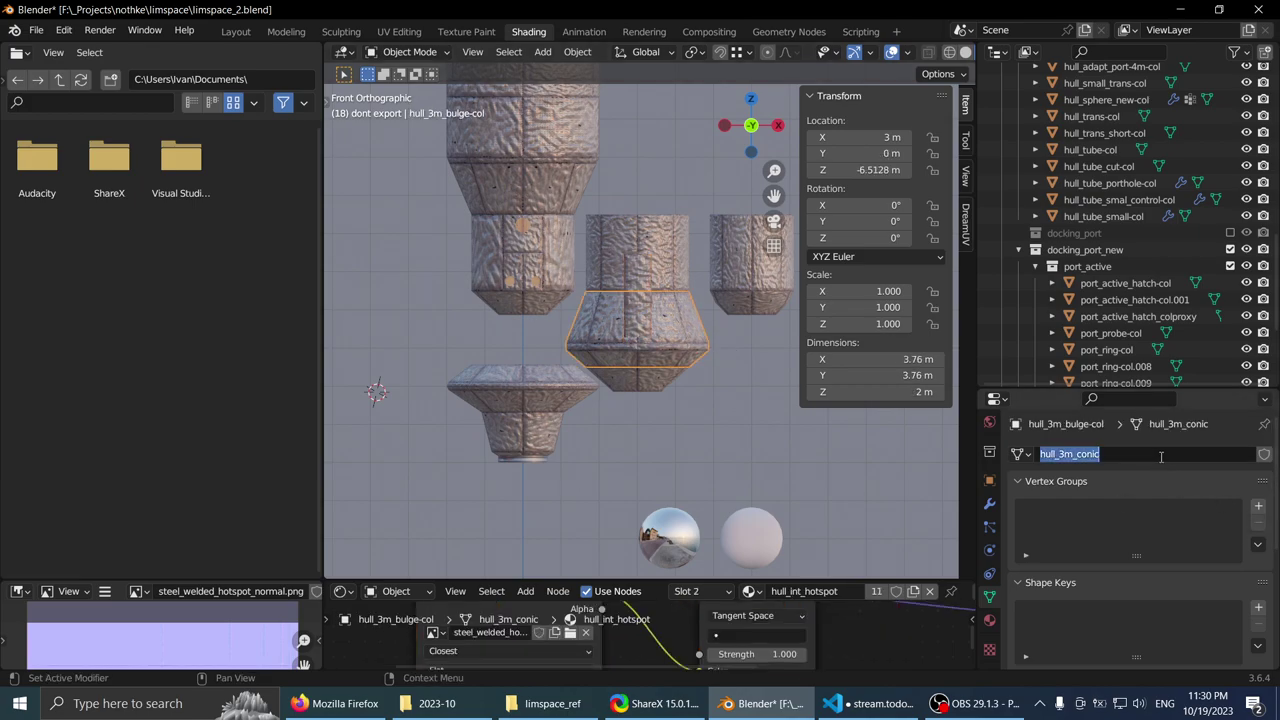
click(1173, 457)
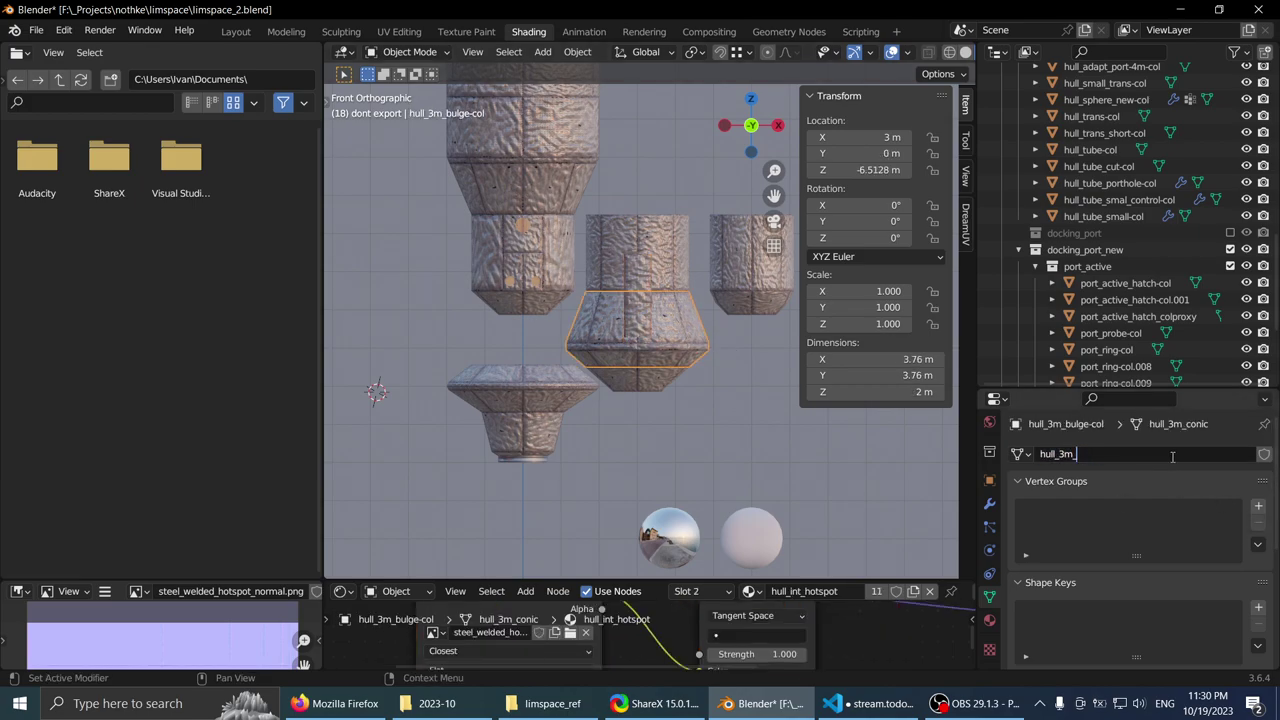
text(bulge)
key(Return)
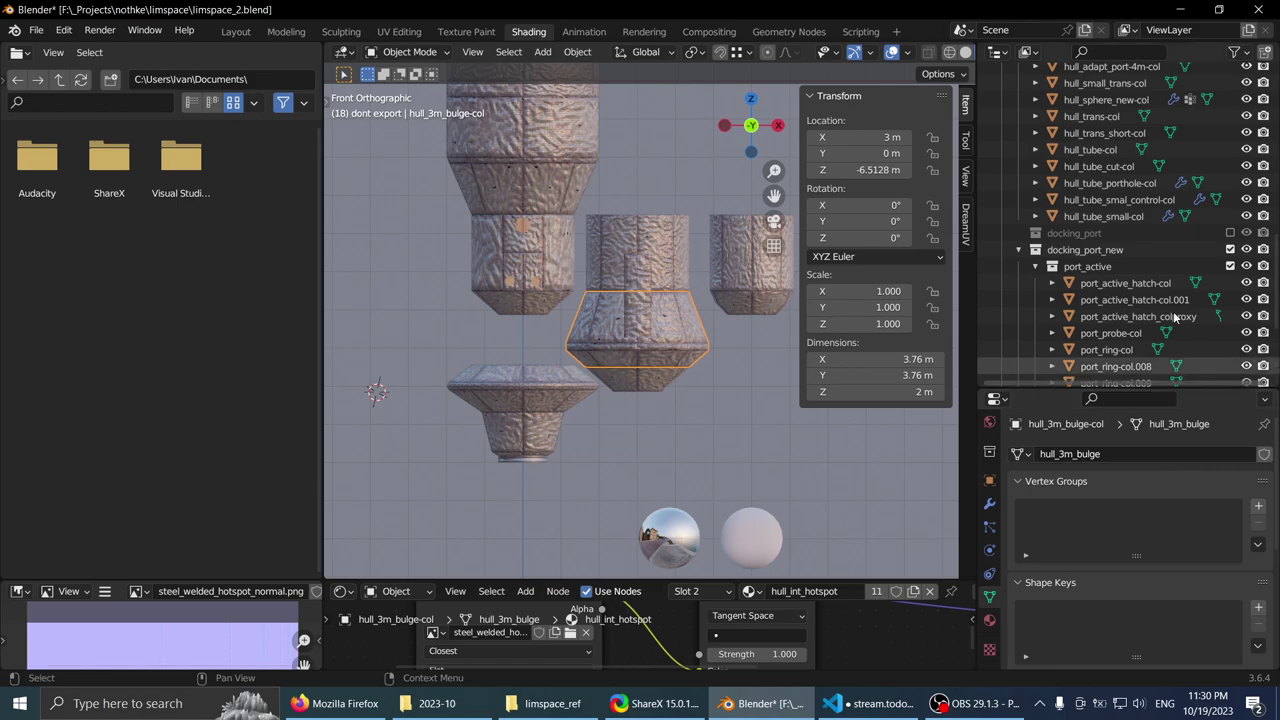
key(KP_Decimal)
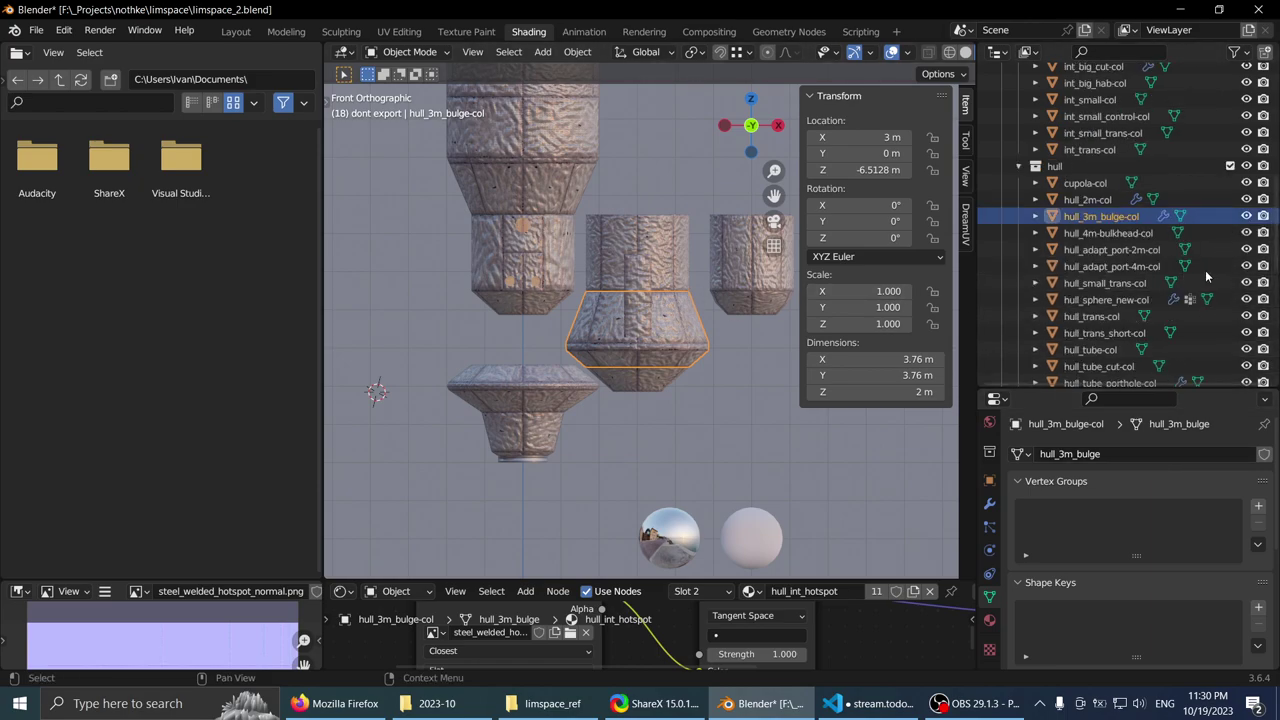
- Check the object and mesh names of the small end cap, the 4 m port adapter and the 2 m tube
click(608, 380)
key(KP_Decimal)
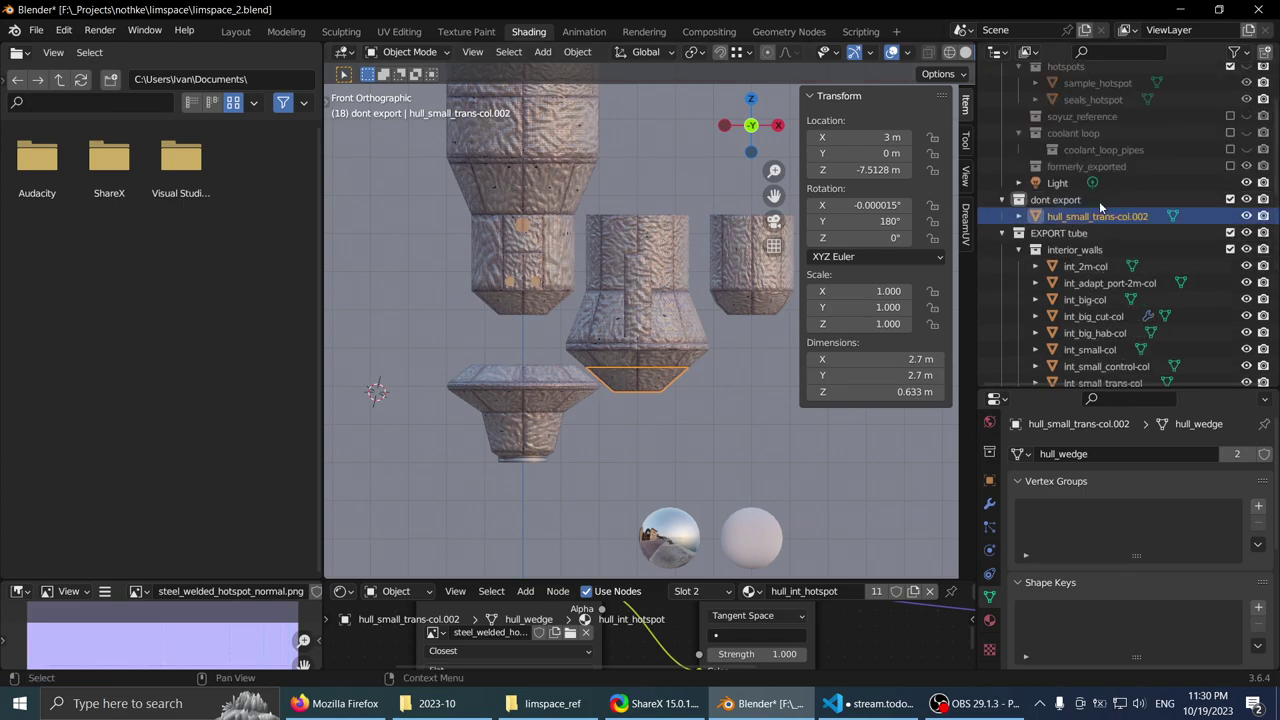
double_click(1106, 214)
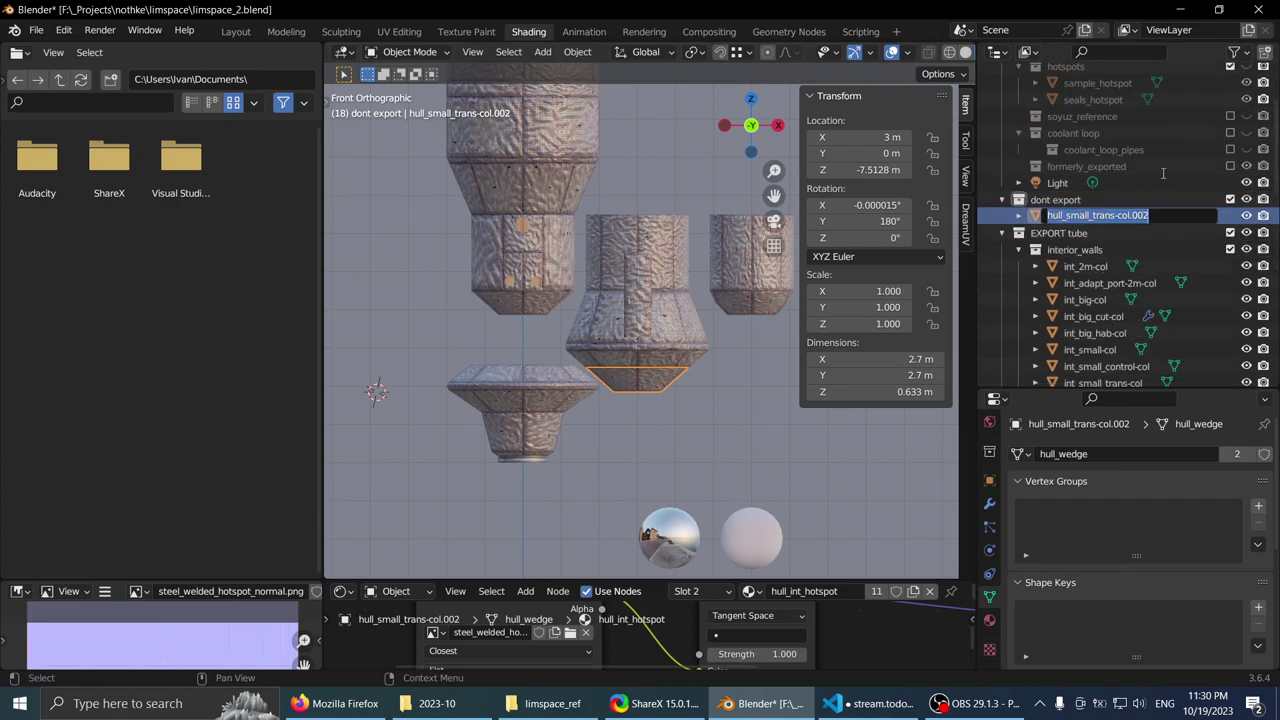
key(Escape)
right_click(562, 388)
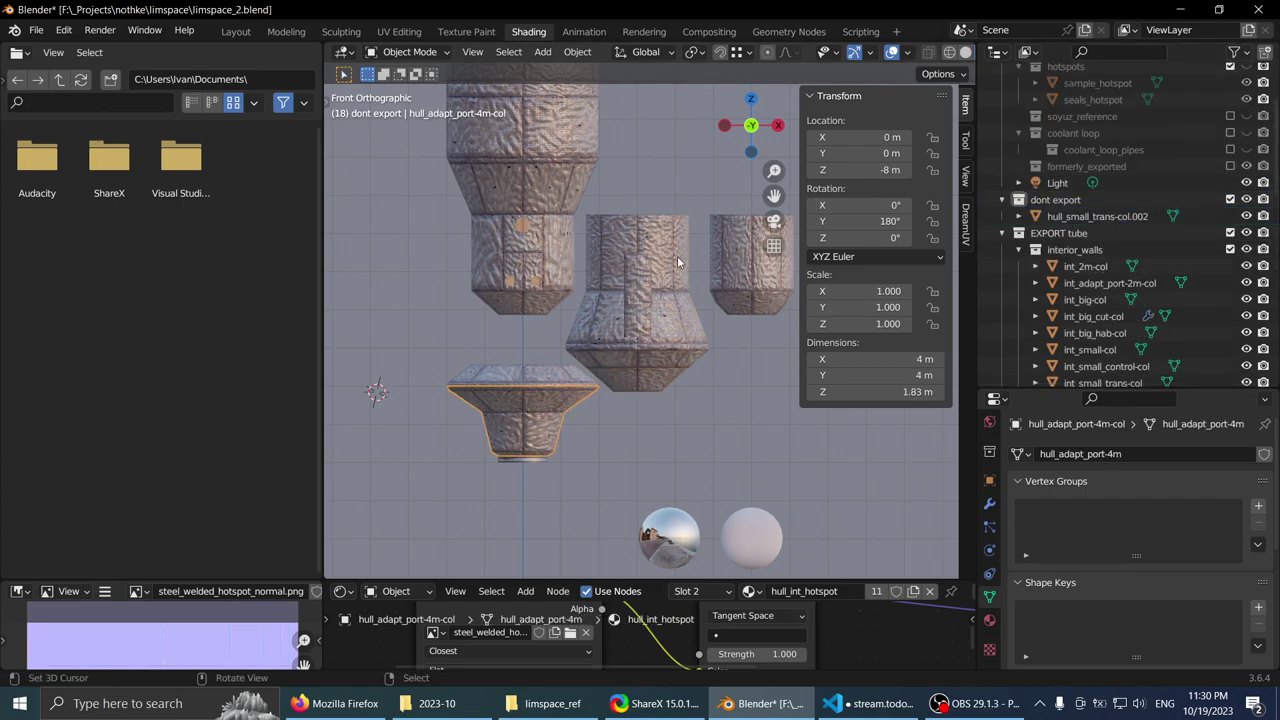
shift+middle_drag(732, 245, 590, 309)
click(590, 313)
key(KP_Decimal)
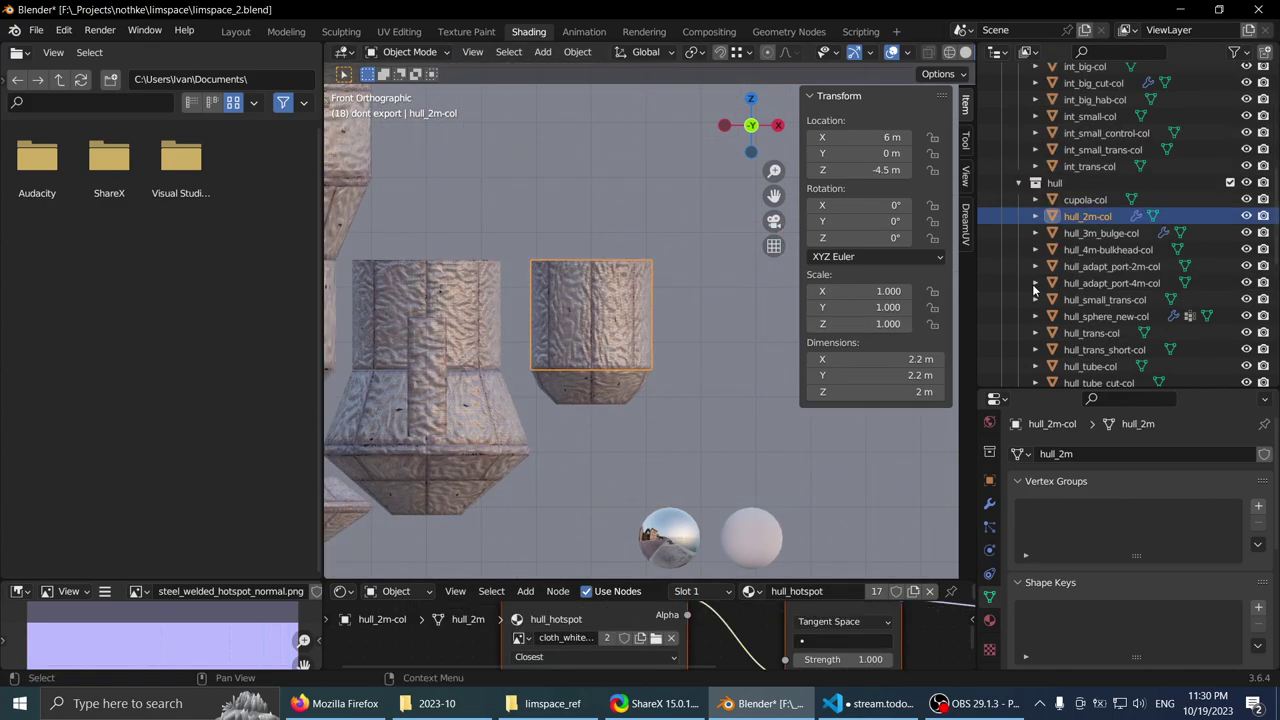
click(1101, 456)
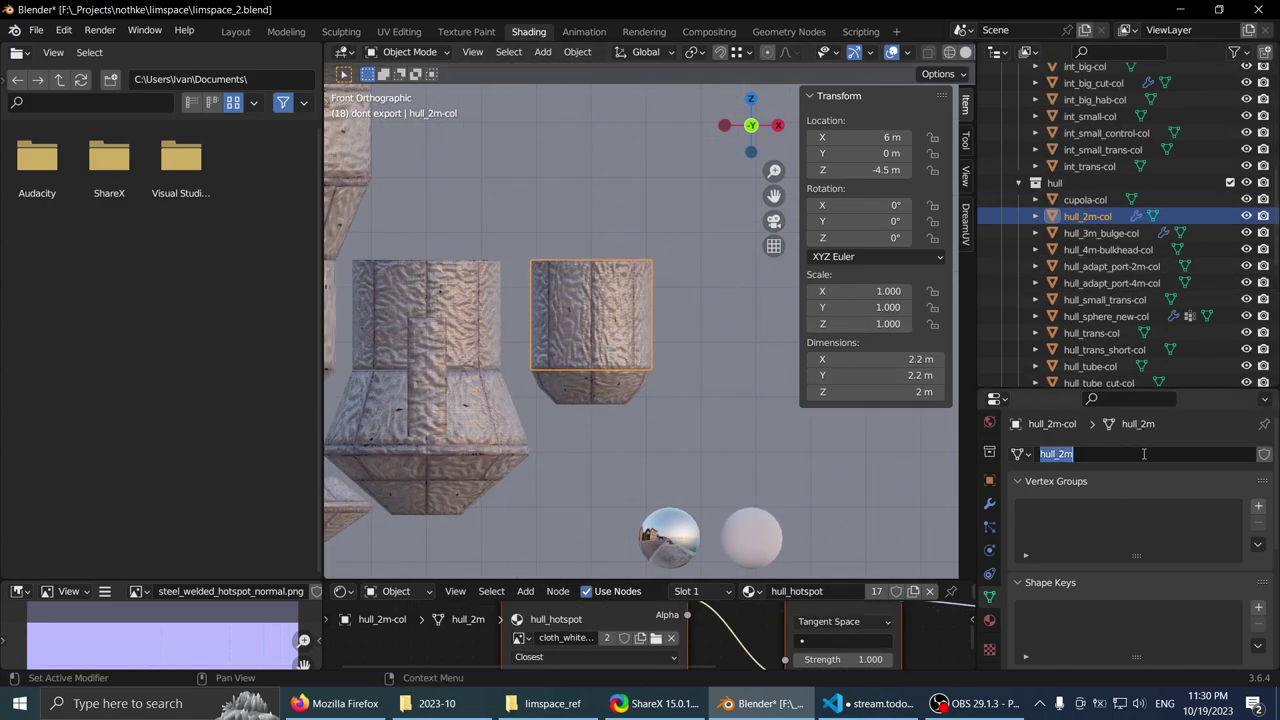
key(Escape)
- Rename the mesh data of the 2 m port adapter as hull_adapt_port-2m
click(620, 385)
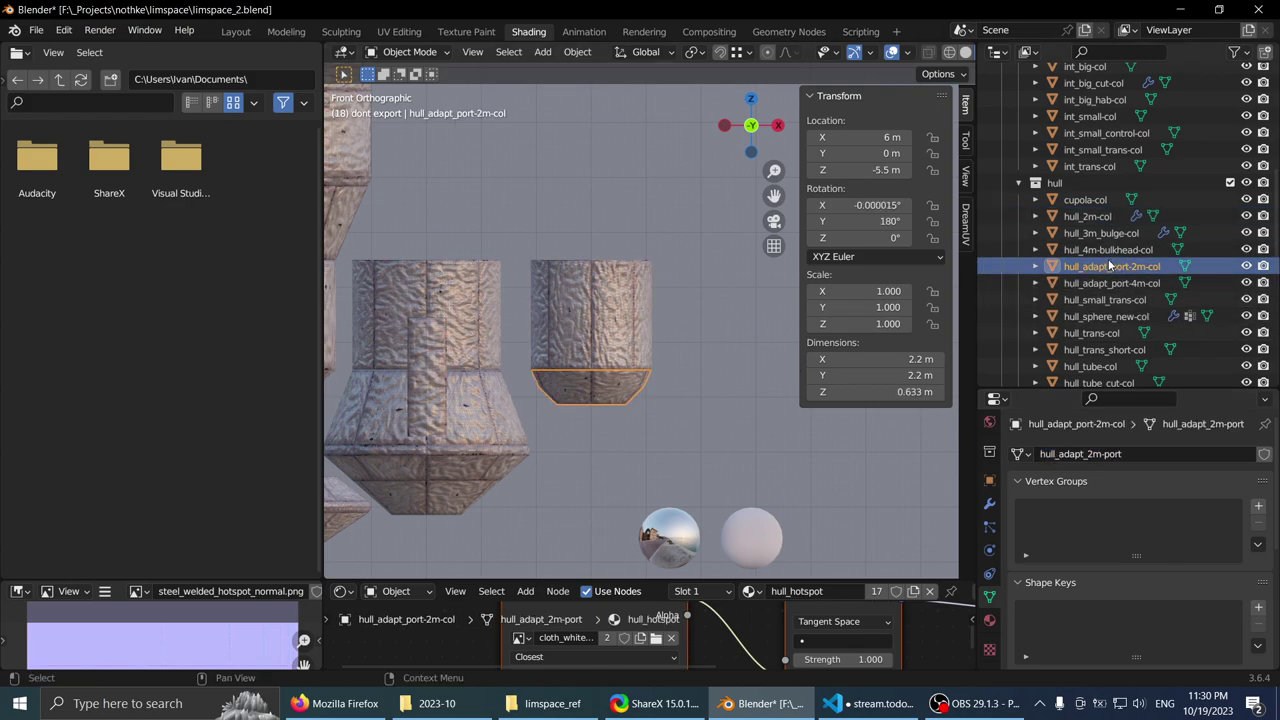
scroll(640, 360, down, 2)
shift+middle_drag(640, 255, 771, 245)
scroll(771, 245, up, 3)
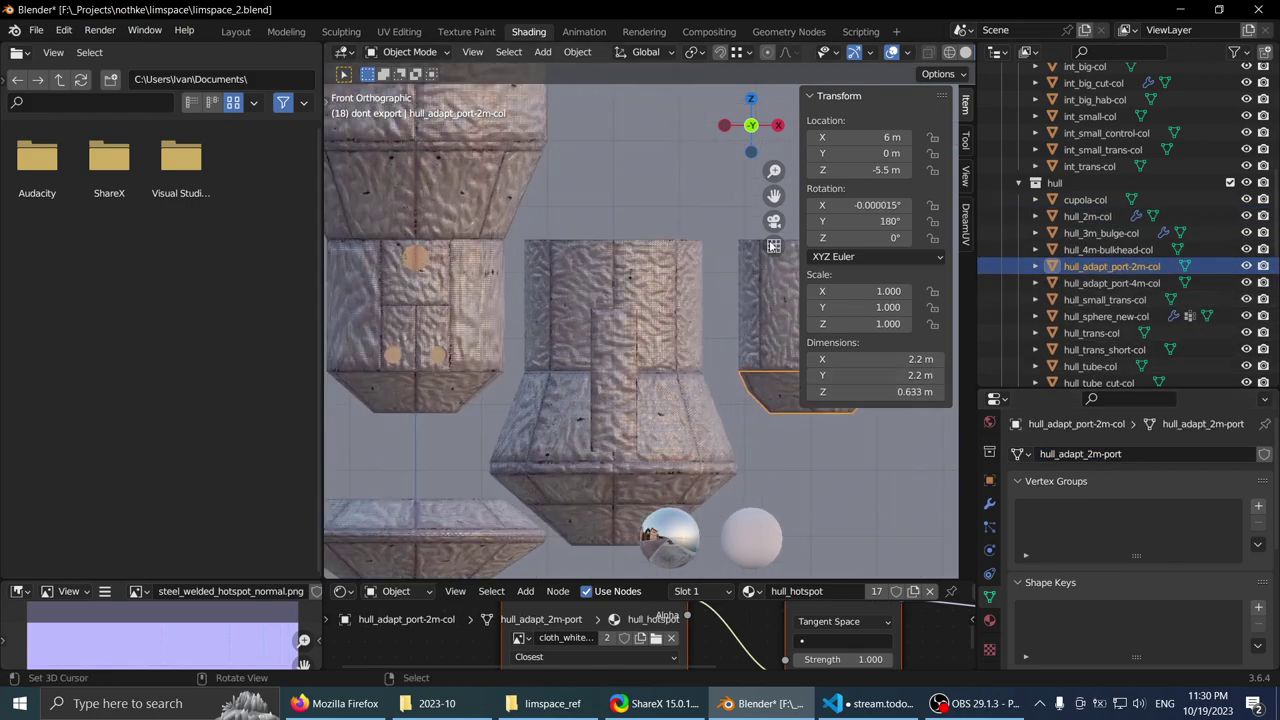
scroll(646, 203, down, 2)
click(646, 203)
shift+middle_drag(646, 203, 610, 244)
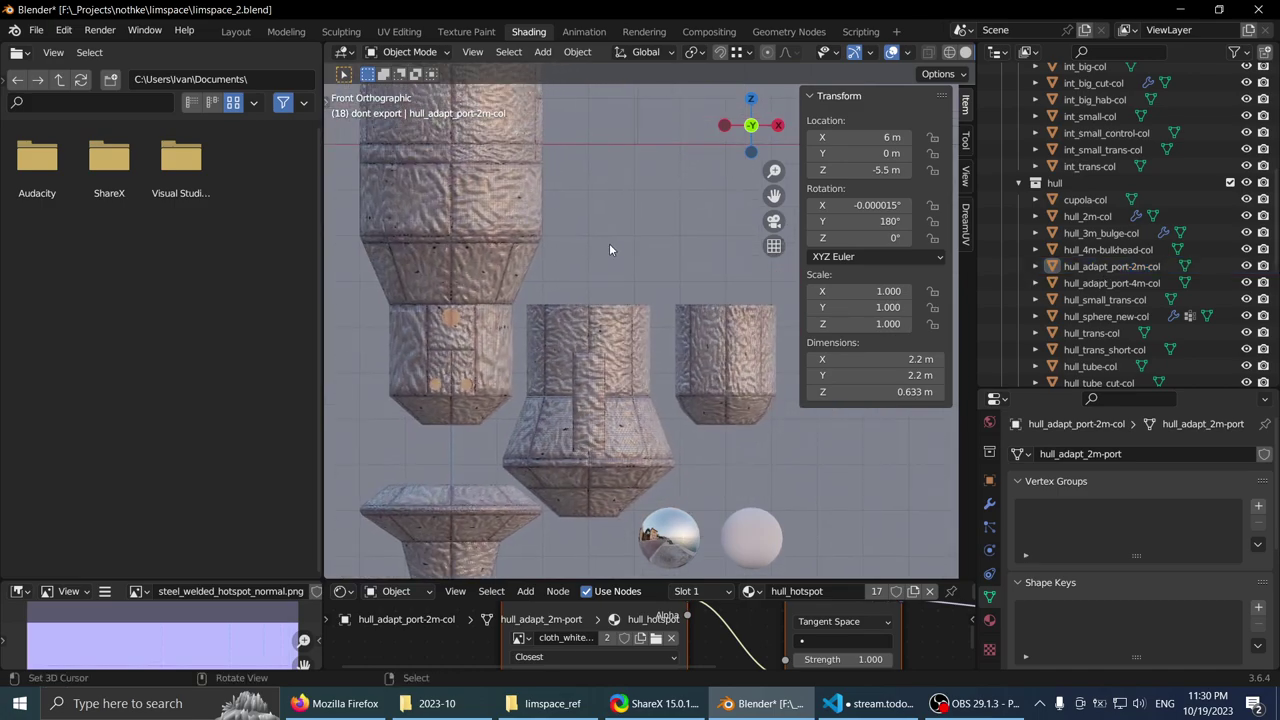
click(722, 401)
double_click(1130, 455)
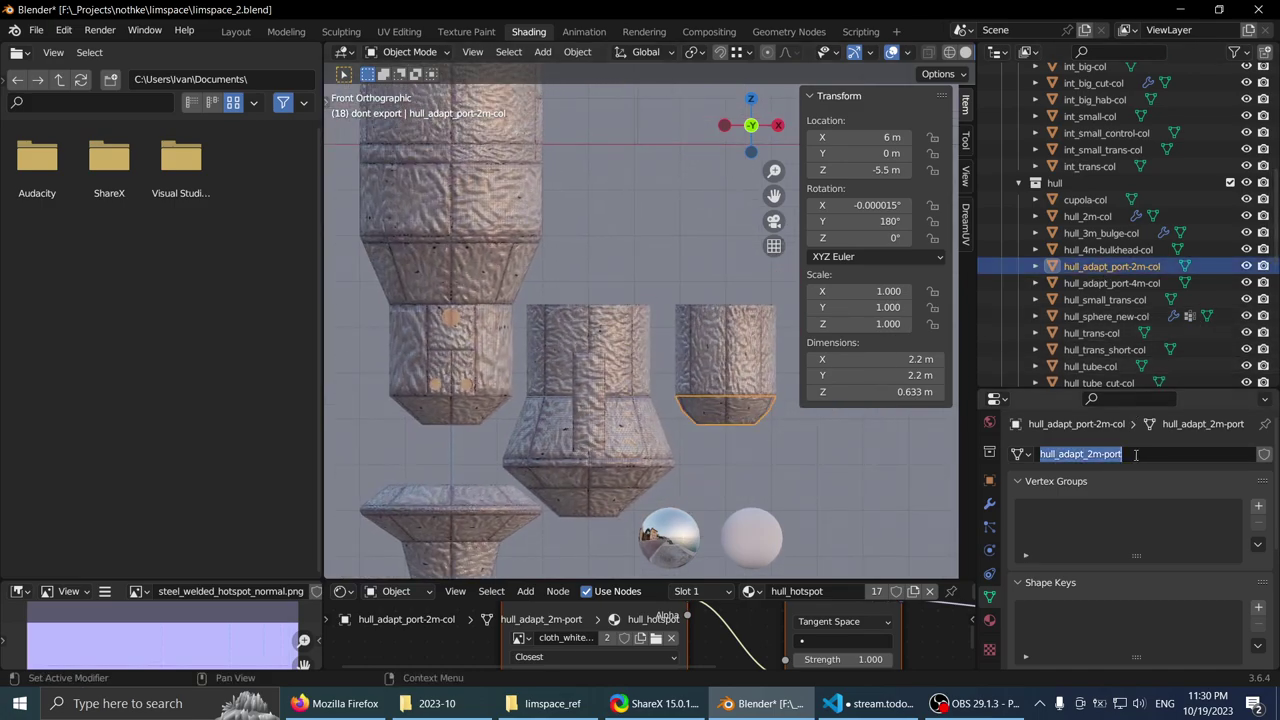
drag(1136, 455, 1087, 465)
text(port)
key(Return)
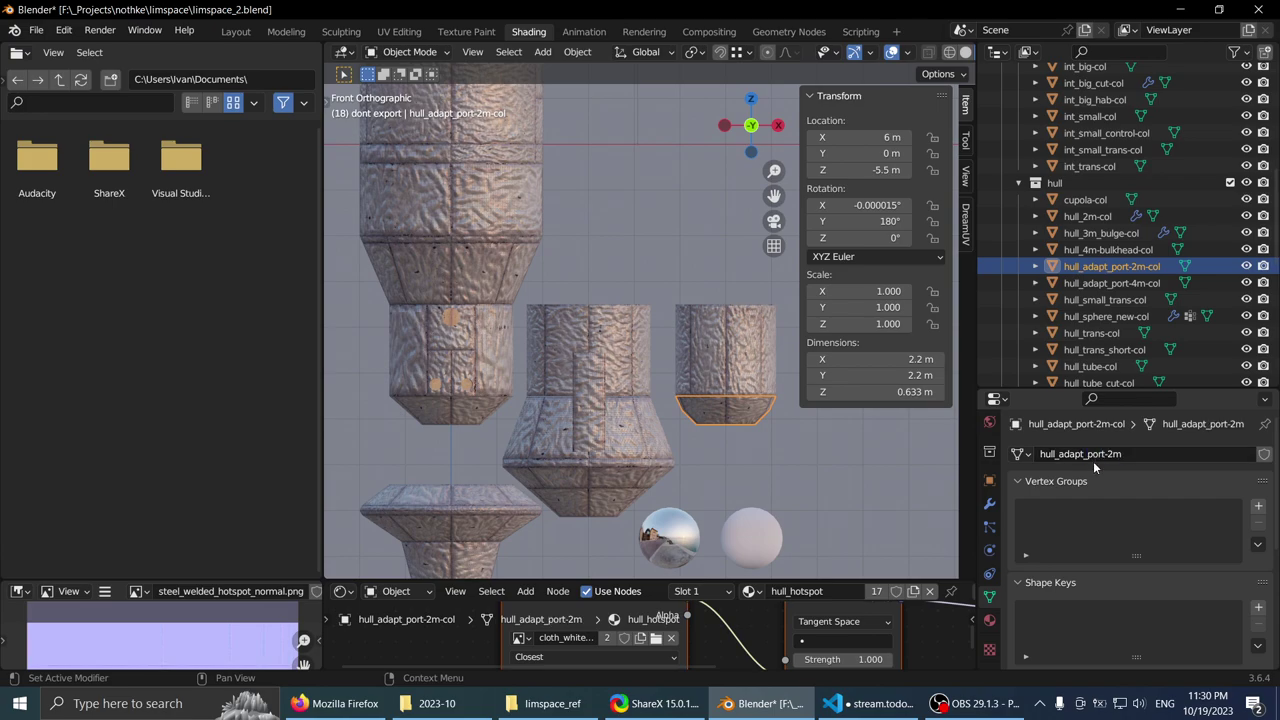
- Check the object and mesh names of the control section, the 4 m port adapter and the main tube sections
click(438, 395)
shift+middle_drag(441, 397, 547, 337)
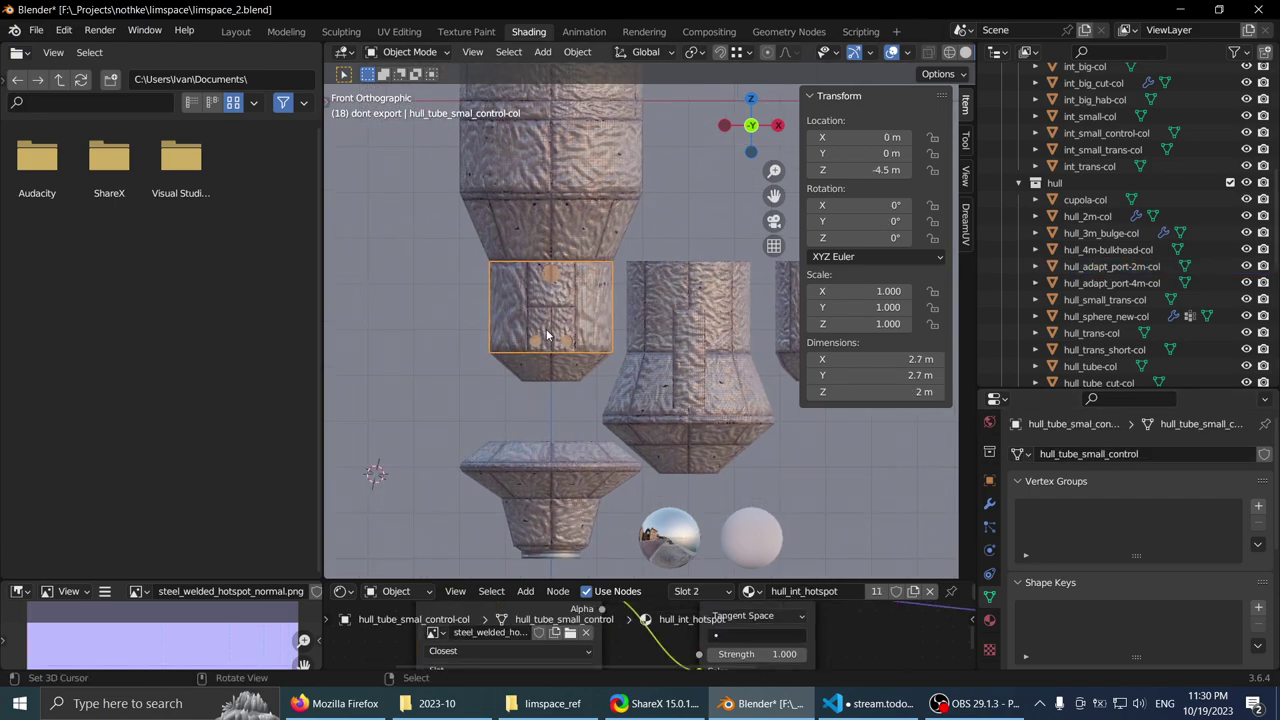
shift+middle_drag(558, 452, 588, 368)
click(588, 382)
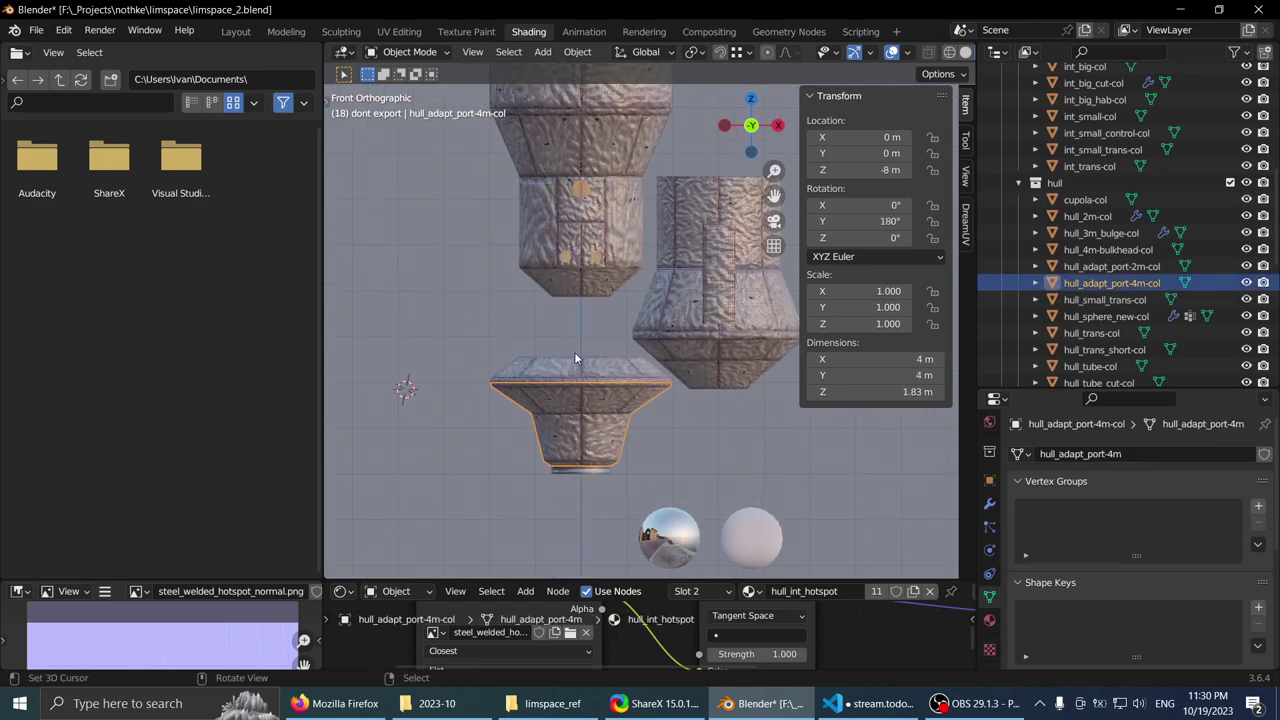
shift+middle_drag(592, 286, 587, 393)
click(582, 216)
shift+middle_drag(582, 216, 568, 416)
click(536, 213)
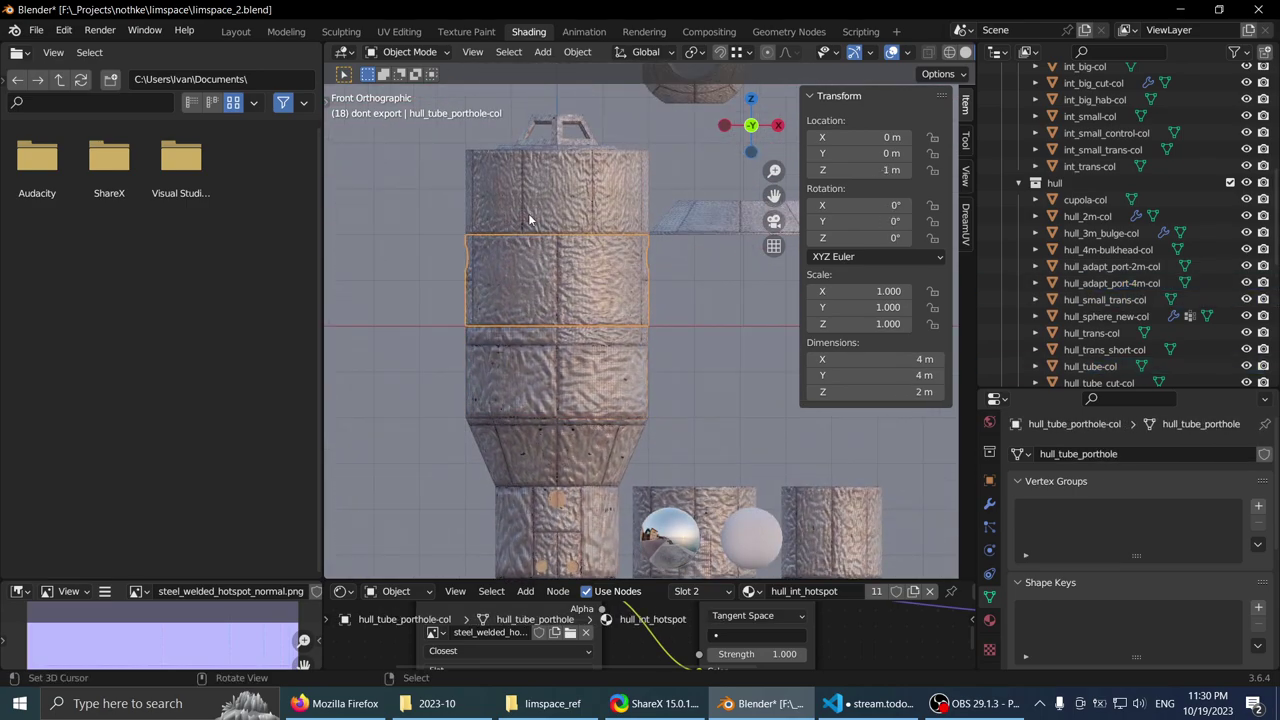
scroll(643, 287, down, 3)
scroll(1105, 286, down, 3)
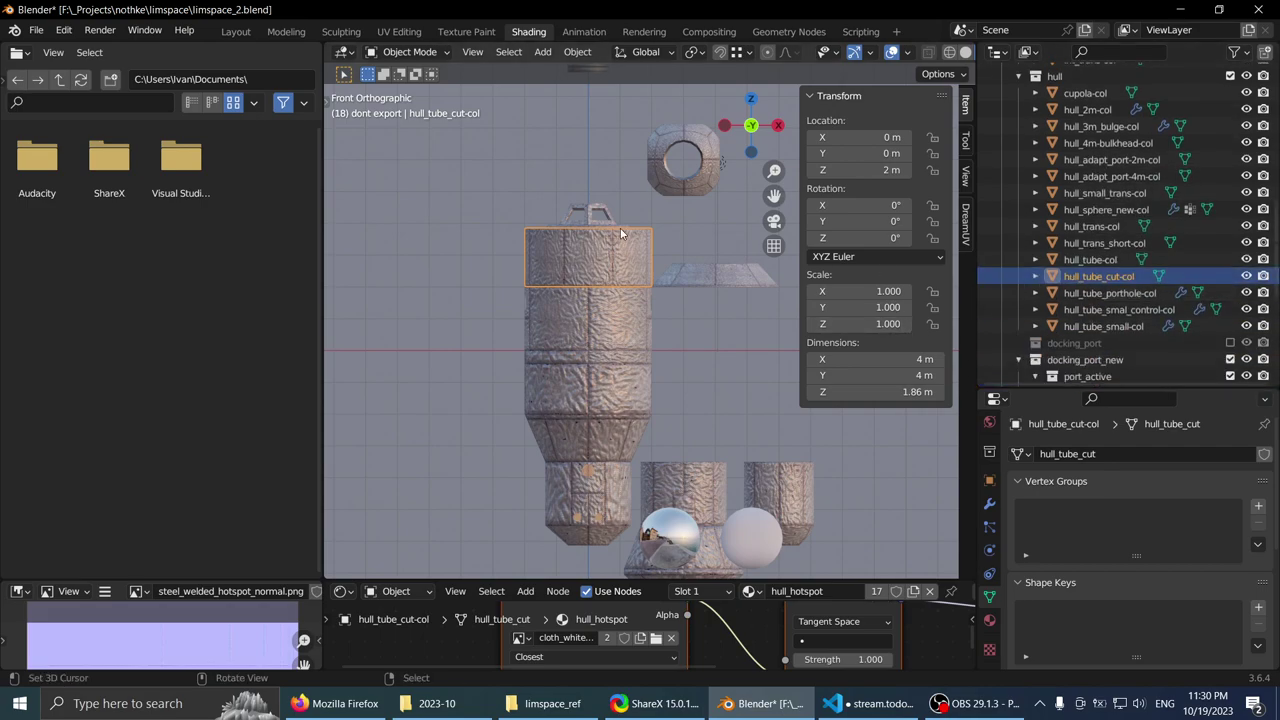
- Exclude the interior_walls collection from the view layer, leaving the hull parts shown
middle_drag(620, 270, 617, 349)
scroll(656, 309, down, 2)
right_click(705, 297)
scroll(704, 303, up, 5)
scroll(617, 349, down, 3)
scroll(612, 345, down, 2)
click(604, 336)
middle_drag(536, 375, 603, 359)
middle_drag(642, 455, 634, 360)
scroll(1147, 218, up, 5)
scroll(1150, 250, up, 4)
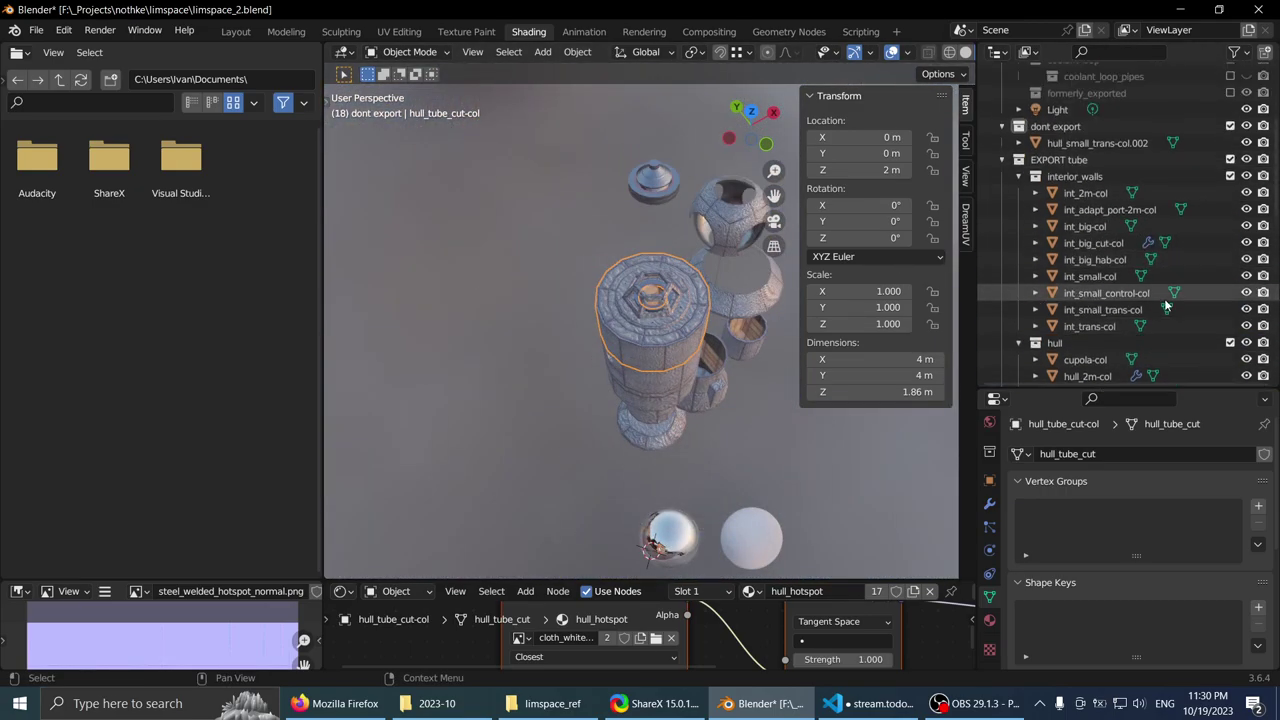
middle_drag(580, 260, 523, 267)
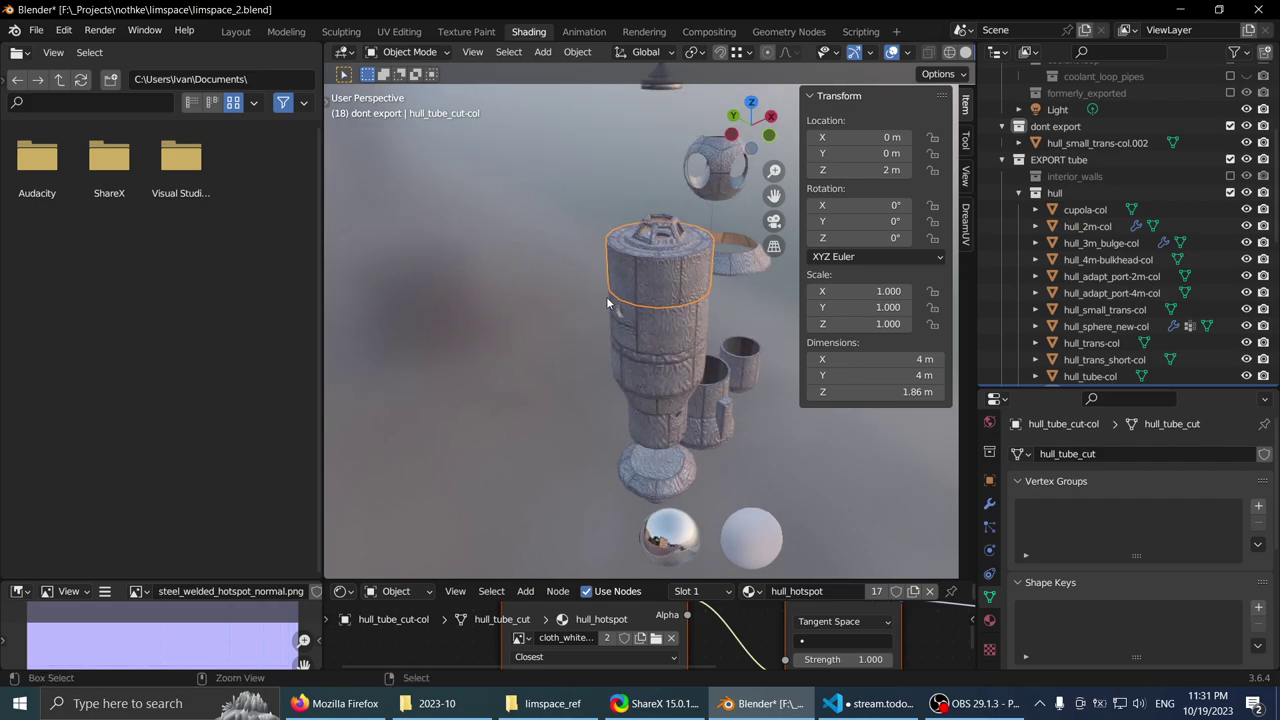
- Replace the sample_hotspot material of the short hull transition ring with hull_int_hotspot
key(ctrl+space)
middle_drag(646, 329, 664, 302)
click(664, 302)
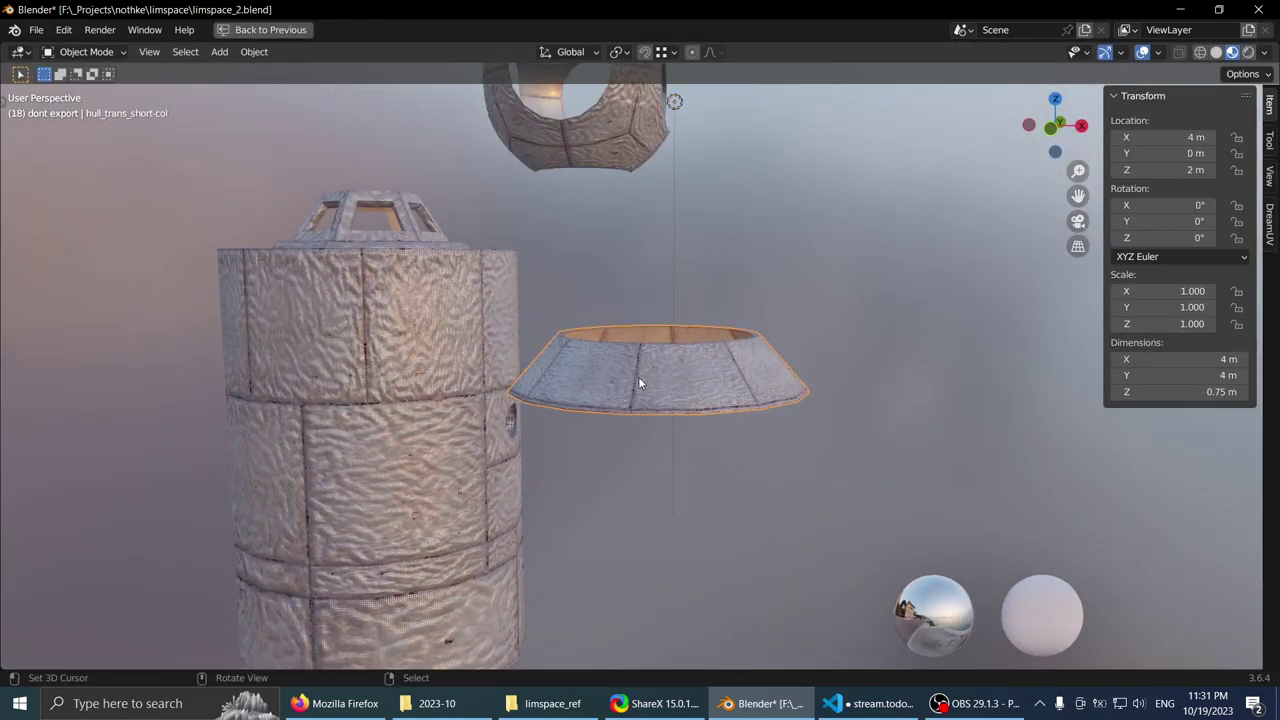
middle_drag(640, 383, 617, 409)
scroll(617, 409, up, 3)
key(ctrl+space)
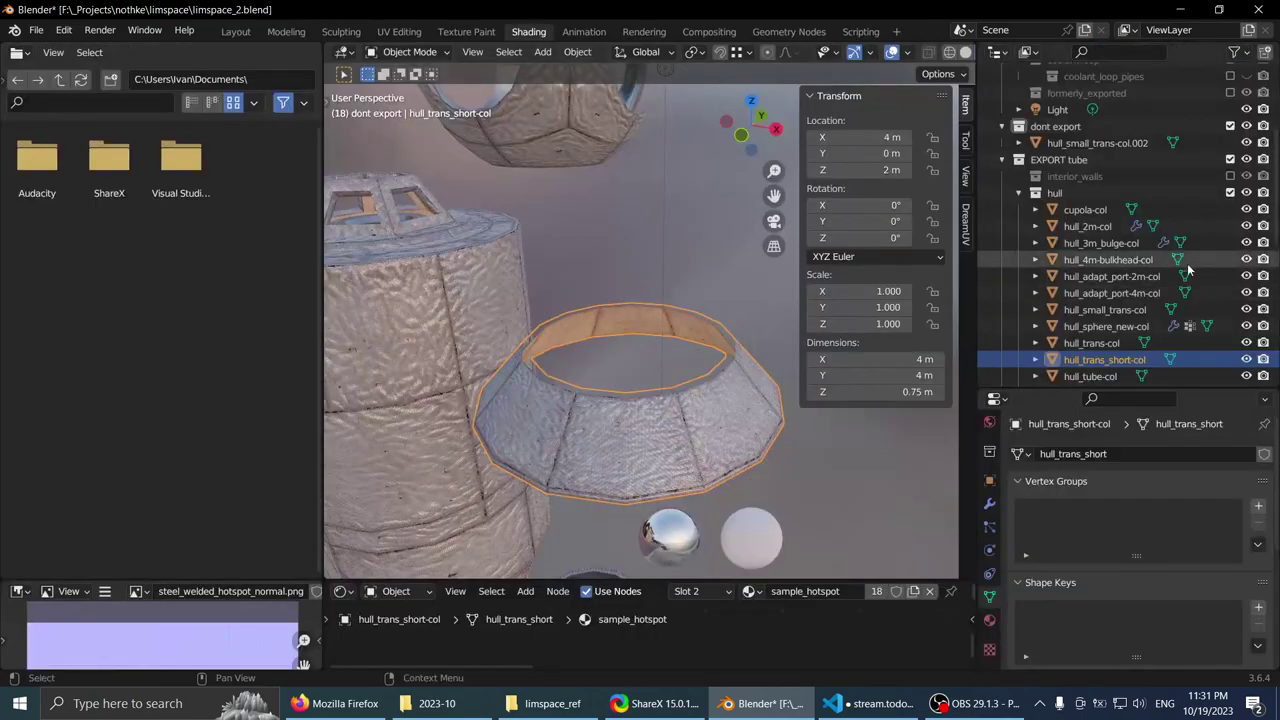
click(989, 620)
click(1020, 550)
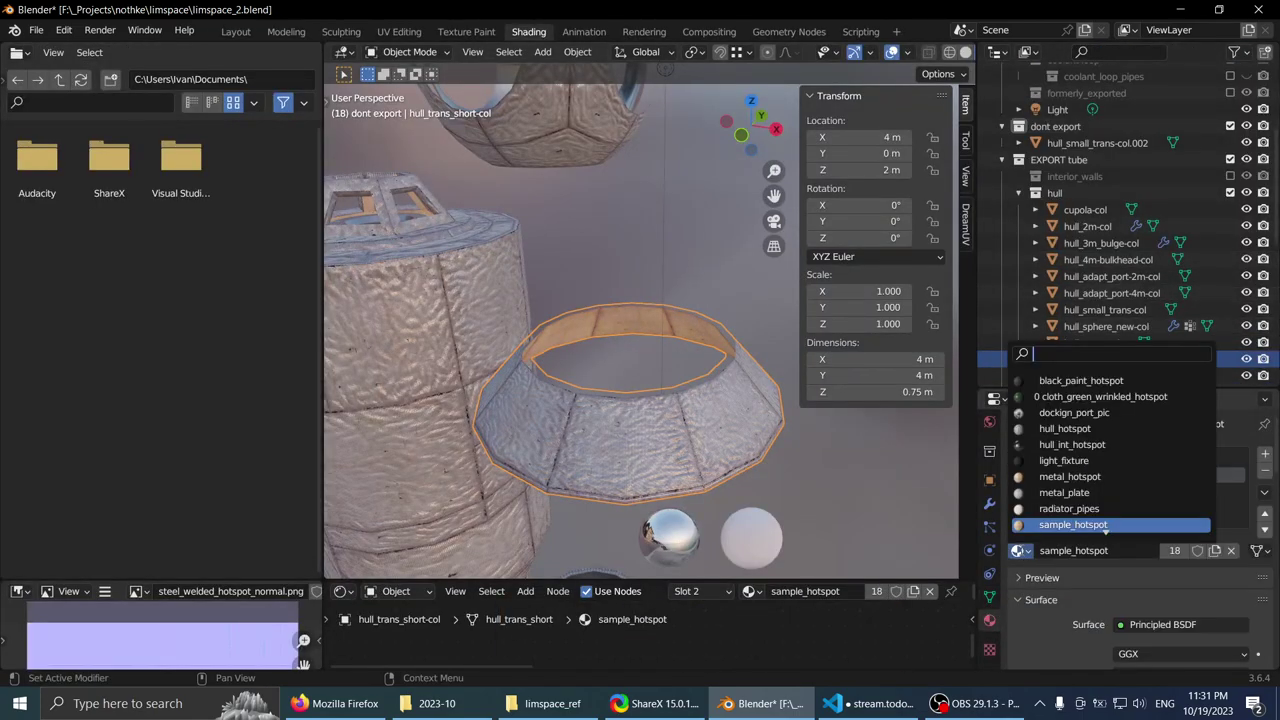
text(hull)
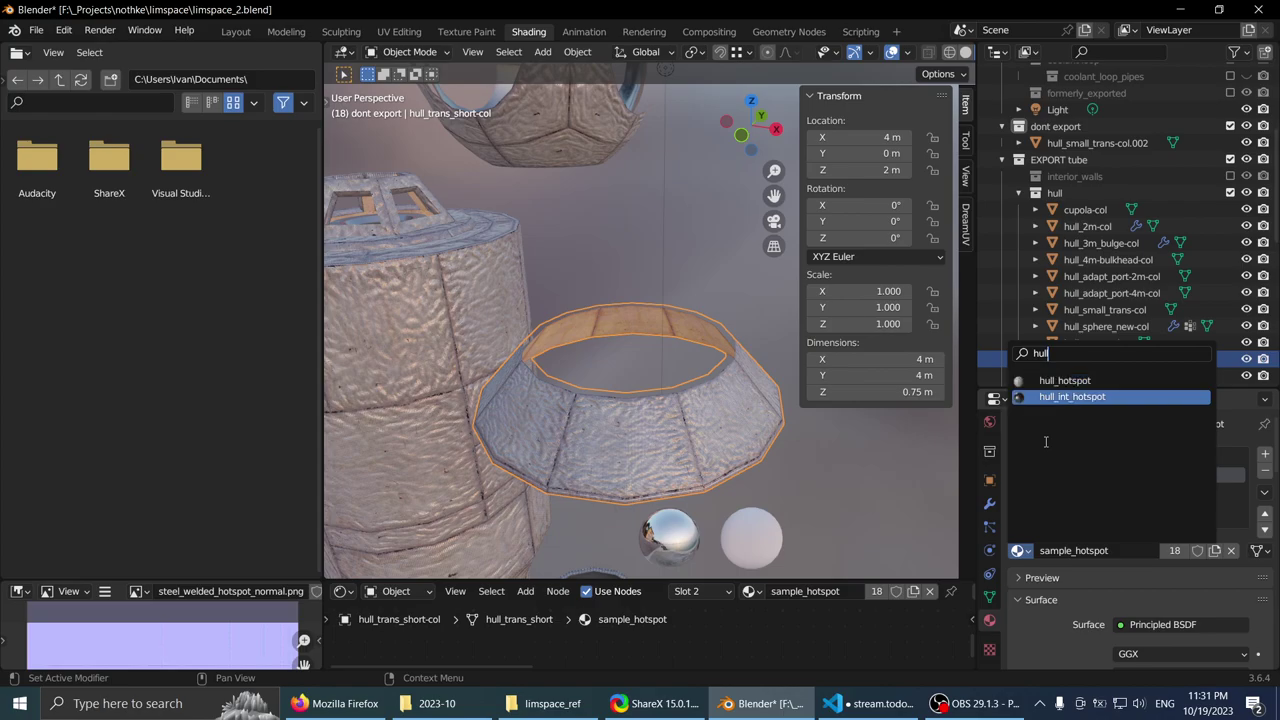
click(1062, 398)
- Replace the sample_hotspot material in the second slot of the 2 m port adapter with a hull hotspot material
mouse_move(530, 385)
middle_down()
mouse_move(479, 358)
mouse_move(568, 316)
mouse_move(567, 246)
mouse_move(609, 406)
mouse_move(640, 403)
mouse_move(593, 247)
mouse_move(617, 474)
mouse_move(545, 279)
mouse_move(601, 405)
mouse_move(615, 524)
mouse_move(629, 323)
mouse_move(620, 386)
middle_up()
key(ctrl+space)
scroll(570, 314, up, 3)
click(601, 405)
key(ctrl+space)
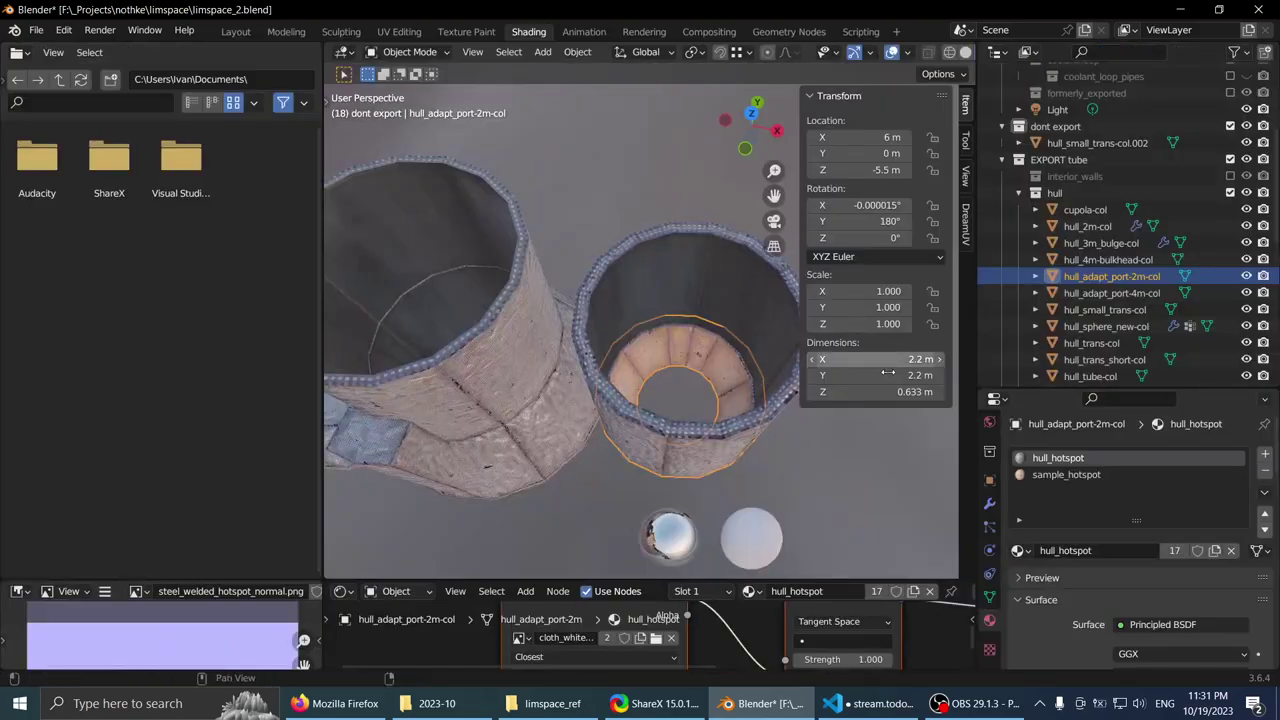
click(1040, 476)
click(1021, 551)
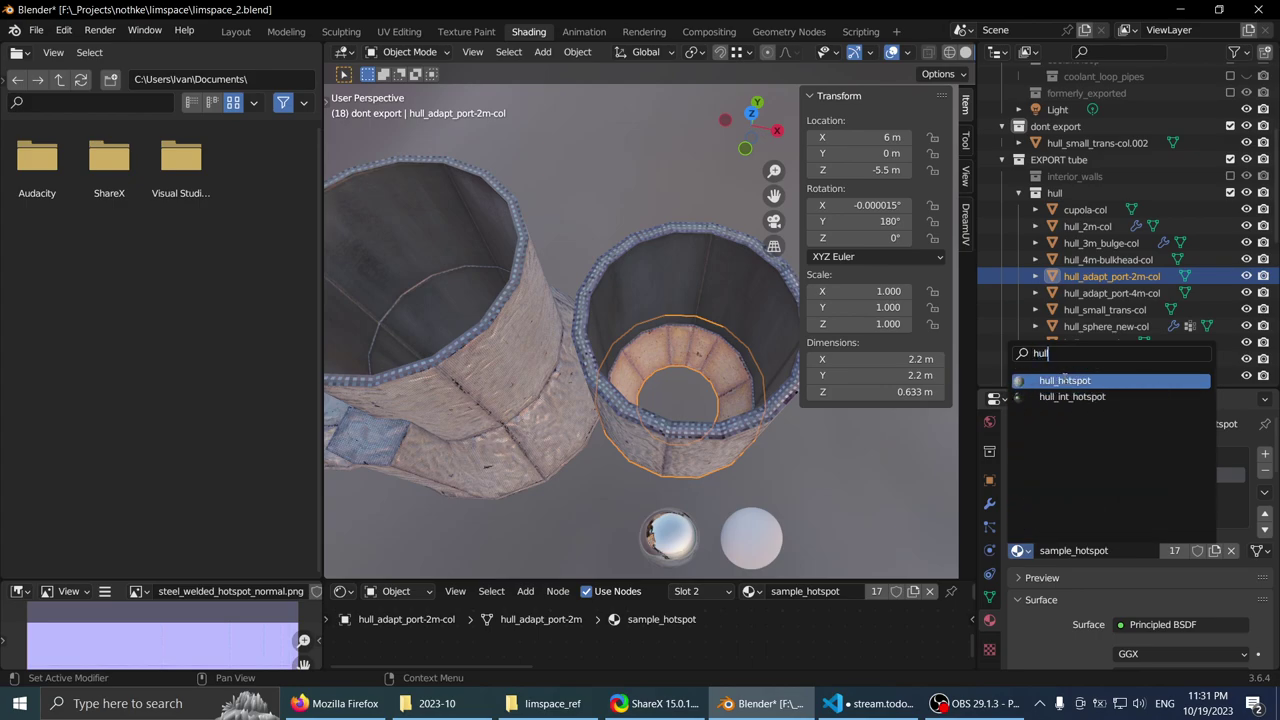
key(Return)
- Isolate the 2 m port adapter to inspect its materials, and return to the full scene
key(ctrl+space)
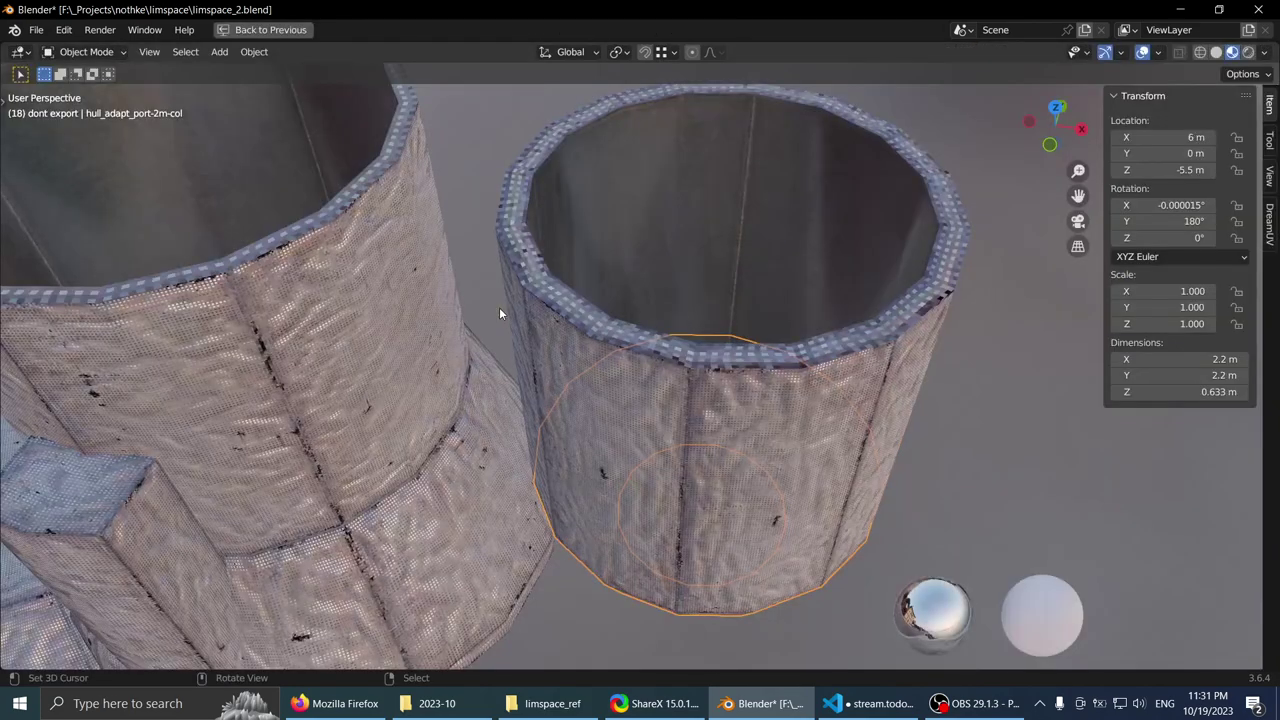
key(KP_Divide)
middle_drag(499, 313, 588, 370)
key(KP_Divide)
- Inspect the interior and underside materials of the 2 m tube, the small tube and the neighbouring hull sections
scroll(553, 353, down, 5)
scroll(544, 265, up, 1)
click(634, 347)
scroll(596, 360, up, 1)
mouse_move(604, 345)
middle_down()
mouse_move(601, 306)
mouse_move(590, 366)
middle_up()
scroll(560, 372, down, 2)
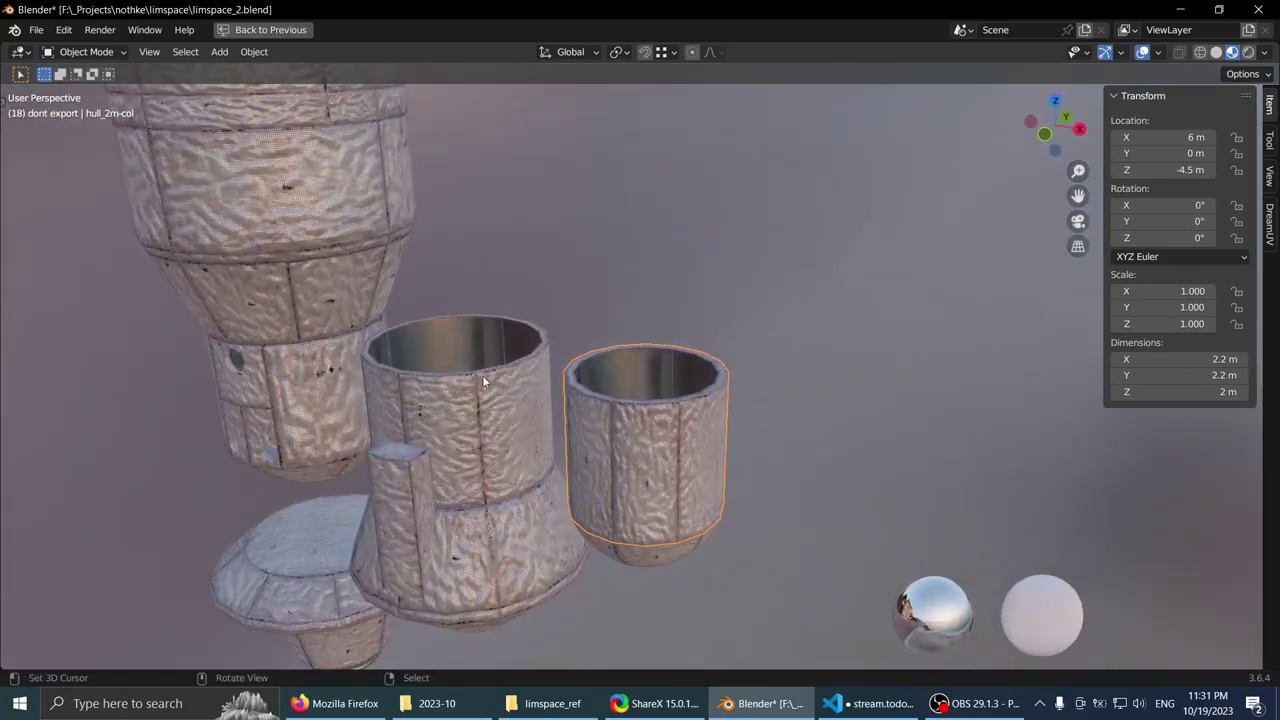
click(487, 383)
middle_drag(487, 385, 630, 400)
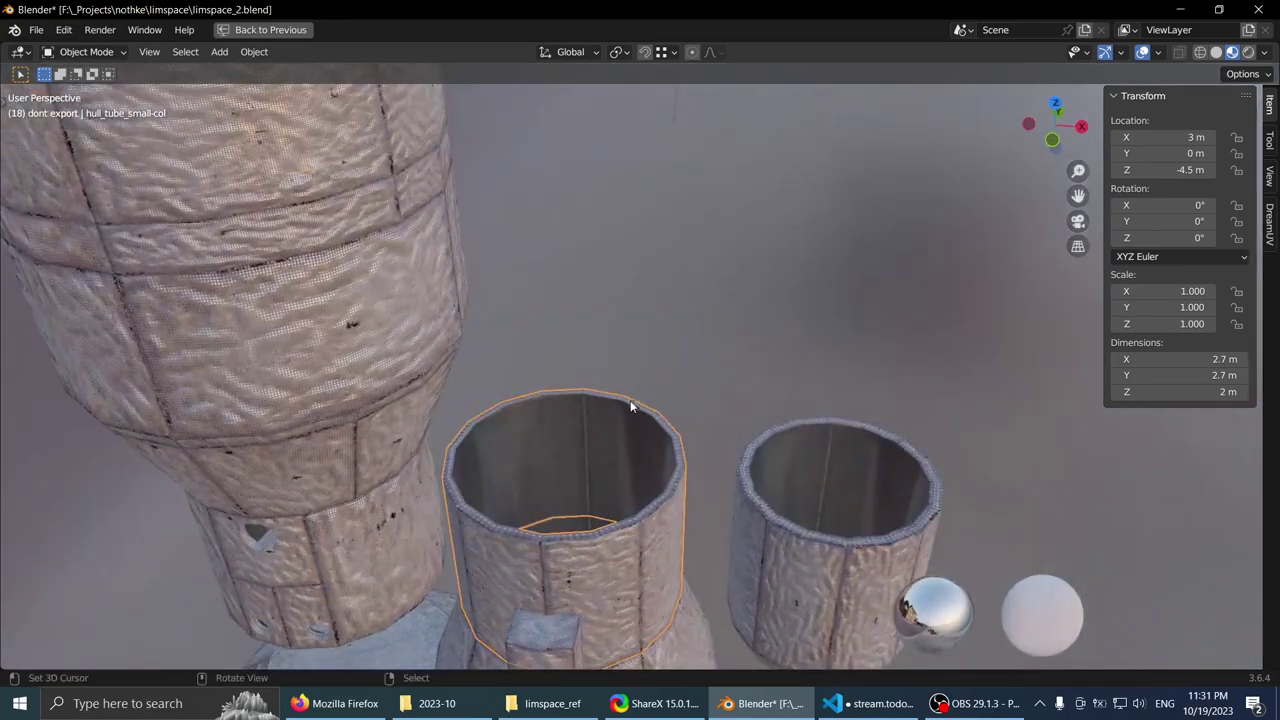
scroll(515, 392, down, 2)
mouse_move(560, 380)
middle_down()
mouse_move(622, 461)
mouse_move(582, 379)
middle_up()
key(alt+a)
scroll(600, 372, up, 5)
scroll(480, 392, down, 1)
middle_drag(476, 397, 594, 267)
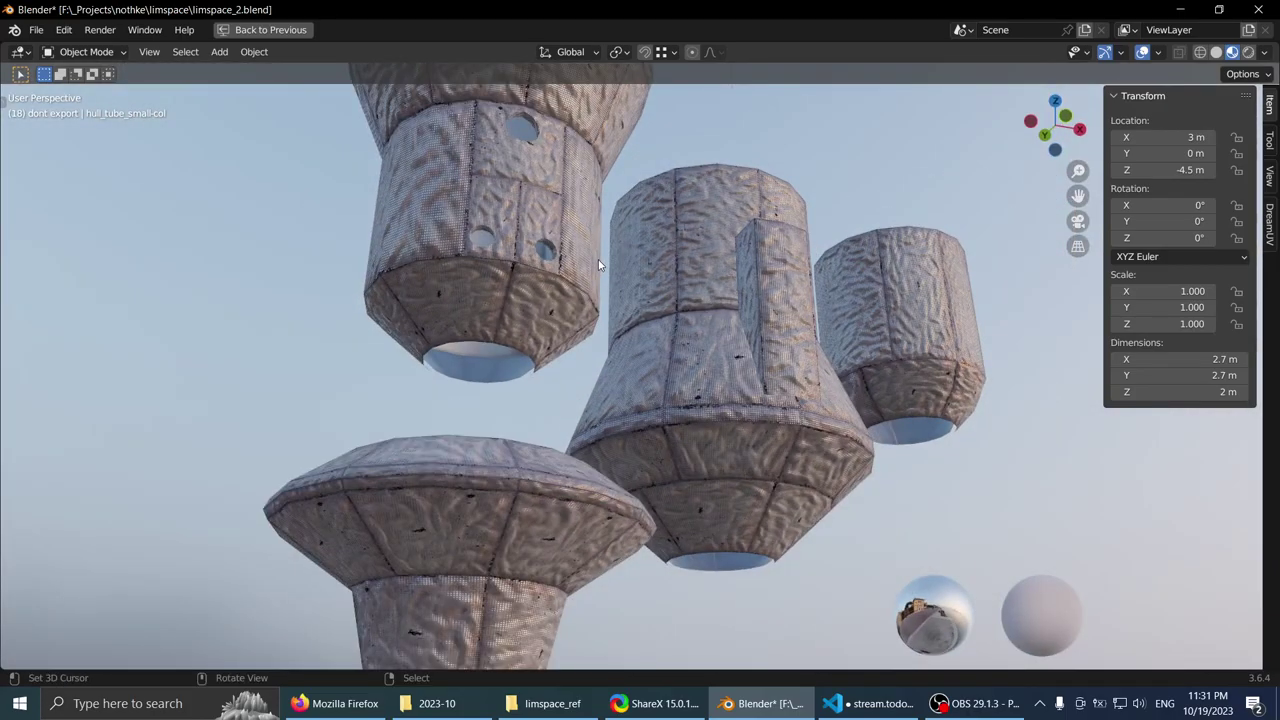
- Isolate the small control tube to inspect its interior and exterior materials, and return to the full scene
right_click(657, 246)
right_click(537, 234)
shift+middle_drag(537, 236, 587, 136)
scroll(614, 291, up, 4)
key(KP_Divide)
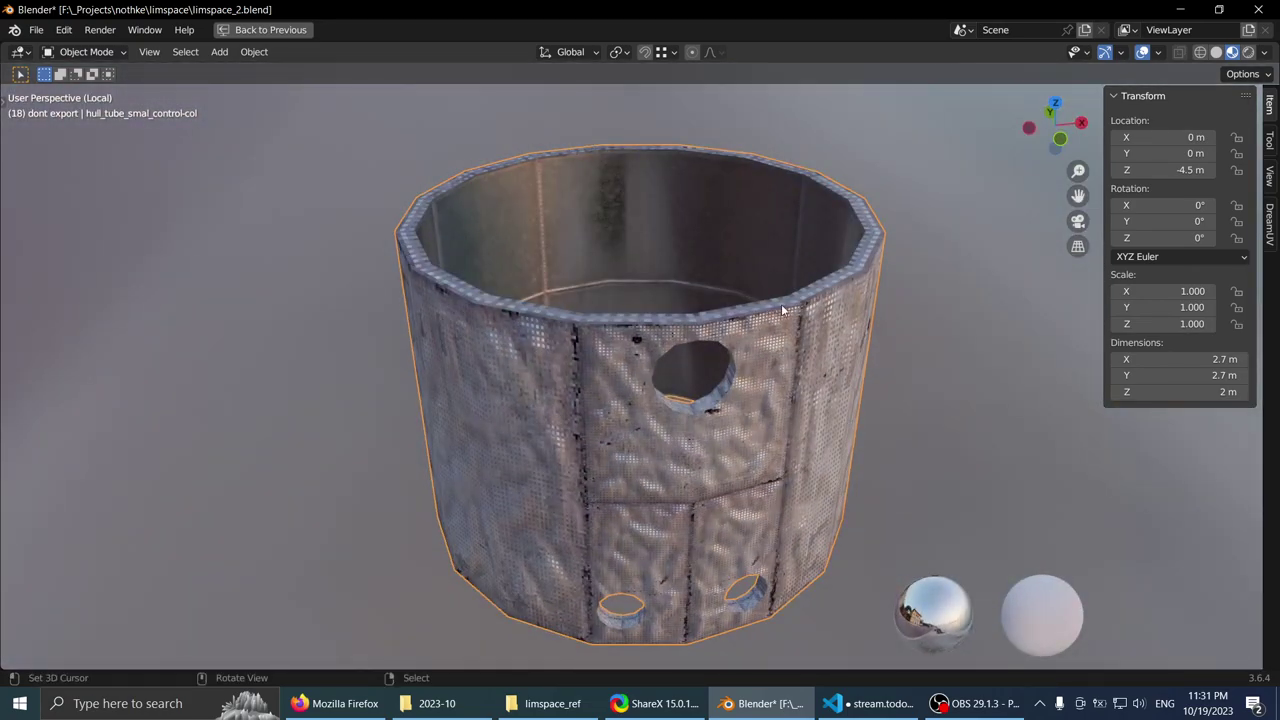
key(KP_Divide)
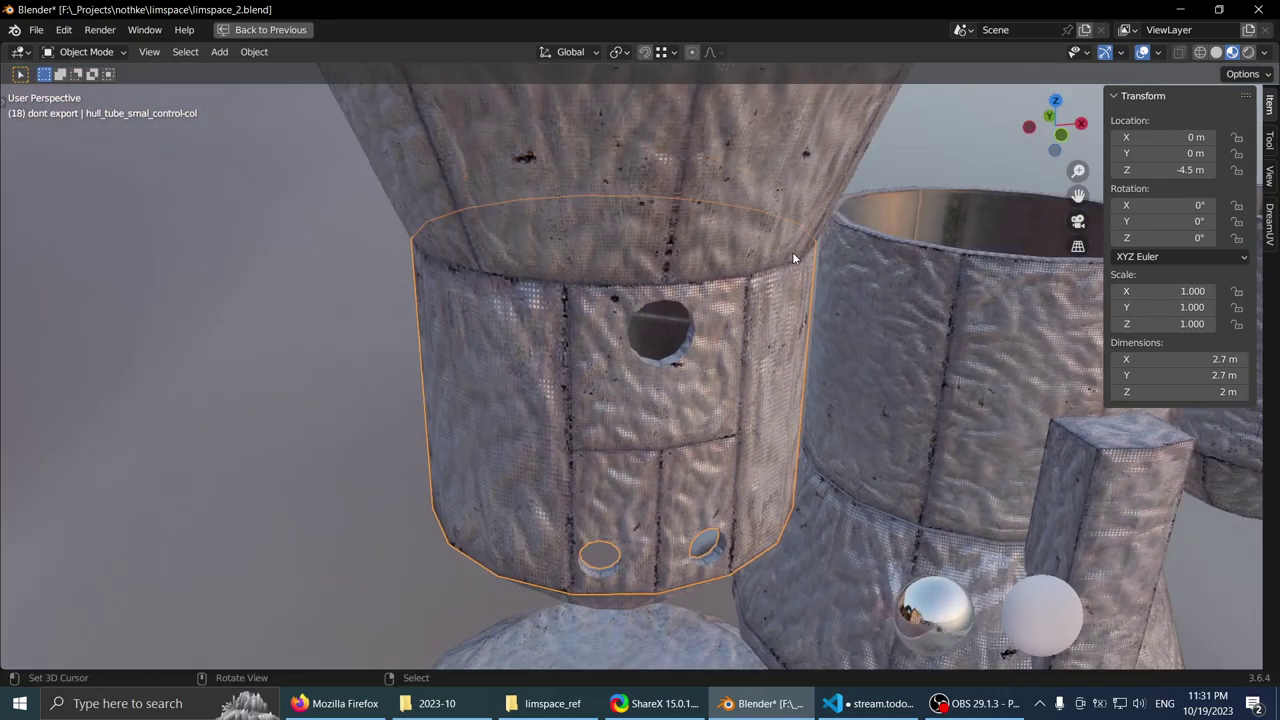
- Inspect the hull transition above the control tube in isolation, and check the 4 m port adapter in the full scene
middle_drag(793, 254, 800, 165)
scroll(790, 170, down, 4)
shift+middle_drag(640, 196, 606, 413)
right_click(638, 325)
key(KP_Divide)
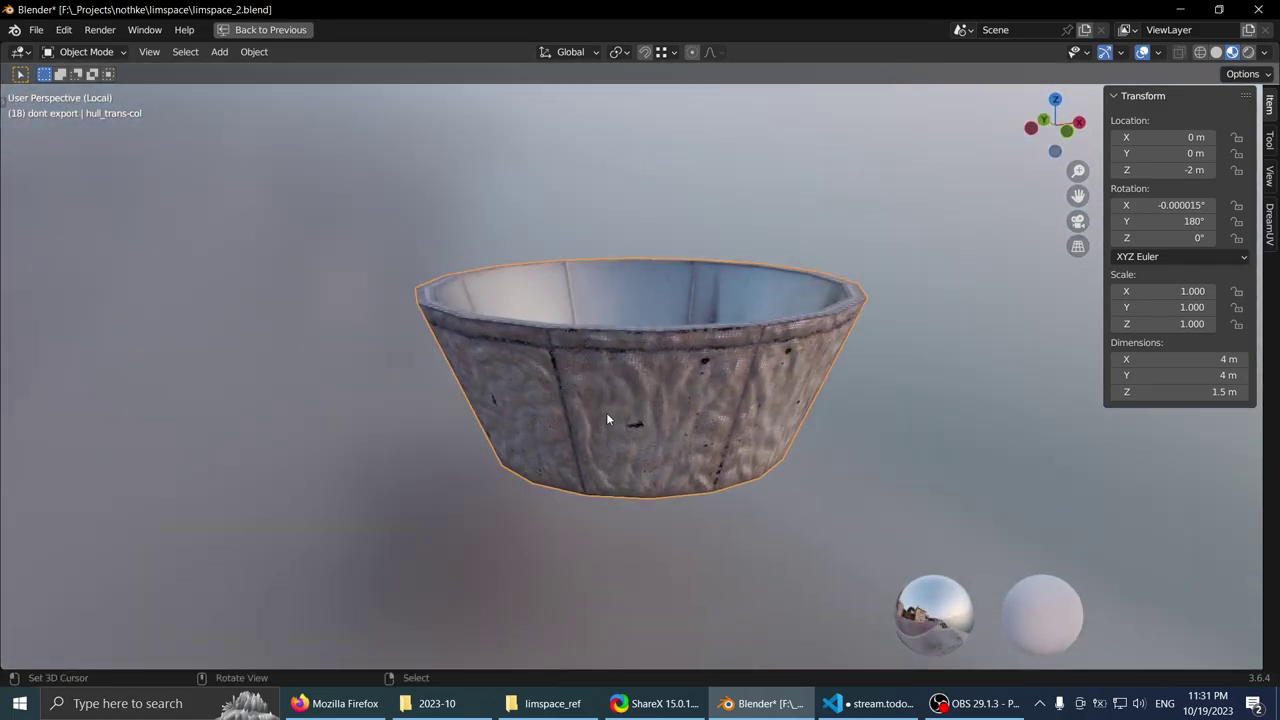
key(KP_Divide)
scroll(606, 410, down, 4)
shift+middle_drag(605, 298, 614, 332)
scroll(614, 332, up, 3)
shift+middle_drag(610, 470, 624, 270)
right_click(615, 354)
middle_drag(615, 340, 617, 364)
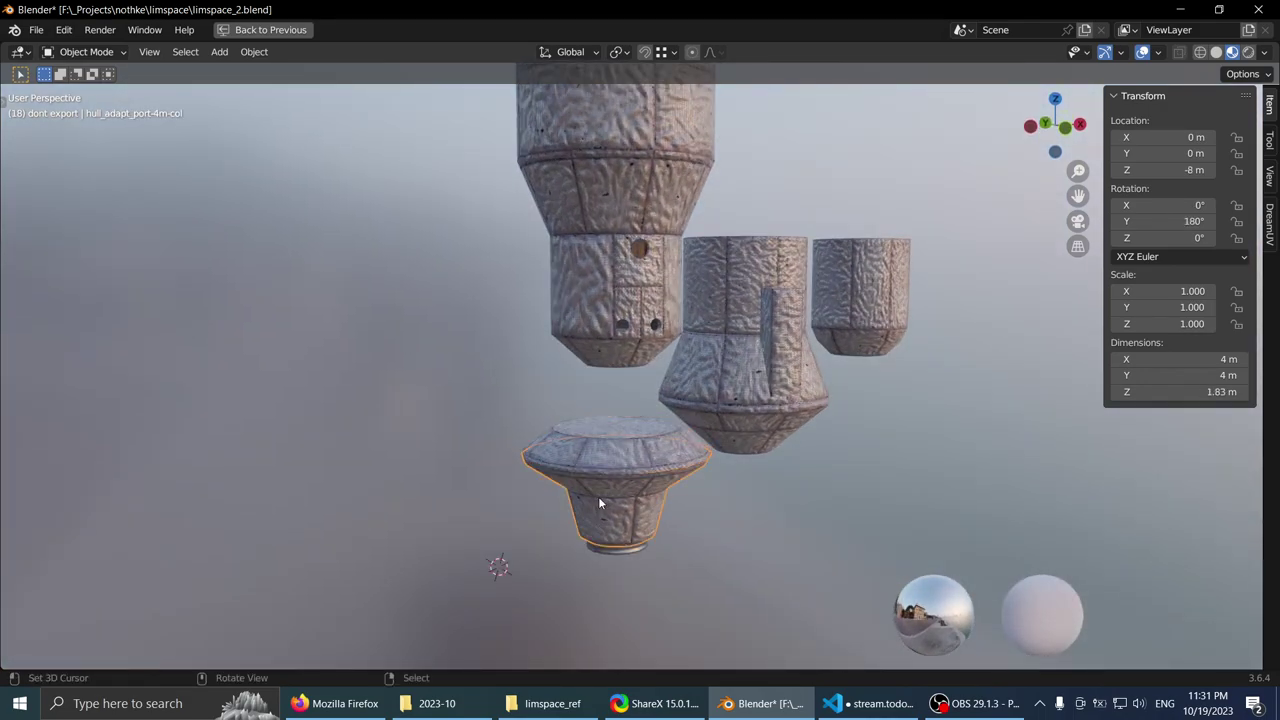
- Move the port ring below the 4 m port adapter, port_ring-col.009, into the dont export collection and clear the selection
middle_drag(598, 500, 609, 378)
click(629, 383)
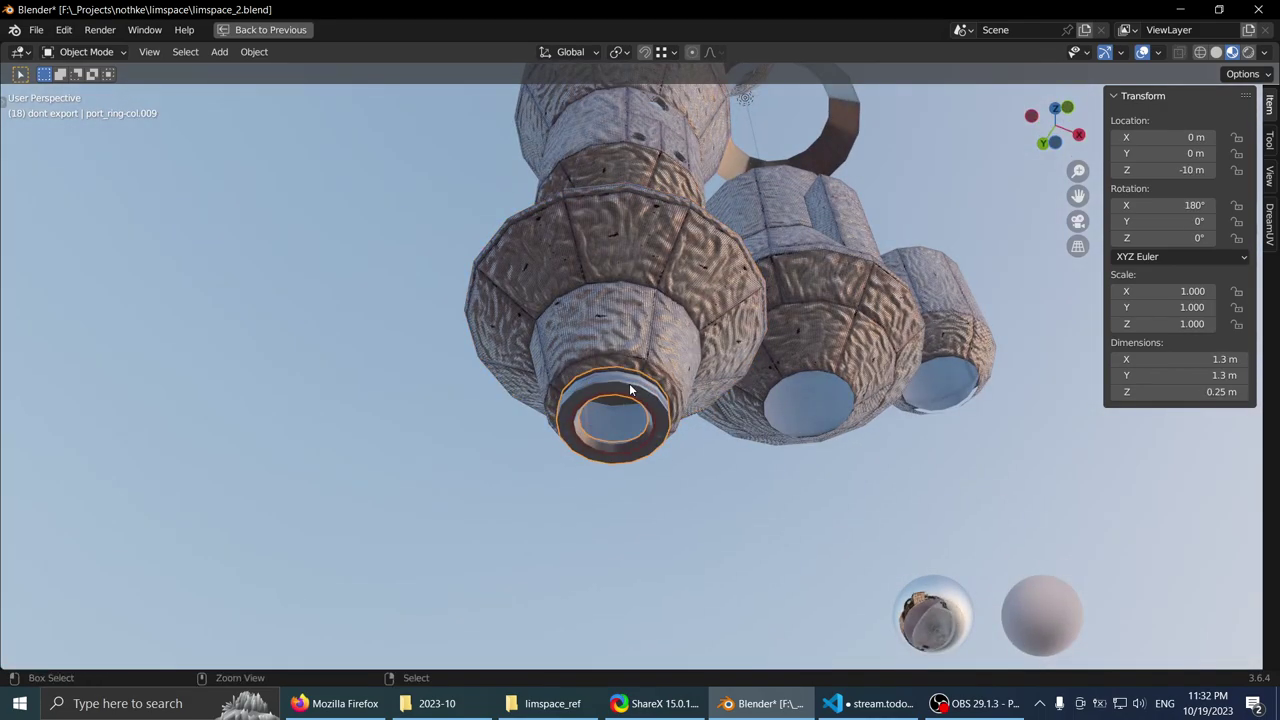
key(ctrl+space)
key(KP_Decimal)
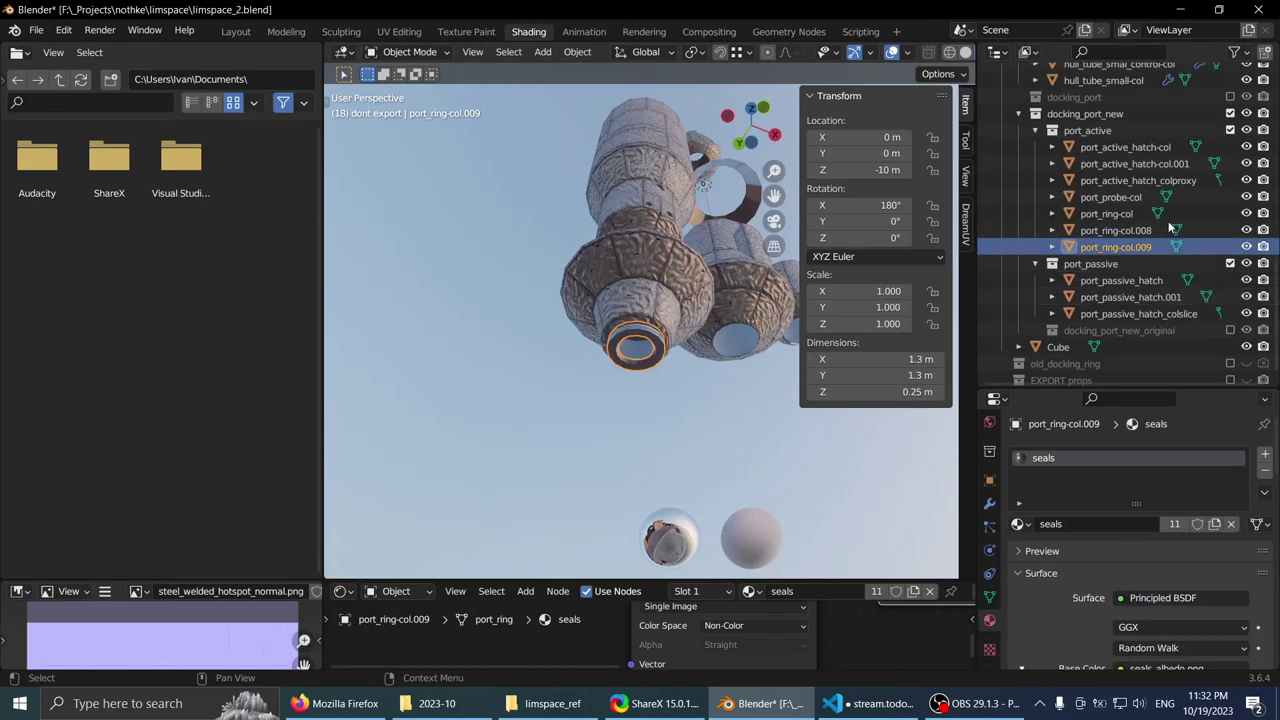
scroll(1135, 247, up, 6)
drag(1127, 249, 1170, 268)
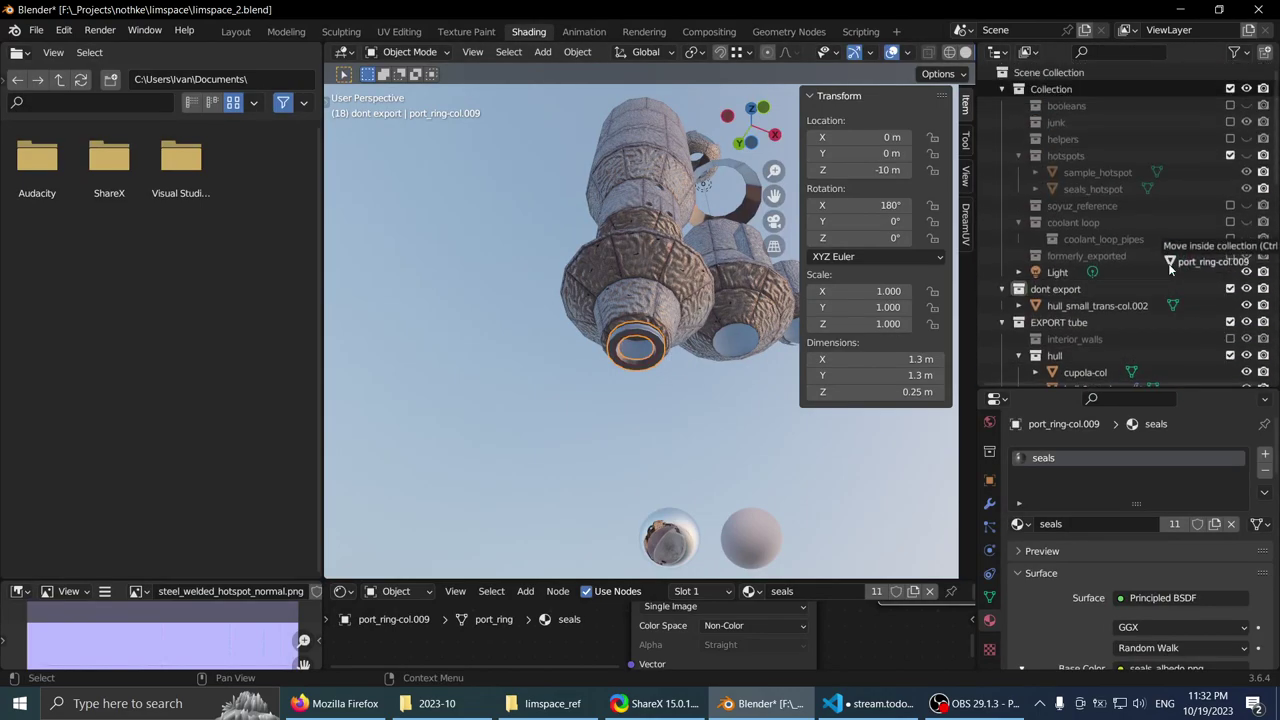
drag(1087, 298, 1087, 298)
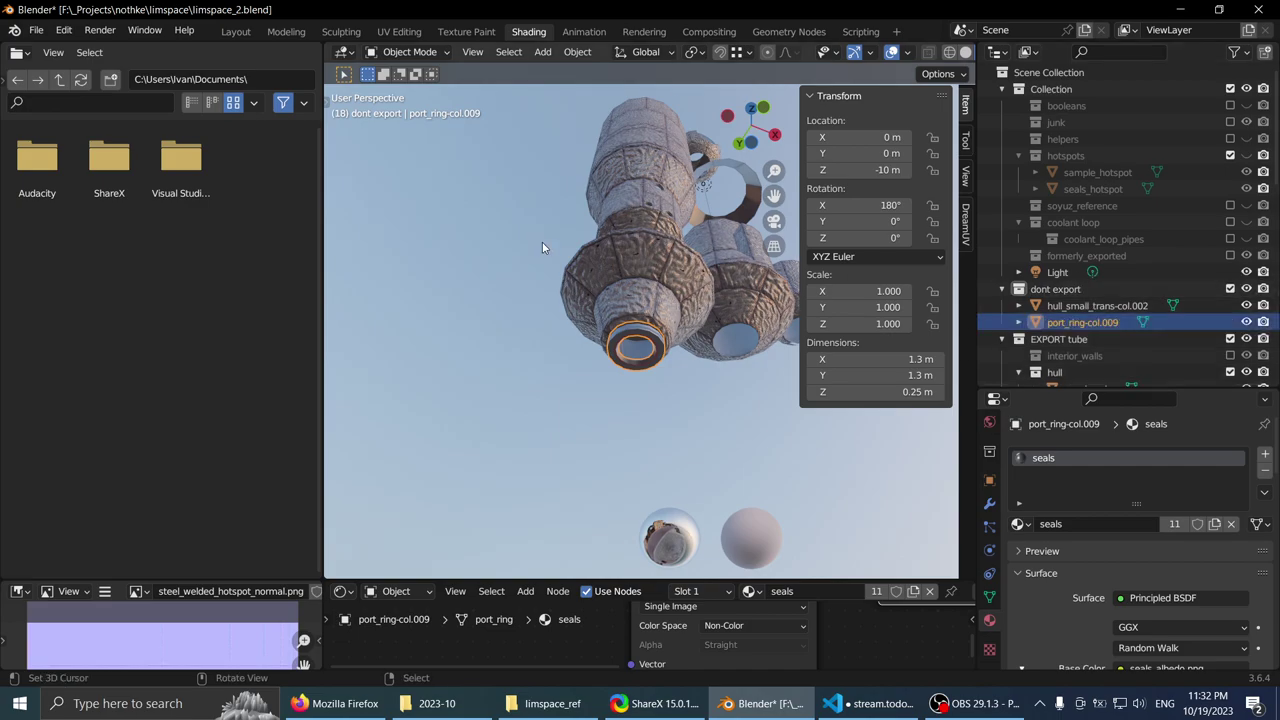
middle_drag(542, 242, 670, 347)
key(alt+a)
- Isolate the cupola at the upper end of the hull and view it from underneath
key(ctrl+space)
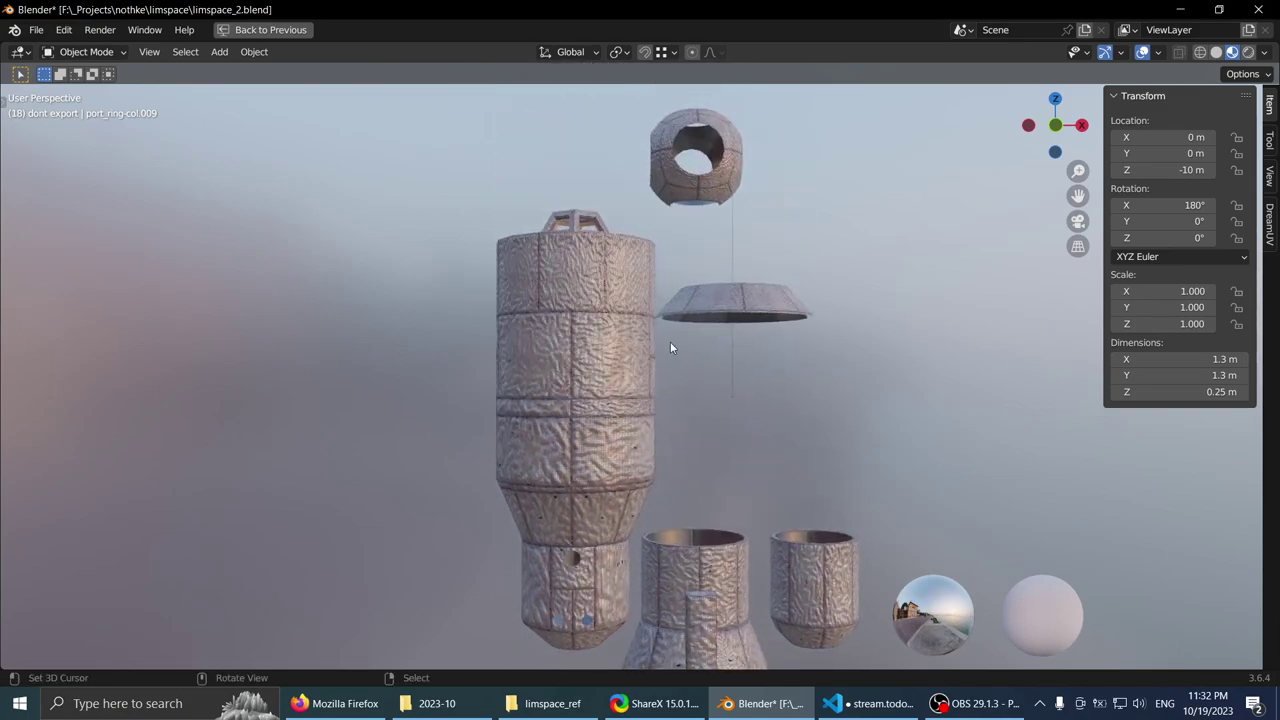
middle_drag(698, 450, 665, 415)
middle_drag(662, 367, 630, 468)
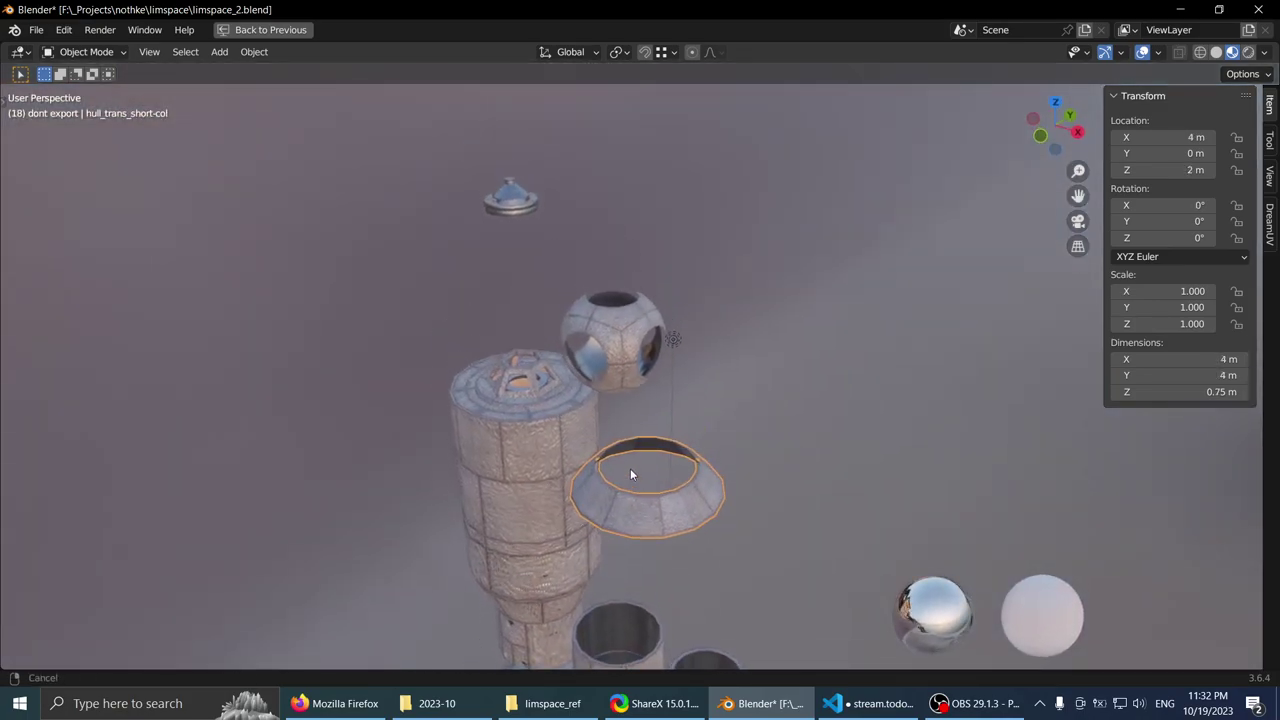
scroll(630, 466, up, 4)
right_click(583, 353)
middle_drag(583, 353, 707, 330)
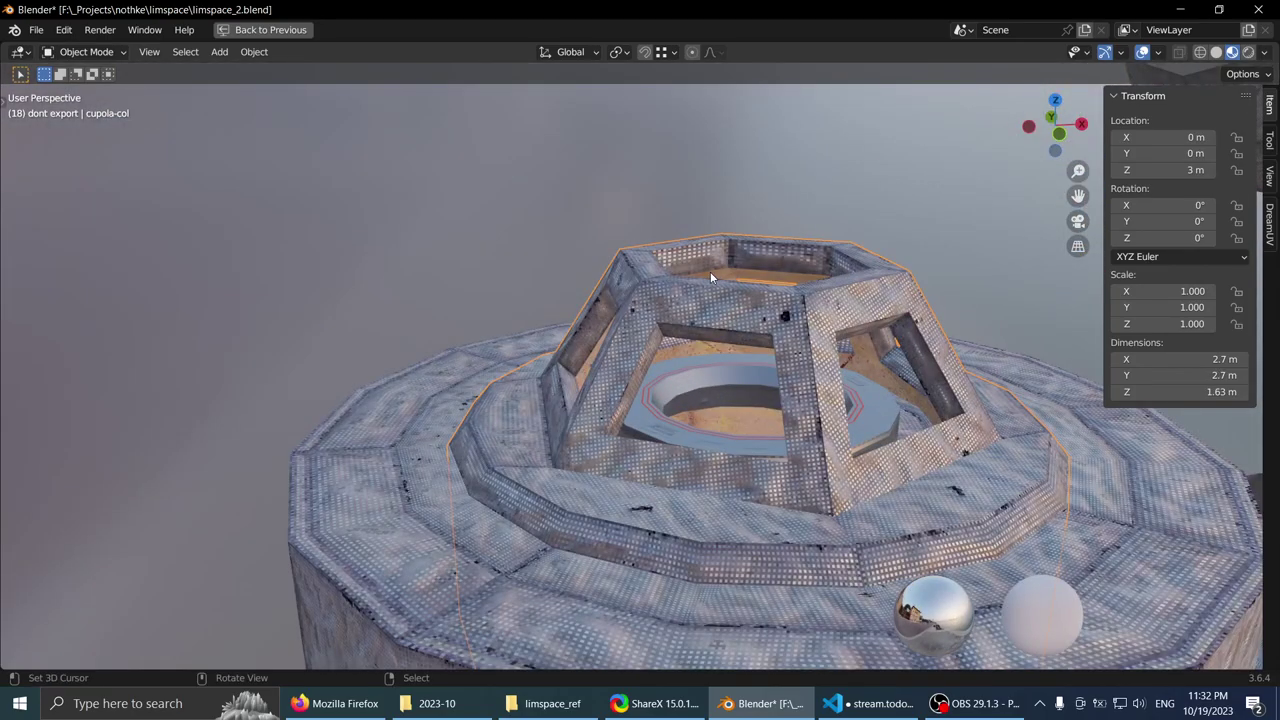
key(KP_Divide)
middle_drag(711, 274, 705, 182)
scroll(701, 317, up, 2)
- Replace the sample_hotspot material in the cupola's second slot with hull_int_hotspot
key(ctrl+s)
key(ctrl+space)
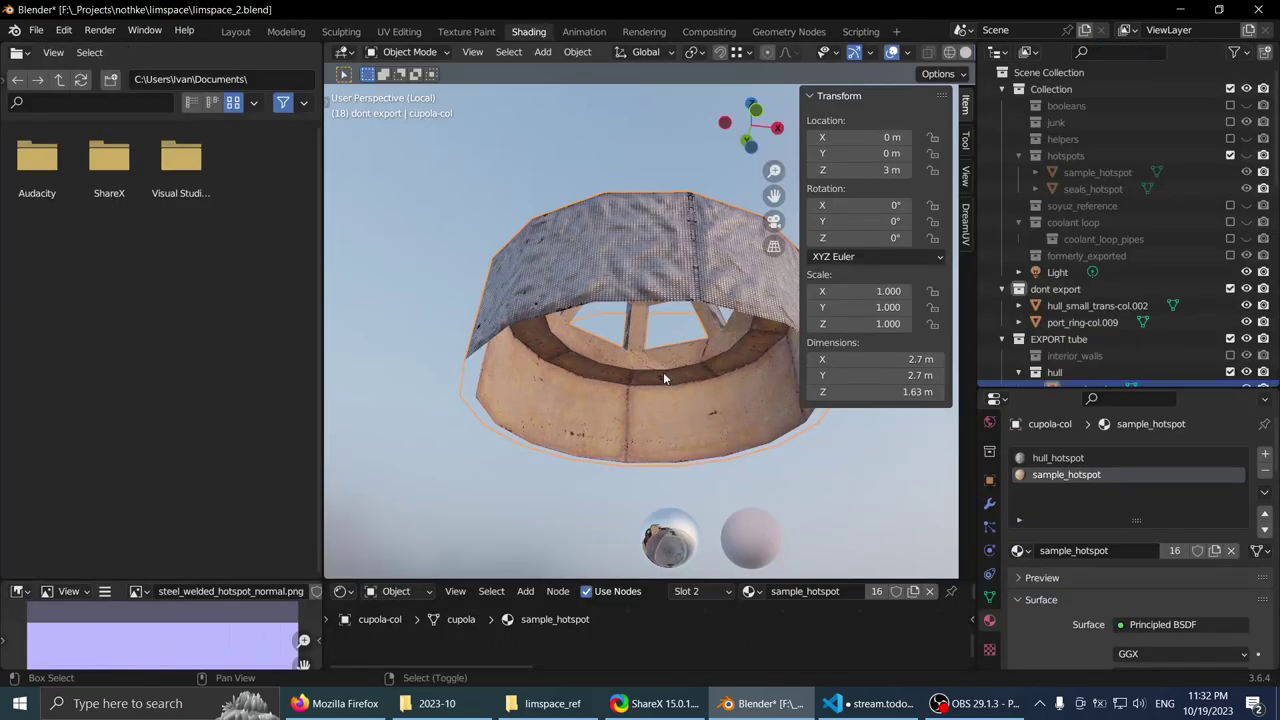
mouse_move(702, 318)
middle_down()
mouse_move(646, 308)
mouse_move(690, 420)
middle_up()
click(1021, 551)
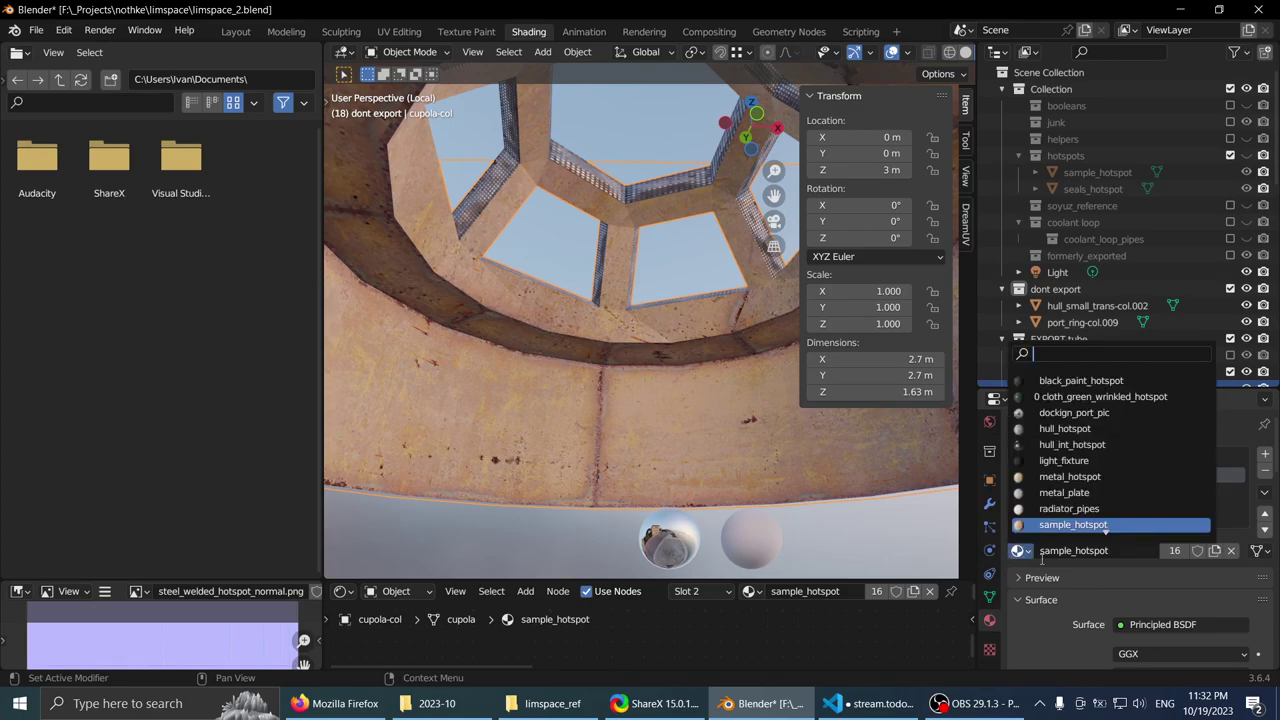
text(int)
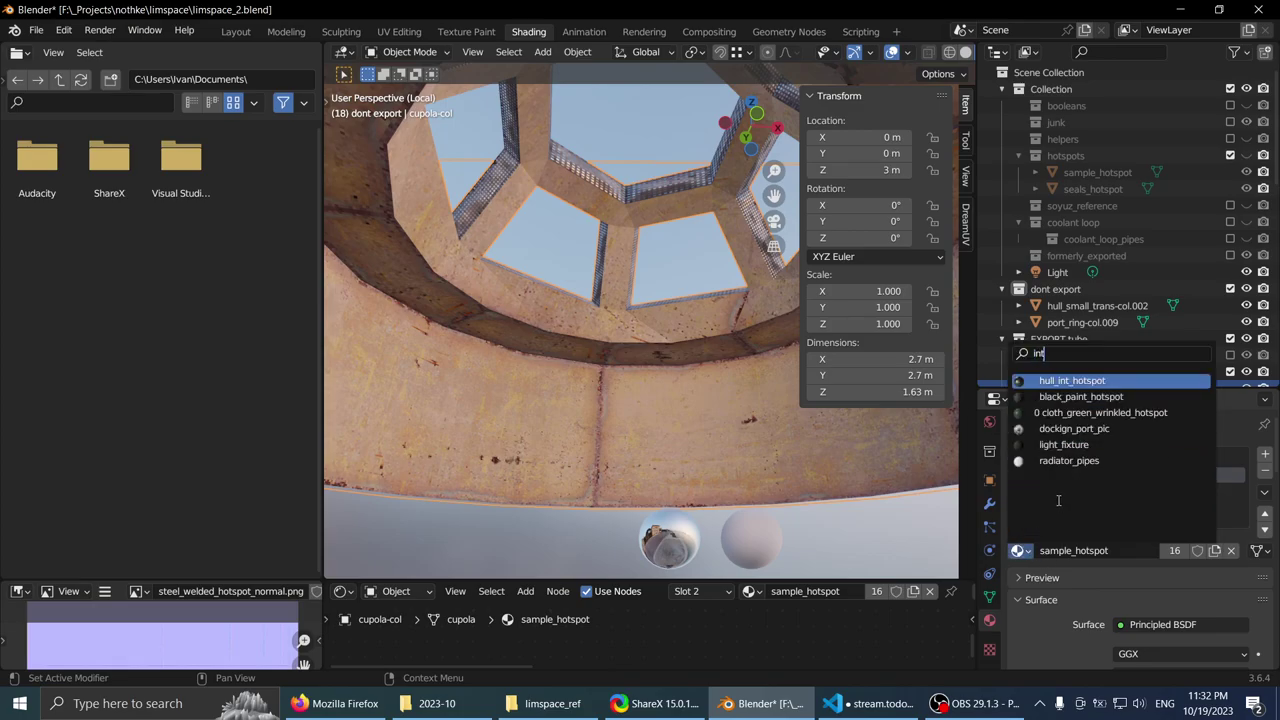
click(1076, 383)
- Examine the cupola's interior material and the texturing of its outer window frames from all sides
key(ctrl+space)
middle_drag(607, 265, 588, 277)
scroll(588, 277, up, 5)
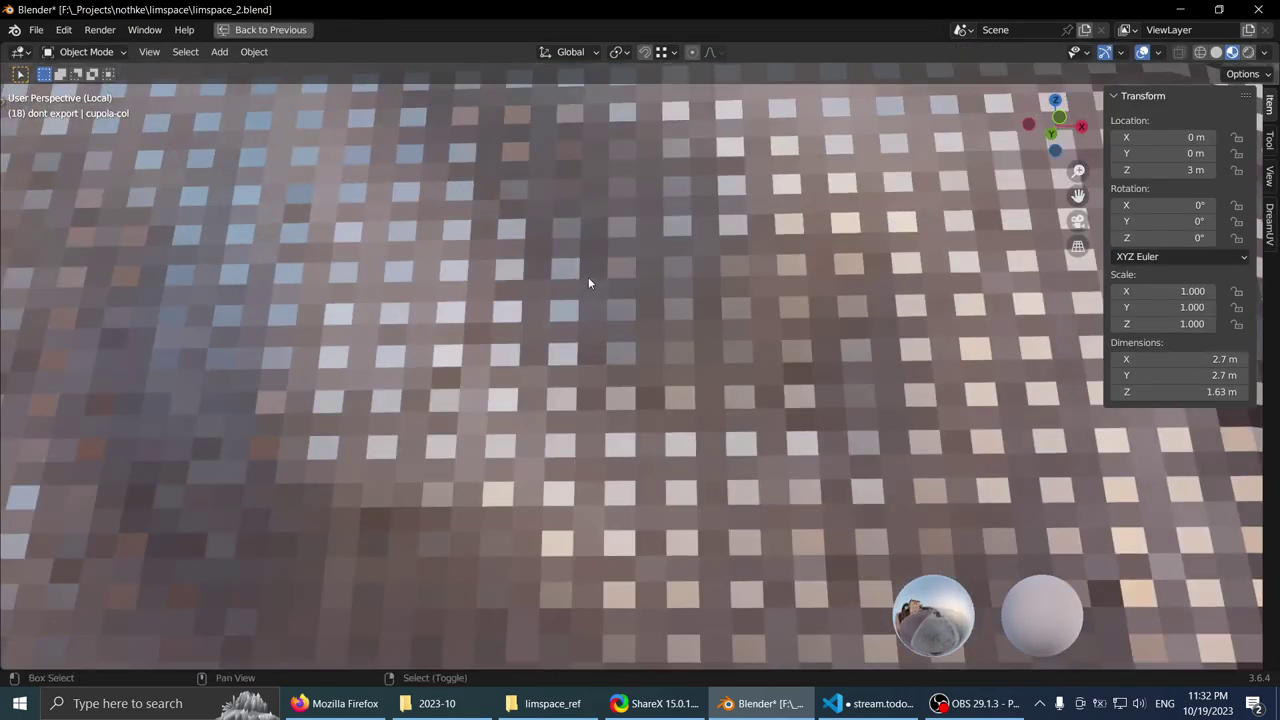
scroll(646, 350, down, 4)
middle_drag(646, 352, 663, 443)
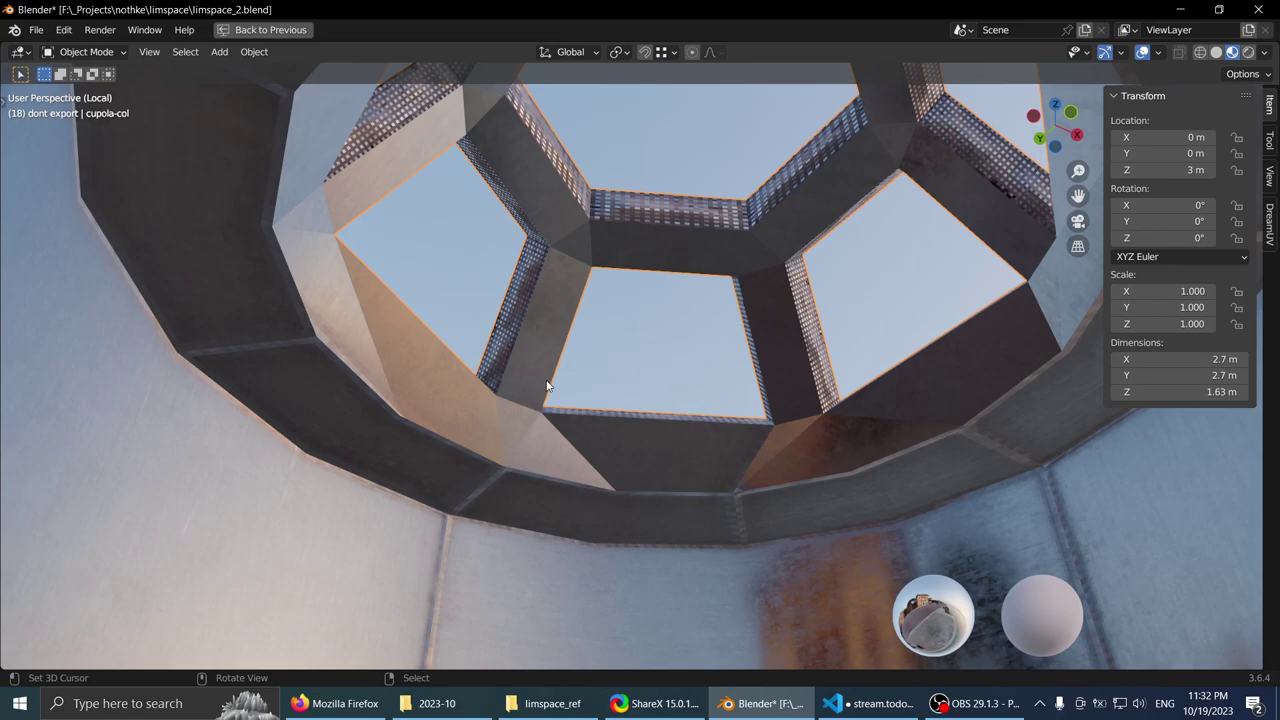
scroll(546, 380, down, 5)
middle_drag(509, 360, 528, 487)
scroll(589, 392, up, 4)
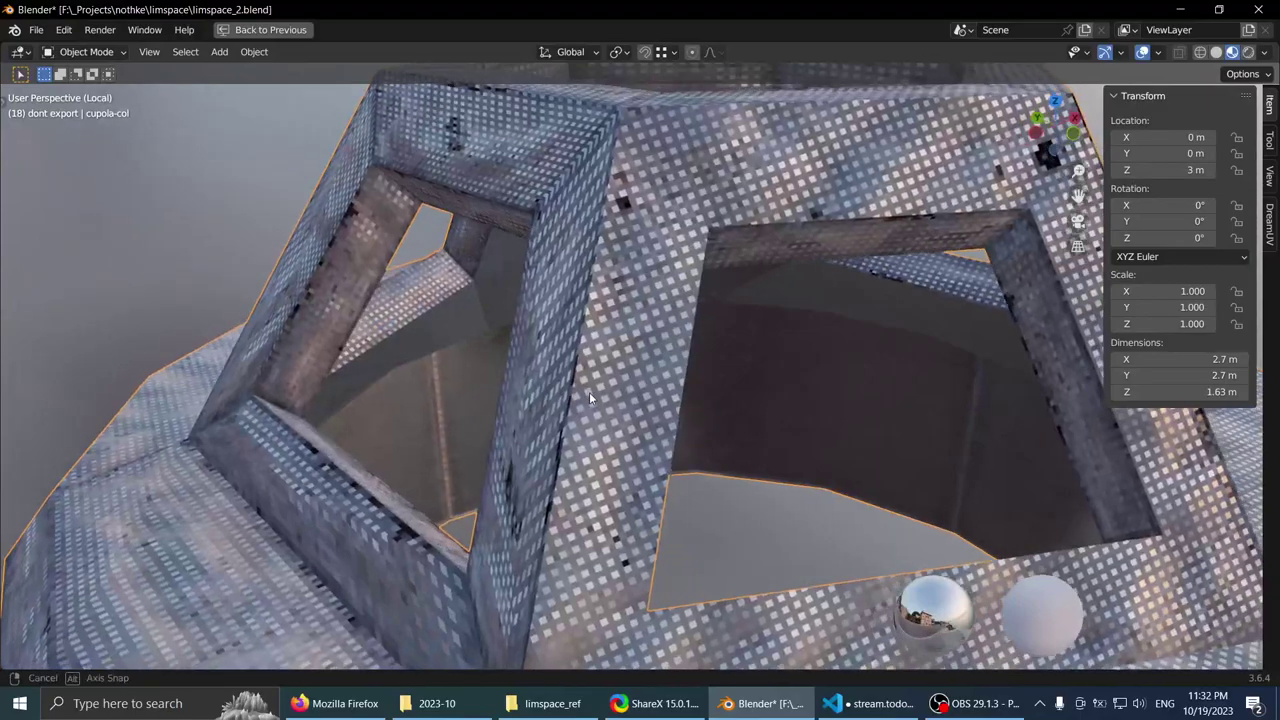
middle_drag(589, 392, 527, 434)
scroll(540, 427, down, 4)
right_click(304, 319)
middle_drag(305, 324, 505, 431)
scroll(456, 342, up, 3)
scroll(469, 354, down, 3)
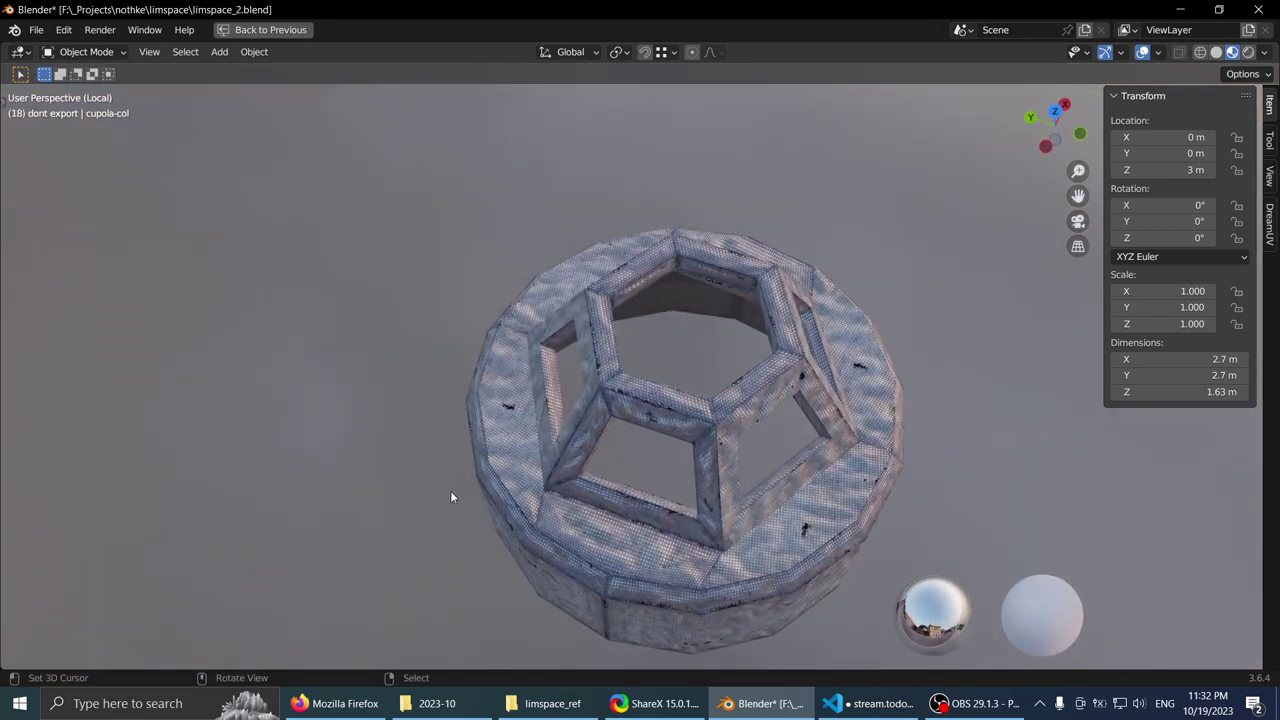
middle_drag(451, 494, 560, 398)
scroll(600, 413, up, 1)
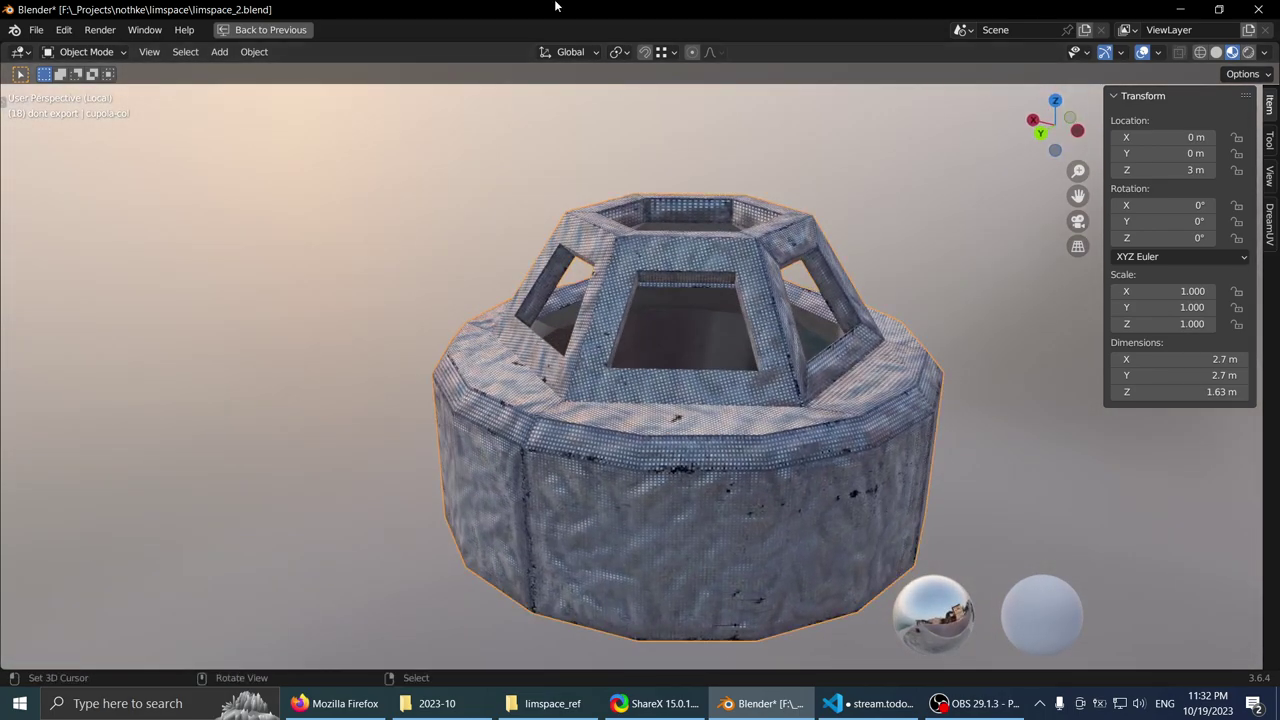
- Try marking seams on the diagonal corner edges of one cupola window frame
scroll(572, 175, up, 2)
key(Tab)
scroll(603, 273, up, 3)
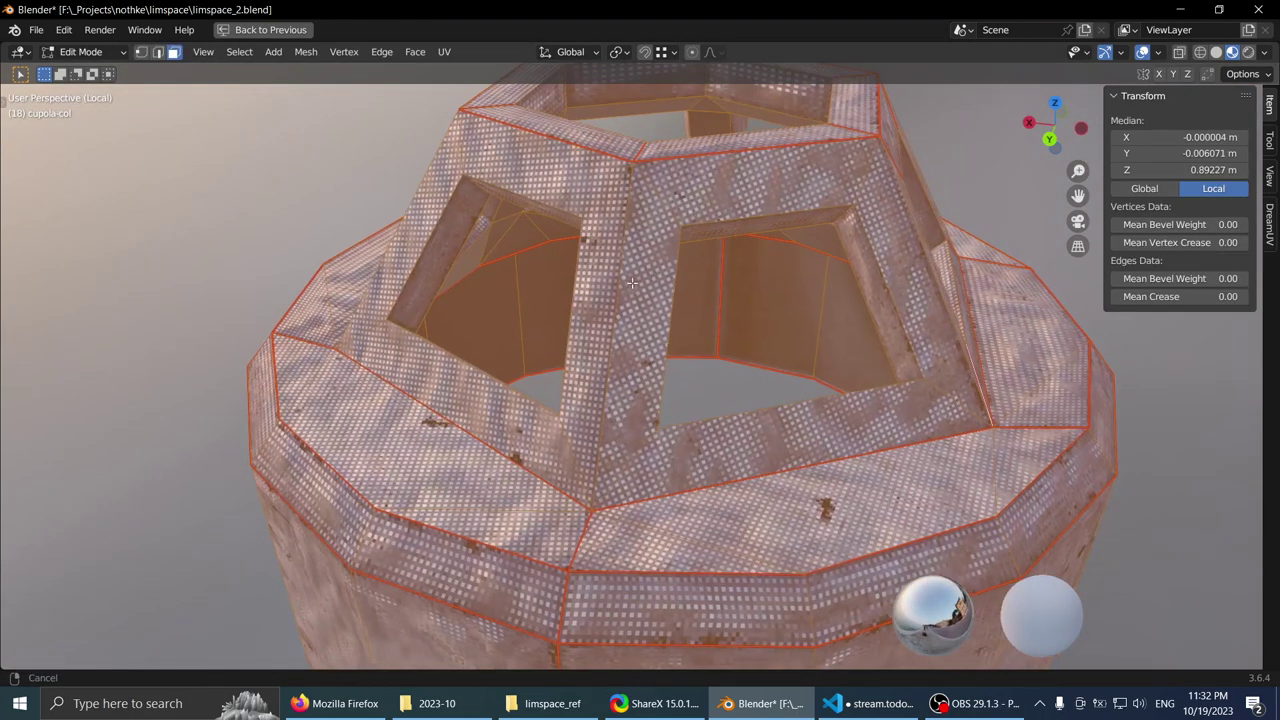
right_click(603, 272)
middle_drag(603, 268, 569, 266)
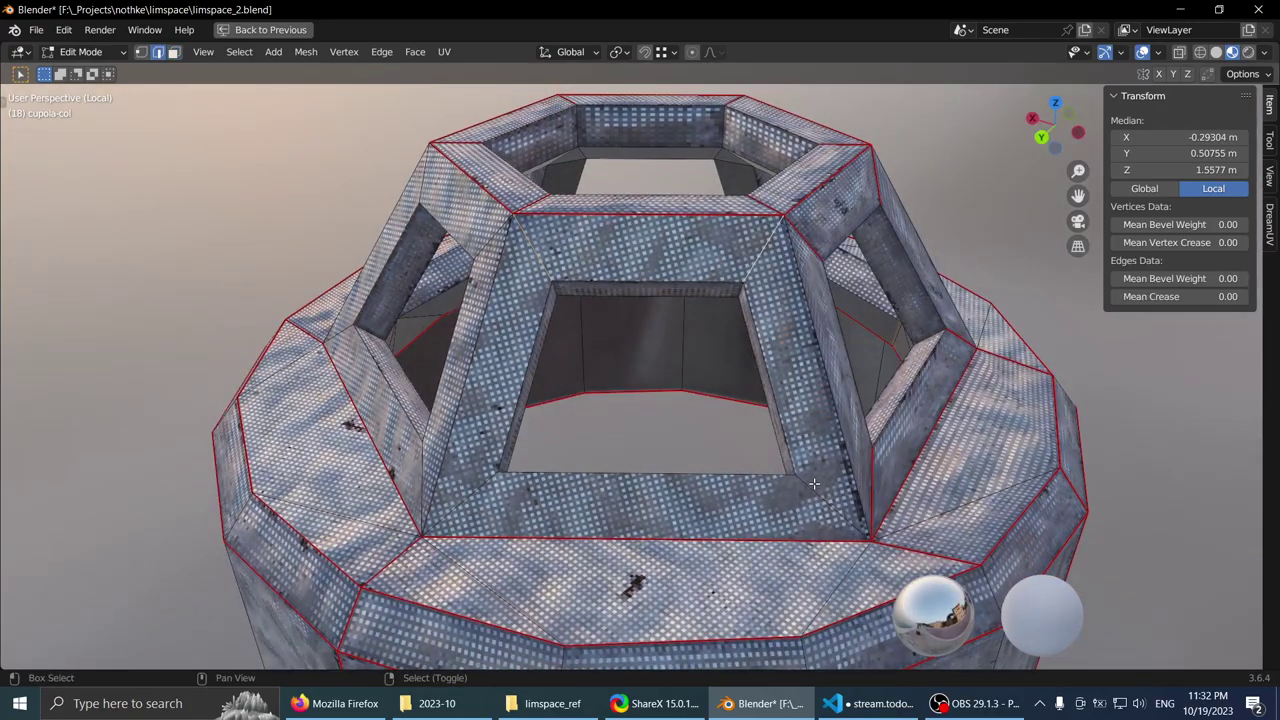
key(ctrl+e)
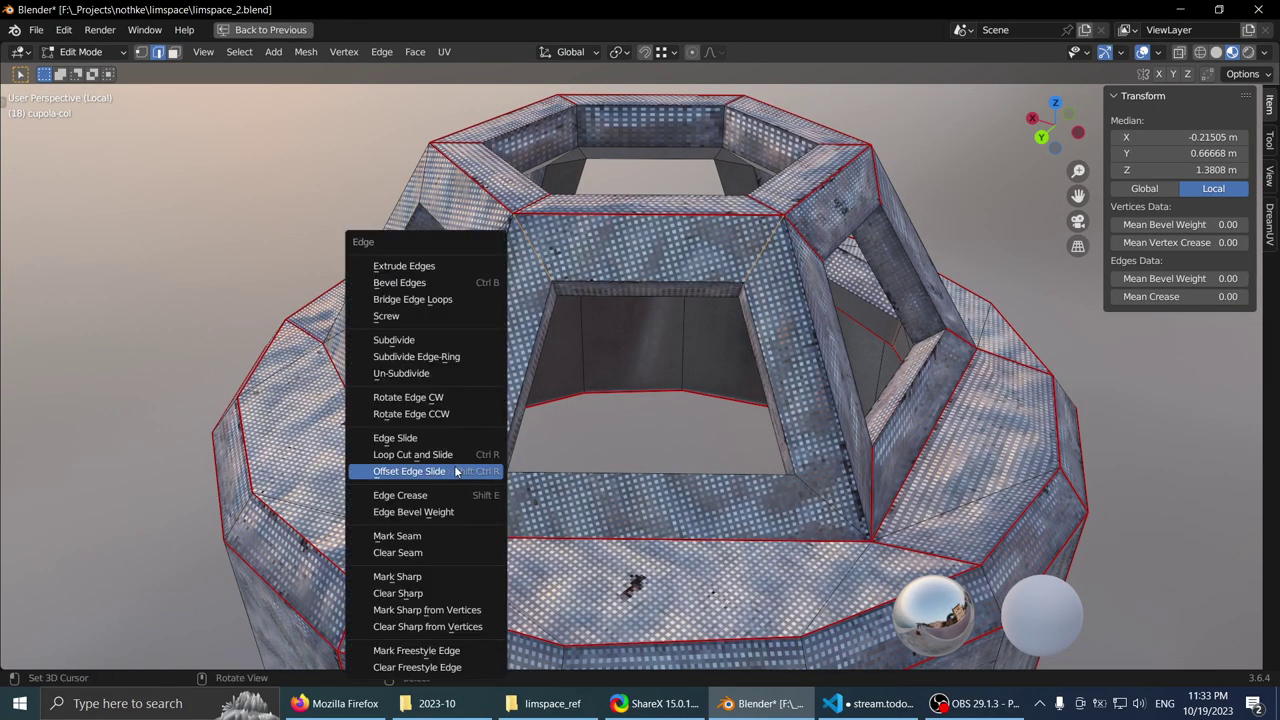
click(431, 540)
middle_drag(577, 273, 662, 270)
scroll(634, 292, up, 1)
key(Tab)
scroll(611, 232, down, 2)
- Select the four diagonal corner edges of one cupola window frame, using solid shading to see them clearly
key(Tab)
middle_drag(742, 240, 712, 236)
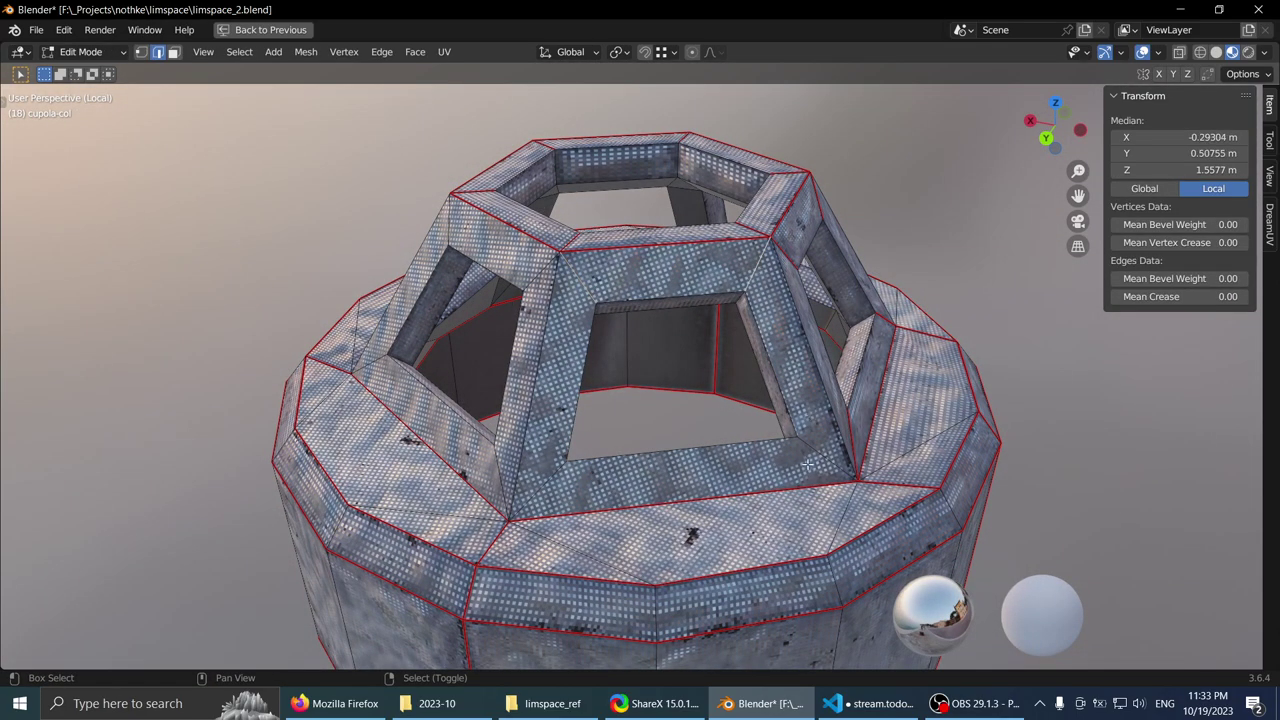
middle_drag(546, 484, 659, 519)
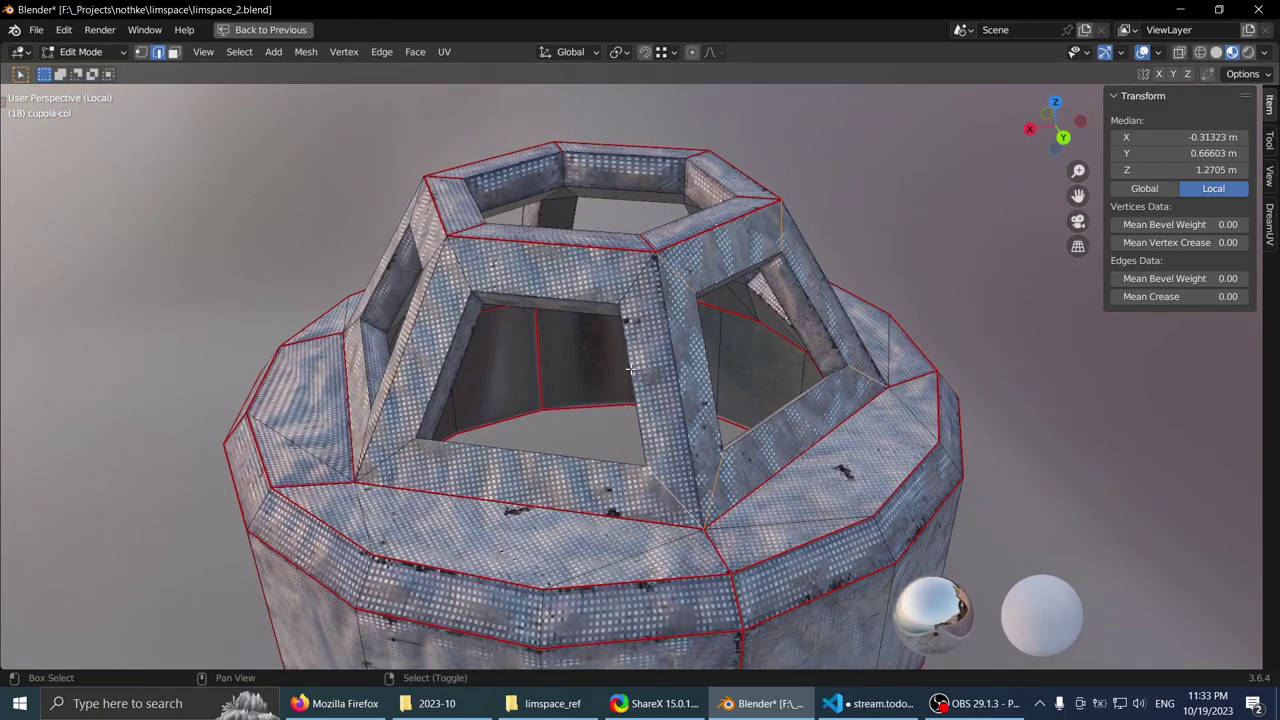
click(1216, 52)
mouse_move(760, 180)
middle_down()
mouse_move(723, 214)
mouse_move(666, 426)
middle_up()
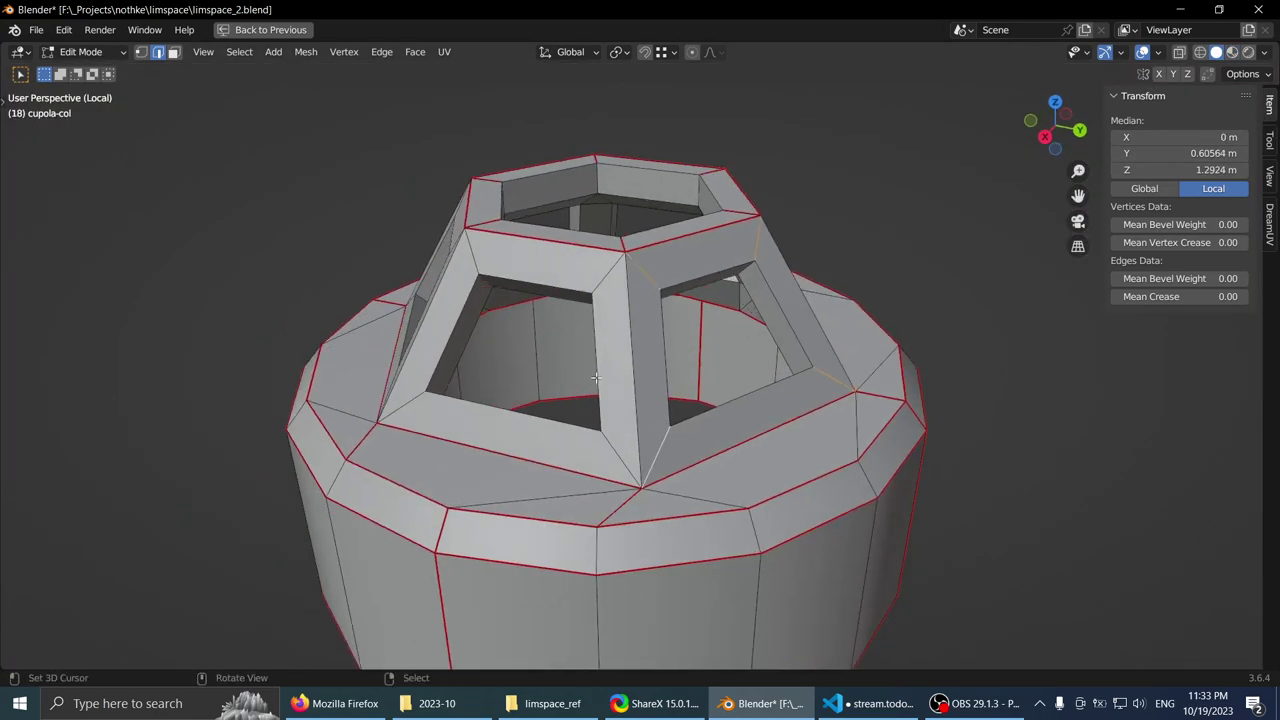
middle_drag(595, 377, 600, 330)
- Switch to the Layout workspace and isolate the cupola in a maximized viewport with the DreamUV tools available
key(ctrl+space)
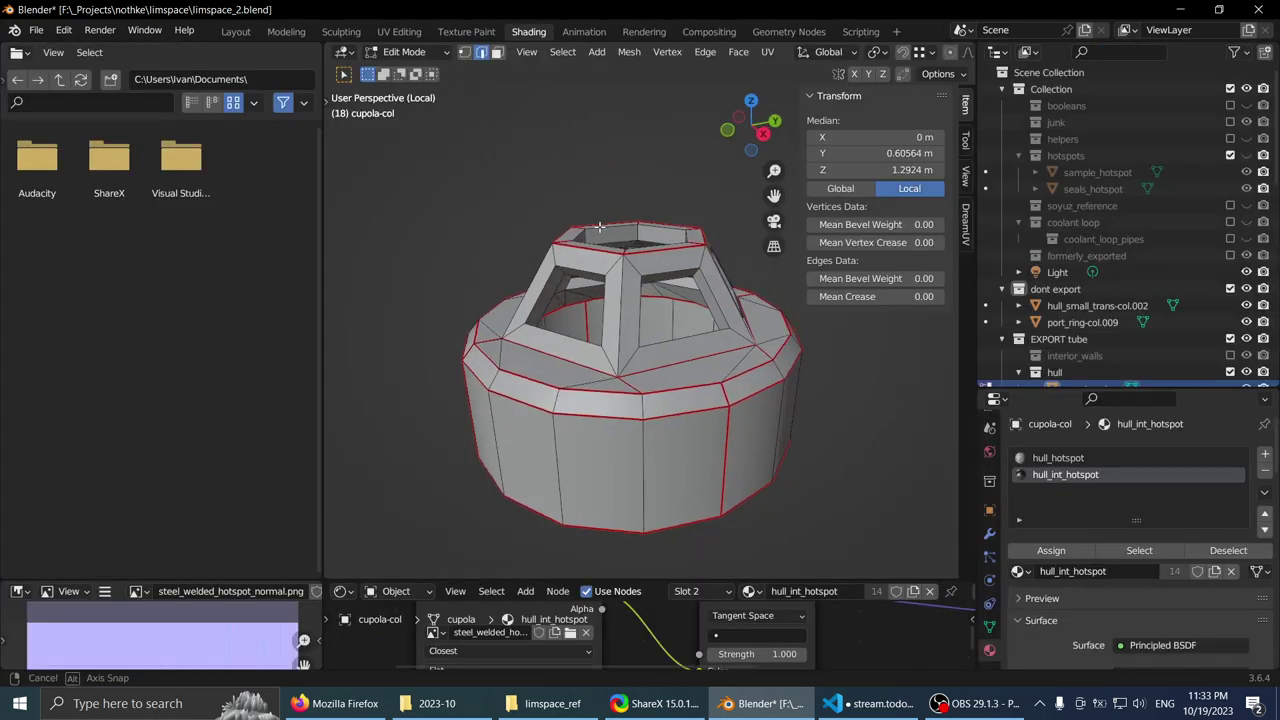
middle_drag(600, 228, 590, 250)
click(236, 36)
middle_drag(335, 205, 420, 305)
key(ctrl+space)
key(KP_Divide)
middle_drag(432, 246, 443, 243)
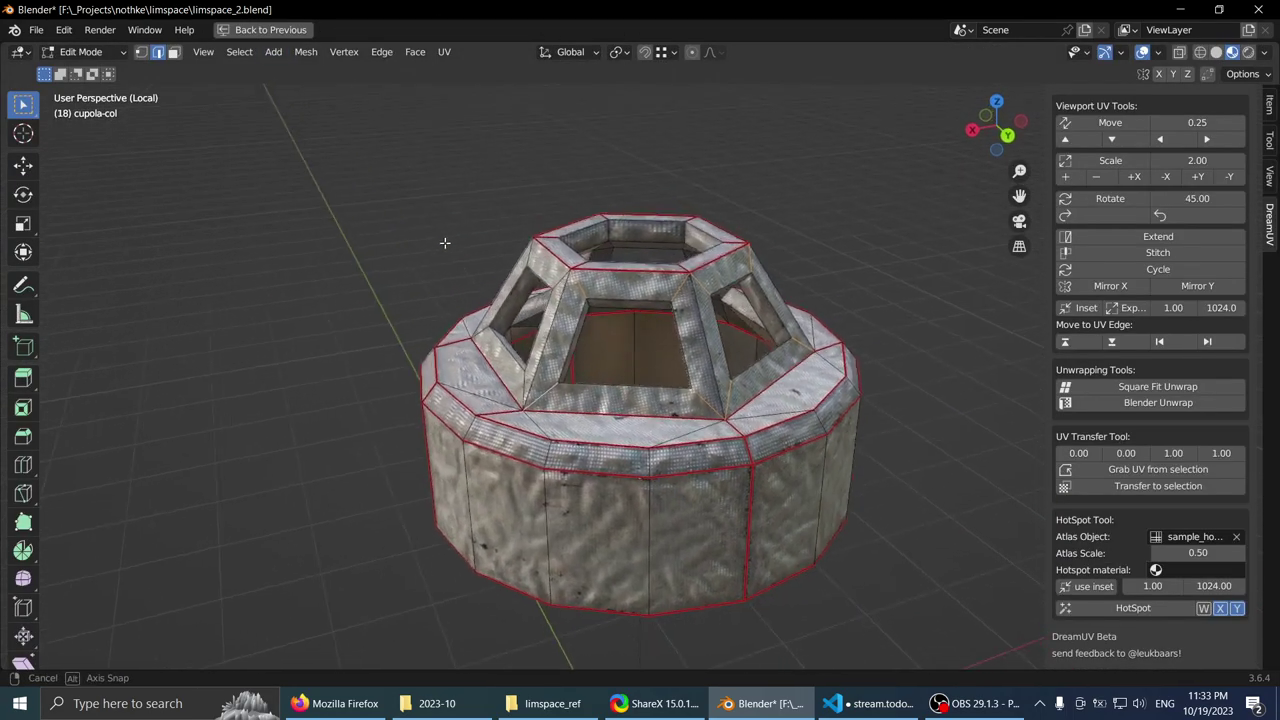
scroll(443, 243, up, 3)
- Add the diagonal corner edges of the remaining cupola window frames to the selection in solid shading and mark them as seams
click(1216, 51)
mouse_move(470, 390)
middle_down()
mouse_move(491, 351)
mouse_move(662, 258)
middle_up()
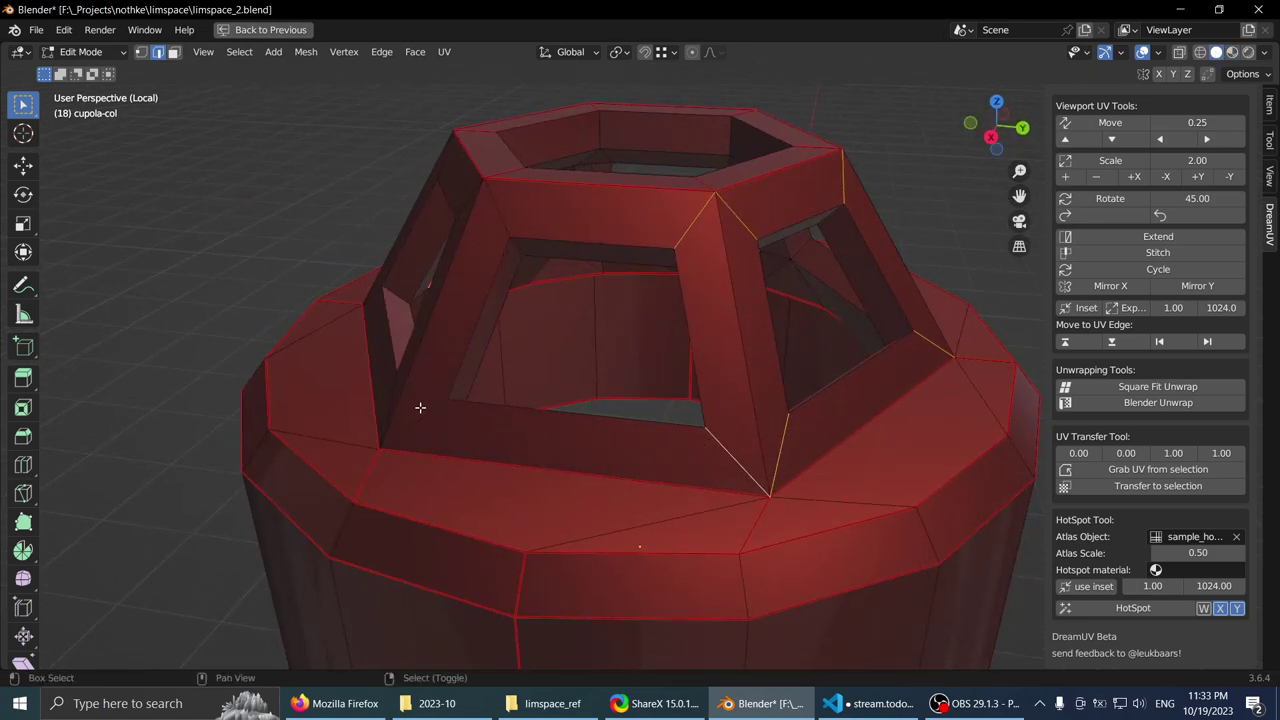
middle_drag(484, 183, 681, 273)
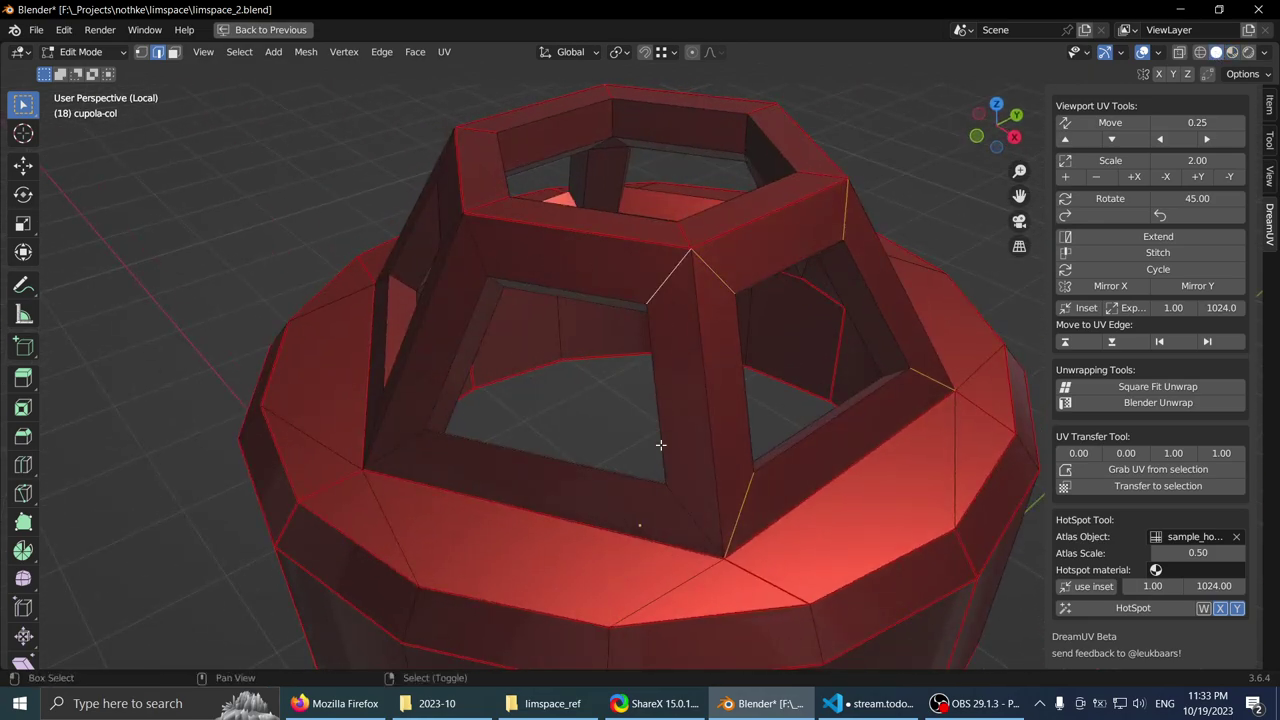
middle_drag(609, 471, 637, 472)
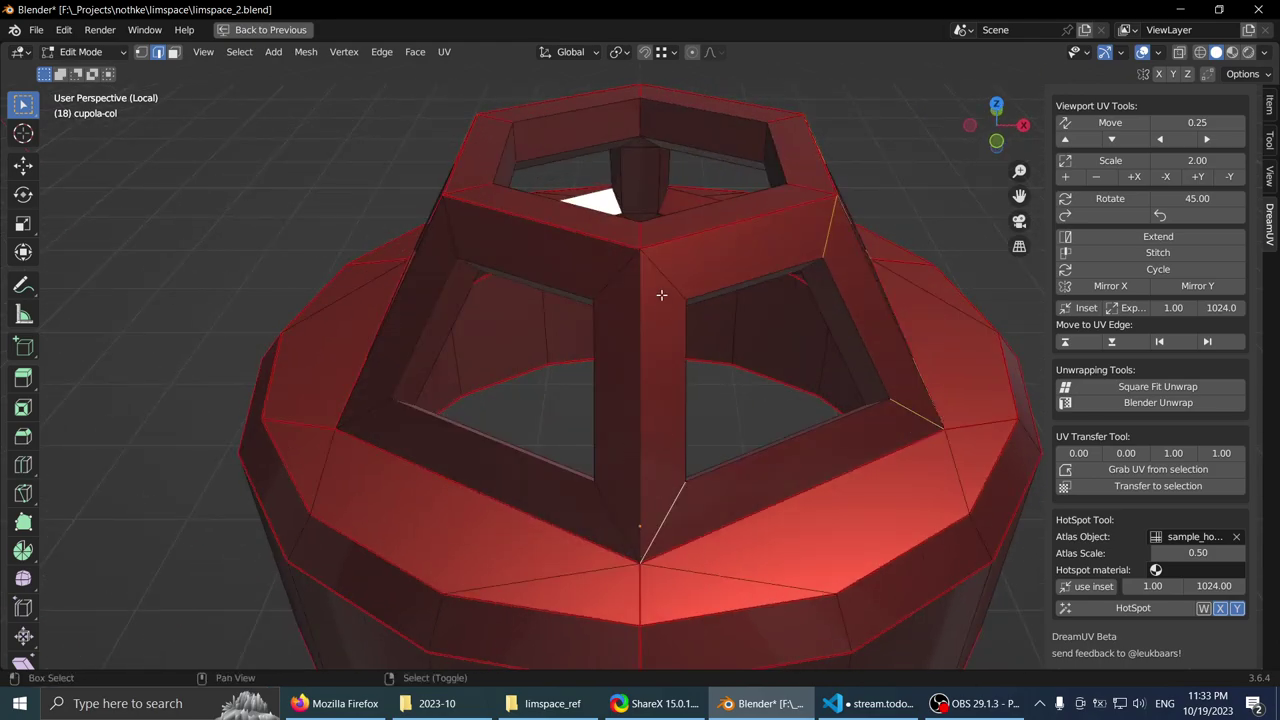
middle_drag(611, 517, 883, 413)
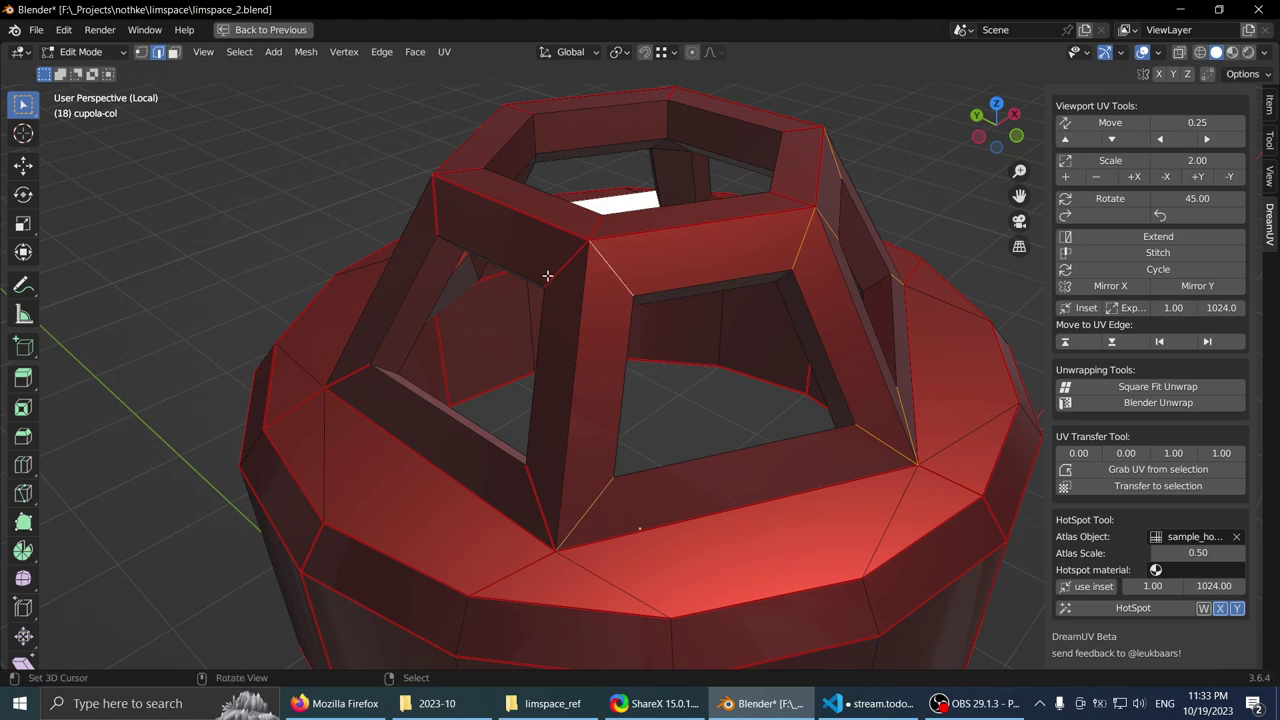
middle_drag(547, 275, 576, 274)
key(ctrl+e)
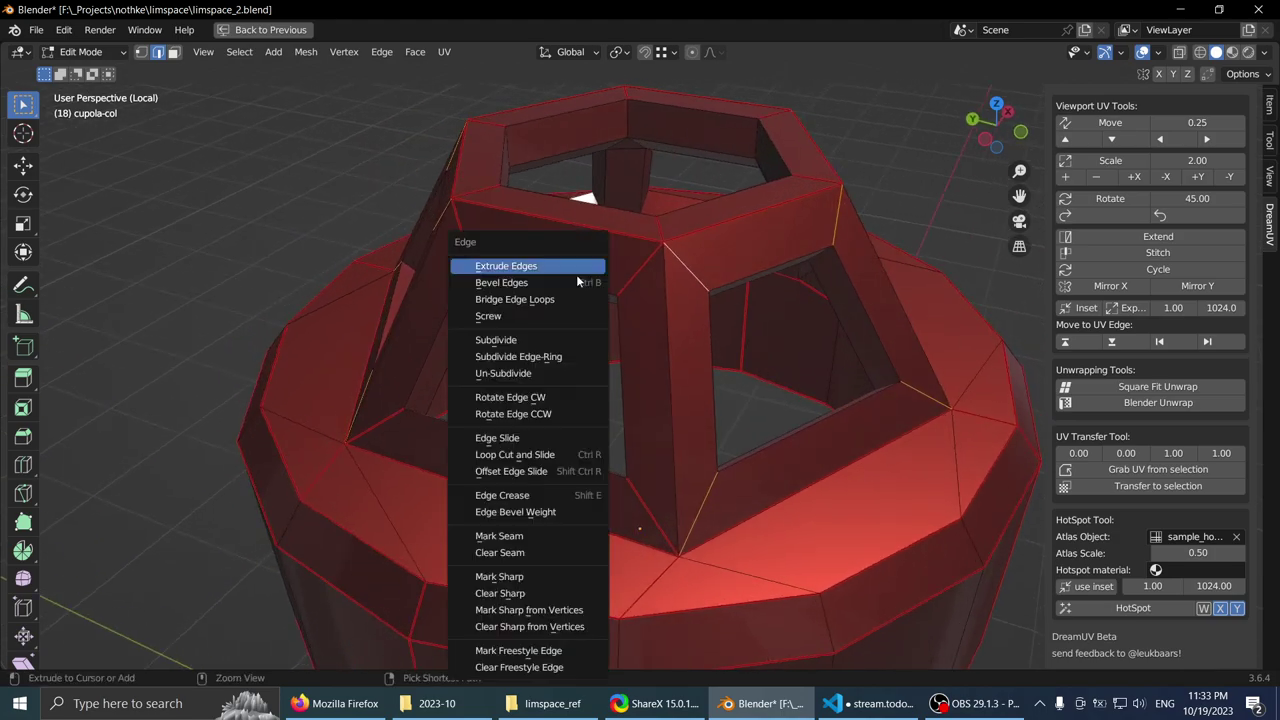
click(504, 536)
middle_drag(746, 357, 672, 337)
key(Tab)
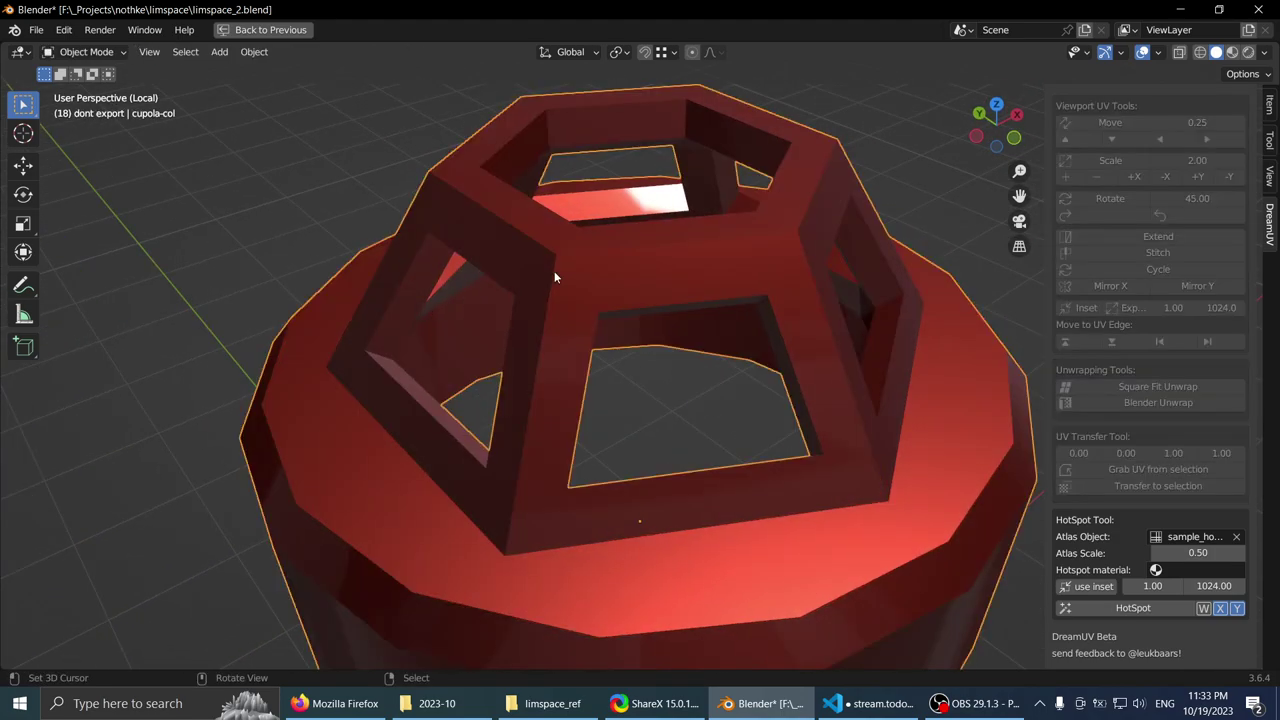
- Apply the DreamUV HotSpot mapping to the whole cupola and check its window frames in material preview
click(1233, 55)
middle_drag(777, 198, 787, 182)
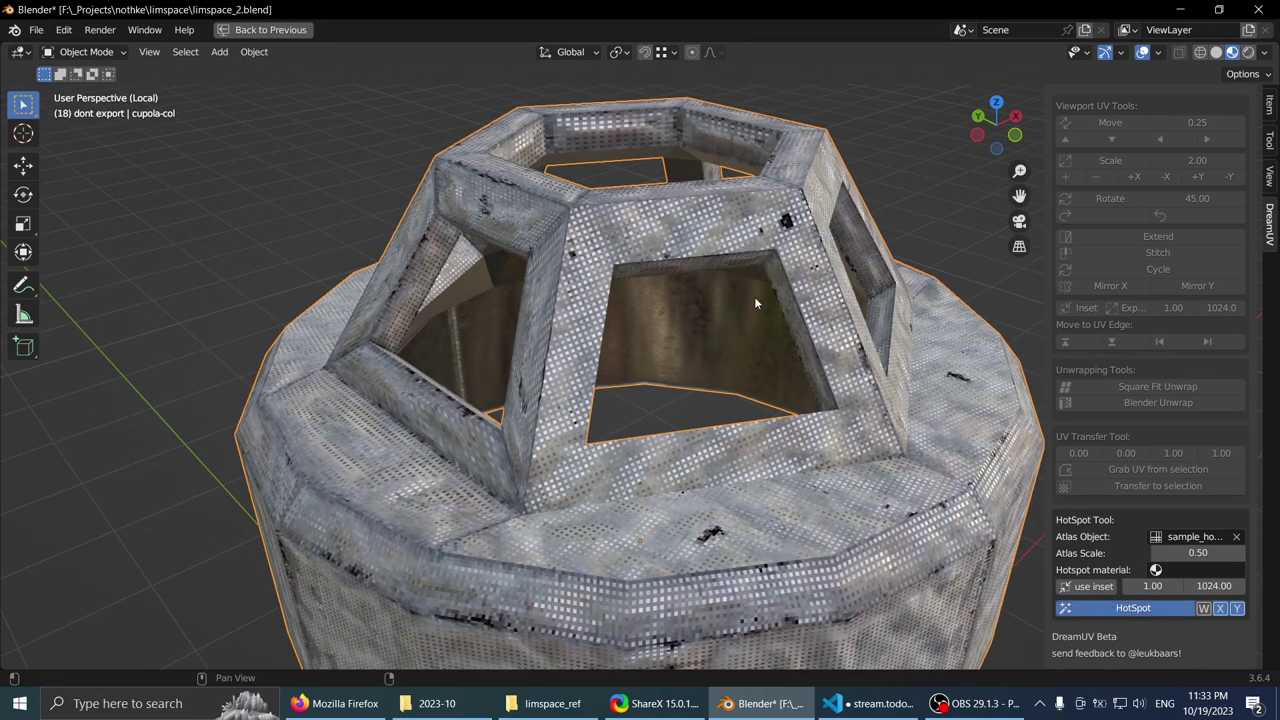
middle_drag(755, 303, 697, 273)
scroll(755, 300, down, 3)
scroll(697, 273, up, 3)
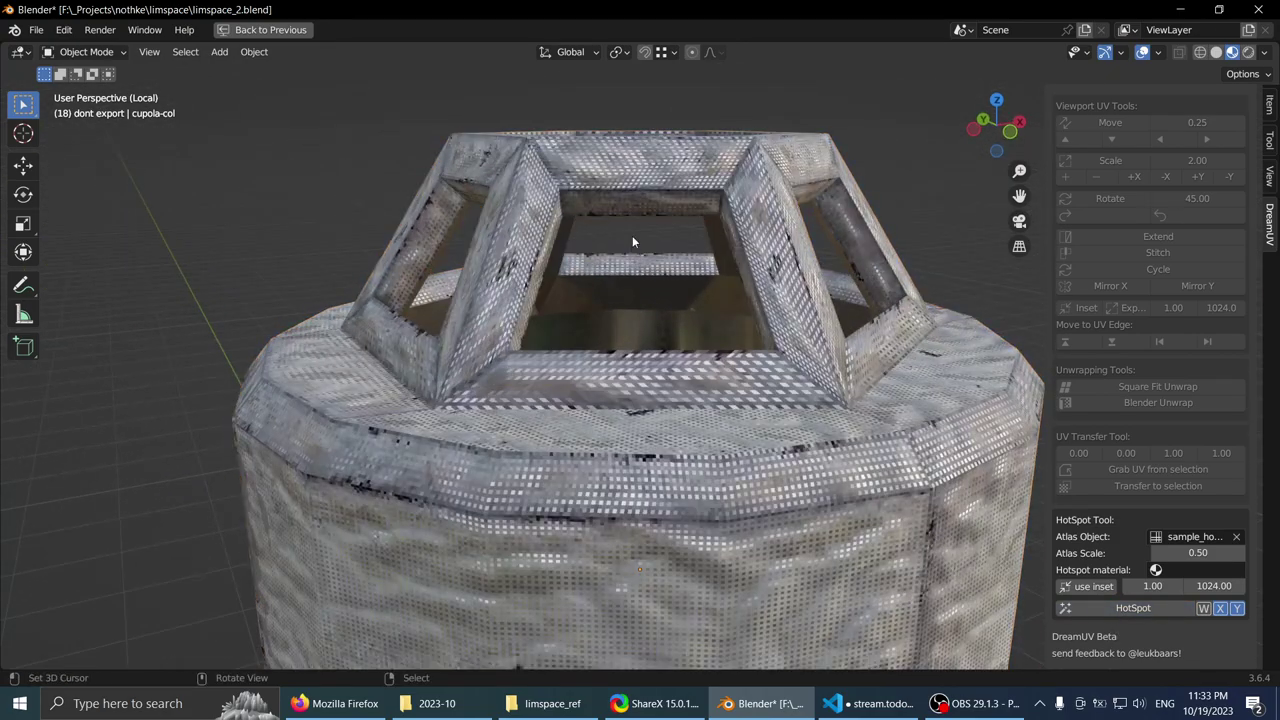
- Examine the hotspot texture on the cupola's window frames and posts up close from several angles
scroll(549, 278, down, 1)
middle_drag(632, 242, 679, 235)
scroll(549, 282, up, 4)
scroll(679, 235, up, 2)
scroll(660, 330, down, 2)
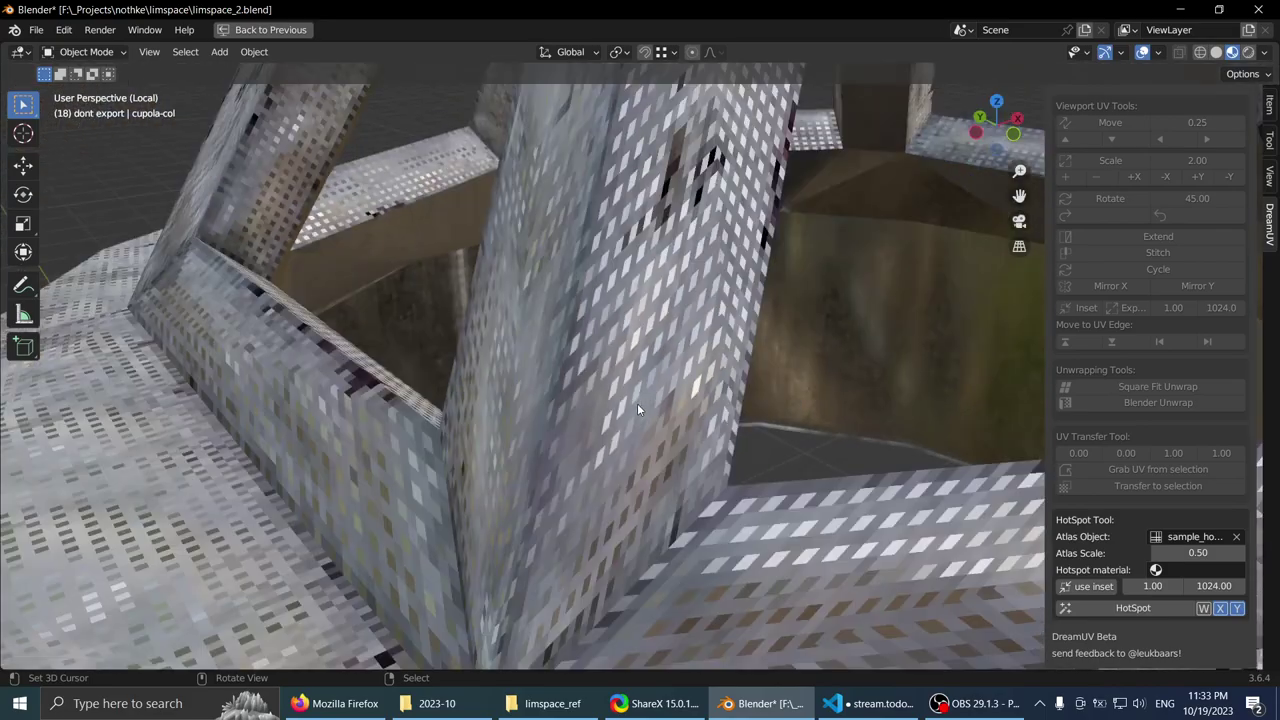
middle_drag(637, 408, 654, 386)
scroll(722, 325, down, 5)
middle_drag(722, 325, 594, 400)
scroll(668, 374, down, 1)
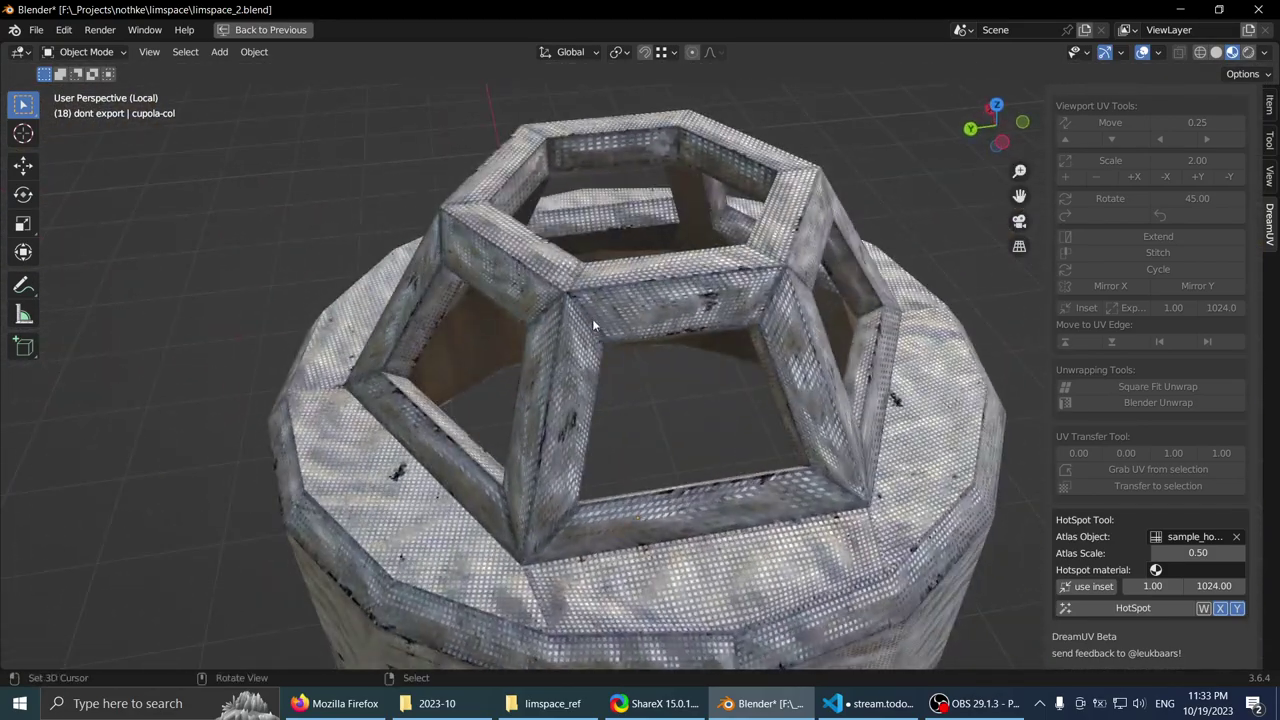
middle_drag(620, 343, 575, 278)
- Connect the inner corner vertices across the upper end of one cupola window post, working in solid shading
click(700, 268)
key(Tab)
scroll(660, 272, up, 4)
key(alt+a)
key(1)
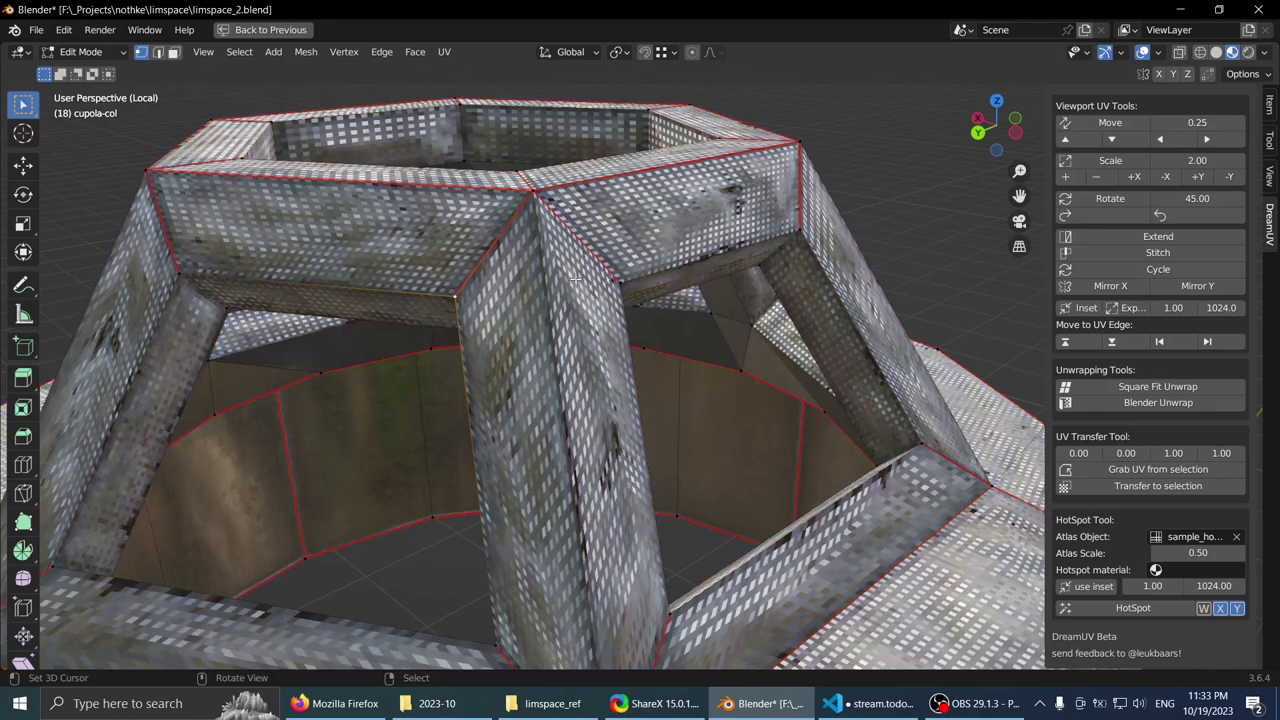
middle_drag(622, 275, 730, 252)
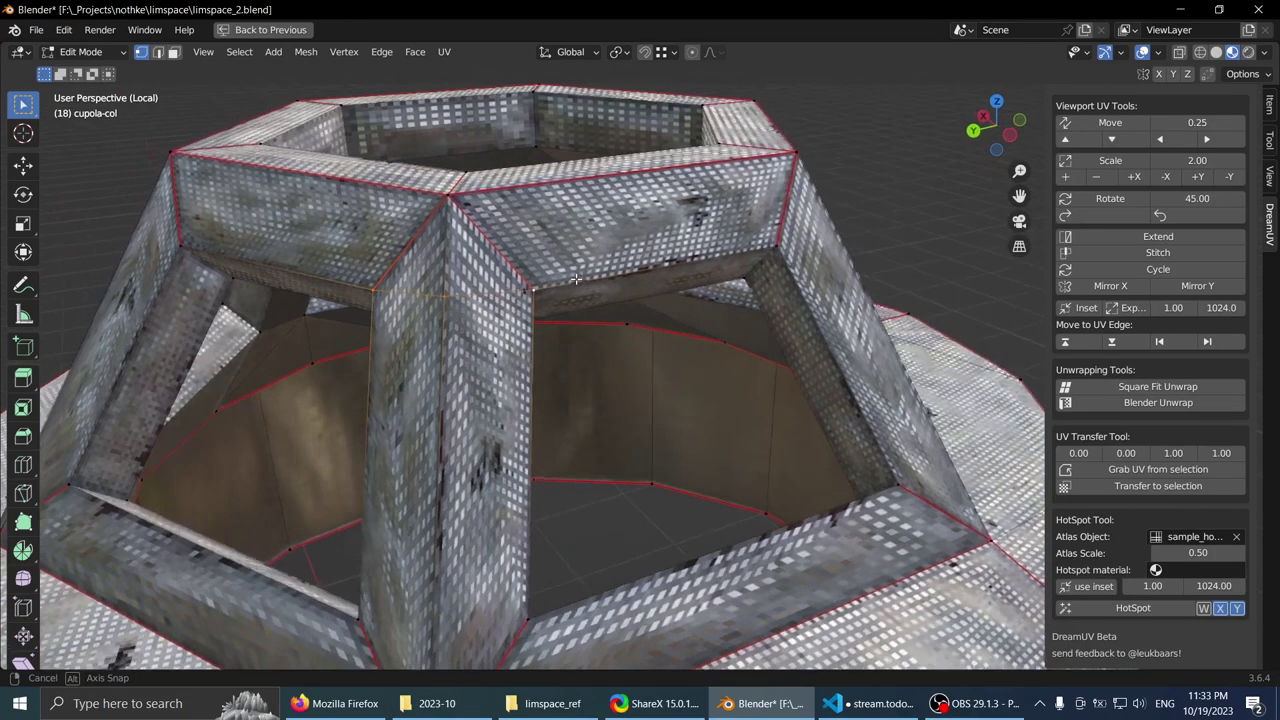
key(shift+z)
click(1216, 51)
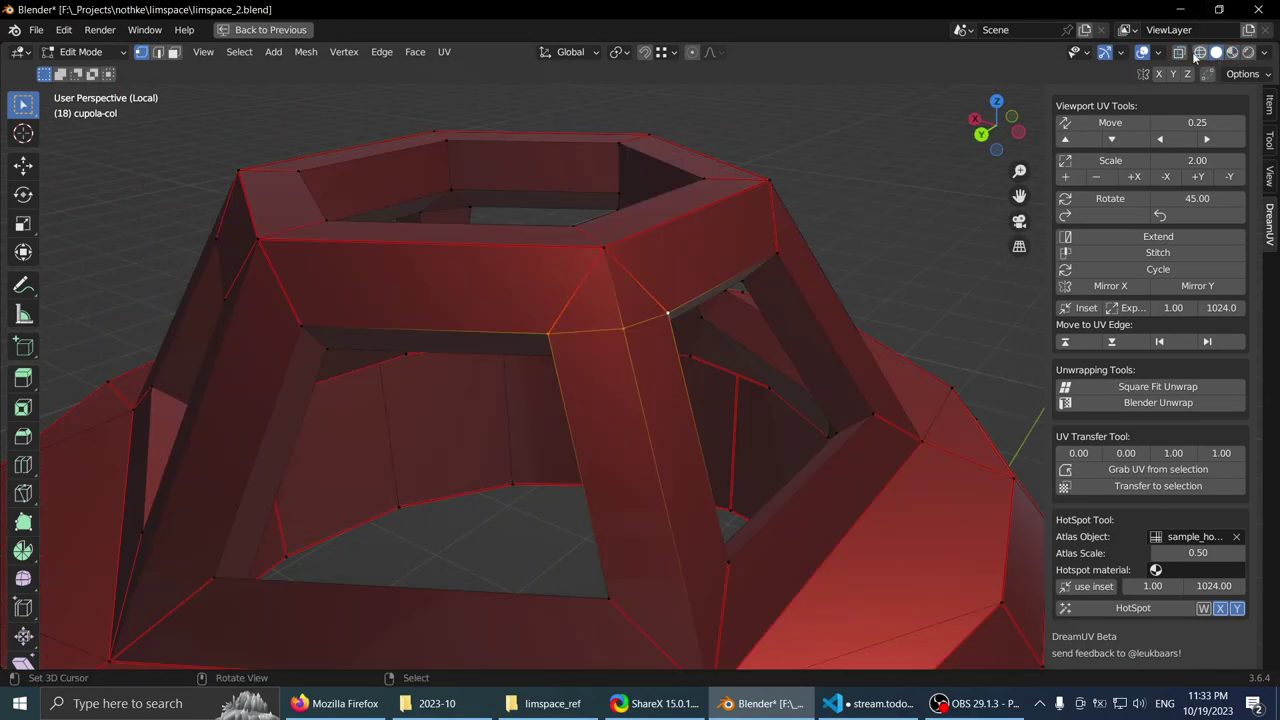
middle_drag(700, 180, 670, 169)
middle_drag(666, 264, 620, 316)
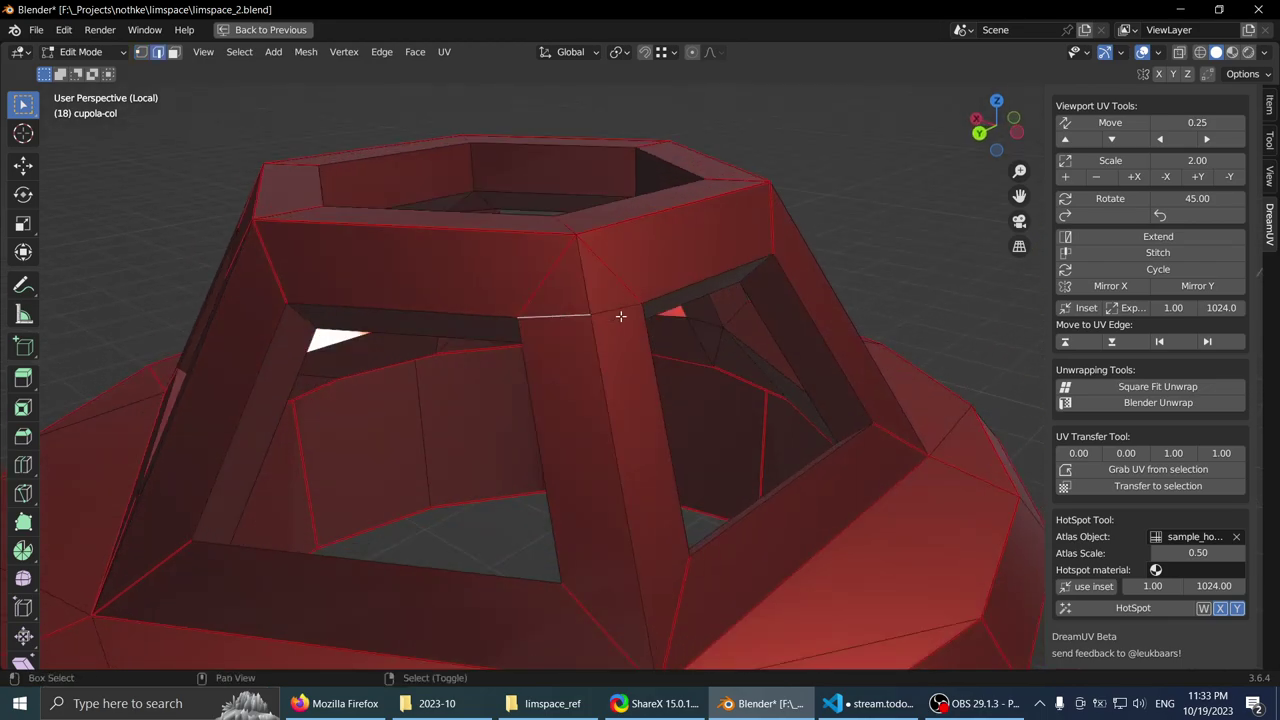
- Mark the new cross edges on the window post as seams and clear the seams from its diagonal corner edges
key(ctrl+e)
click(585, 334)
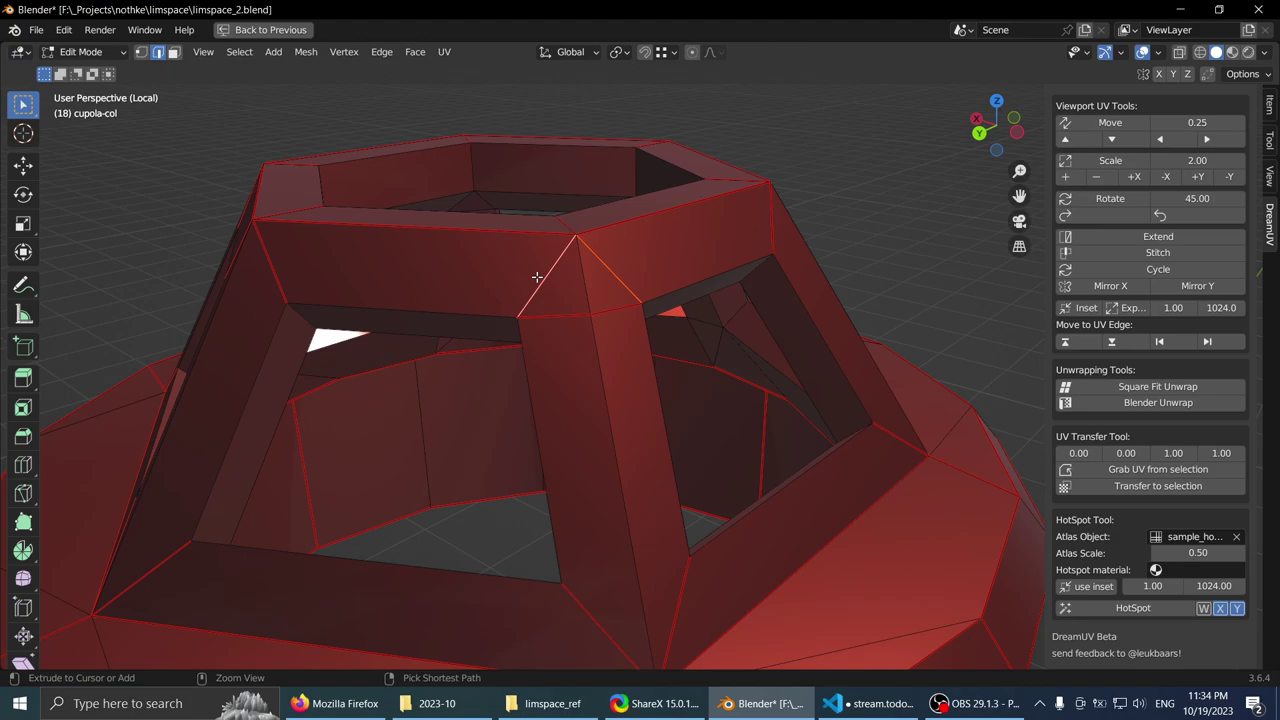
key(ctrl+e)
click(524, 346)
- Reapply the DreamUV HotSpot mapping to the cupola and check the reworked window post in material preview
key(Tab)
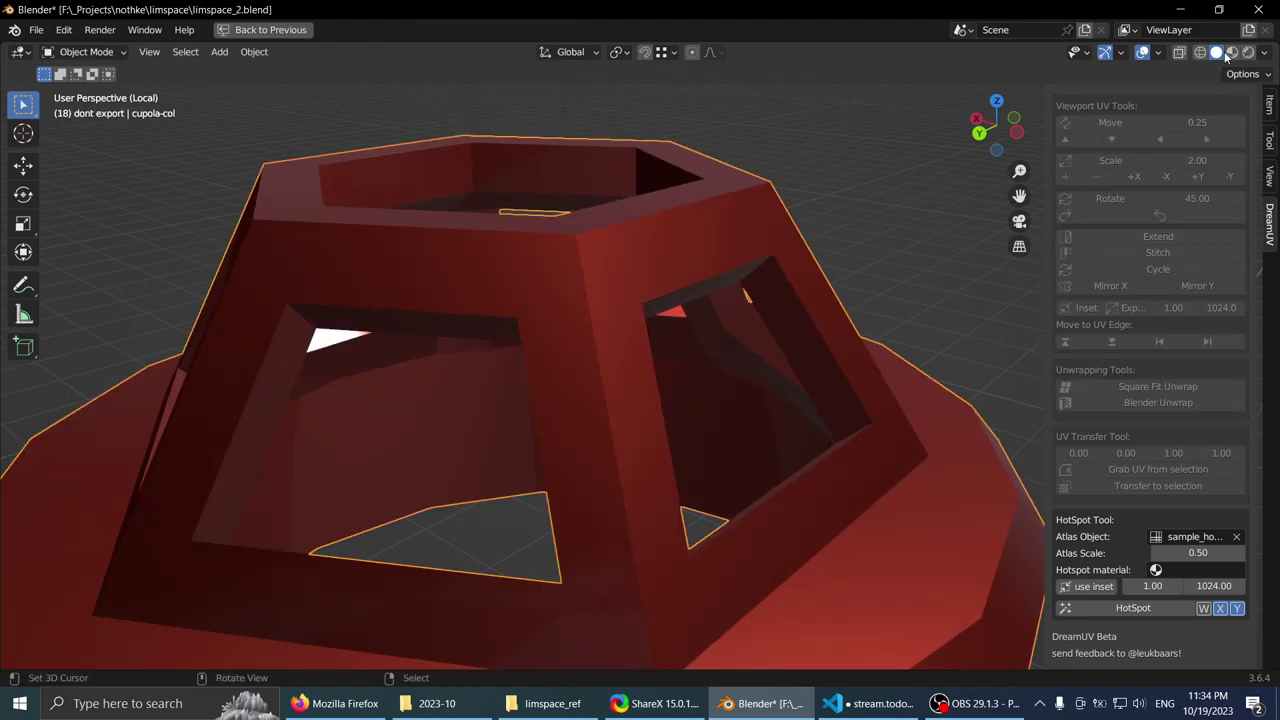
click(1232, 52)
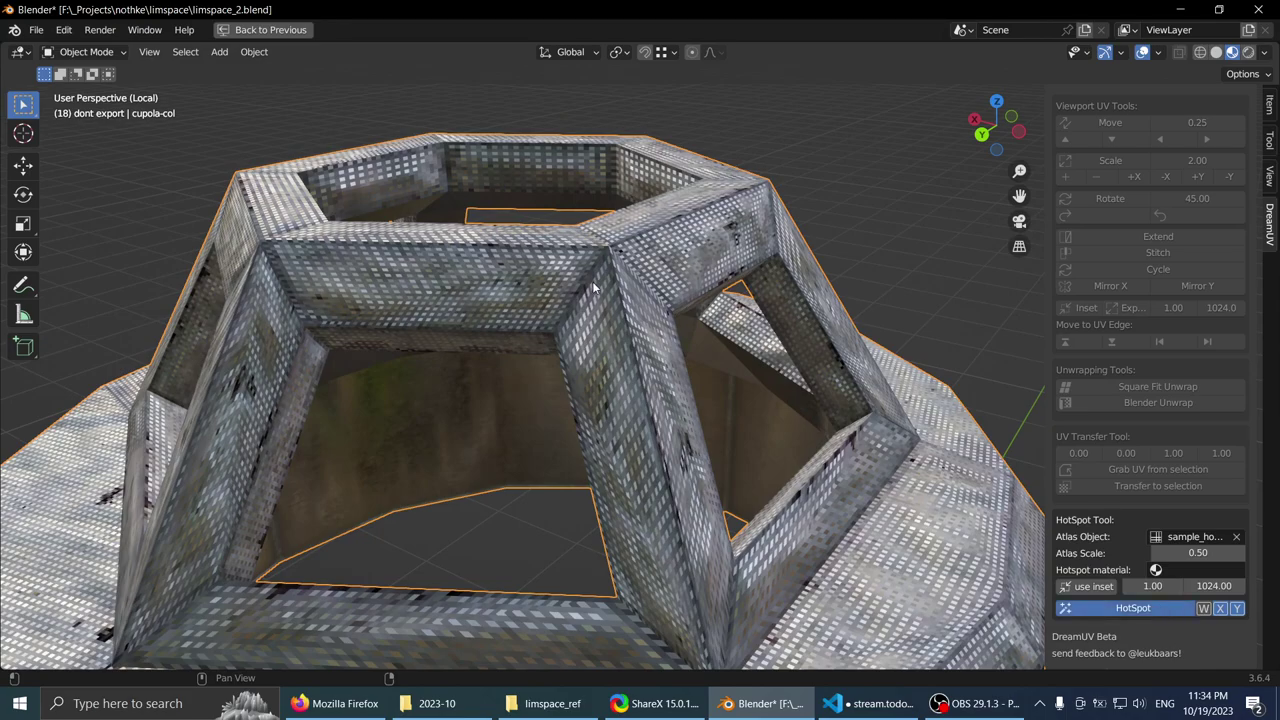
middle_drag(593, 287, 653, 300)
middle_drag(628, 266, 685, 305)
- Dissolve the selected corner edges at the upper end of the cupola's window post and return to Object Mode
key(Tab)
key(x)
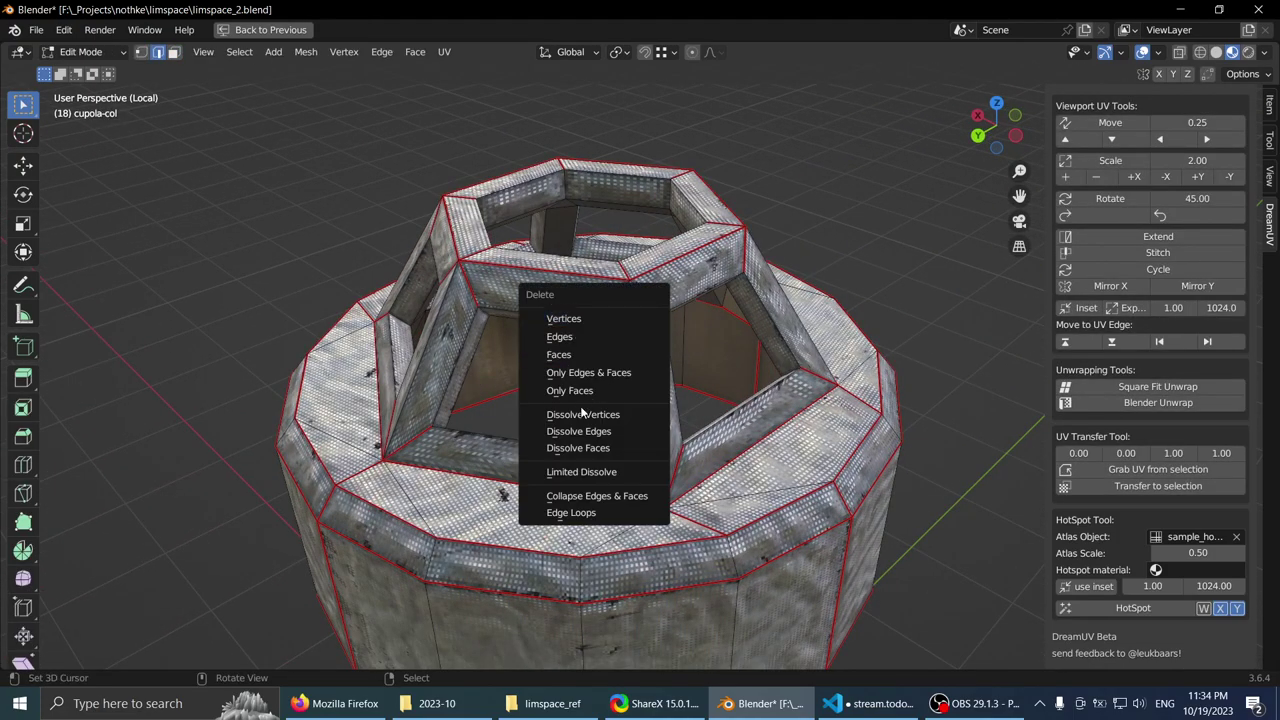
click(582, 432)
middle_drag(578, 426, 675, 358)
key(Tab)
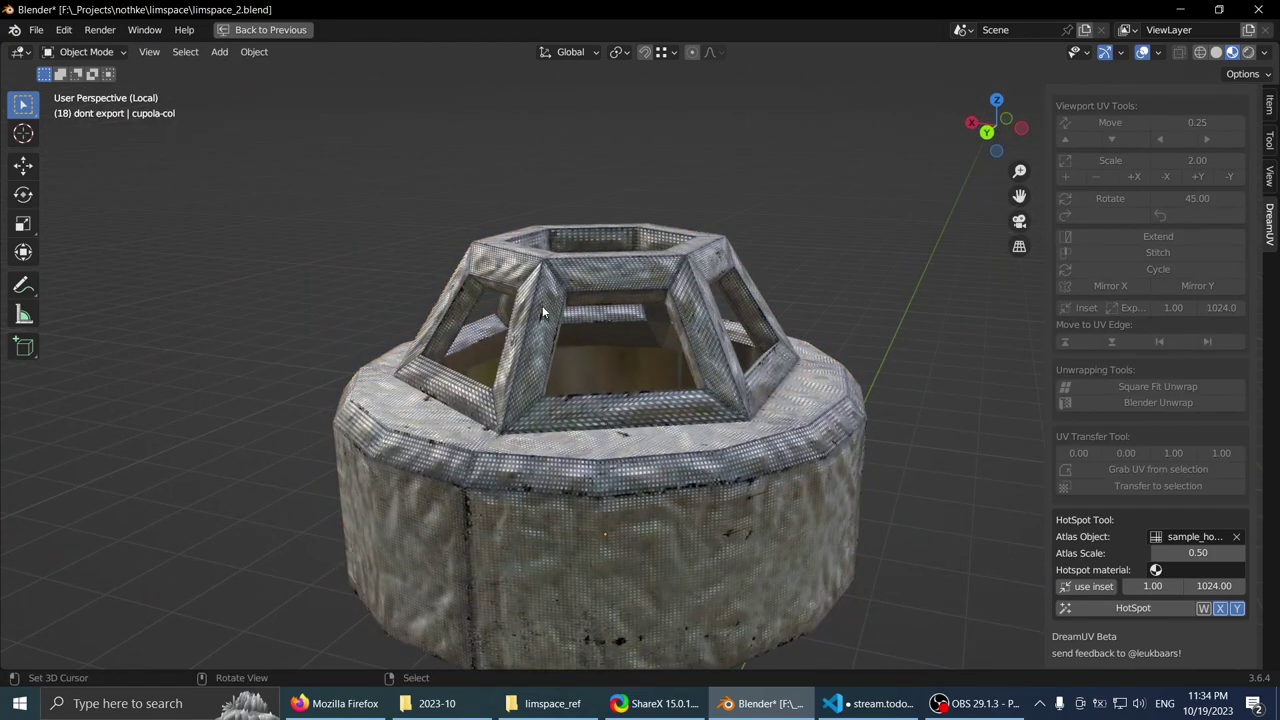
- Restore the full Layout workspace from the maximized viewport and leave the cupola's local view
scroll(542, 305, down, 1)
scroll(668, 335, up, 2)
key(ctrl+space)
middle_drag(418, 327, 408, 407)
scroll(416, 361, up, 2)
scroll(408, 407, down, 2)
key(KP_Divide)
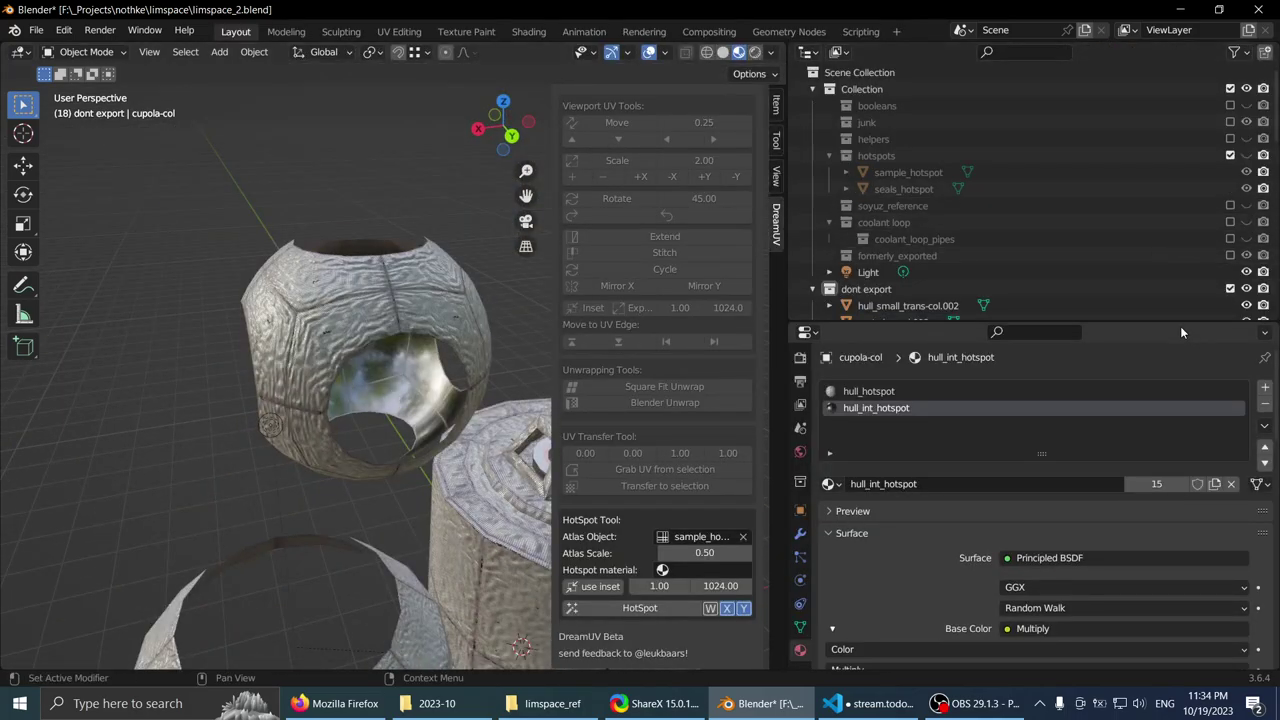
- Enlarge the outliner and check the material slots of the hull objects from cupola-col through hull_tube_cut-col
drag(1180, 326, 1180, 403)
scroll(958, 270, down, 4)
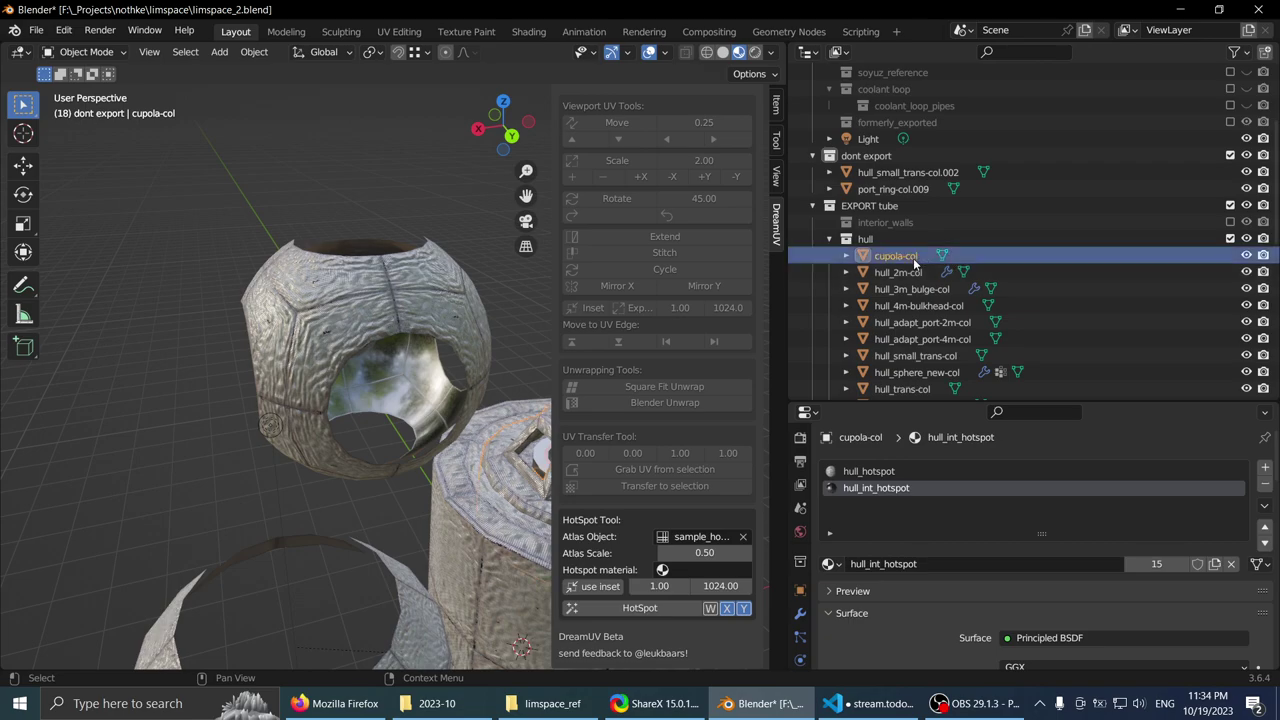
click(910, 275)
click(911, 261)
click(911, 274)
click(912, 289)
scroll(912, 289, down, 2)
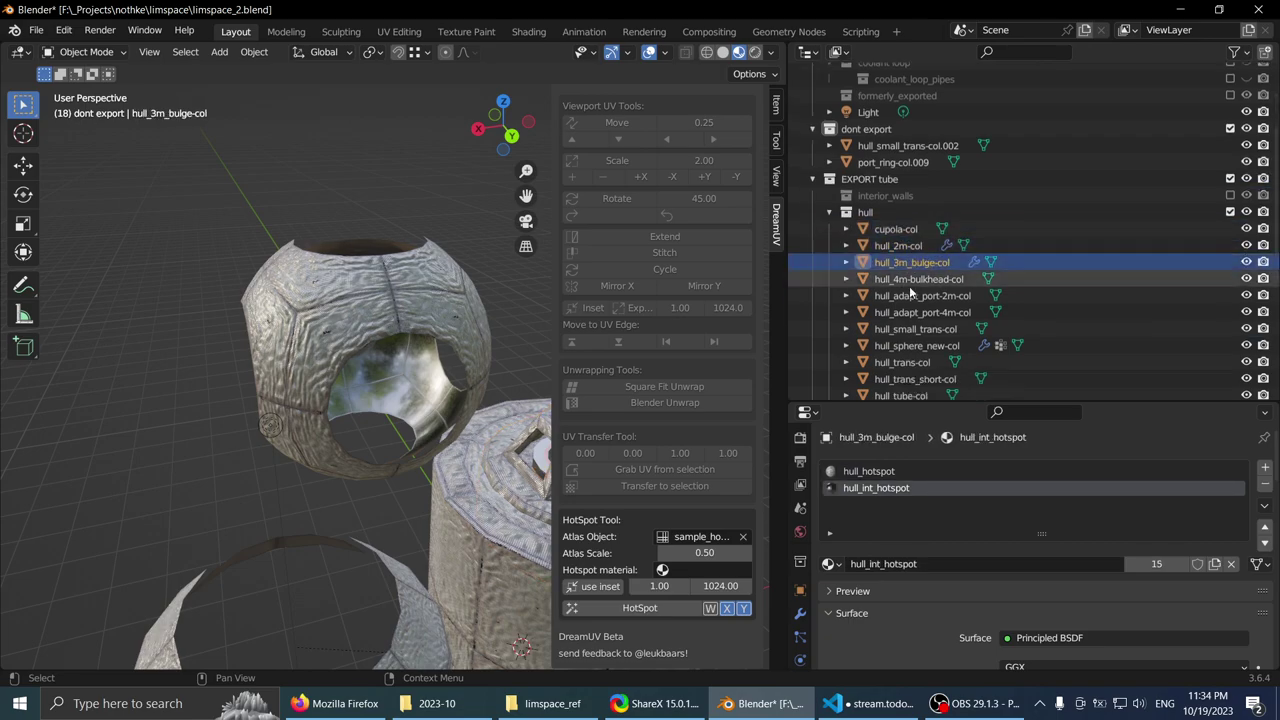
click(912, 256)
click(909, 271)
scroll(908, 270, down, 2)
click(906, 235)
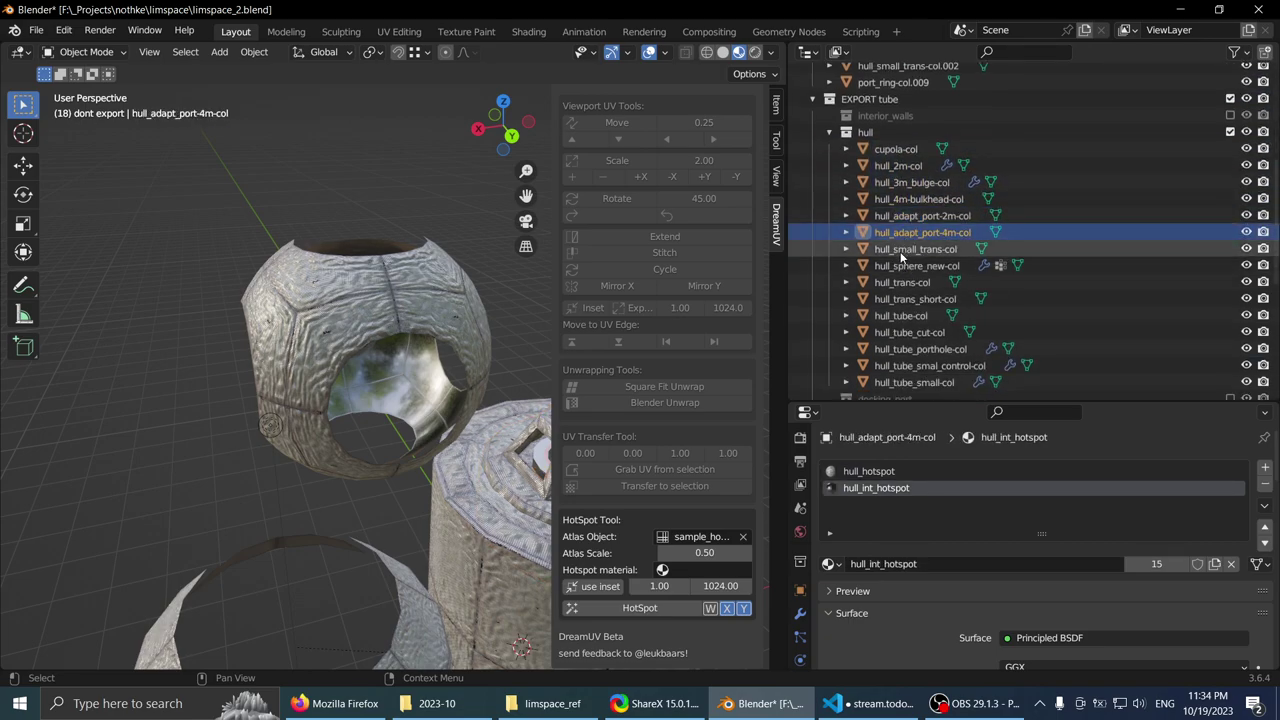
click(901, 254)
click(900, 269)
click(898, 282)
click(898, 299)
scroll(895, 296, down, 1)
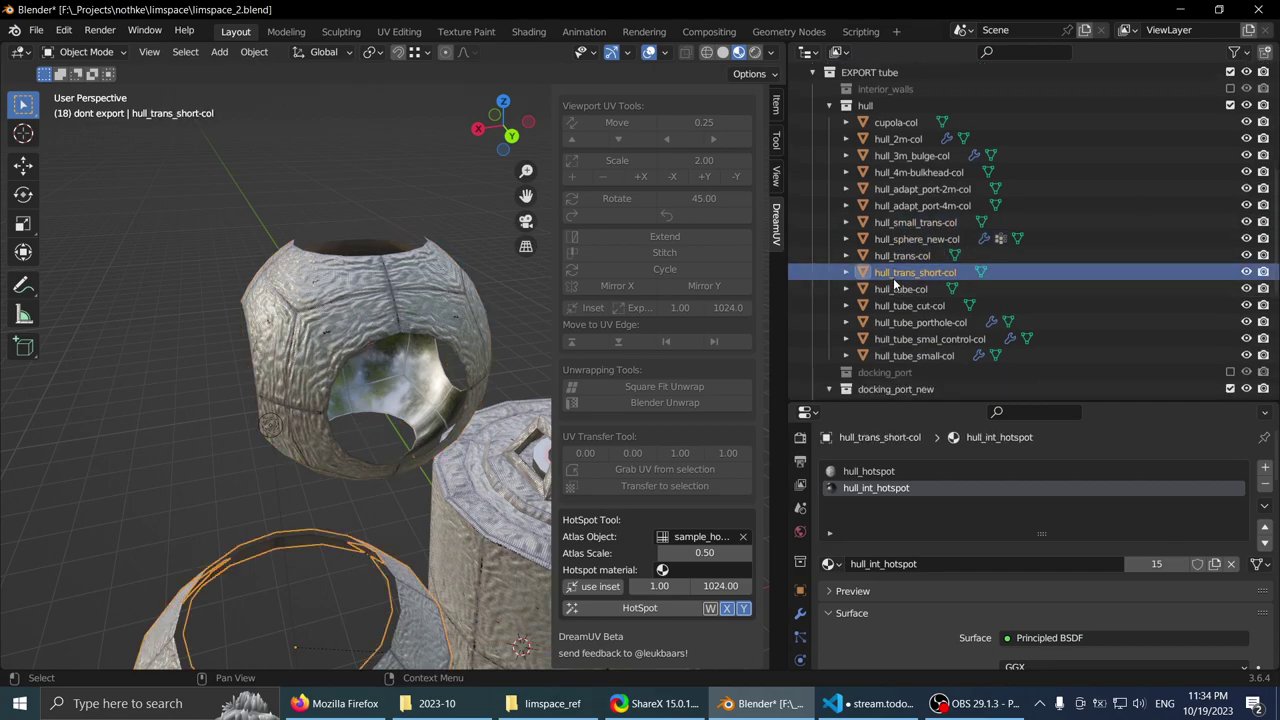
click(893, 290)
click(886, 306)
scroll(886, 309, down, 2)
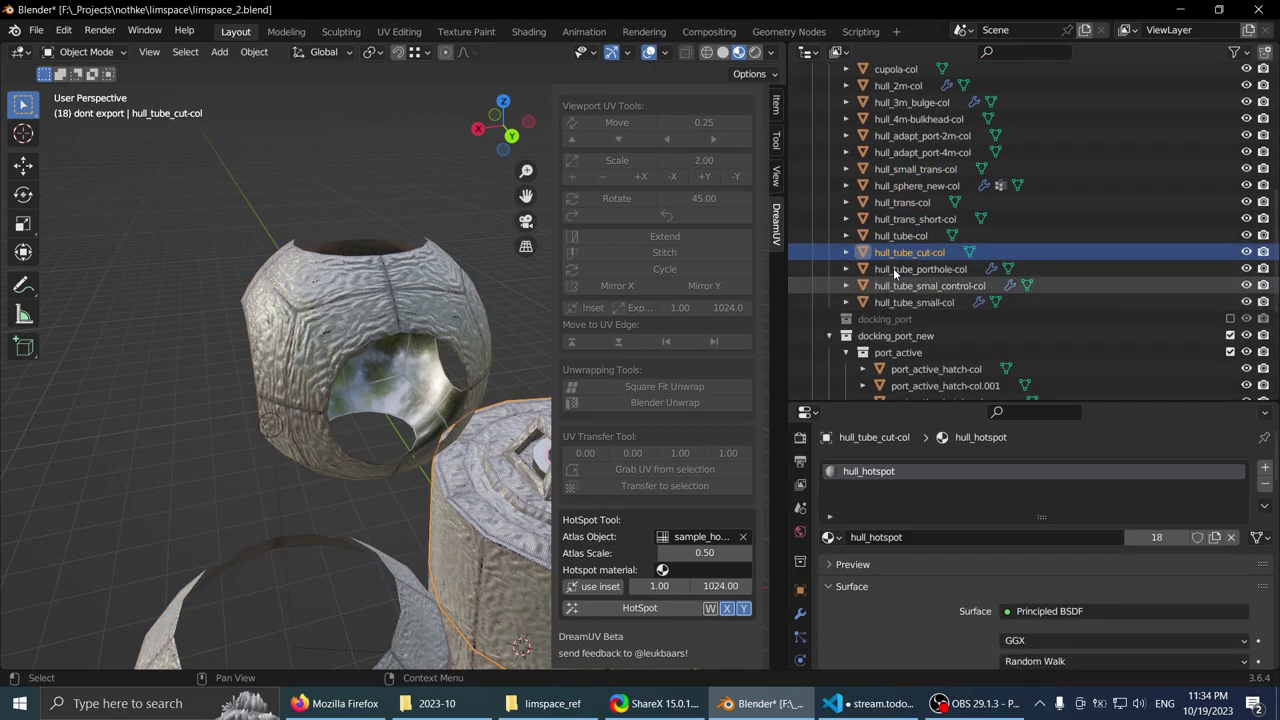
- Frame hull_tube_cut-col and inspect its surface in local view, returning to the full scene
middle_drag(268, 384, 344, 252)
key(KP_Decimal)
key(KP_Divide)
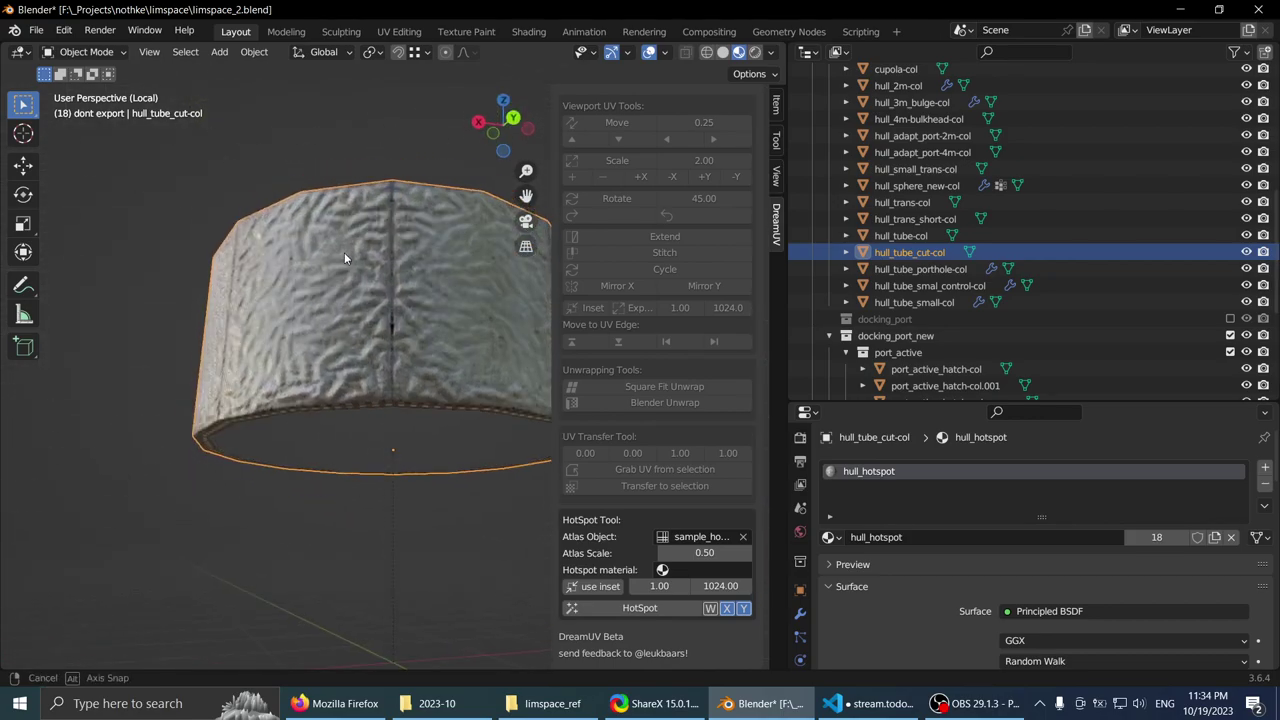
key(KP_Divide)
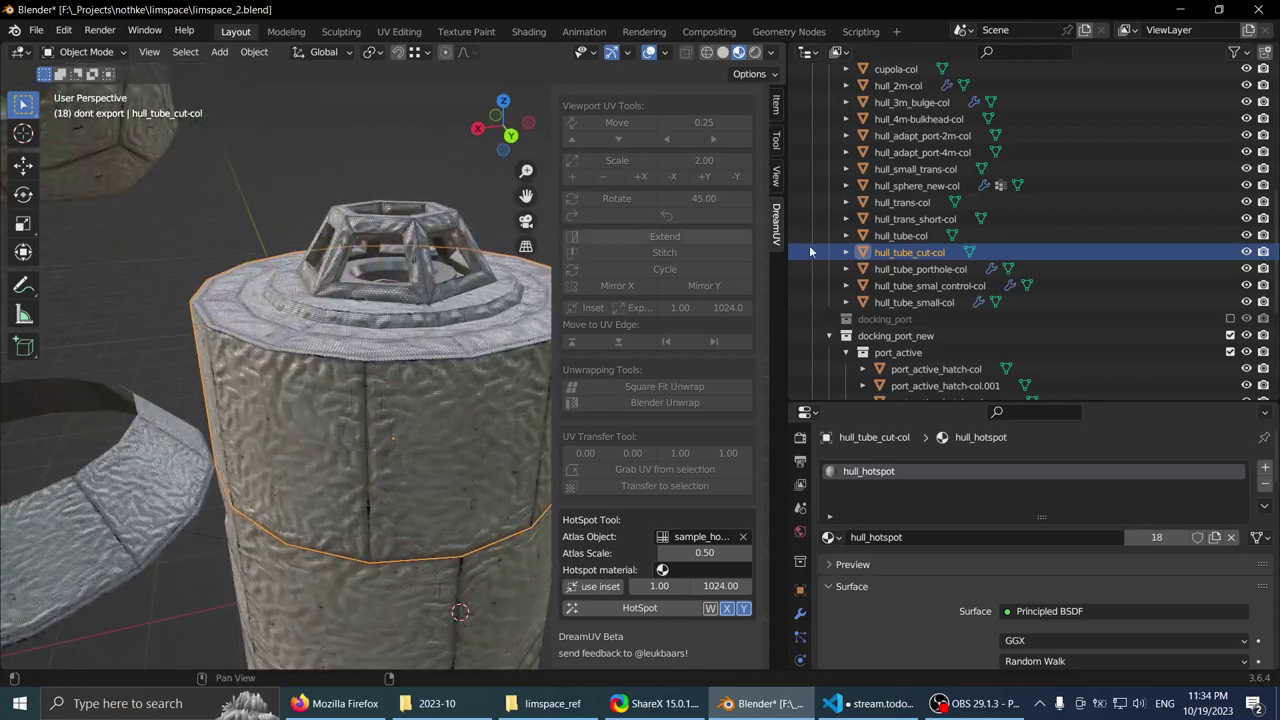
- Check the materials of the porthole, small control and small hull tubes, and save the file
click(886, 269)
click(893, 286)
click(900, 302)
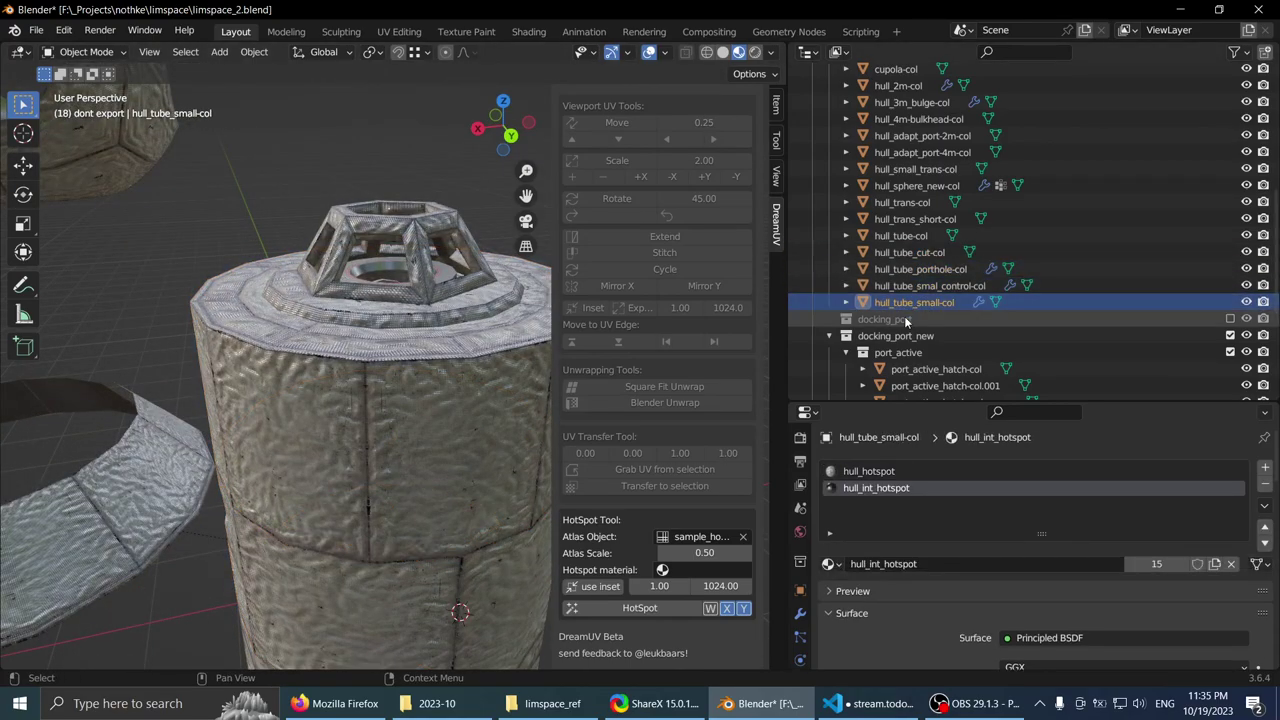
click(900, 285)
key(KP_Decimal)
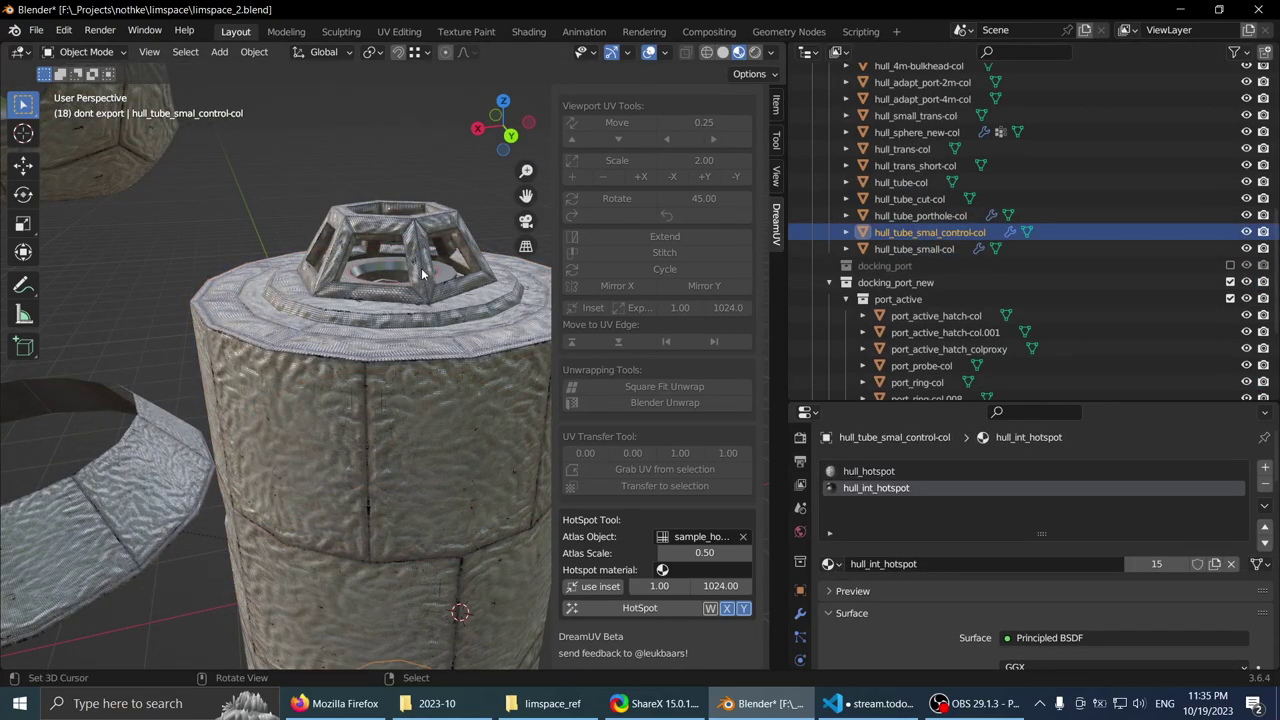
key(KP_Decimal)
key(ctrl+s)
middle_drag(430, 298, 445, 268)
- Include the old docking_port collection in the view layer and bring its parts into view
click(896, 282)
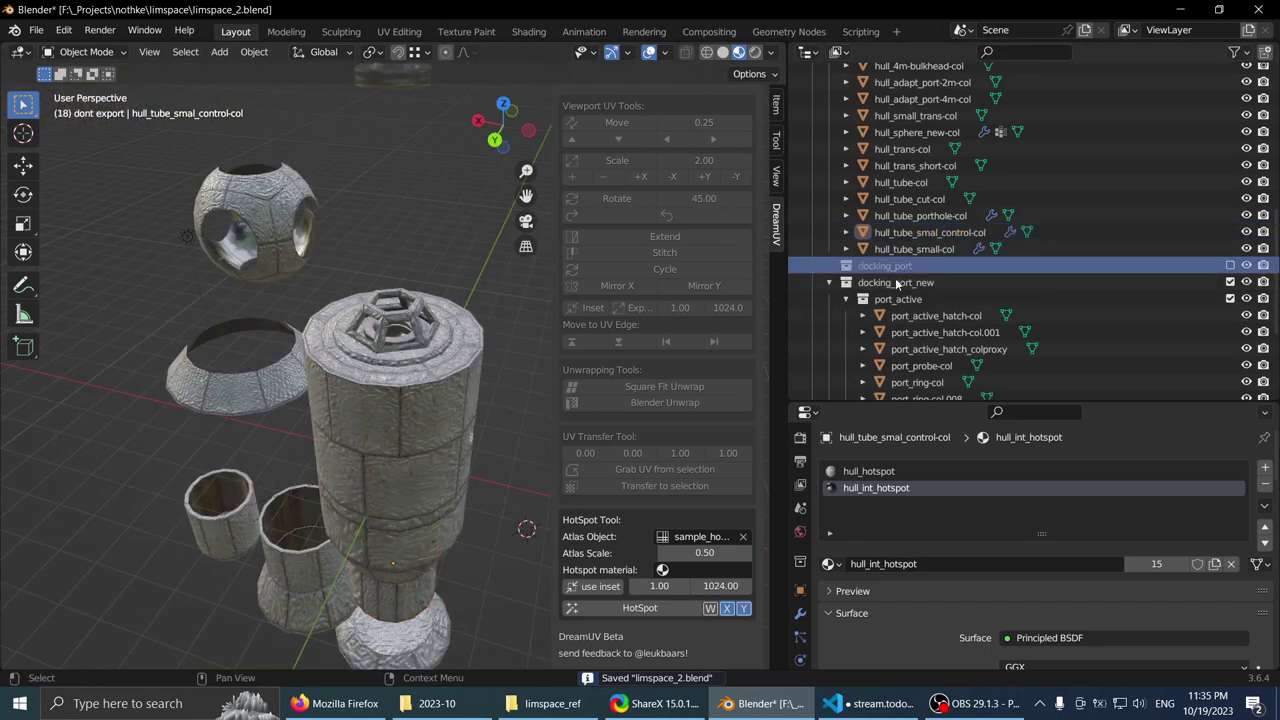
scroll(877, 283, down, 1)
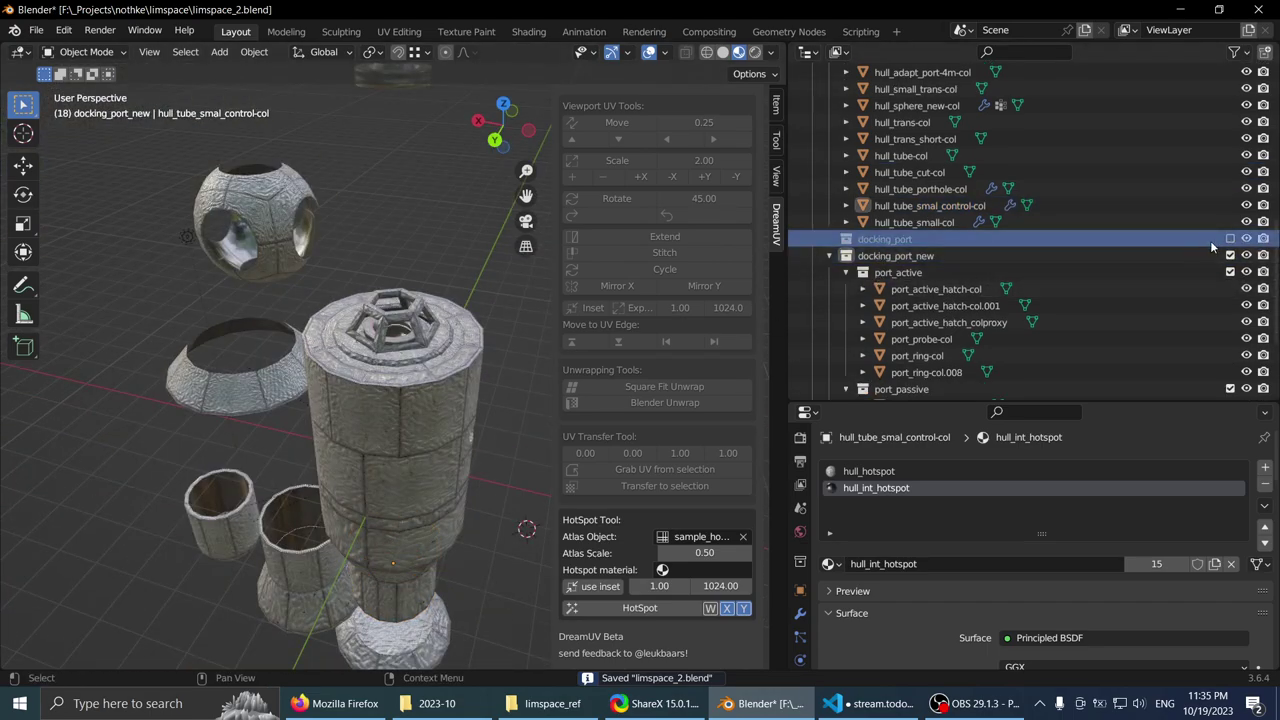
middle_drag(363, 220, 350, 310)
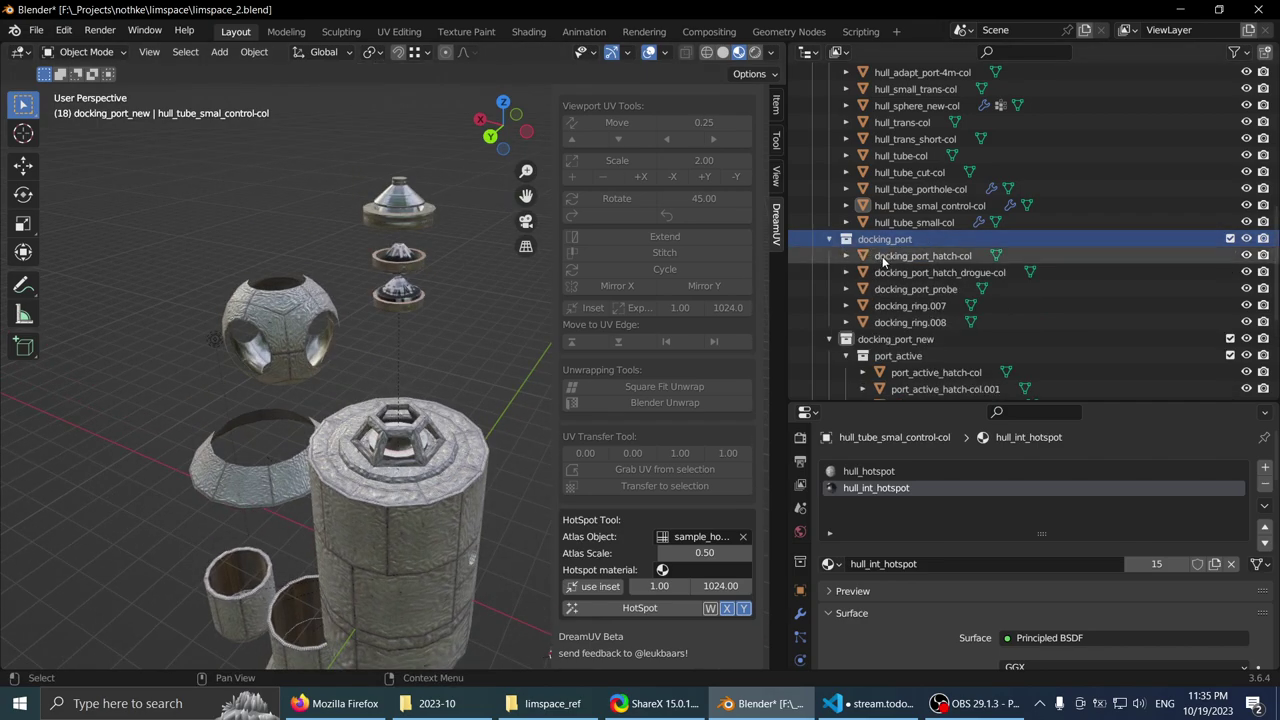
- Check the materials of the hatch, drogue, probe and ring objects in the docking_port collection
click(883, 257)
click(882, 272)
click(882, 289)
click(880, 306)
click(879, 323)
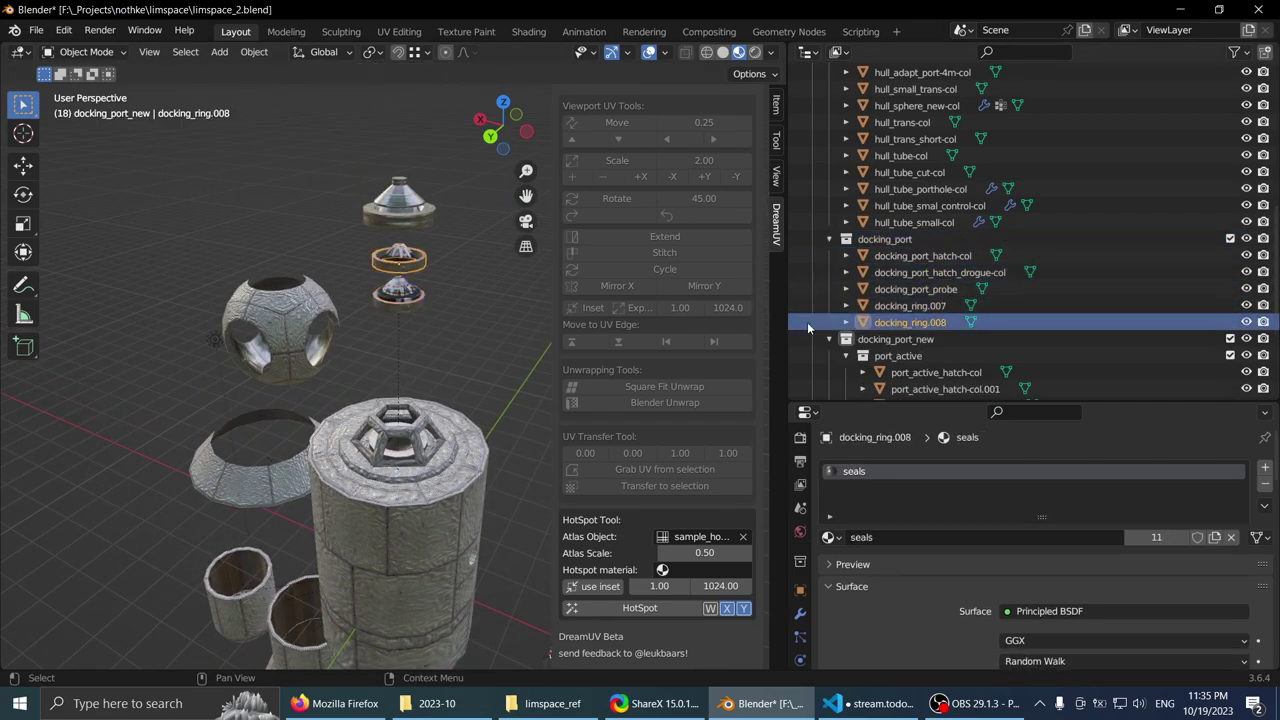
middle_drag(462, 318, 474, 322)
click(948, 290)
click(943, 273)
click(939, 257)
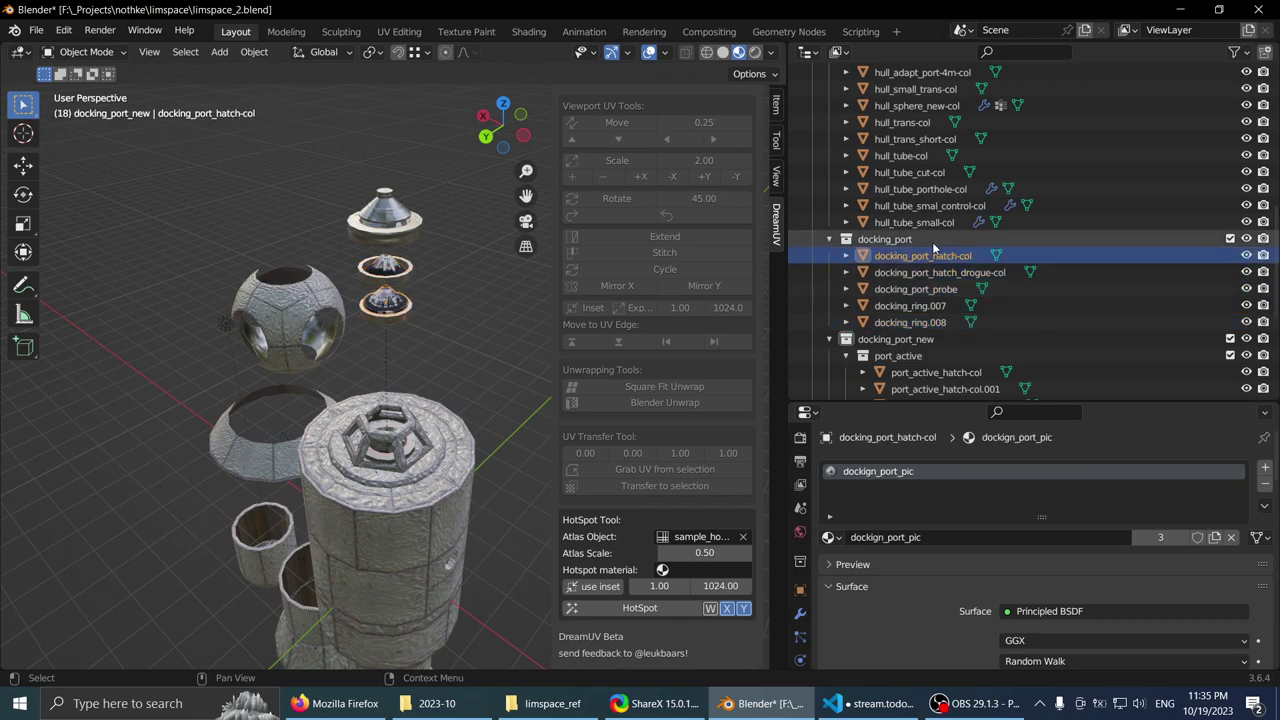
- Move the docking_port collection into the formerly_exported collection
click(932, 241)
scroll(917, 230, up, 6)
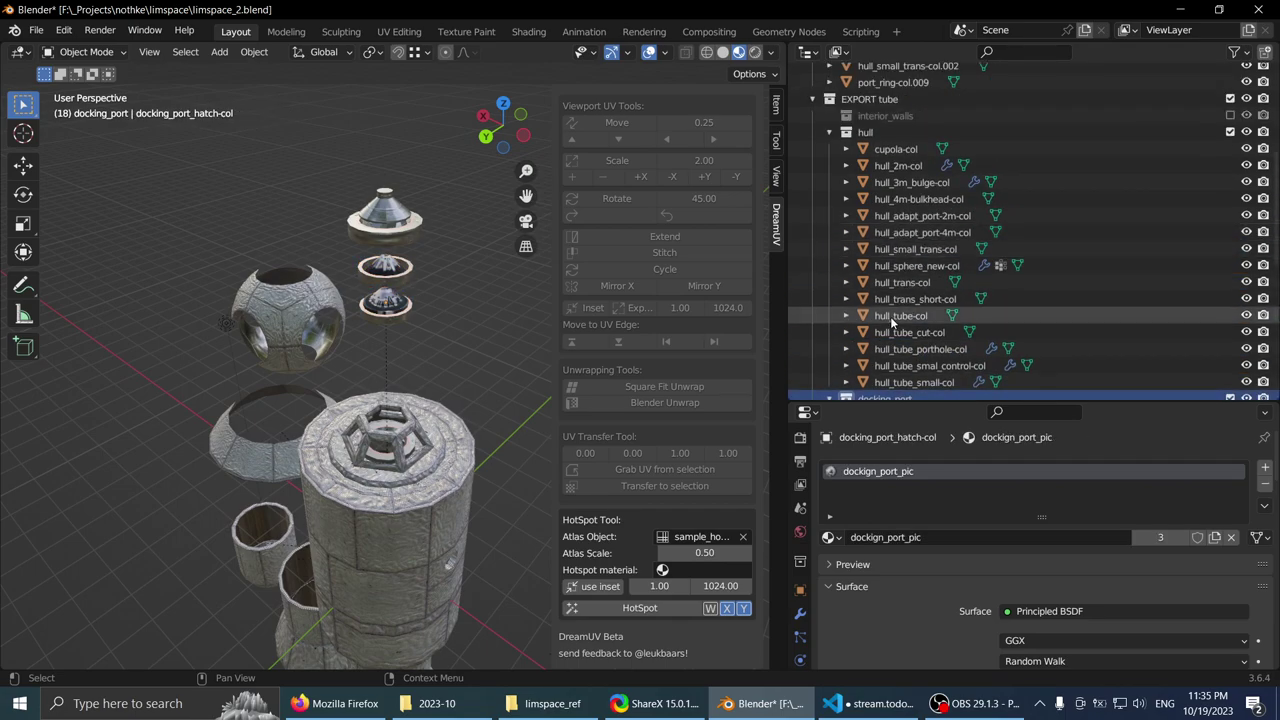
scroll(893, 321, down, 2)
drag(885, 346, 917, 268)
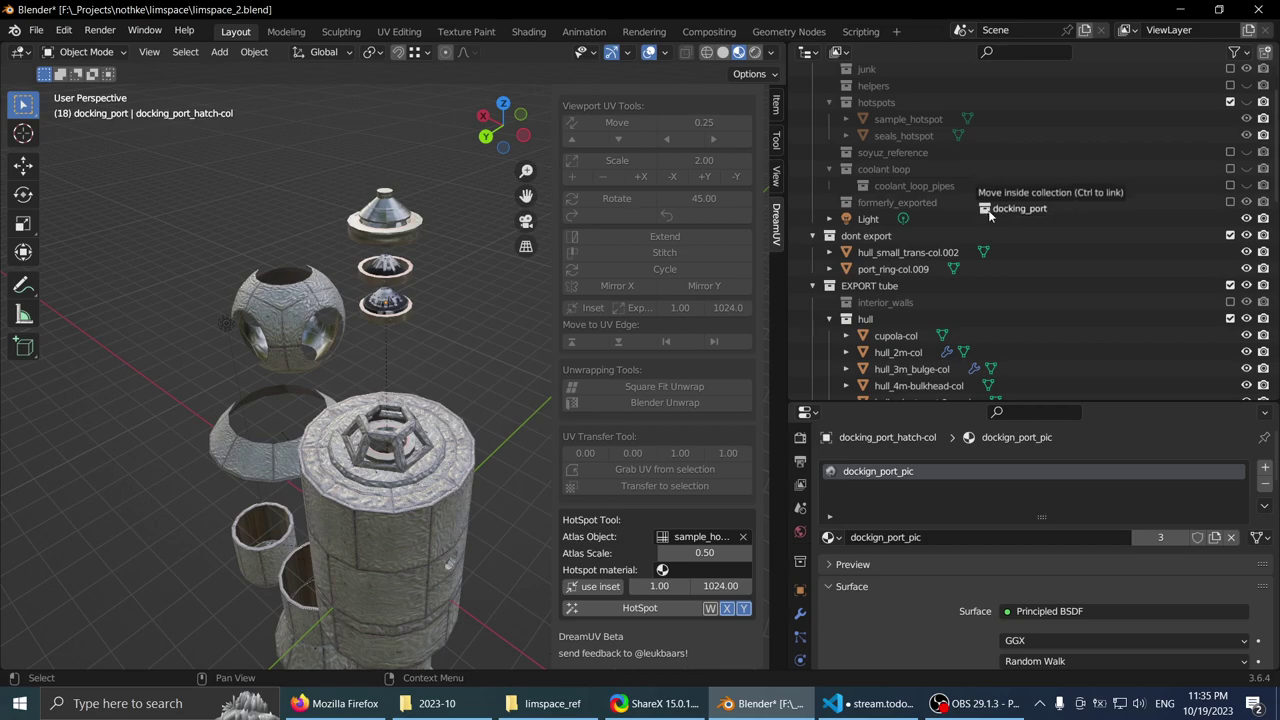
drag(953, 207, 953, 206)
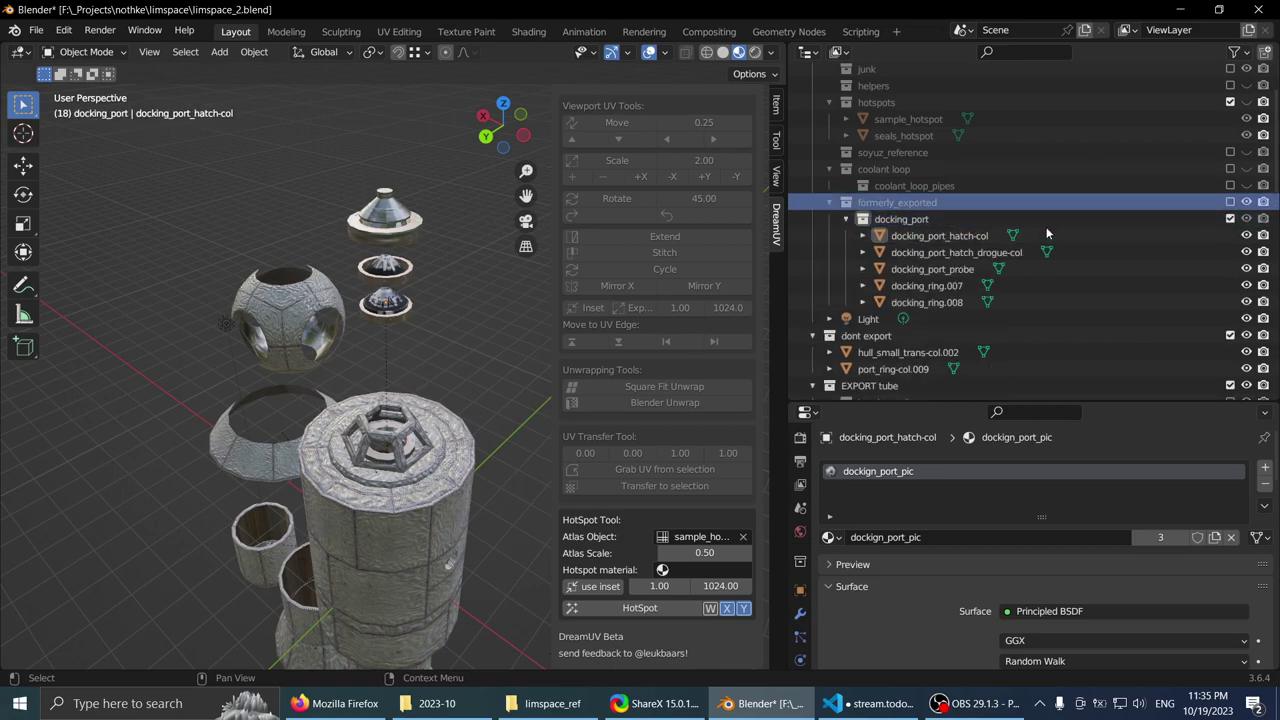
- Exclude the docking_port collection from the view layer and keep its parent formerly_exported excluded too
click(1230, 218)
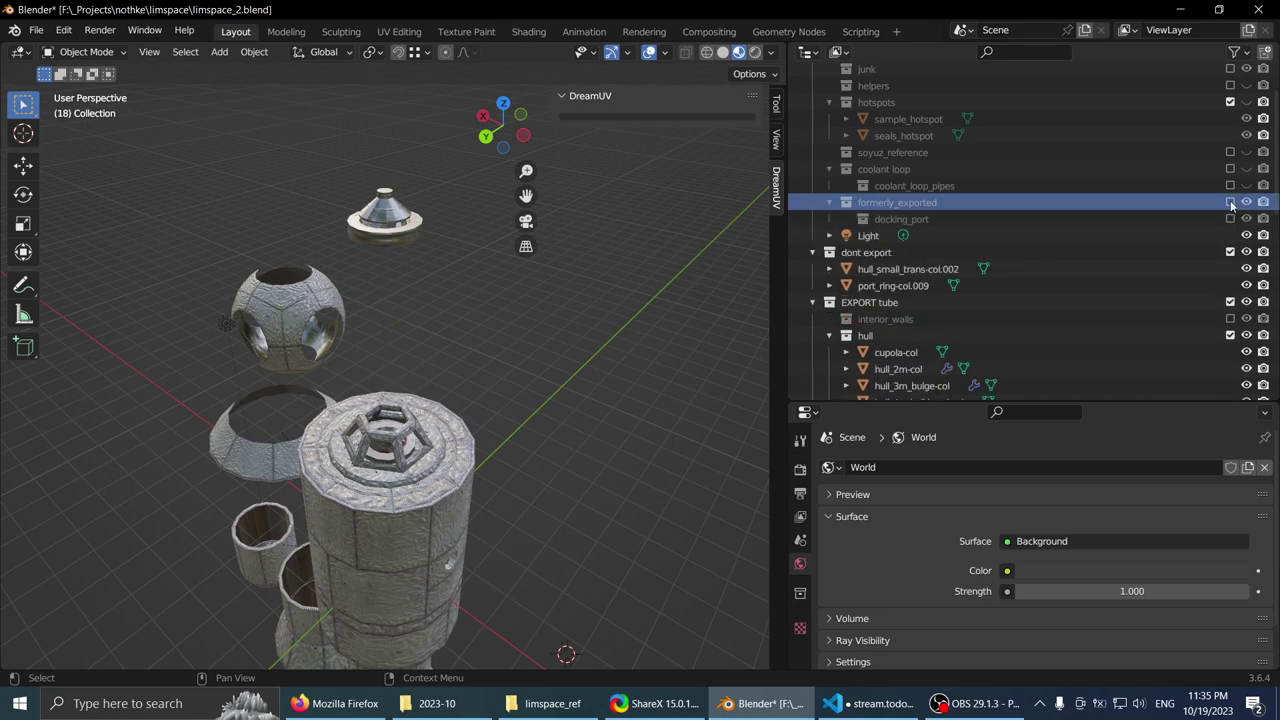
click(1231, 205)
click(1231, 205)
click(1232, 206)
click(1230, 202)
- Review the remaining export collections, including docking_port_new and its port parts, in the outliner and viewport
middle_drag(345, 300, 400, 272)
scroll(930, 270, down, 8)
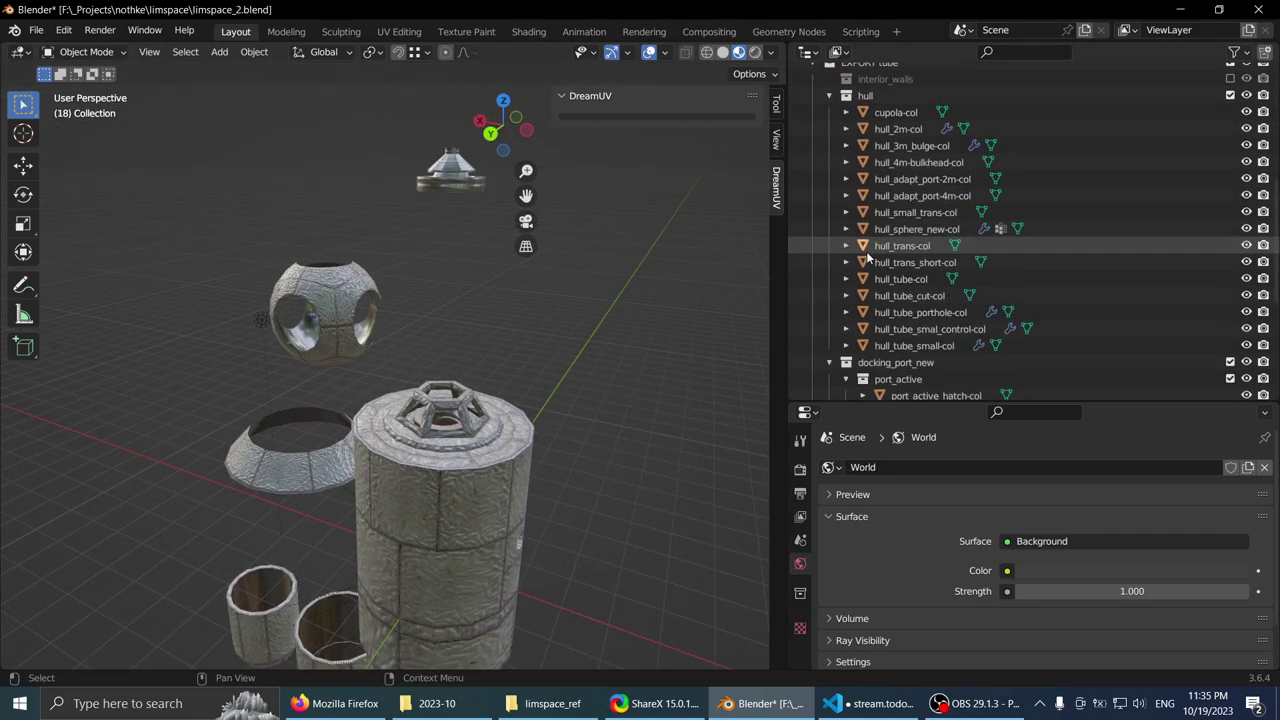
middle_drag(440, 350, 546, 346)
scroll(1032, 215, down, 4)
scroll(955, 197, up, 3)
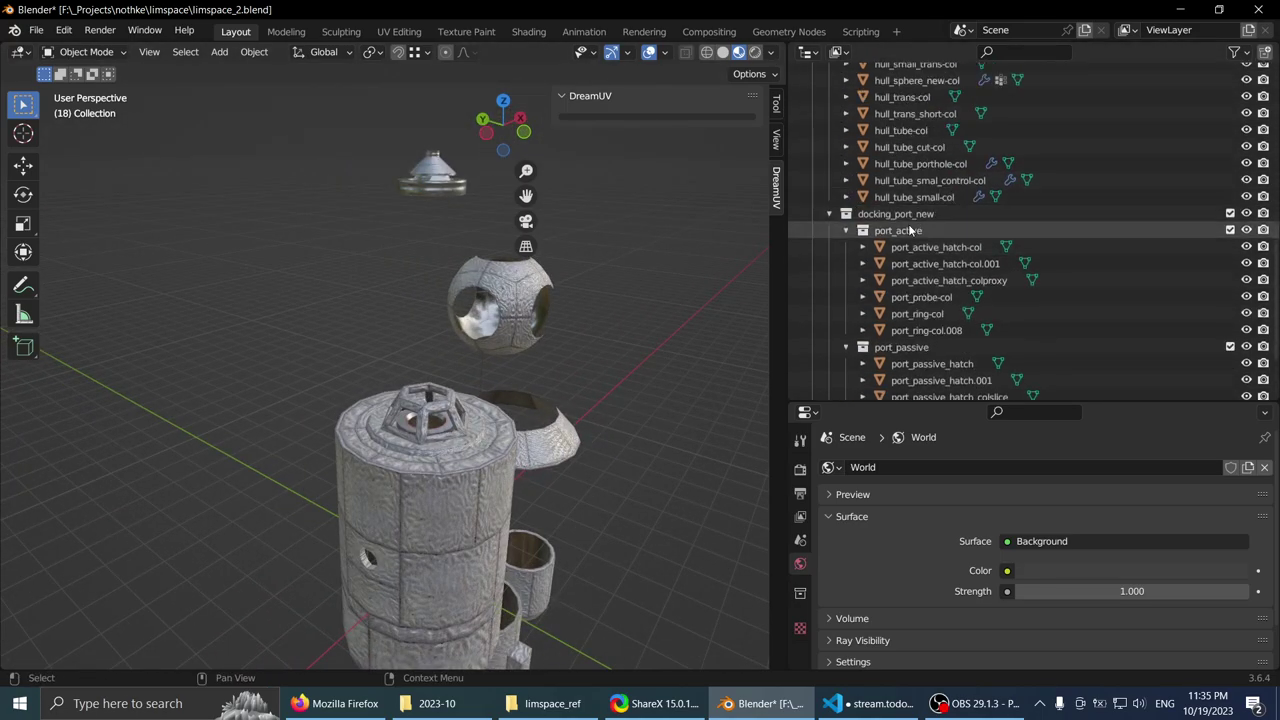
click(906, 233)
middle_drag(560, 300, 380, 390)
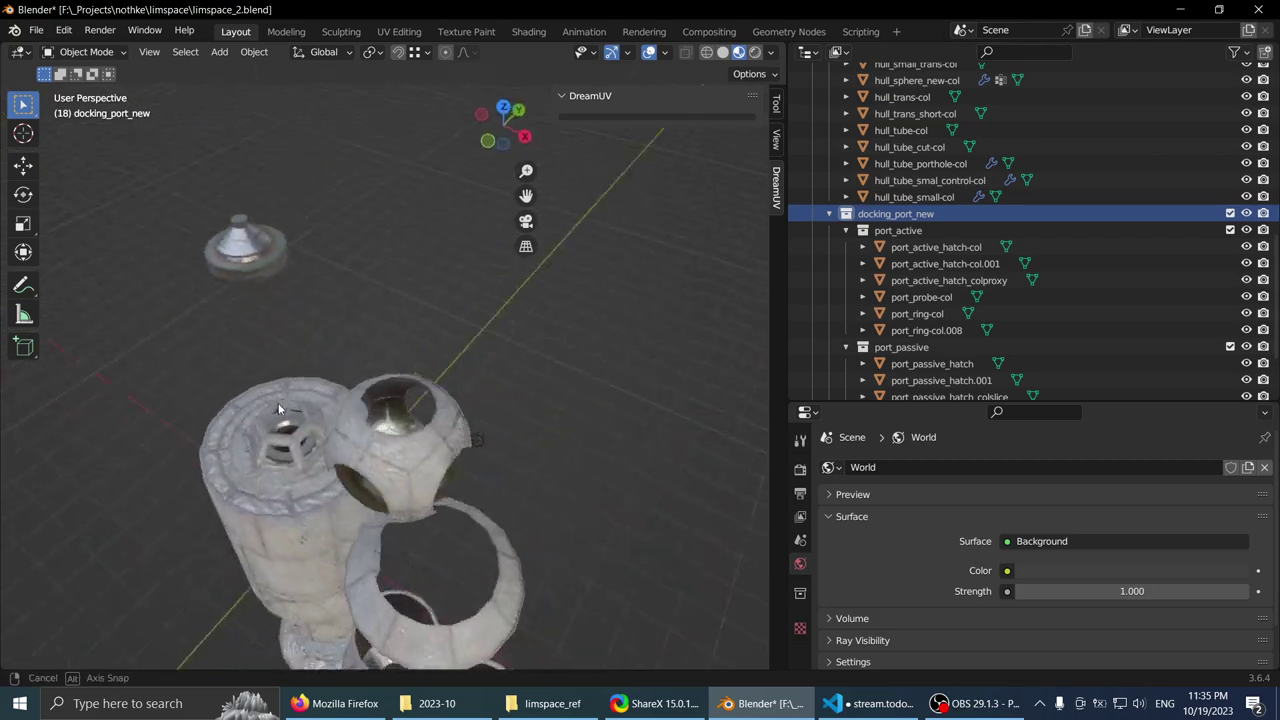
scroll(926, 311, up, 10)
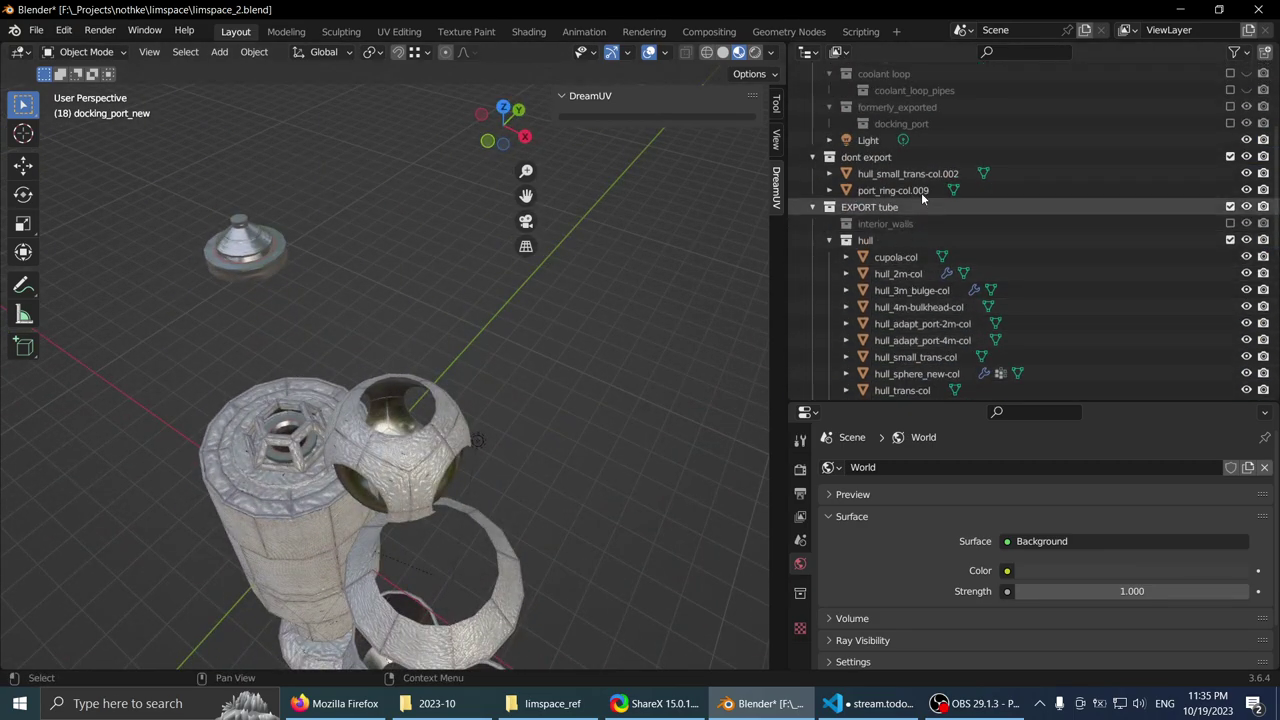
scroll(924, 175, up, 3)
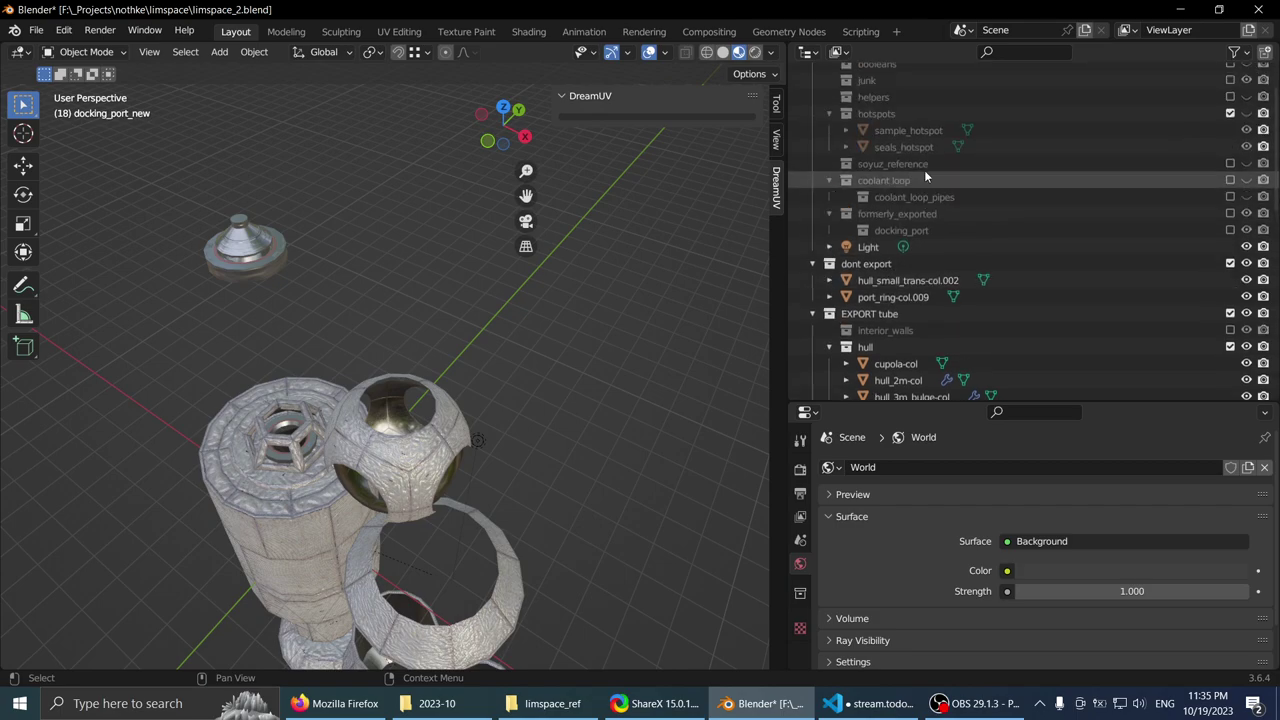
- Rename the collection inside formerly_exported as docking_port_old and the docking_port_new collection as docking_port
double_click(936, 232)
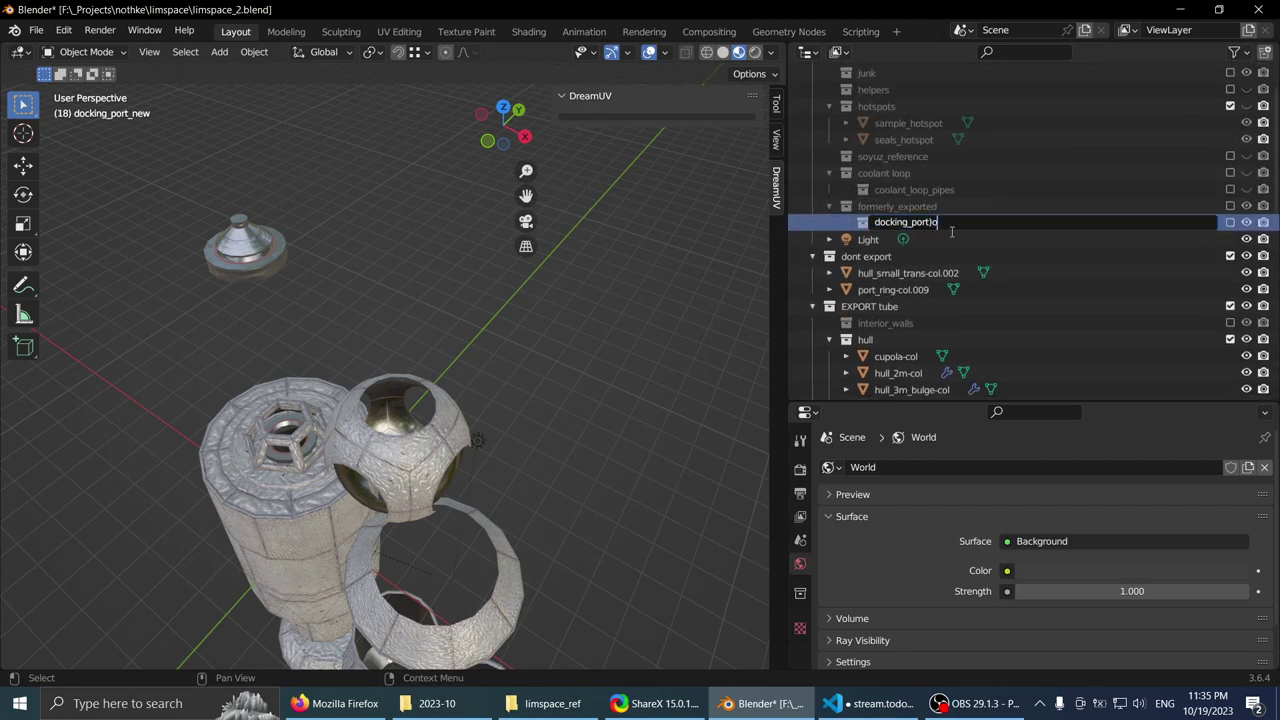
scroll(950, 237, down, 10)
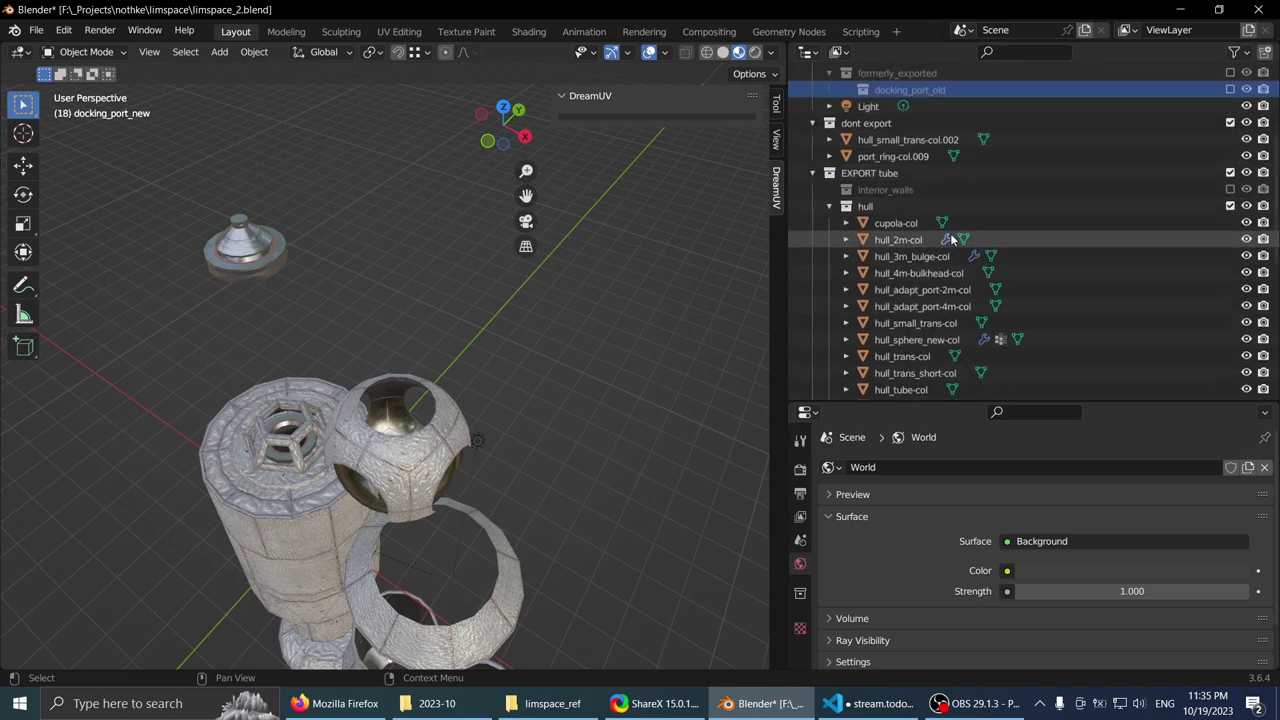
double_click(919, 155)
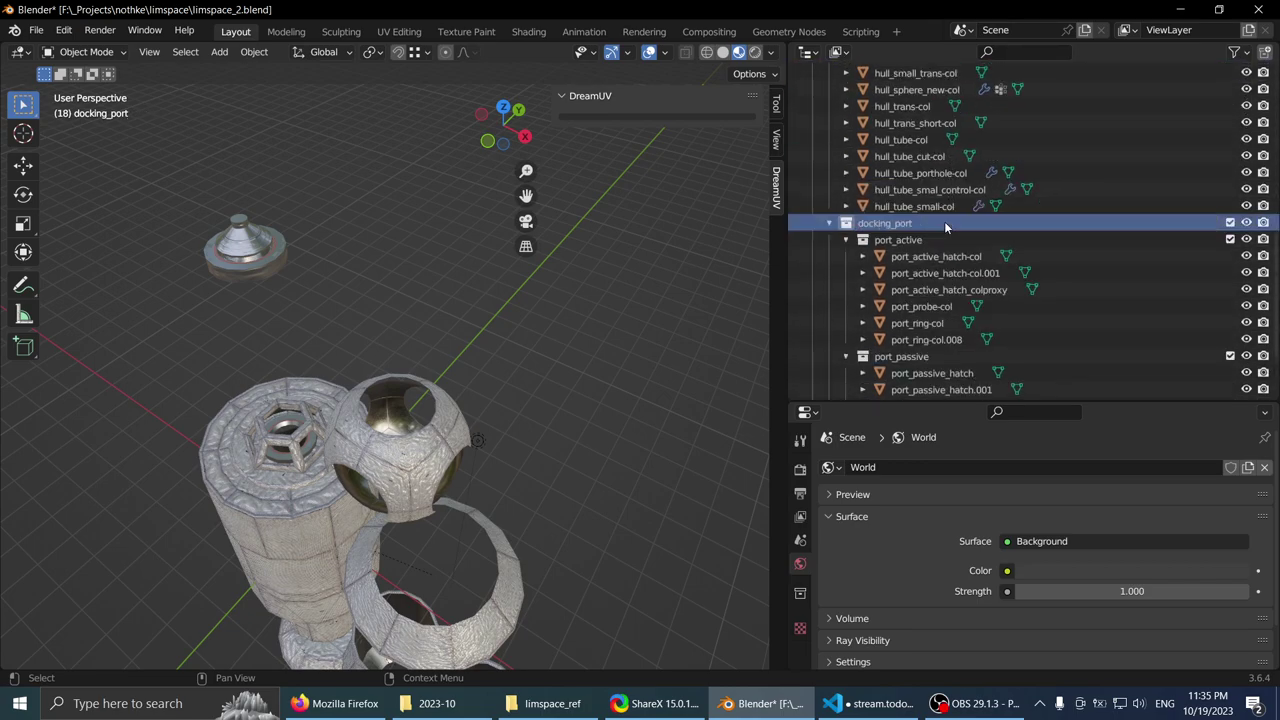
- Inspect the duplicate port_active_hatch-col.001 and move it from port_active into the dont export collection
middle_drag(560, 250, 480, 265)
click(925, 256)
click(938, 272)
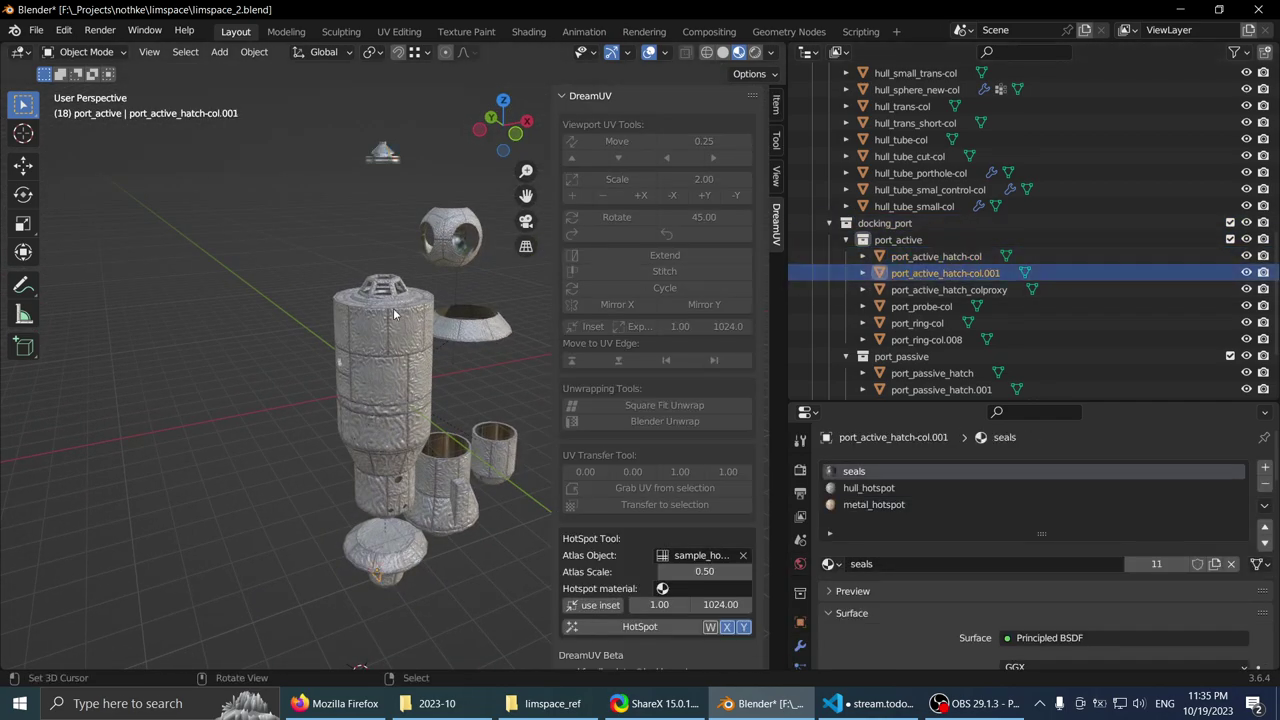
click(944, 257)
click(1003, 273)
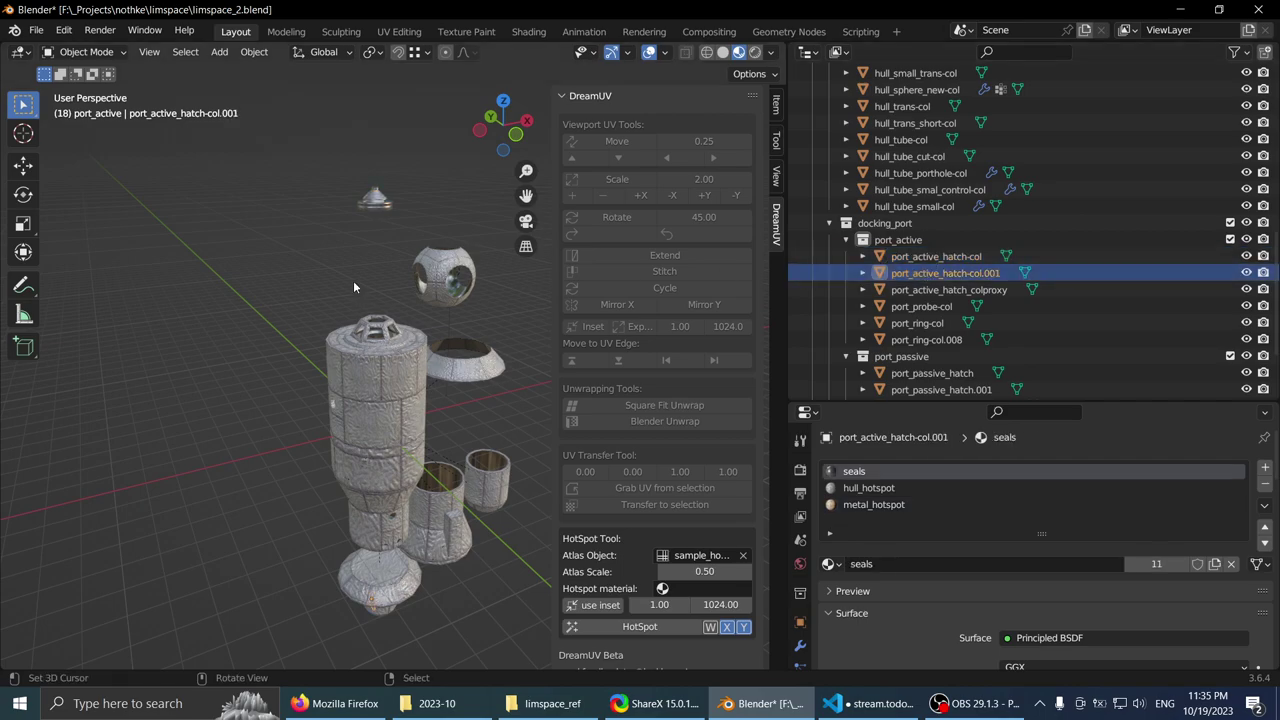
key(KP_Decimal)
scroll(354, 286, down, 4)
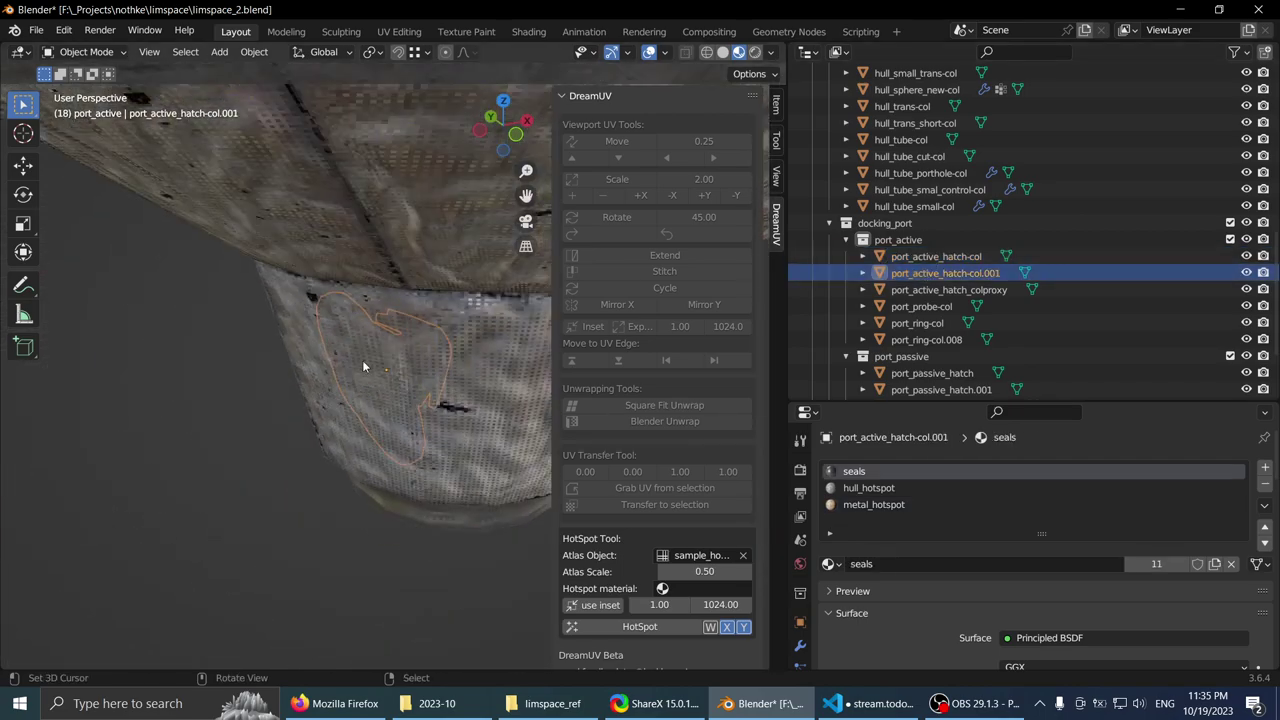
middle_drag(363, 366, 330, 268)
drag(950, 270, 965, 168)
scroll(940, 230, down, 7)
- Examine the remaining port_active parts in the viewport: hatch, hatch colproxy, probe and rings
click(933, 247)
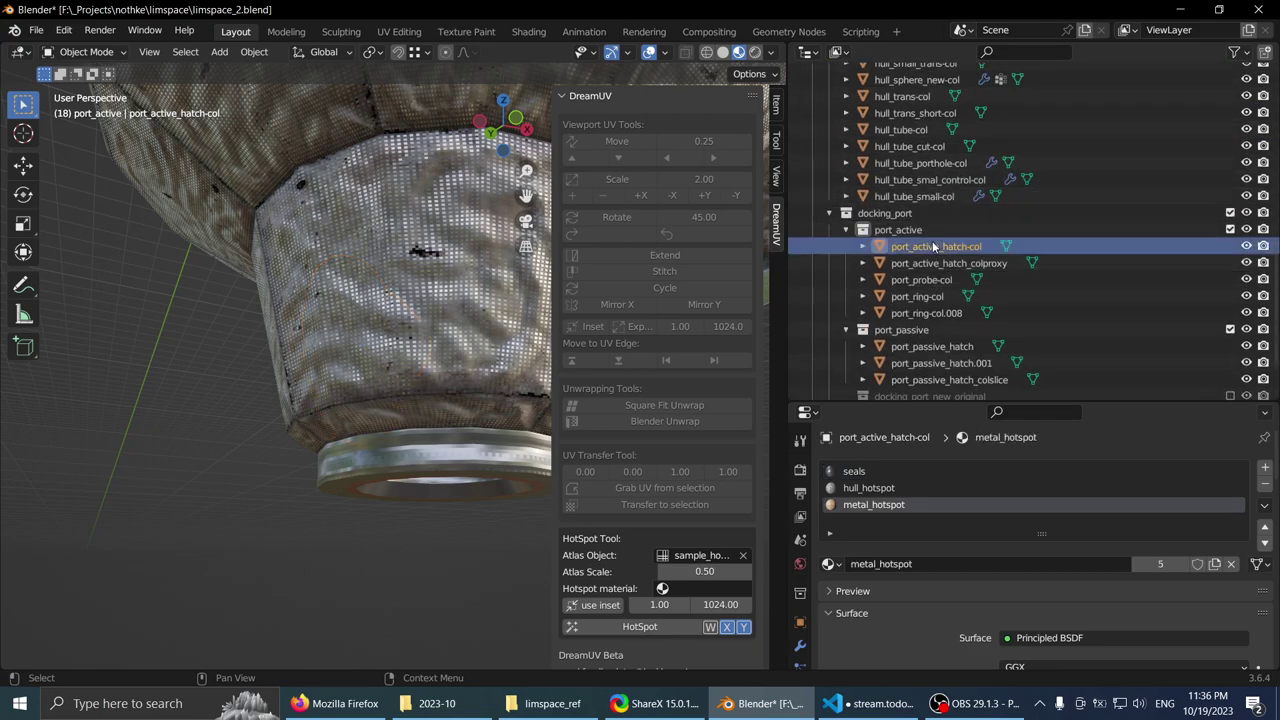
key(KP_Decimal)
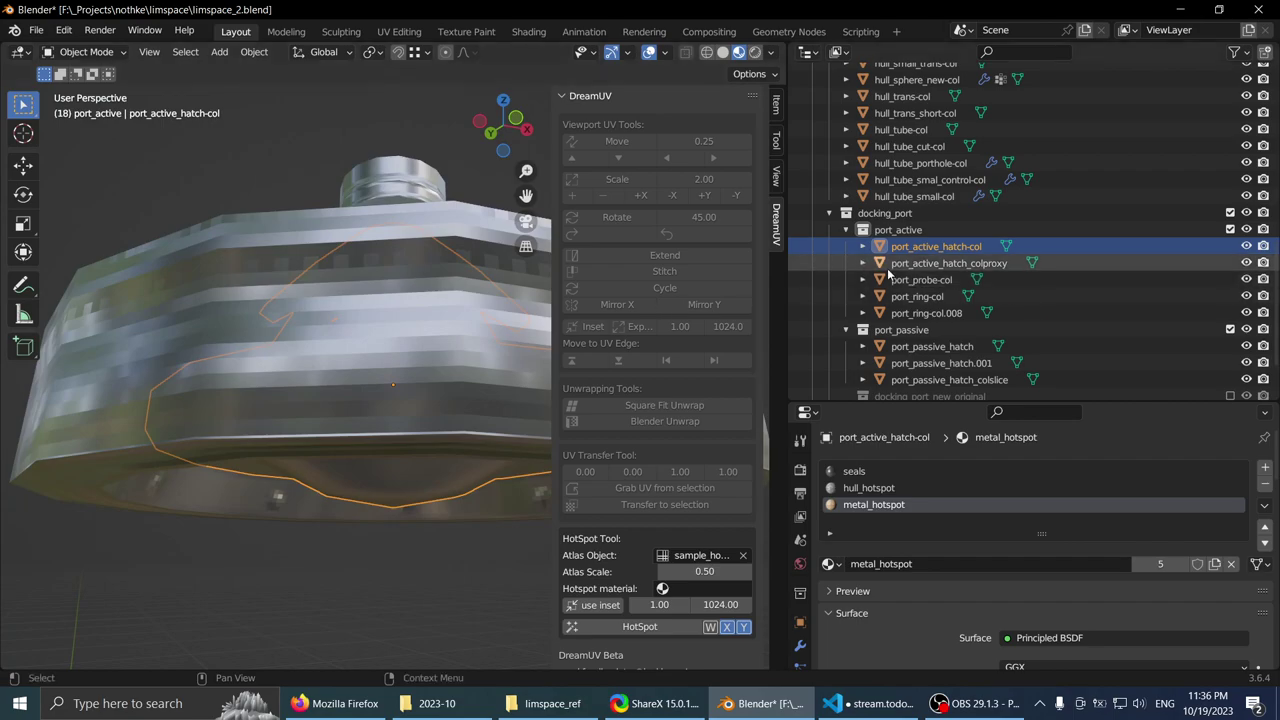
click(893, 266)
middle_drag(362, 305, 604, 340)
click(949, 282)
middle_drag(400, 270, 378, 324)
click(930, 298)
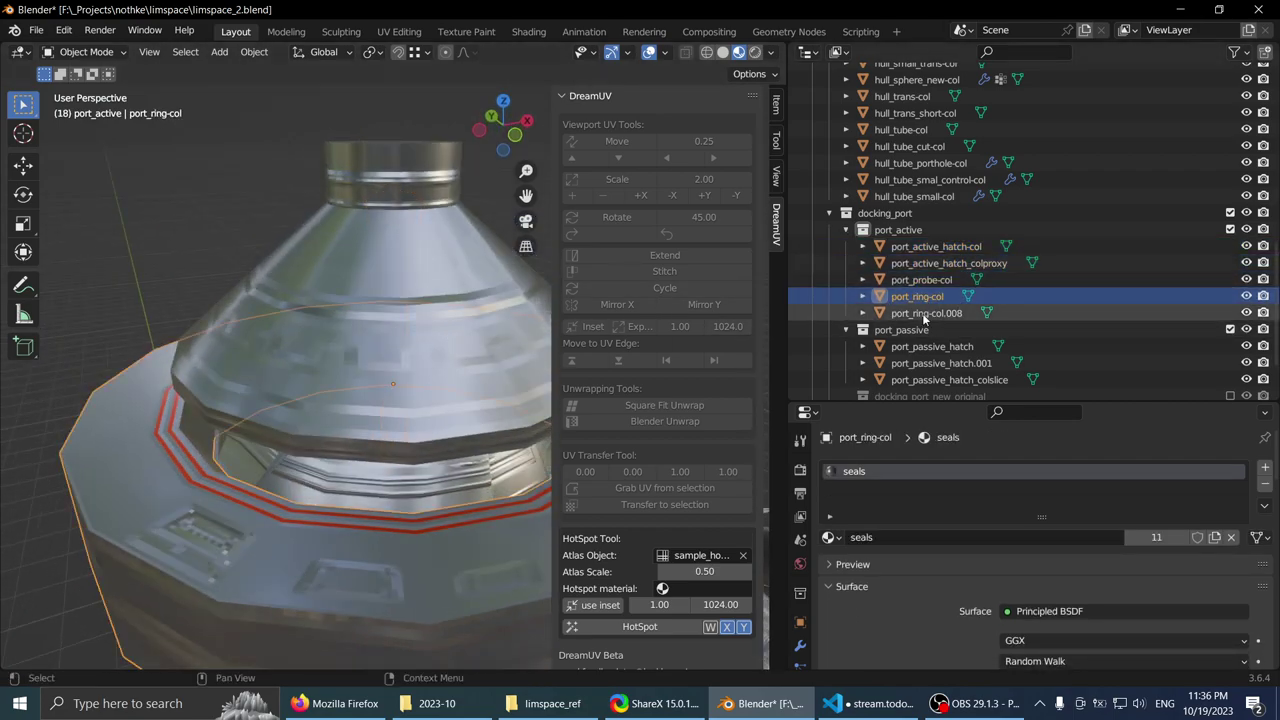
key(KP_Decimal)
scroll(254, 369, down, 5)
middle_drag(254, 370, 560, 392)
scroll(250, 412, up, 3)
- Raise the cupola-col object along Z until it sits clear above the hull tube
key(ctrl+space)
click(566, 272)
scroll(562, 278, down, 4)
middle_drag(548, 308, 532, 279)
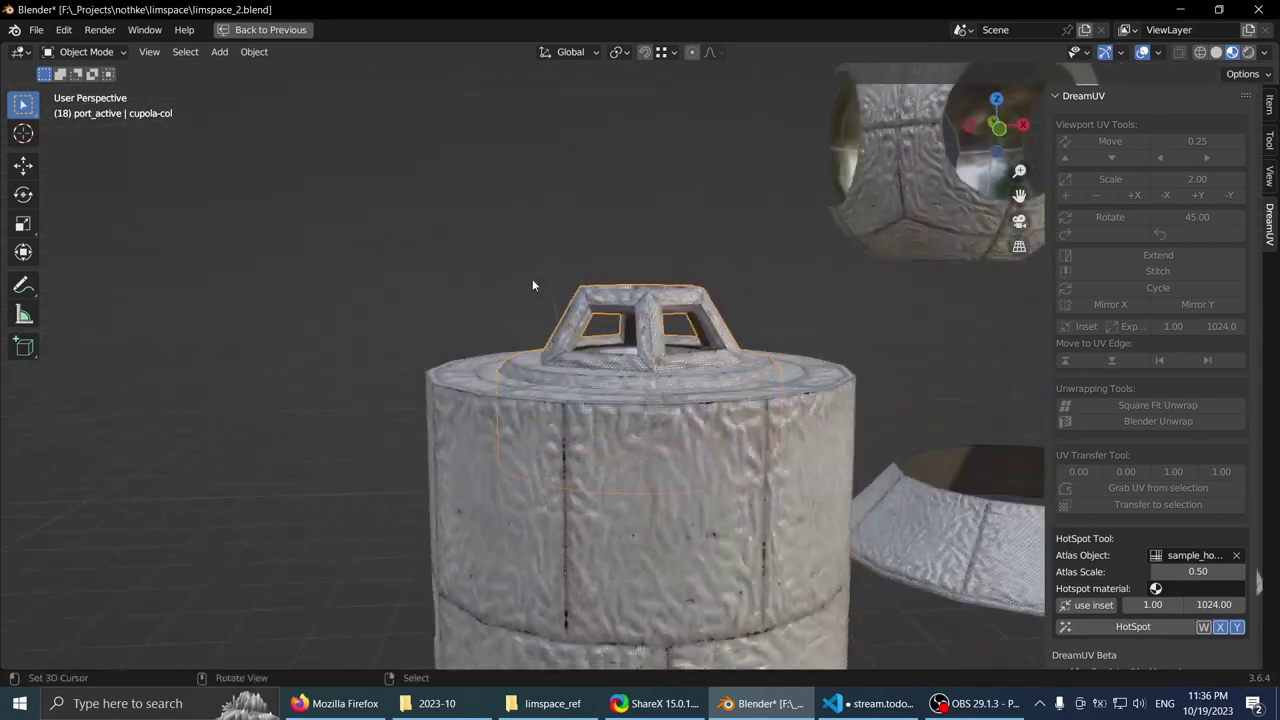
key(g)
key(z)
click(541, 131)
middle_drag(530, 172, 709, 246)
scroll(505, 165, up, 1)
scroll(482, 259, down, 1)
key(g)
key(z)
click(444, 182)
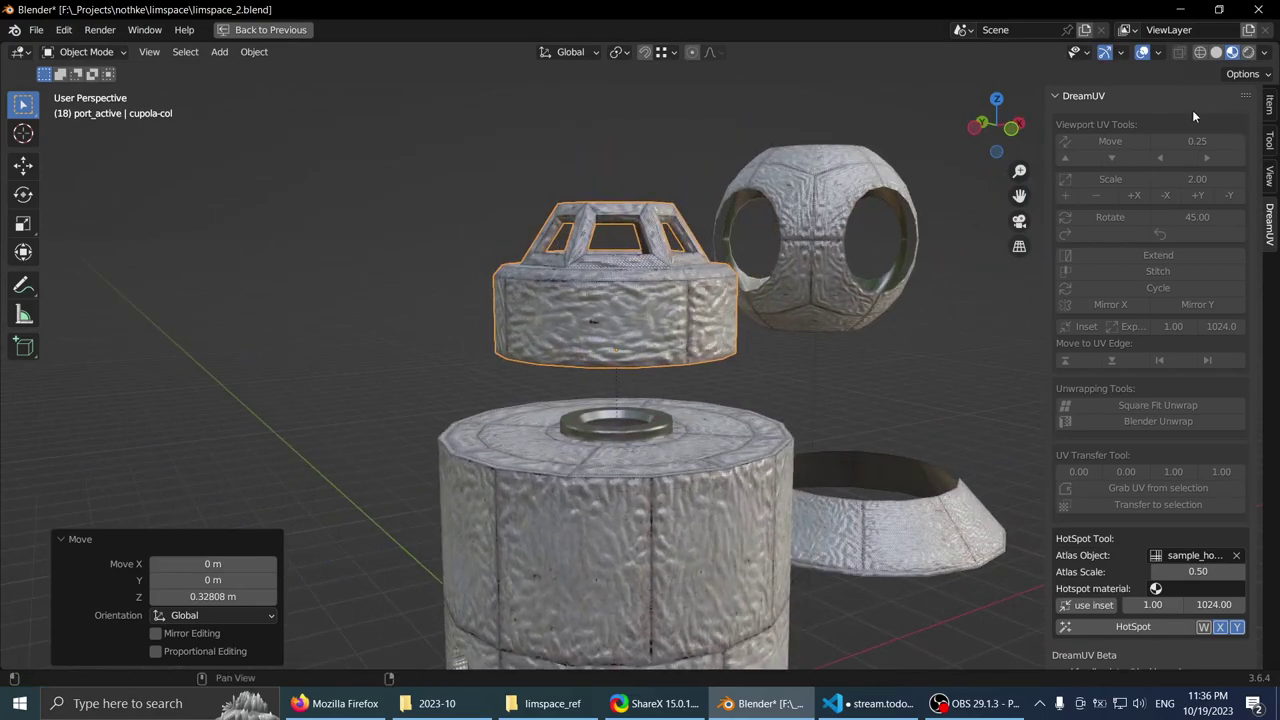
- Set the cupola's Z location to 5 m and deselect it
key(ctrl+space)
click(776, 103)
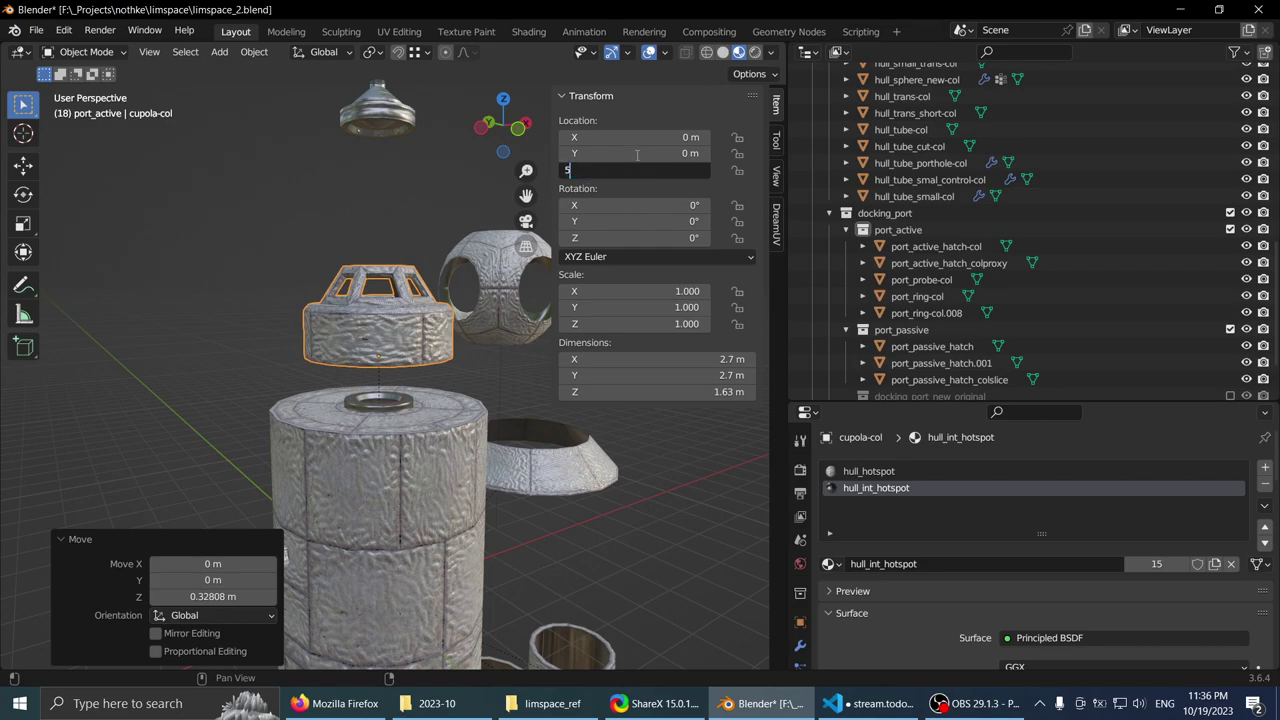
scroll(348, 238, down, 3)
click(340, 250)
scroll(320, 278, up, 3)
middle_drag(356, 314, 466, 290)
key(ctrl+space)
key(ctrl+space)
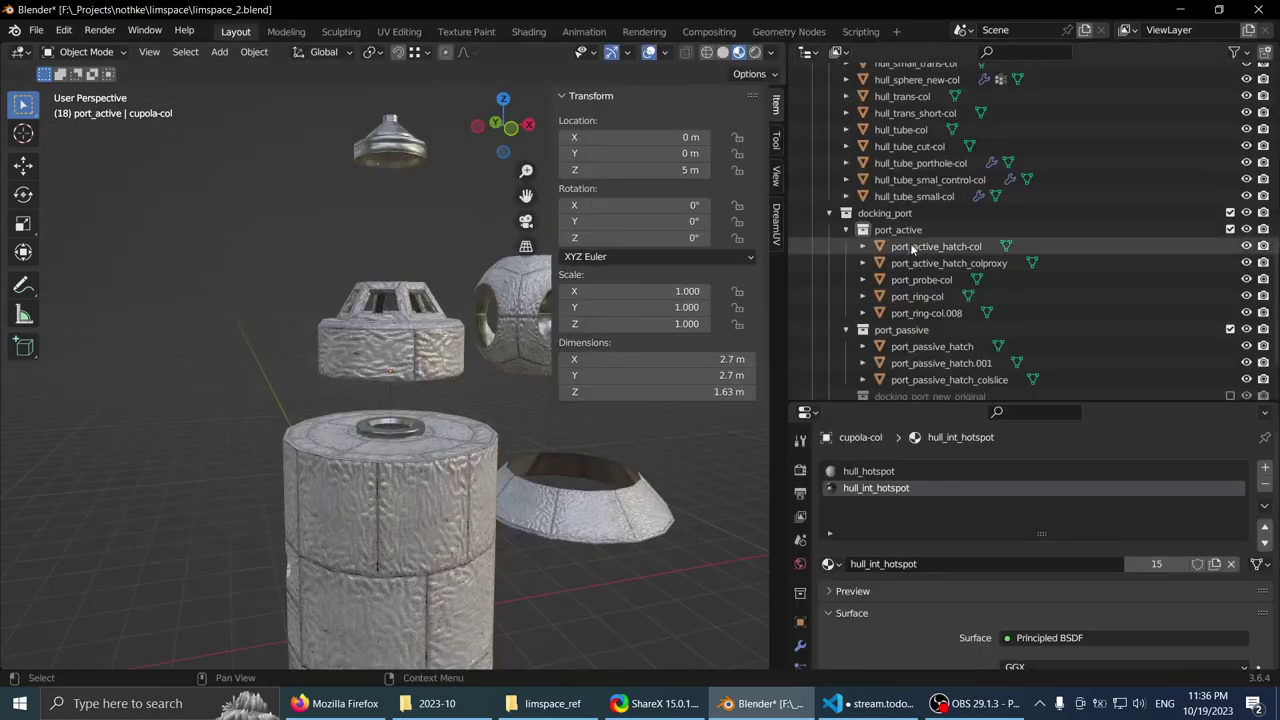
- Check the hull collection's objects from the cupola to hull_adapt_port-4m-col, with their positions and materials
key(KP_Decimal)
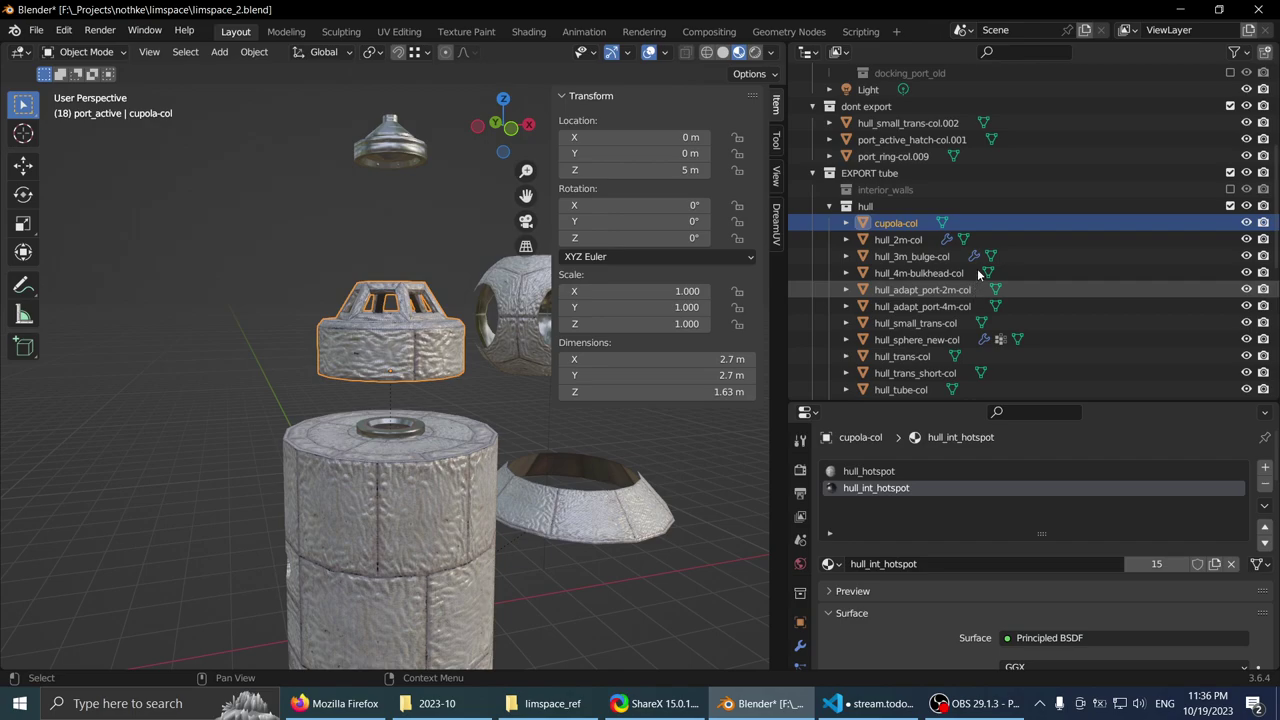
click(913, 241)
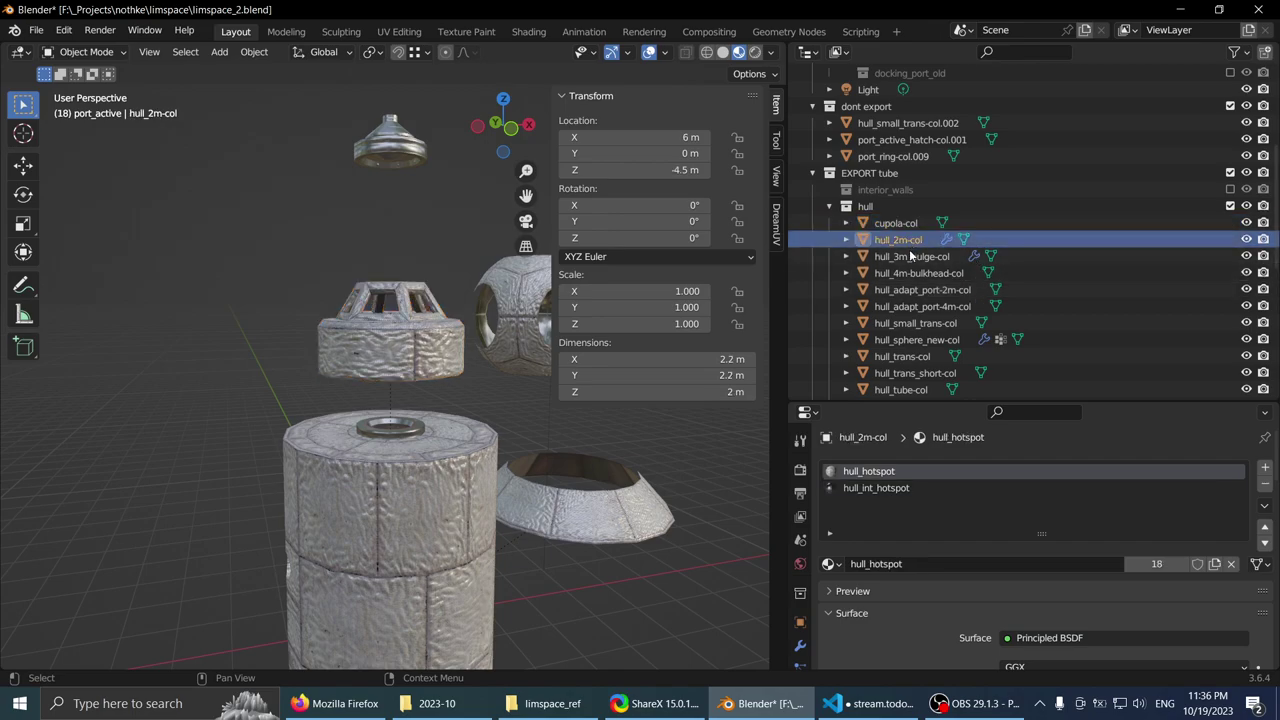
click(911, 258)
scroll(331, 330, down, 3)
shift+middle_drag(344, 400, 349, 298)
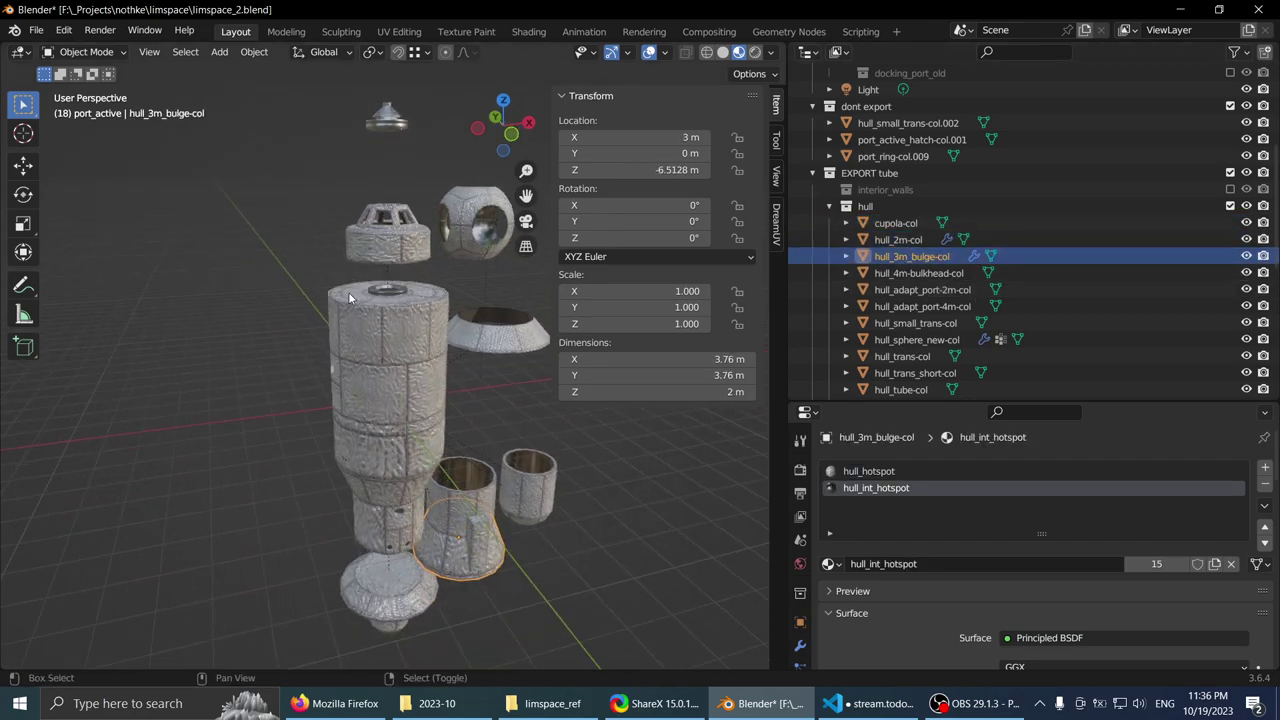
click(903, 275)
click(906, 306)
scroll(906, 314, down, 9)
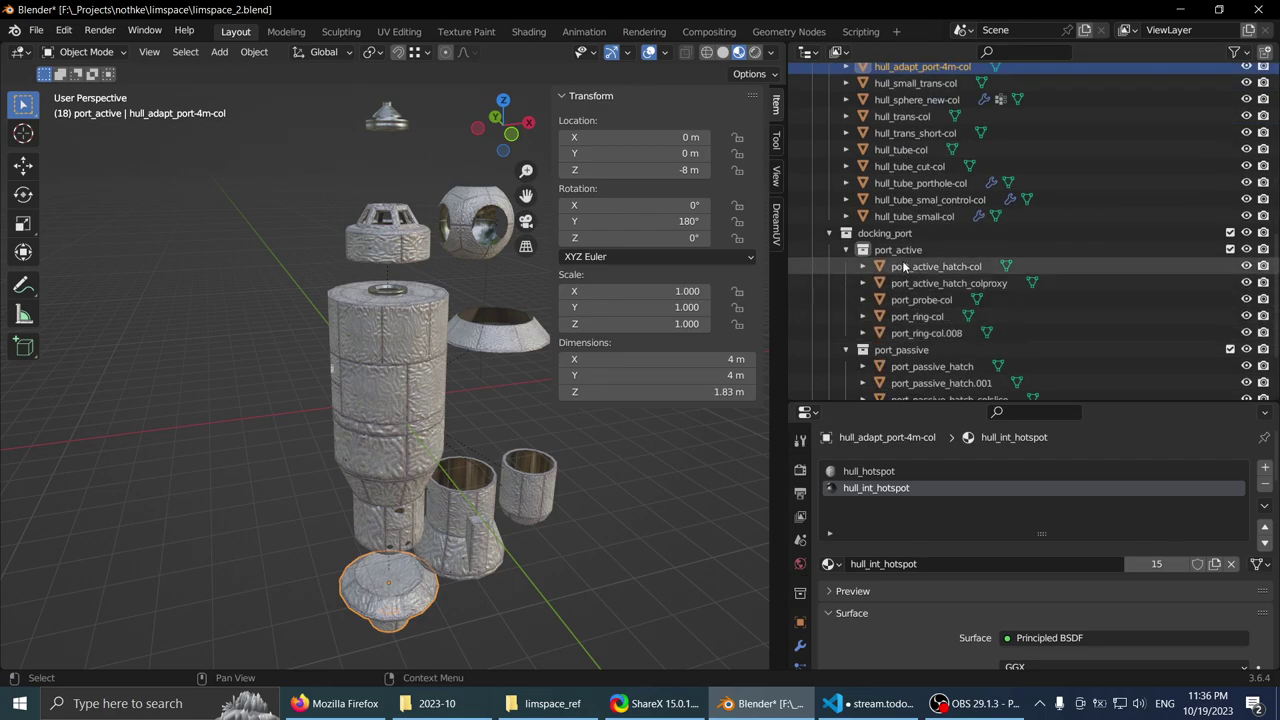
- Move the duplicate port_ring-col.008 from port_active into the dont export collection
click(907, 317)
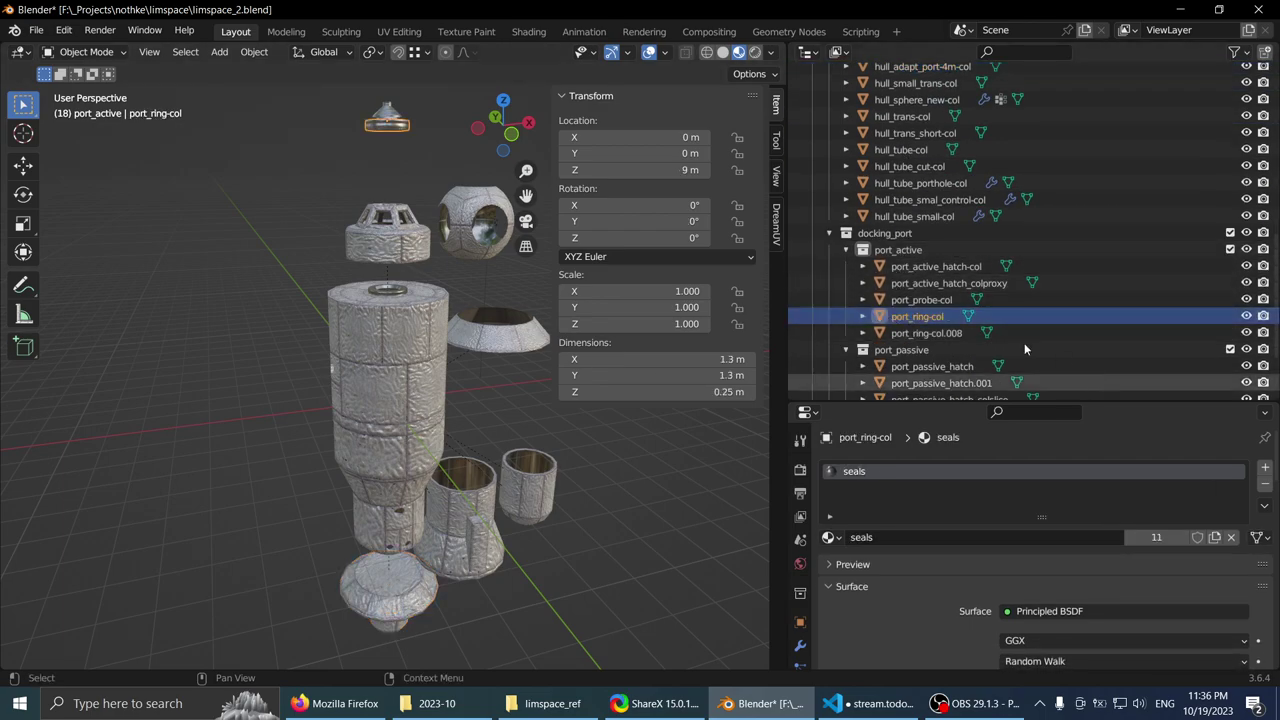
key(KP_Decimal)
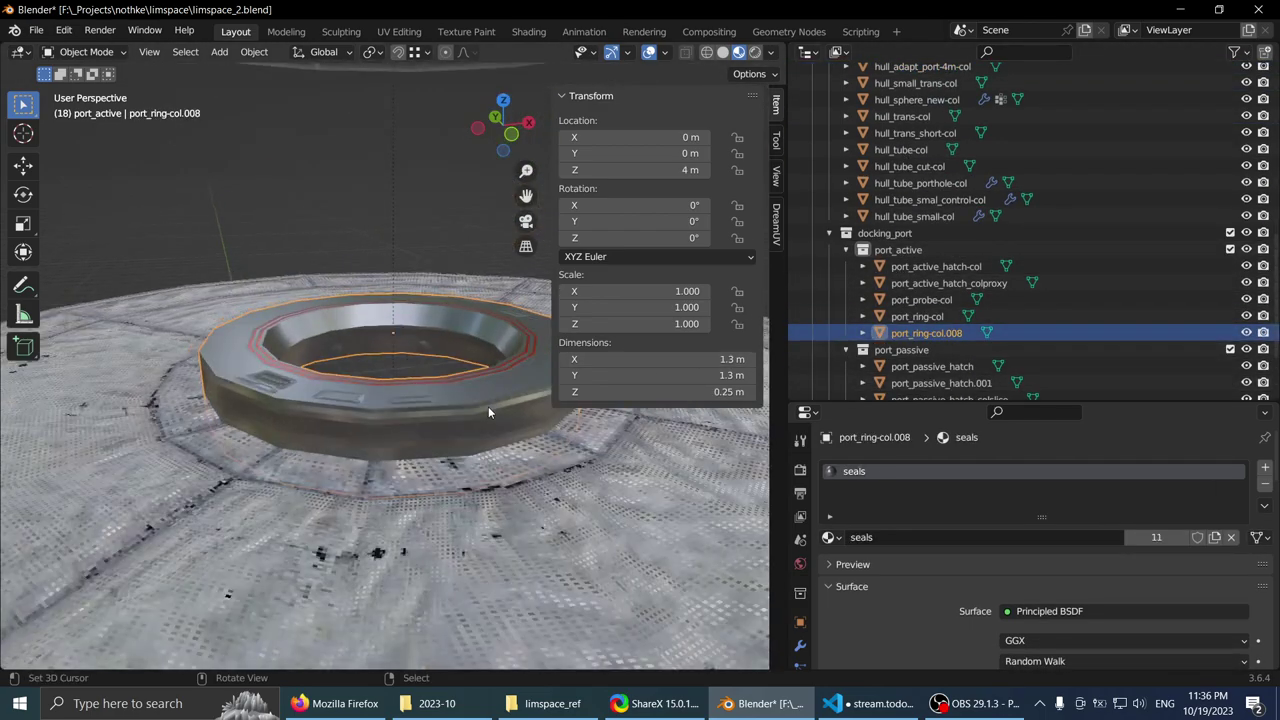
drag(905, 340, 921, 218)
scroll(912, 225, down, 5)
- Check the small hull tubes, port_ring-col and the port_passive hatch objects for placement and materials
click(899, 287)
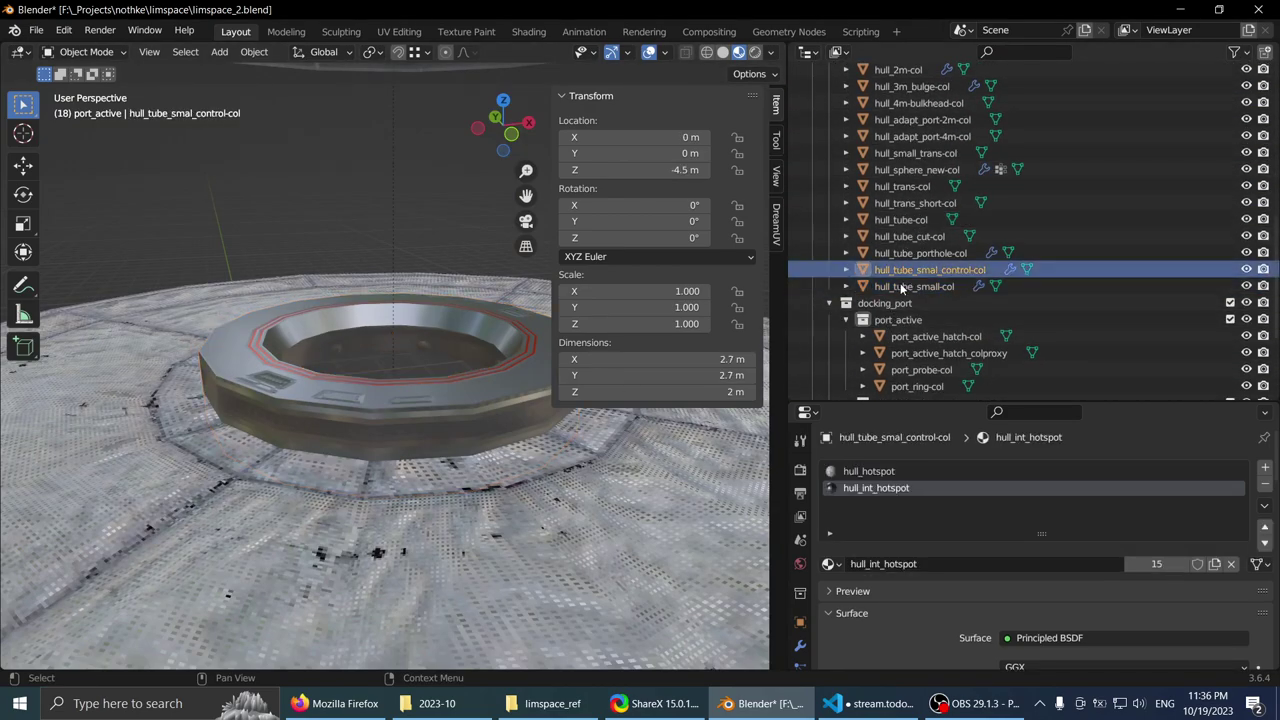
scroll(904, 240, down, 2)
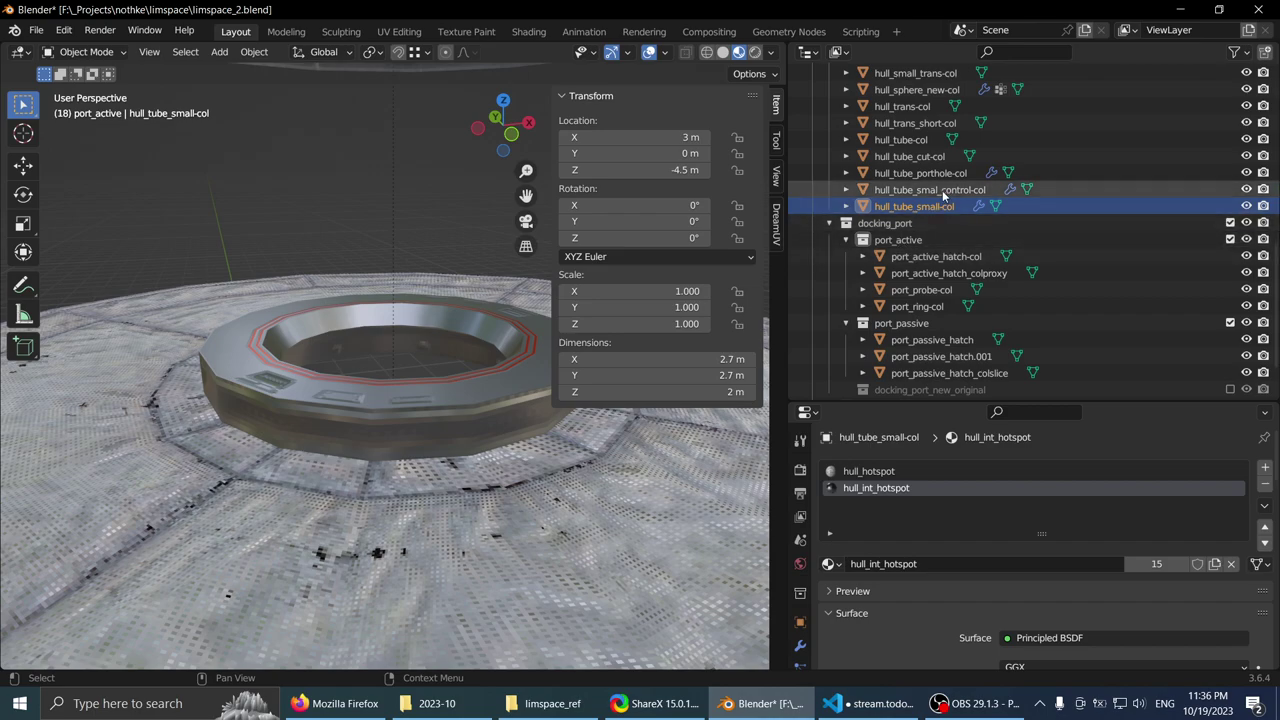
click(917, 306)
key(KP_Decimal)
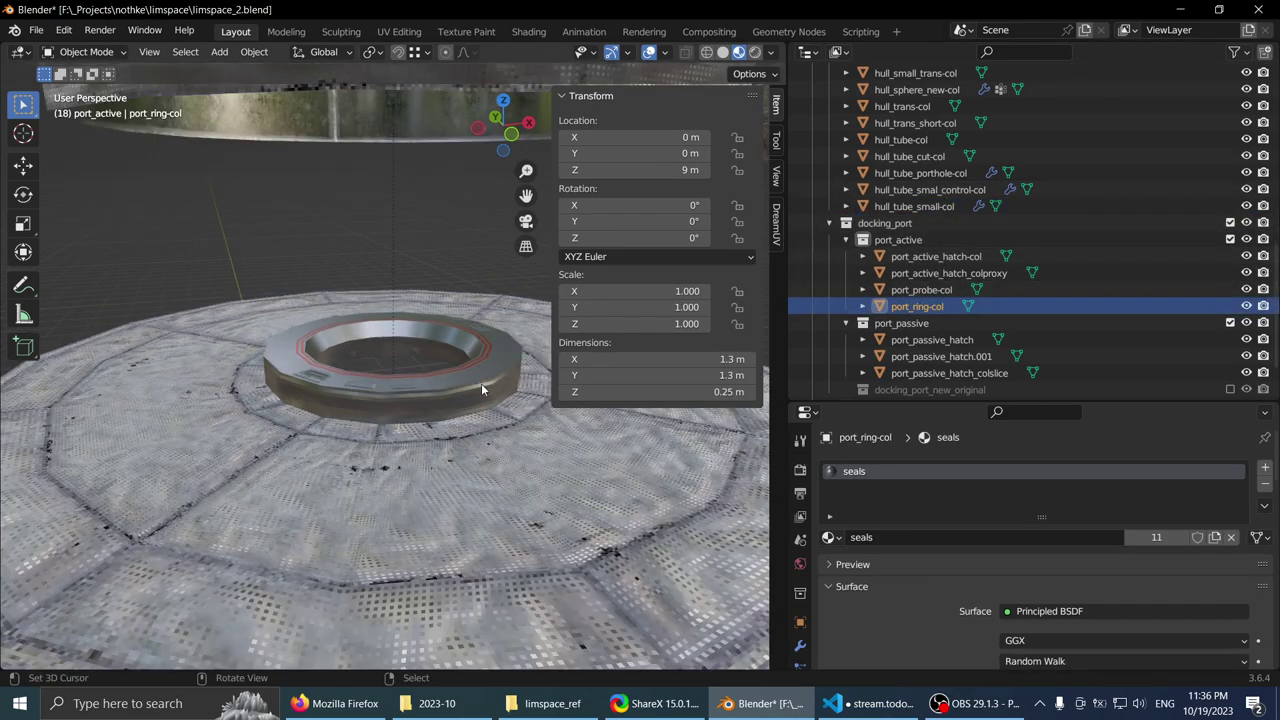
scroll(1040, 322, down, 1)
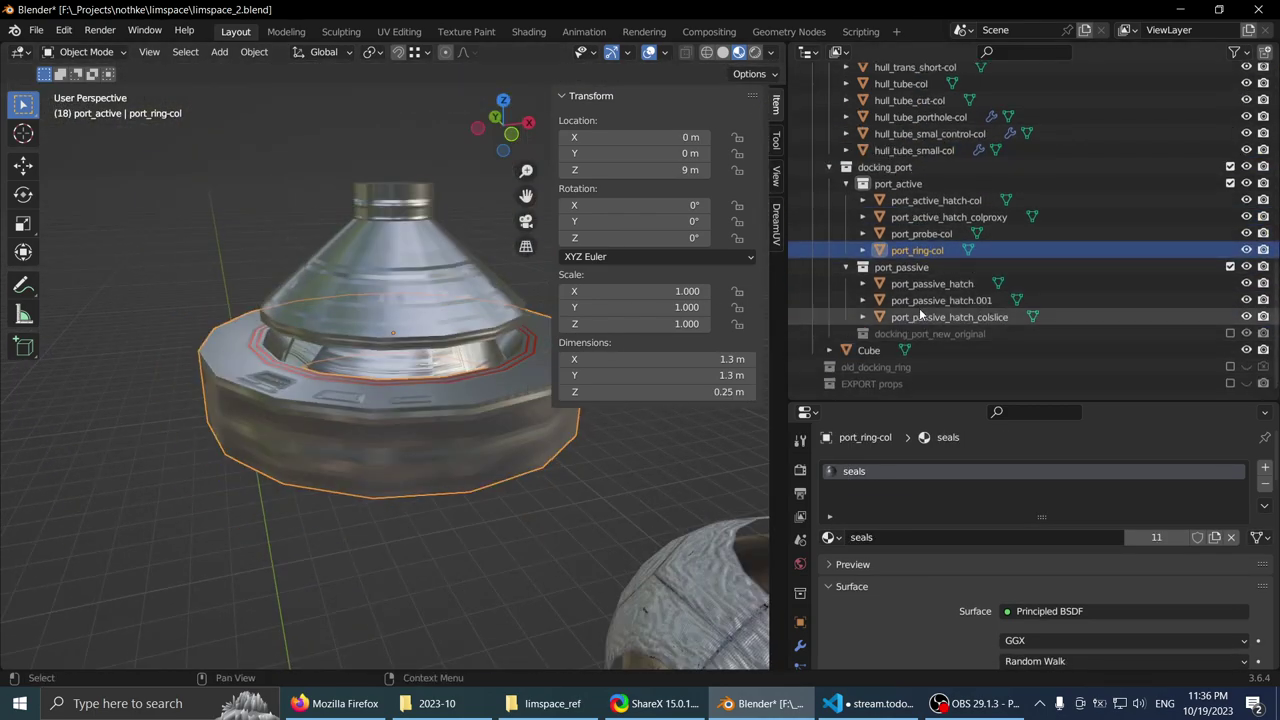
click(905, 284)
key(KP_Decimal)
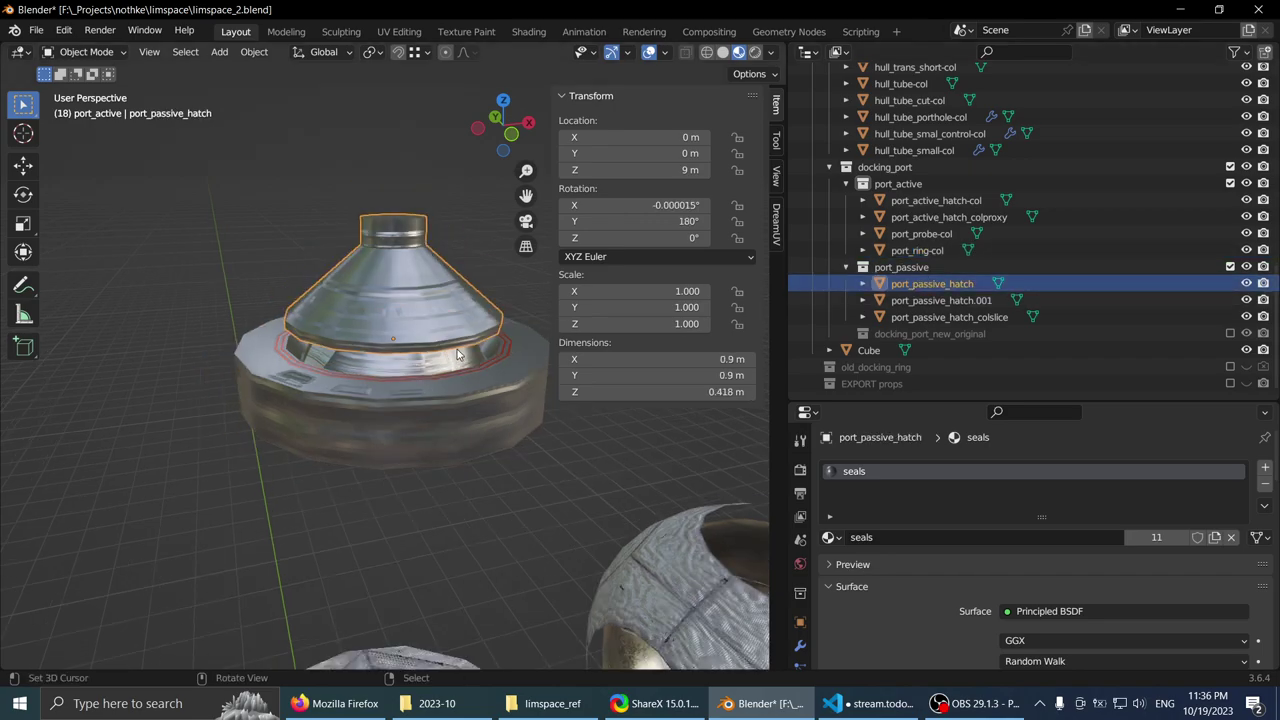
click(917, 318)
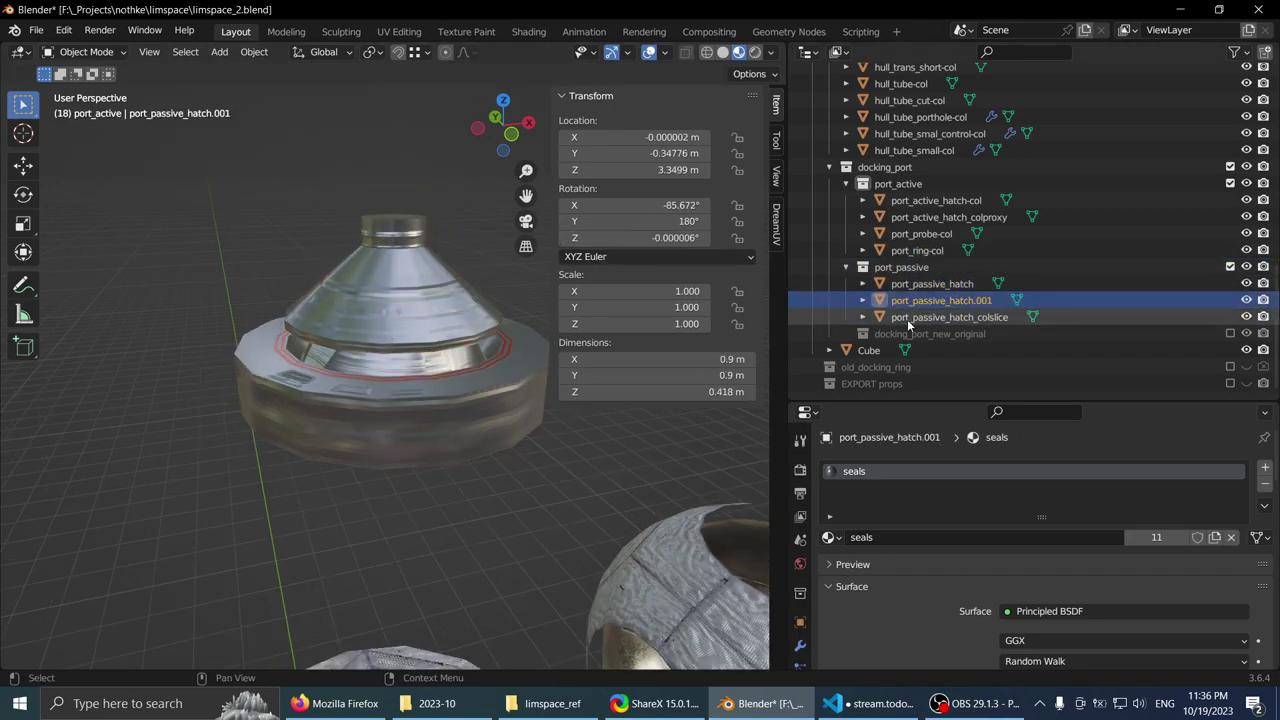
click(908, 318)
click(903, 334)
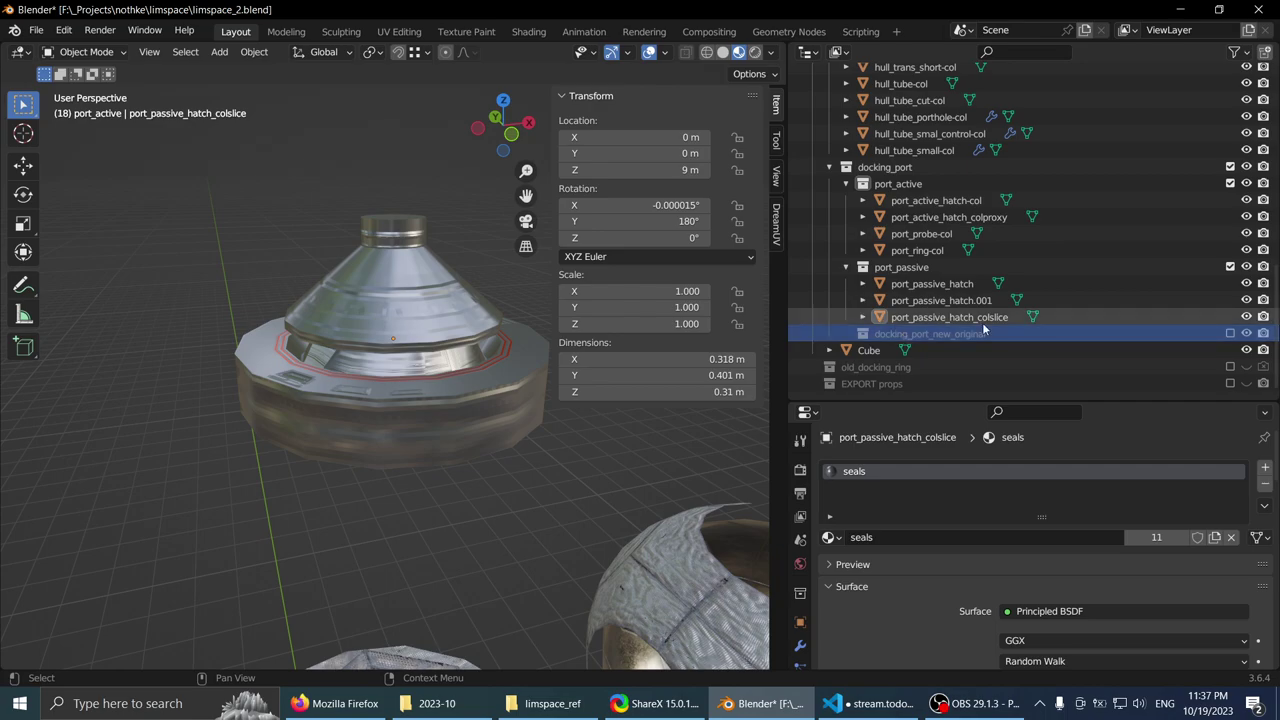
- Temporarily include the docking_port_new_original collection to inspect its contents, and exclude it again
click(1231, 335)
scroll(928, 324, down, 1)
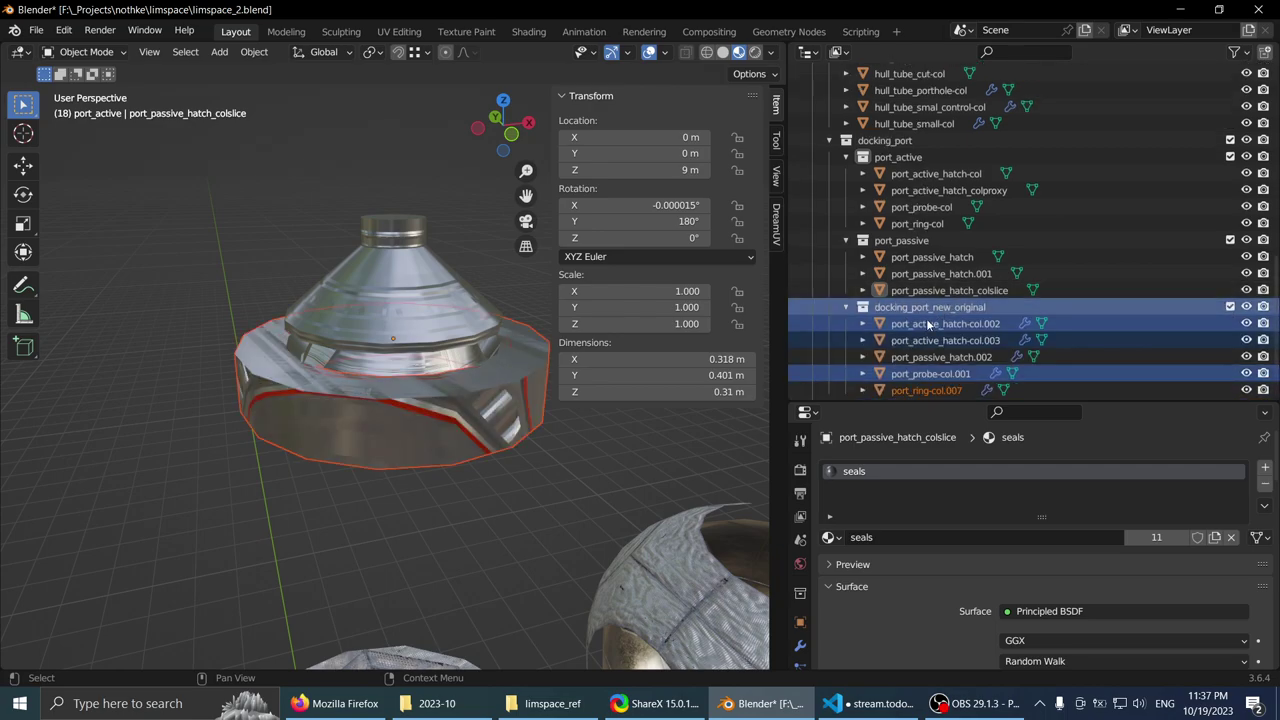
click(1230, 307)
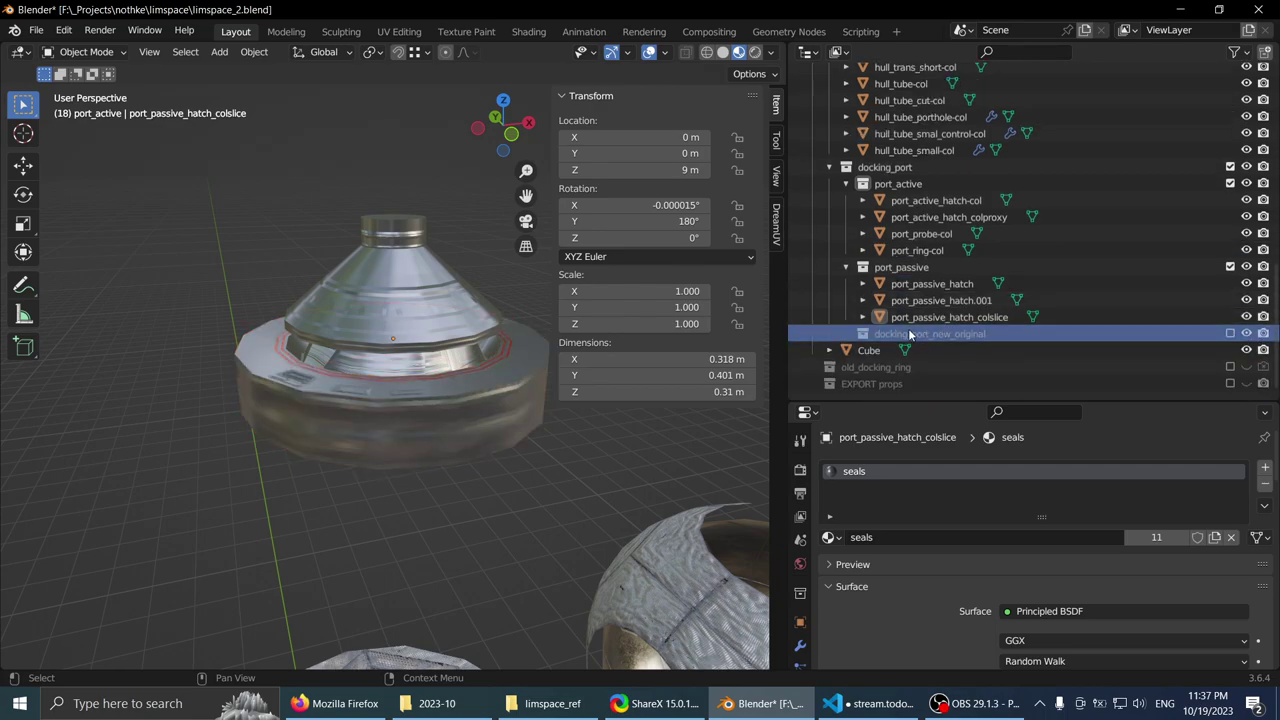
click(1231, 335)
click(1231, 335)
- Move the docking_port_new_original collection into dont export and make dont export the active collection
scroll(940, 294, up, 10)
drag(934, 333, 936, 300)
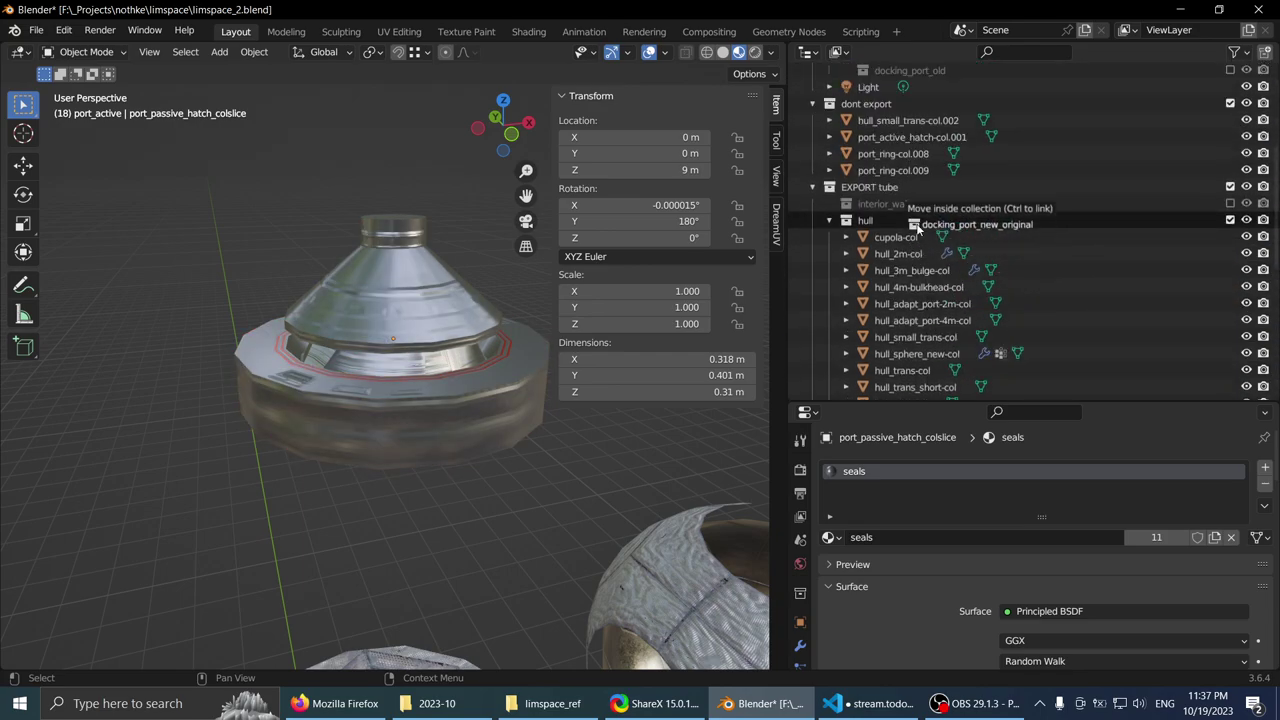
scroll(974, 203, up, 3)
drag(916, 227, 888, 230)
scroll(970, 176, up, 3)
scroll(962, 243, up, 1)
scroll(886, 252, down, 3)
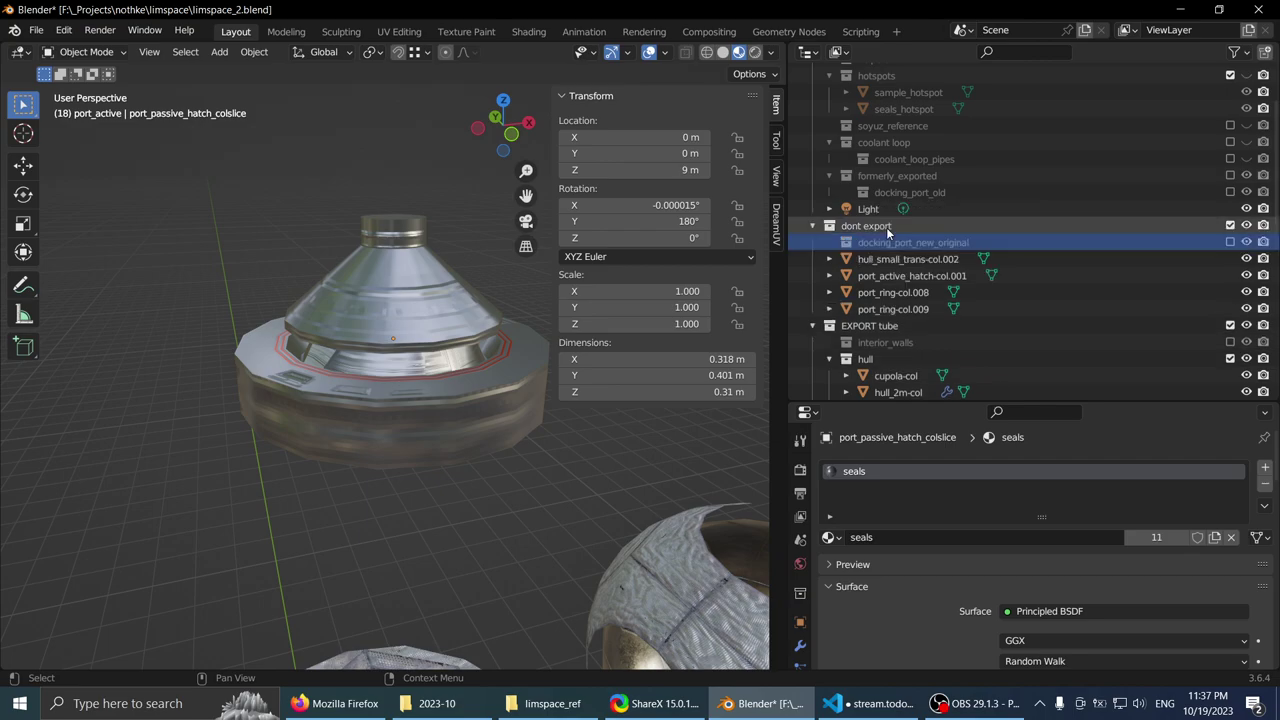
click(940, 229)
- Inspect the duplicate port_passive_hatch.001 and move it from port_passive into the dont export collection
scroll(916, 266, down, 10)
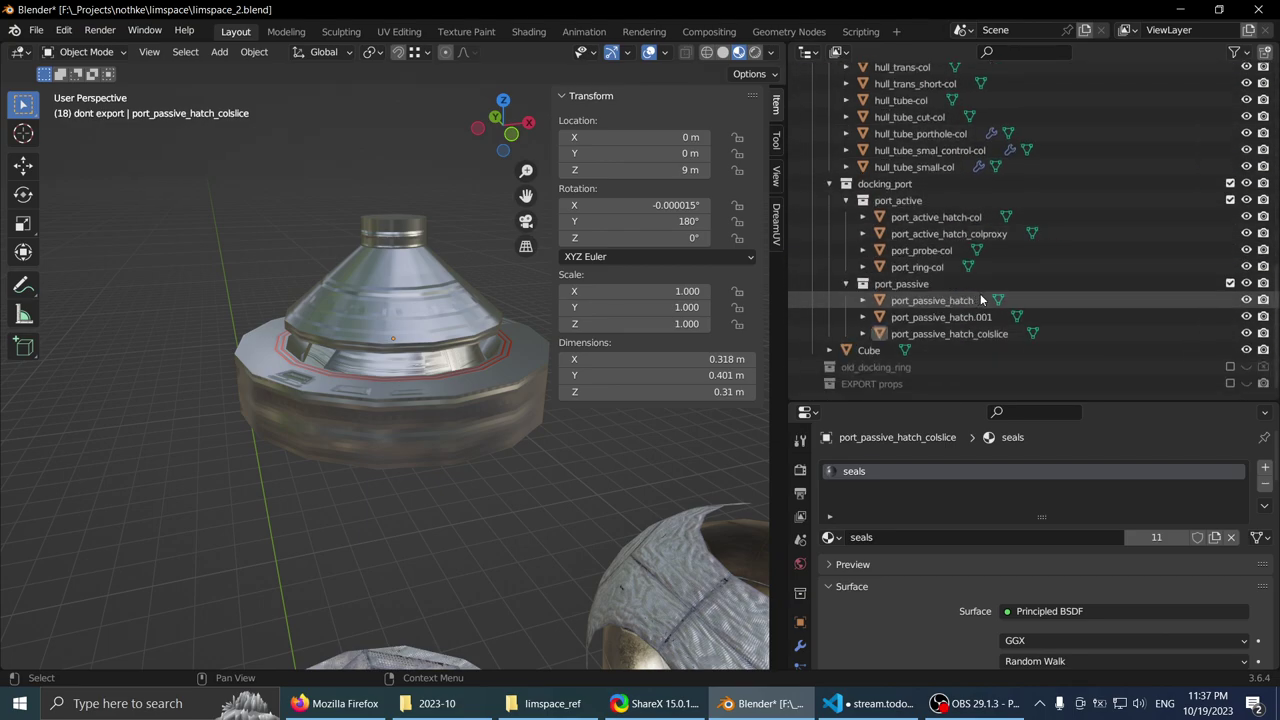
click(940, 317)
click(932, 300)
click(940, 317)
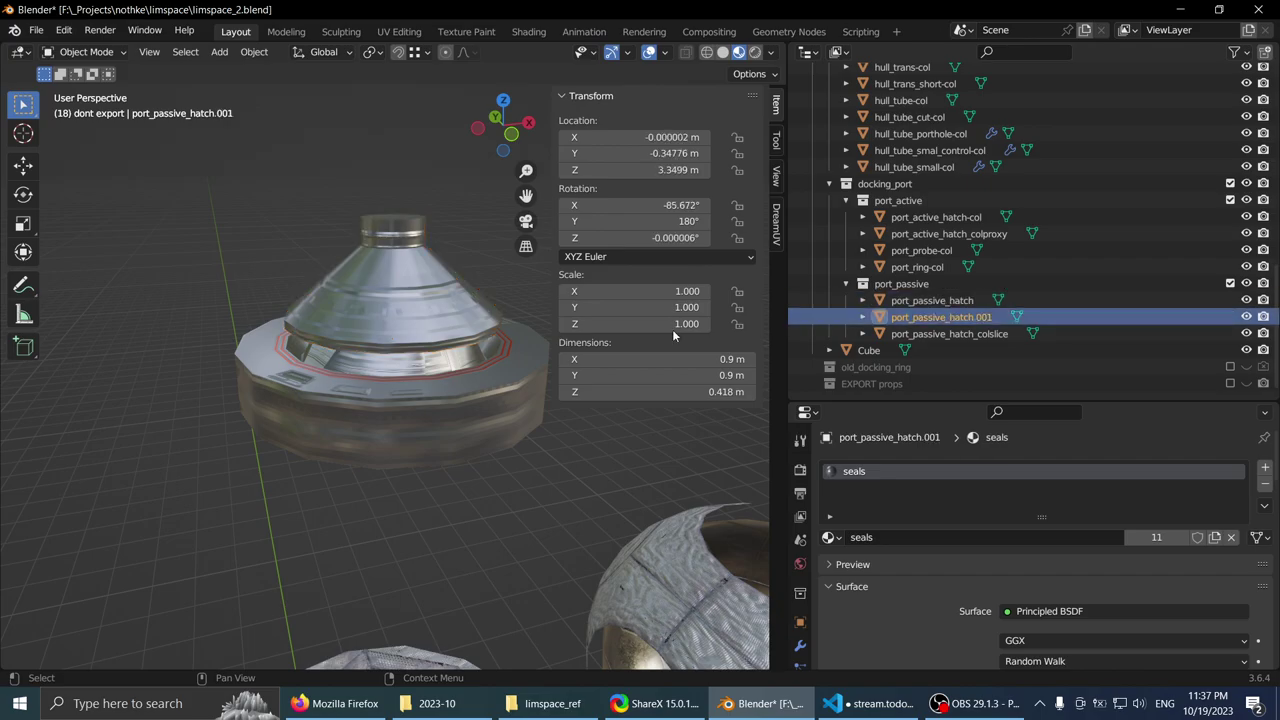
key(KP_Decimal)
mouse_move(357, 350)
middle_down()
mouse_move(402, 391)
mouse_move(402, 322)
mouse_move(478, 291)
mouse_move(710, 287)
middle_up()
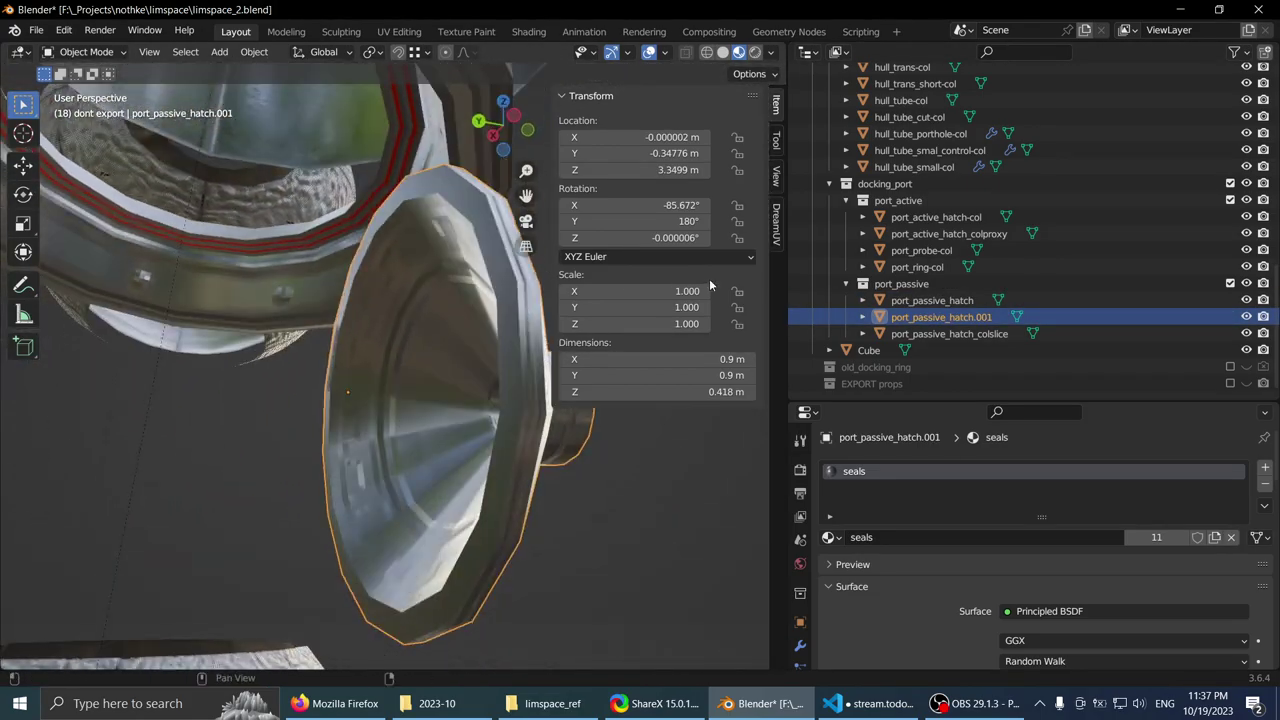
drag(927, 317, 925, 197)
scroll(925, 197, up, 1)
scroll(449, 334, down, 10)
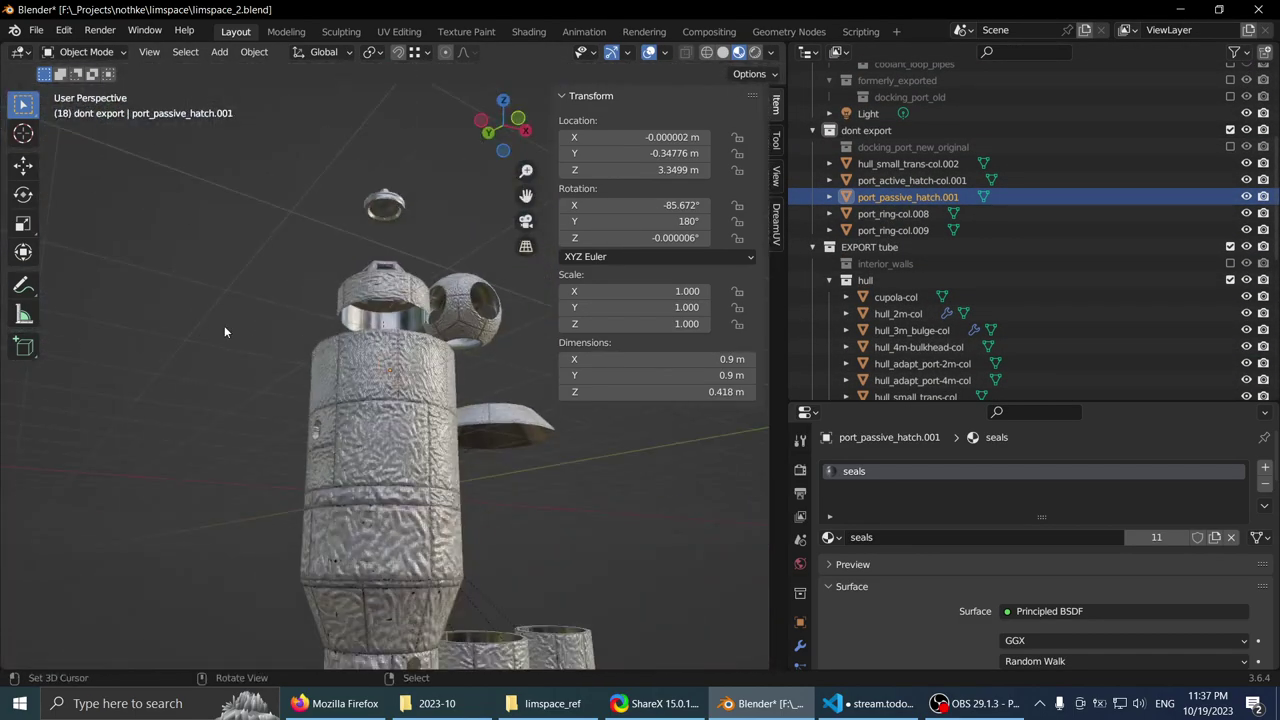
middle_drag(225, 332, 560, 310)
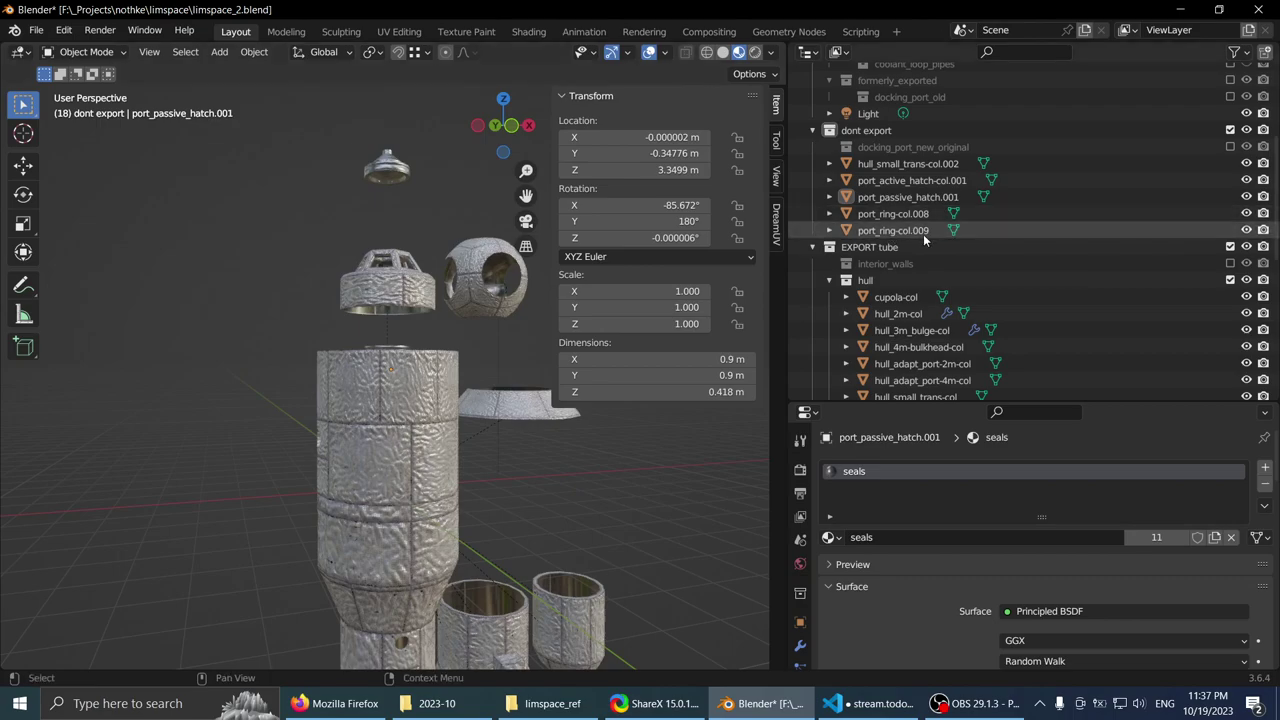
- Include the interior_walls collection in the view layer and hide the hull collection in the viewport
scroll(898, 265, down, 6)
scroll(910, 245, up, 6)
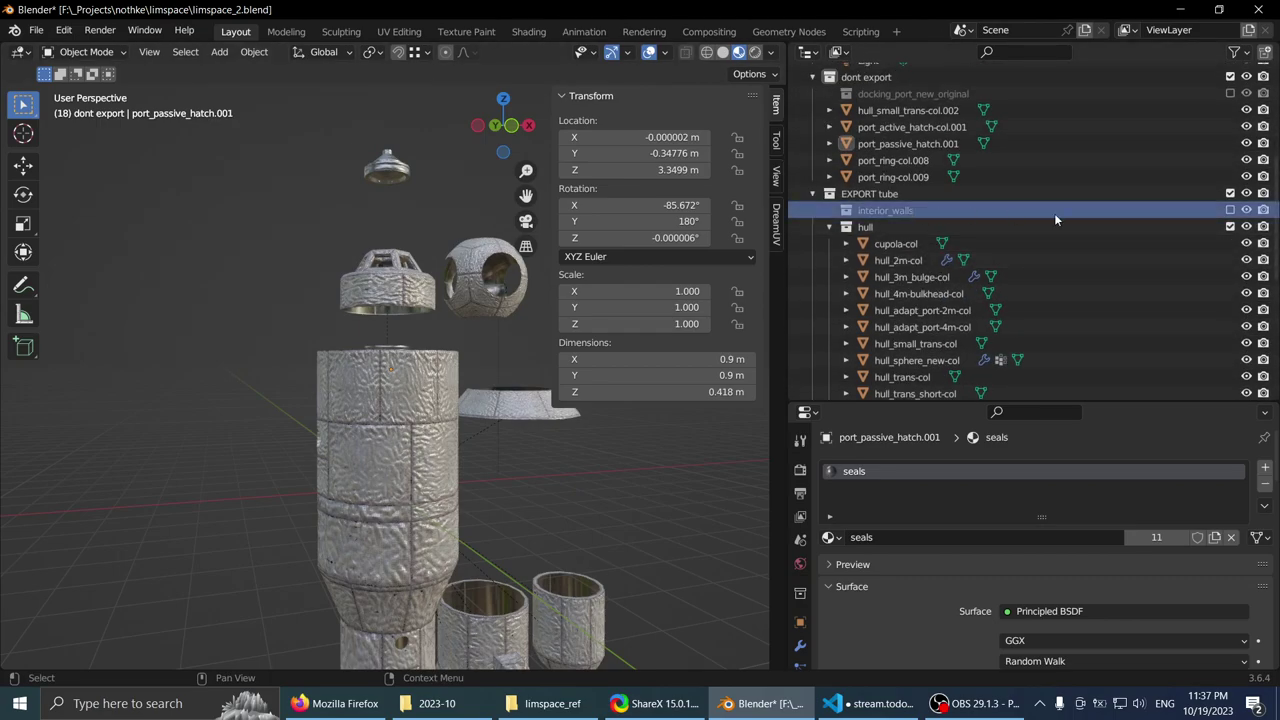
scroll(363, 350, down, 1)
middle_drag(363, 330, 386, 350)
shift+middle_drag(388, 345, 385, 222)
scroll(899, 230, down, 4)
click(908, 243)
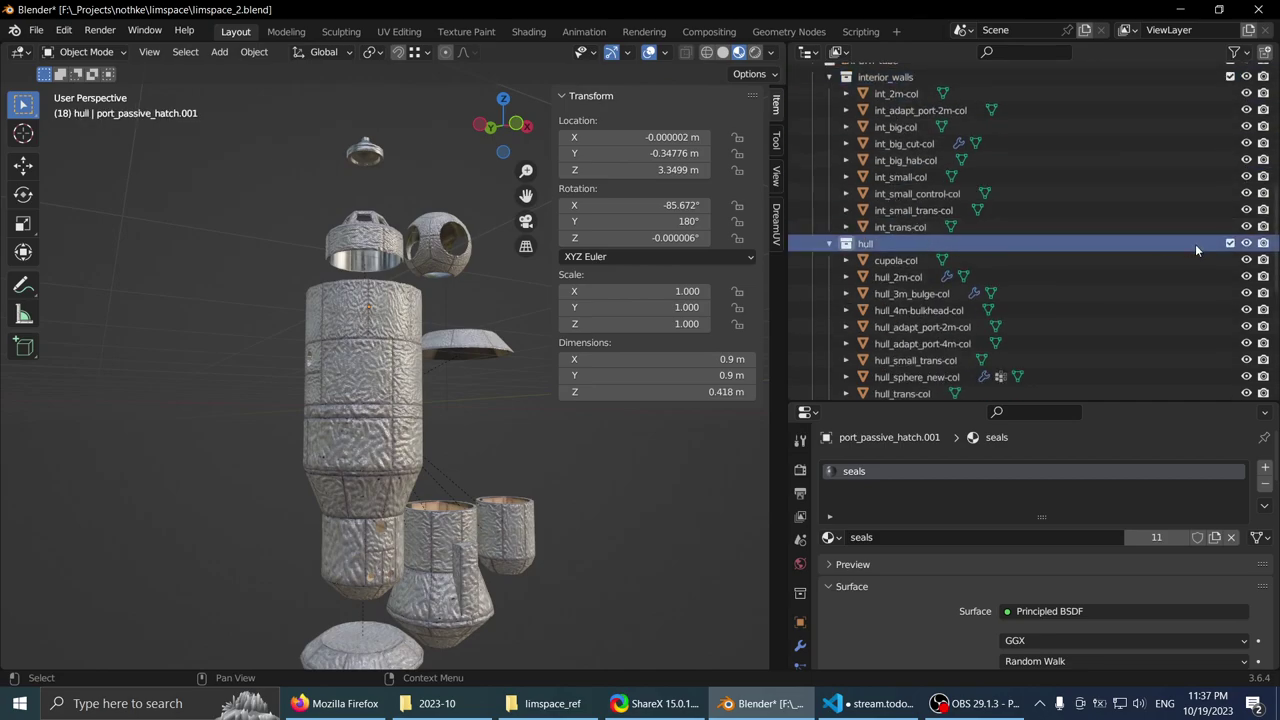
click(1246, 245)
scroll(1228, 243, down, 4)
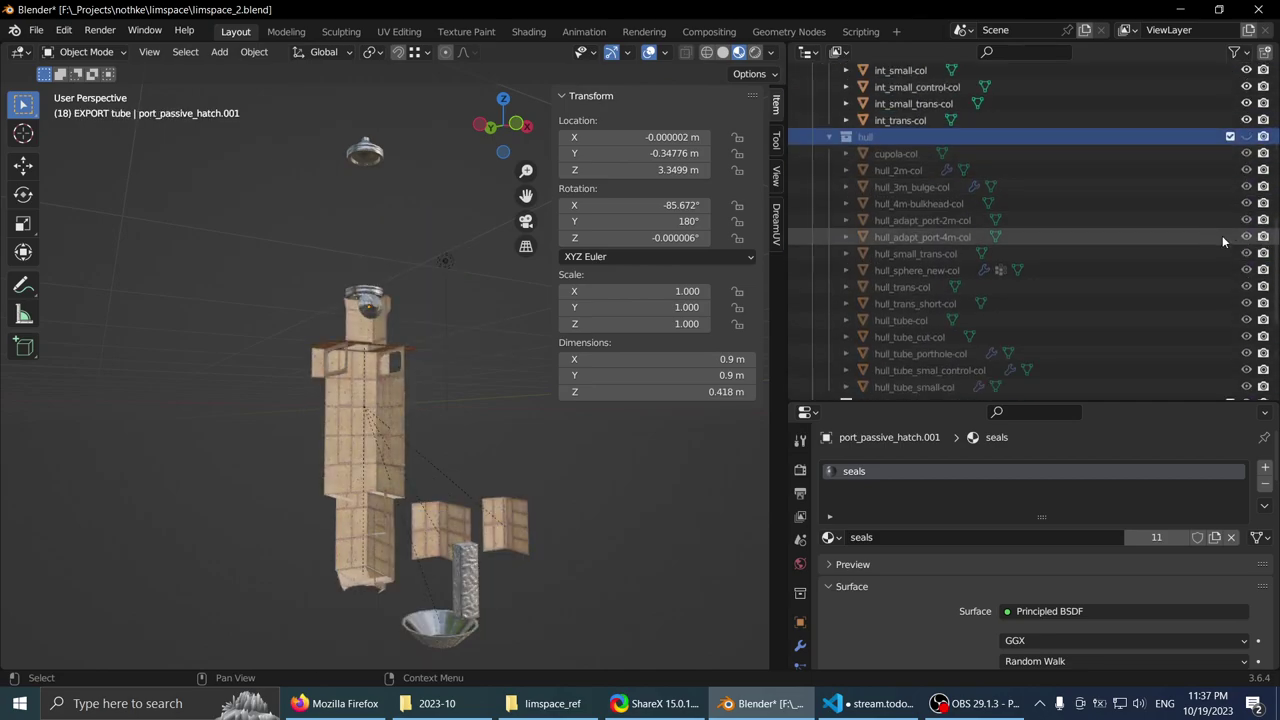
- Examine the interior wall pieces up close in a maximized viewport, including int_big_cut-col and its panels
middle_drag(345, 298, 342, 215)
right_click(350, 328)
key(KP_Decimal)
scroll(350, 328, down, 2)
scroll(285, 530, up, 4)
scroll(327, 334, down, 3)
key(ctrl+space)
middle_drag(357, 346, 551, 290)
scroll(552, 340, down, 3)
shift+middle_drag(553, 366, 565, 290)
scroll(567, 232, up, 5)
shift+middle_drag(590, 474, 584, 286)
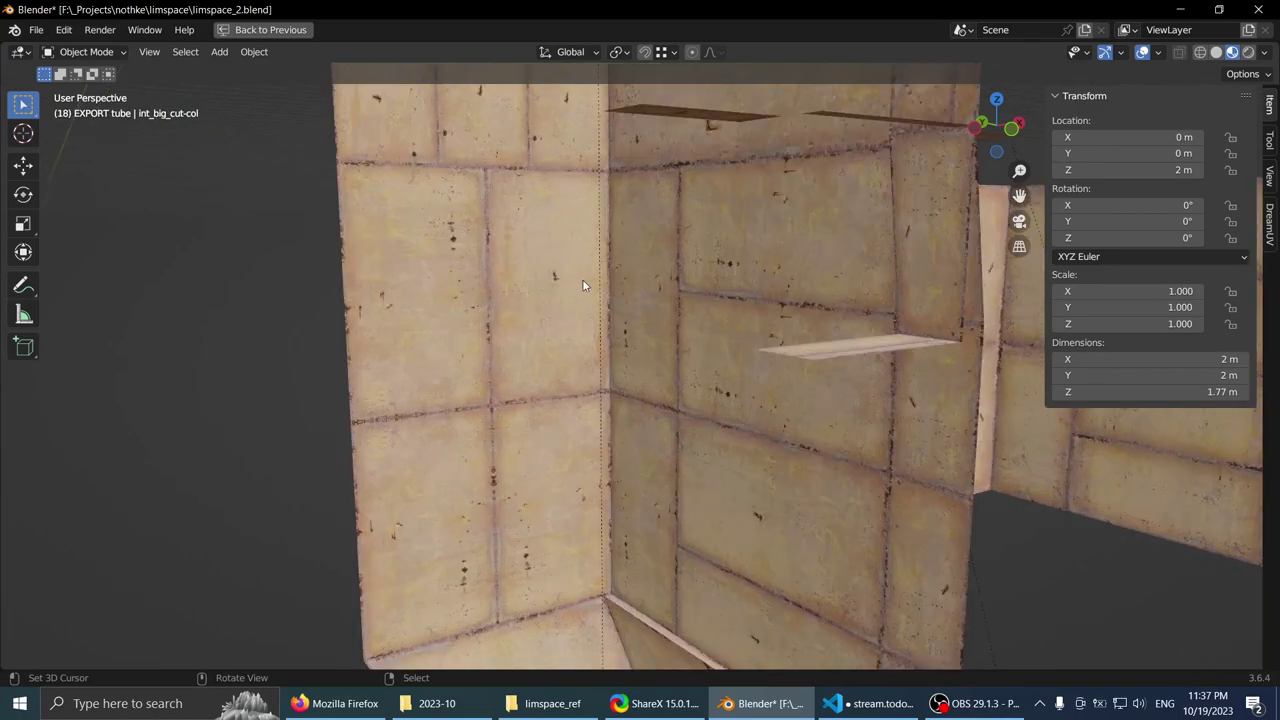
middle_drag(712, 200, 631, 293)
- Pick out the stray Cube near the interior walls and move it from EXPORT tube into the dont export collection
click(640, 258)
click(571, 406)
click(697, 402)
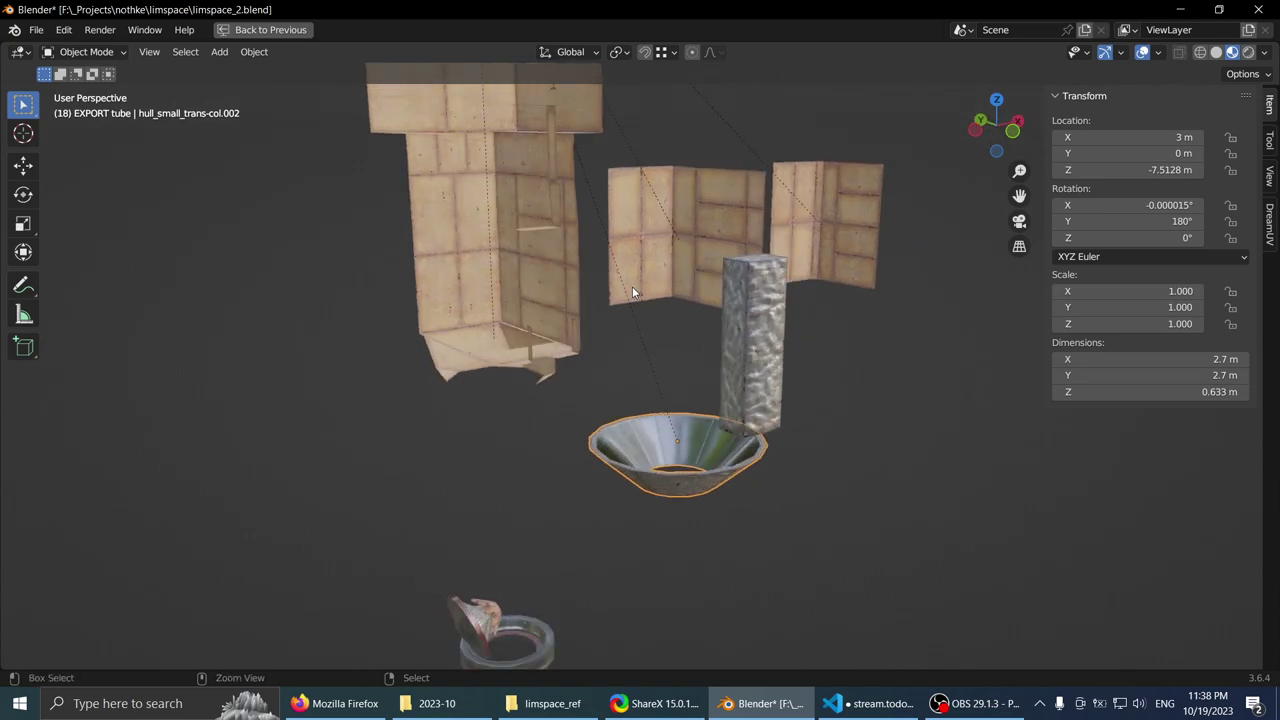
click(742, 329)
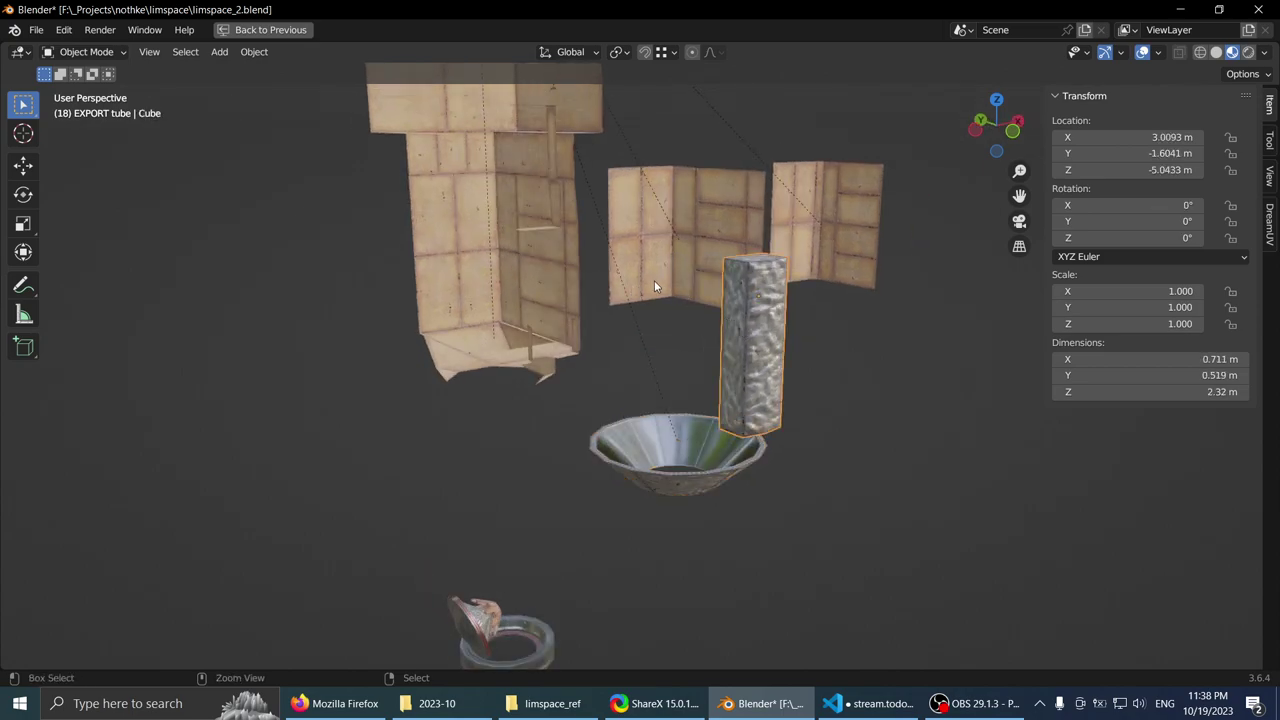
key(ctrl+space)
key(KP_Decimal)
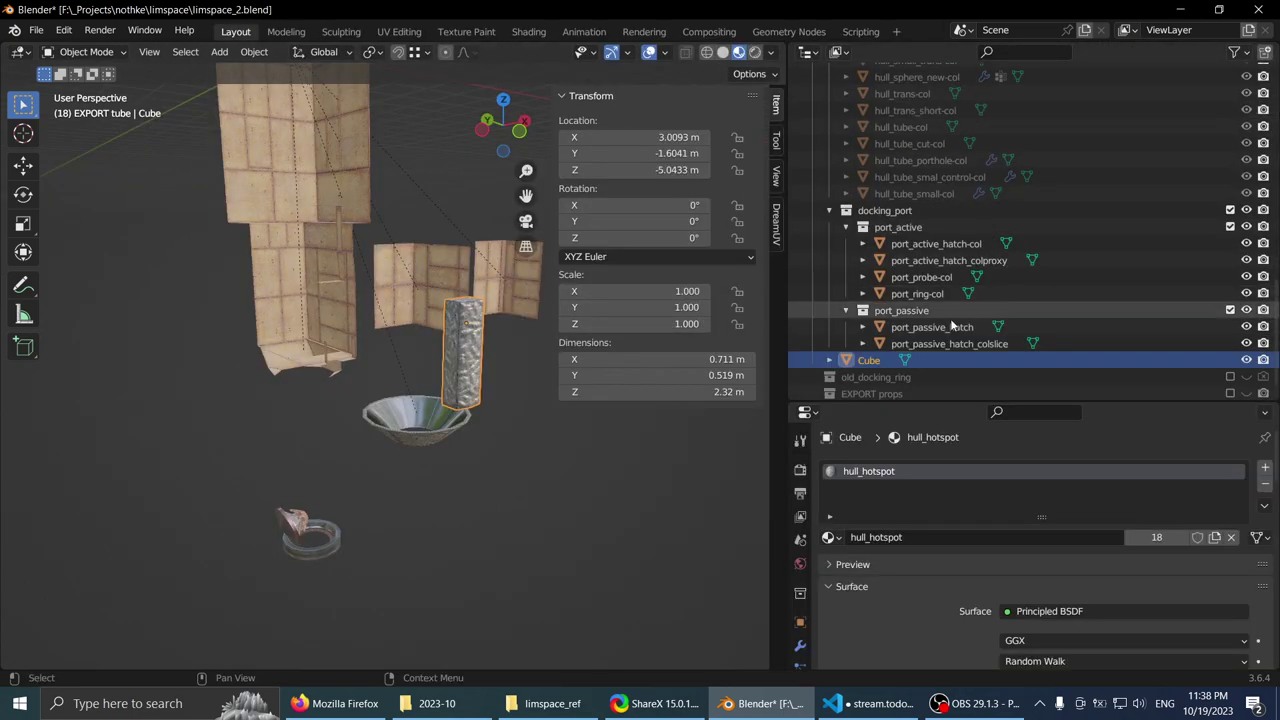
drag(881, 363, 1022, 211)
- Check hull_small_trans-col.002 and Cube in the dont export collection against their shapes in the viewport
click(882, 195)
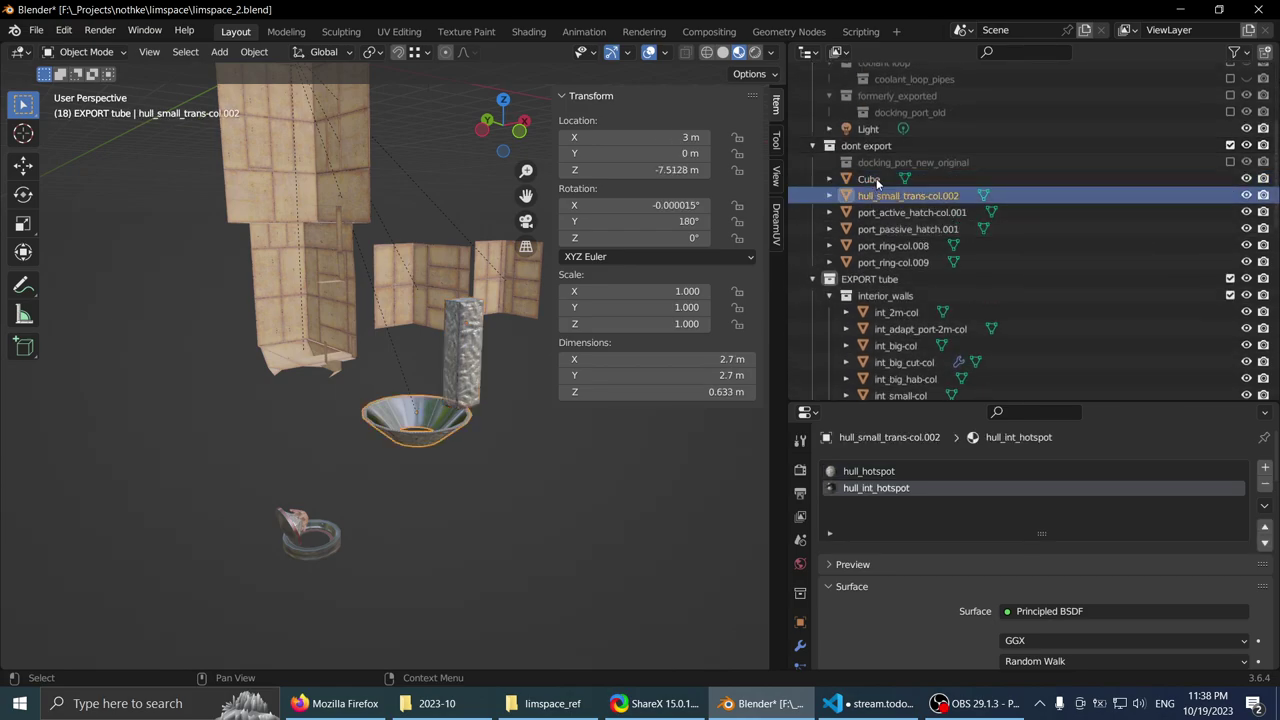
click(875, 181)
scroll(277, 374, down, 4)
middle_drag(312, 375, 405, 352)
scroll(289, 384, up, 4)
scroll(290, 384, up, 4)
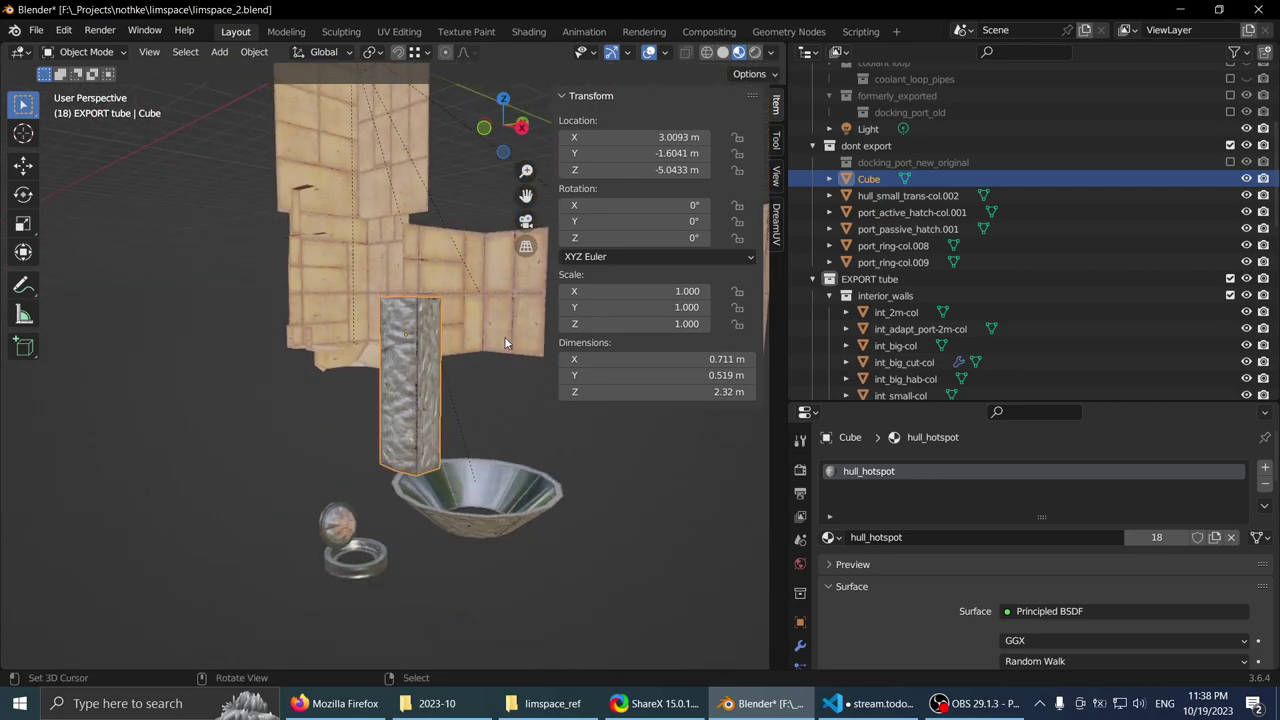
double_click(878, 181)
scroll(878, 175, up, 2)
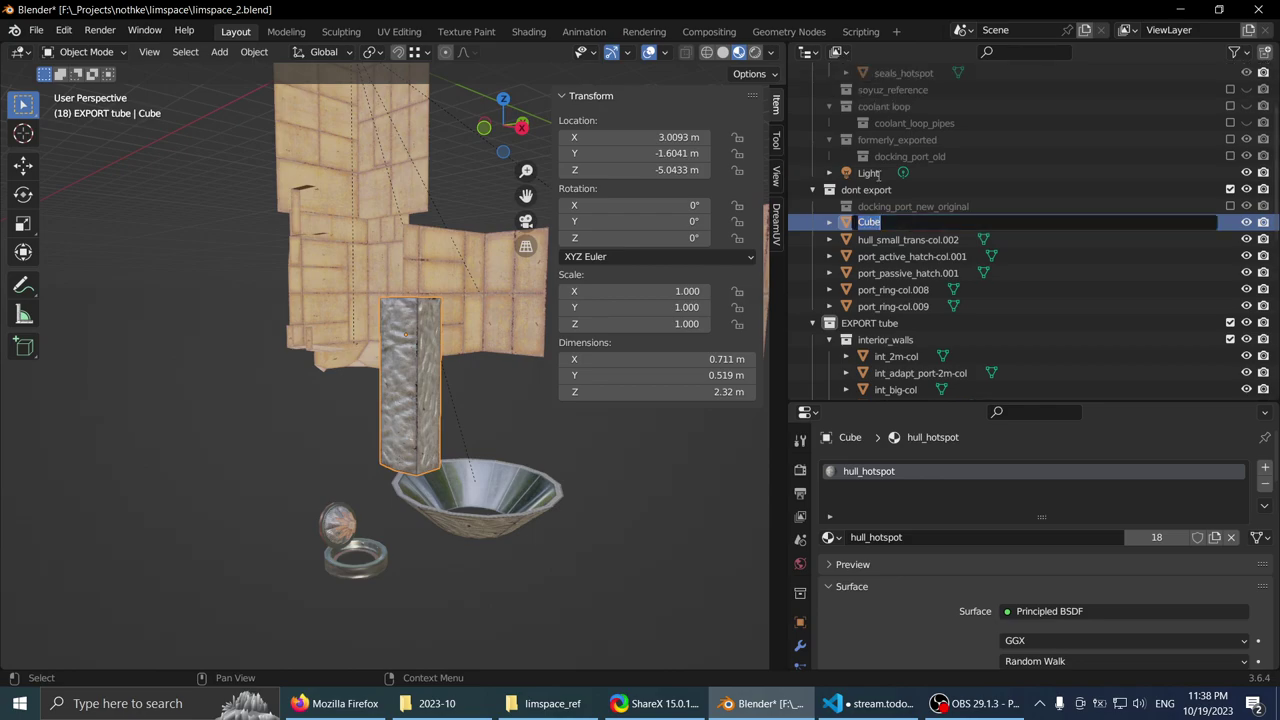
key(Escape)
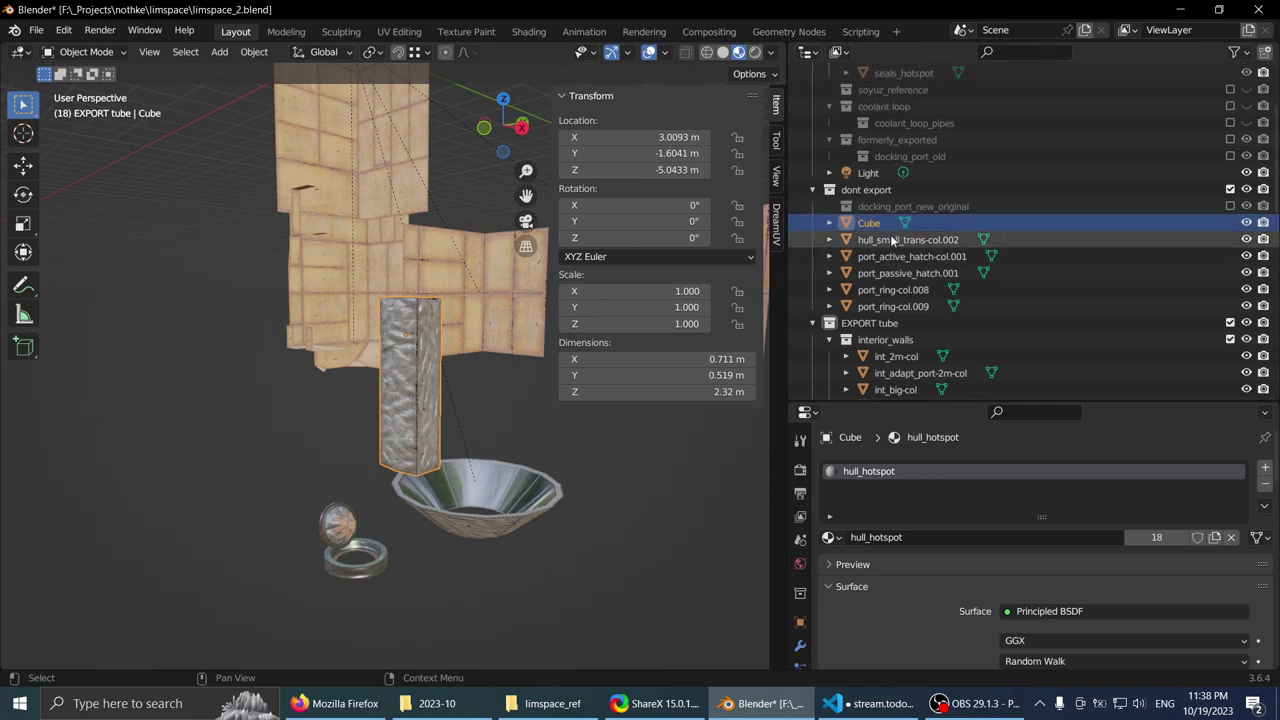
- Toggle the visibility of Cube and the whole dont export collection off and on to check which objects they cover
scroll(913, 277, down, 14)
scroll(918, 276, up, 6)
scroll(367, 304, down, 1)
middle_drag(366, 298, 330, 302)
scroll(1053, 184, up, 6)
click(1246, 143)
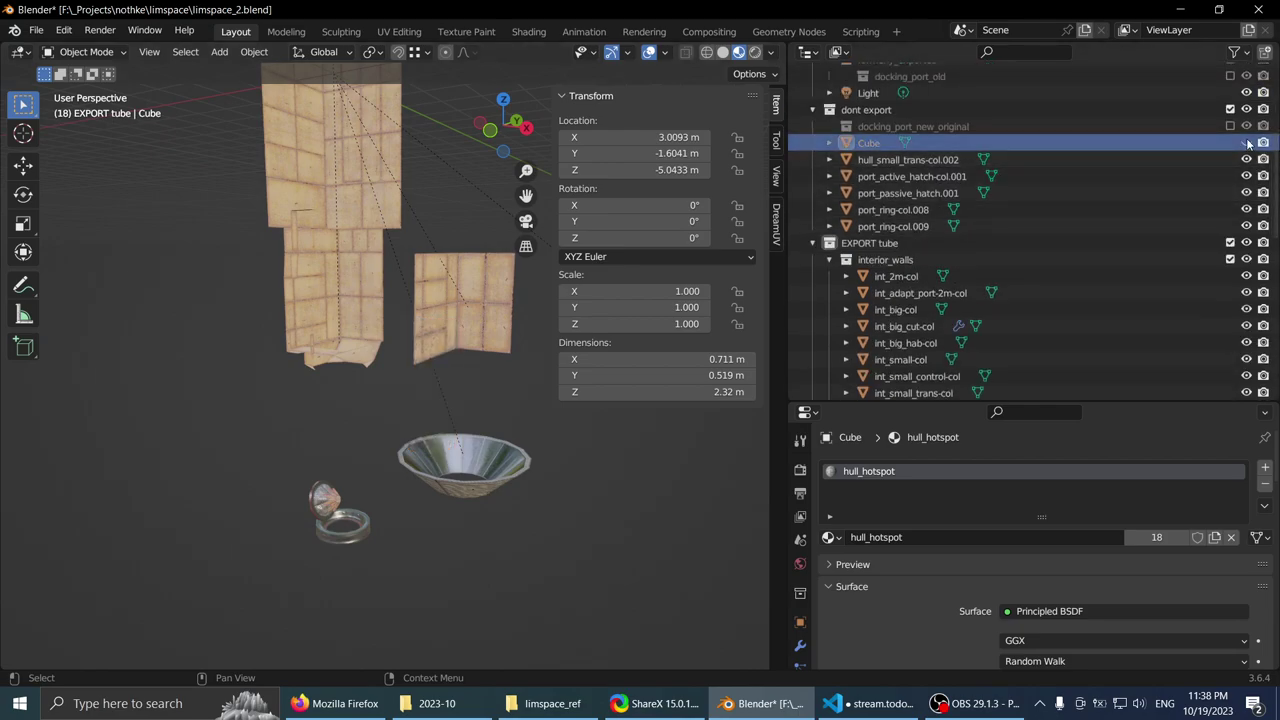
click(1246, 143)
click(1246, 110)
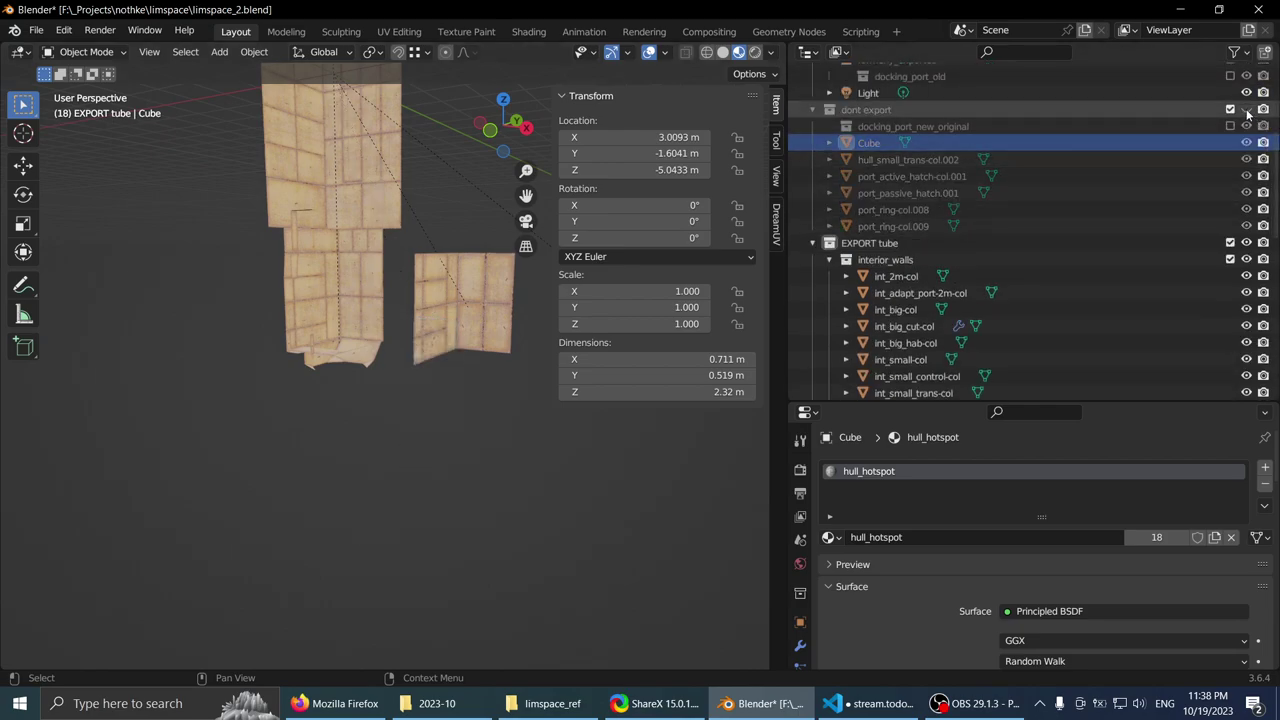
click(1246, 110)
- Select the EXPORT tube collection, show the hull collection again, and review the objects set for export
click(870, 243)
middle_drag(280, 285, 470, 285)
scroll(1056, 355, down, 3)
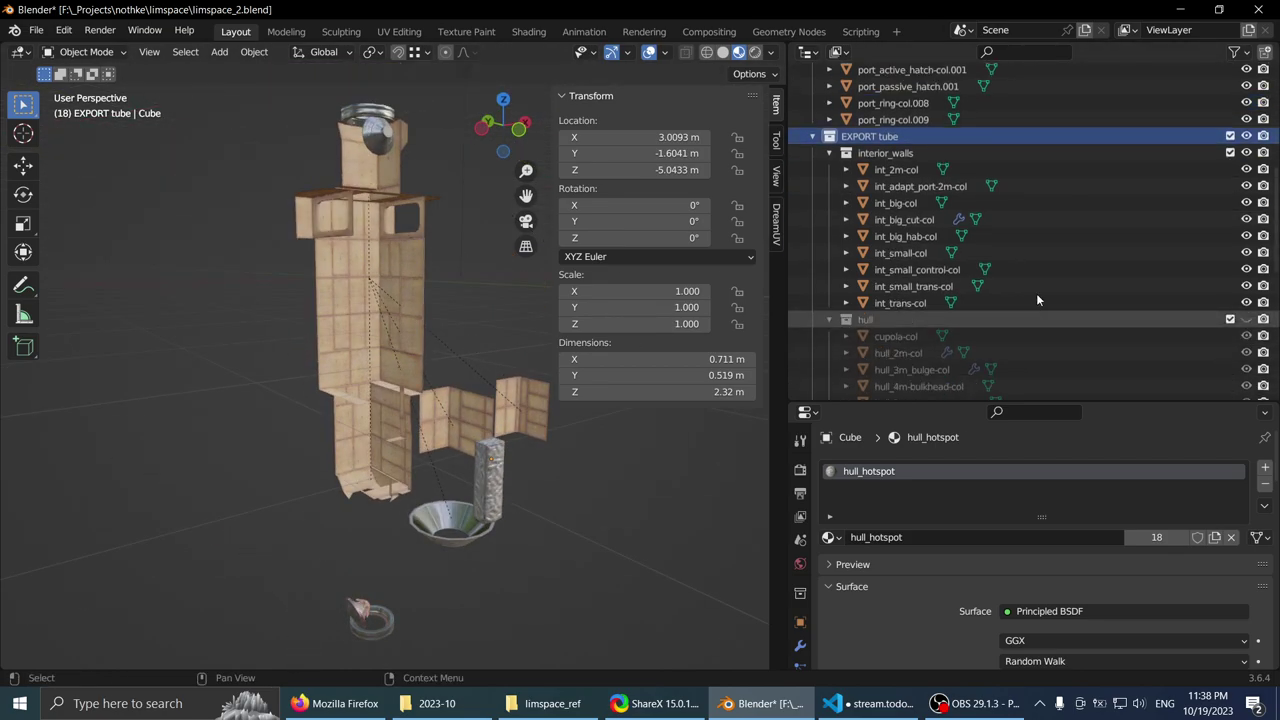
click(1246, 320)
scroll(1080, 318, down, 2)
scroll(480, 309, down, 2)
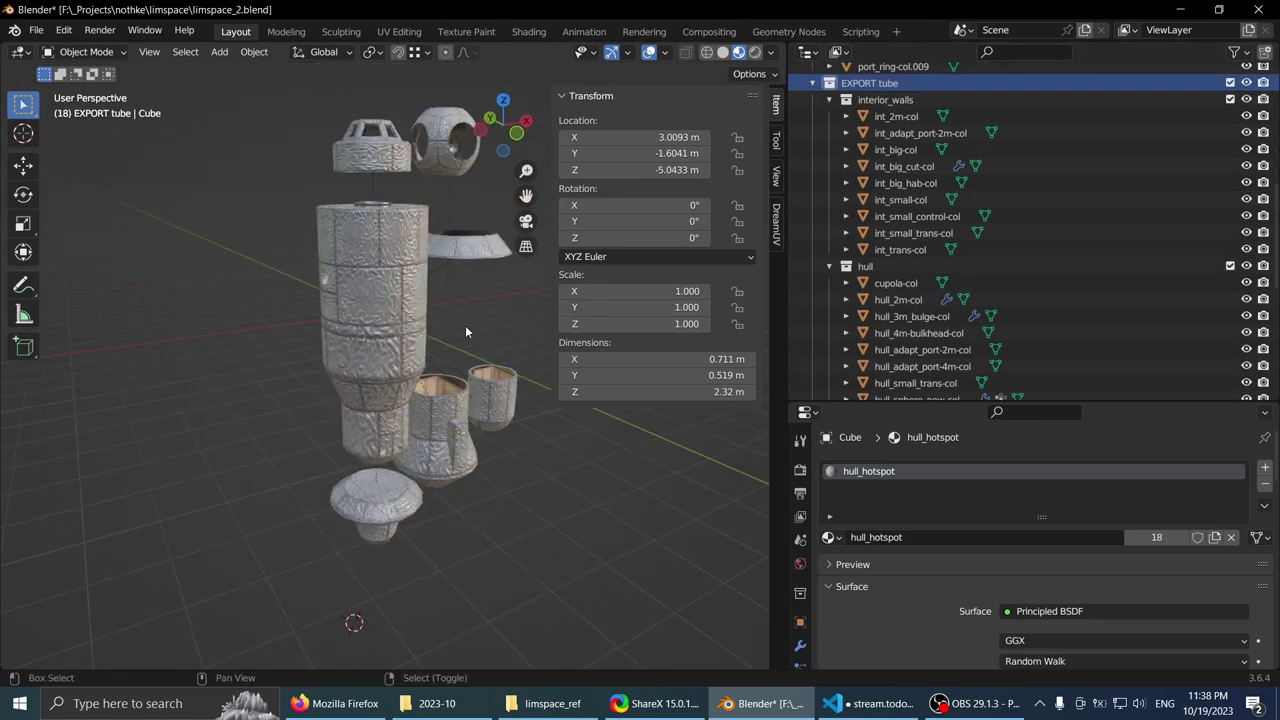
middle_drag(465, 325, 453, 345)
scroll(960, 330, down, 4)
scroll(930, 320, up, 6)
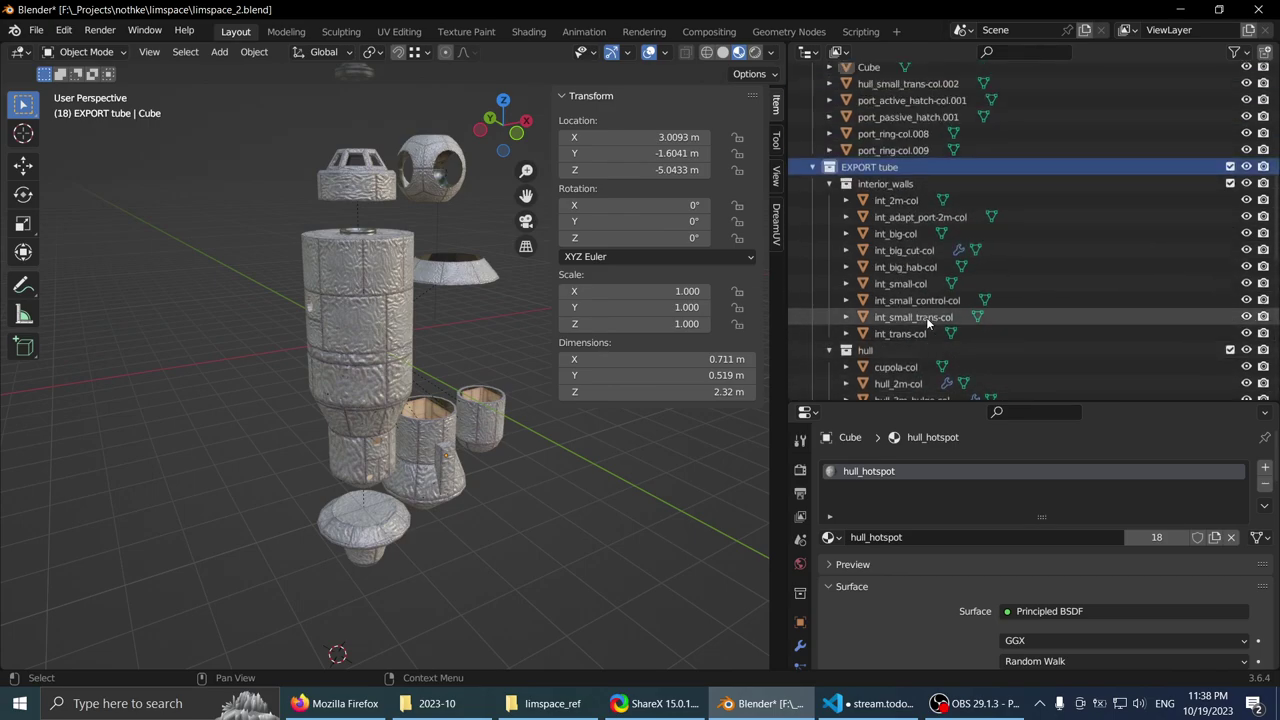
scroll(881, 174, down, 7)
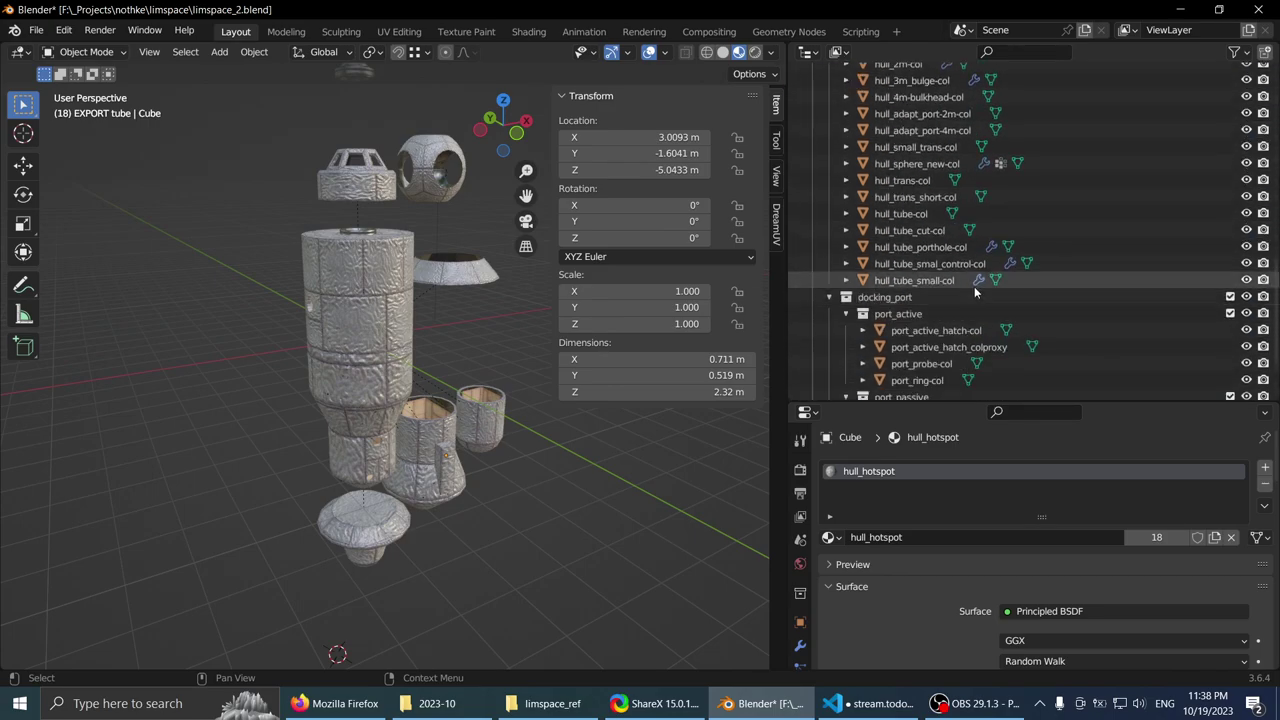
scroll(974, 286, up, 2)
- Frame cupola-col in the viewport and check its mesh data properties and placement above the hull
click(905, 130)
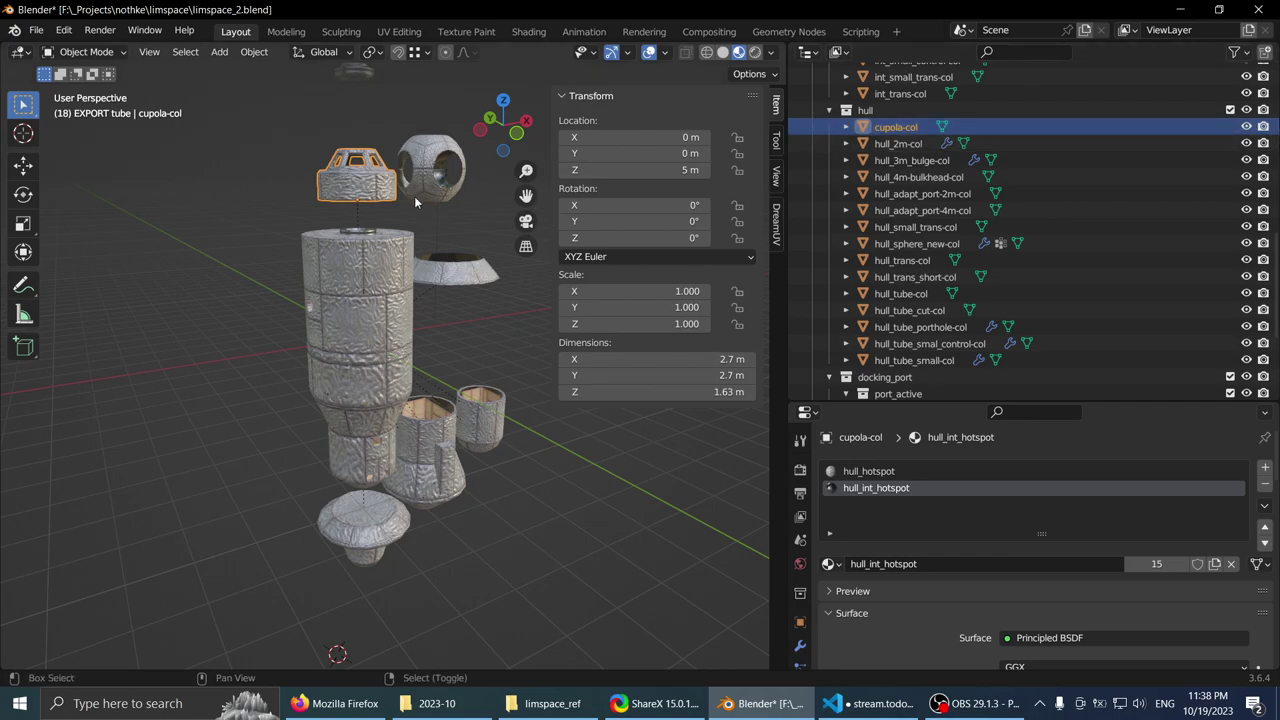
key(KP_Decimal)
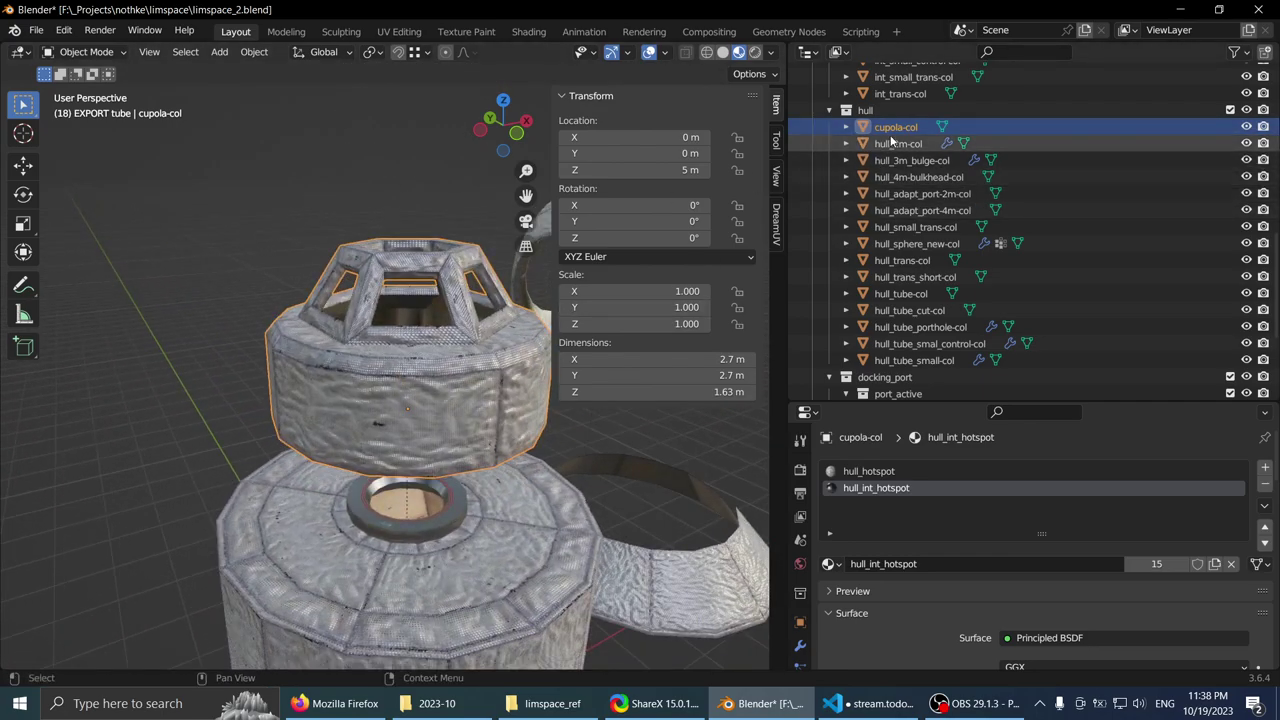
scroll(800, 604, down, 4)
click(802, 605)
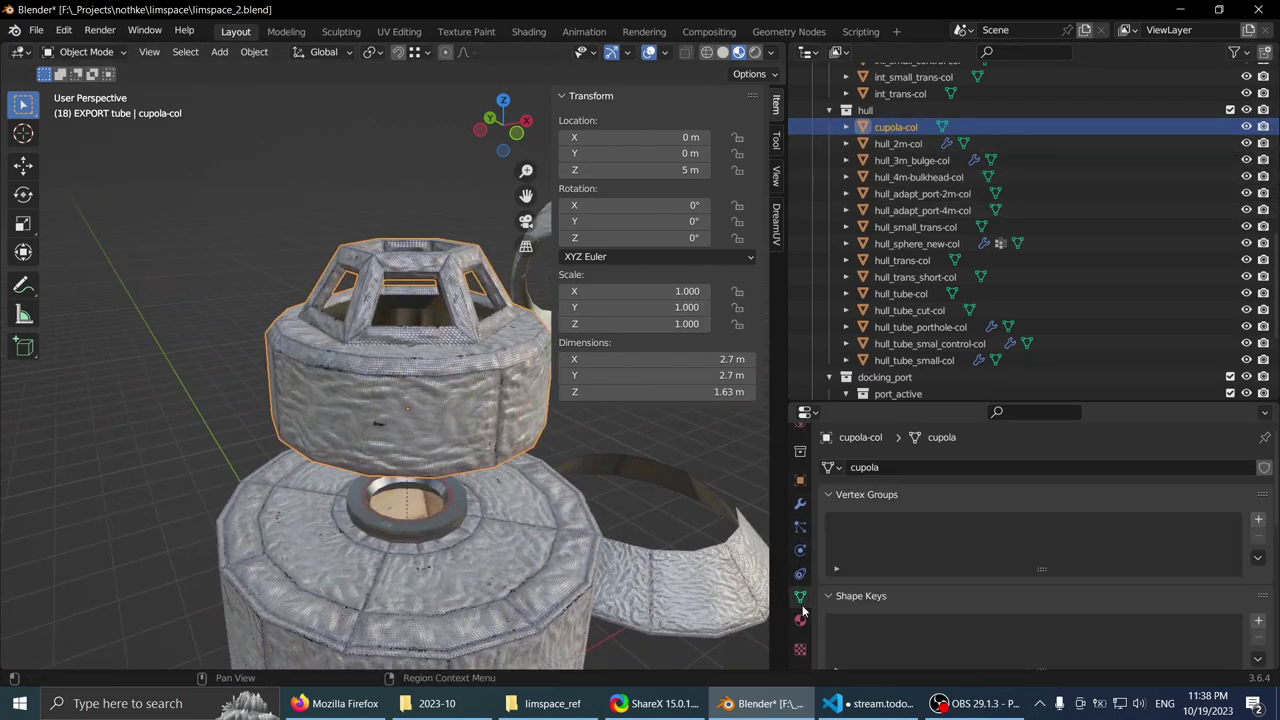
scroll(240, 303, down, 2)
middle_drag(240, 303, 320, 321)
scroll(320, 320, down, 4)
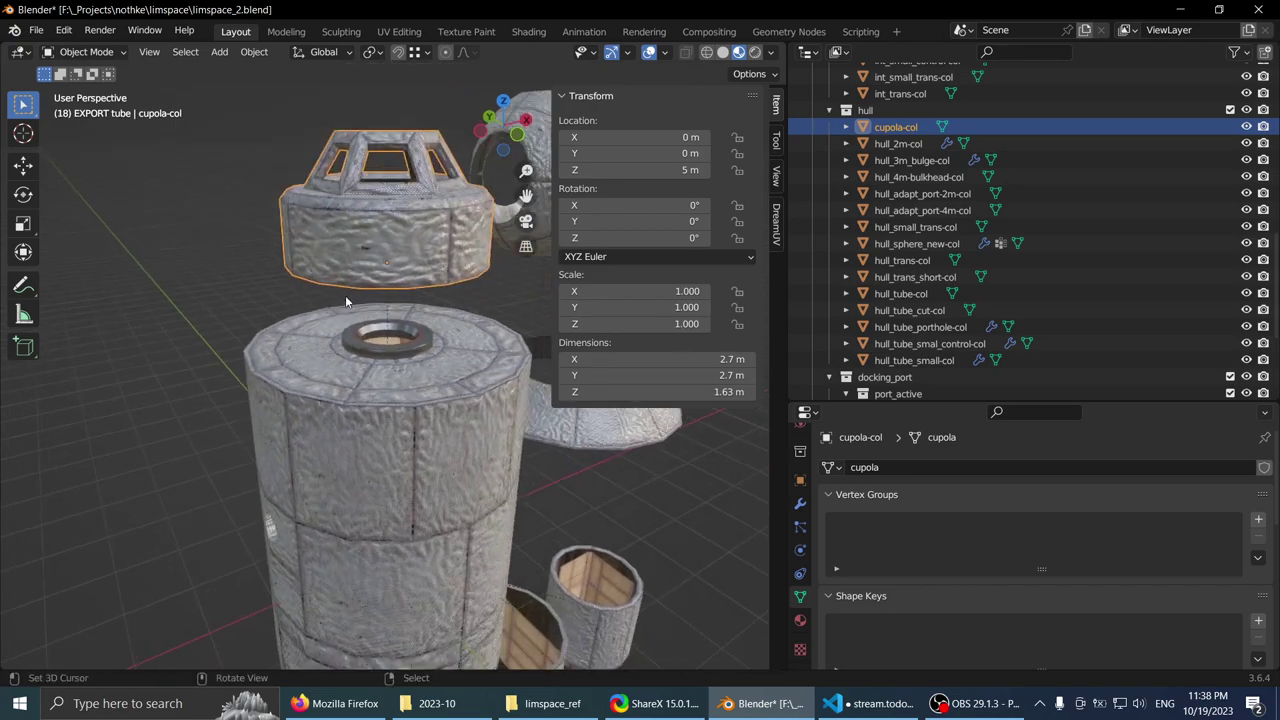
scroll(1033, 238, up, 5)
scroll(1033, 238, up, 3)
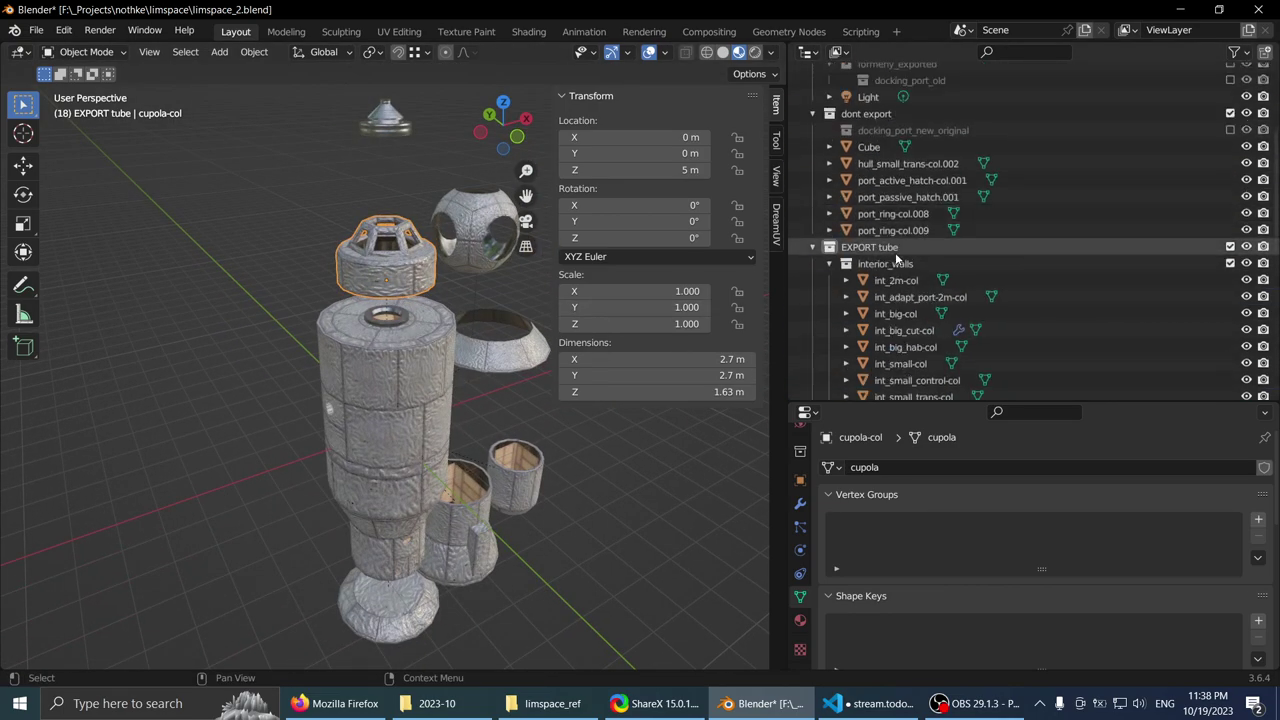
- Save limspace_2.blend and select all objects in the EXPORT tube collection
right_click(888, 248)
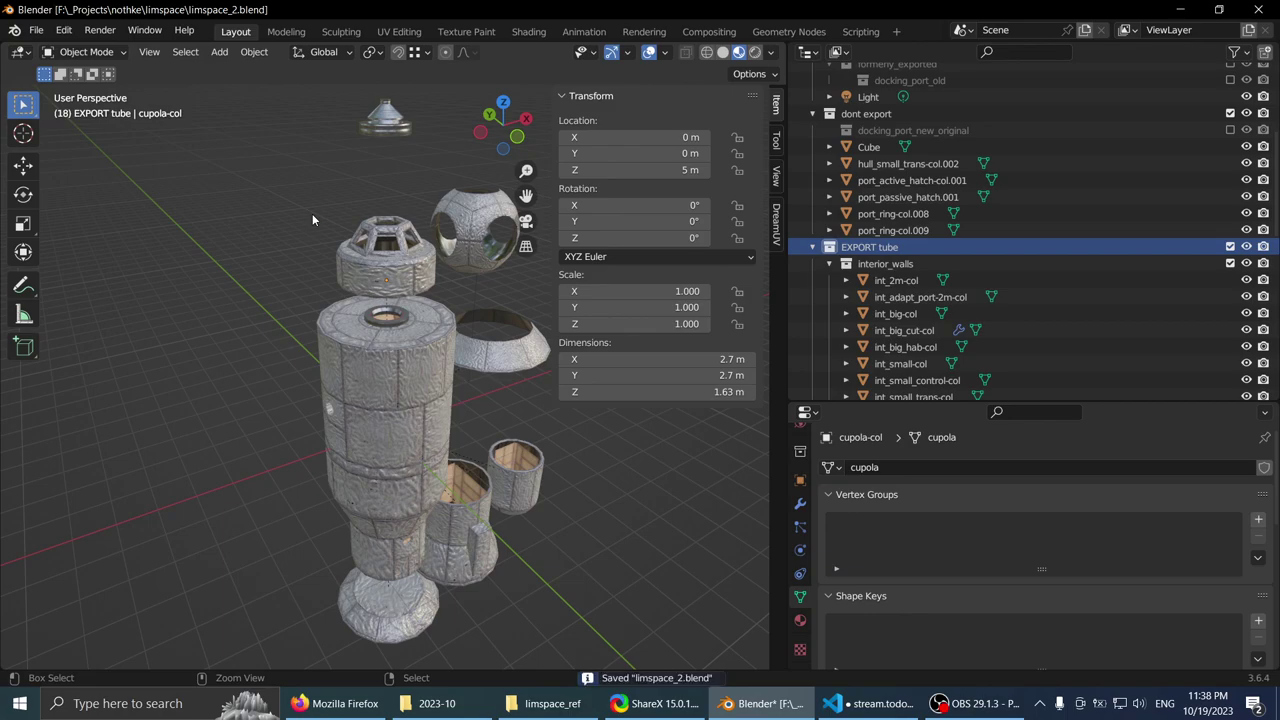
scroll(312, 220, up, 3)
right_click(905, 250)
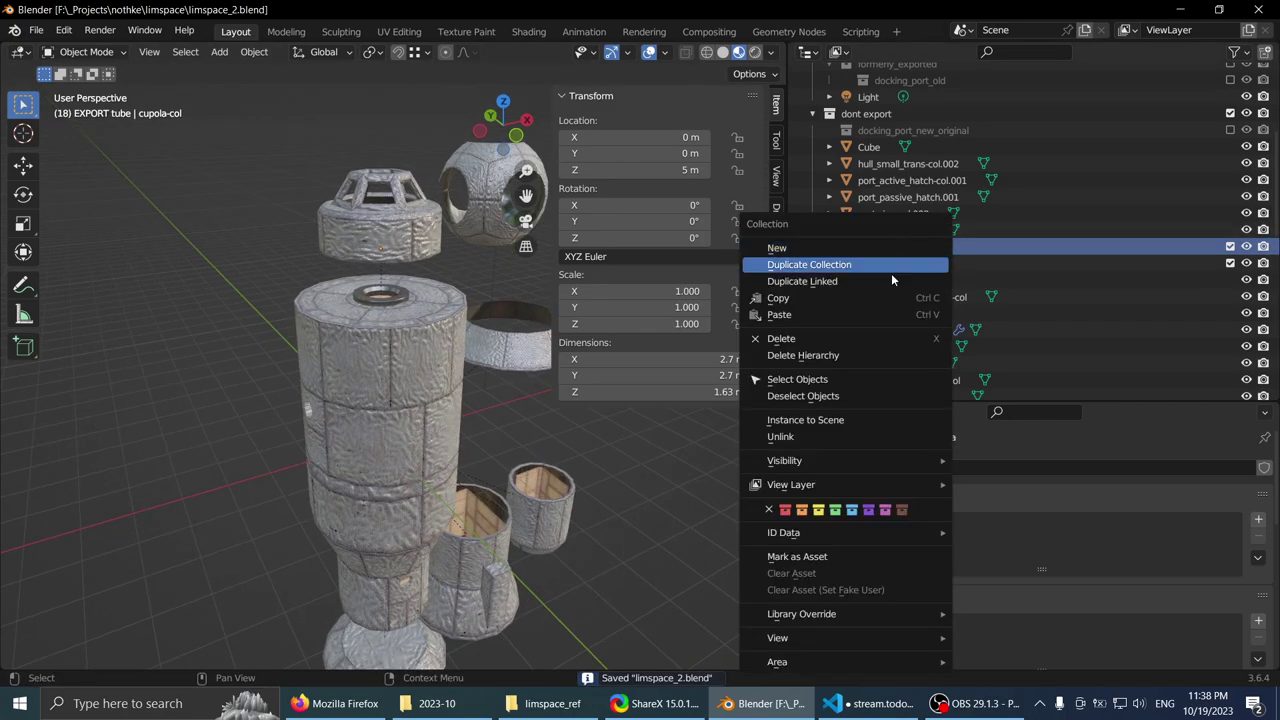
click(805, 379)
middle_drag(385, 345, 469, 368)
scroll(469, 368, down, 3)
scroll(1059, 294, down, 8)
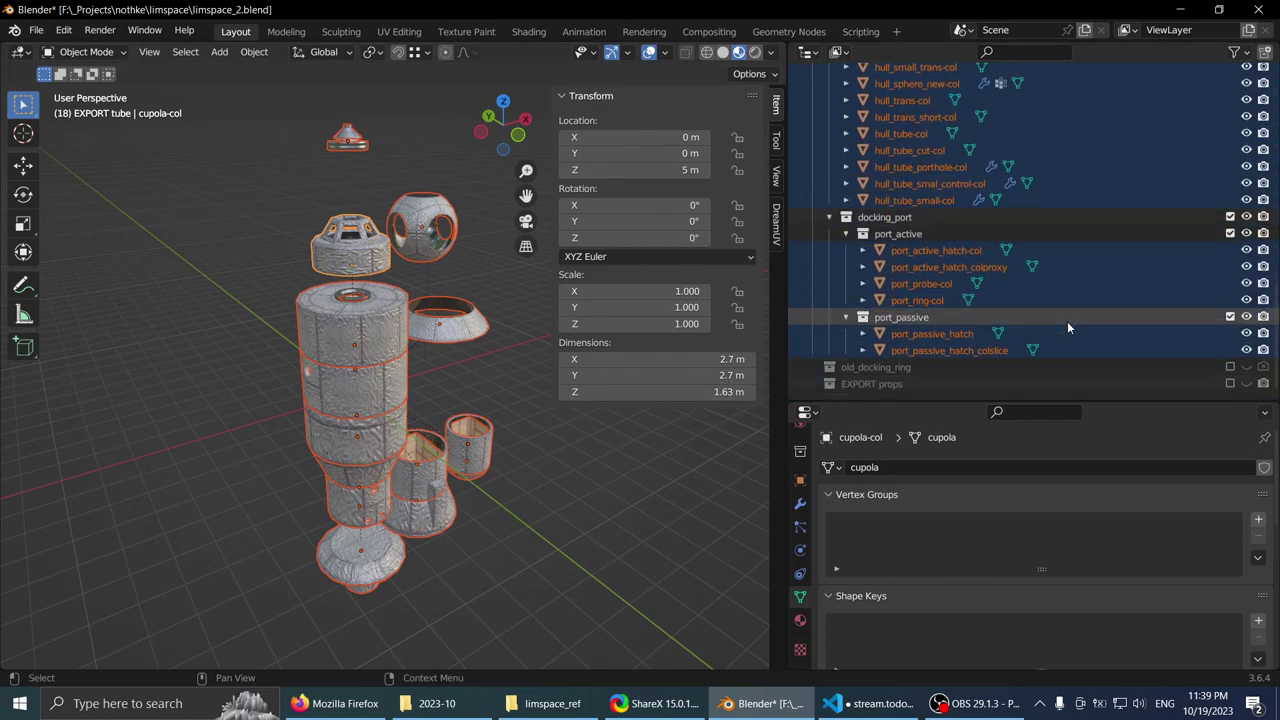
scroll(1030, 240, up, 5)
- Export the selected objects as glTF Binary over tube.glb in the limspace_godot\art folder
key(q)
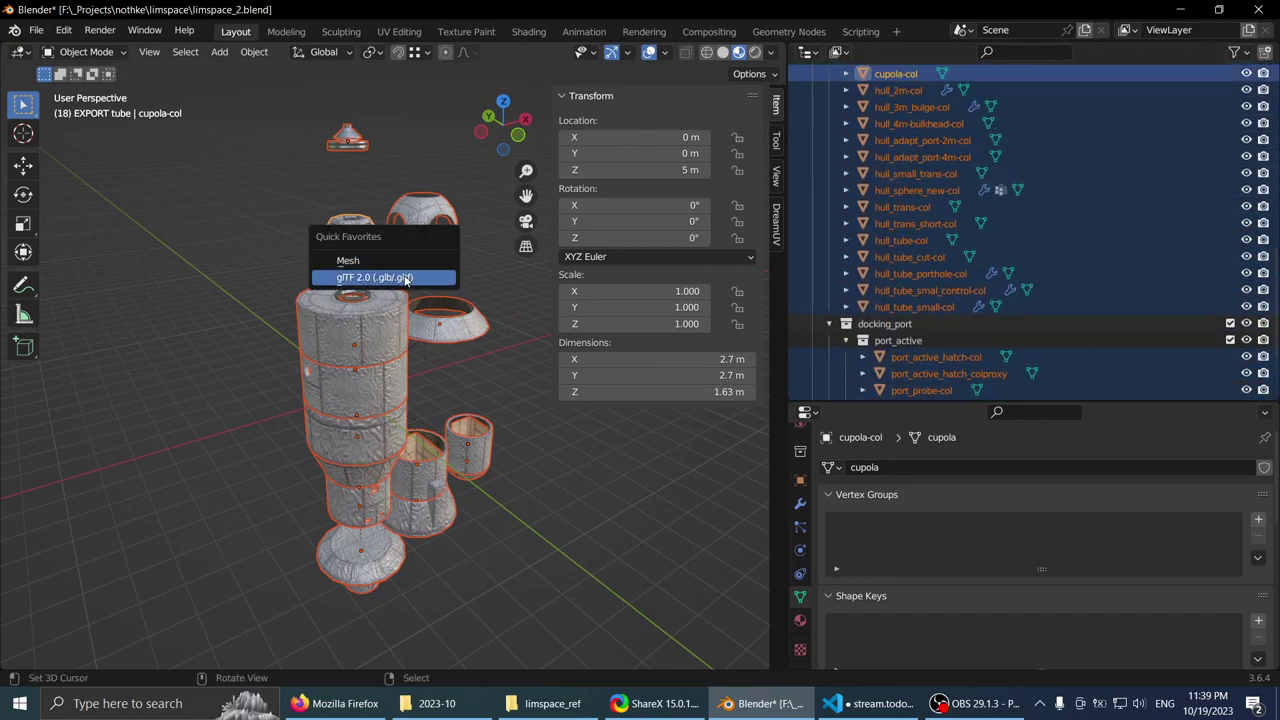
click(405, 278)
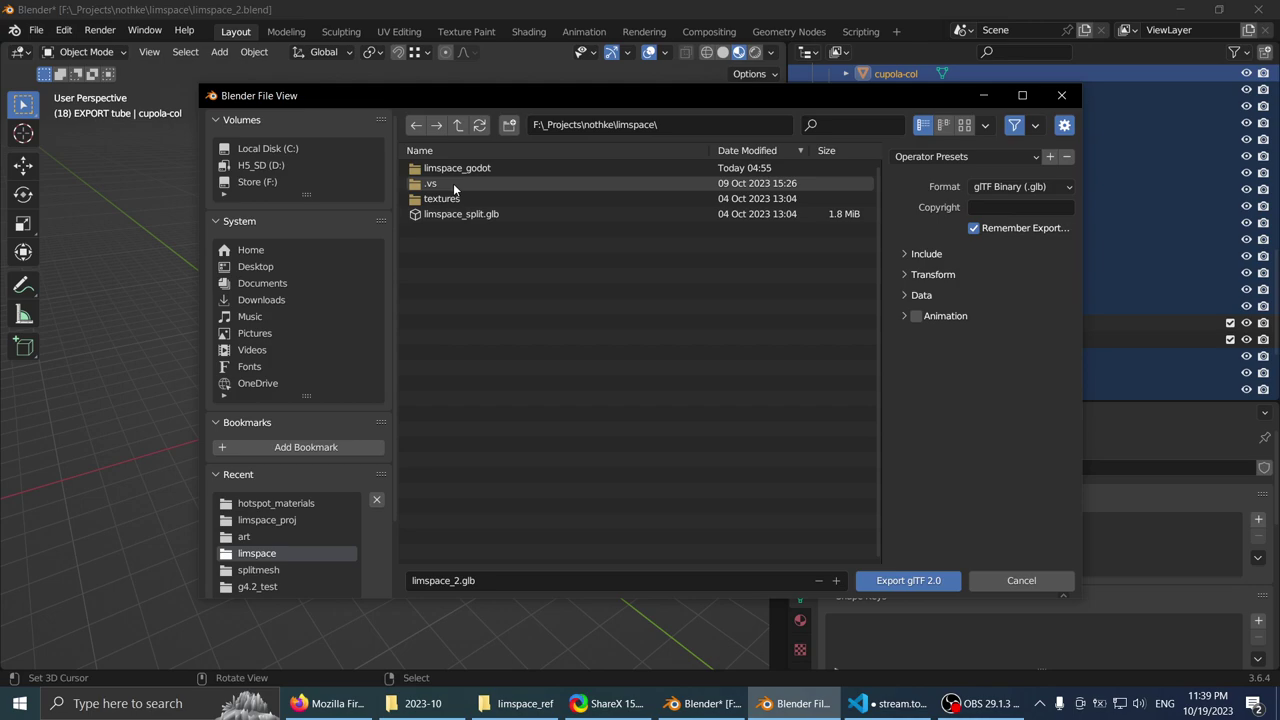
click(250, 536)
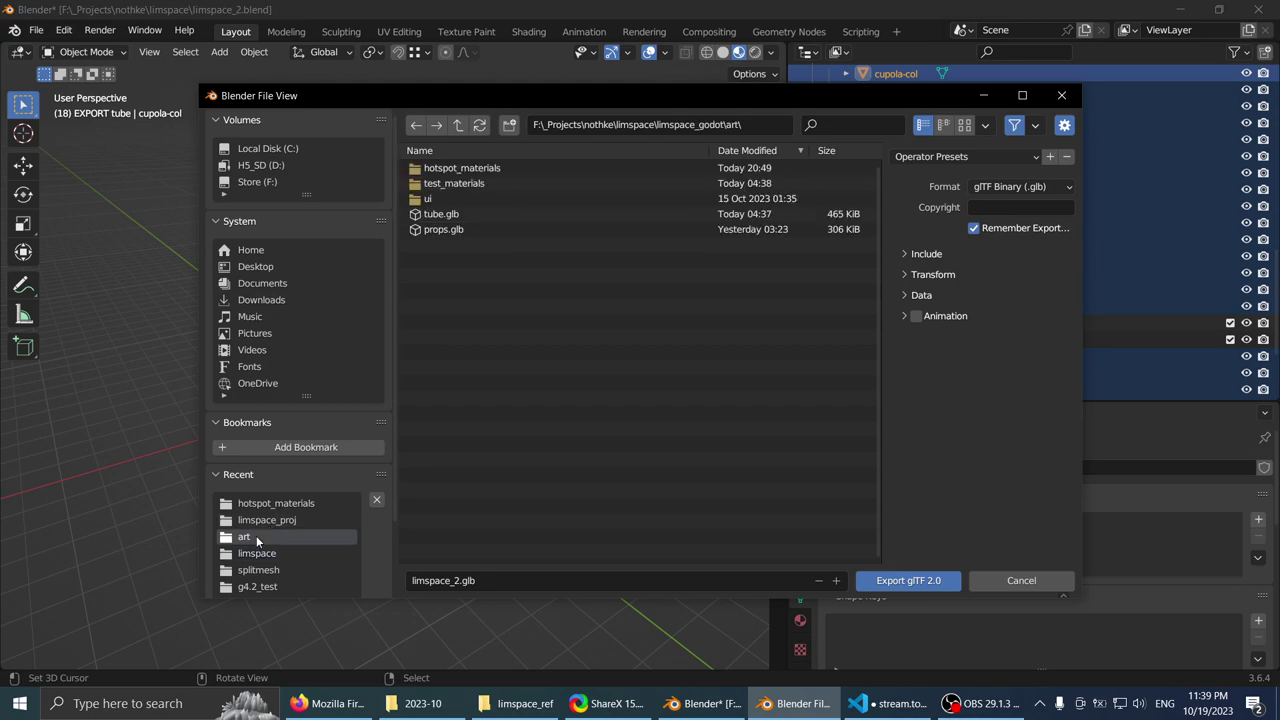
click(464, 214)
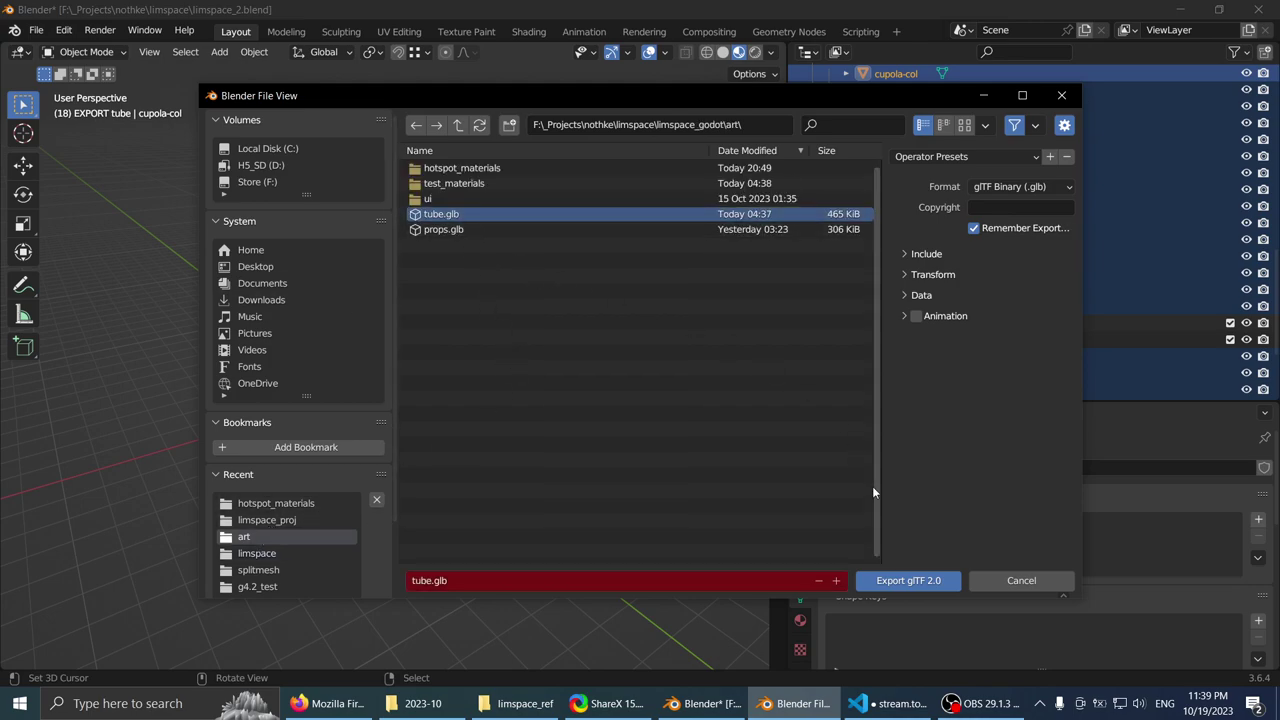
click(921, 581)
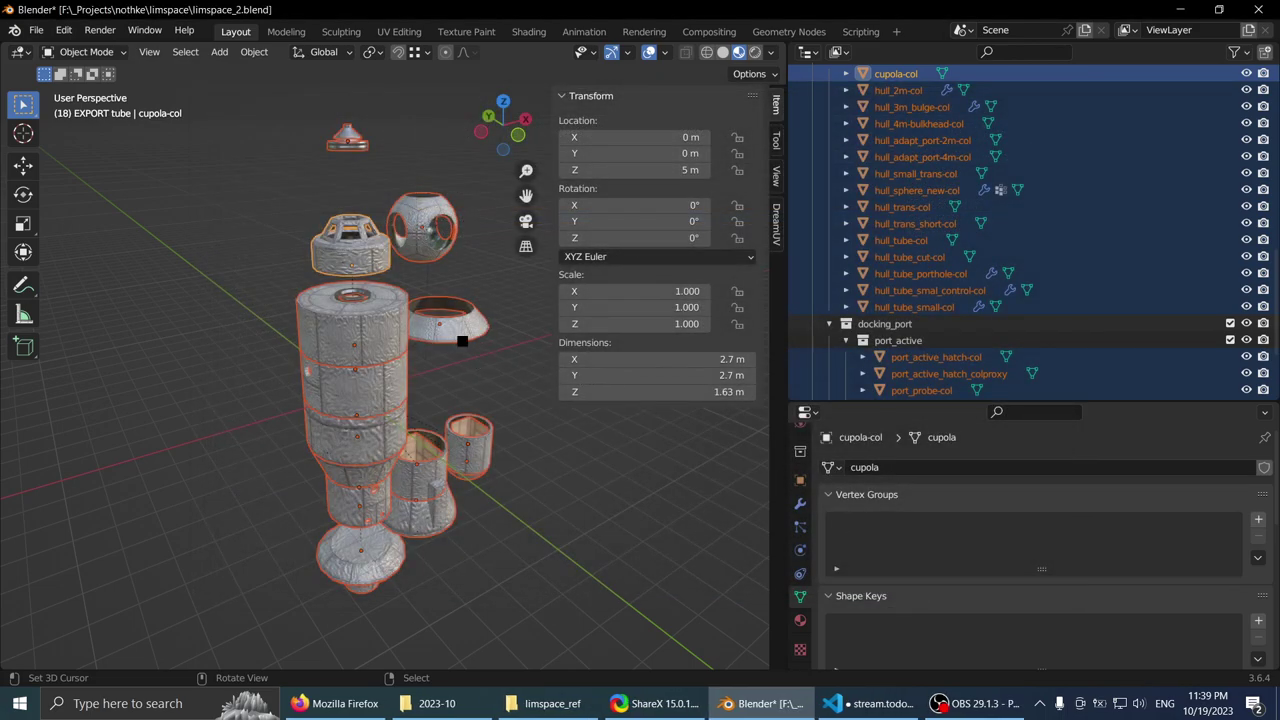
click(485, 377)
- Go to the desktop and launch the Godot 4.1 editor
key(super+d)
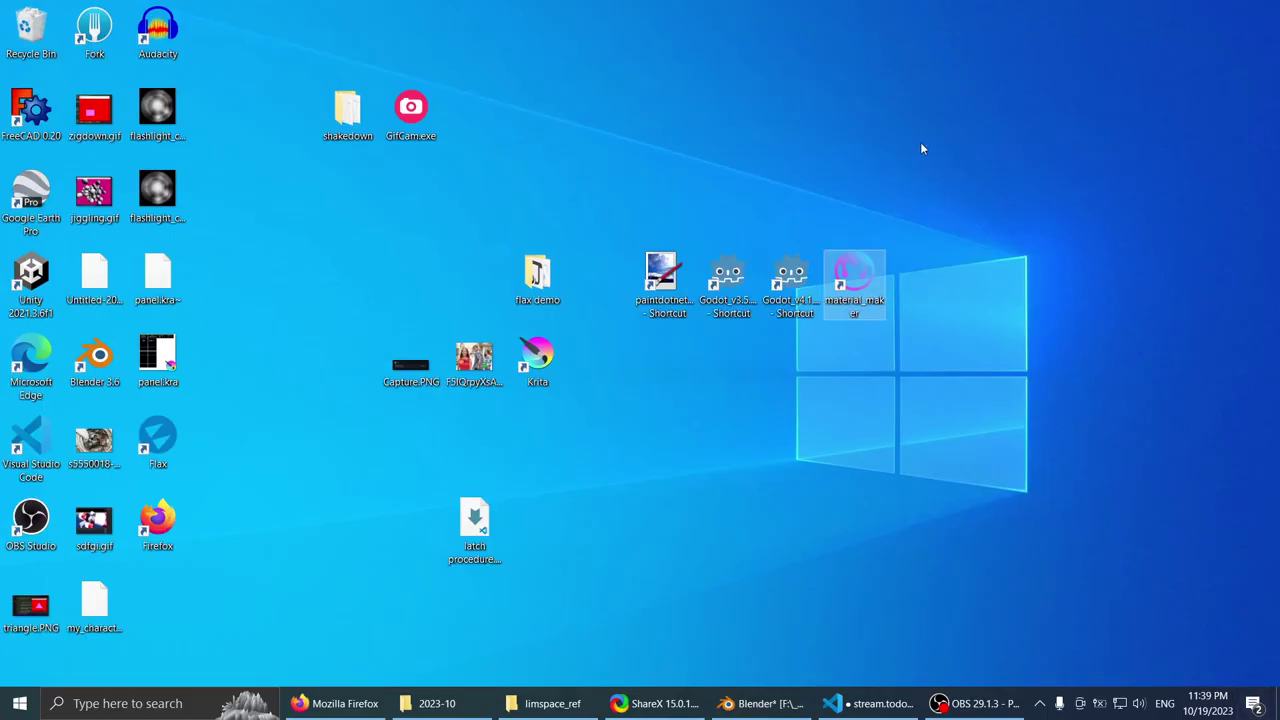
click(775, 287)
double_click(781, 275)
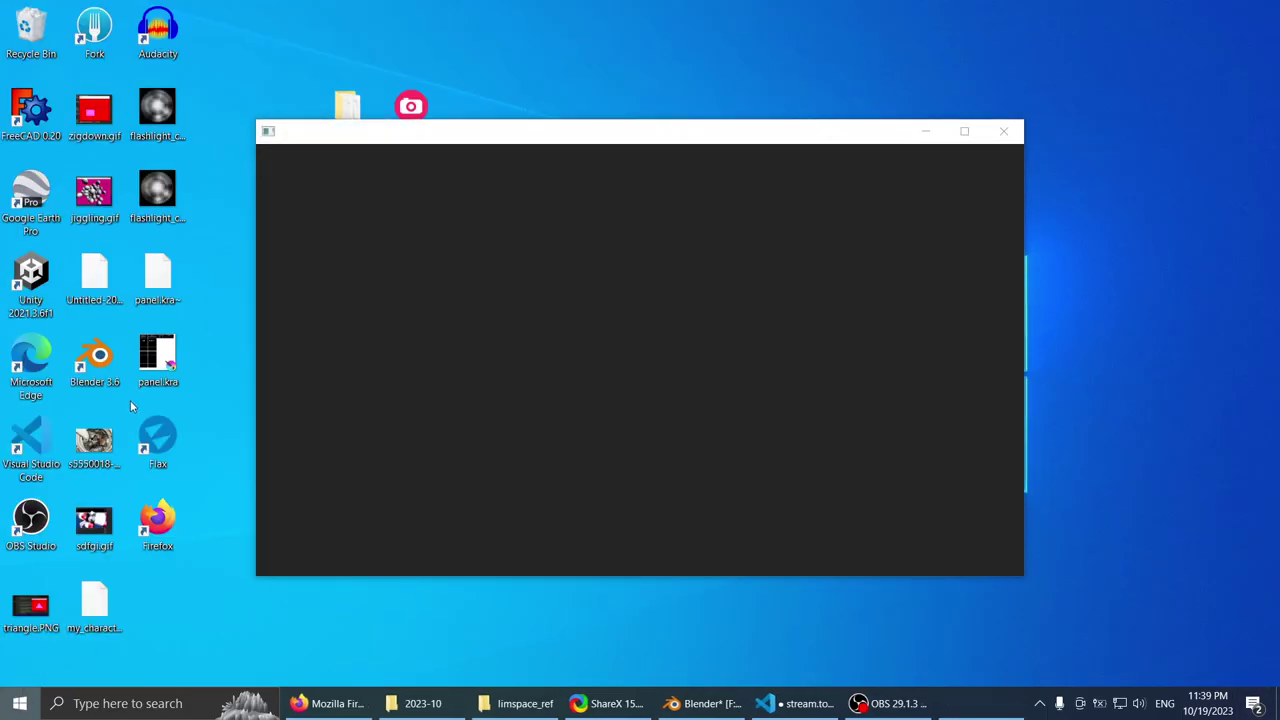
- Open Fork and view the limspace repository's local changes, showing the diff of stream.todo
key(super)
click(339, 526)
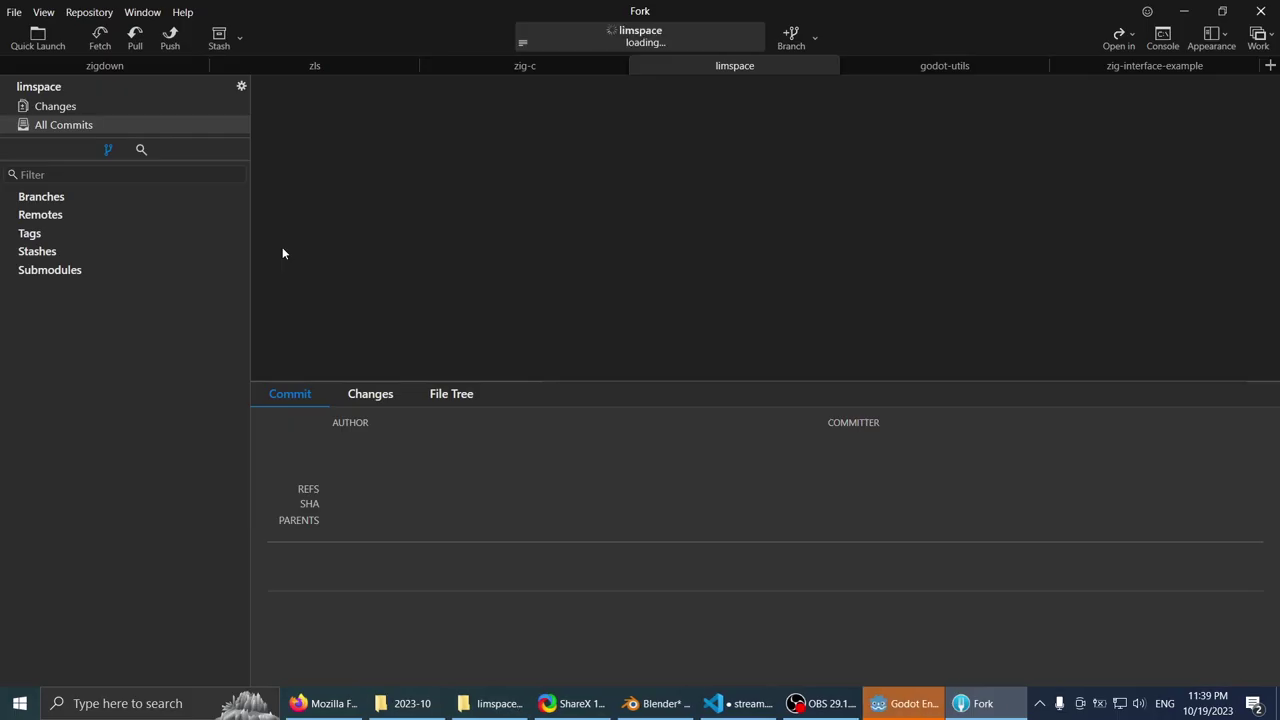
click(133, 107)
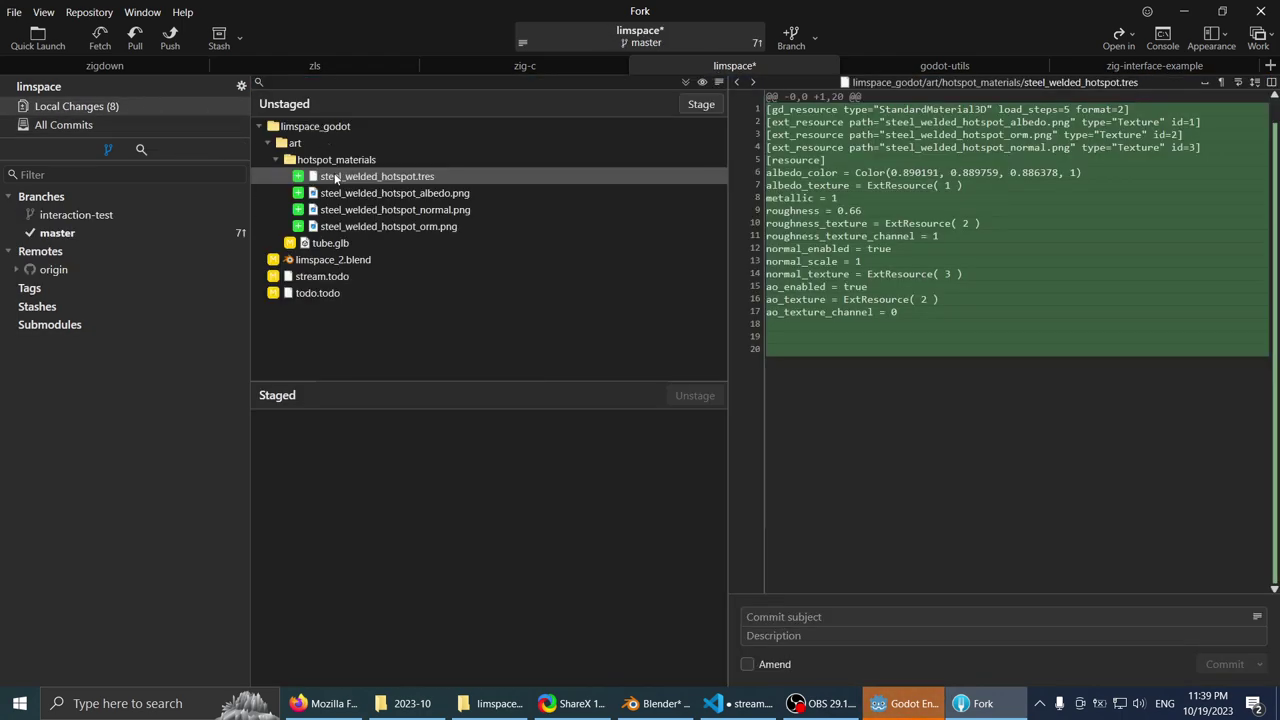
click(346, 277)
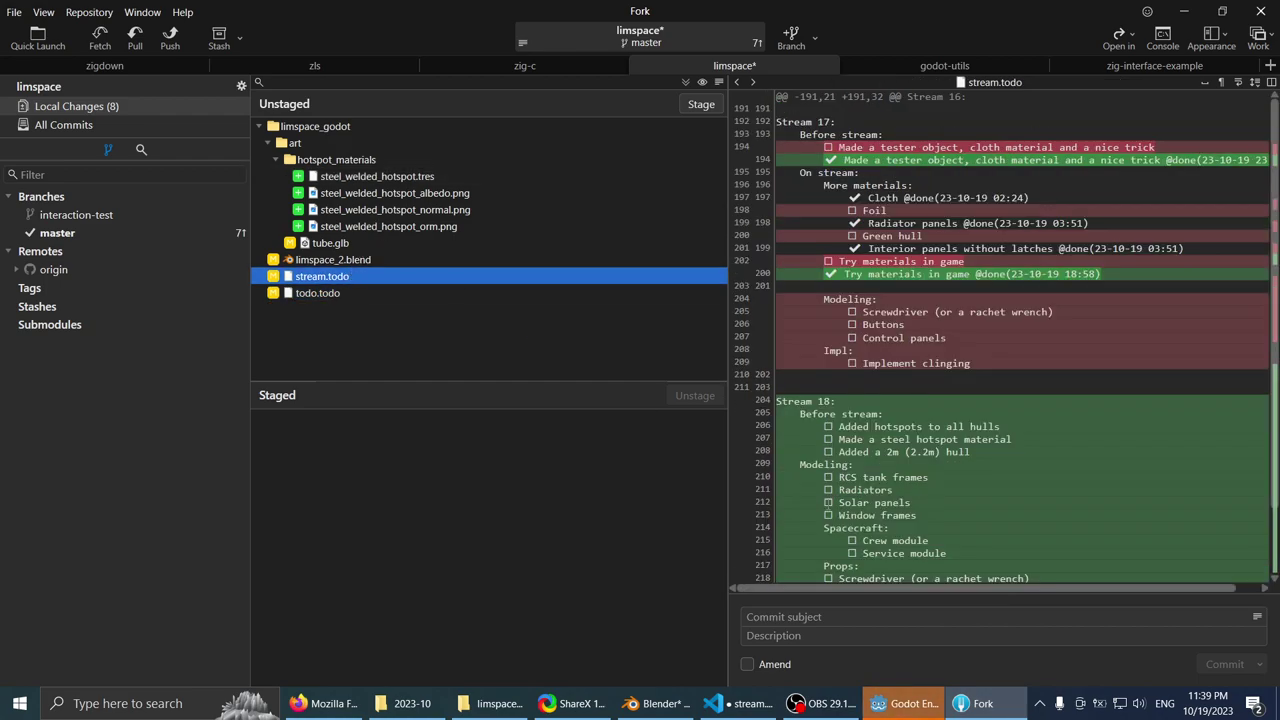
- Open the limspace project in Godot and read through the output log with the side docks hidden
click(908, 703)
double_click(443, 206)
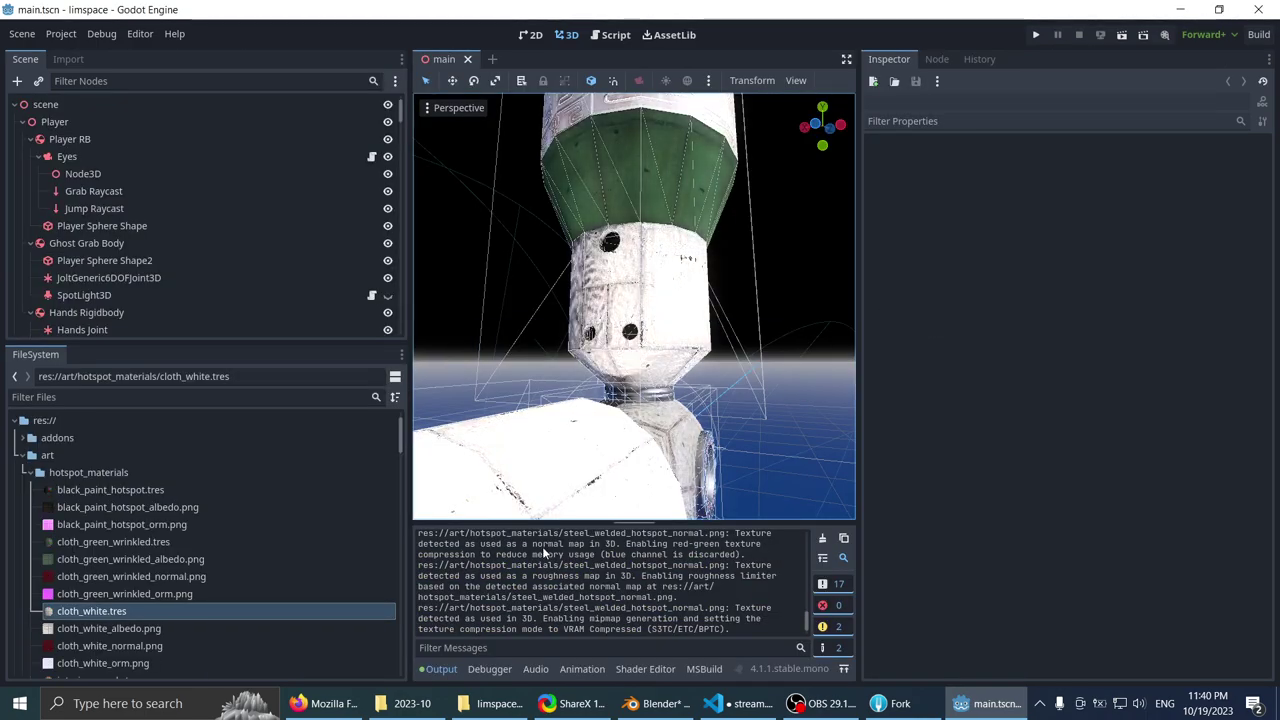
scroll(546, 559, up, 10)
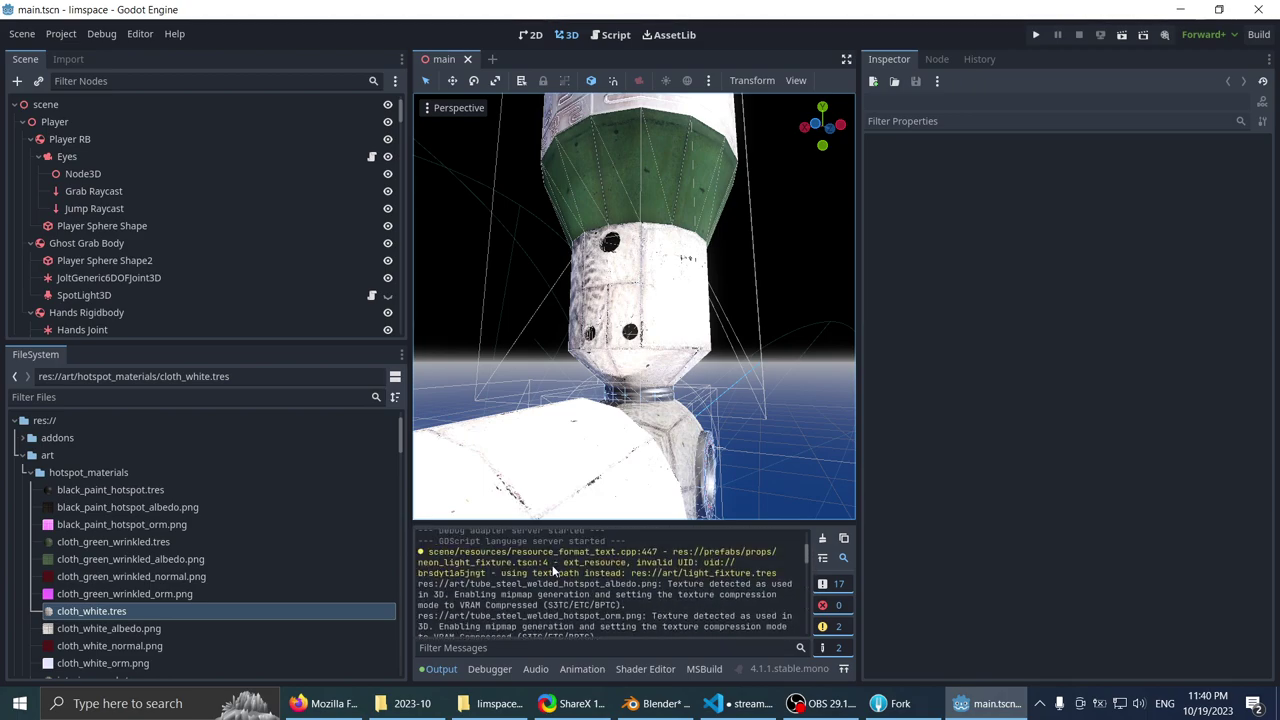
scroll(553, 568, up, 3)
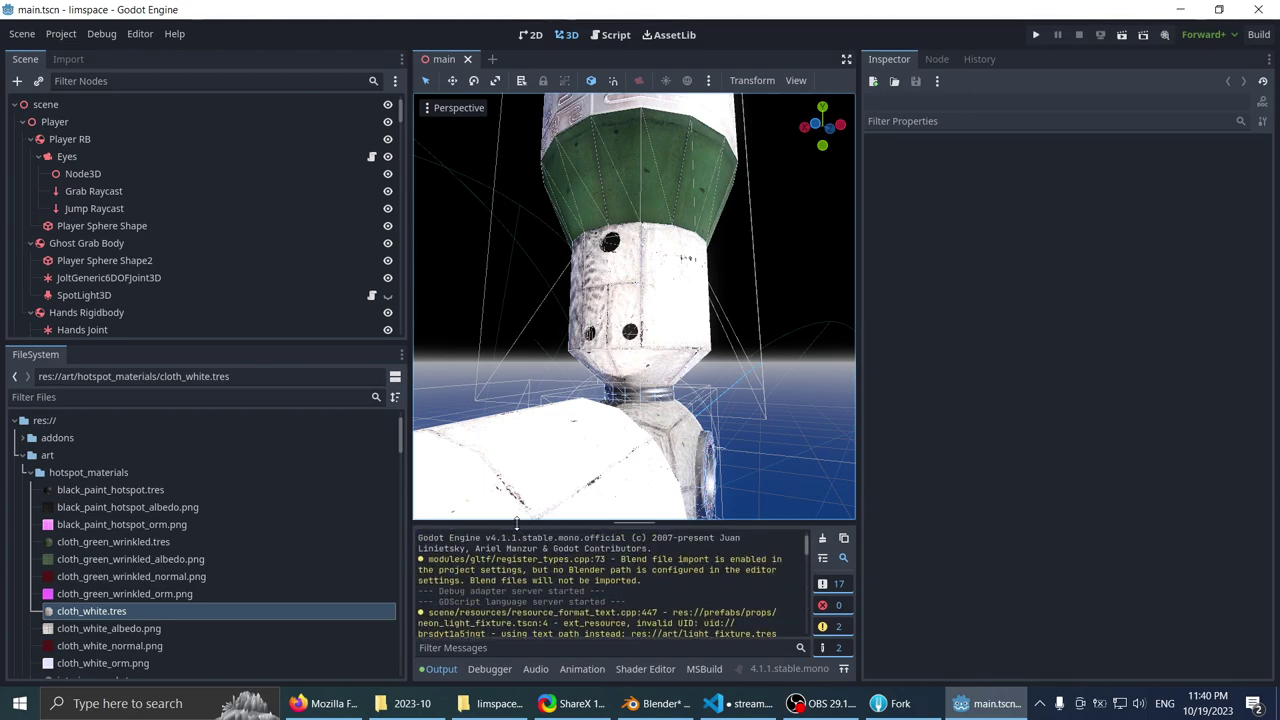
key(ctrl+shift+F11)
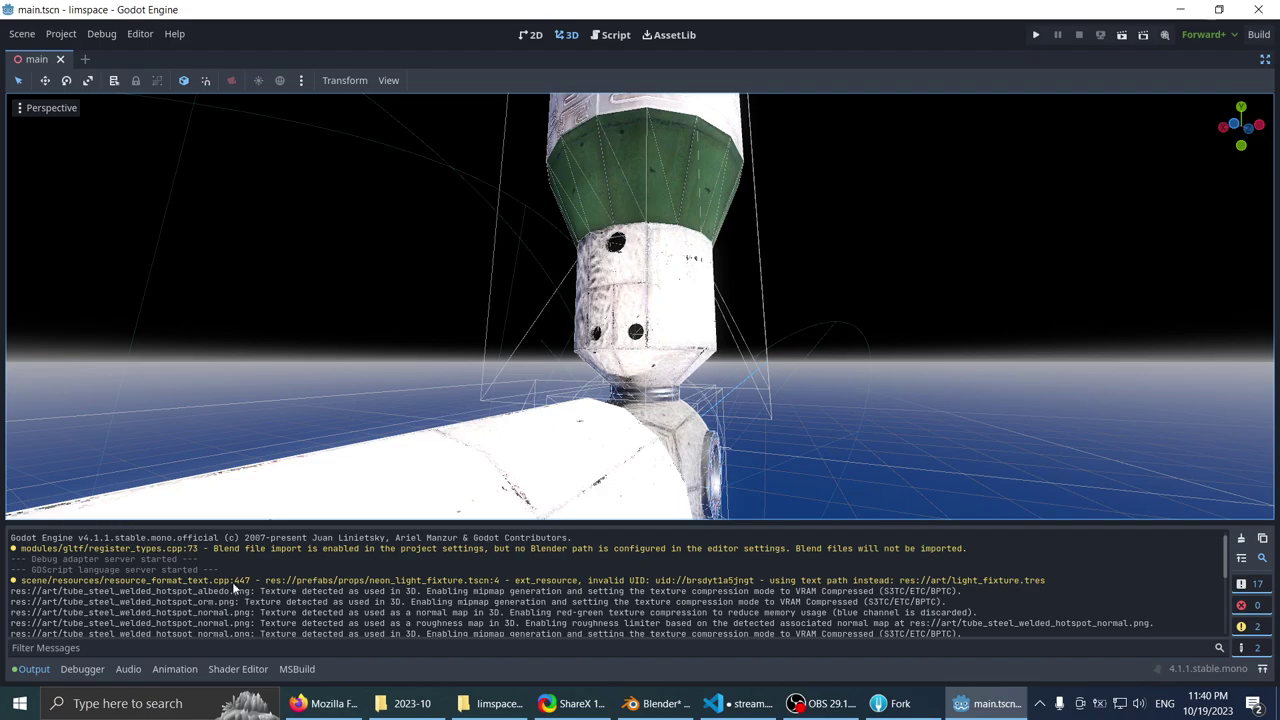
scroll(228, 579, down, 1)
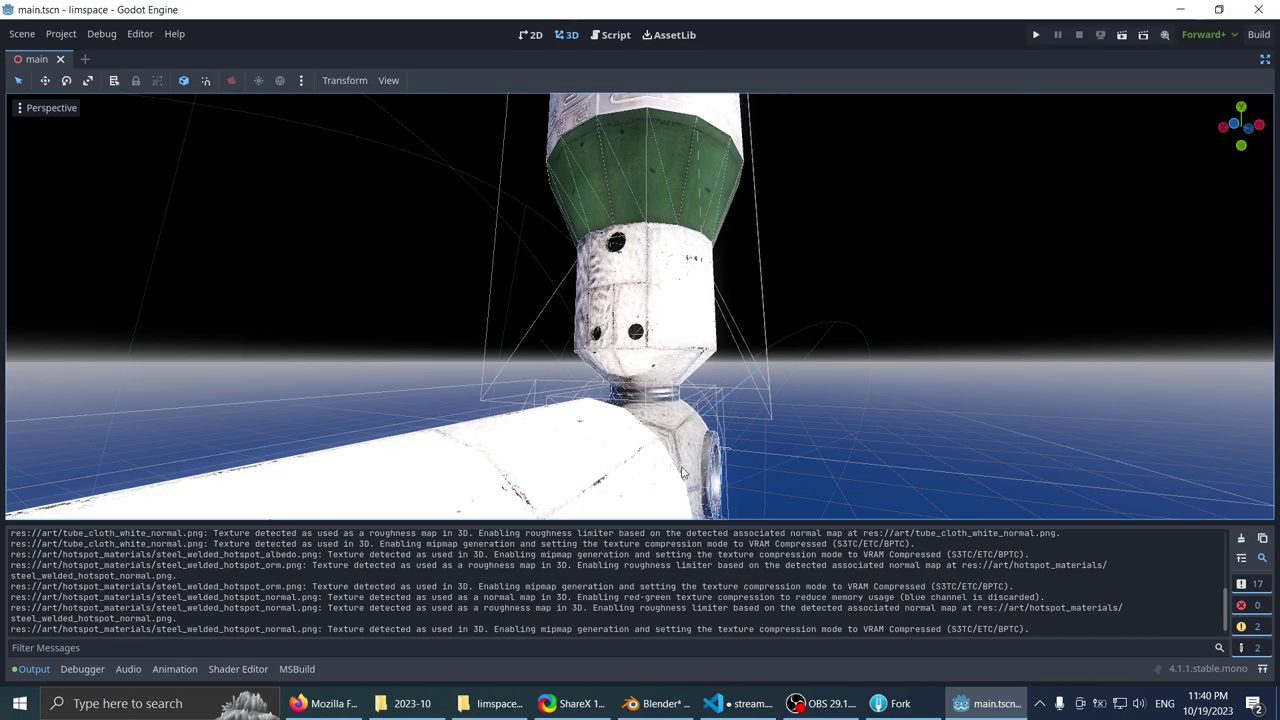
- Switch to Fork and look through the unstaged limspace files, including the new tube textures and modified mesh resources
click(890, 703)
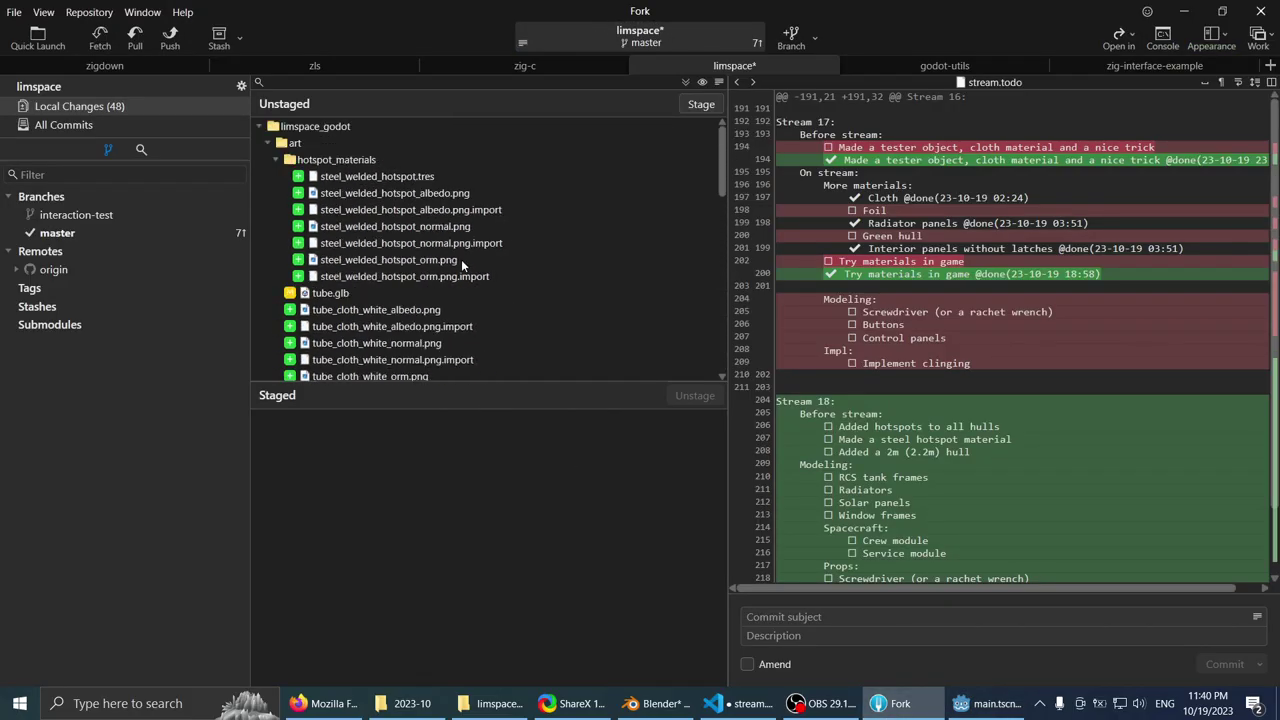
scroll(455, 250, down, 4)
scroll(451, 245, down, 10)
scroll(457, 258, up, 15)
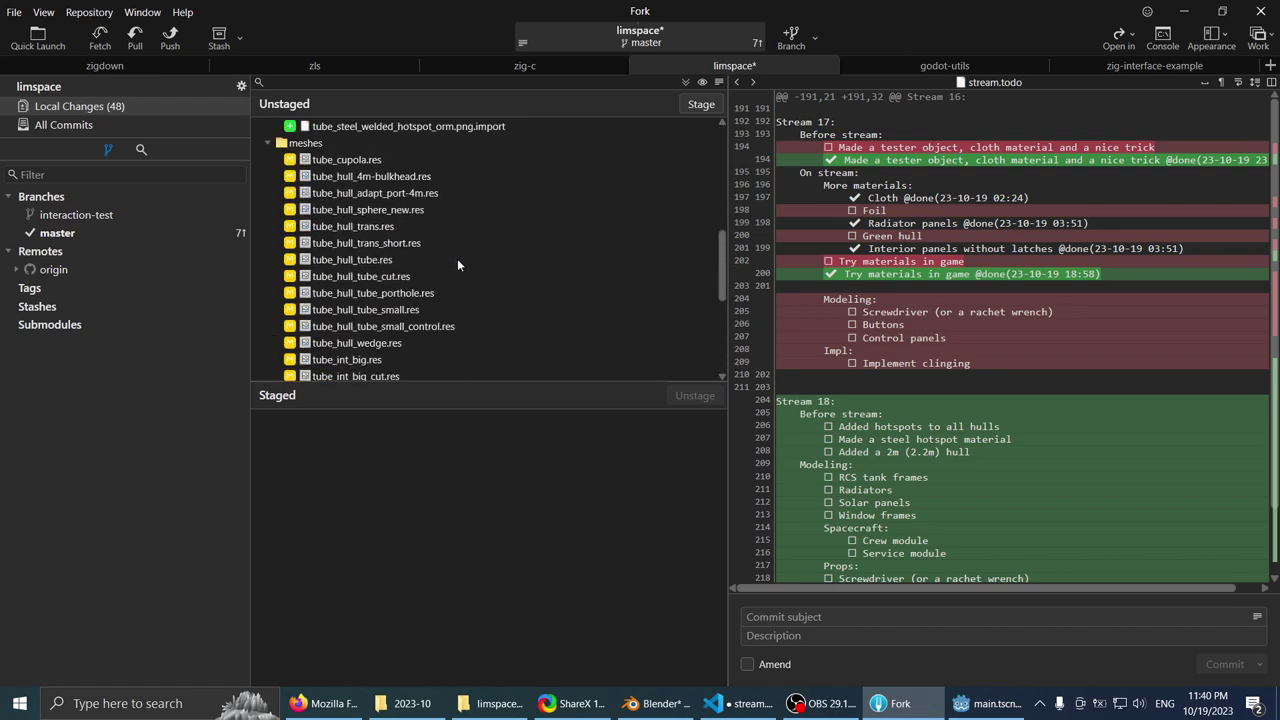
scroll(466, 263, down, 4)
scroll(469, 264, up, 2)
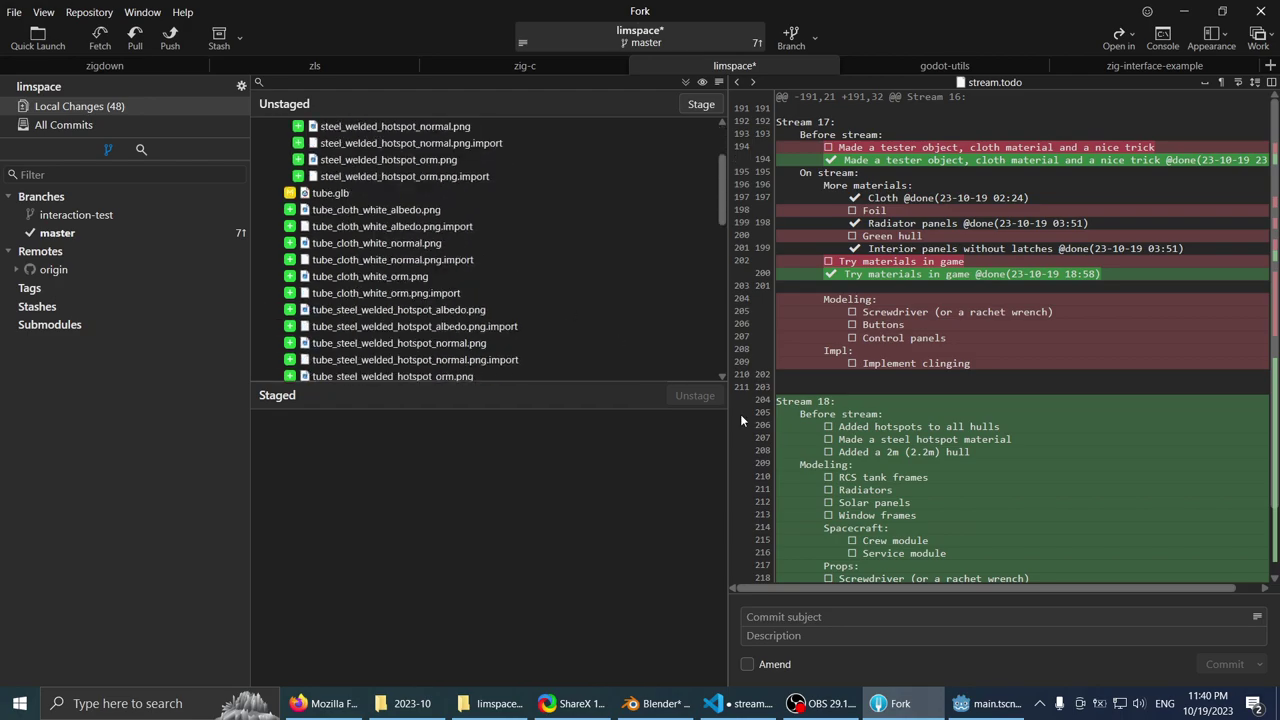
- Return to Godot, collapse the output log and inspect the station's hull modules from several angles
click(985, 703)
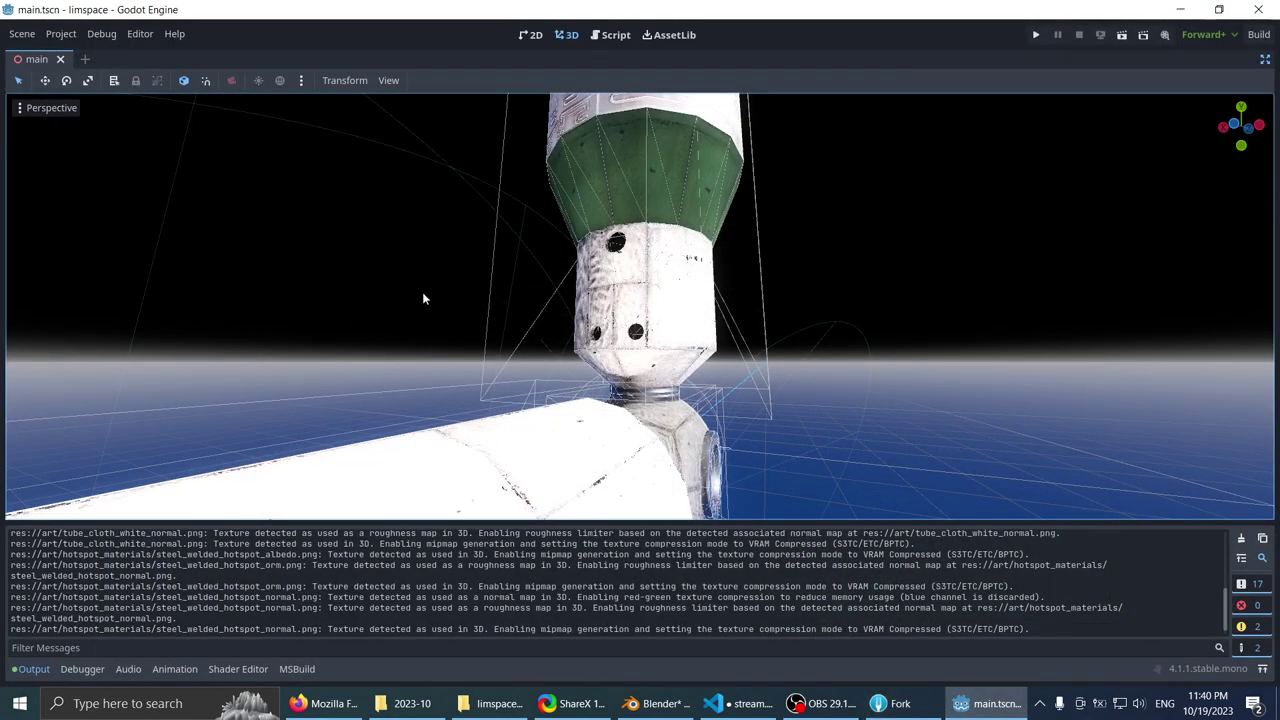
key(ctrl+shift+F11)
middle_drag(560, 300, 590, 330)
scroll(534, 352, up, 4)
key(ctrl+shift+F11)
scroll(645, 344, down, 4)
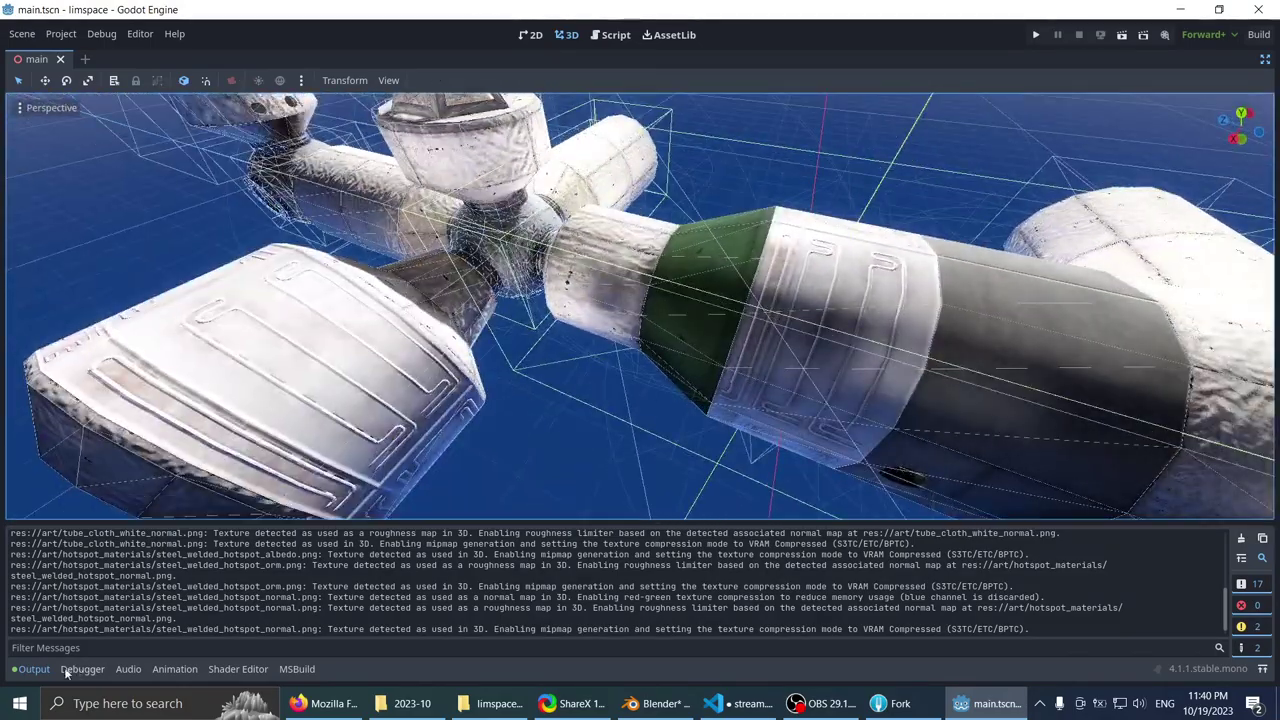
click(33, 669)
shift+middle_drag(680, 420, 548, 380)
middle_drag(643, 304, 611, 340)
scroll(594, 283, up, 4)
right_drag(612, 340, 571, 484)
scroll(694, 454, up, 3)
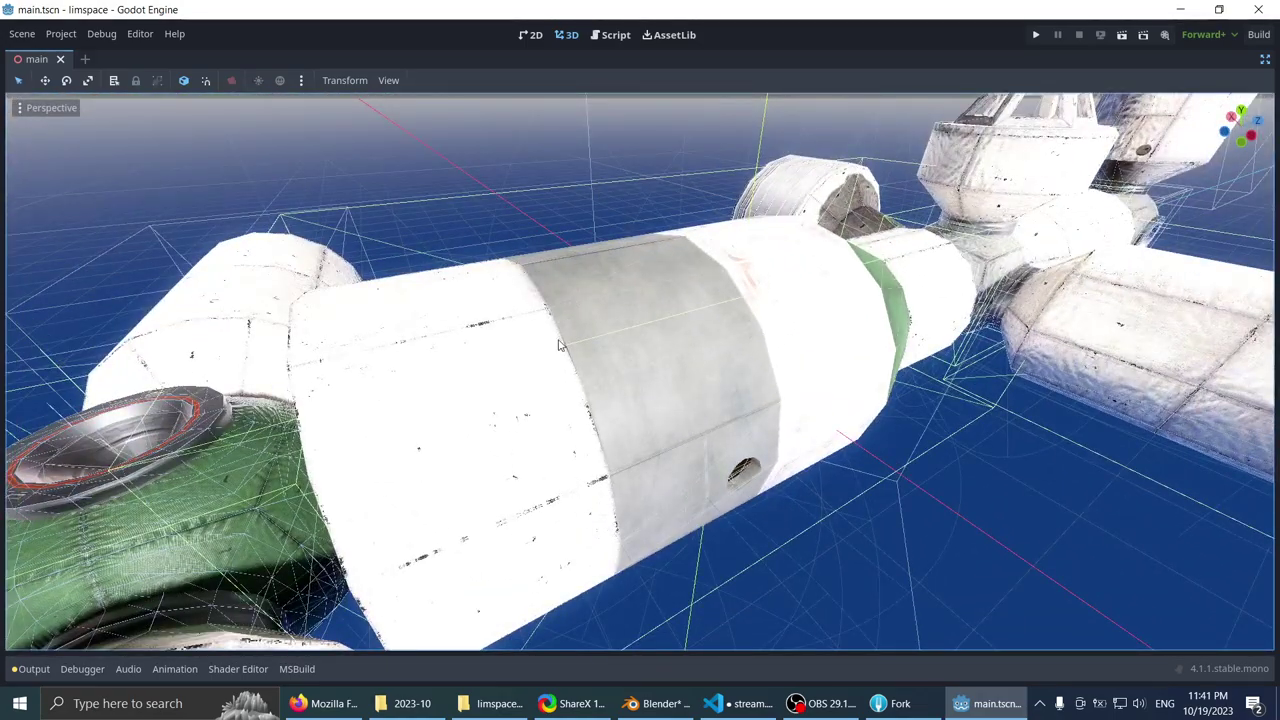
- Restore the side docks, collapse the hotspot_materials folder and open the advanced import settings for art/tube.glb
key(ctrl+shift+F11)
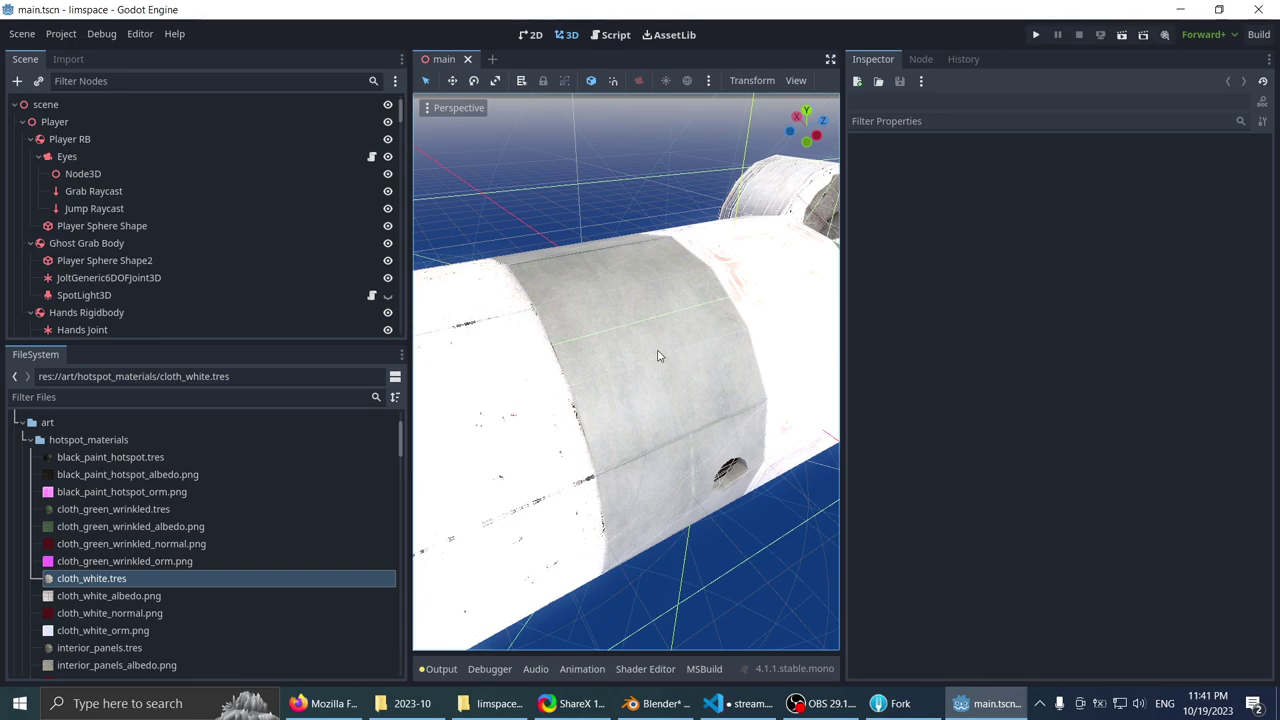
scroll(95, 530, up, 2)
click(76, 472)
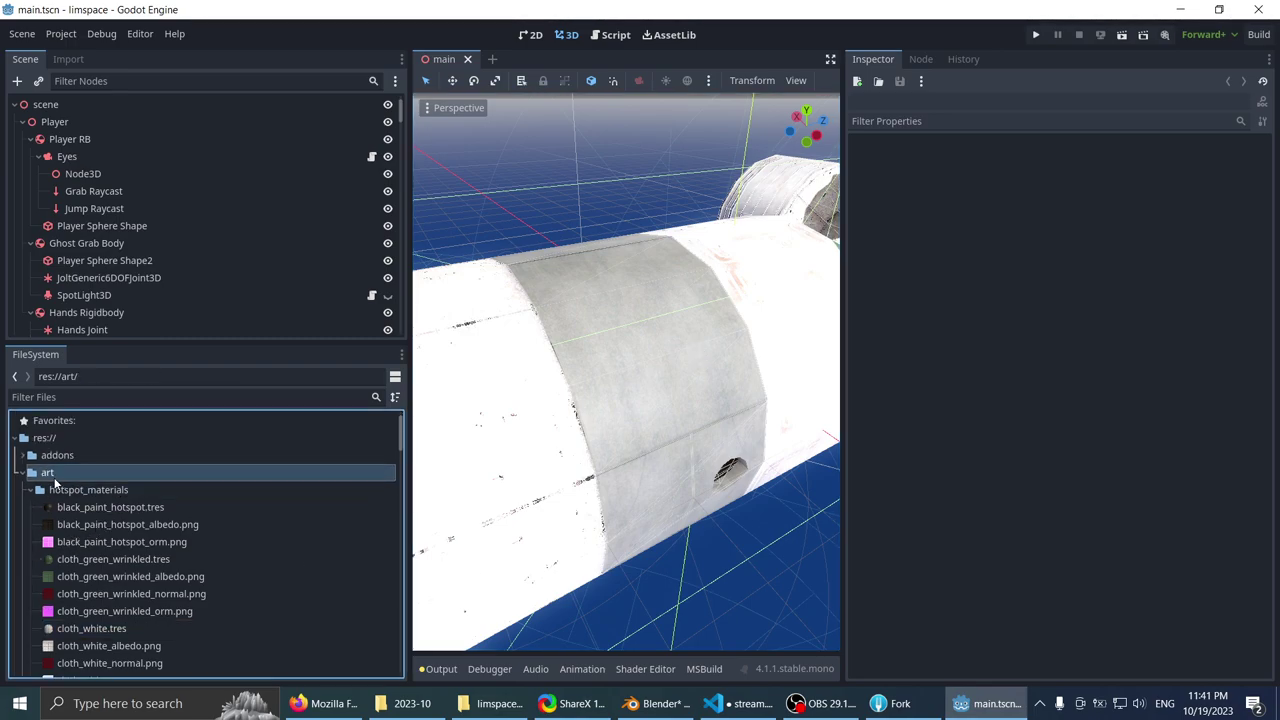
scroll(142, 503, down, 10)
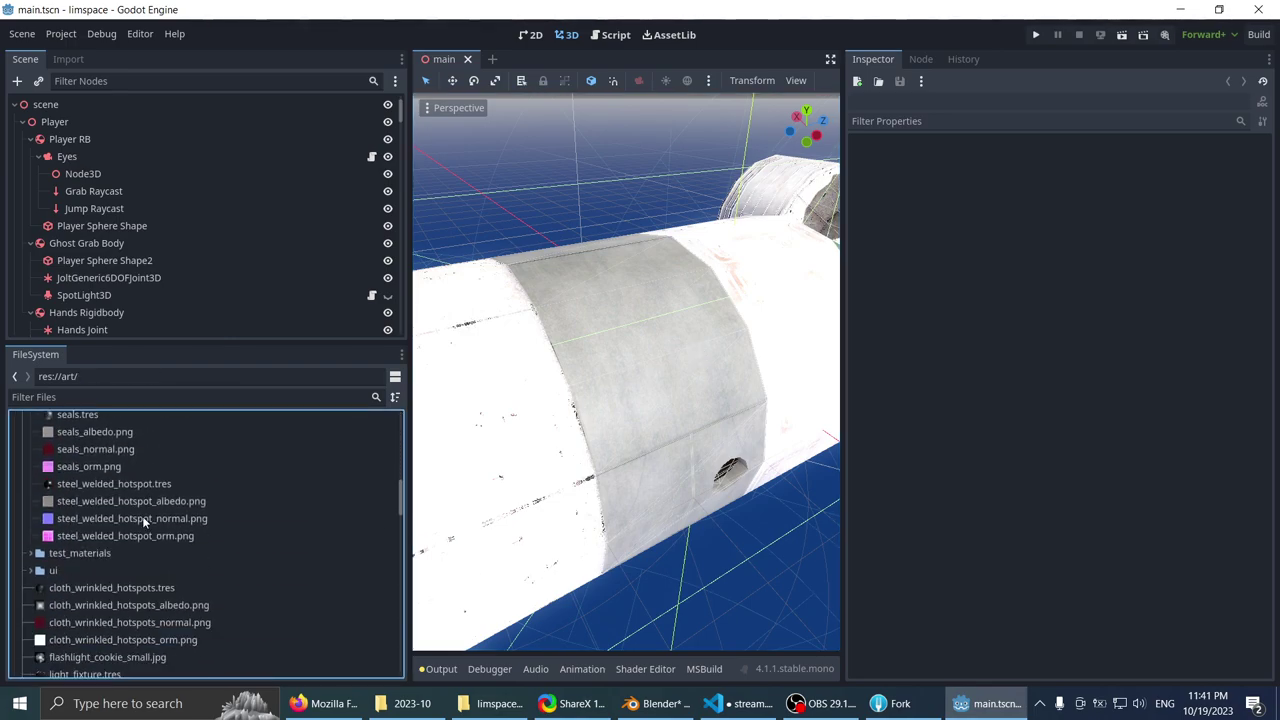
scroll(85, 556, up, 10)
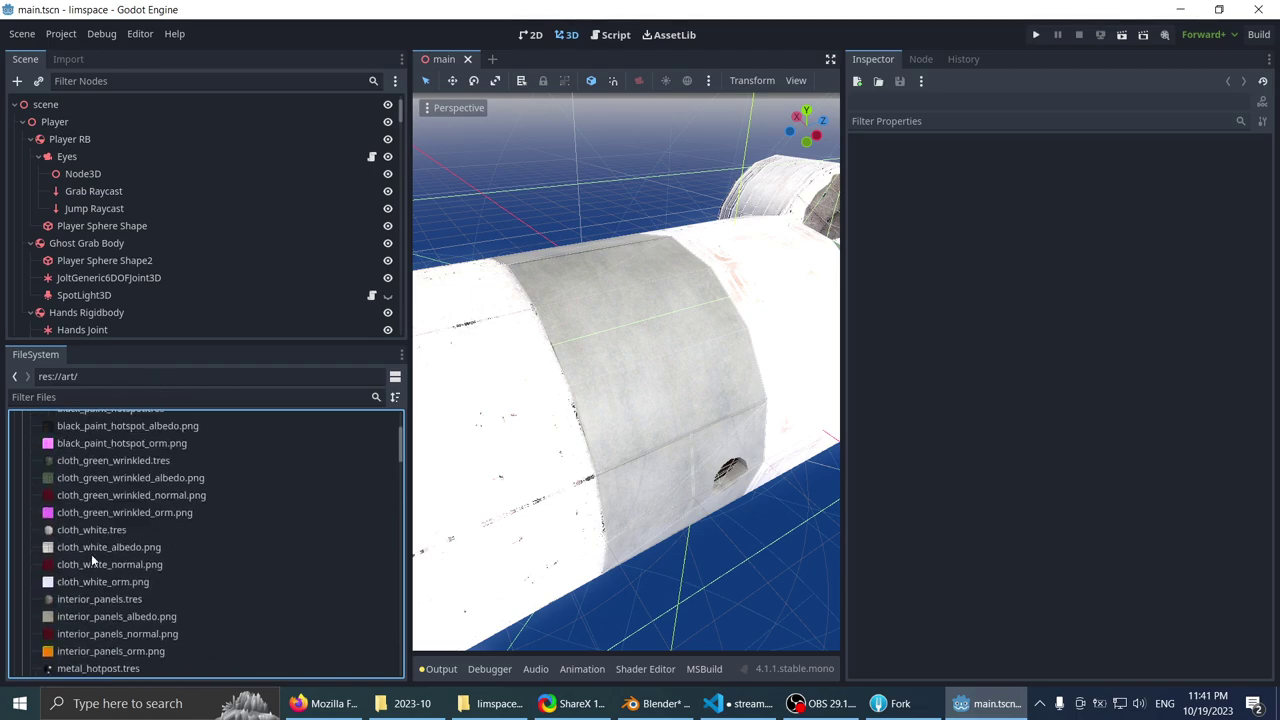
click(28, 490)
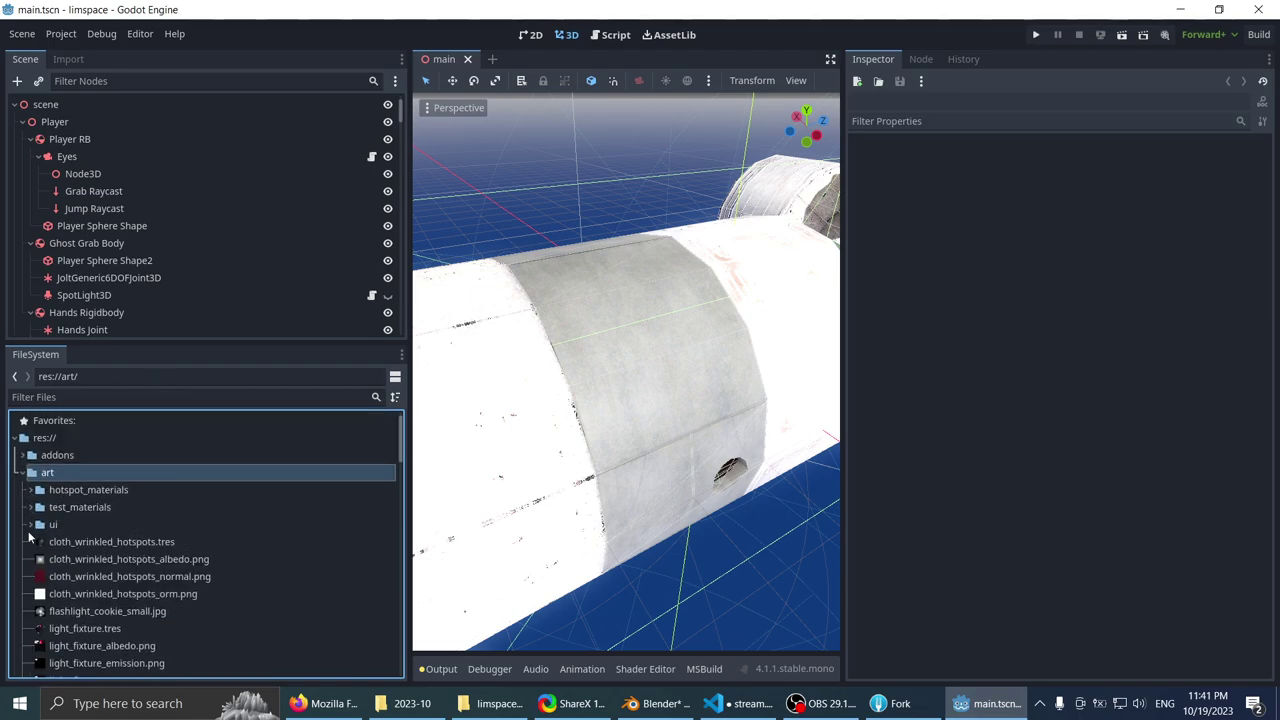
click(32, 524)
click(33, 524)
scroll(153, 530, down, 5)
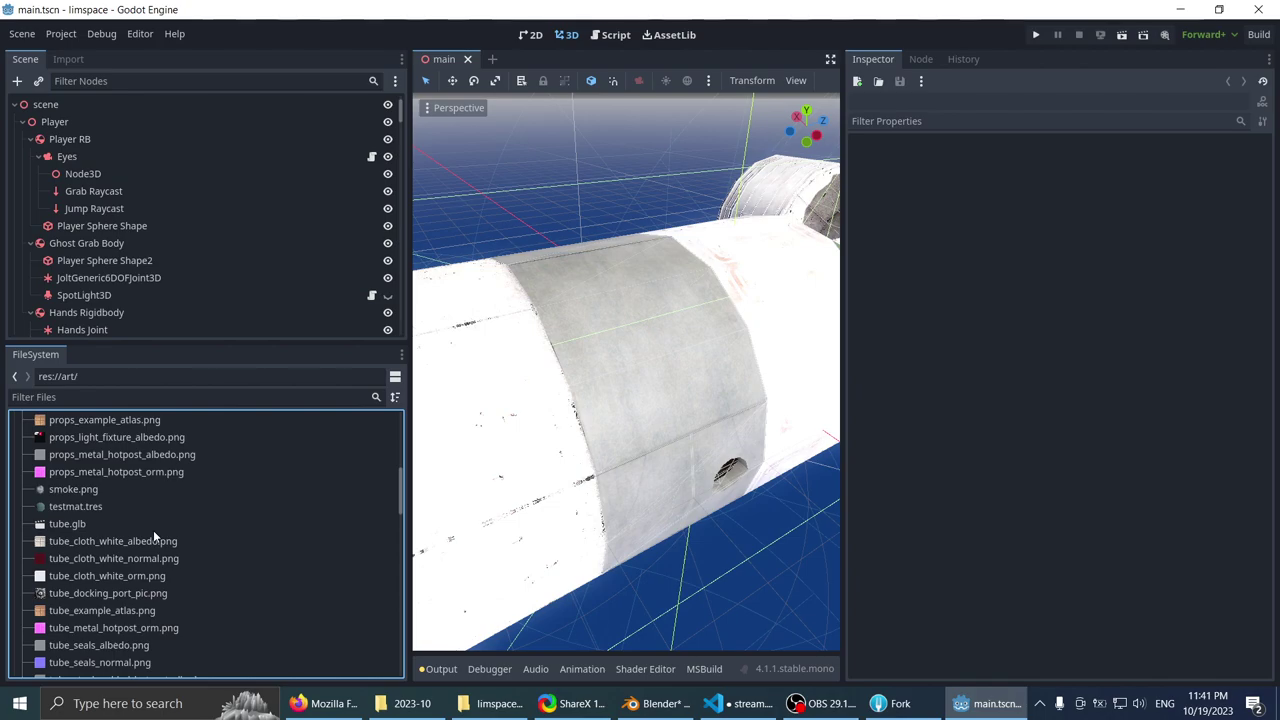
click(79, 524)
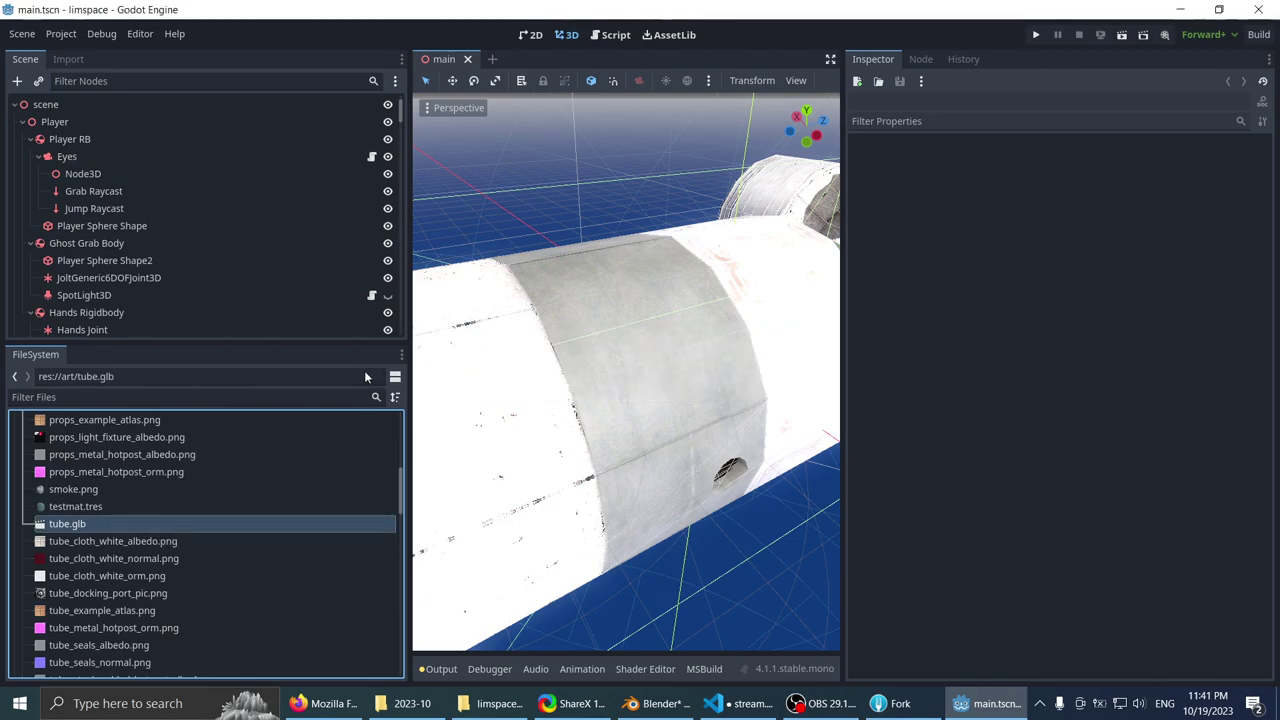
double_click(150, 524)
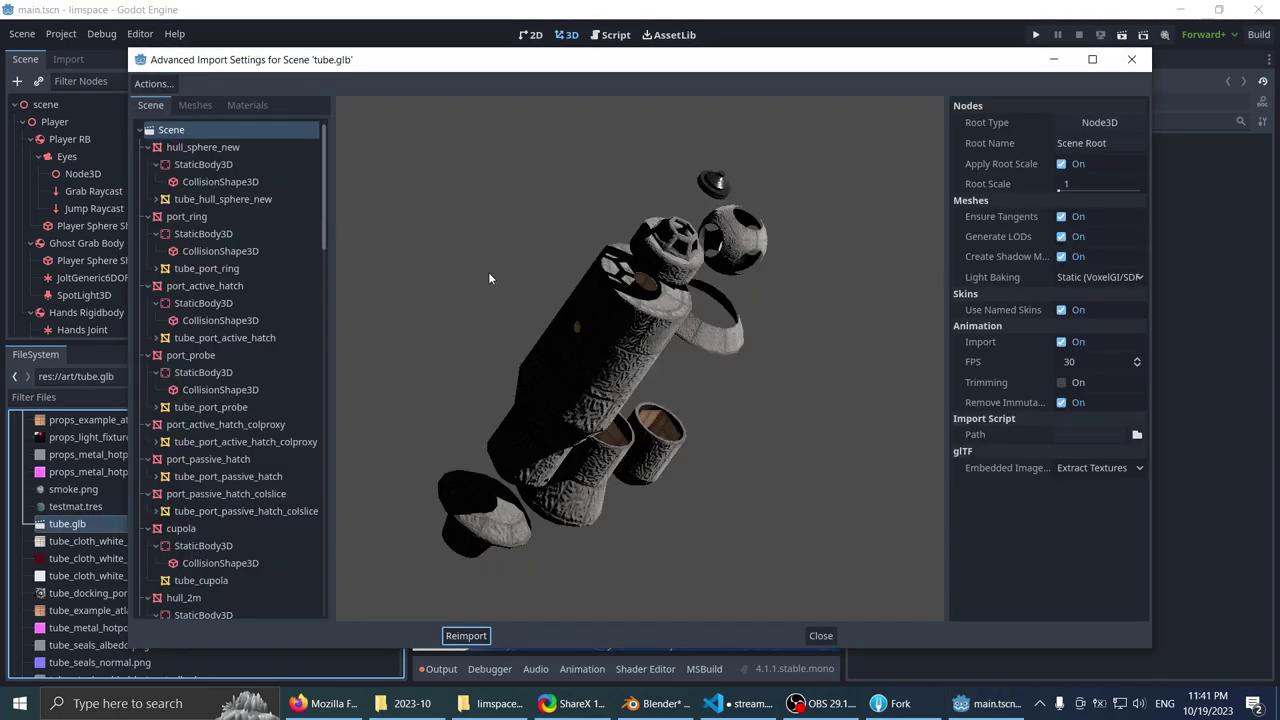
- Set the save paths for the new tube meshes to the res://meshes folder, keeping the binary .res format
drag(576, 305, 514, 348)
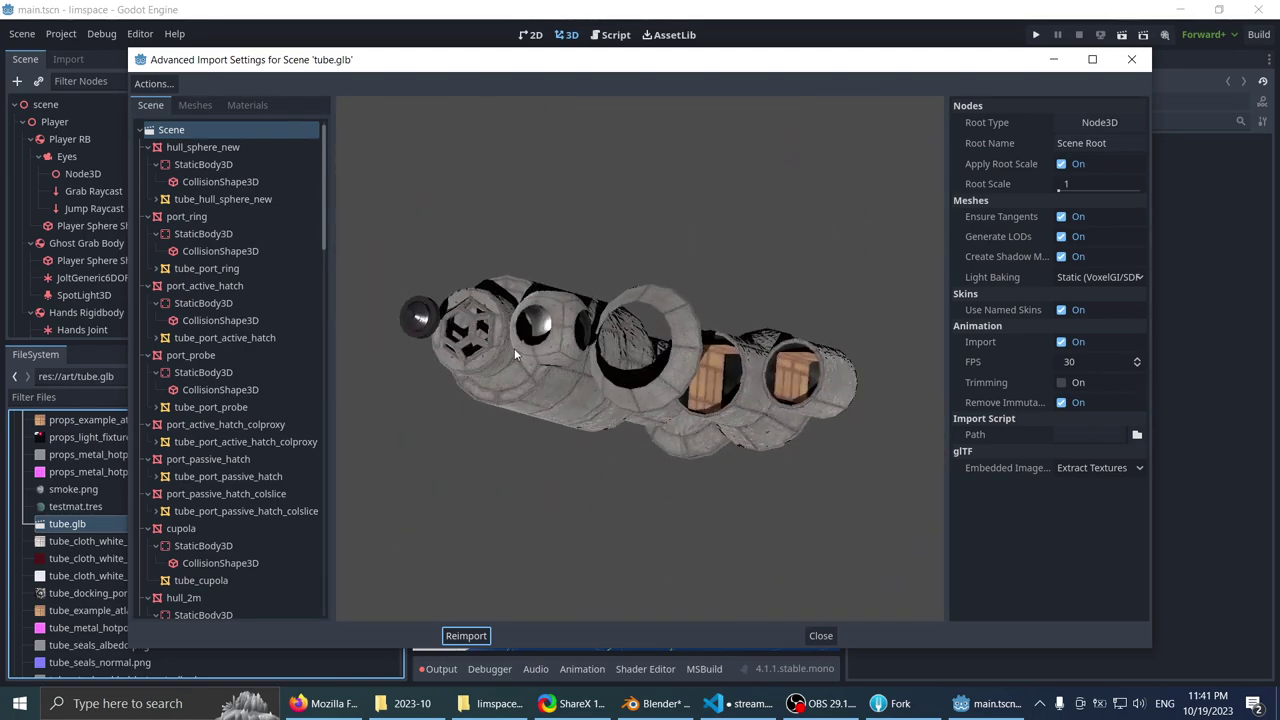
click(195, 106)
click(150, 104)
click(192, 106)
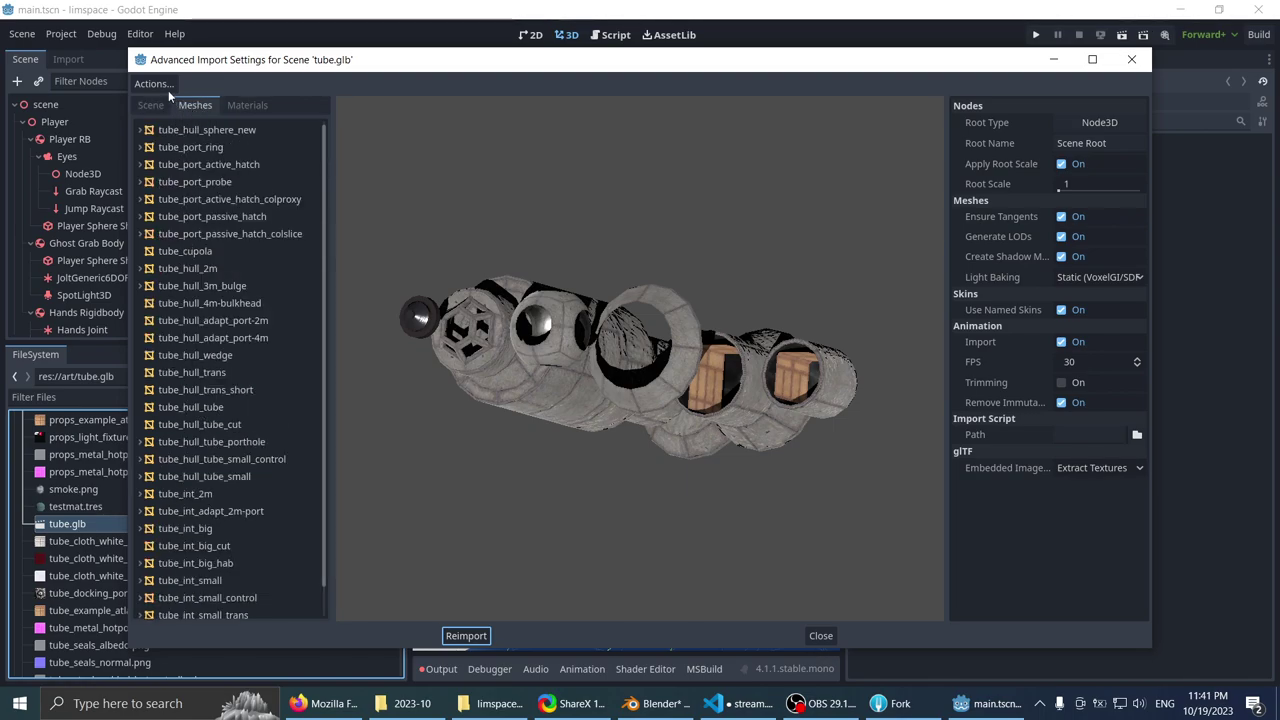
click(160, 85)
click(181, 148)
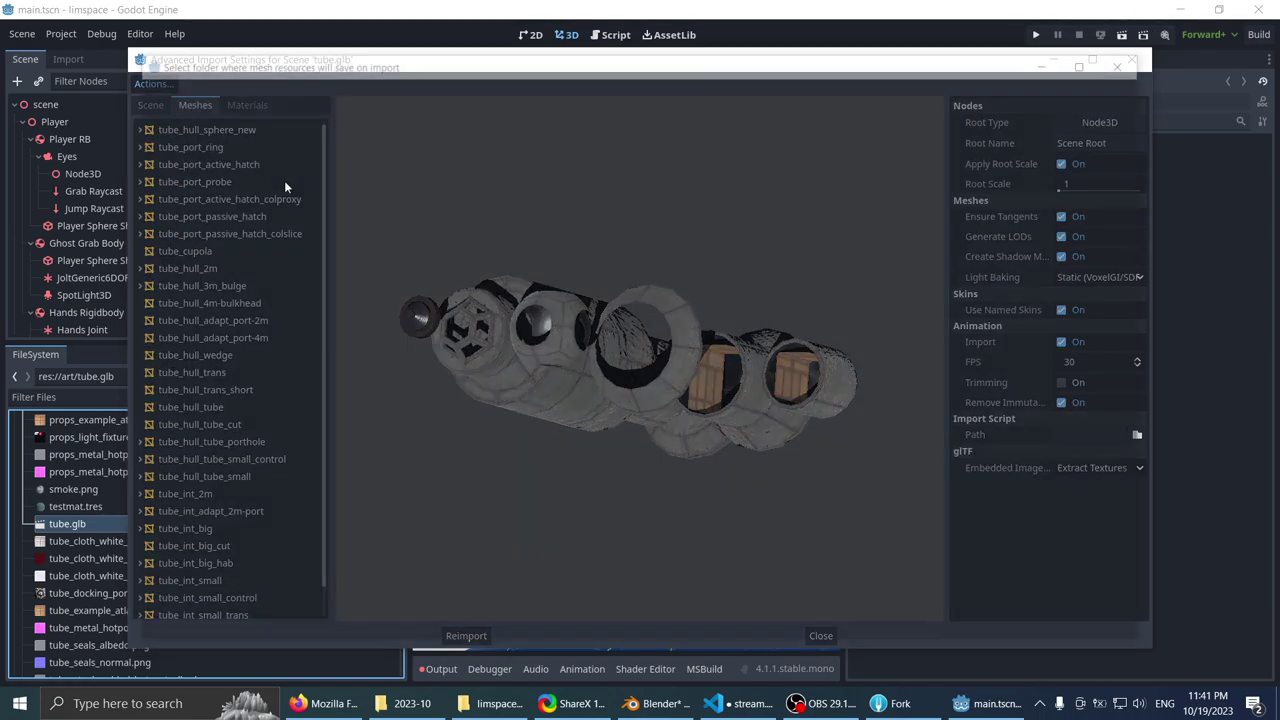
click(166, 383)
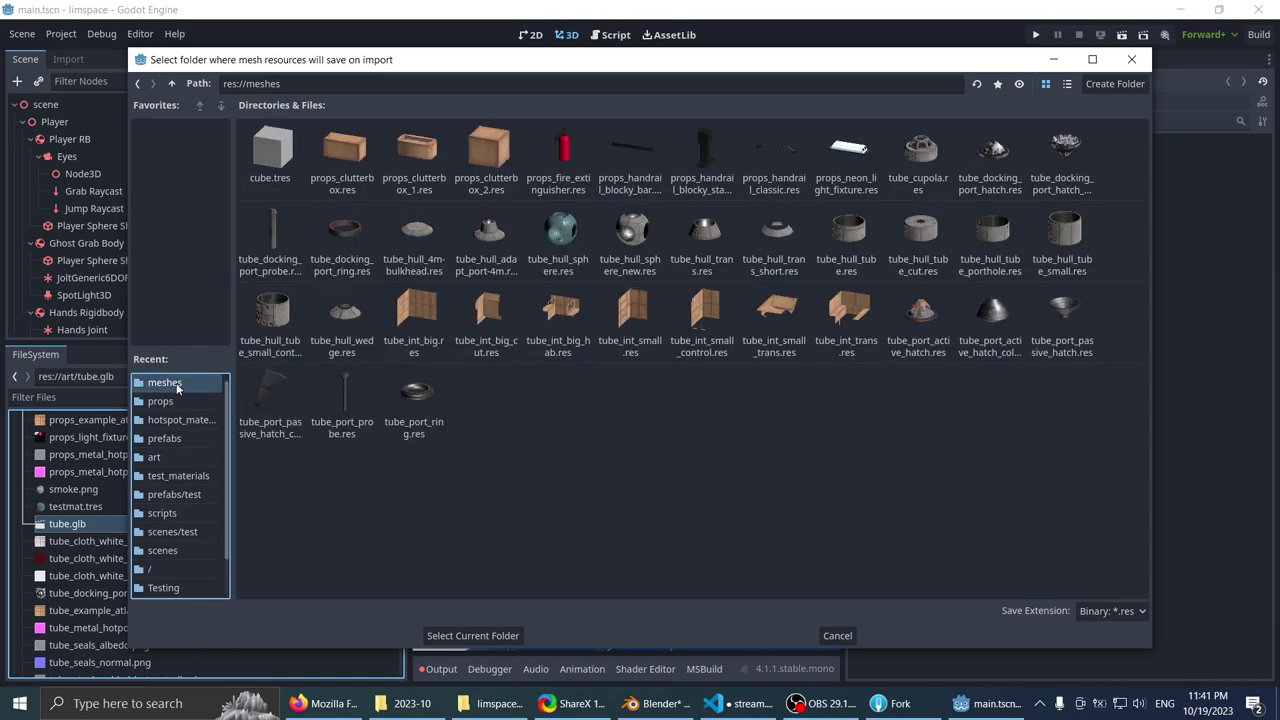
click(472, 636)
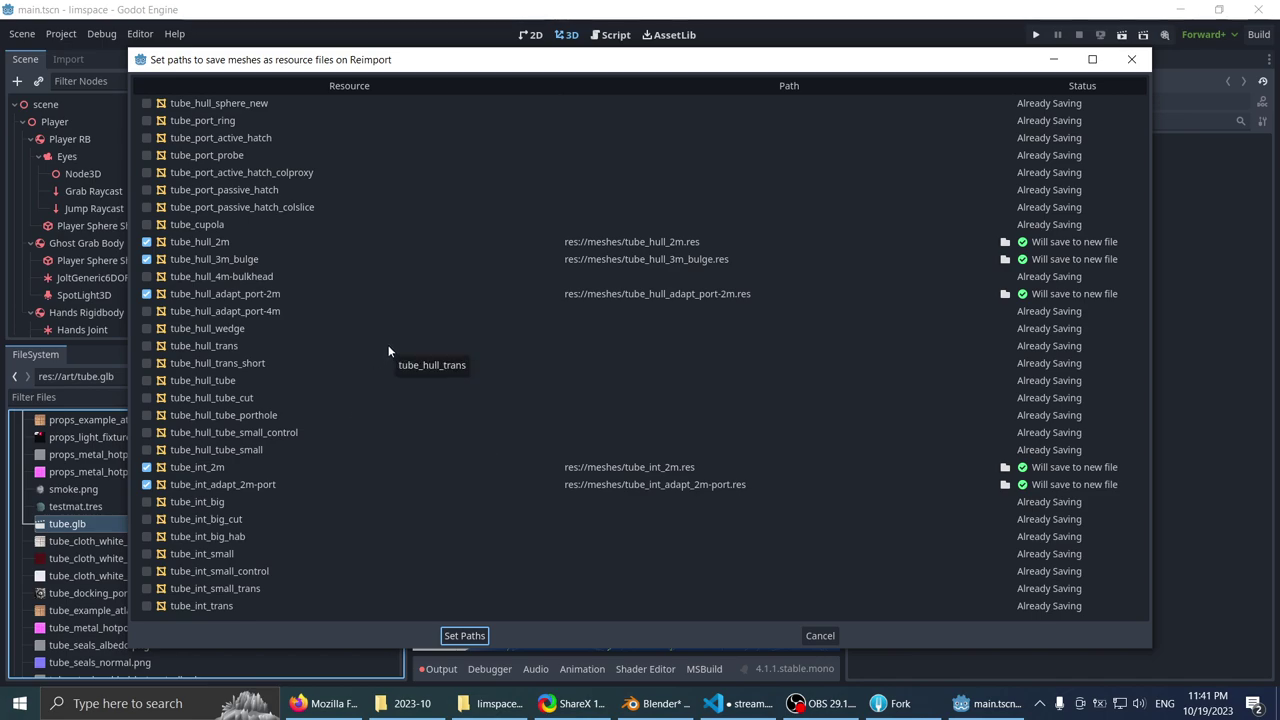
click(462, 635)
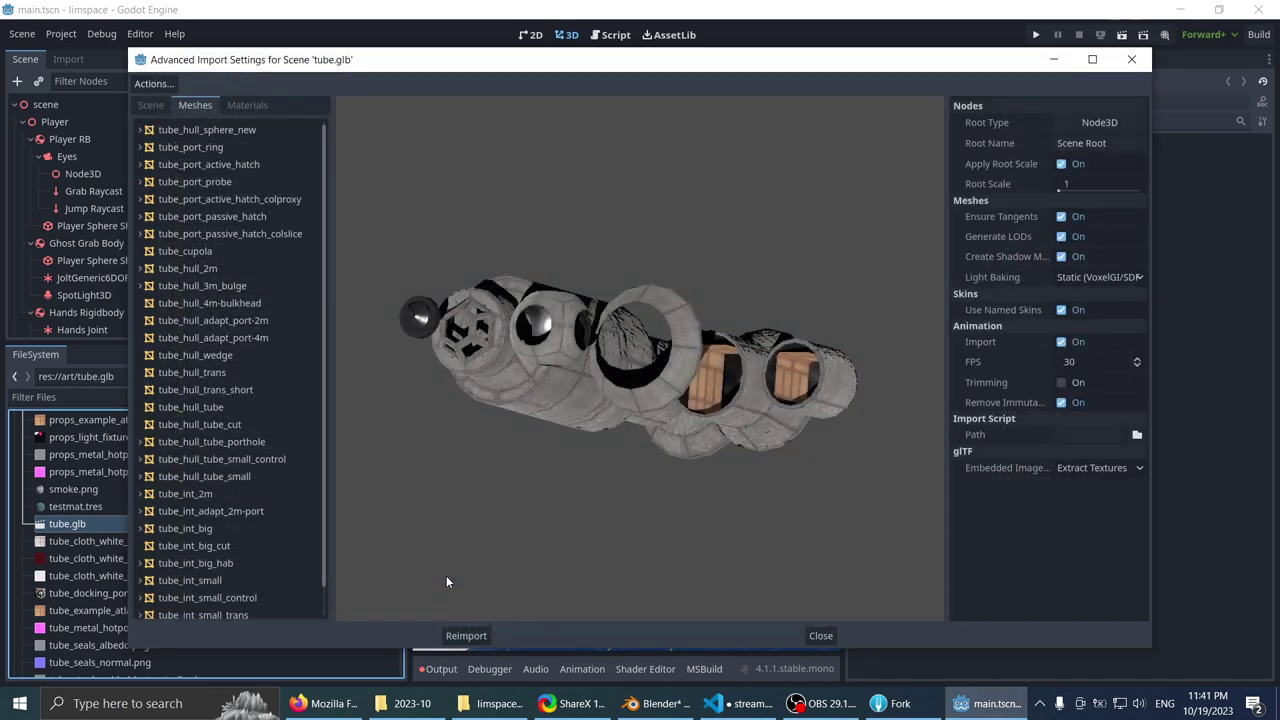
- Reimport tube.glb and close the Firefox window
click(469, 634)
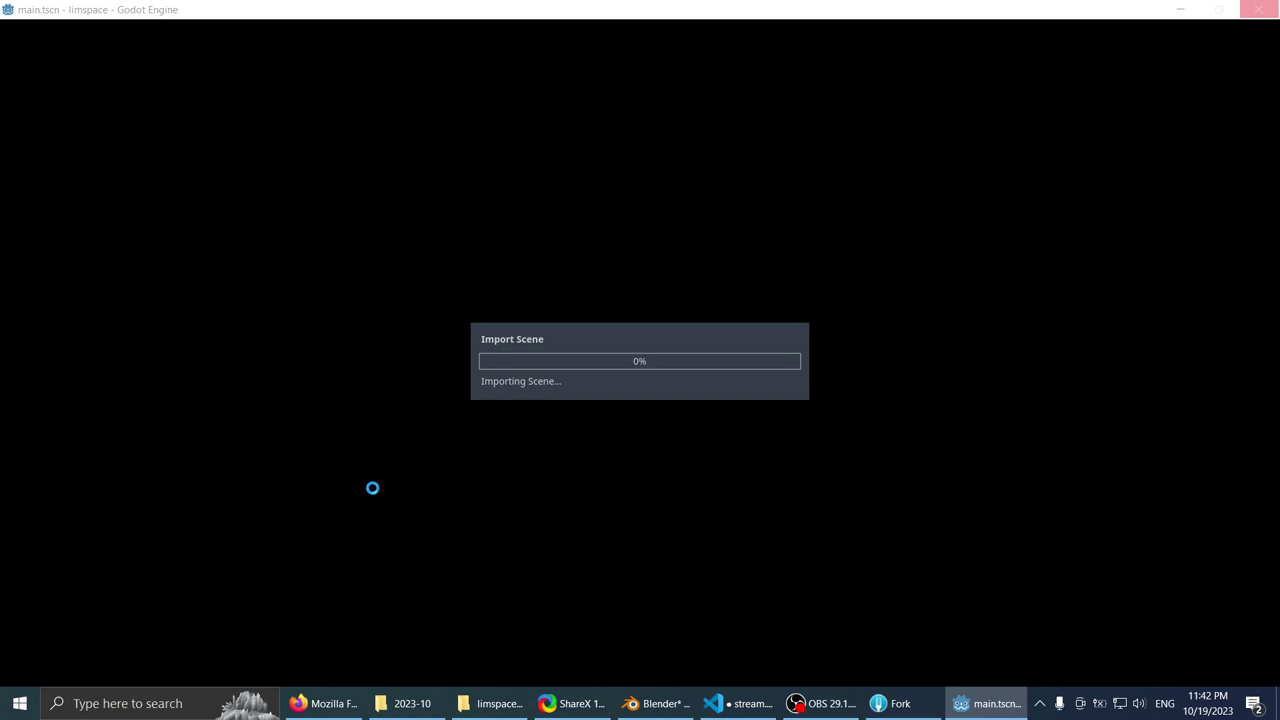
click(333, 706)
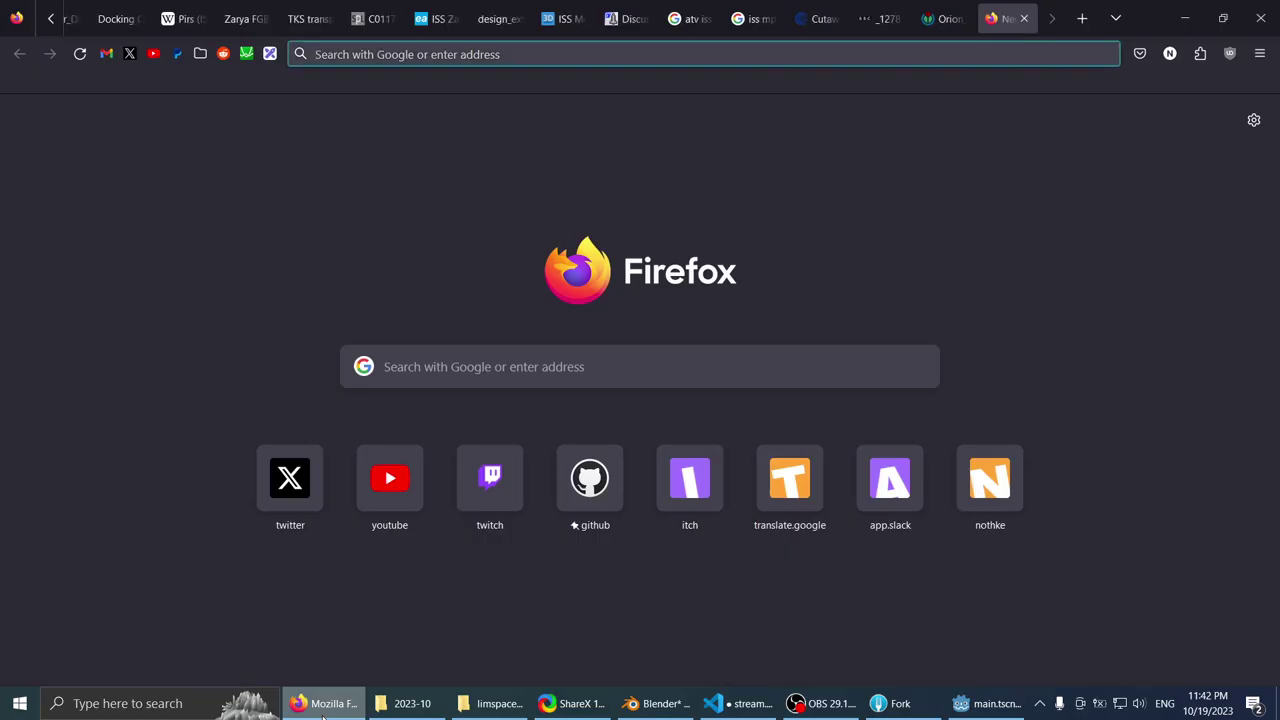
click(1269, 5)
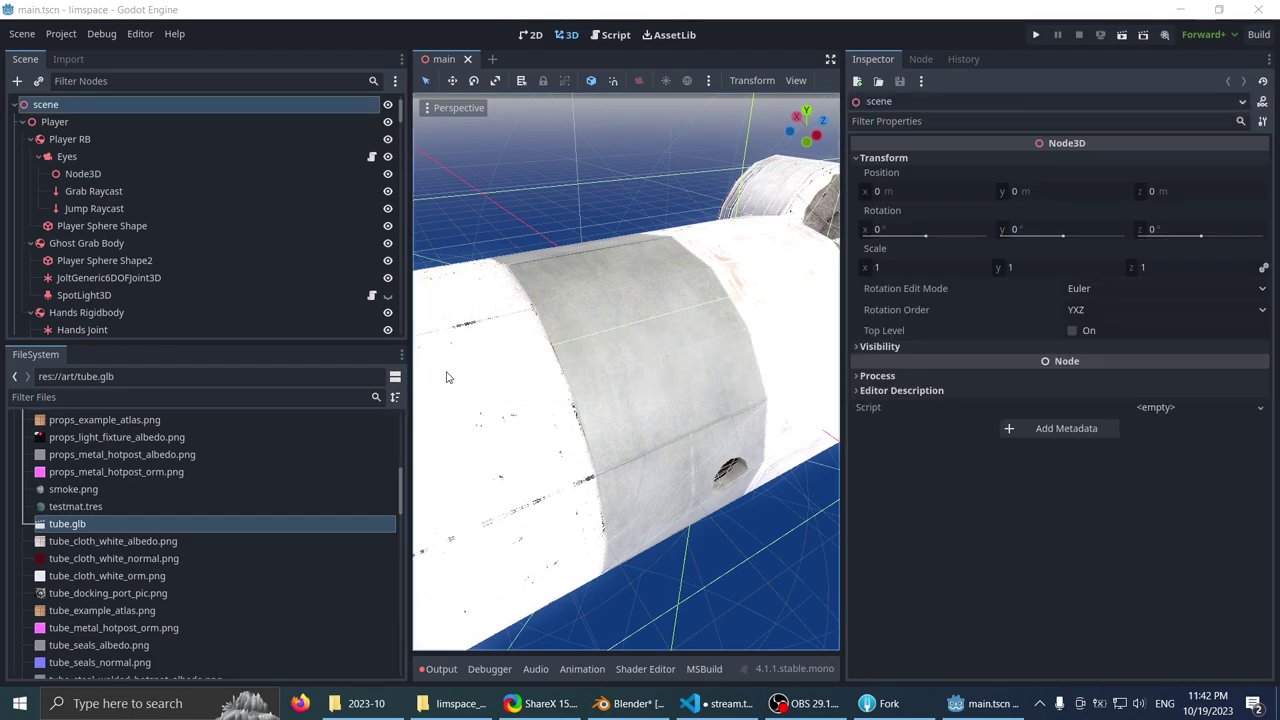
- Inspect the station hull in the main scene after the tube.glb reimport
scroll(555, 360, down, 3)
scroll(588, 338, down, 3)
scroll(580, 341, up, 3)
scroll(550, 352, down, 3)
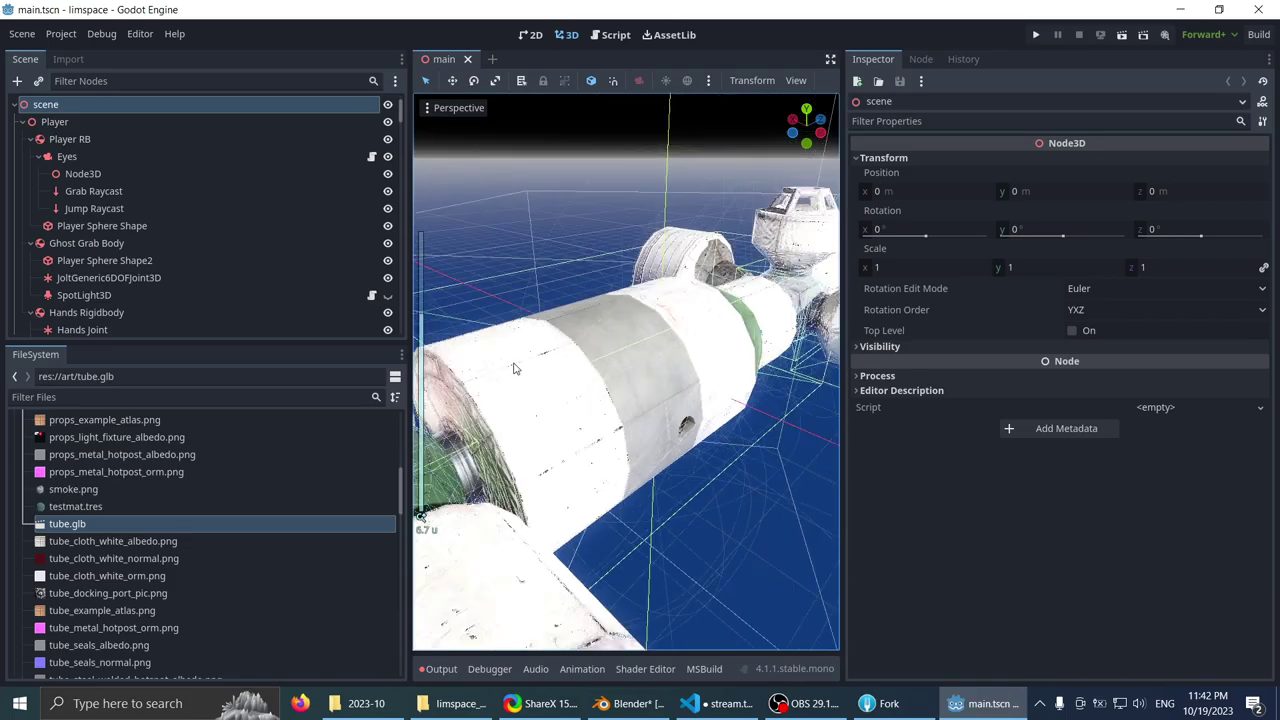
mouse_move(514, 366)
middle_down()
mouse_move(610, 331)
mouse_move(528, 357)
middle_up()
- Reopen the advanced import settings for tube.glb and compare the hull_hotspot and hull_int_hotspot materials in the preview
double_click(65, 525)
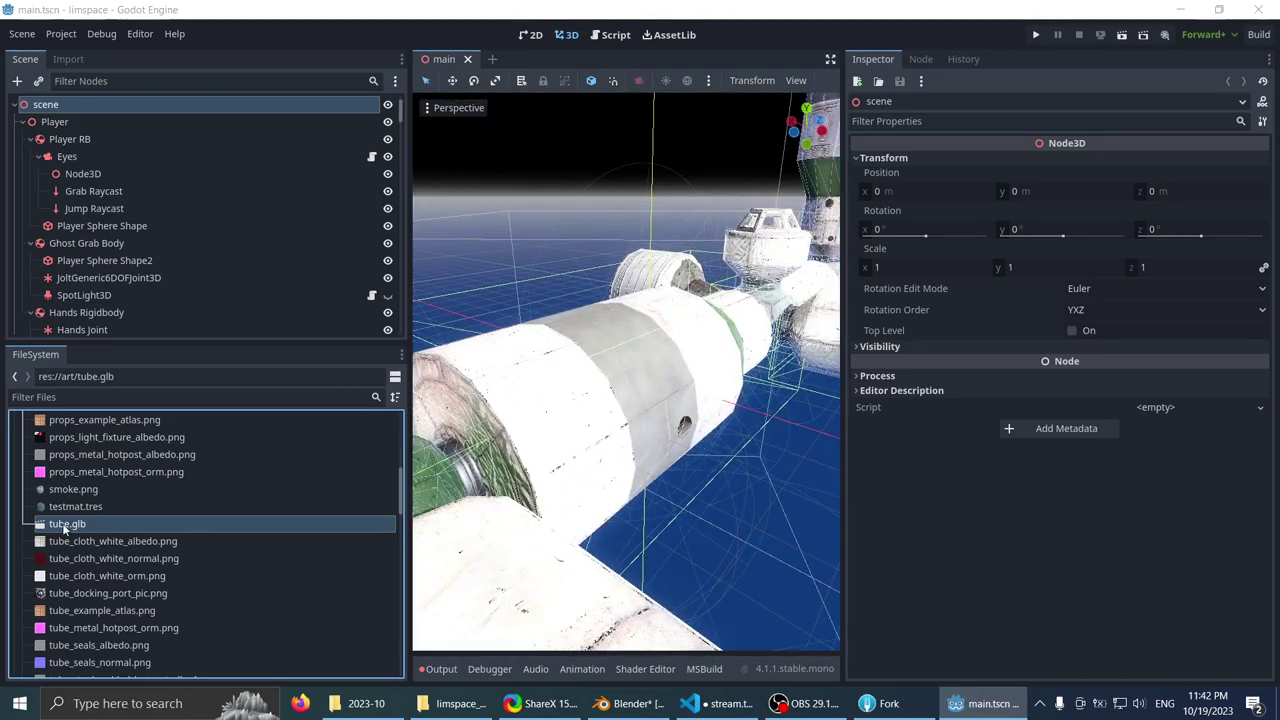
double_click(62, 523)
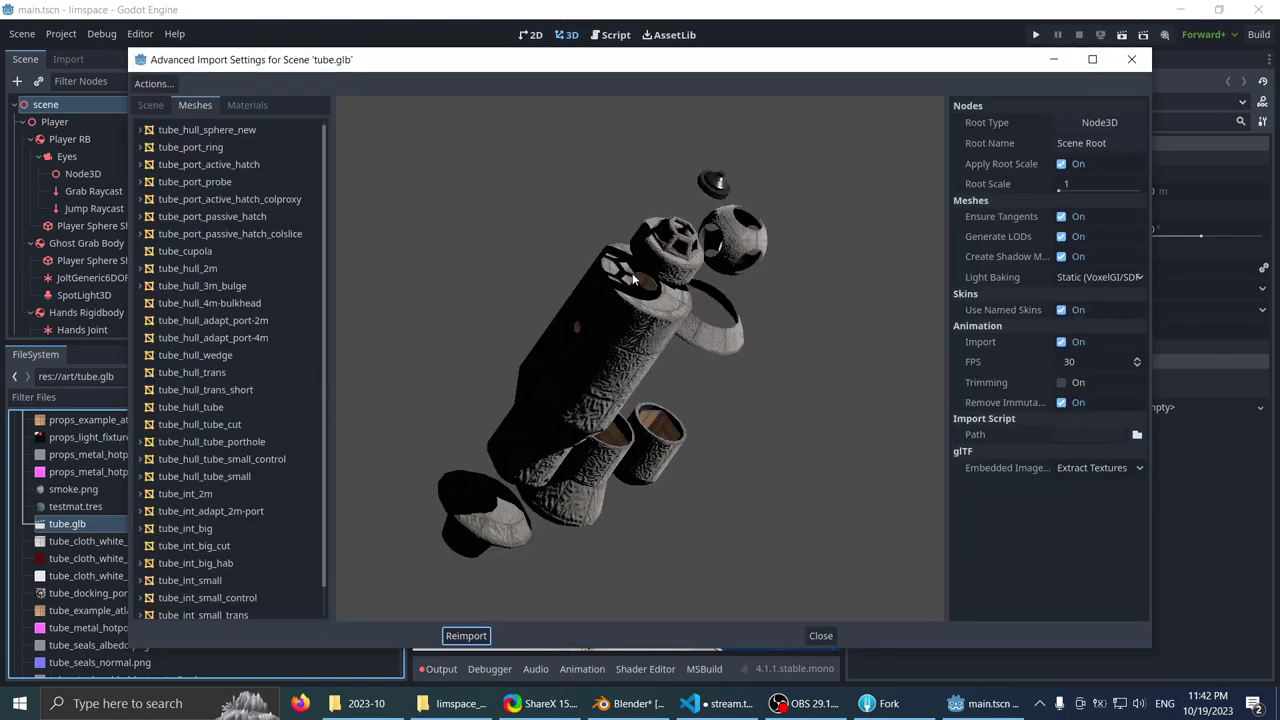
click(236, 107)
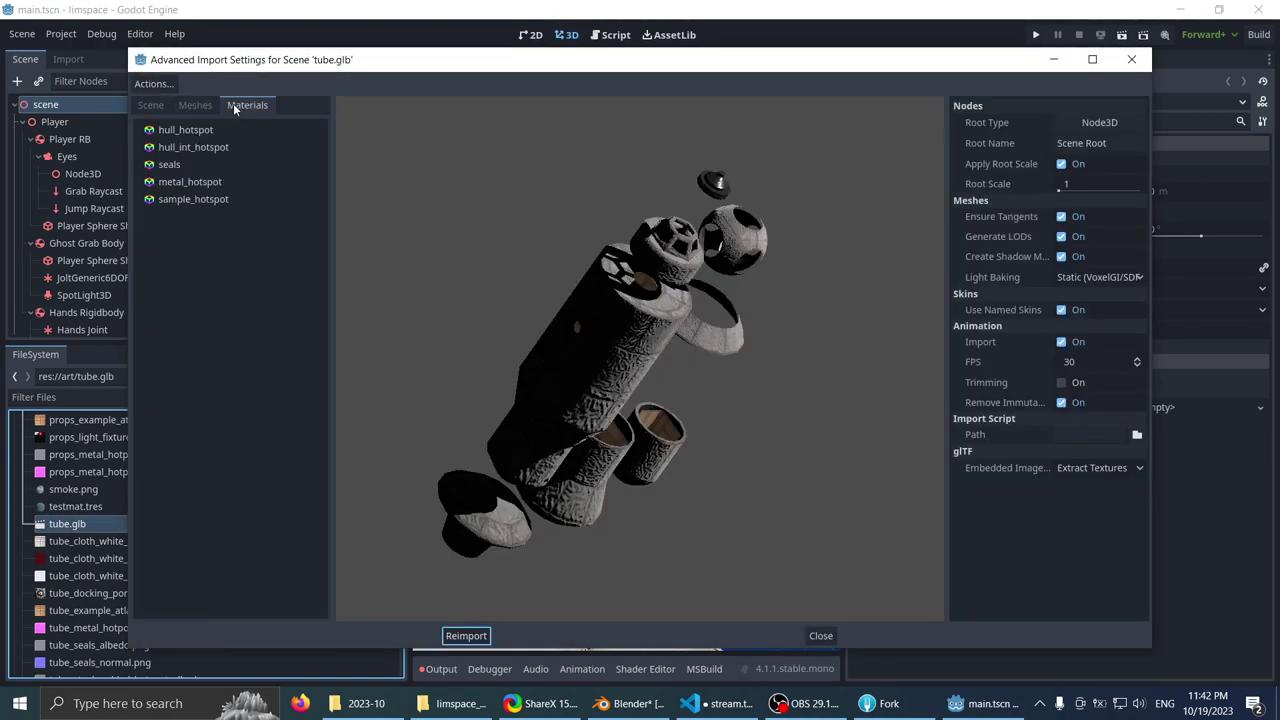
click(200, 131)
click(198, 146)
click(200, 134)
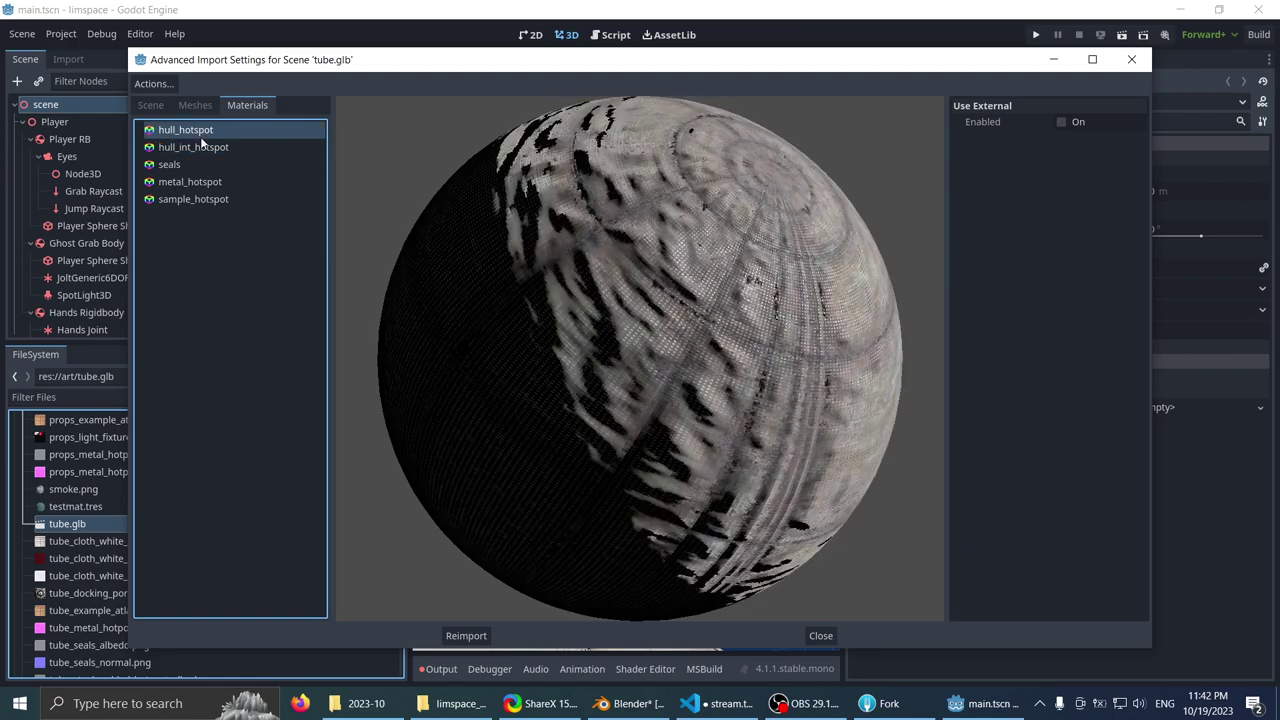
click(203, 145)
click(205, 134)
click(205, 146)
drag(694, 424, 630, 415)
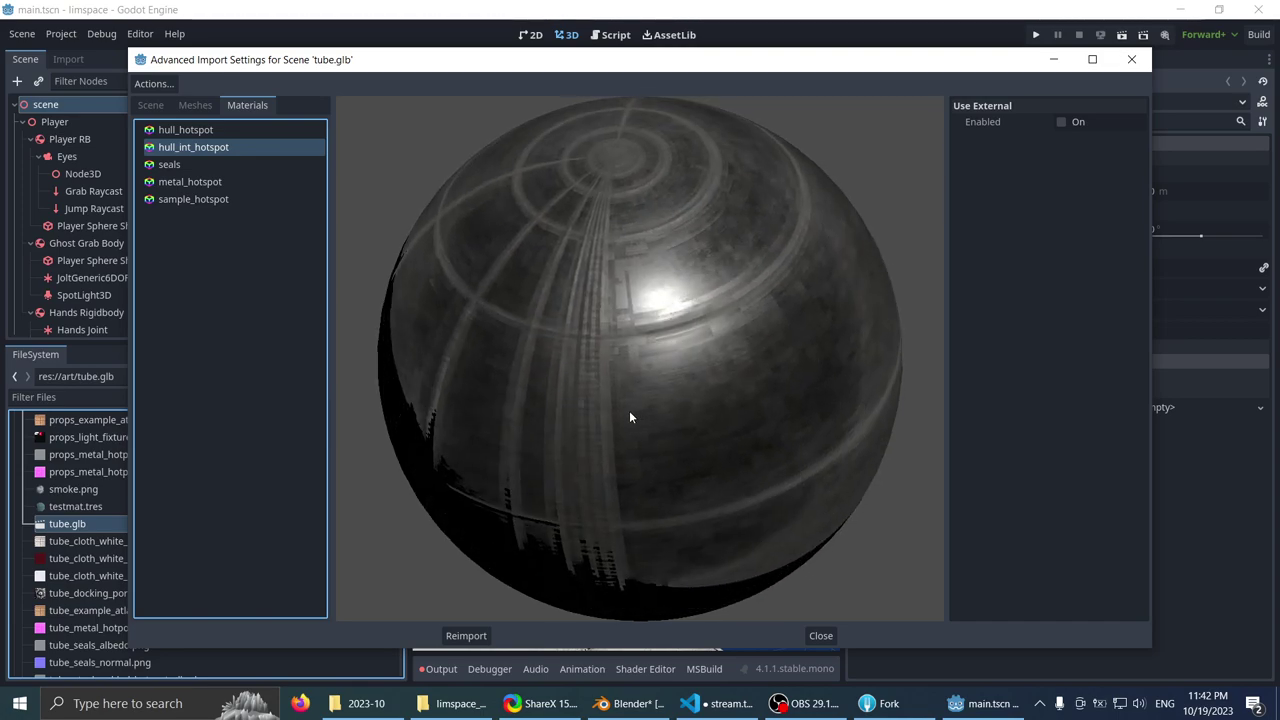
click(162, 133)
click(169, 146)
click(178, 132)
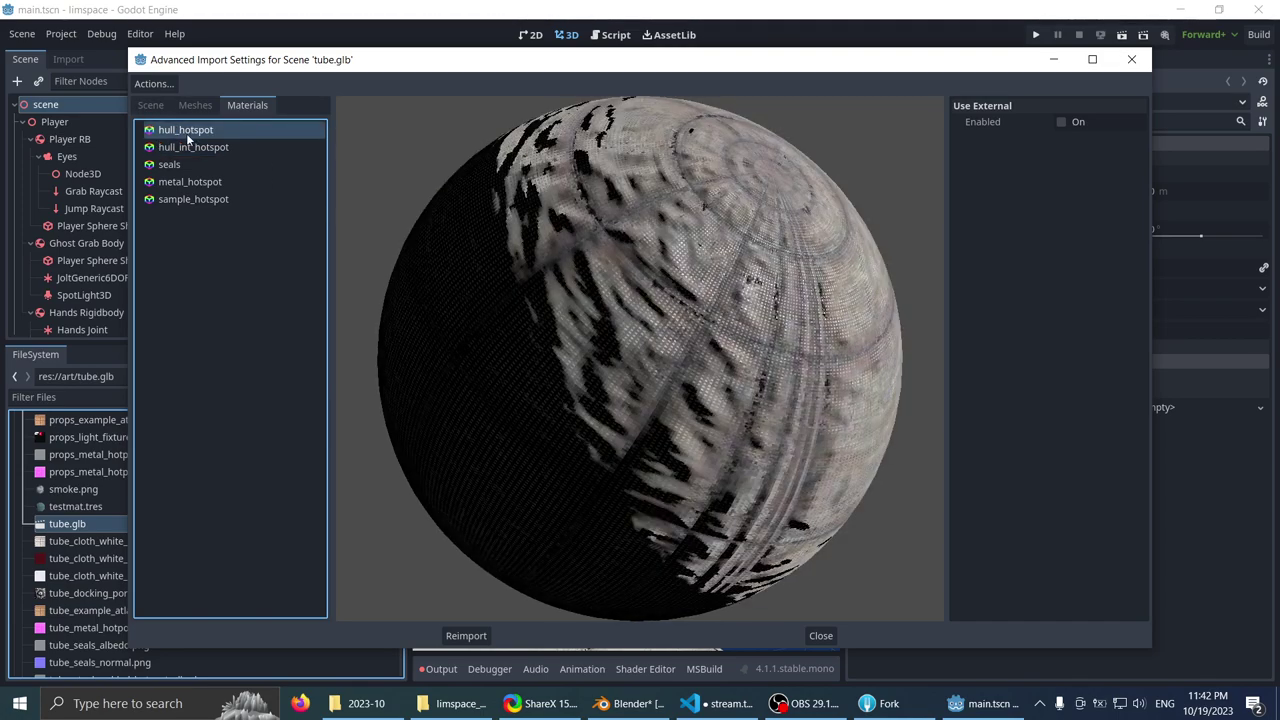
- Make the hull_hotspot material of tube.glb use the external material cloth_white.tres from res://art/hotspot_materials
key(Down)
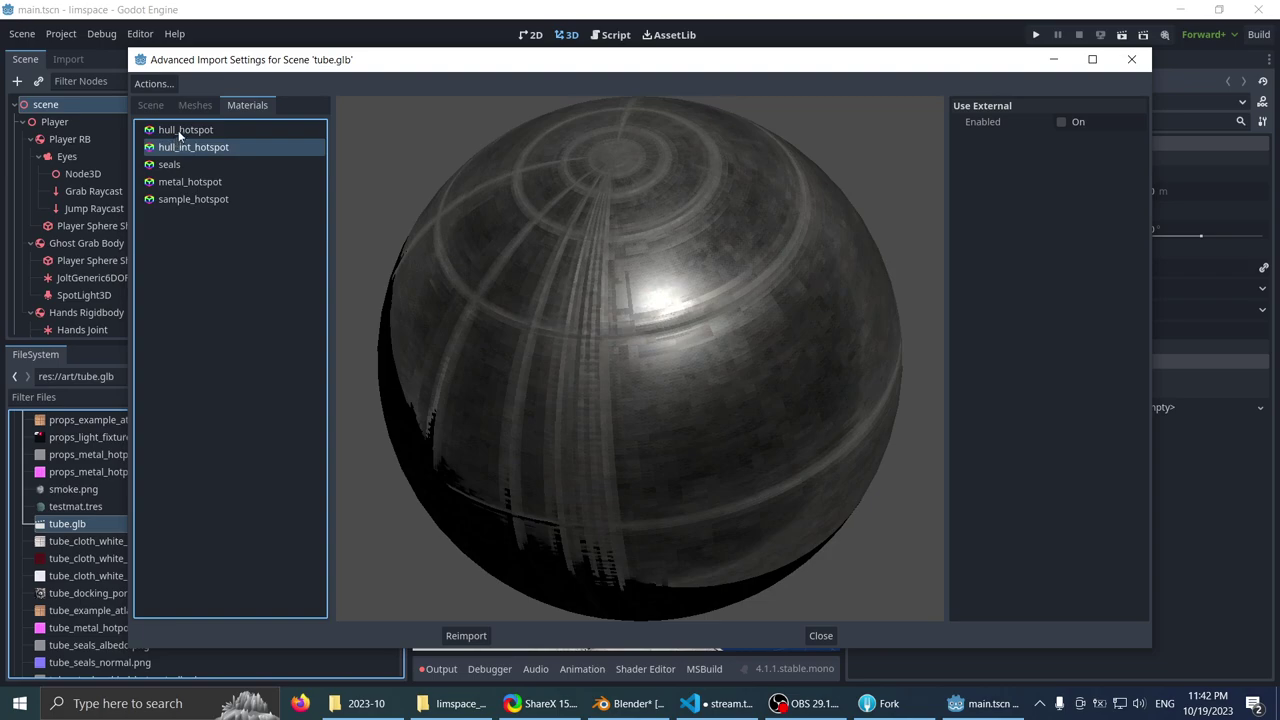
key(Up)
drag(621, 168, 609, 189)
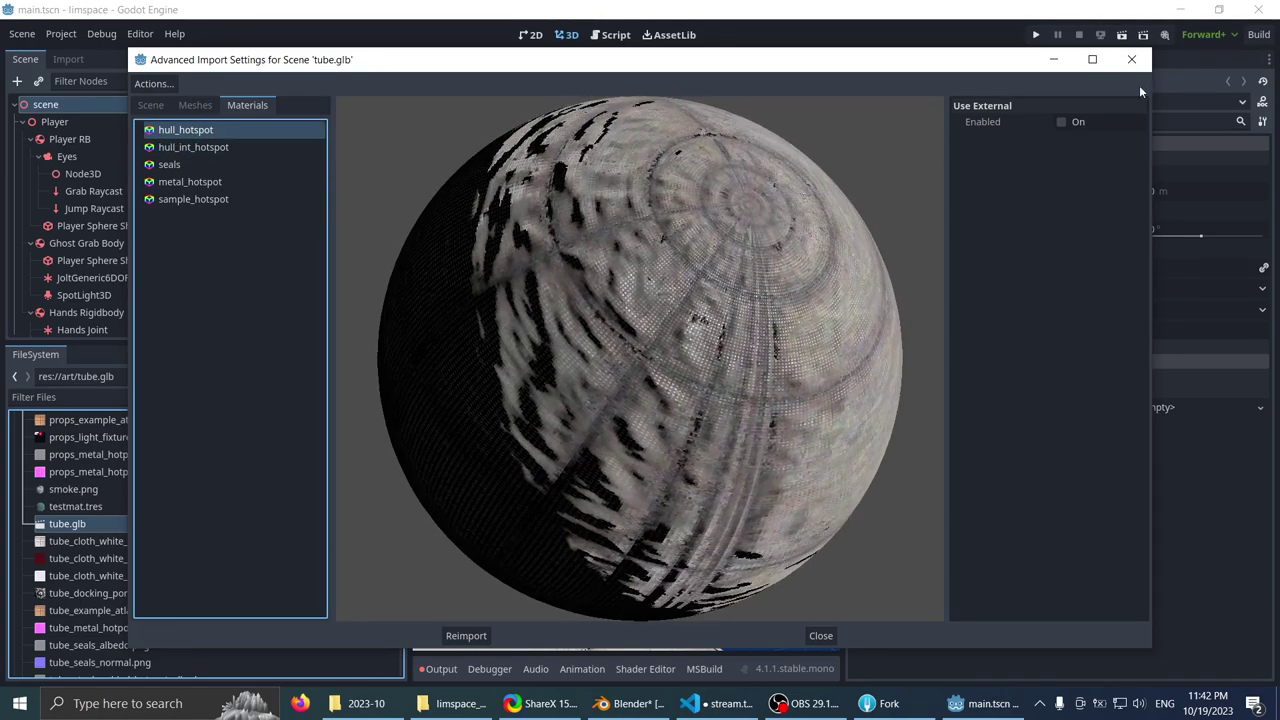
click(1062, 122)
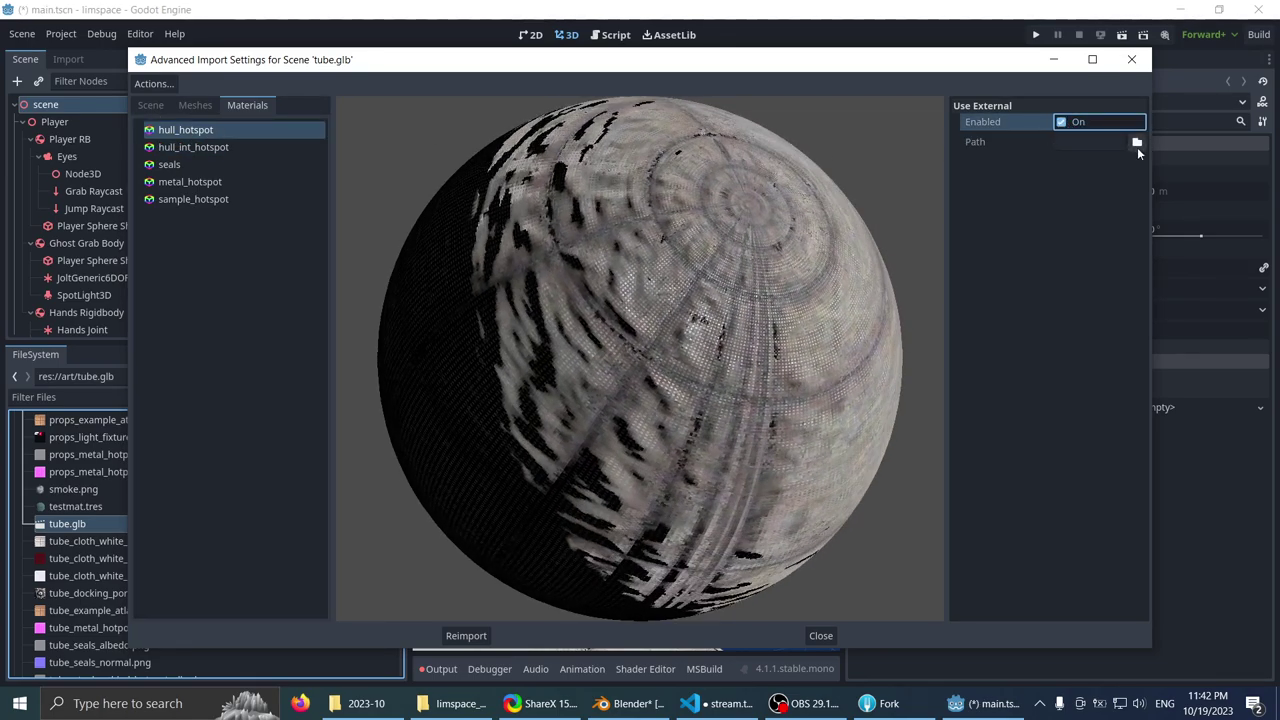
click(1137, 145)
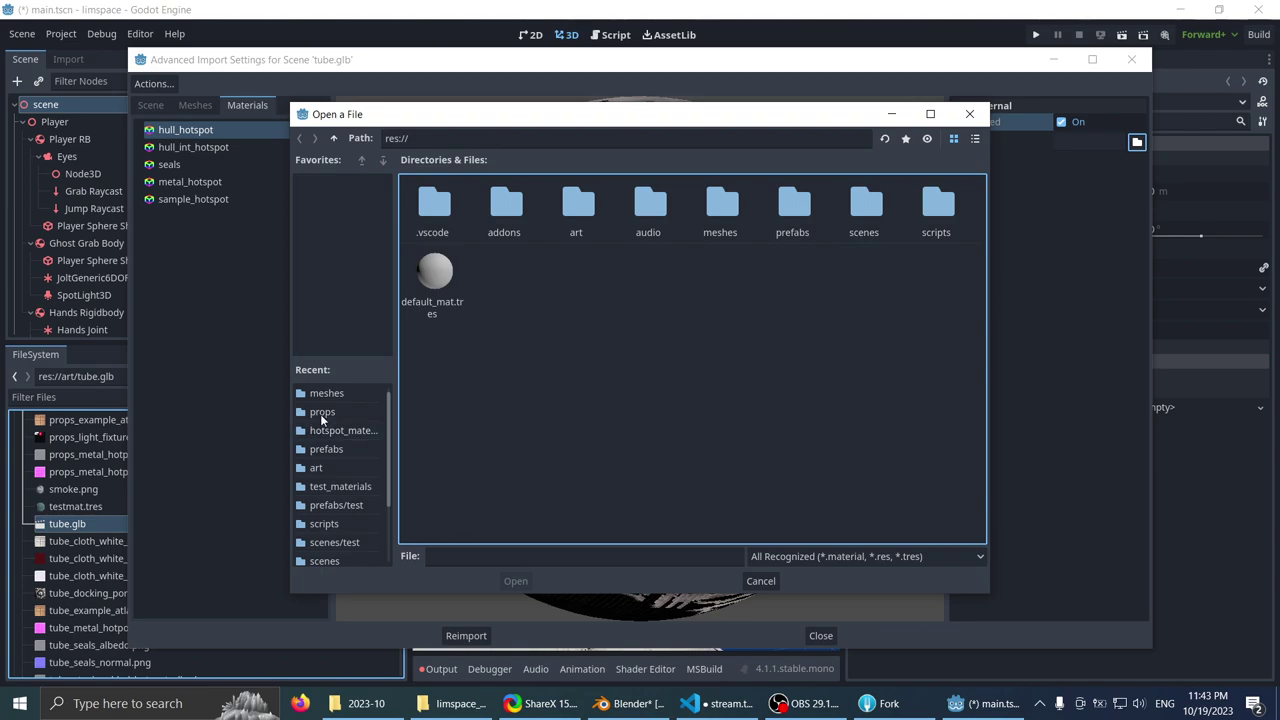
click(336, 430)
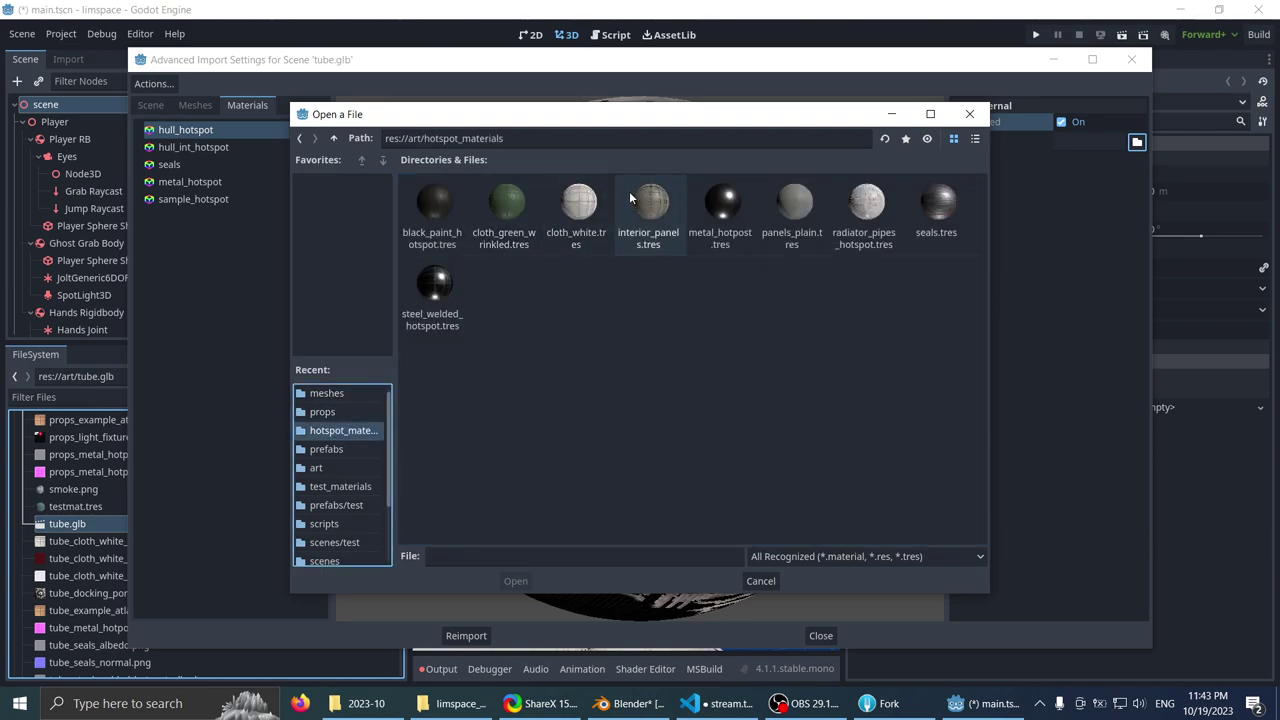
click(578, 202)
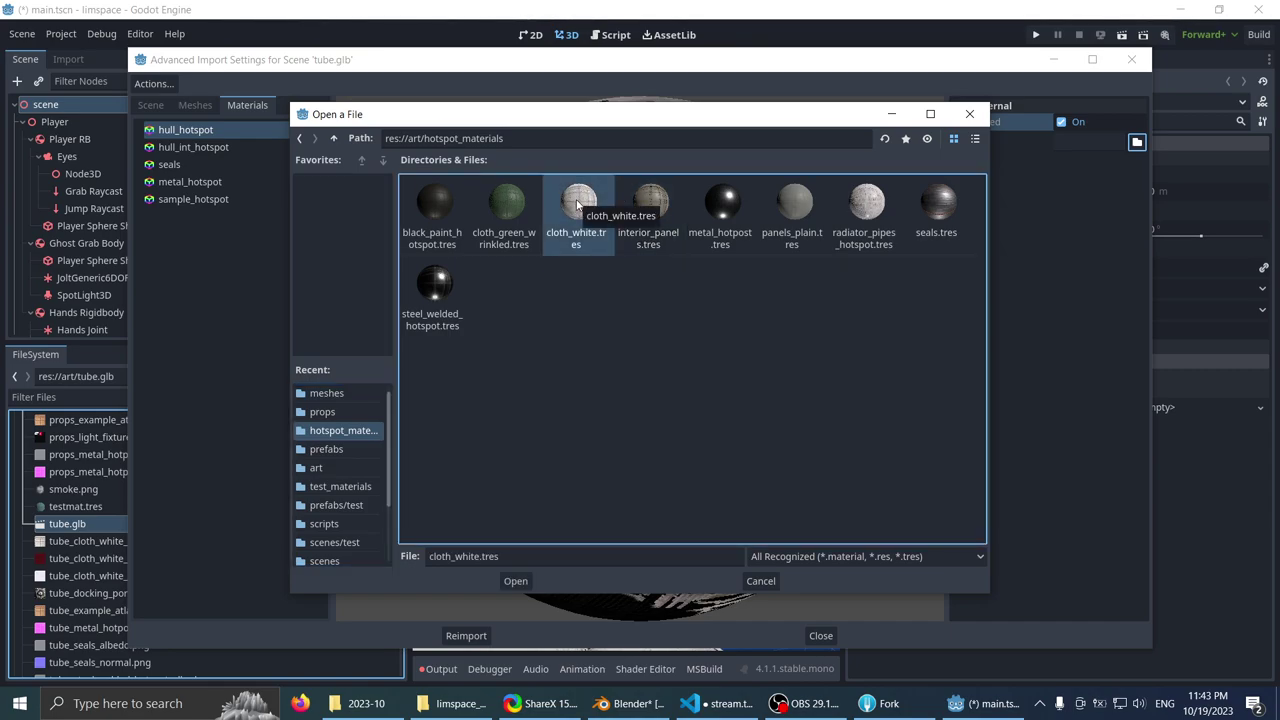
double_click(577, 204)
drag(617, 408, 324, 240)
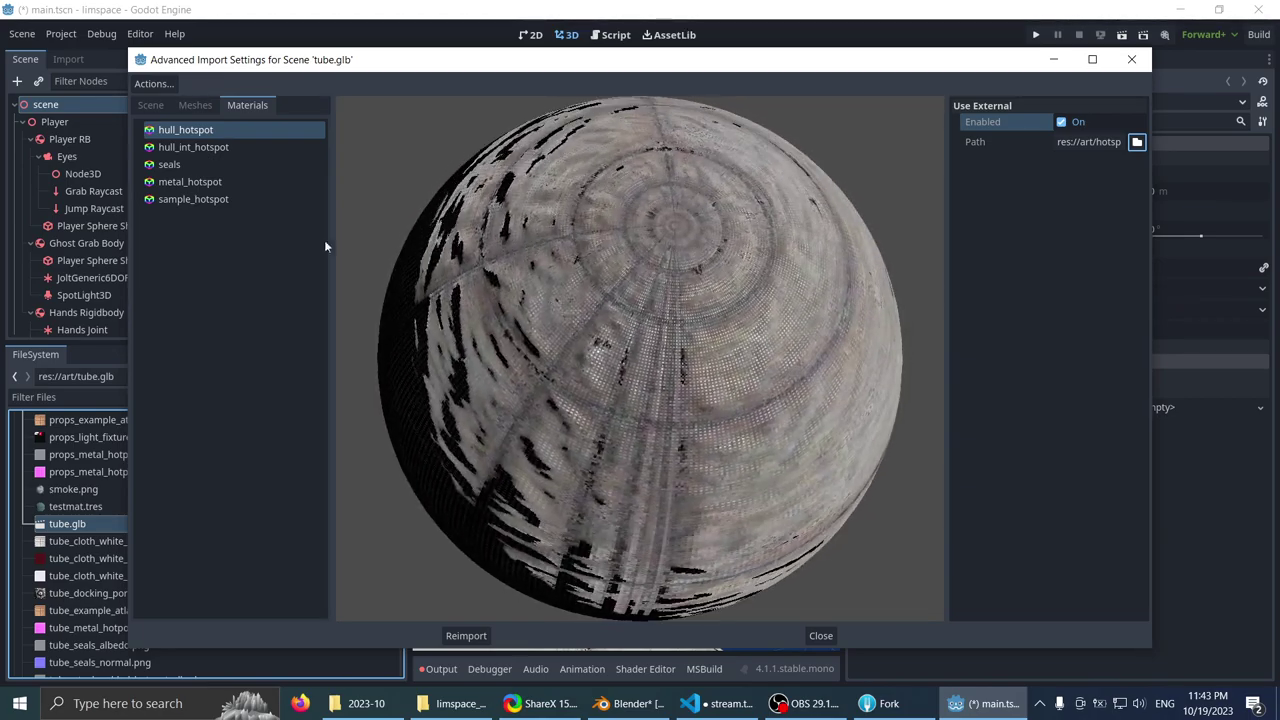
- Make the hull_int_hotspot material use the external material steel_welded_hotspot.tres from res://art/hotspot_materials
click(200, 148)
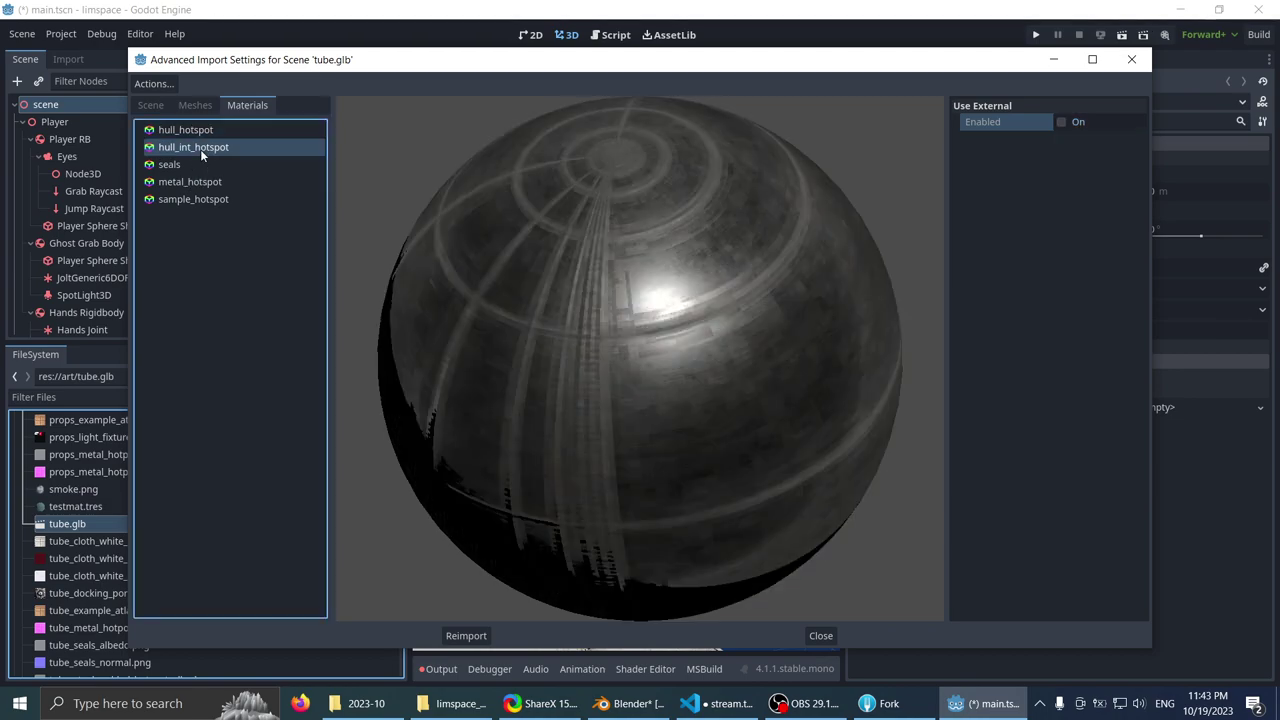
click(1062, 124)
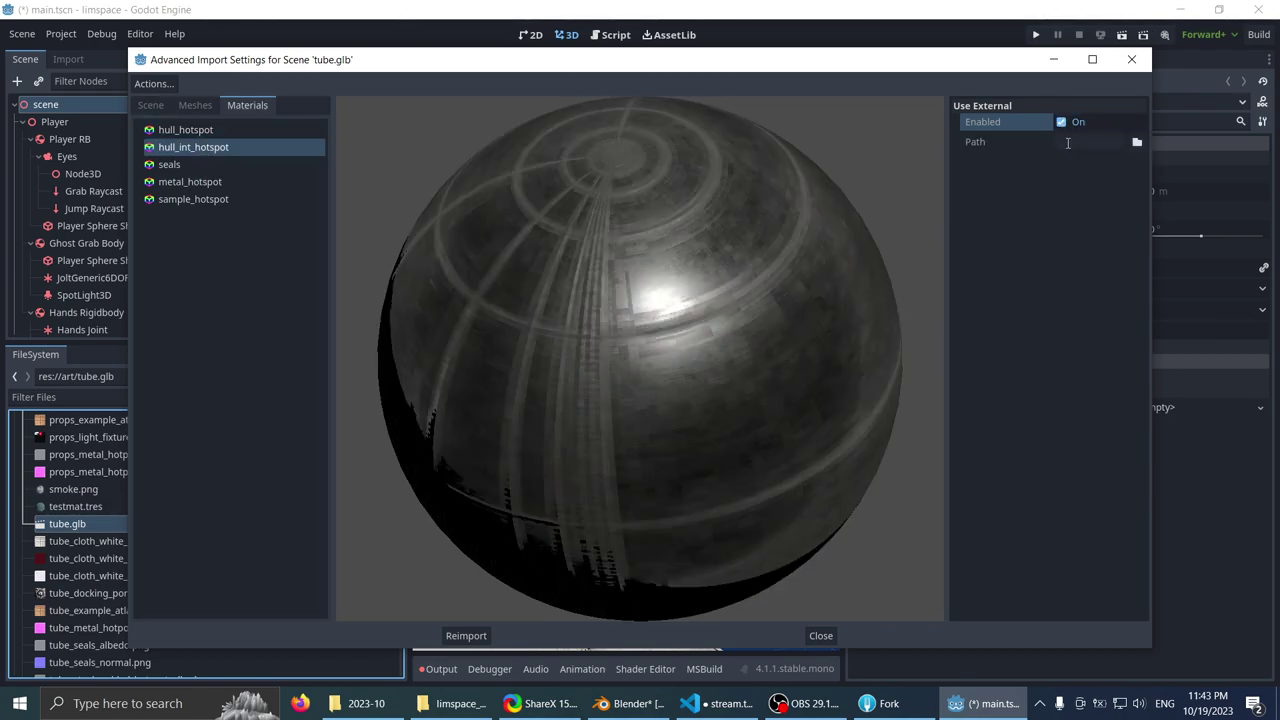
click(1135, 142)
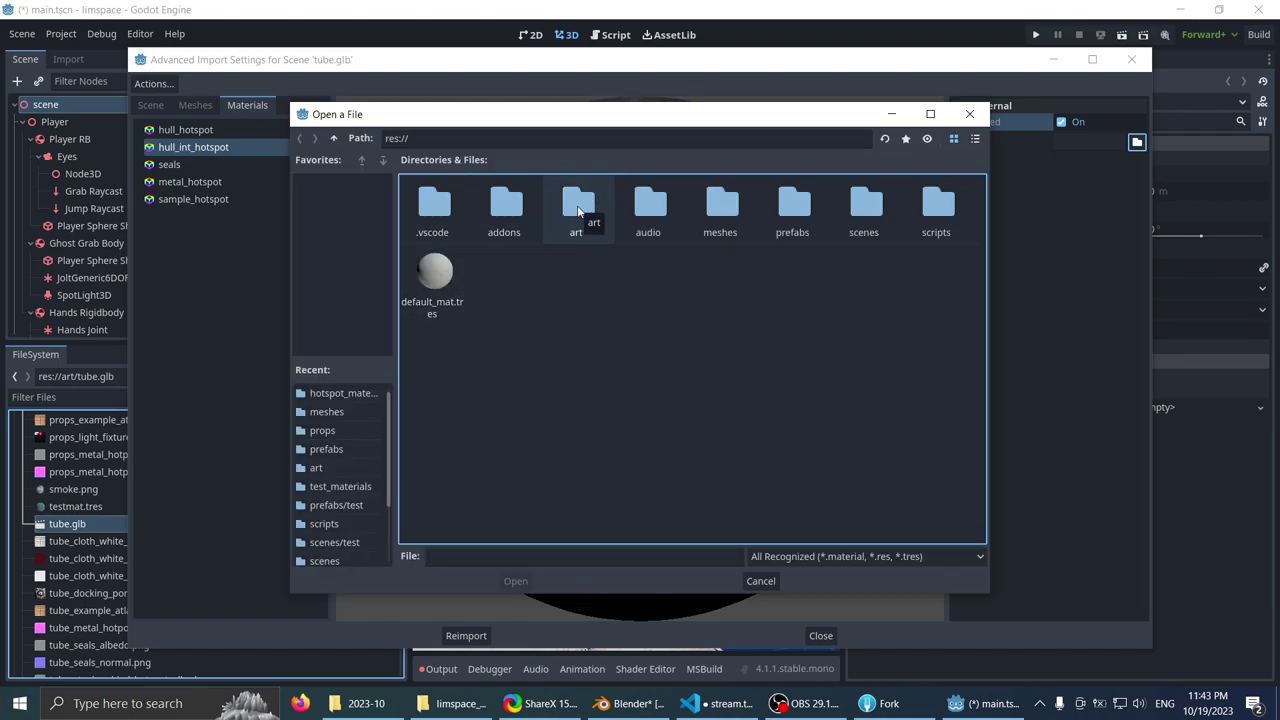
click(340, 393)
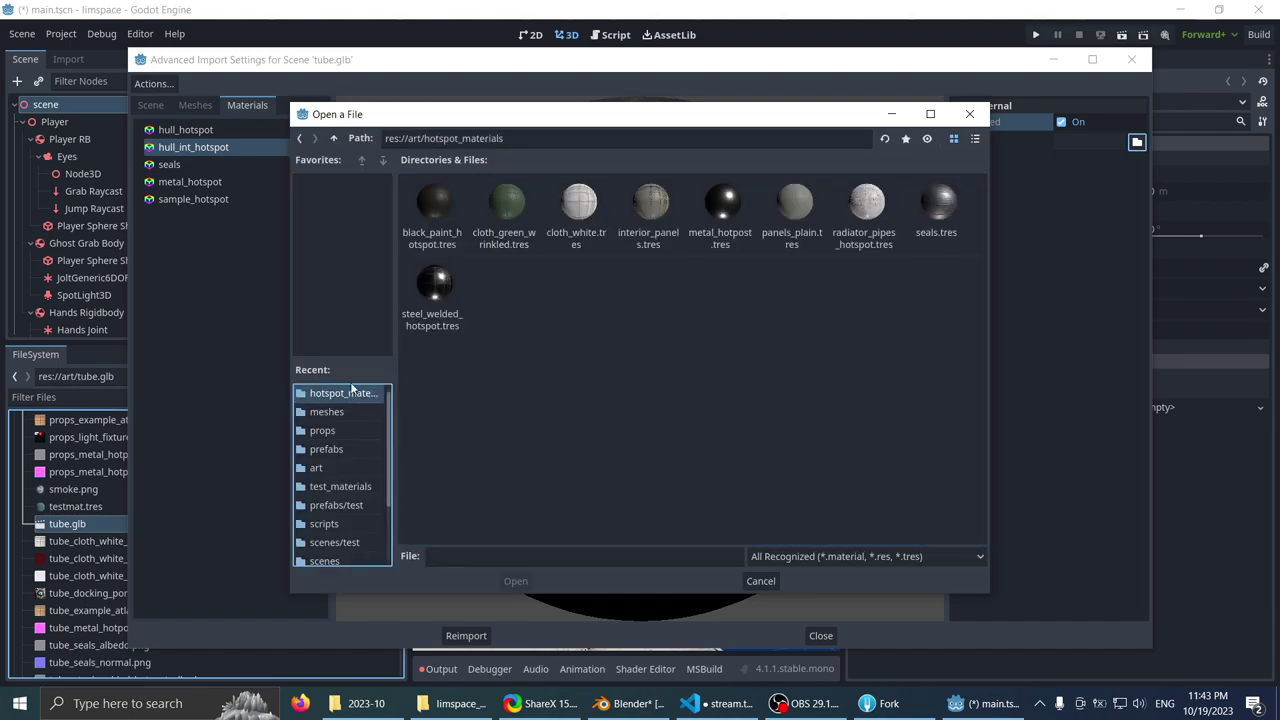
click(440, 286)
click(516, 581)
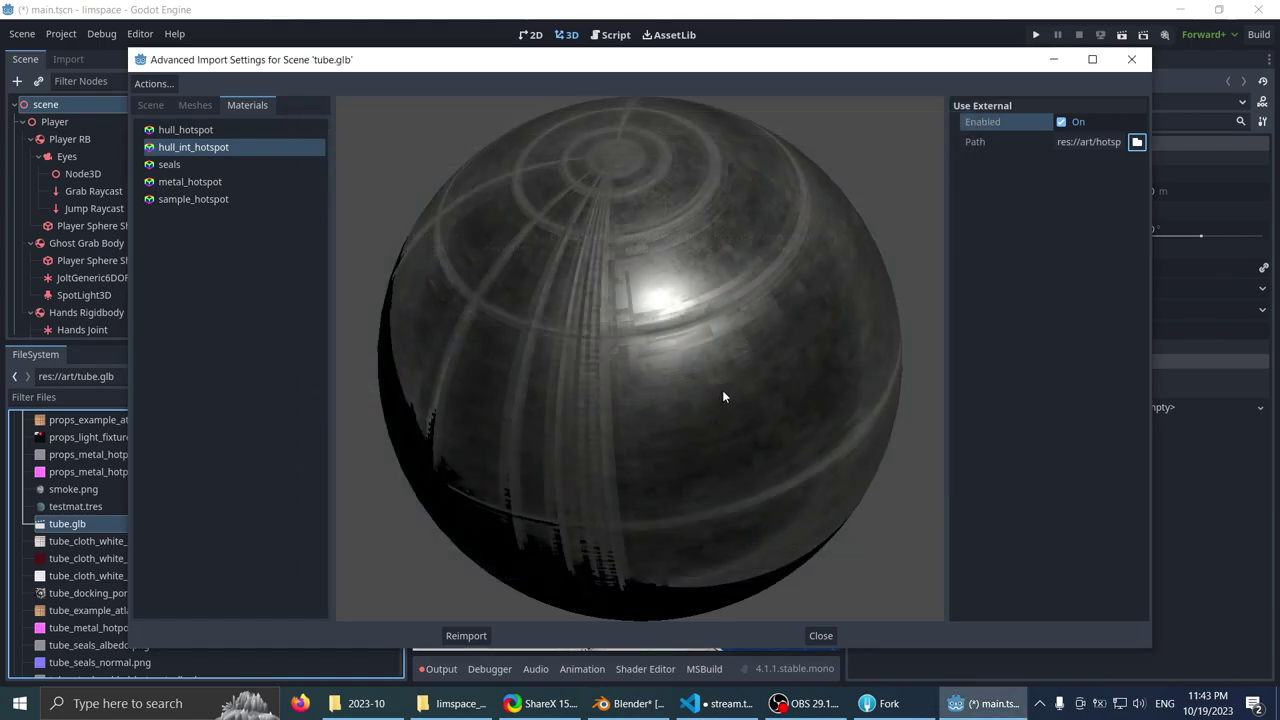
drag(641, 216, 367, 225)
- Check the seals, metal_hotspot and sample_hotspot materials in the preview and reimport tube.glb
click(196, 166)
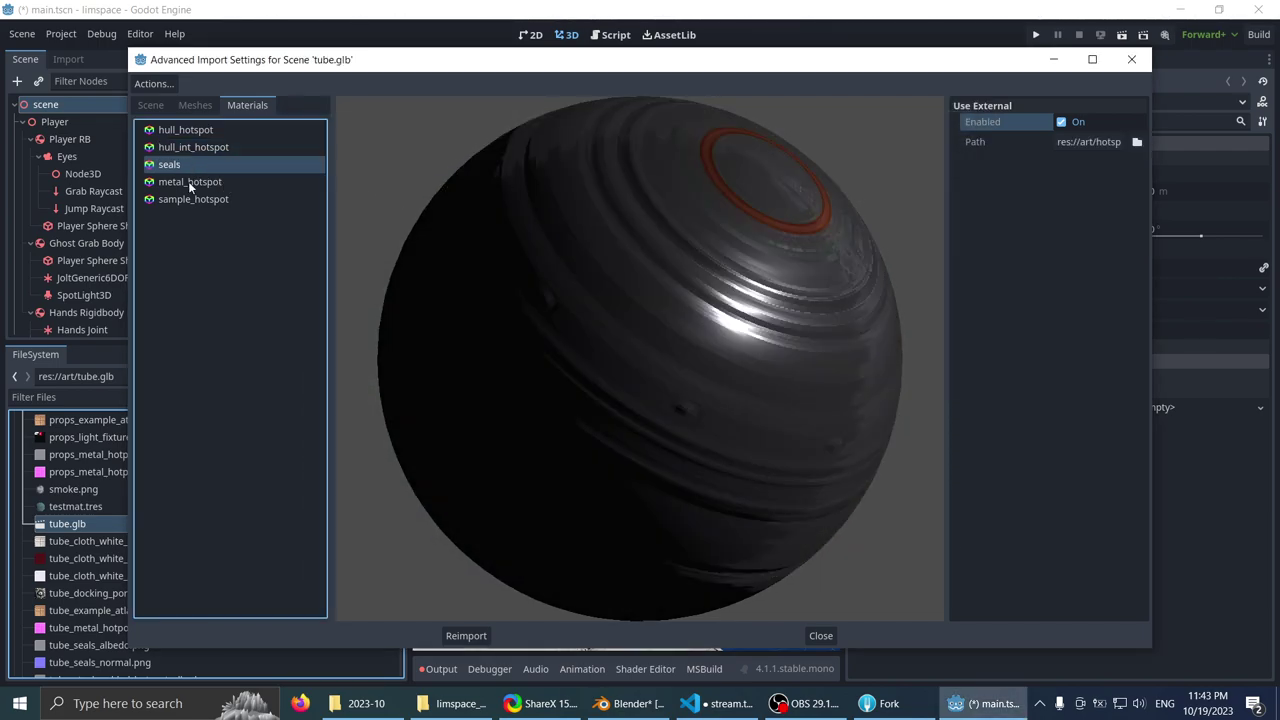
click(188, 181)
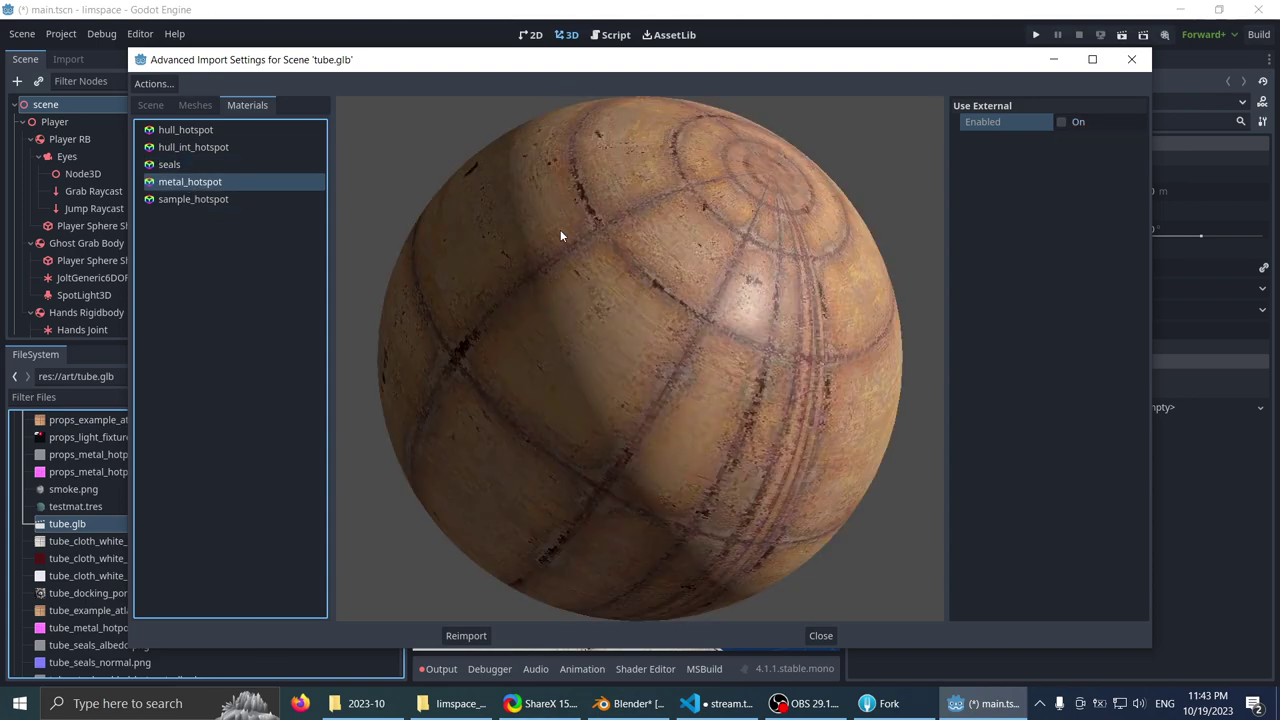
drag(560, 231, 551, 232)
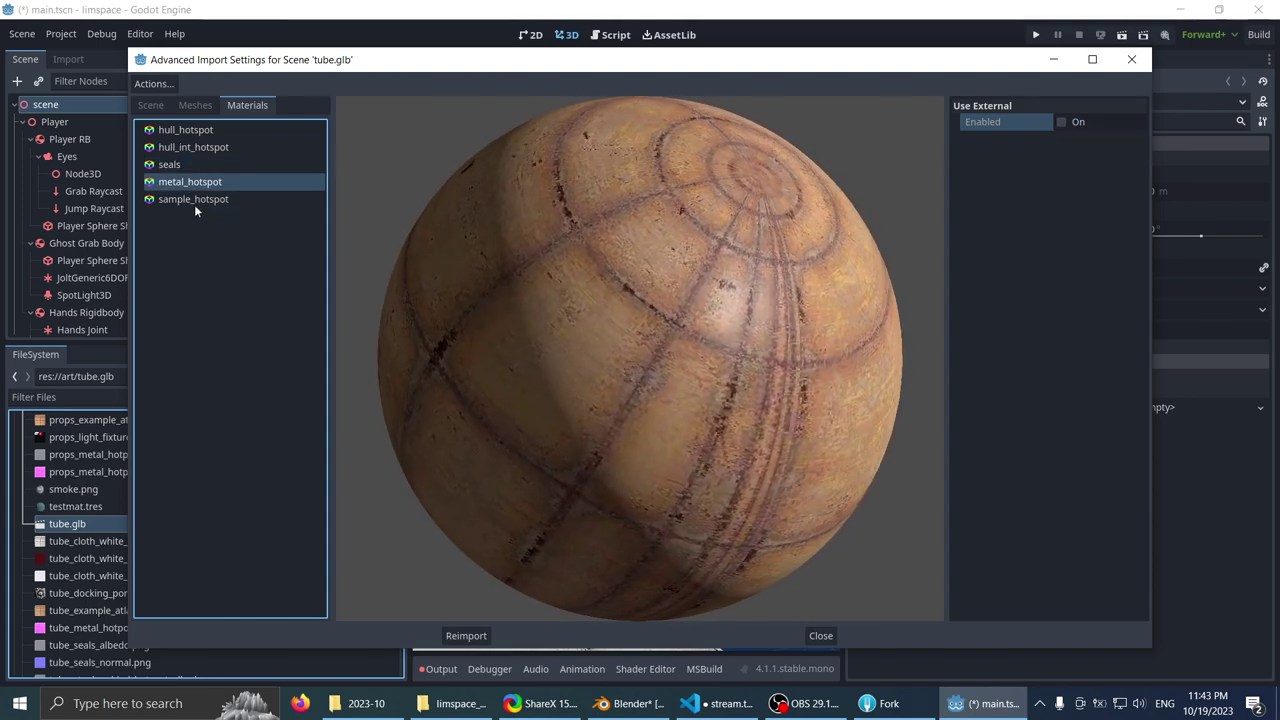
drag(777, 311, 720, 300)
click(244, 200)
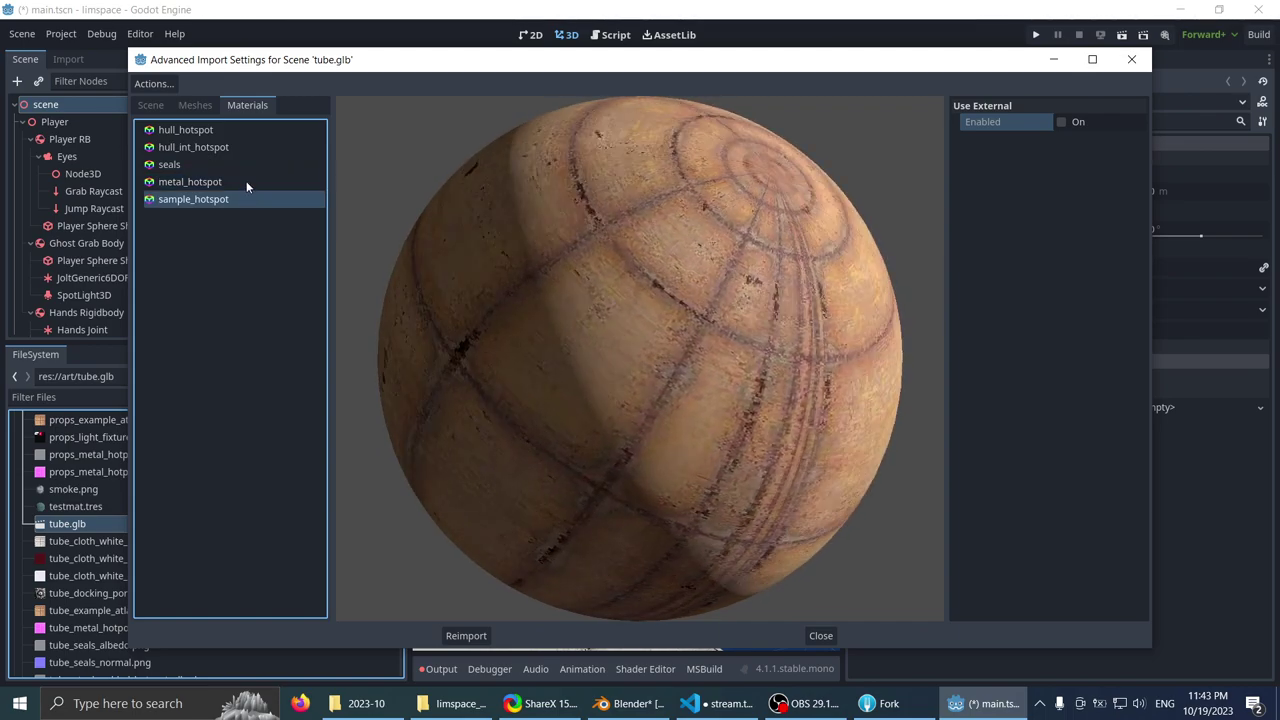
click(246, 183)
click(237, 200)
click(242, 184)
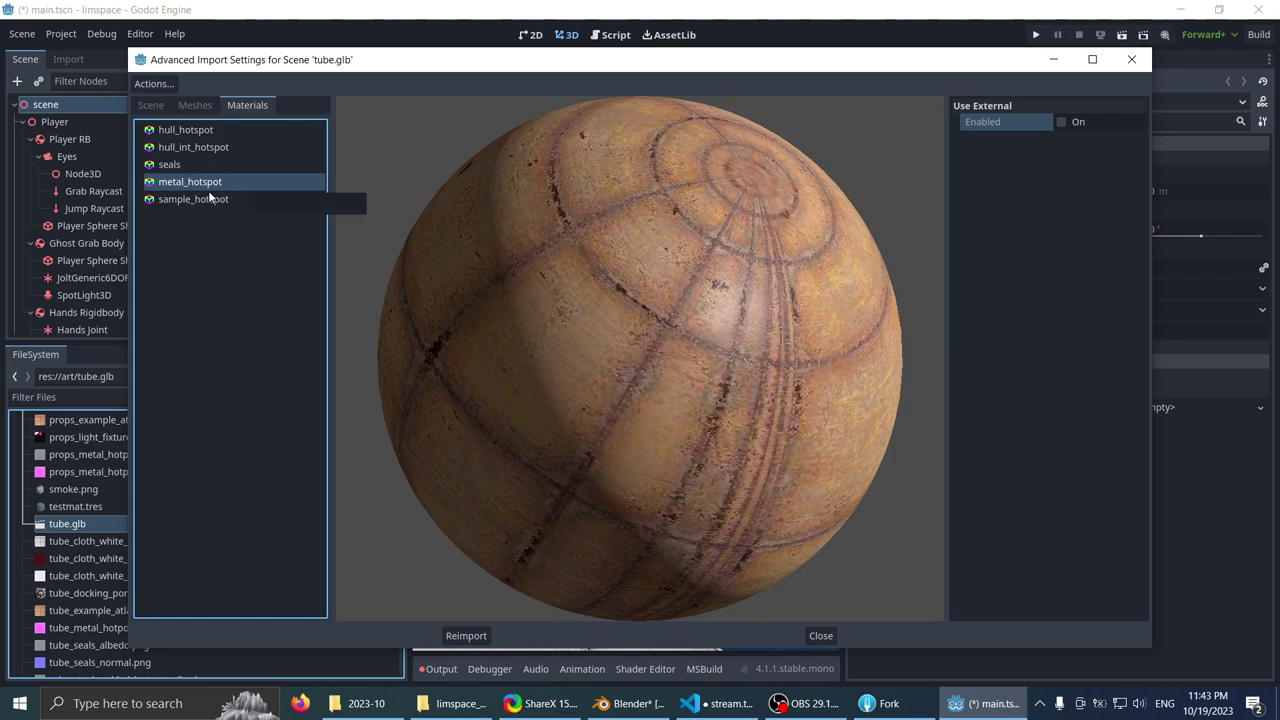
click(206, 199)
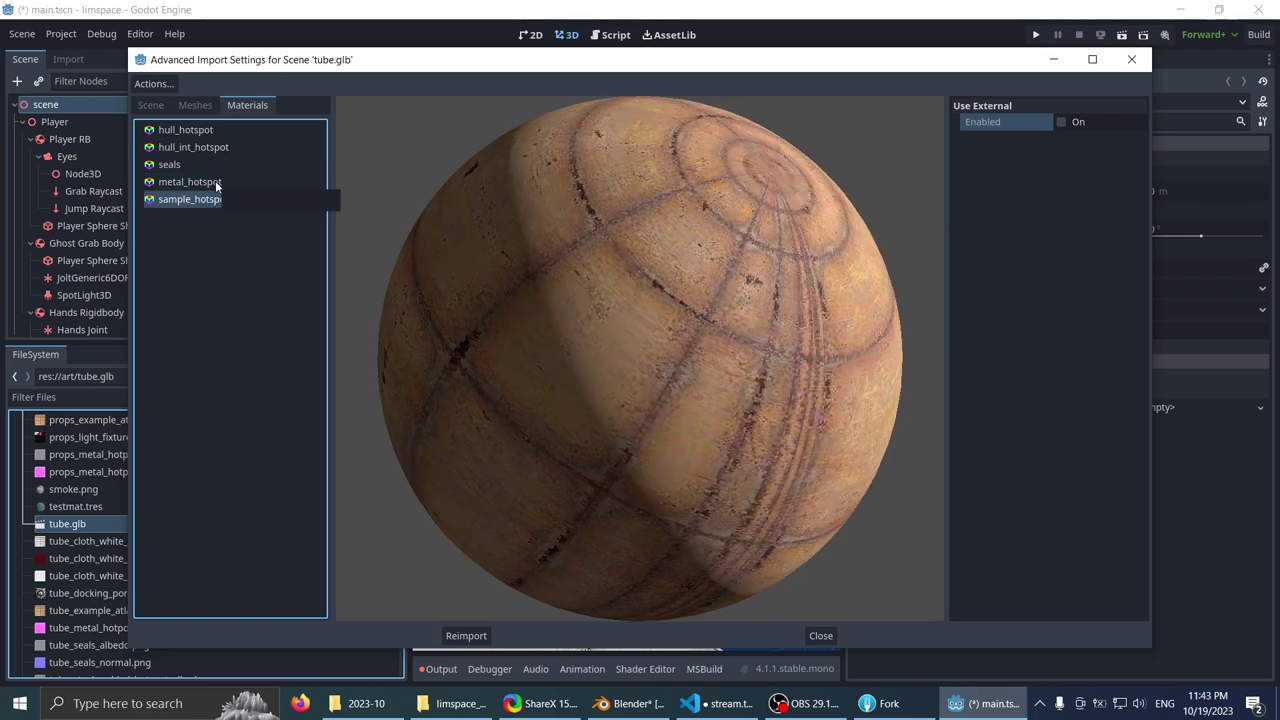
click(214, 183)
drag(580, 280, 638, 321)
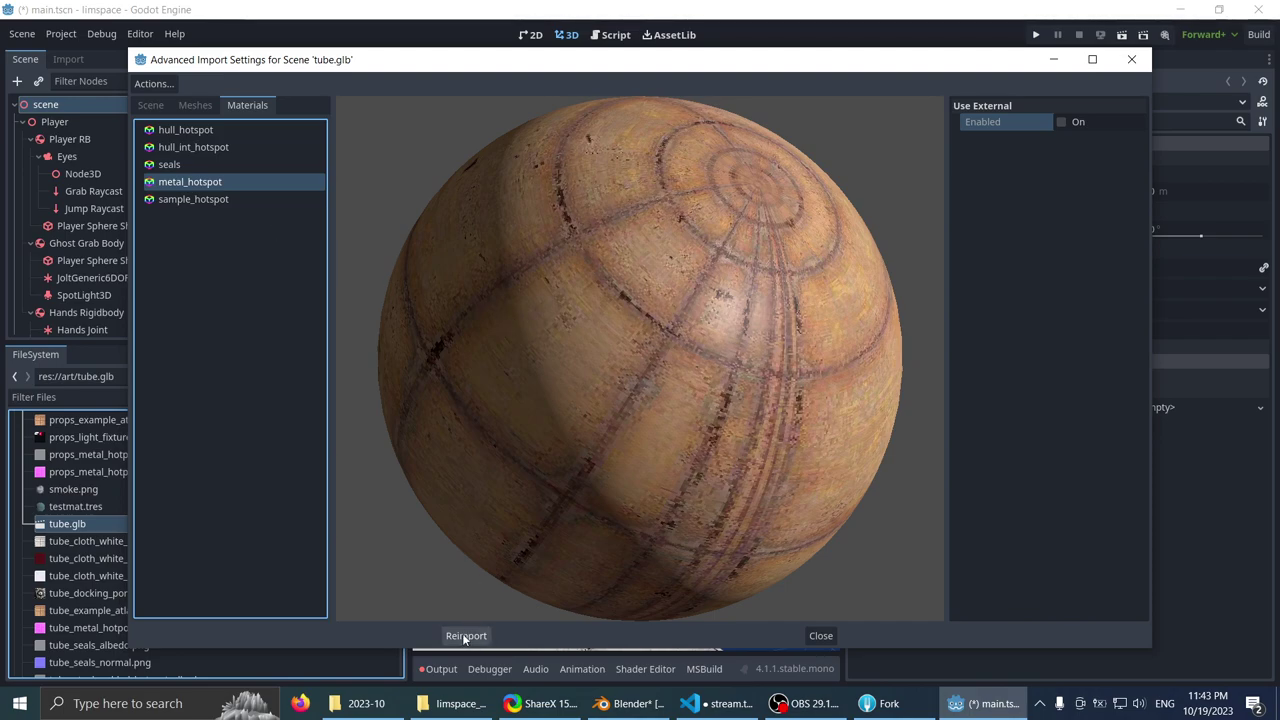
click(236, 199)
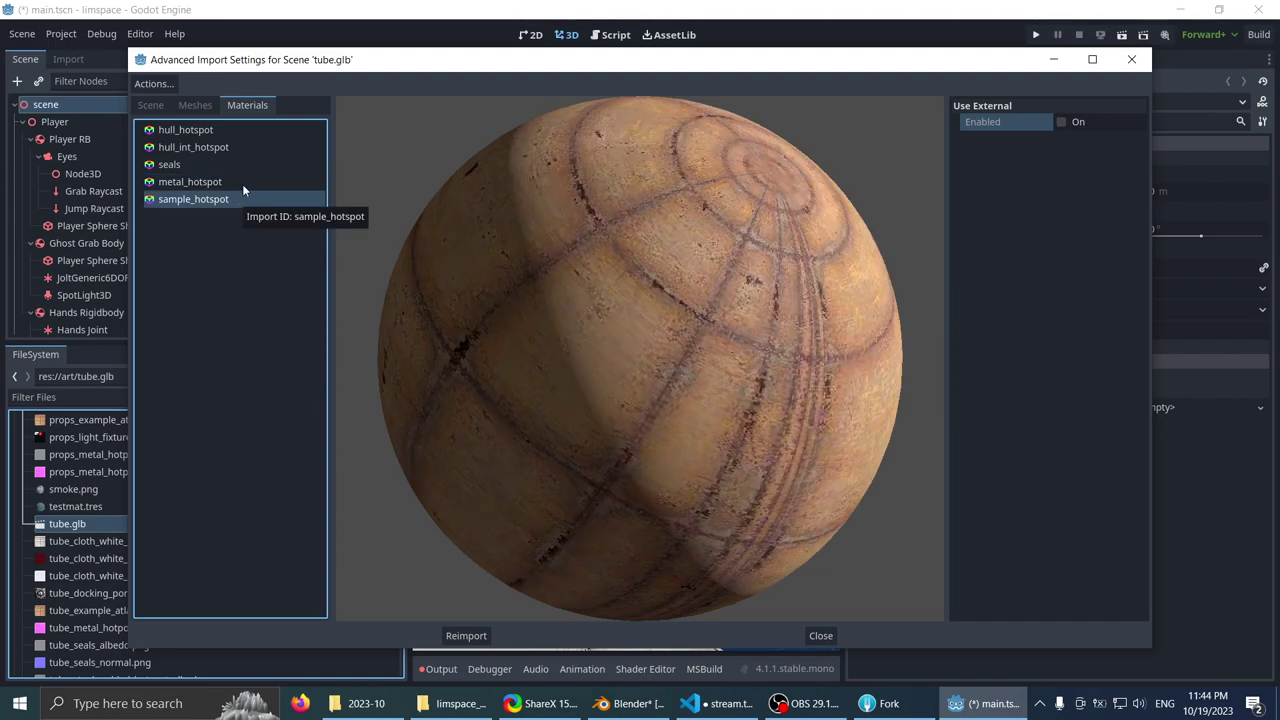
click(470, 636)
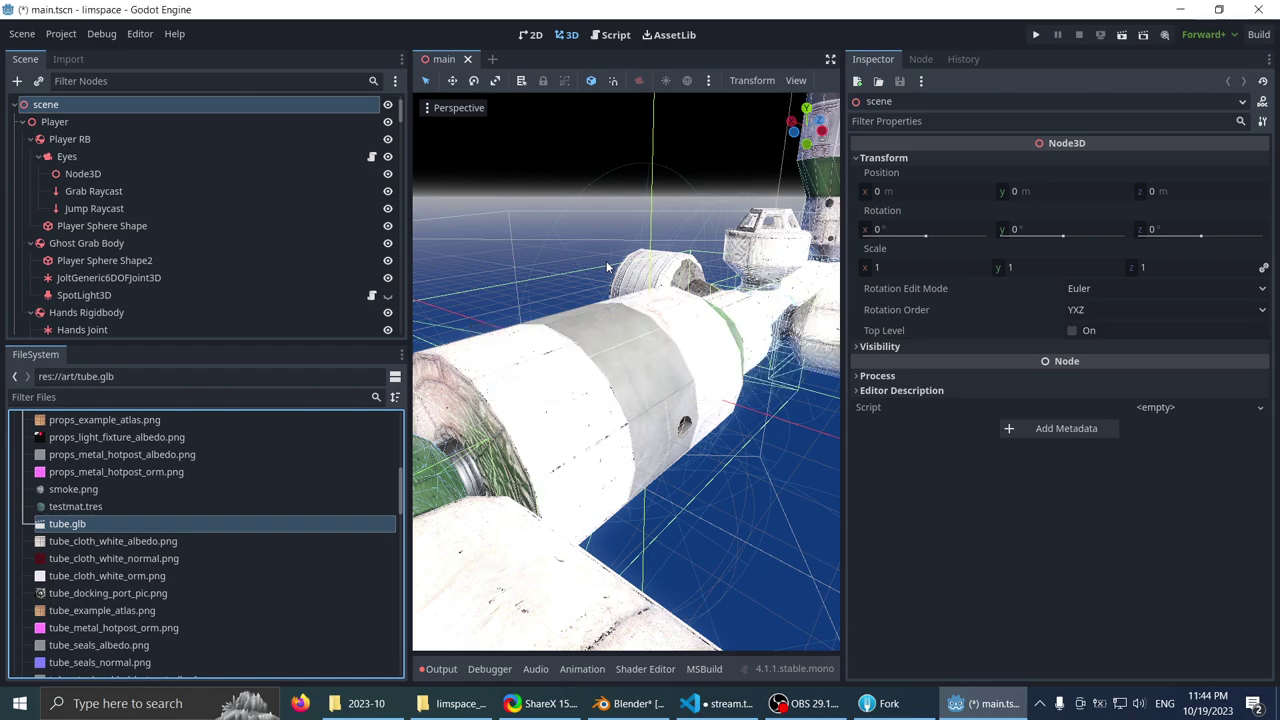
- Examine the station's hull materials from several sides and look inside a module in the main scene
scroll(580, 316, down, 2)
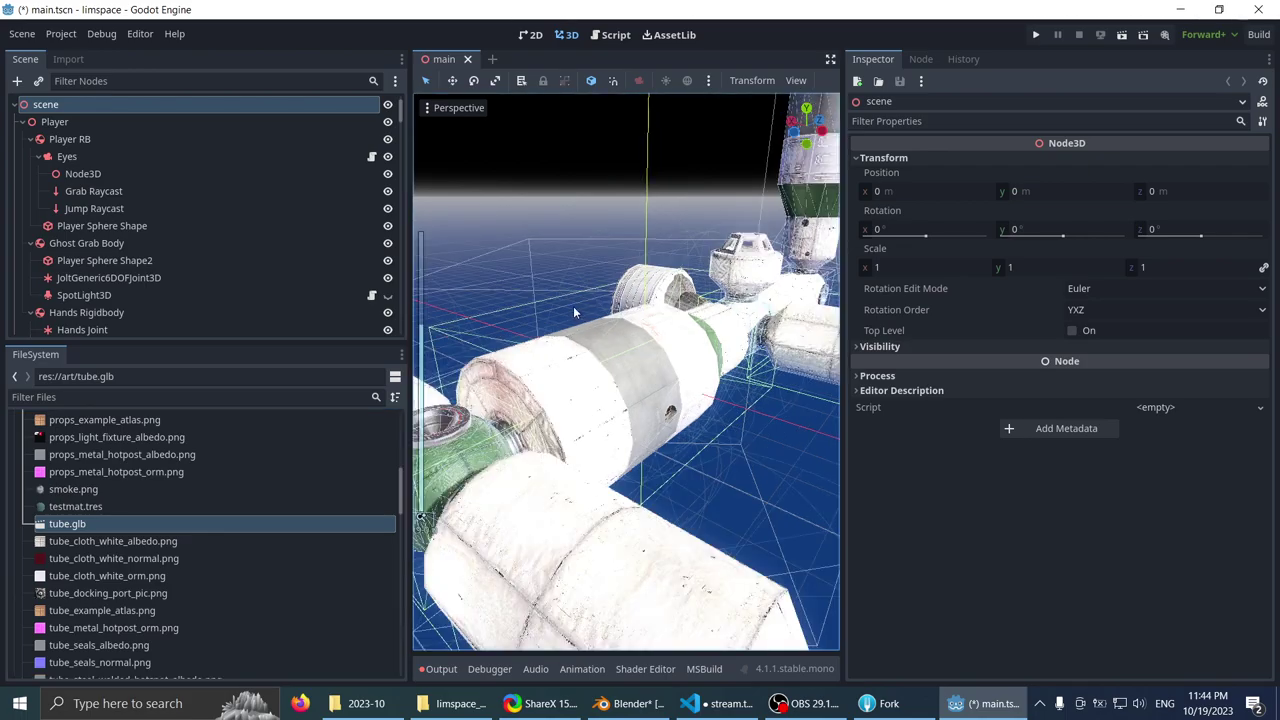
scroll(572, 308, down, 9)
scroll(567, 303, up, 9)
middle_drag(566, 302, 570, 448)
scroll(555, 328, down, 5)
click(524, 246)
scroll(653, 455, down, 3)
scroll(587, 451, up, 3)
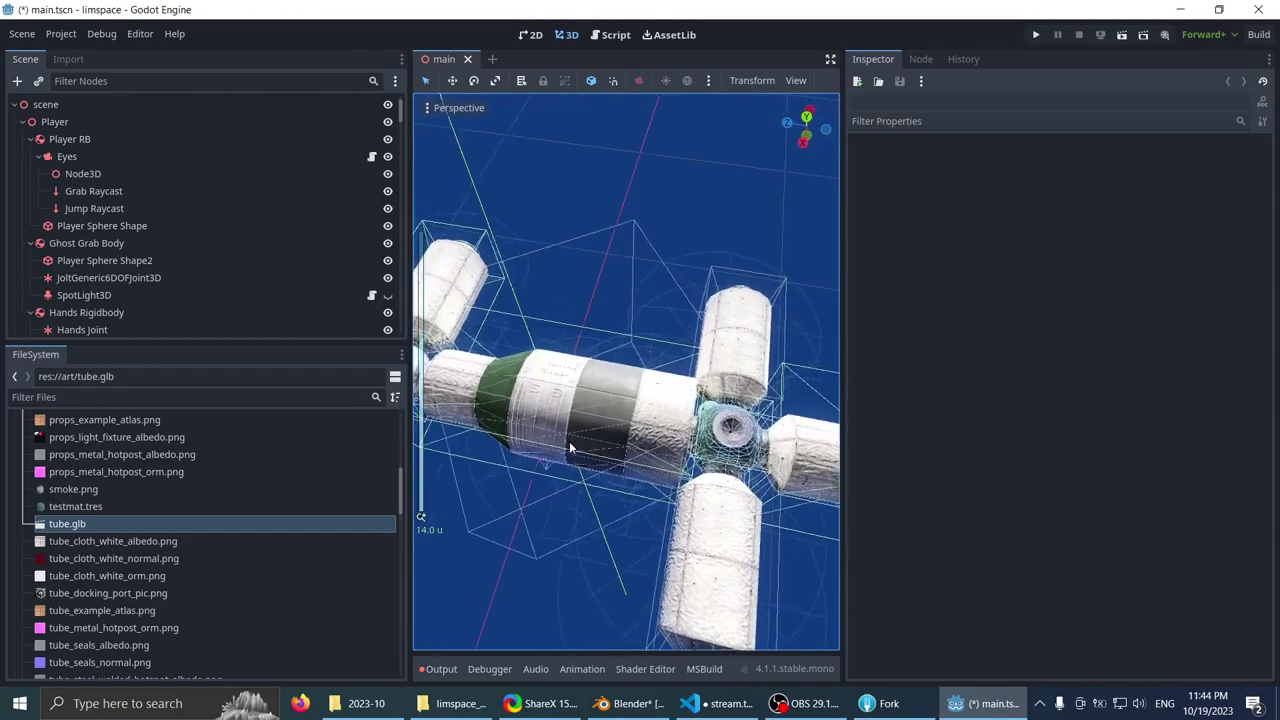
scroll(570, 448, down, 3)
middle_drag(612, 320, 639, 288)
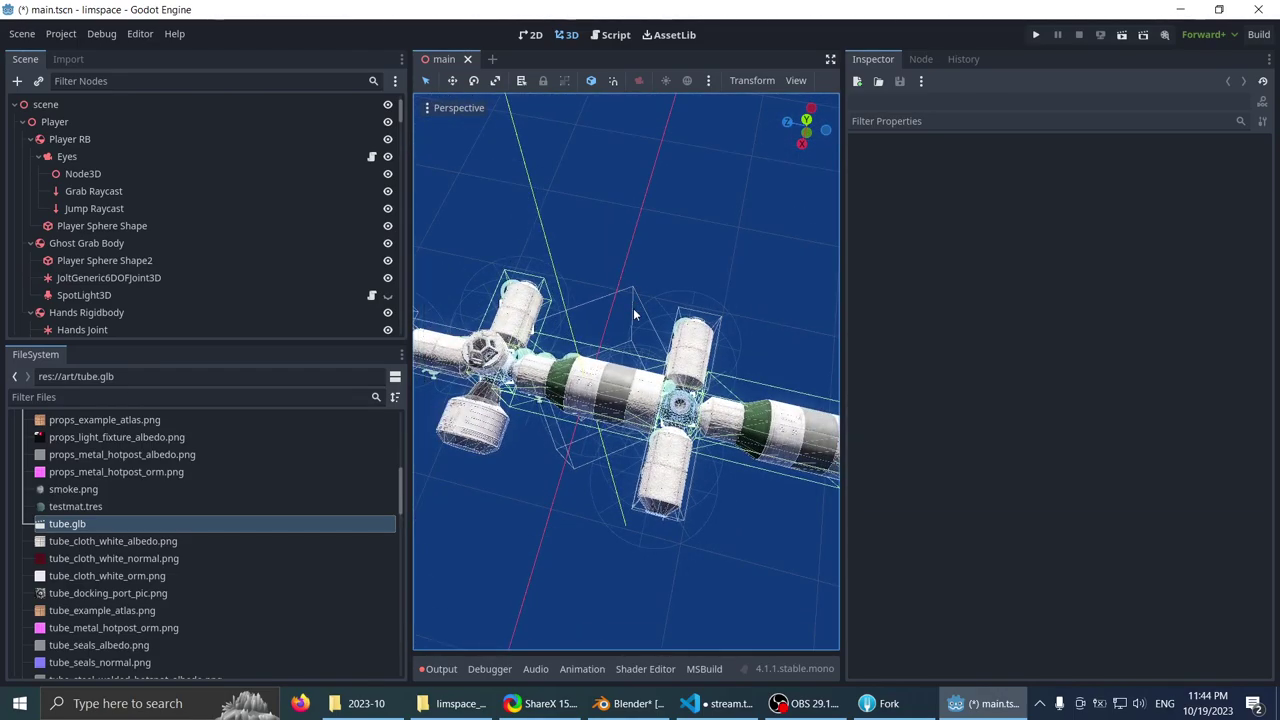
scroll(632, 290, down, 2)
middle_drag(632, 290, 654, 263)
scroll(626, 340, up, 15)
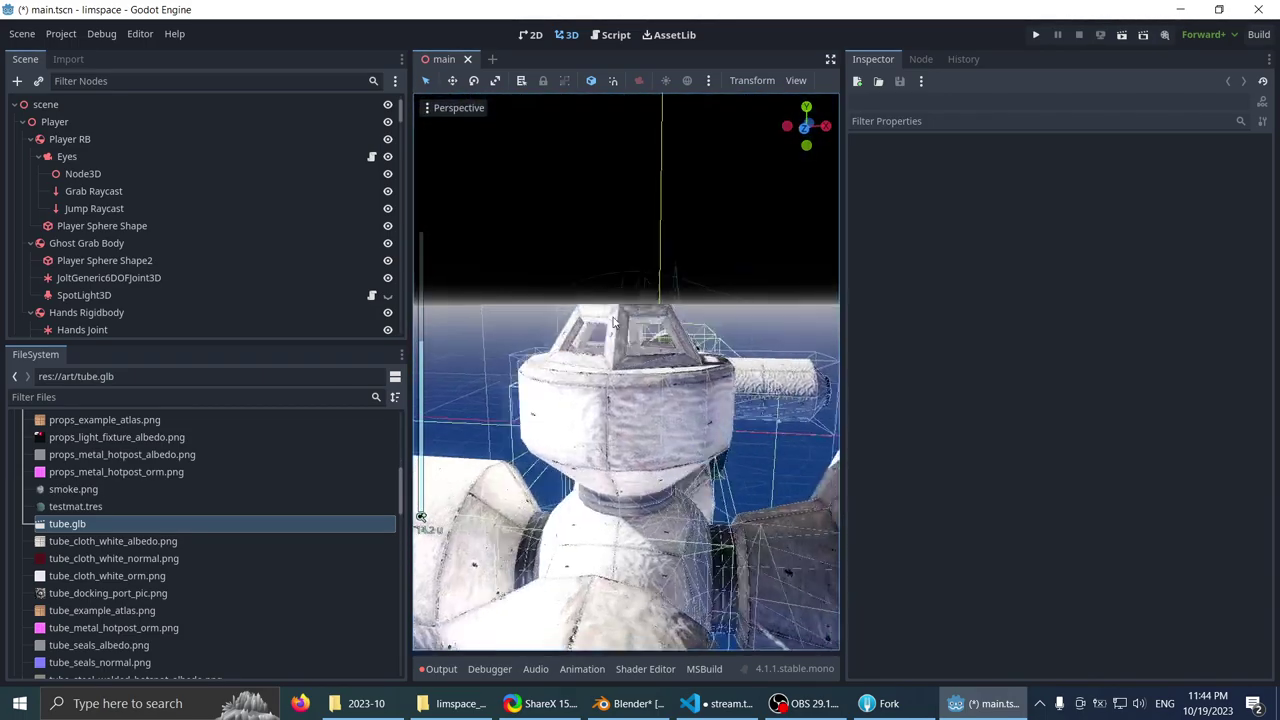
middle_drag(600, 316, 606, 360)
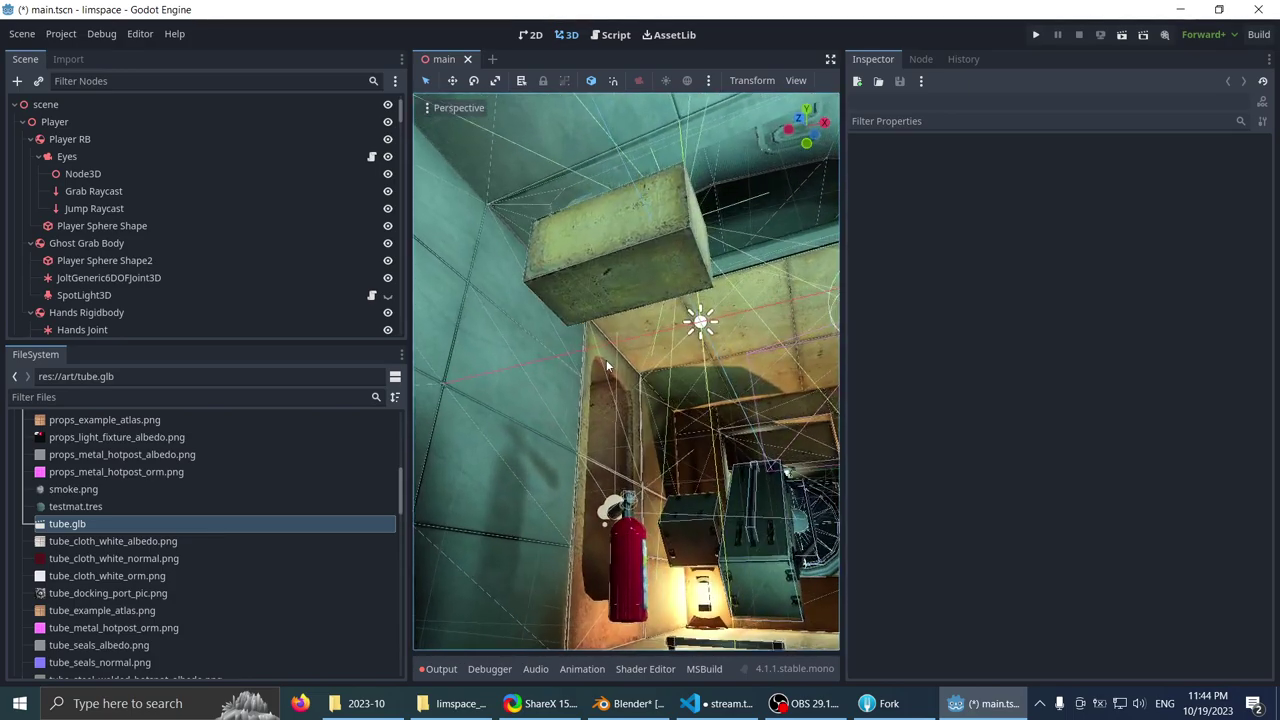
- Try moving fire_extinguisher2 straight up out of the station, and undo the move
click(630, 580)
key(f)
scroll(511, 457, down, 8)
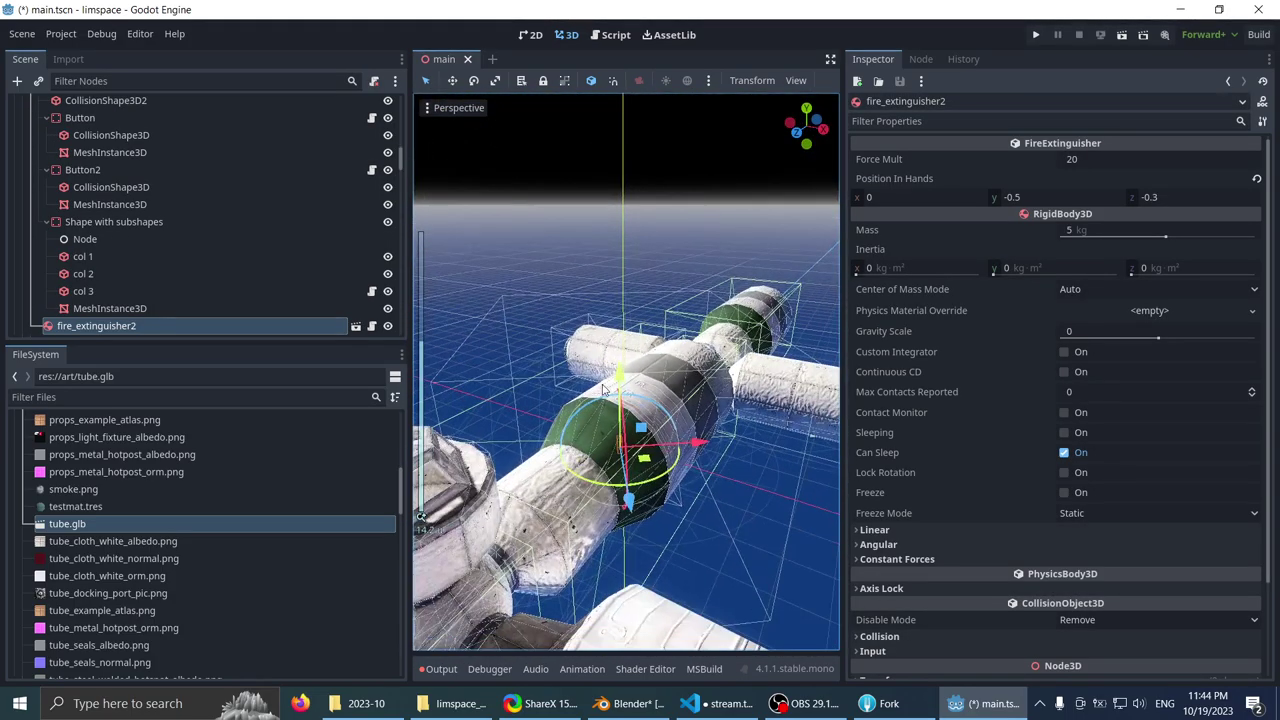
drag(619, 370, 621, 190)
scroll(531, 328, down, 6)
middle_drag(530, 327, 596, 402)
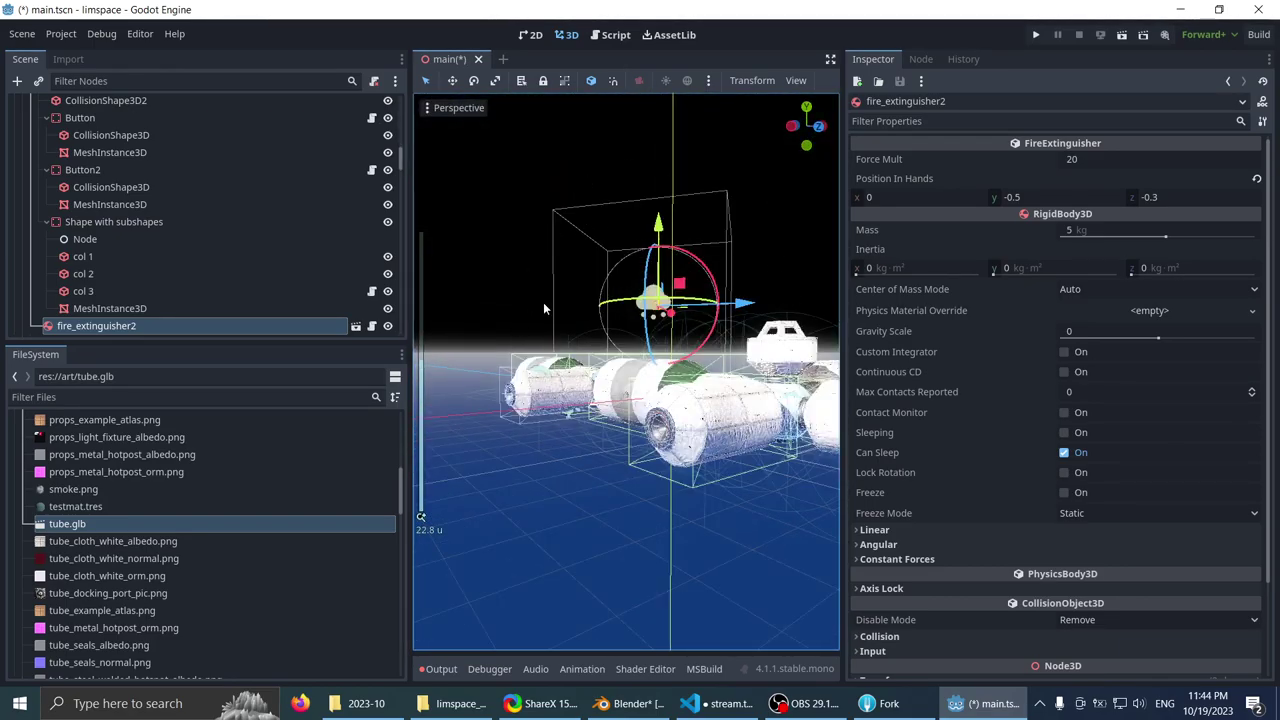
middle_drag(543, 306, 660, 380)
key(ctrl+z)
- Open the hull_tube_cut scene from the station, examine its exterior and underside, and close it
middle_drag(590, 345, 547, 255)
scroll(537, 351, up, 4)
scroll(560, 390, down, 4)
scroll(615, 310, down, 4)
scroll(615, 310, up, 6)
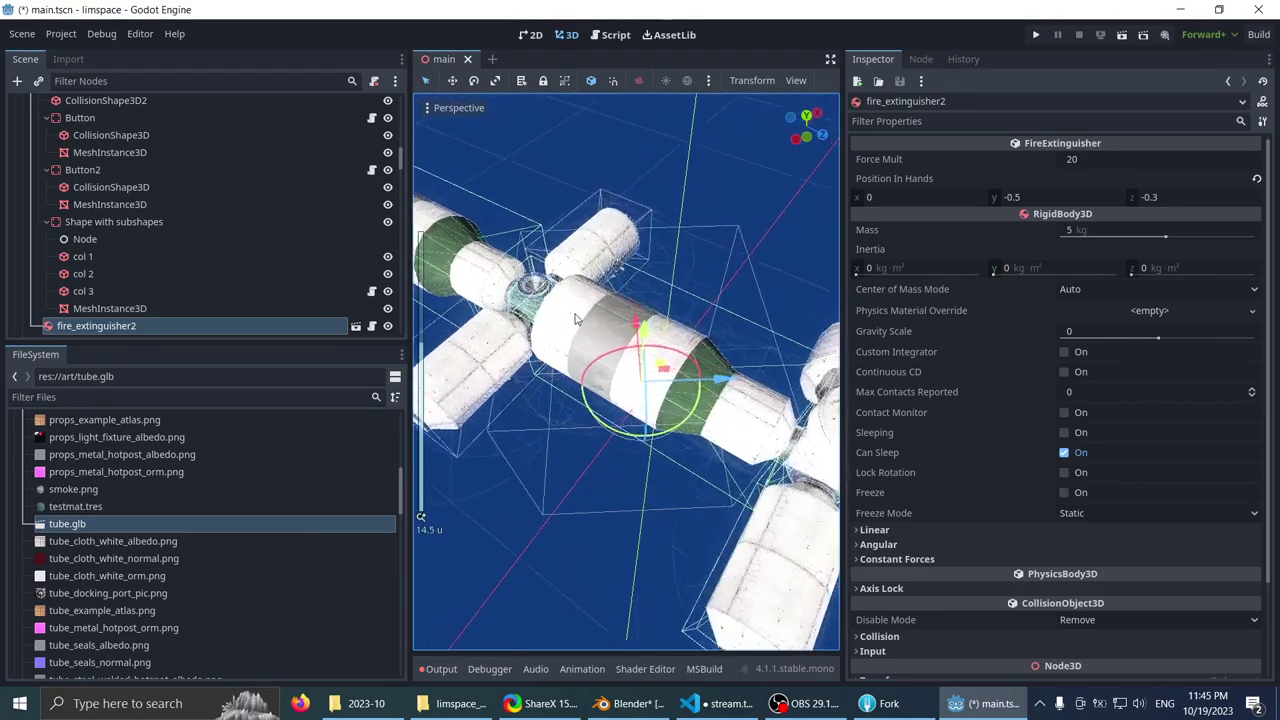
middle_drag(615, 310, 588, 356)
click(586, 197)
click(585, 365)
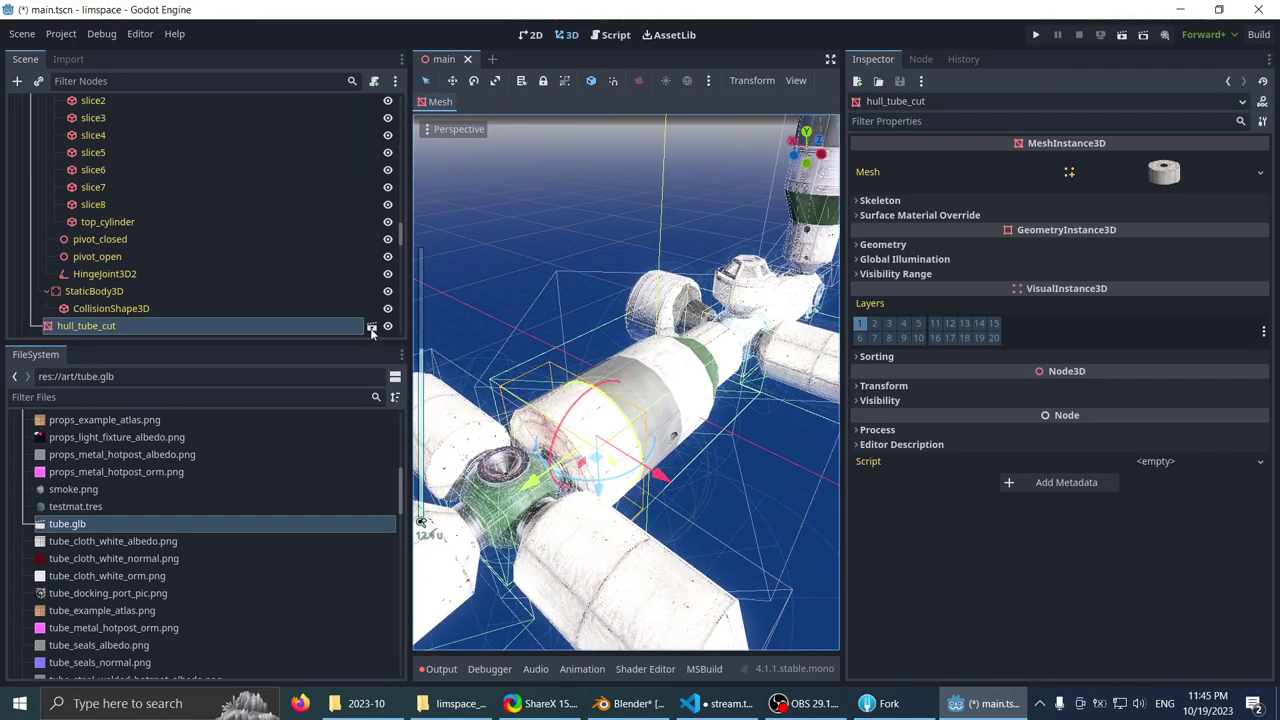
click(371, 329)
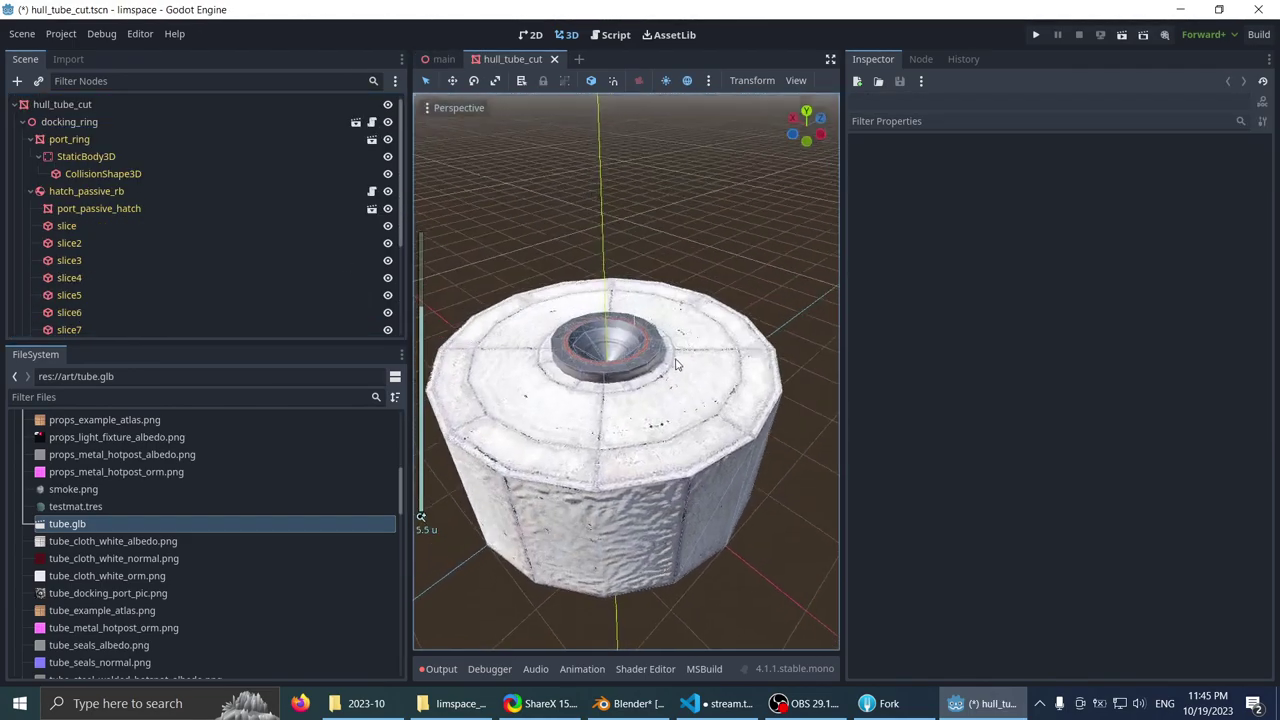
scroll(569, 291, up, 4)
mouse_move(569, 291)
middle_down()
mouse_move(634, 277)
mouse_move(646, 232)
mouse_move(457, 195)
middle_up()
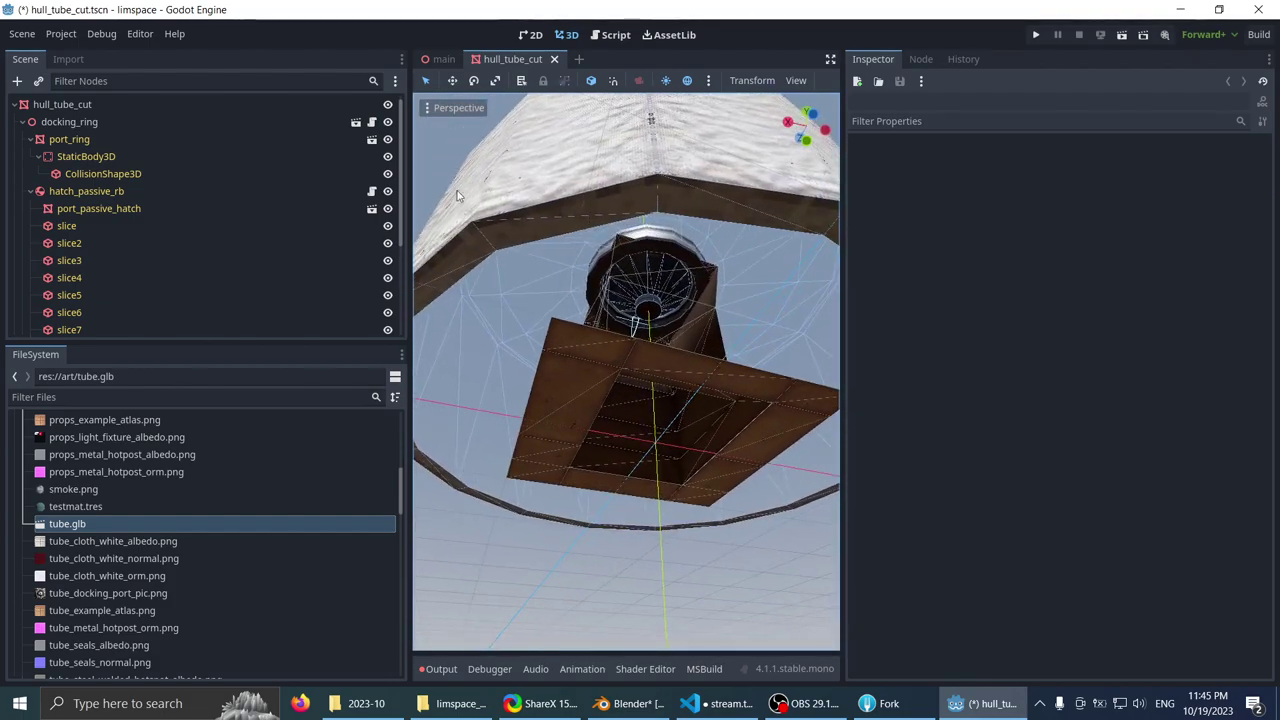
click(555, 59)
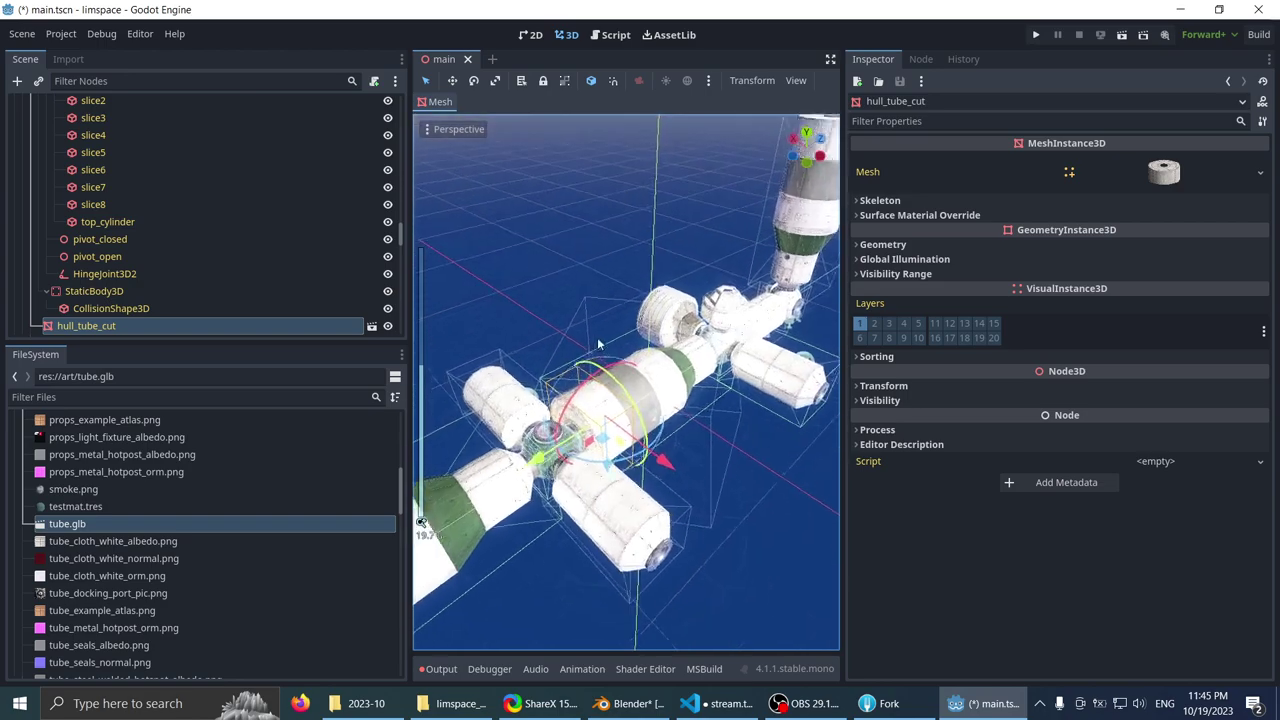
- Open the hull_tube_porthole scene from the station's gray hull section and view the ring from above
key(f)
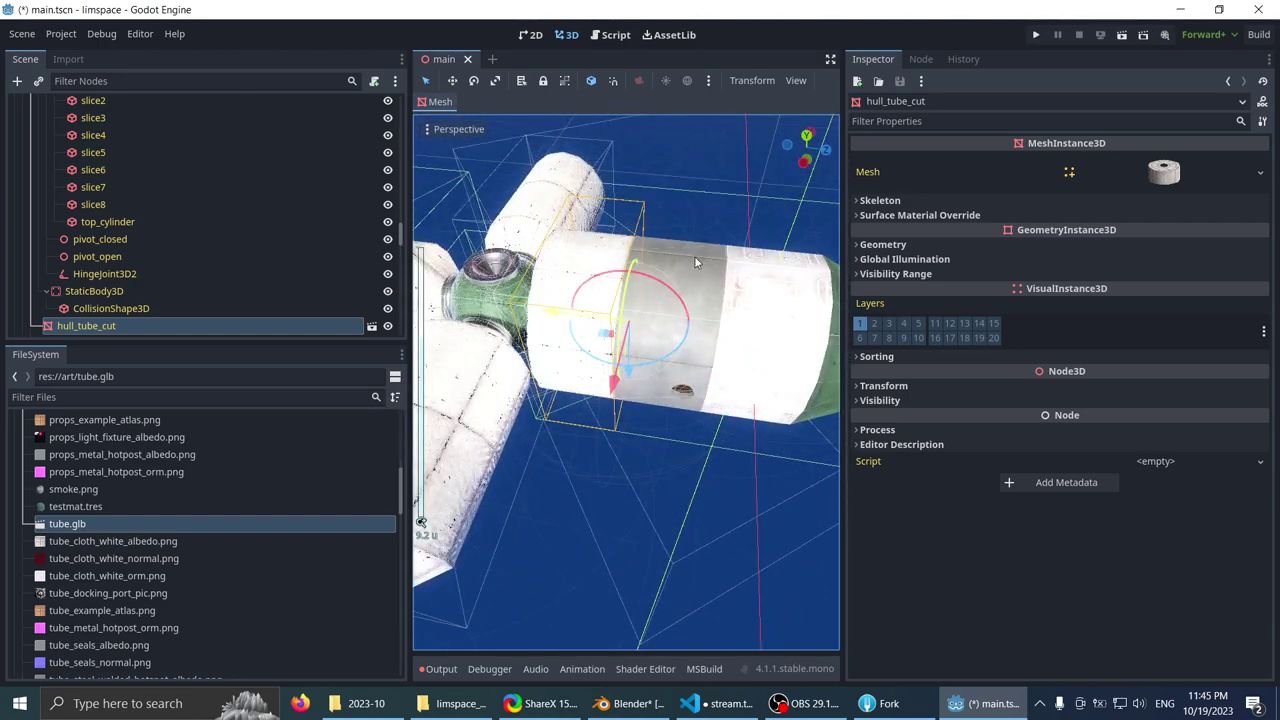
click(697, 262)
key(f)
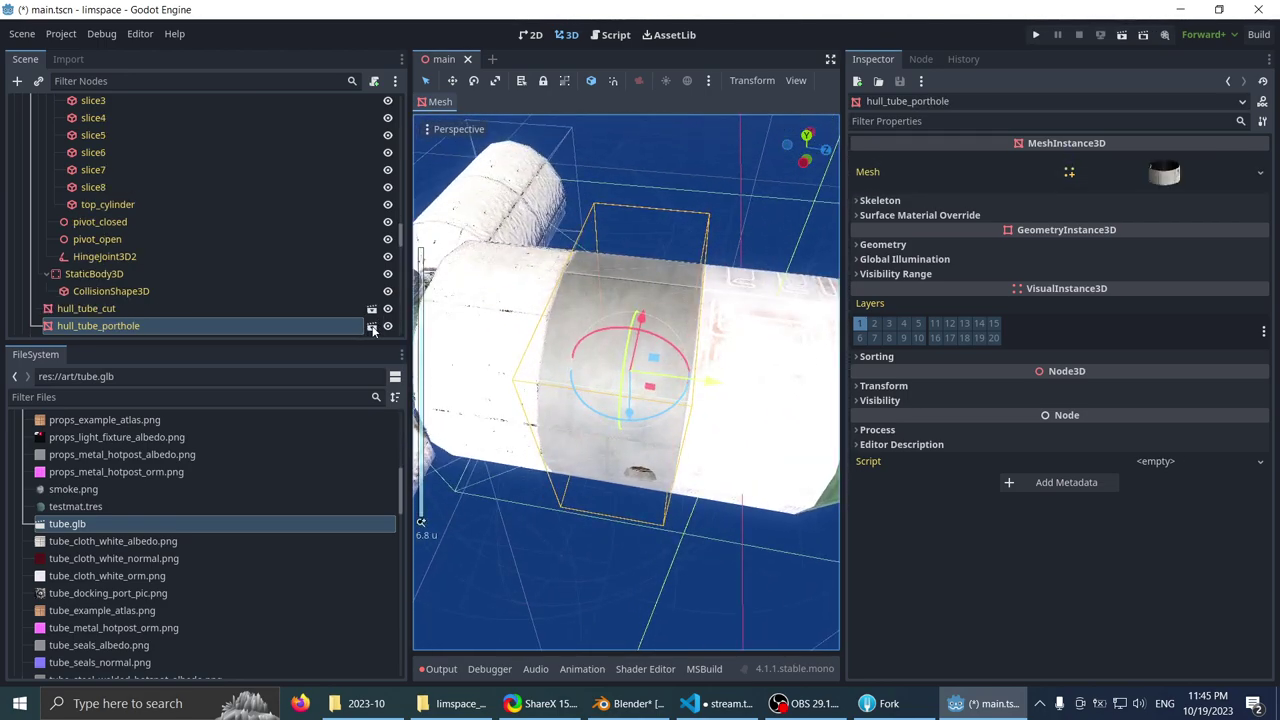
click(373, 327)
scroll(604, 341, down, 4)
middle_drag(604, 341, 607, 371)
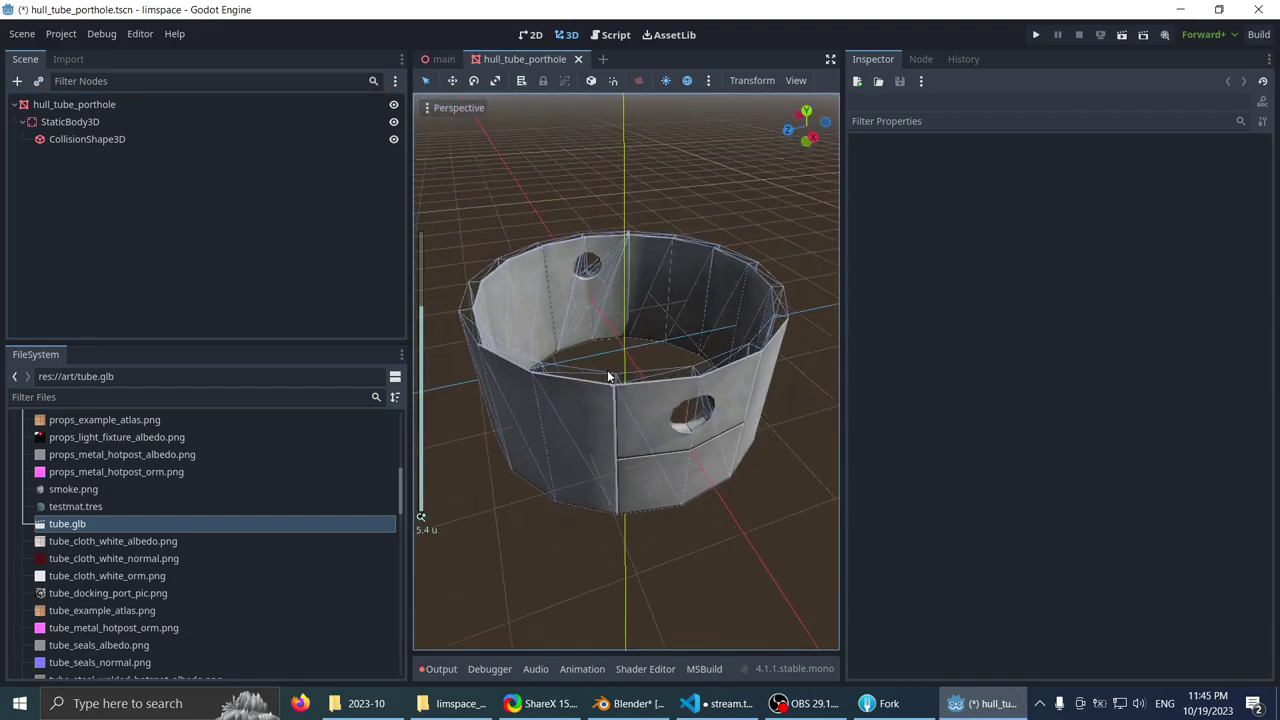
scroll(607, 370, up, 2)
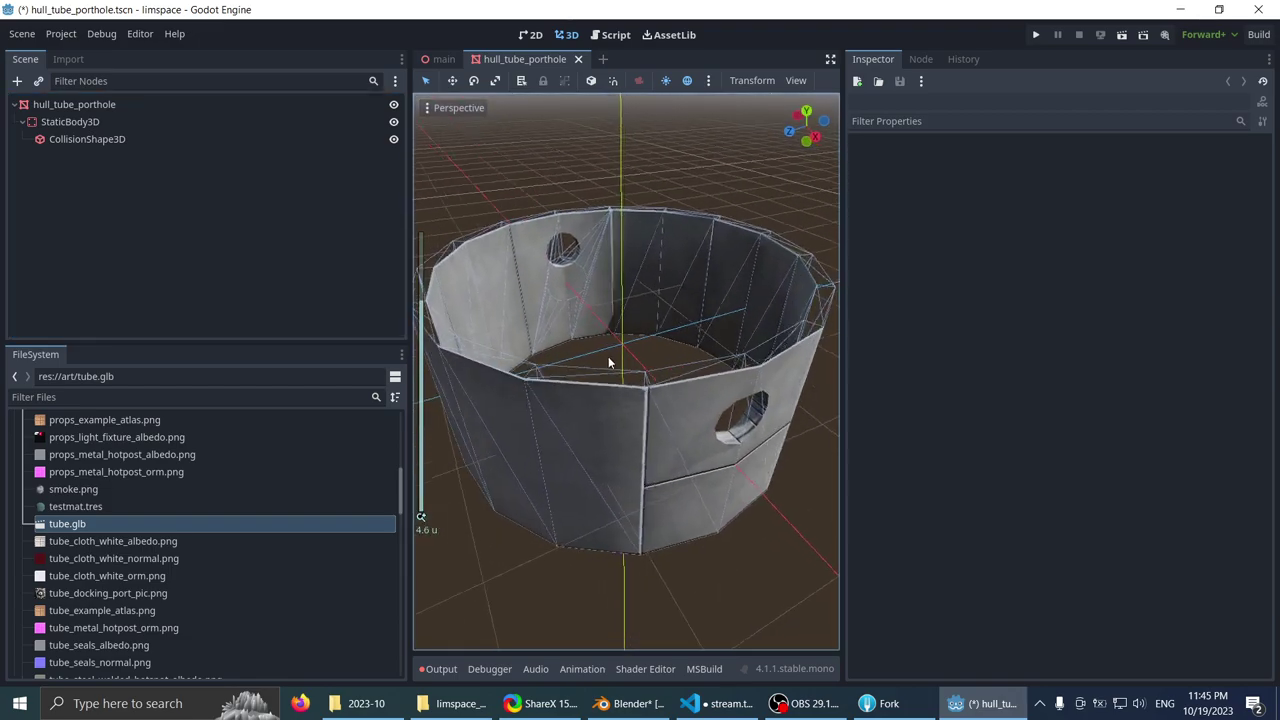
- Inspect the hull_tube_porthole node's mesh resource, its surface material overrides, and the materials of Surface 0 and Surface 1
click(73, 104)
key(f)
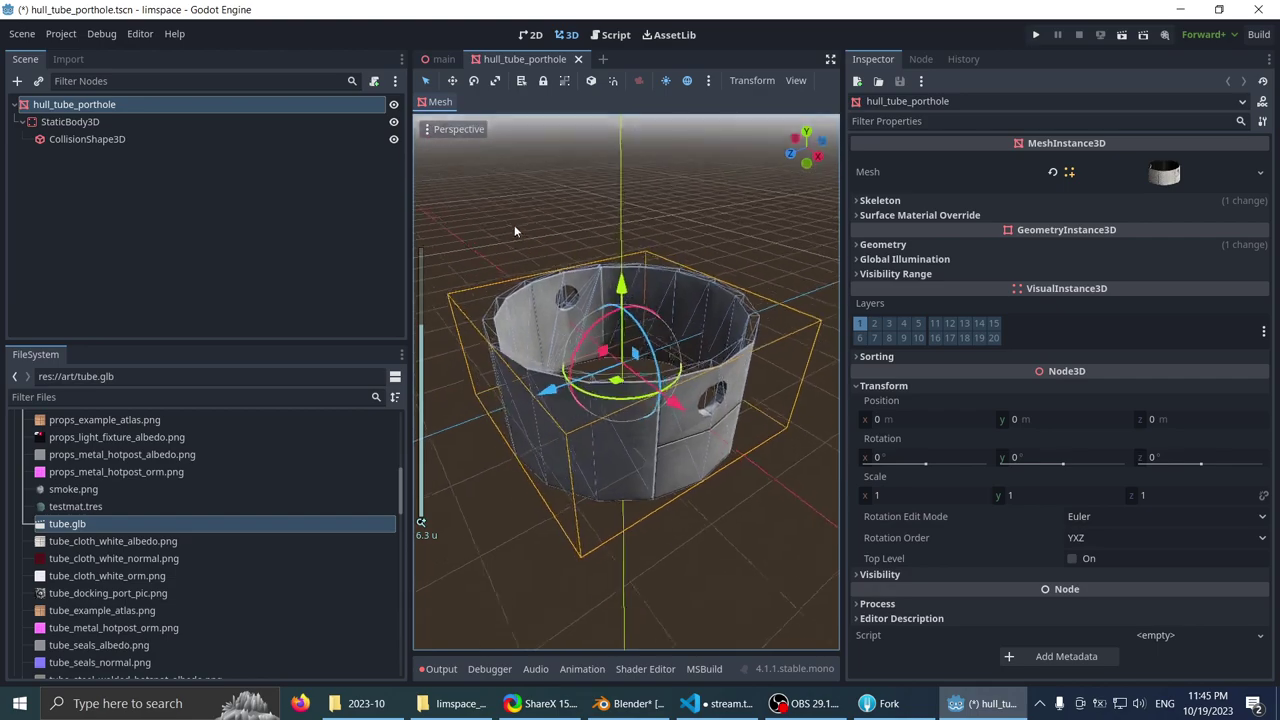
scroll(540, 218, up, 2)
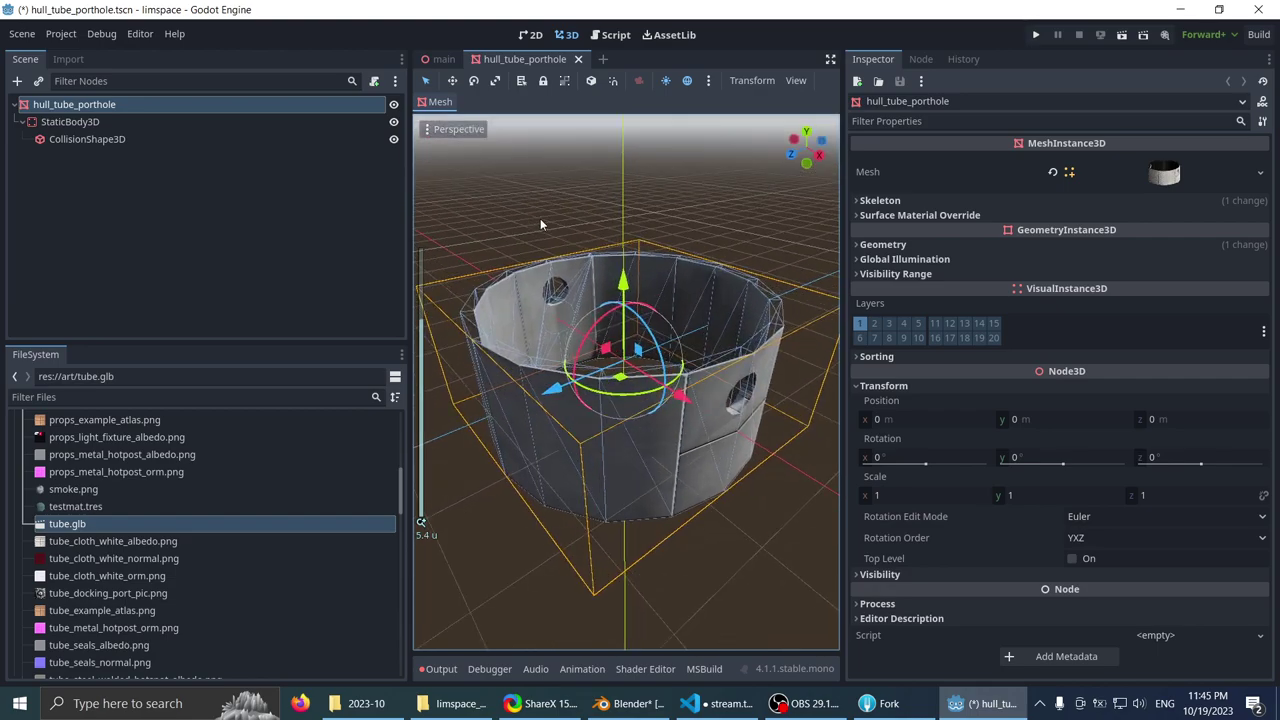
click(1160, 174)
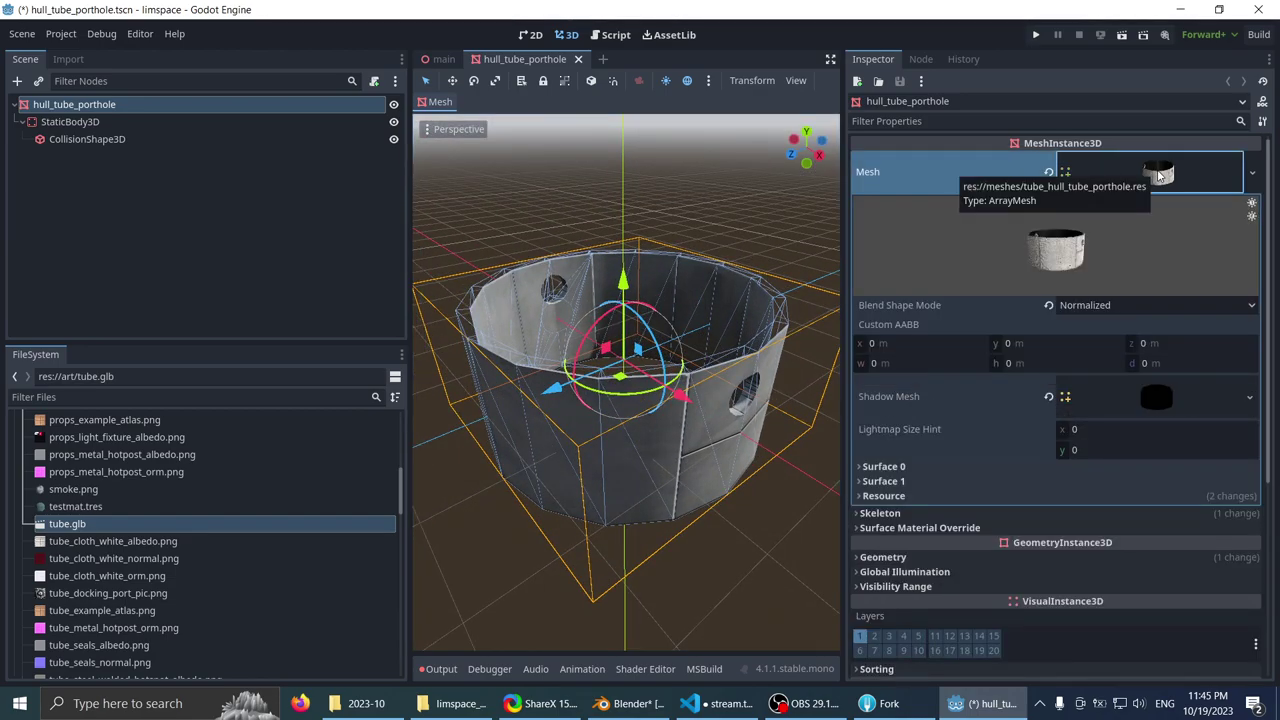
scroll(977, 409, down, 3)
click(937, 326)
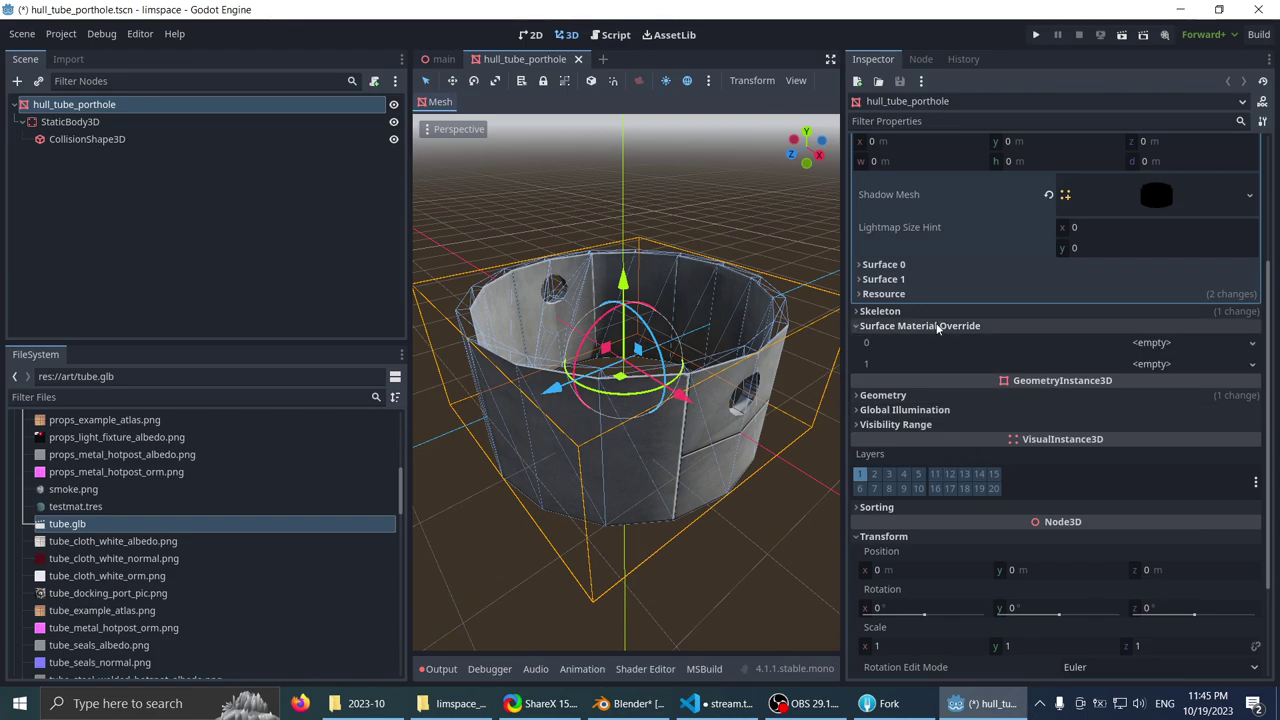
click(947, 324)
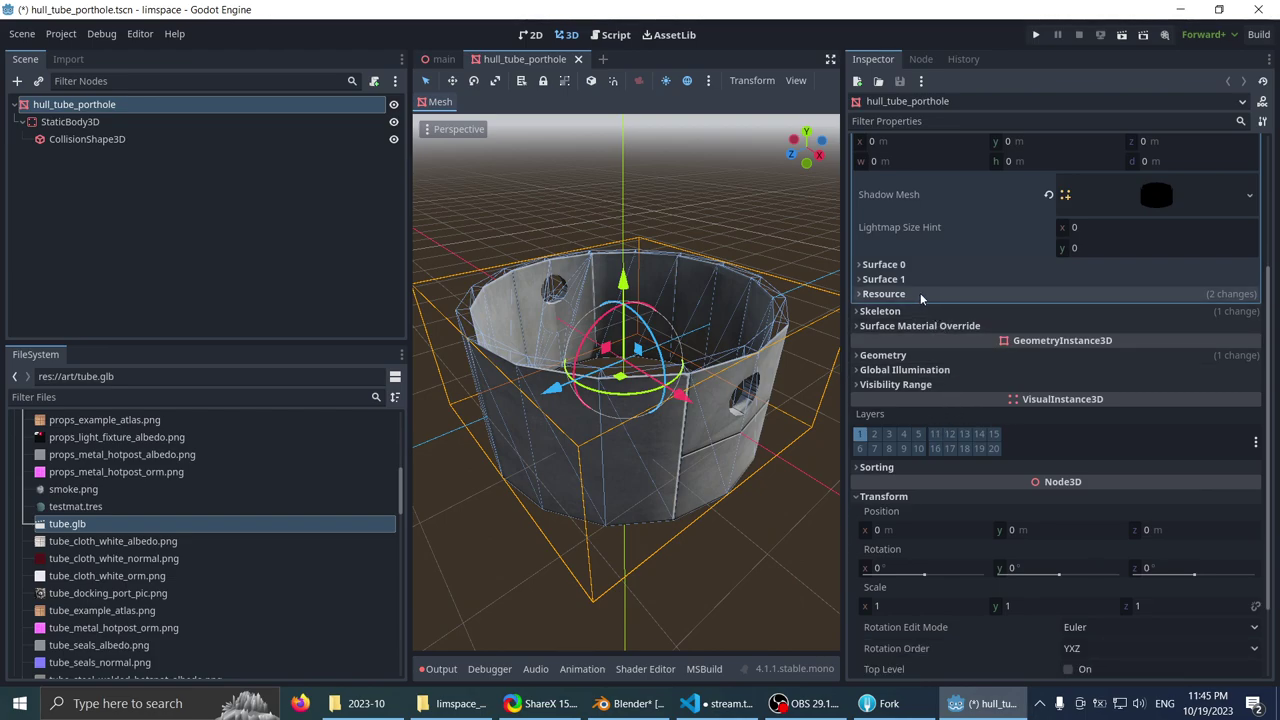
scroll(907, 380, down, 2)
scroll(954, 546, up, 5)
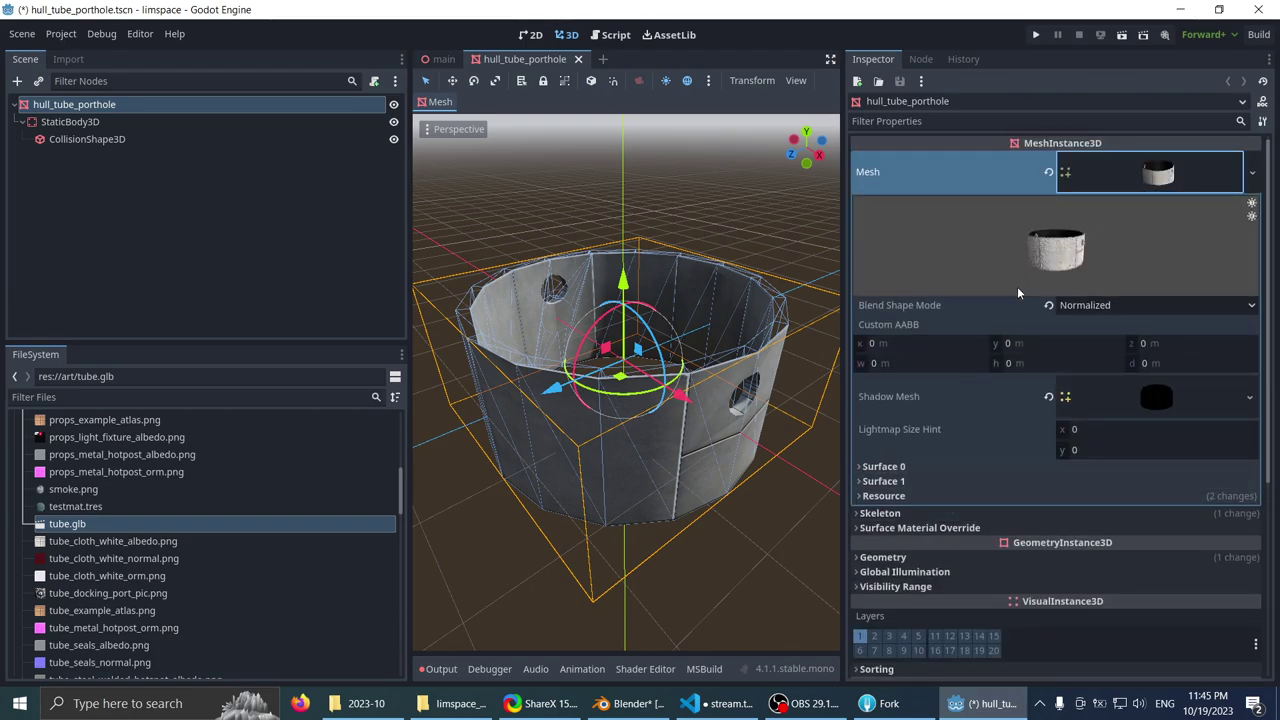
click(901, 466)
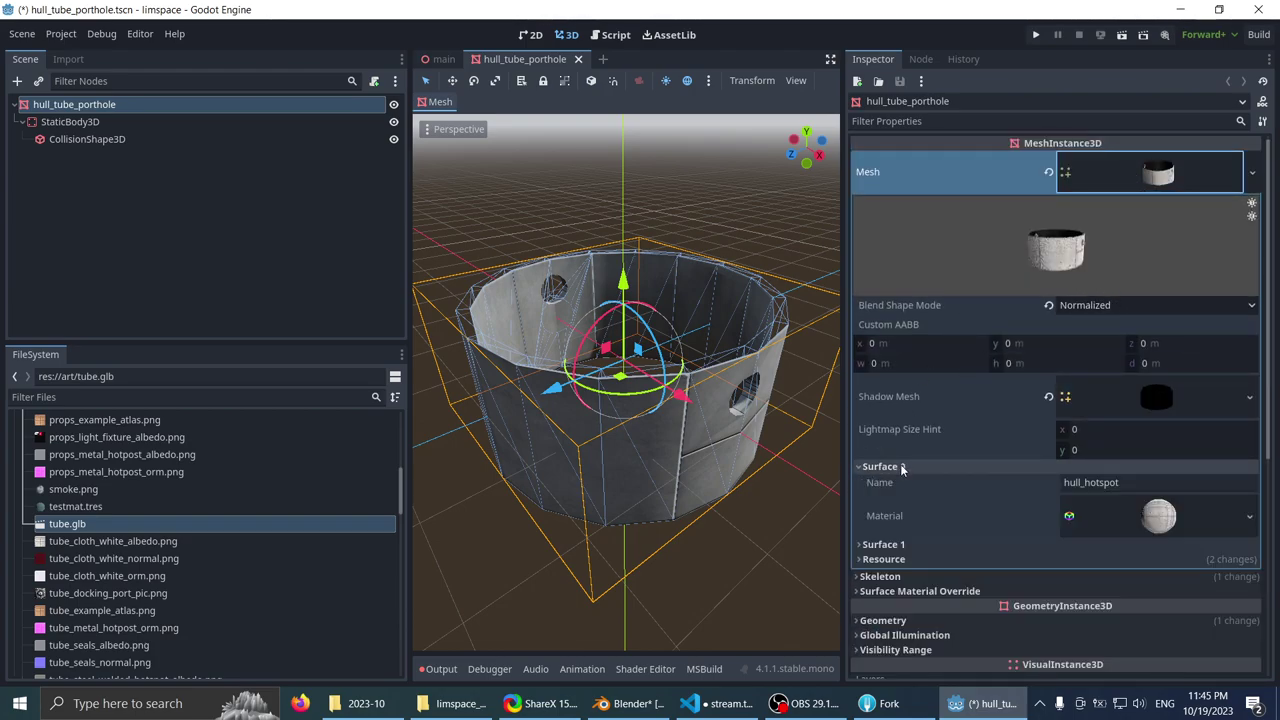
click(901, 467)
click(893, 483)
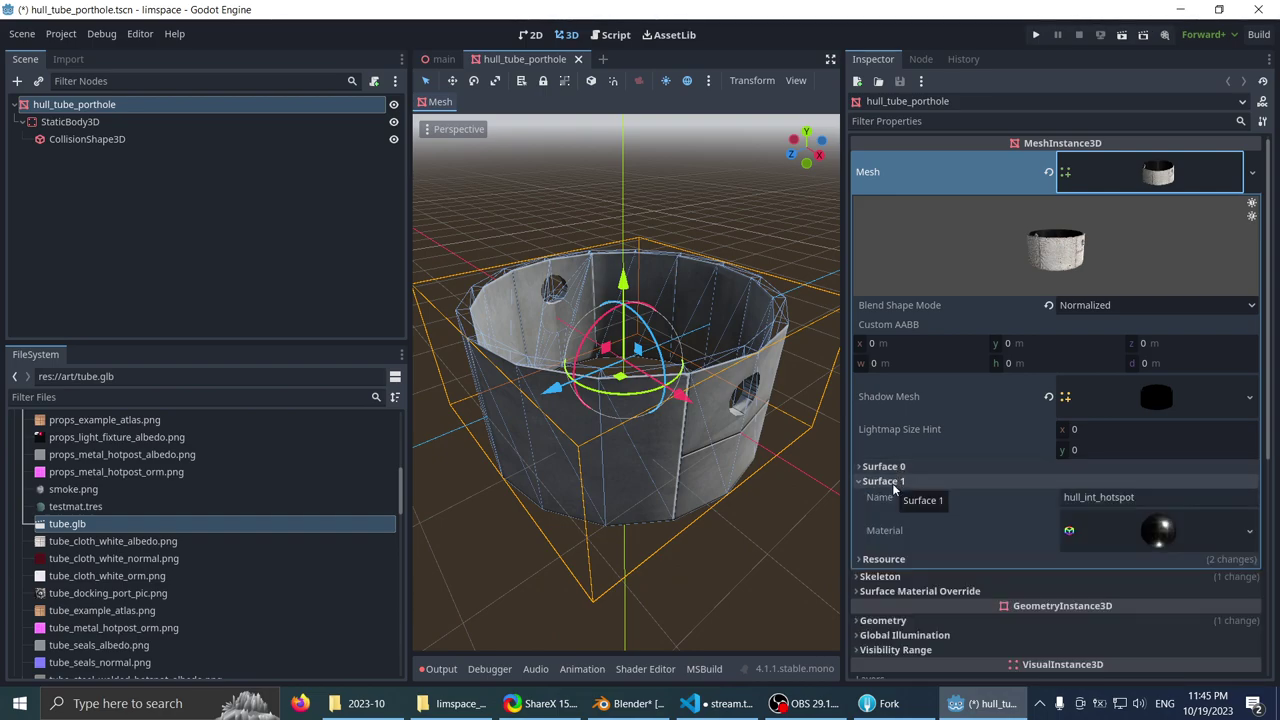
click(893, 483)
- Examine the porthole ring's gray material inside and outside, and look through the node's remaining properties
scroll(517, 334, up, 10)
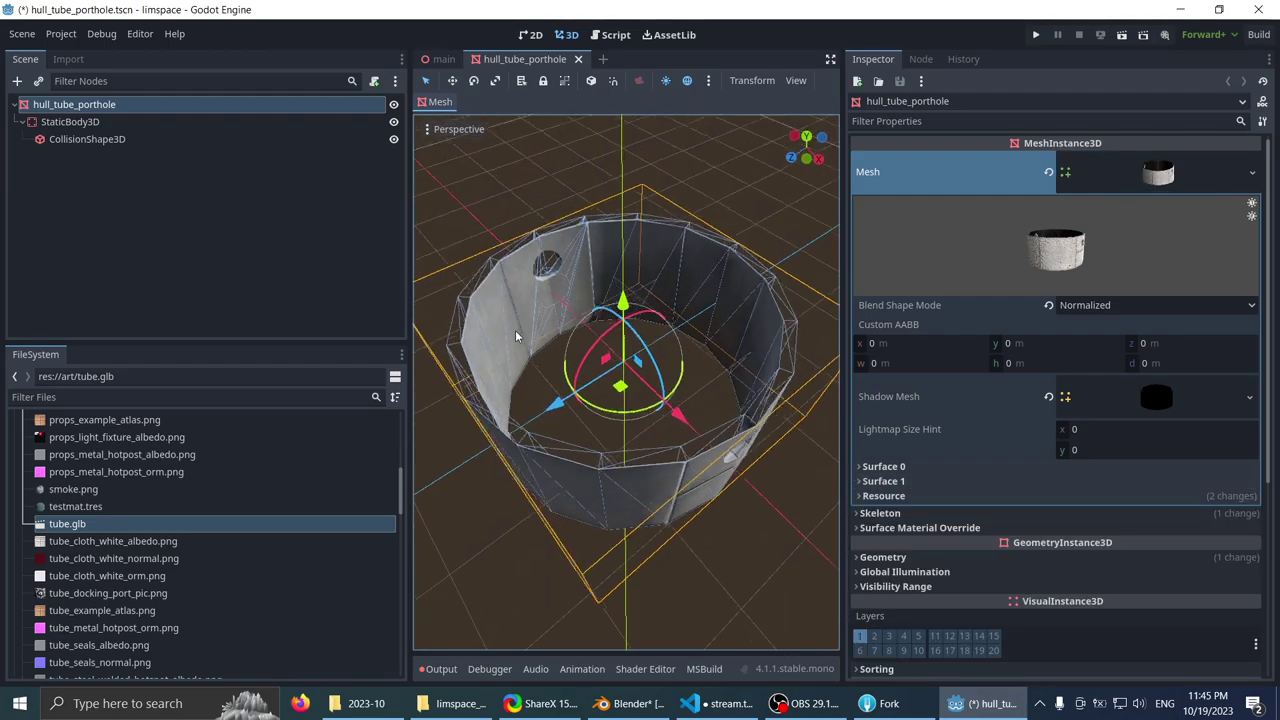
middle_drag(535, 231, 564, 287)
scroll(632, 181, down, 10)
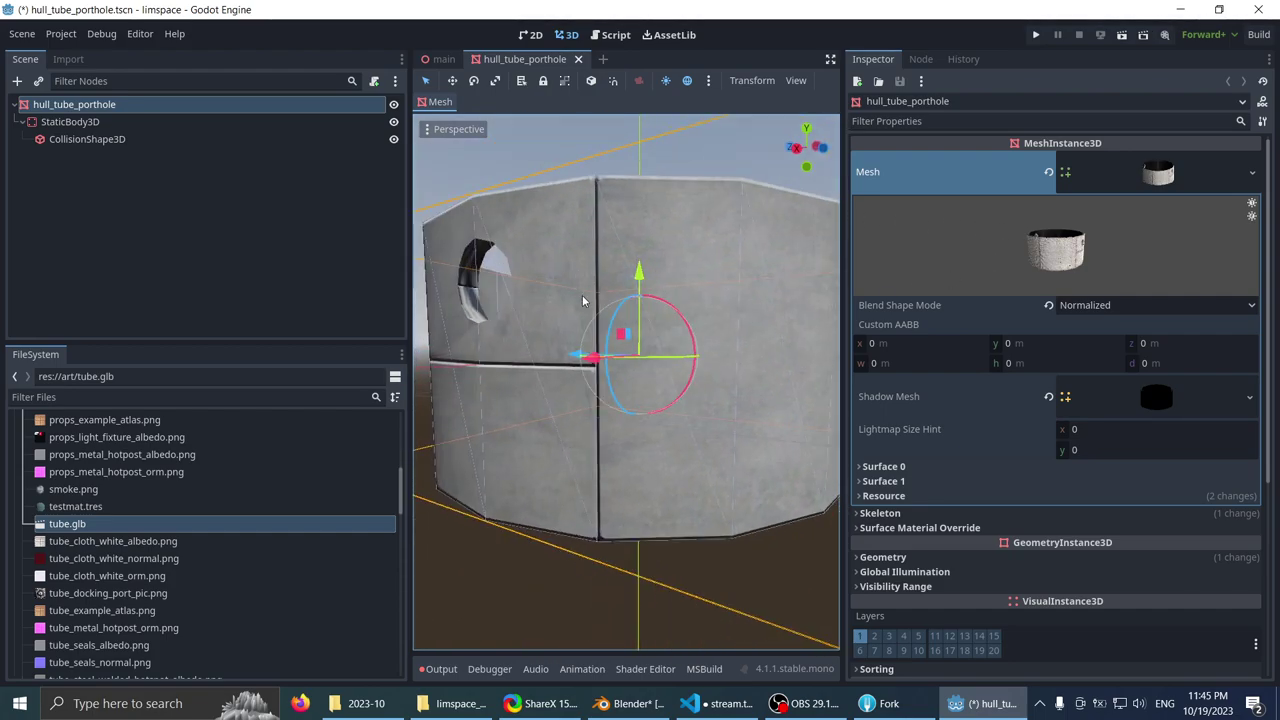
scroll(583, 300, down, 3)
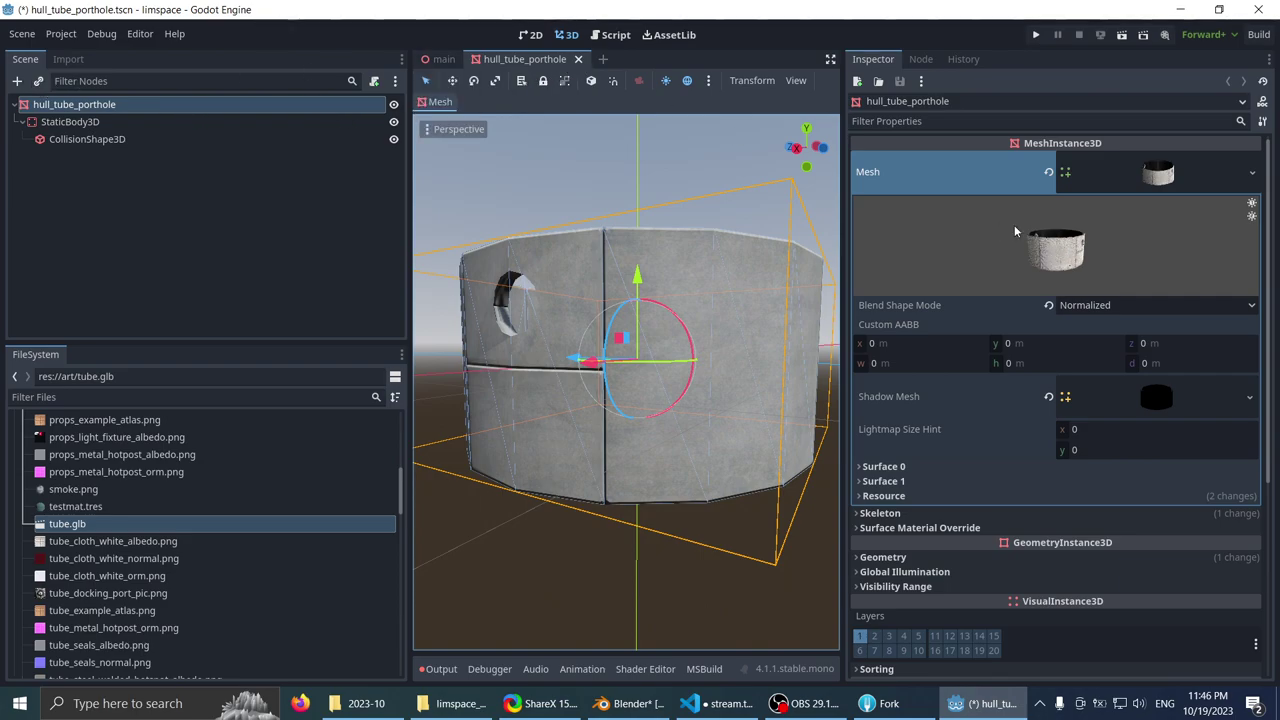
scroll(1040, 250, down, 5)
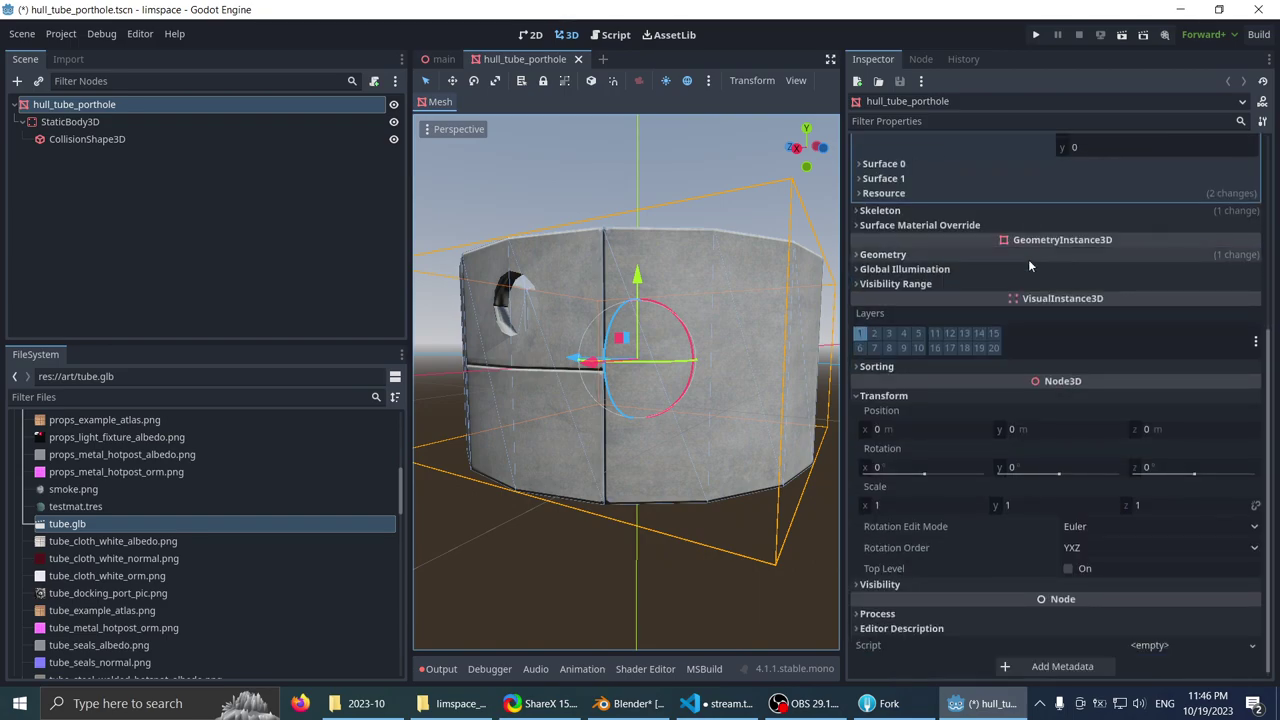
scroll(1026, 258, up, 5)
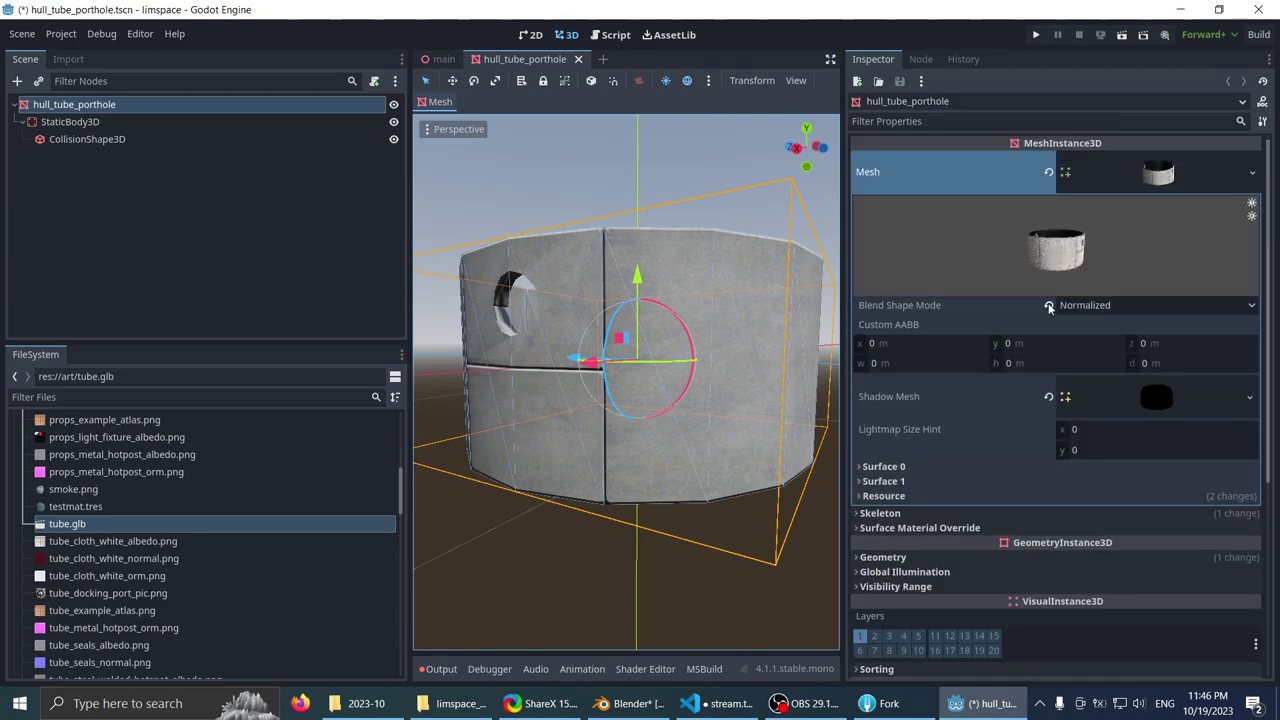
- Reset the mesh's Blend Shape Mode to Relative and set it back to Normalized
click(1049, 307)
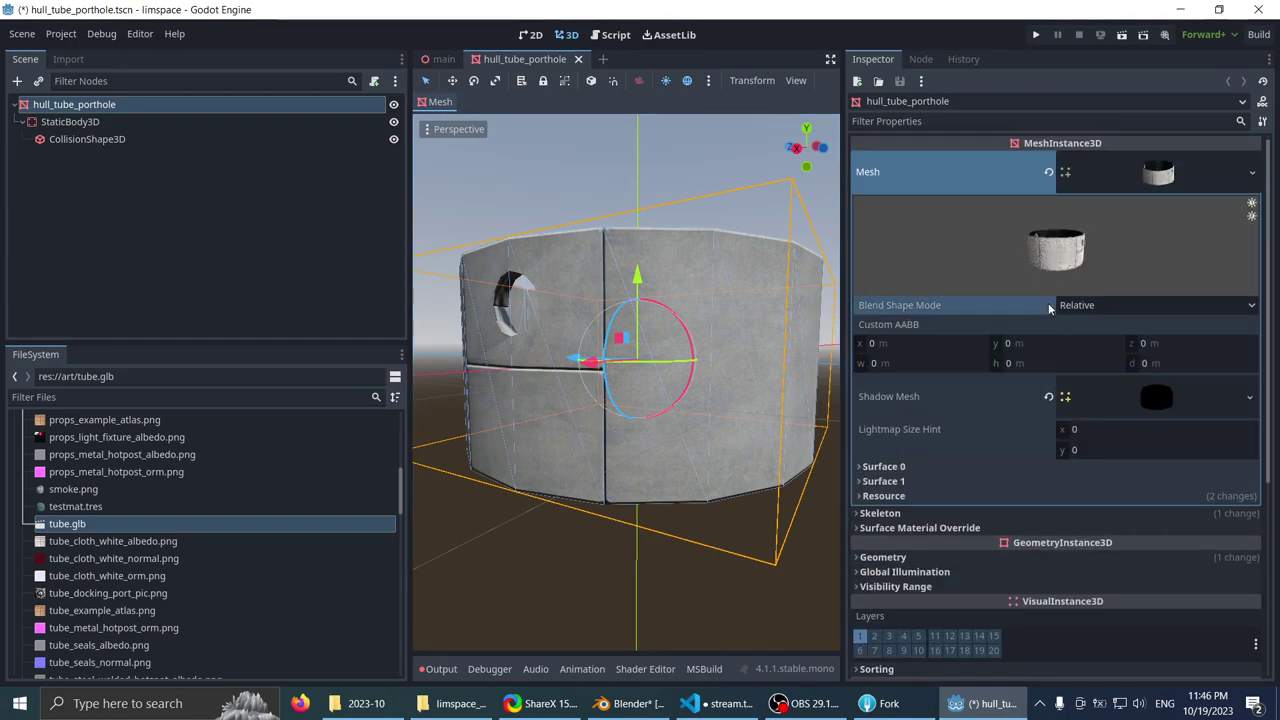
click(1083, 306)
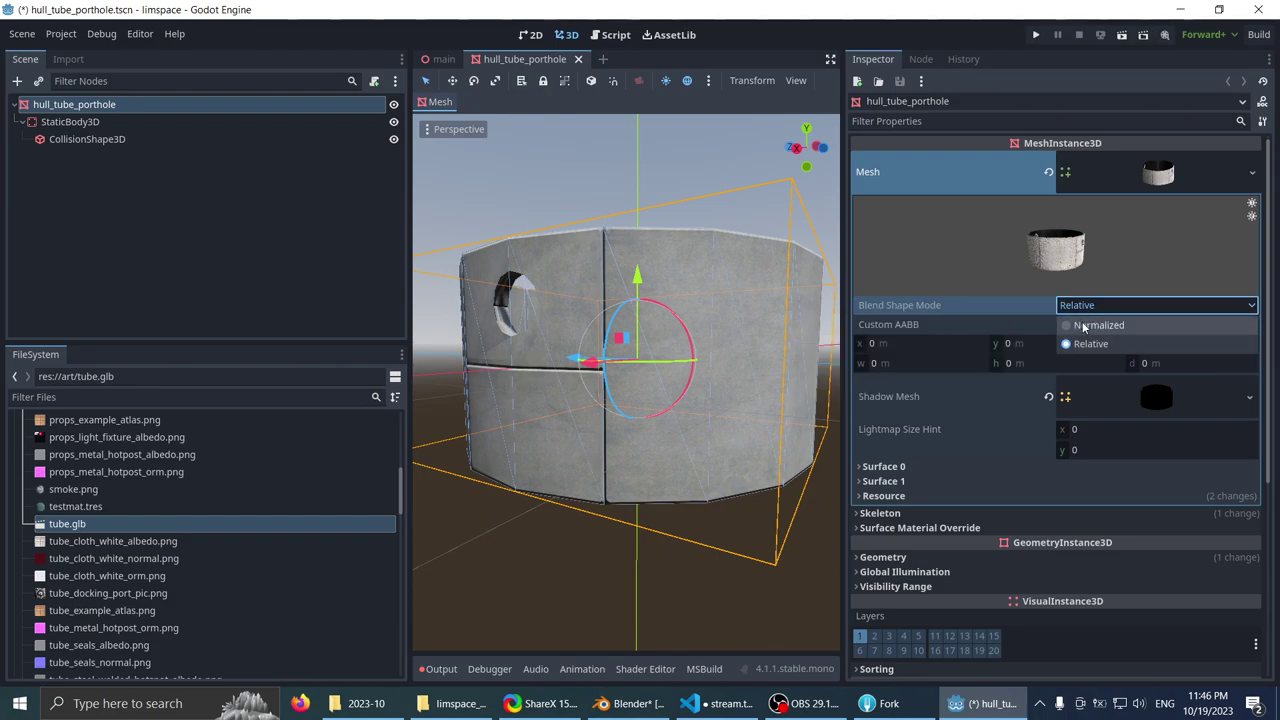
click(1090, 325)
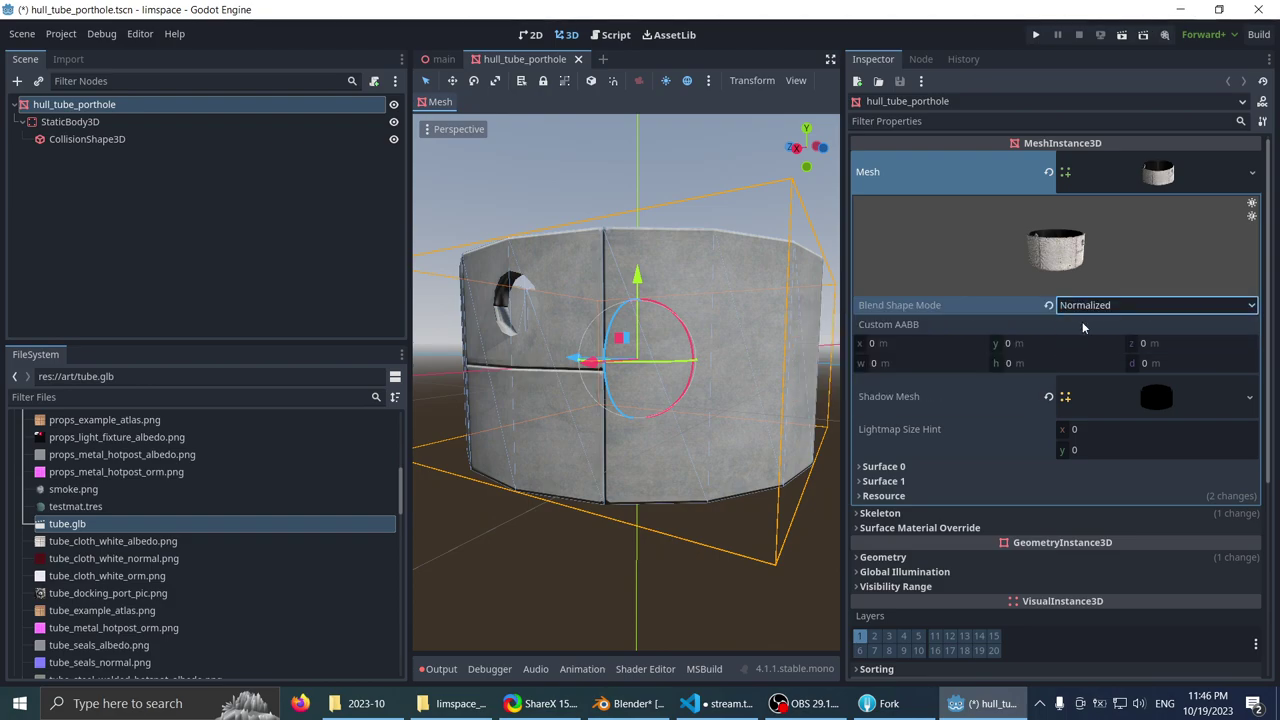
- Try resetting the Mesh property of hull_tube_porthole, and undo the reset
click(1105, 174)
click(1053, 175)
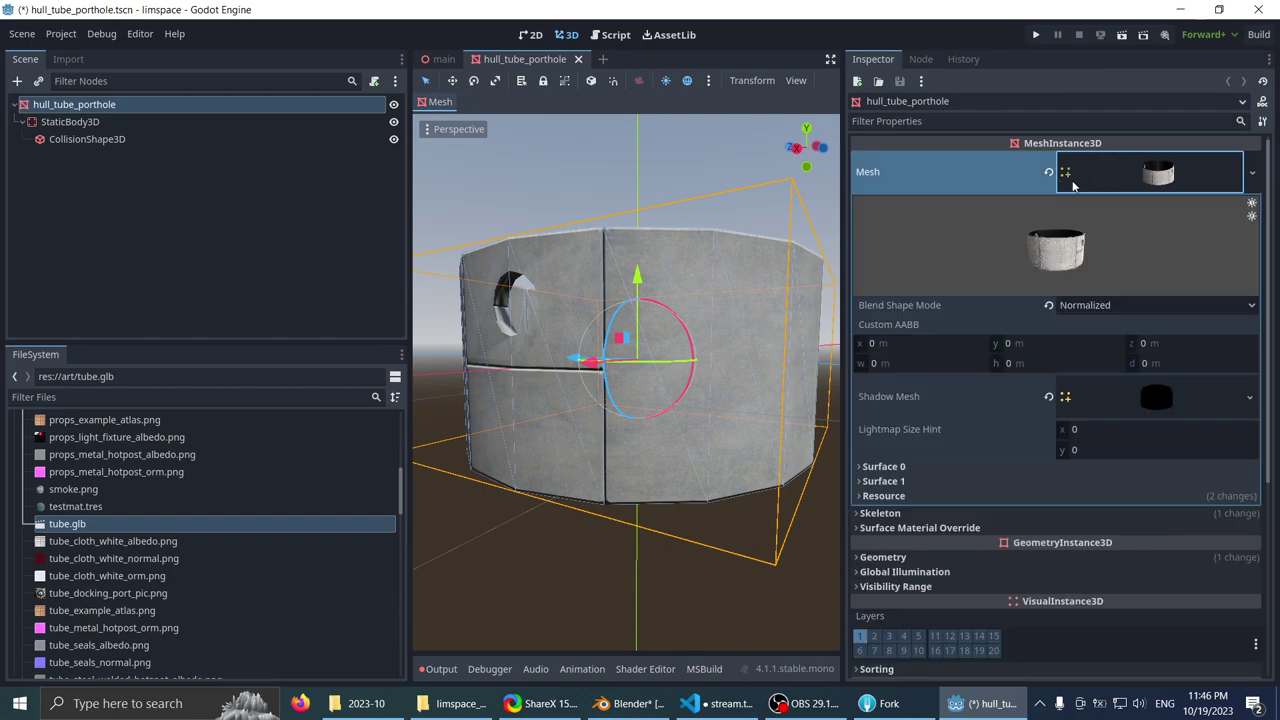
click(1052, 174)
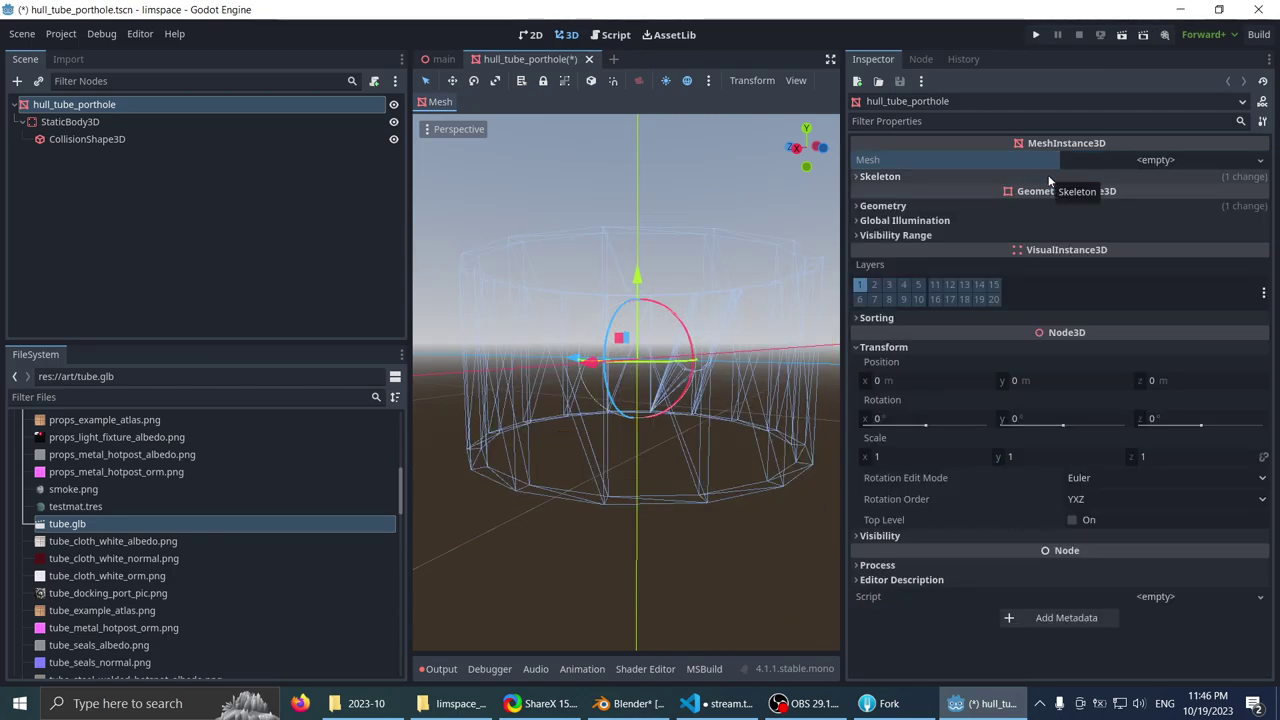
key(ctrl+z)
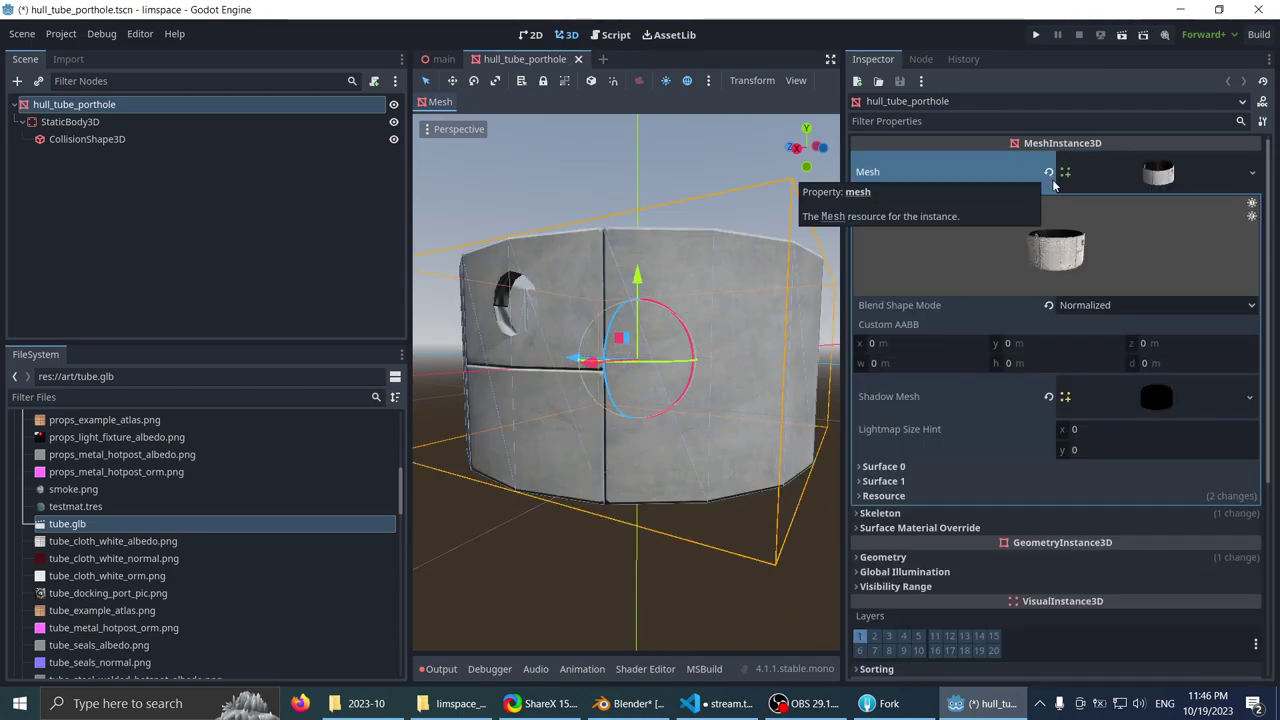
- Check the Surface 0 hull_hotspot material, the skeleton settings and the surface material override slots of hull_tube_porthole
scroll(944, 367, down, 4)
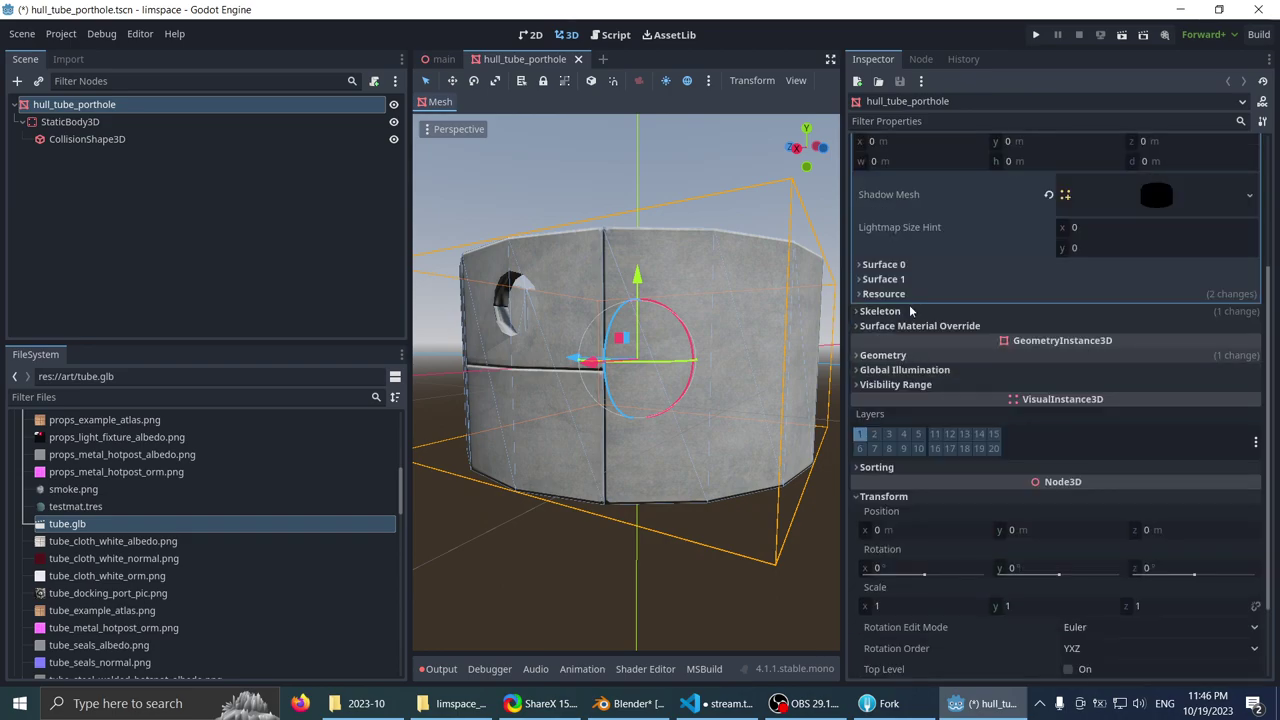
click(885, 264)
click(1121, 313)
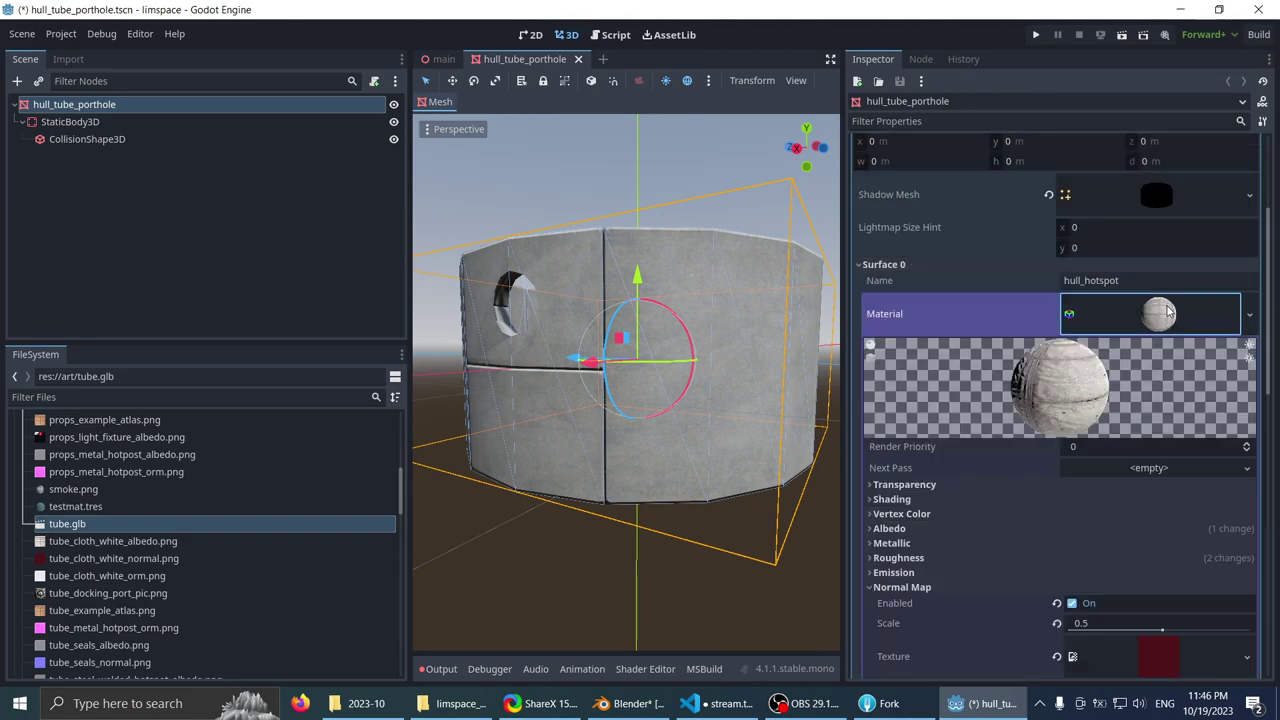
click(1121, 310)
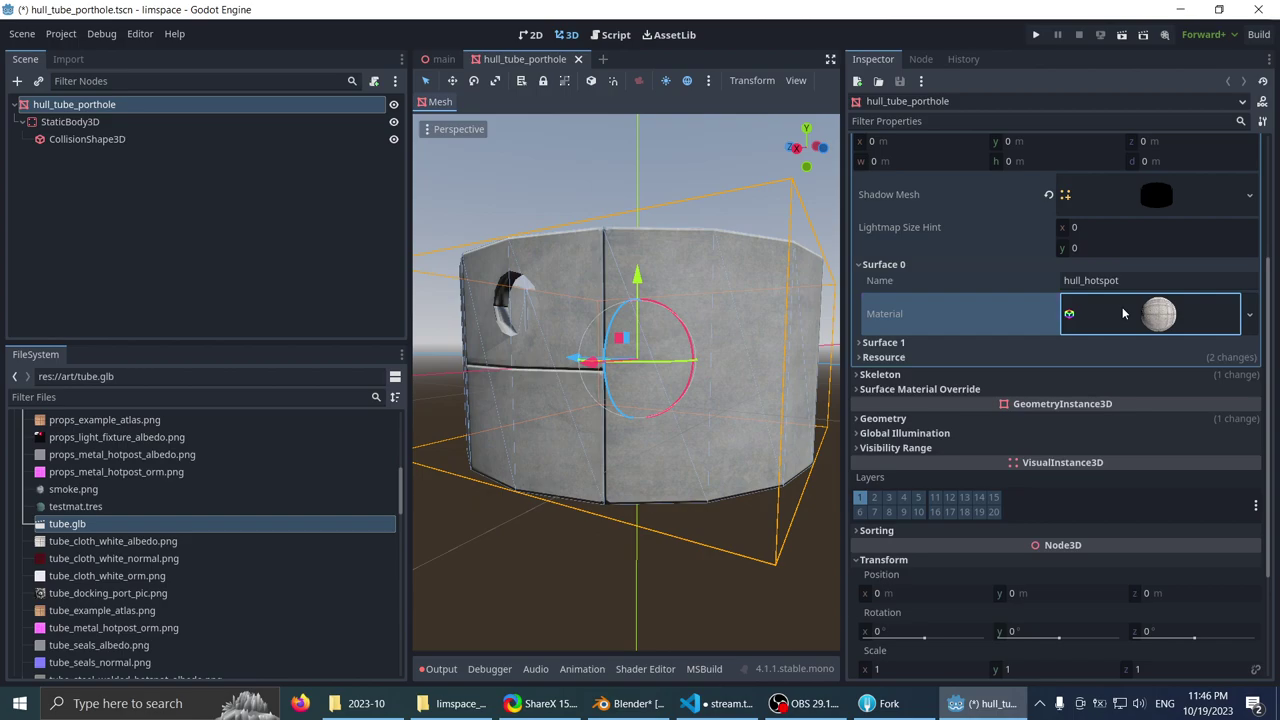
click(906, 374)
click(906, 374)
click(903, 388)
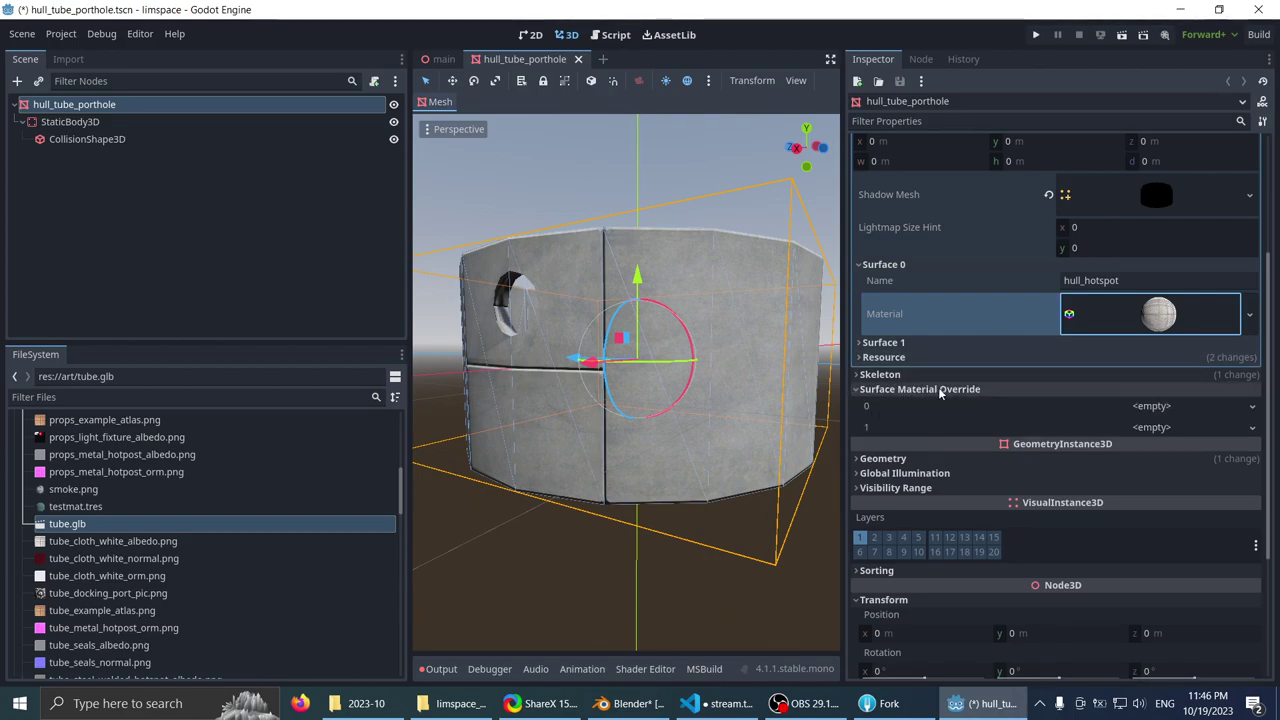
- Clear the geometry Material Override of hull_tube_porthole so the mesh uses its own surface materials
click(897, 460)
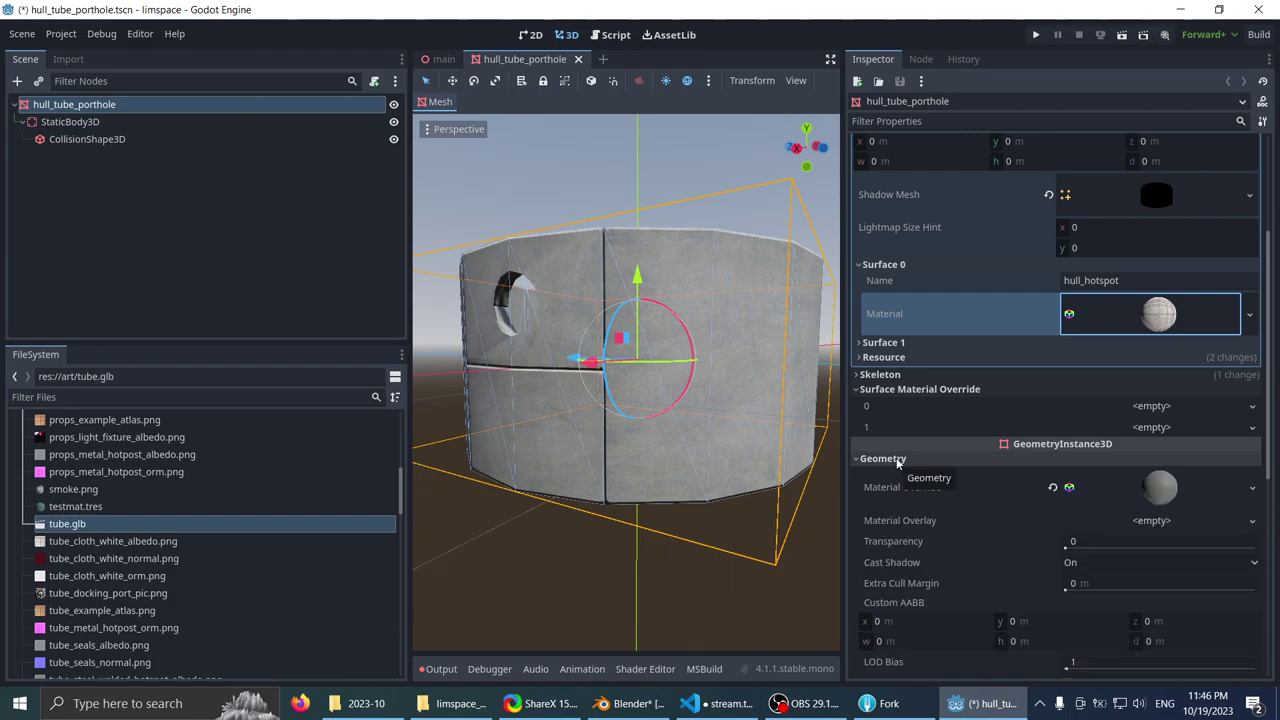
scroll(1022, 391, down, 3)
click(1052, 352)
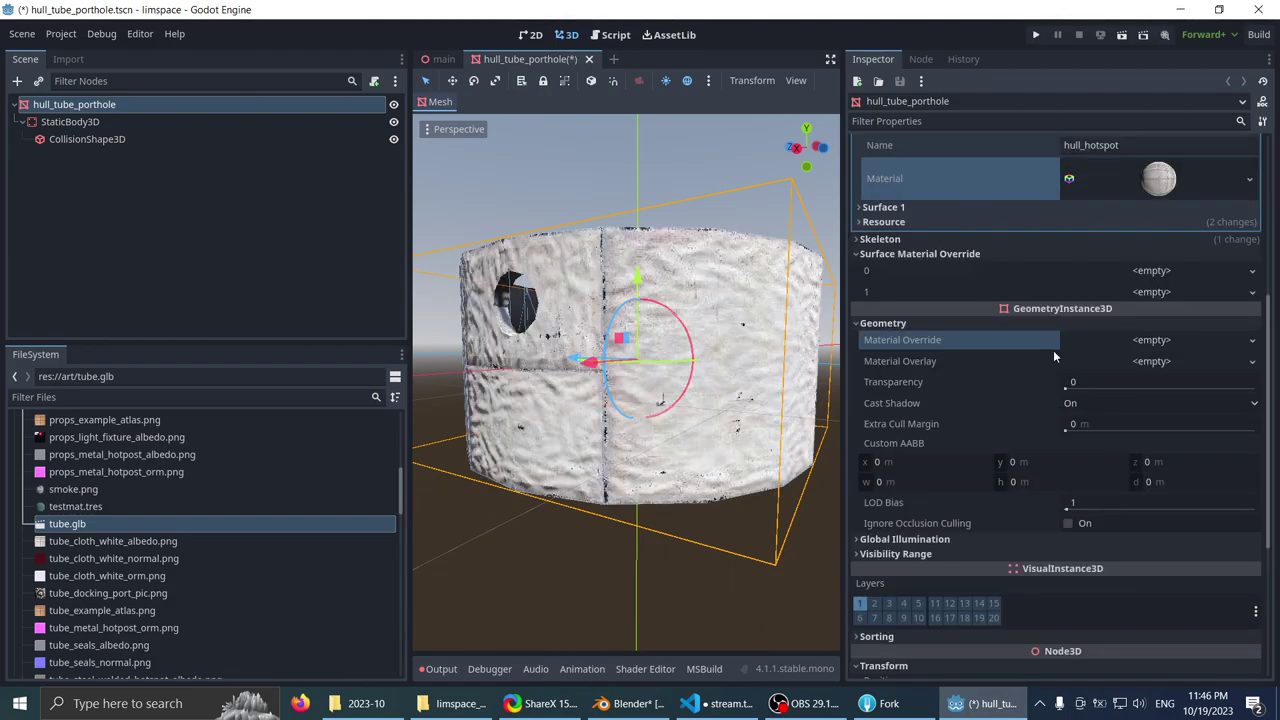
scroll(988, 347, down, 1)
scroll(620, 290, down, 4)
middle_drag(440, 190, 438, 268)
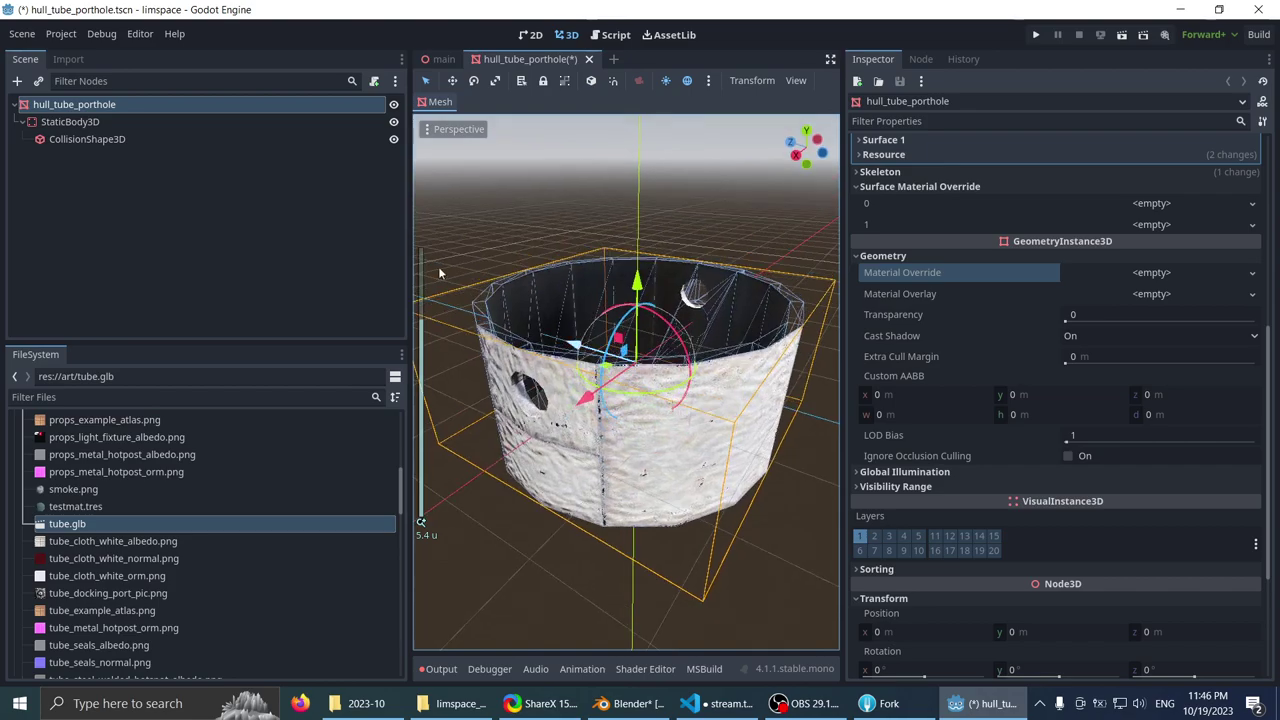
click(70, 121)
click(116, 105)
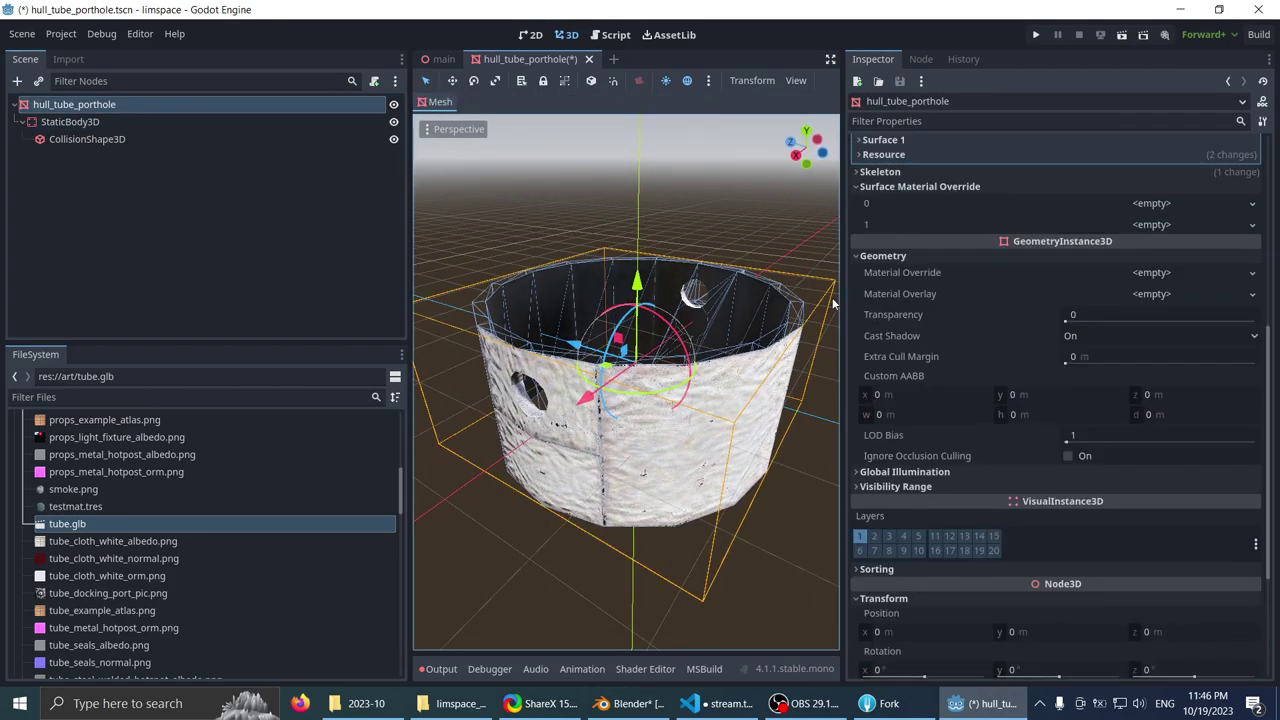
scroll(885, 366, down, 3)
scroll(930, 410, up, 2)
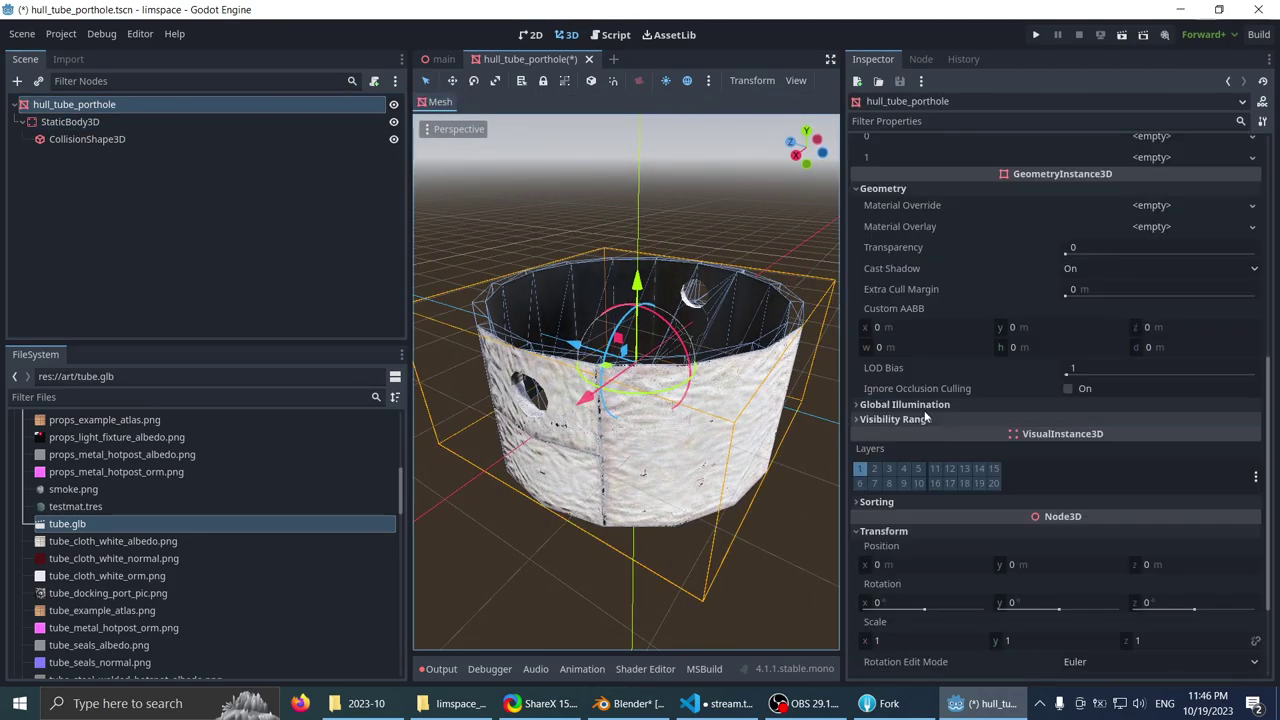
click(923, 188)
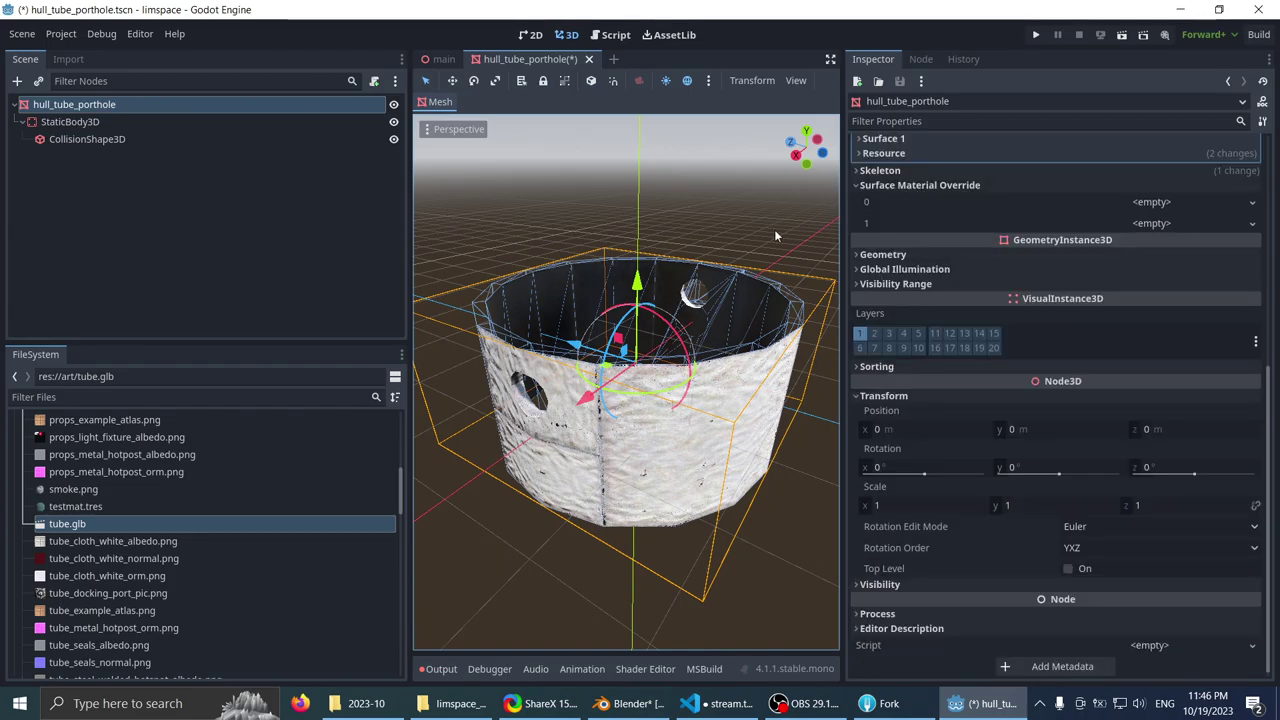
- Examine the porthole ring's hull material from inside and outside, and save the hull_tube_porthole scene
scroll(593, 368, up, 6)
middle_drag(587, 320, 591, 346)
scroll(645, 260, down, 10)
scroll(645, 260, down, 6)
scroll(591, 346, up, 2)
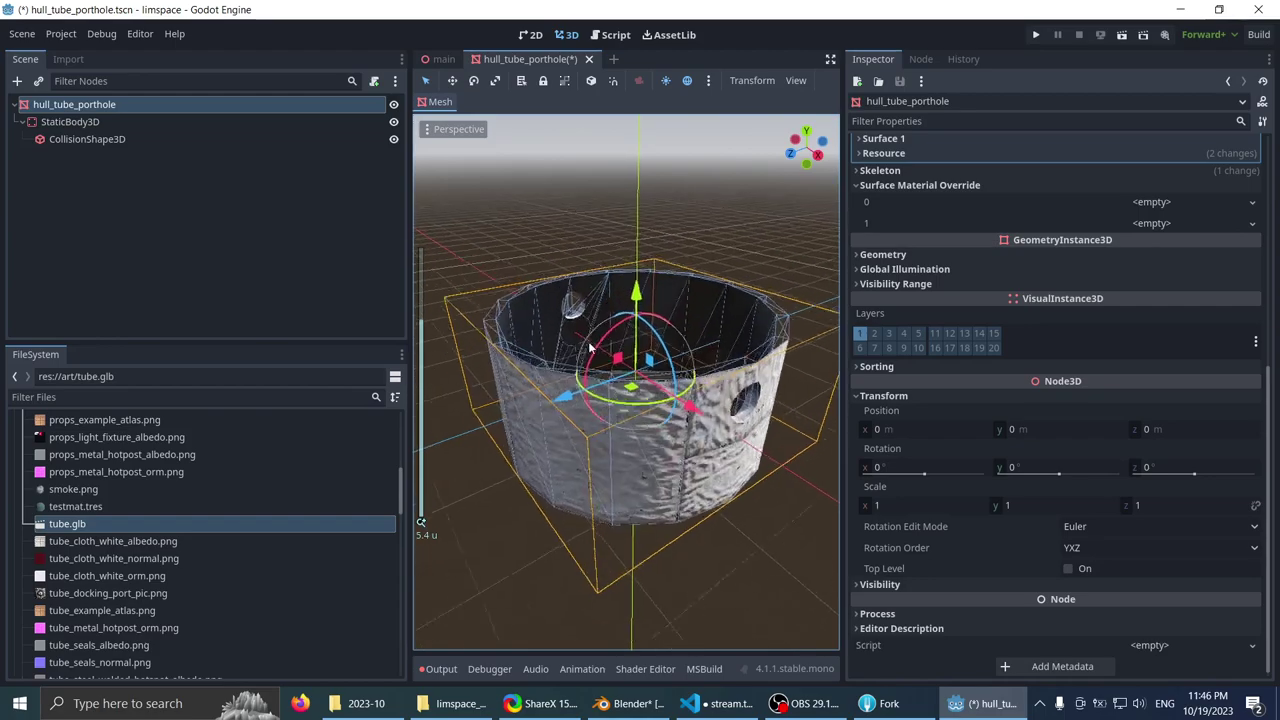
middle_drag(597, 258, 591, 280)
key(ctrl+s)
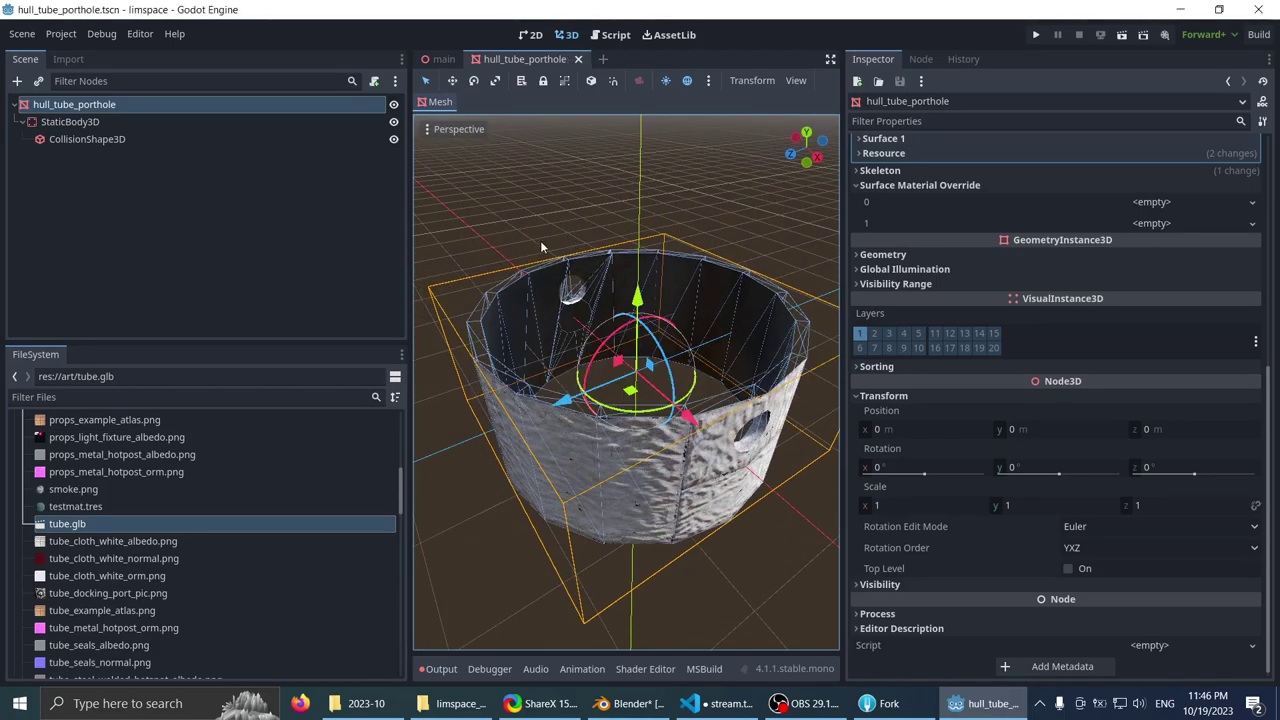
- Collapse the art folder and open the cupola.tscn scene from the prefabs folder
middle_drag(540, 240, 488, 248)
scroll(95, 505, up, 10)
click(22, 472)
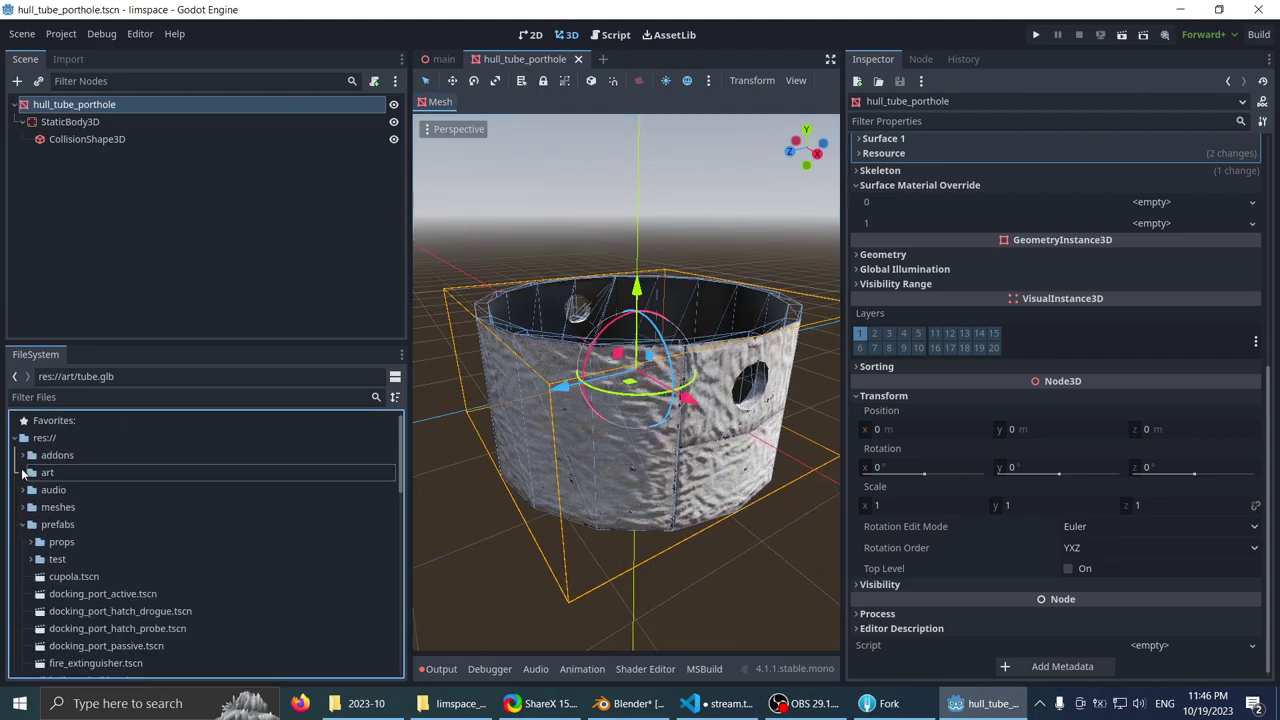
scroll(60, 520, down, 4)
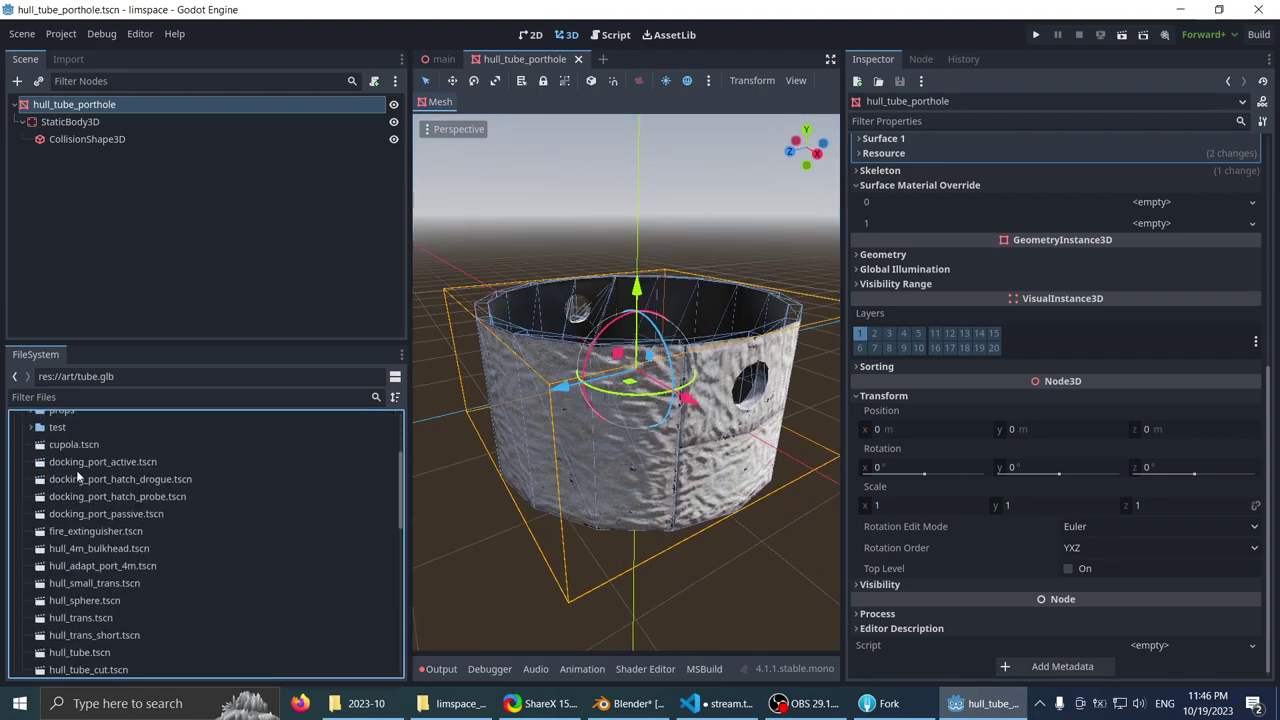
click(88, 446)
double_click(97, 449)
scroll(518, 360, up, 8)
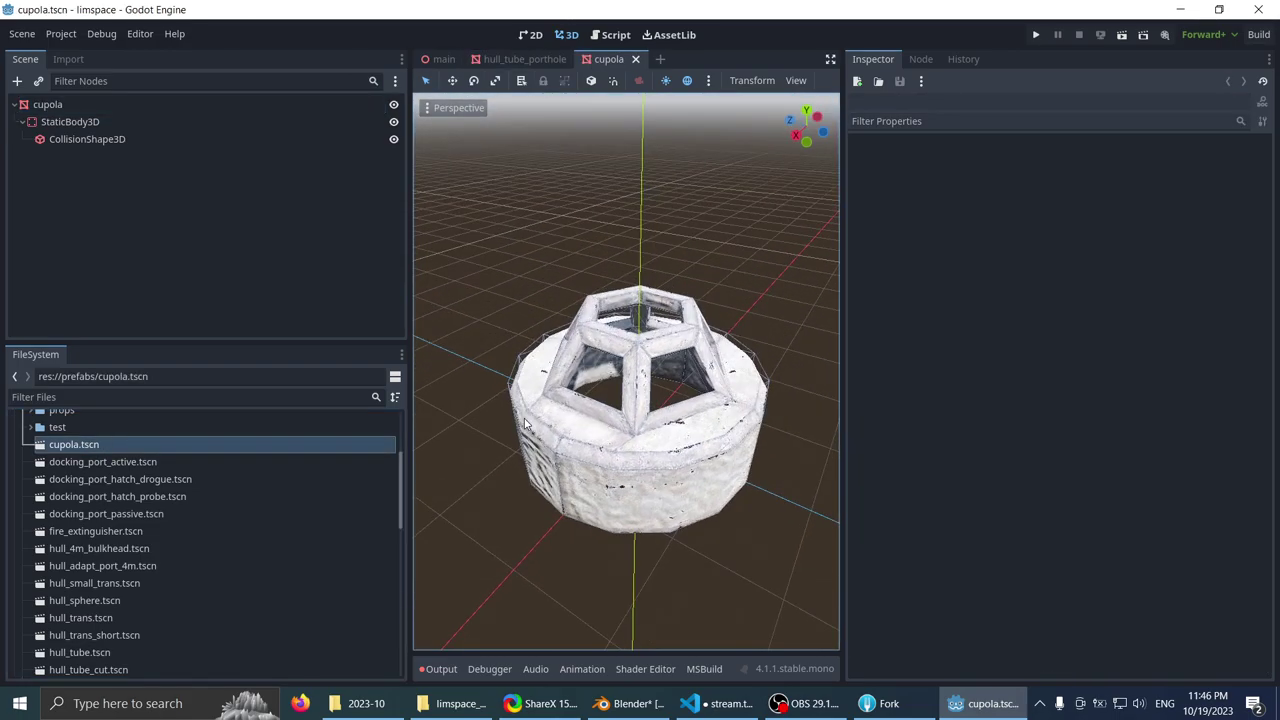
scroll(550, 365, up, 2)
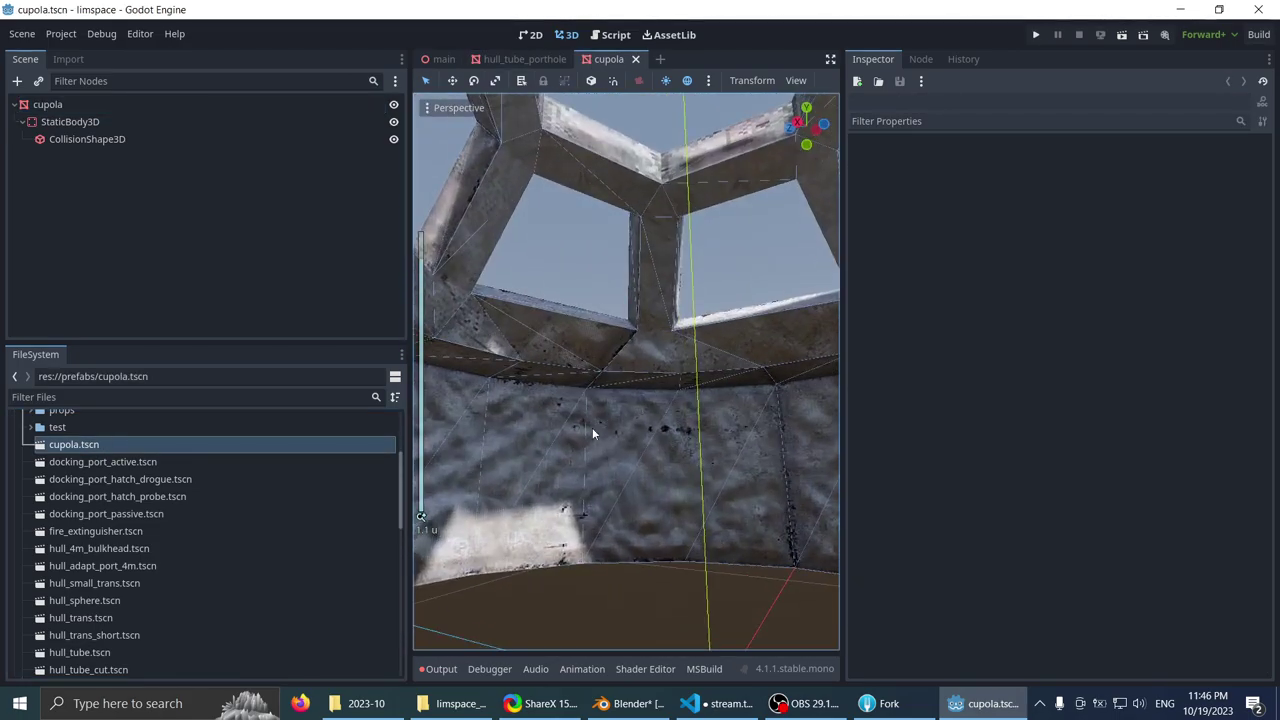
- Select the cupola mesh and inspect its surface material override slots and geometry Material Override
click(592, 427)
click(930, 483)
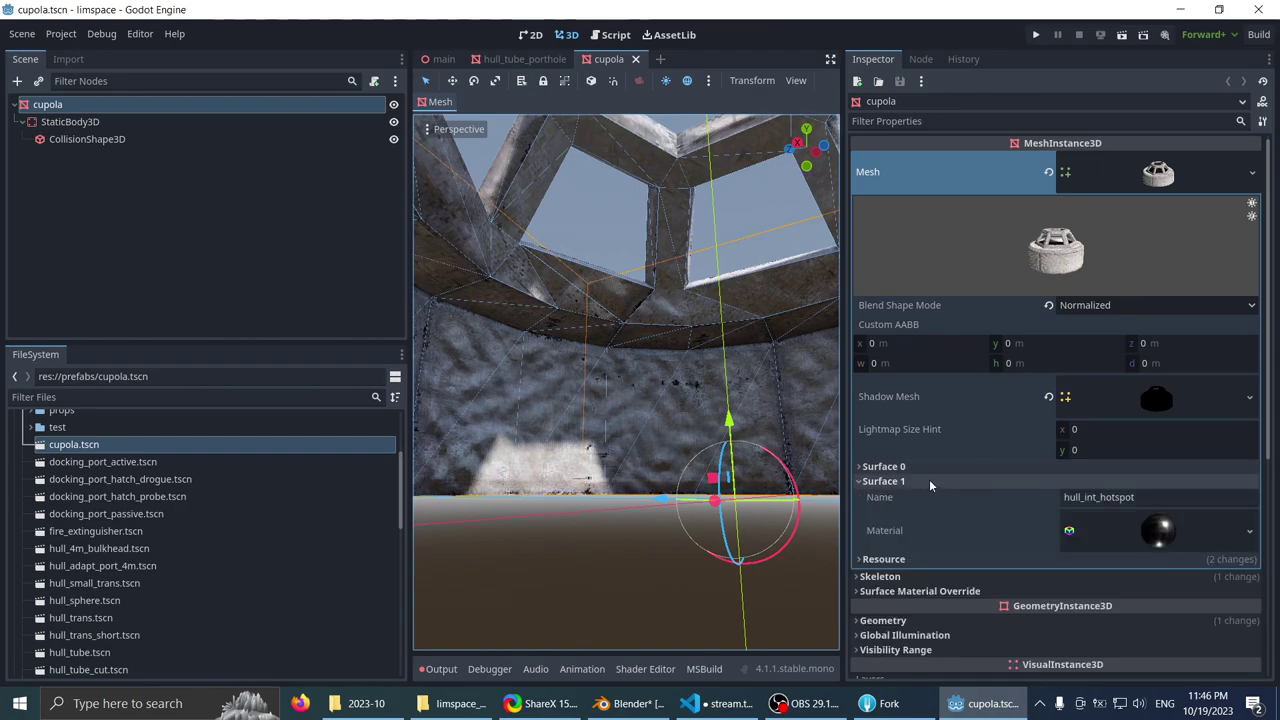
click(926, 483)
scroll(926, 483, down, 3)
click(908, 327)
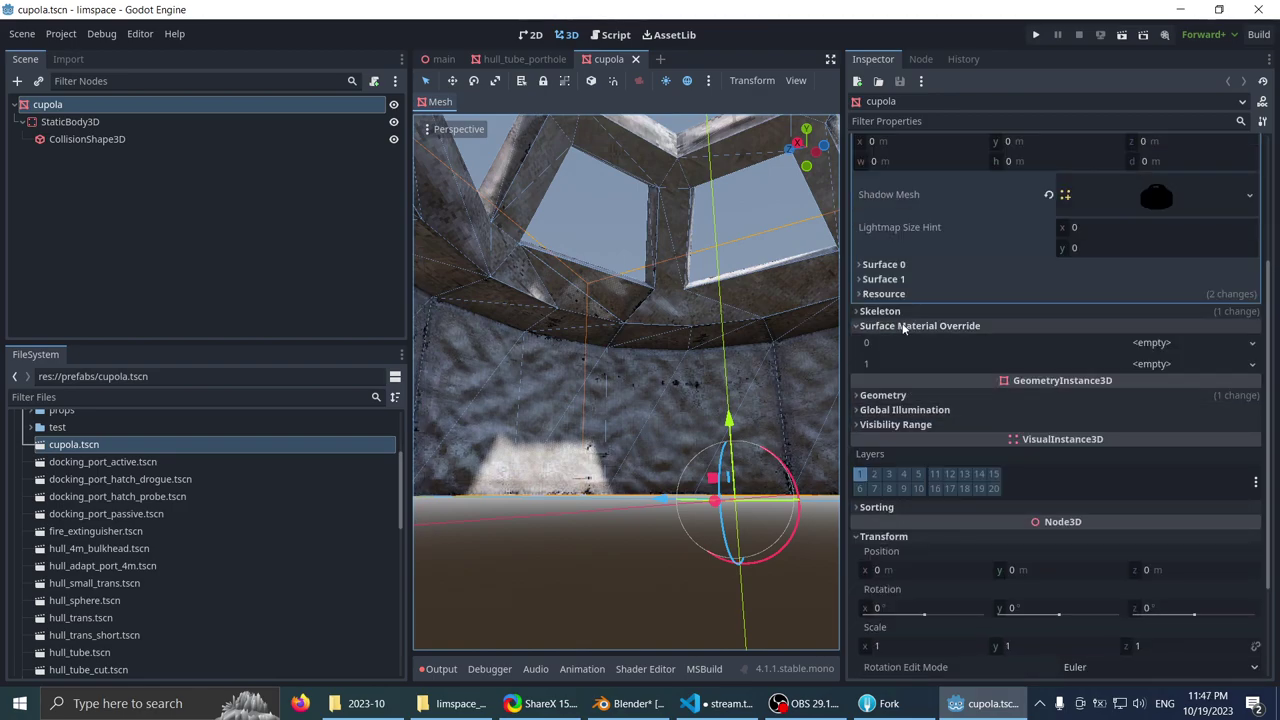
click(896, 331)
click(884, 356)
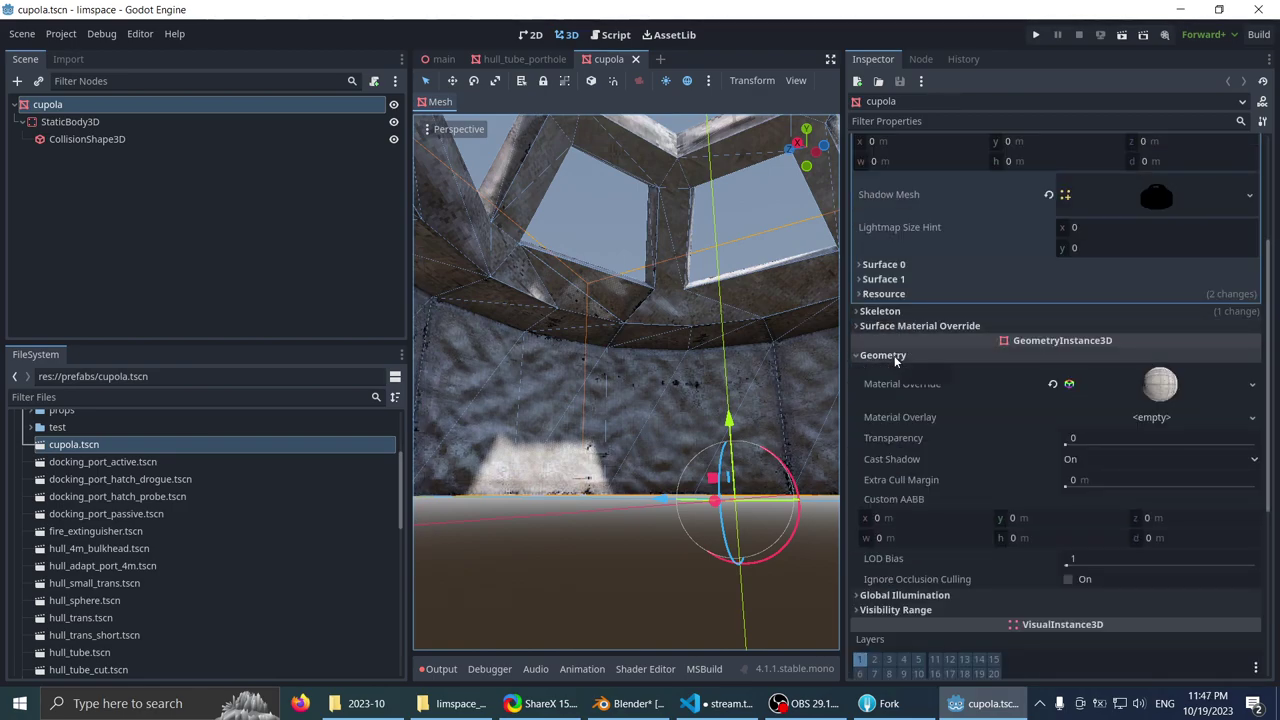
- Check the materials assigned to Surface 0 and Surface 1 of the cupola mesh
scroll(936, 458, up, 3)
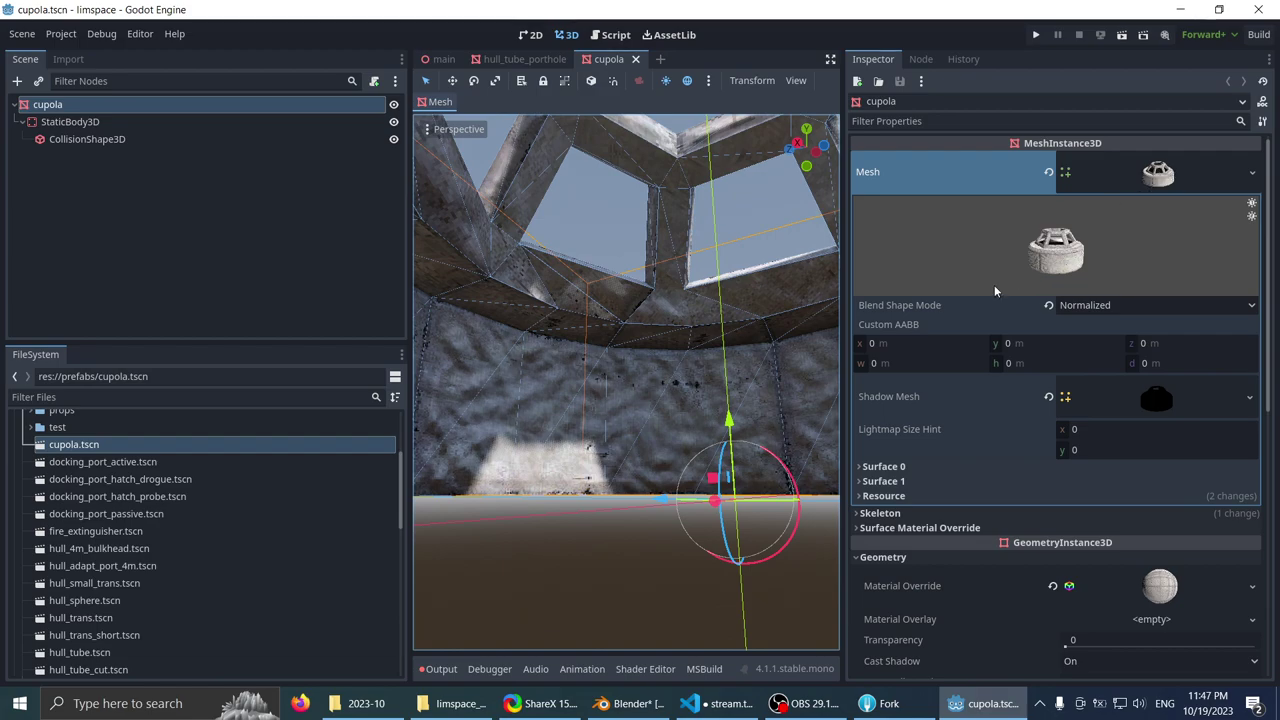
click(884, 466)
click(884, 466)
click(884, 481)
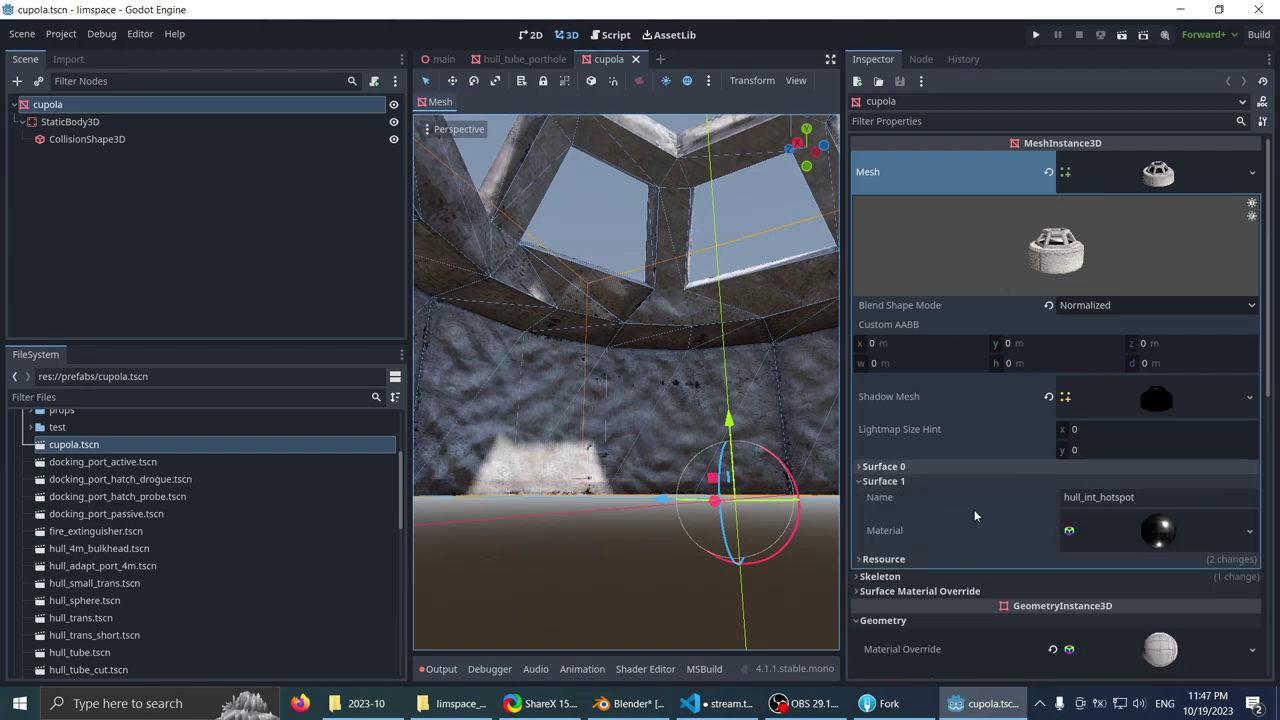
click(953, 465)
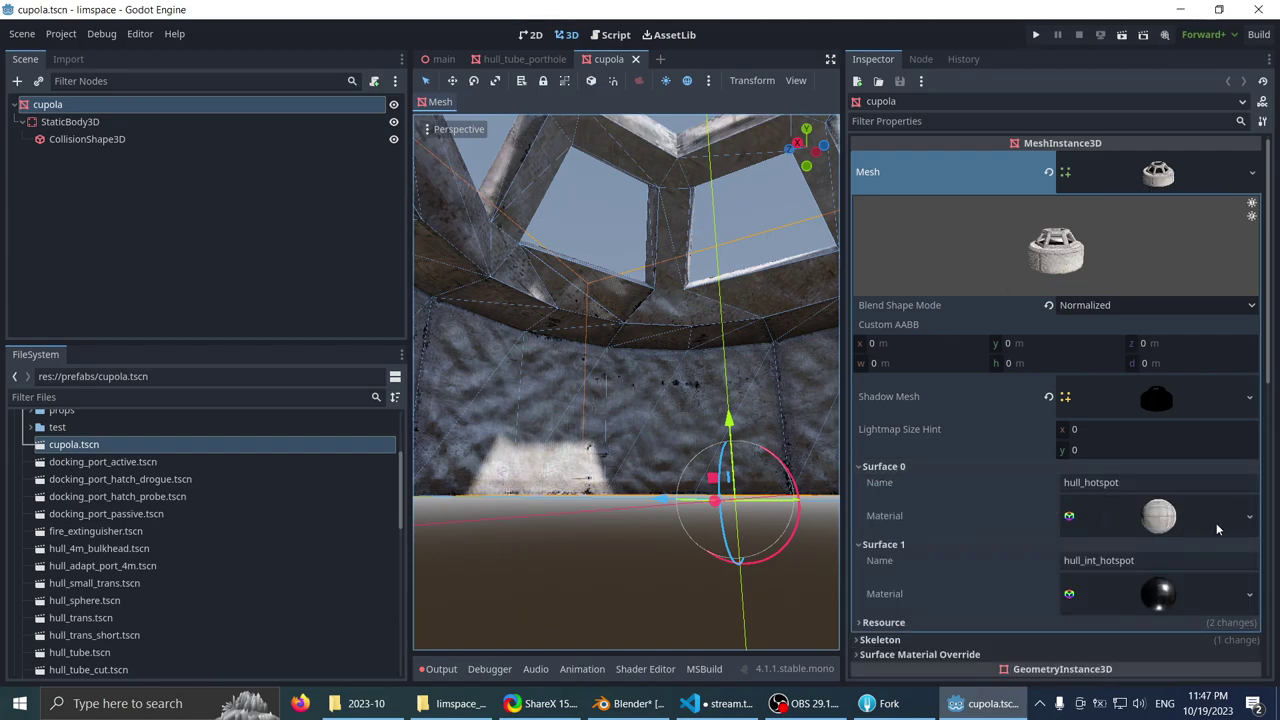
click(900, 466)
click(900, 481)
scroll(890, 400, down, 3)
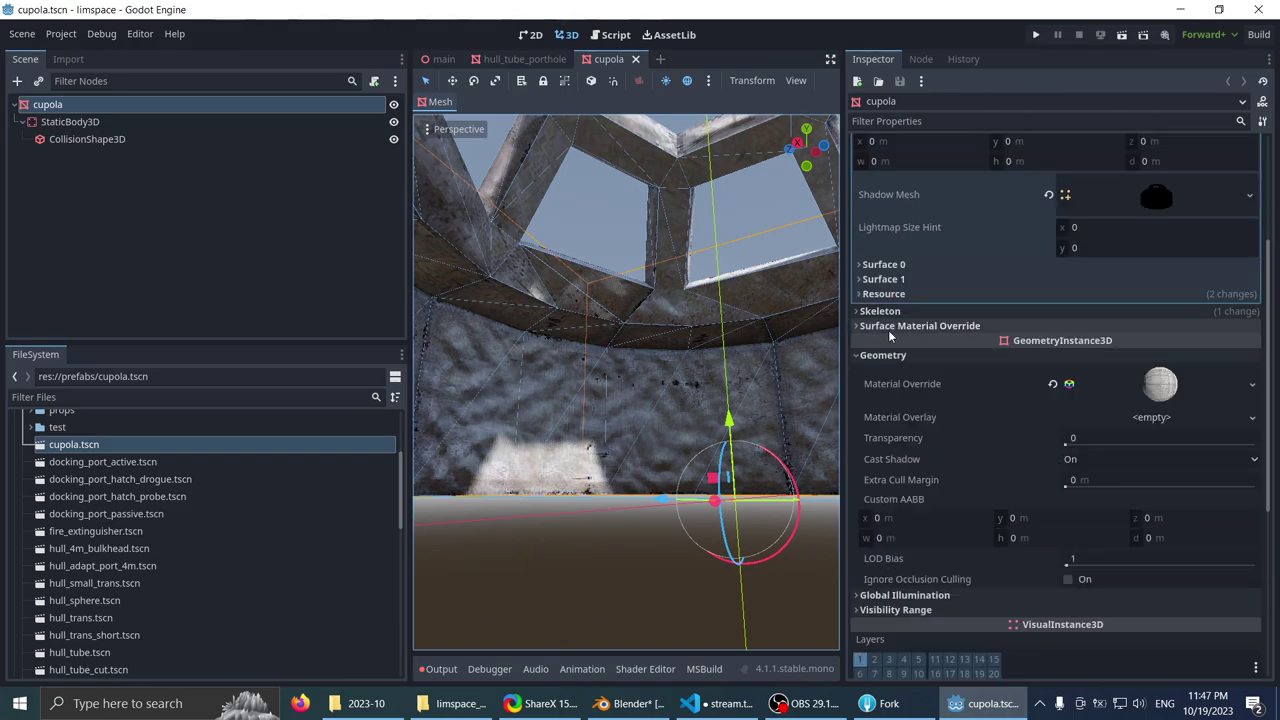
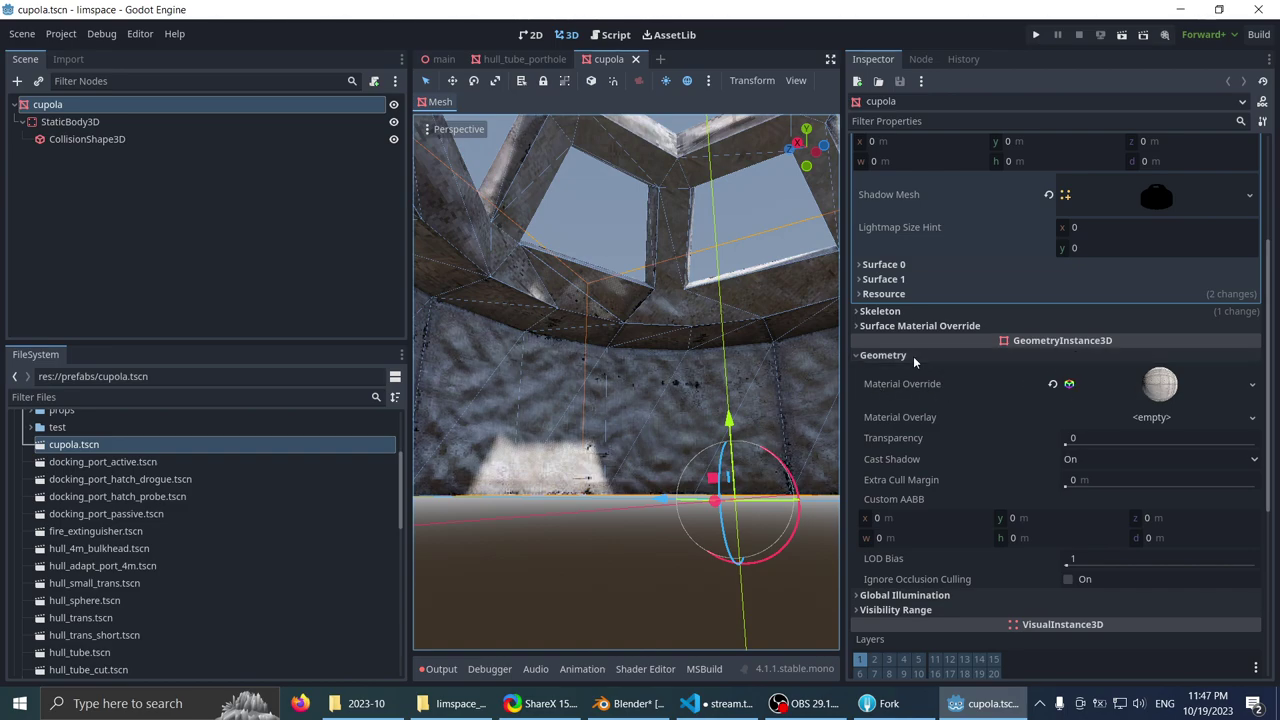
- Compare the cupola's per-surface material override slots with its geometry Material Override
scroll(913, 356, down, 3)
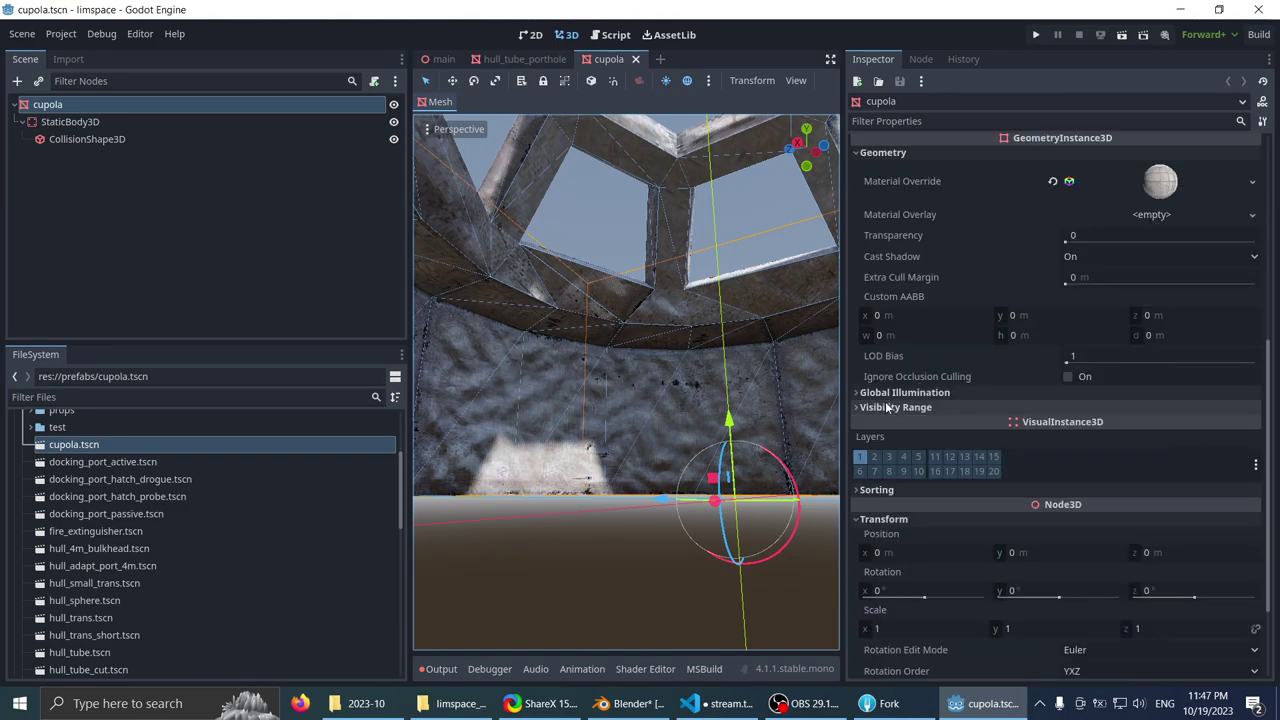
scroll(917, 393, up, 5)
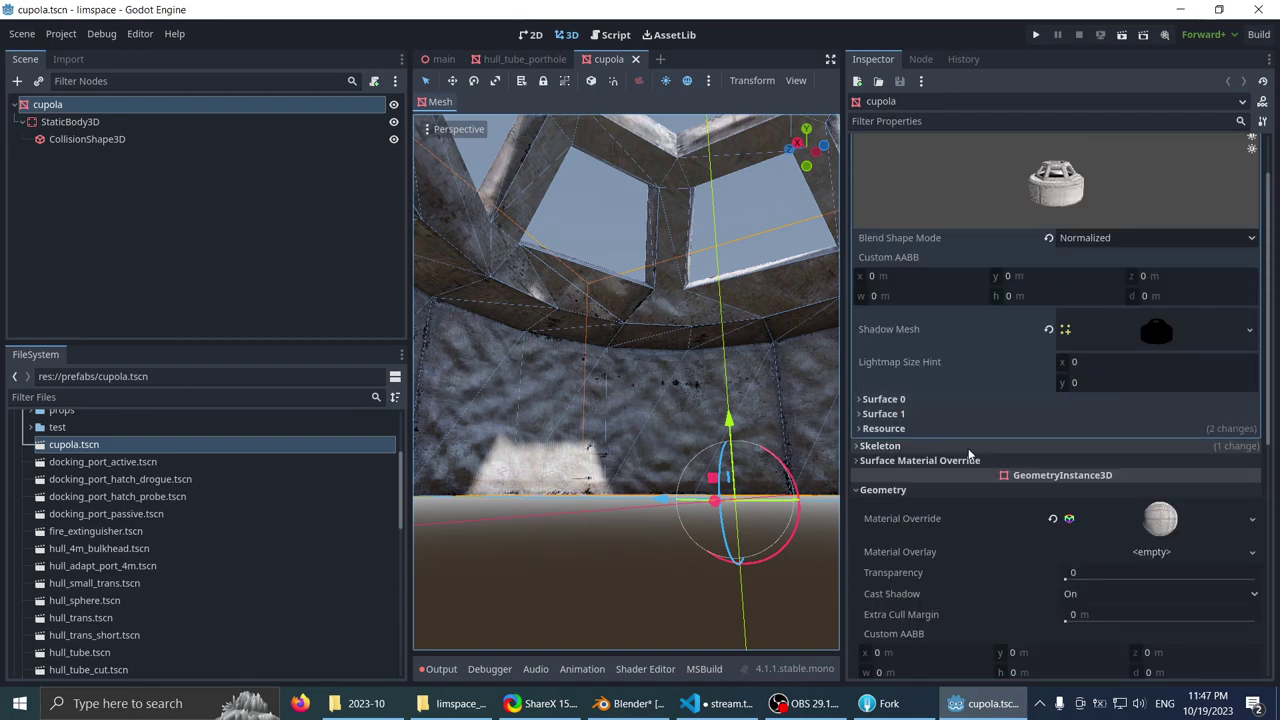
click(942, 460)
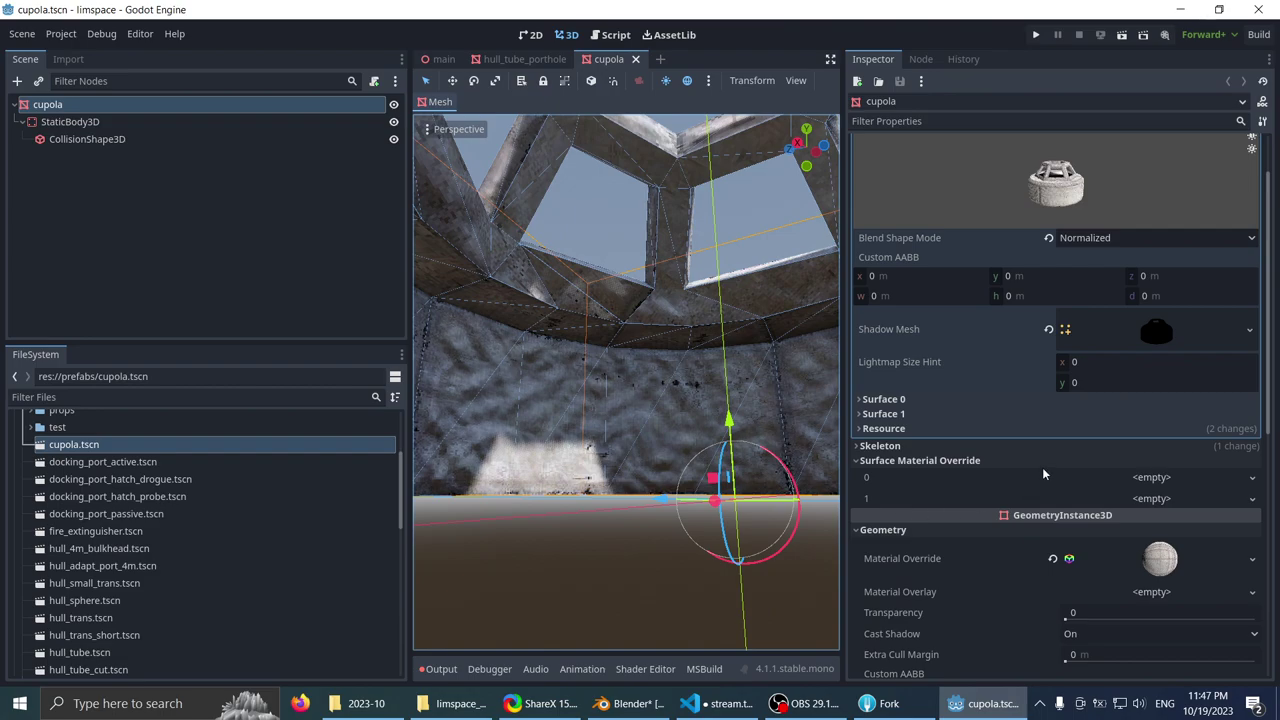
scroll(1042, 467, down, 4)
scroll(1081, 381, up, 4)
scroll(1216, 326, down, 3)
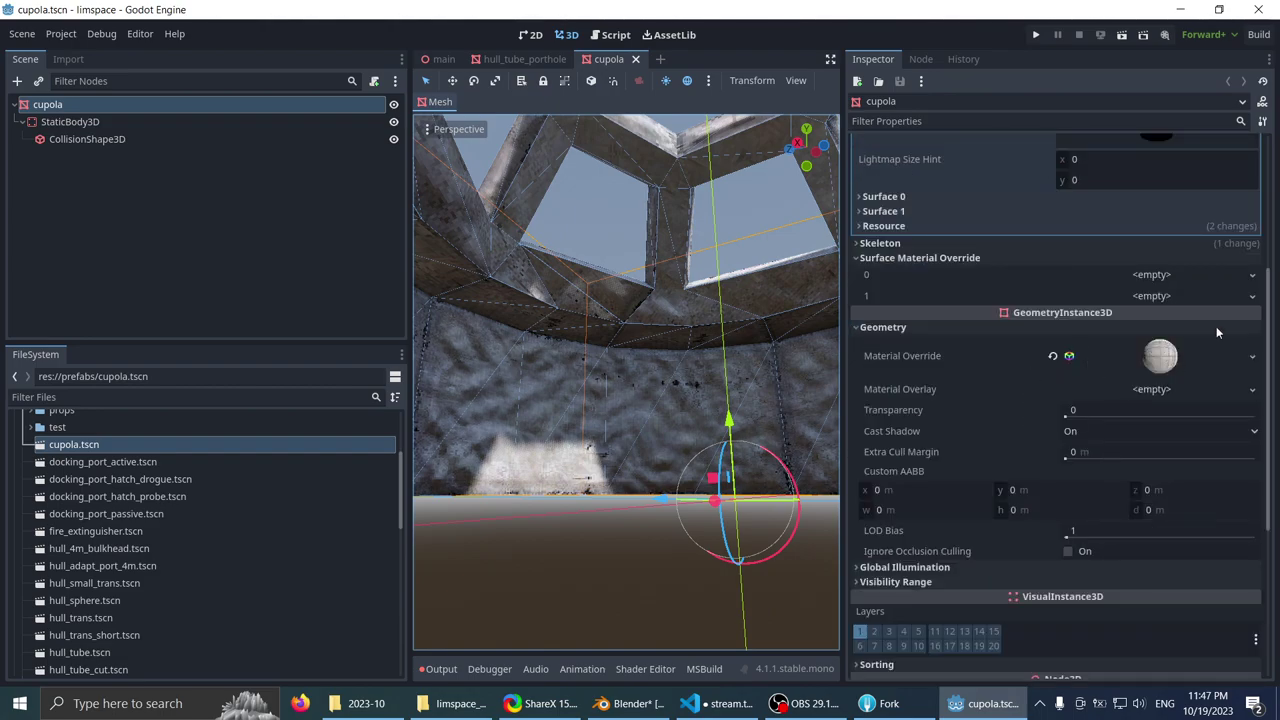
scroll(1176, 361, up, 3)
scroll(950, 294, up, 1)
scroll(925, 310, down, 5)
- Clear the cupola's geometry Material Override, check the mesh inside and outside, and save the scene
click(866, 259)
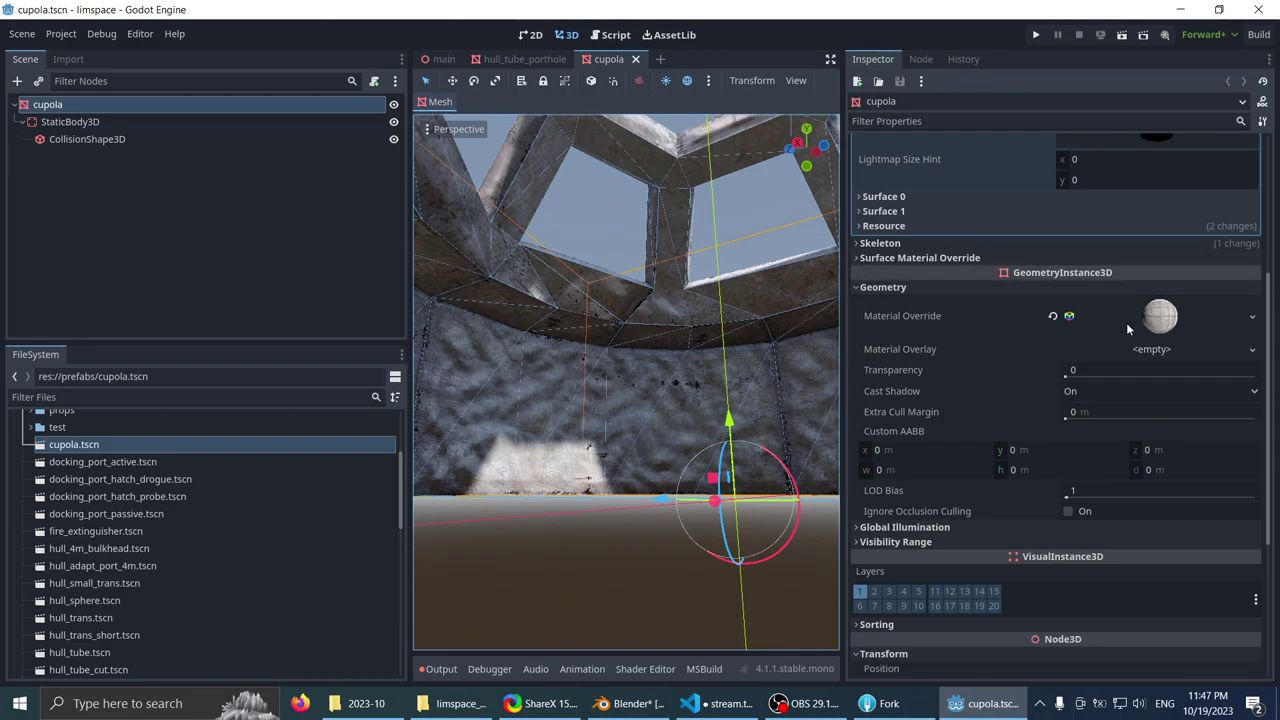
scroll(640, 312, down, 5)
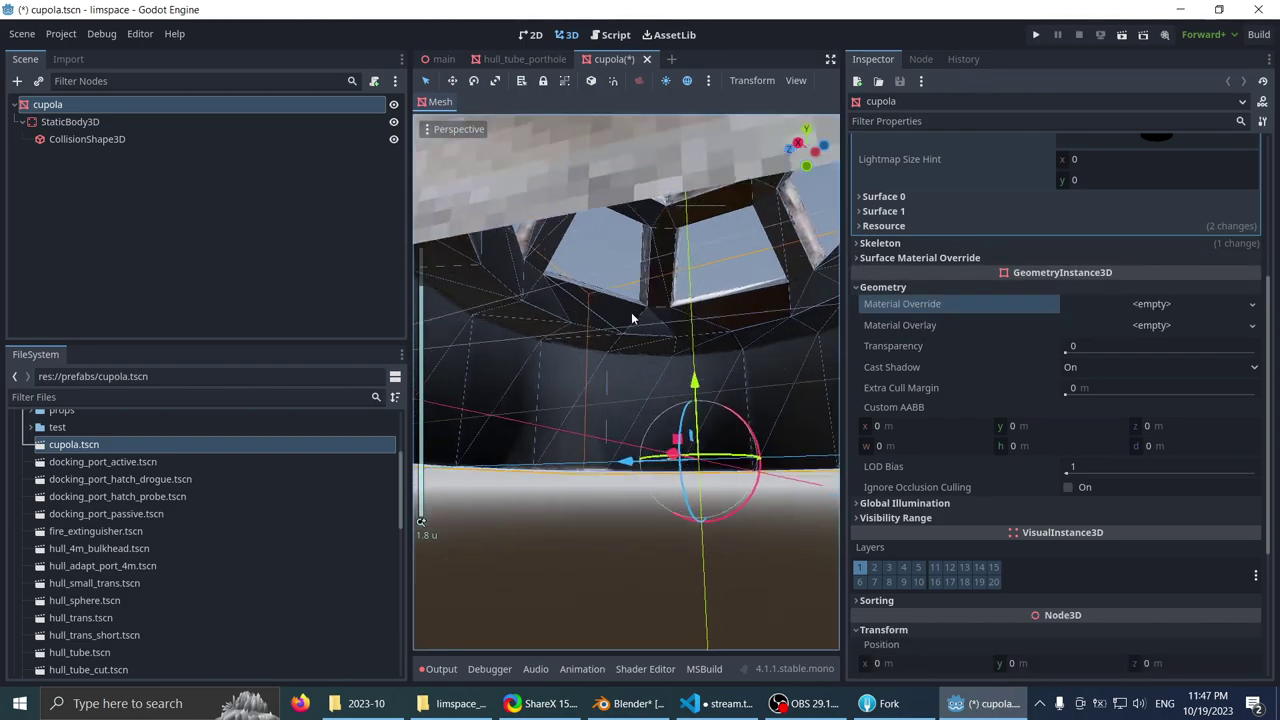
scroll(665, 321, up, 4)
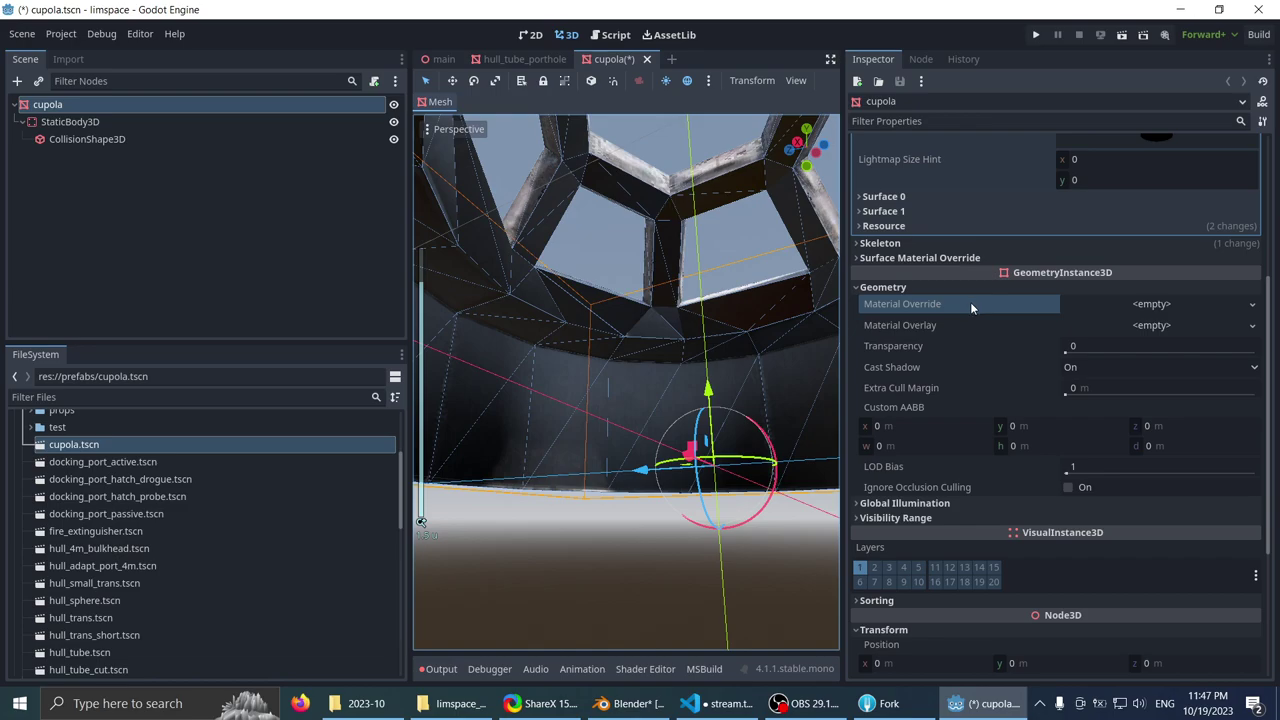
scroll(603, 297, down, 2)
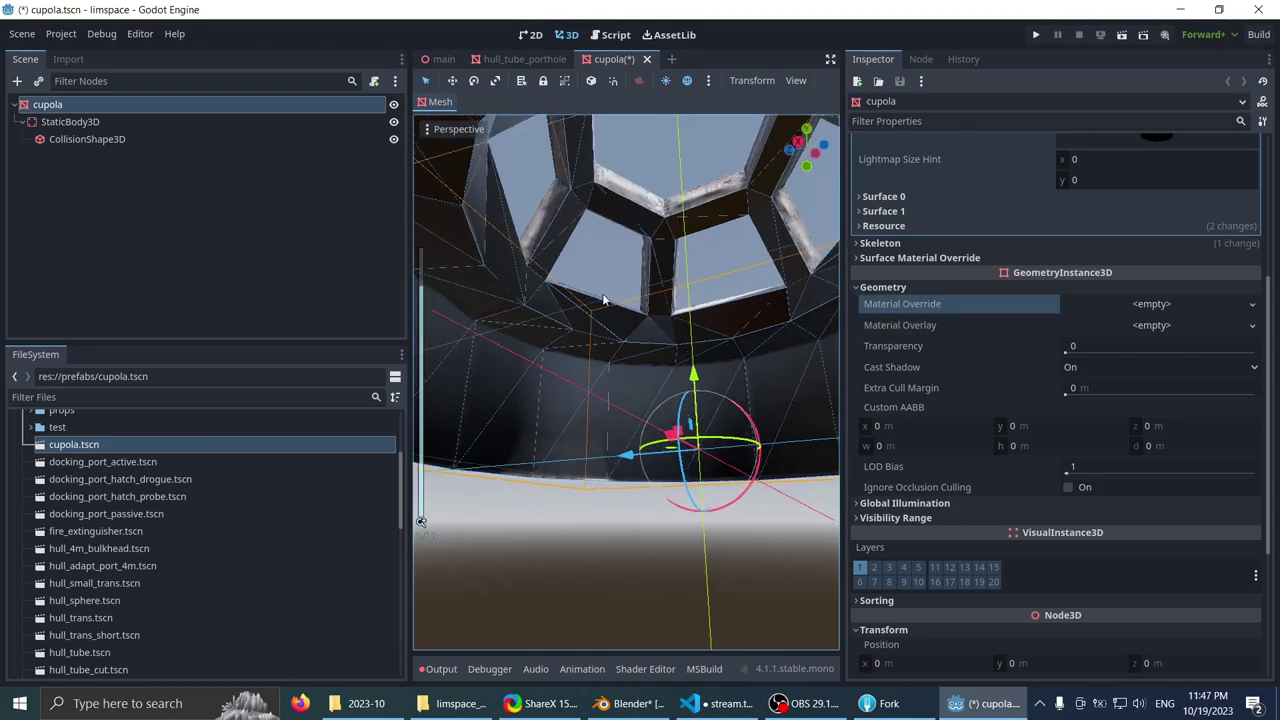
middle_drag(603, 300, 629, 348)
scroll(590, 270, up, 8)
scroll(629, 348, down, 12)
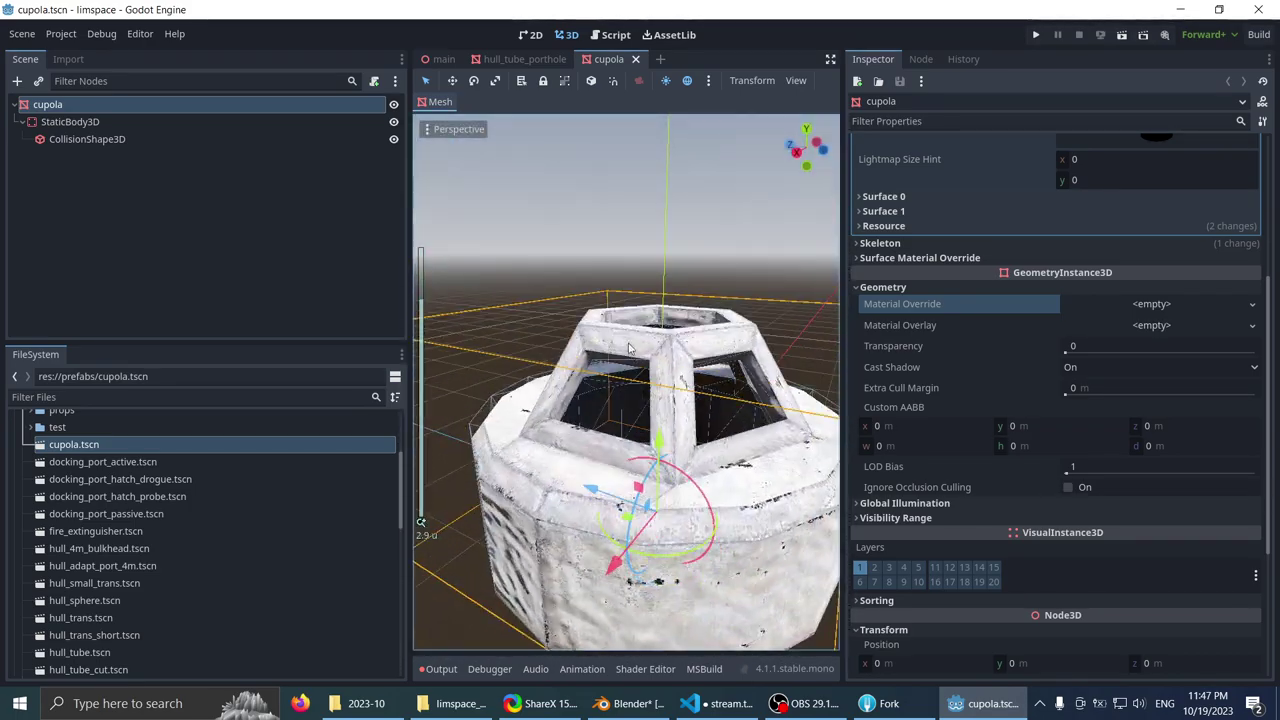
- Open the docking_port_active.tscn scene and close the cupola and hull_tube_porthole scenes
scroll(629, 347, down, 5)
double_click(147, 462)
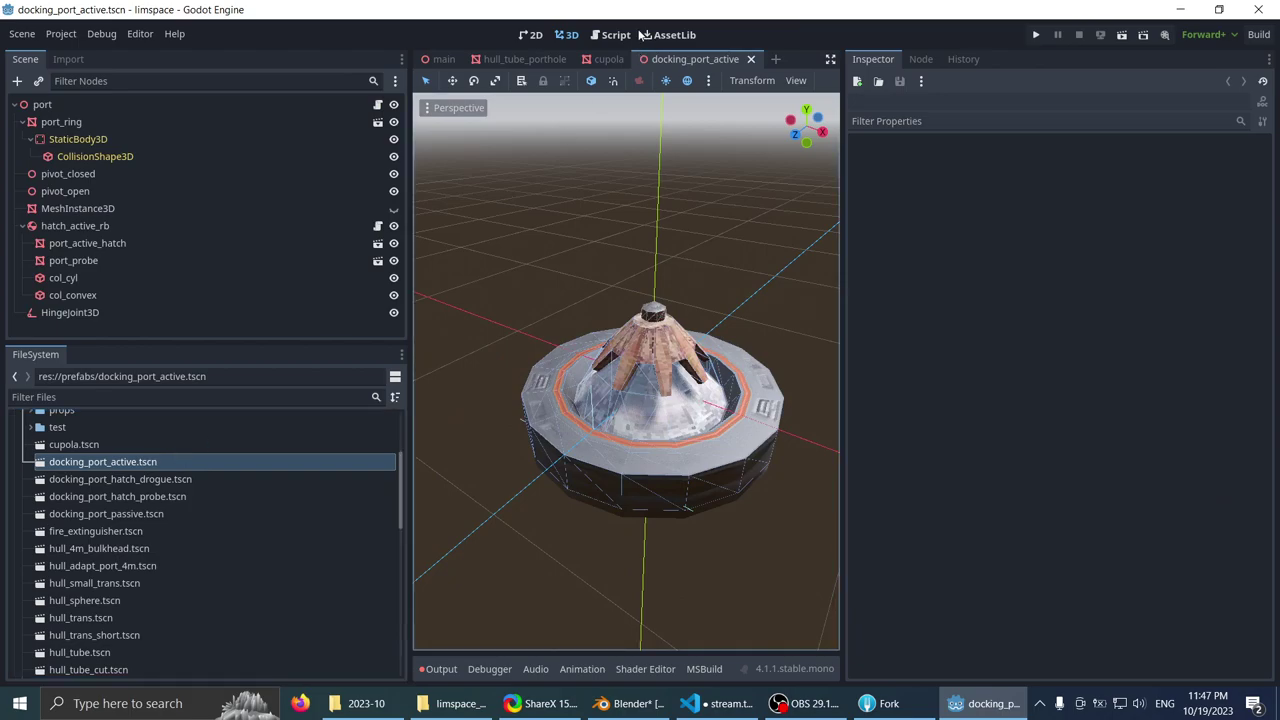
click(540, 66)
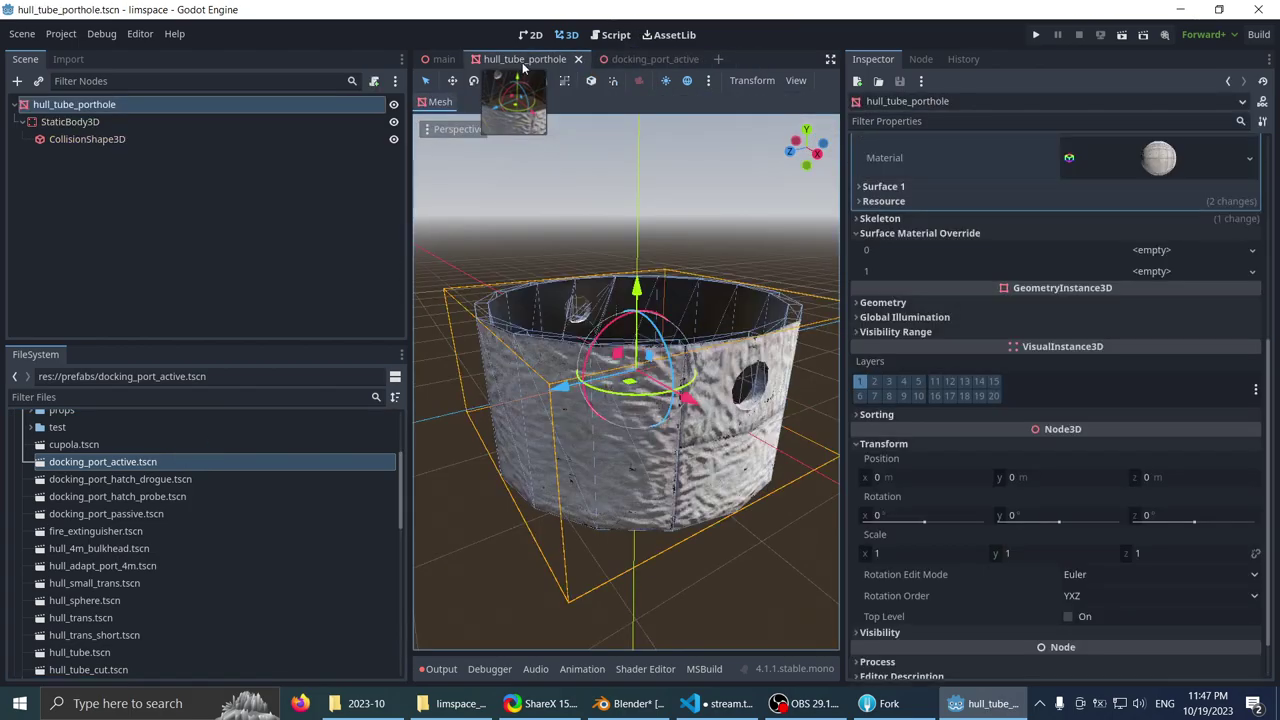
click(578, 59)
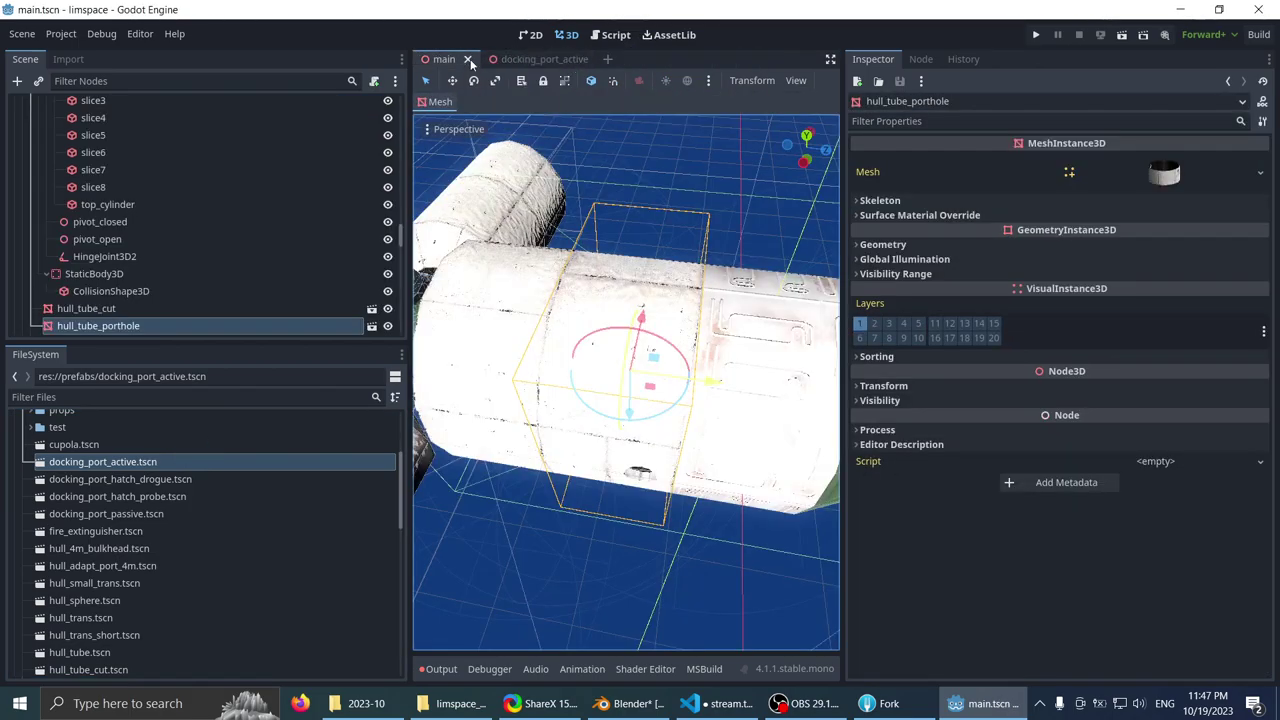
click(528, 61)
- Examine the active docking port's ring and hatch materials from several angles, and identify its collision shape nodes
scroll(556, 198, down, 4)
middle_drag(556, 198, 607, 150)
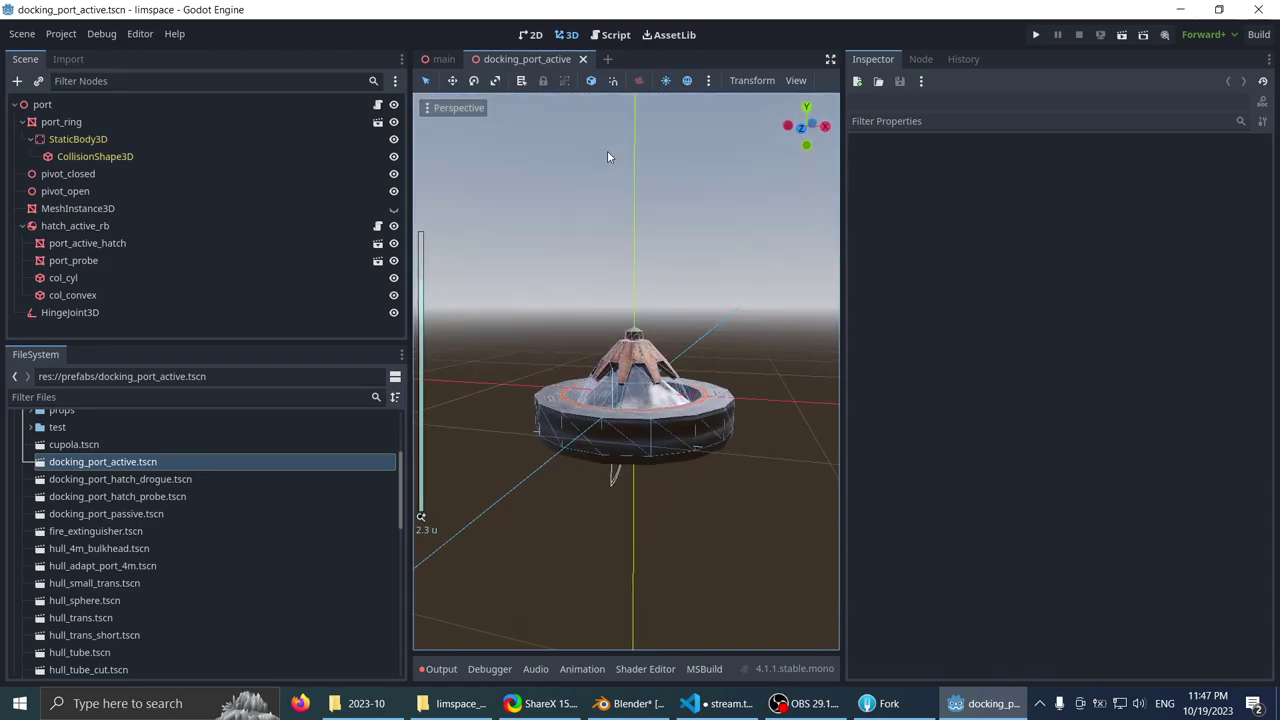
middle_drag(570, 280, 620, 222)
scroll(600, 222, up, 5)
mouse_move(508, 270)
shift+middle_down()
mouse_move(562, 216)
mouse_move(620, 301)
mouse_move(616, 290)
mouse_move(614, 320)
shift+middle_up()
scroll(640, 307, up, 10)
scroll(622, 256, down, 14)
scroll(620, 300, up, 5)
click(616, 314)
scroll(616, 314, down, 3)
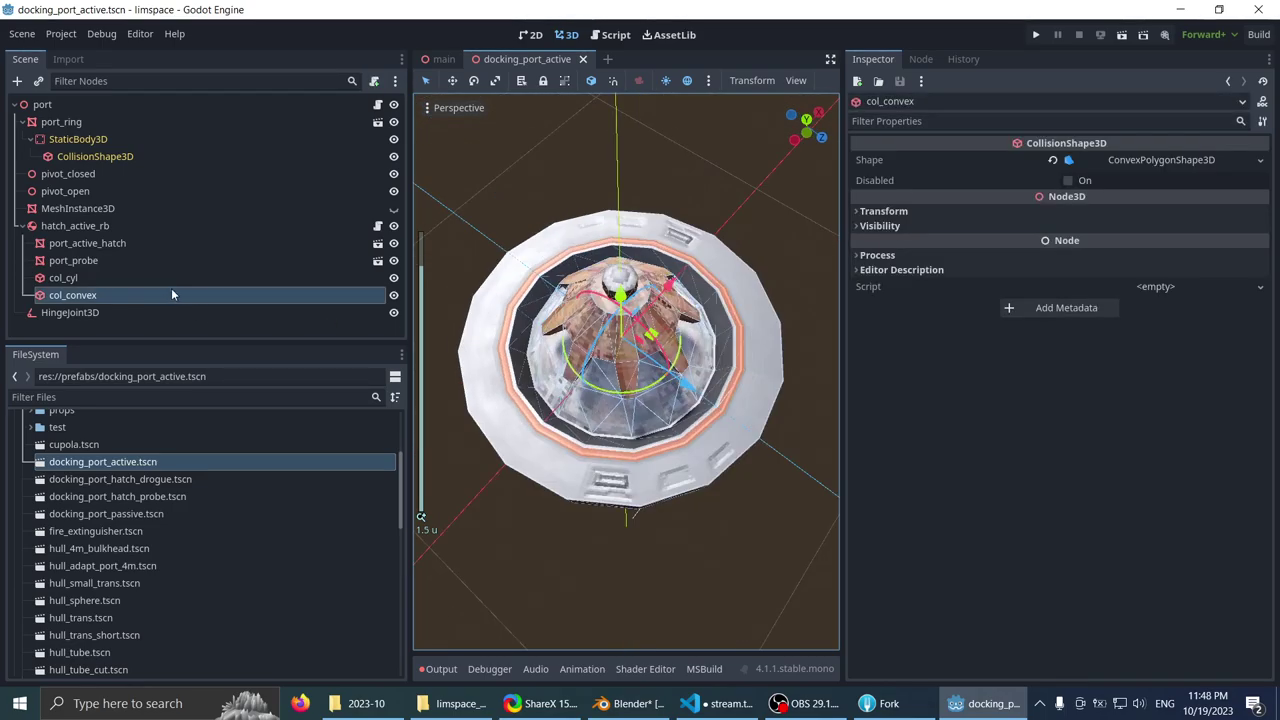
click(165, 280)
click(171, 297)
mouse_move(500, 300)
middle_down()
mouse_move(551, 269)
mouse_move(640, 257)
mouse_move(620, 300)
middle_up()
scroll(625, 255, up, 4)
- Select the port_active_hatch mesh and check its Surface 2 metal_hotspot material
click(128, 245)
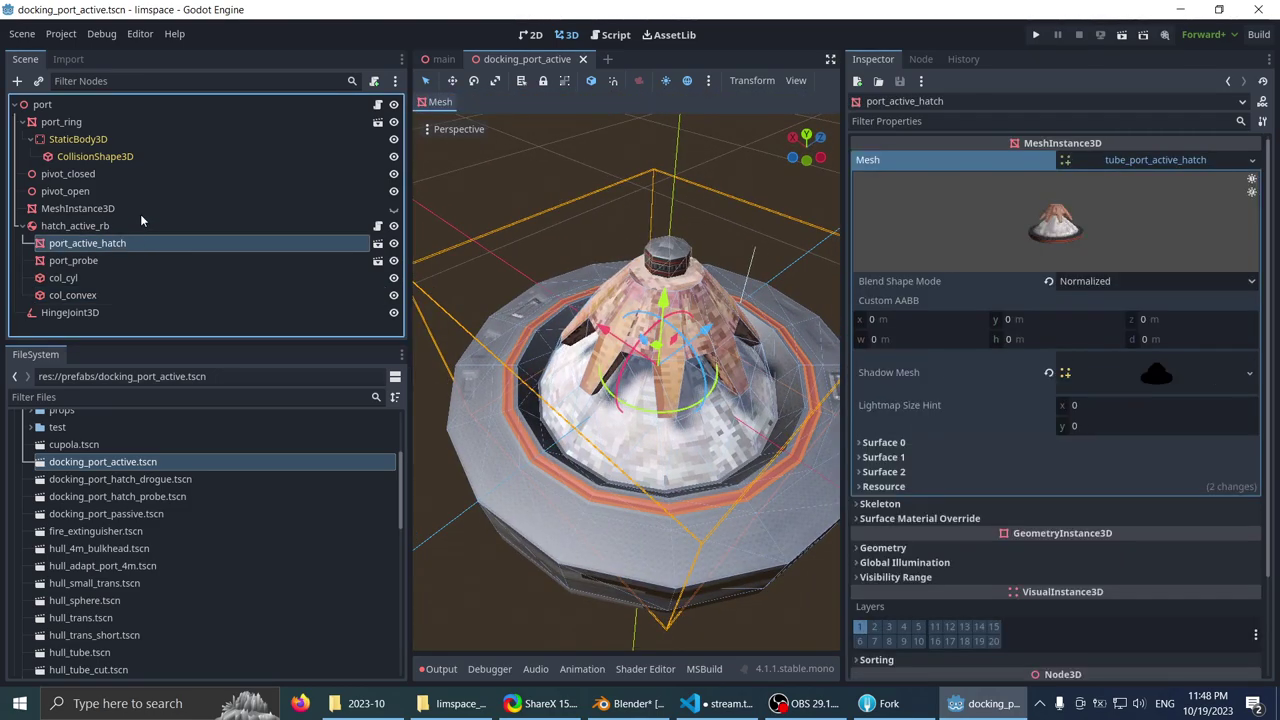
click(138, 224)
click(131, 244)
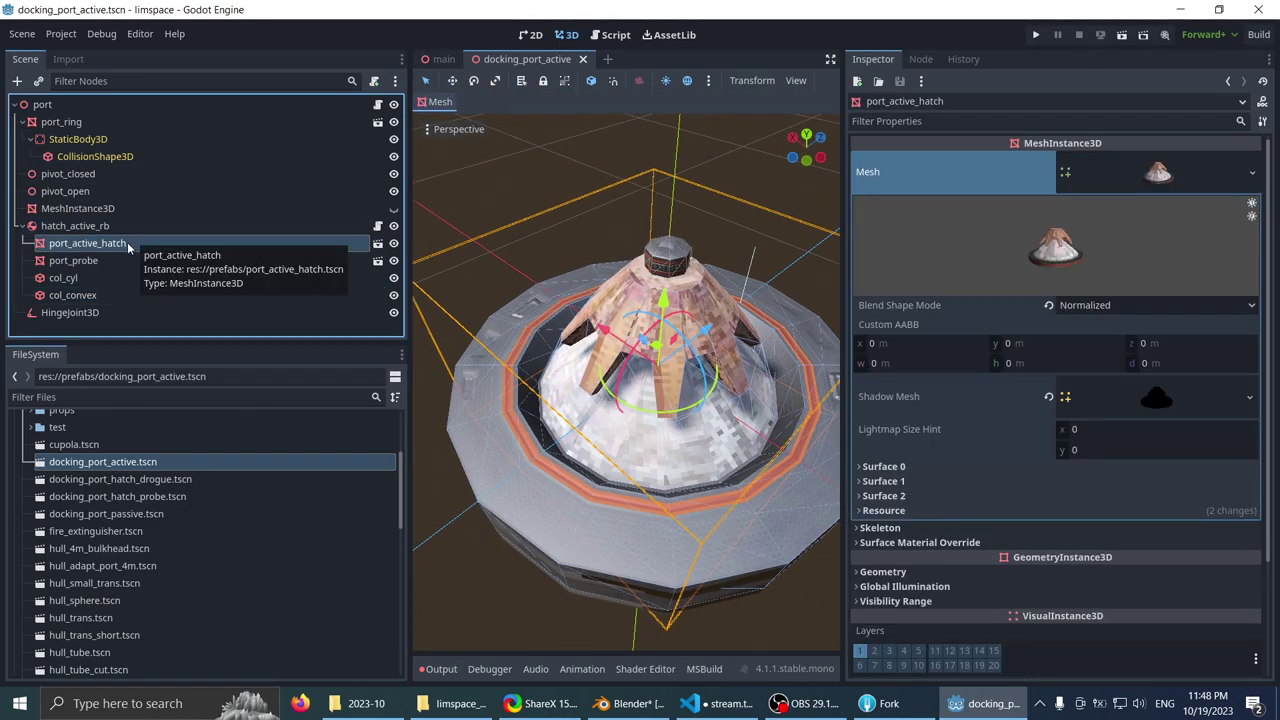
scroll(900, 440, down, 2)
click(893, 428)
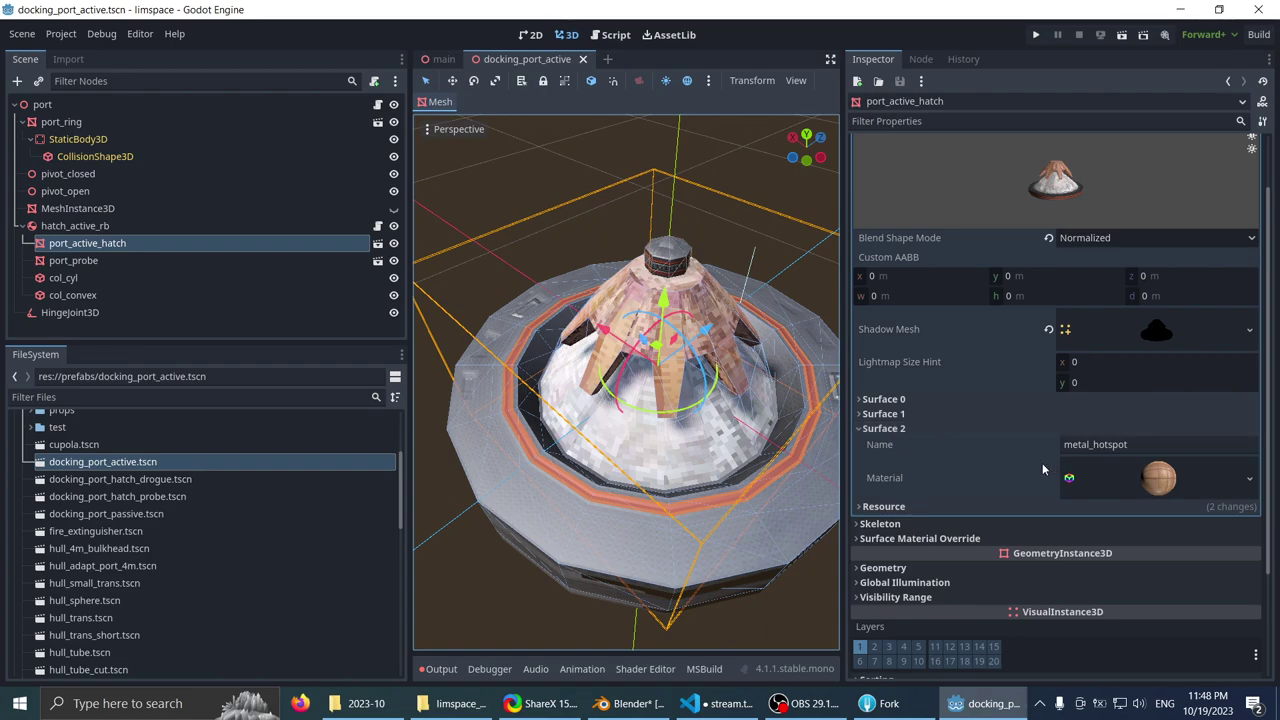
click(874, 434)
- Deselect the hatch and examine the textures on the docking port's probe petals and dome up close
scroll(458, 349, down, 4)
middle_drag(532, 250, 534, 189)
scroll(534, 189, up, 2)
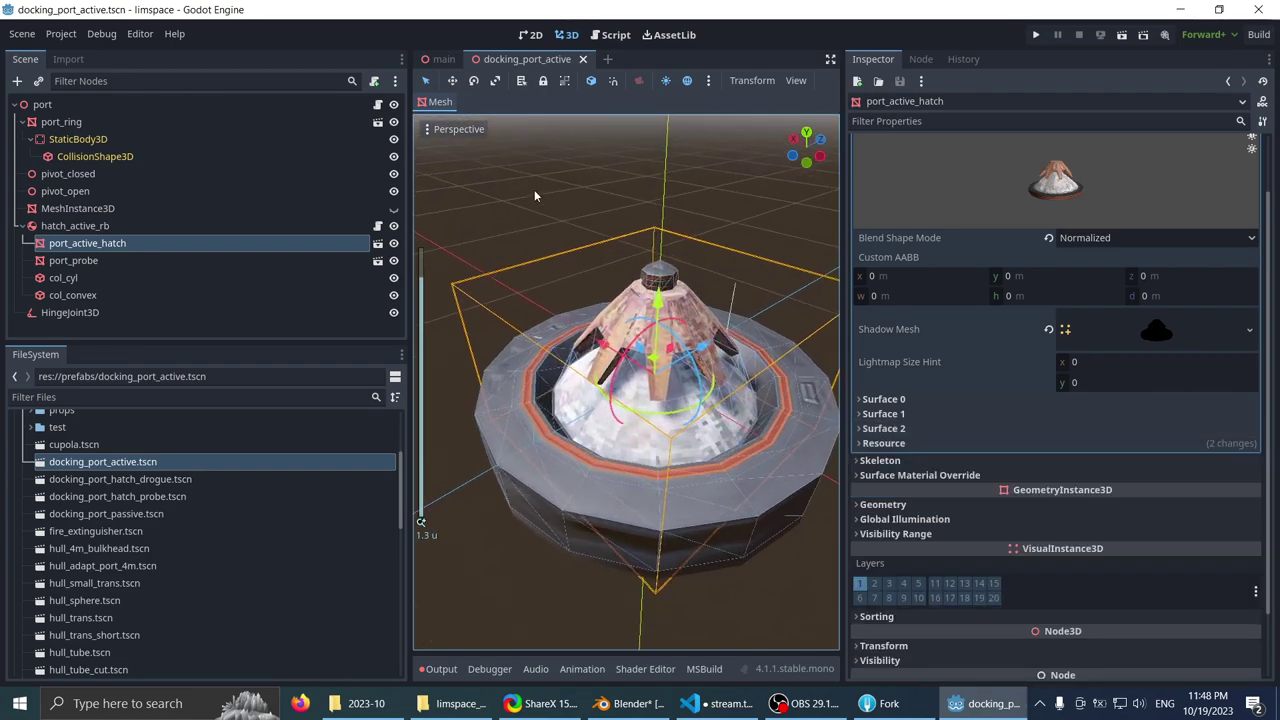
click(534, 188)
middle_drag(596, 230, 596, 283)
scroll(596, 283, up, 4)
scroll(596, 283, down, 3)
scroll(585, 200, up, 3)
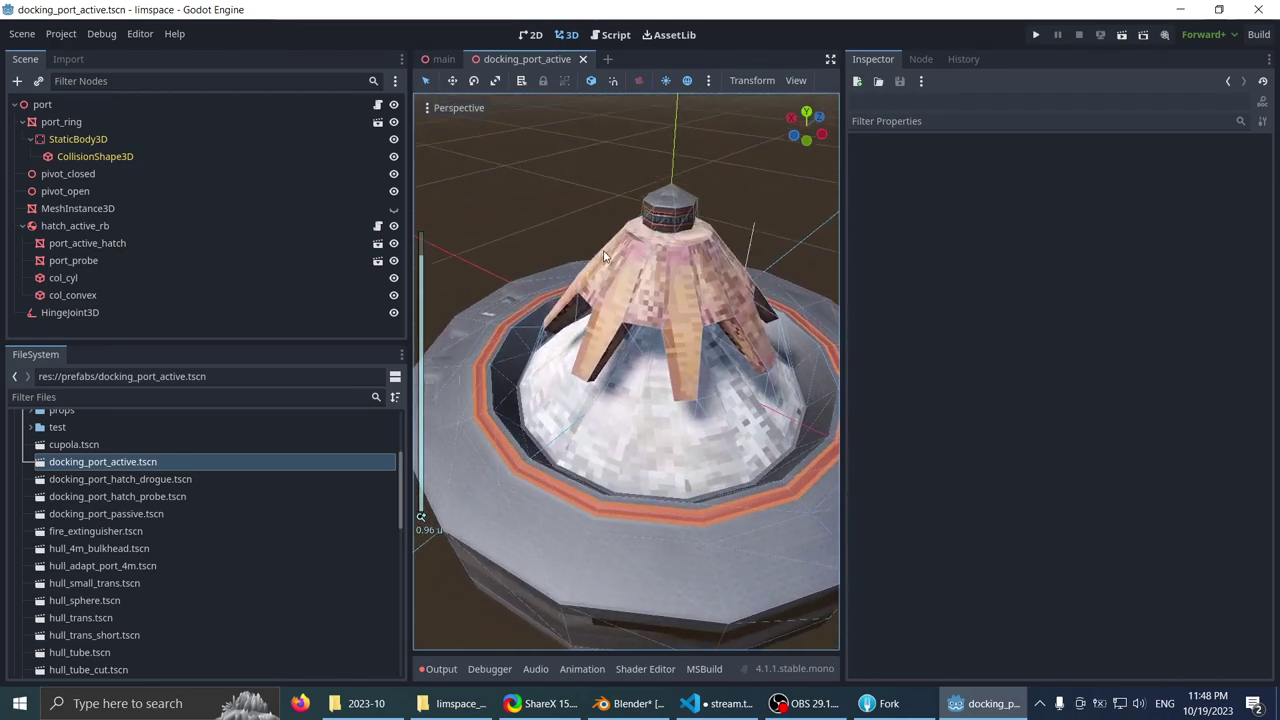
scroll(156, 500, up, 3)
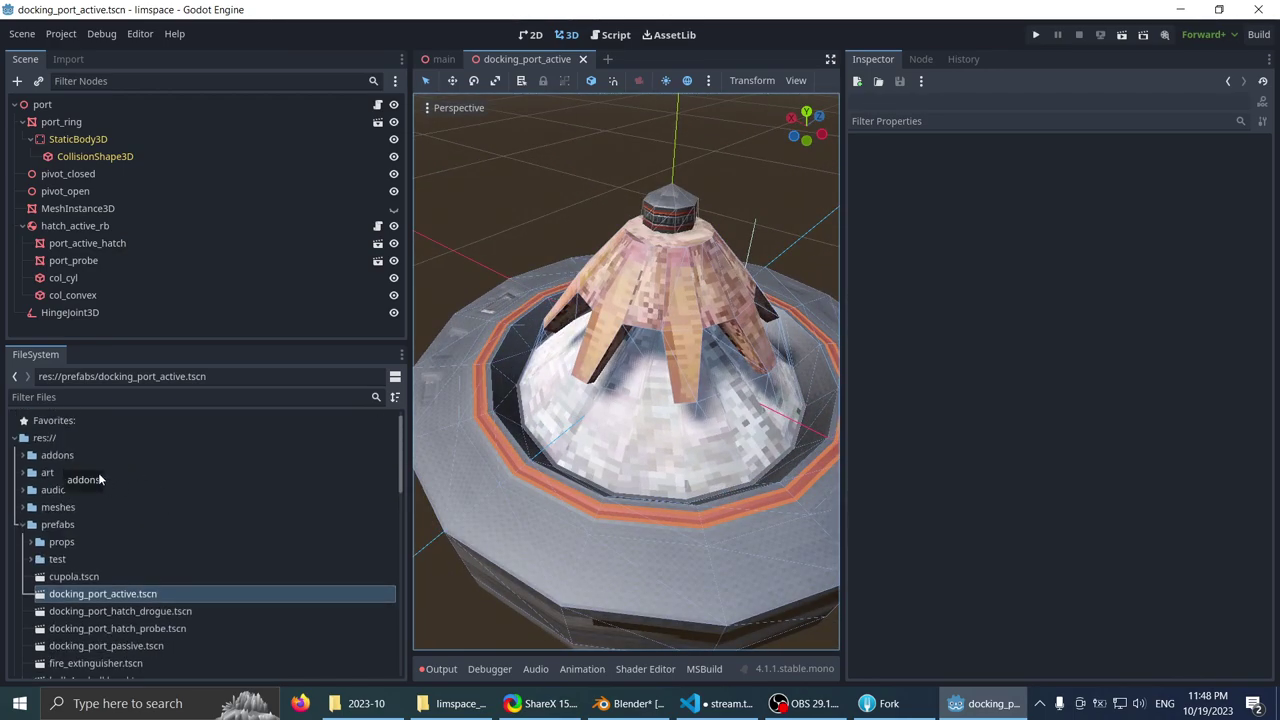
- Expand the art/hotspot_materials folder and locate the steel_welded_hotspot.tres material
click(24, 457)
click(24, 456)
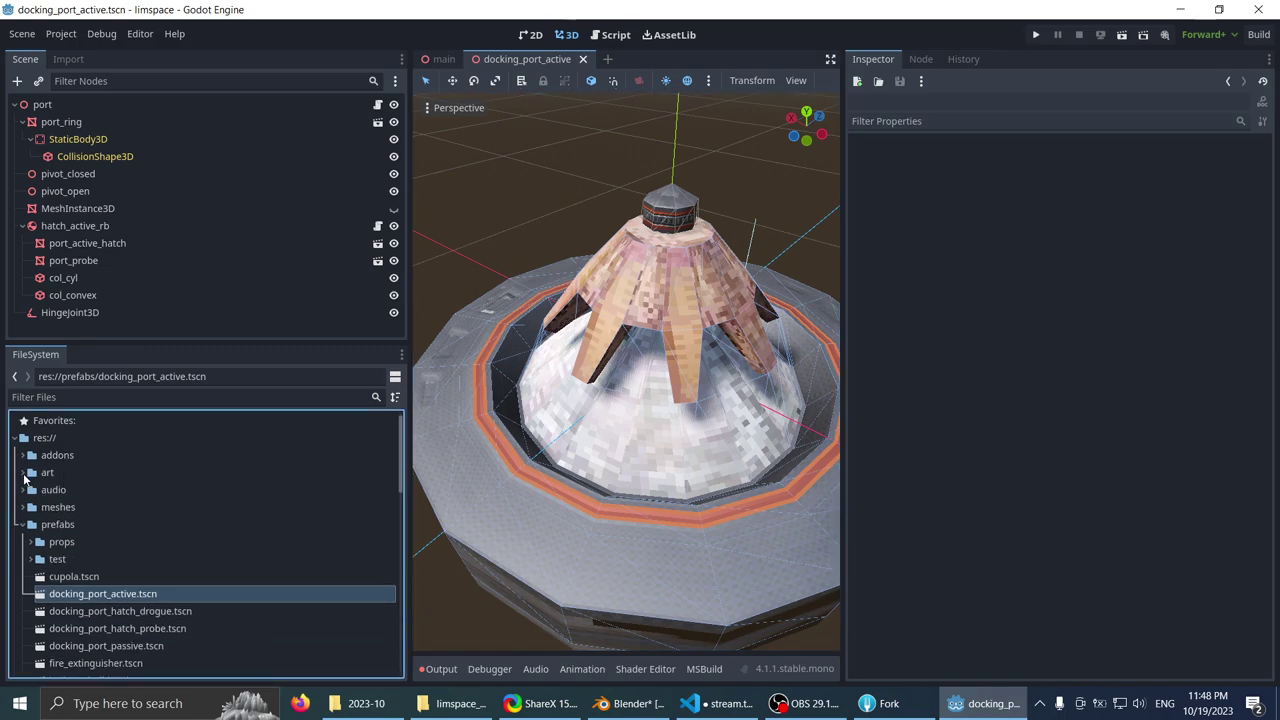
click(24, 473)
click(32, 490)
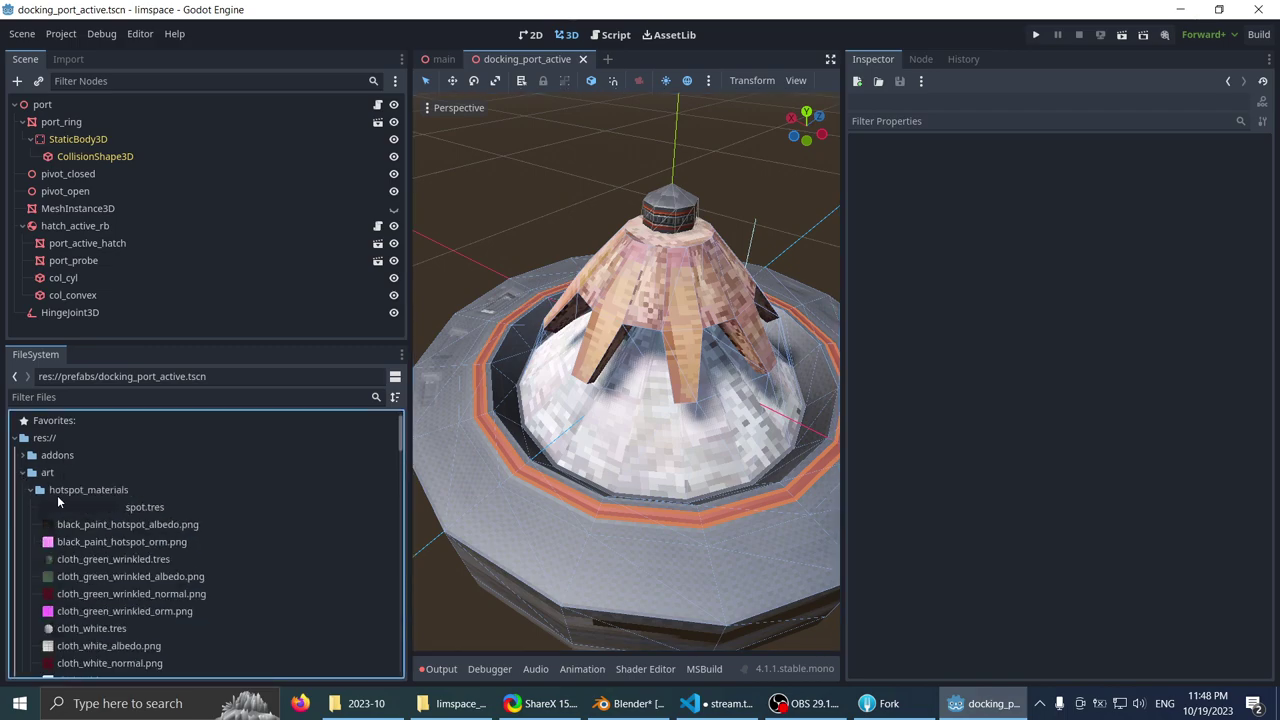
scroll(251, 533, down, 10)
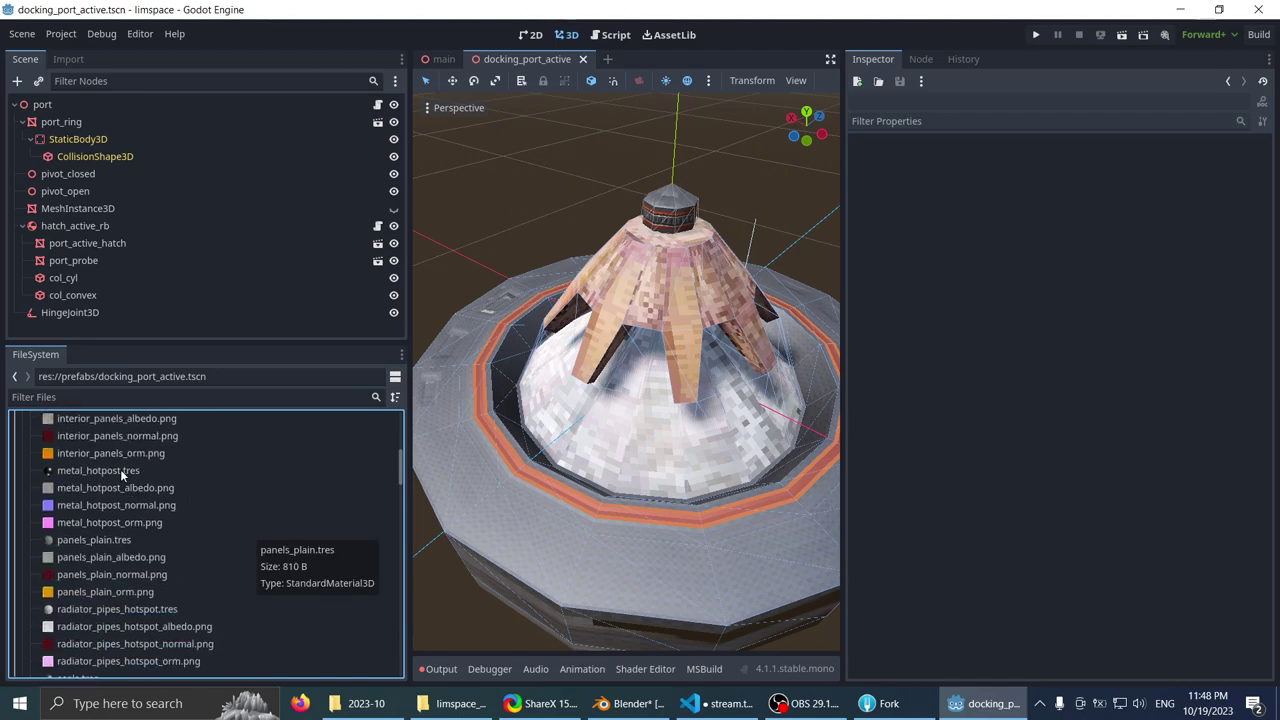
scroll(228, 525, down, 5)
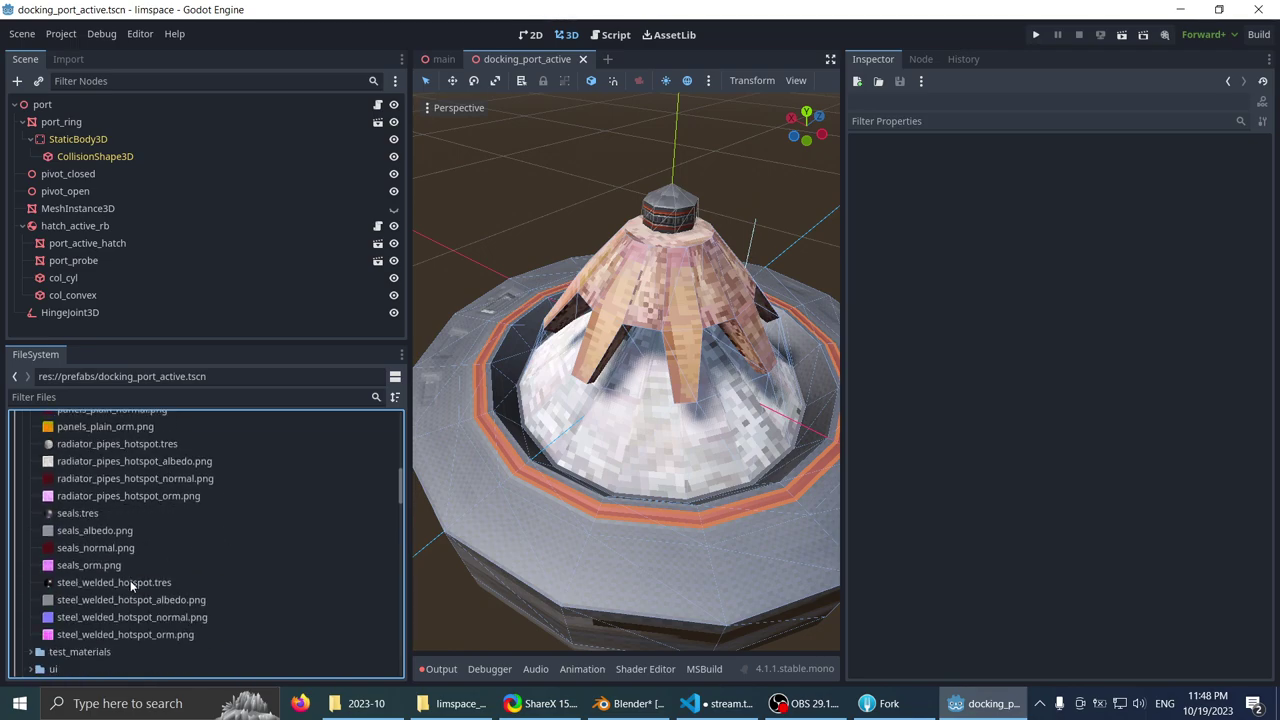
- Try to apply steel_welded_hotspot.tres directly to the docking port's cone in the viewport
drag(130, 582, 627, 222)
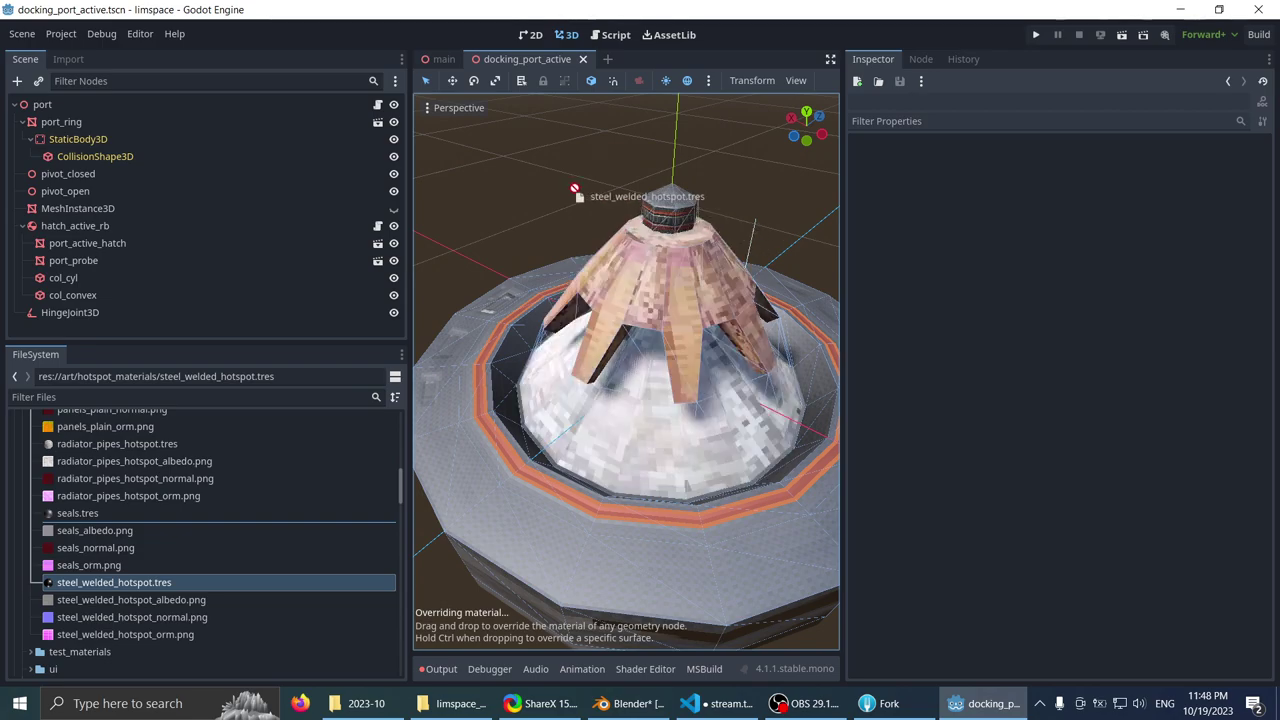
drag(574, 188, 574, 190)
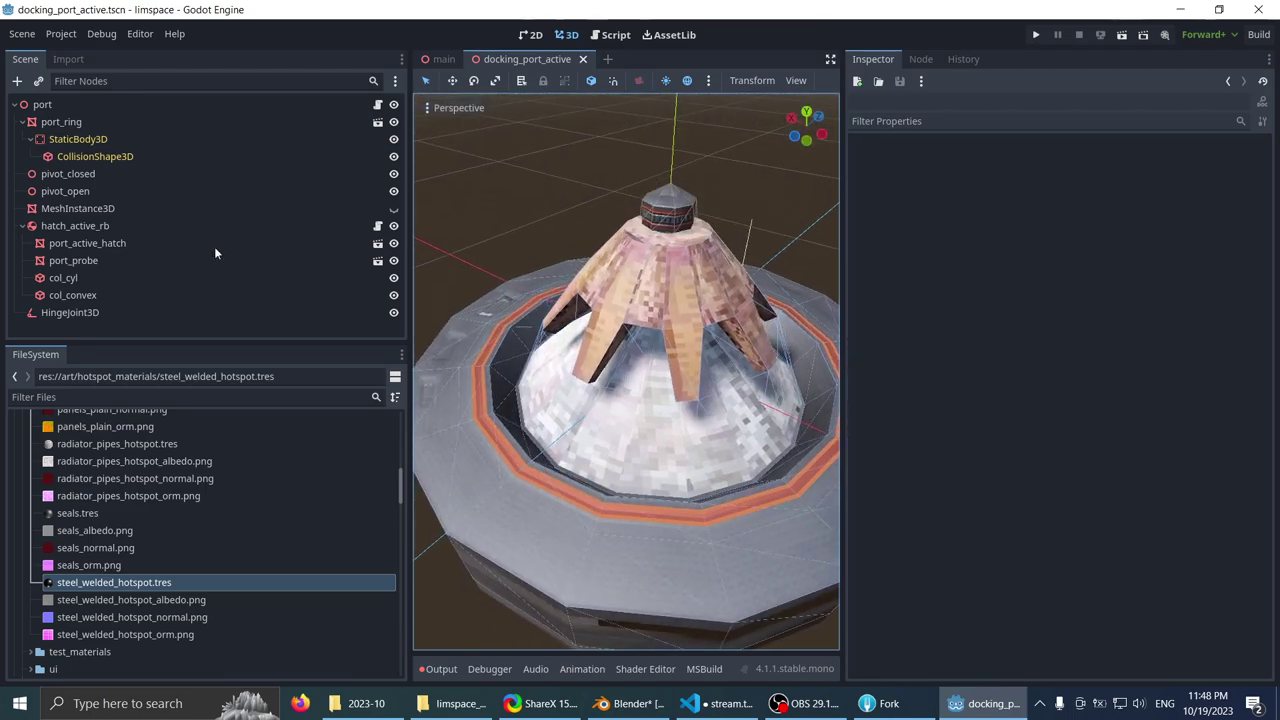
click(86, 126)
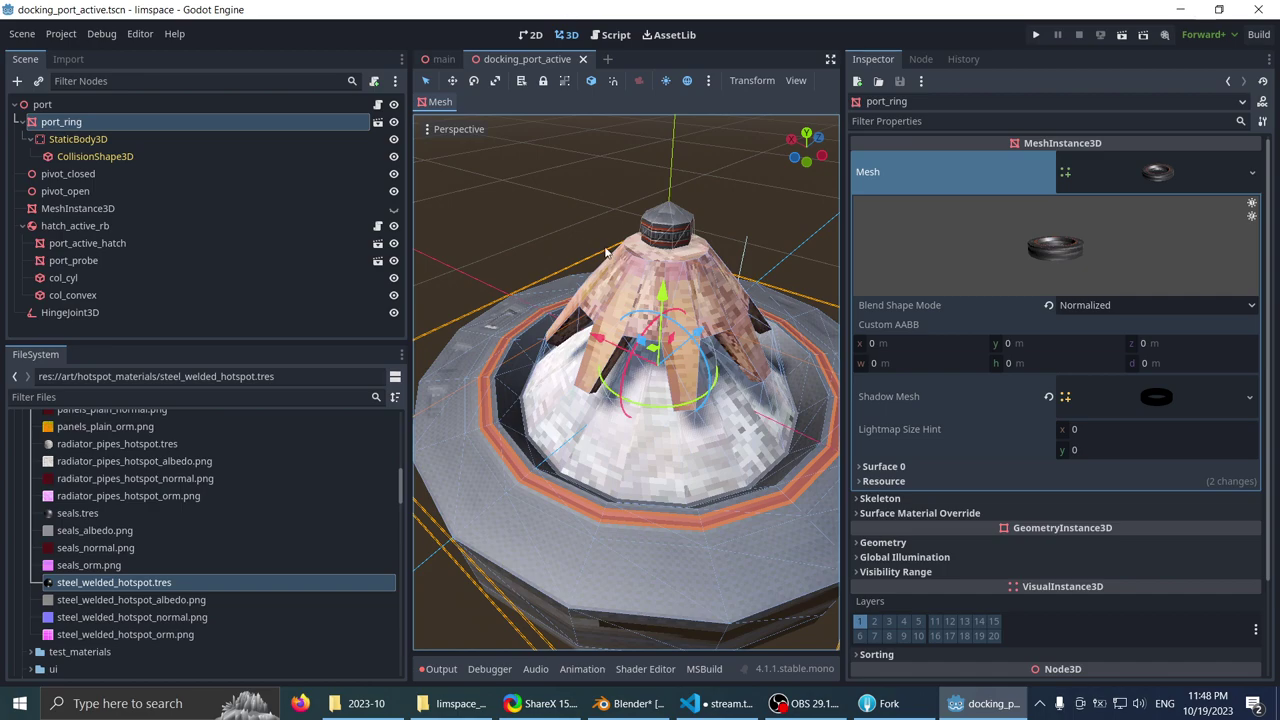
click(544, 210)
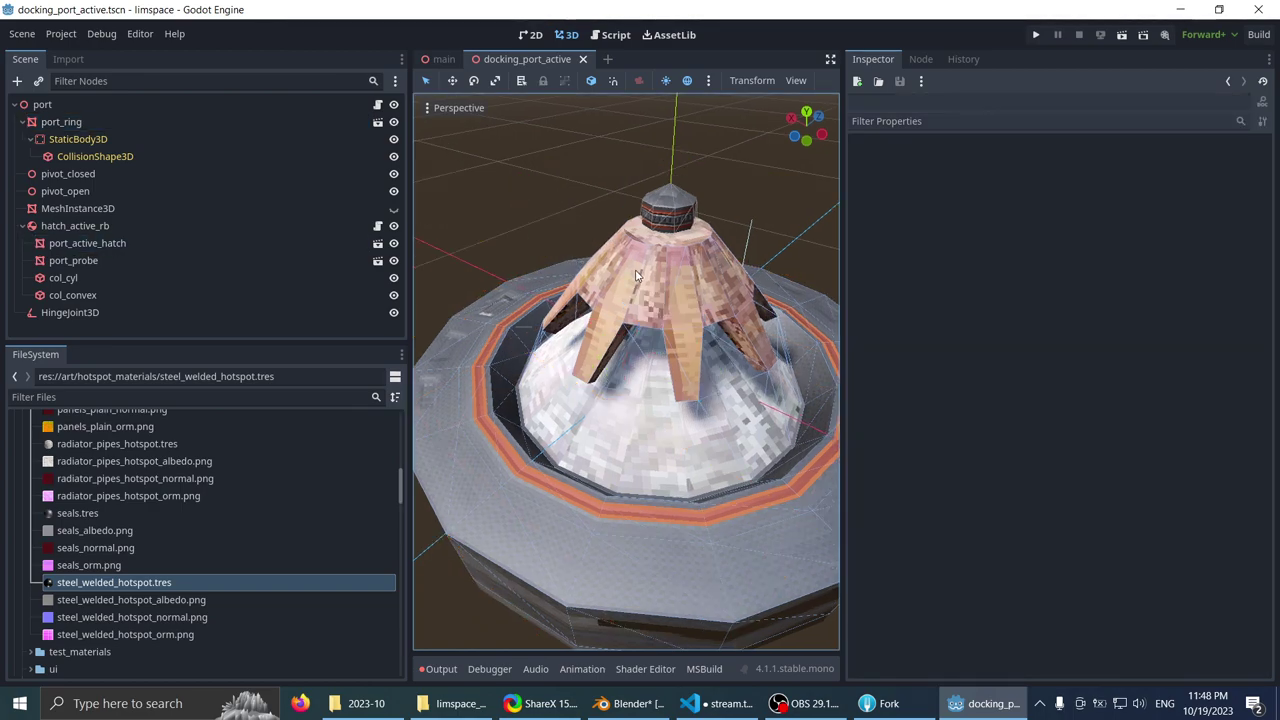
- Select the port_active_hatch mesh node under hatch_active_rb
click(108, 243)
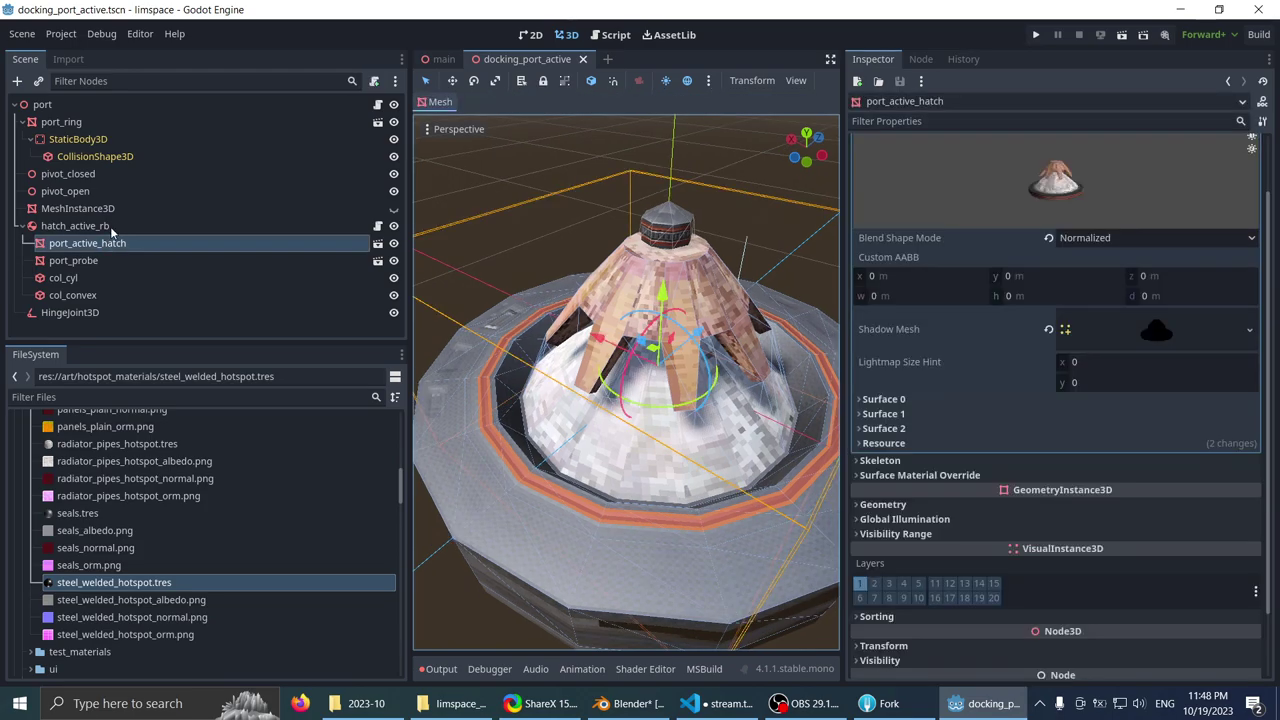
click(110, 226)
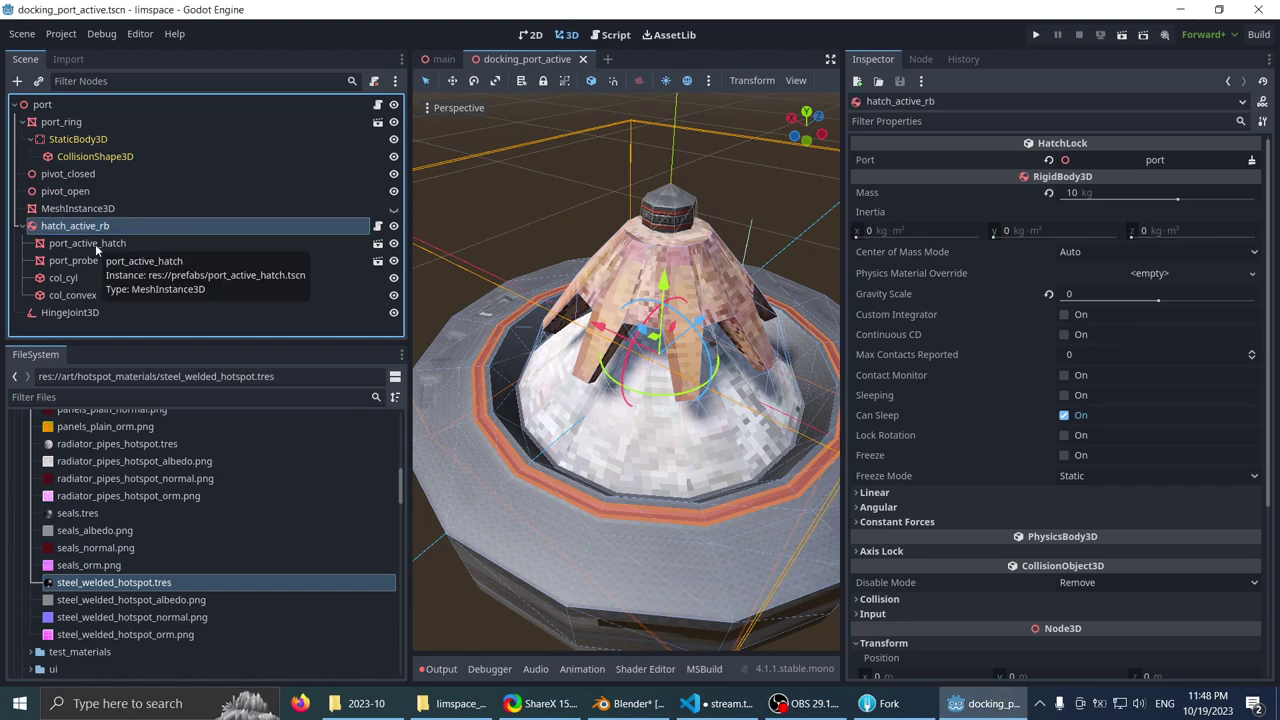
click(97, 245)
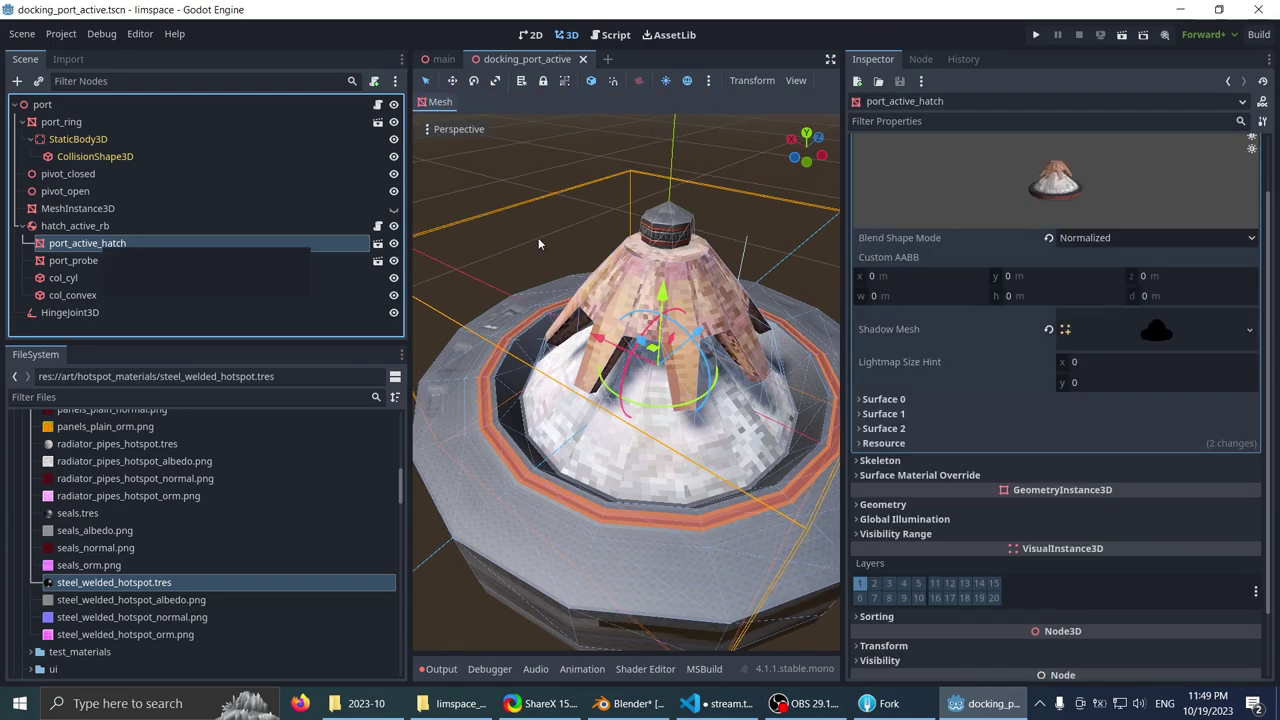
middle_drag(544, 249, 549, 273)
scroll(1019, 343, up, 2)
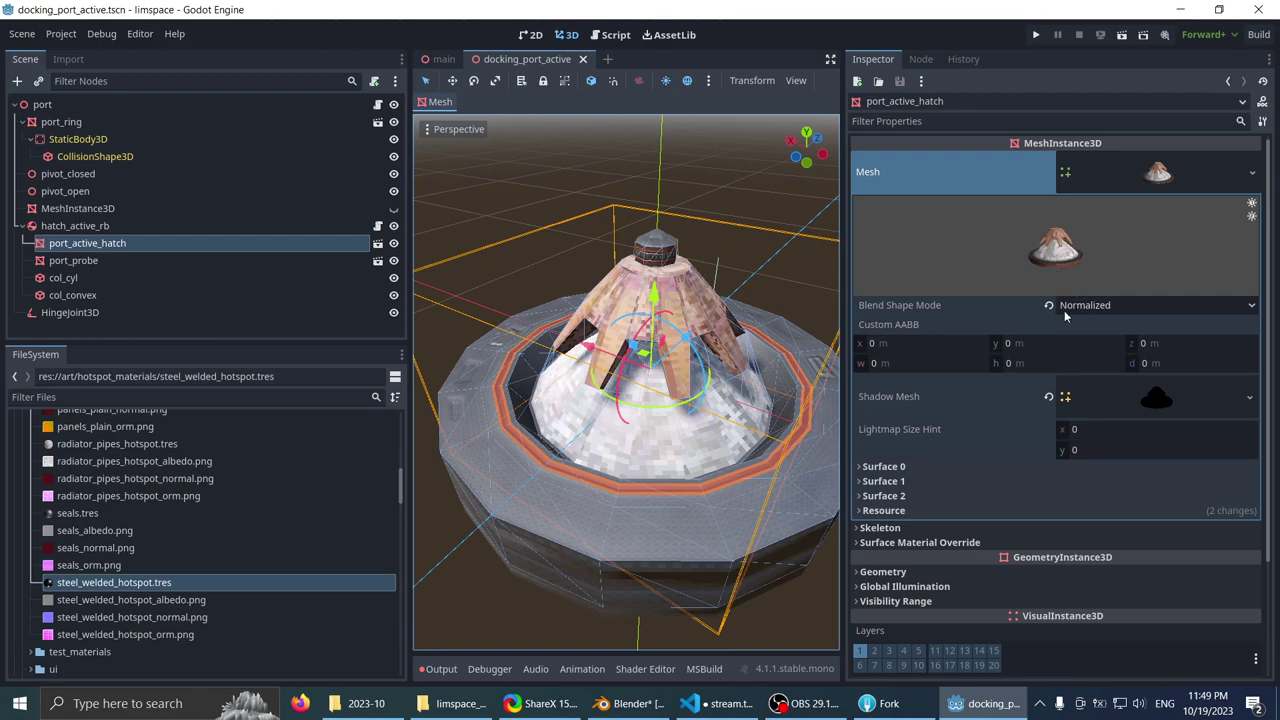
- Check the name and material of Surface 0, Surface 1 and Surface 2 in the hatch mesh
click(878, 466)
click(878, 466)
click(882, 481)
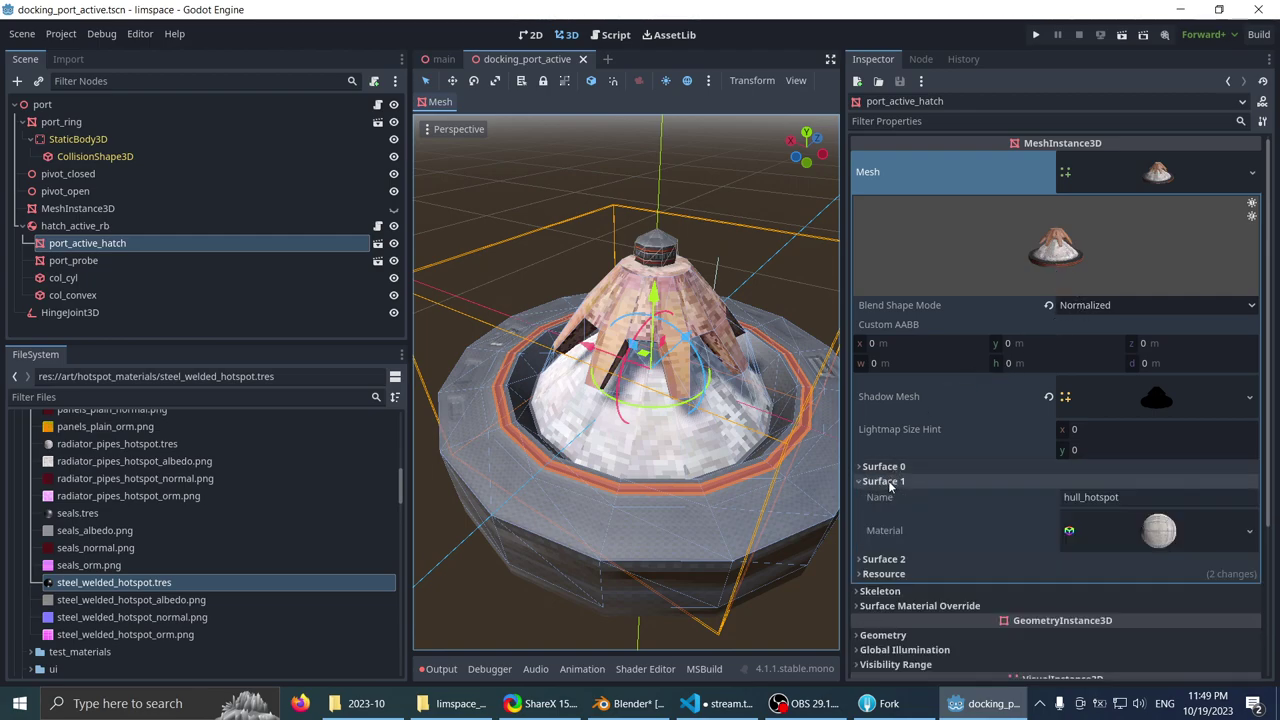
click(882, 481)
click(888, 496)
click(886, 496)
- Override surface material 2 of port_active_hatch with steel_welded_hotspot.tres and inspect it on the hatch's claws
scroll(897, 425, down, 4)
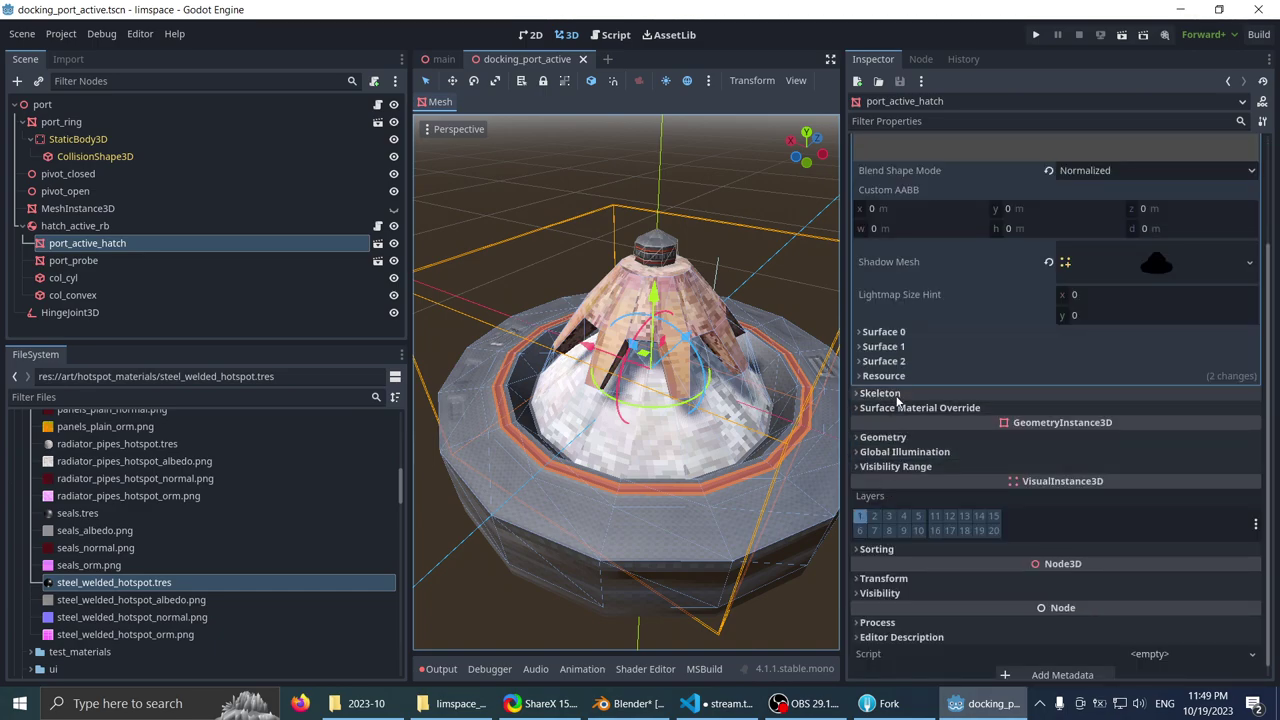
click(893, 407)
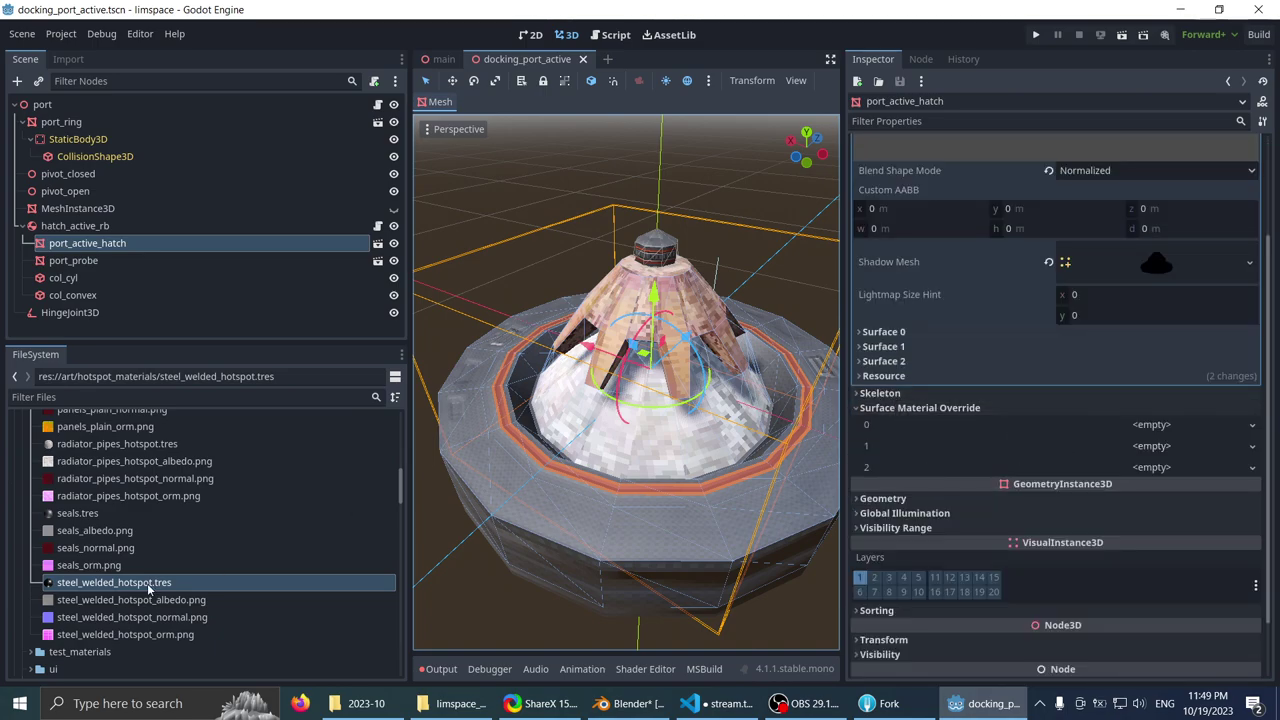
mouse_move(148, 590)
mouse_down()
mouse_move(640, 400)
mouse_move(1132, 470)
mouse_up()
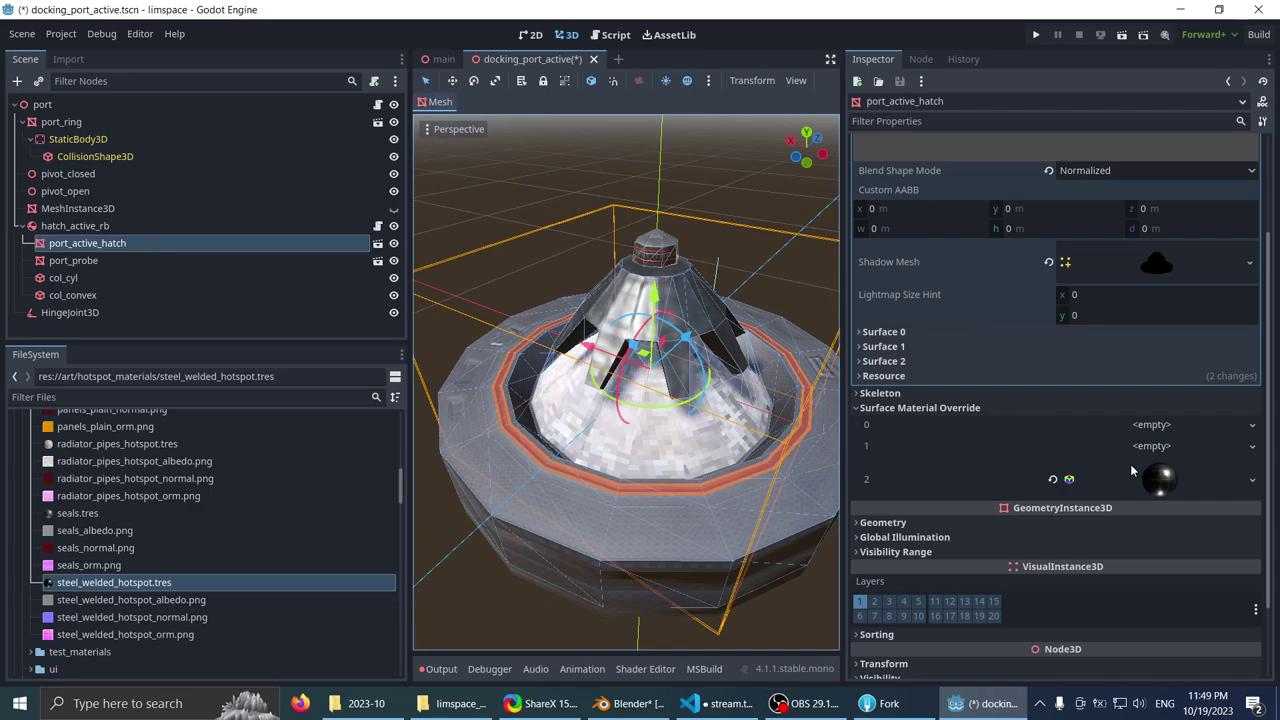
middle_drag(740, 330, 803, 363)
scroll(803, 363, down, 3)
scroll(640, 380, up, 15)
mouse_move(640, 380)
middle_down()
mouse_move(534, 391)
mouse_move(680, 349)
middle_up()
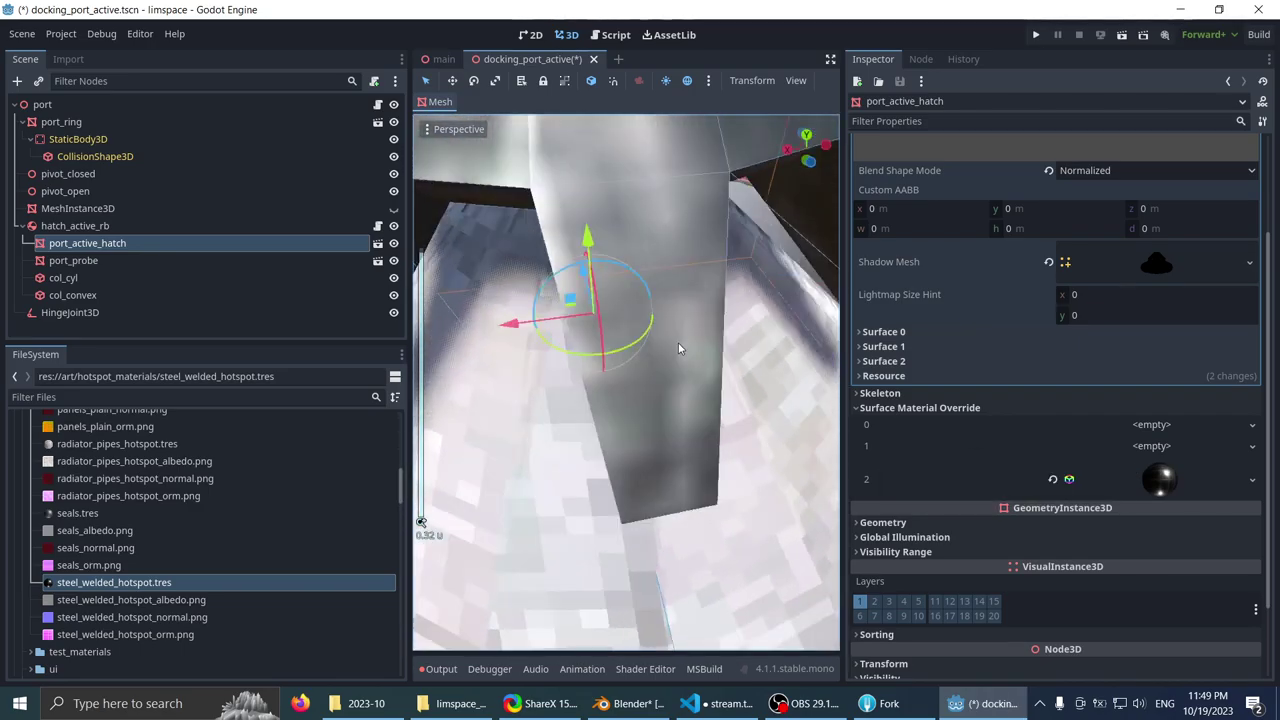
scroll(600, 340, down, 15)
scroll(528, 335, up, 5)
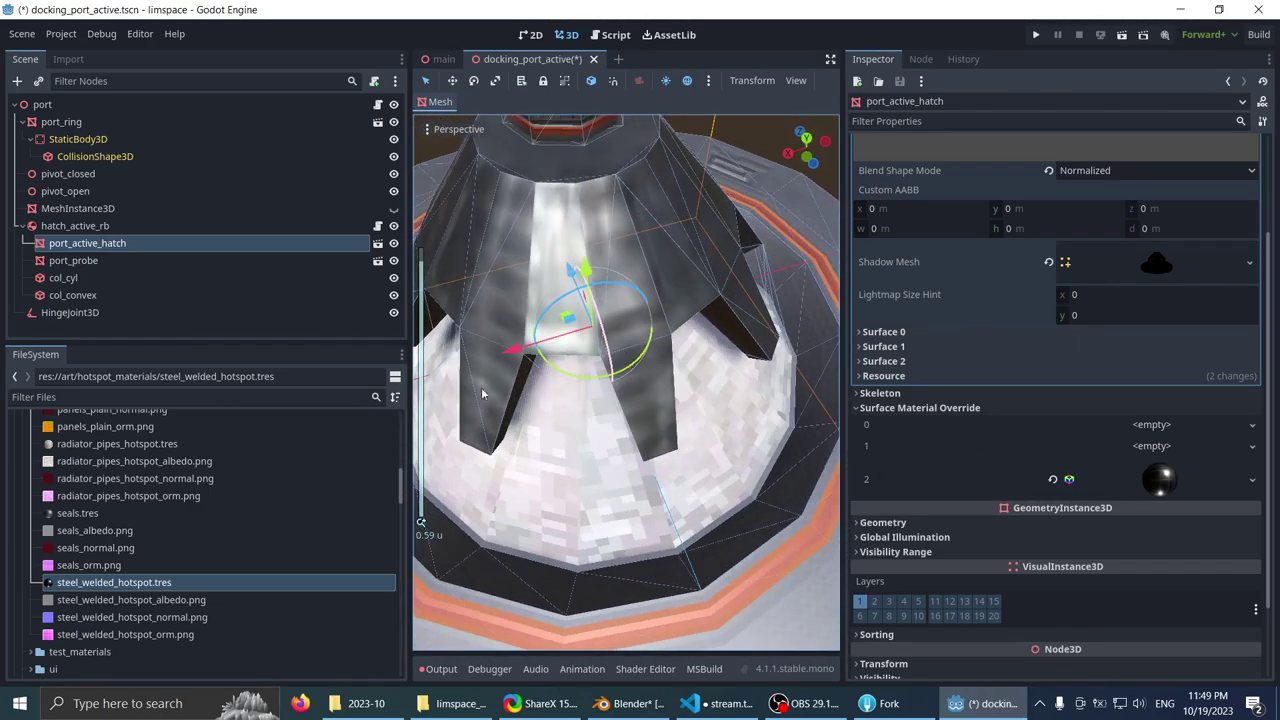
- Set the sampling filter of the steel_welded_hotspot.tres material to Nearest
click(80, 582)
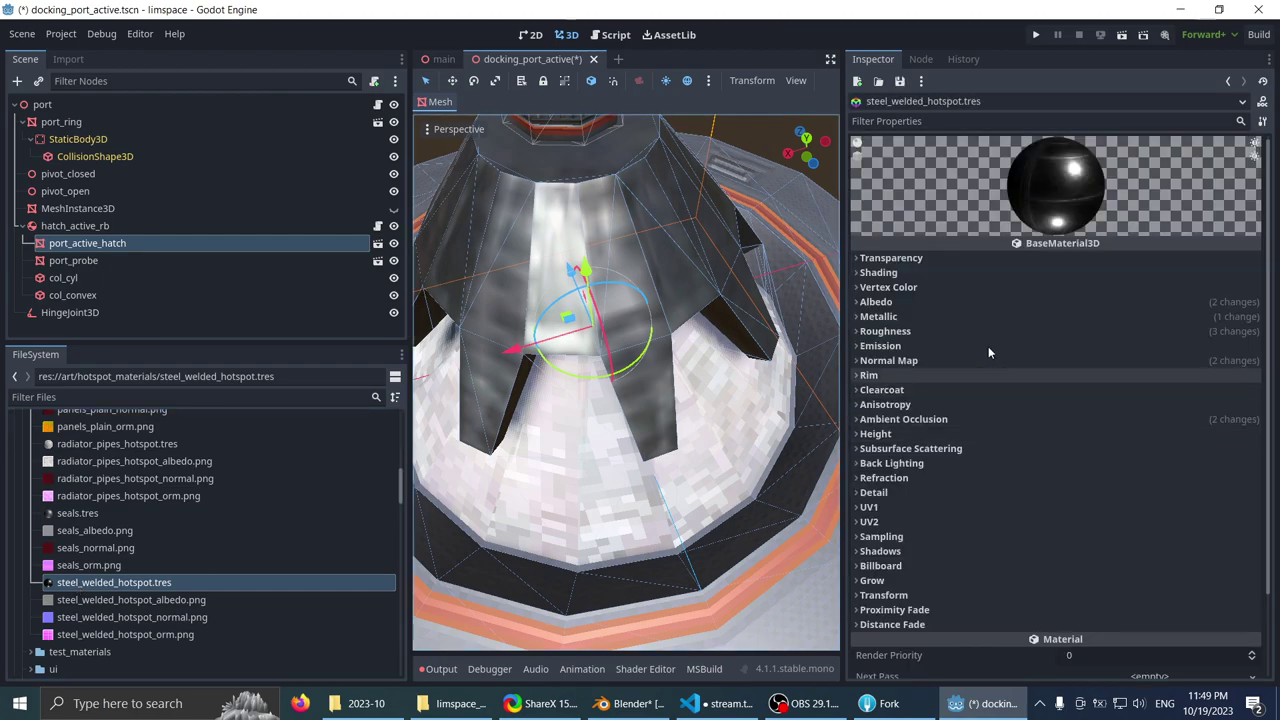
click(910, 537)
click(1113, 556)
click(1110, 567)
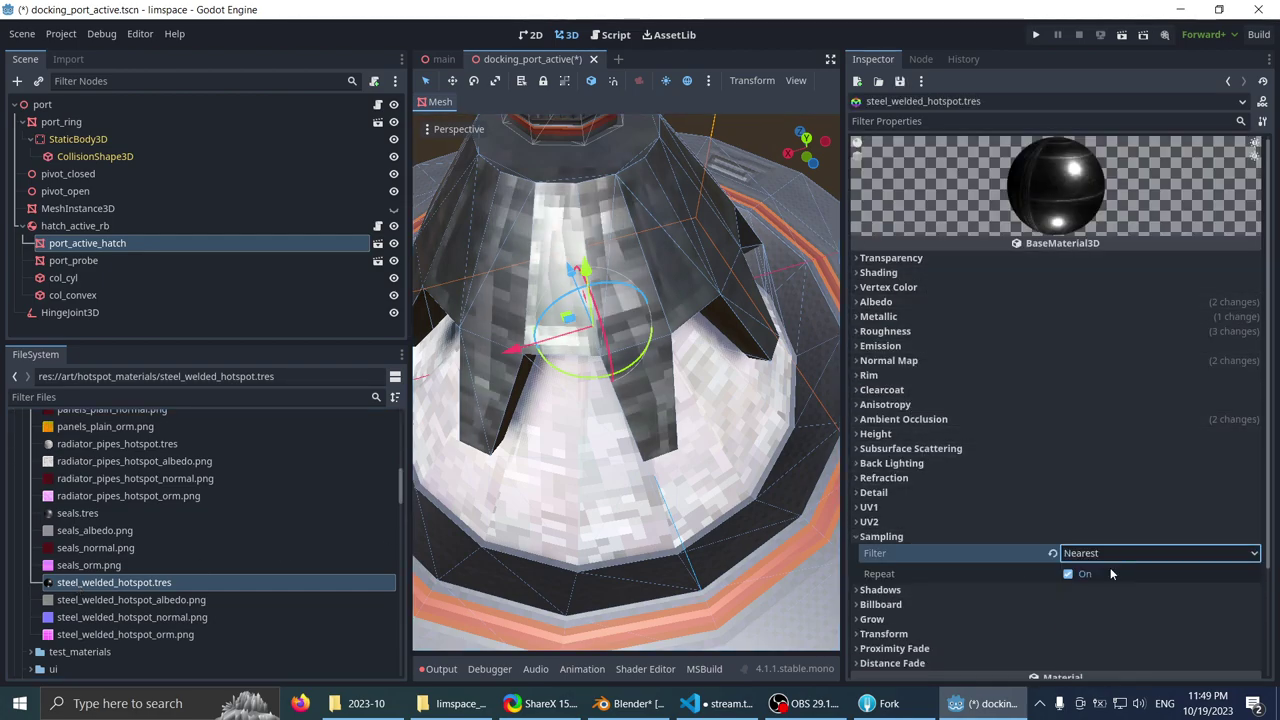
scroll(697, 332, down, 3)
mouse_move(697, 332)
middle_down()
mouse_move(709, 244)
mouse_move(635, 278)
mouse_move(699, 268)
mouse_move(610, 330)
mouse_move(560, 260)
mouse_move(510, 223)
mouse_move(838, 231)
mouse_move(680, 360)
mouse_move(660, 420)
mouse_move(673, 314)
mouse_move(660, 300)
mouse_move(530, 304)
middle_up()
scroll(709, 244, down, 8)
scroll(699, 268, up, 4)
scroll(660, 420, down, 9)
scroll(673, 314, up, 4)
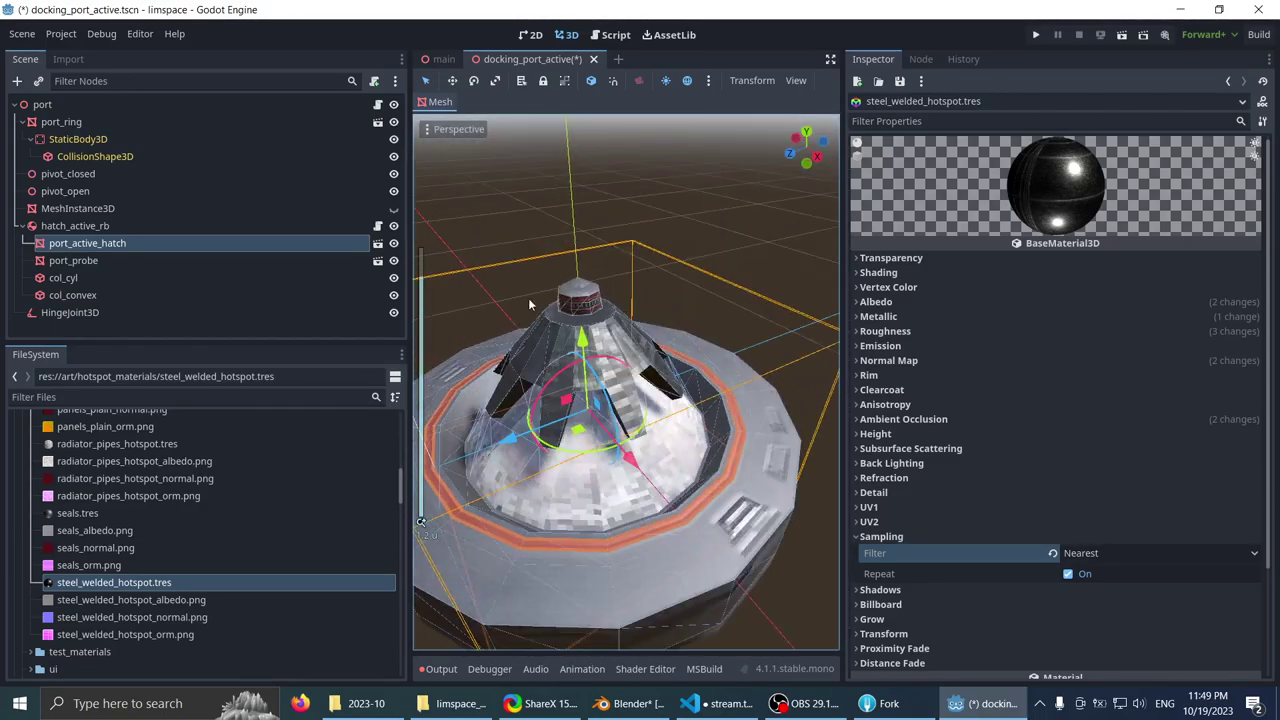
scroll(528, 298, down, 4)
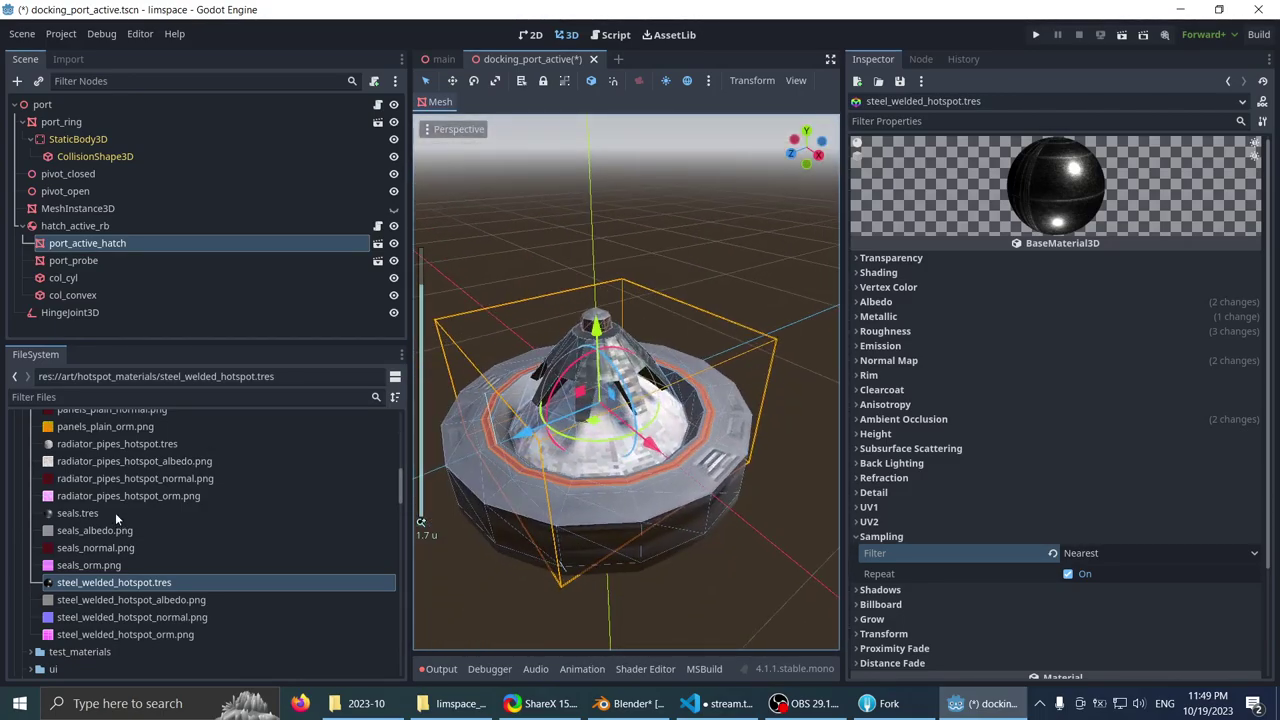
- Browse the other hotspot materials and open metal_hotpost.tres for inspection
scroll(100, 472, up, 1)
click(97, 479)
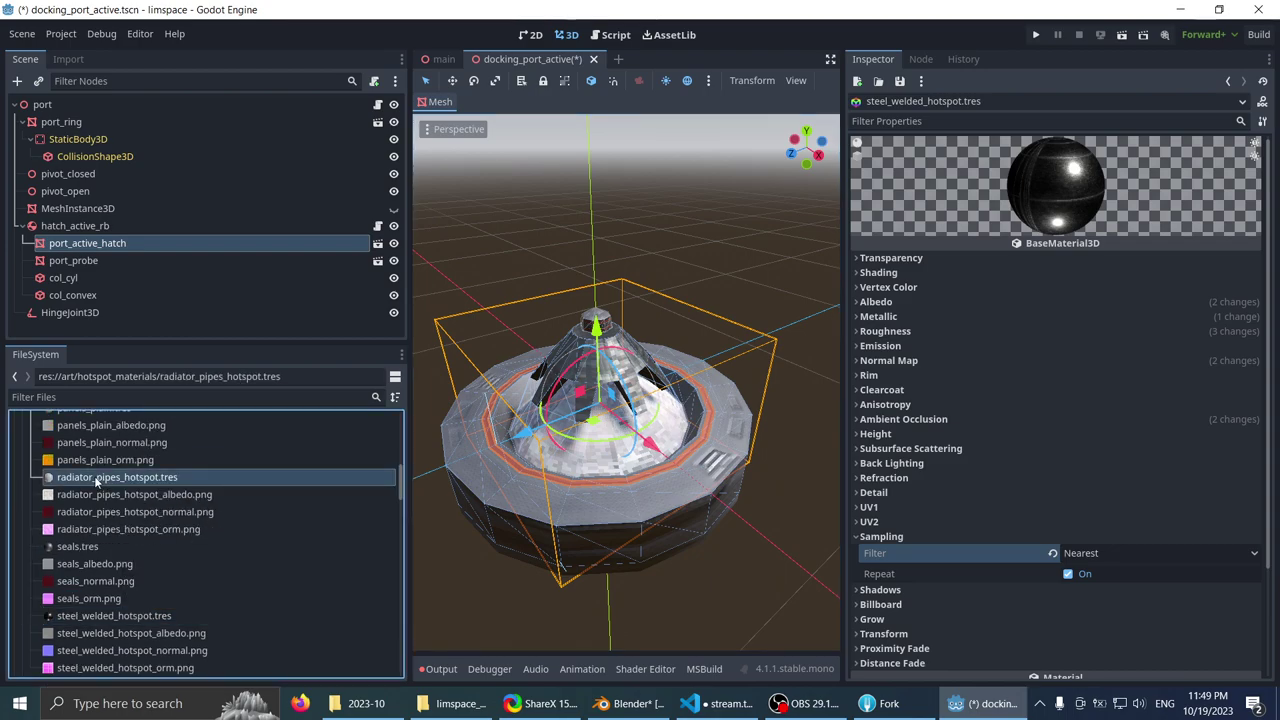
scroll(97, 480, up, 3)
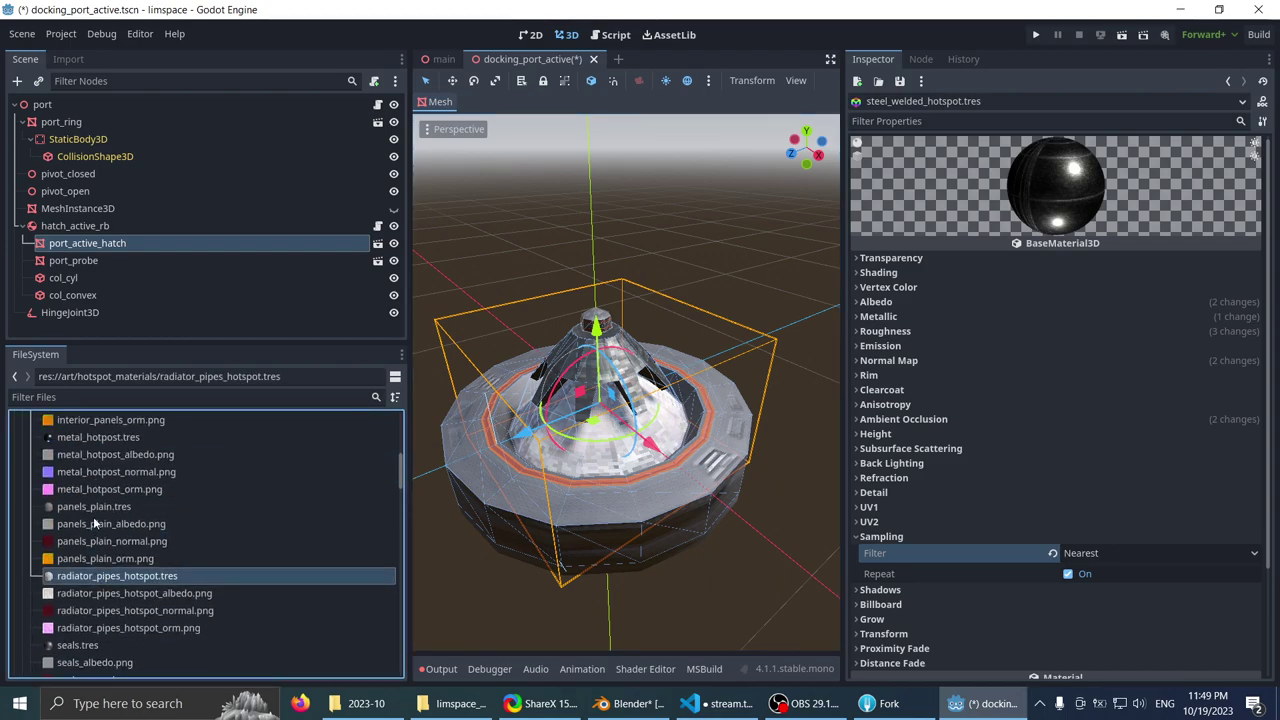
scroll(93, 516, up, 1)
scroll(122, 467, up, 4)
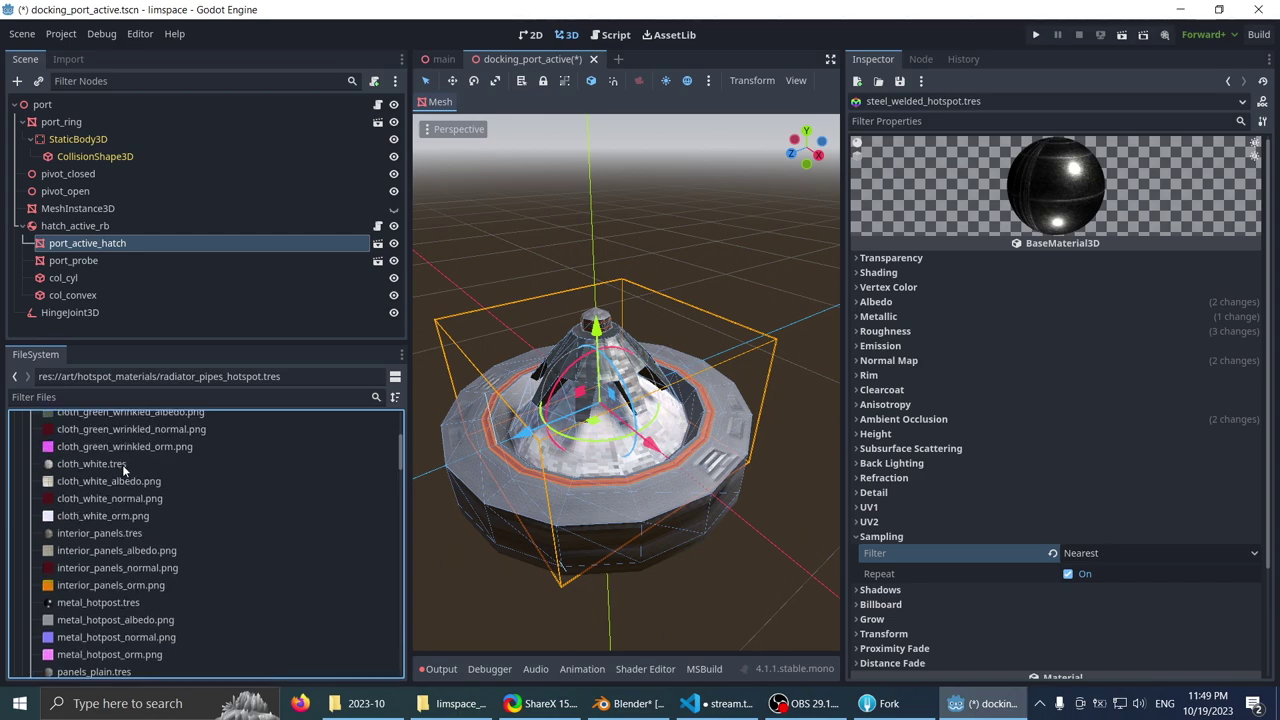
click(92, 603)
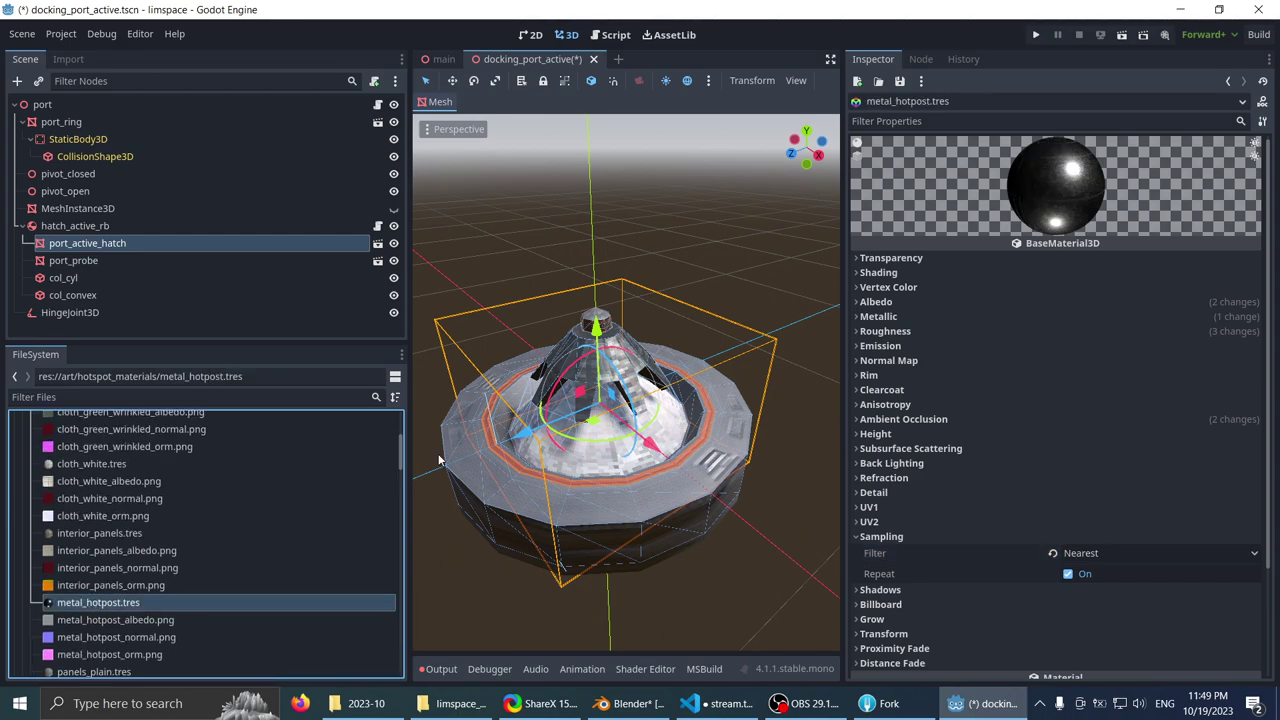
- Try to apply metal_hotpost.tres to the cone in the viewport, and collapse the material's Sampling settings
scroll(470, 445, up, 4)
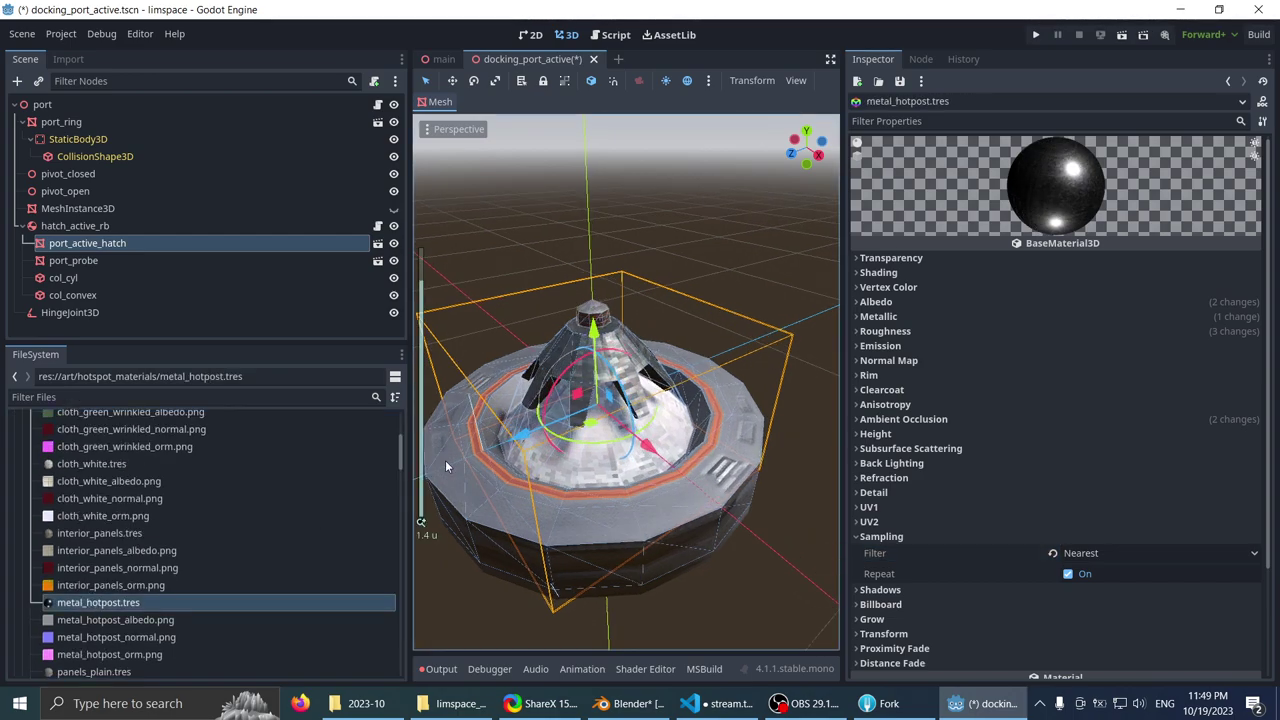
drag(140, 602, 615, 345)
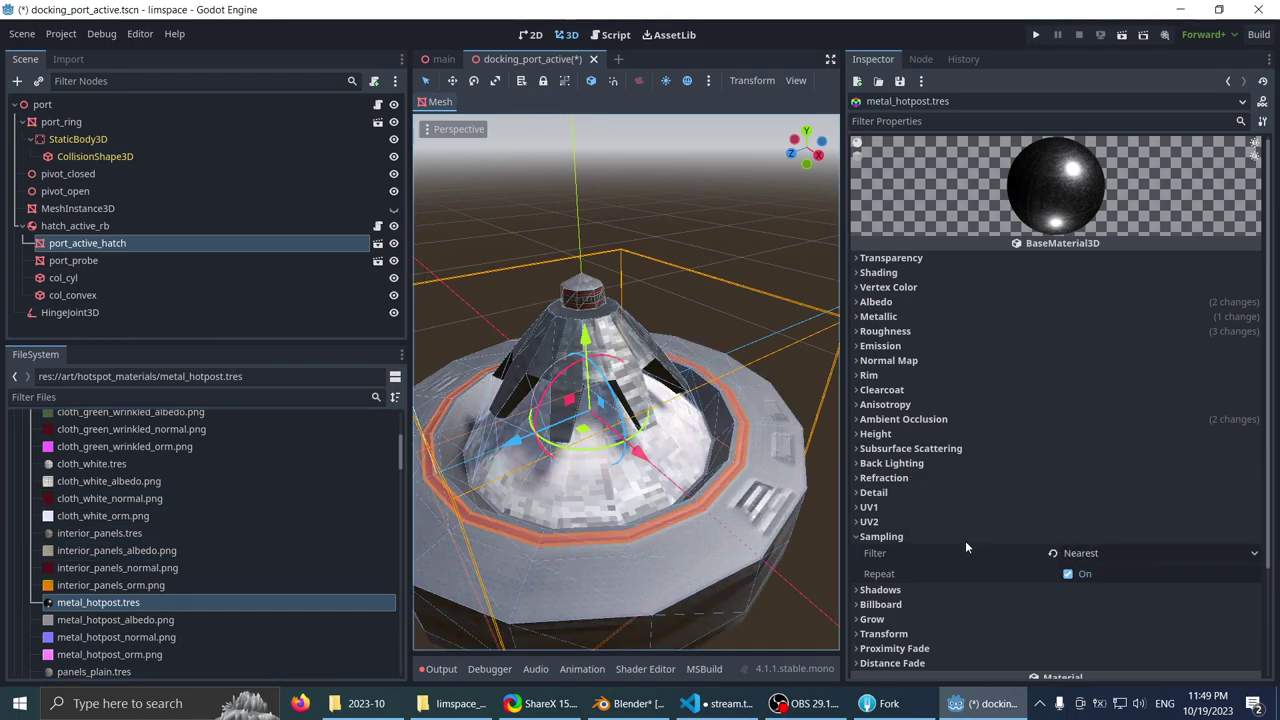
scroll(940, 510, down, 3)
click(885, 405)
scroll(895, 383, up, 3)
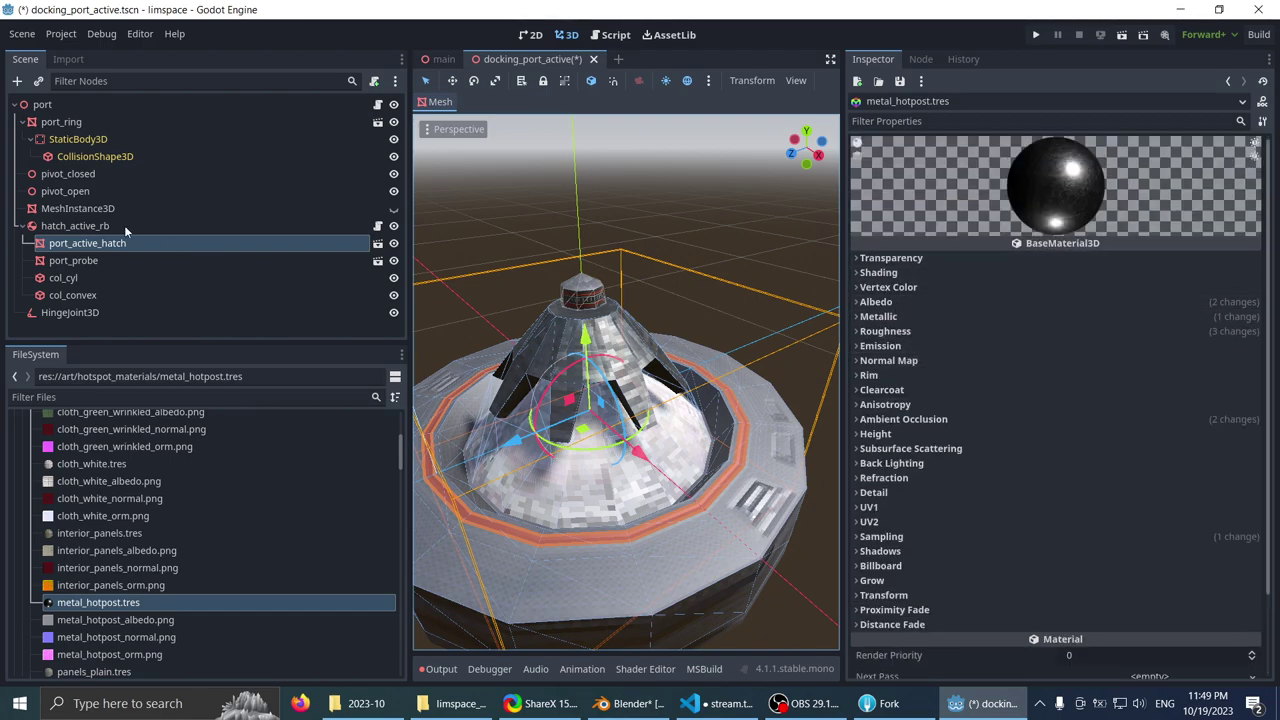
- Override surface material 2 of the port_active_hatch node with metal_hotpost.tres
double_click(87, 243)
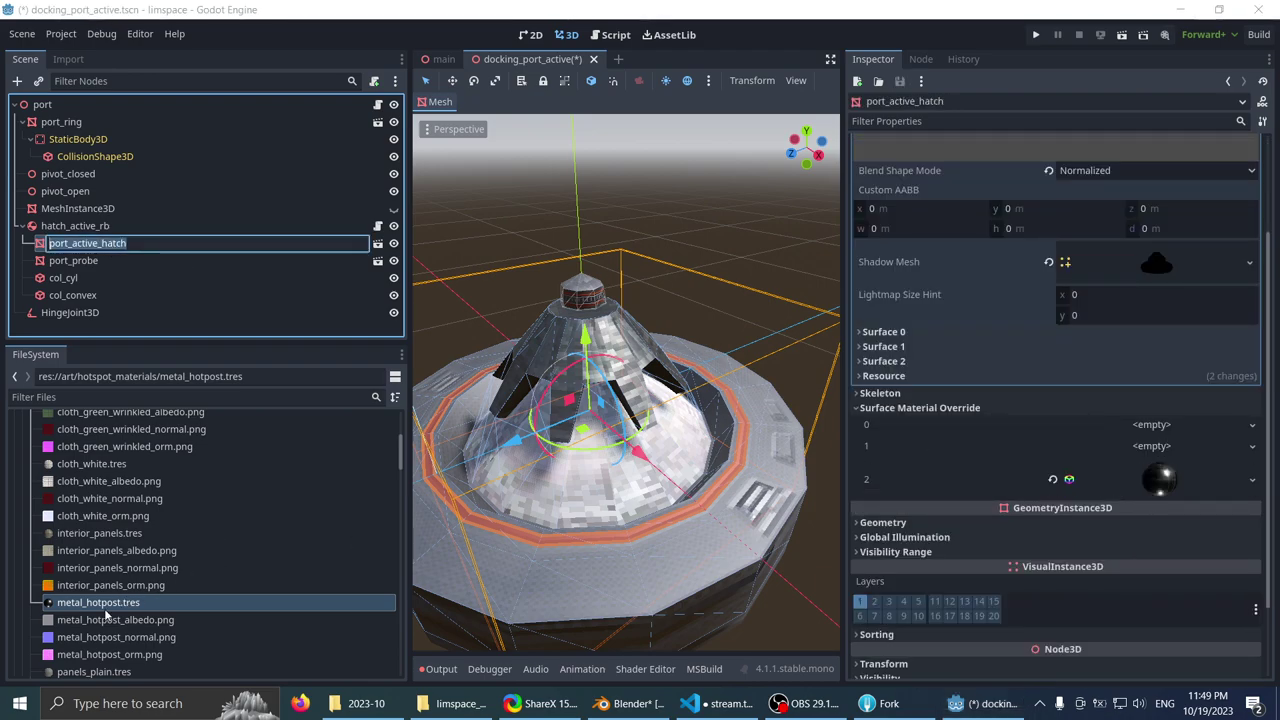
key(Escape)
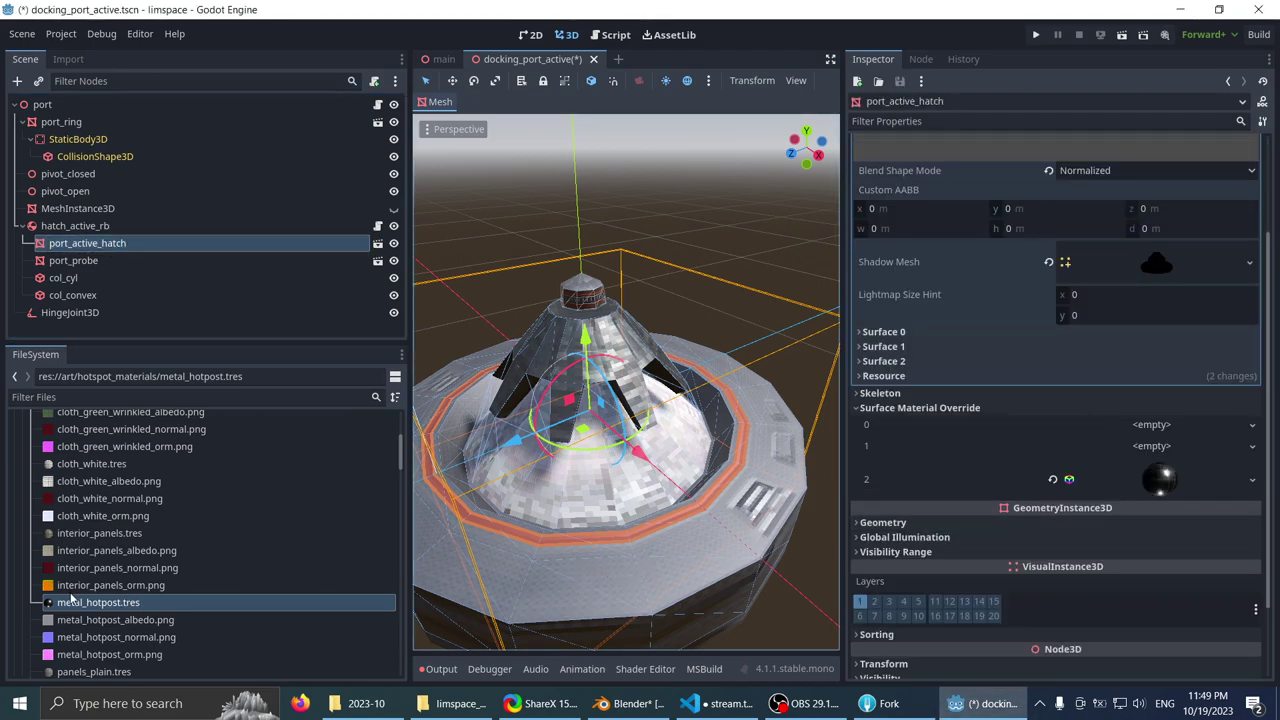
drag(70, 597, 1142, 485)
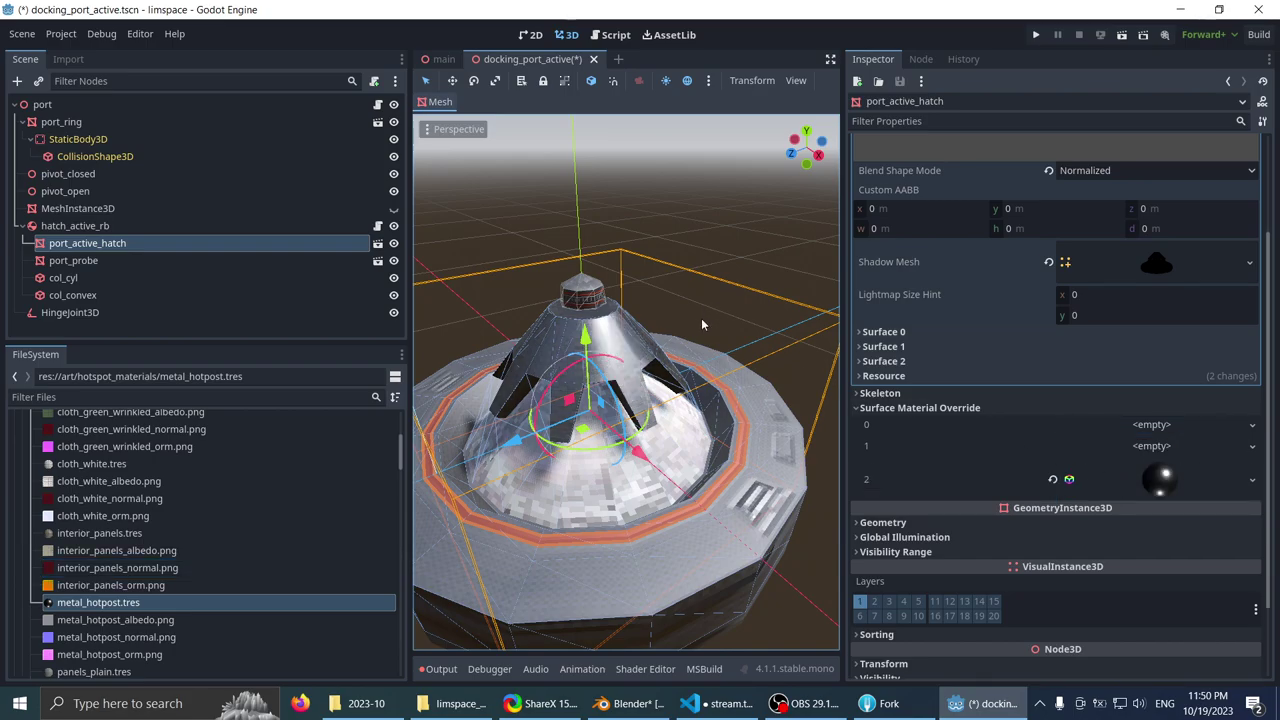
scroll(634, 371, up, 8)
scroll(572, 291, down, 5)
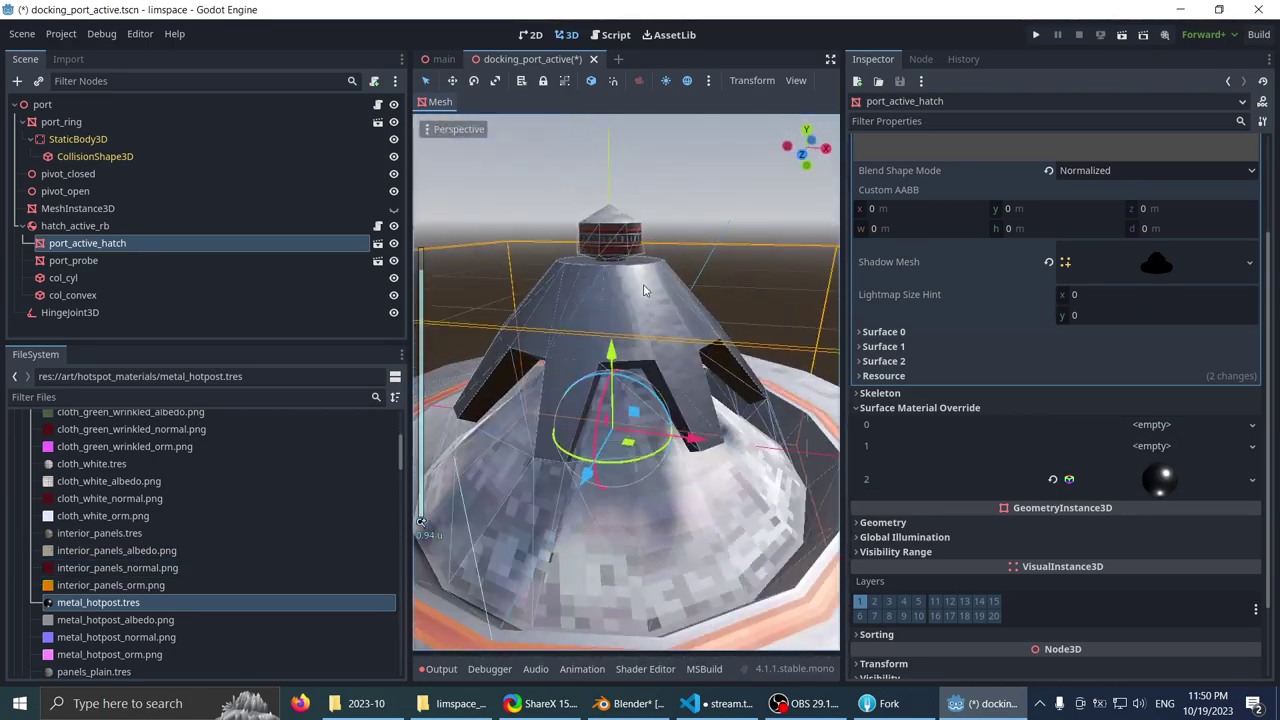
scroll(566, 242, up, 5)
scroll(534, 265, down, 5)
- Deselect the hatch, save the docking_port_active scene and close it
click(516, 186)
middle_drag(516, 186, 578, 249)
scroll(625, 209, down, 6)
scroll(560, 239, up, 2)
key(ctrl+s)
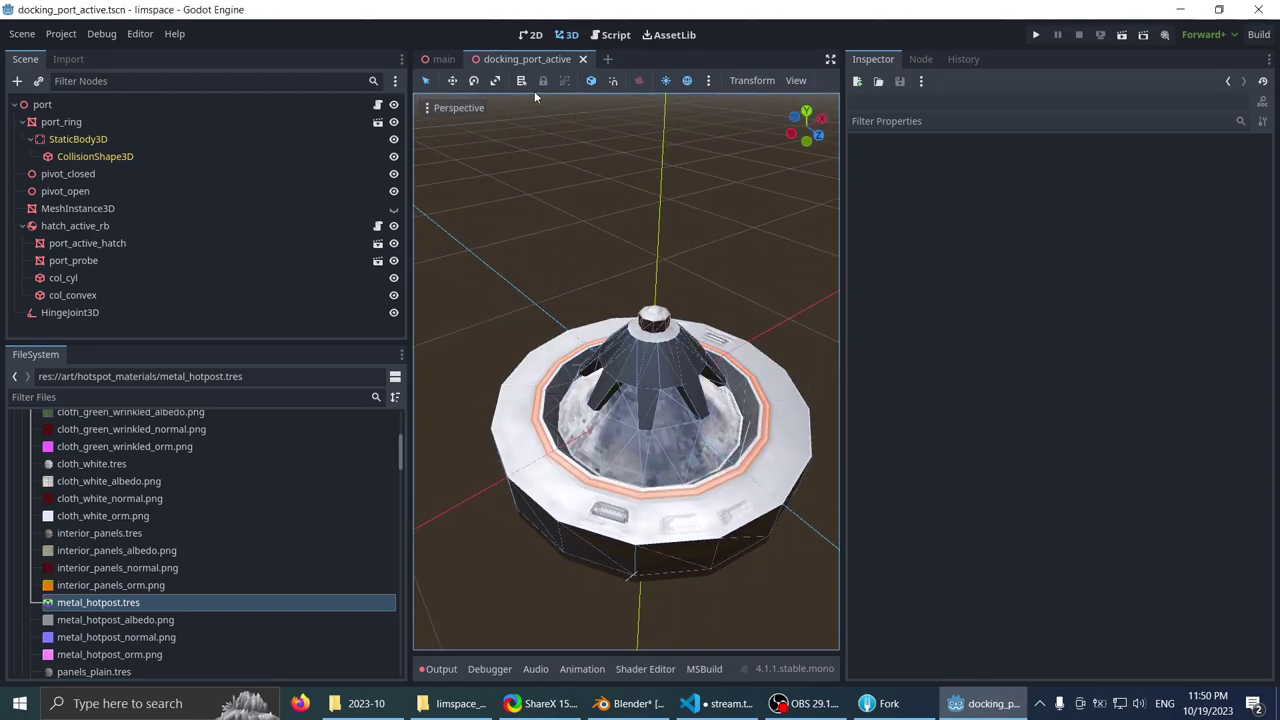
click(583, 59)
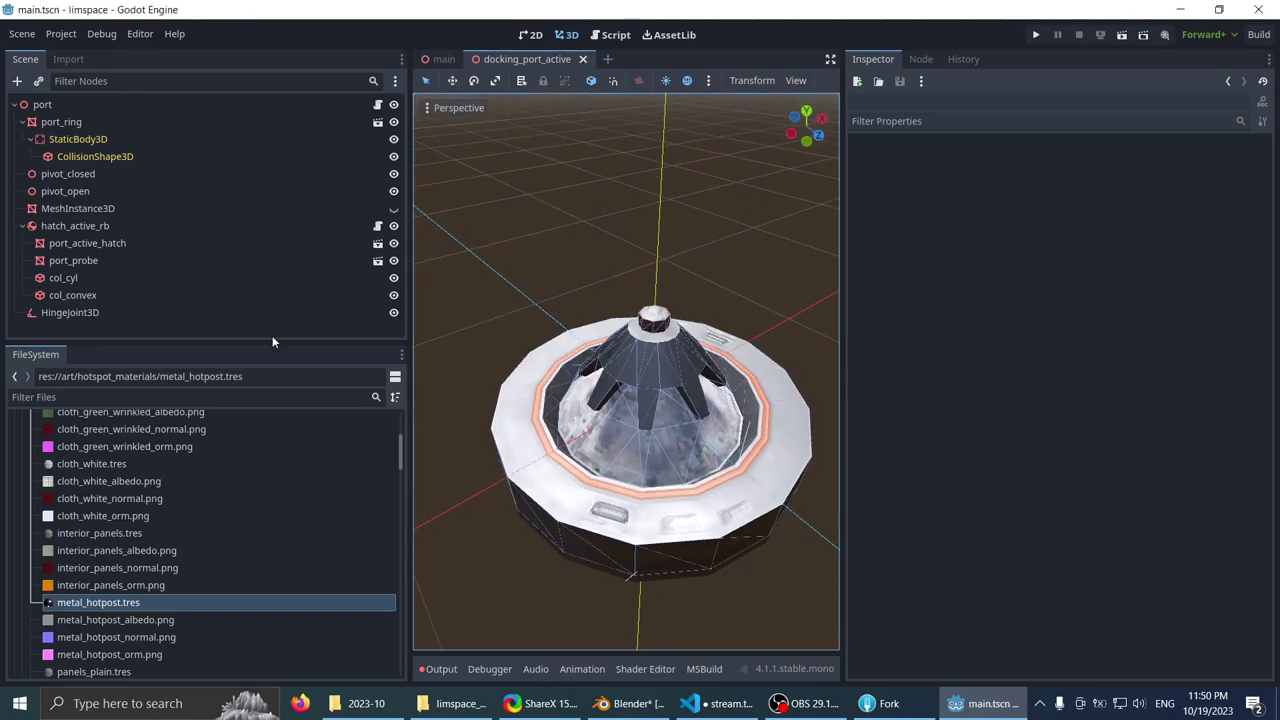
- Collapse the art folder and open the docking_port_hatch_drogue, docking_port_hatch_probe and docking_port_passive scenes from prefabs
click(23, 475)
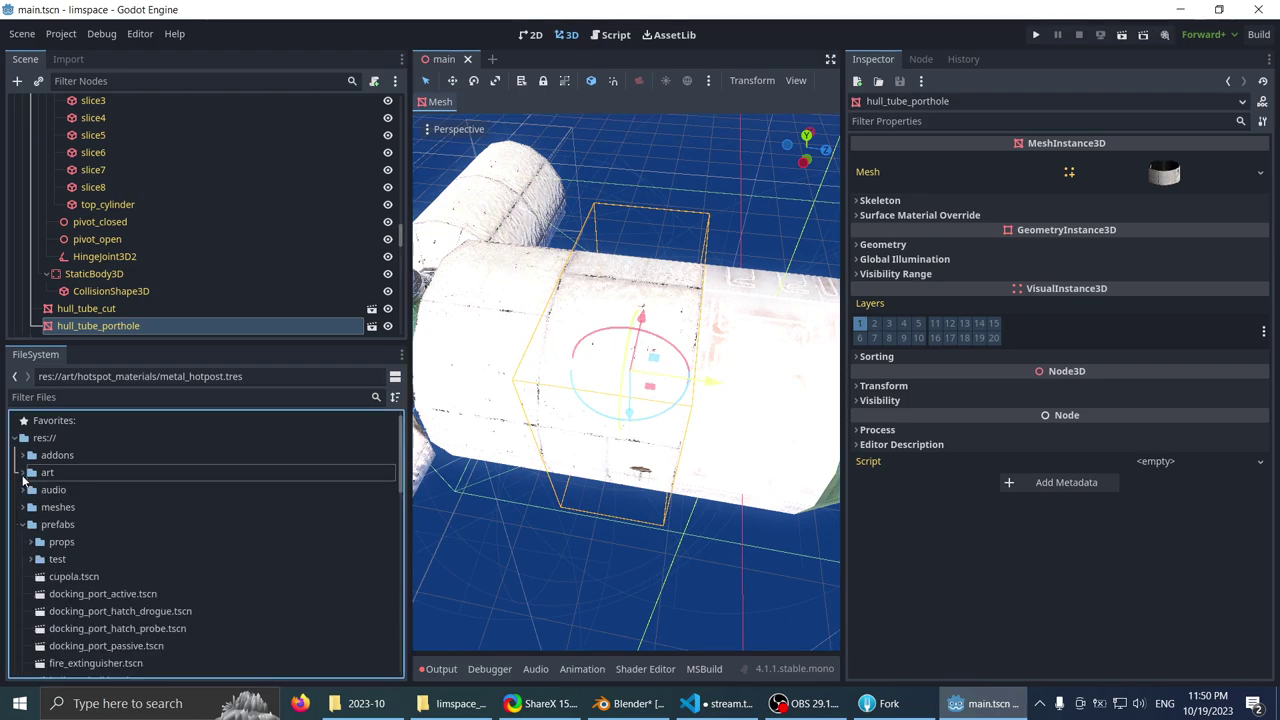
scroll(95, 549, down, 2)
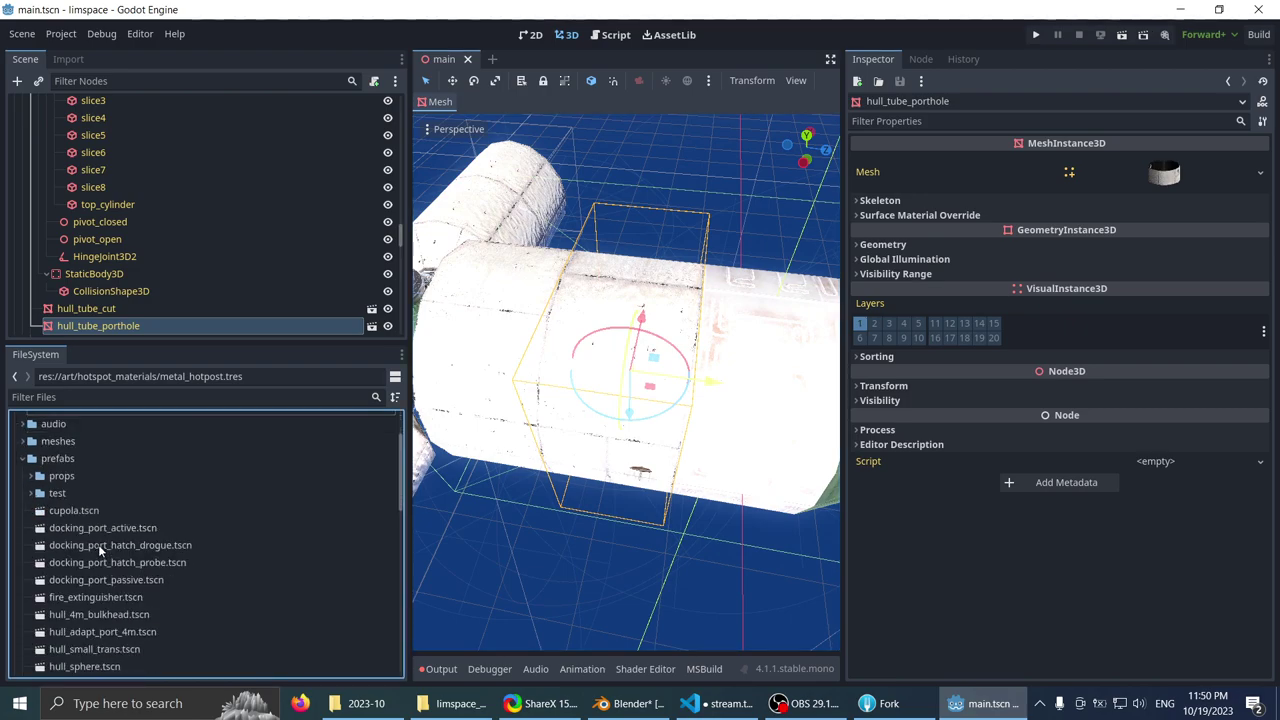
double_click(98, 544)
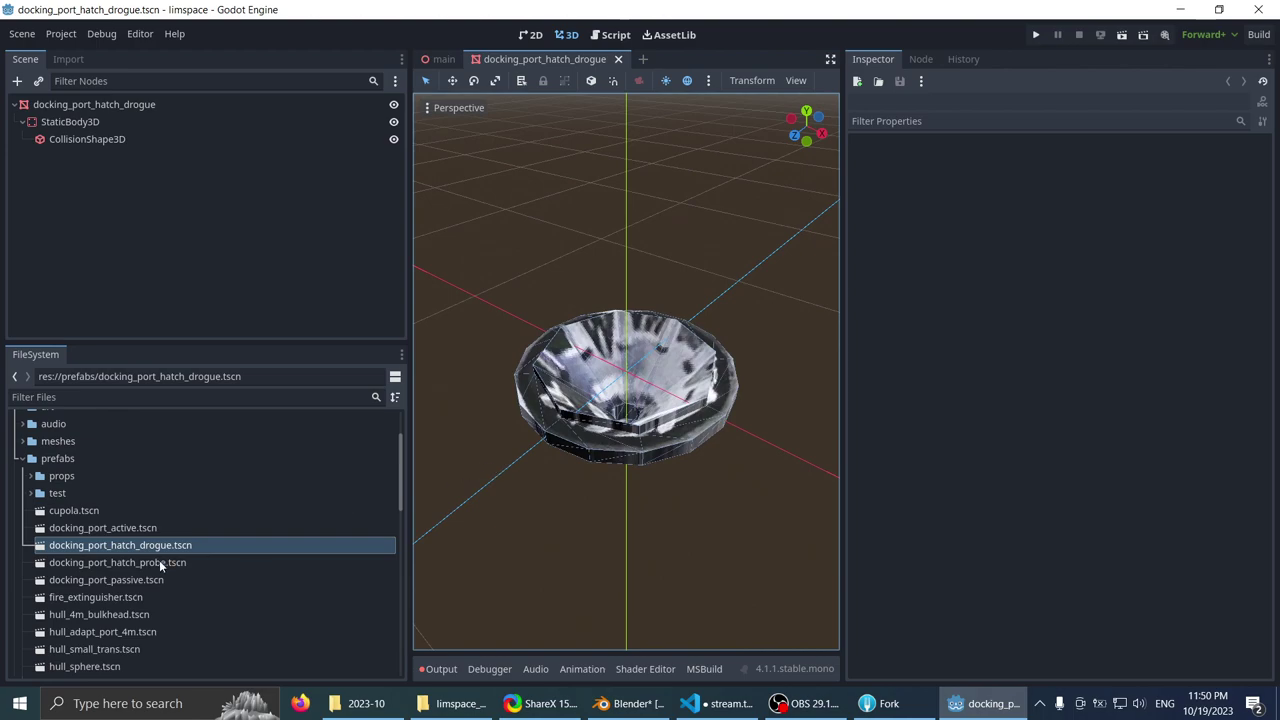
double_click(110, 565)
double_click(105, 579)
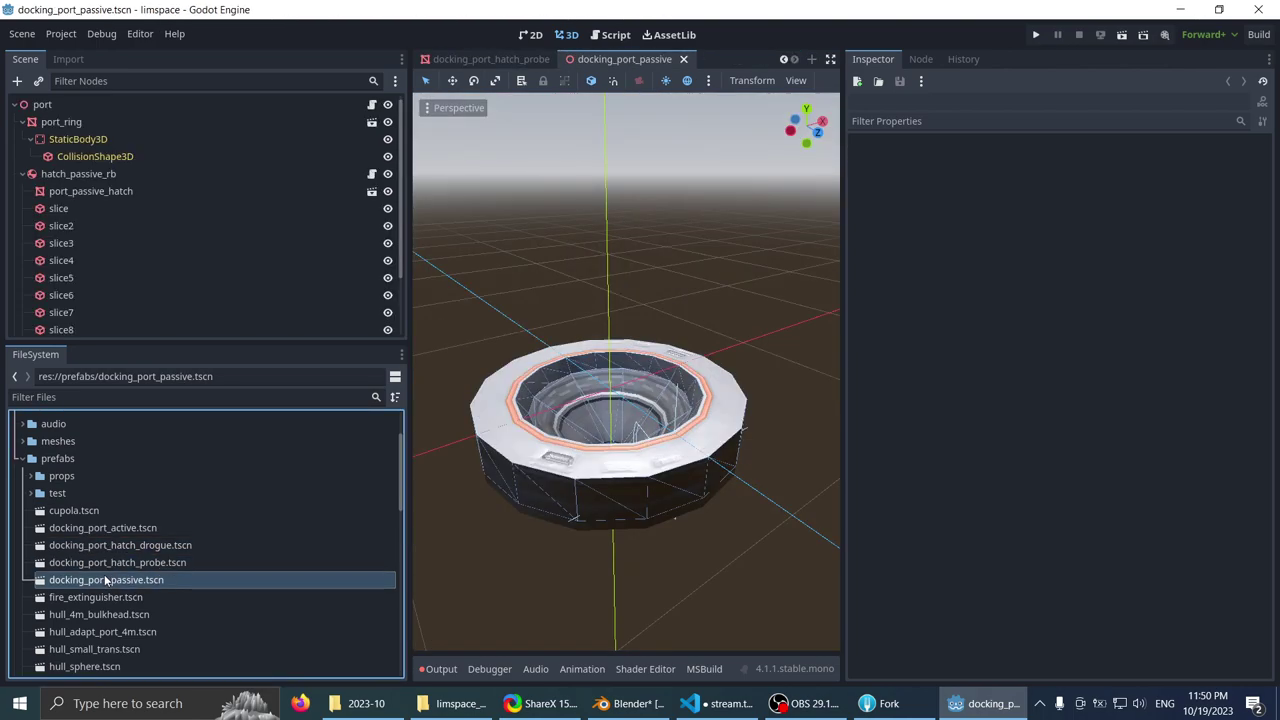
- Return to the docking_port_hatch_drogue scene to examine its model, and bring up docking_port_hatch_probe for comparison
click(119, 549)
double_click(119, 552)
middle_drag(660, 405, 460, 450)
scroll(460, 450, down, 2)
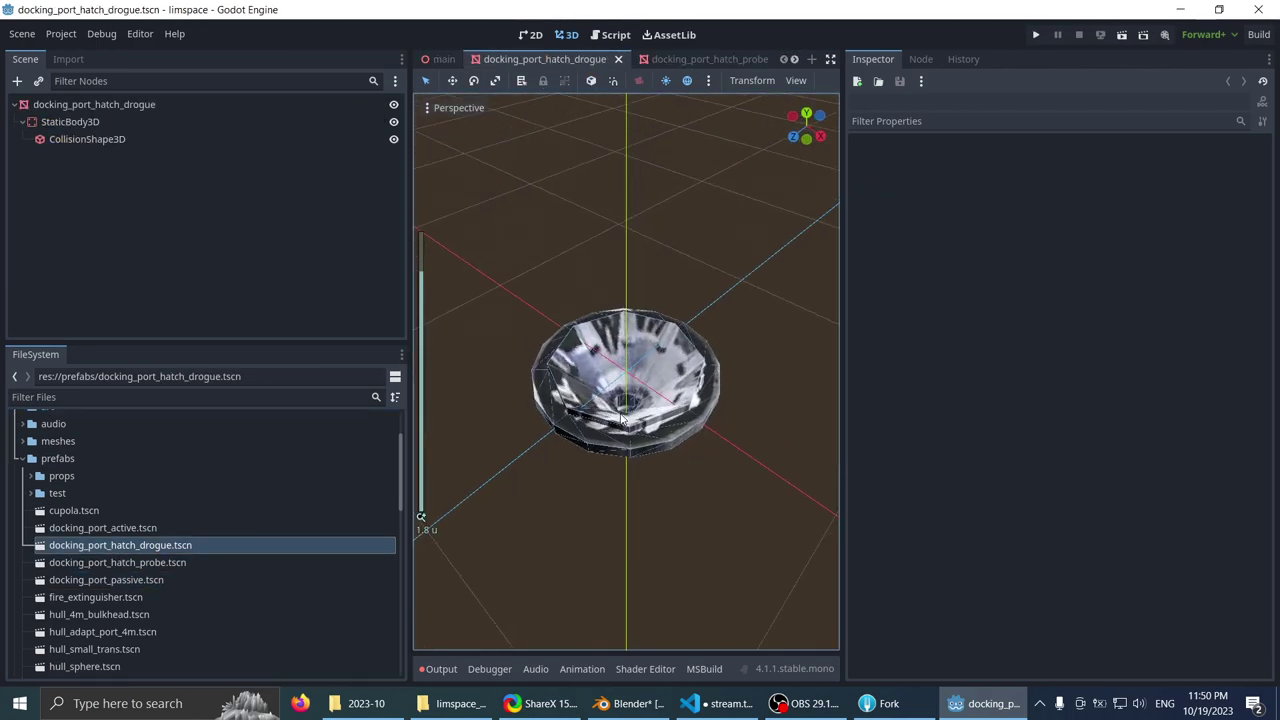
scroll(460, 450, up, 4)
double_click(170, 562)
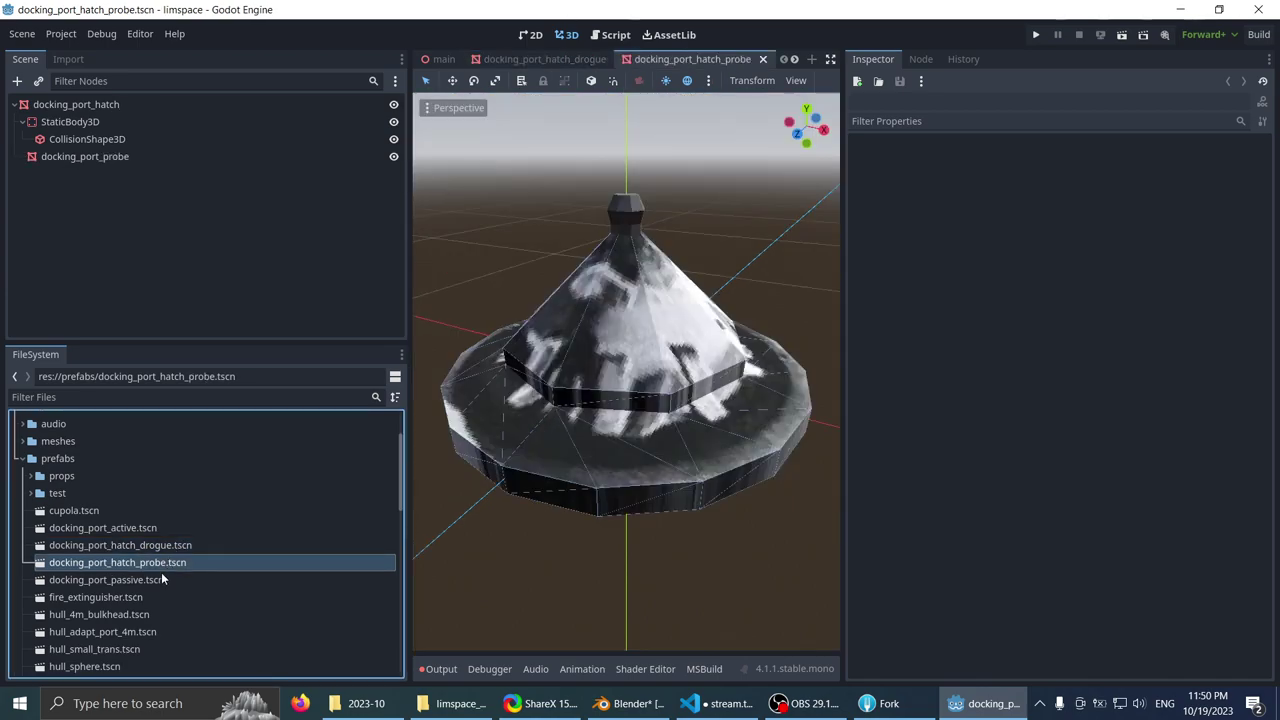
- Switch back to the docking_port_passive scene and examine the port's underside up close
double_click(166, 579)
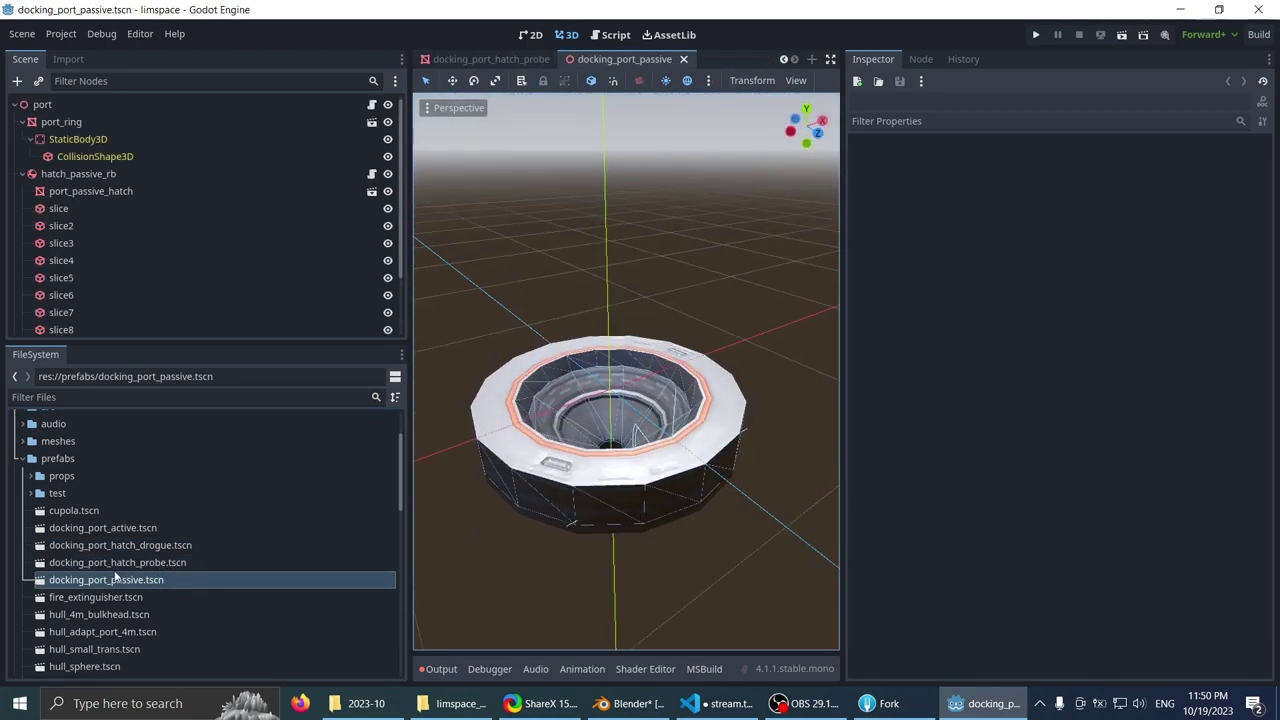
scroll(120, 530, down, 1)
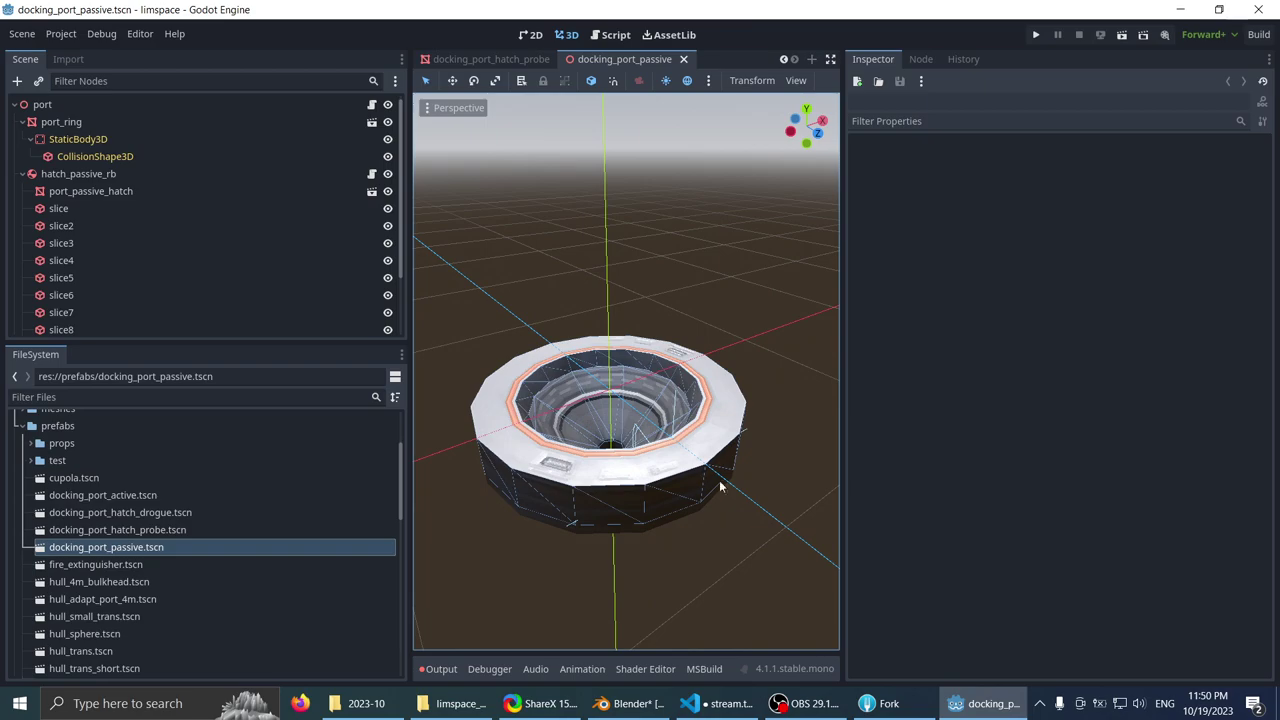
middle_drag(719, 480, 617, 304)
scroll(677, 486, up, 3)
- Open fire_extinguisher.tscn, examine the extinguisher model, and save the scene
click(146, 566)
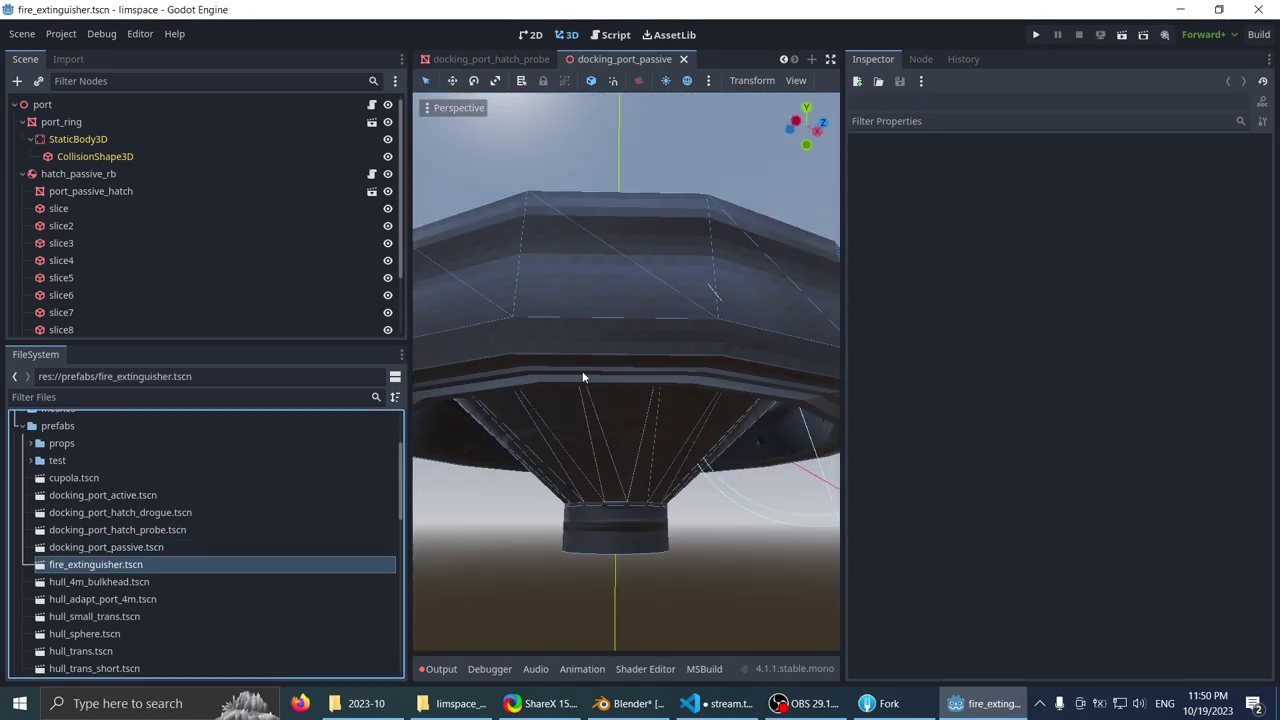
scroll(607, 362, up, 3)
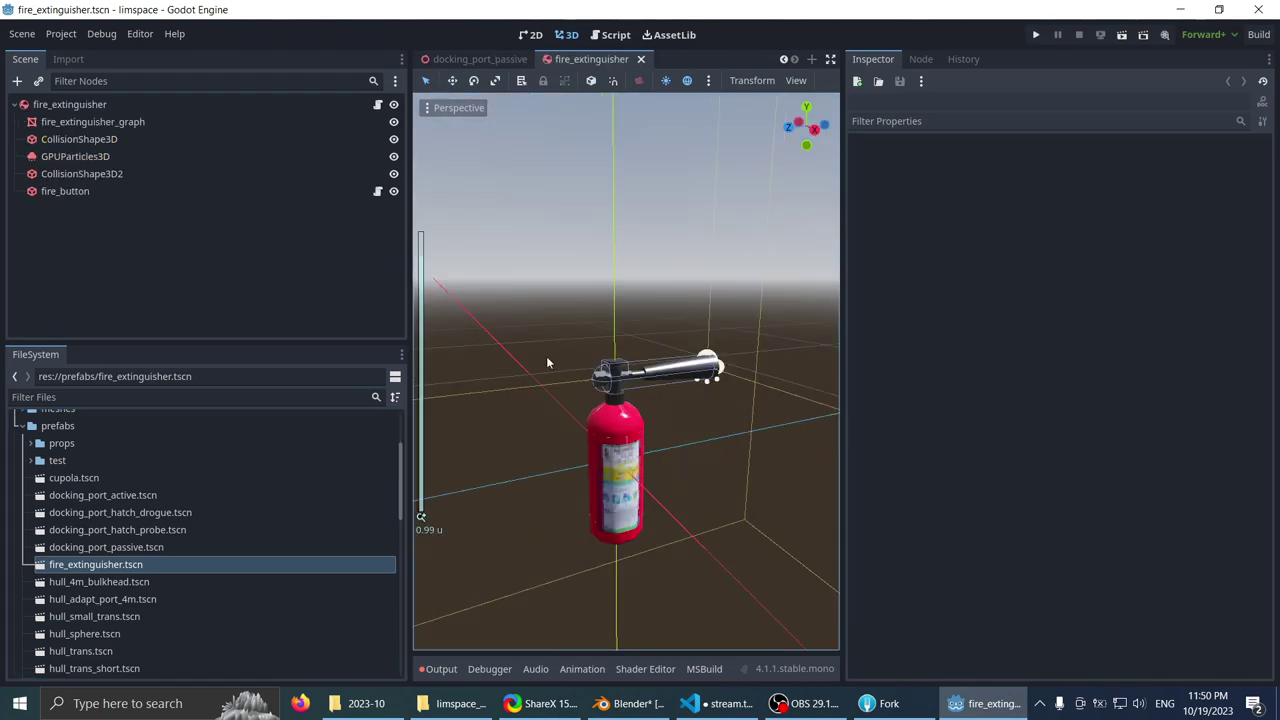
mouse_move(546, 362)
middle_down()
mouse_move(575, 392)
mouse_move(546, 415)
mouse_move(552, 364)
middle_up()
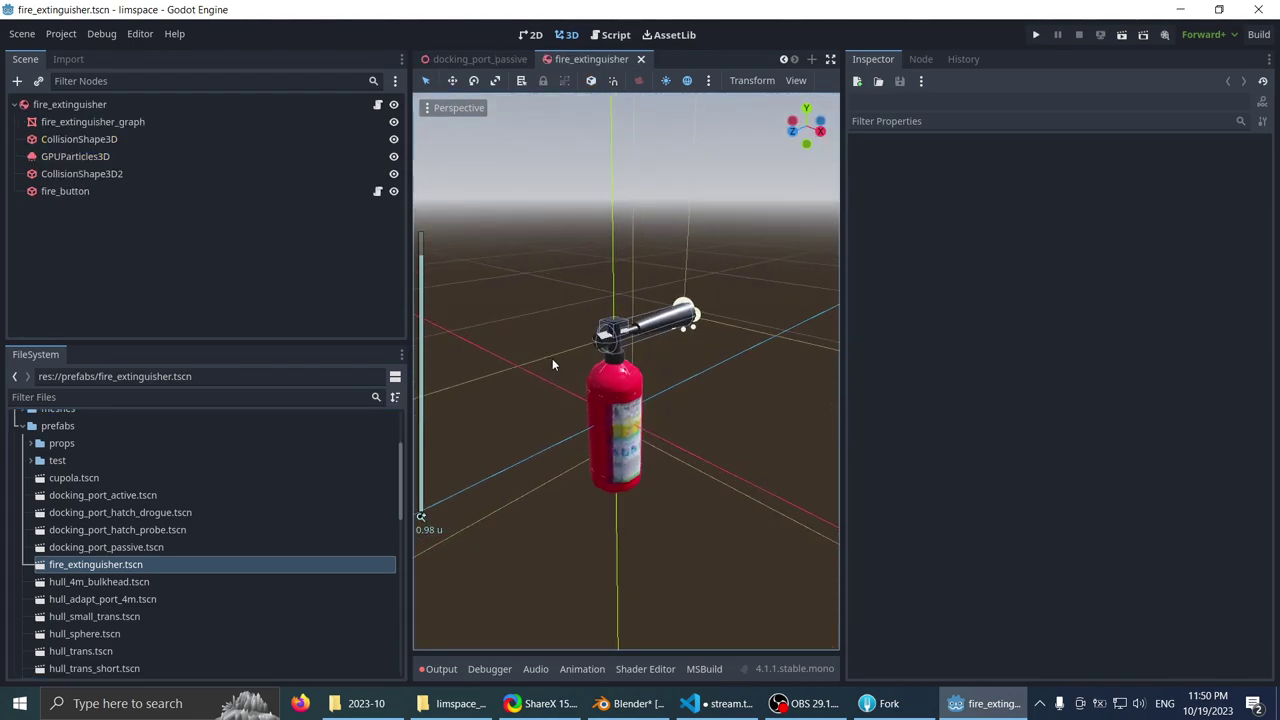
key(ctrl+s)
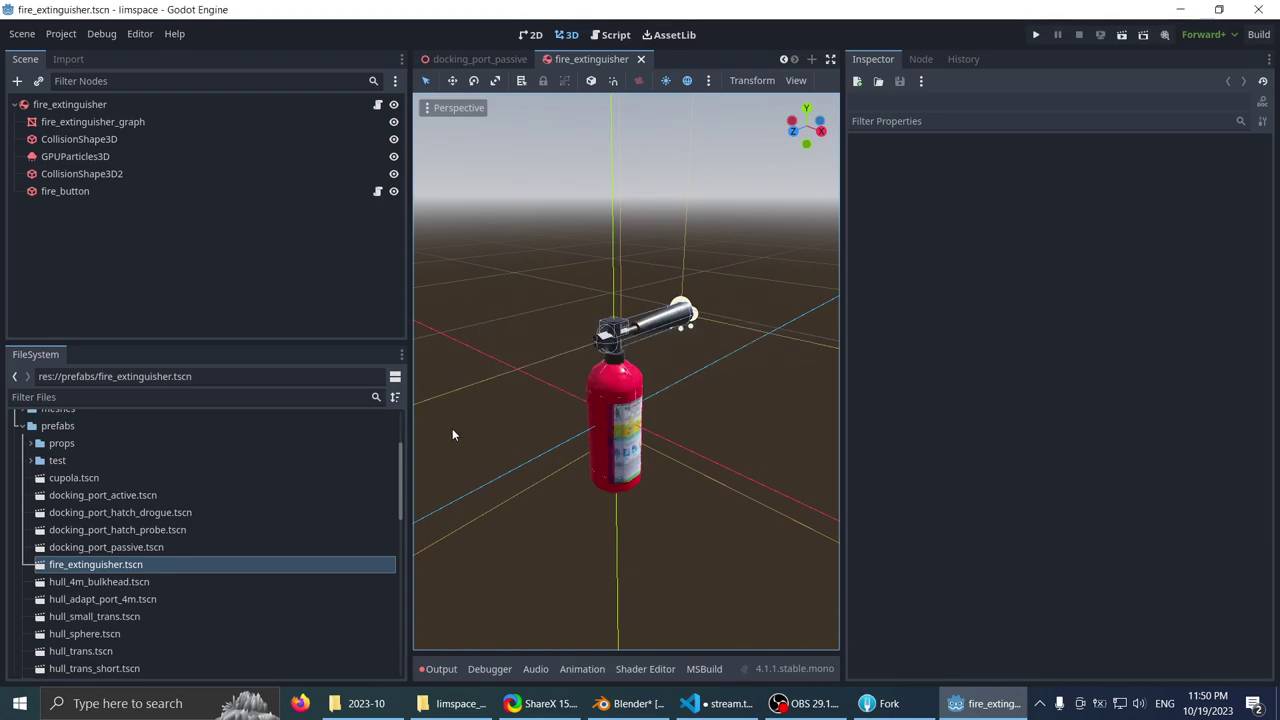
middle_drag(452, 434, 486, 437)
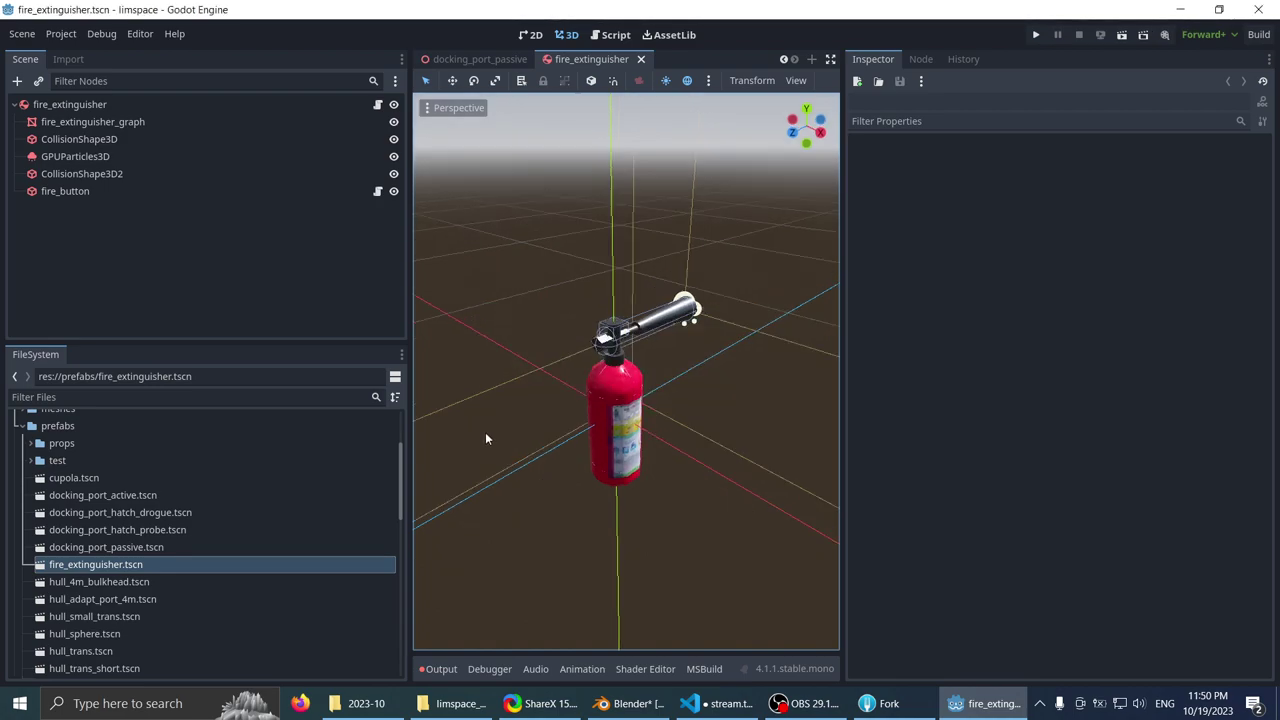
- Close the fire_extinguisher, docking_port_passive, docking_port_hatch_probe and docking_port_hatch_drogue scenes
click(643, 61)
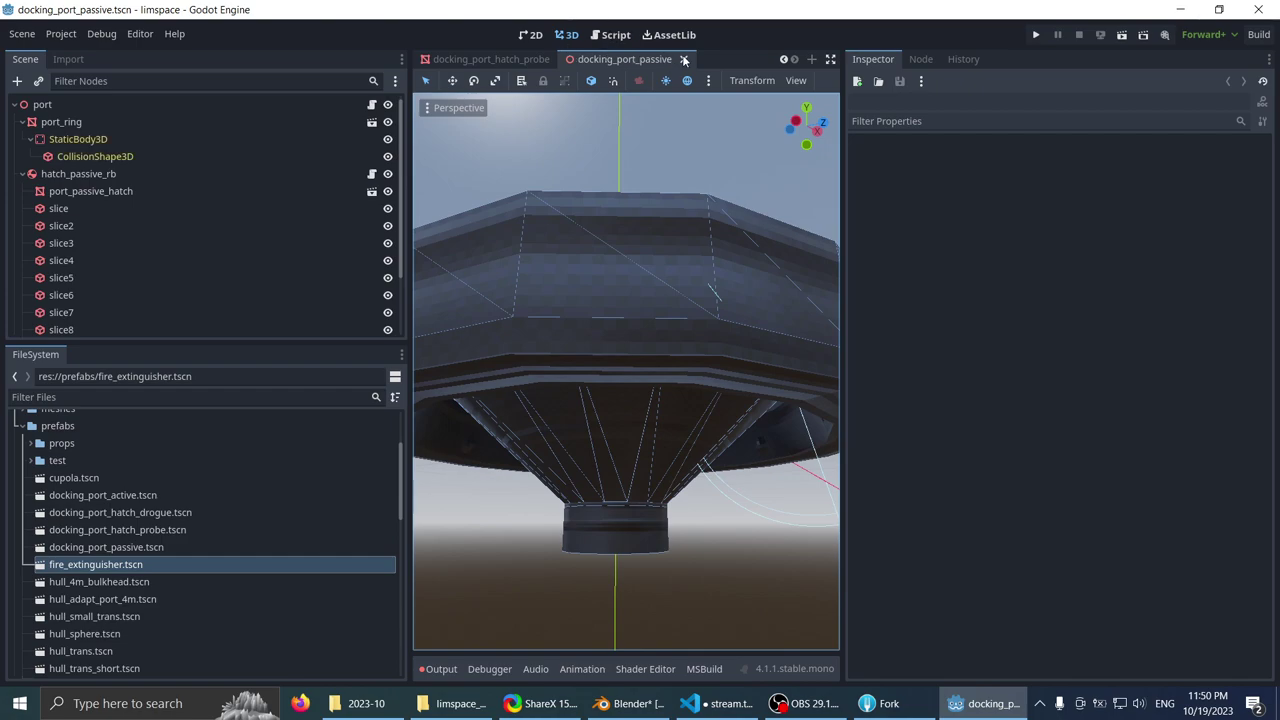
click(684, 61)
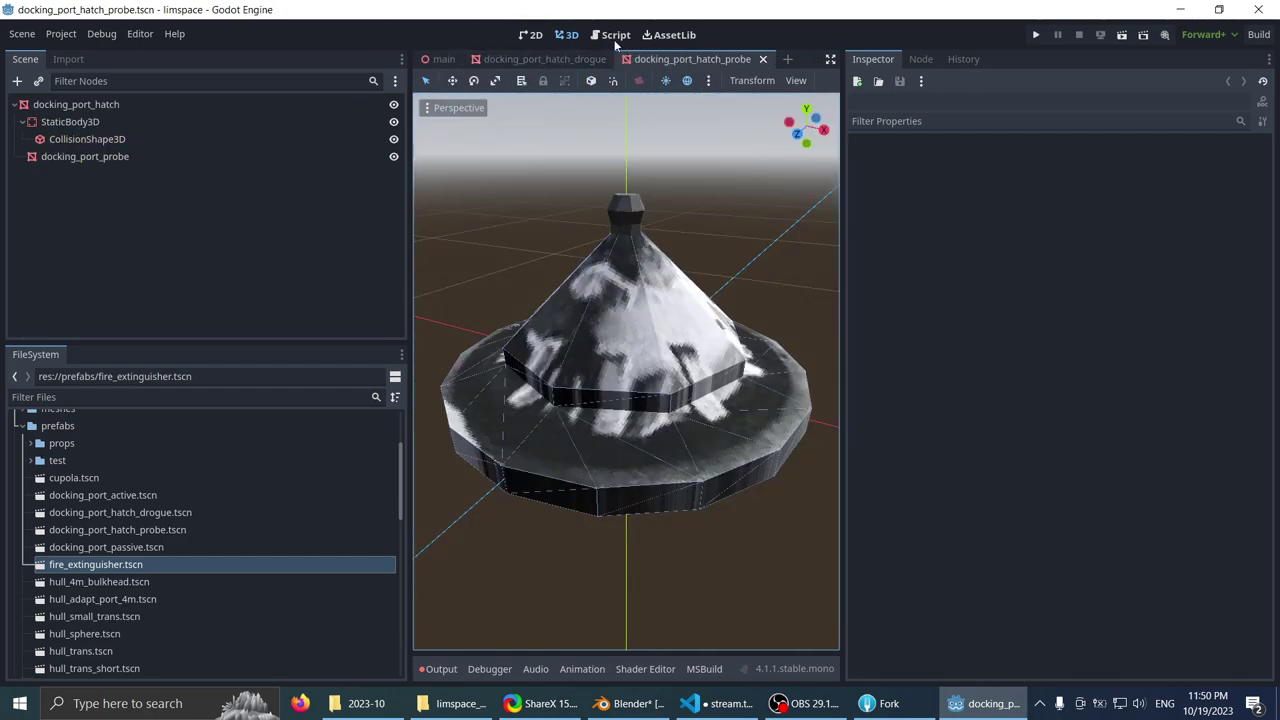
key(ctrl+shift+w)
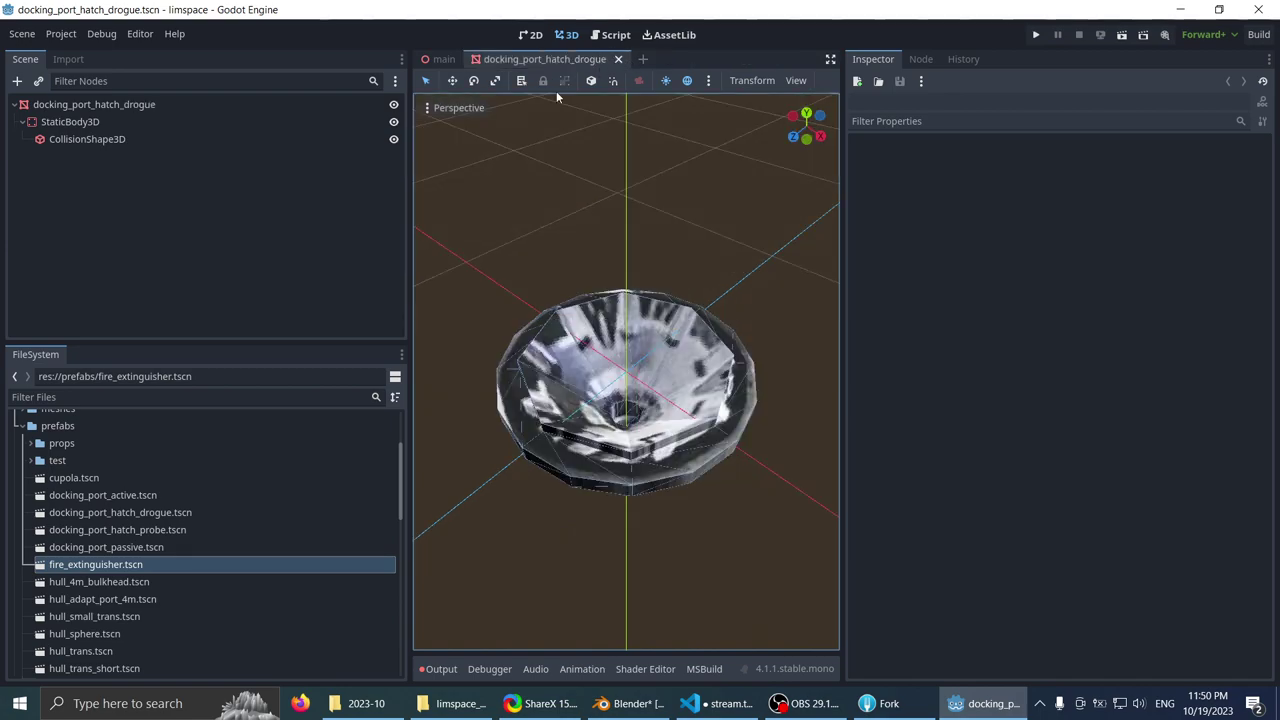
- Open hull_4m_bulkhead.tscn and frame the bulkhead mesh in the viewport for a close look at its material
click(76, 586)
double_click(76, 588)
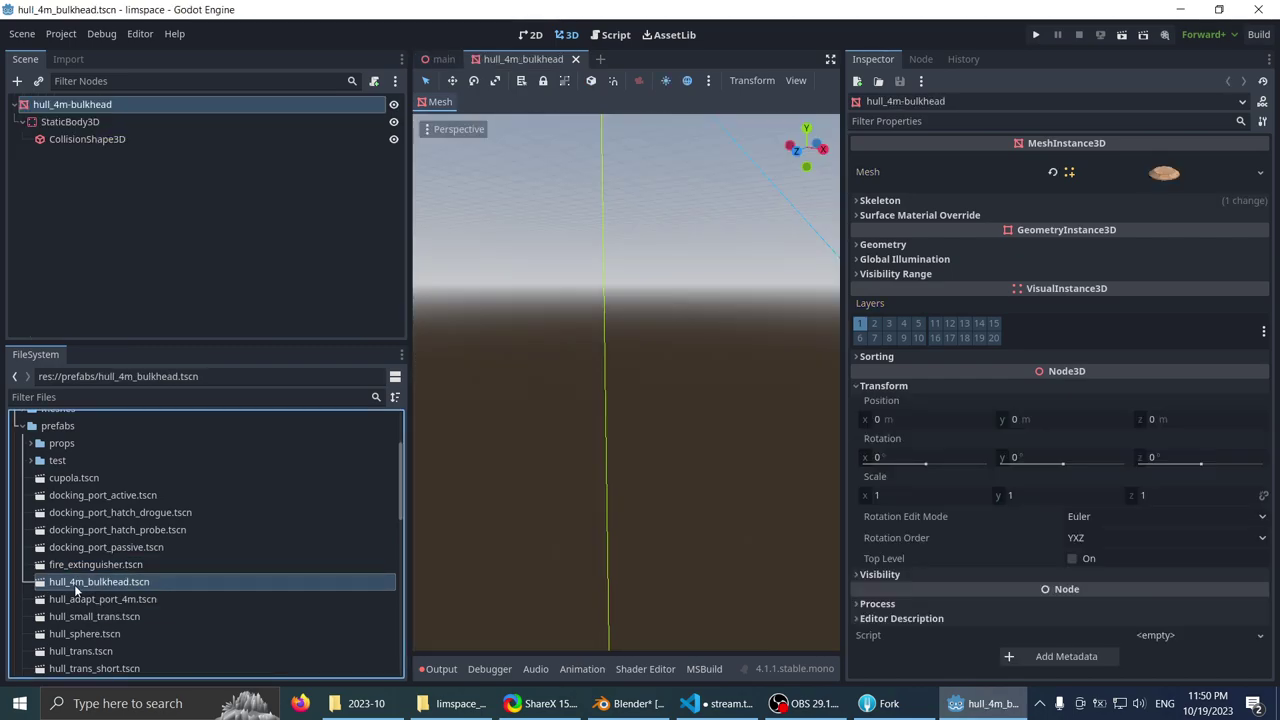
scroll(510, 365, down, 3)
scroll(510, 410, down, 10)
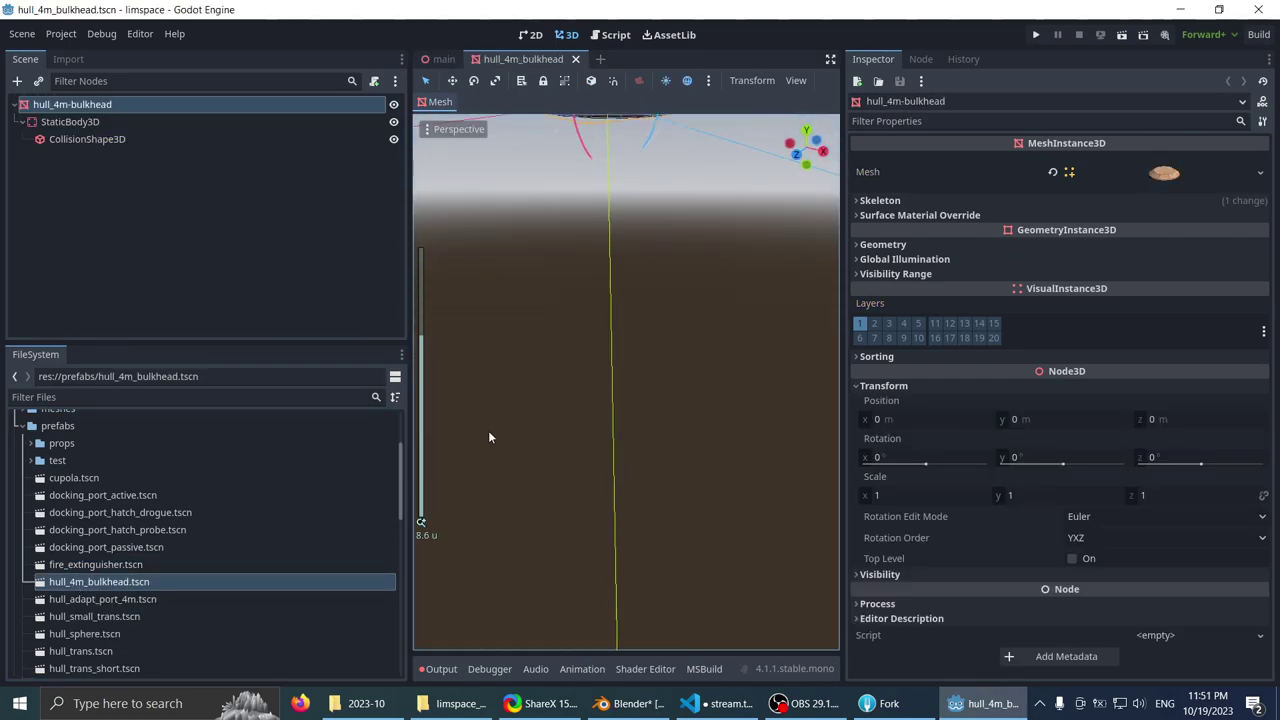
scroll(535, 362, up, 4)
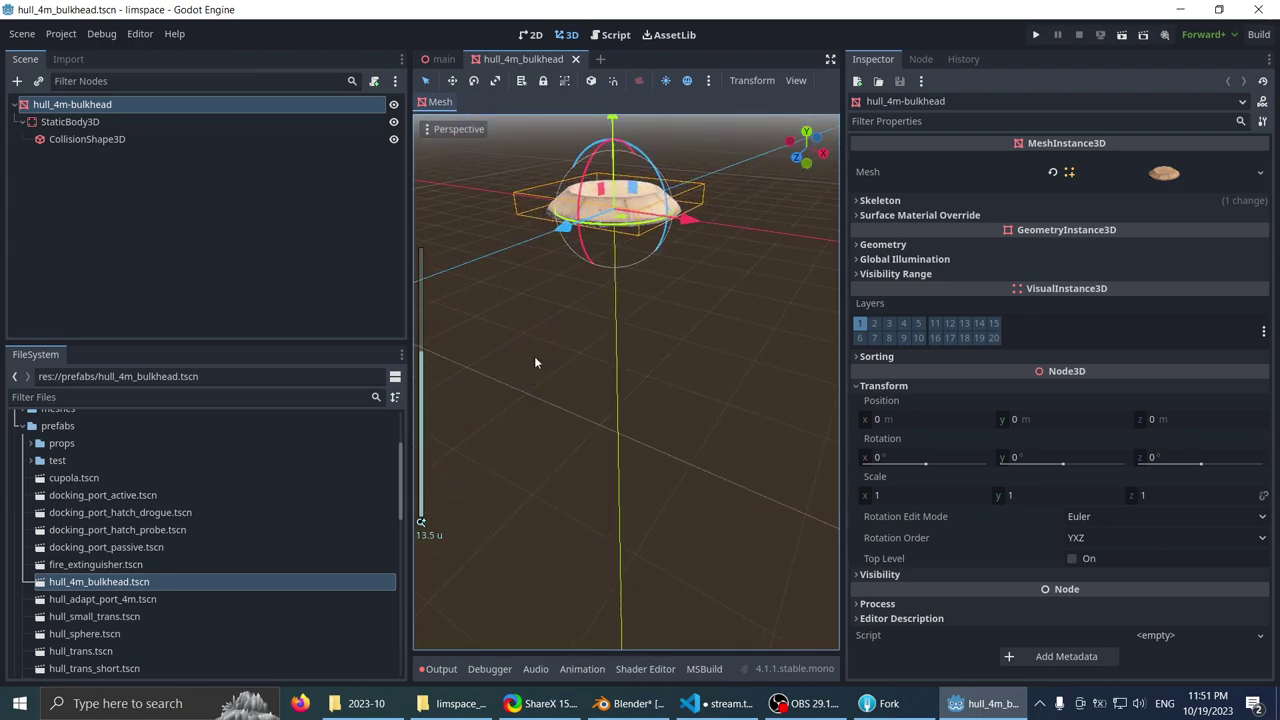
key(f)
middle_drag(572, 361, 720, 376)
scroll(583, 328, up, 14)
scroll(720, 376, down, 1)
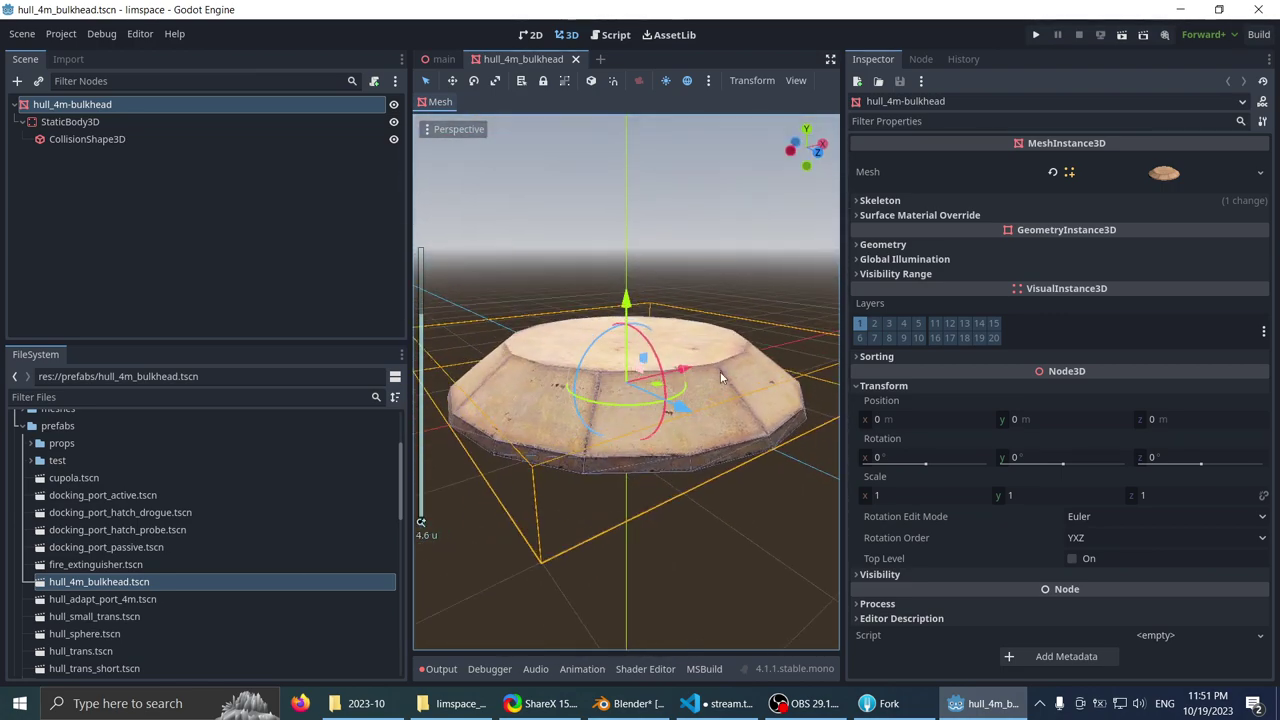
- Look through the bulkhead's Geometry, Sorting, Visibility Range, Global Illumination and Surface Material Override properties
click(918, 244)
click(916, 244)
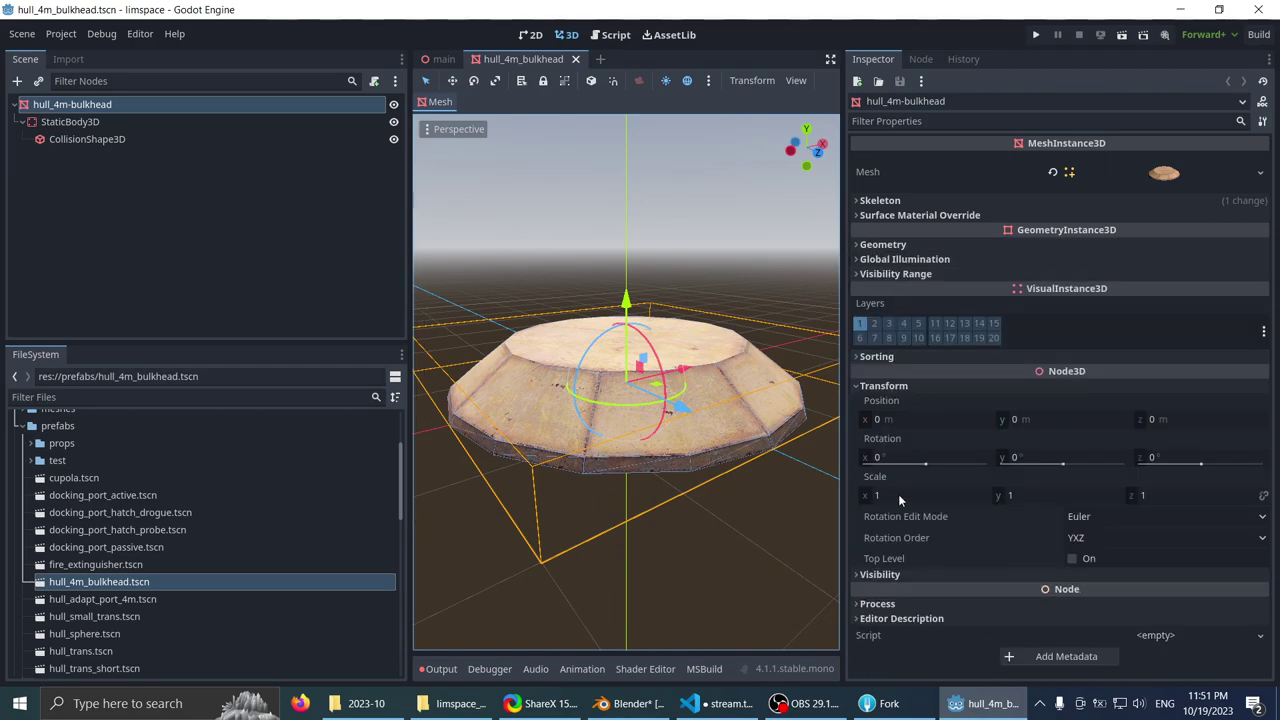
click(886, 357)
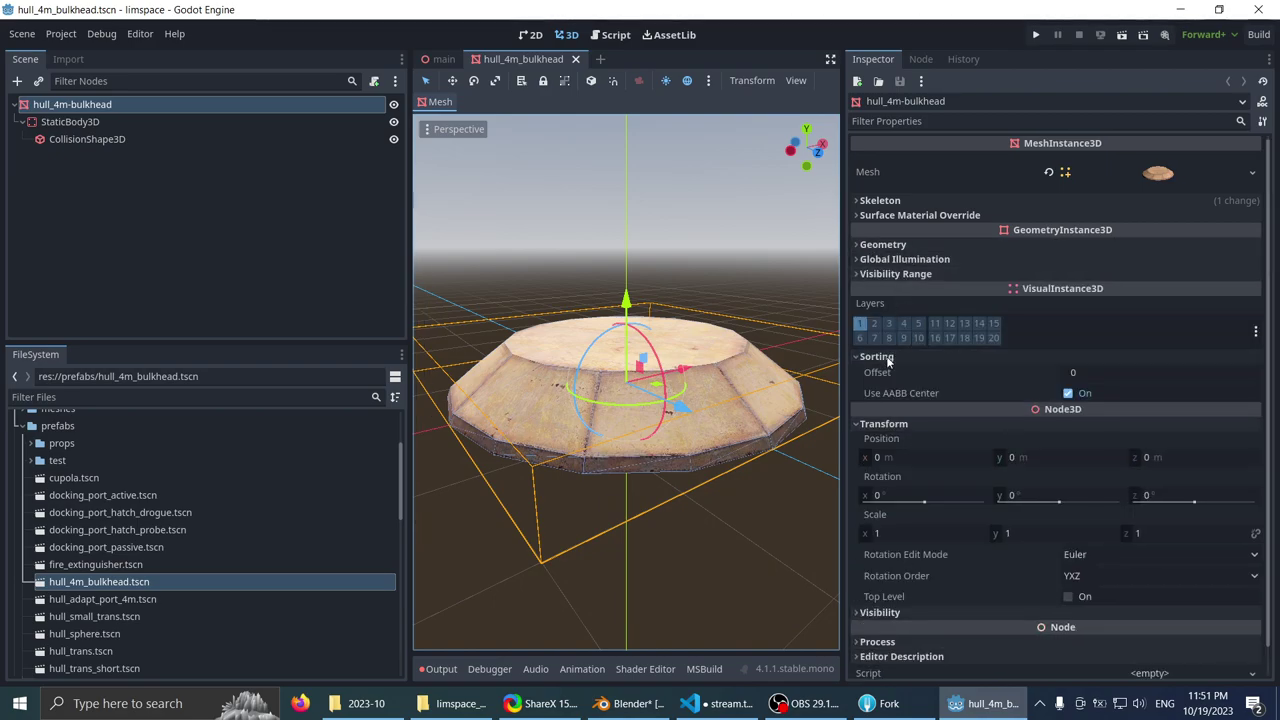
click(886, 357)
click(890, 275)
click(890, 275)
click(892, 259)
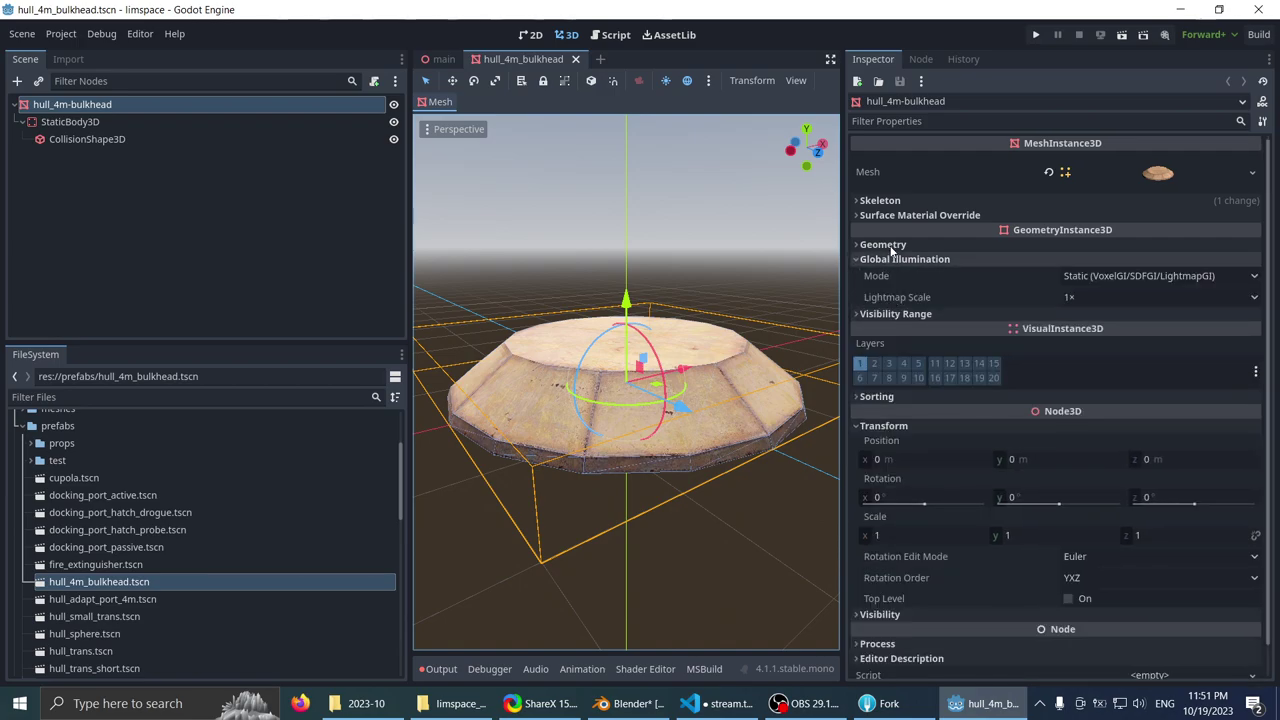
click(890, 246)
click(889, 243)
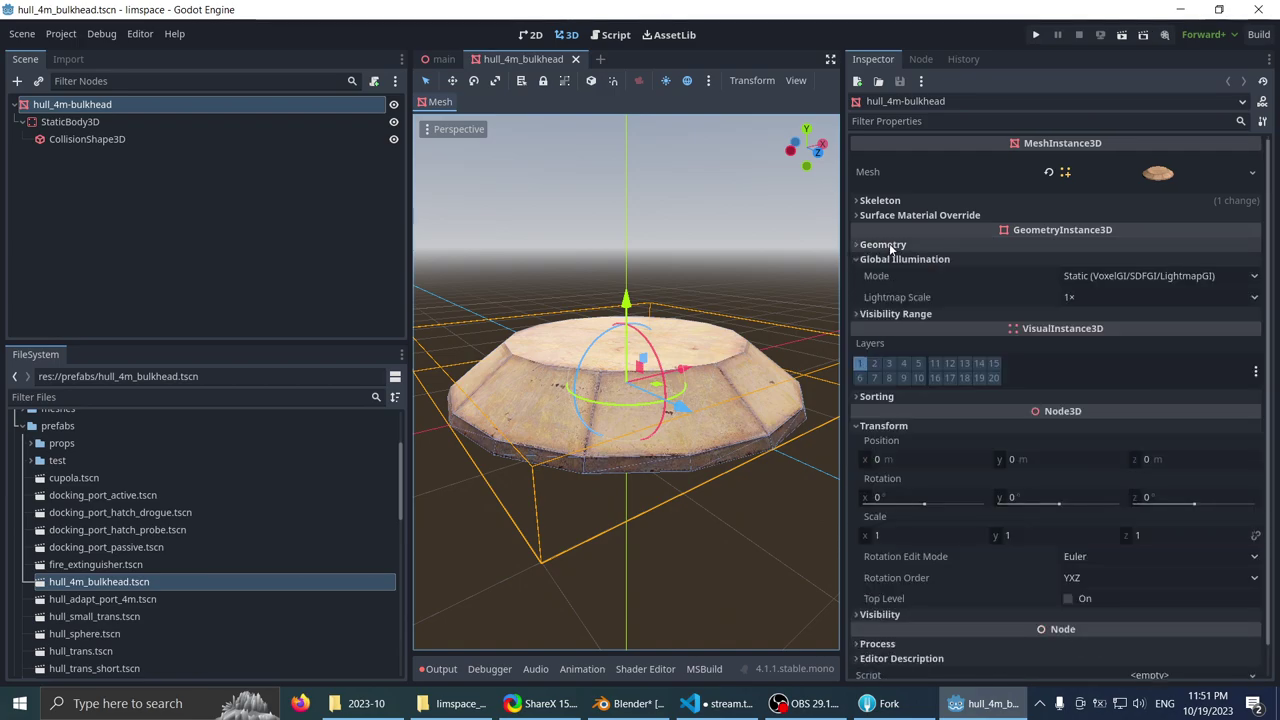
click(890, 259)
click(885, 216)
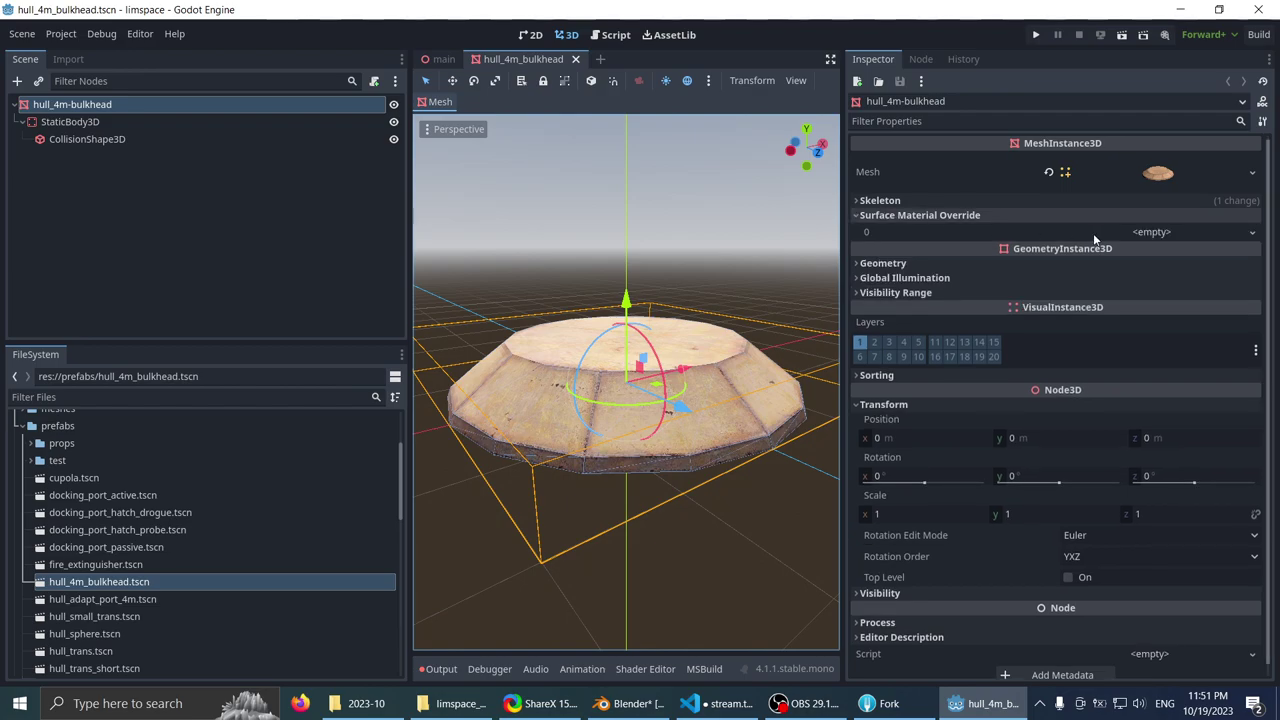
click(974, 218)
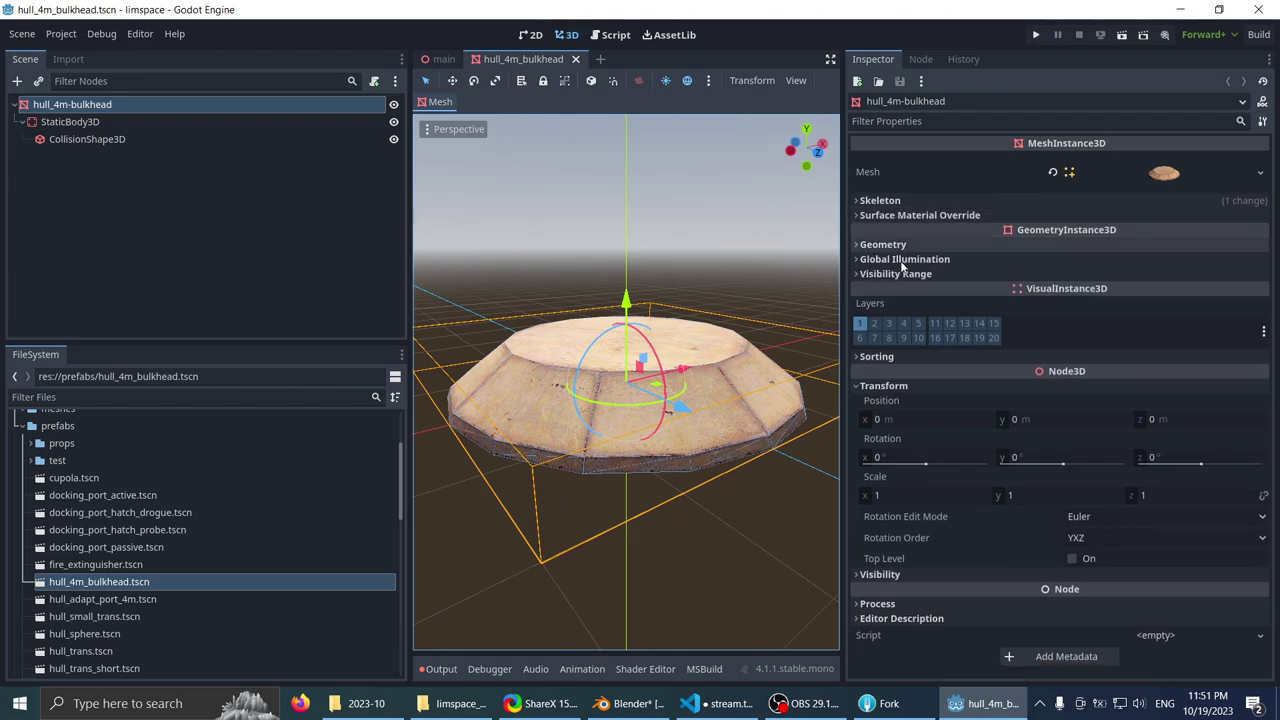
click(900, 358)
click(898, 358)
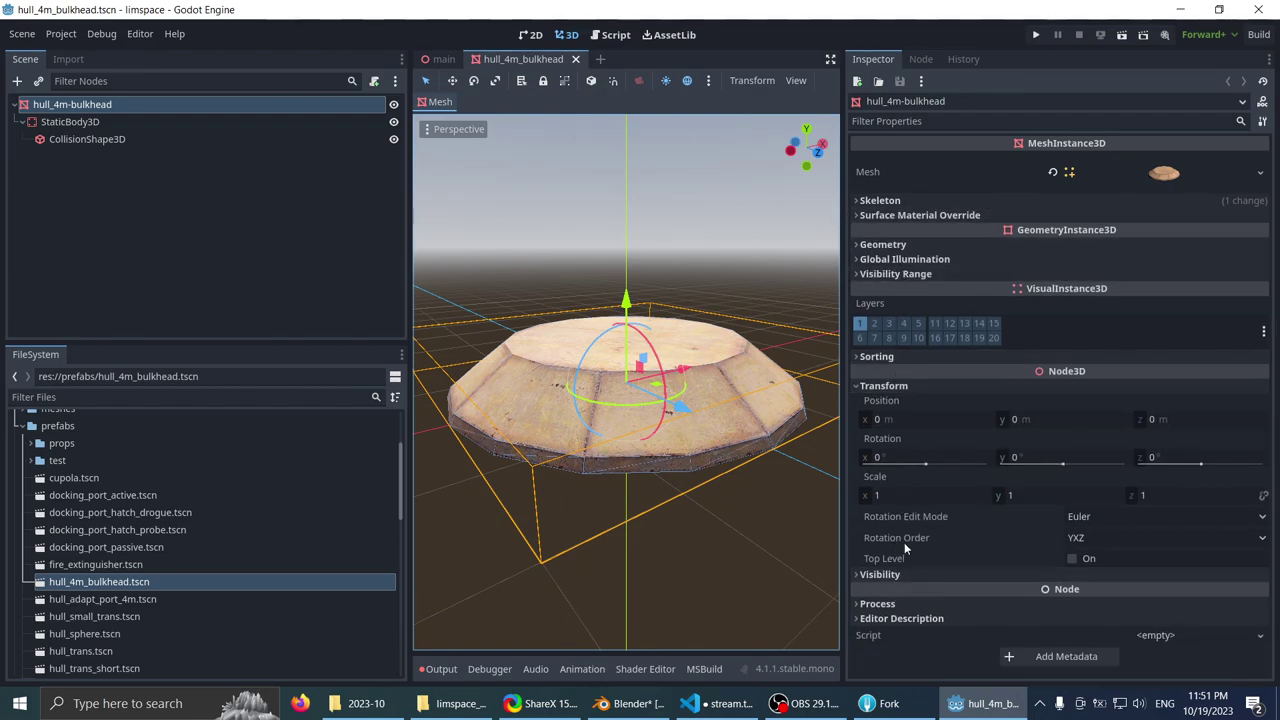
- Inspect the bulkhead mesh's resource properties and Surface 0 material, and examine the model from several angles
click(1152, 176)
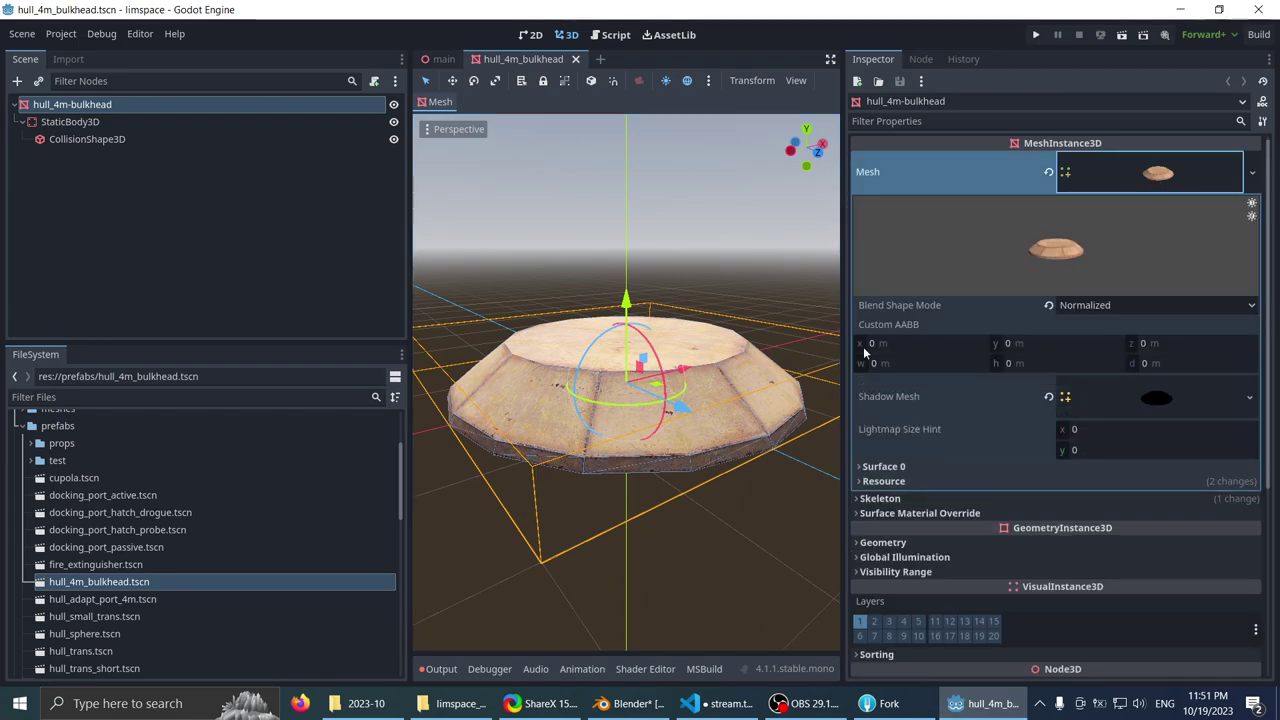
click(876, 468)
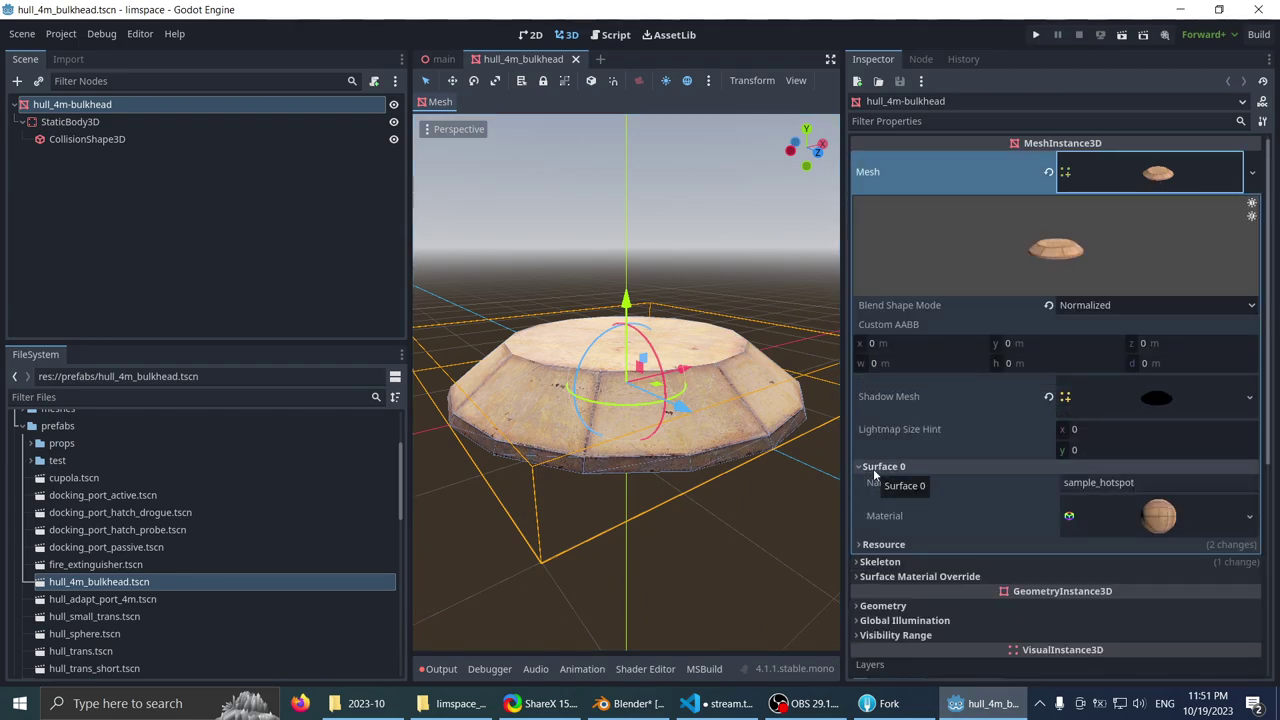
click(874, 469)
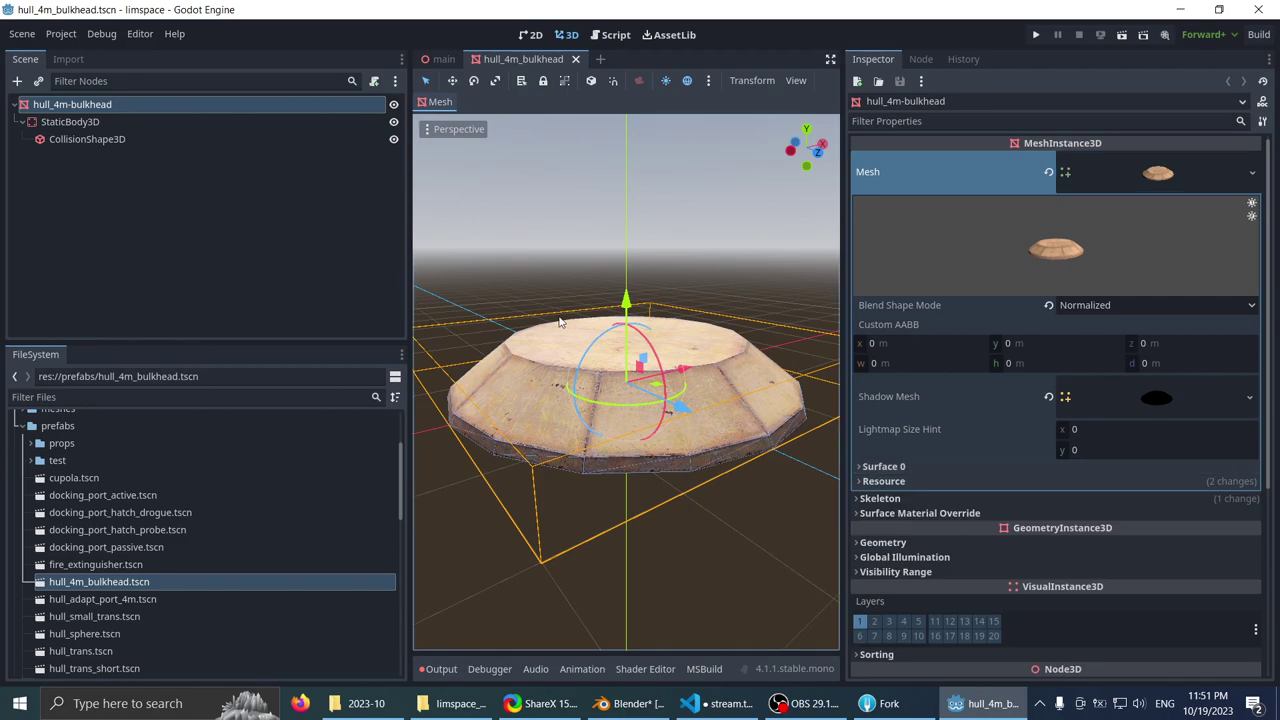
middle_drag(560, 316, 540, 341)
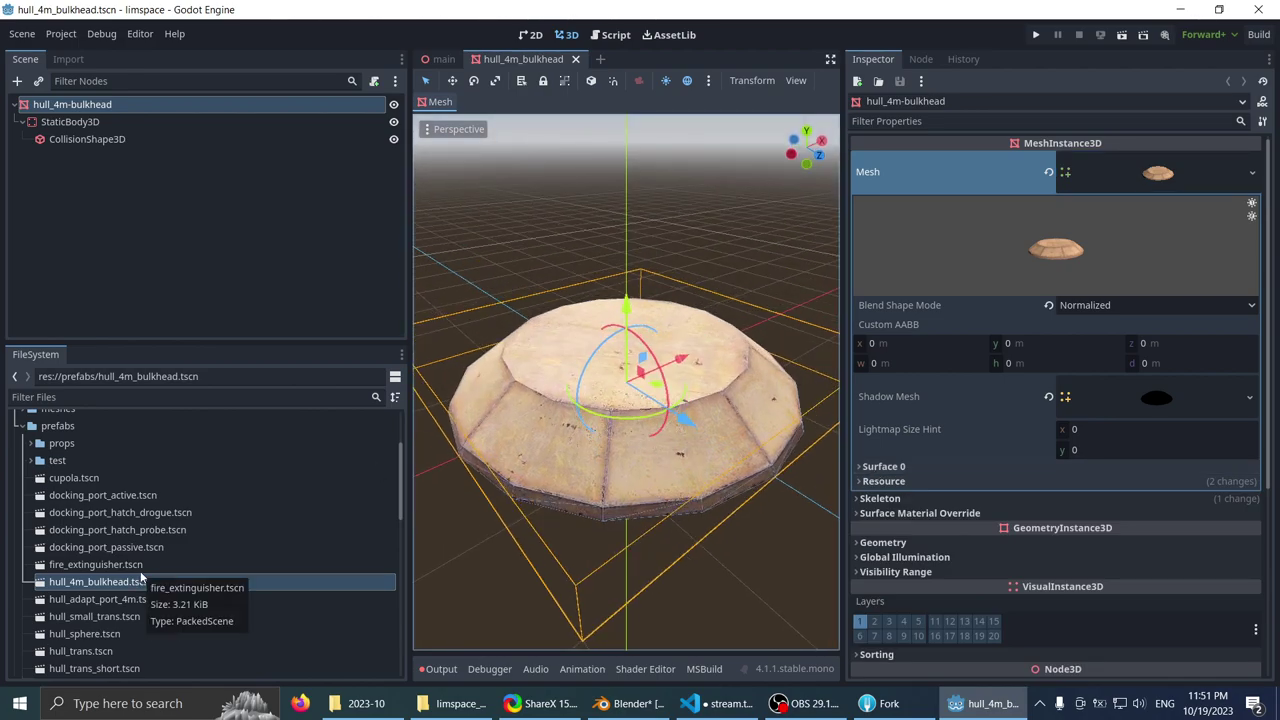
scroll(633, 467, down, 2)
middle_drag(633, 467, 623, 289)
scroll(621, 291, up, 6)
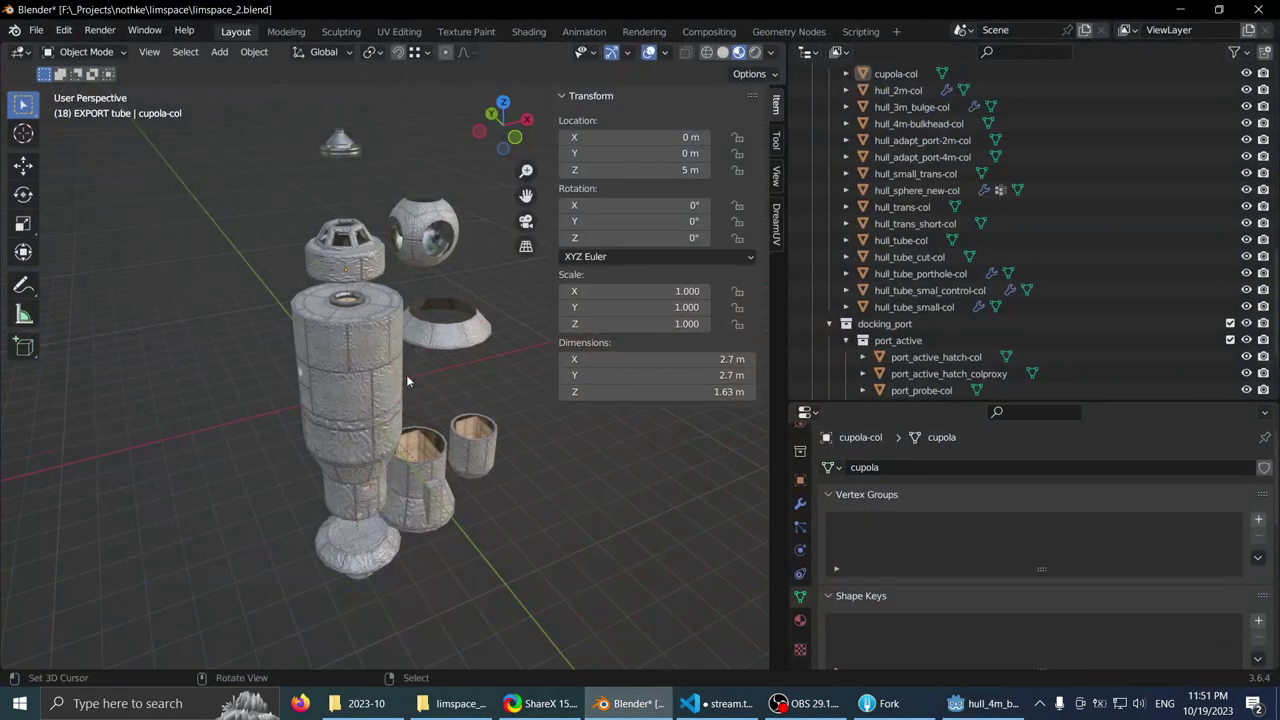
- In Blender, select hull_4m-bulkhead-col and frame it in a maximized viewport to examine its material
middle_drag(406, 374, 366, 368)
right_click(420, 346)
right_click(427, 341)
key(KP_Decimal)
key(KP_Divide)
key(KP_Divide)
key(ctrl+space)
- Switch back to Godot and expand the bulkhead's Mesh resource properties
click(985, 703)
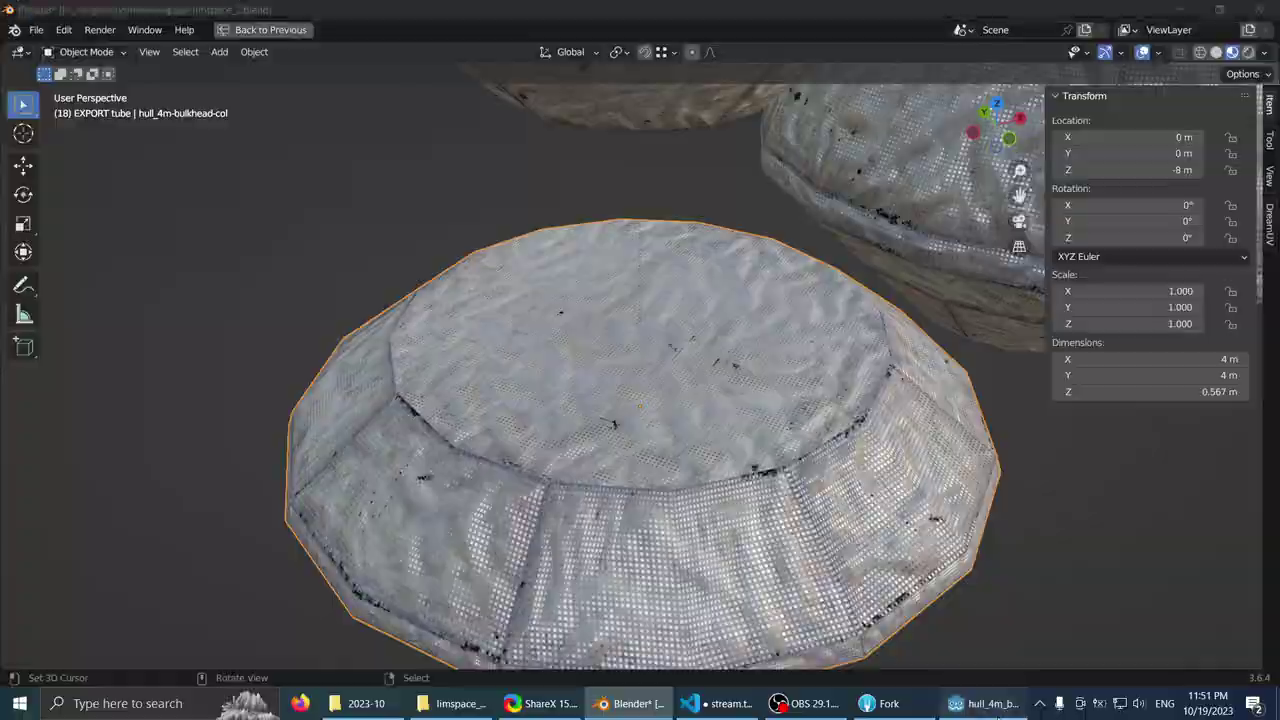
click(1155, 175)
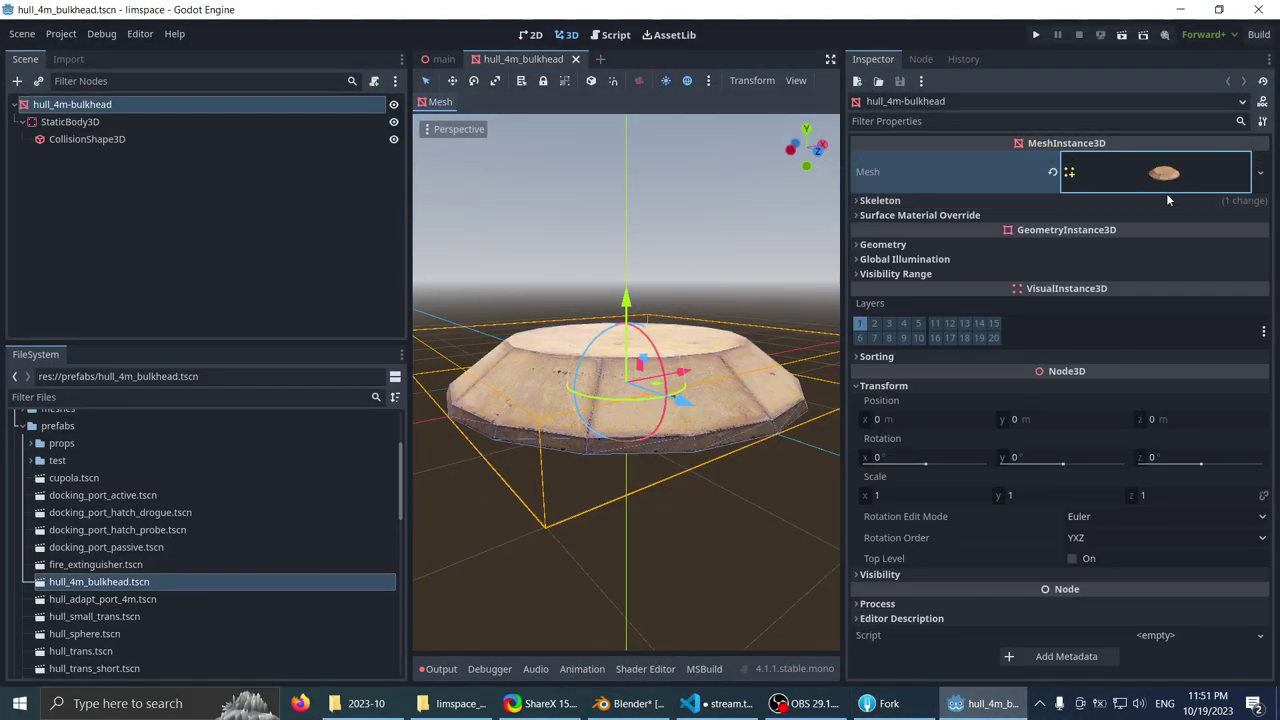
click(1139, 166)
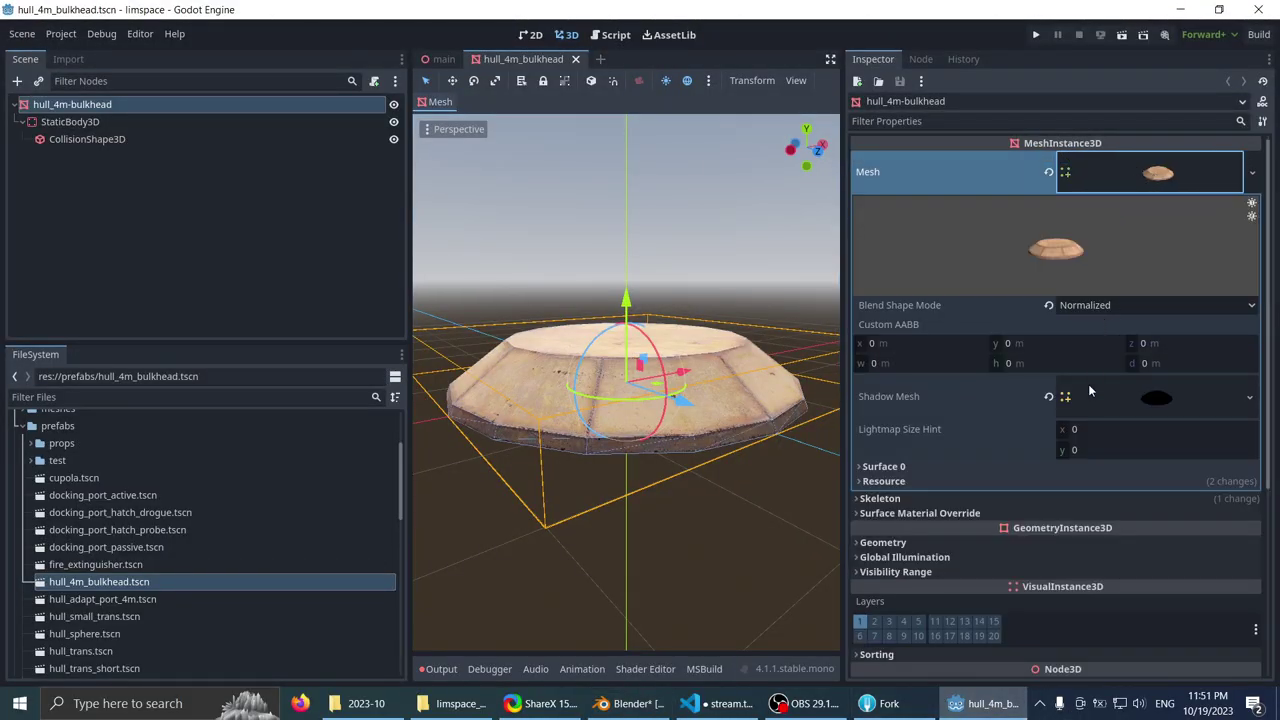
- Check the resource path of the bulkhead's embedded mesh and clear it
click(884, 481)
scroll(987, 484, down, 2)
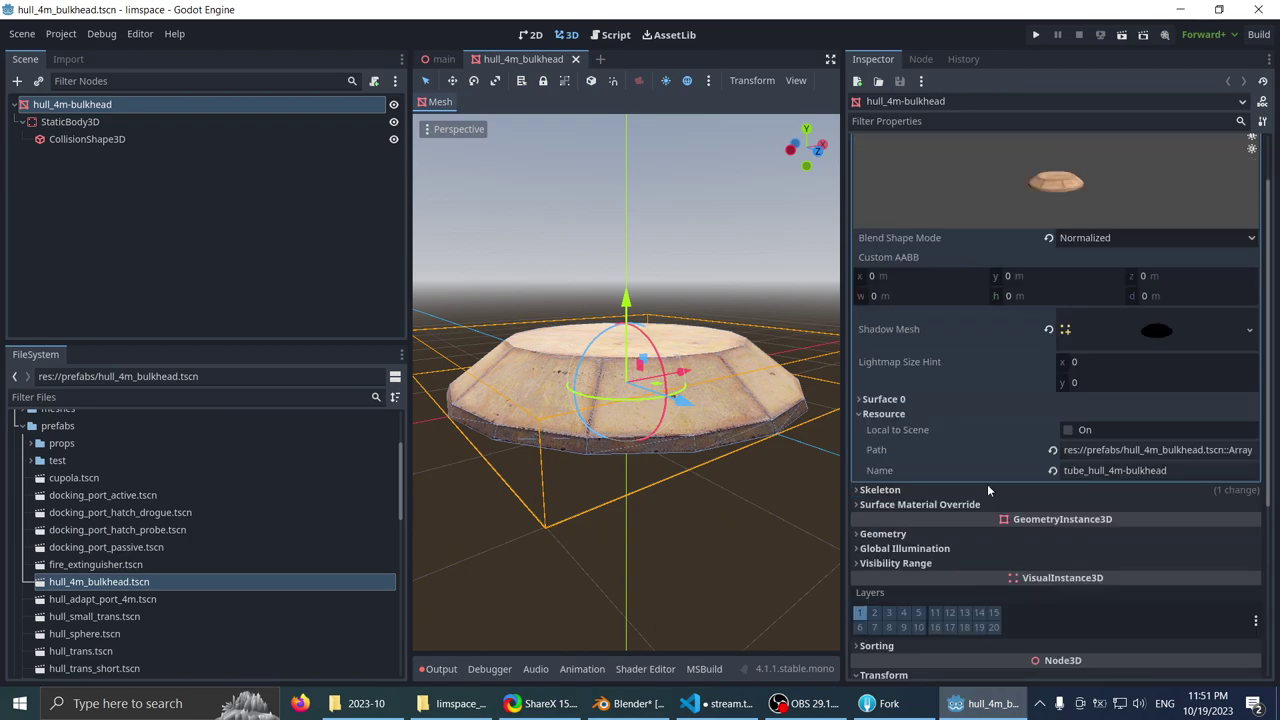
click(1209, 452)
drag(1209, 452, 1258, 452)
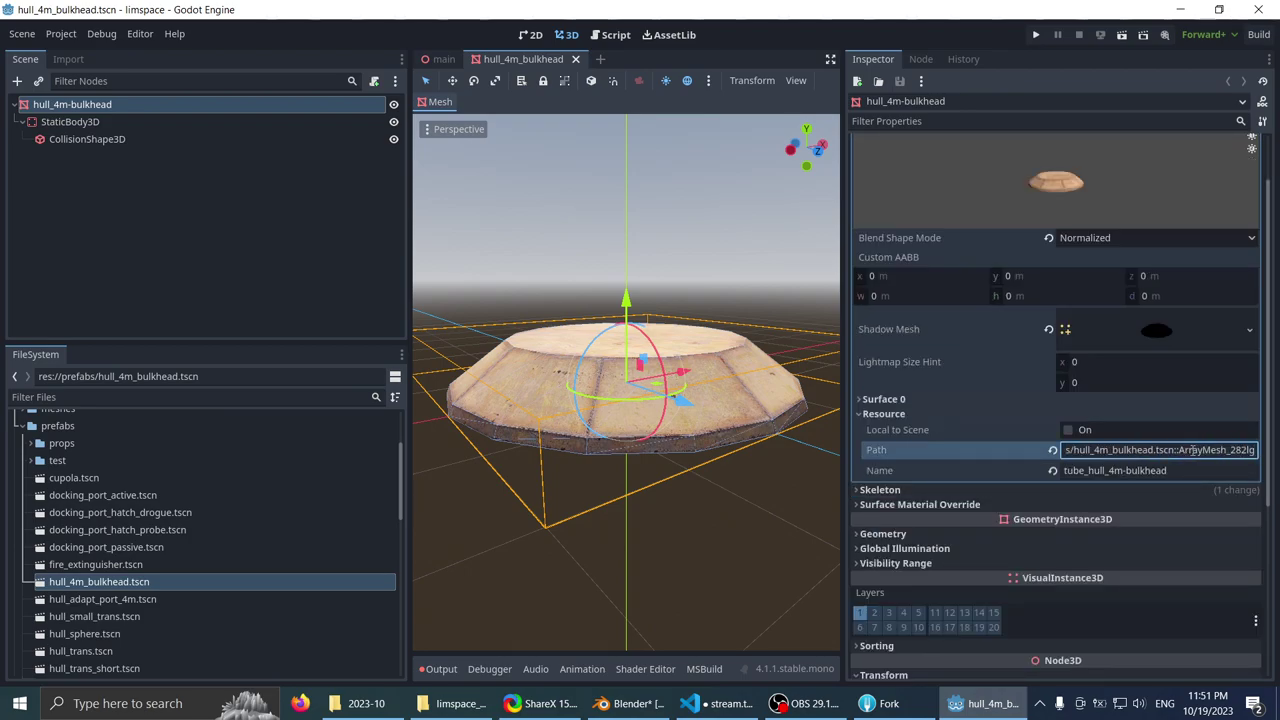
drag(1183, 450, 1022, 458)
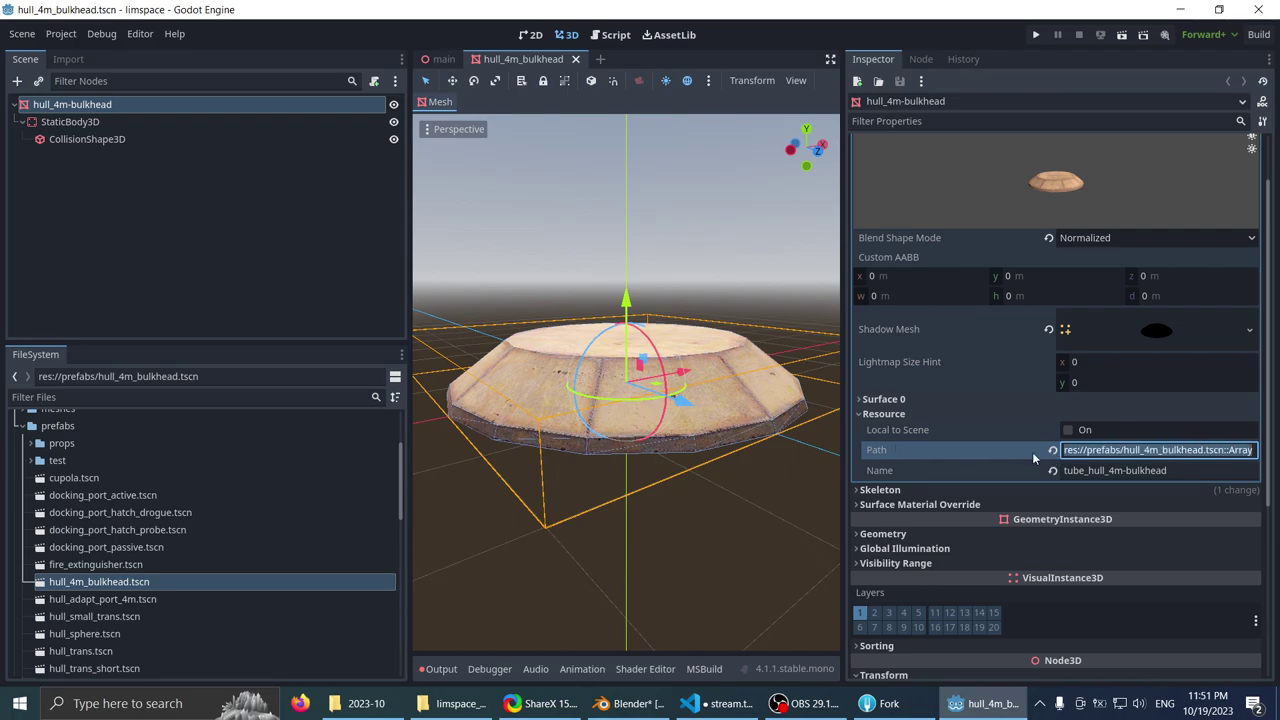
key(BackSpace)
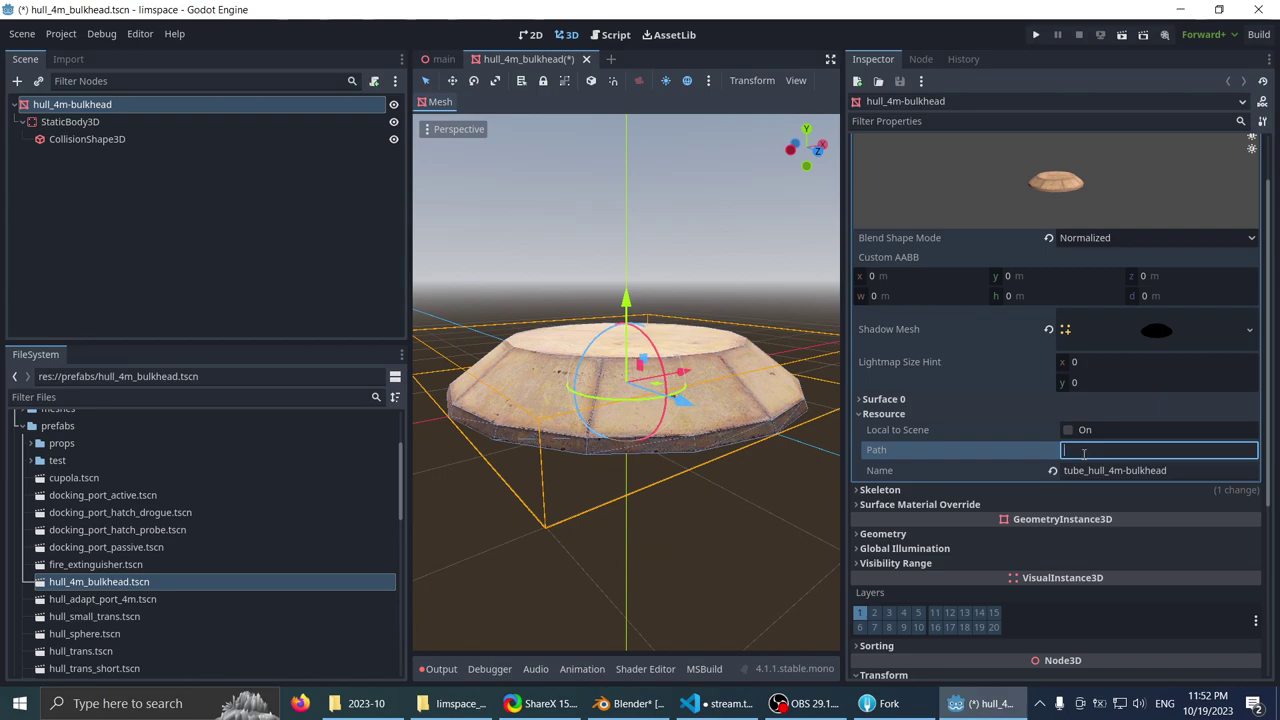
scroll(1106, 357, up, 1)
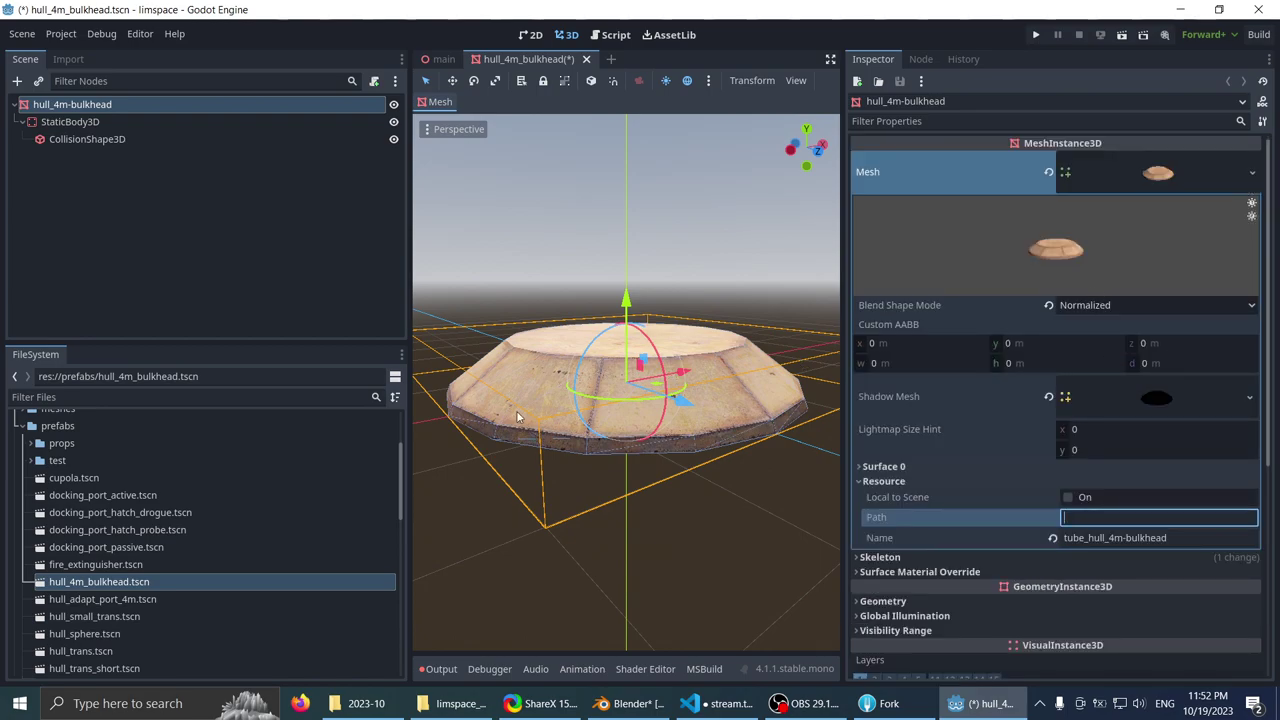
- Filter the project files for "bul" and assign tube_hull_4m-bulkhead.res as the bulkhead node's mesh
scroll(172, 450, up, 3)
click(123, 395)
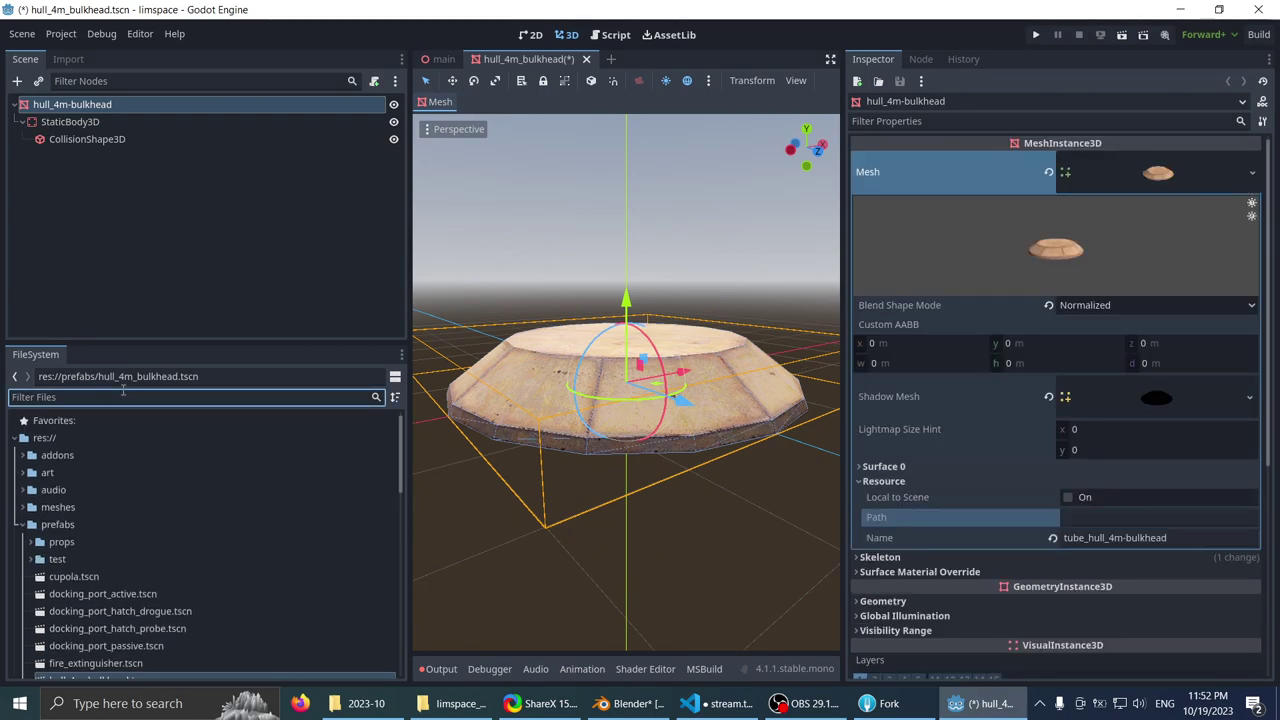
text(bul)
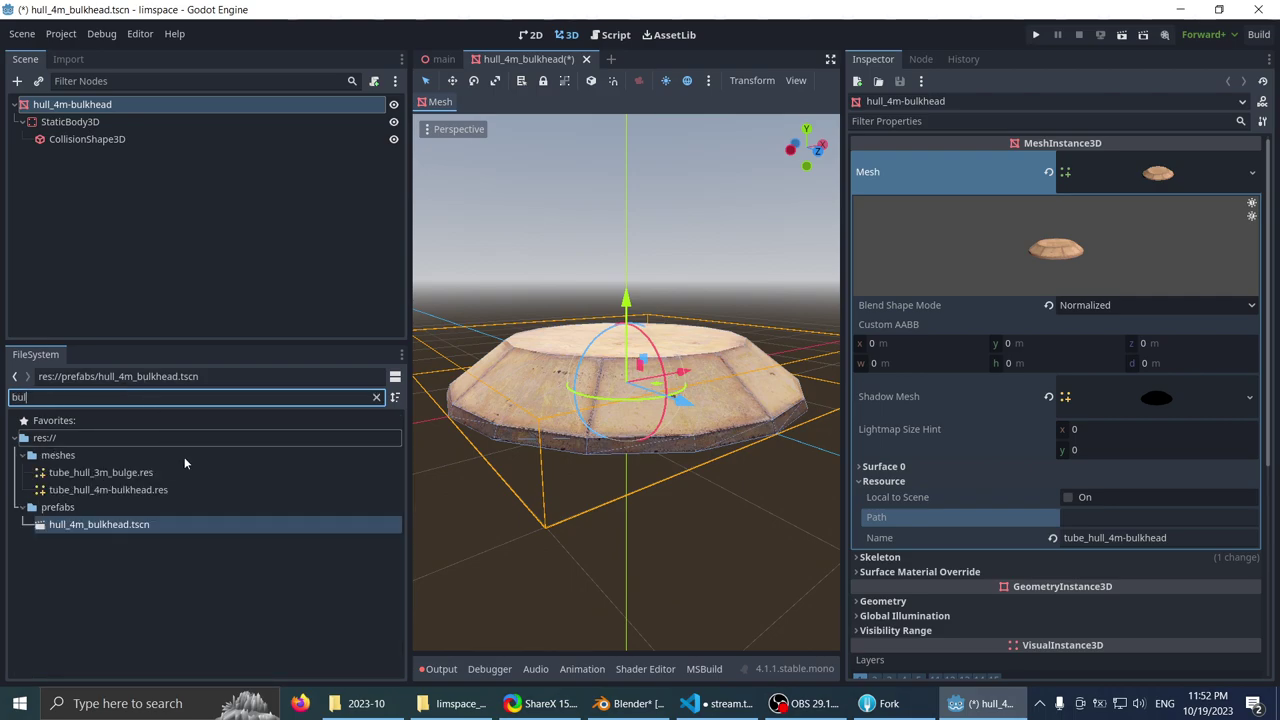
drag(152, 490, 1168, 172)
scroll(835, 337, up, 2)
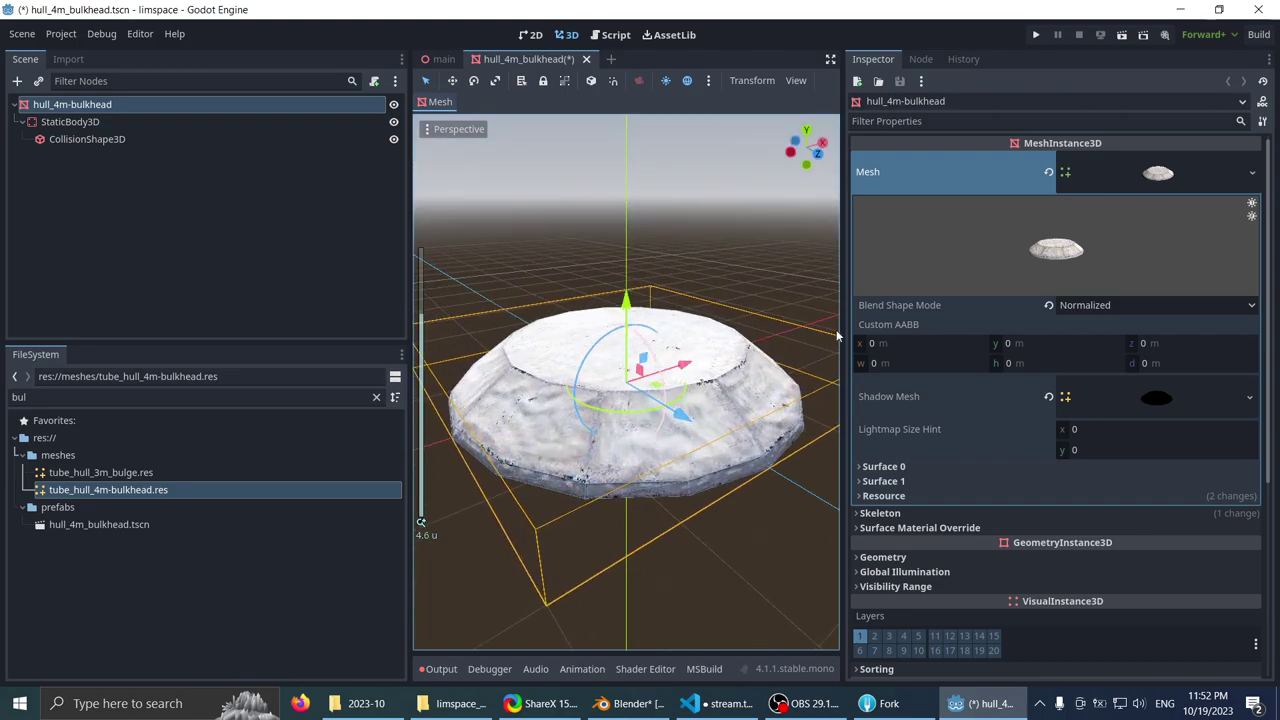
- Check the assigned mesh's resource path and underside, and save the hull_4m_bulkhead scene
click(911, 494)
scroll(1048, 500, down, 3)
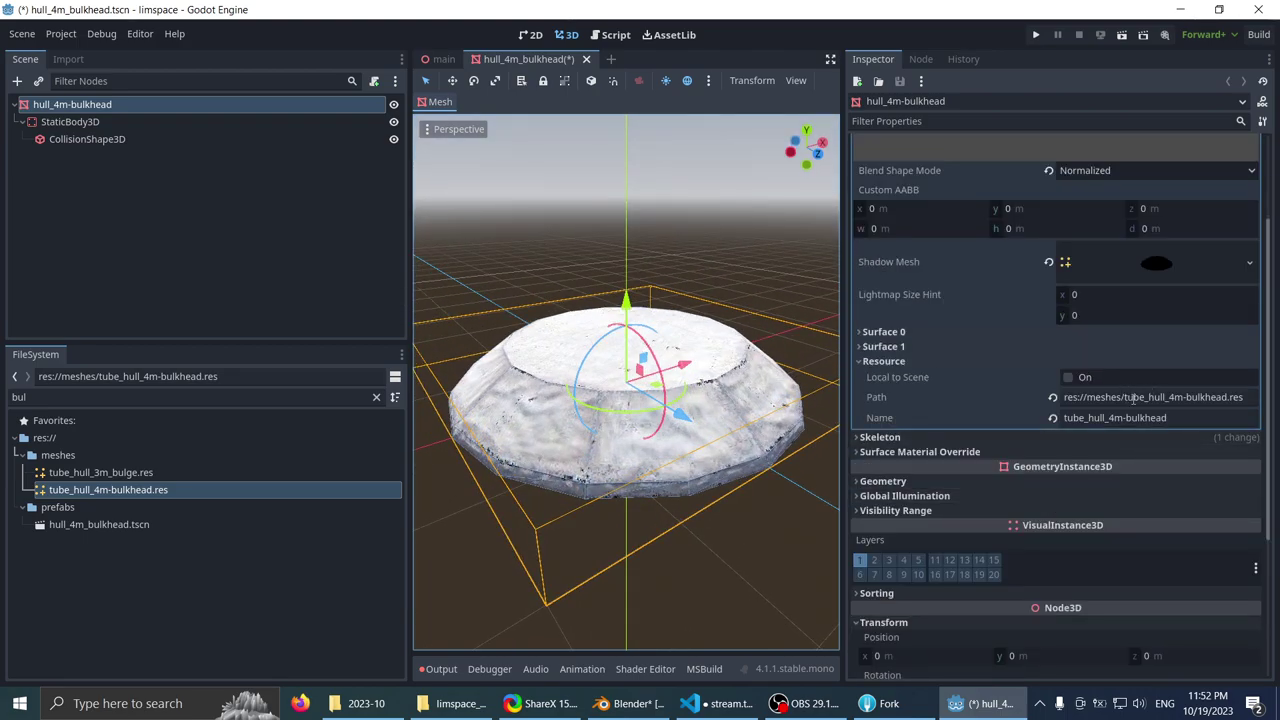
scroll(918, 332, up, 3)
middle_drag(560, 320, 566, 190)
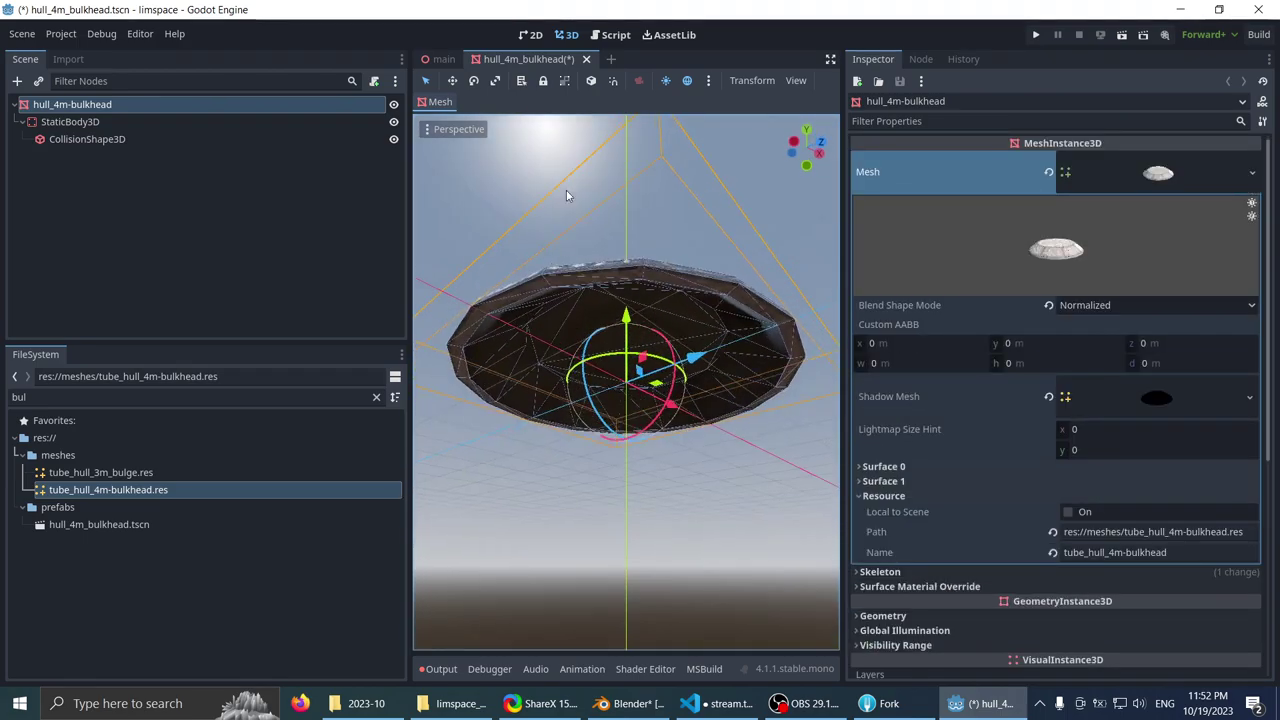
key(ctrl+s)
scroll(683, 188, up, 4)
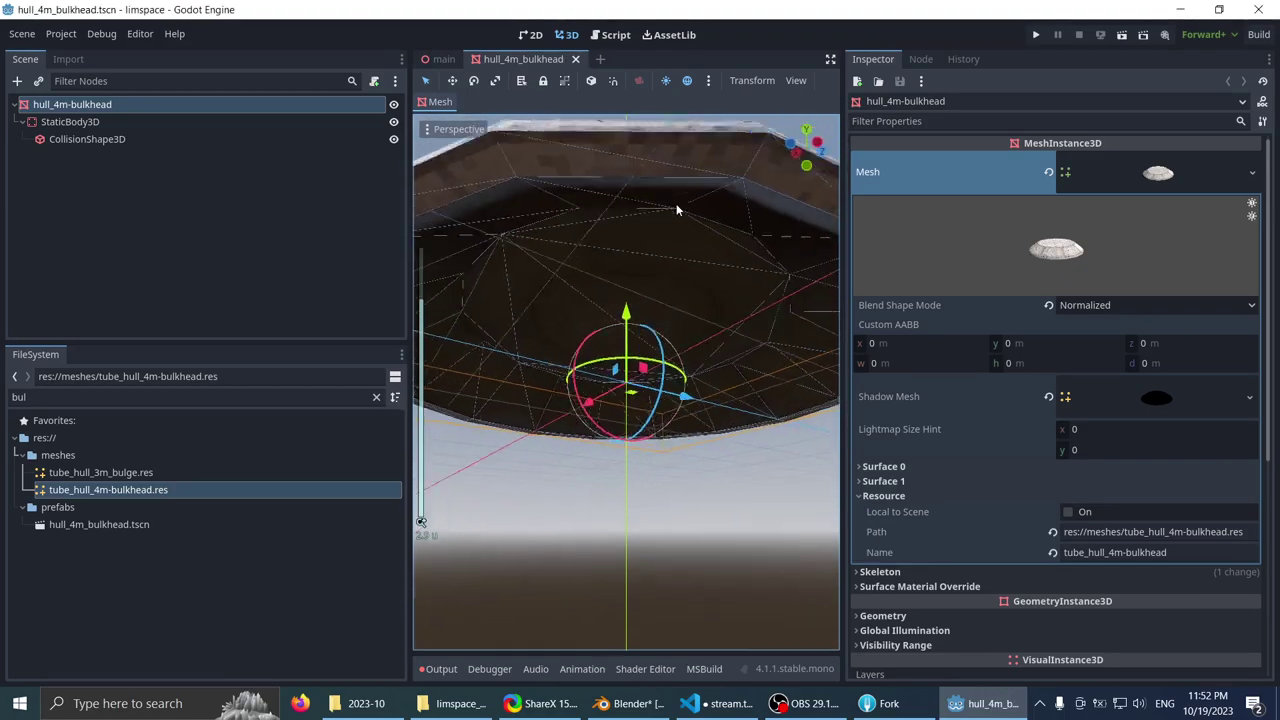
scroll(668, 204, down, 2)
middle_drag(654, 204, 633, 240)
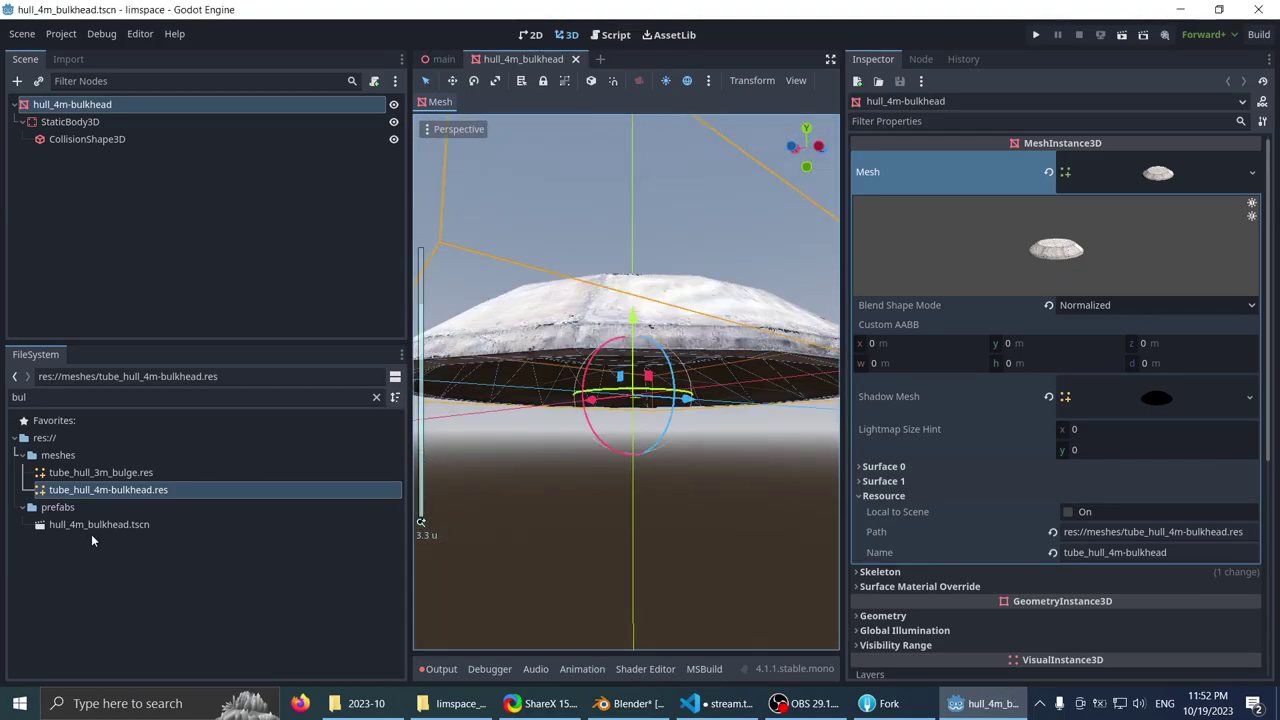
- Clear the file filter and inspect the tube_hull_adapt_port-2m.res mesh resource
click(374, 397)
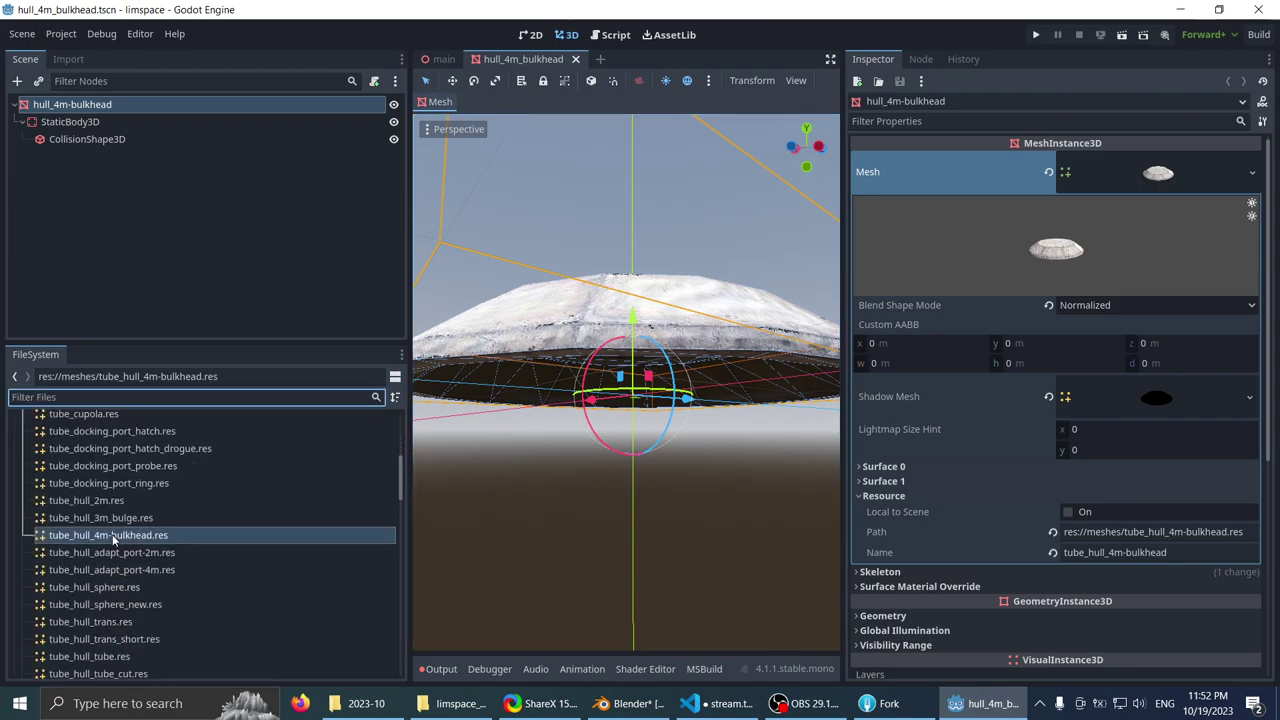
click(120, 552)
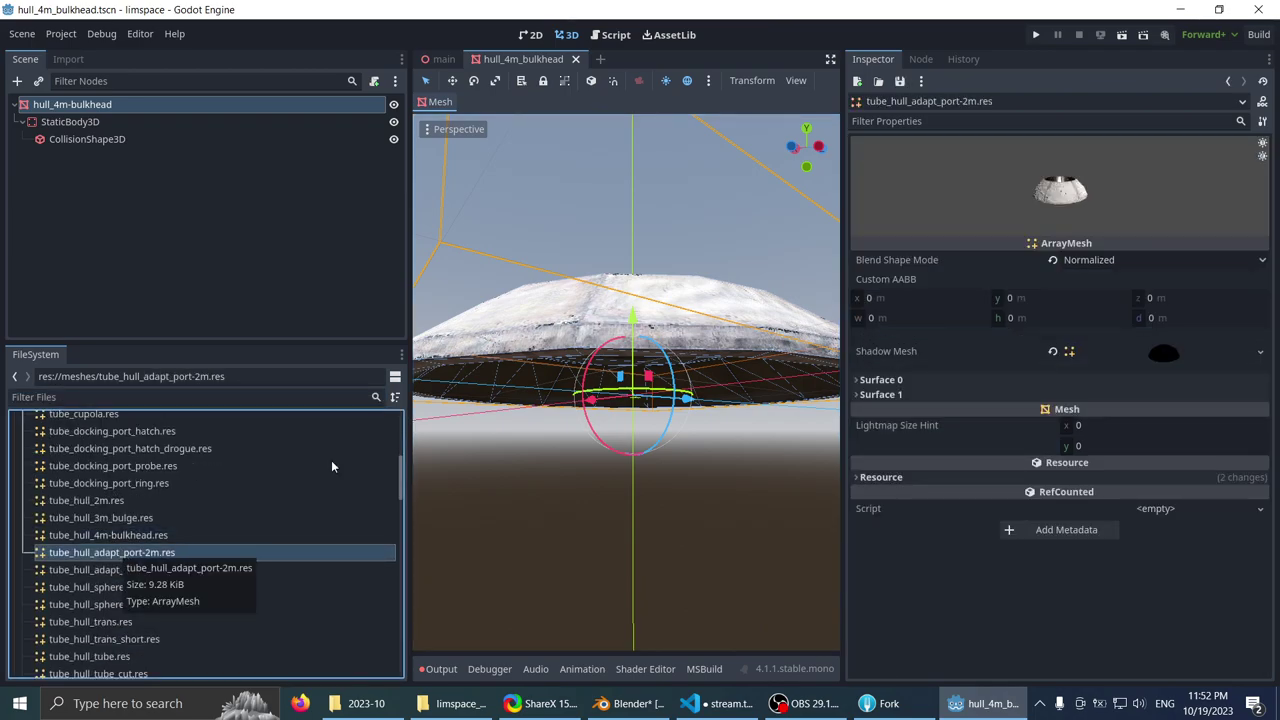
scroll(604, 295, down, 1)
middle_drag(604, 295, 508, 371)
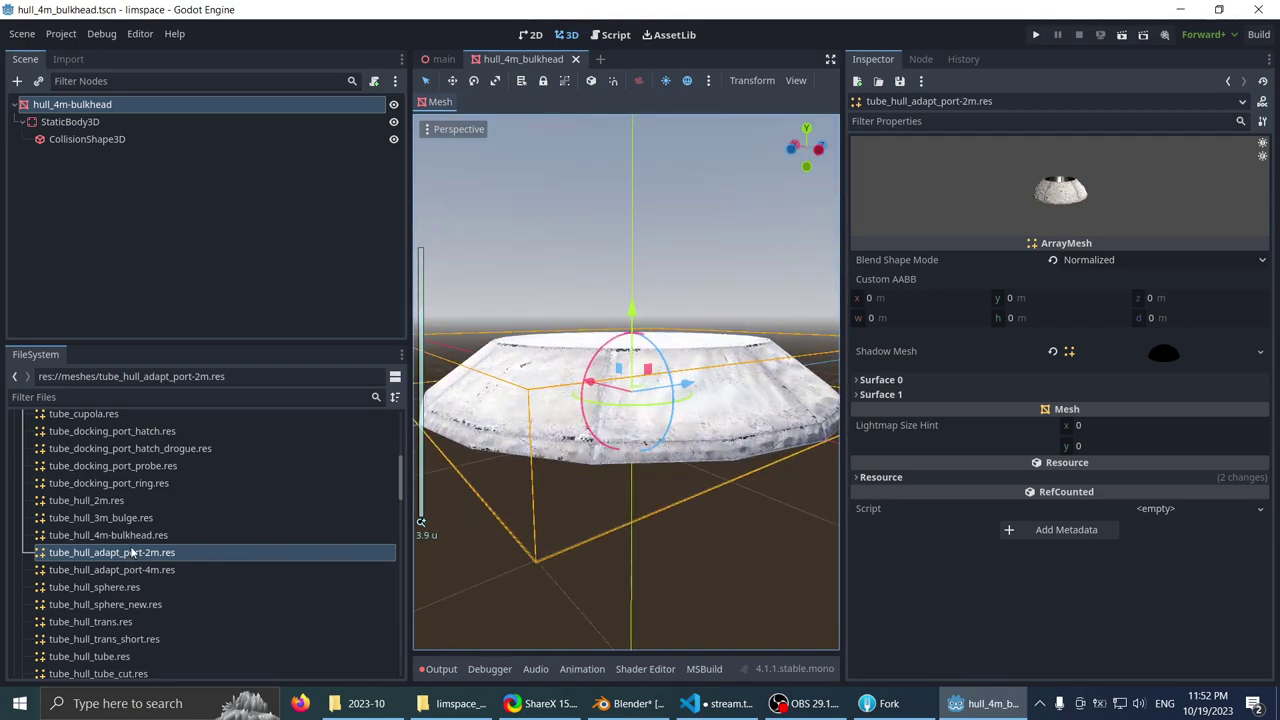
- Open hull_adapt_port_4m.tscn from the prefabs folder and examine the model from below
scroll(60, 490, up, 8)
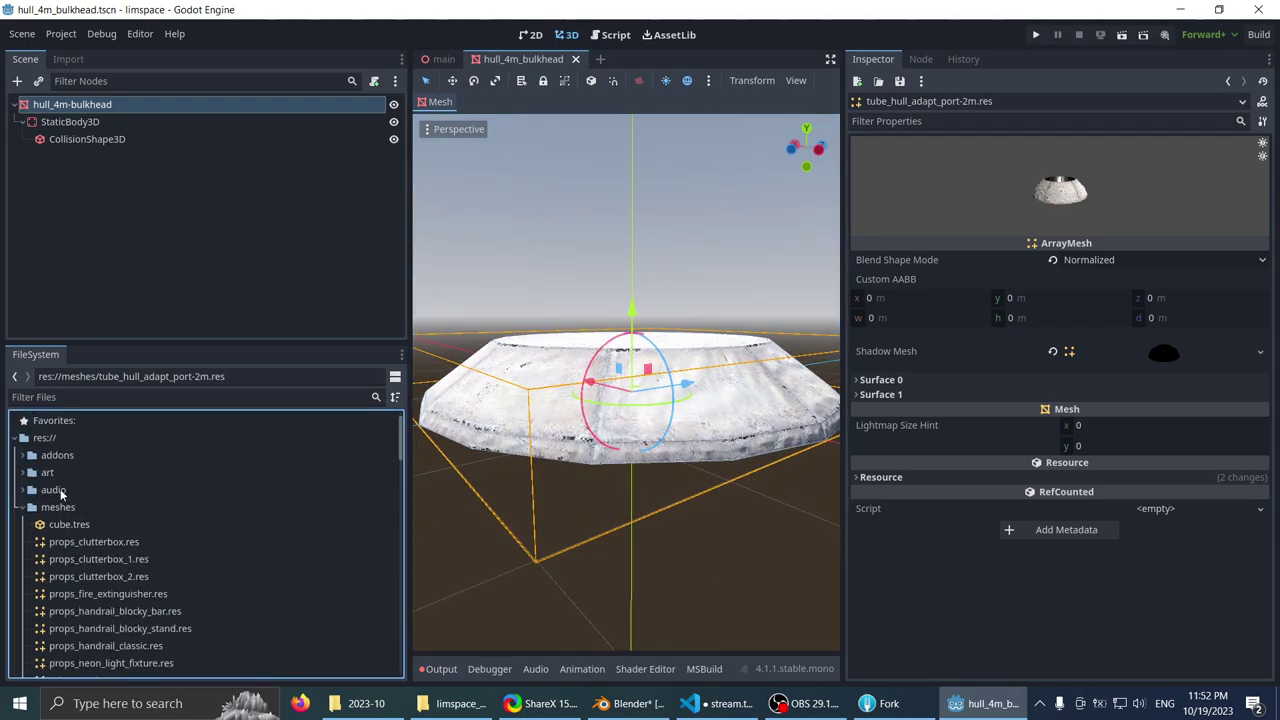
click(22, 508)
scroll(157, 545, down, 3)
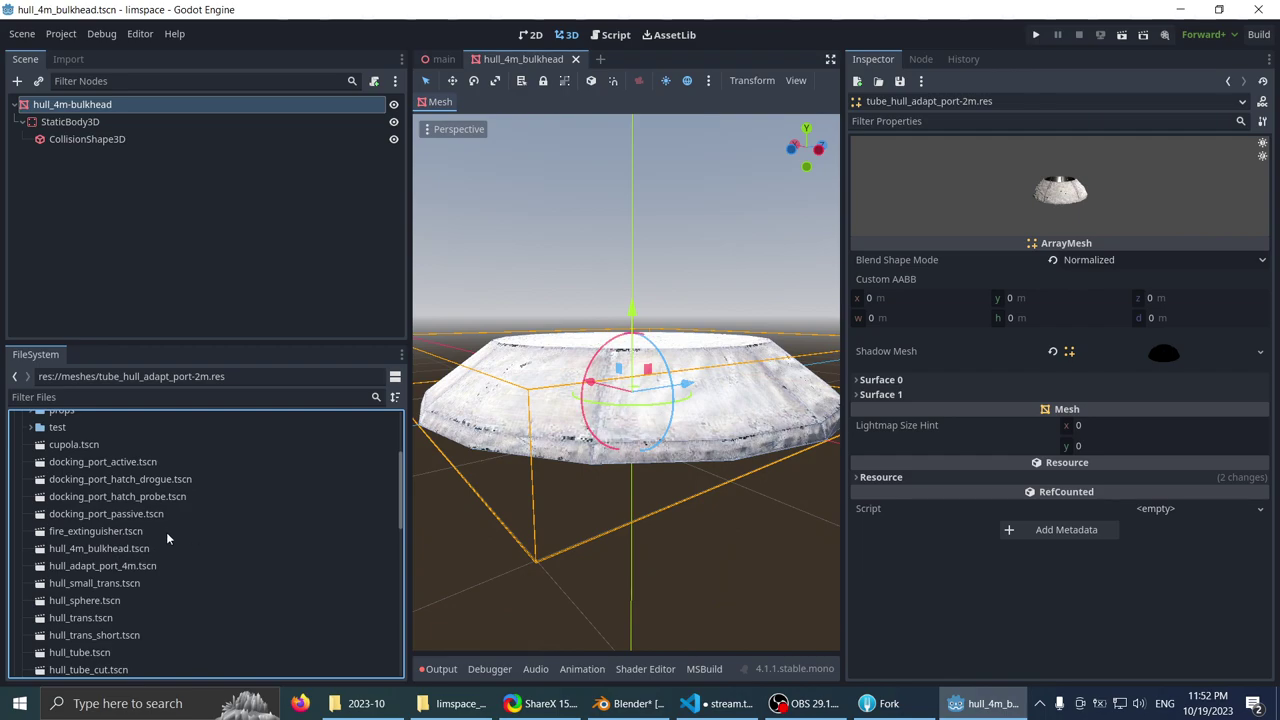
double_click(143, 566)
scroll(491, 330, down, 4)
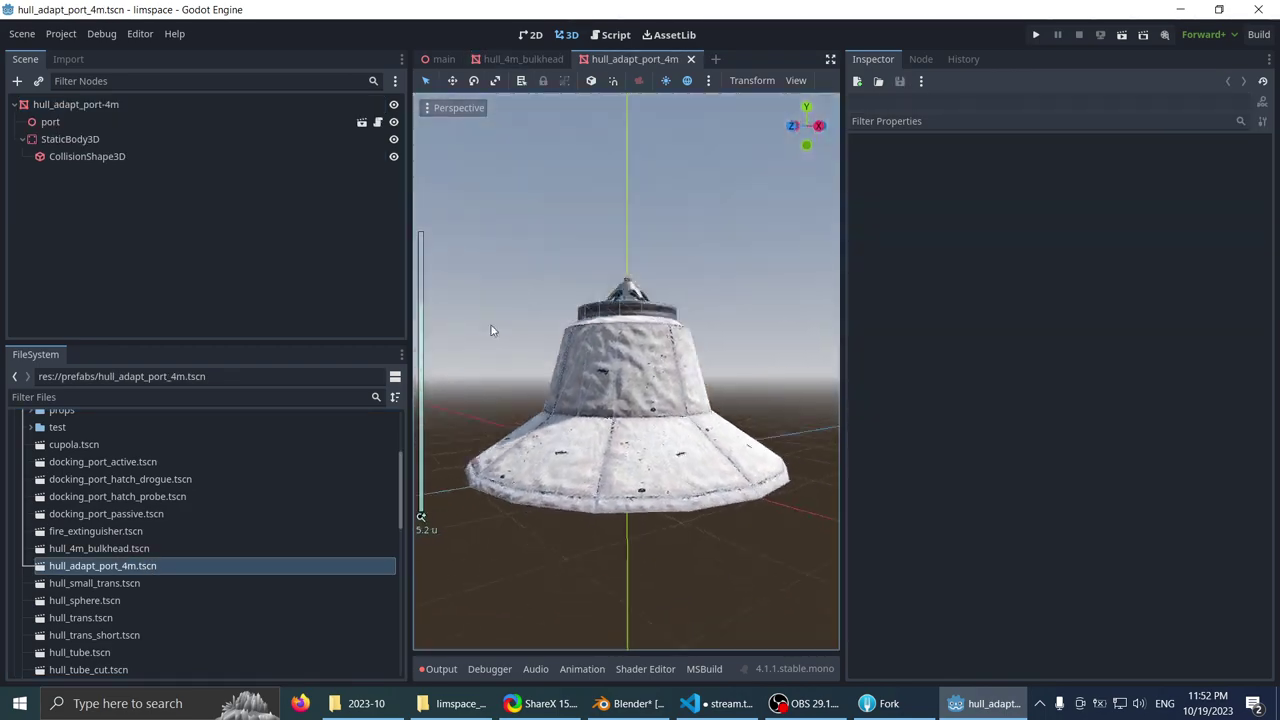
middle_drag(491, 330, 143, 166)
scroll(572, 344, up, 3)
scroll(543, 333, up, 4)
- Inspect the root hull_adapt_port-4m node's mesh resource path, surface material override and geometry material override
click(124, 107)
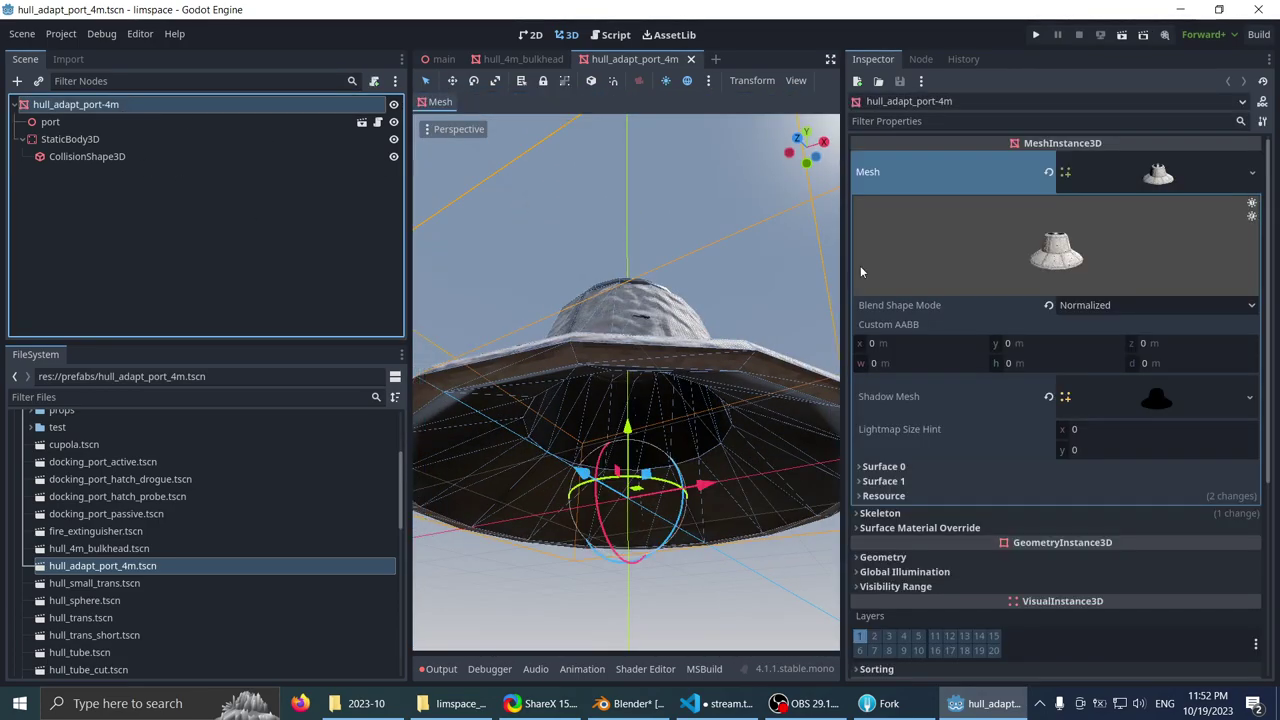
scroll(1021, 398, down, 5)
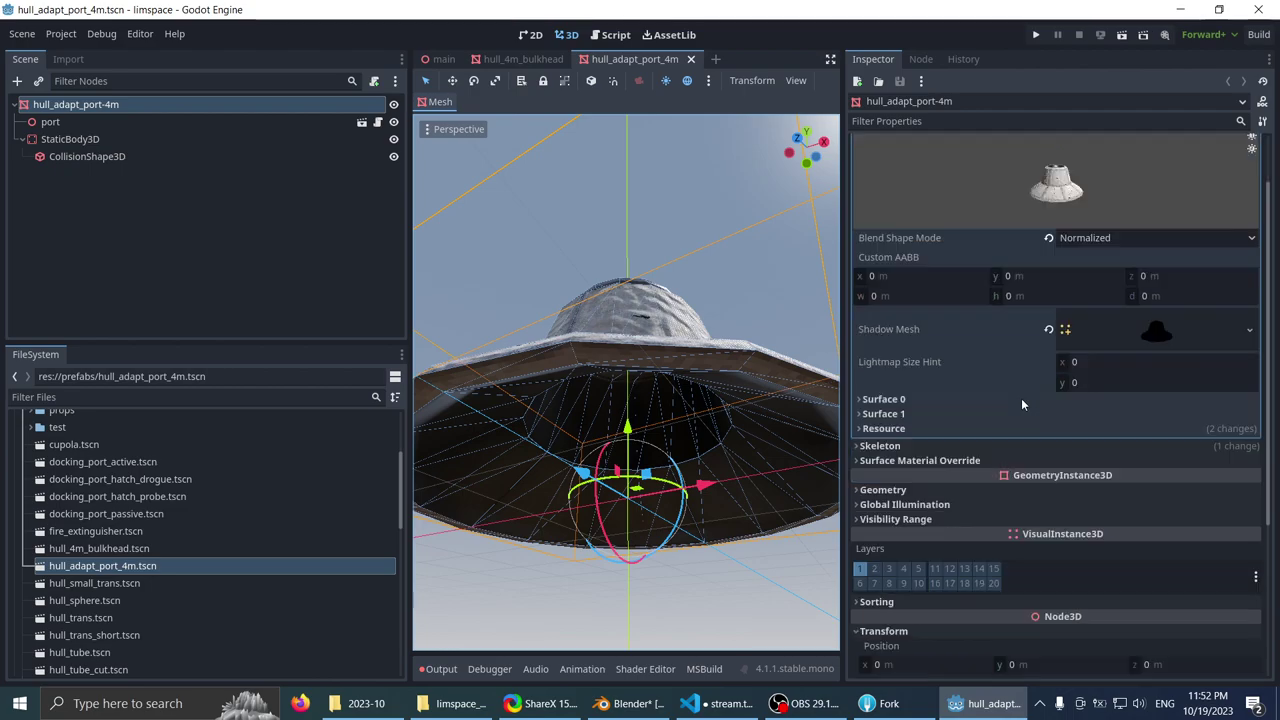
scroll(900, 386, up, 2)
click(894, 362)
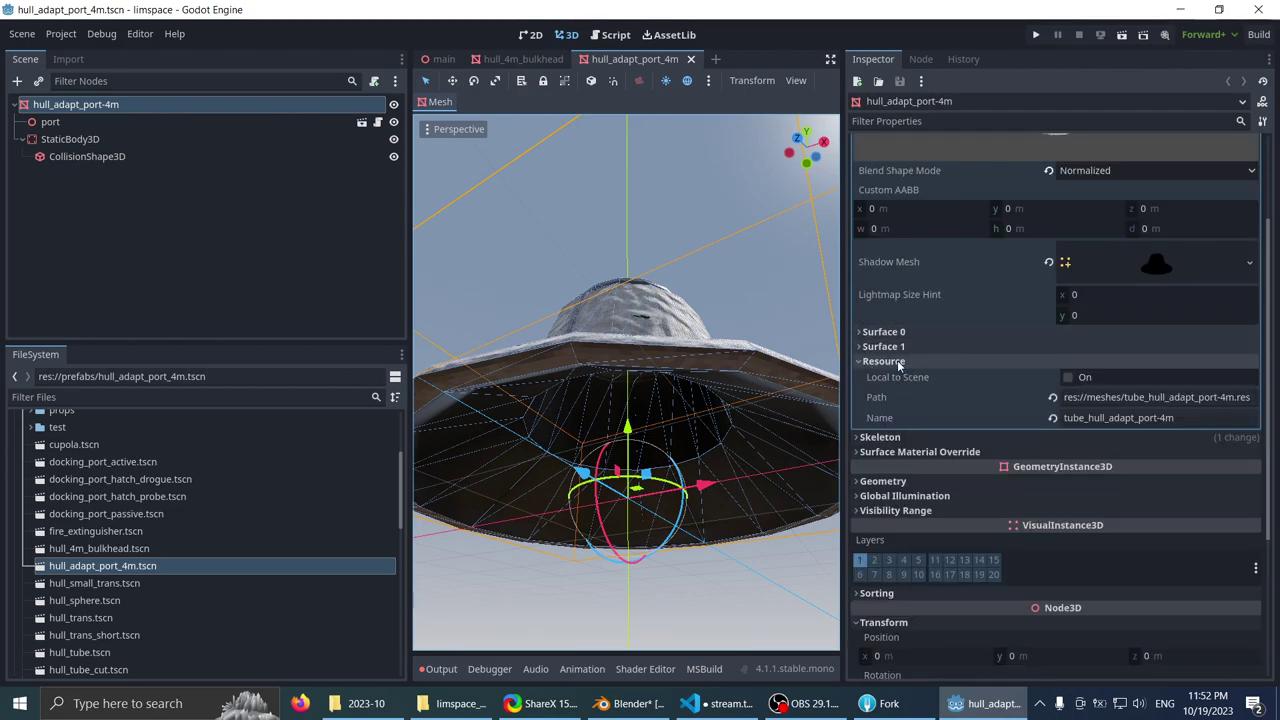
click(894, 362)
click(903, 394)
click(903, 394)
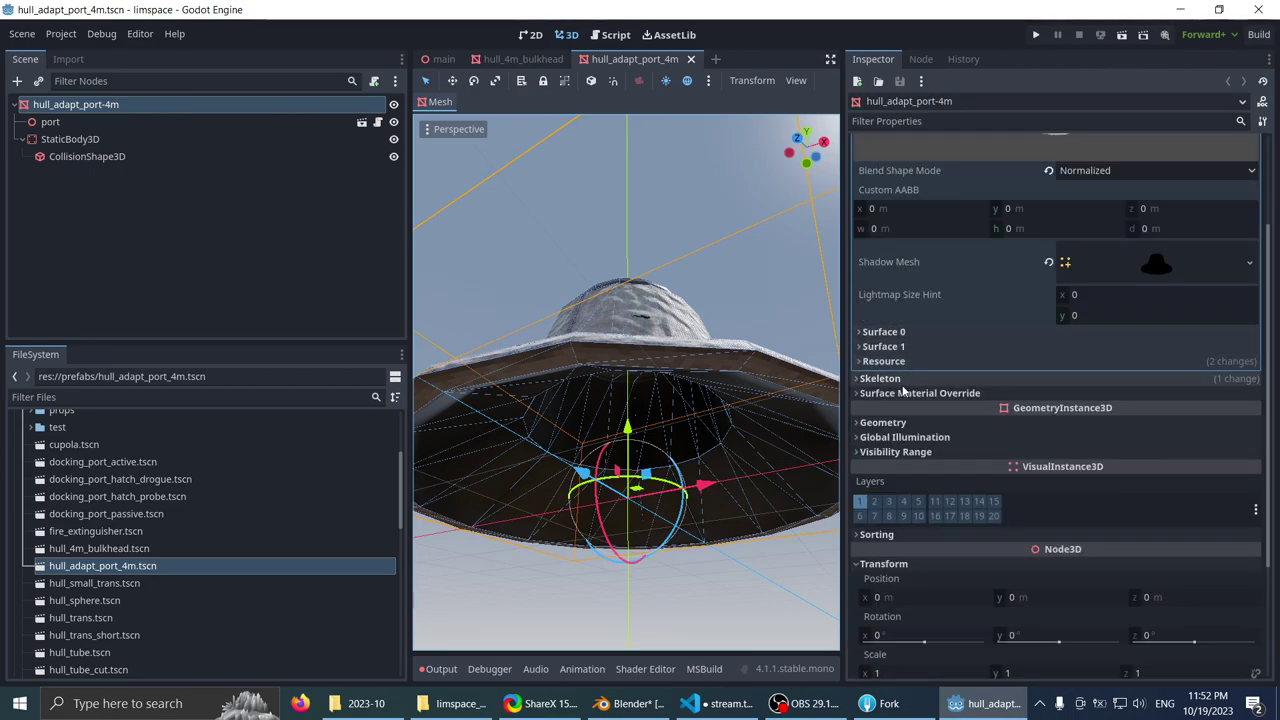
click(883, 422)
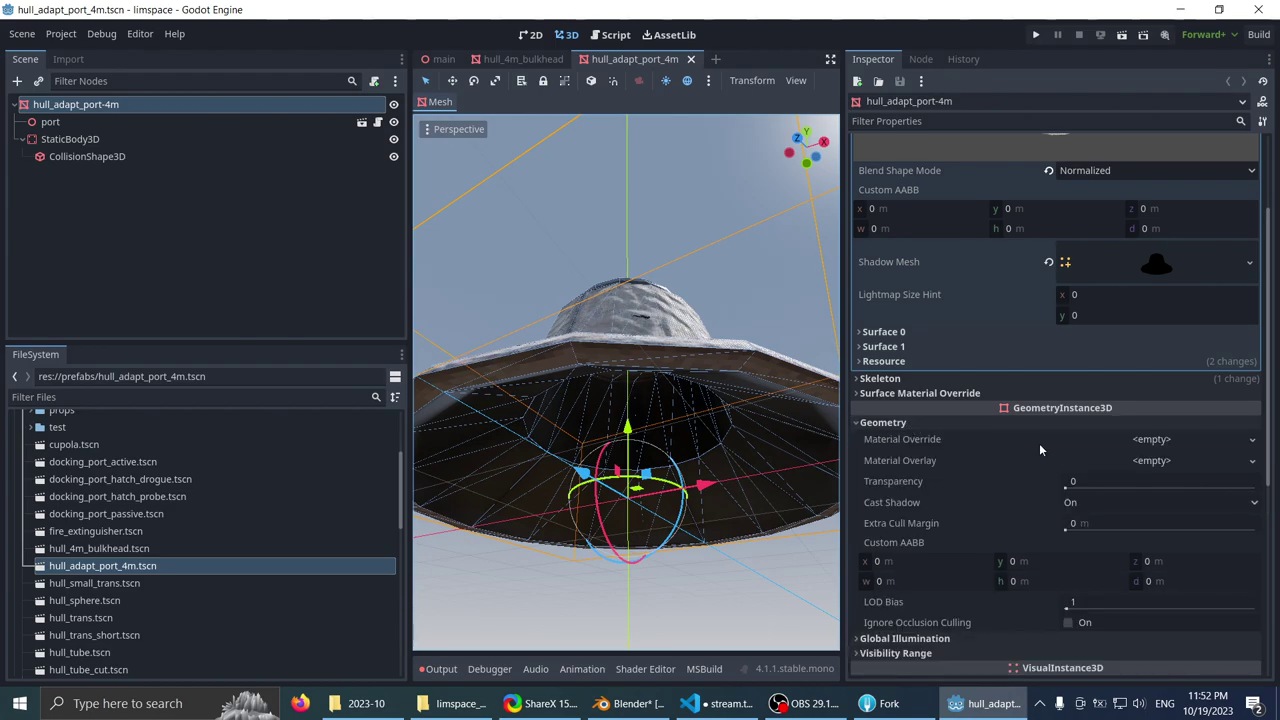
- Open hull_small_trans.tscn and examine the material on the model's underside
double_click(196, 585)
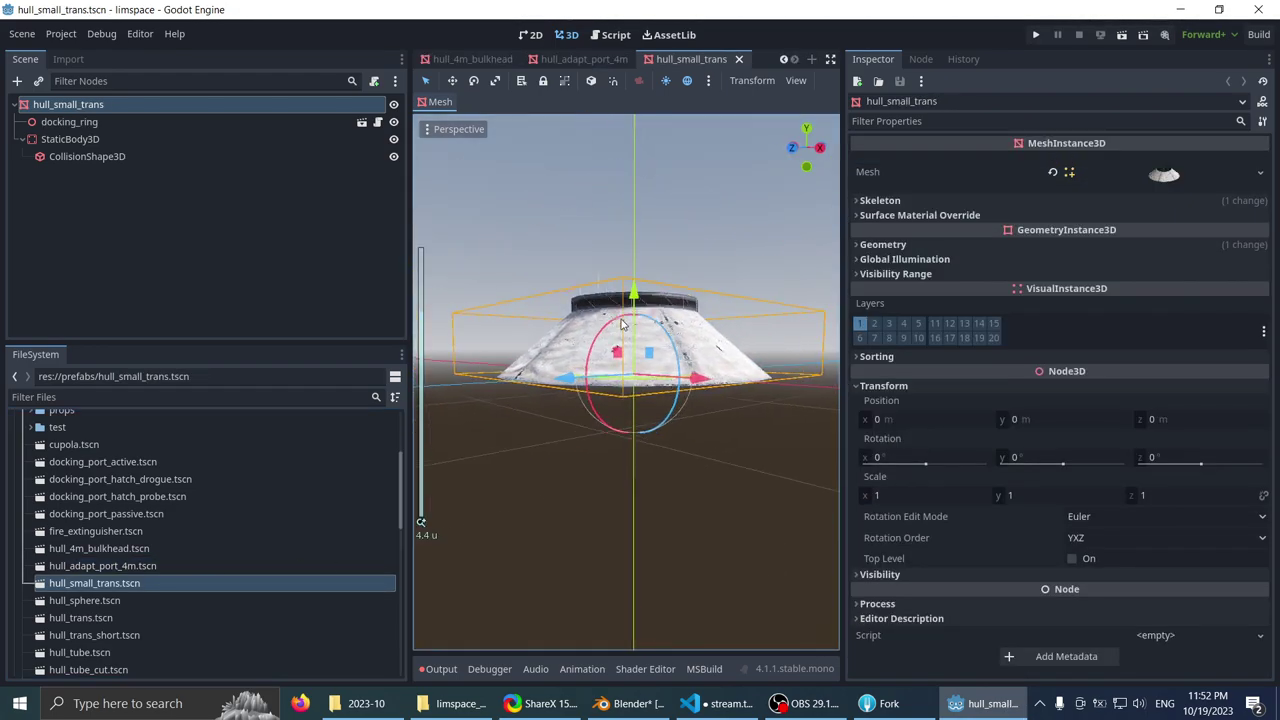
middle_drag(621, 323, 587, 310)
scroll(586, 138, up, 2)
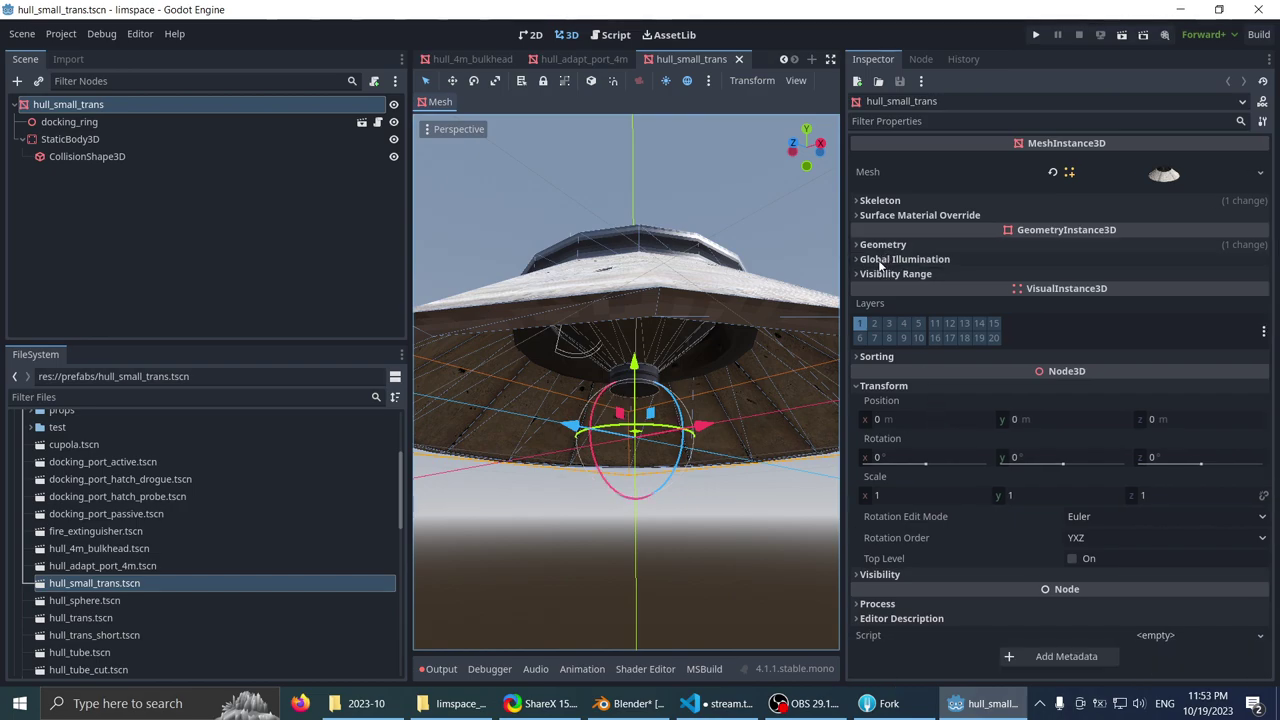
- Reset the geometry Material Override on hull_small_trans to empty and save the scene
click(882, 247)
click(1052, 272)
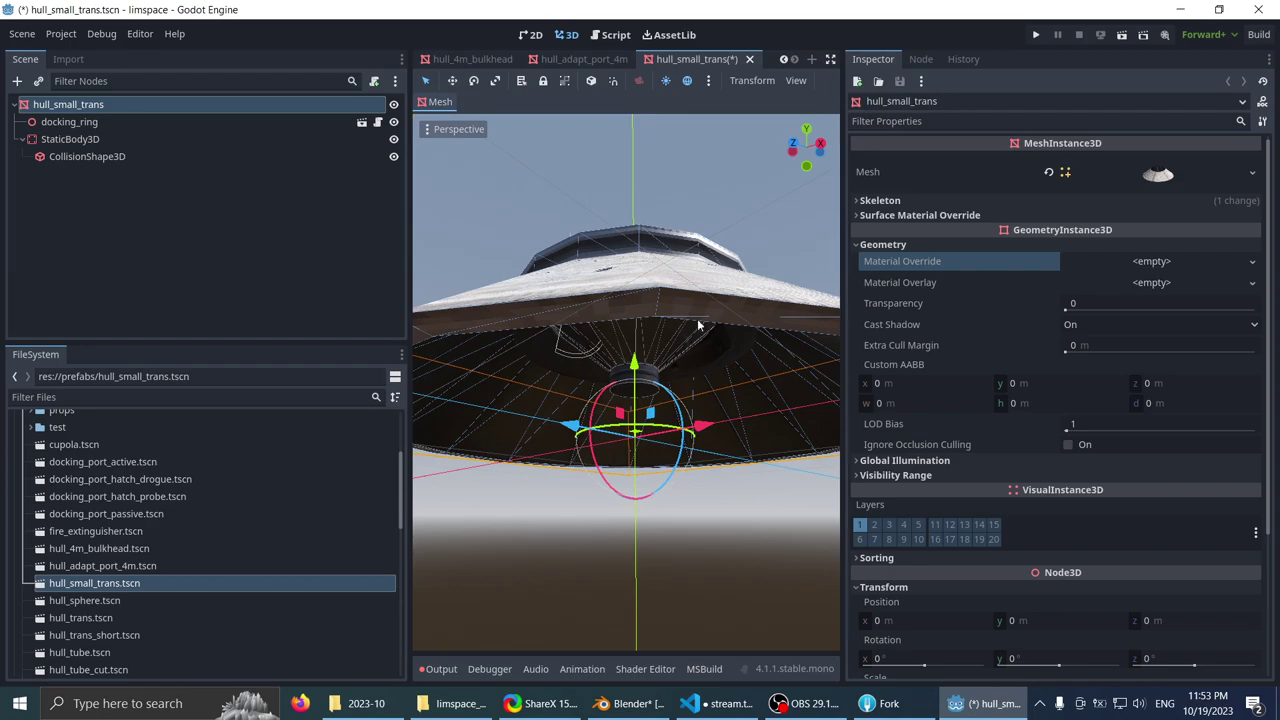
scroll(697, 318, up, 3)
key(ctrl+s)
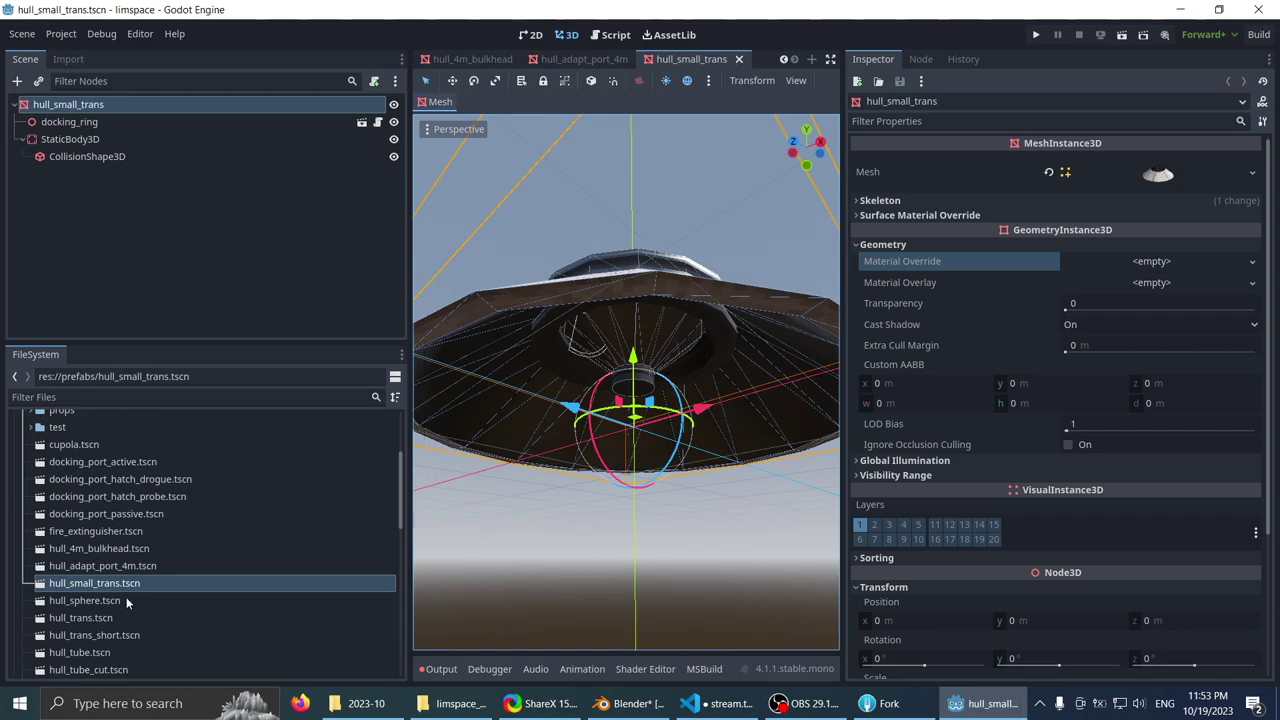
- Open hull_sphere.tscn and examine the sphere hull from several angles and distances
click(100, 600)
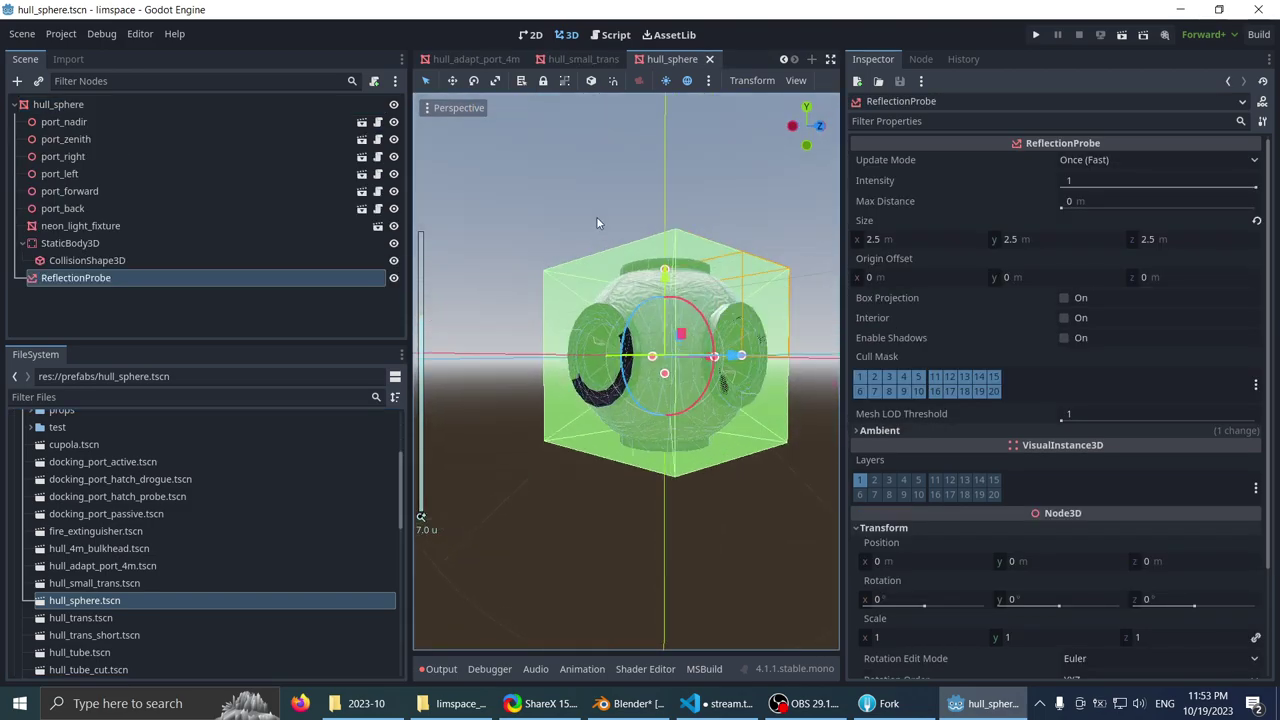
scroll(600, 219, up, 3)
middle_drag(609, 222, 589, 279)
scroll(588, 325, up, 12)
scroll(588, 327, down, 12)
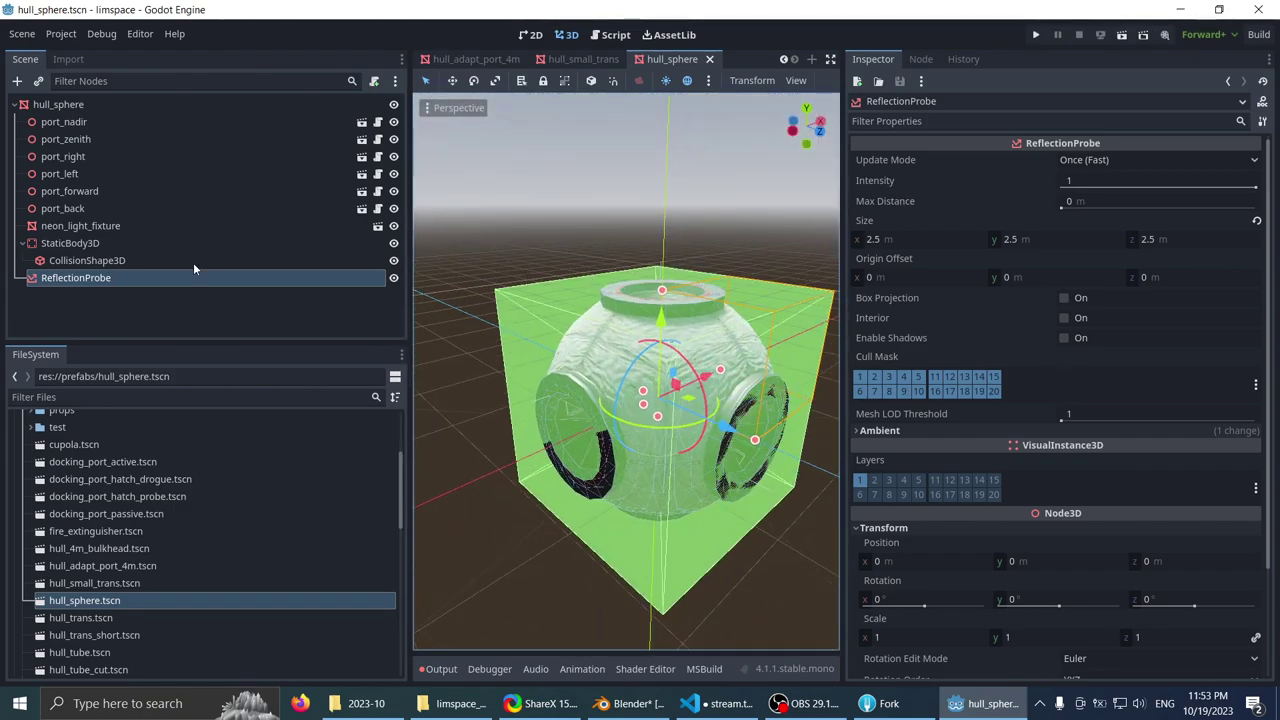
scroll(501, 221, down, 2)
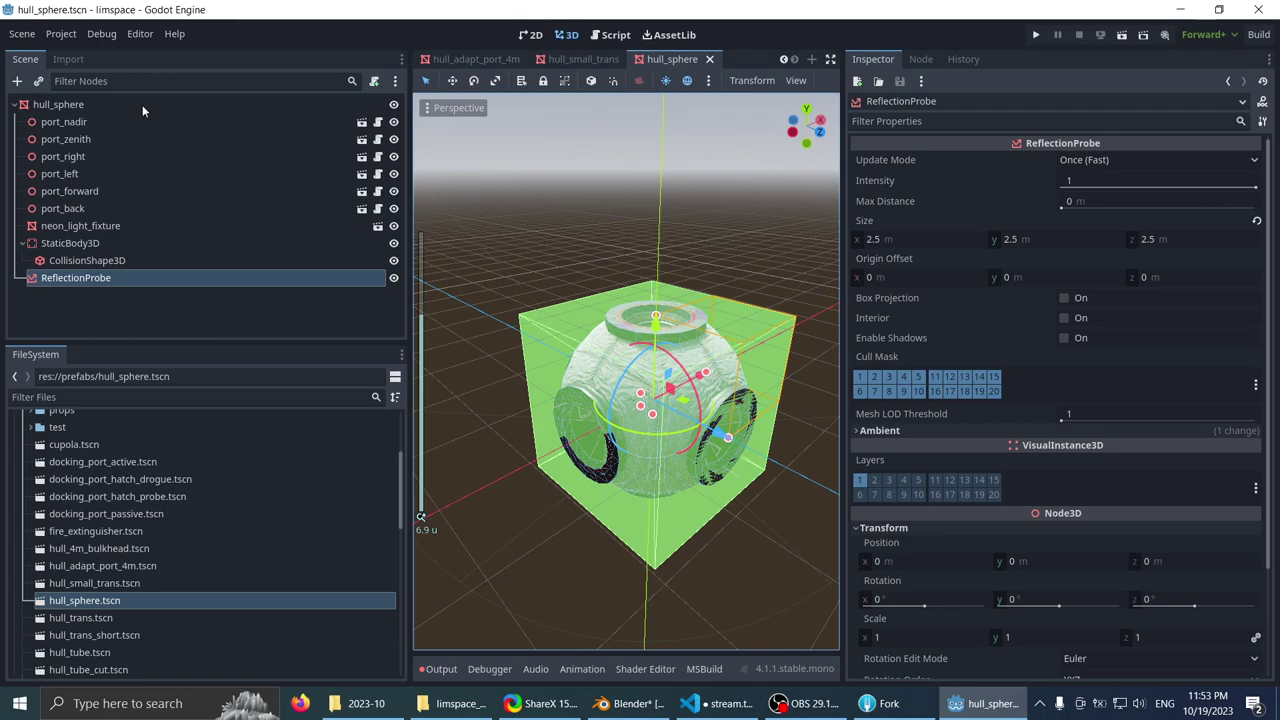
- Select the root hull_sphere node and check its mesh resource, surface material override and geometry properties
click(142, 104)
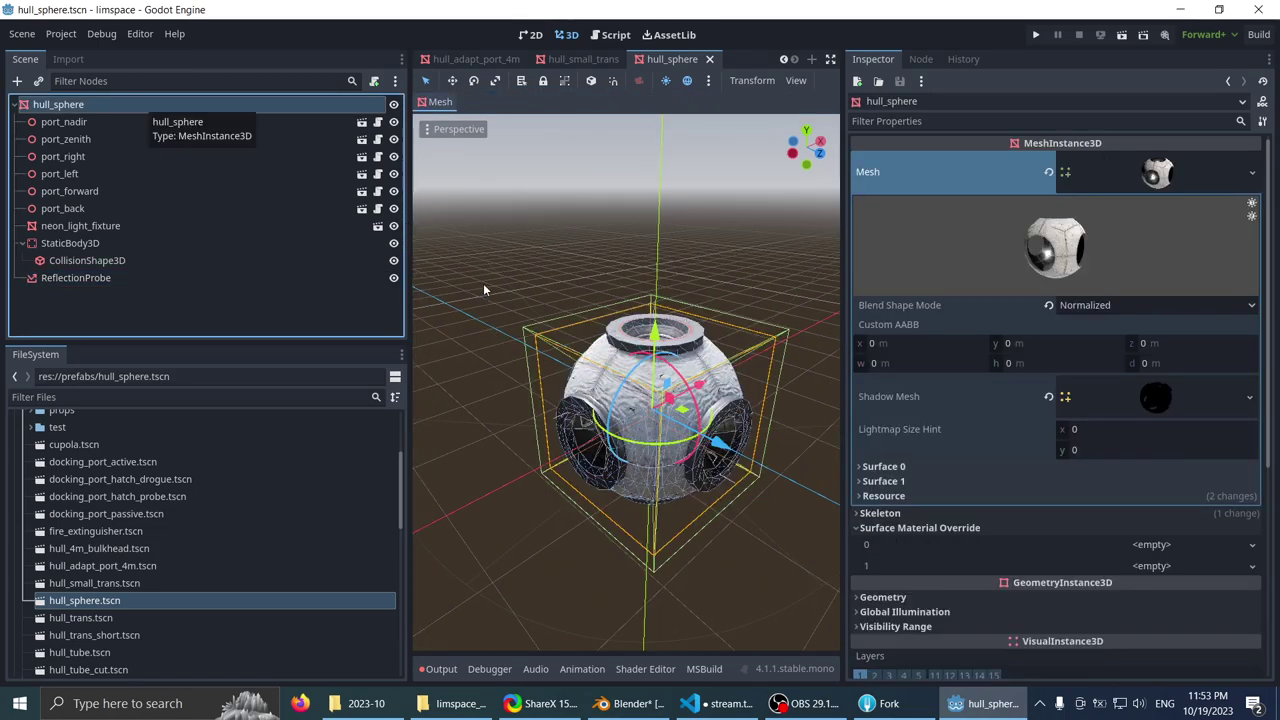
scroll(740, 403, down, 4)
middle_drag(746, 482, 790, 474)
scroll(790, 474, up, 4)
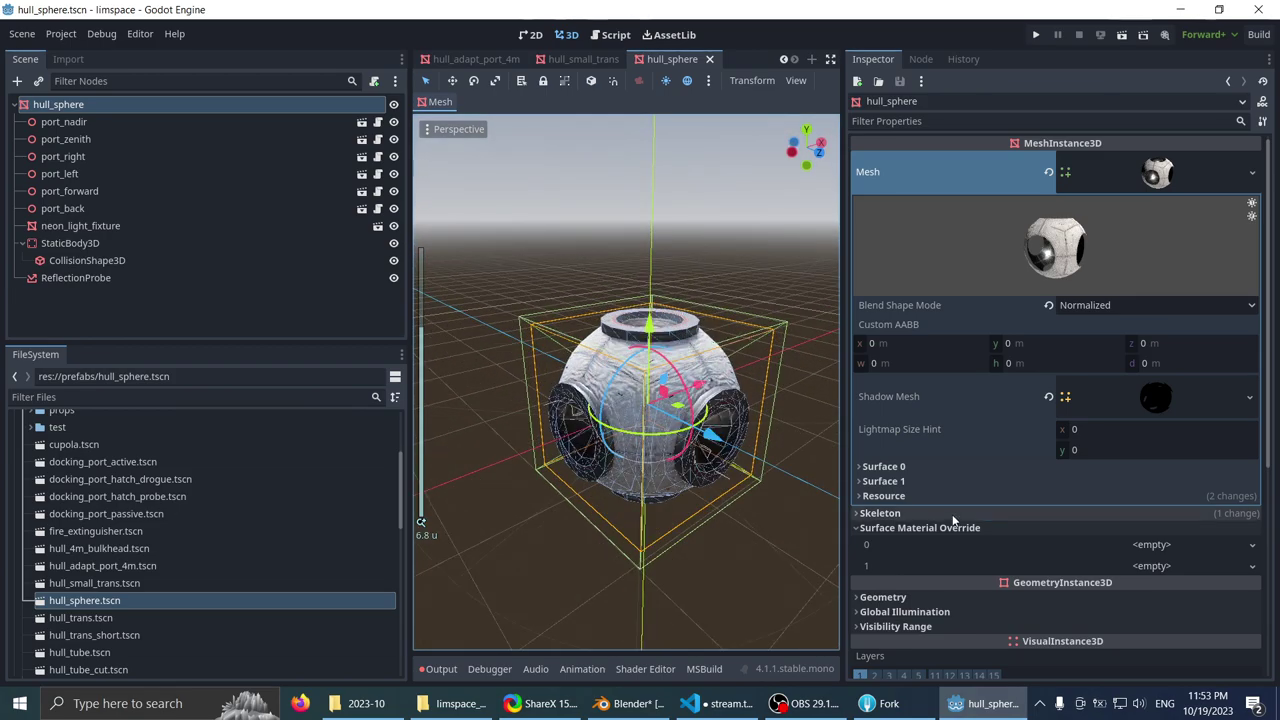
click(909, 496)
click(905, 496)
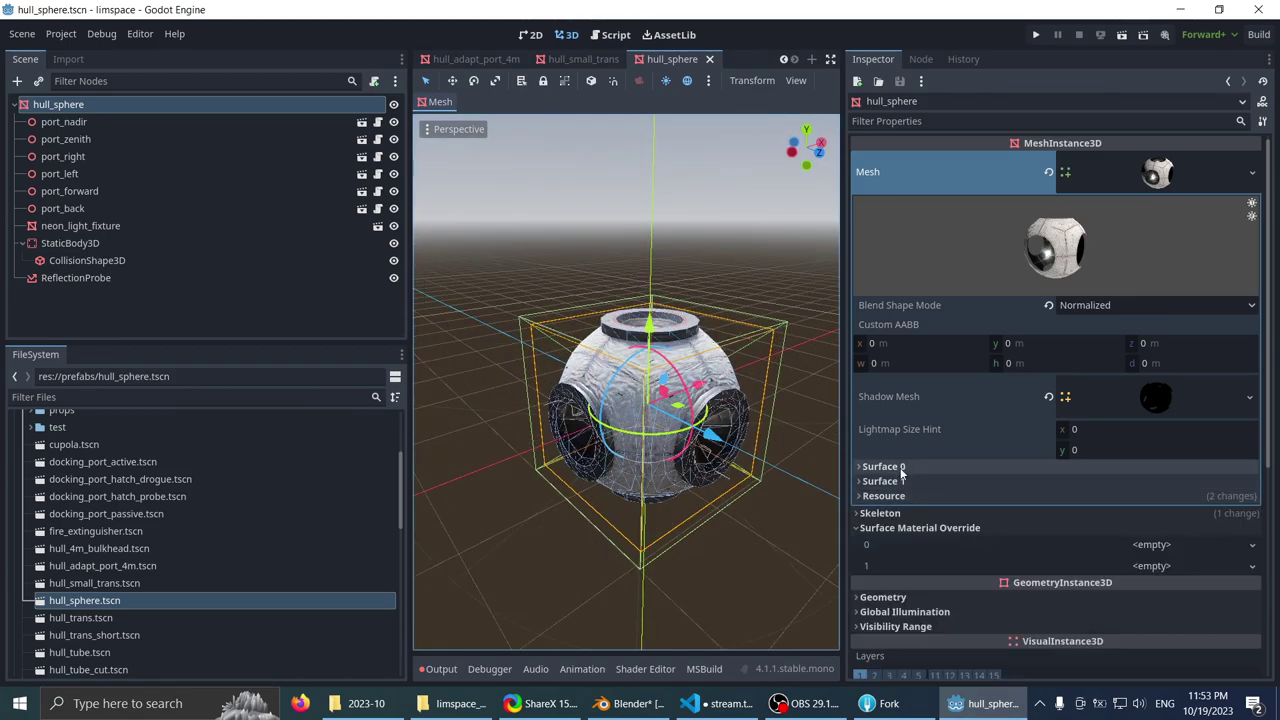
scroll(898, 495, down, 2)
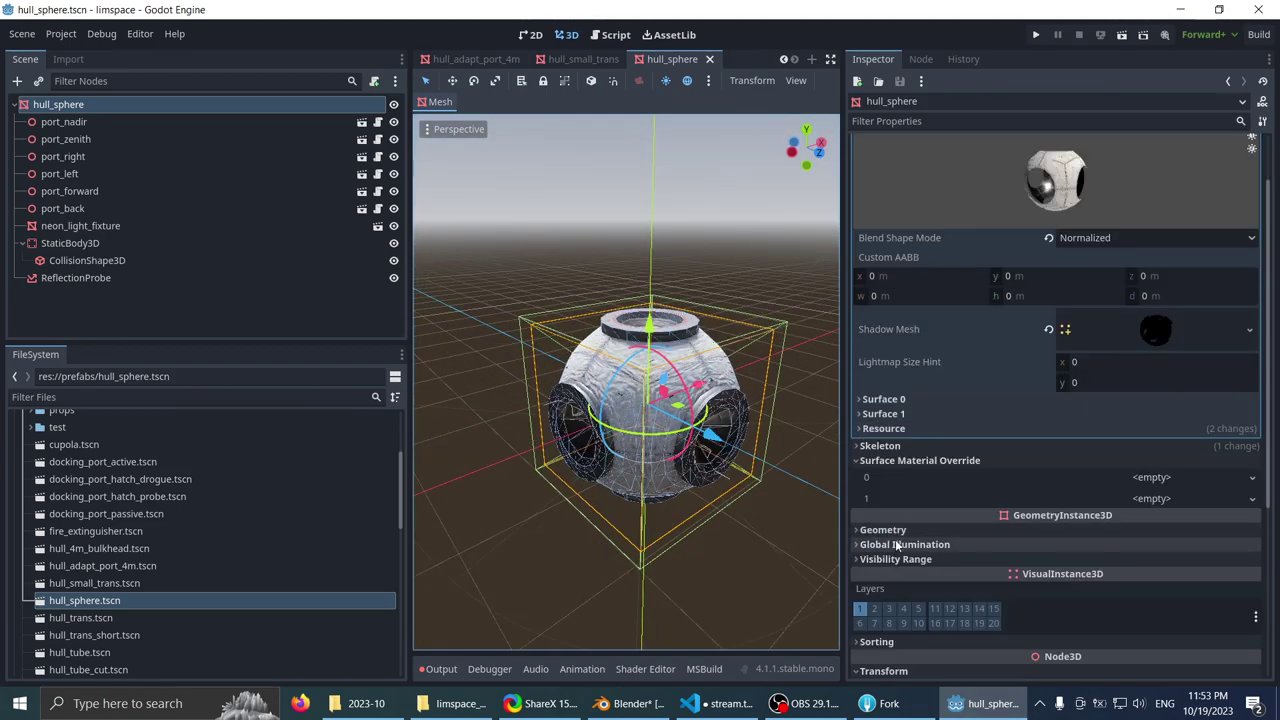
click(899, 530)
click(977, 528)
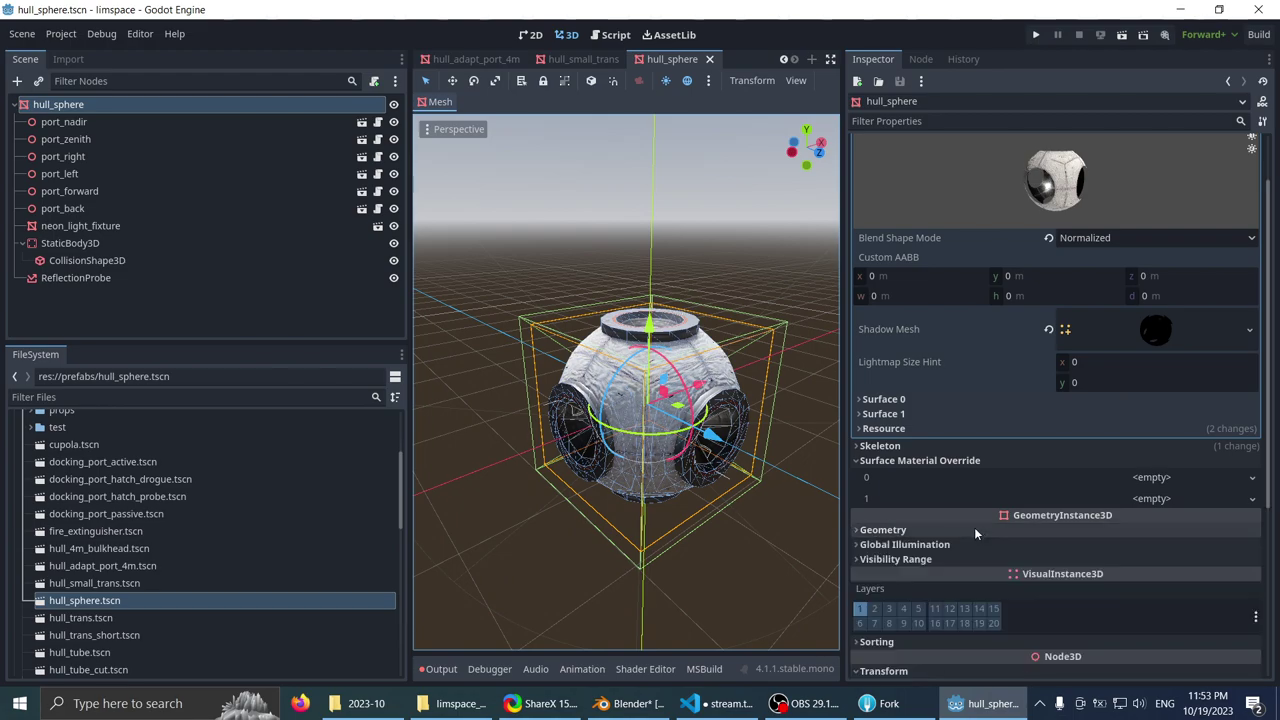
- Finish reviewing the hull_sphere properties, and open hull_trans.tscn to examine its hull material
scroll(955, 374, down, 4)
middle_drag(543, 383, 537, 394)
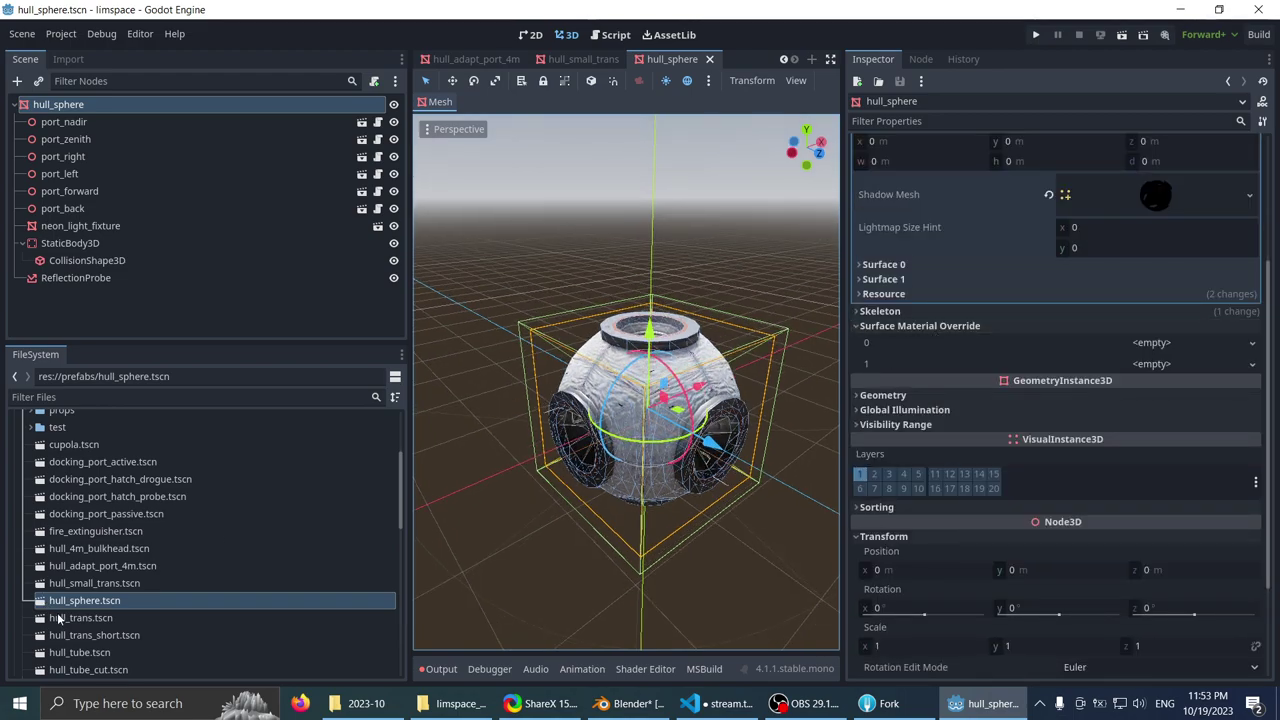
double_click(60, 618)
scroll(548, 338, down, 3)
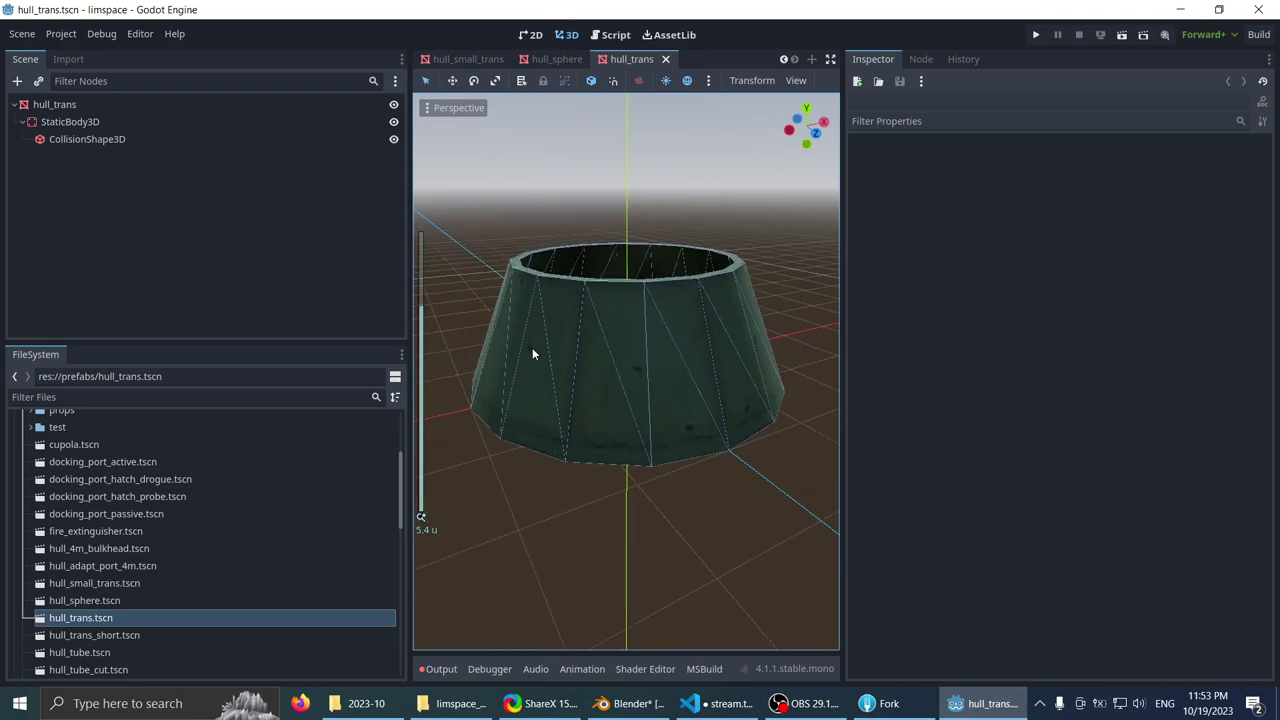
middle_drag(532, 347, 529, 375)
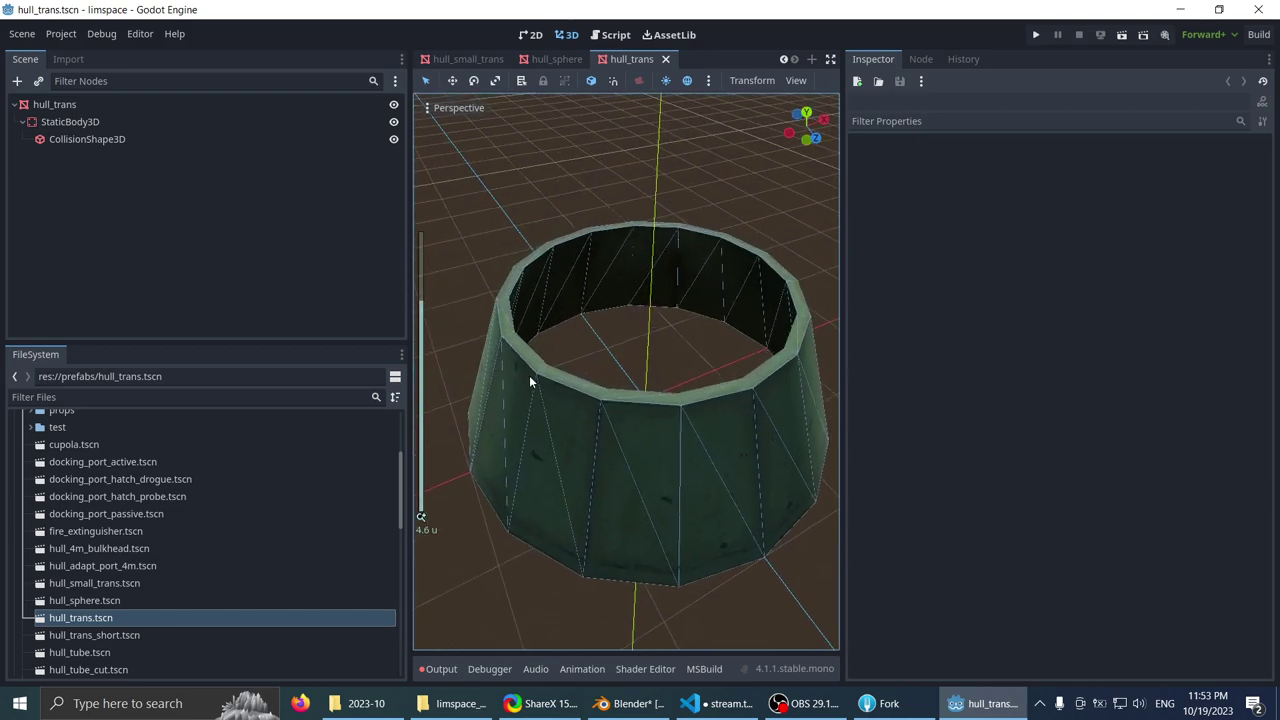
- Reset the geometry Material Override on the root hull_trans node to empty and save the scene
click(91, 106)
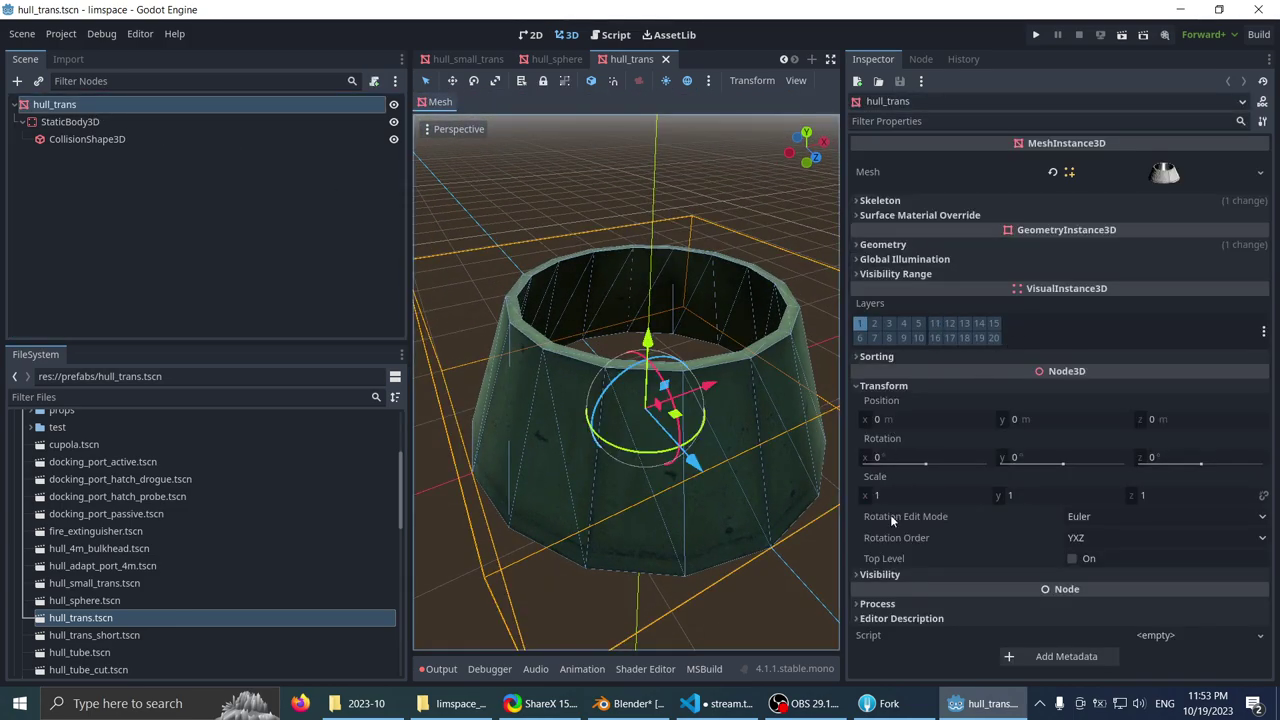
click(886, 274)
click(886, 274)
click(940, 245)
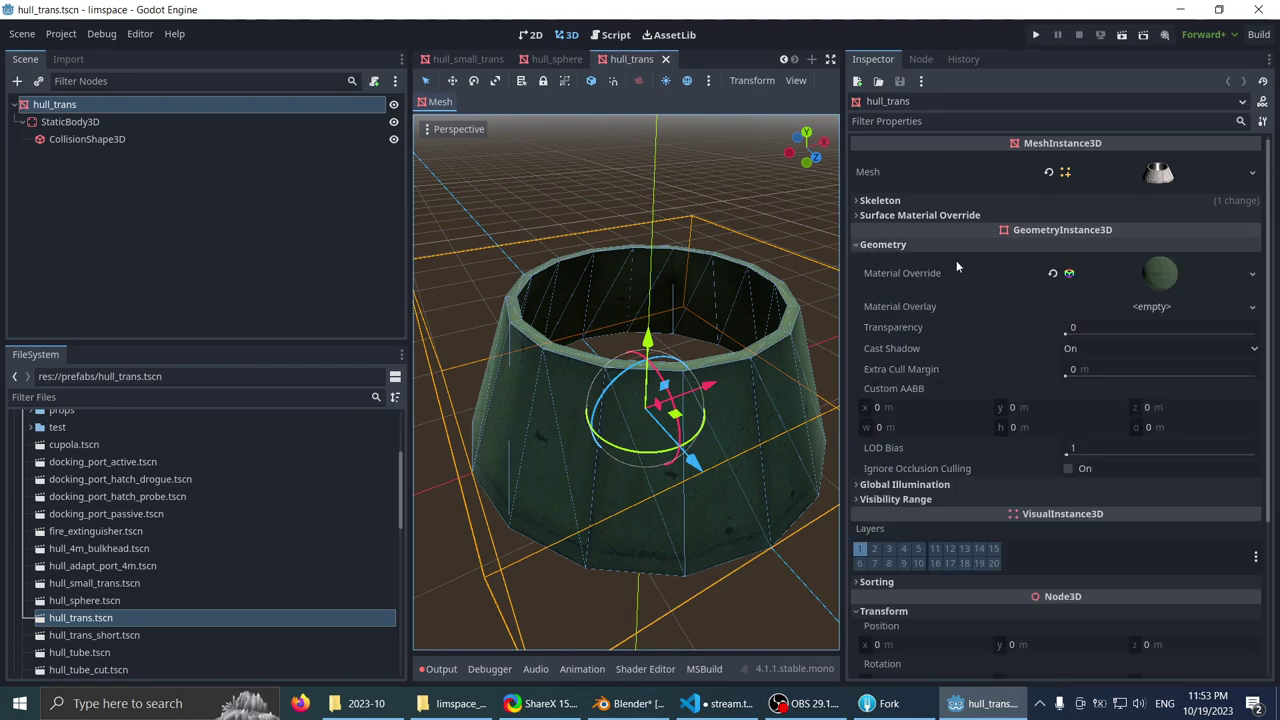
click(1052, 272)
key(ctrl+s)
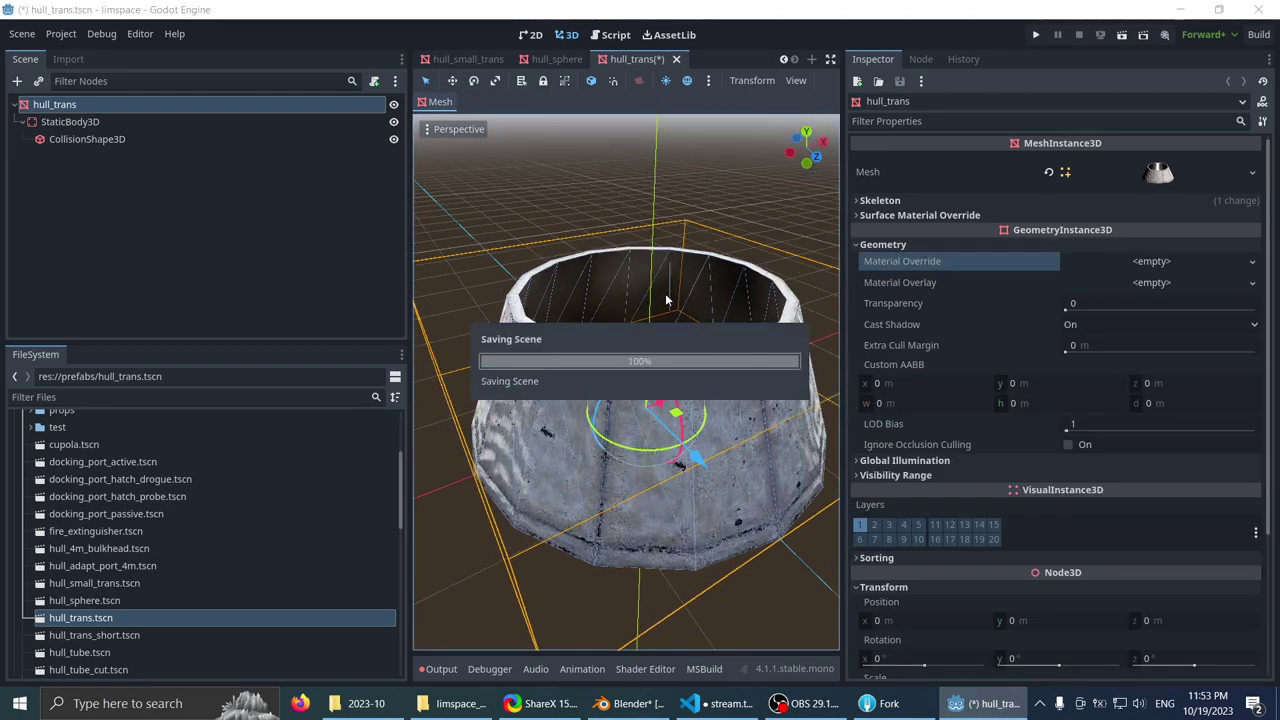
- Open hull_trans_short.tscn and examine the material on the short transition hull
double_click(89, 637)
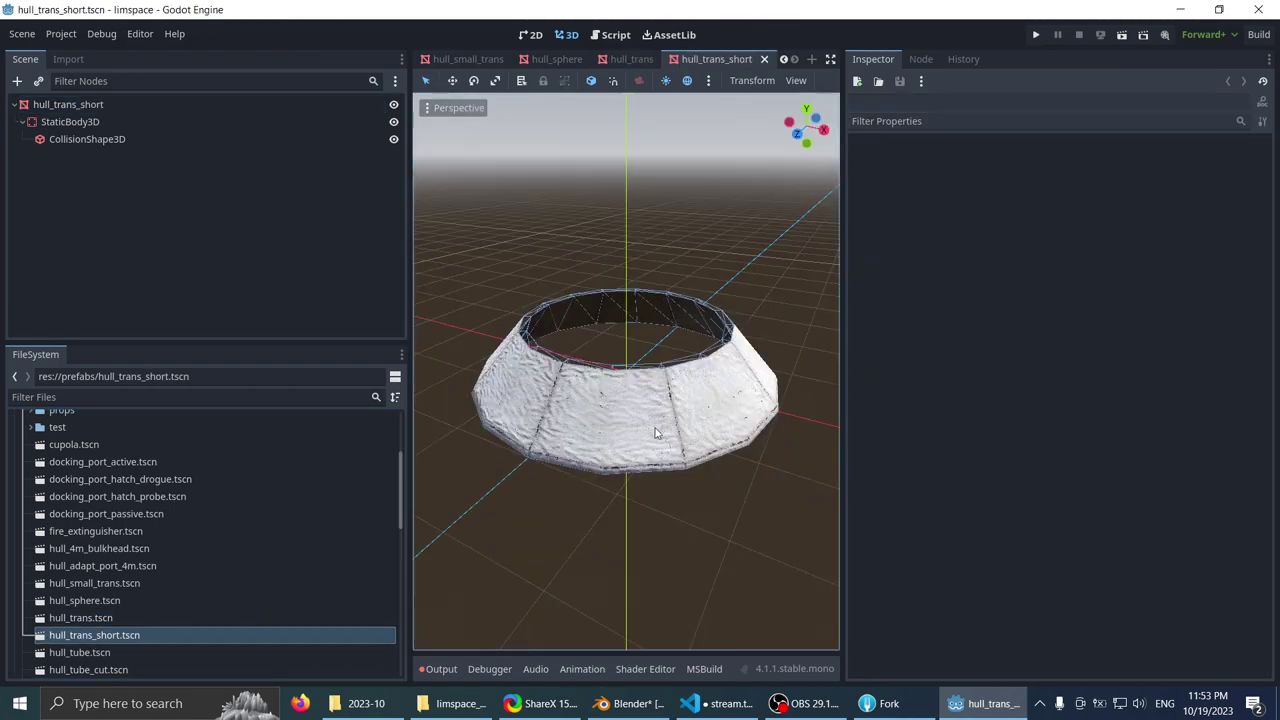
scroll(568, 336, down, 2)
scroll(568, 336, up, 2)
- Open hull_tube.tscn, reset the root node's geometry Material Override to empty and save the scene
double_click(144, 651)
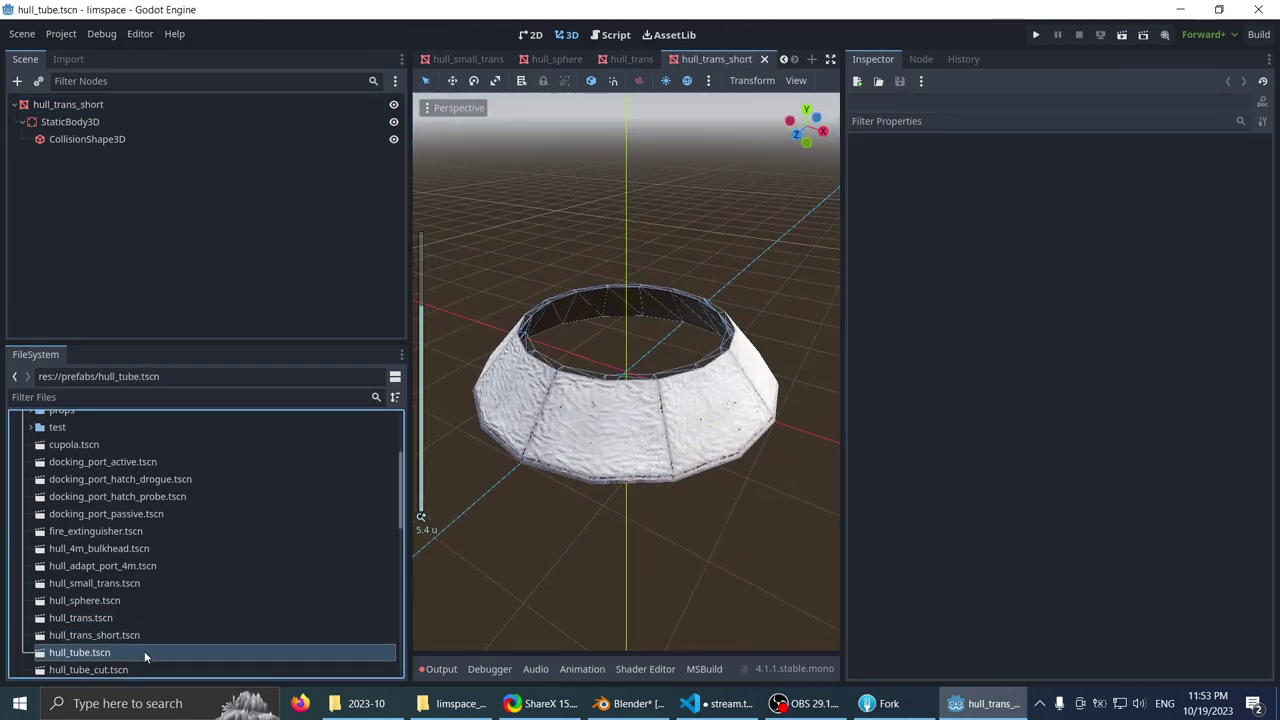
middle_drag(482, 445, 565, 374)
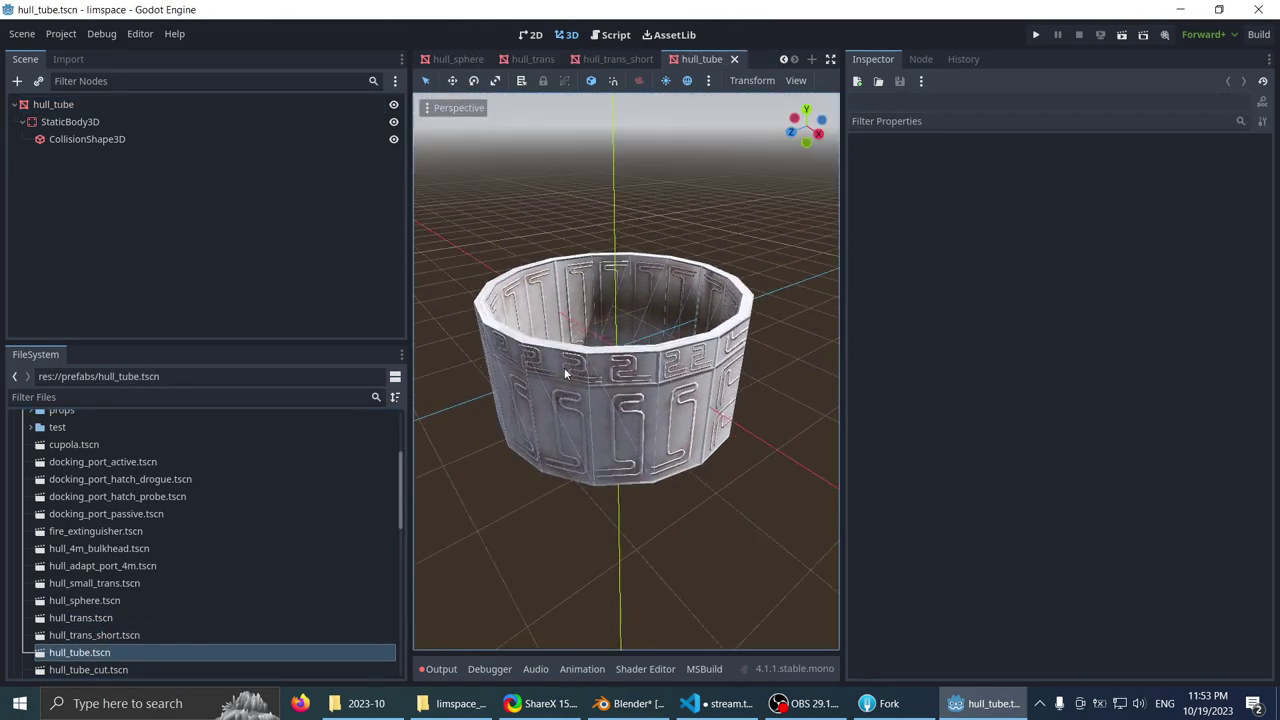
click(136, 638)
click(130, 652)
click(108, 107)
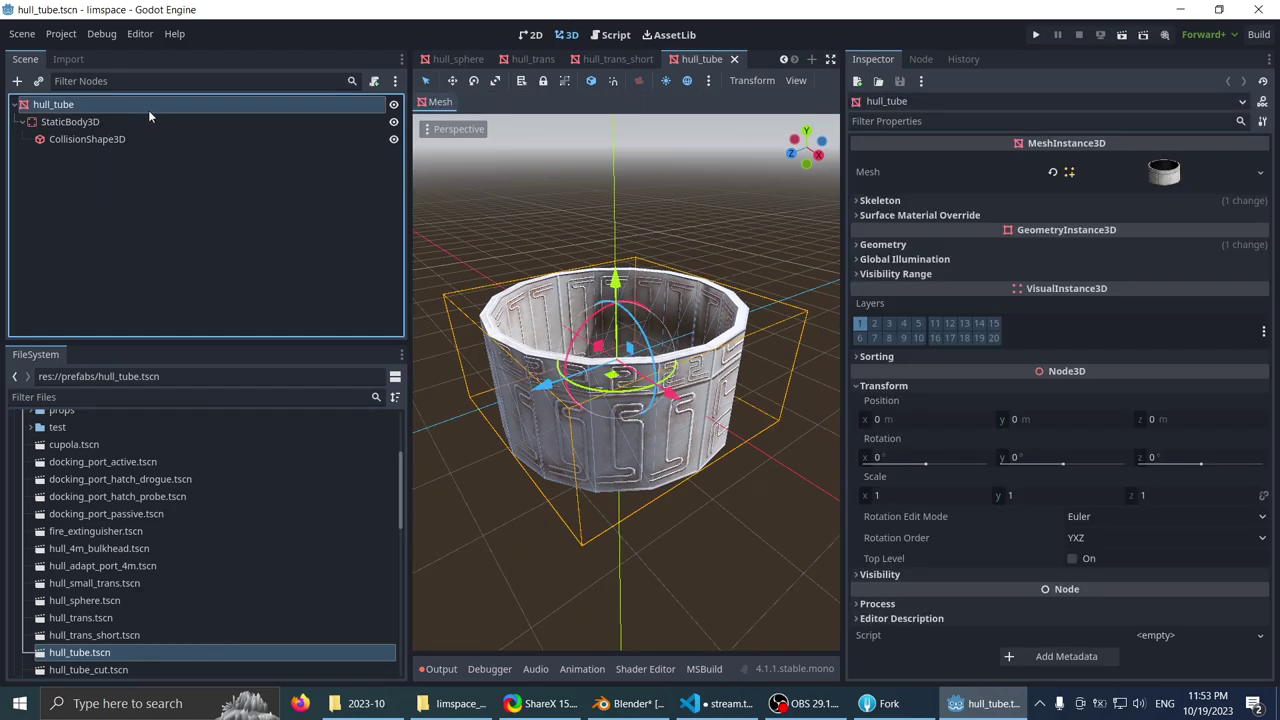
click(900, 244)
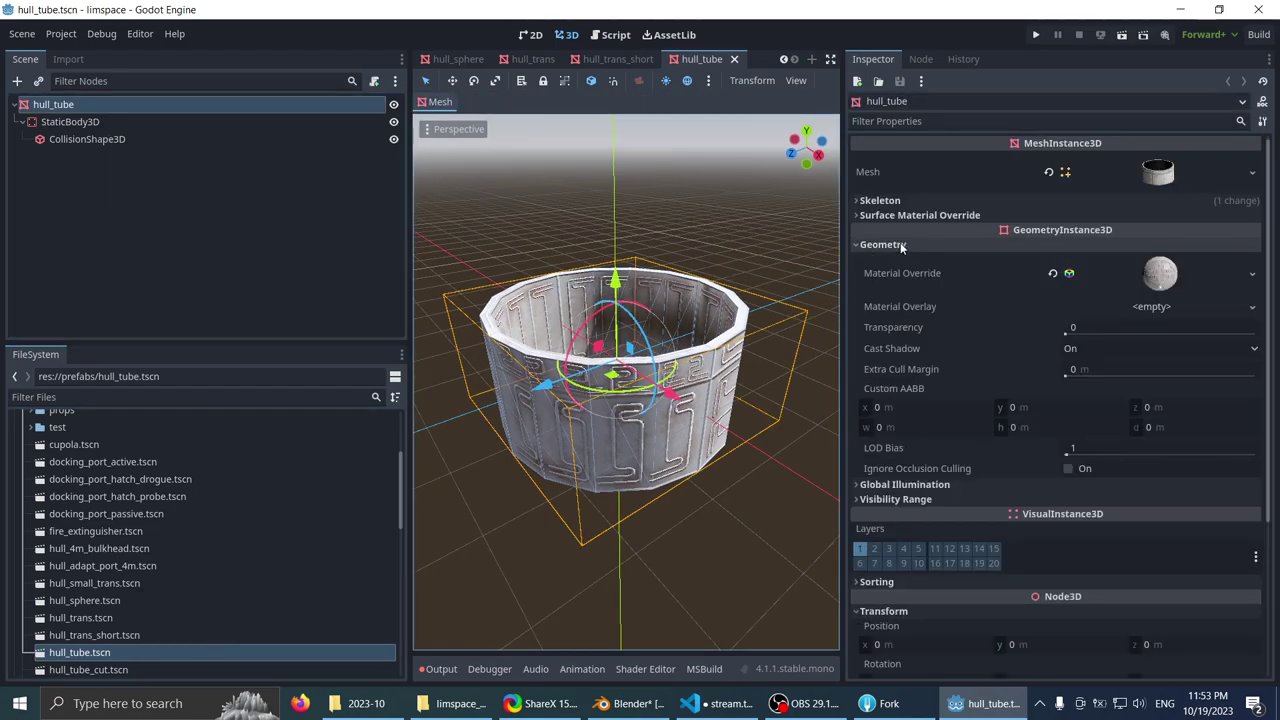
click(1052, 275)
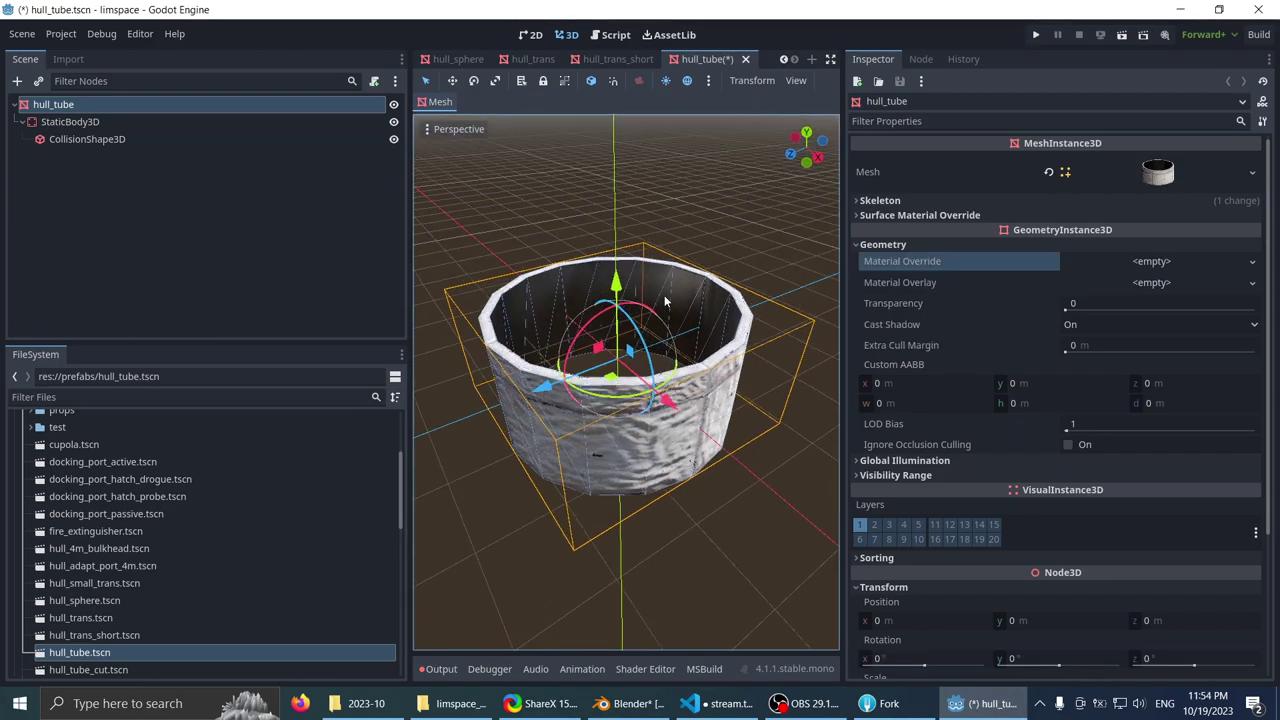
key(ctrl+s)
scroll(600, 293, up, 4)
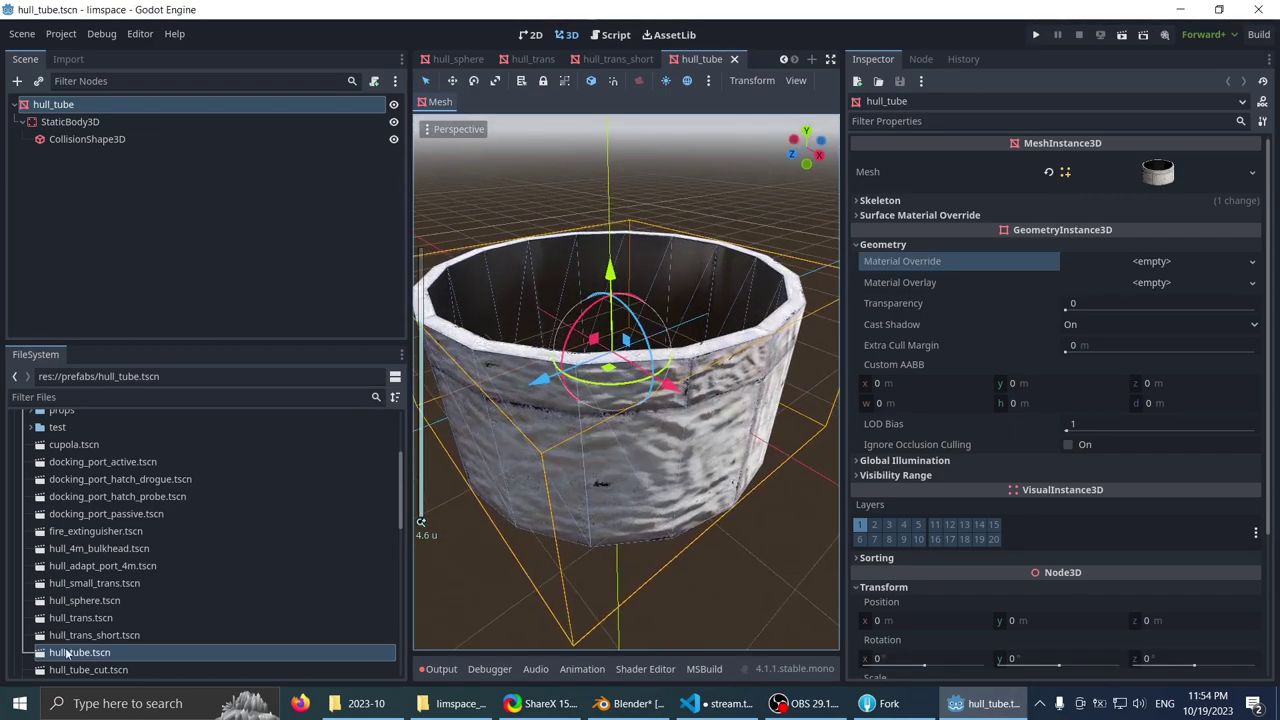
- Open hull_tube_cut.tscn and examine the outer hull material from a distance
scroll(91, 640, down, 2)
double_click(97, 603)
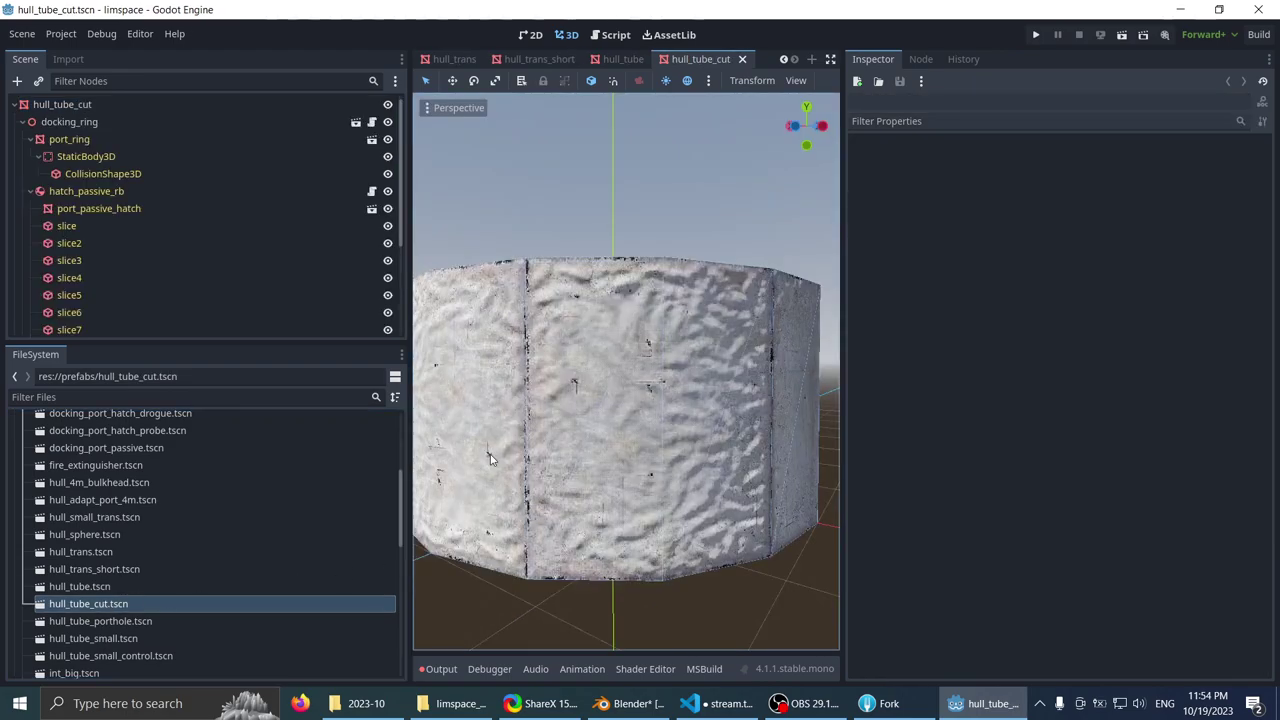
scroll(500, 457, down, 4)
middle_drag(514, 436, 534, 391)
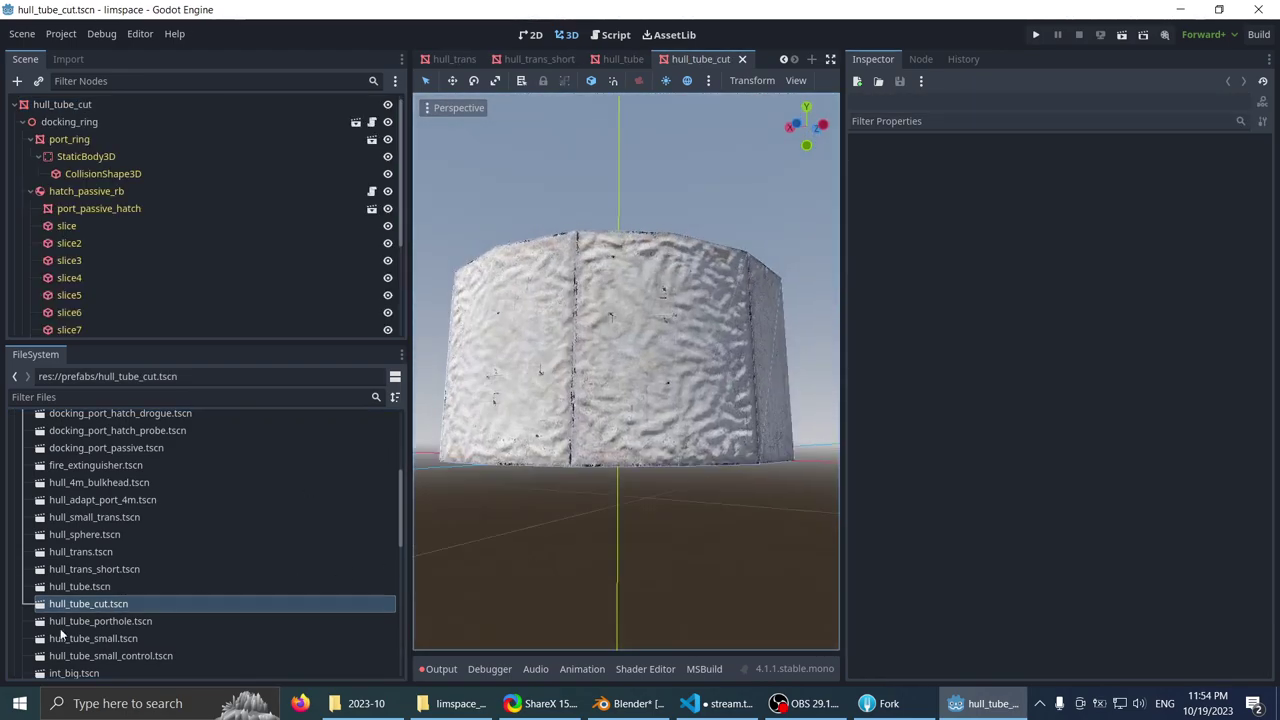
- Open hull_tube_porthole.tscn and examine the porthole hull's material from several angles and distances
scroll(62, 632, down, 1)
double_click(103, 588)
scroll(616, 430, down, 5)
middle_drag(616, 430, 608, 354)
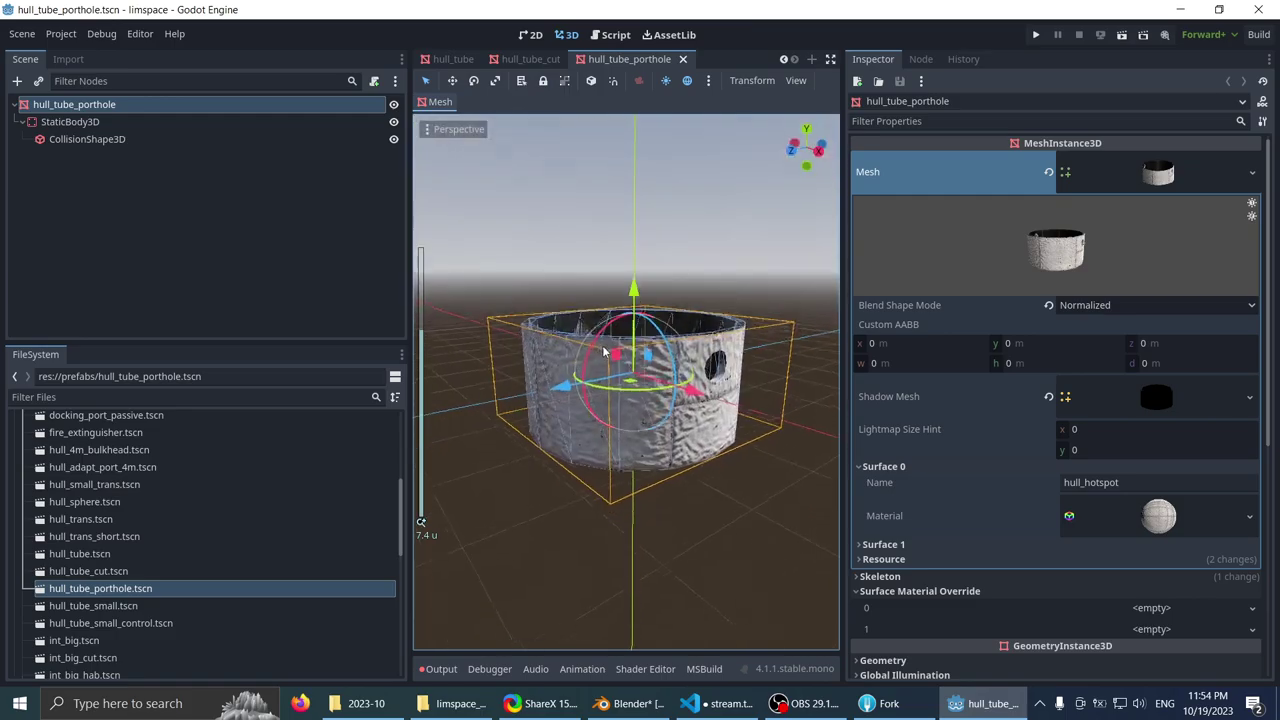
scroll(554, 429, up, 5)
middle_drag(554, 429, 491, 371)
scroll(505, 478, up, 3)
- Open hull_tube_small.tscn, reset the root node's geometry Material Override to empty and save the scene
click(100, 606)
double_click(105, 606)
scroll(586, 371, down, 2)
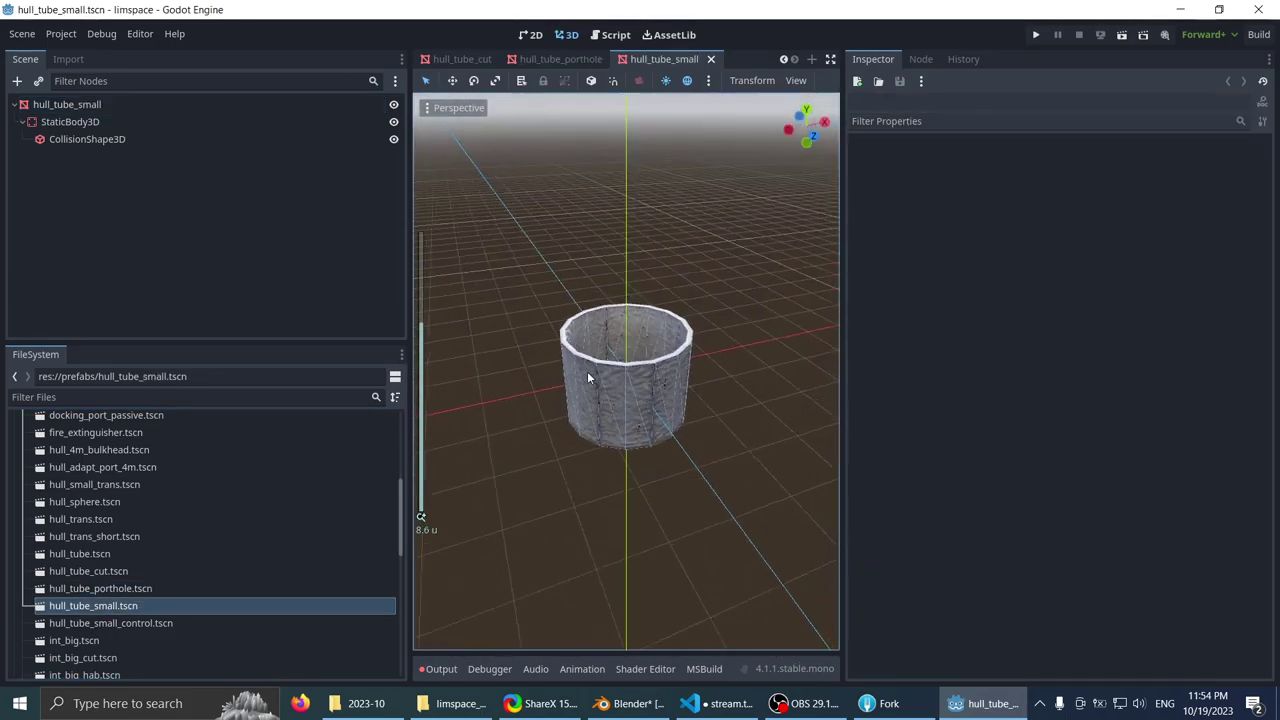
scroll(509, 368, up, 4)
click(534, 366)
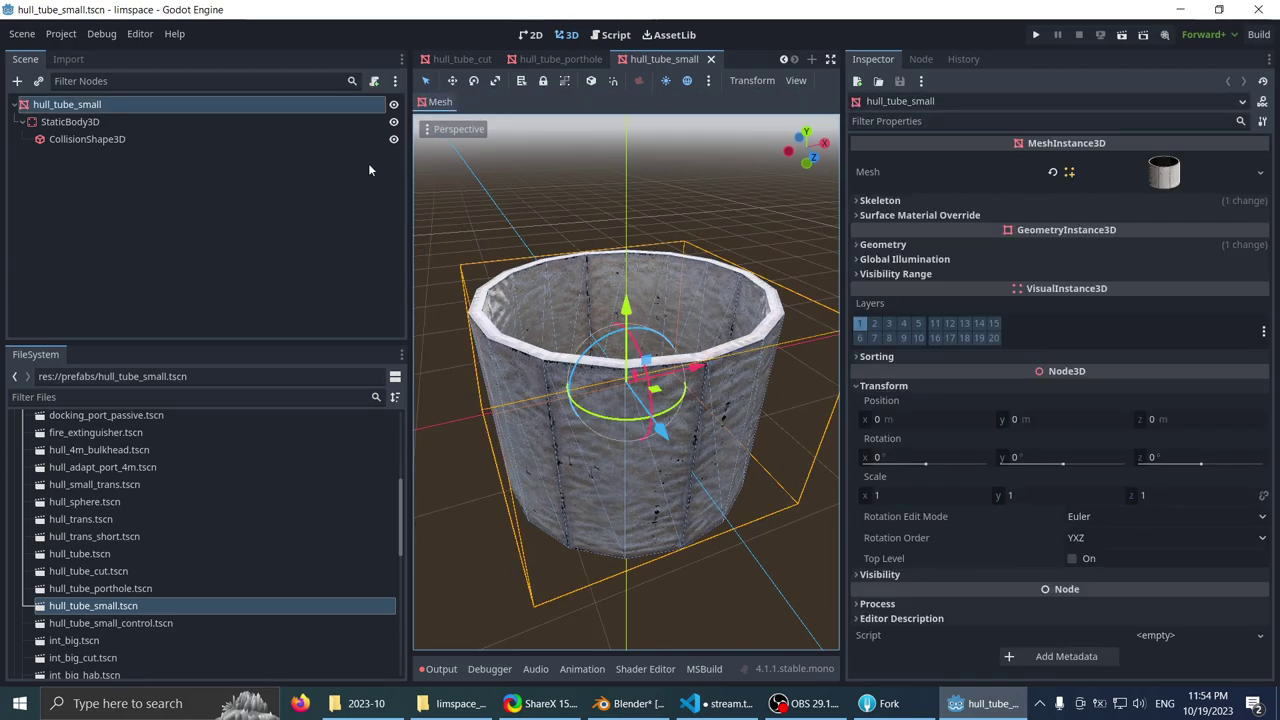
click(884, 245)
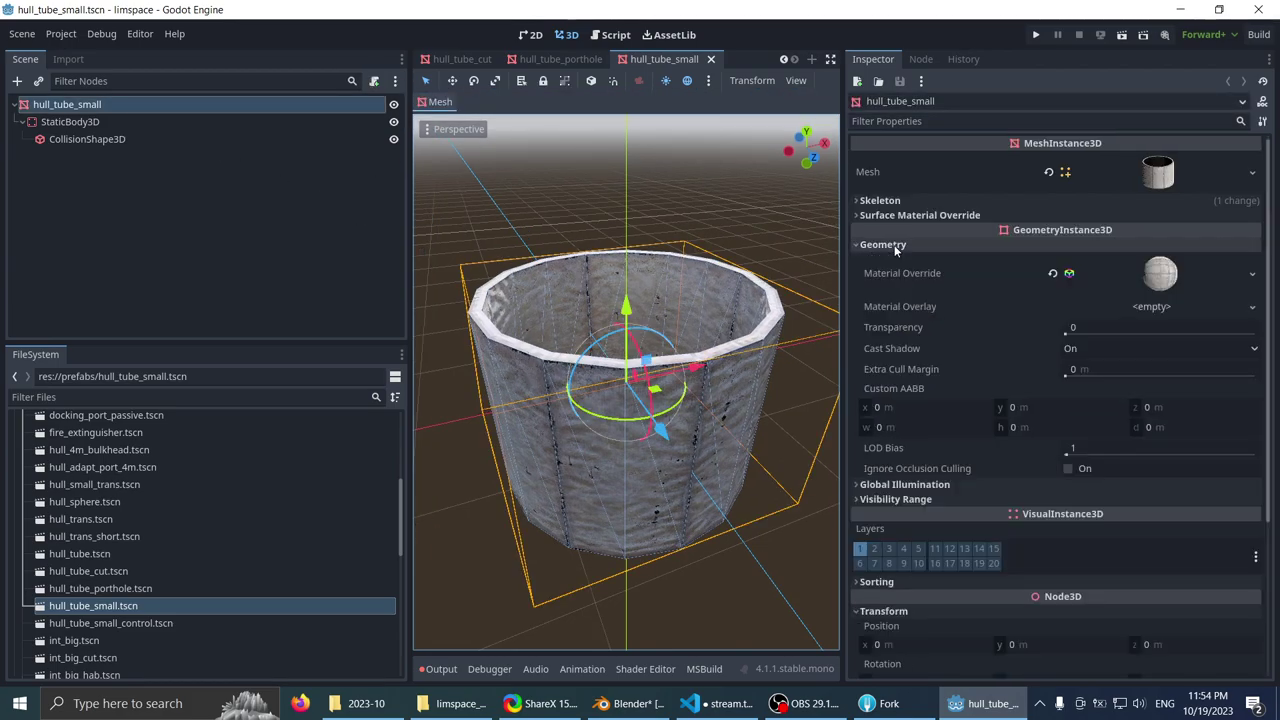
click(1055, 273)
middle_drag(800, 315, 709, 299)
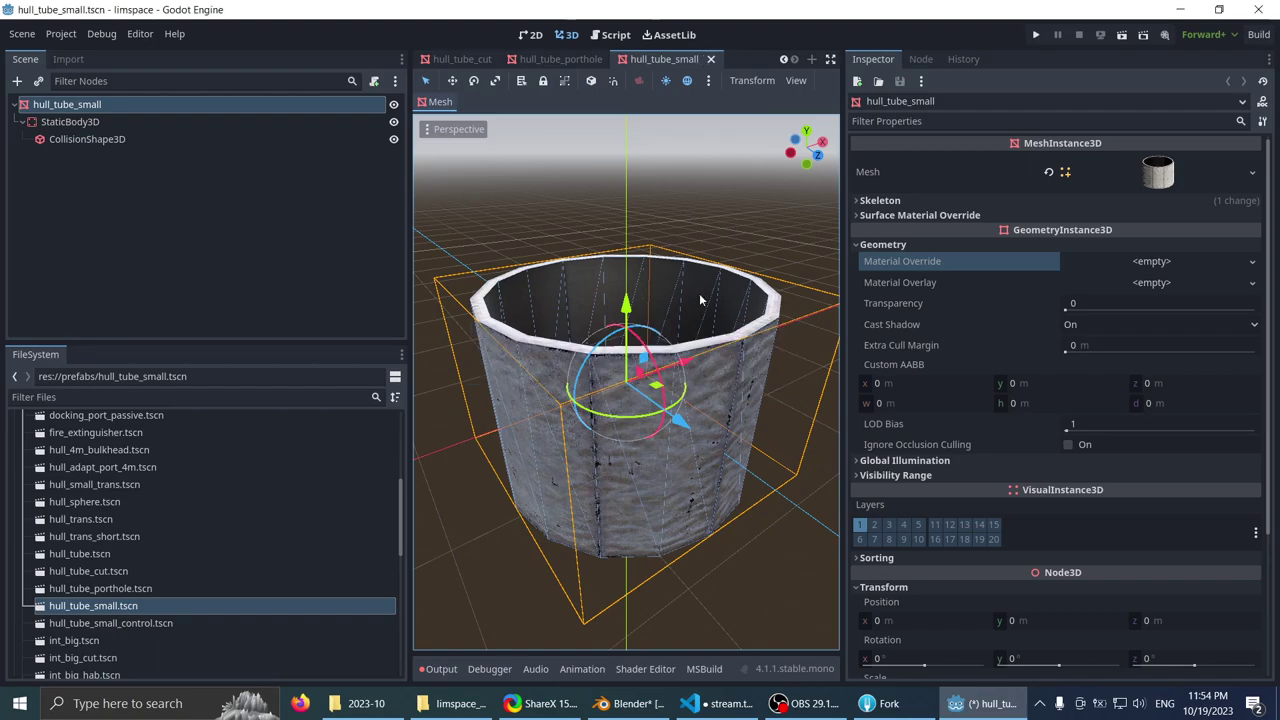
- Open hull_tube_small_control.tscn, reset the root node's geometry Material Override to empty and save the scene
double_click(157, 624)
scroll(593, 344, down, 2)
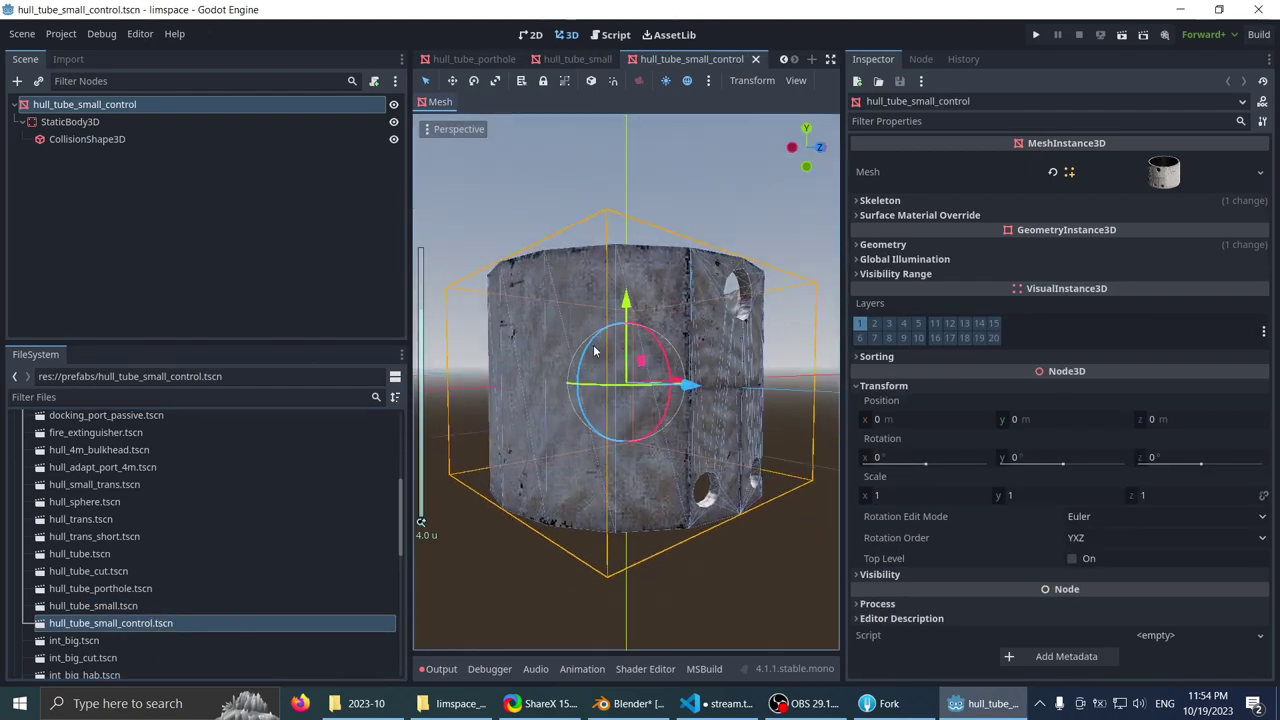
middle_drag(593, 344, 591, 428)
click(884, 245)
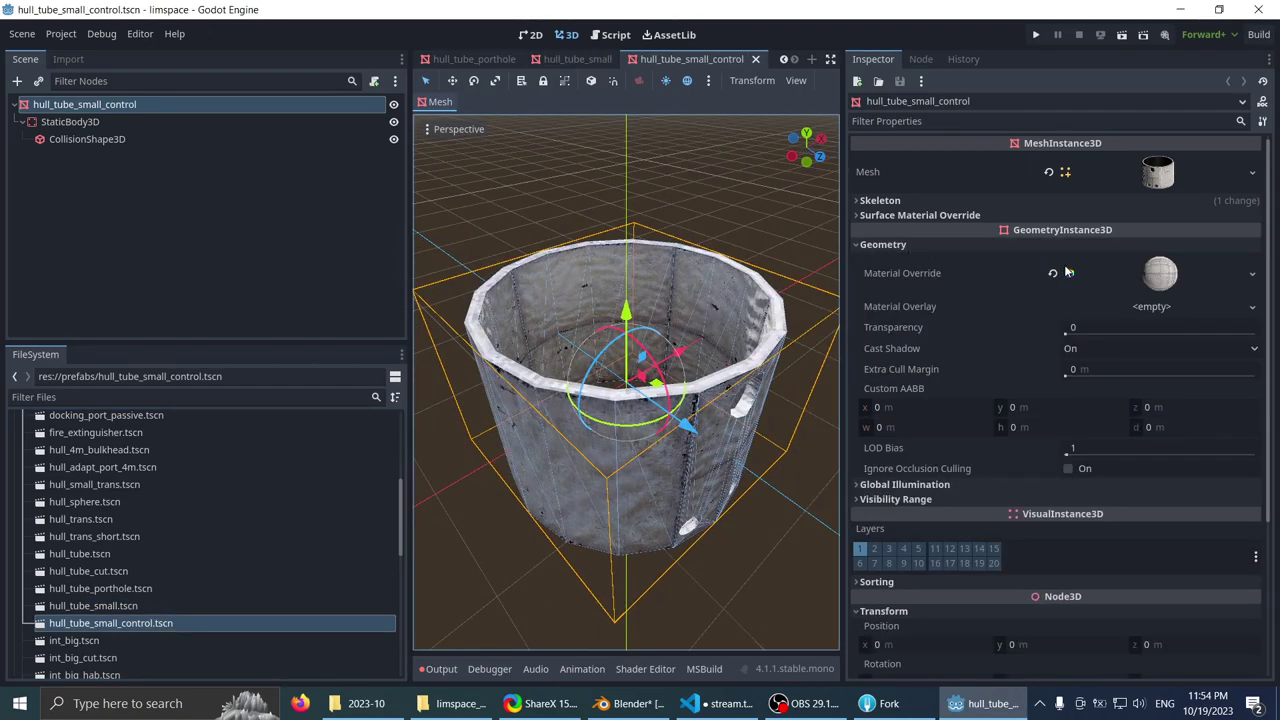
click(1050, 270)
- Open int_big.tscn, int_big_cut.tscn and int_big_hab.tscn in turn to check their interior materials
double_click(72, 640)
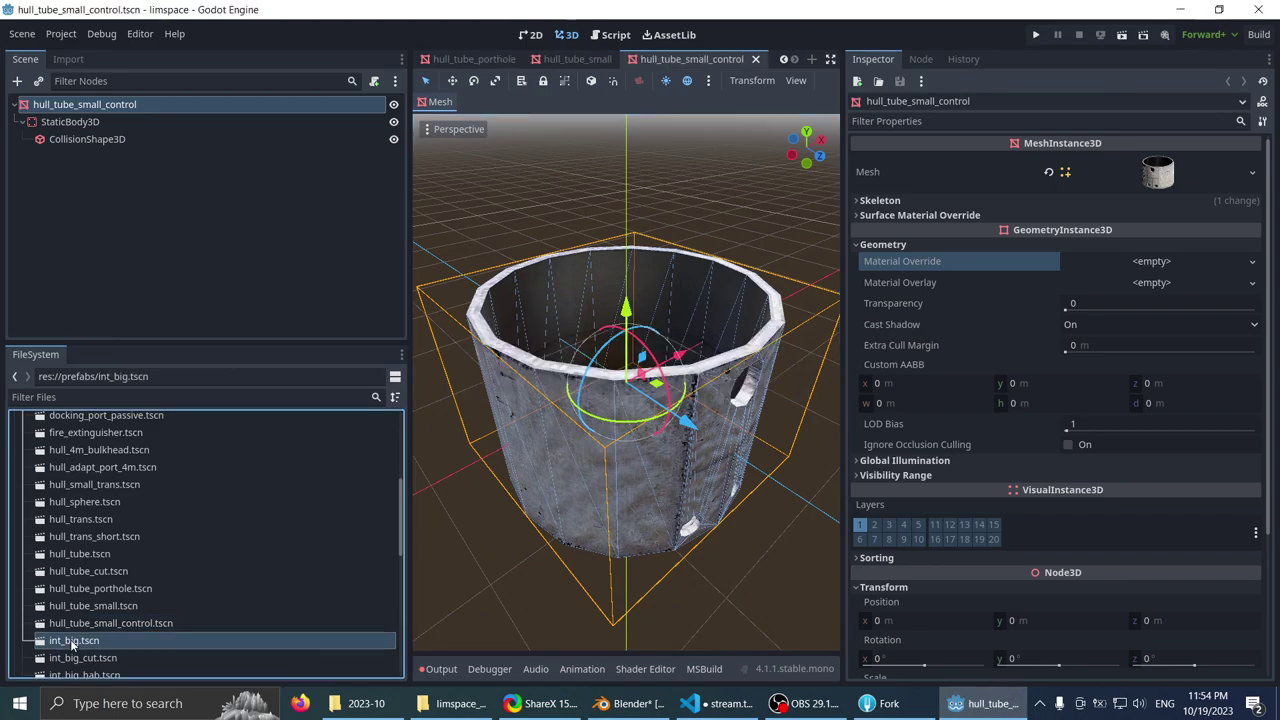
scroll(440, 473, down, 2)
scroll(99, 618, down, 2)
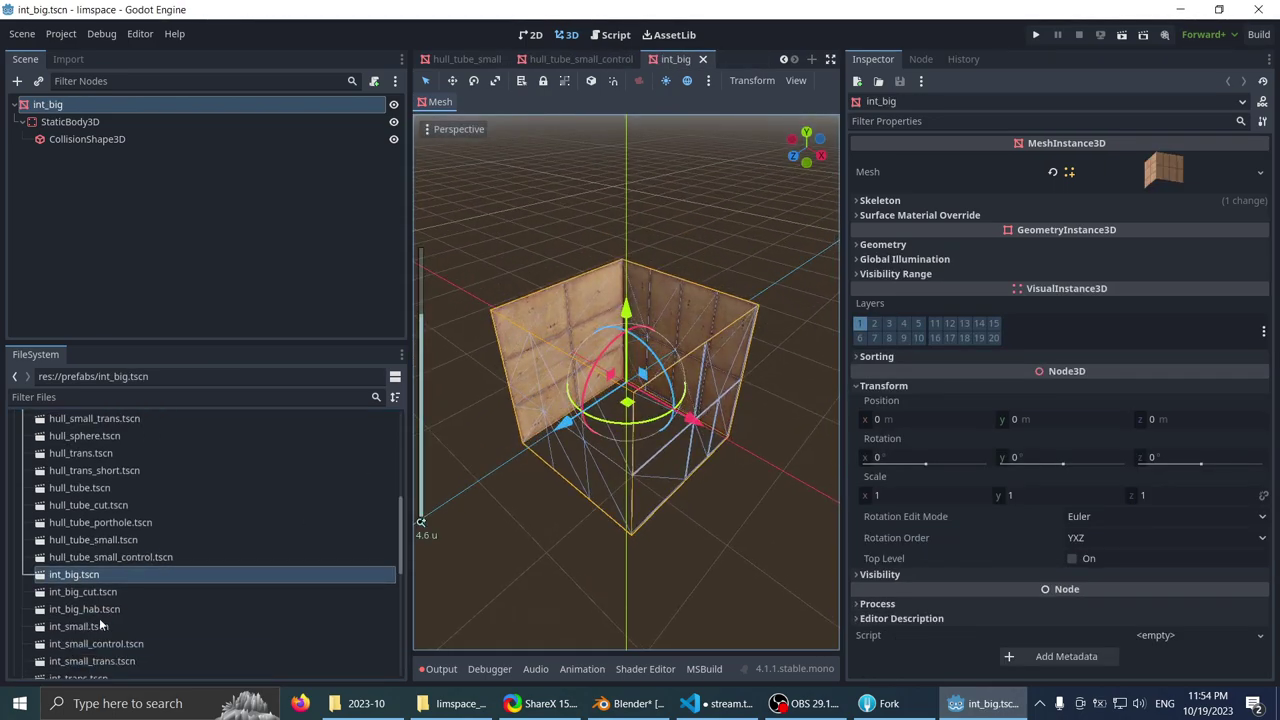
double_click(85, 592)
click(89, 609)
double_click(89, 608)
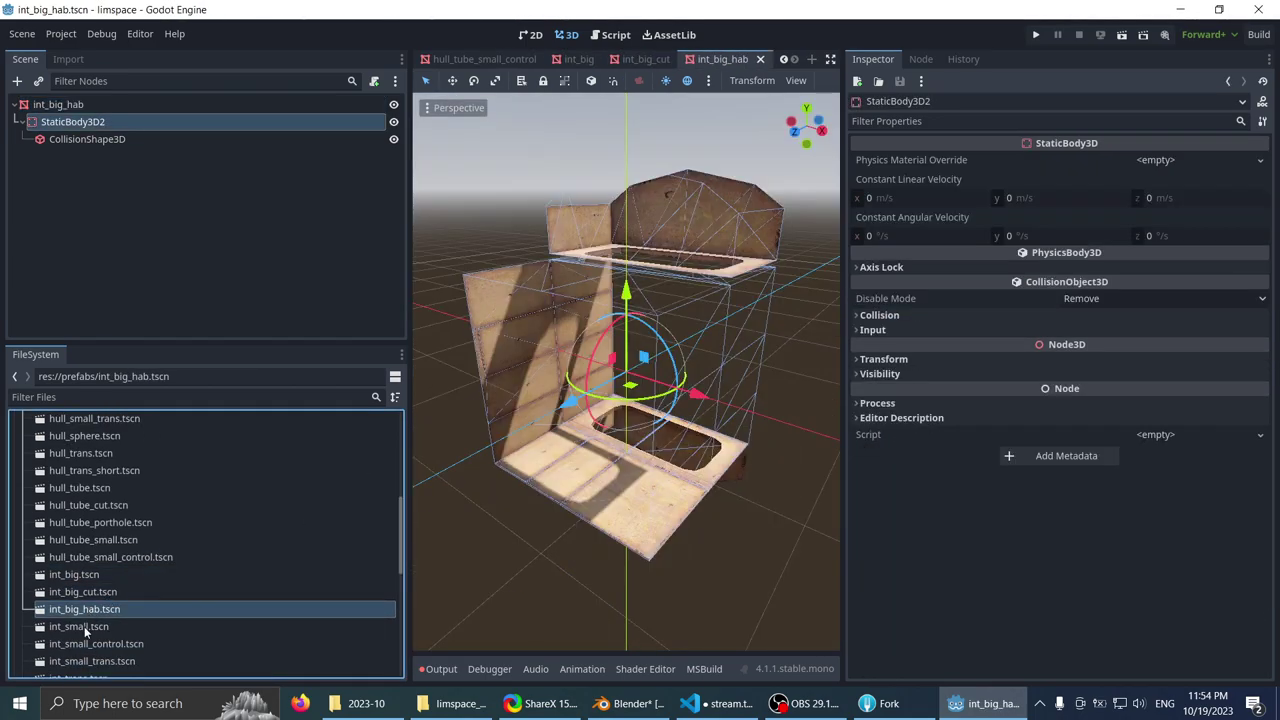
- Open int_small.tscn, int_small_trans.tscn, int_small_control.tscn and int_trans.tscn to check their interior materials
double_click(84, 626)
scroll(133, 589, down, 2)
click(86, 590)
double_click(86, 594)
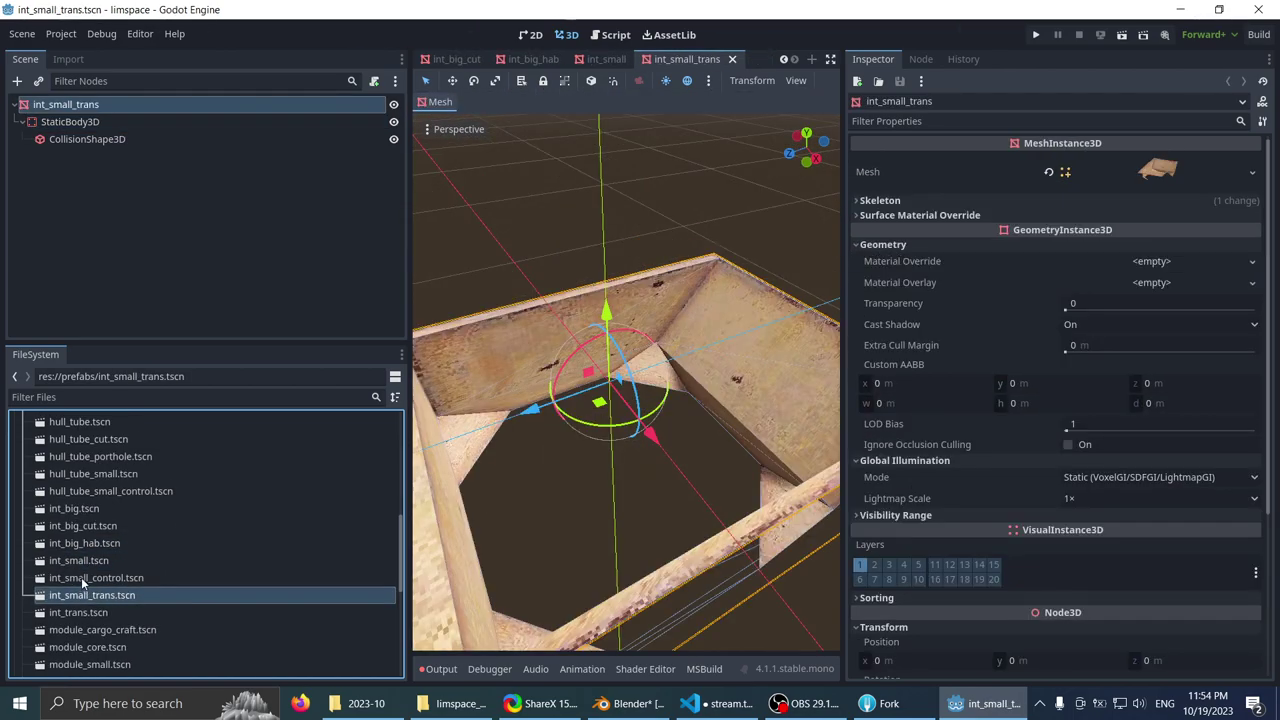
double_click(81, 577)
double_click(78, 612)
- Open module_cargo_craft.tscn and examine the materials inside the cargo module
scroll(128, 594, down, 3)
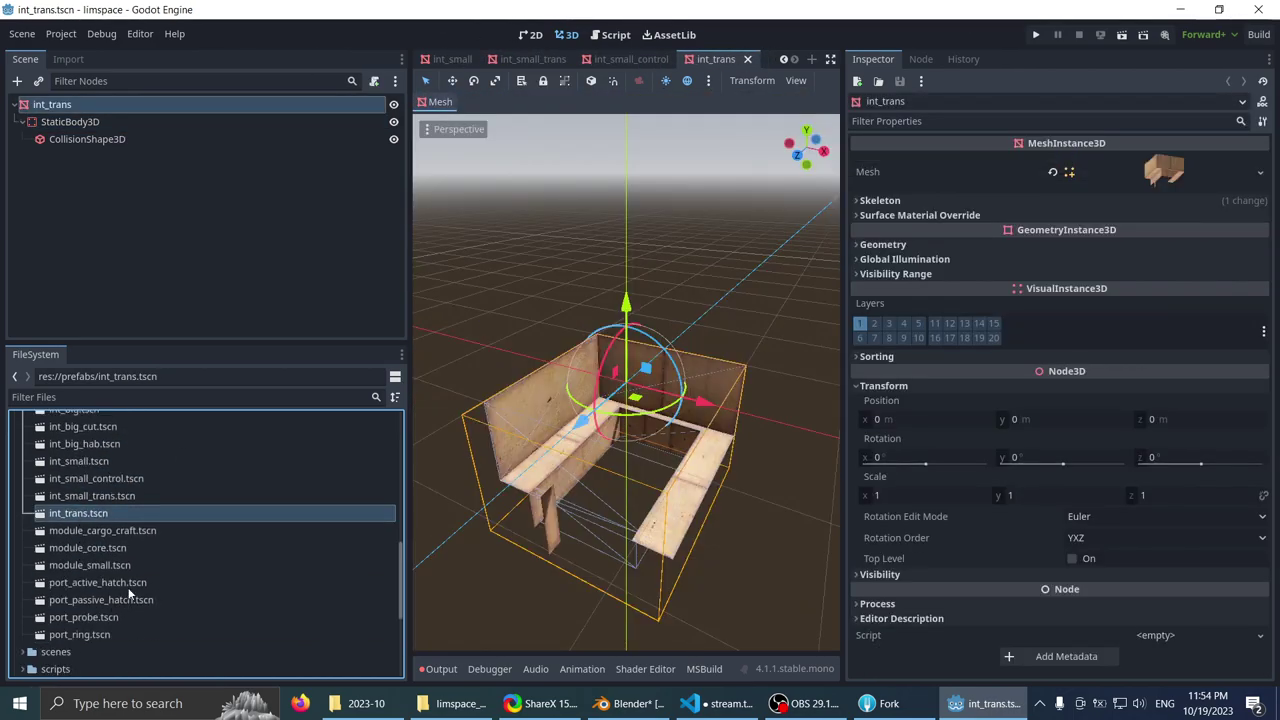
double_click(99, 534)
scroll(612, 405, down, 1)
middle_drag(612, 405, 717, 393)
scroll(547, 357, down, 1)
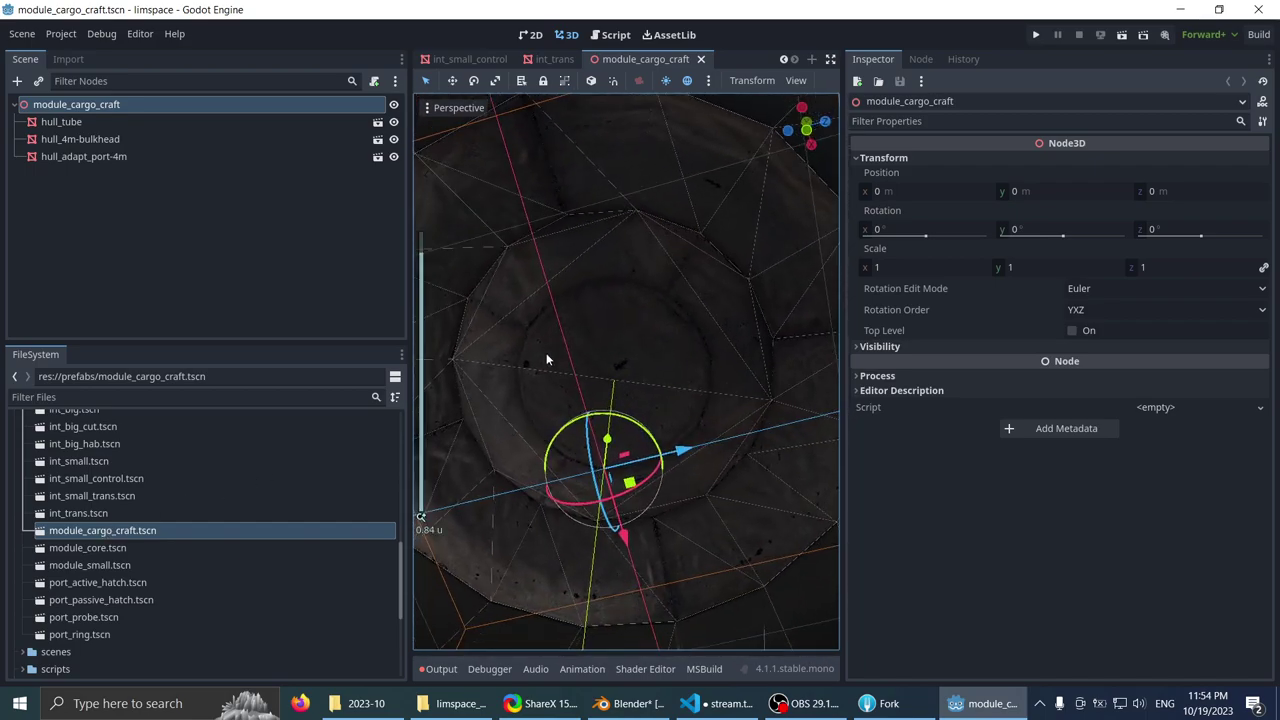
- Reset the geometry Material Override on the cargo module's hull_4m-bulkhead to empty and save the scene
click(590, 300)
scroll(581, 324, down, 1)
middle_drag(581, 324, 620, 286)
scroll(604, 384, down, 6)
scroll(604, 388, up, 7)
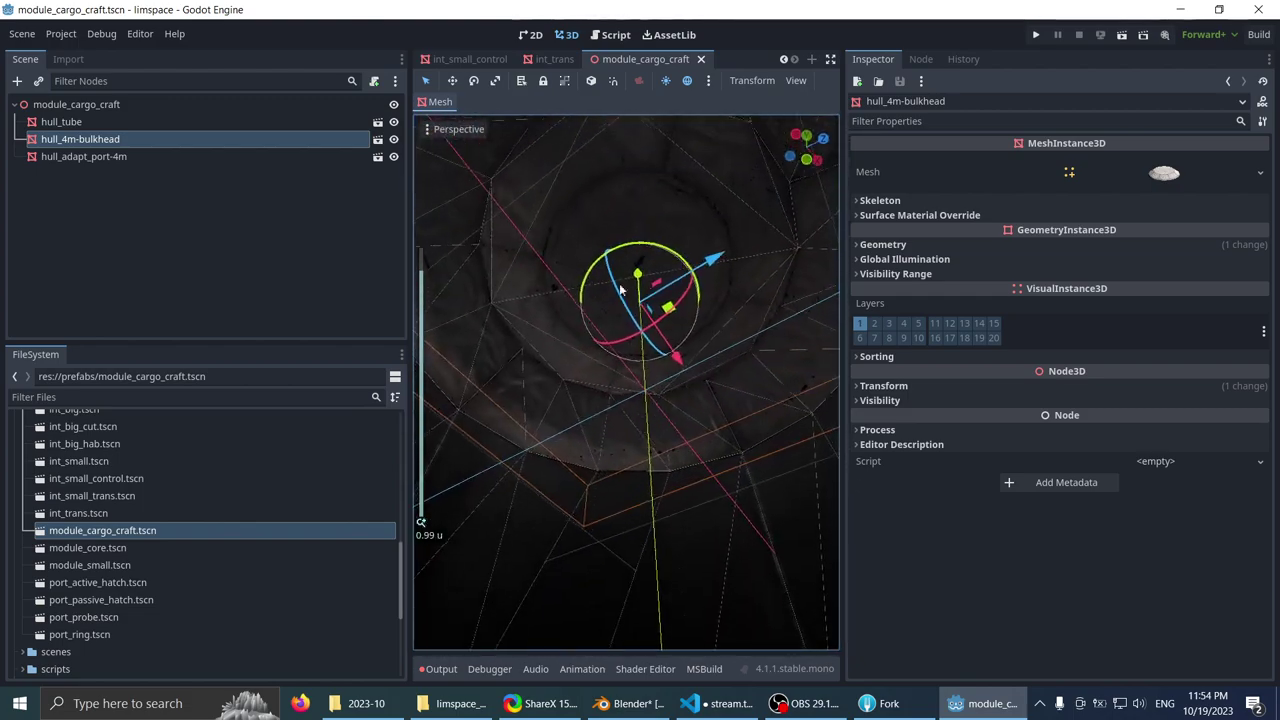
click(884, 244)
click(1053, 274)
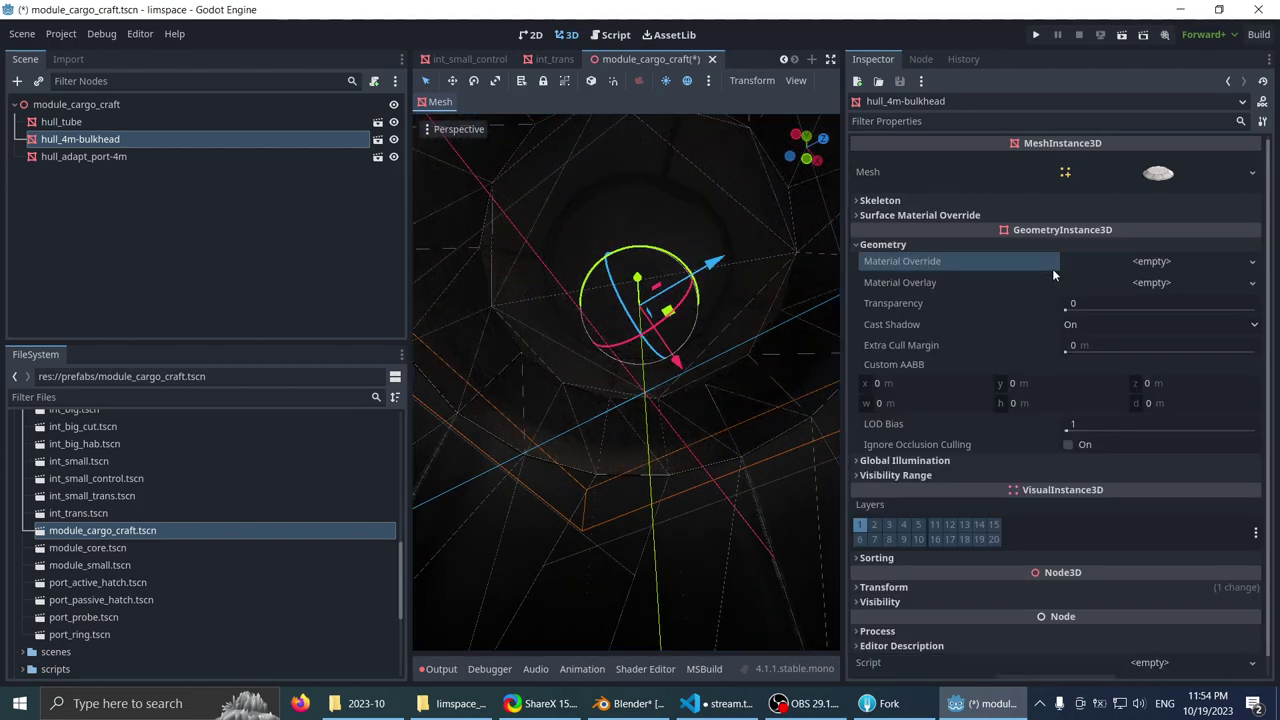
key(ctrl+s)
- Reset the geometry Material Override on the cargo module's hull_adapt_port-4m to empty and save the scene
scroll(603, 350, down, 2)
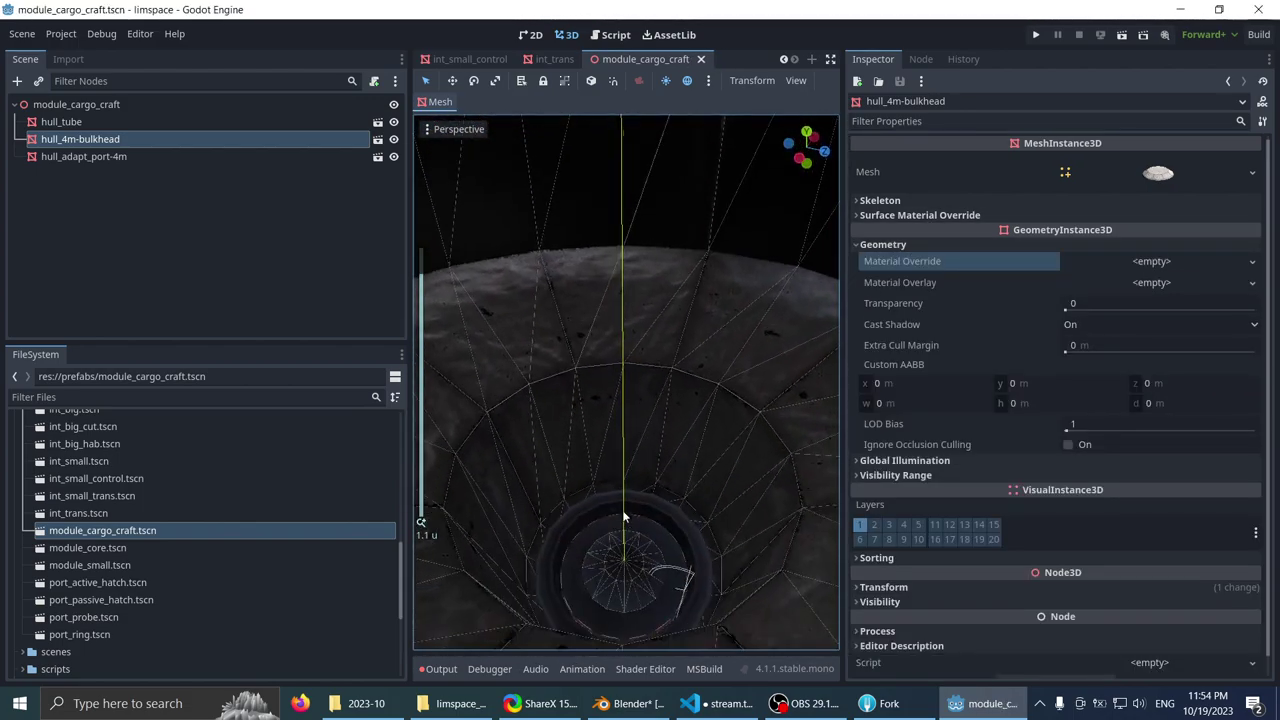
click(653, 334)
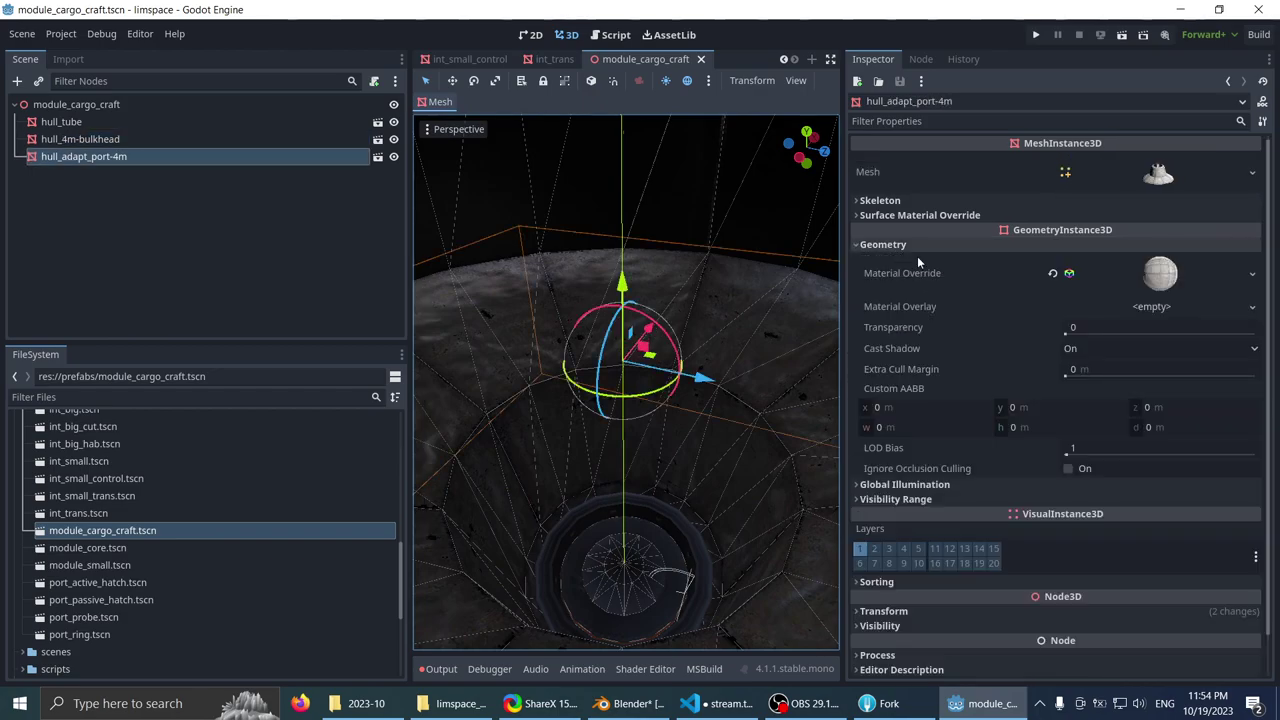
click(1053, 274)
scroll(620, 400, down, 3)
key(ctrl+s)
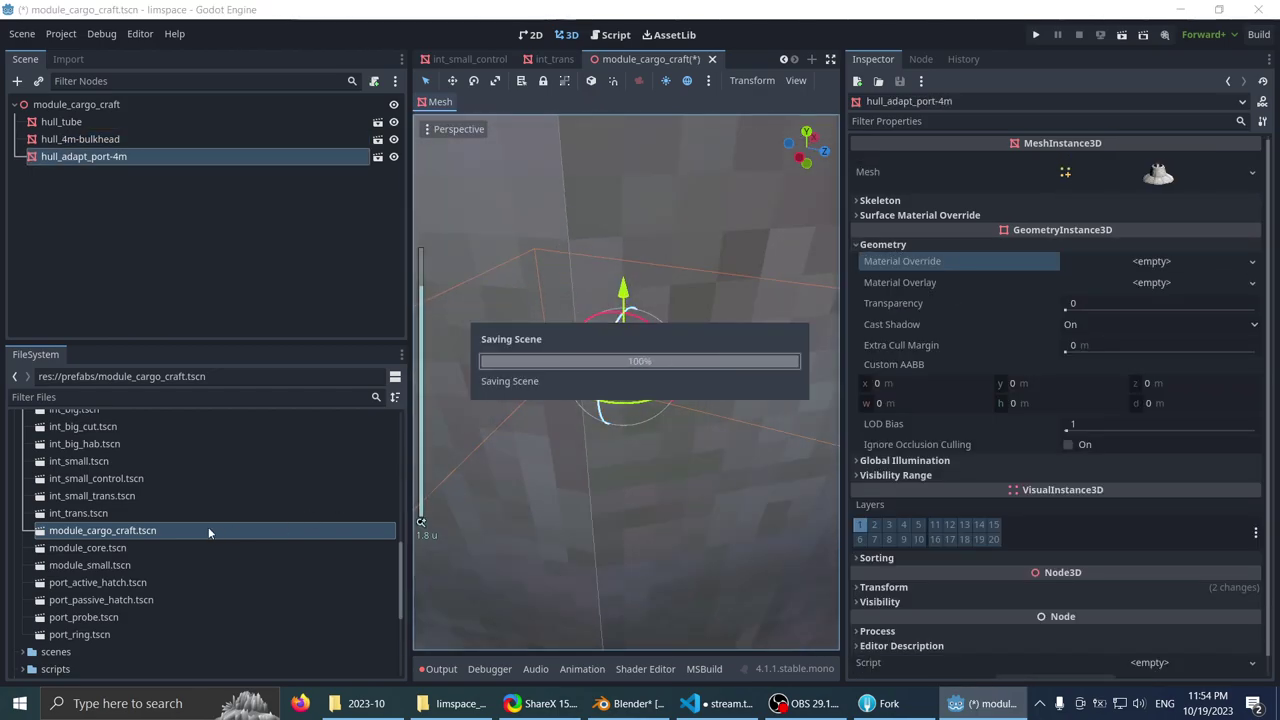
- Open module_core.tscn, examine the hull and interior materials, and select the int_big_hab2 interior section
double_click(132, 549)
scroll(547, 481, down, 5)
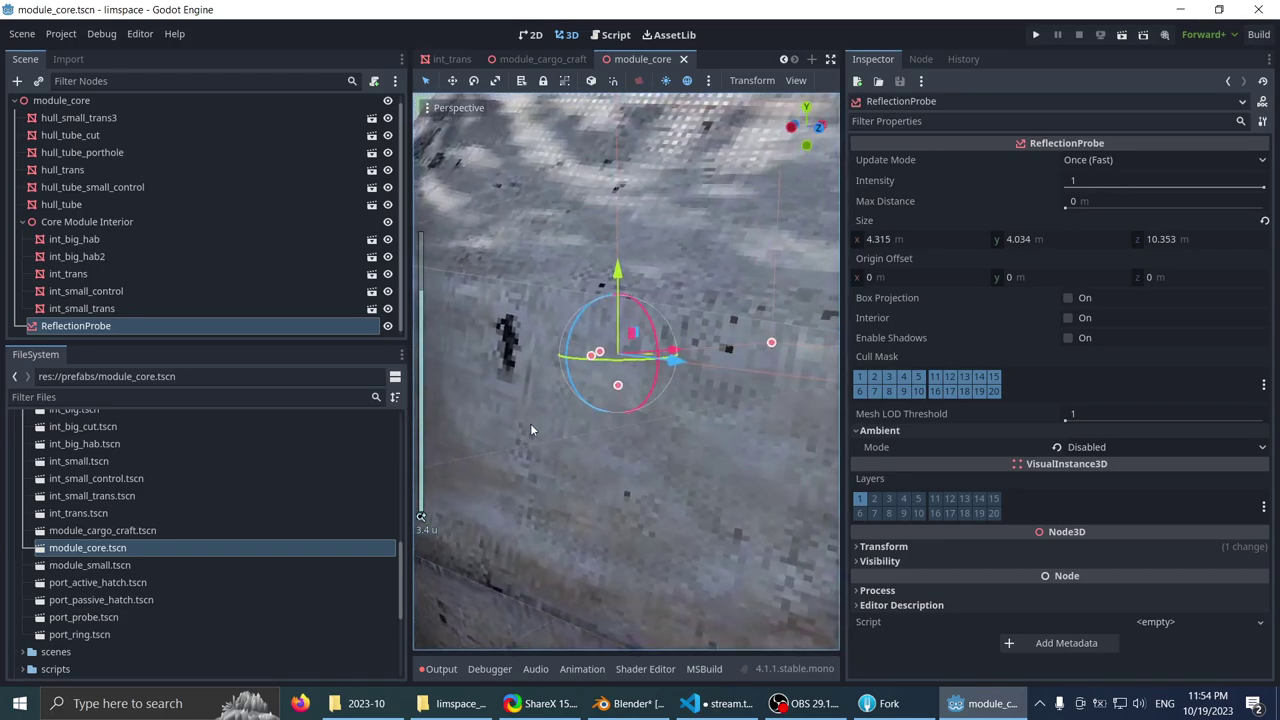
middle_drag(541, 411, 554, 386)
scroll(672, 378, up, 10)
scroll(606, 337, down, 2)
scroll(606, 342, up, 6)
scroll(622, 385, up, 7)
scroll(580, 400, up, 1)
scroll(700, 443, down, 1)
click(662, 415)
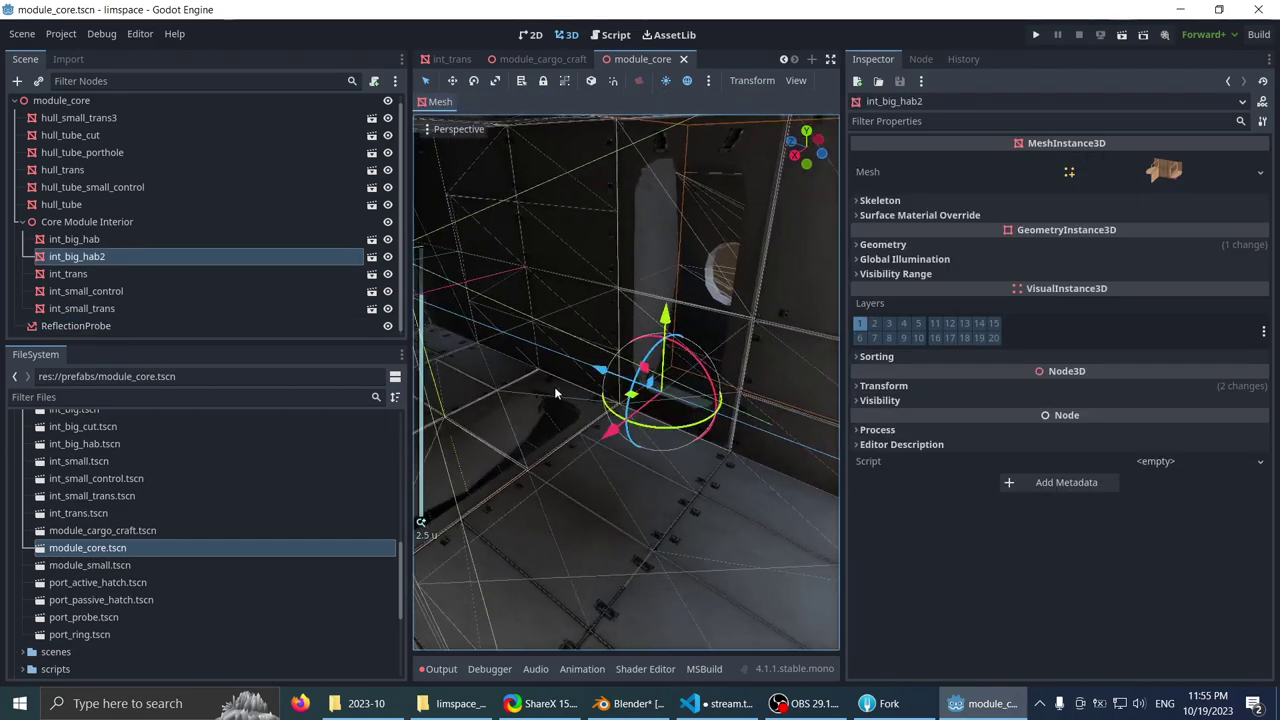
- Open the int_big_hab scene, reset its root node's rotation to 0° on all axes and save the scene
scroll(556, 393, up, 1)
middle_drag(466, 373, 400, 362)
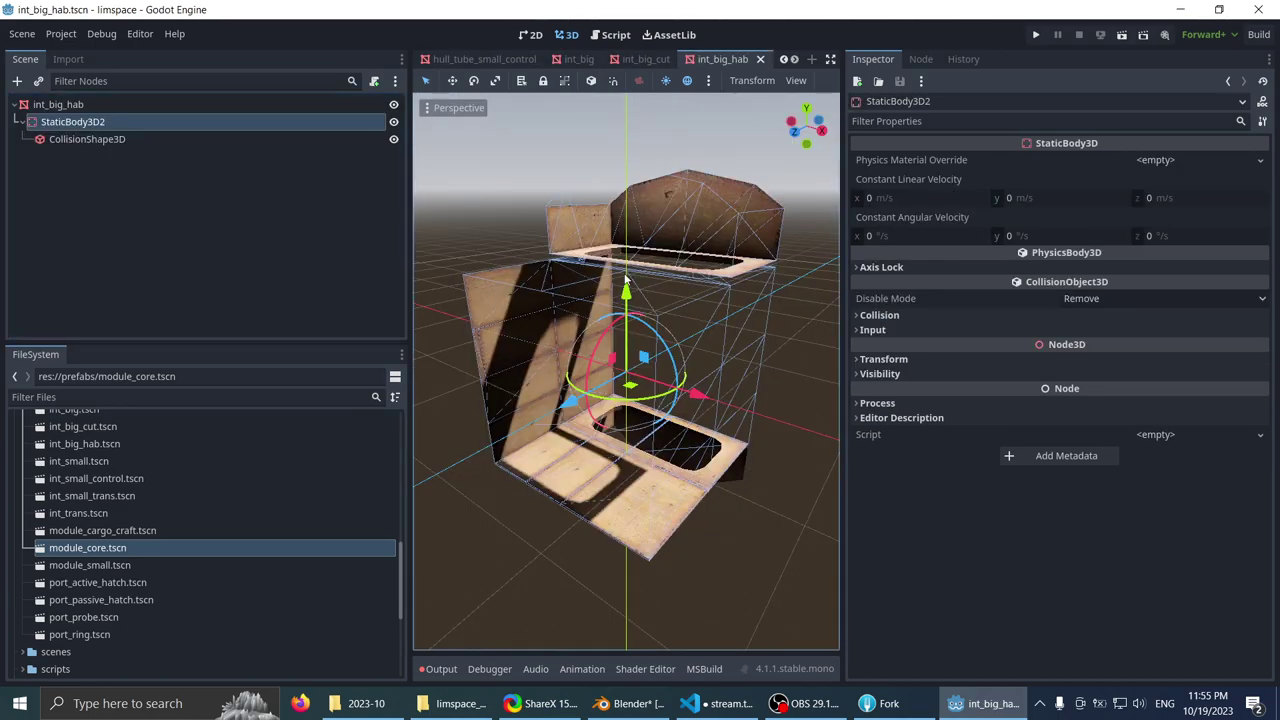
scroll(570, 318, up, 2)
middle_drag(570, 318, 555, 215)
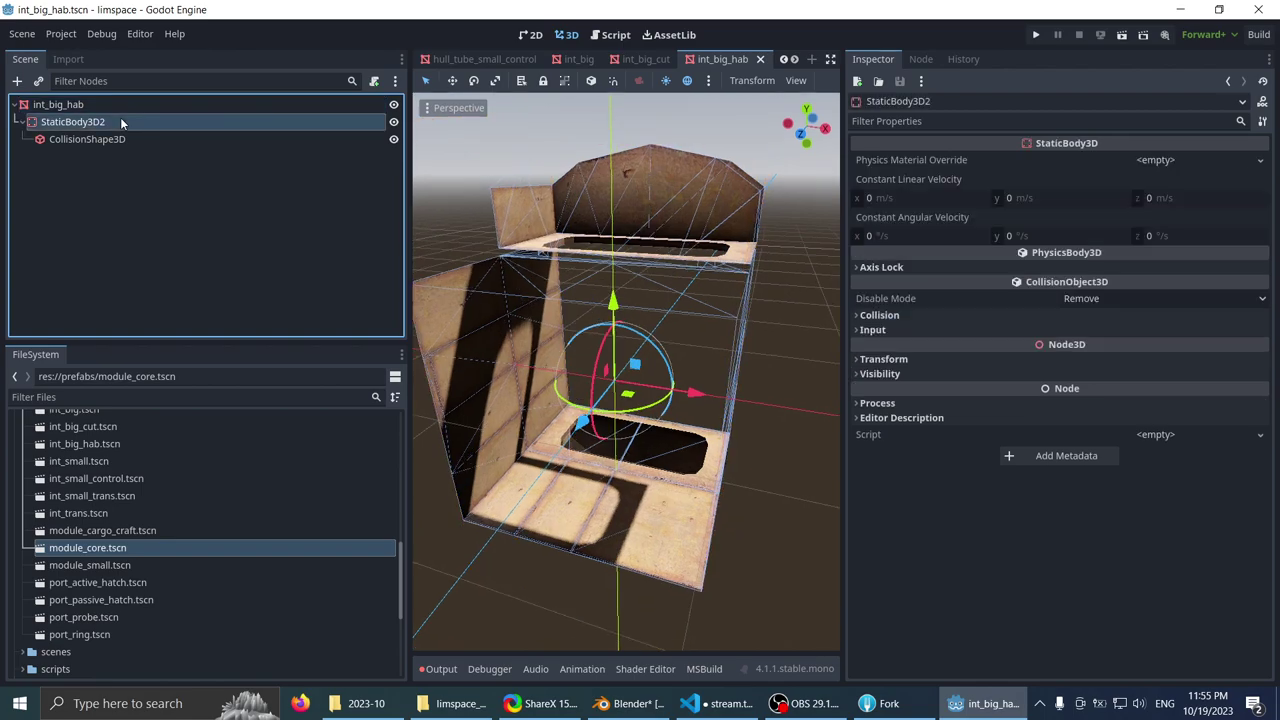
double_click(126, 104)
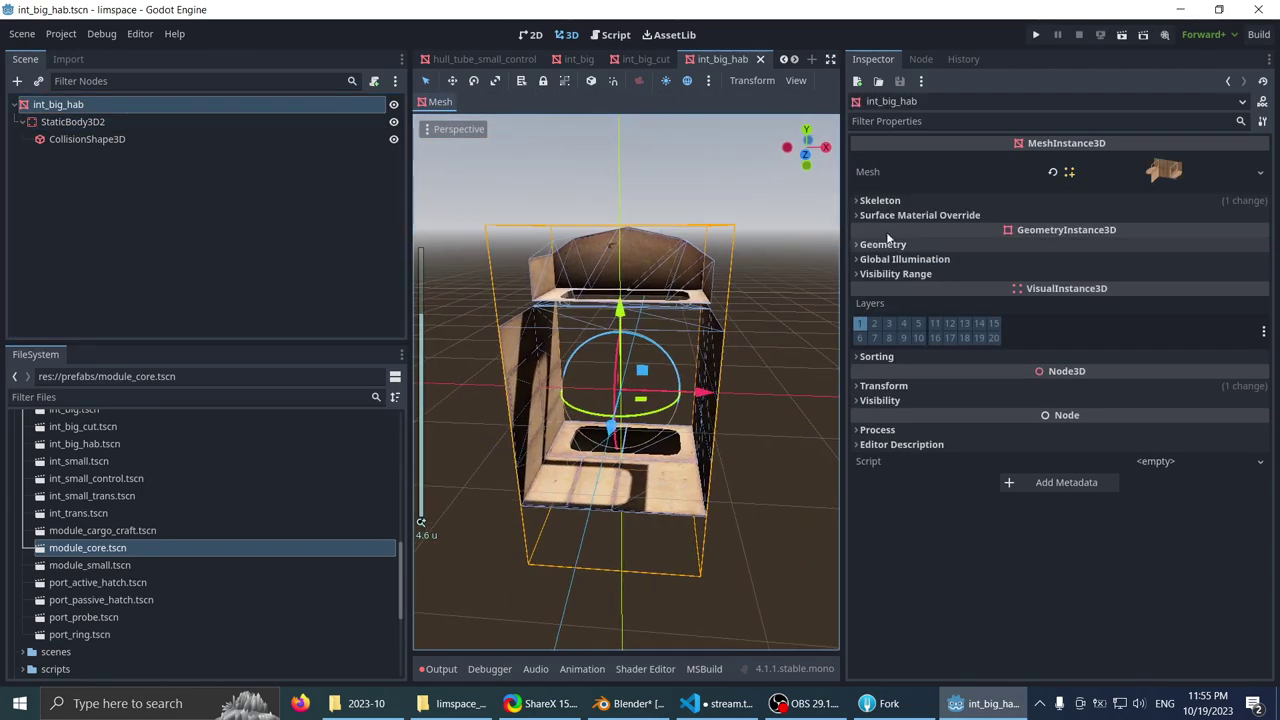
click(880, 386)
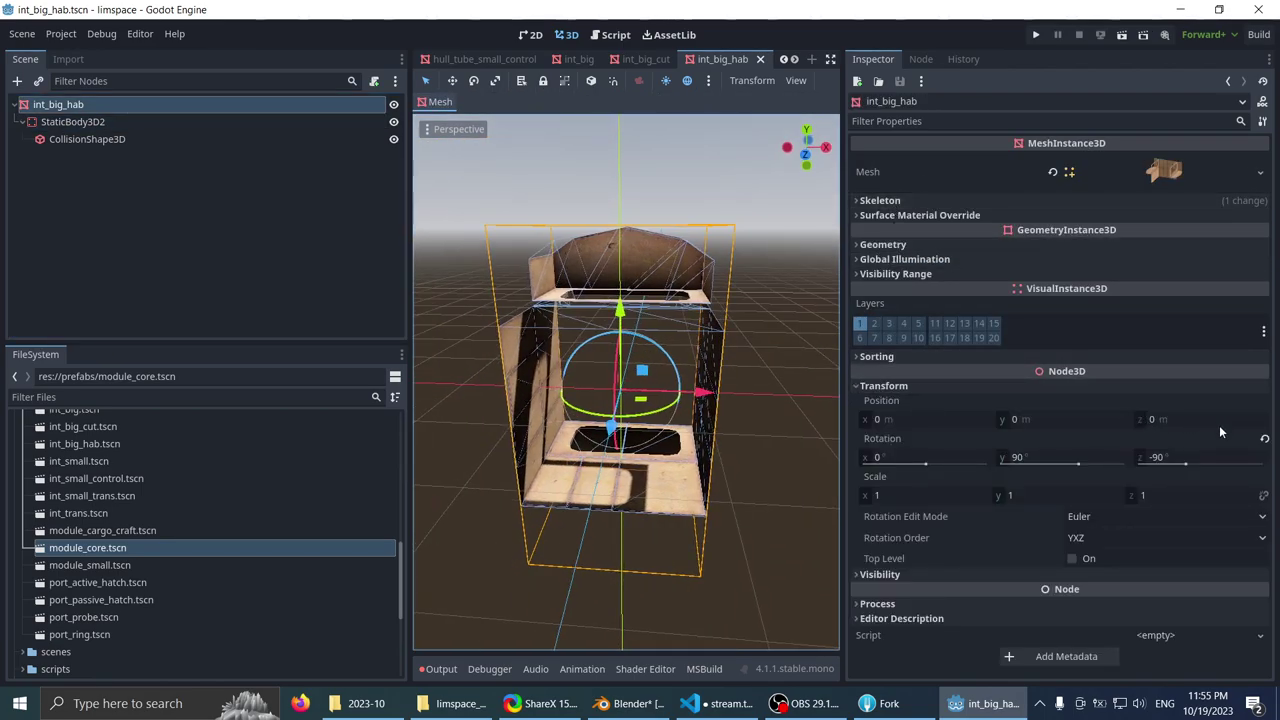
click(1265, 441)
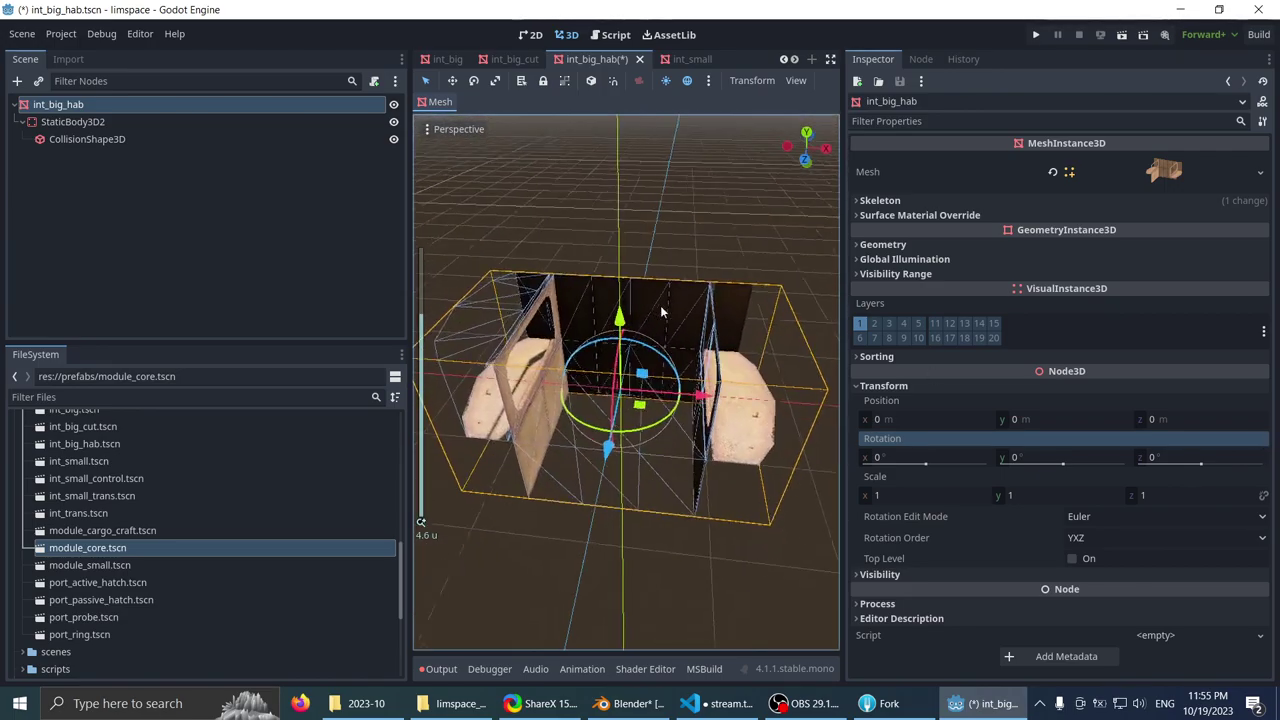
scroll(640, 318, down, 2)
key(ctrl+s)
- Delete the StaticBody3D2 node with its collision shape from the int_big_hab scene
middle_drag(509, 291, 610, 250)
scroll(643, 209, up, 4)
click(99, 125)
scroll(480, 200, down, 2)
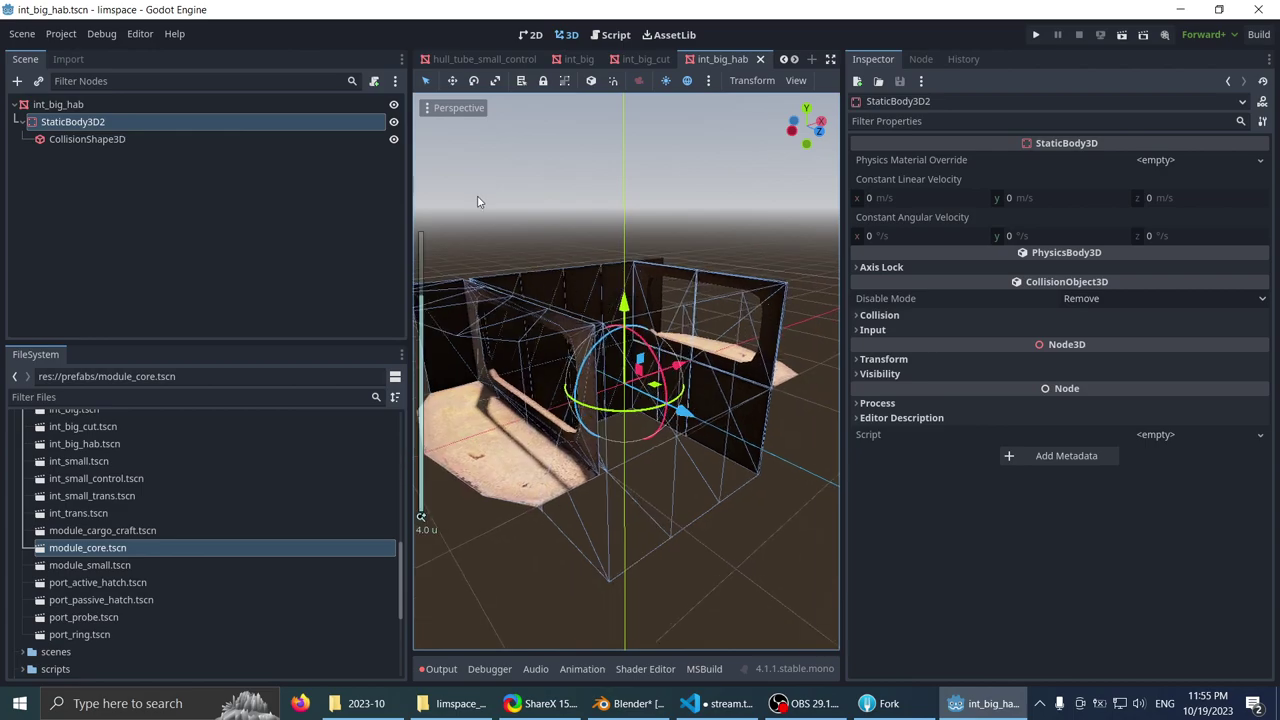
middle_drag(480, 200, 484, 240)
click(114, 172)
click(84, 122)
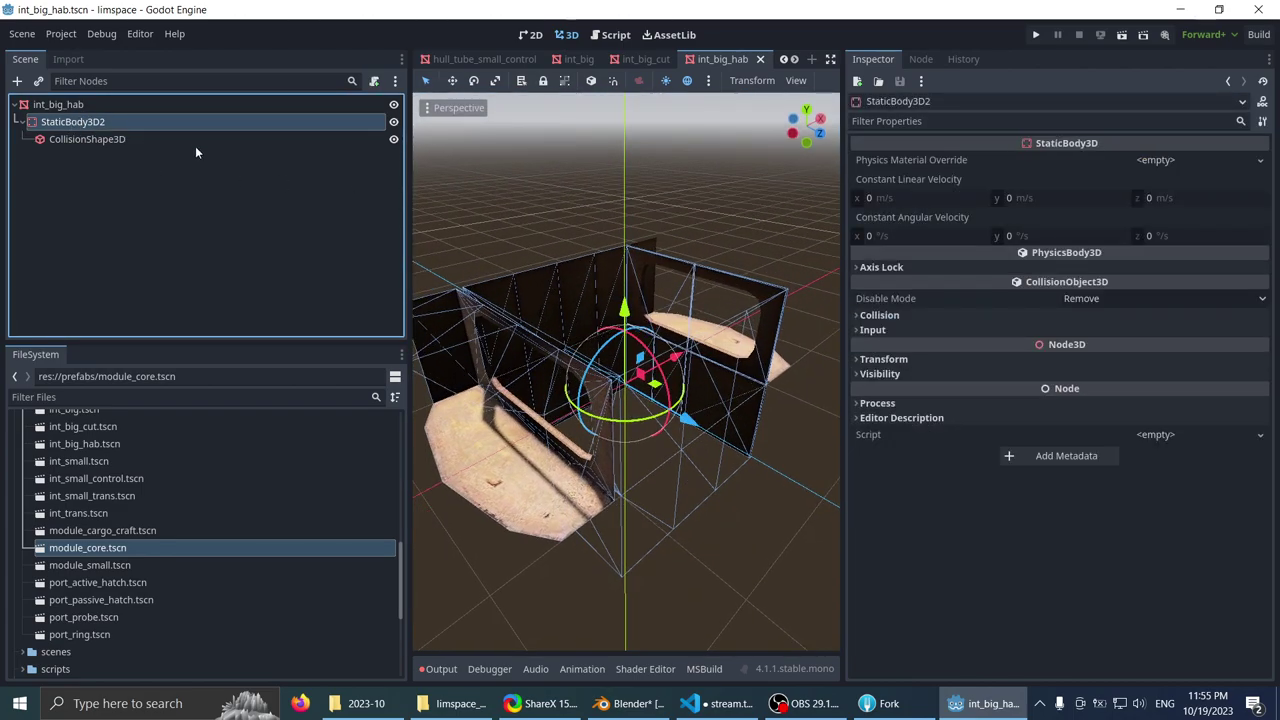
key(Delete)
- Generate a new static body with a collision shape from the int_big_hab mesh and save the scene
click(38, 104)
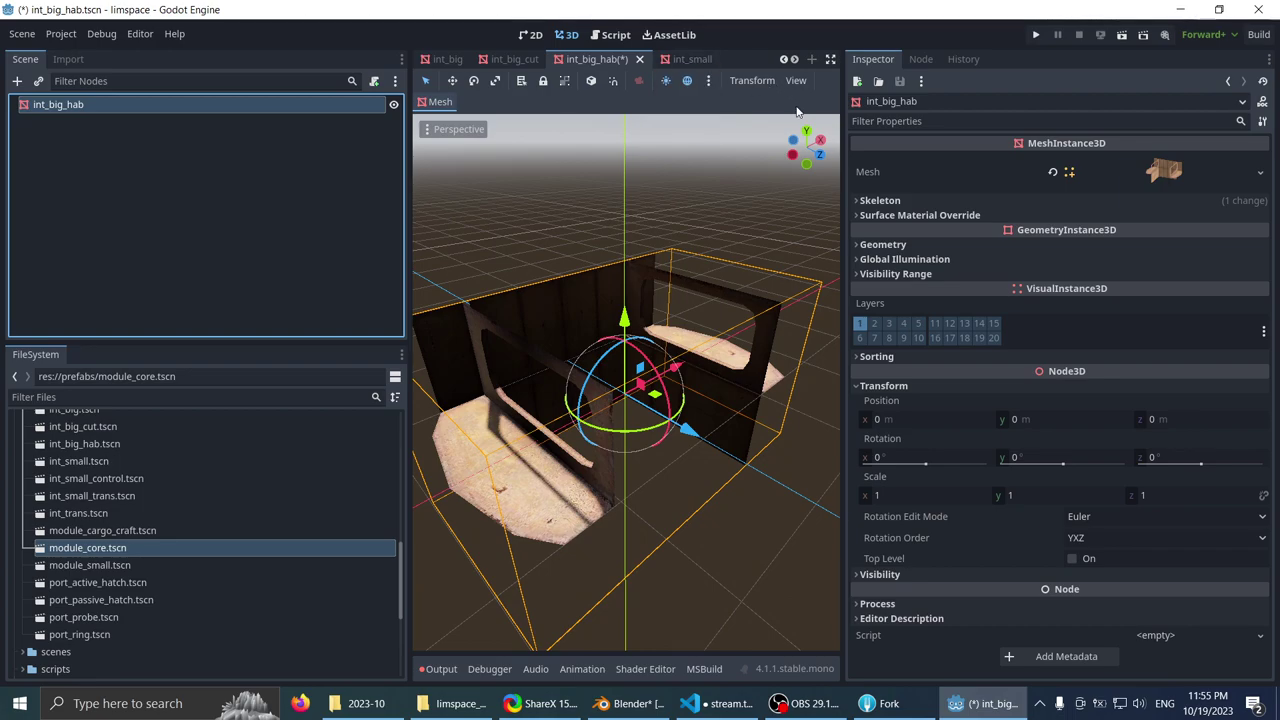
drag(840, 143, 940, 143)
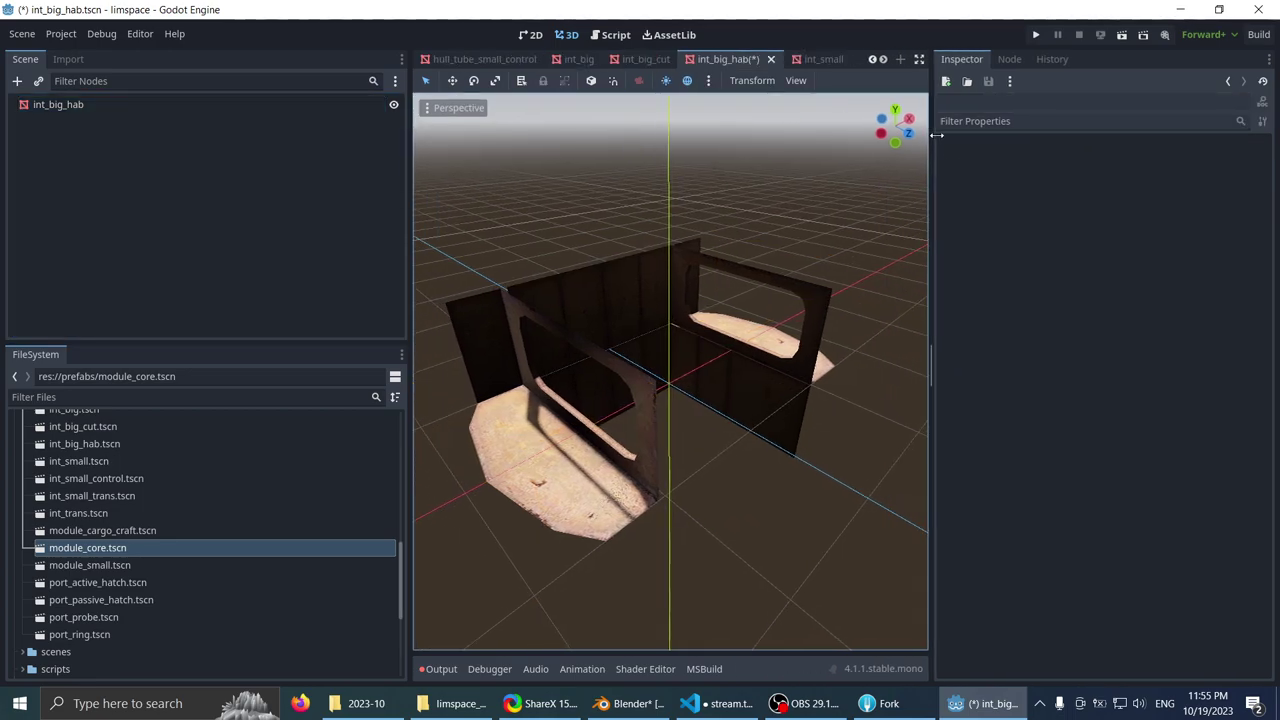
click(187, 104)
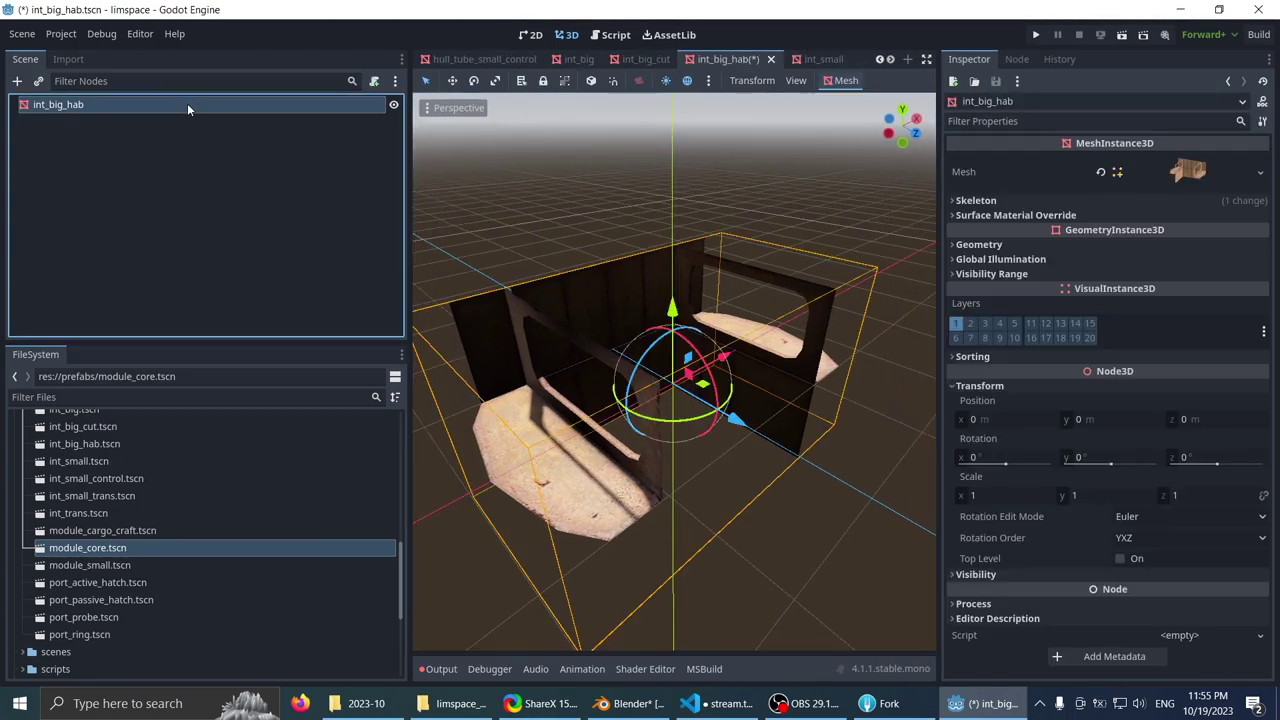
click(842, 81)
click(845, 101)
scroll(581, 225, down, 5)
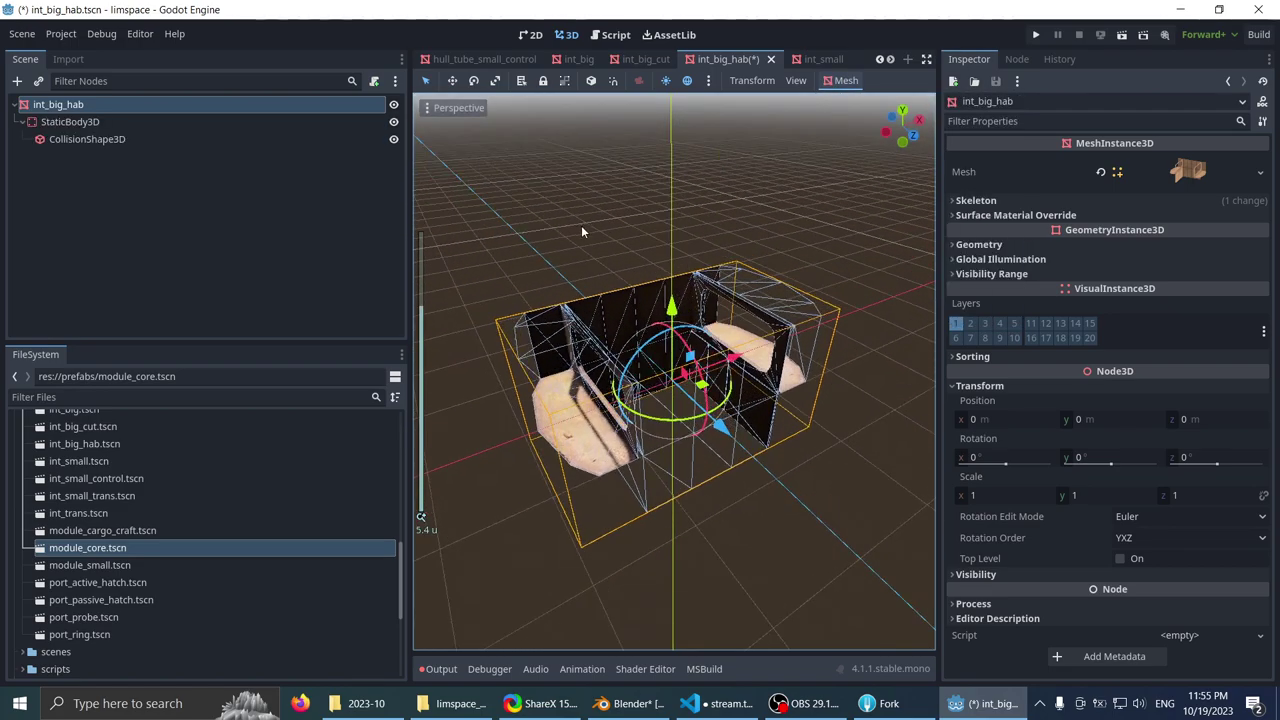
key(ctrl+s)
scroll(570, 211, up, 2)
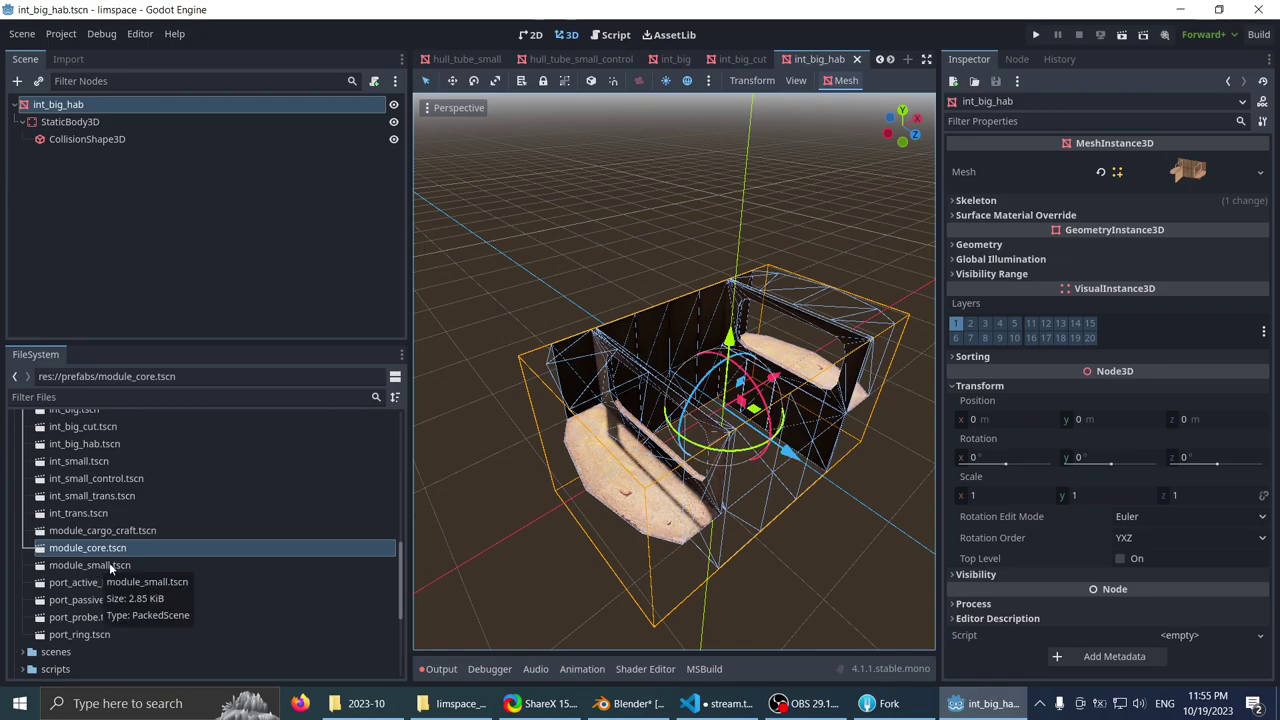
- Open module_small.tscn and examine the materials on its hull and interior
double_click(111, 566)
scroll(508, 366, up, 4)
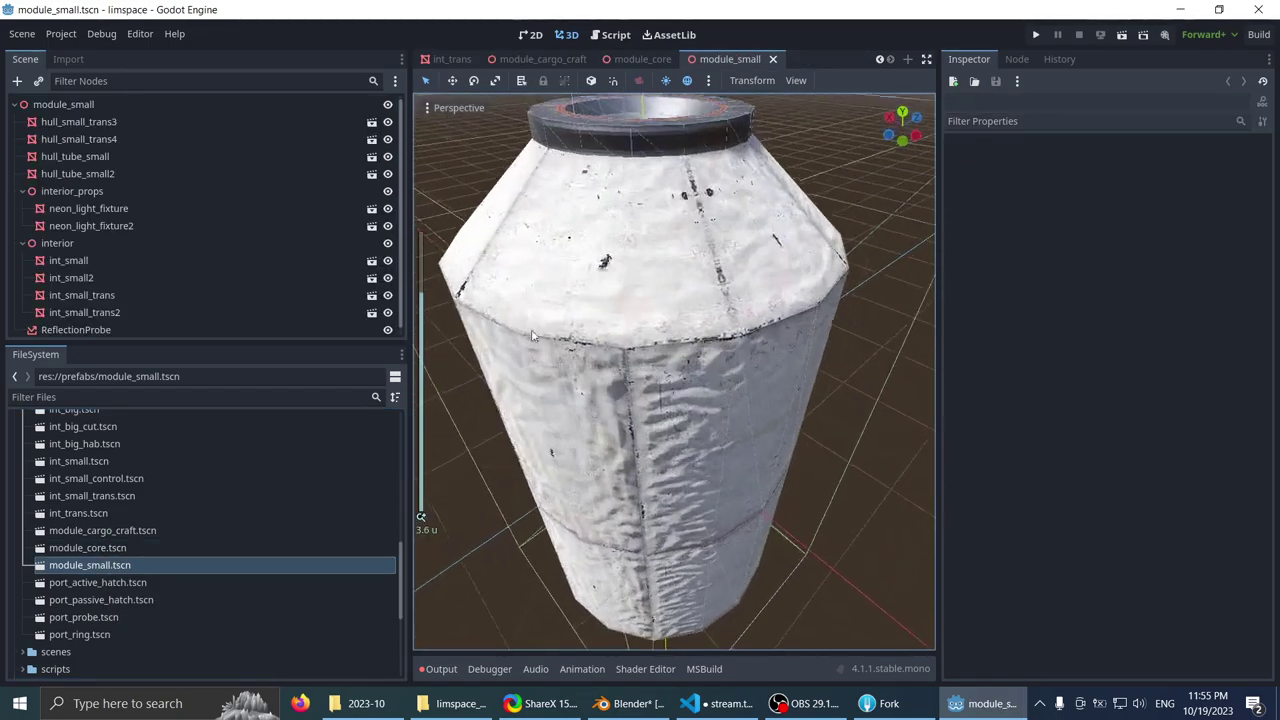
middle_drag(532, 336, 694, 238)
scroll(523, 411, up, 9)
scroll(520, 411, down, 1)
scroll(657, 363, down, 10)
- Open port_active_hatch.tscn and examine the hatch's textures from several angles
double_click(101, 587)
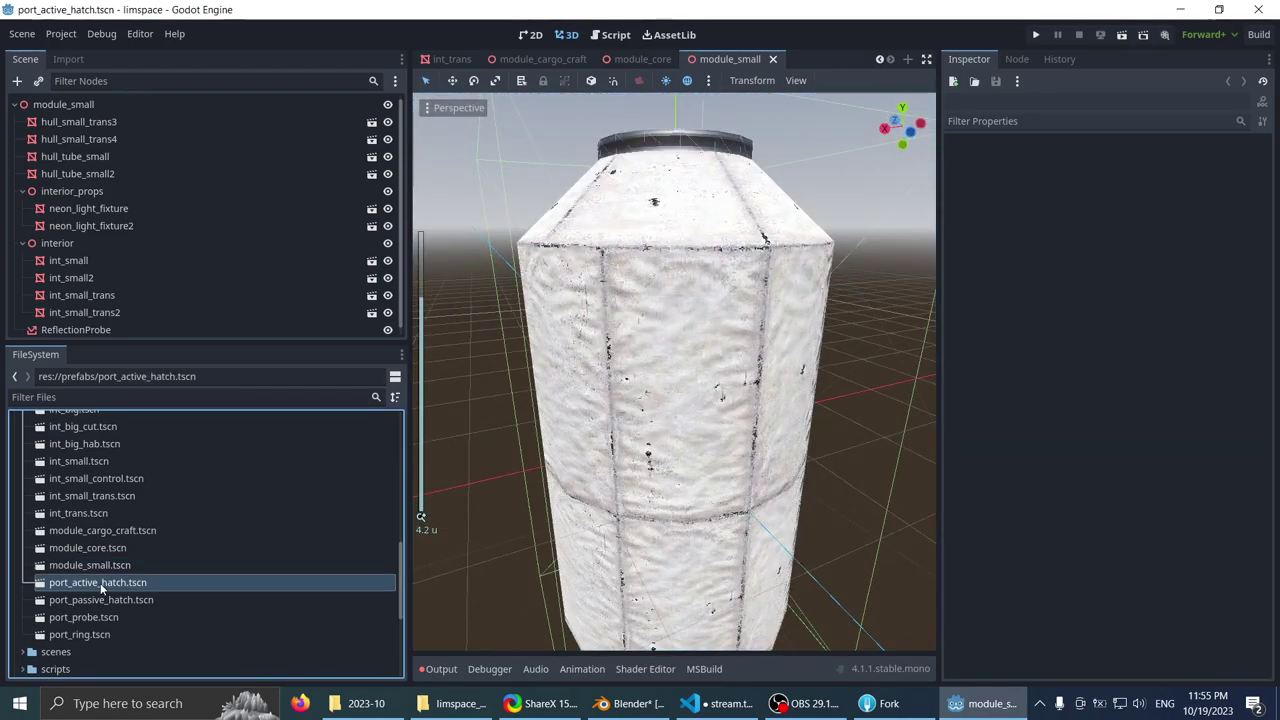
scroll(711, 314, down, 4)
mouse_move(703, 316)
middle_down()
mouse_move(610, 250)
mouse_move(603, 364)
middle_up()
scroll(594, 368, up, 6)
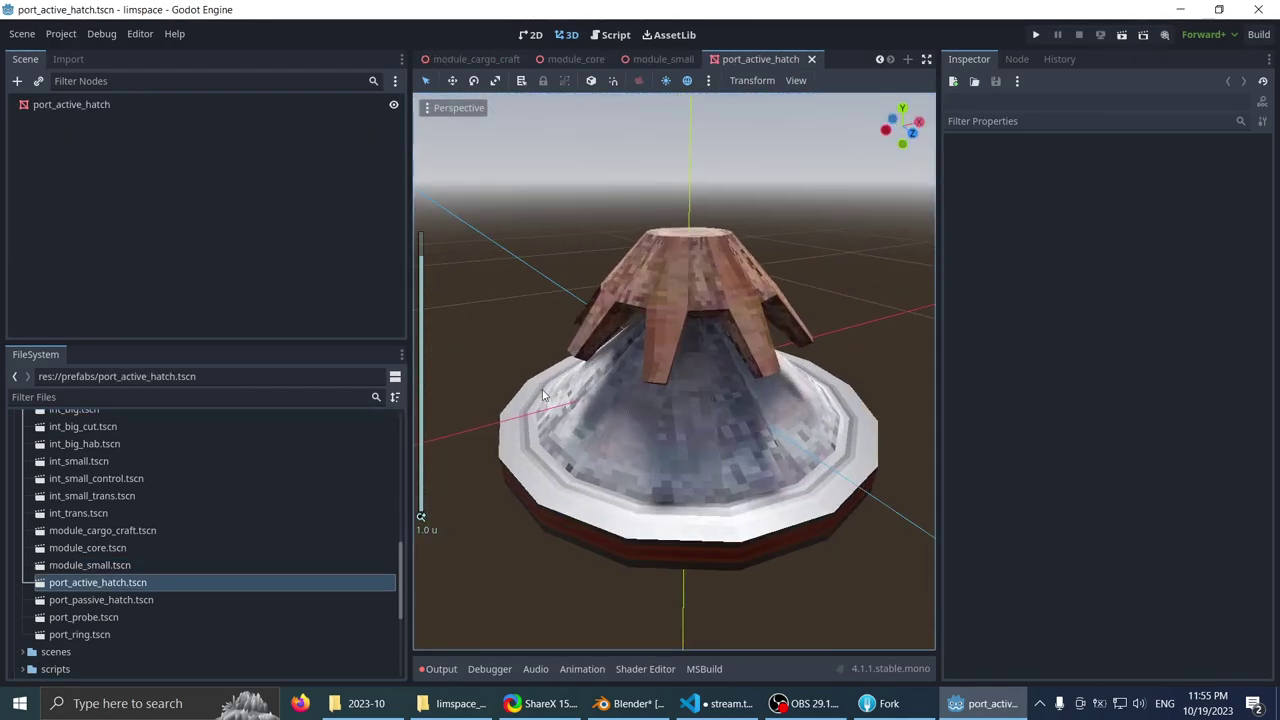
middle_drag(540, 309, 392, 459)
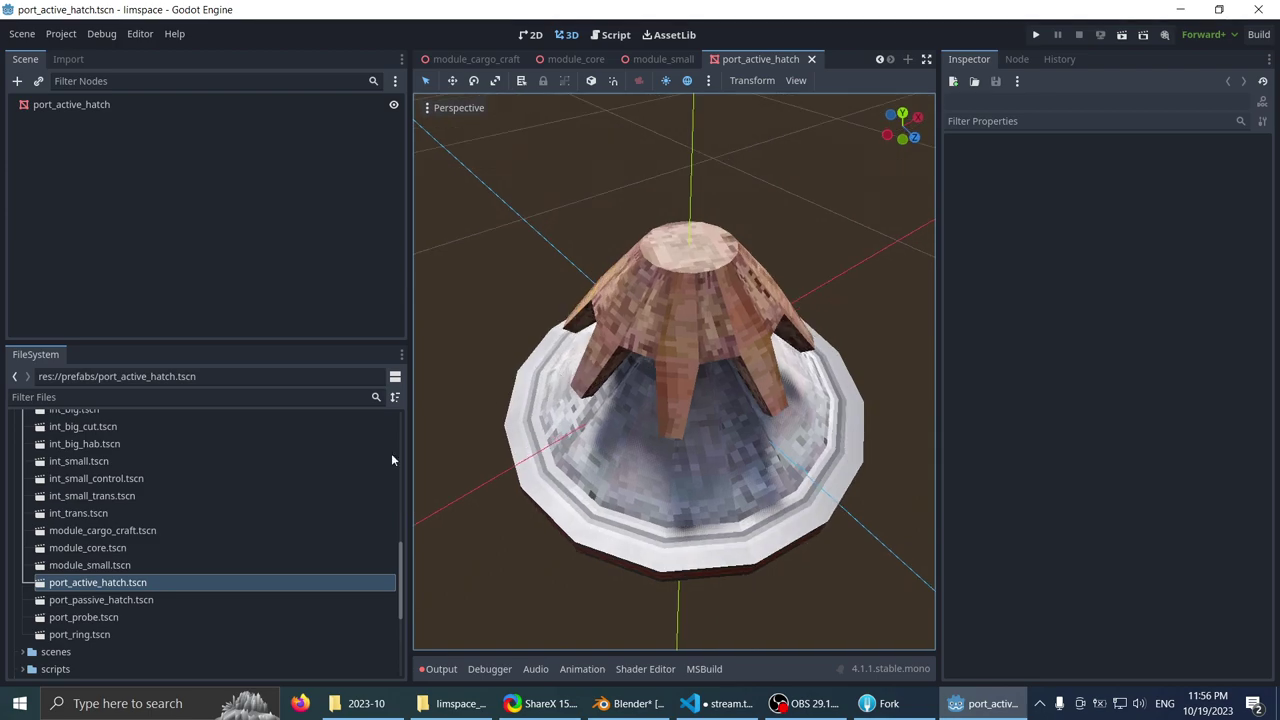
- Inspect the surface material overrides, skeleton and geometry Material Override settings of the port_active_hatch mesh
click(72, 105)
click(975, 215)
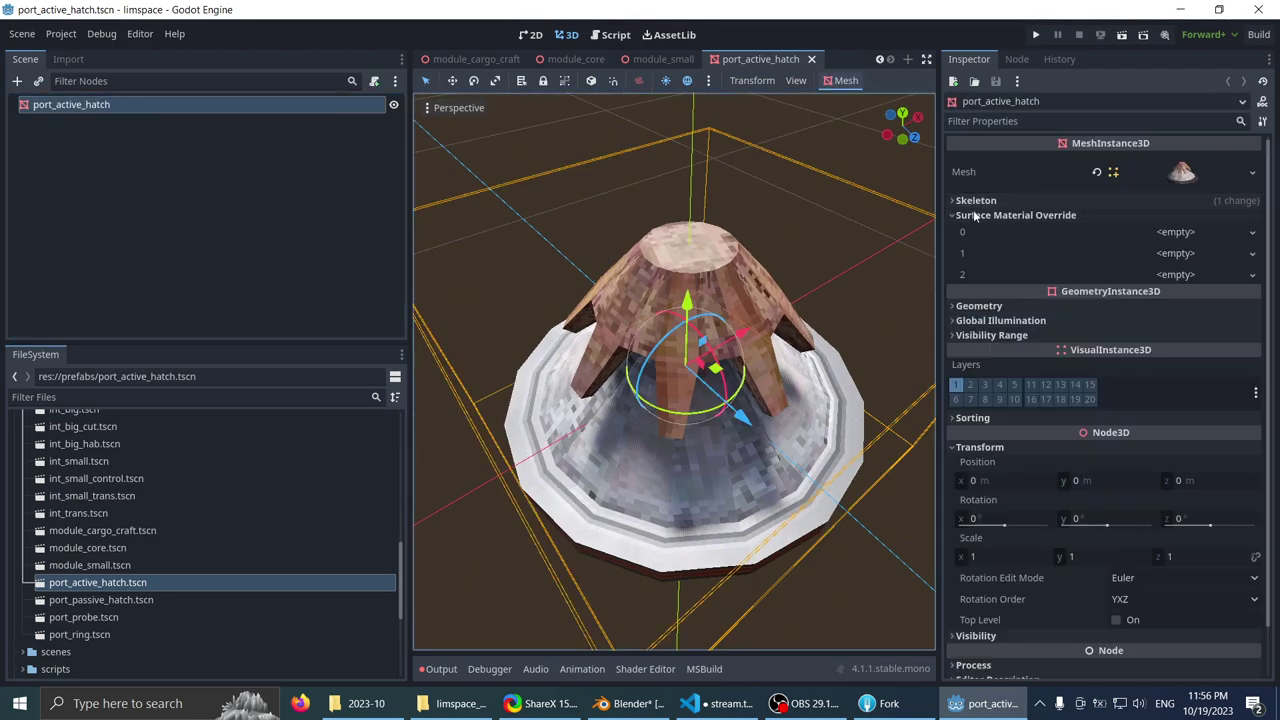
click(974, 216)
click(977, 201)
click(977, 201)
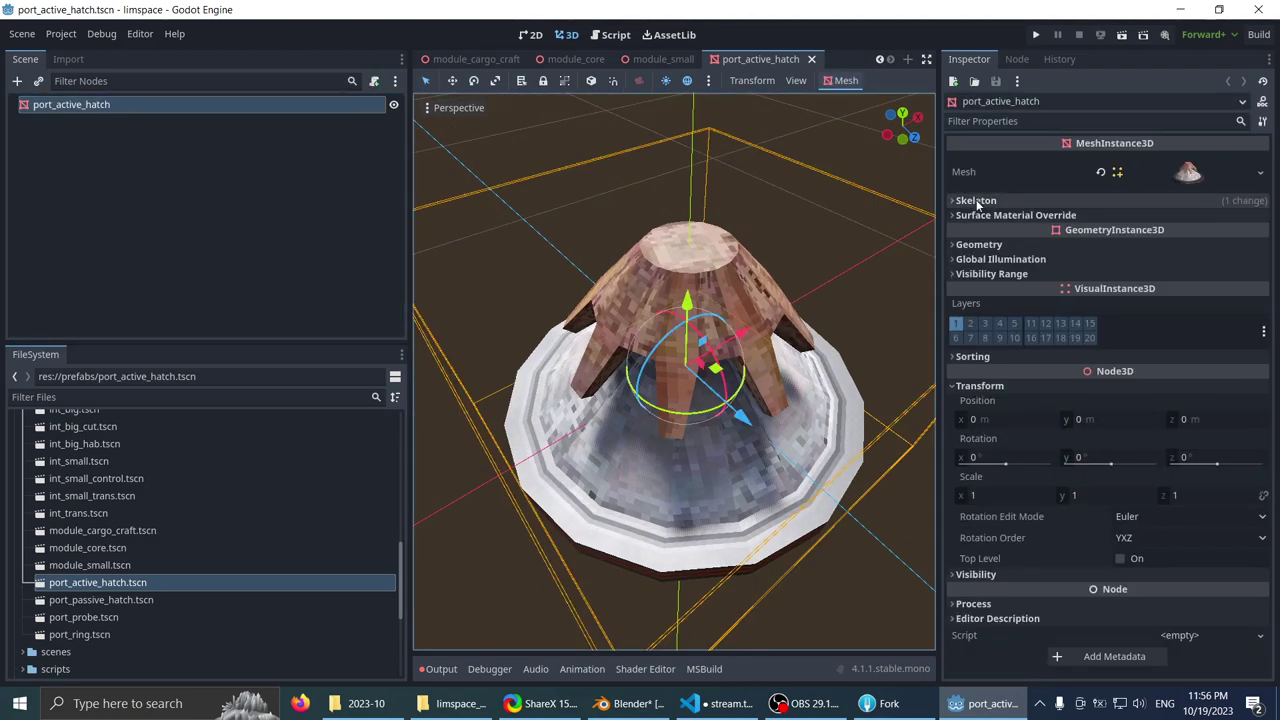
click(975, 245)
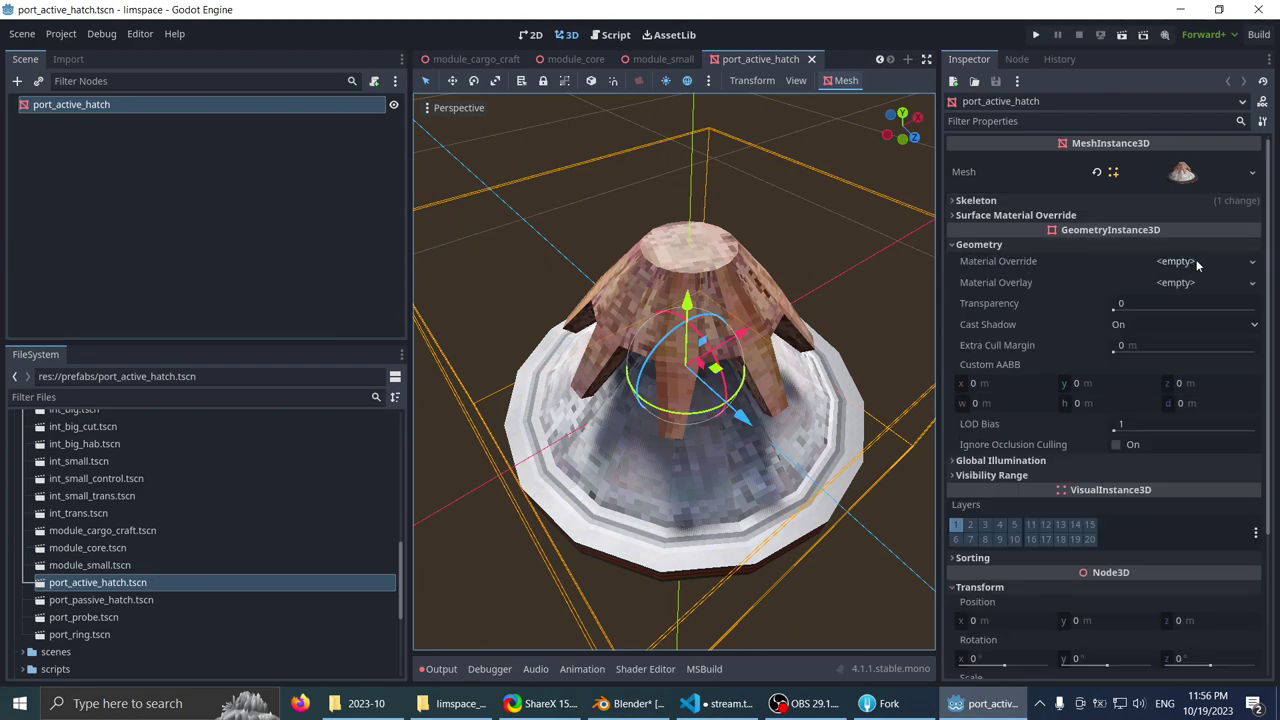
click(1200, 262)
click(1080, 268)
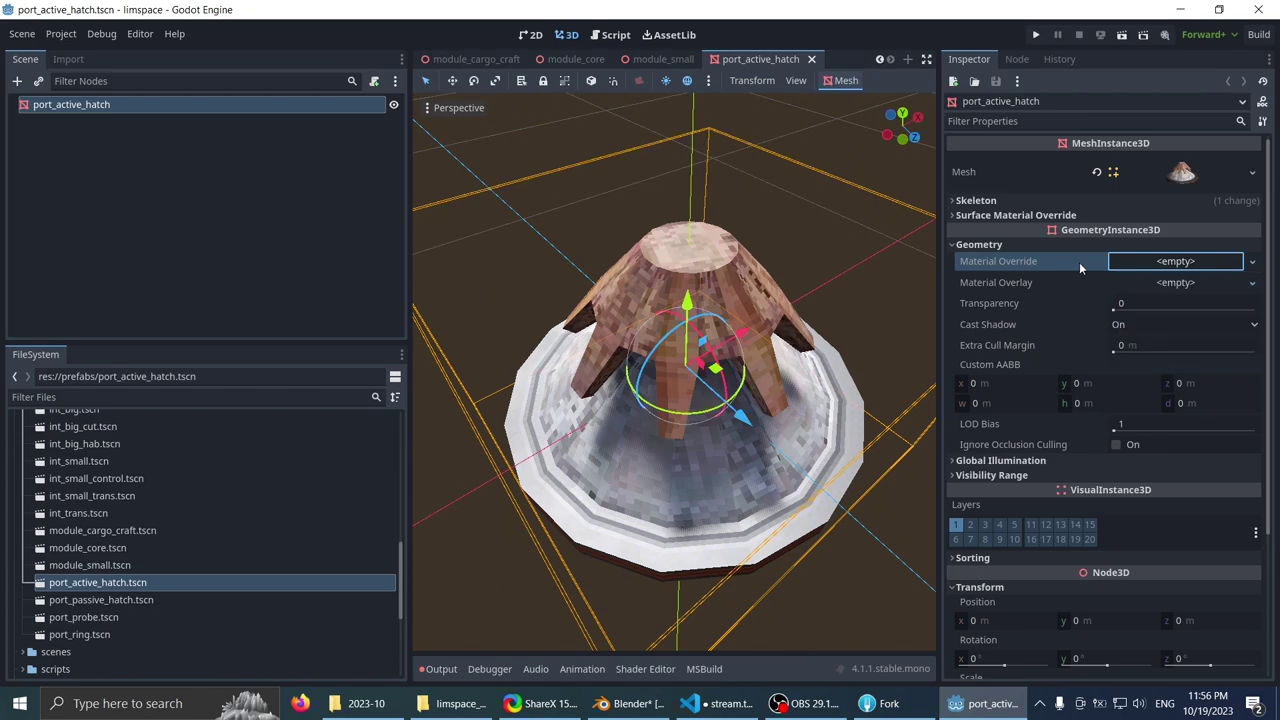
click(1252, 262)
click(801, 286)
mouse_move(801, 286)
middle_down()
mouse_move(599, 250)
mouse_move(558, 295)
middle_up()
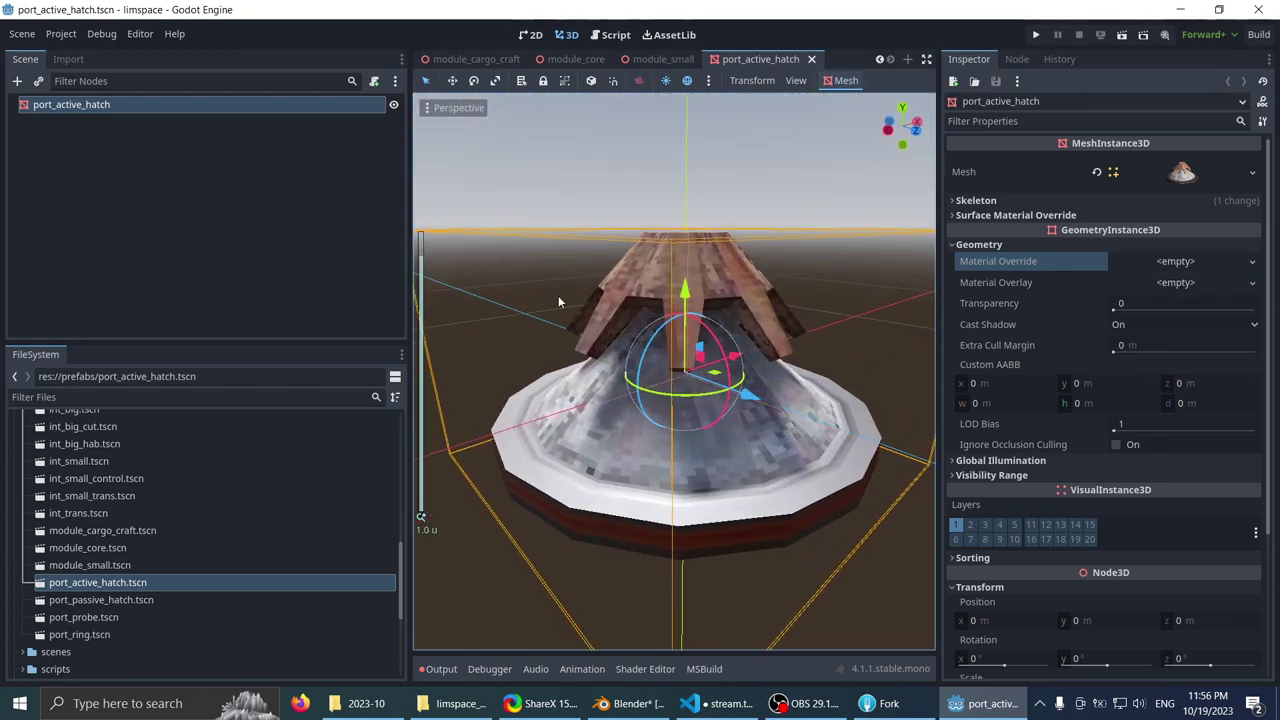
- Open port_passive_hatch.tscn and examine the material on the hatch
double_click(95, 600)
scroll(591, 306, up, 3)
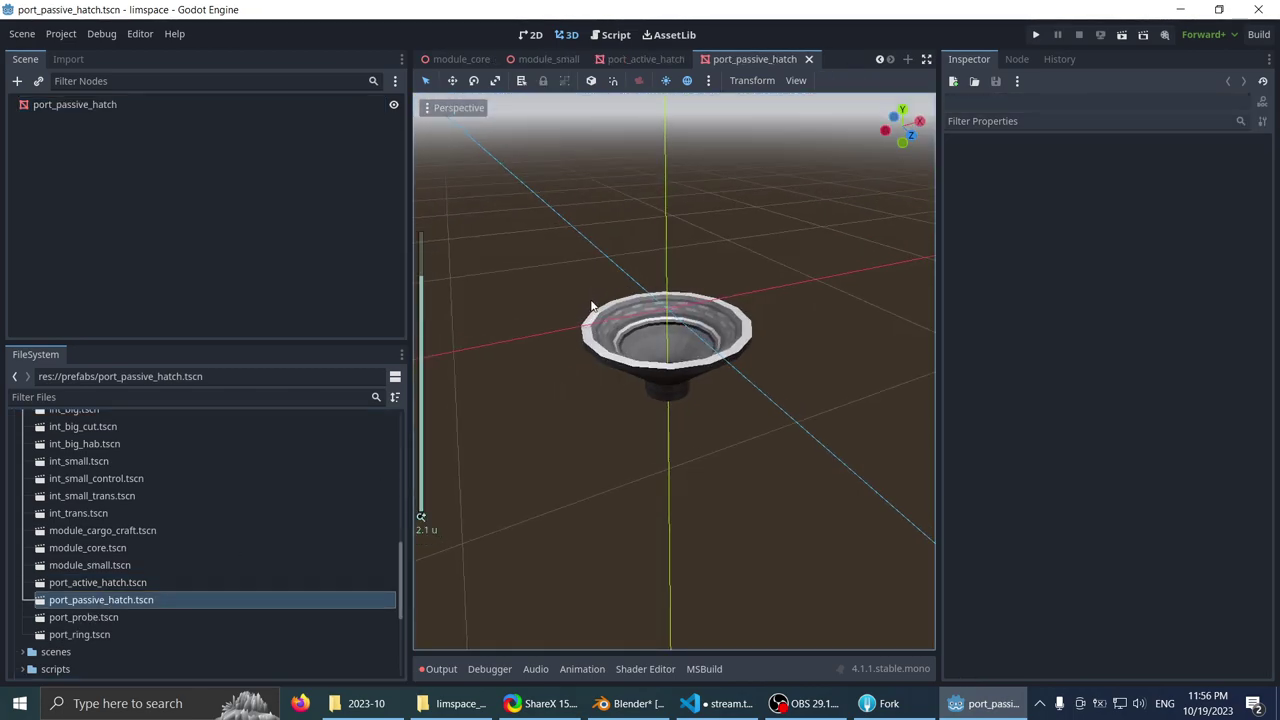
mouse_move(569, 357)
middle_down()
mouse_move(600, 266)
mouse_move(595, 322)
mouse_move(562, 355)
mouse_move(570, 460)
mouse_move(562, 350)
middle_up()
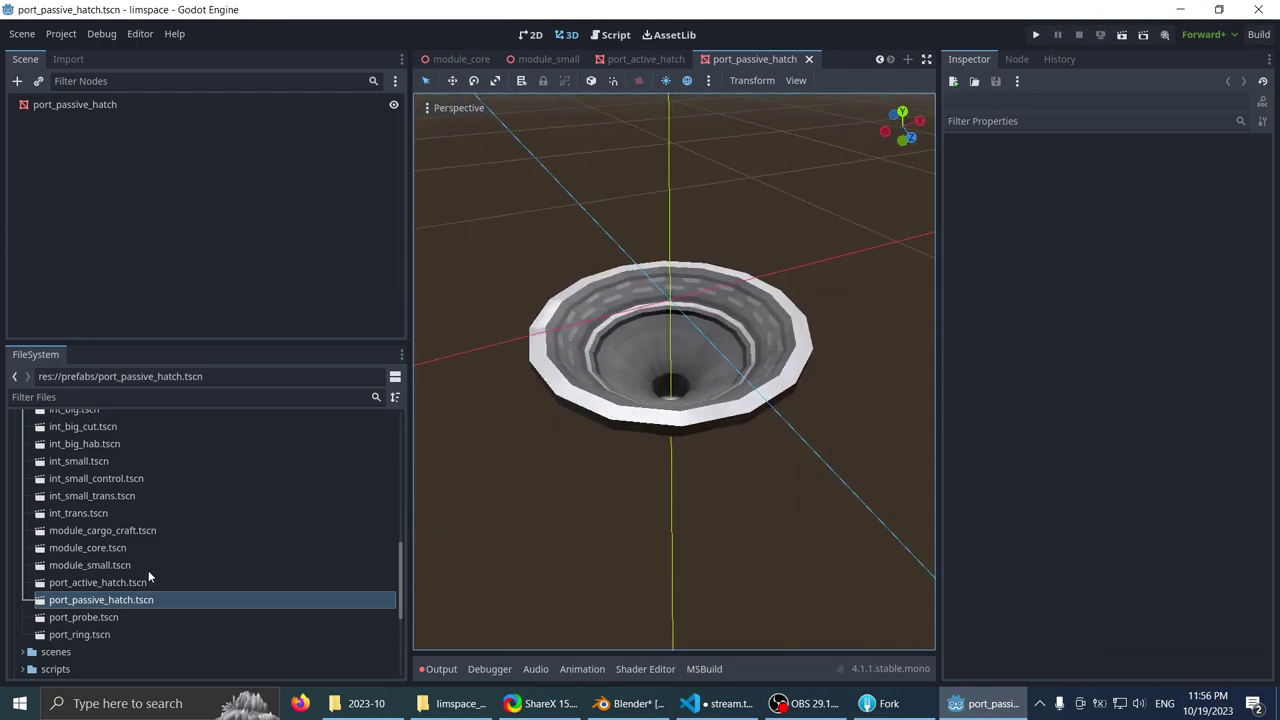
- Open port_probe.tscn and port_ring.tscn and examine the materials on both meshes
double_click(112, 619)
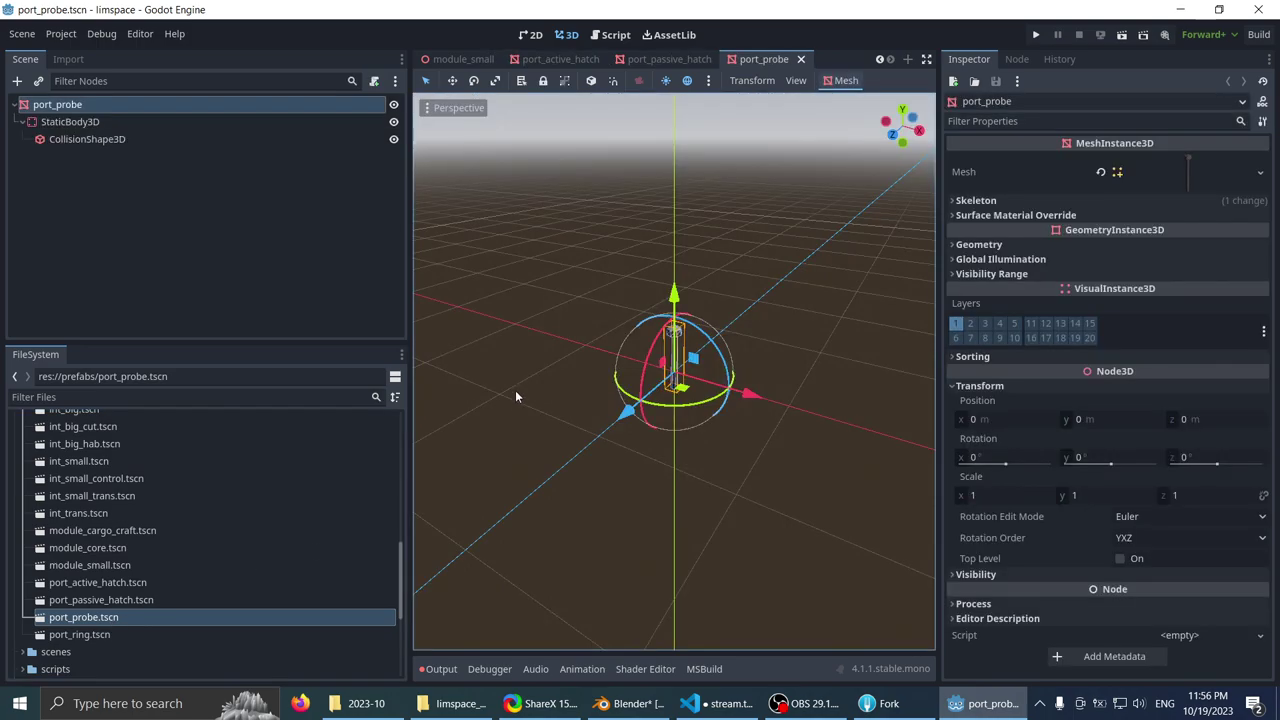
scroll(512, 380, up, 4)
middle_drag(505, 305, 506, 474)
scroll(500, 468, up, 3)
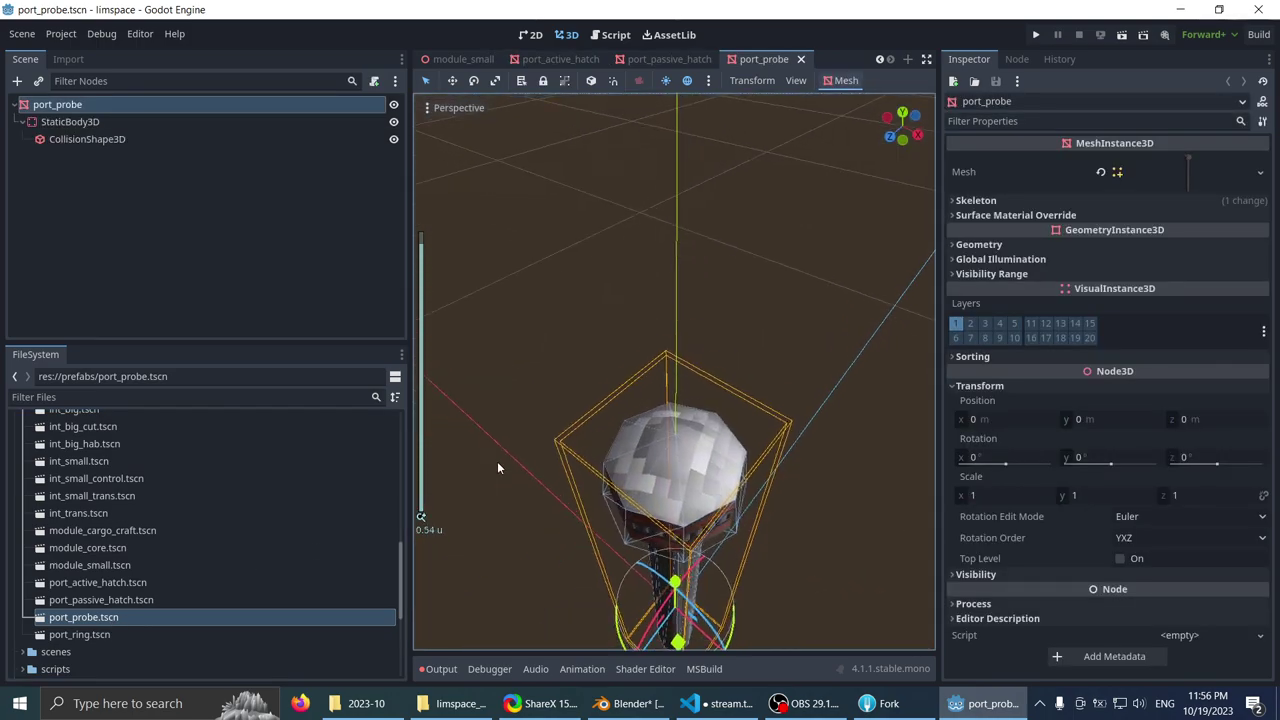
click(121, 634)
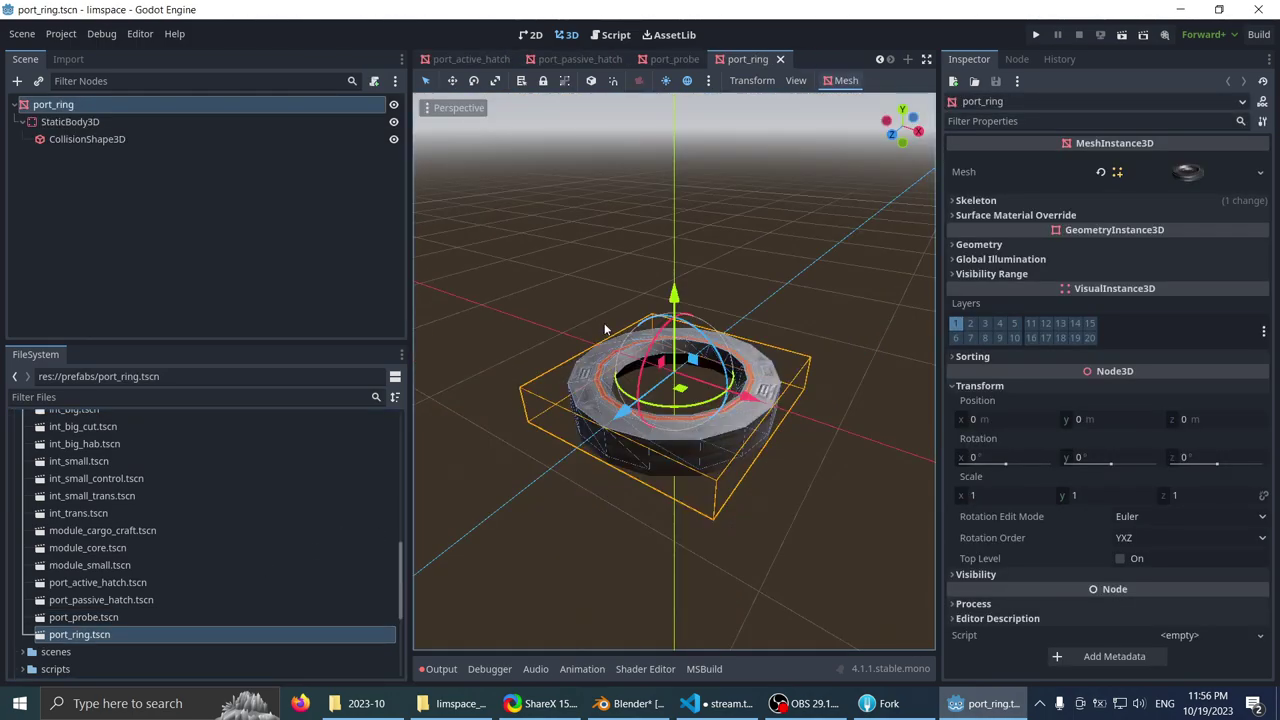
scroll(606, 328, down, 5)
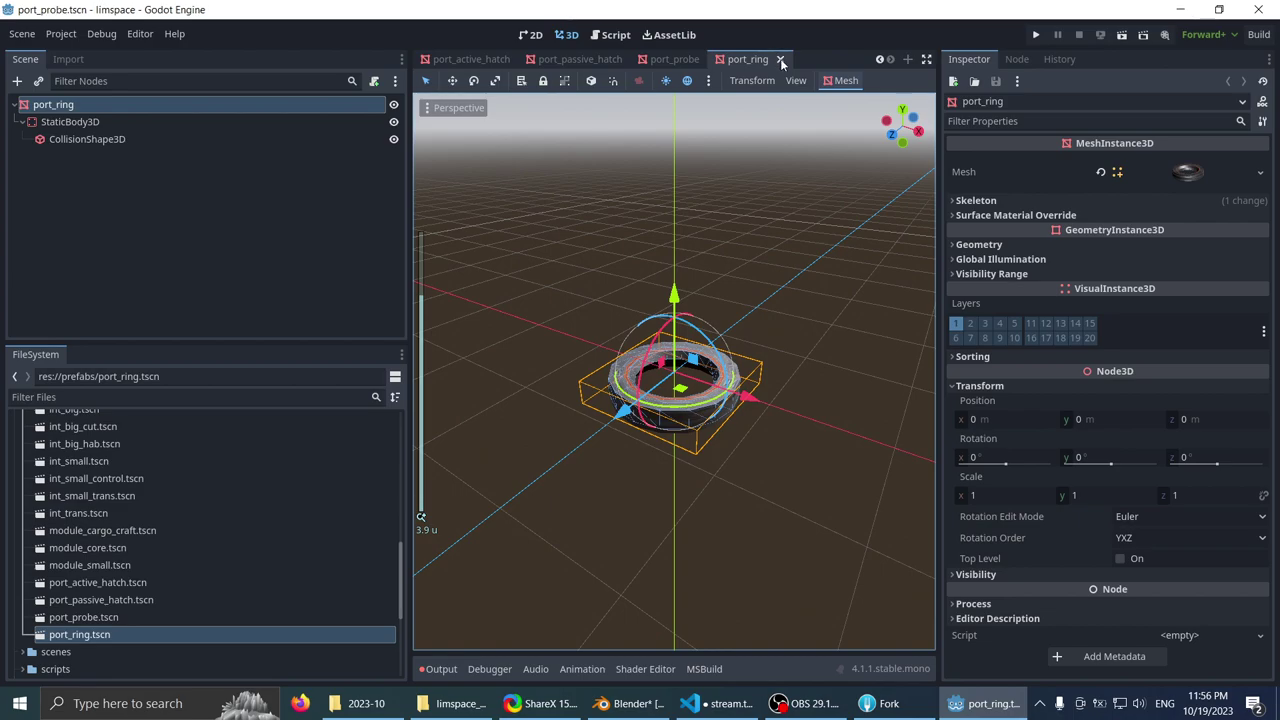
- Close every open scene except main and save the main scene
click(781, 60)
click(799, 60)
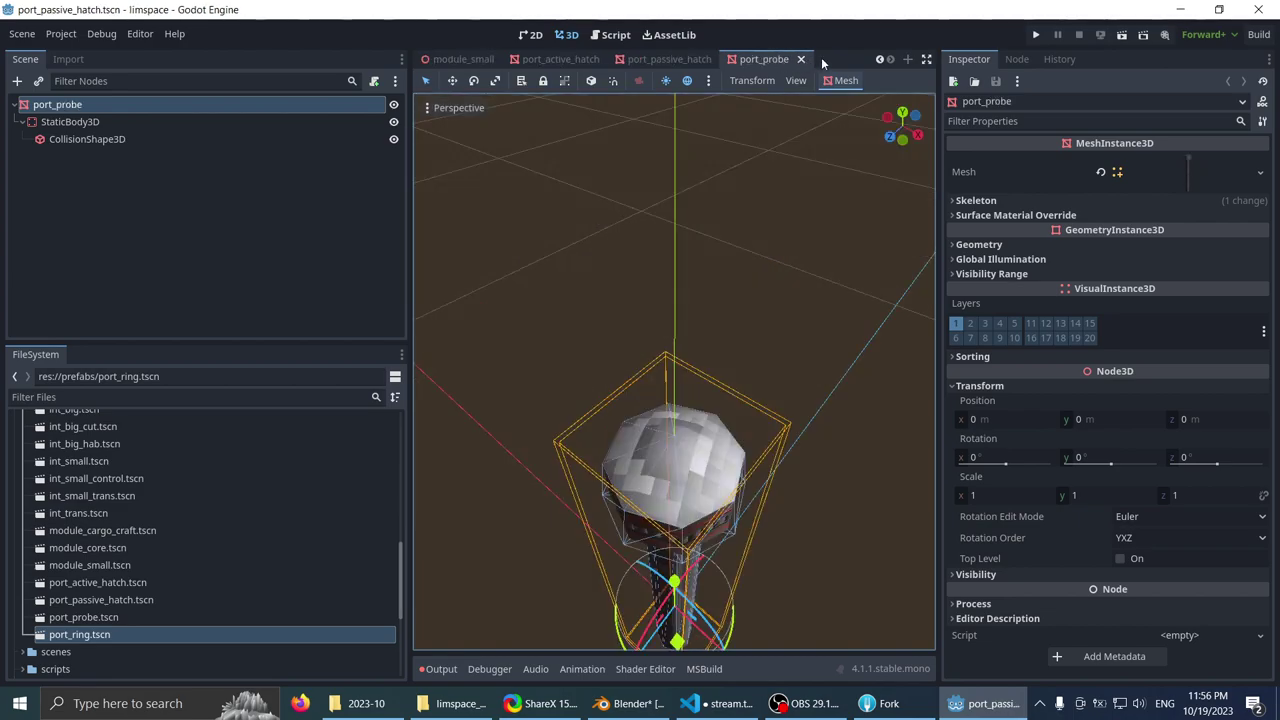
right_click(779, 58)
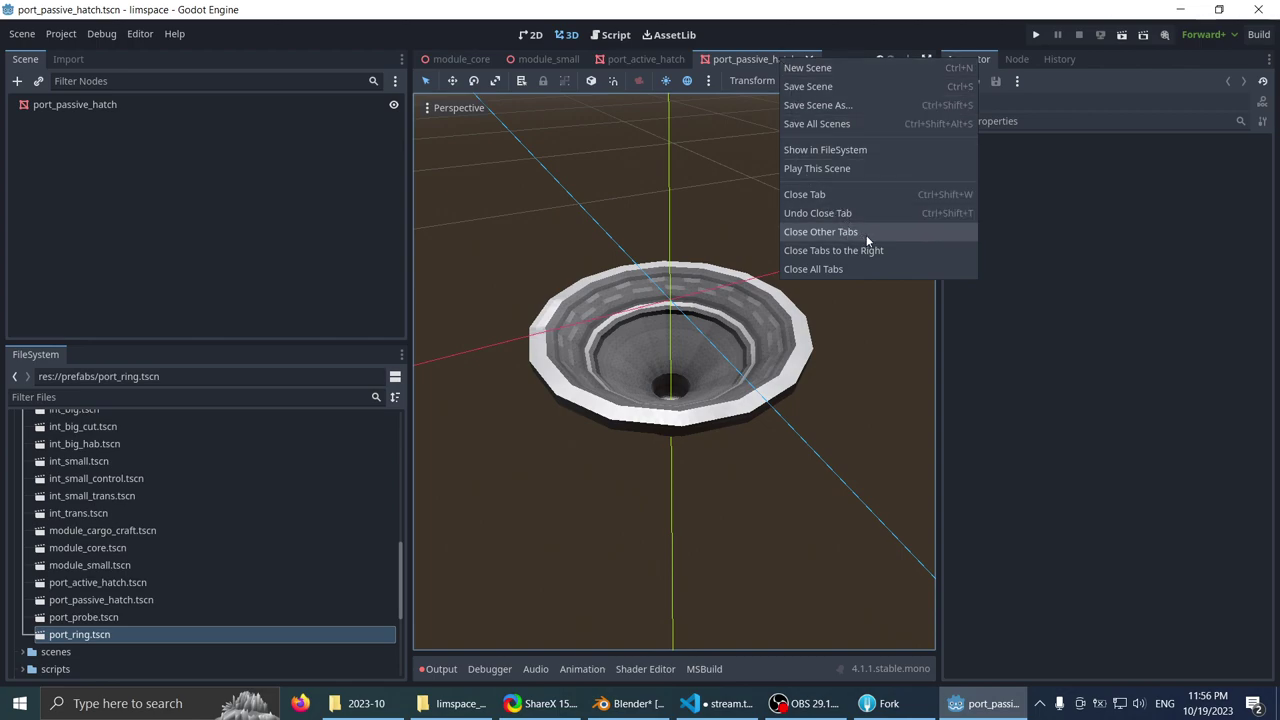
click(527, 80)
scroll(528, 58, up, 10)
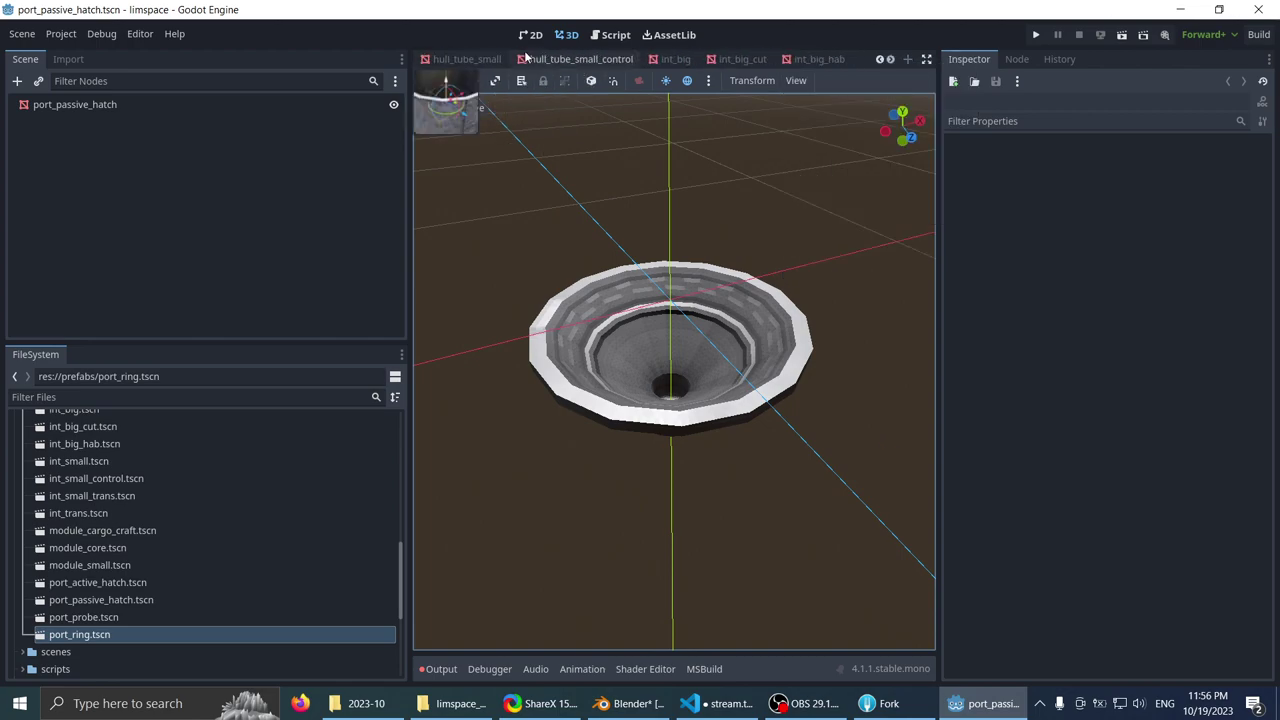
click(448, 61)
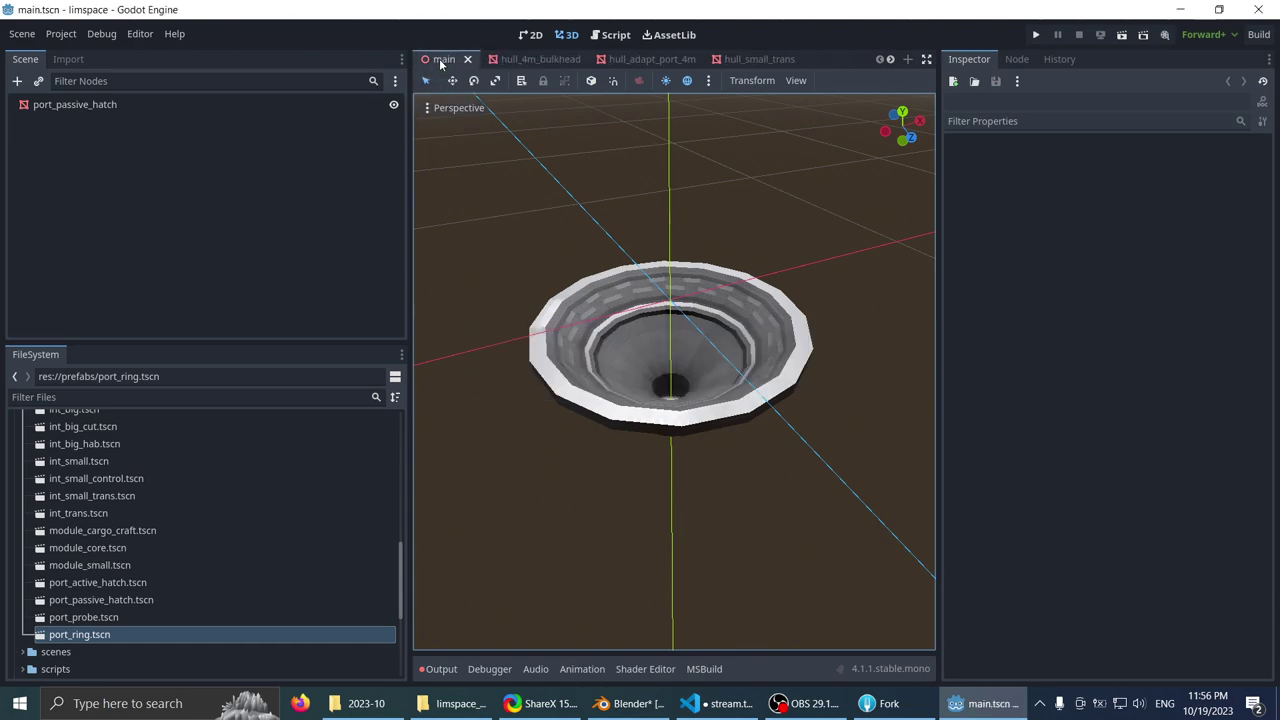
right_click(441, 62)
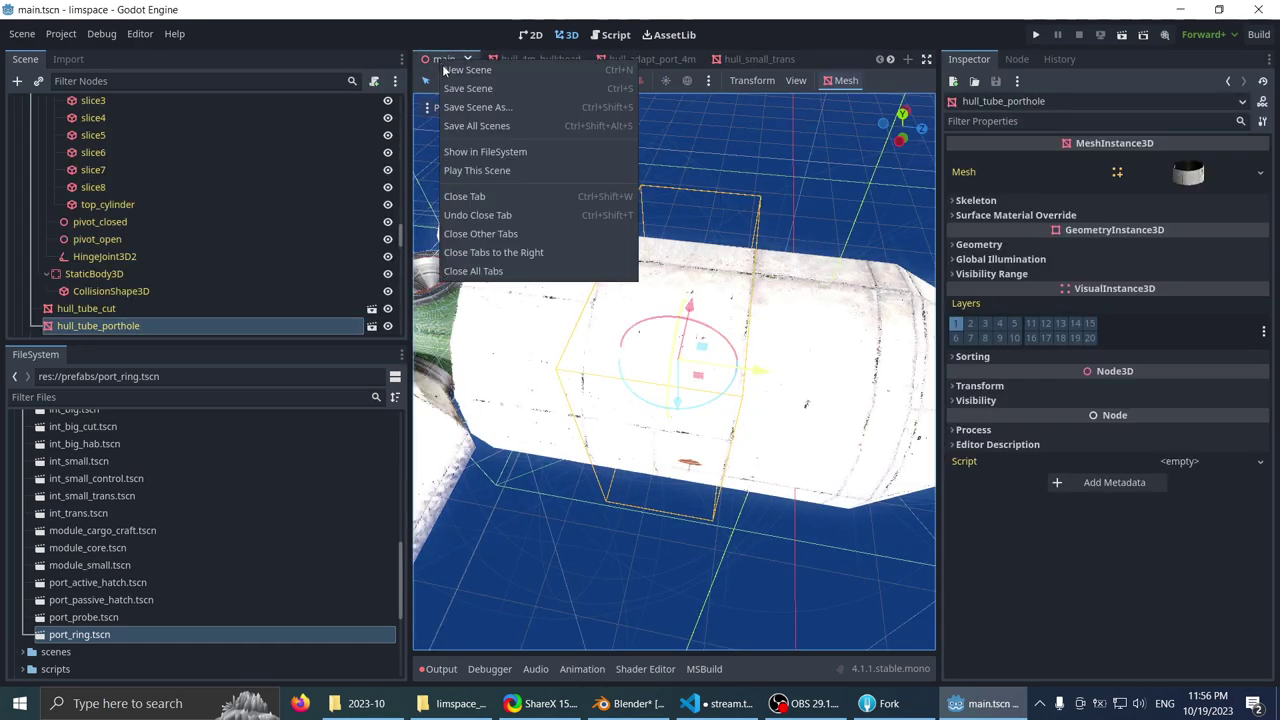
click(550, 233)
scroll(517, 182, down, 6)
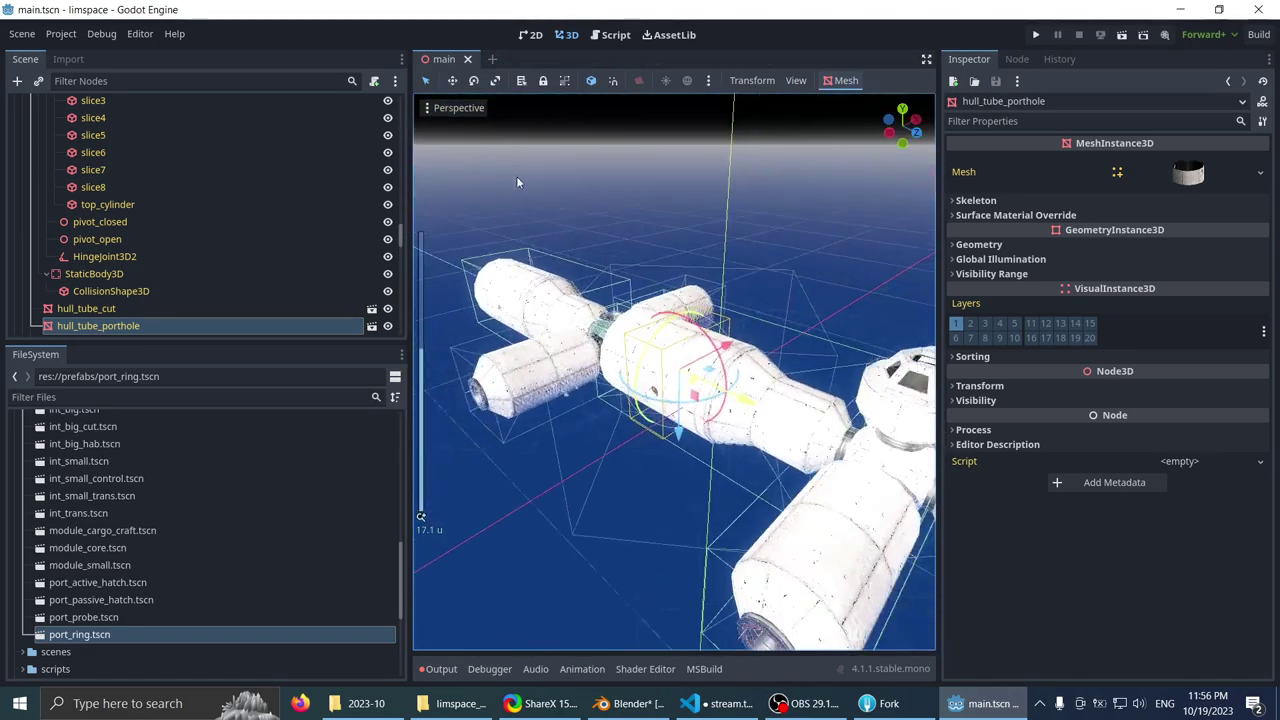
key(ctrl+s)
- Examine the hull materials across the assembled station in the main scene, including the green docking hub
middle_drag(493, 206, 724, 249)
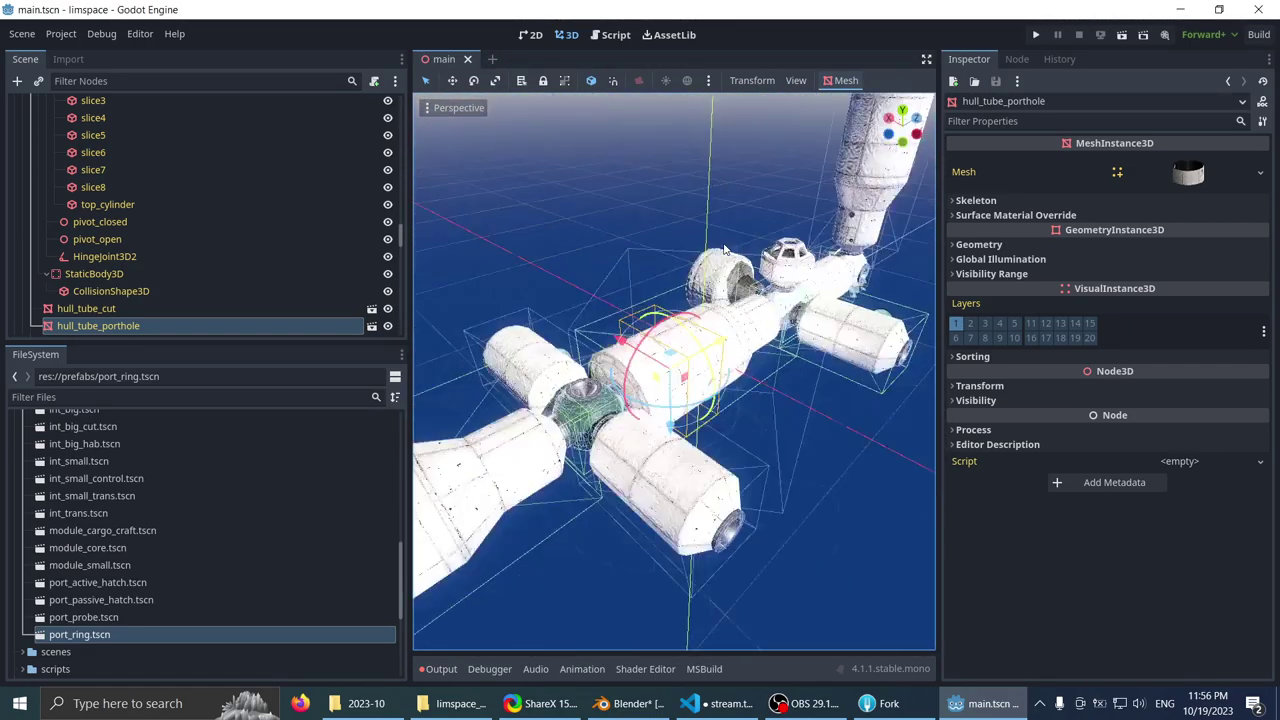
scroll(724, 249, up, 5)
click(561, 168)
middle_drag(561, 168, 658, 288)
scroll(581, 237, up, 5)
scroll(686, 268, down, 6)
scroll(658, 288, up, 4)
scroll(658, 288, up, 4)
shift+middle_drag(572, 392, 604, 420)
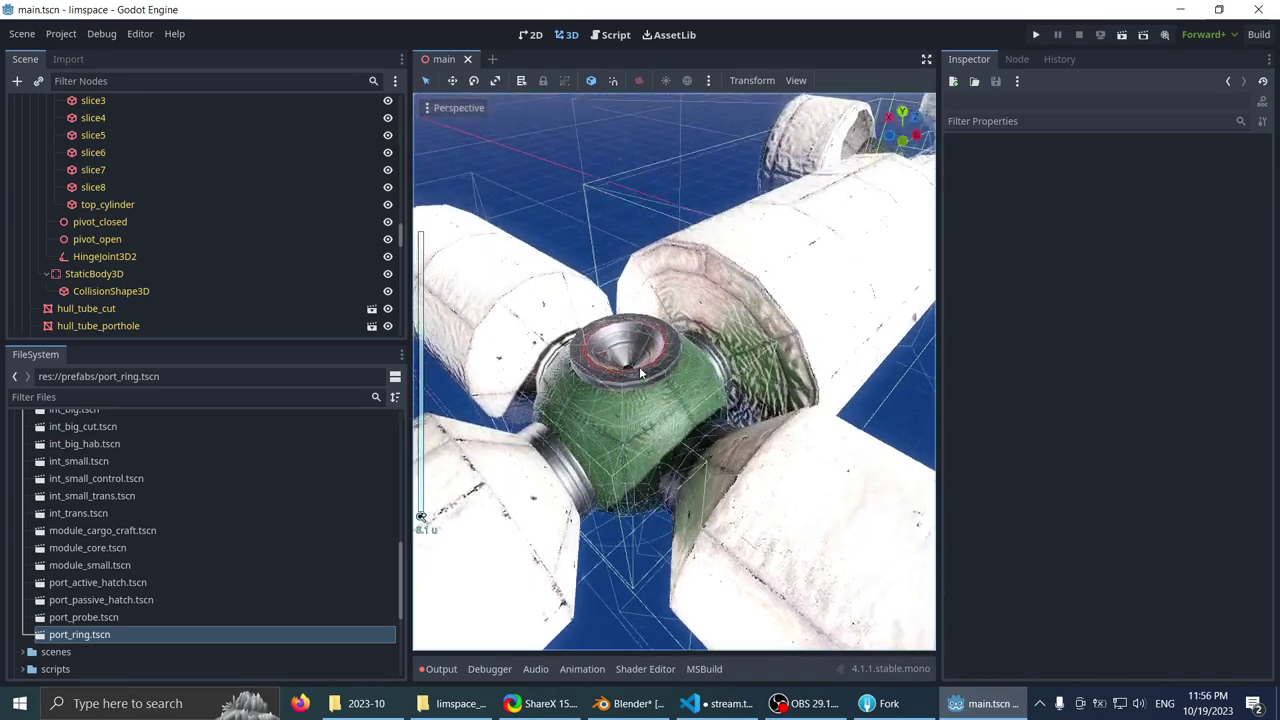
- Inspect the docking hub's open port up close and the joined modules around the cupola in the main scene
scroll(596, 443, up, 4)
scroll(682, 340, down, 6)
middle_drag(682, 340, 650, 268)
scroll(633, 290, up, 3)
scroll(731, 286, up, 8)
scroll(649, 278, up, 3)
scroll(723, 366, down, 5)
click(657, 377)
scroll(648, 270, down, 12)
click(580, 229)
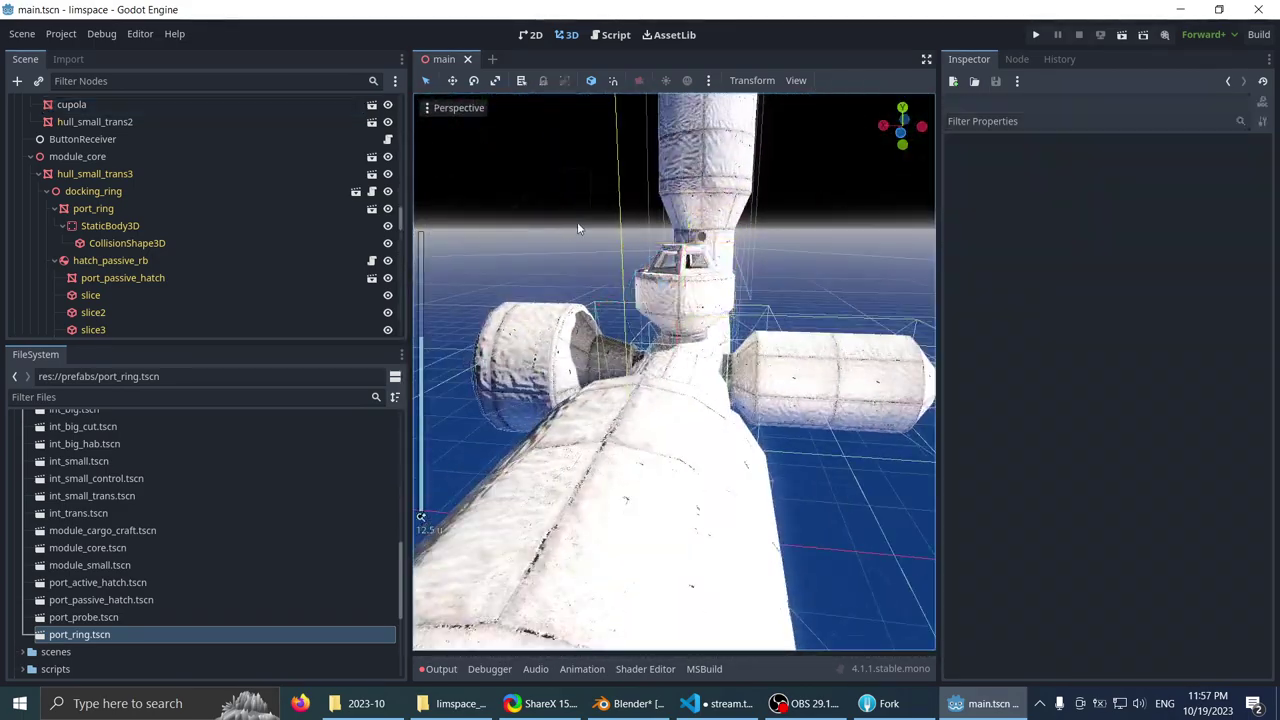
middle_drag(580, 229, 553, 265)
- Save the main scene and run the project
key(ctrl+s)
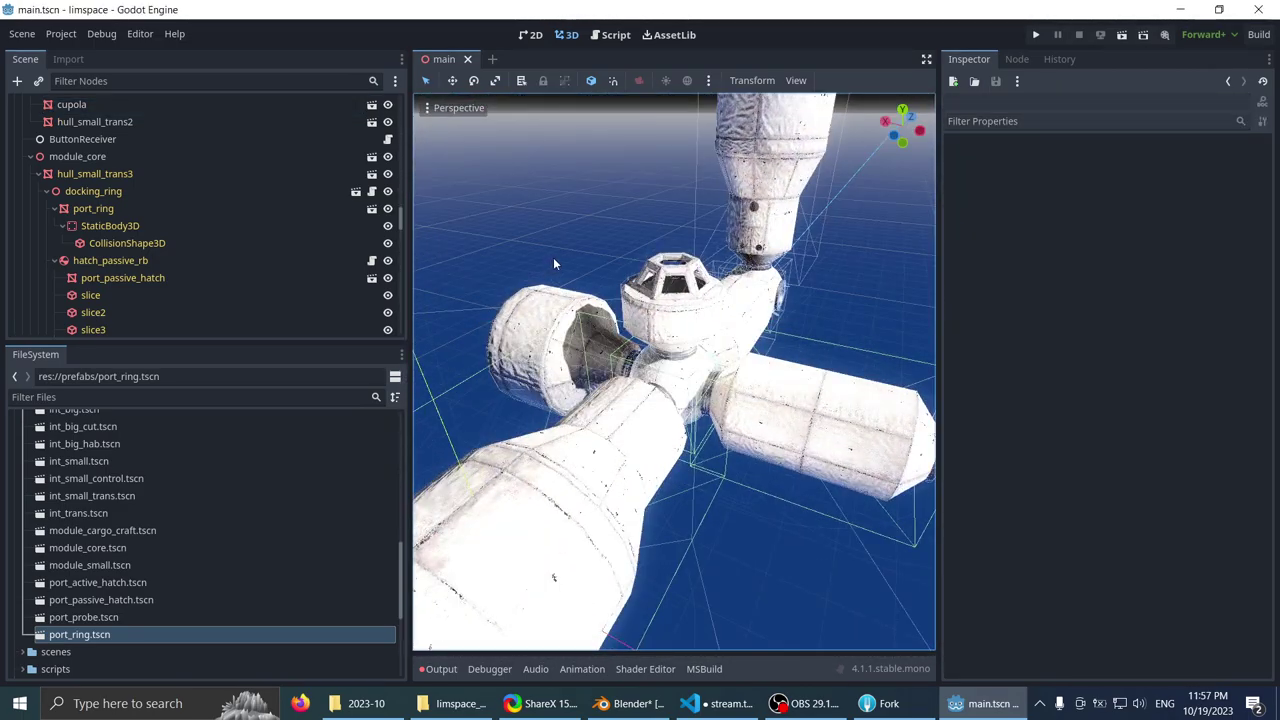
middle_drag(543, 253, 962, 84)
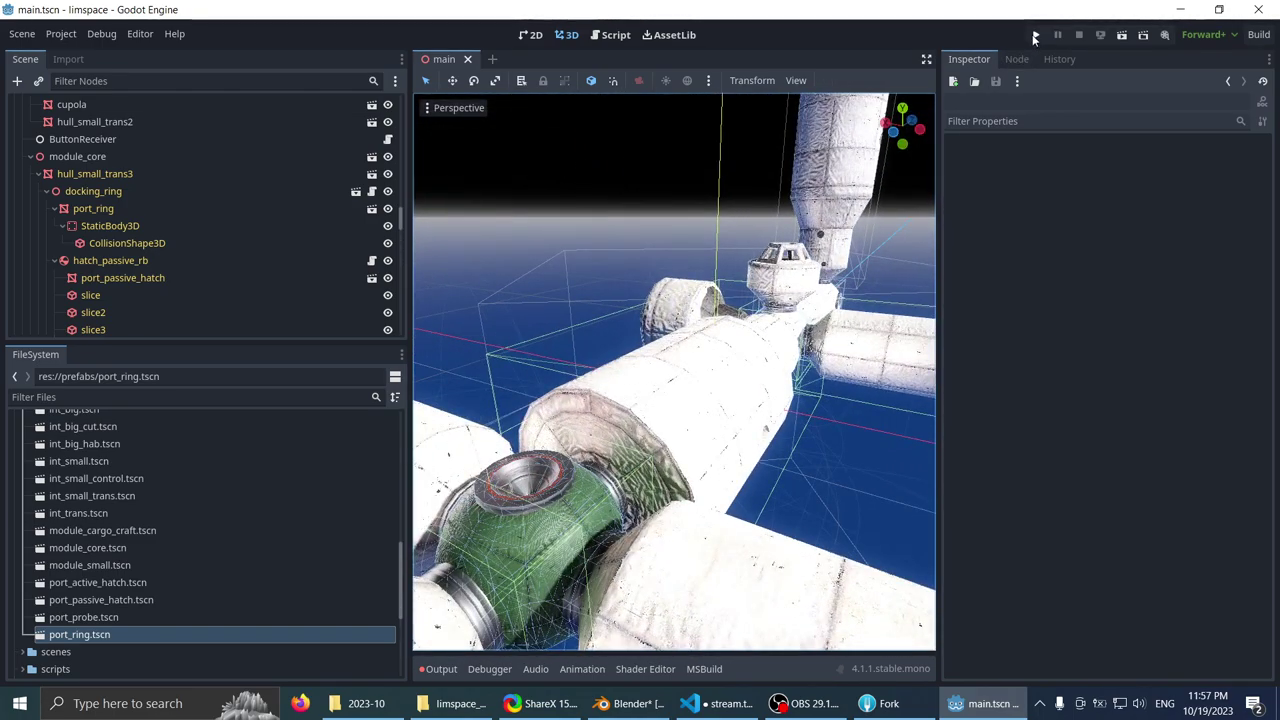
click(1035, 37)
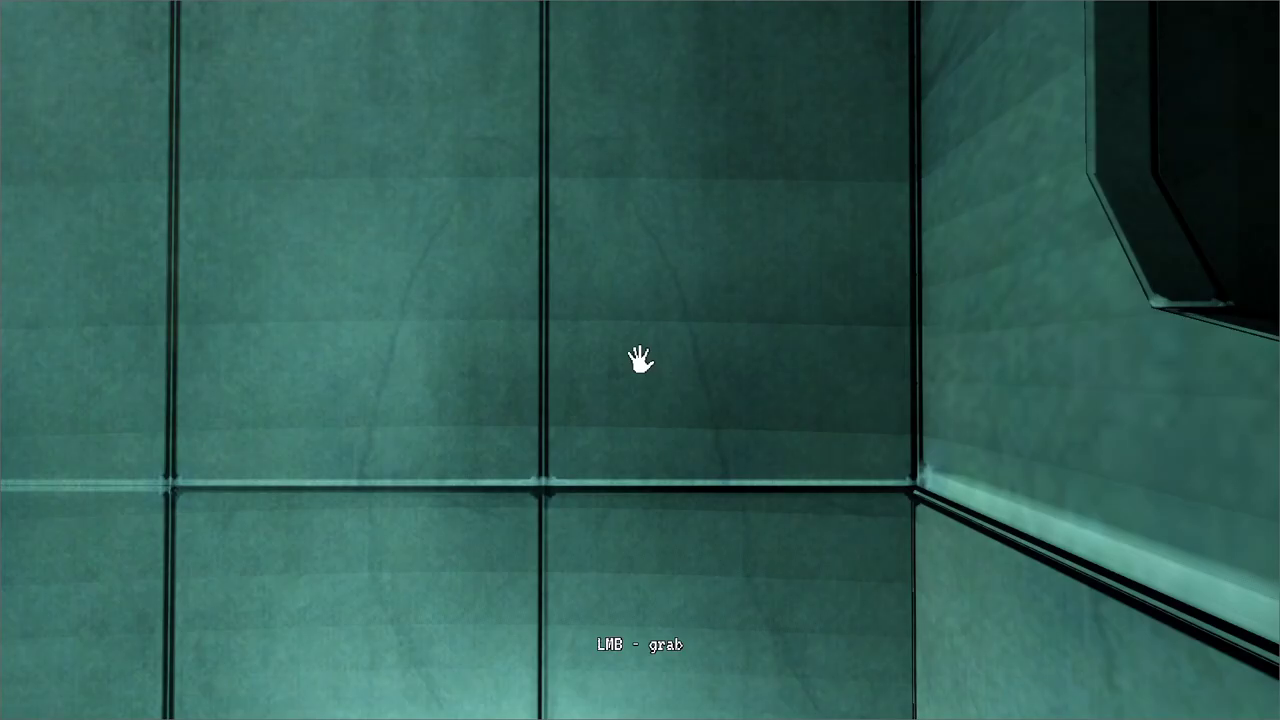
- Playtest grabbing along the wall panels and curved hull of the teal-lit module, inspecting the space above the interior
click(640, 360)
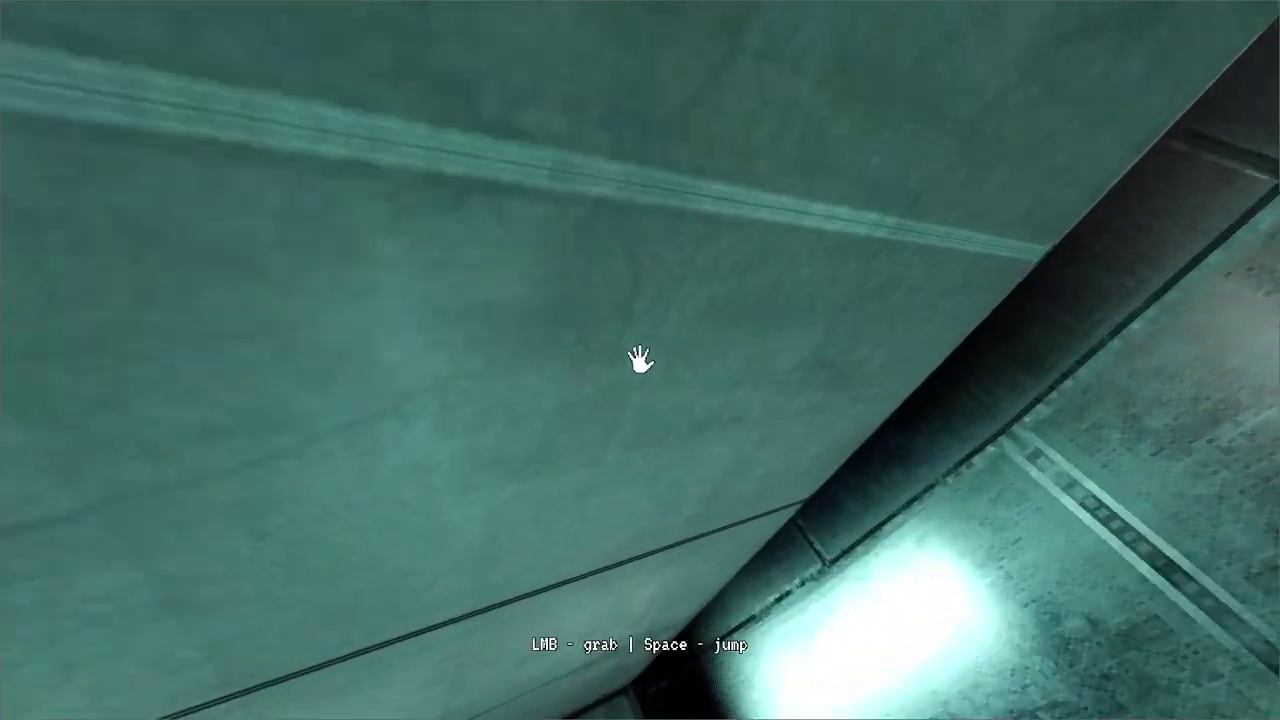
click(640, 360)
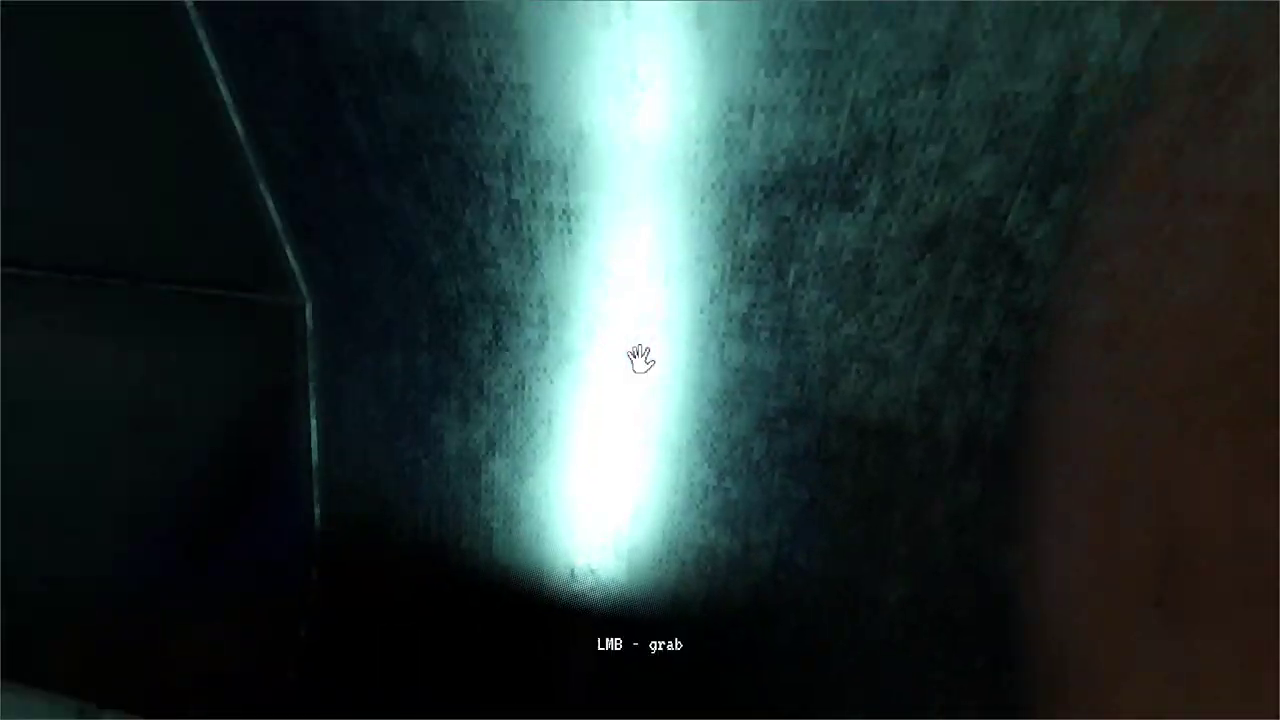
drag(640, 360, 603, 500)
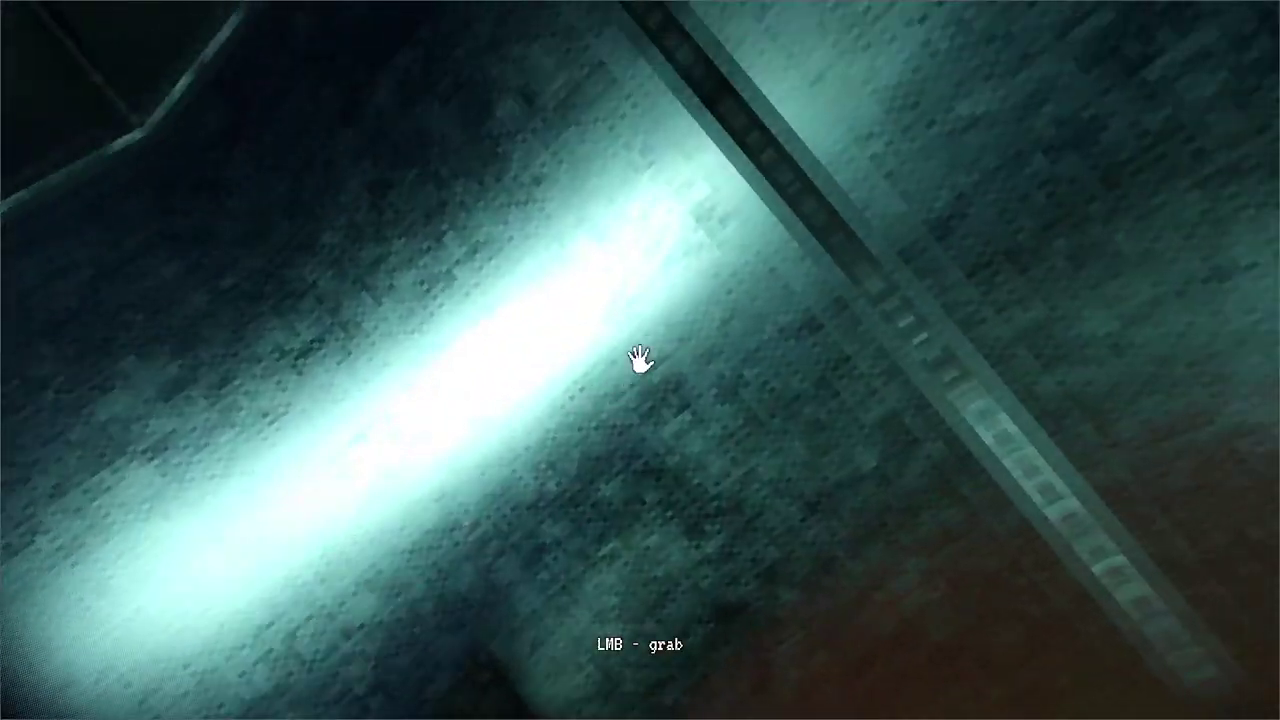
click(643, 357)
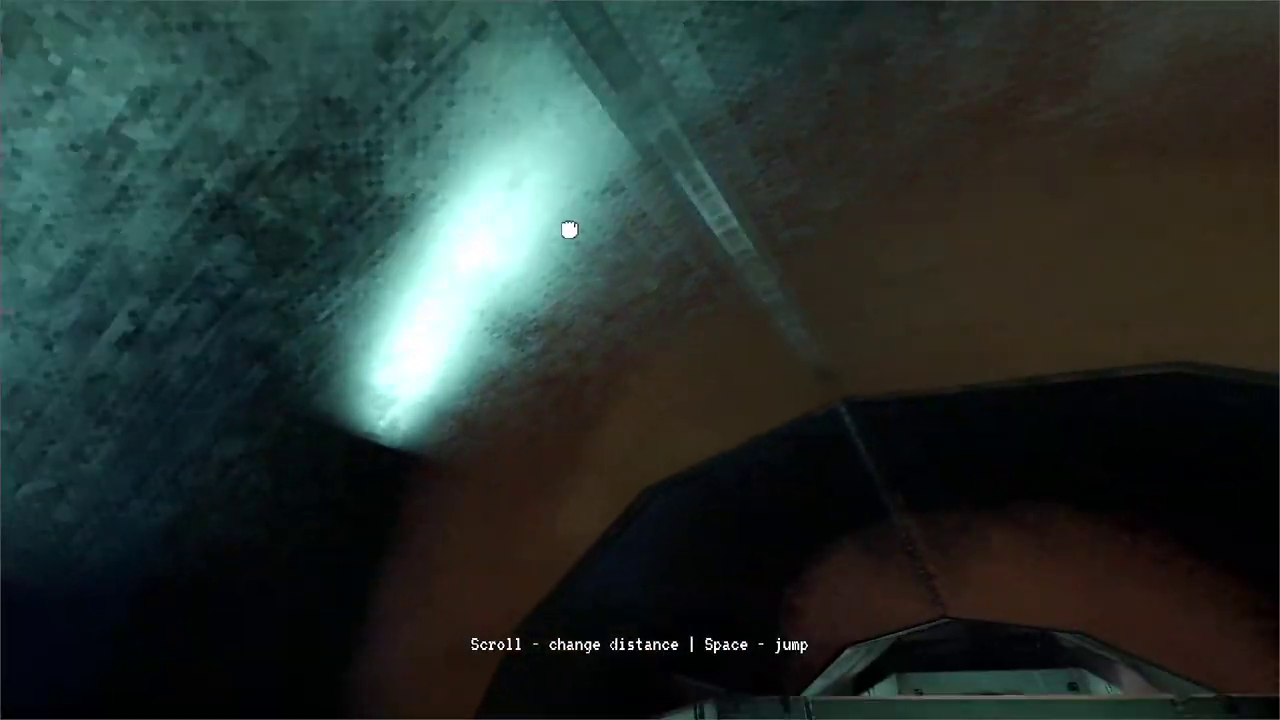
drag(569, 230, 683, 416)
drag(626, 353, 496, 390)
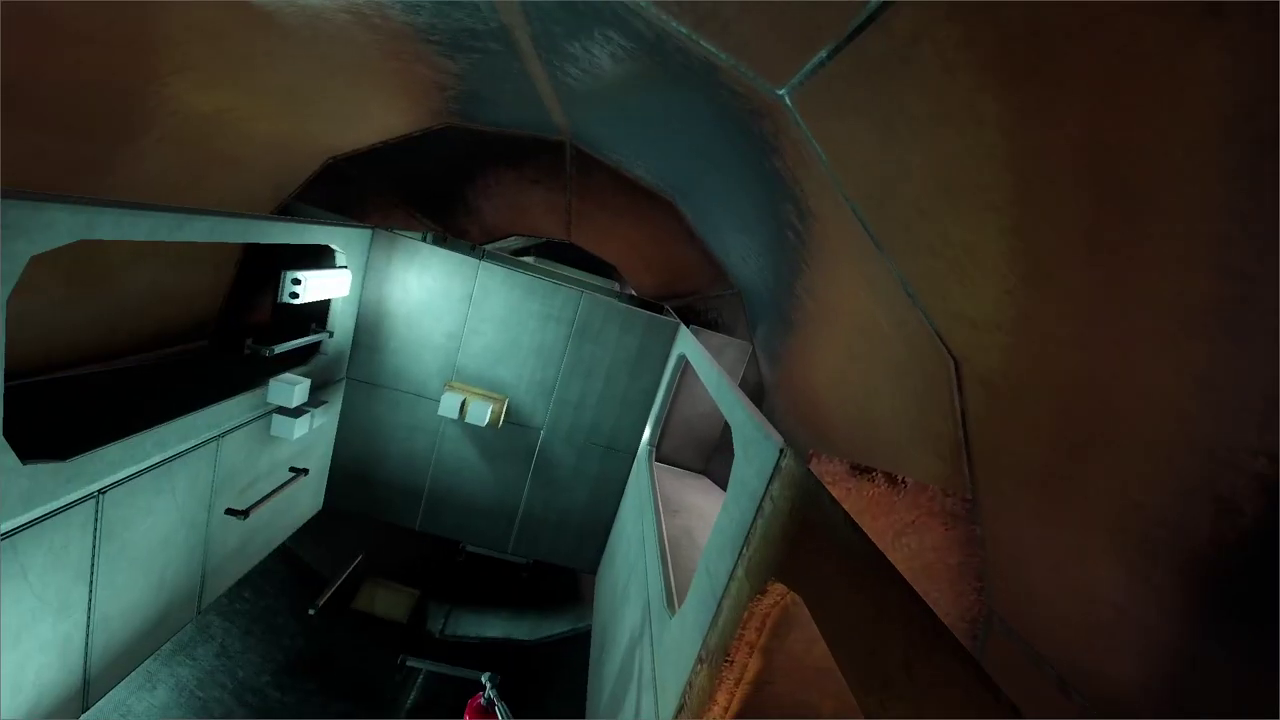
- Move the player over the teal-lit partition panels and check the gaps between the interior panels and the hull
drag(640, 360, 640, 358)
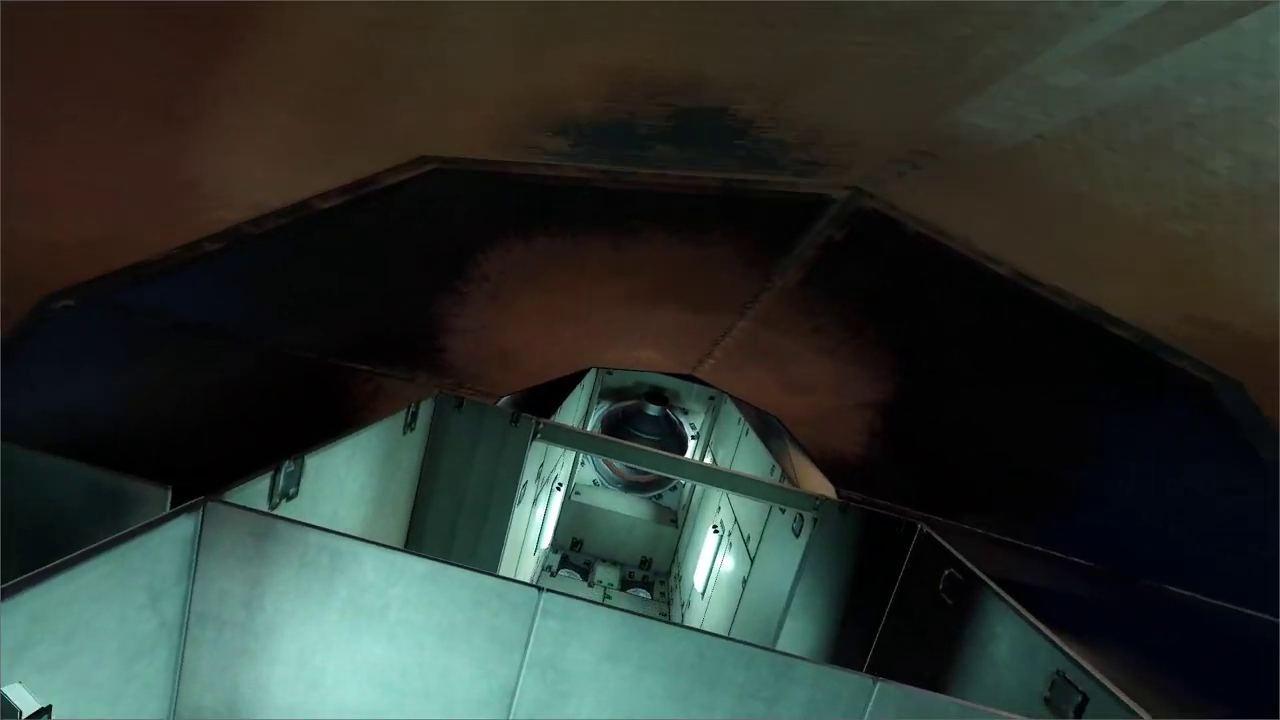
drag(643, 365, 601, 469)
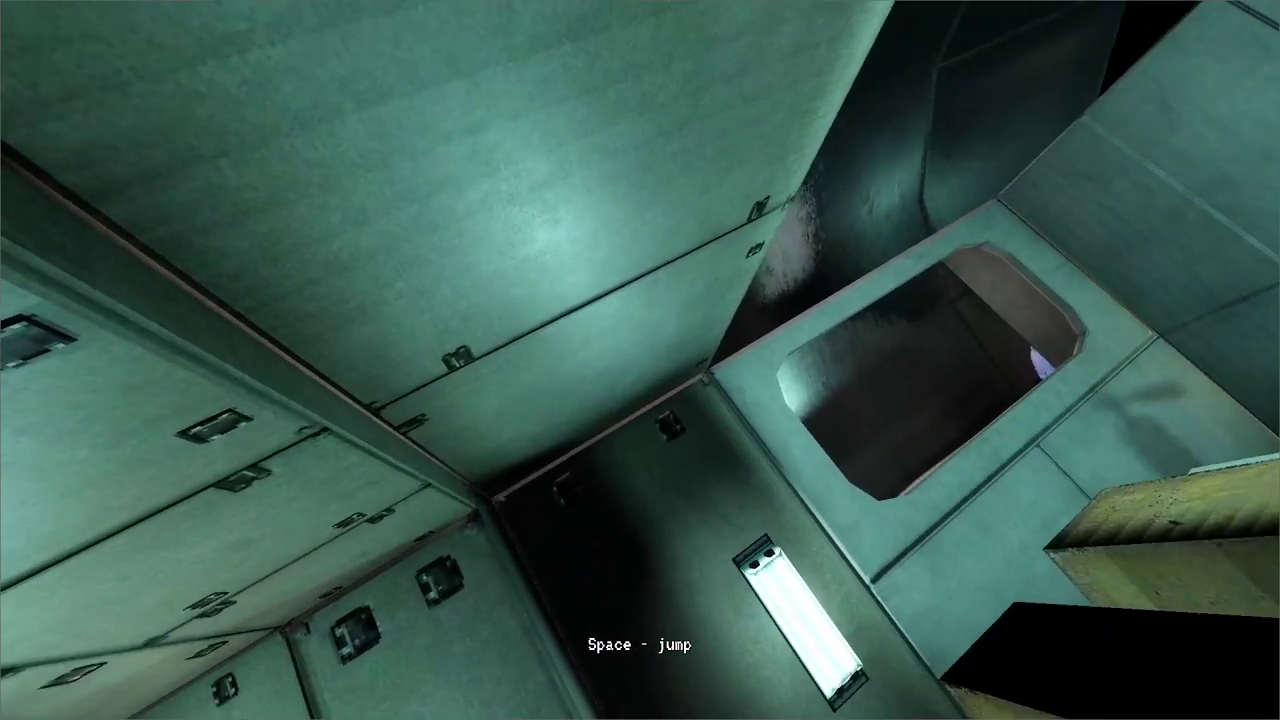
drag(640, 370, 743, 362)
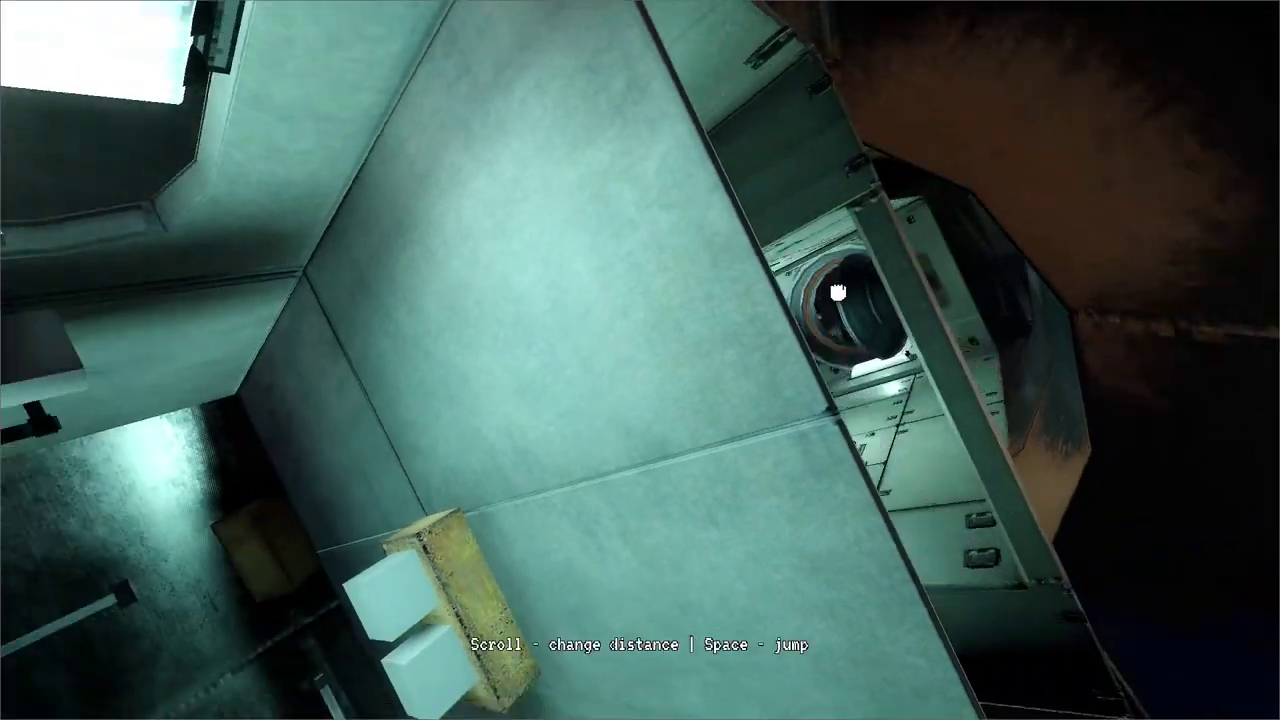
drag(838, 292, 573, 395)
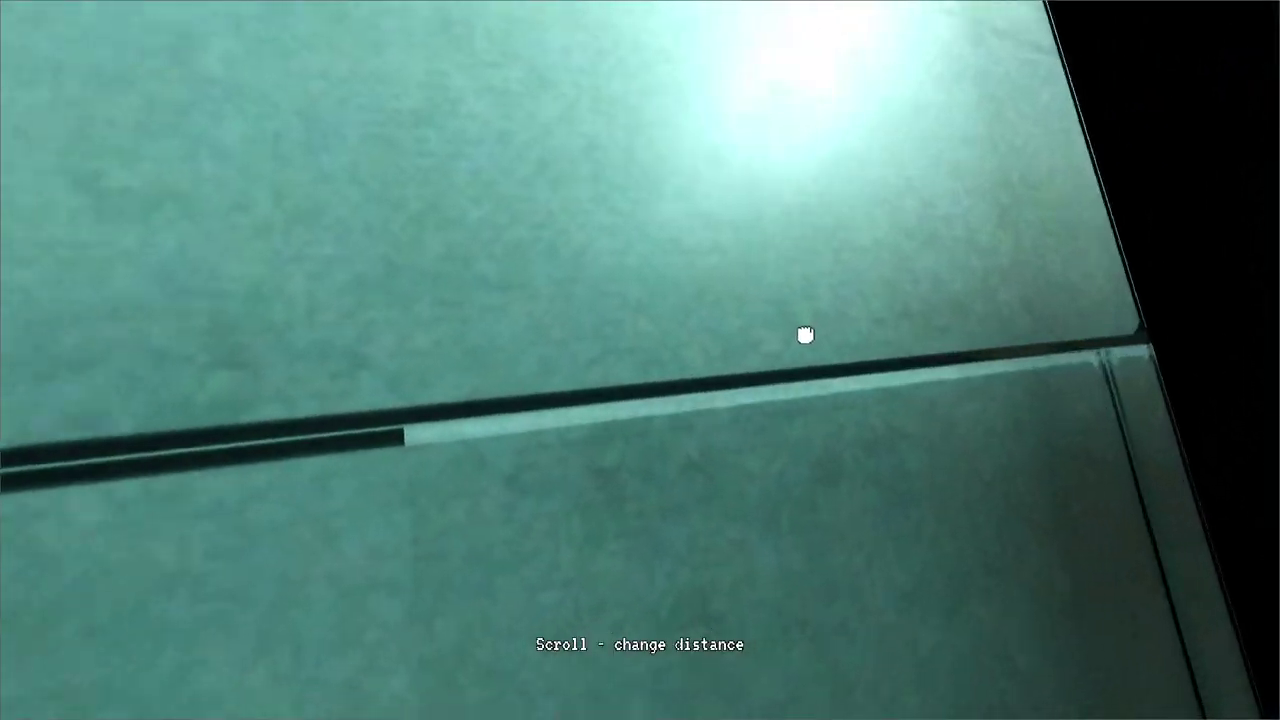
drag(805, 335, 880, 328)
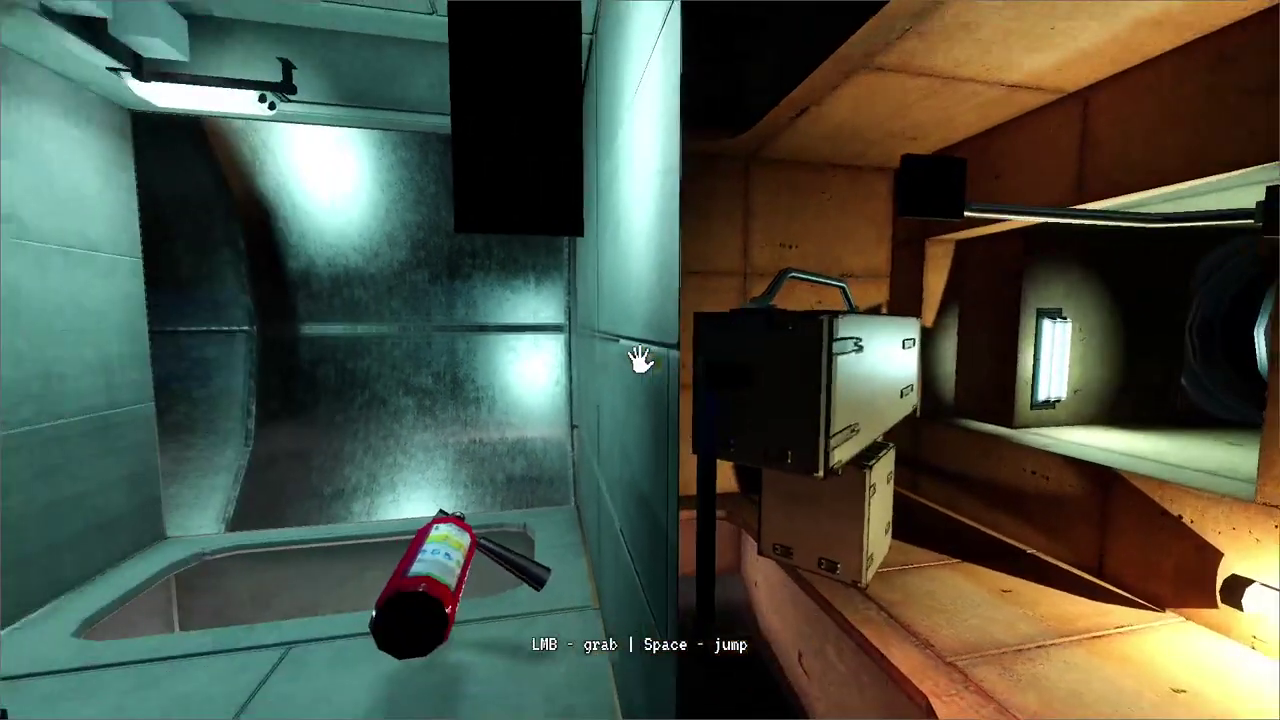
- Move the player past the fire extinguisher into the orange-lit section, inspecting the dividing wall and floor opening
drag(640, 360, 476, 423)
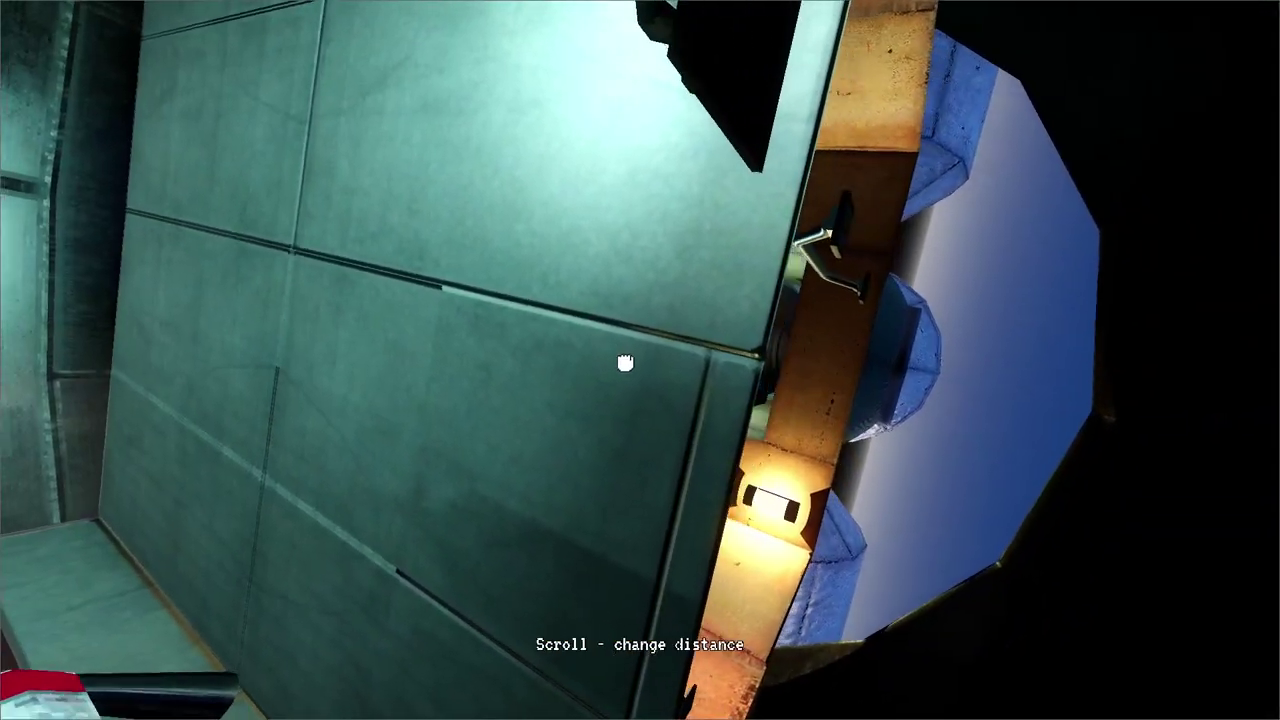
drag(625, 362, 397, 347)
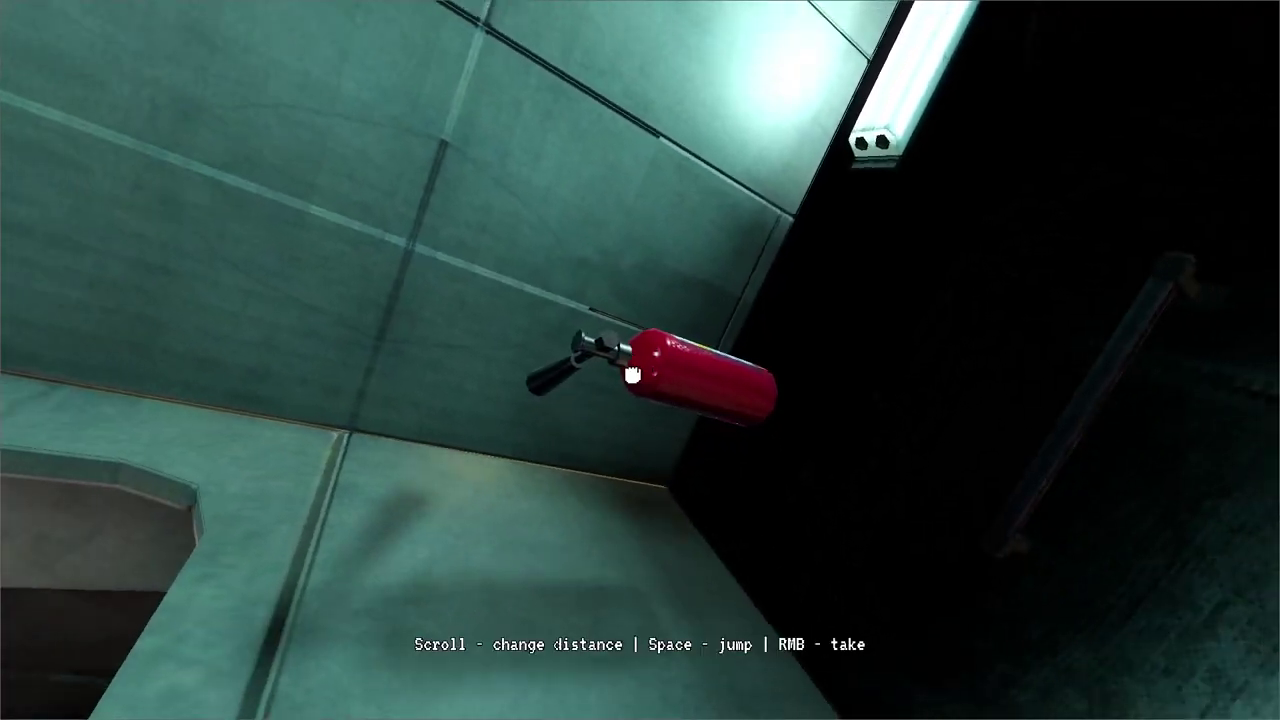
mouse_move(632, 374)
mouse_down()
mouse_move(846, 343)
mouse_move(586, 366)
mouse_move(803, 328)
mouse_move(640, 360)
mouse_move(886, 337)
mouse_move(640, 360)
mouse_up()
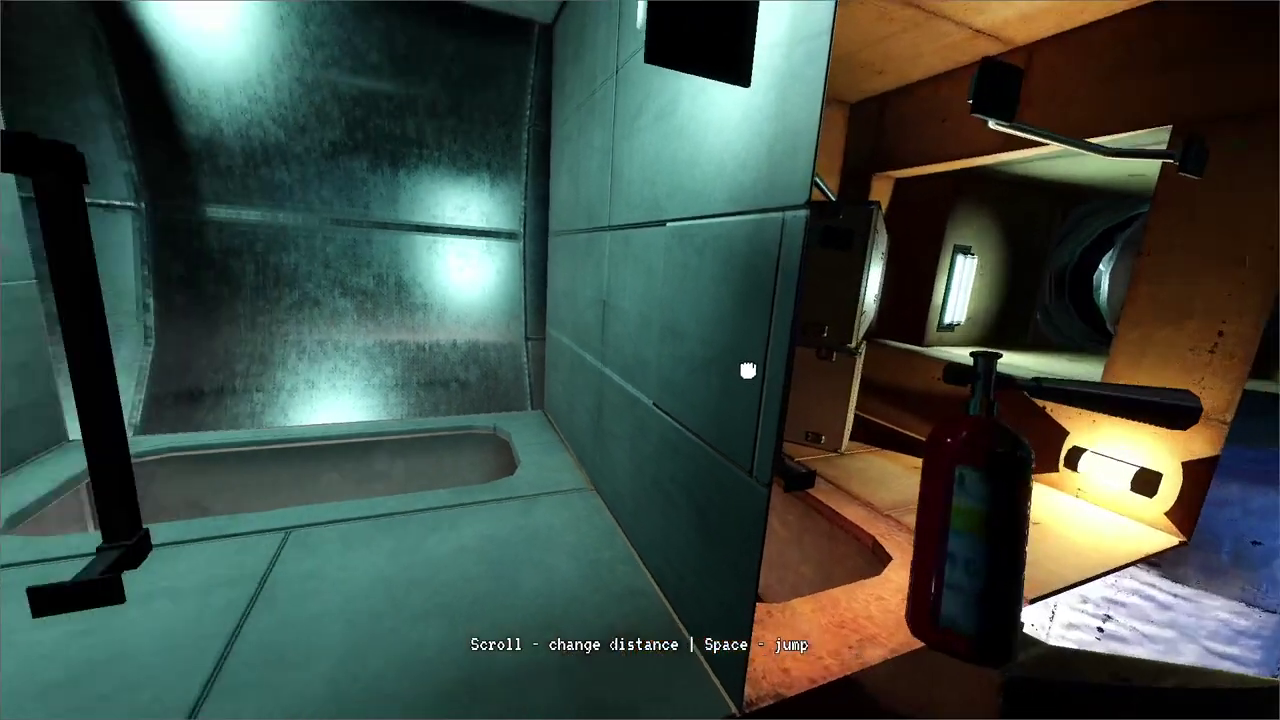
drag(748, 370, 640, 360)
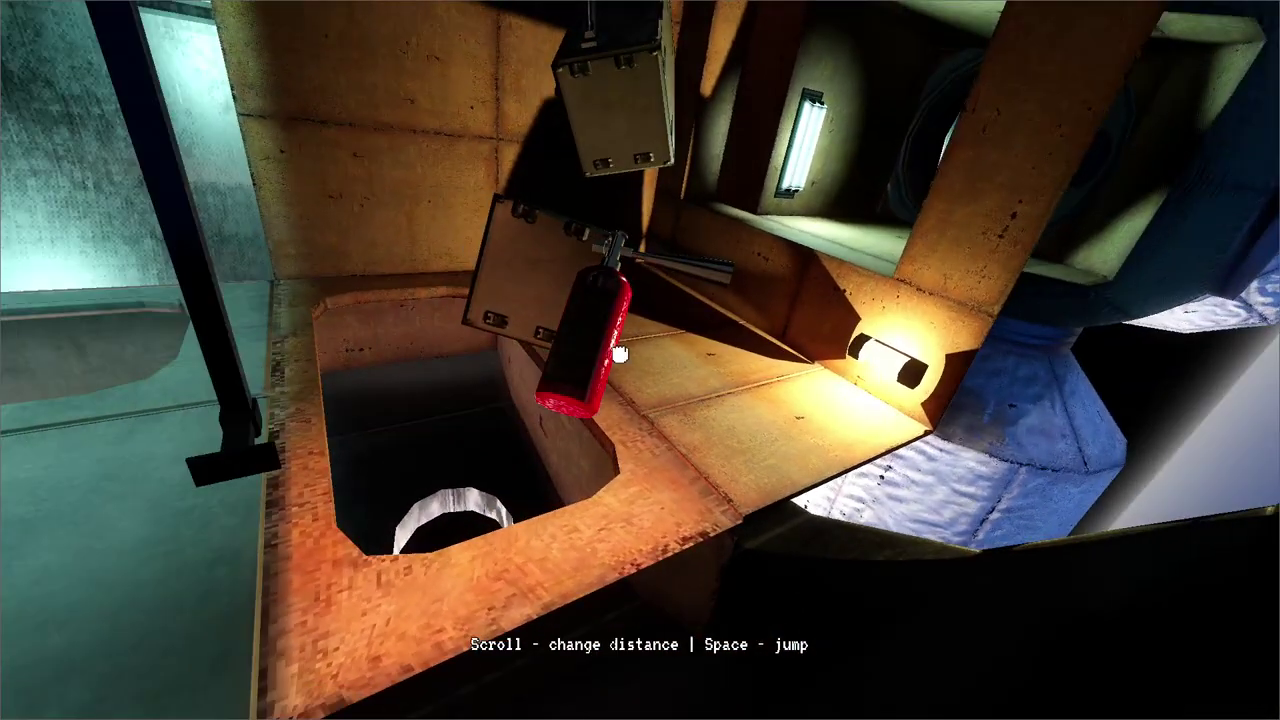
mouse_move(620, 354)
mouse_down()
mouse_move(669, 514)
mouse_move(642, 358)
mouse_up()
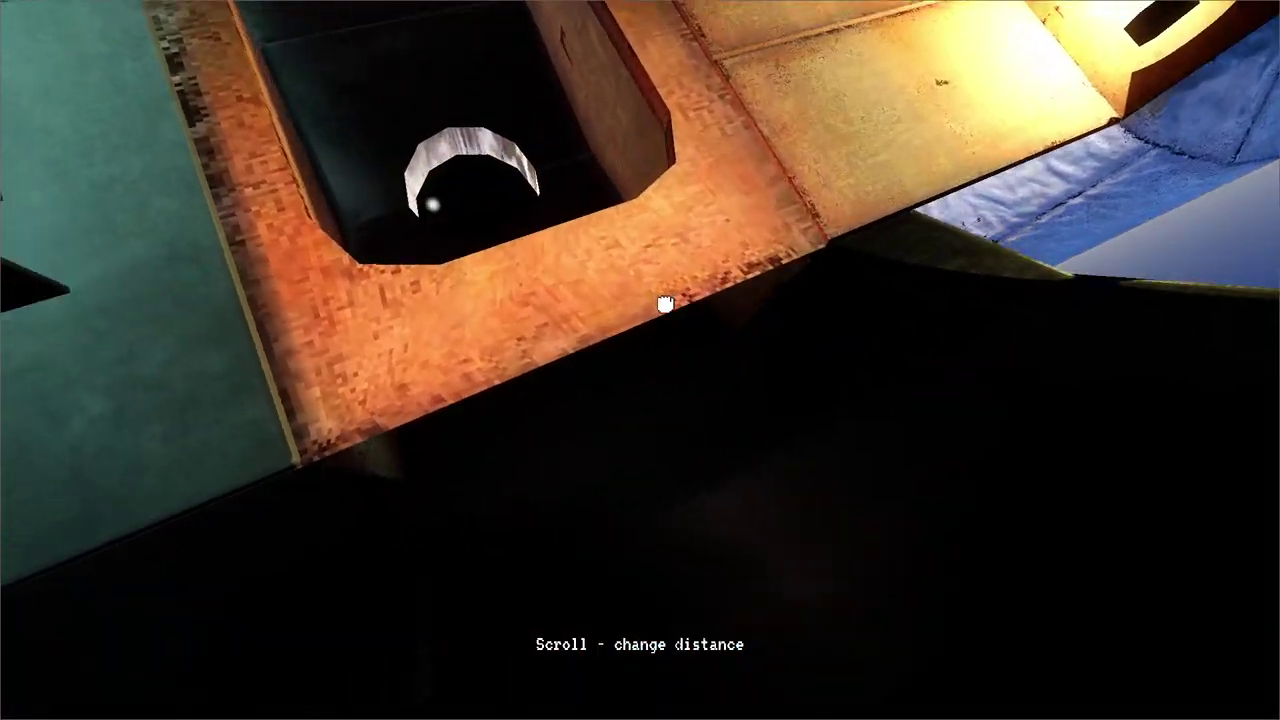
drag(665, 304, 624, 491)
drag(611, 368, 566, 380)
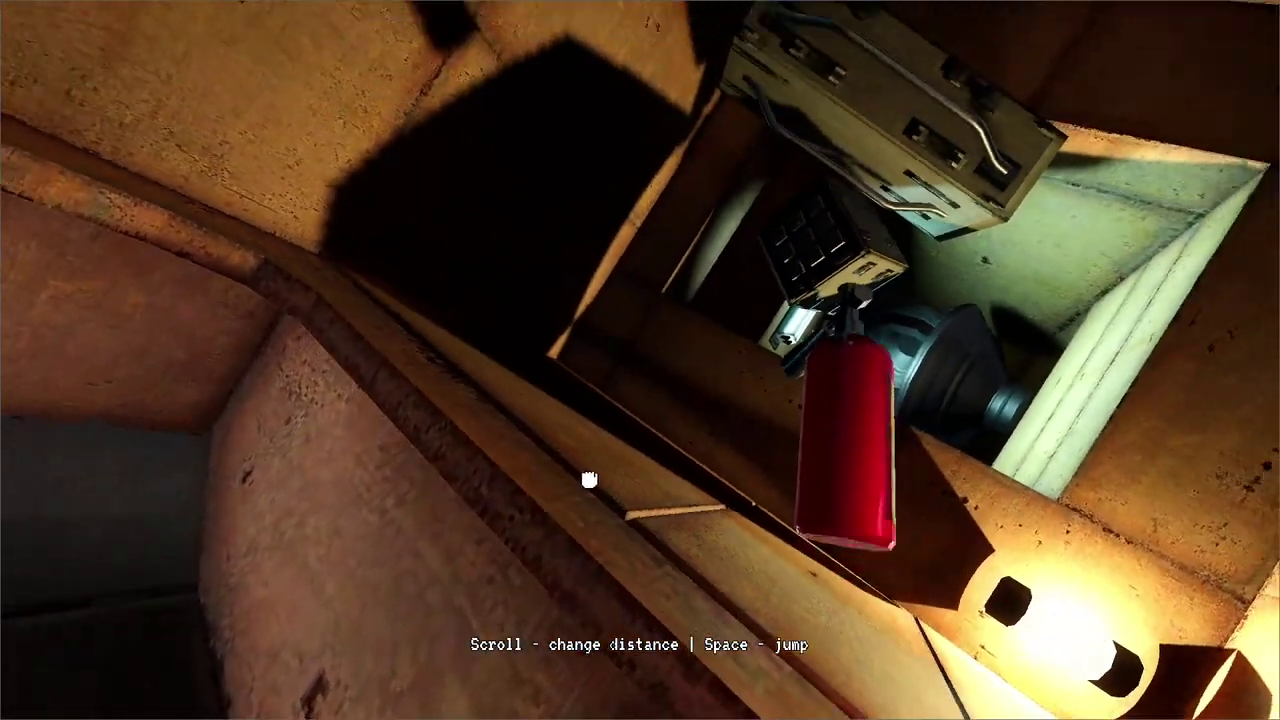
drag(589, 480, 640, 360)
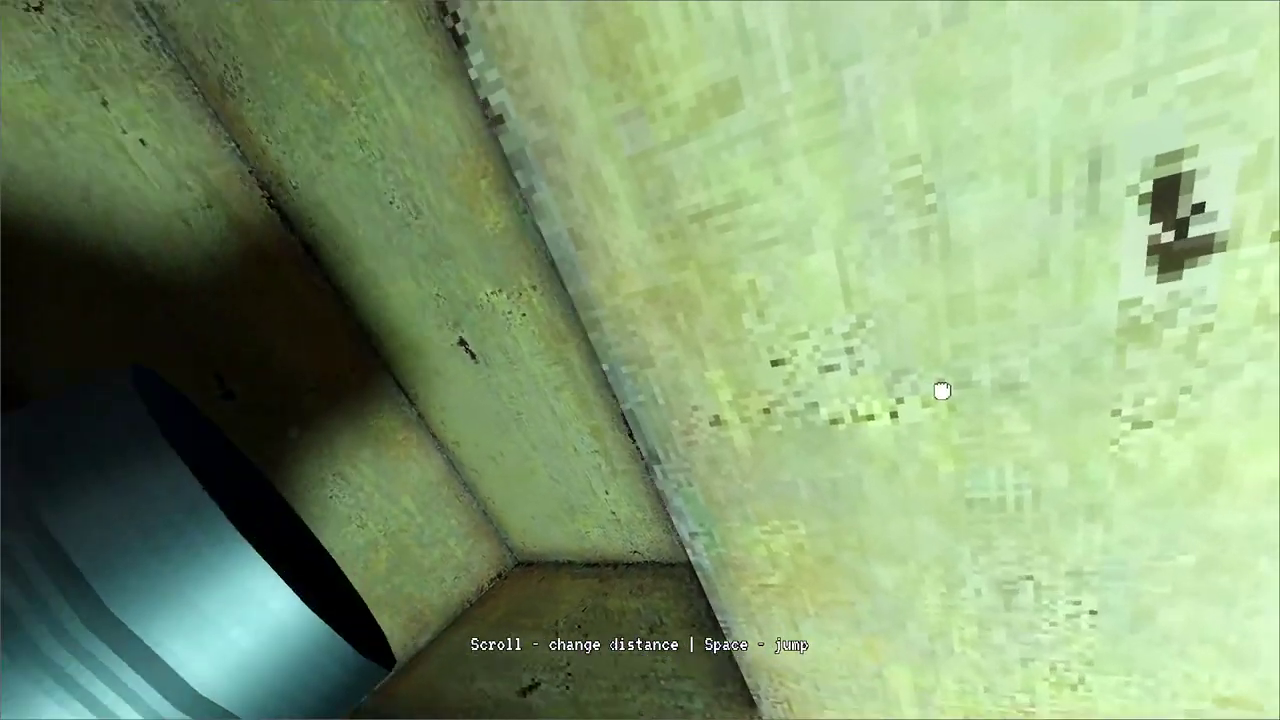
- Move the player through the round port into the green docking hub and inspect its walls and ports
key(space)
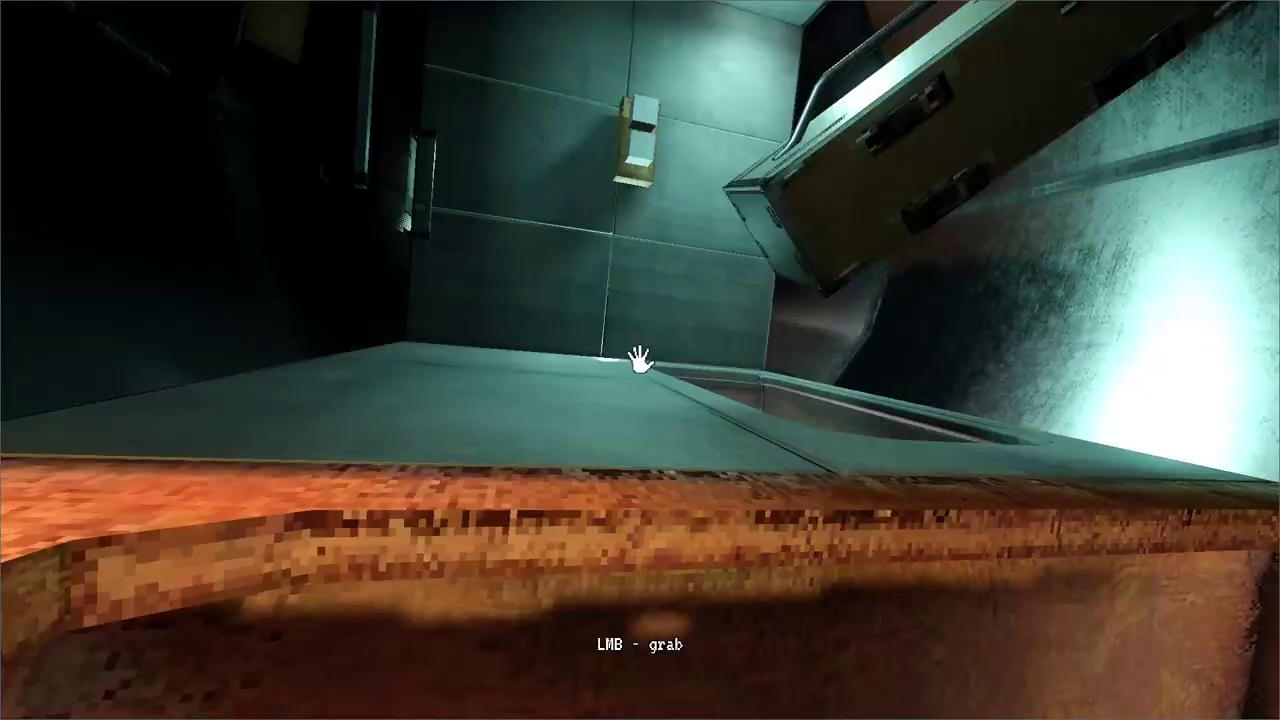
click(638, 360)
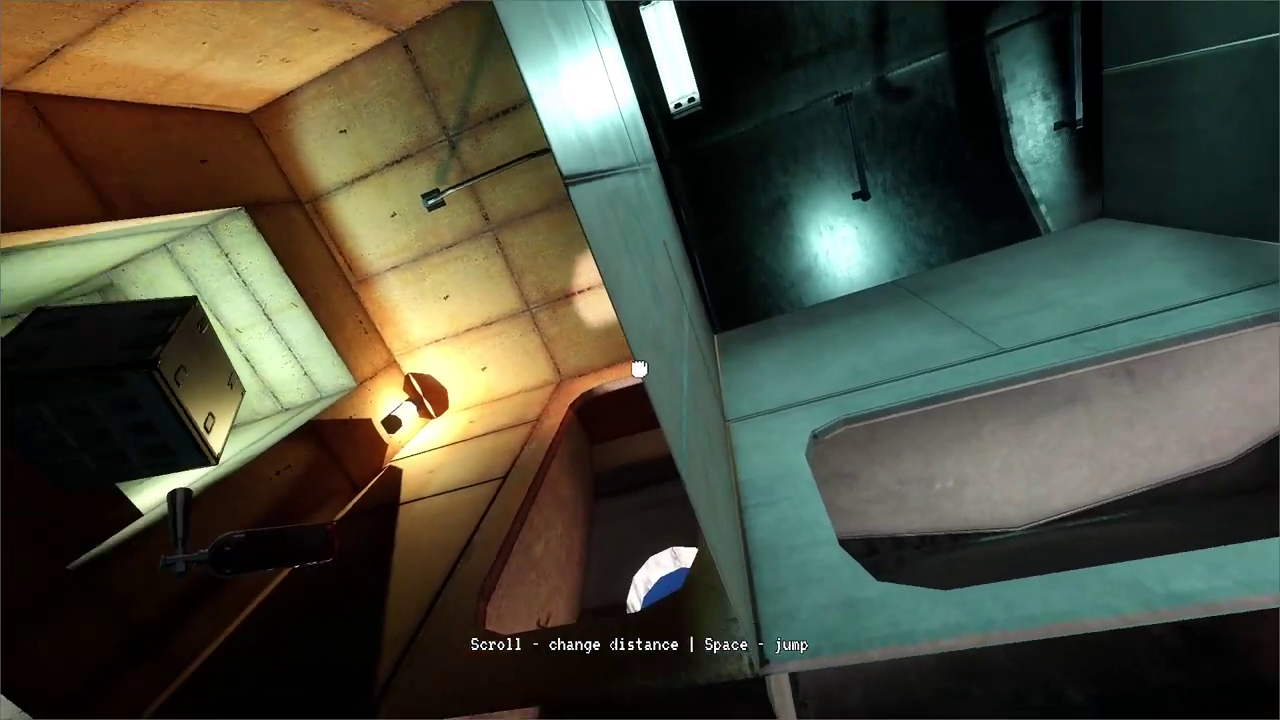
mouse_move(639, 369)
mouse_down()
mouse_move(460, 403)
mouse_move(491, 394)
mouse_move(546, 309)
mouse_move(640, 360)
mouse_up()
click(640, 360)
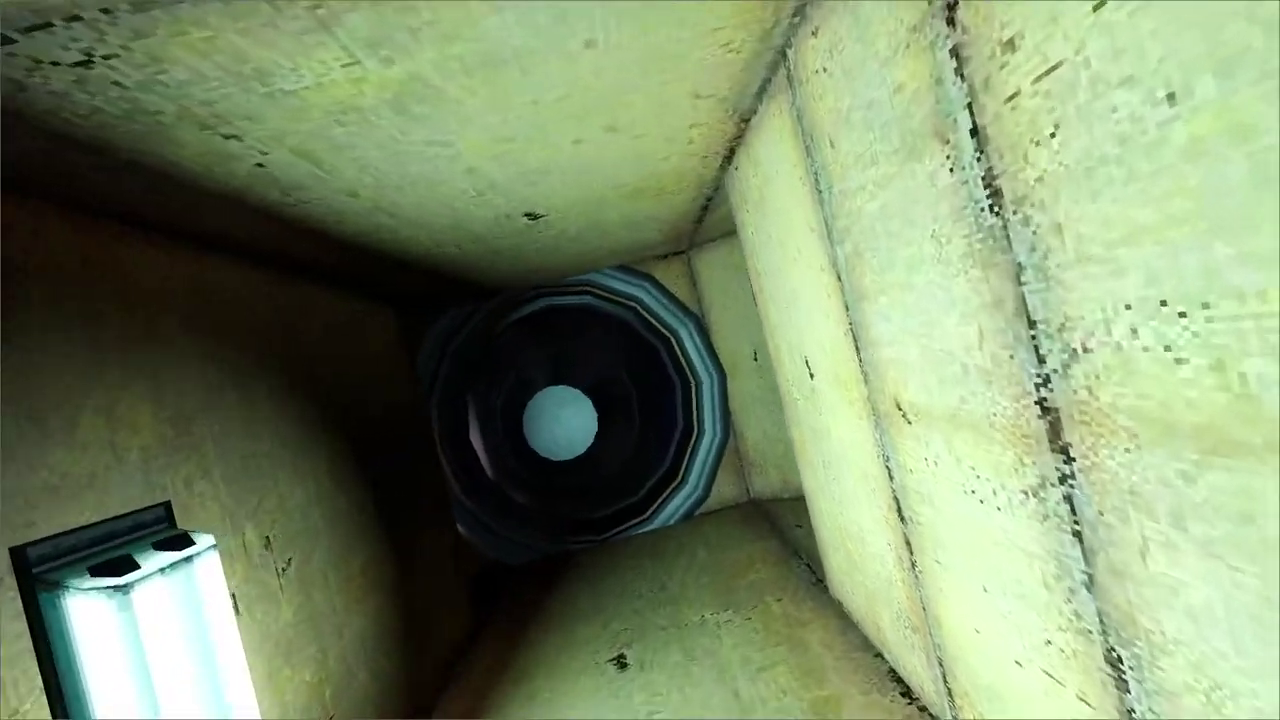
drag(640, 360, 543, 371)
click(541, 372)
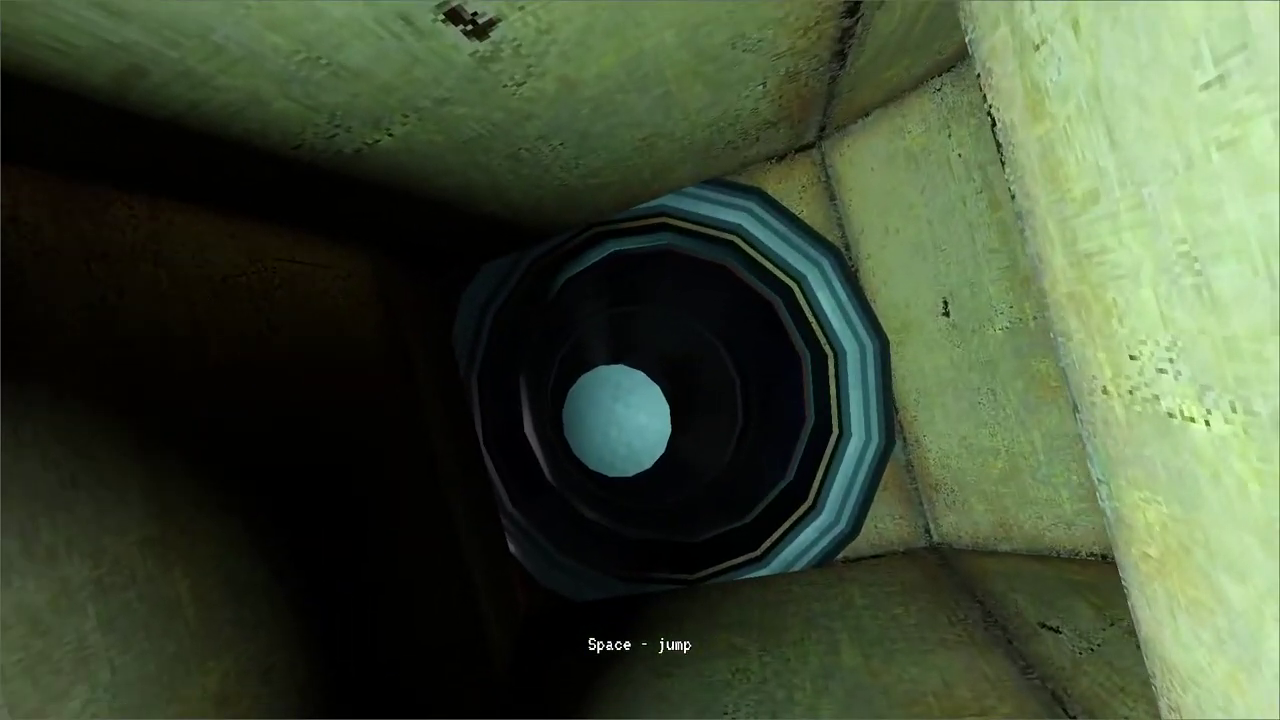
mouse_move(640, 360)
mouse_down()
mouse_move(991, 300)
mouse_move(1035, 257)
mouse_move(260, 376)
mouse_move(518, 367)
mouse_move(677, 341)
mouse_move(516, 366)
mouse_move(640, 360)
mouse_move(380, 443)
mouse_move(469, 444)
mouse_move(640, 360)
mouse_move(843, 338)
mouse_move(701, 334)
mouse_up()
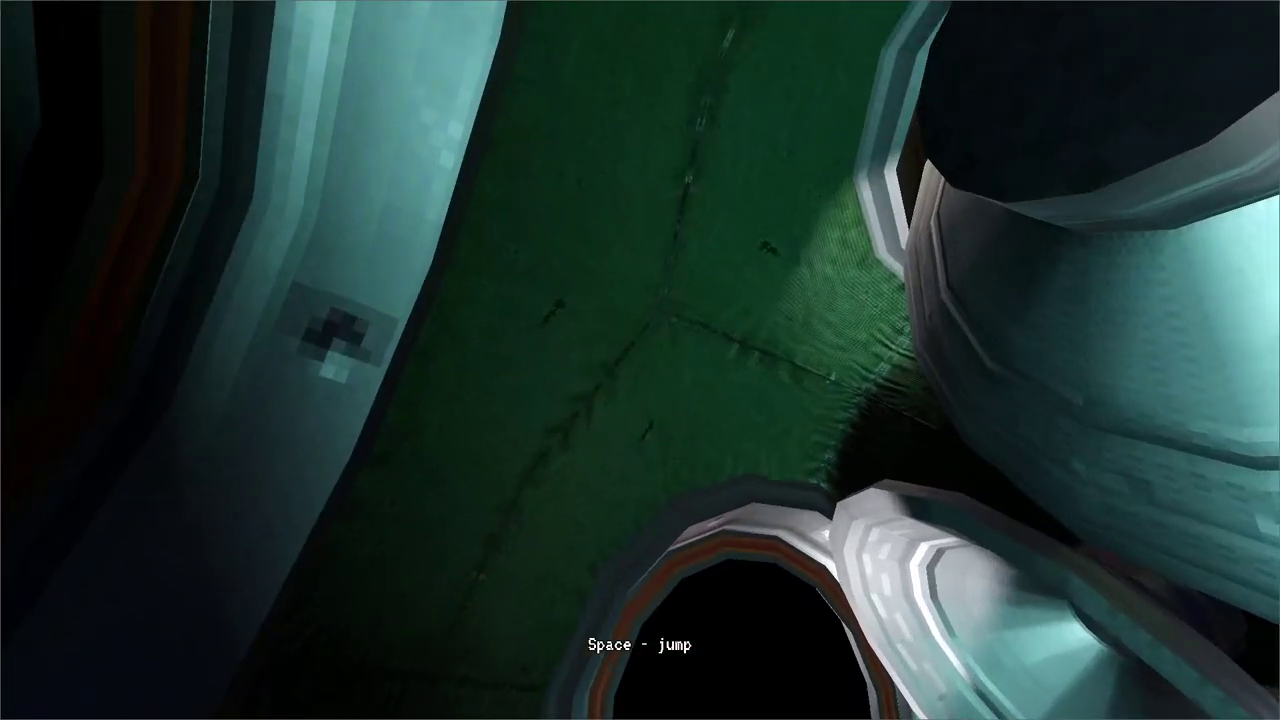
mouse_move(640, 360)
mouse_down()
mouse_move(631, 387)
mouse_move(640, 360)
mouse_up()
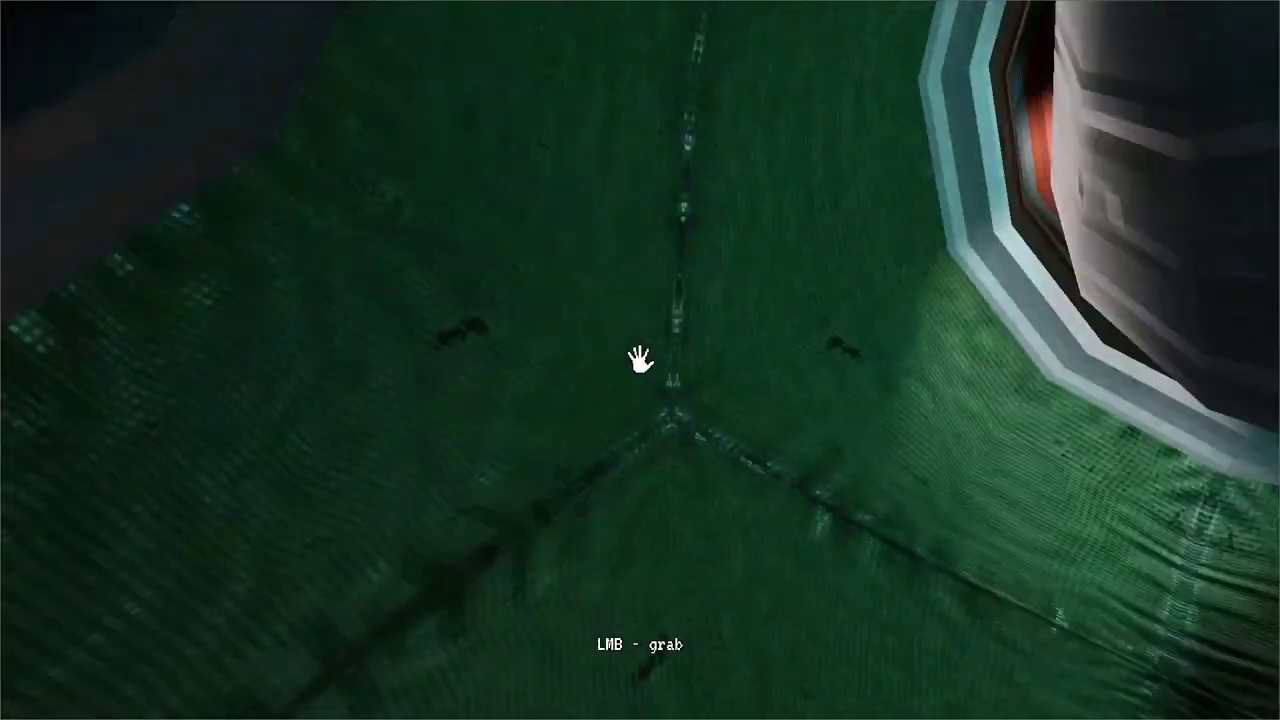
drag(535, 236, 640, 360)
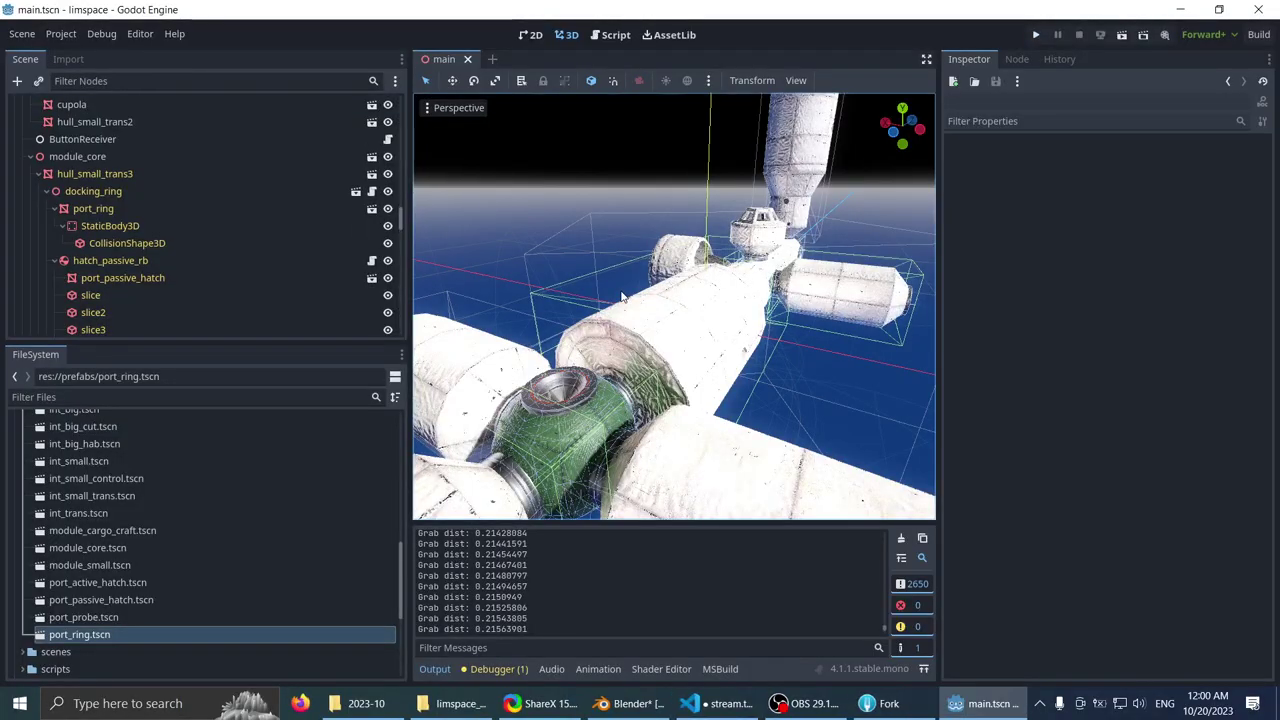
- Select the module_core instance in the assembled station and open its scene for editing
scroll(621, 297, down, 8)
middle_drag(621, 297, 585, 335)
scroll(592, 283, up, 8)
scroll(566, 266, down, 7)
middle_drag(567, 263, 663, 355)
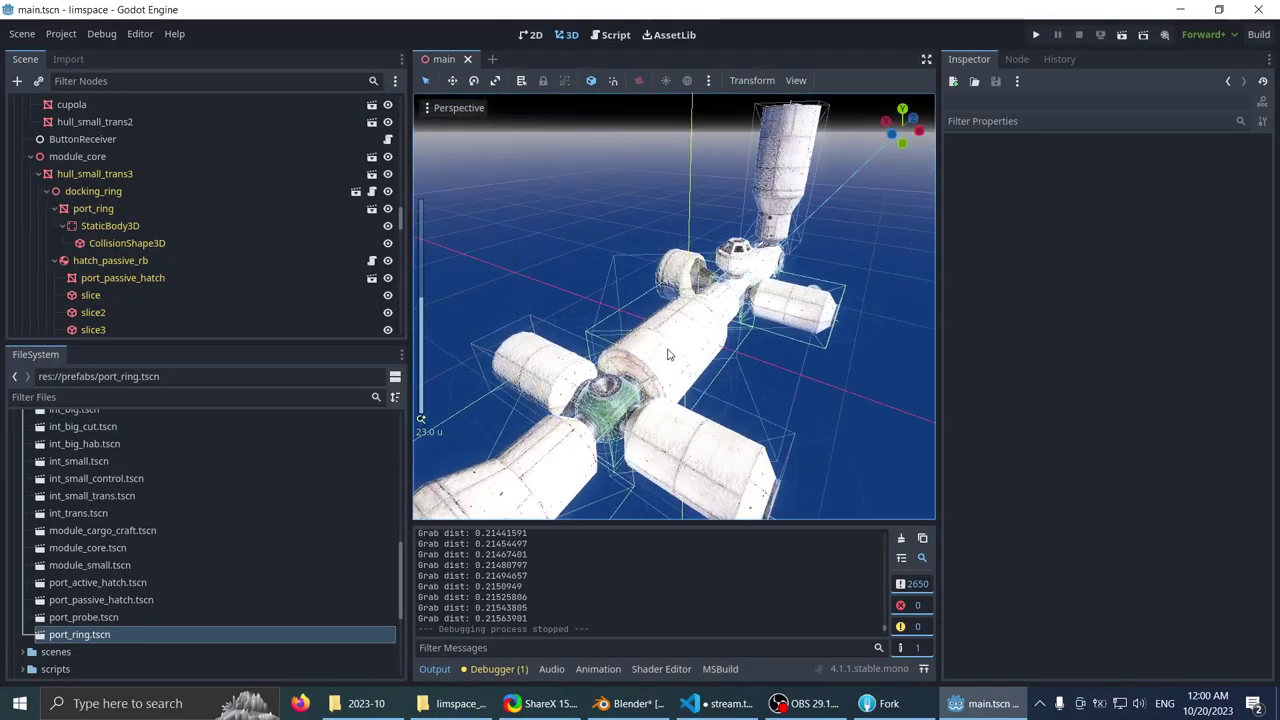
click(663, 355)
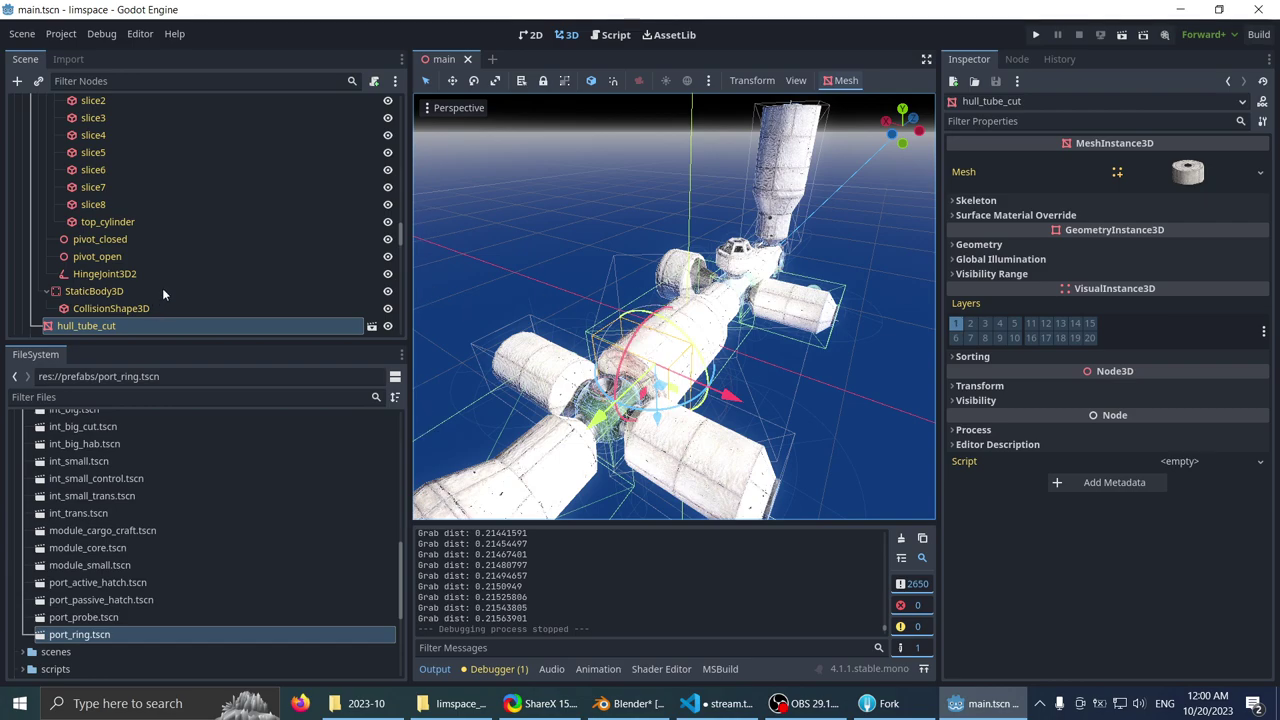
scroll(162, 288, up, 10)
click(112, 274)
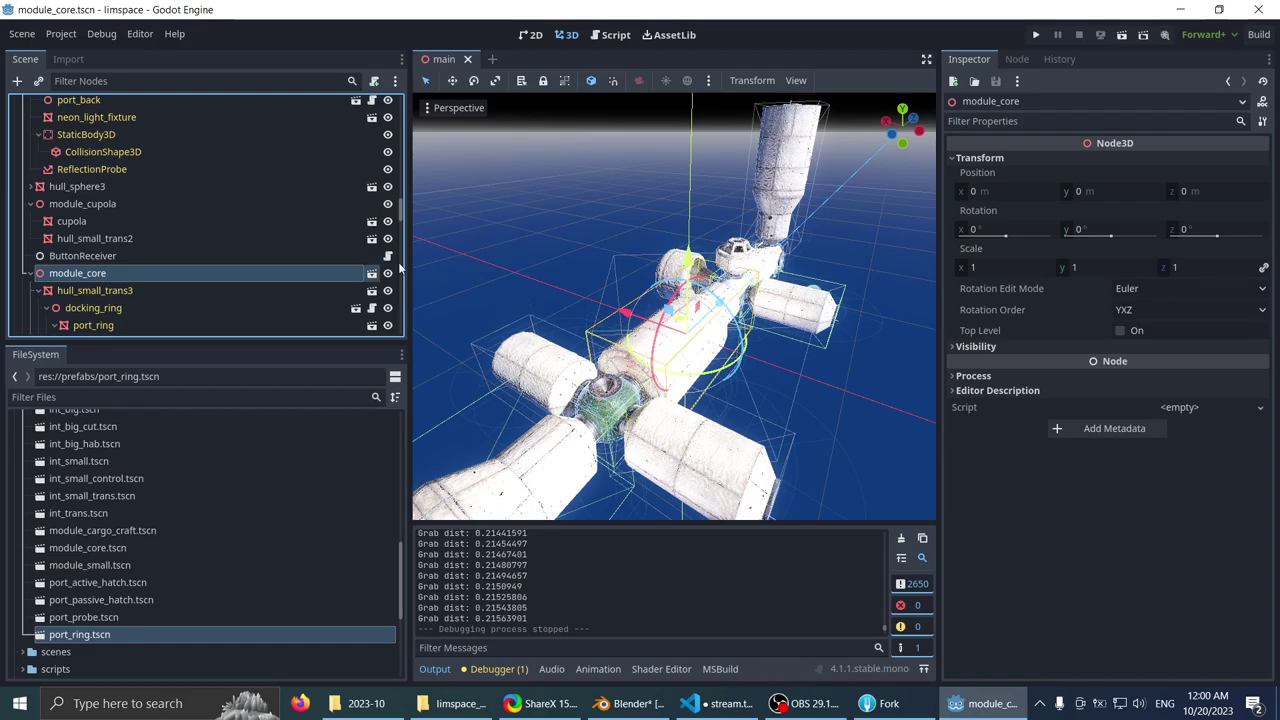
click(371, 273)
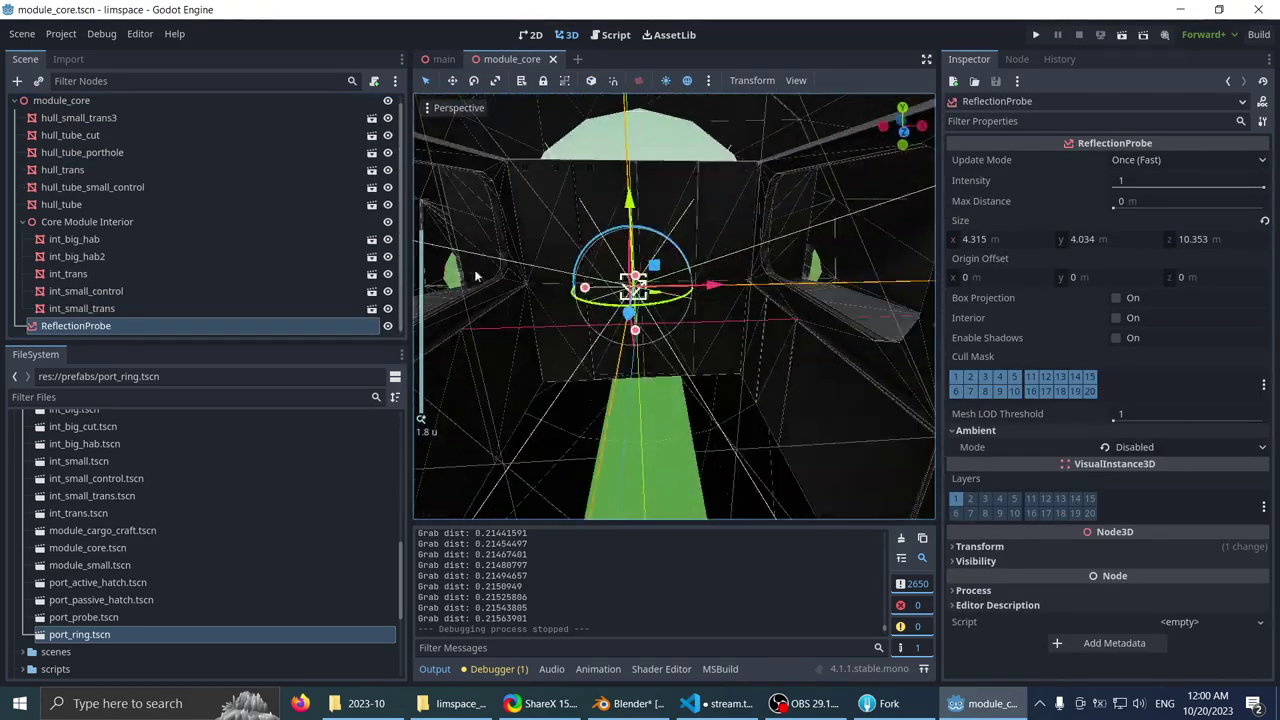
- Rotate the int_big_hab mesh inside module_core and check its orientation against the surrounding interior panels
shift+middle_drag(575, 250, 667, 211)
scroll(640, 270, up, 6)
scroll(633, 200, down, 4)
click(625, 193)
scroll(667, 211, up, 2)
middle_drag(706, 277, 418, 285)
scroll(631, 293, down, 4)
middle_drag(631, 293, 672, 312)
scroll(671, 312, down, 2)
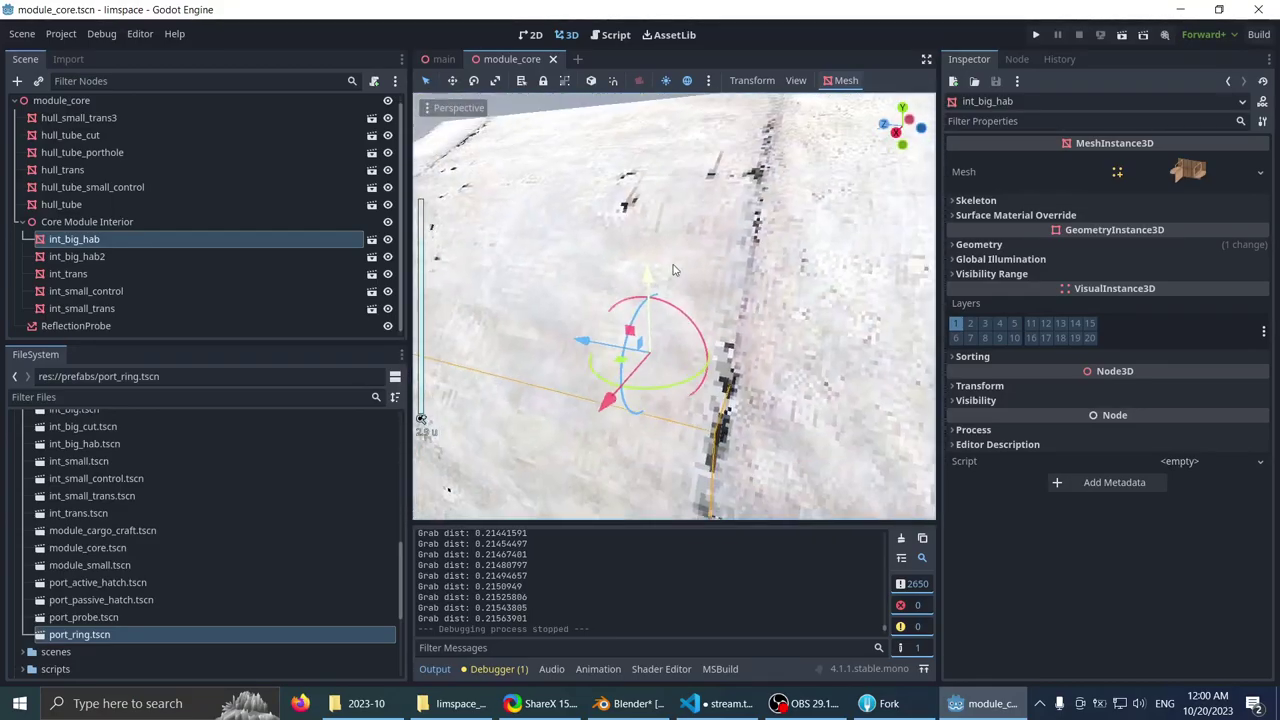
scroll(660, 320, up, 5)
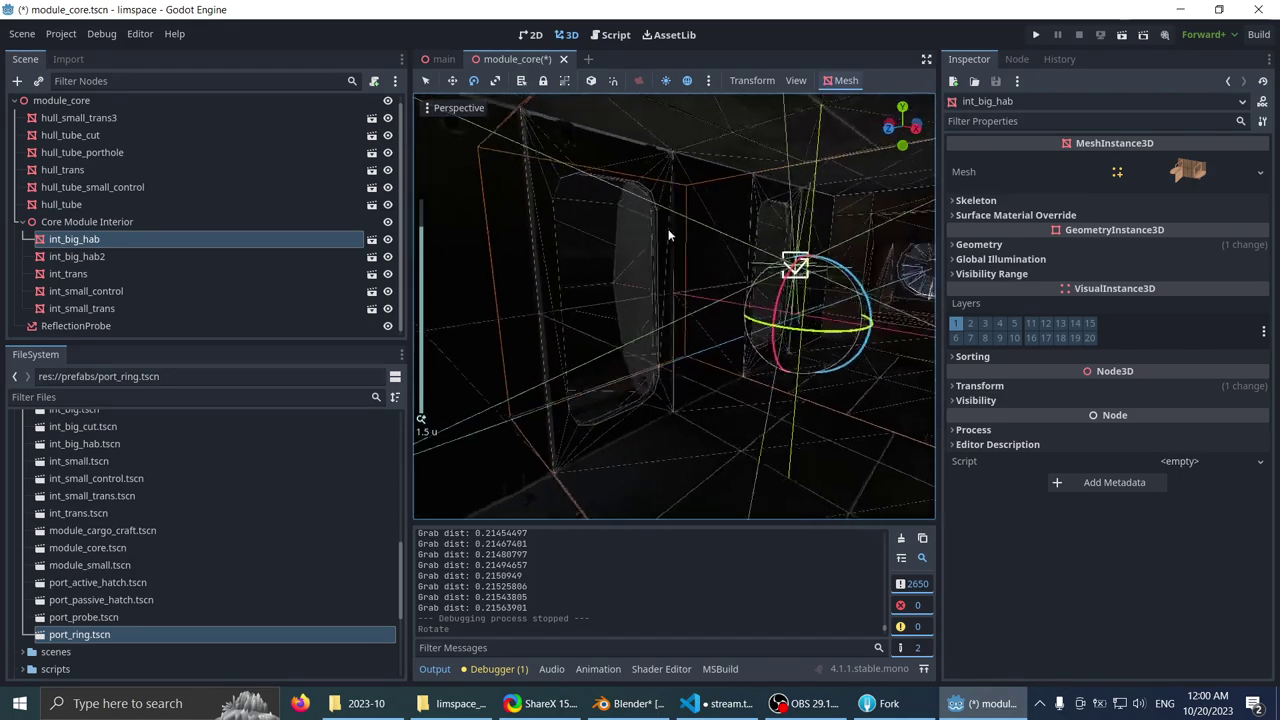
shift+middle_drag(692, 258, 506, 264)
shift+middle_drag(744, 270, 185, 265)
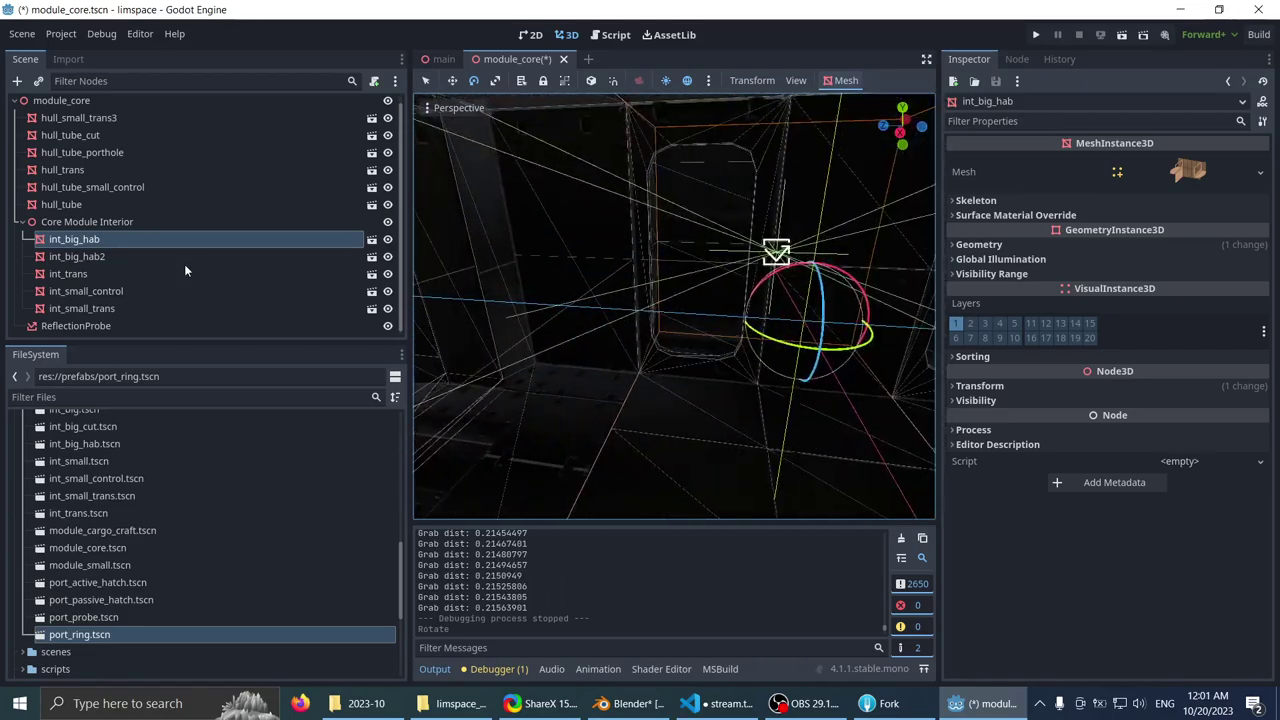
- Delete the int_big_hab mesh from the Core Module Interior group in module_core
scroll(547, 248, up, 3)
middle_drag(547, 248, 590, 340)
key(Delete)
- Instance the int_big.tscn prefab as a child of Core Module Interior
scroll(600, 263, down, 3)
scroll(643, 243, down, 2)
scroll(596, 326, up, 2)
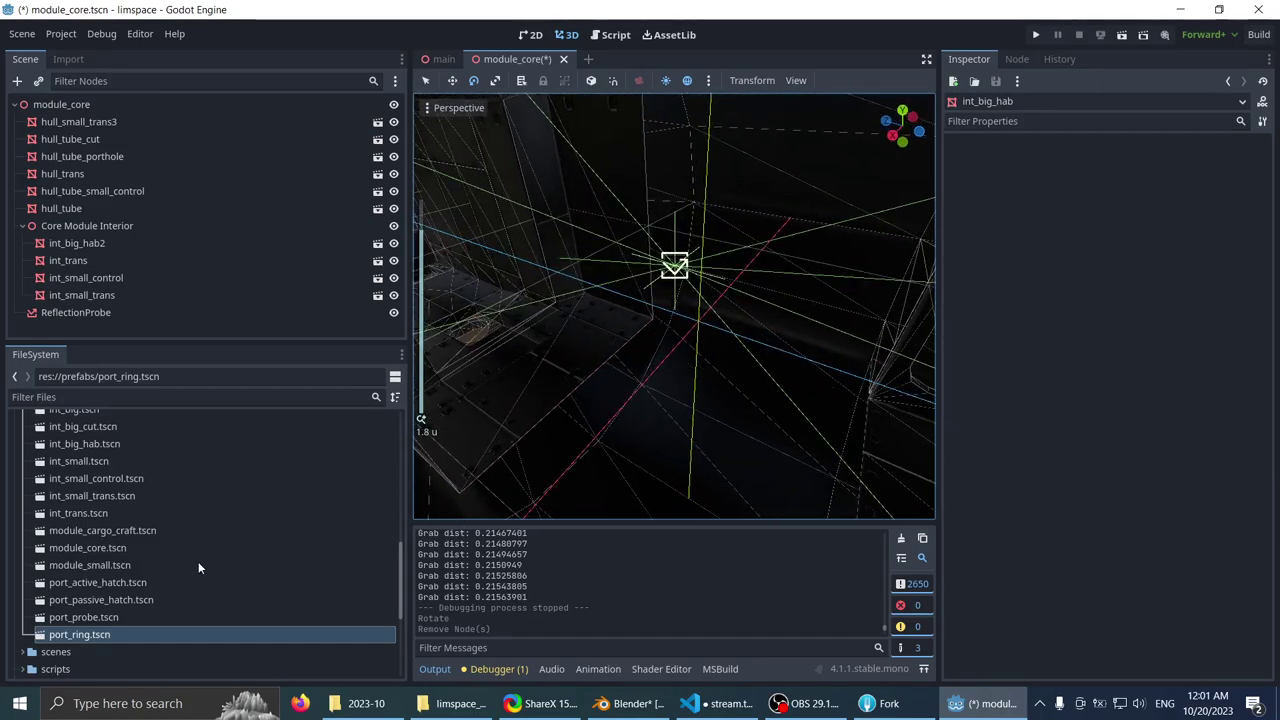
scroll(127, 506, up, 2)
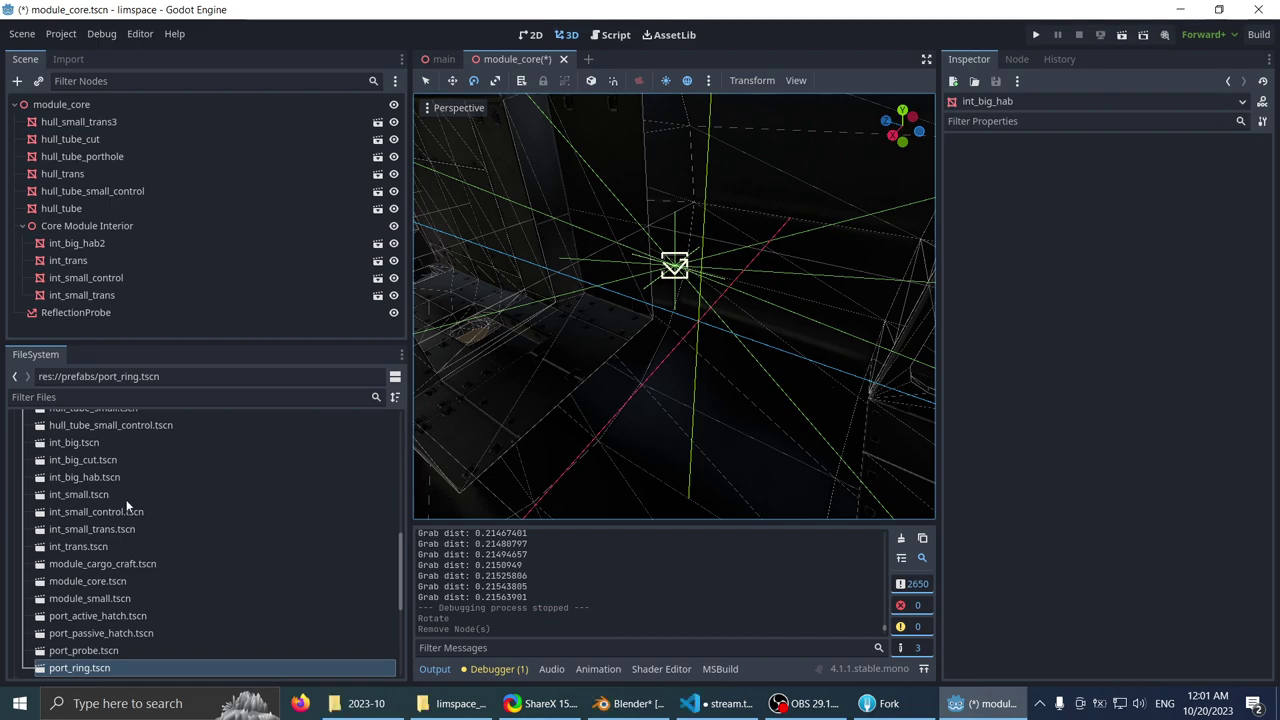
scroll(122, 498, up, 2)
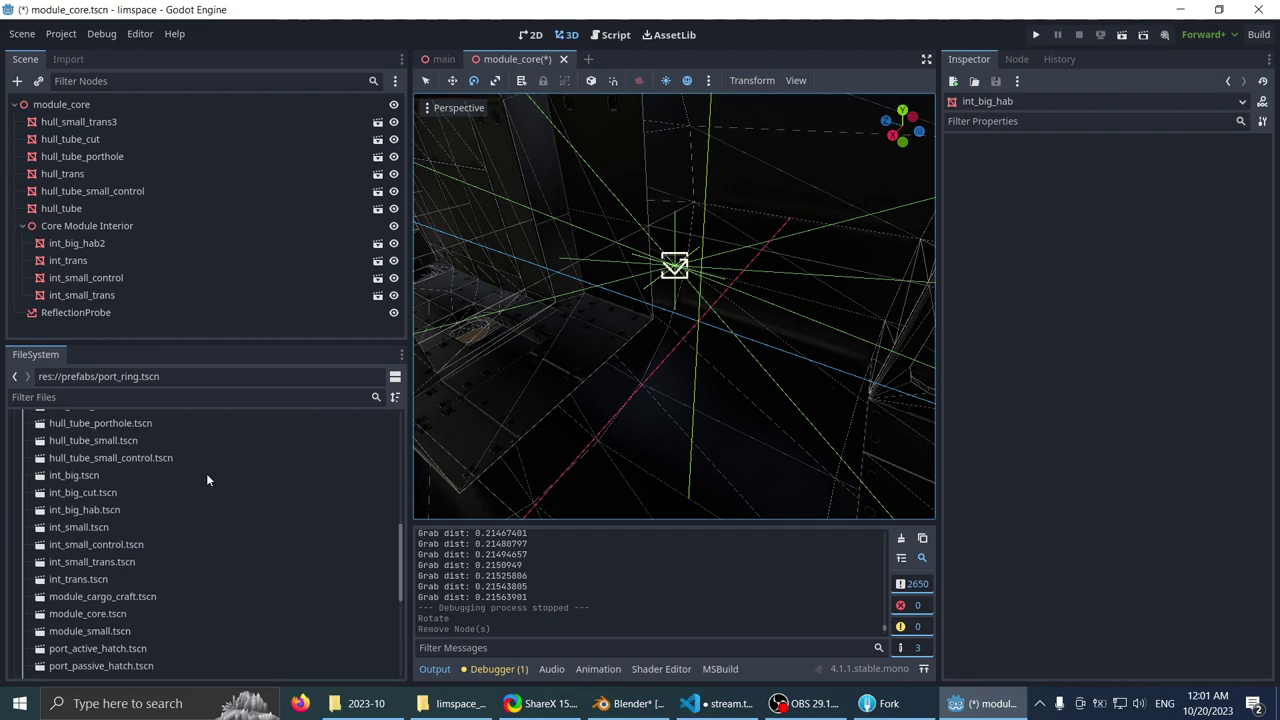
click(96, 478)
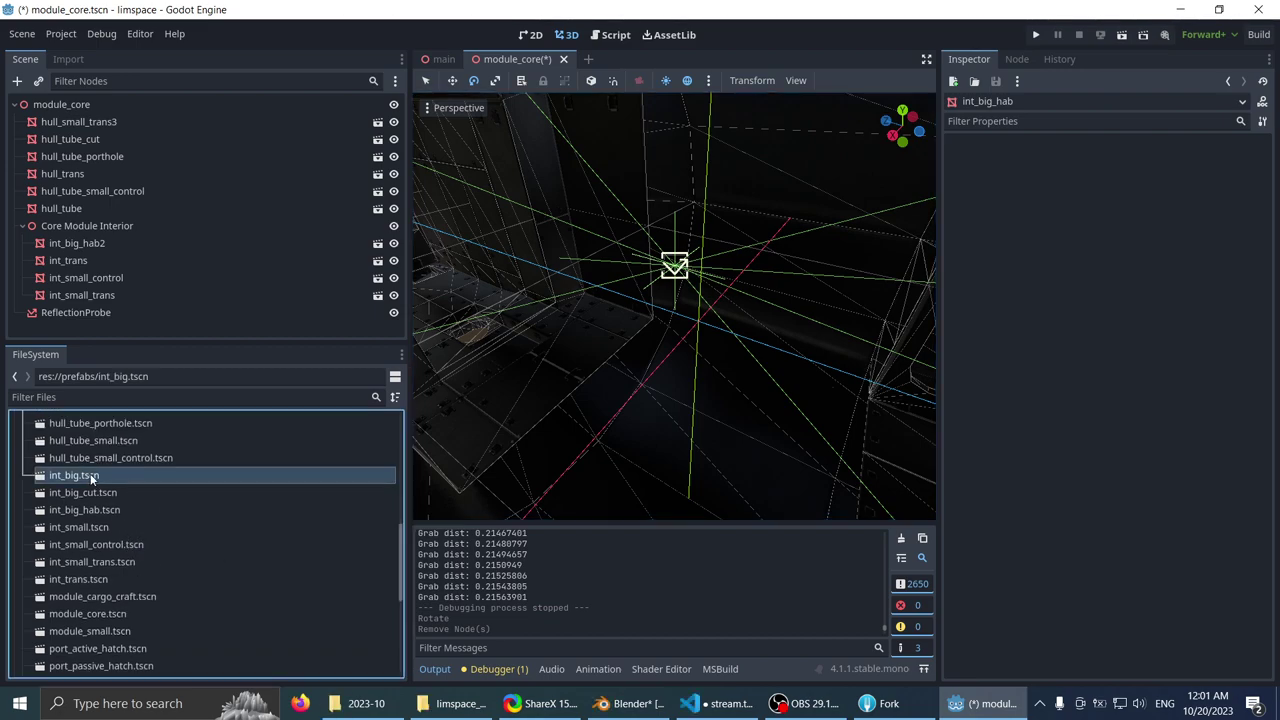
scroll(89, 474, up, 2)
drag(84, 507, 128, 226)
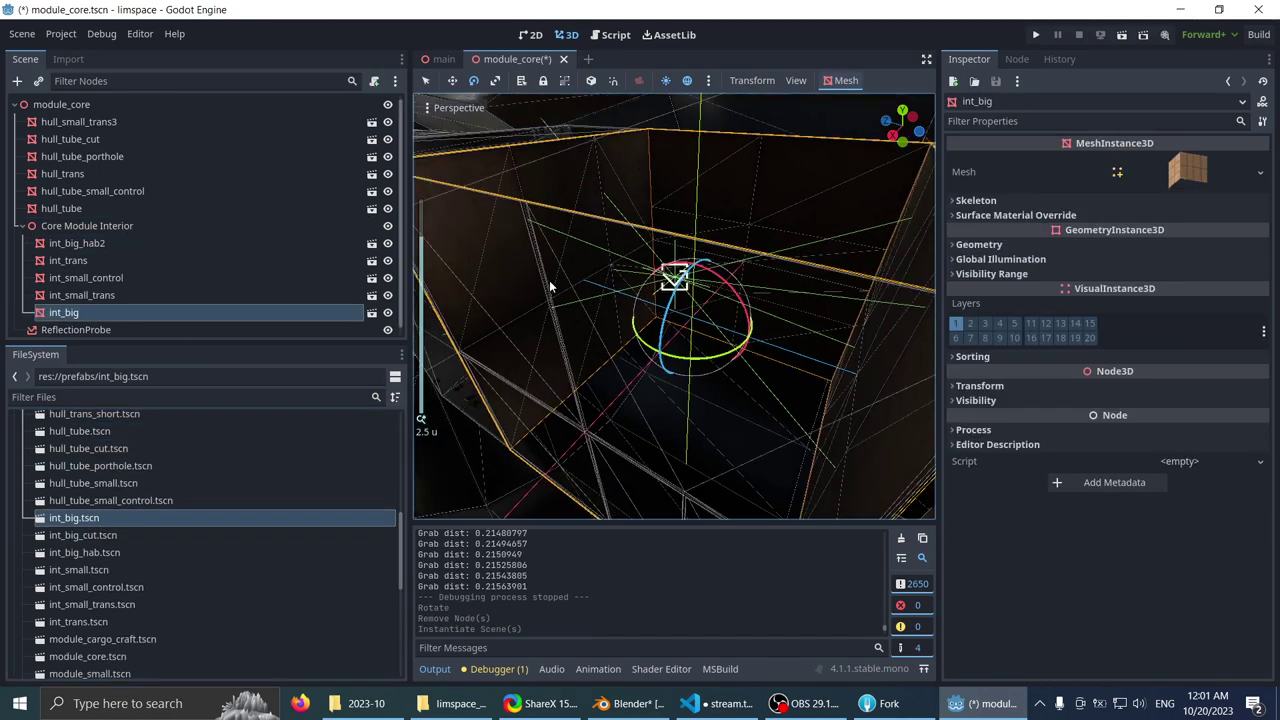
- Rotate the int_big mesh so its open side faces the rest of the core module's interior corridor
middle_drag(549, 280, 579, 245)
scroll(666, 273, up, 8)
middle_drag(655, 271, 669, 321)
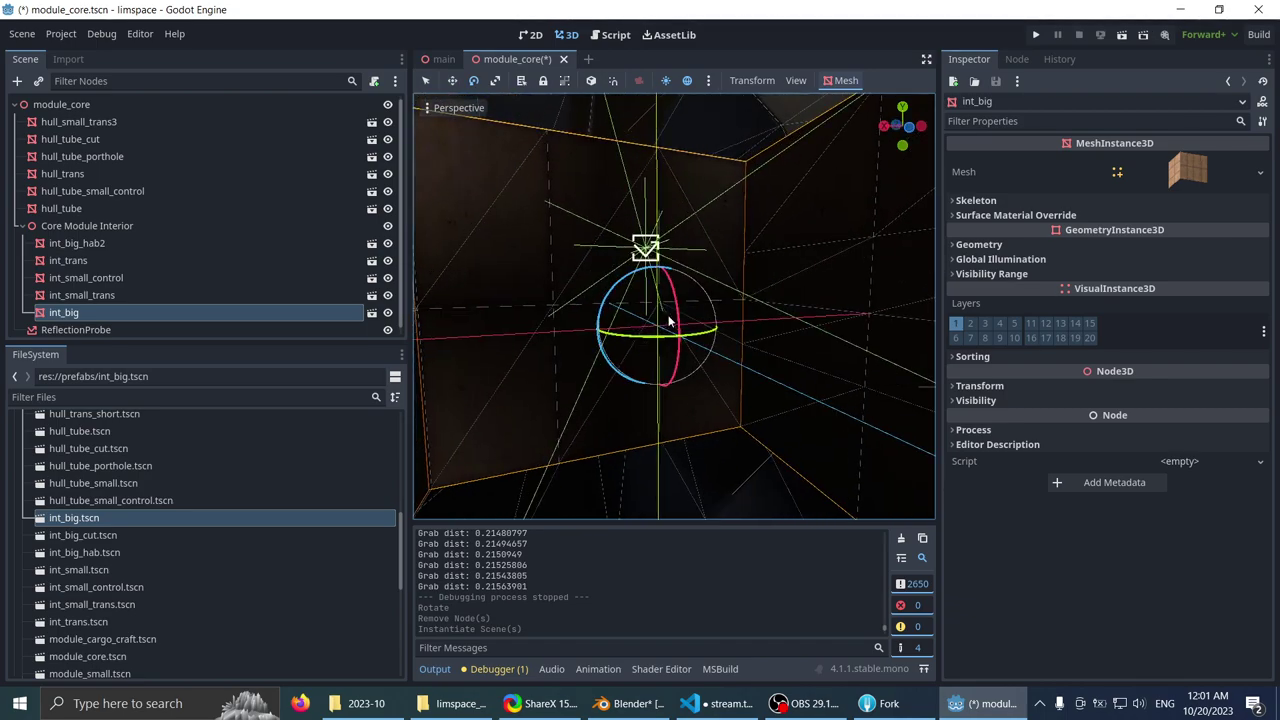
drag(669, 321, 542, 233)
mouse_move(497, 250)
middle_down()
mouse_move(613, 254)
mouse_move(505, 264)
middle_up()
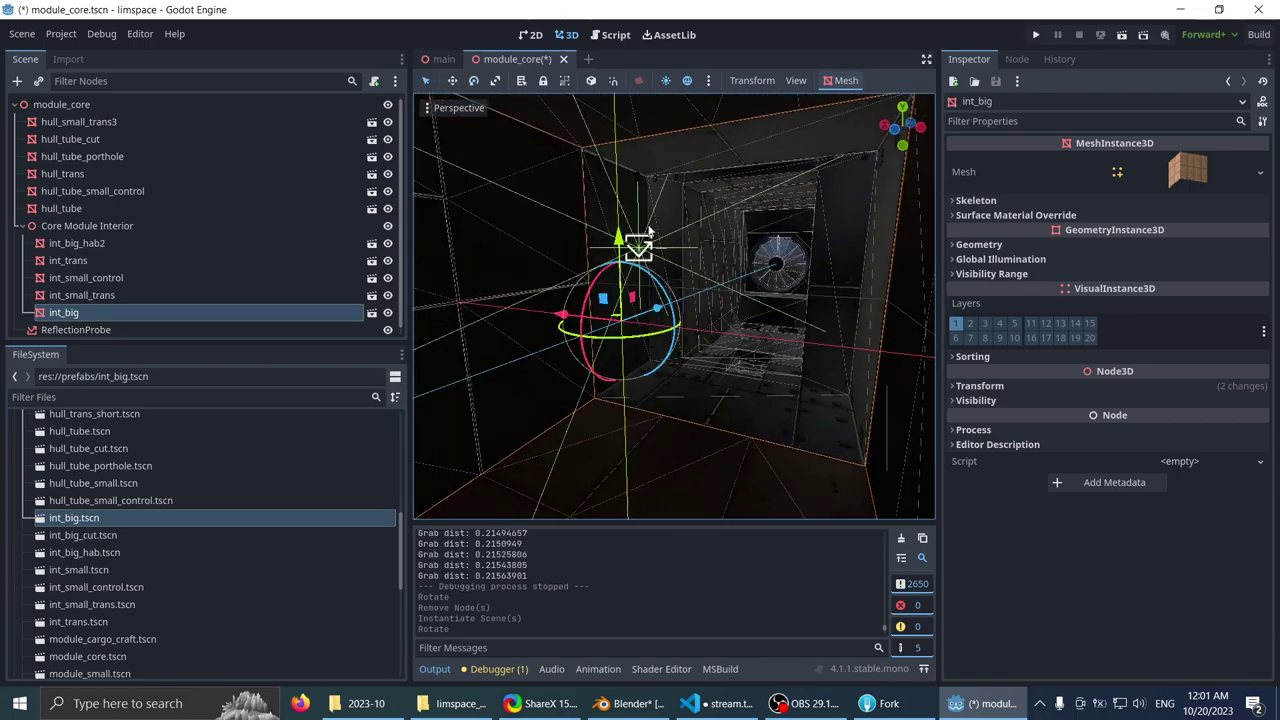
- Inspect how int_big fits inside the hull, then save the module_core scene and close it to return to main
key(ctrl+shift+F11)
middle_drag(649, 232, 318, 262)
middle_drag(632, 270, 519, 331)
scroll(671, 271, down, 2)
key(ctrl+s)
scroll(505, 281, down, 8)
scroll(517, 320, up, 3)
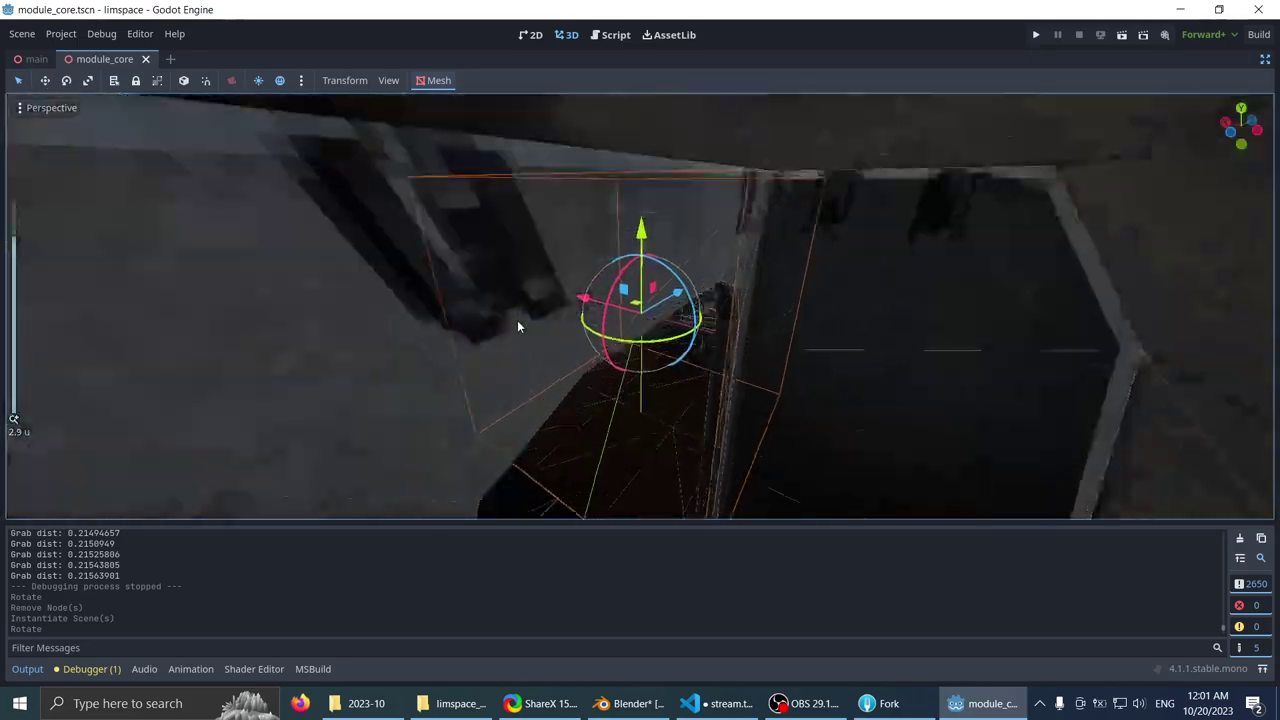
key(ctrl+shift+F11)
scroll(563, 290, down, 8)
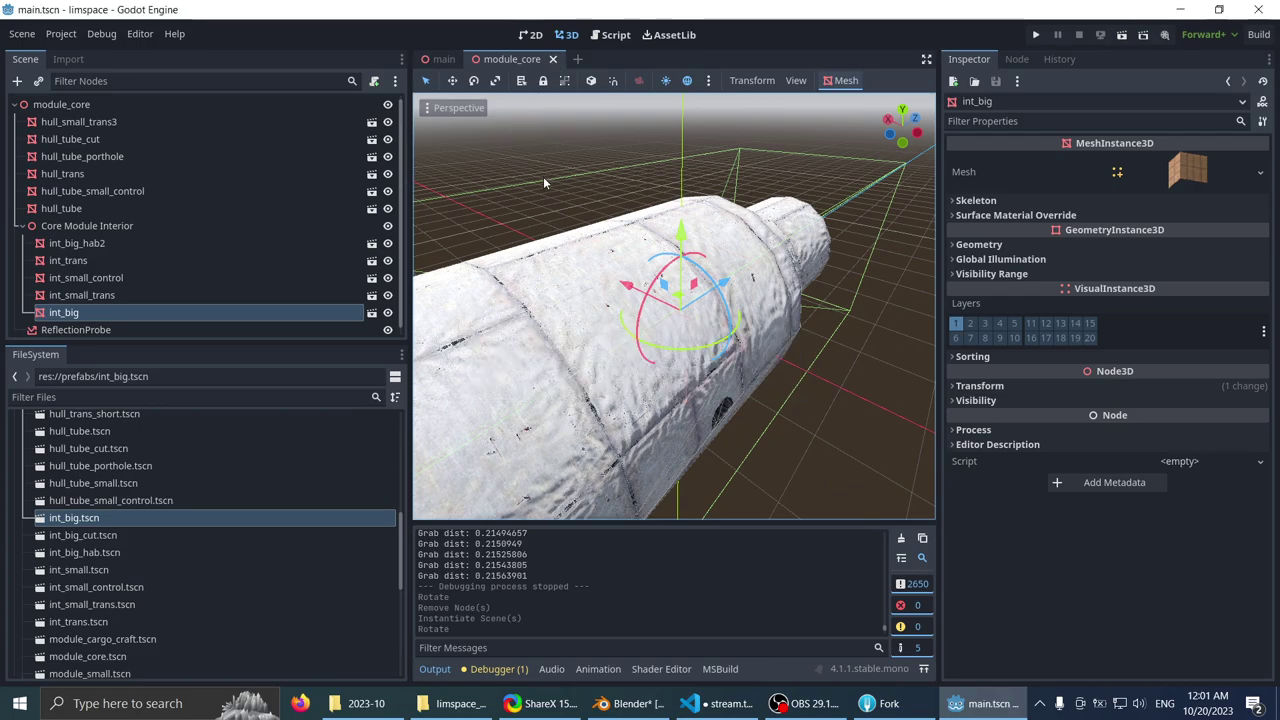
key(ctrl+shift+w)
- Examine the module_core instance in the assembled station from inside and outside its hull
scroll(567, 248, up, 8)
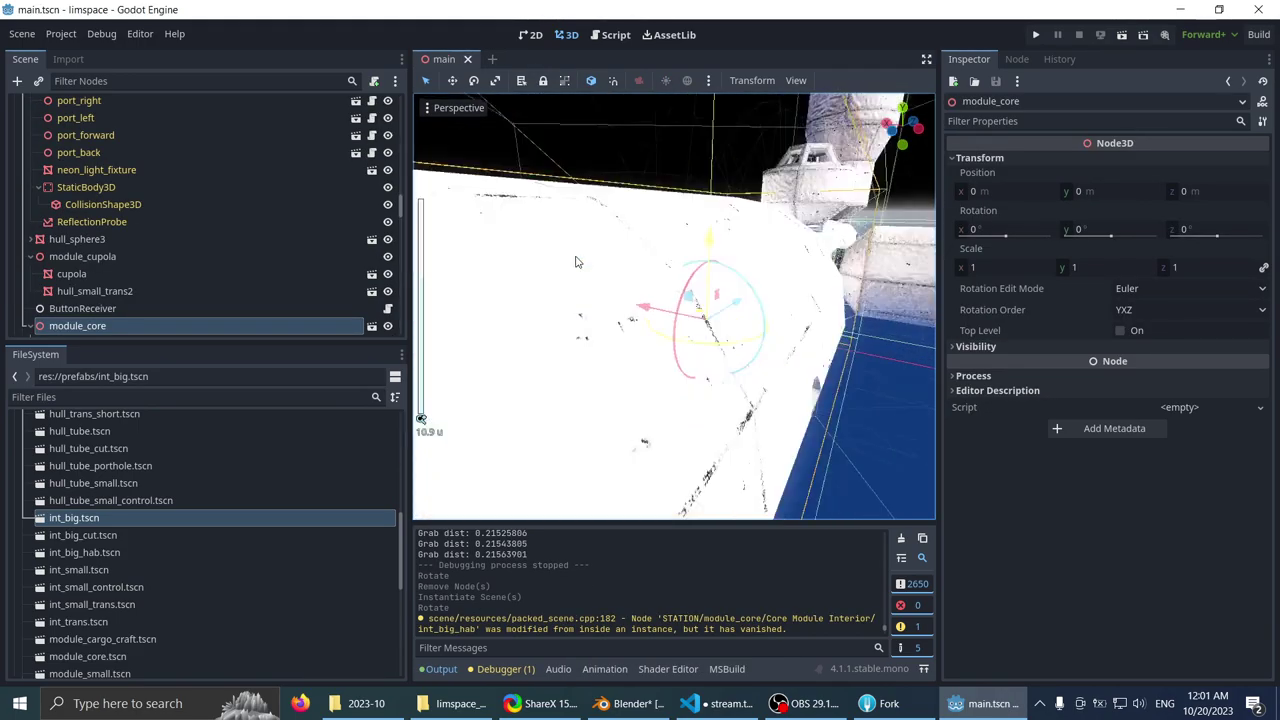
middle_drag(683, 267, 754, 268)
scroll(702, 269, up, 3)
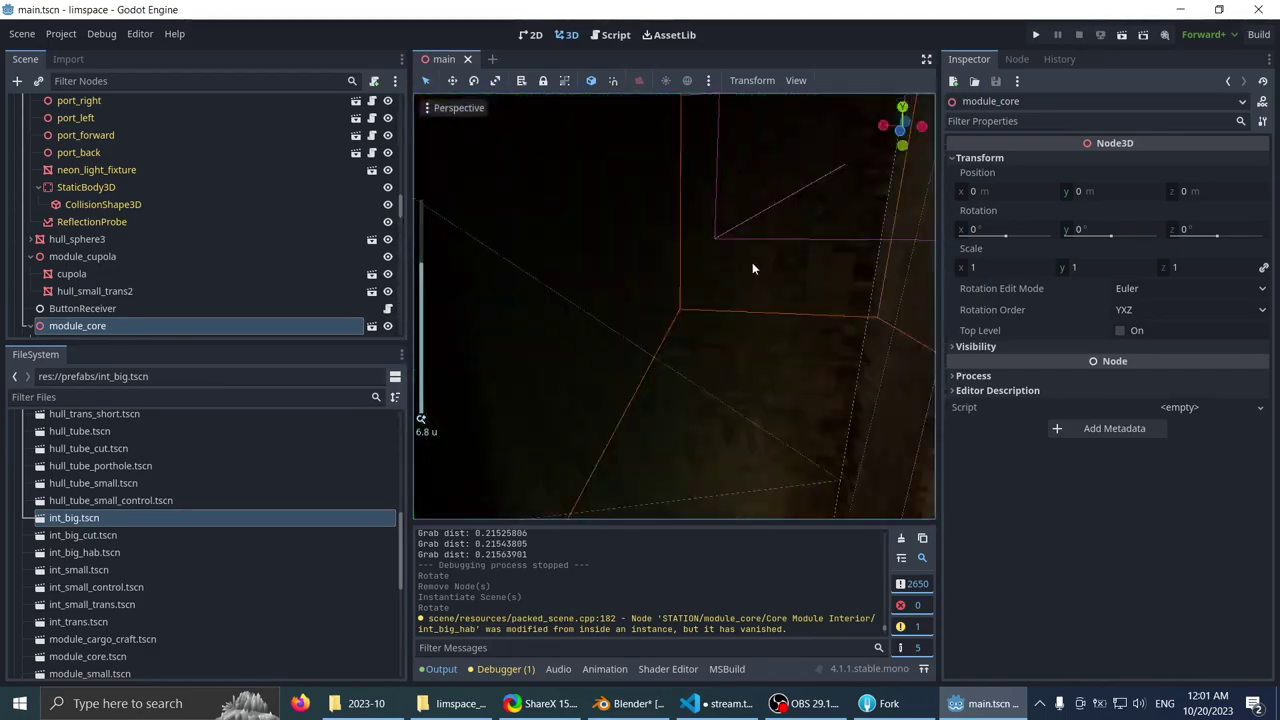
key(f)
scroll(663, 296, down, 10)
middle_drag(663, 296, 608, 305)
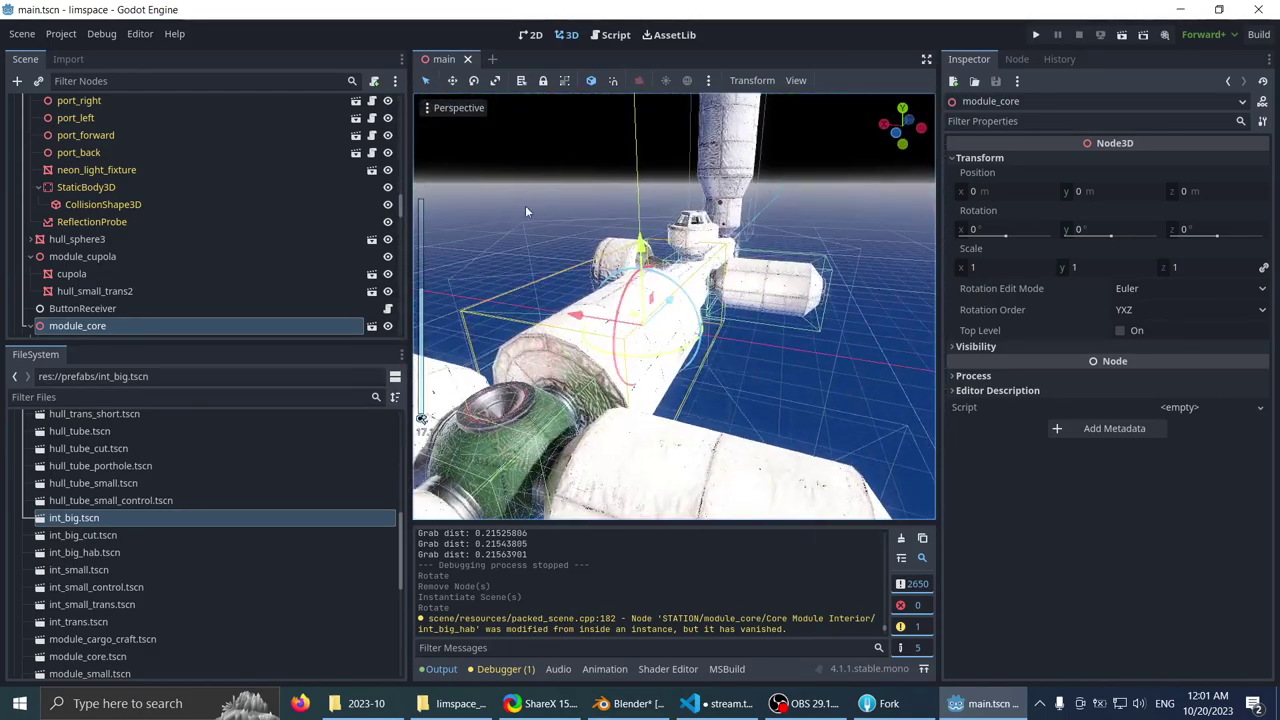
click(540, 220)
scroll(540, 221, up, 5)
scroll(591, 213, up, 5)
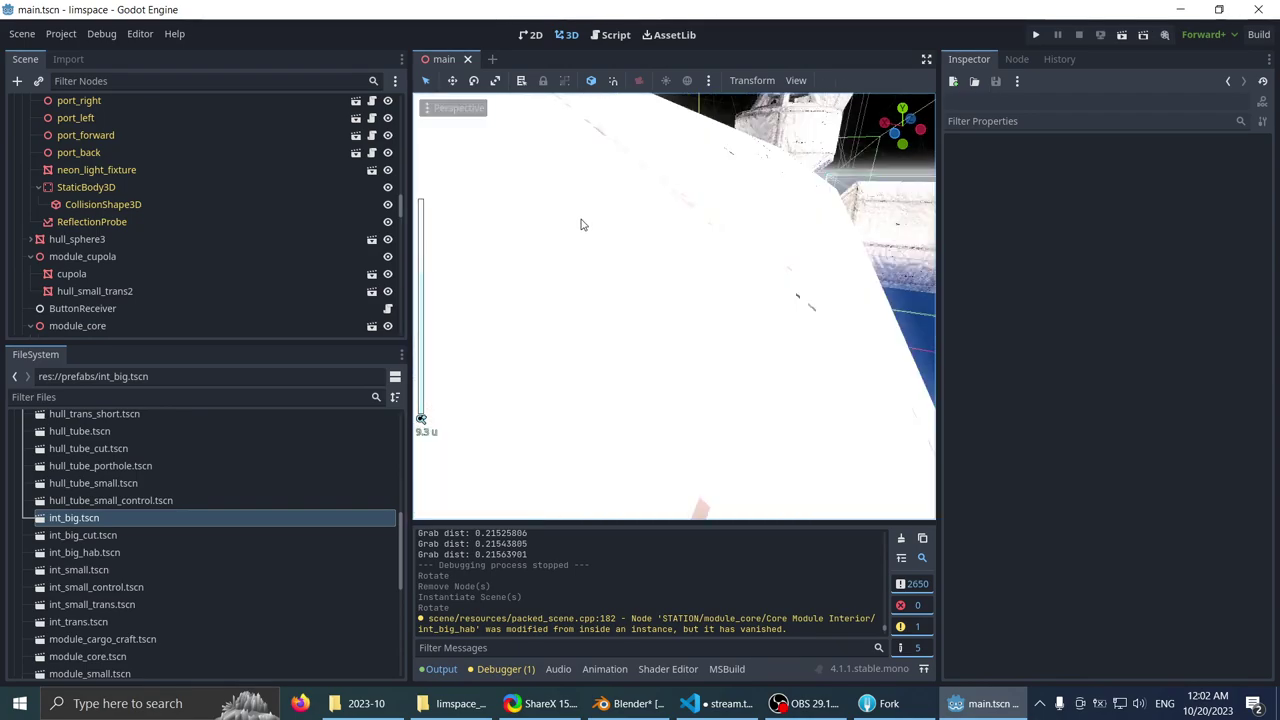
scroll(578, 229, down, 9)
middle_drag(574, 231, 560, 249)
- Run the project to playtest the updated core module, dismissing the stray tray menu
click(1037, 33)
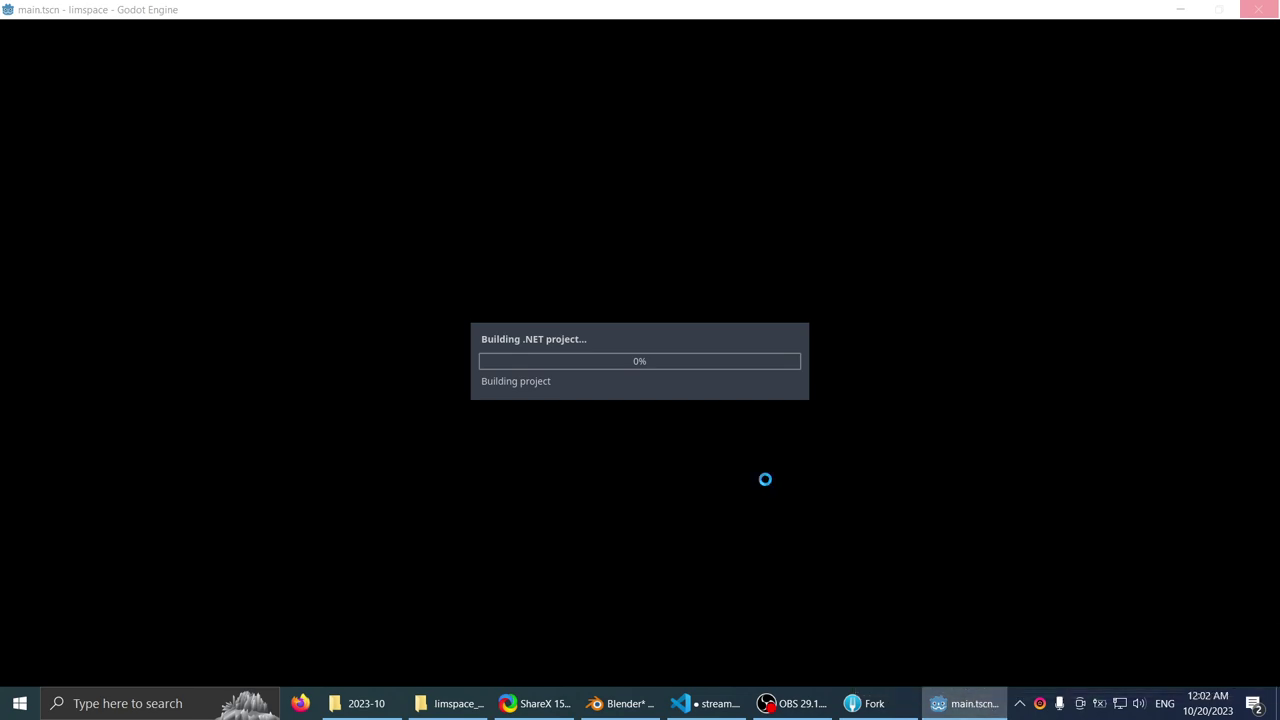
right_click(1040, 704)
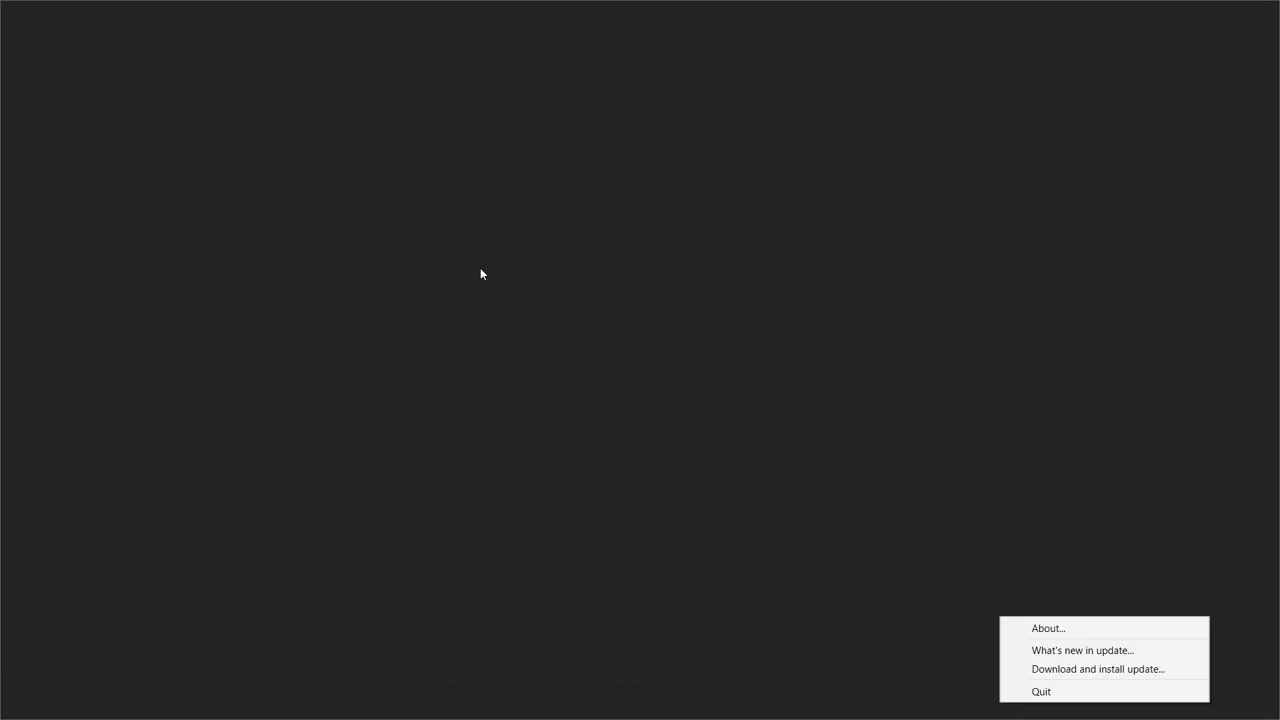
click(525, 223)
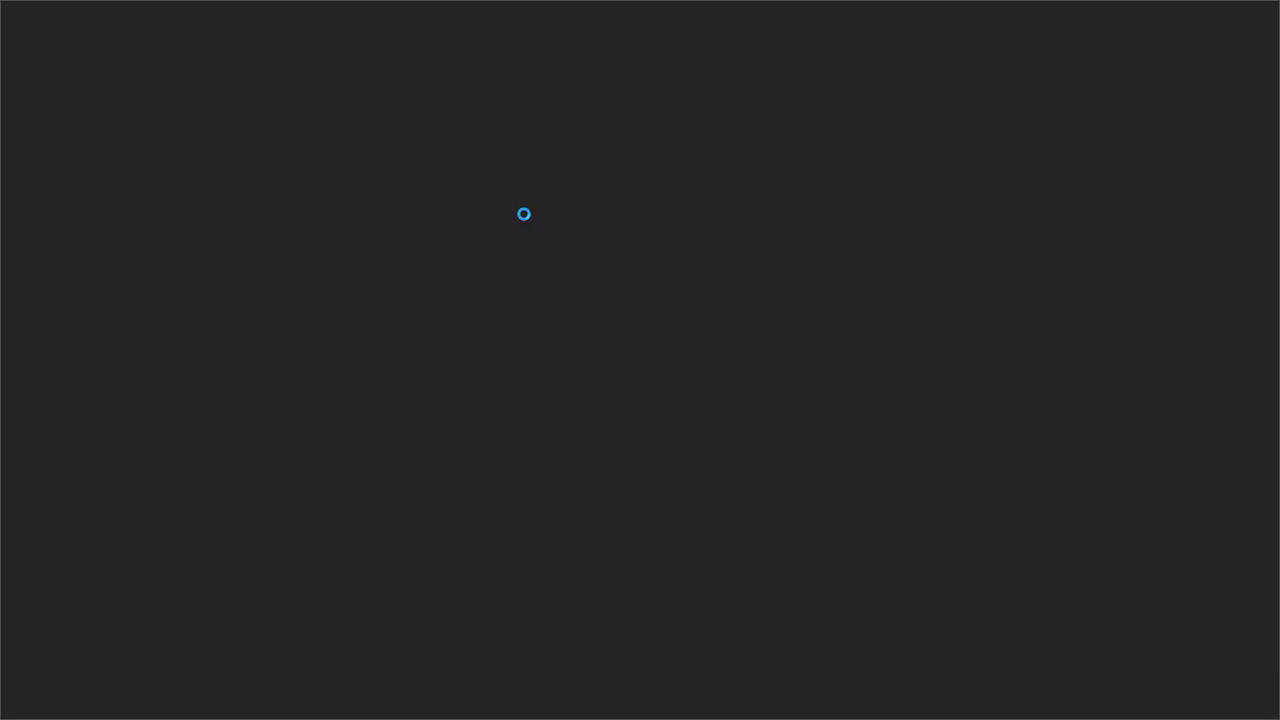
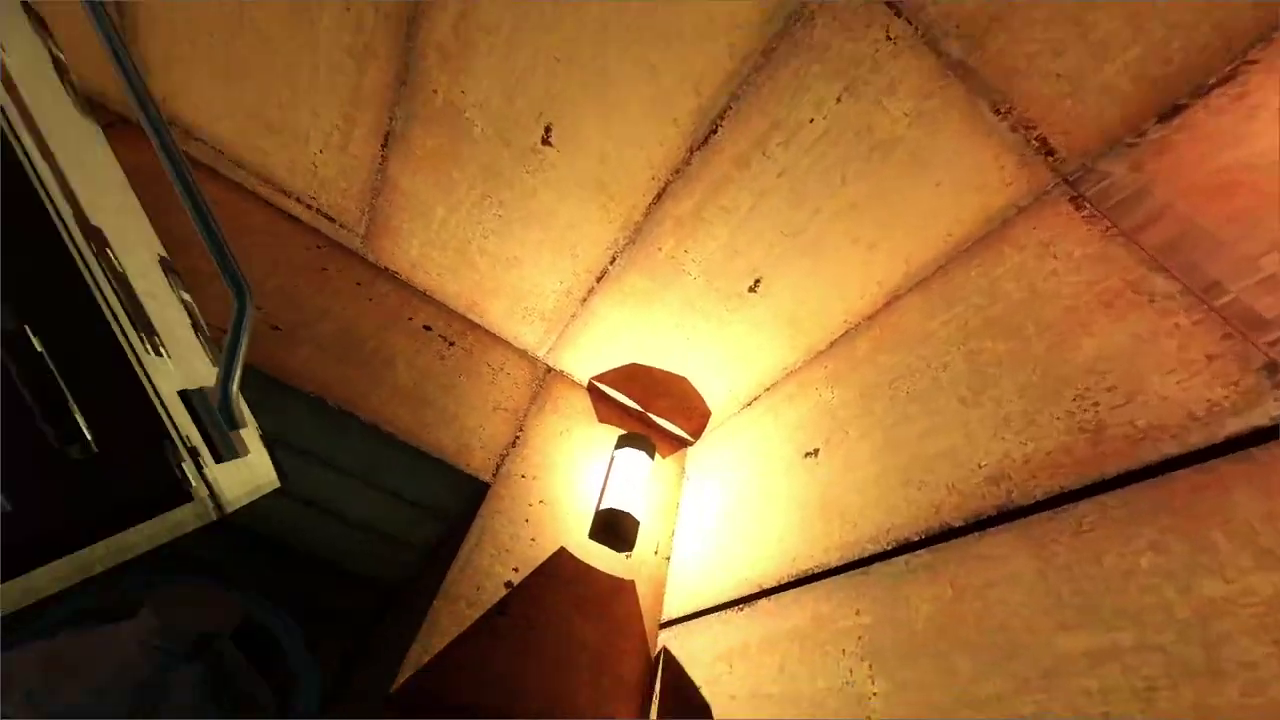
- Move the player from the glowing wall lamp into the dark orange section and look toward the round porthole
drag(640, 359, 577, 532)
drag(644, 386, 640, 360)
key(space)
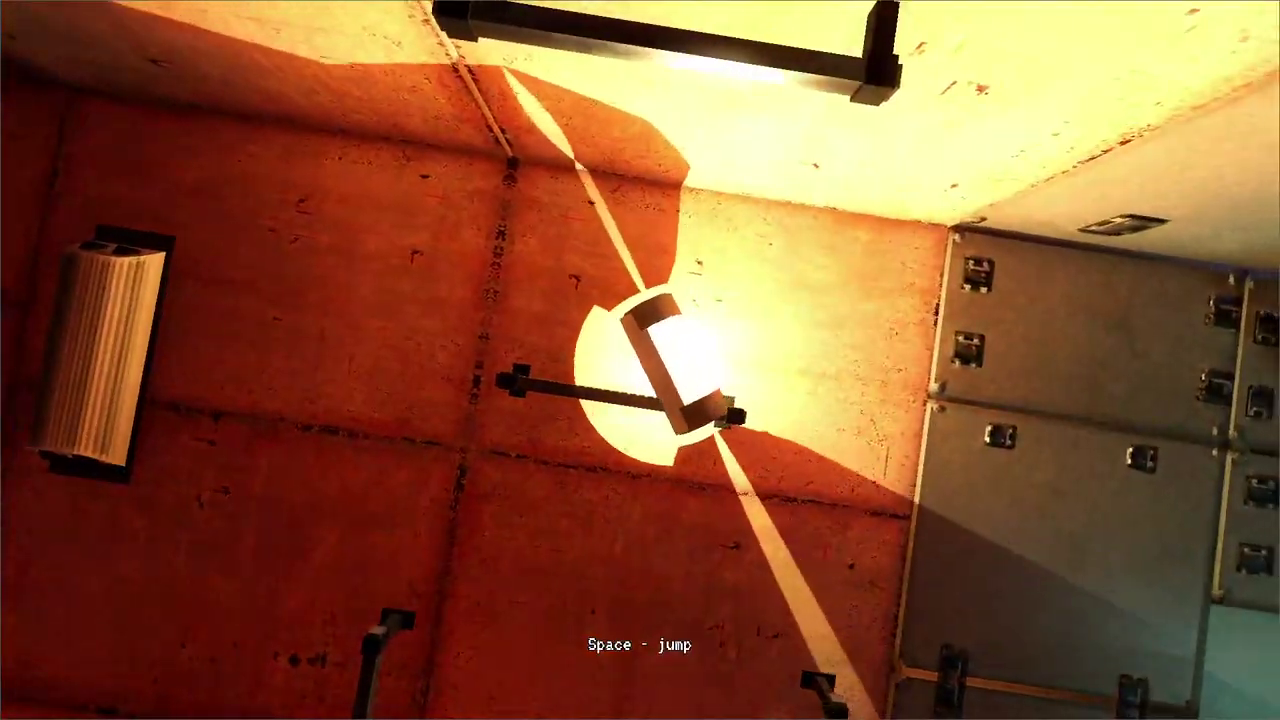
mouse_move(640, 360)
mouse_down()
mouse_move(643, 334)
mouse_move(640, 360)
mouse_up()
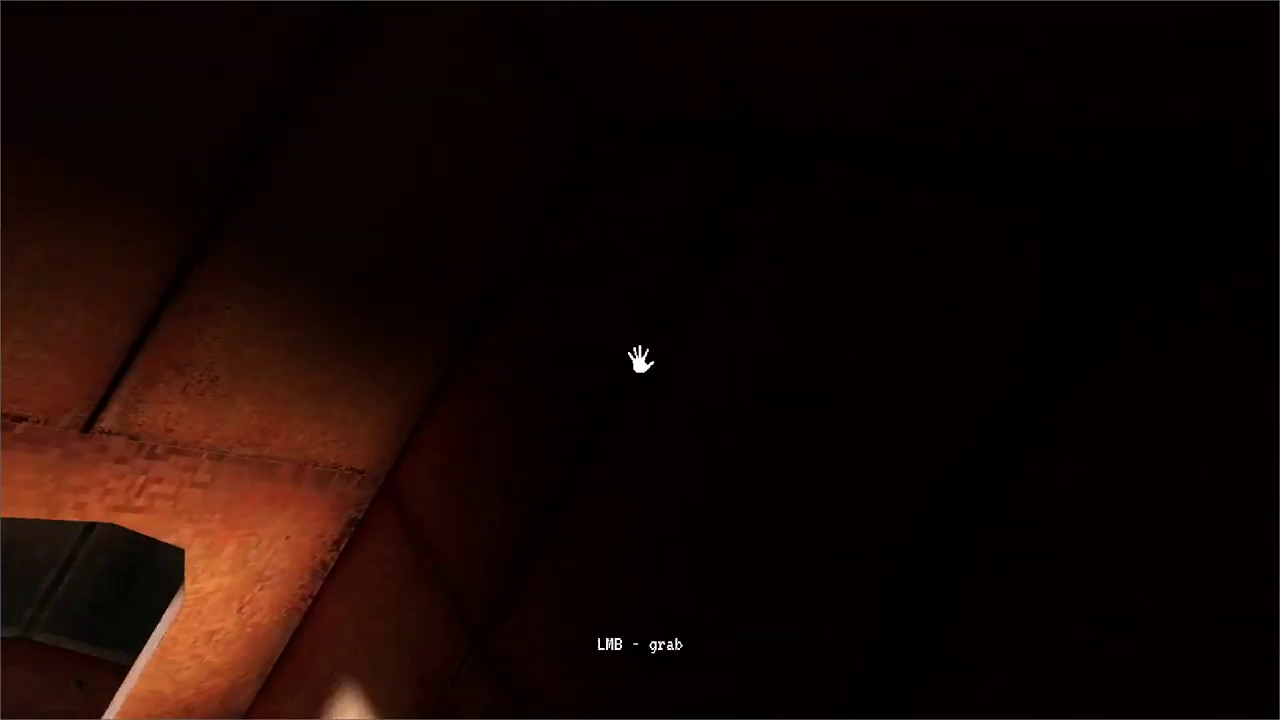
click(640, 360)
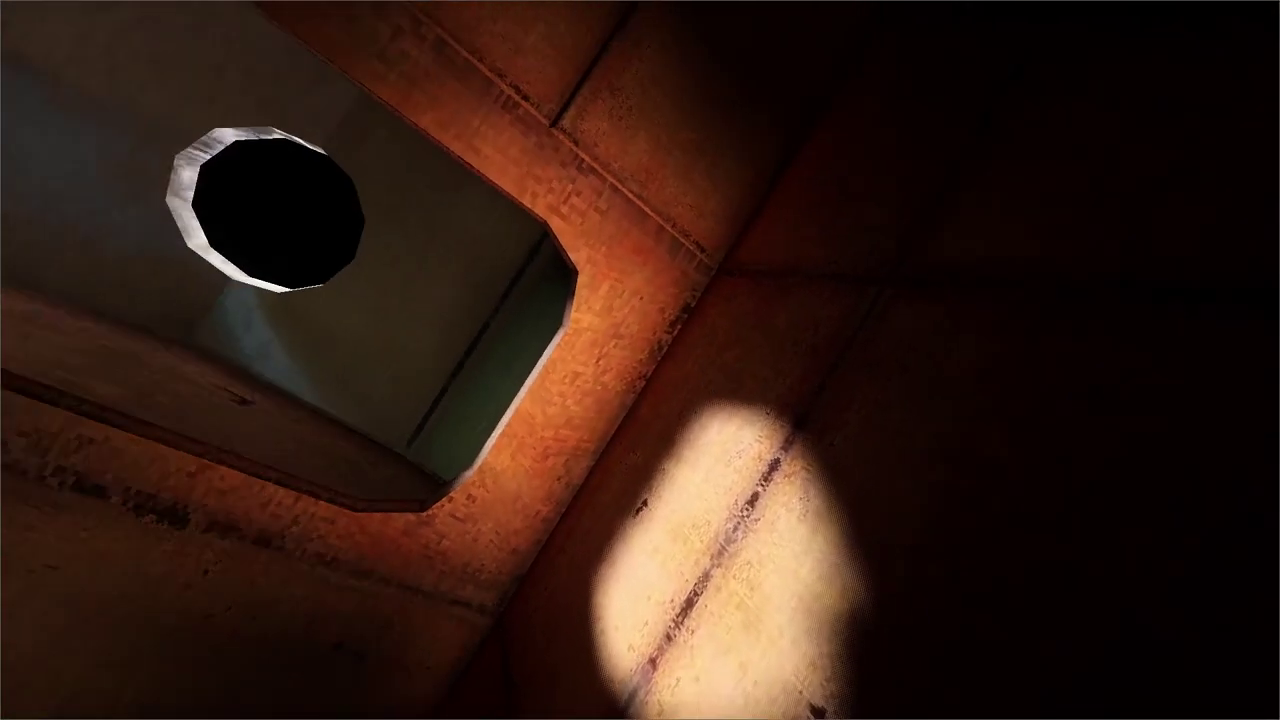
click(640, 360)
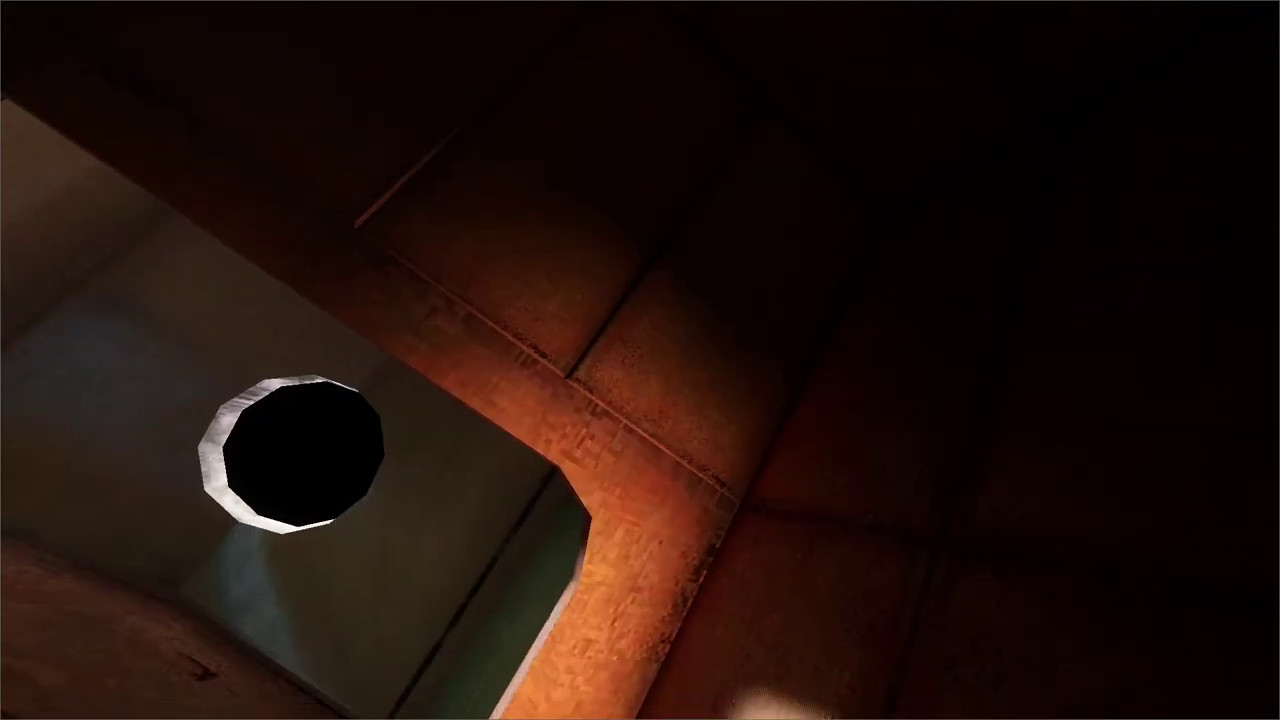
- Pull the player through the wall opening up to the porthole and inspect the surrounding recess walls
drag(640, 360, 600, 303)
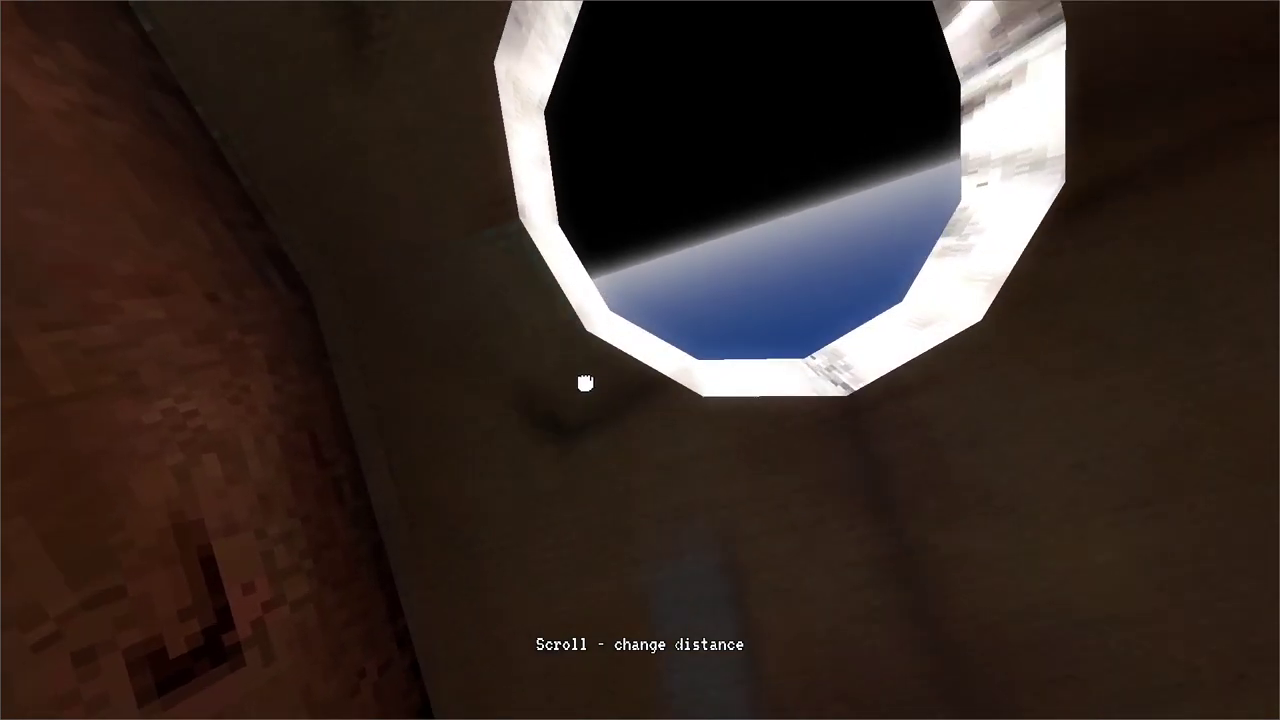
drag(585, 383, 900, 364)
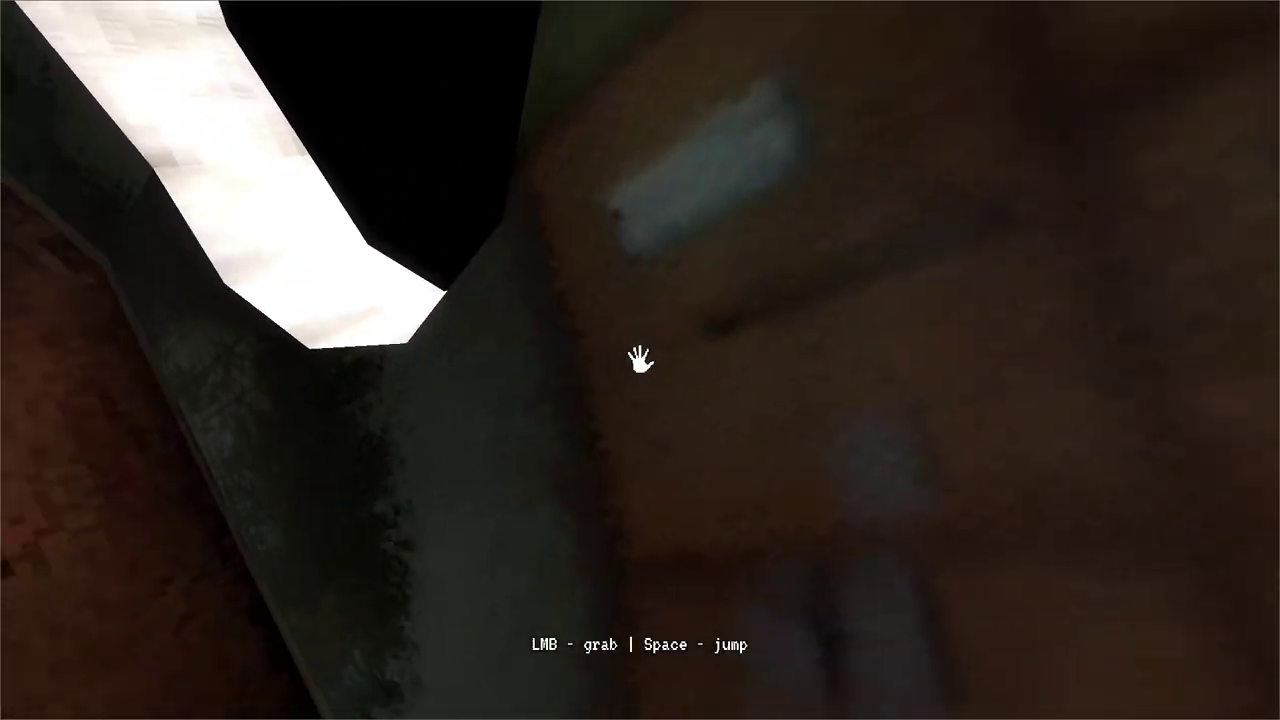
drag(640, 360, 700, 180)
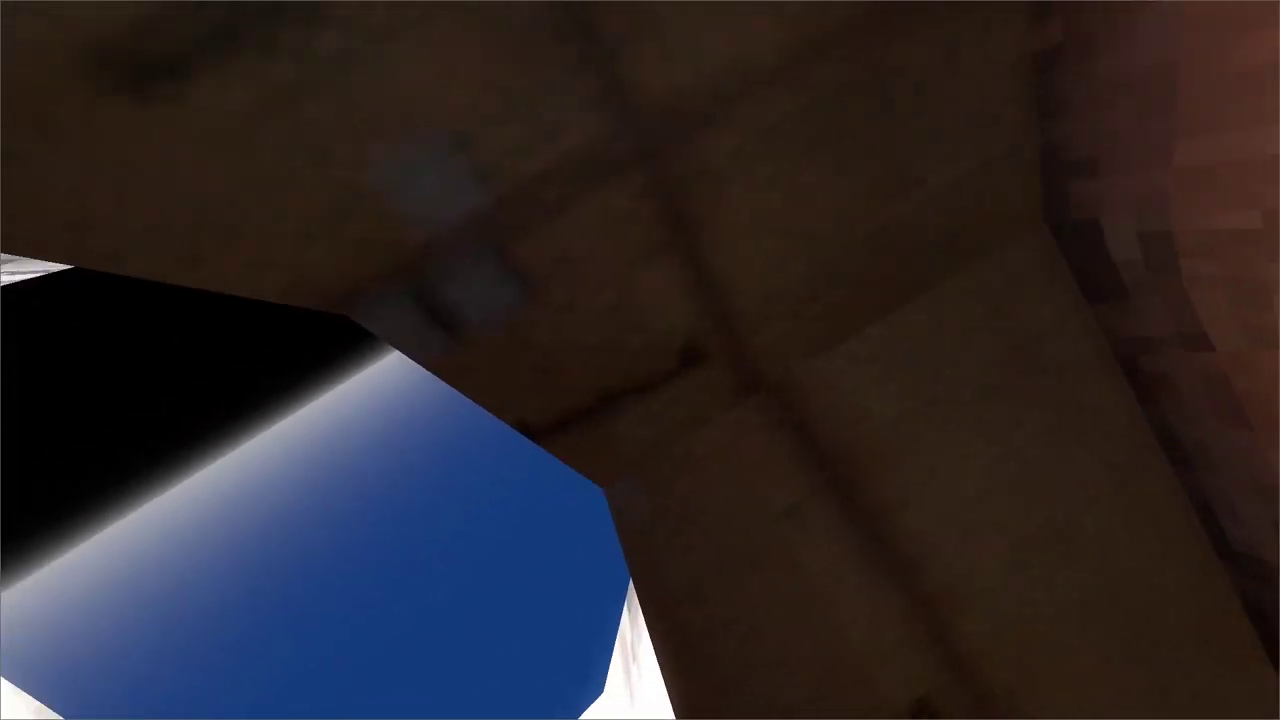
drag(640, 360, 637, 362)
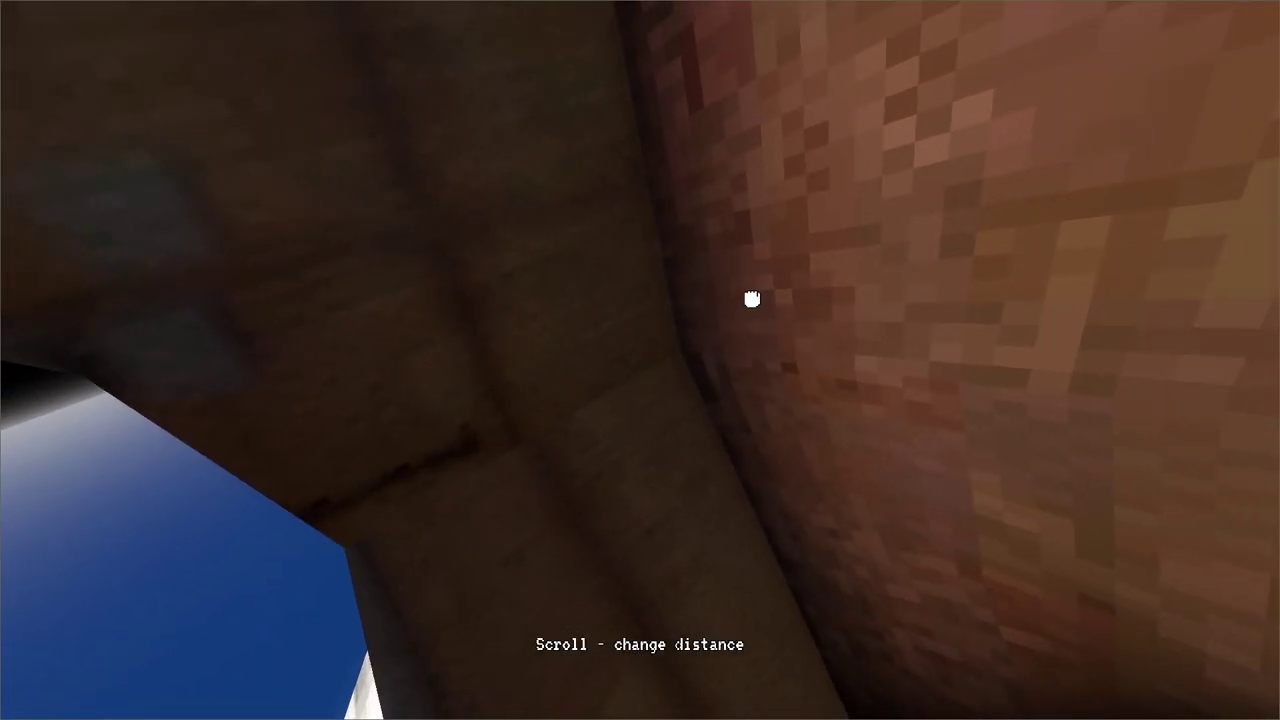
drag(752, 299, 760, 300)
key(space)
- Move the player along the porthole to view the planet and hull outside, then turn toward the recess opening
drag(640, 360, 640, 380)
key(space)
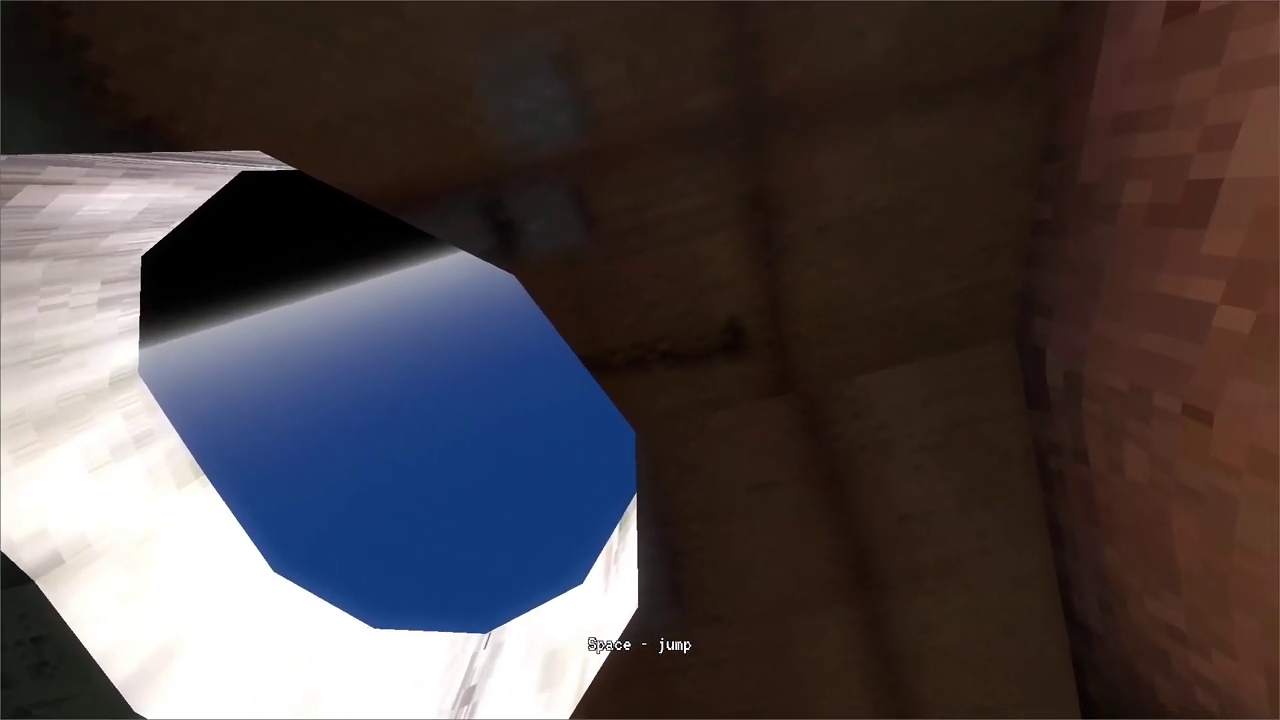
key(space)
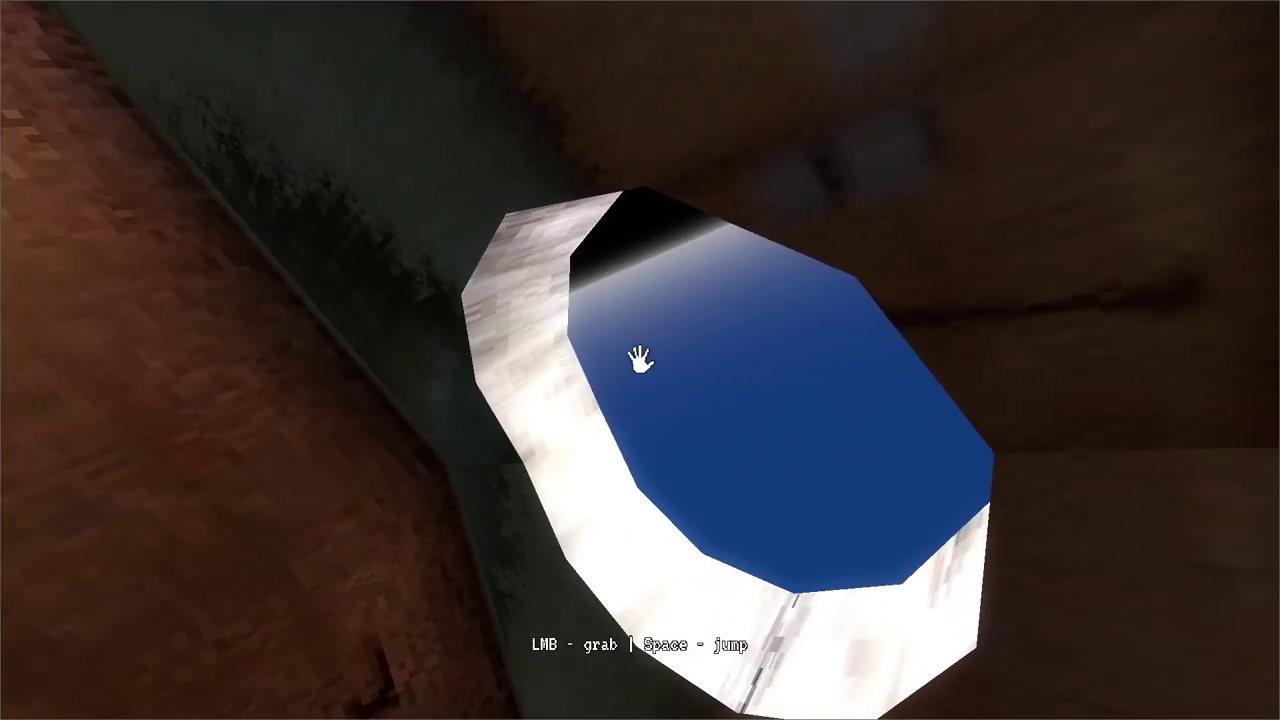
drag(640, 360, 712, 378)
drag(640, 358, 731, 363)
mouse_move(641, 357)
mouse_down()
mouse_move(695, 338)
mouse_move(646, 357)
mouse_up()
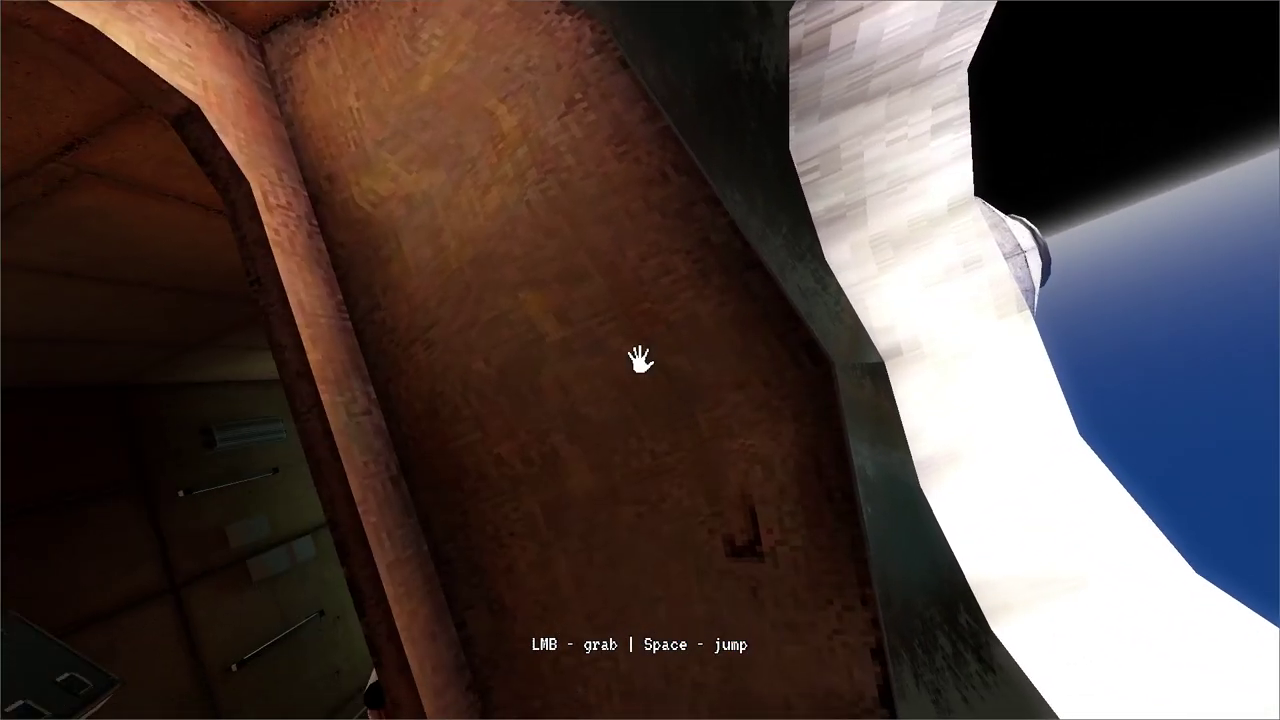
- Bring the player back out of the porthole recess into the dark section and approach the floating fire extinguisher
click(628, 367)
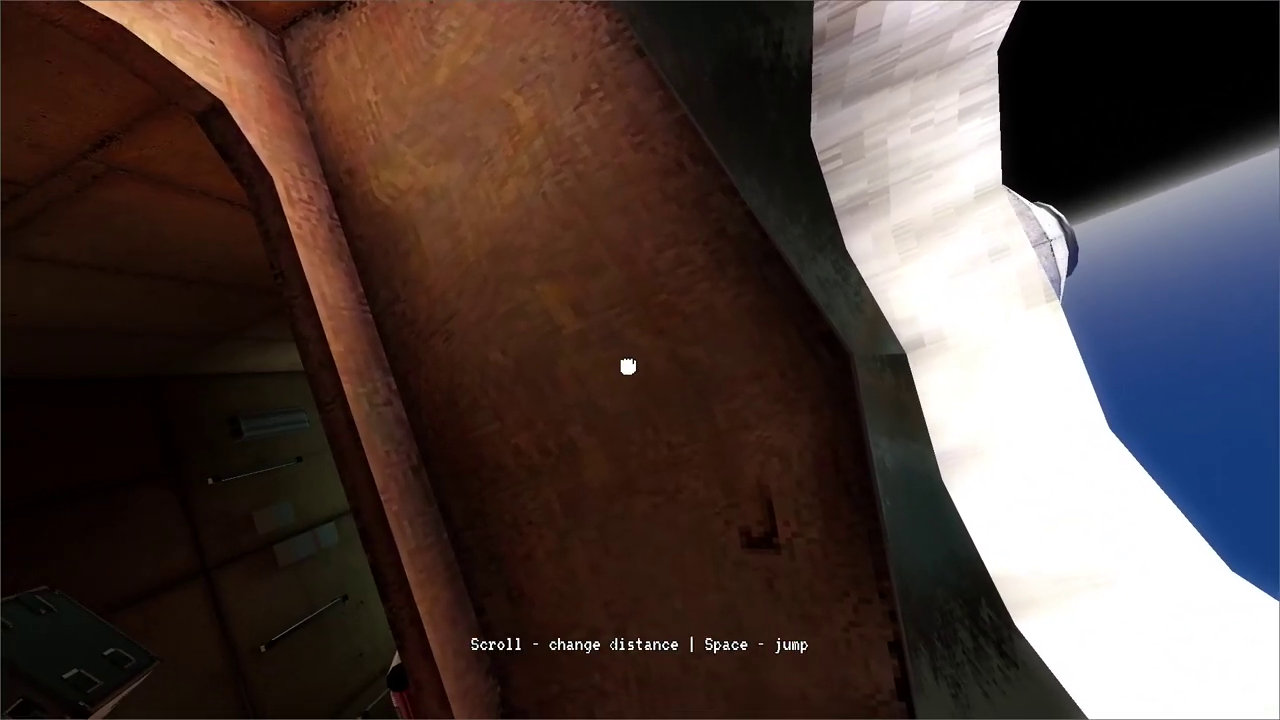
click(640, 360)
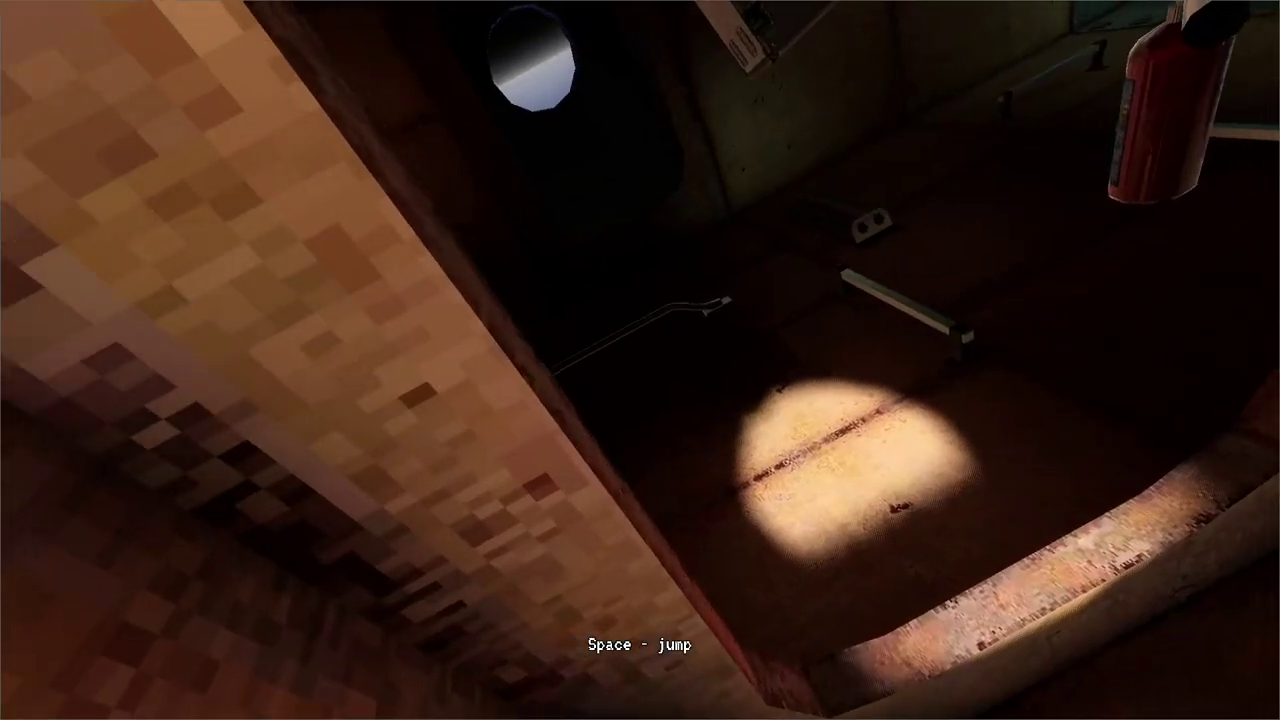
click(724, 319)
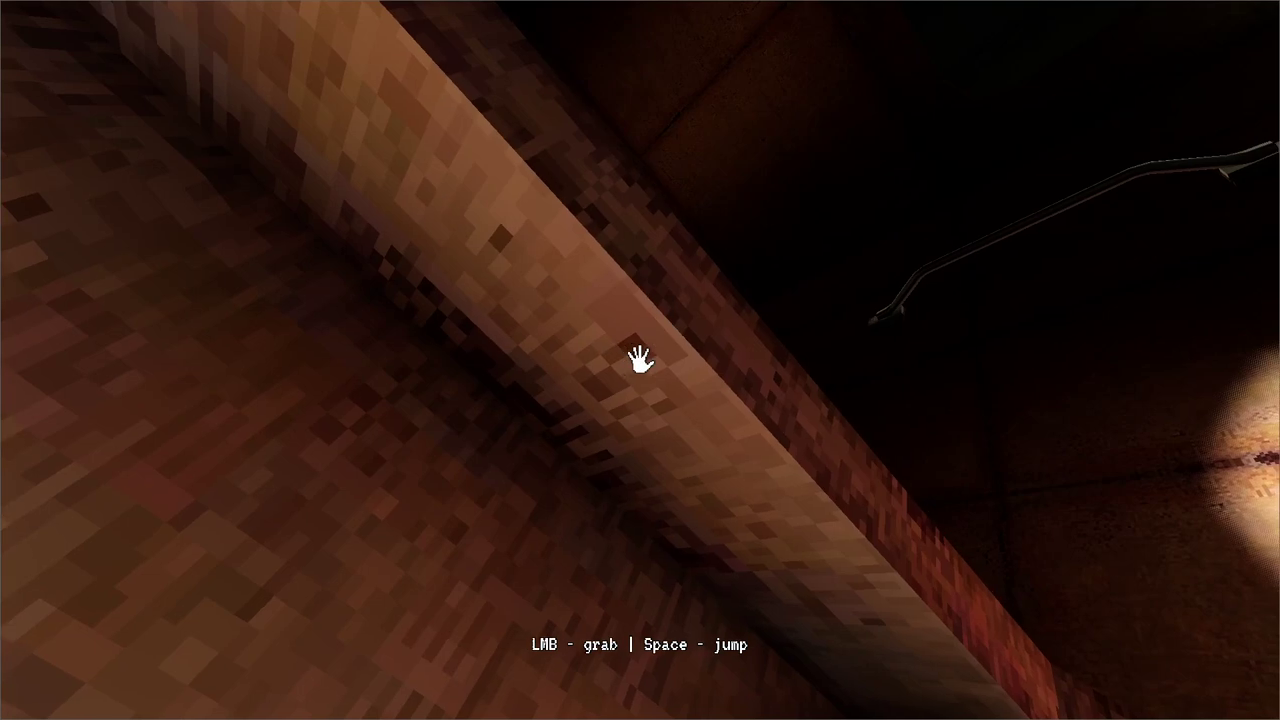
click(639, 359)
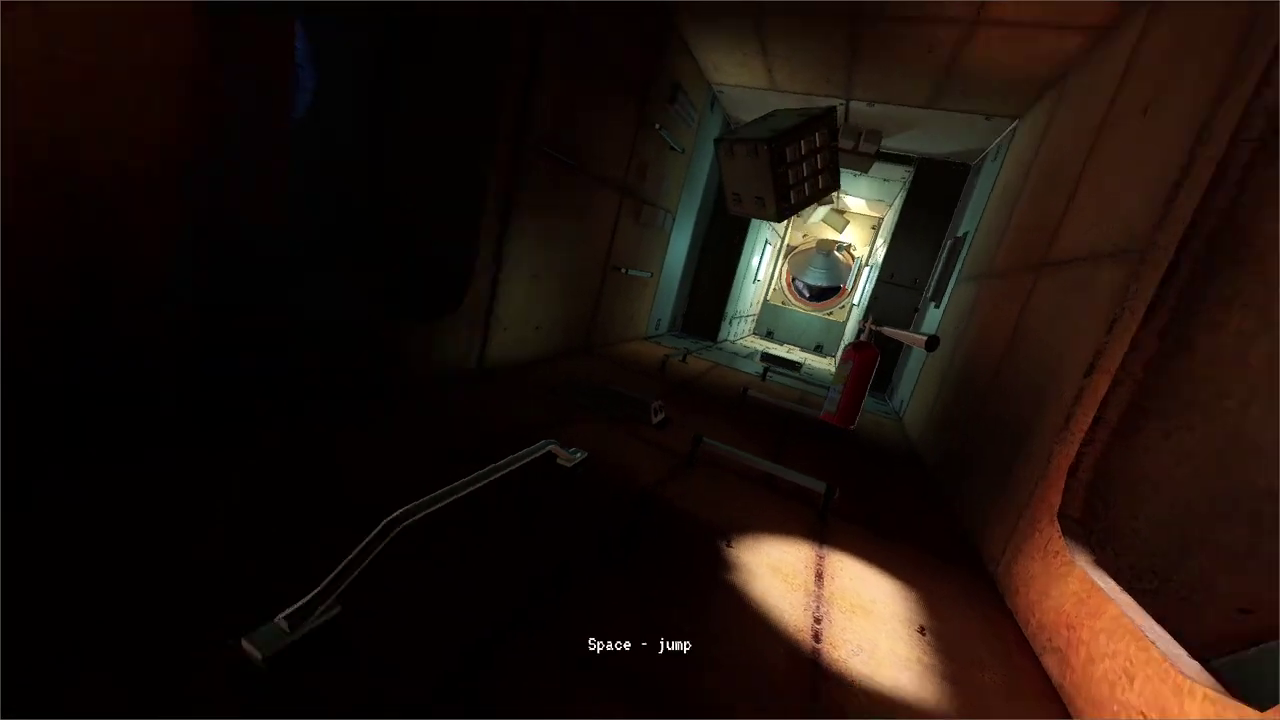
click(639, 359)
drag(639, 359, 690, 290)
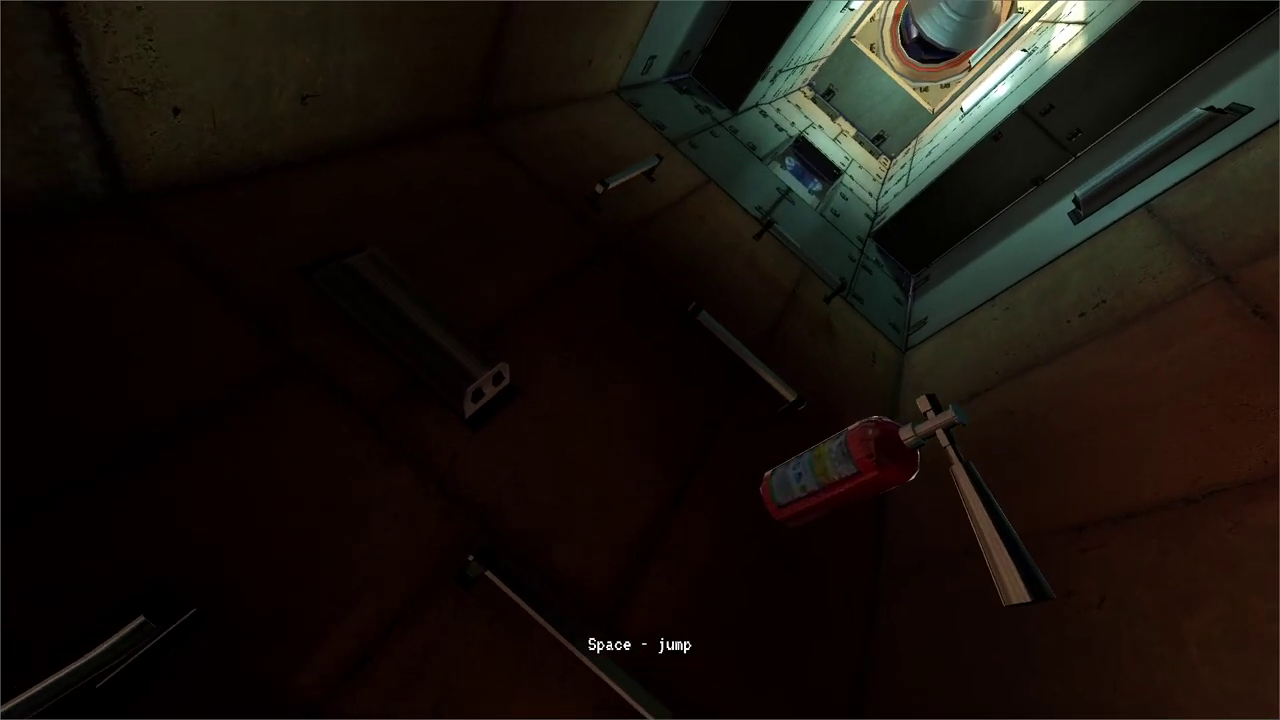
- Move the player past the teal storage panels and inspect the lit cabin walls around the orange opening
key(space)
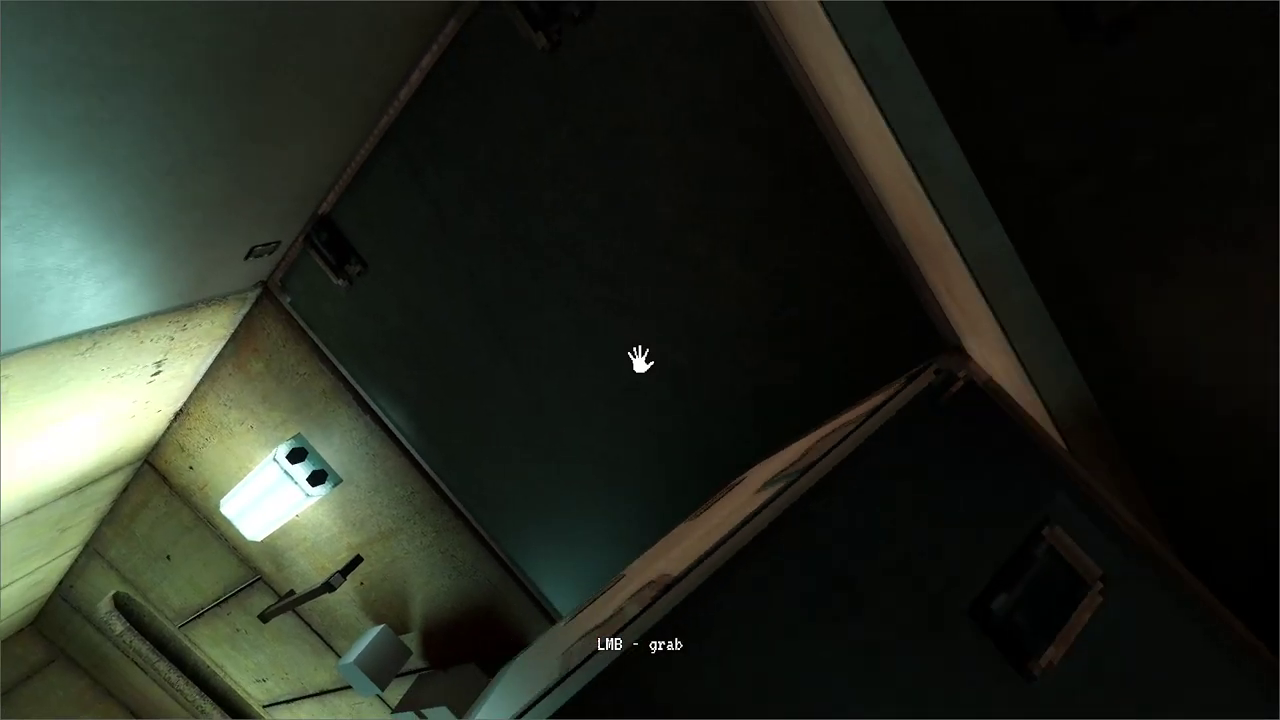
mouse_move(640, 360)
mouse_down()
mouse_move(454, 411)
mouse_move(640, 360)
mouse_move(549, 436)
mouse_move(574, 363)
mouse_move(597, 340)
mouse_move(646, 354)
mouse_move(648, 374)
mouse_move(637, 352)
mouse_up()
key(space)
drag(537, 412, 640, 360)
key(space)
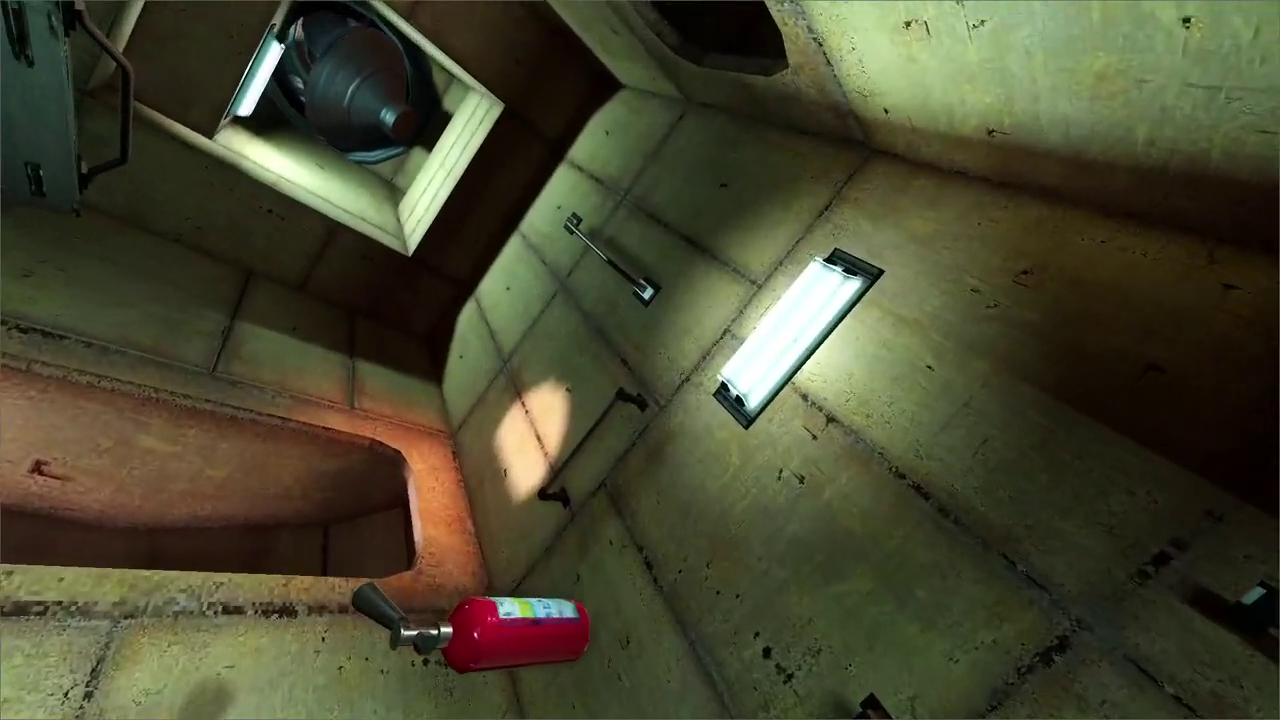
- Move the player up to the glowing wall lamp and inspect its fixture and the surrounding panels
key(w)
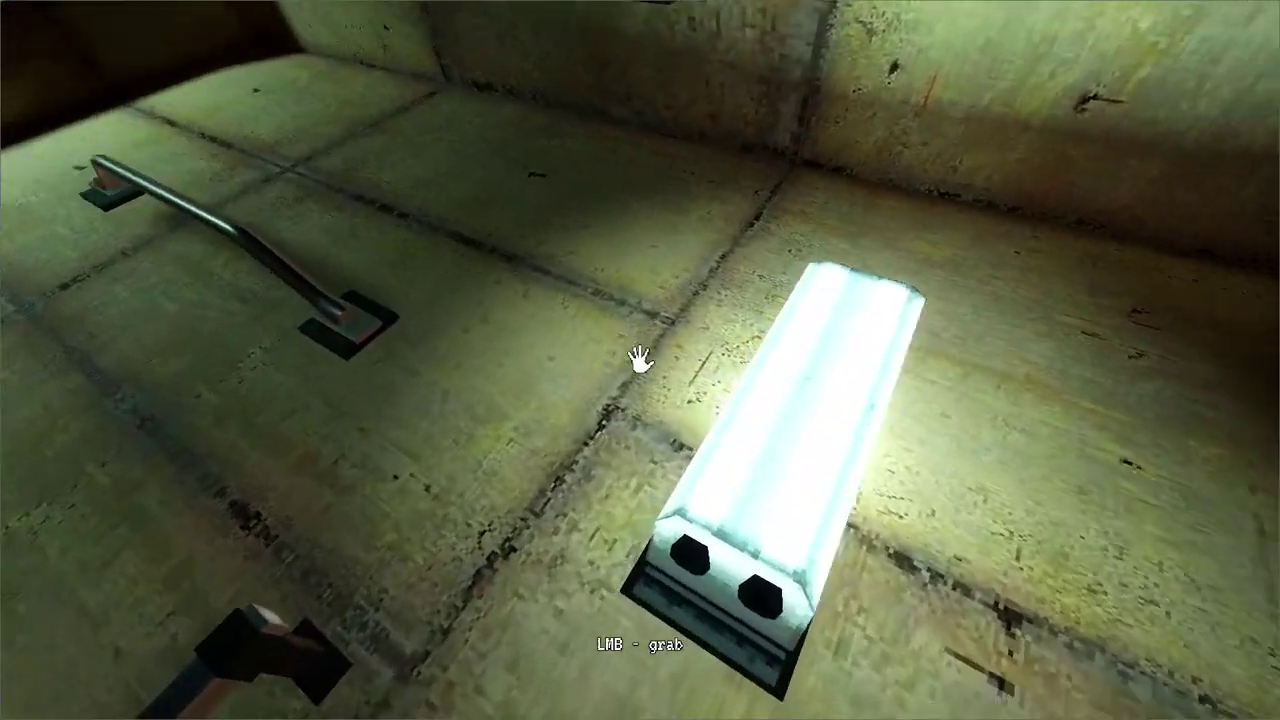
drag(640, 360, 722, 281)
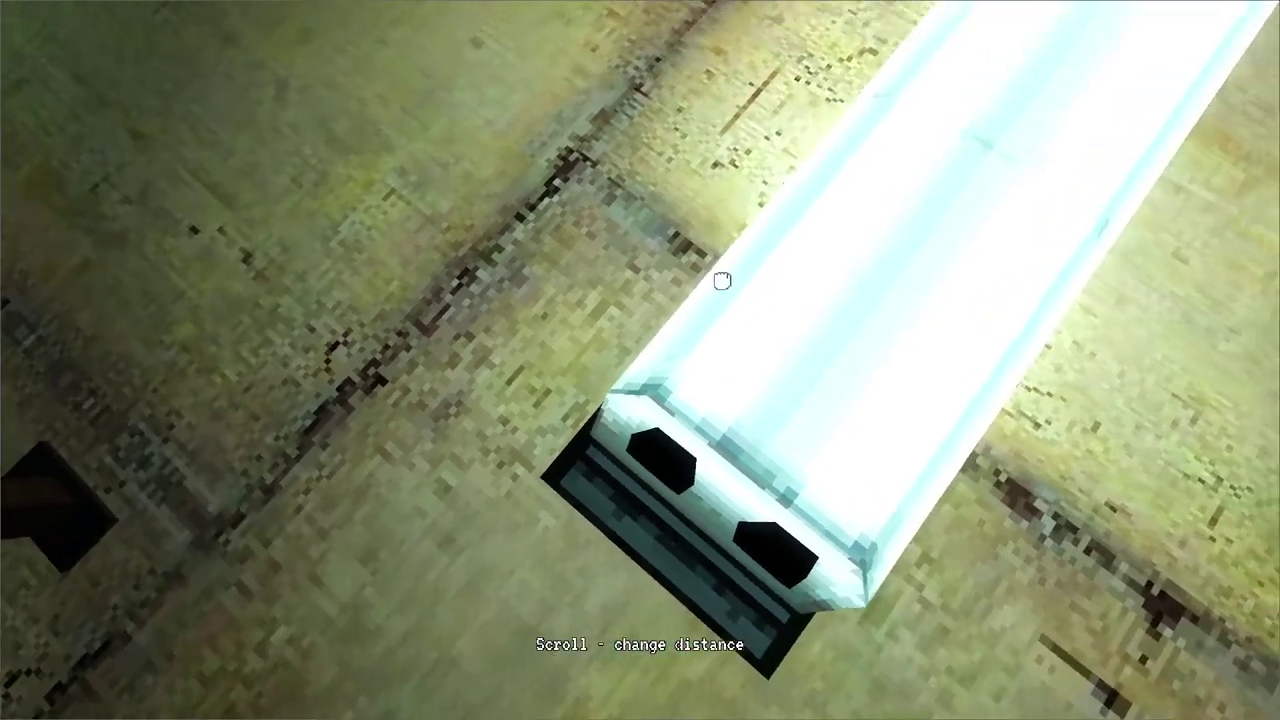
drag(621, 377, 638, 332)
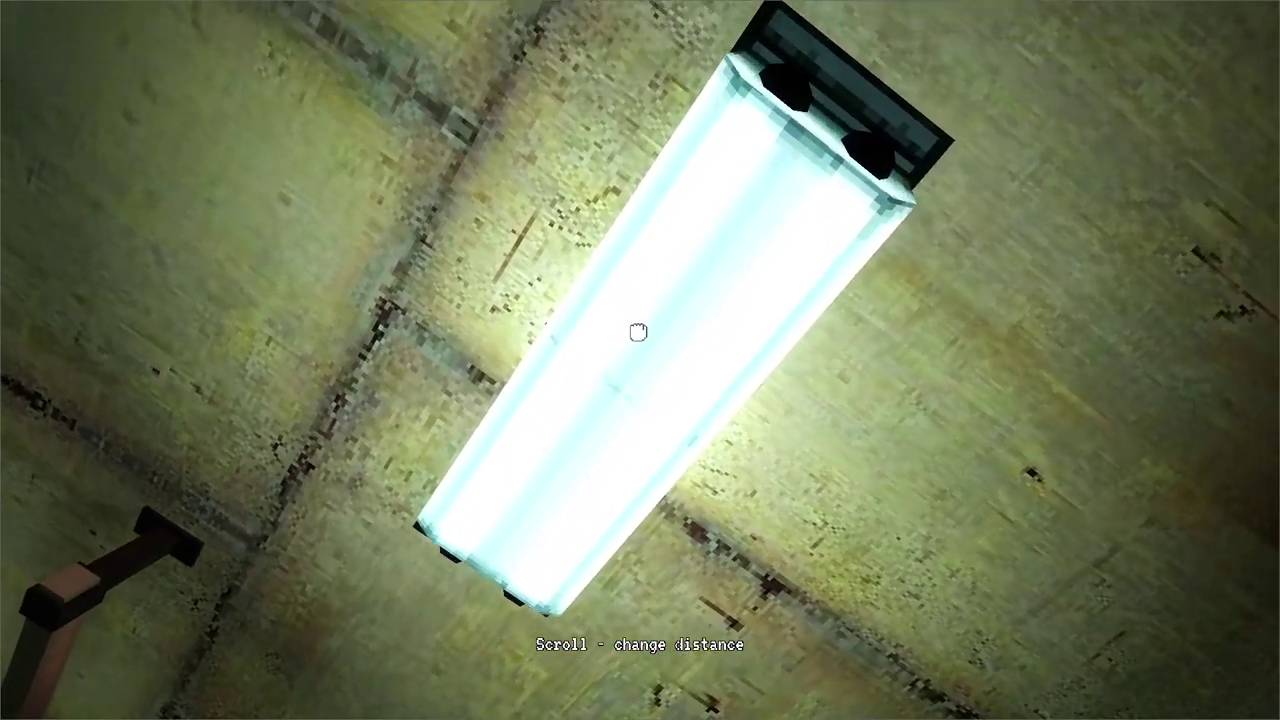
drag(614, 404, 561, 587)
drag(638, 371, 586, 434)
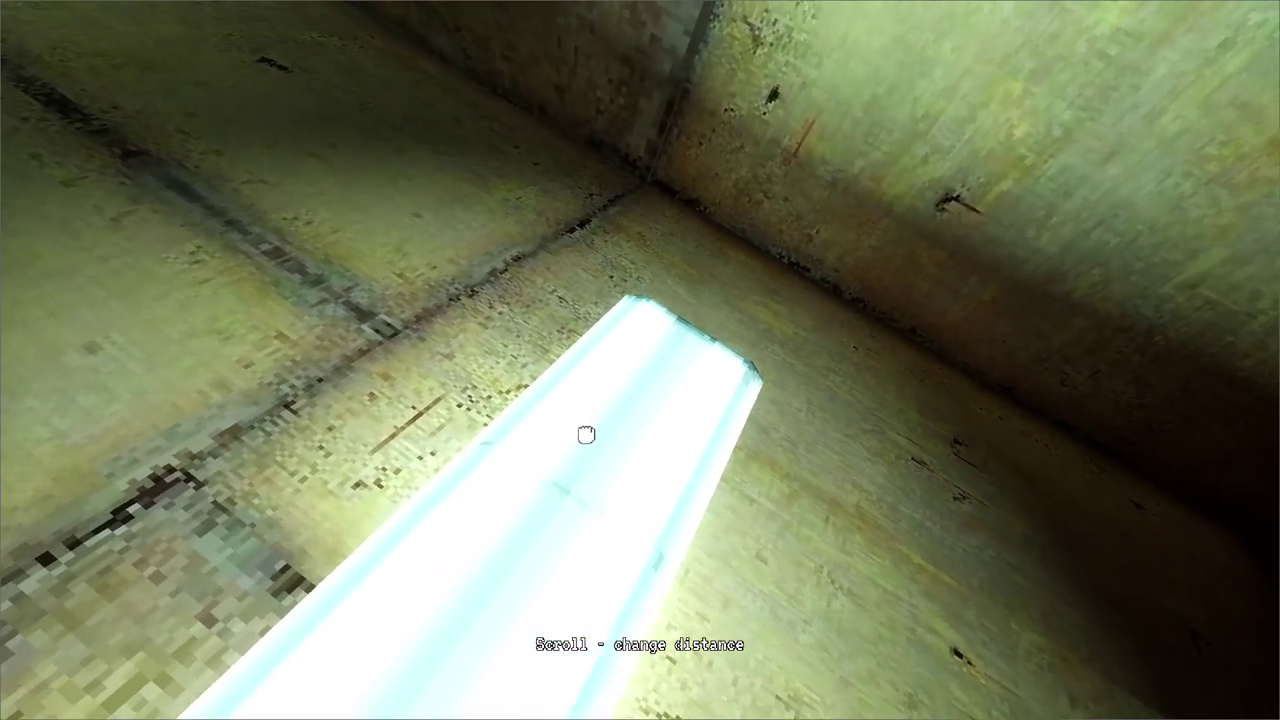
drag(644, 361, 609, 449)
drag(653, 338, 640, 360)
- Pull the player past the handrails and pale blocks into the teal section, up to the hatch cover
drag(640, 360, 820, 440)
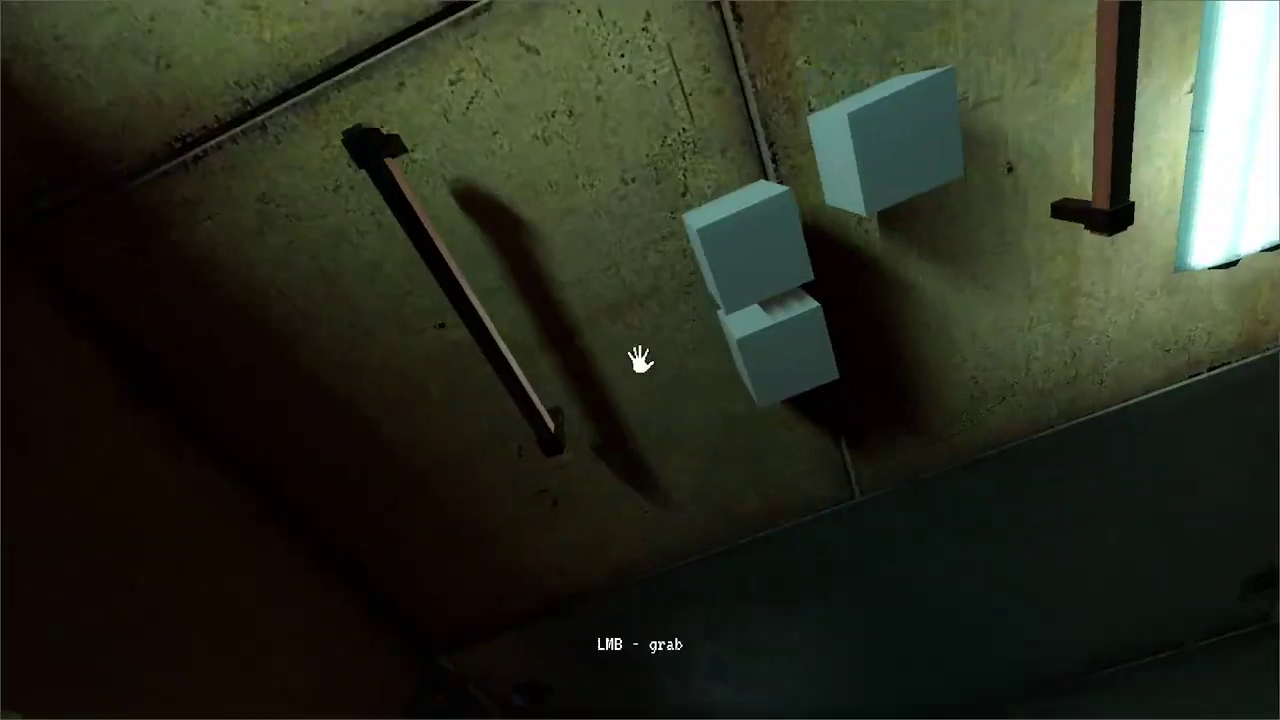
drag(640, 360, 900, 520)
drag(640, 360, 1275, 560)
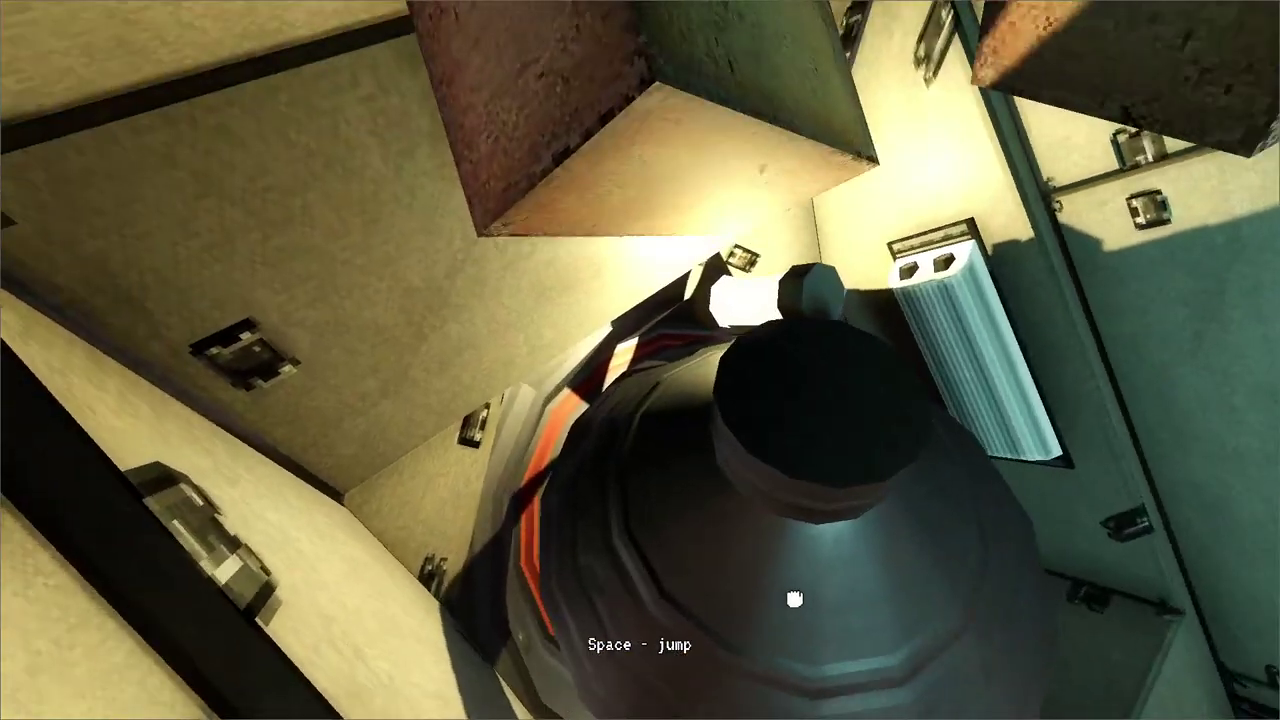
- Inspect the open red-rimmed hatch, its cover and the adjacent lamp, then end the playtest
drag(795, 599, 570, 620)
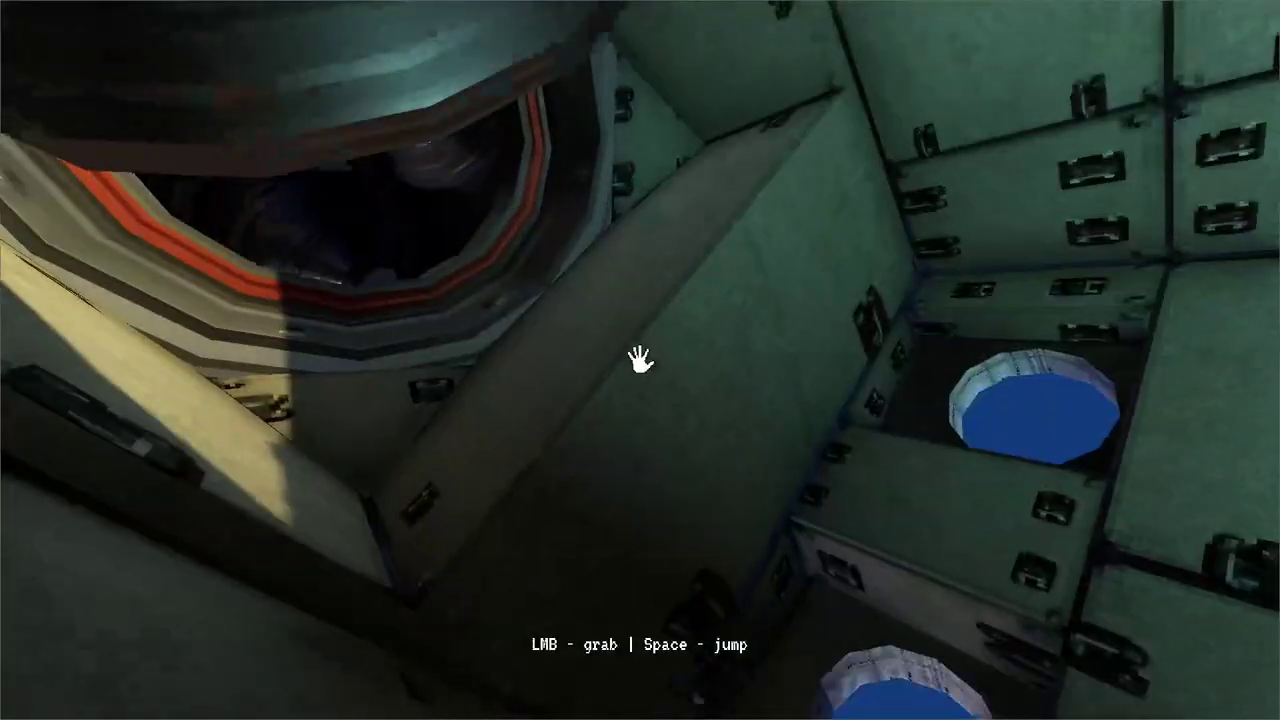
mouse_move(640, 360)
mouse_down()
mouse_move(546, 289)
mouse_move(365, 515)
mouse_move(200, 660)
mouse_move(30, 700)
mouse_move(60, 700)
mouse_move(621, 372)
mouse_up()
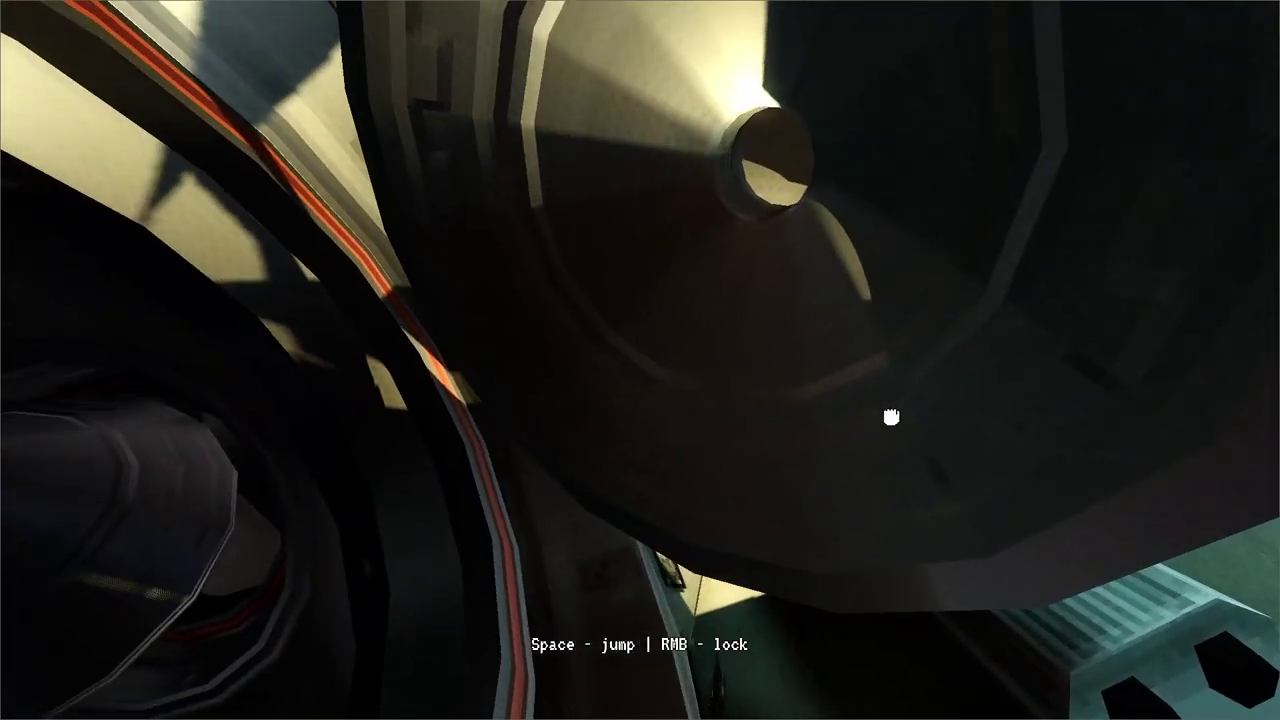
drag(640, 360, 803, 310)
drag(930, 32, 640, 357)
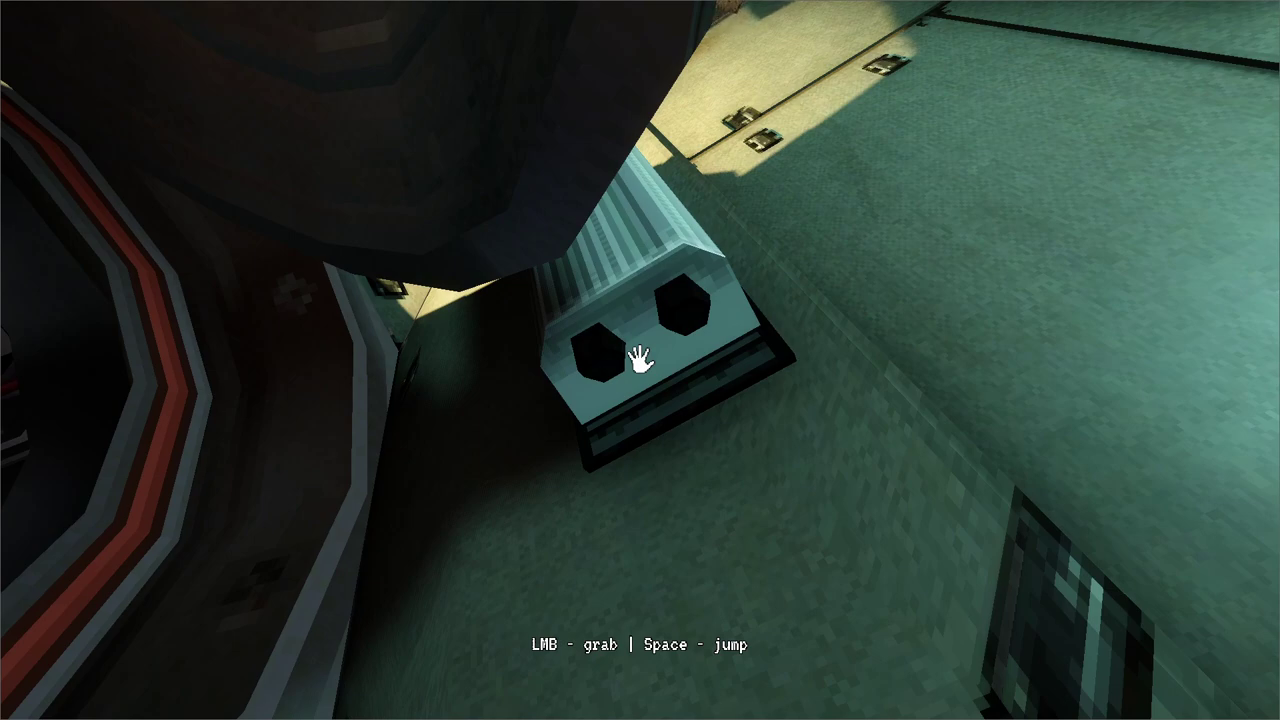
key(Escape)
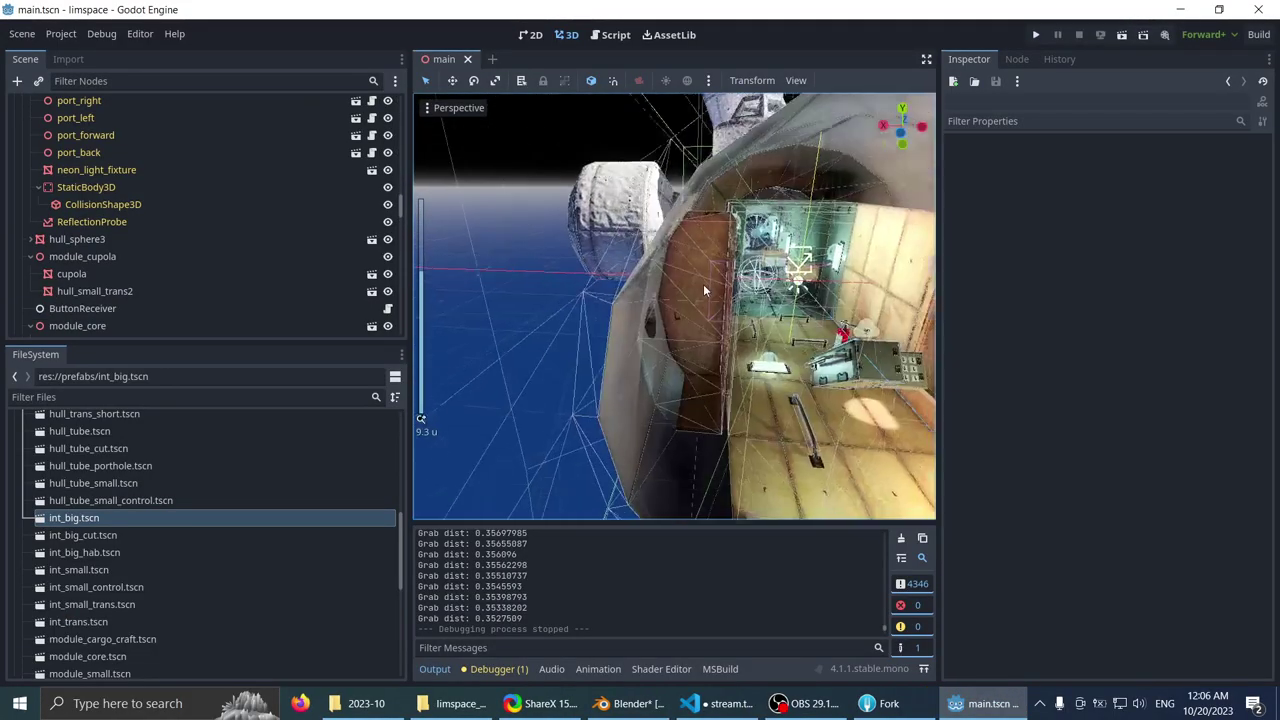
- Delete the light fixture beside the round hatch at the end of the teal module
key(ctrl+shift+F11)
scroll(642, 287, up, 2)
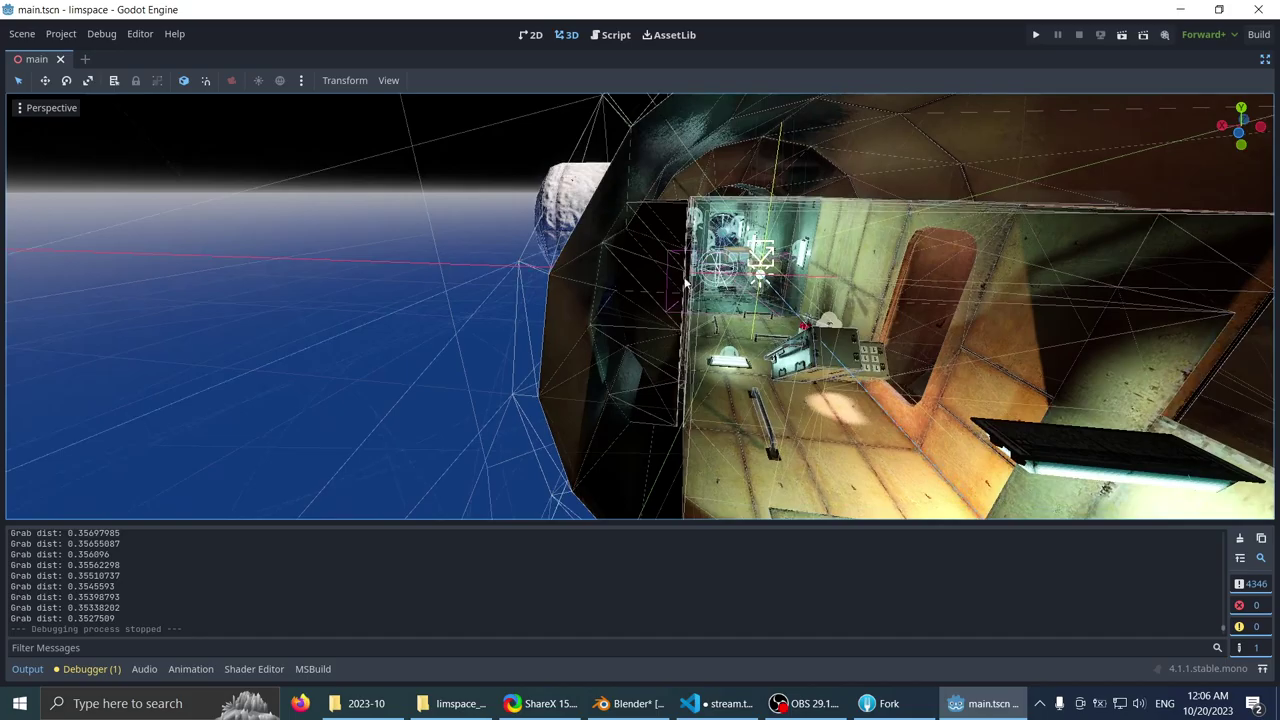
shift+middle_drag(642, 287, 272, 210)
scroll(272, 210, up, 6)
shift+middle_drag(590, 332, 518, 388)
scroll(547, 363, up, 5)
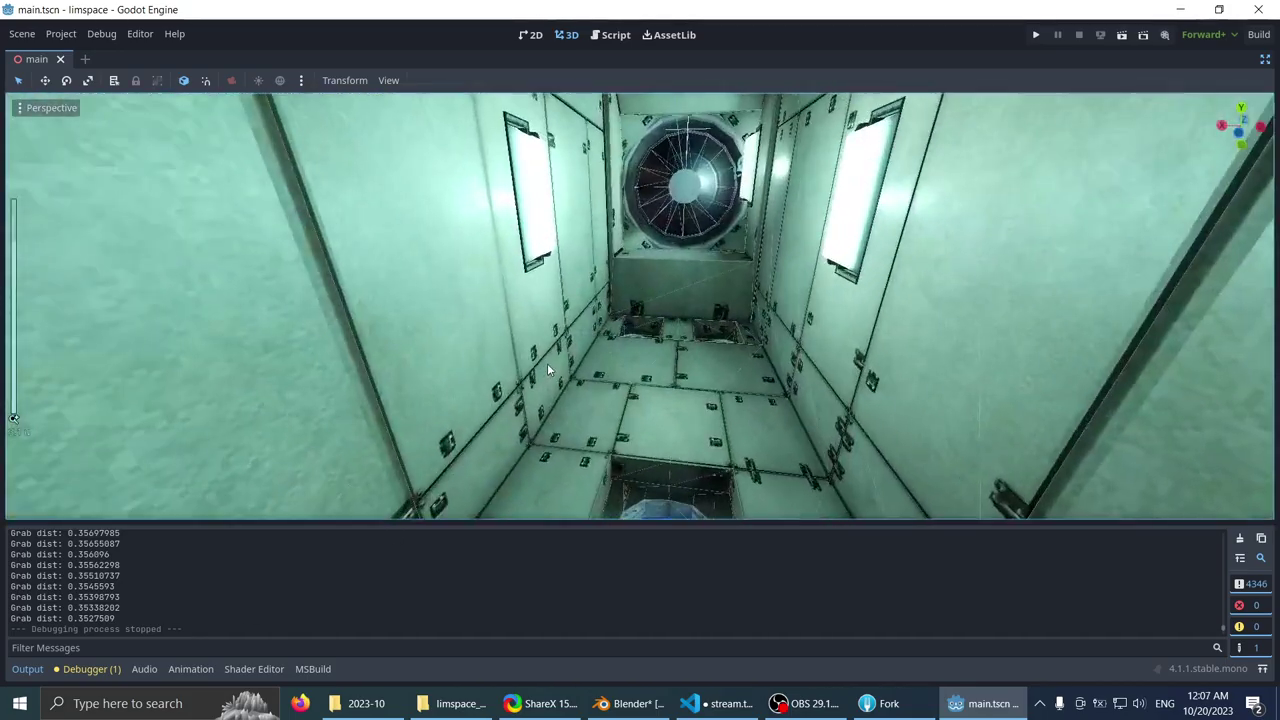
scroll(550, 363, down, 7)
middle_drag(640, 304, 576, 328)
right_drag(576, 328, 757, 241)
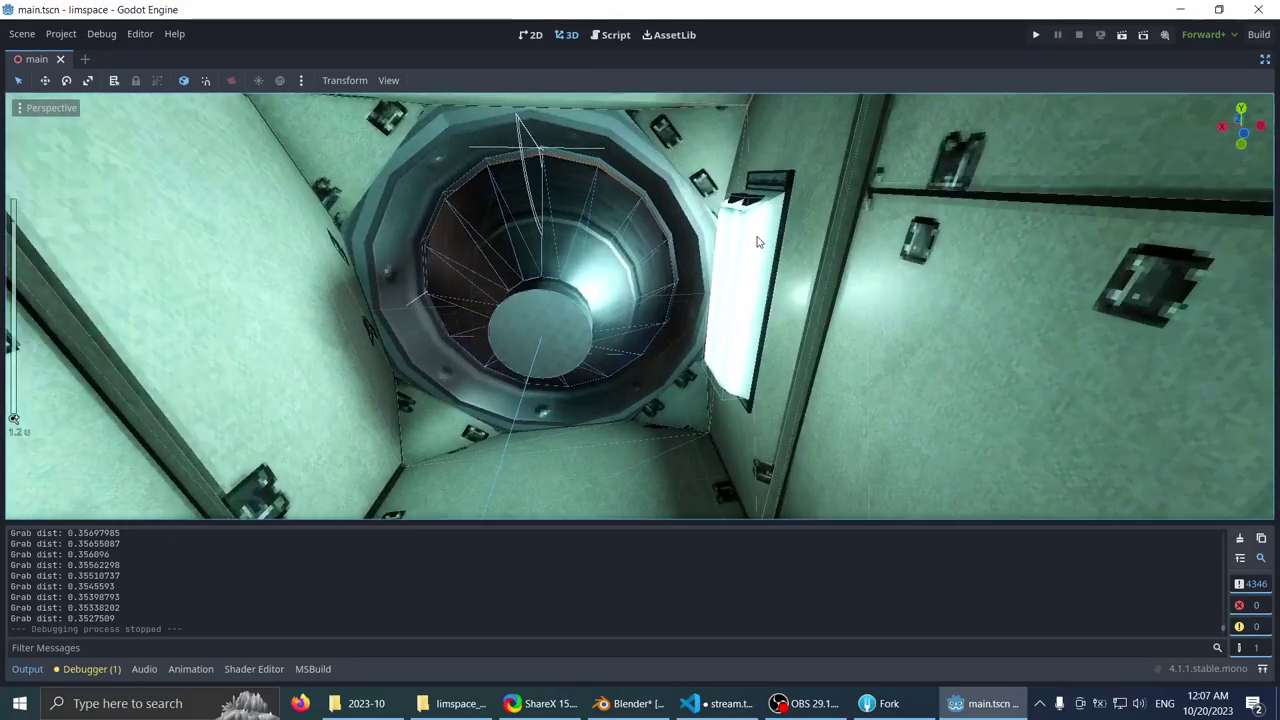
key(Delete)
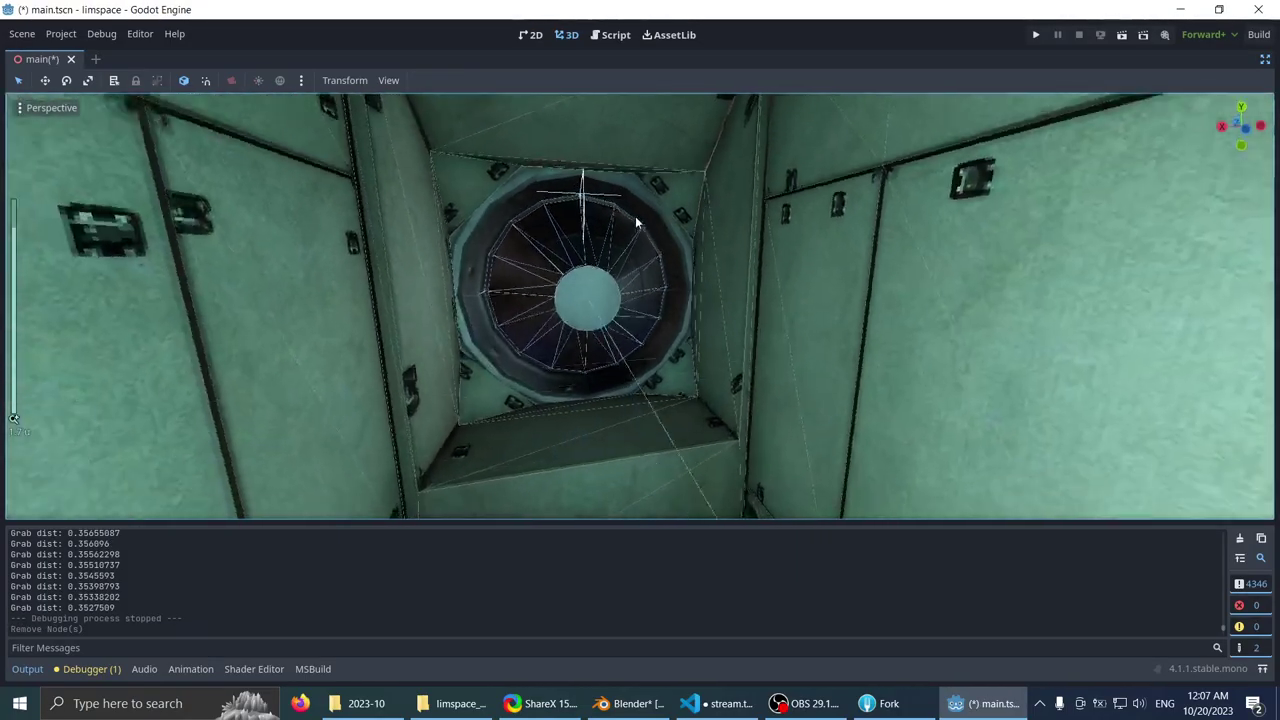
- Inspect the passage between the teal and yellow sections and select handrail_blocky3 on the floor at their junction
scroll(591, 234, down, 8)
mouse_move(578, 221)
middle_down()
mouse_move(611, 209)
mouse_move(587, 208)
mouse_move(600, 251)
mouse_move(598, 228)
middle_up()
scroll(600, 251, up, 3)
scroll(601, 251, down, 10)
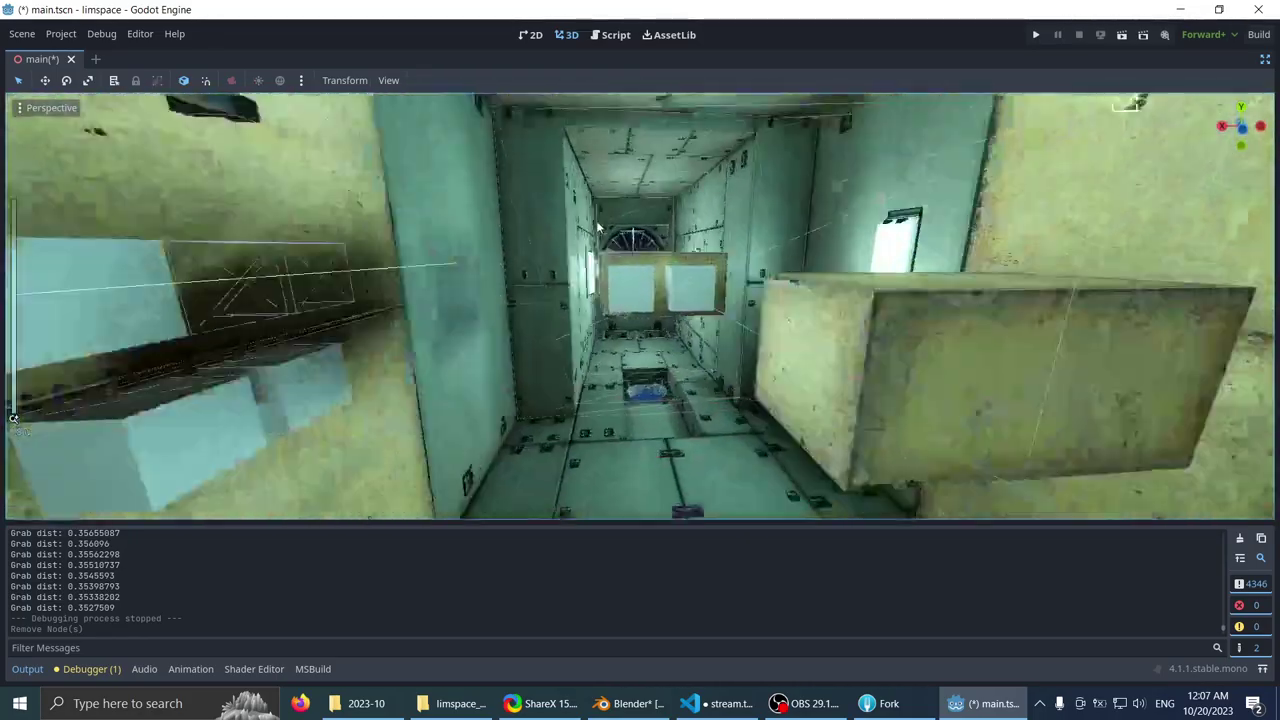
mouse_move(597, 228)
right_down()
mouse_move(577, 248)
mouse_move(544, 238)
mouse_move(575, 231)
mouse_move(578, 252)
mouse_move(592, 253)
right_up()
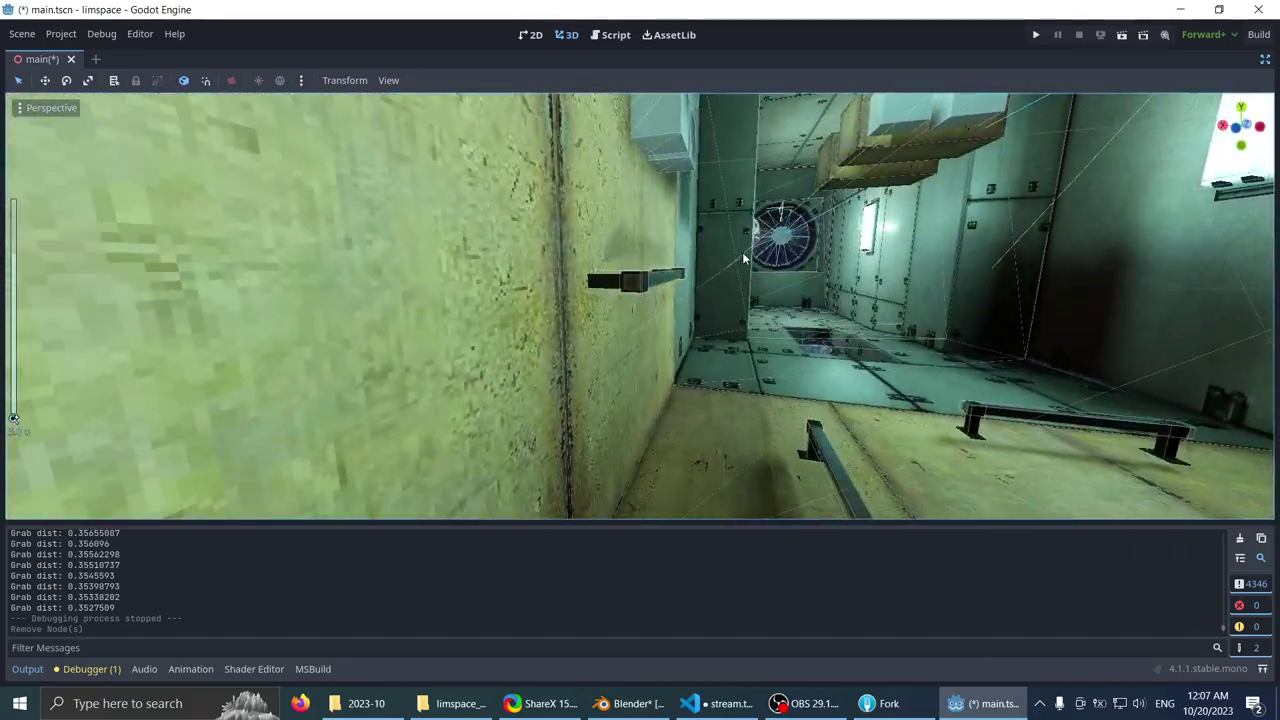
right_drag(743, 258, 644, 267)
click(616, 258)
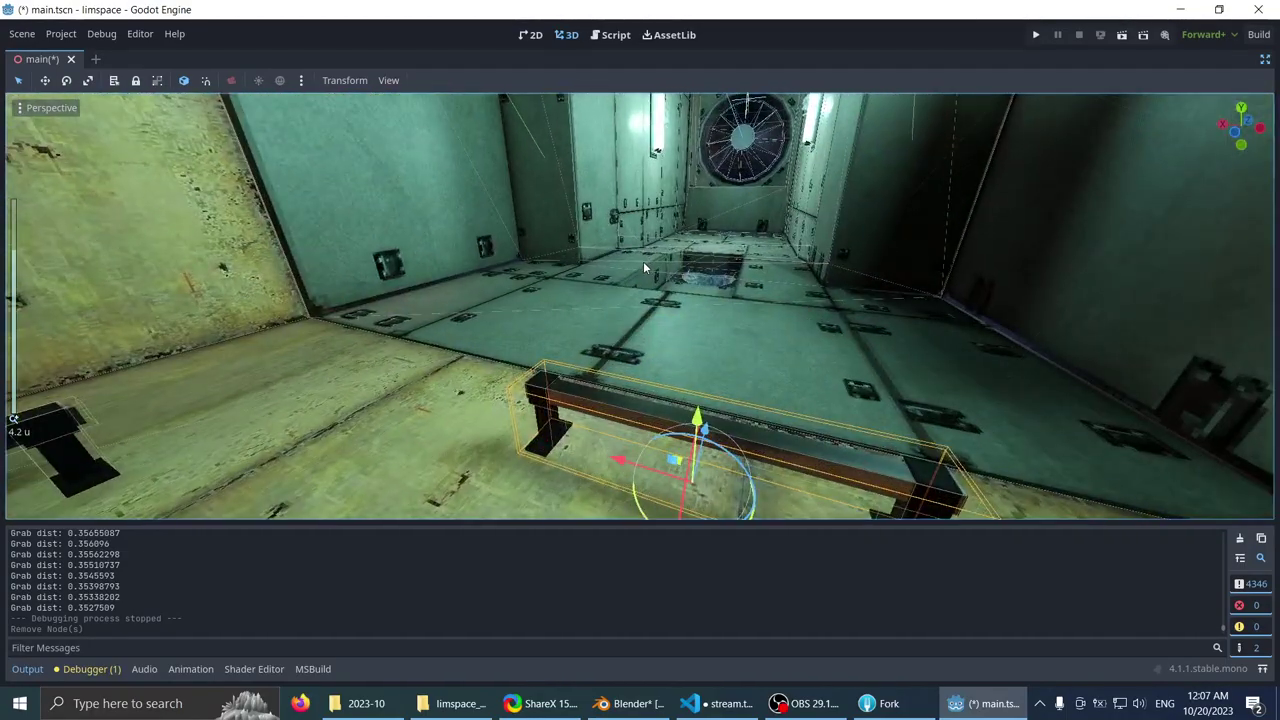
key(ctrl+shift+F11)
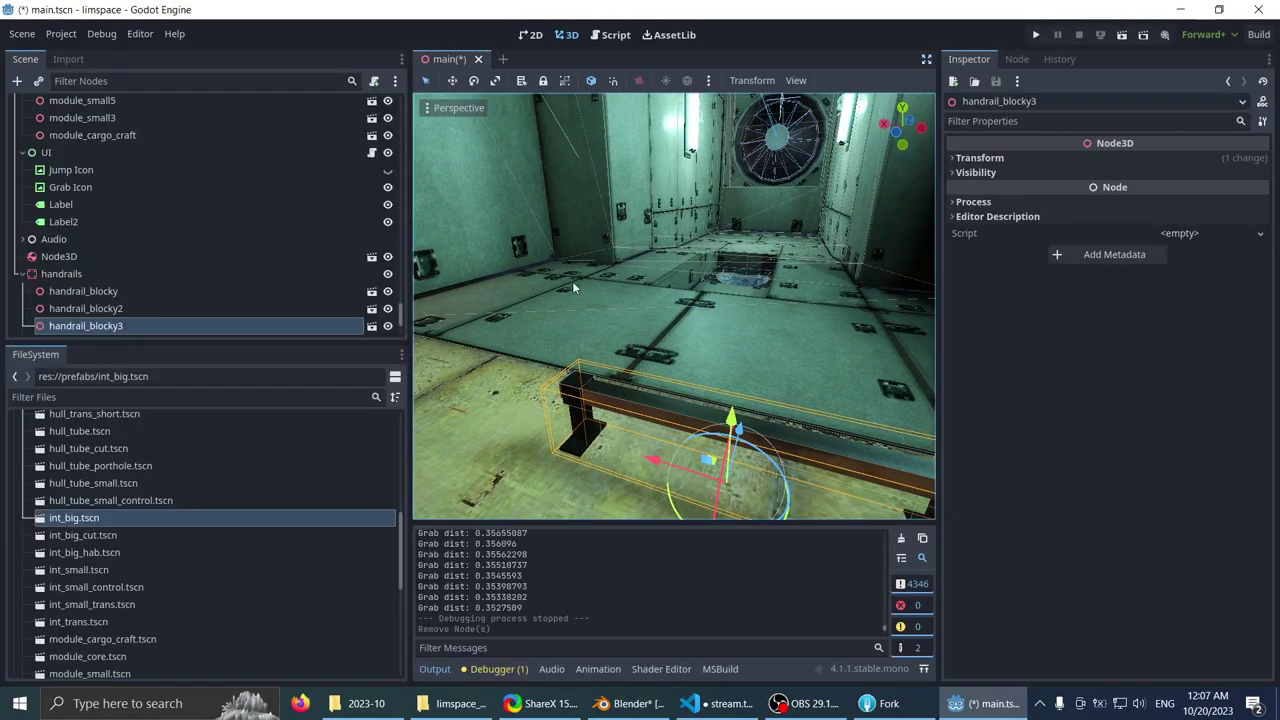
click(133, 309)
click(121, 327)
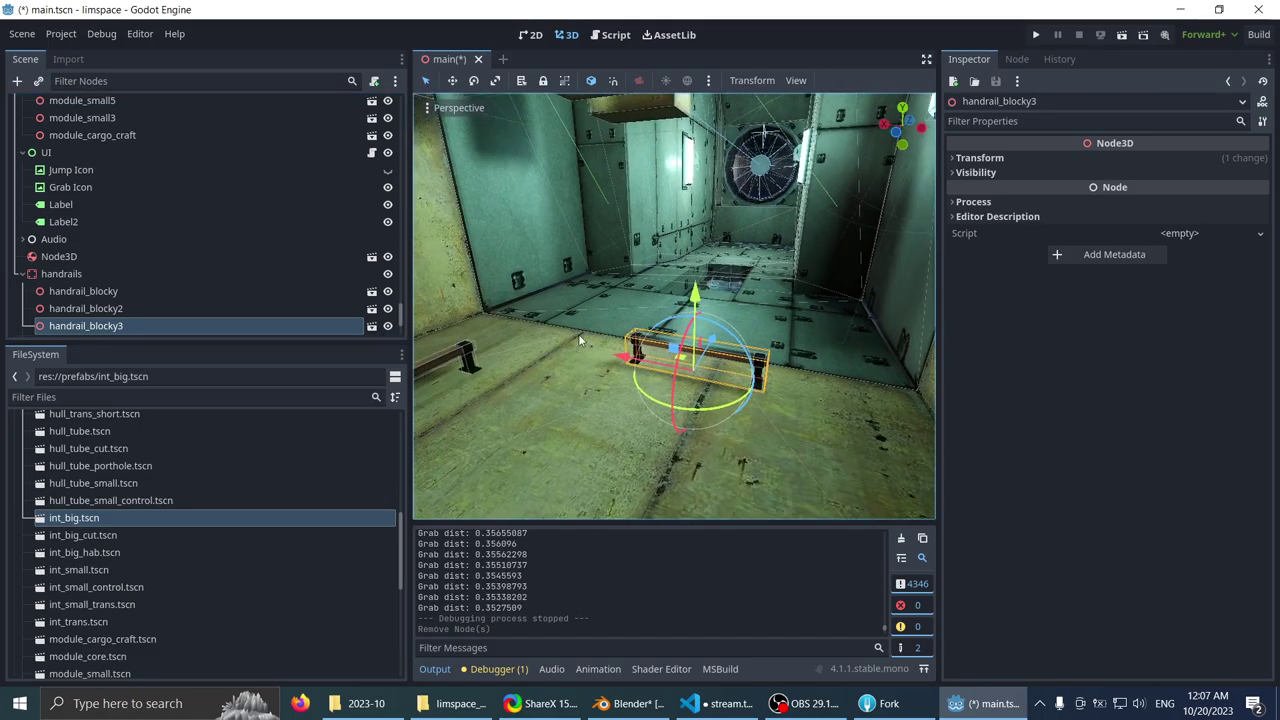
- Examine handrail_blocky3 up close, along with the other handrails and the lamp on the yellow floor
middle_drag(579, 340, 642, 300)
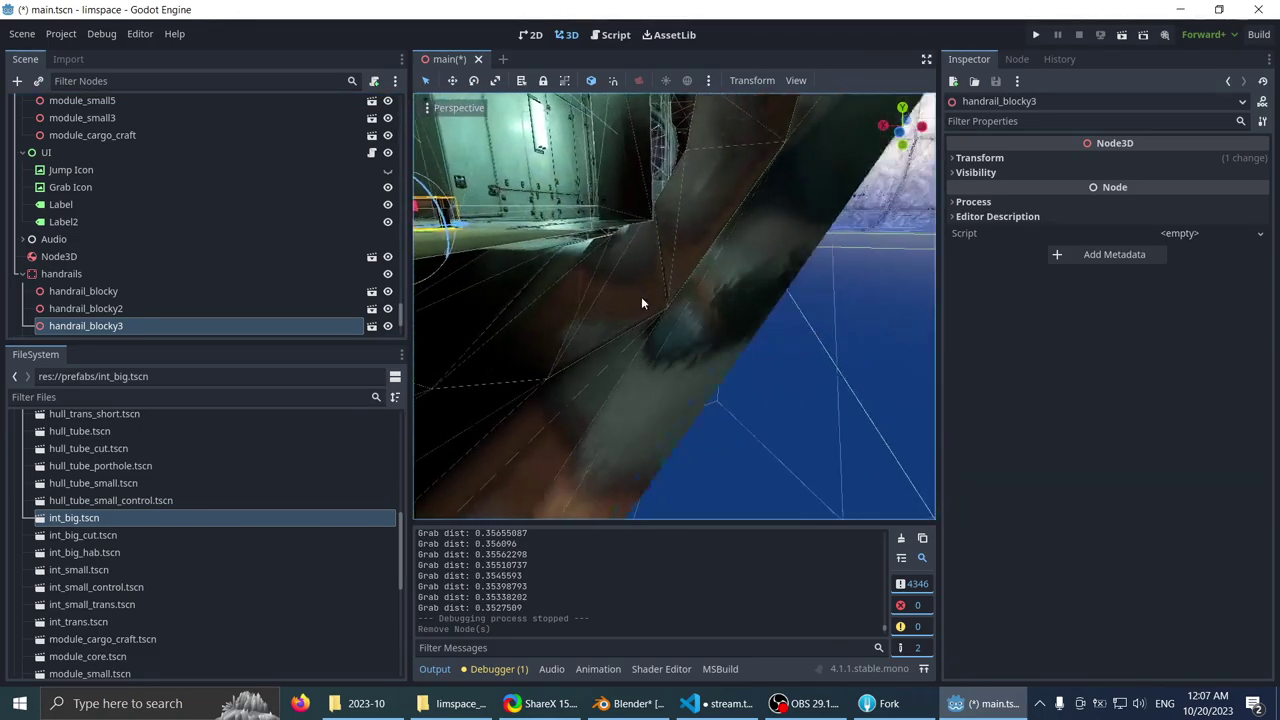
right_drag(641, 303, 677, 280)
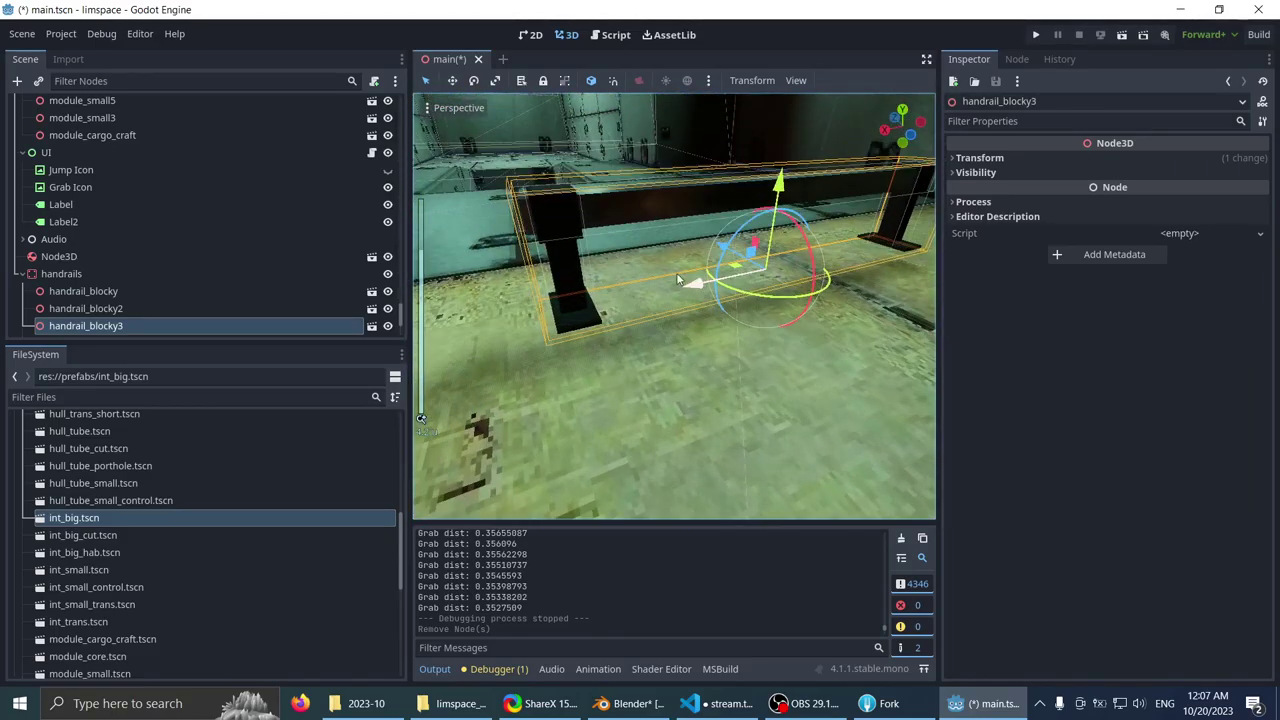
right_drag(580, 265, 592, 265)
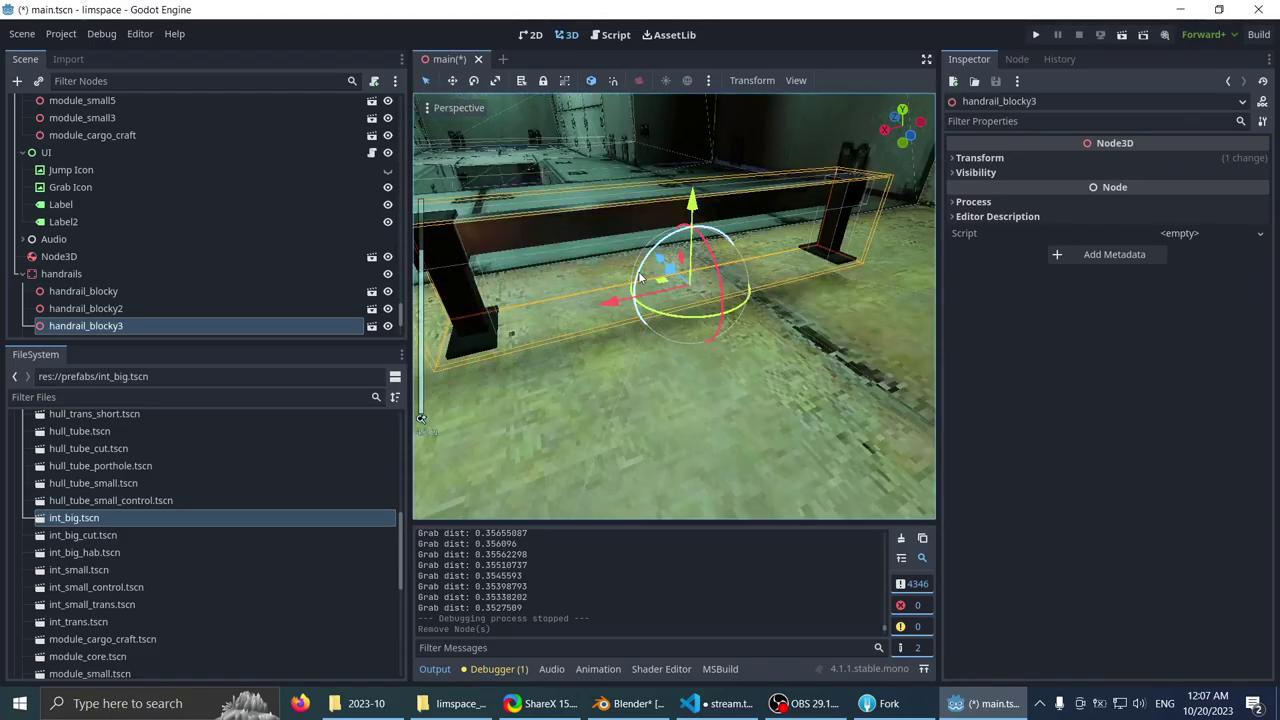
scroll(586, 270, up, 4)
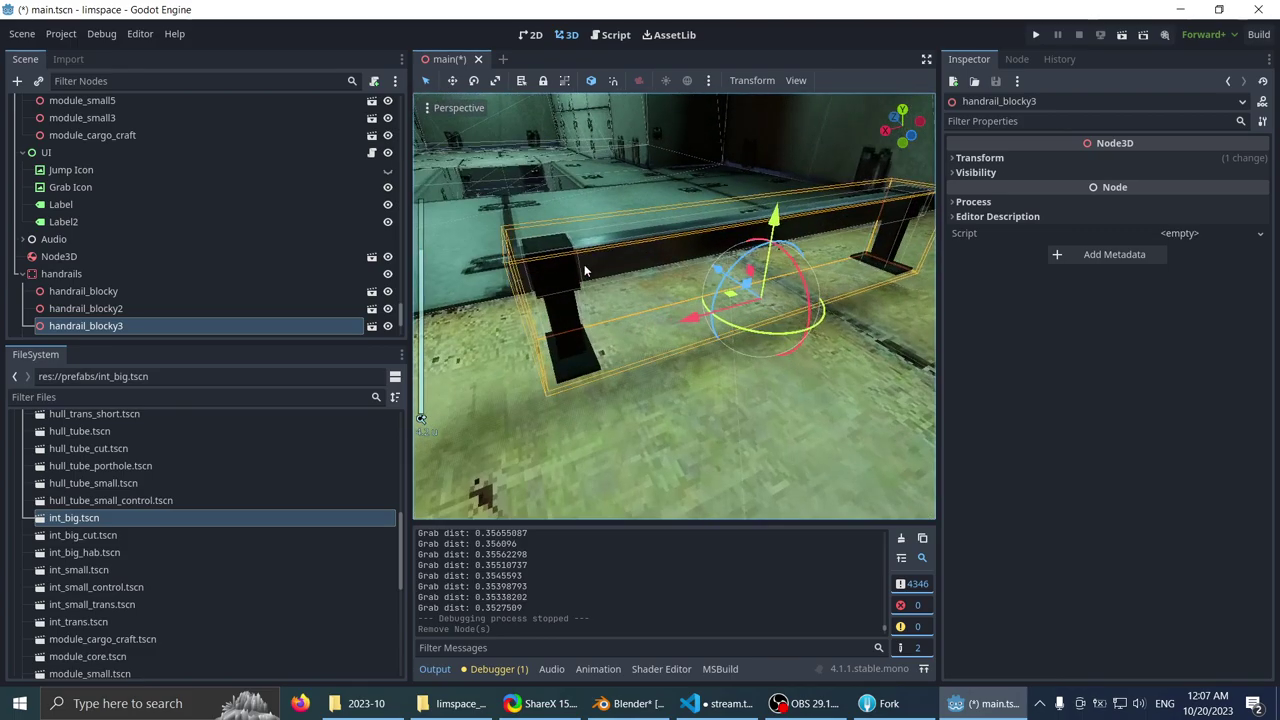
scroll(586, 270, down, 4)
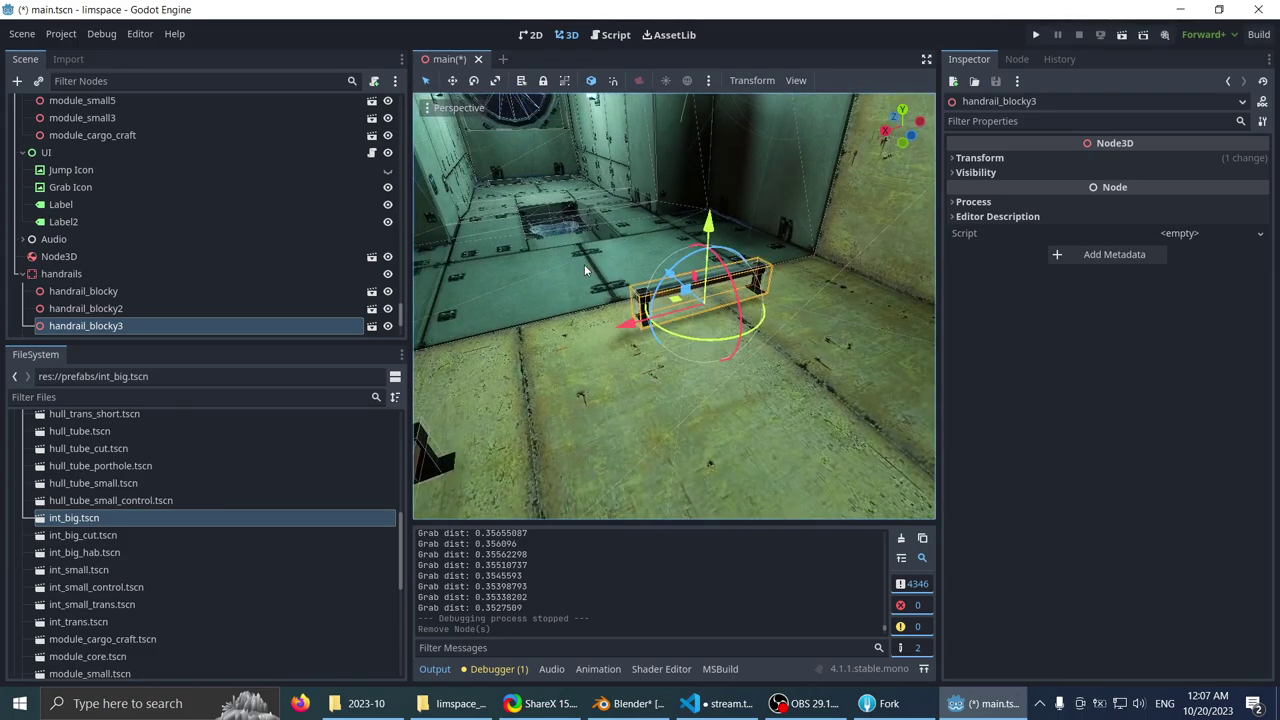
scroll(584, 267, down, 8)
middle_drag(584, 267, 686, 378)
scroll(648, 274, down, 5)
scroll(640, 279, up, 7)
scroll(640, 281, down, 1)
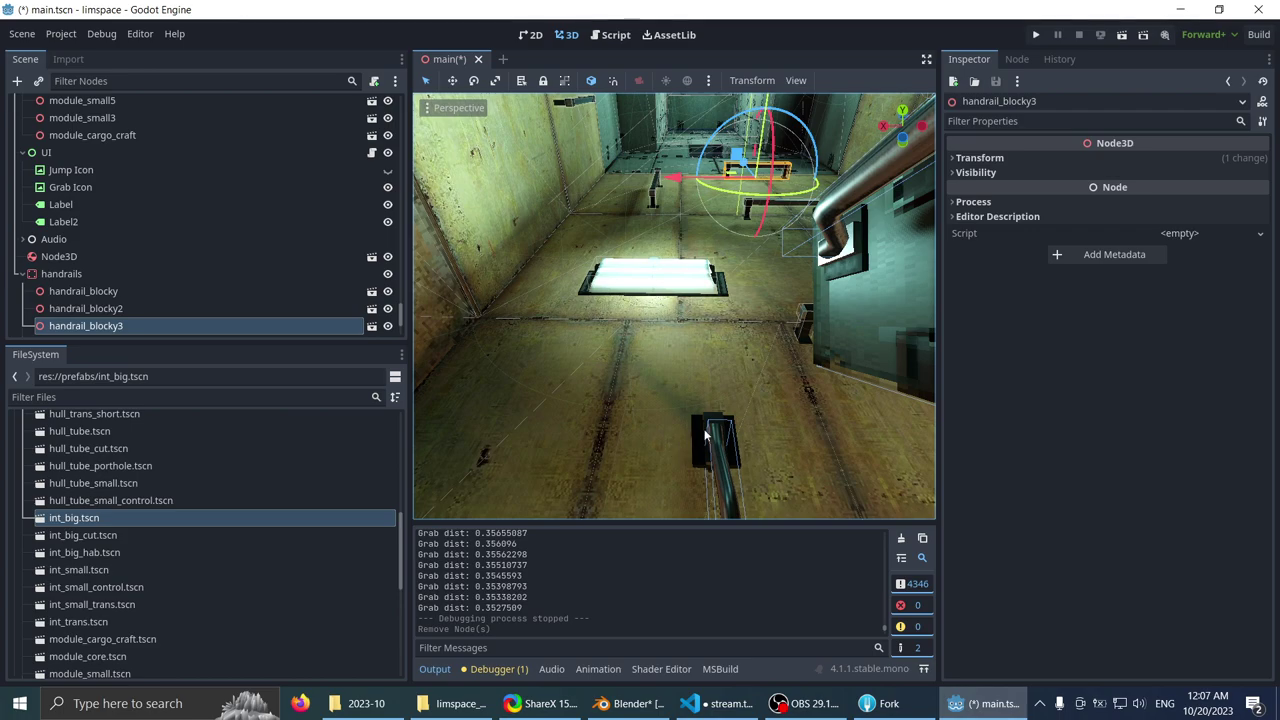
- Reposition the long curved handrail on the yellow section's floor, between the lamp and the orange opening
scroll(586, 407, down, 2)
middle_drag(586, 407, 673, 208)
key(f)
scroll(705, 289, down, 8)
scroll(637, 273, up, 12)
scroll(637, 271, down, 4)
key(ctrl+shift+F11)
scroll(645, 279, up, 1)
shift+middle_drag(516, 251, 678, 282)
scroll(633, 337, down, 2)
scroll(678, 282, down, 1)
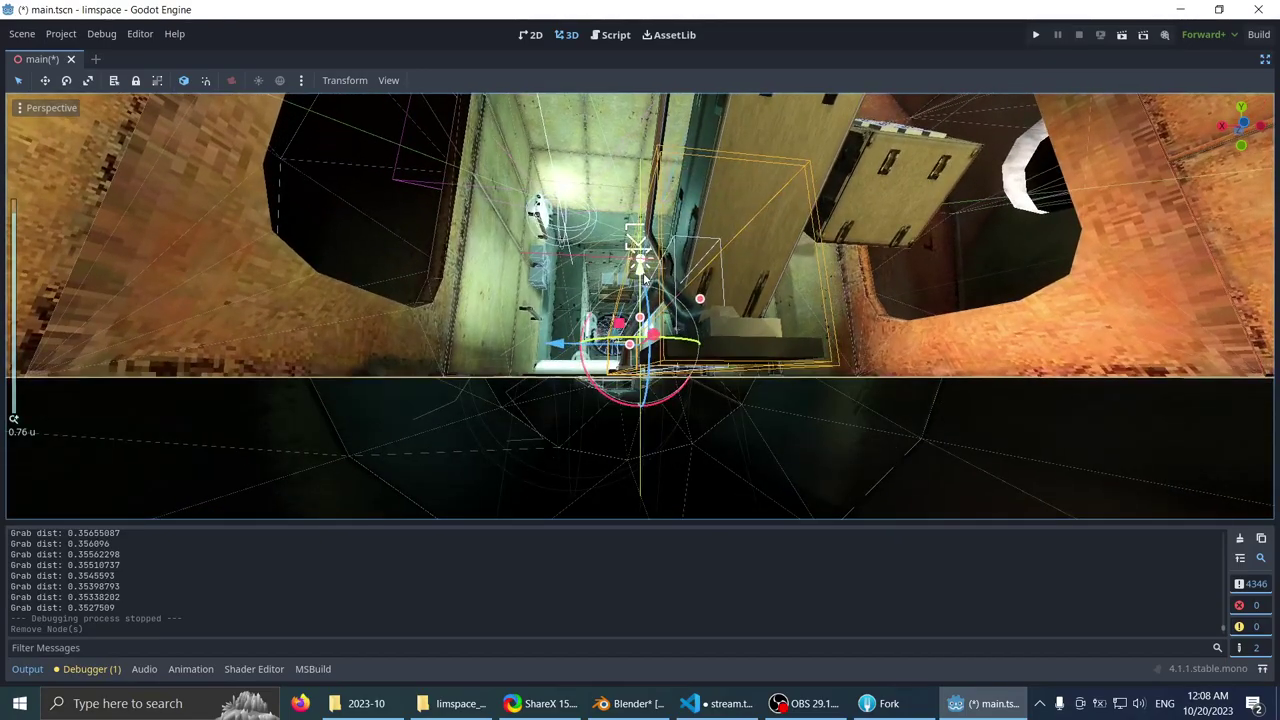
drag(644, 283, 644, 285)
scroll(644, 285, down, 5)
middle_drag(580, 250, 588, 219)
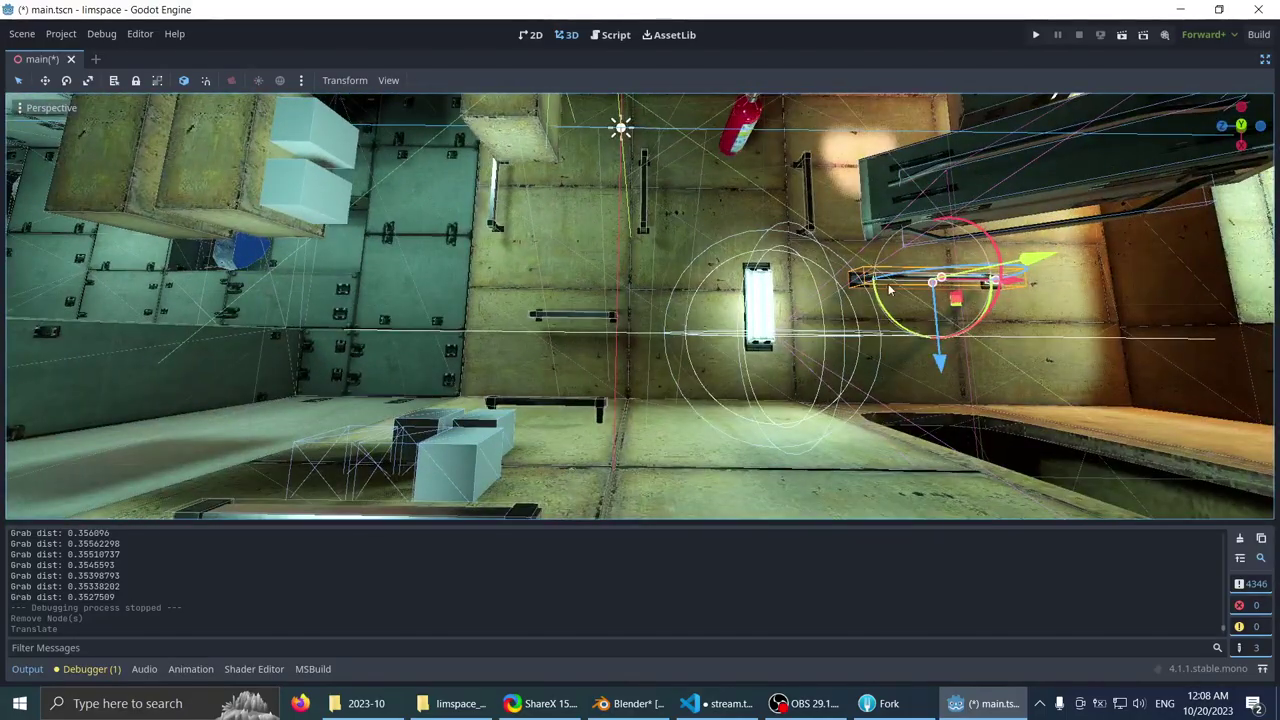
- Duplicate the curved handrail and place the copy on one side of the teal module's floor
drag(427, 273, 428, 273)
middle_drag(588, 236, 686, 196)
scroll(612, 245, up, 4)
scroll(591, 217, up, 12)
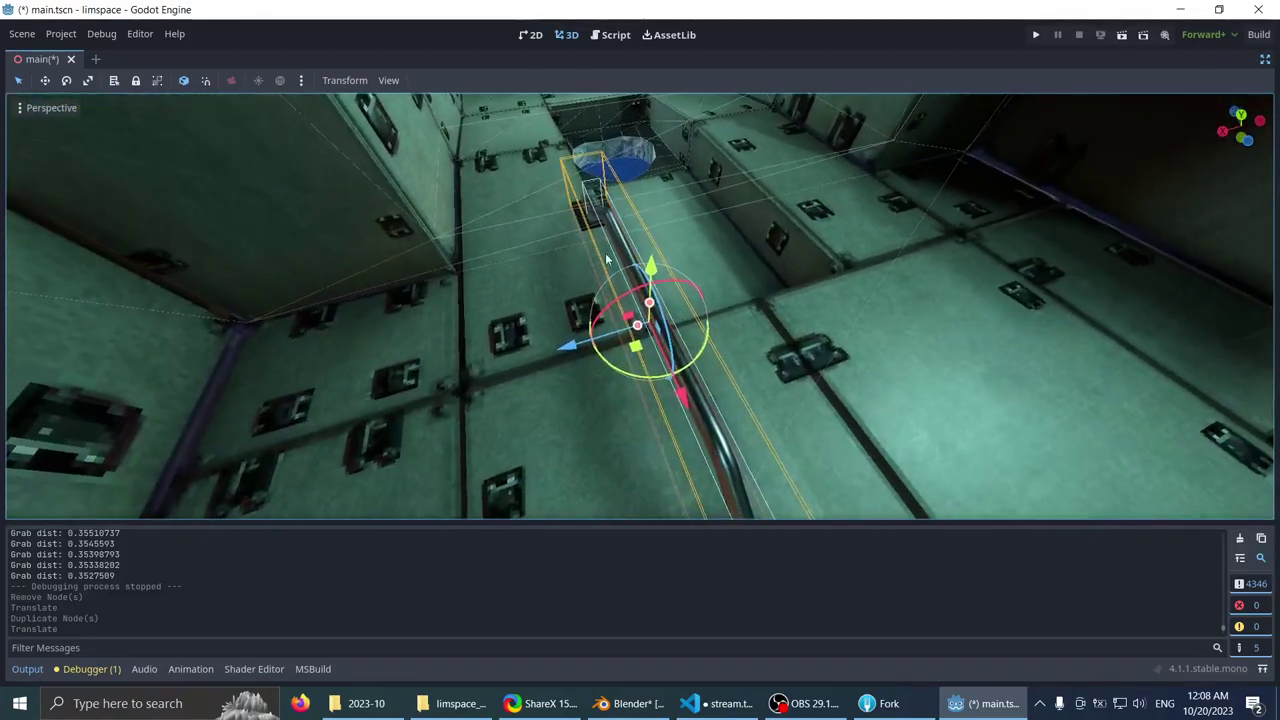
drag(563, 354, 504, 366)
scroll(570, 328, down, 5)
- Duplicate the teal module's handrail and place the copy parallel to it on the opposite side of the floor
middle_drag(573, 328, 521, 258)
key(ctrl+d)
drag(526, 296, 792, 293)
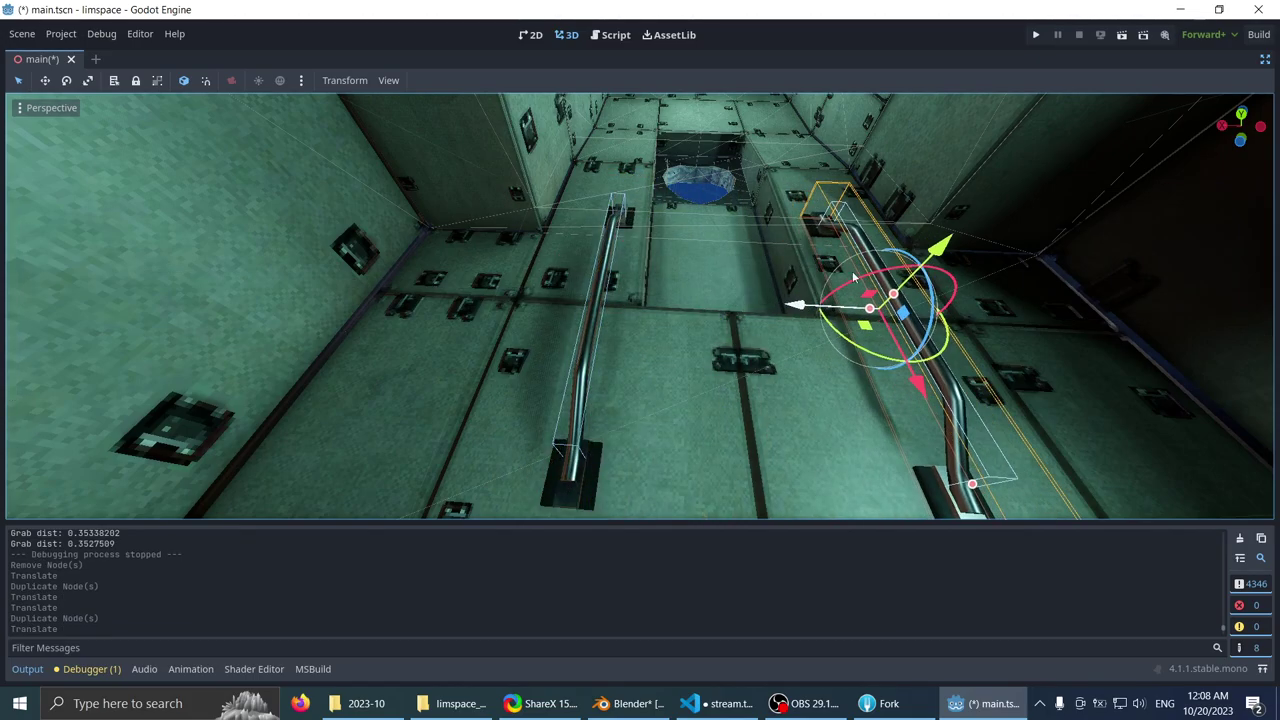
middle_drag(855, 277, 673, 294)
drag(681, 298, 683, 298)
middle_drag(700, 290, 528, 266)
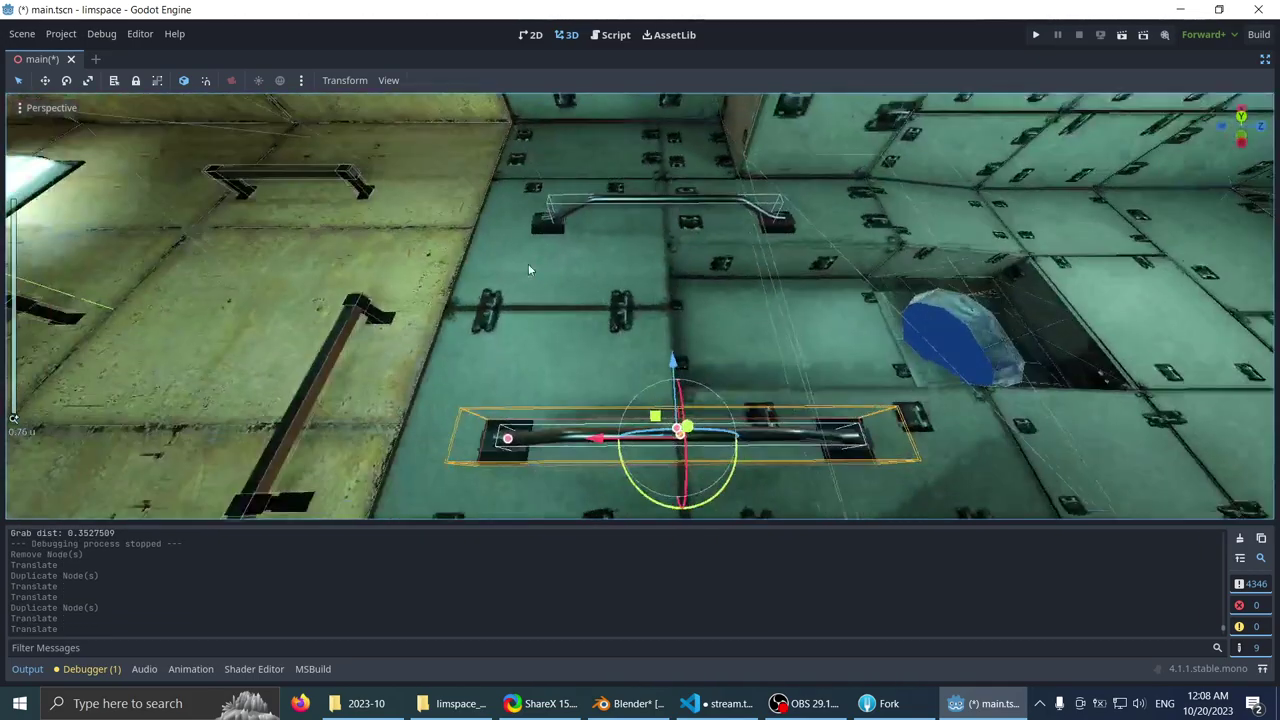
- Duplicate the curved handrail once more and move the copy deeper into the teal module, near the round window
shift+middle_drag(900, 282, 603, 80)
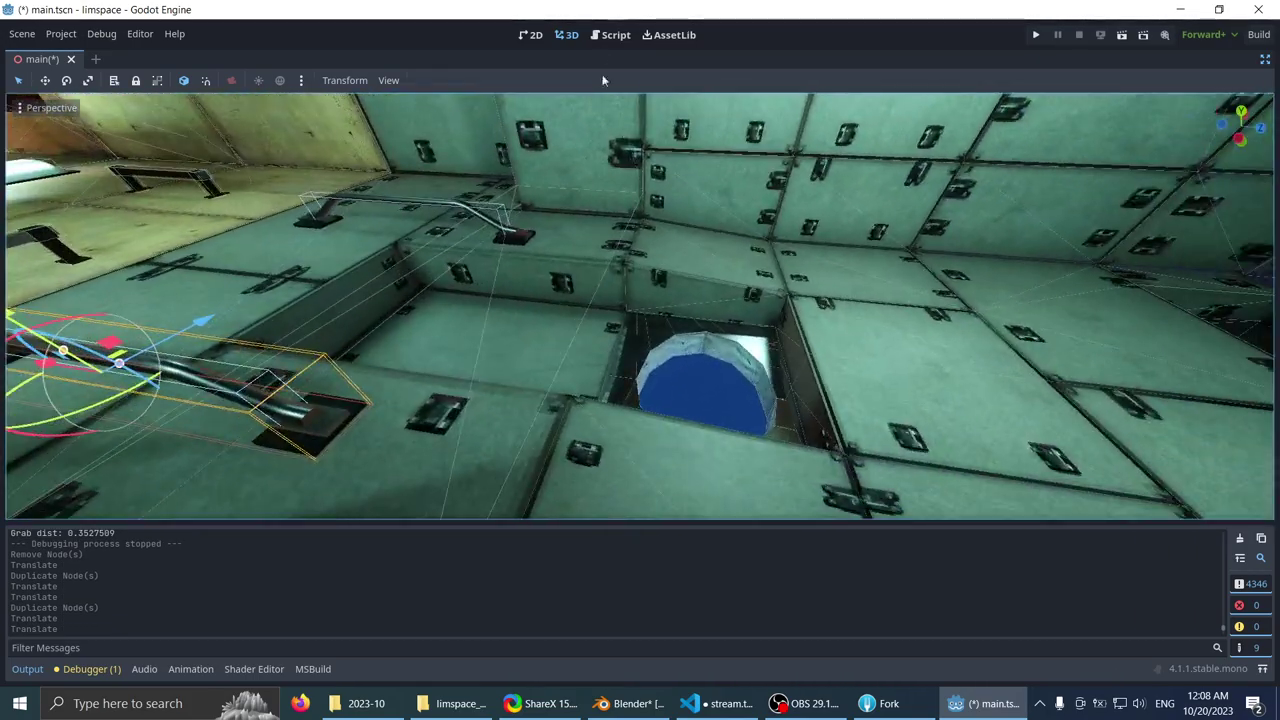
middle_drag(638, 173, 483, 262)
middle_drag(187, 397, 590, 472)
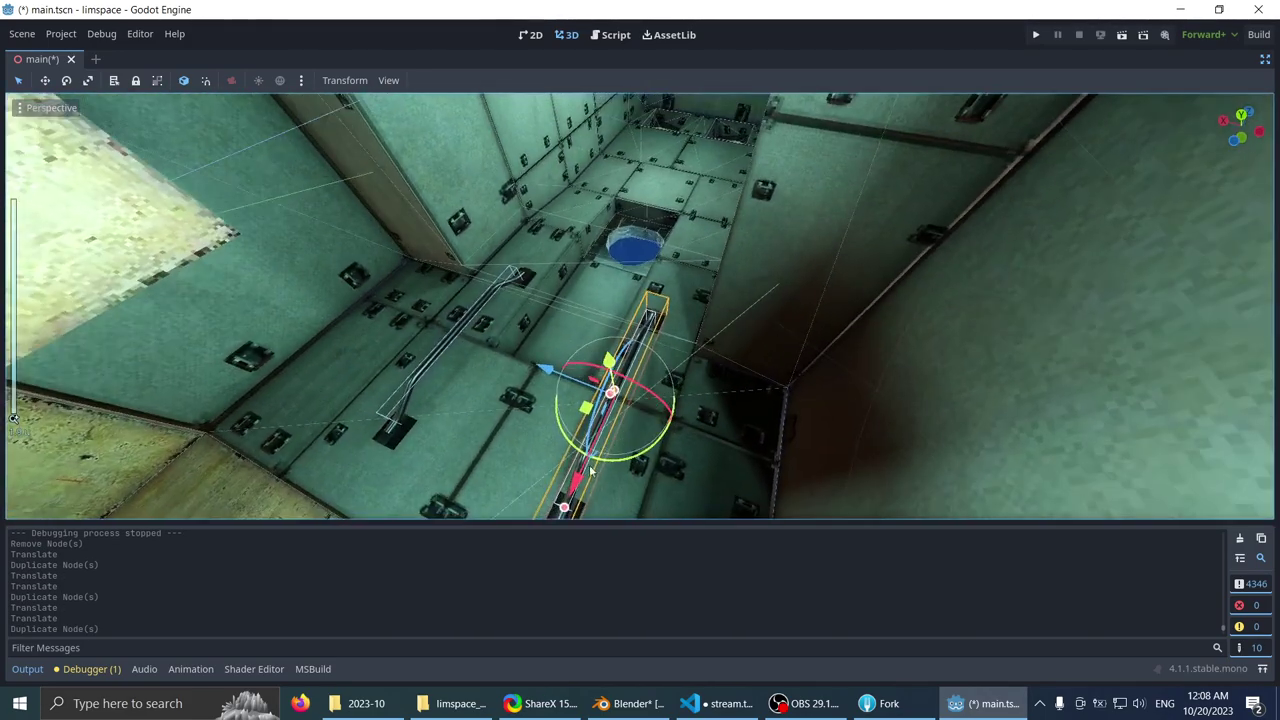
drag(706, 222, 705, 223)
shift+middle_drag(705, 223, 709, 280)
scroll(674, 234, up, 6)
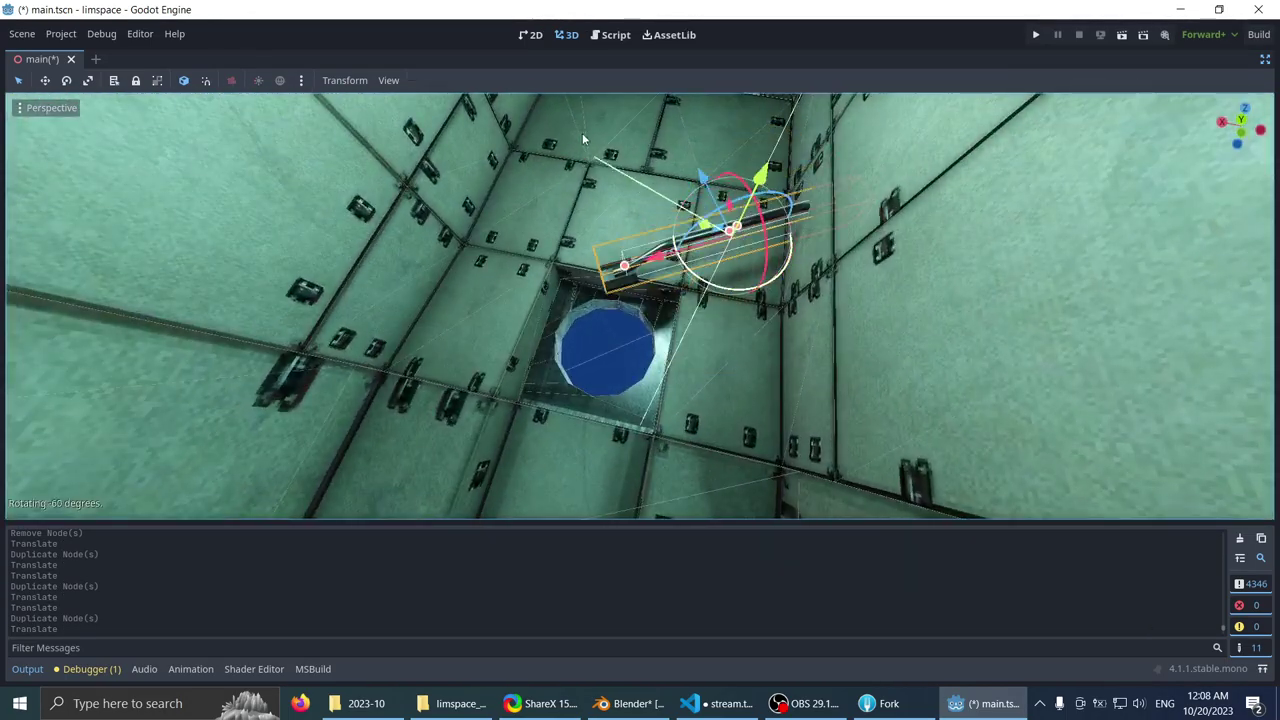
- Rotate the handrail copy crosswise to the teal module and lower it onto the floor beyond the round window
ctrl+drag(615, 72, 616, 74)
middle_drag(662, 170, 655, 138)
scroll(655, 140, up, 3)
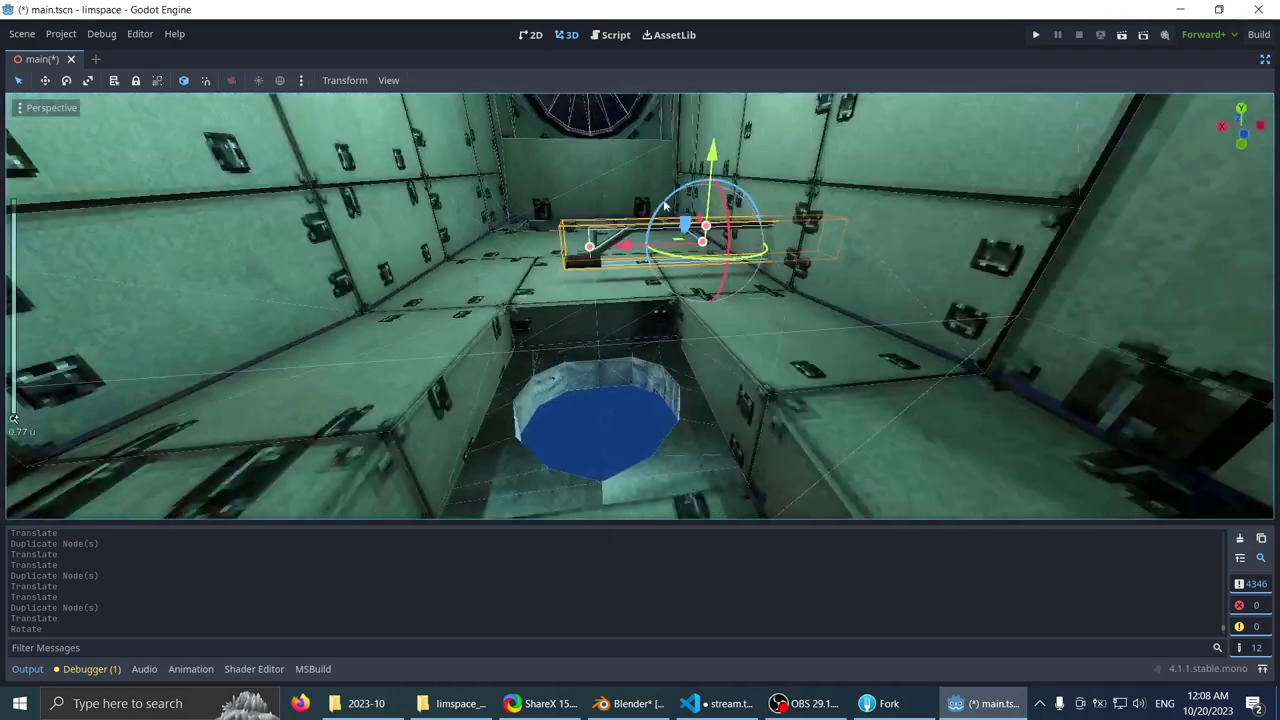
drag(490, 252, 518, 249)
middle_drag(520, 249, 702, 200)
scroll(702, 190, up, 5)
drag(708, 156, 706, 190)
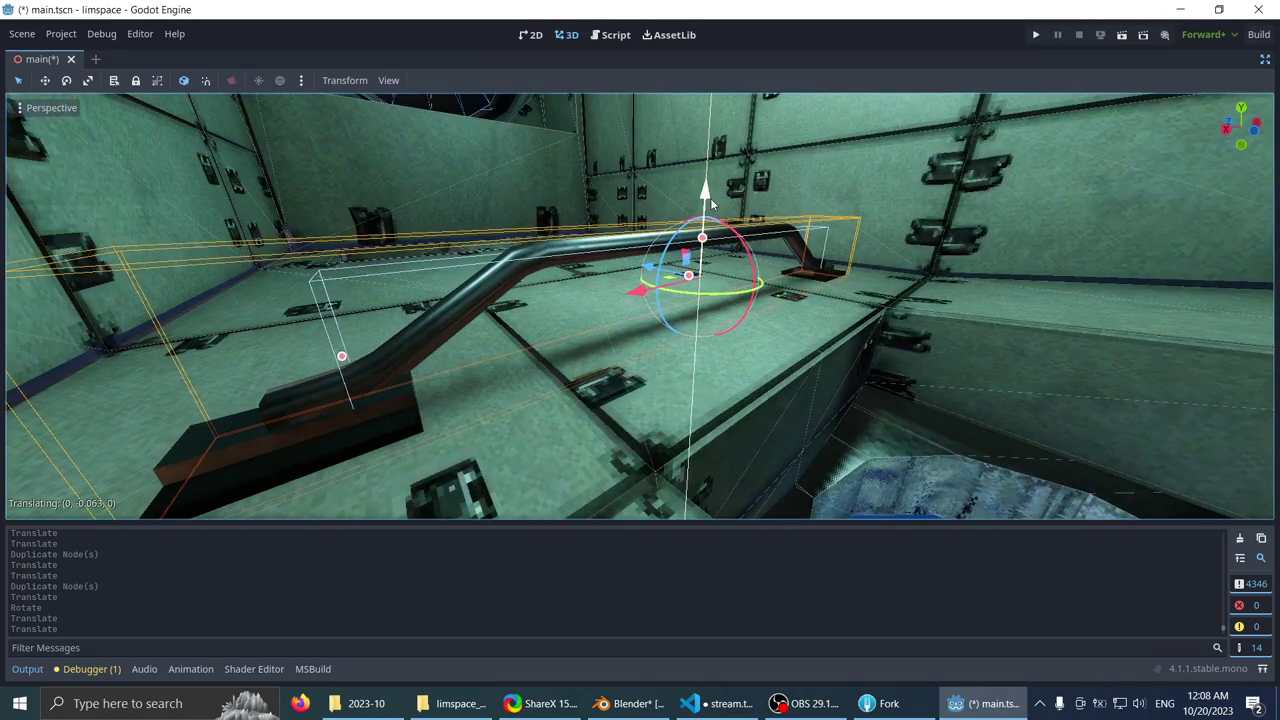
- Finish lowering the crosswise handrail onto the teal module's floor and place a duplicate of it near the end wall
drag(710, 203, 708, 206)
middle_drag(708, 206, 576, 300)
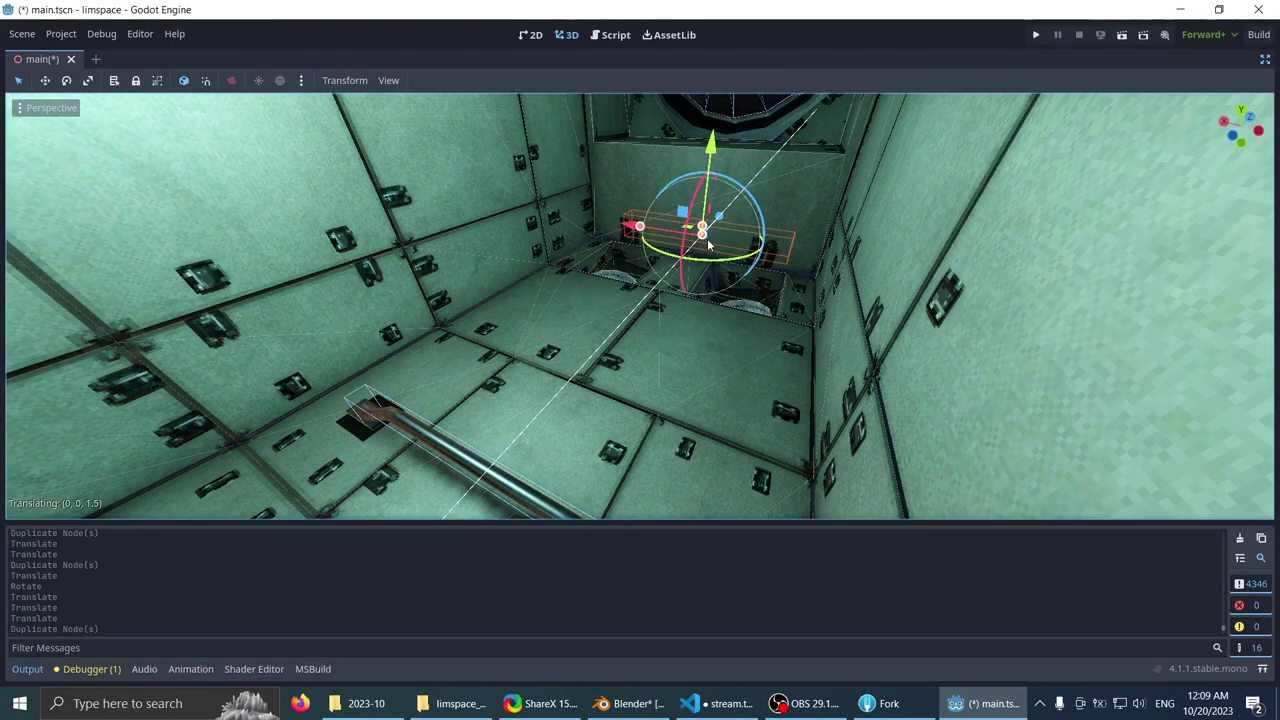
drag(708, 244, 698, 256)
middle_drag(698, 256, 678, 247)
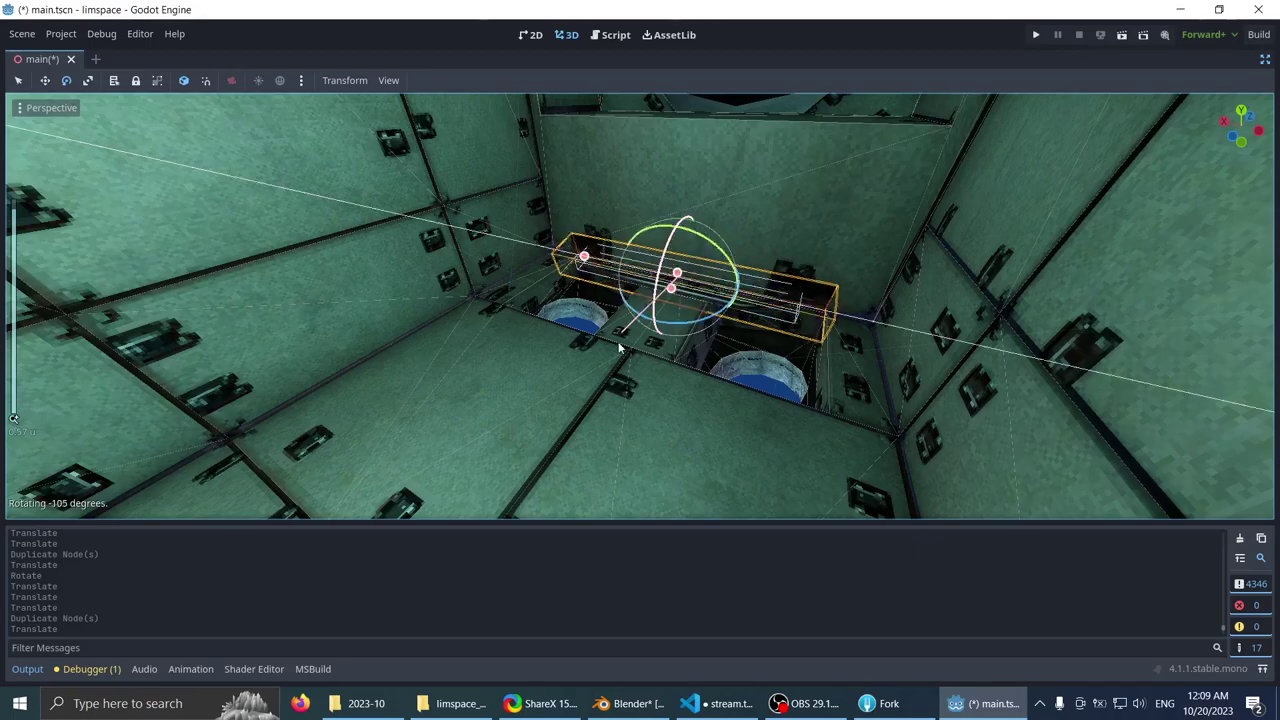
- Rotate the handrail copy to face out from the end wall, raise it and seat it against the wall below the fan
drag(648, 292, 650, 290)
middle_drag(650, 290, 609, 198)
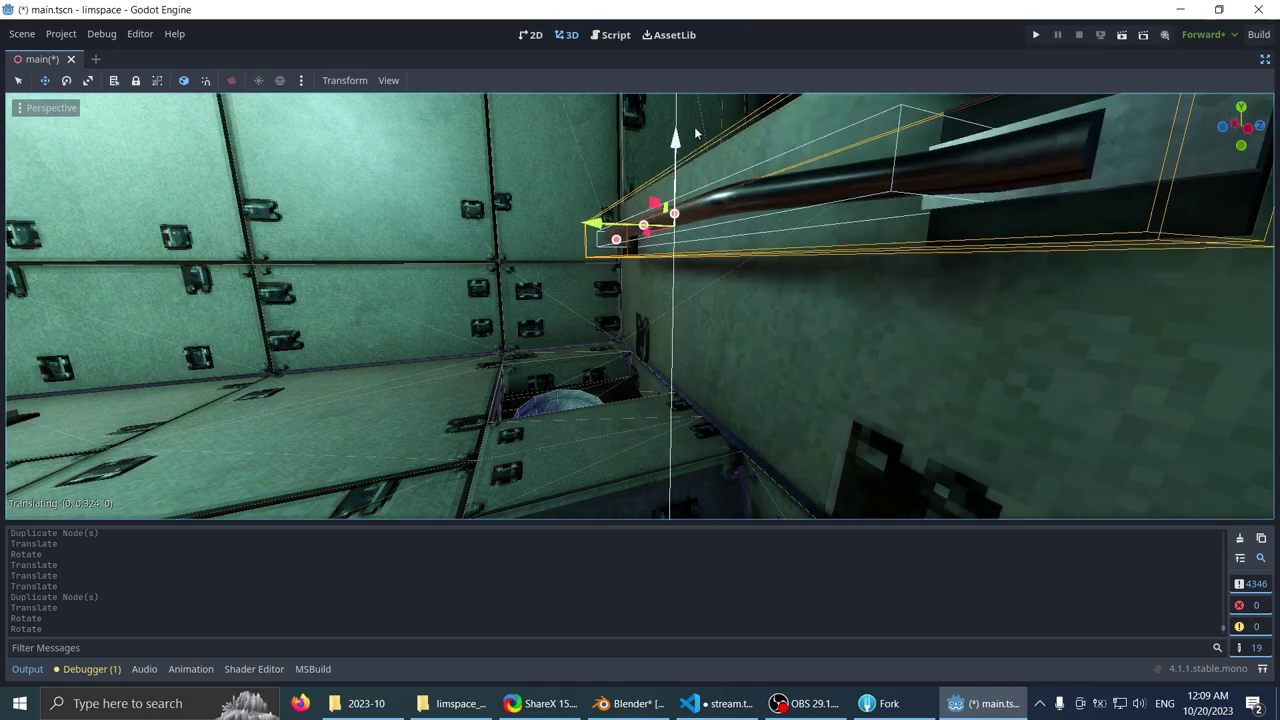
drag(697, 133, 697, 136)
middle_drag(697, 136, 620, 261)
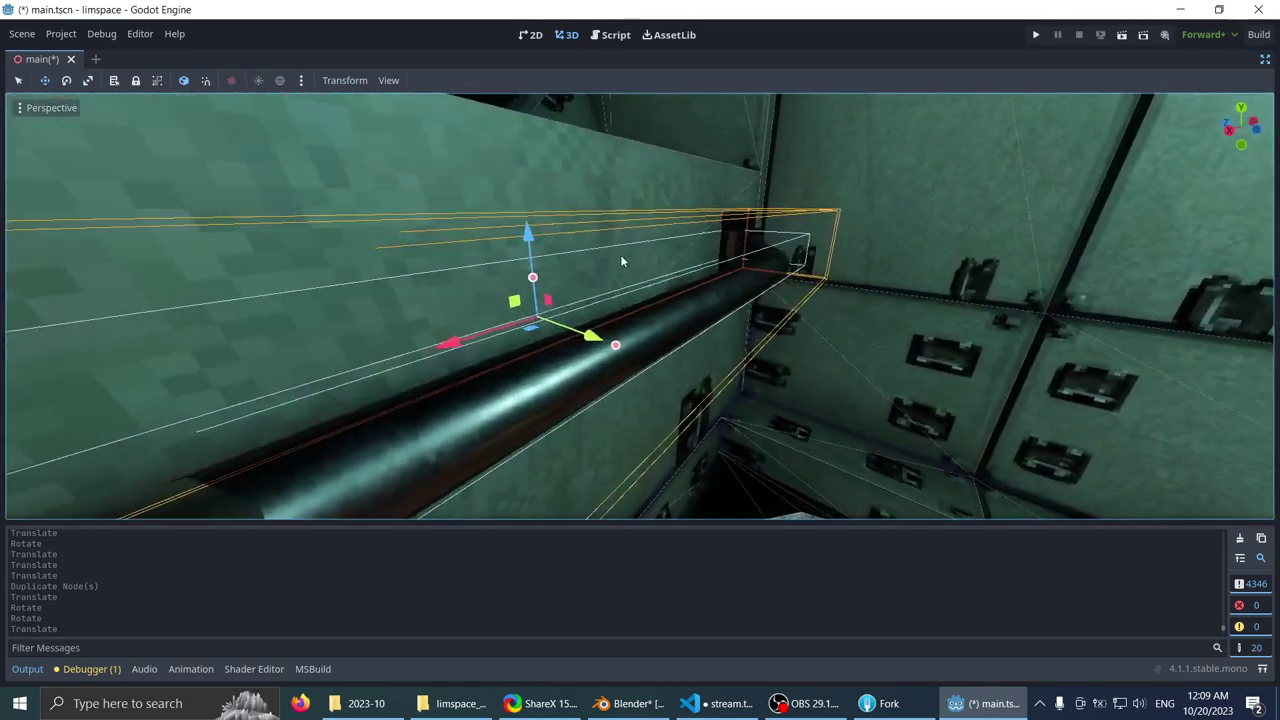
scroll(627, 325, down, 5)
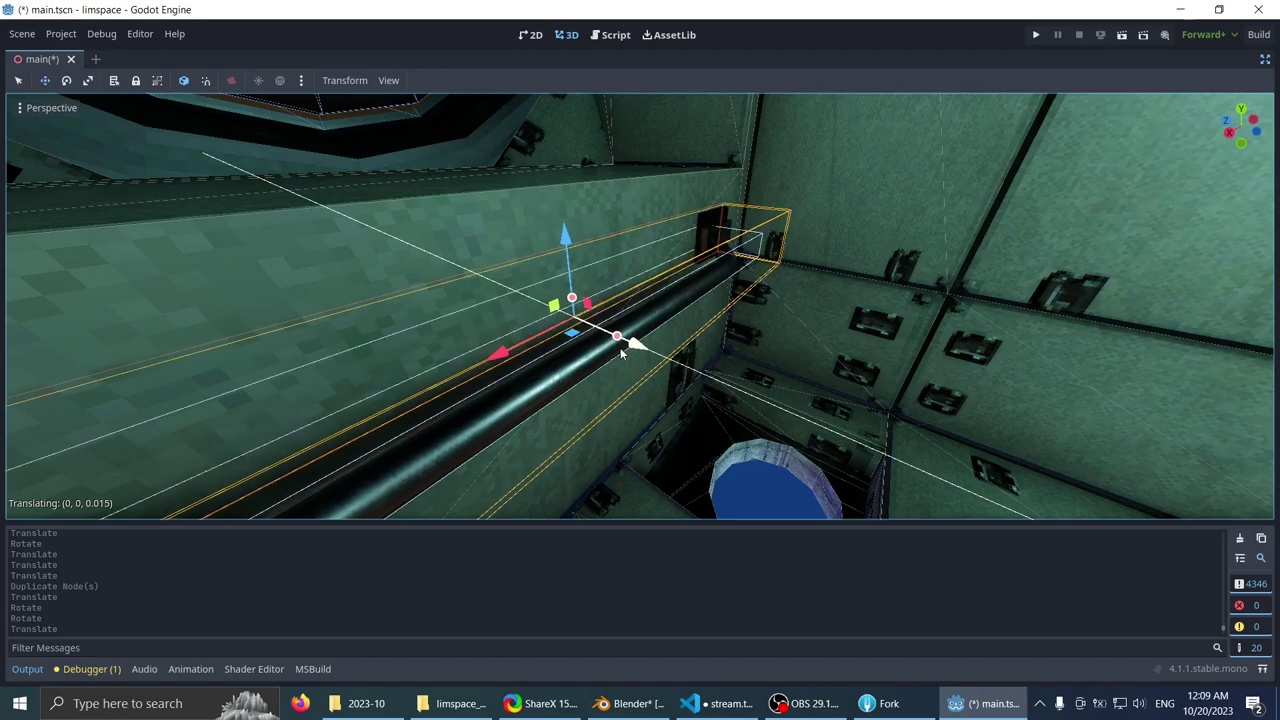
drag(617, 348, 618, 349)
scroll(494, 229, down, 6)
middle_drag(618, 349, 765, 330)
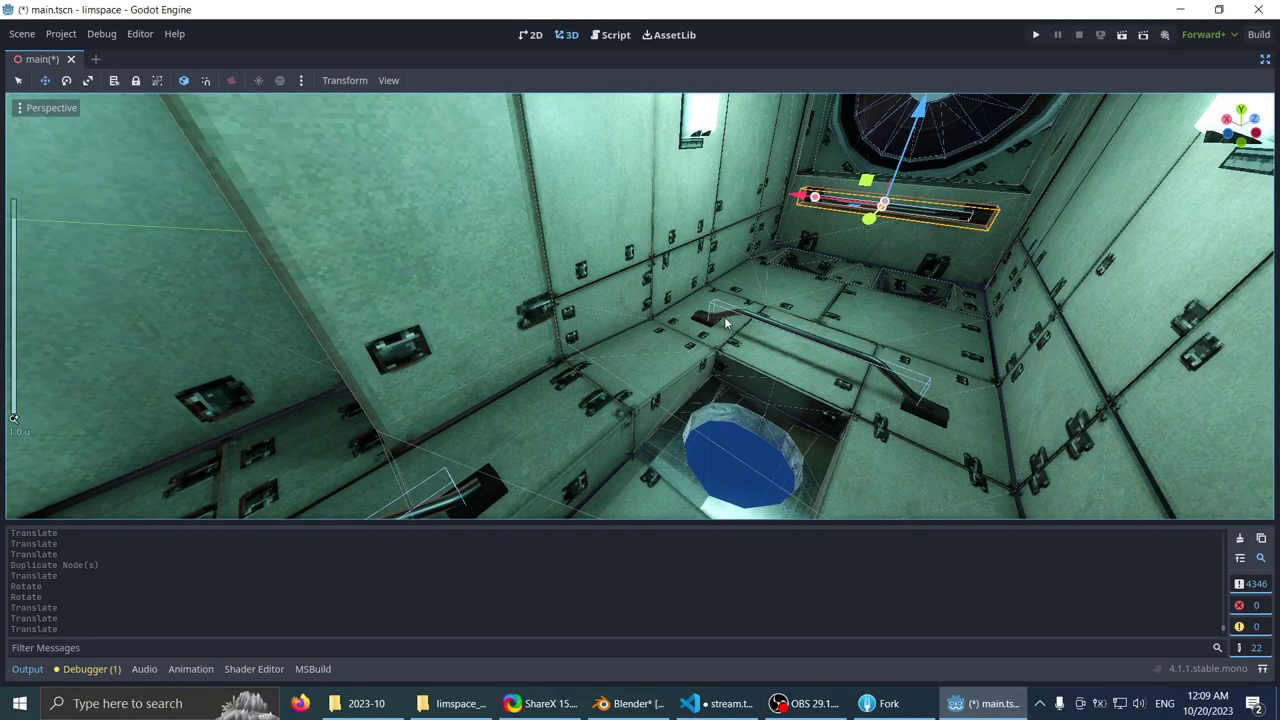
- Duplicate the crosswise floor handrail, raise the copy and rotate it upright
scroll(725, 310, down, 3)
scroll(758, 321, up, 5)
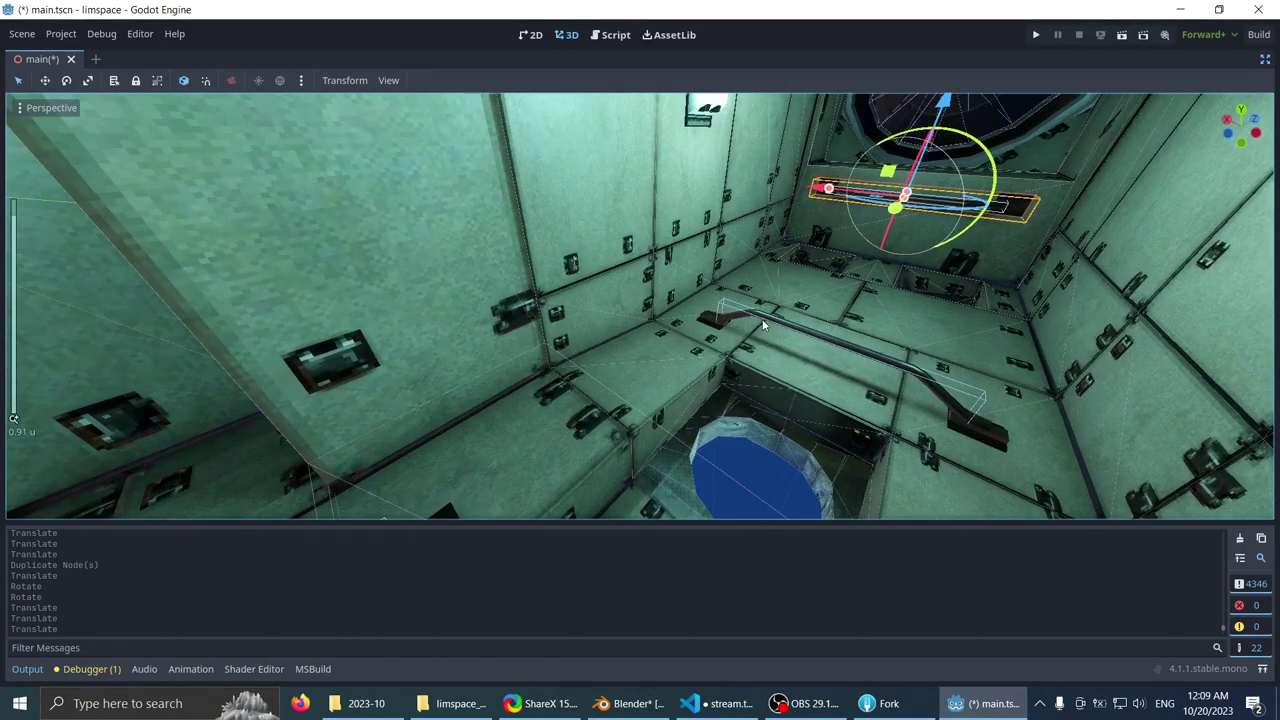
middle_drag(763, 325, 772, 273)
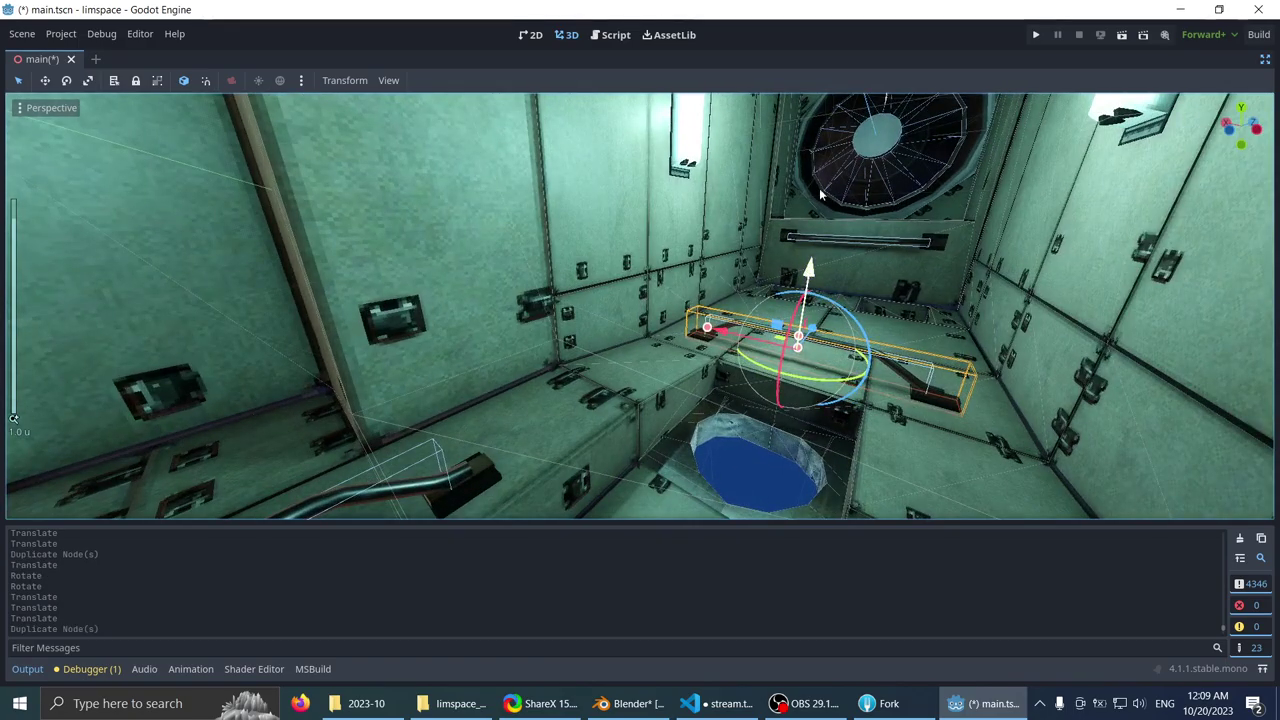
middle_drag(702, 122, 782, 200)
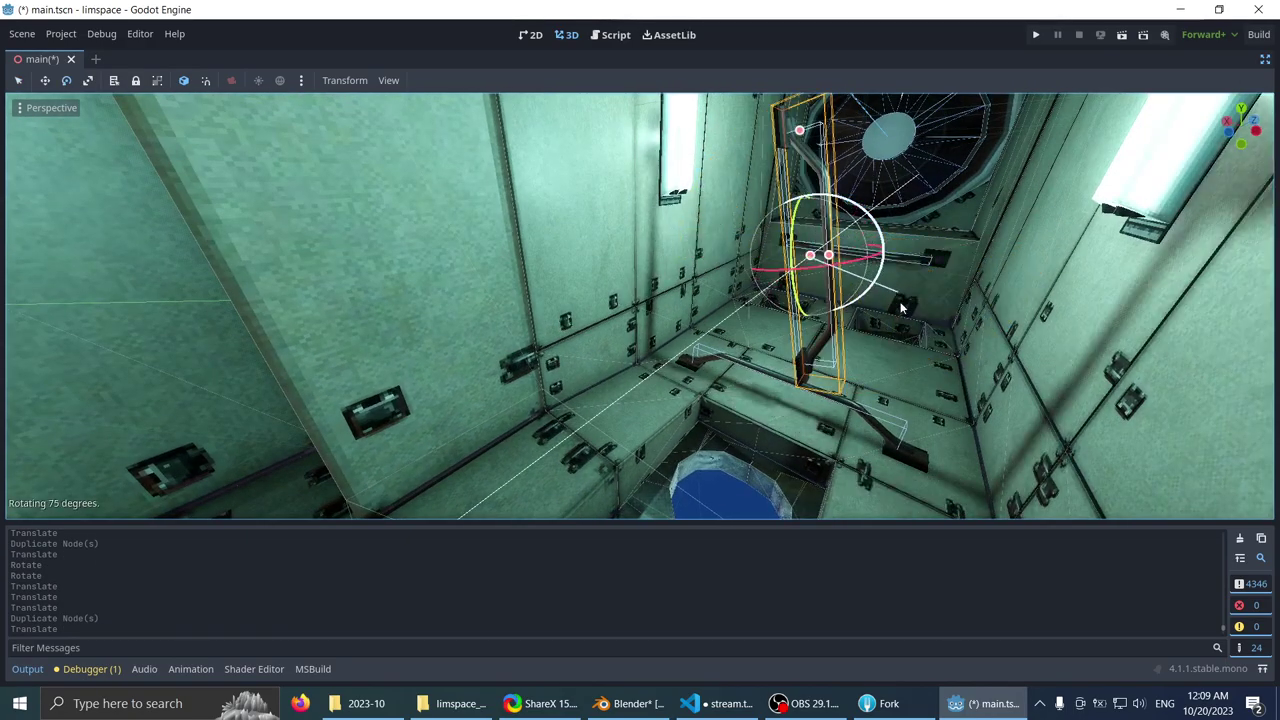
ctrl+drag(915, 353, 915, 353)
scroll(915, 353, down, 4)
middle_drag(912, 350, 805, 328)
- Move the upright handrail toward the teal module's entrance and seat it against the side wall
key(w)
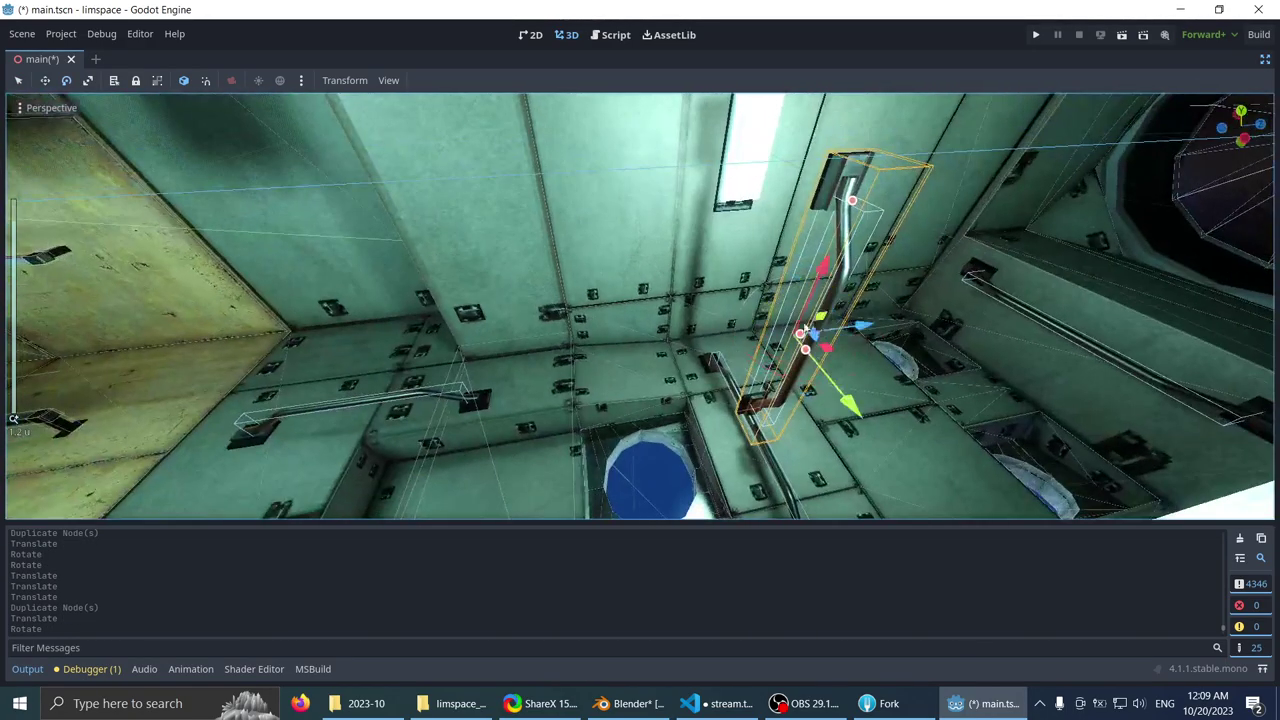
drag(594, 340, 635, 185)
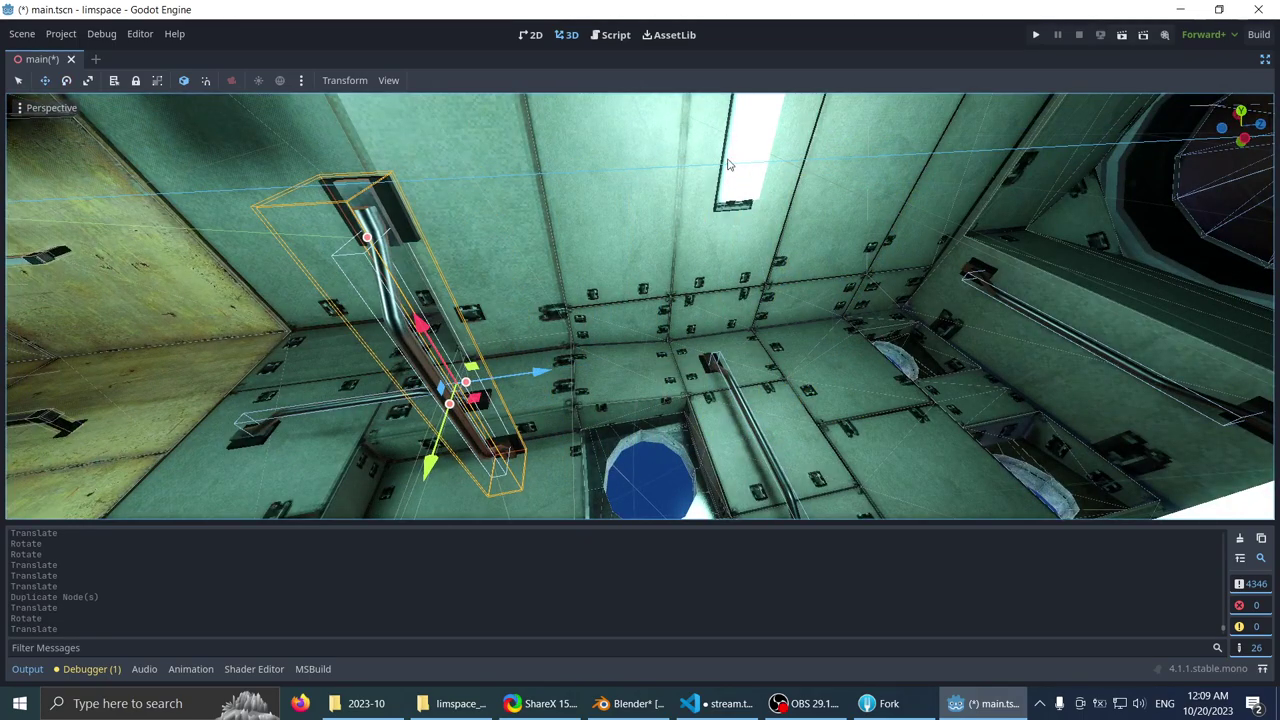
middle_drag(728, 165, 446, 335)
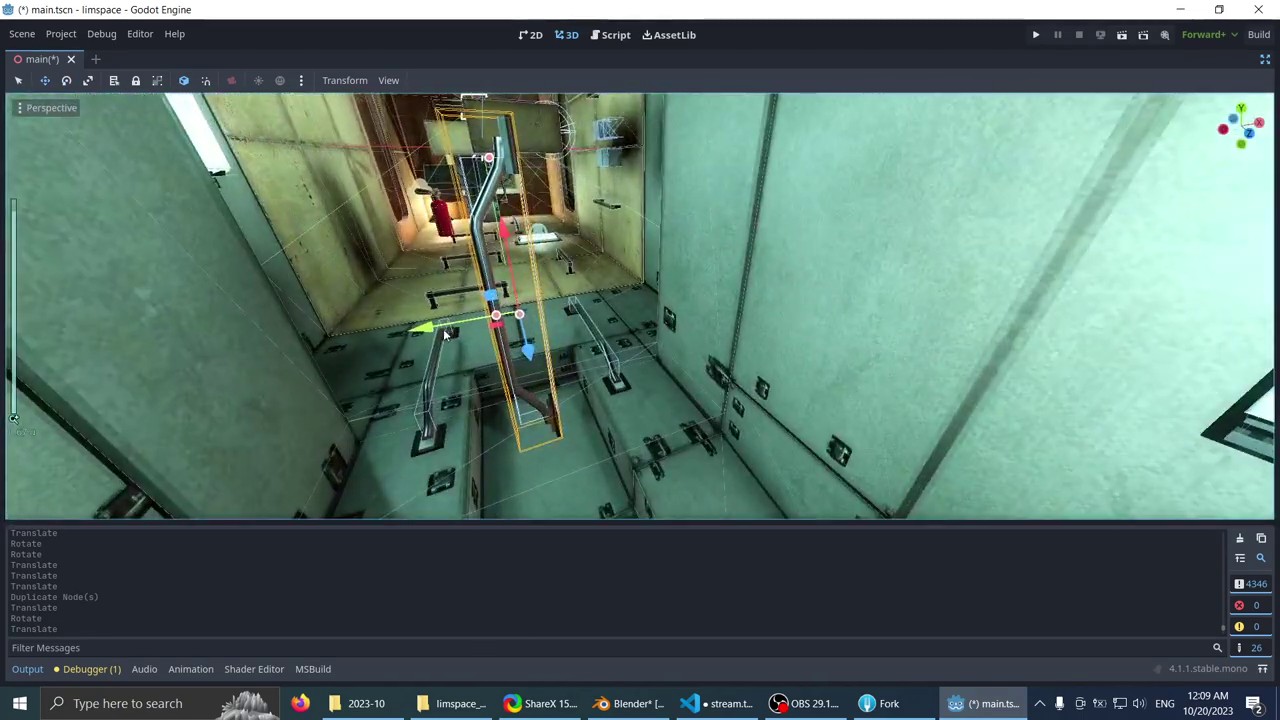
middle_drag(517, 296, 763, 432)
scroll(763, 432, up, 2)
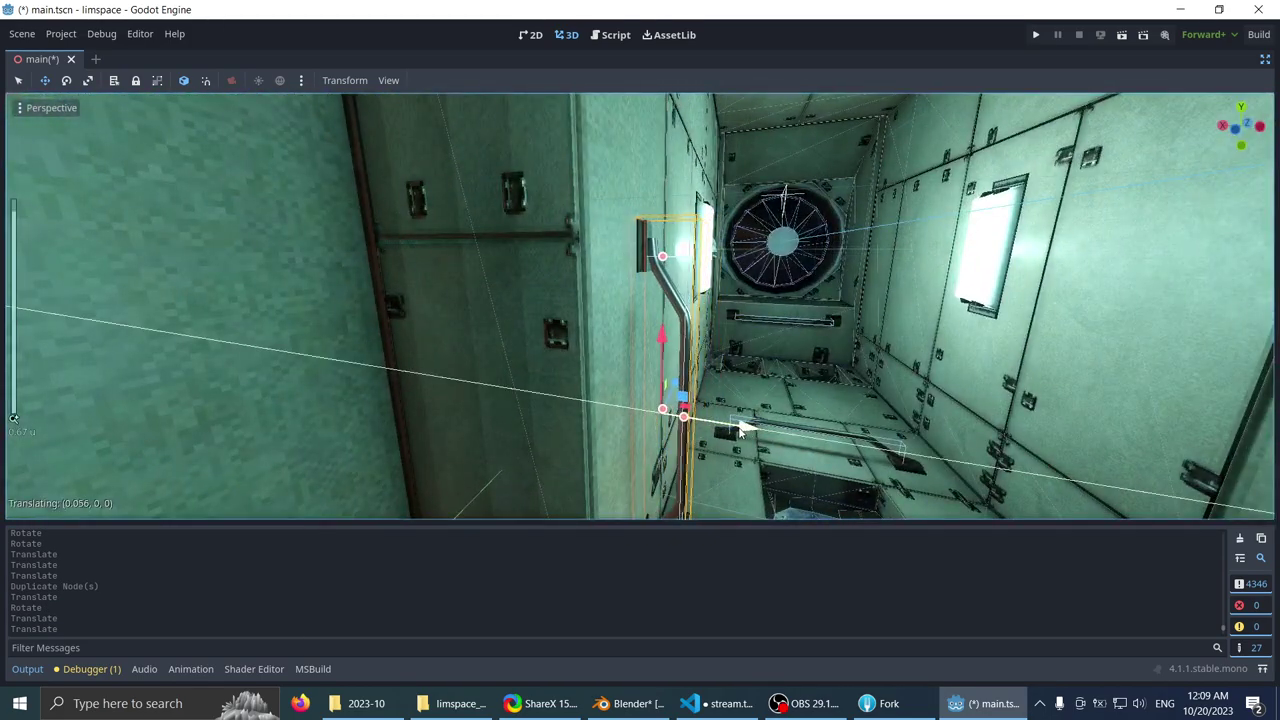
- Adjust the upright handrail's height on the side wall and save the main scene
drag(673, 272, 672, 212)
scroll(672, 212, down, 3)
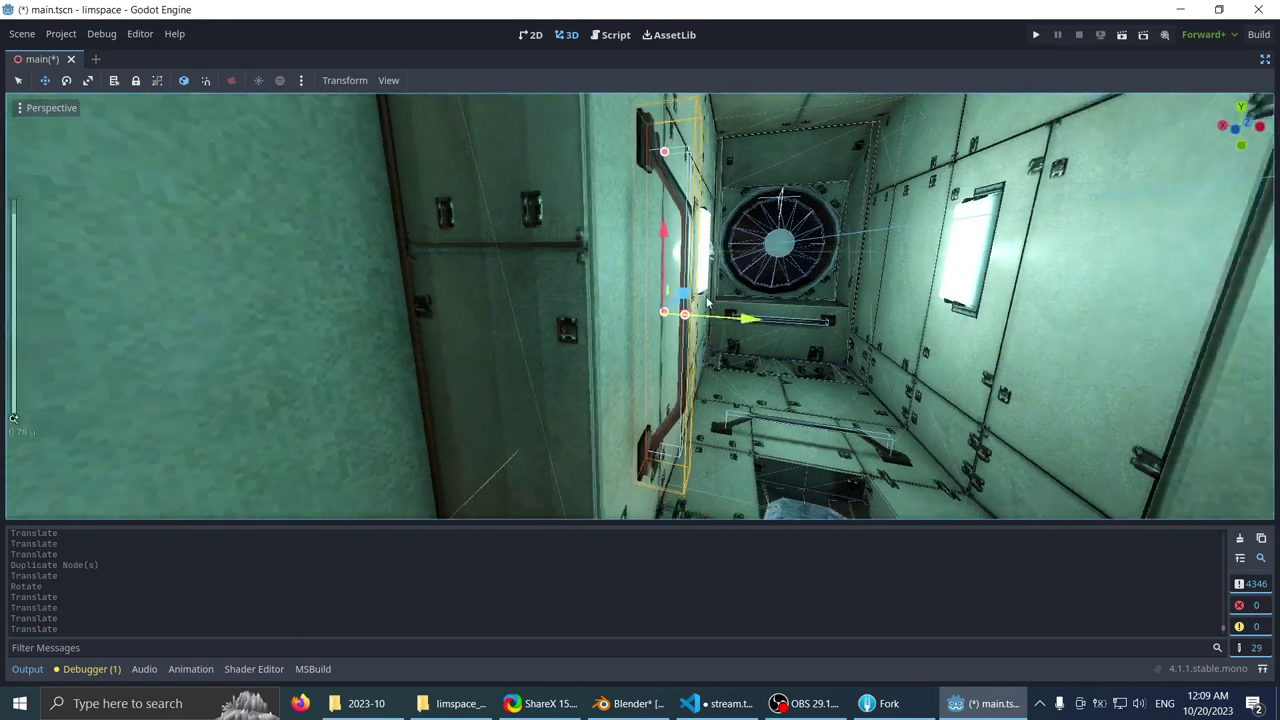
middle_drag(680, 208, 687, 316)
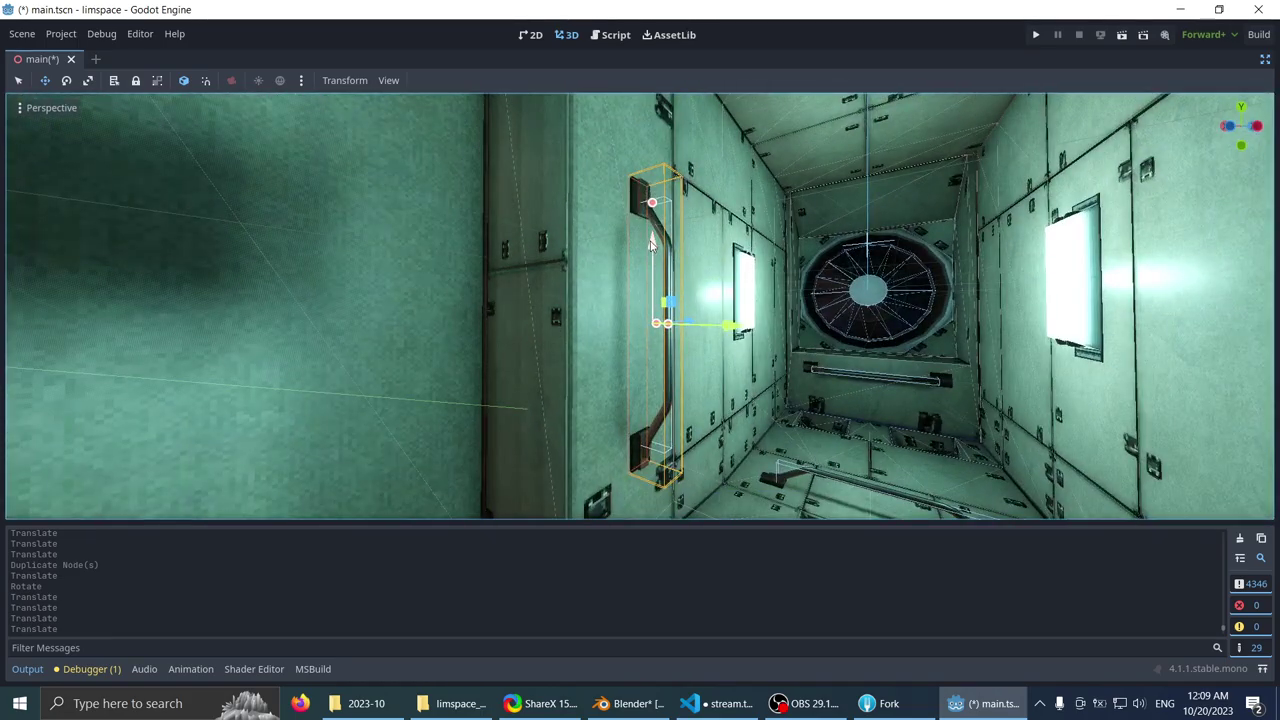
drag(660, 208, 660, 206)
scroll(668, 206, down, 4)
middle_drag(688, 204, 557, 187)
scroll(664, 220, down, 4)
mouse_move(632, 222)
middle_down()
mouse_move(551, 209)
mouse_move(637, 234)
middle_up()
key(ctrl+s)
- Select the test box with two attached cubes at the teal module's entrance and bring back the hidden editor docks
scroll(616, 241, down, 5)
scroll(616, 241, up, 3)
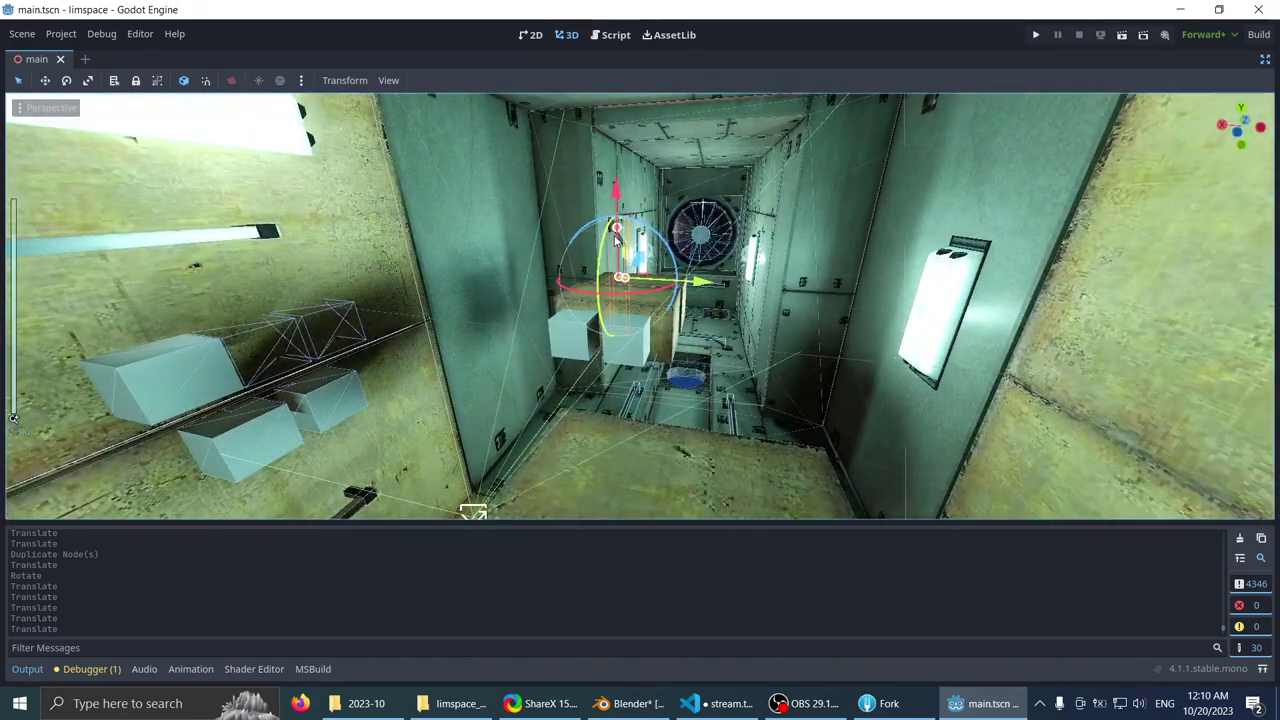
middle_drag(604, 232, 582, 249)
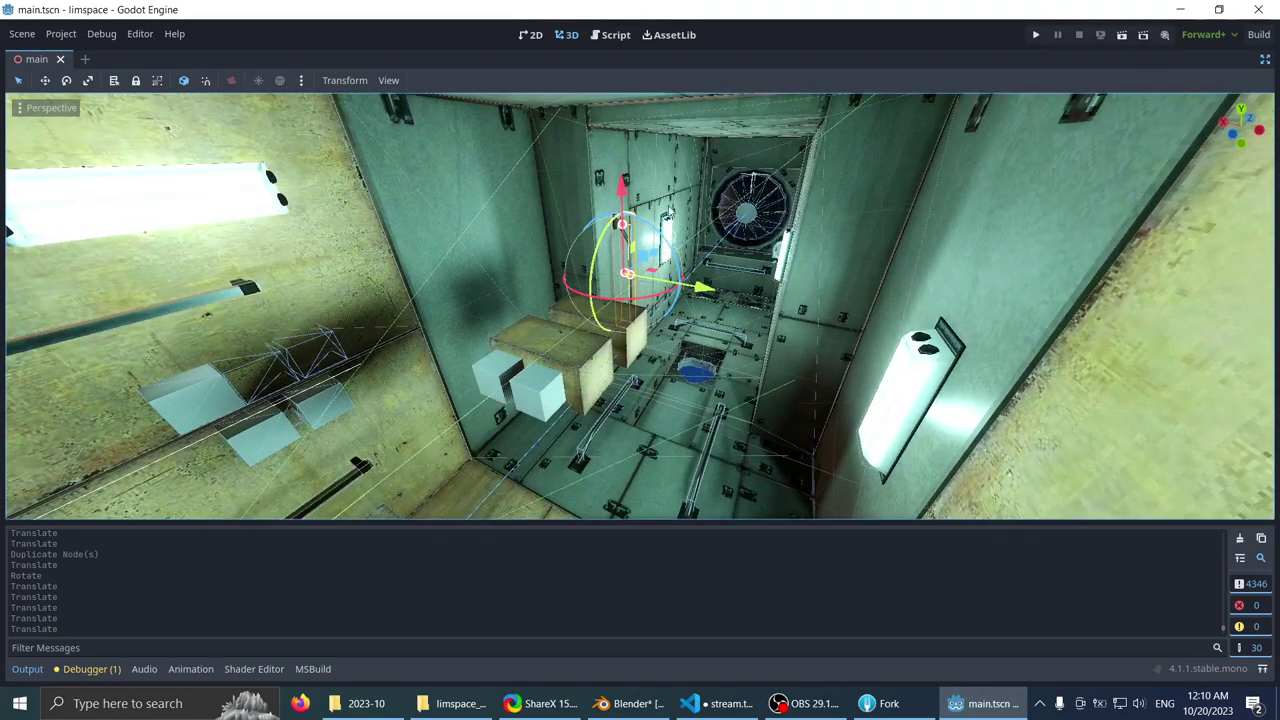
scroll(755, 193, up, 7)
scroll(756, 193, down, 6)
middle_drag(700, 205, 626, 281)
scroll(560, 257, up, 3)
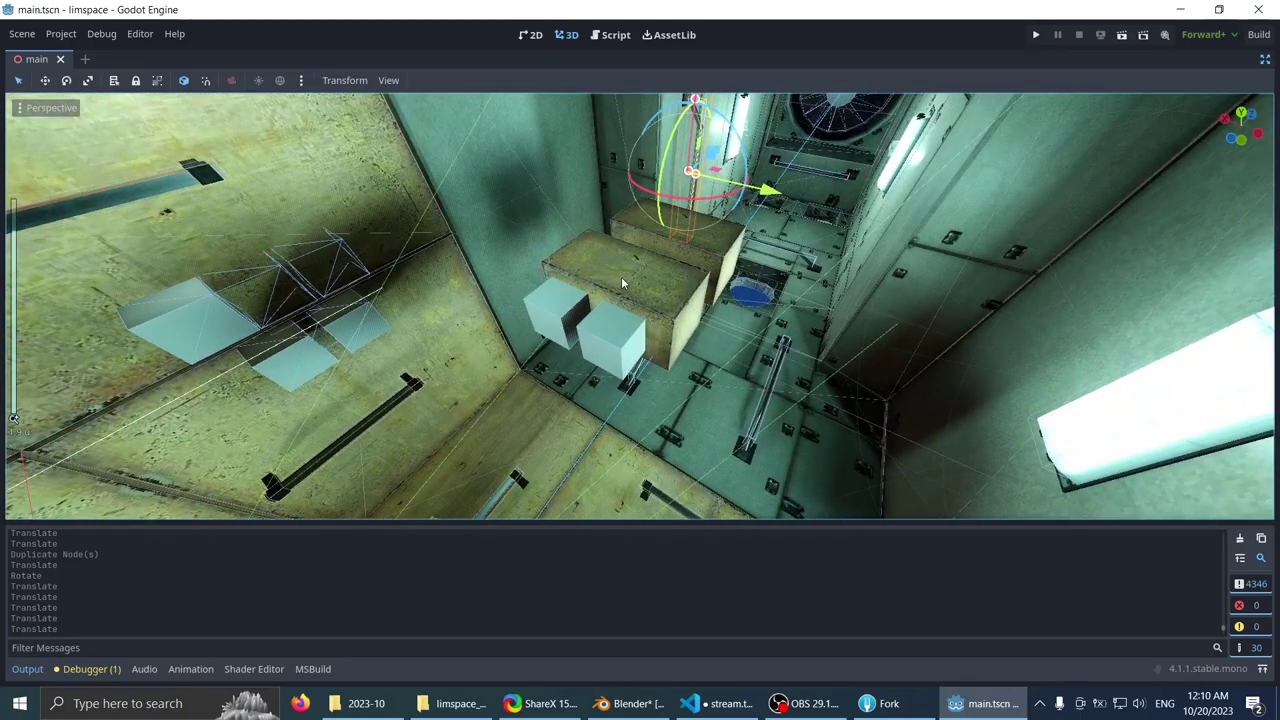
click(621, 277)
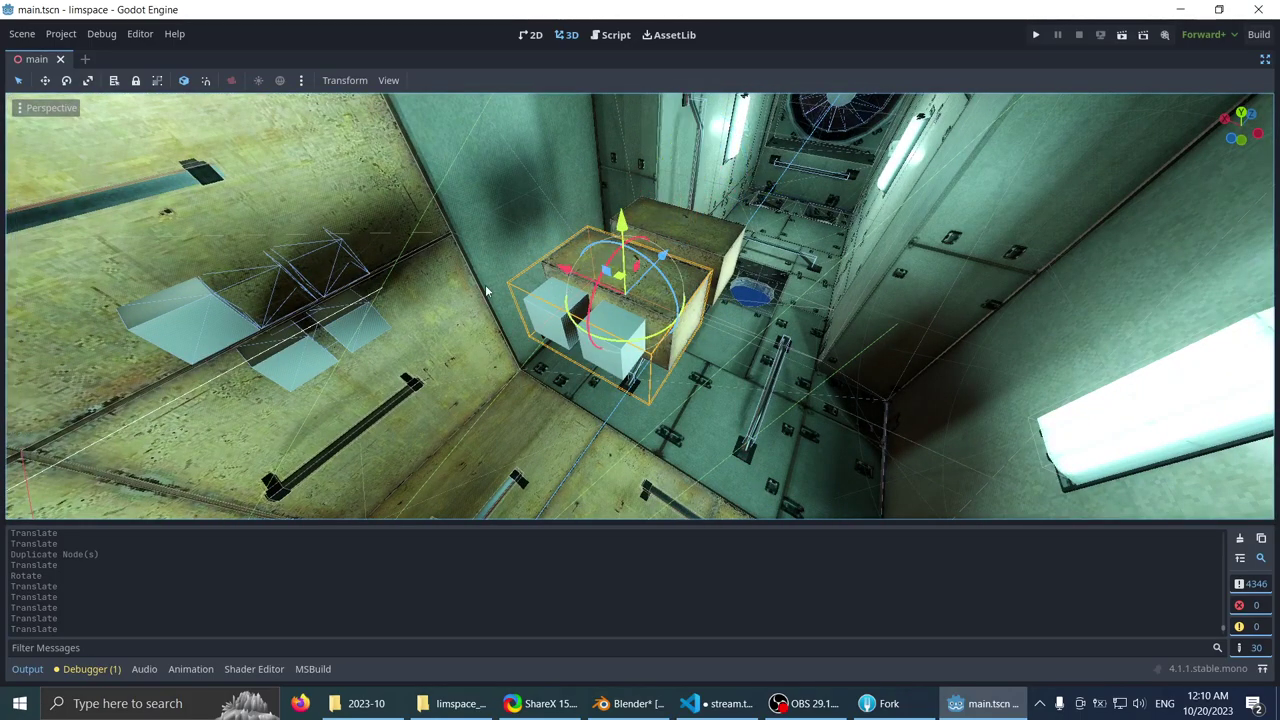
key(ctrl+shift+F11)
scroll(511, 295, down, 9)
middle_drag(543, 258, 565, 259)
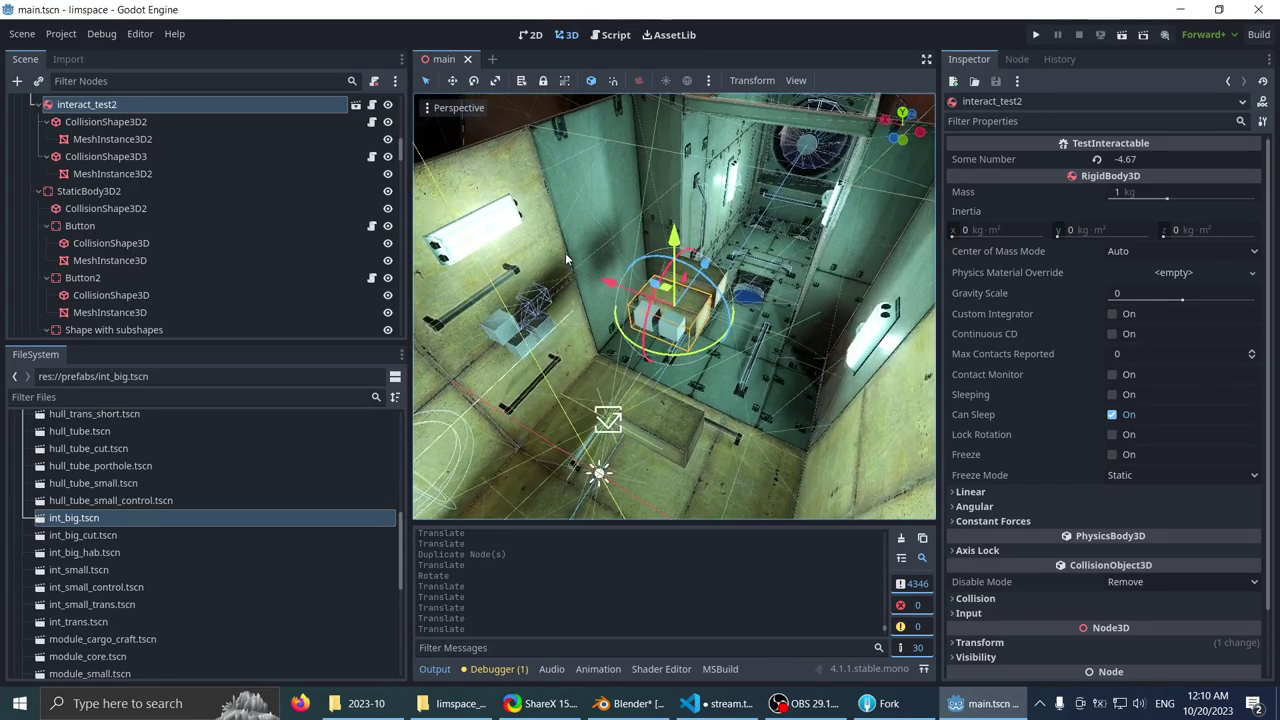
- Check the interact_test2 node and its CollisionShape3D2 child, and delete interact_test2 from the scene
scroll(562, 253, up, 9)
click(175, 124)
double_click(181, 105)
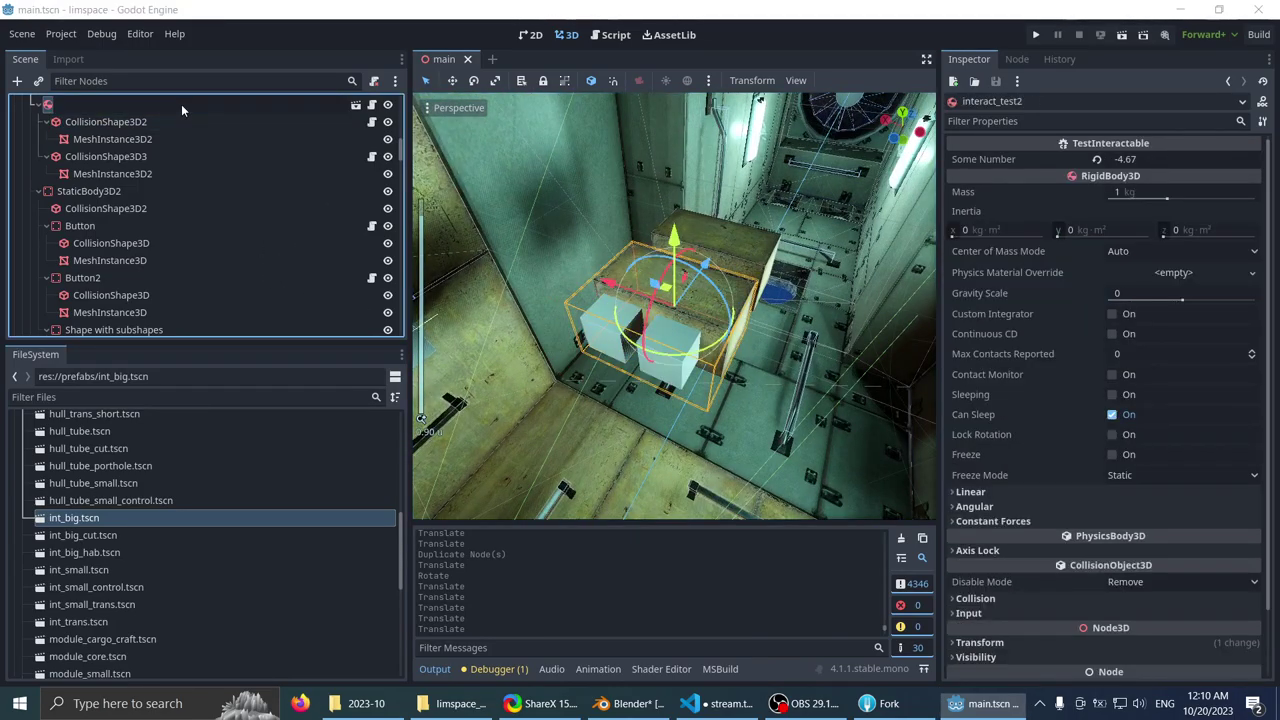
click(163, 121)
click(162, 119)
click(171, 104)
scroll(488, 211, down, 3)
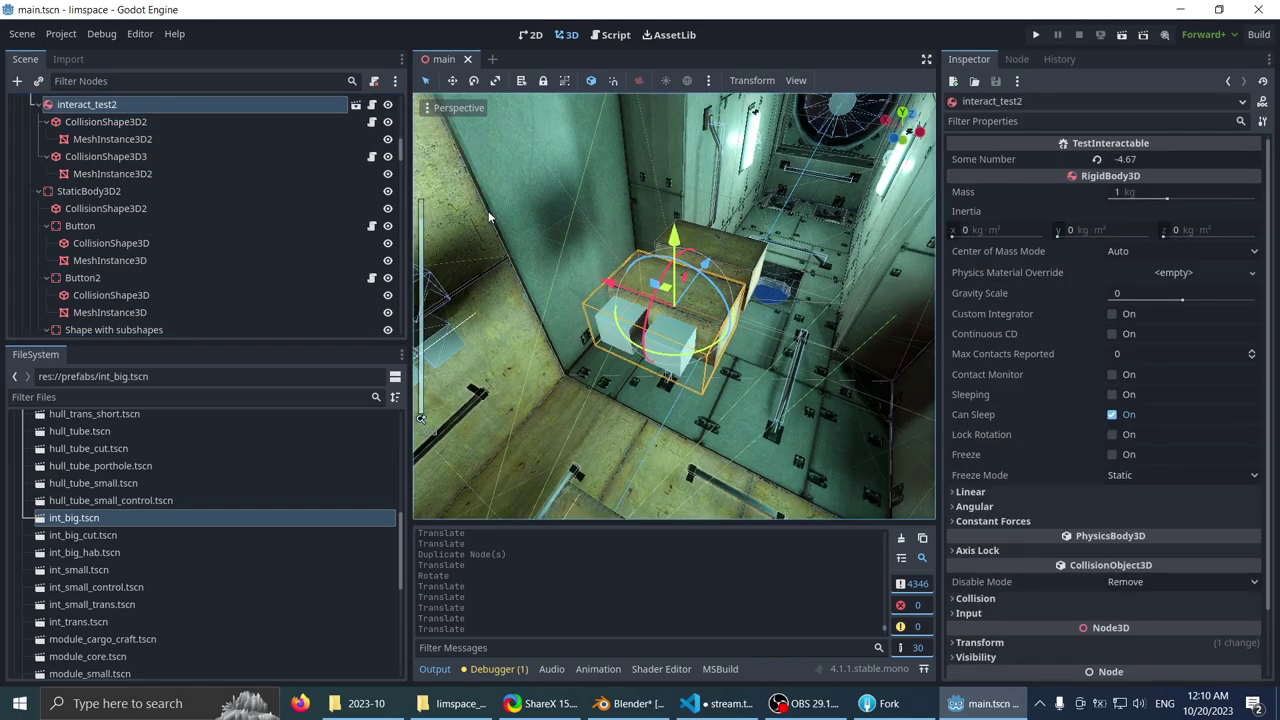
middle_drag(488, 211, 580, 234)
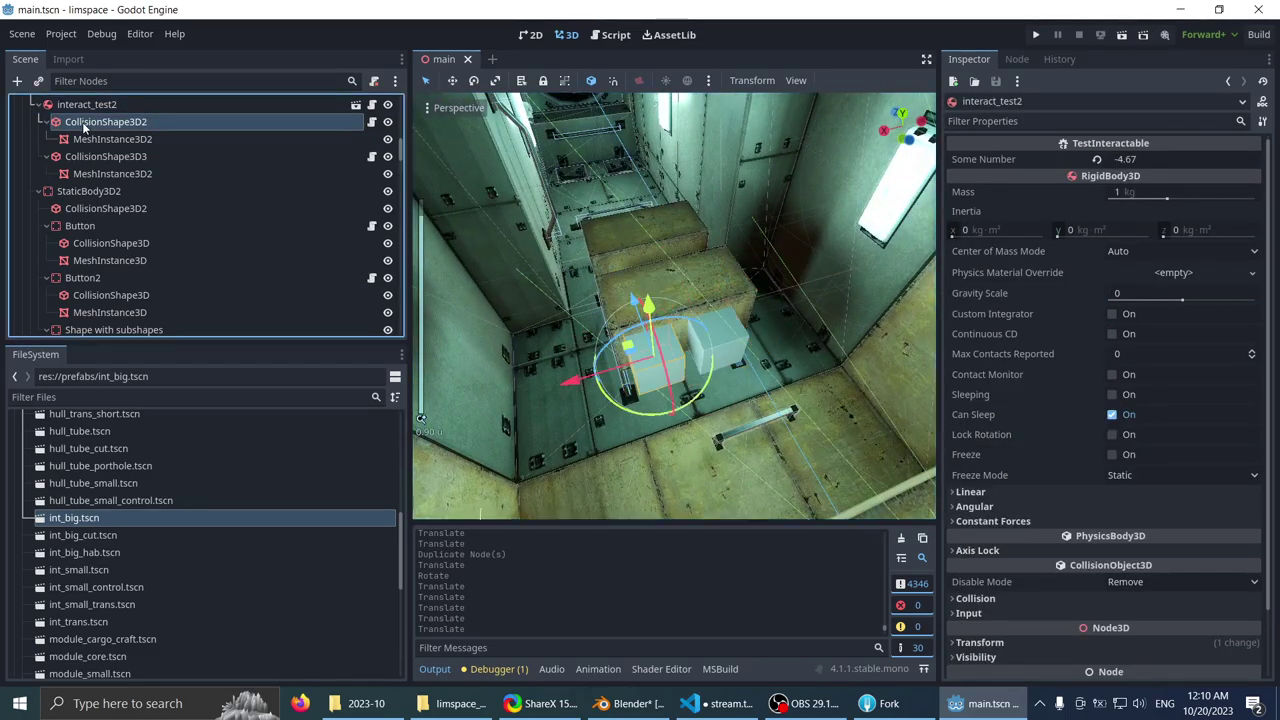
click(86, 122)
middle_drag(583, 310, 598, 297)
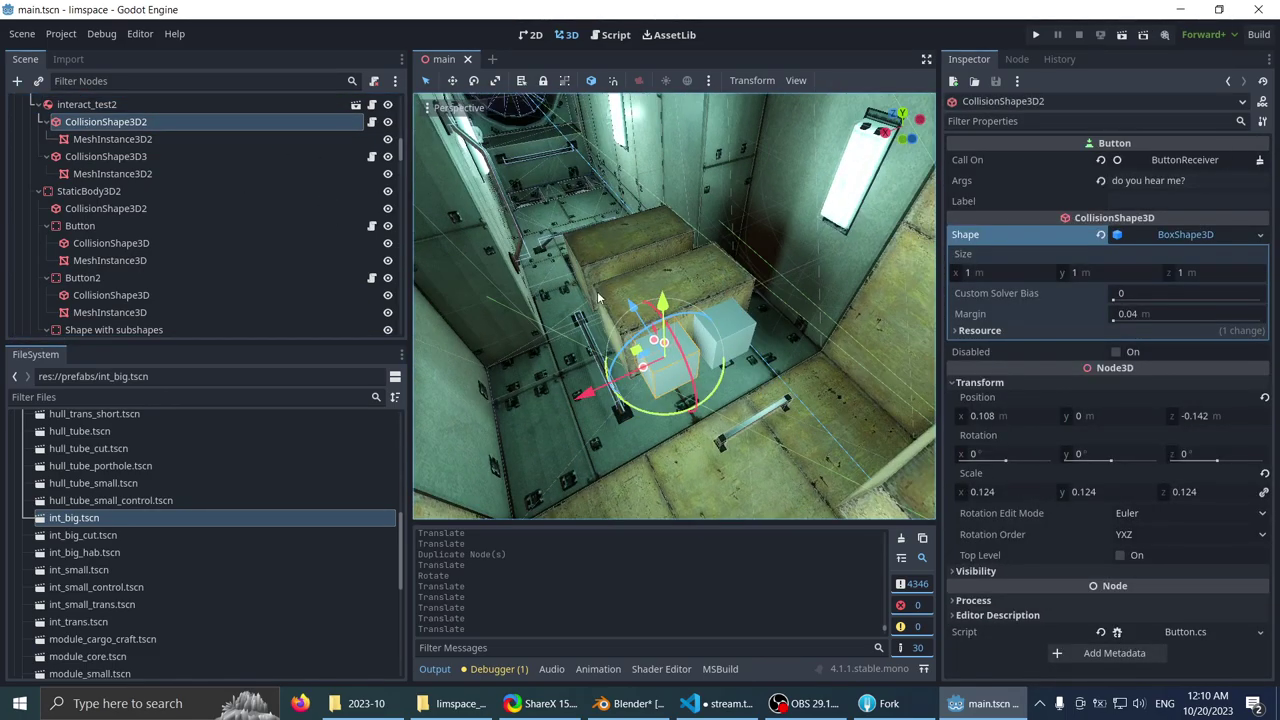
click(188, 104)
key(Delete)
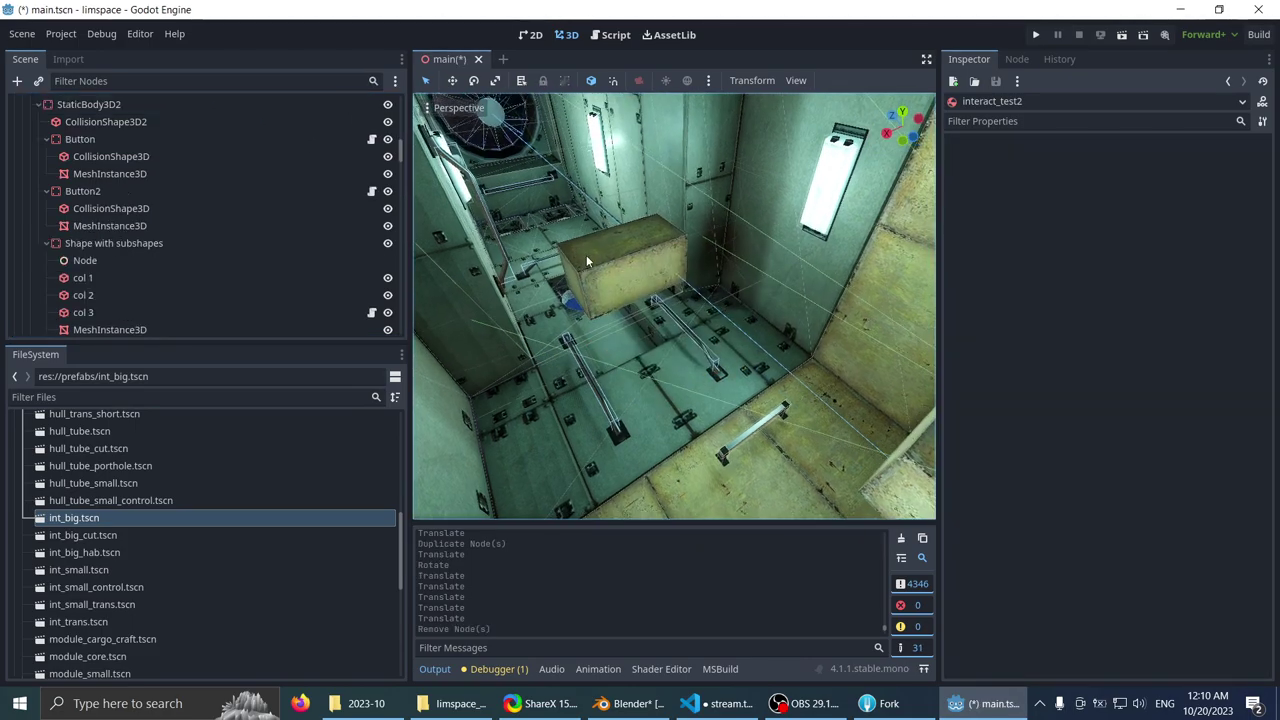
- Delete the interact_test box floating at the teal module's entrance
middle_drag(586, 260, 602, 278)
click(600, 278)
middle_drag(517, 255, 567, 277)
scroll(565, 277, down, 2)
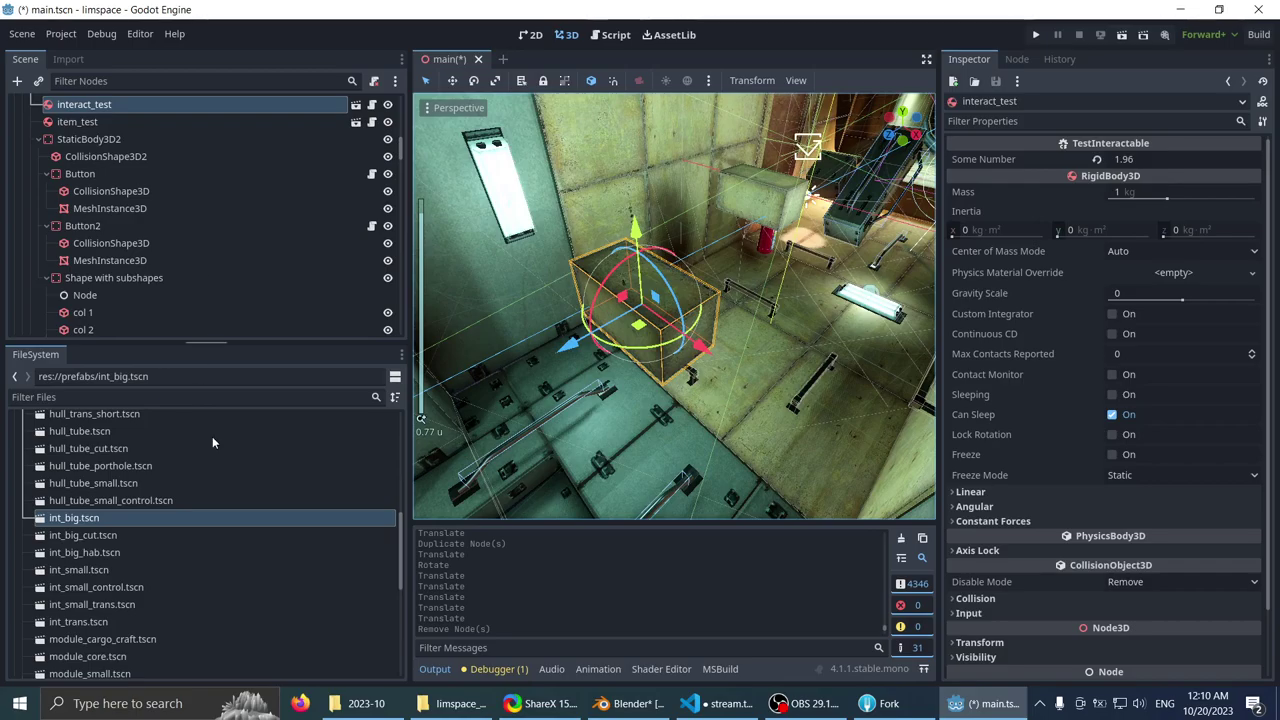
scroll(1161, 513, down, 2)
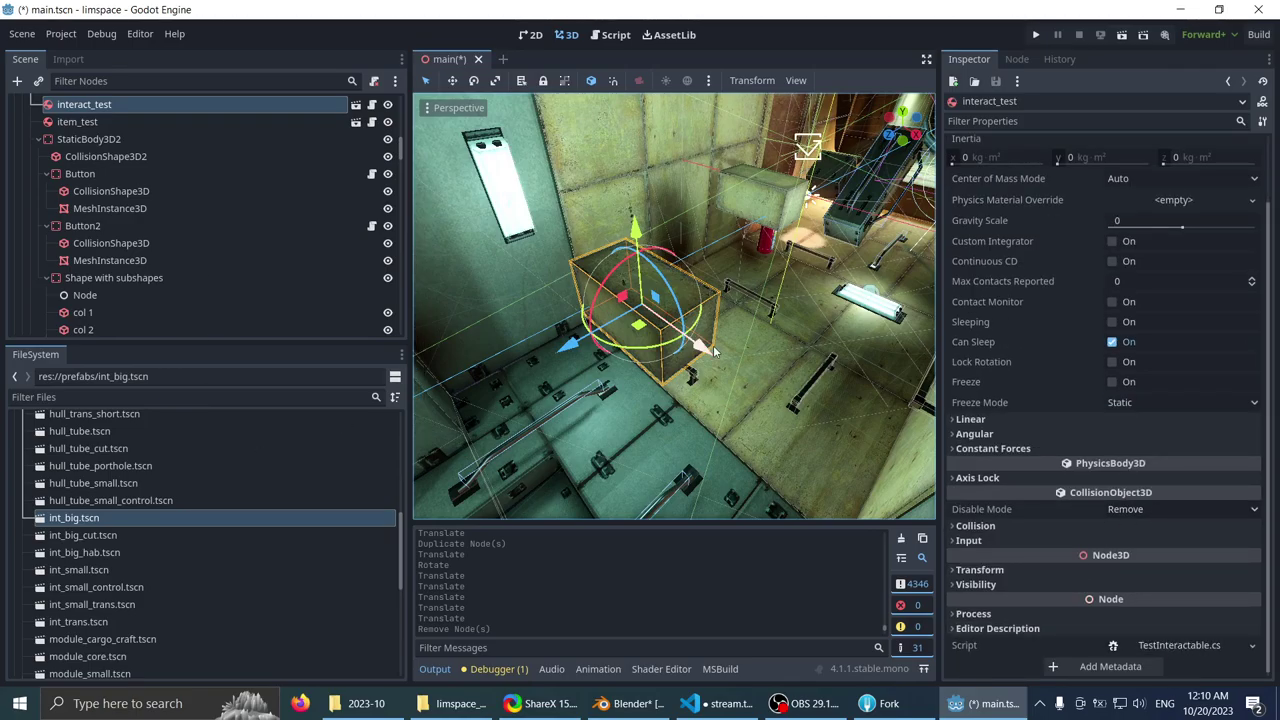
mouse_move(713, 350)
middle_down()
mouse_move(686, 362)
mouse_move(712, 346)
mouse_move(735, 352)
middle_up()
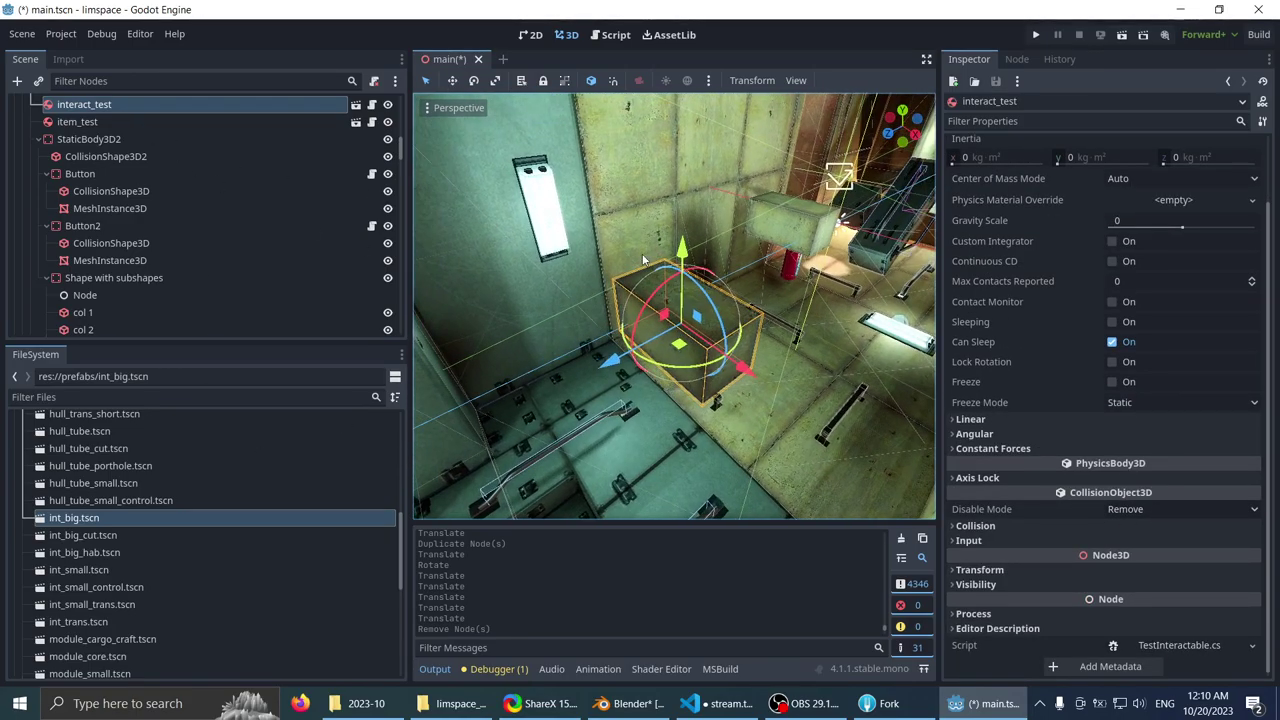
middle_drag(643, 260, 604, 307)
scroll(714, 334, down, 2)
scroll(686, 256, down, 7)
key(Delete)
- Try to reposition the item_test box in the yellow module, and select the cube mesh under Shape with subshapes
middle_drag(728, 317, 796, 403)
scroll(704, 270, up, 2)
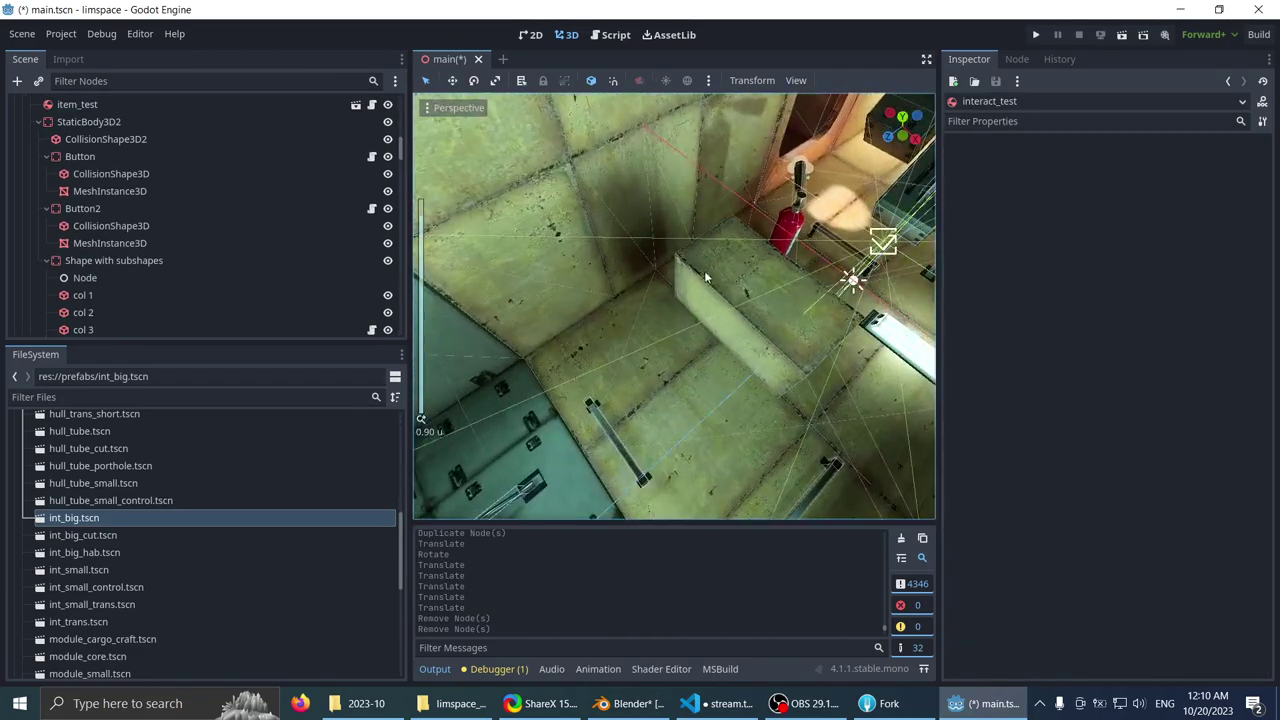
click(608, 331)
middle_drag(611, 326, 772, 248)
scroll(1113, 413, down, 2)
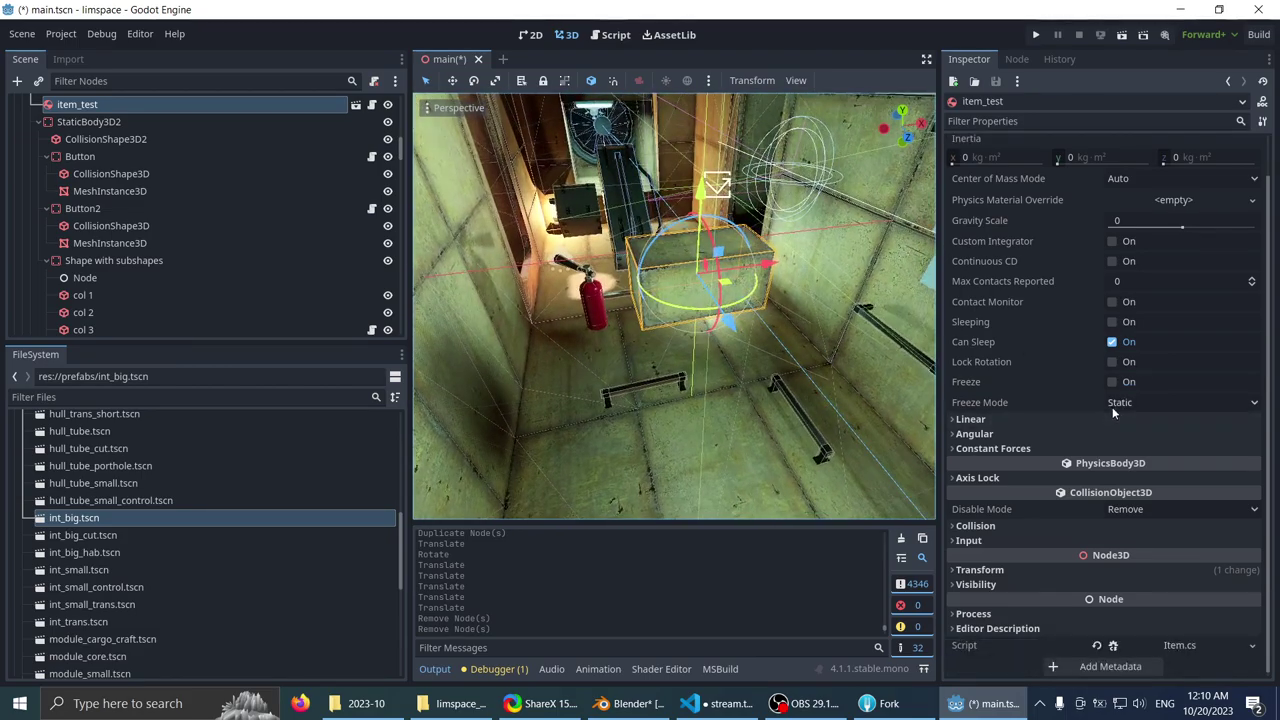
middle_drag(800, 385, 668, 176)
scroll(653, 293, down, 2)
middle_drag(648, 390, 601, 315)
scroll(664, 280, up, 5)
click(718, 311)
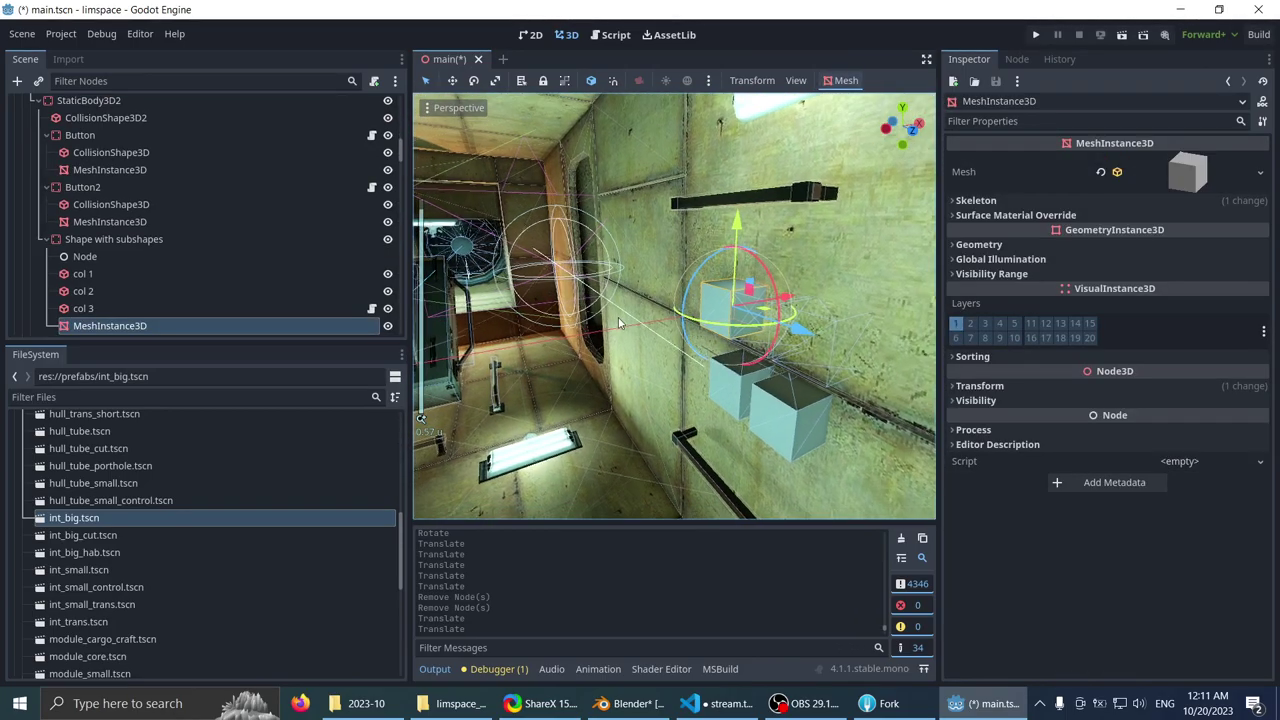
middle_drag(718, 311, 736, 354)
- Undo the test object moves and the deletion of both interactable test boxes
key(ctrl+z)
key(ctrl+z)
key(ctrl+z)
key(ctrl+z)
key(ctrl+z)
key(ctrl+shift+z)
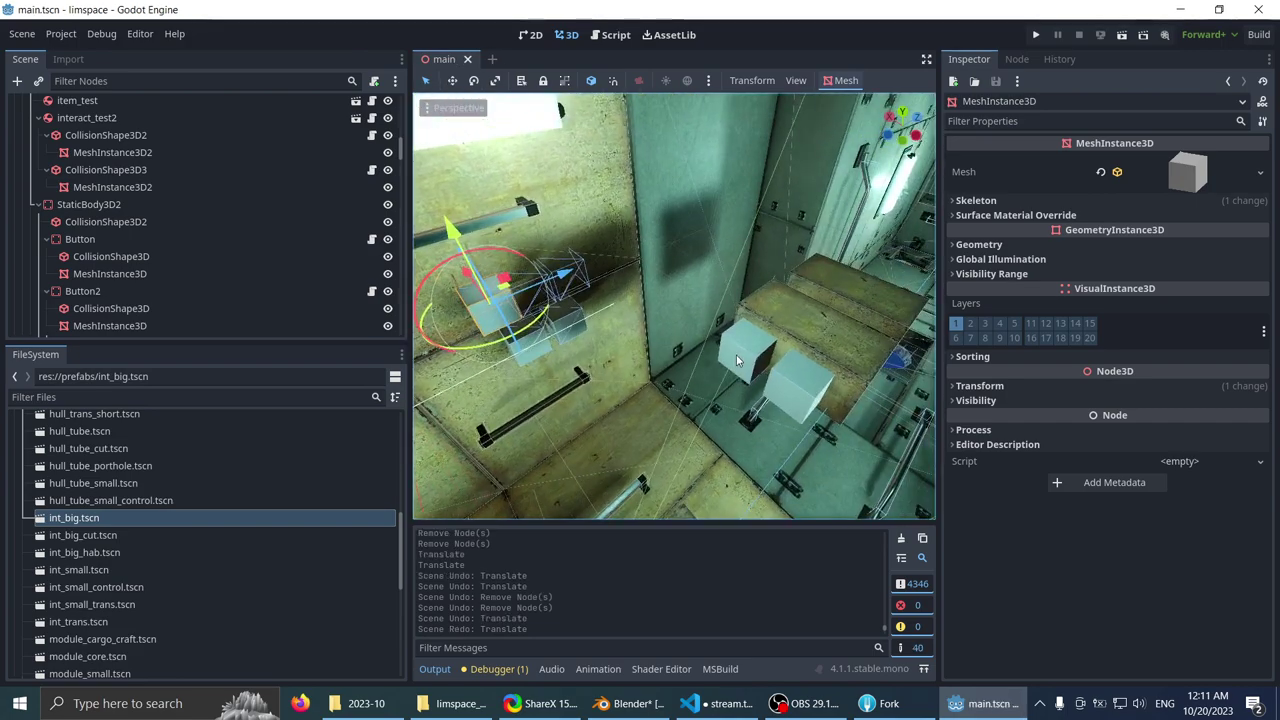
key(ctrl+shift+z)
key(ctrl+shift+z)
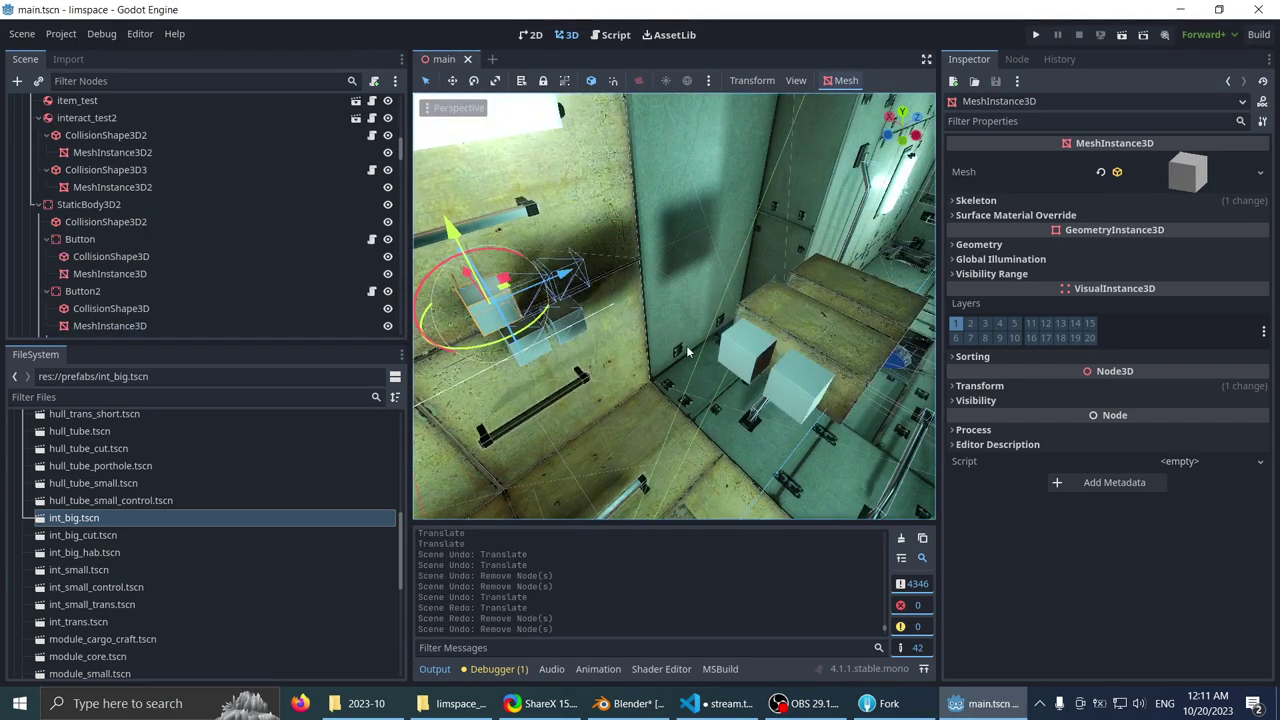
- Add a new Node3D as a child of the props node
middle_drag(686, 345, 798, 299)
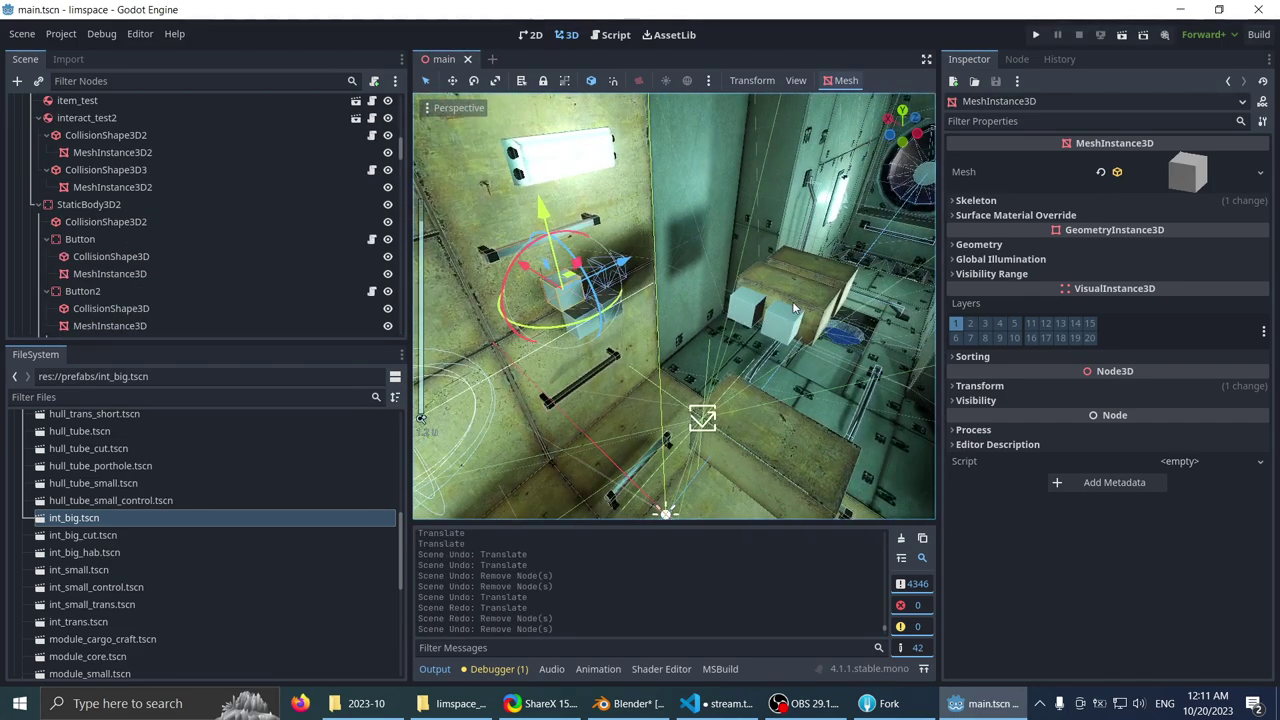
click(792, 301)
scroll(164, 170, up, 5)
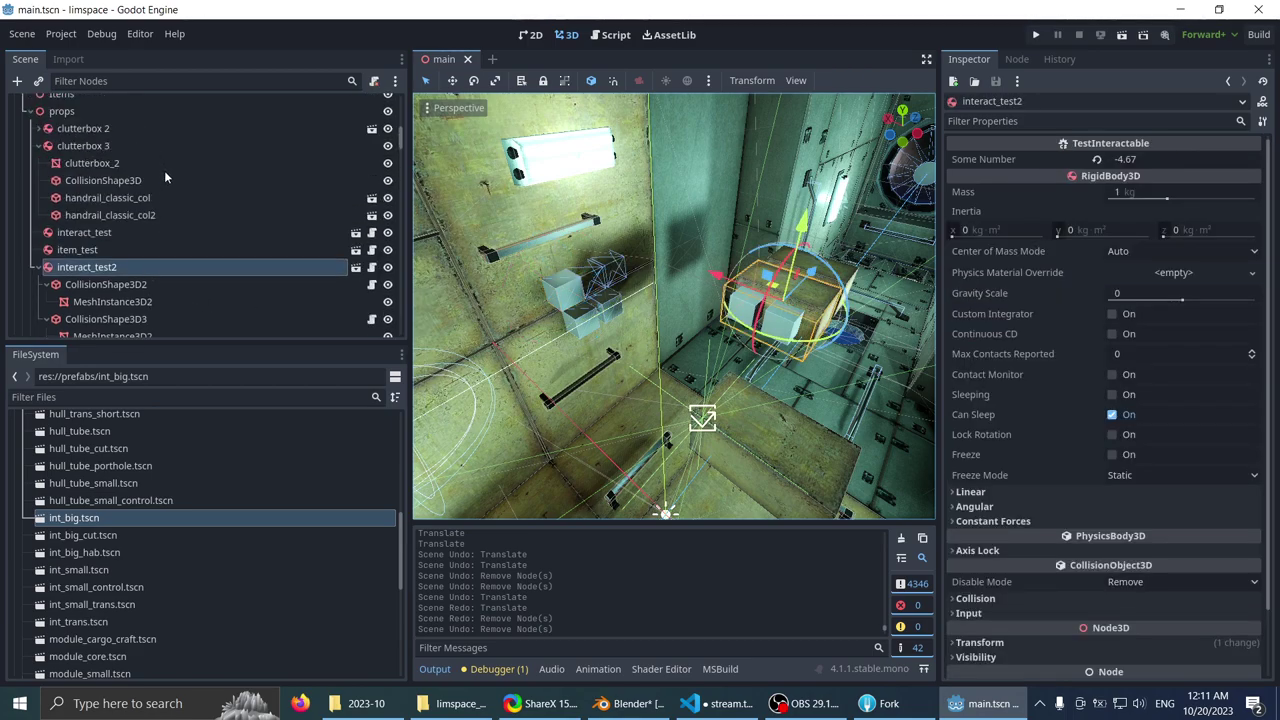
click(79, 173)
right_click(79, 173)
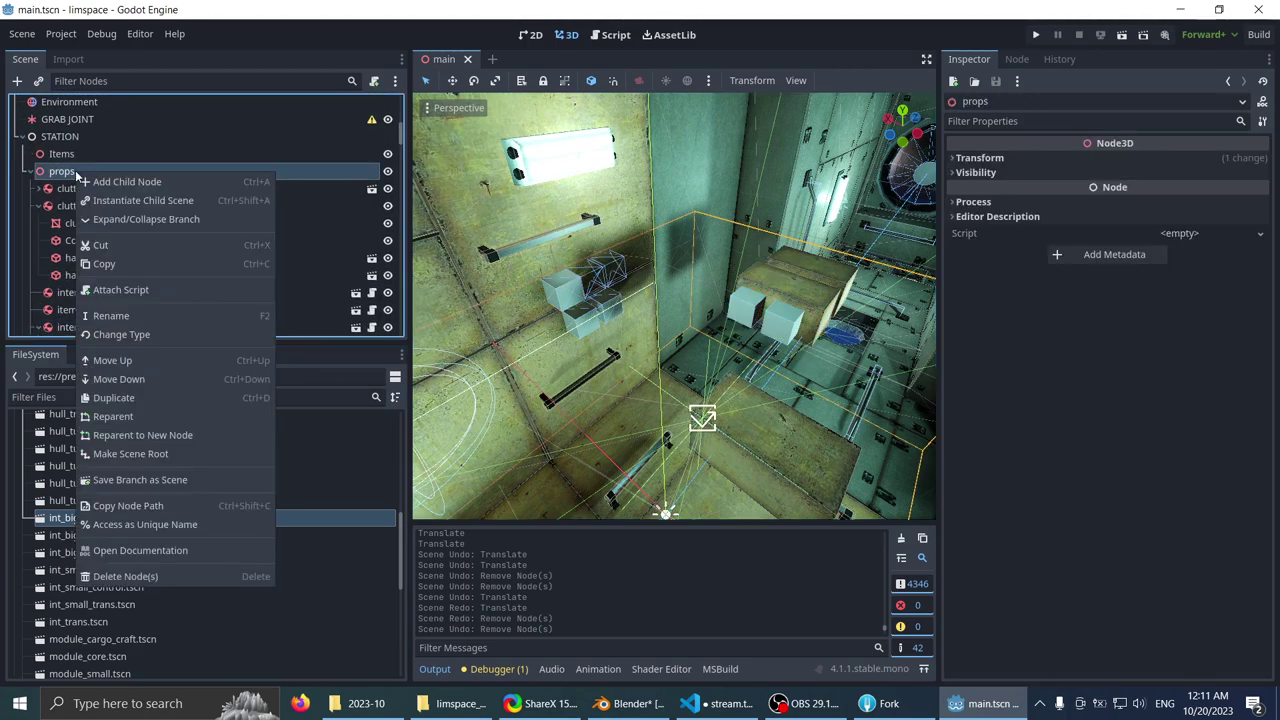
click(115, 185)
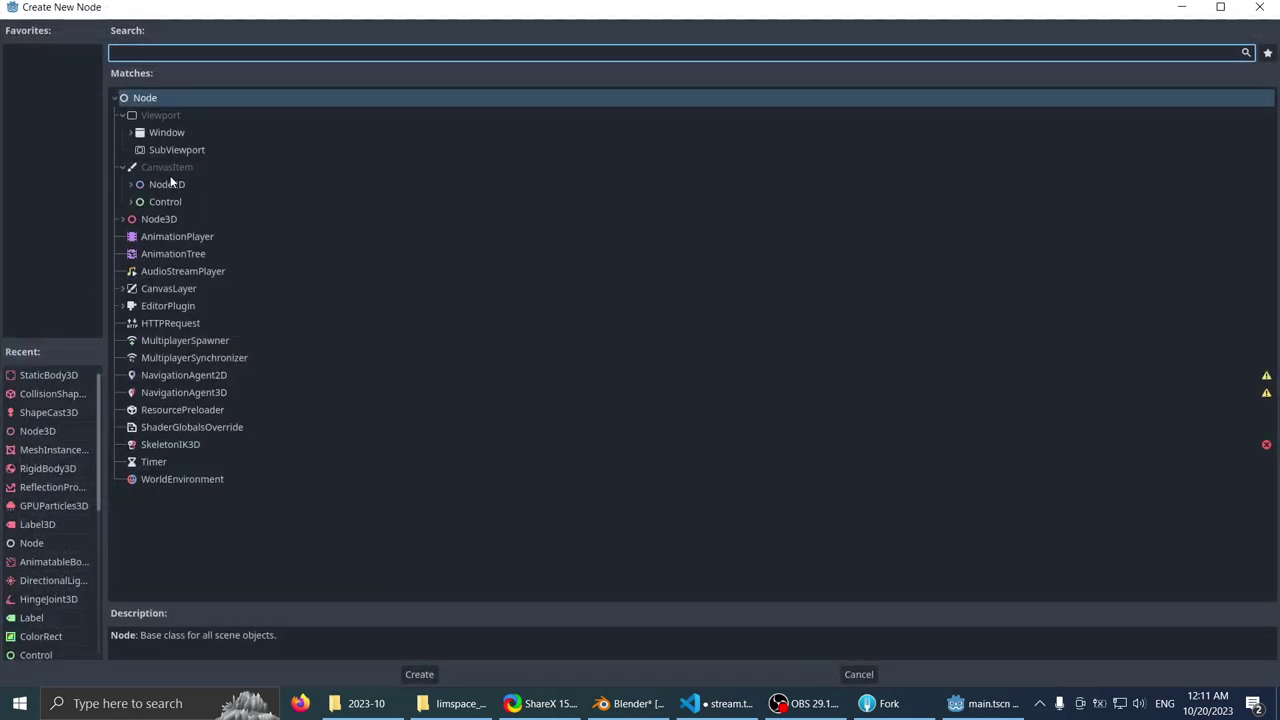
double_click(156, 218)
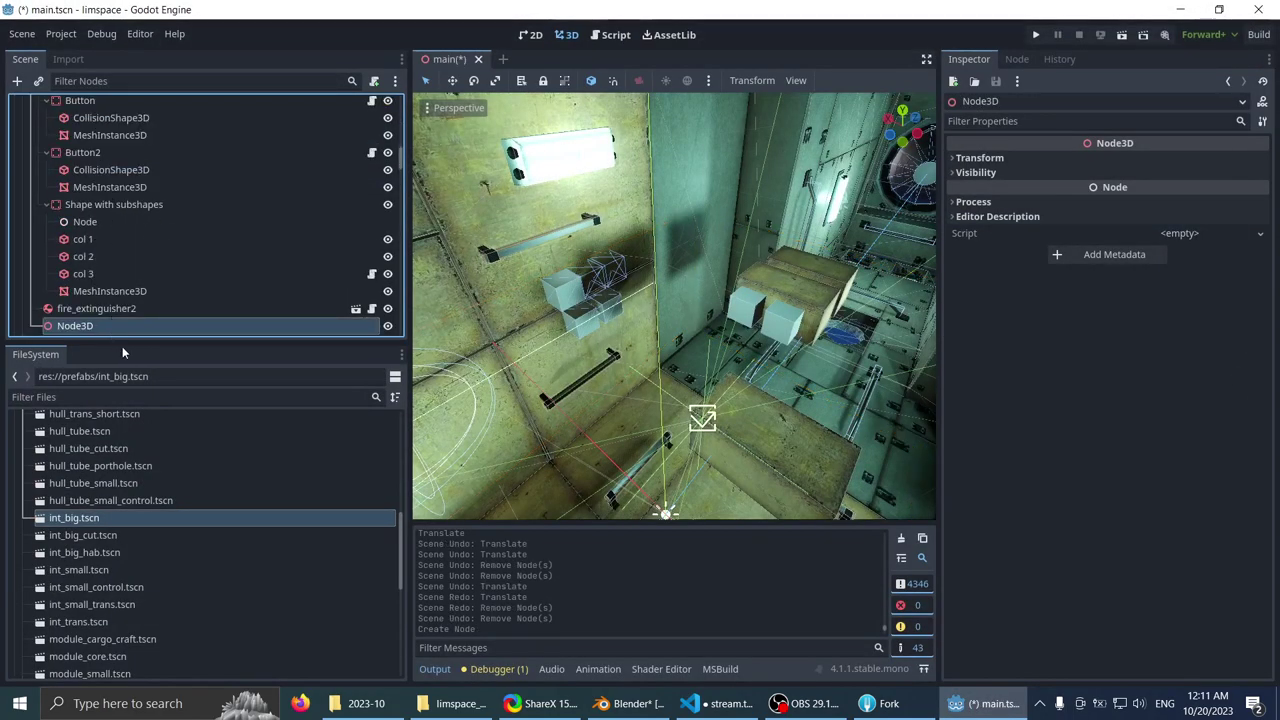
- Move the new Node3D to the start of the props children and rename it test_props
drag(138, 342, 138, 490)
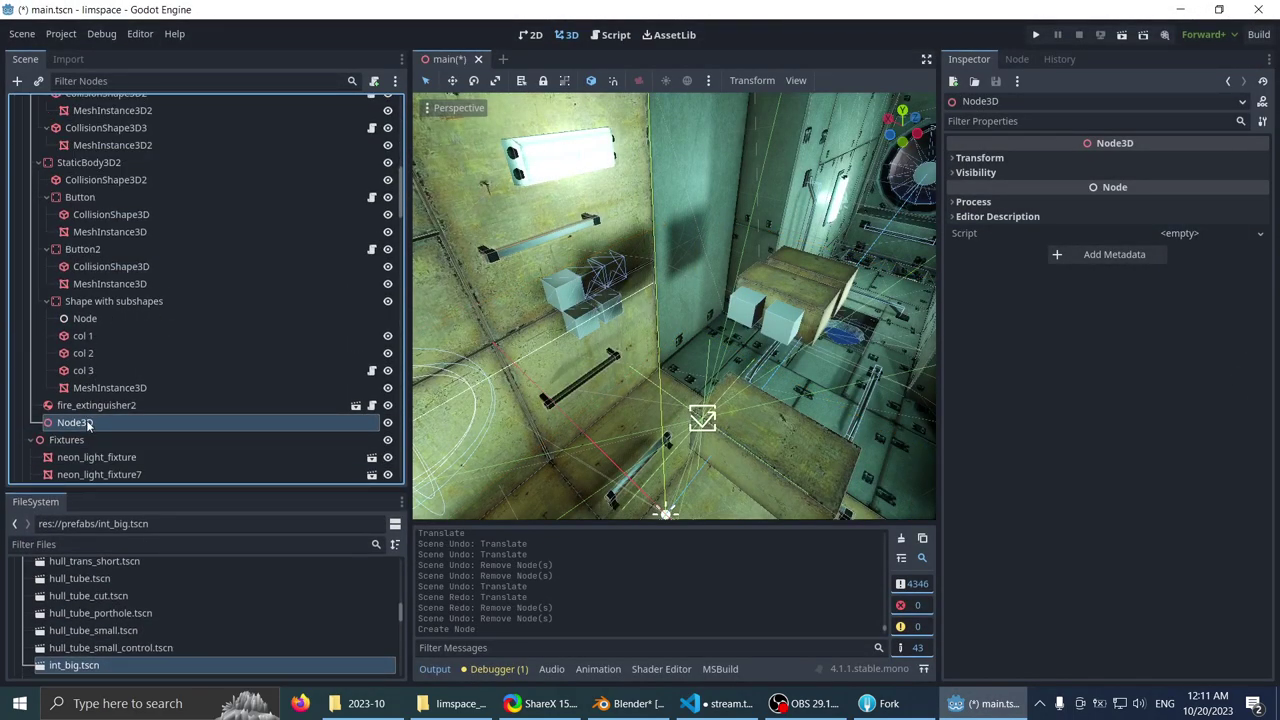
drag(88, 423, 80, 318)
double_click(130, 318)
text(t)
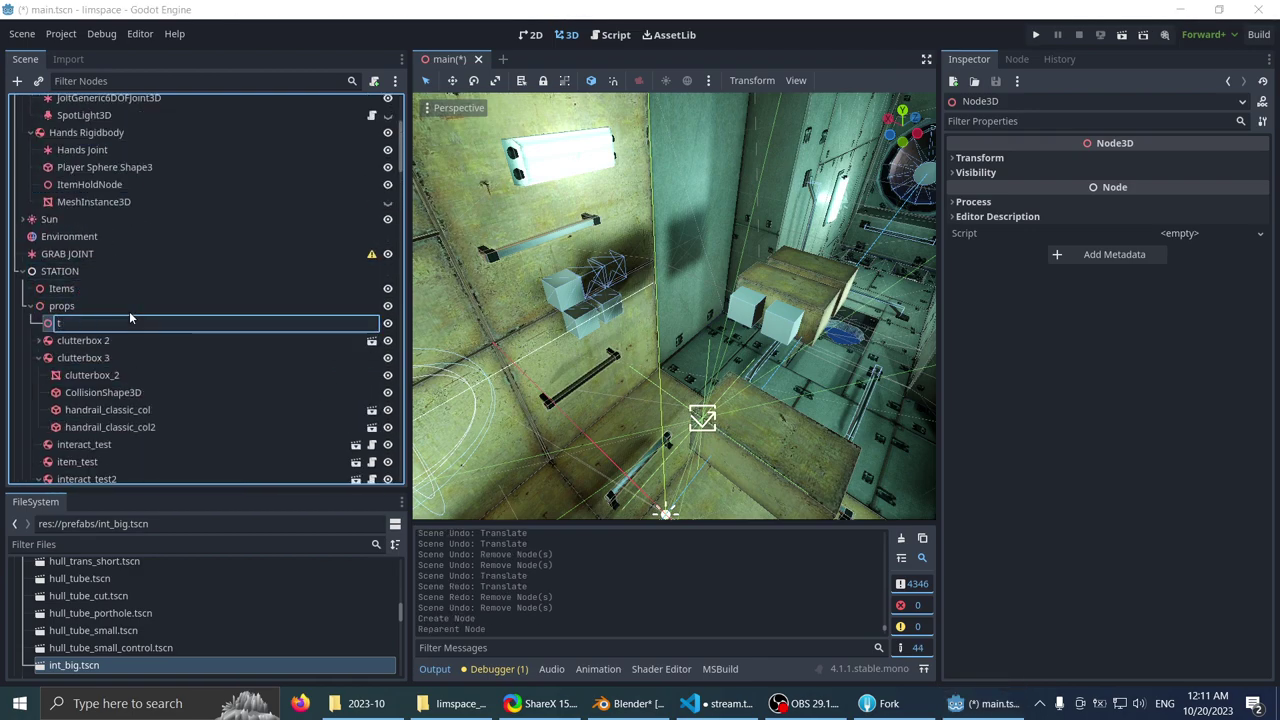
text(est_props)
key(Return)
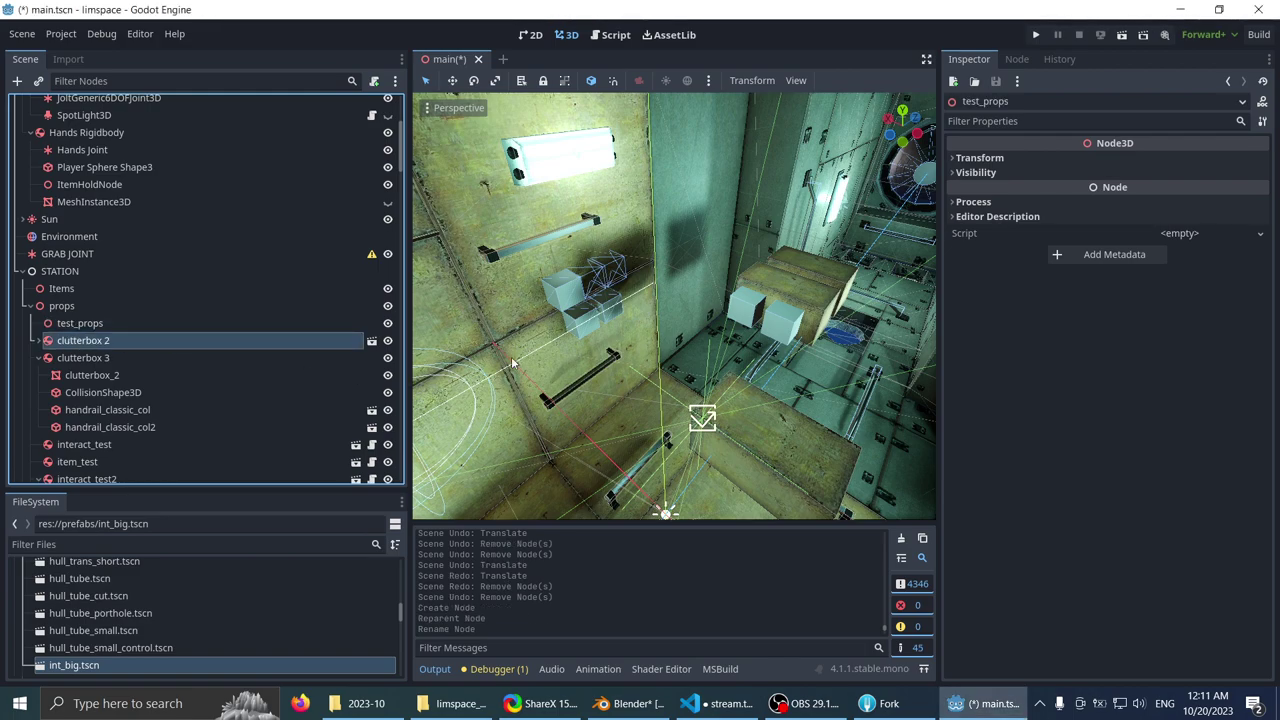
- Reparent the interact_test2 and interact_test boxes under the test_props node
click(808, 280)
click(786, 304)
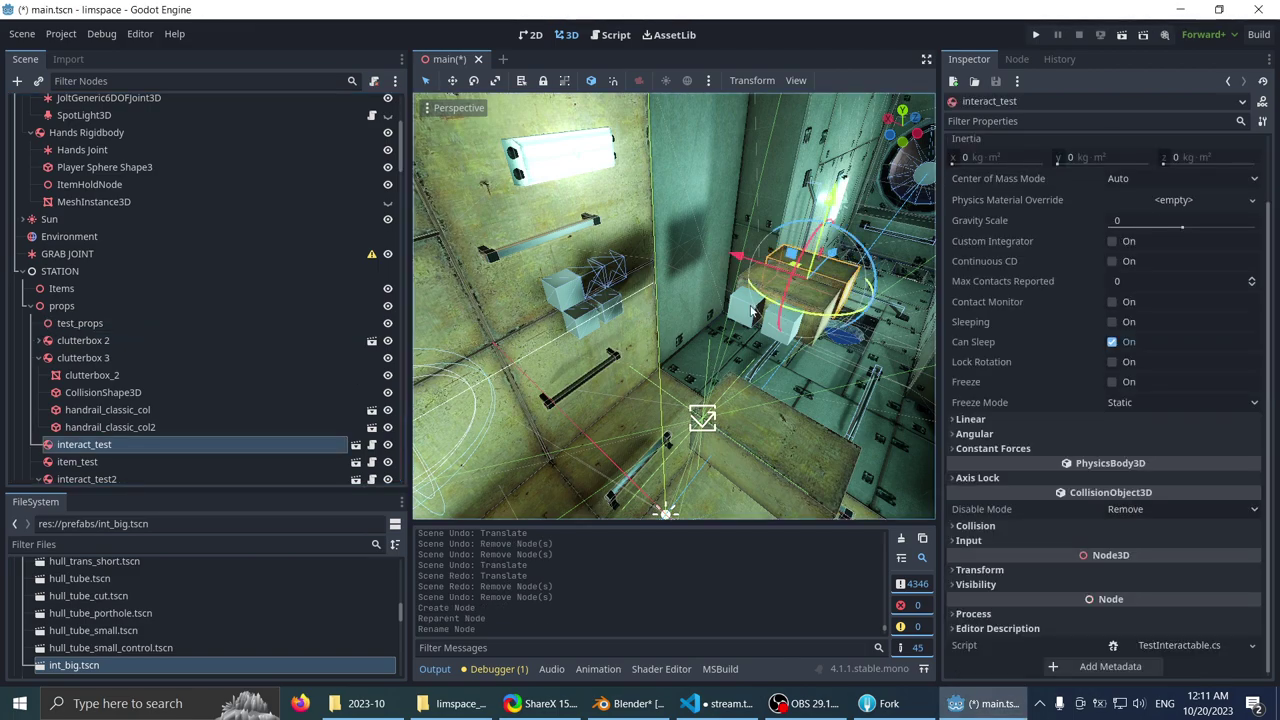
click(752, 312)
drag(90, 460, 121, 302)
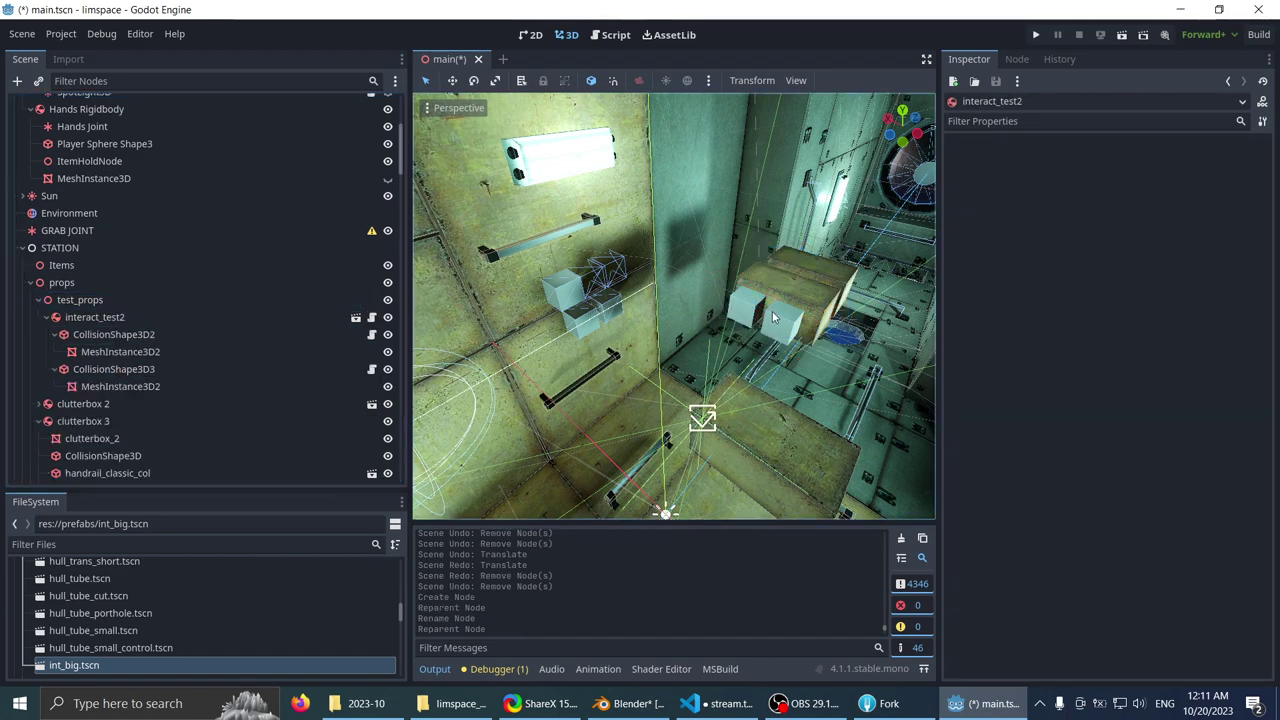
shift+middle_drag(772, 312, 626, 357)
scroll(626, 357, up, 3)
click(752, 295)
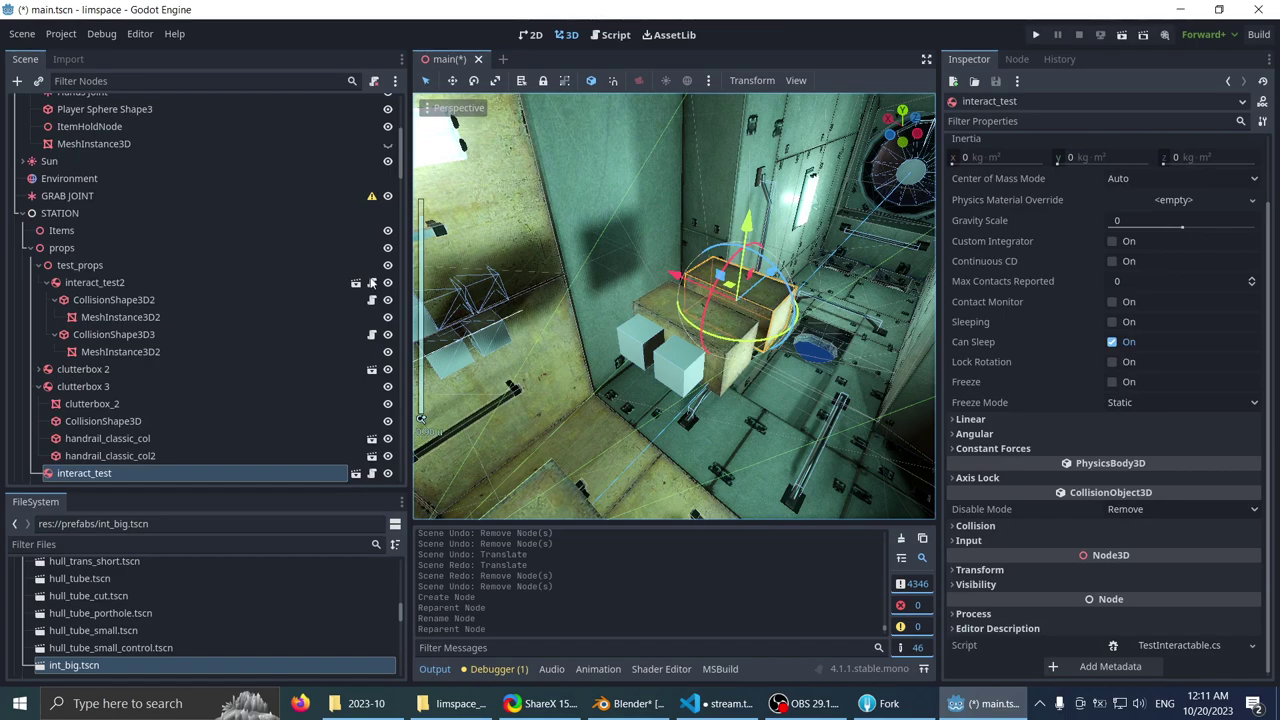
drag(103, 475, 122, 266)
- Find the parent of the cube mesh on the yellow wall, Shape with subshapes, and reparent it under test_props
middle_drag(497, 322, 585, 284)
click(556, 303)
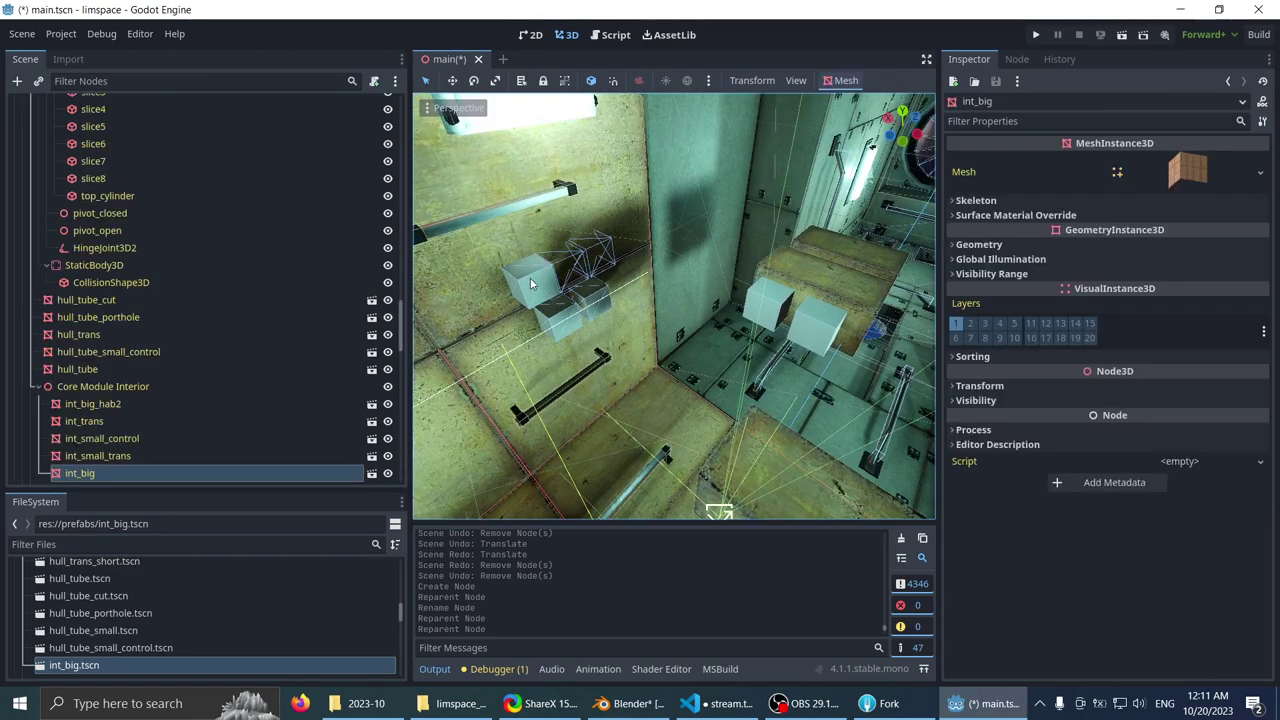
click(529, 285)
scroll(160, 222, up, 4)
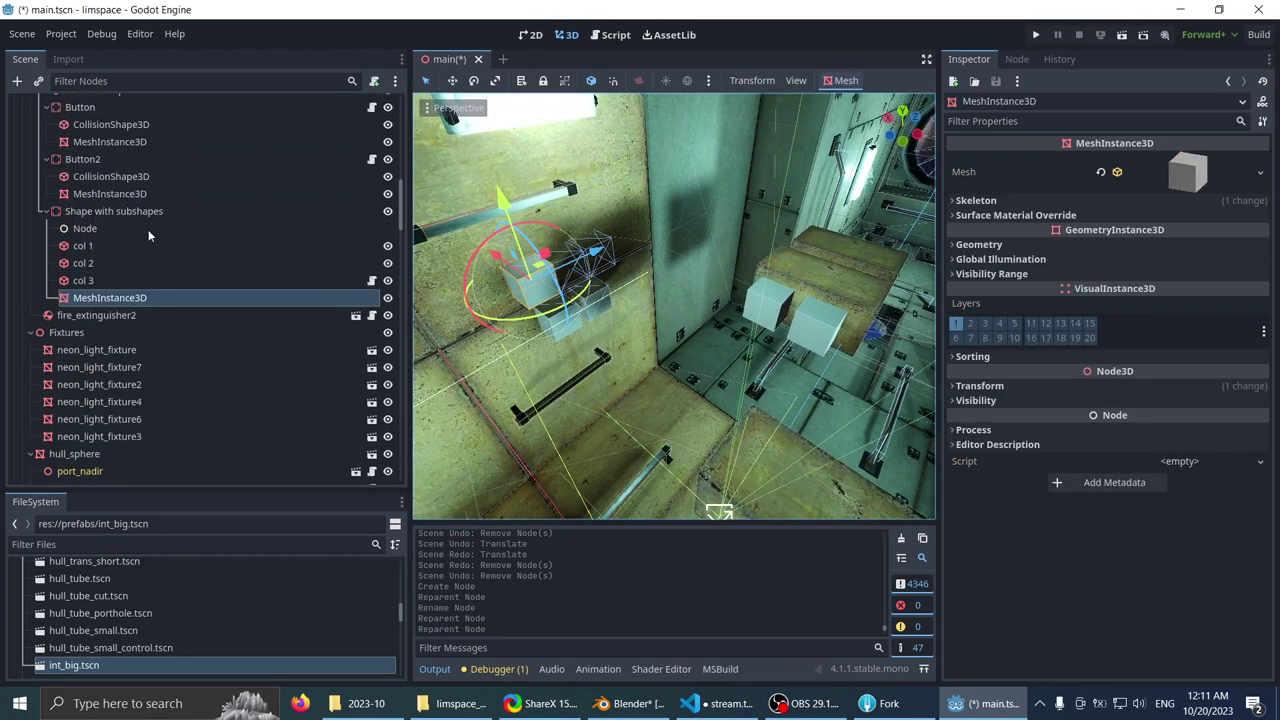
click(114, 211)
scroll(114, 214, up, 3)
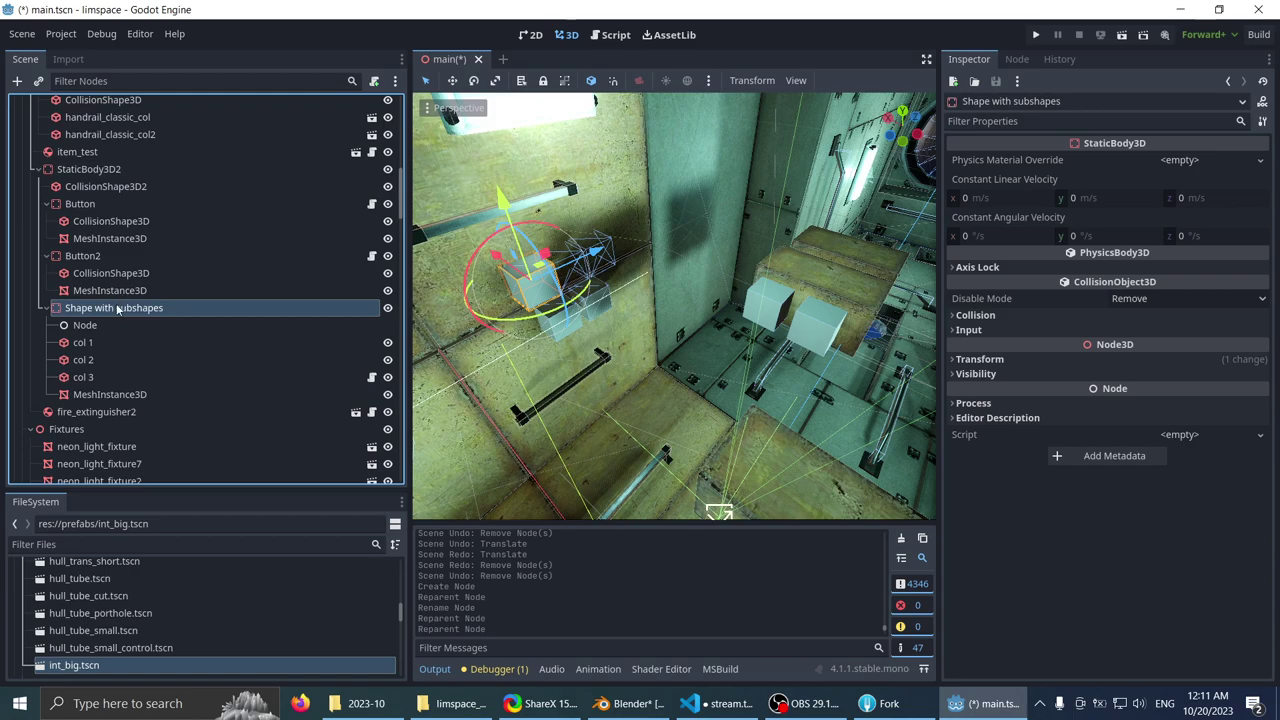
drag(125, 195, 116, 265)
- Collapse the test_props node in the scene tree and hide it along with its children
click(39, 264)
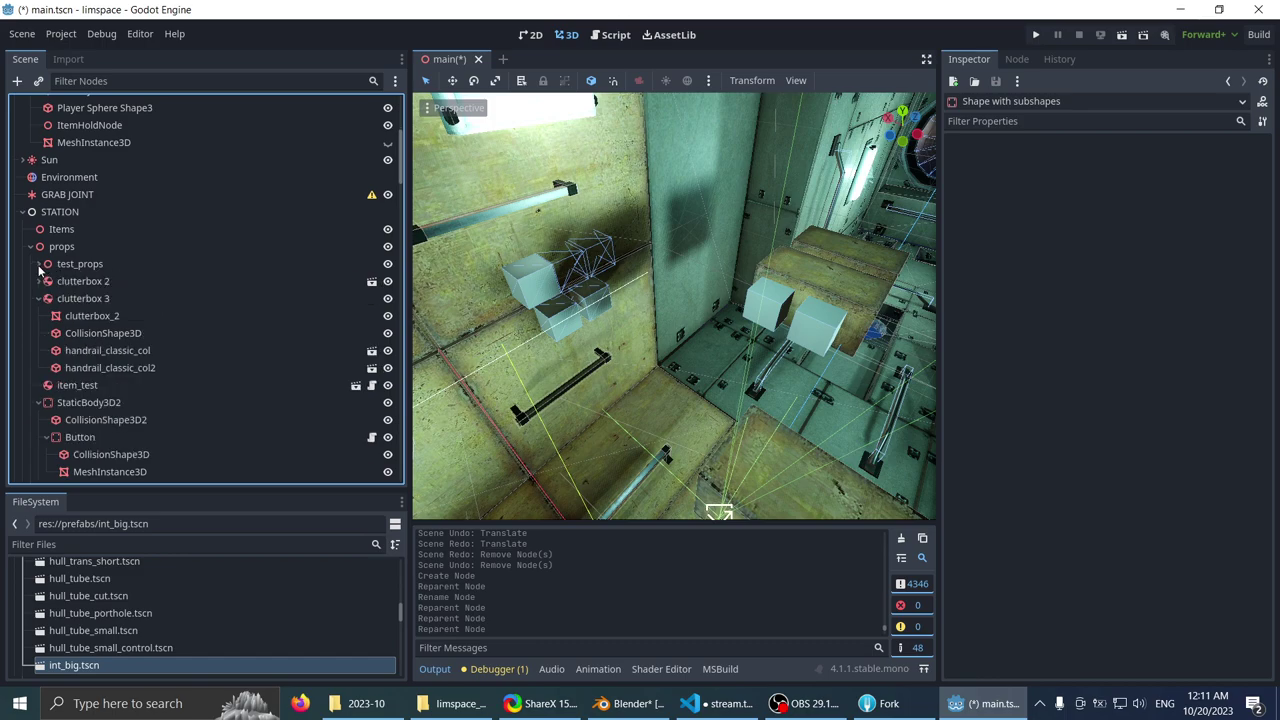
click(80, 282)
scroll(673, 312, down, 4)
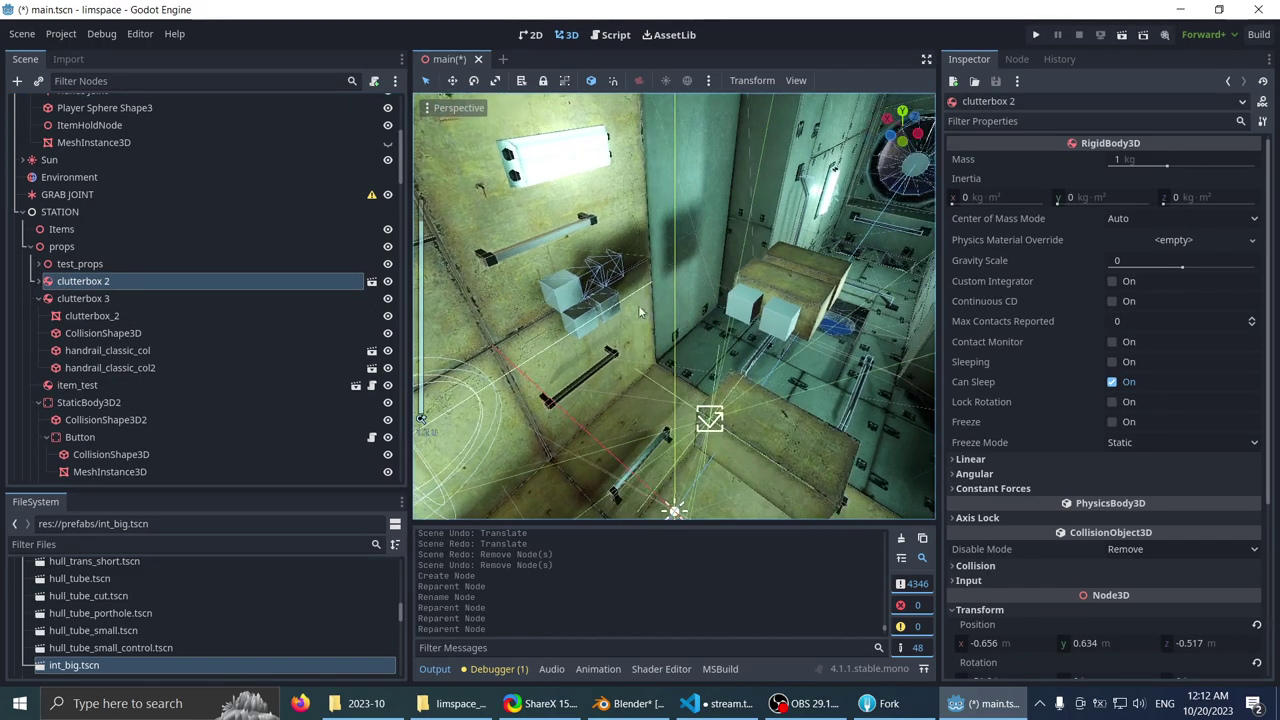
click(387, 264)
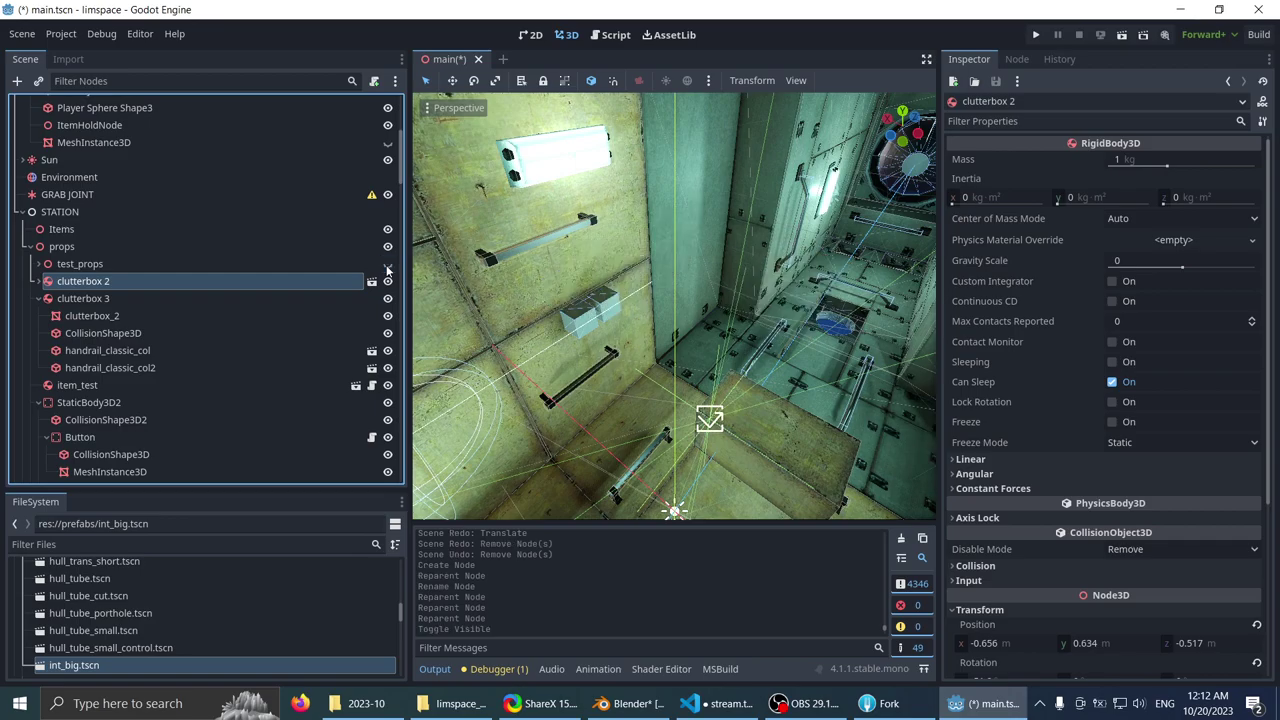
click(101, 266)
- Select clutterbox 2, frame it in the viewport and examine its surroundings
click(99, 281)
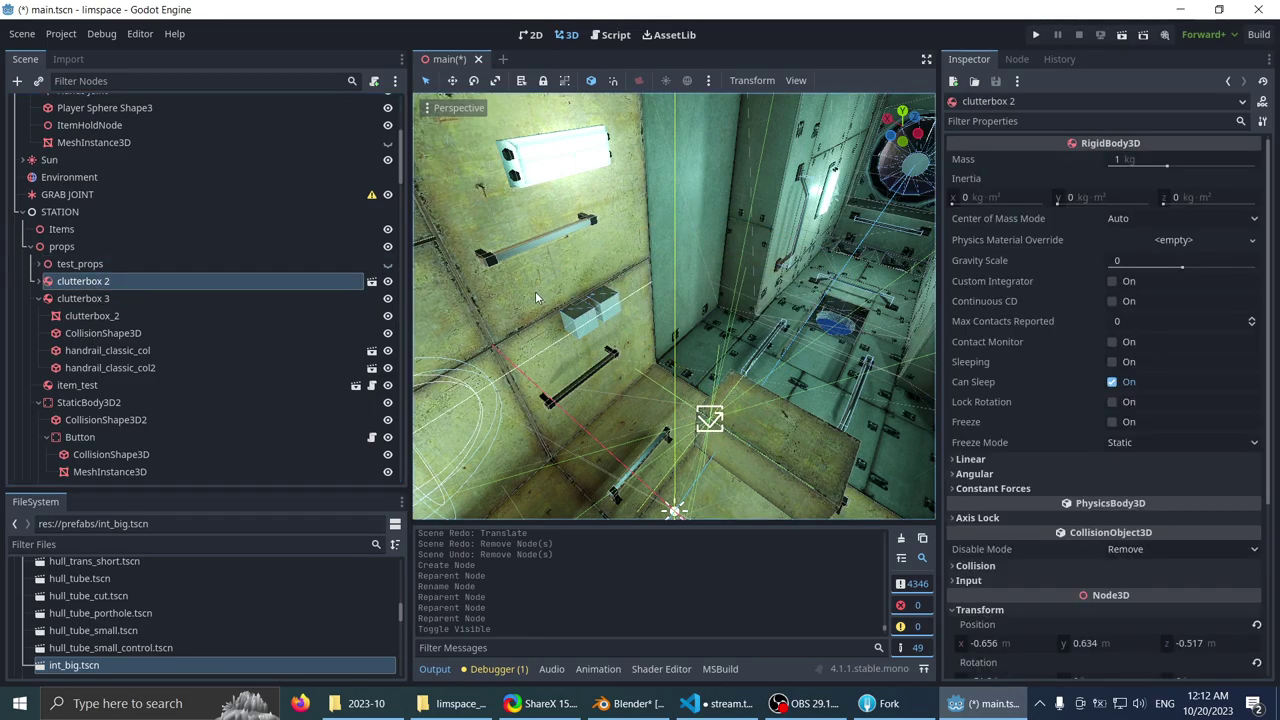
key(f)
middle_drag(535, 298, 457, 277)
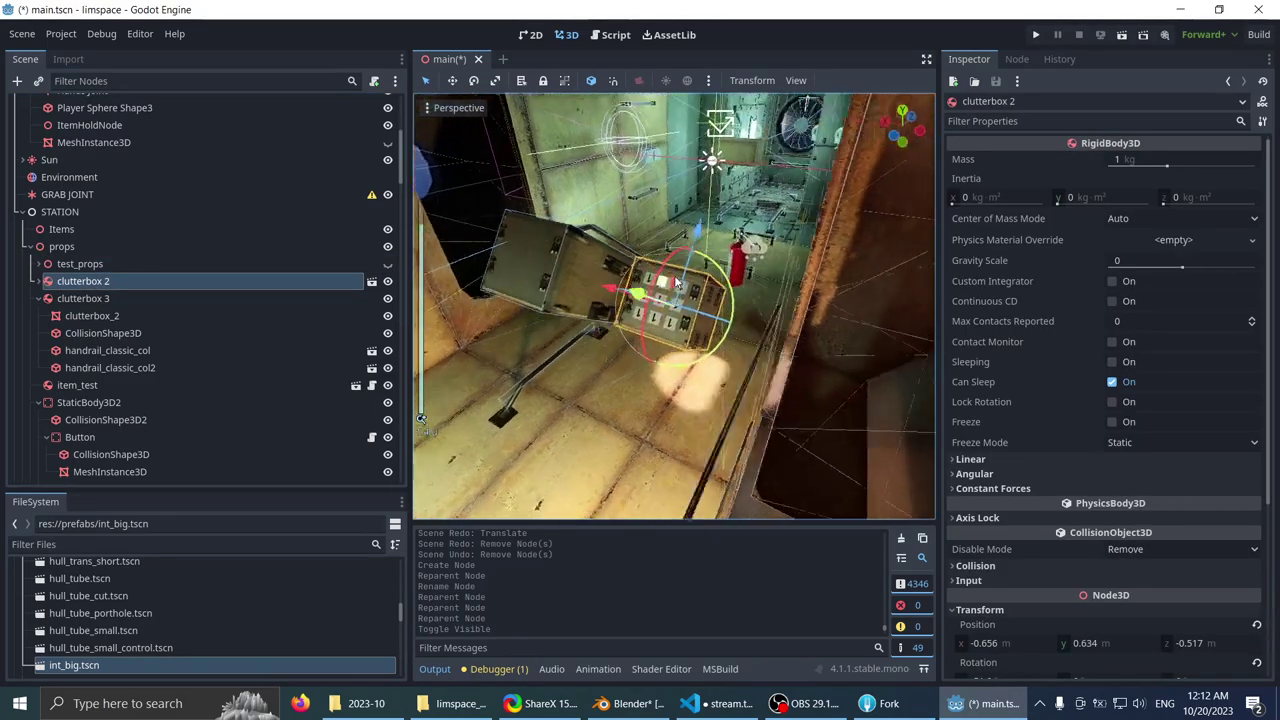
scroll(457, 277, up, 3)
middle_drag(708, 281, 476, 316)
- Collapse the Button and Button2 nodes and reparent their parent StaticBody3D2 under test_props
click(663, 237)
scroll(120, 431, down, 2)
click(101, 342)
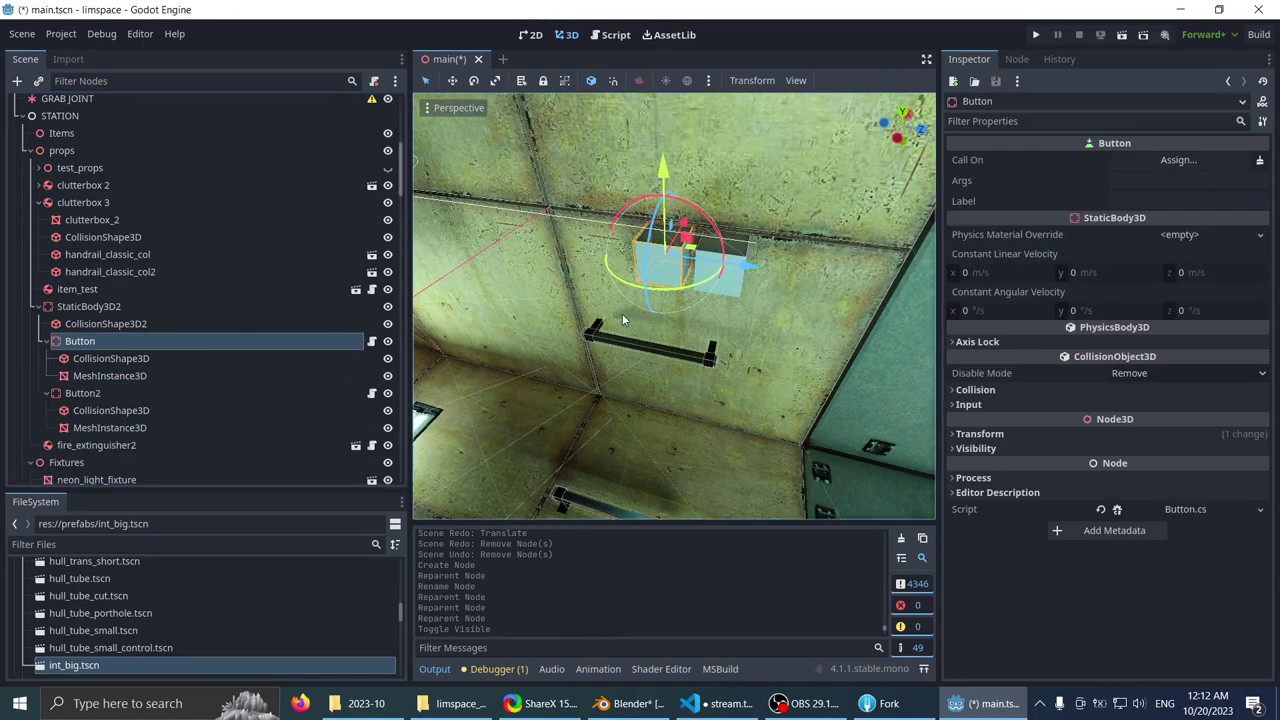
middle_drag(622, 313, 520, 334)
click(46, 393)
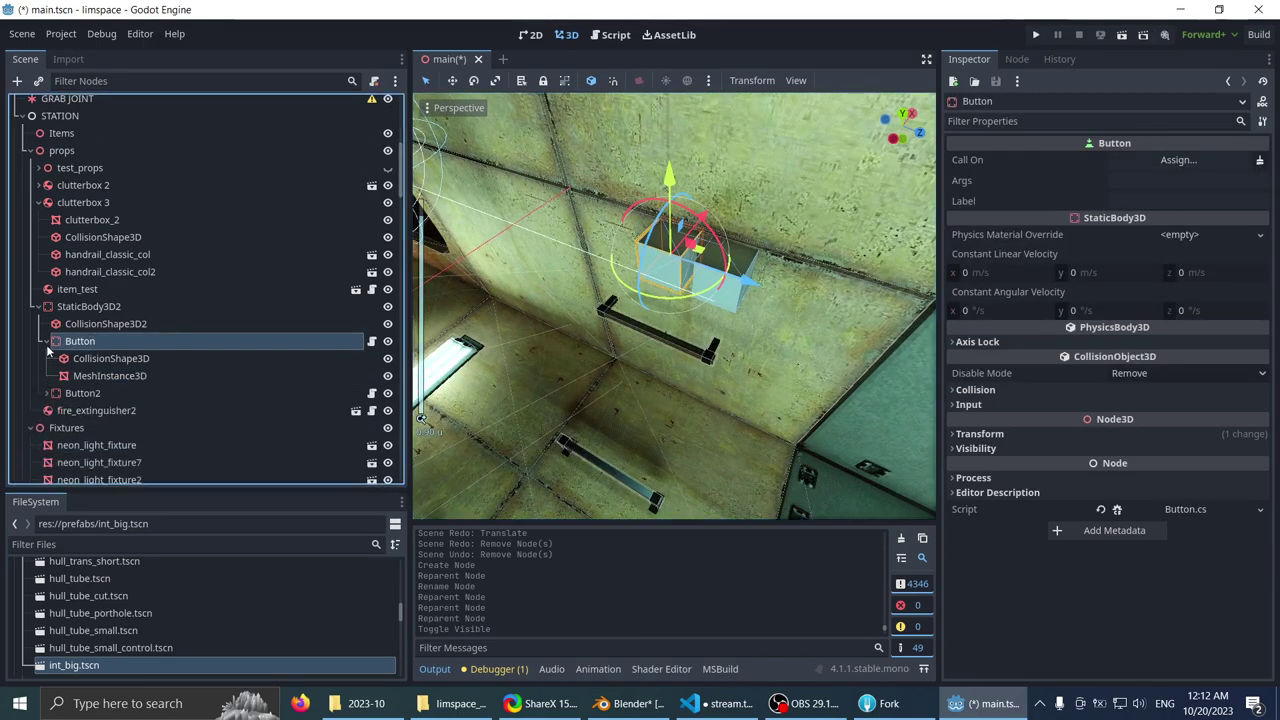
click(47, 341)
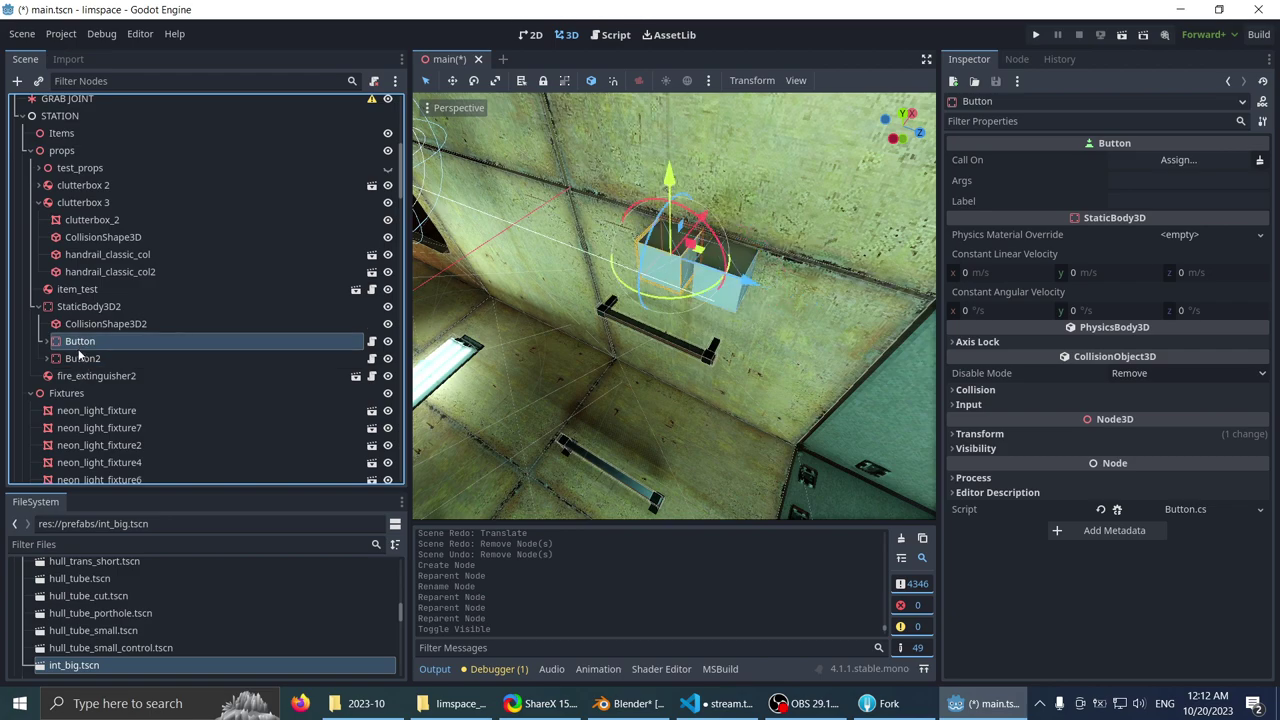
shift+click(79, 356)
drag(89, 305, 153, 169)
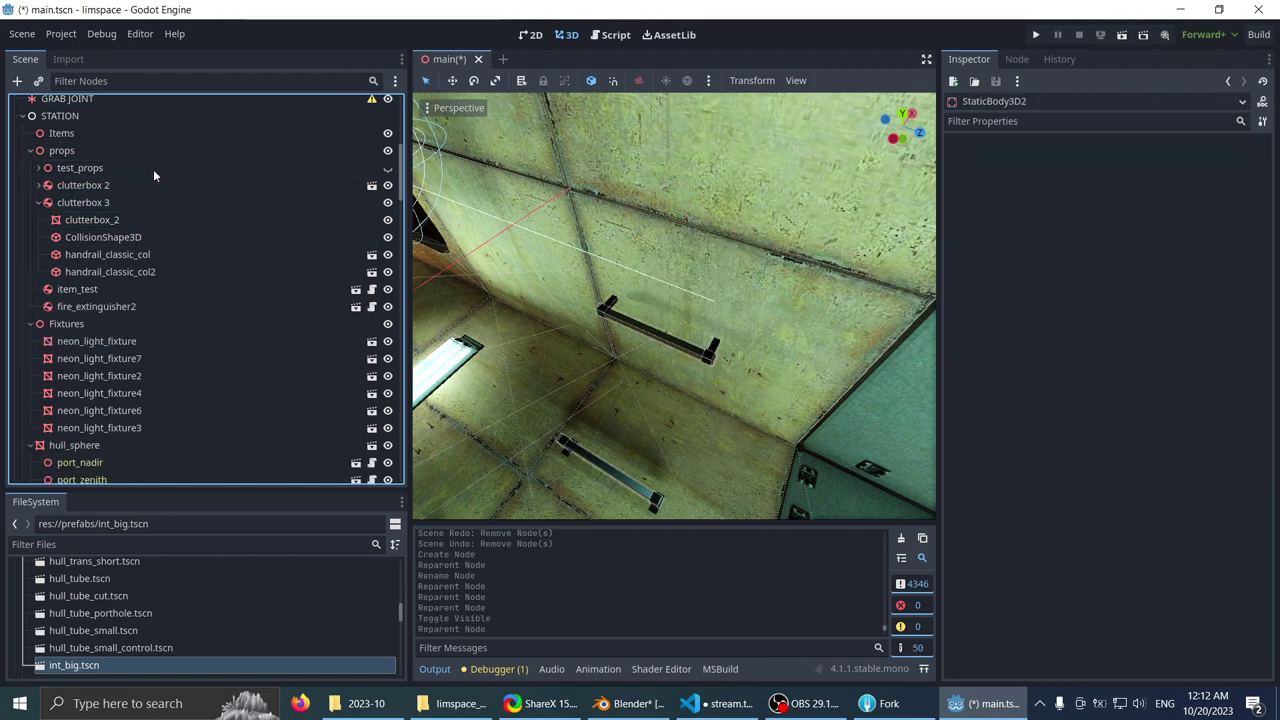
- Locate the item_test box in the yellow module and reparent it under test_props
click(104, 308)
middle_drag(450, 296, 509, 281)
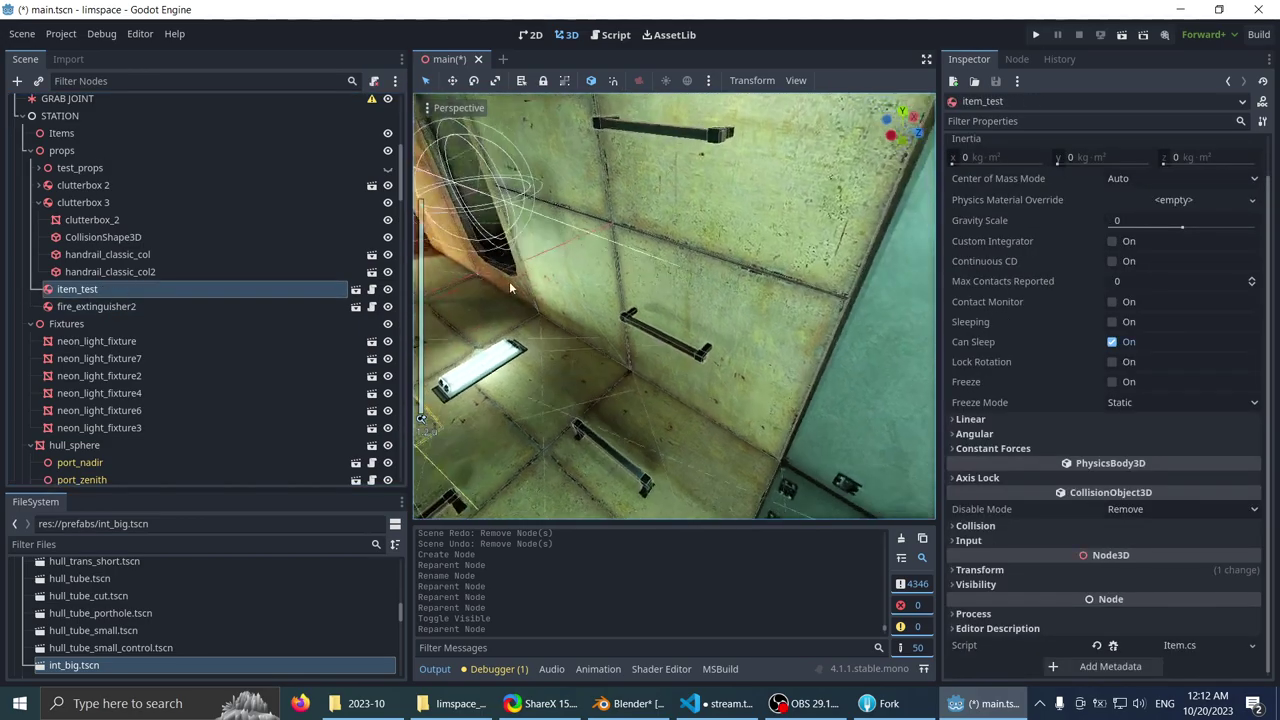
key(f)
scroll(529, 270, down, 2)
middle_drag(625, 310, 568, 273)
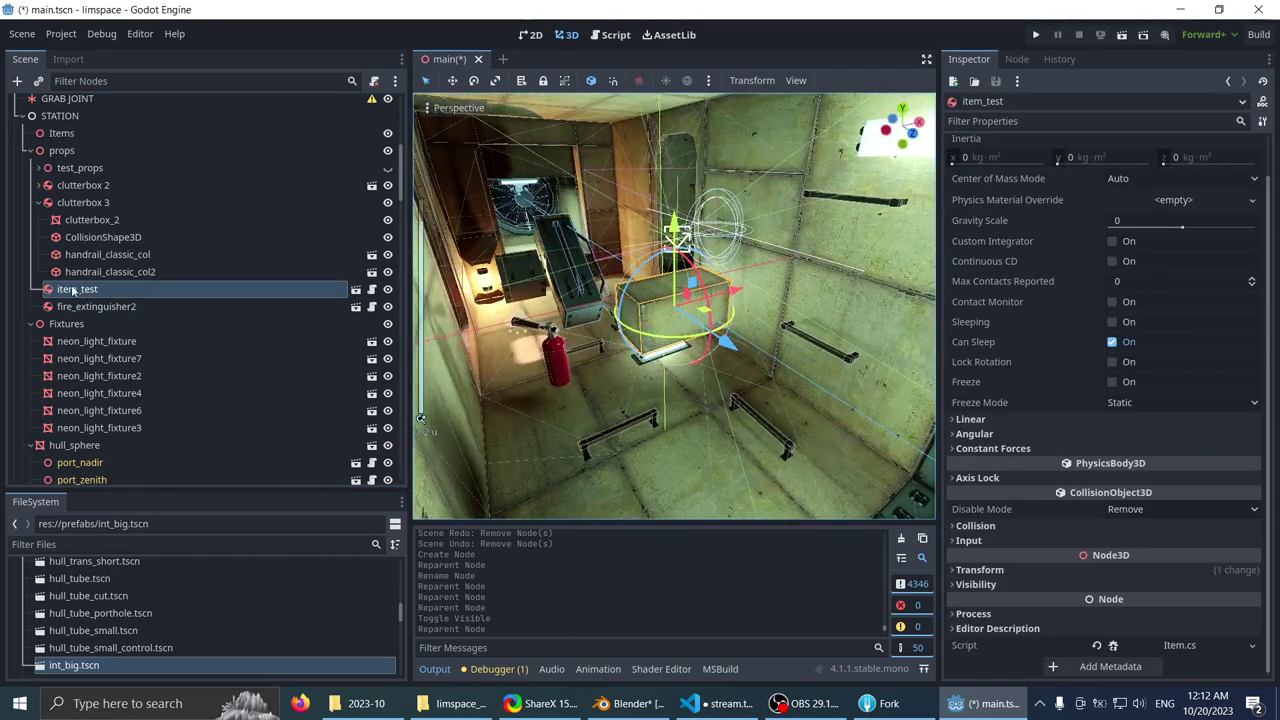
drag(79, 290, 115, 173)
- Save the main scene and check the limspace repository's local changes in Fork
middle_drag(790, 320, 686, 306)
scroll(626, 309, down, 2)
key(ctrl+s)
scroll(686, 306, down, 3)
key(alt+Tab)
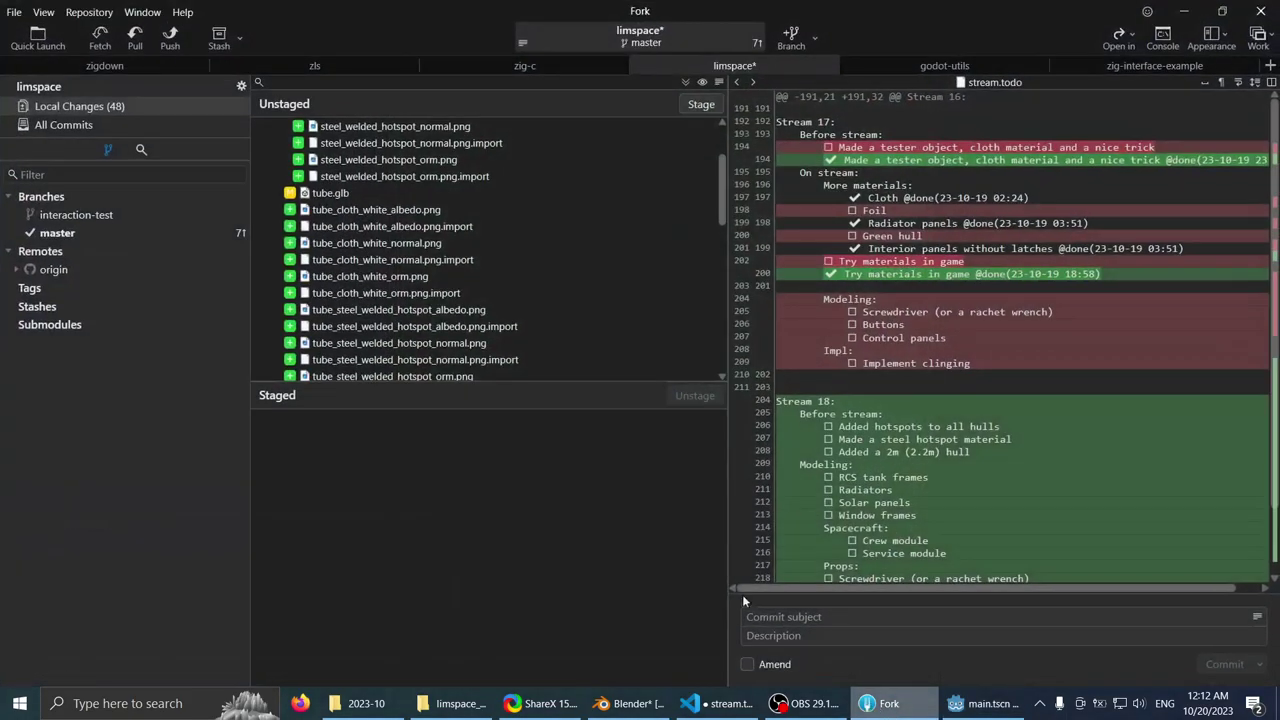
key(alt+Tab)
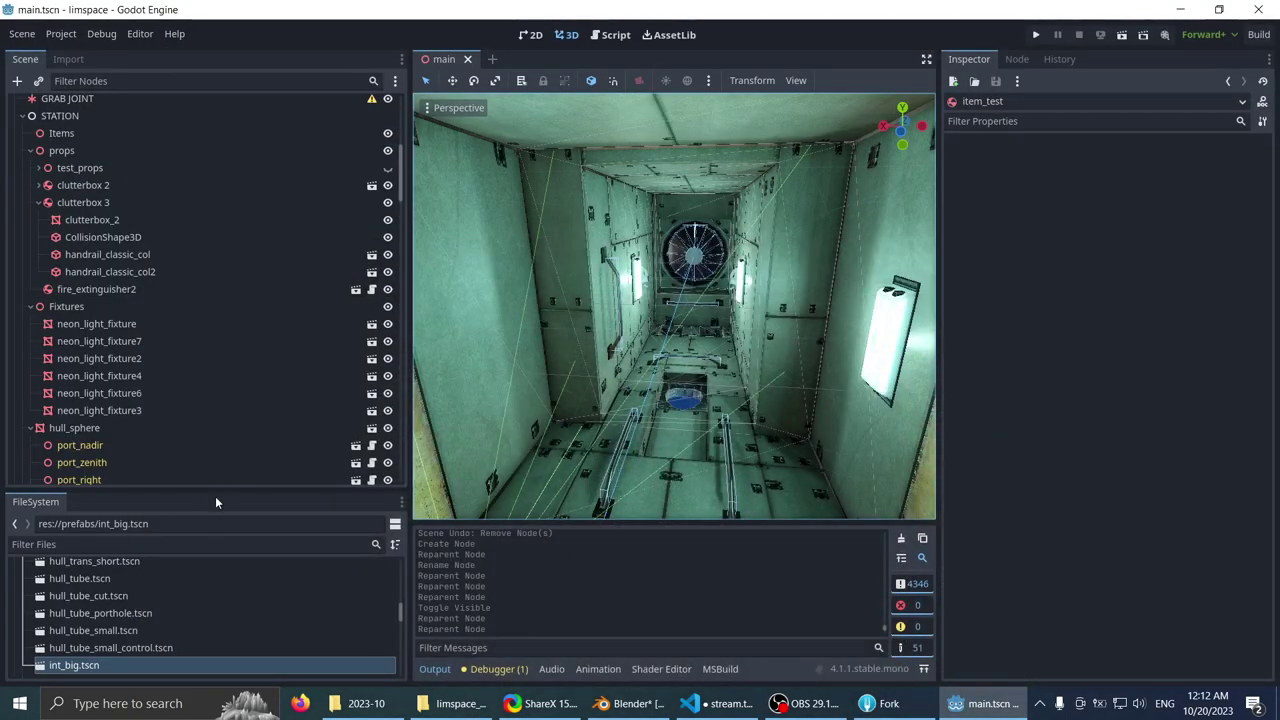
- Enlarge the project file list, collapse the prefabs folder and expand the art folder
drag(215, 494, 215, 222)
scroll(192, 468, down, 4)
scroll(195, 466, up, 8)
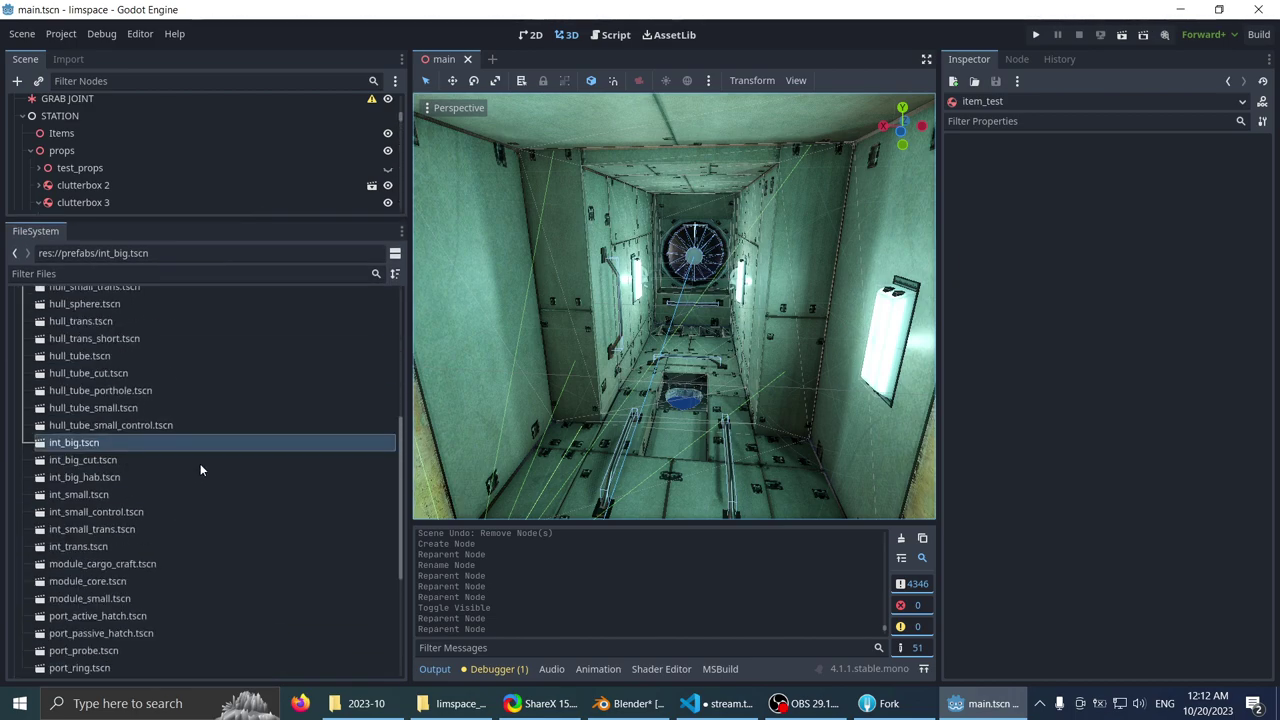
click(20, 401)
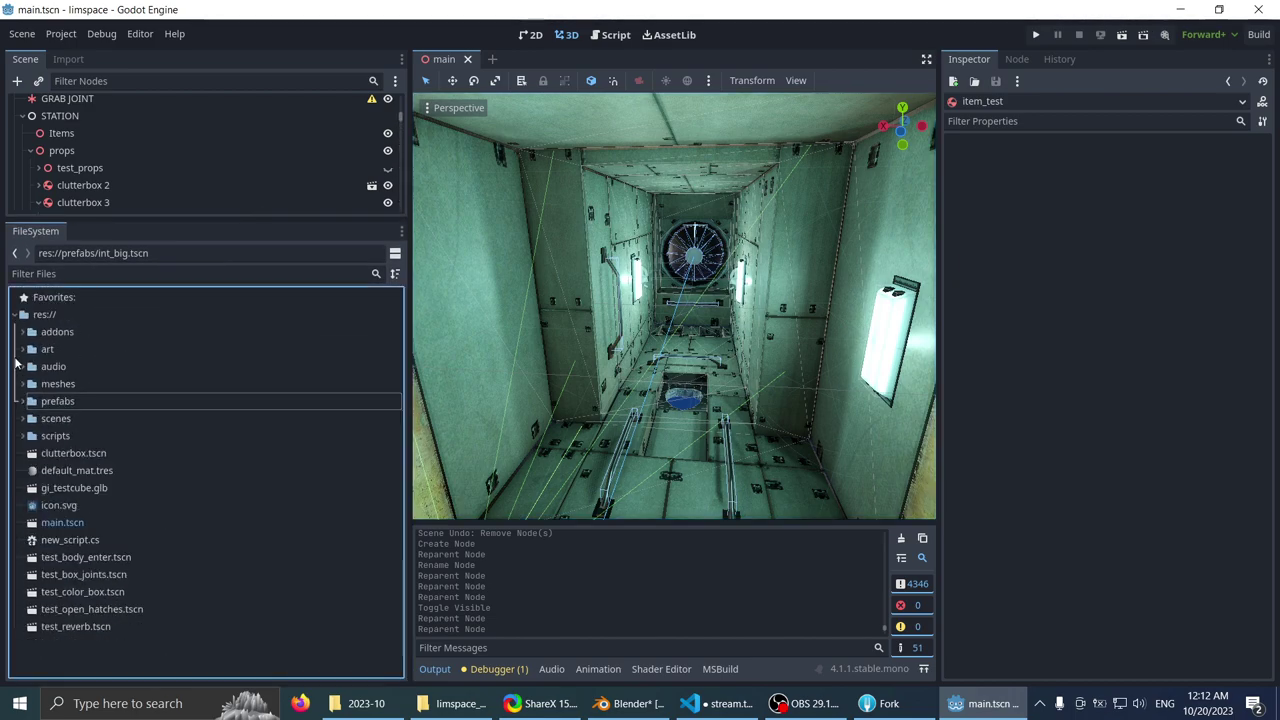
click(22, 350)
- Look through the materials and textures in hotspot_materials, and compare them with cloth_wrinkled_hotspots.tres in the art folder
scroll(166, 401, down, 8)
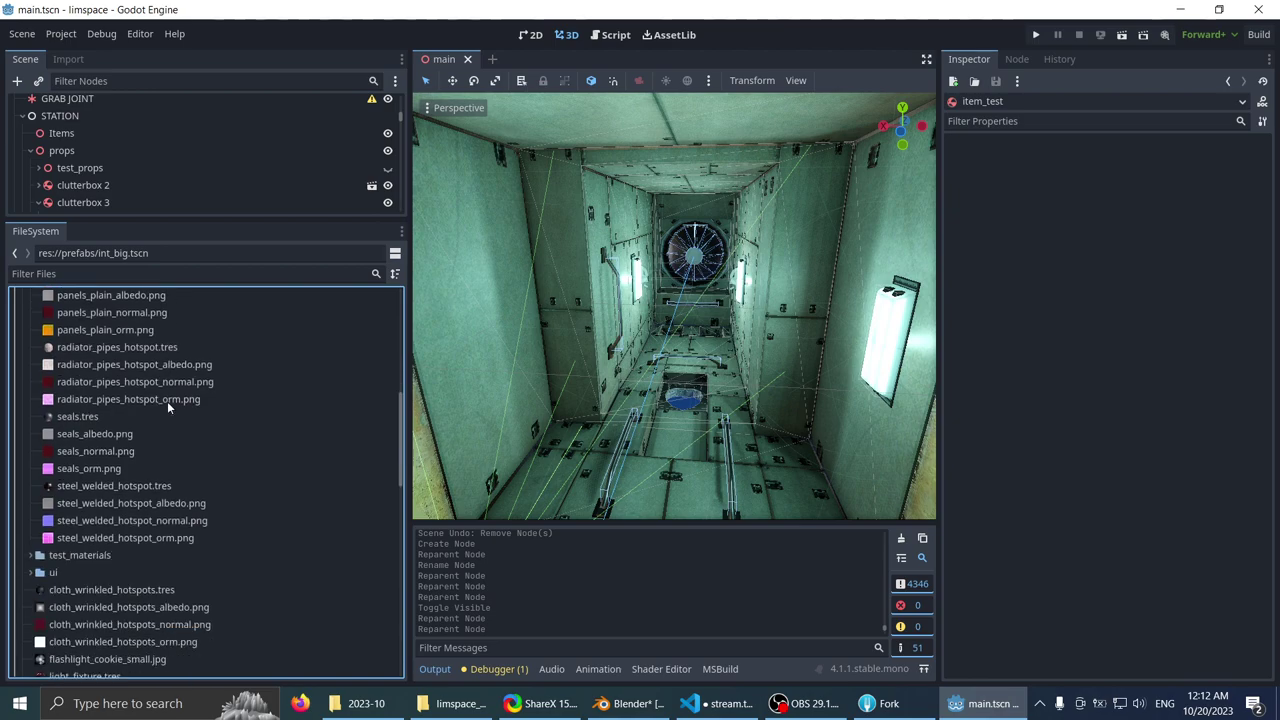
scroll(233, 406, up, 2)
click(143, 446)
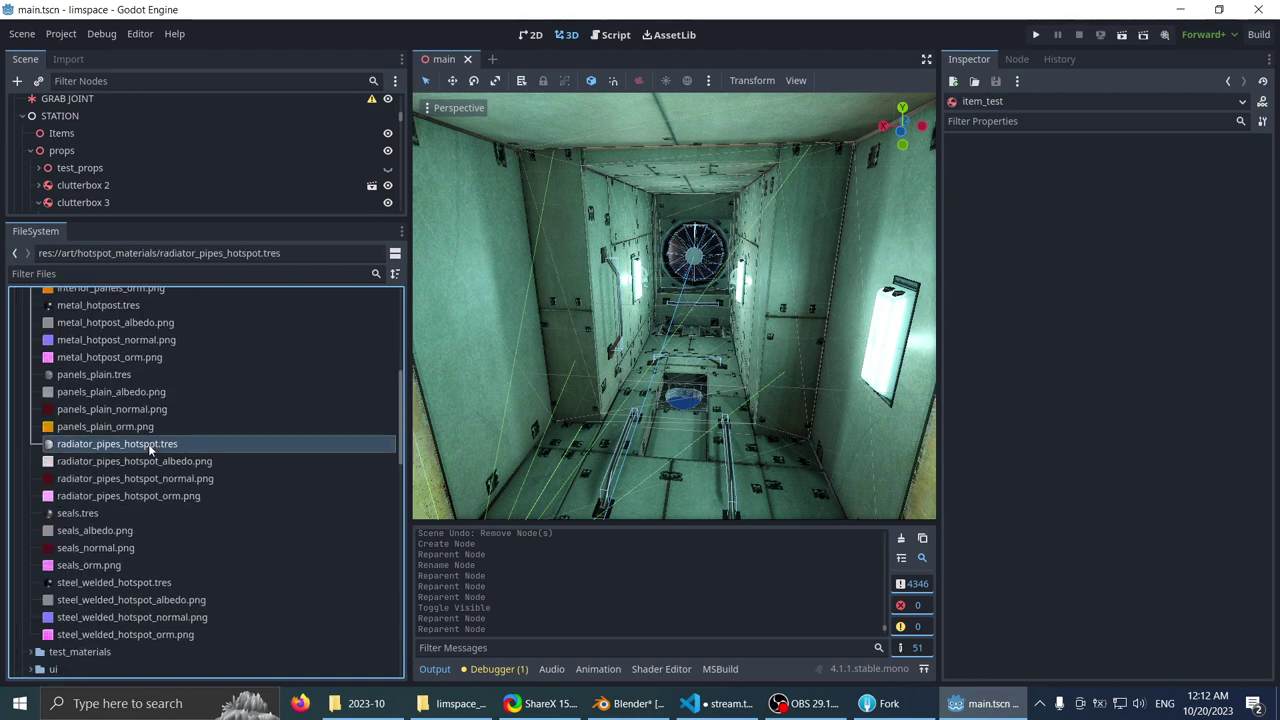
click(125, 461)
click(115, 444)
scroll(114, 444, up, 6)
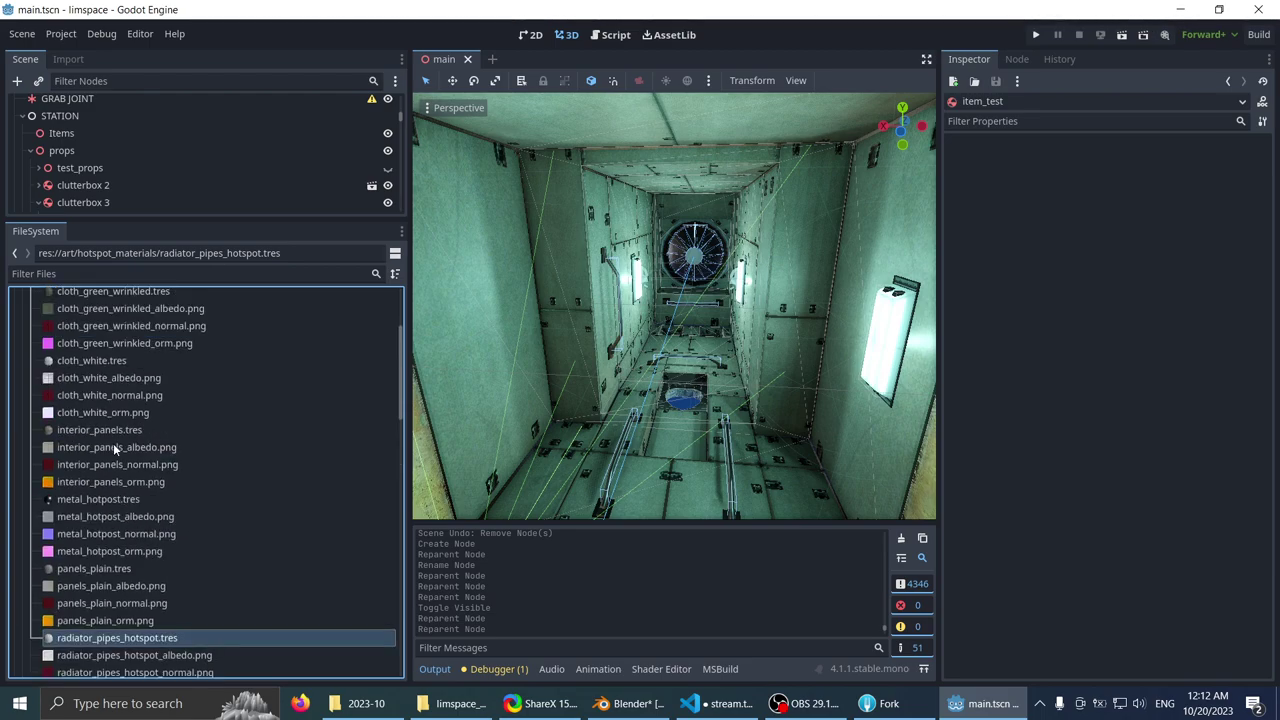
click(33, 369)
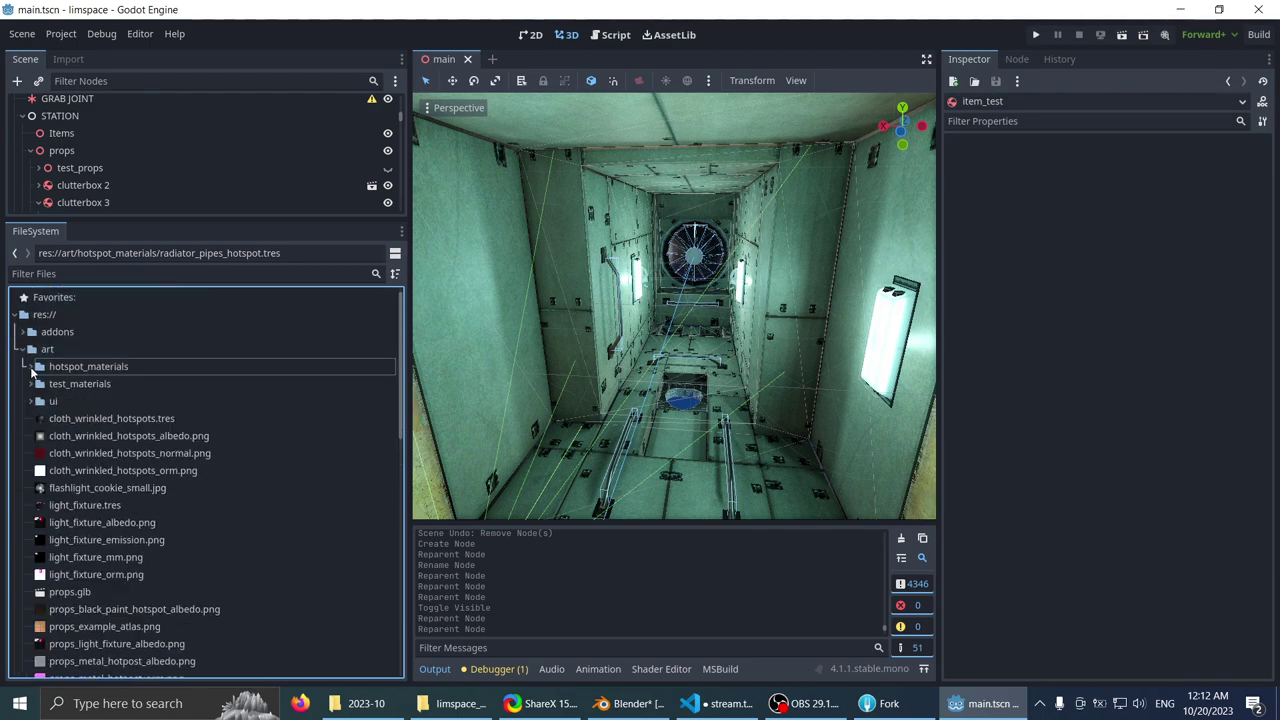
click(77, 420)
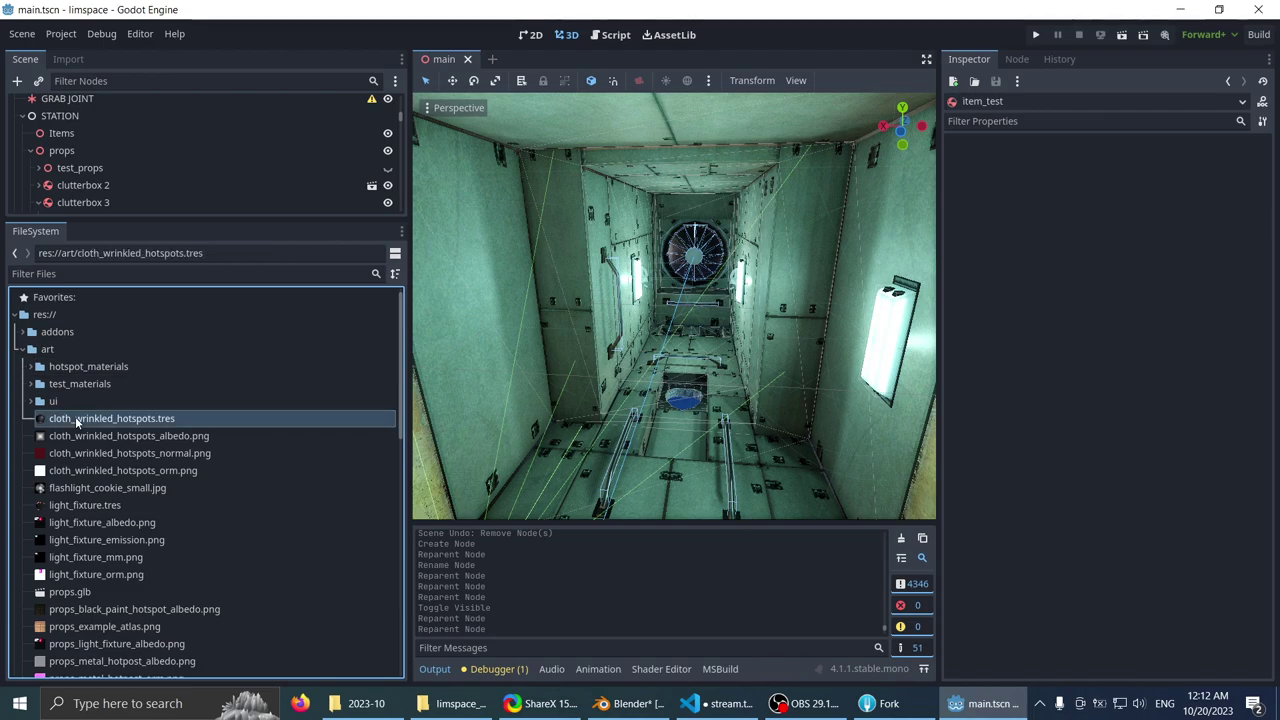
click(30, 368)
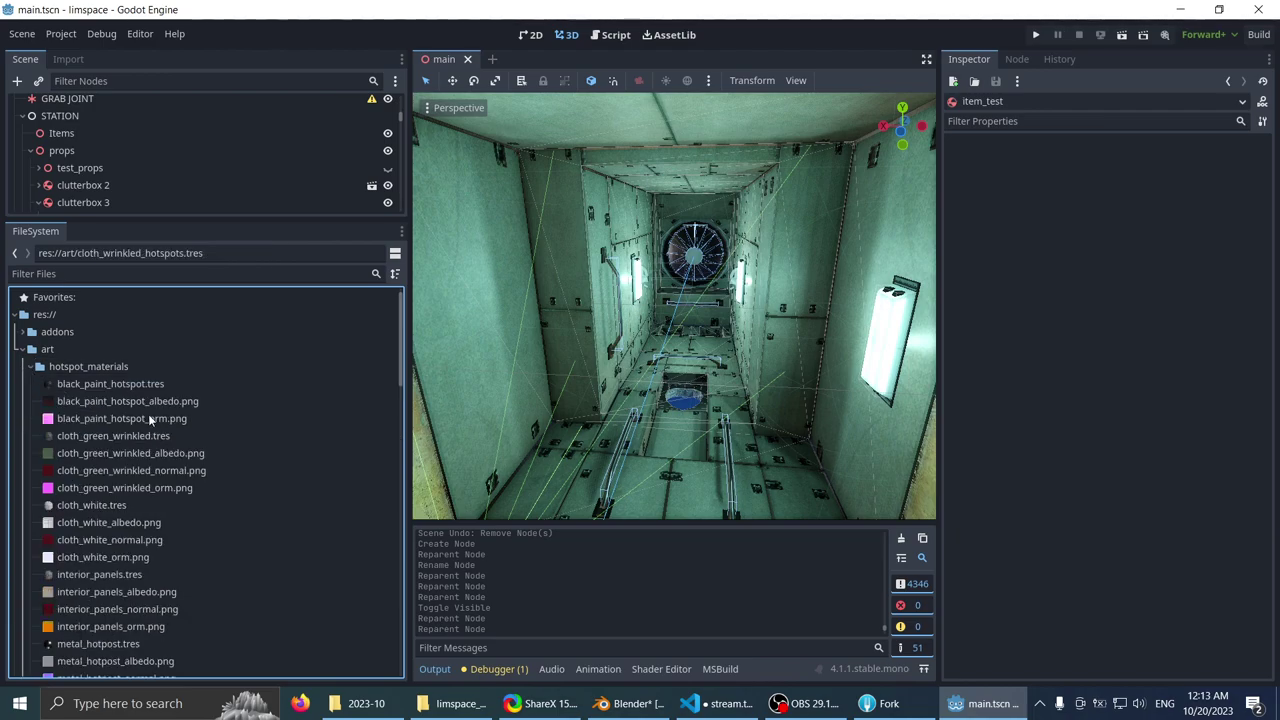
- Collapse the hotspot_materials folder and inspect cloth_wrinkled_hotspots.tres and its albedo texture in the art folder
scroll(212, 424, down, 1)
scroll(214, 425, up, 1)
click(30, 368)
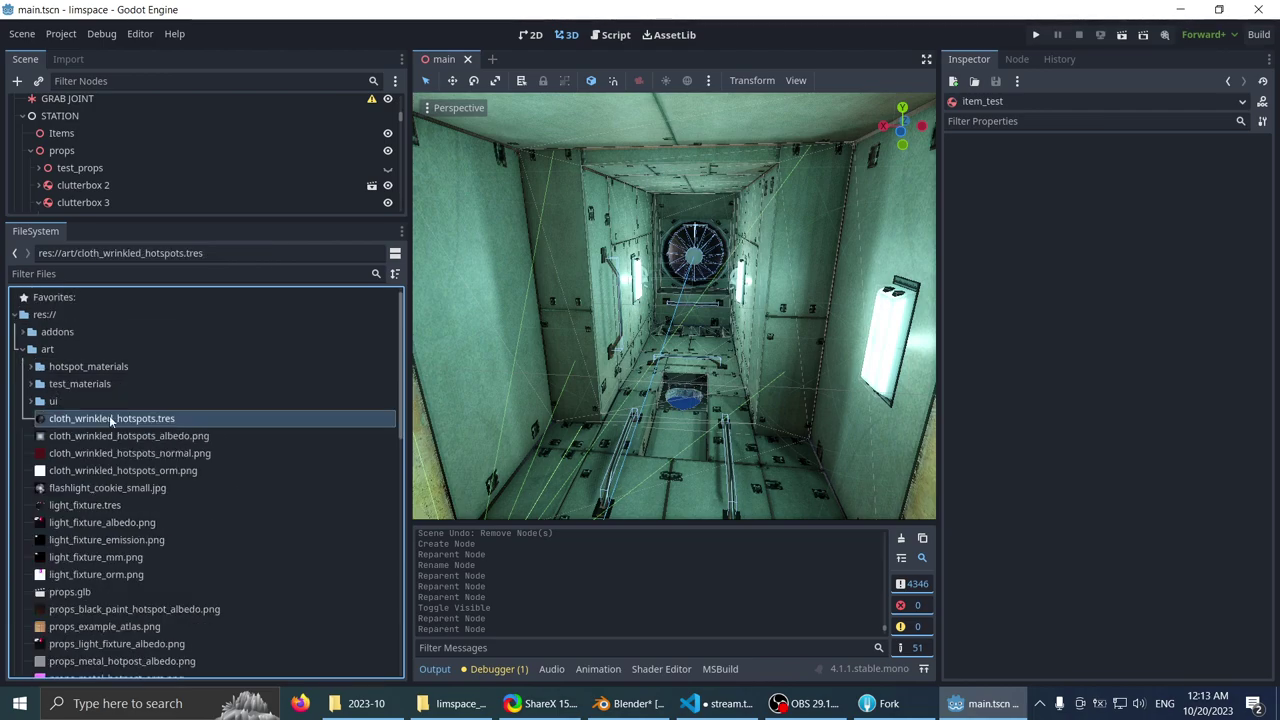
click(172, 416)
key(Down)
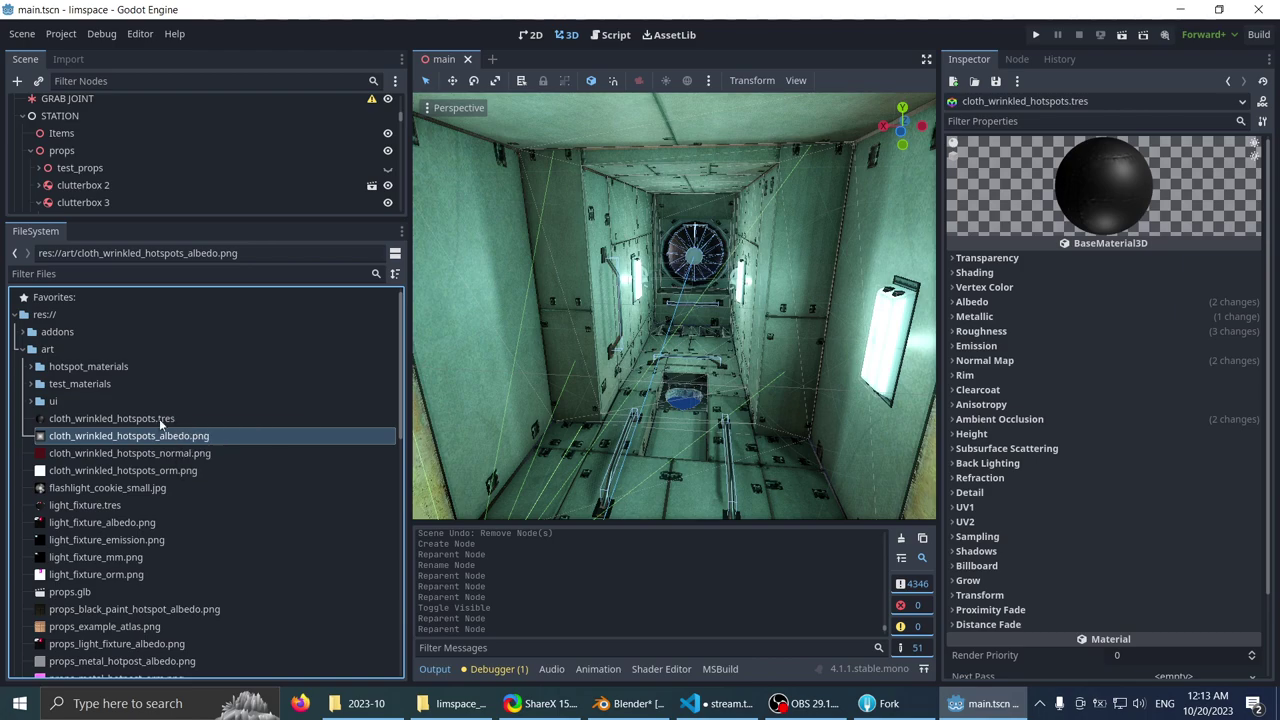
click(155, 422)
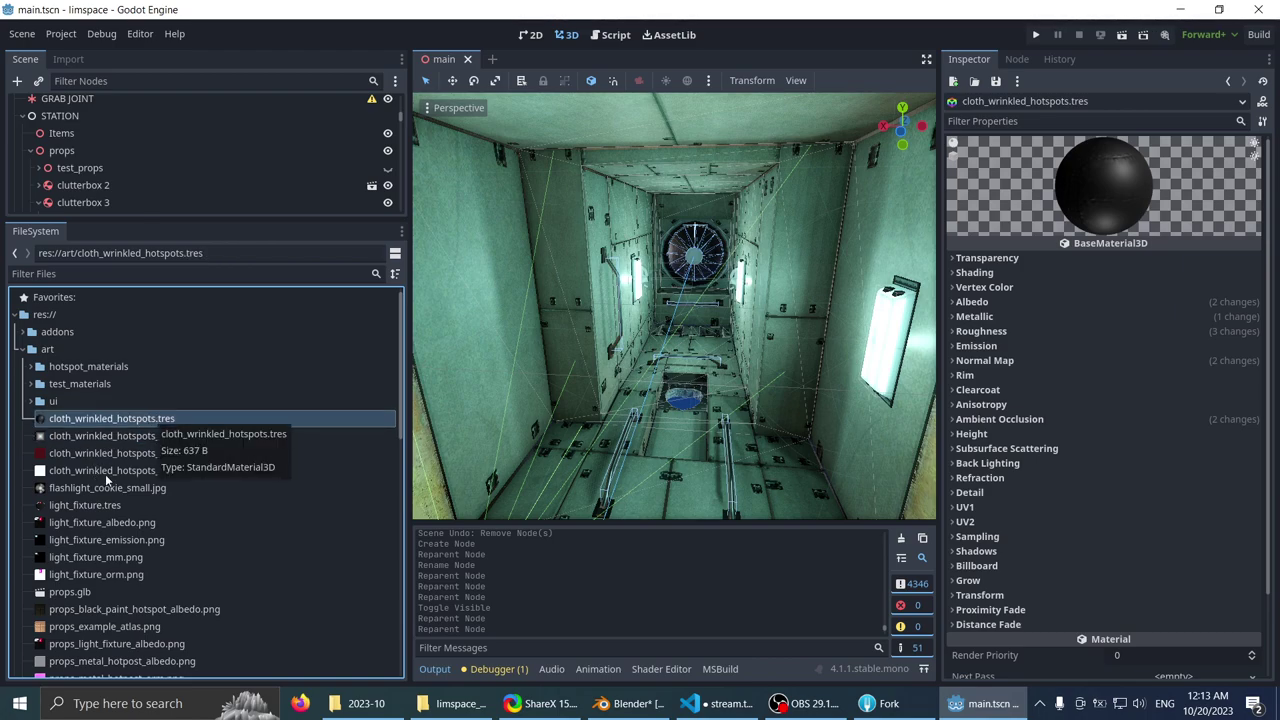
click(238, 433)
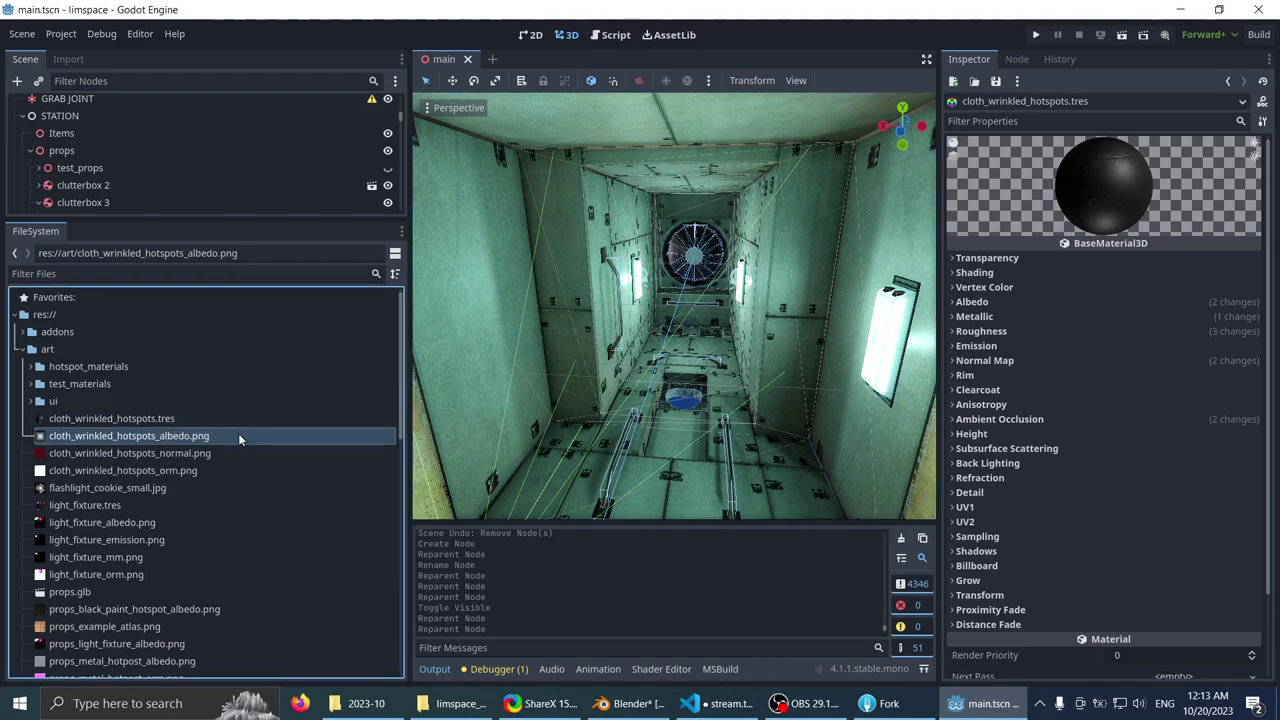
- Delete cloth_wrinkled_hotspots.tres and its albedo, normal and orm textures from the art folder
click(201, 418)
shift+click(164, 471)
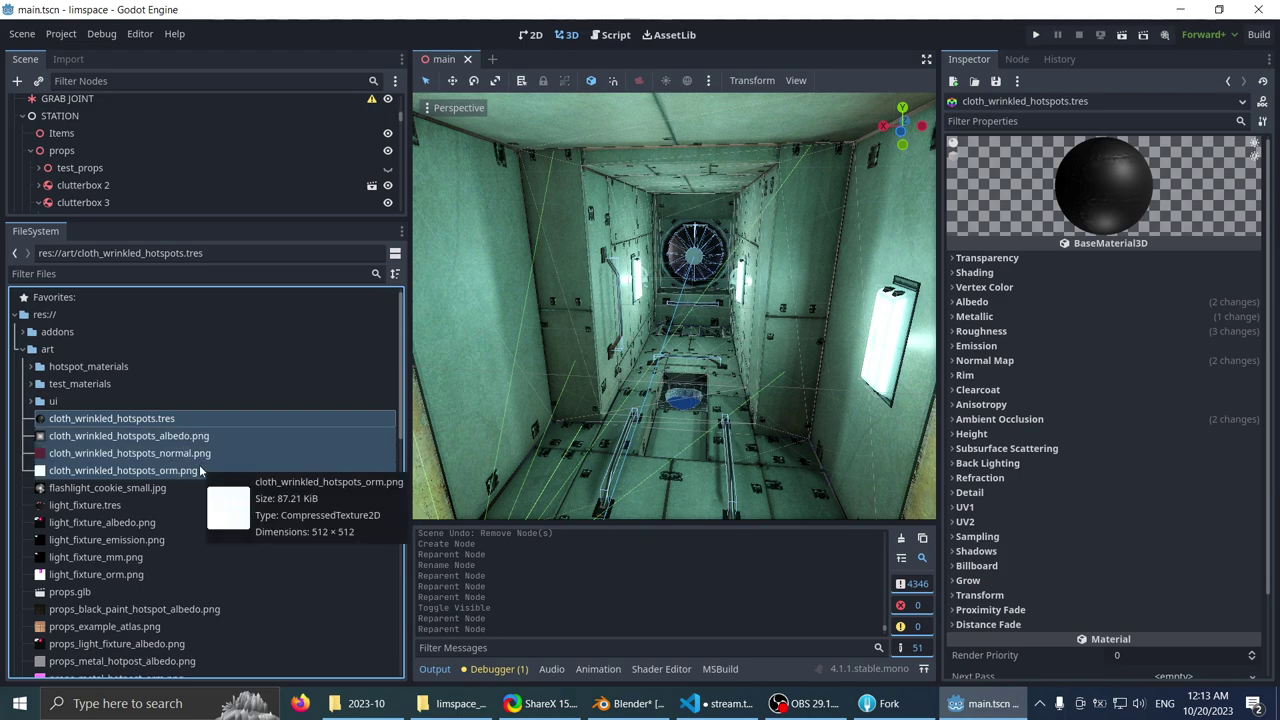
key(Delete)
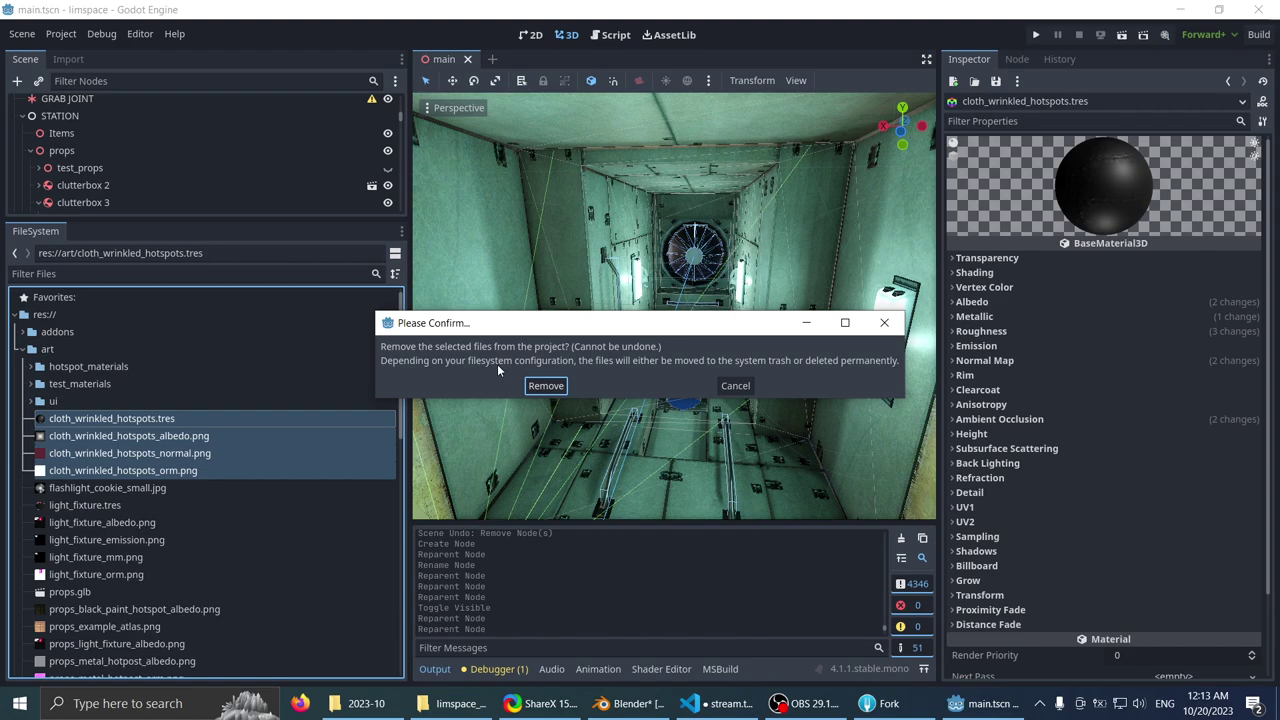
click(550, 390)
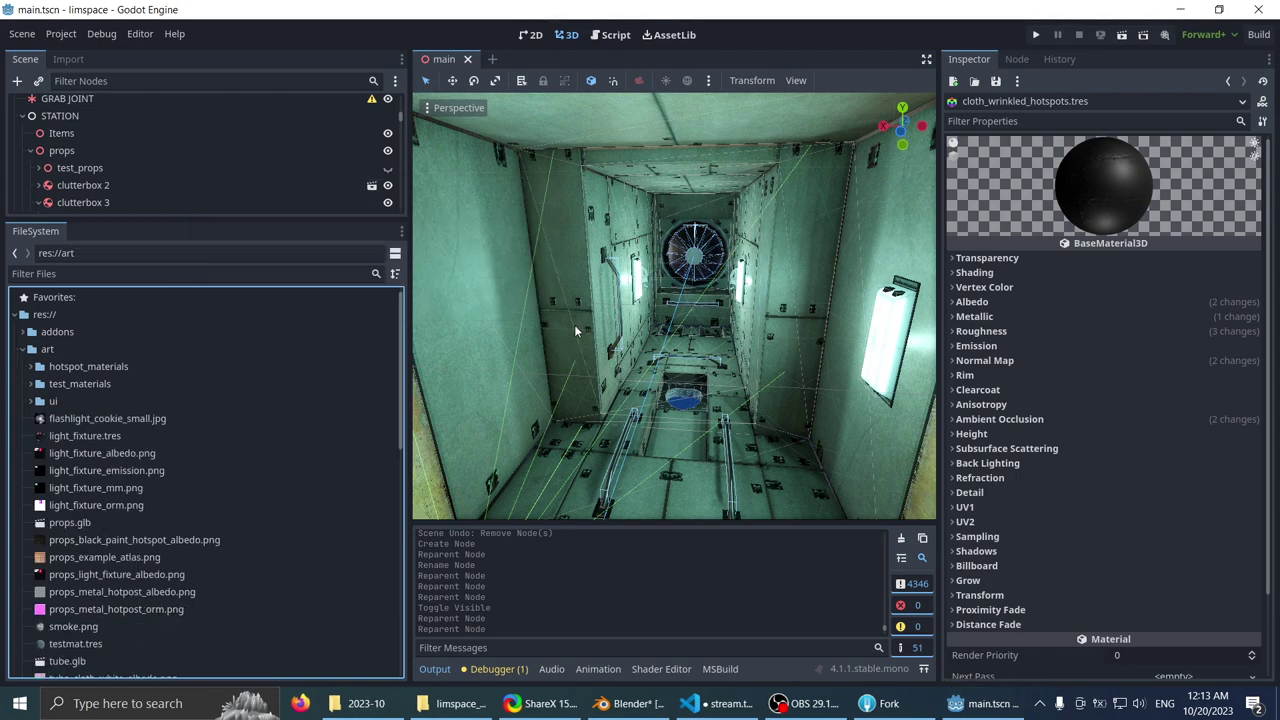
- Look over the station's exterior and green module interior, and close the main scene
scroll(572, 324, down, 5)
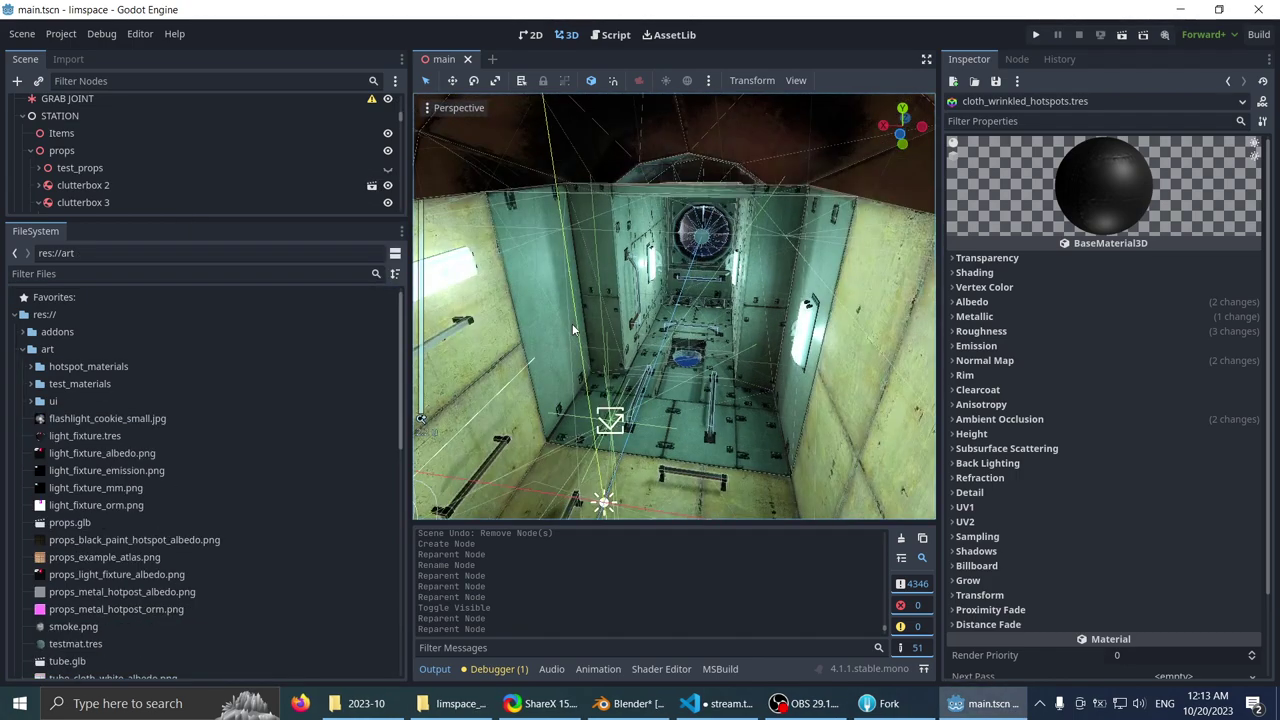
scroll(572, 324, up, 5)
middle_drag(564, 345, 527, 288)
scroll(524, 309, down, 10)
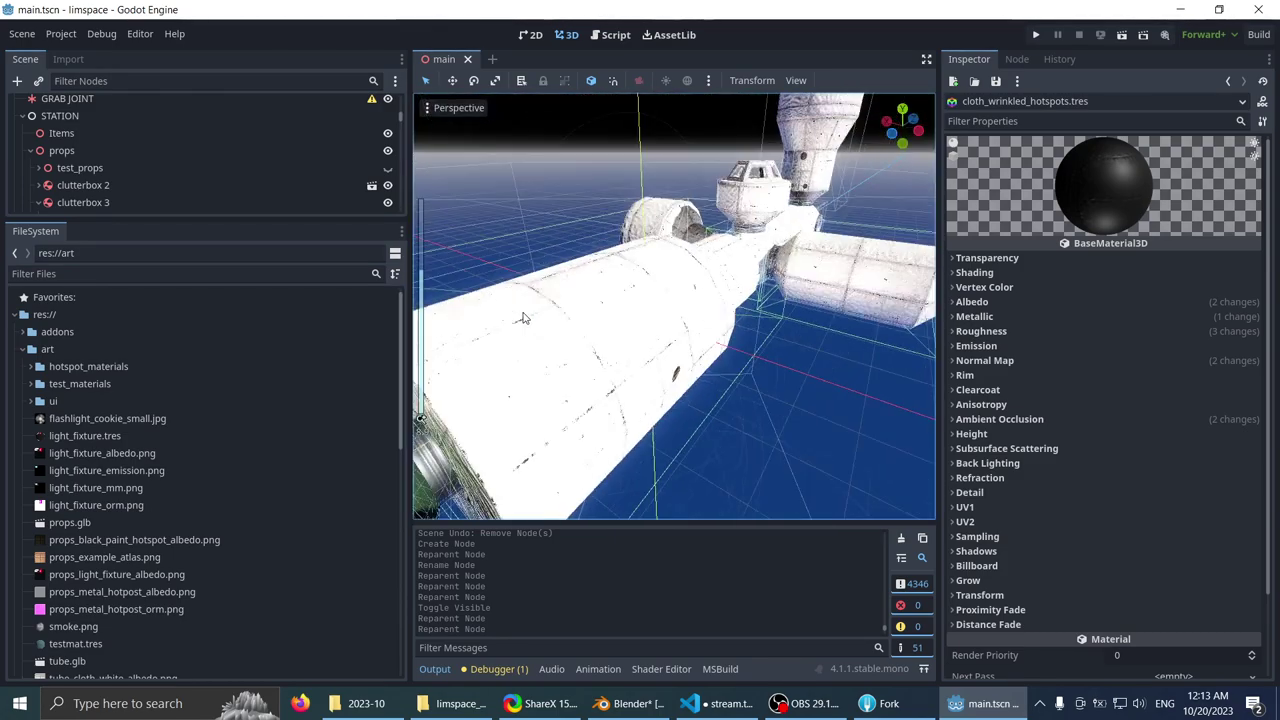
scroll(503, 327, up, 6)
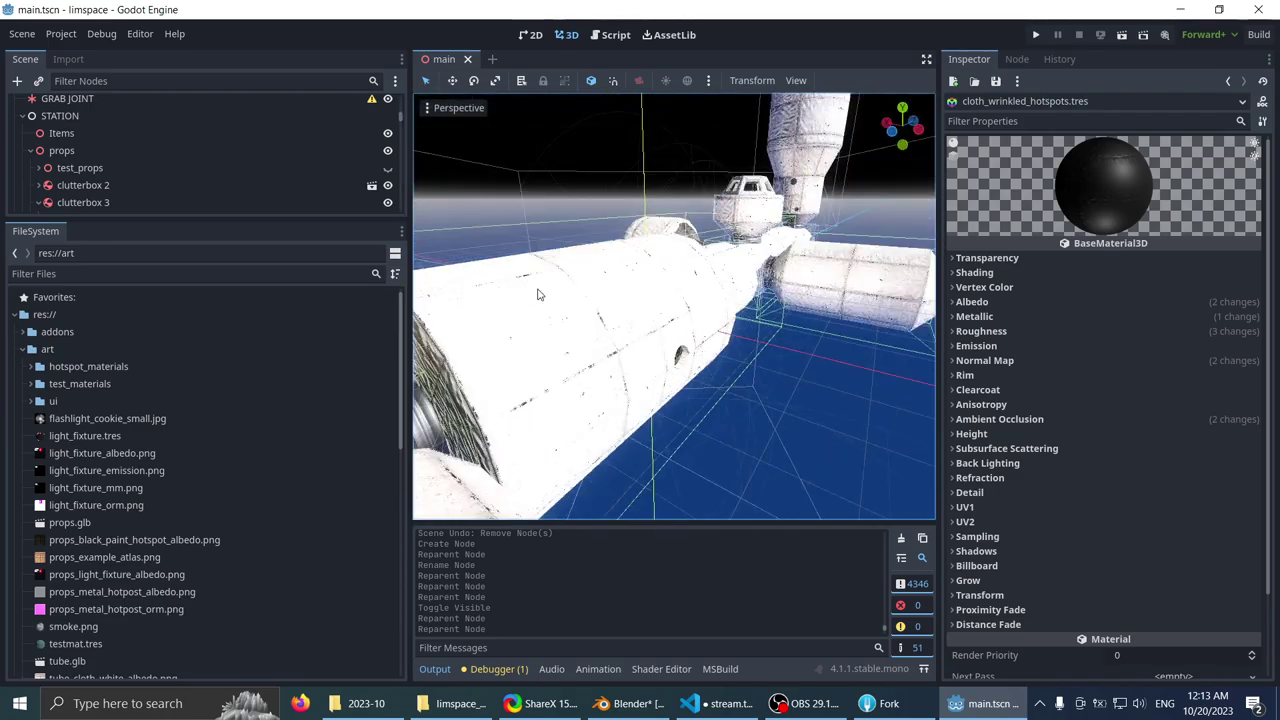
scroll(571, 290, up, 3)
middle_drag(571, 290, 535, 313)
scroll(615, 283, up, 5)
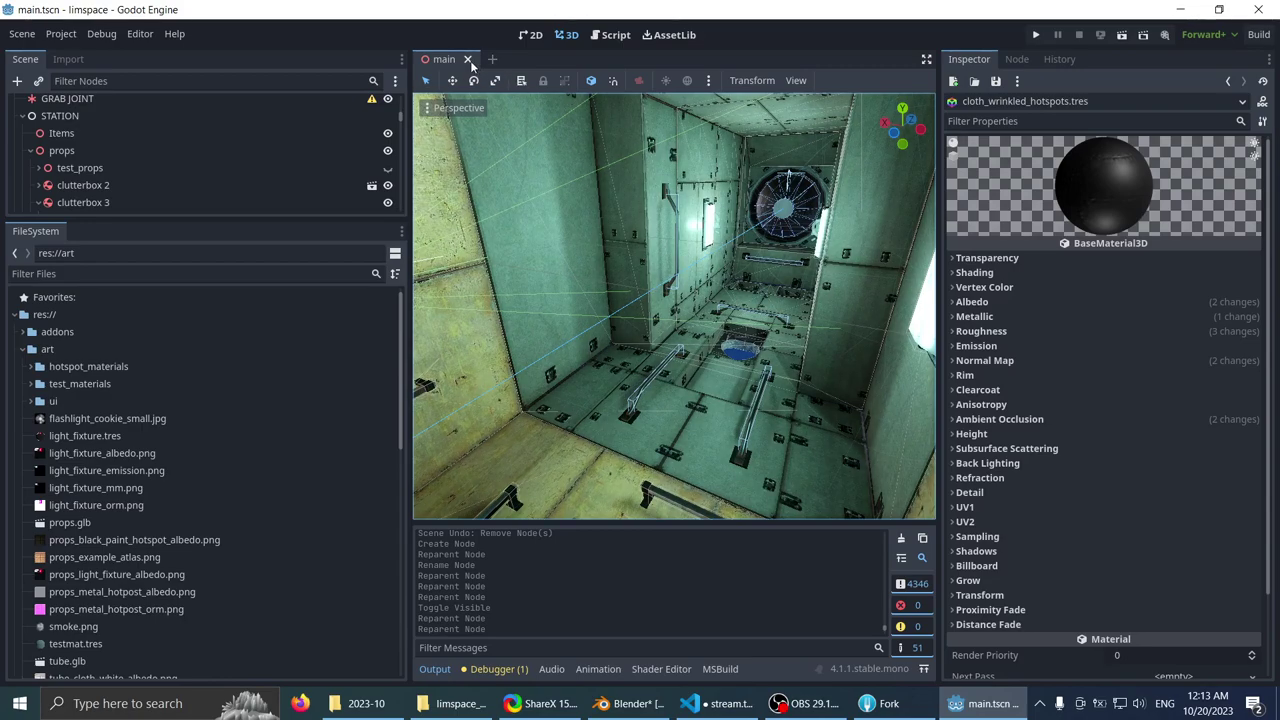
key(ctrl+shift+w)
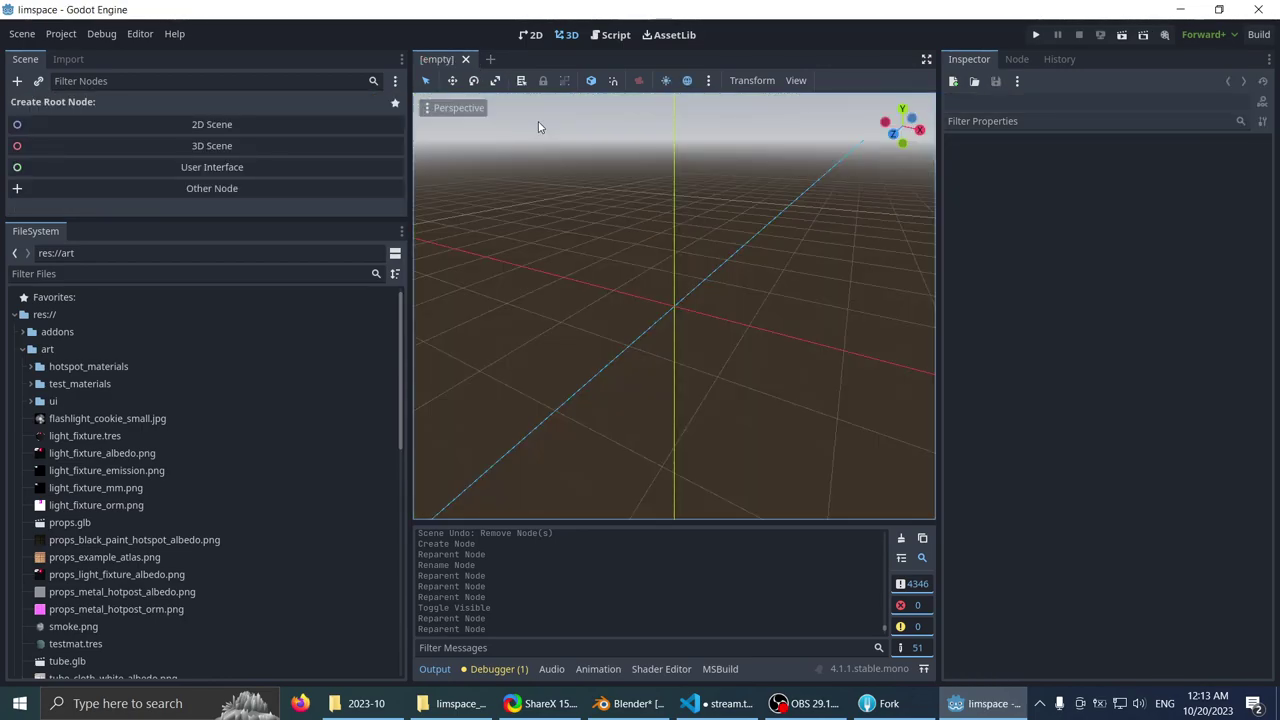
scroll(510, 172, down, 6)
scroll(516, 181, up, 8)
middle_drag(514, 179, 550, 204)
scroll(544, 237, down, 2)
scroll(544, 237, up, 2)
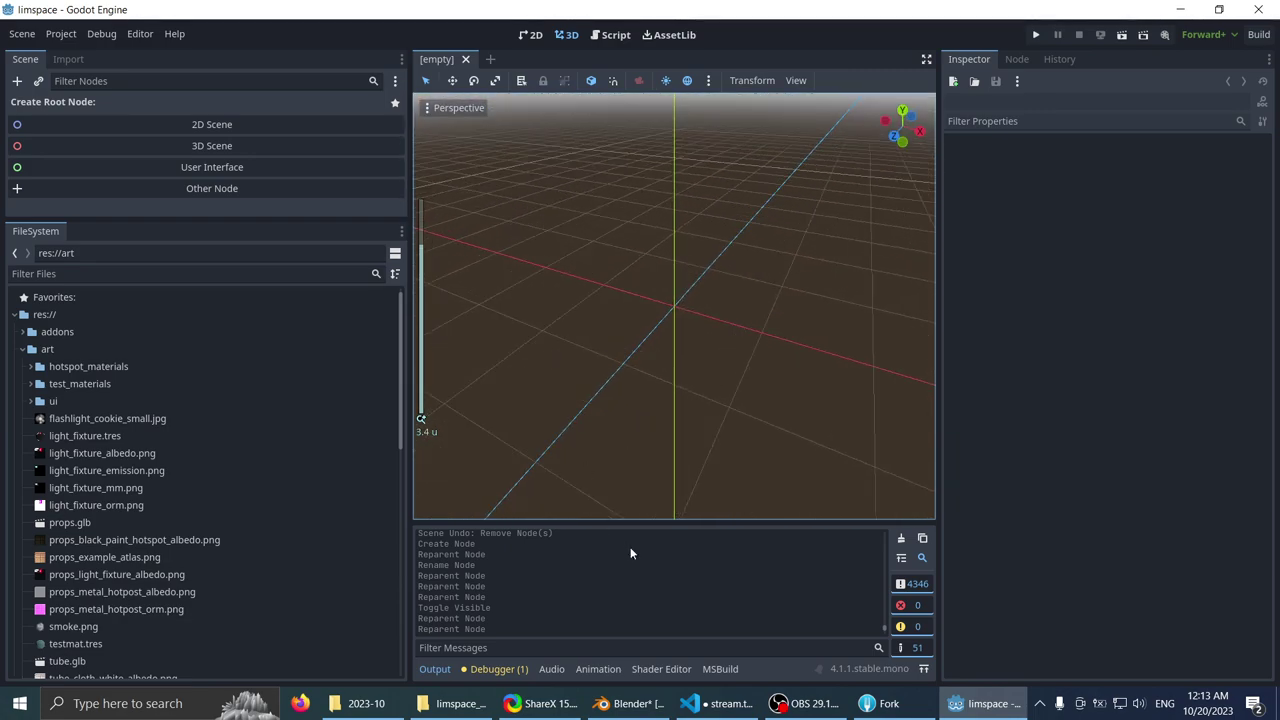
middle_drag(545, 435, 532, 409)
scroll(549, 384, down, 2)
scroll(530, 400, up, 1)
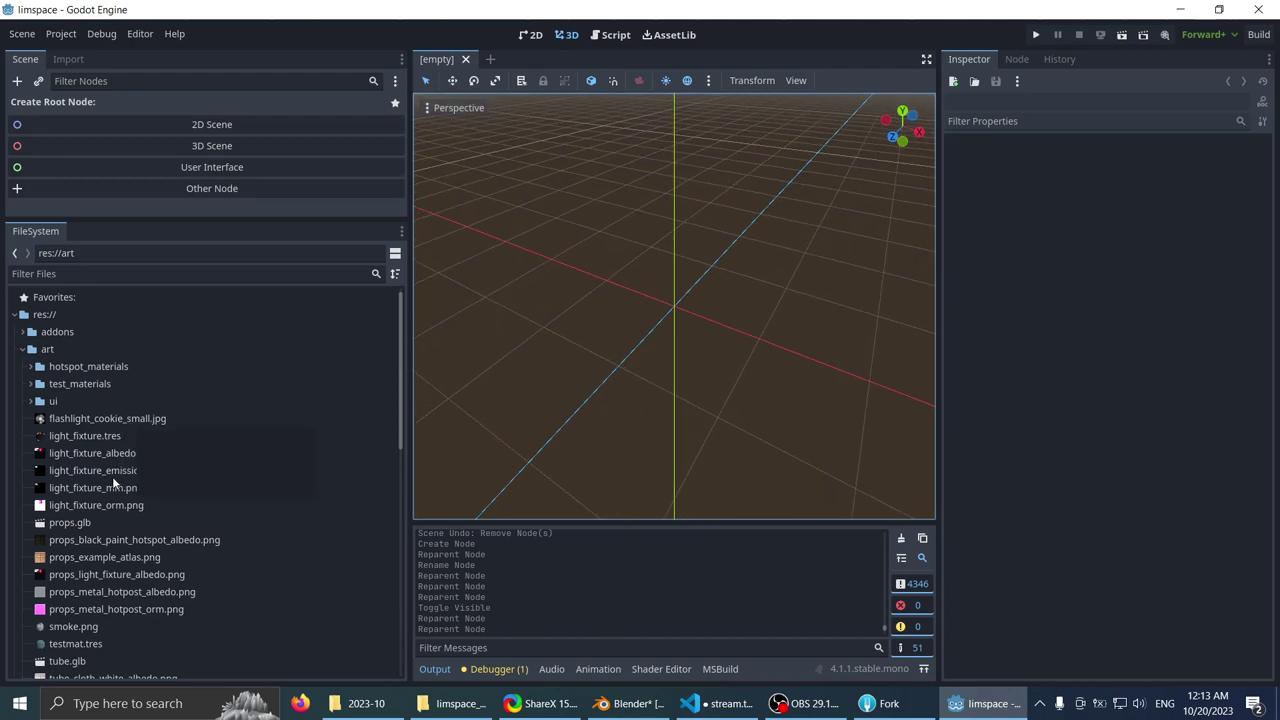
- Look through the props and tube texture files in the art folder
scroll(209, 508, down, 2)
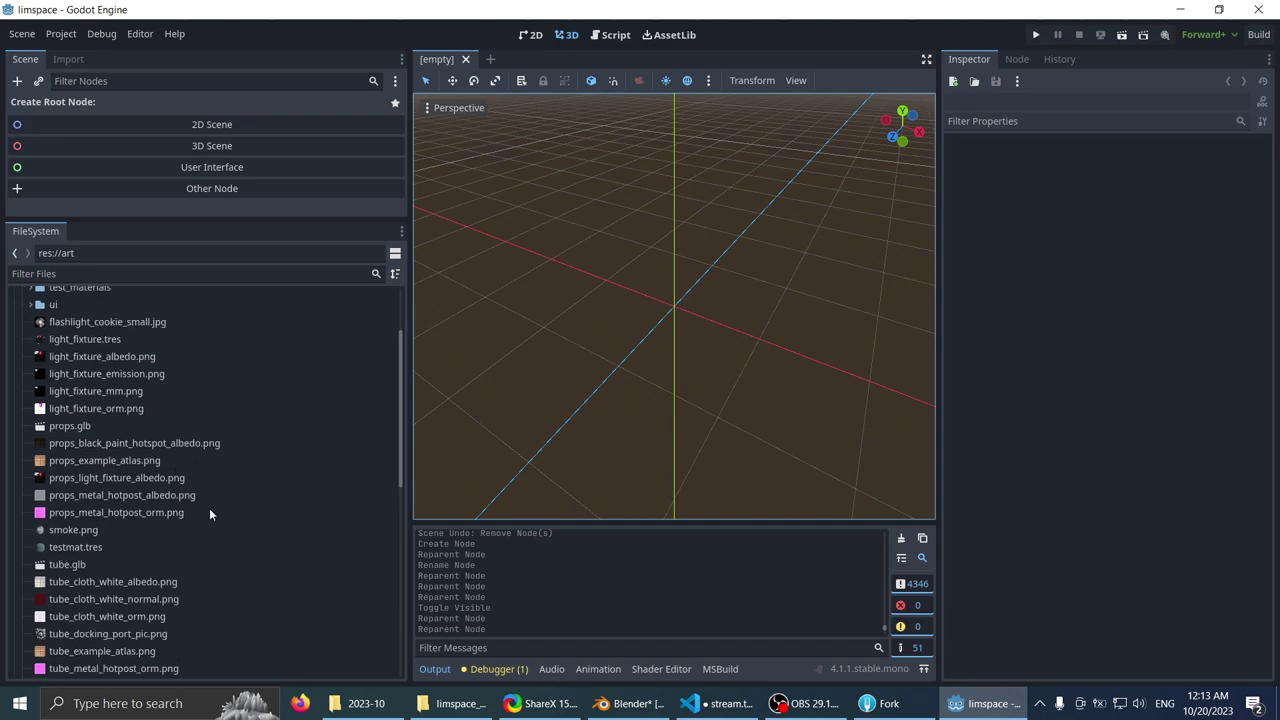
click(185, 460)
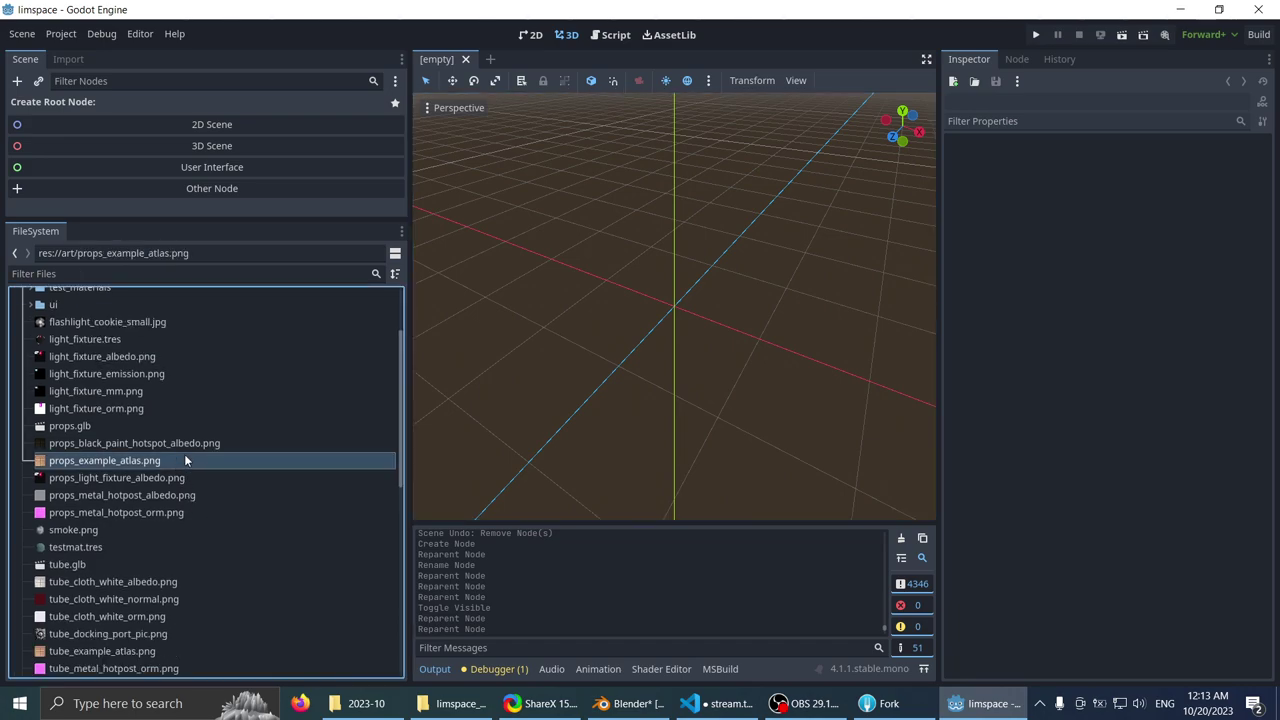
scroll(280, 491, down, 2)
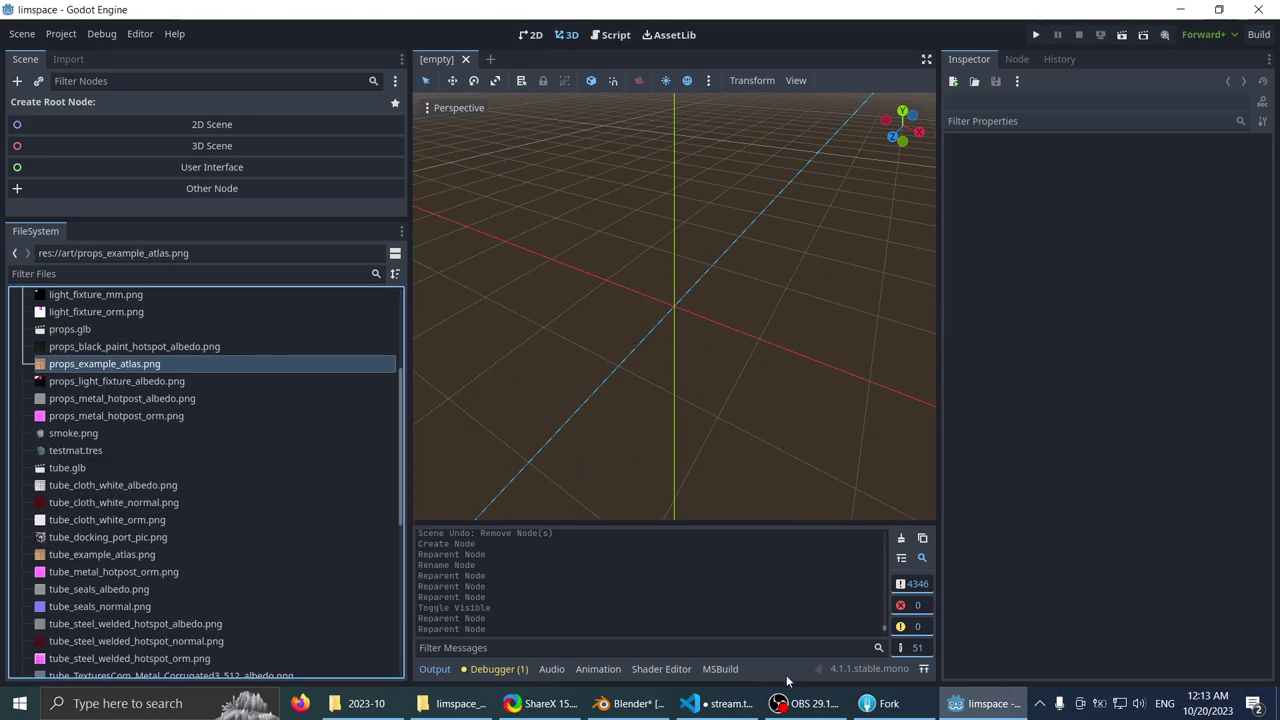
scroll(280, 491, down, 2)
- Switch to Fork and find tube_cloth_white_albedo.png among the limspace repository's unstaged art files
click(889, 704)
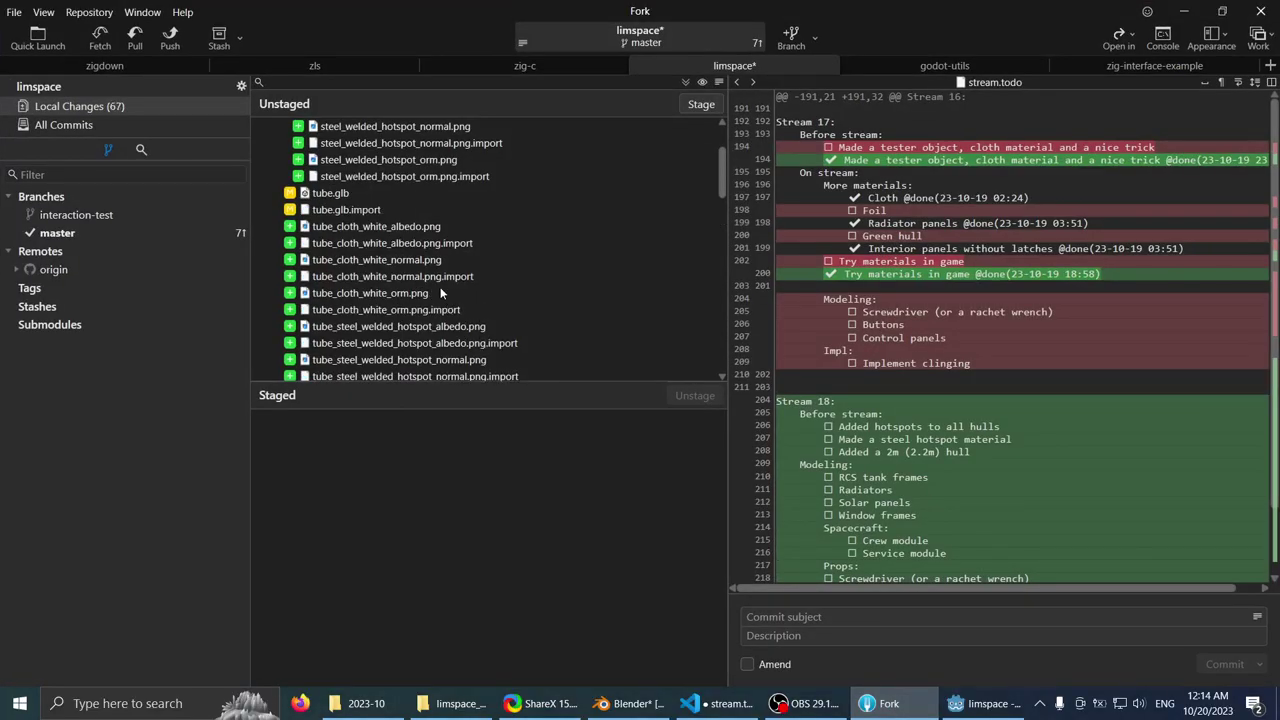
scroll(390, 236, up, 3)
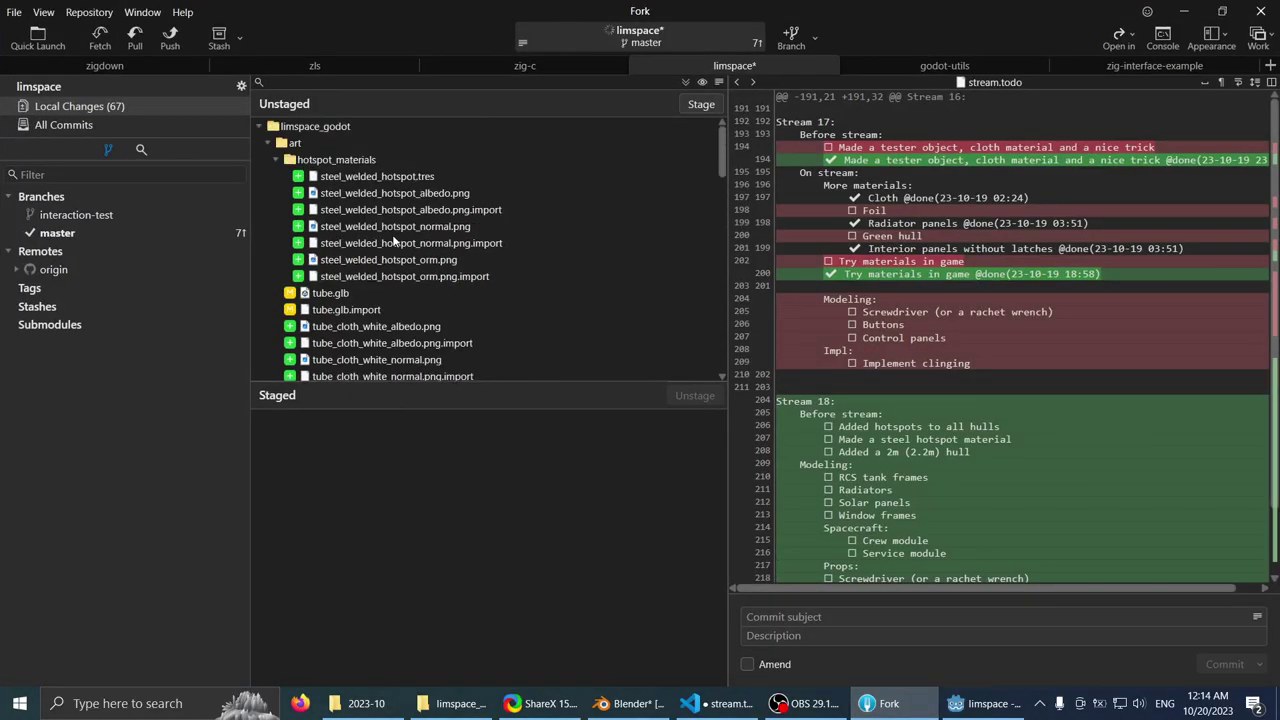
scroll(391, 242, down, 3)
click(428, 228)
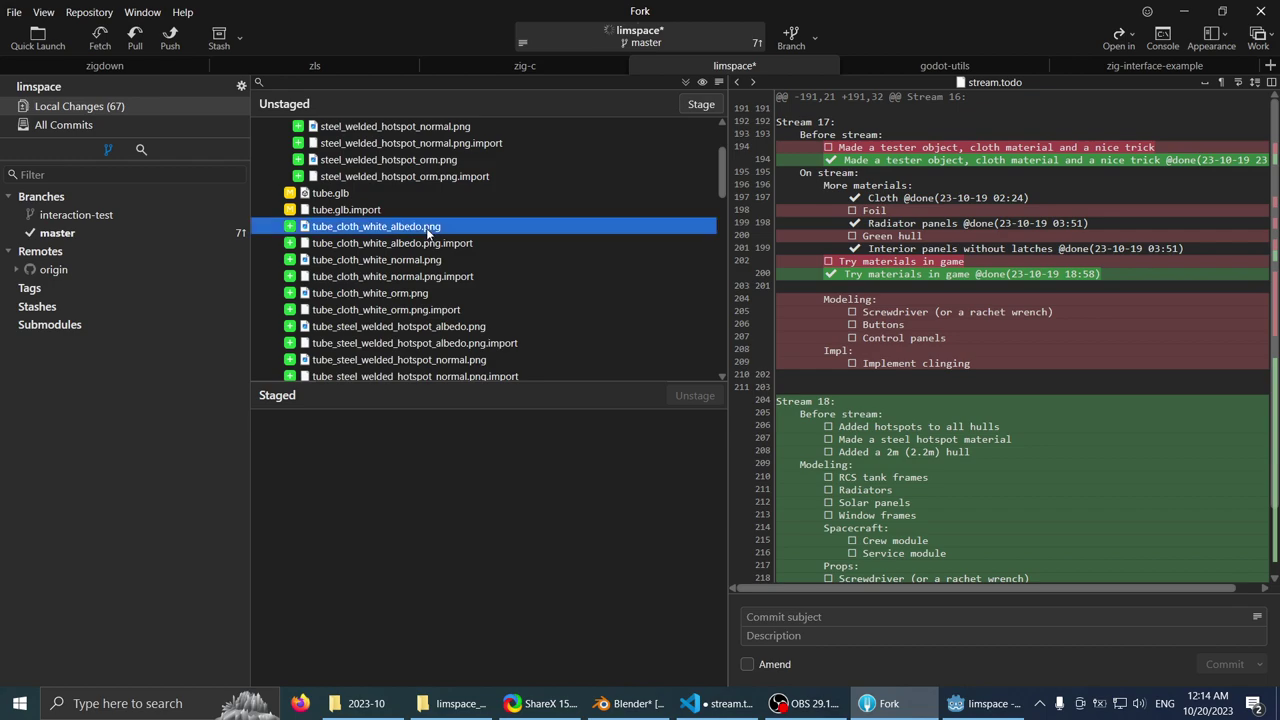
- Return to Godot and locate tube_cloth_white_albedo.png in the art folder
click(879, 704)
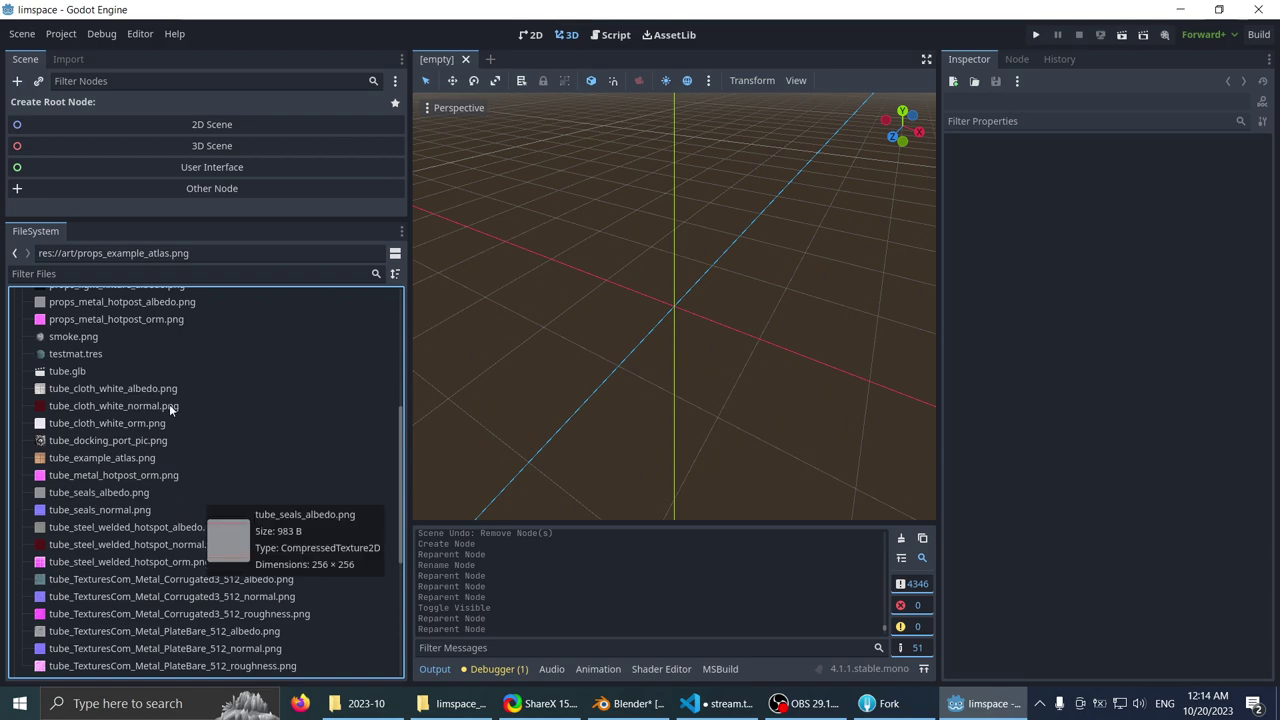
scroll(169, 393, up, 3)
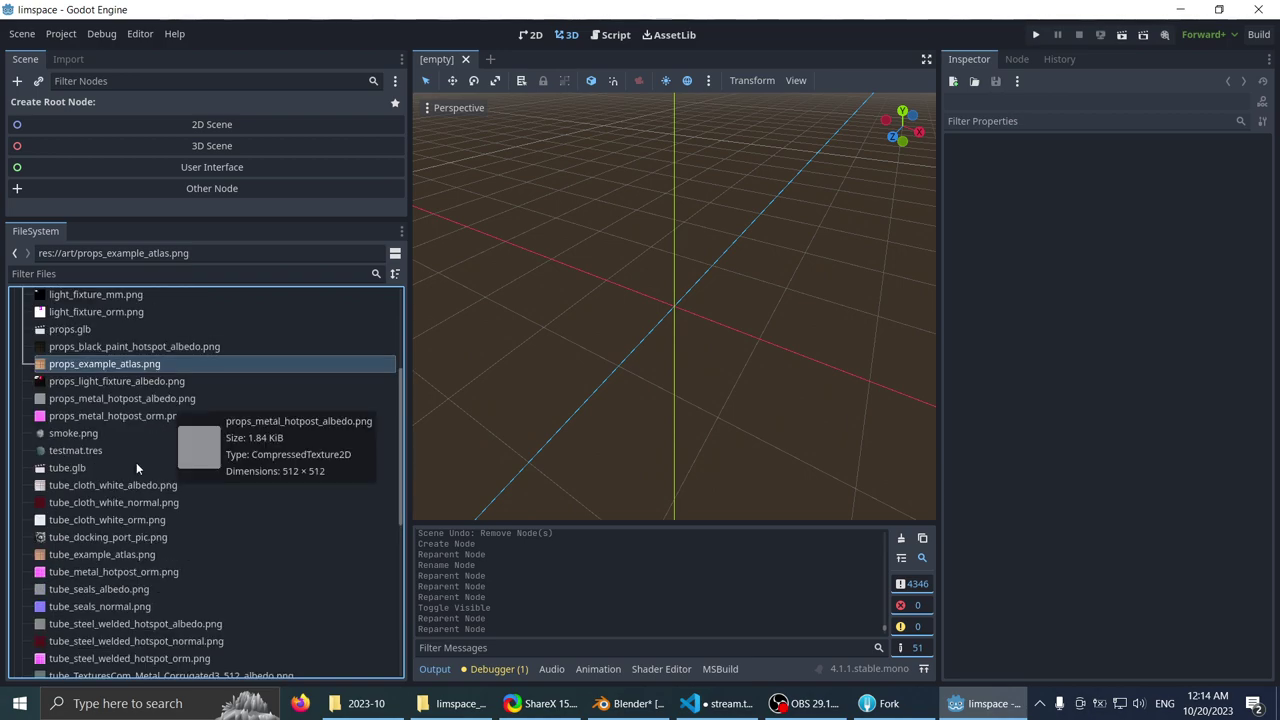
key(Down)
key(Down)
click(116, 487)
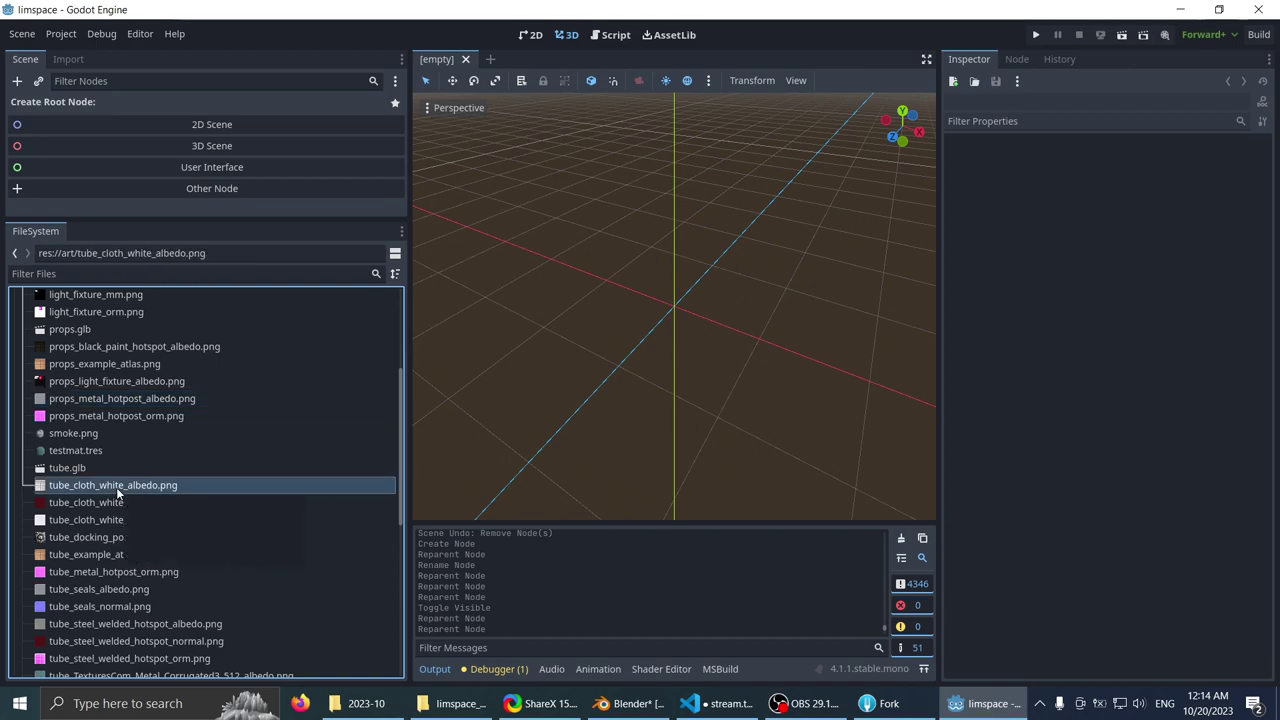
- Check the stream chat in OBS and return to Godot
click(785, 705)
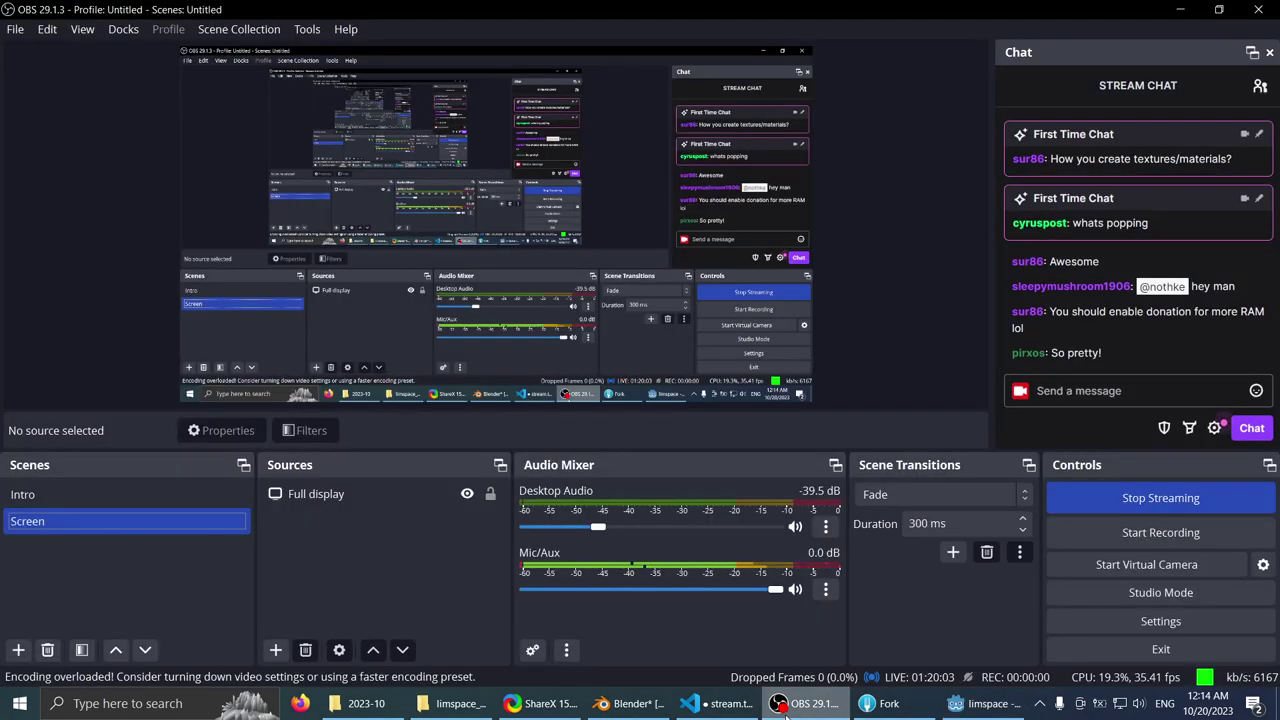
click(785, 705)
scroll(490, 335, up, 4)
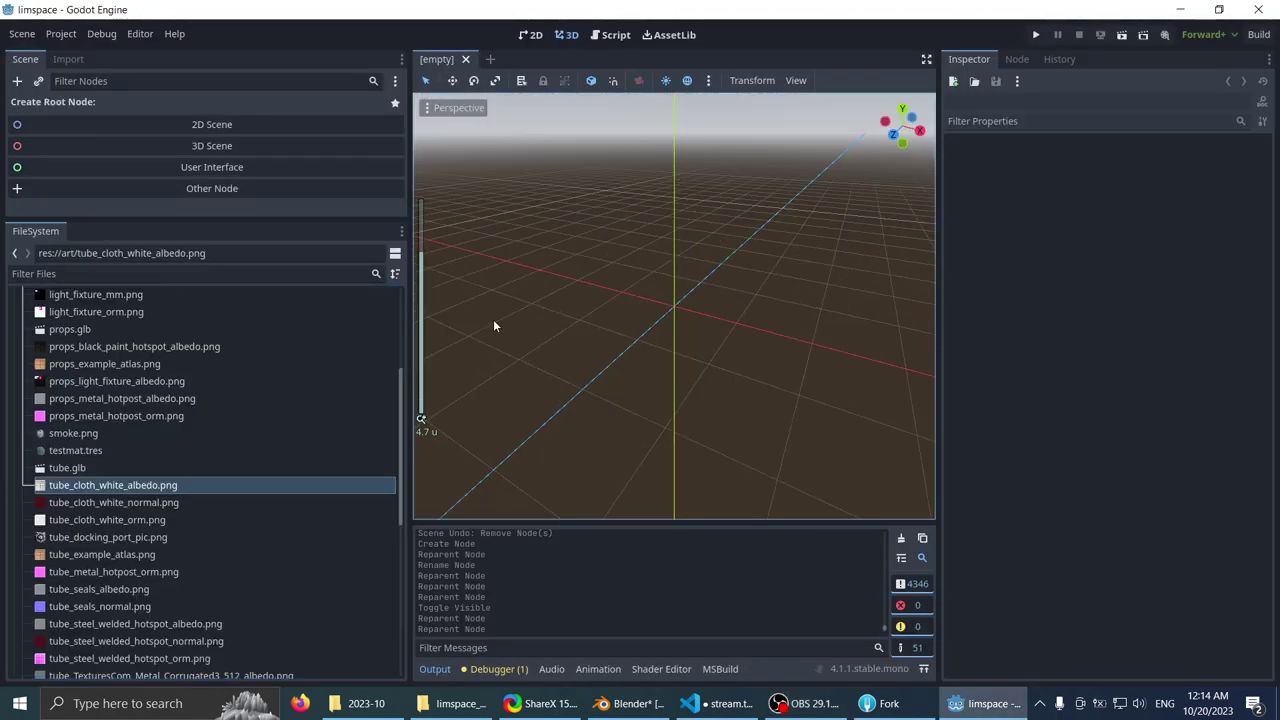
- Switch from stream.todo in VS Code to Blender, save limspace_2.blend and close Blender
click(717, 703)
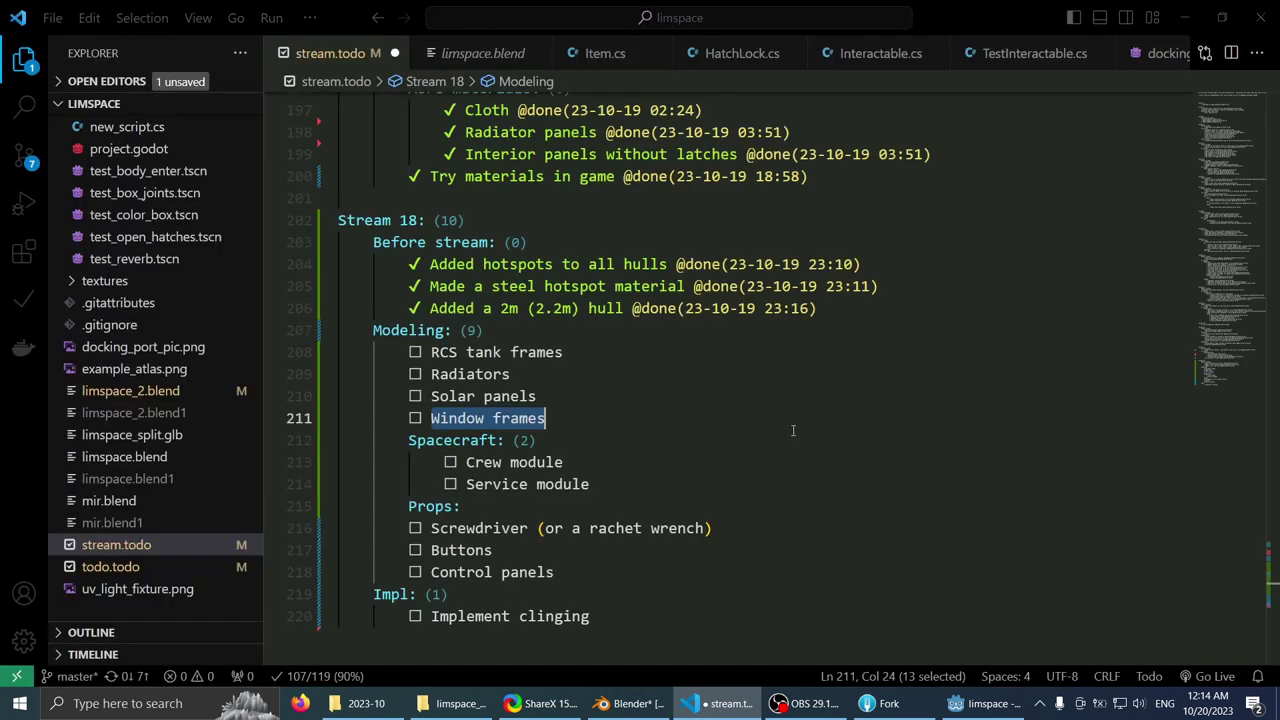
click(613, 702)
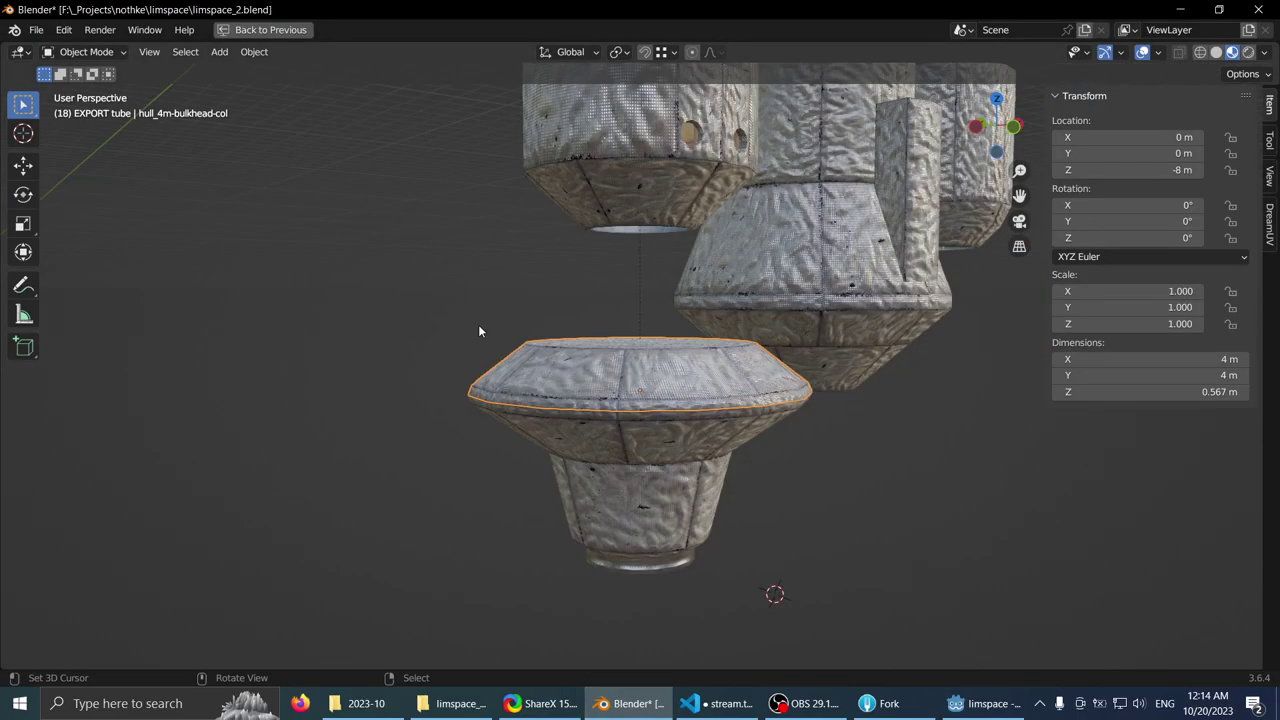
middle_drag(478, 324, 660, 317)
key(ctrl+s)
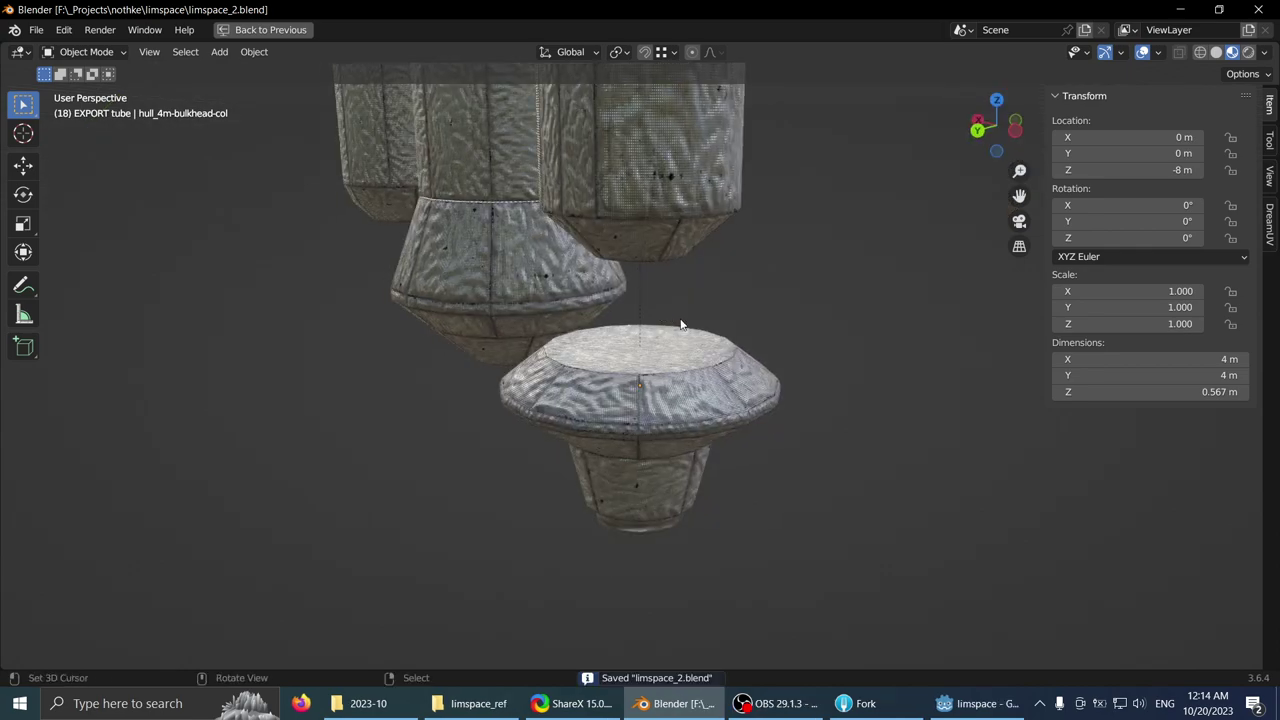
click(1260, 10)
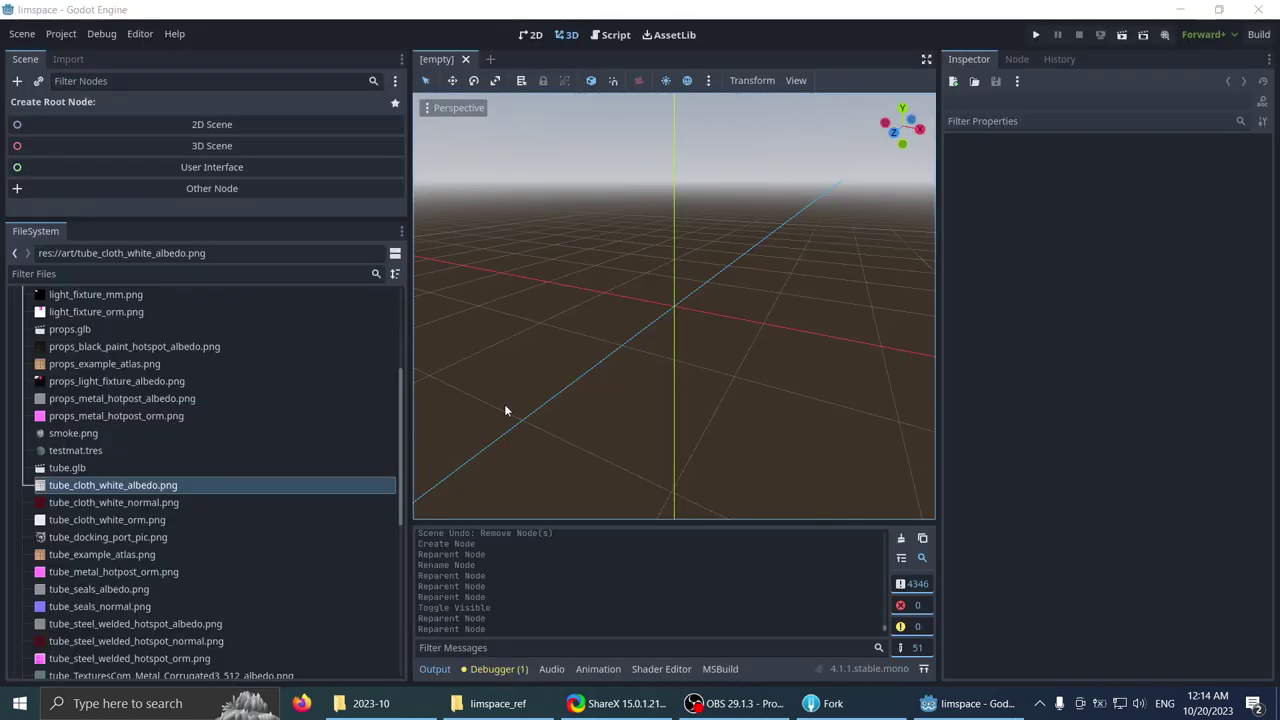
- Review the limspace repository's local changes in Fork and return to Godot
scroll(637, 280, down, 1)
middle_drag(643, 305, 587, 449)
scroll(665, 315, down, 1)
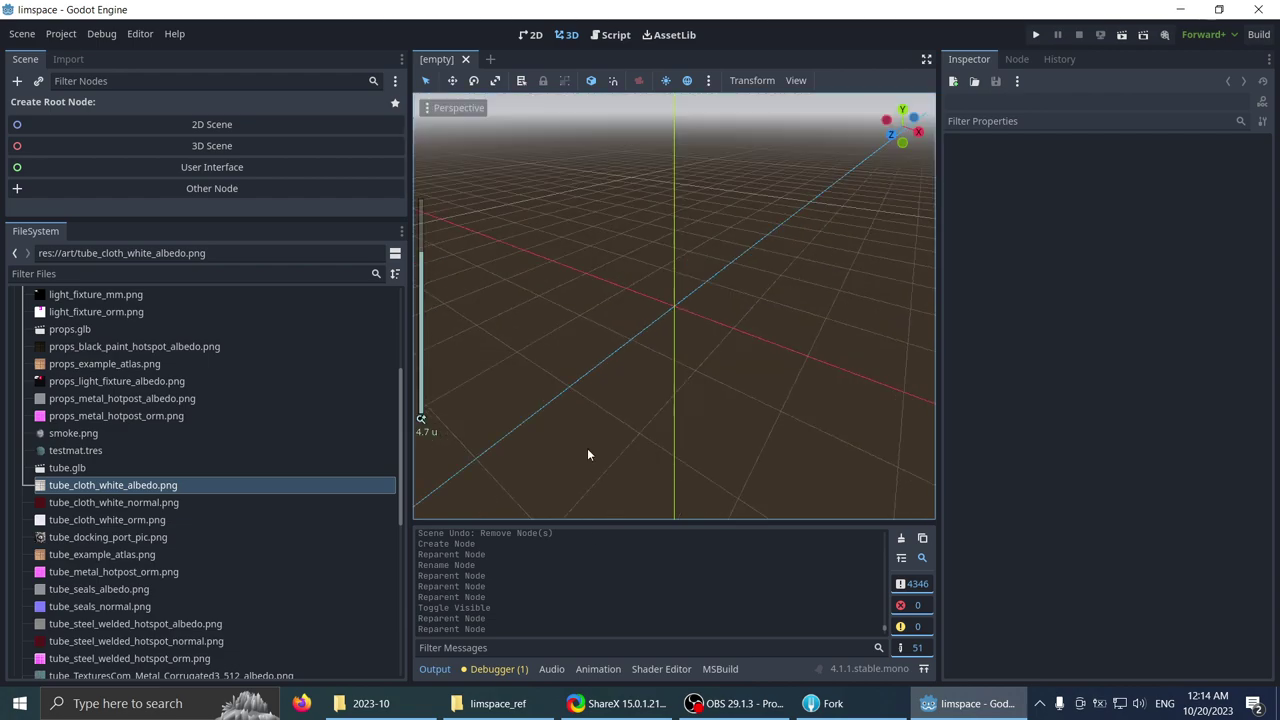
click(833, 703)
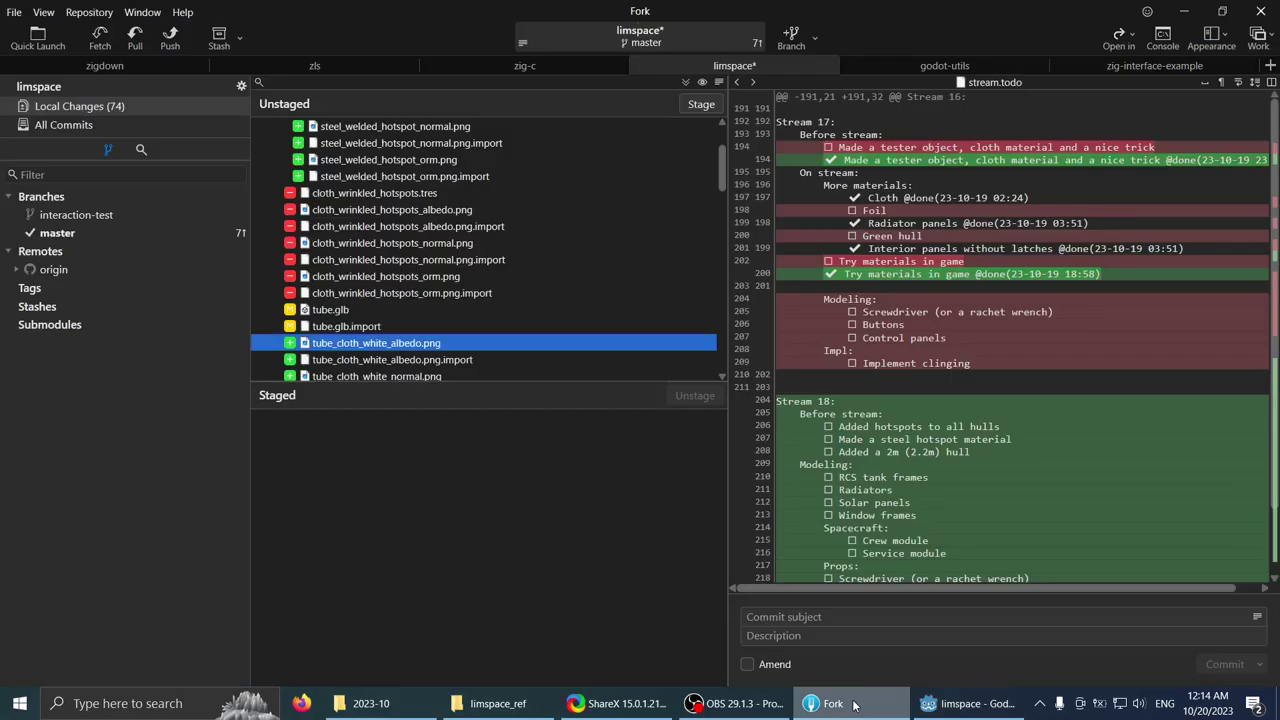
click(853, 704)
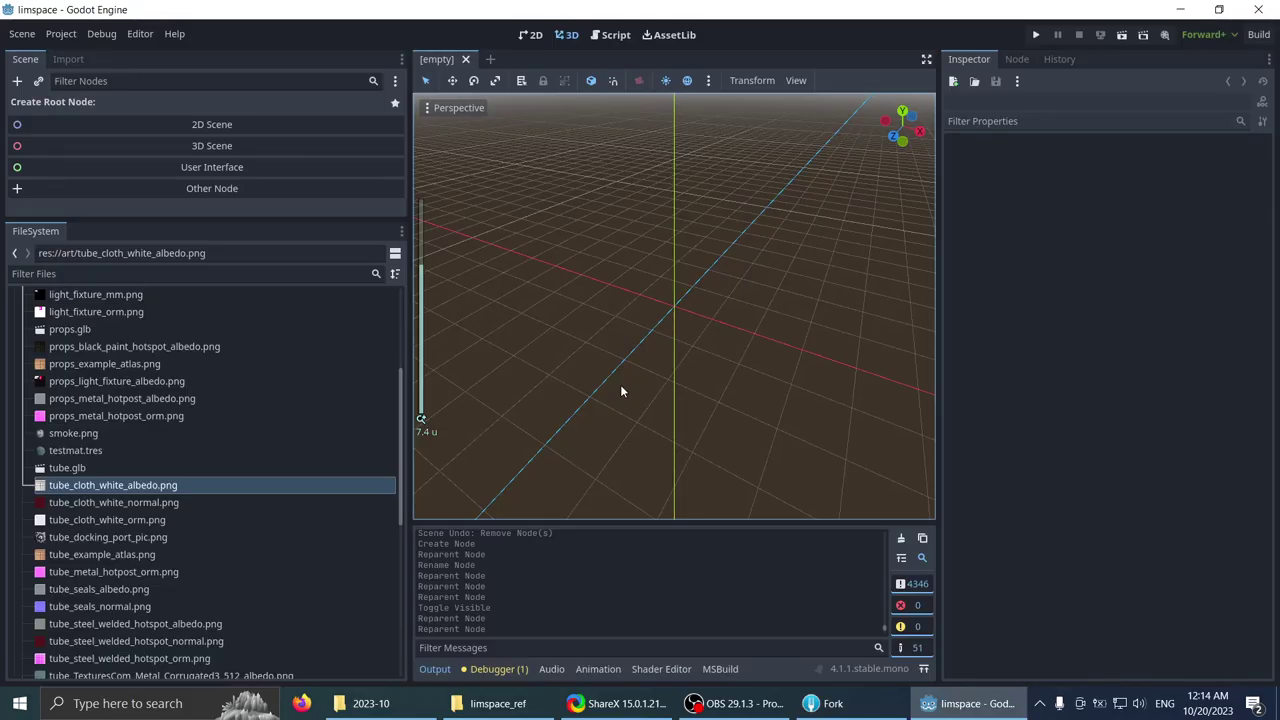
middle_drag(620, 391, 587, 364)
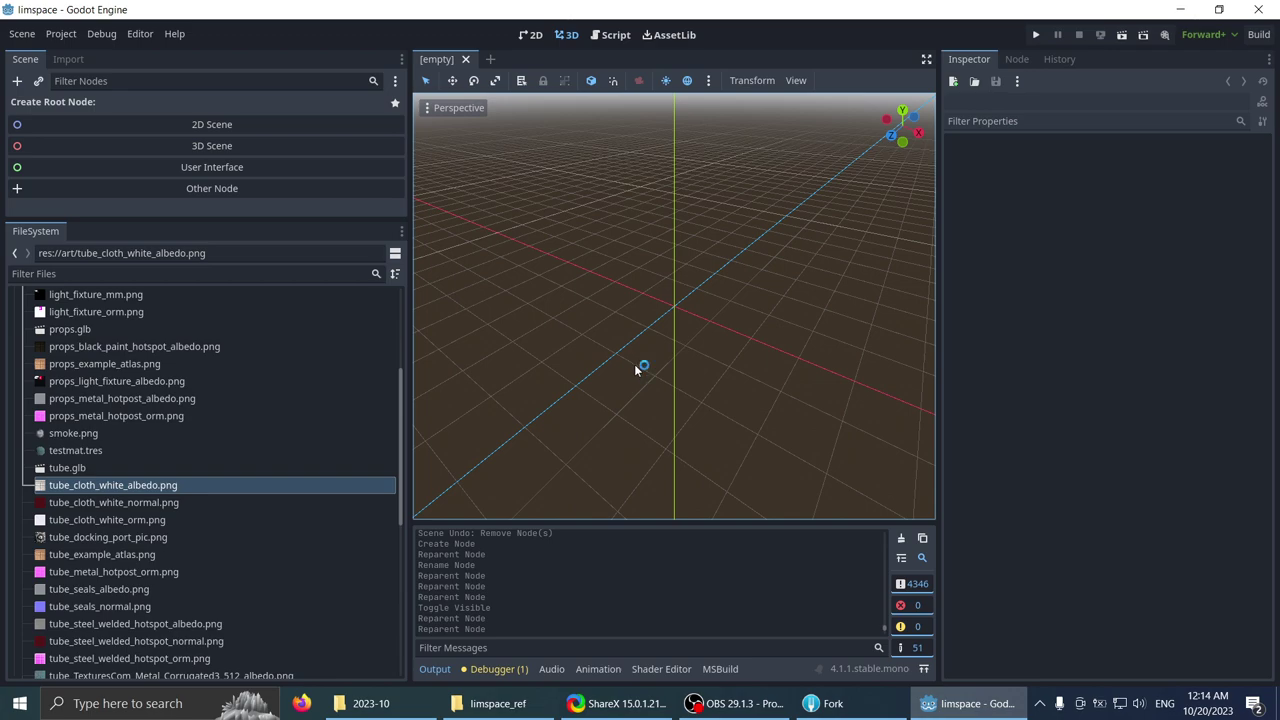
- Check memory usage and the running processes in Task Manager, then close it
key(ctrl+shift+Escape)
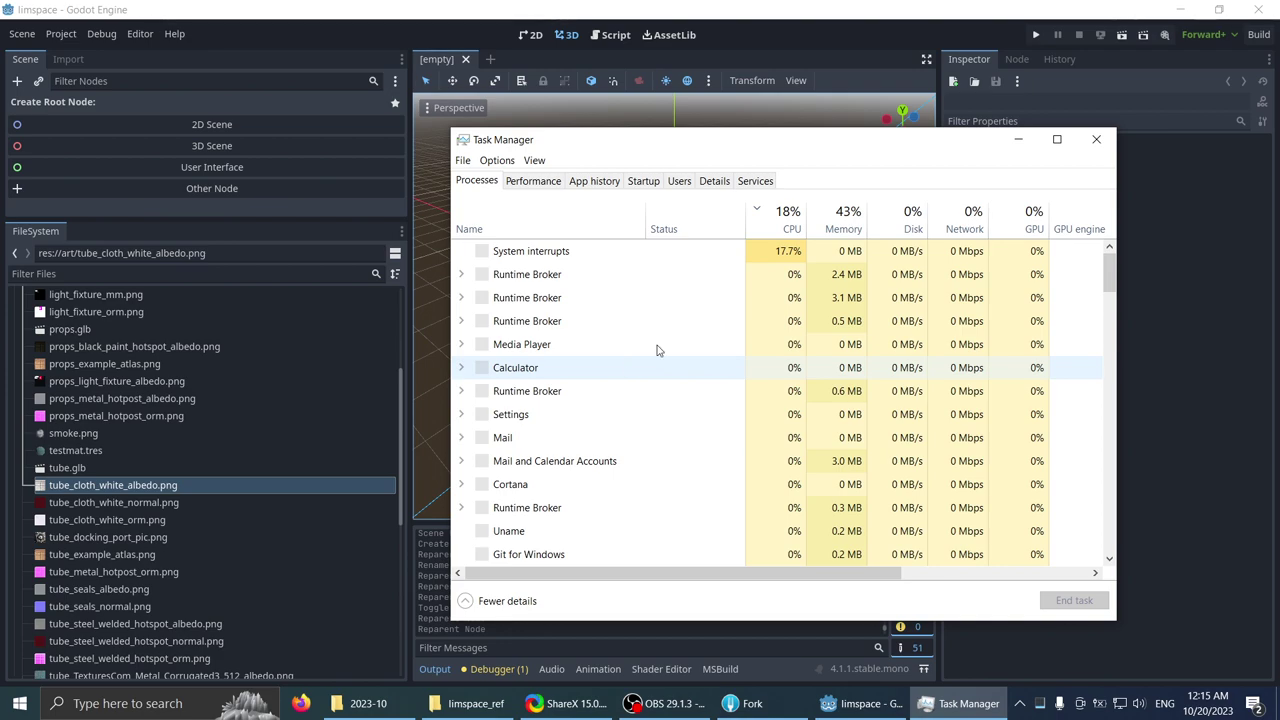
click(533, 180)
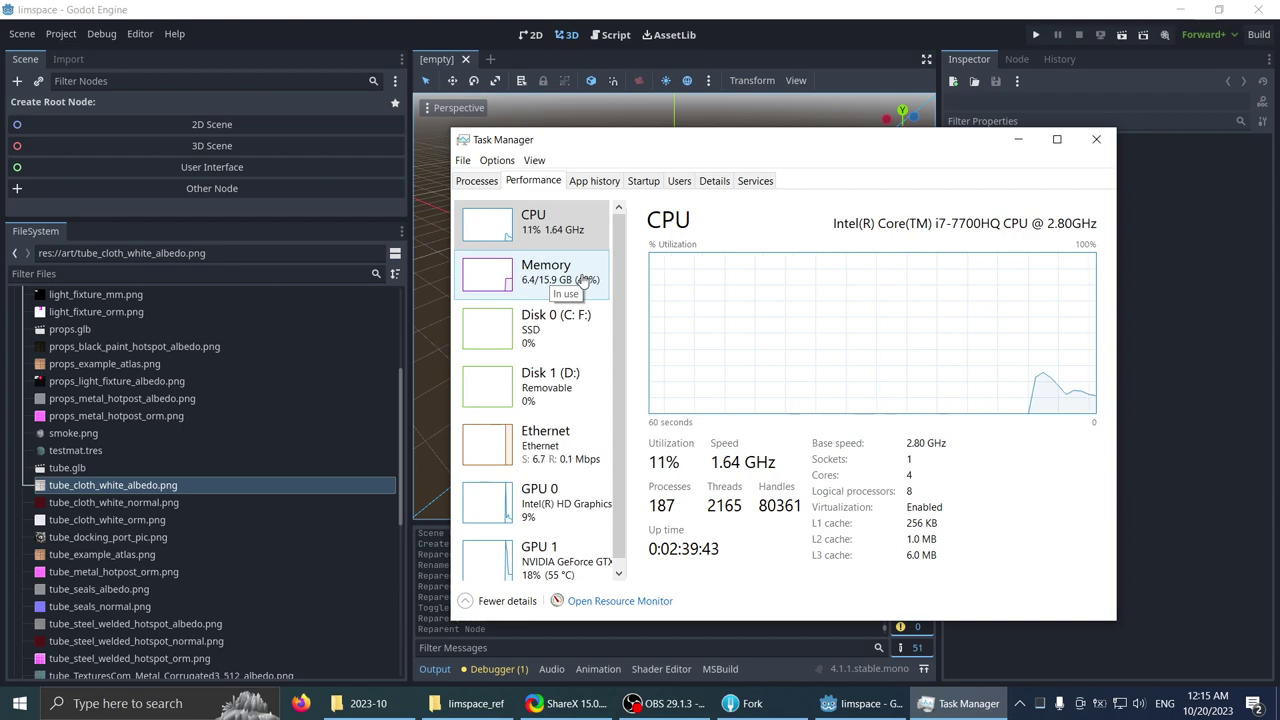
click(584, 281)
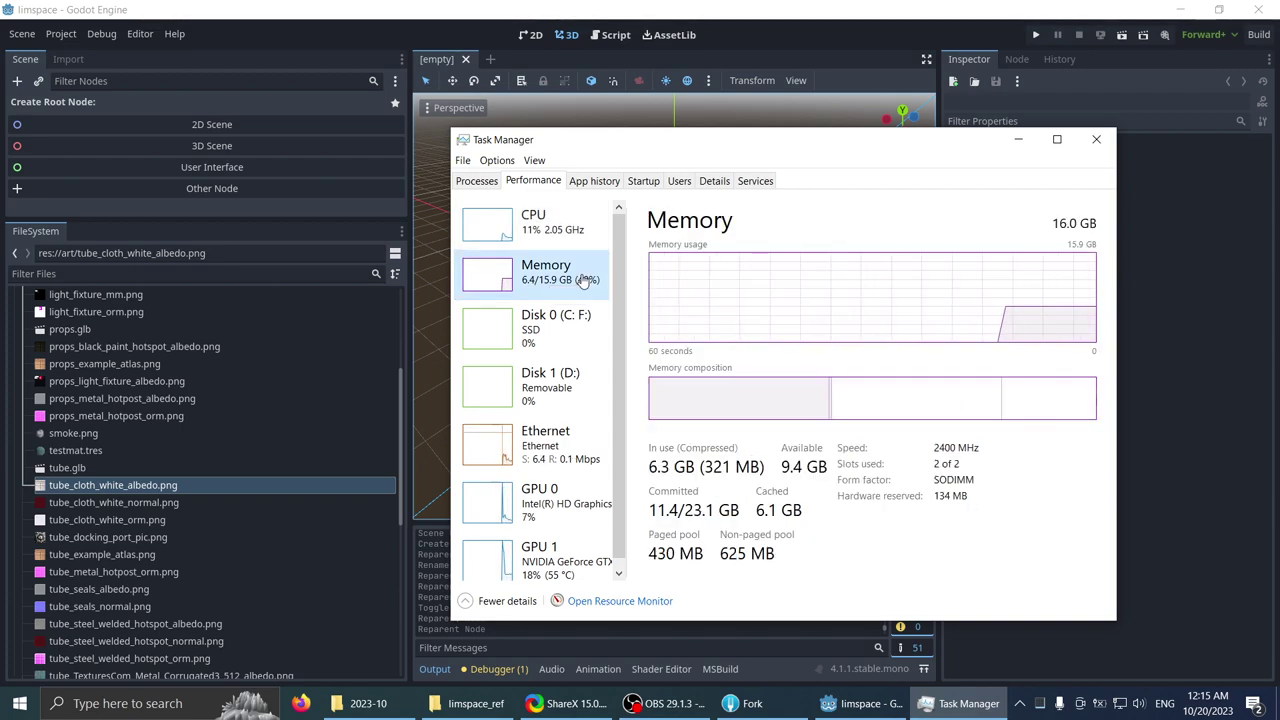
drag(700, 130, 699, 177)
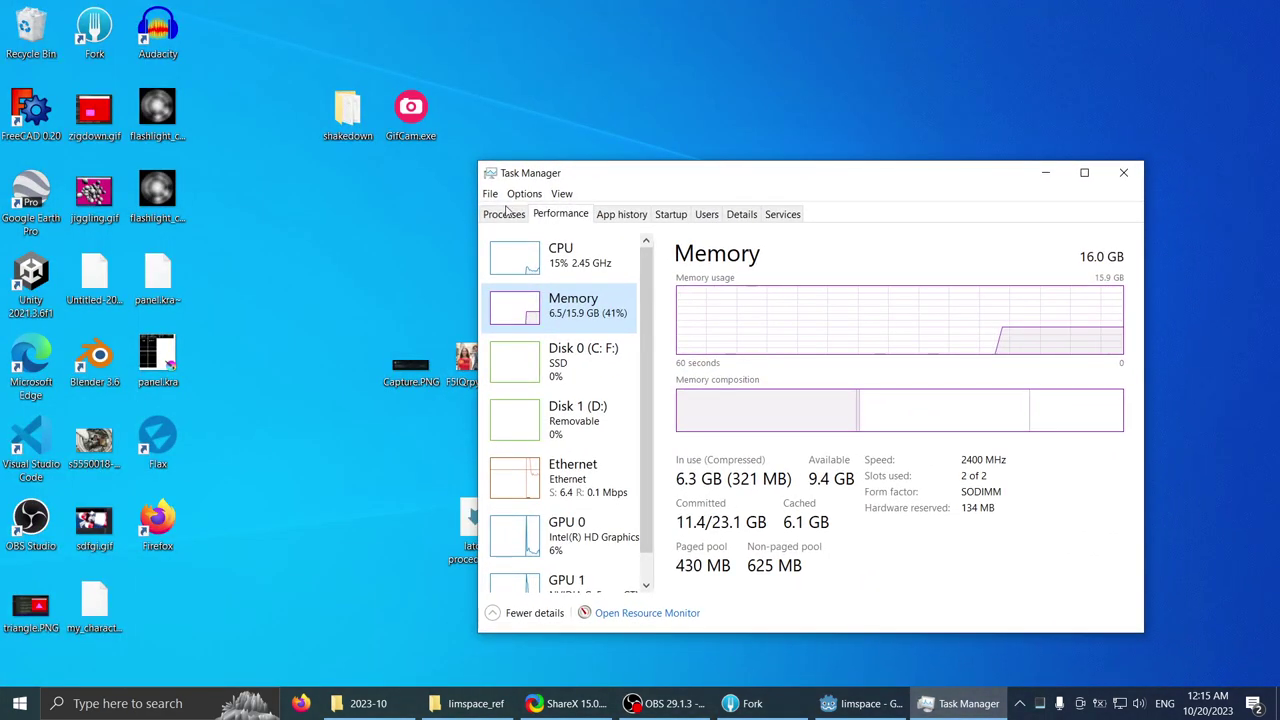
click(505, 215)
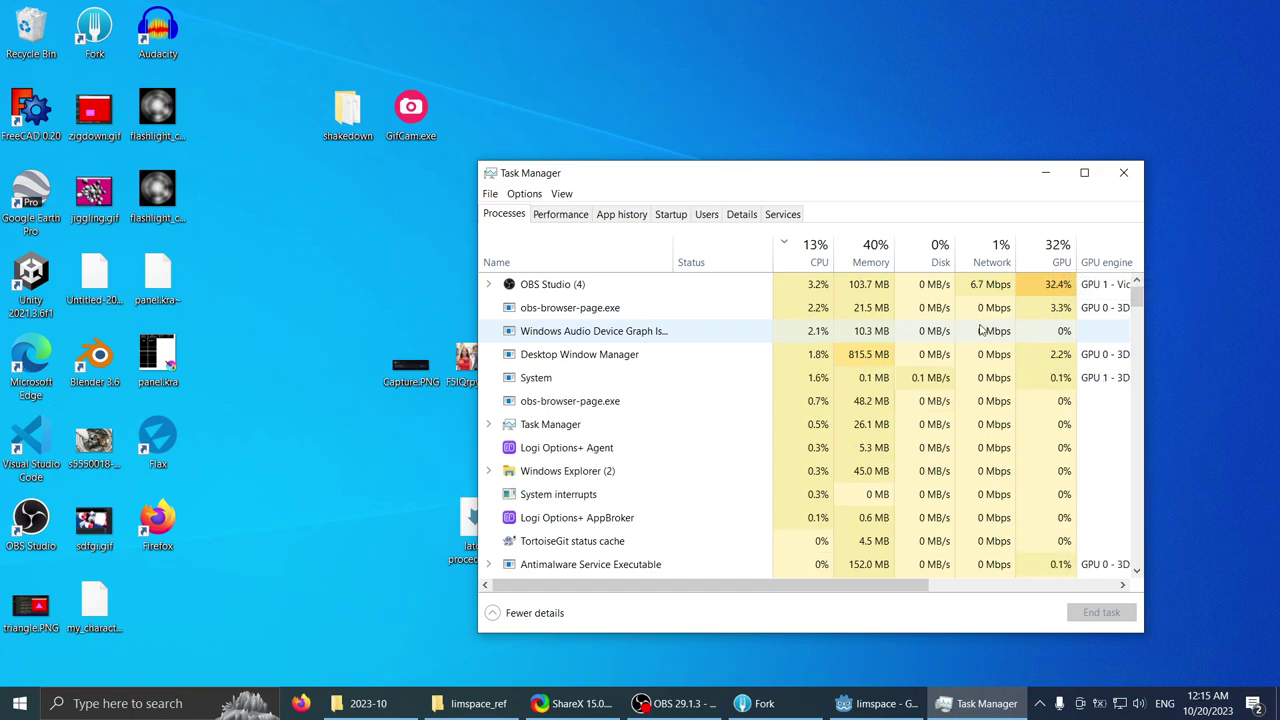
click(1120, 174)
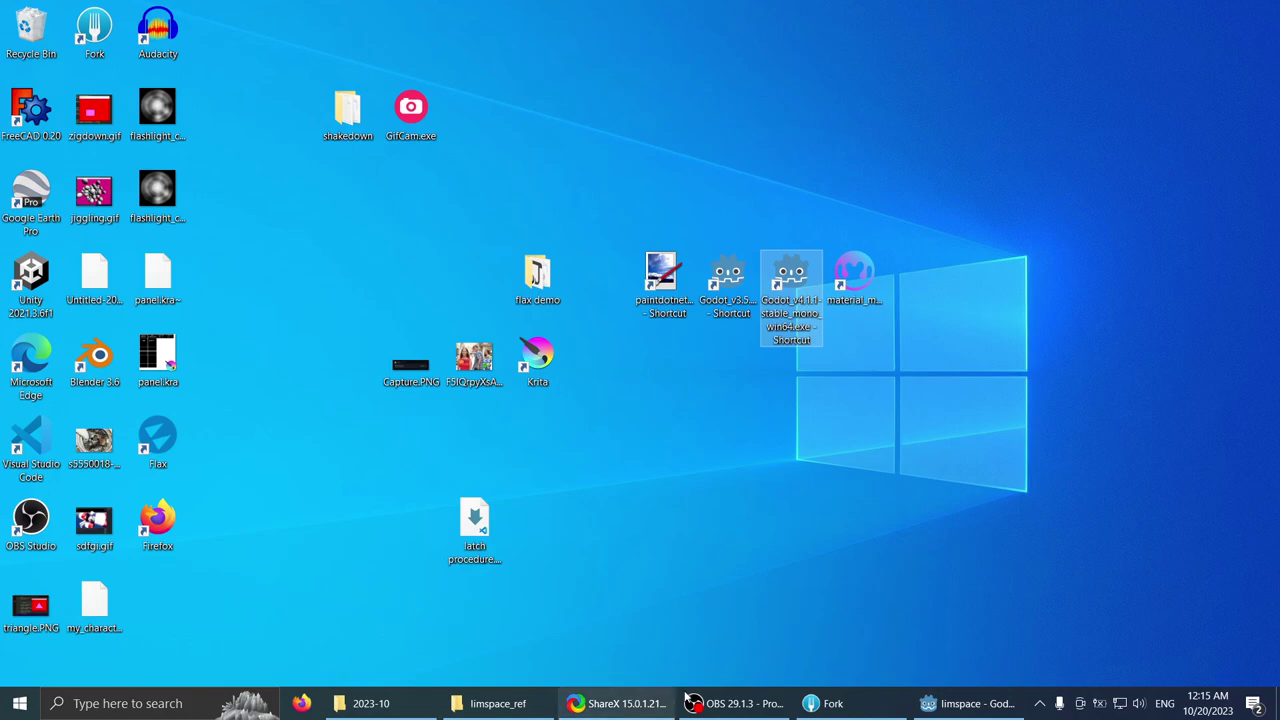
- Switch back to the limspace project in Godot Engine
click(957, 707)
right_drag(643, 256, 588, 284)
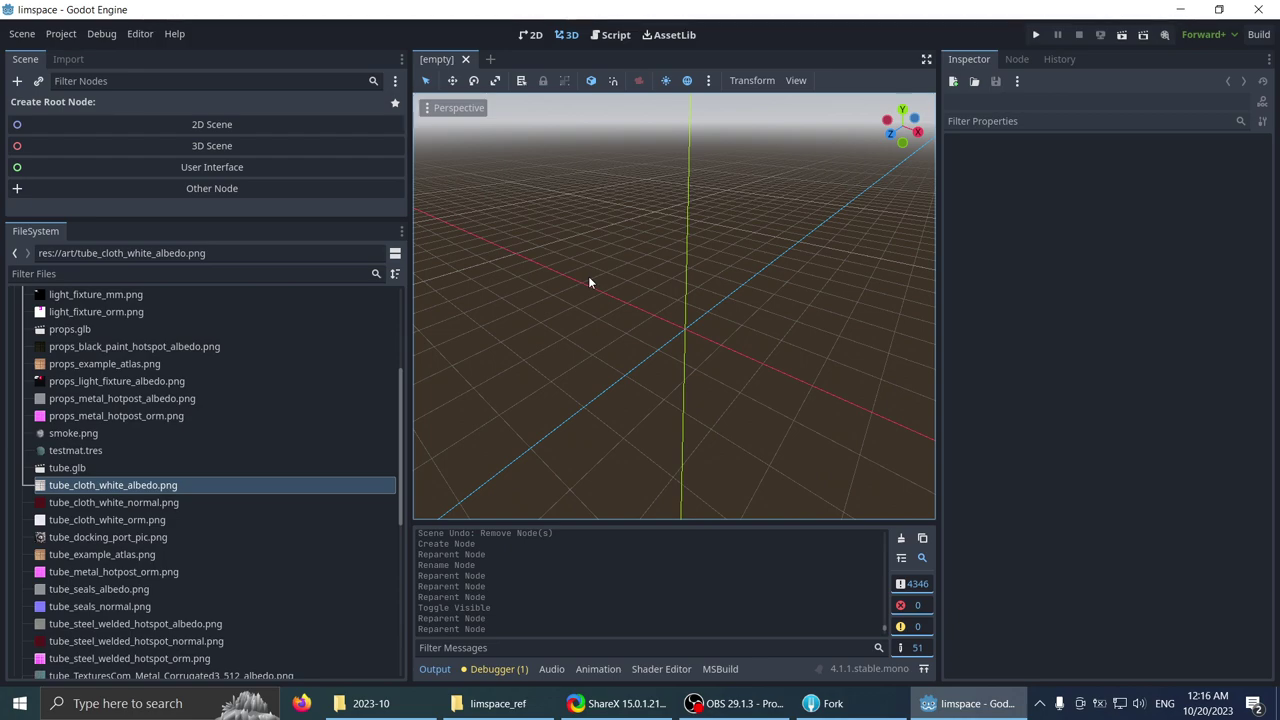
right_drag(589, 281, 686, 228)
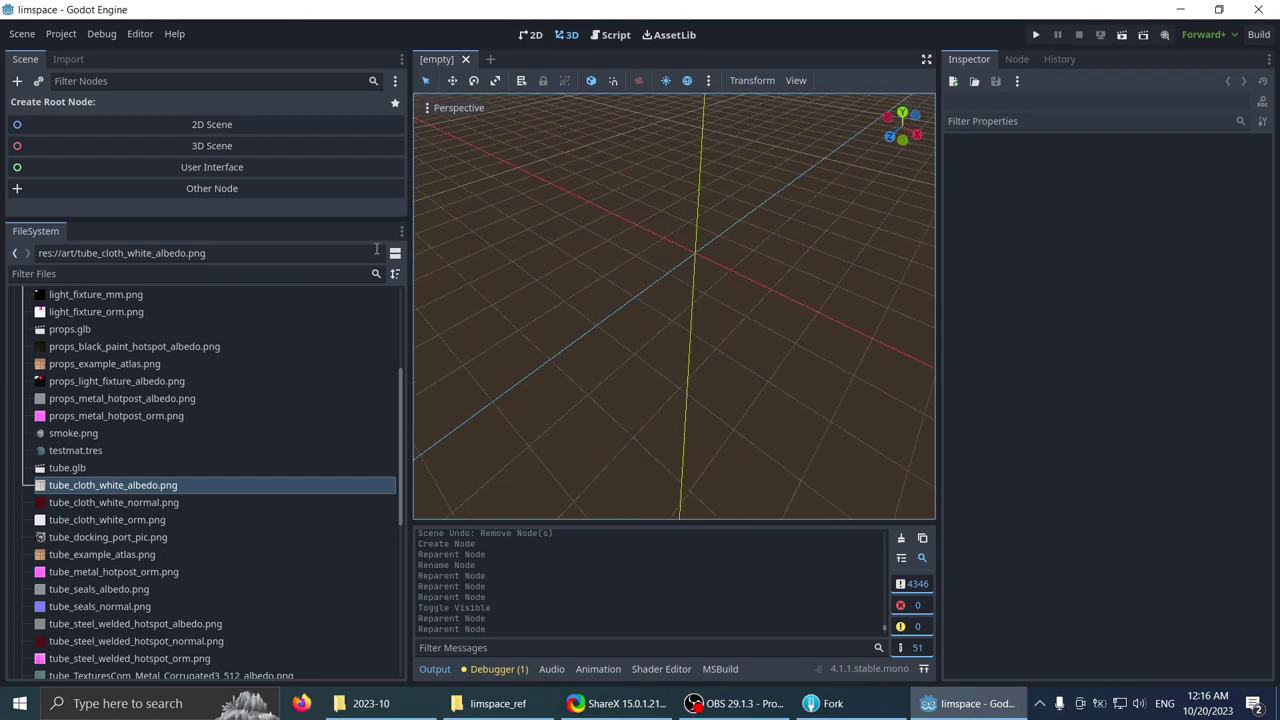
right_drag(471, 237, 483, 180)
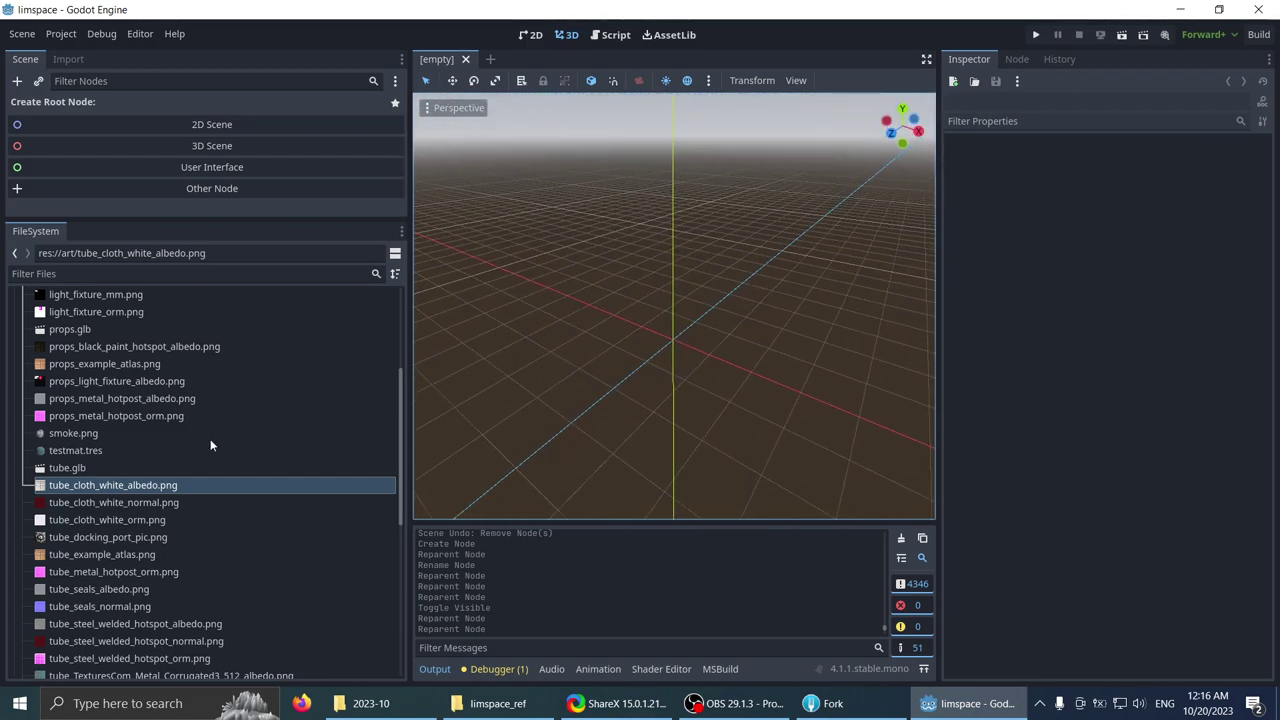
- Delete tube_cloth_white_albedo.png, tube_cloth_white_normal.png and tube_cloth_white_orm.png from the art folder
click(102, 472)
click(85, 484)
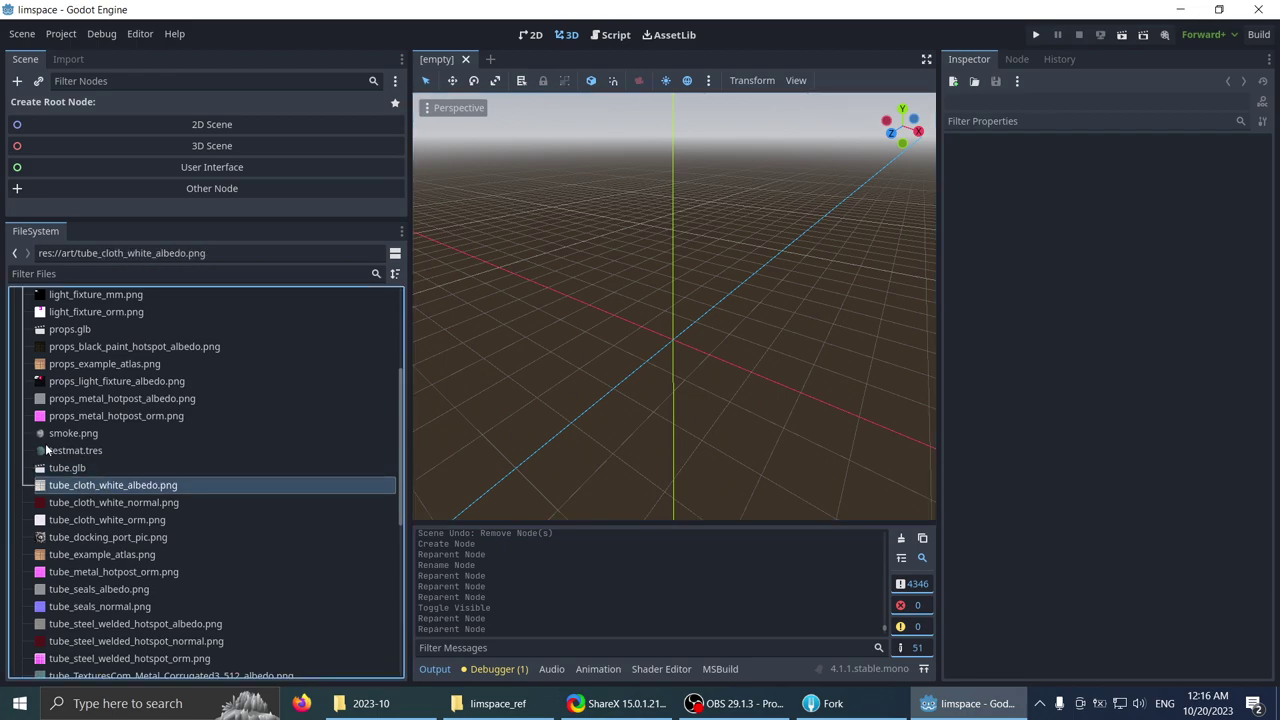
scroll(178, 404, up, 3)
scroll(174, 408, down, 5)
click(174, 412)
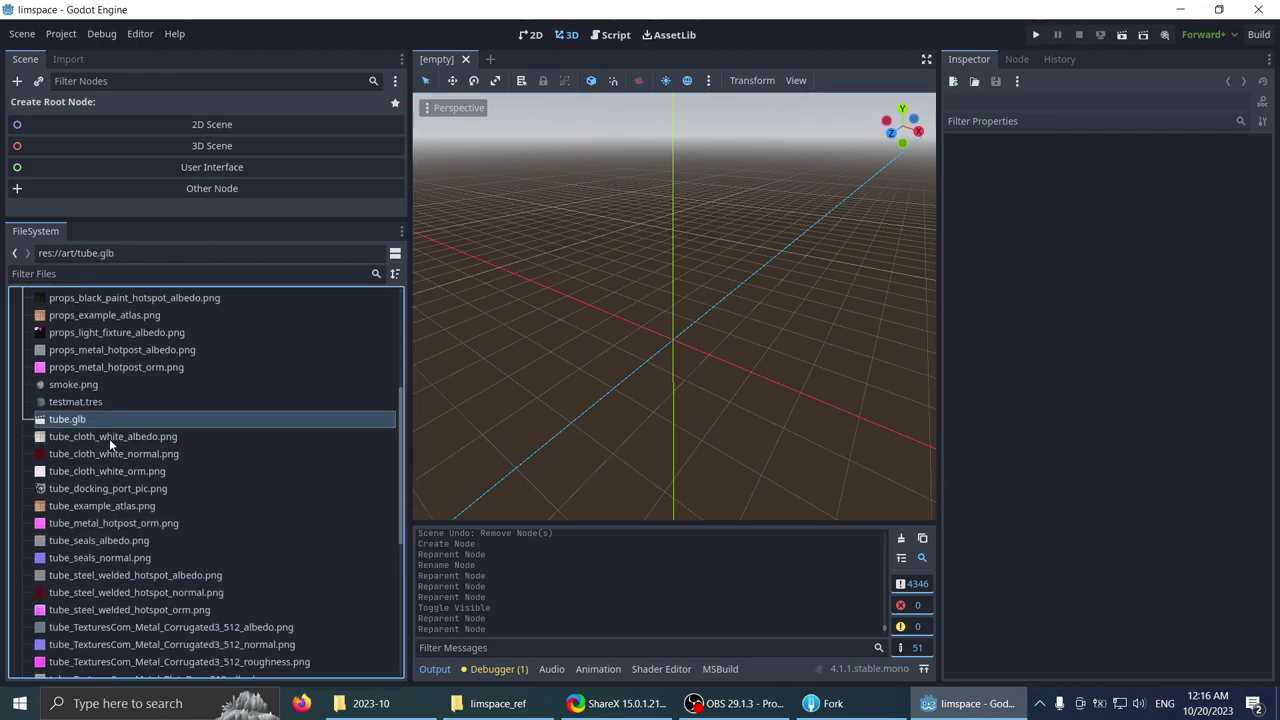
click(109, 438)
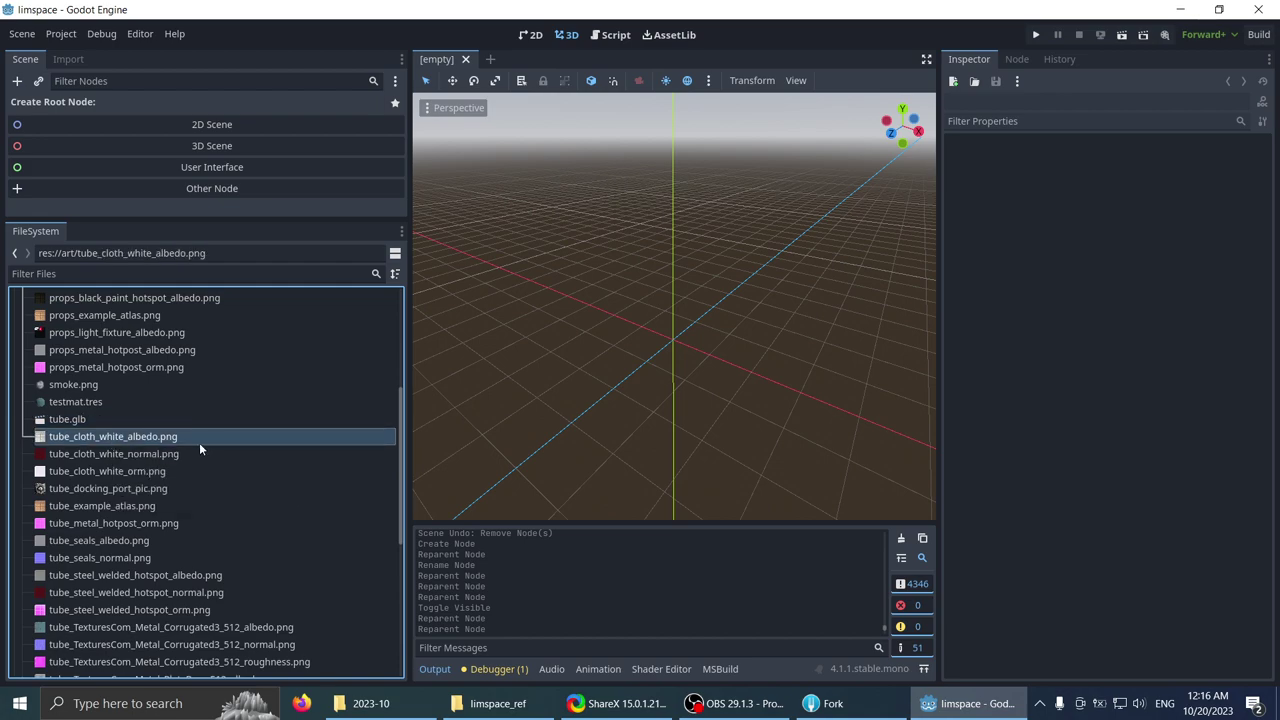
shift+click(162, 473)
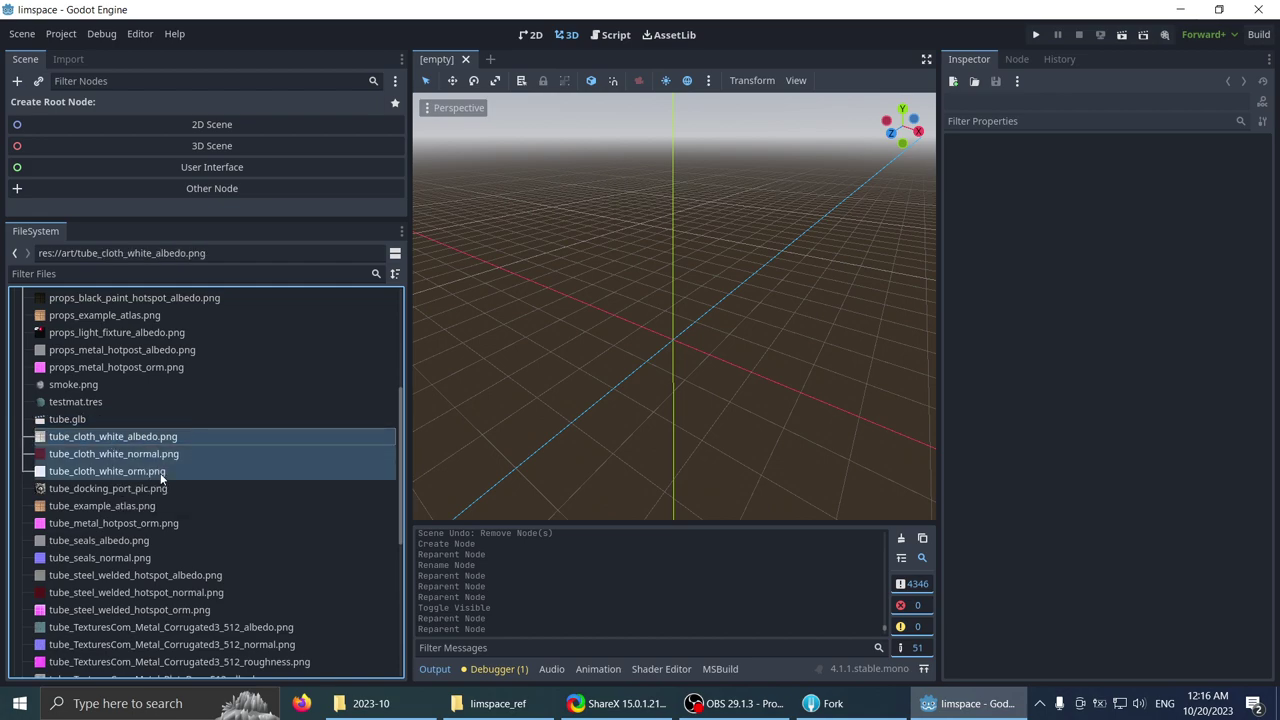
key(Delete)
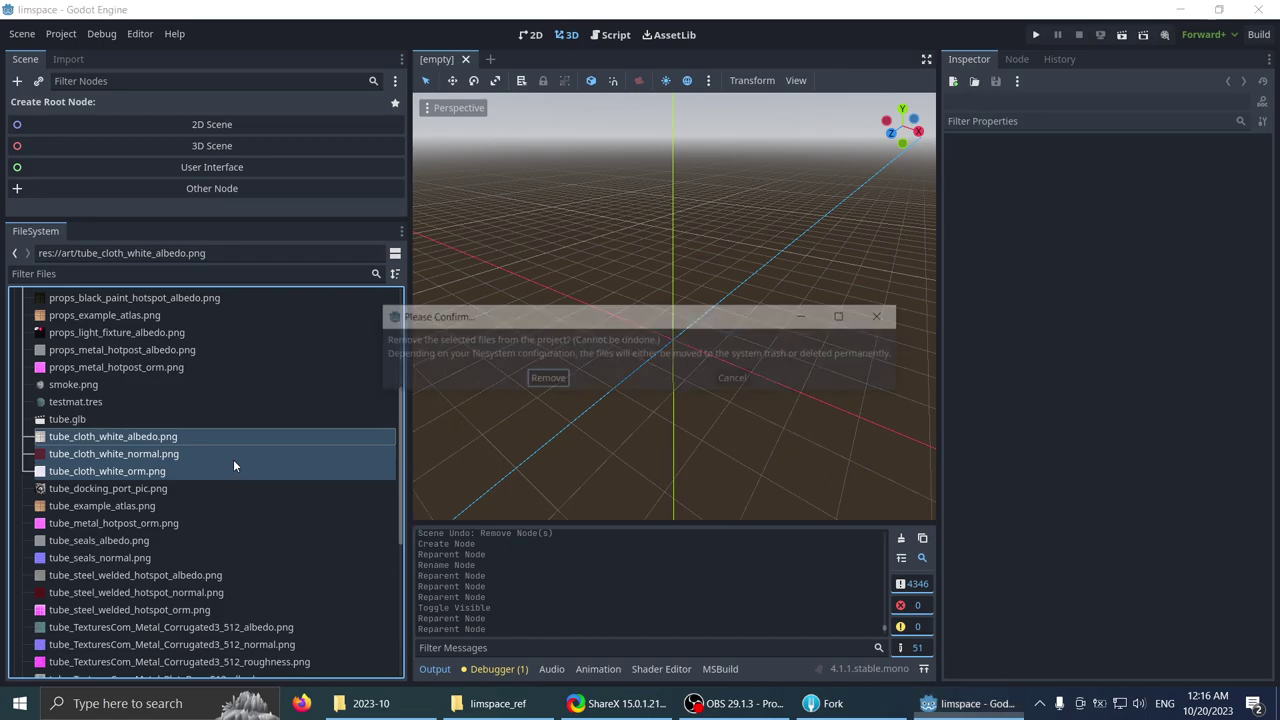
key(Return)
- Examine the remaining tube textures in the art folder and the contents of the hotspot_materials folder for duplicates
click(196, 454)
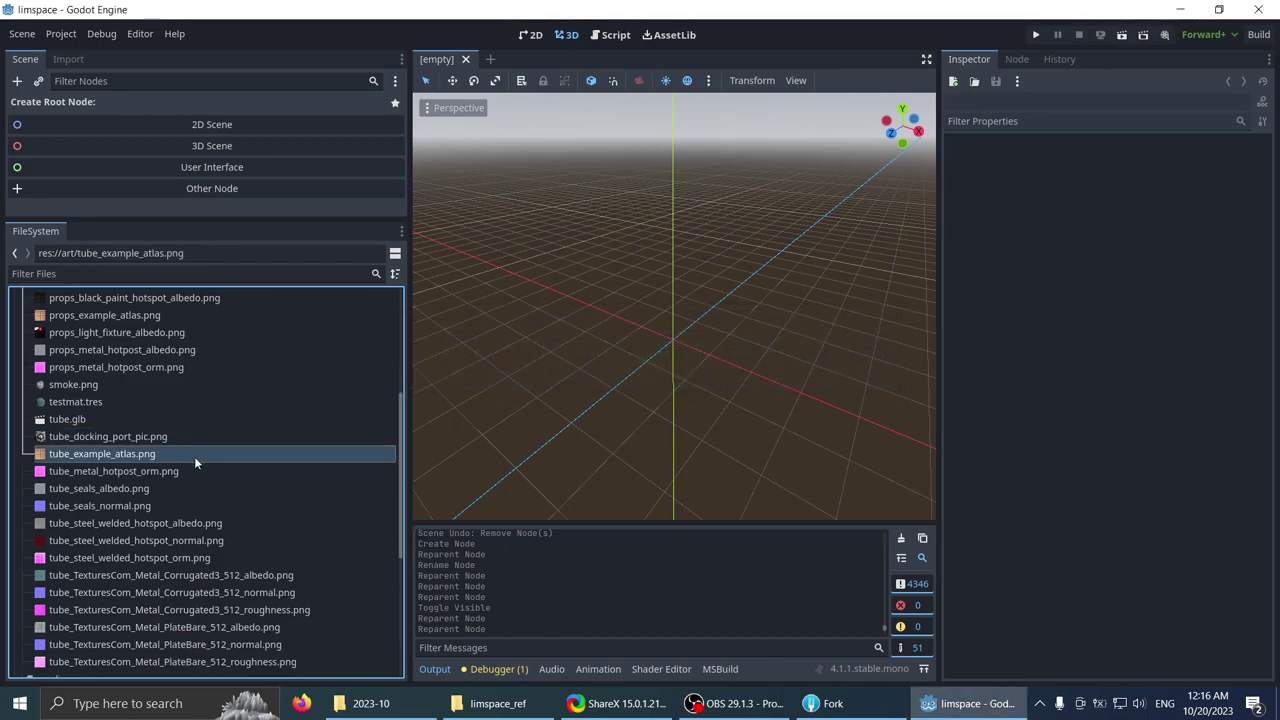
click(179, 470)
click(191, 455)
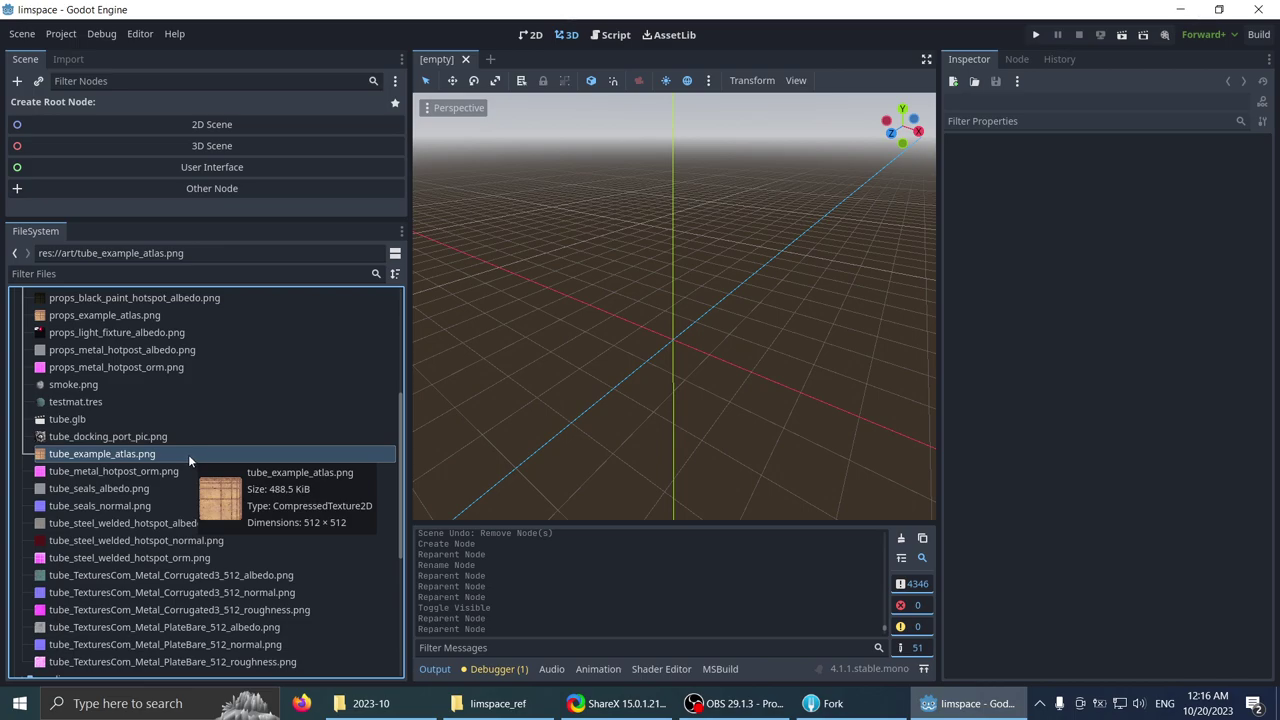
click(158, 469)
click(159, 488)
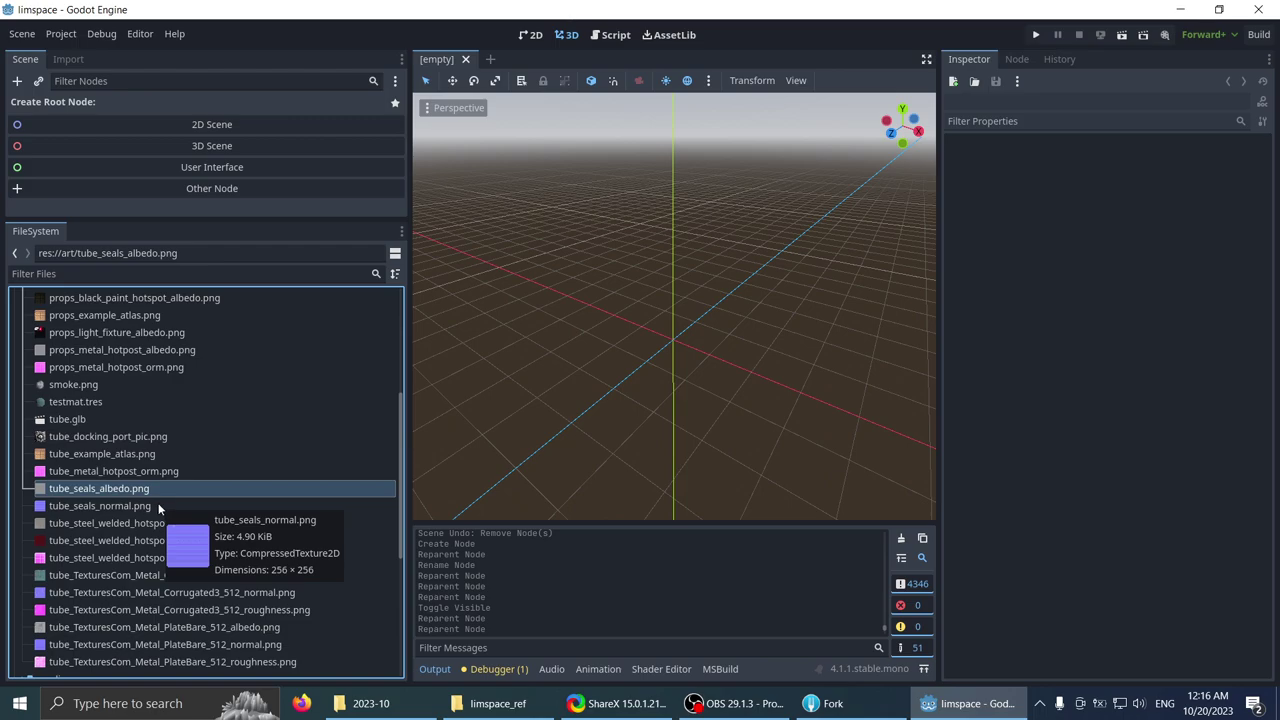
click(158, 506)
scroll(186, 469, up, 5)
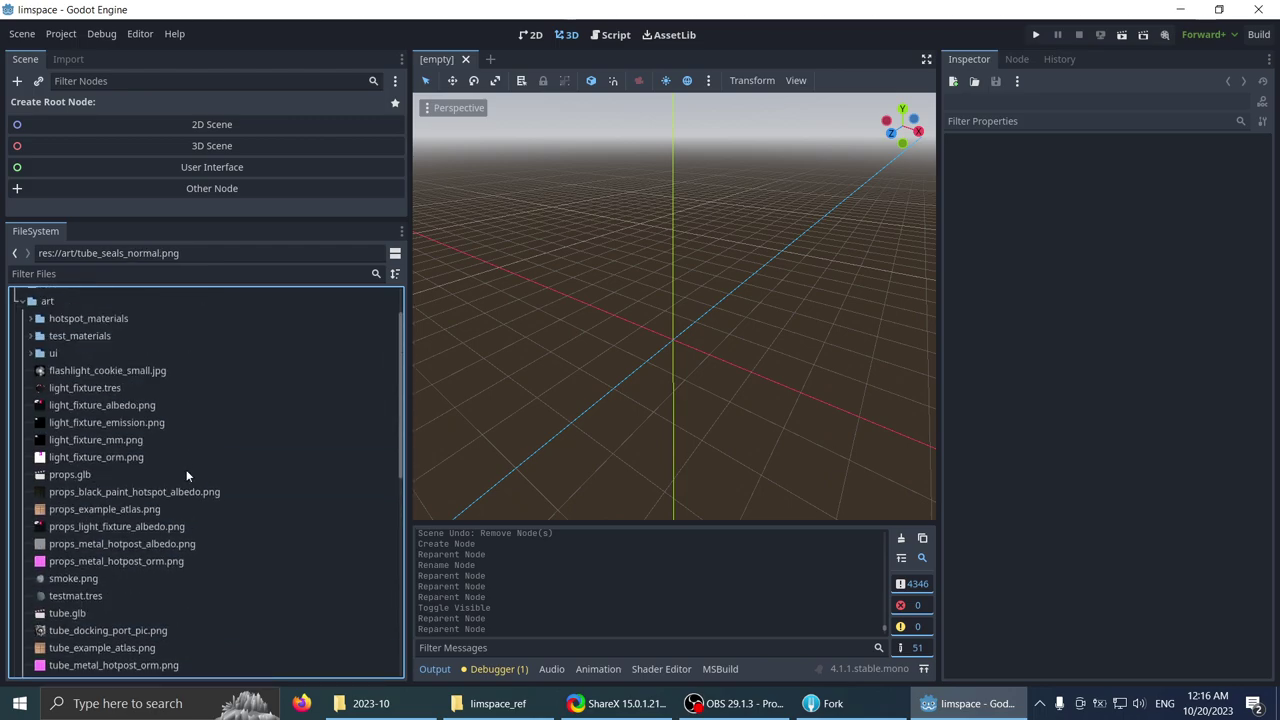
scroll(186, 469, up, 2)
click(32, 367)
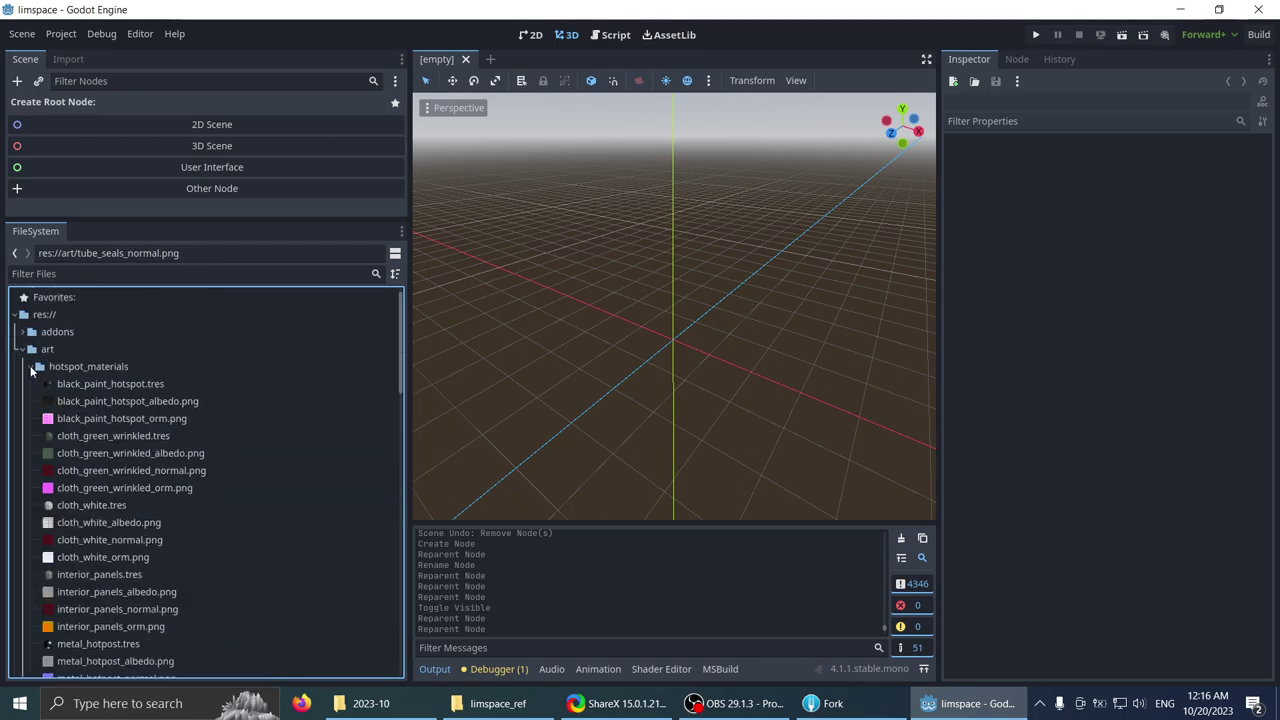
scroll(46, 416, down, 6)
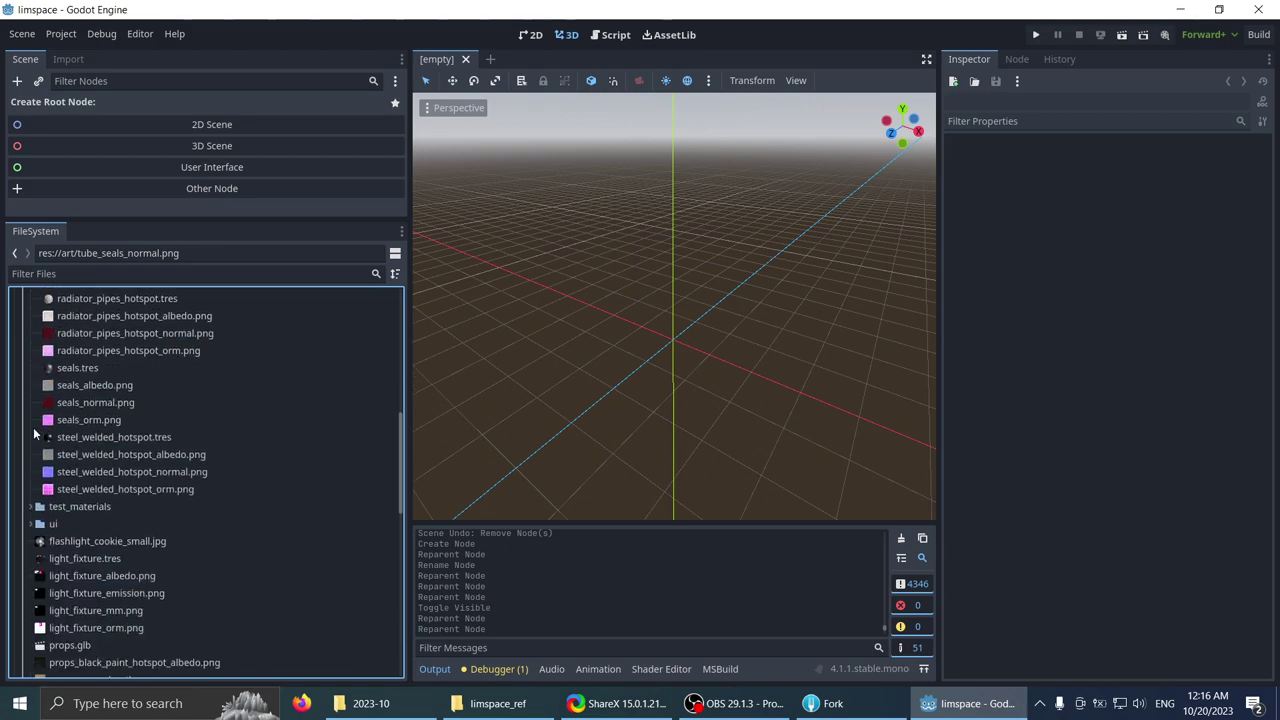
scroll(141, 421, down, 8)
scroll(141, 421, up, 2)
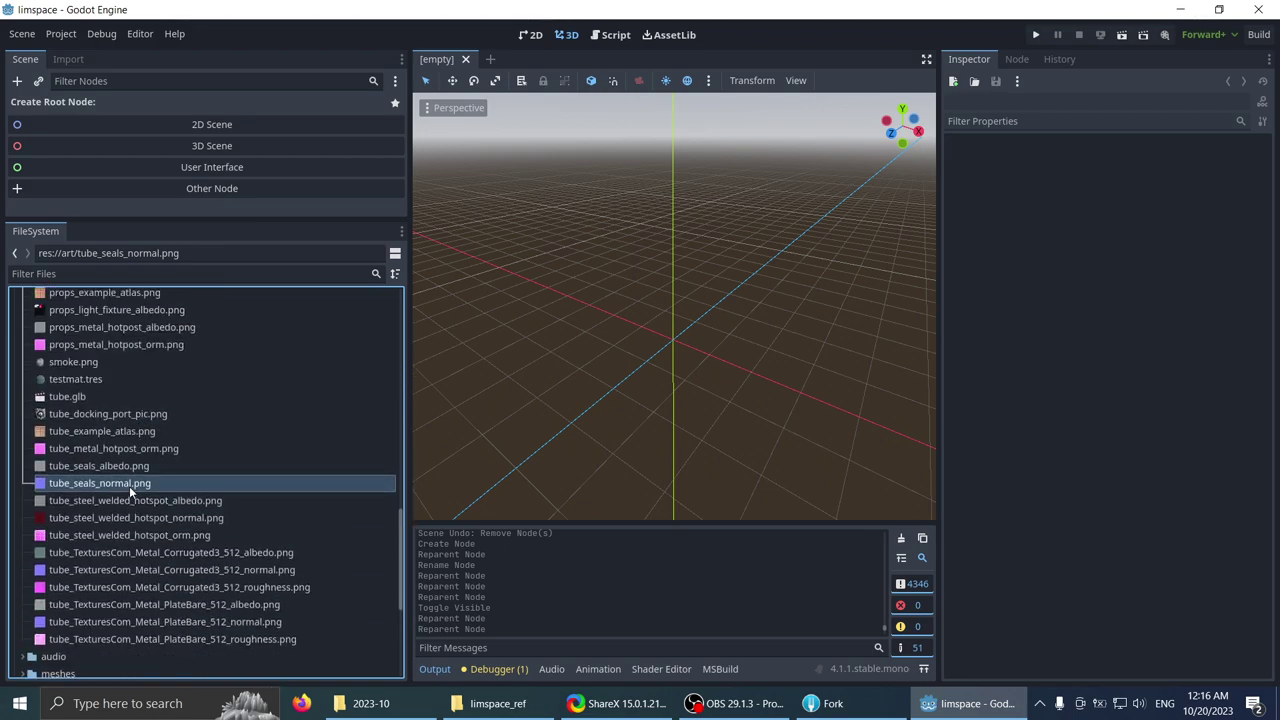
- Delete tube_seals_albedo.png and tube_seals_normal.png from the art folder
click(130, 466)
shift+click(131, 484)
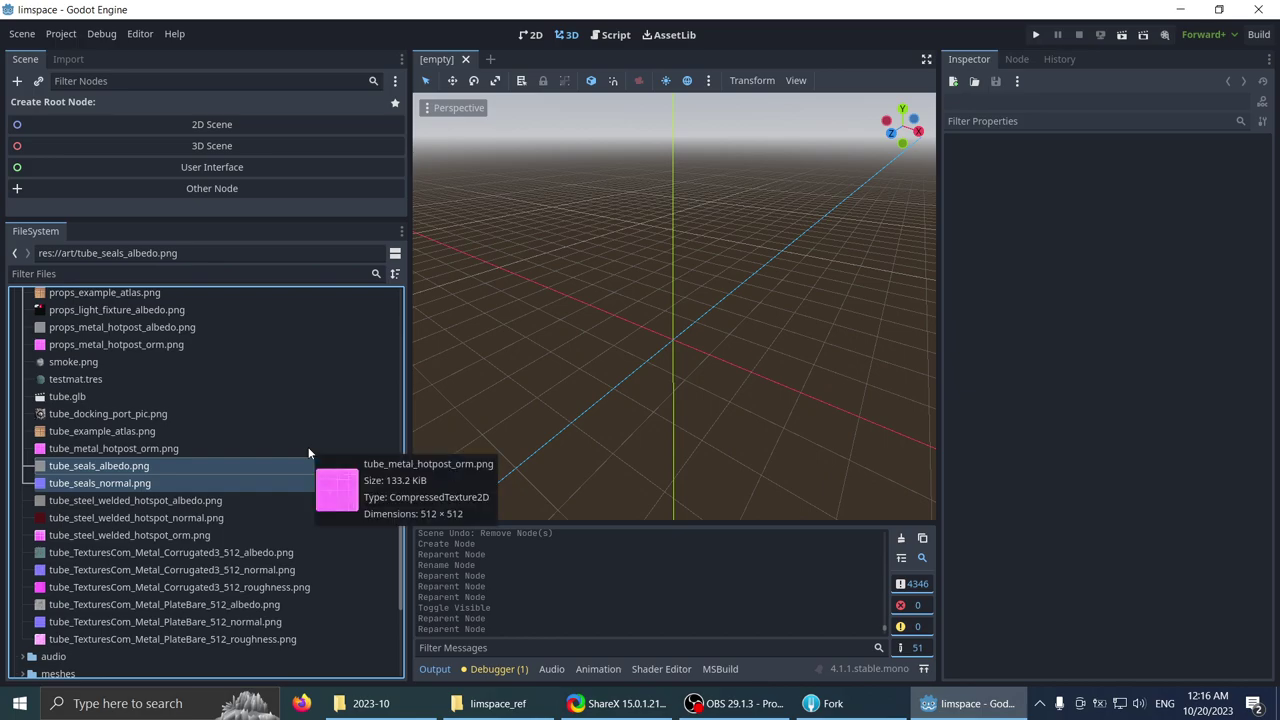
key(Delete)
key(Return)
- Delete the albedo, normal and orm textures of tube_steel_welded_hotspot from the art folder
click(275, 466)
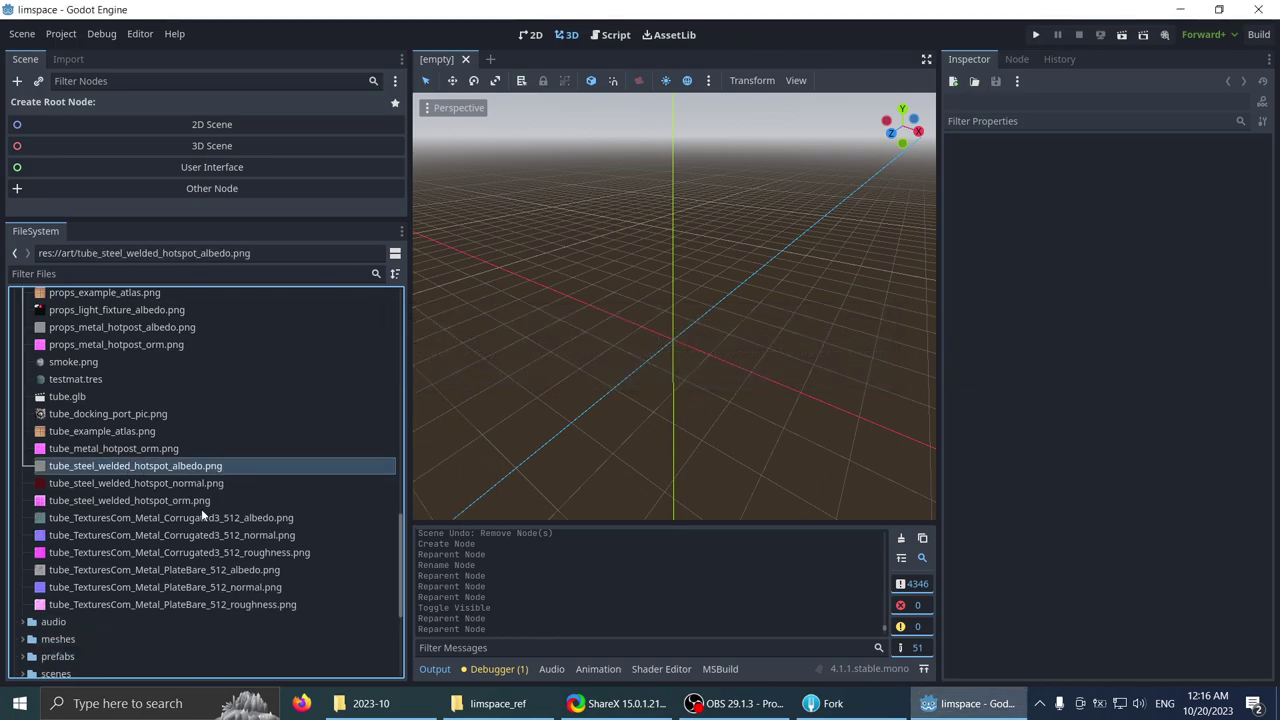
shift+click(206, 502)
key(Delete)
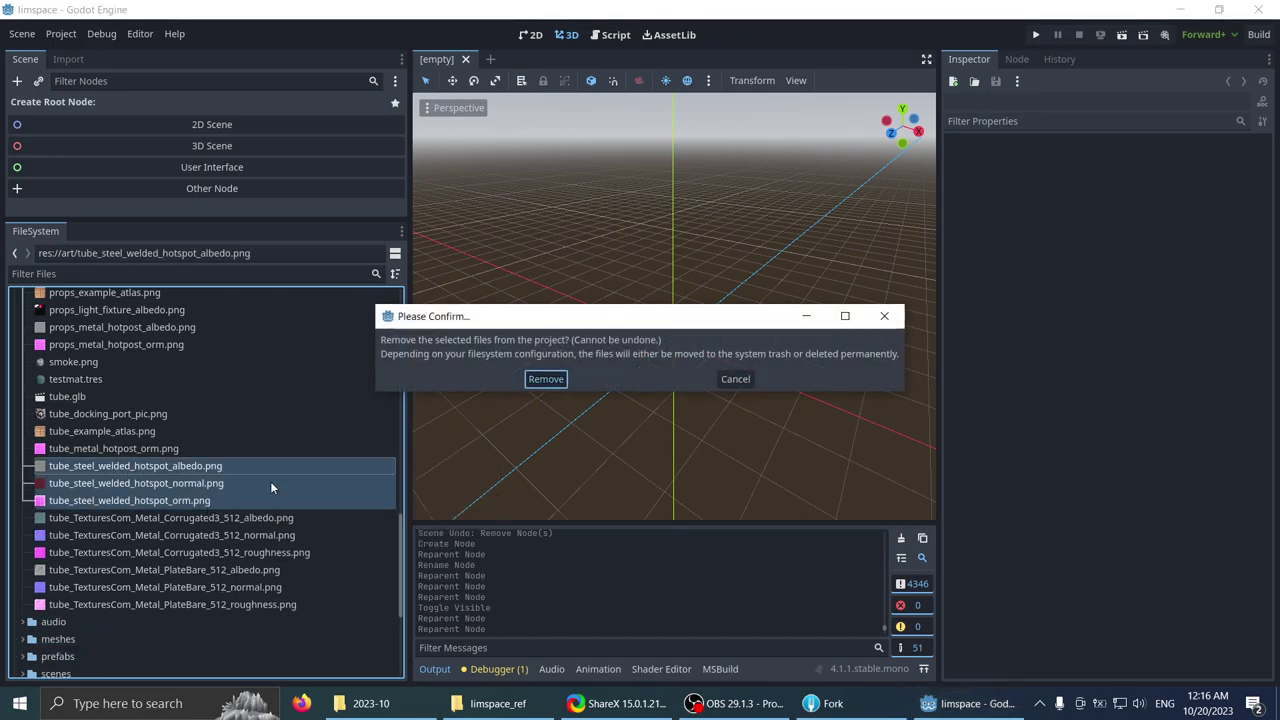
key(Return)
- Delete all tube_TexturesCom Metal_Corrugated3_512 and Metal_PlateBare_512 albedo, normal and roughness textures from the art folder
click(195, 467)
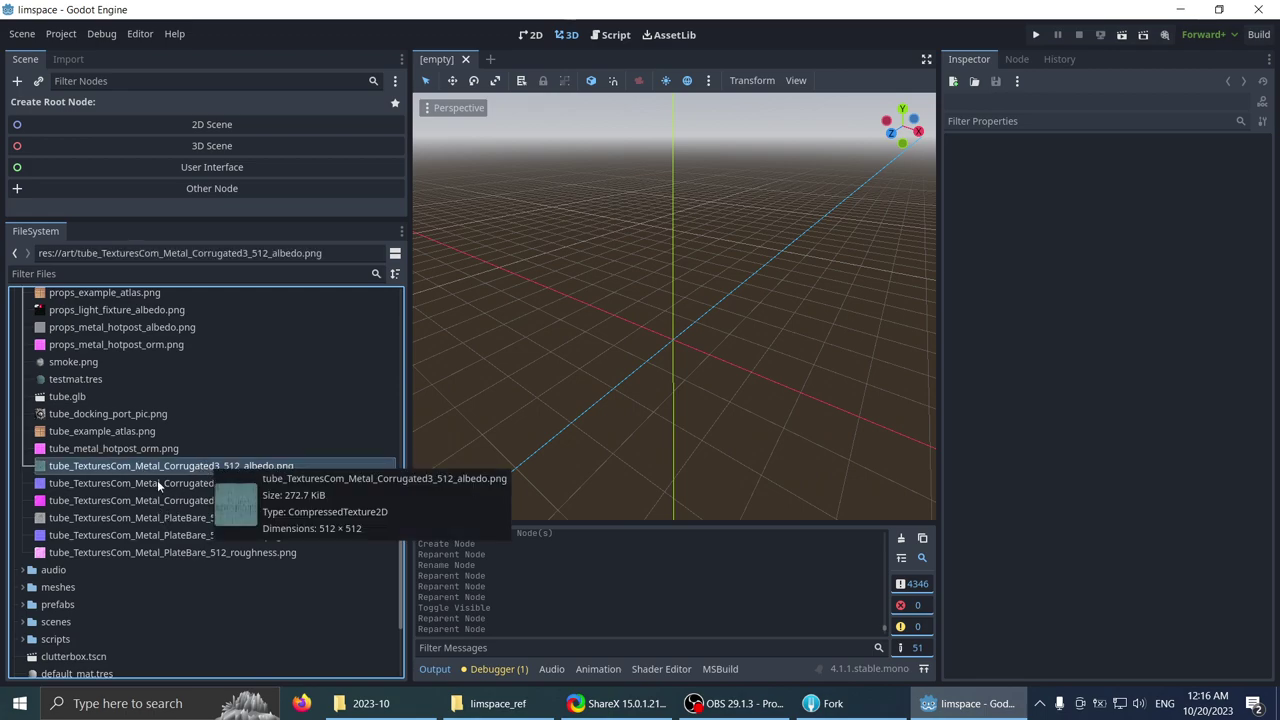
click(172, 483)
click(170, 500)
click(166, 468)
click(163, 501)
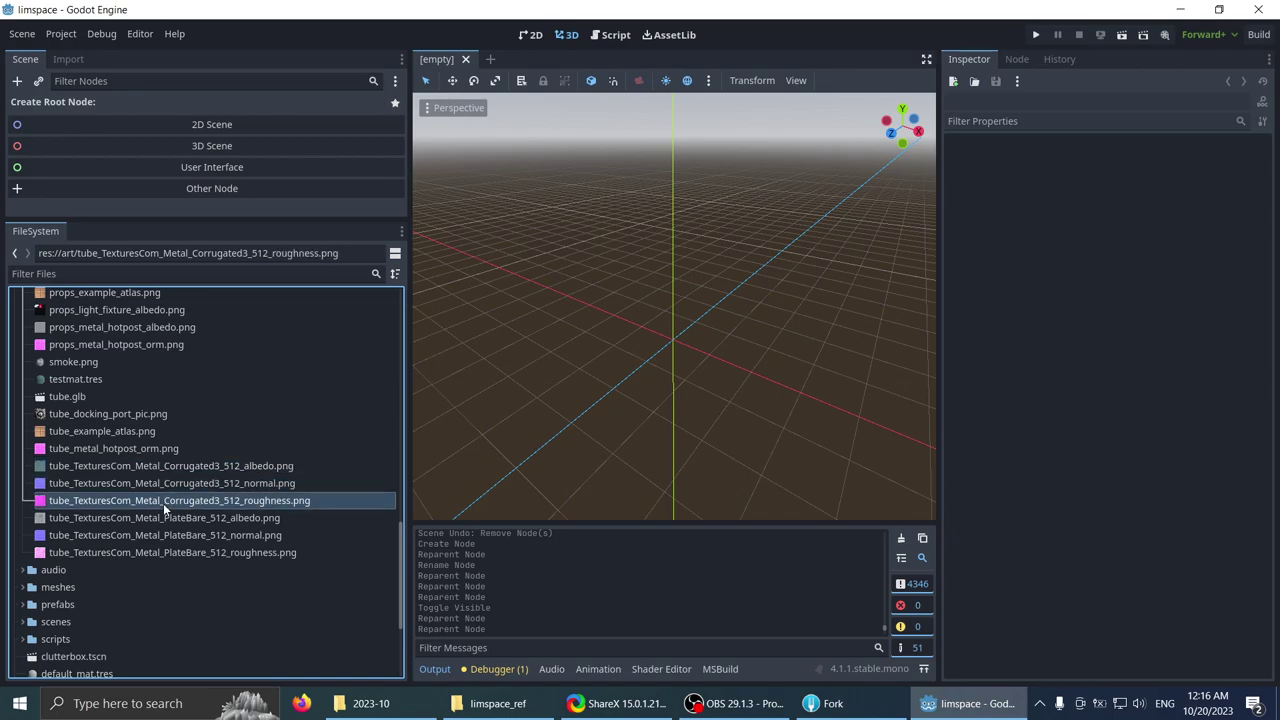
click(166, 466)
shift+click(157, 552)
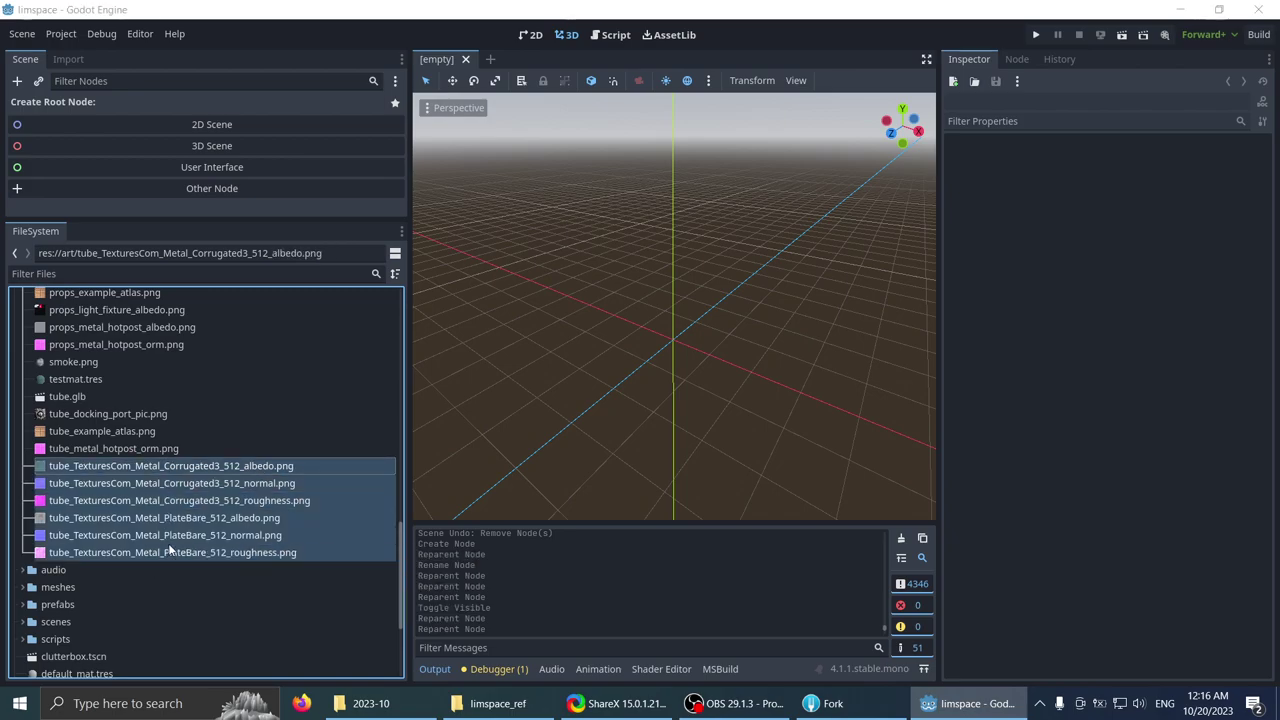
key(Delete)
key(Return)
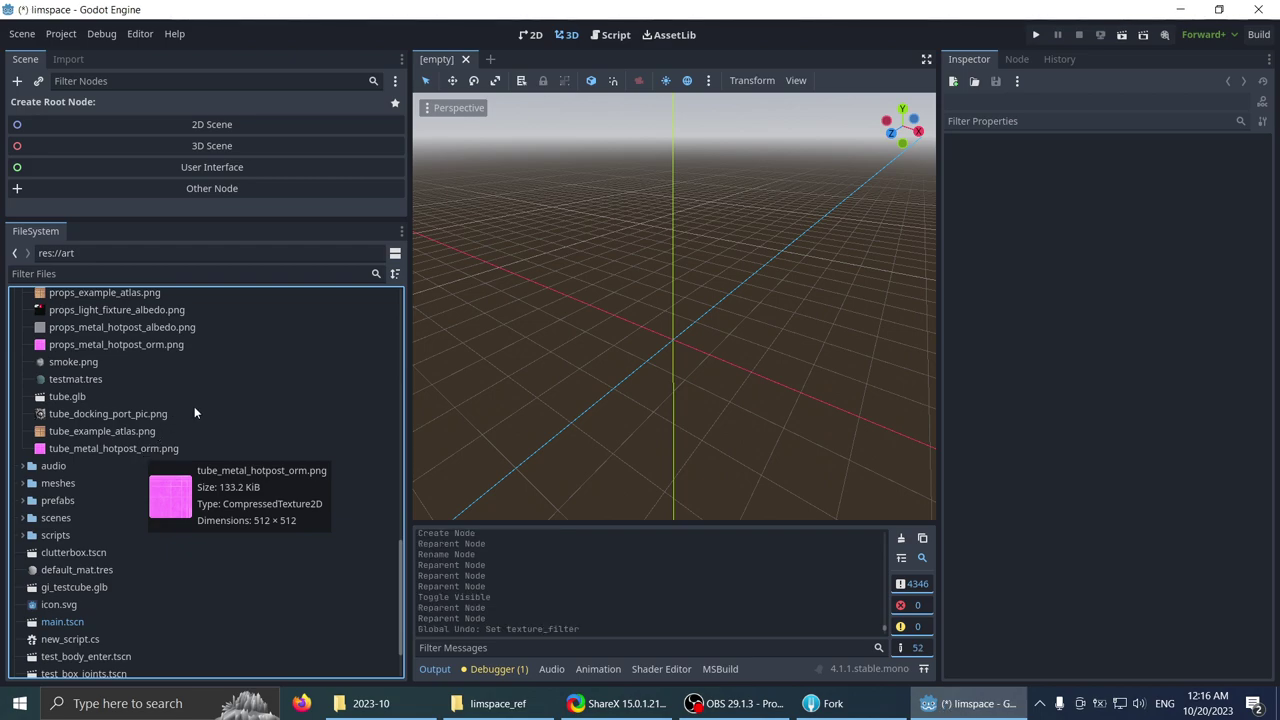
- Redo the undone texture_filter change and select tube_metal_hotpost_orm.png in the art folder
key(ctrl+shift+z)
click(218, 447)
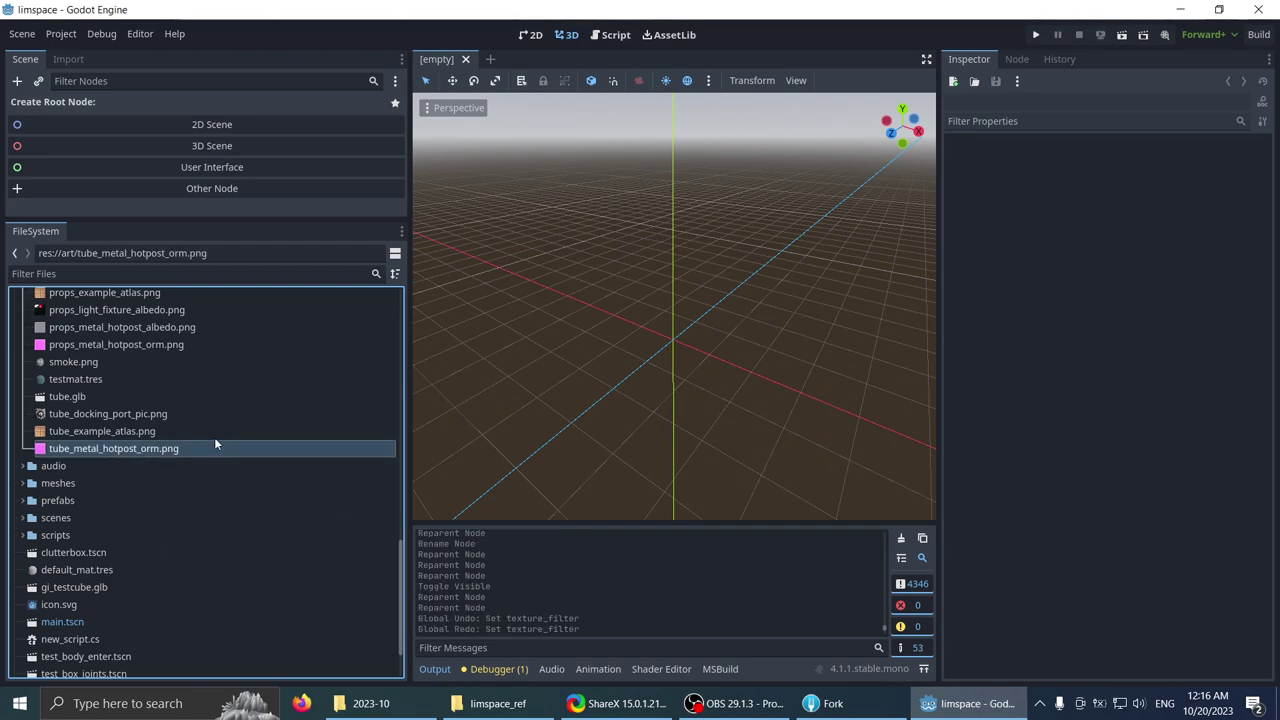
scroll(200, 450, up, 3)
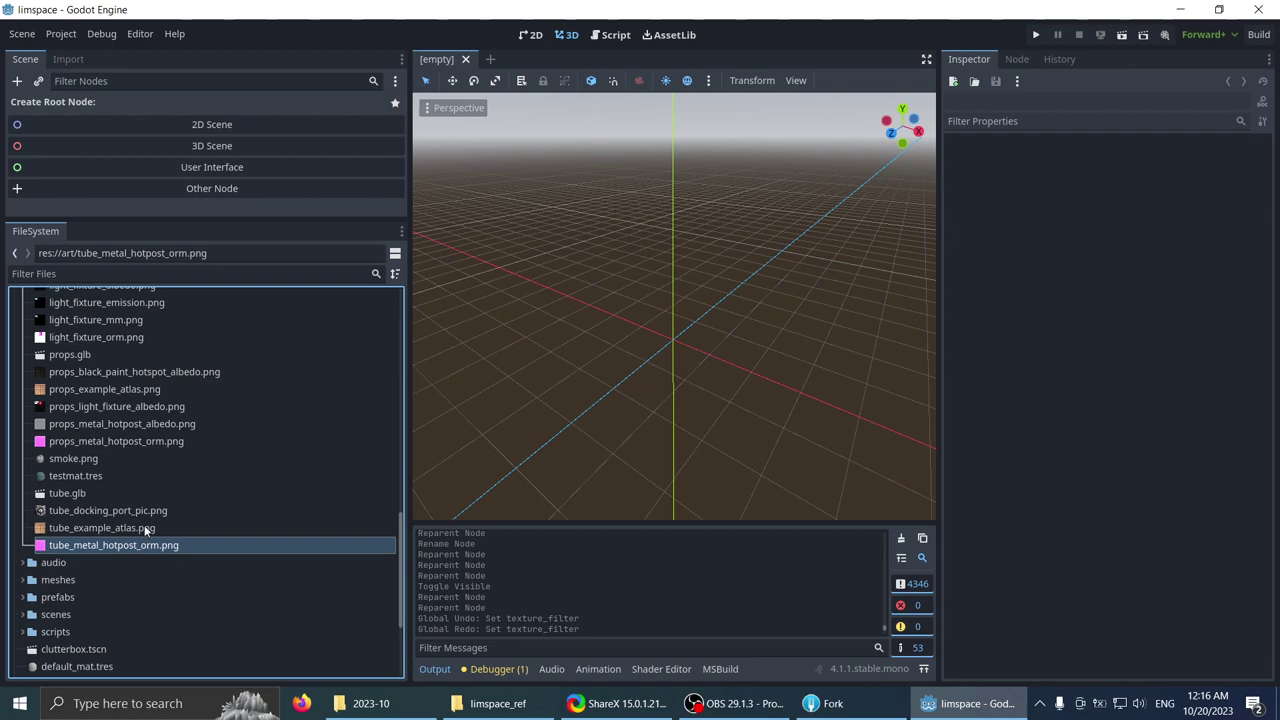
scroll(195, 404, down, 1)
scroll(186, 430, up, 3)
scroll(186, 438, down, 2)
- Open the Orphan Resource Explorer for the project
click(104, 36)
mouse_move(58, 38)
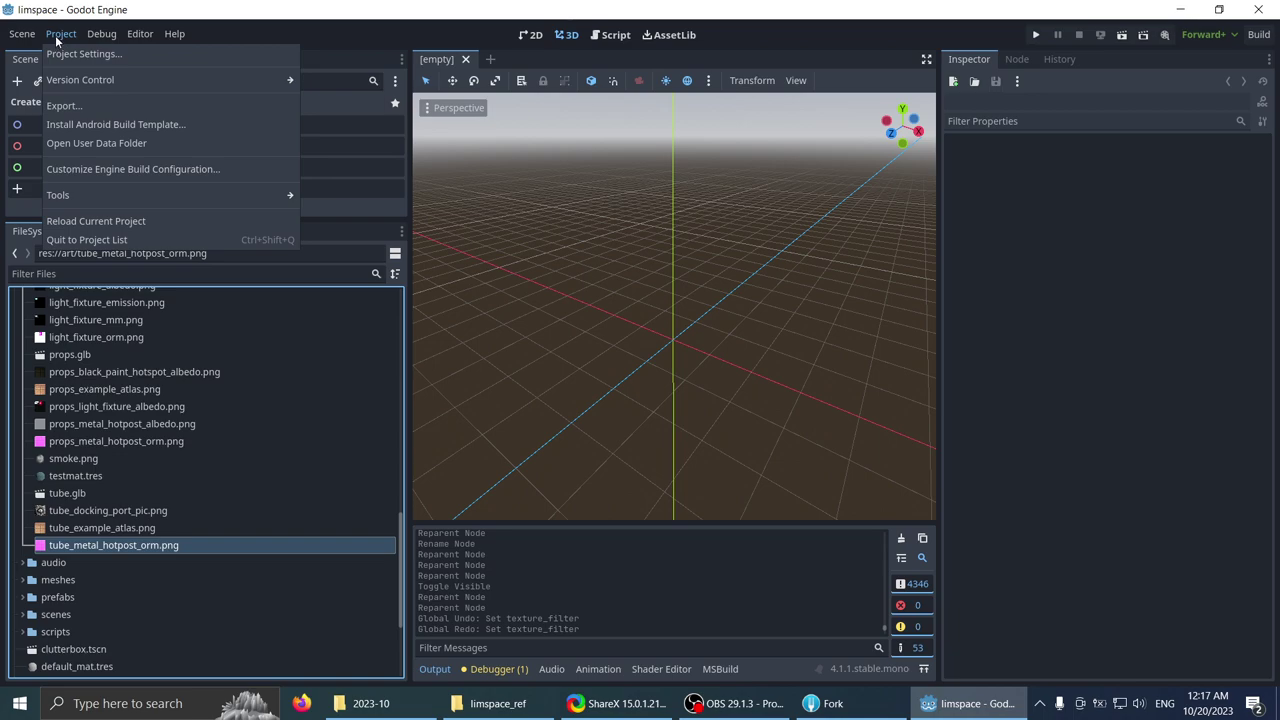
mouse_move(107, 35)
mouse_move(108, 196)
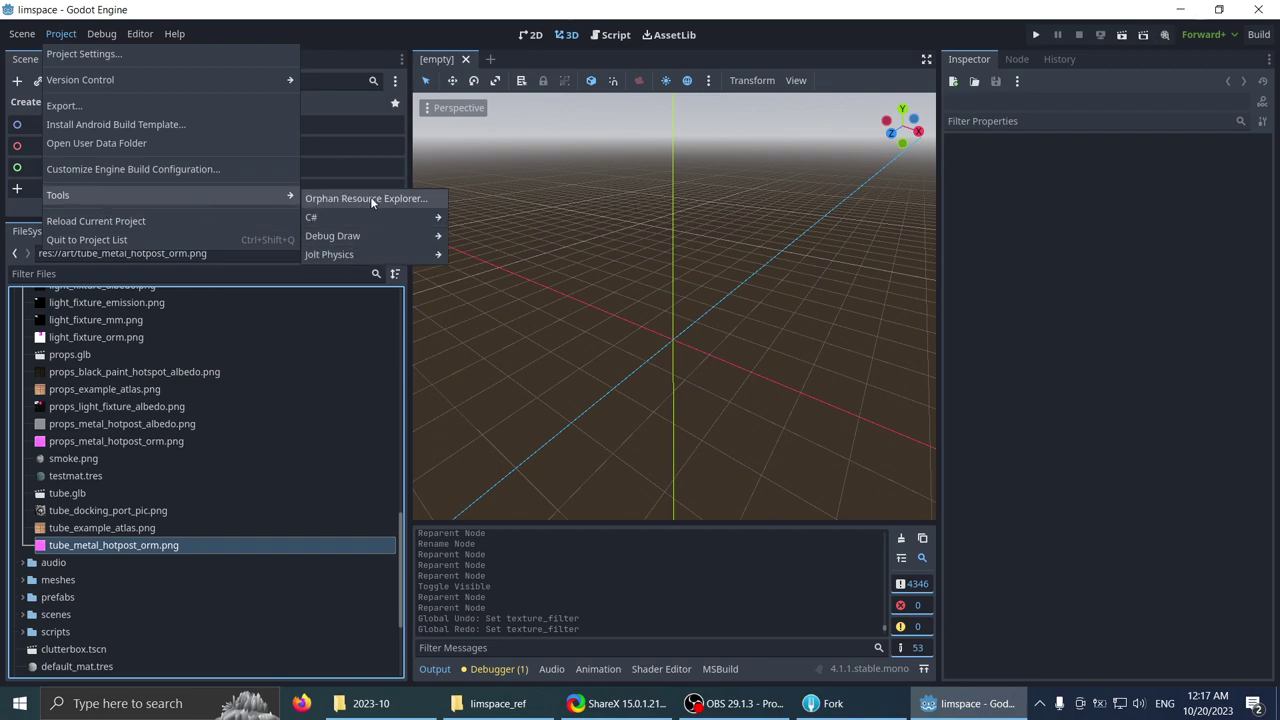
click(372, 199)
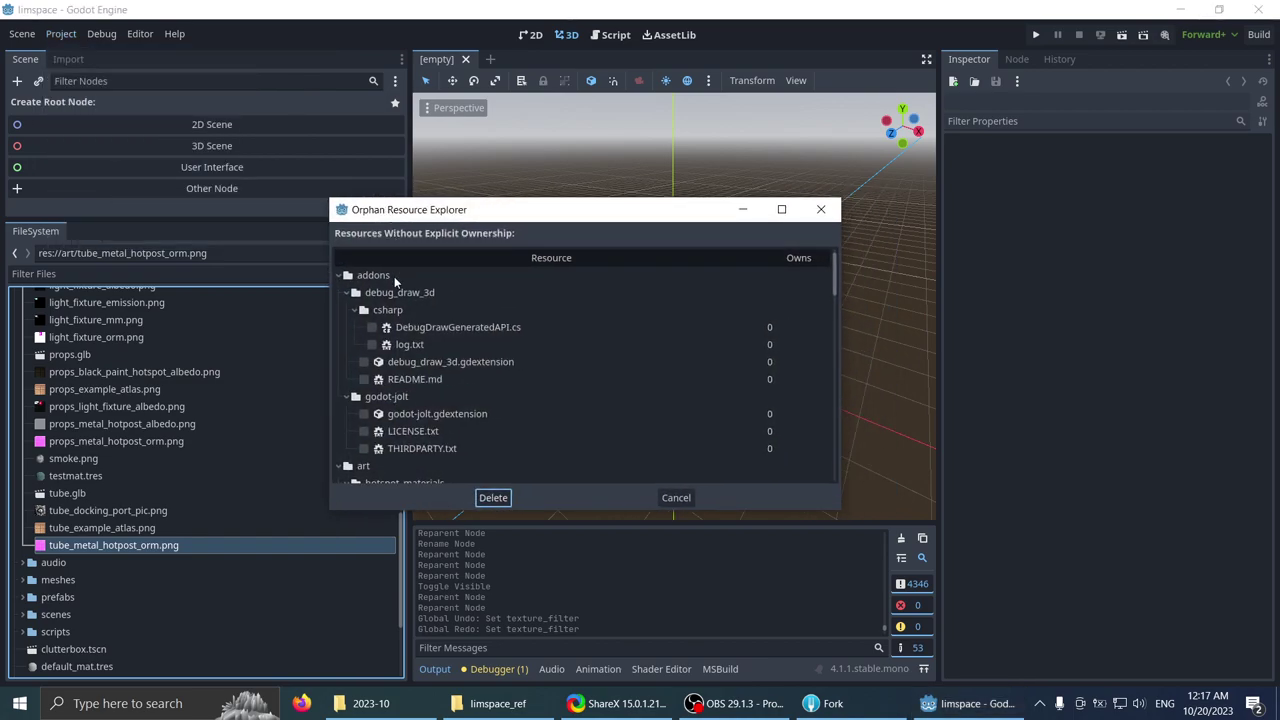
- Mark the orphaned black_paint_hotspot_orm.png and metal_hotpost_normal.png in art/hotspot_materials for deletion
click(346, 293)
click(346, 310)
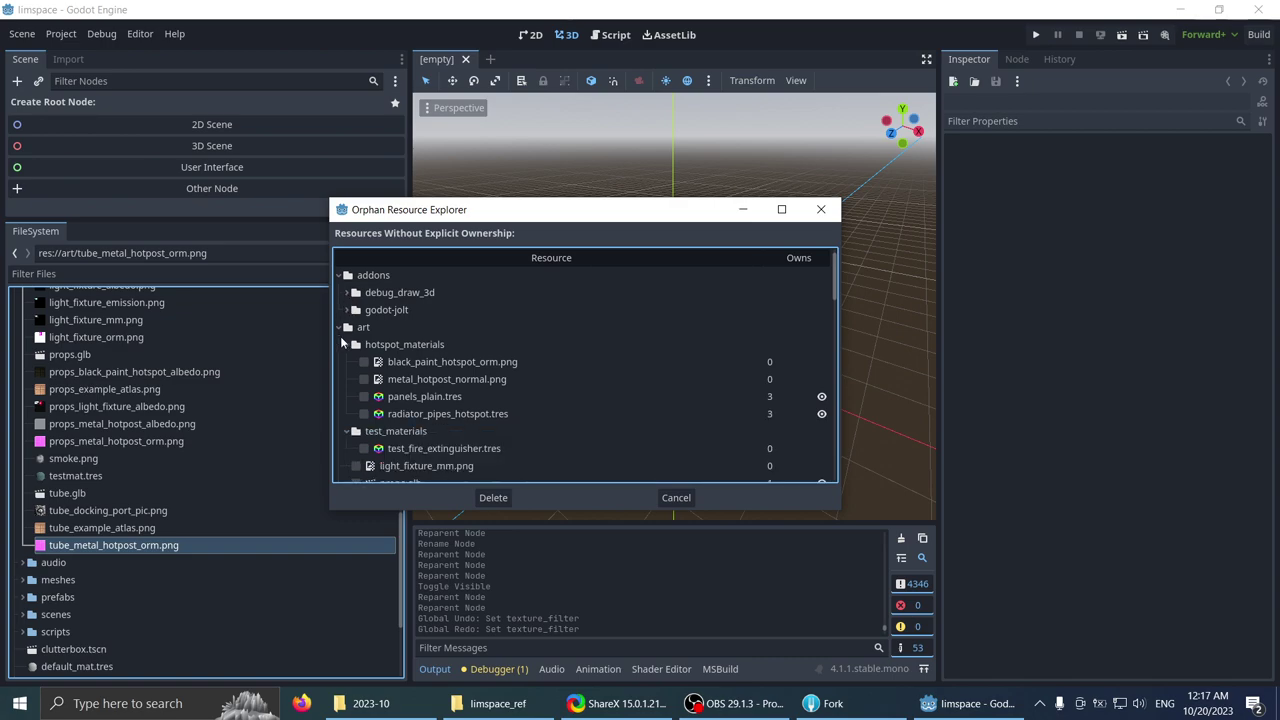
click(497, 366)
click(476, 385)
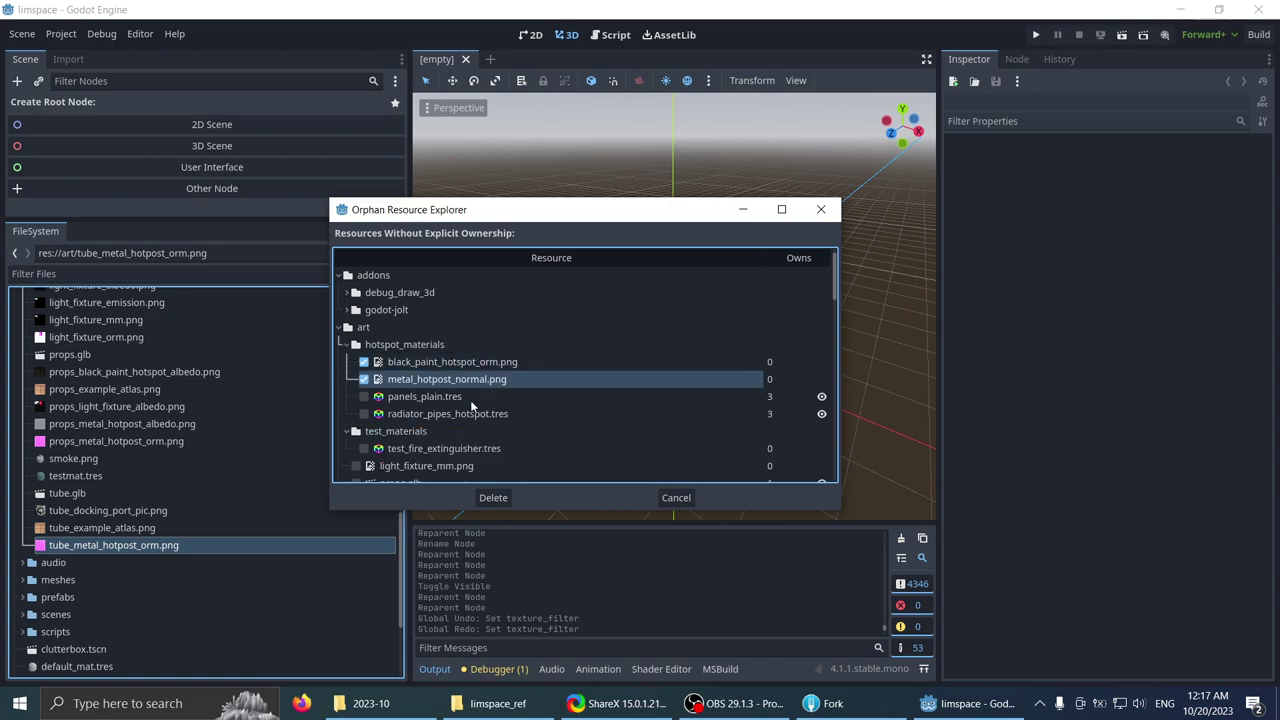
click(470, 397)
scroll(466, 404, down, 1)
click(448, 387)
click(442, 369)
click(446, 387)
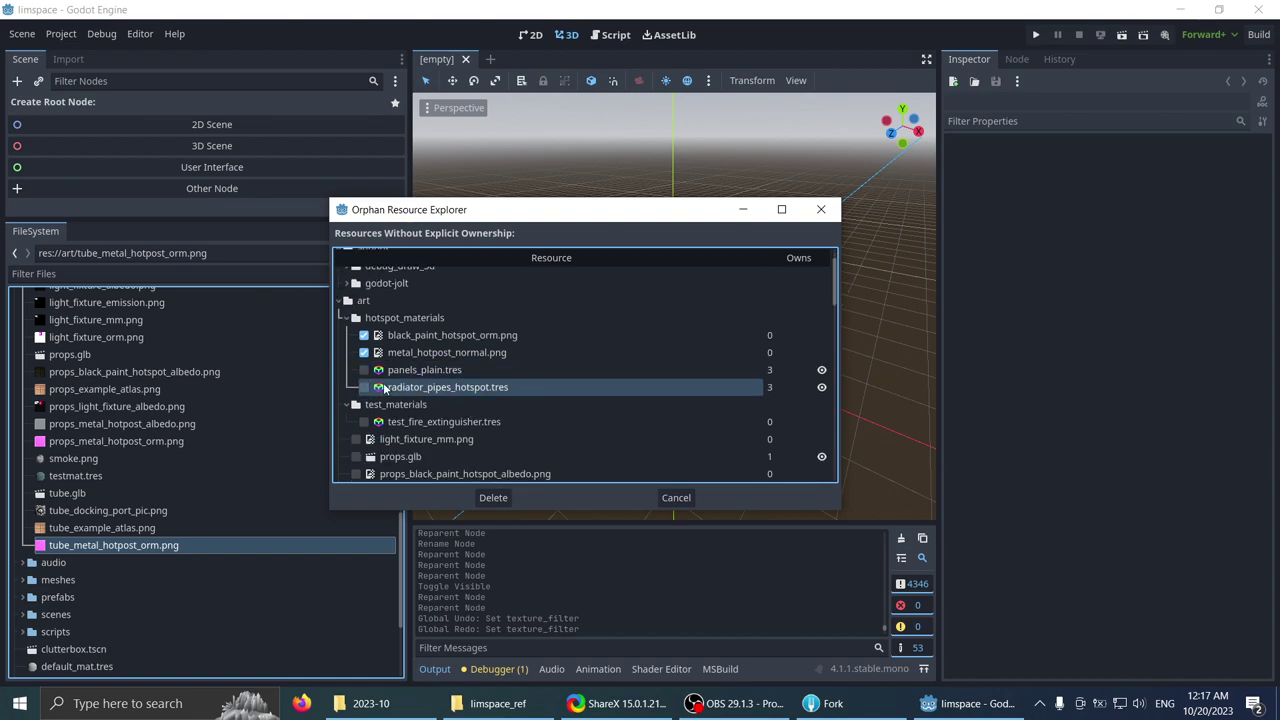
scroll(369, 384, down, 2)
scroll(365, 382, down, 1)
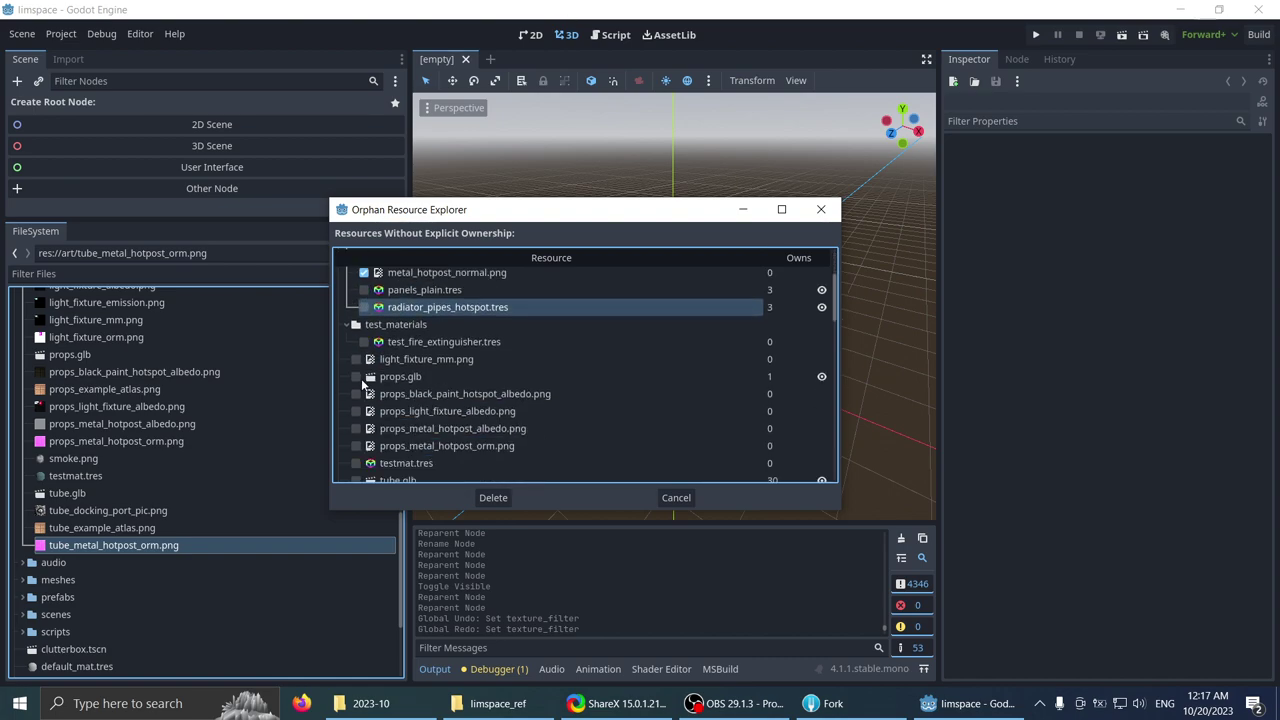
- Mark props.glb and request deletion of the marked orphan resources, but cancel the confirmation
click(403, 377)
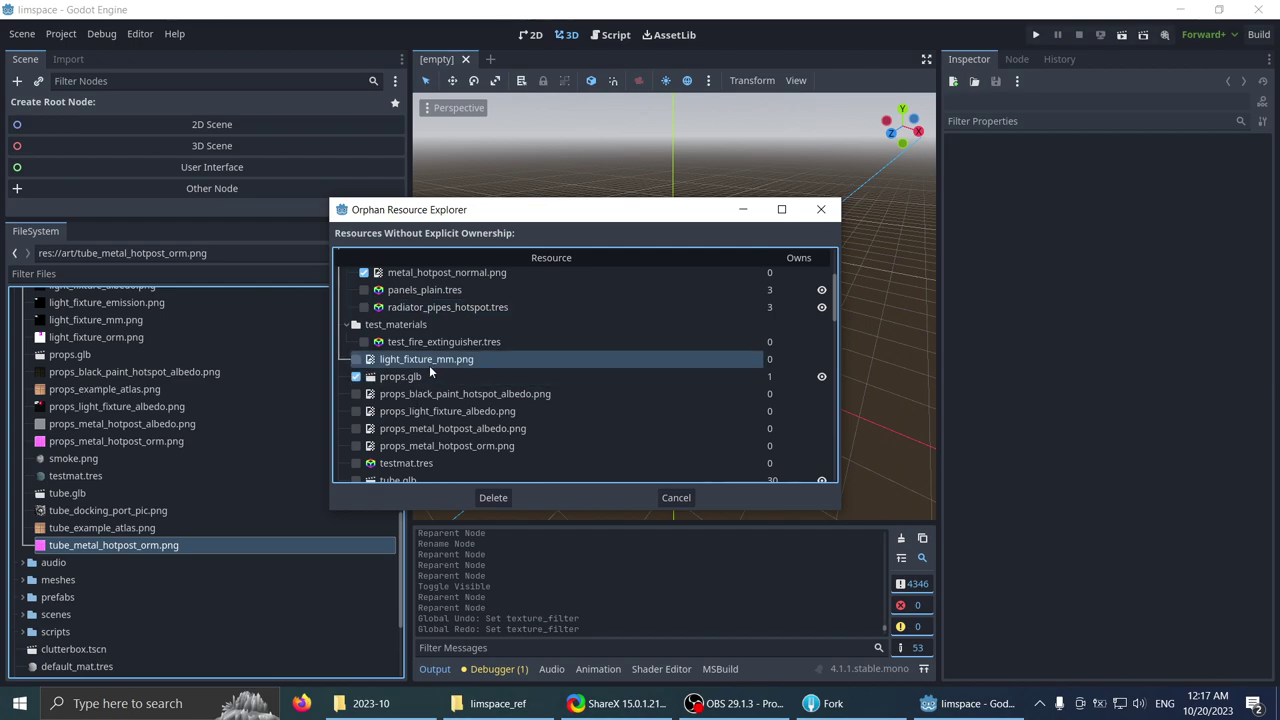
click(491, 377)
click(480, 361)
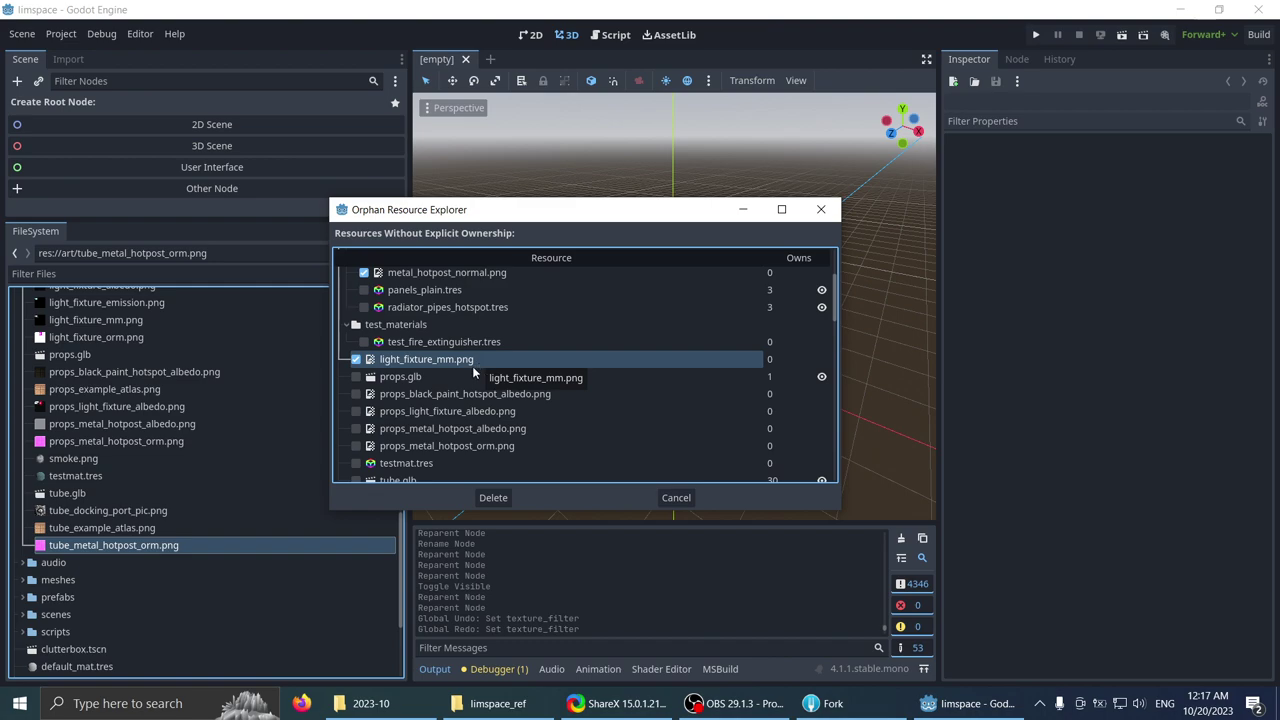
click(470, 359)
click(494, 499)
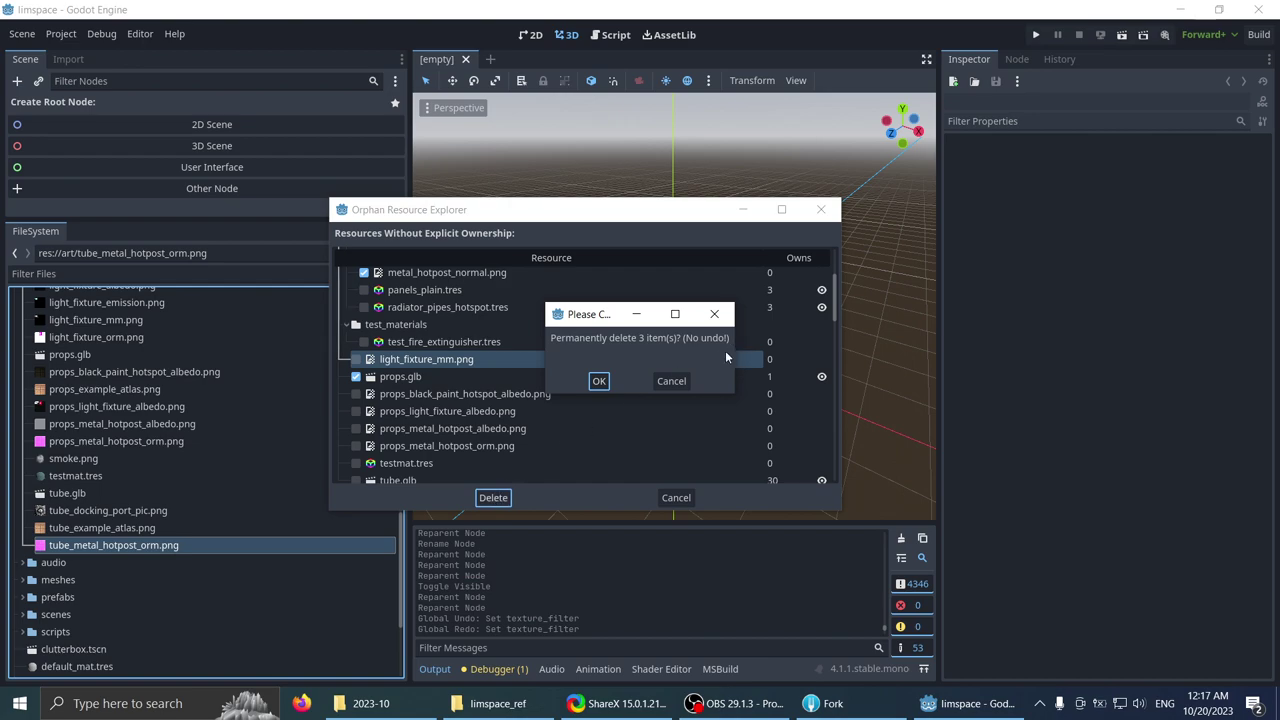
click(666, 381)
- Mark test_fire_extinguisher.tres, light_fixture_mm.png, props_black_paint_hotspot_albedo.png and props_light_fixture_albedo.png for deletion
click(433, 342)
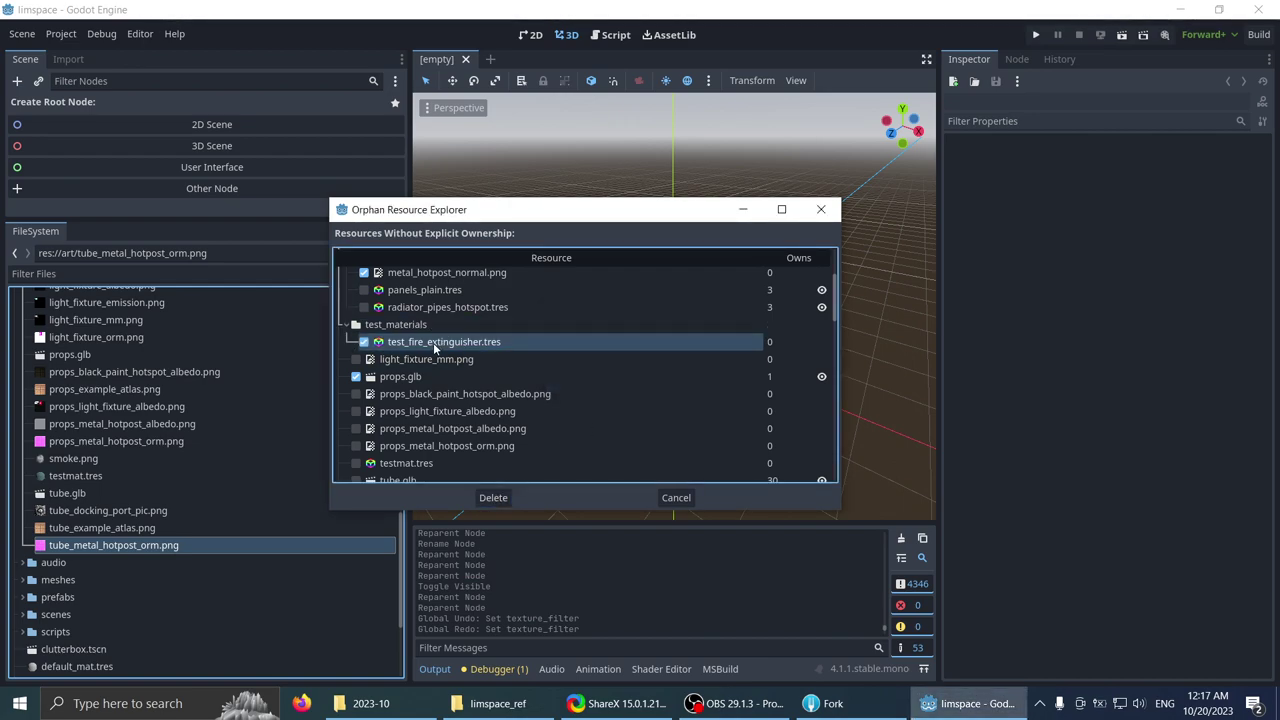
click(430, 360)
click(412, 394)
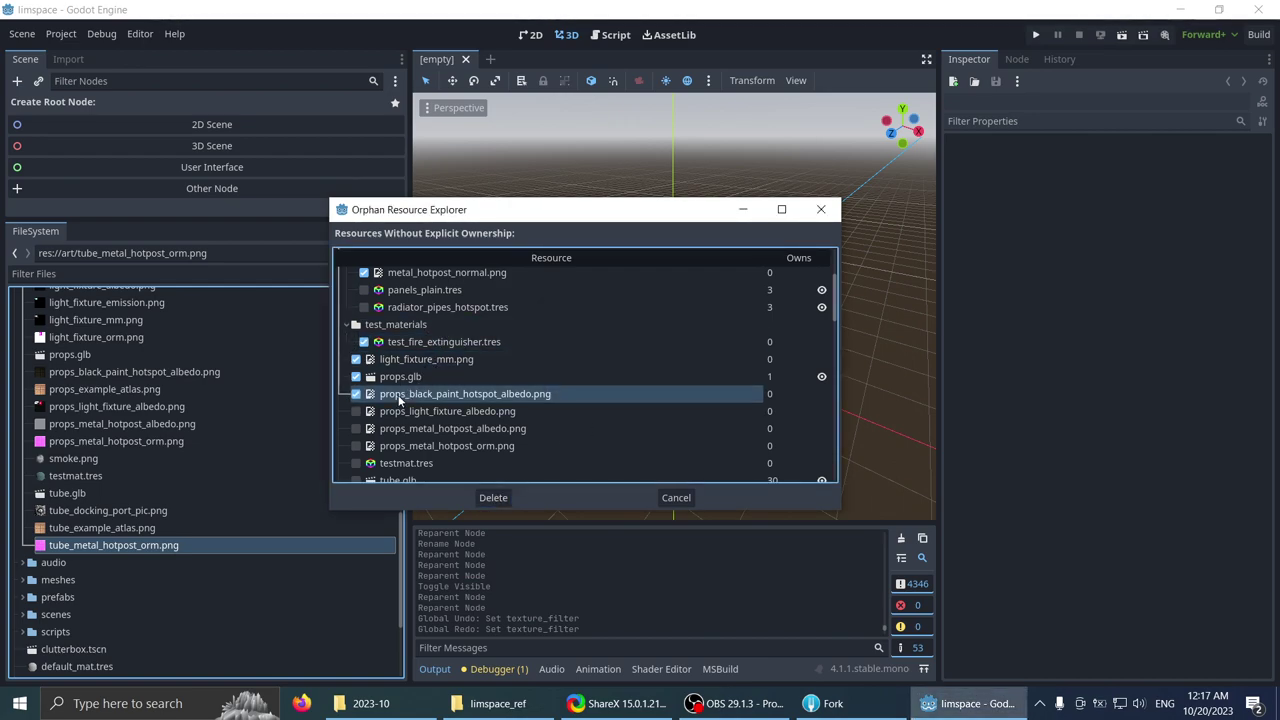
click(411, 411)
- Clear the deletion marks from all marked hotspot_materials, test_materials, light fixture and props resources
click(411, 377)
click(411, 362)
scroll(405, 345, up, 3)
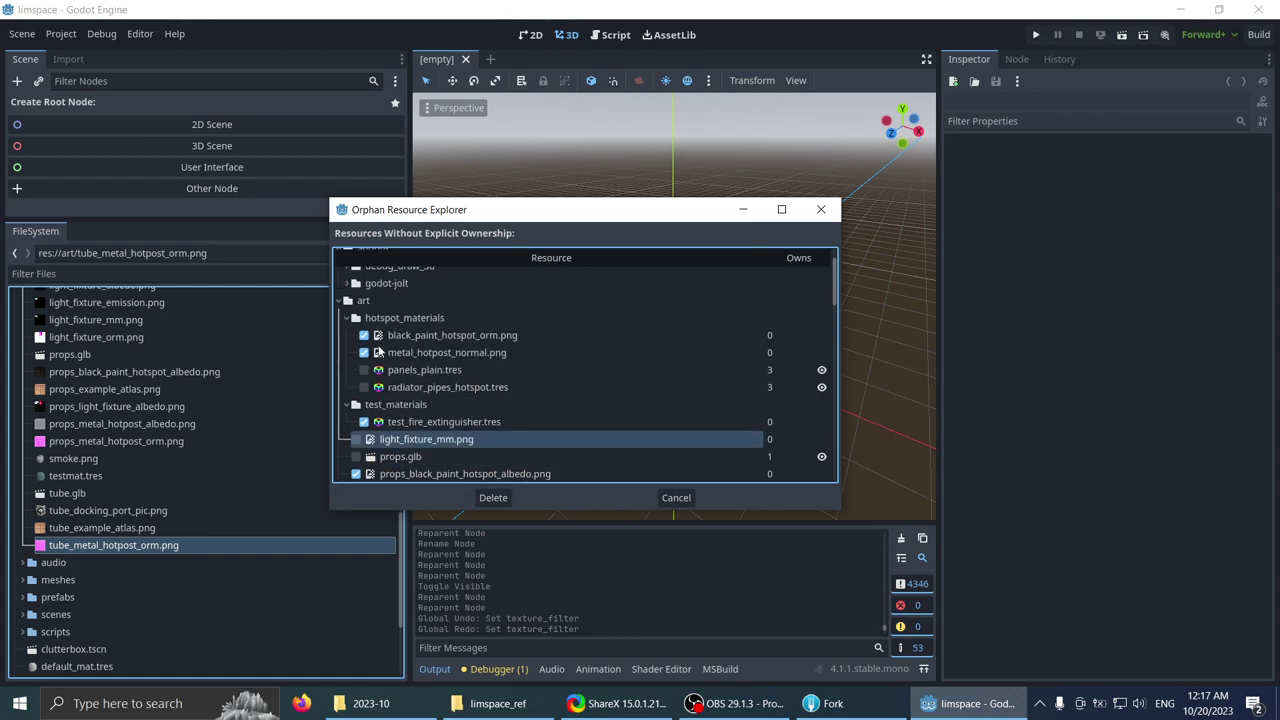
click(373, 338)
click(371, 353)
scroll(387, 370, down, 2)
click(406, 369)
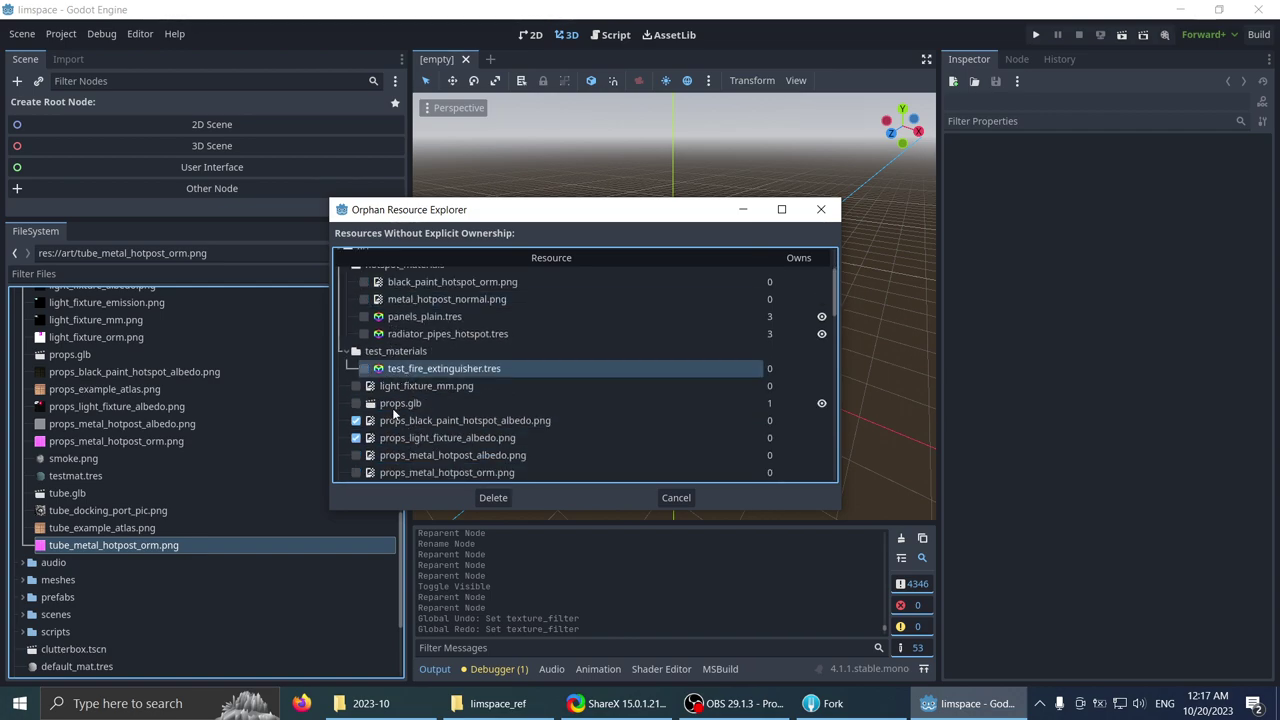
click(394, 420)
click(390, 437)
- Mark light_fixture_mm.png and the props black_paint_hotspot_albedo, light_fixture_albedo, metal_hotpost_albedo and metal_hotpost_orm textures in the art folder for deletion
scroll(449, 405, down, 2)
scroll(452, 390, up, 2)
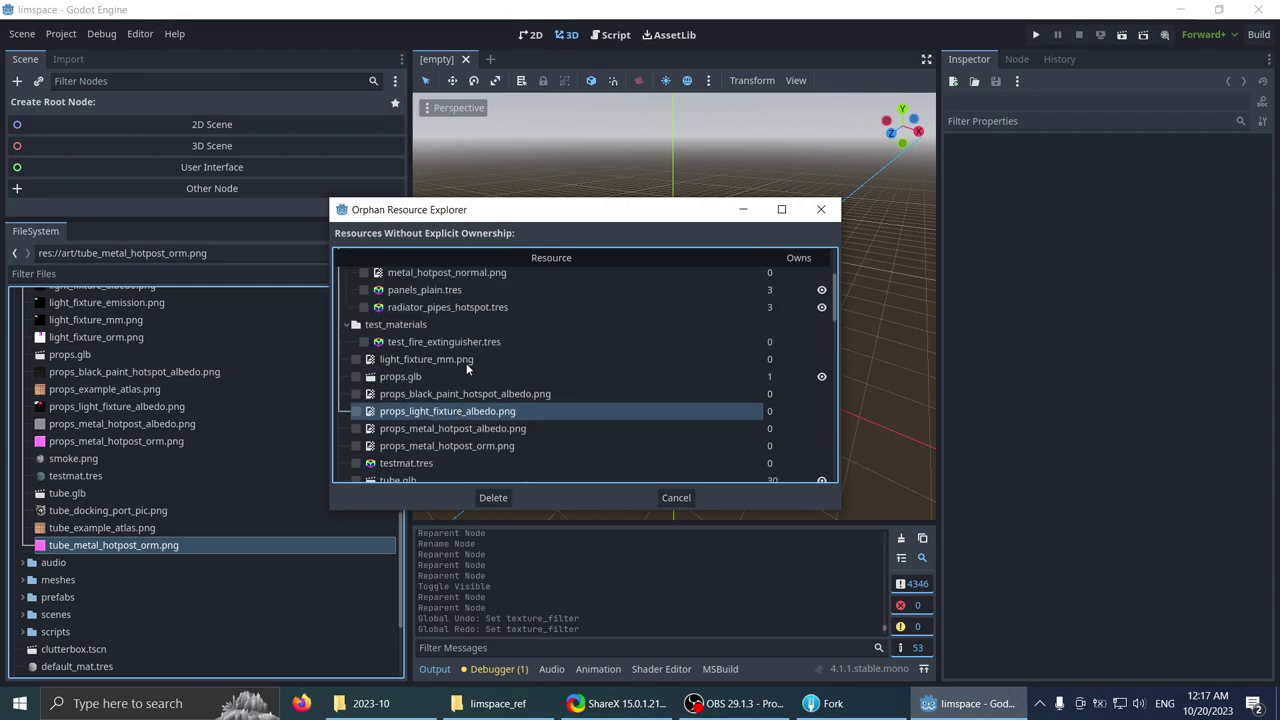
click(466, 363)
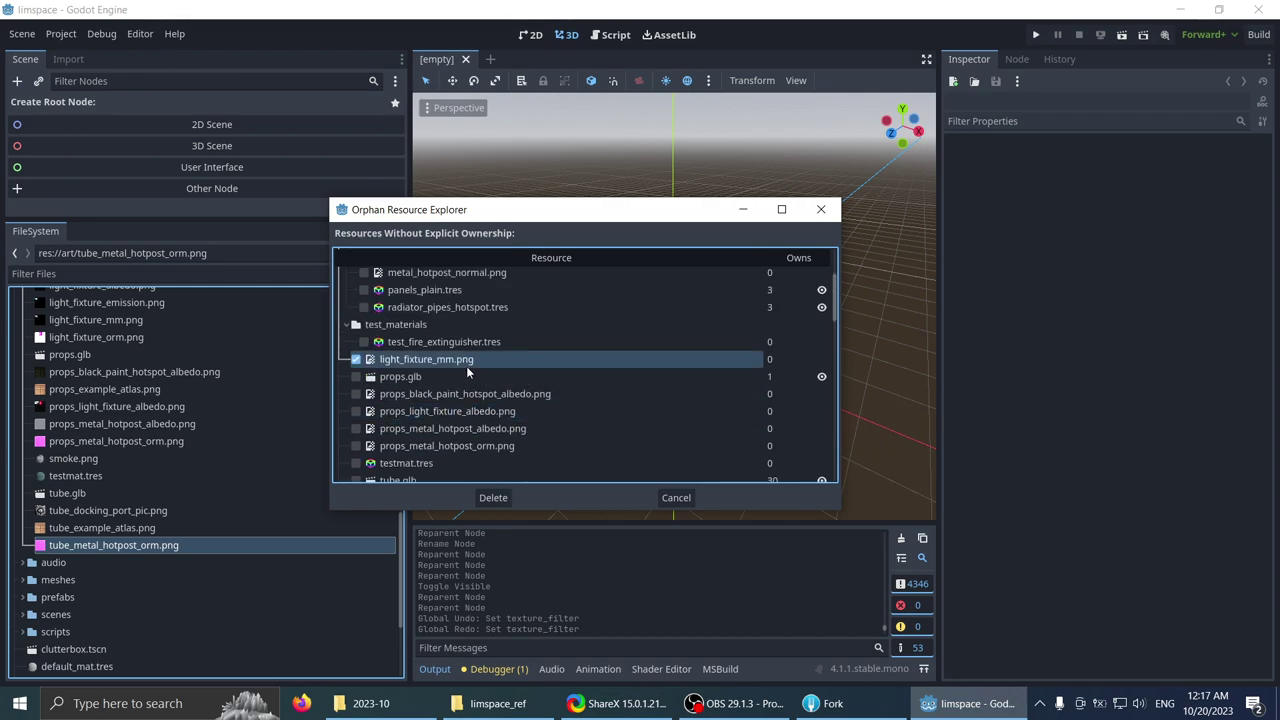
scroll(466, 368, up, 1)
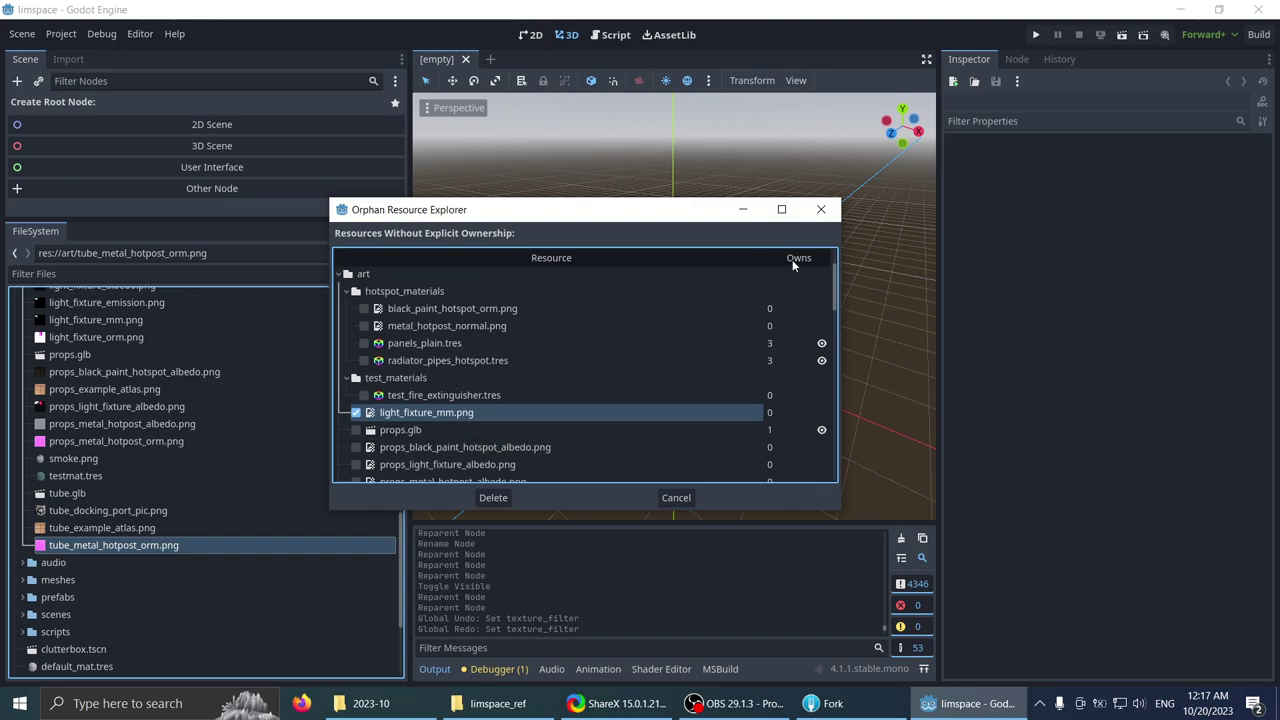
scroll(799, 340, down, 2)
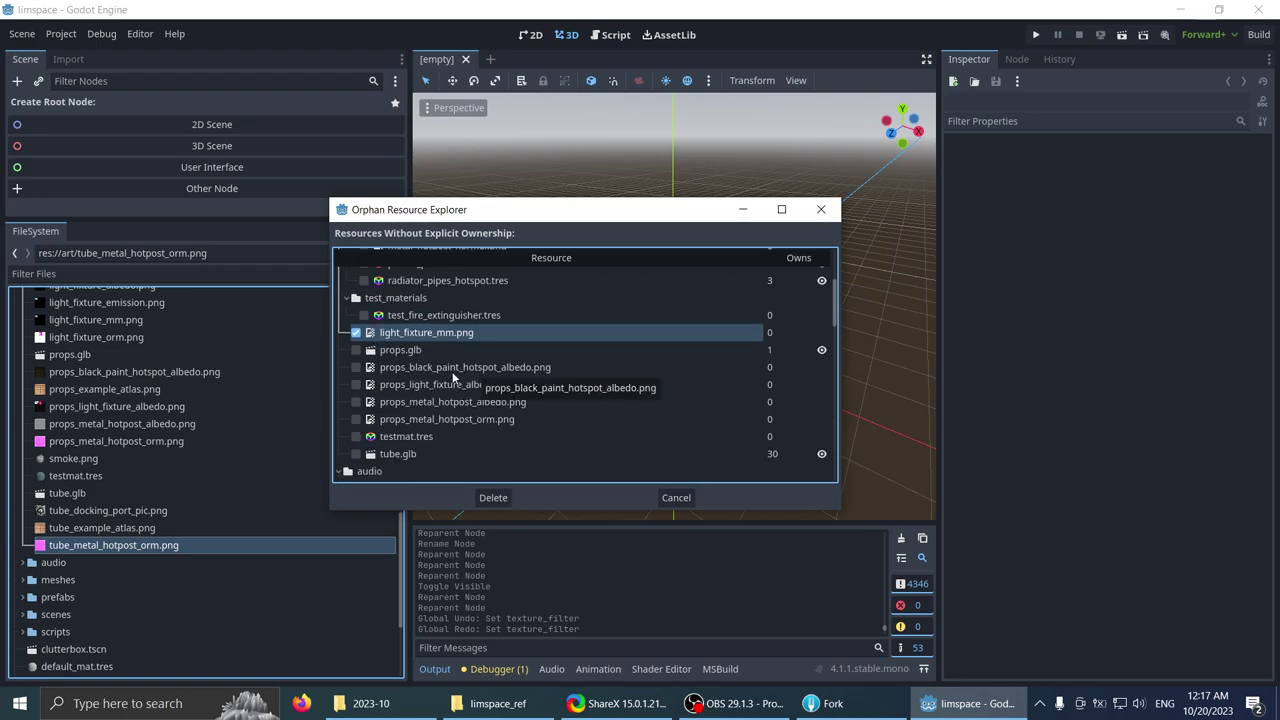
scroll(450, 372, up, 1)
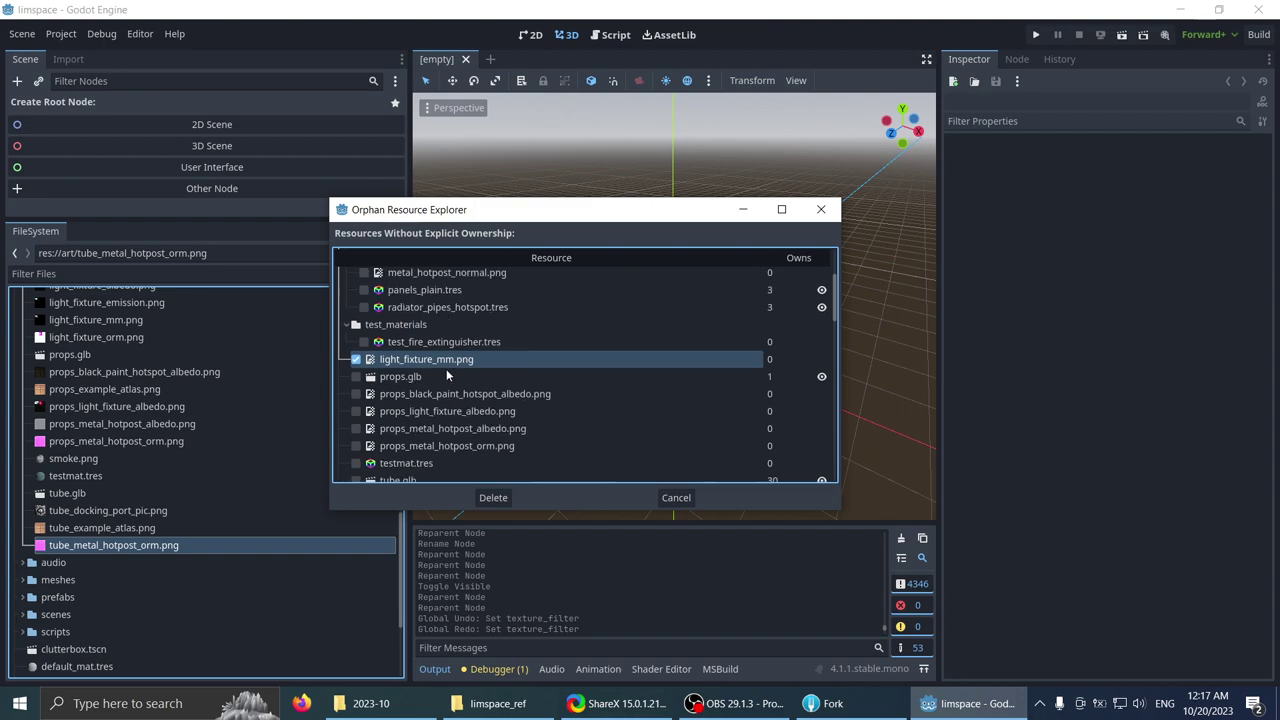
click(344, 323)
click(344, 323)
scroll(509, 368, down, 1)
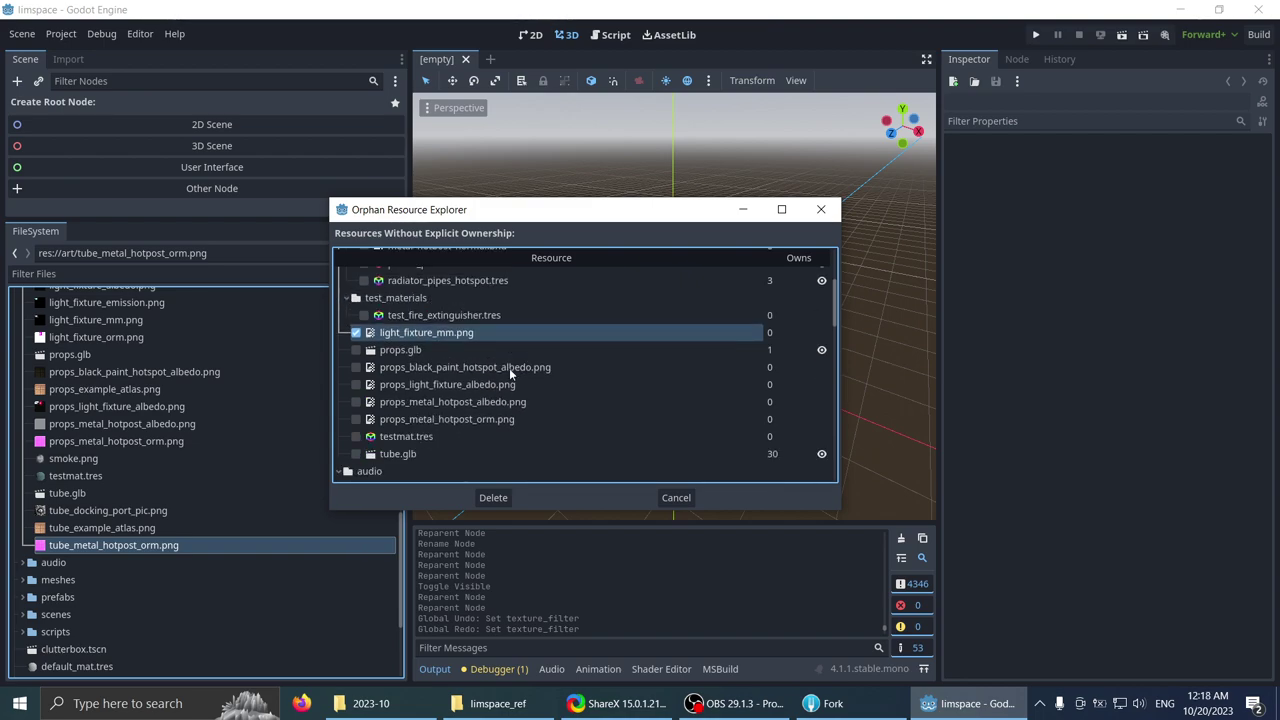
click(422, 365)
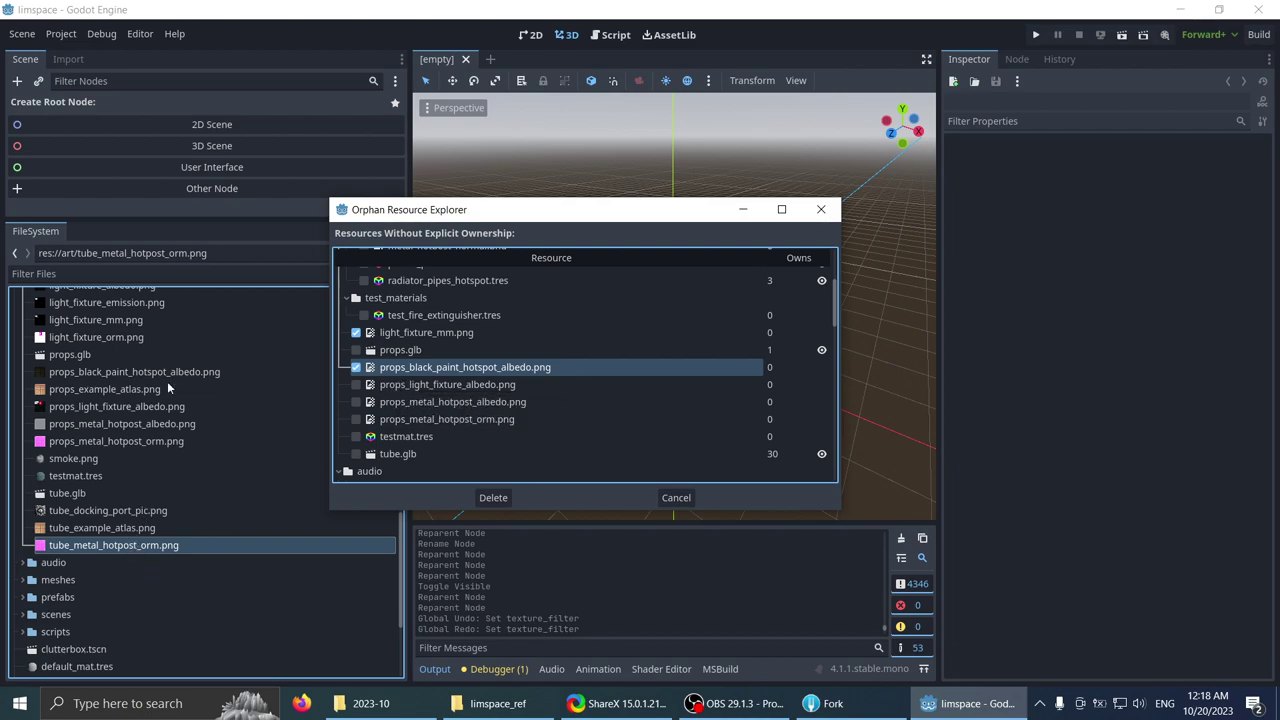
click(419, 388)
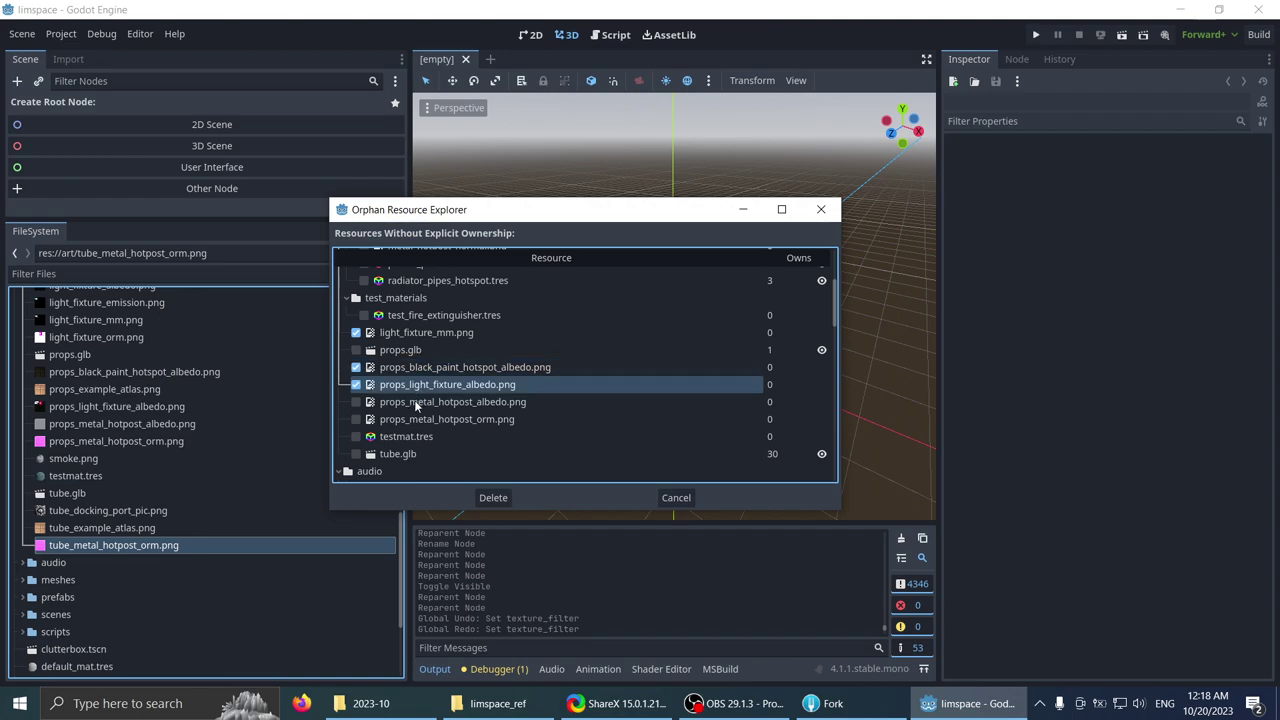
click(458, 400)
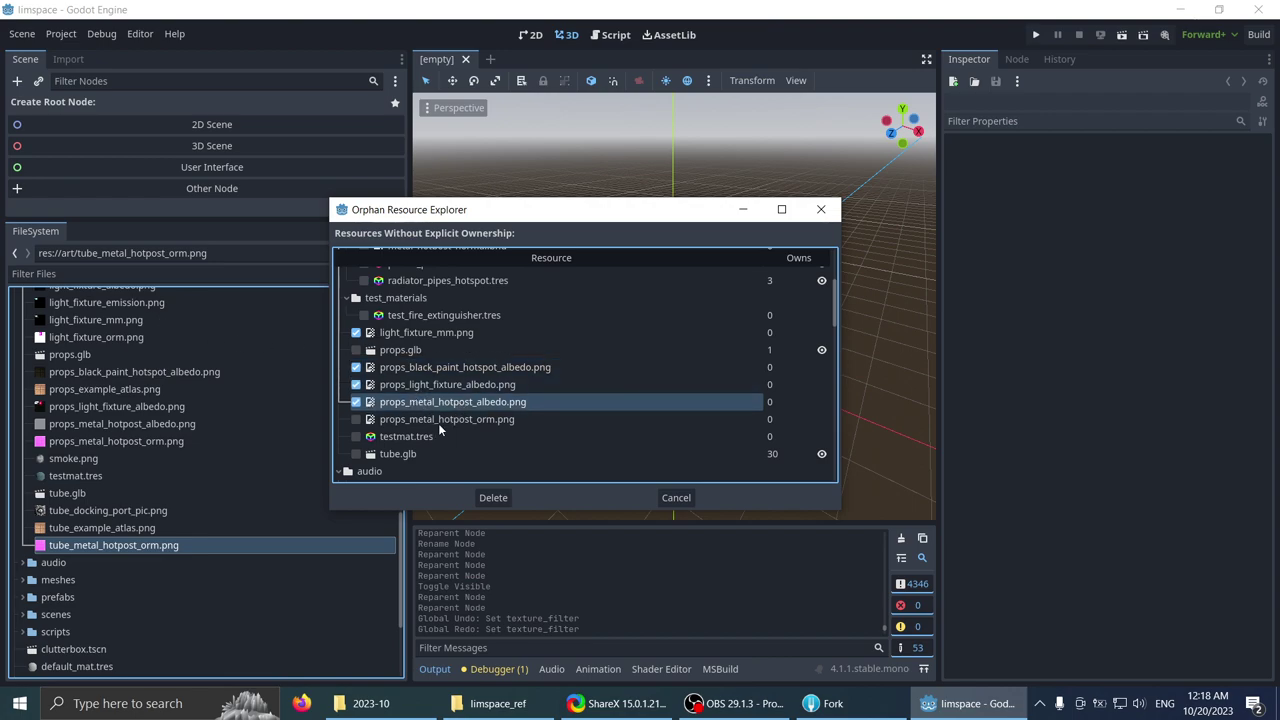
click(433, 420)
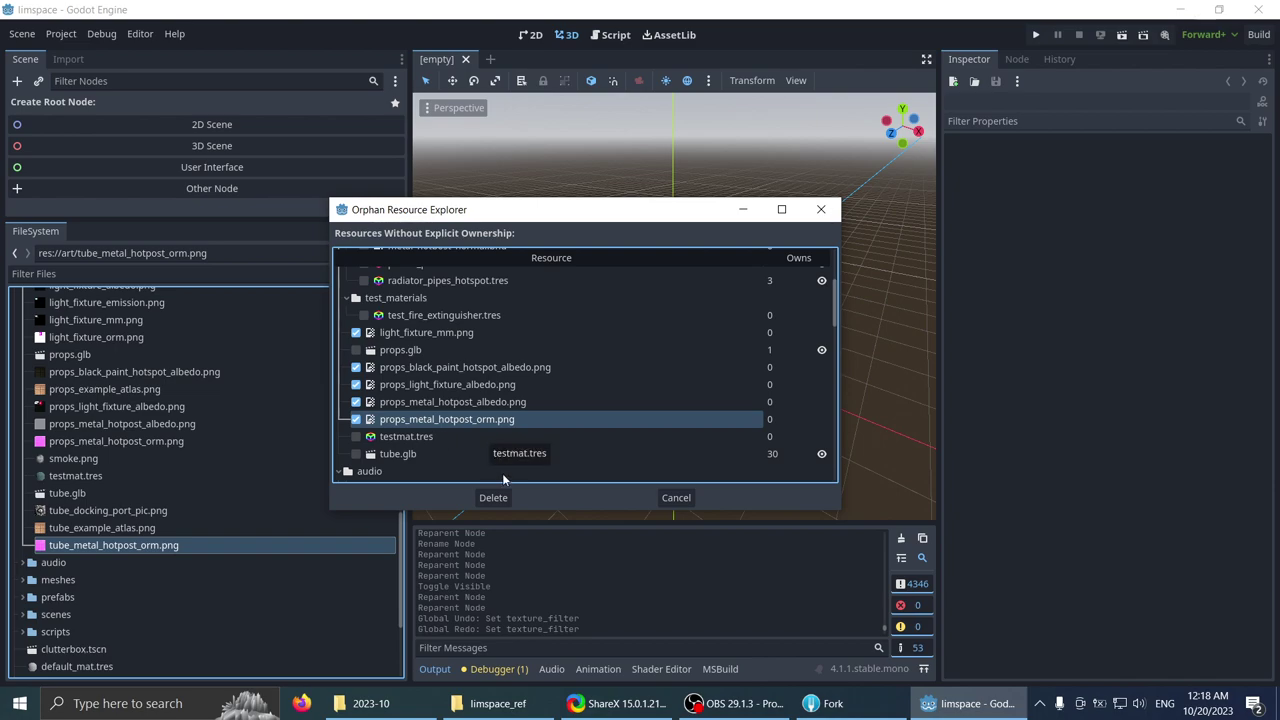
- Check the orphans listed under meshes, prefabs and scenes, and permanently delete the five marked art textures
scroll(440, 392, down, 5)
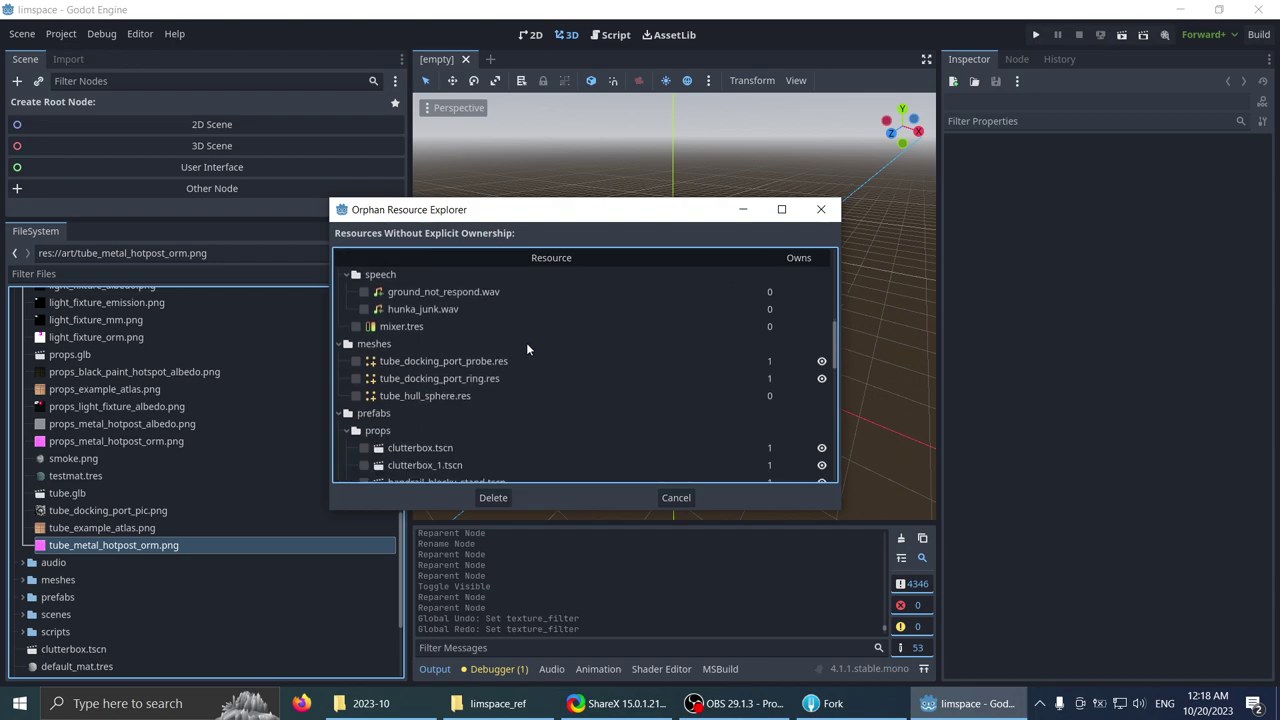
scroll(527, 348, down, 1)
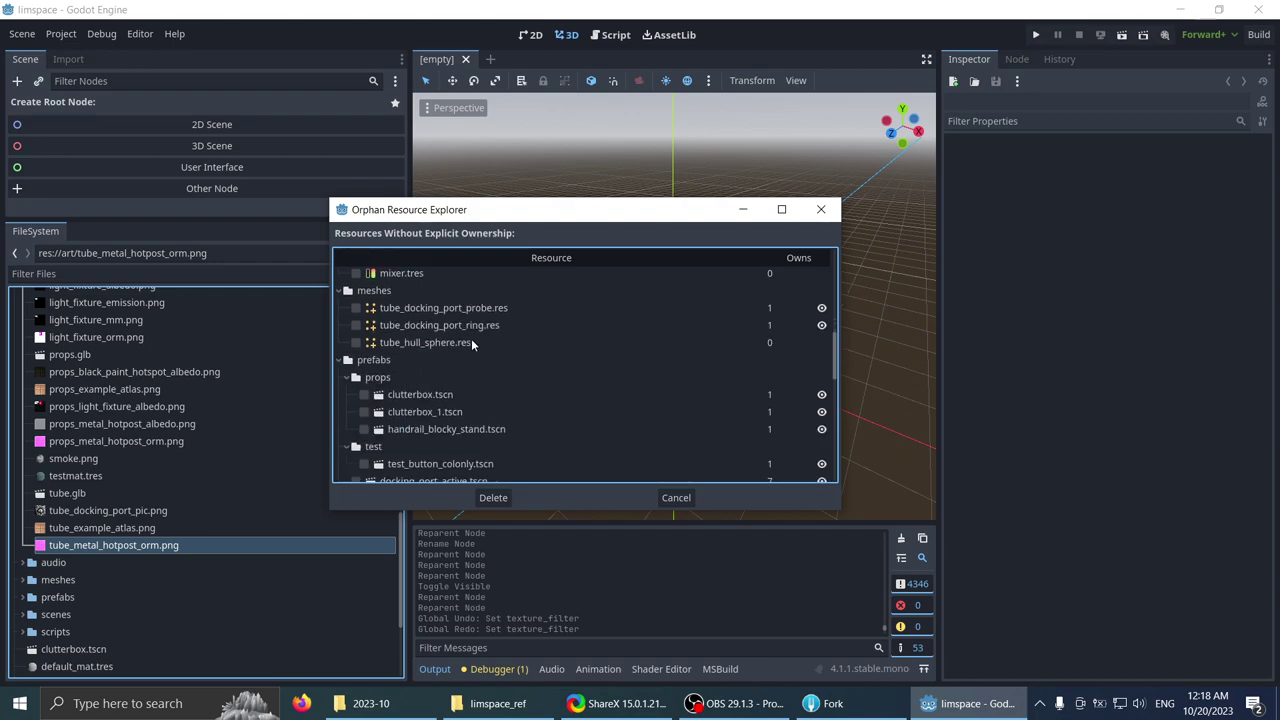
scroll(467, 351, down, 1)
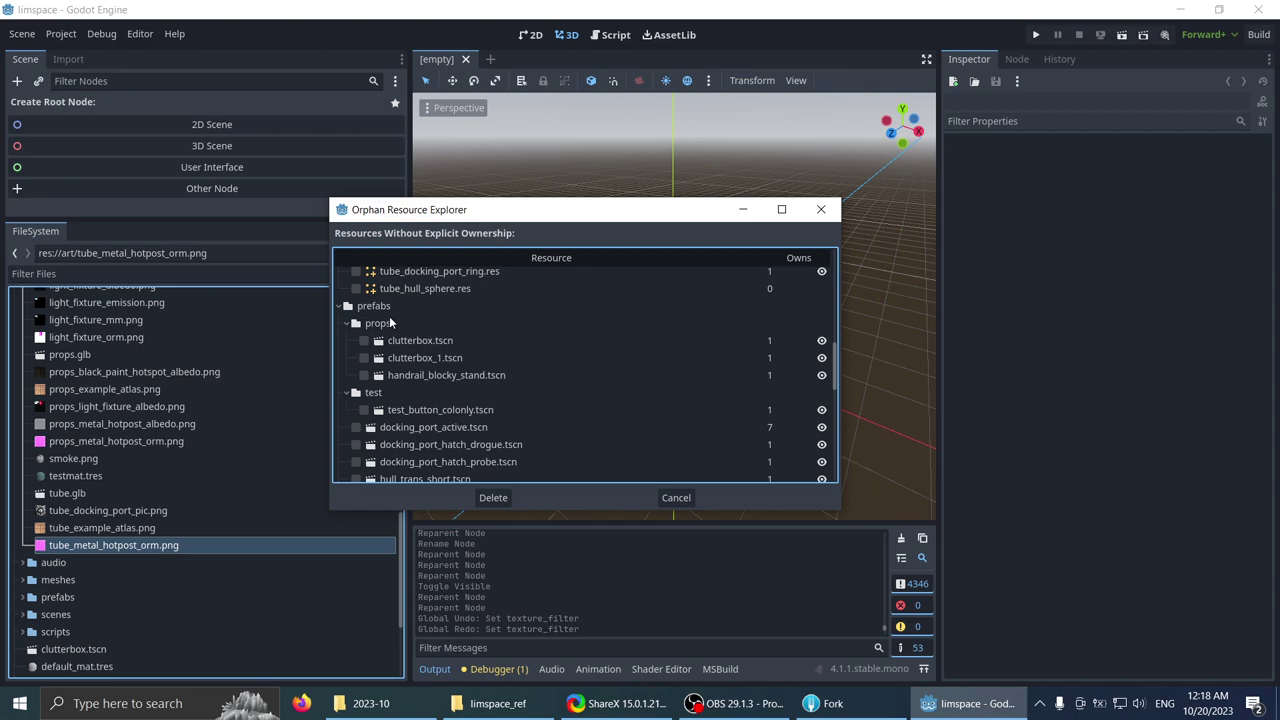
scroll(487, 312, down, 2)
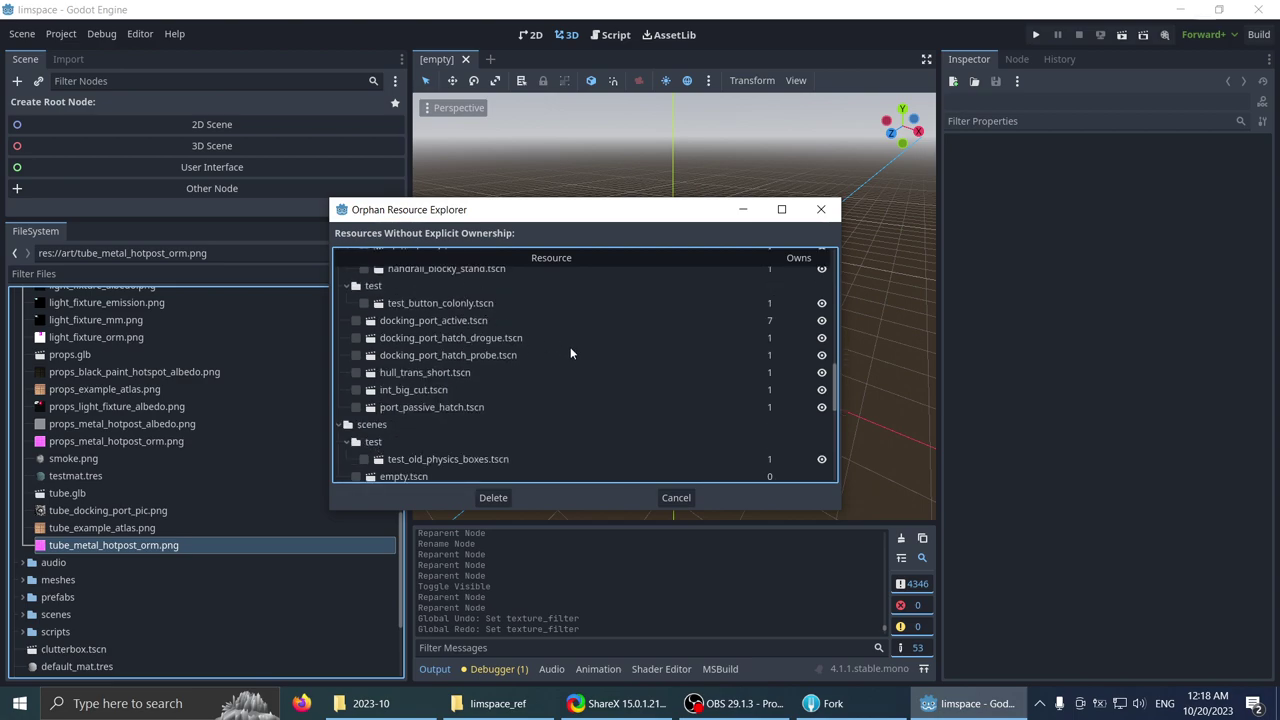
scroll(570, 350, up, 5)
scroll(545, 435, up, 3)
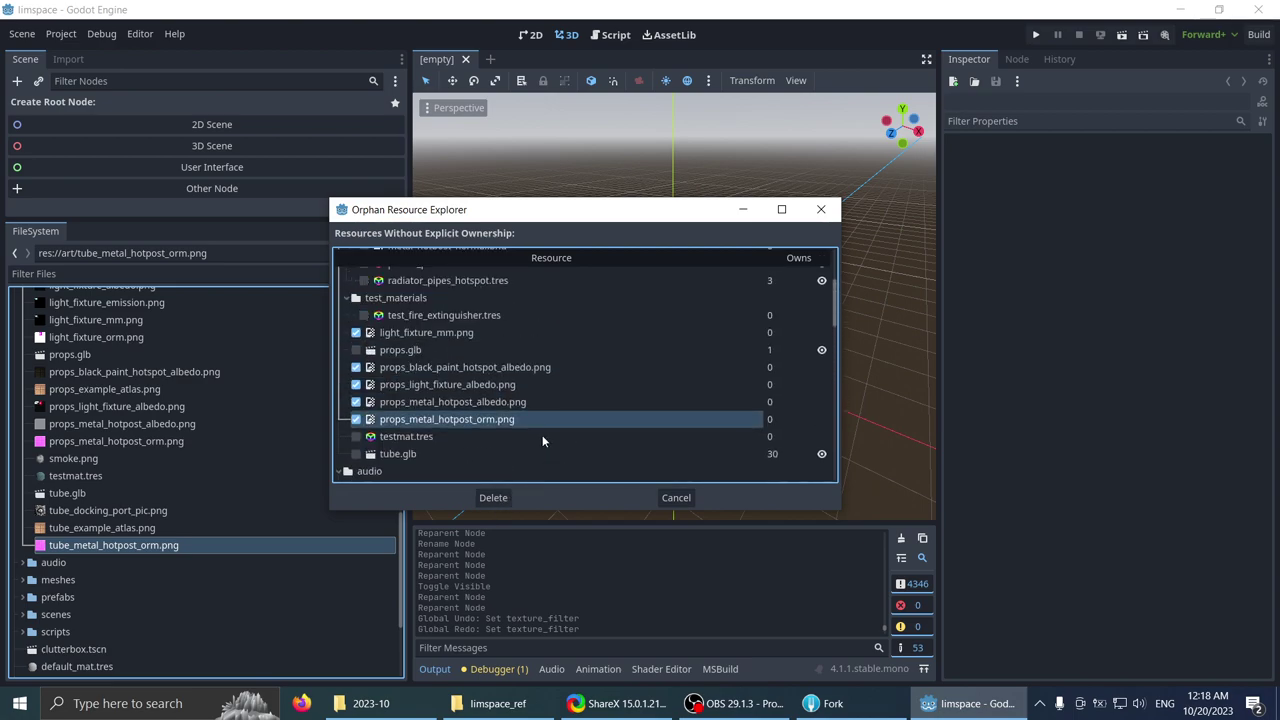
scroll(541, 434, up, 1)
click(493, 497)
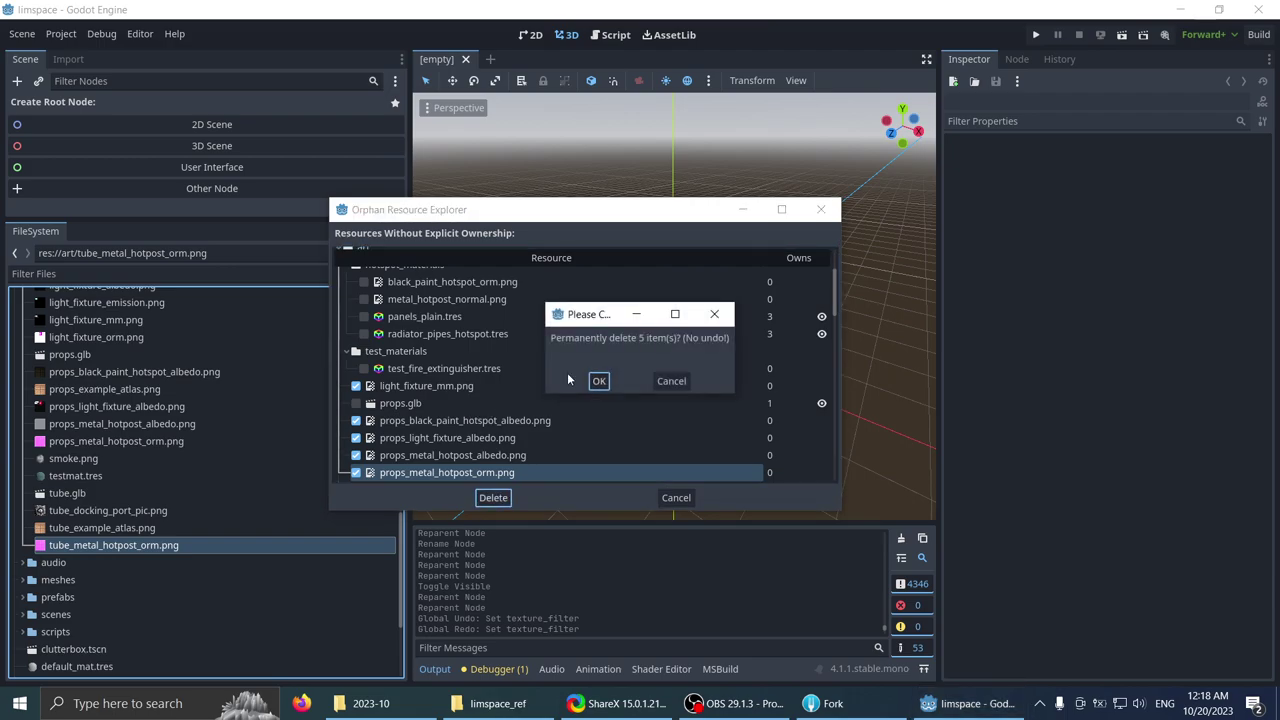
click(598, 380)
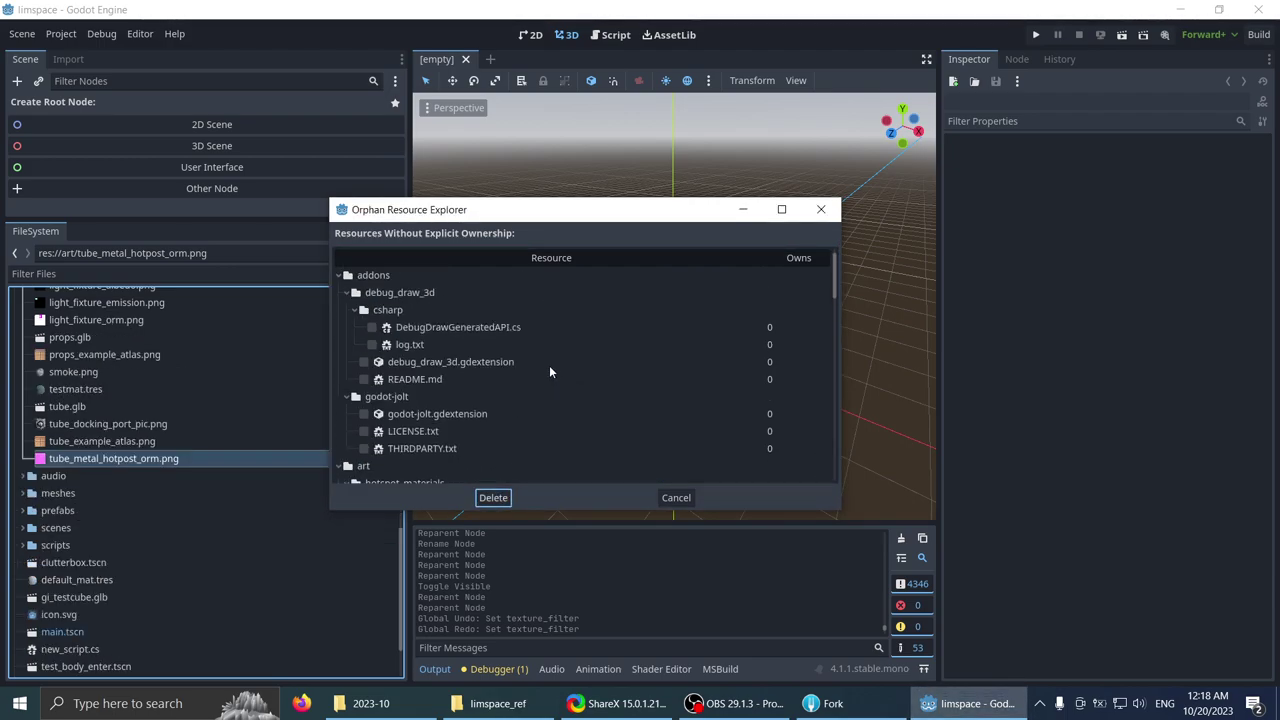
- Review the remaining orphans in the addons and art folders and close the Orphan Resource Explorer without deleting more
click(405, 432)
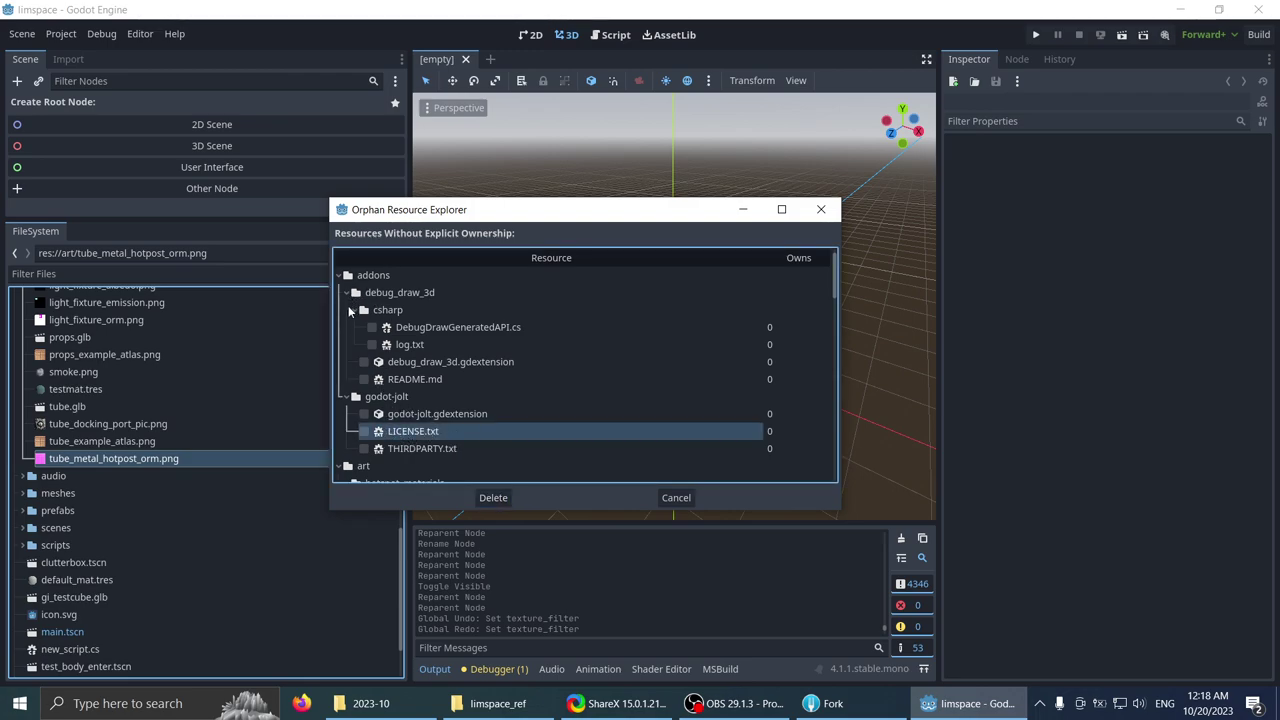
click(355, 310)
click(347, 292)
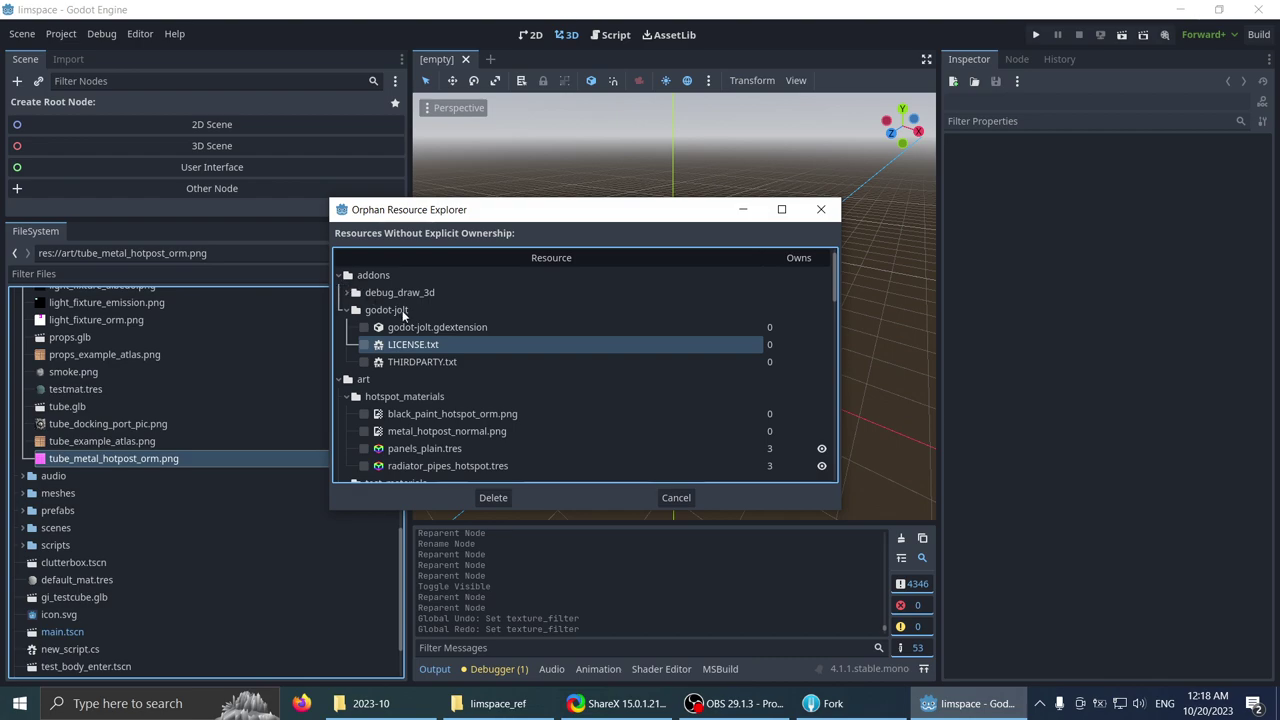
scroll(448, 335, down, 3)
click(676, 497)
- Collapse the art folder in the project files and open the main.tscn scene
scroll(532, 276, up, 8)
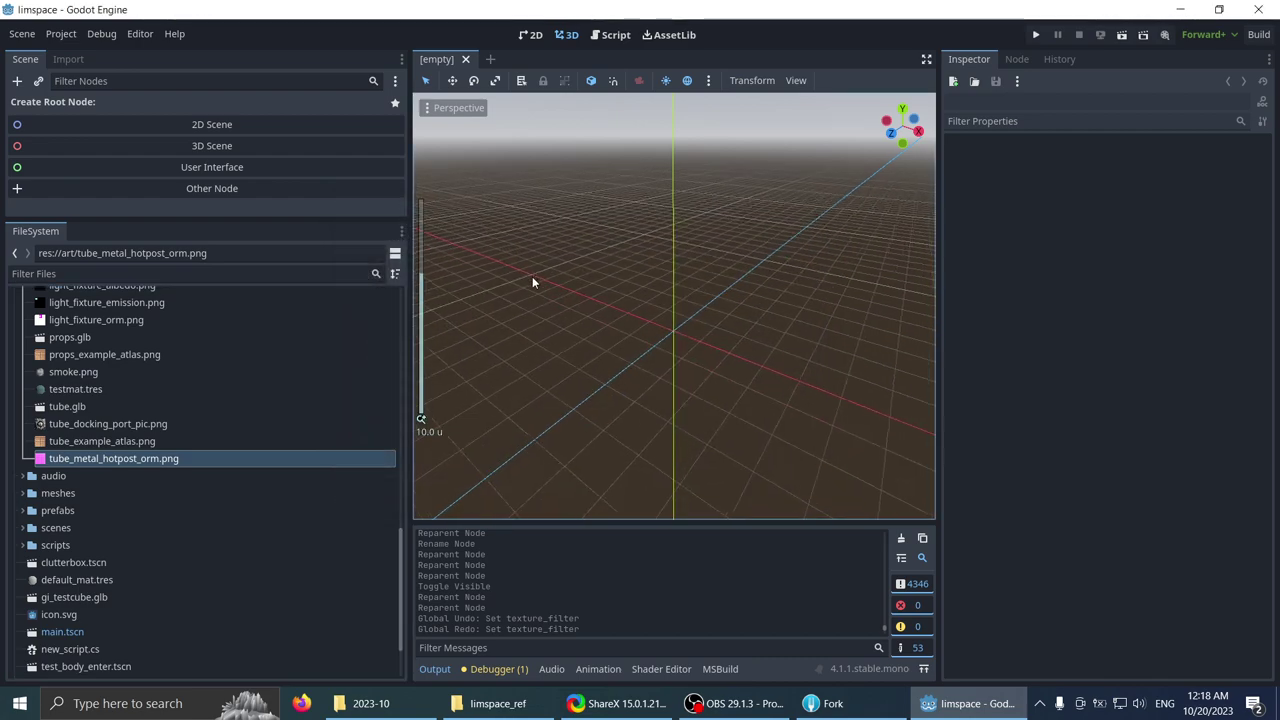
middle_drag(532, 276, 544, 293)
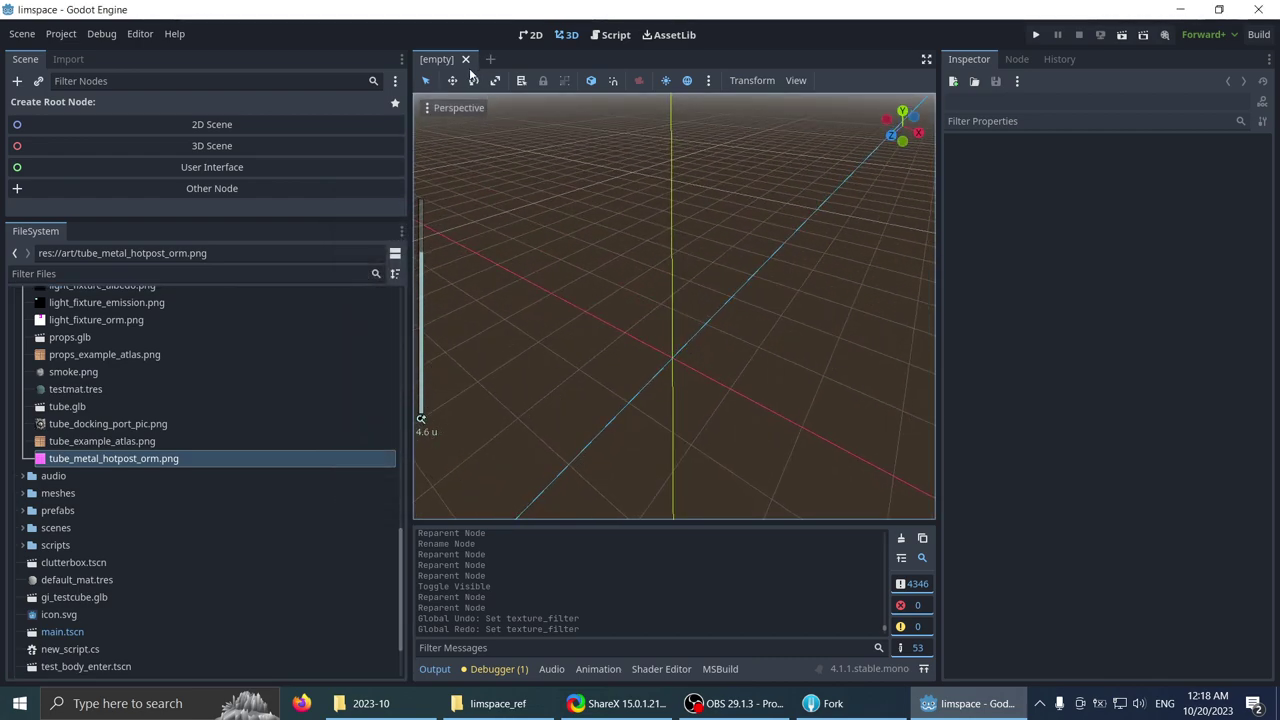
scroll(231, 400, up, 10)
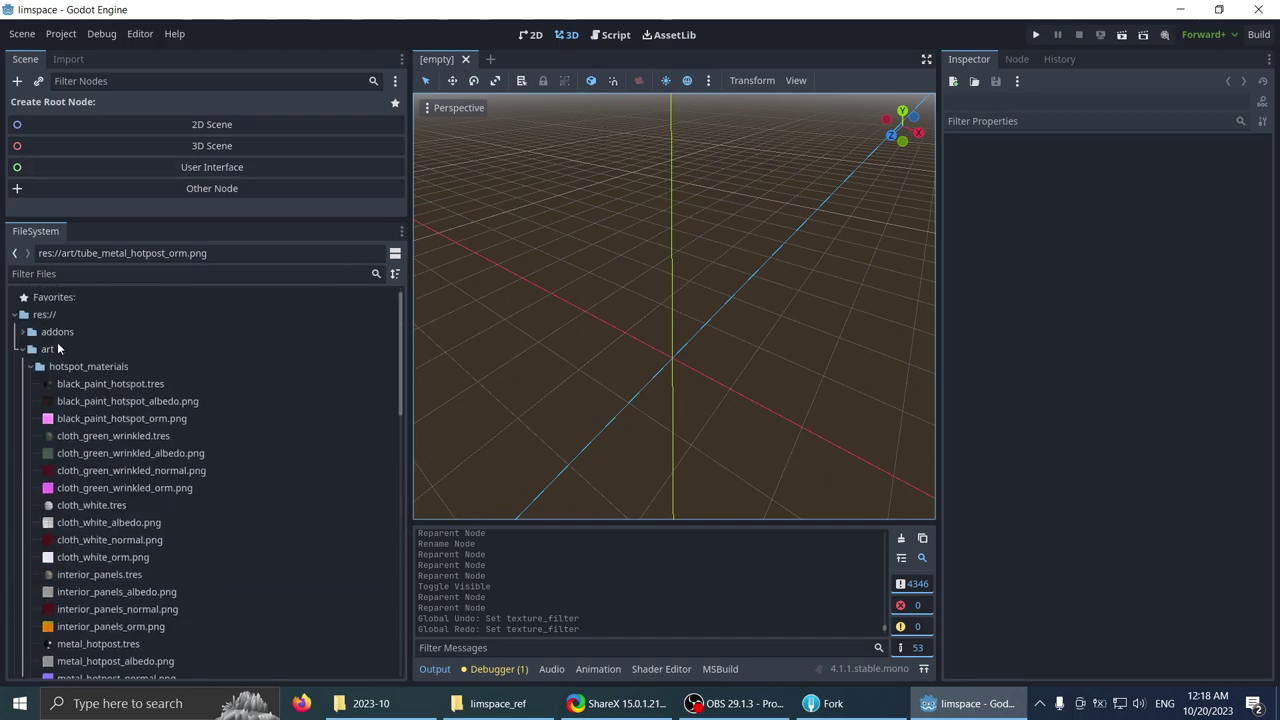
click(58, 348)
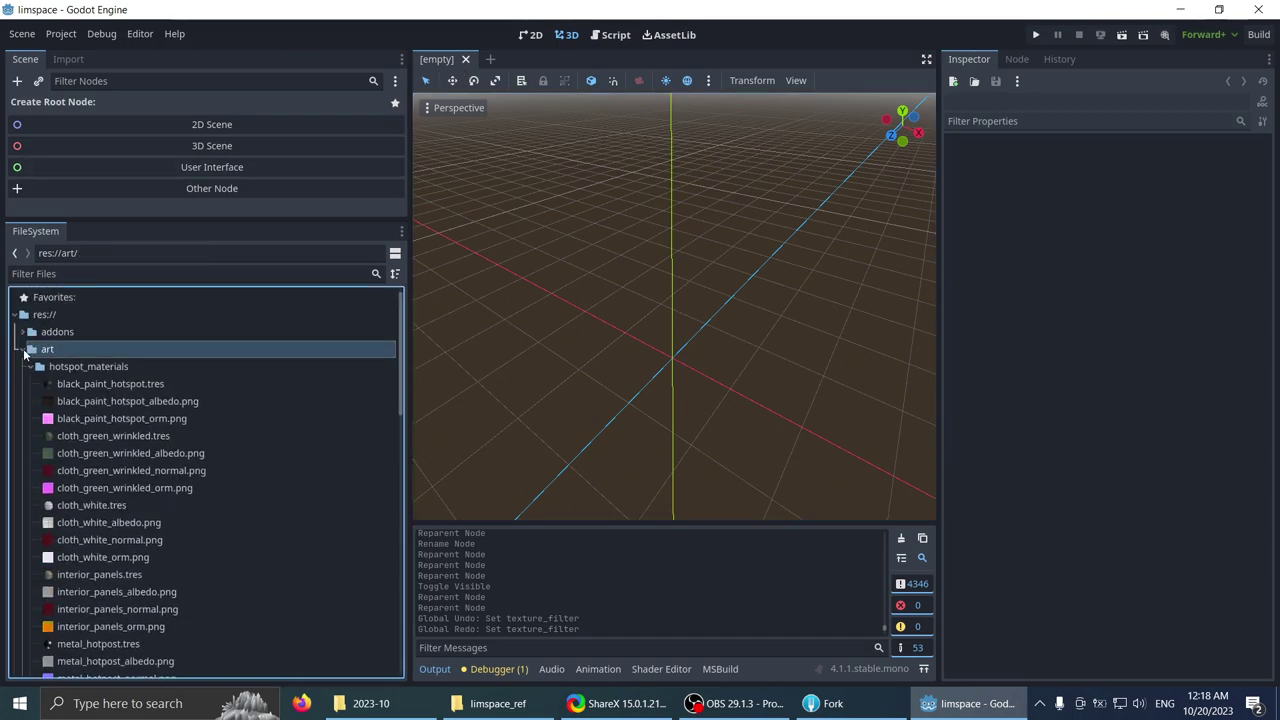
click(23, 349)
click(84, 521)
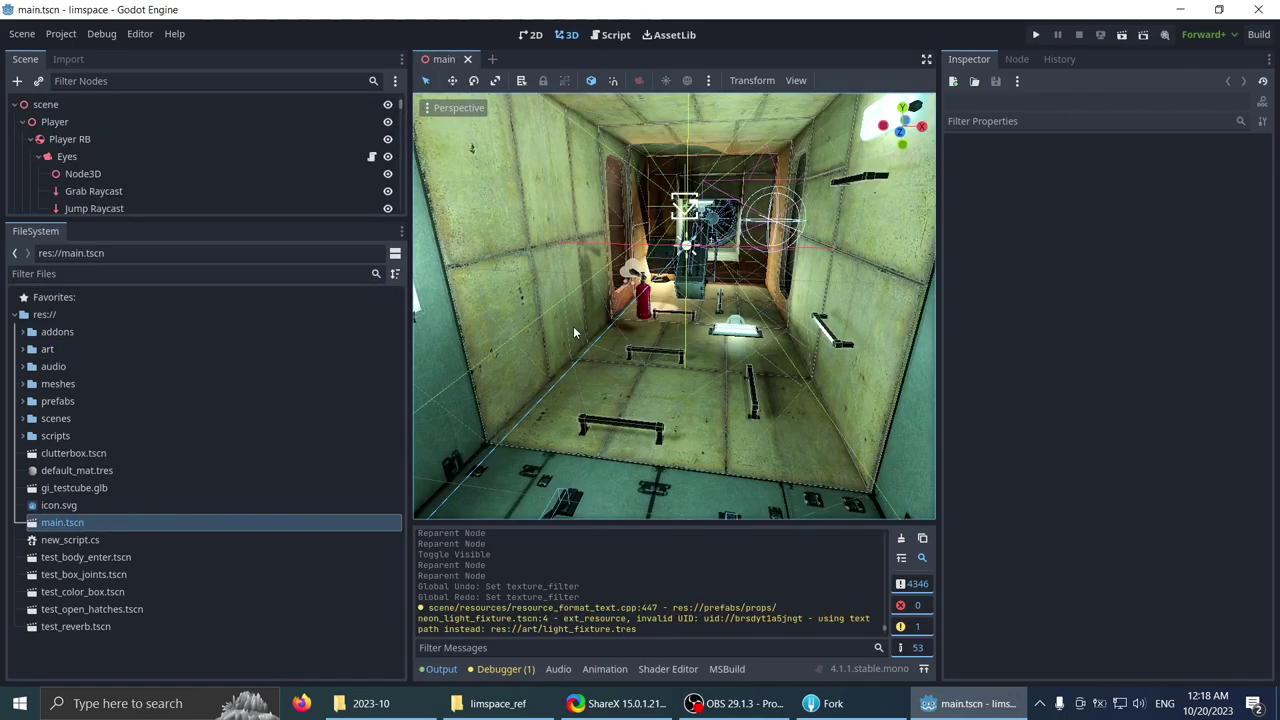
- Examine the space station in the main scene, both its interior corridor and its outer hull modules
scroll(598, 314, down, 15)
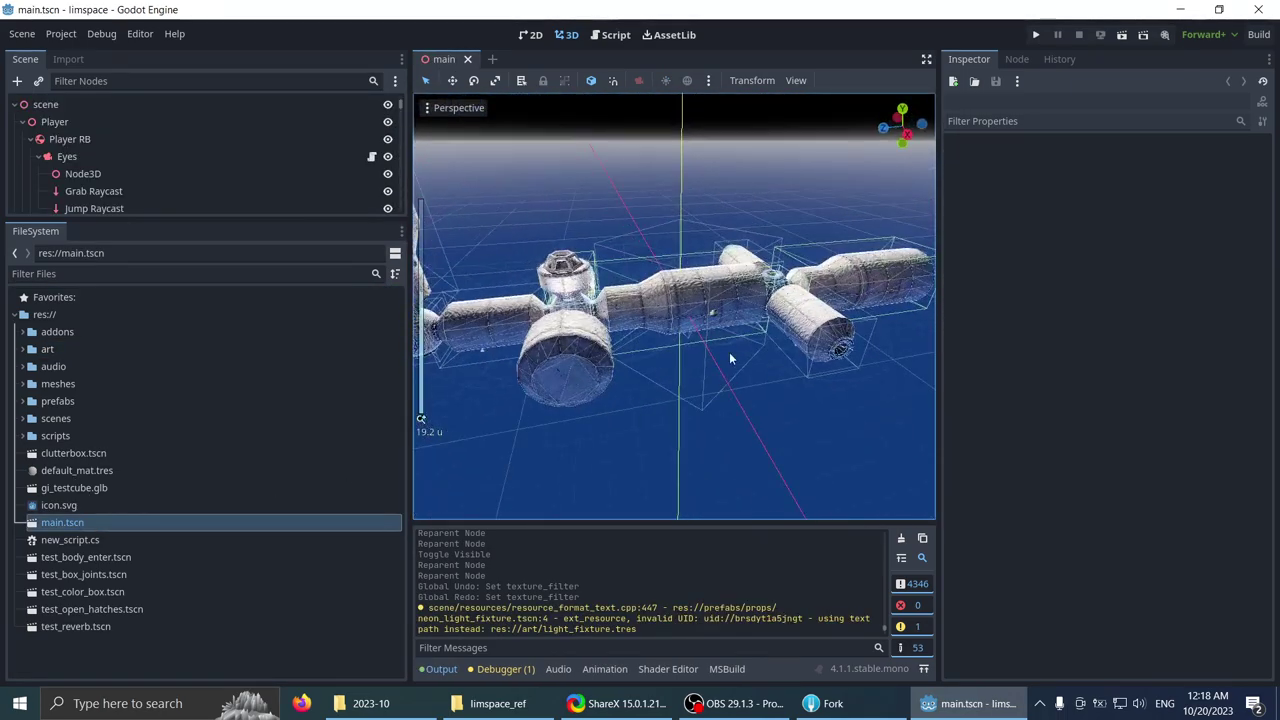
scroll(499, 308, up, 8)
middle_drag(738, 334, 640, 304)
scroll(644, 300, down, 12)
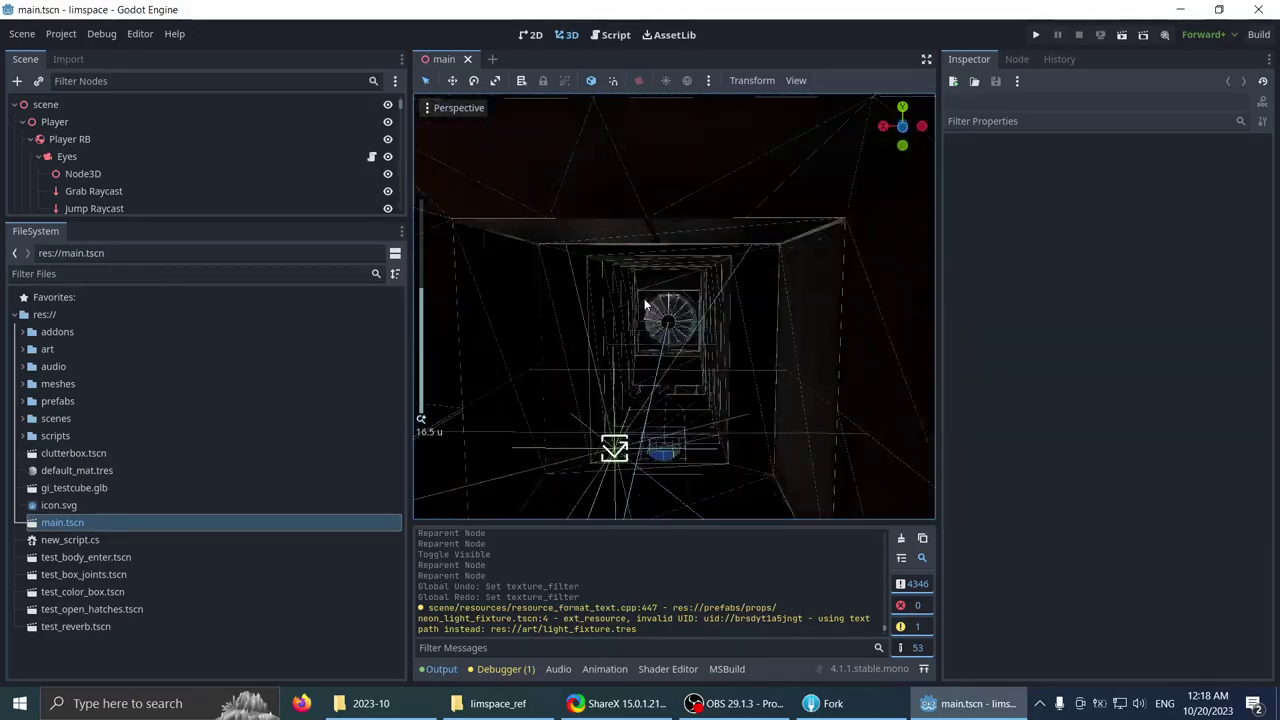
scroll(645, 305, up, 20)
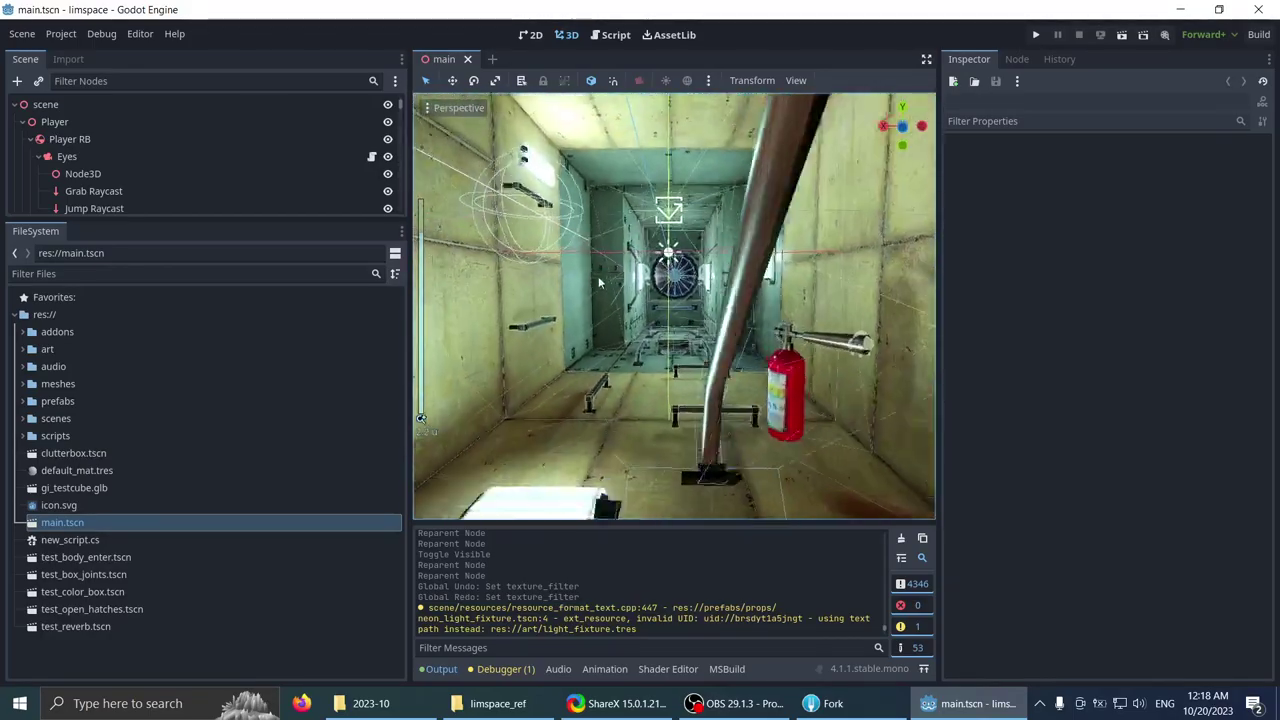
mouse_move(645, 305)
middle_down()
mouse_move(690, 327)
mouse_move(760, 309)
mouse_move(622, 298)
middle_up()
scroll(652, 303, down, 5)
scroll(622, 298, down, 15)
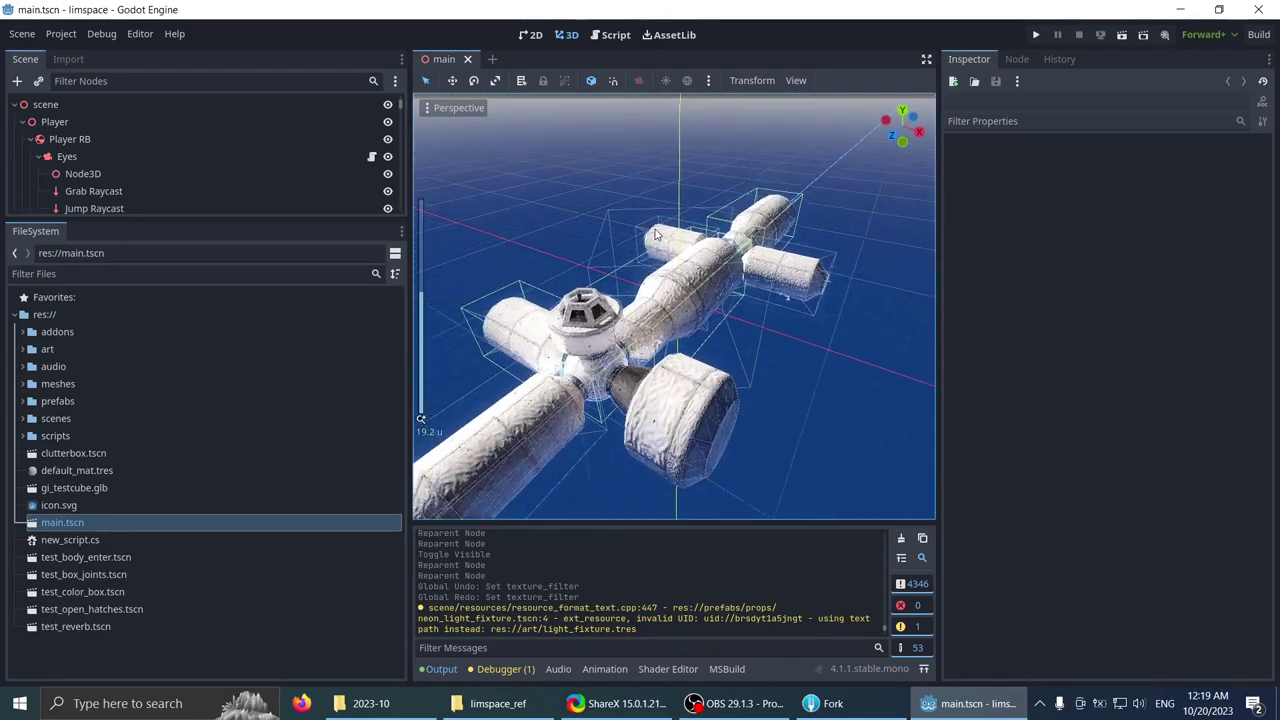
middle_drag(600, 255, 667, 283)
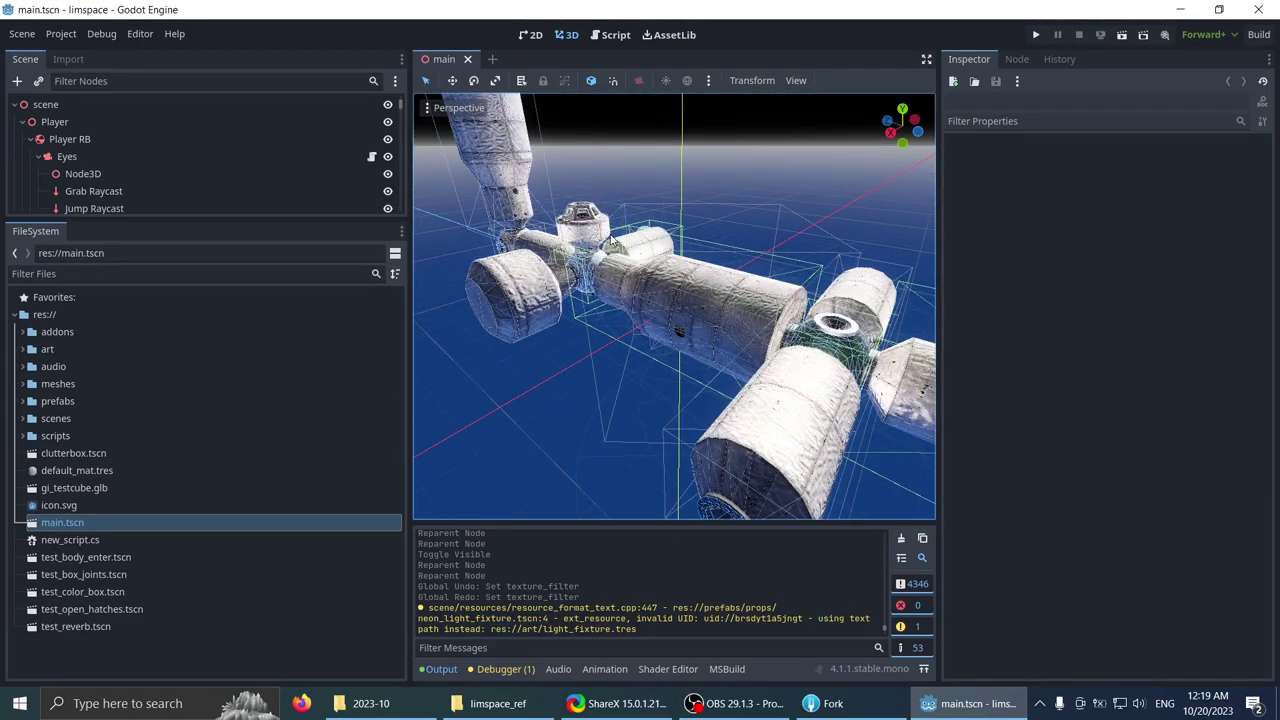
scroll(568, 265, down, 3)
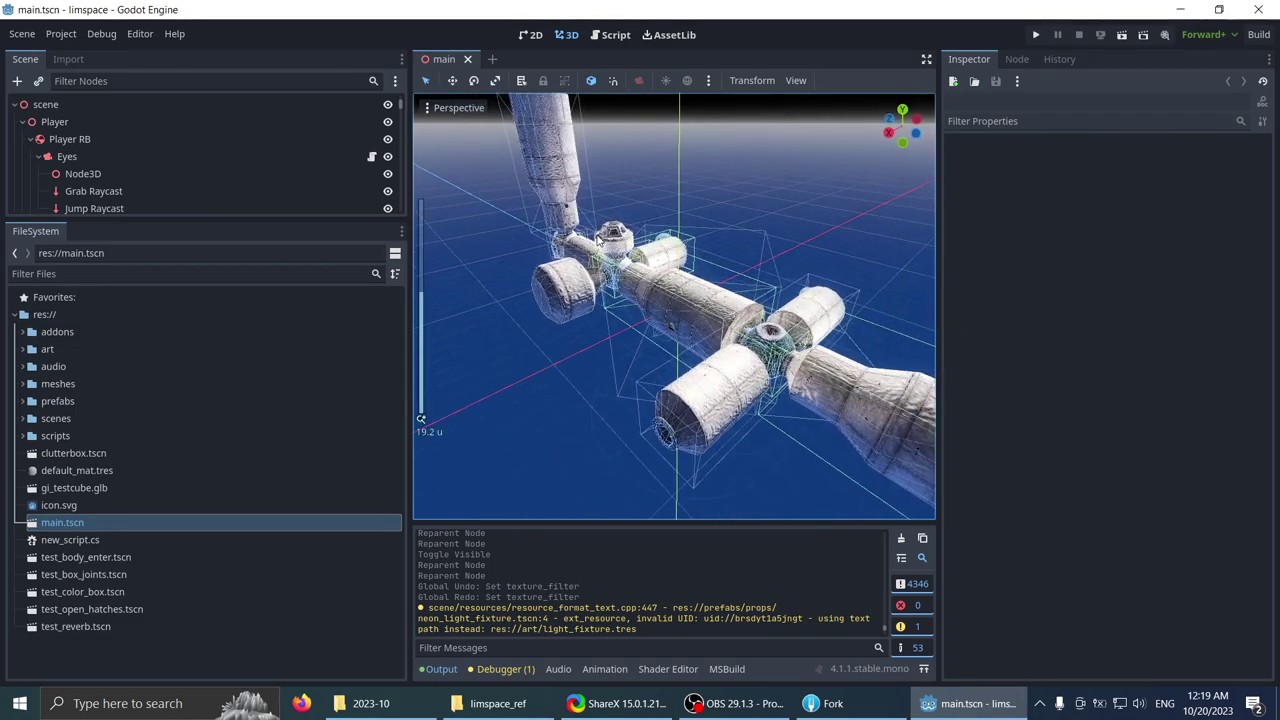
middle_drag(600, 246, 648, 256)
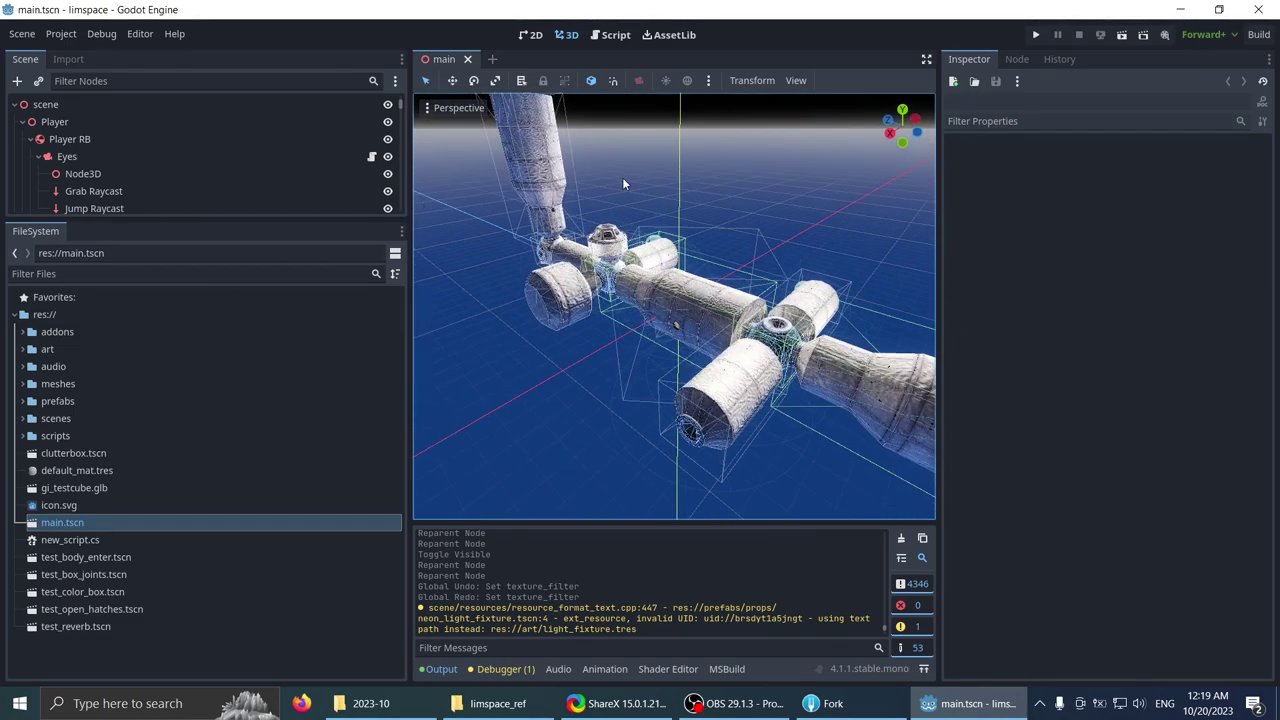
middle_drag(622, 178, 645, 203)
- Switch to Fork, select the limspace_godot folder among the unstaged changes, and return to Godot
key(alt+Tab)
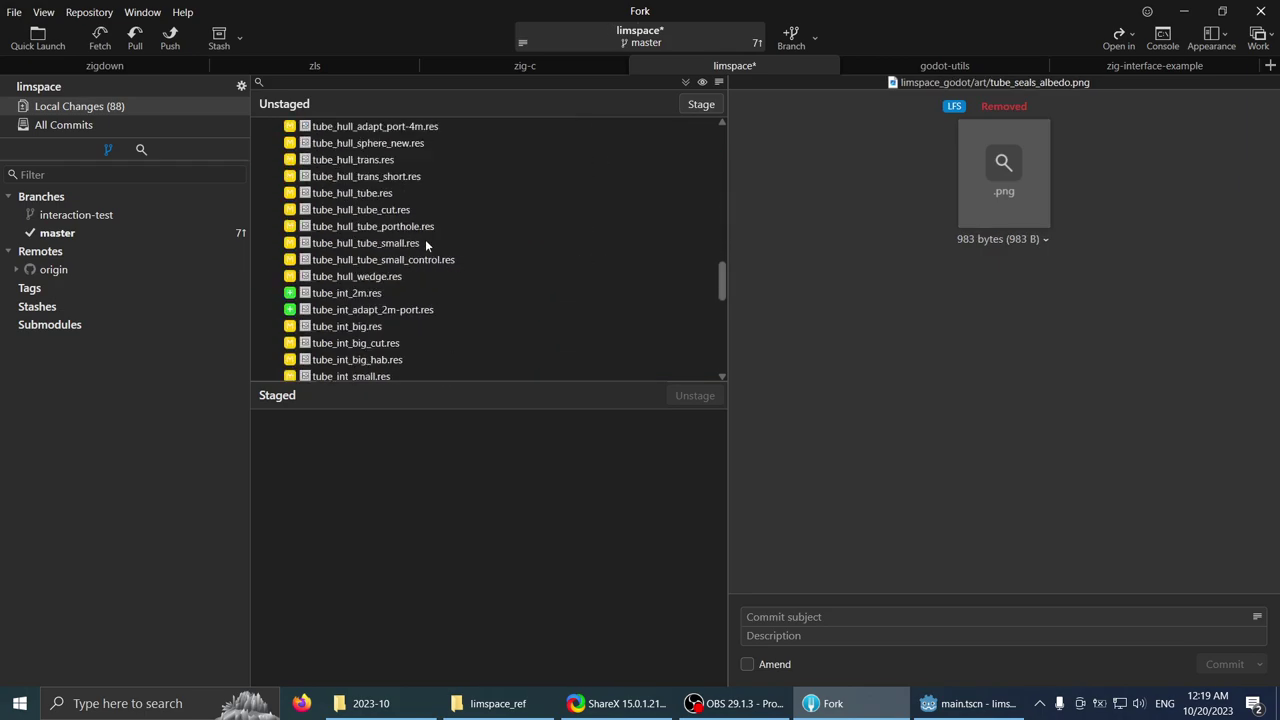
click(318, 128)
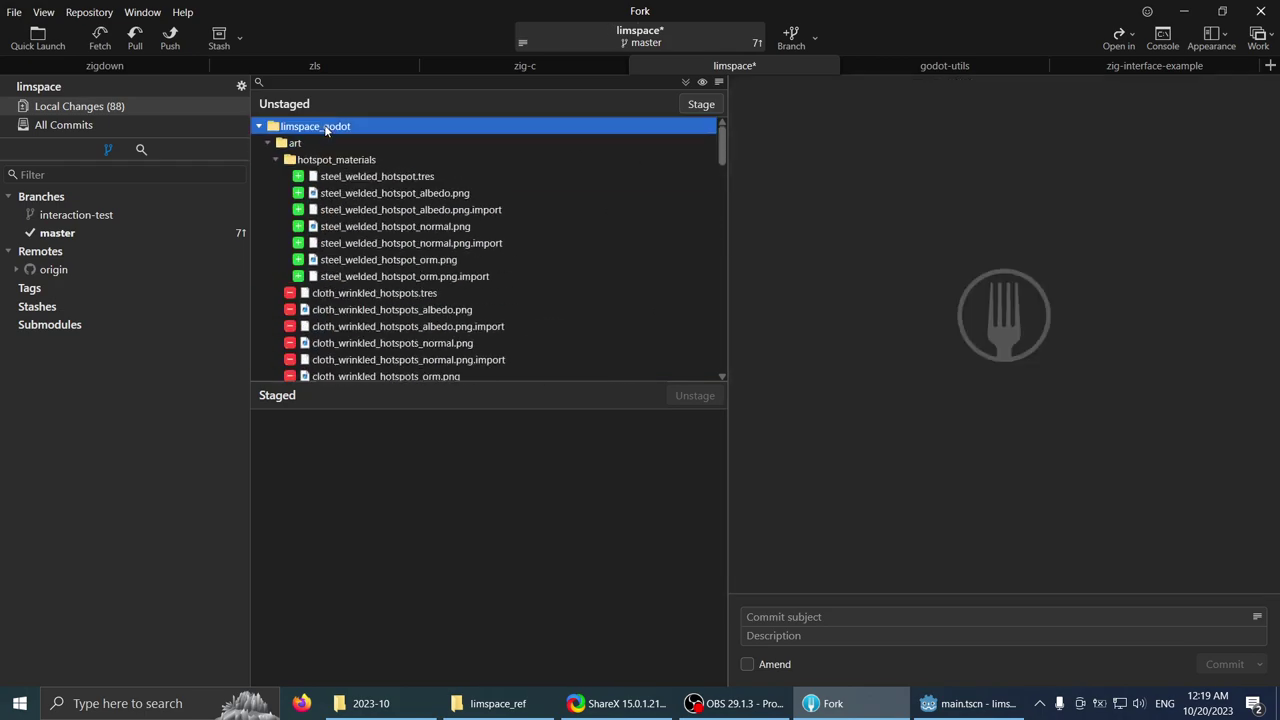
click(965, 703)
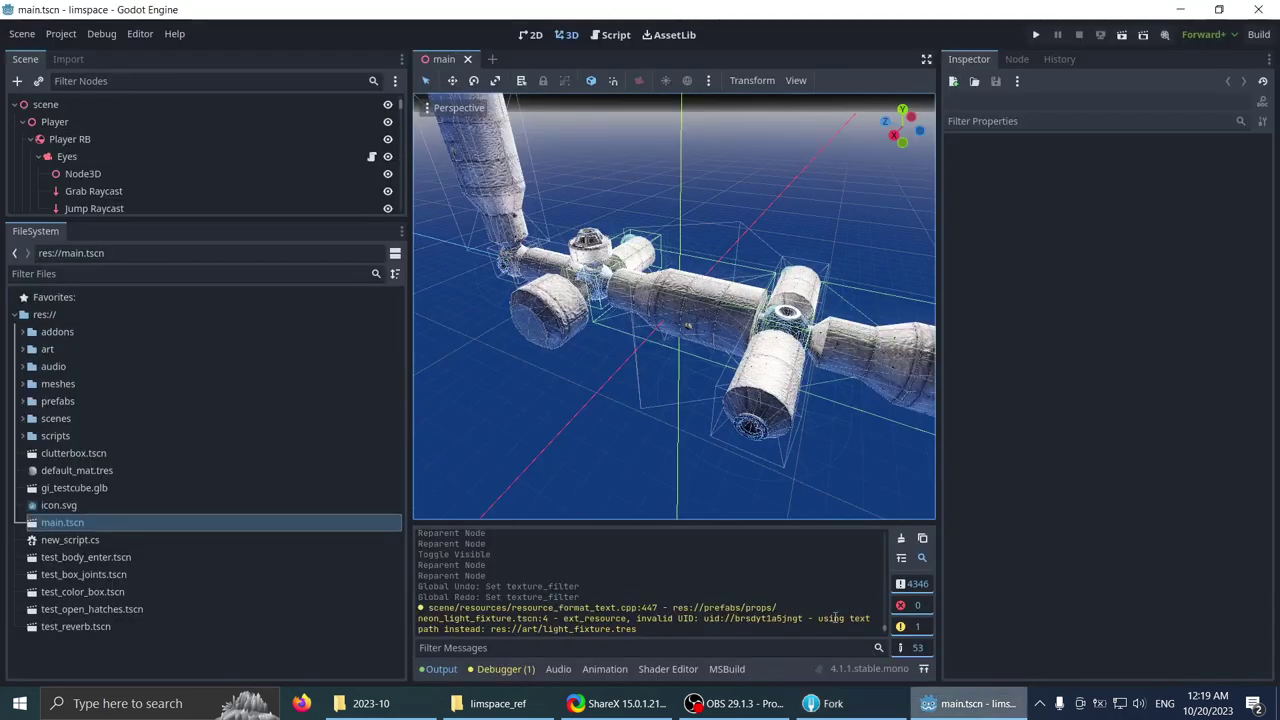
- Expand the art folder in the project files, collapse hotspot_materials, and review the remaining art resources, including light_fixture.tres
click(24, 349)
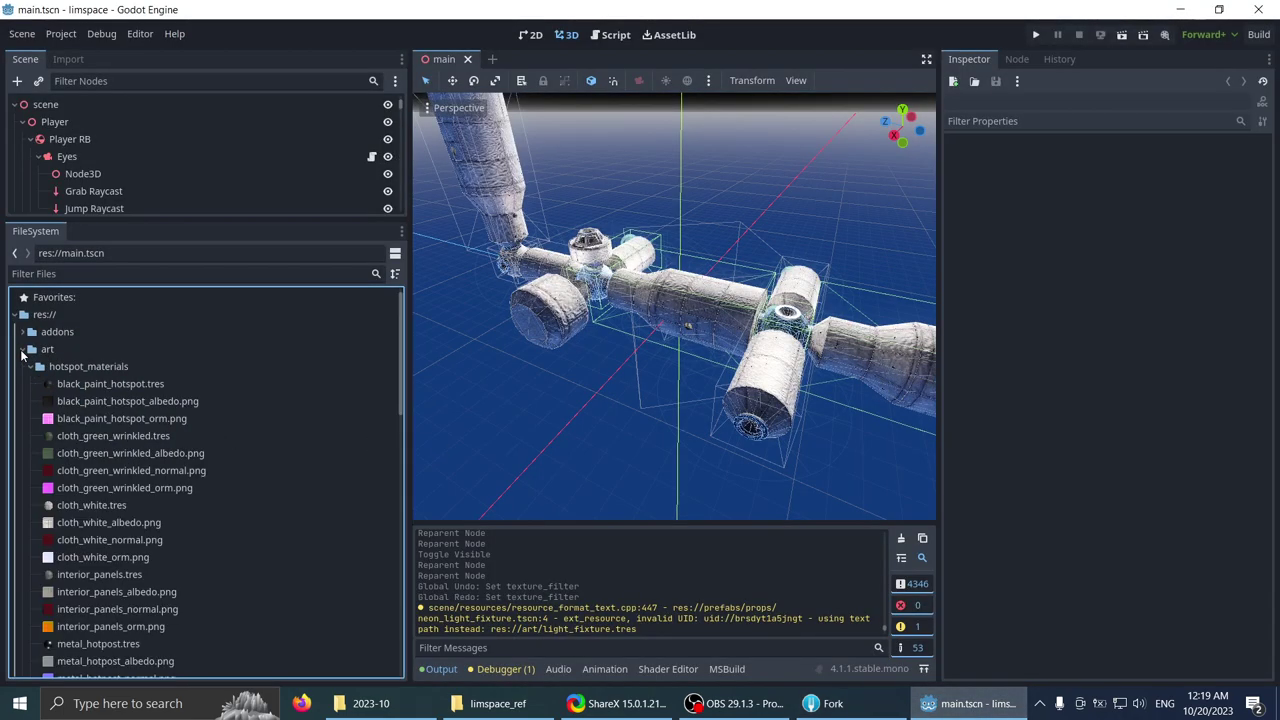
scroll(127, 389, down, 2)
scroll(127, 389, down, 3)
scroll(121, 401, up, 8)
click(30, 366)
scroll(101, 404, down, 1)
scroll(119, 442, up, 1)
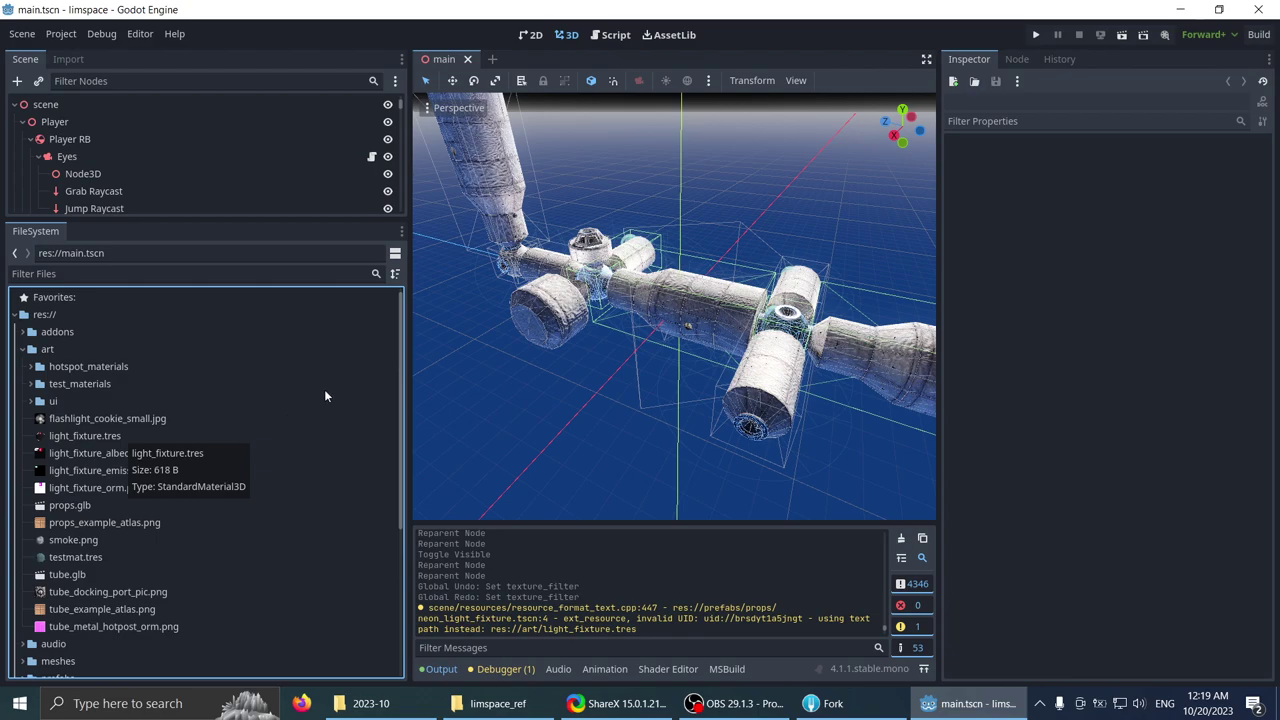
click(274, 436)
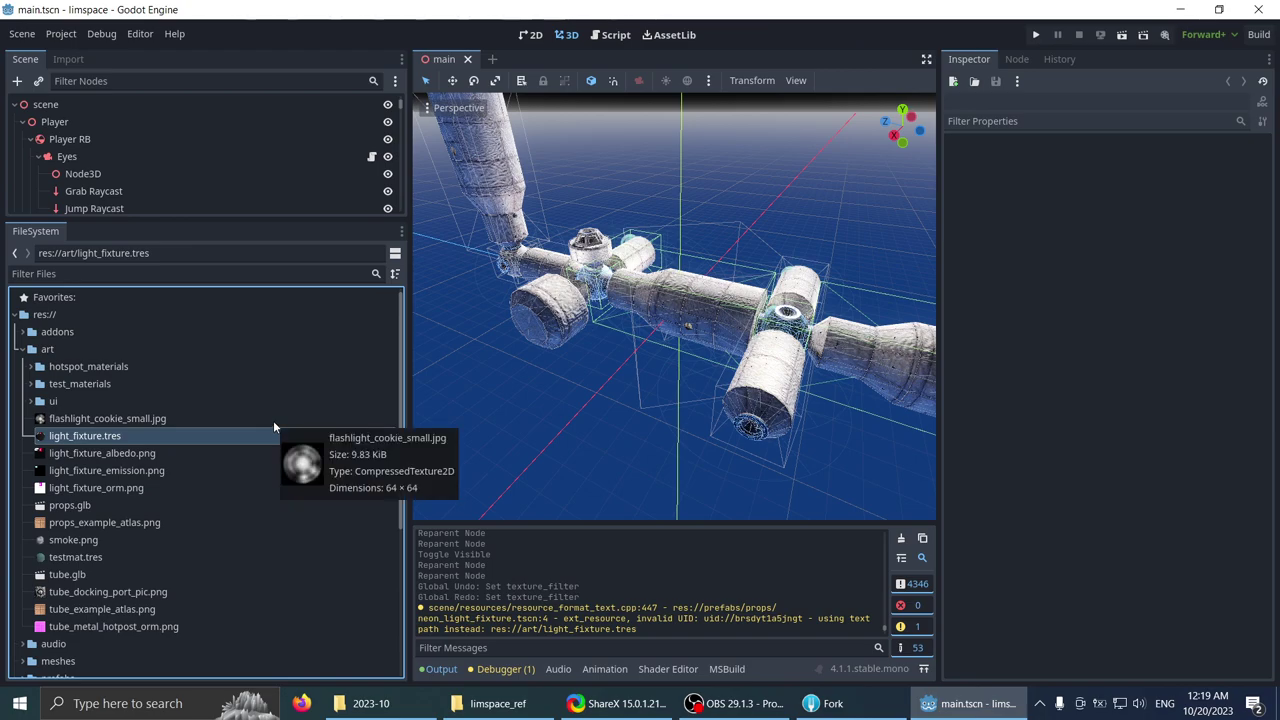
click(31, 367)
click(31, 367)
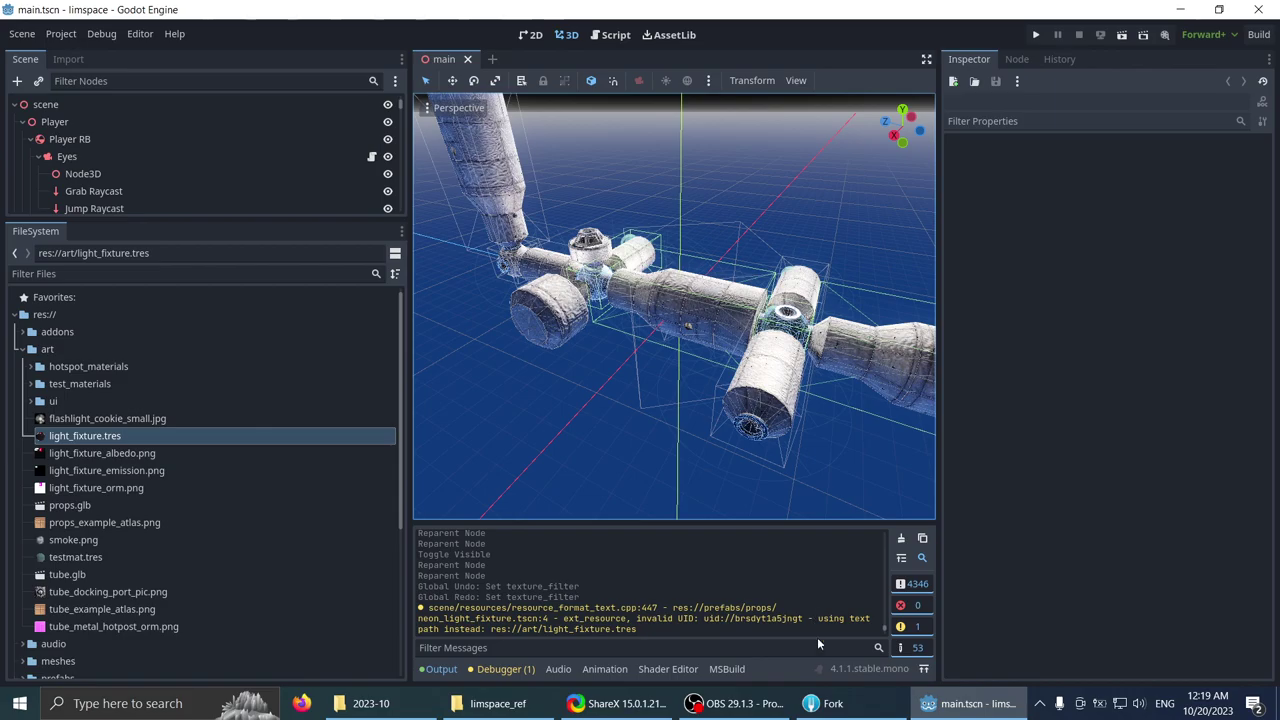
- Switch to Fork and stage the limspace_godot folder along with limspace_2.blend, stream.todo and todo.todo
click(826, 703)
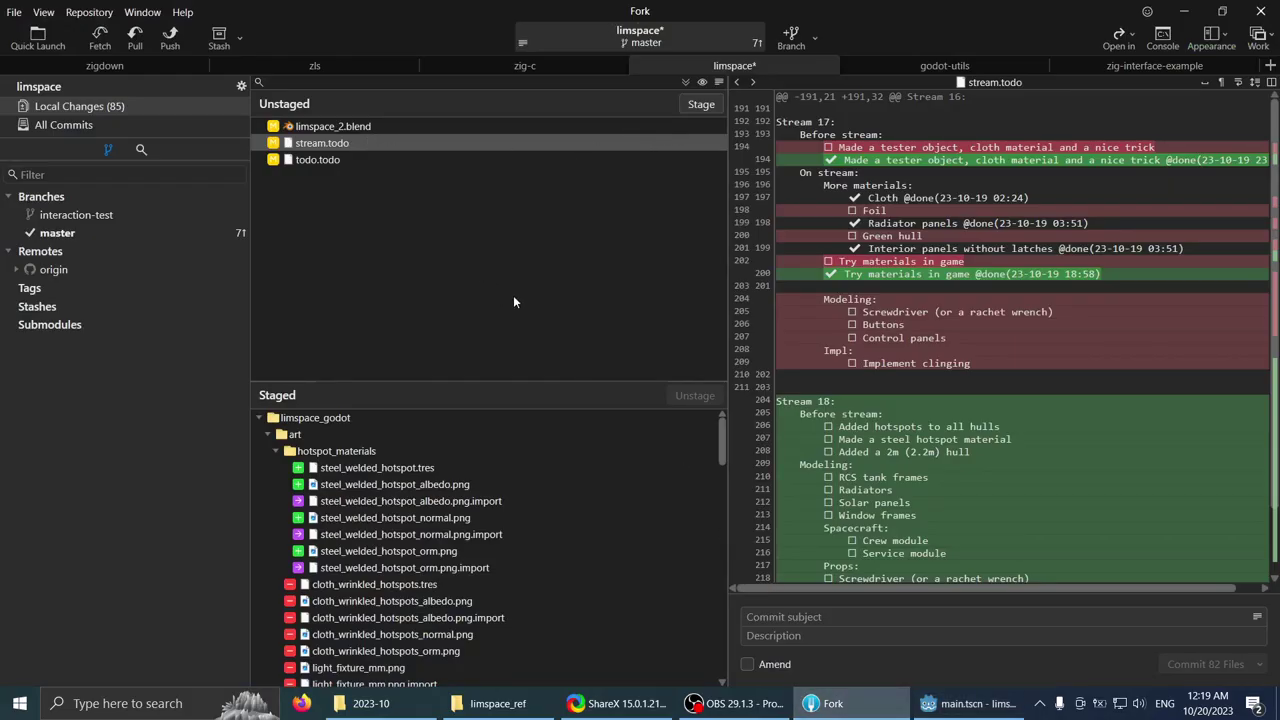
click(335, 131)
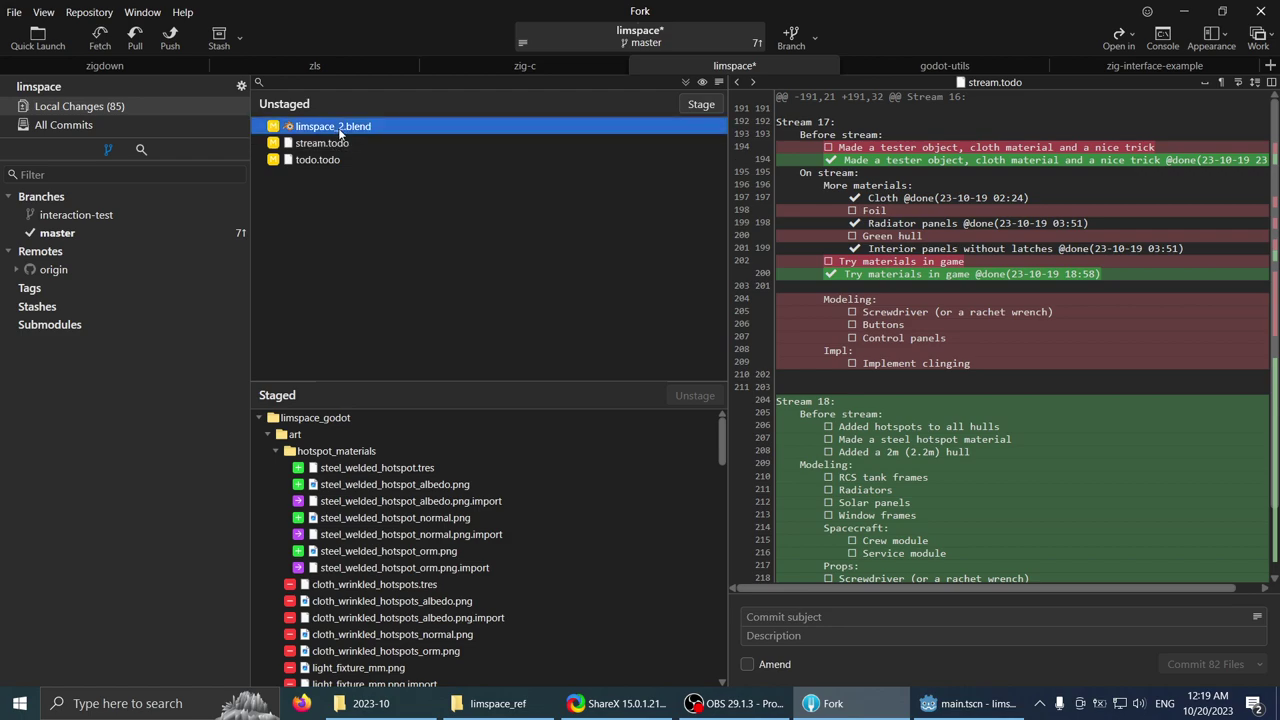
double_click(335, 131)
double_click(334, 130)
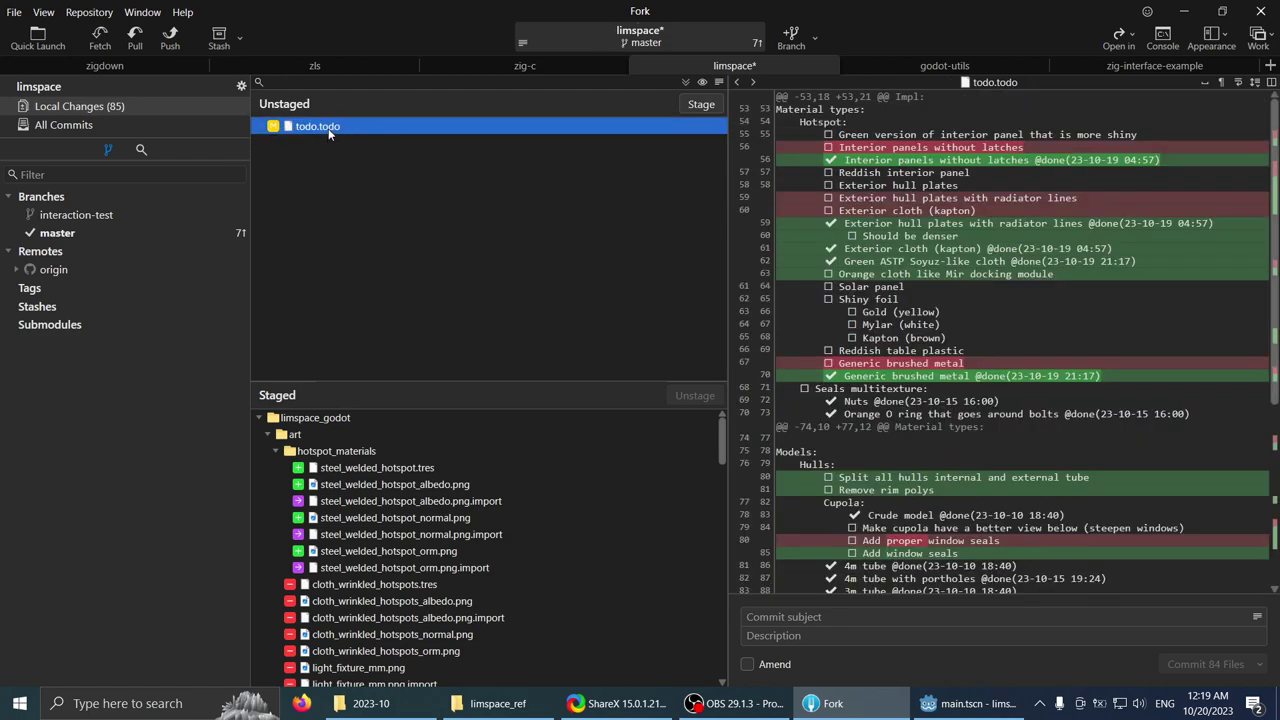
double_click(334, 130)
- Commit all staged files with the subject "Hotspotted all hulls and fixed materials, removed a lot of junk"
click(380, 467)
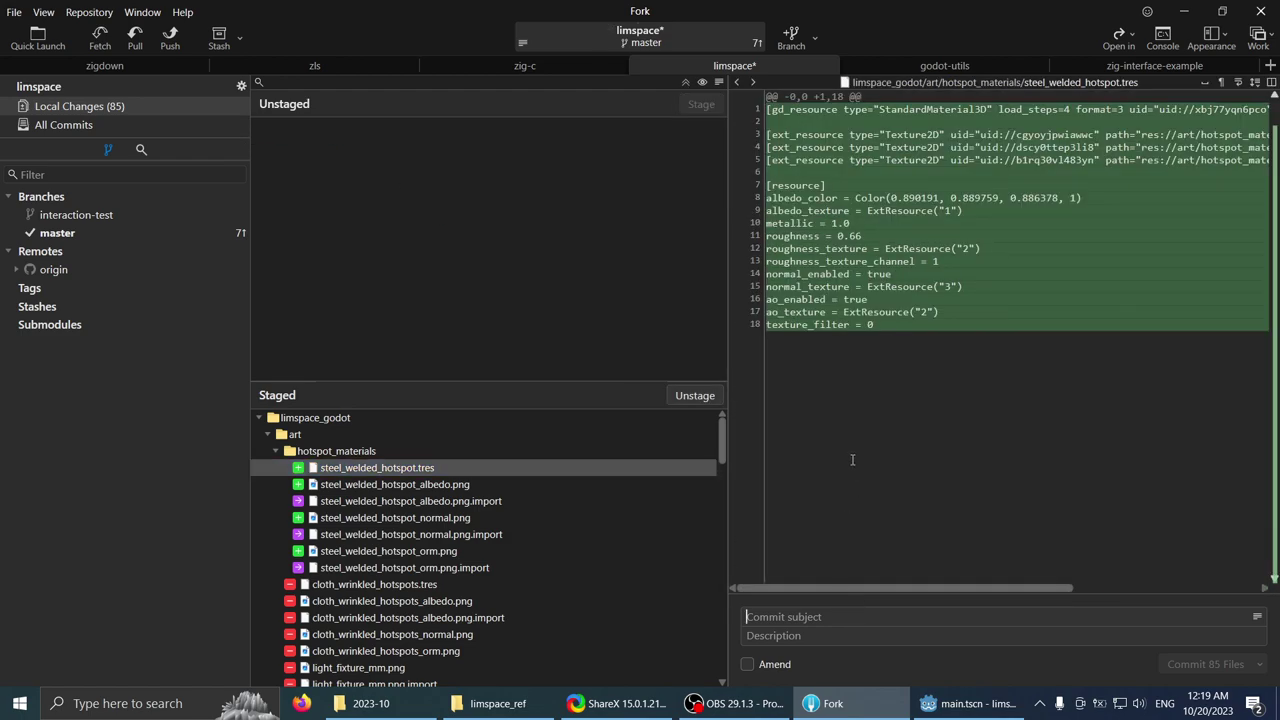
text(Hotspotted a)
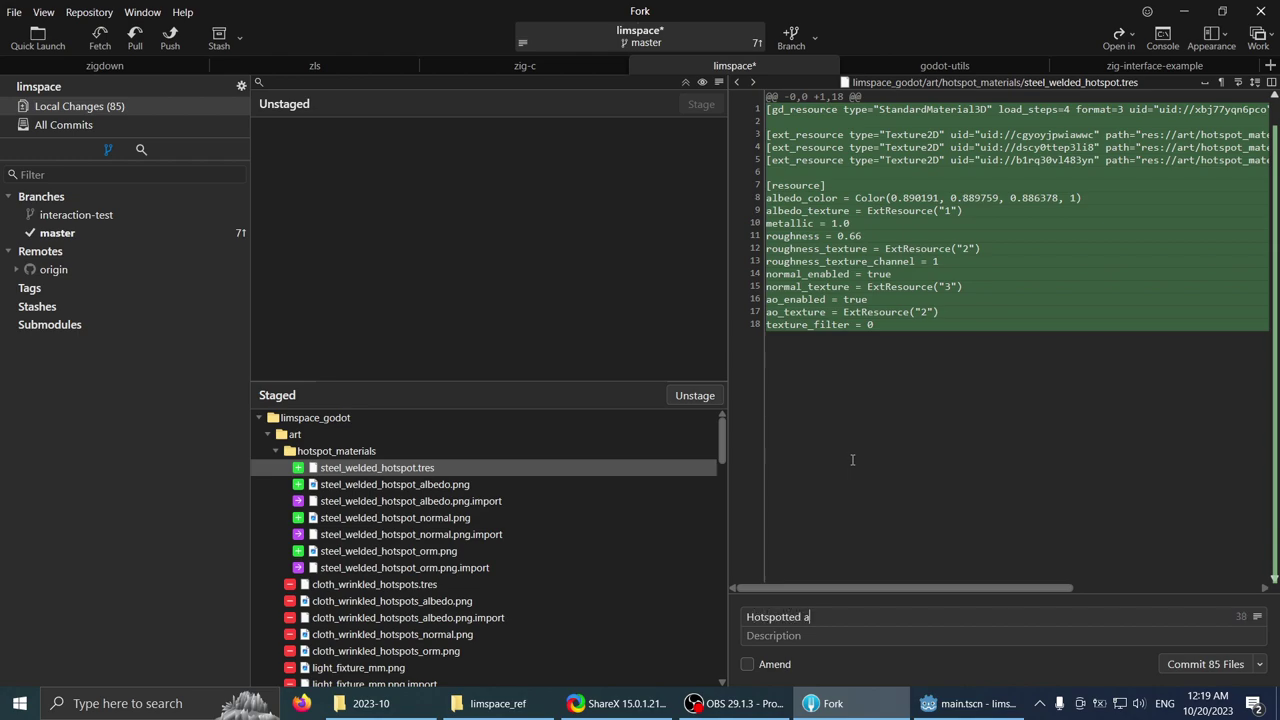
text(ll objects)
key(ctrl+shift+Left)
text(hullls and fixed materials,)
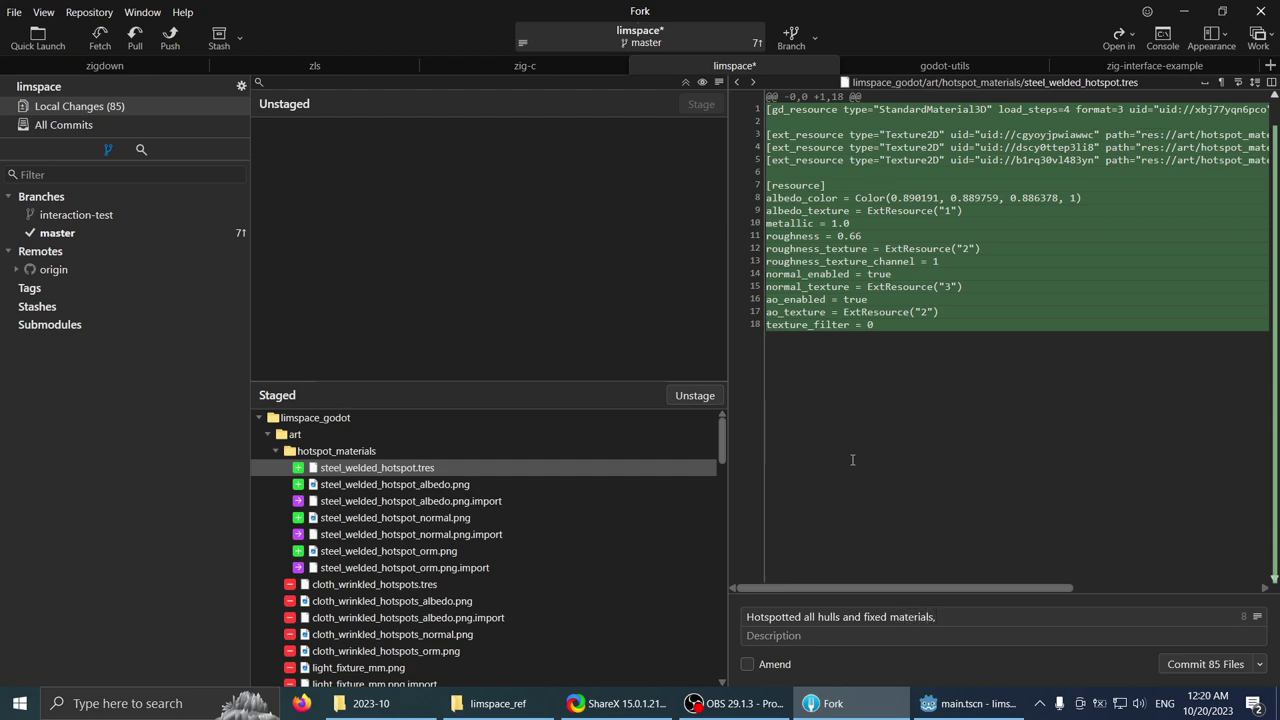
text( removed a lot of junk)
click(1166, 665)
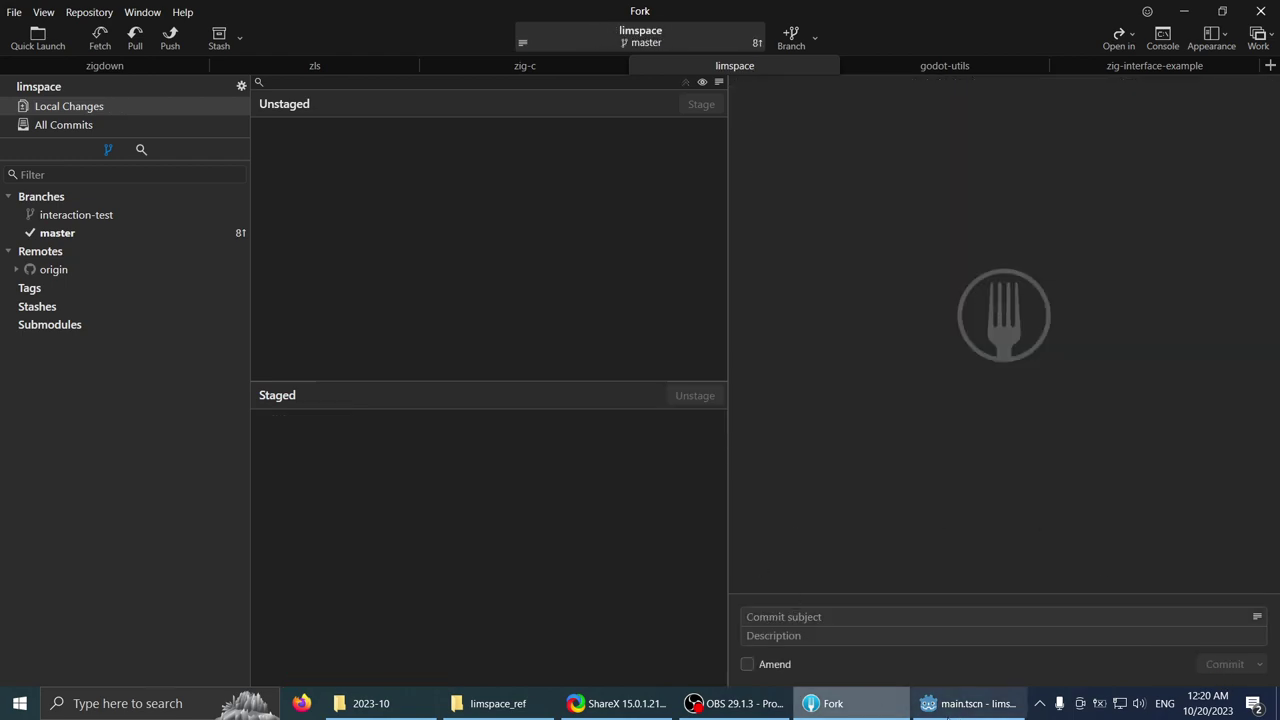
- Return to Godot and inspect the station's exterior in the main scene from several angles
click(965, 703)
scroll(588, 283, up, 5)
middle_drag(588, 283, 690, 304)
scroll(591, 258, down, 4)
middle_drag(591, 258, 631, 264)
scroll(646, 264, up, 3)
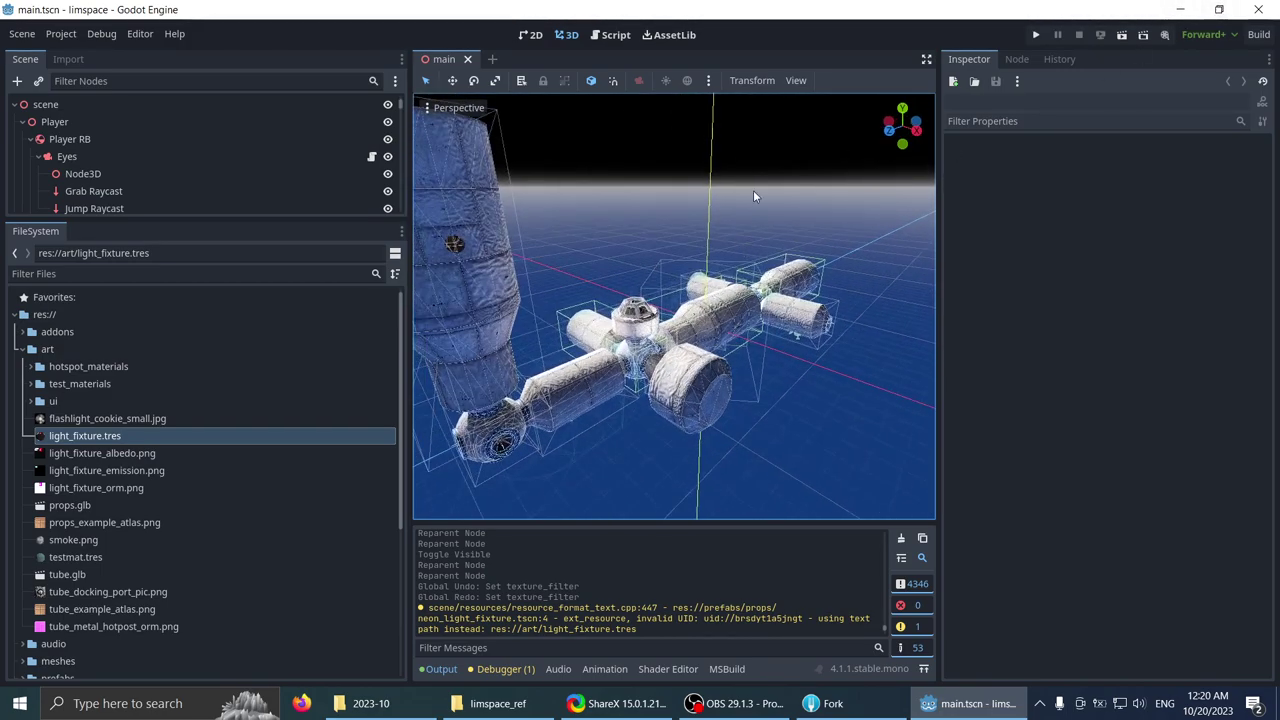
- Close the Godot editor, relaunch Godot 4.1.1 from the desktop, and reopen the limspace project
click(1259, 9)
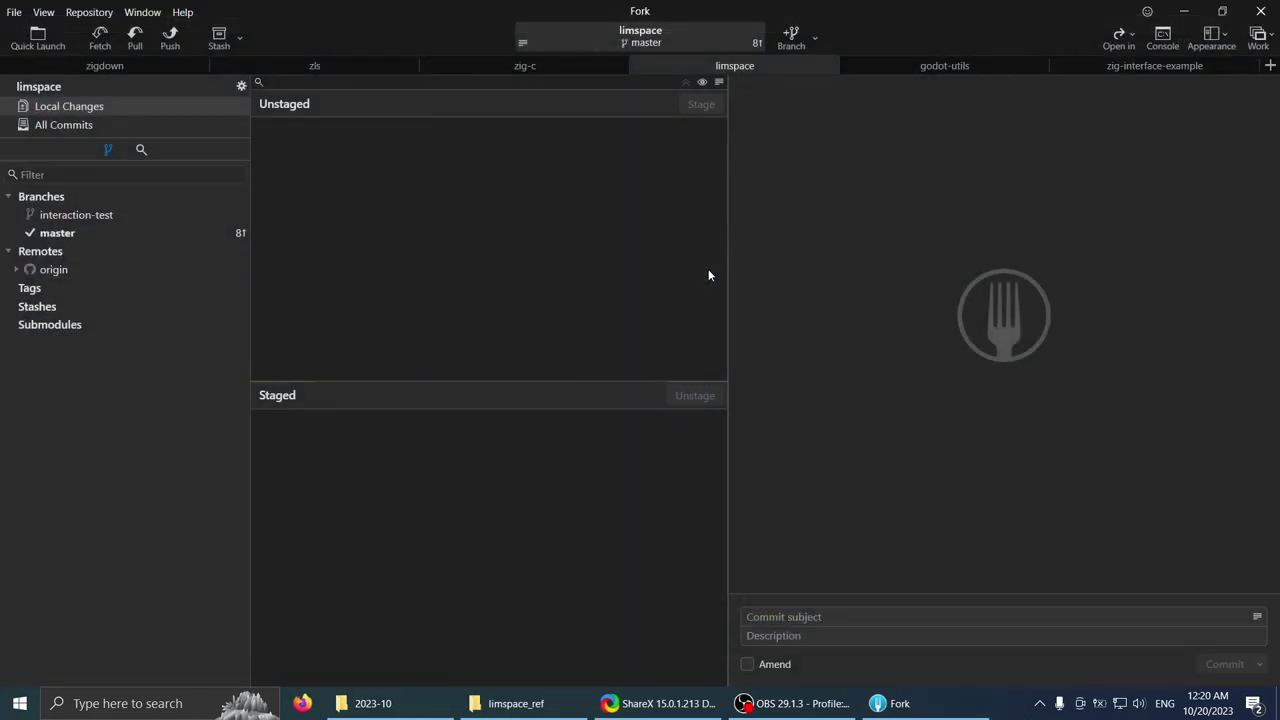
click(1278, 703)
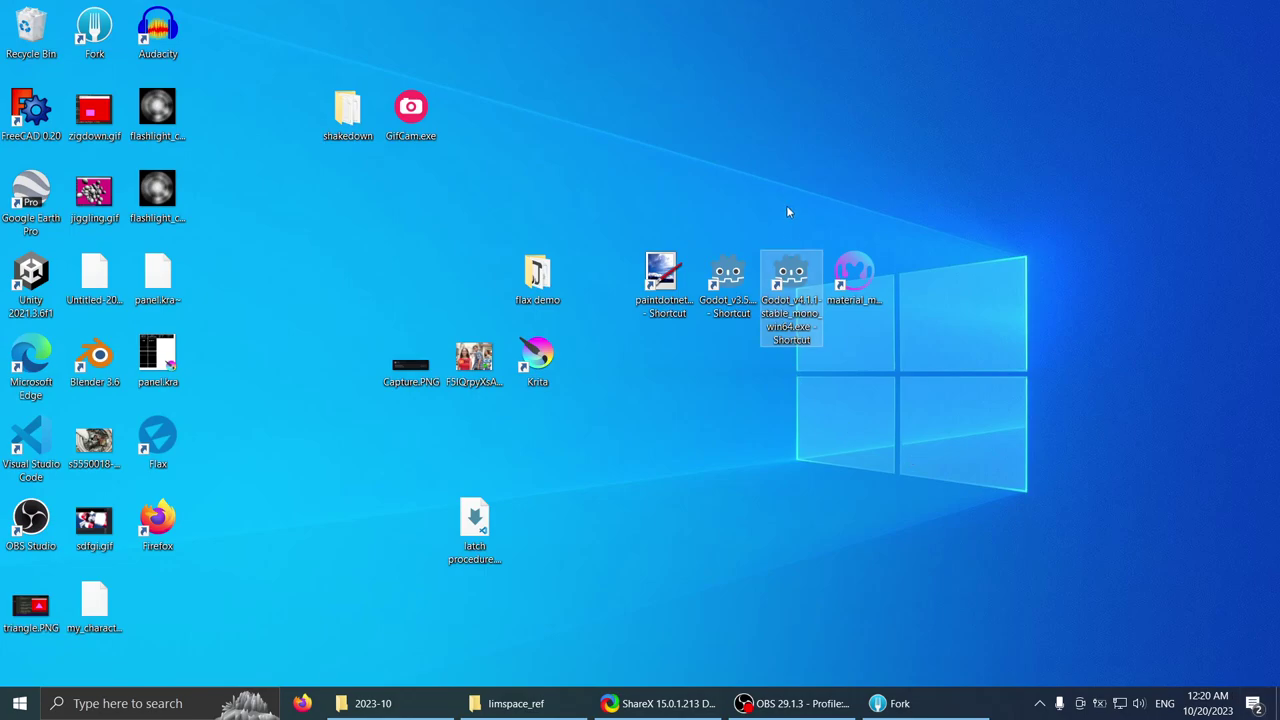
double_click(786, 282)
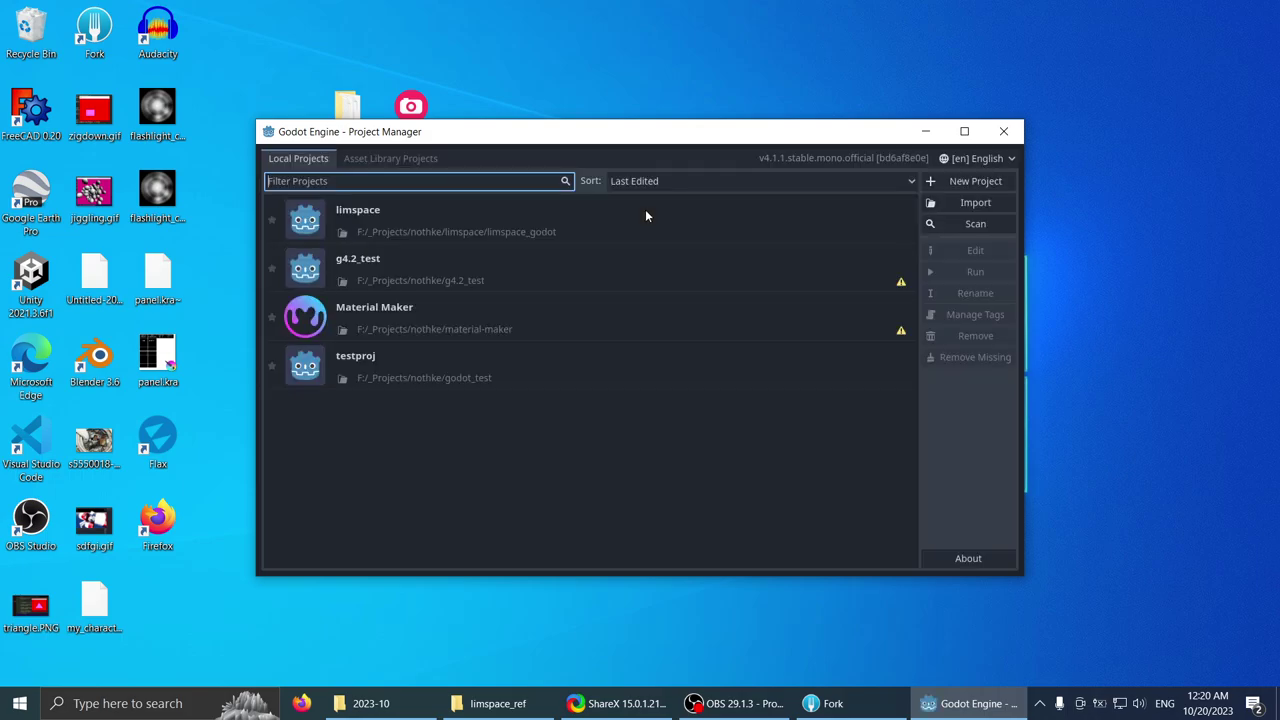
double_click(521, 231)
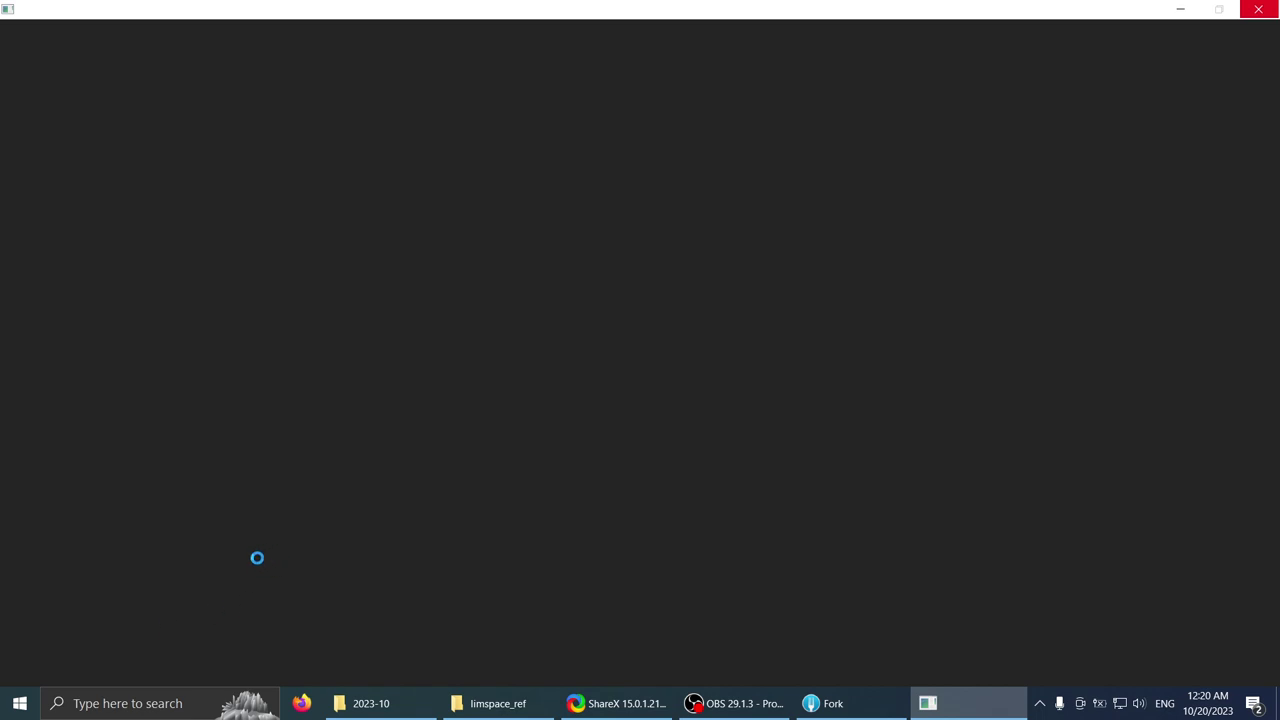
- Open Visual Studio Code on stream.todo and close the open C# script files, keeping stream.todo, limspace.blend and todo.todo
click(12, 706)
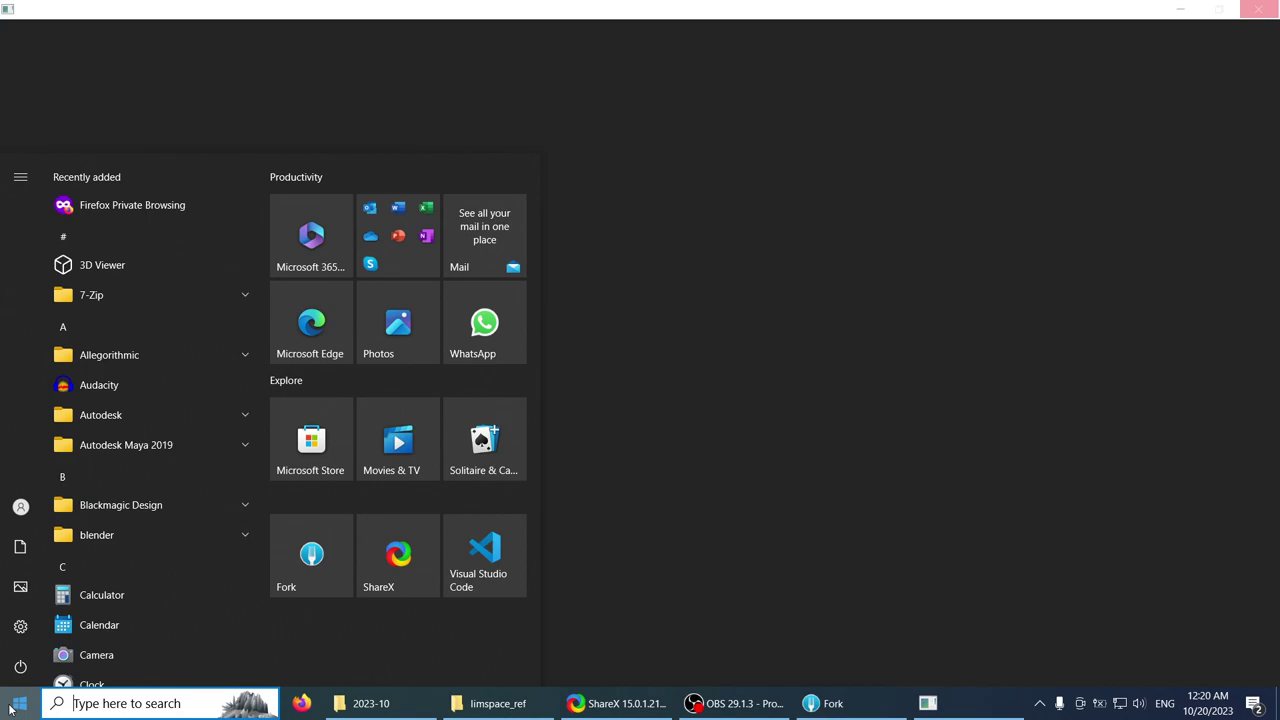
click(484, 556)
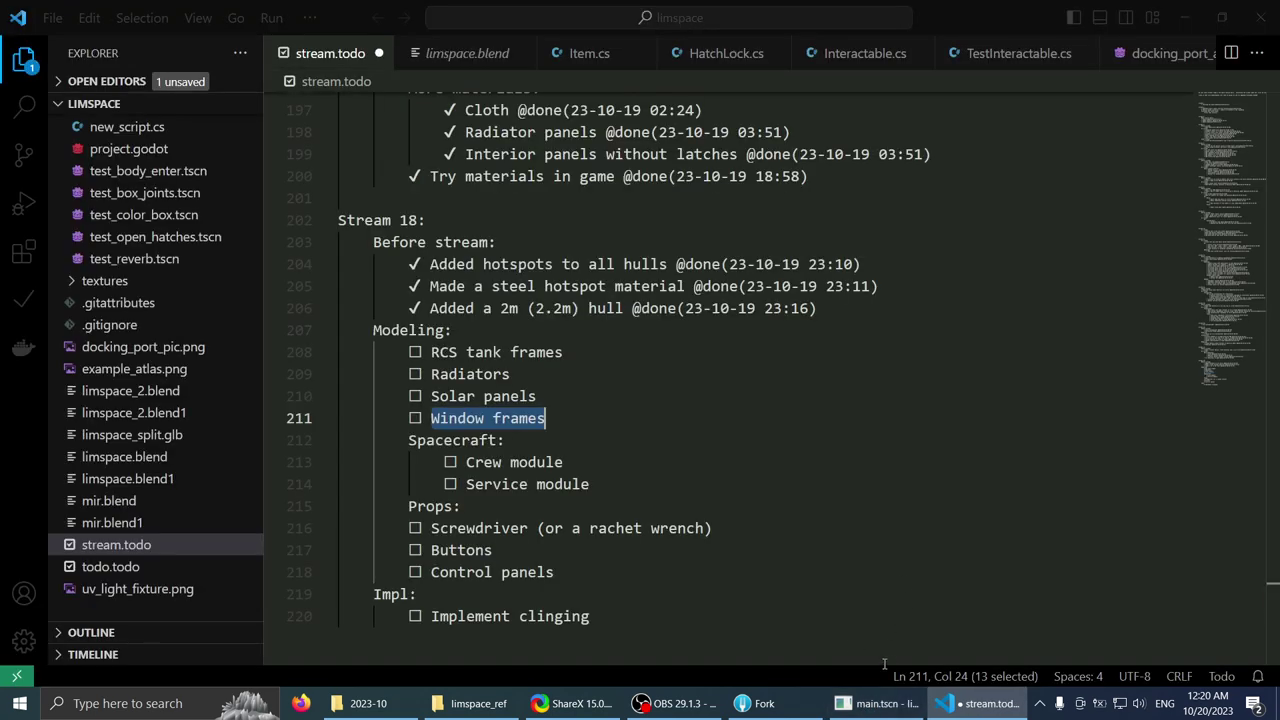
click(651, 413)
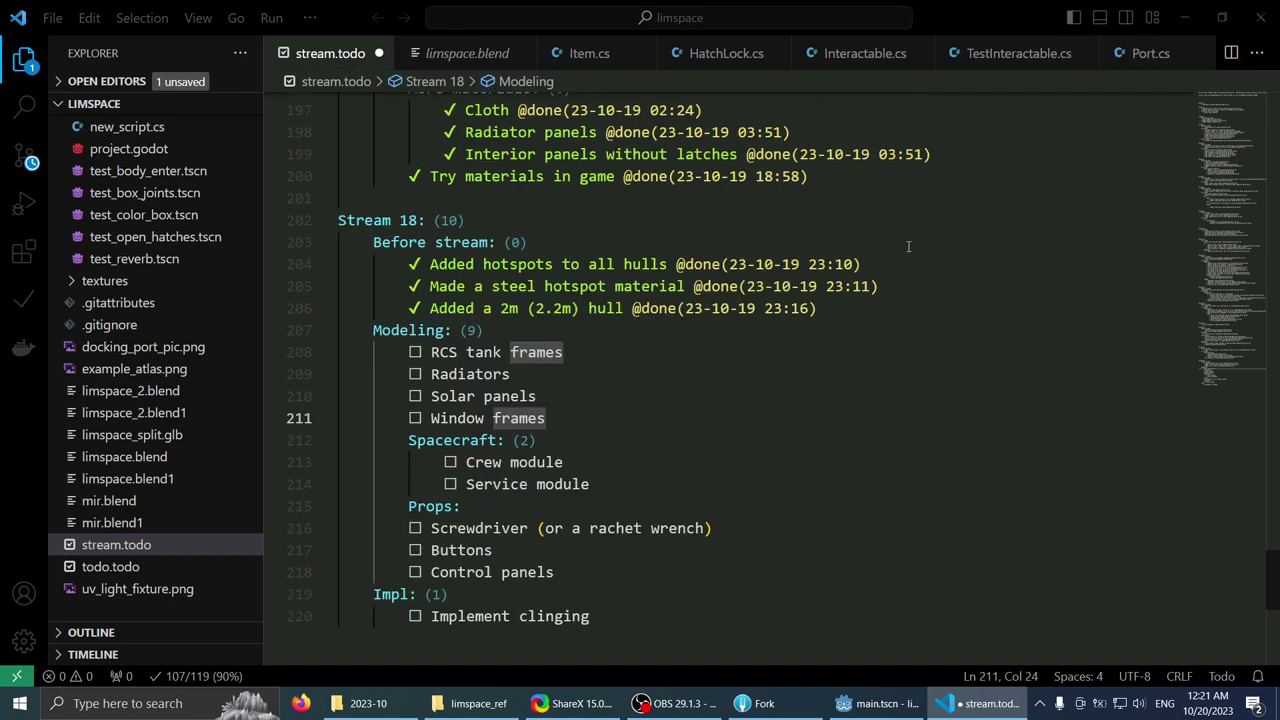
middle_click(605, 58)
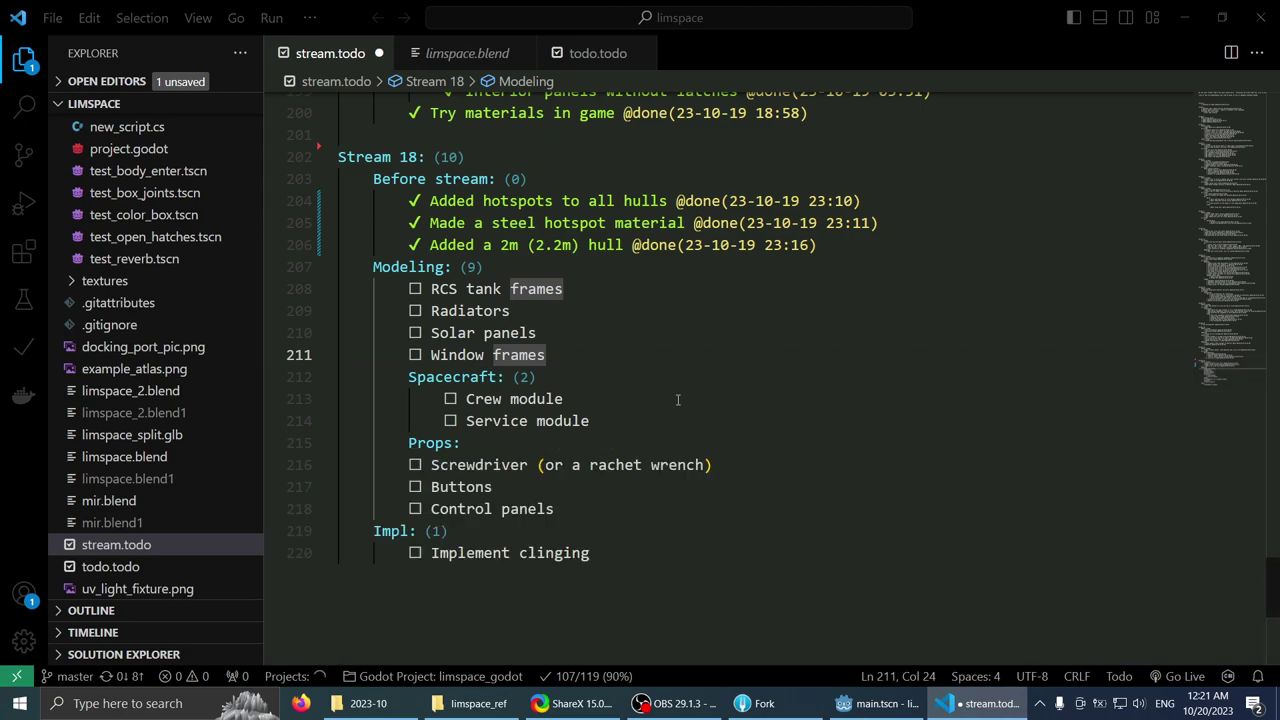
- Switch to Godot, run the project, and move through the station interior to look out through the round porthole
click(876, 703)
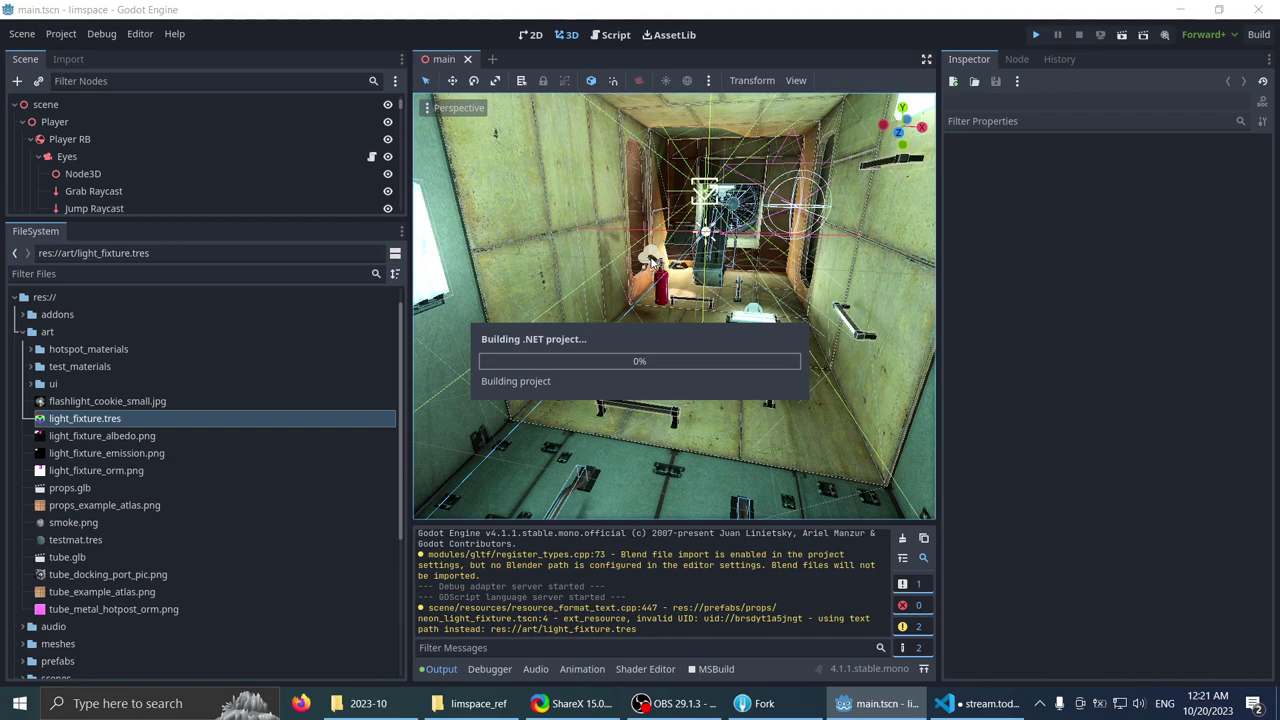
key(F5)
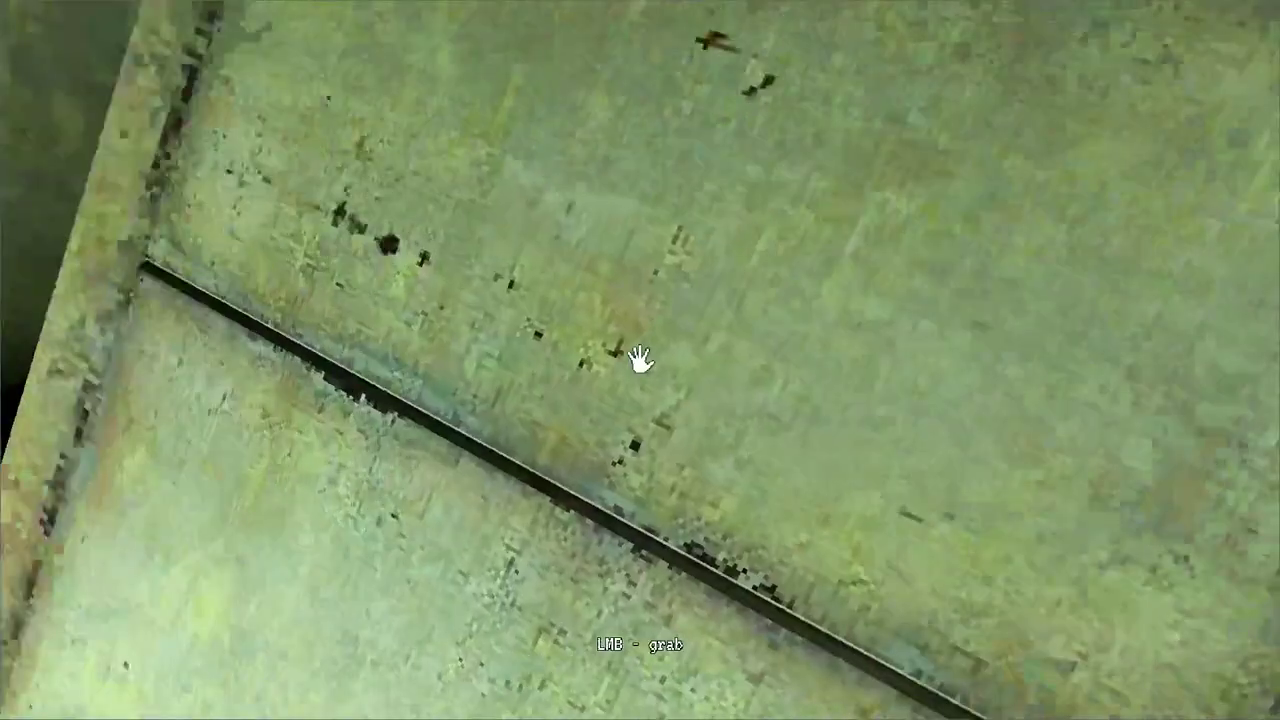
click(640, 360)
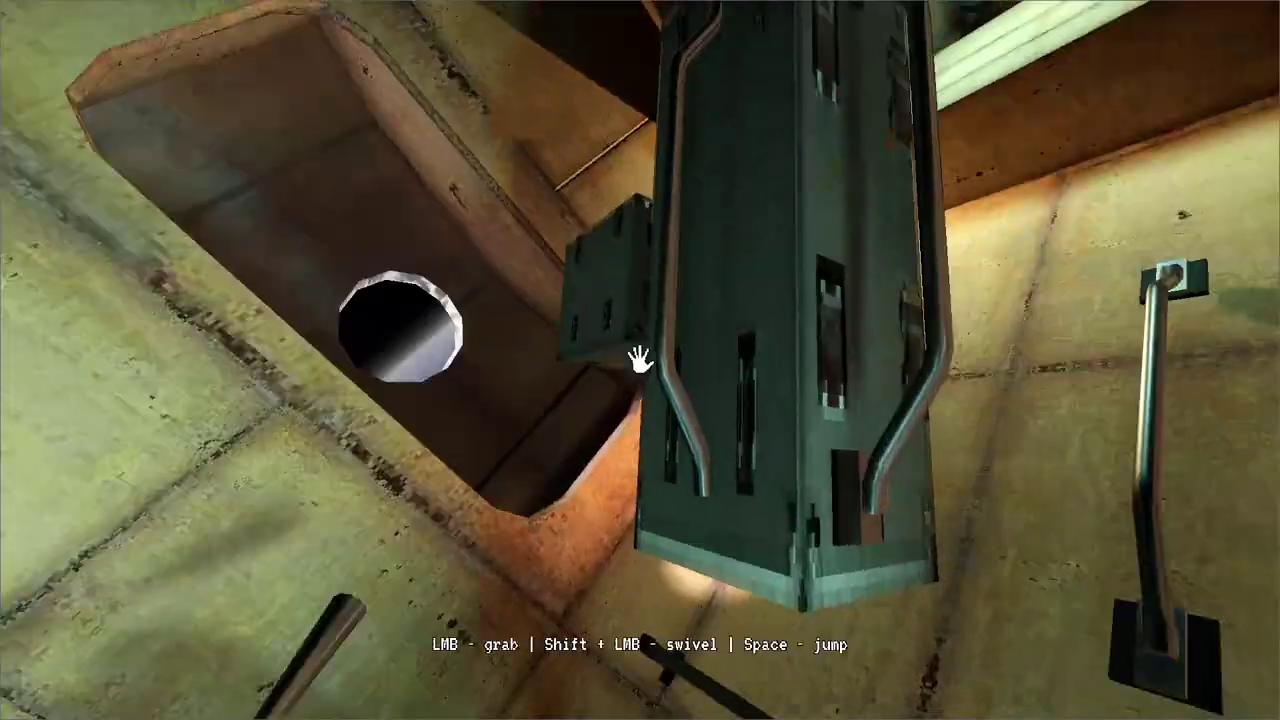
drag(640, 360, 349, 405)
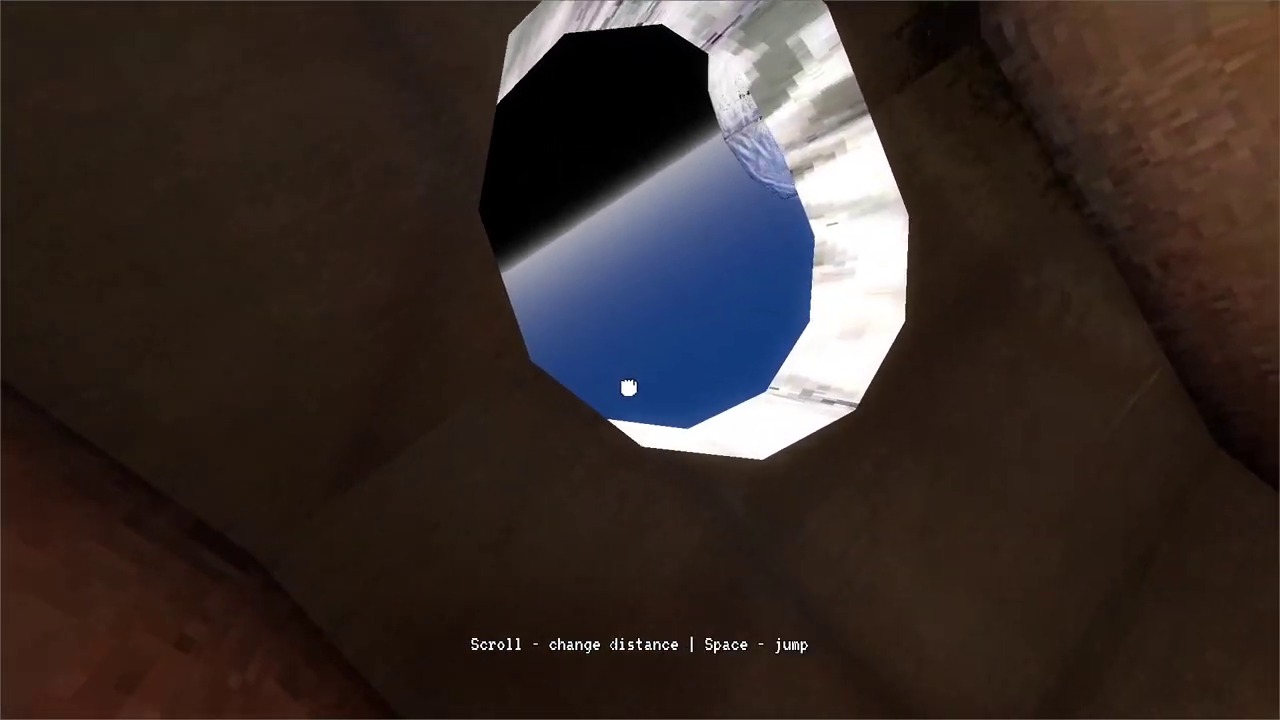
drag(617, 383, 640, 360)
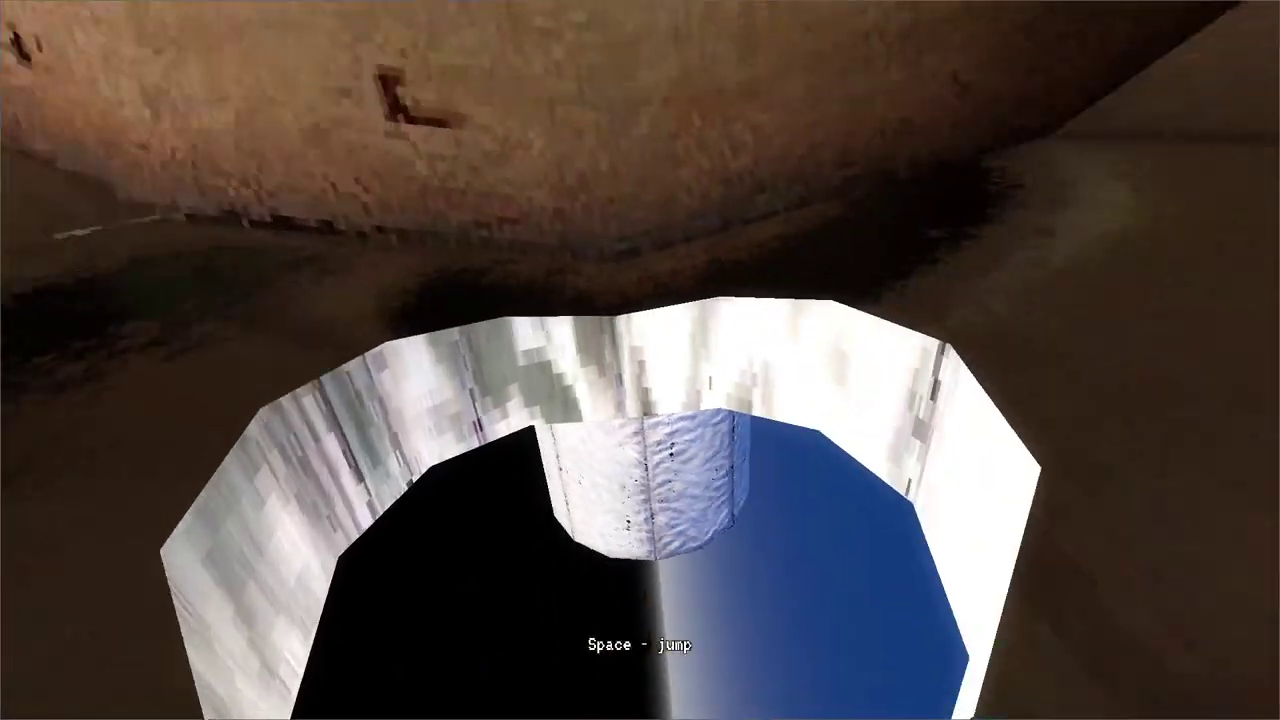
- Leave the round porthole and float through the station to the green hub with the open hatches
key(space)
mouse_move(640, 360)
mouse_down()
mouse_move(754, 46)
mouse_move(640, 362)
mouse_move(426, 317)
mouse_move(640, 360)
mouse_move(600, 580)
mouse_move(543, 566)
mouse_move(640, 360)
mouse_move(620, 315)
mouse_move(457, 371)
mouse_move(640, 360)
mouse_move(857, 305)
mouse_move(640, 360)
mouse_move(403, 377)
mouse_move(640, 360)
mouse_up()
key(space)
key(space)
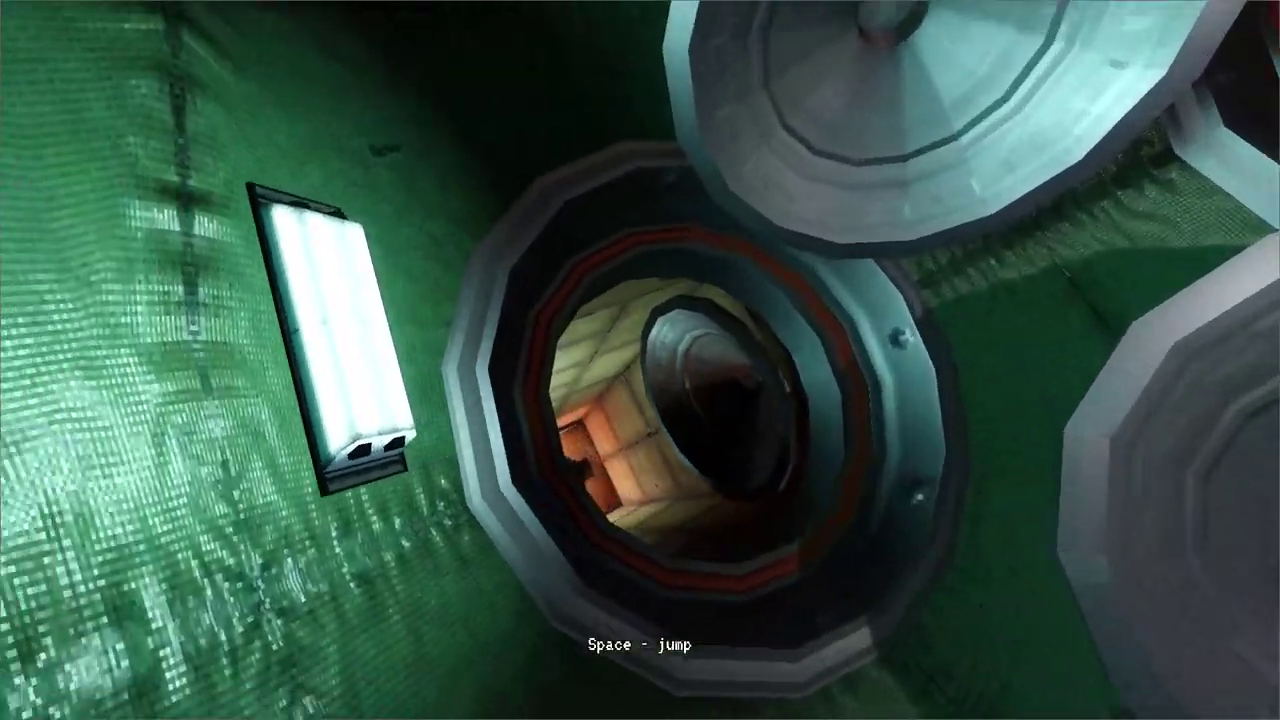
key(space)
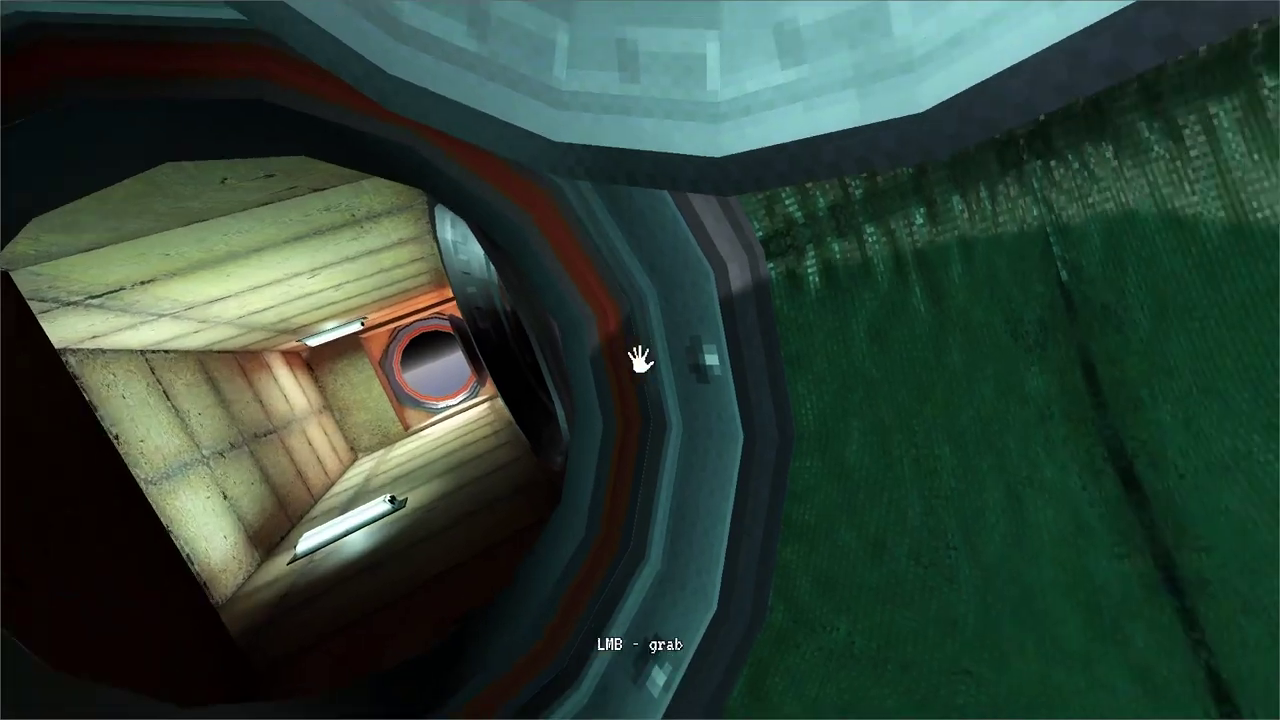
- Pull through the open hatch into the yellow-panelled module, turn around and climb back into the green hub
drag(640, 354, 366, 383)
key(space)
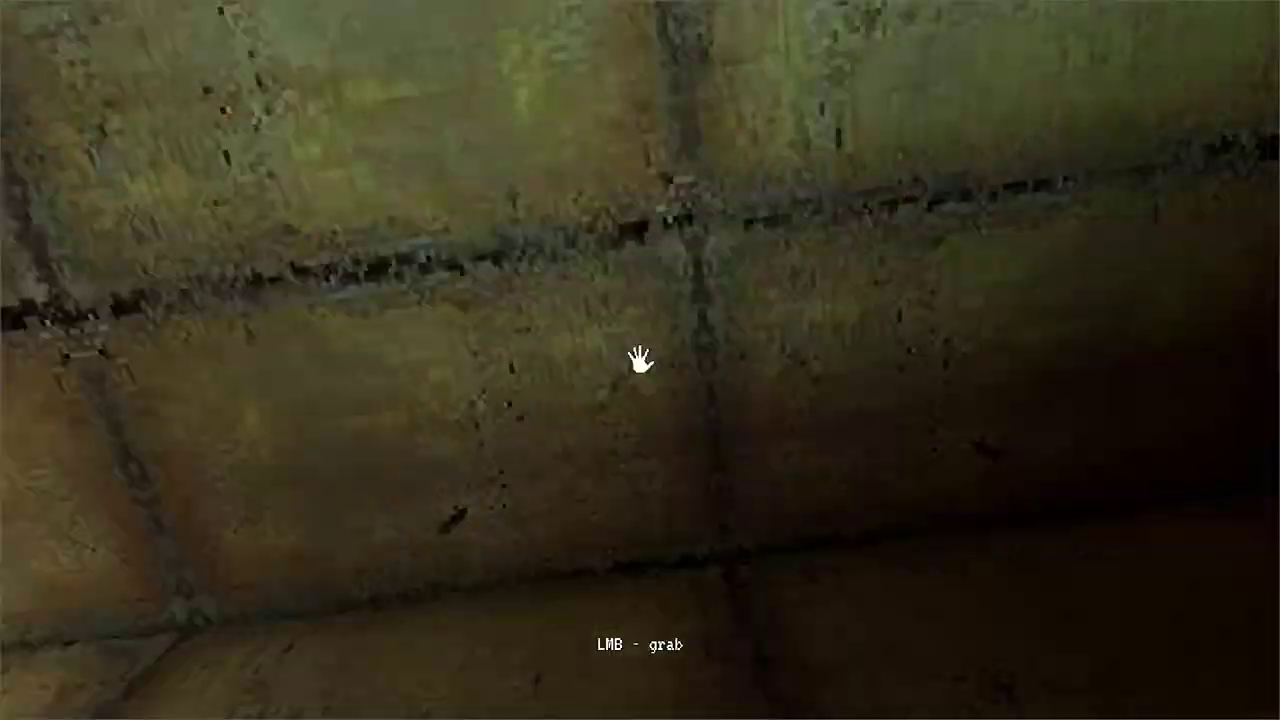
mouse_move(640, 360)
mouse_down()
mouse_move(1213, 395)
mouse_move(640, 359)
mouse_up()
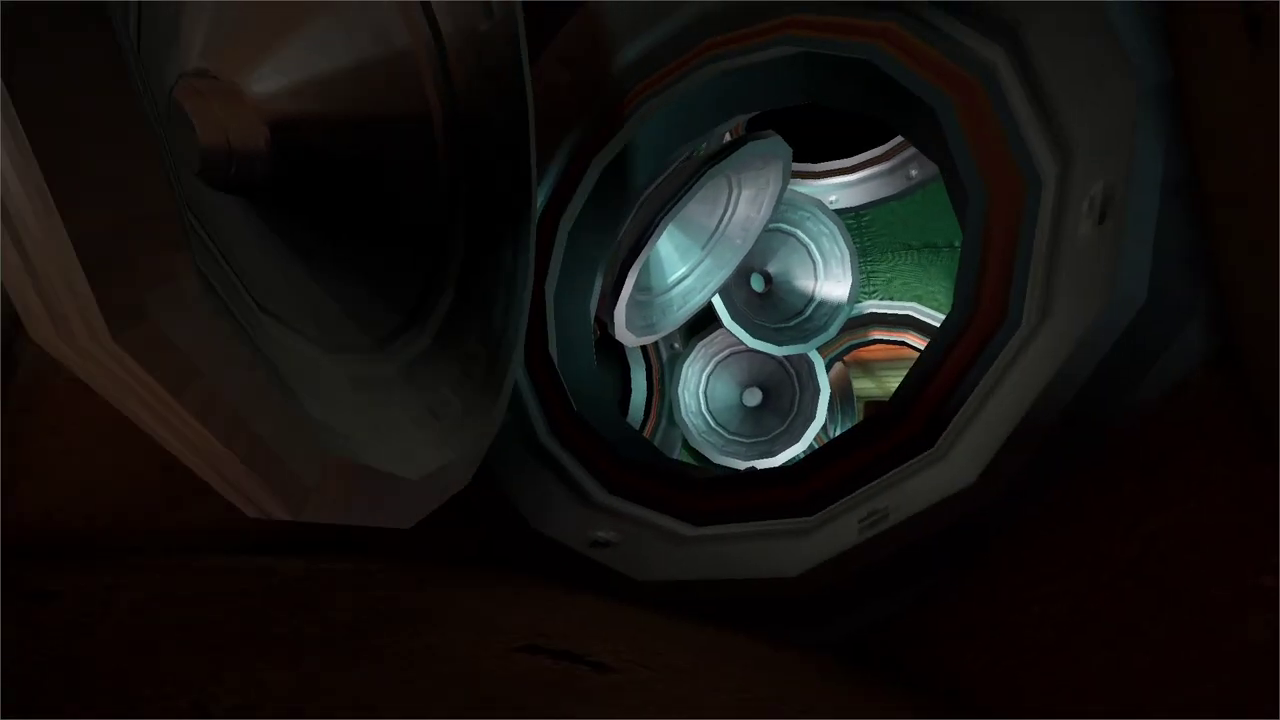
mouse_move(660, 512)
mouse_down()
mouse_move(640, 360)
mouse_move(860, 369)
mouse_move(727, 353)
mouse_up()
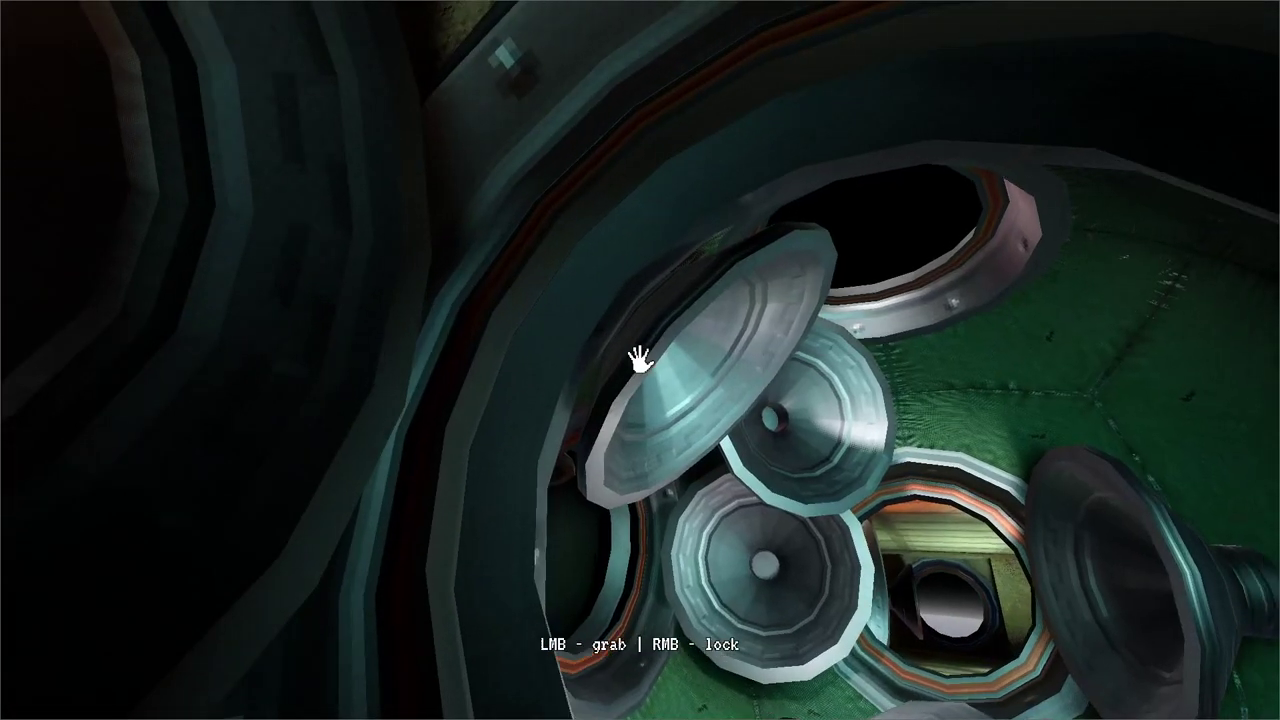
mouse_move(634, 360)
mouse_down()
mouse_move(654, 400)
mouse_move(793, 486)
mouse_move(783, 460)
mouse_move(640, 360)
mouse_up()
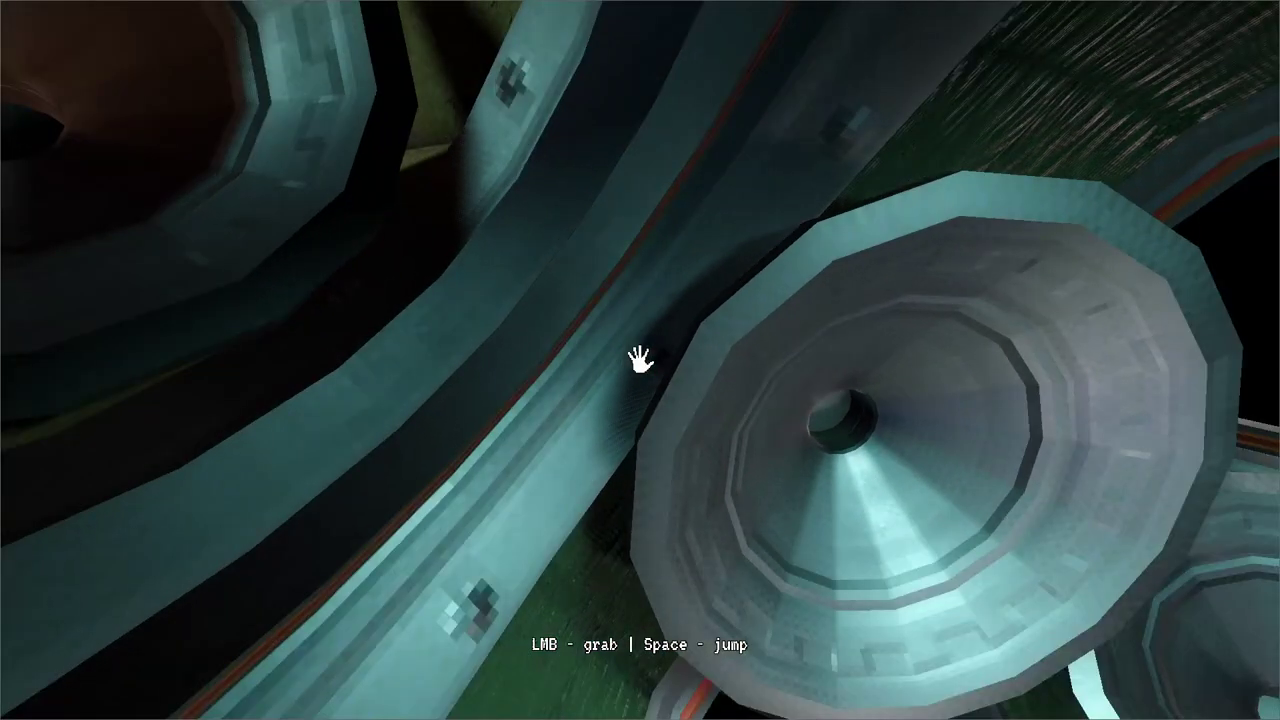
- Cross the green hub into a yellow-panelled module and view Earth through its open outer hatch
key(space)
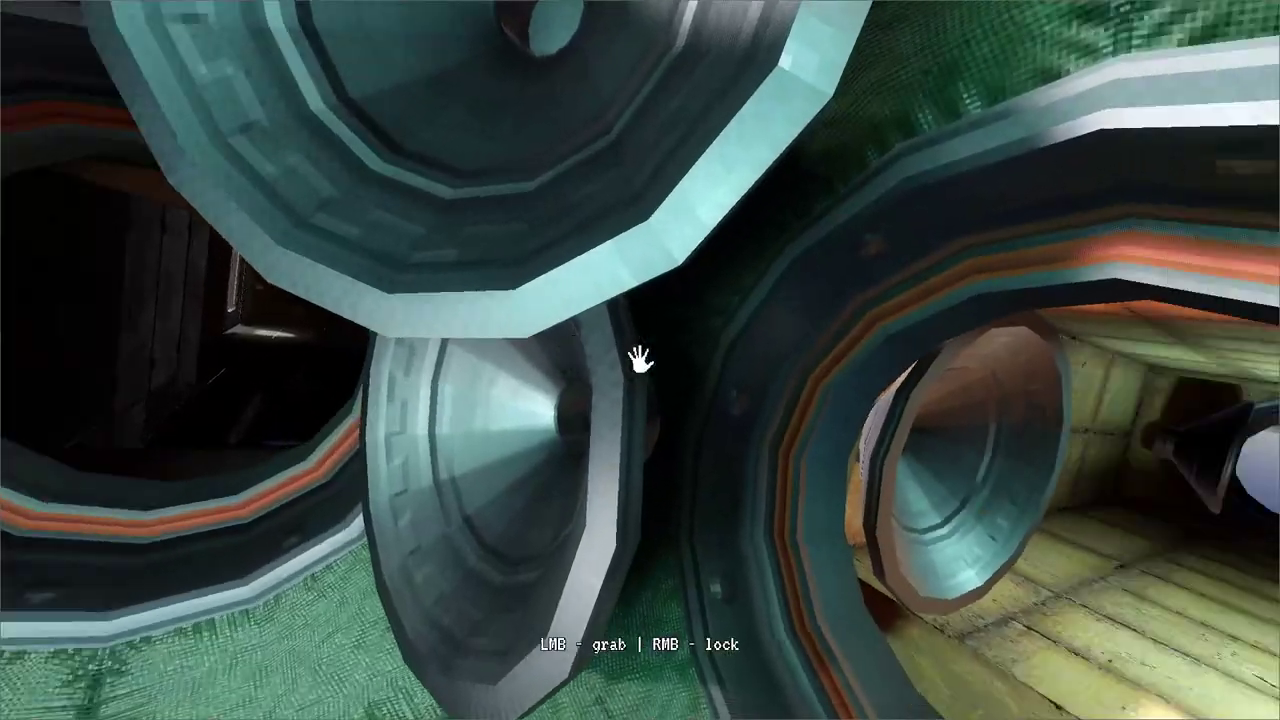
drag(634, 357, 865, 404)
key(space)
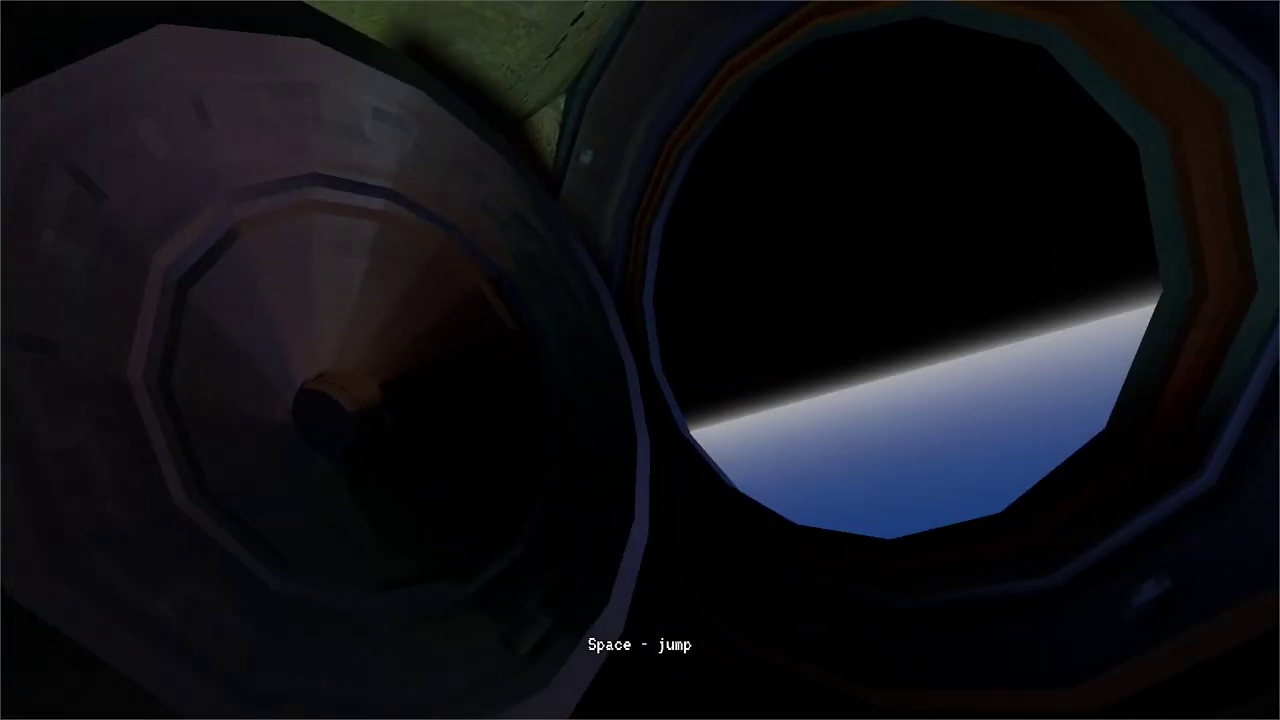
drag(640, 360, 757, 163)
key(space)
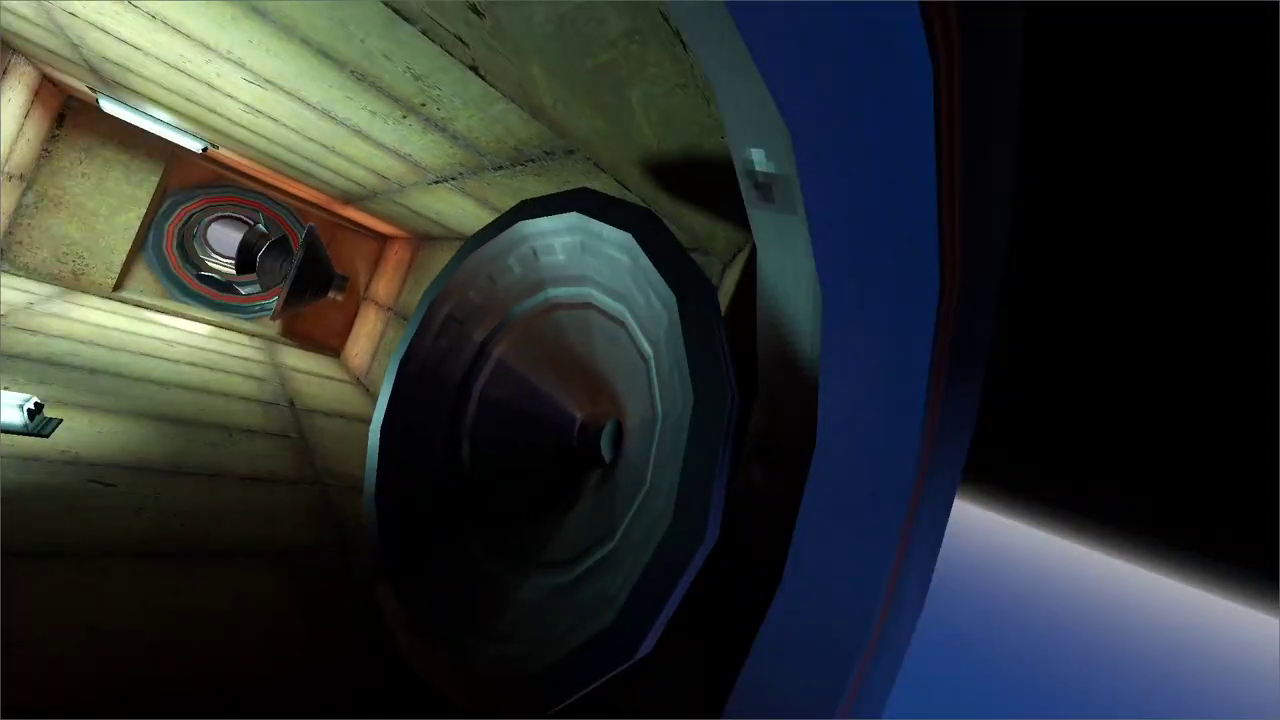
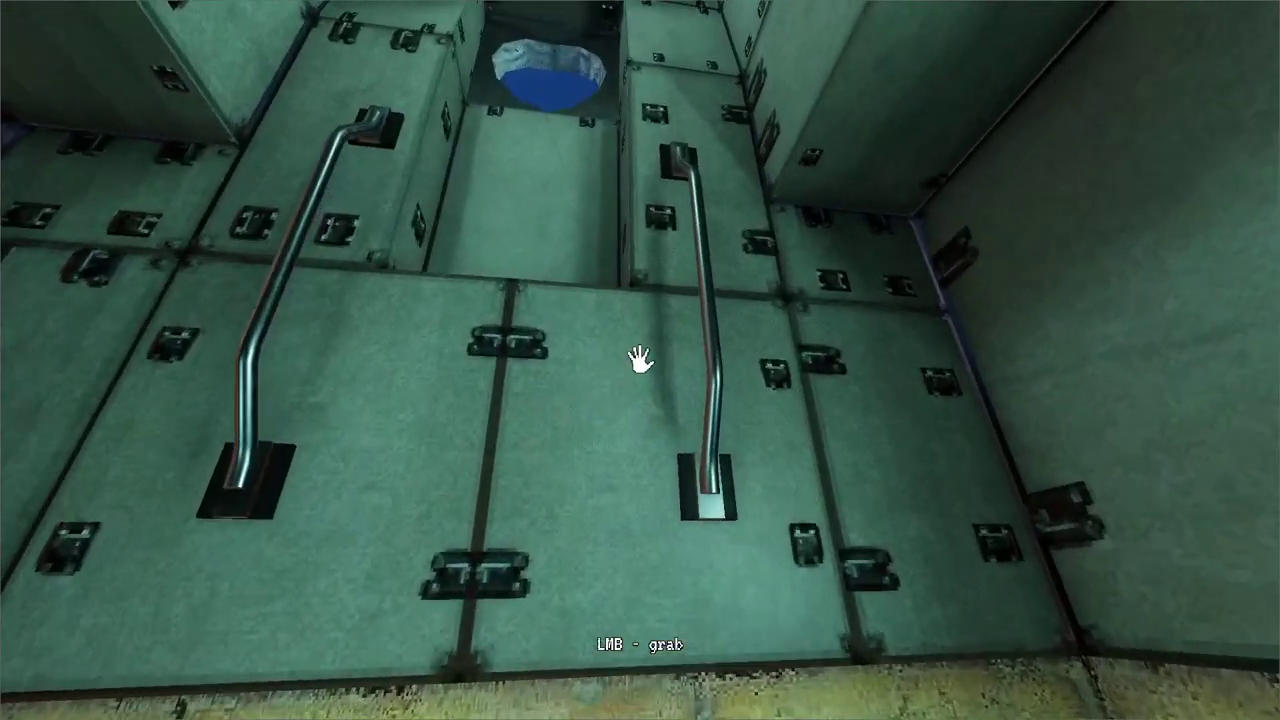
- Test grabbing around the handrails and green storage panels while examining the module's round window and hatch
drag(640, 360, 643, 426)
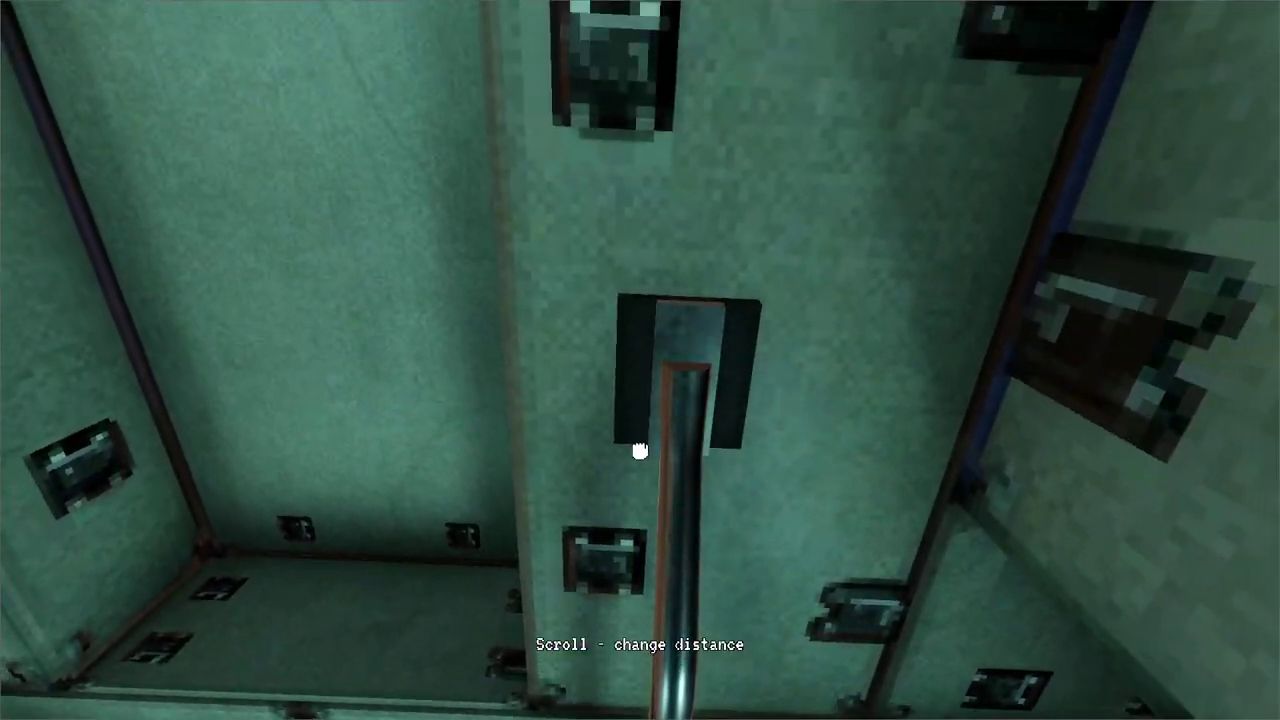
drag(640, 450, 638, 370)
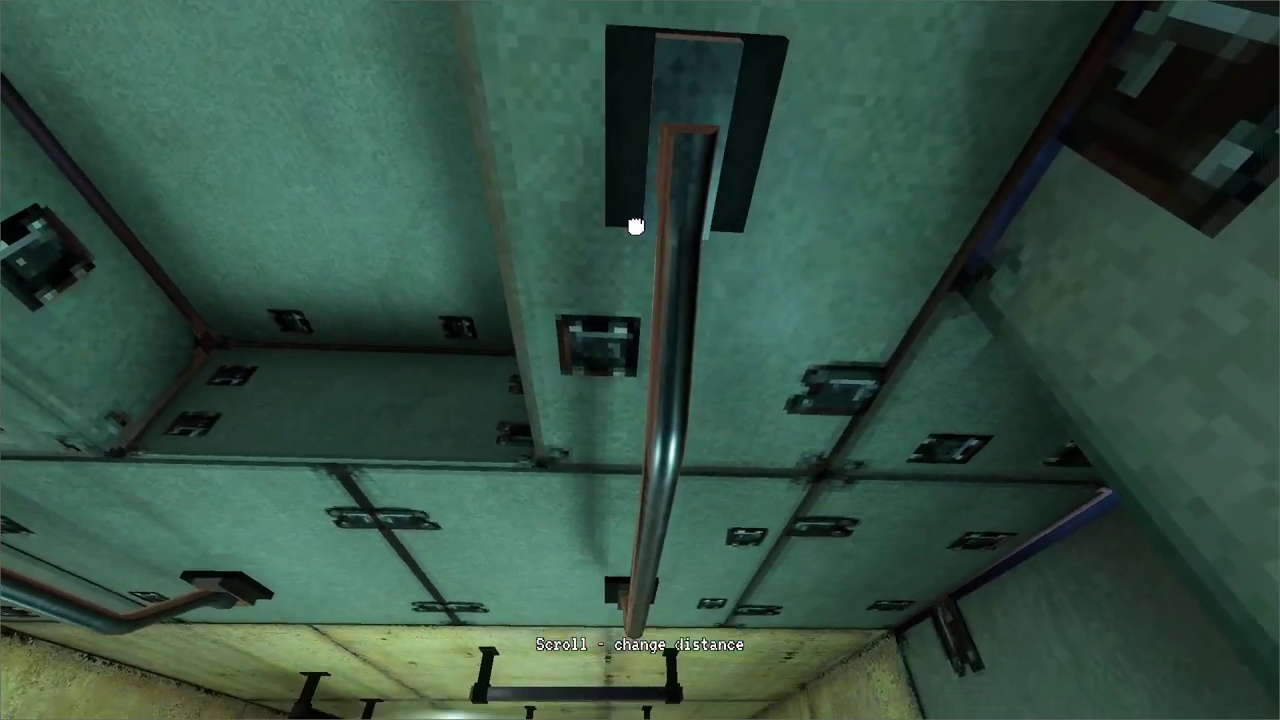
drag(636, 226, 434, 264)
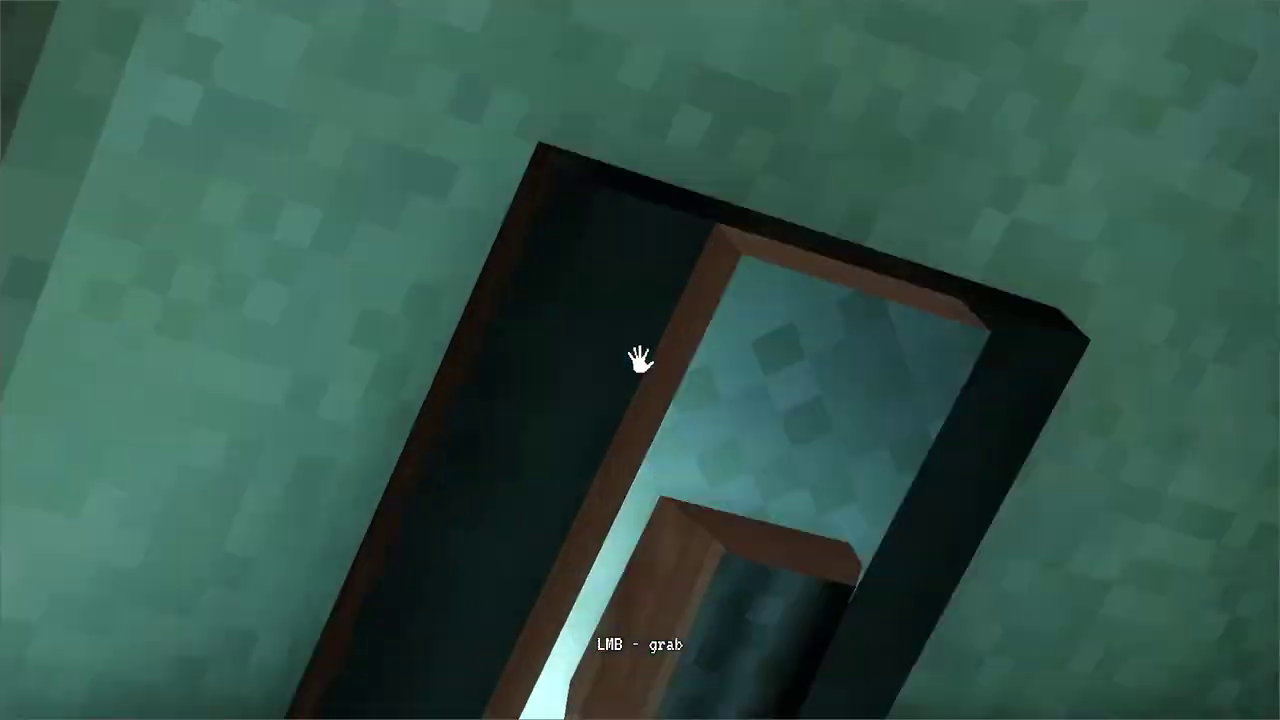
key(w)
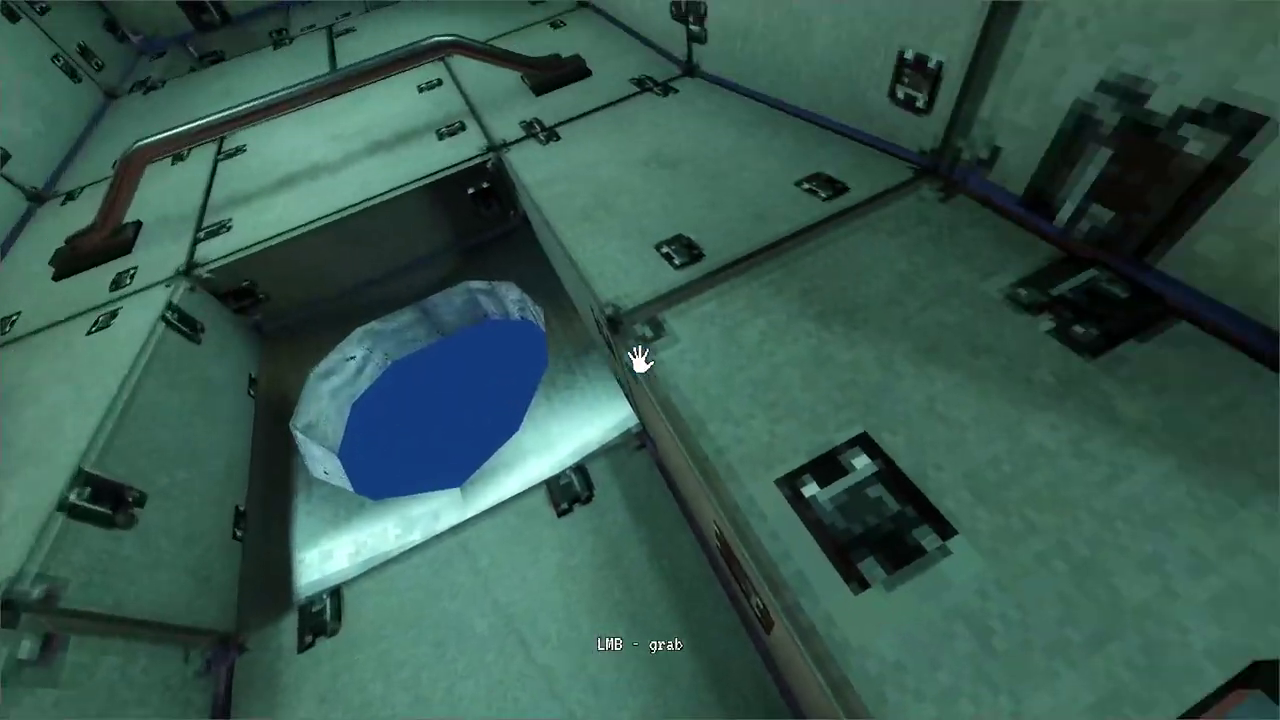
drag(640, 360, 530, 170)
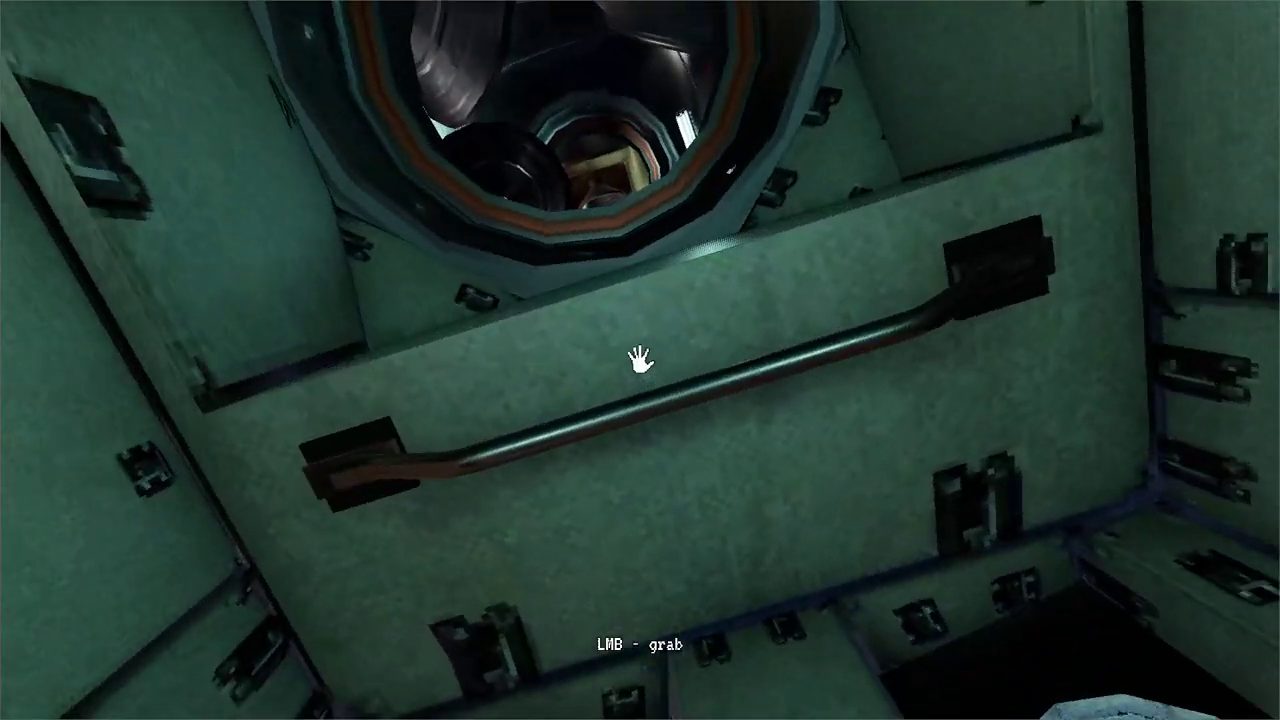
mouse_move(640, 357)
mouse_down()
mouse_move(606, 263)
mouse_move(667, 232)
mouse_move(597, 146)
mouse_move(606, 220)
mouse_up()
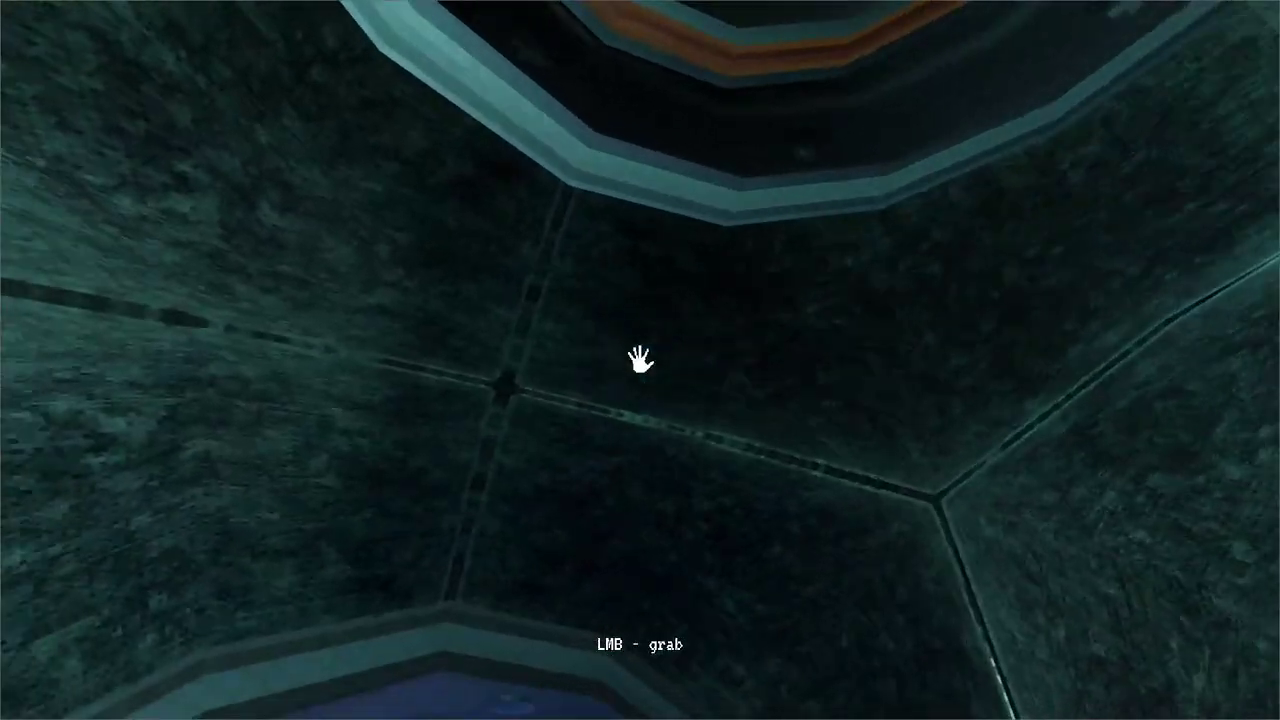
- Hold on to the walls of the teal node and examine the panel seams and lighting between its round hatches
drag(640, 360, 640, 420)
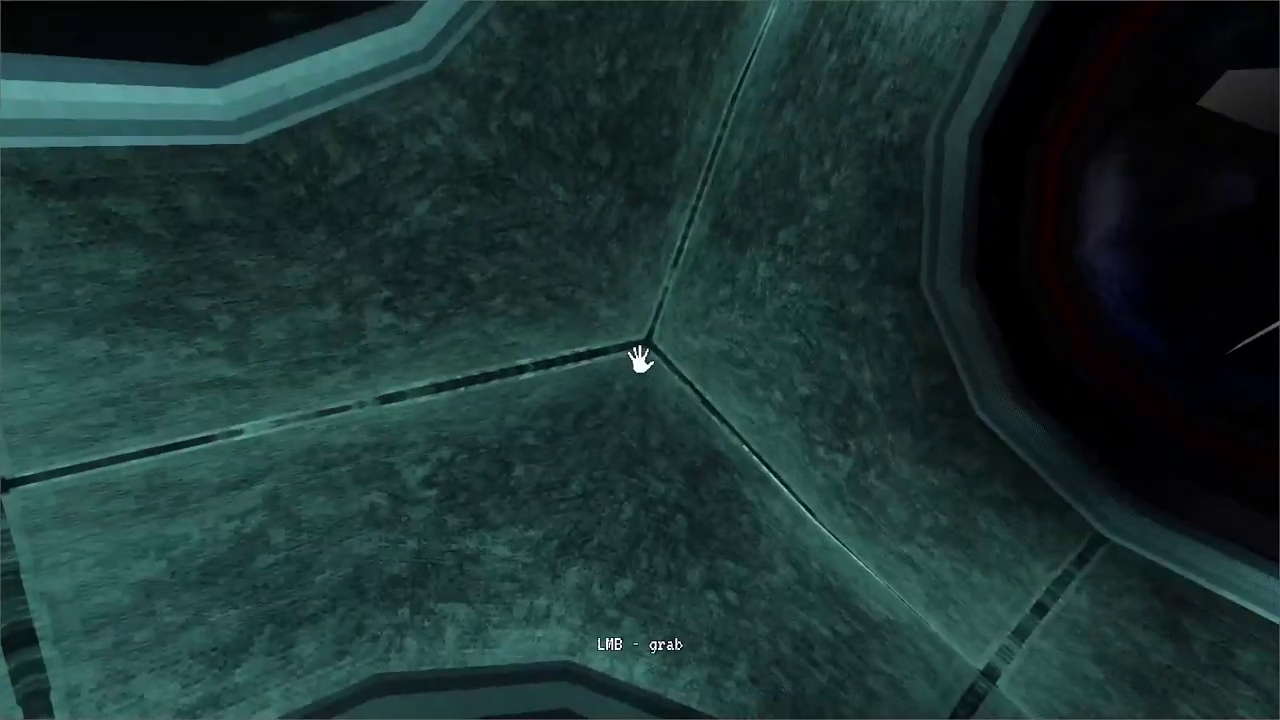
drag(640, 360, 659, 342)
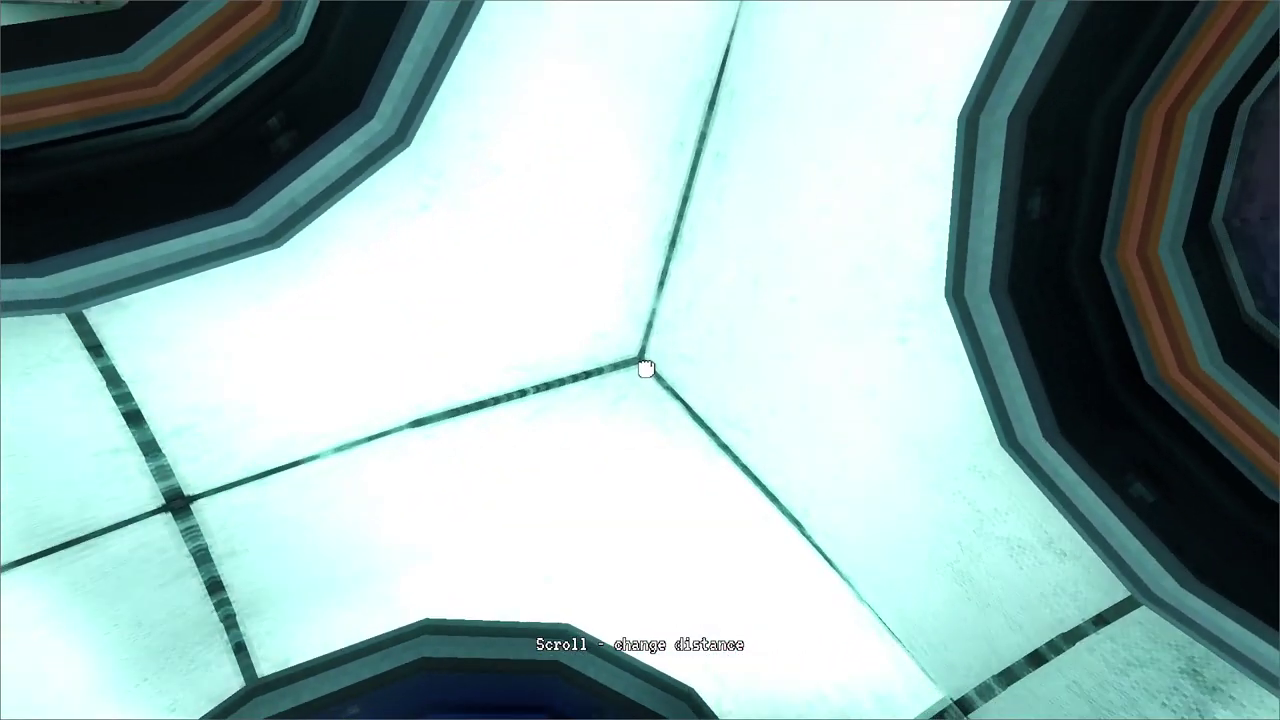
drag(641, 363, 641, 364)
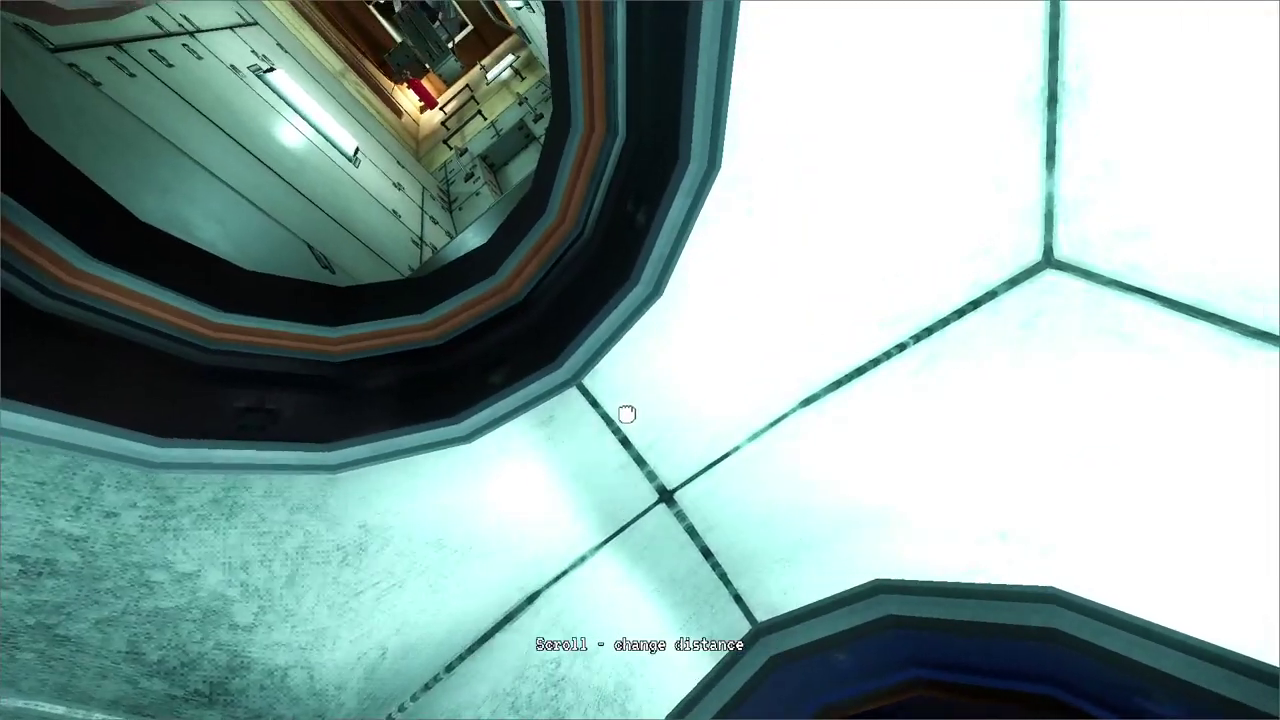
mouse_move(626, 414)
mouse_down()
mouse_move(631, 357)
mouse_move(660, 295)
mouse_move(686, 340)
mouse_move(580, 403)
mouse_move(659, 353)
mouse_move(640, 360)
mouse_up()
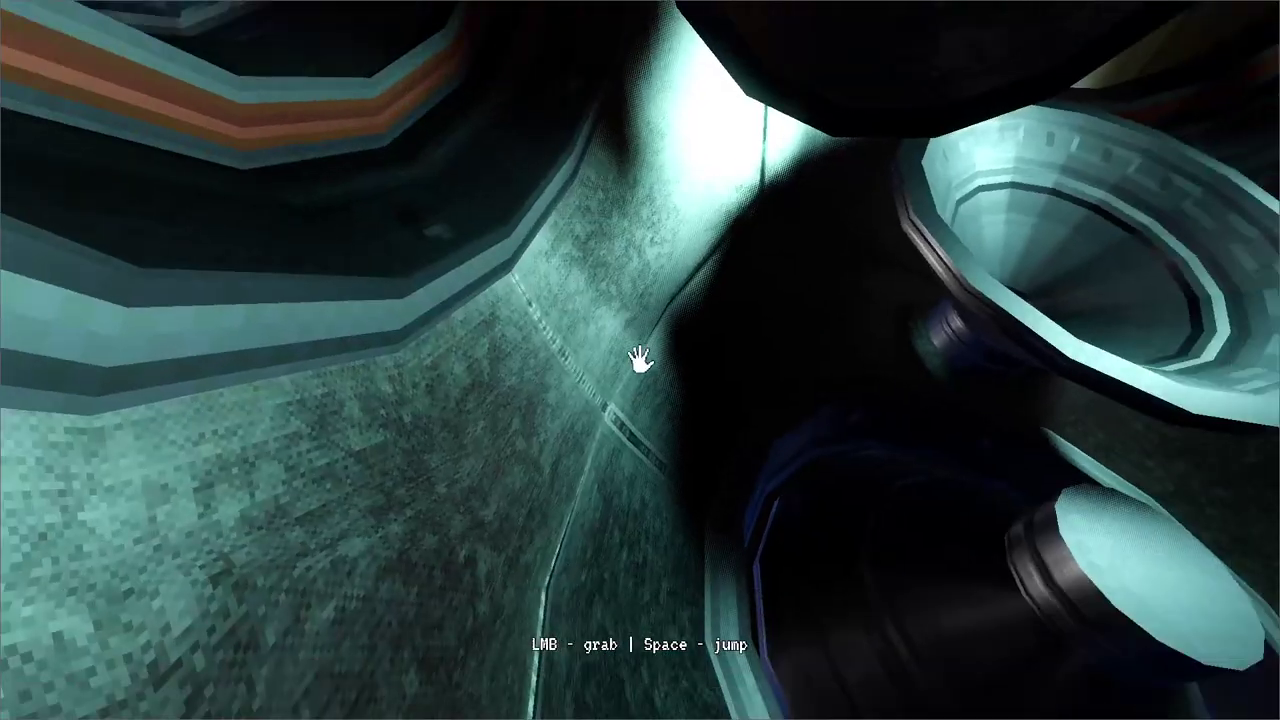
- Pull through the node's hatch past its open cone-shaped cover and float into the dark round module
mouse_move(640, 363)
mouse_down()
mouse_move(775, 360)
mouse_move(643, 354)
mouse_up()
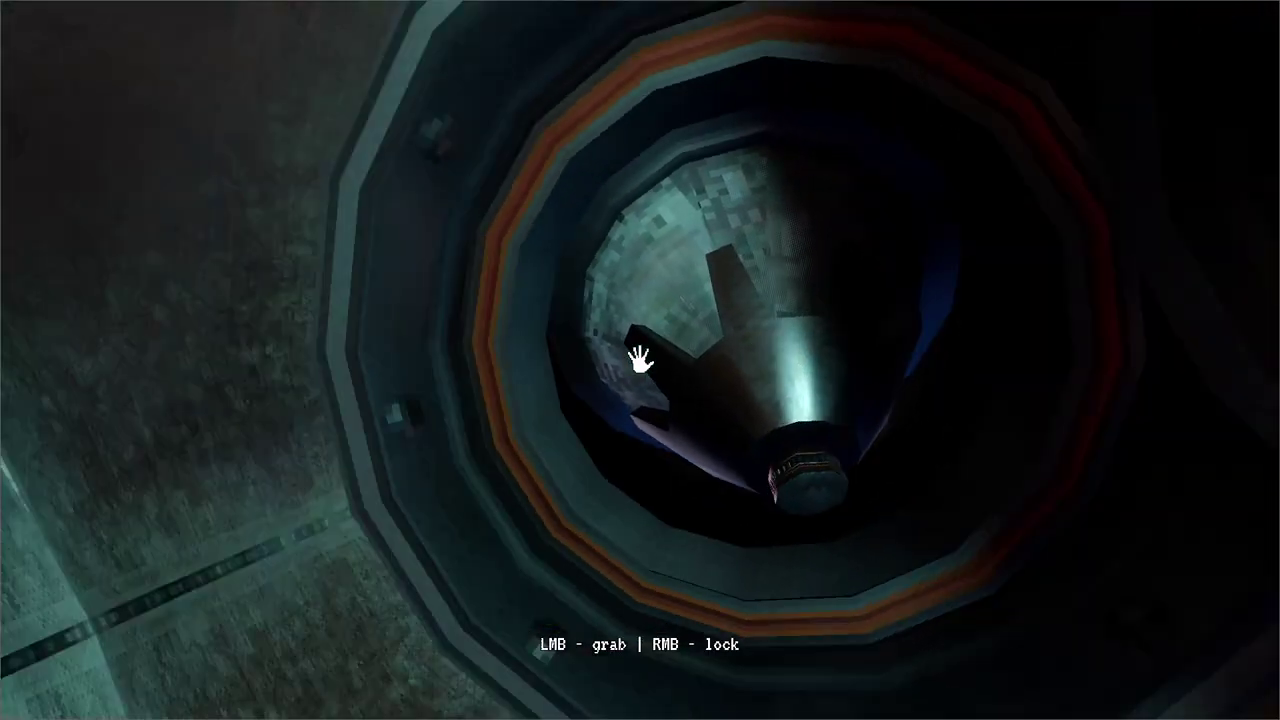
drag(640, 360, 760, 322)
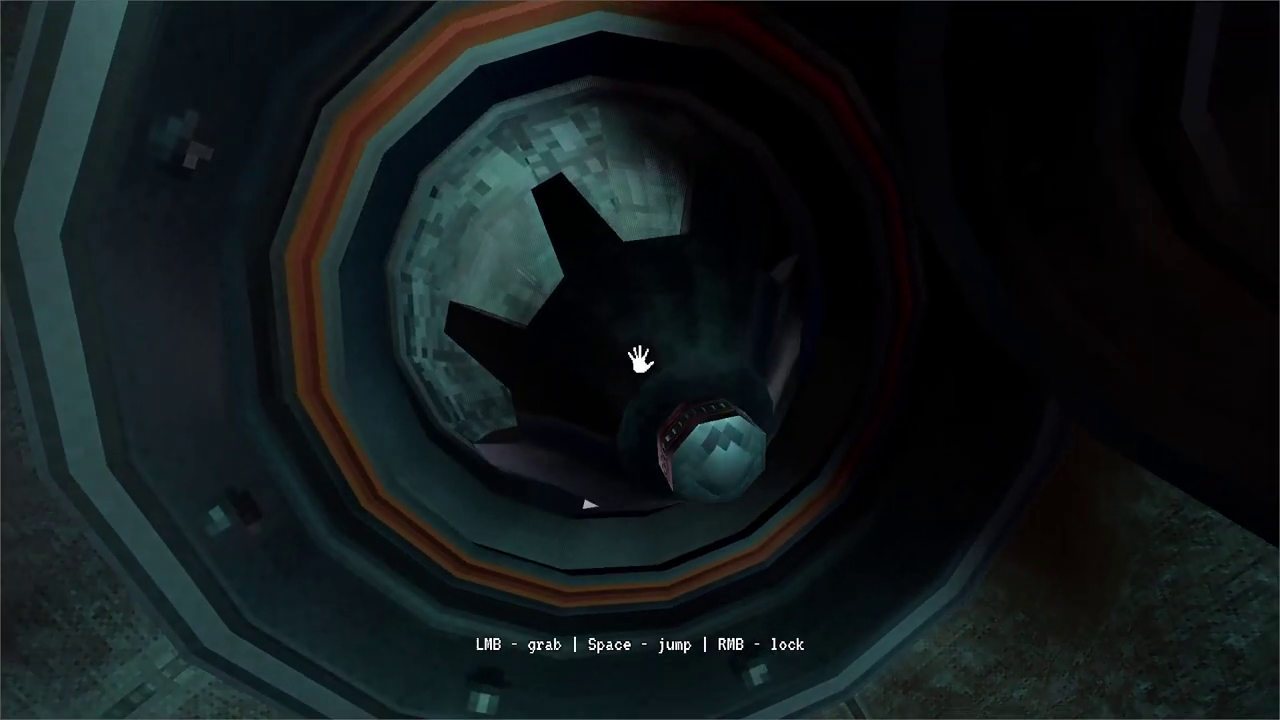
drag(640, 363, 587, 420)
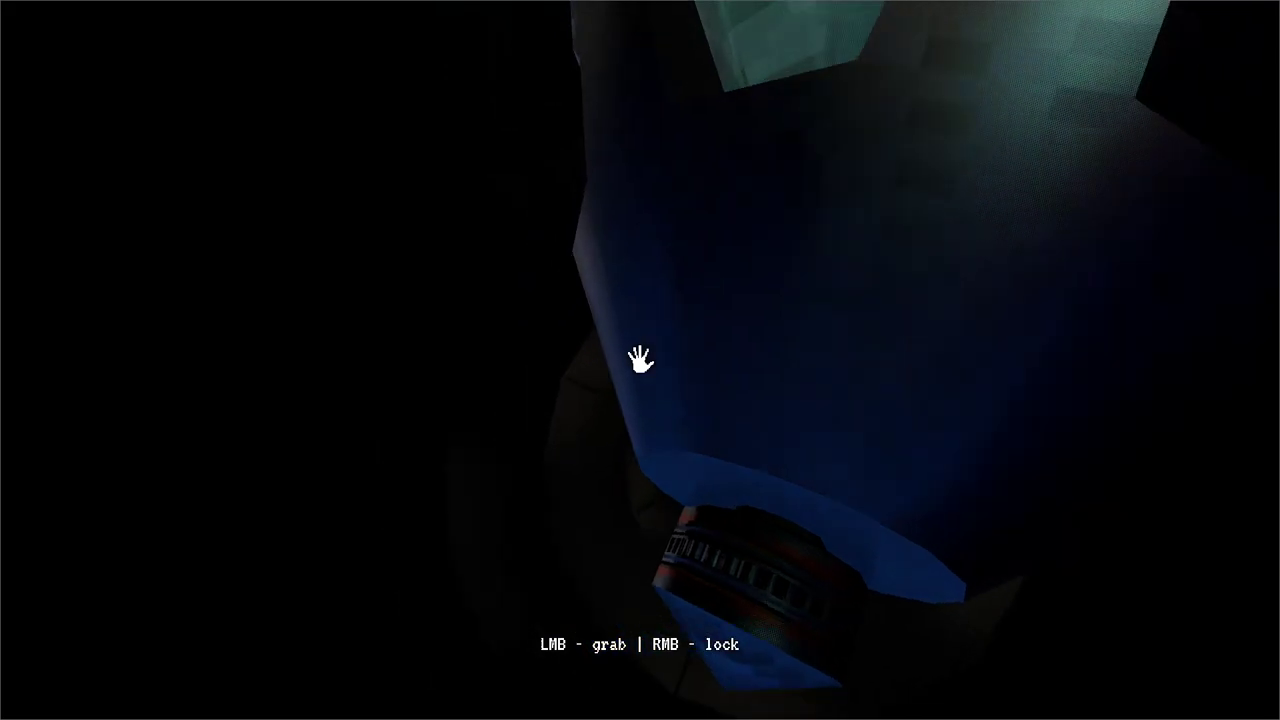
mouse_move(640, 360)
mouse_down()
mouse_move(694, 381)
mouse_move(640, 359)
mouse_up()
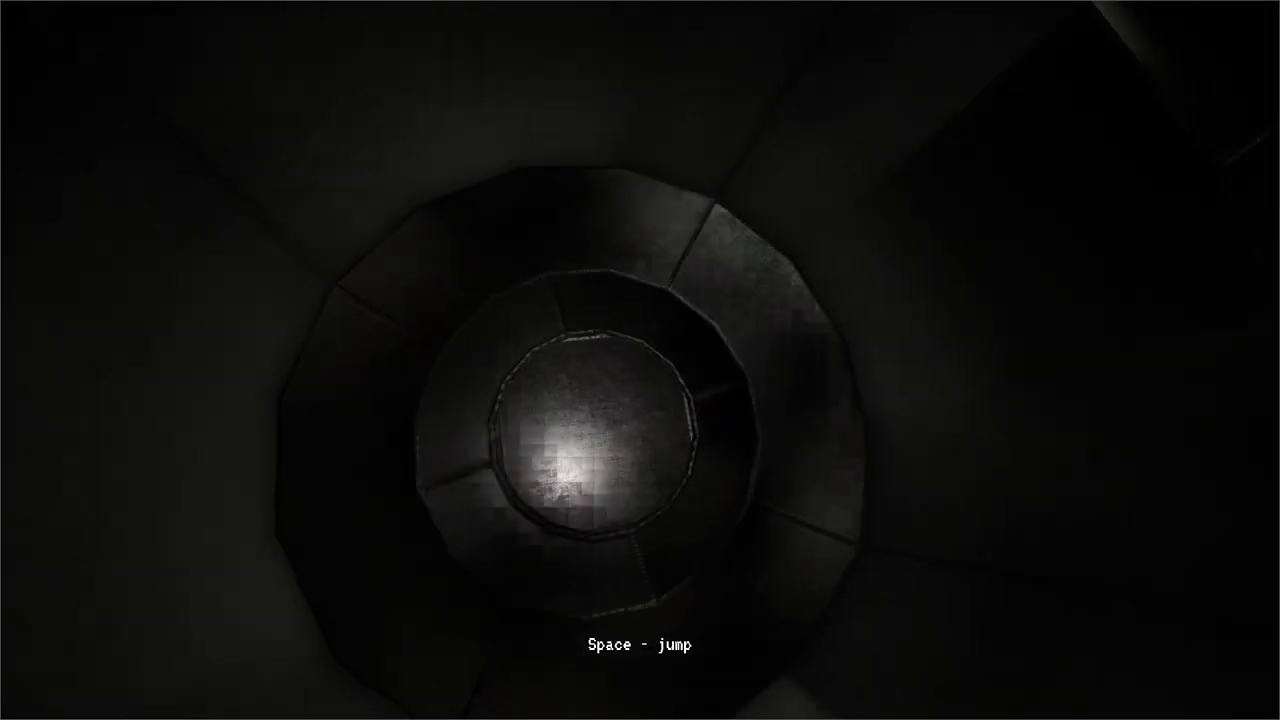
key(space)
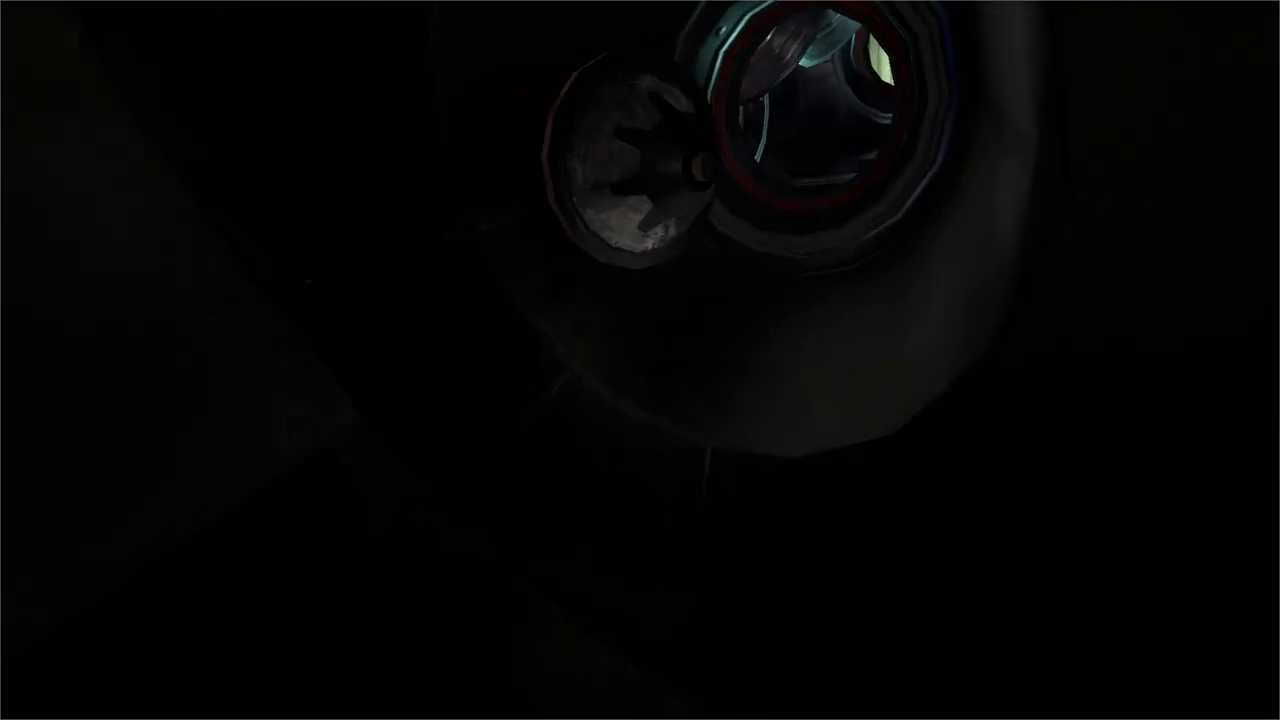
- Close the Visual Studio Code window, check the main scene in the Godot editor and return to the running game
key(alt+Tab)
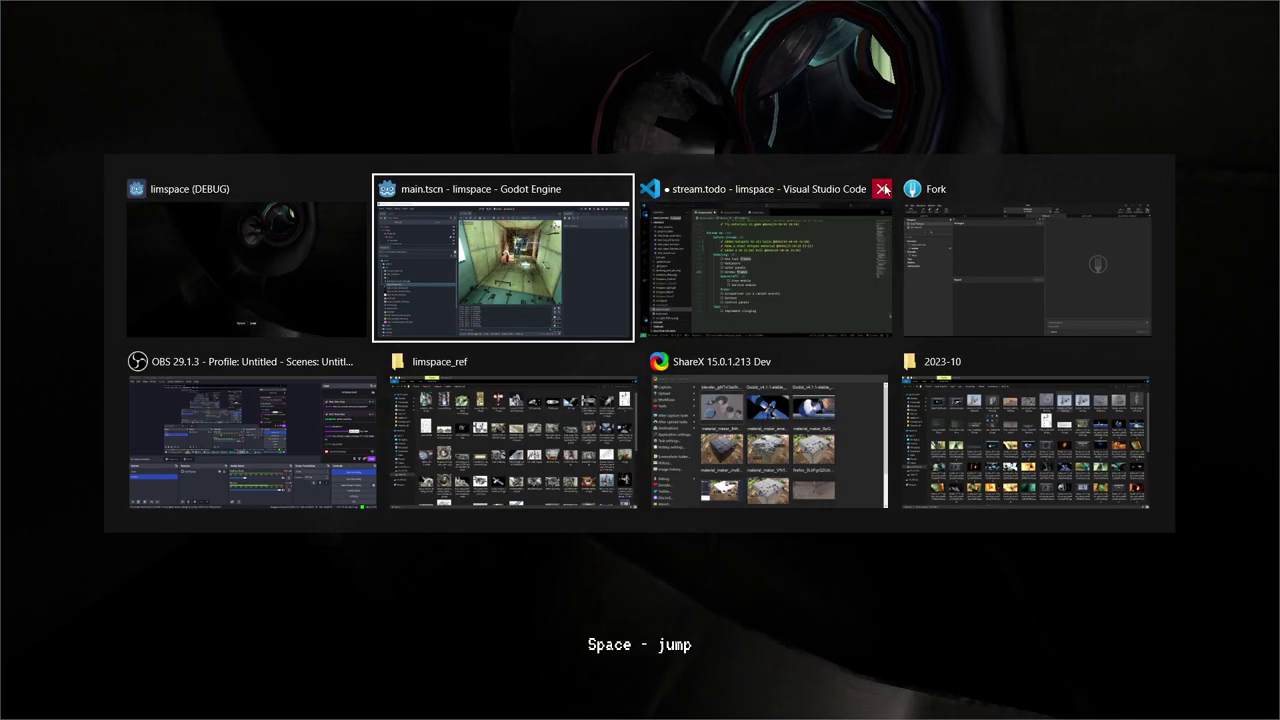
middle_click(755, 266)
click(692, 270)
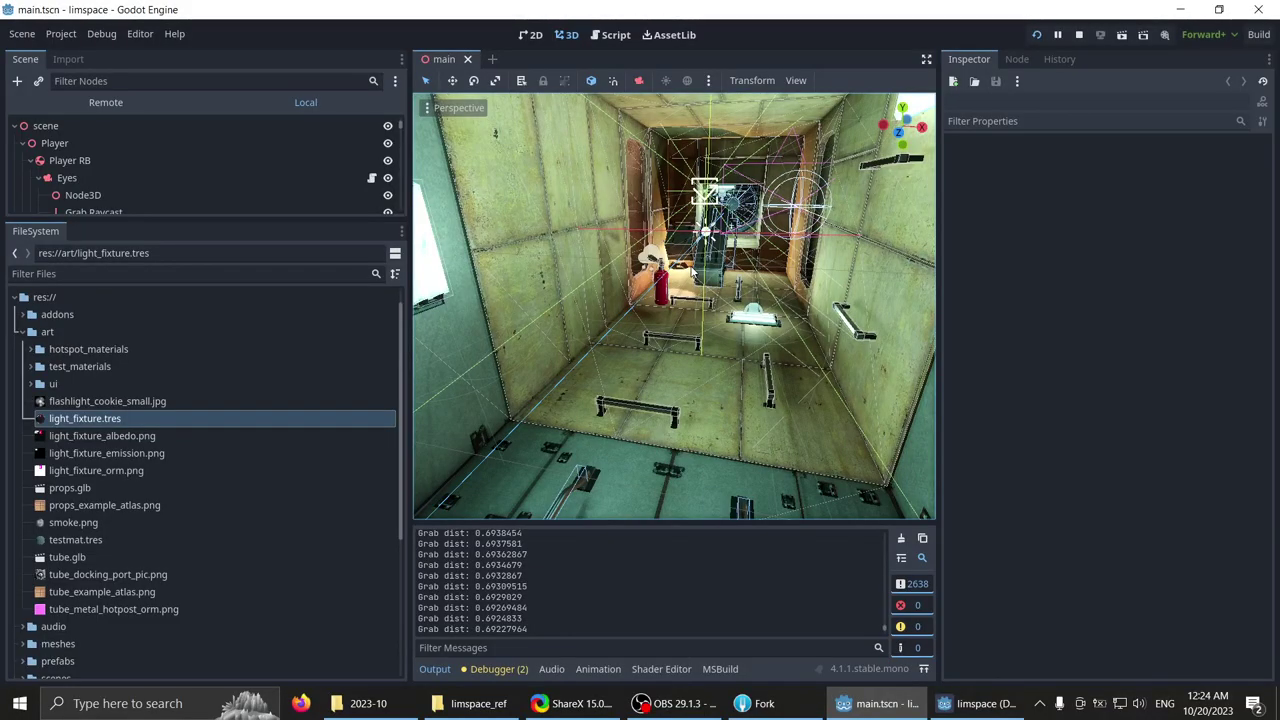
key(alt+Tab)
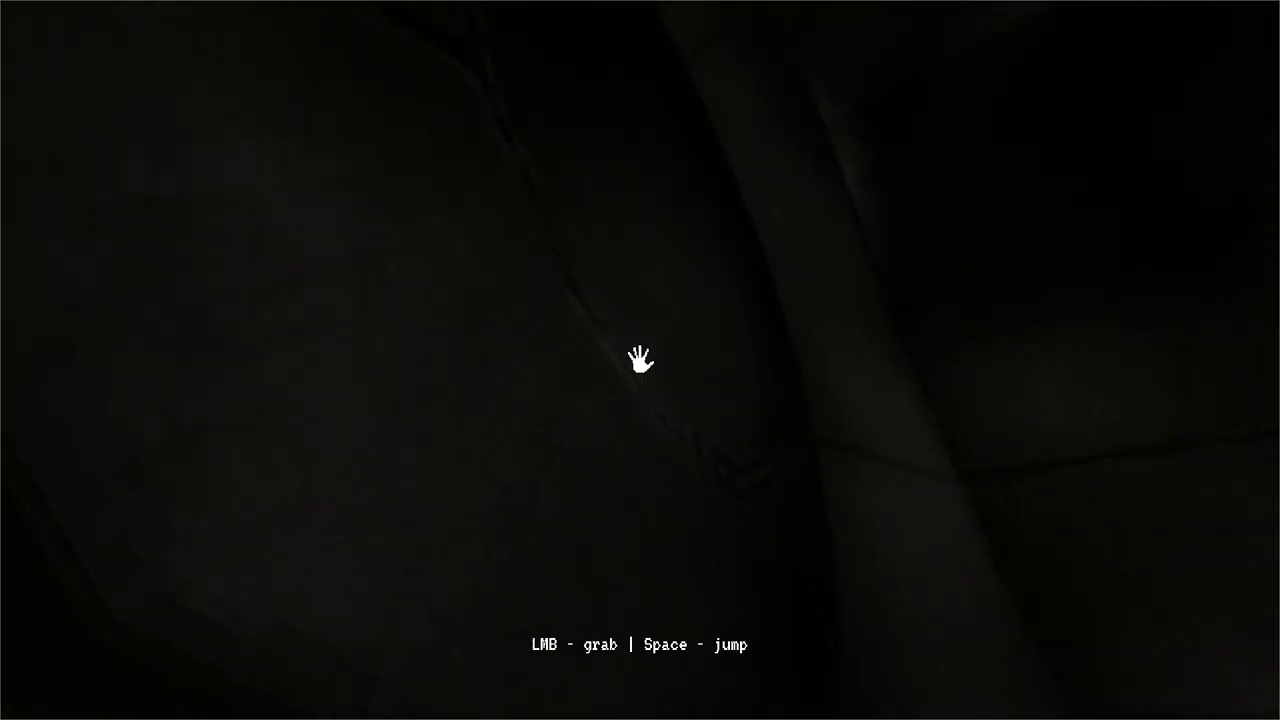
- Push off the dark module's walls and move back through its hatch into the lit teal node
drag(640, 360, 796, 344)
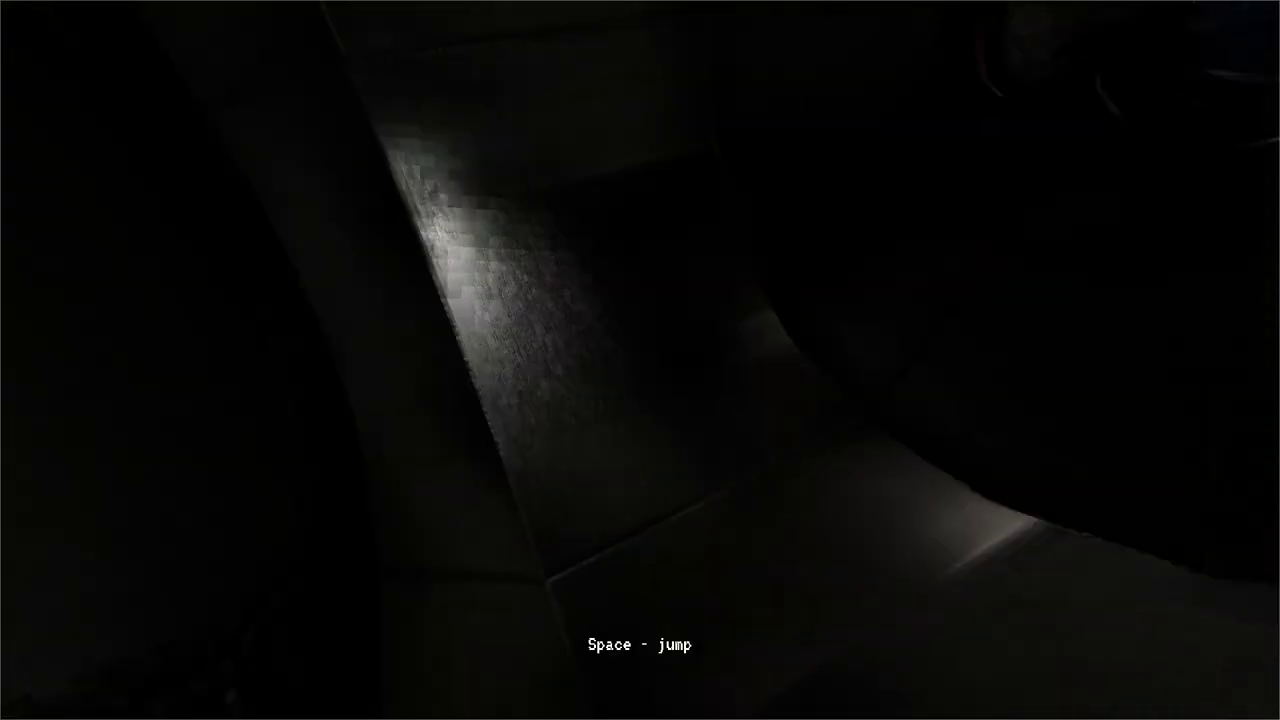
key(space)
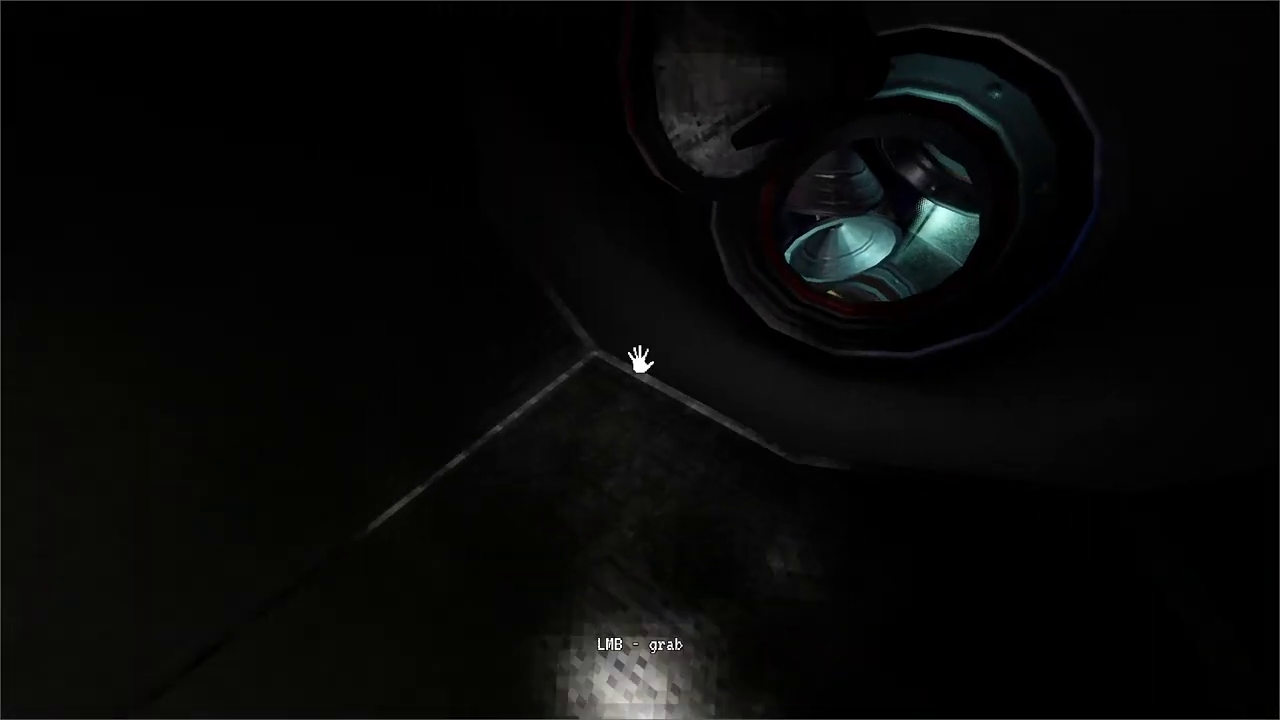
mouse_move(640, 360)
mouse_down()
mouse_move(797, 260)
mouse_move(750, 295)
mouse_up()
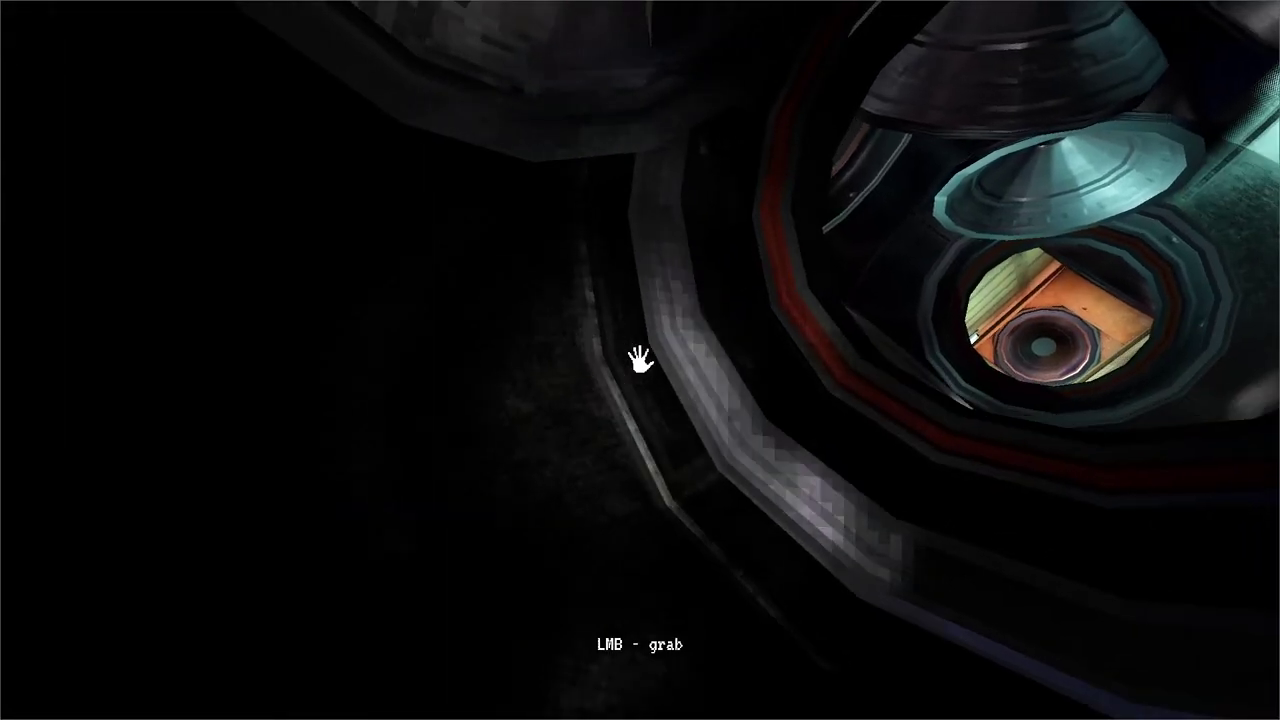
key(w)
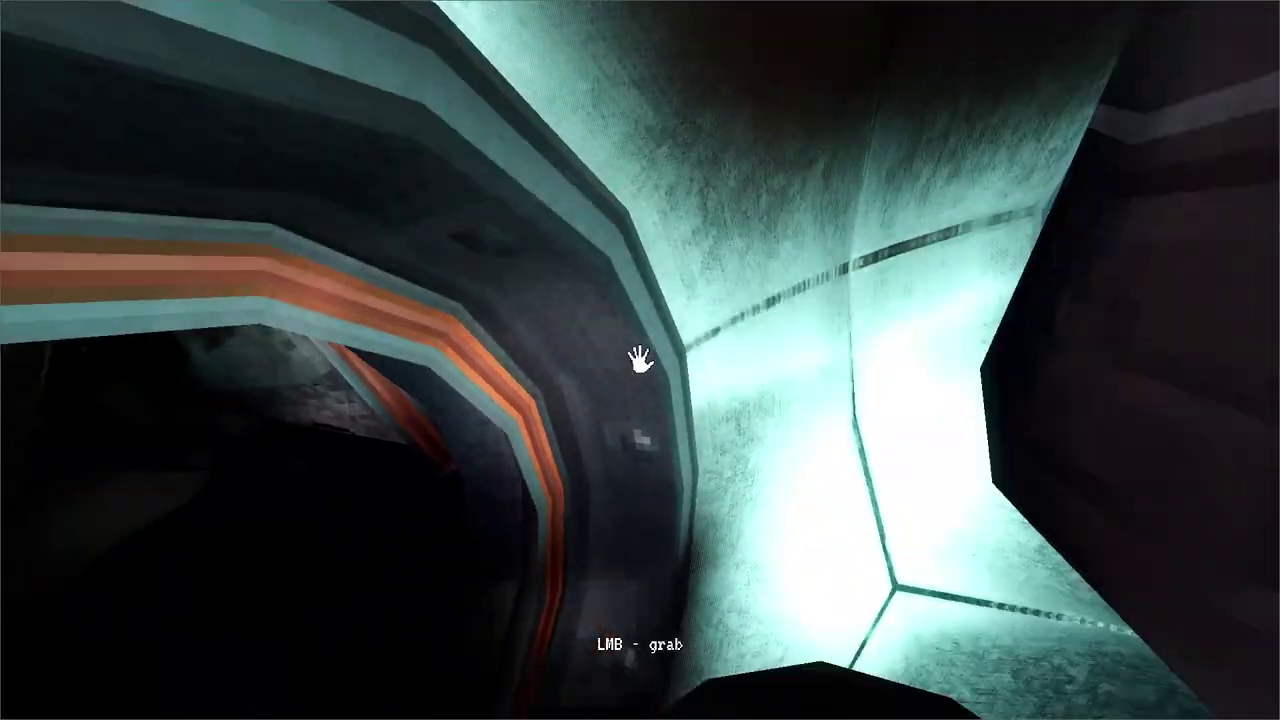
- Climb to the framed windows and inspect the view of Earth and the station's exterior between the struts
mouse_move(640, 360)
mouse_down()
mouse_move(466, 460)
mouse_move(640, 360)
mouse_up()
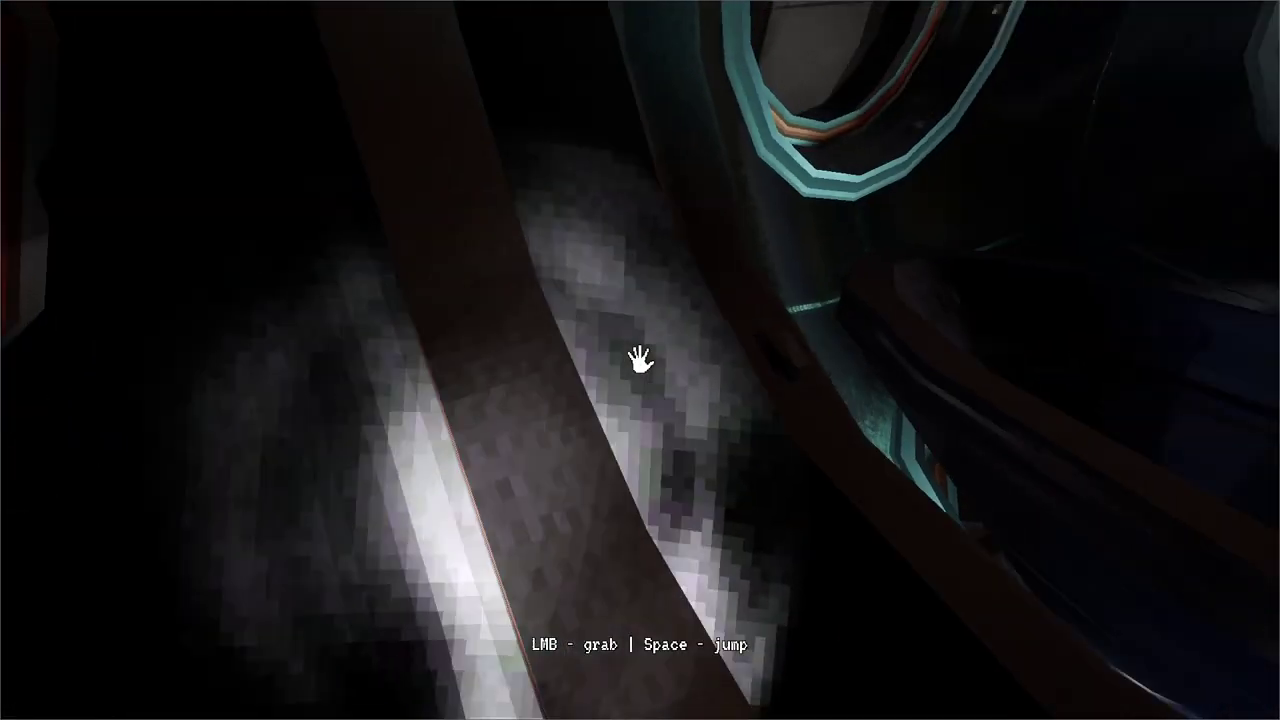
mouse_move(643, 357)
mouse_down()
mouse_move(788, 374)
mouse_move(643, 363)
mouse_up()
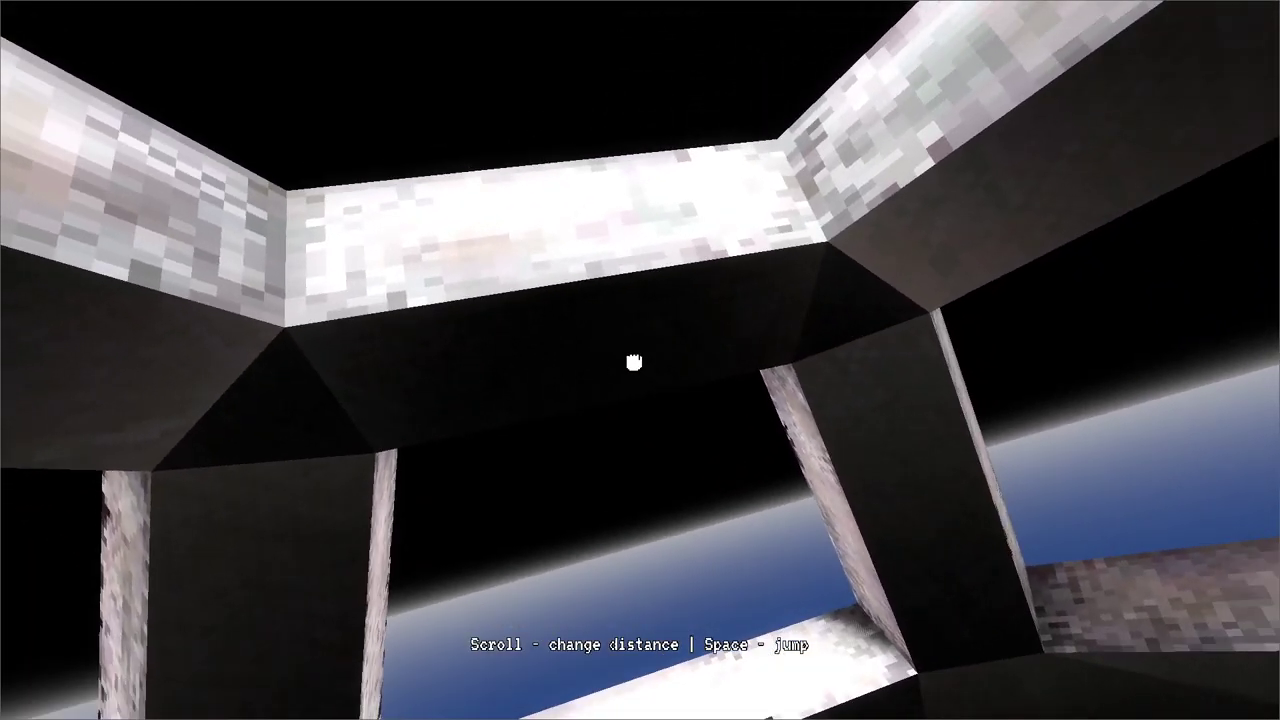
drag(634, 362, 640, 360)
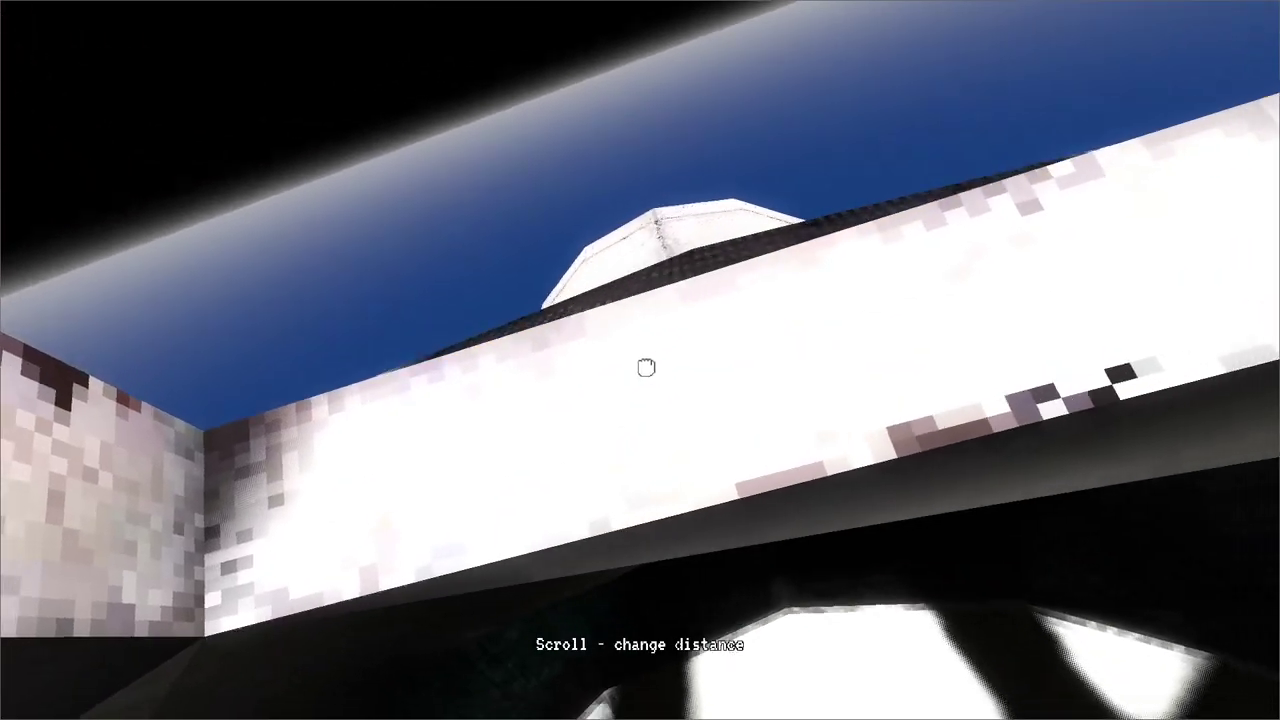
- Pull along the window struts from pane to pane to examine the station's exterior modules outside
drag(646, 368, 606, 395)
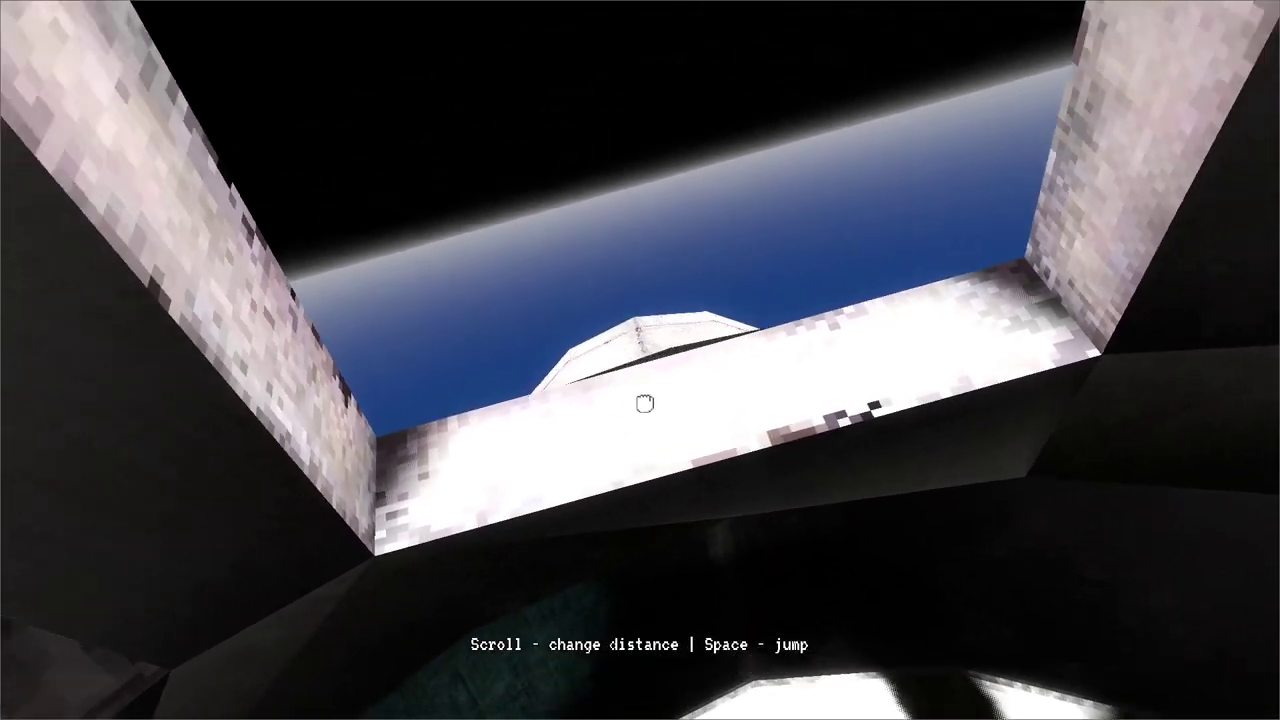
drag(644, 403, 722, 302)
key(space)
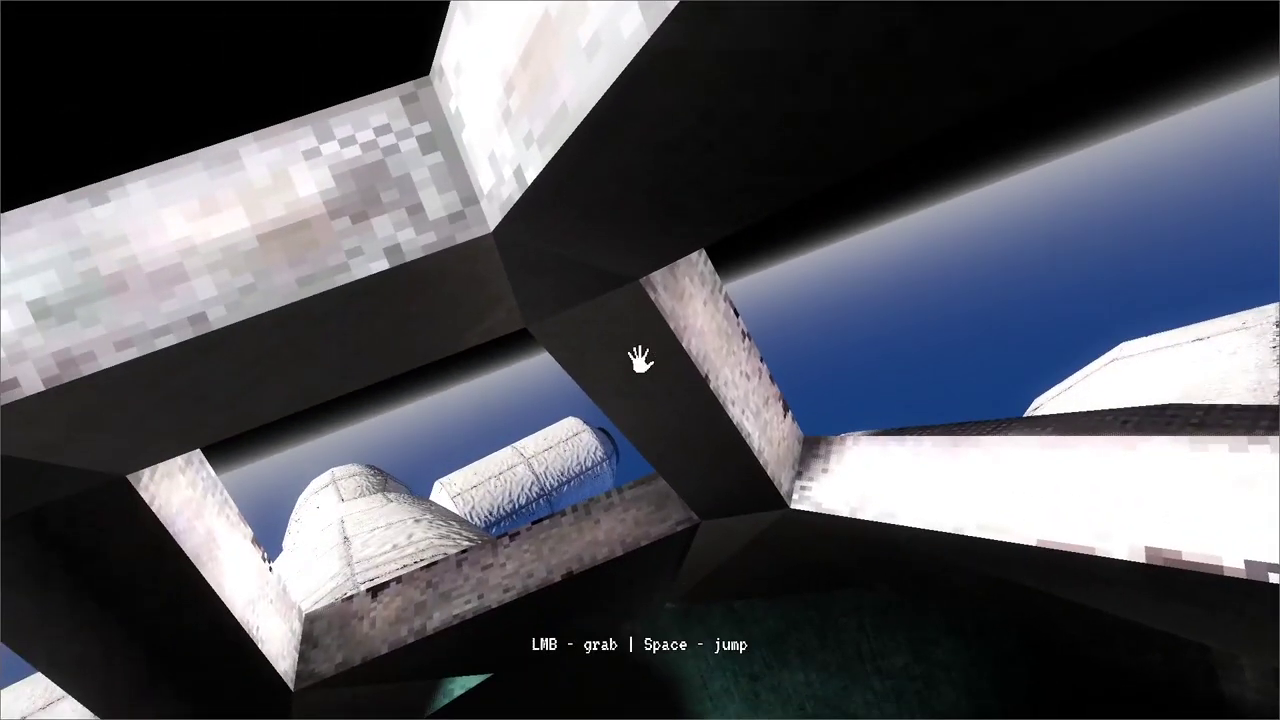
mouse_move(634, 357)
mouse_down()
mouse_move(563, 383)
mouse_move(586, 389)
mouse_move(670, 350)
mouse_move(640, 374)
mouse_move(586, 377)
mouse_move(554, 406)
mouse_move(624, 388)
mouse_move(643, 357)
mouse_move(551, 340)
mouse_move(640, 358)
mouse_up()
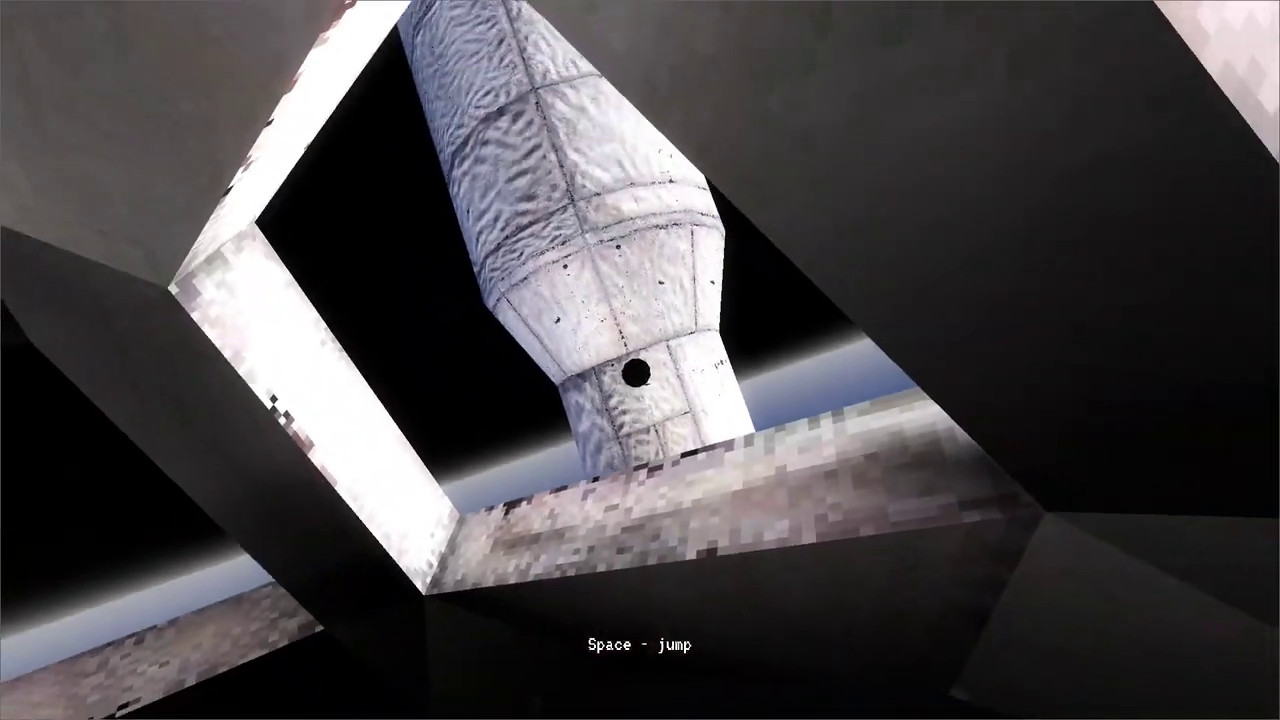
right_drag(640, 360, 640, 360)
- Push off the window struts and drift back until facing the red-rimmed hatch into the teal node
click(638, 360)
key(space)
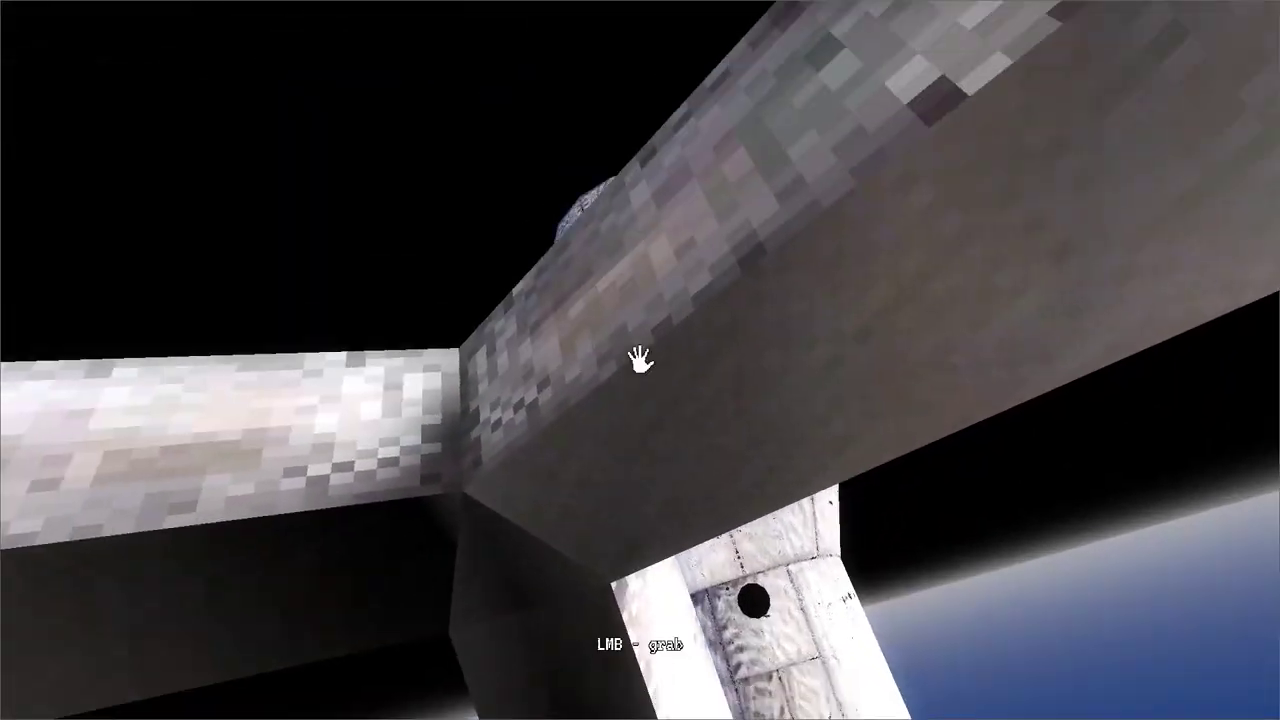
mouse_move(640, 360)
mouse_down()
mouse_move(526, 306)
mouse_move(649, 374)
mouse_move(640, 360)
mouse_up()
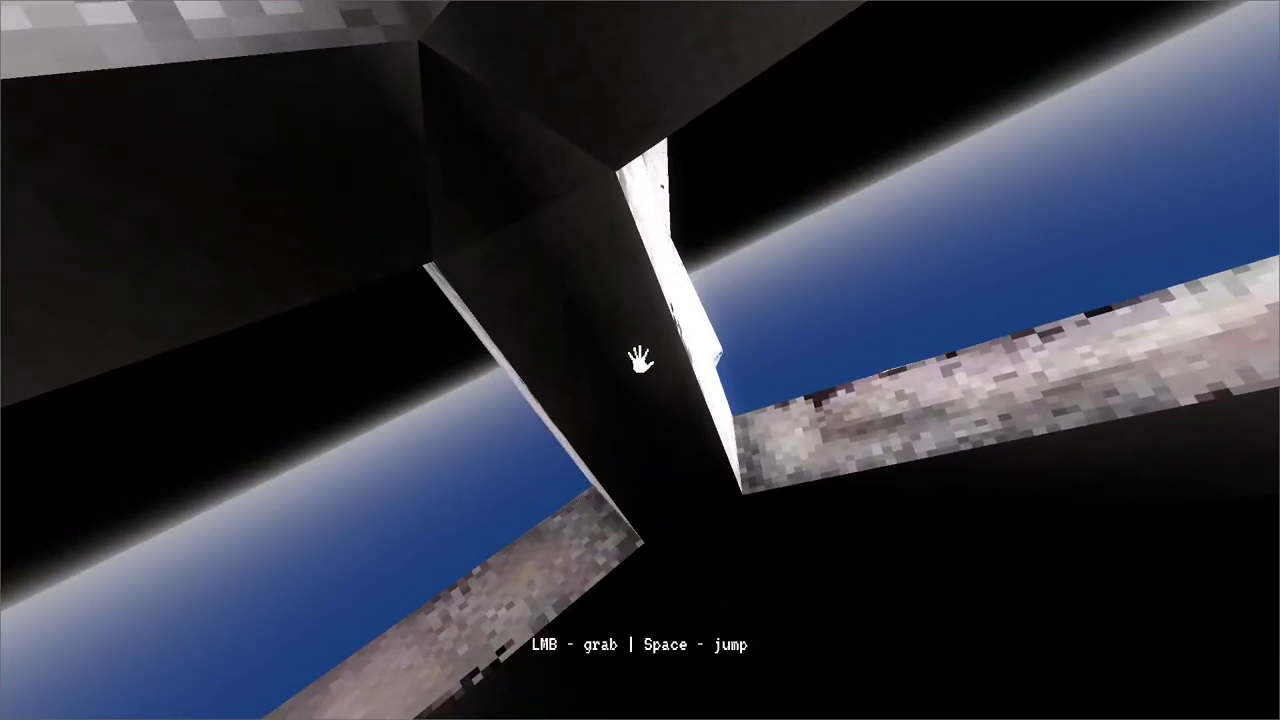
key(space)
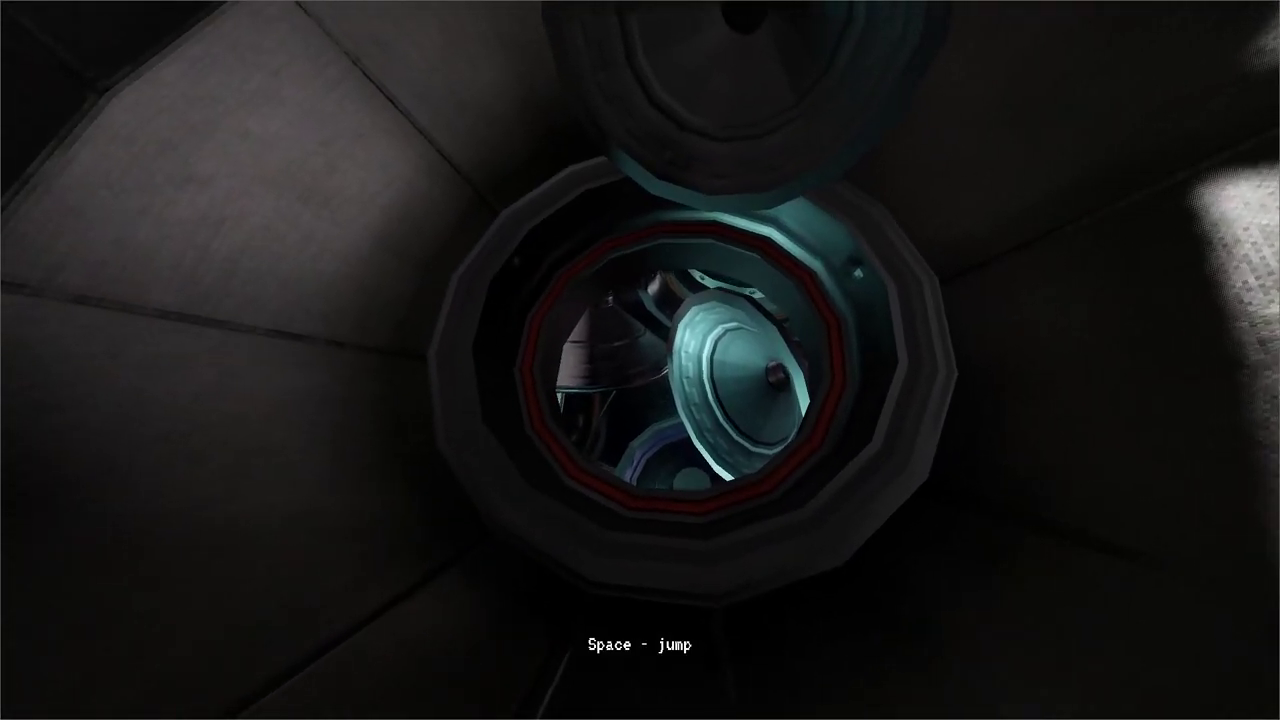
- Quit the running game and look over the station interior in the Godot editor's 3D view
key(alt+F4)
scroll(555, 277, down, 8)
scroll(555, 279, up, 5)
middle_drag(555, 279, 609, 318)
scroll(609, 318, up, 5)
scroll(597, 324, down, 4)
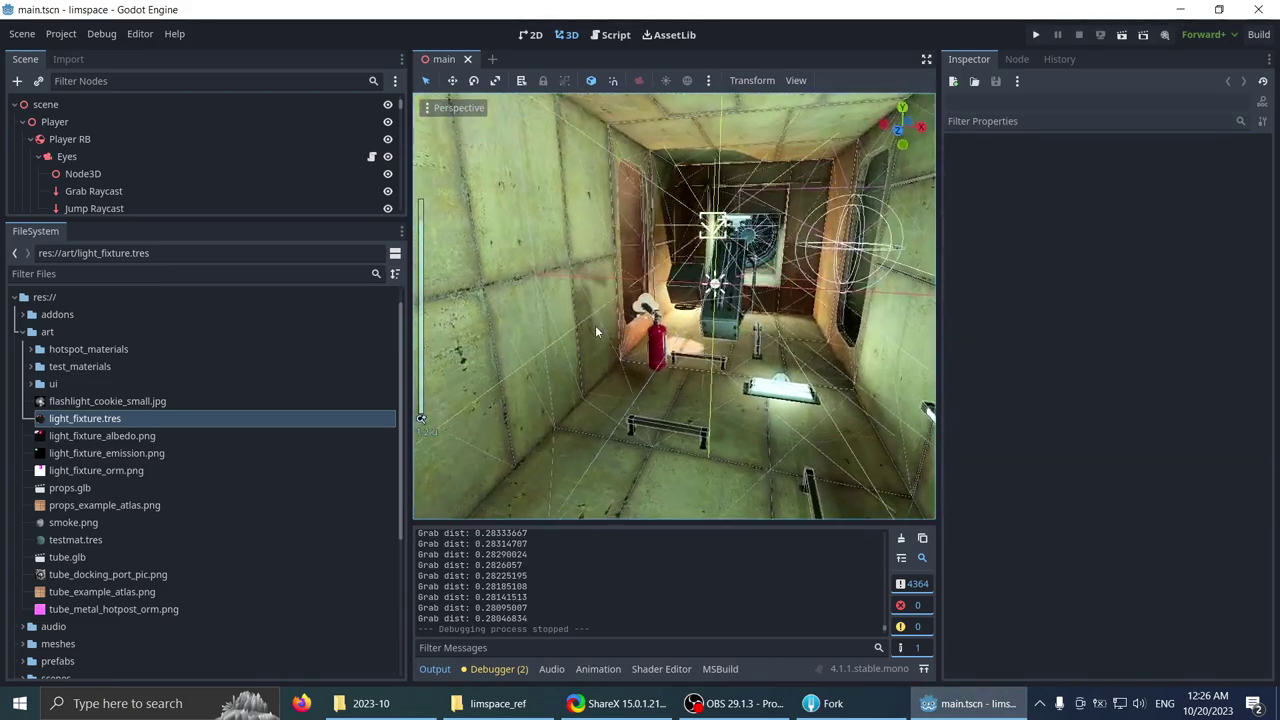
- Save the main scene and close the Godot editor
key(ctrl+s)
scroll(579, 355, up, 6)
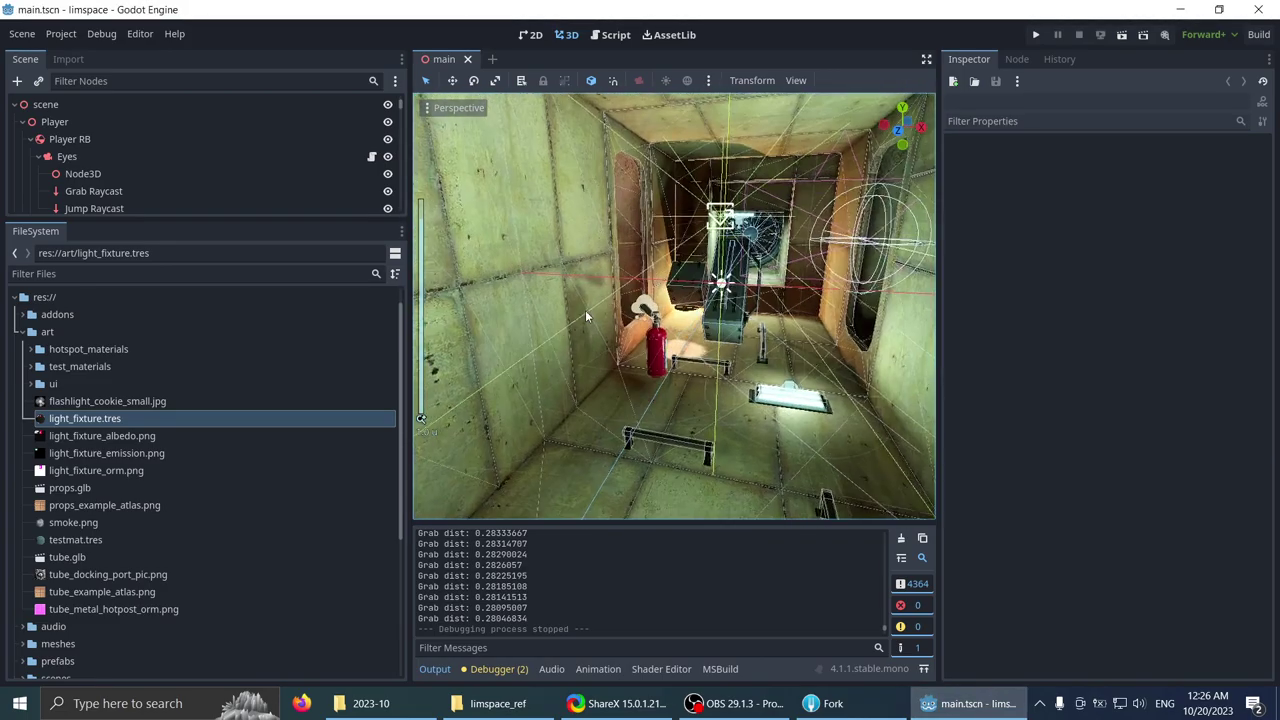
scroll(630, 322, down, 5)
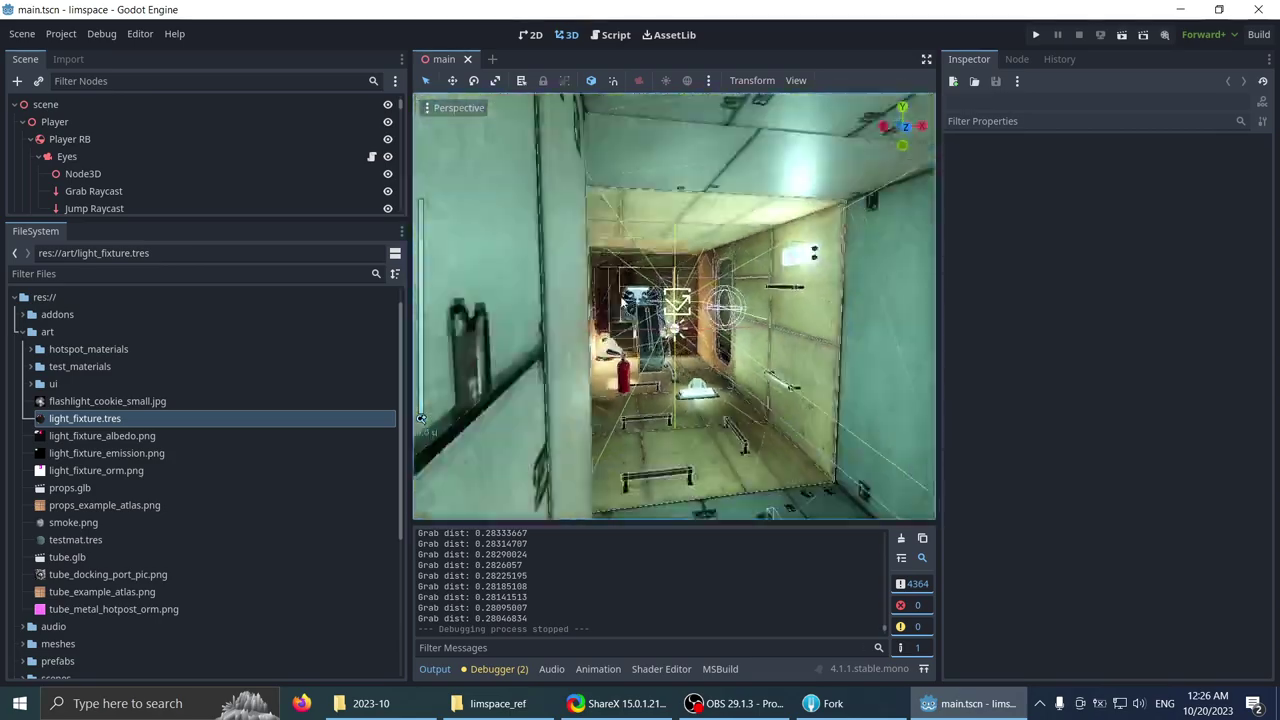
click(1258, 9)
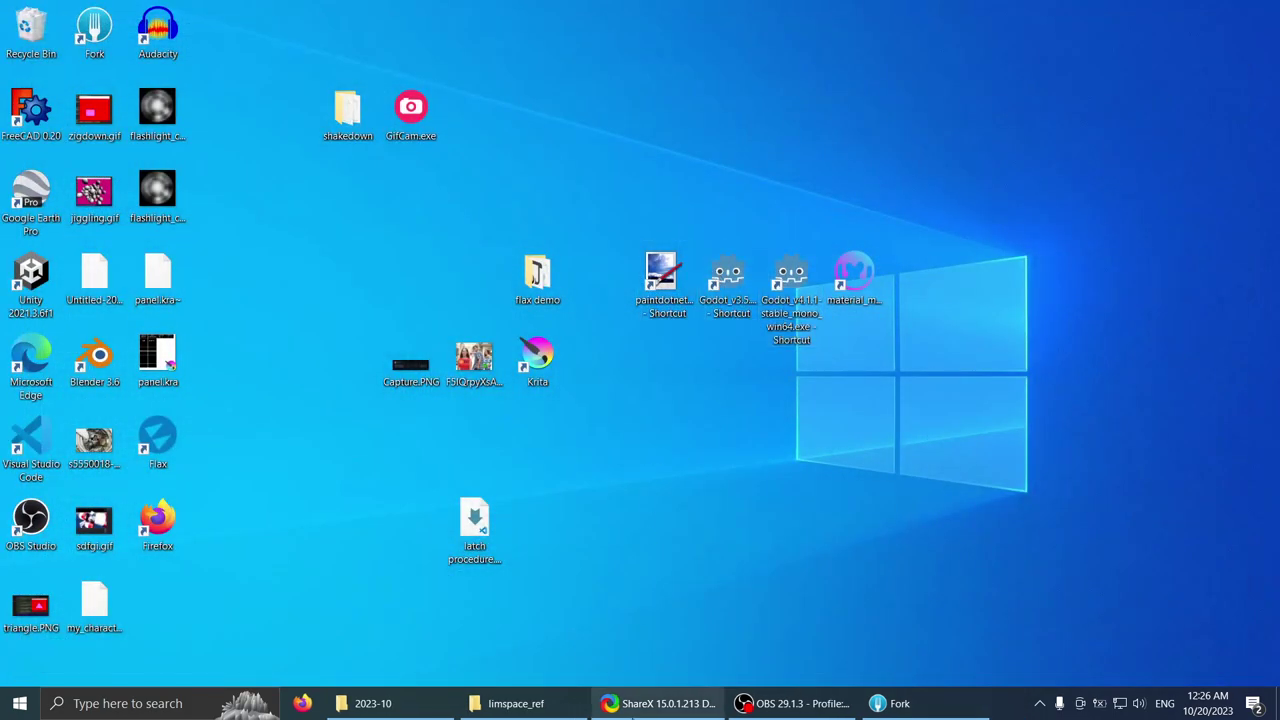
- Launch Blender and open the recent file limspace_2.blend to view the hull modules
click(20, 703)
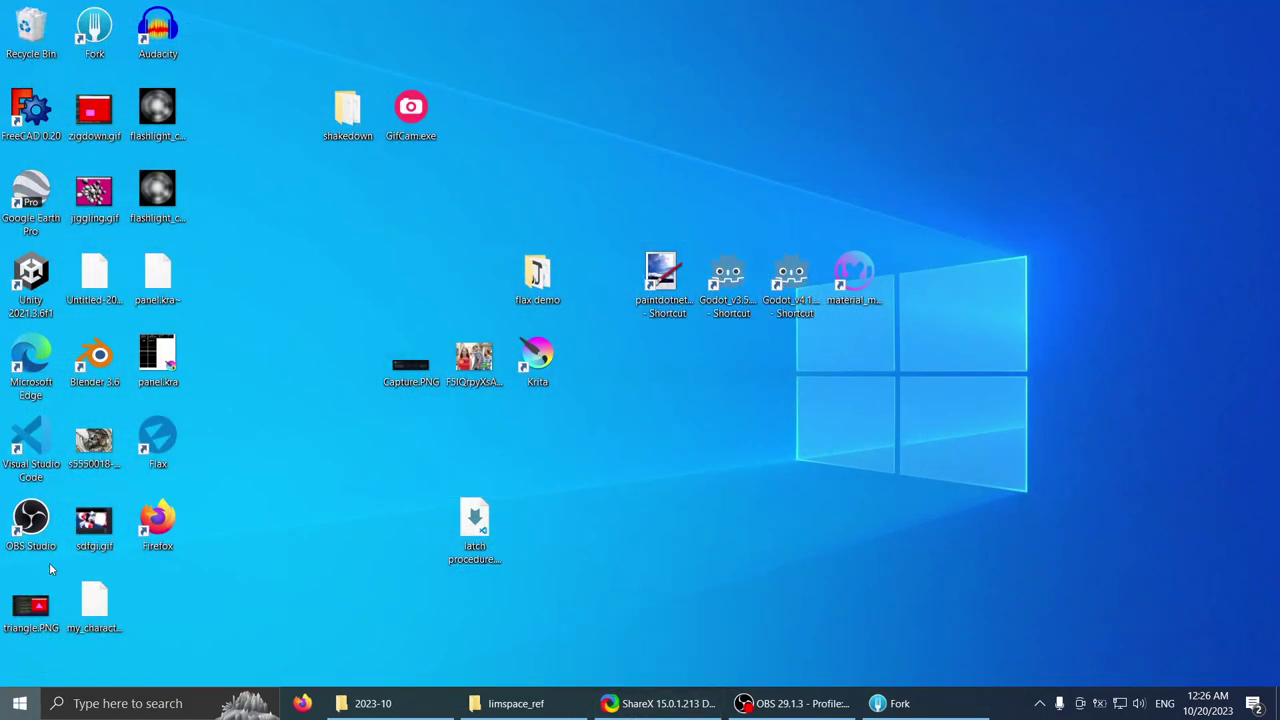
text(blen)
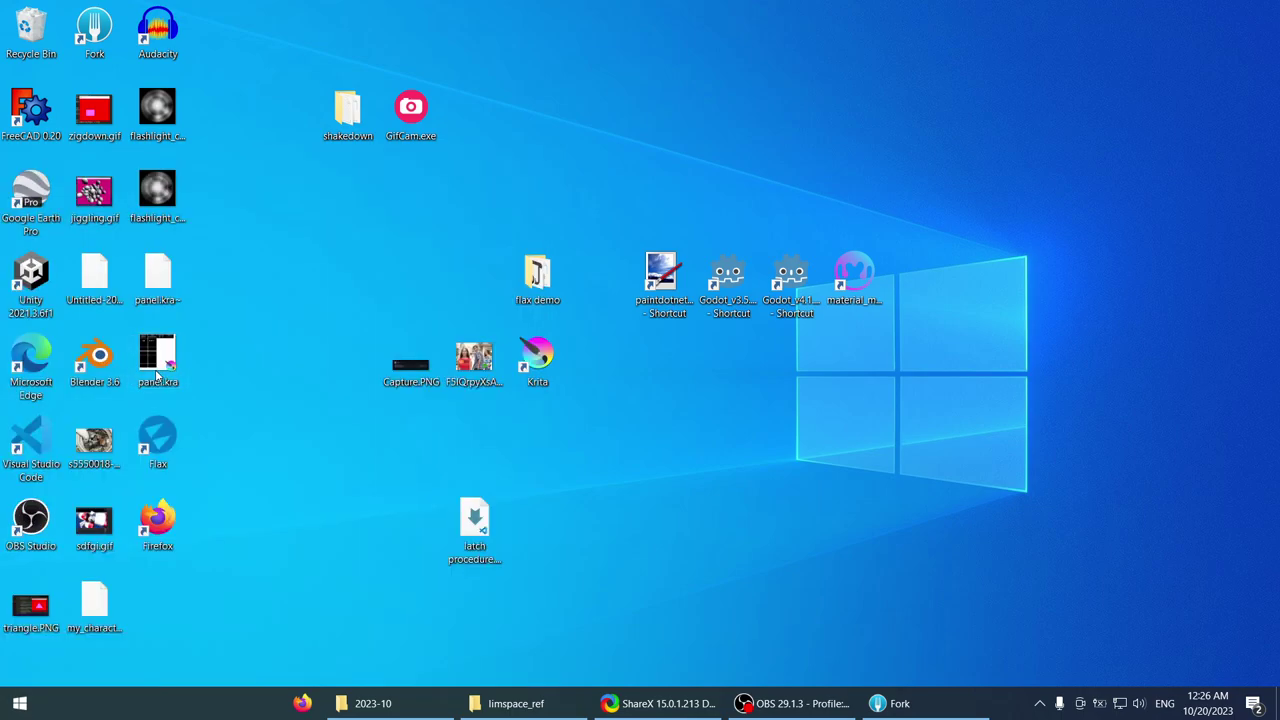
click(121, 251)
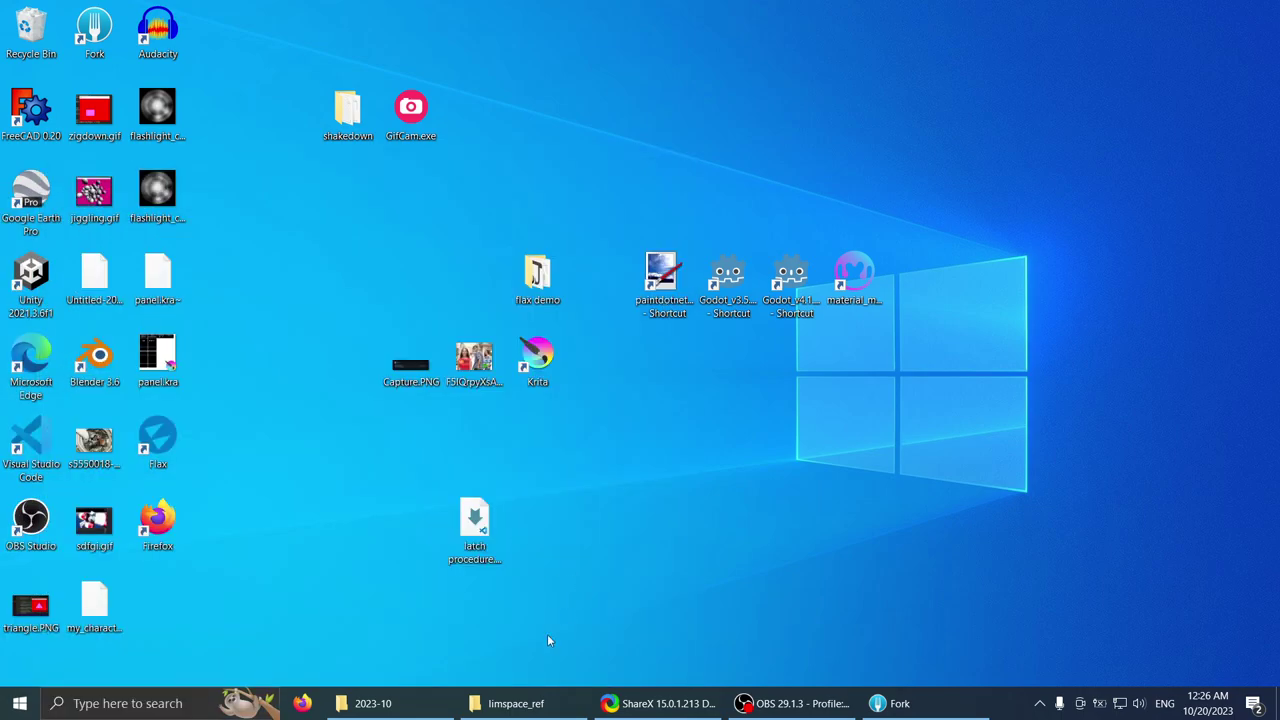
click(893, 709)
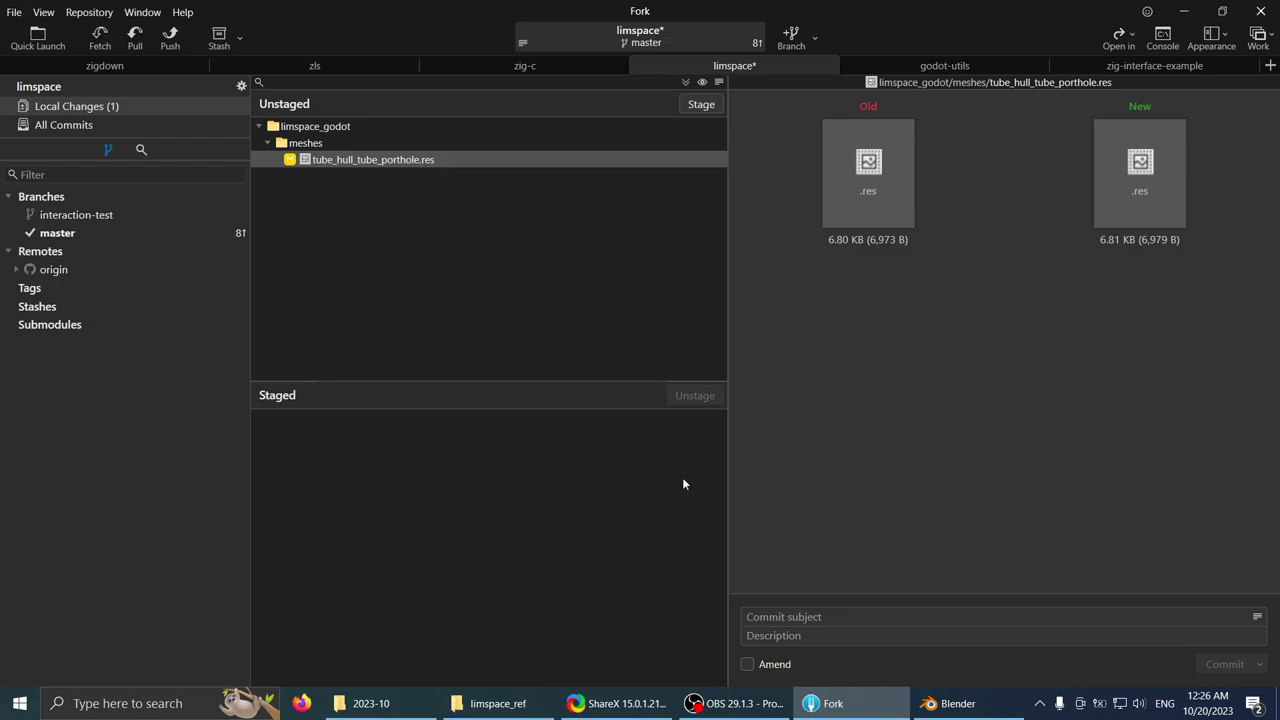
click(950, 703)
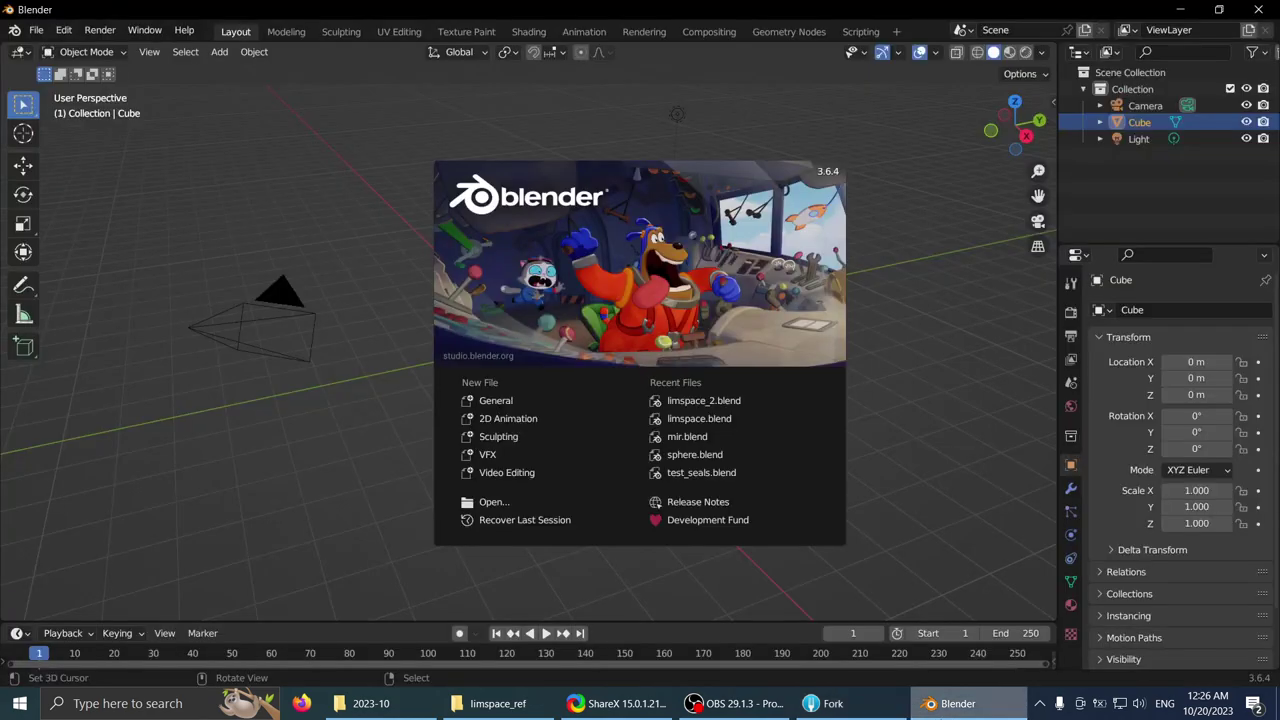
click(722, 400)
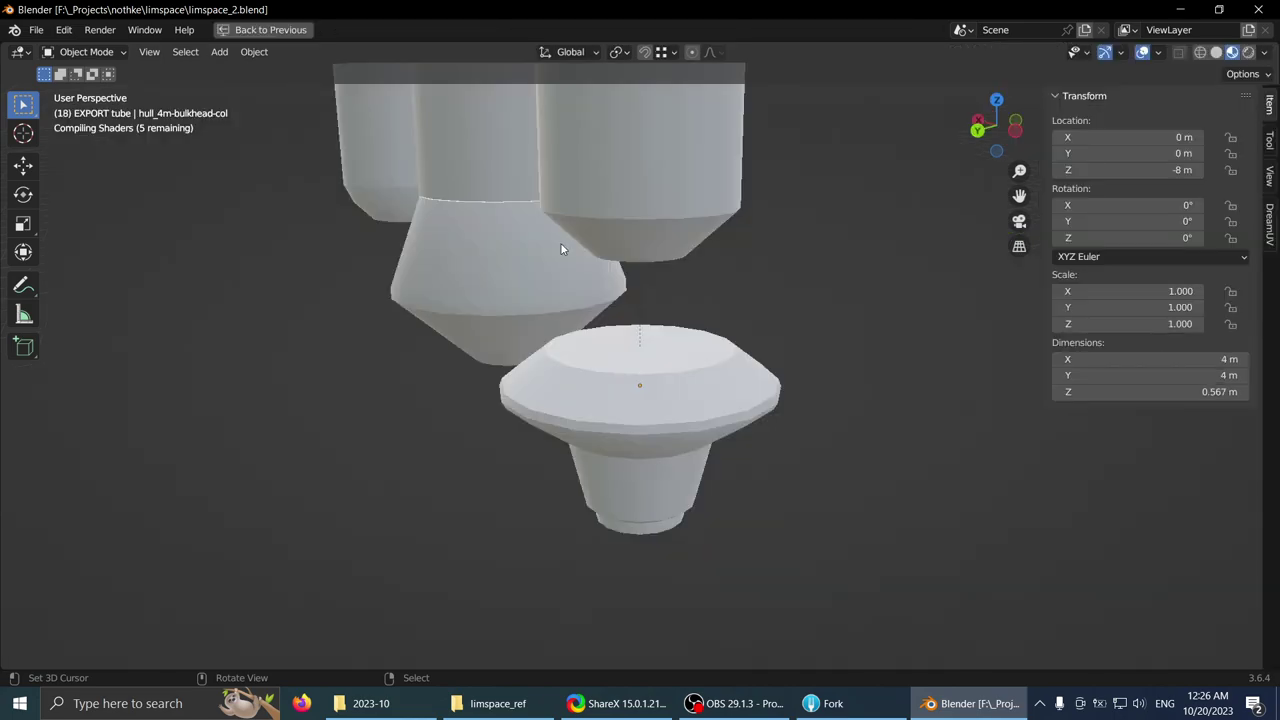
scroll(455, 280, down, 3)
middle_drag(455, 280, 568, 200)
shift+middle_drag(450, 172, 160, 542)
- Open Visual Studio Code and review the Stream 18 modeling tasks in stream.todo
click(20, 703)
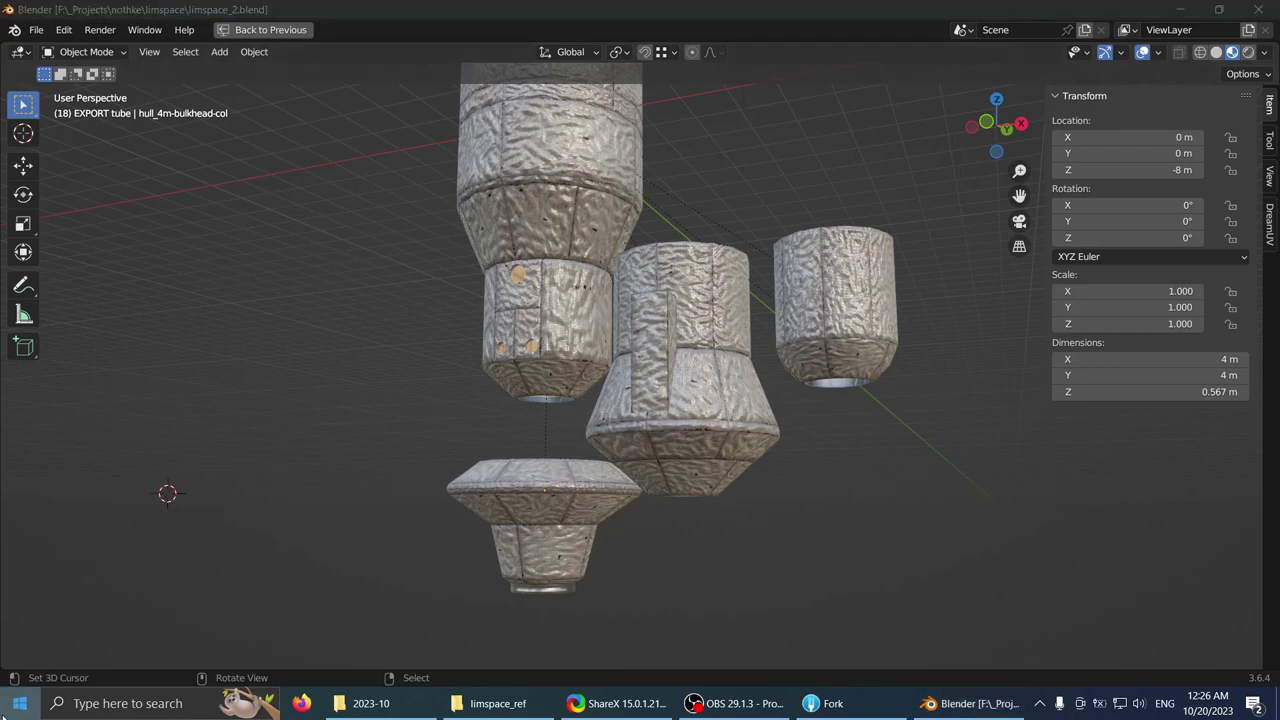
click(447, 545)
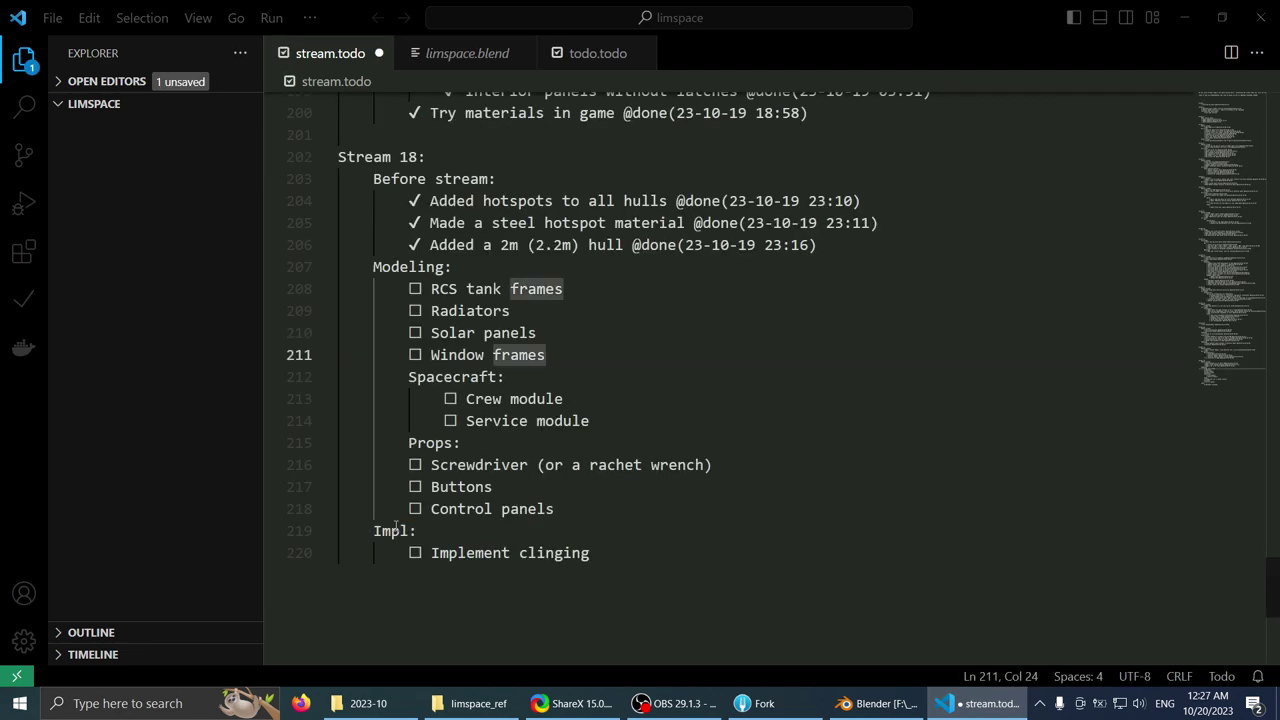
click(601, 377)
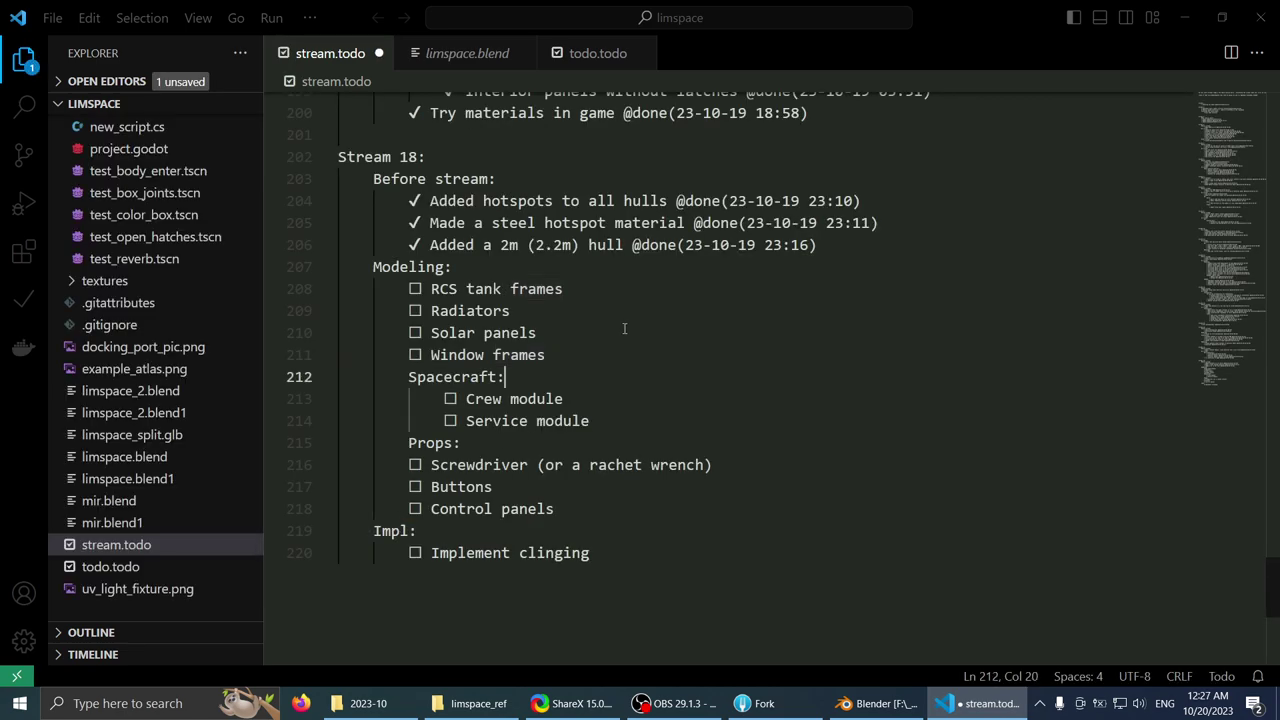
click(638, 285)
scroll(638, 285, up, 3)
scroll(613, 434, down, 3)
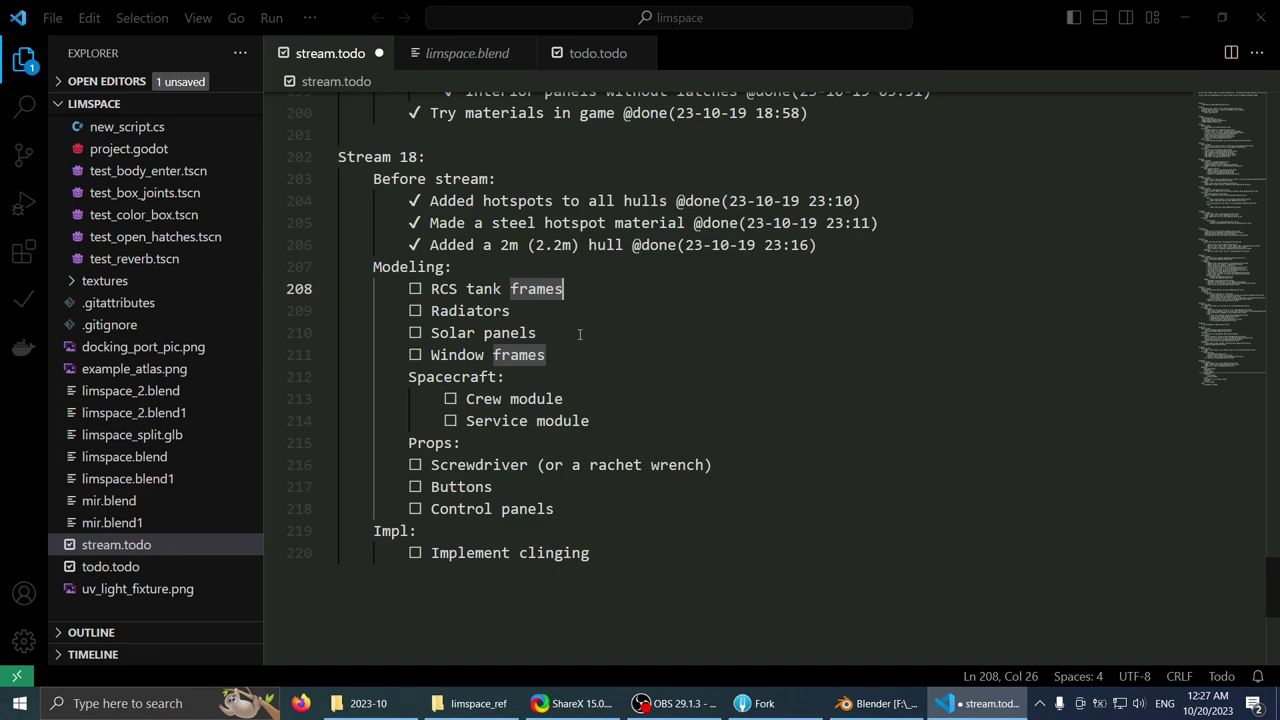
- Switch to Blender and select the narrow upright block on the side of the flared hull
click(880, 703)
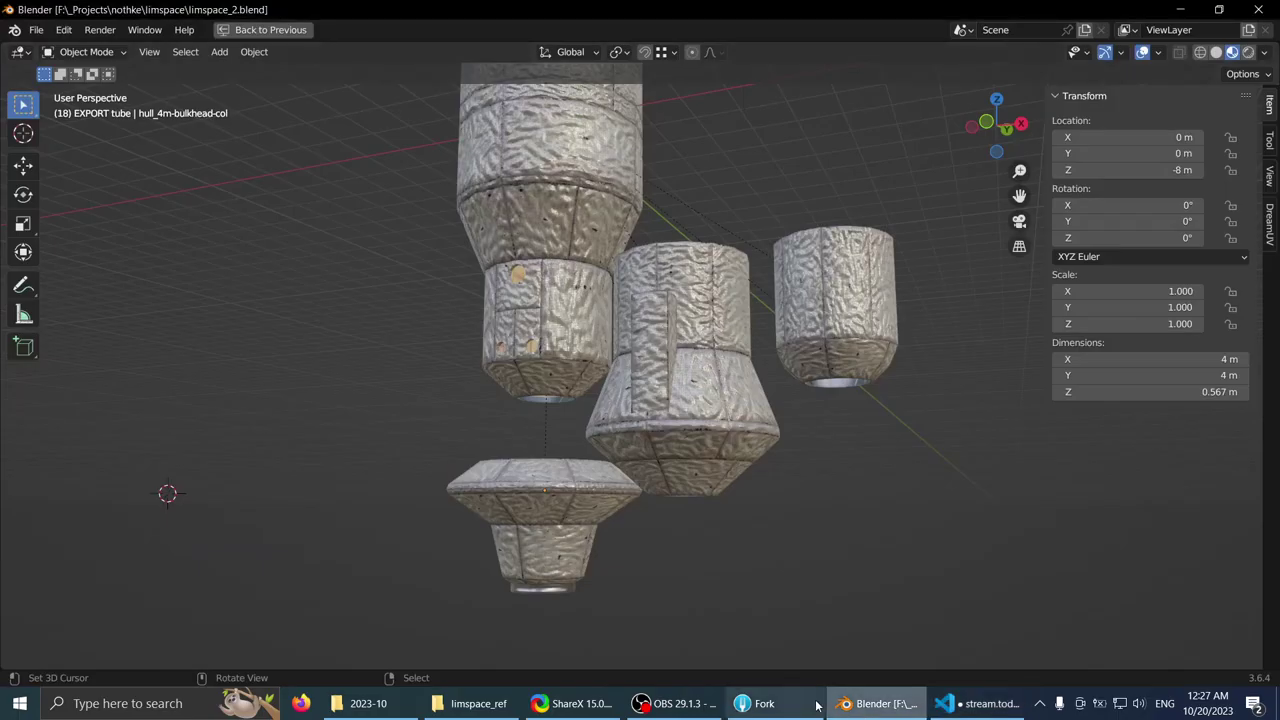
middle_drag(590, 440, 620, 420)
click(610, 368)
scroll(610, 368, up, 4)
scroll(650, 386, down, 1)
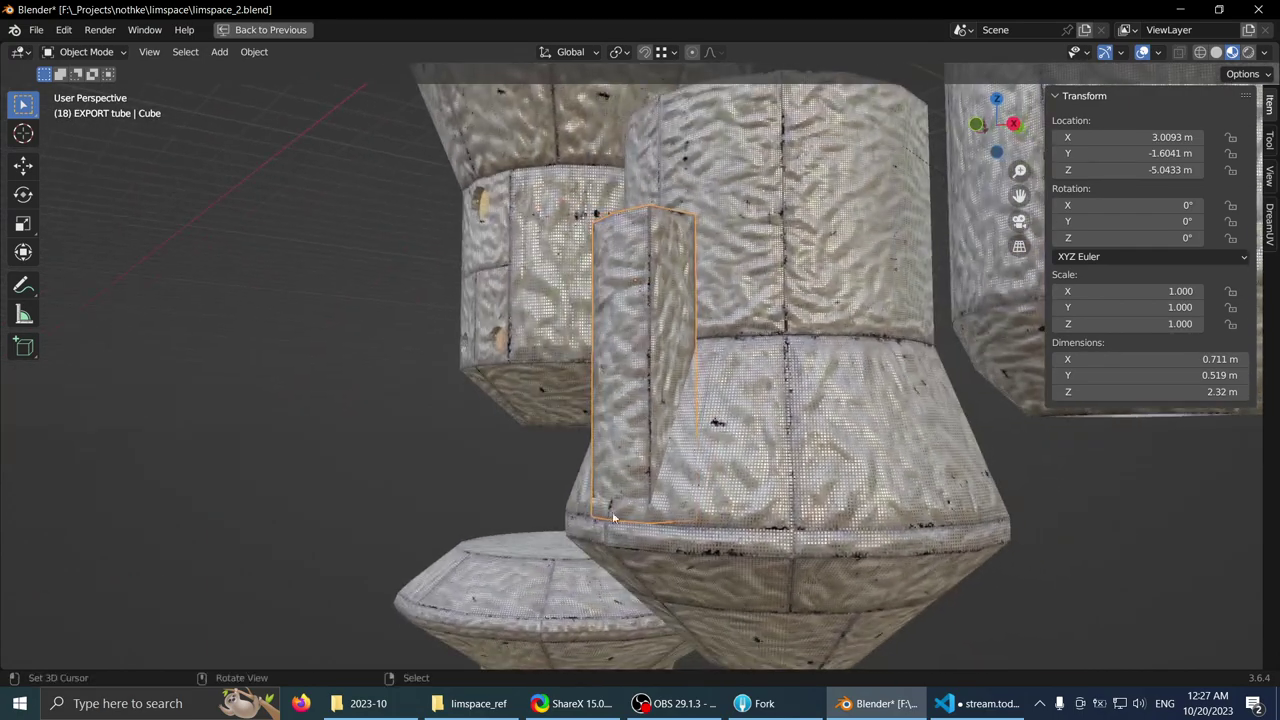
- In stream.todo in Visual Studio Code, move "Window frames" to the top of the Modeling list and save the file
click(944, 703)
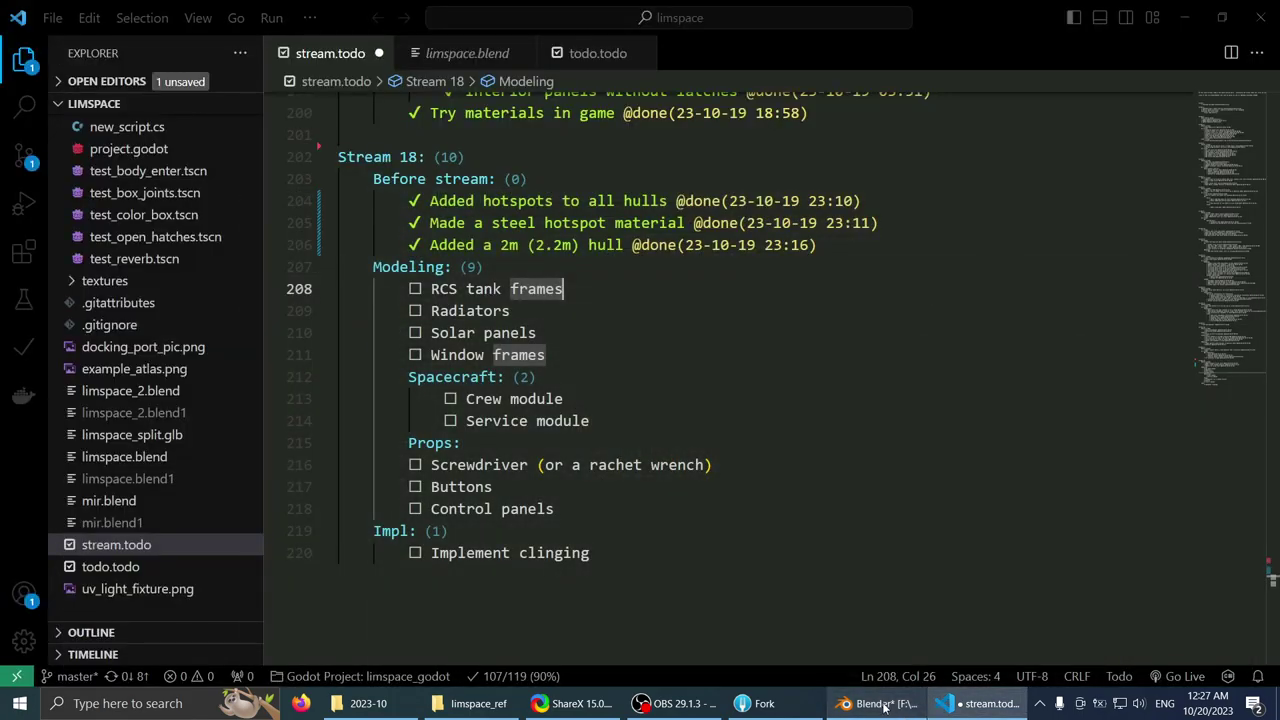
click(455, 312)
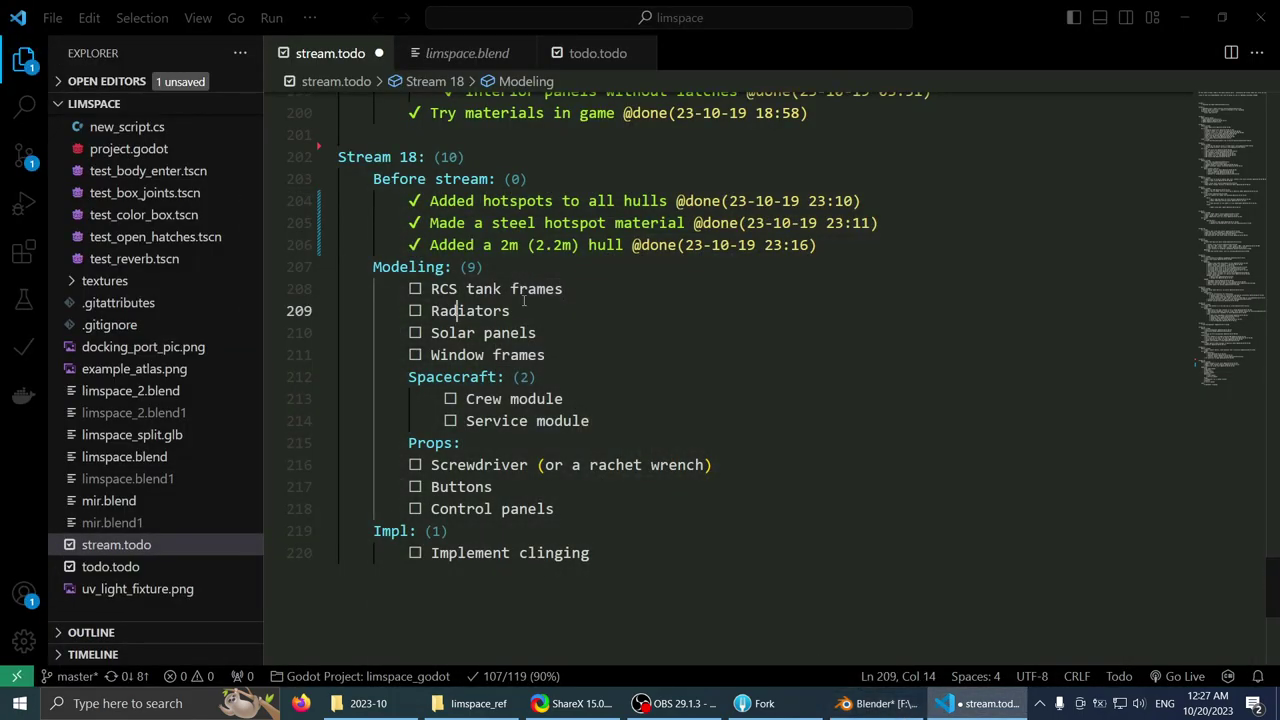
click(930, 711)
click(925, 710)
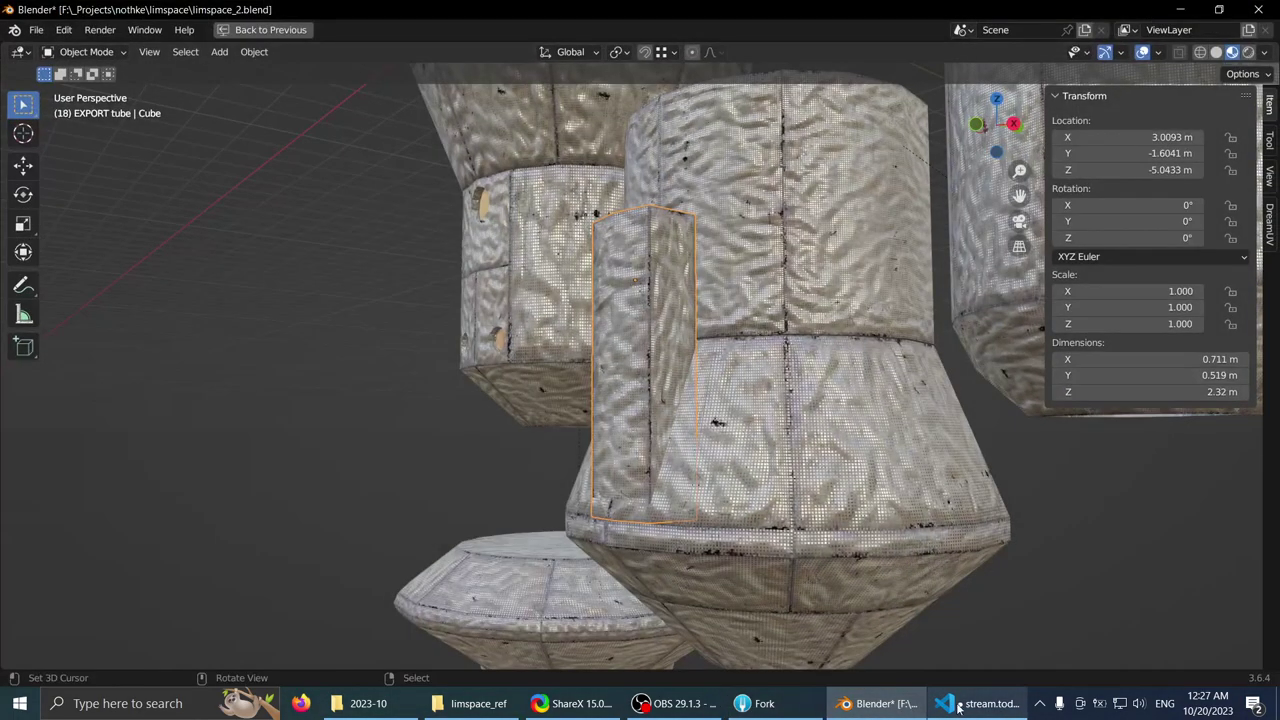
click(958, 706)
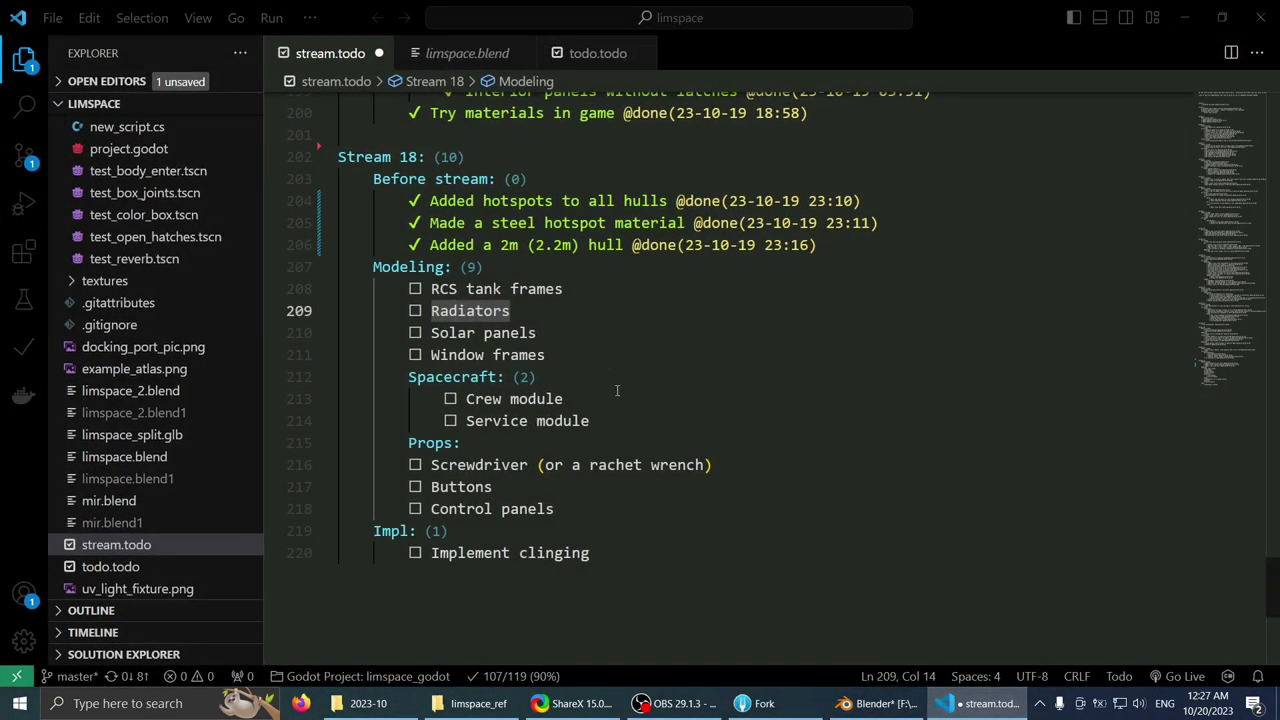
click(595, 332)
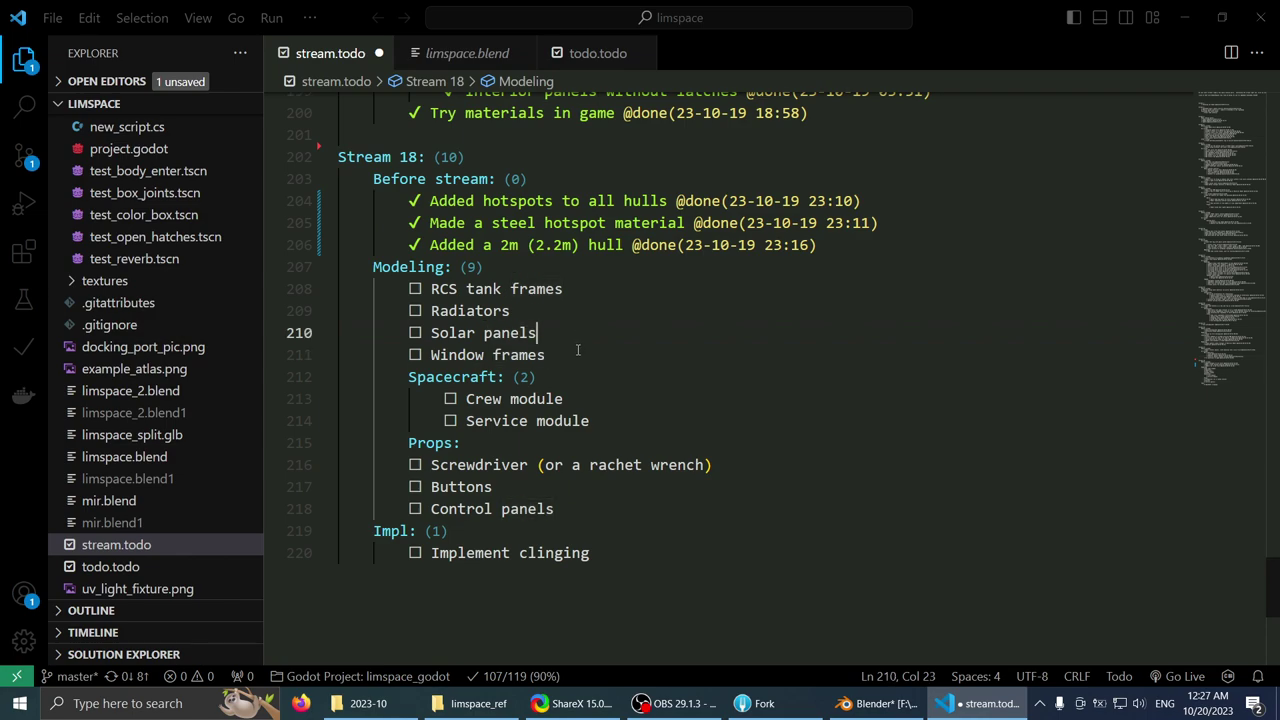
click(577, 350)
key(alt+Up)
key(alt+Up)
key(alt+Up)
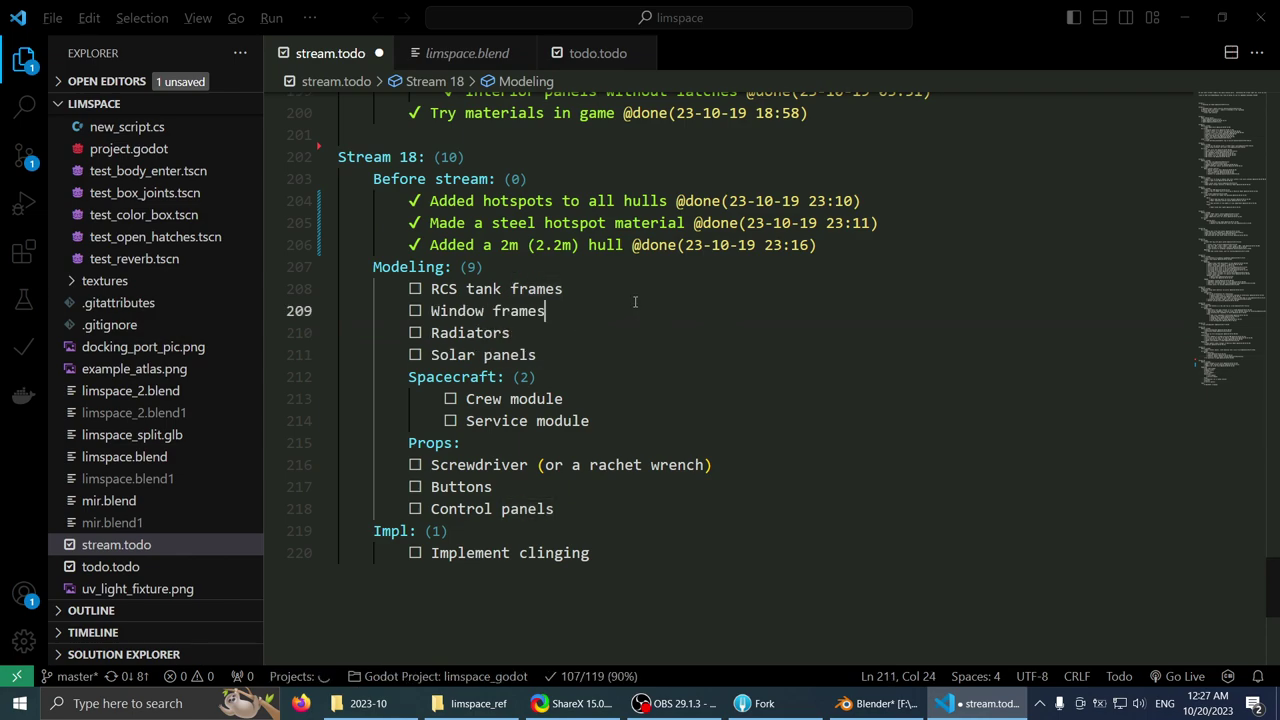
key(ctrl+s)
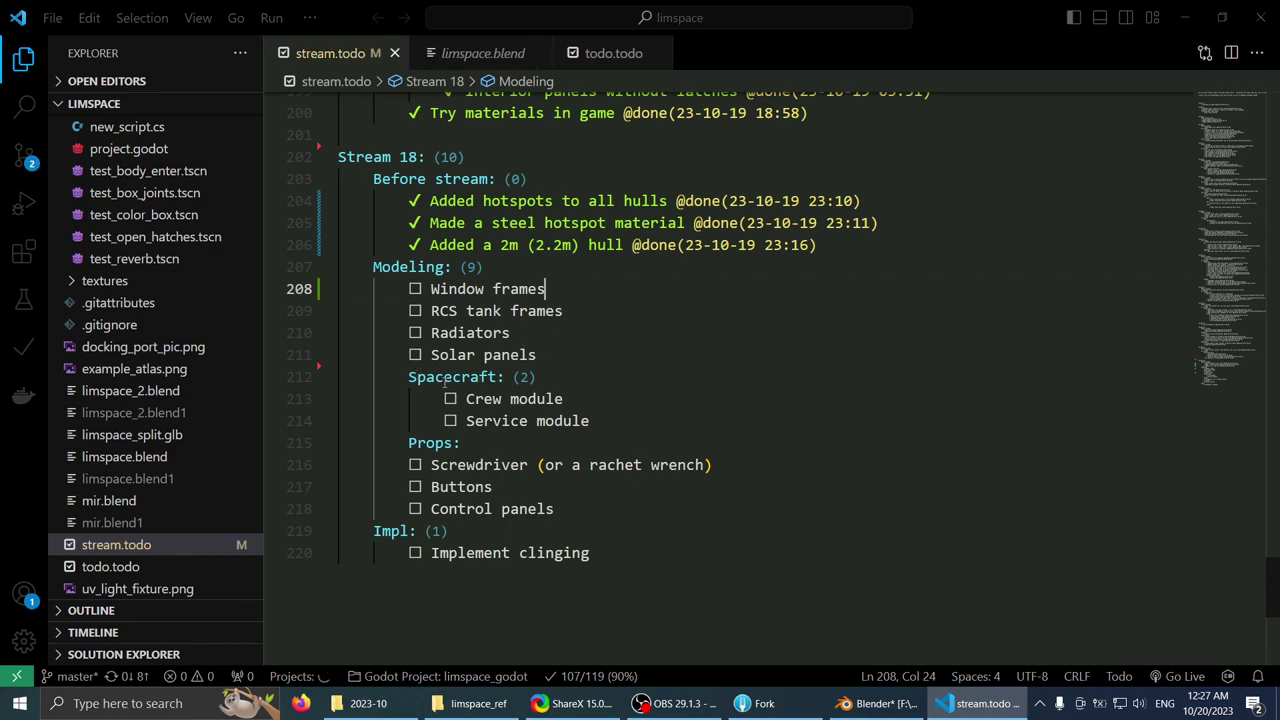
- Read through the remaining Spacecraft, Props and Modeling tasks in stream.todo, and switch to Fork
click(612, 402)
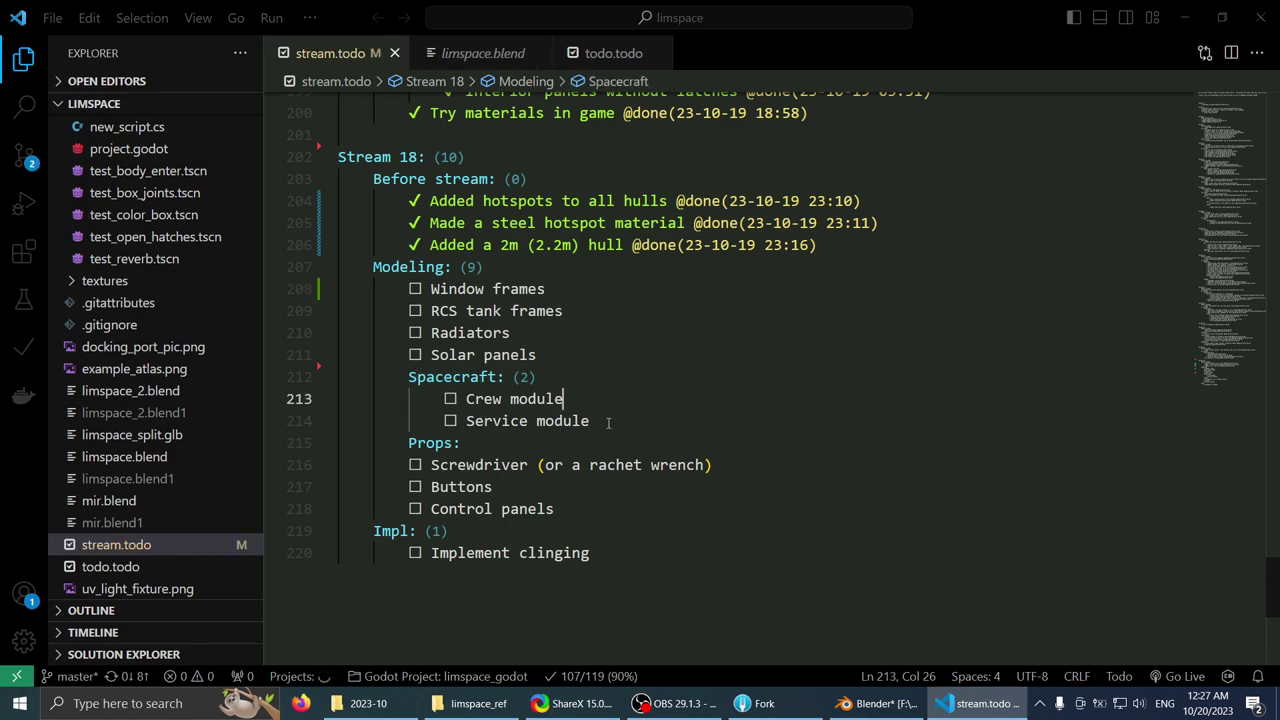
click(615, 362)
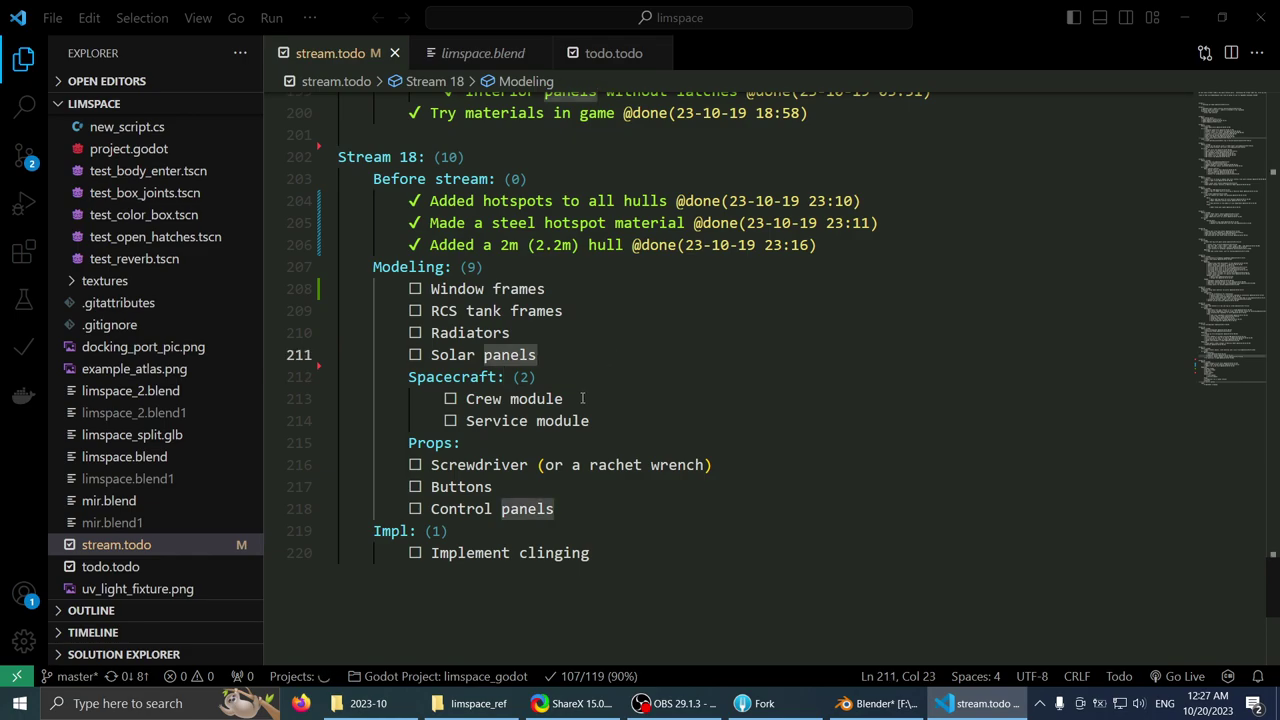
drag(563, 514, 334, 467)
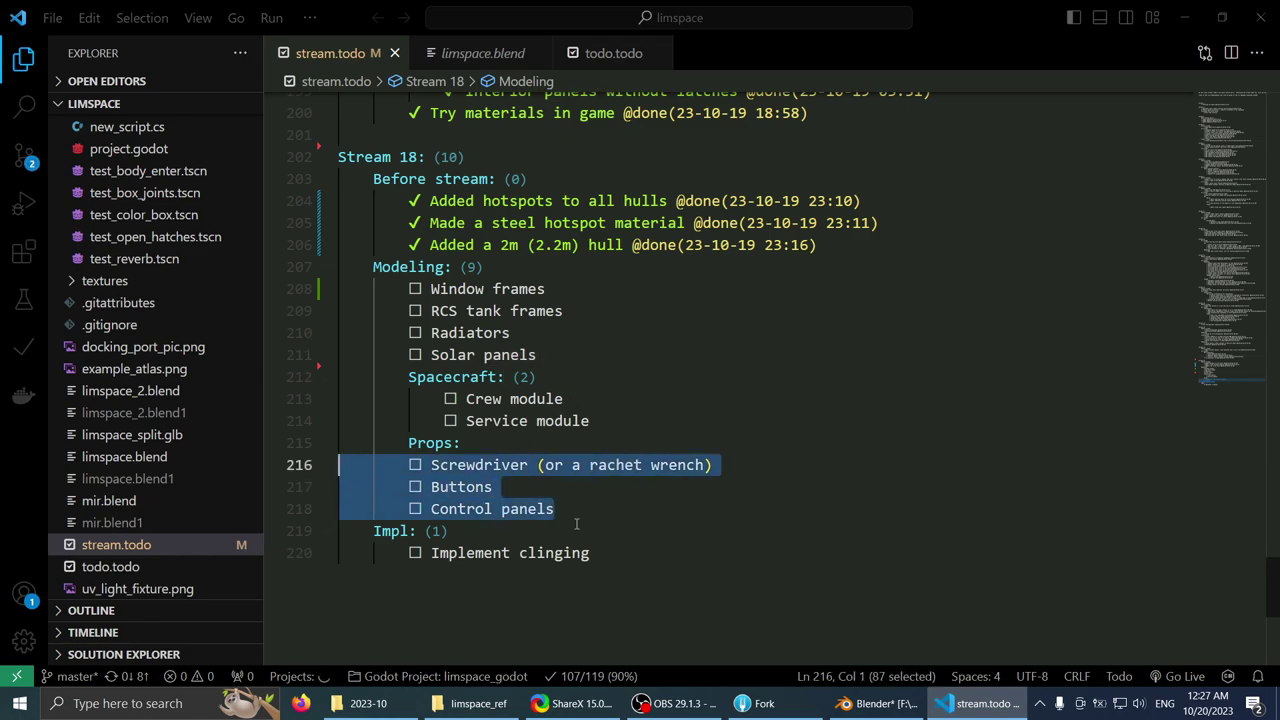
click(576, 528)
scroll(502, 310, up, 3)
scroll(556, 352, up, 1)
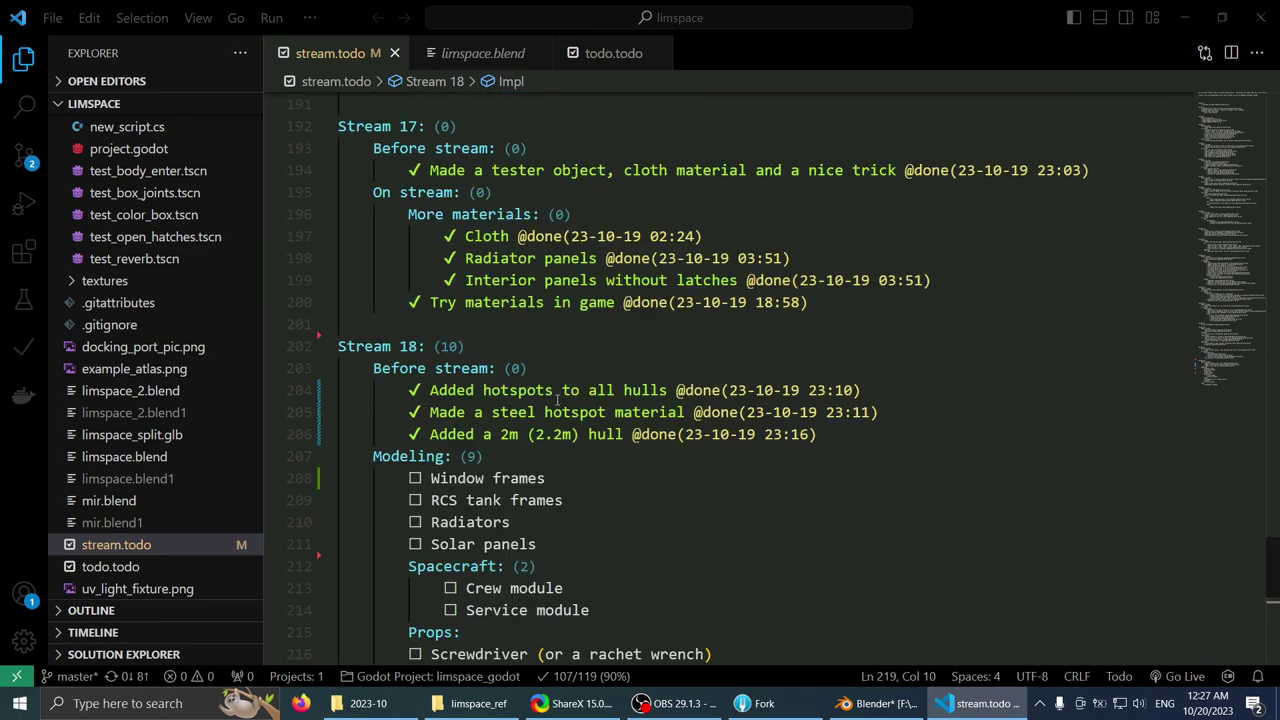
scroll(570, 394, down, 3)
scroll(588, 392, up, 1)
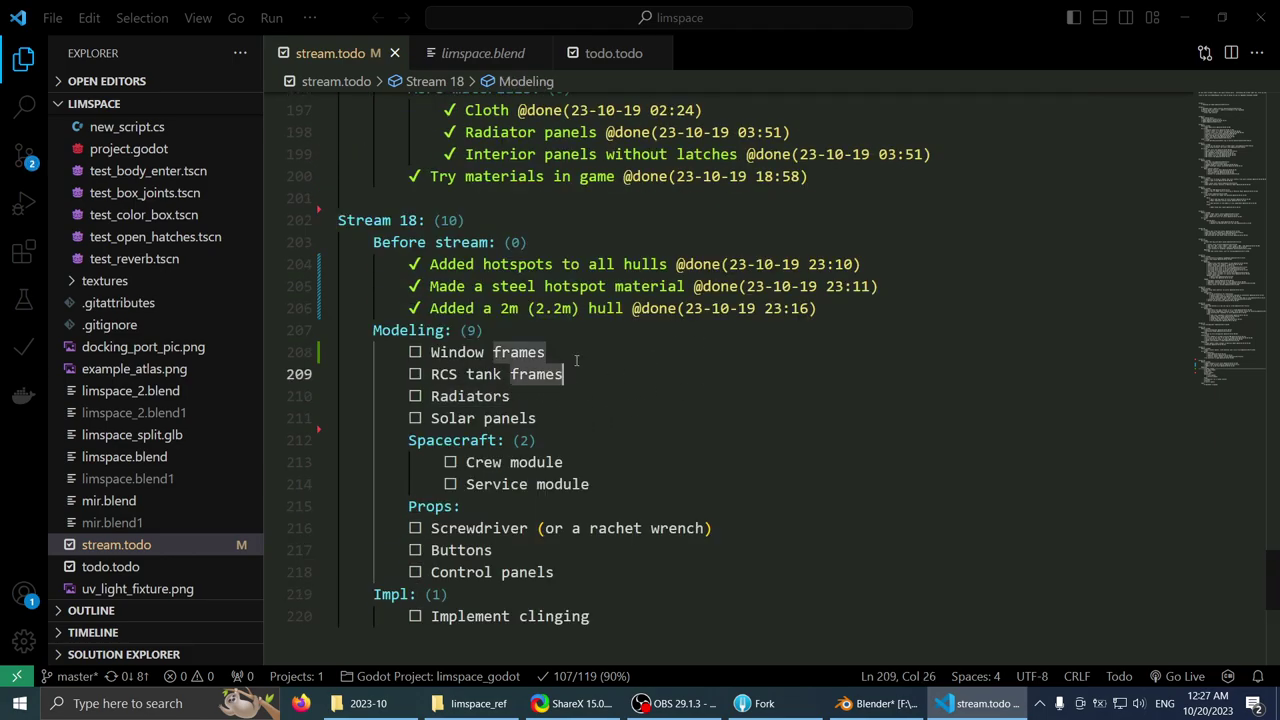
key(alt+Tab)
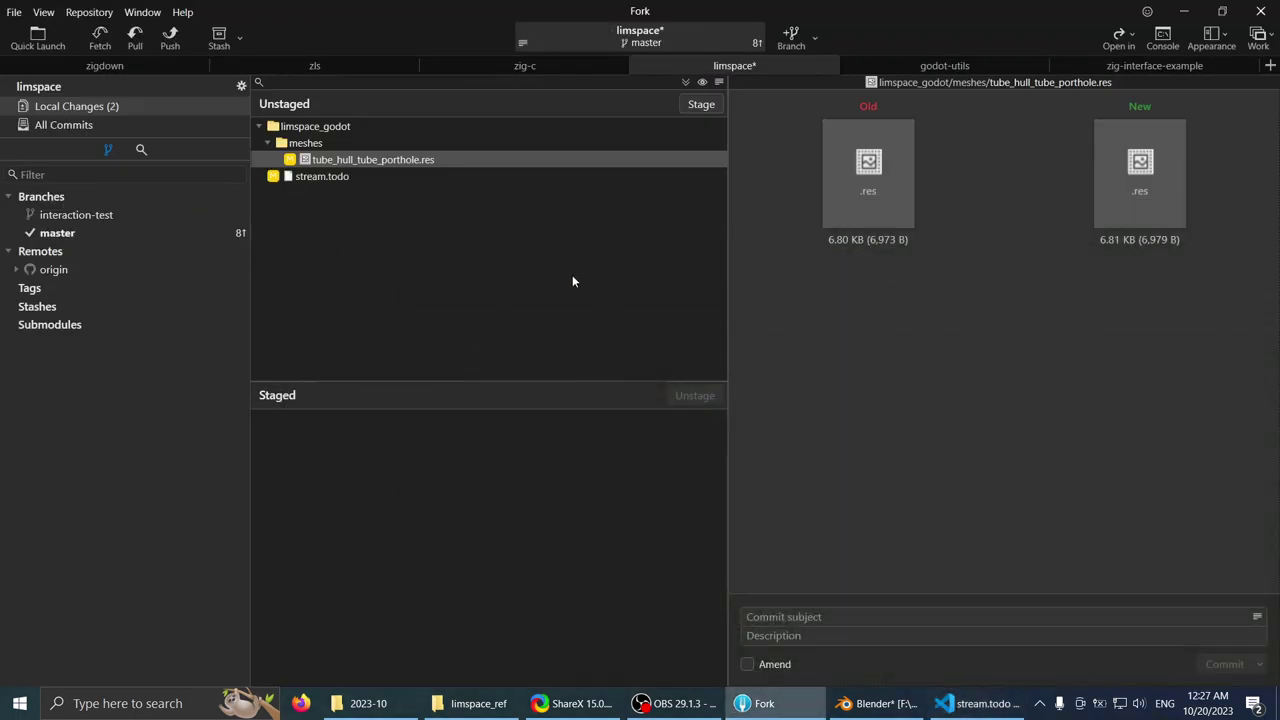
- Switch to Blender and examine the round porthole opening in the hull tube up close
click(957, 712)
click(888, 709)
middle_drag(640, 285, 583, 371)
middle_drag(464, 390, 618, 290)
scroll(597, 242, up, 2)
shift+middle_drag(618, 290, 624, 433)
scroll(565, 340, up, 5)
scroll(624, 433, up, 3)
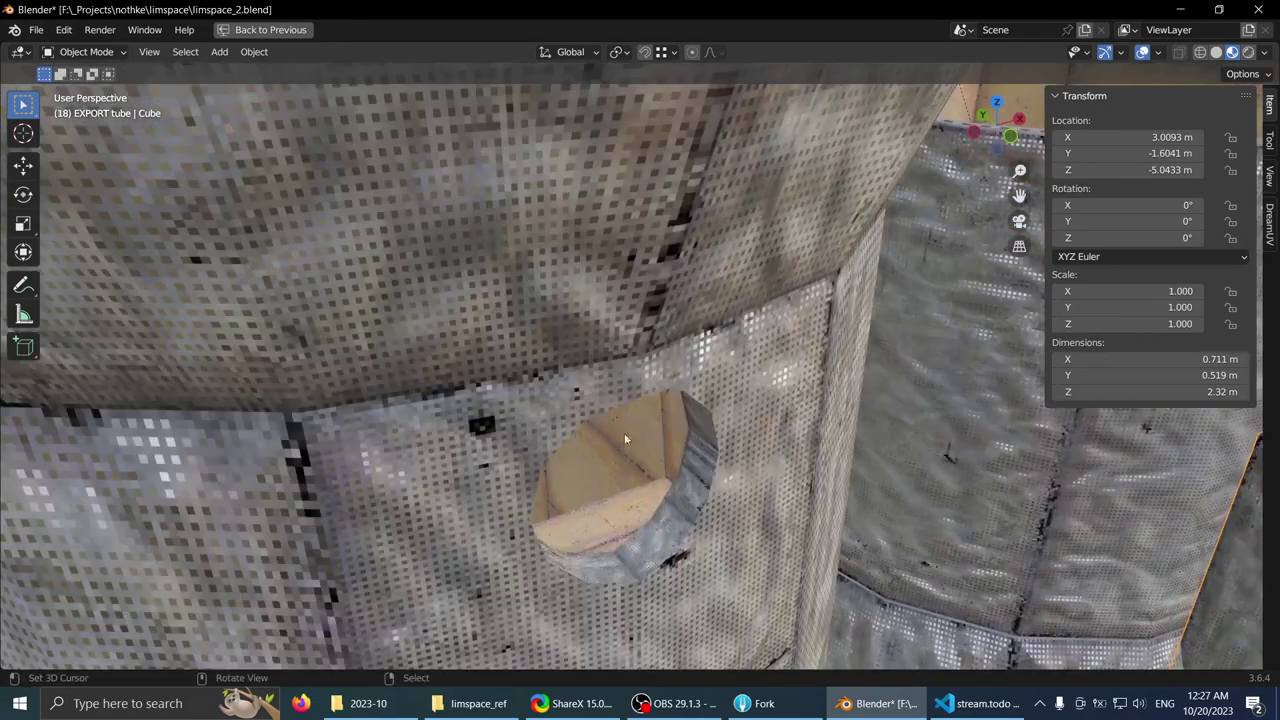
middle_drag(620, 572, 612, 446)
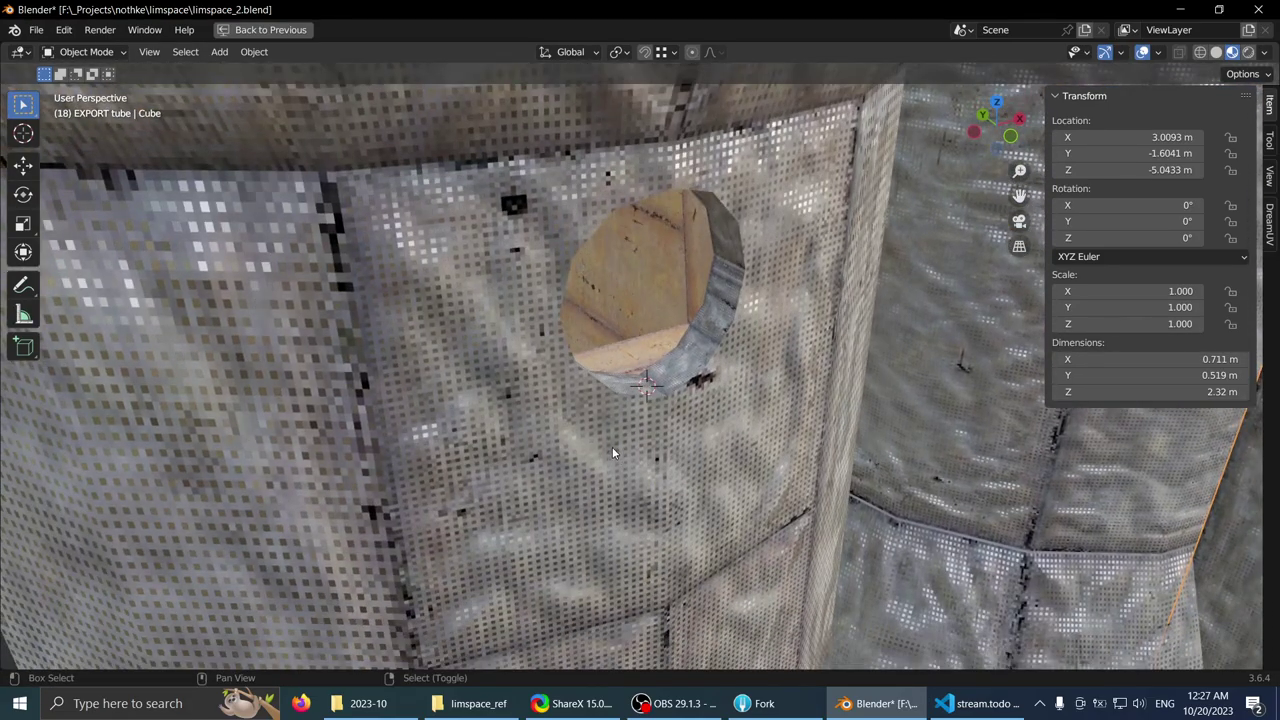
- Leave the maximized viewport and enlarge the Outliner to show the EXPORT tube collection's contents
key(ctrl+space)
scroll(1000, 295, up, 3)
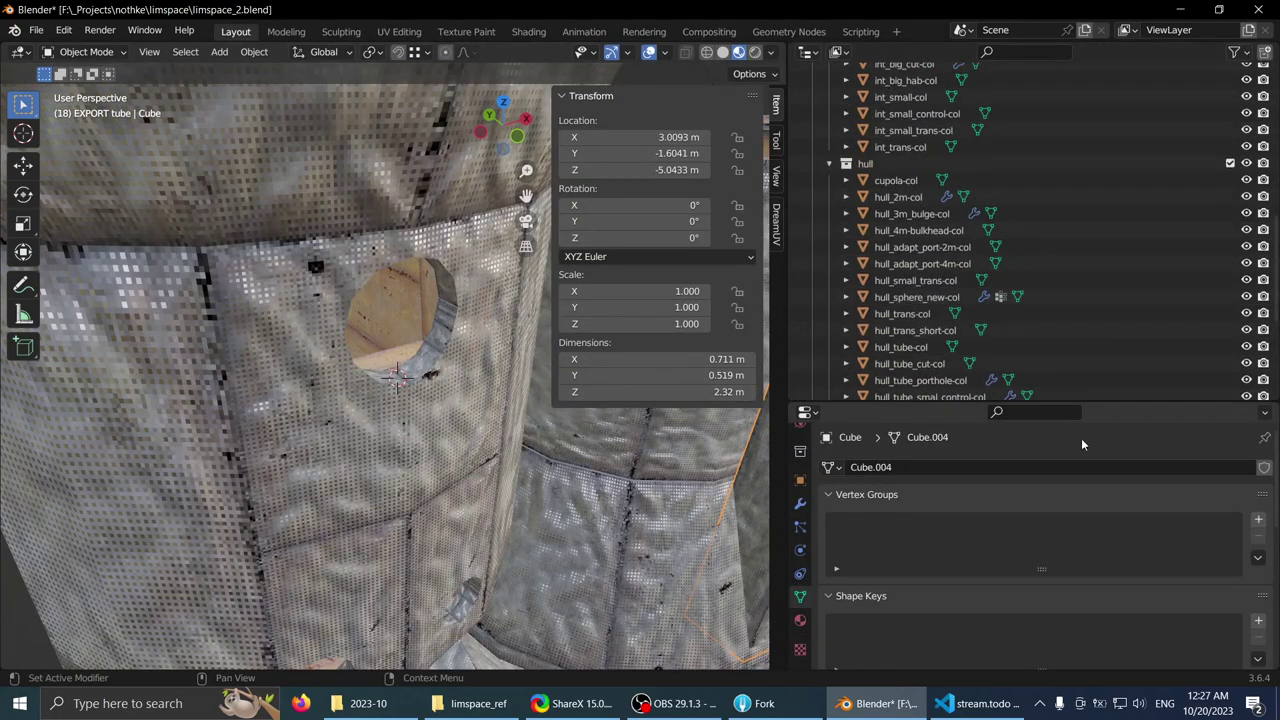
drag(1126, 403, 1118, 538)
scroll(891, 345, up, 7)
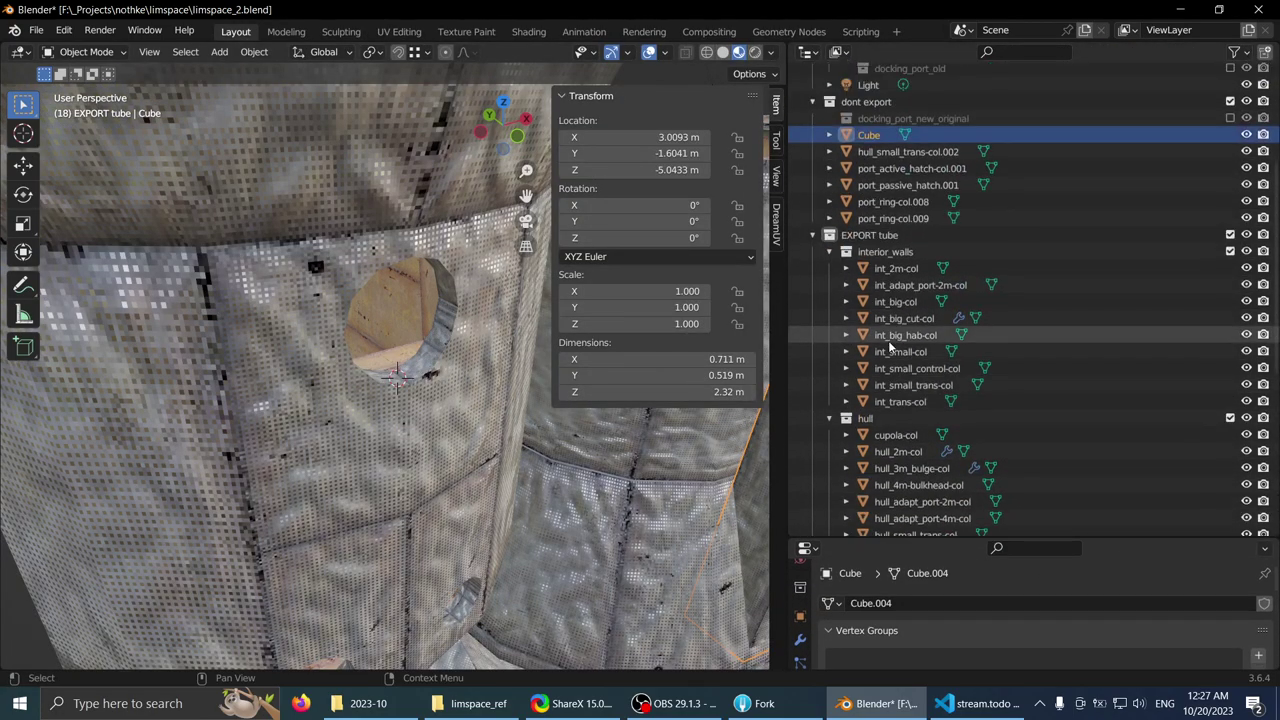
middle_drag(430, 400, 418, 370)
scroll(418, 370, up, 2)
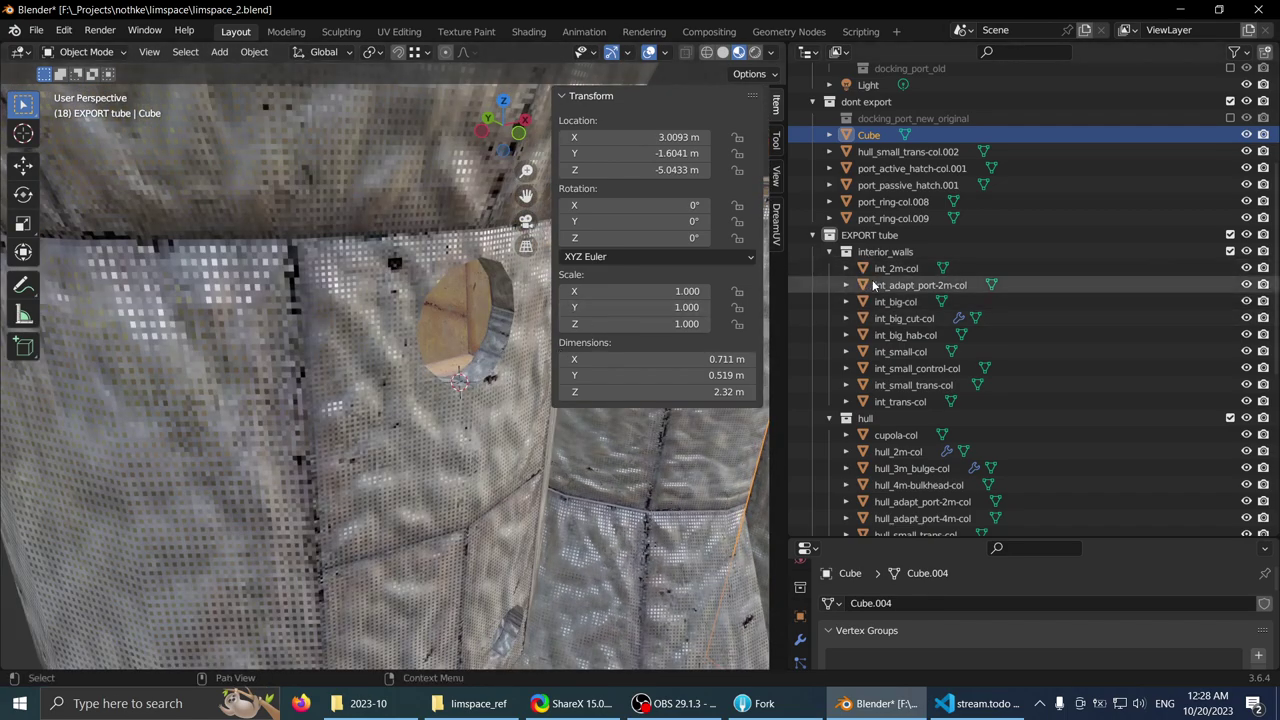
middle_drag(537, 306, 526, 320)
- Create a new collection inside EXPORT tube and name it window_frames
right_click(840, 236)
key(Escape)
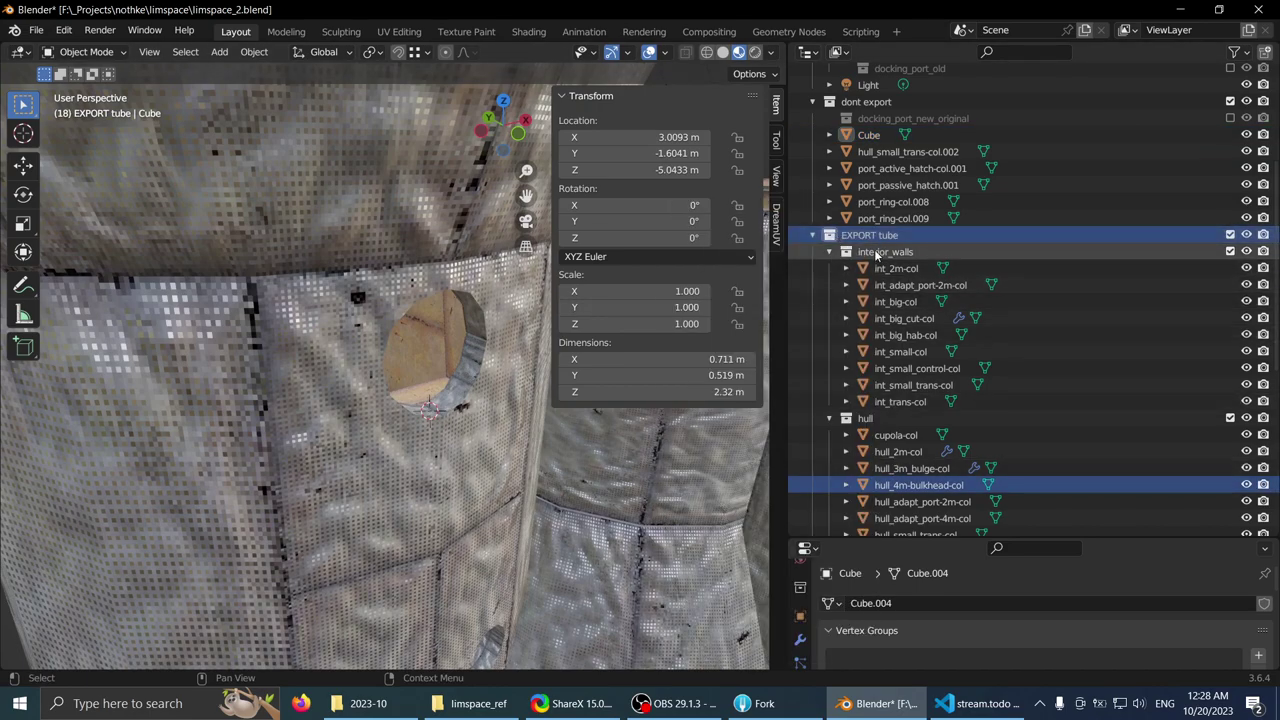
scroll(875, 268, down, 3)
scroll(876, 275, down, 5)
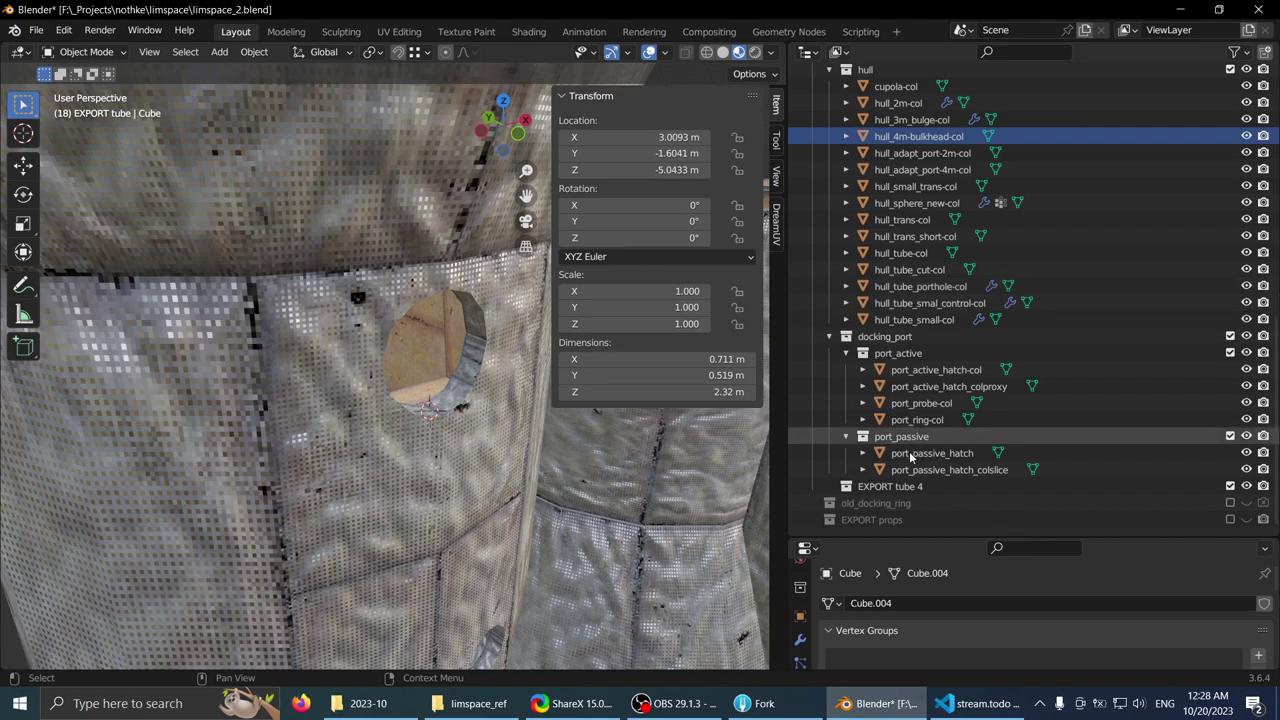
double_click(895, 487)
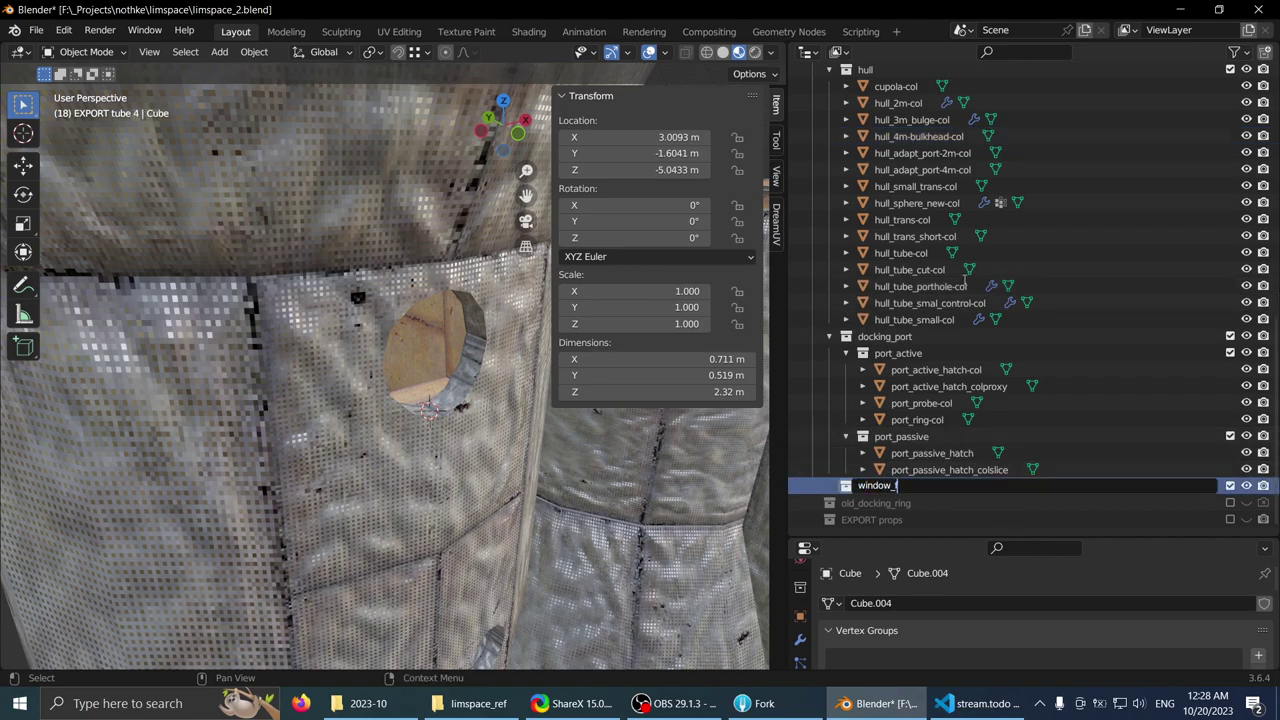
text(window_frames)
key(Return)
- Add a mesh cylinder with 16 vertices to the window_frames collection
middle_drag(430, 372, 377, 375)
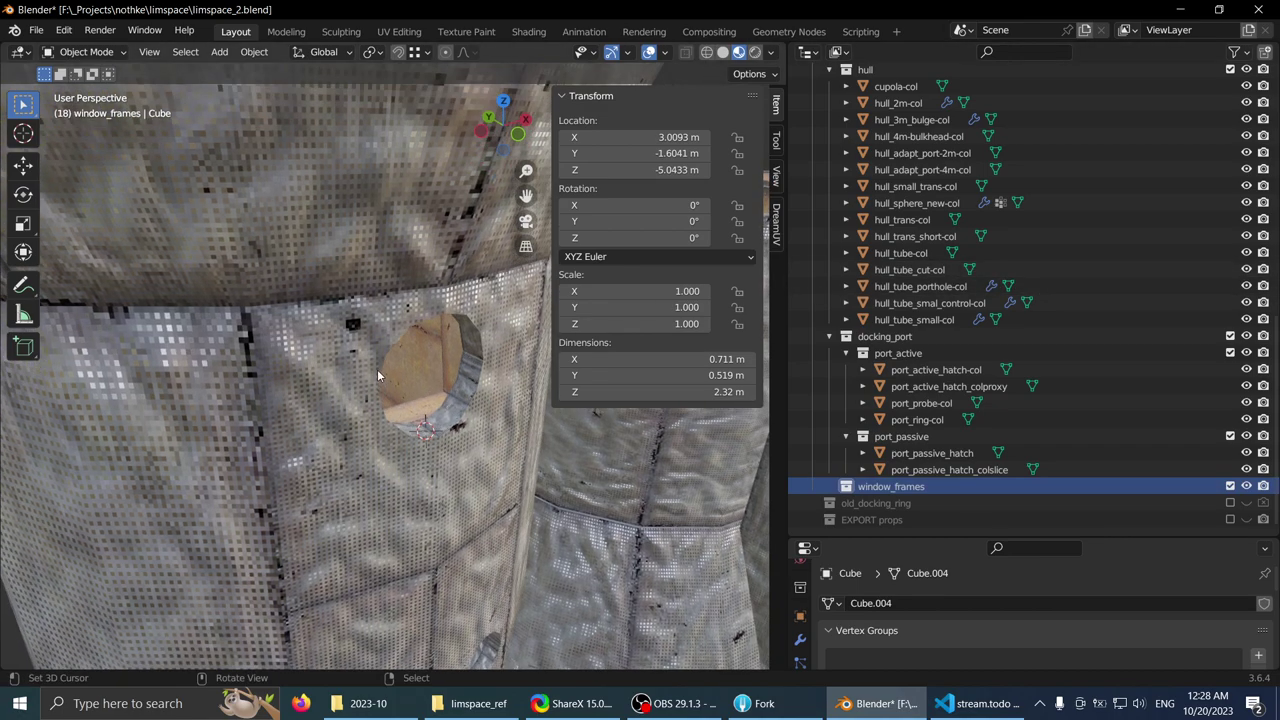
key(shift+a)
mouse_move(390, 355)
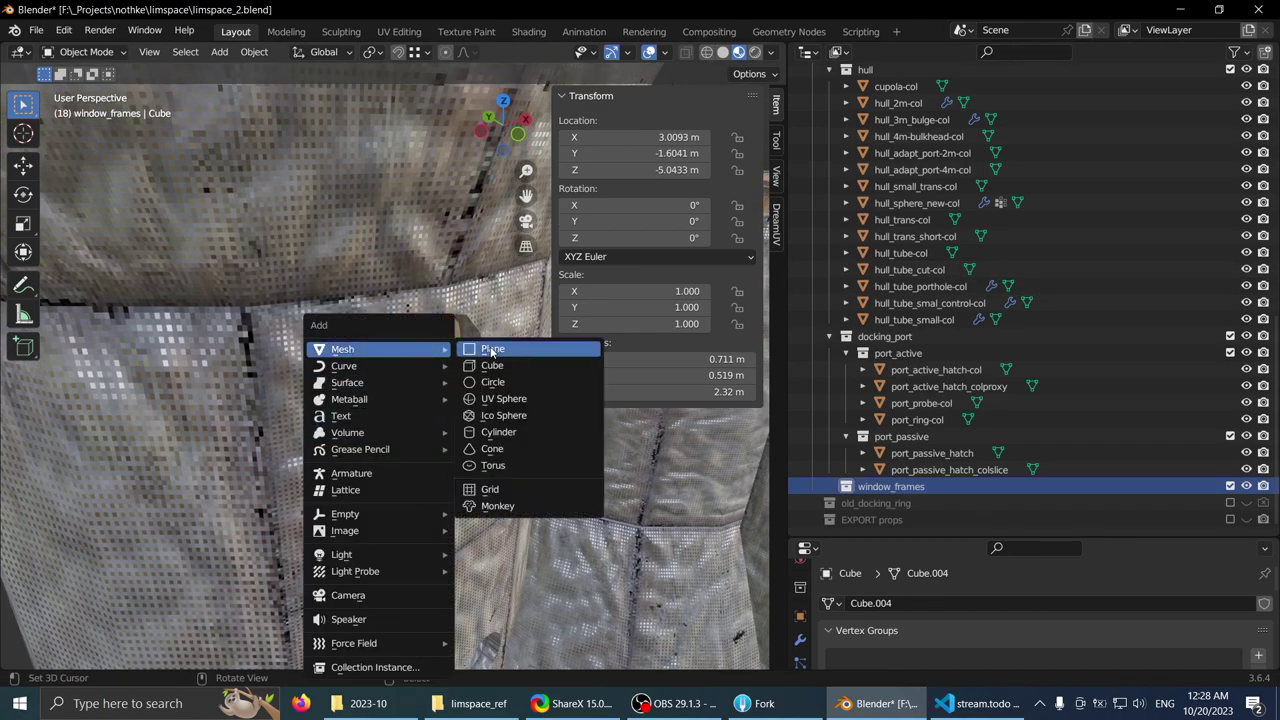
click(499, 436)
scroll(499, 436, down, 9)
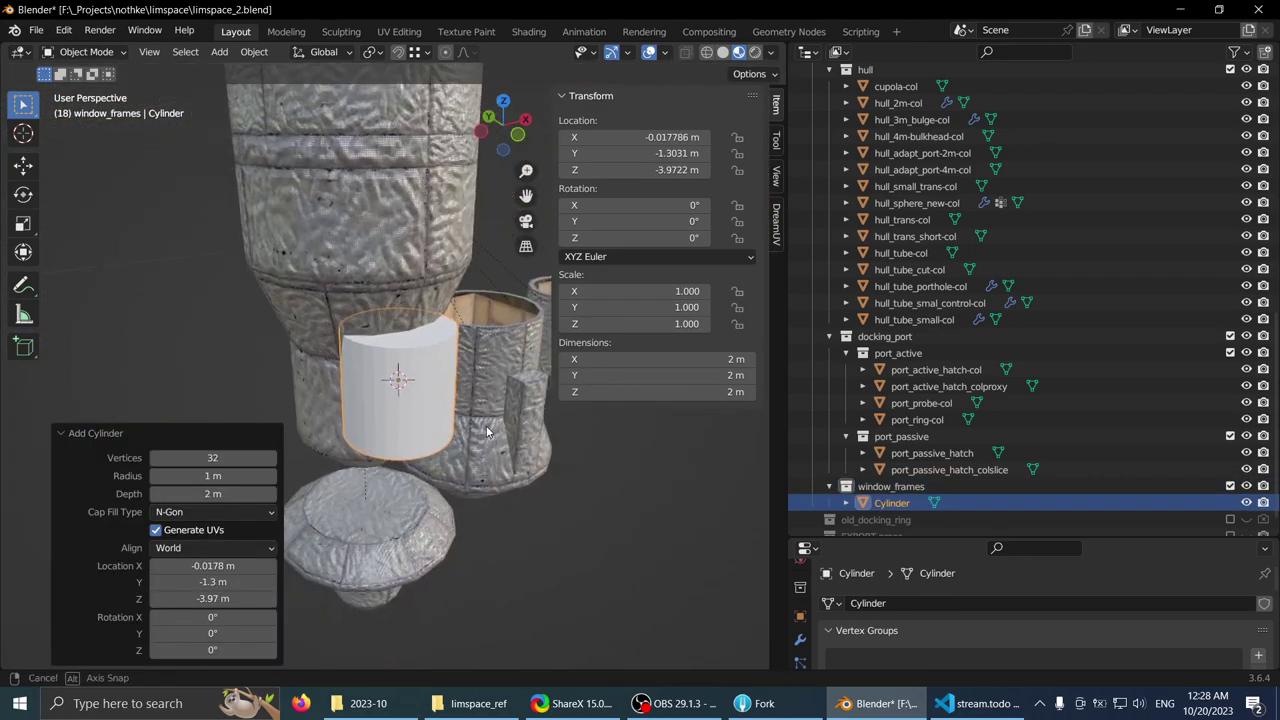
scroll(499, 436, up, 6)
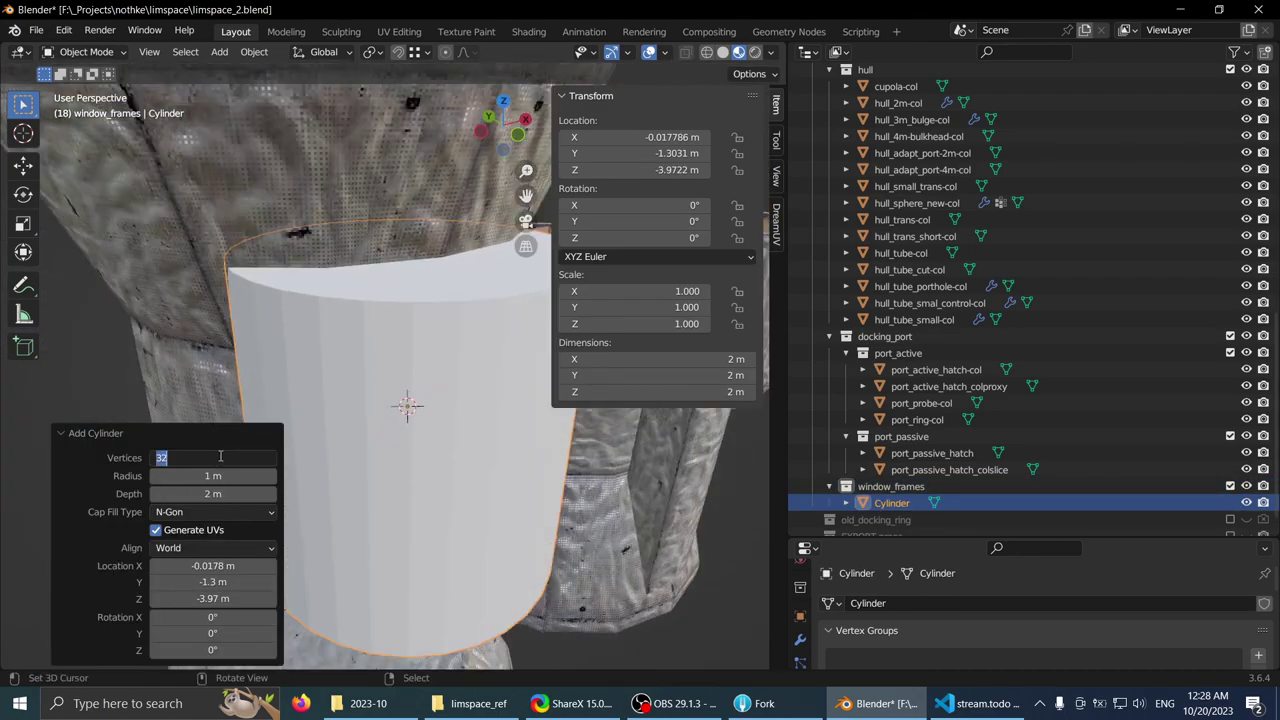
middle_drag(236, 447, 418, 331)
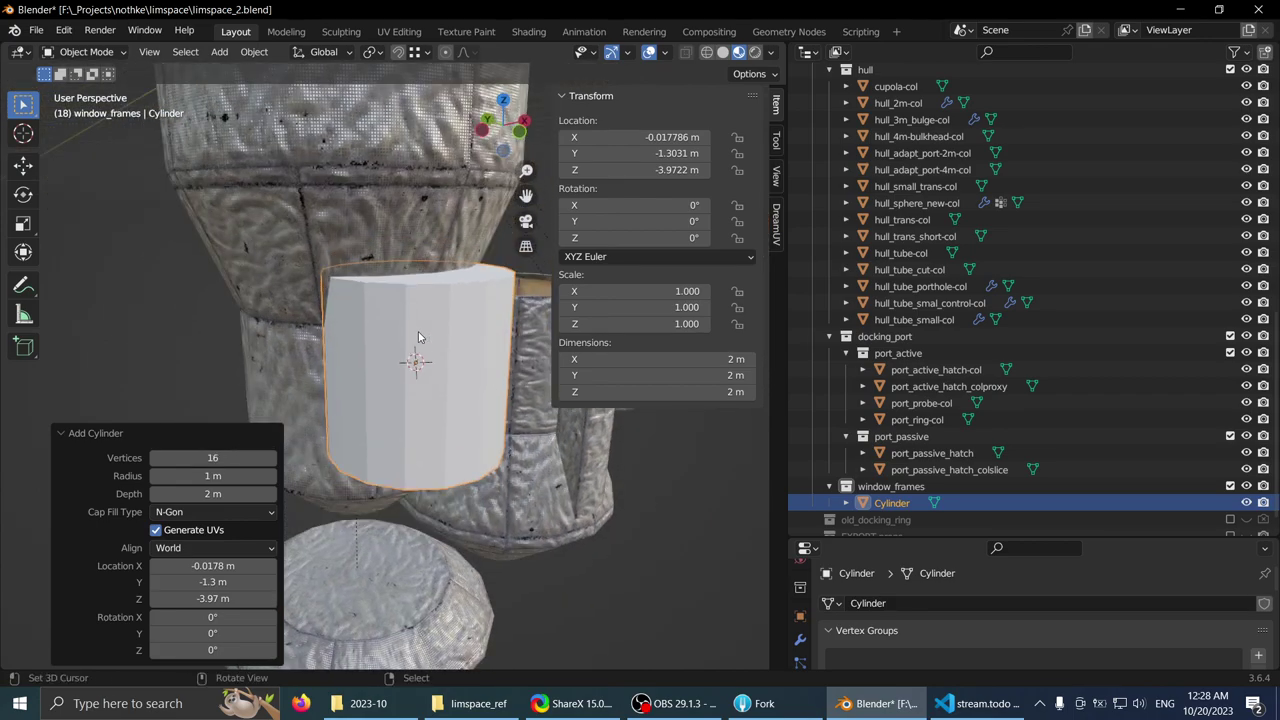
- Rotate the cylinder 90° in the right orthographic view and scale it down to about 0.47 m
key(KP_1)
key(KP_3)
shift+middle_drag(180, 250, 324, 274)
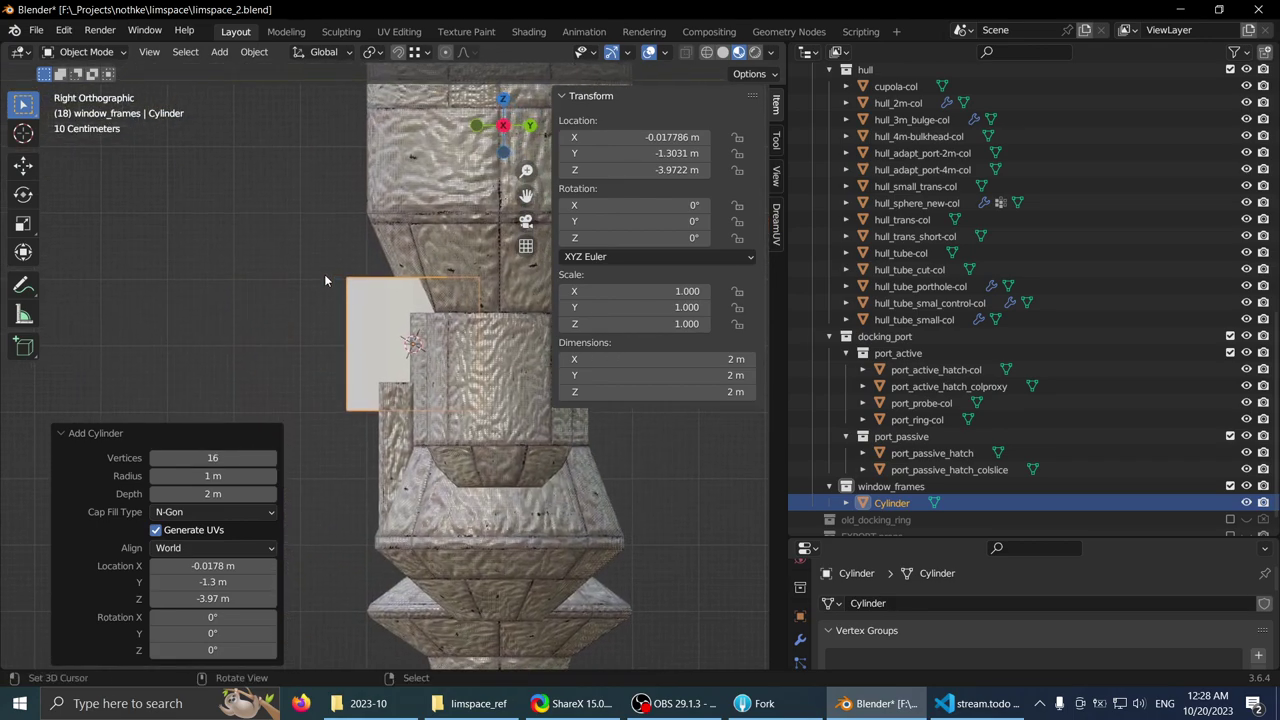
scroll(324, 274, up, 3)
text(r)
text(90)
key(Return)
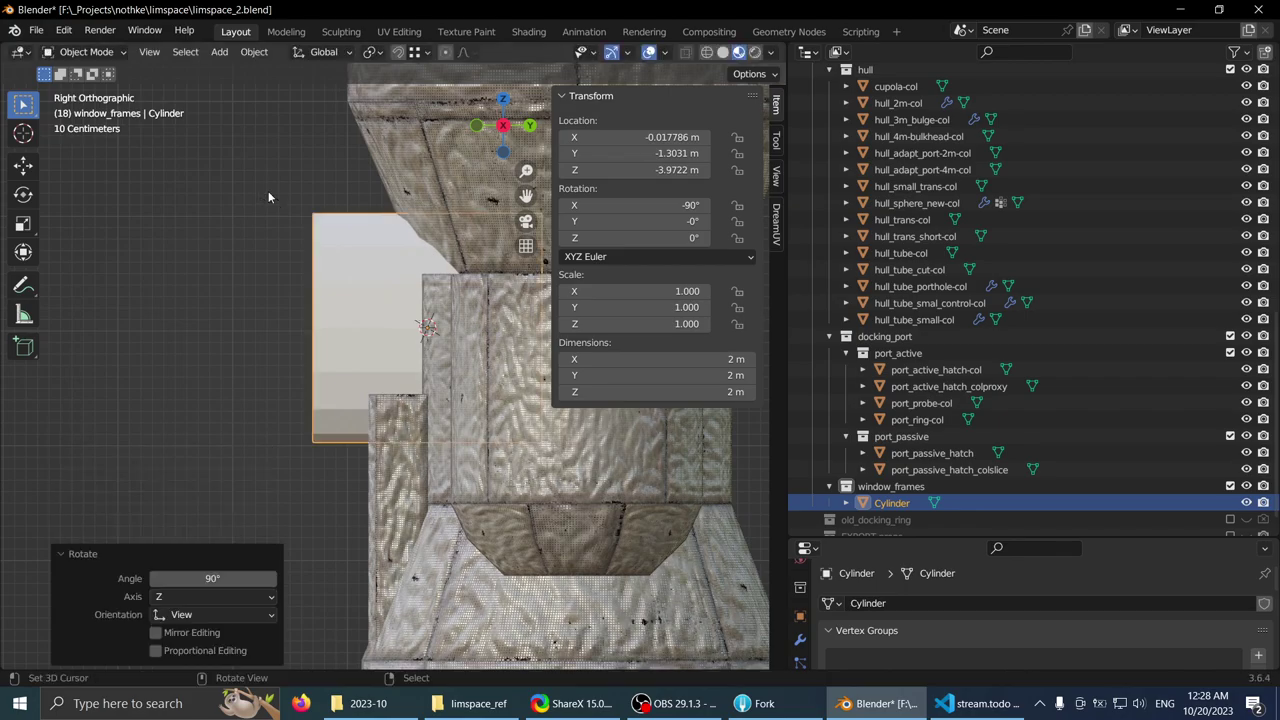
key(s)
click(397, 319)
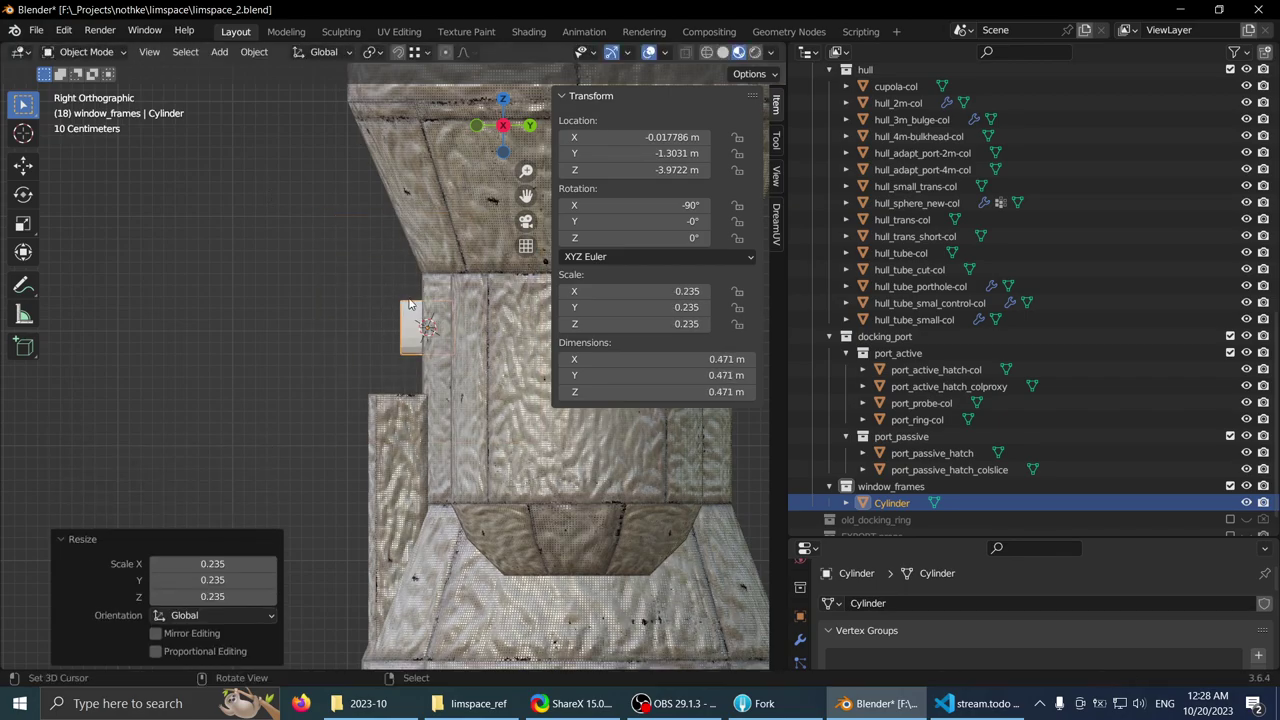
- Scale the cylinder down further to about 0.37 m, close to the porthole's diameter
middle_drag(360, 312, 449, 337)
scroll(449, 337, up, 4)
shift+middle_drag(206, 288, 393, 338)
key(s)
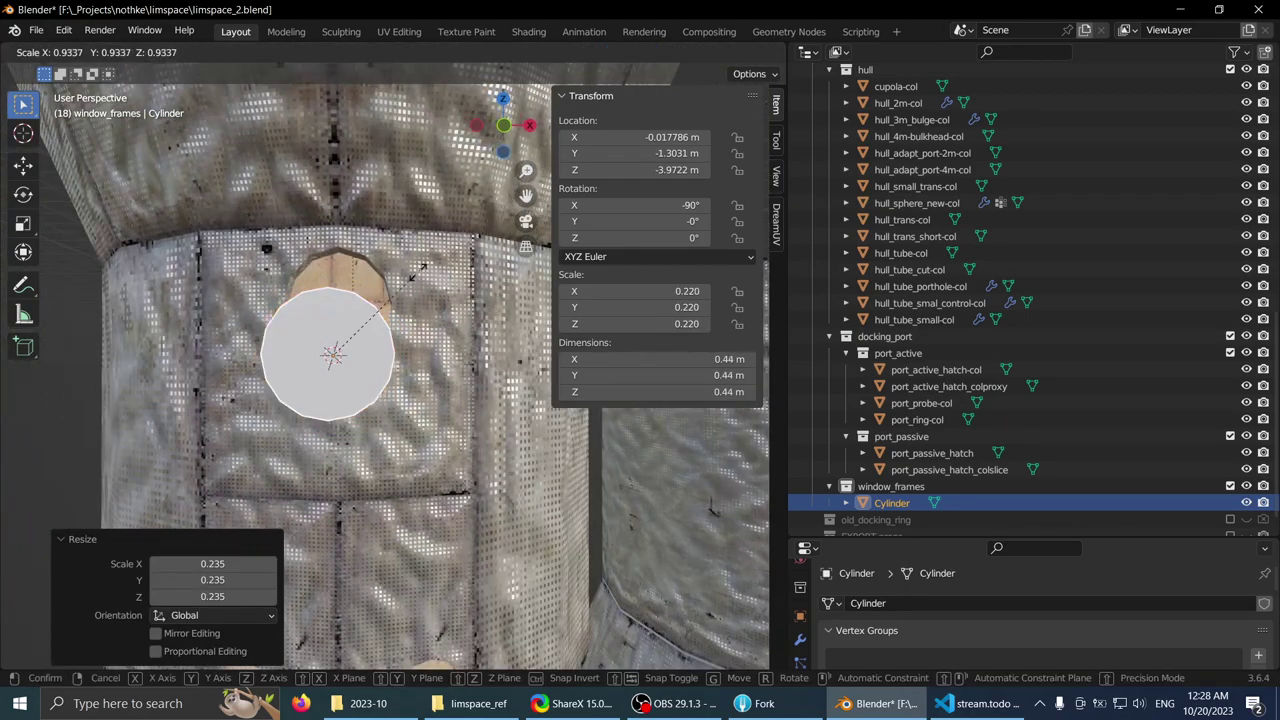
click(405, 284)
scroll(342, 294, up, 2)
- In front view, align the cylinder with the porthole opening and resize it to about 0.38 m to match
shift+middle_drag(342, 294, 445, 354)
key(KP_1)
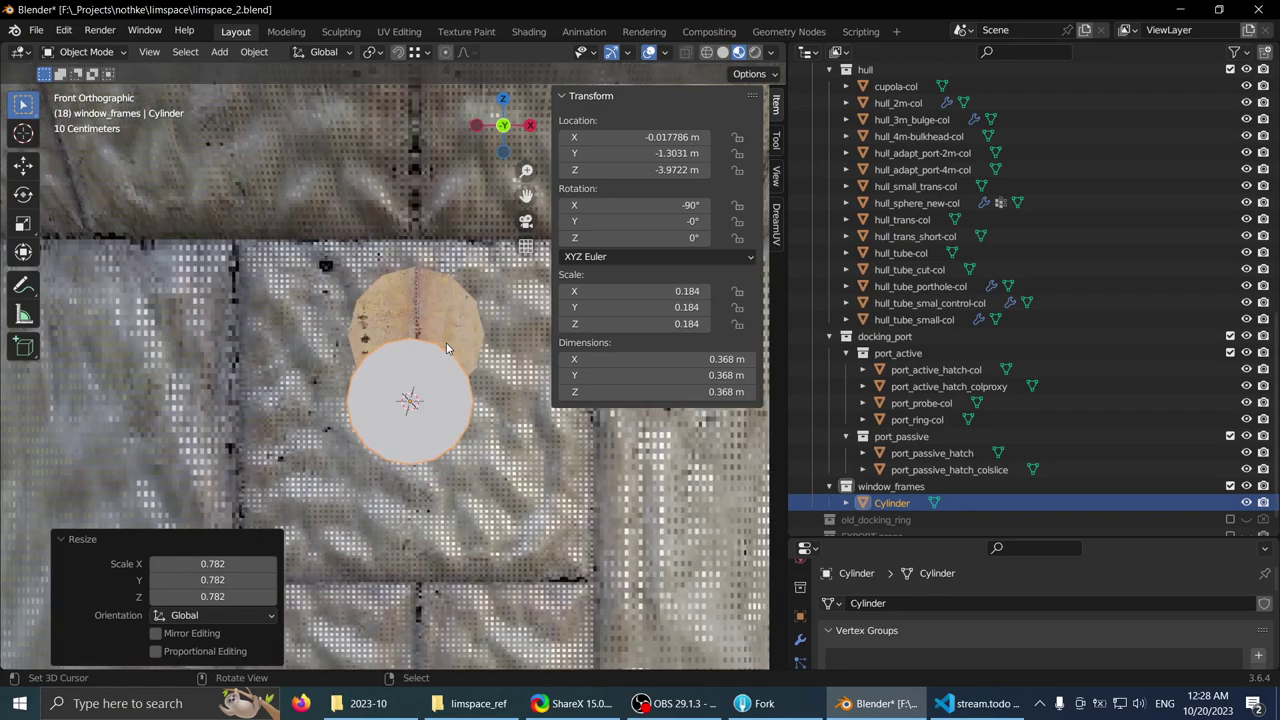
scroll(447, 348, up, 3)
key(g)
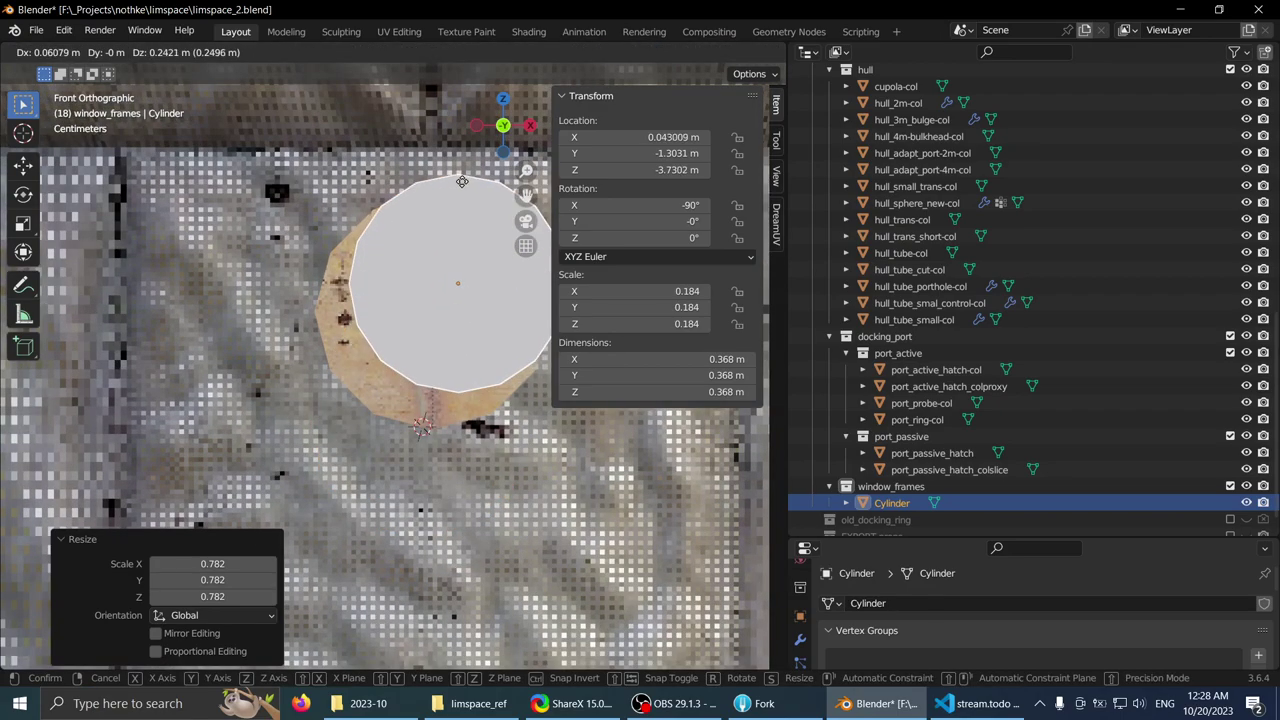
click(443, 204)
key(s)
click(521, 229)
shift+middle_drag(457, 257, 449, 277)
scroll(452, 292, up, 3)
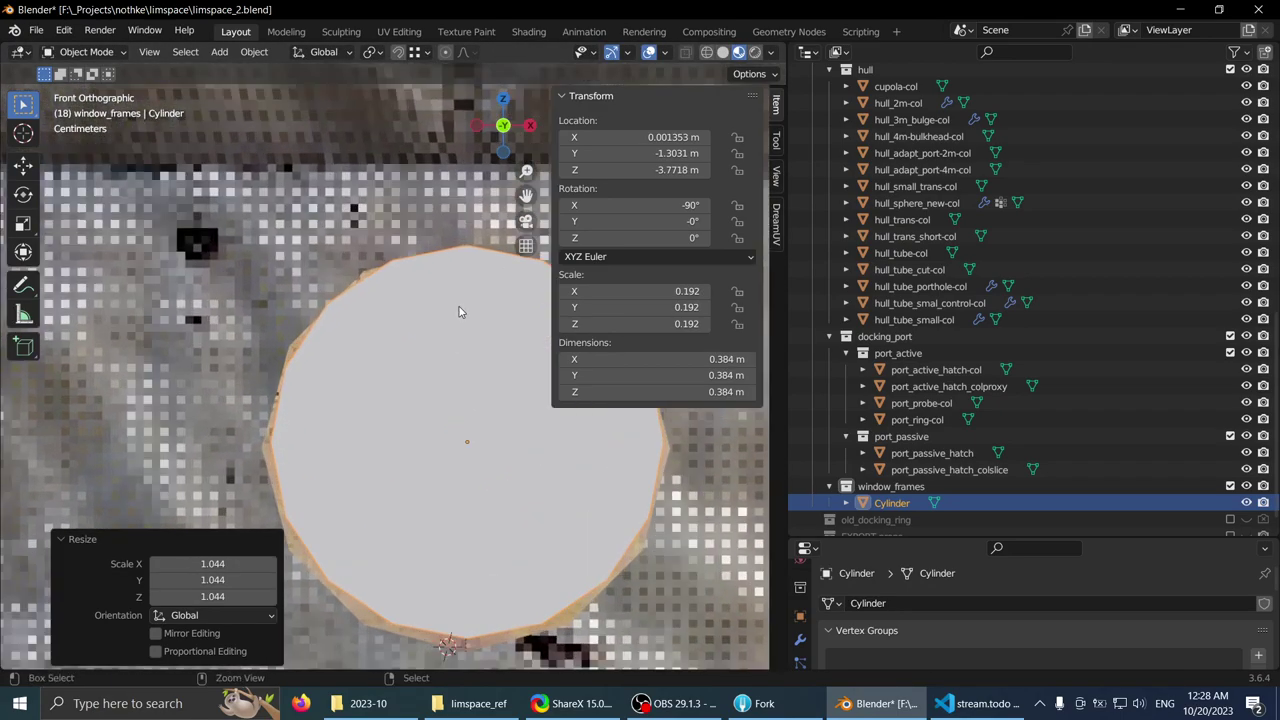
key(ctrl+space)
key(g)
click(852, 370)
scroll(821, 371, down, 5)
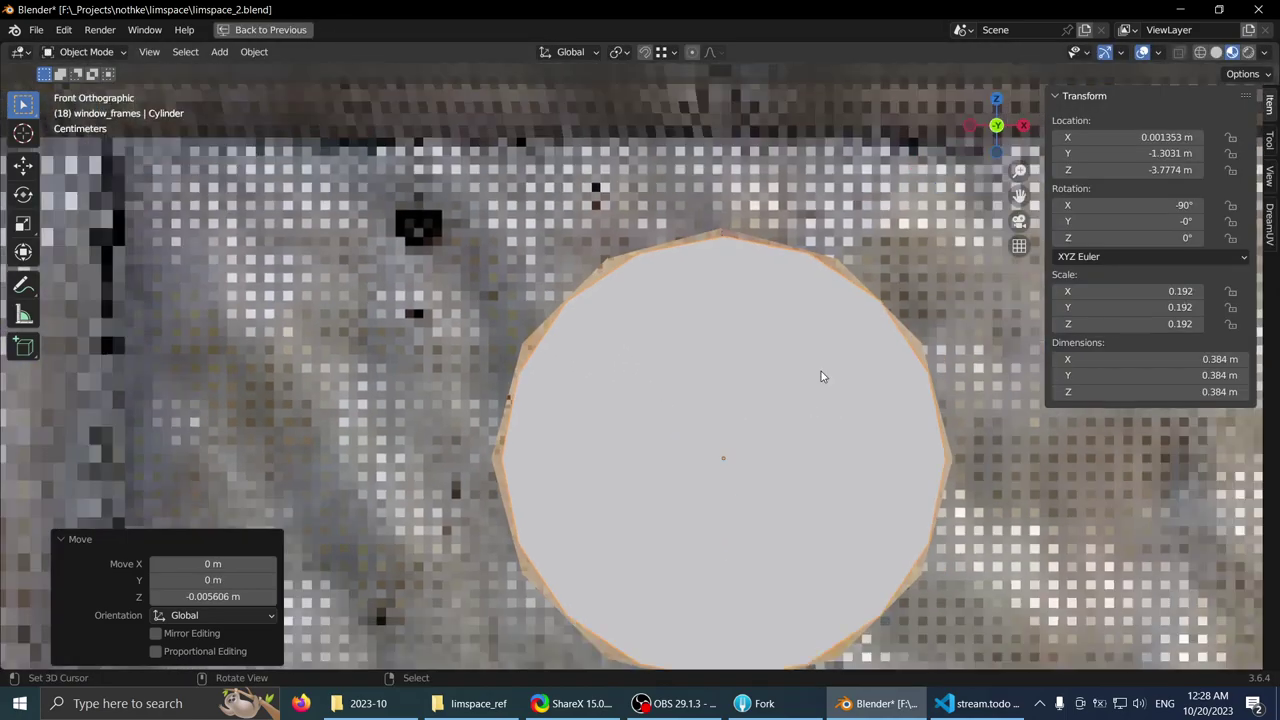
- Compare the cylinder's outline with the porthole and delete the 16-sided cylinder
scroll(688, 315, down, 7)
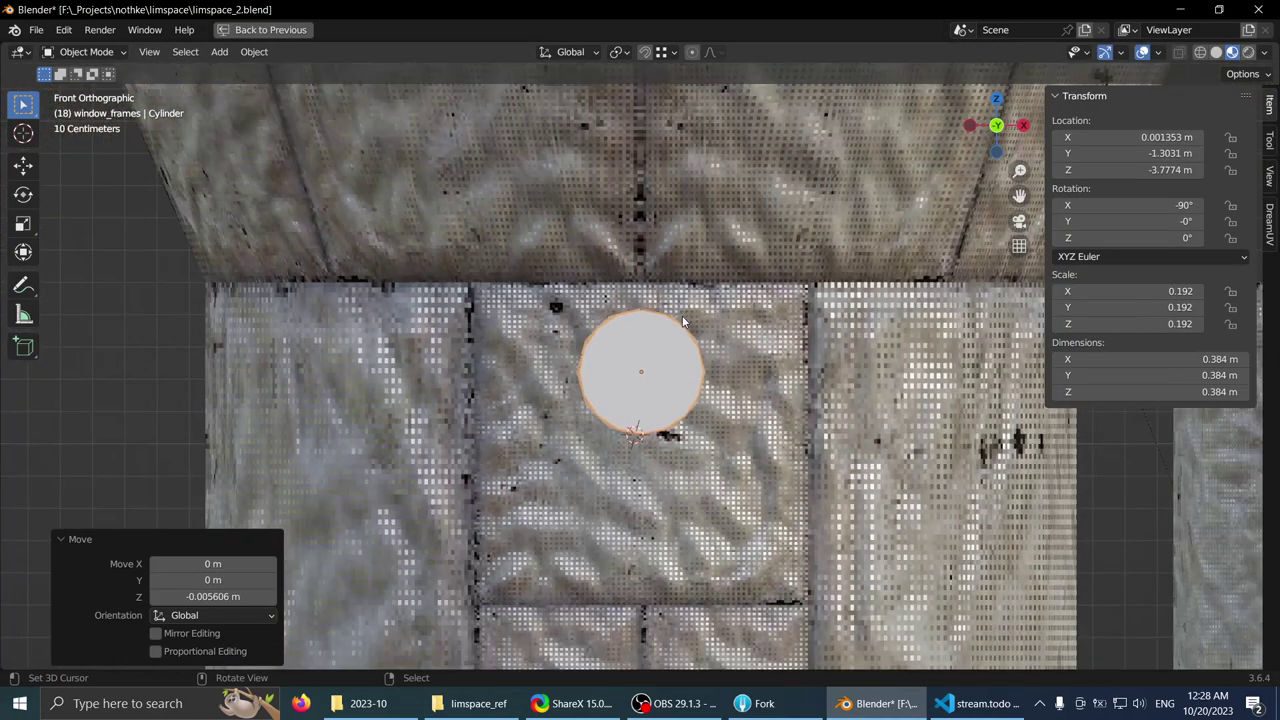
shift+middle_drag(686, 322, 685, 76)
scroll(640, 340, up, 5)
shift+middle_drag(623, 389, 603, 365)
scroll(603, 368, down, 4)
shift+middle_drag(584, 318, 576, 625)
scroll(606, 447, up, 4)
key(x)
click(607, 446)
scroll(510, 380, down, 2)
key(shift+a)
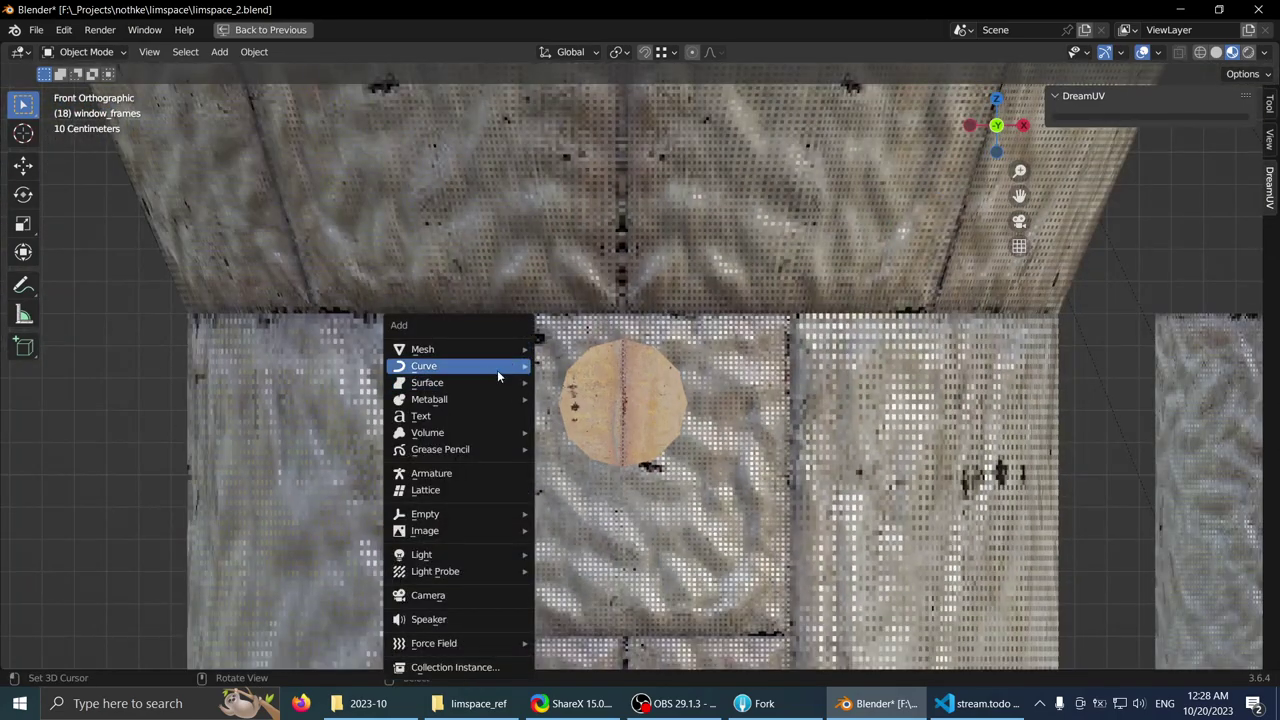
mouse_move(482, 350)
scroll(273, 300, down, 5)
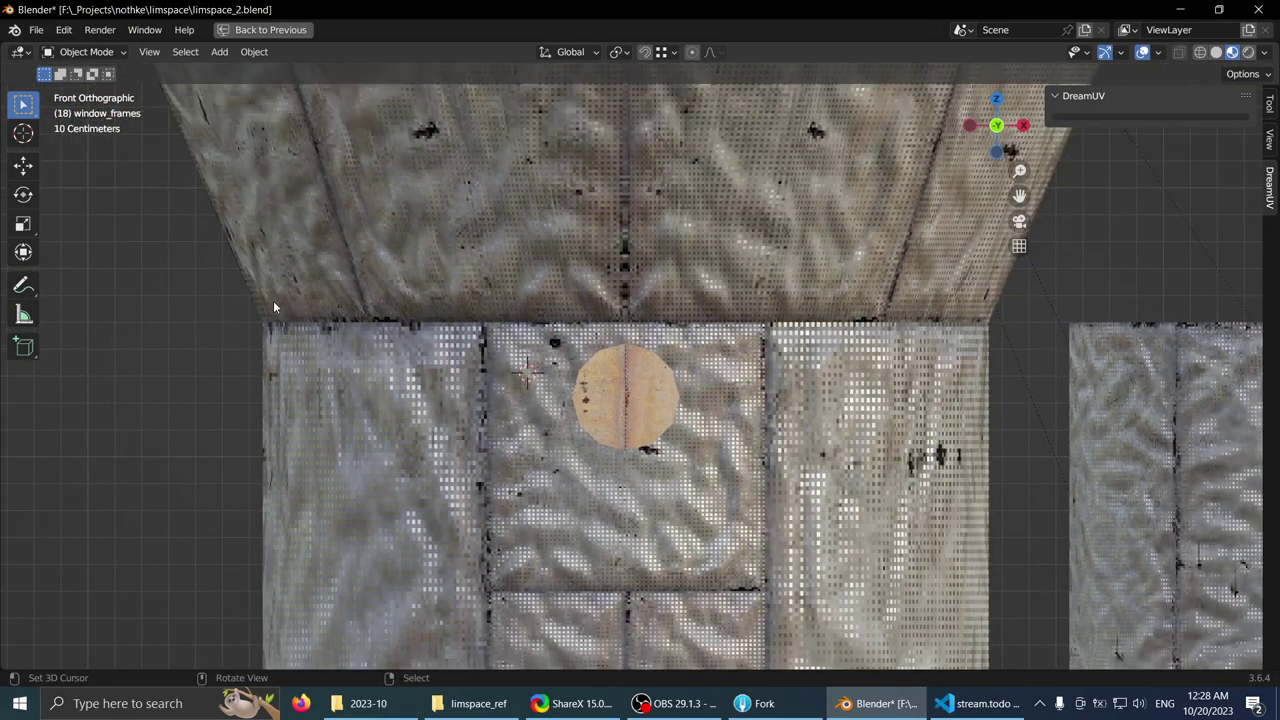
- Examine the cupola's window openings and the hull modules' portholes from several angles
middle_drag(376, 268, 398, 385)
scroll(484, 308, down, 3)
shift+middle_drag(484, 308, 517, 430)
scroll(517, 430, down, 3)
scroll(580, 353, up, 5)
middle_drag(560, 312, 632, 382)
scroll(583, 348, down, 2)
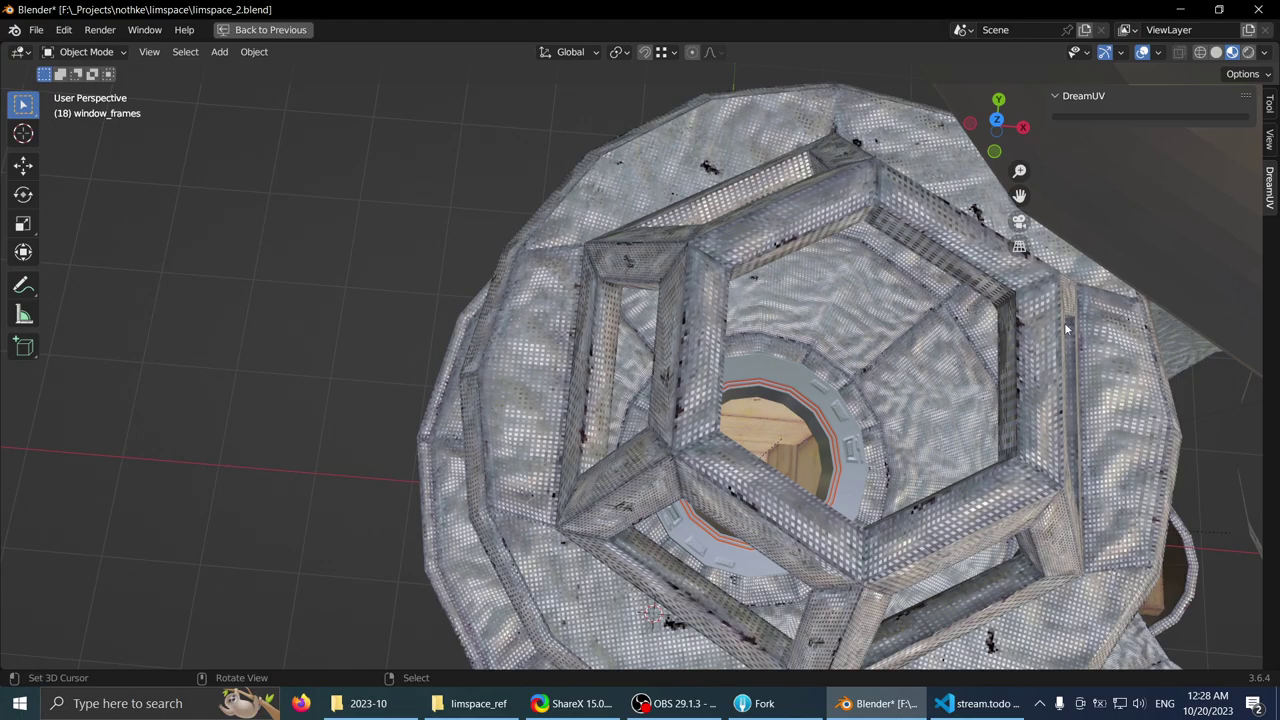
middle_drag(1066, 328, 679, 398)
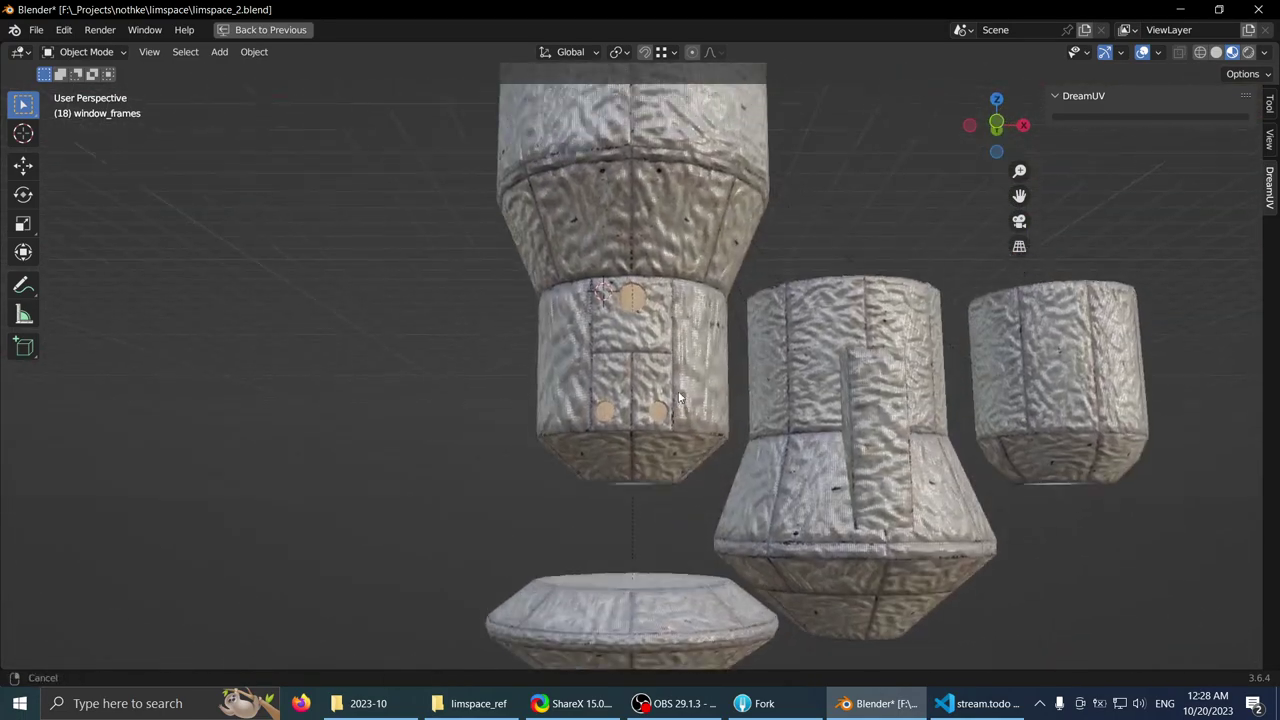
- Add a mesh cylinder with 12 vertices at the porthole in the window_frames collection
scroll(640, 362, up, 6)
key(shift+a)
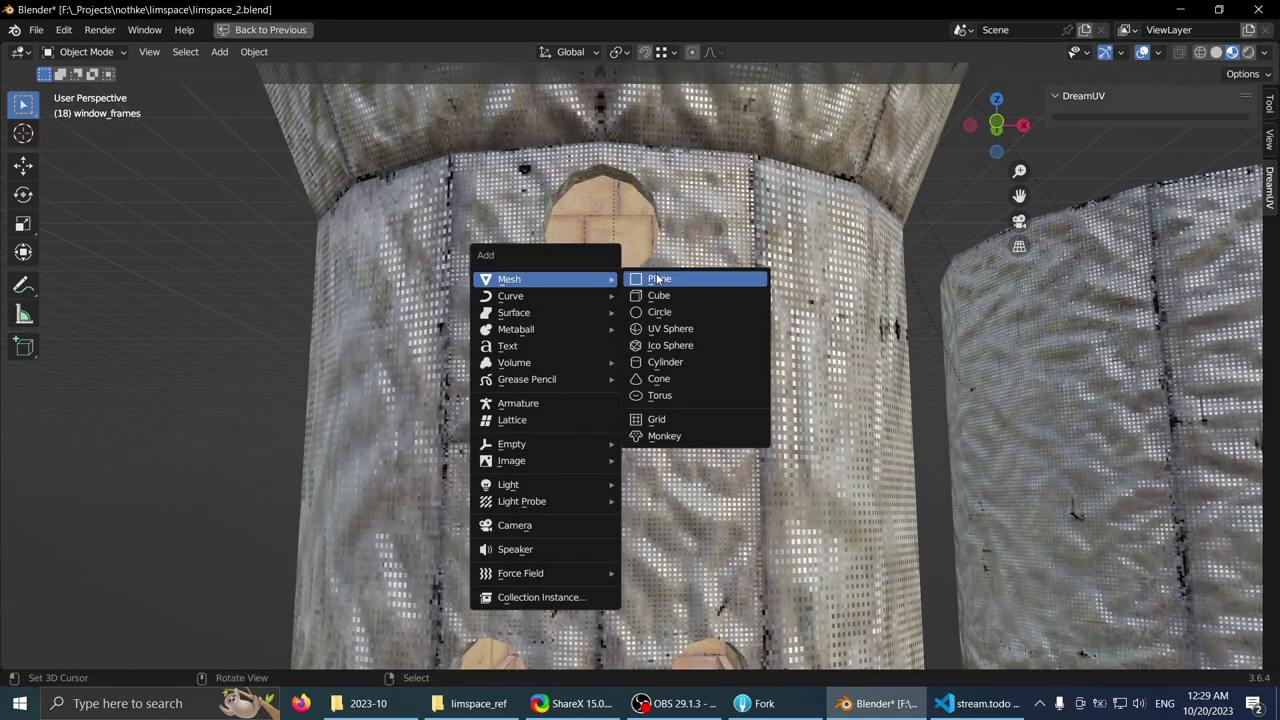
click(665, 362)
scroll(362, 385, down, 3)
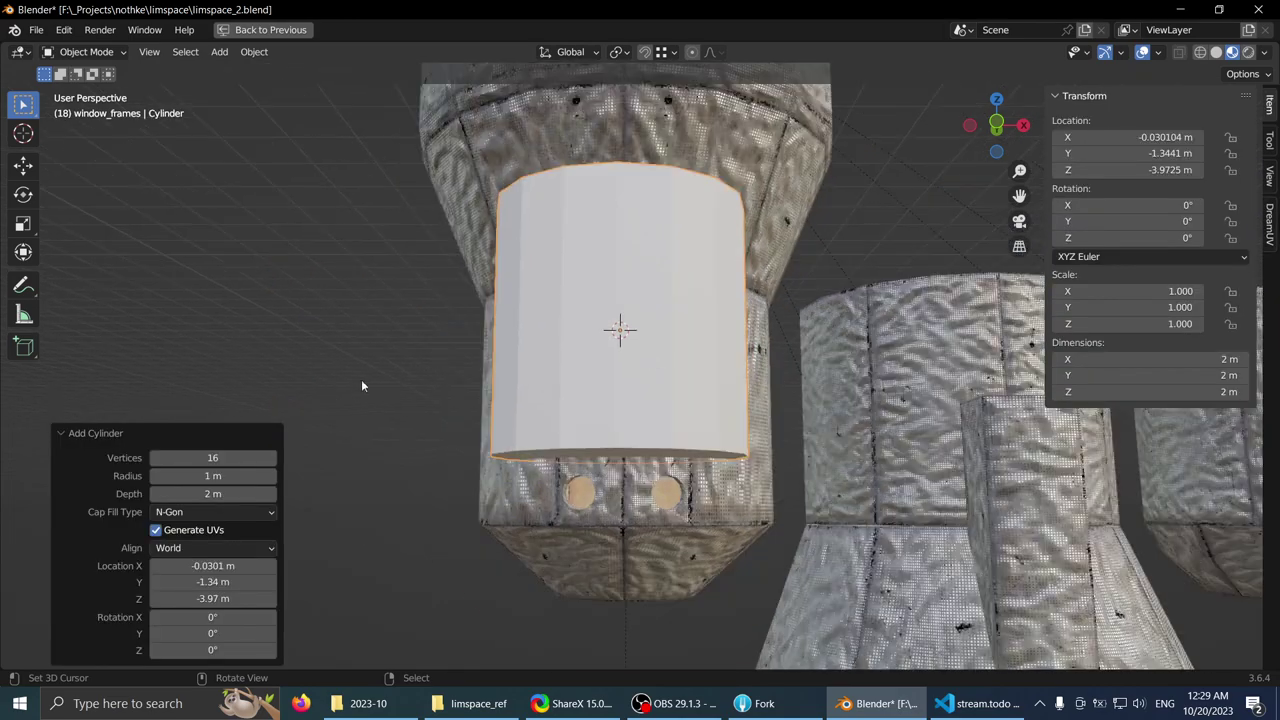
key(Return)
scroll(456, 280, down, 1)
- Rotate the 12-sided cylinder 90° in the right orthographic view so its axis runs through the porthole wall
key(KP_3)
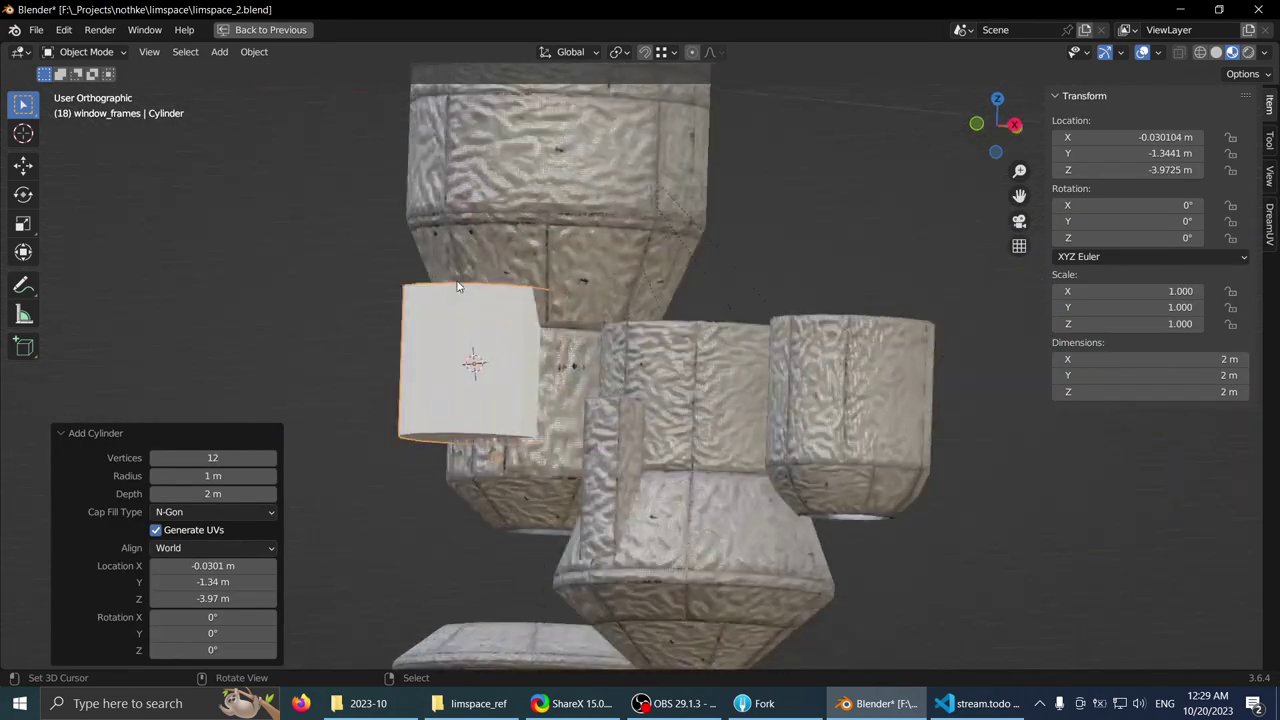
key(r)
key(Return)
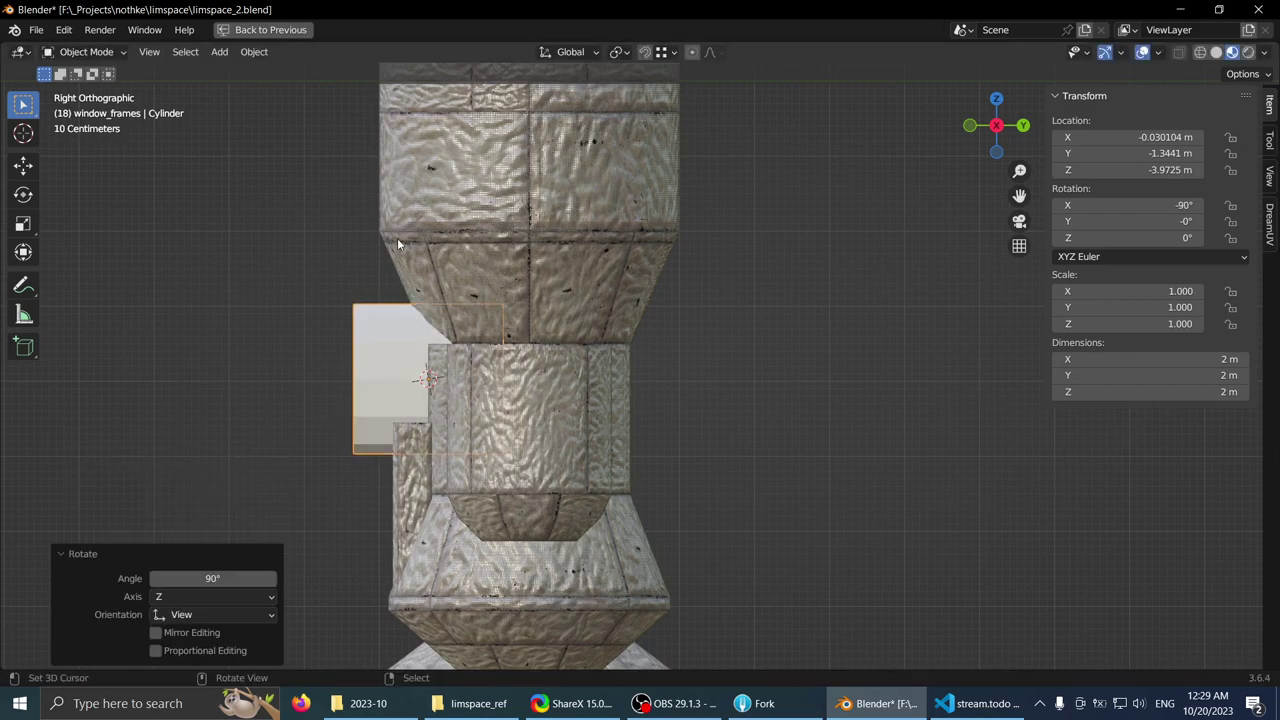
middle_drag(397, 238, 643, 355)
- Isolate the cylinder in local view and open its mesh for editing
key(Tab)
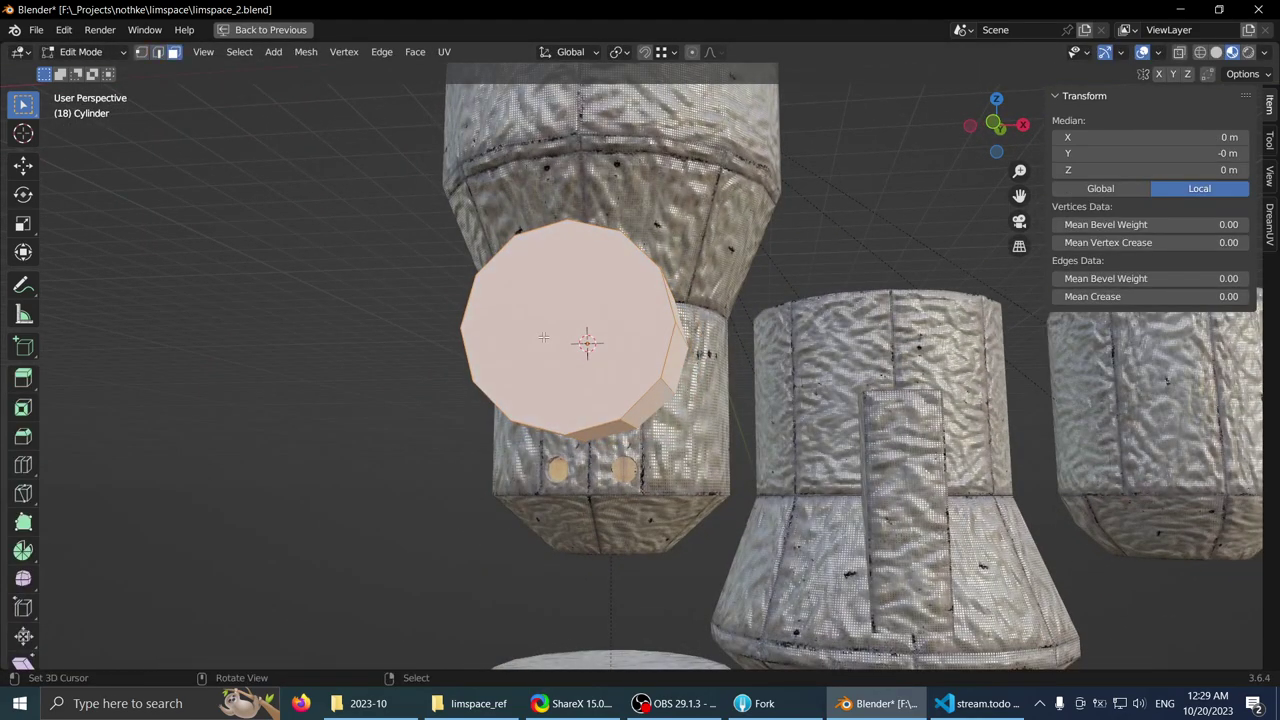
middle_drag(543, 337, 350, 335)
key(Tab)
key(KP_Divide)
key(Tab)
middle_drag(609, 309, 570, 320)
- Inset both end caps of the cylinder and delete the two inner faces to open it through
right_click(659, 325)
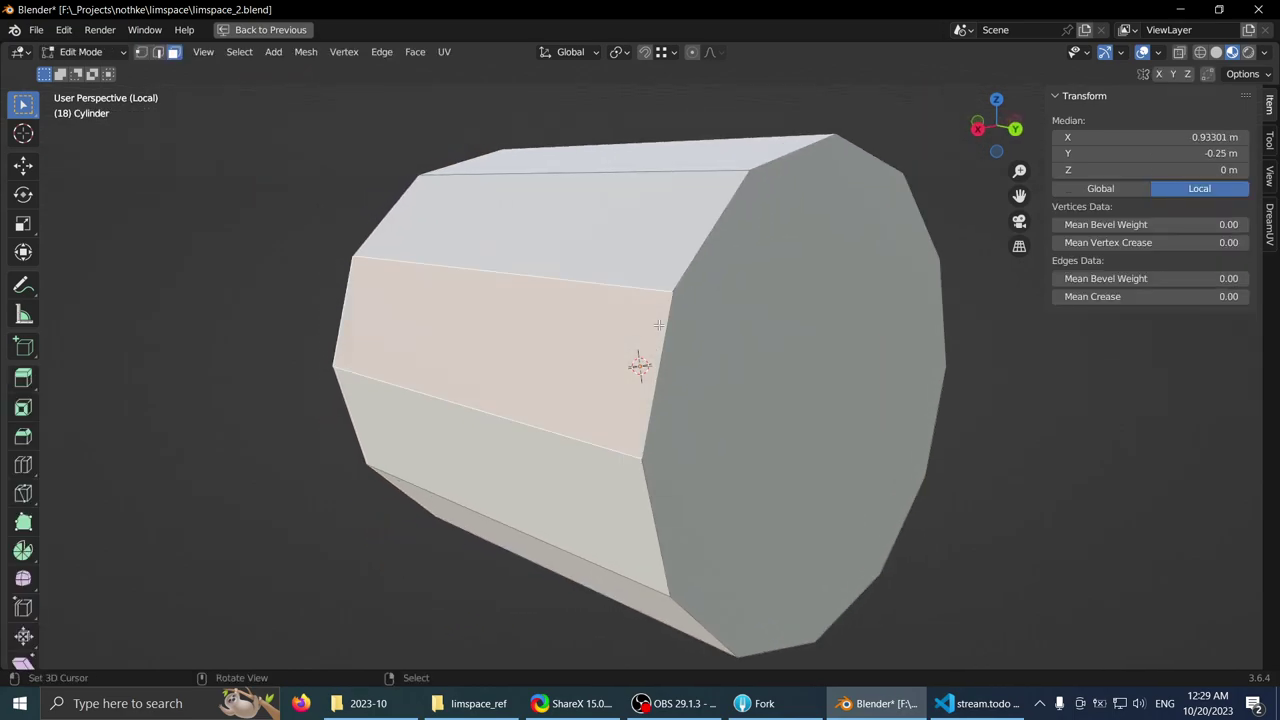
click(742, 322)
middle_drag(742, 322, 580, 316)
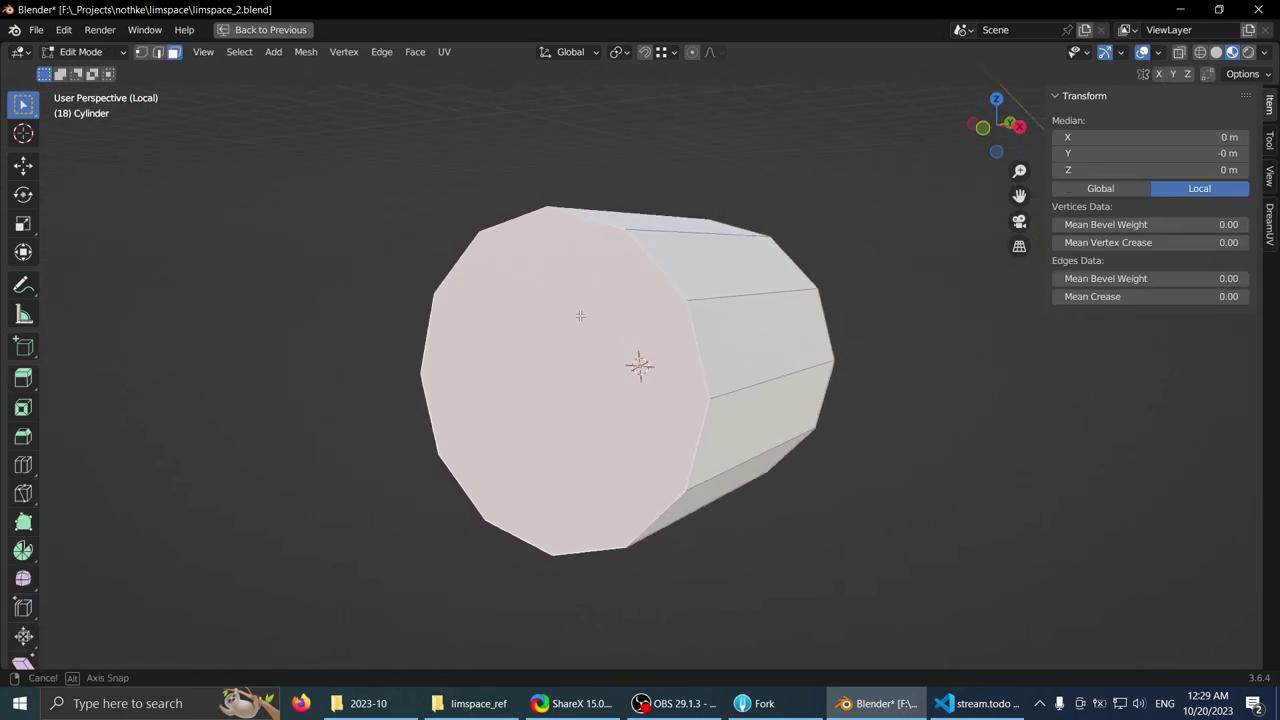
click(776, 242)
right_click(532, 357)
middle_drag(718, 354, 520, 358)
shift+right_click(682, 360)
key(x)
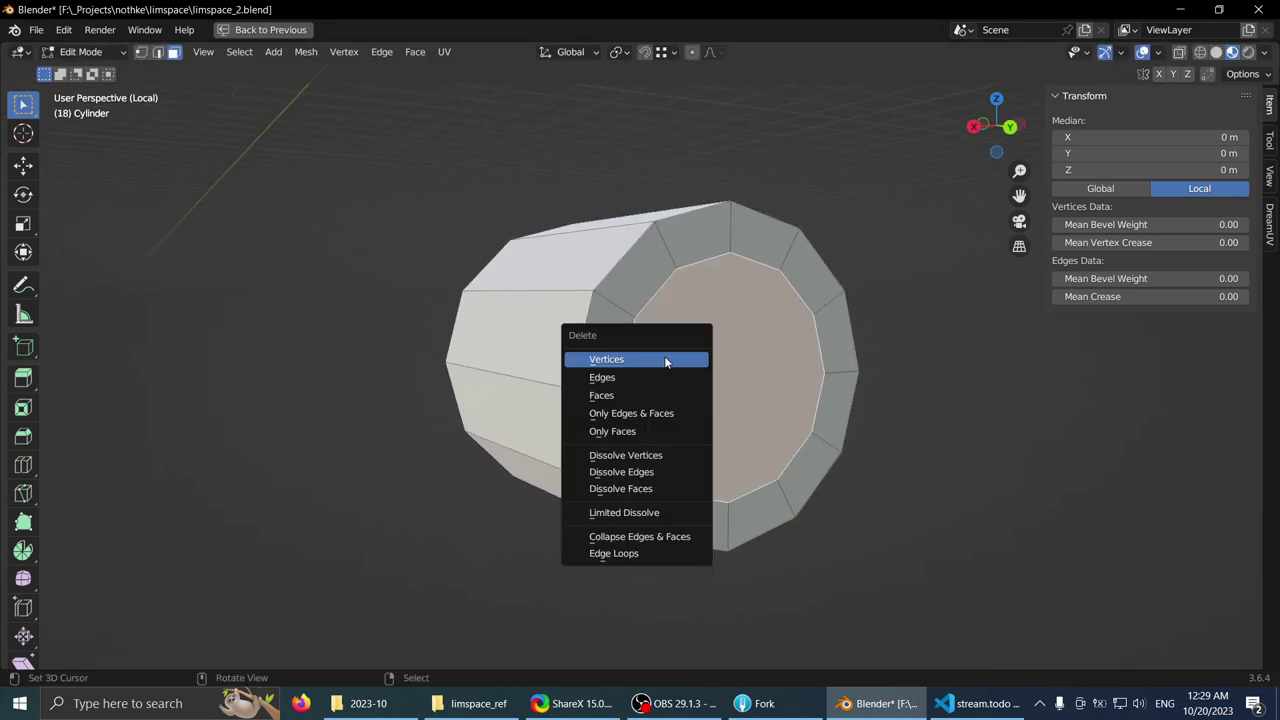
click(634, 395)
- Extrude the inner edge loop at one end of the cylinder along Y and snap it to the opposite inner rim
key(2)
click(716, 257)
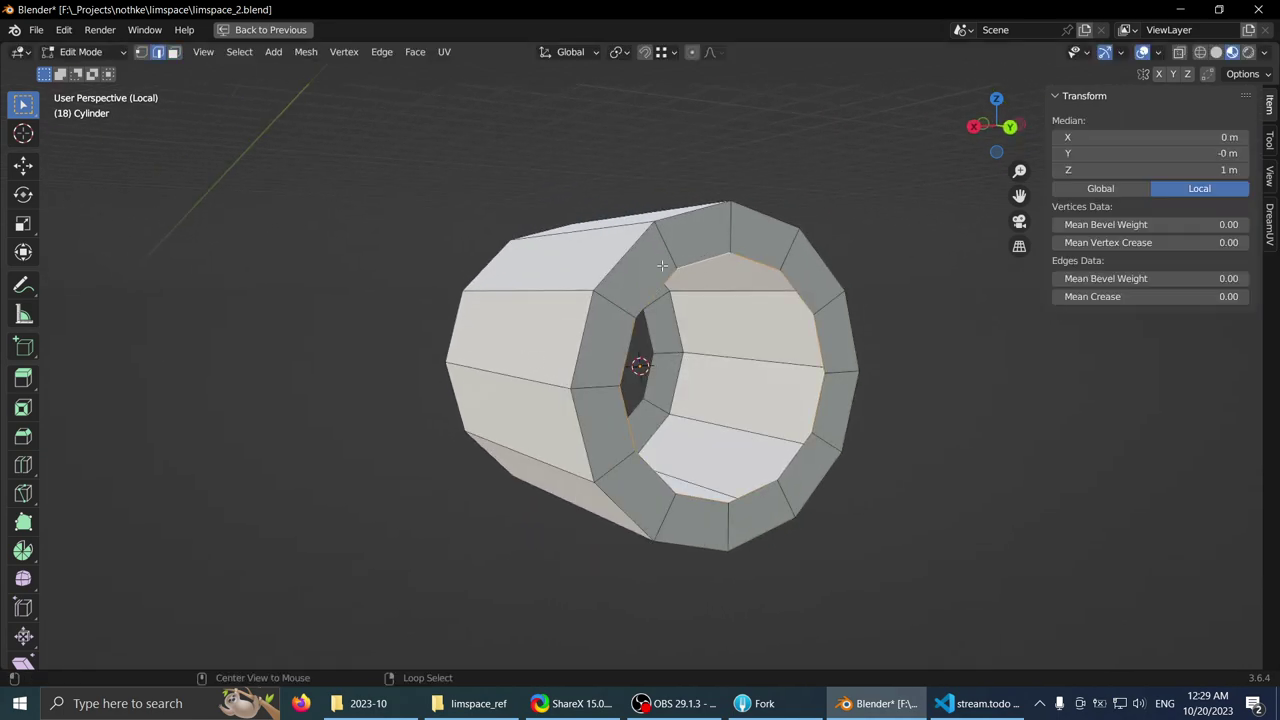
middle_drag(662, 265, 805, 289)
key(y)
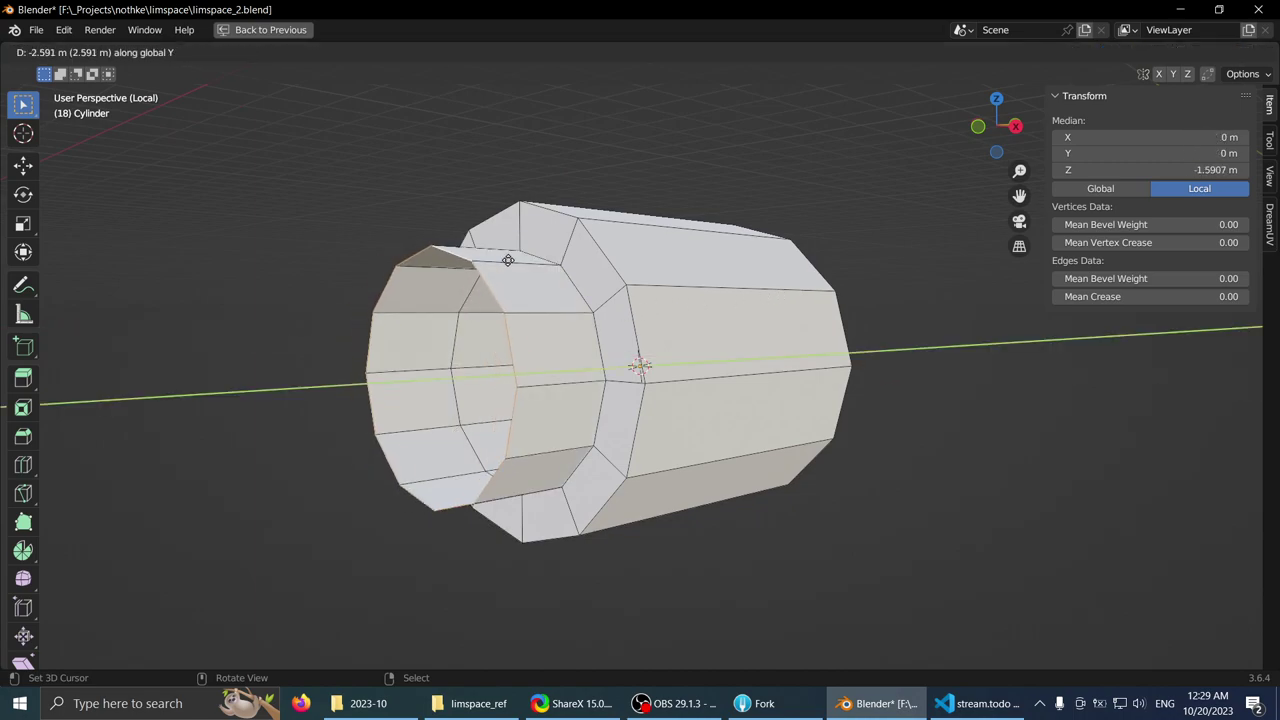
ctrl+click(519, 250)
key(1)
middle_drag(440, 285, 640, 277)
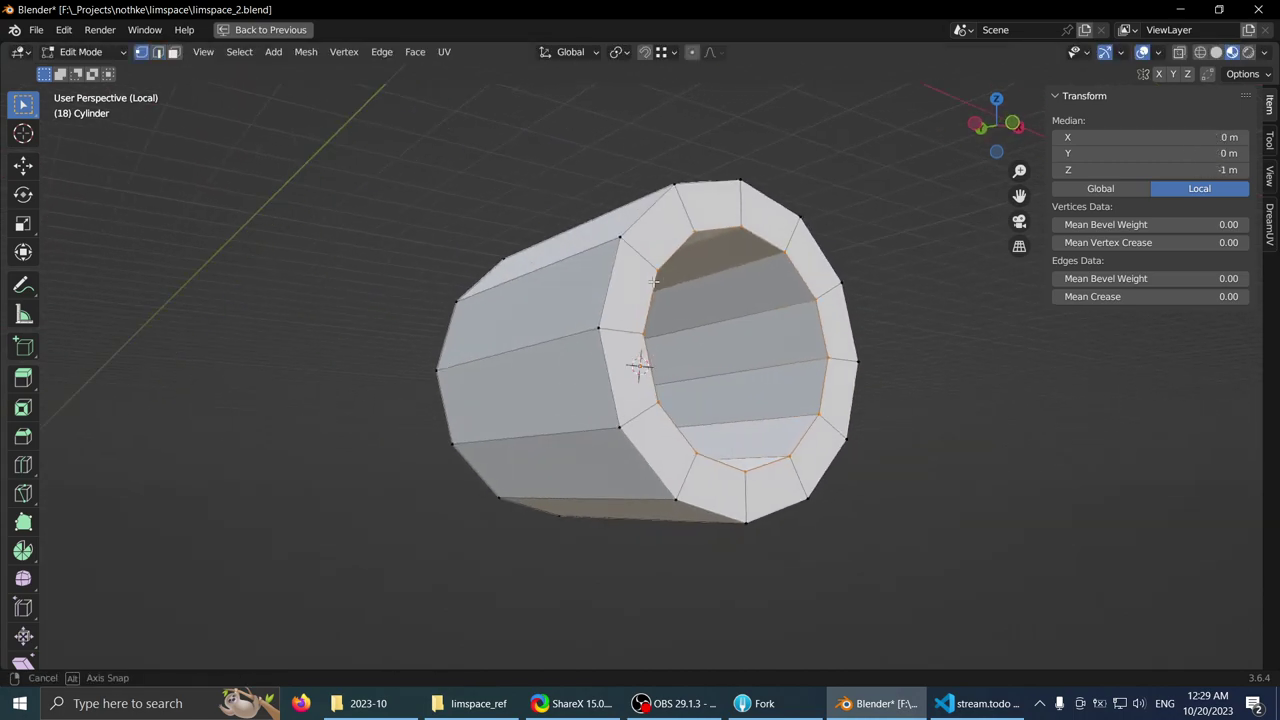
- Select the whole cylinder mesh and merge its overlapping vertices by distance
key(alt+a)
key(a)
key(q)
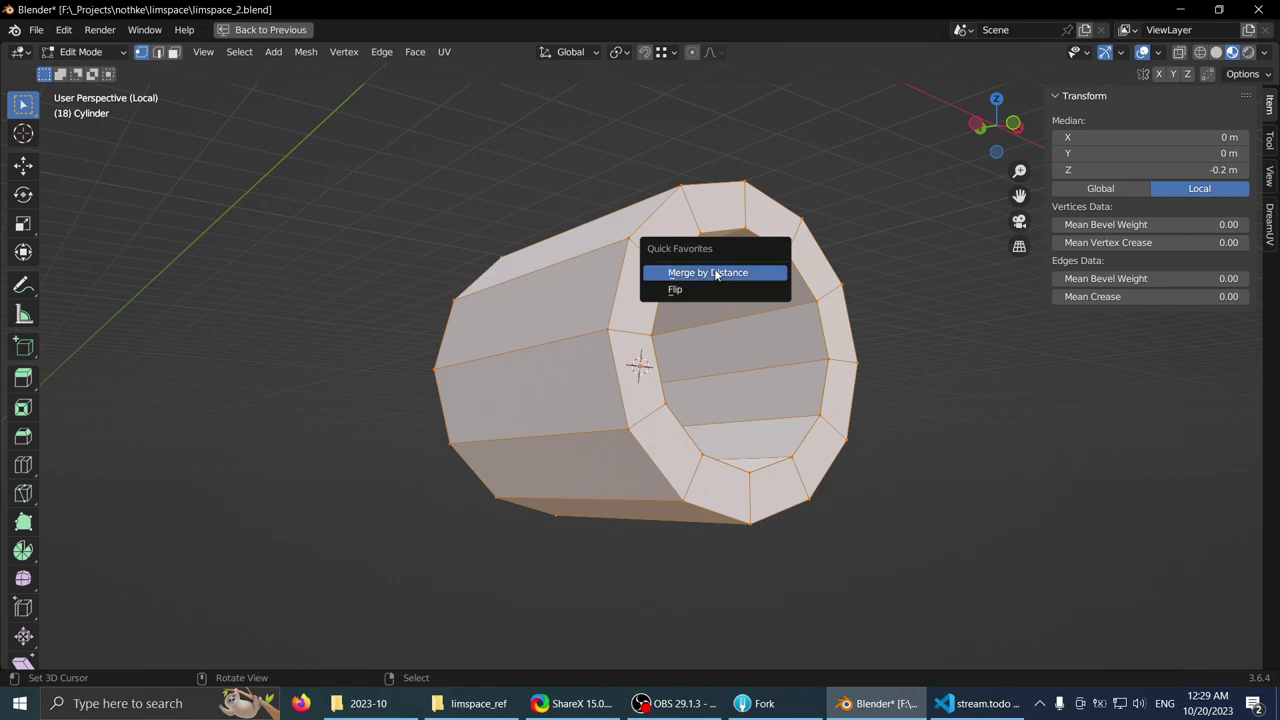
click(716, 274)
- Flatten the hollow cylinder into a thin ring by scaling it along Y to about 0.116
key(s)
key(x)
key(Escape)
key(s)
key(y)
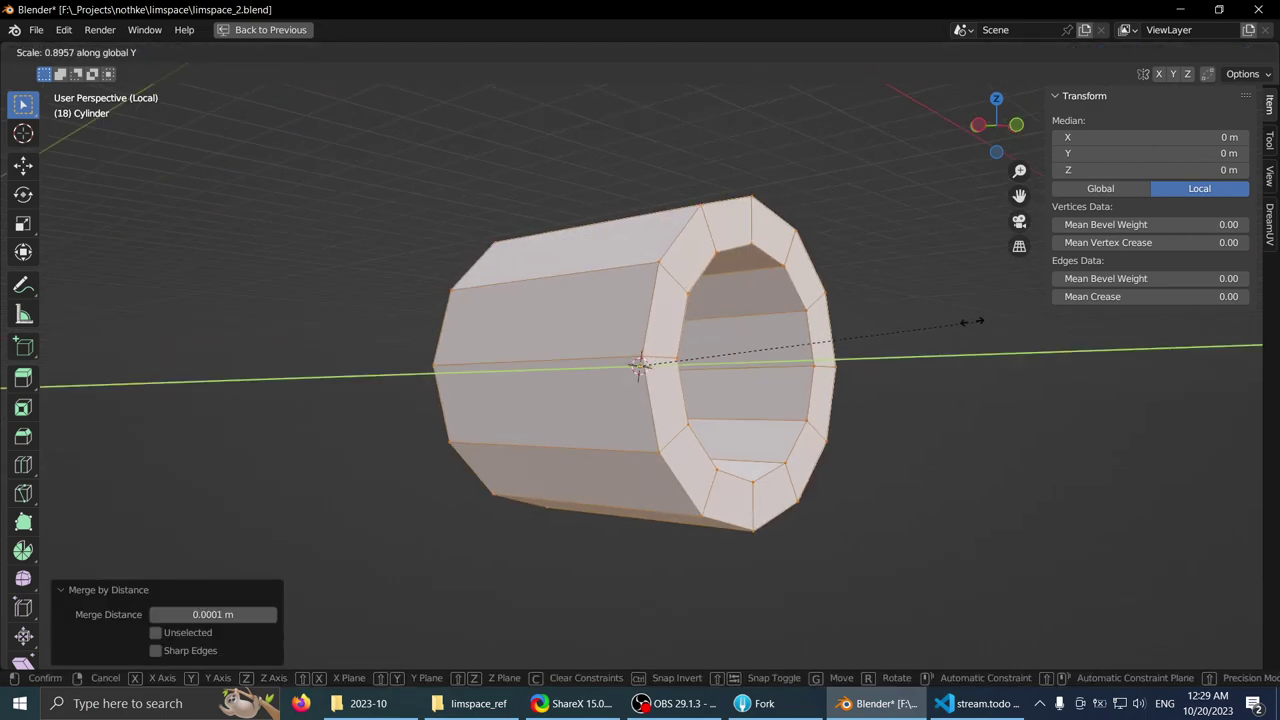
click(683, 362)
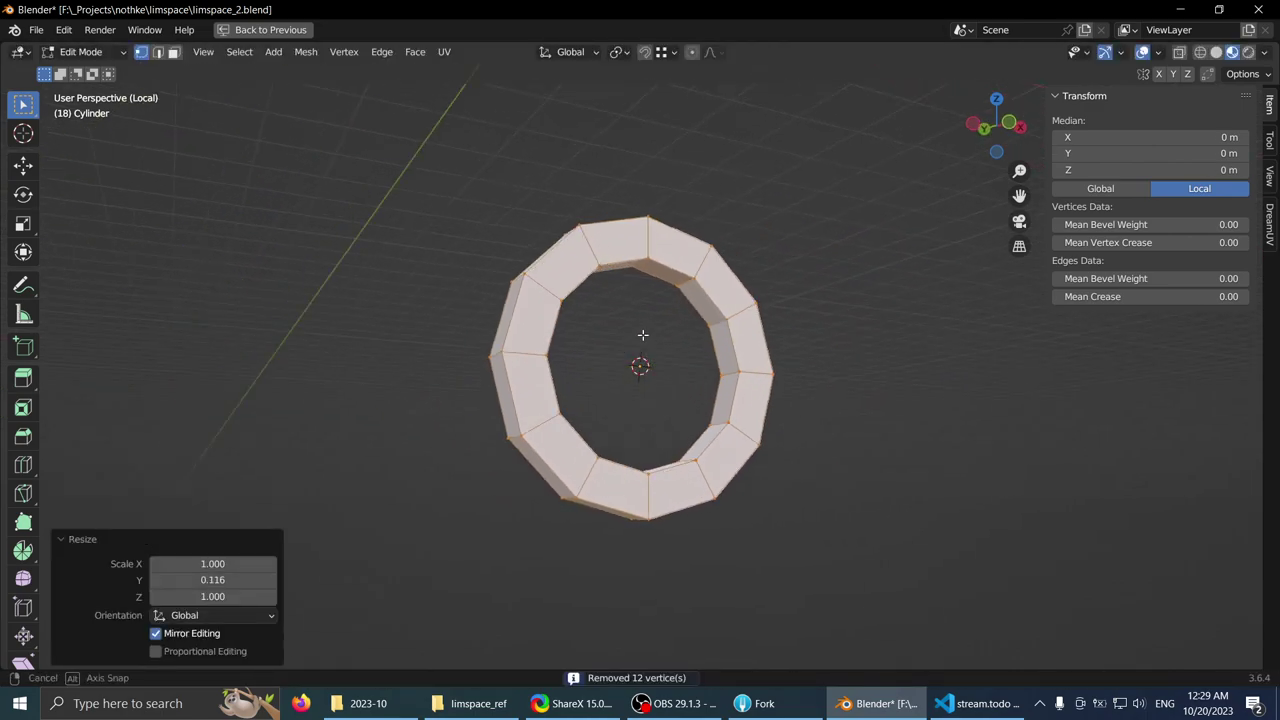
middle_drag(643, 335, 654, 360)
- Leave mesh editing and local view, and scale the ring uniformly down to about 0.216 beside the porthole
key(Tab)
middle_drag(543, 337, 850, 256)
key(KP_Divide)
scroll(852, 210, up, 2)
key(s)
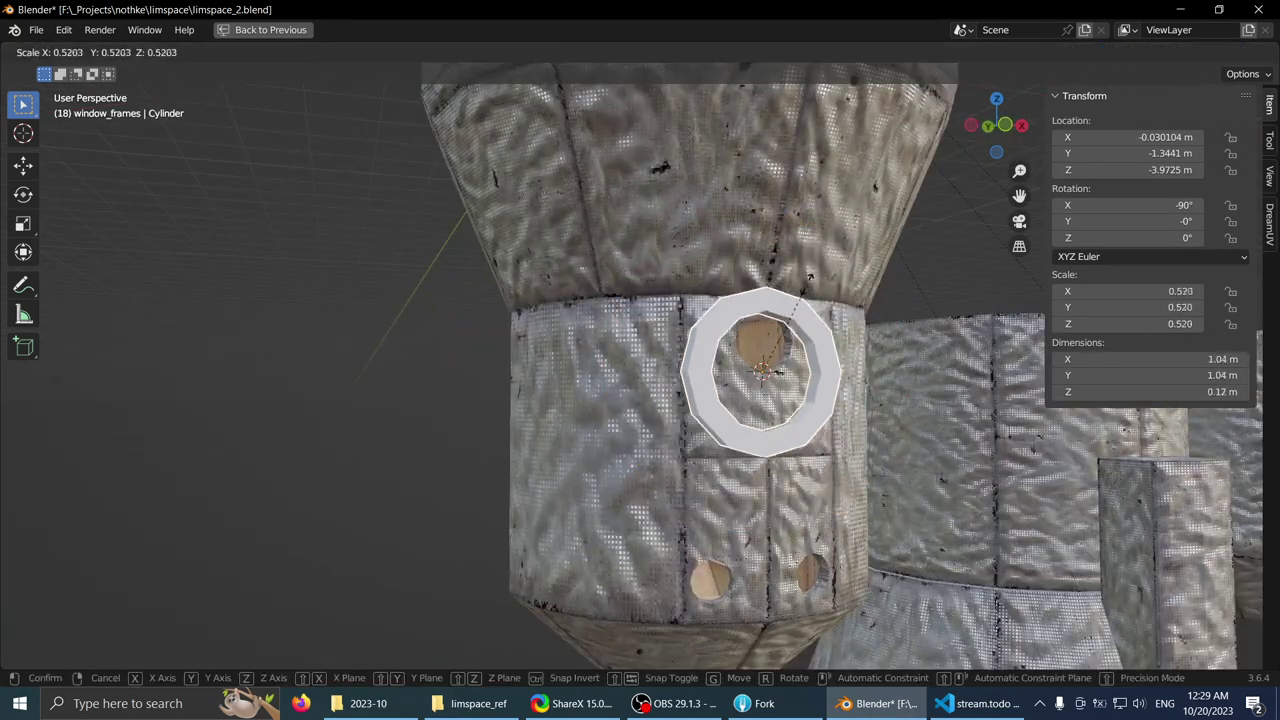
click(796, 297)
scroll(794, 295, up, 5)
shift+middle_drag(744, 296, 832, 254)
key(s)
click(787, 296)
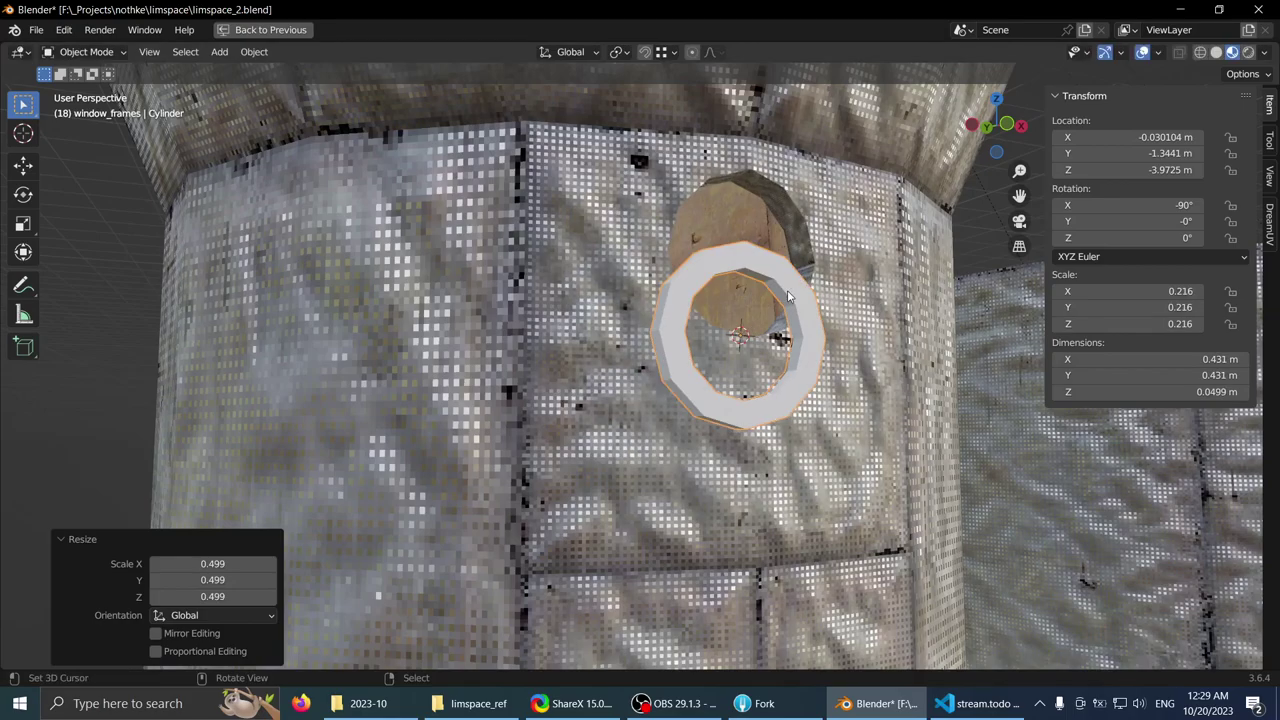
- Raise the ring about 0.22 m along Z onto the porthole opening and view it in front orthographic
key(g)
key(z)
click(759, 207)
middle_drag(759, 207, 692, 232)
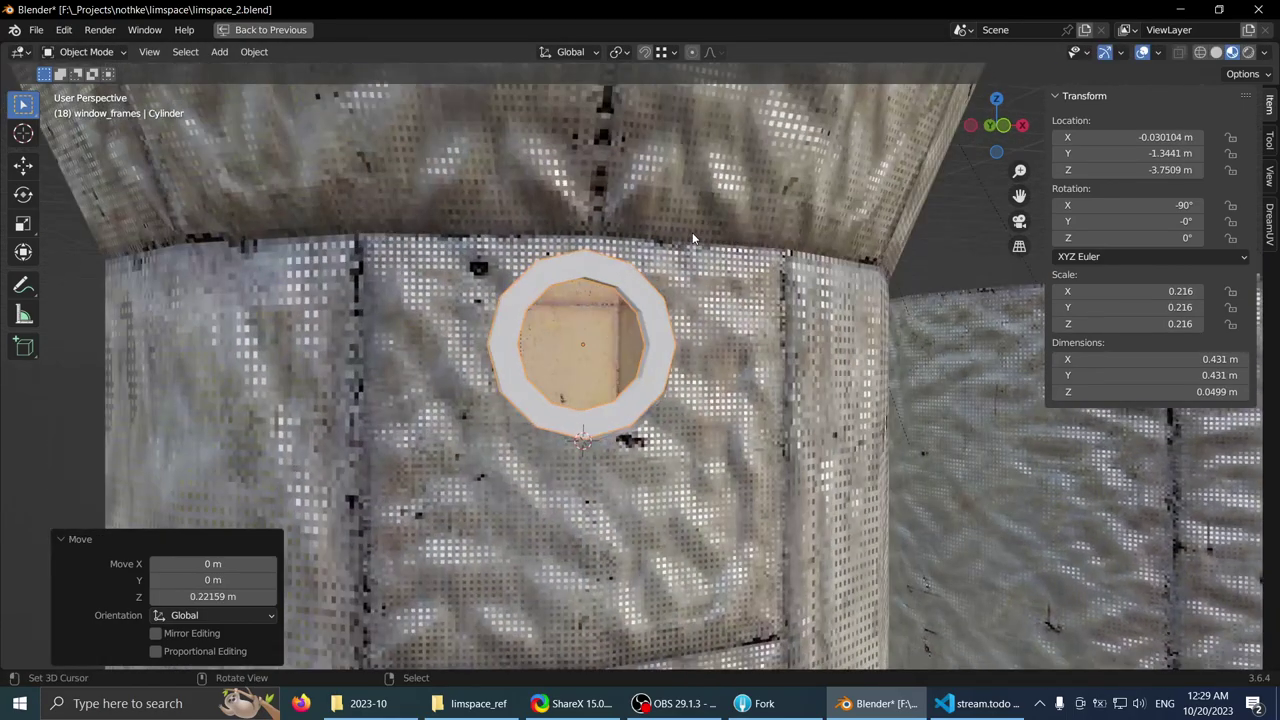
key(KP_3)
key(KP_1)
key(KP_3)
key(KP_1)
scroll(556, 291, up, 4)
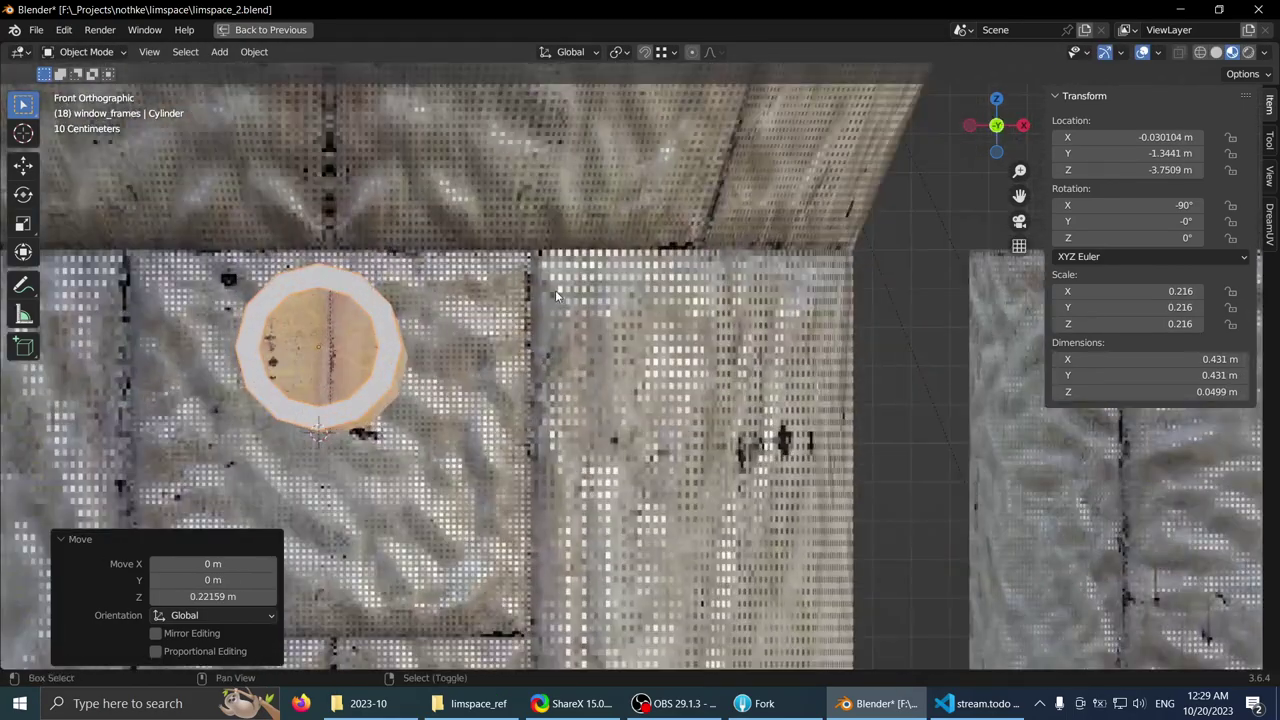
key(g)
shift+middle_drag(415, 295, 717, 300)
key(x)
right_click(564, 296)
scroll(717, 305, up, 2)
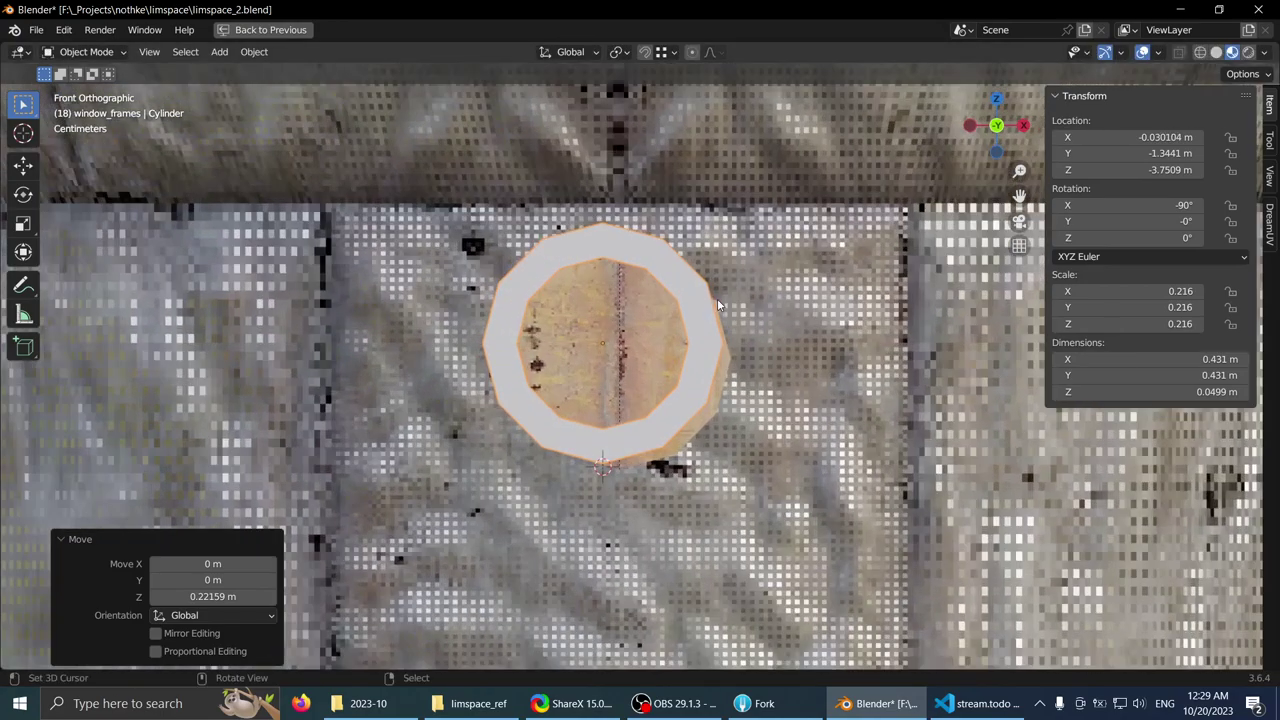
key(g)
key(z)
right_click(780, 250)
- Centre the ring on the porthole by moving it about 0.03 m along X and -0.017 m along Z
key(g)
key(x)
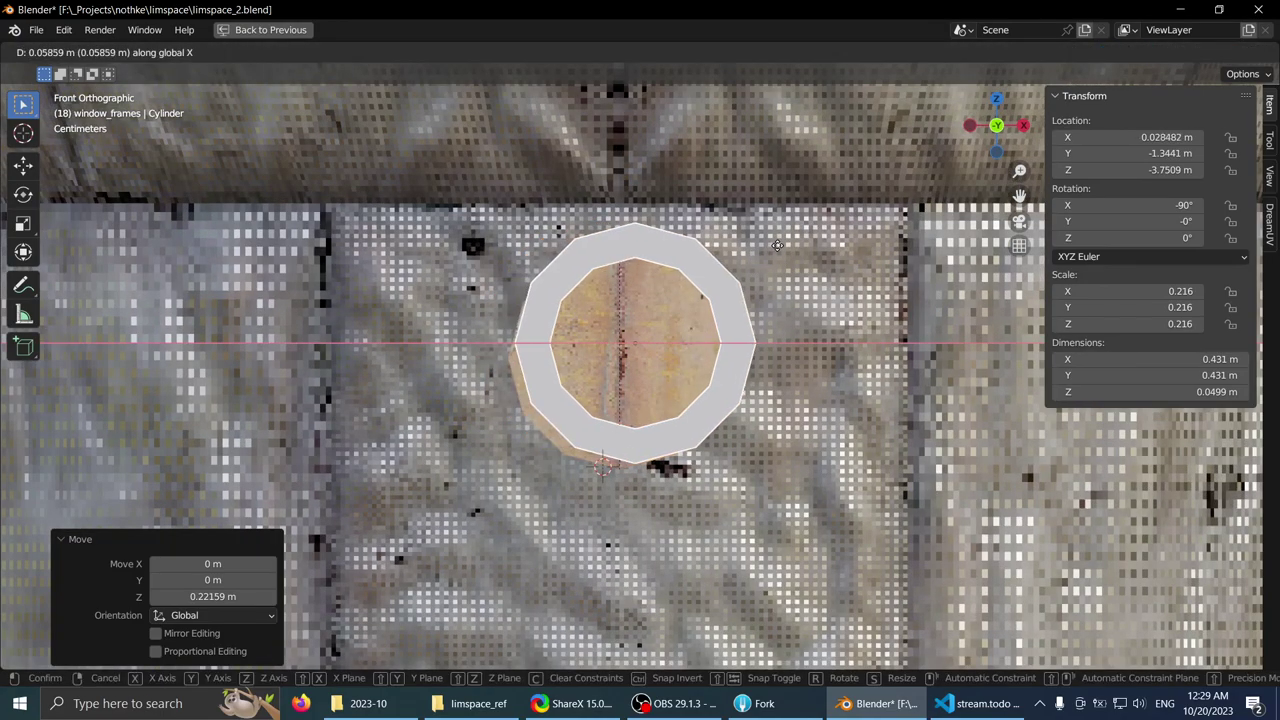
click(760, 247)
scroll(742, 255, up, 2)
key(g)
key(z)
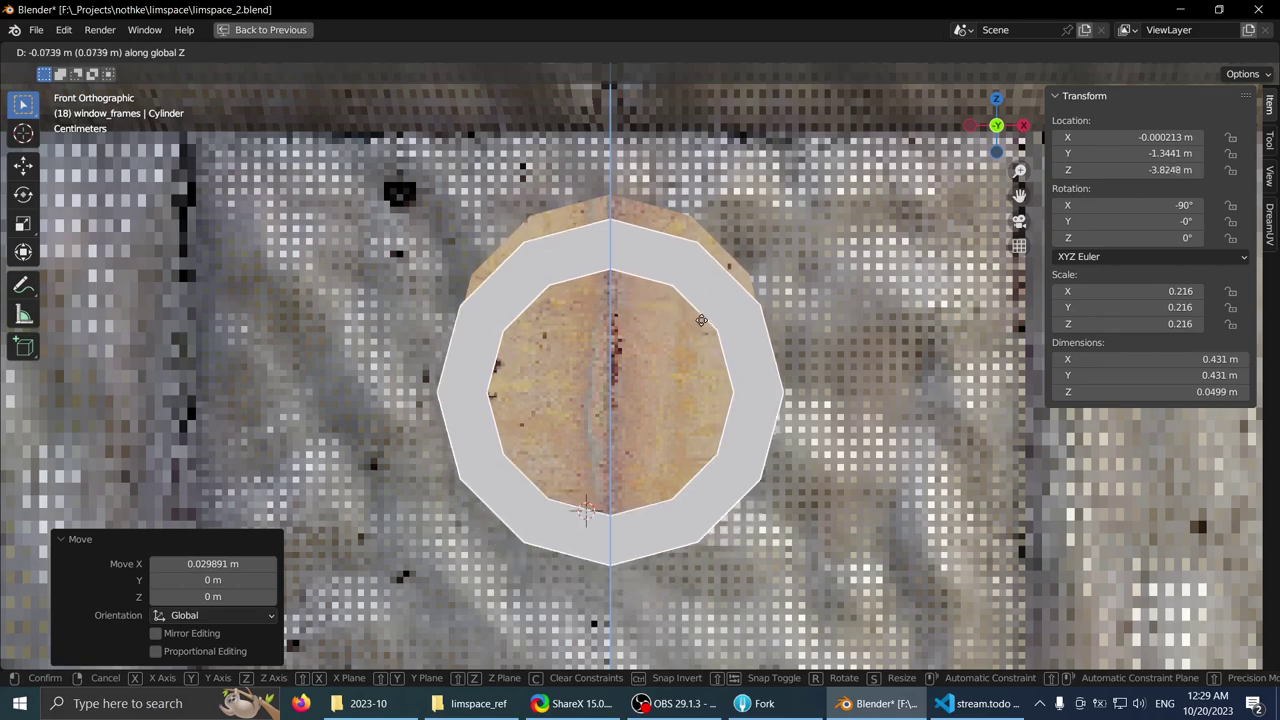
click(708, 287)
- Isolate the ring in local view, restore the full editor layout and assign the existing seals material to the ring
scroll(620, 272, down, 2)
middle_drag(618, 270, 680, 264)
scroll(612, 298, down, 5)
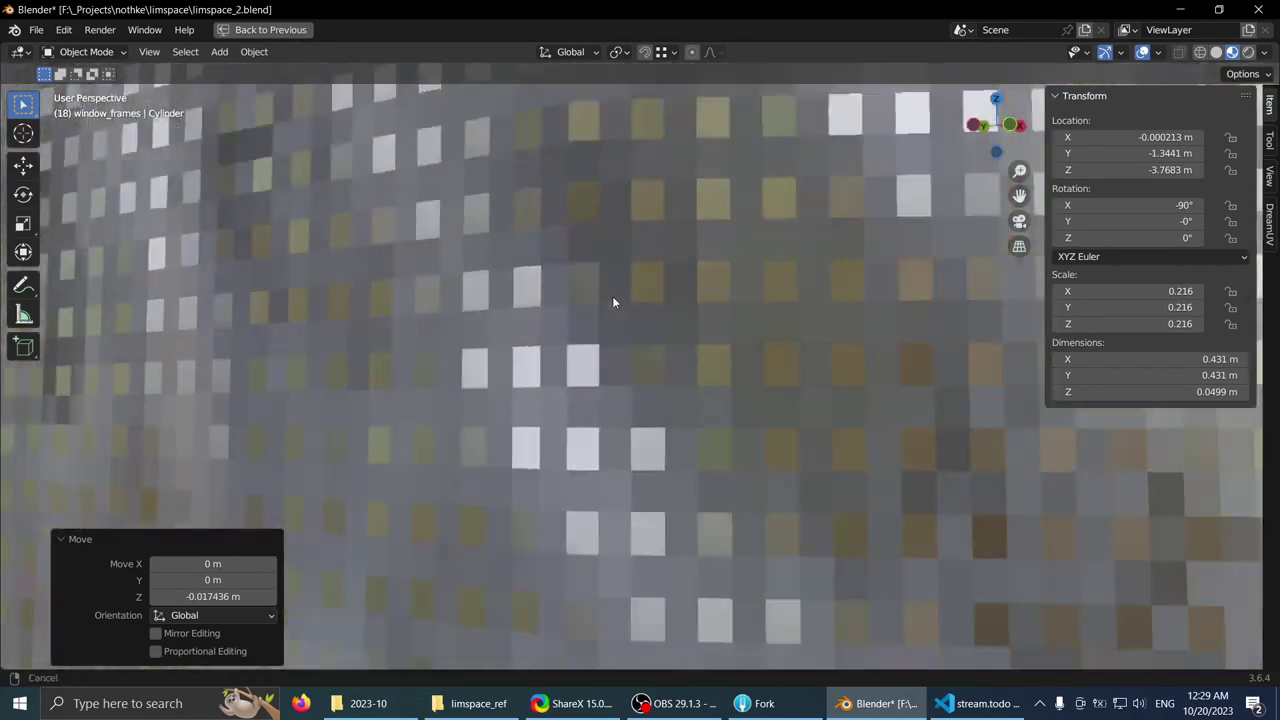
key(KP_Divide)
scroll(525, 318, down, 4)
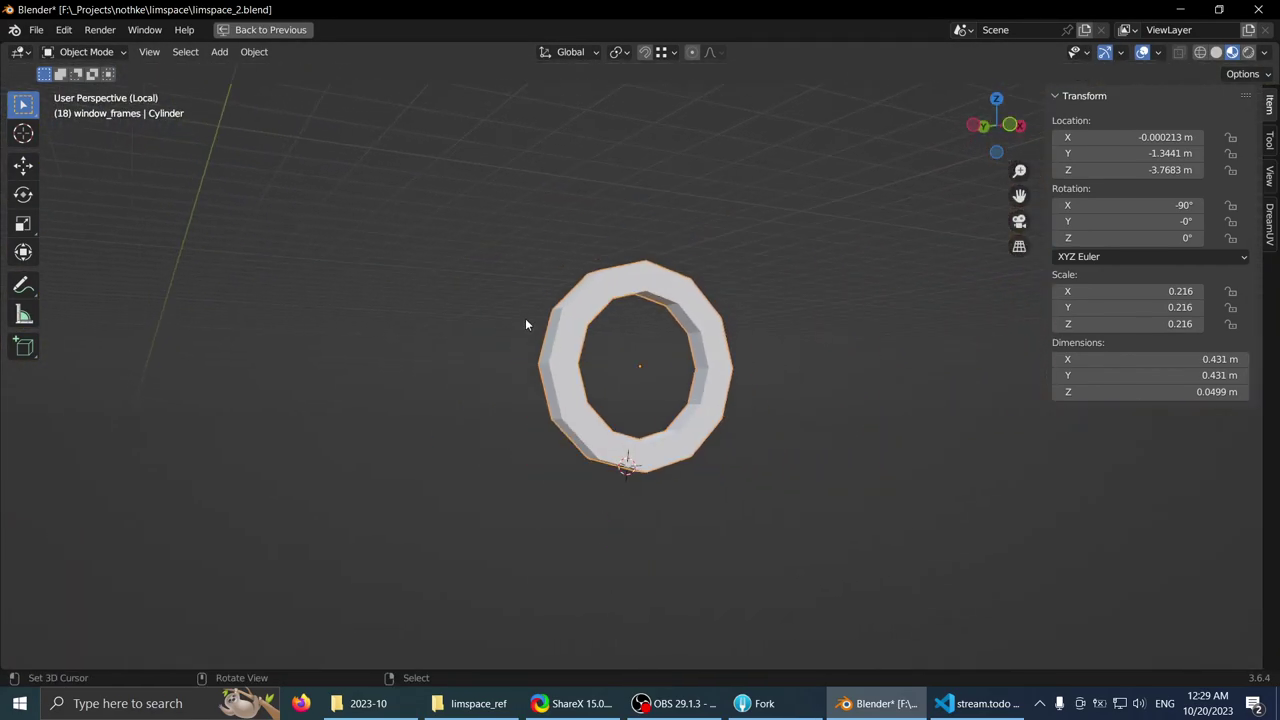
scroll(540, 301, up, 5)
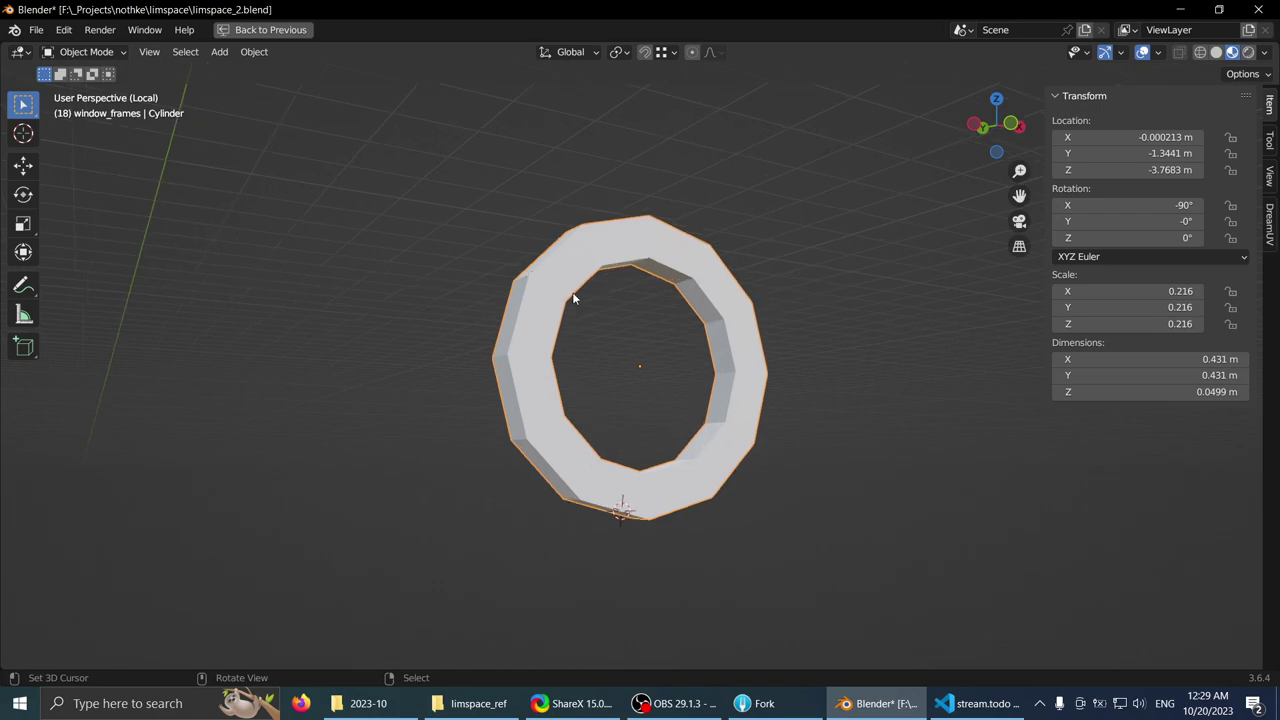
key(ctrl+space)
drag(860, 540, 858, 307)
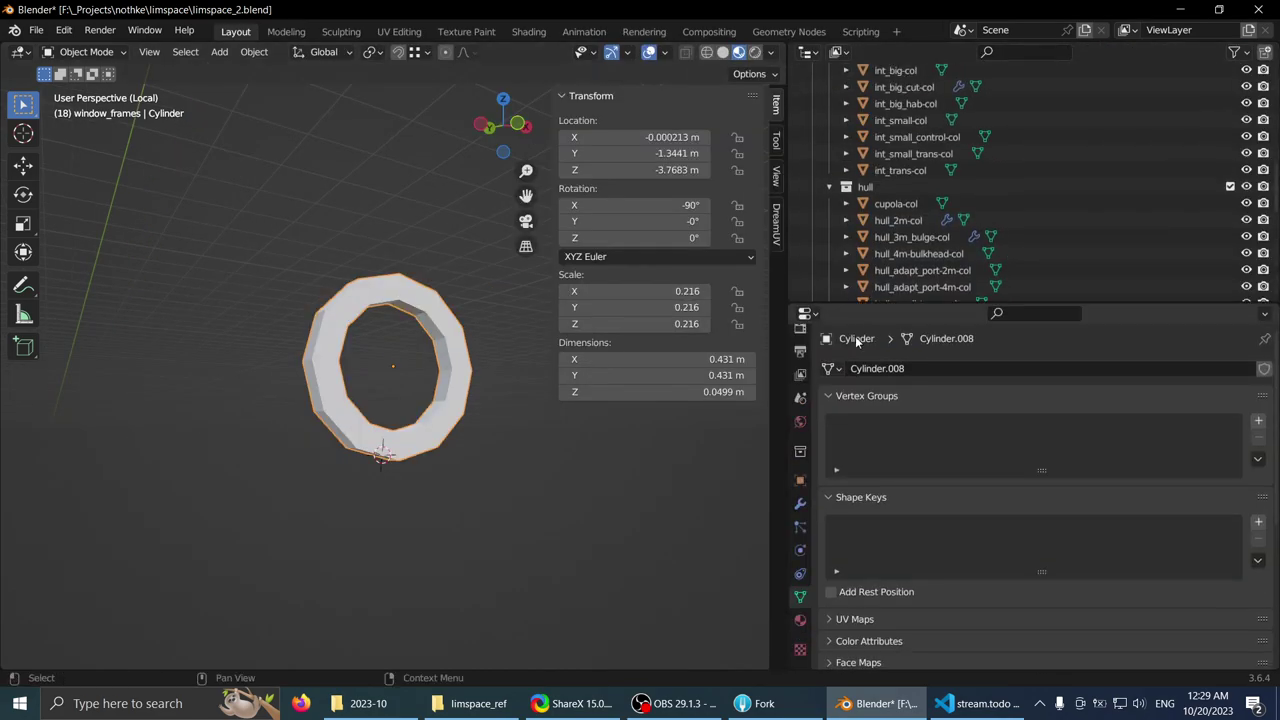
click(799, 618)
click(828, 438)
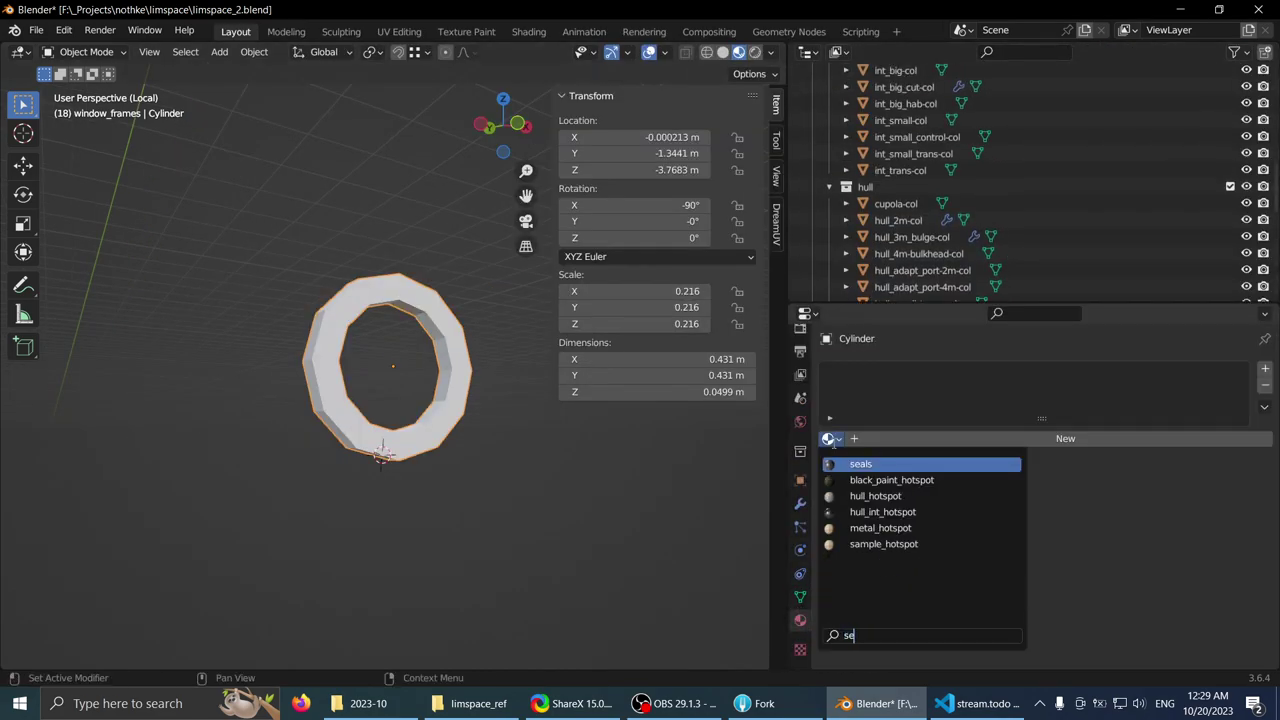
click(858, 465)
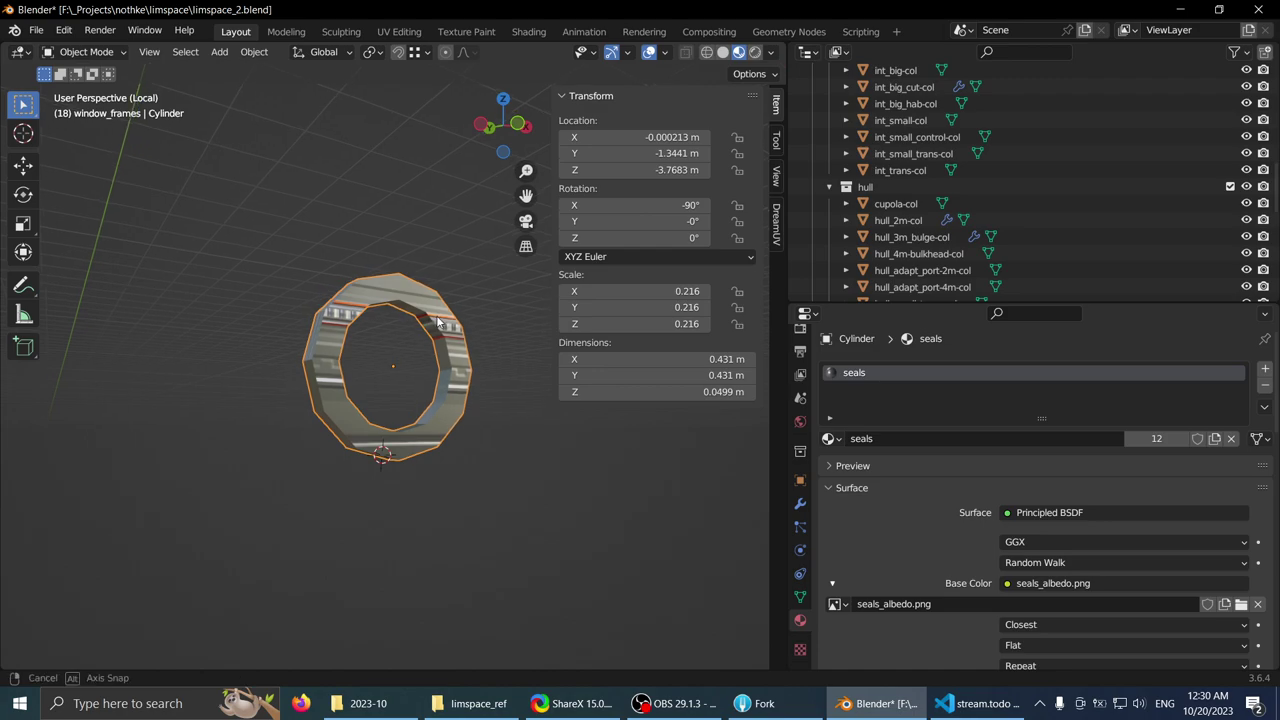
- Open the ring's mesh for editing and mark both inner edge loops as seams
middle_drag(438, 320, 645, 430)
key(Tab)
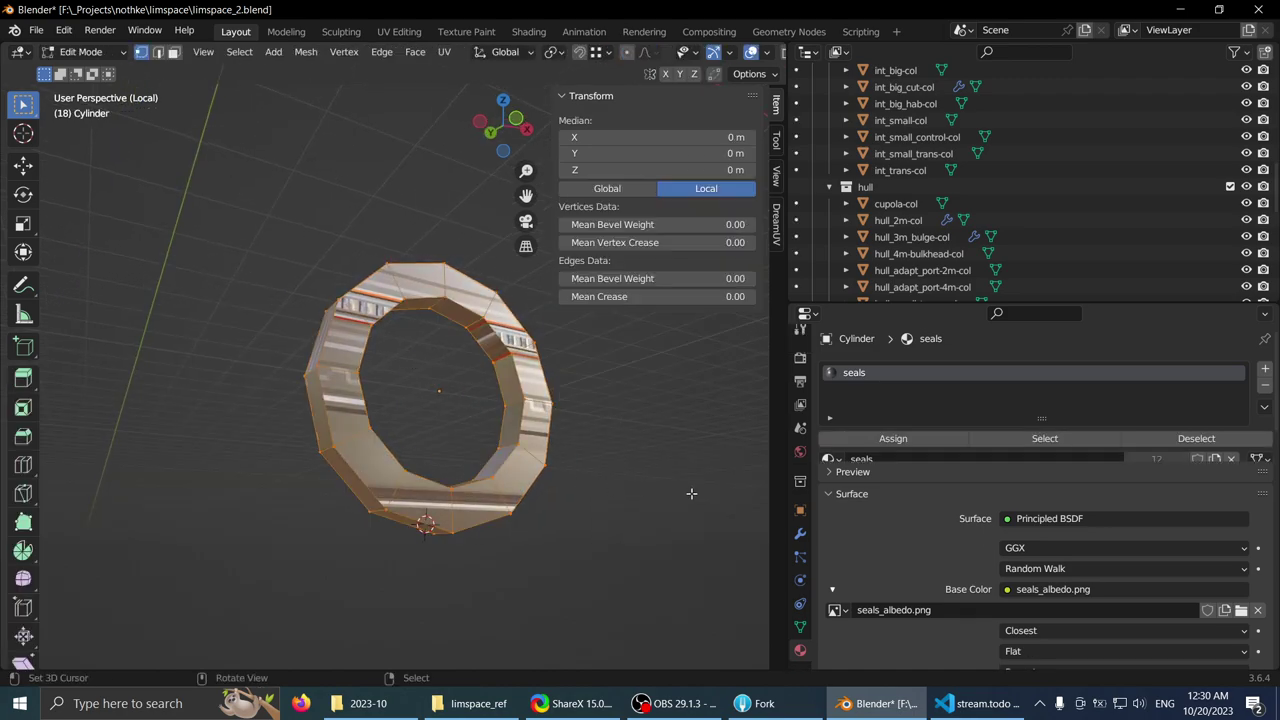
middle_drag(468, 430, 494, 435)
scroll(480, 420, up, 2)
key(2)
middle_drag(400, 286, 413, 283)
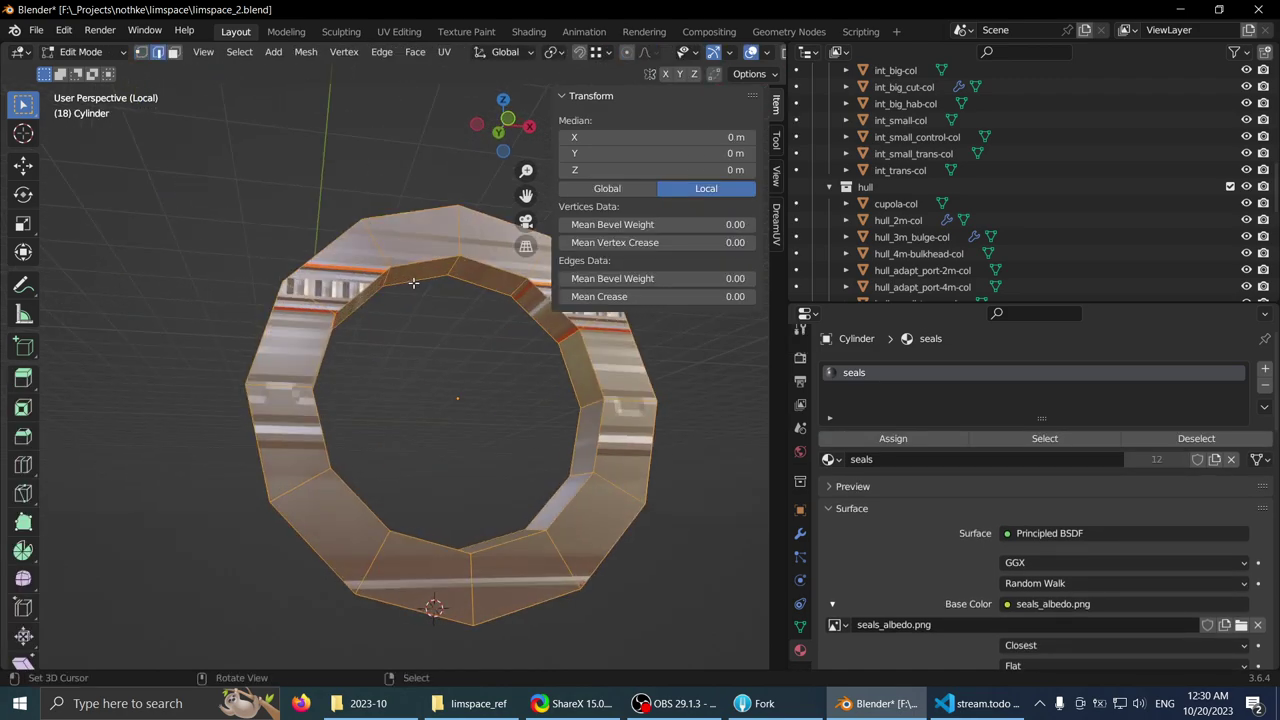
alt+click(413, 283)
key(ctrl+e)
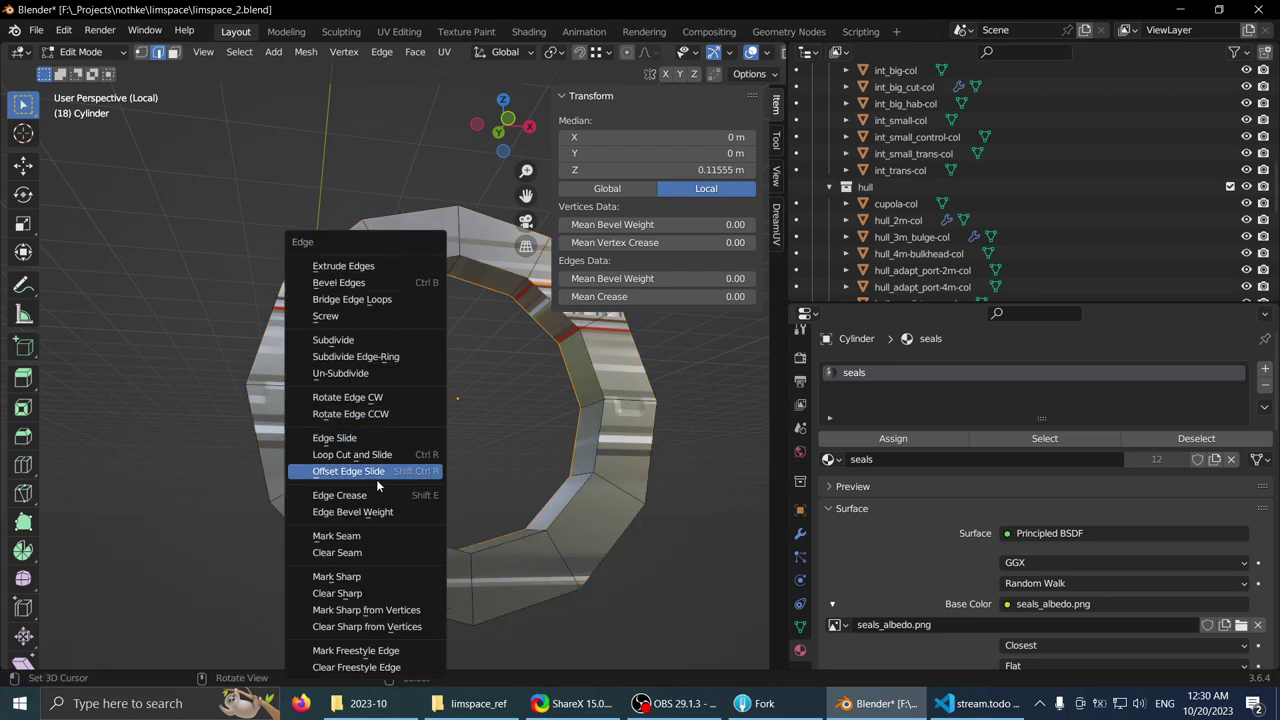
click(362, 538)
key(ctrl+e)
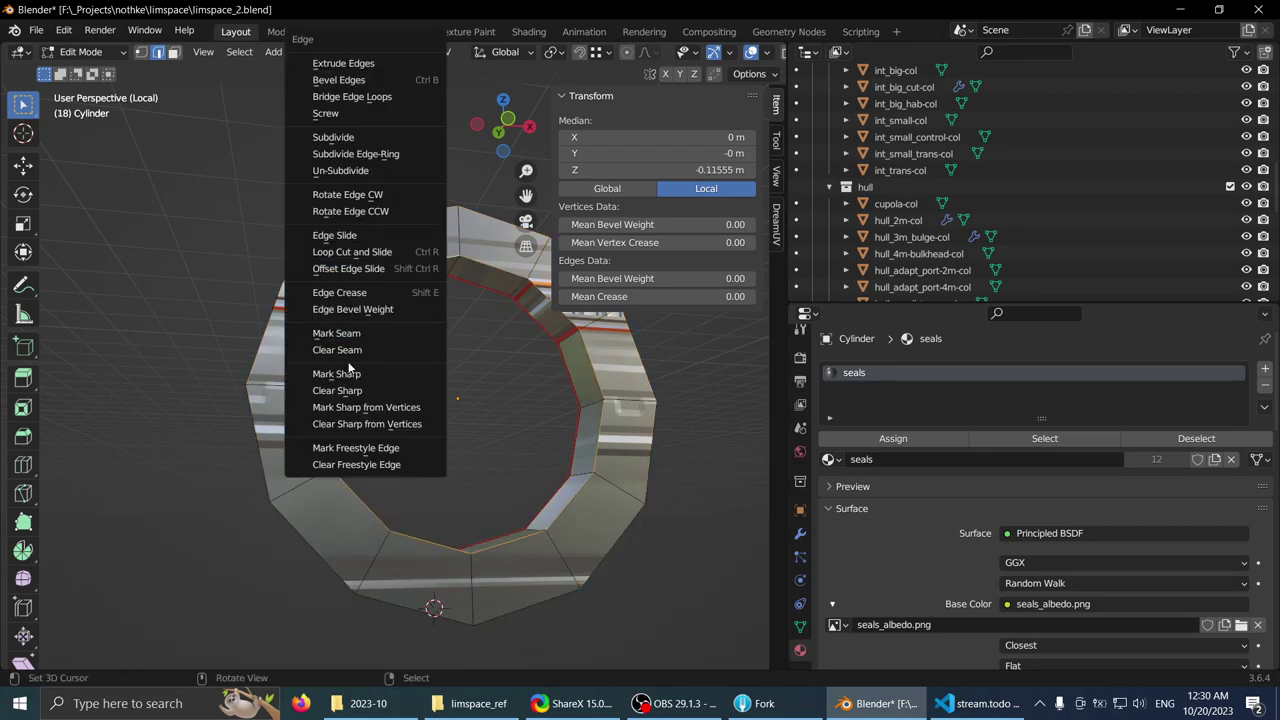
click(364, 341)
middle_drag(364, 341, 422, 296)
key(3)
key(a)
key(a)
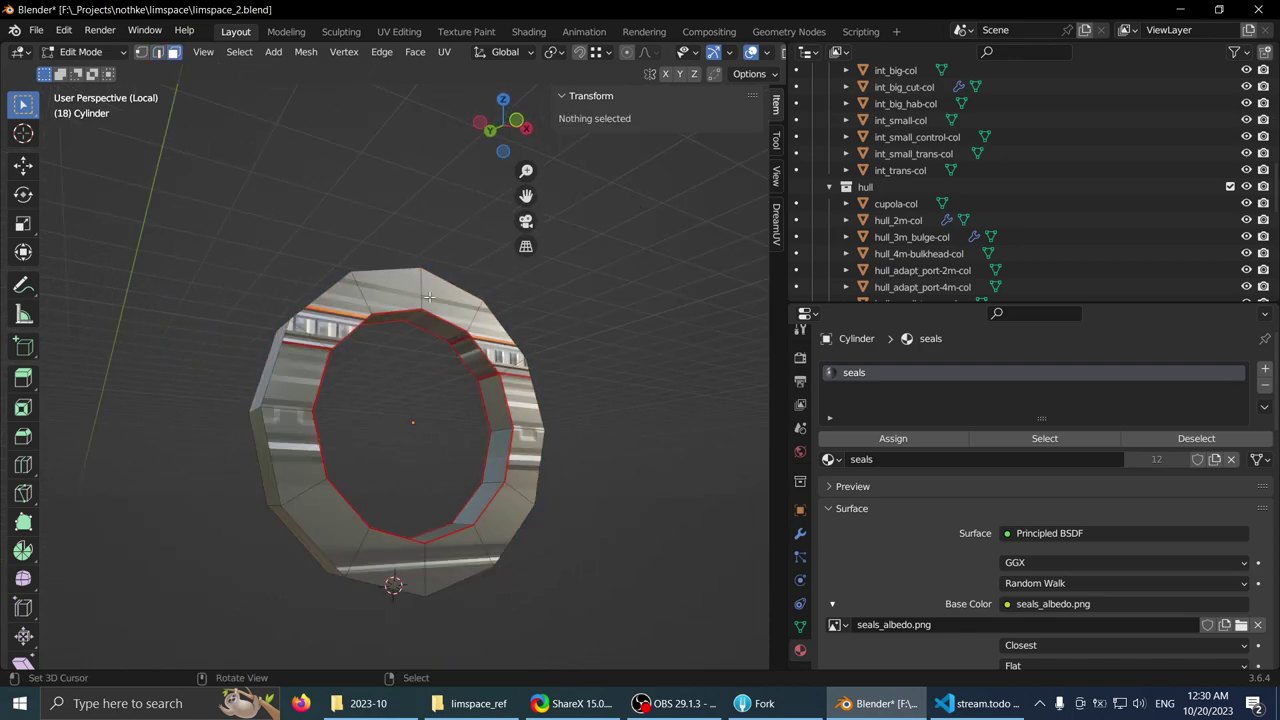
key(Tab)
middle_drag(346, 274, 368, 330)
key(Tab)
click(356, 309)
key(Tab)
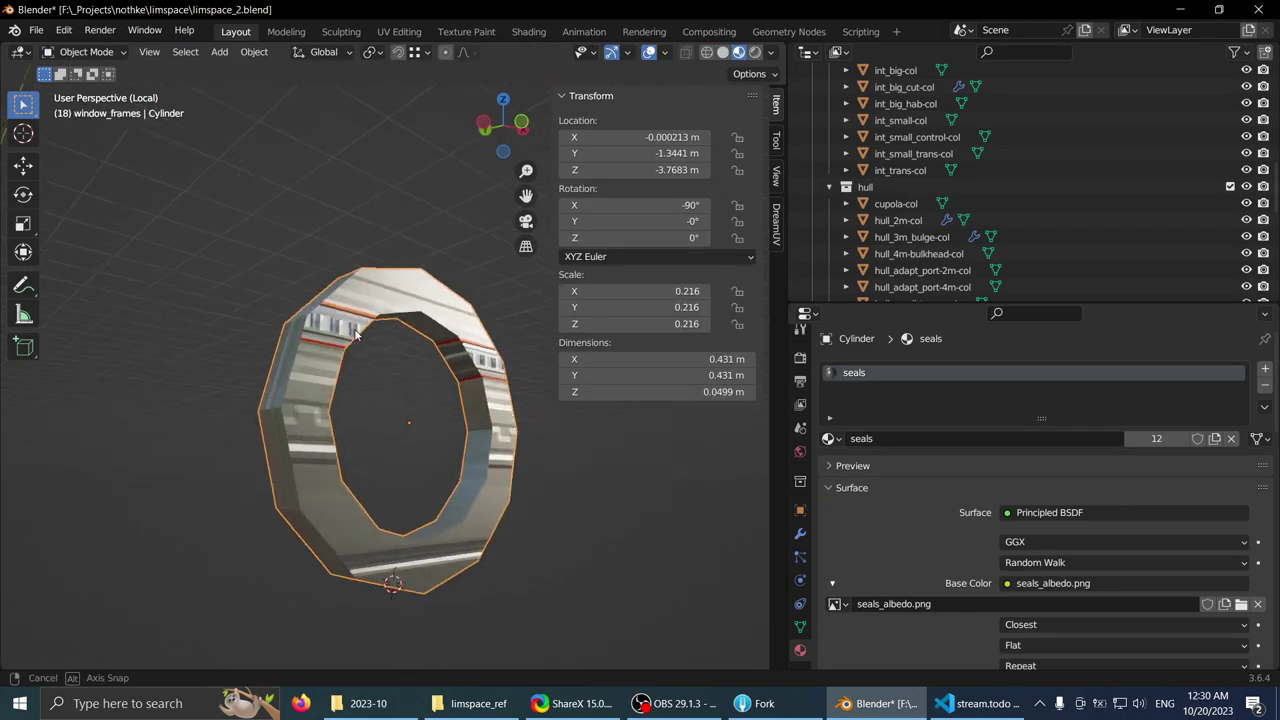
- Mark a seam on the edge loop that crosses the top of the ring and return to object mode
key(Tab)
middle_drag(515, 324, 444, 291)
alt+right_click(414, 280)
key(ctrl+e)
click(408, 335)
middle_drag(410, 335, 370, 293)
key(Tab)
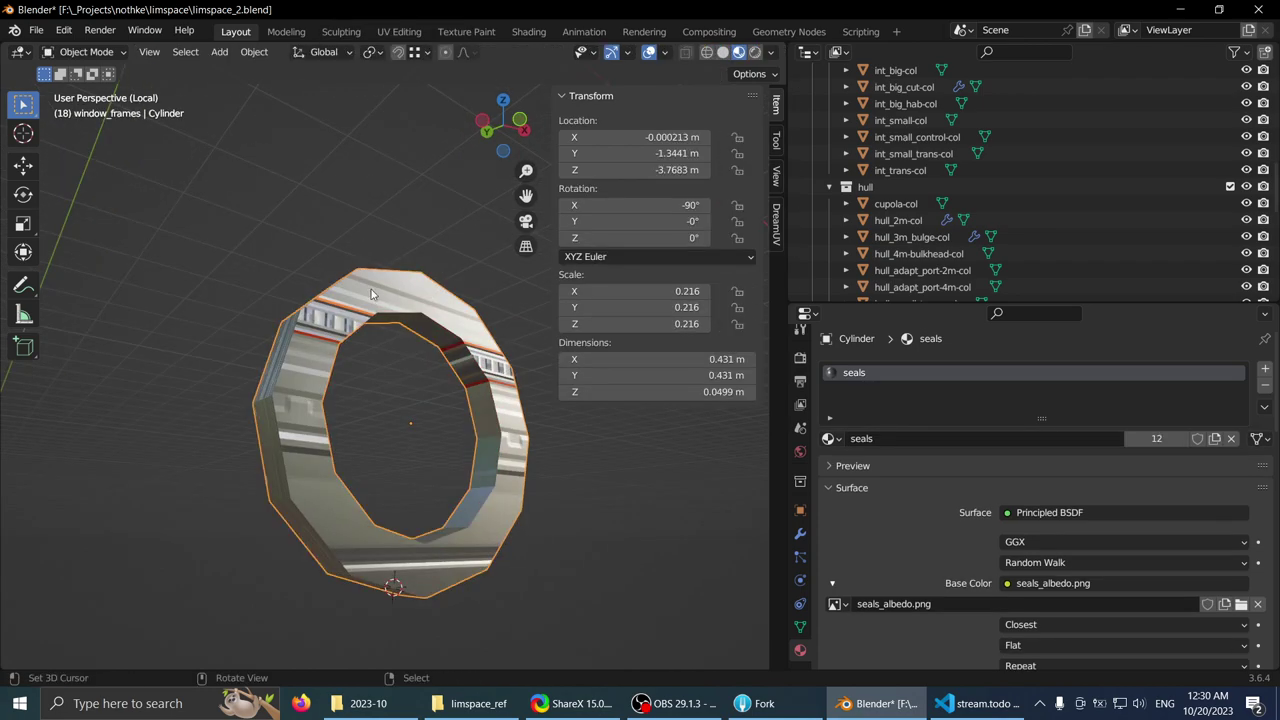
- Set the DreamUV HotSpot tool's atlas object to seals_hotspot
click(776, 141)
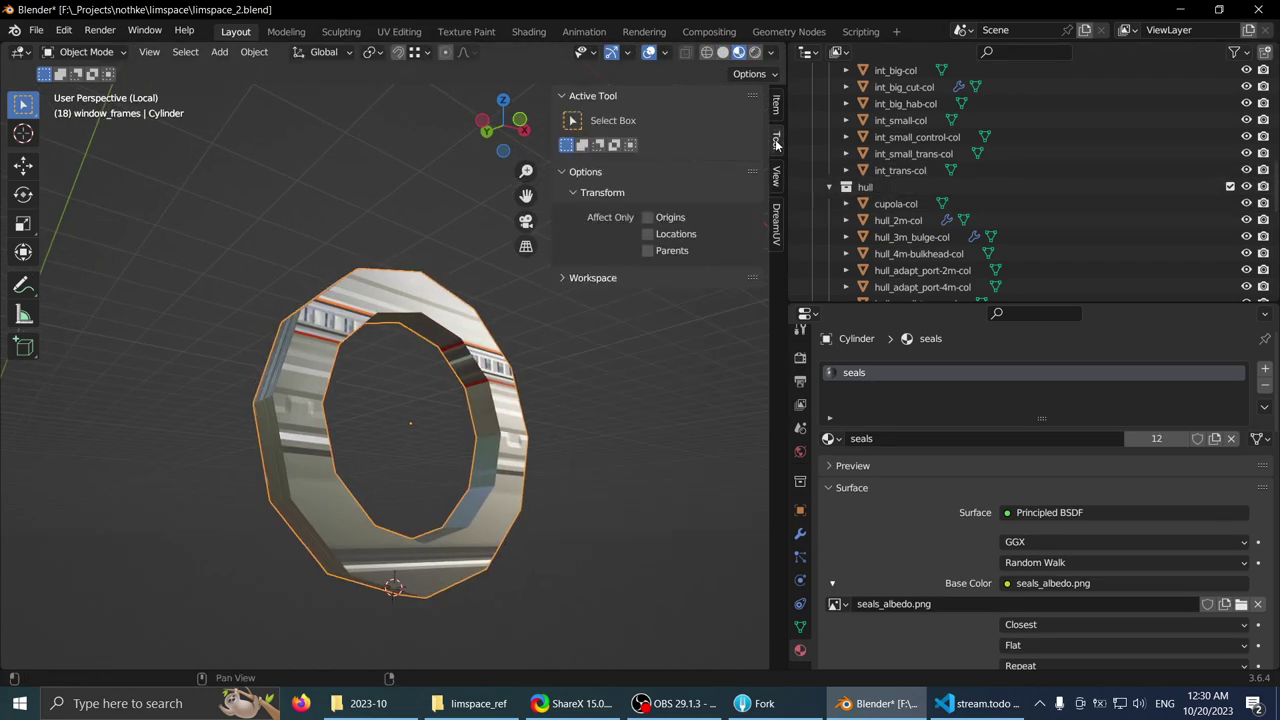
click(776, 225)
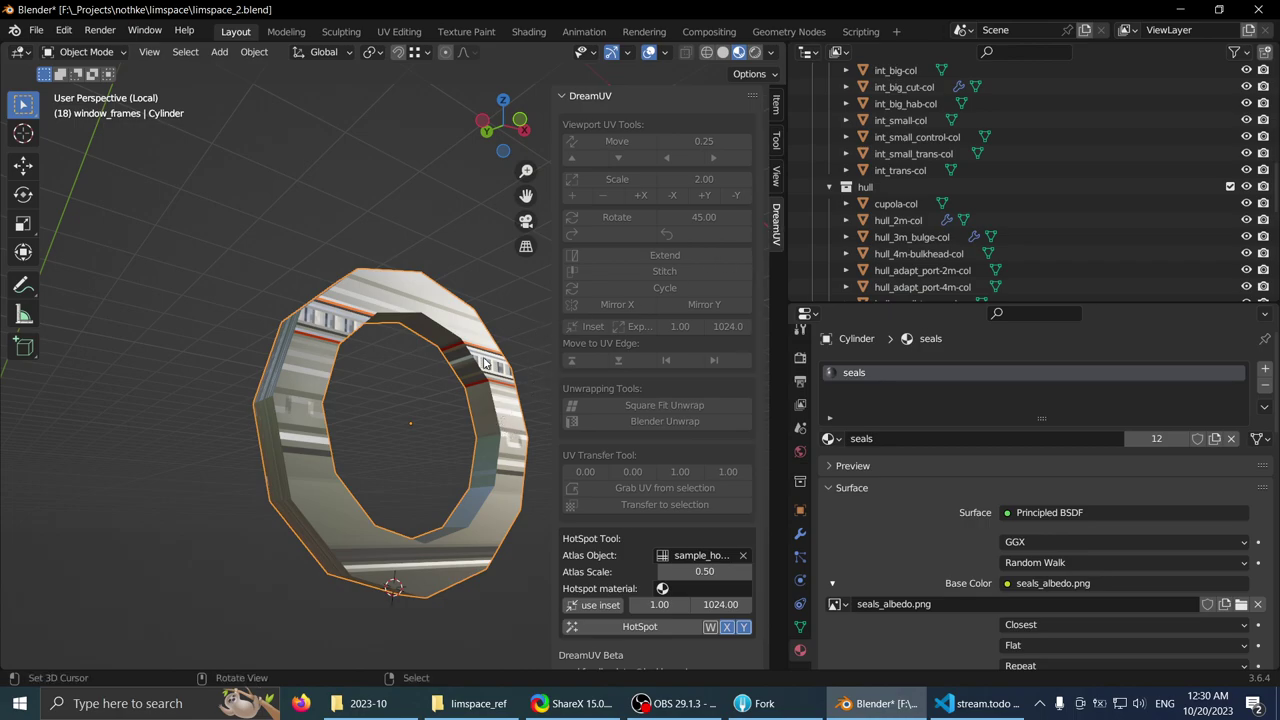
middle_drag(485, 363, 470, 330)
click(703, 555)
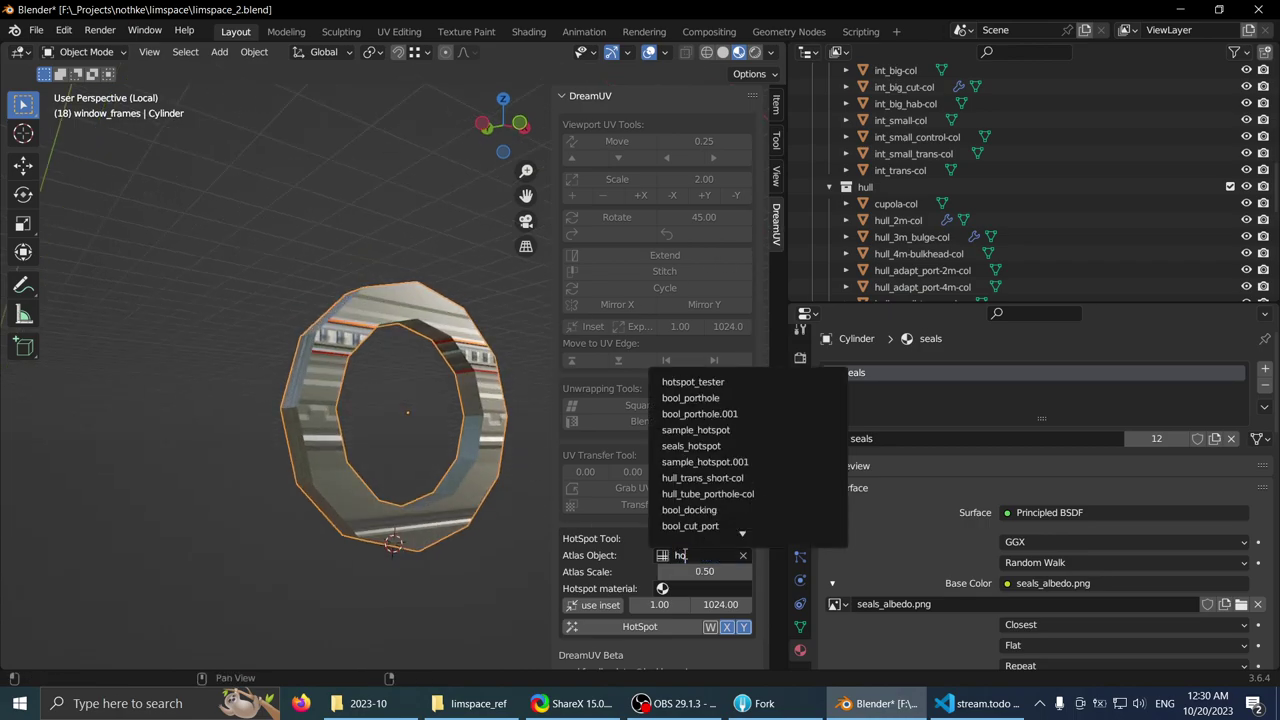
key(Return)
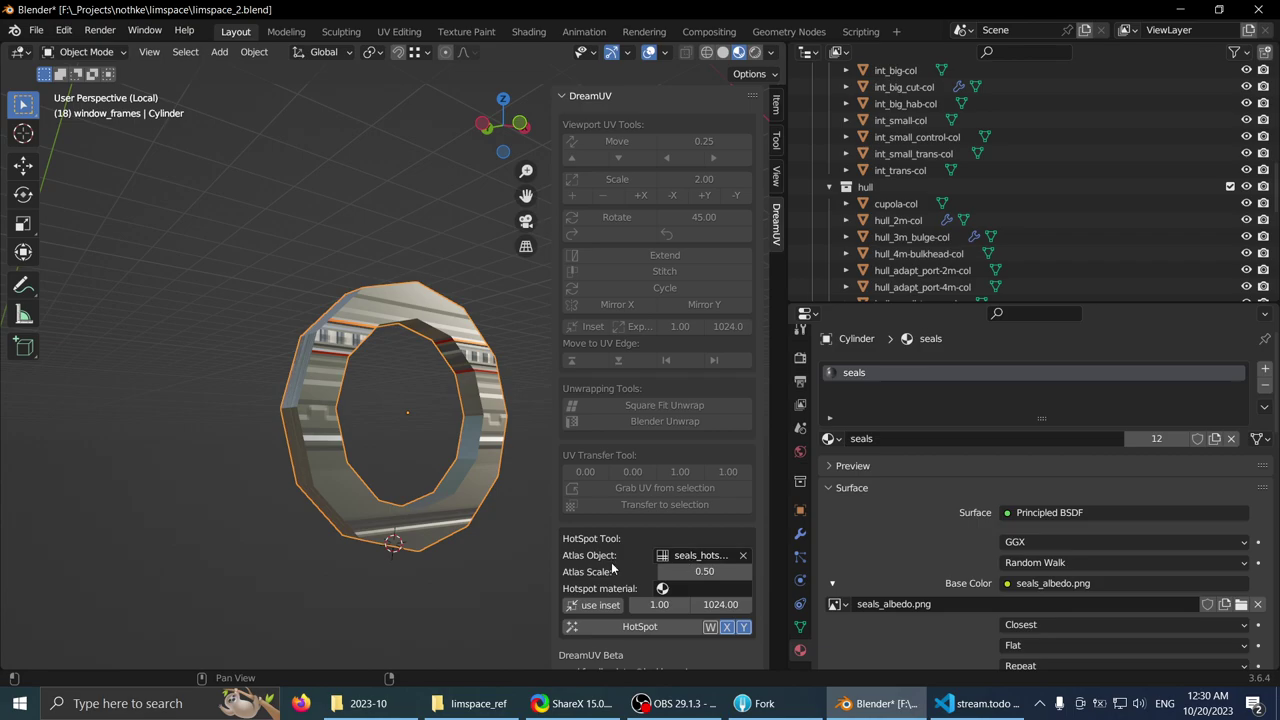
- Set the atlas scale to 1.00 and apply HotSpot mapping to the ring
click(700, 555)
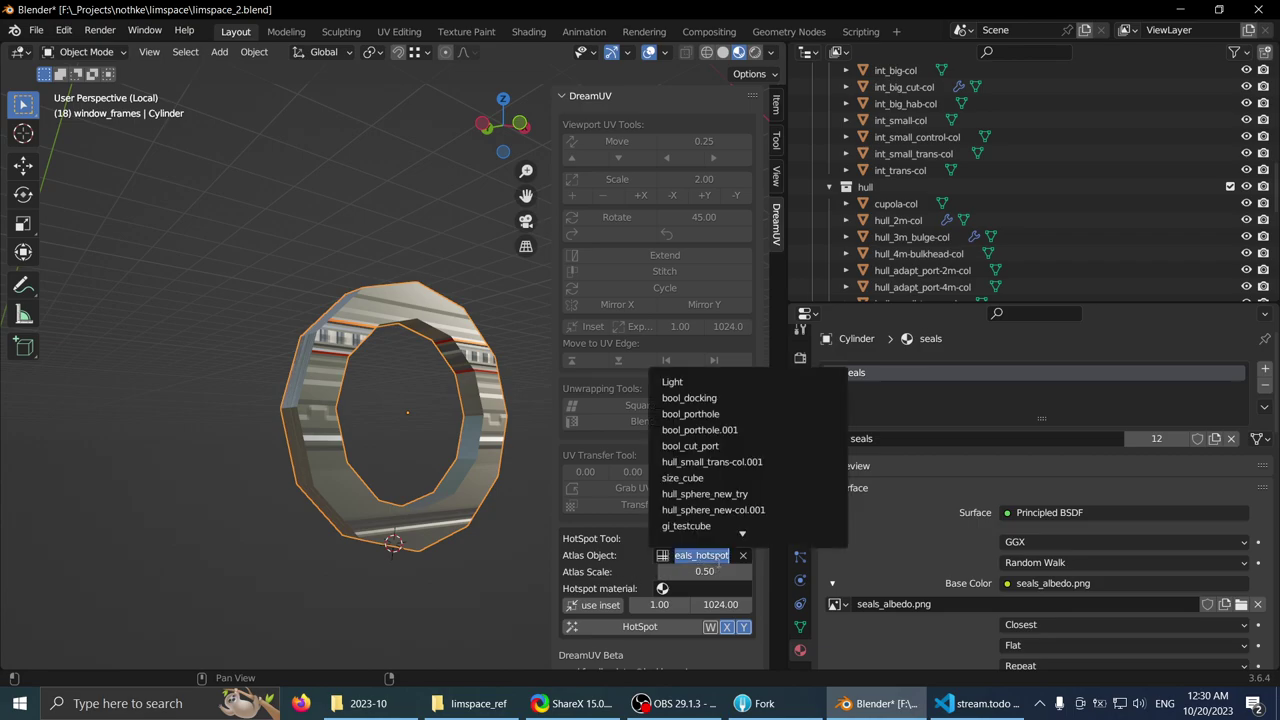
click(614, 629)
middle_drag(430, 430, 333, 300)
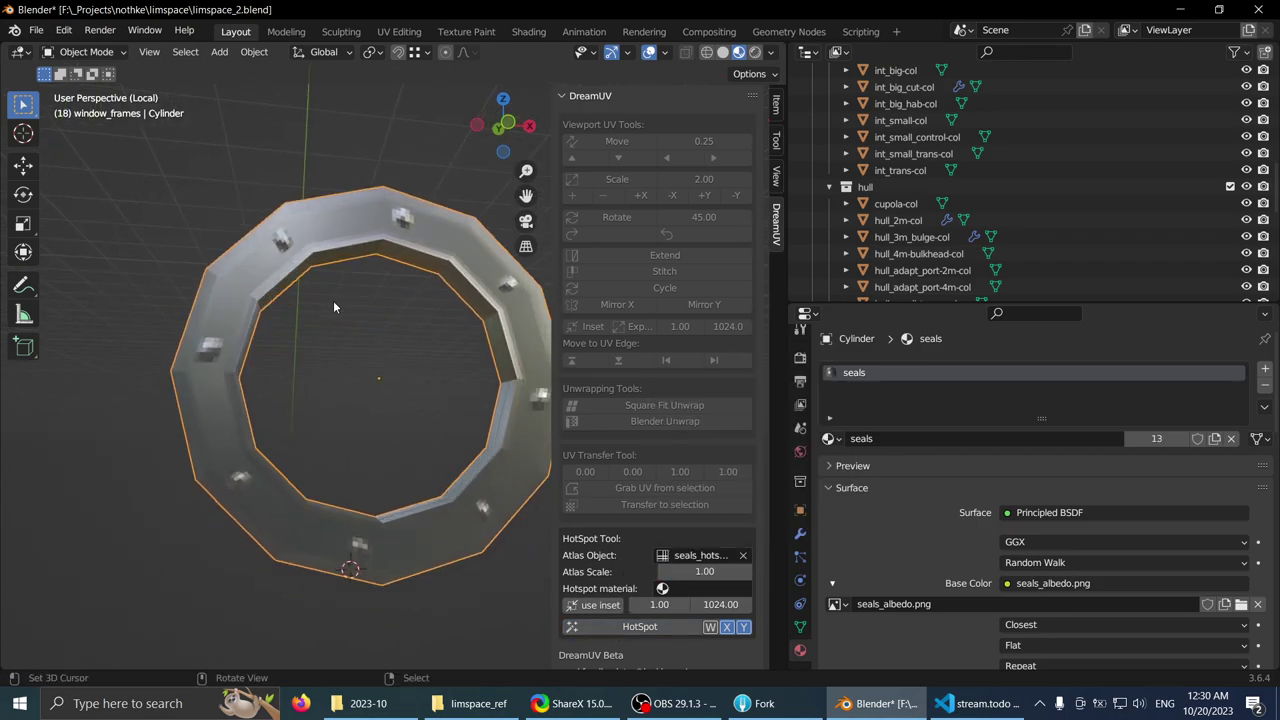
- Maximize the 3D view and open the ring's mesh for editing to examine the hotspot texture around it
key(ctrl+space)
middle_drag(374, 337, 548, 287)
key(Tab)
key(alt+a)
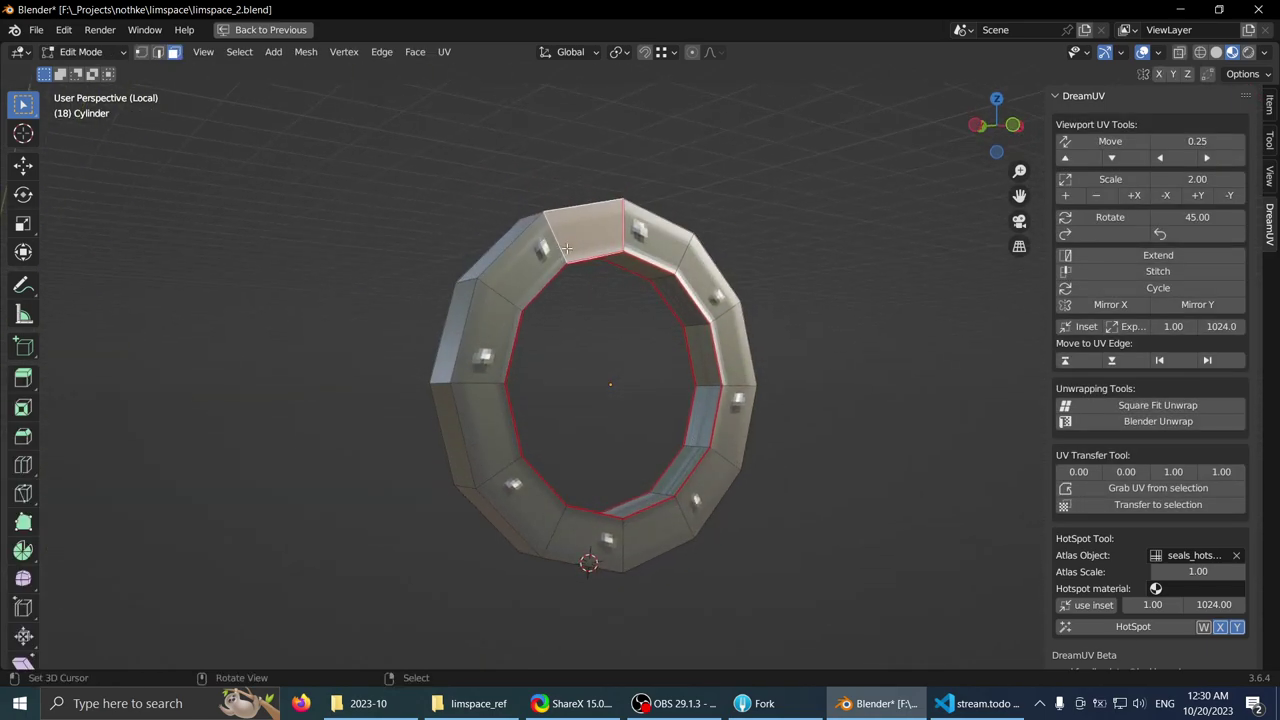
middle_drag(405, 467, 640, 300)
- Switch to the limspace_ref folder in File Explorer and open the reference image rff9dc0u.jpg
key(alt+Tab)
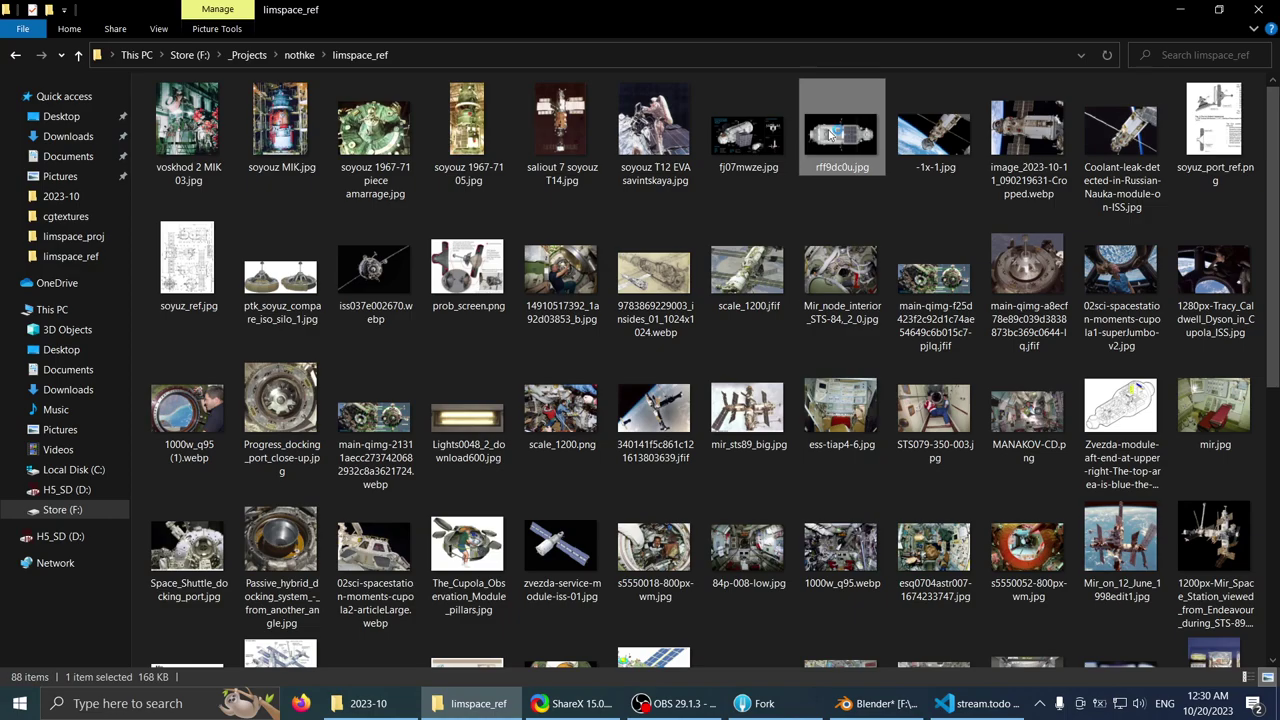
double_click(836, 135)
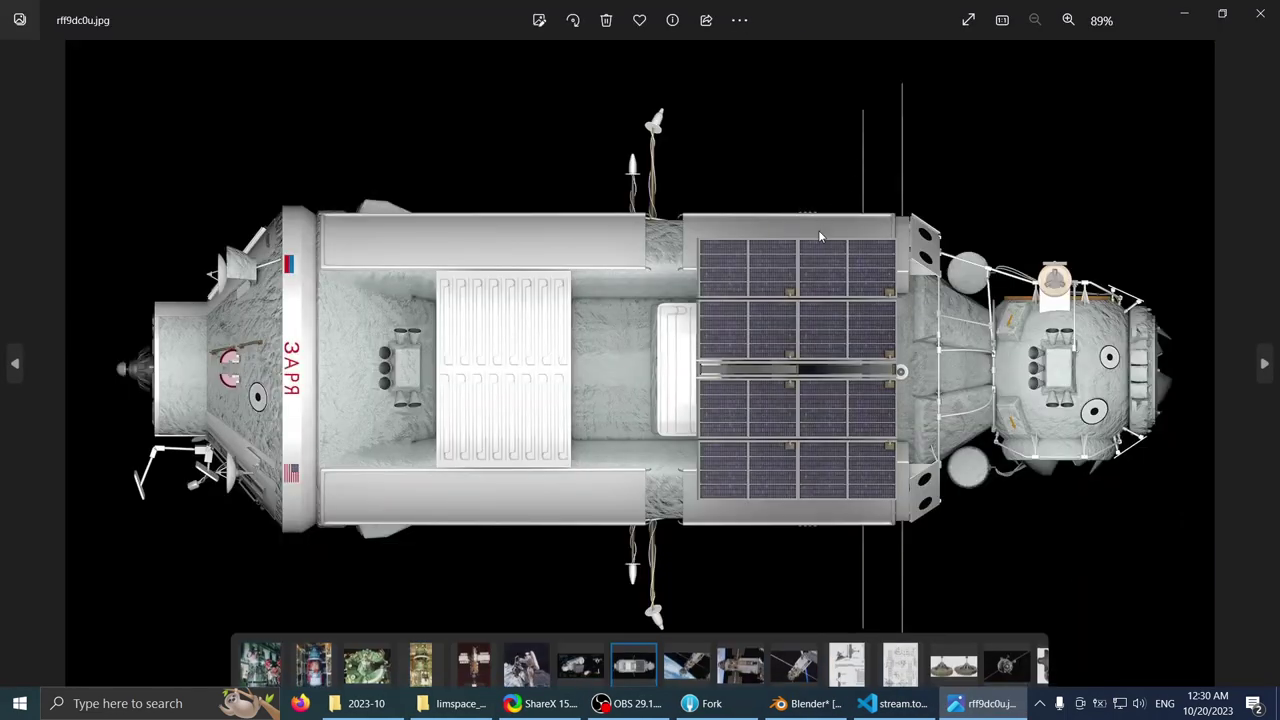
- Browse the reference images to the cupola photo 02sci-spacestation-moments-cupola1-superJumbo-v2.jpg and examine the seals around its round window
key(Right)
key(Right)
key(Right)
key(Right)
key(Right)
key(Right)
key(Right)
key(Right)
key(Right)
key(Right)
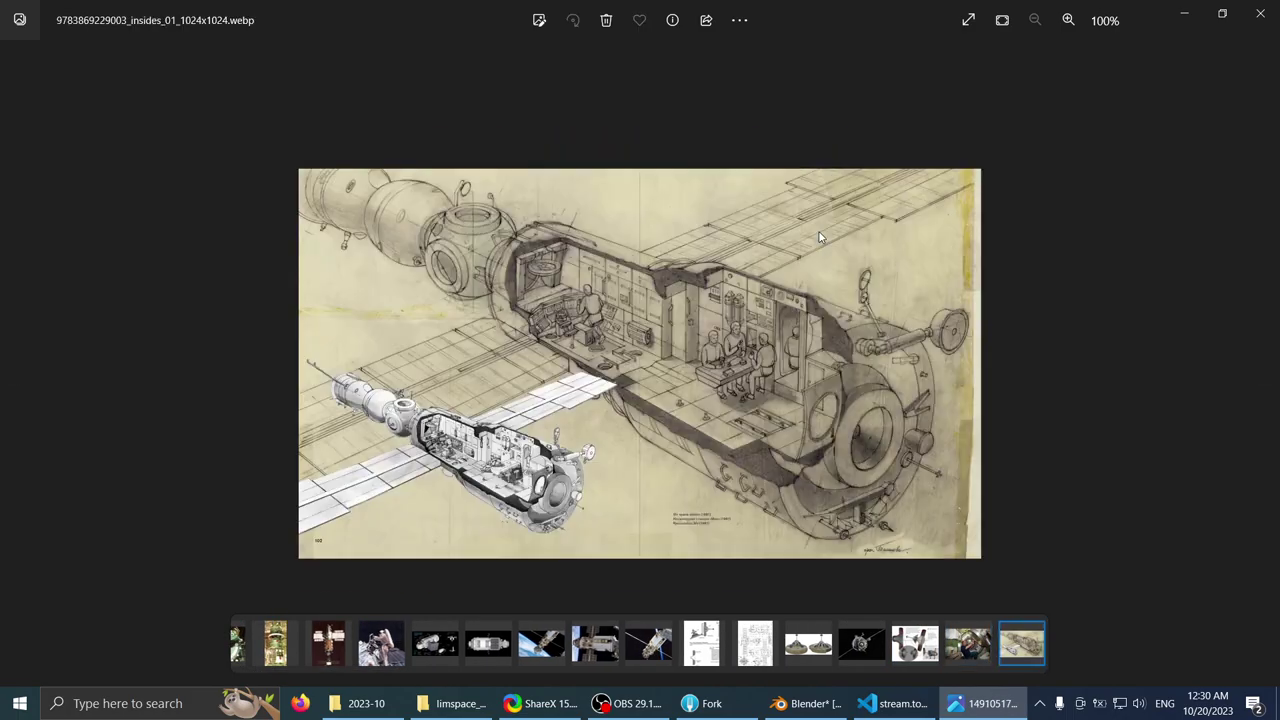
key(Right)
key(Right)
key(Right)
key(Right)
key(Right)
key(Right)
key(Right)
key(Left)
key(Left)
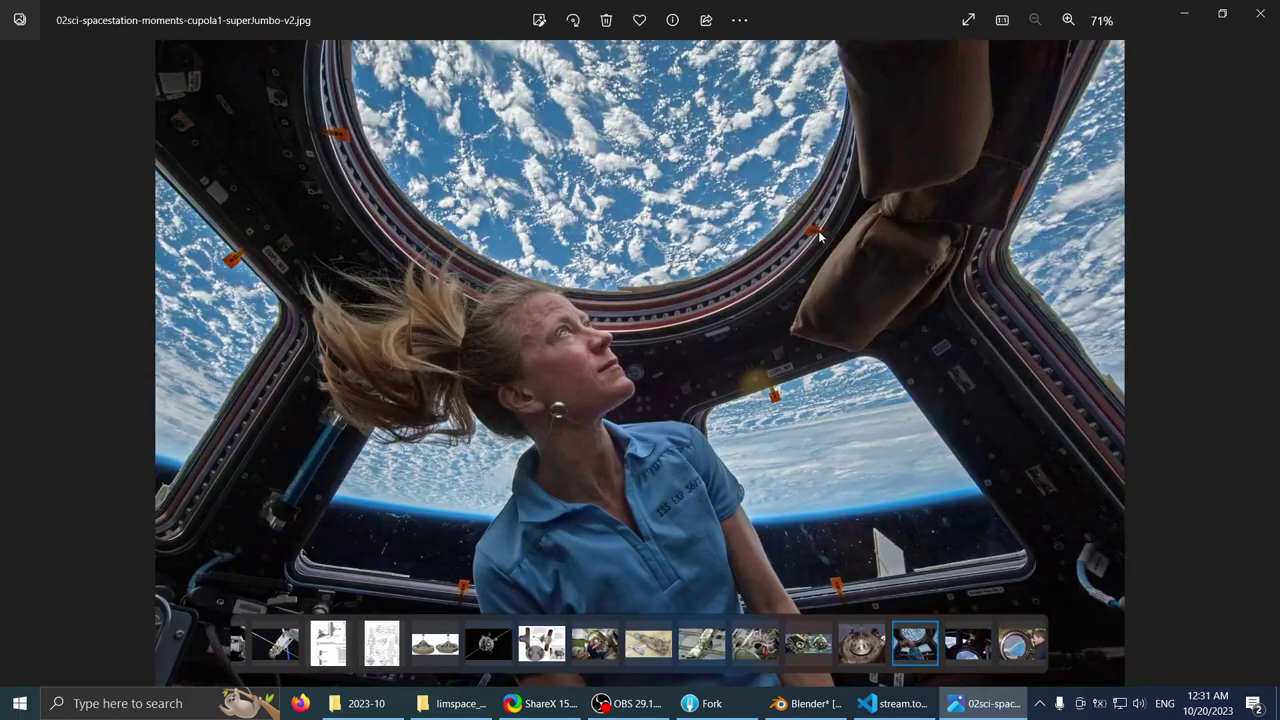
scroll(655, 193, up, 6)
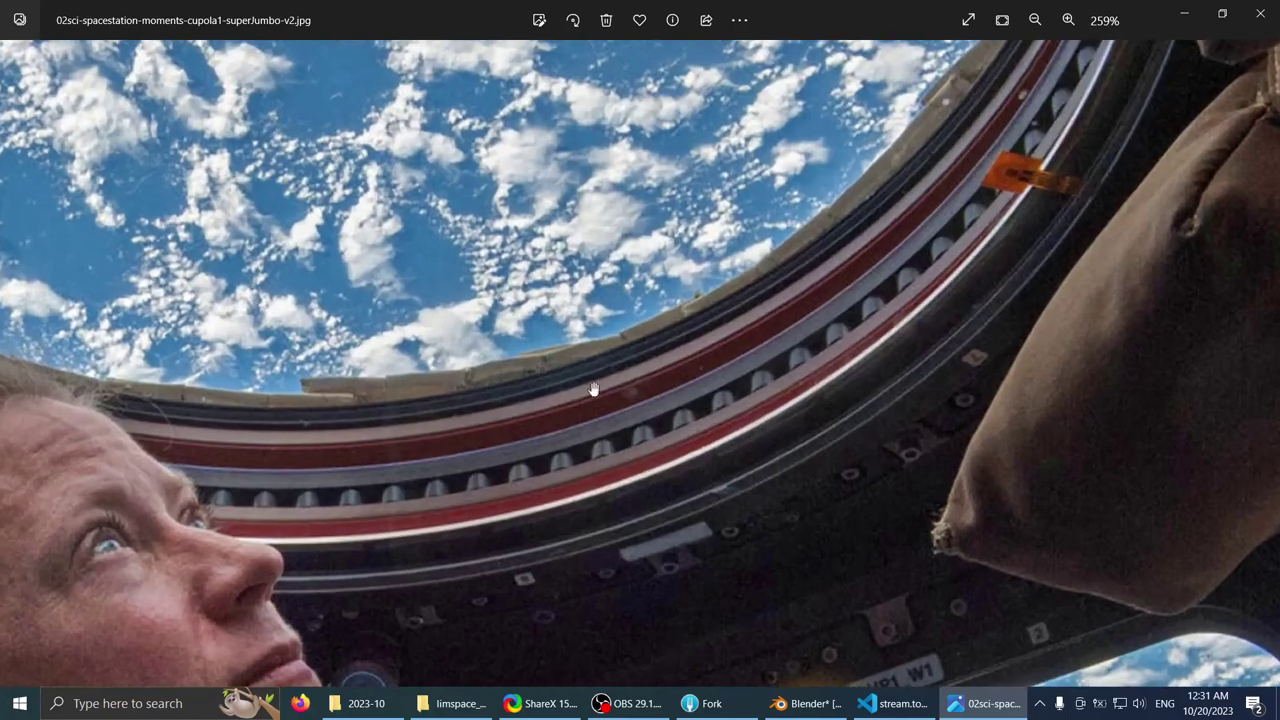
scroll(567, 361, down, 7)
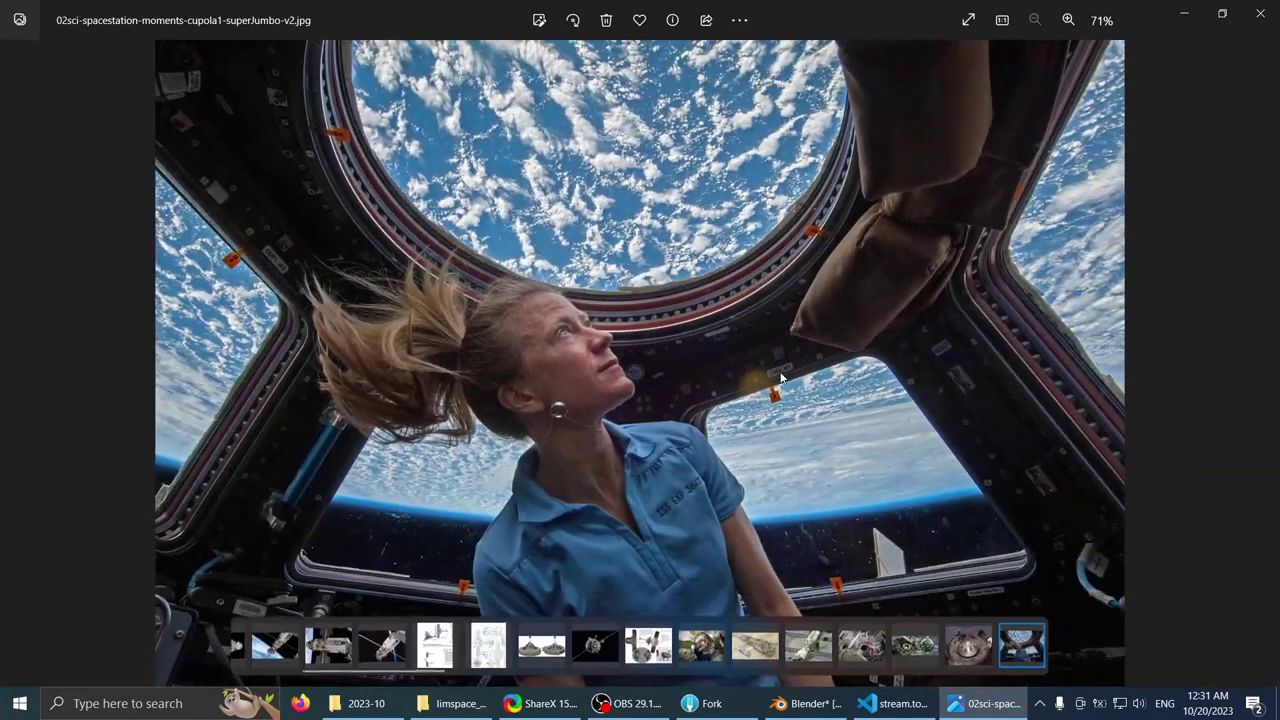
- Bring up the reference photo 1000w_q95 (1).webp and examine the porthole's bolted rim and inner seals up close
key(Right)
key(Right)
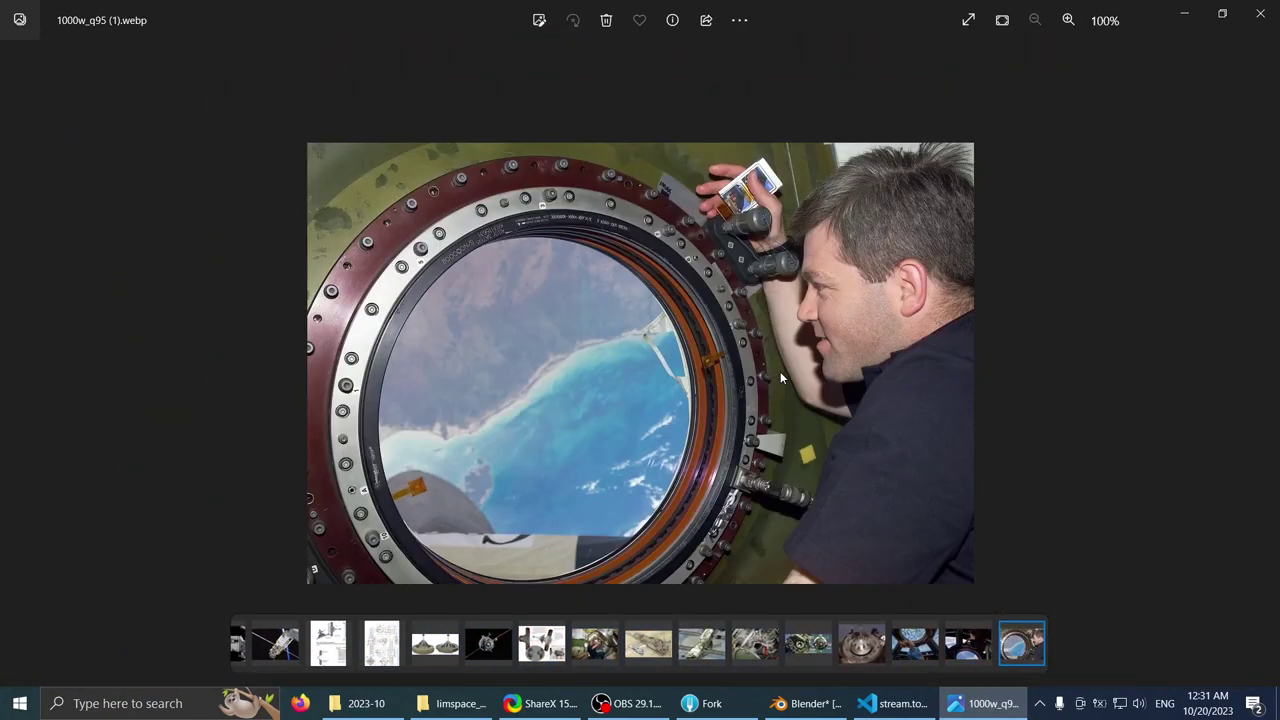
scroll(660, 345, up, 4)
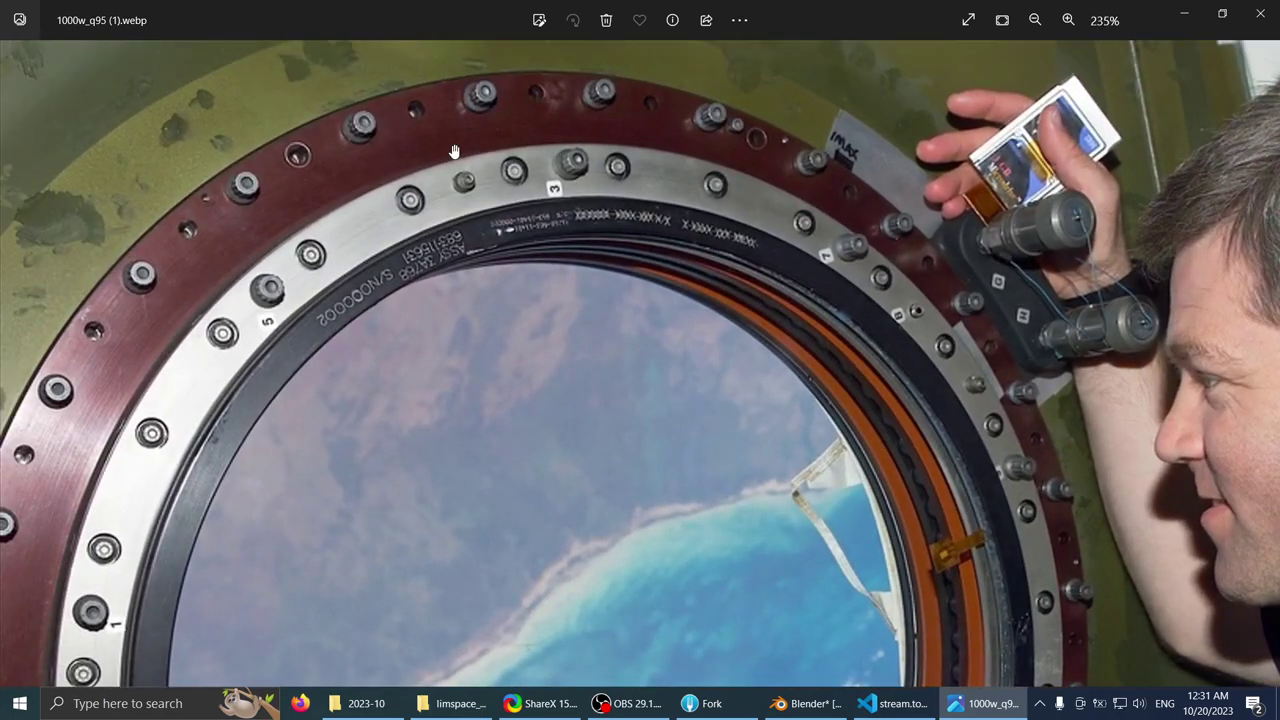
drag(752, 413, 763, 163)
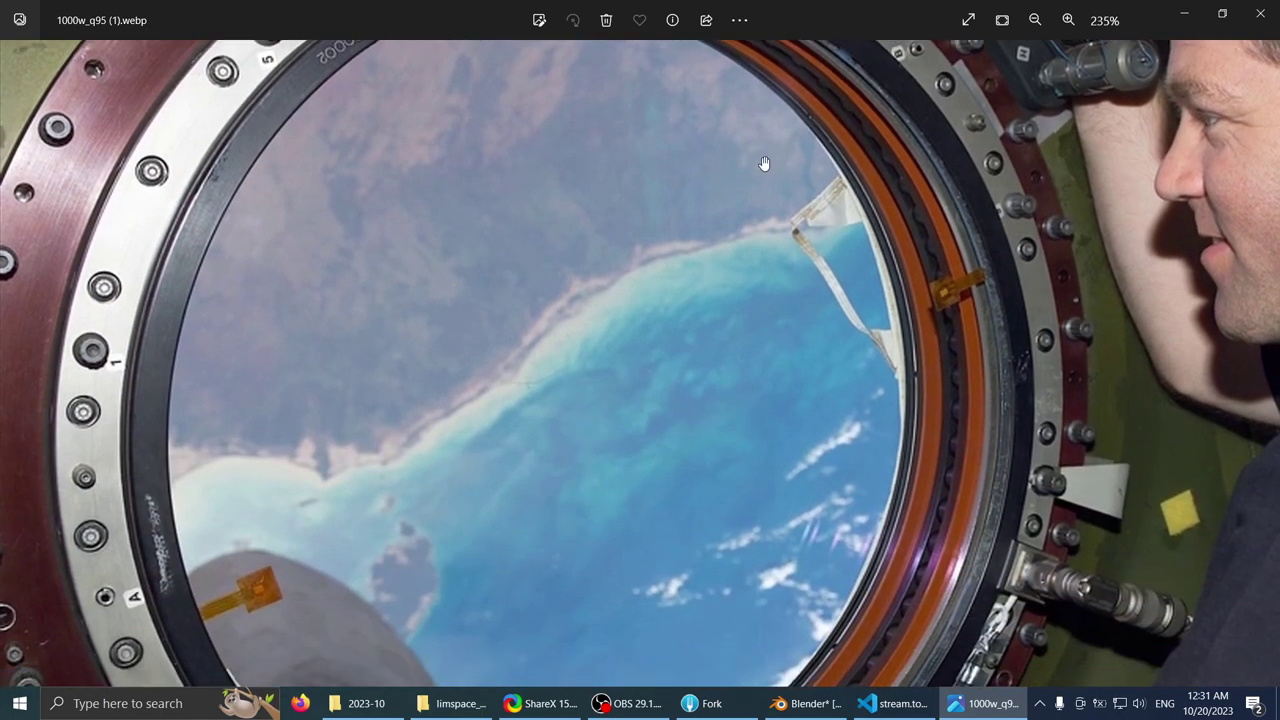
drag(549, 120, 526, 280)
scroll(722, 360, down, 1)
drag(726, 371, 589, 302)
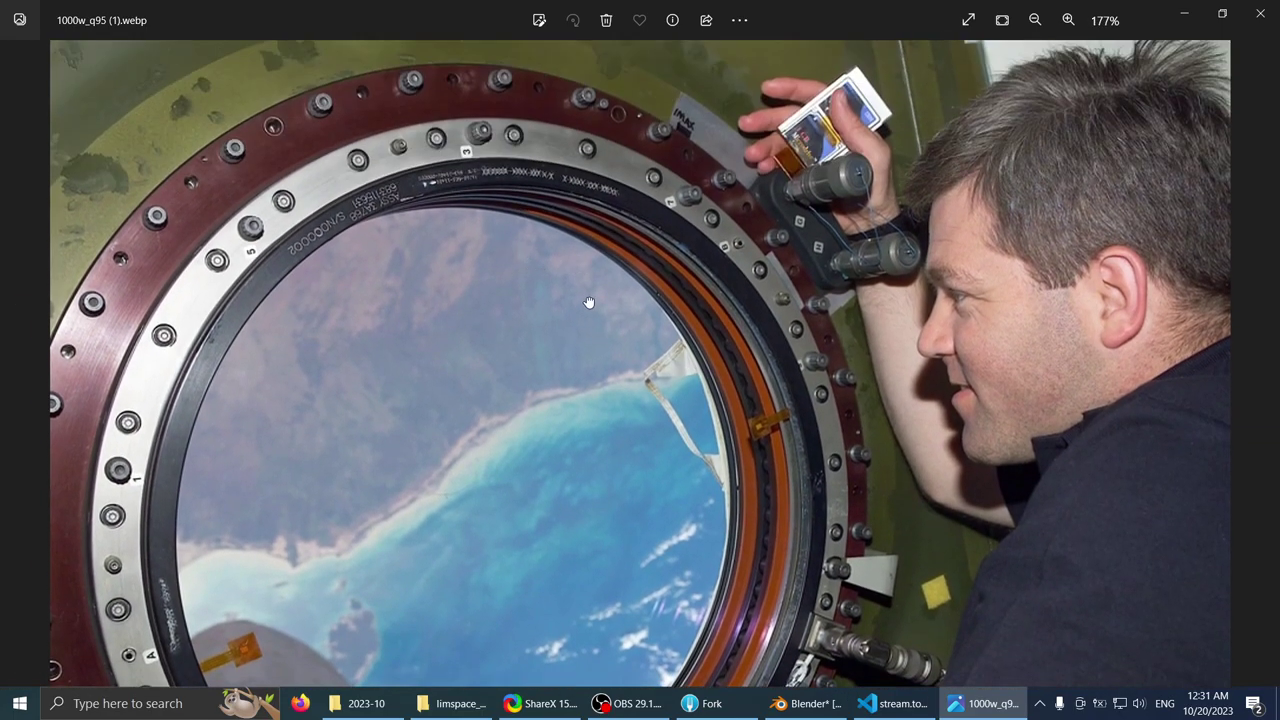
scroll(757, 434, up, 4)
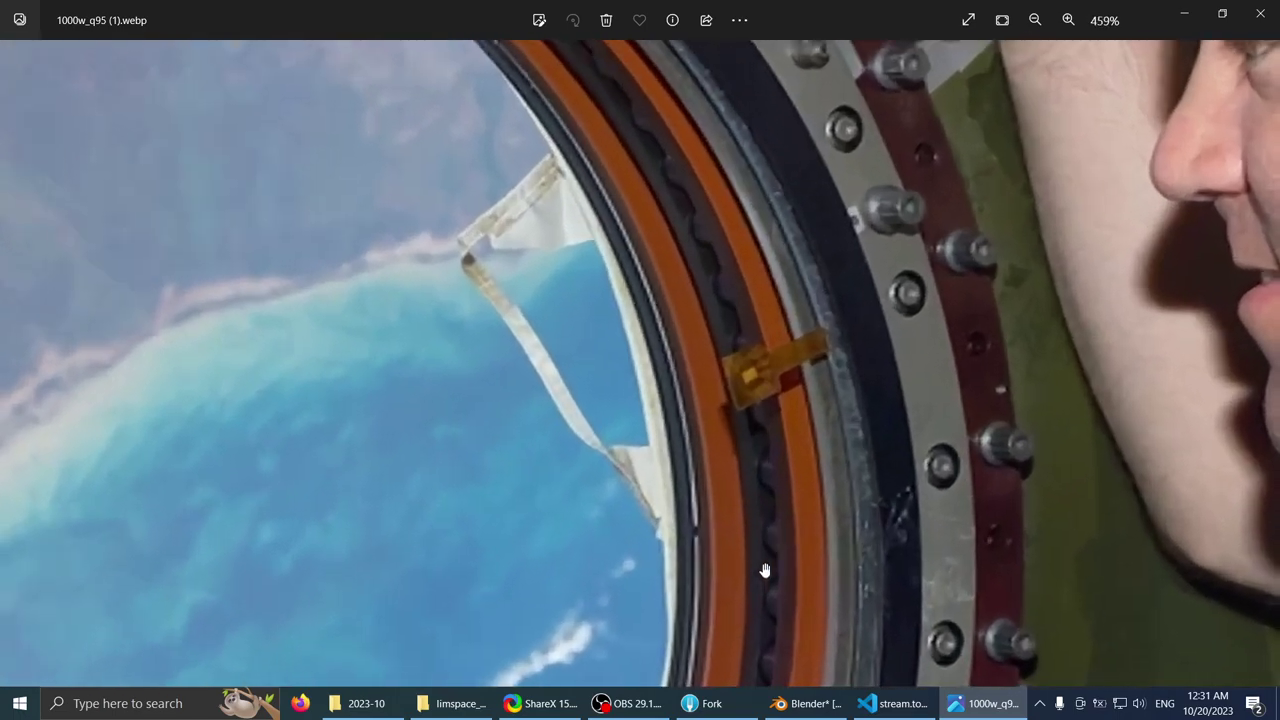
drag(762, 610, 820, 360)
scroll(790, 440, down, 3)
scroll(789, 442, down, 3)
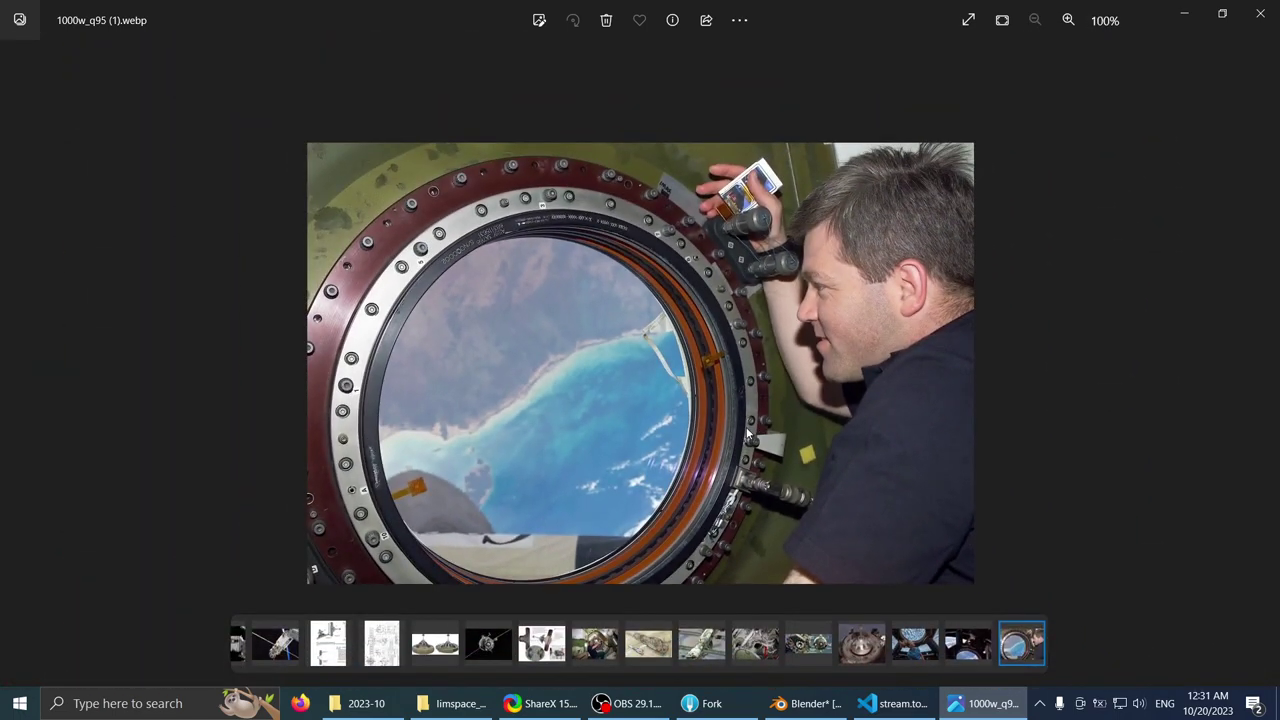
- Look through the following station reference images up to the Salyut 1 cutaway diagram for more window examples
key(Right)
key(Right)
key(Right)
key(Right)
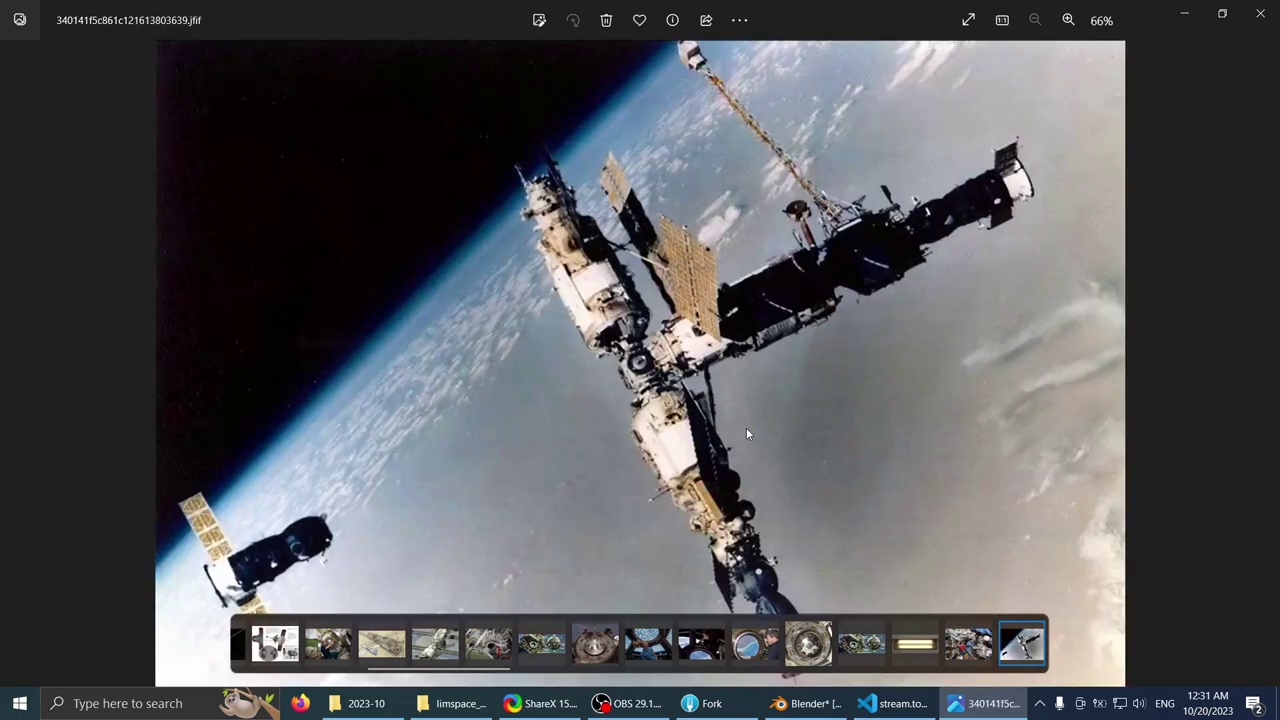
key(Right)
key(Right)
key(Right)
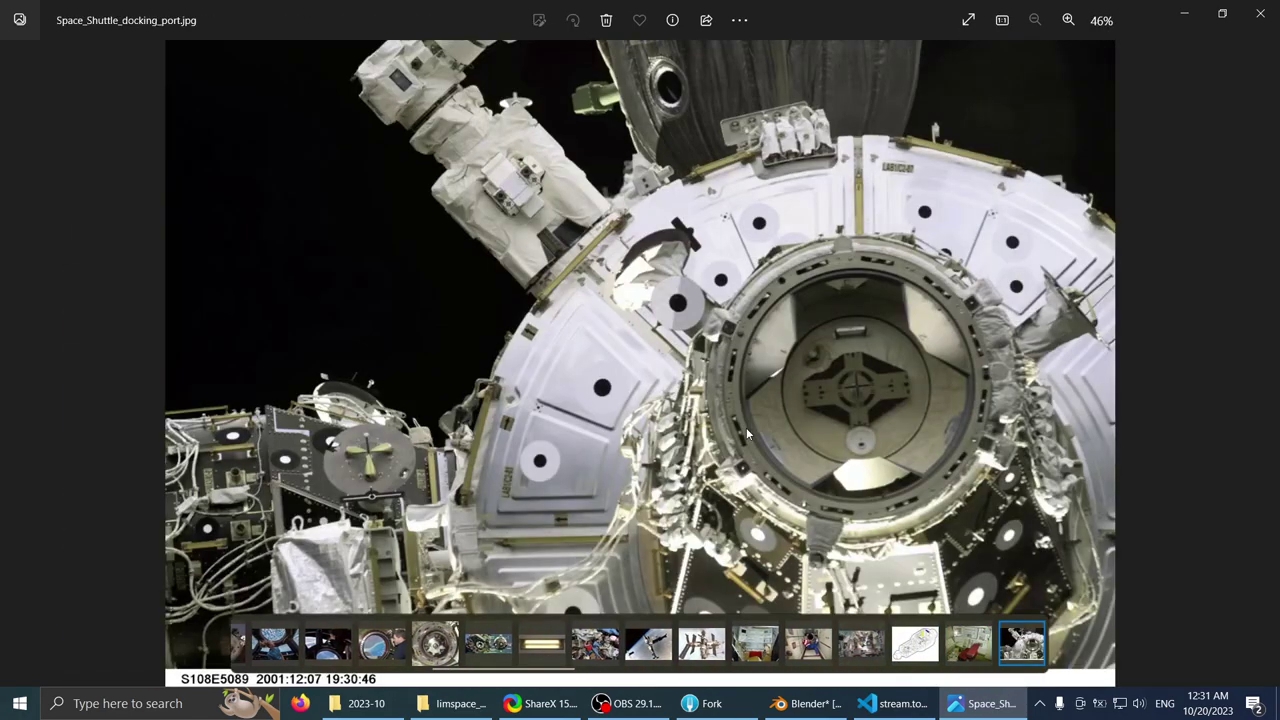
key(Right)
key(Right)
key(Right)
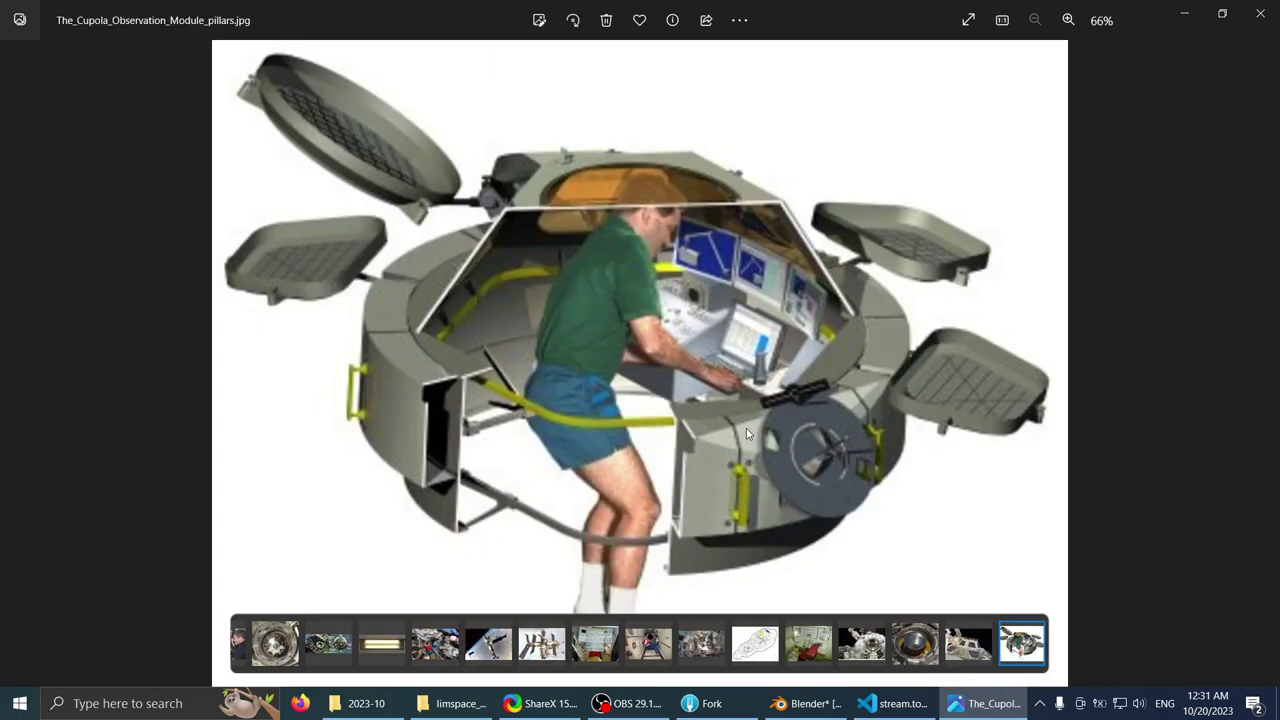
key(Right)
key(Right)
key(Right)
key(Right)
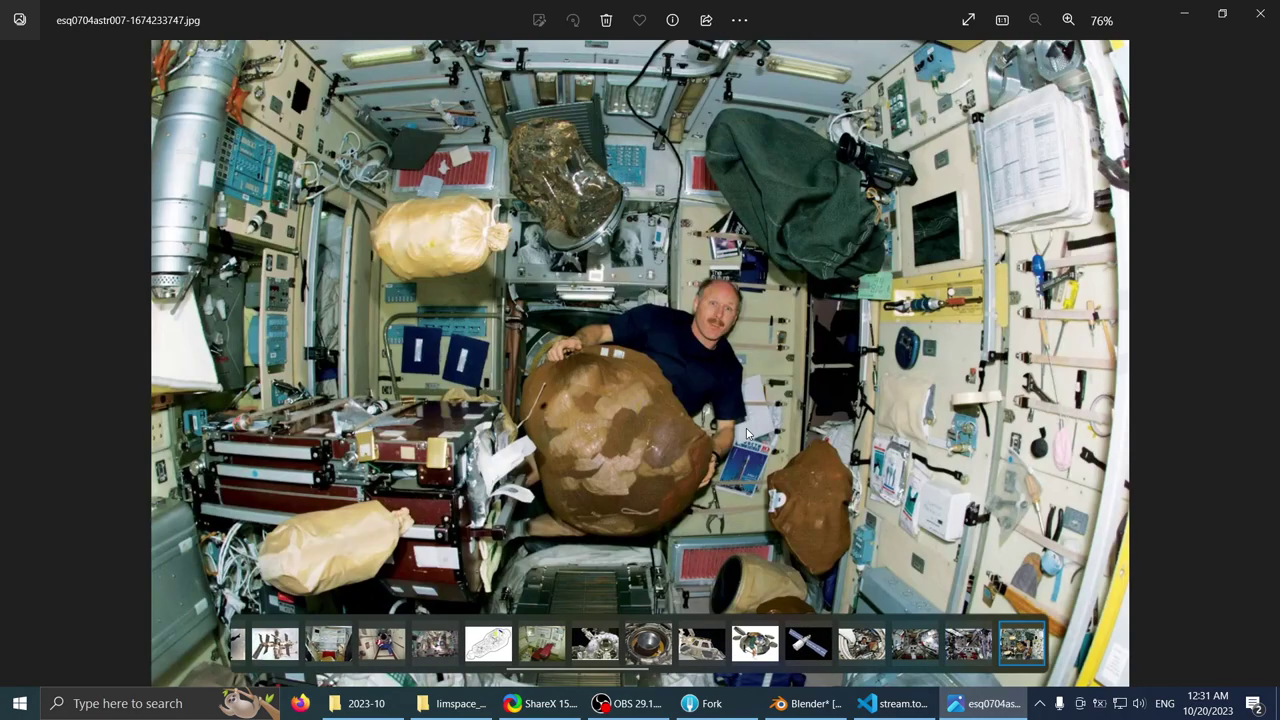
key(Right)
key(Right)
key(Right)
key(Right)
key(Right)
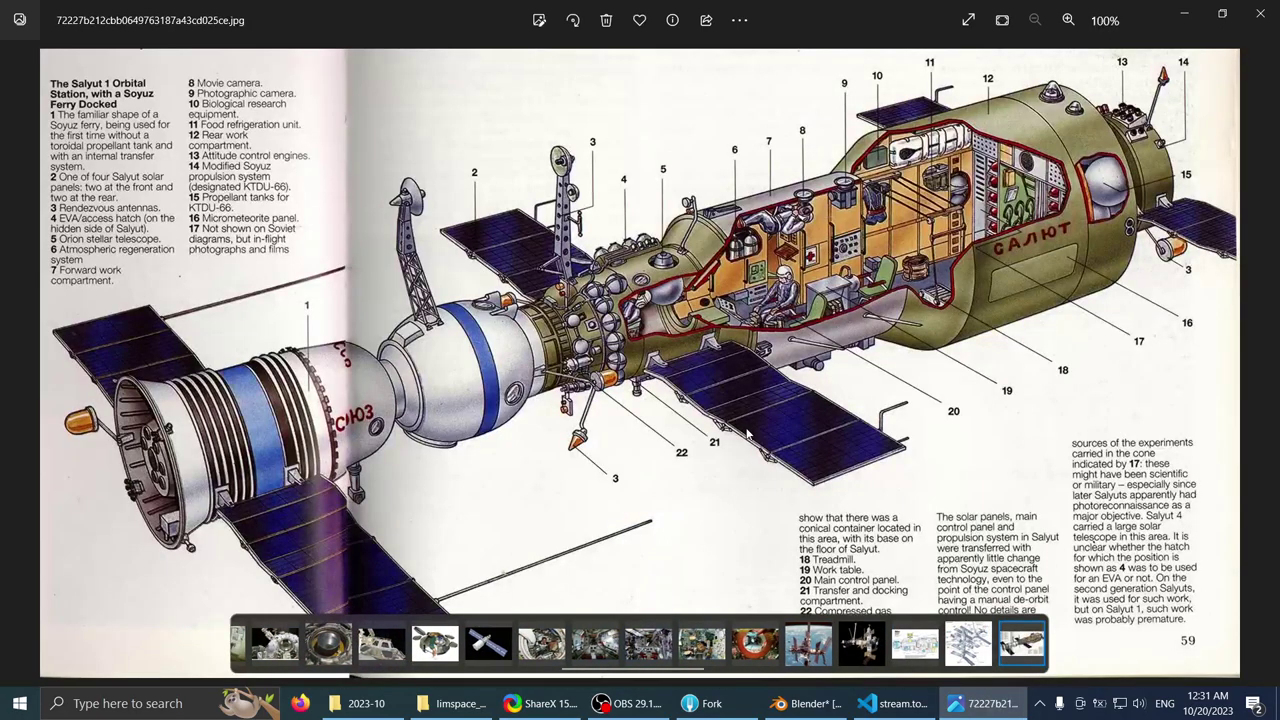
- Revisit the images just before the Salyut cutaway, and continue through the references to mir-interior-cosmonaut-HRF5G6.jpg
key(Left)
key(Left)
key(Right)
key(Right)
key(Right)
key(Right)
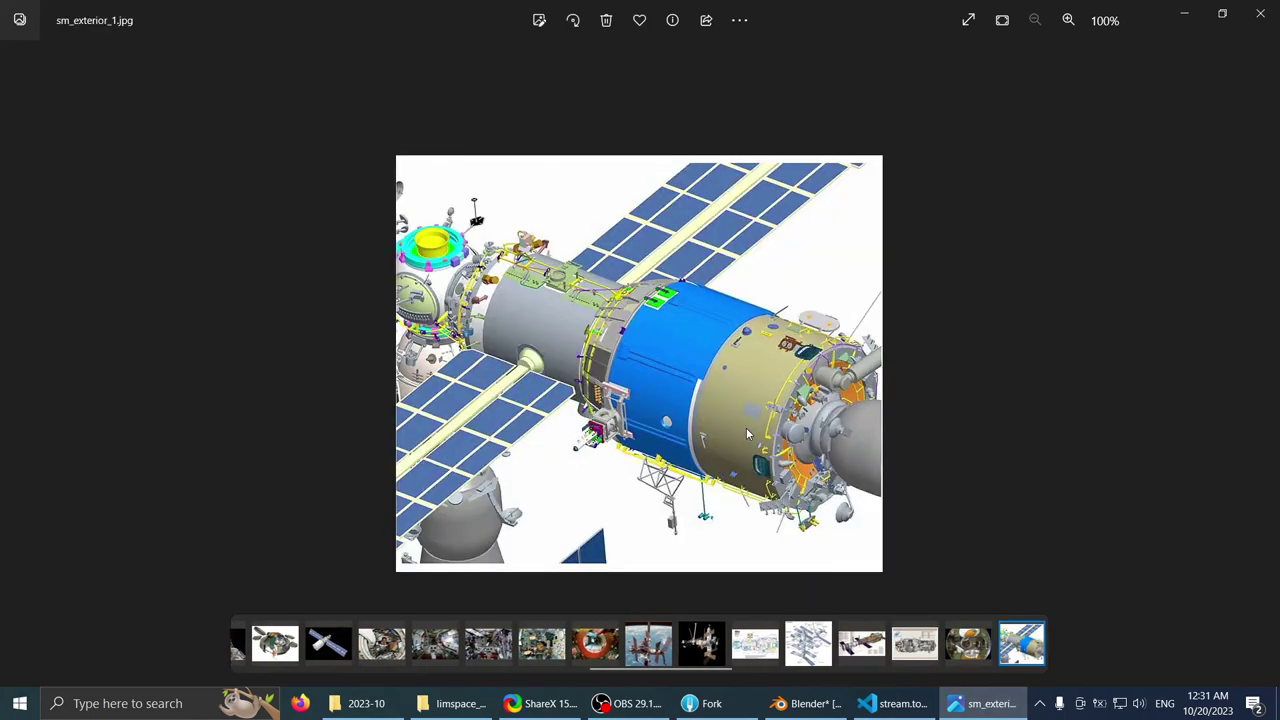
key(Right)
key(Right)
key(Right)
key(Right)
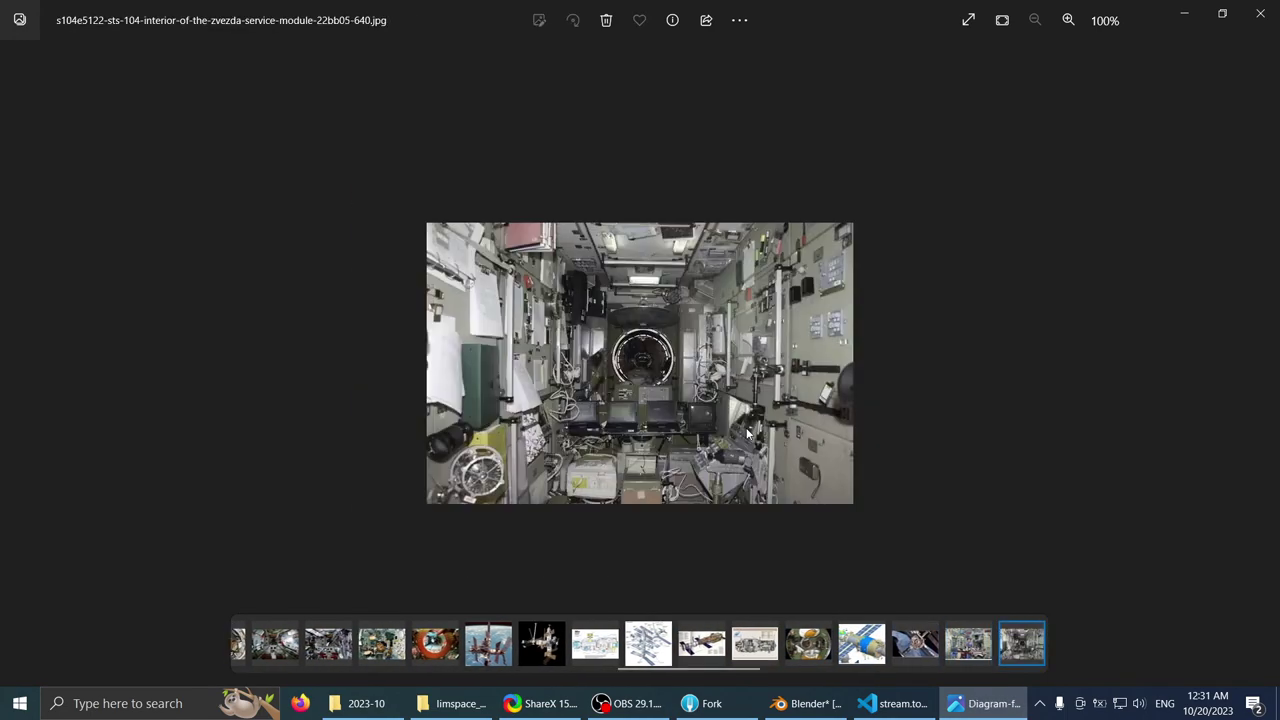
key(Right)
key(Right)
key(Right)
key(Right)
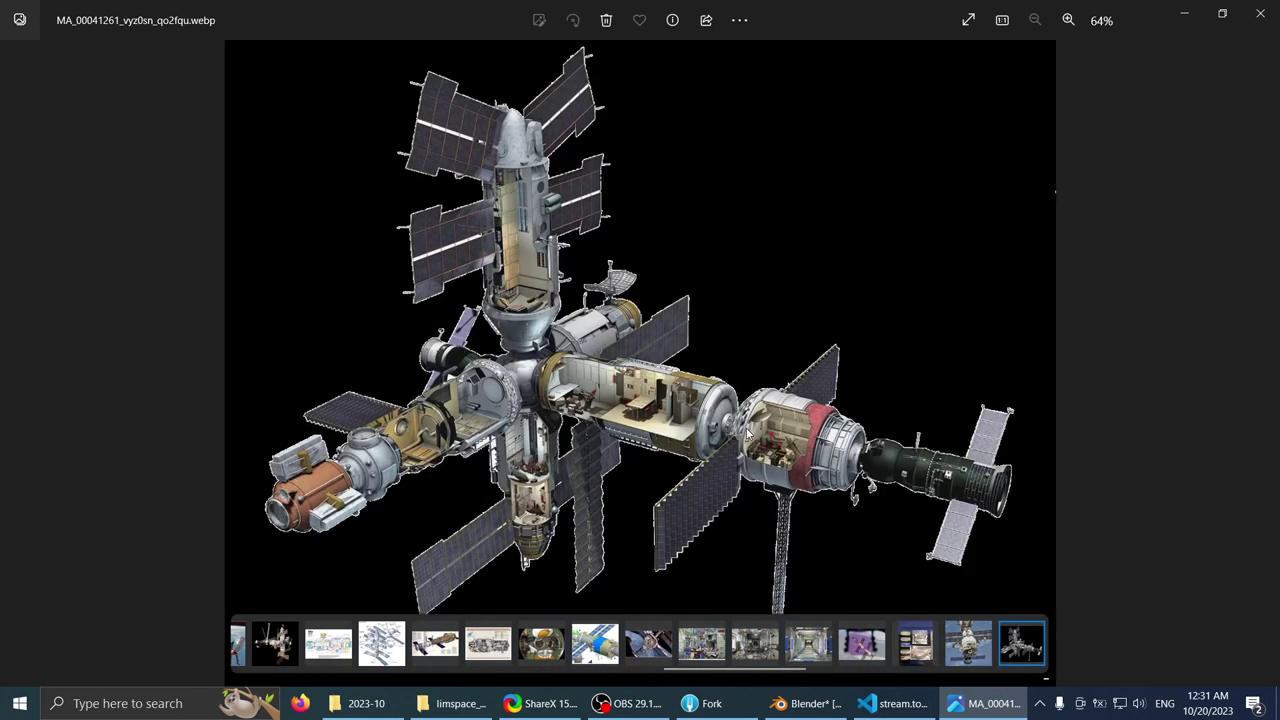
key(Right)
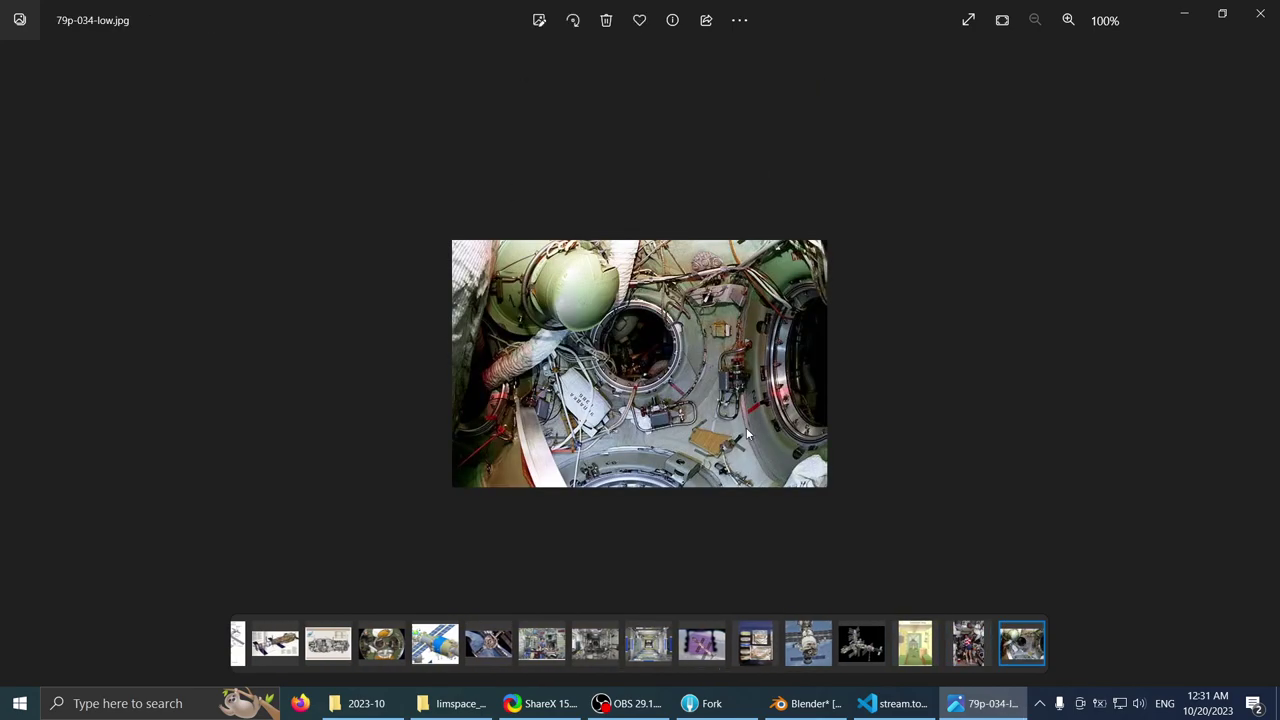
key(Right)
key(Right)
key(Right)
key(Right)
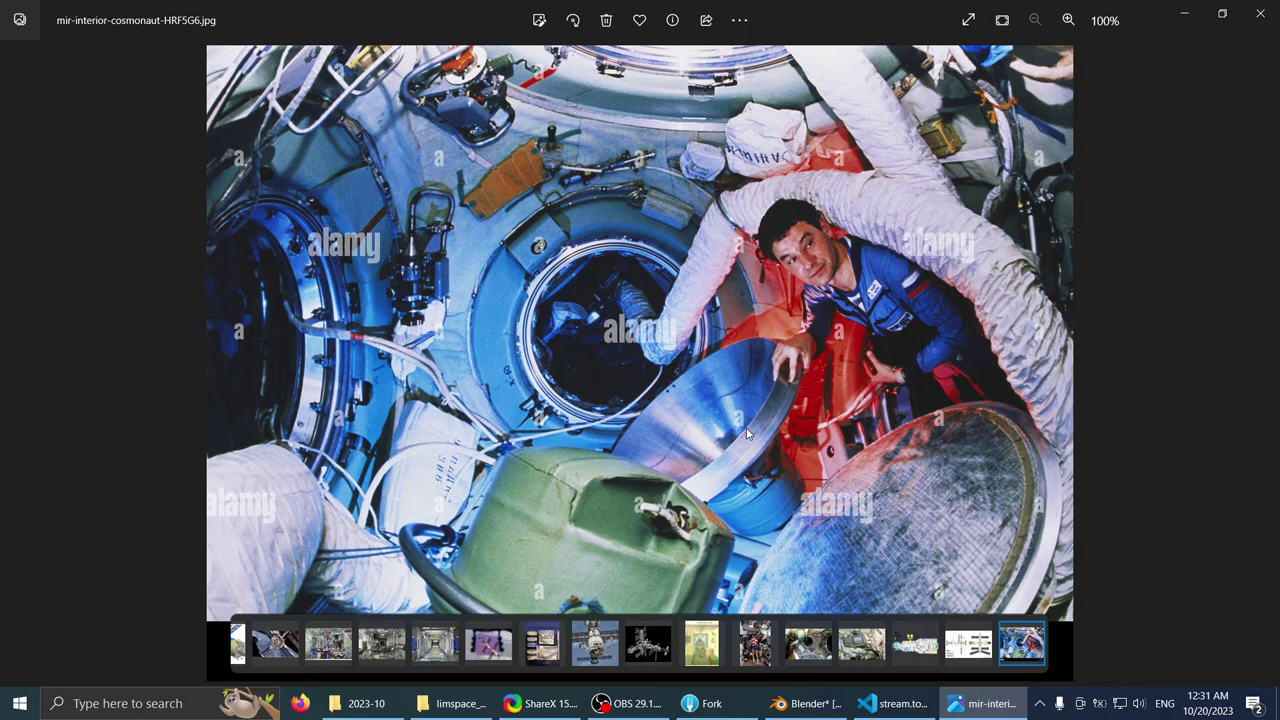
key(Right)
key(Right)
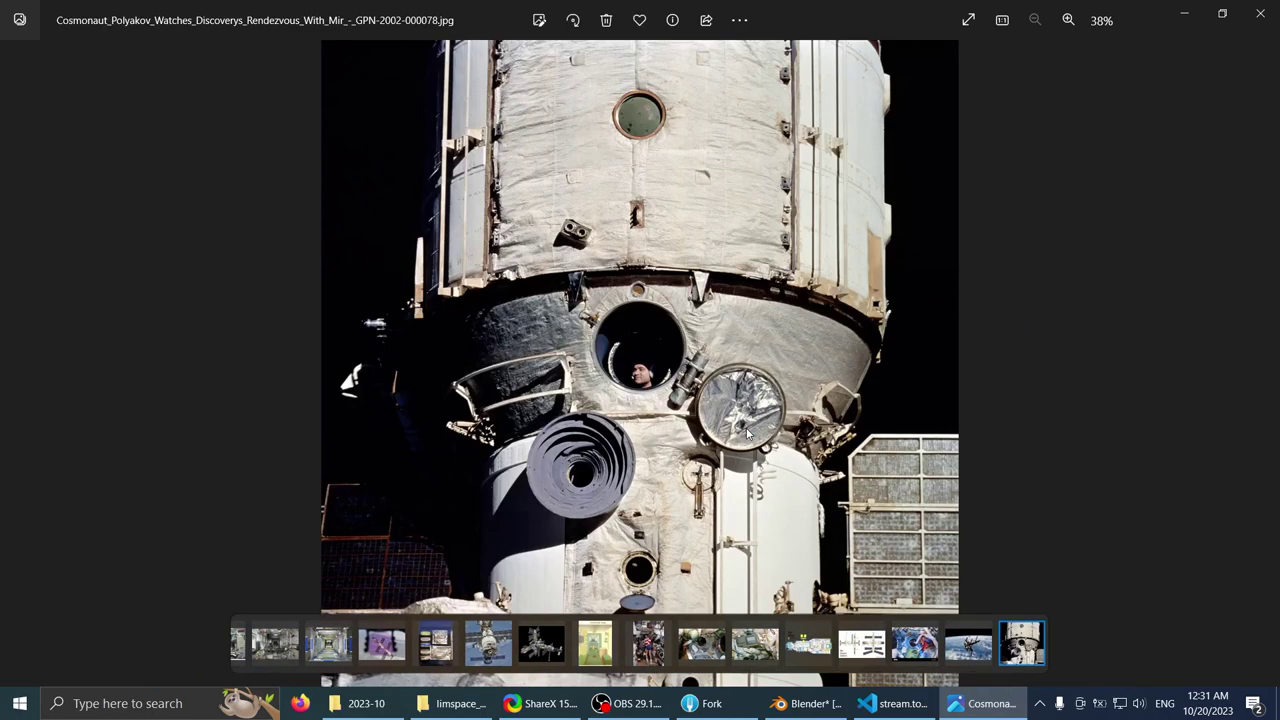
scroll(620, 335, up, 5)
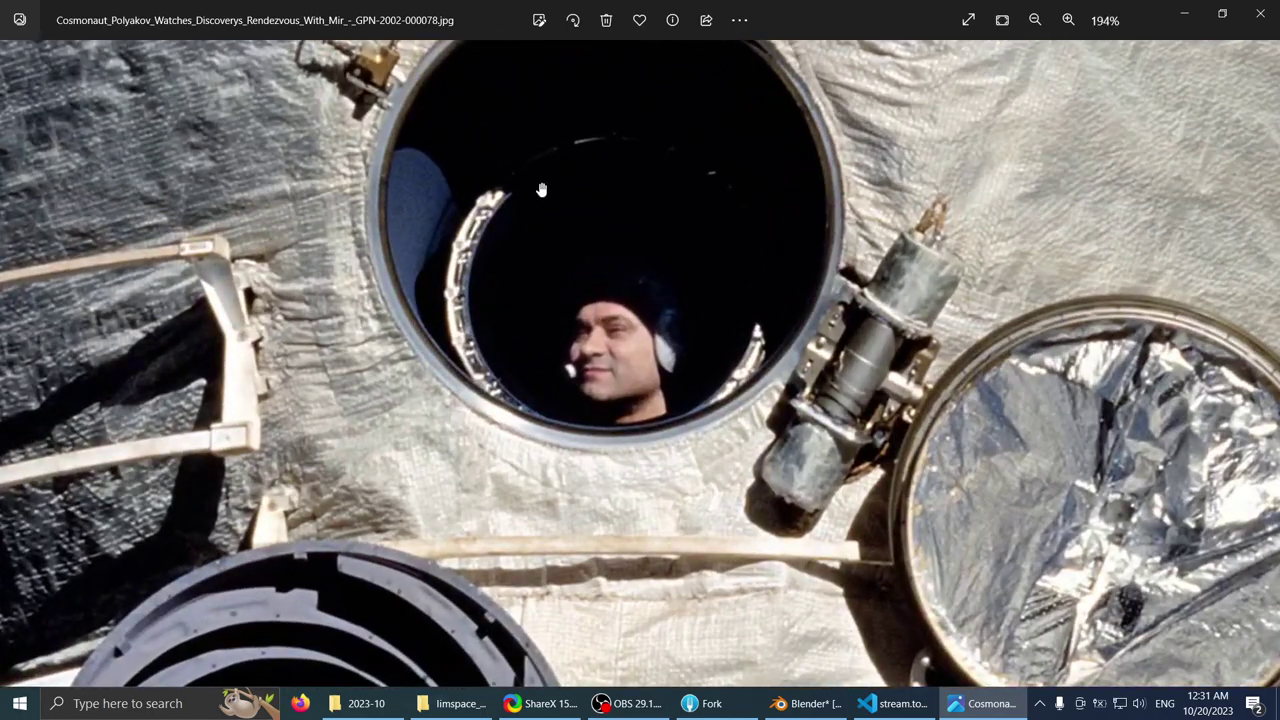
scroll(589, 269, down, 5)
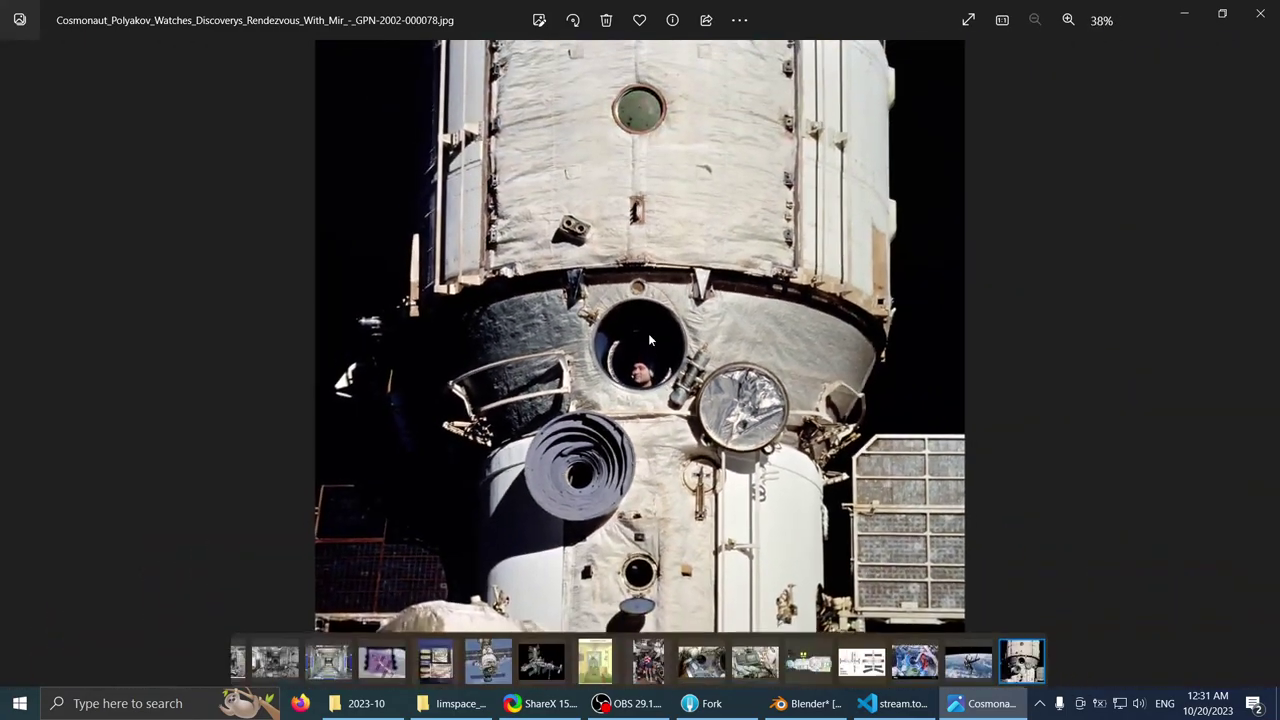
scroll(648, 333, up, 1)
scroll(653, 341, up, 6)
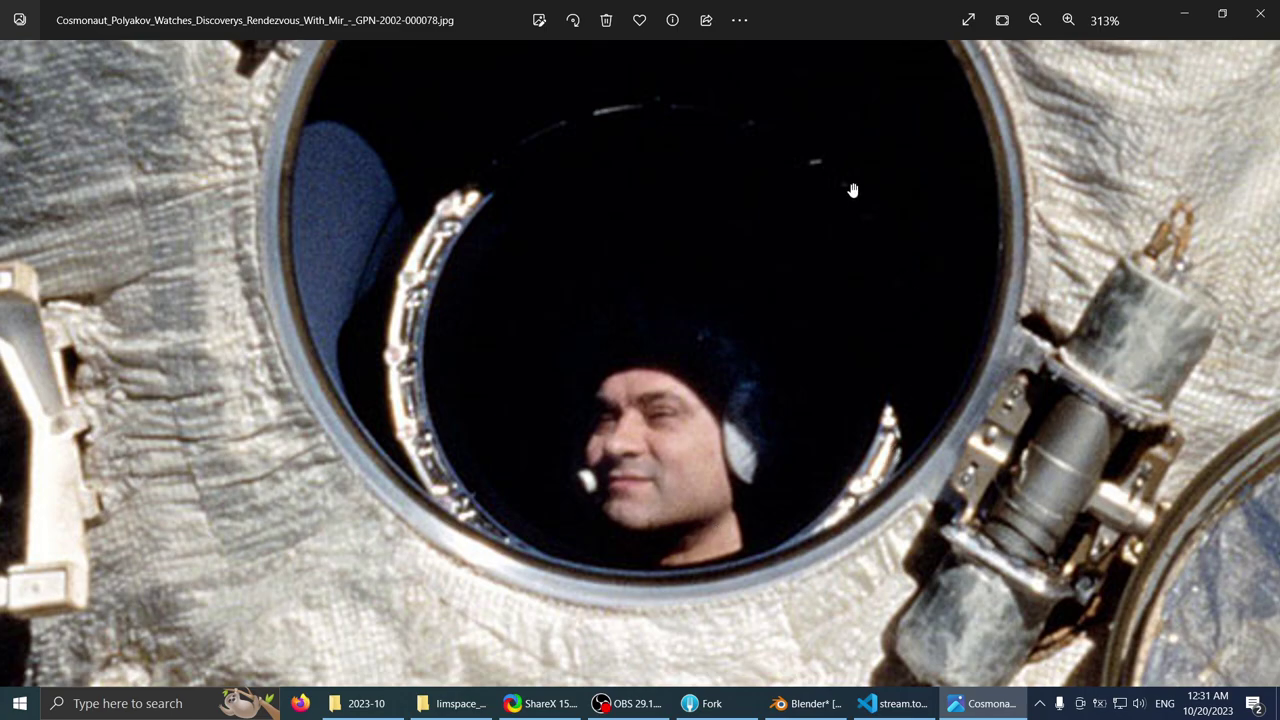
scroll(814, 308, down, 7)
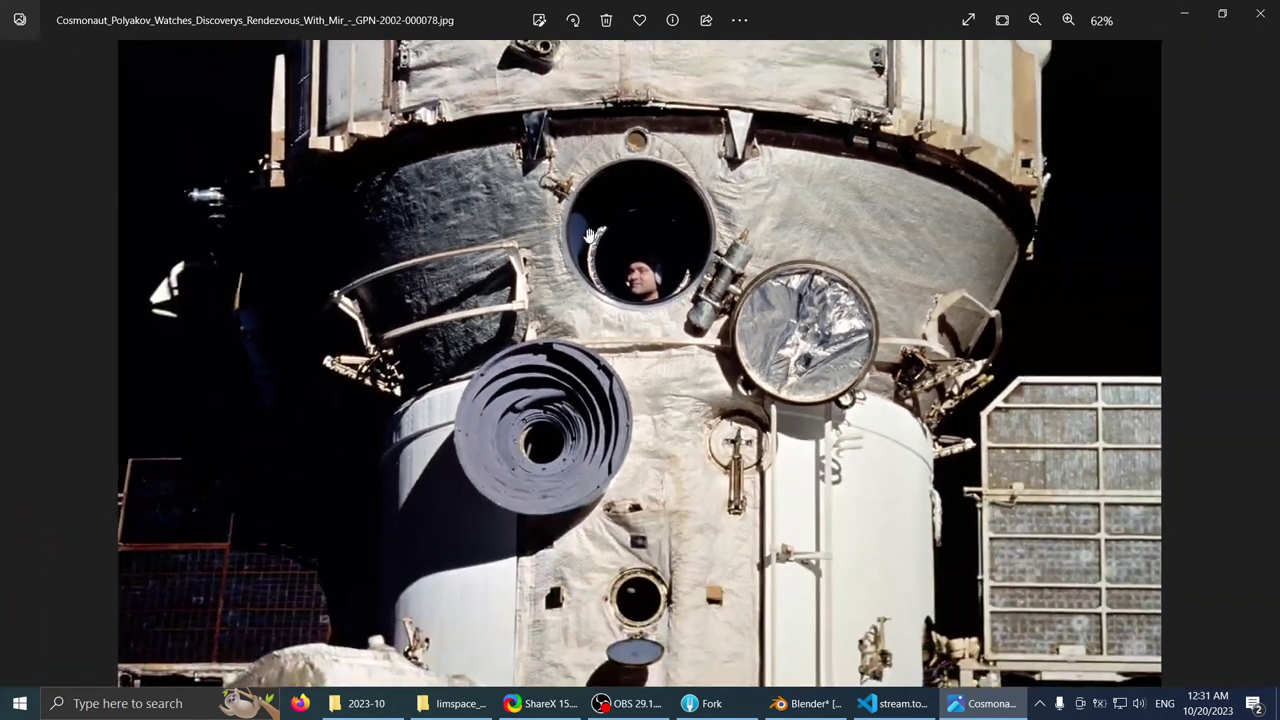
- Move on to the reference photo upload-TASS_753989-pic4_zoom-1500x1500-61831.jpg and examine the sleeping bag and the surrounding compartment
key(Right)
key(Right)
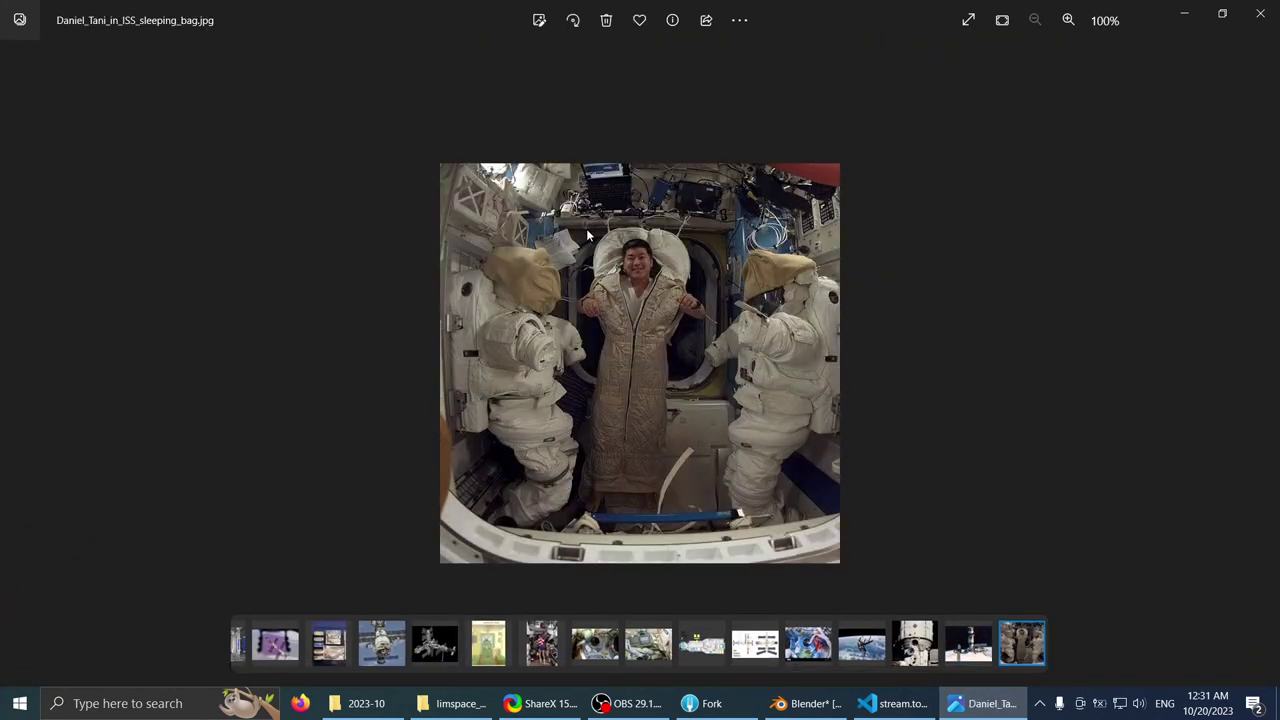
key(Right)
scroll(587, 230, up, 8)
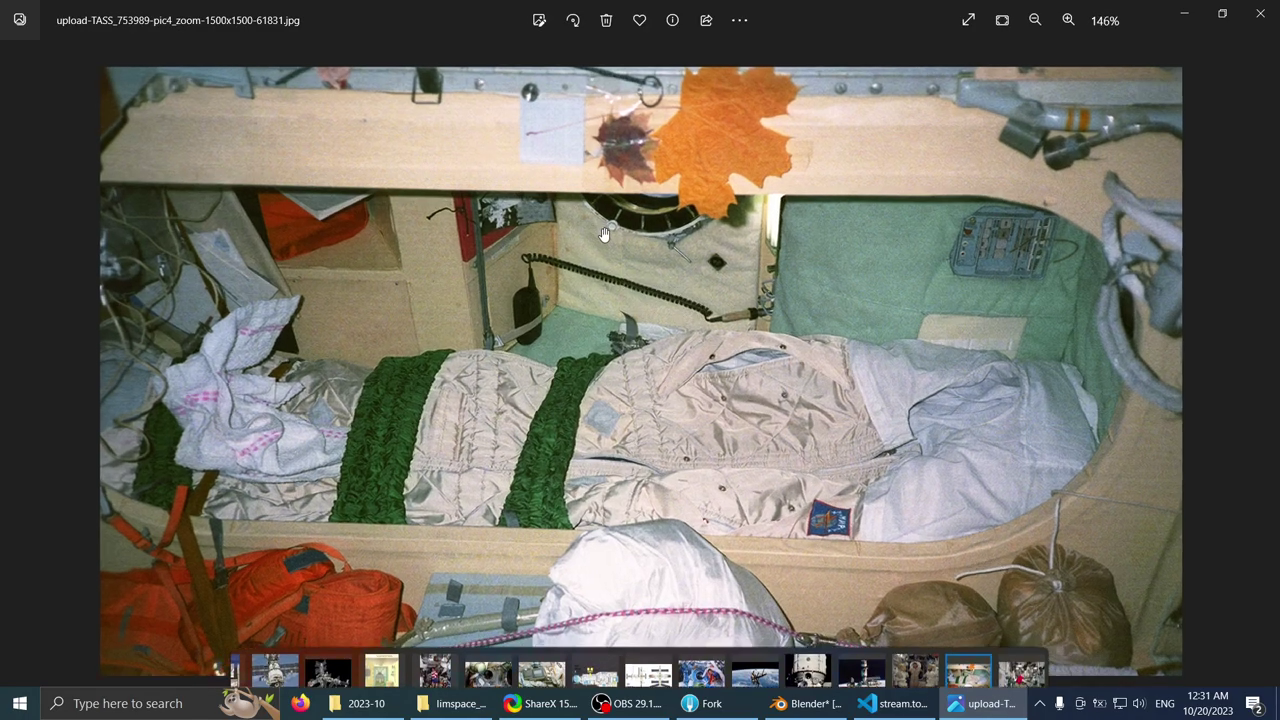
drag(440, 472, 831, 358)
scroll(790, 342, down, 5)
scroll(335, 365, up, 4)
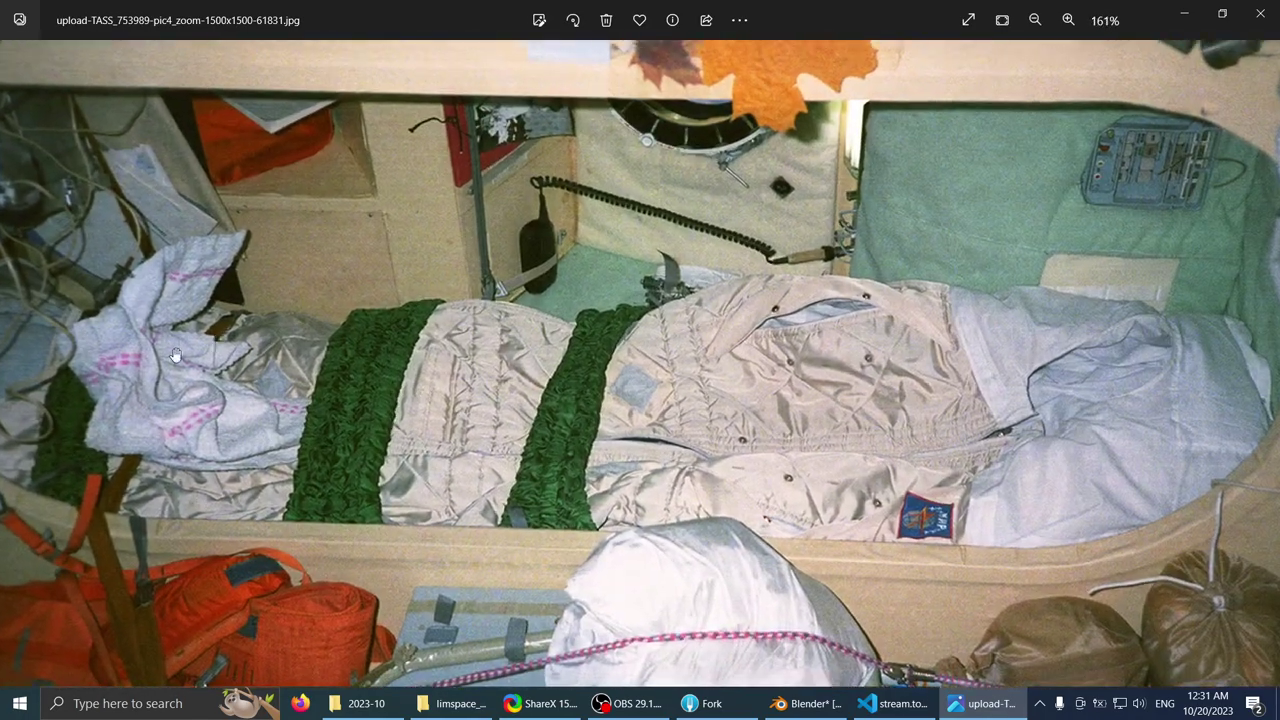
drag(345, 375, 506, 391)
drag(1150, 332, 581, 330)
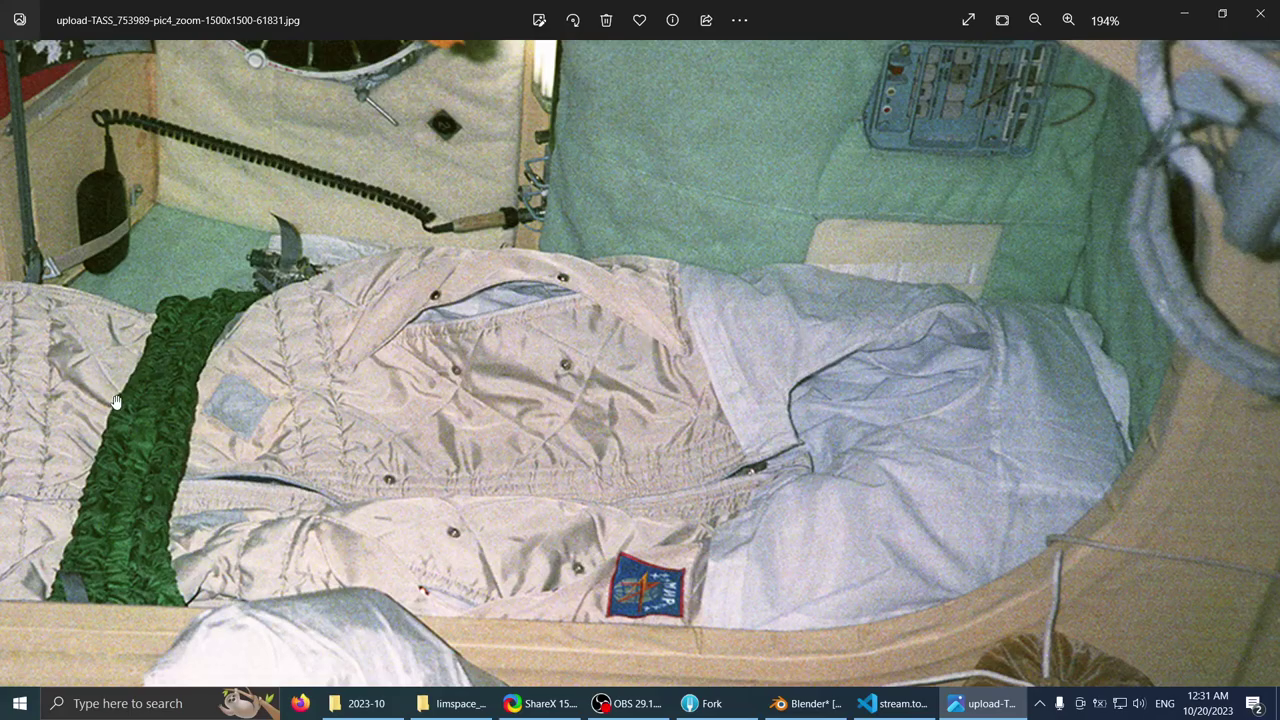
scroll(115, 401, down, 3)
scroll(543, 403, up, 2)
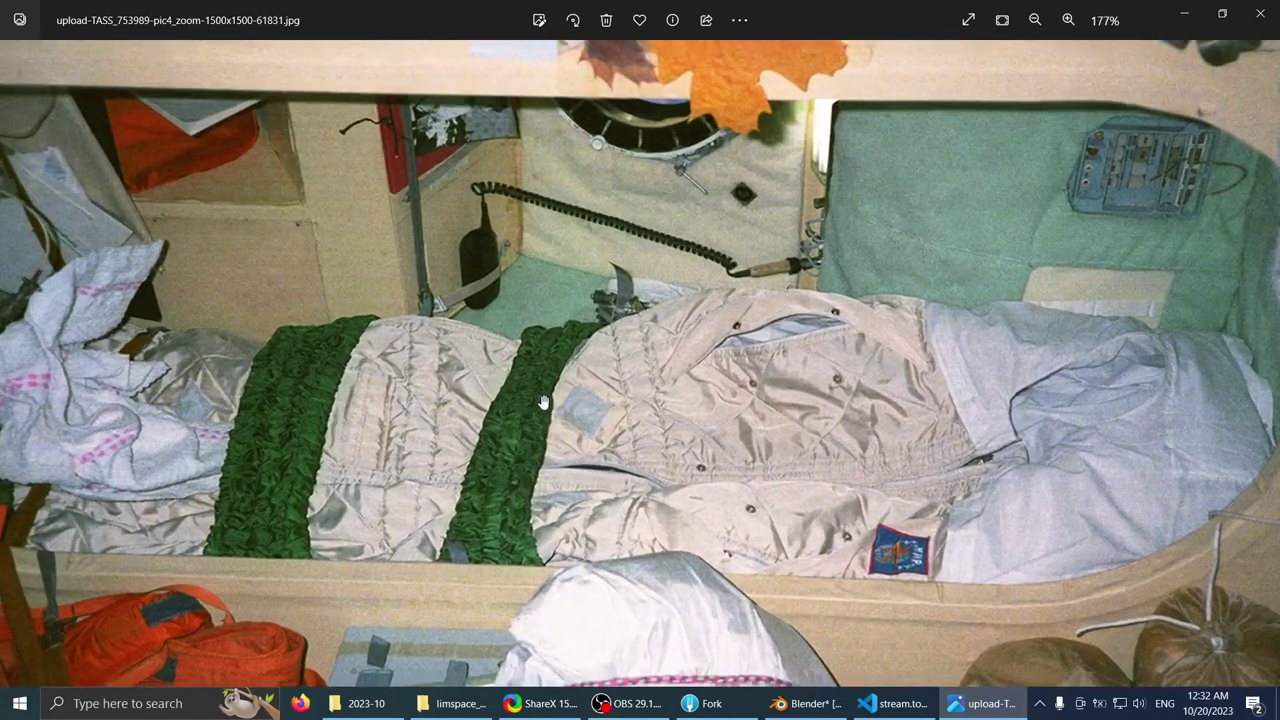
drag(983, 424, 841, 403)
scroll(836, 403, up, 2)
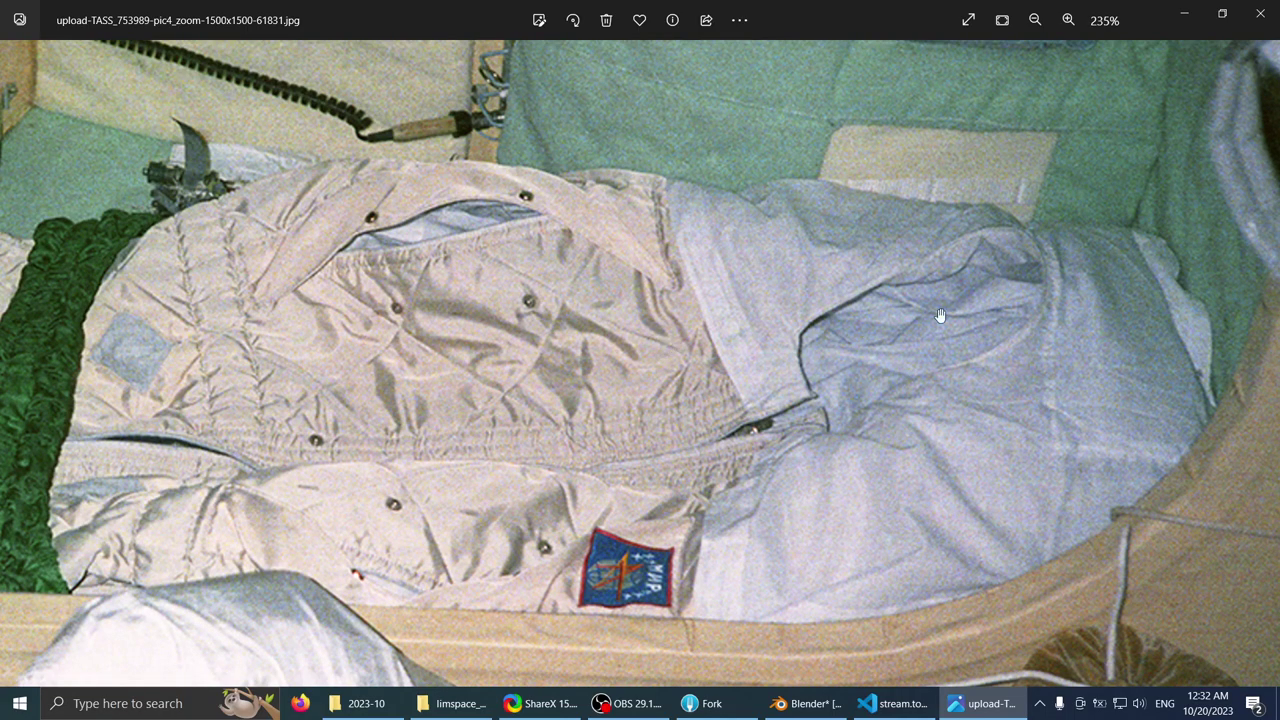
scroll(795, 270, down, 2)
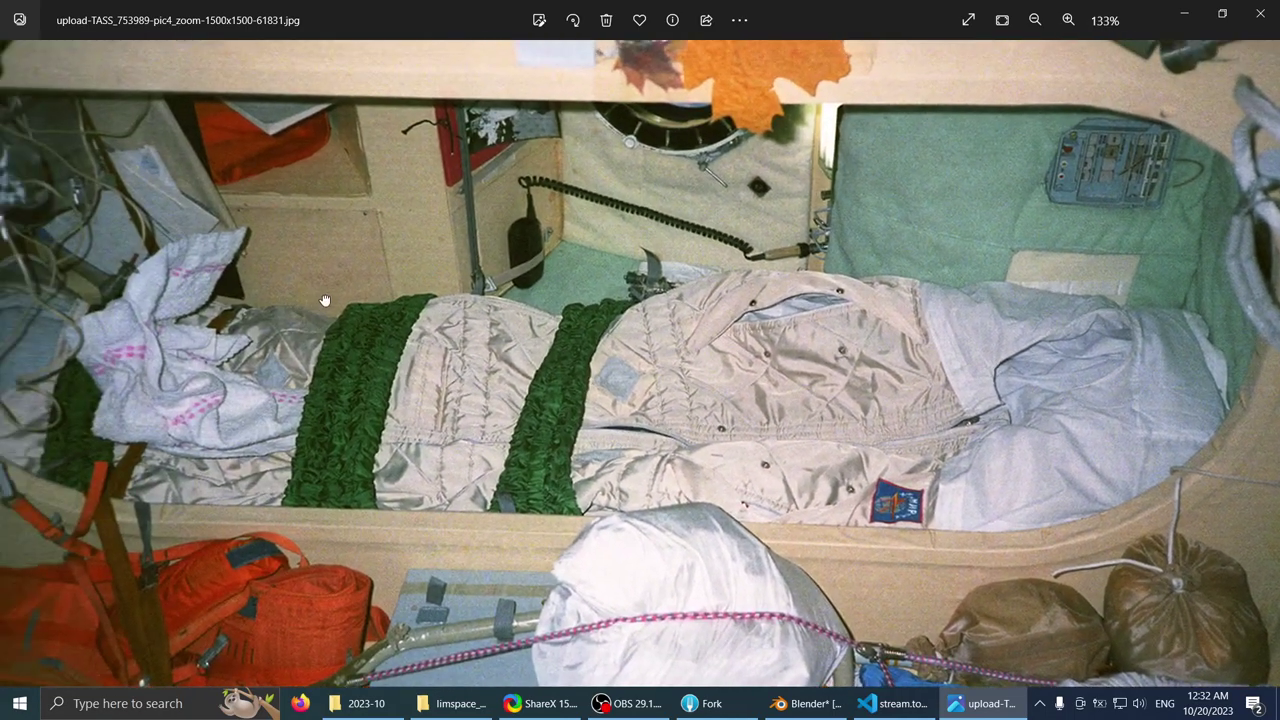
- Examine the porthole frame behind the maple leaves in the sleeping compartment photo up close
scroll(781, 283, up, 2)
drag(849, 310, 571, 422)
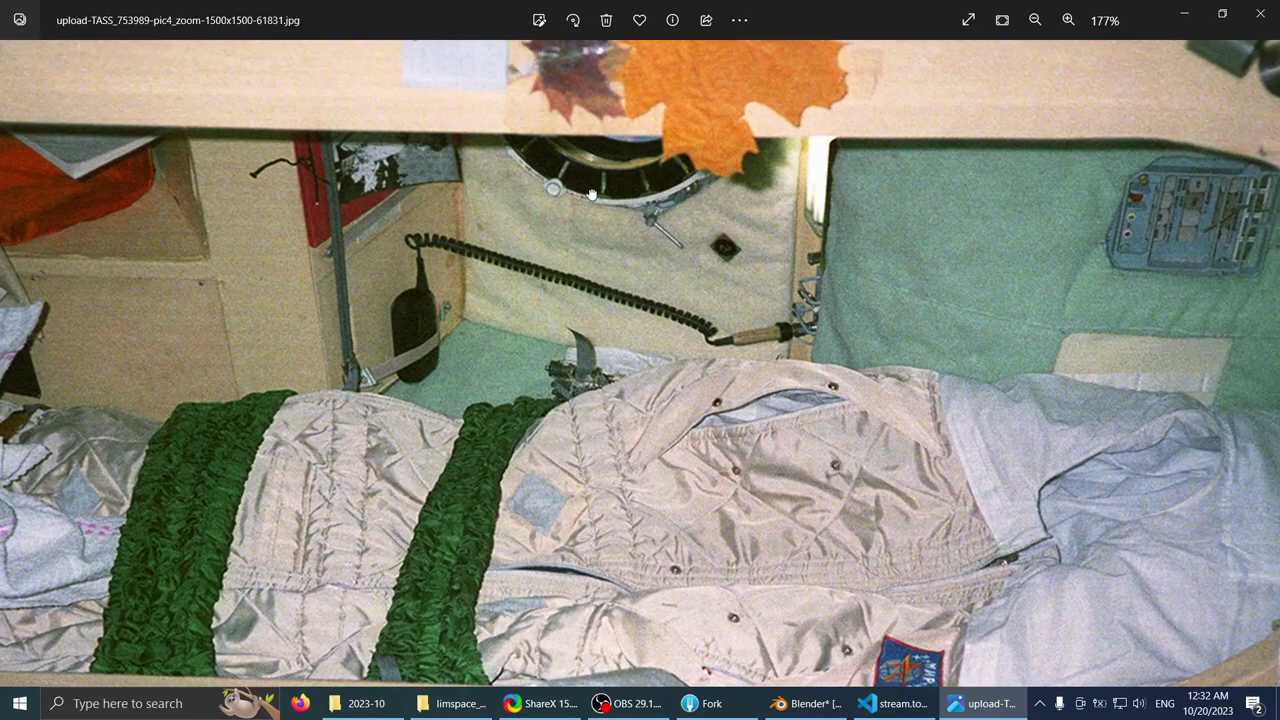
drag(602, 146, 640, 262)
scroll(640, 262, up, 4)
scroll(640, 262, up, 2)
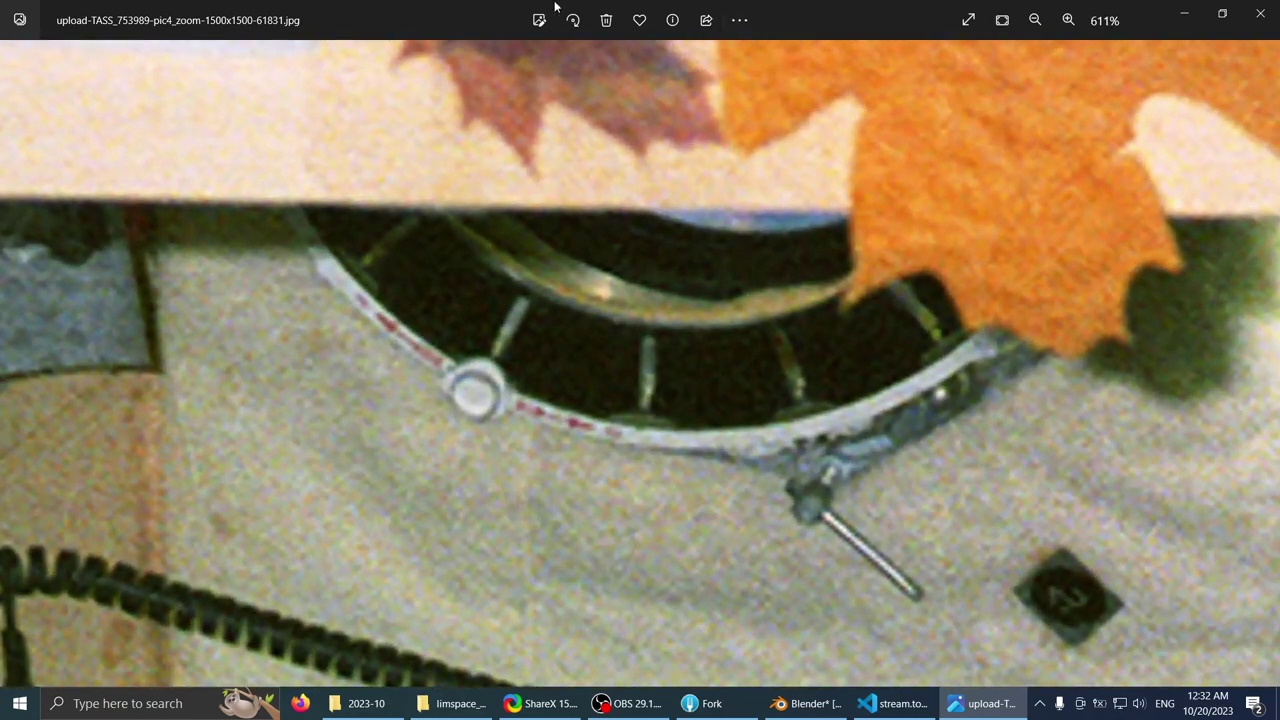
scroll(651, 257, down, 1)
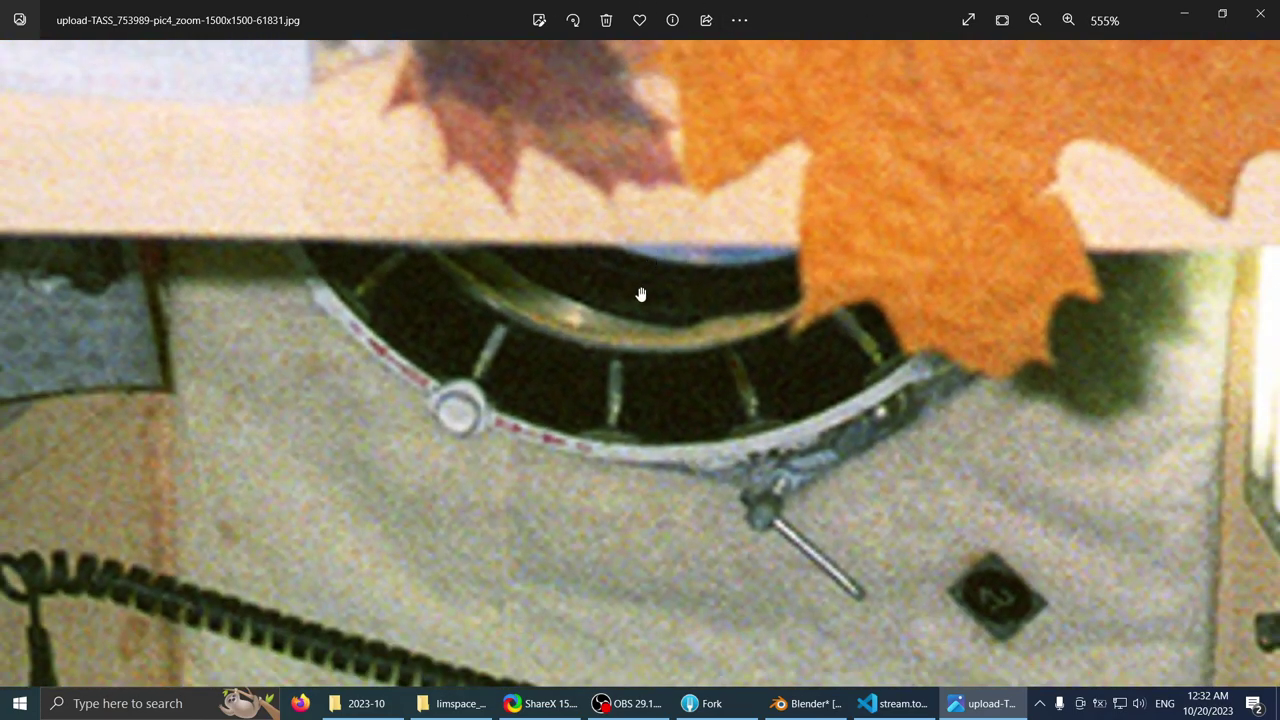
- Examine the porthole and the fittings on the beam above it in the sleeping compartment photo
scroll(624, 318, down, 9)
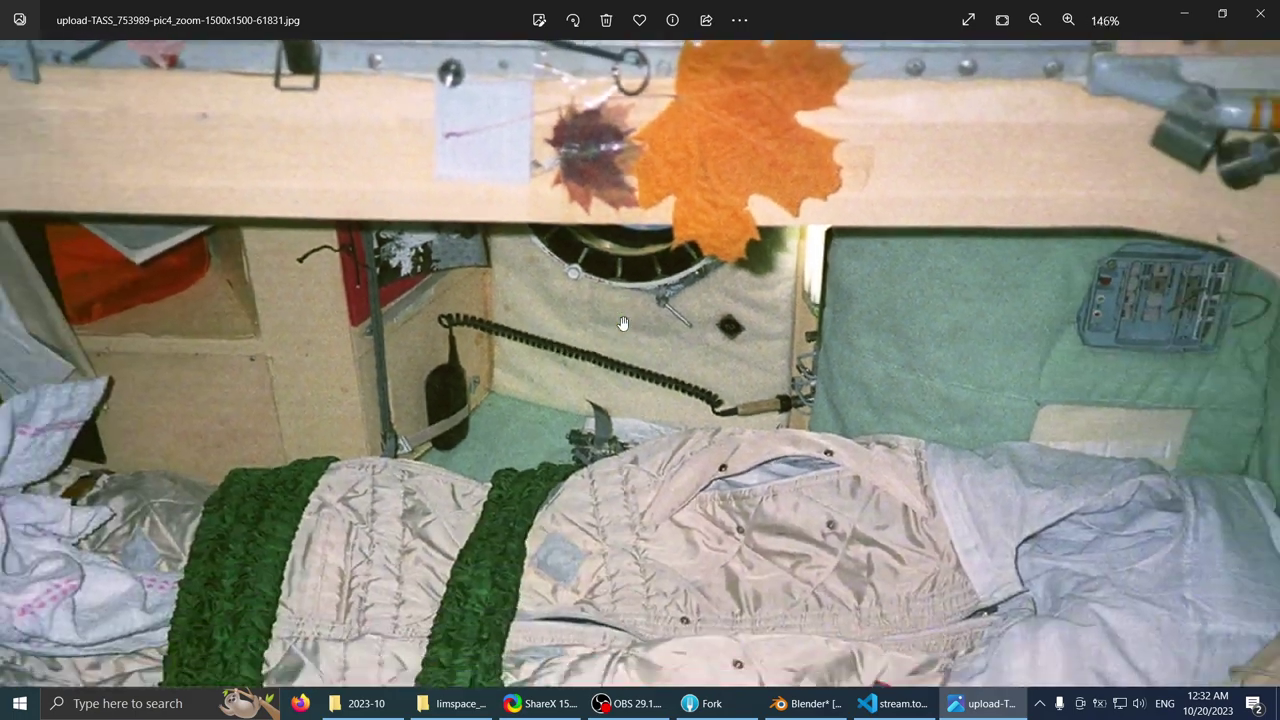
scroll(560, 220, up, 2)
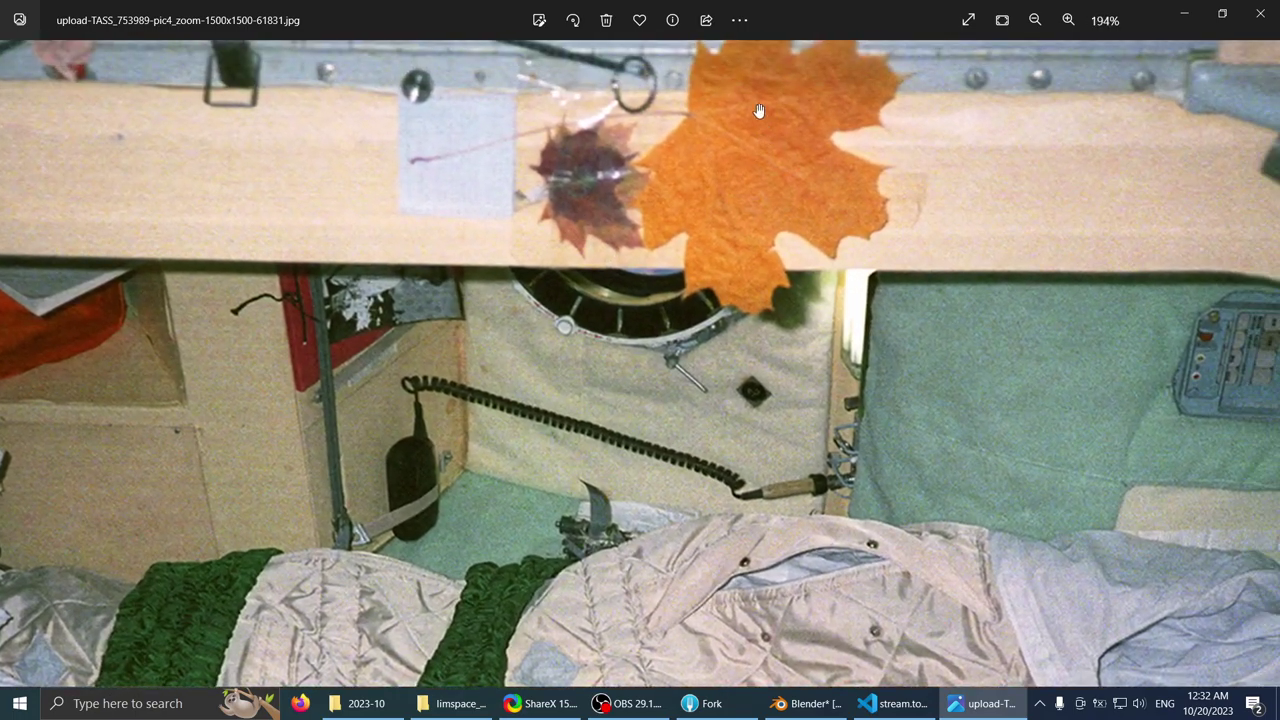
scroll(755, 172, down, 4)
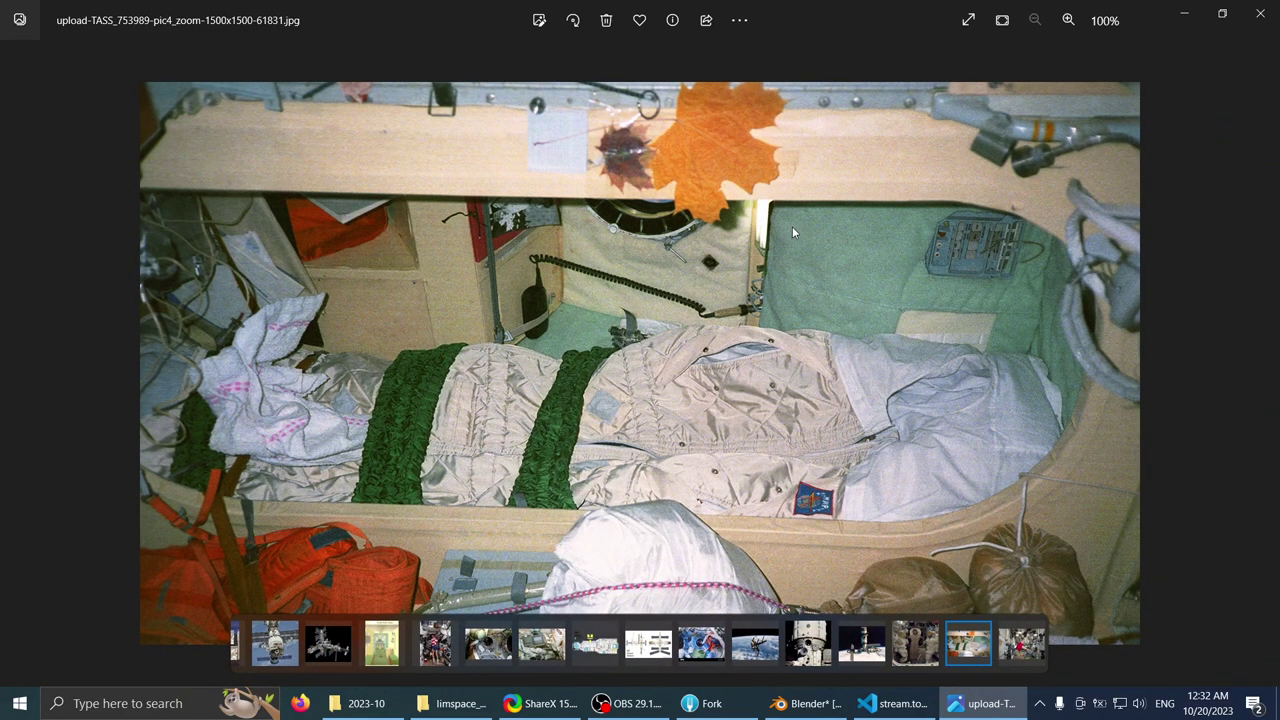
scroll(782, 219, up, 5)
drag(651, 123, 663, 230)
scroll(661, 216, down, 5)
- Return to Blender and apply smooth shading to all faces of the window frame ring
click(808, 703)
middle_drag(549, 286, 567, 238)
scroll(567, 238, down, 4)
key(Tab)
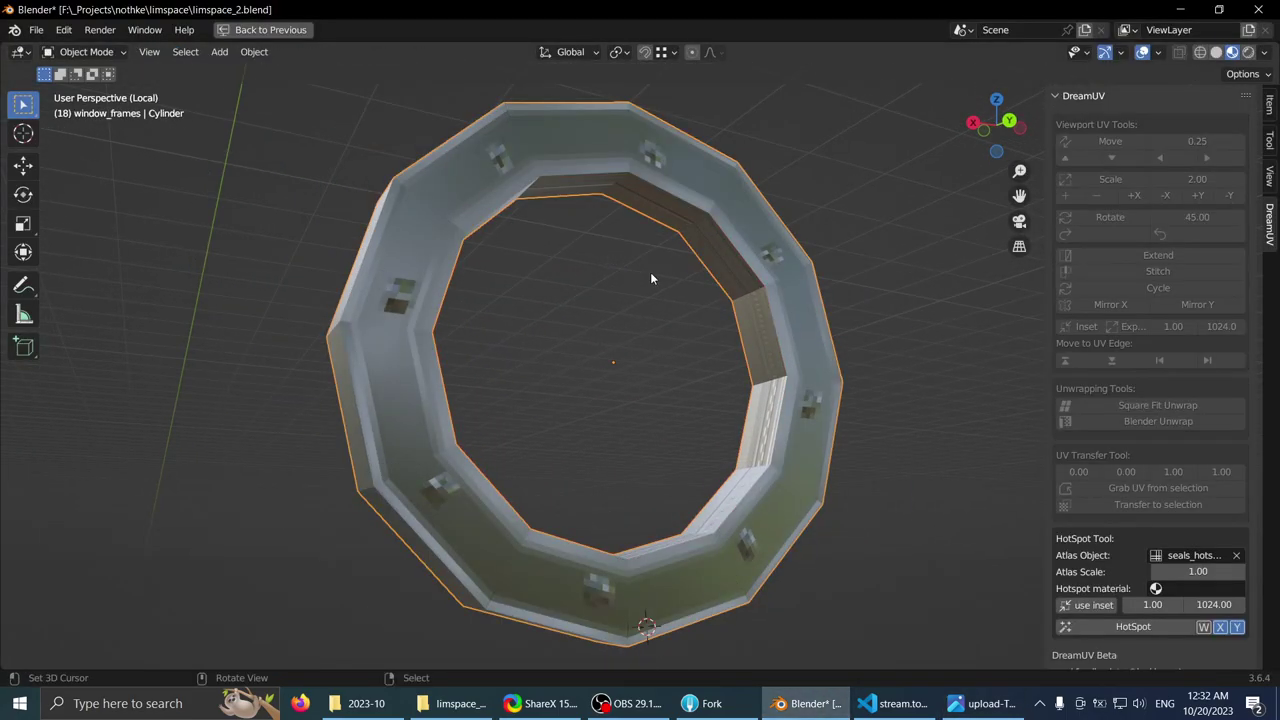
key(Tab)
key(a)
scroll(700, 268, up, 3)
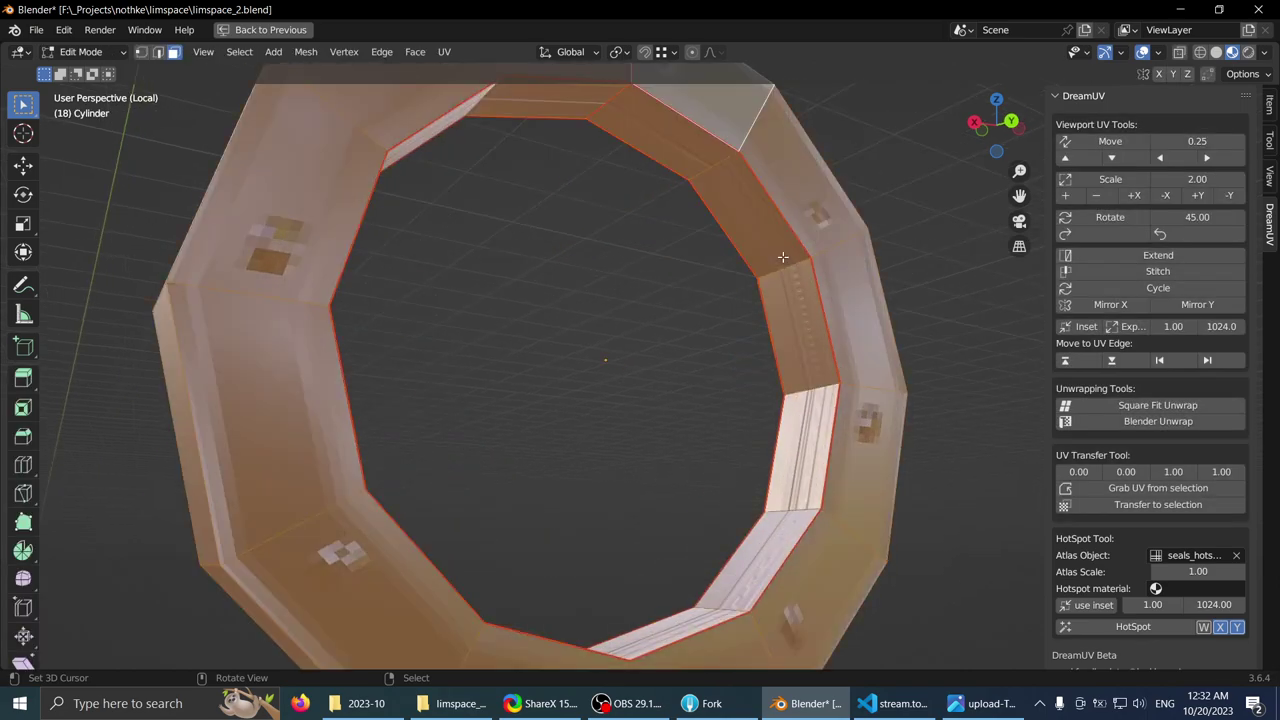
key(ctrl+f)
click(720, 544)
middle_drag(720, 544, 643, 299)
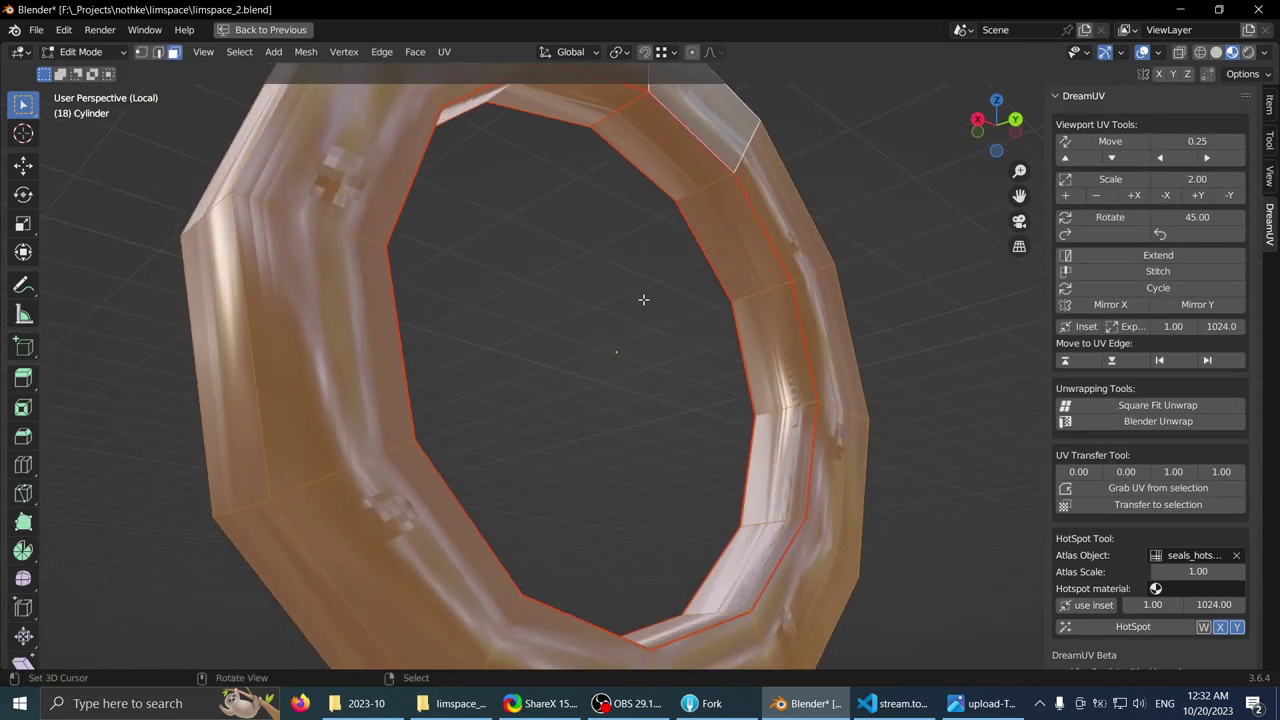
- Enable Auto Smooth in the ring's normals settings with an angle of 36.2°
key(ctrl+space)
click(800, 626)
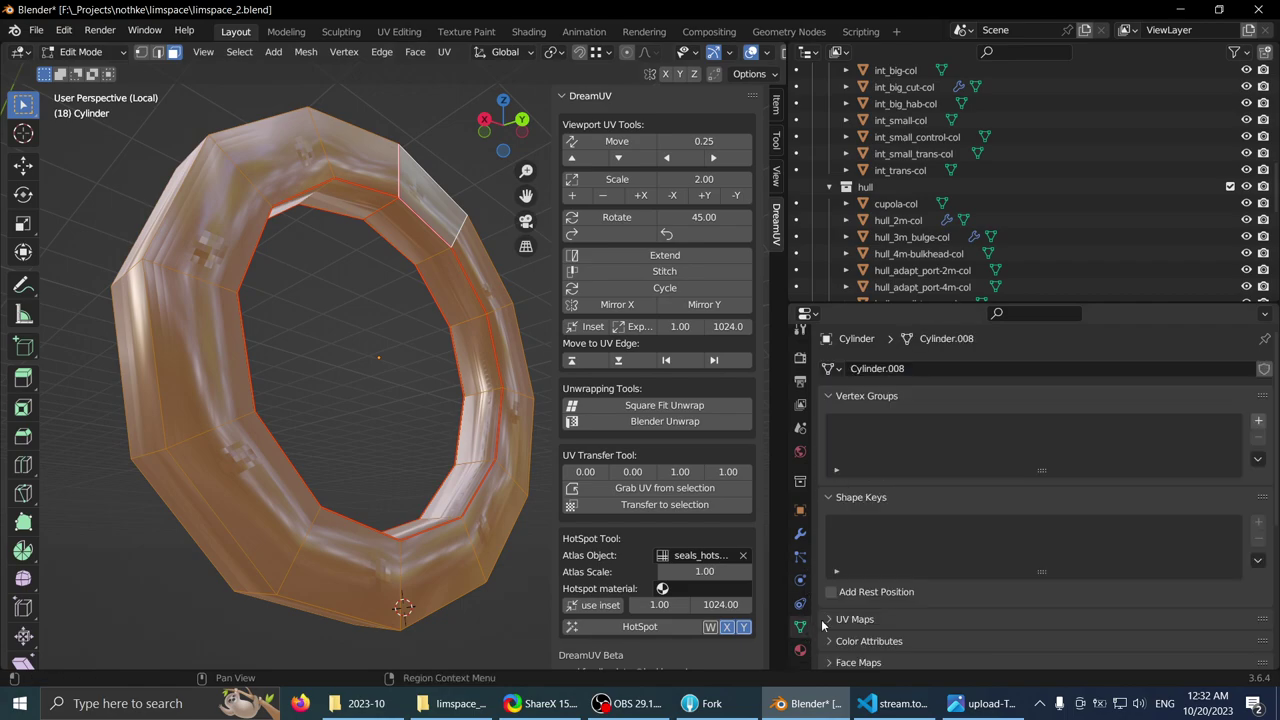
scroll(906, 543, down, 5)
click(1004, 572)
middle_drag(371, 304, 437, 234)
key(ctrl+space)
key(Tab)
key(ctrl+space)
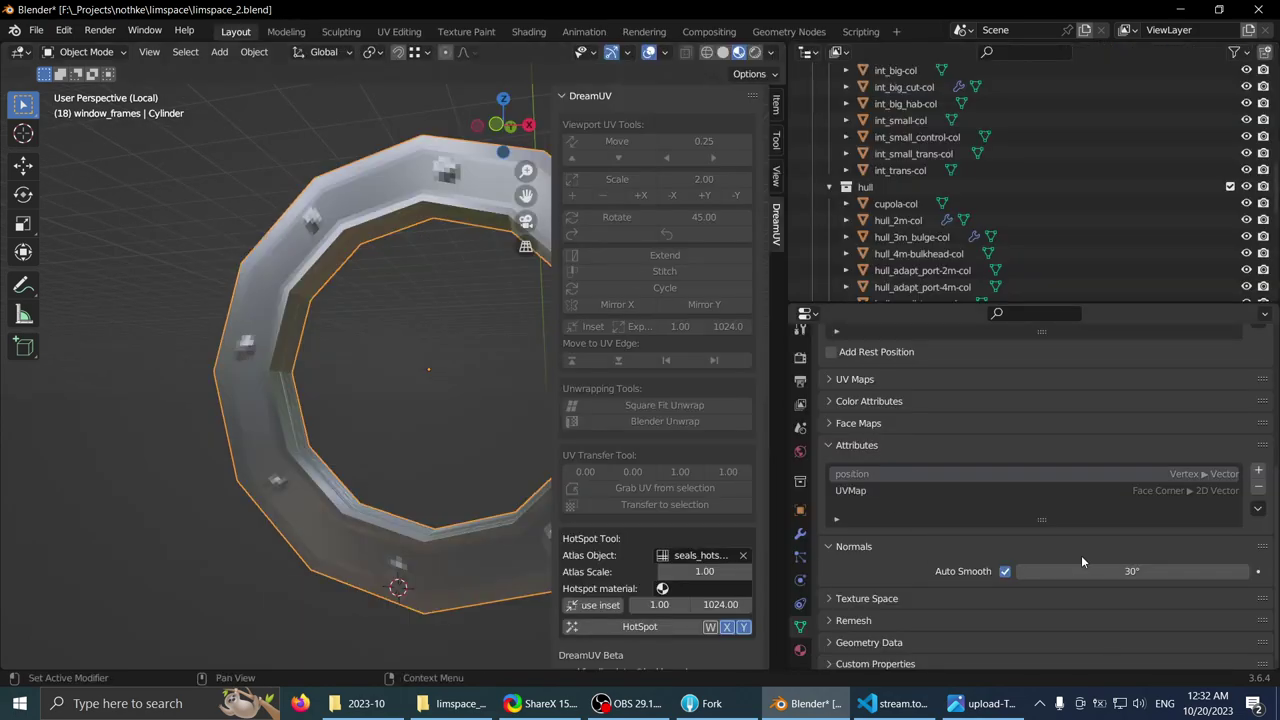
drag(1081, 561, 1096, 561)
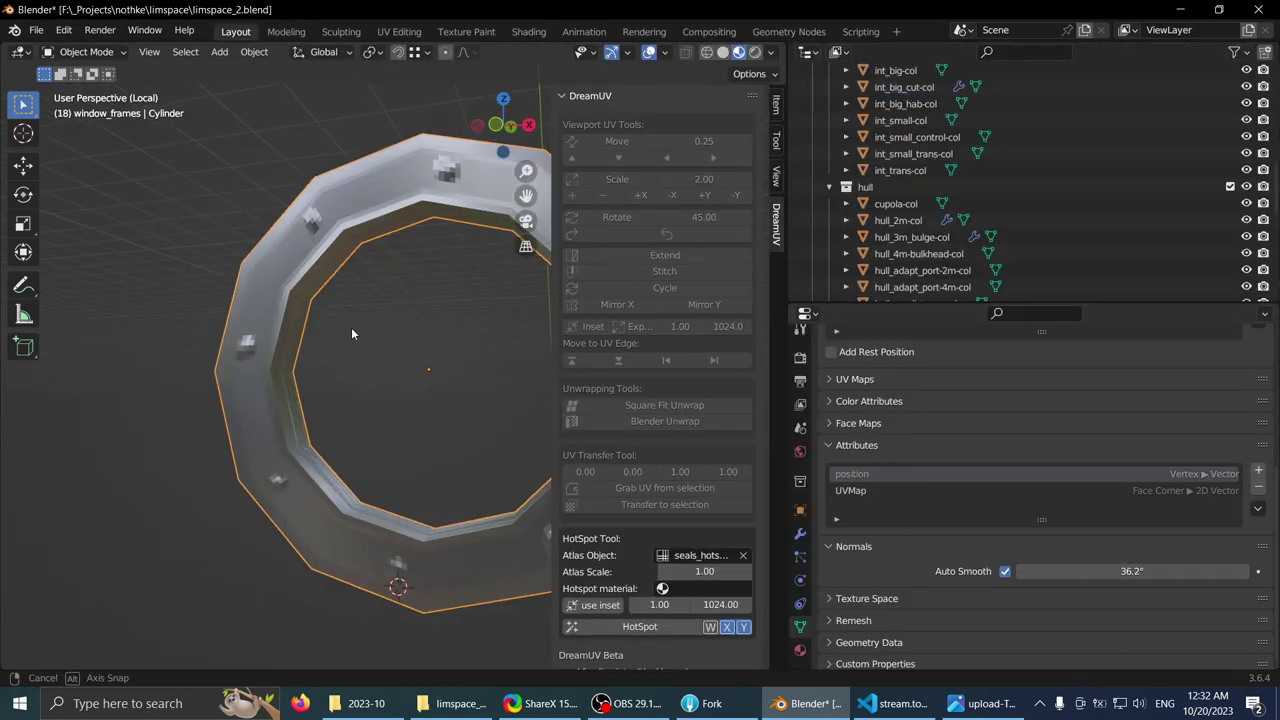
- Select the linked inner wall faces of the ring, delimiting the selection by seam instead of UVs
key(ctrl+space)
middle_drag(344, 292, 726, 436)
key(Tab)
click(628, 186)
key(ctrl+l)
shift+click(703, 410)
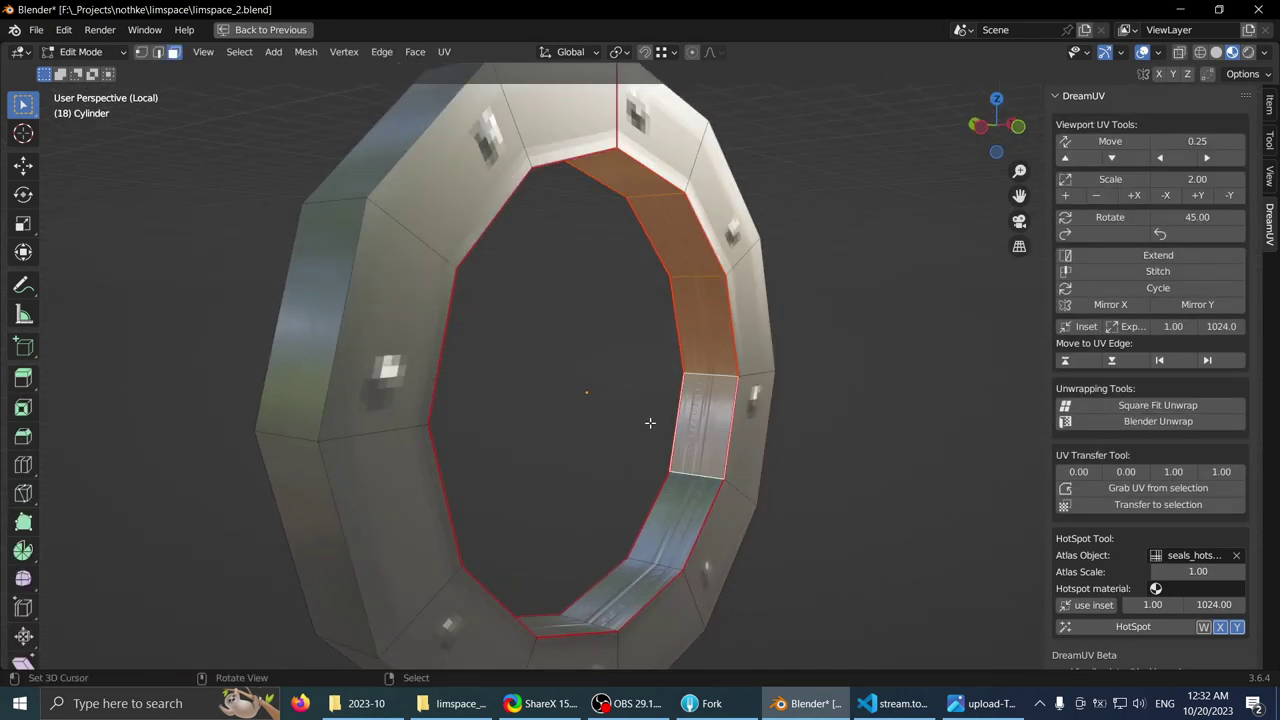
key(ctrl+l)
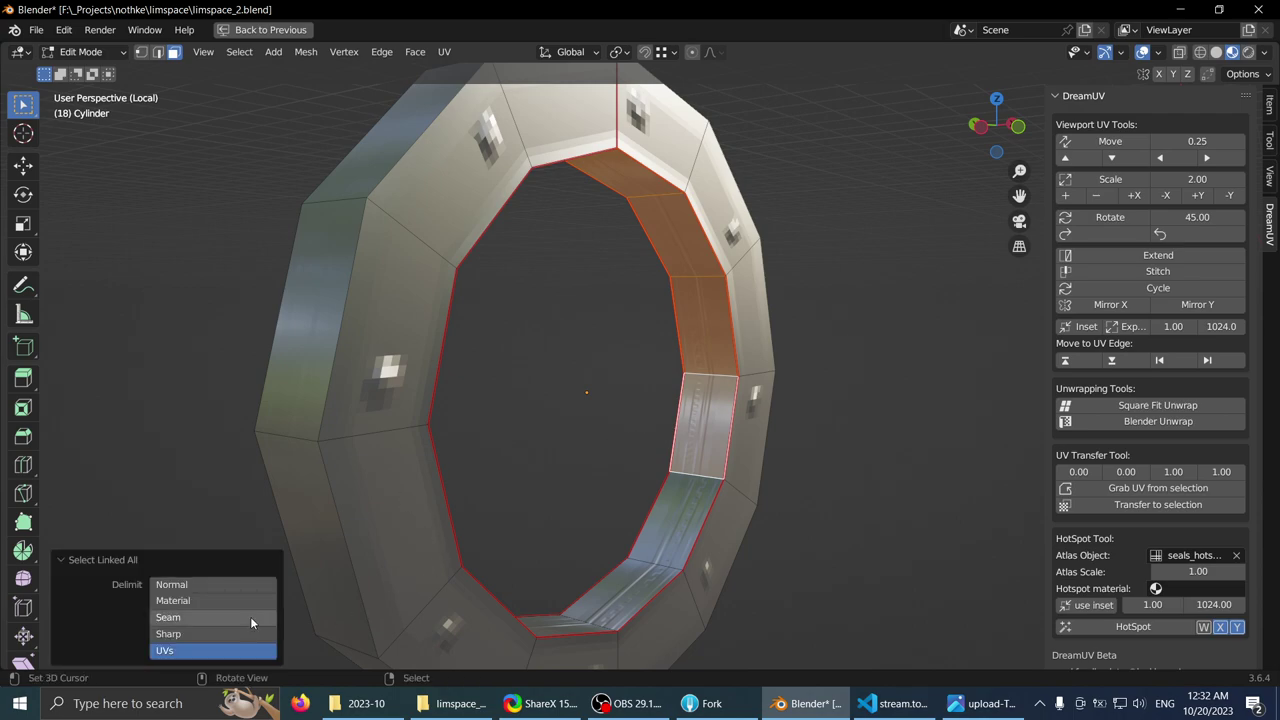
click(175, 650)
middle_drag(430, 440, 495, 283)
click(187, 618)
- Switch to the UV Editing workspace and bring all UVs of the ring's inner wall into view
key(ctrl+alt+space)
click(380, 33)
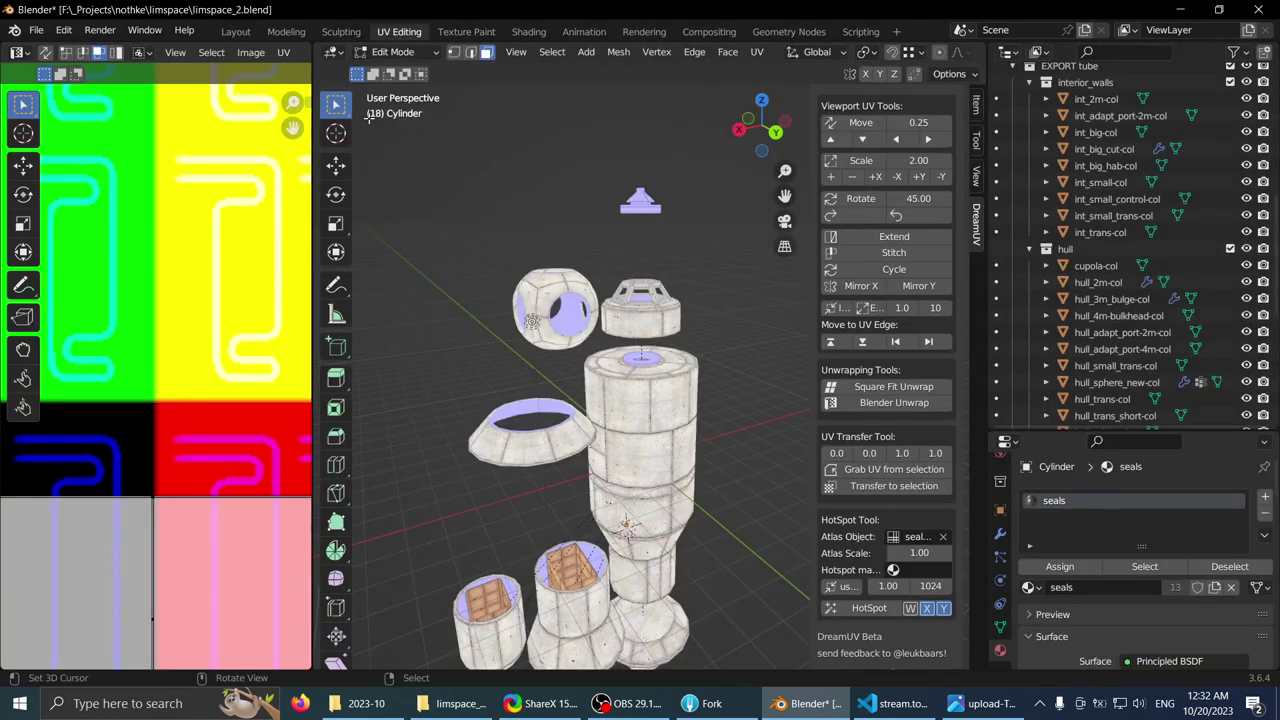
scroll(186, 314, down, 4)
scroll(205, 290, down, 3)
key(a)
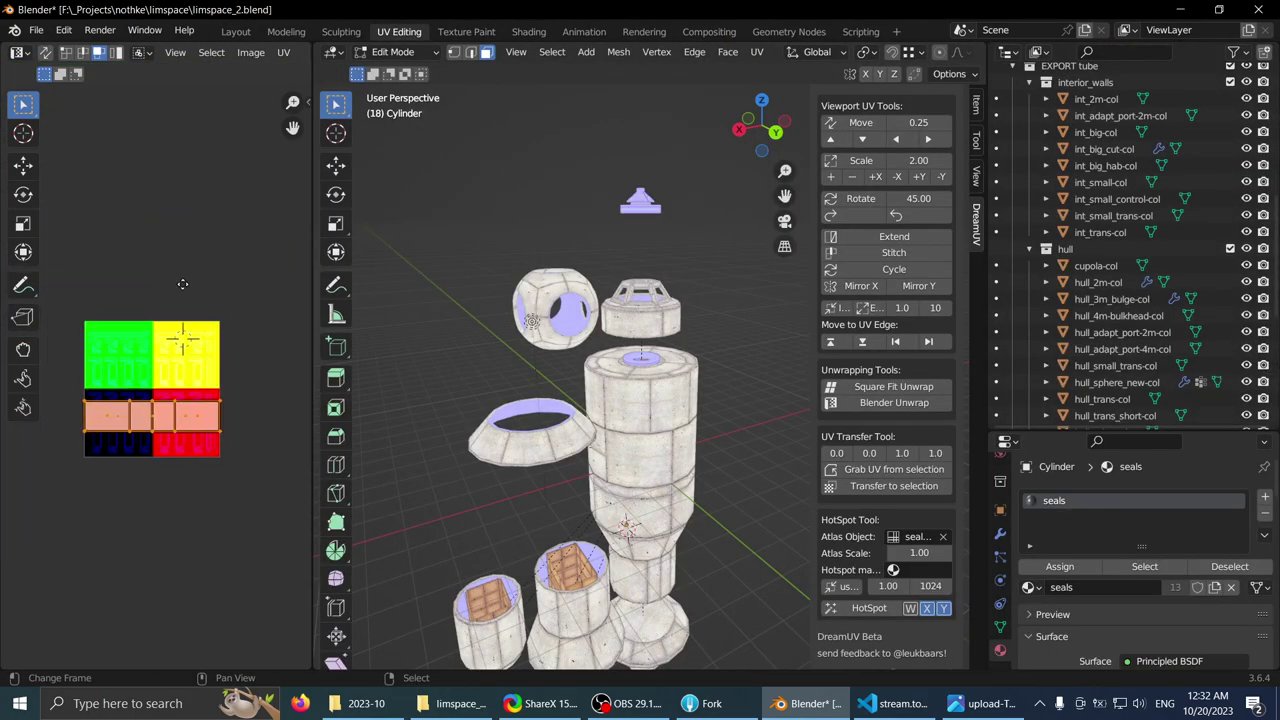
scroll(184, 286, up, 1)
scroll(270, 68, down, 6)
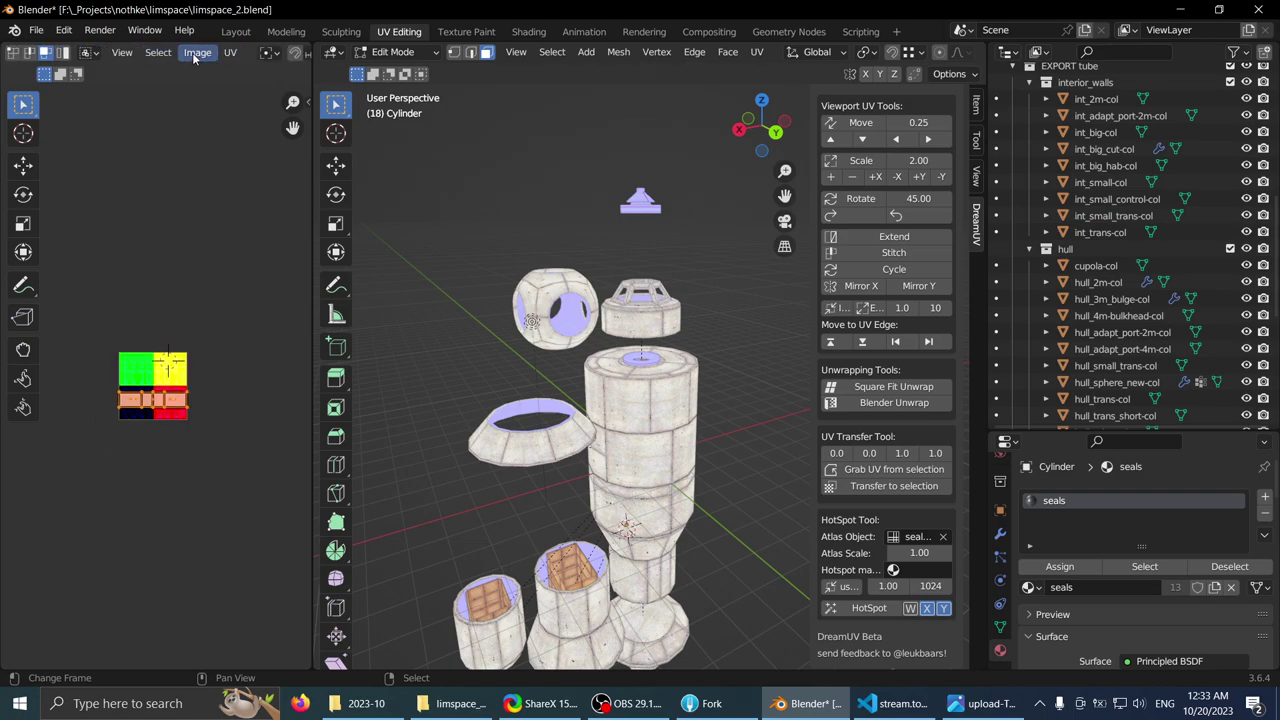
scroll(528, 366, up, 3)
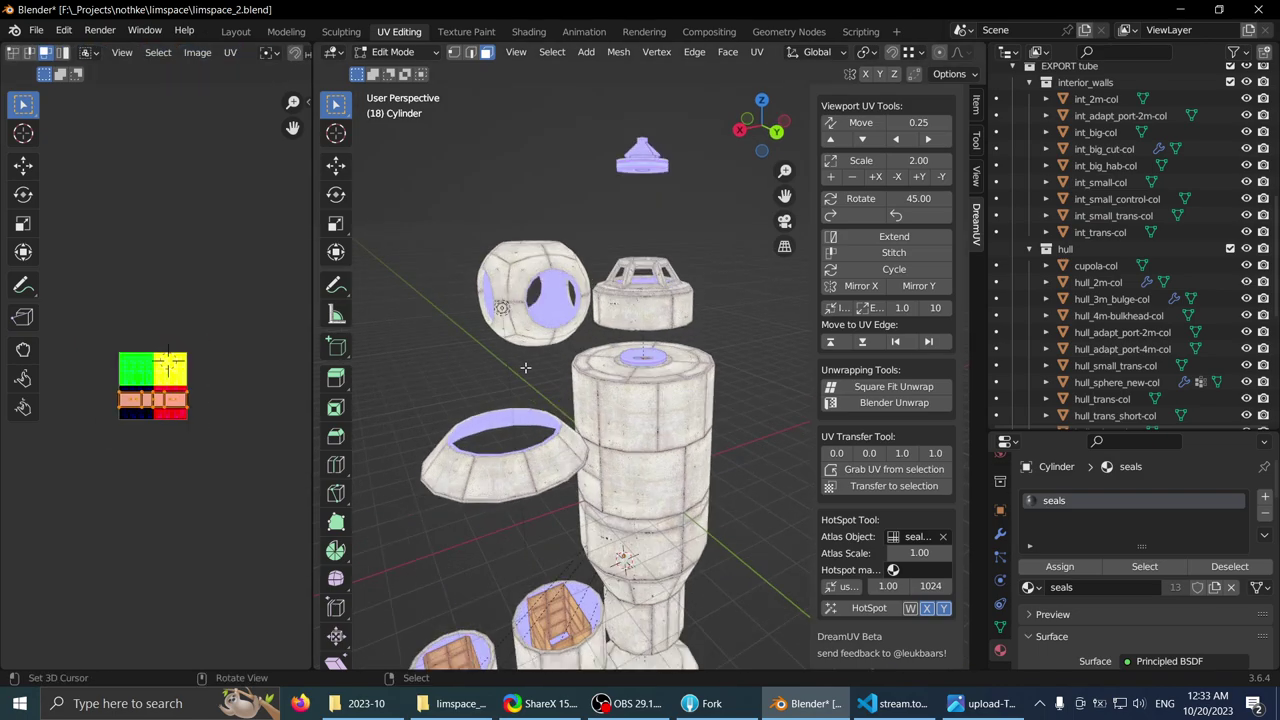
- Isolate the window frame ring in local view with material preview shading and inspect its inner wall
mouse_move(524, 367)
shift+middle_down()
mouse_move(537, 359)
mouse_move(512, 361)
shift+middle_up()
key(Tab)
key(KP_Divide)
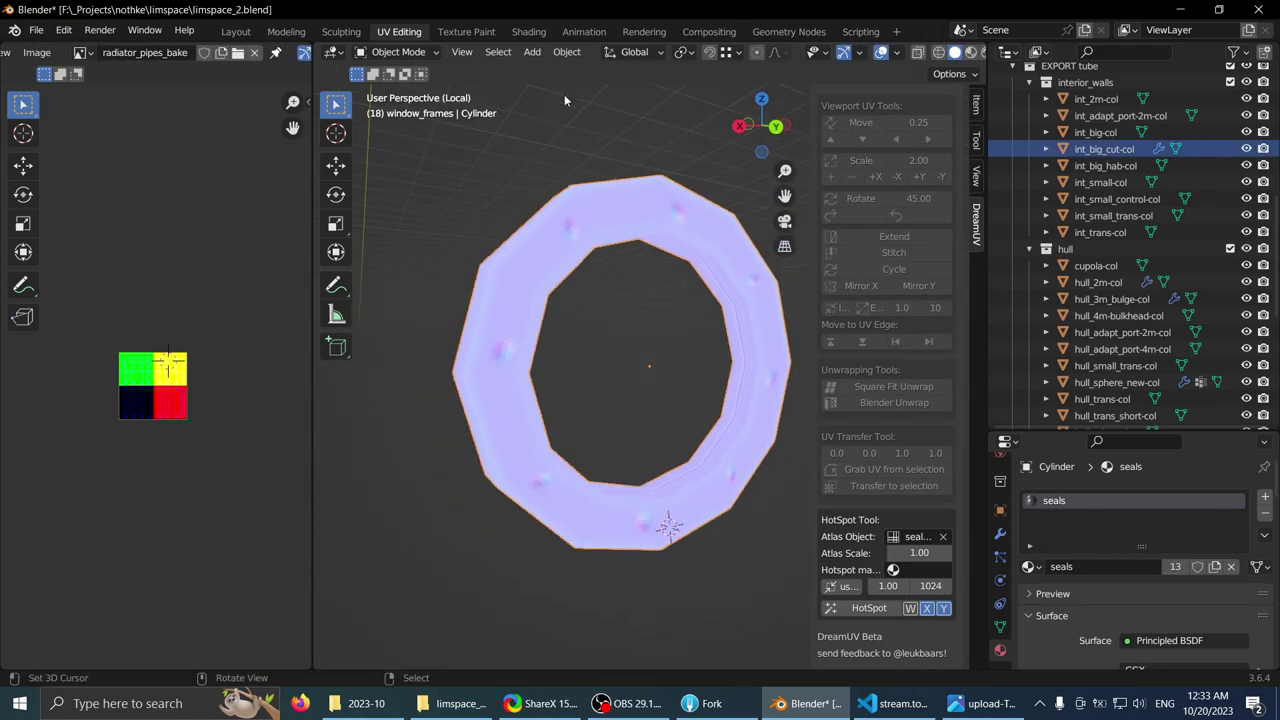
click(966, 57)
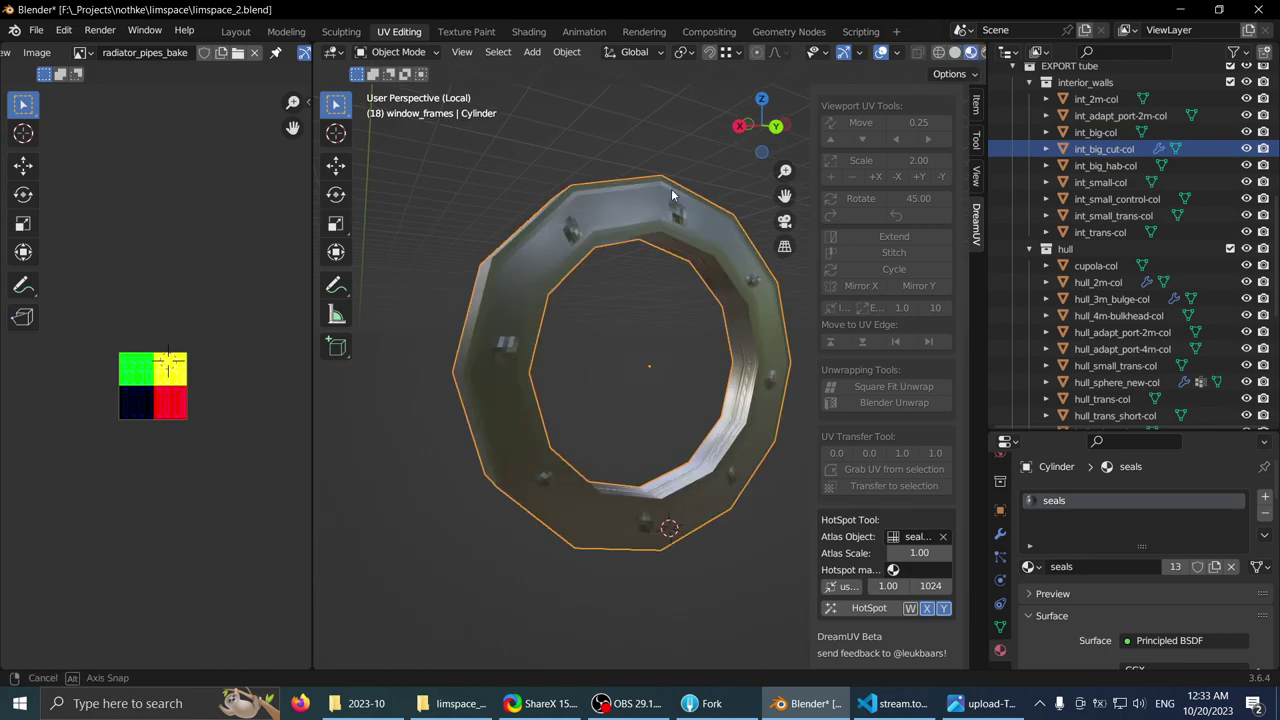
mouse_move(671, 188)
middle_down()
mouse_move(612, 179)
mouse_move(695, 208)
mouse_move(676, 287)
middle_up()
key(Tab)
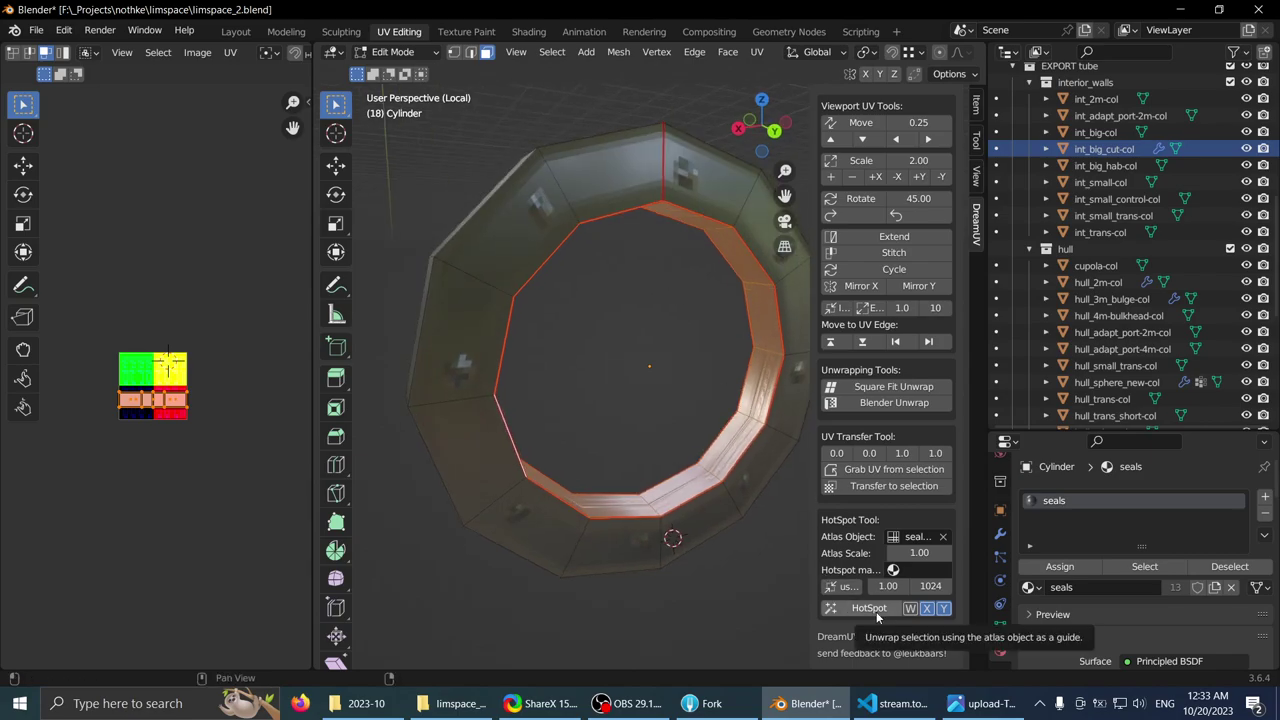
key(Tab)
middle_drag(610, 367, 615, 330)
key(Tab)
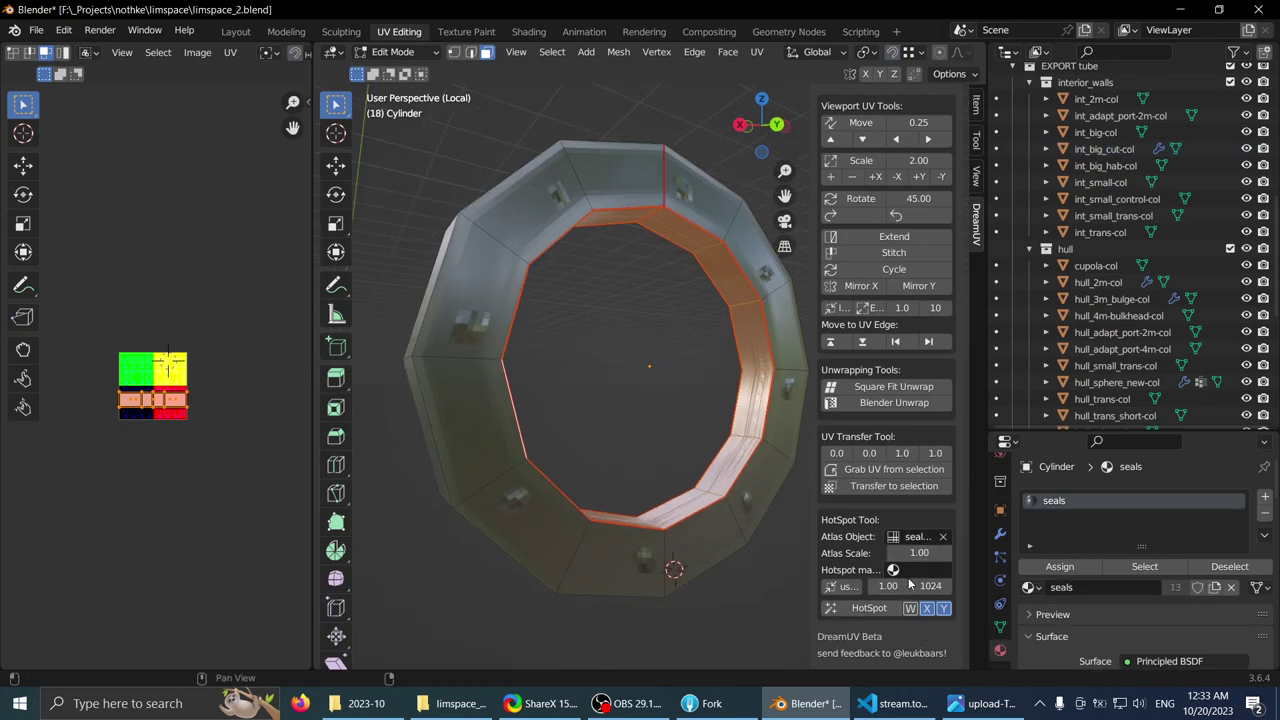
- Set the HotSpot inset texture size to 512 and unwrap the selected inner wall faces with HotSpot
drag(808, 550, 709, 547)
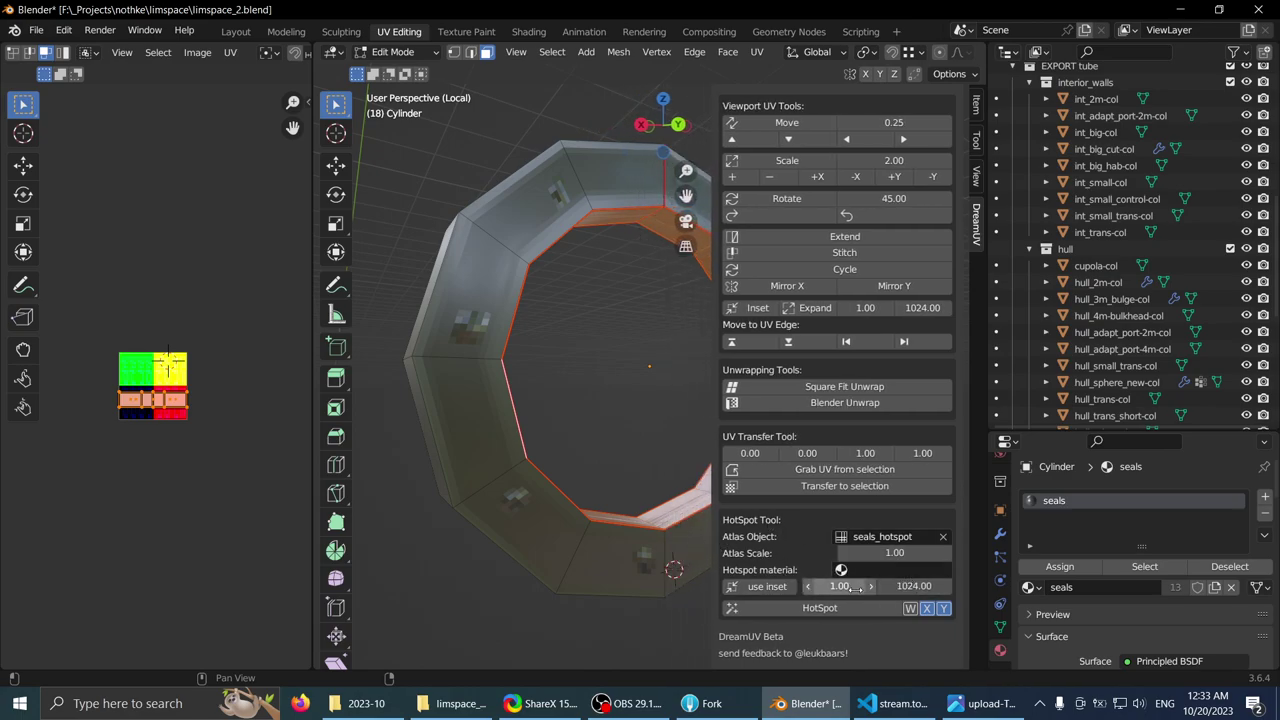
click(912, 586)
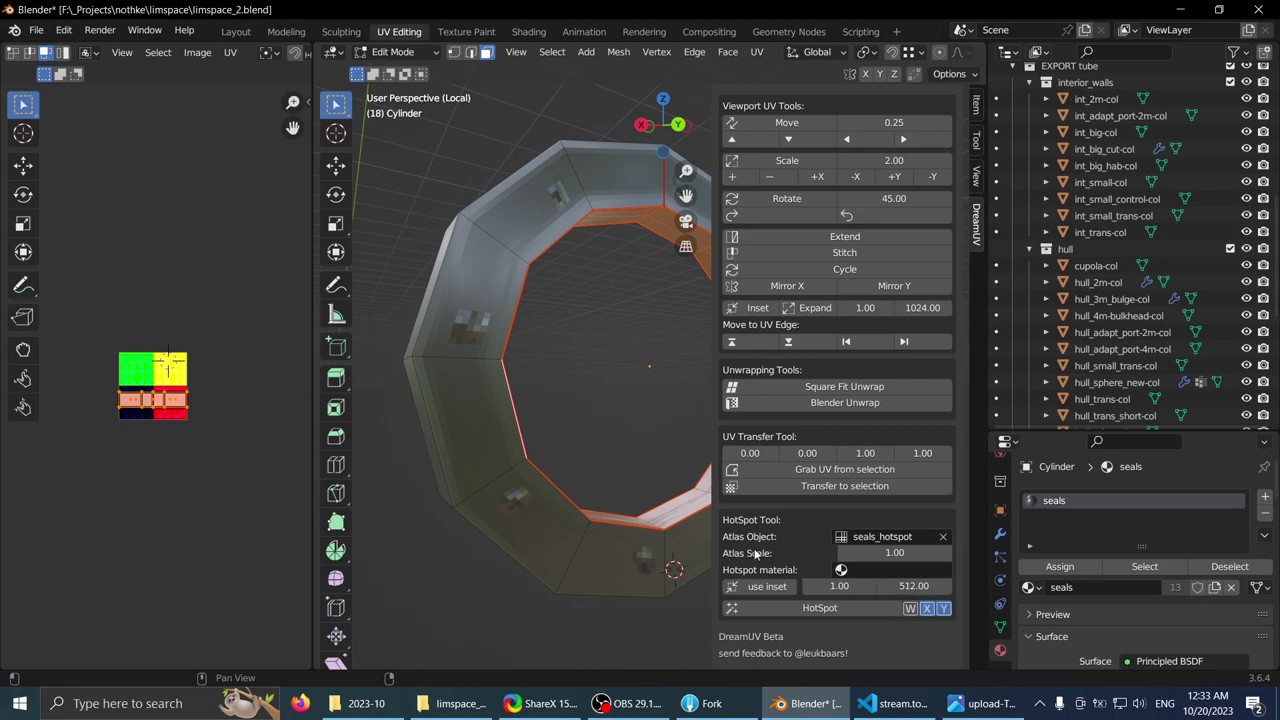
click(769, 610)
middle_drag(520, 340, 600, 372)
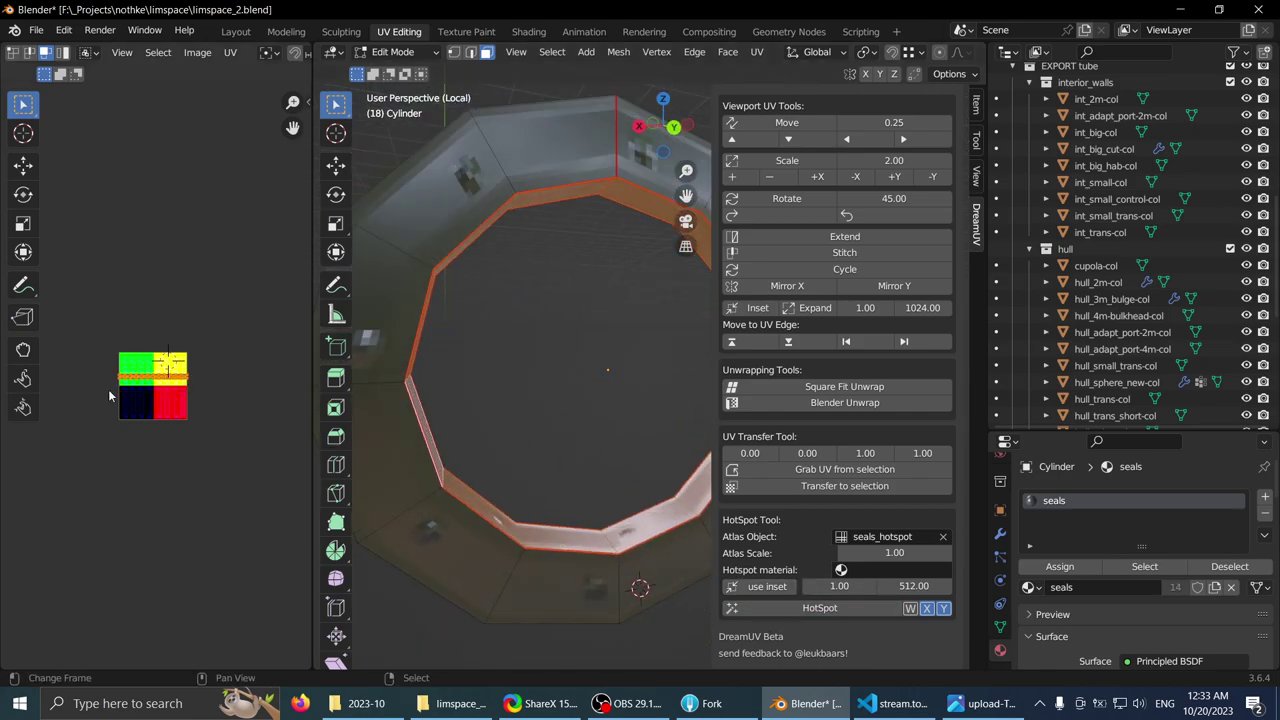
- Select all the inner wall UVs and move the strip down along Y by about 0.5
scroll(110, 396, up, 5)
key(ctrl+space)
scroll(592, 298, up, 3)
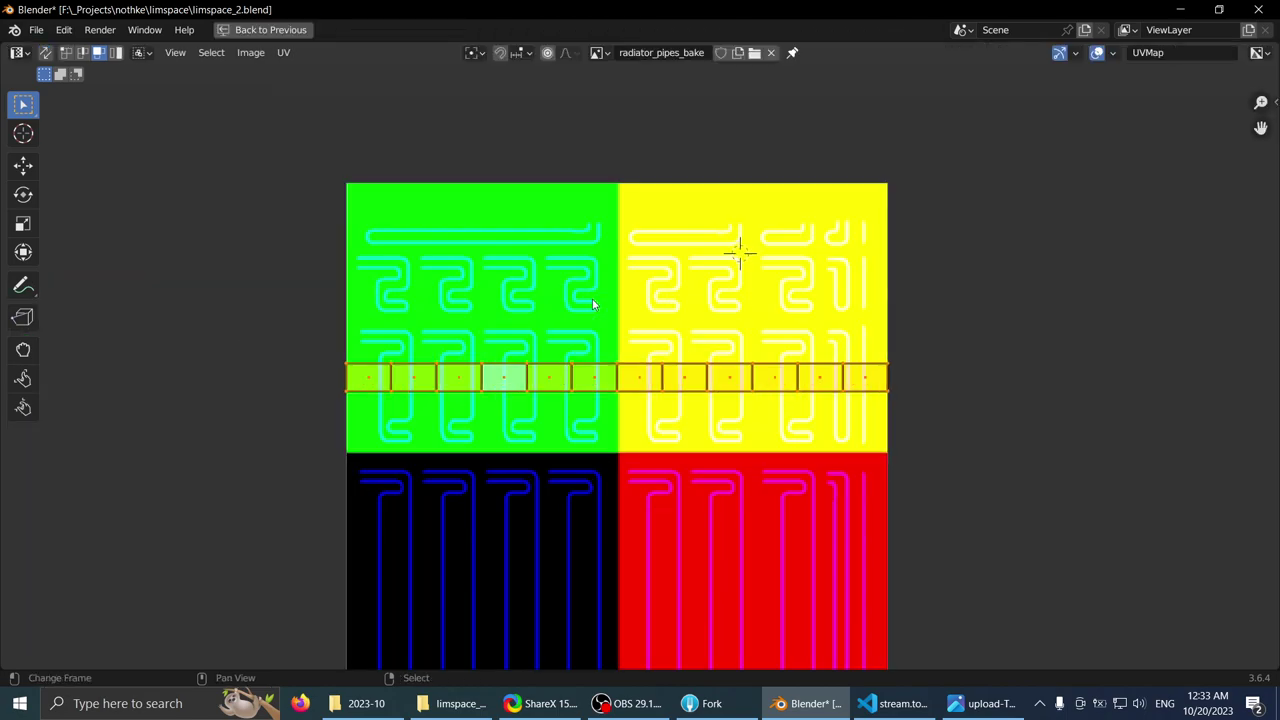
middle_drag(592, 304, 593, 271)
click(743, 228)
key(a)
scroll(714, 244, down, 1)
middle_drag(703, 244, 699, 217)
key(g)
key(y)
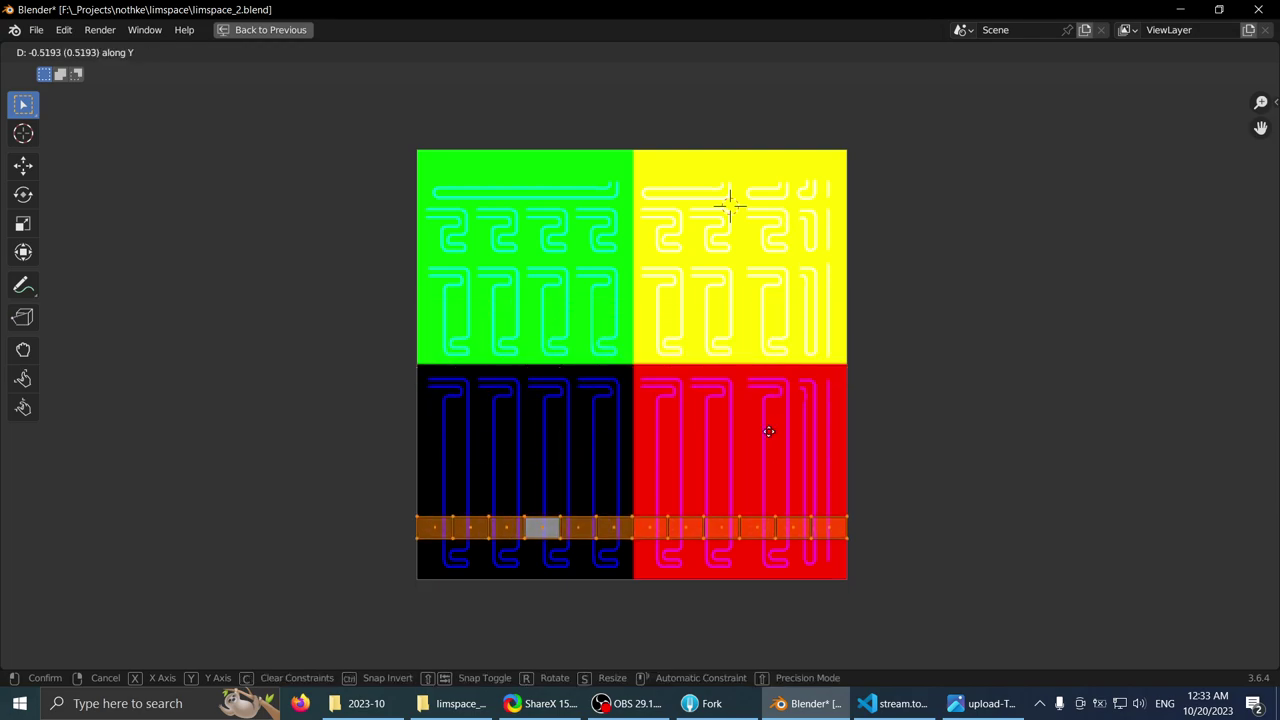
click(766, 434)
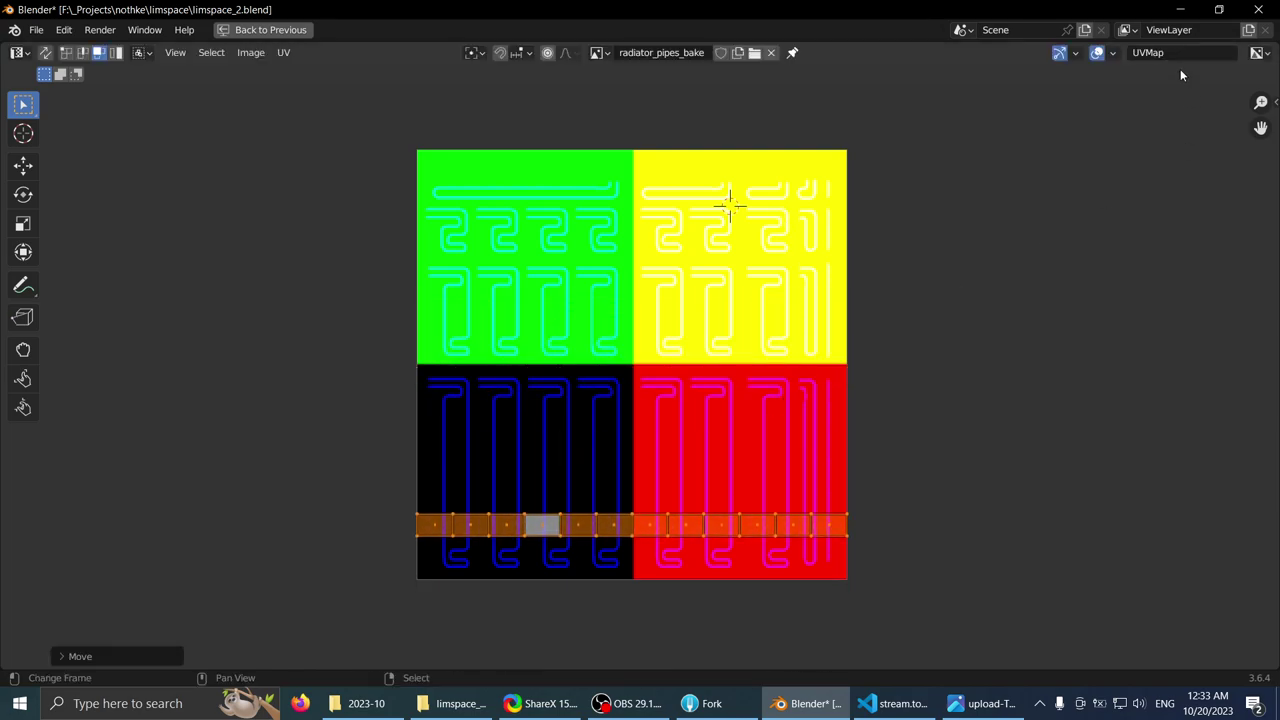
- Display seals_albedo.png as the background image of the UV editor
click(1256, 53)
click(597, 53)
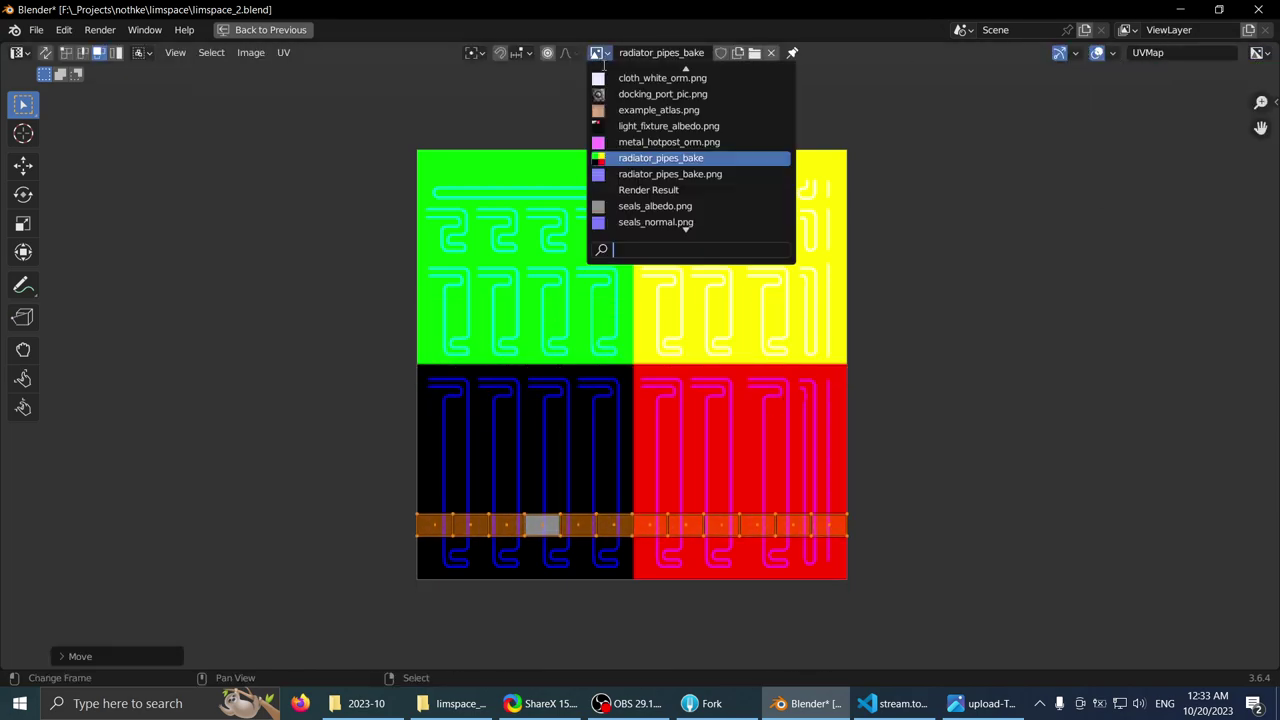
text(se)
key(Return)
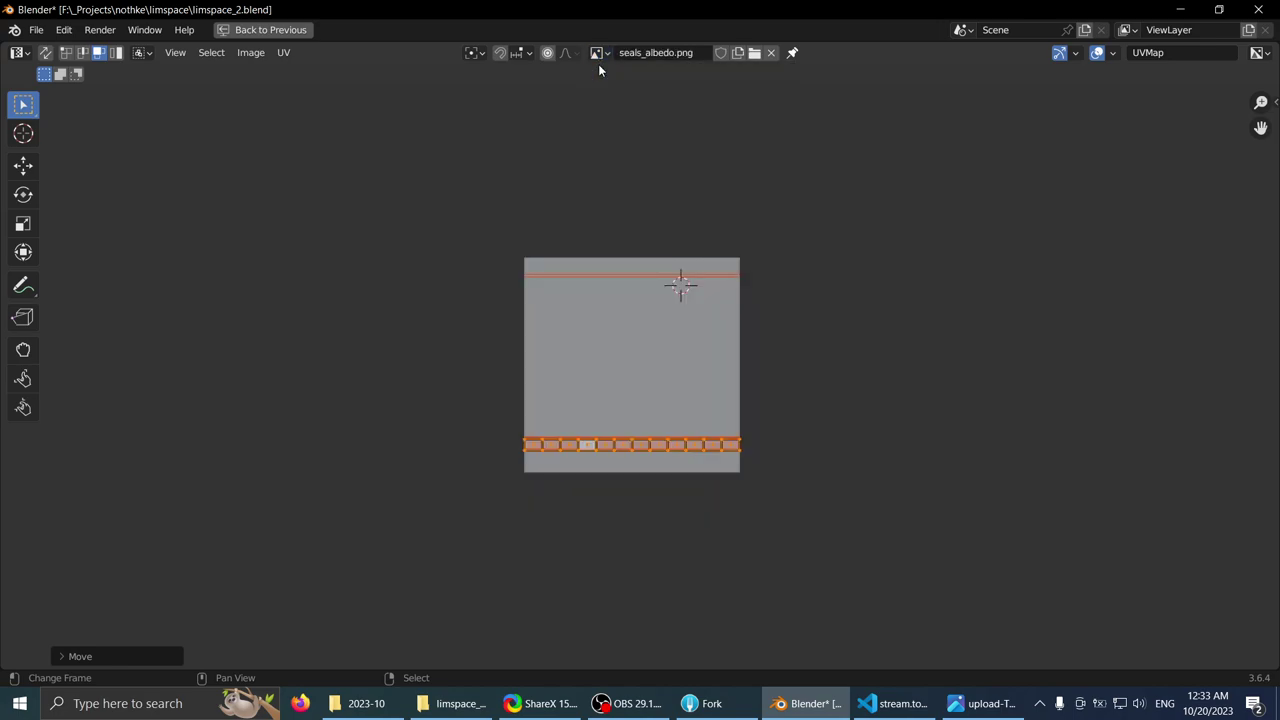
- Move the inner wall UV strip along Y onto the two edge lines and scale it along Y to extend beyond them
key(KP_Decimal)
key(g)
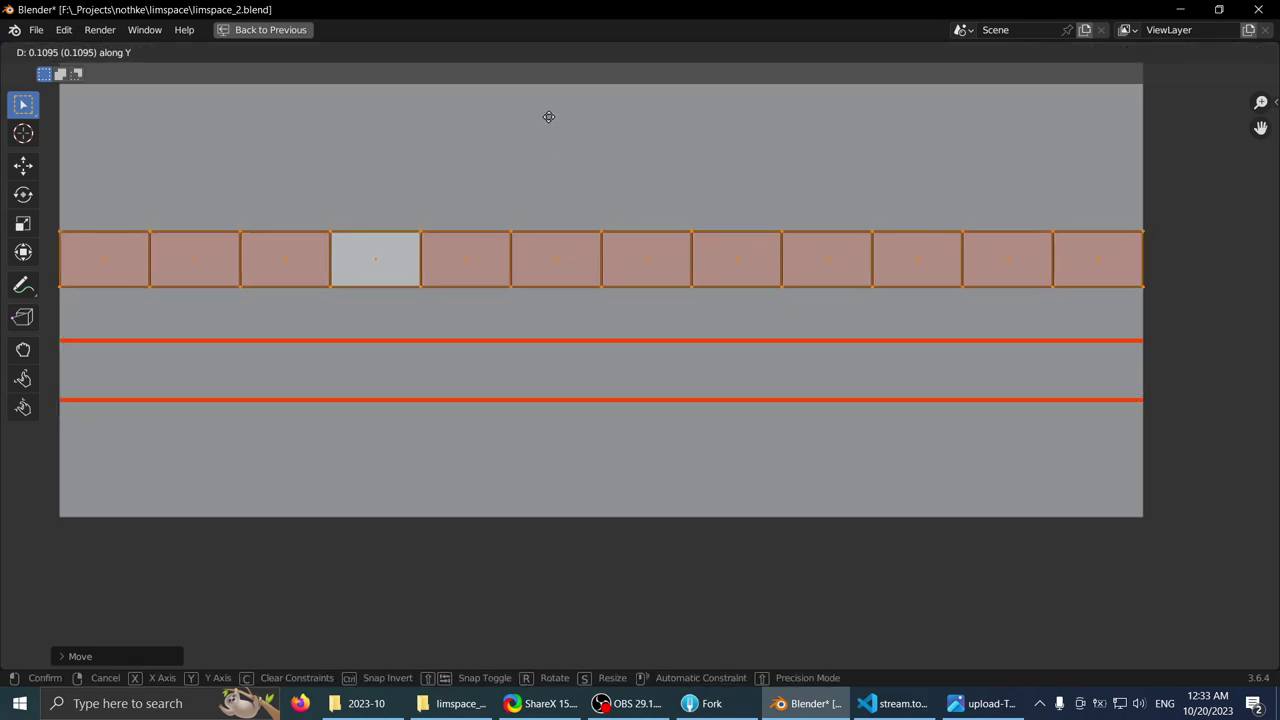
click(544, 234)
key(s)
key(y)
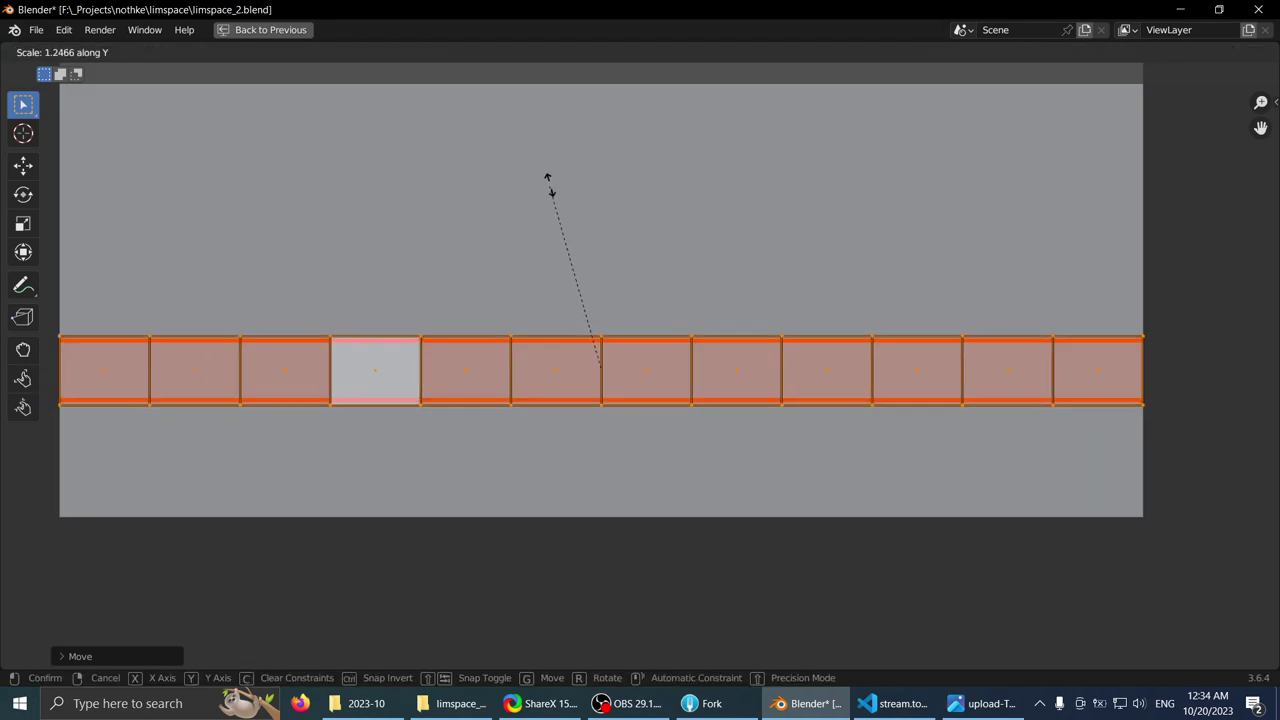
click(602, 88)
key(ctrl+space)
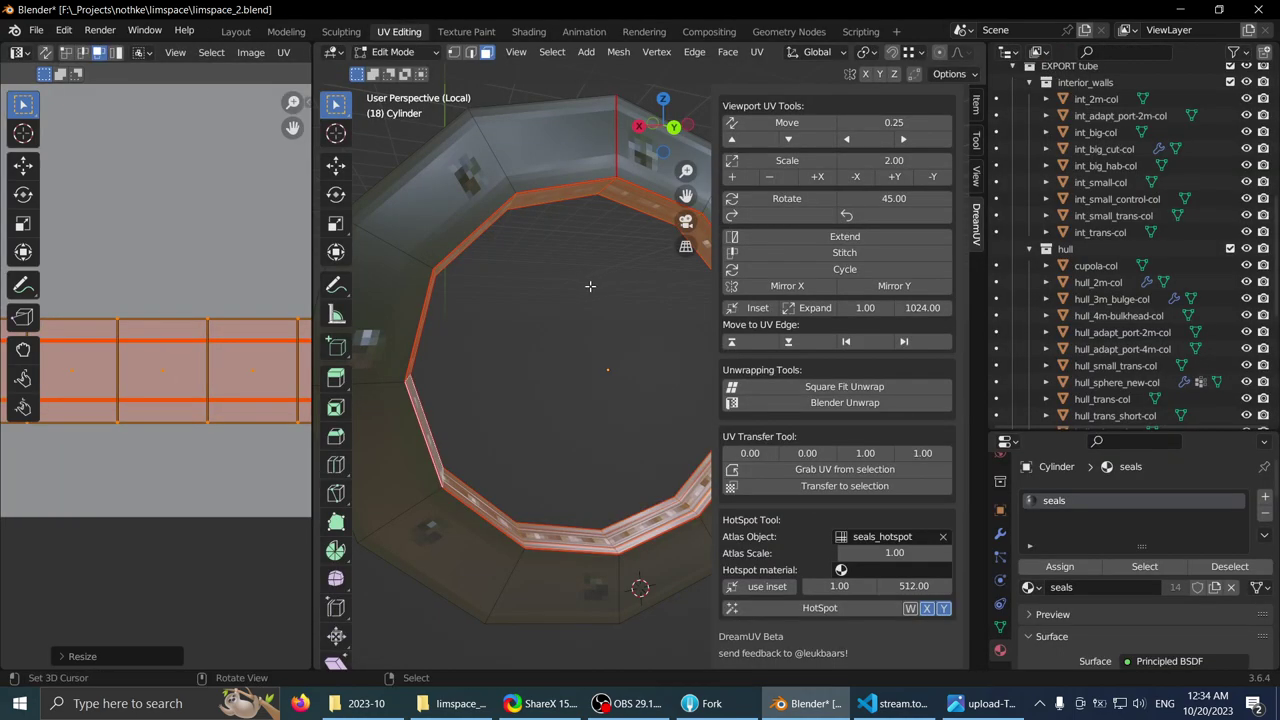
- Check the seal detail on the inner wall and enlarge the UV strip further along Y
key(ctrl+space)
middle_drag(614, 306, 513, 301)
middle_drag(598, 344, 556, 285)
key(ctrl+space)
key(s)
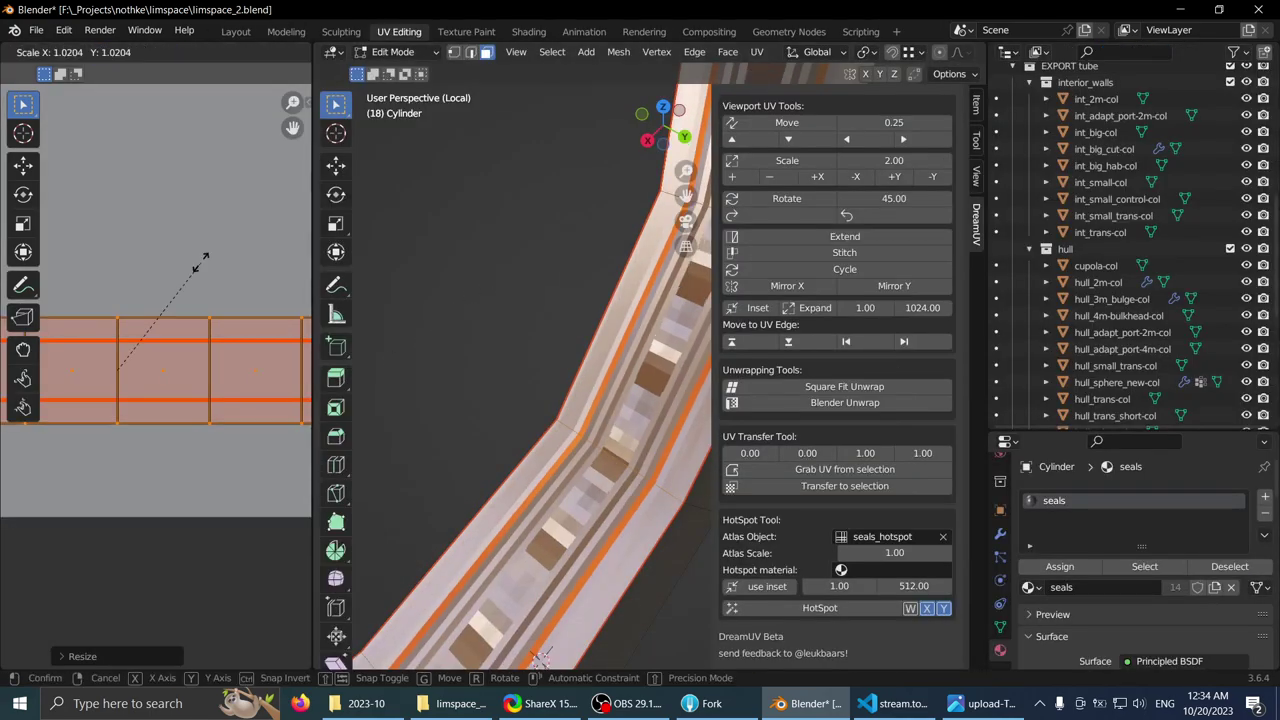
key(y)
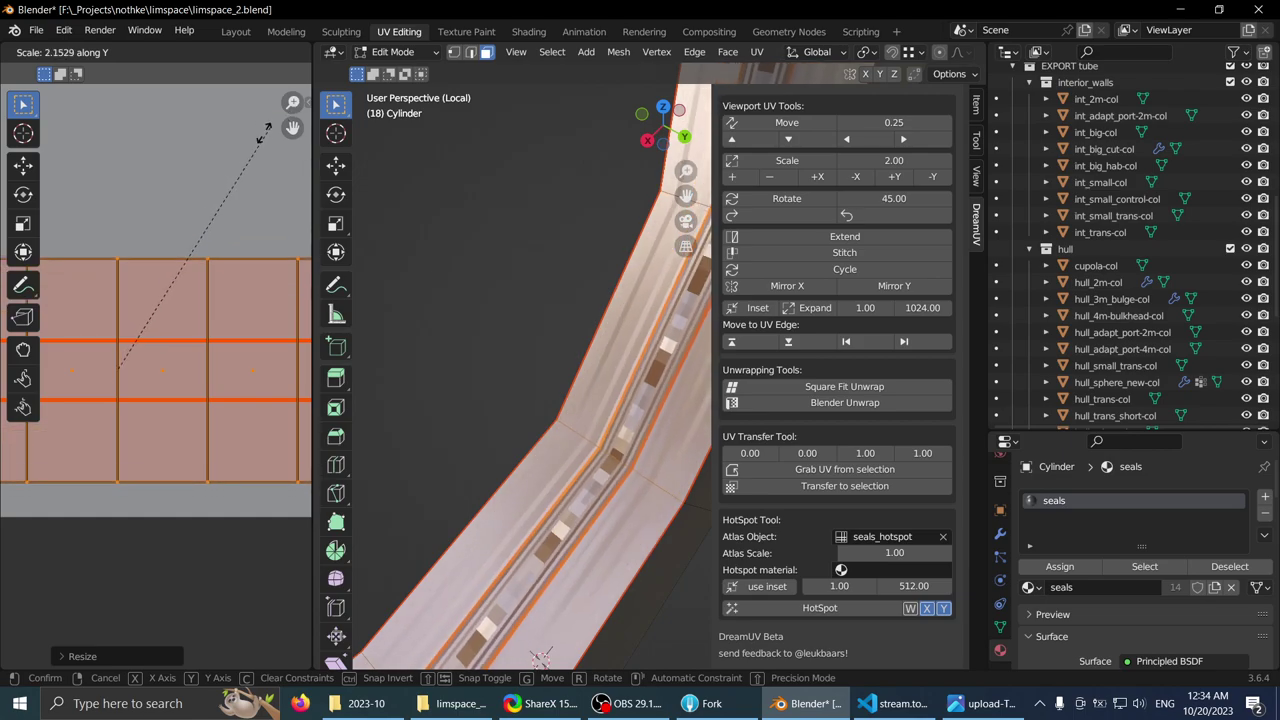
click(218, 226)
- Scale the inner wall UV strip down along Y and inspect the seal detail around the ring
key(ctrl+space)
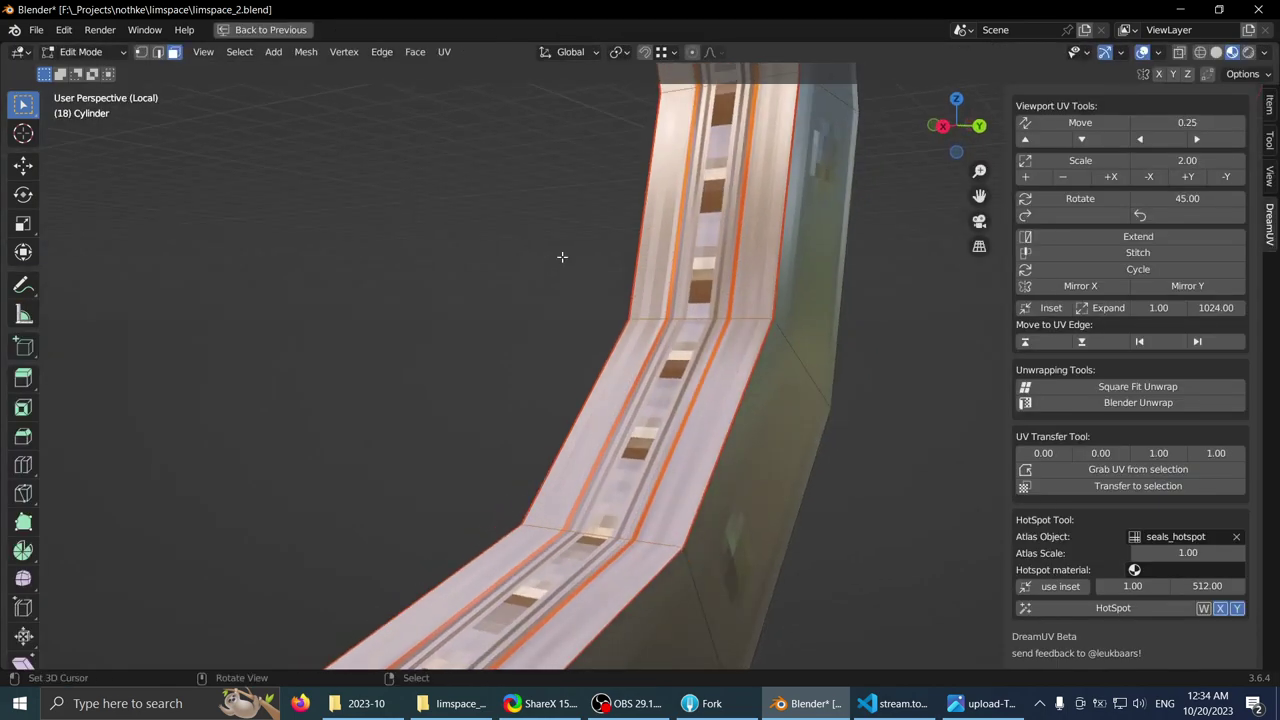
key(F3)
key(Escape)
key(ctrl+space)
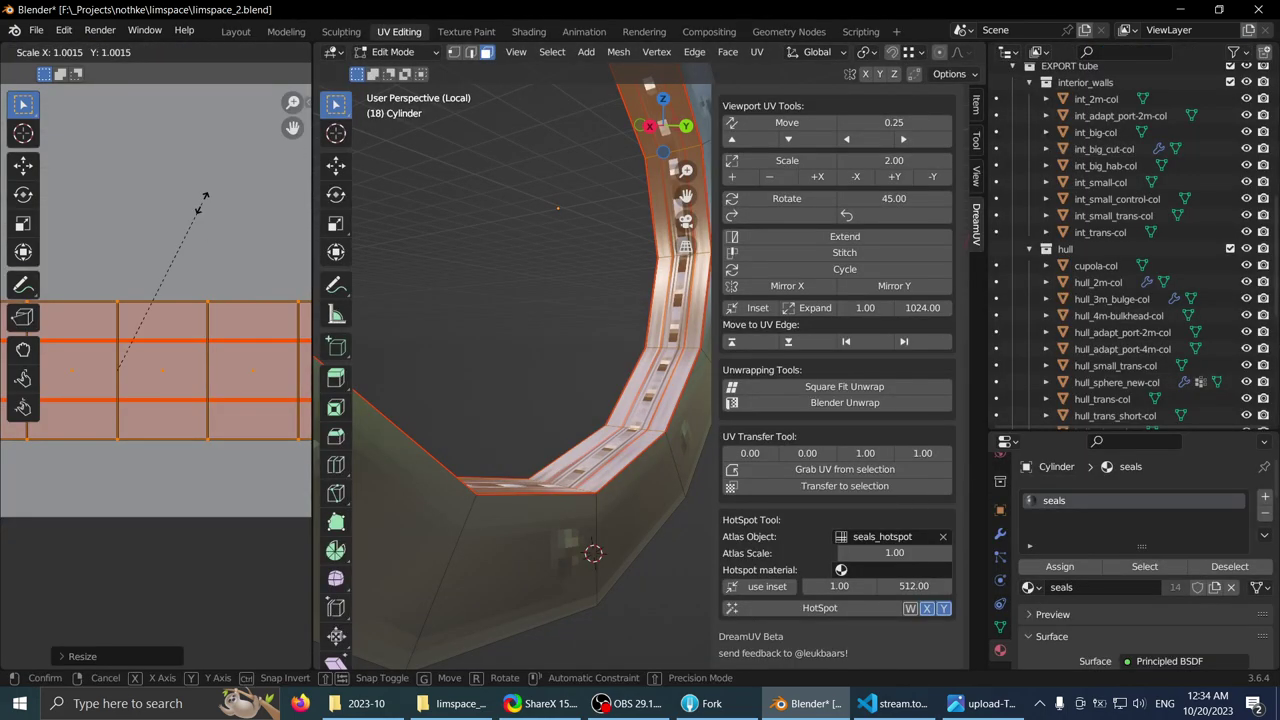
key(y)
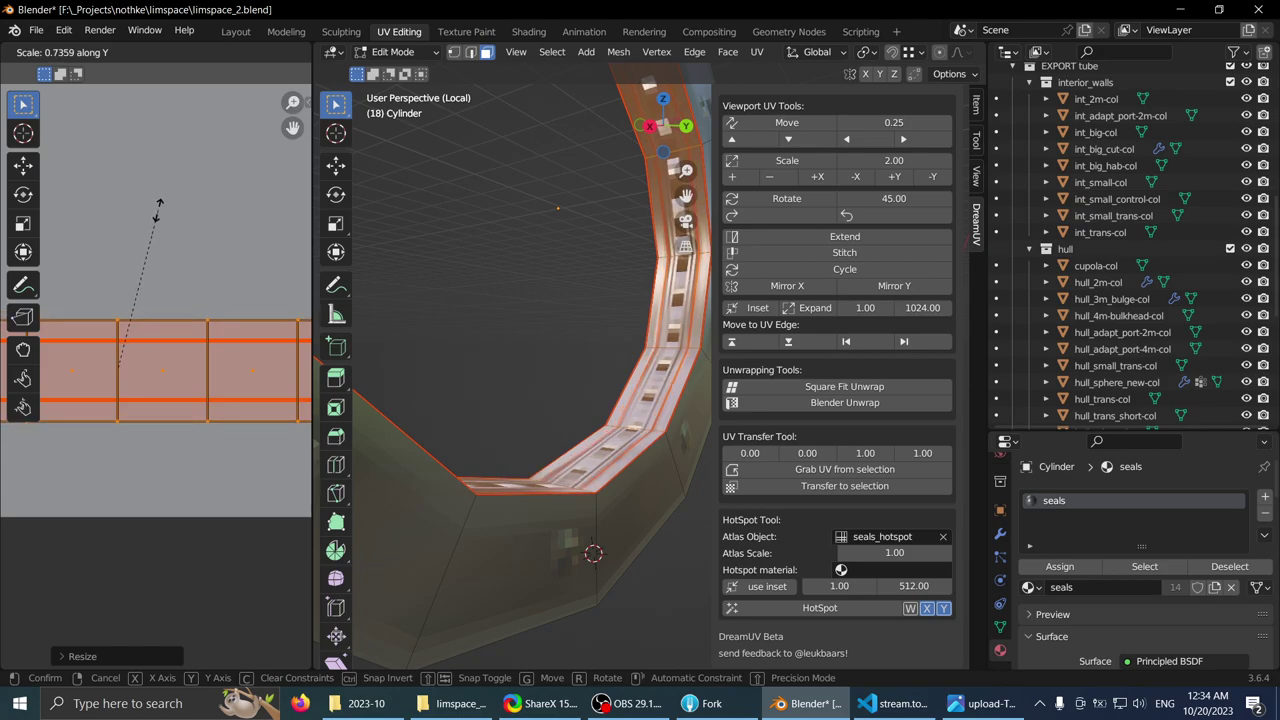
scroll(546, 277, down, 1)
key(ctrl+space)
middle_drag(546, 277, 520, 303)
scroll(520, 303, down, 2)
key(Tab)
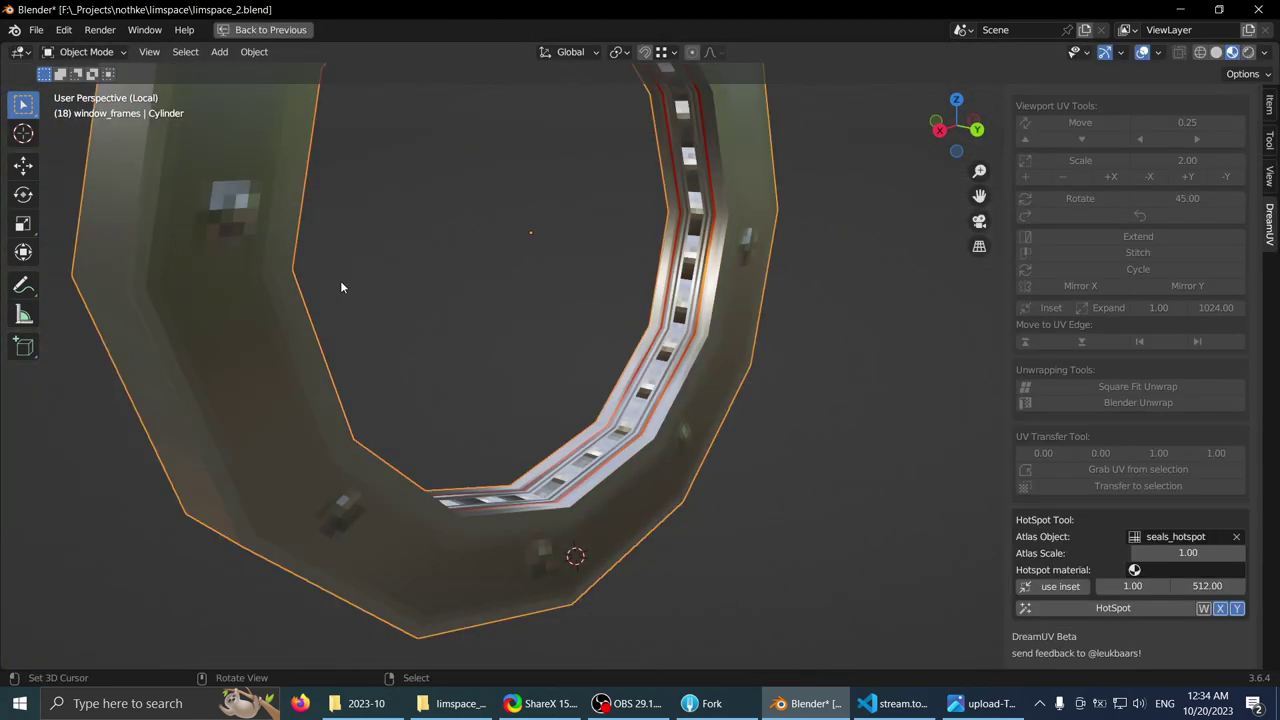
middle_drag(340, 280, 621, 323)
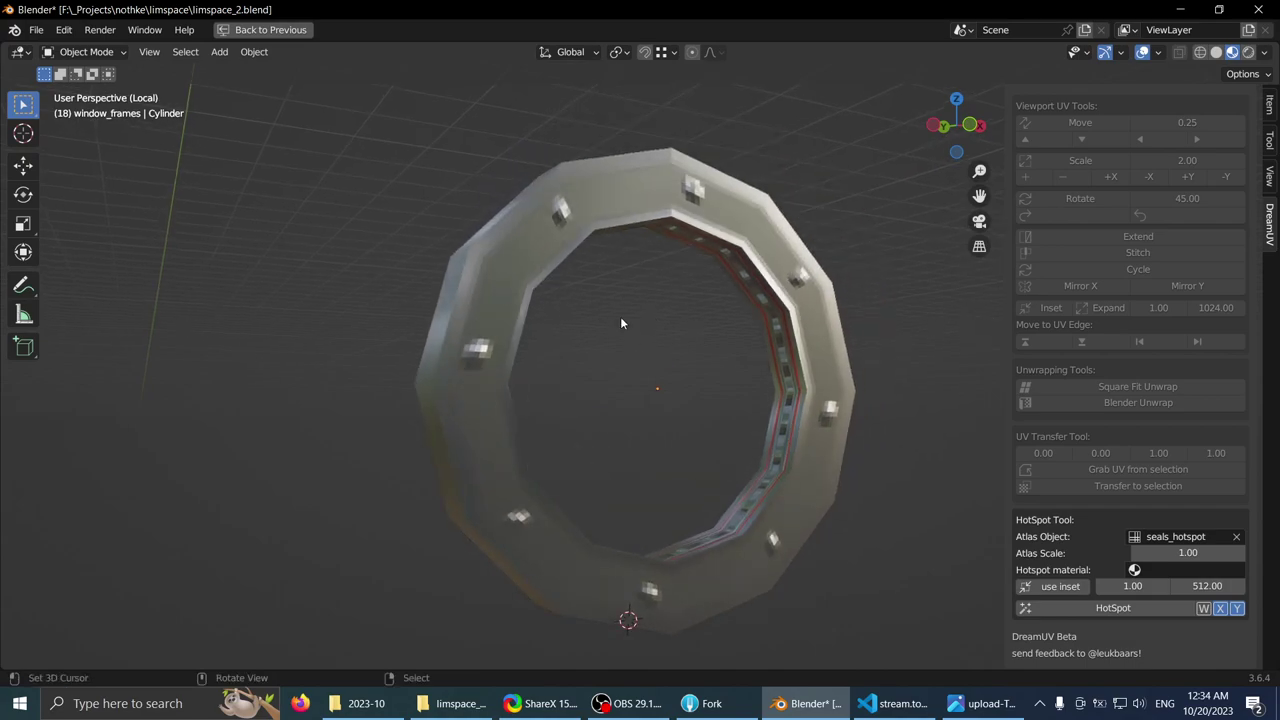
- Select all the ring's front faces by picking one and selecting linked faces delimited by UVs
key(Tab)
middle_drag(790, 196, 720, 188)
click(630, 190)
middle_drag(630, 190, 742, 200)
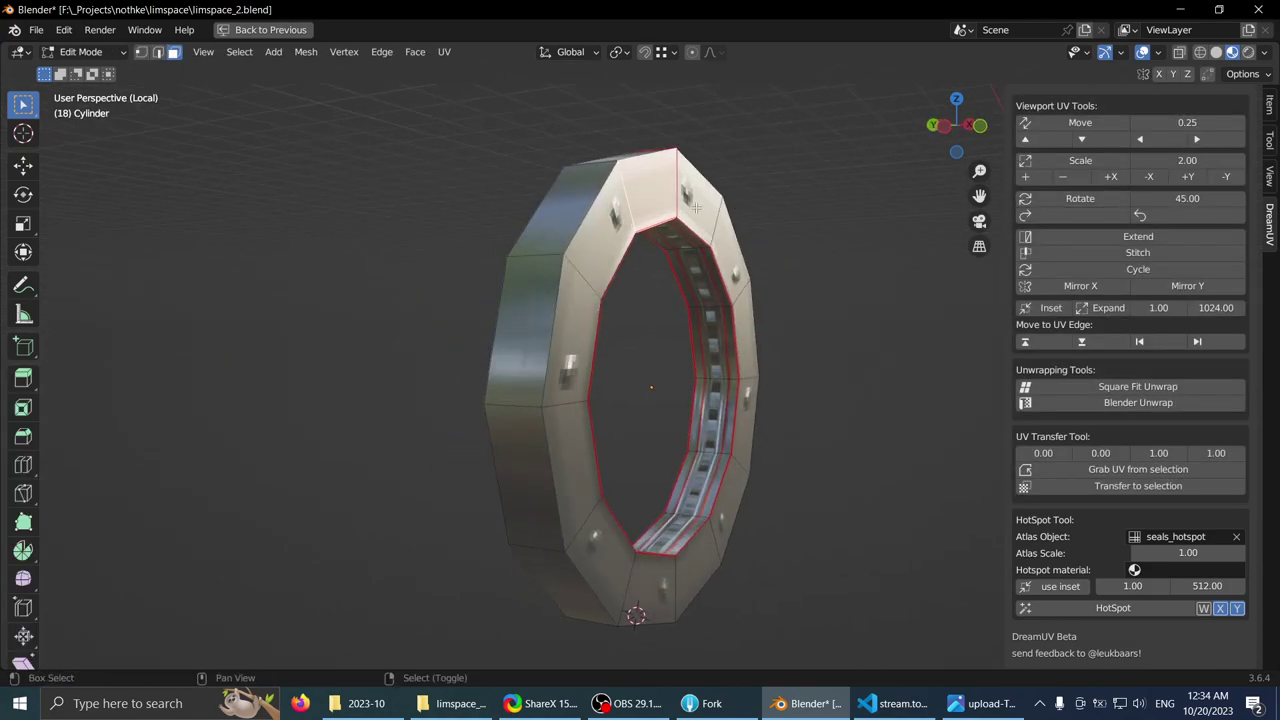
scroll(690, 205, up, 1)
middle_drag(660, 207, 607, 200)
key(ctrl+l)
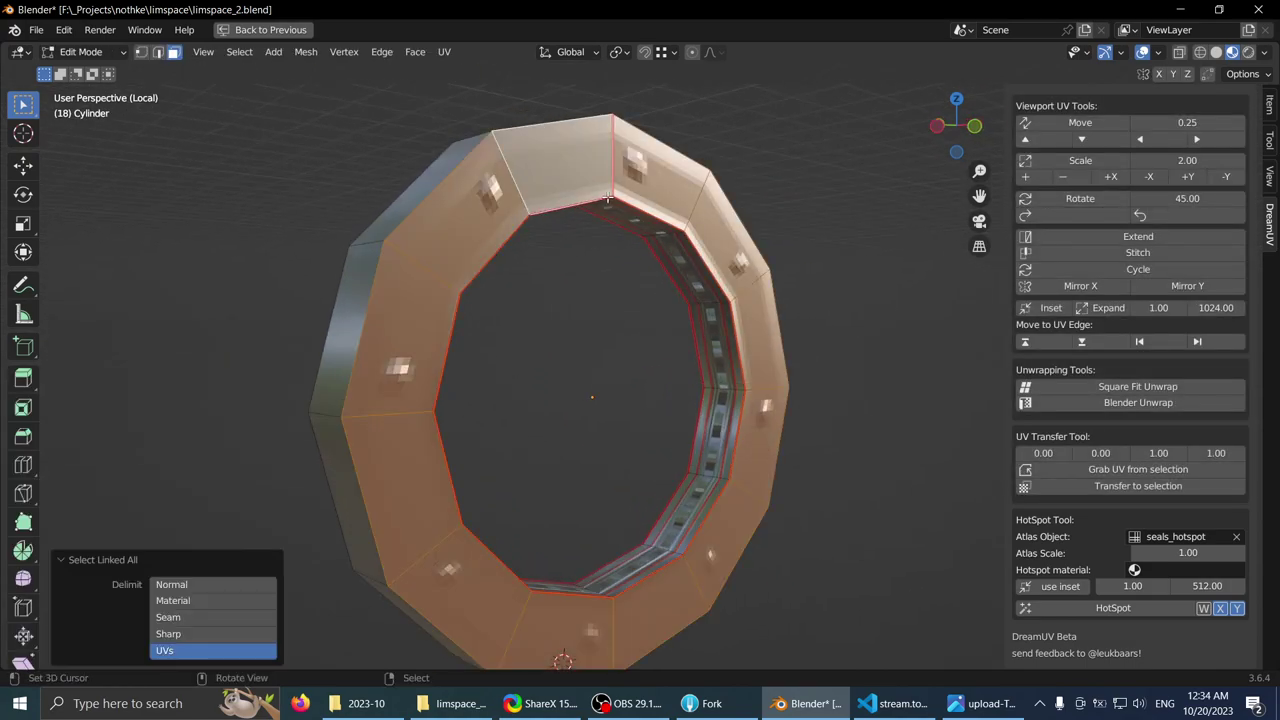
- Select the front face UV strip and display seals_normal.png as the background image of the UV editor
key(ctrl+space)
scroll(166, 254, down, 2)
key(ctrl+space)
scroll(356, 226, down, 4)
middle_drag(357, 226, 370, 351)
scroll(444, 355, up, 3)
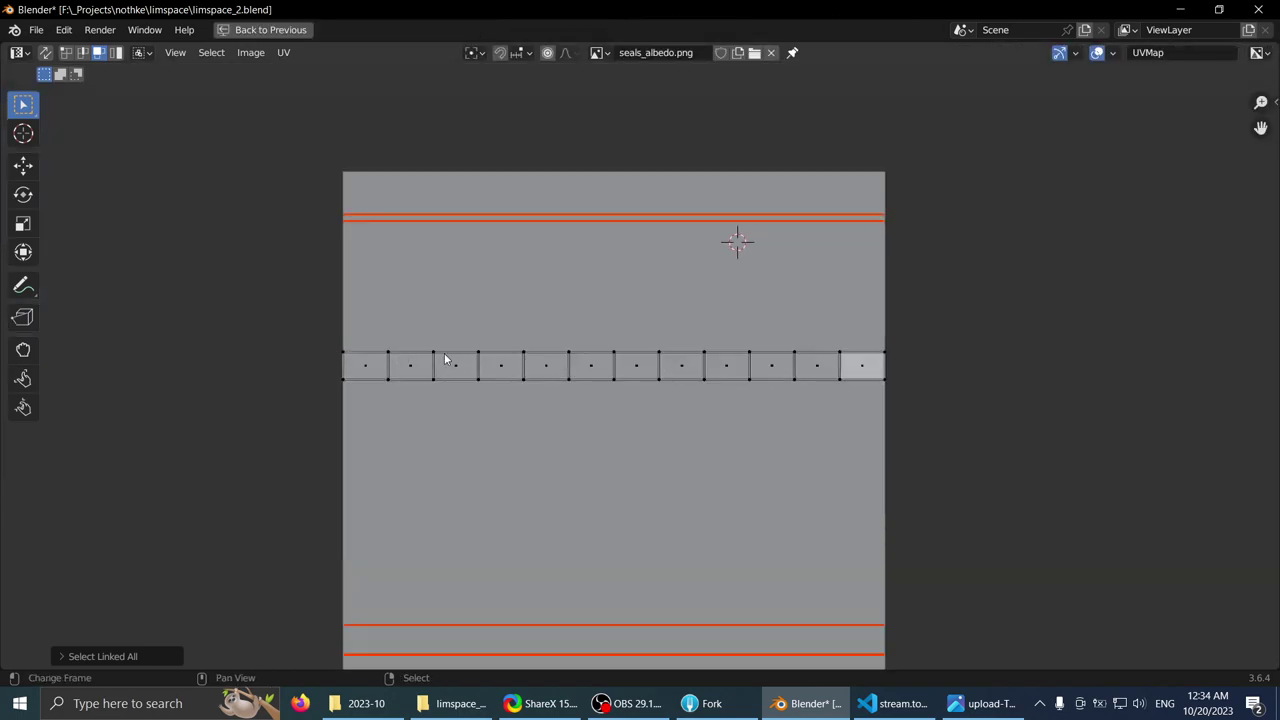
scroll(651, 363, up, 2)
scroll(600, 300, down, 1)
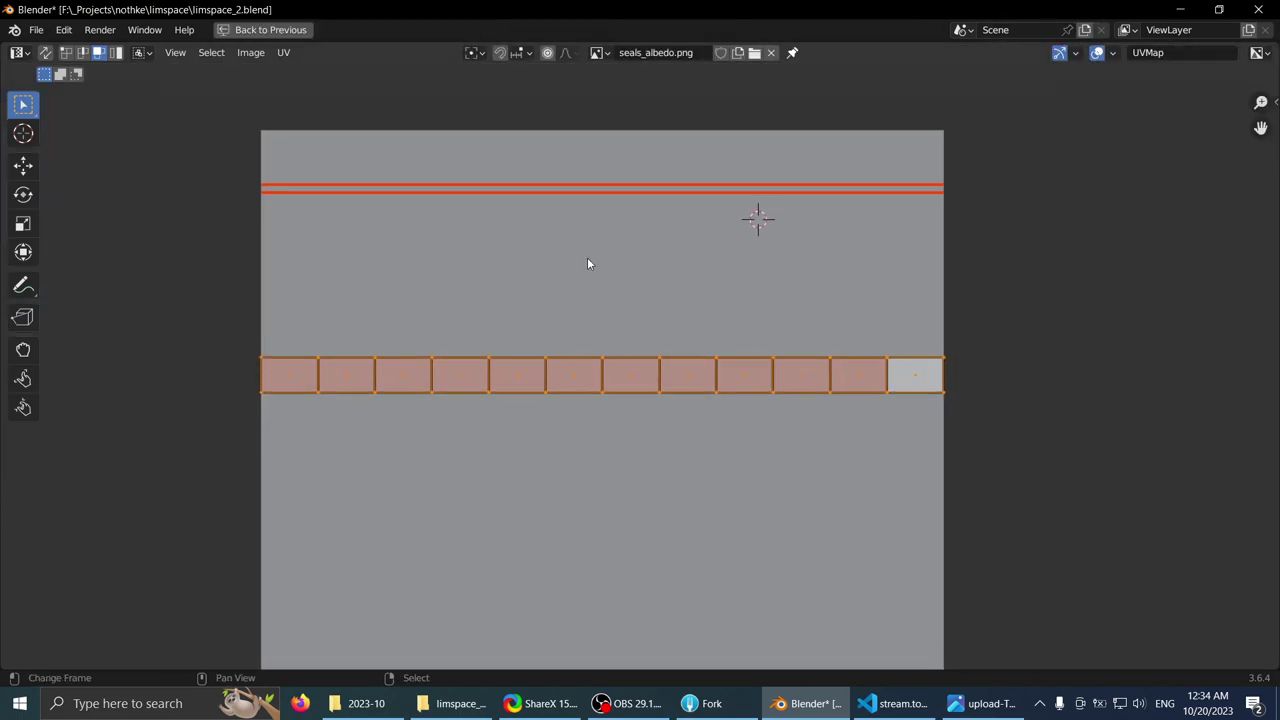
click(597, 53)
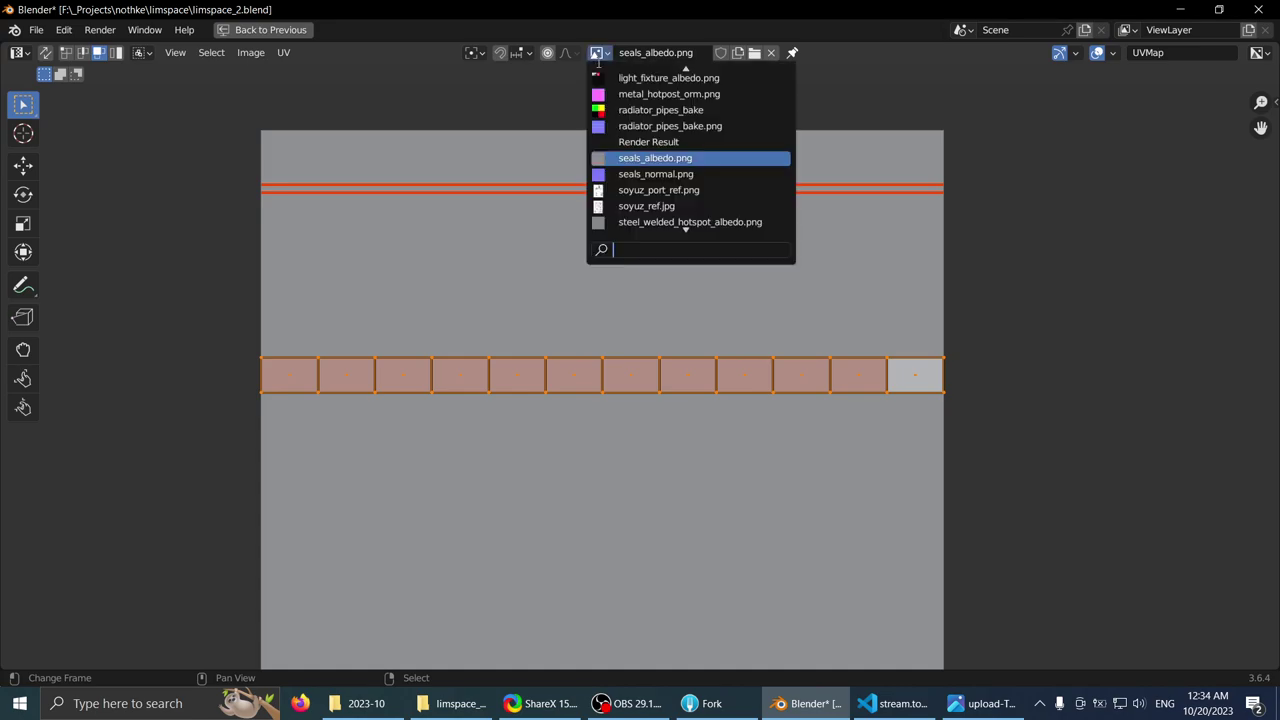
click(644, 173)
scroll(529, 317, up, 2)
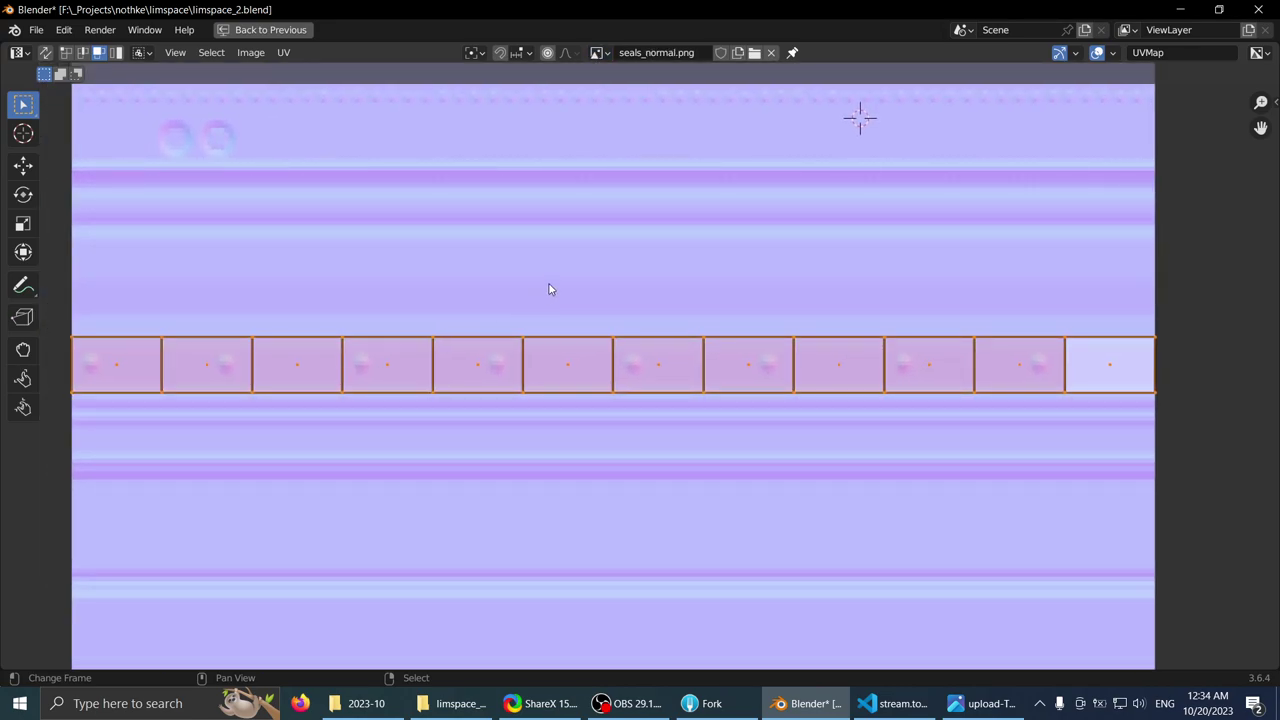
- Move the front face UV strip along X by about -0.065 and check the bolts on the ring
middle_drag(548, 239, 651, 257)
key(g)
key(x)
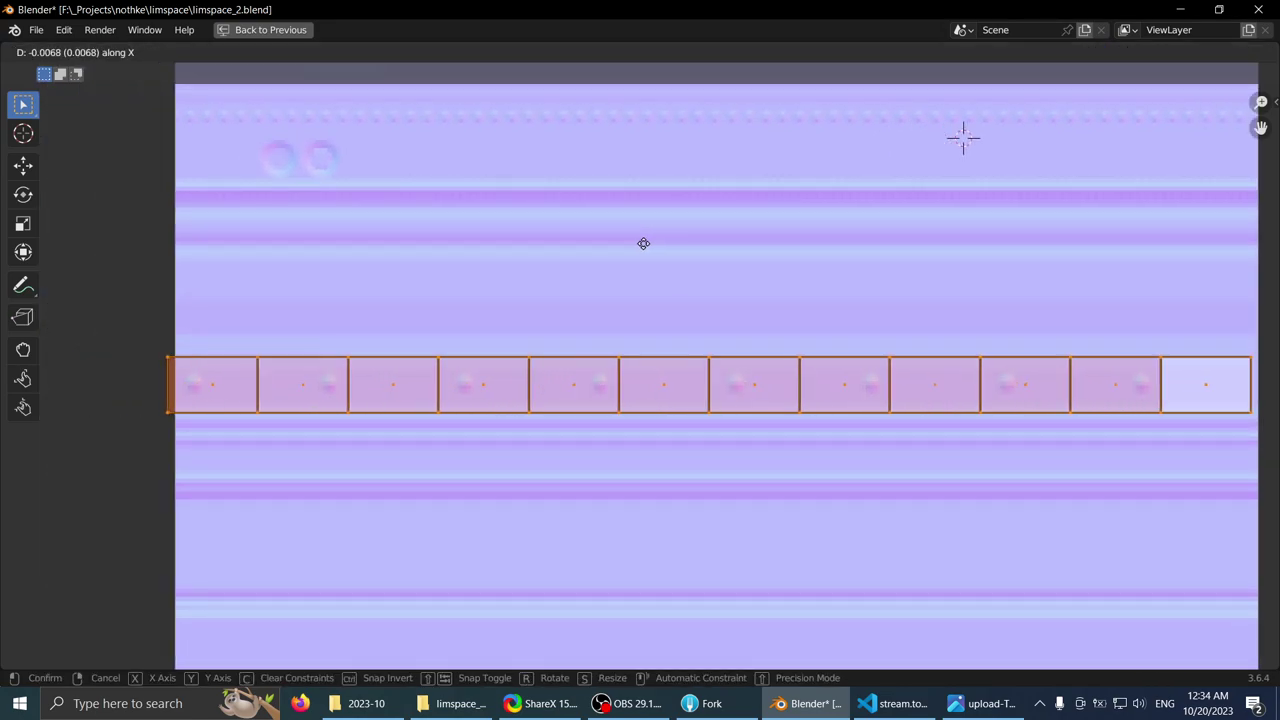
click(585, 255)
key(ctrl+space)
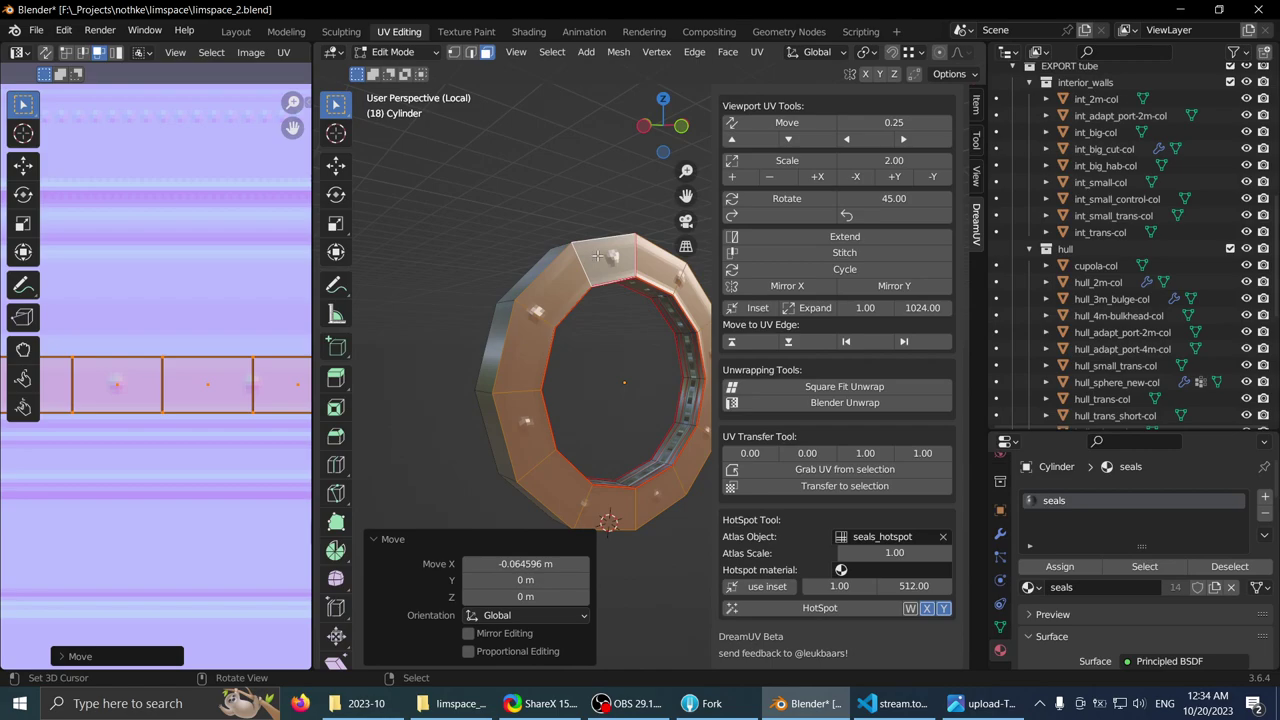
key(ctrl+space)
middle_drag(581, 284, 529, 214)
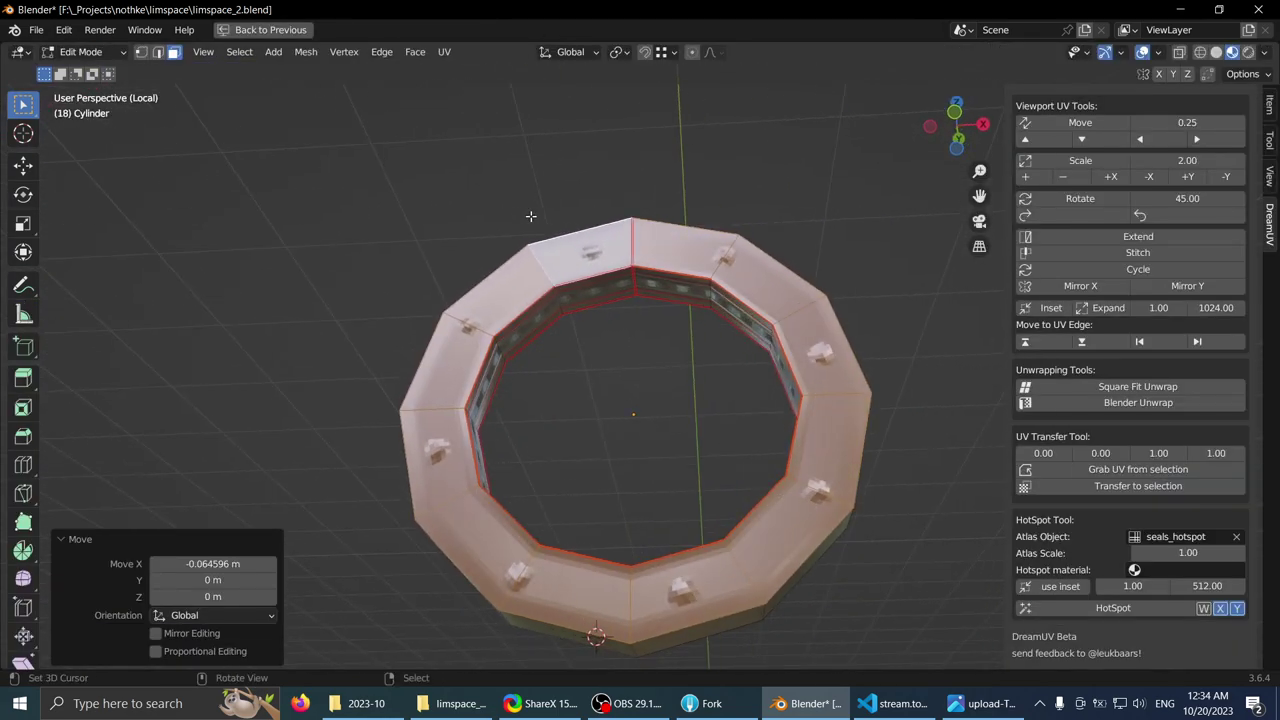
key(ctrl+space)
key(ctrl+space)
key(s)
key(x)
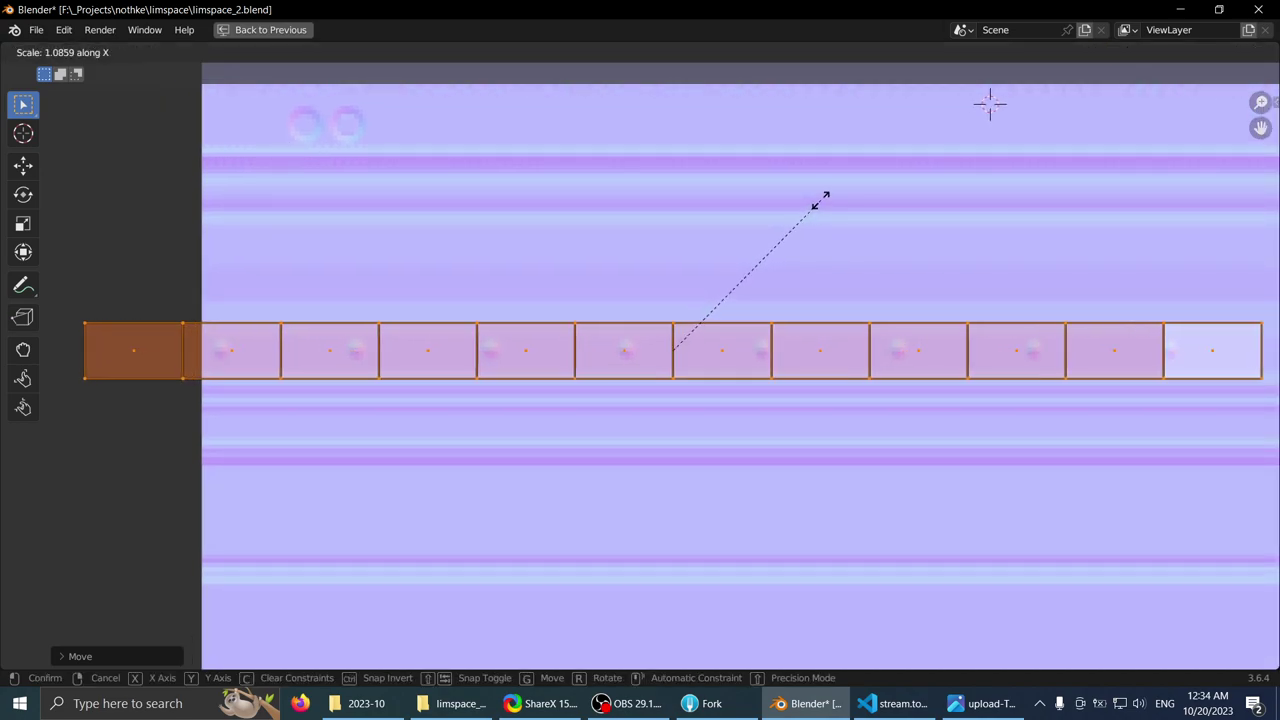
click(793, 208)
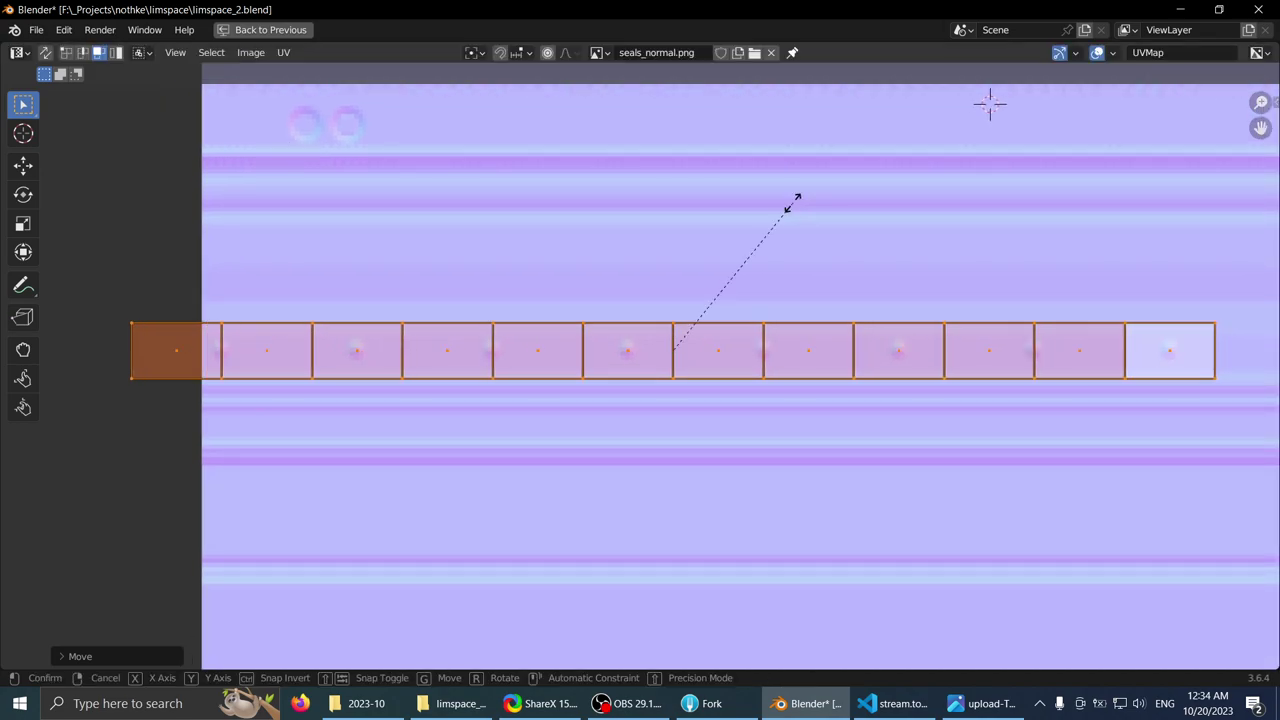
click(796, 205)
middle_drag(940, 225, 799, 230)
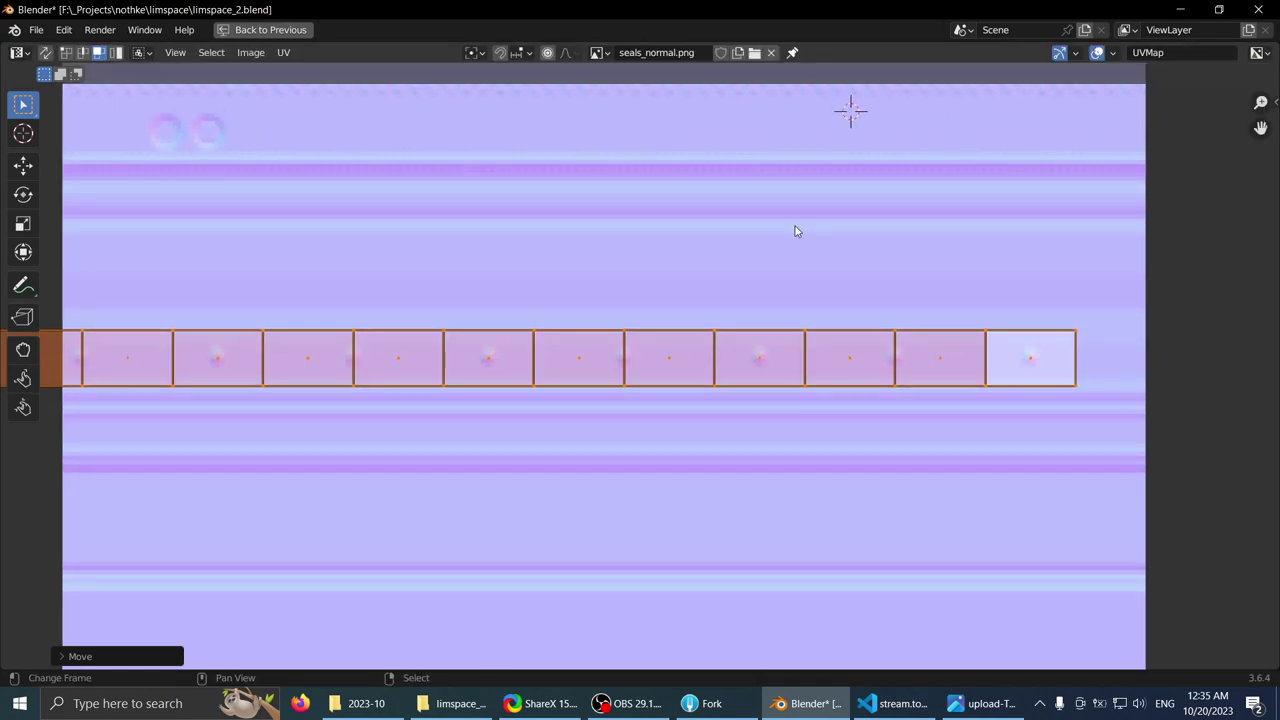
key(s)
right_click(781, 231)
- Stretch the front face UV strip along X and shift it in negative X towards the bolts
key(s)
key(x)
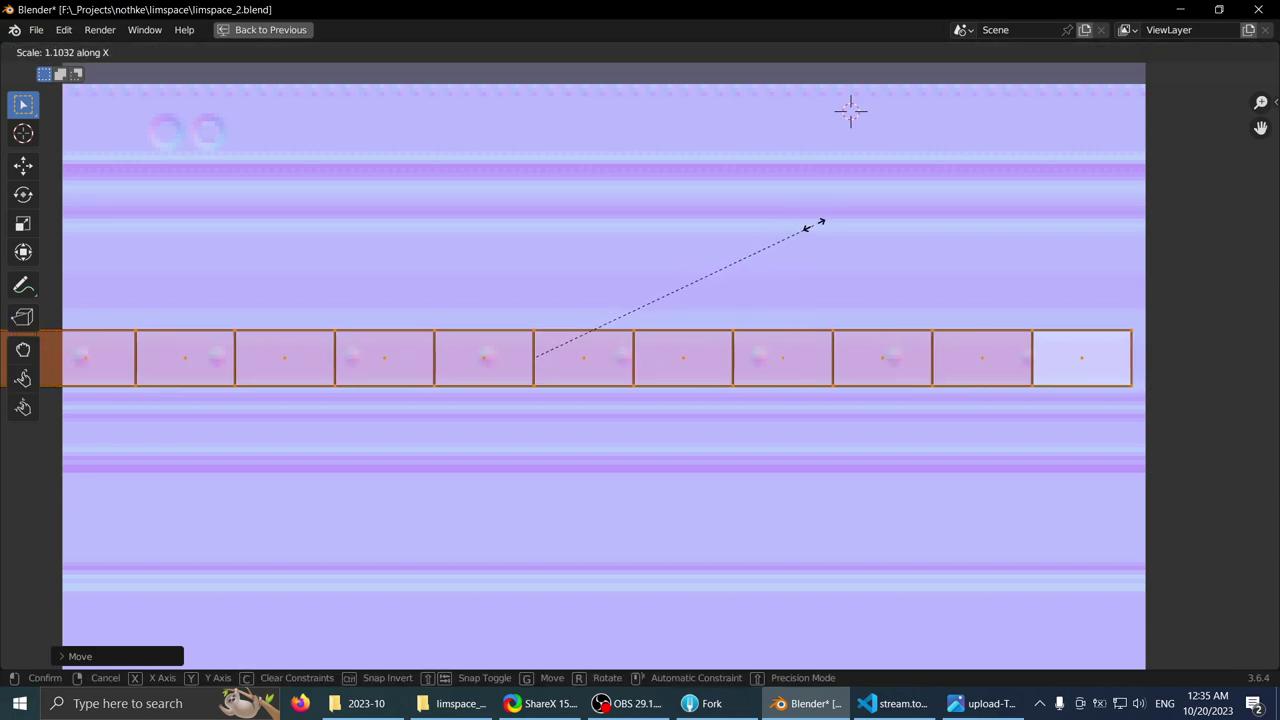
click(818, 223)
key(g)
key(x)
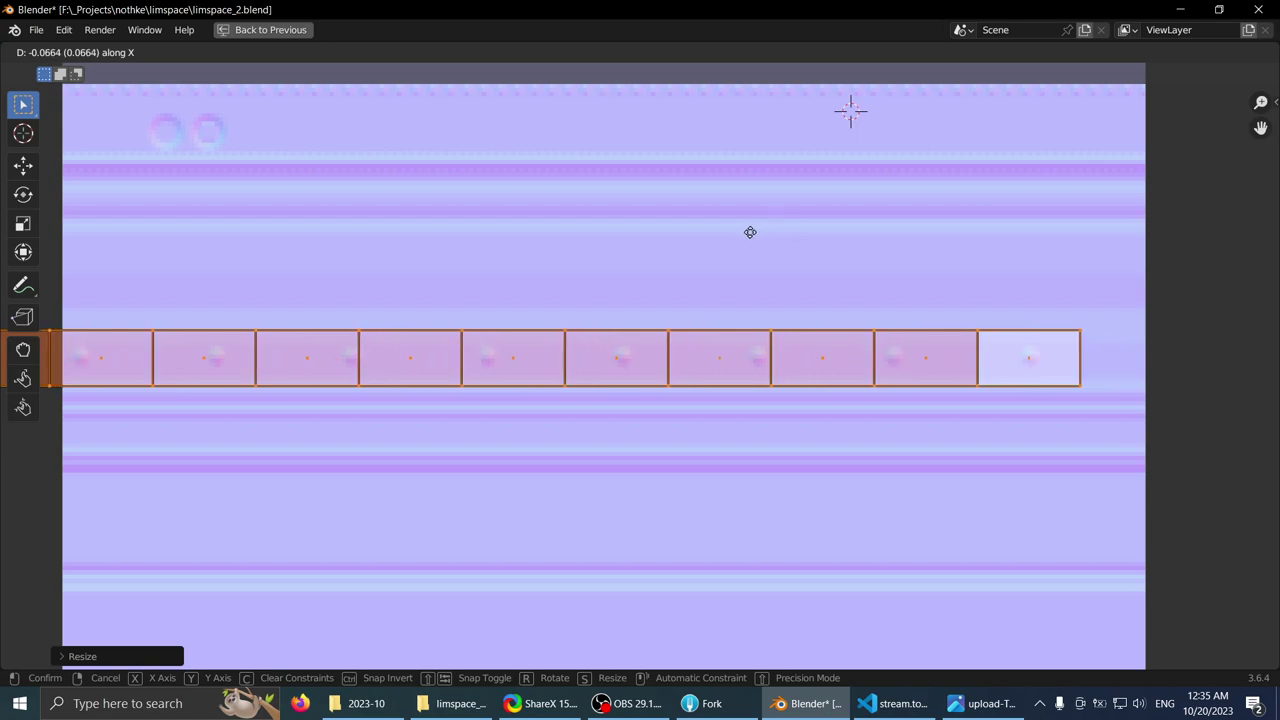
click(740, 231)
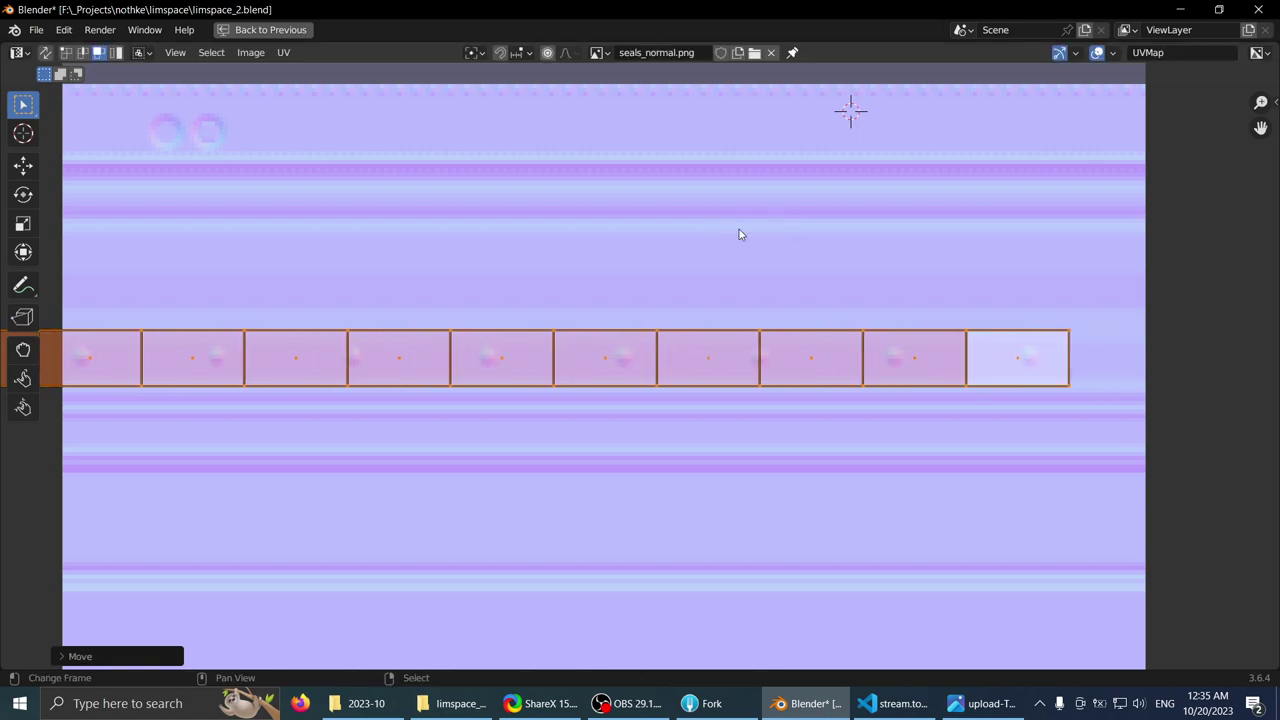
- Widen the front face UV strip along X until each face covers one bolt, shifting it by about -0.13 along X
key(s)
key(x)
click(790, 193)
key(g)
key(x)
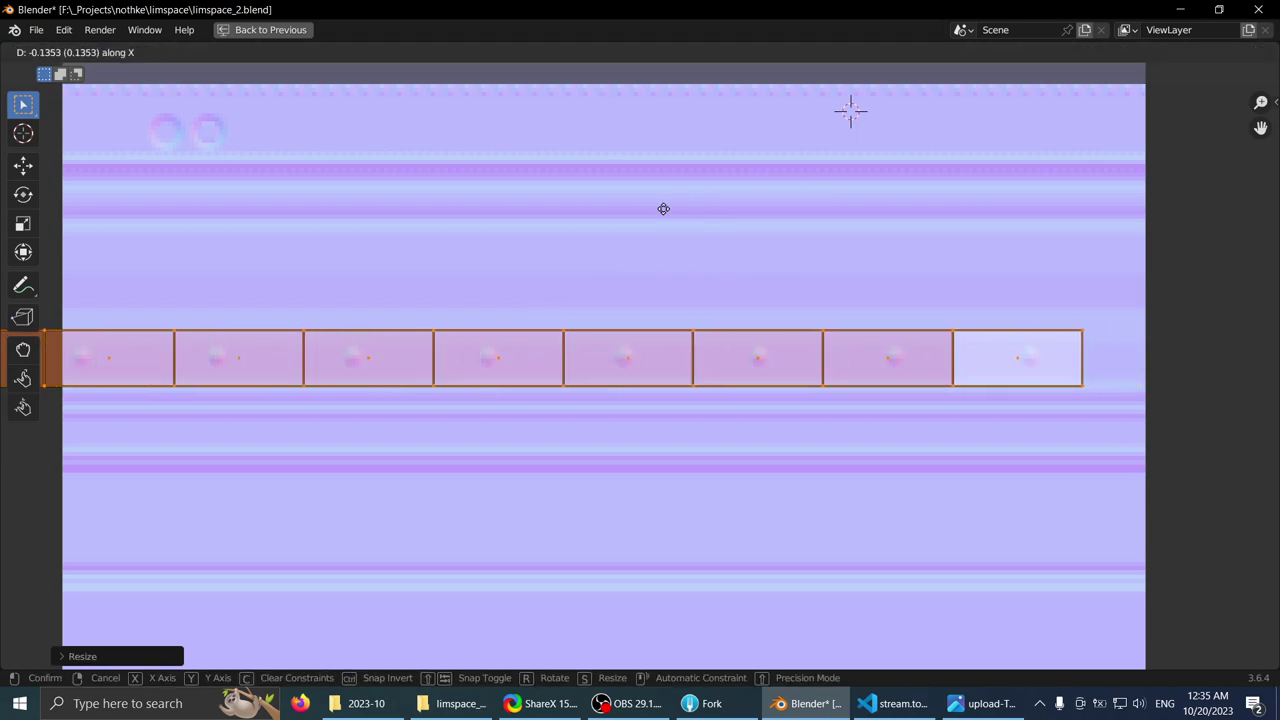
click(671, 209)
- Fine-tune the front face UV strip's X scale and X position until every bolt sits at the centre of its face
key(s)
key(x)
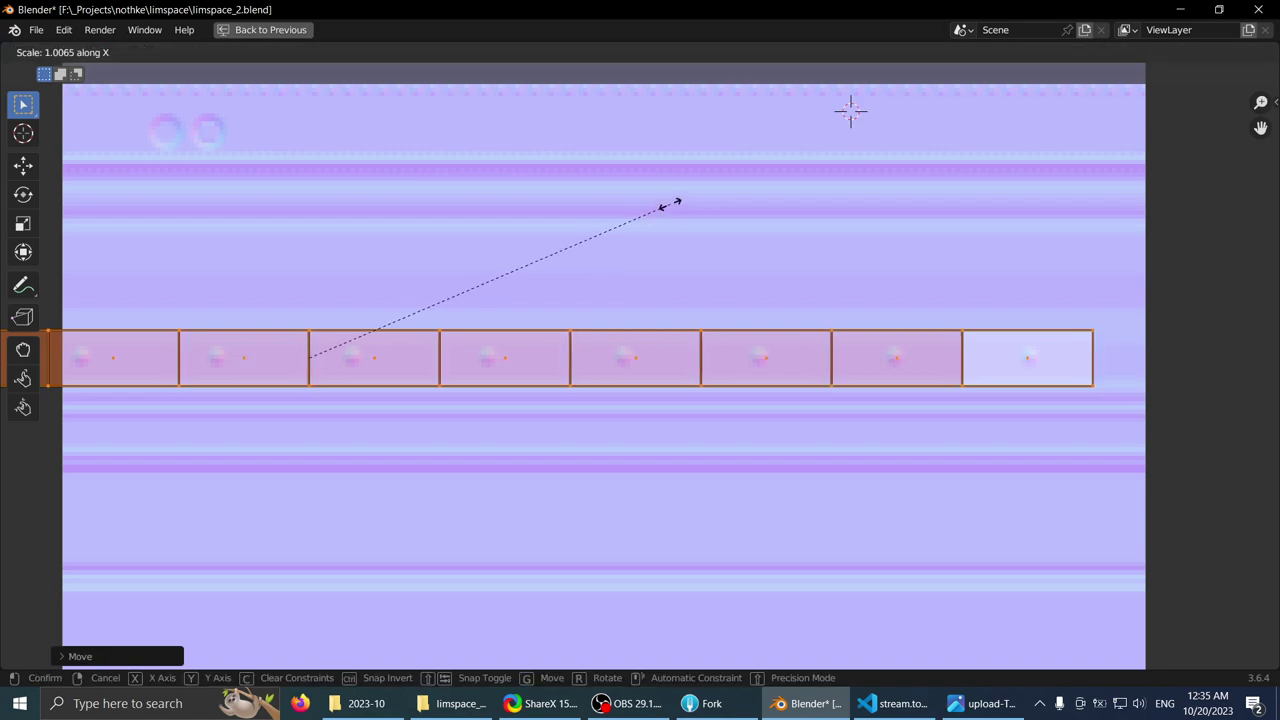
click(667, 201)
key(g)
key(x)
click(654, 205)
key(s)
key(x)
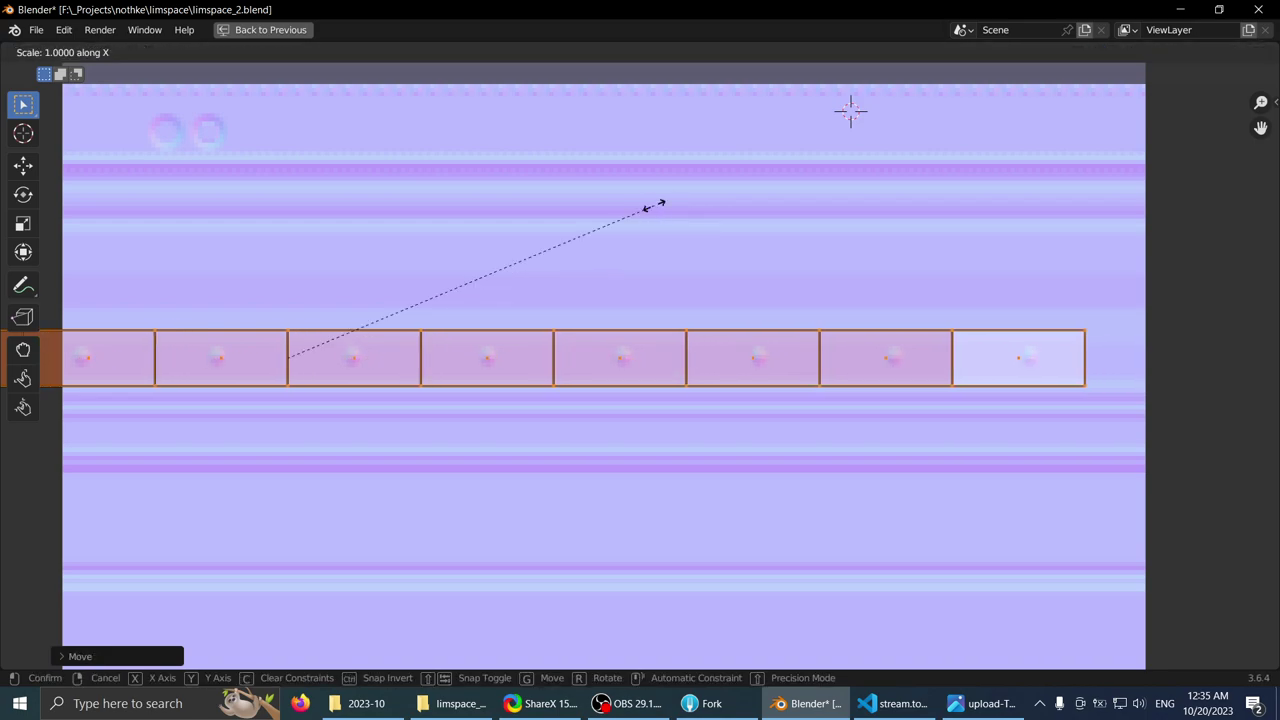
click(669, 197)
key(g)
key(x)
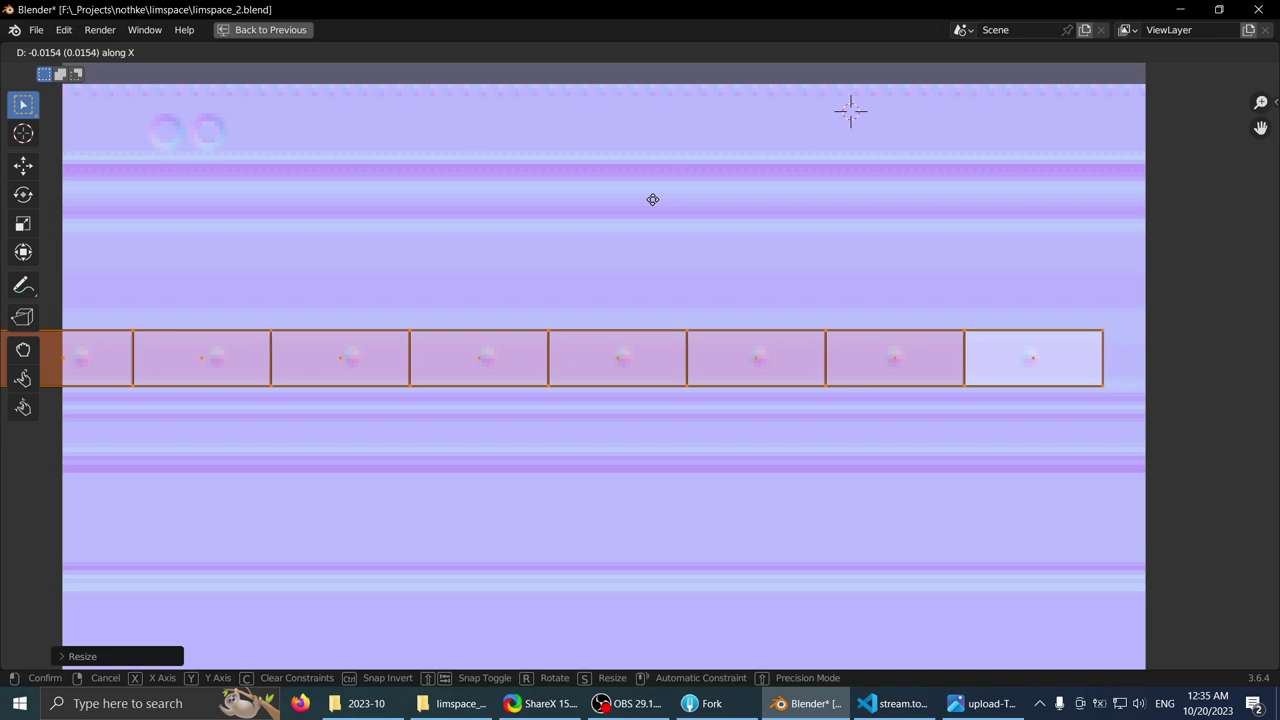
click(653, 199)
key(s)
key(x)
click(648, 205)
key(g)
key(x)
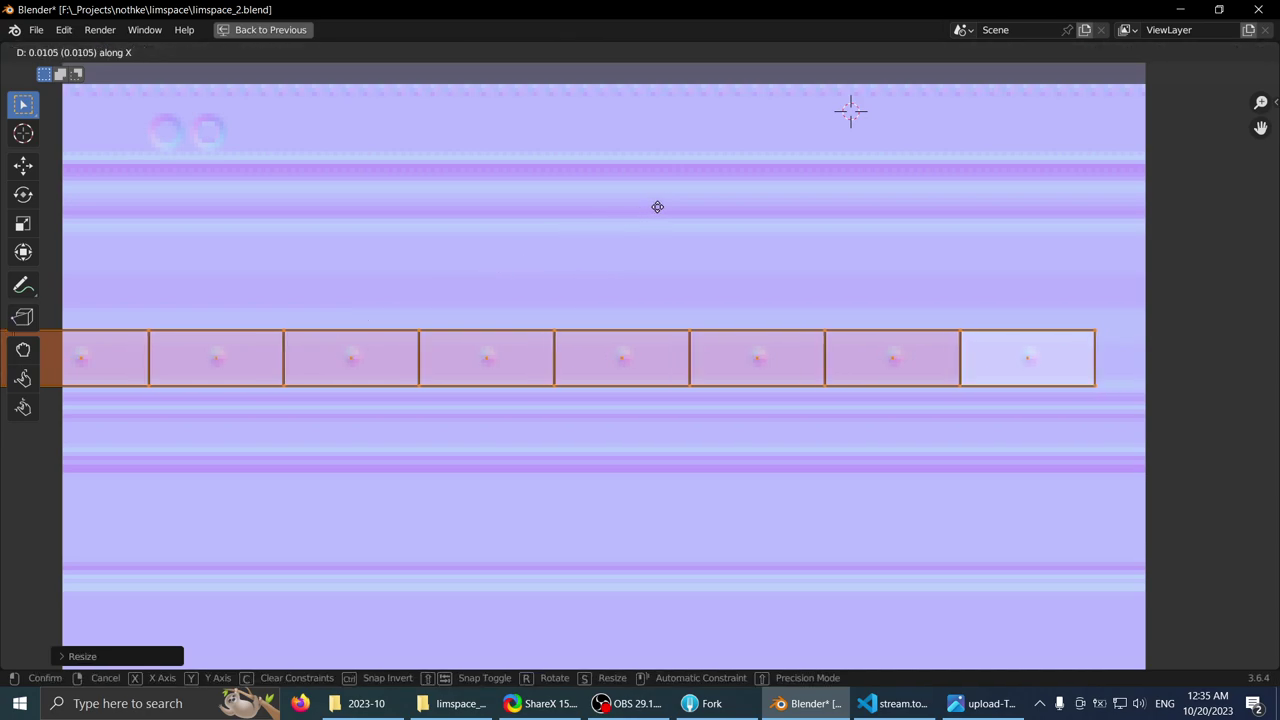
click(660, 206)
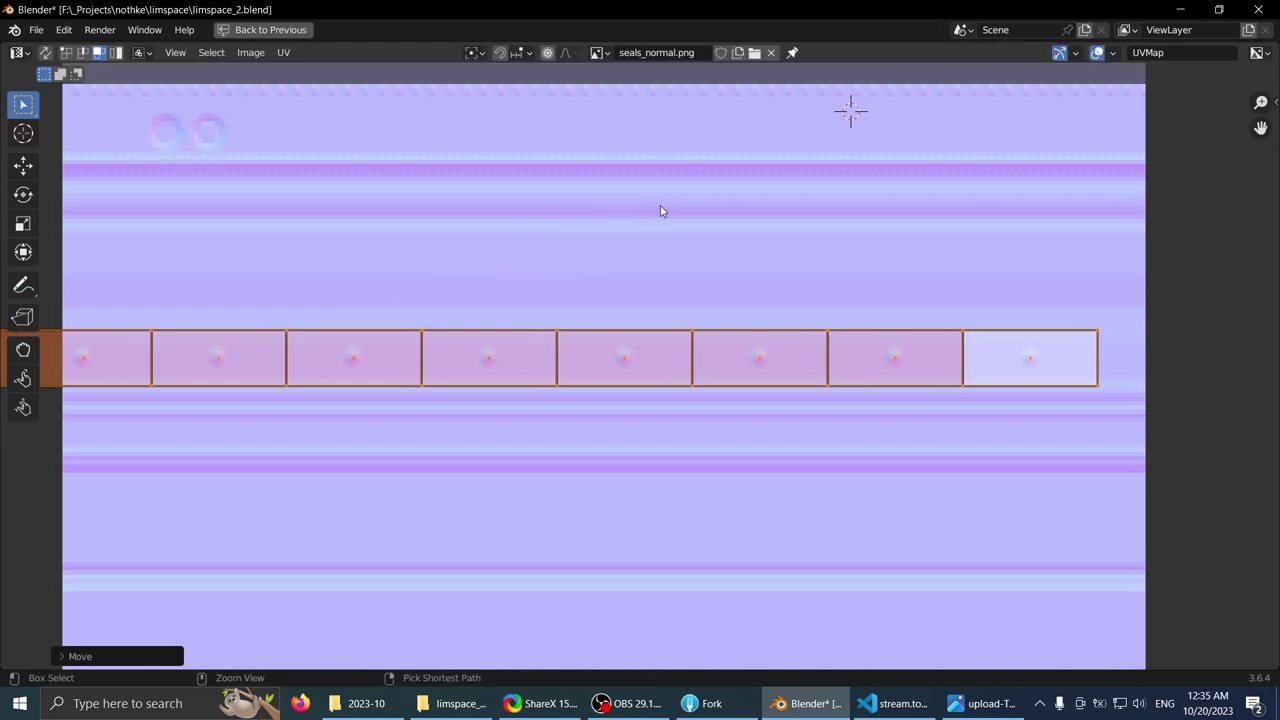
- Enlarge the front face UV strip along Y and check the bolt proportions and edge trim on the ring
key(ctrl+space)
key(ctrl+space)
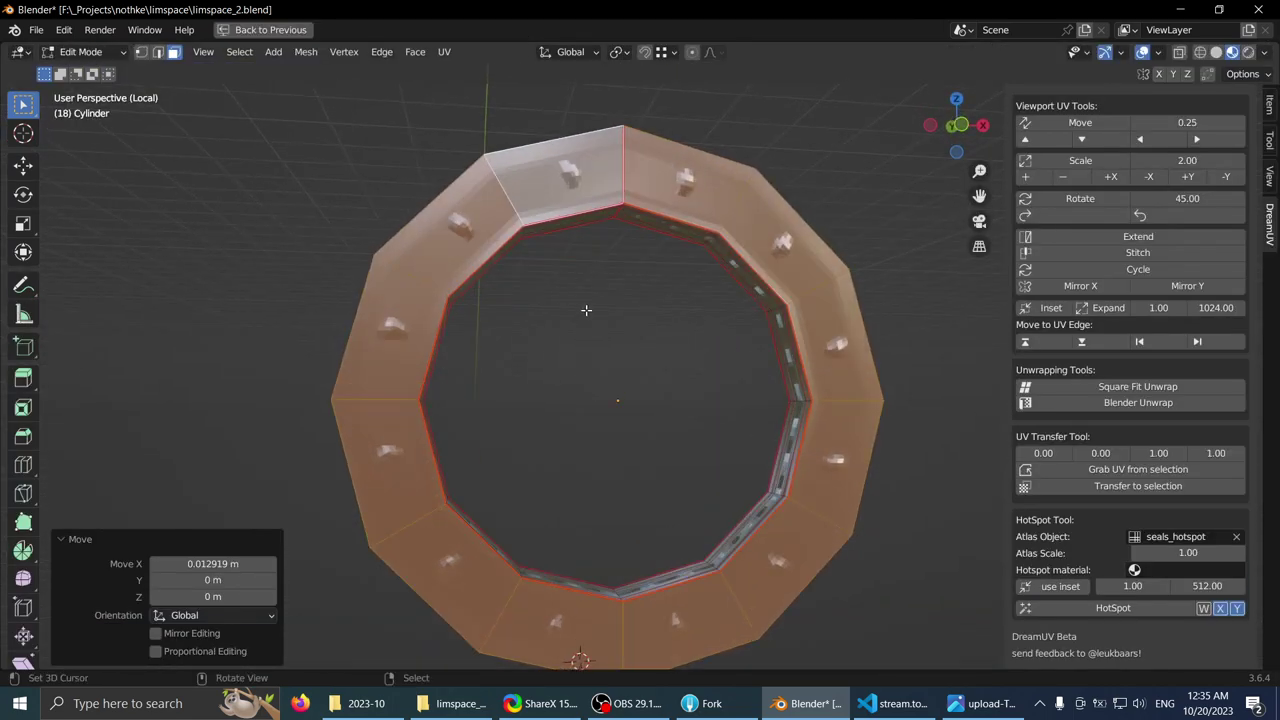
key(ctrl+space)
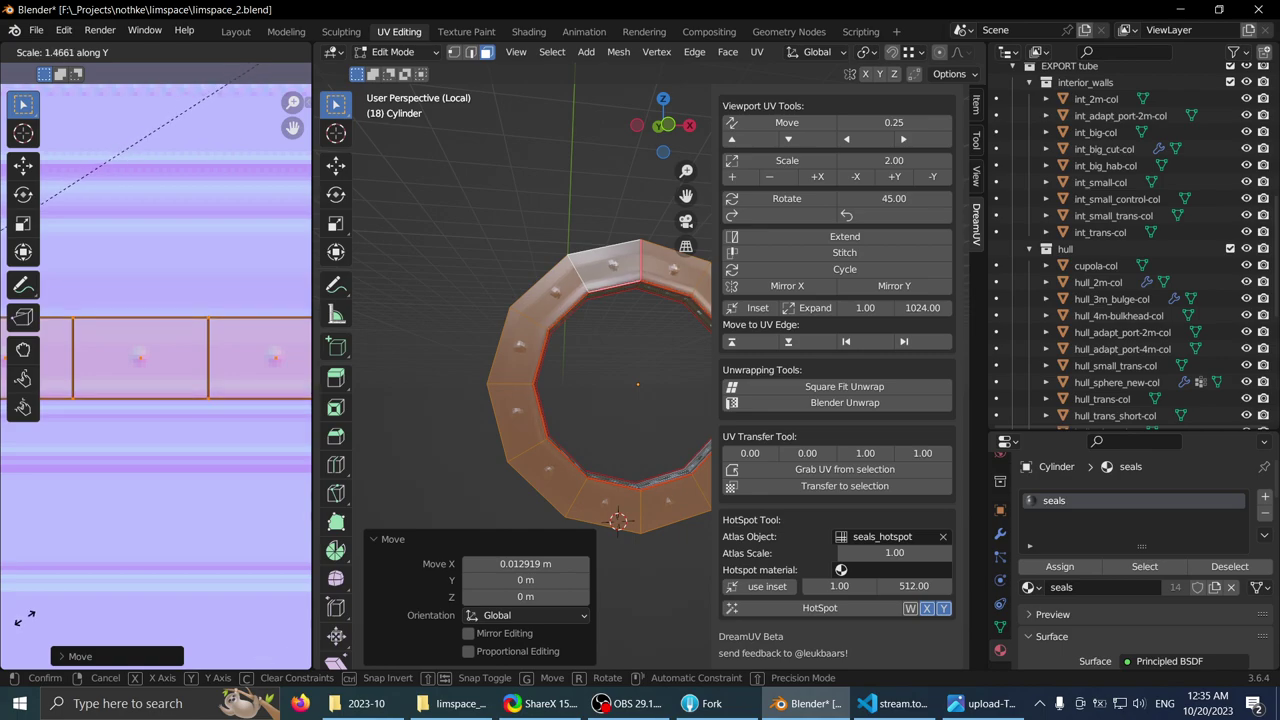
click(104, 574)
key(ctrl+space)
middle_drag(480, 370, 520, 425)
scroll(455, 442, down, 2)
scroll(470, 440, up, 3)
scroll(466, 410, up, 1)
- Inspect a bolt up close and scale the front face UV strip back down along Y
key(ctrl+space)
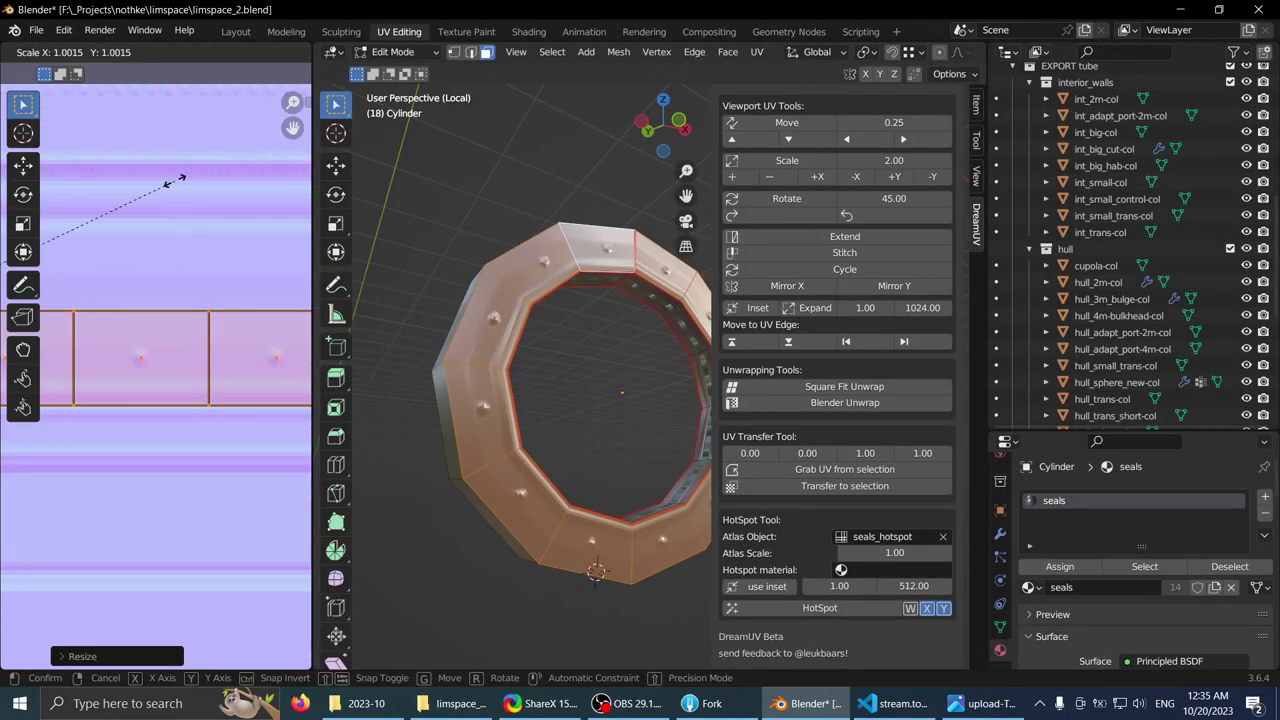
click(190, 243)
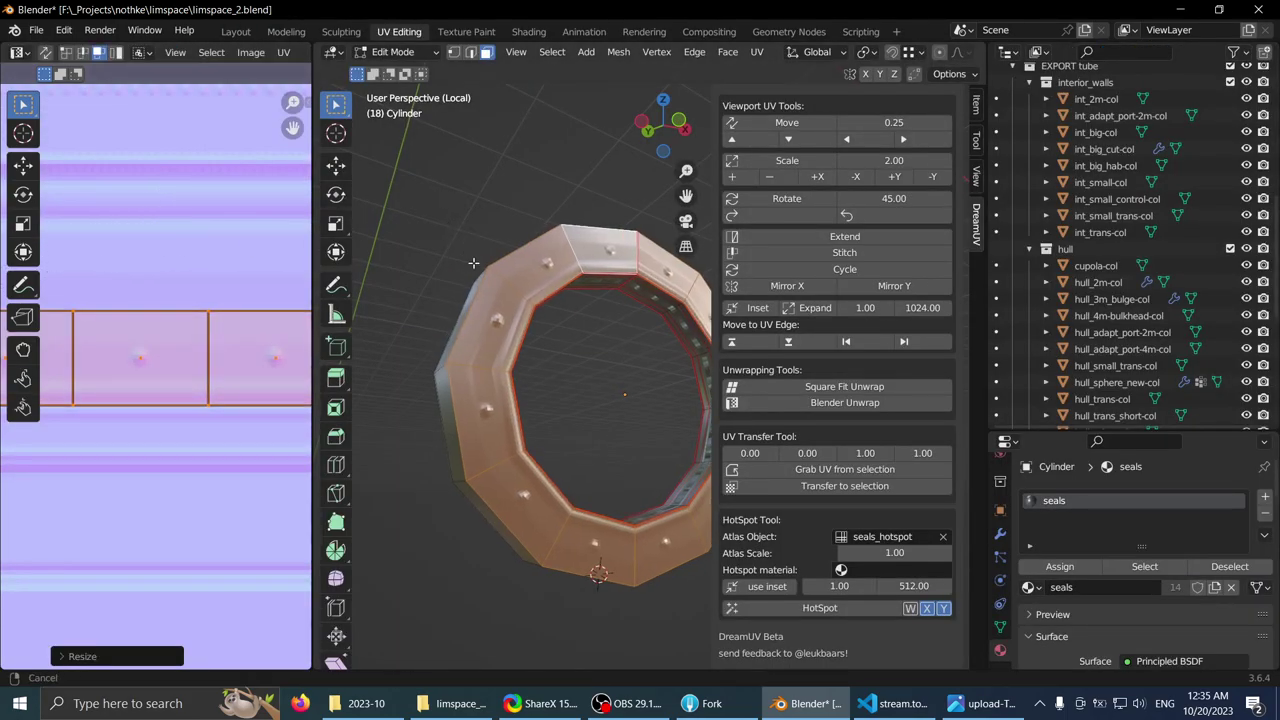
scroll(488, 232, up, 5)
shift+middle_drag(439, 352, 501, 266)
scroll(501, 266, up, 4)
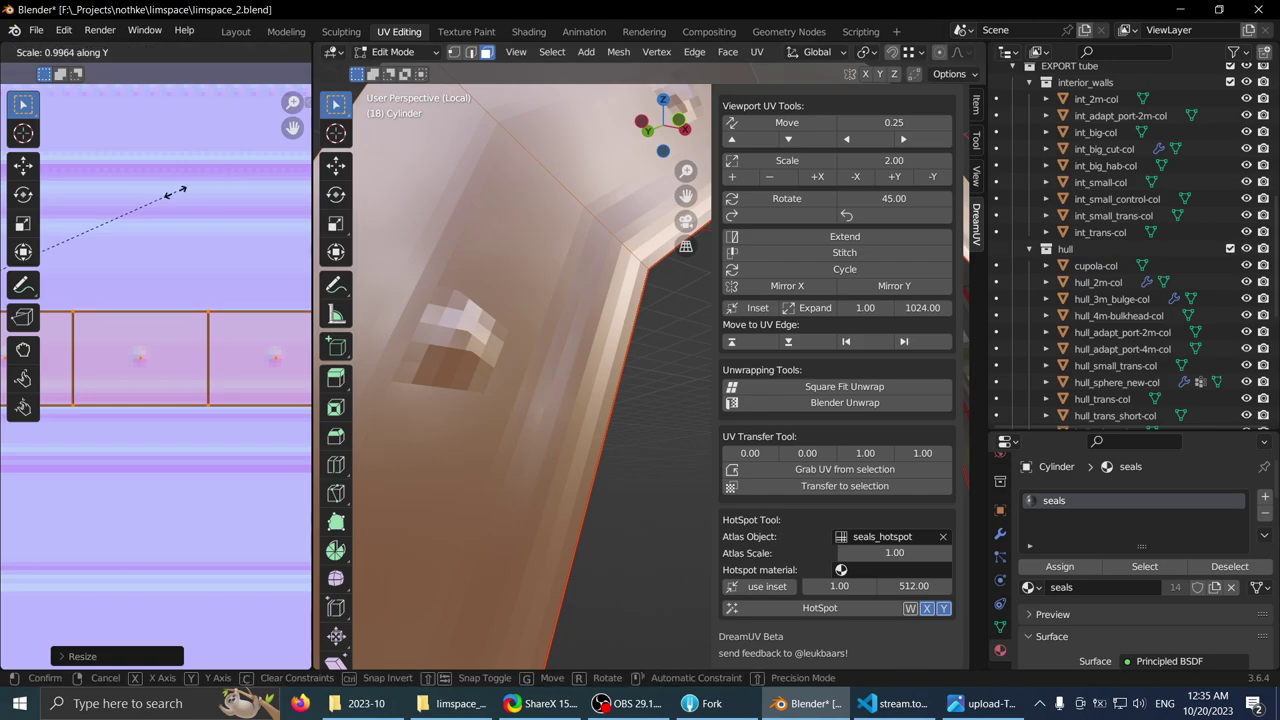
click(99, 251)
scroll(473, 268, down, 9)
key(ctrl+space)
shift+middle_drag(500, 356, 482, 286)
scroll(455, 302, down, 2)
key(ctrl+space)
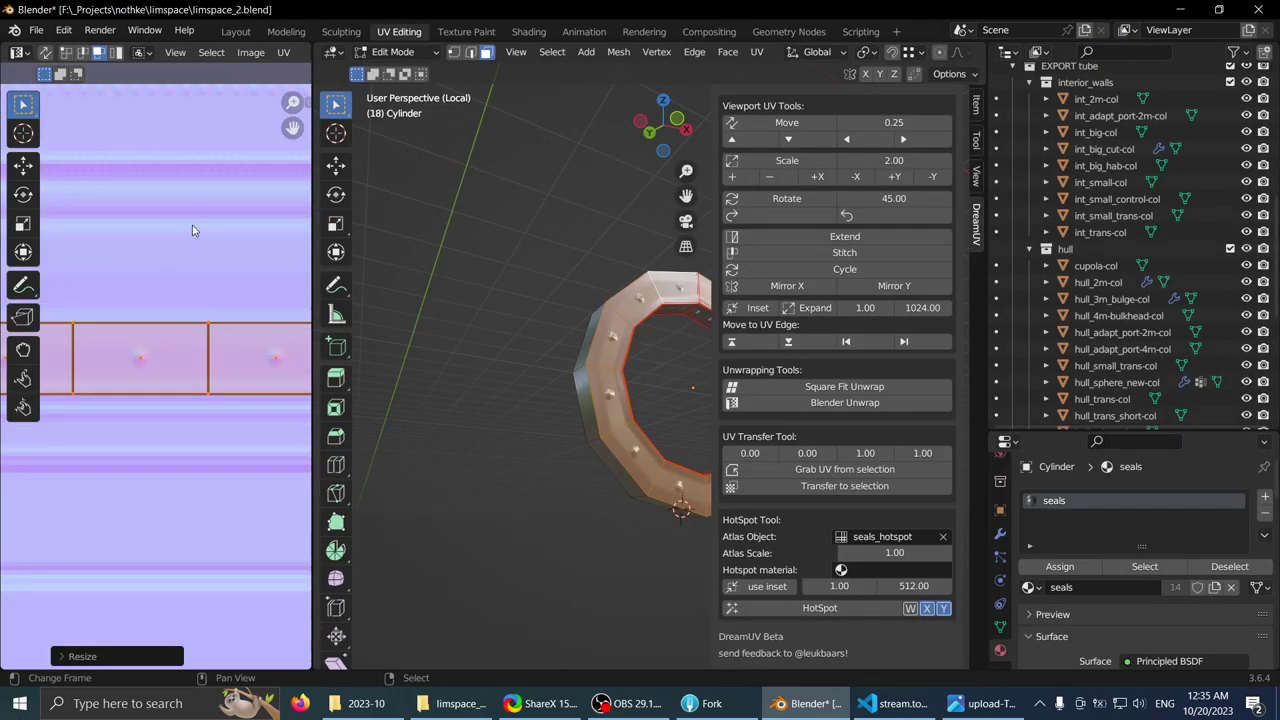
- Move the front face UV strip along Y by about -0.01 and check the ring in Object Mode
key(y)
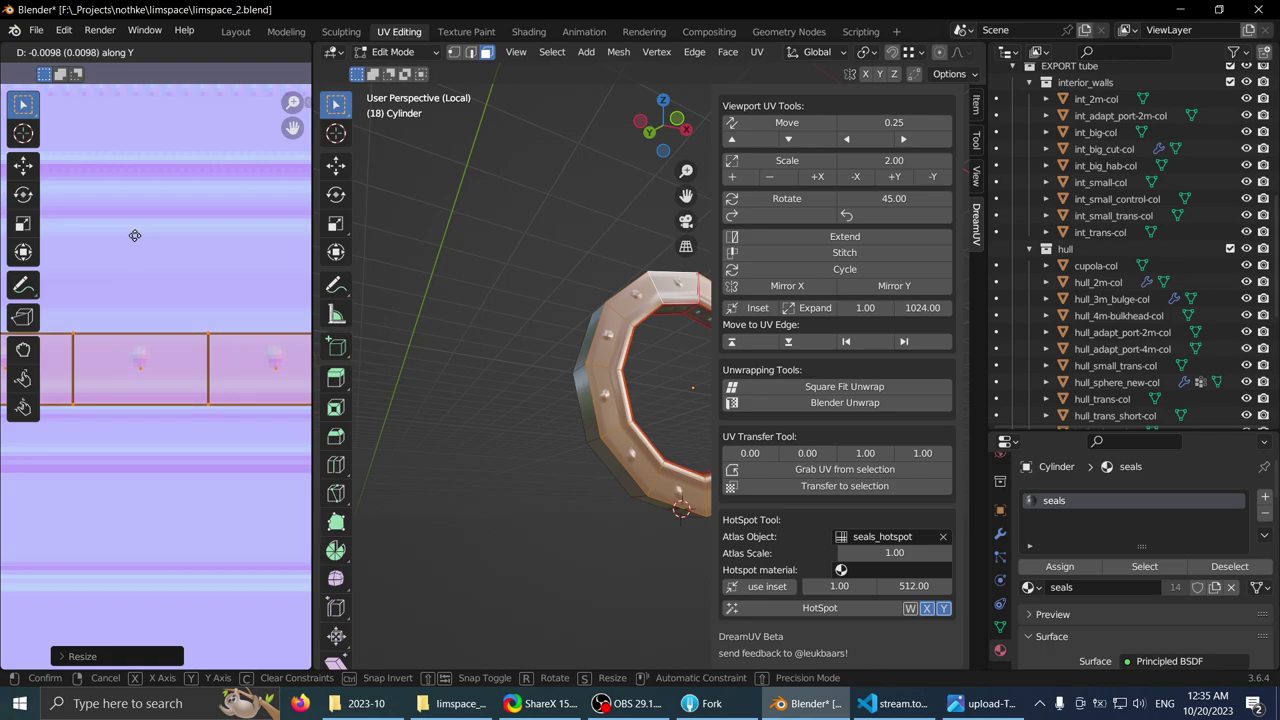
click(135, 235)
key(ctrl+space)
middle_drag(454, 340, 560, 269)
key(Tab)
click(1000, 697)
click(1004, 695)
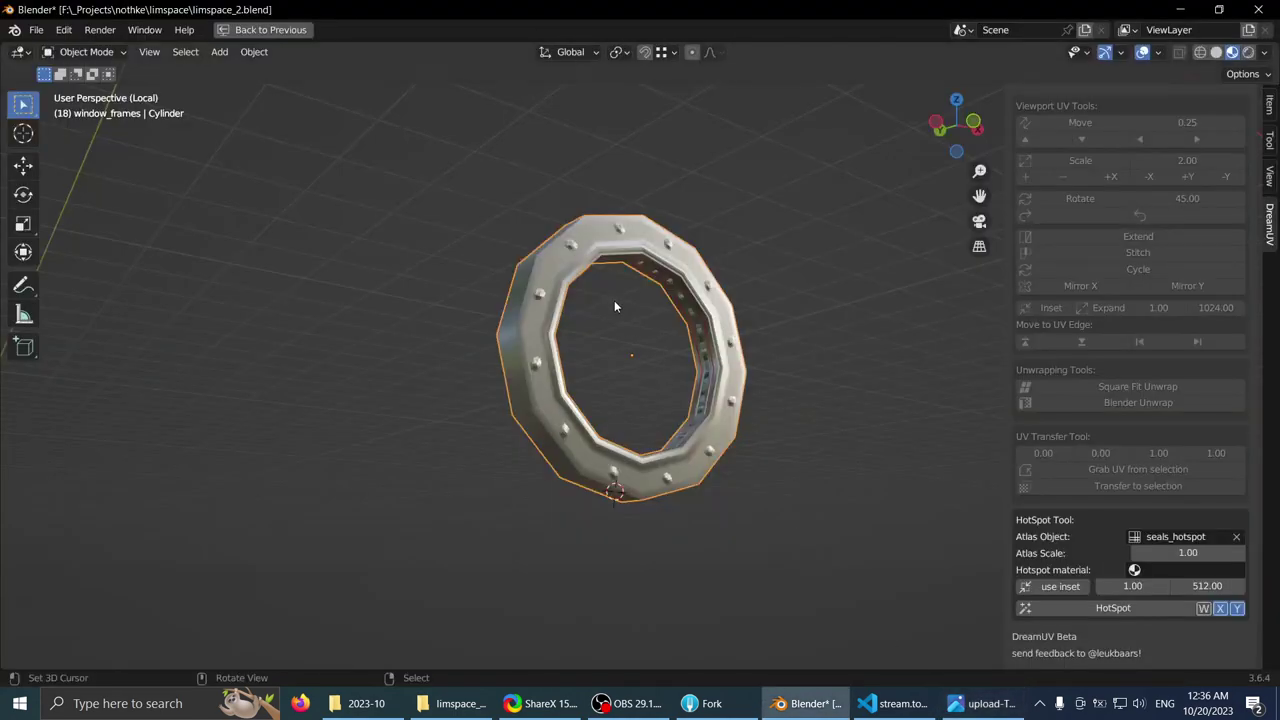
- Select all UV-linked faces of the ring's rear face and show their UV strip over the full seals_normal.png texture
middle_drag(614, 307, 638, 200)
key(Tab)
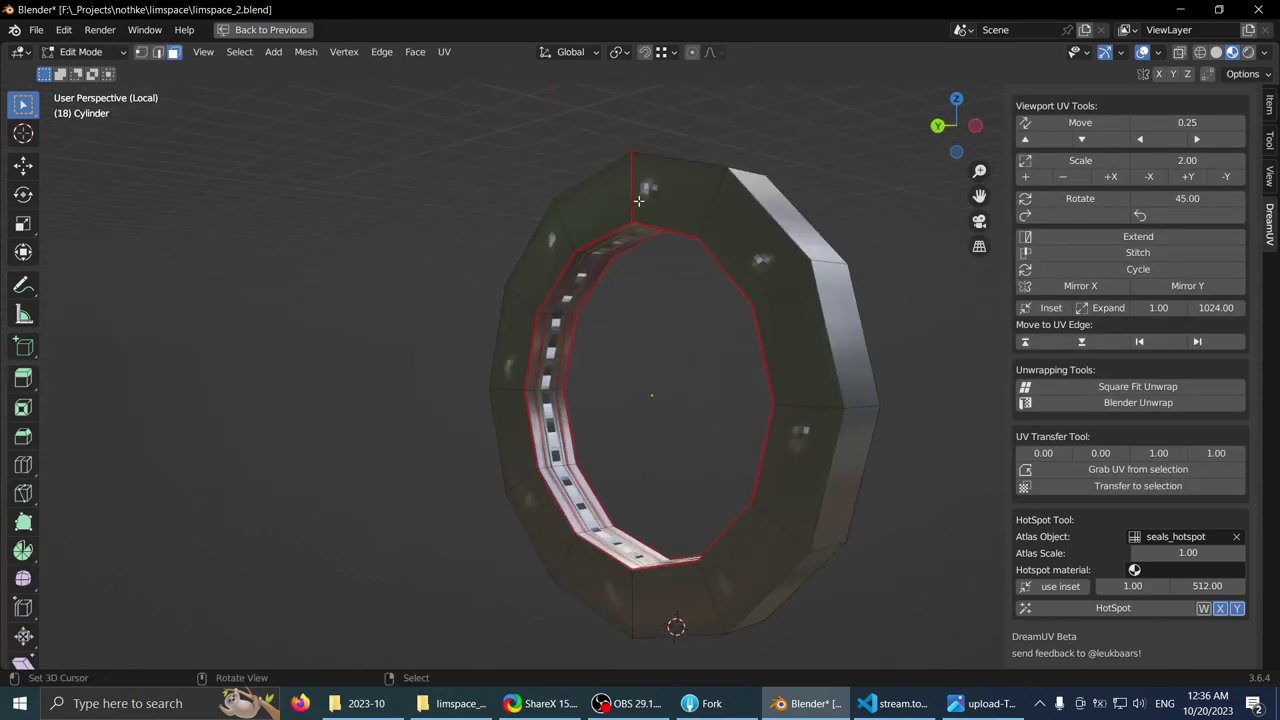
key(ctrl+l)
key(ctrl+space)
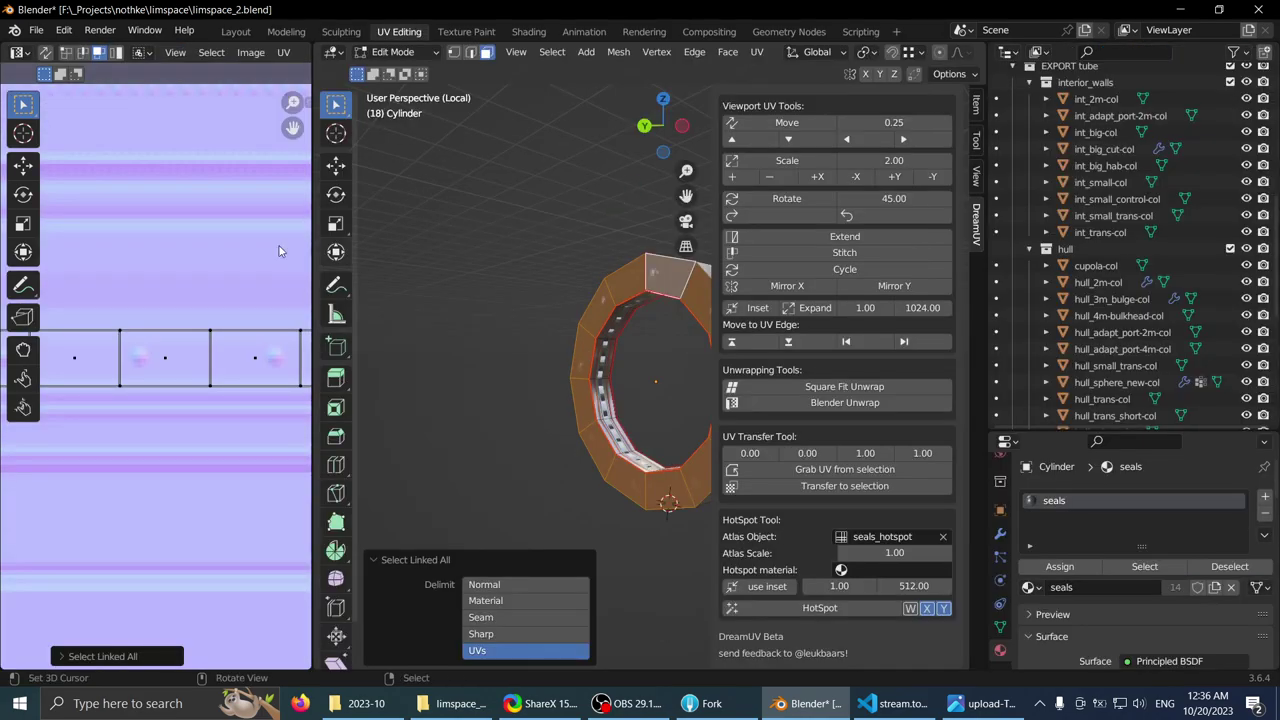
scroll(149, 305, down, 10)
key(ctrl+space)
scroll(477, 357, up, 5)
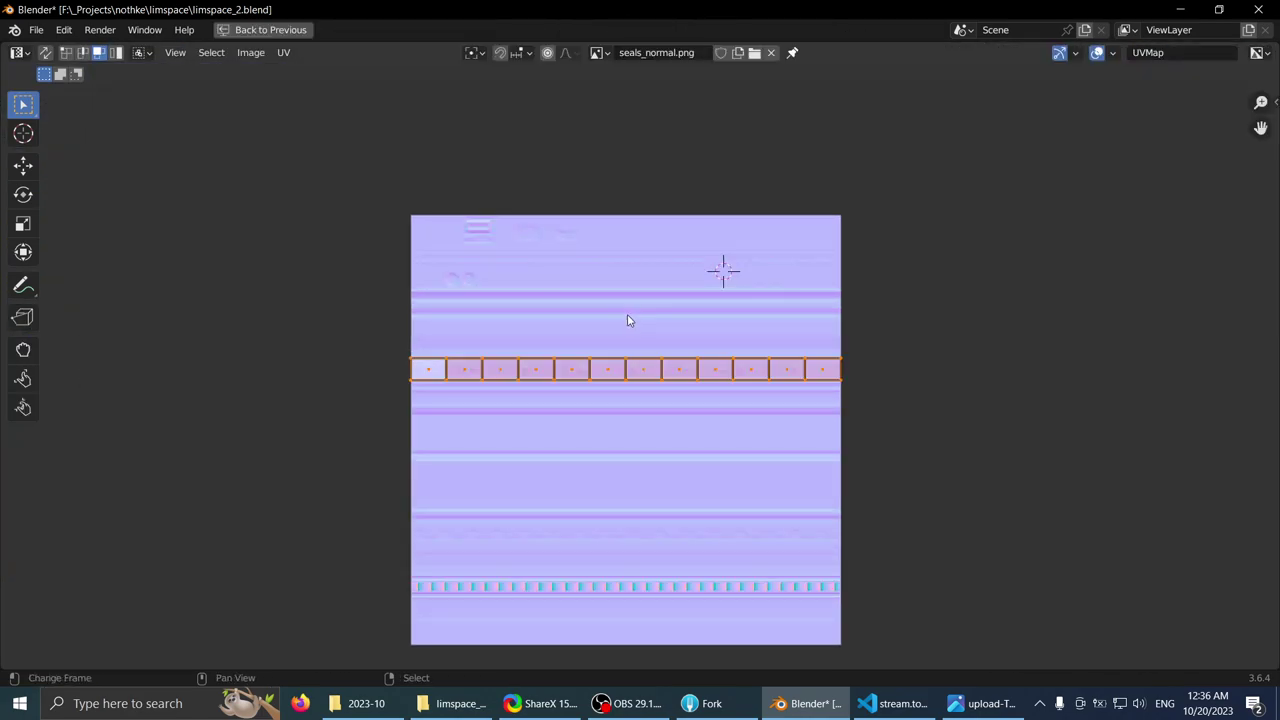
- Move the rear face UV strip up along Y by about 0.163 and check the rear face on the ring
key(g)
key(y)
click(593, 205)
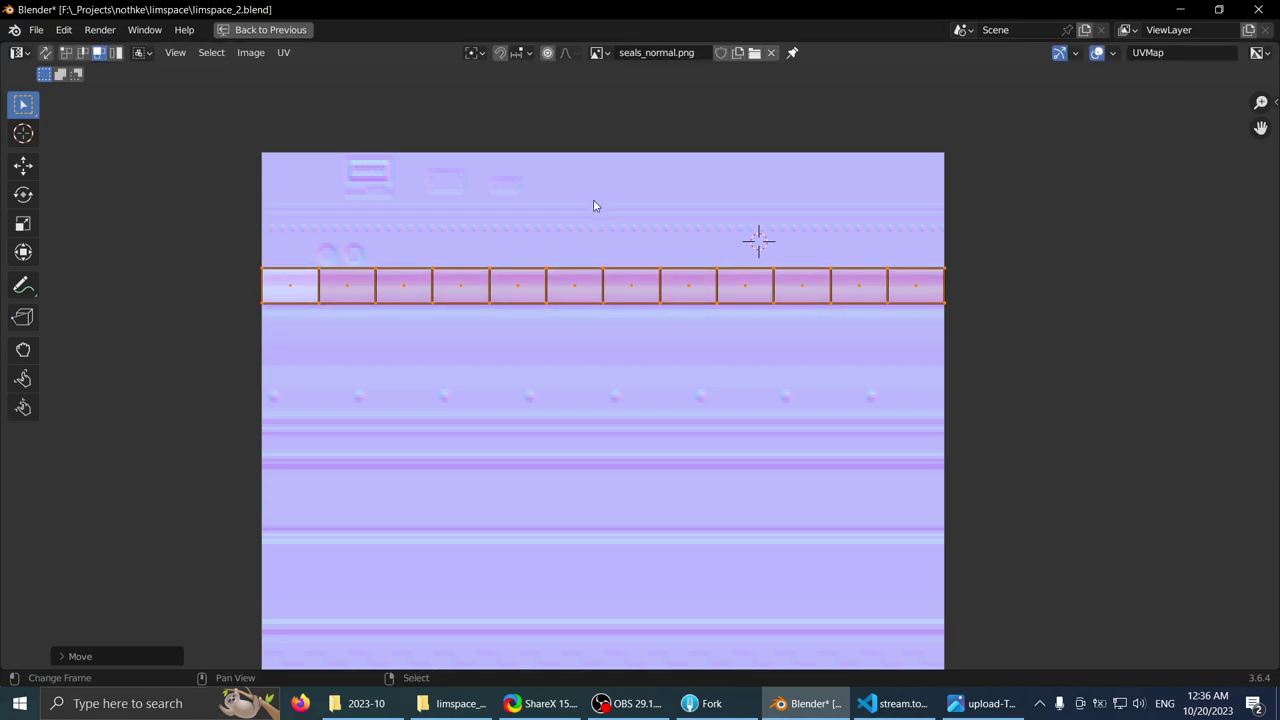
key(ctrl+space)
scroll(606, 310, up, 3)
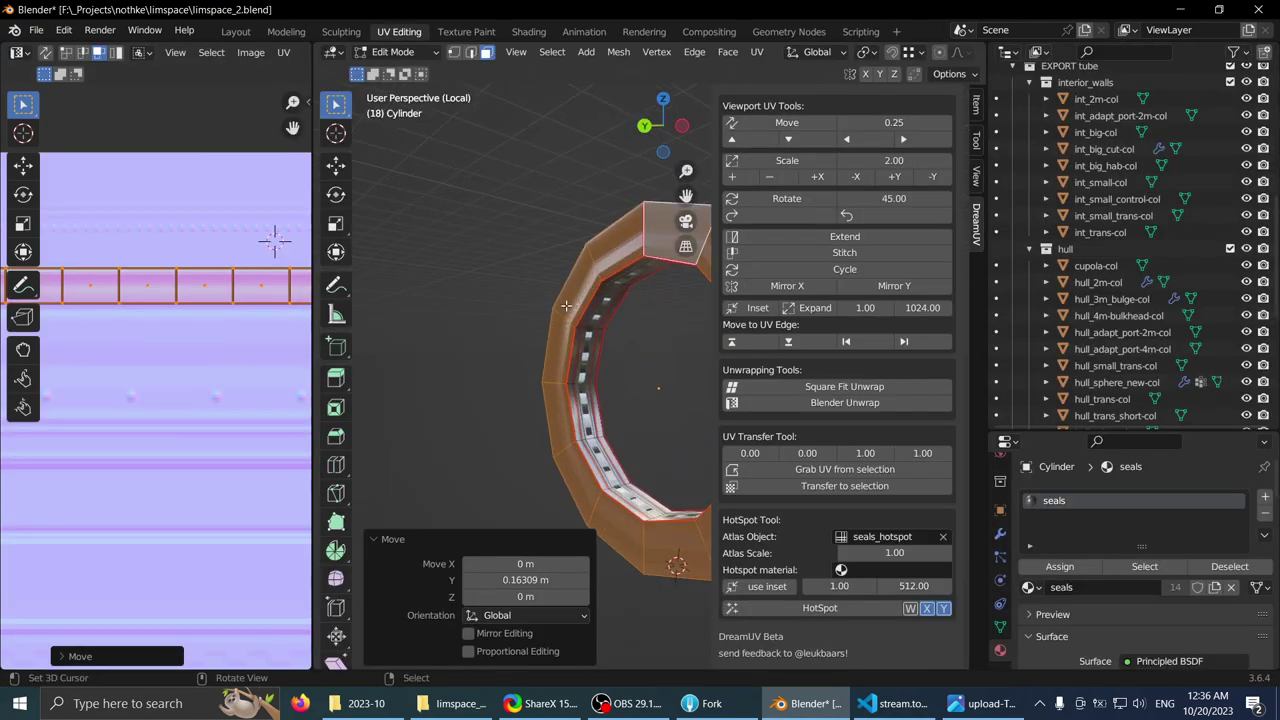
key(ctrl+space)
mouse_move(606, 310)
middle_down()
mouse_move(566, 311)
mouse_move(638, 392)
mouse_move(609, 289)
middle_up()
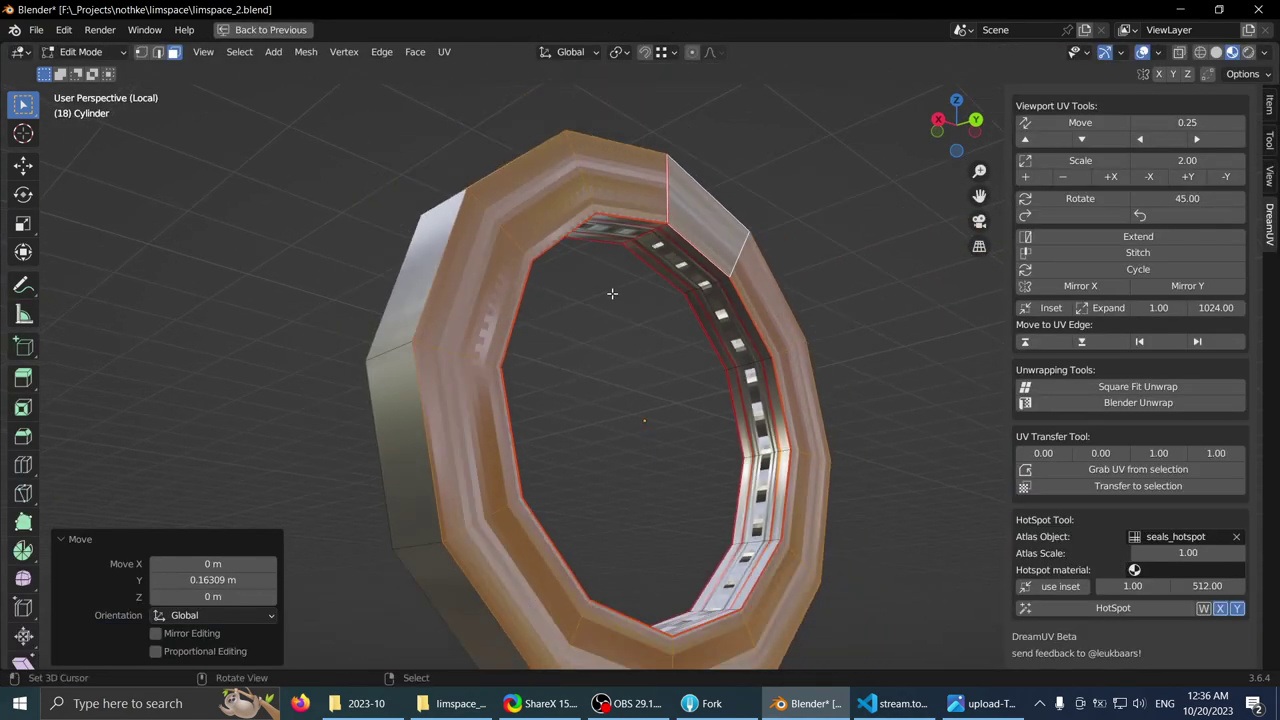
- Move the rear face UV strip down along Y by about 0.332 and check the ring in Object Mode
key(ctrl+space)
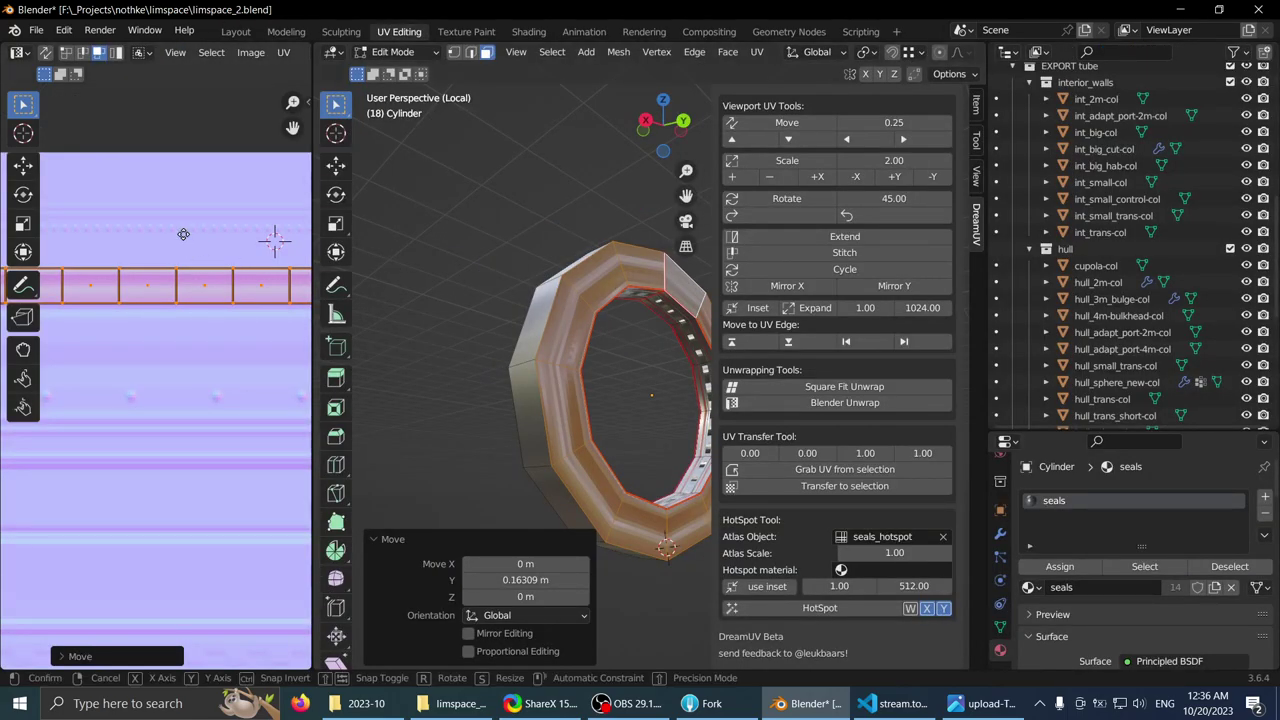
key(y)
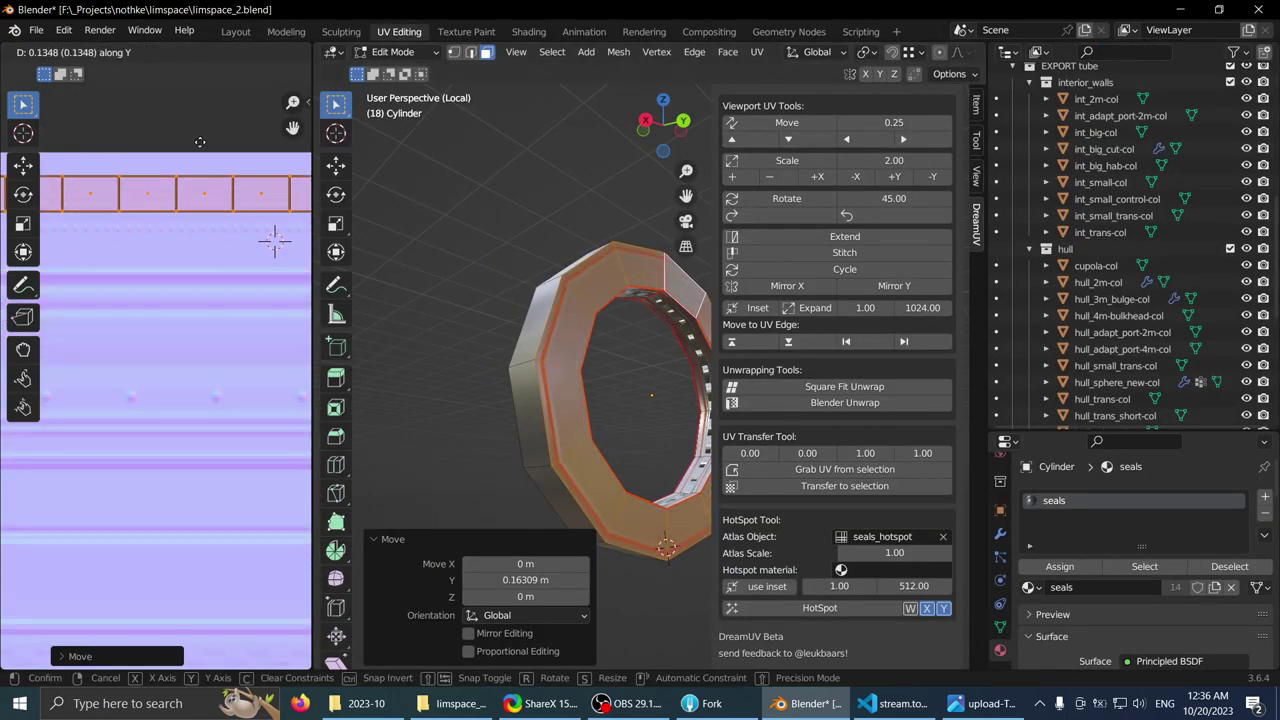
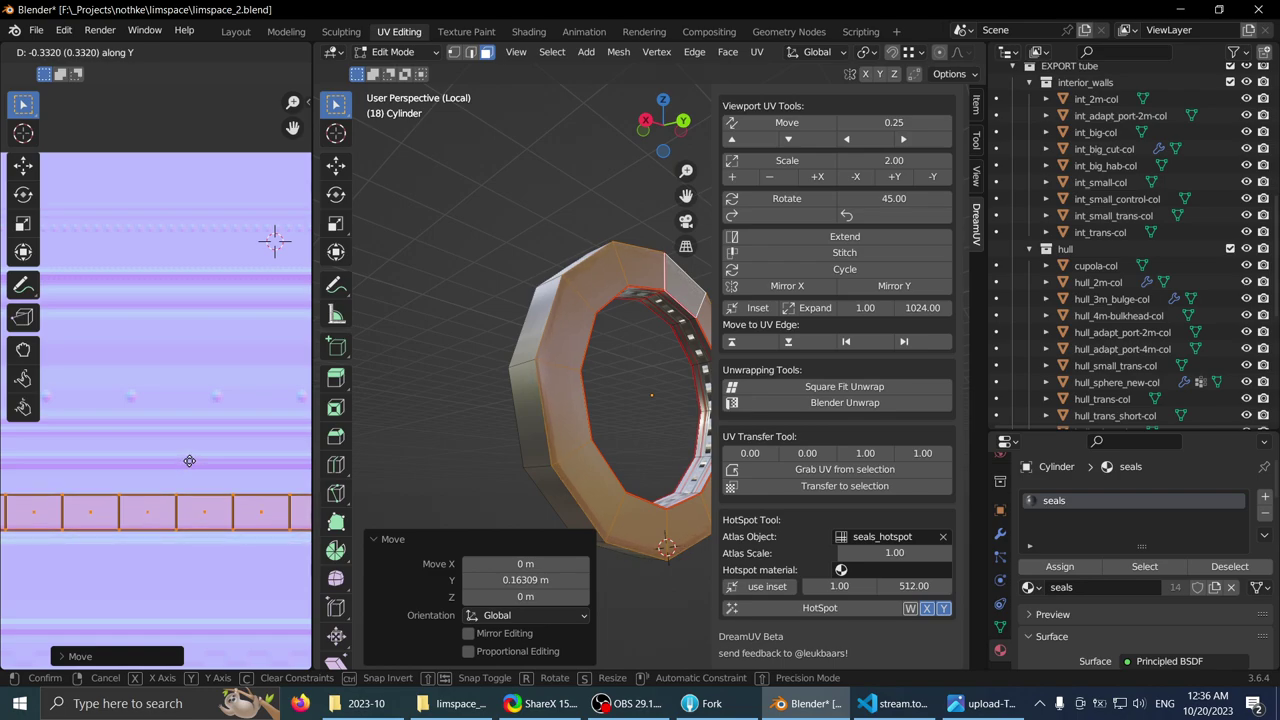
click(189, 461)
key(ctrl+space)
middle_drag(575, 381, 525, 376)
key(Tab)
middle_drag(313, 370, 429, 400)
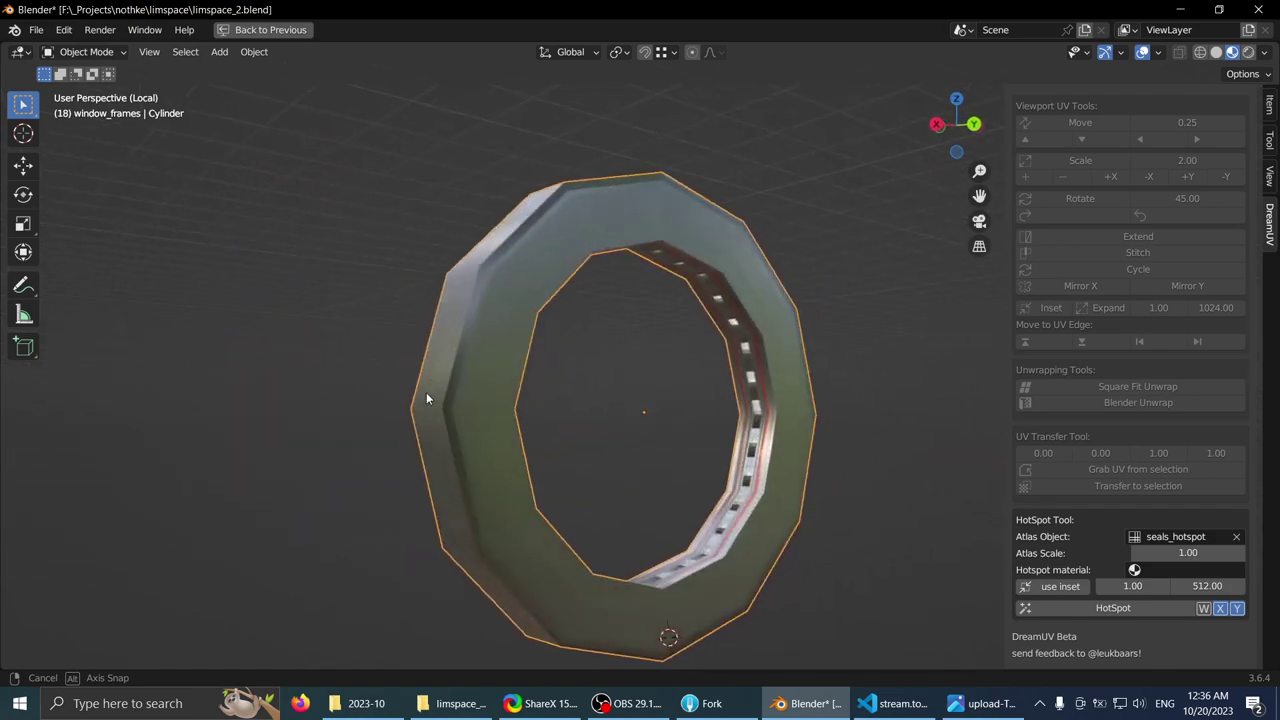
- Shift the rear face UV strip a further 0.197 or so down along Y and inspect the resulting pattern in Object Mode
key(ctrl+space)
key(Tab)
scroll(202, 366, down, 4)
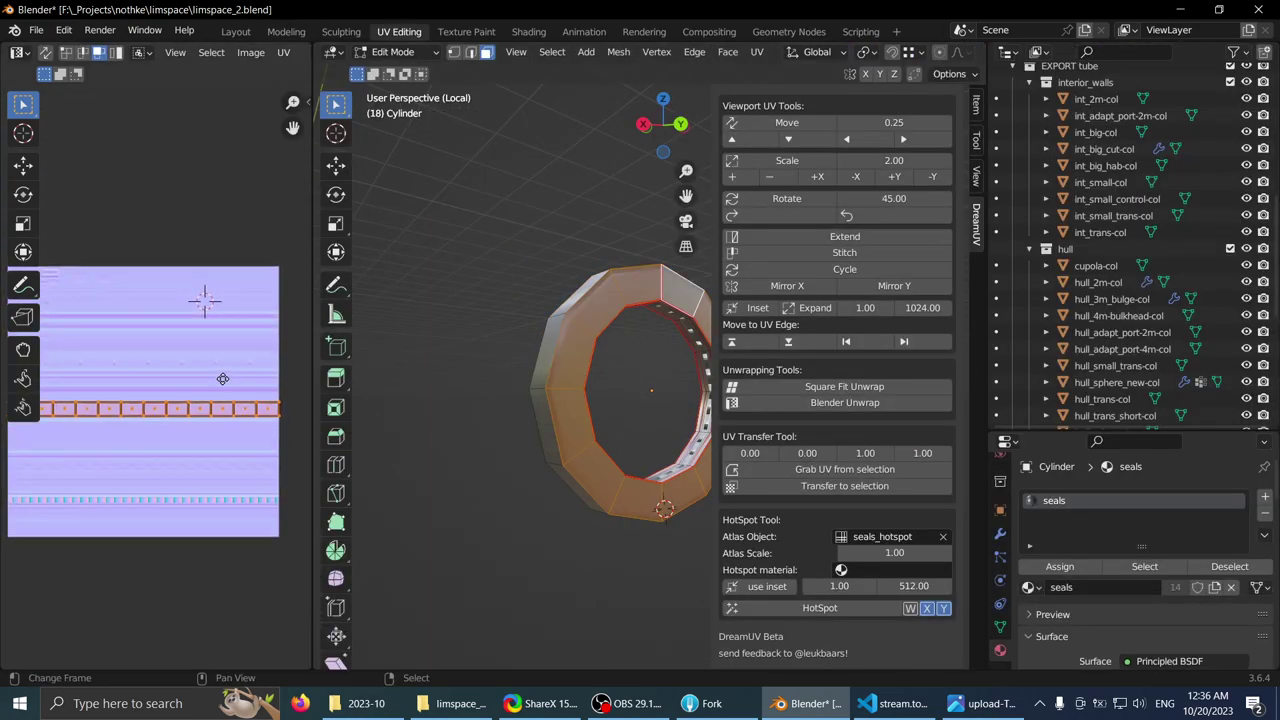
key(g)
key(y)
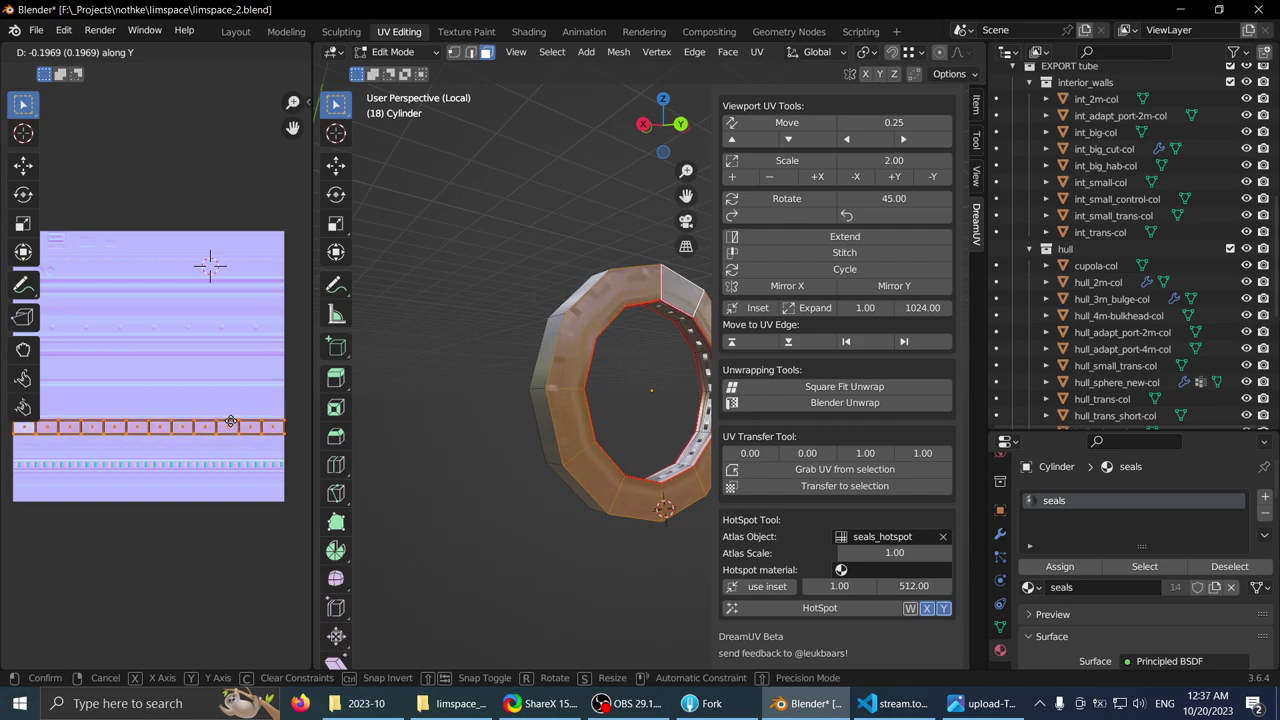
click(231, 422)
key(ctrl+space)
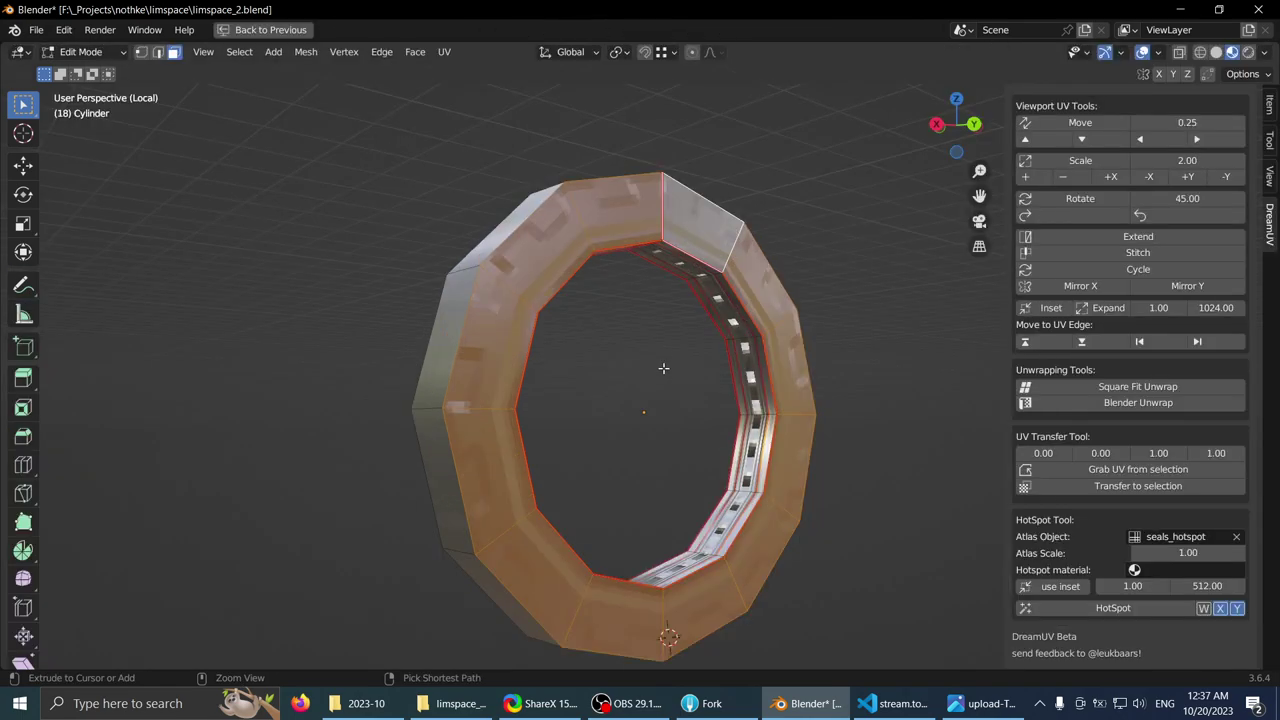
key(Tab)
middle_drag(663, 366, 475, 333)
scroll(380, 346, down, 1)
click(477, 333)
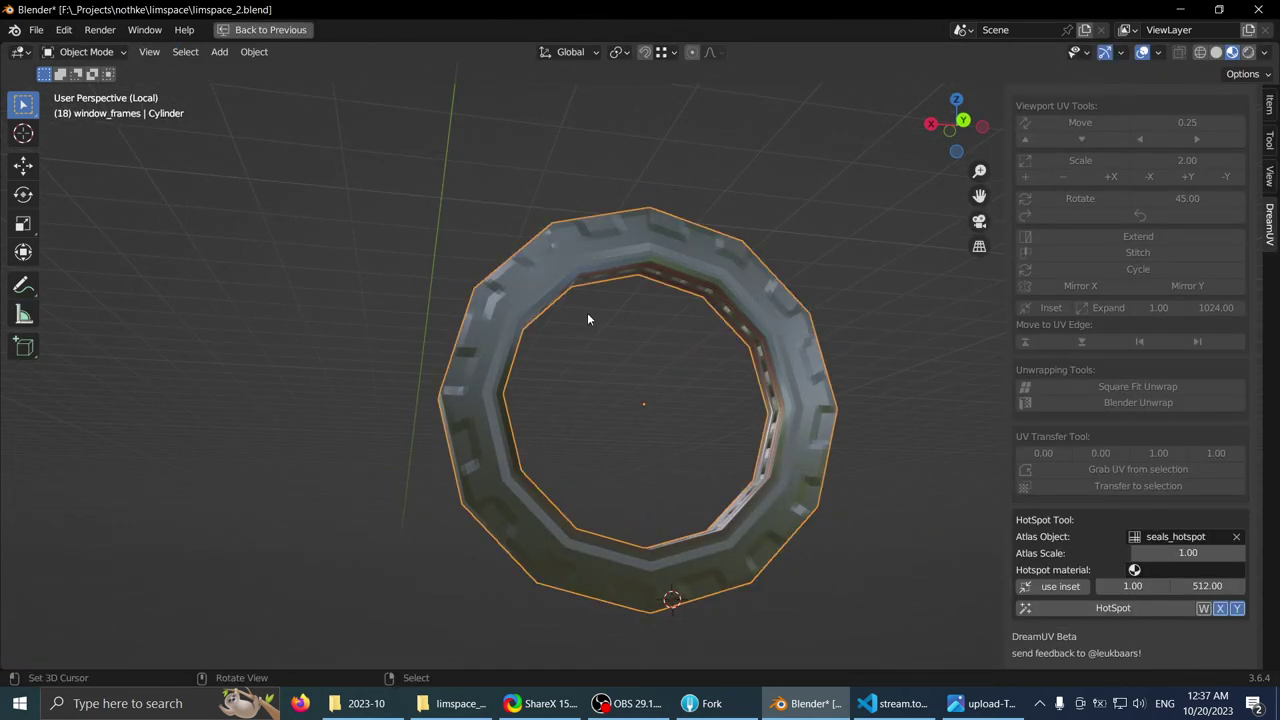
middle_drag(645, 318, 694, 296)
- Examine the rear face UV strip up close on the texture and compare it with the ring from several sides
key(Tab)
key(ctrl+alt+space)
key(ctrl+alt+space)
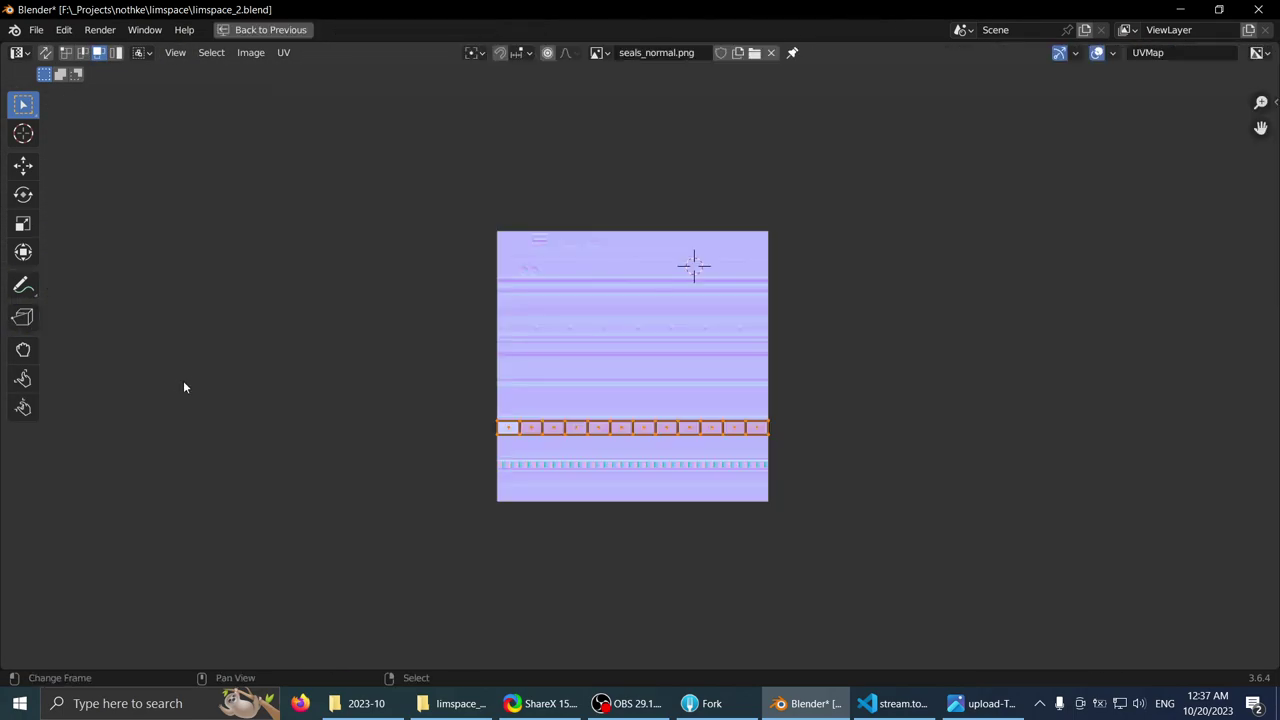
scroll(497, 500, up, 5)
scroll(553, 360, up, 2)
middle_drag(397, 346, 378, 358)
middle_drag(723, 307, 360, 320)
key(ctrl+space)
key(ctrl+space)
middle_drag(713, 265, 363, 306)
key(Tab)
scroll(390, 312, down, 3)
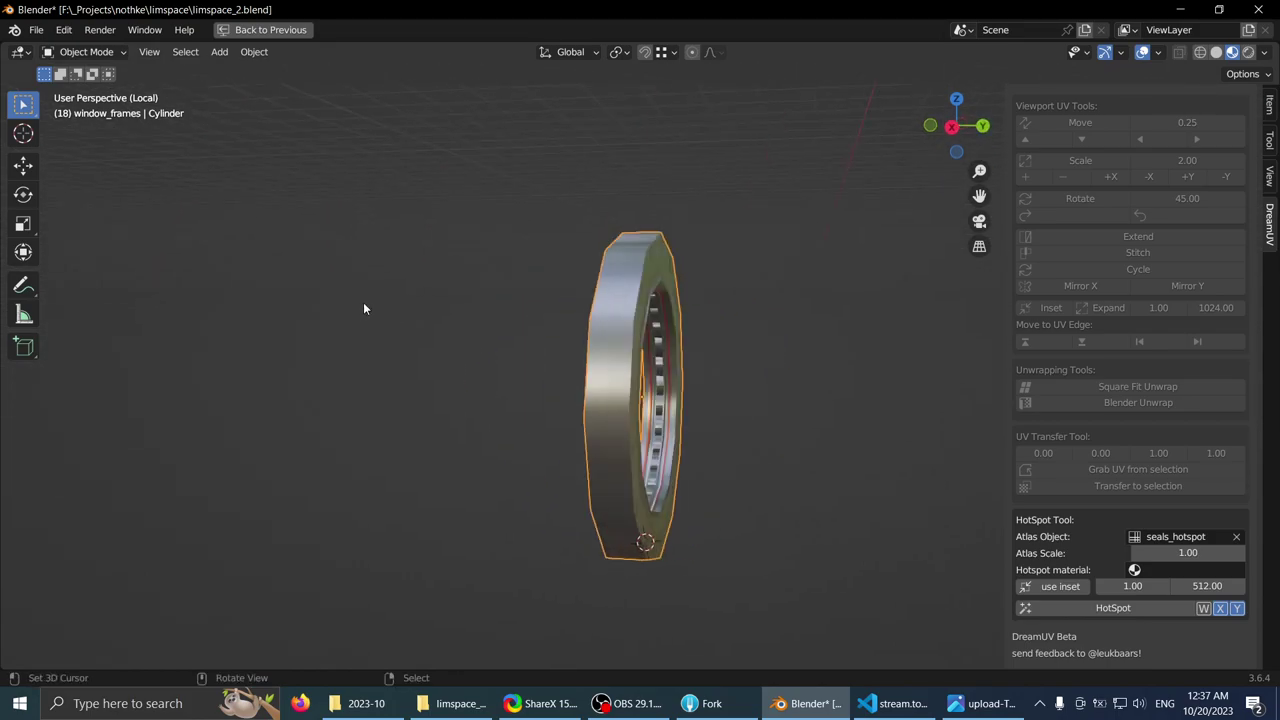
- Return to the full scene and move the ring along Y by about 0.087 m into the hull's window opening
key(KP_Divide)
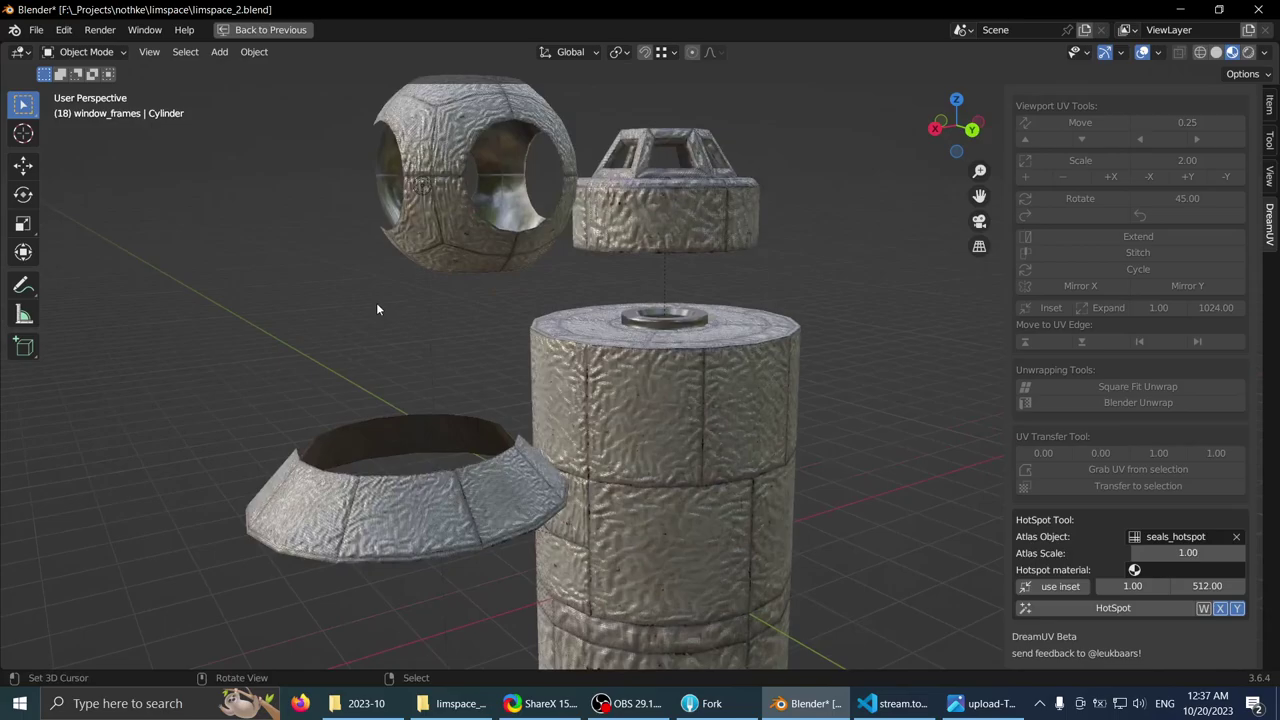
key(KP_Decimal)
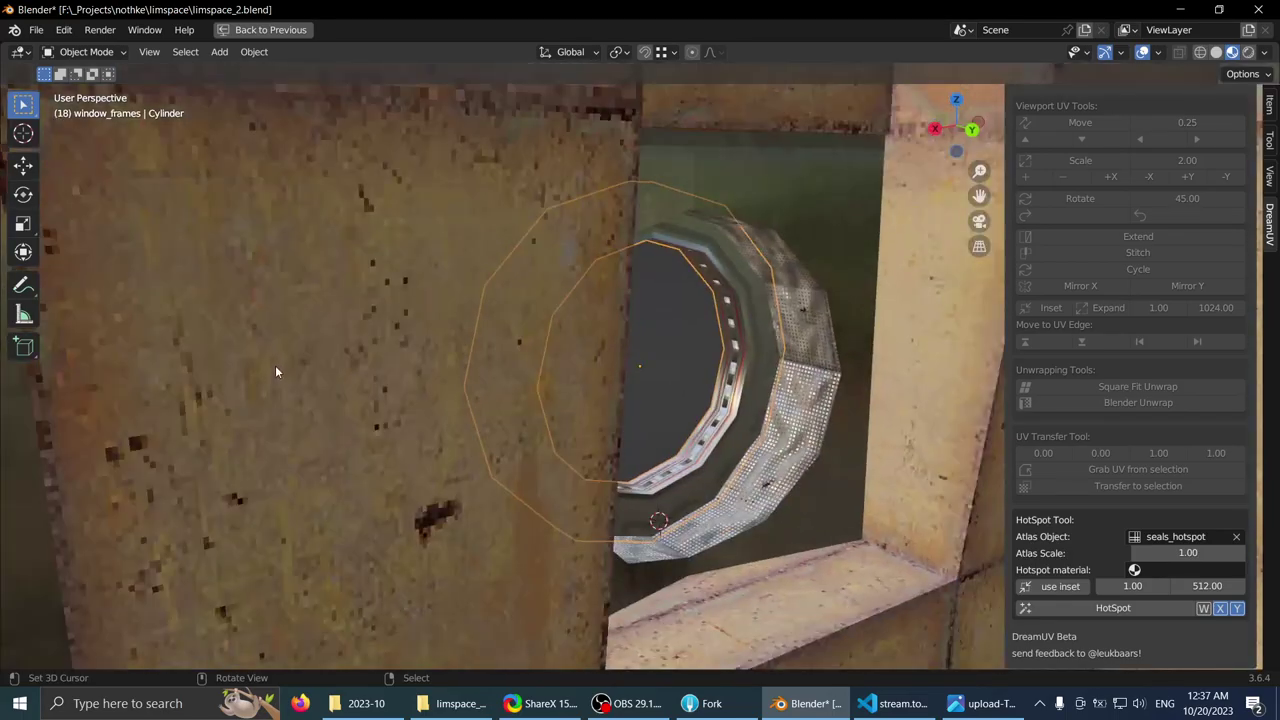
middle_drag(276, 366, 472, 384)
key(g)
key(x)
key(Escape)
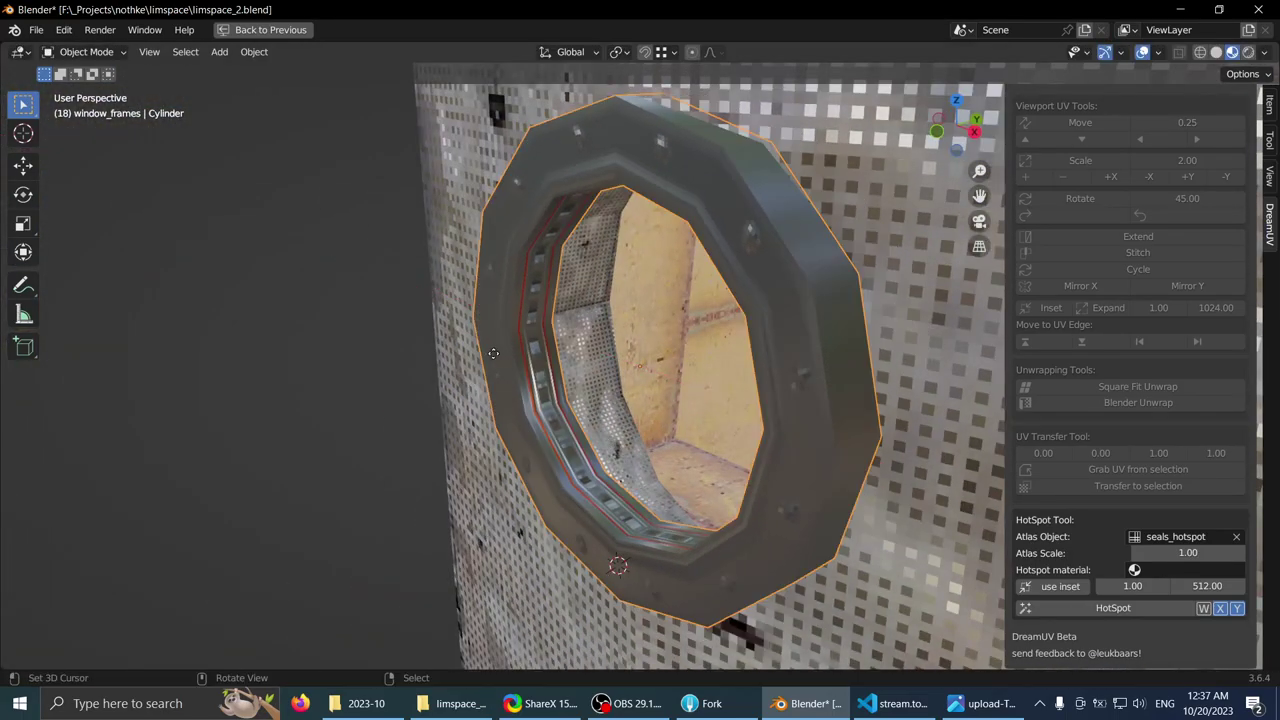
key(g)
key(y)
click(566, 308)
middle_drag(489, 342, 646, 221)
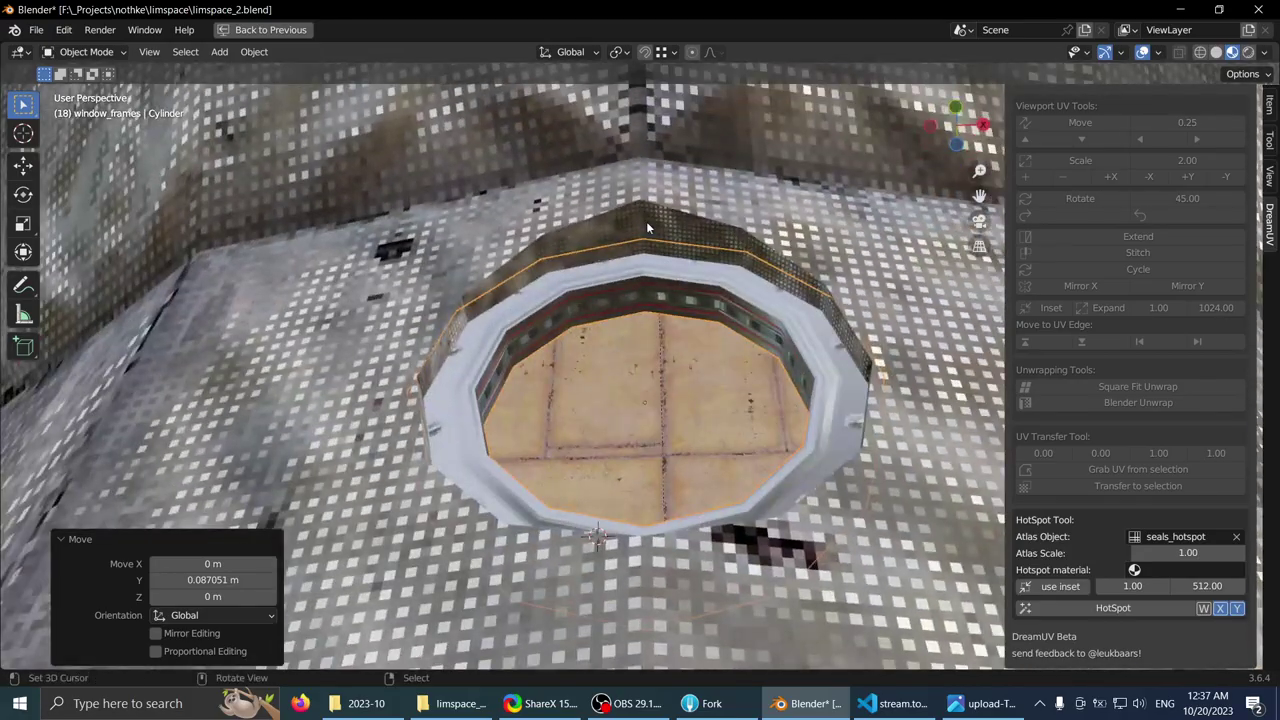
- Examine from outside how the ring sits in the hull's round window opening
right_click(556, 248)
middle_drag(556, 248, 622, 306)
middle_drag(635, 418, 574, 204)
scroll(585, 279, down, 3)
scroll(552, 230, down, 1)
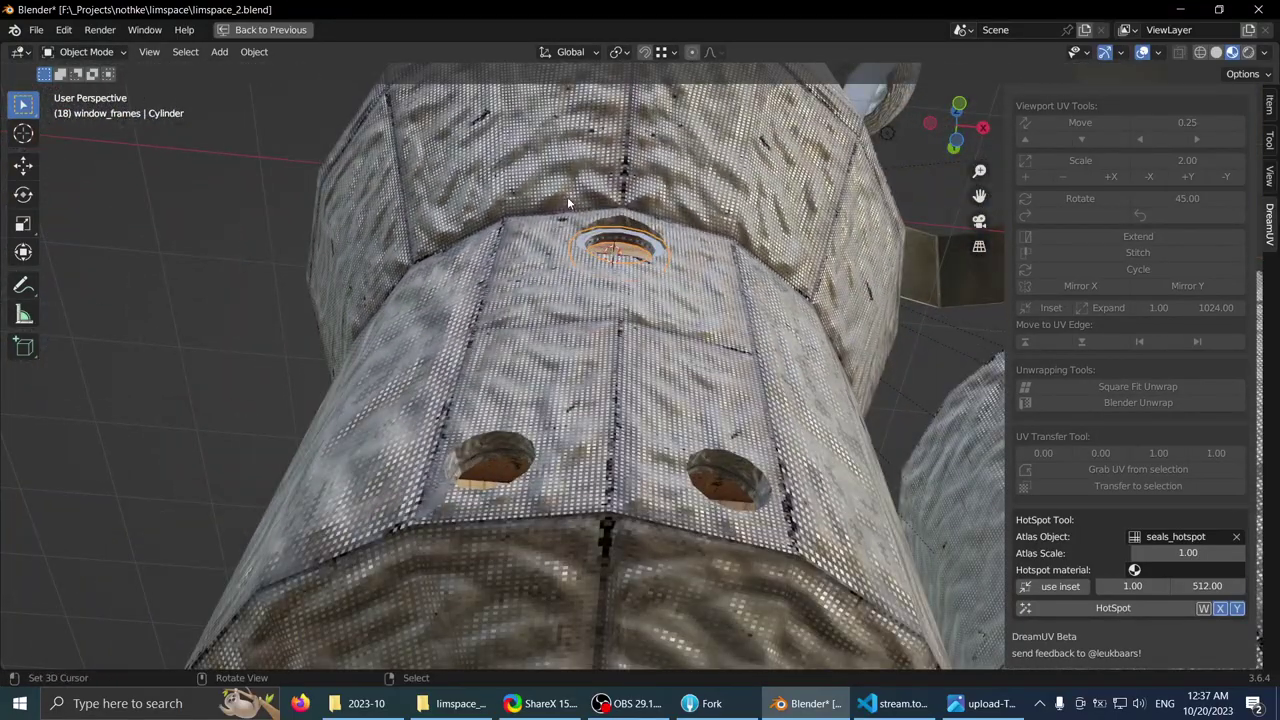
scroll(567, 203, up, 5)
middle_drag(628, 338, 604, 347)
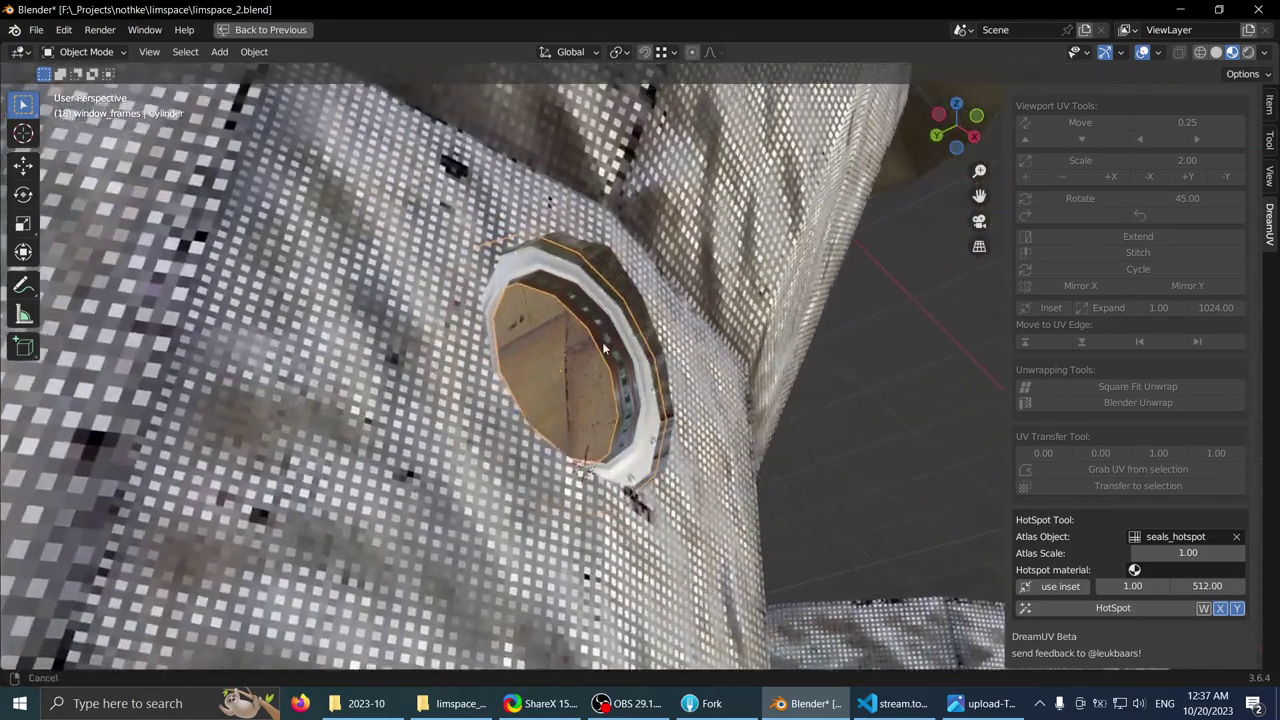
scroll(688, 338, up, 4)
- Scale the ring's depth along Y and shift it along Y by about 0.014 m within the opening
key(s)
middle_drag(672, 320, 576, 301)
key(s)
key(y)
click(732, 291)
scroll(700, 310, down, 3)
key(g)
key(y)
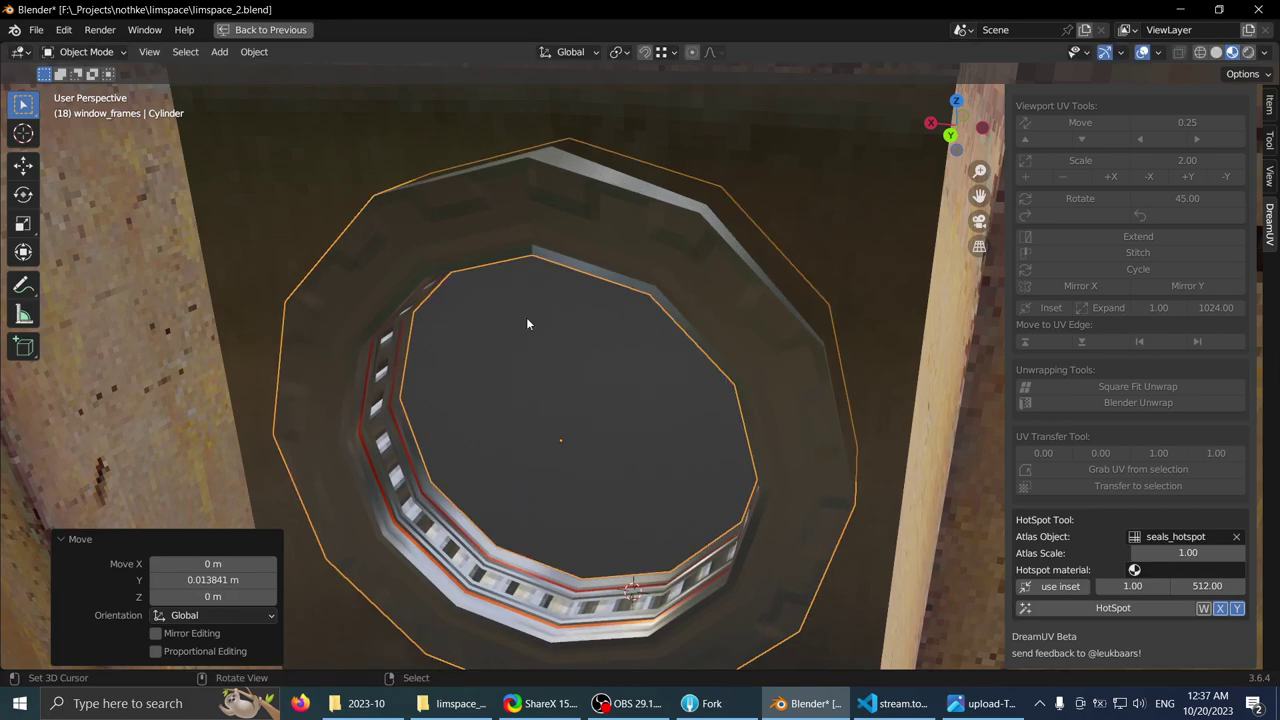
- Undo the last change and inspect the ring's fit in the wall recess from the interior side
middle_drag(527, 319, 620, 265)
scroll(560, 250, down, 2)
scroll(535, 303, up, 5)
scroll(534, 304, down, 4)
scroll(532, 305, down, 4)
scroll(534, 326, up, 2)
key(ctrl+z)
scroll(534, 320, up, 3)
scroll(629, 349, down, 8)
middle_drag(608, 270, 543, 303)
middle_drag(676, 286, 566, 350)
scroll(571, 338, up, 8)
scroll(575, 379, up, 5)
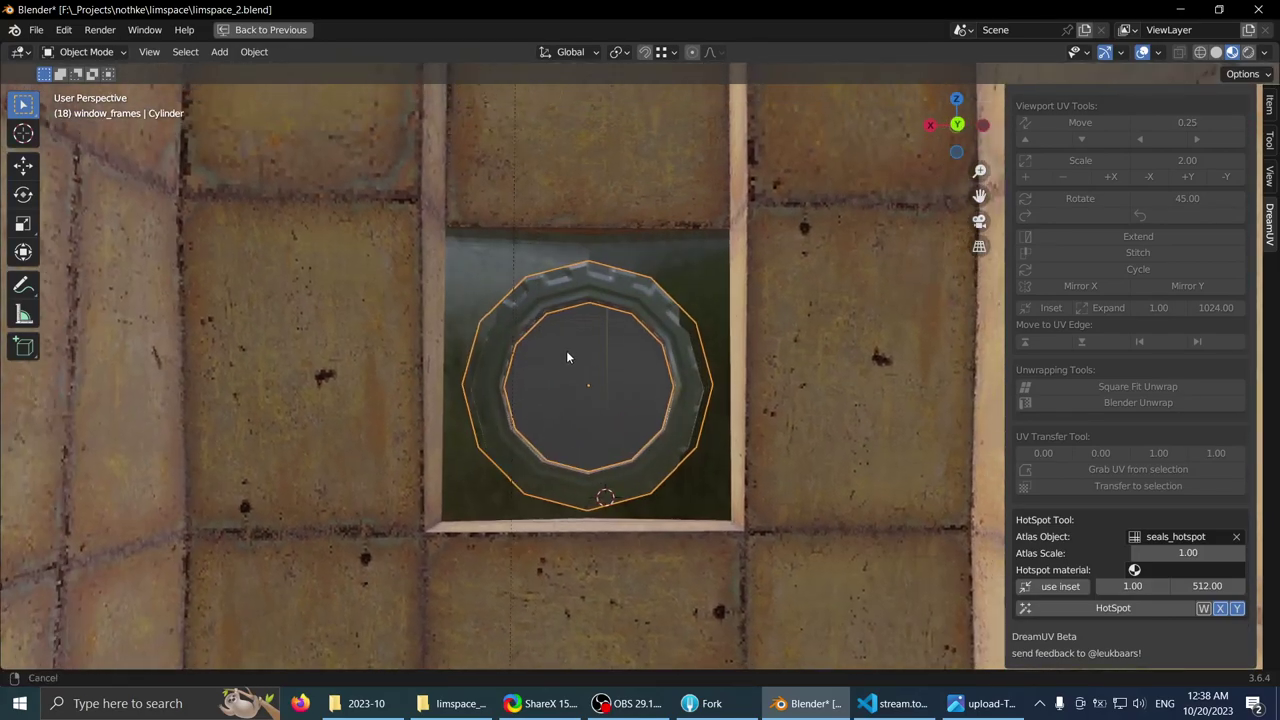
- Scale the ring by 1.084 along X and Z, leaving its Y depth at 1.000
scroll(566, 356, up, 3)
key(s)
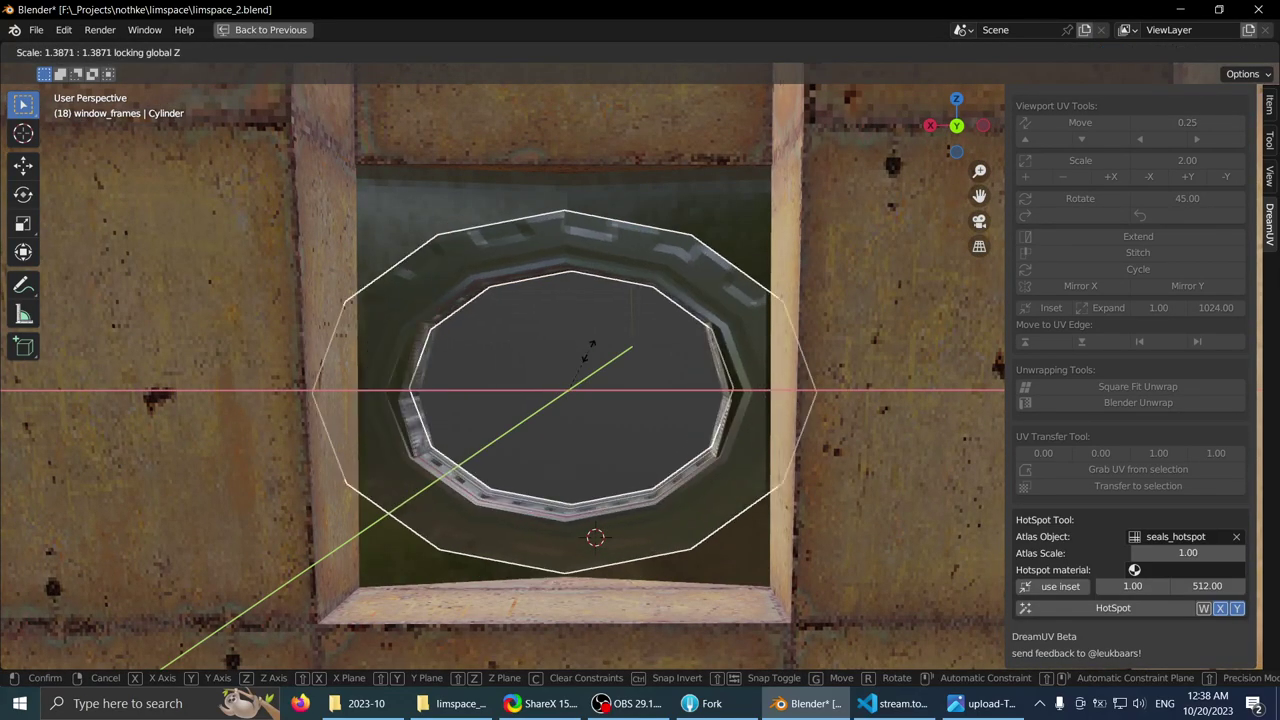
key(Escape)
key(s)
key(shift+z)
key(Escape)
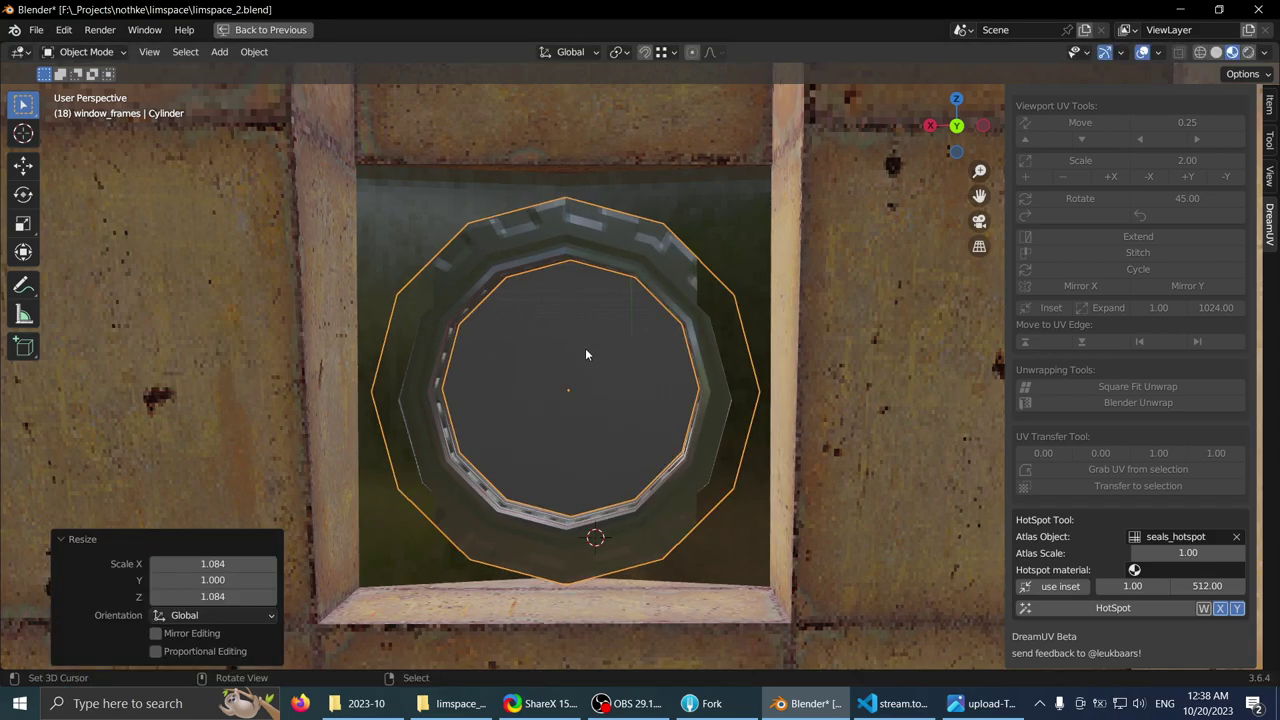
- Move the enlarged ring along Y by about 0.0145 m and check how it meets the recess wall
middle_drag(587, 354, 563, 371)
scroll(592, 339, up, 5)
scroll(563, 371, up, 5)
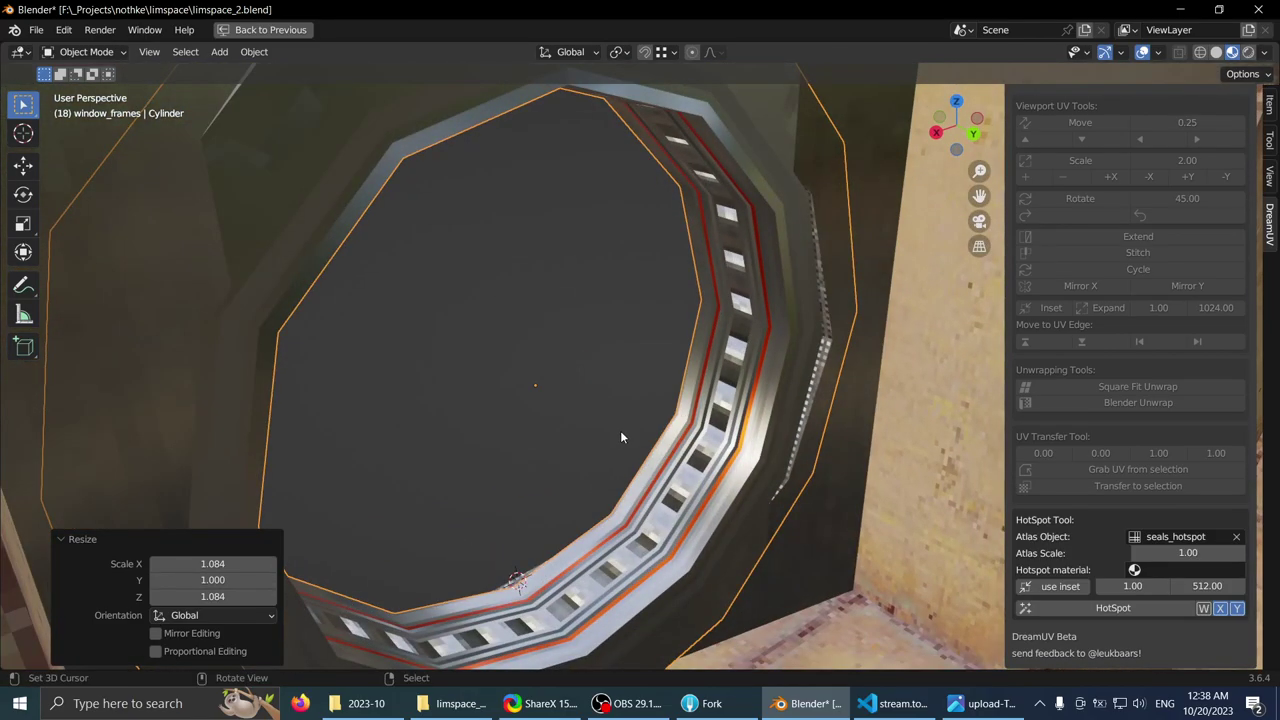
key(g)
key(x)
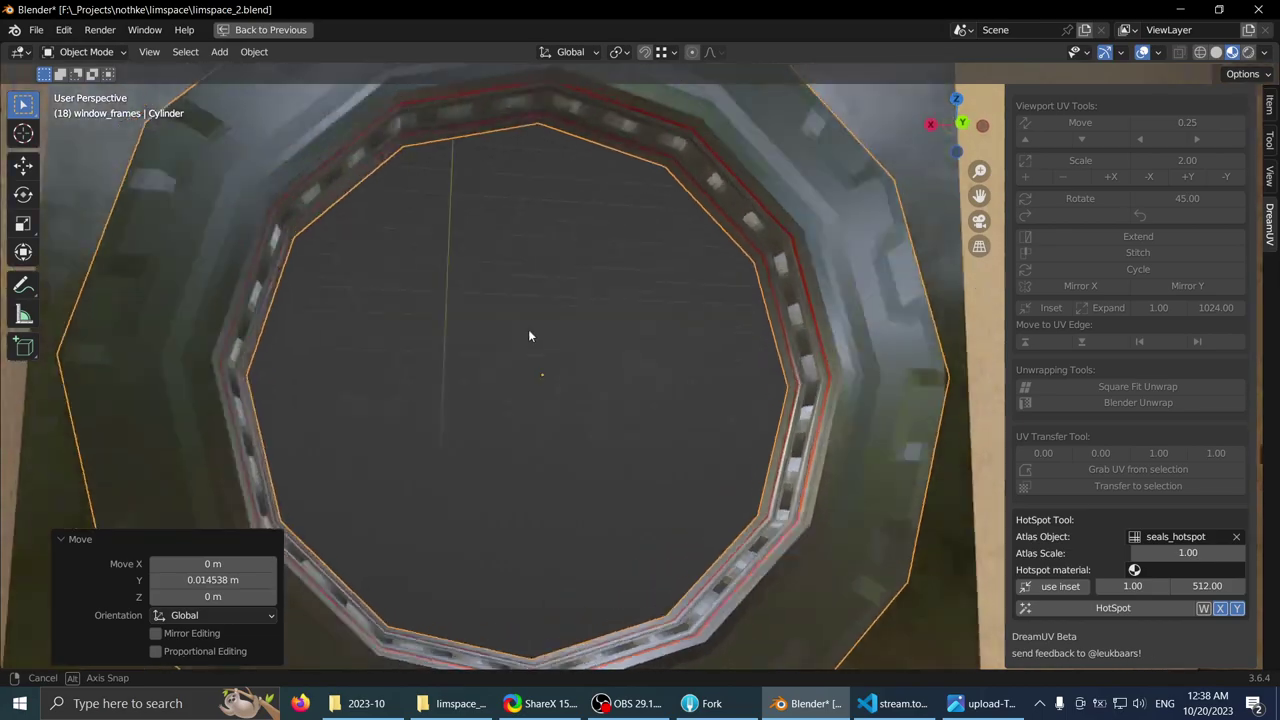
scroll(525, 327, down, 2)
middle_drag(525, 327, 591, 352)
scroll(535, 315, down, 2)
key(alt+a)
middle_drag(625, 405, 650, 416)
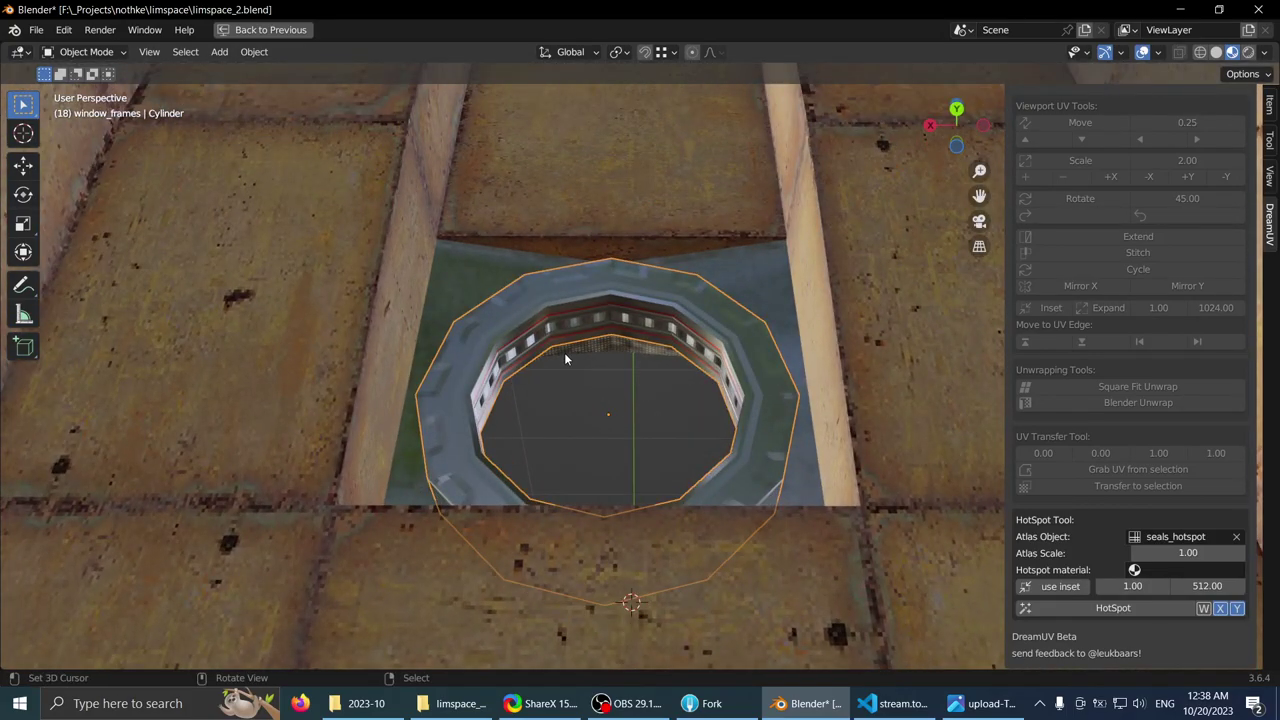
- Isolate hull_tube_smal_control-col in Local View and bring its window-side wall into view
middle_drag(565, 356, 652, 372)
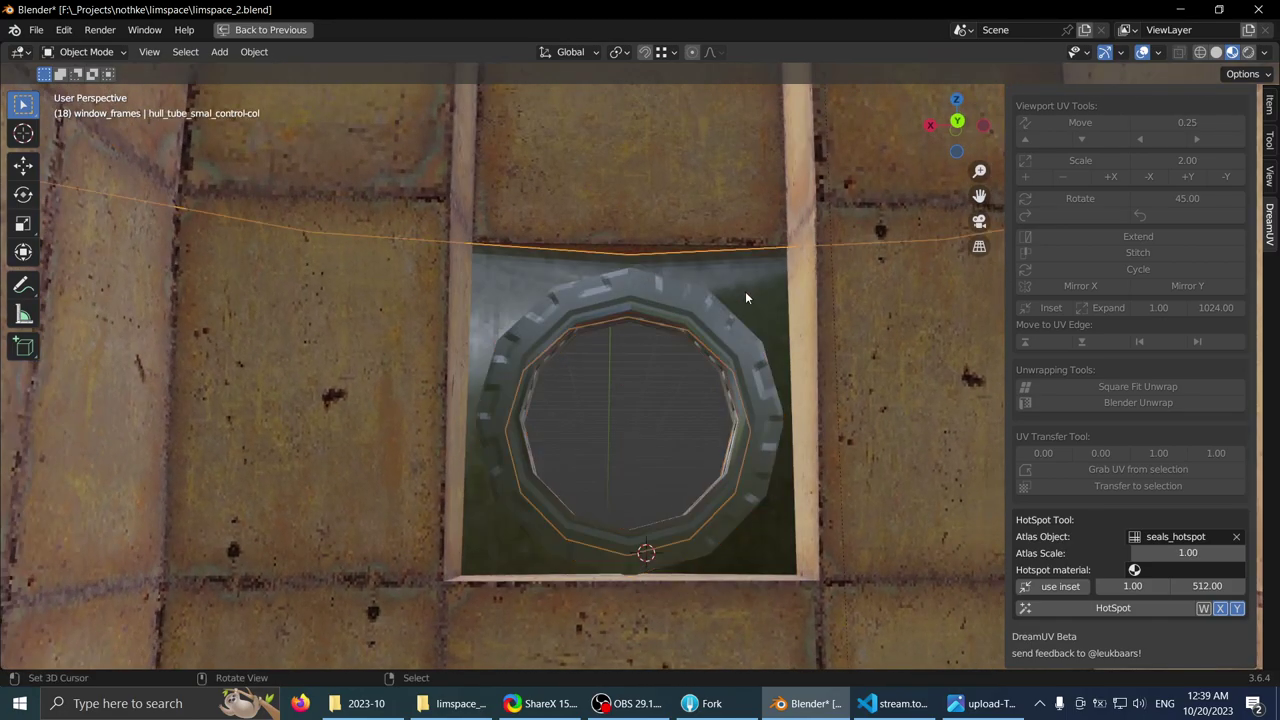
scroll(745, 298, down, 2)
middle_drag(643, 303, 686, 314)
key(KP_Divide)
scroll(680, 314, up, 4)
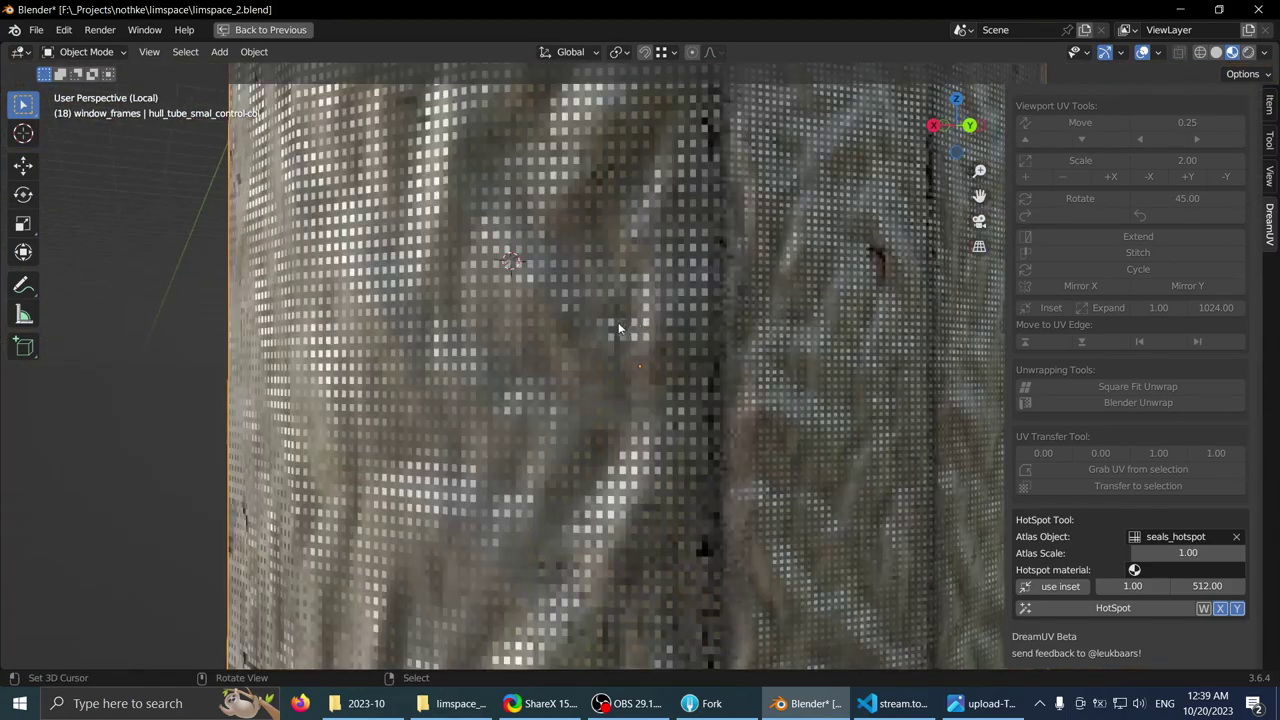
middle_drag(610, 375, 612, 274)
scroll(534, 364, up, 5)
- Subdivide the three neighbouring vertical edges of the hull's upper wall panel with one cut in Edit Mode
key(Tab)
scroll(563, 346, down, 3)
key(2)
right_click(611, 226)
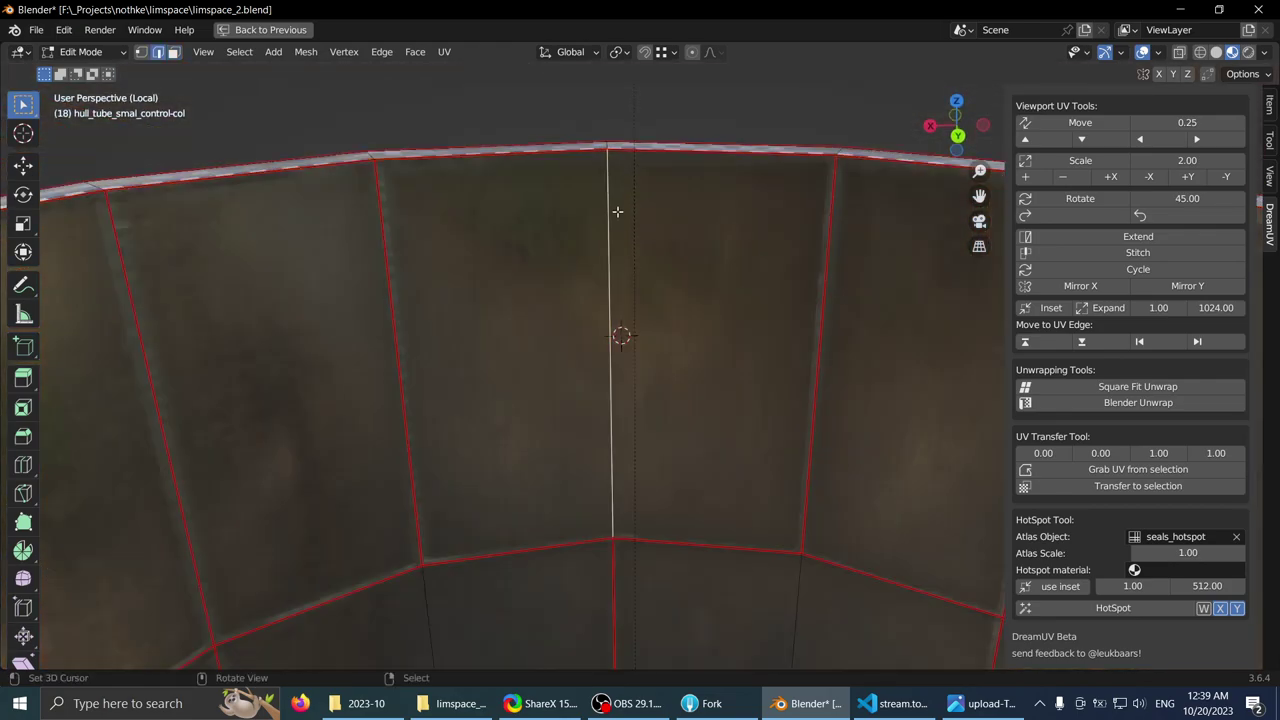
middle_drag(625, 401, 580, 394)
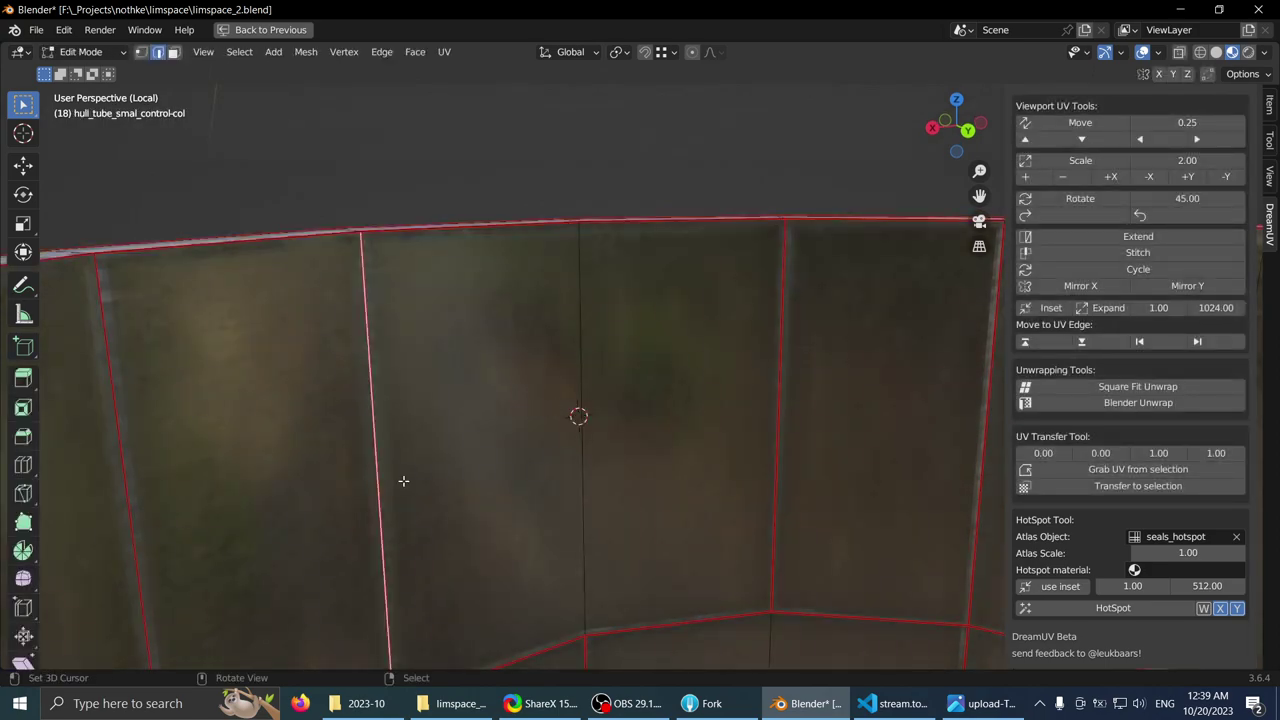
right_click(700, 299)
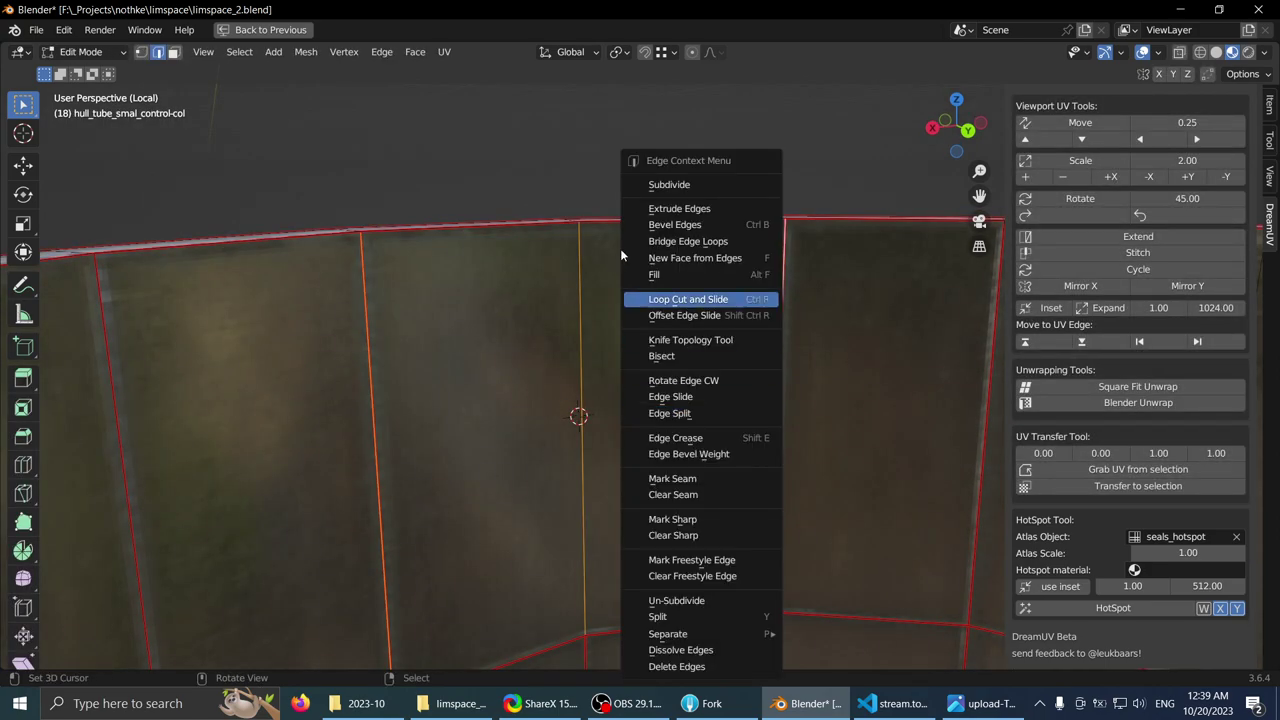
click(670, 185)
middle_drag(591, 229, 518, 208)
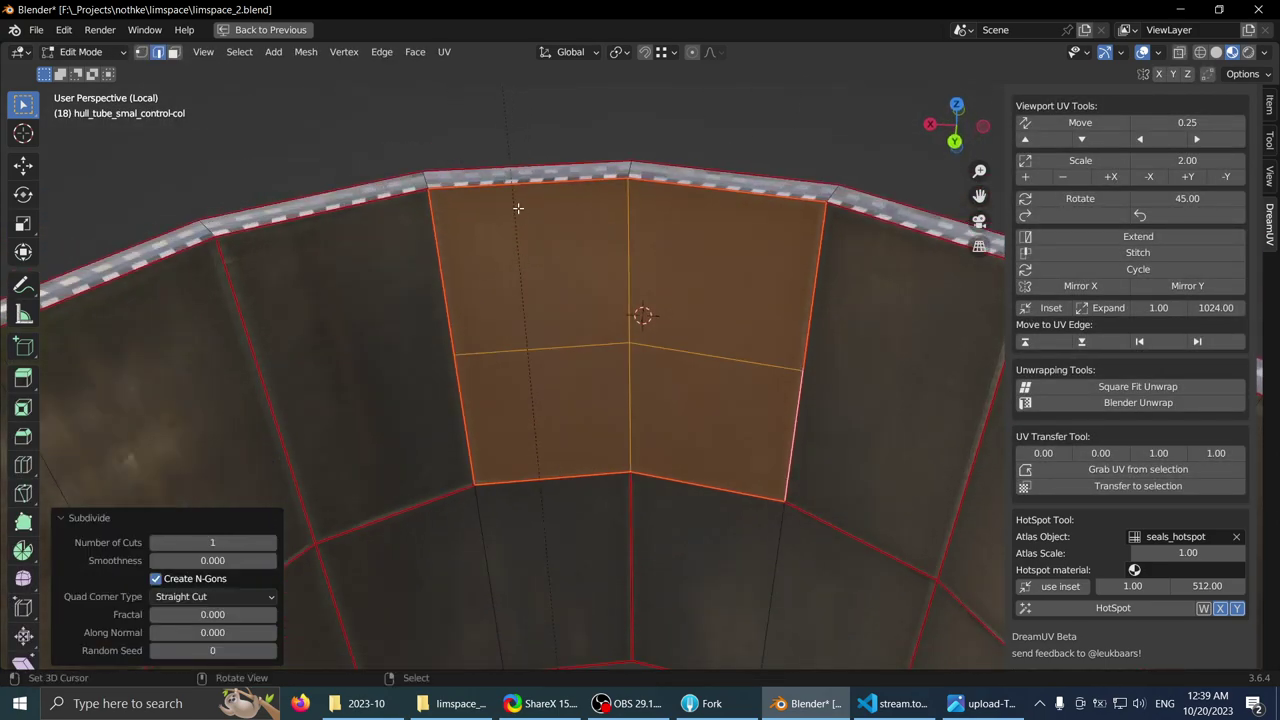
- Clear the selection and select the panel's upper edge together with the new horizontal edge below it
key(alt+a)
middle_drag(529, 342, 501, 366)
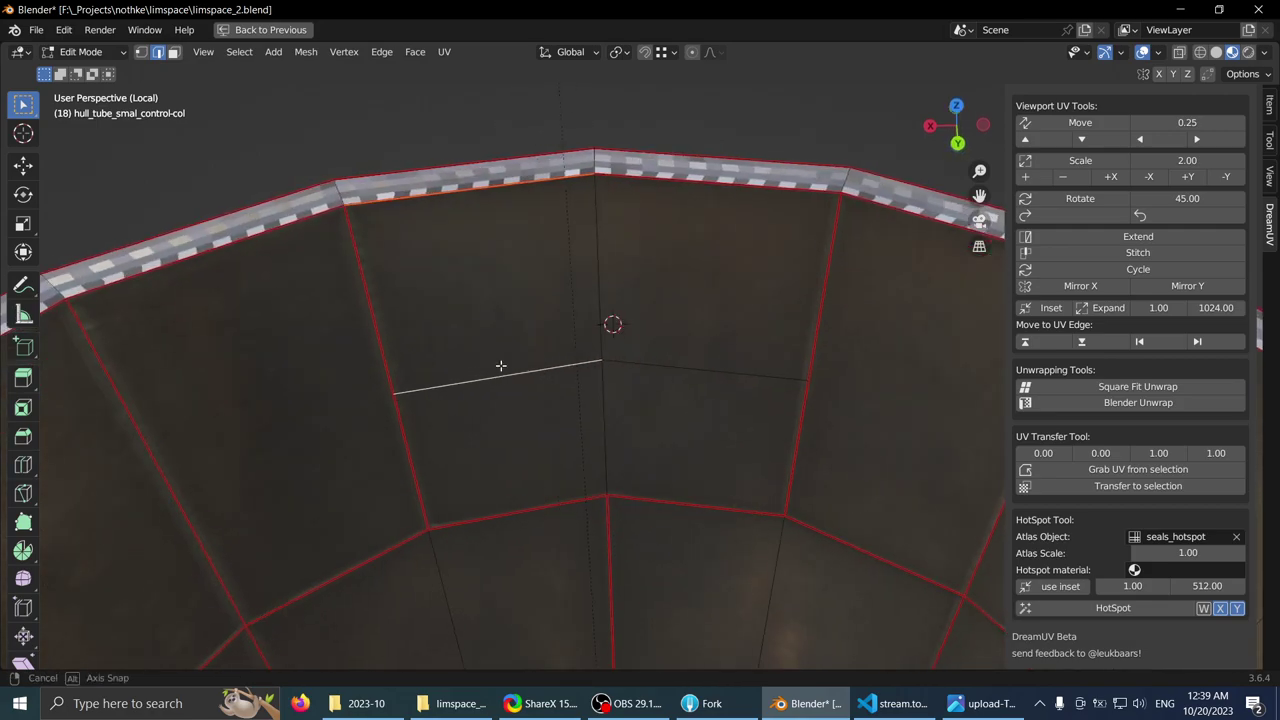
mouse_move(595, 367)
middle_down()
mouse_move(531, 386)
mouse_move(549, 371)
mouse_move(655, 383)
mouse_move(584, 357)
middle_up()
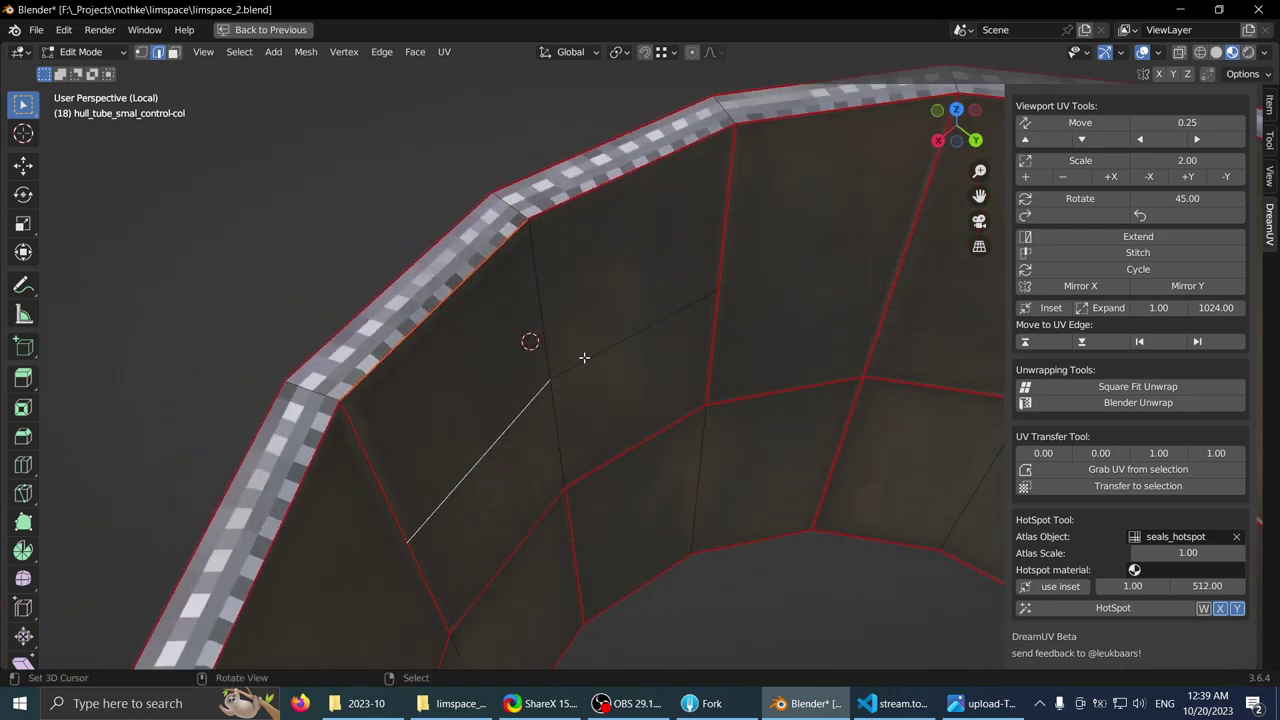
- Subdivide the paired horizontal and rim edges of both adjoining upper hull panels so that each panel is split vertically
right_click(628, 320)
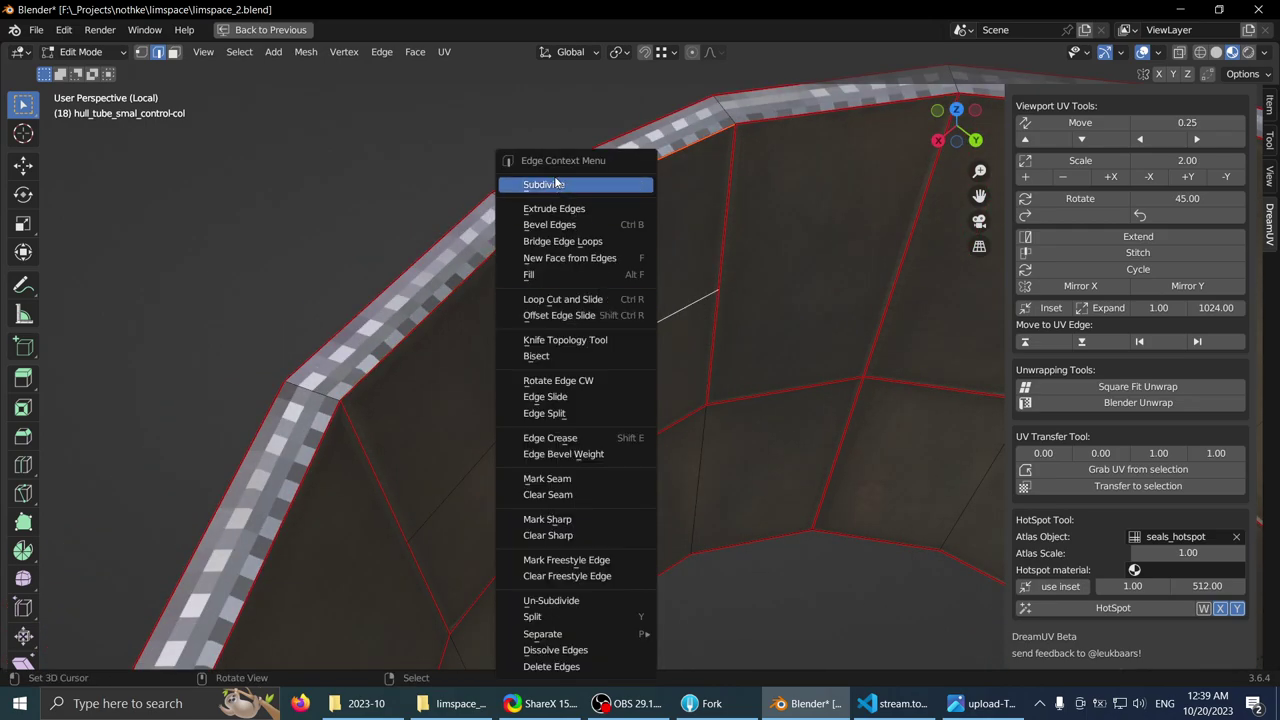
click(530, 184)
key(ctrl+z)
right_click(483, 414)
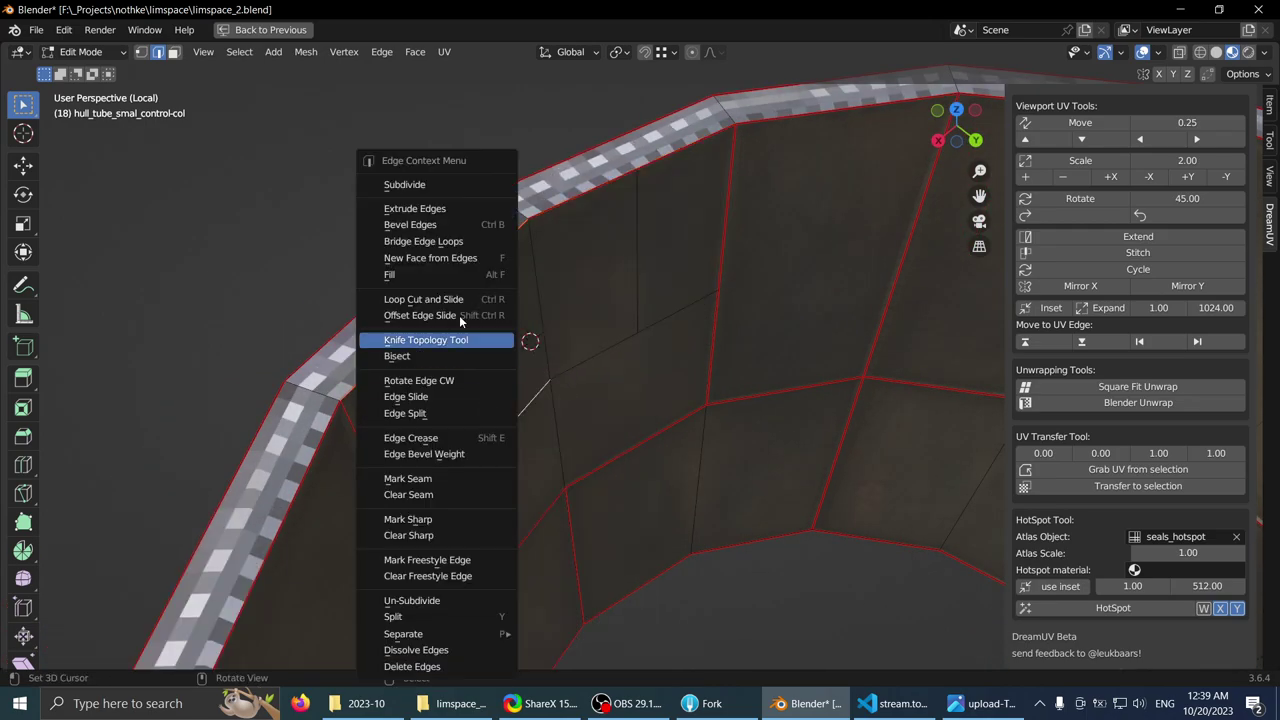
click(430, 186)
key(ctrl+z)
- Move the two new vertical edges of the hull panels by about -0.03 m along the global Y axis
middle_drag(610, 273, 667, 314)
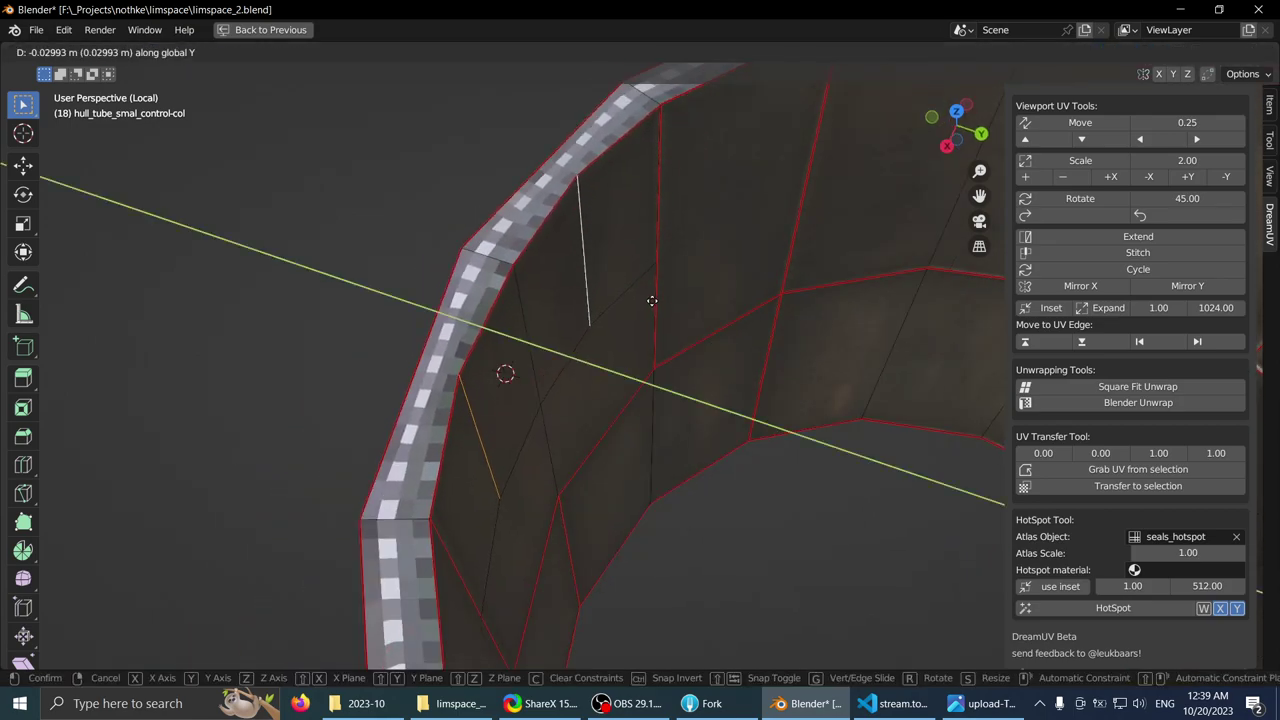
click(648, 293)
middle_drag(551, 300, 629, 444)
- Select the two adjacent upper hull faces at the porthole and move them about -0.011 m along global Y
click(502, 289)
shift+click(574, 286)
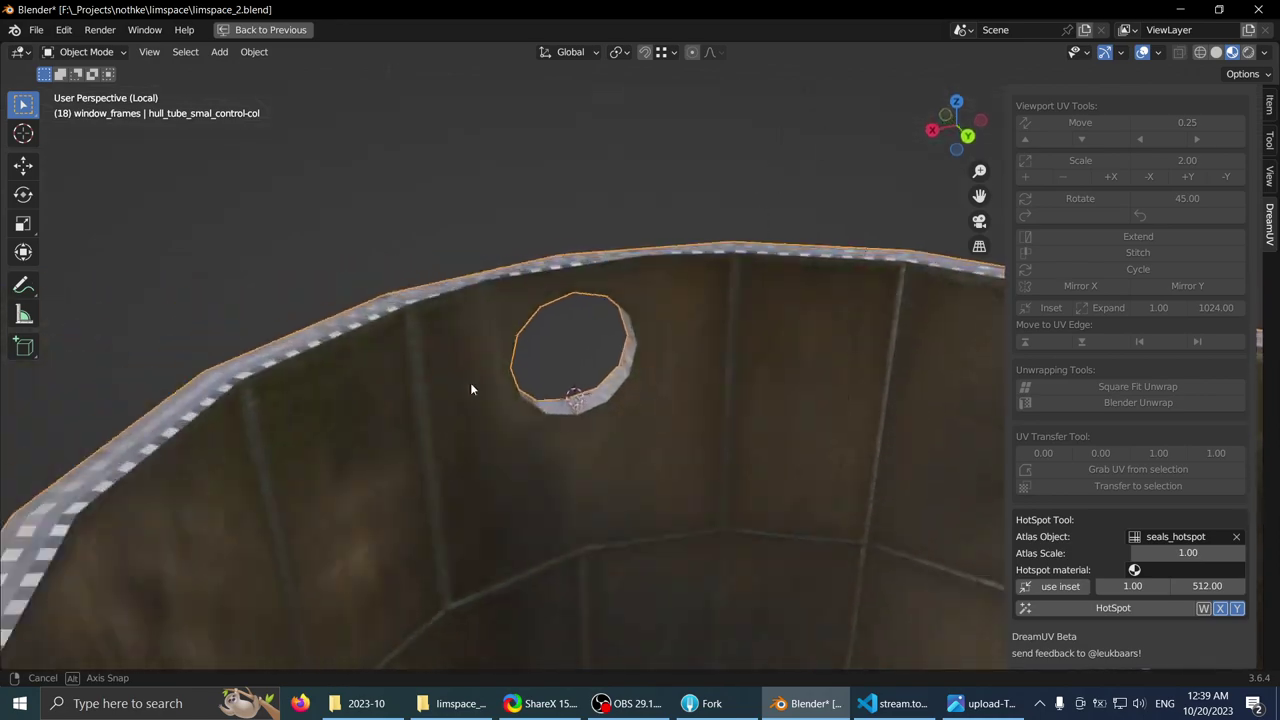
middle_drag(471, 386, 460, 427)
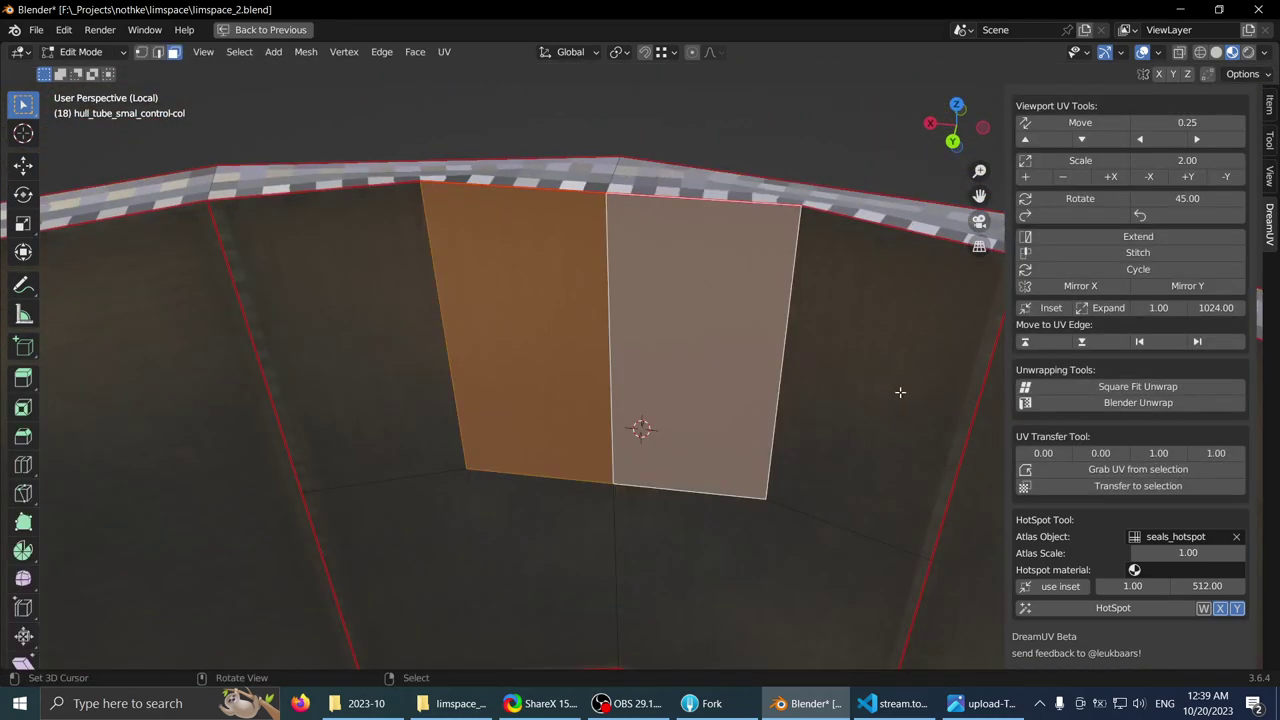
middle_drag(640, 428, 505, 405)
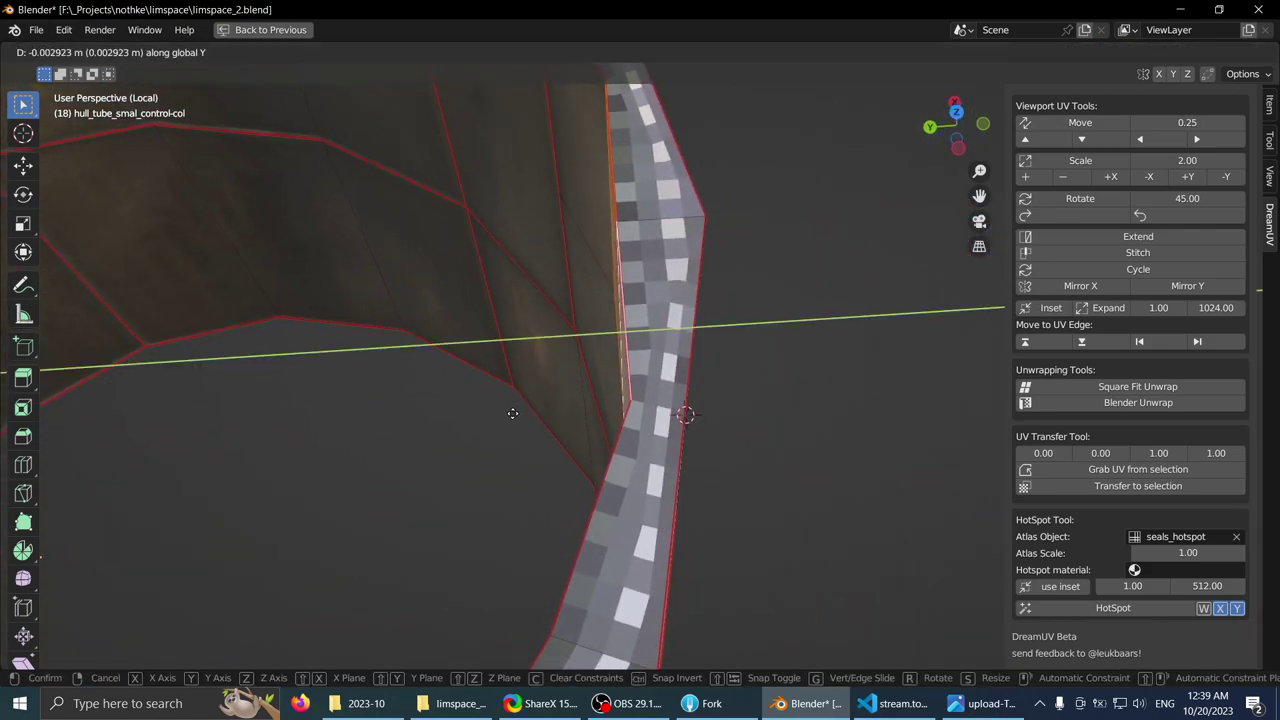
middle_drag(493, 407, 562, 354)
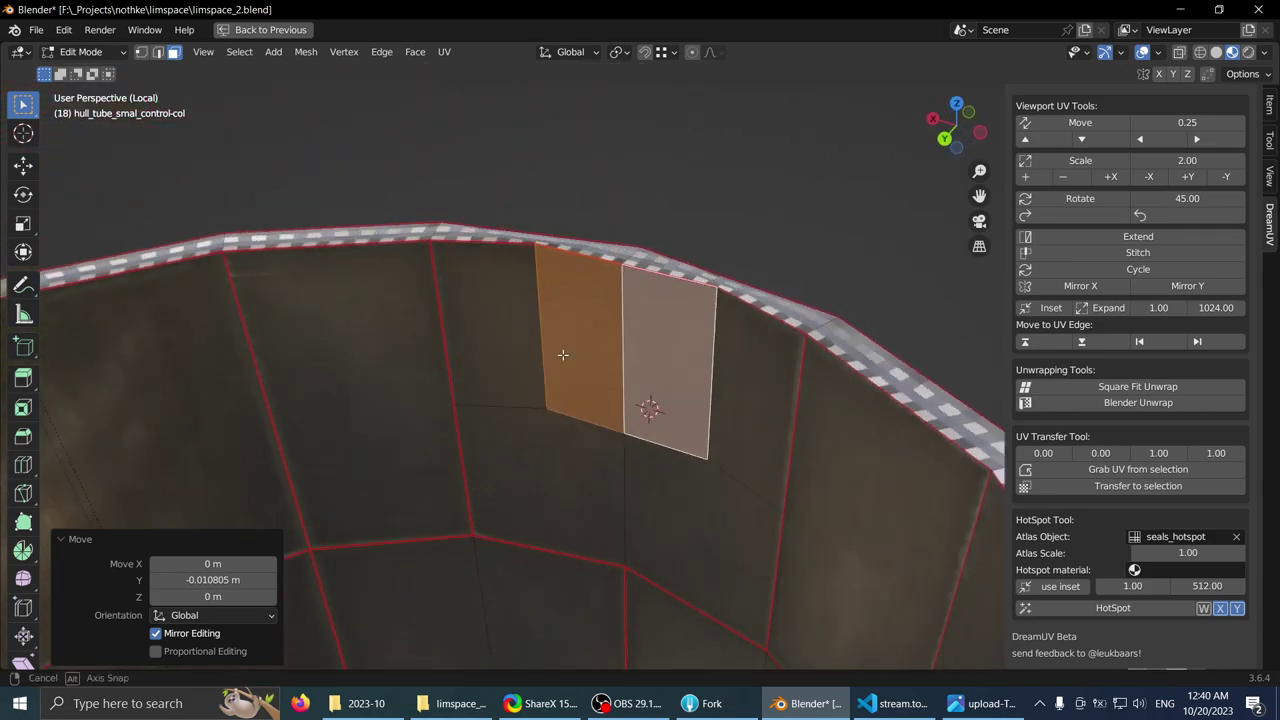
- Check the porthole opening from both sides of the hull and leave local view to bring back the full scene
middle_drag(474, 360, 648, 208)
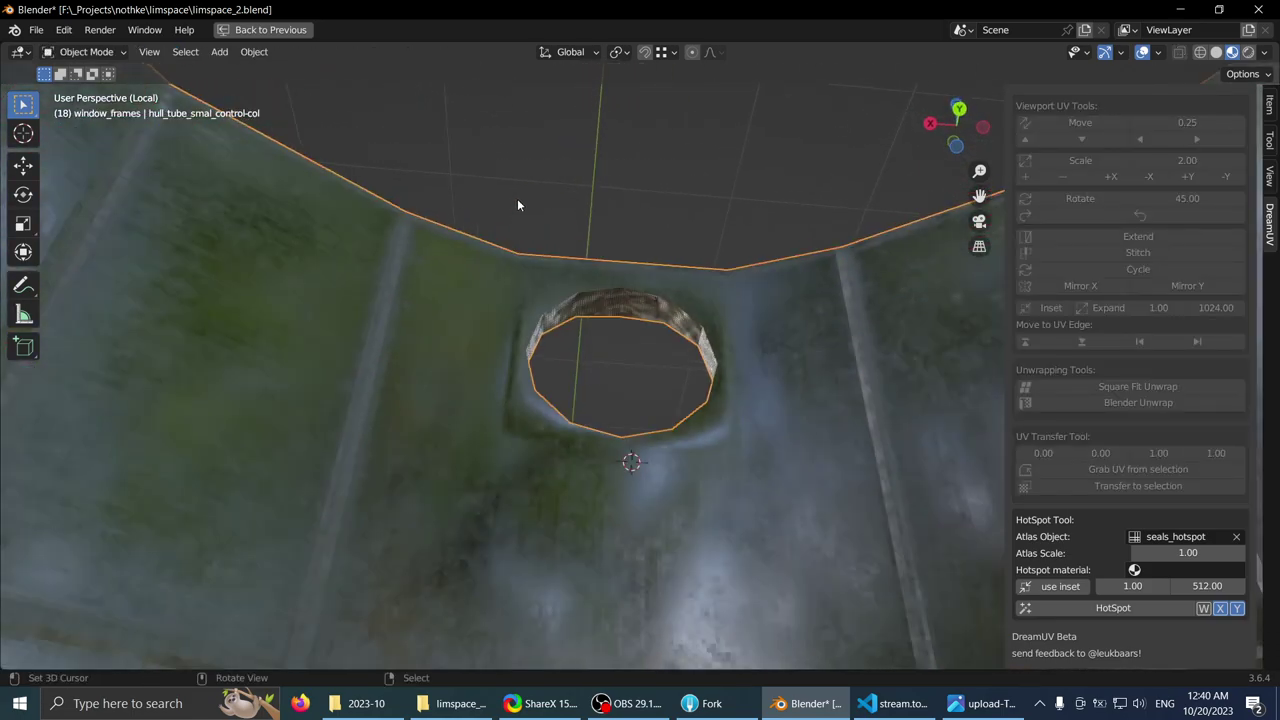
middle_drag(517, 198, 655, 420)
shift+middle_drag(636, 362, 621, 348)
middle_drag(621, 348, 580, 347)
scroll(563, 269, down, 2)
key(KP_Divide)
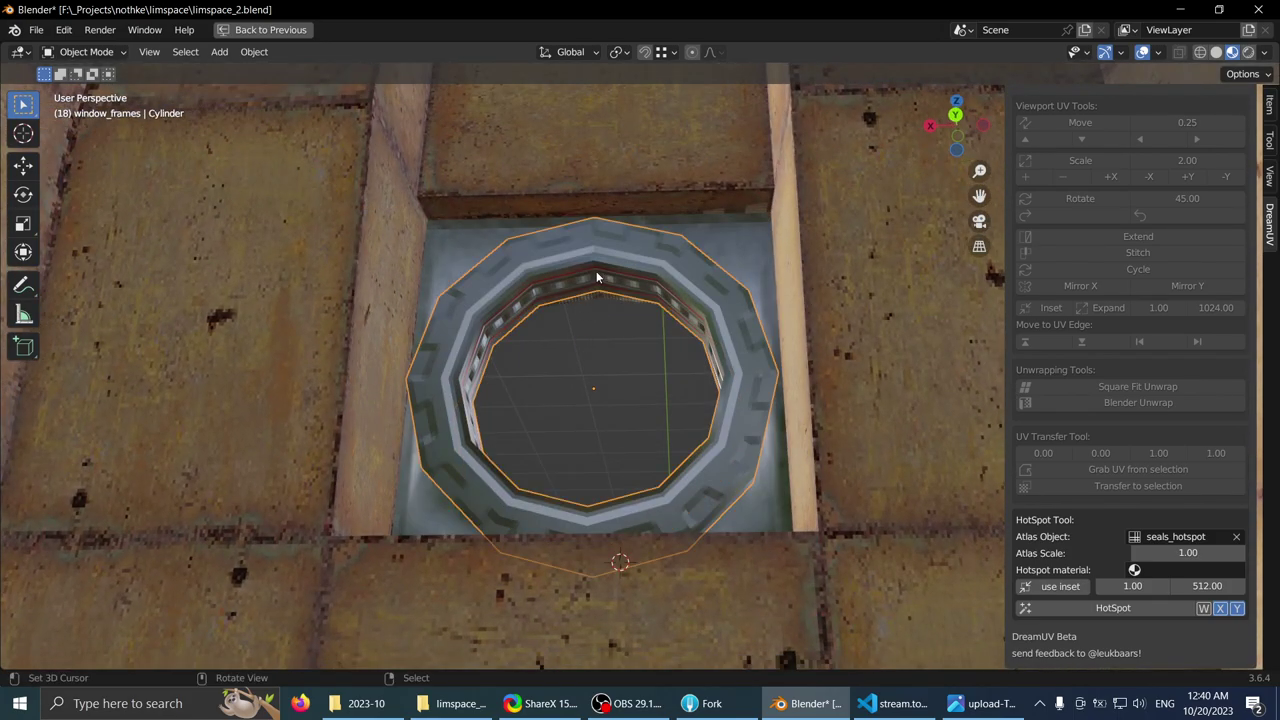
- Move the round window frame about -0.031 m along the global Y axis
middle_drag(596, 271, 630, 465)
key(g)
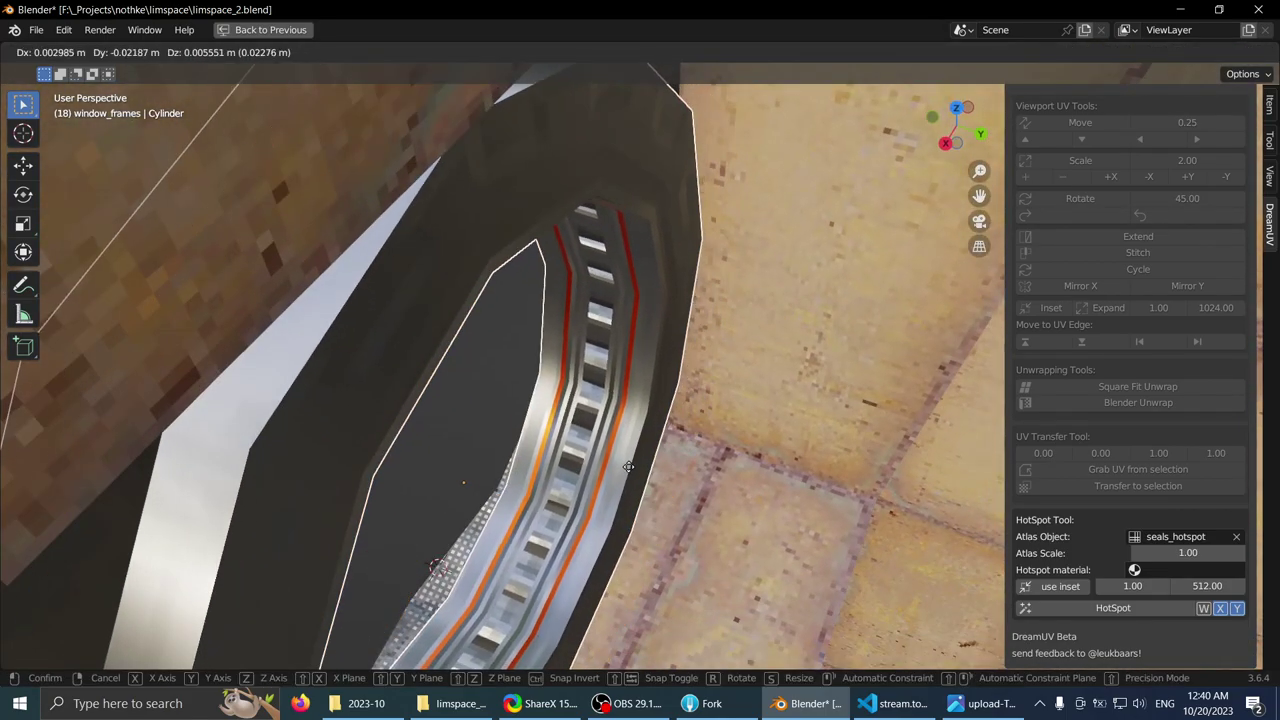
key(x)
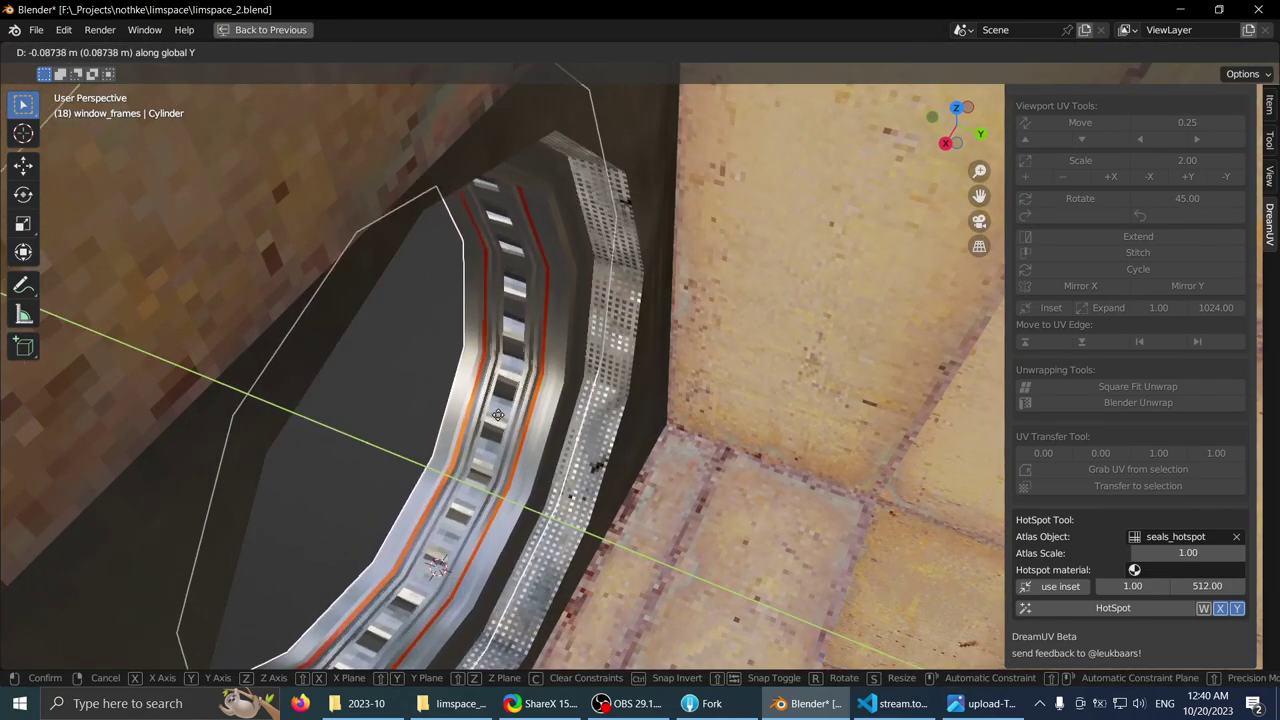
middle_drag(557, 443, 460, 334)
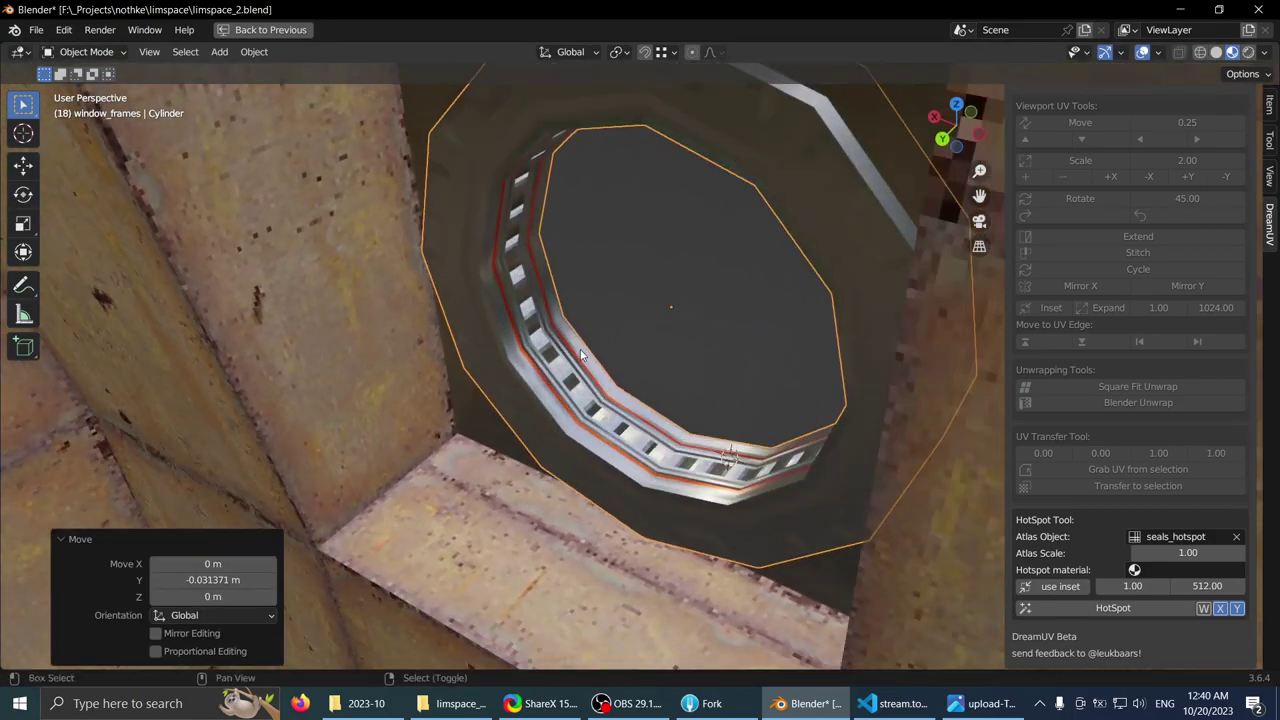
- Scale the window frame's depth along the global Y axis by a factor of 0.753
scroll(586, 383, up, 2)
shift+middle_drag(581, 355, 680, 277)
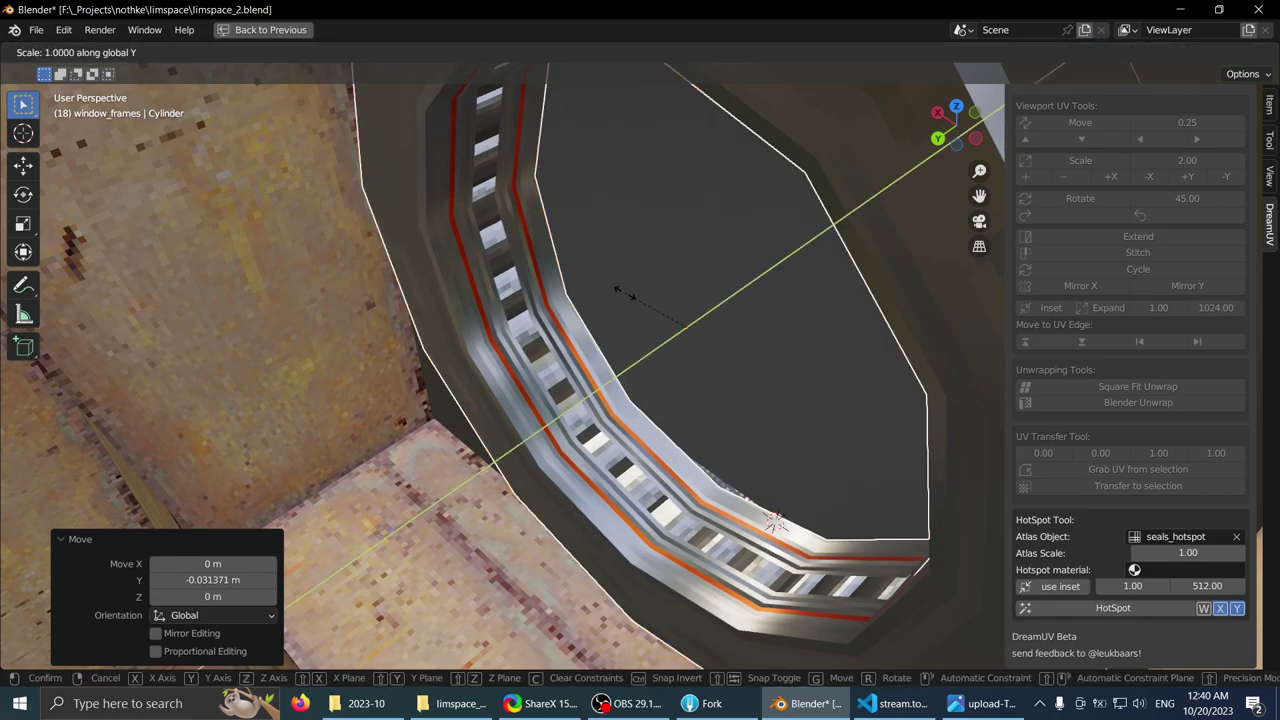
middle_drag(556, 390, 652, 233)
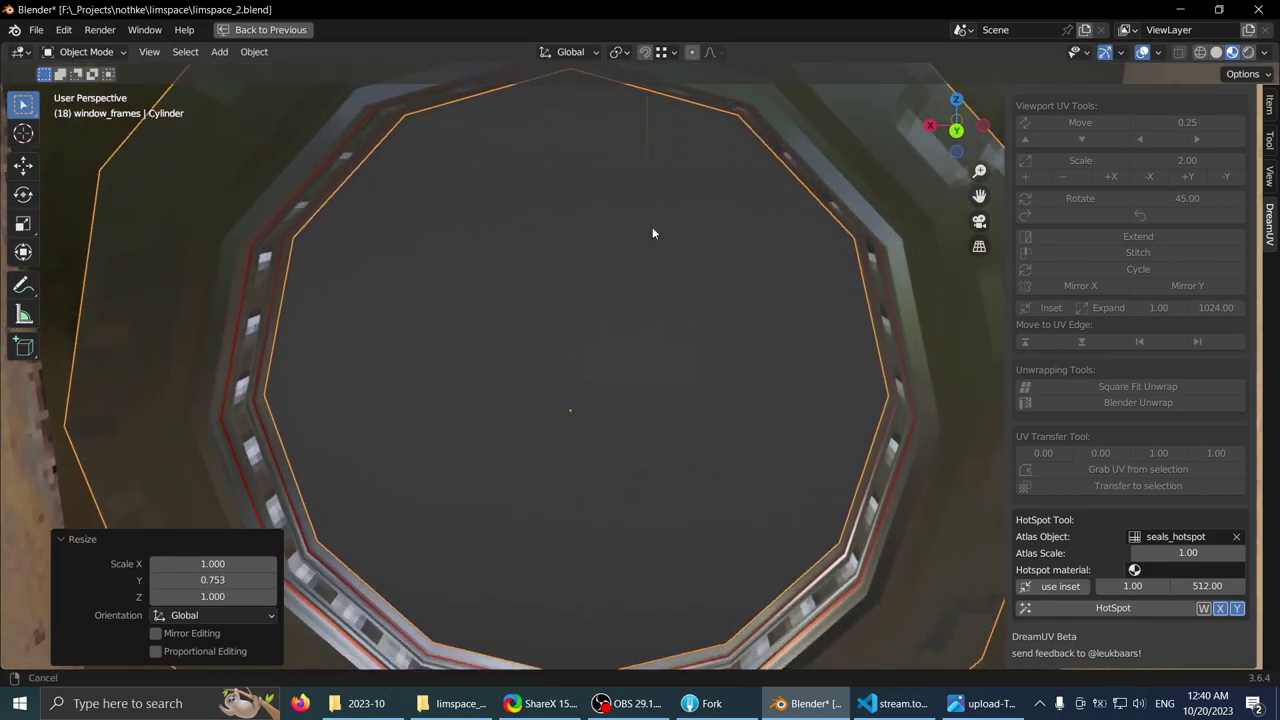
- Shift the window frame slightly in the positive direction along the global Y axis to reseat it in the opening
middle_drag(661, 320, 570, 355)
key(g)
key(y)
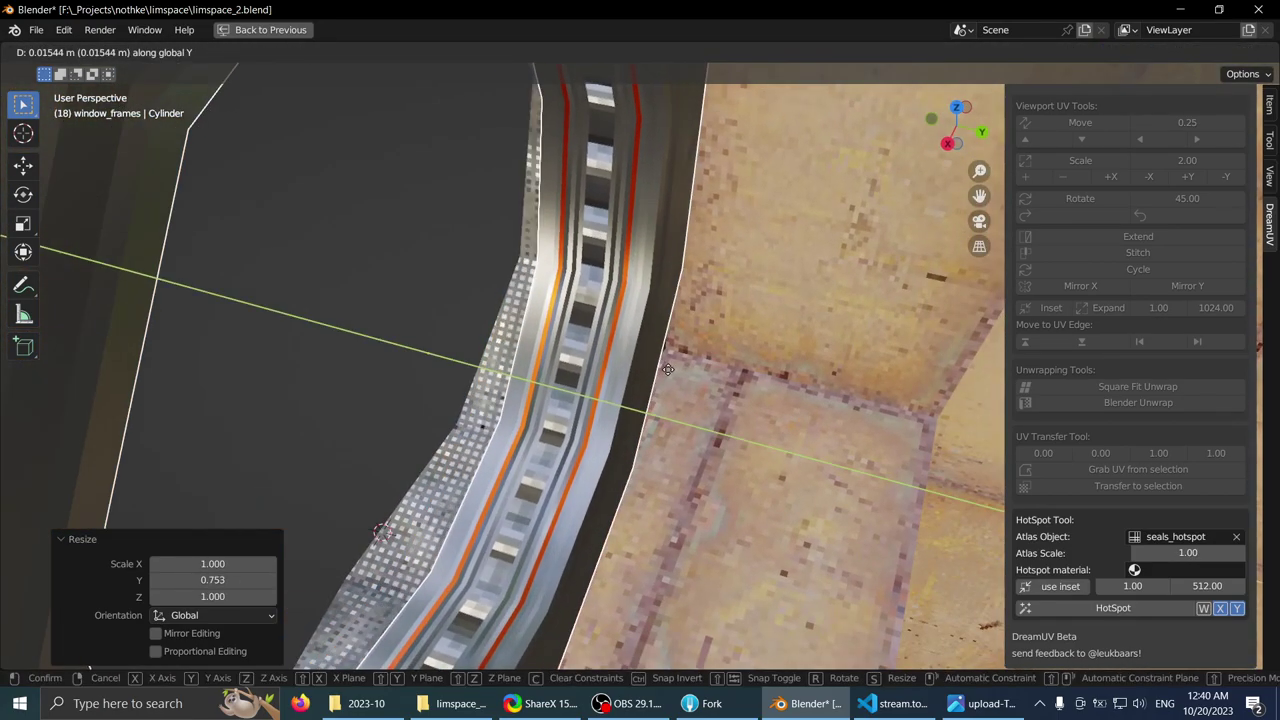
middle_drag(653, 404, 557, 357)
- Rotate the window frame 180° around the global X axis
key(alt+a)
scroll(562, 290, down, 1)
scroll(558, 288, down, 2)
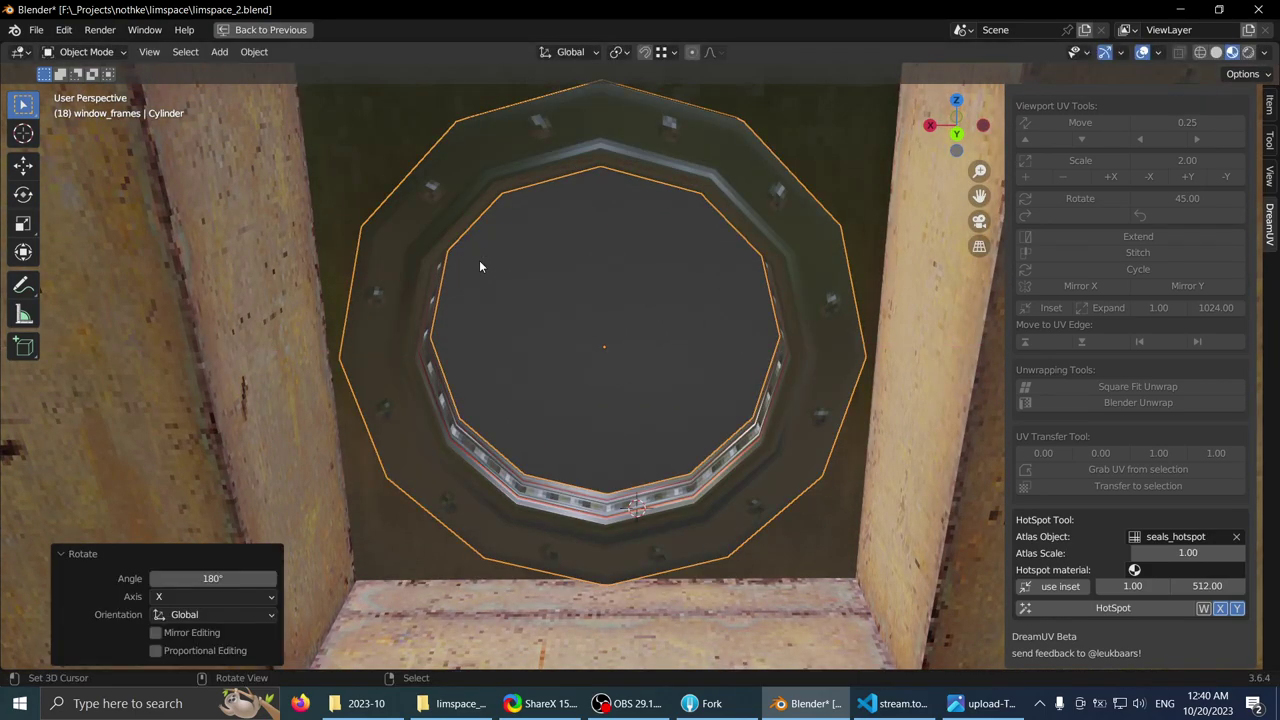
- Scale the window frame by 1.101 in X and Z, keeping its Y depth locked
scroll(480, 260, down, 4)
middle_drag(540, 334, 620, 350)
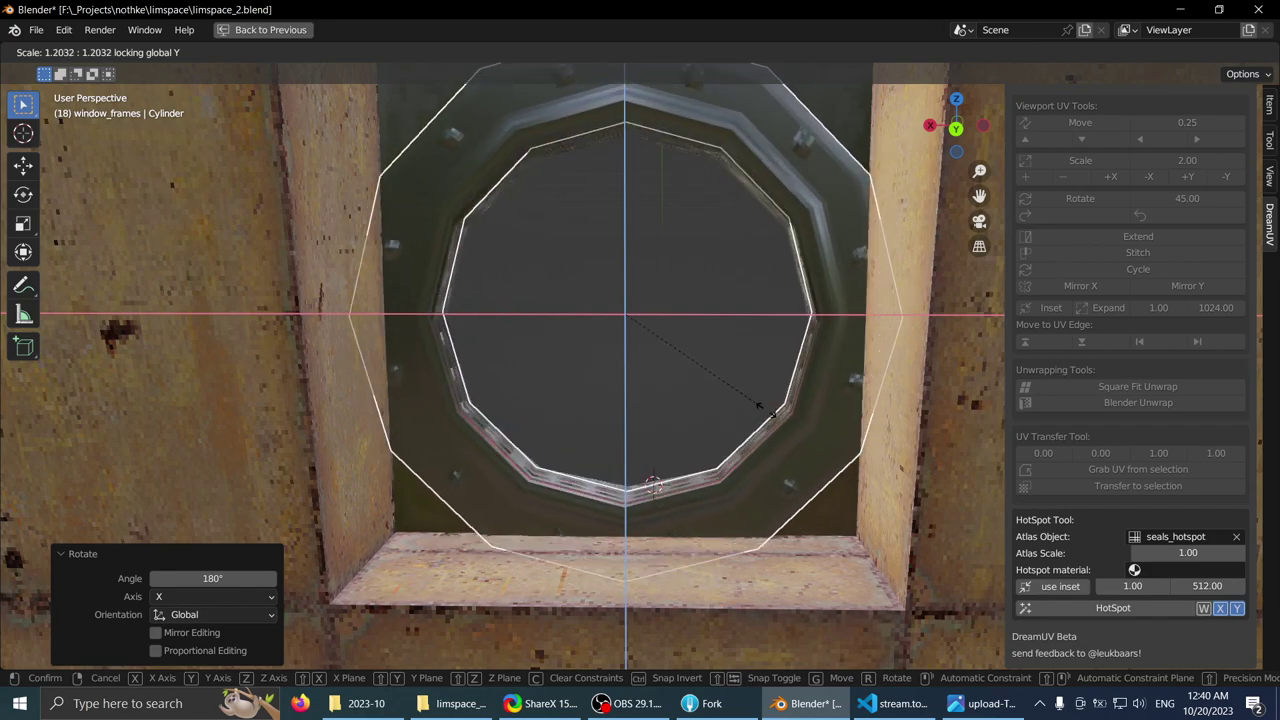
click(740, 398)
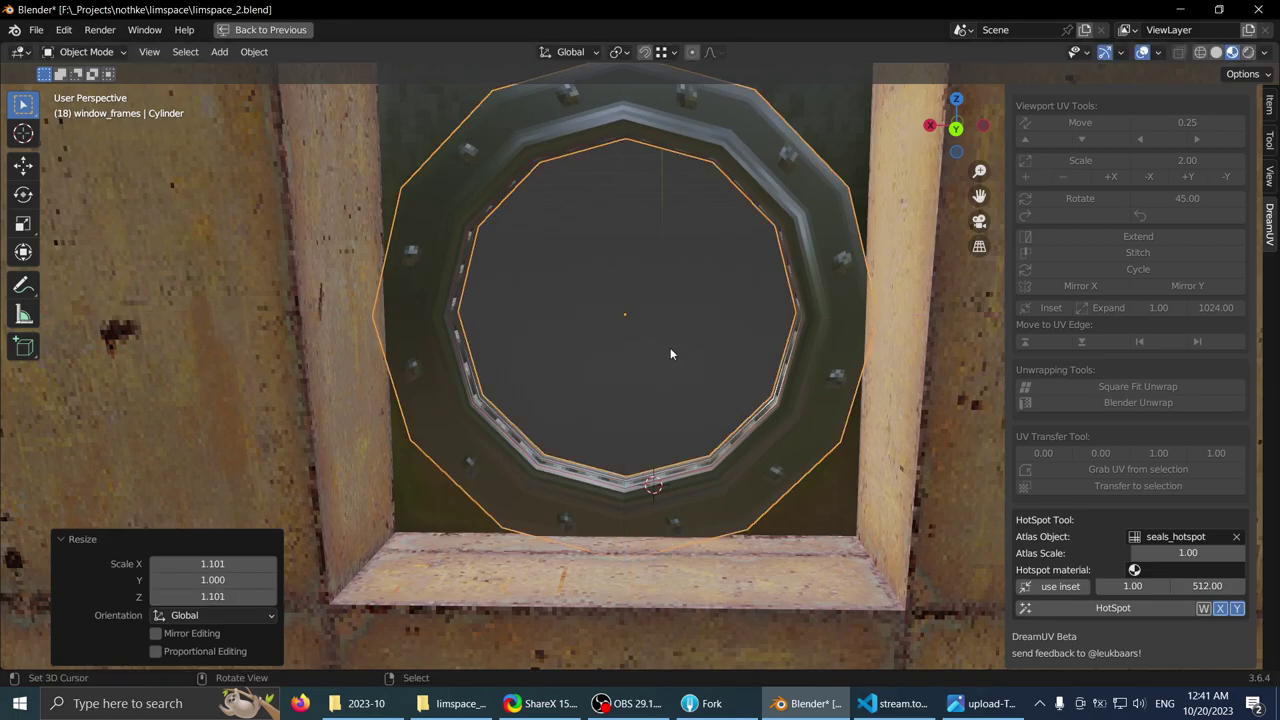
- Scale the window frame by 0.897 in X and Z, with Y locked, to fit the opening from the outside
middle_drag(674, 354, 880, 170)
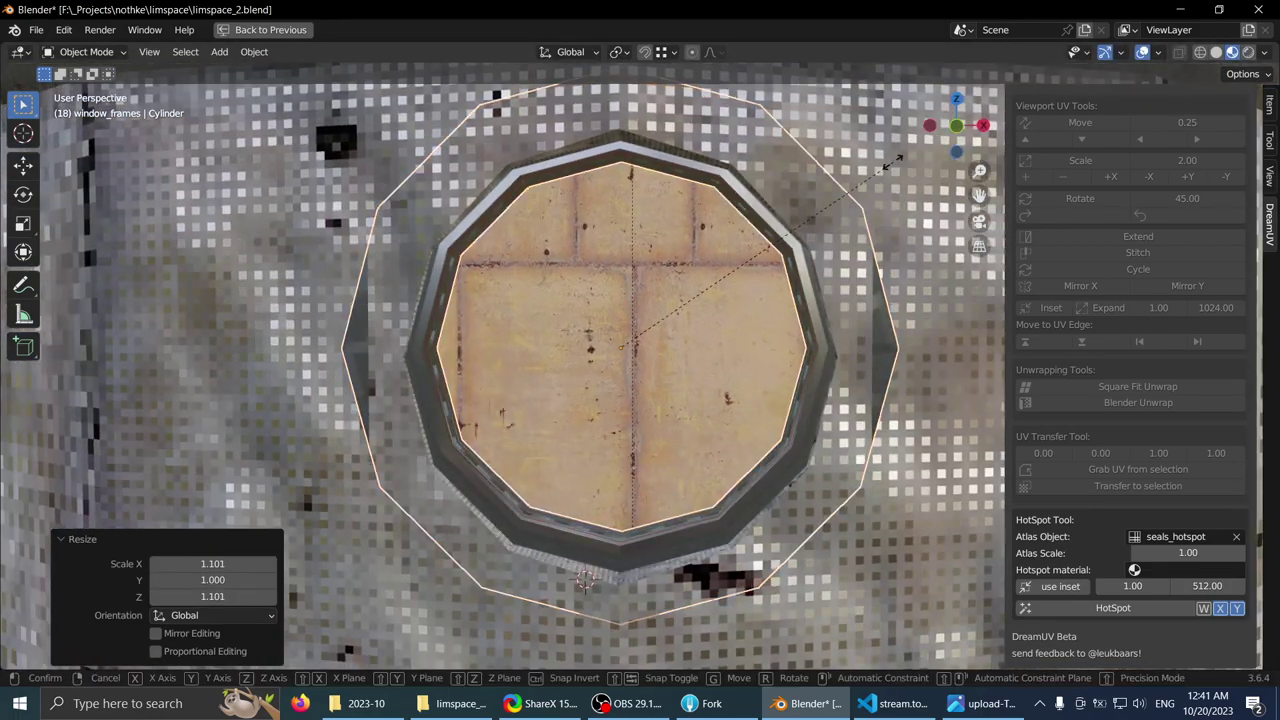
key(s)
key(shift+y)
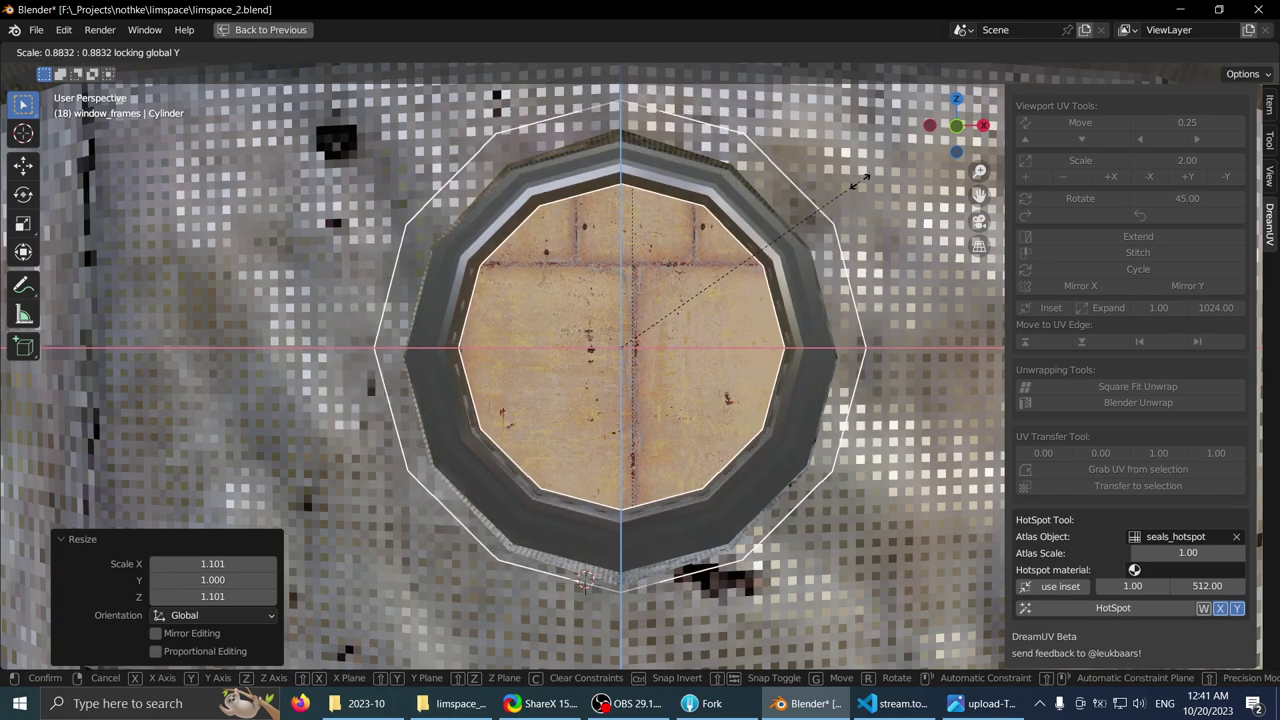
click(864, 181)
middle_drag(864, 181, 890, 205)
key(s)
key(y)
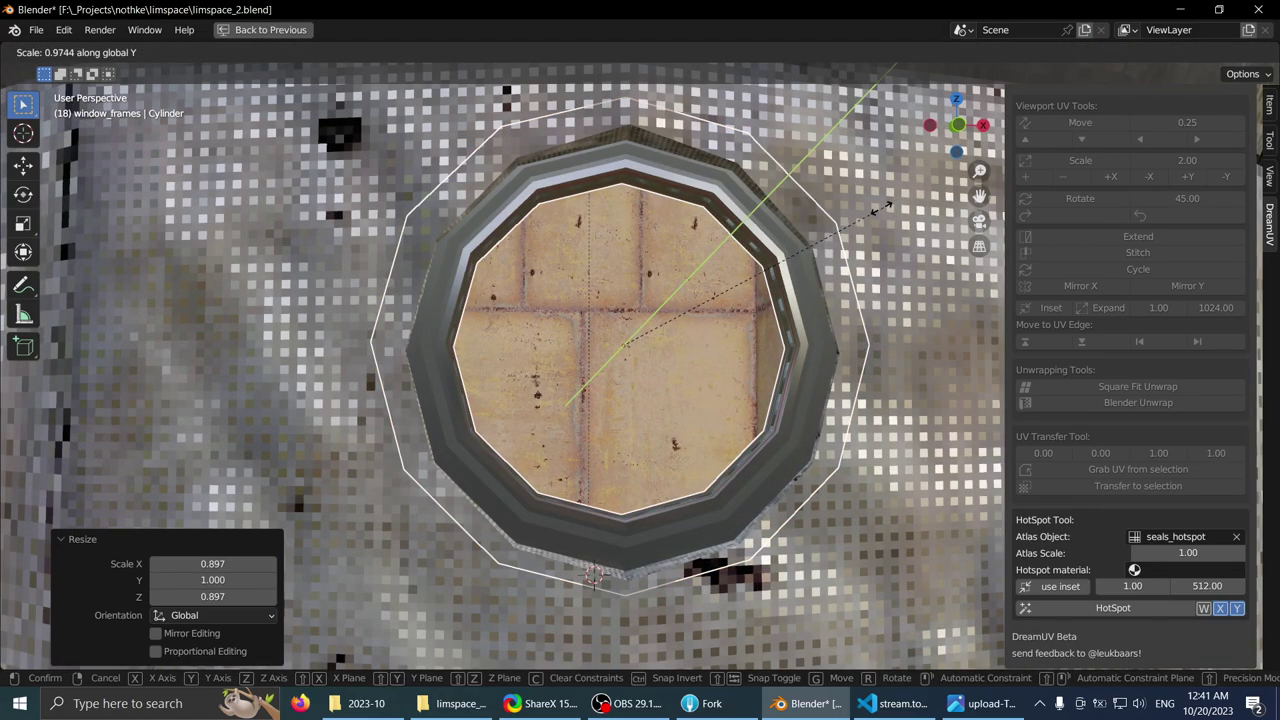
right_click(881, 209)
- Locate the selected window frame in the window_frames collection and rename the Cylinder object to window_frame_big
scroll(803, 240, down, 2)
middle_drag(803, 240, 569, 432)
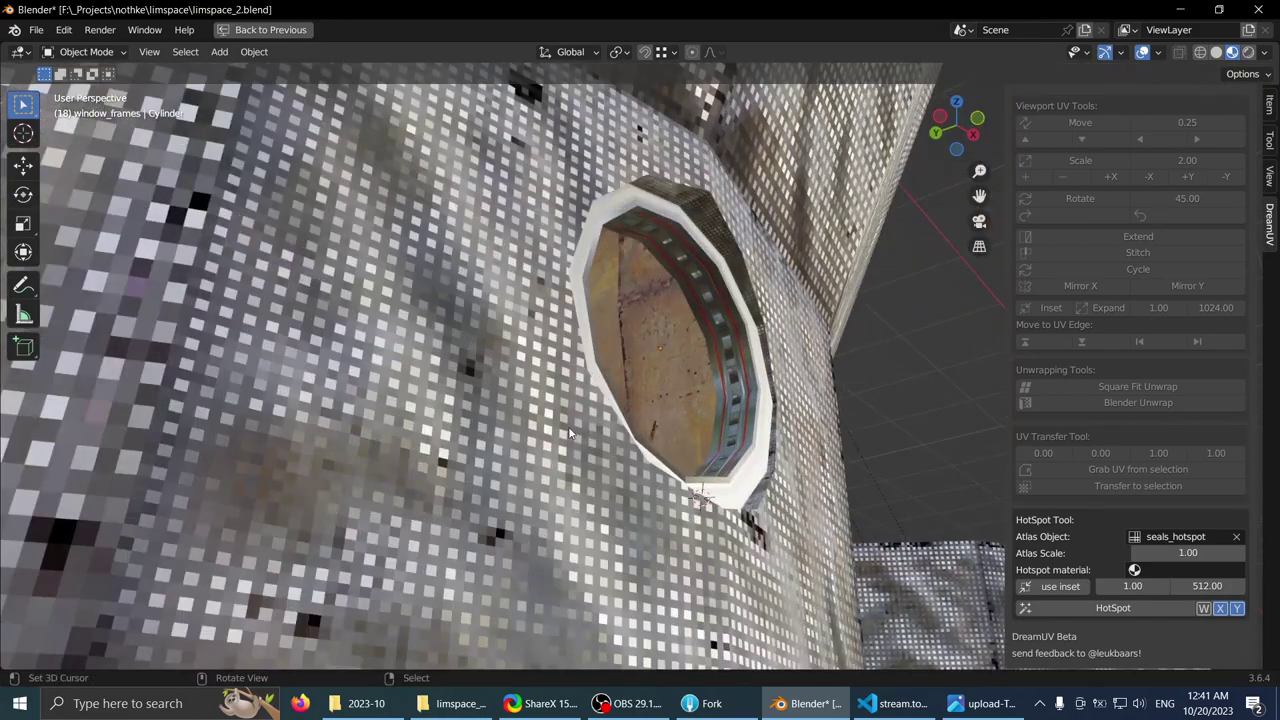
middle_drag(626, 358, 642, 310)
click(619, 268)
middle_drag(619, 268, 629, 272)
key(ctrl+space)
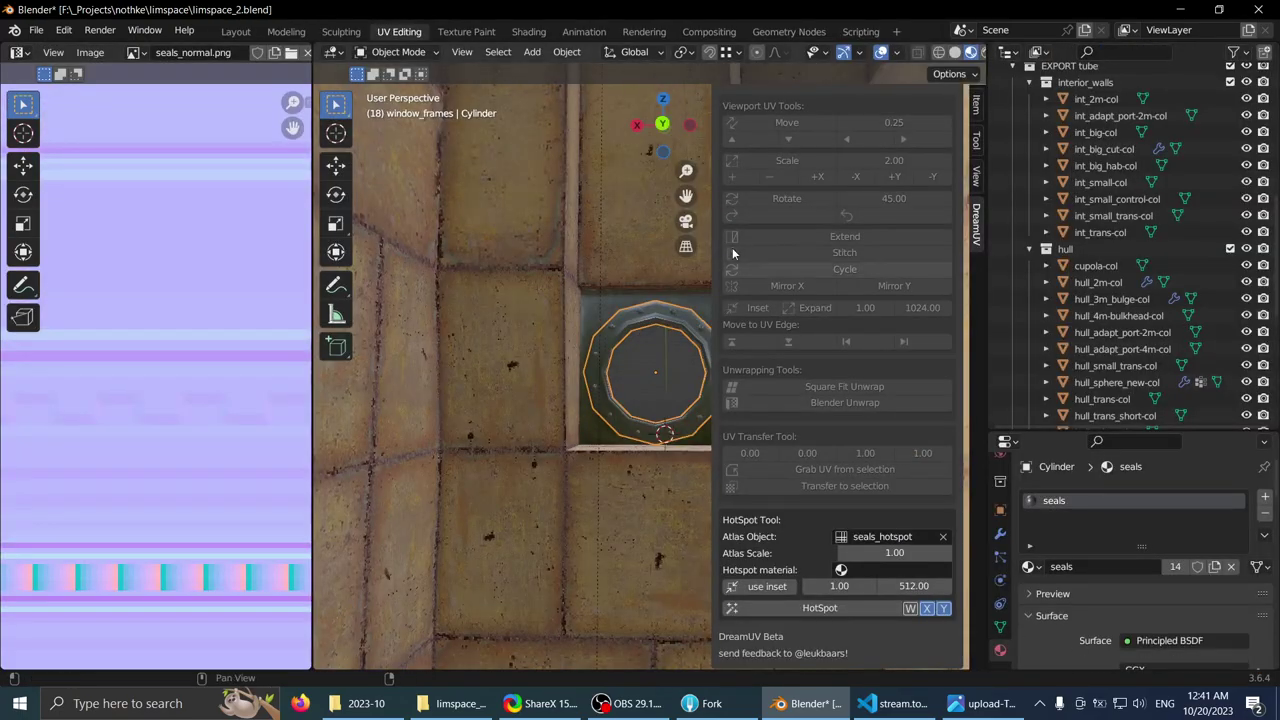
key(KP_Decimal)
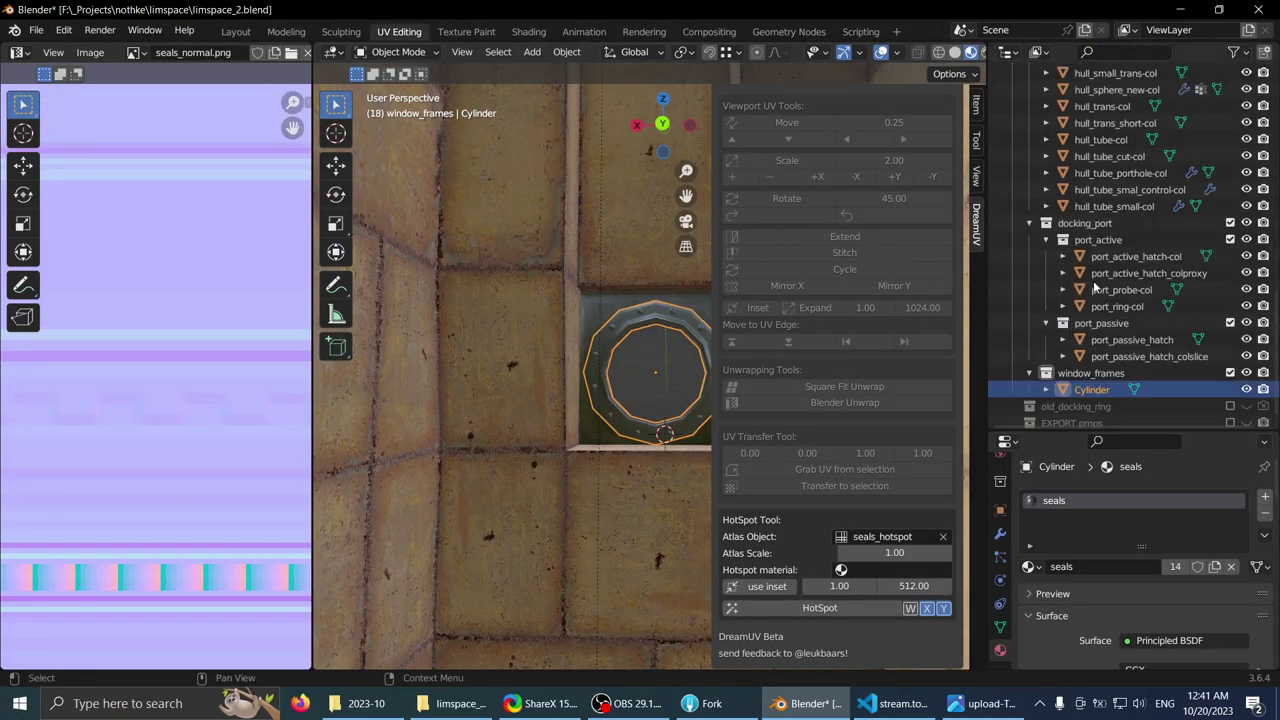
double_click(1110, 390)
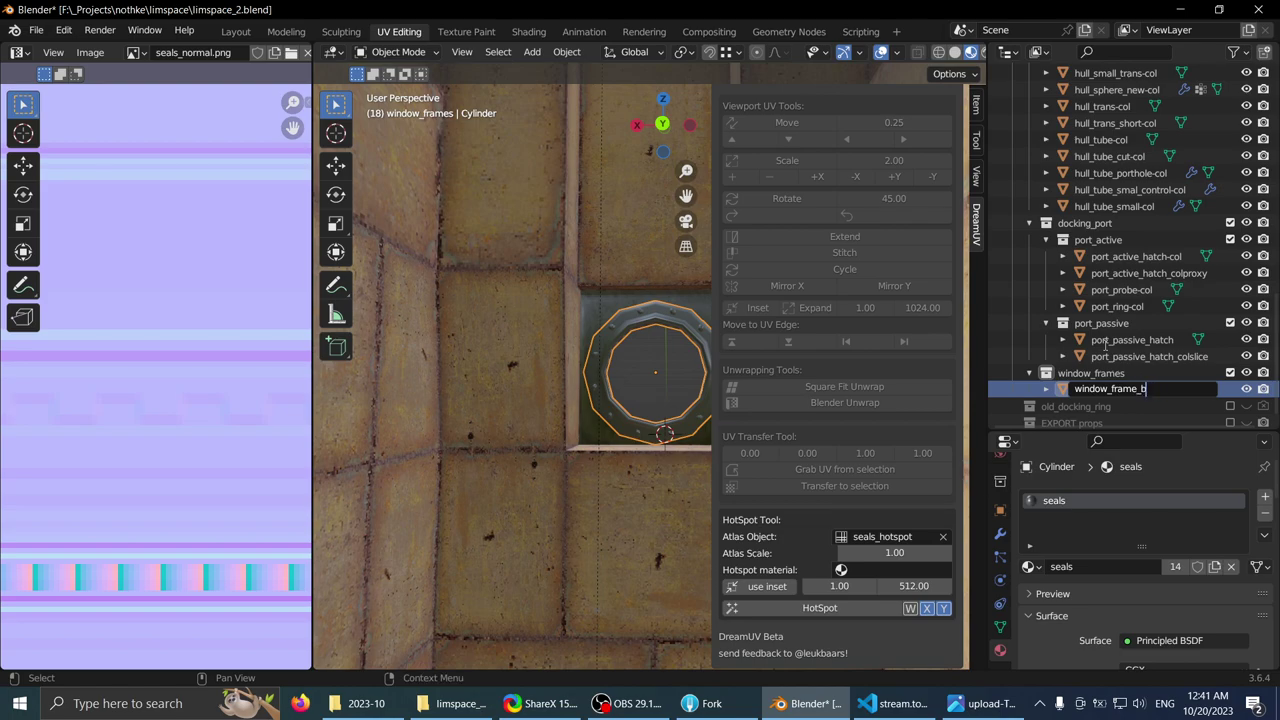
text(ig)
key(Return)
- Apply the scale of window_frame_big and return to the maximized 3D view
scroll(596, 307, down, 2)
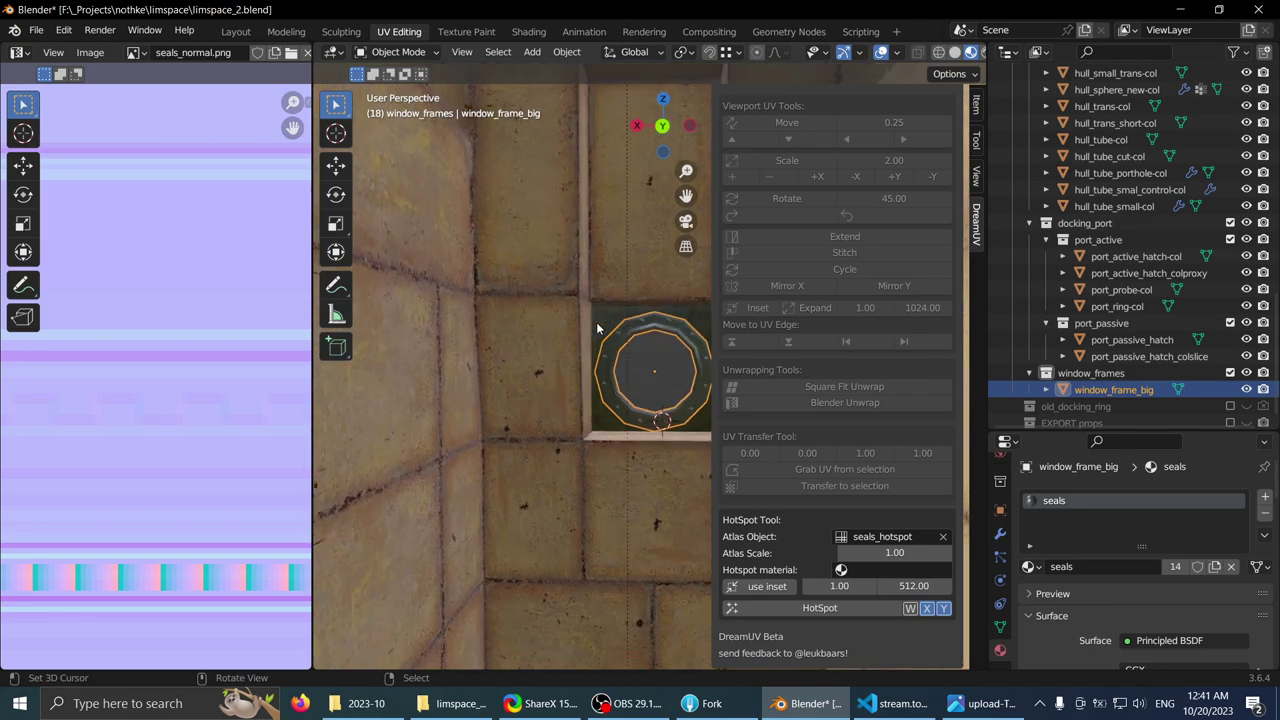
key(ctrl+a)
click(566, 358)
key(KP_Decimal)
key(ctrl+space)
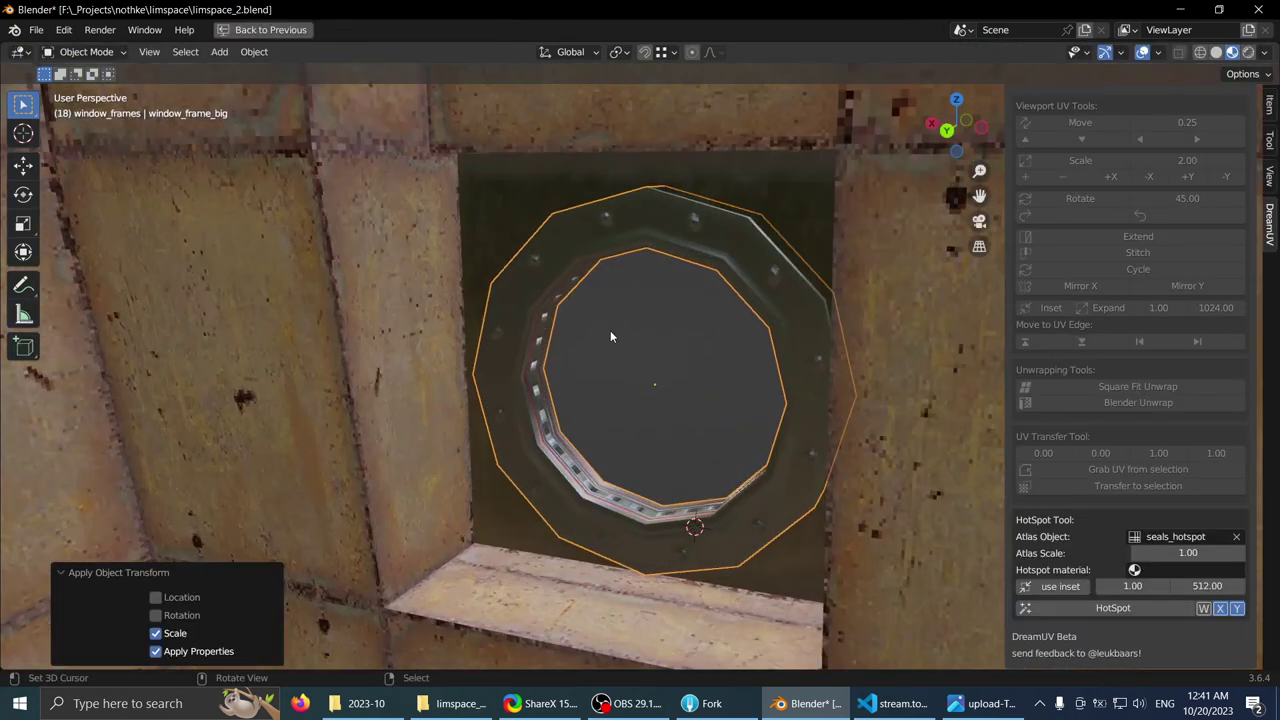
- Duplicate window_frame_big and place the copy straight below the original along the global Z axis
scroll(590, 342, down, 4)
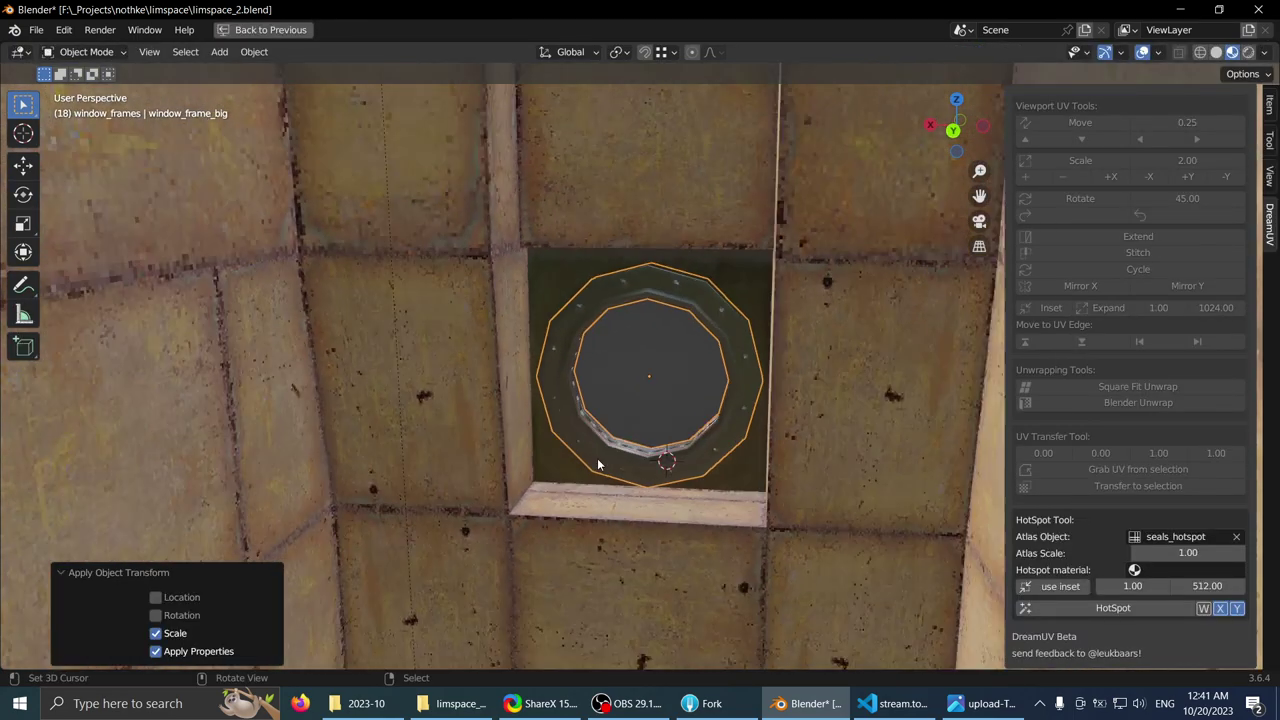
scroll(575, 411, down, 1)
shift+middle_drag(575, 411, 580, 289)
scroll(580, 289, down, 1)
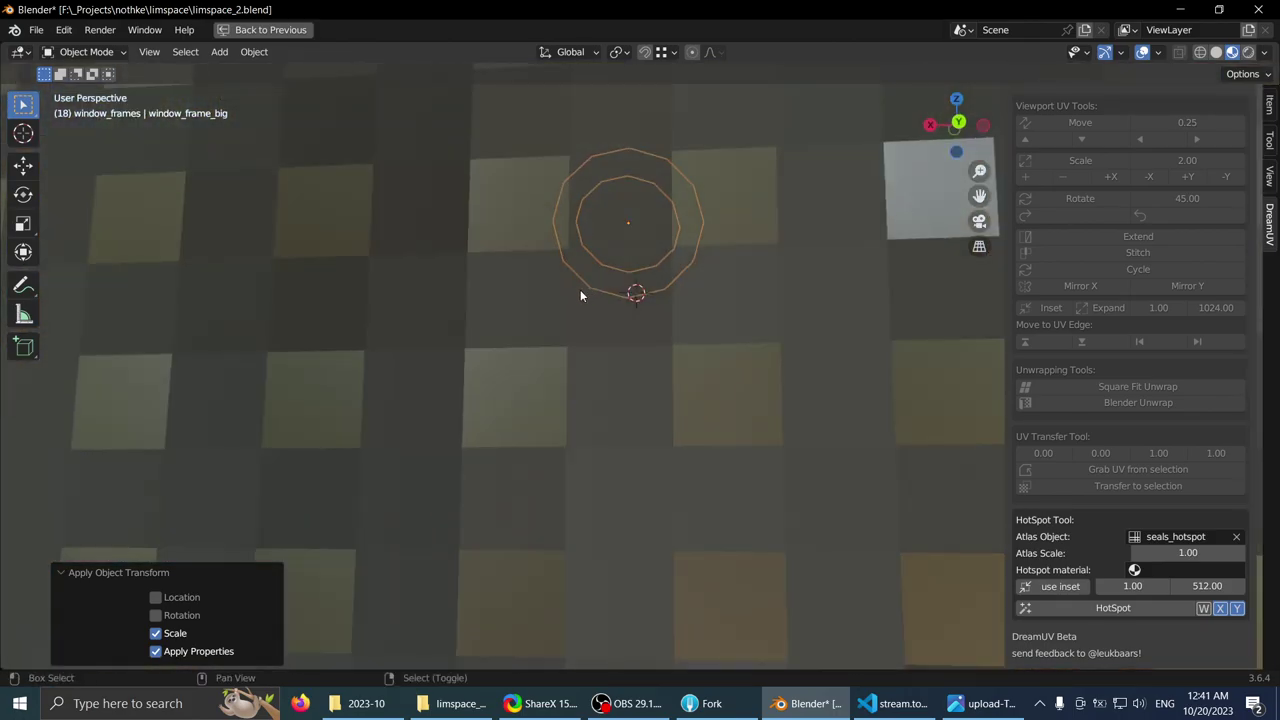
scroll(619, 362, up, 4)
shift+middle_drag(640, 490, 603, 374)
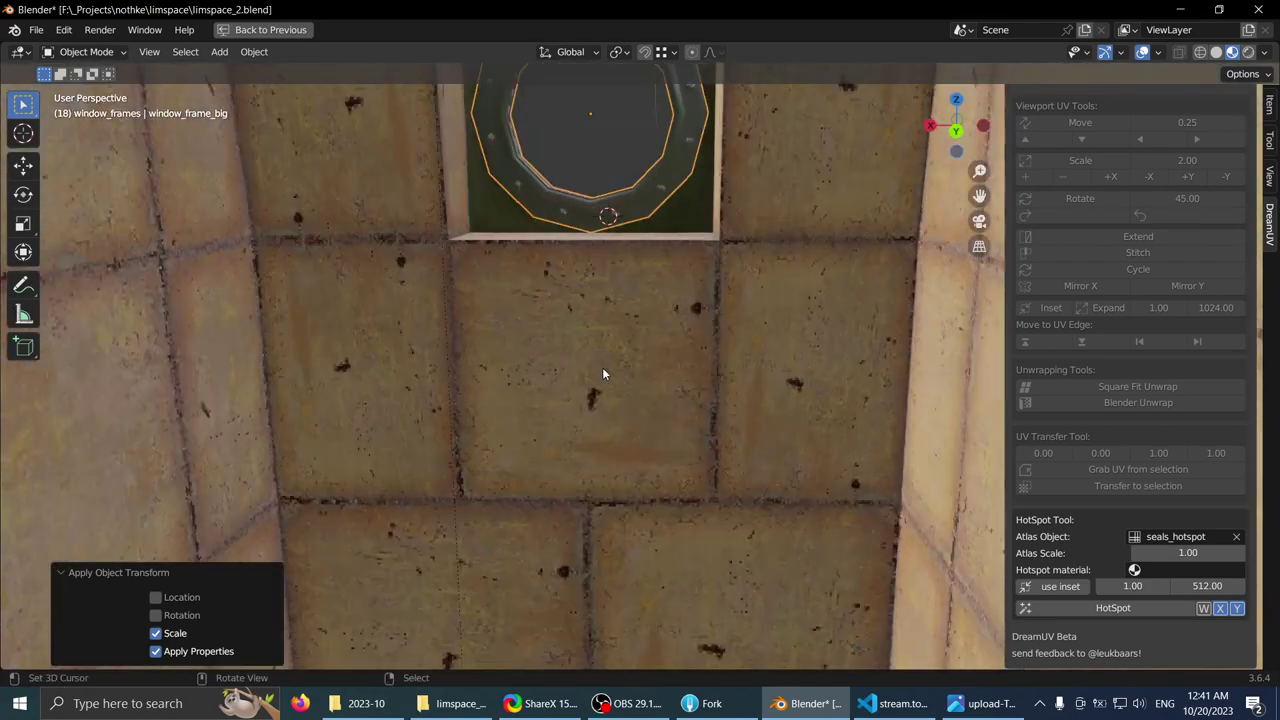
middle_drag(606, 262, 600, 330)
key(shift+d)
key(z)
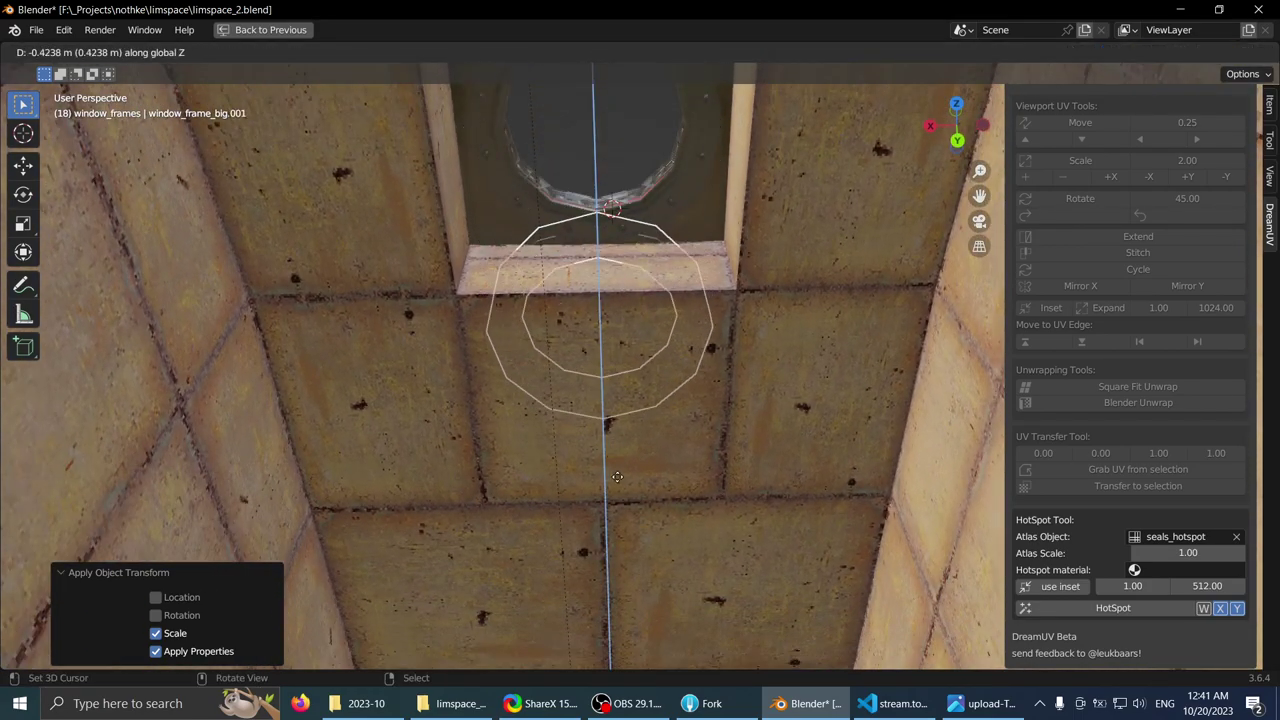
middle_drag(598, 528, 628, 510)
- Lower the duplicated frame by about 0.833 m along global Z towards the lower pair of portholes
shift+middle_drag(628, 510, 630, 196)
key(g)
key(z)
click(636, 463)
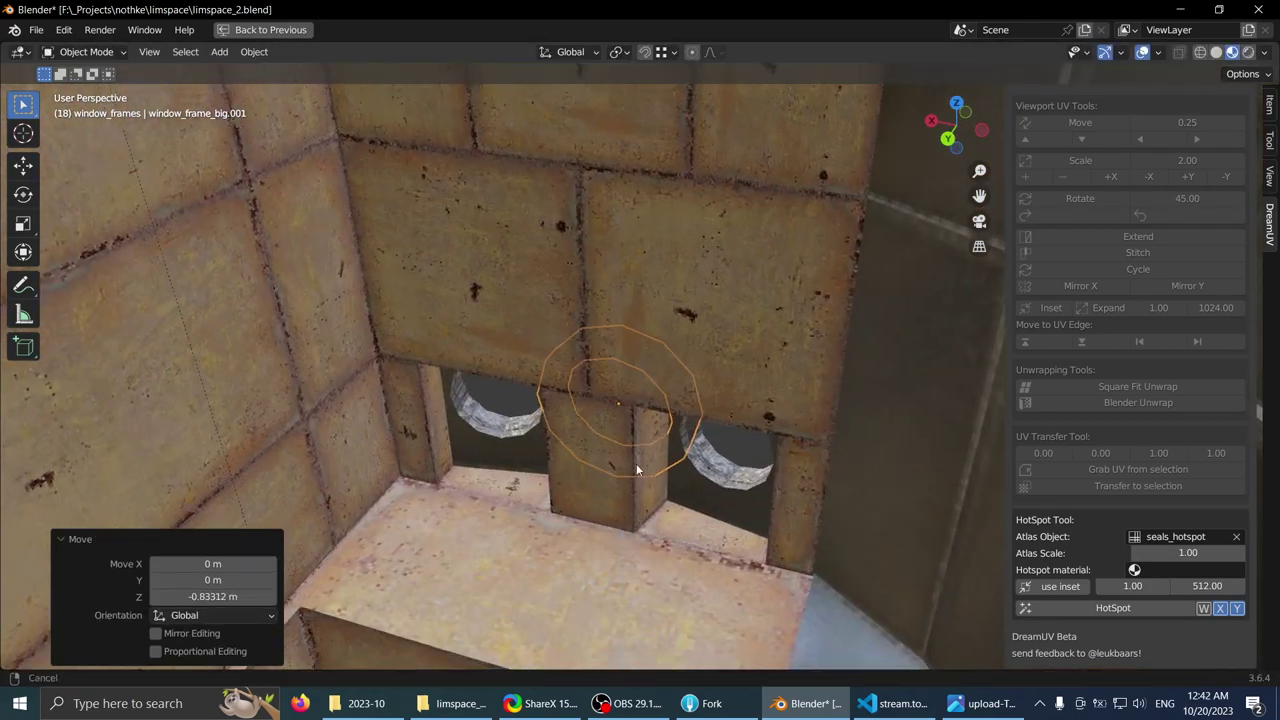
- Move the duplicated frame about -0.039 m along global Z to bring it nearer the lower portholes' height
shift+middle_drag(636, 463, 662, 225)
scroll(662, 225, up, 2)
middle_drag(662, 225, 632, 324)
key(g)
key(z)
click(615, 345)
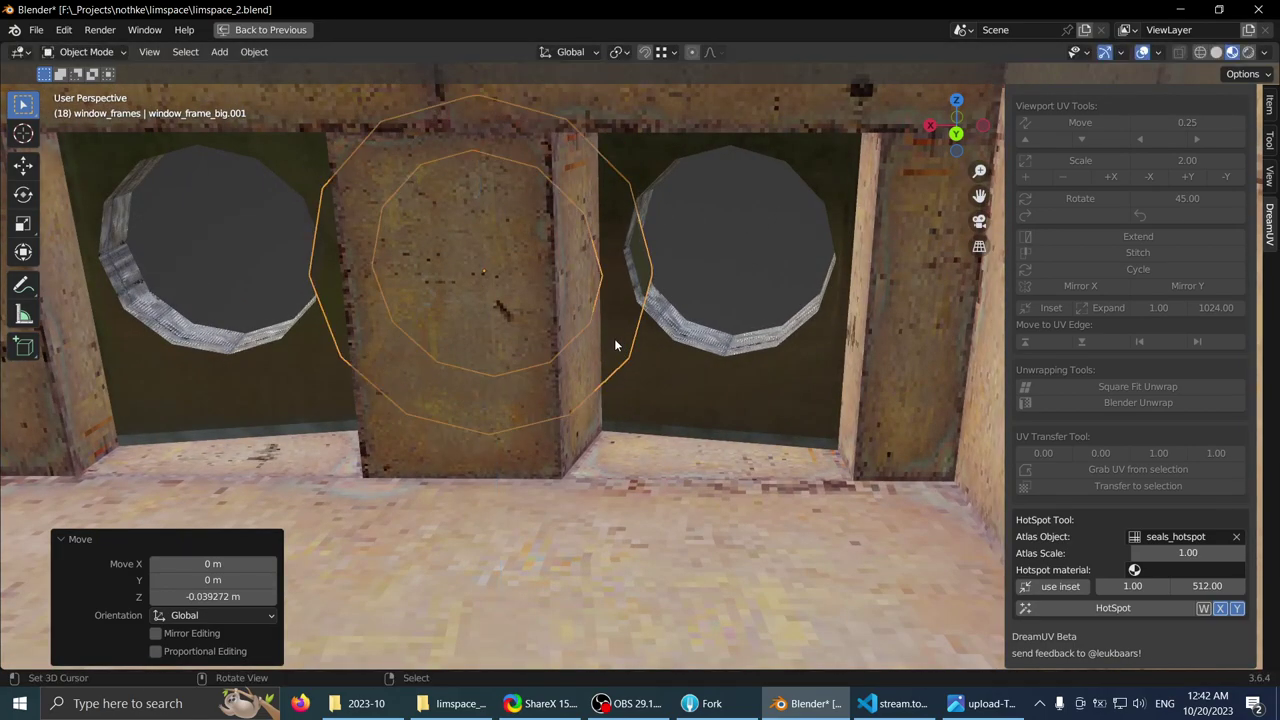
- Move the duplicated frame about -0.348 m along global X to the neighbouring lower porthole
key(g)
key(x)
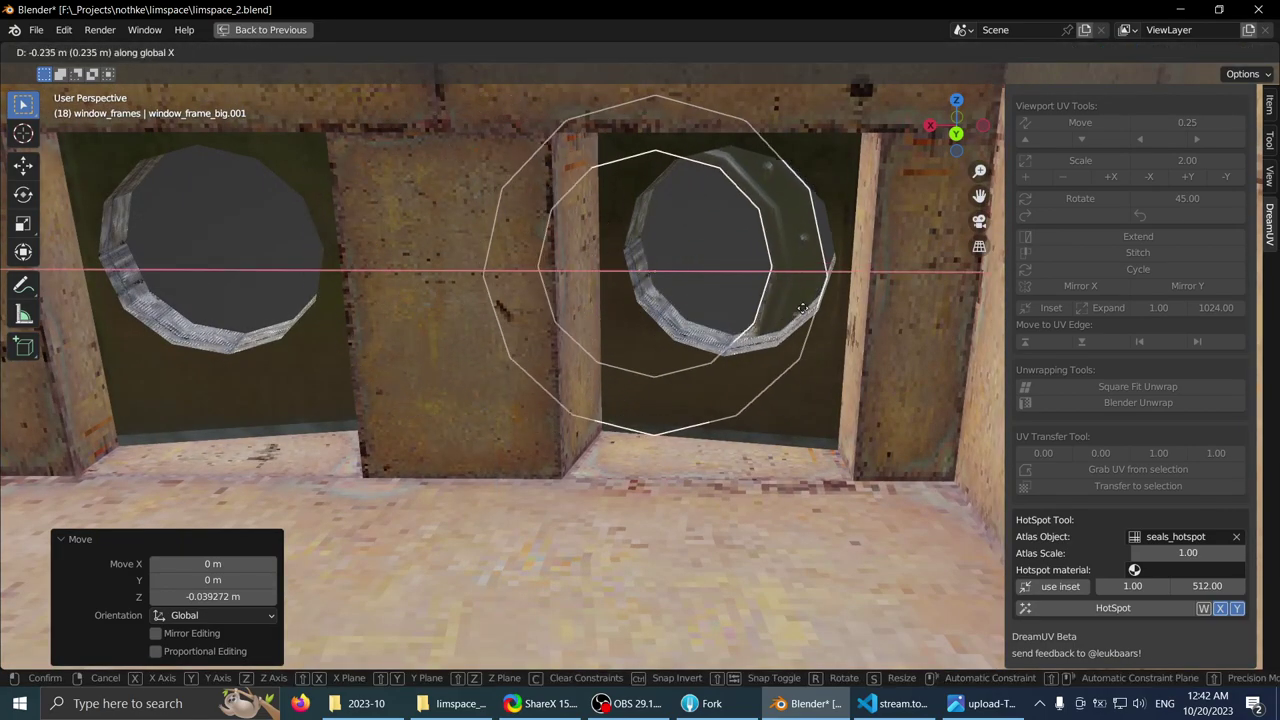
click(852, 297)
middle_drag(852, 293, 689, 269)
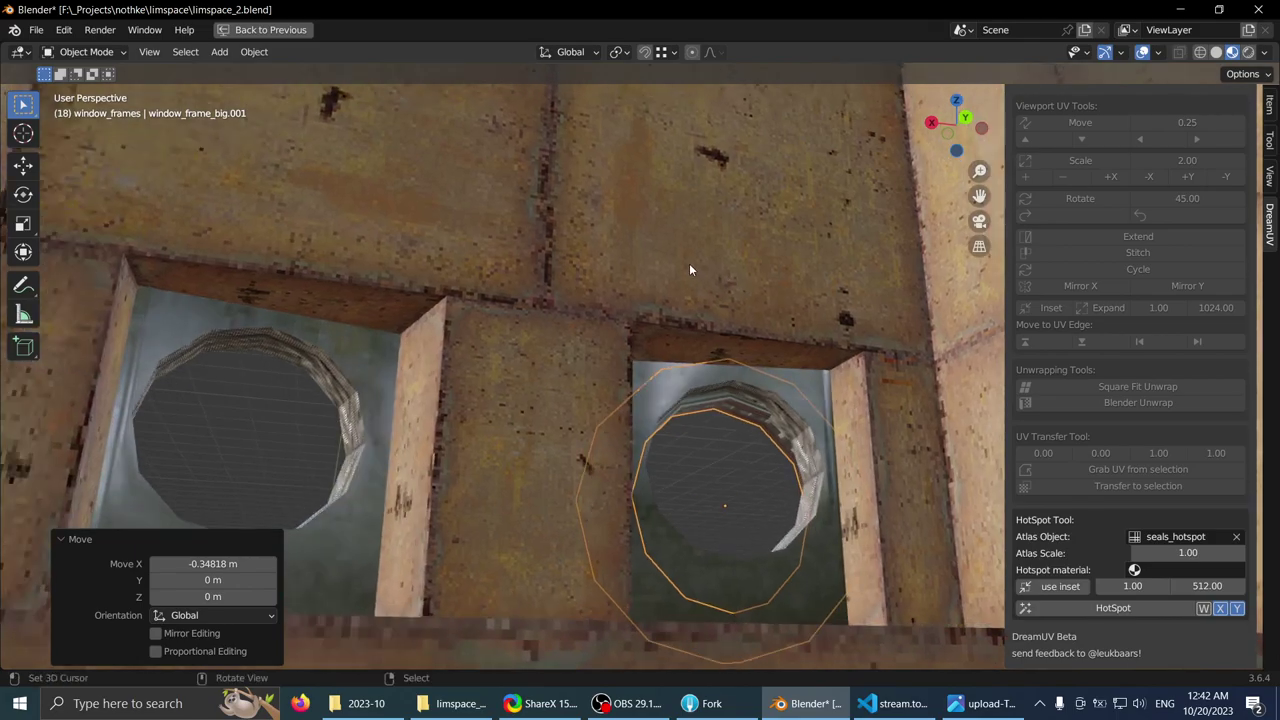
- Select the original window_frame_big and isolate it in local view
click(675, 265)
middle_drag(542, 143, 663, 398)
click(665, 402)
scroll(676, 400, up, 3)
key(slash)
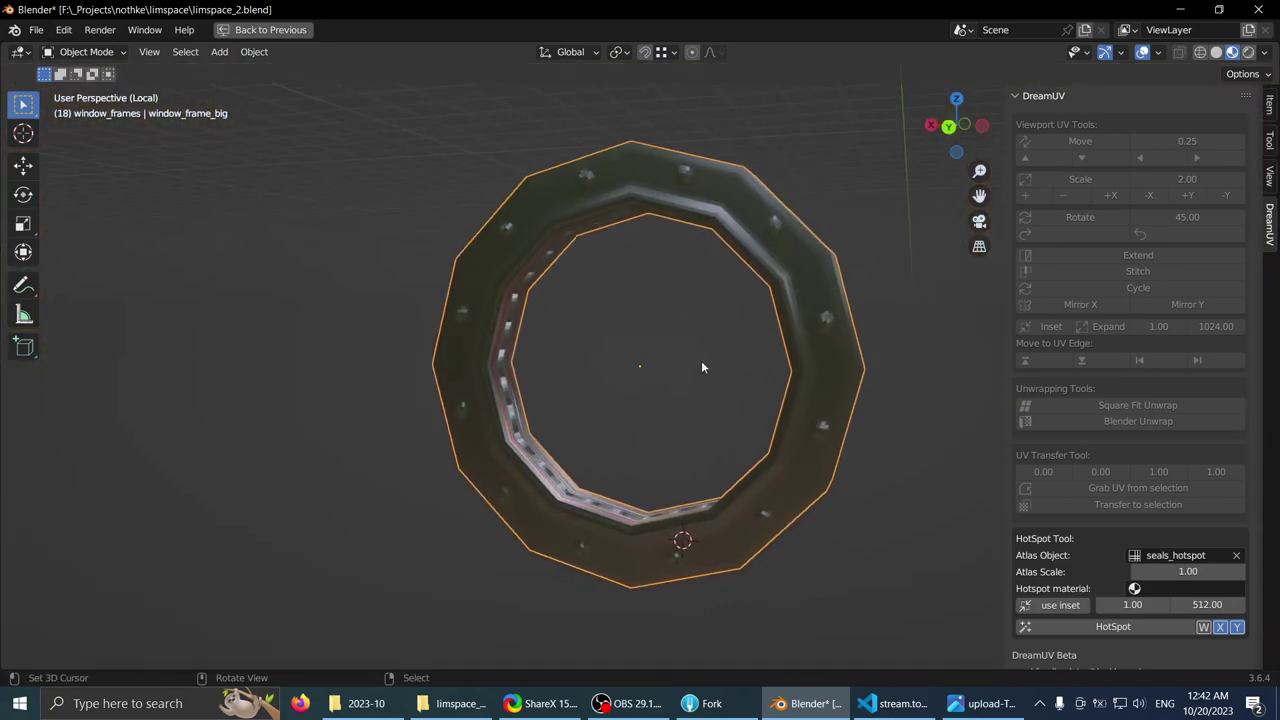
- Enter edit mode on the frame and select the edge loop around its inner opening in edge selection mode
key(Tab)
middle_drag(737, 314, 789, 291)
alt+click(646, 248)
key(2)
alt+click(606, 248)
key(shift+d)
right_click(622, 308)
key(g)
key(y)
key(x)
right_click(787, 314)
key(ctrl+z)
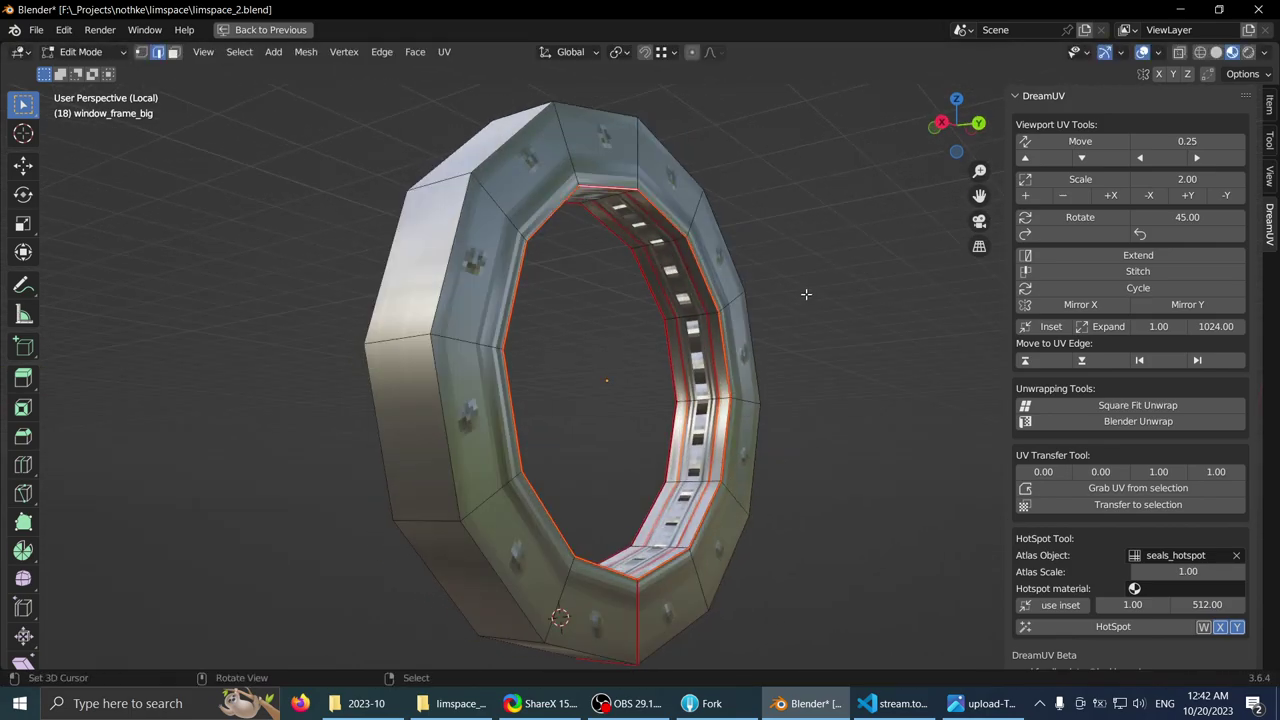
key(g)
right_click(721, 243)
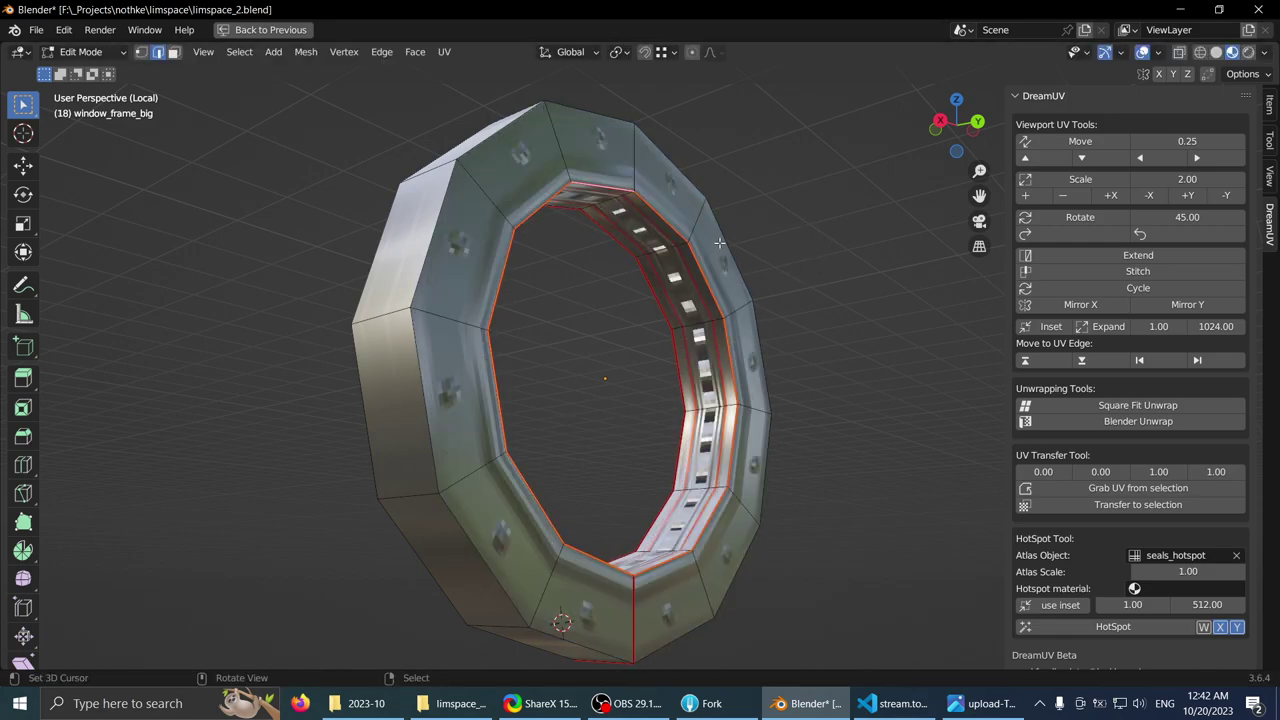
- Duplicate the inner opening's edge loop in place and move the copy about -0.013 m along global Y
key(shift+d)
key(Escape)
key(g)
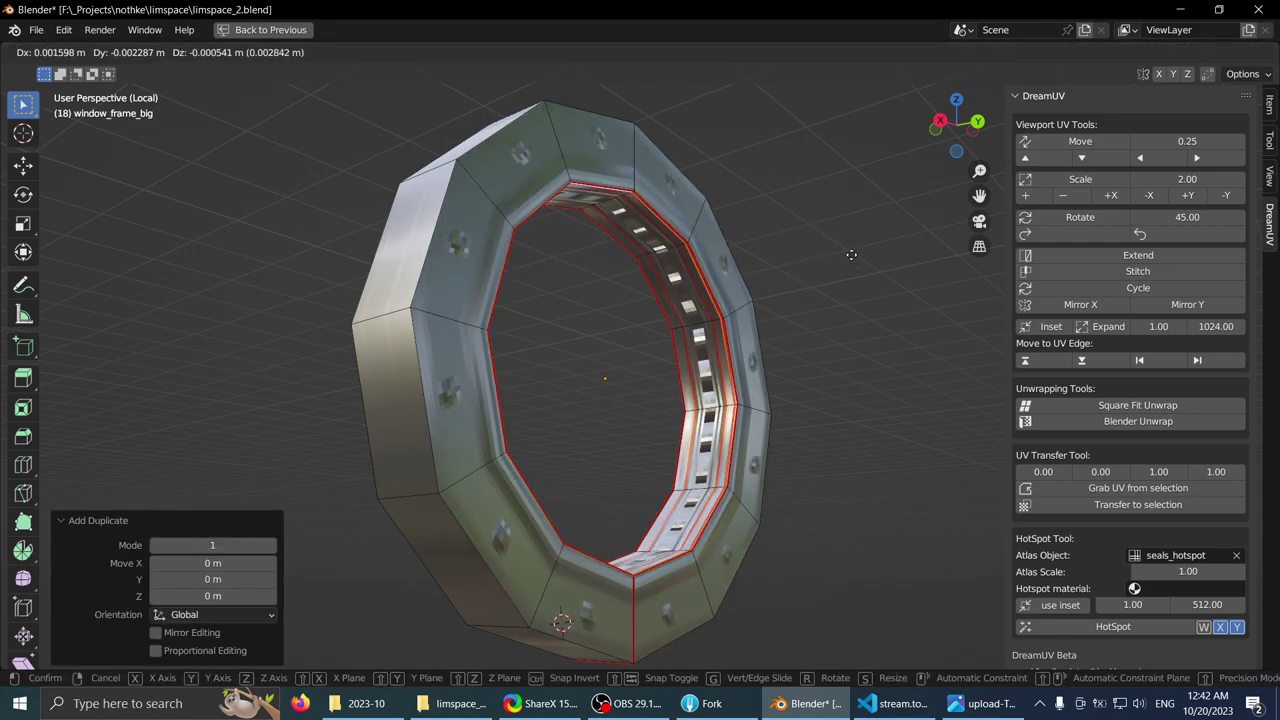
key(x)
click(837, 256)
scroll(752, 284, up, 5)
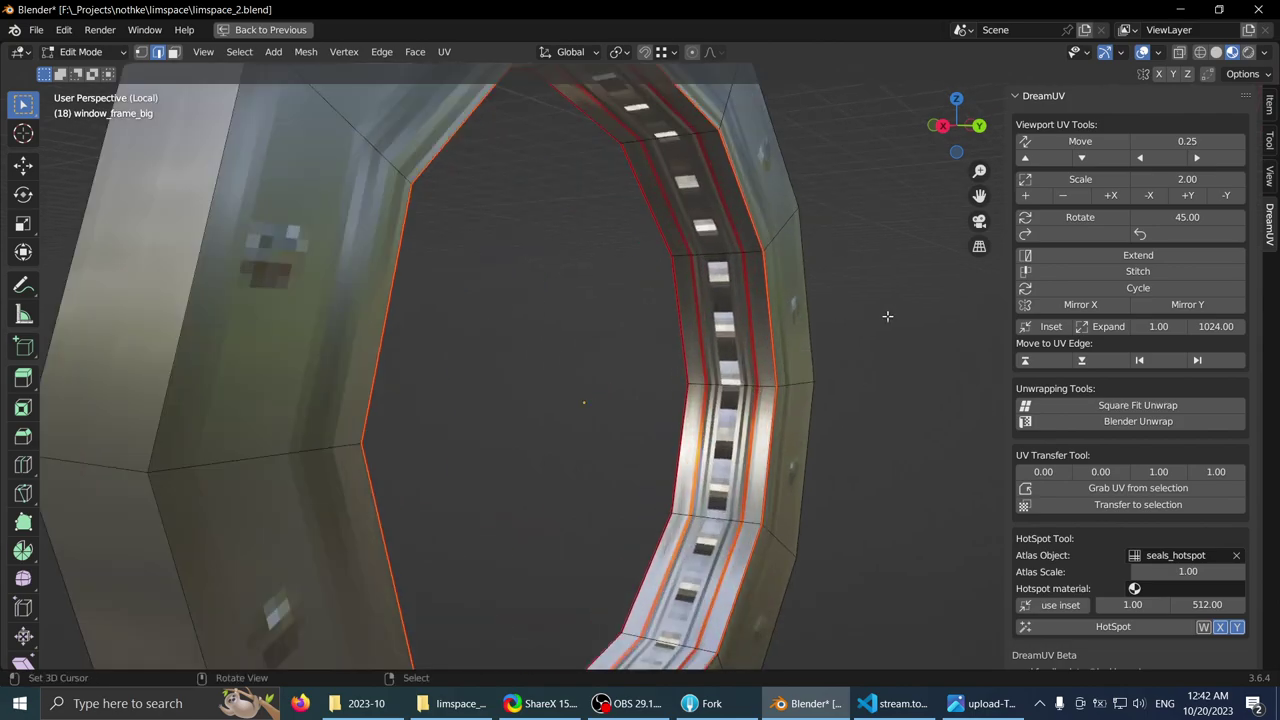
key(g)
key(y)
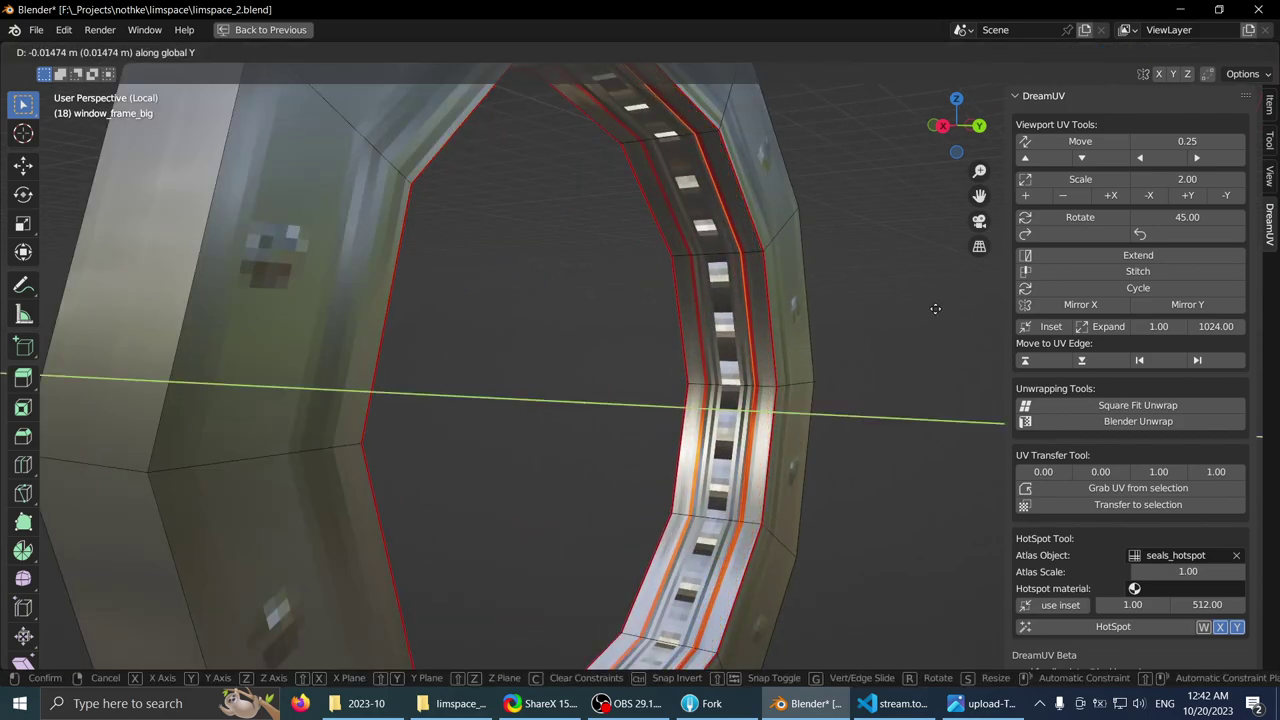
click(938, 309)
- Fill the duplicated loop with a face and offset a copy of that face about -0.032 m along global Y
scroll(649, 357, down, 1)
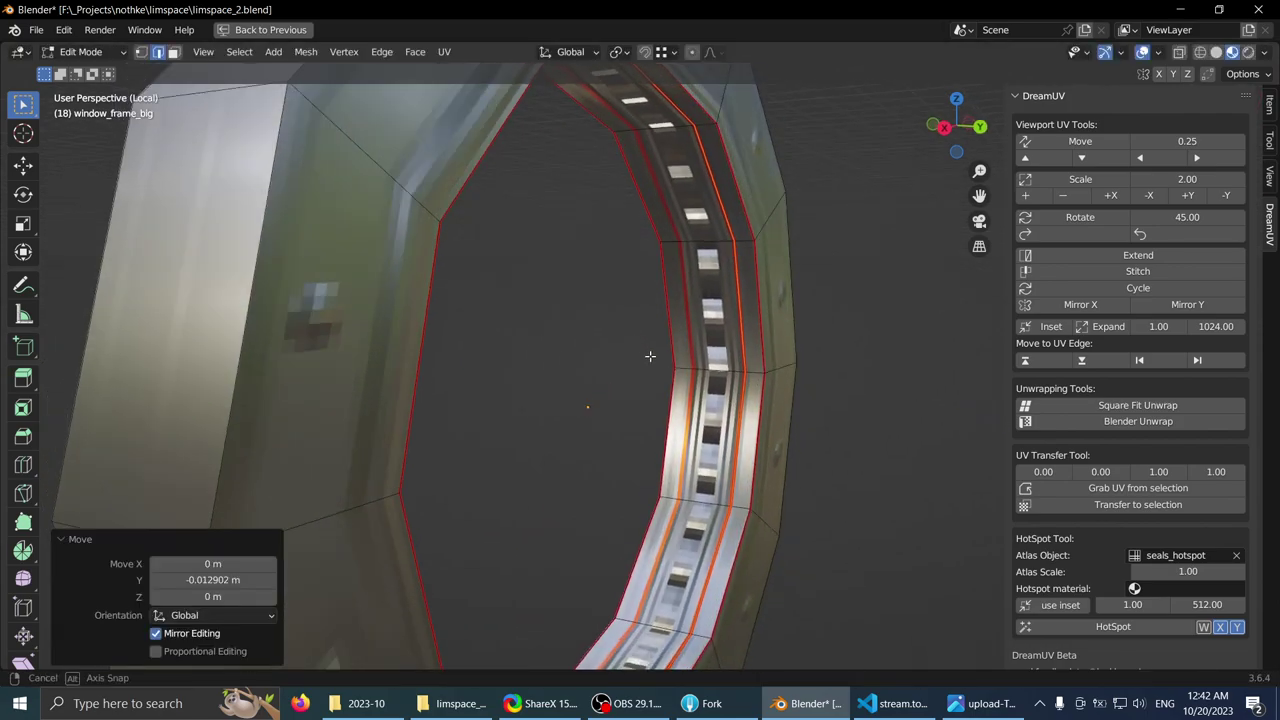
middle_drag(649, 357, 620, 369)
key(f)
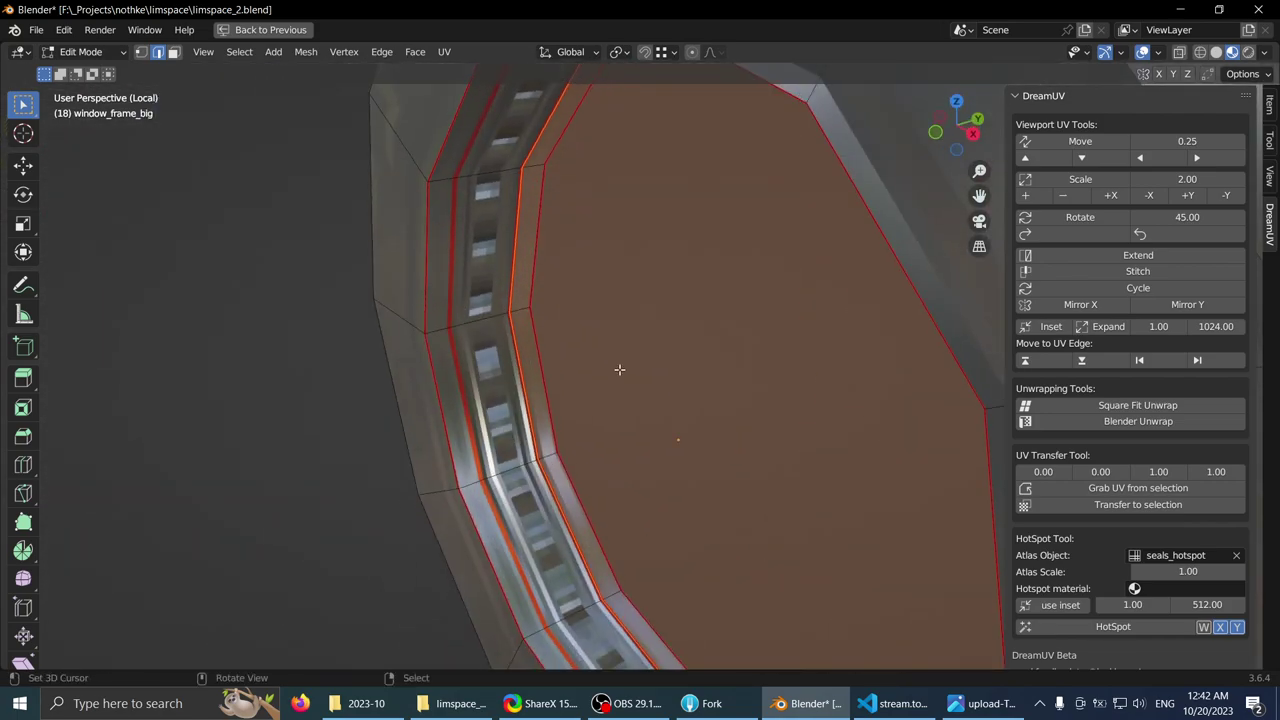
key(g)
key(y)
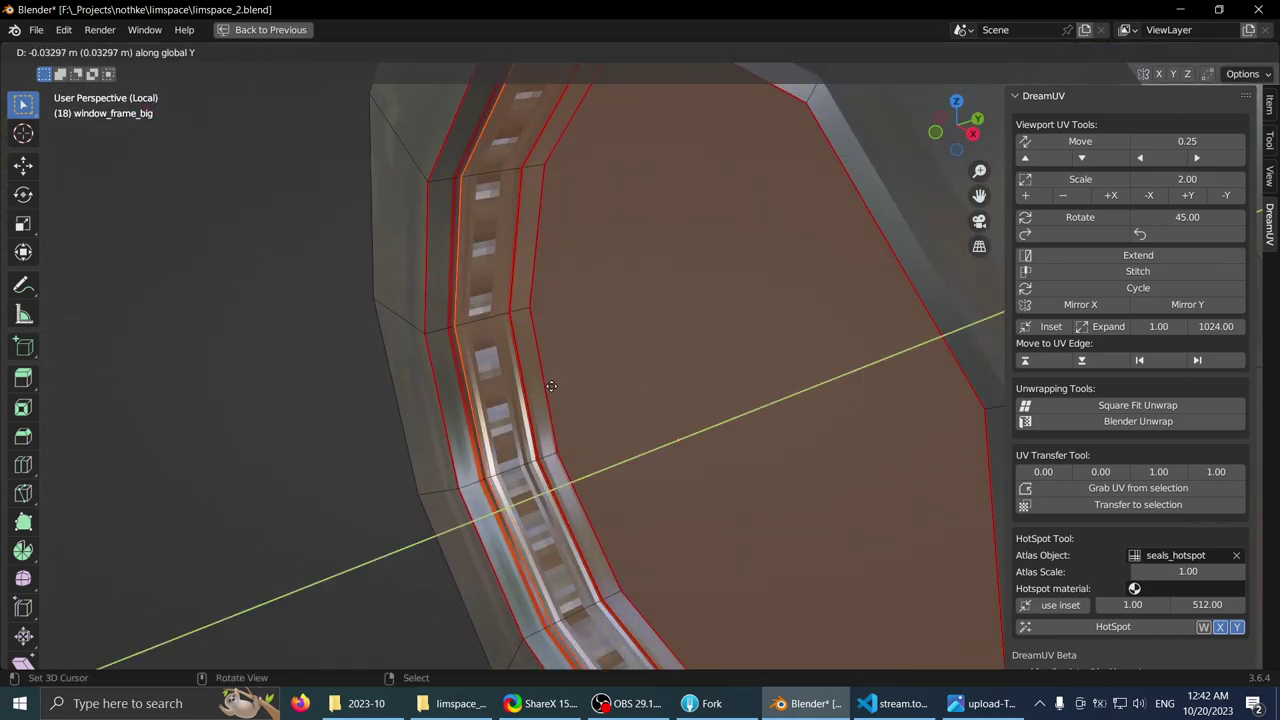
click(553, 385)
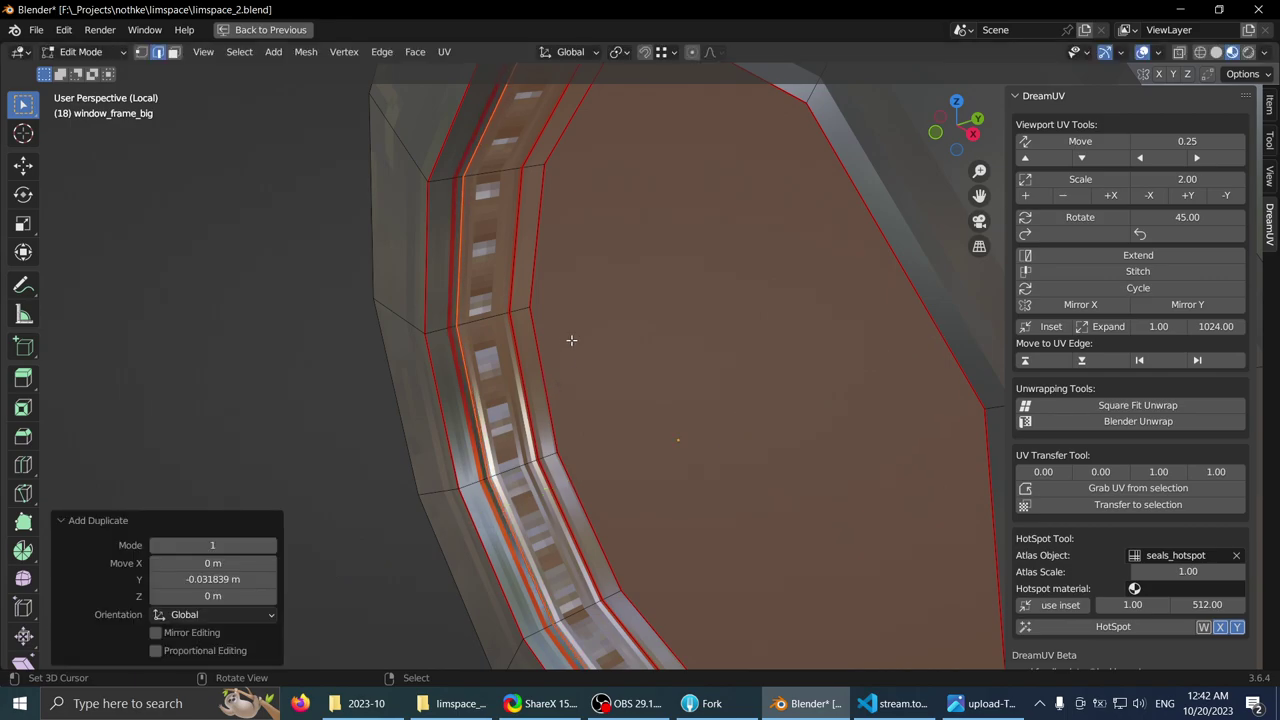
- Move the copied pane face about -0.0016 m along global Y to align it with the frame's inner groove
scroll(571, 320, down, 5)
middle_drag(571, 294, 594, 314)
scroll(603, 309, up, 5)
scroll(598, 310, up, 4)
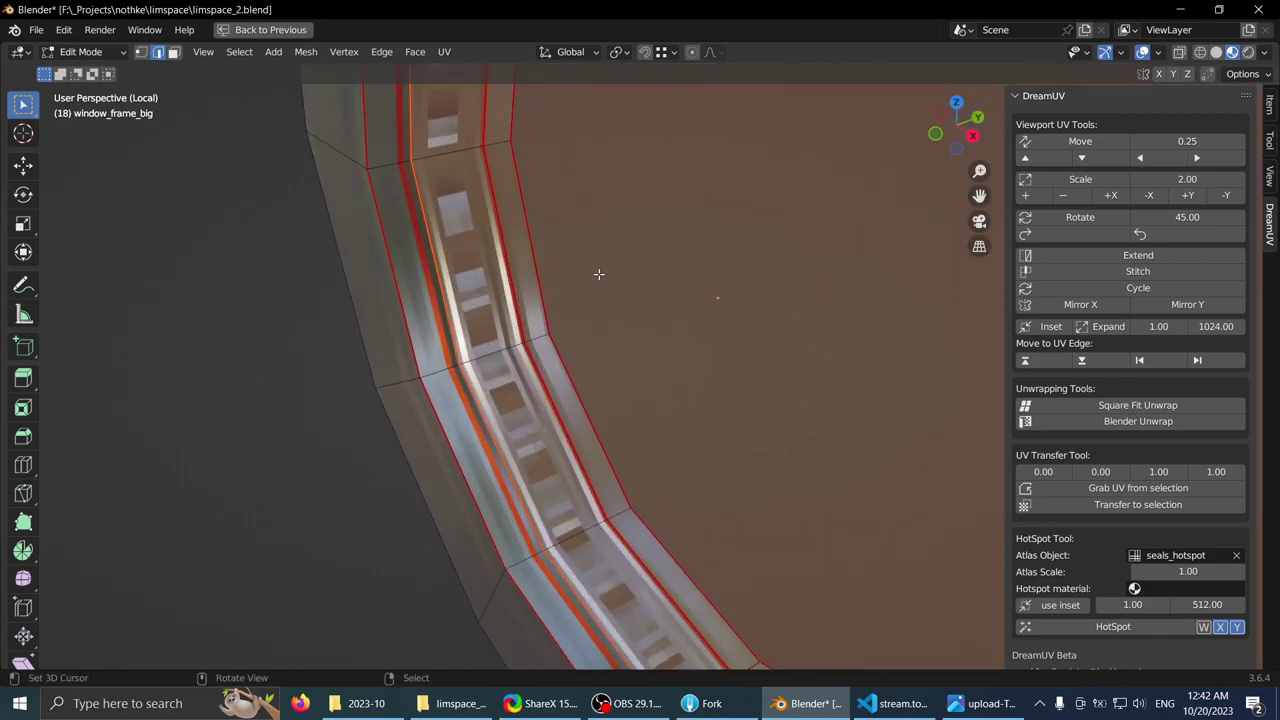
key(g)
key(y)
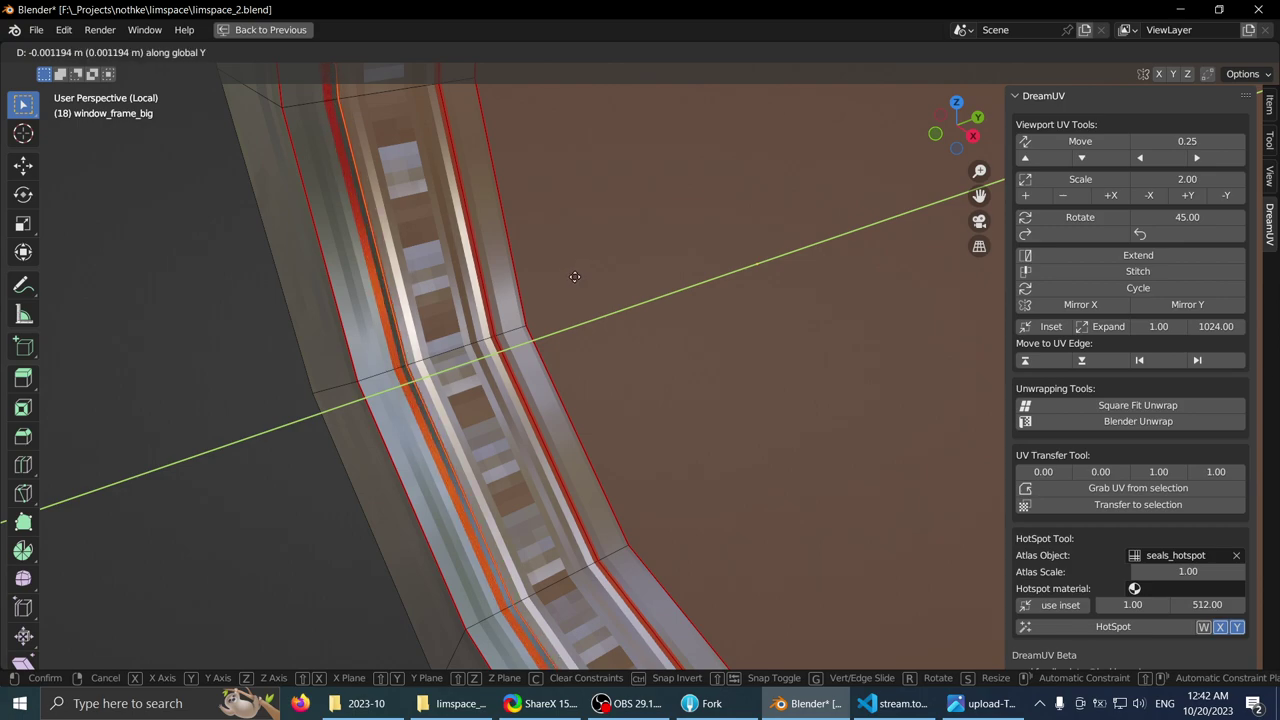
click(573, 276)
- Shift the selected pane face about -0.006 m along global Y and return to object mode
scroll(666, 326, down, 8)
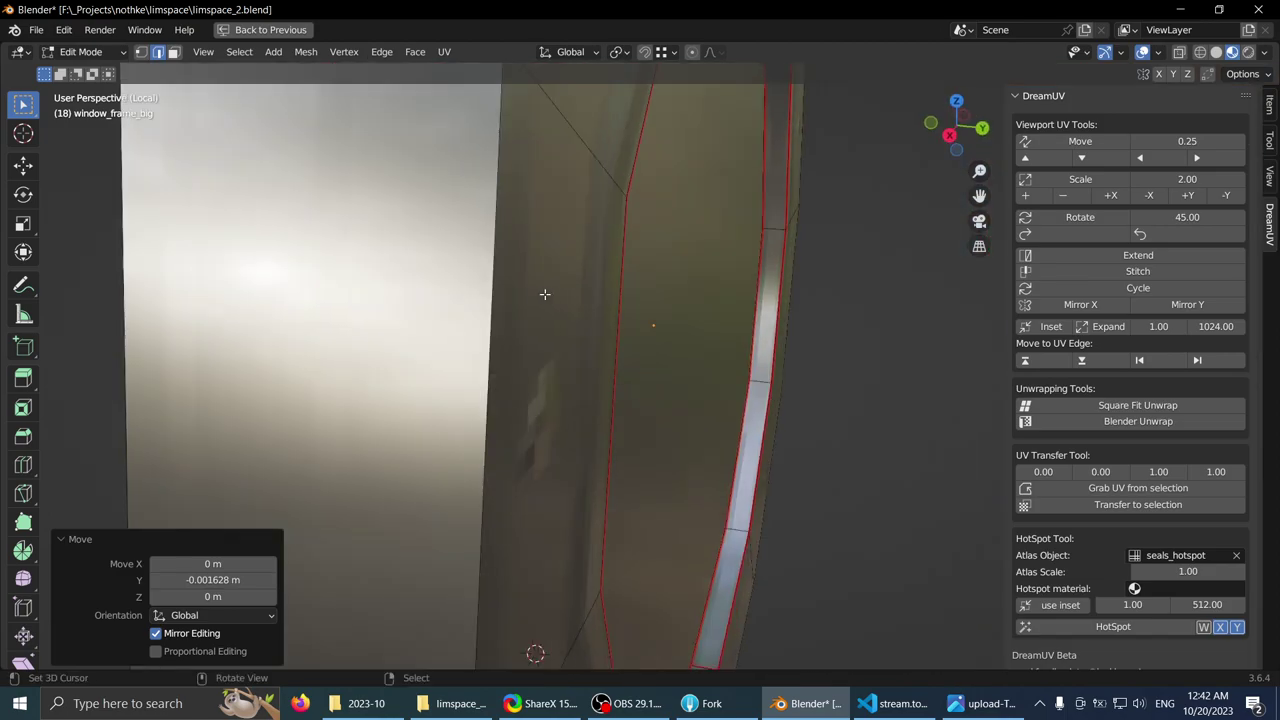
scroll(705, 343, up, 6)
key(g)
key(x)
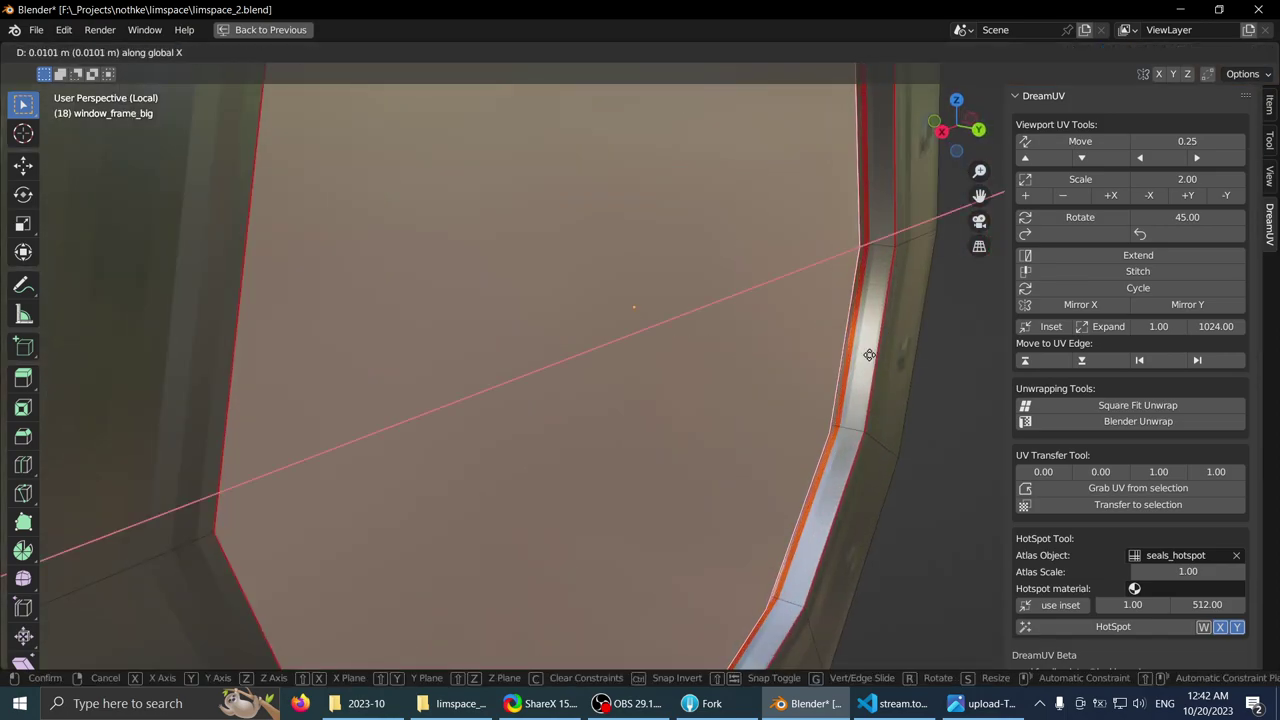
key(y)
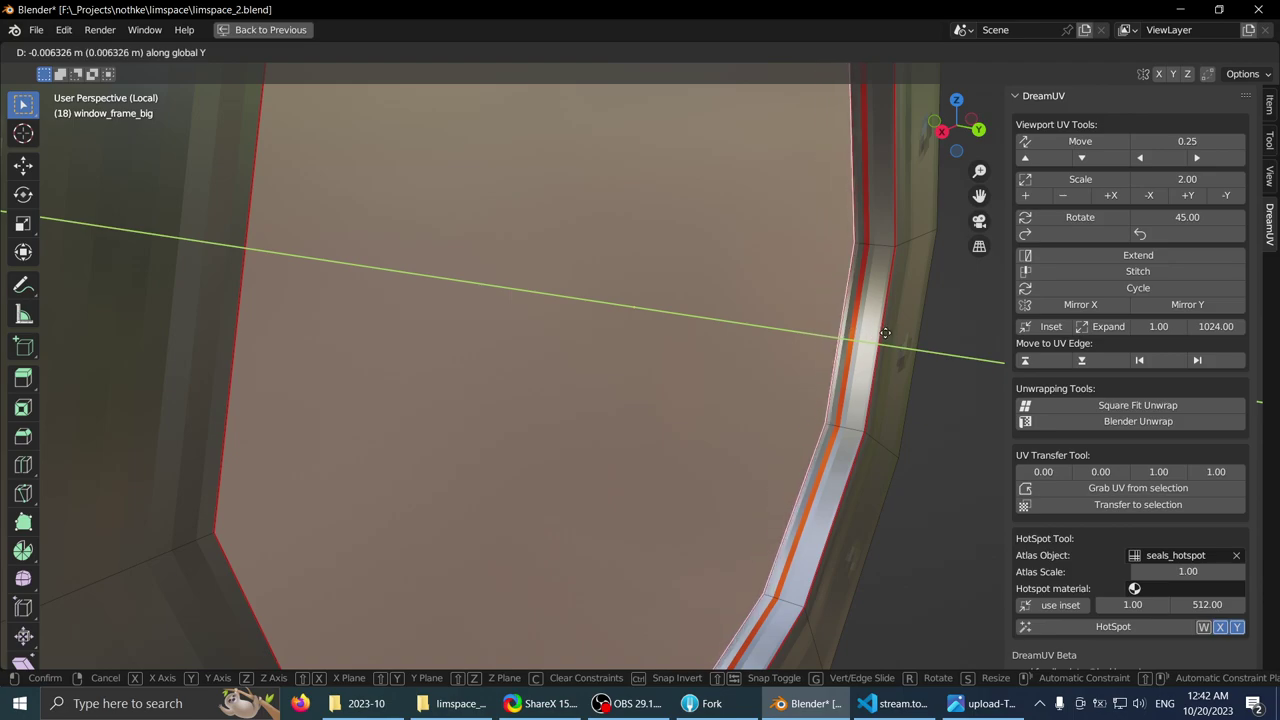
click(888, 334)
middle_drag(888, 334, 739, 246)
scroll(619, 362, down, 6)
key(q)
click(591, 321)
key(Tab)
- Restore the full editor layout, enlarge the properties area and add a second material slot with a material named glass_window
scroll(637, 300, down, 3)
key(ctrl+space)
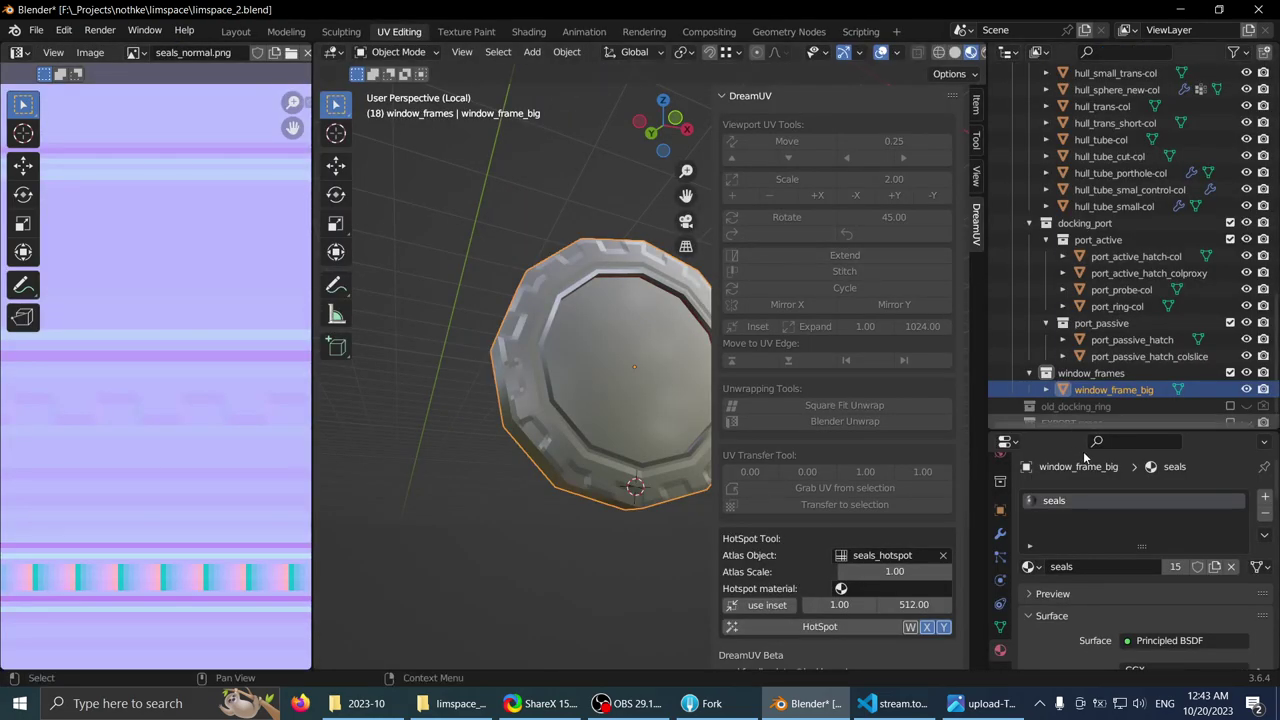
drag(1057, 426, 1057, 212)
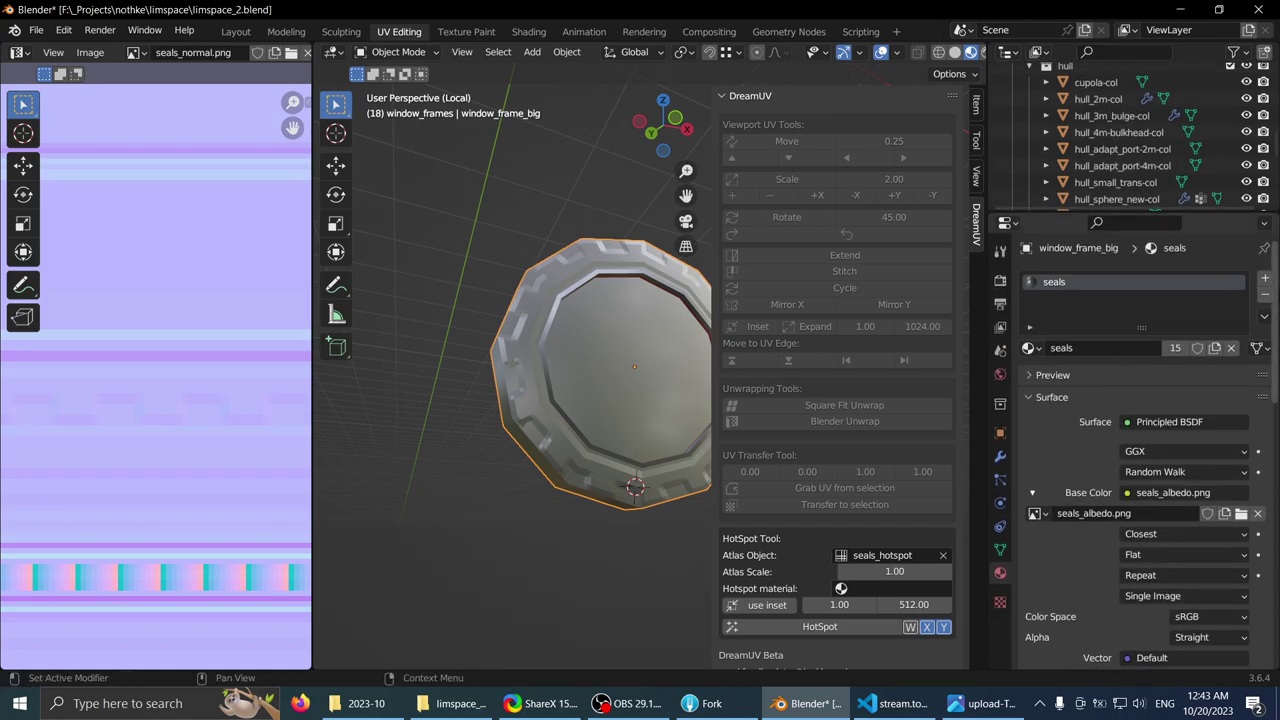
click(1266, 281)
click(1074, 374)
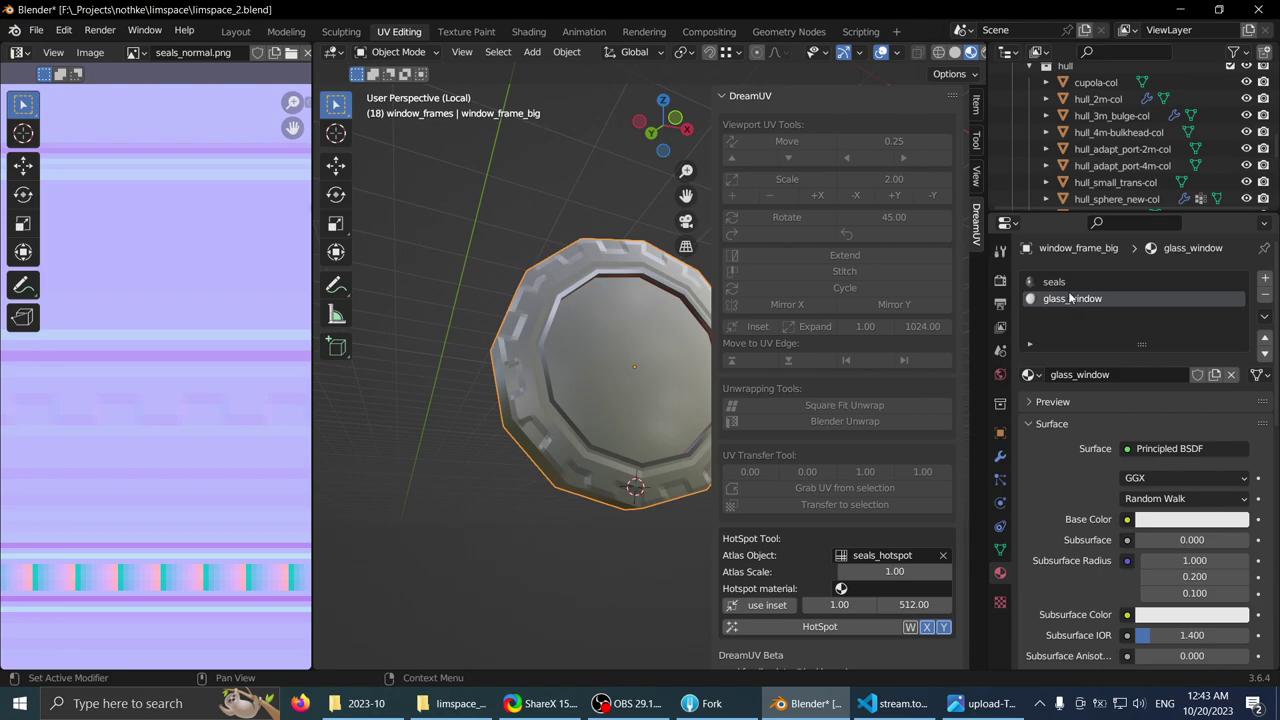
- Switch the scene's render engine to Eevee
middle_drag(396, 198, 492, 263)
scroll(1035, 480, down, 7)
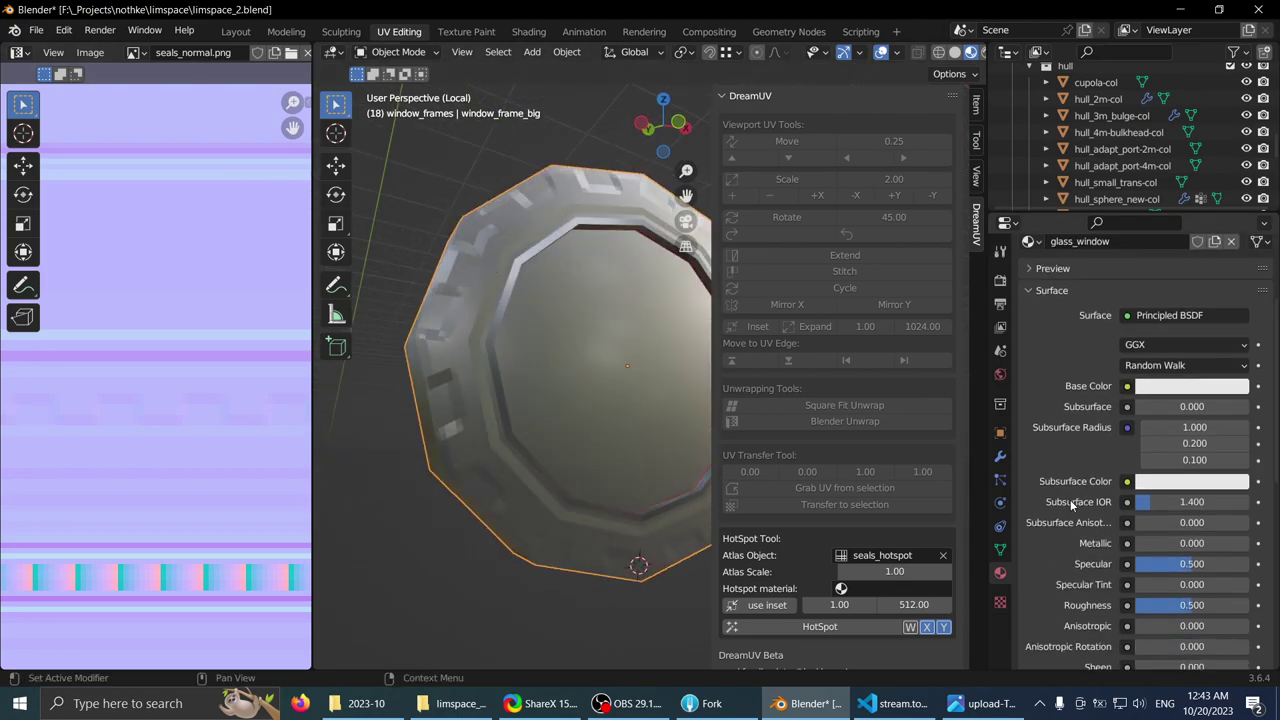
scroll(1040, 495, down, 6)
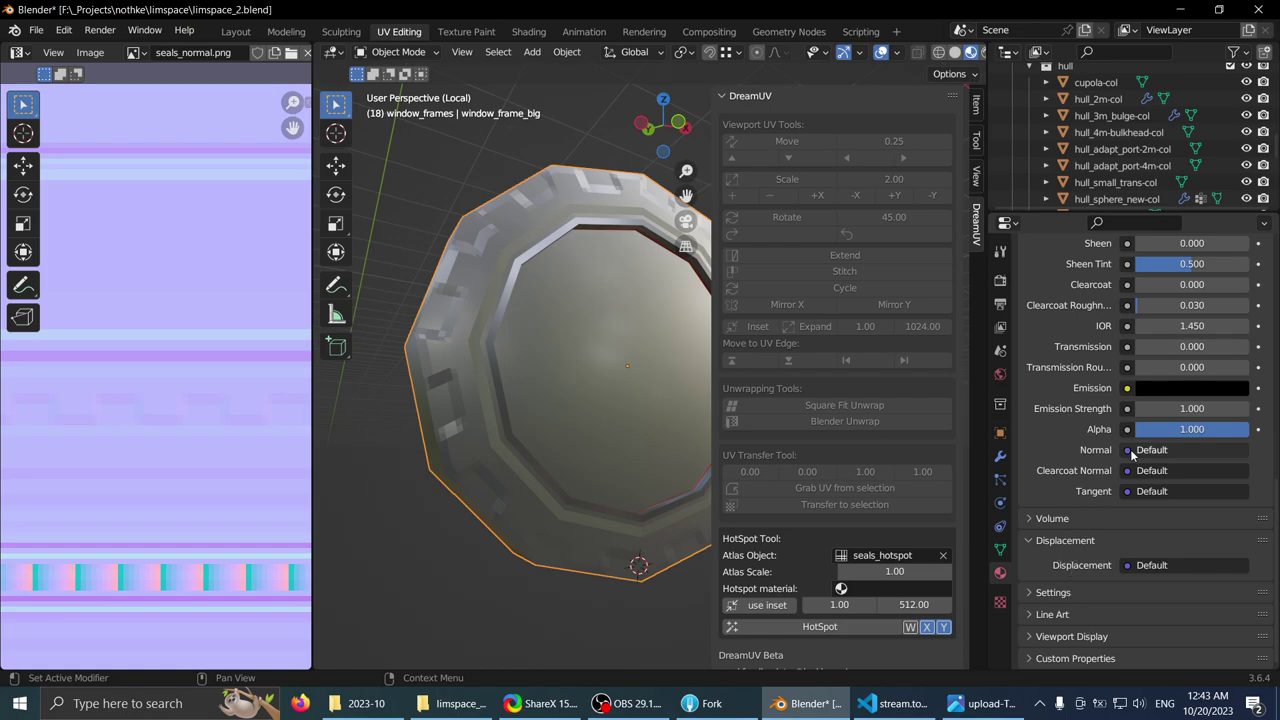
scroll(1060, 520, up, 5)
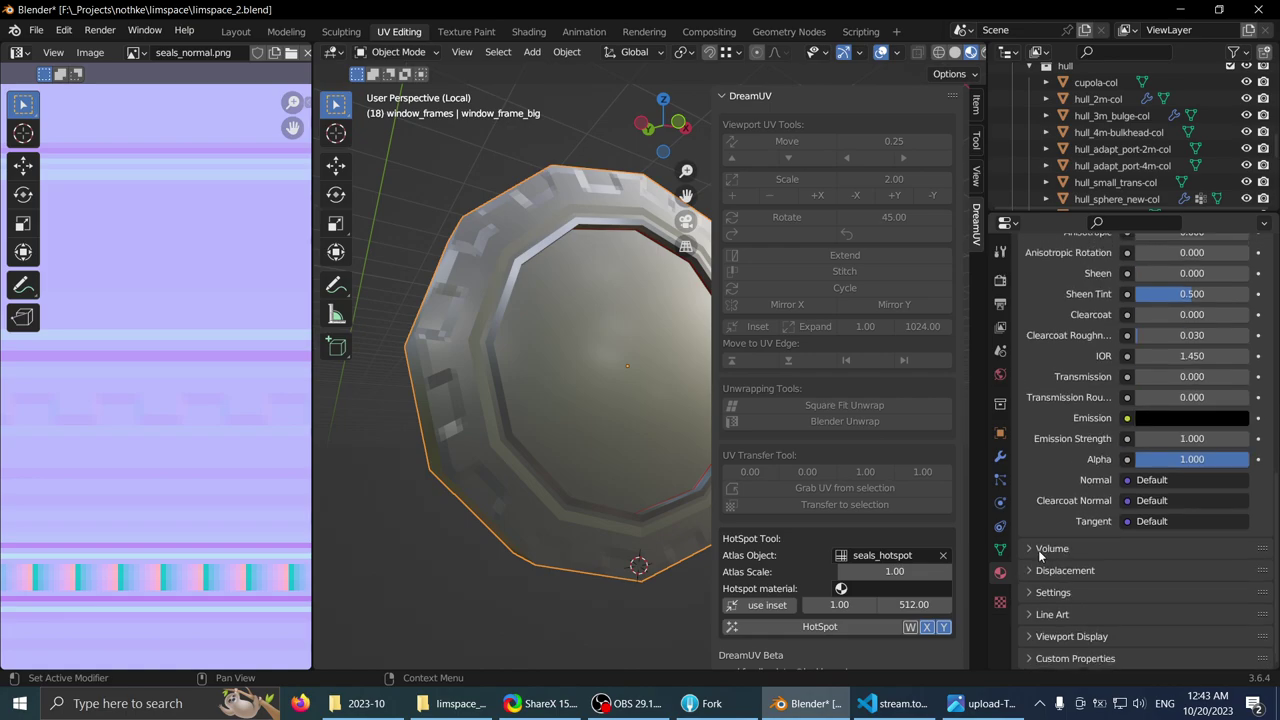
click(1000, 281)
scroll(1160, 320, up, 10)
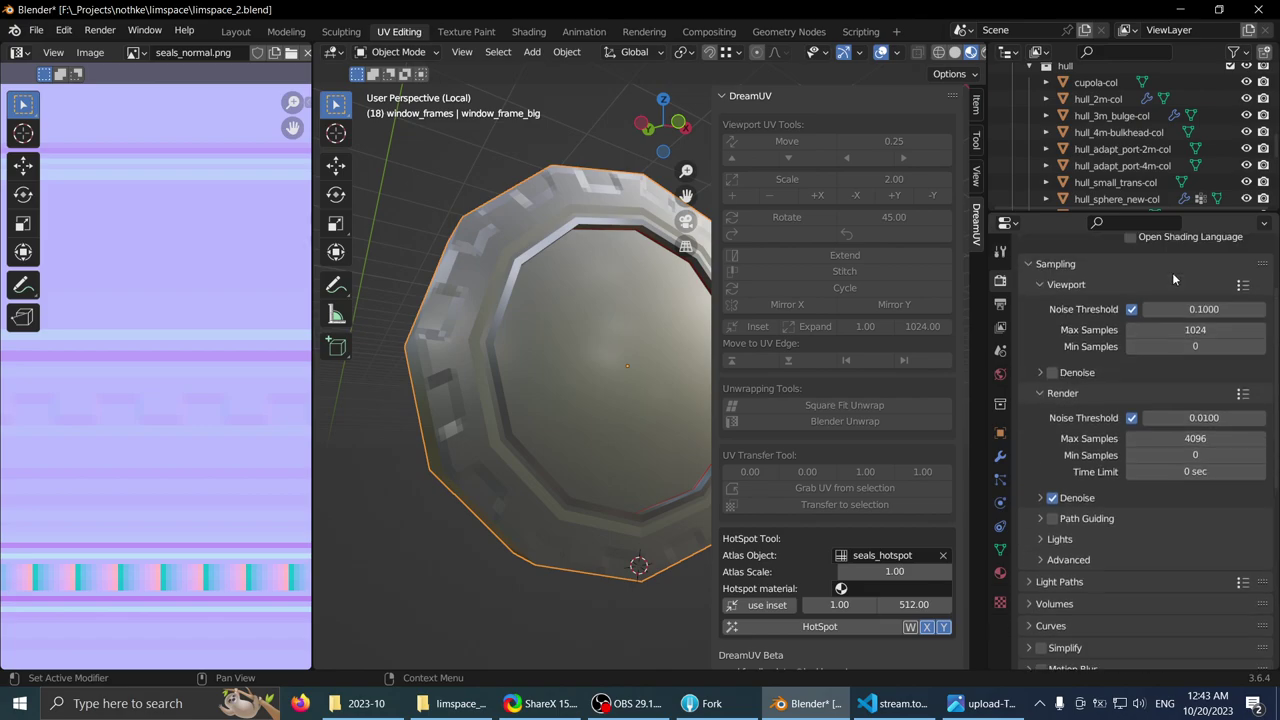
click(1168, 278)
click(1147, 298)
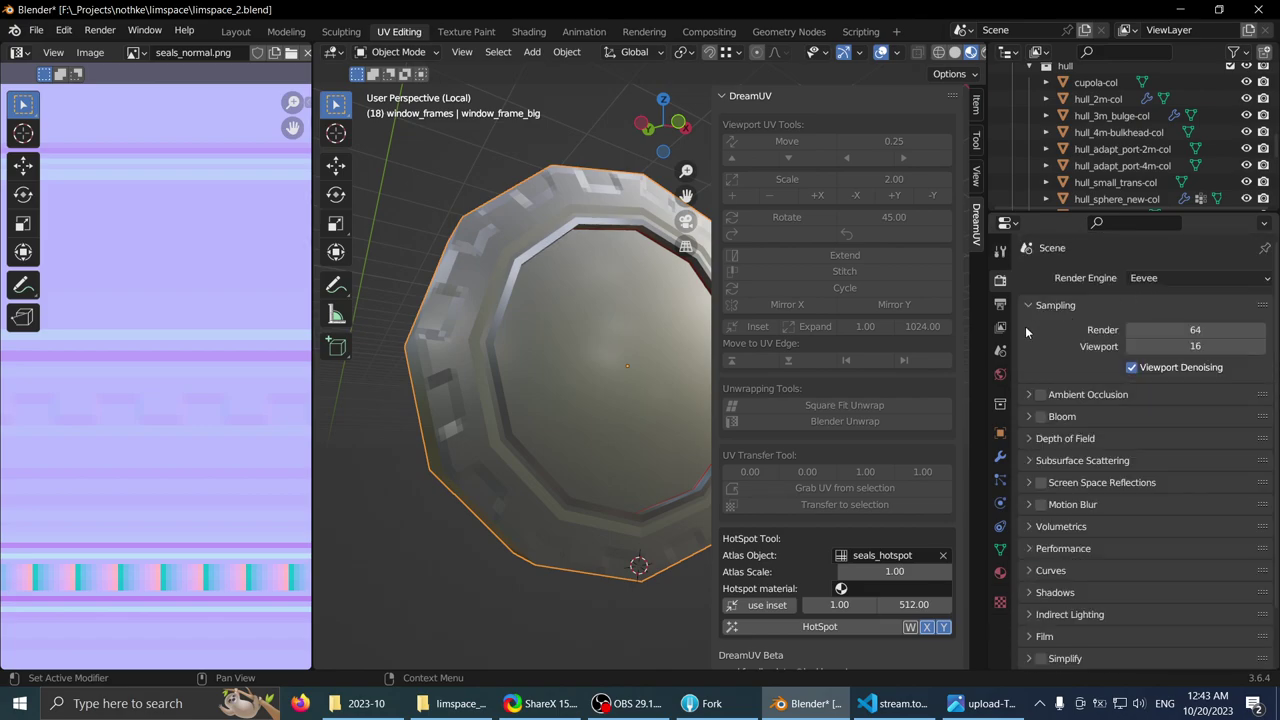
- Set the glass_window material's blend mode to Alpha Blend
click(1000, 572)
scroll(1057, 600, down, 12)
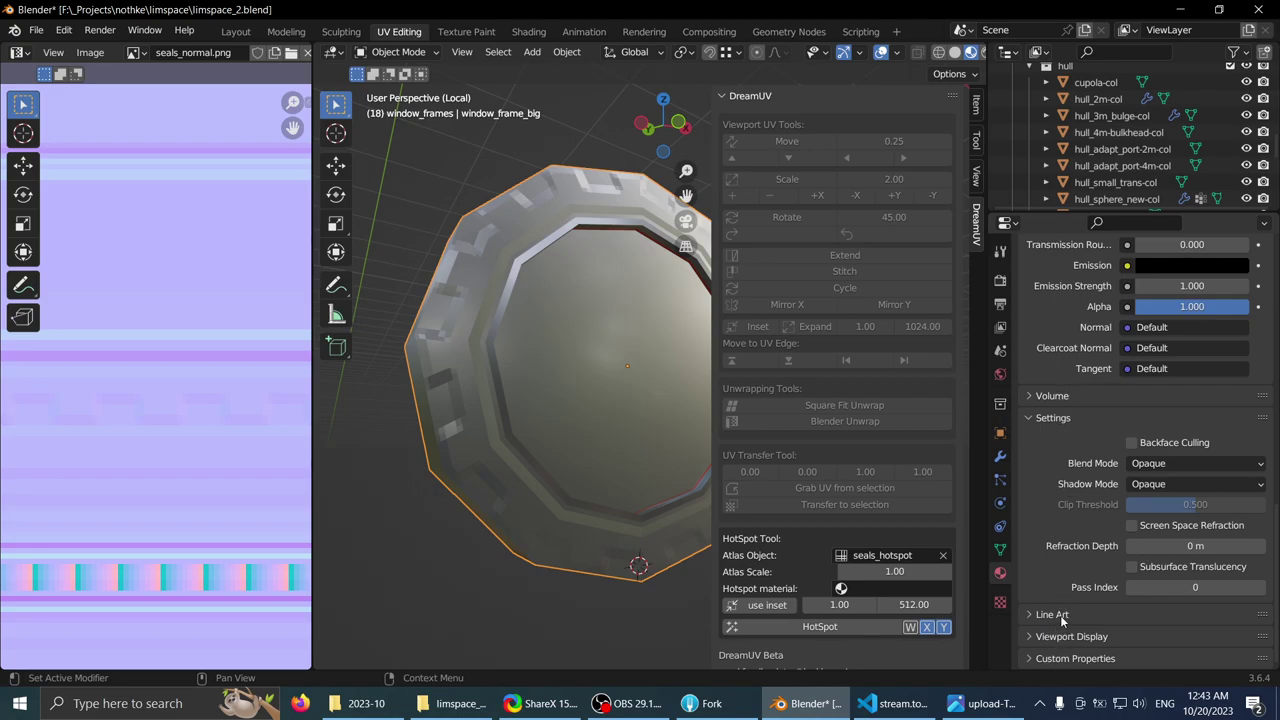
click(1171, 466)
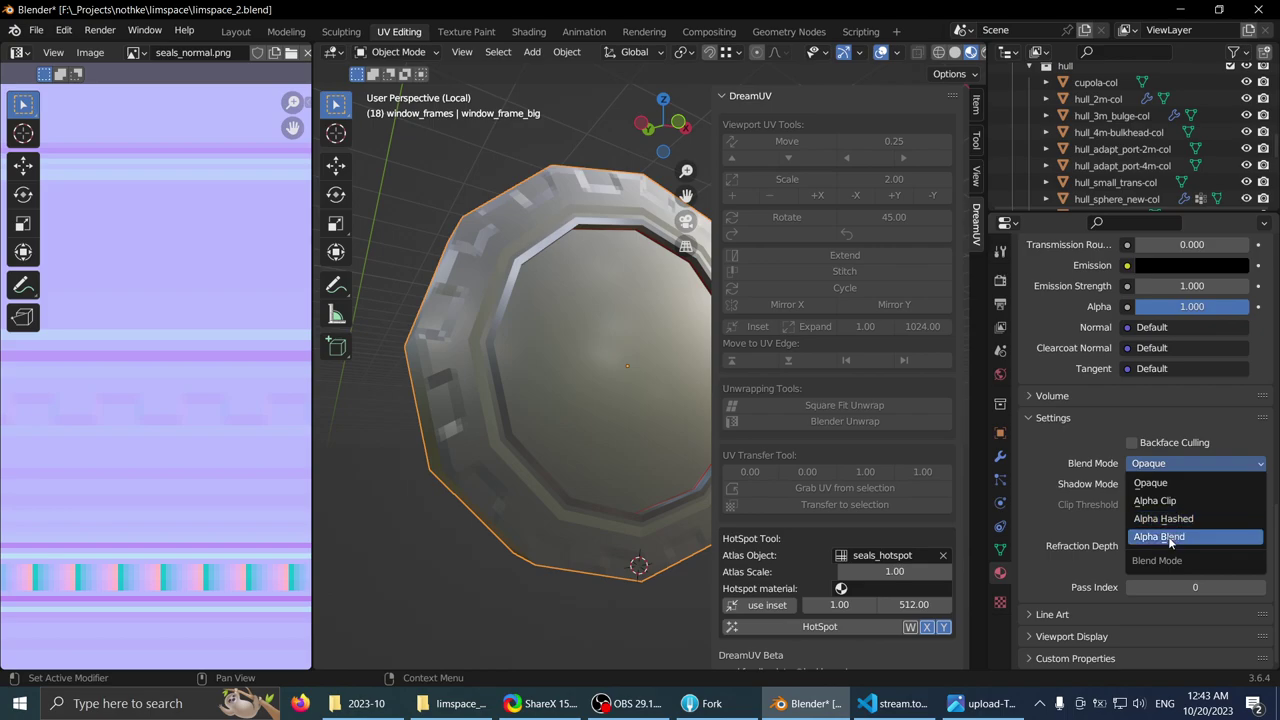
key(Return)
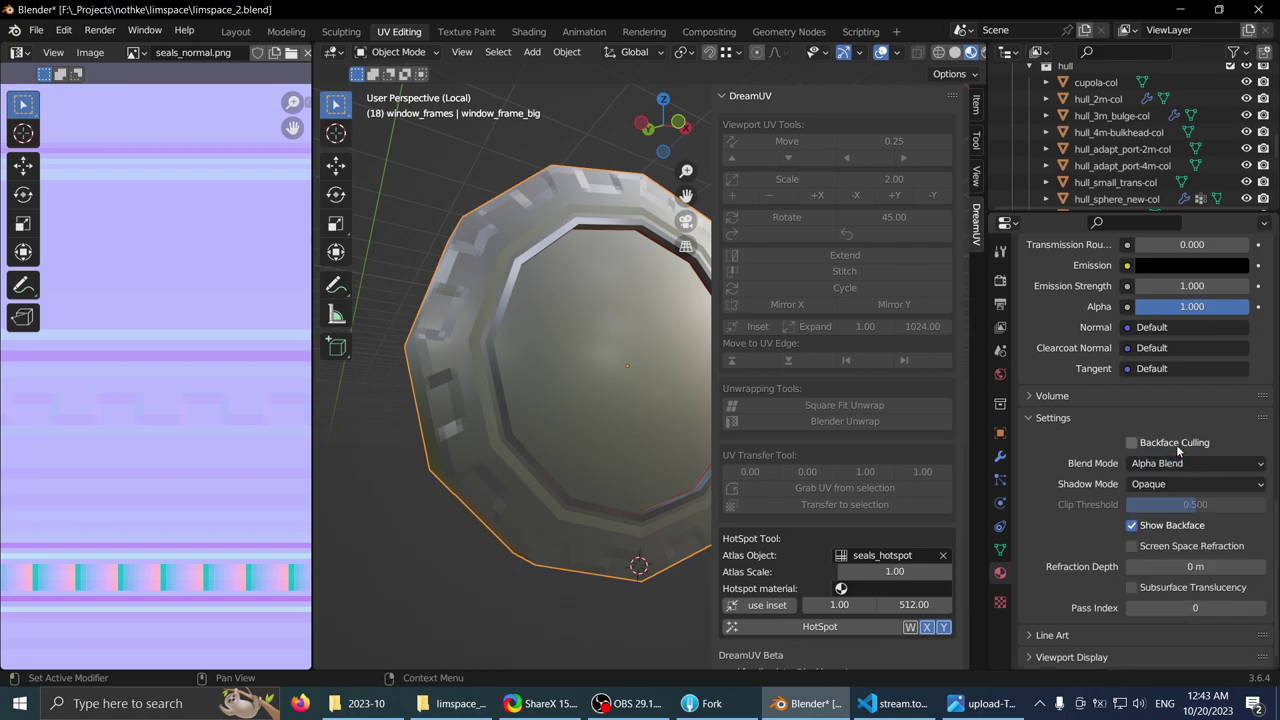
- Set the glass_window material's shadow mode to None and enable backface culling
click(1140, 484)
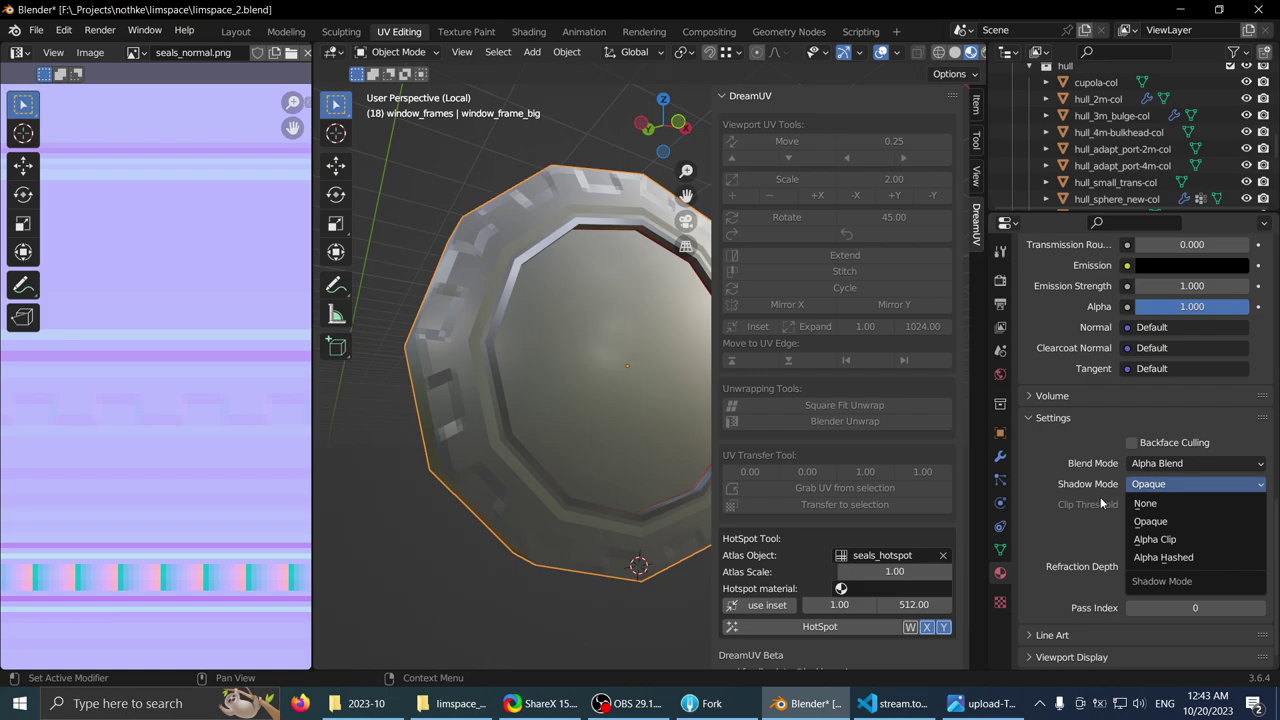
key(Escape)
click(1152, 486)
click(1120, 503)
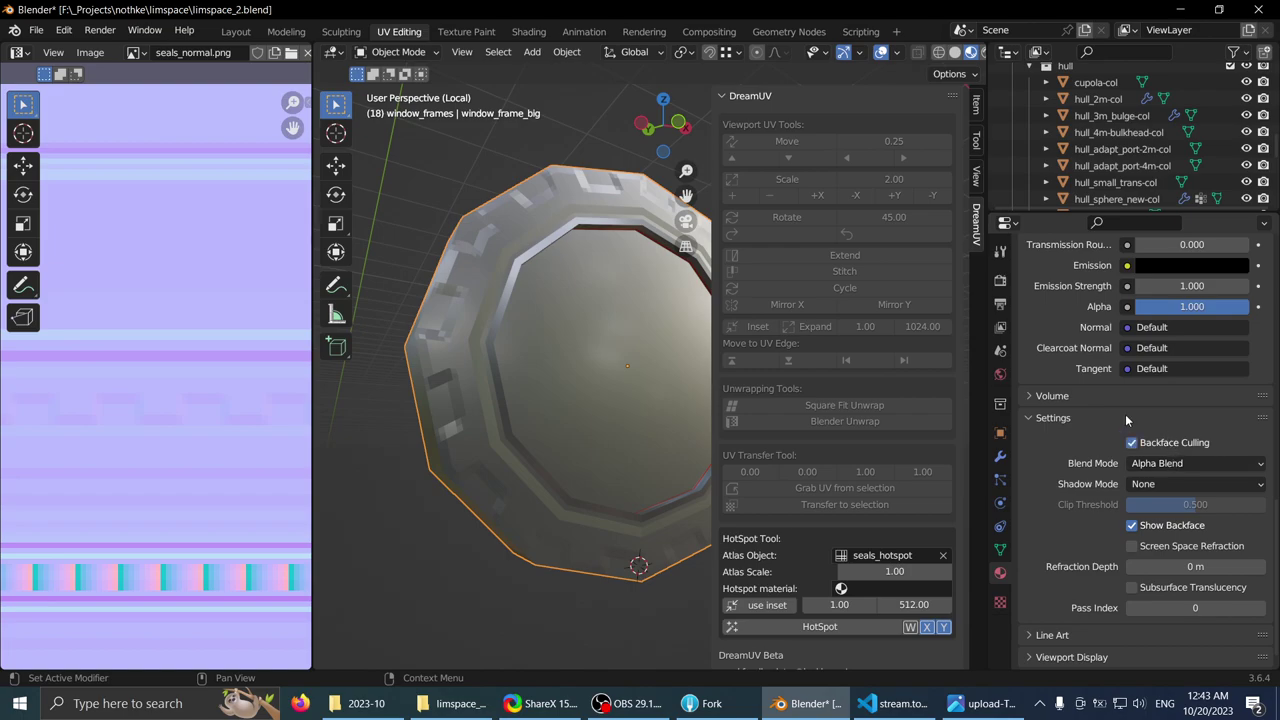
- Assign the glass_window material to the selected pane face in edit mode and return to object mode
scroll(1126, 420, up, 6)
scroll(1126, 420, up, 10)
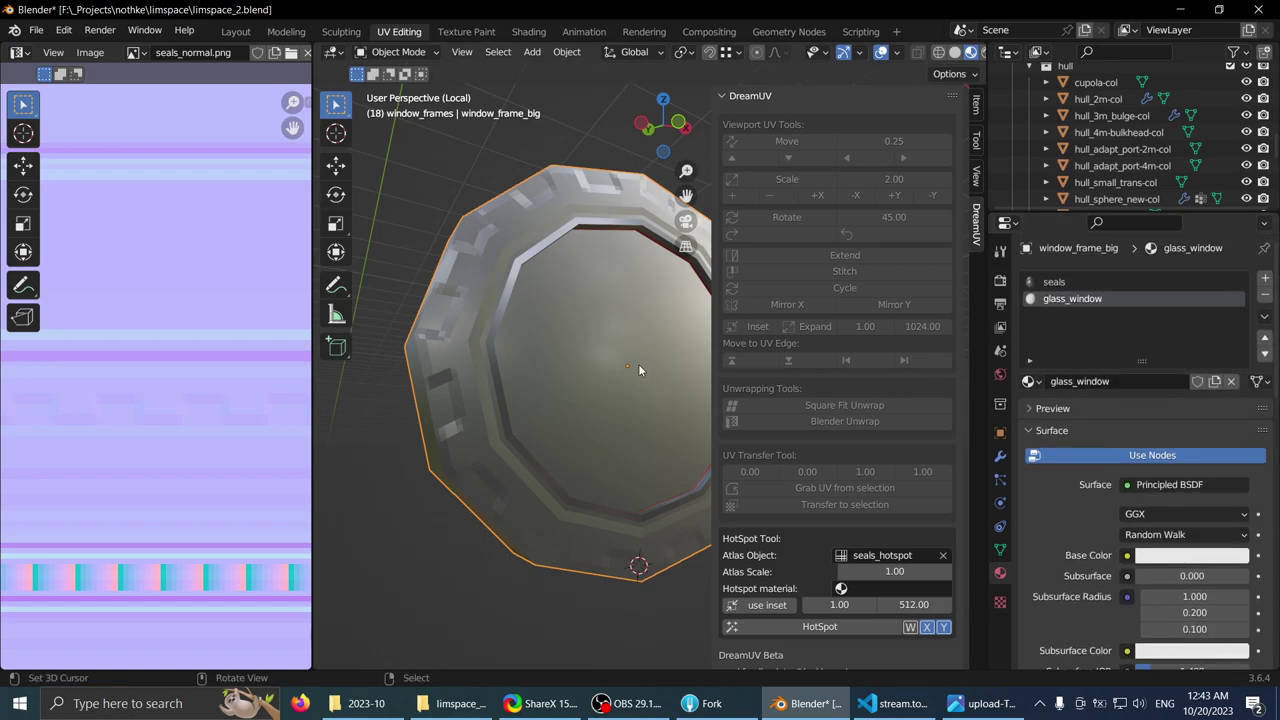
key(Tab)
middle_drag(614, 336, 1025, 477)
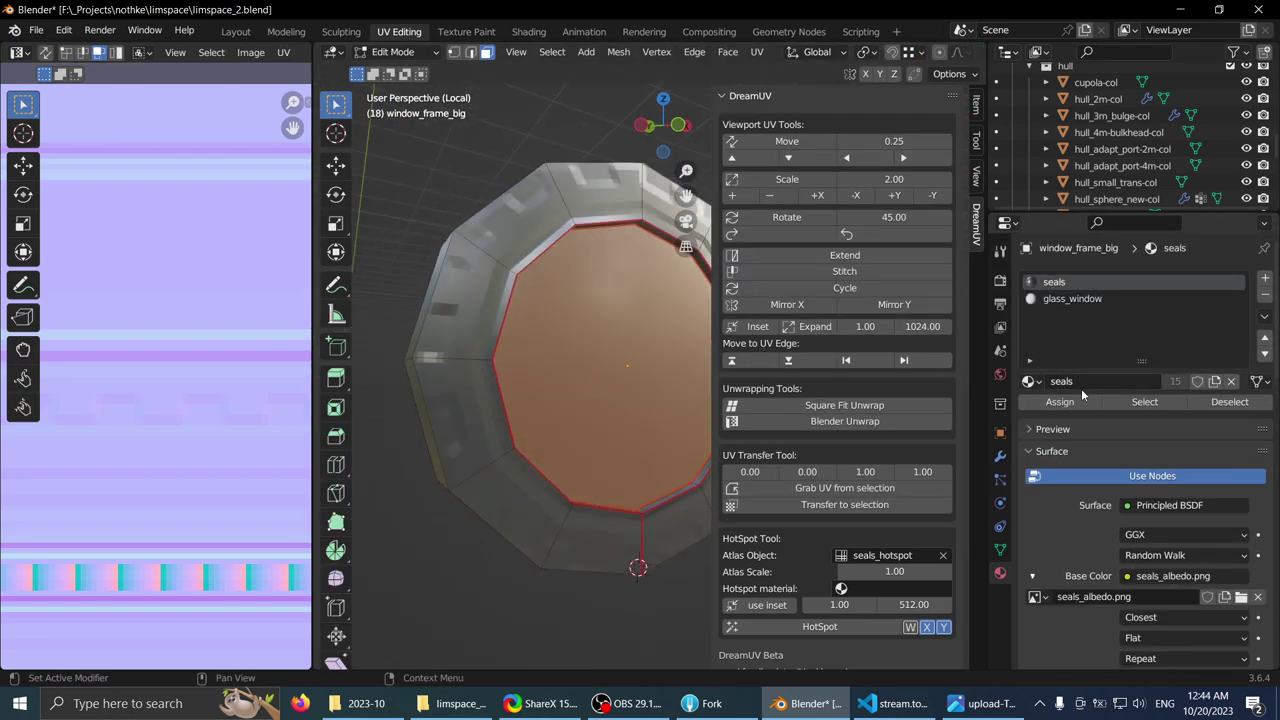
scroll(688, 357, up, 3)
click(1057, 300)
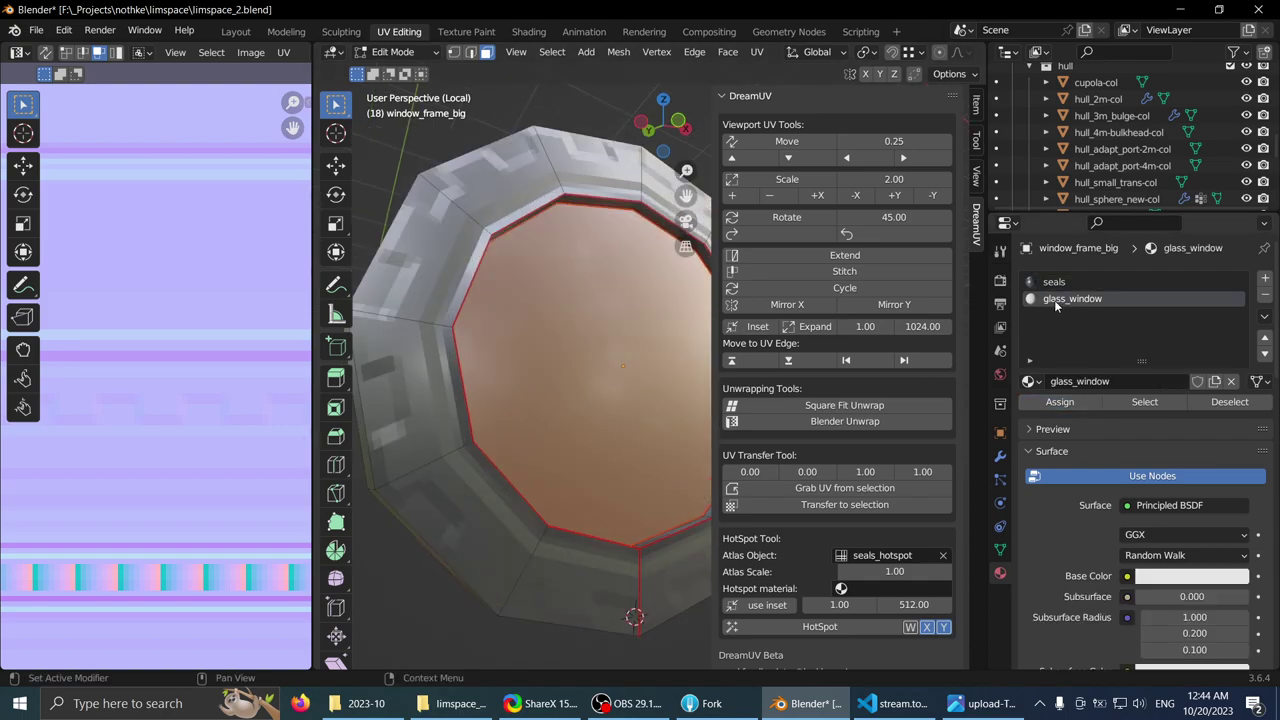
click(1030, 403)
key(Tab)
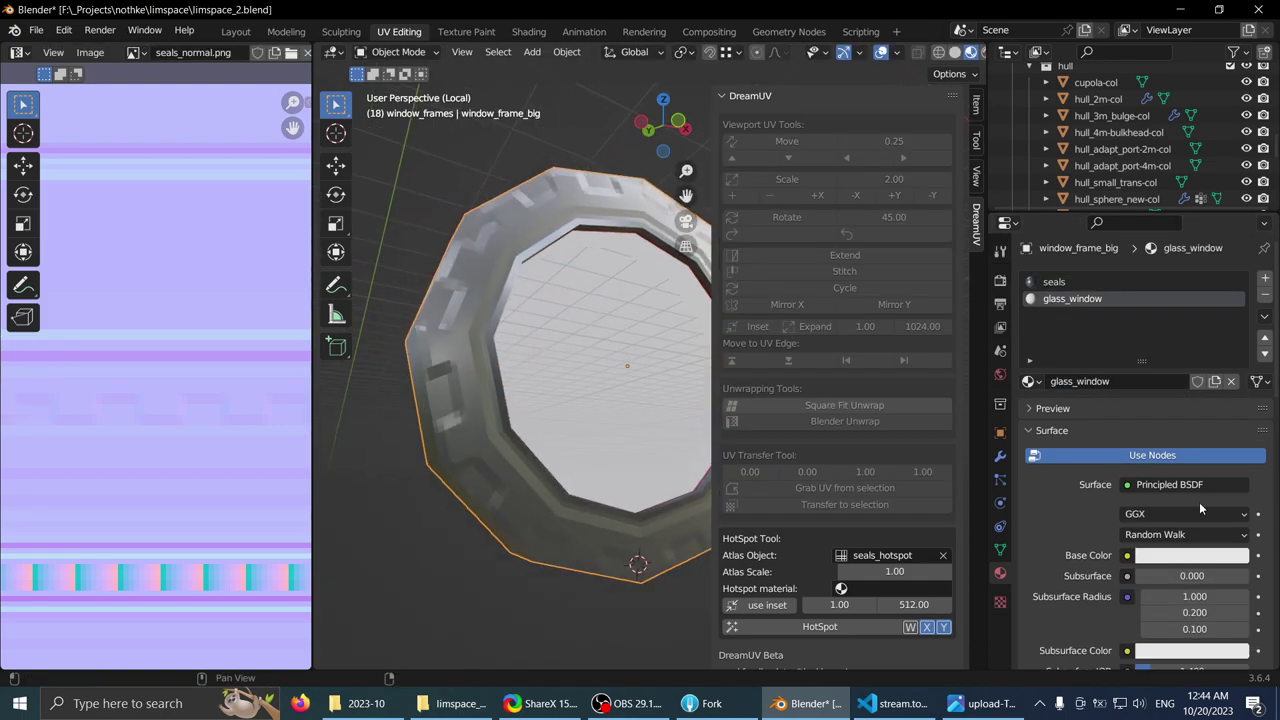
- Set the glass_window material's roughness and alpha to 0
scroll(1100, 510, down, 8)
scroll(1060, 516, down, 3)
scroll(1080, 490, up, 4)
scroll(1107, 459, down, 3)
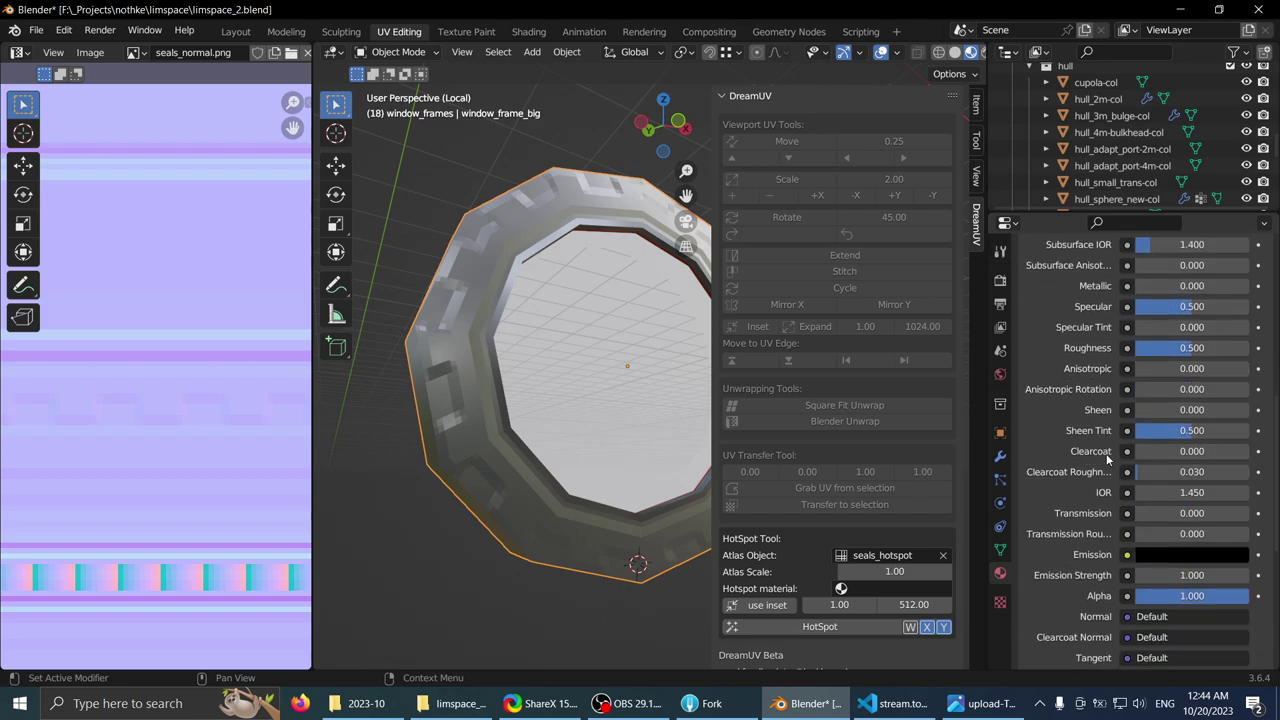
scroll(1073, 492, up, 1)
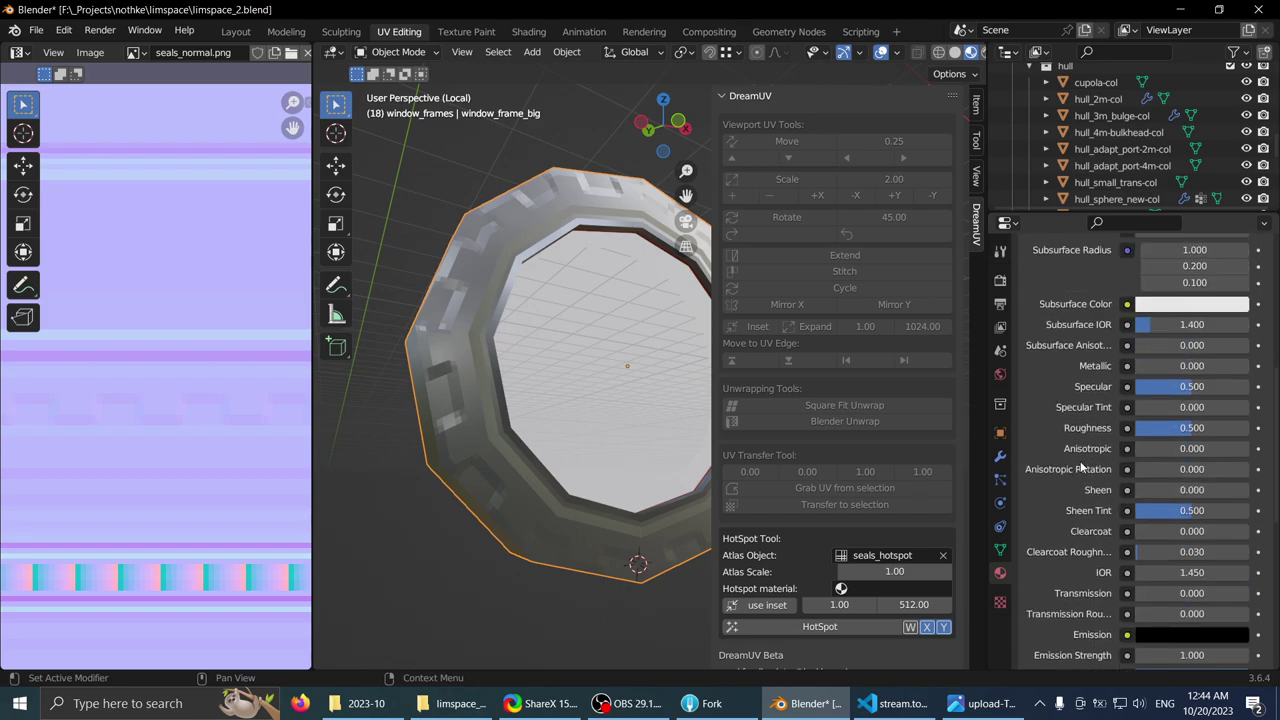
scroll(1112, 374, up, 1)
scroll(1218, 407, down, 3)
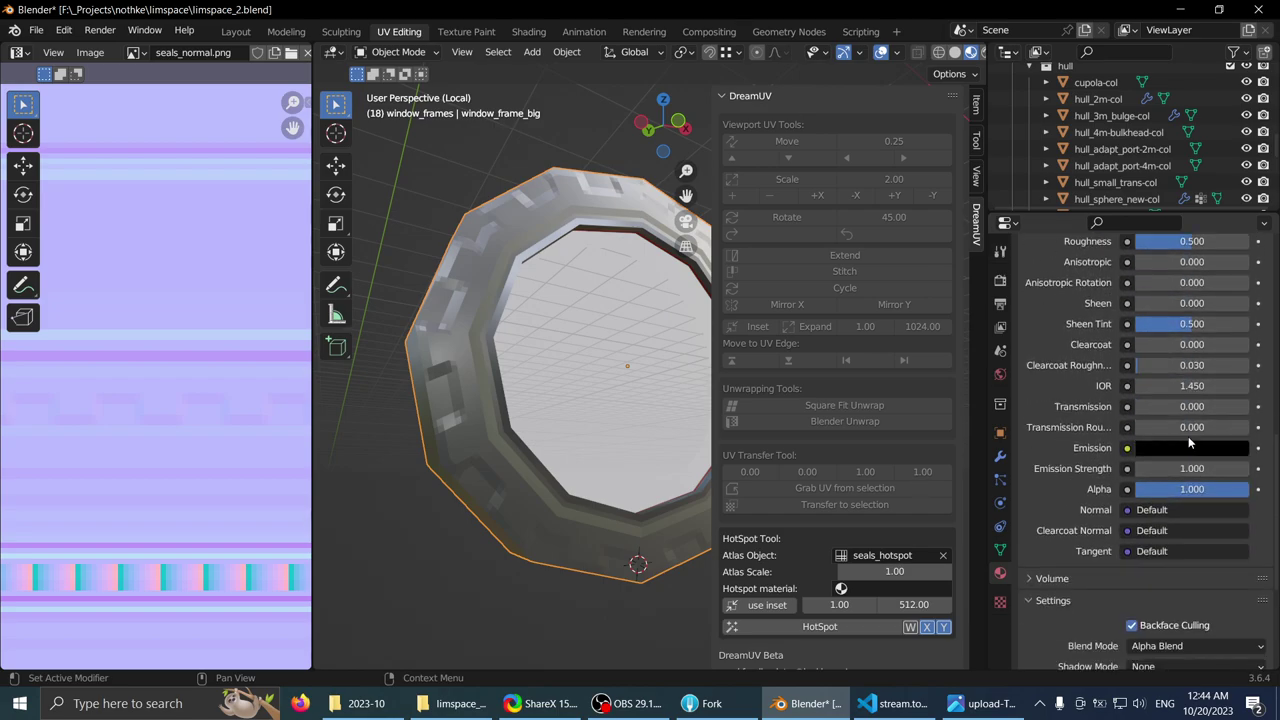
drag(1218, 490, 1134, 490)
middle_drag(583, 267, 596, 306)
scroll(1243, 374, up, 5)
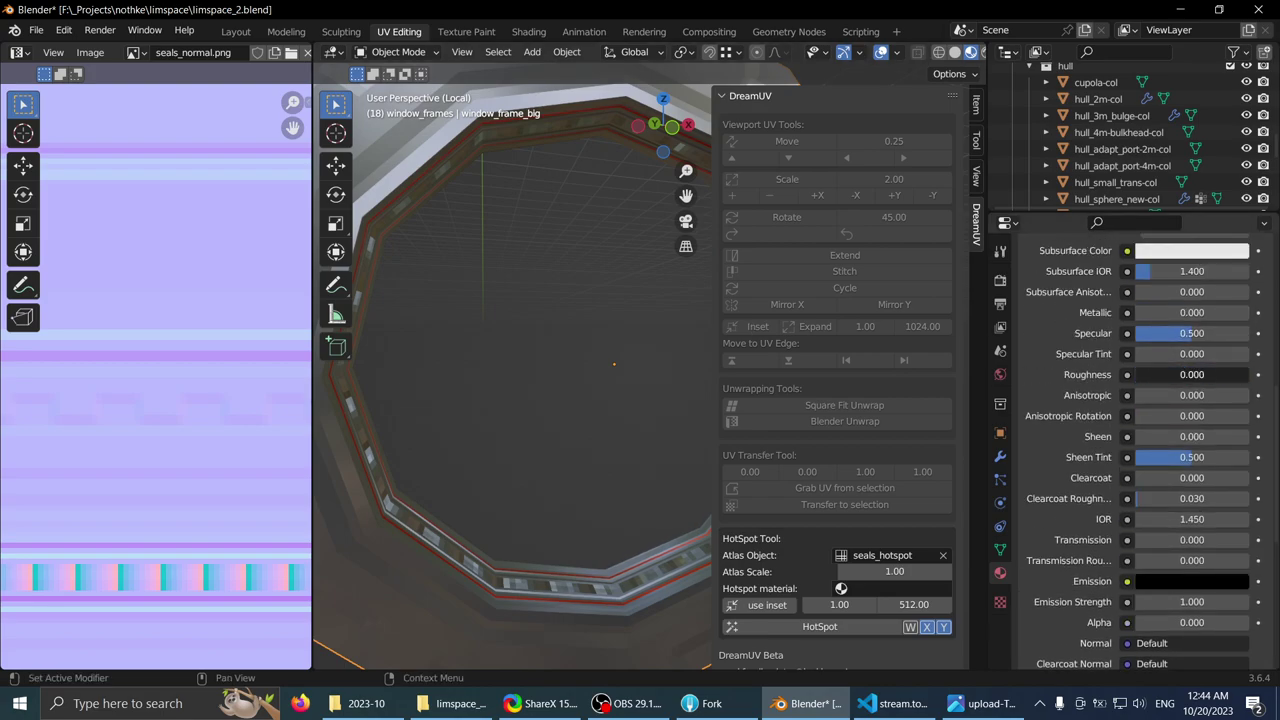
- Raise the glass_window material's alpha to 0.035
middle_drag(693, 370, 780, 320)
scroll(1100, 388, down, 8)
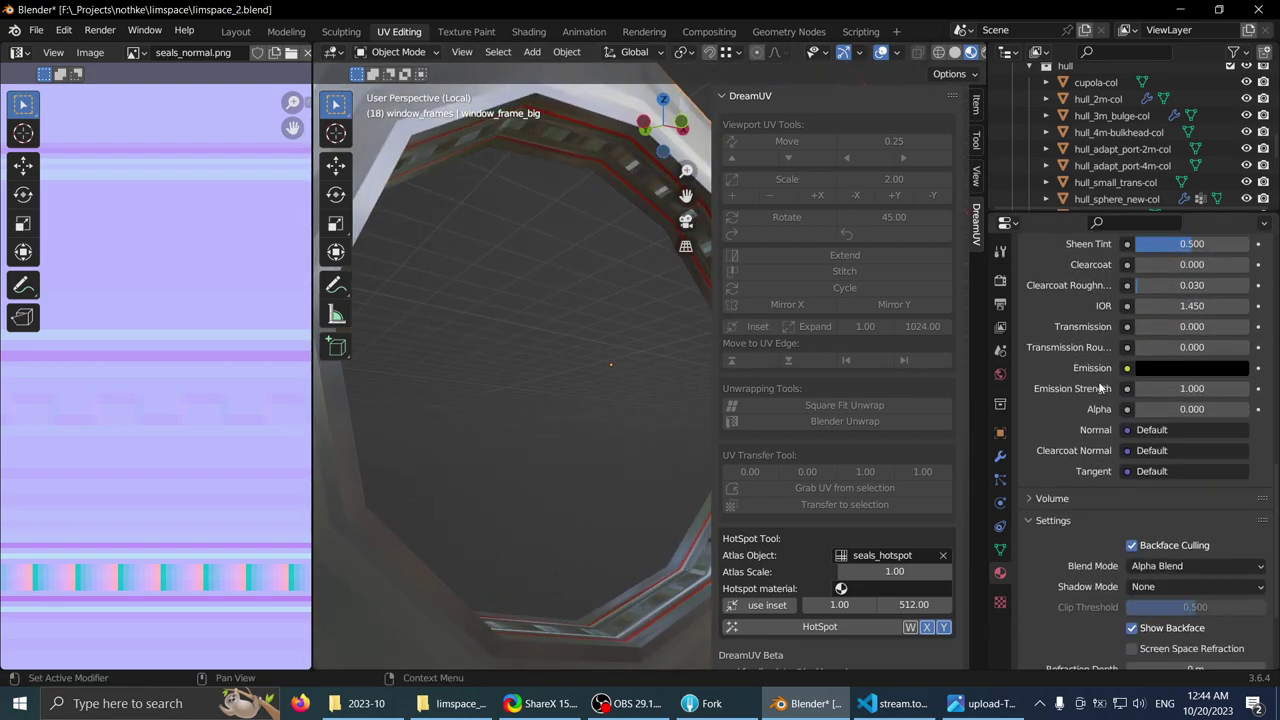
middle_drag(660, 345, 515, 330)
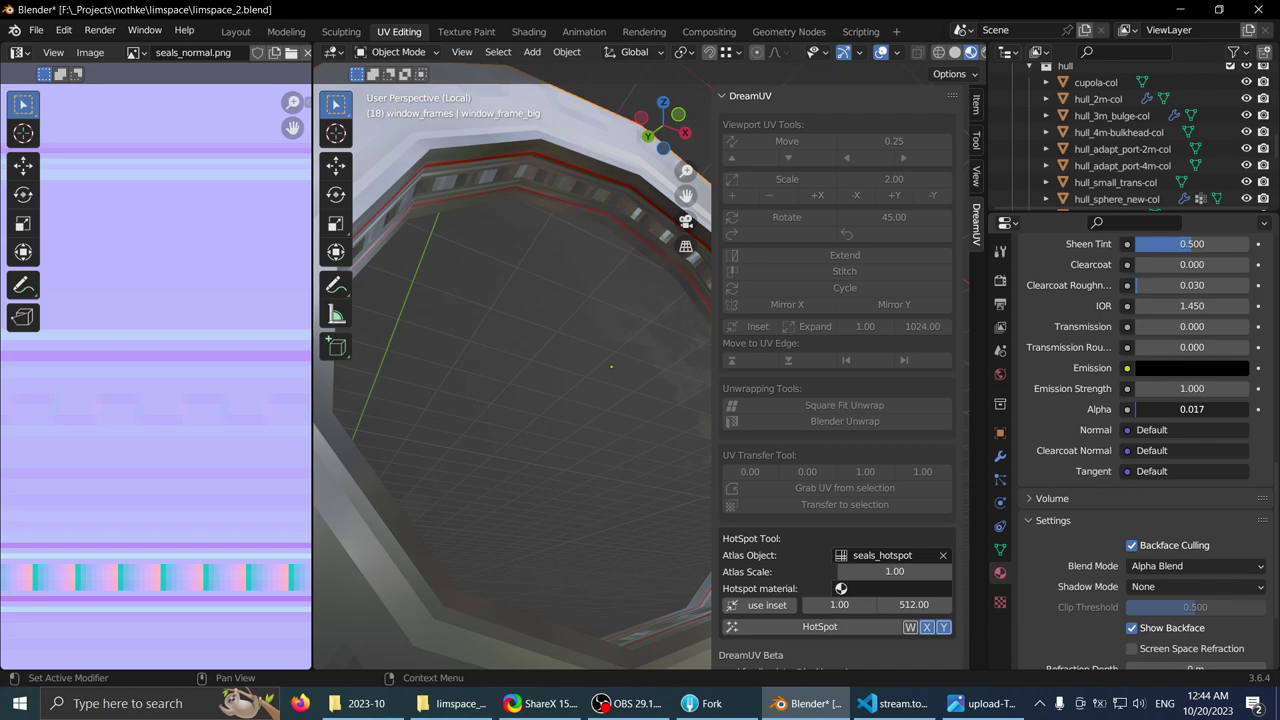
middle_drag(596, 388, 690, 300)
scroll(577, 384, down, 5)
scroll(580, 345, up, 5)
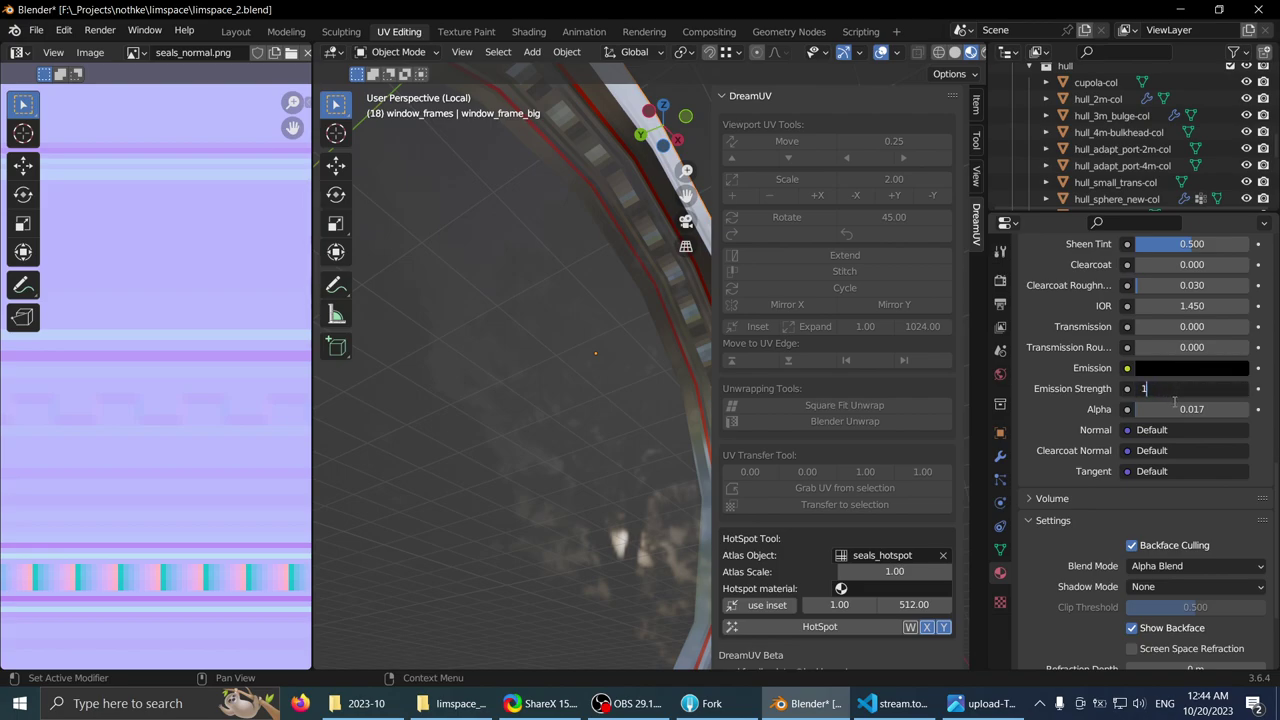
mouse_move(1194, 424)
mouse_down()
mouse_move(1230, 424)
mouse_move(1170, 424)
mouse_move(1176, 409)
mouse_up()
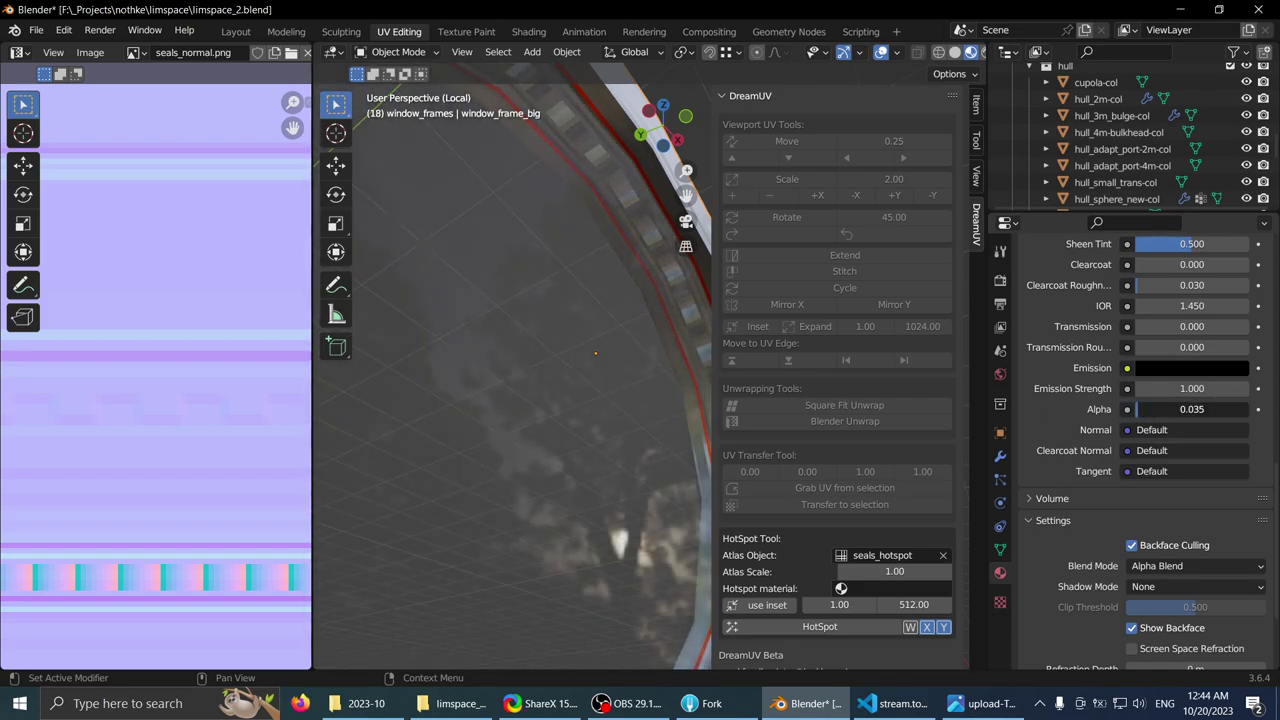
- Apply Merge by Distance to the window frame's pane geometry in edit mode and return to object mode
scroll(416, 316, down, 5)
middle_drag(438, 333, 395, 388)
key(ctrl+space)
key(Tab)
scroll(634, 420, up, 4)
scroll(490, 383, down, 4)
scroll(486, 380, up, 3)
right_click(671, 388)
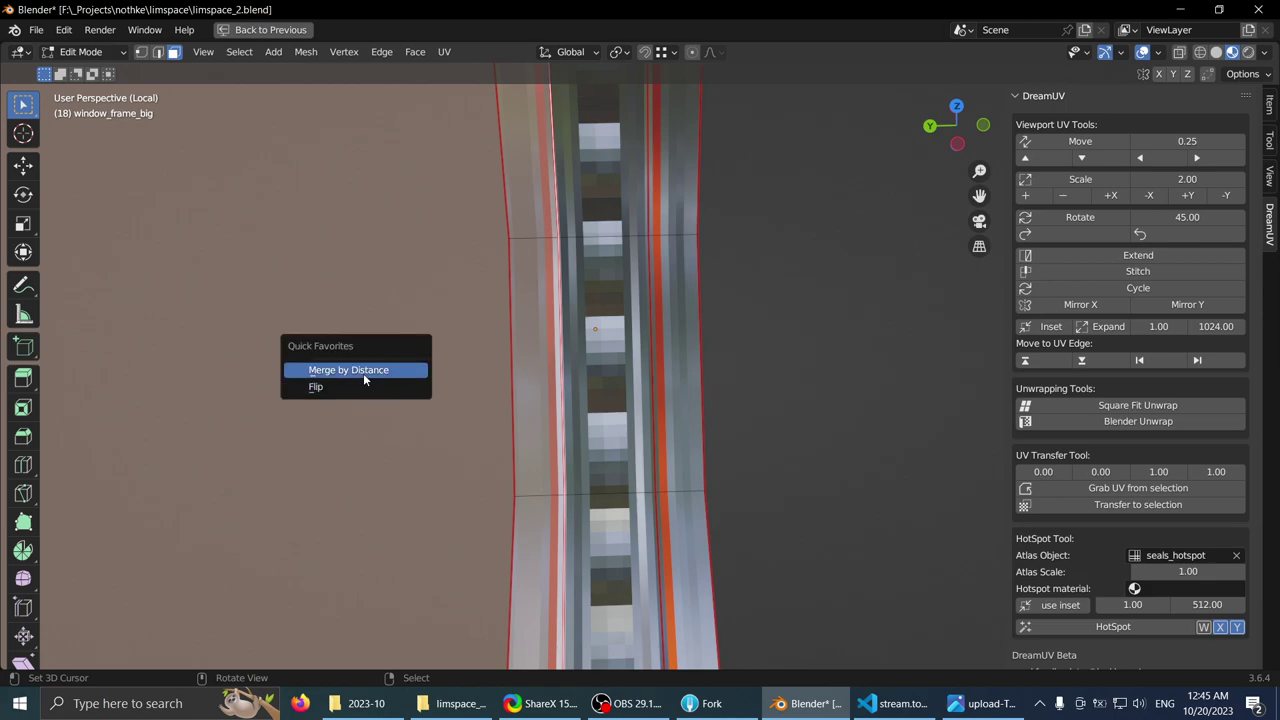
click(363, 373)
scroll(366, 397, down, 10)
key(Tab)
- Open window_frame_big in edit mode, switch the viewport to solid shading and enable backface culling
middle_drag(432, 379, 646, 406)
scroll(520, 341, up, 3)
click(620, 357)
key(Tab)
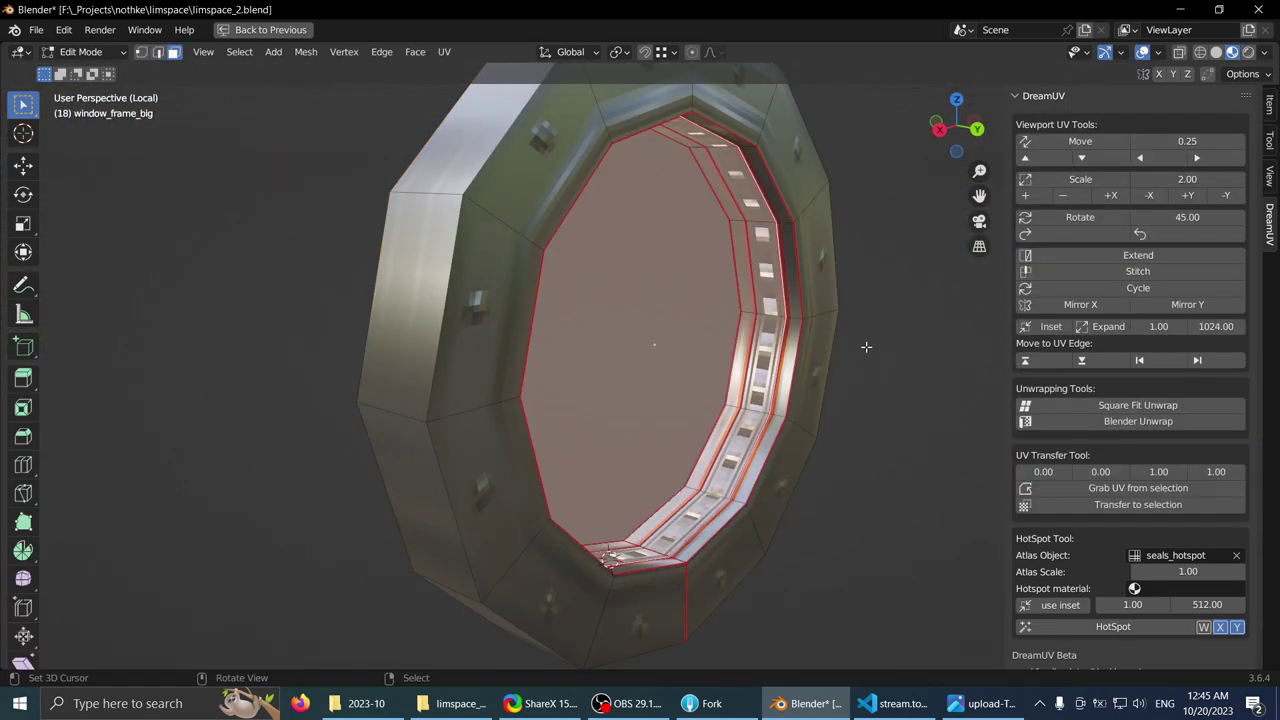
click(1216, 52)
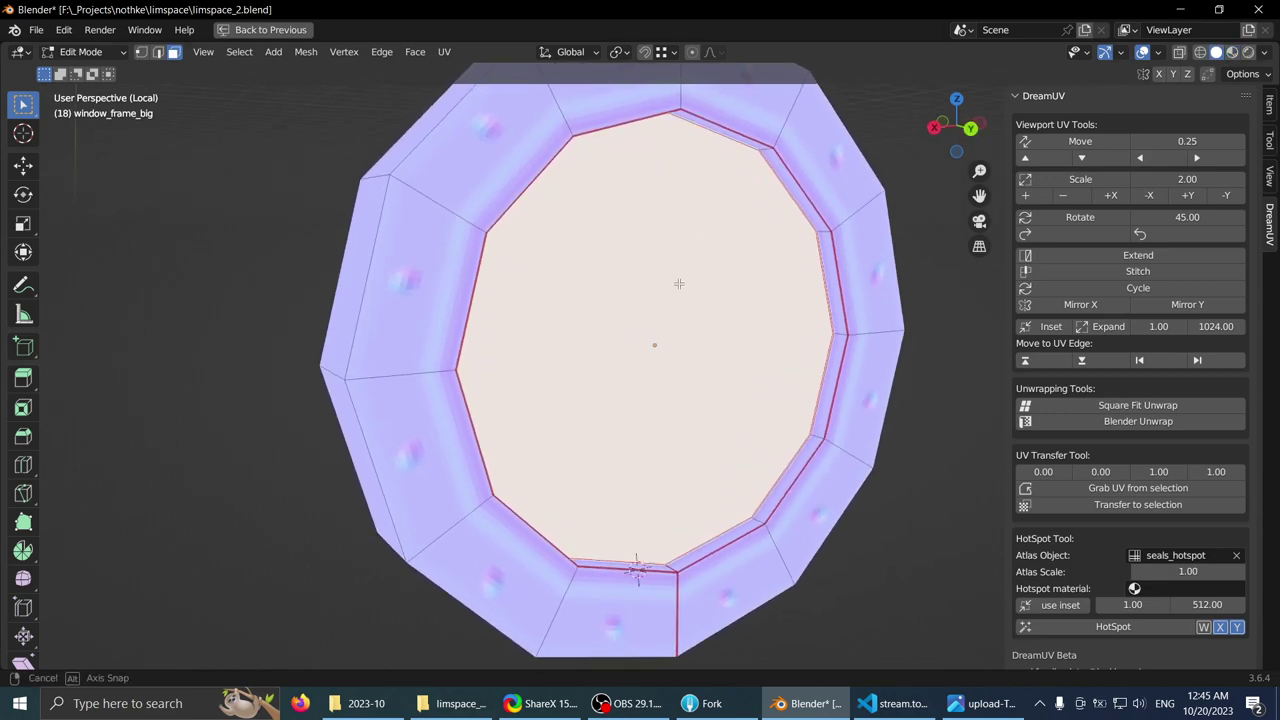
click(1266, 55)
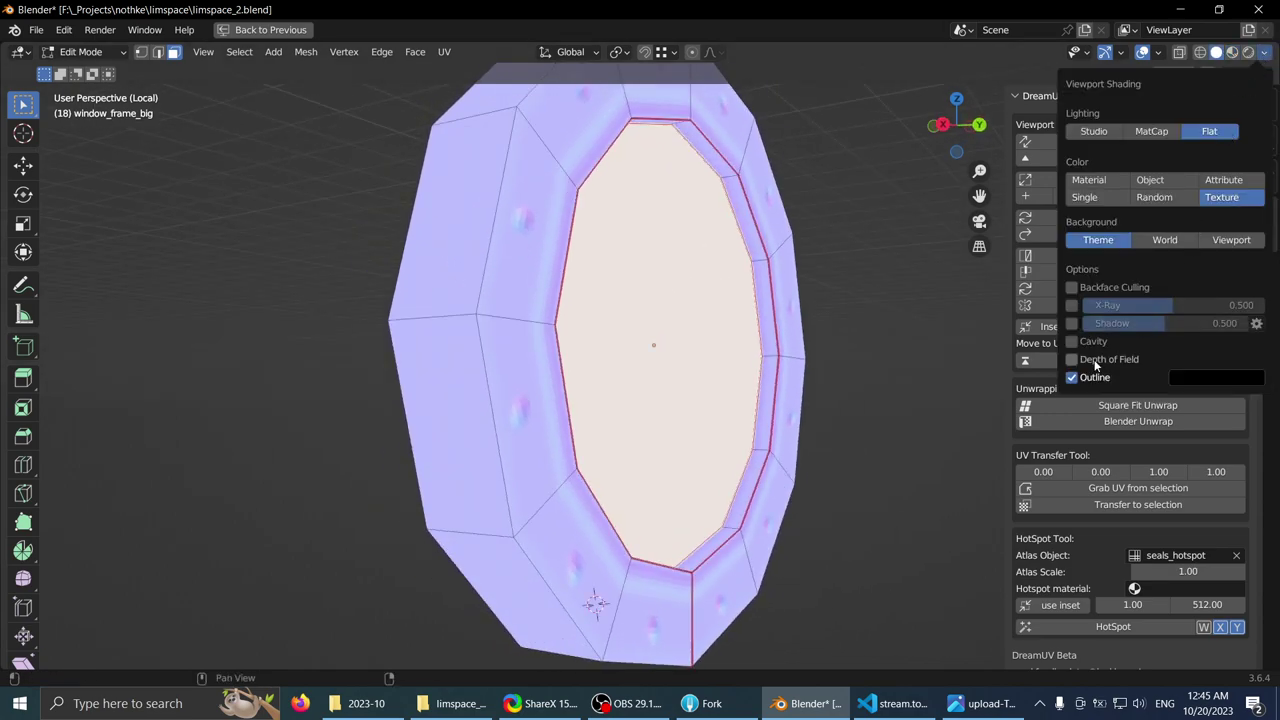
click(1095, 289)
- Flip the normal of the selected glass pane face and return to object mode
middle_drag(745, 290, 594, 377)
scroll(698, 298, down, 2)
scroll(726, 369, up, 1)
scroll(726, 404, up, 2)
scroll(594, 377, down, 3)
key(w)
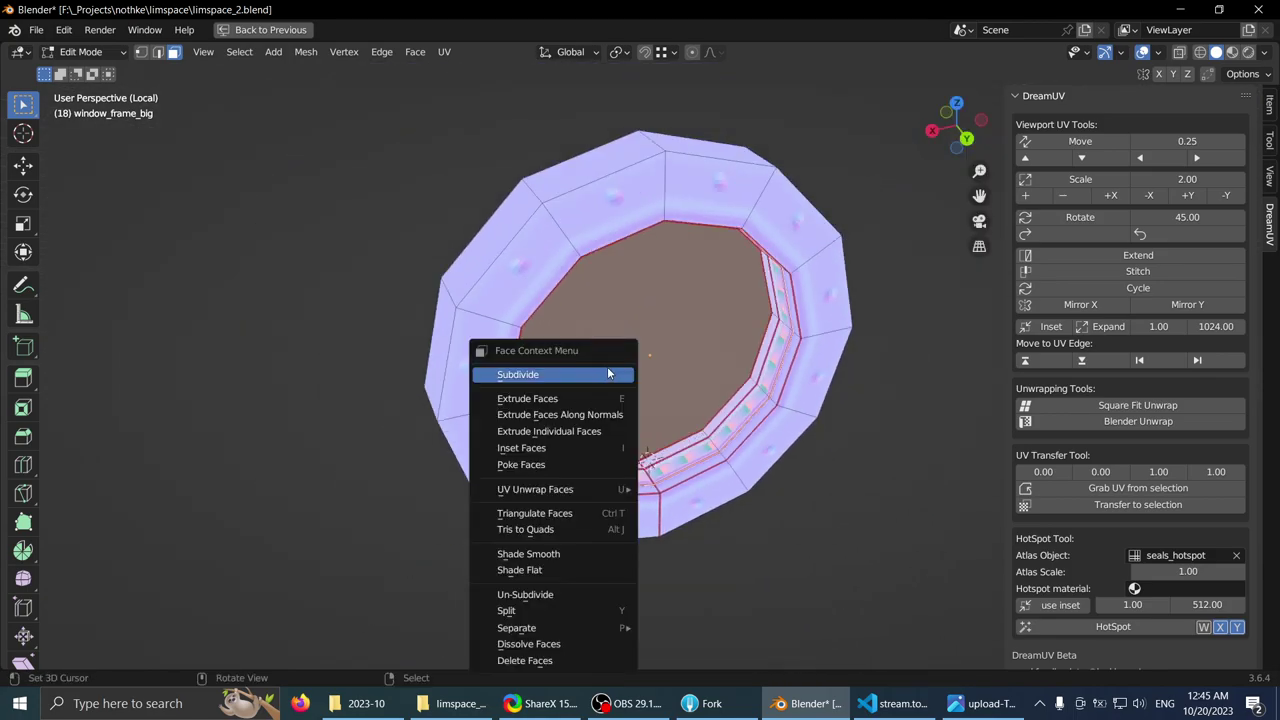
key(ctrl+f)
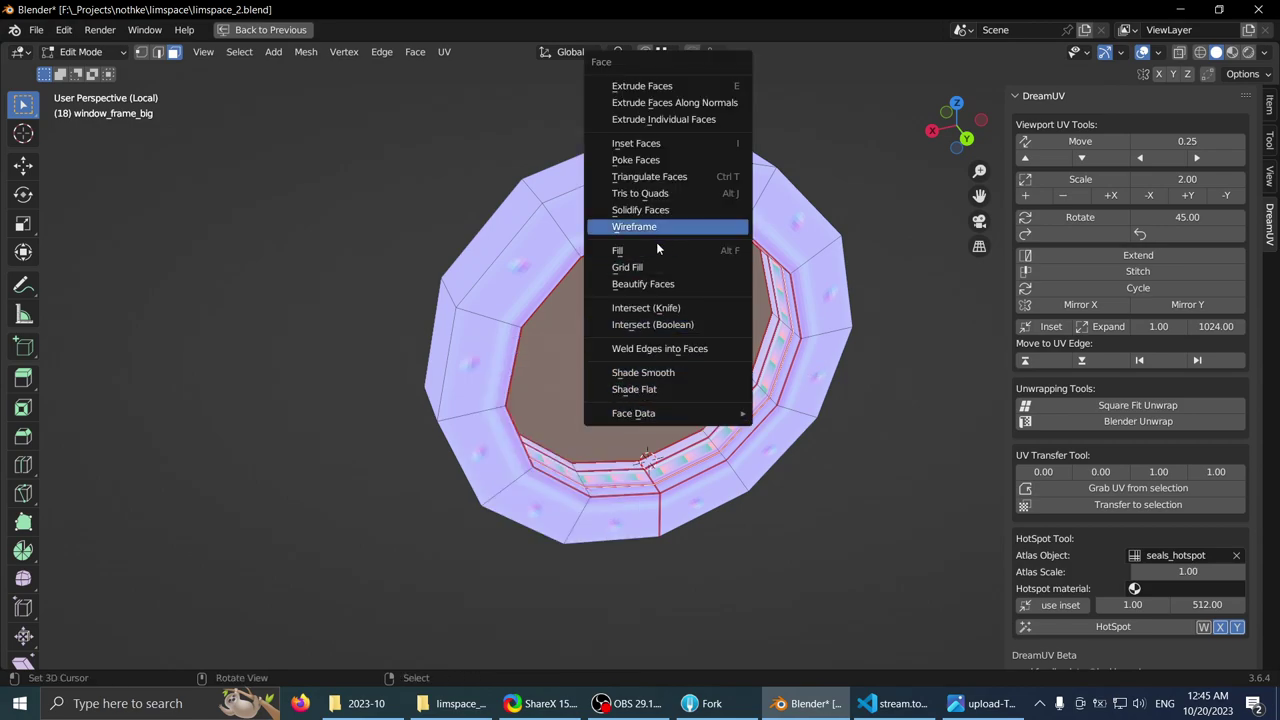
key(q)
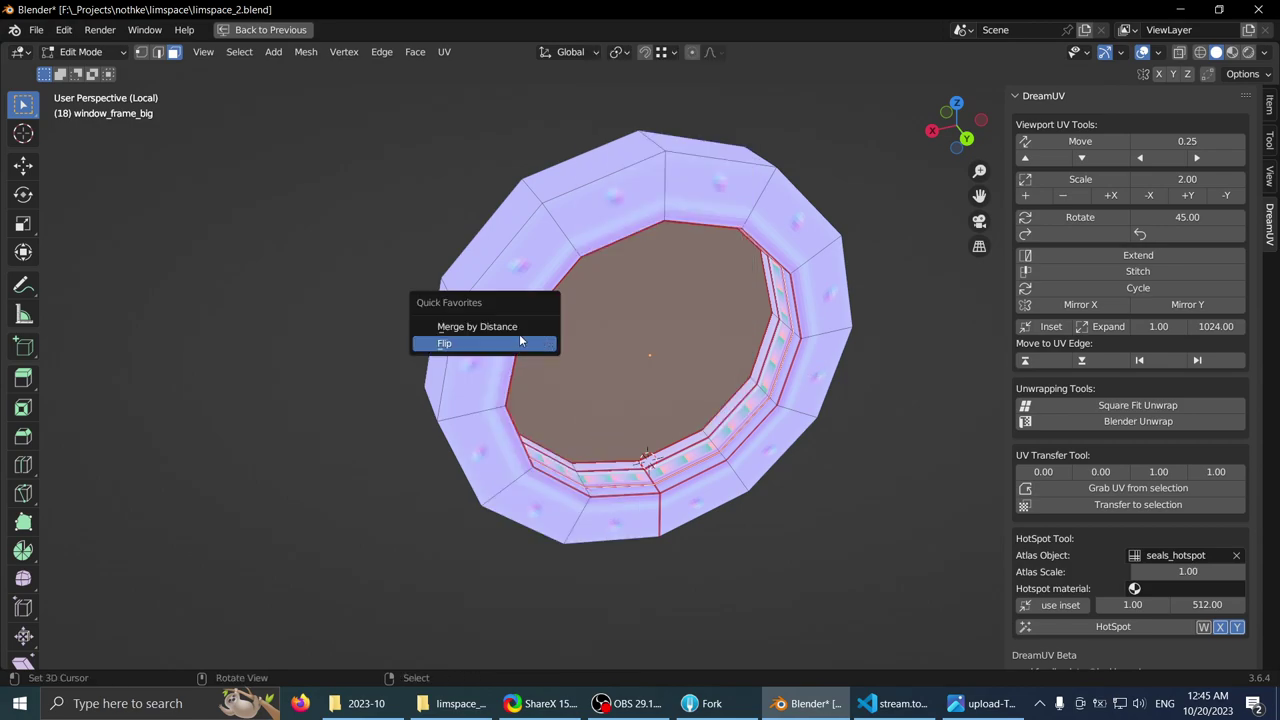
click(476, 344)
middle_drag(552, 338, 626, 246)
key(Tab)
middle_drag(310, 251, 646, 277)
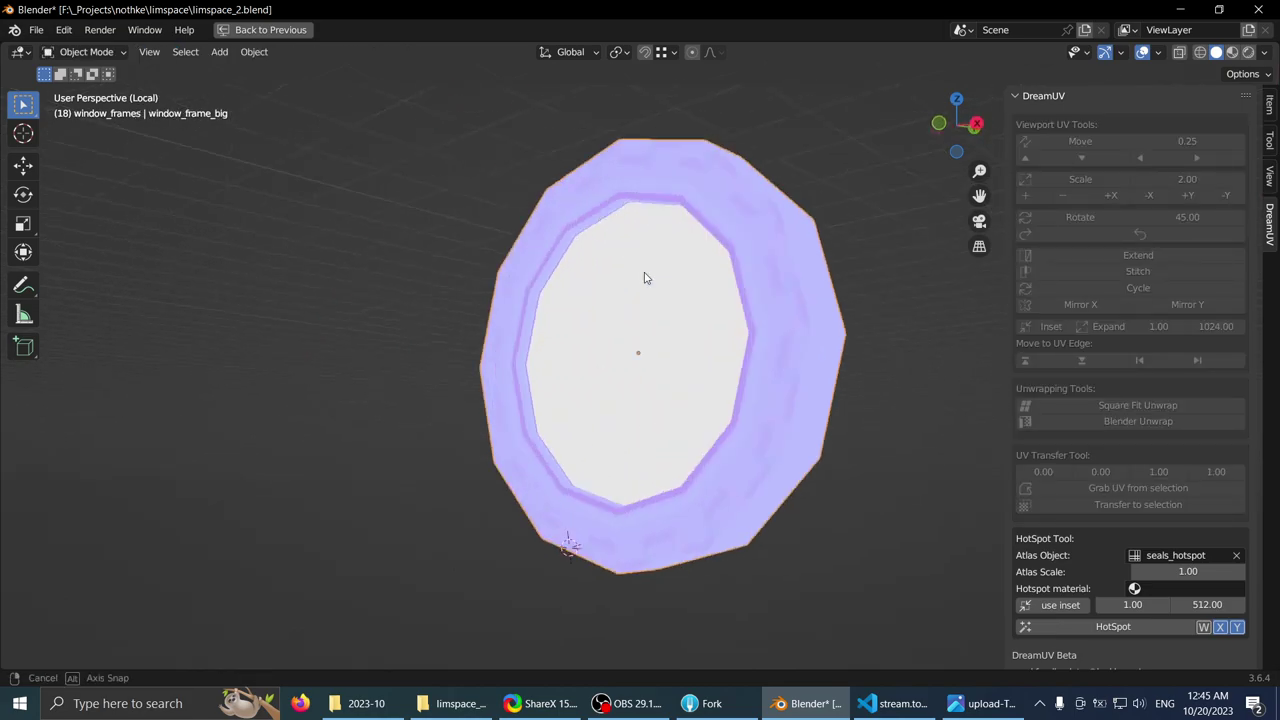
scroll(660, 286, up, 2)
- Switch the viewport back to Material Preview shading and inspect the glass pane from both sides
key(ctrl+space)
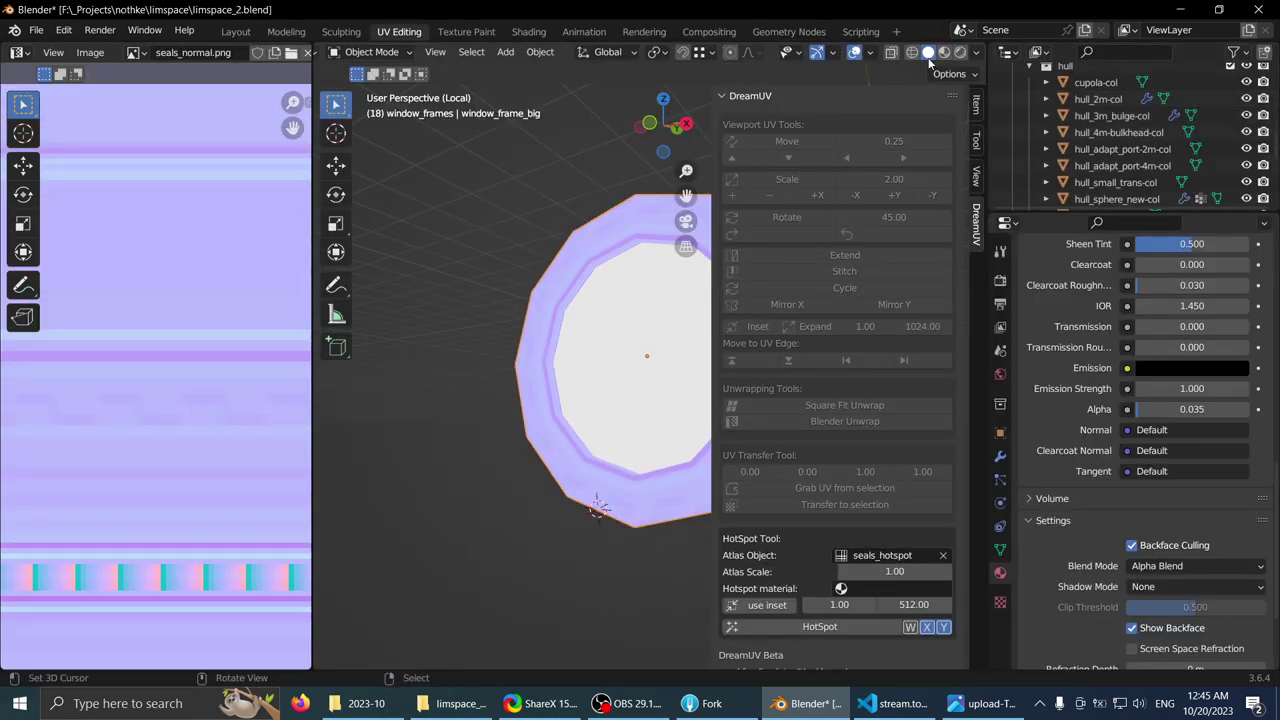
click(944, 52)
key(ctrl+space)
mouse_move(500, 330)
middle_down()
mouse_move(662, 299)
mouse_move(734, 256)
mouse_move(749, 226)
mouse_move(314, 220)
mouse_move(206, 243)
mouse_move(226, 378)
mouse_move(349, 390)
mouse_move(320, 257)
mouse_move(237, 265)
mouse_move(330, 287)
mouse_move(325, 277)
middle_up()
scroll(412, 283, up, 3)
middle_drag(414, 284, 648, 334)
scroll(410, 297, down, 5)
key(ctrl+space)
scroll(1086, 412, down, 3)
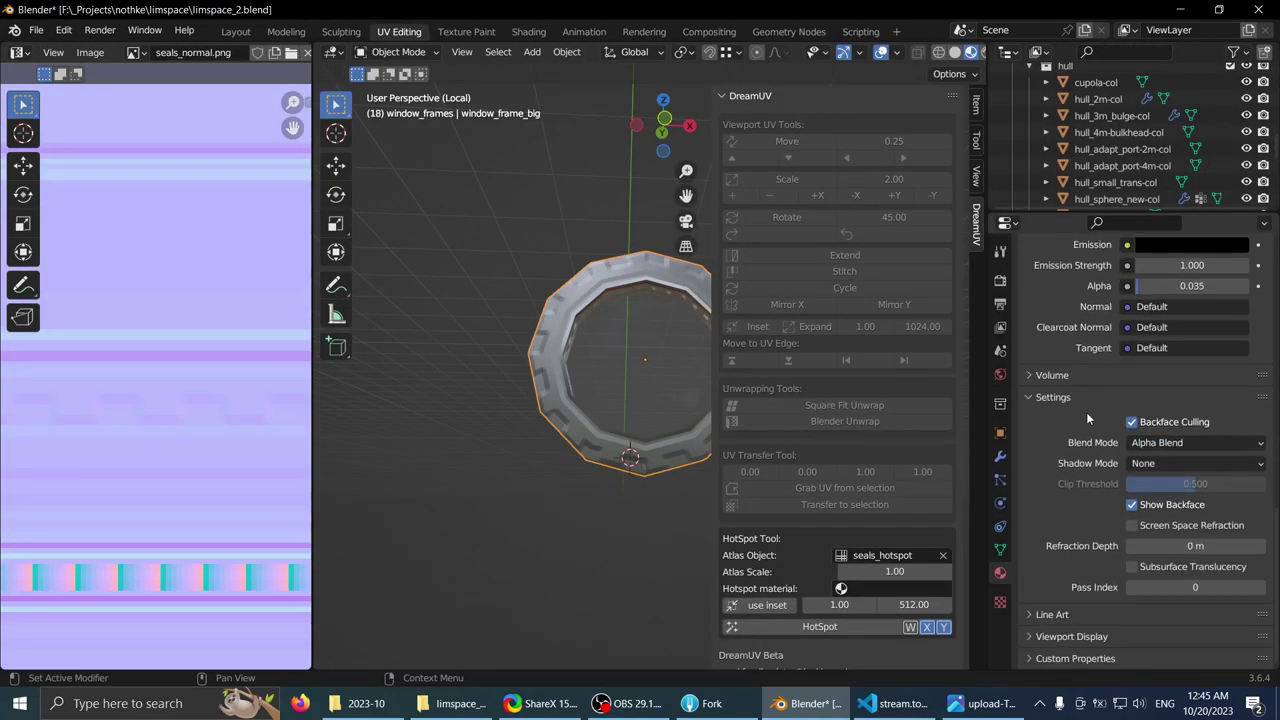
- Set the glass_window material's alpha to 0.110 and check the pane's transparency
scroll(1146, 482, up, 12)
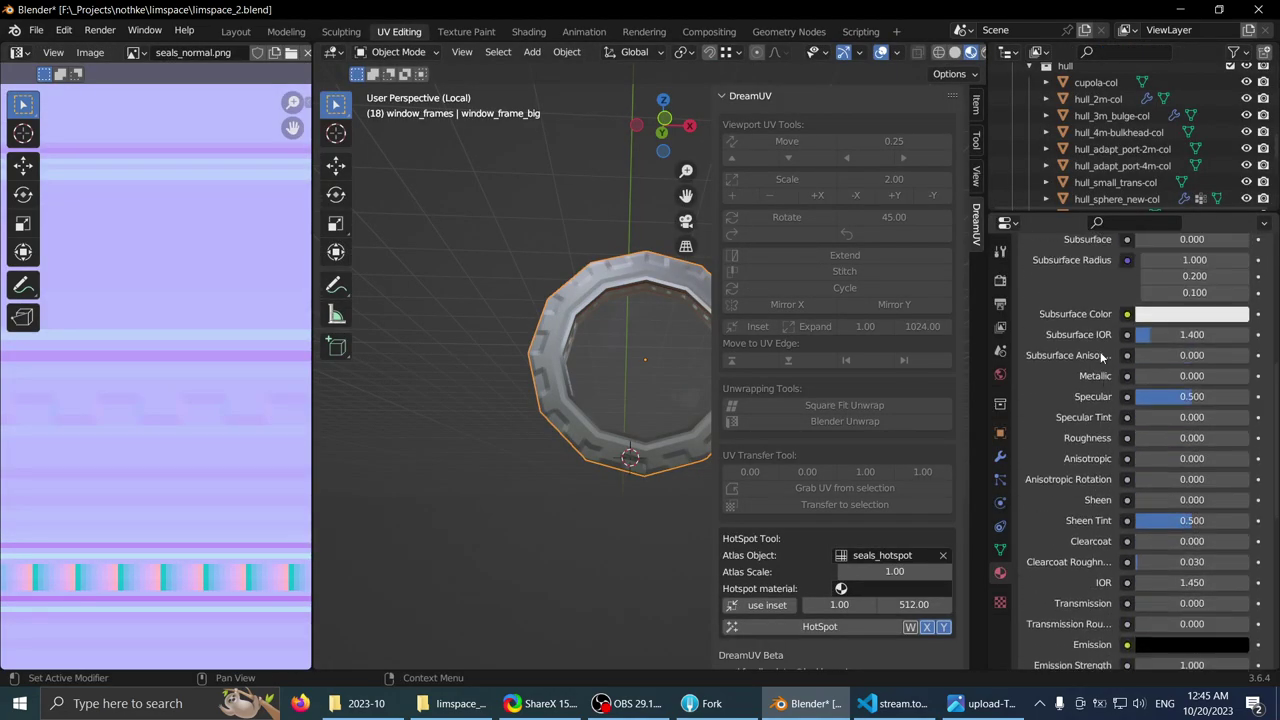
scroll(1088, 343, down, 8)
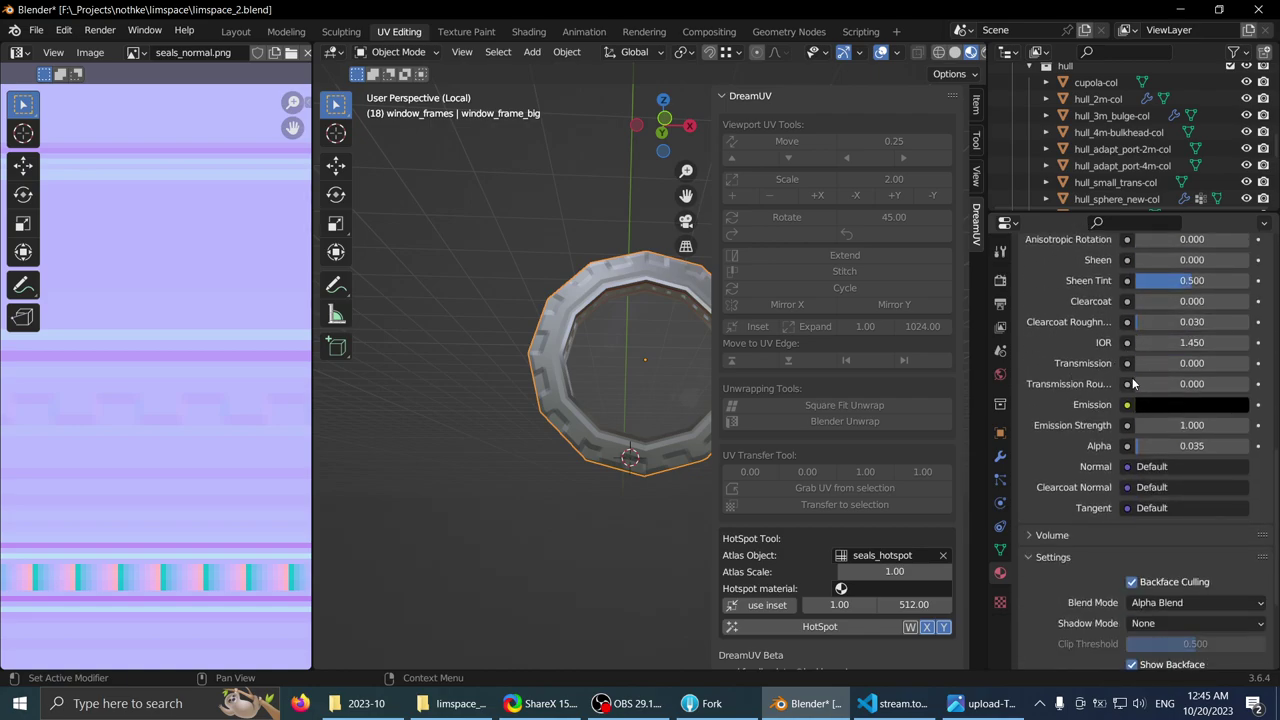
drag(1190, 445, 1205, 445)
key(ctrl+space)
middle_drag(600, 334, 527, 326)
scroll(650, 286, up, 5)
scroll(740, 305, down, 3)
scroll(478, 318, up, 3)
scroll(478, 318, down, 8)
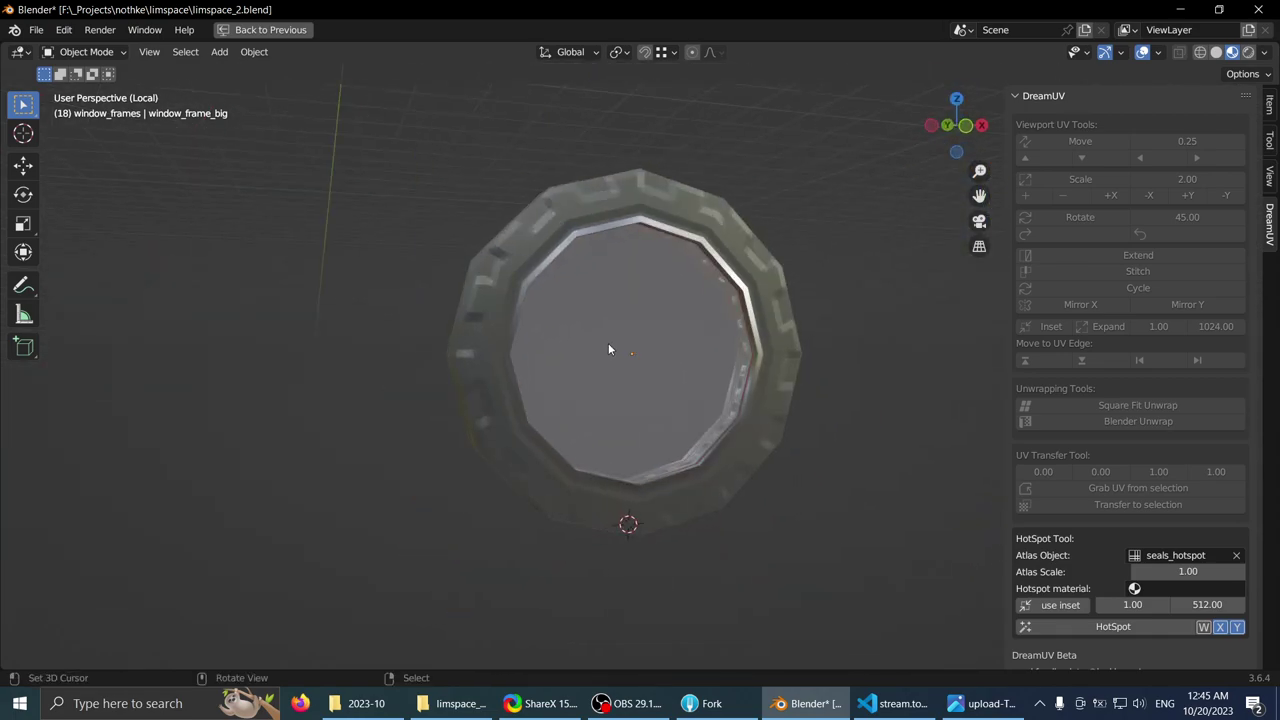
- Save the blend file and exit local view to bring back the hull module around the window frame
key(ctrl+space)
middle_drag(627, 370, 589, 368)
key(ctrl+space)
key(ctrl+space)
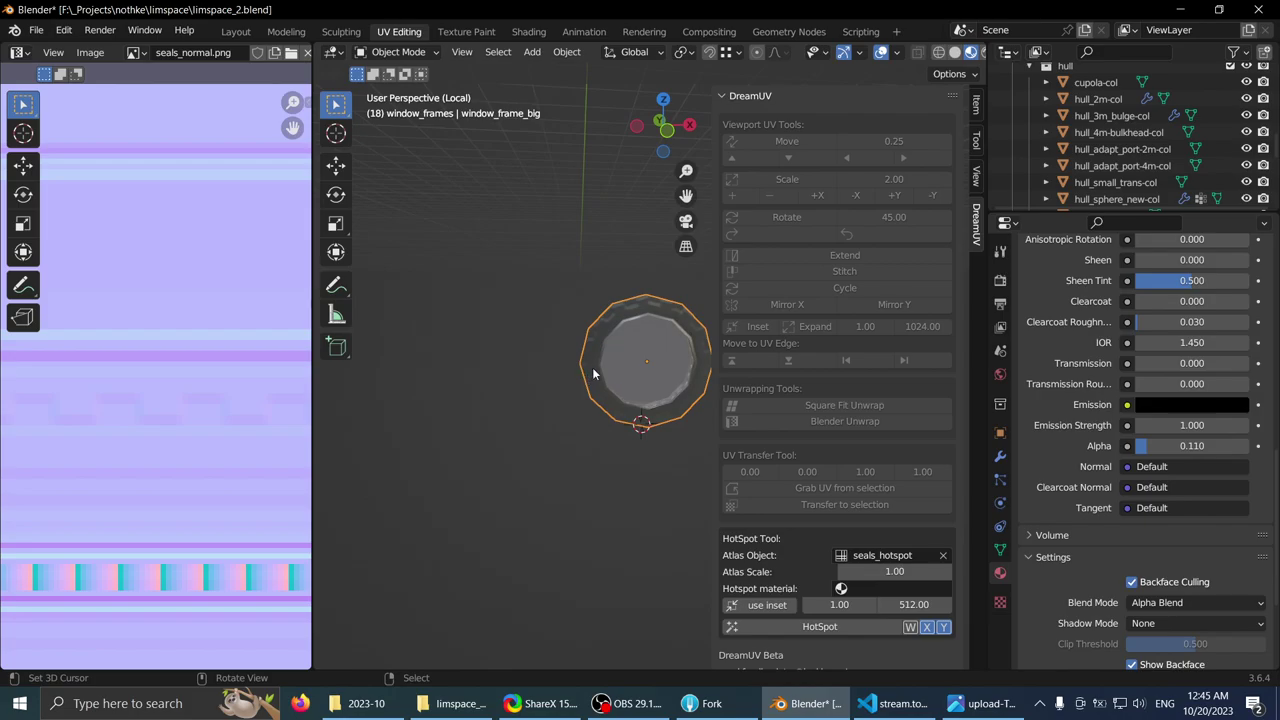
key(ctrl+s)
middle_drag(633, 307, 648, 292)
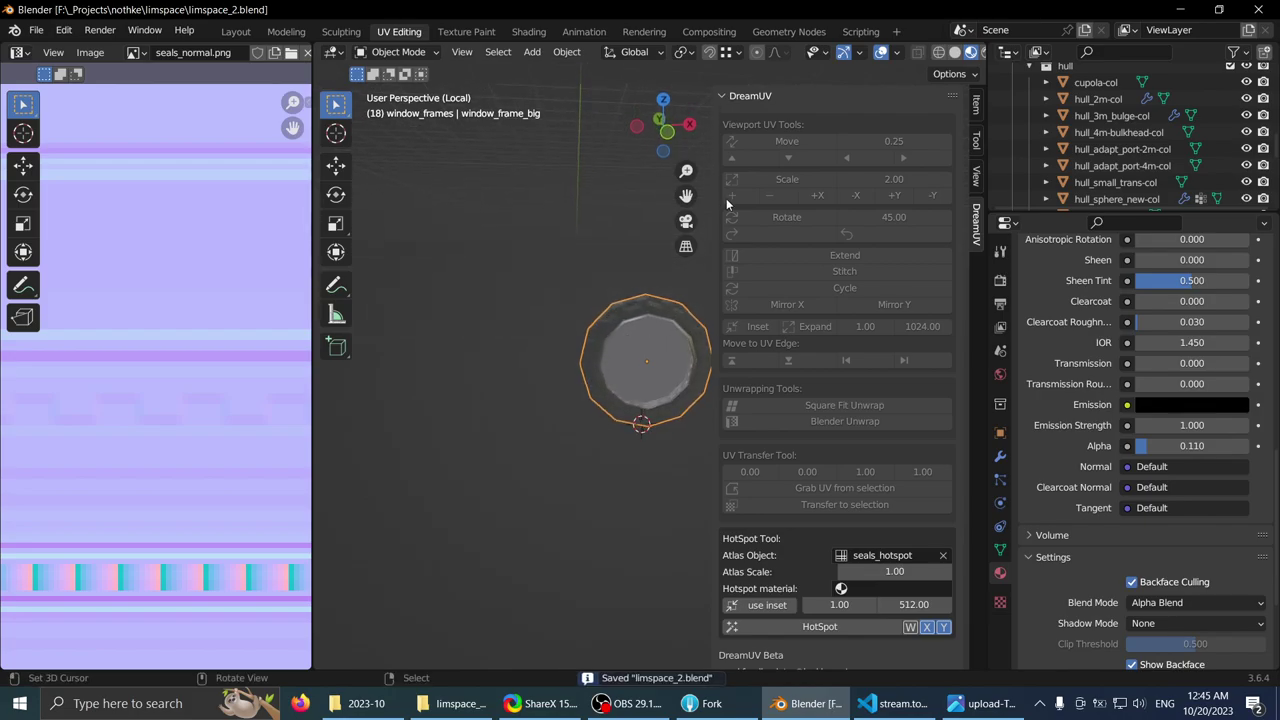
key(KP_Divide)
key(ctrl+space)
middle_drag(584, 385, 608, 363)
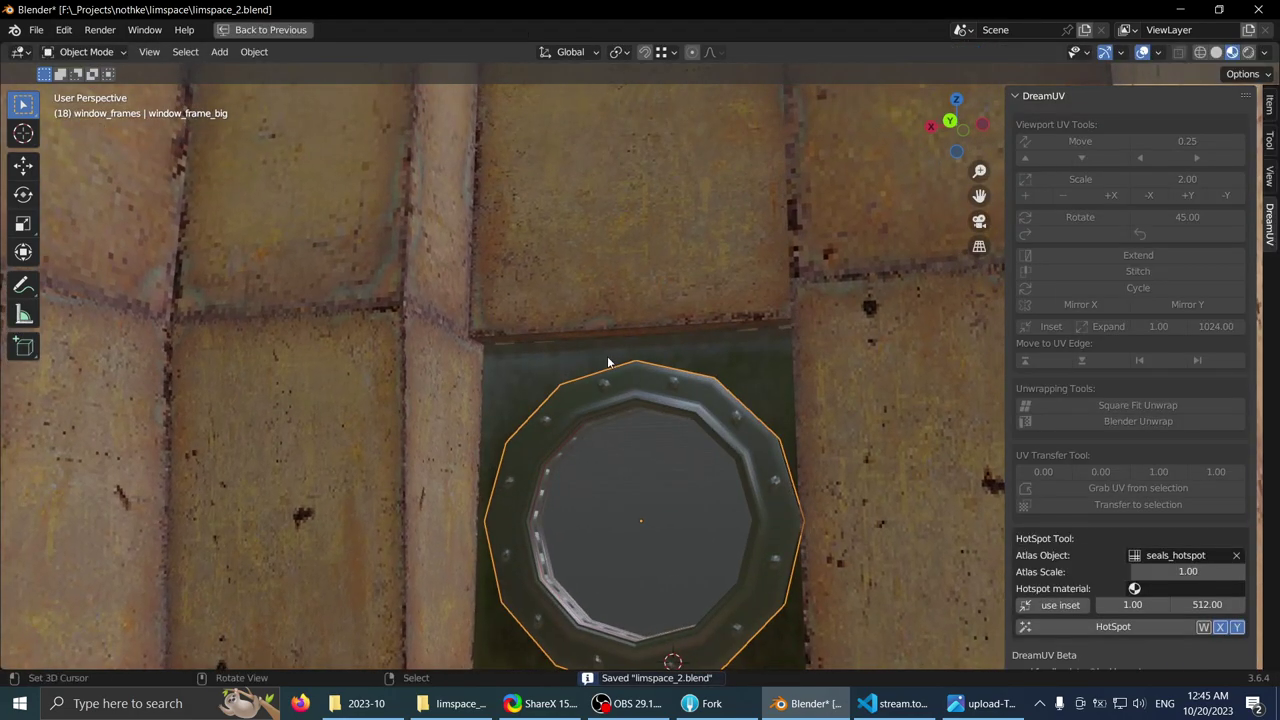
- Duplicate the big window frame and move the copy about 0.587 m down along Z
scroll(500, 360, up, 4)
middle_drag(375, 372, 569, 320)
key(shift+d)
key(z)
click(598, 498)
scroll(617, 517, down, 2)
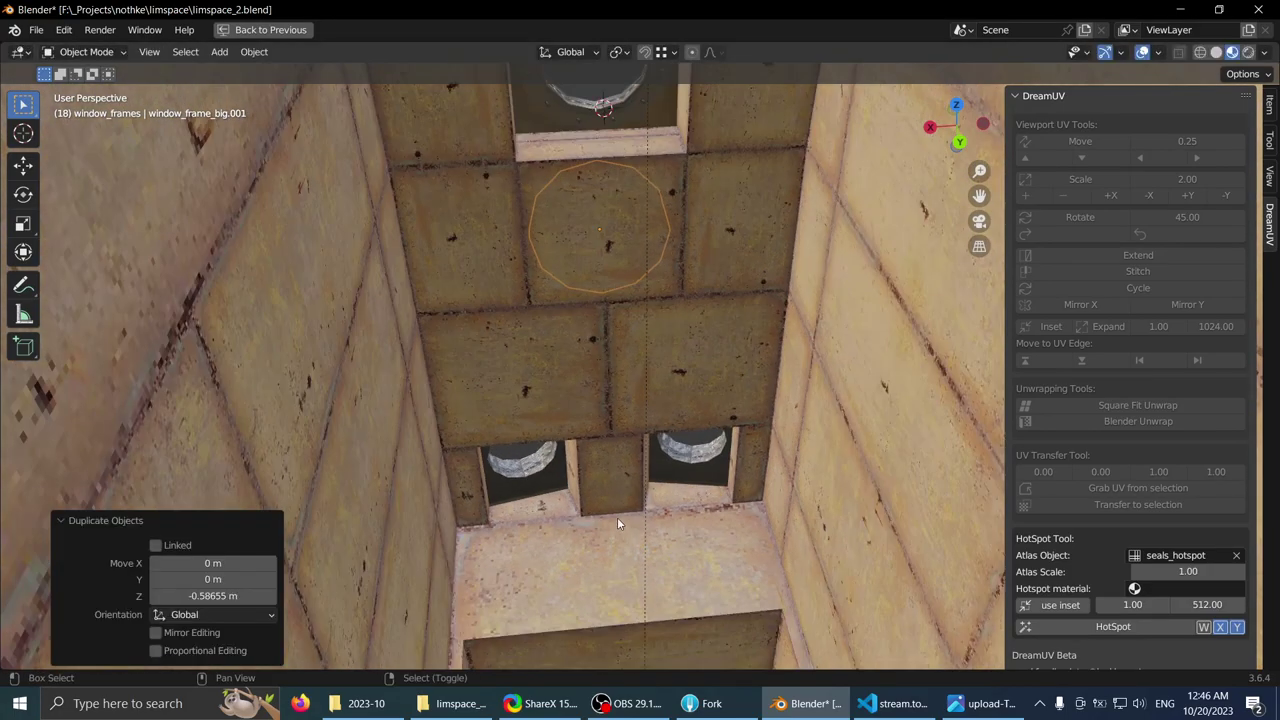
- Lower the copied frame along Z by about 0.721 m and another 0.185 m to the lower pair of portholes
shift+middle_drag(625, 540, 611, 432)
scroll(612, 434, up, 2)
key(g)
key(z)
click(628, 546)
middle_drag(628, 546, 581, 441)
scroll(583, 438, up, 2)
key(g)
key(z)
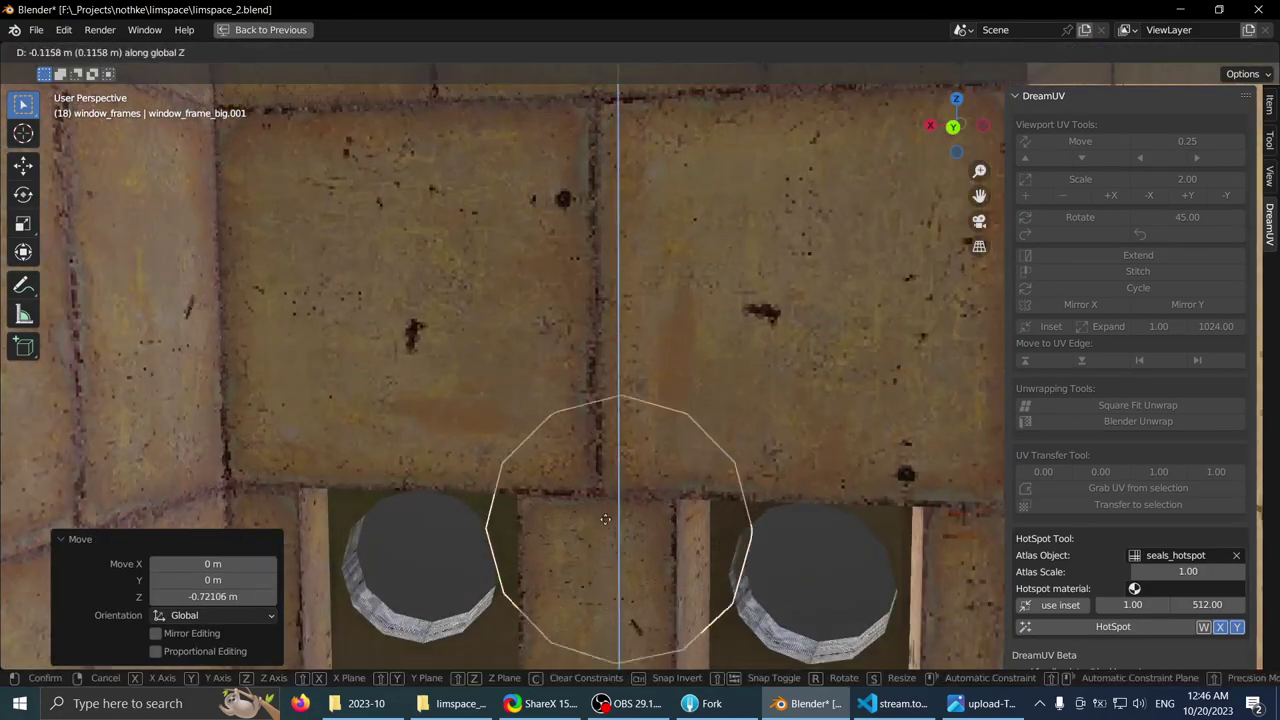
click(643, 388)
middle_drag(643, 388, 661, 396)
shift+middle_drag(661, 396, 576, 230)
key(s)
key(x)
right_click(679, 231)
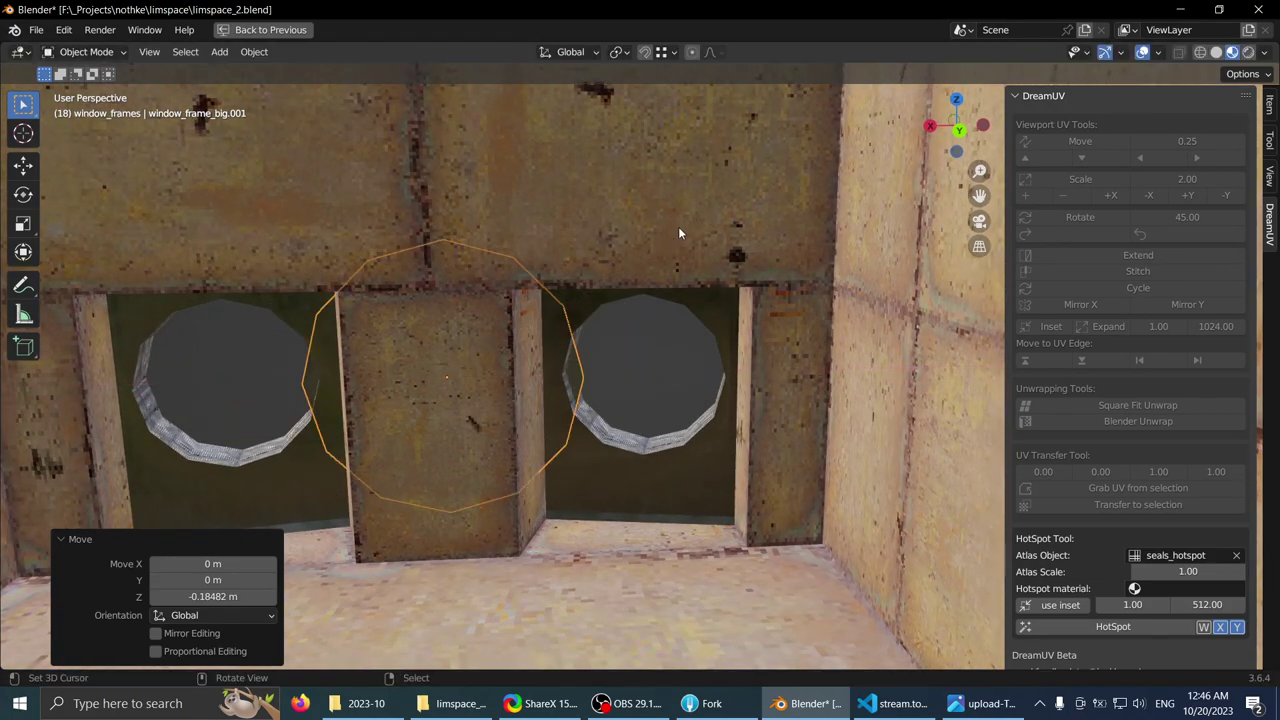
- Scale the copied frame uniformly to about 0.734 and move it about -0.339 m along X into the neighbouring lower porthole
key(s)
click(600, 255)
key(g)
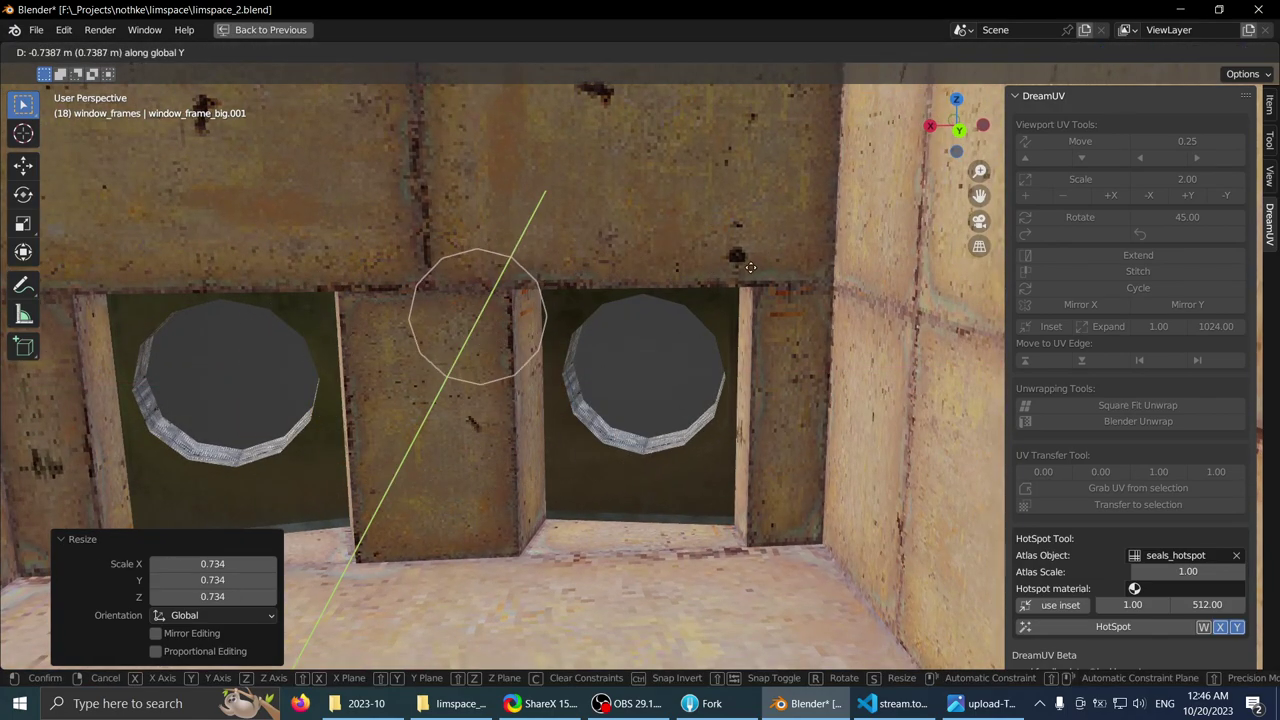
click(785, 267)
shift+middle_drag(740, 250, 655, 246)
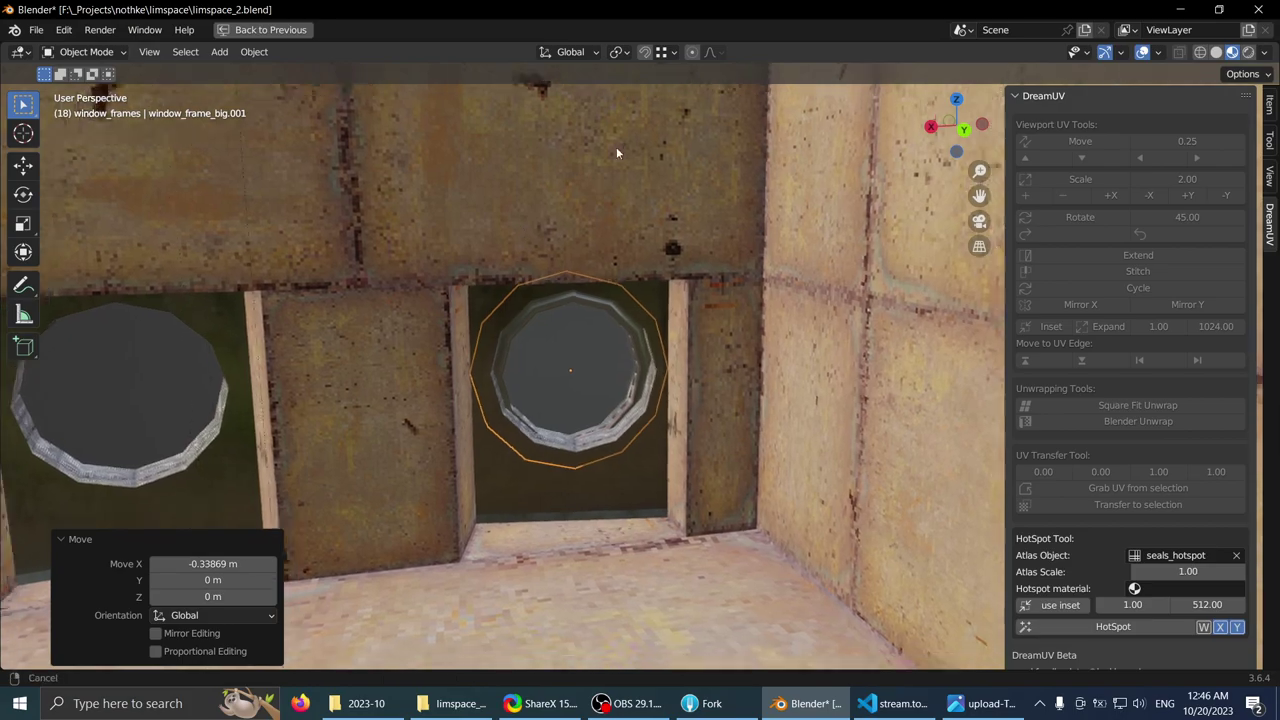
scroll(616, 147, up, 1)
shift+middle_drag(560, 262, 679, 277)
scroll(679, 277, down, 1)
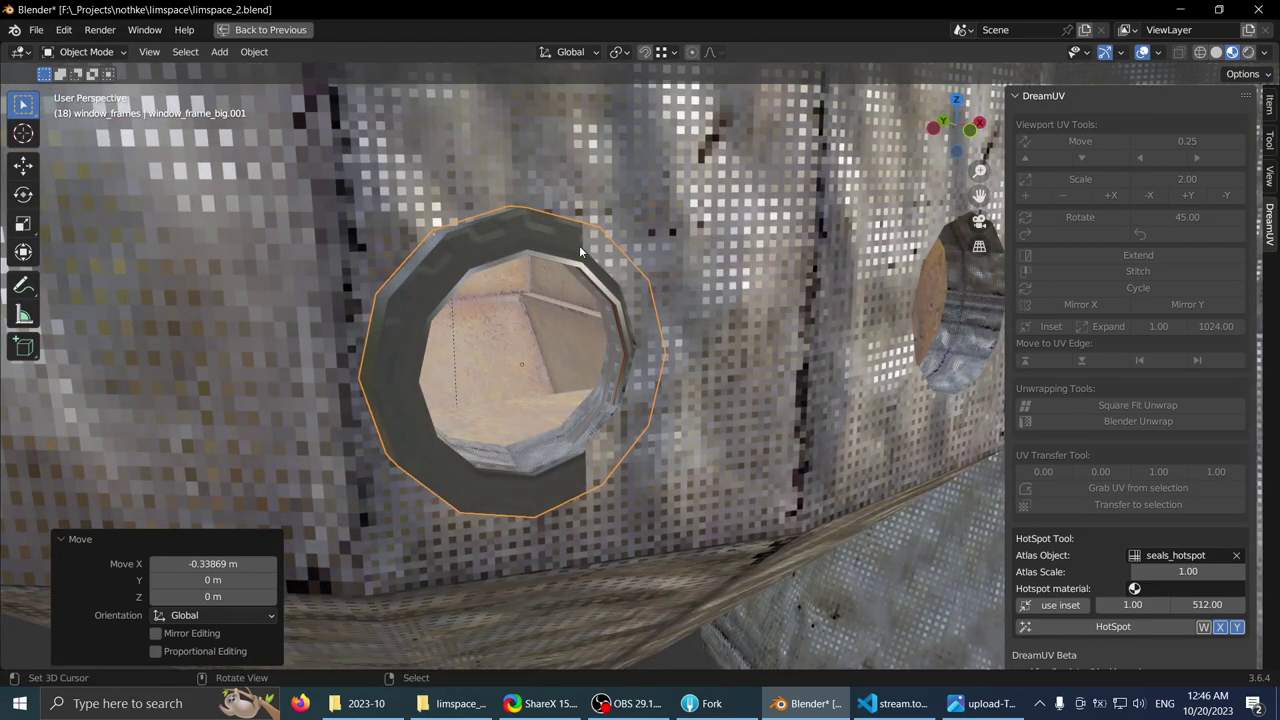
middle_drag(580, 251, 614, 269)
key(r)
key(x)
right_click(805, 315)
- Rotate the copied frame about Z to lie flush with the angled hull wall, fine-tuning it by about -0.633°
key(r)
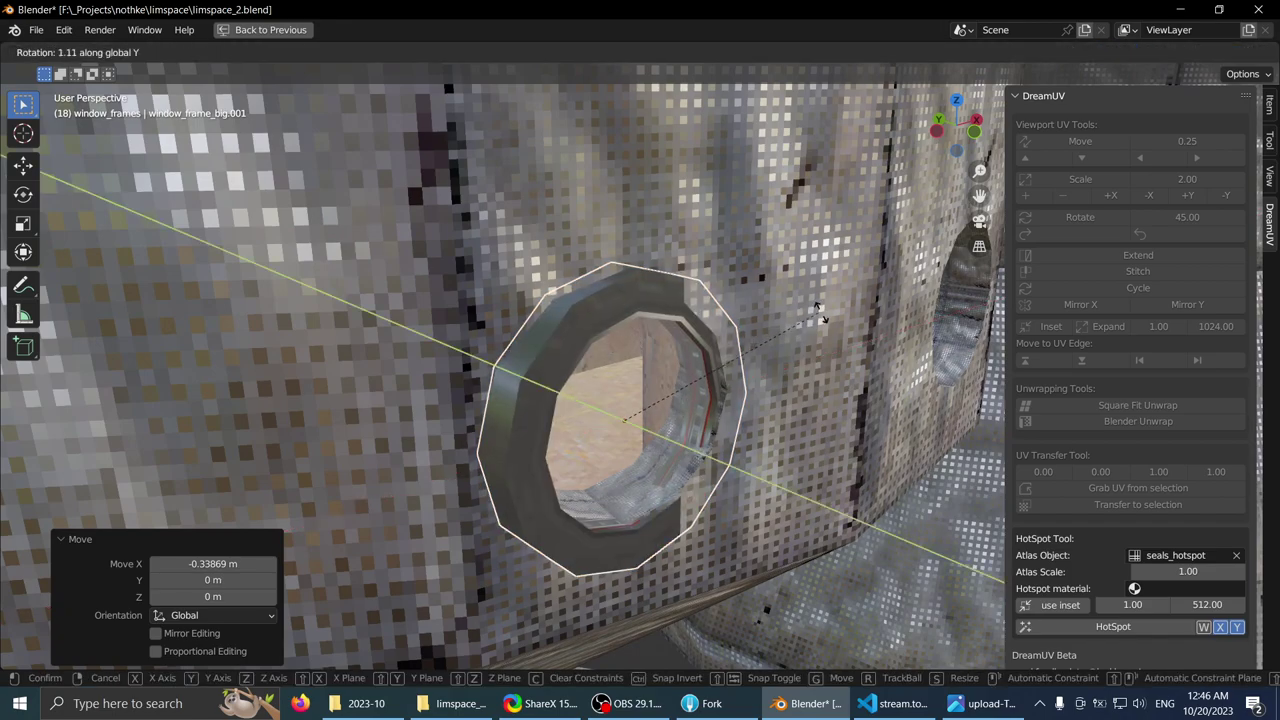
key(z)
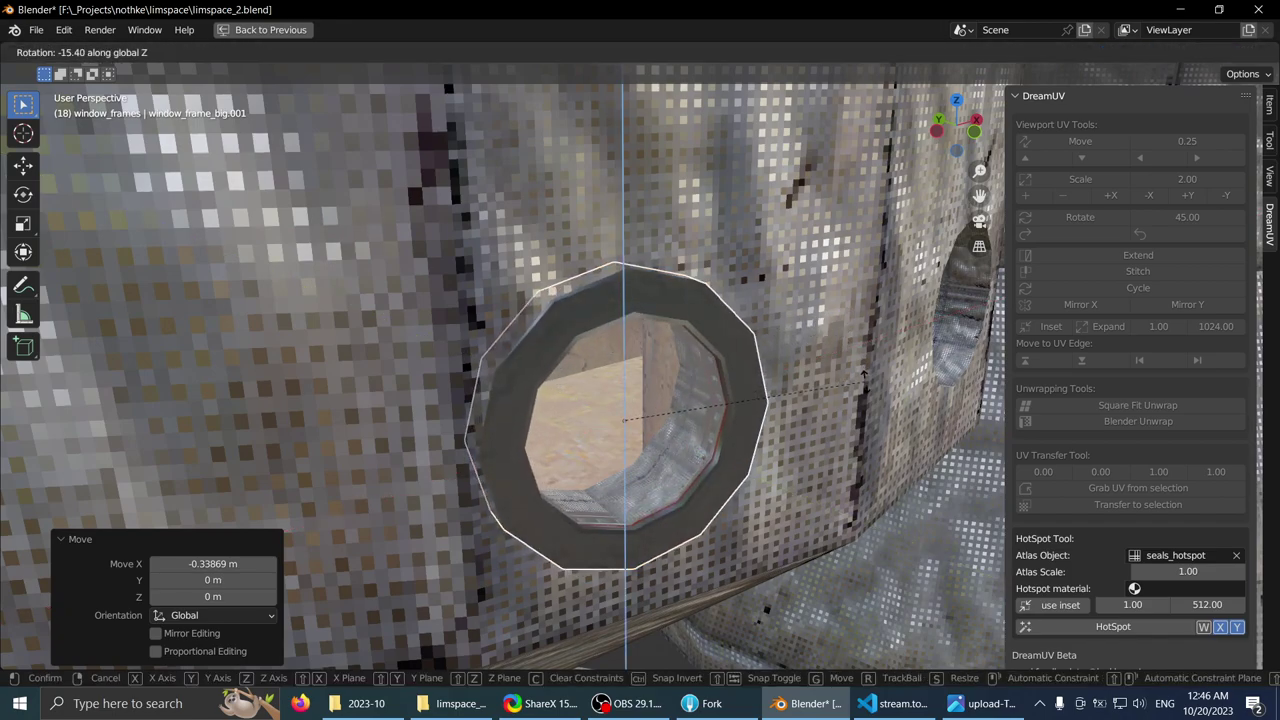
click(874, 357)
middle_drag(874, 357, 602, 378)
key(r)
key(z)
click(588, 352)
key(r)
key(x)
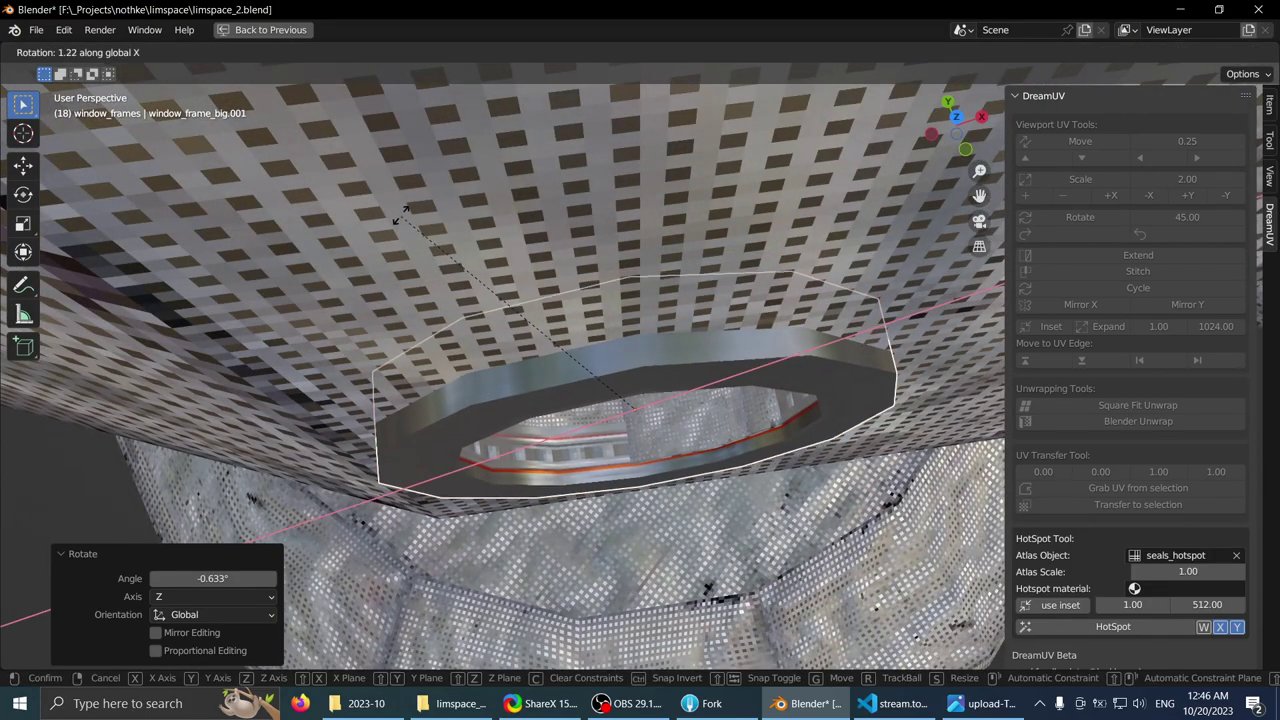
right_click(402, 218)
- Shift the copied frame about 0.009 m along Y to seat it against the hull wall
key(g)
key(y)
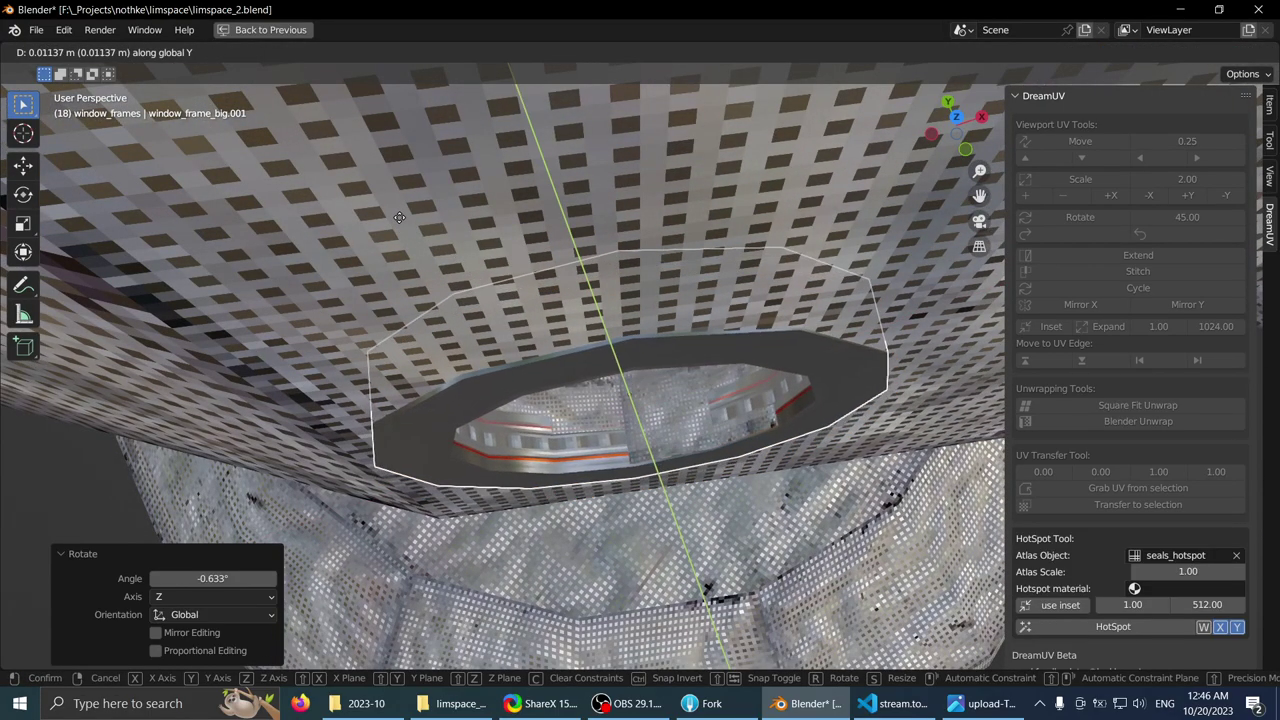
click(398, 219)
middle_drag(398, 219, 730, 384)
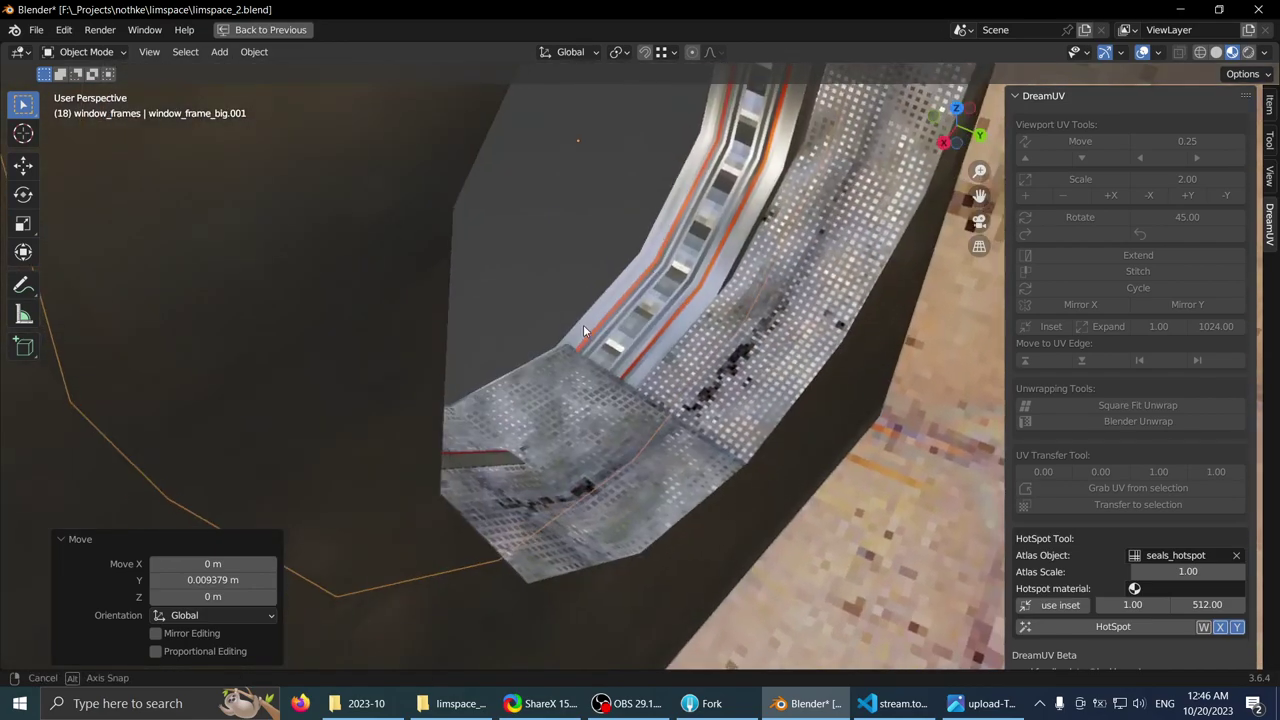
- Stretch the copied frame by about 1.14 along Y and scale it uniformly by about 0.98 to fit the lower porthole
key(s)
key(x)
key(Escape)
key(s)
key(y)
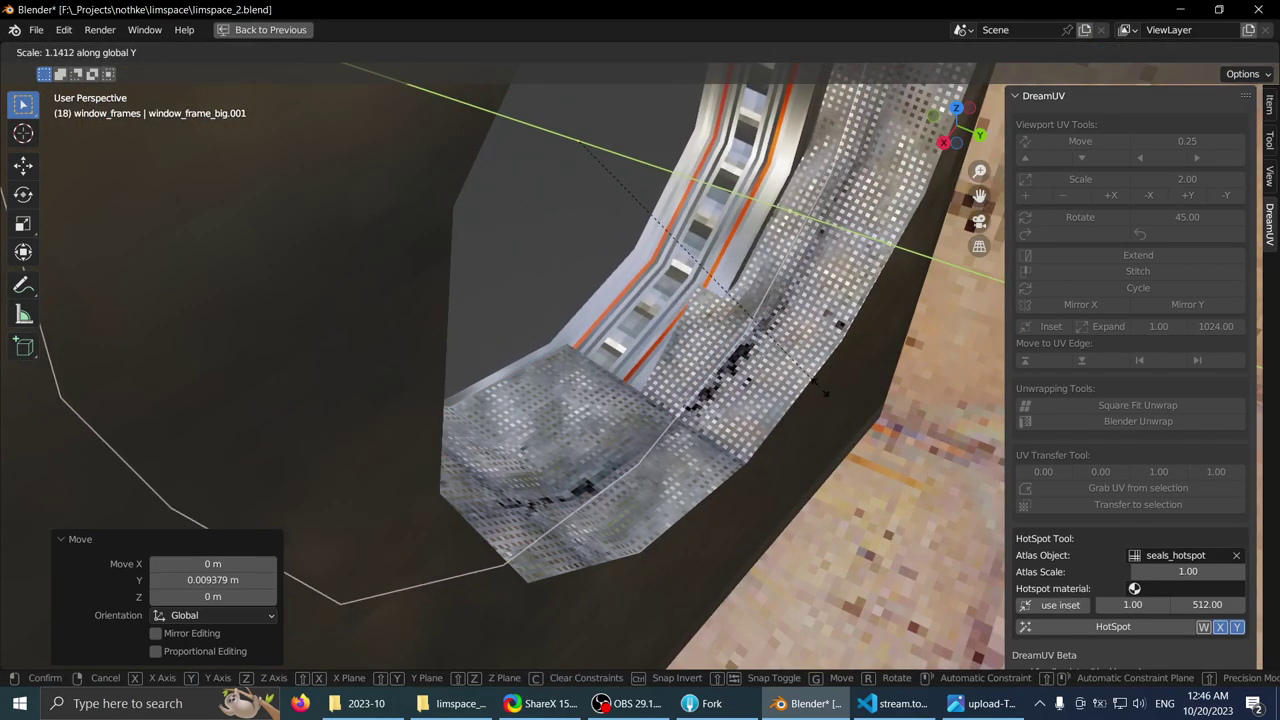
click(650, 402)
middle_drag(650, 402, 654, 364)
scroll(771, 225, down, 2)
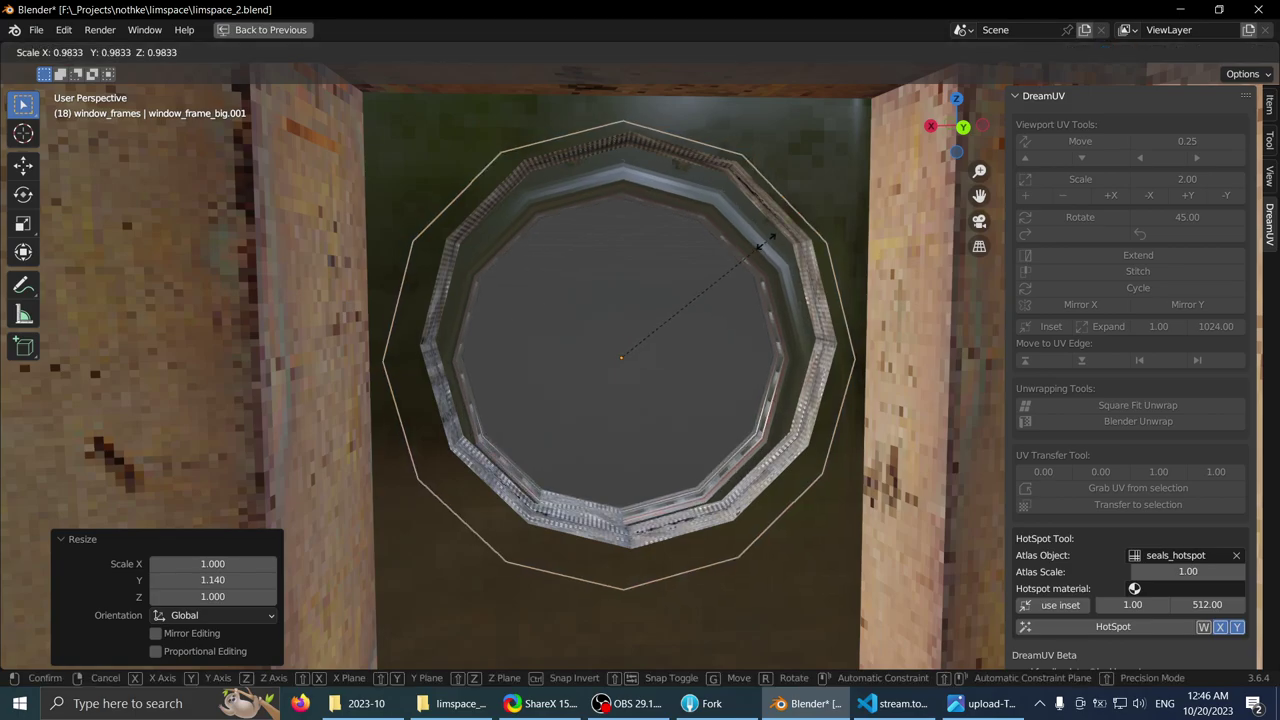
click(764, 243)
middle_drag(764, 243, 389, 246)
- Isolate the copied frame together with the control hull in local view and show them as wireframe from above
key(Tab)
scroll(545, 164, down, 5)
middle_drag(548, 200, 635, 347)
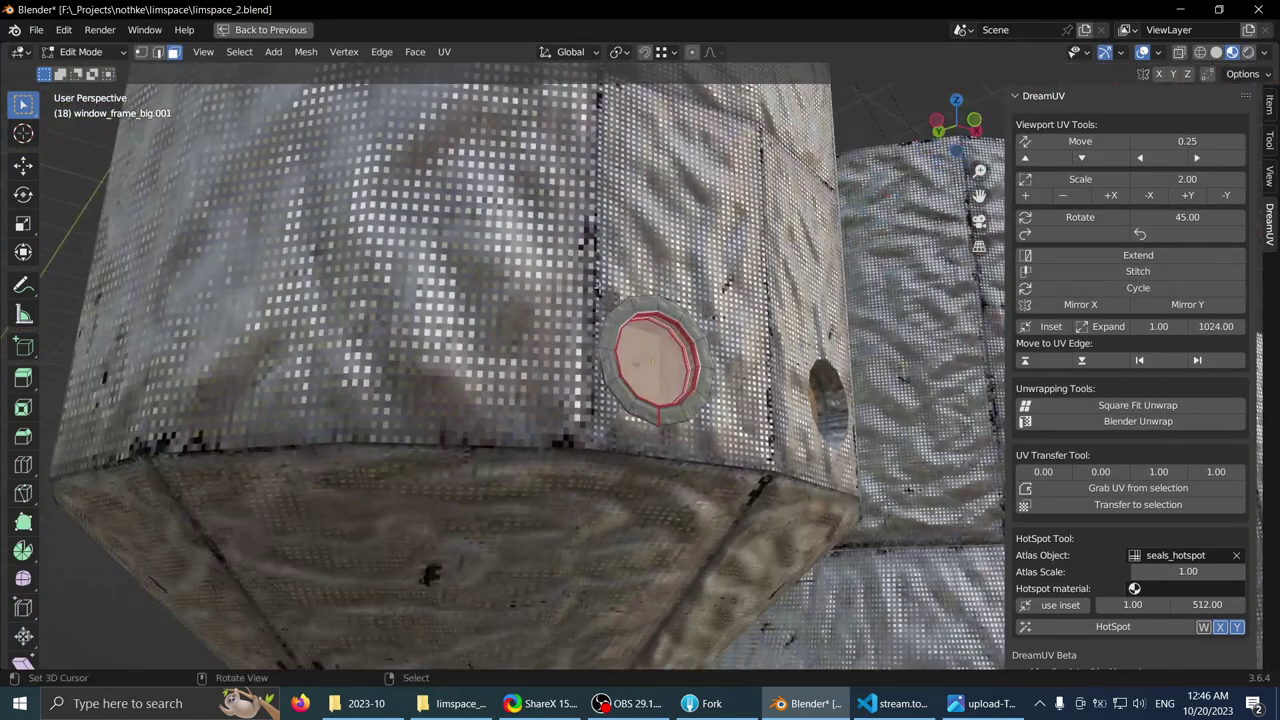
key(Tab)
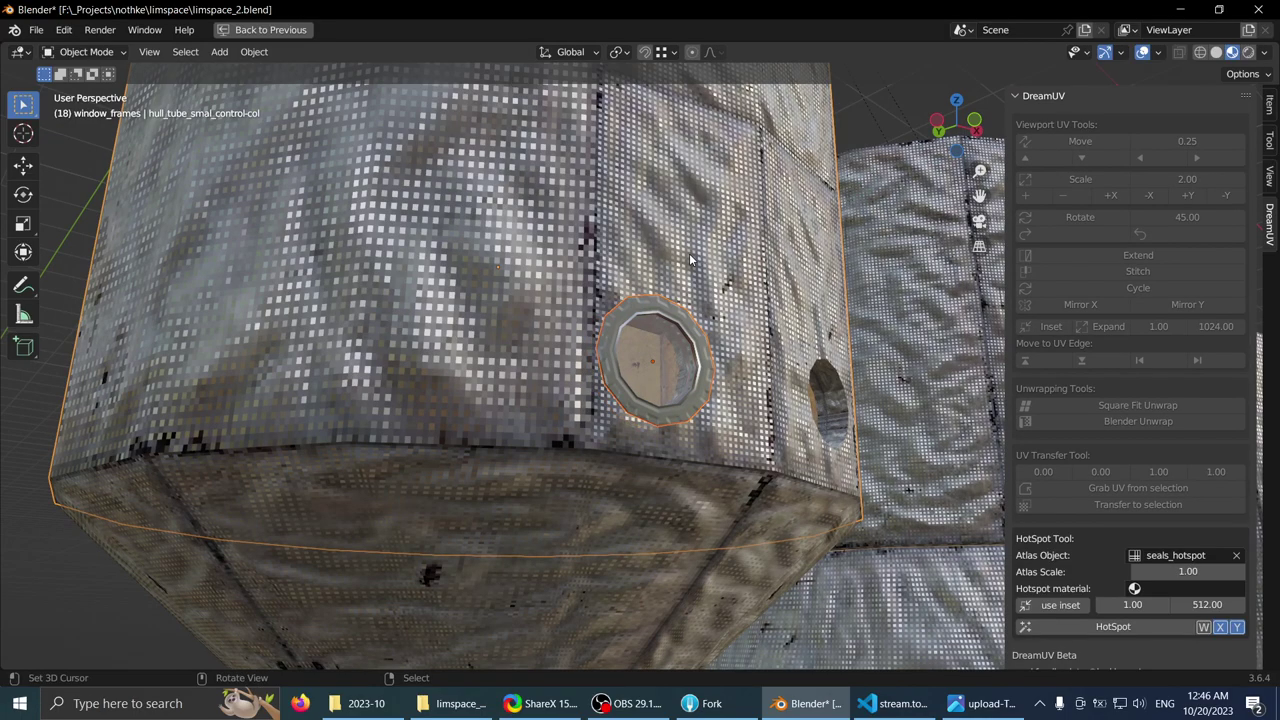
key(KP_Divide)
middle_drag(692, 264, 662, 192)
key(KP_Decimal)
scroll(650, 297, down, 3)
scroll(662, 192, up, 2)
mouse_move(703, 243)
shift+middle_down()
mouse_move(645, 182)
mouse_move(686, 280)
mouse_move(626, 208)
mouse_move(647, 226)
shift+middle_up()
key(shift+z)
key(KP_7)
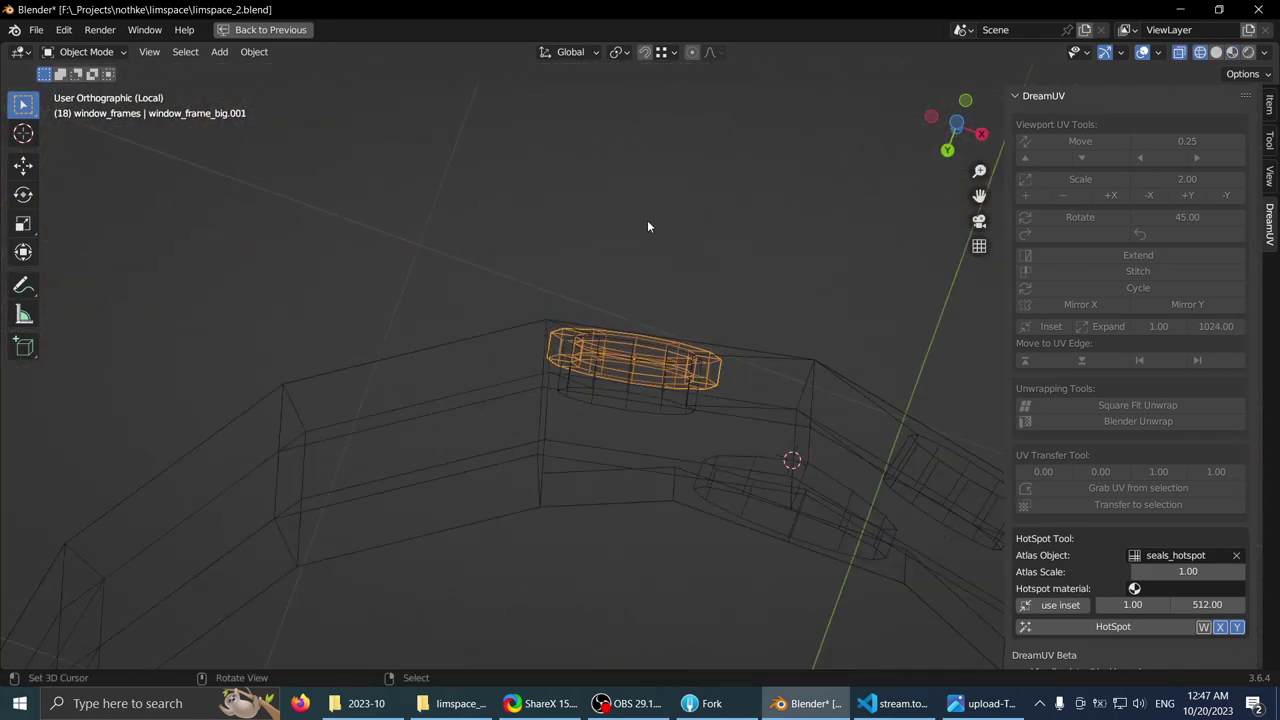
- Rotate the copied frame by about 0.67° in the top view to align it with the hull wall
scroll(650, 228, up, 4)
key(r)
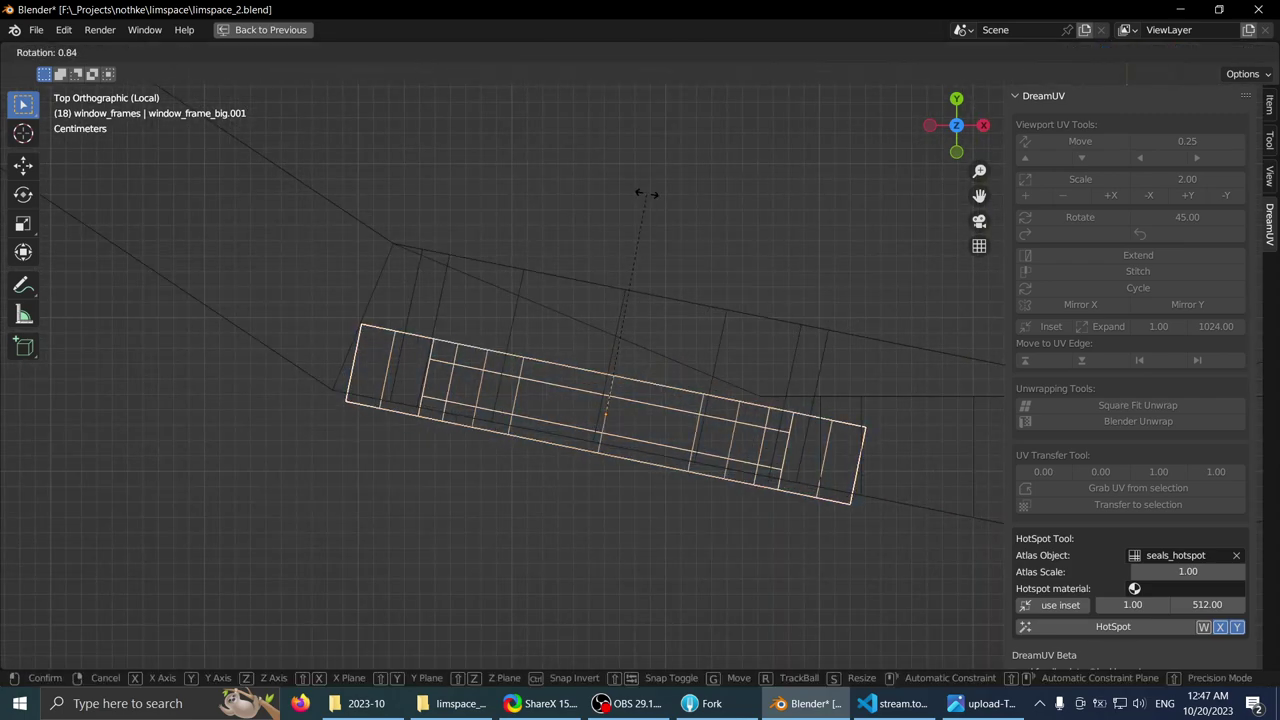
click(645, 193)
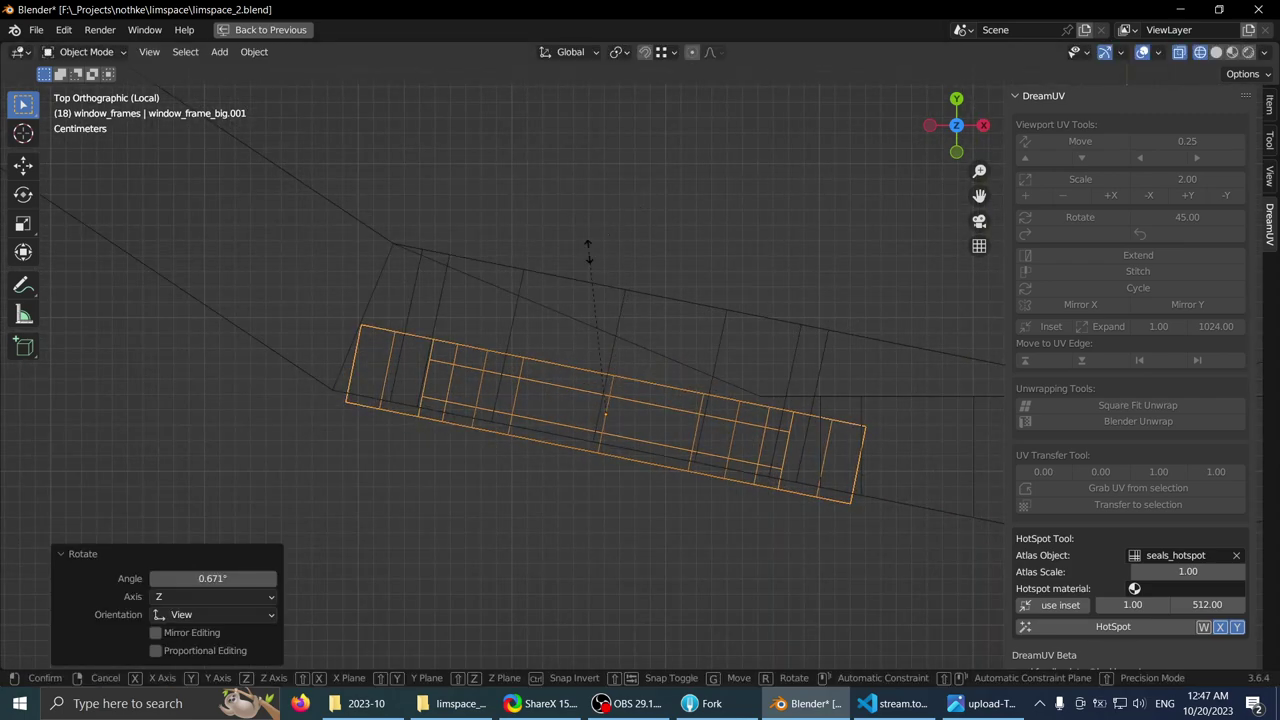
key(s)
key(y)
key(Escape)
key(s)
key(y)
key(y)
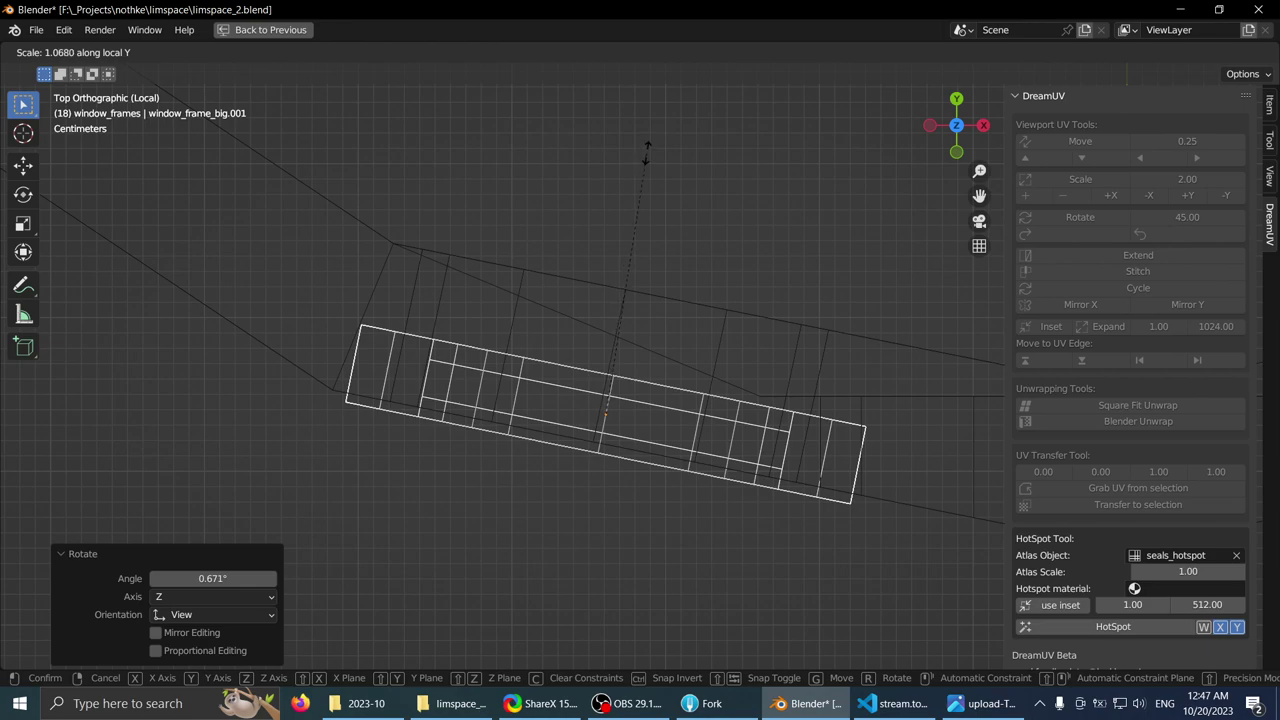
key(Escape)
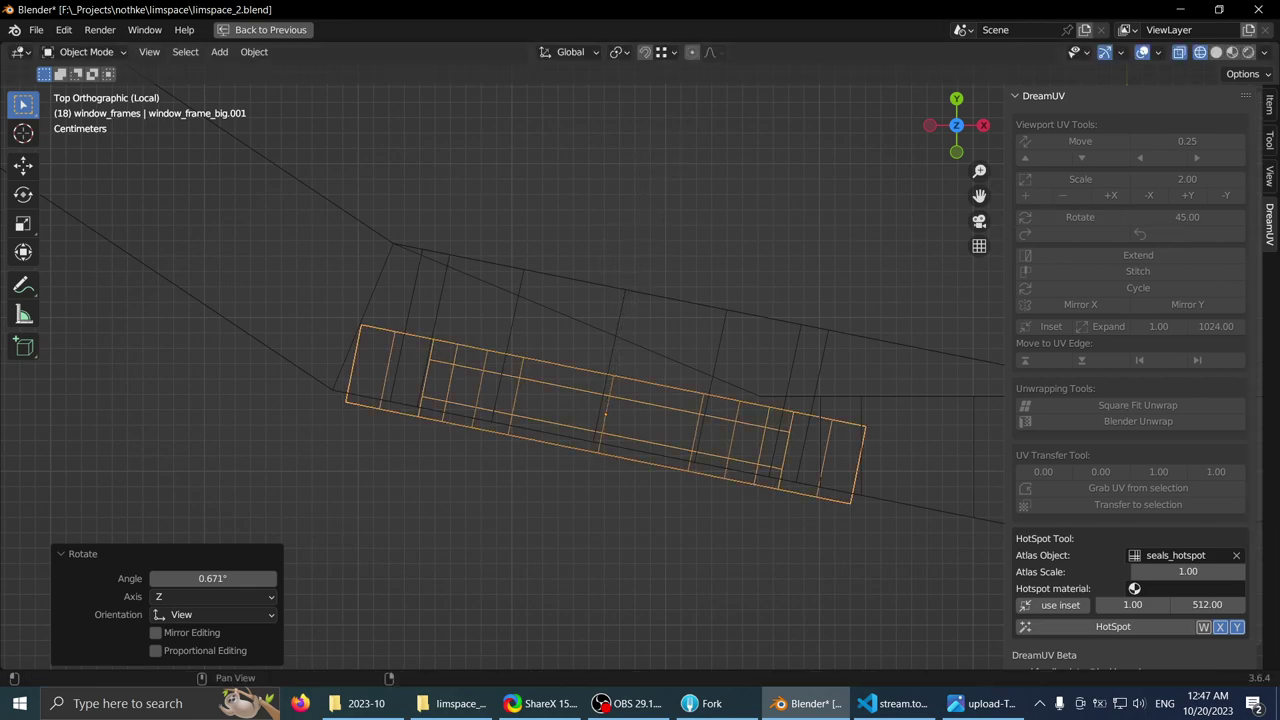
- Match the frame's Y scale to 0.725 and thicken it along its local Z to a scale of about 1.492
click(1270, 106)
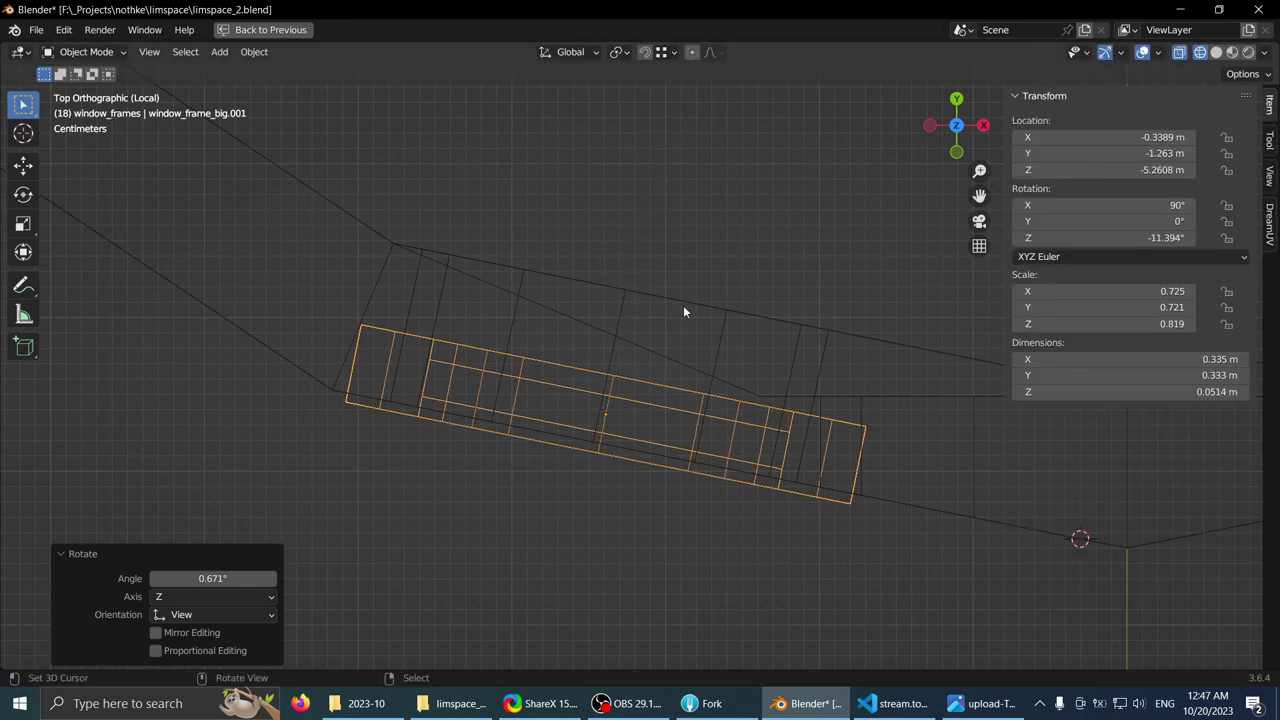
key(s)
key(z)
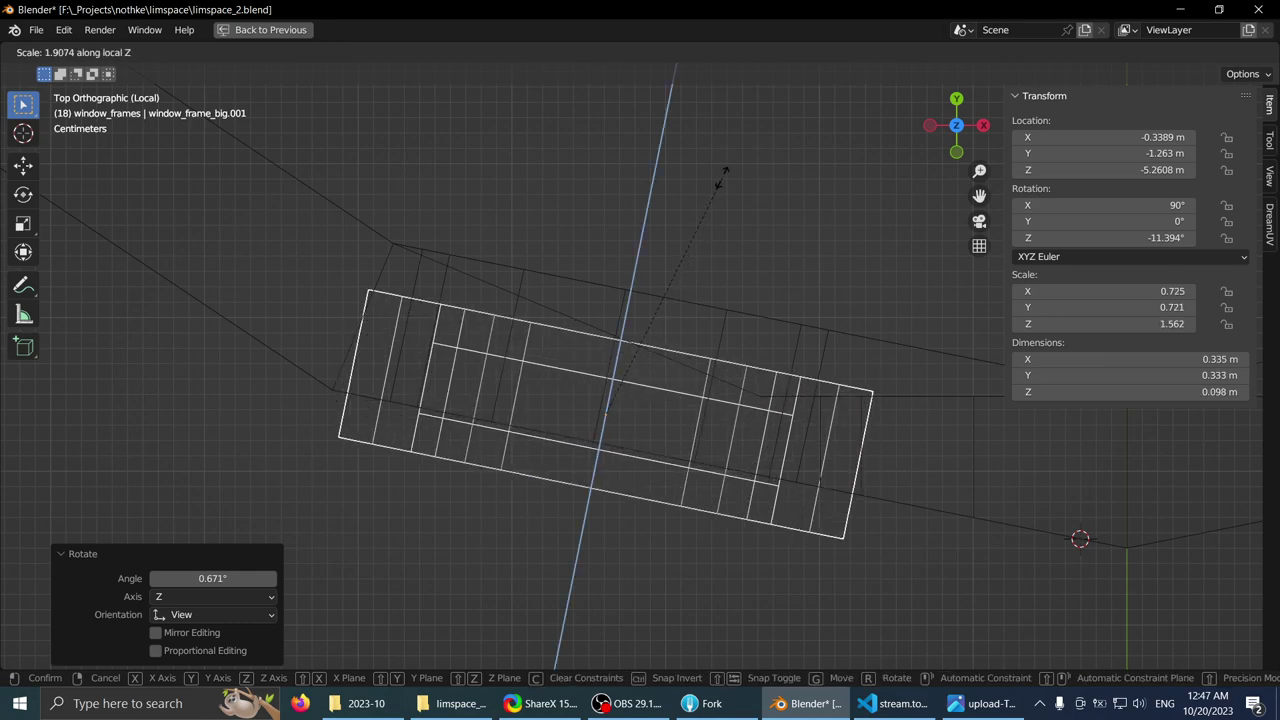
click(712, 178)
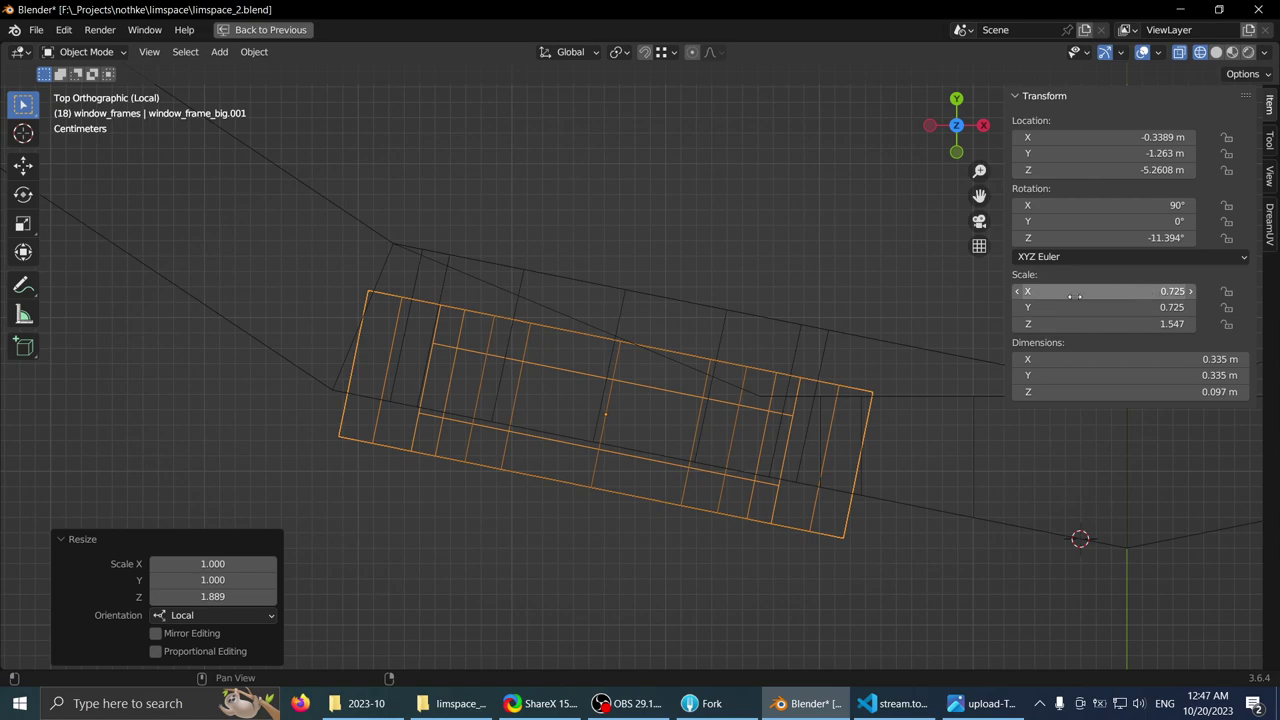
key(s)
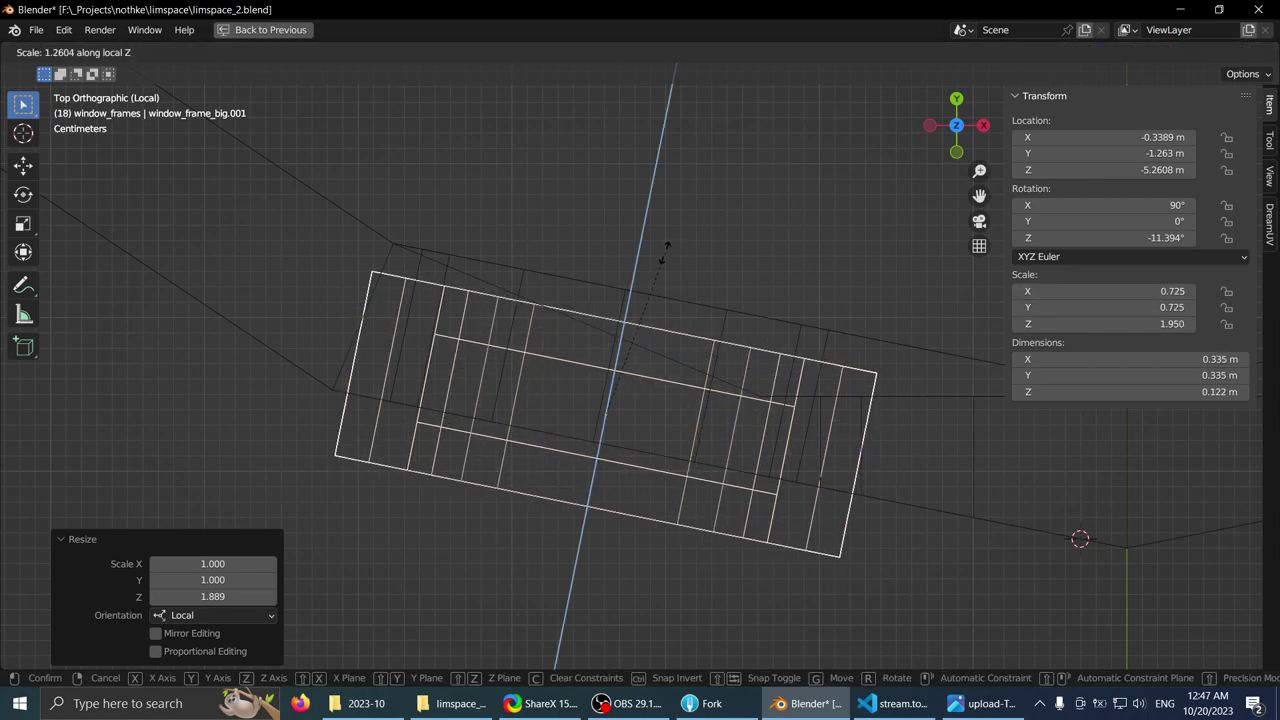
click(637, 288)
- Move the frame about 0.043 m along Y into the wall, then nudge it about 0.003 m in X and -0.002 m in Y
key(g)
key(z)
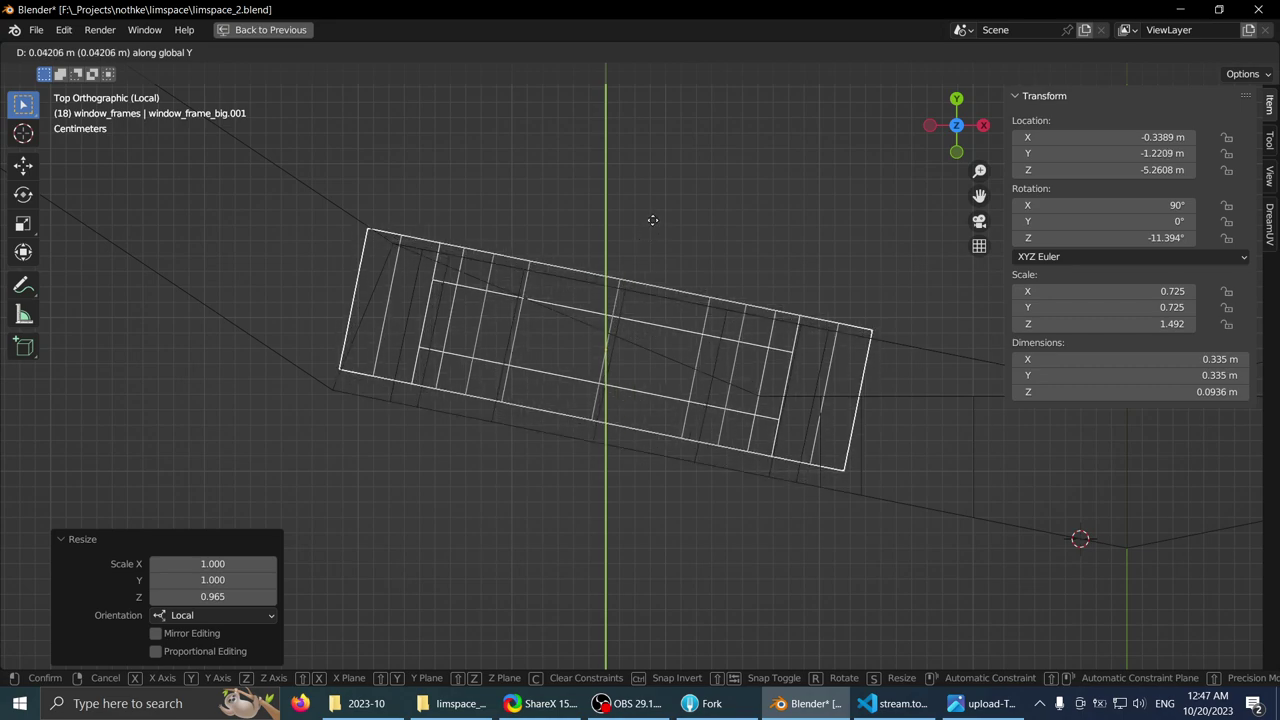
click(653, 218)
key(g)
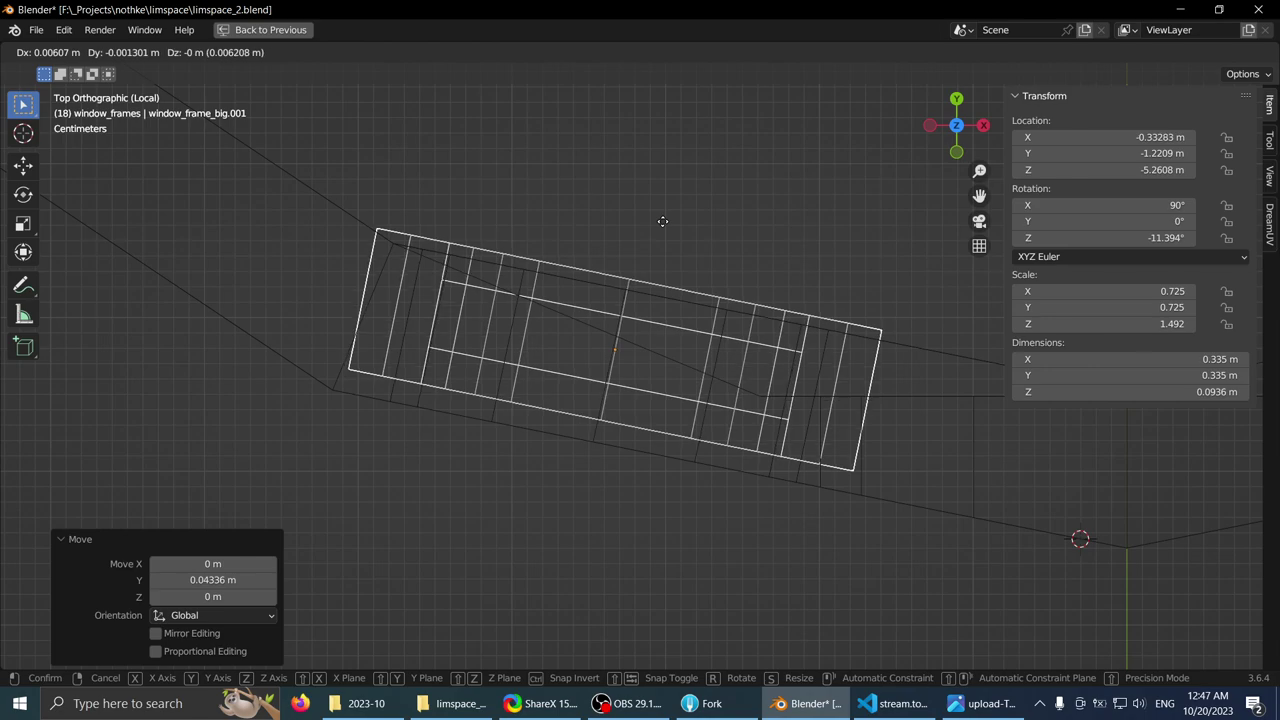
click(658, 222)
scroll(730, 172, up, 3)
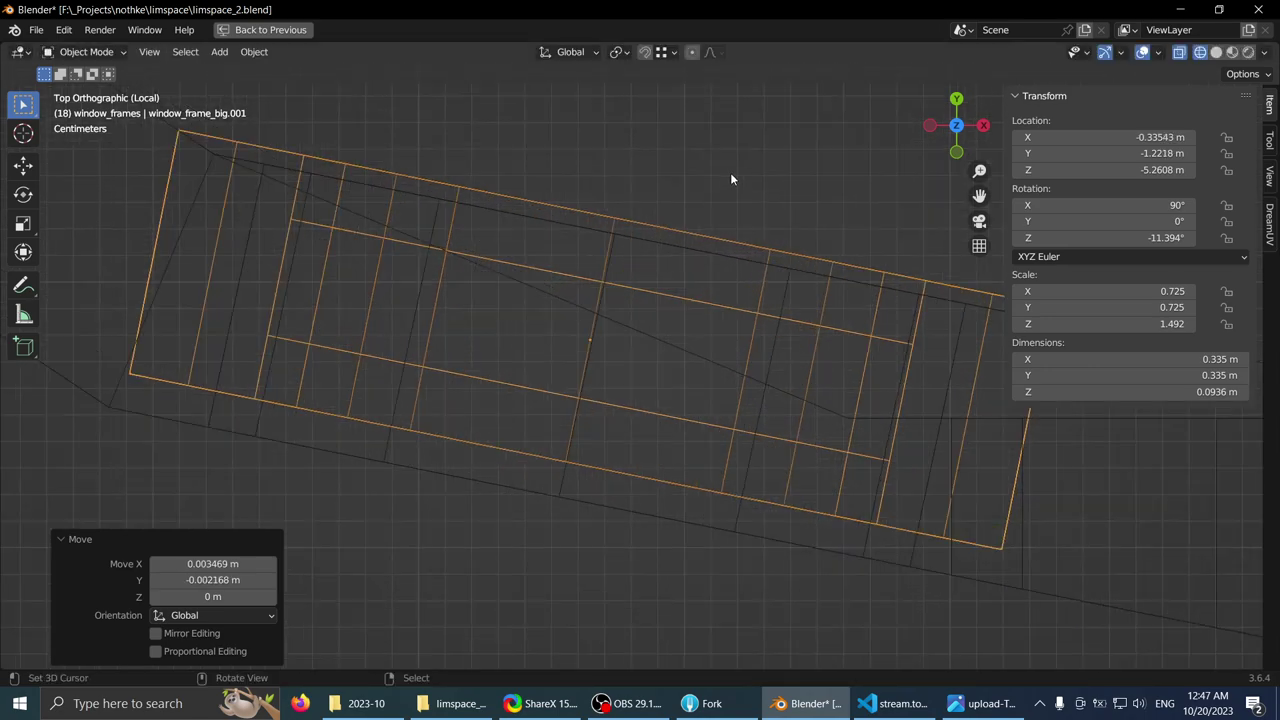
- Fine-tune the frame's Z rotation to about -11.772° and shift it about -0.001 m along Y
key(r)
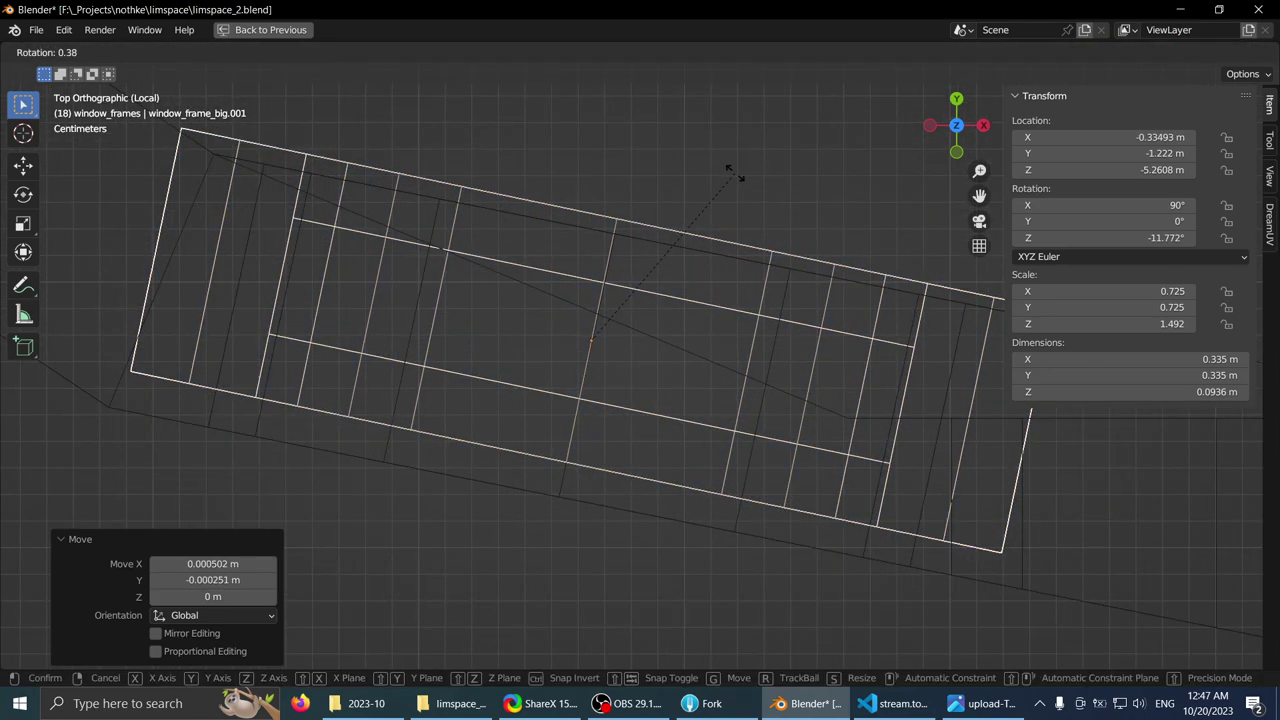
click(735, 175)
key(g)
click(736, 180)
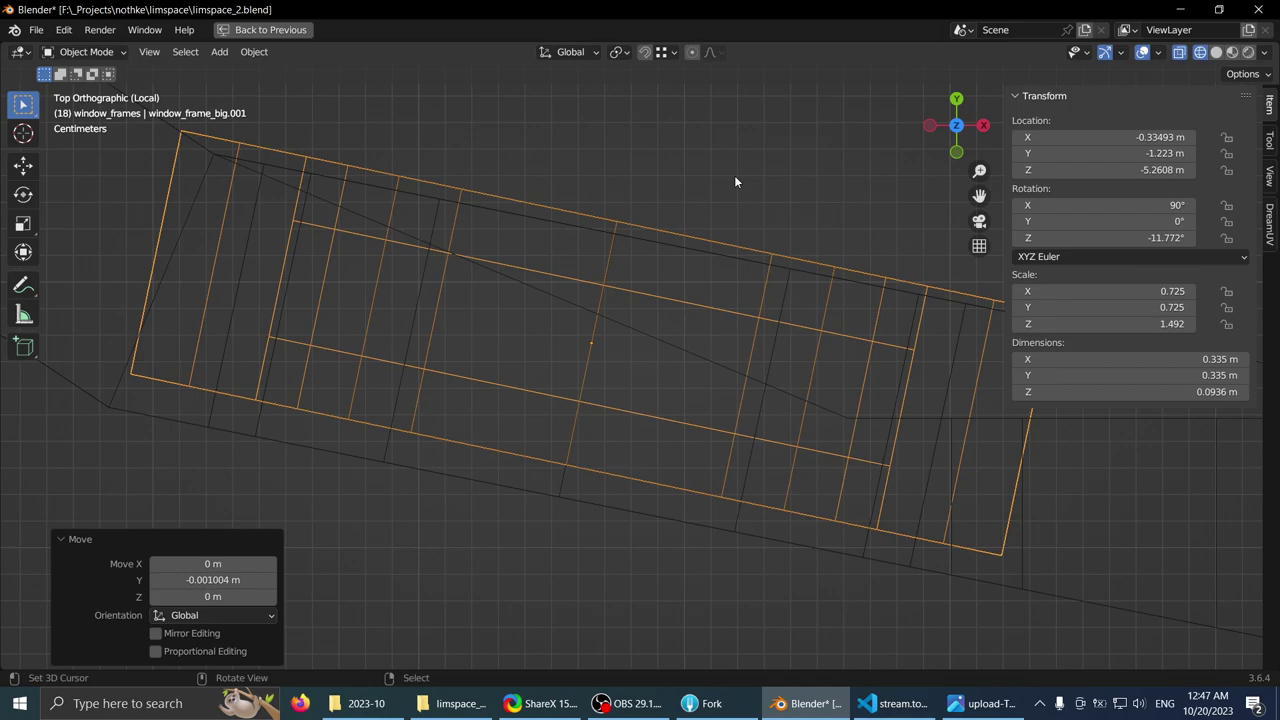
- Return to material preview shading and raise the frame about 0.014 m along Z to center it in the porthole
click(1232, 53)
mouse_move(828, 249)
middle_down()
mouse_move(350, 252)
mouse_move(602, 337)
mouse_move(568, 243)
mouse_move(626, 144)
mouse_move(615, 214)
mouse_move(631, 188)
mouse_move(643, 279)
mouse_move(682, 349)
mouse_move(675, 403)
mouse_move(932, 402)
mouse_move(894, 383)
mouse_move(901, 370)
mouse_move(835, 309)
mouse_move(816, 337)
middle_up()
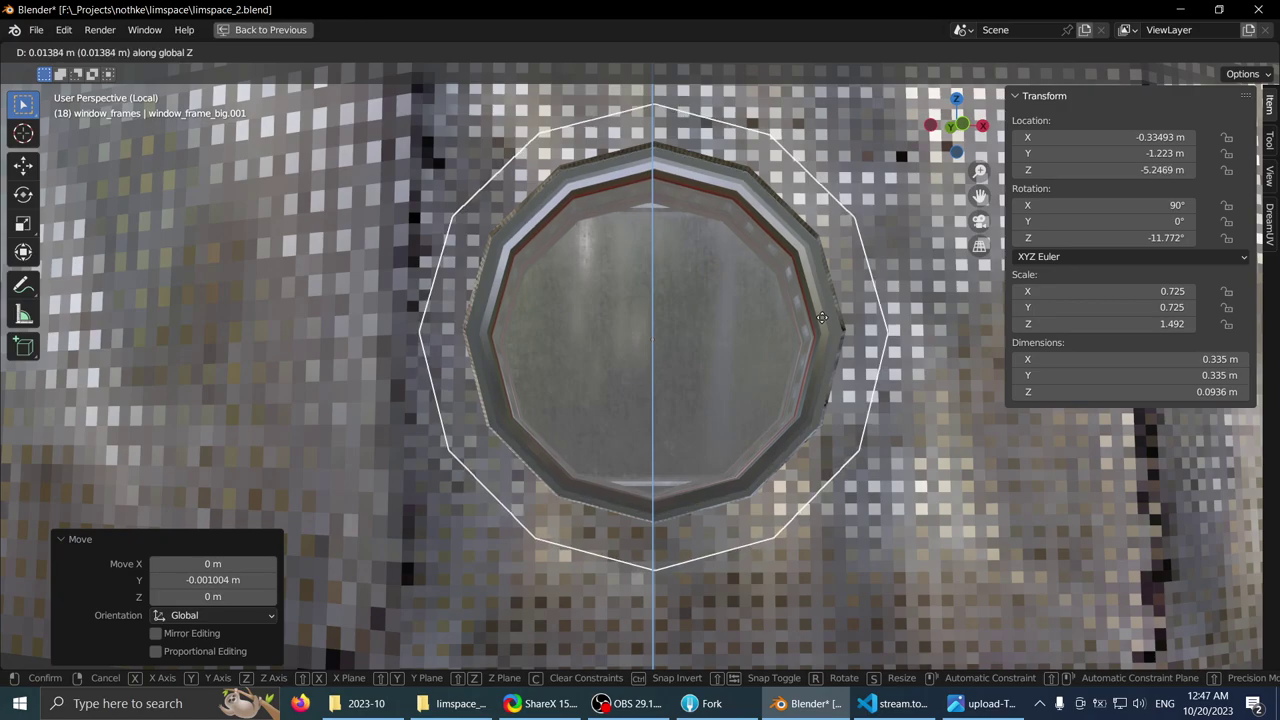
click(822, 318)
- Inspect from several angles in local view how the frame sits in the control hull's wall
scroll(640, 344, down, 6)
middle_drag(637, 346, 712, 332)
scroll(689, 352, up, 3)
scroll(689, 349, down, 1)
scroll(712, 332, down, 4)
shift+middle_drag(716, 190, 652, 170)
scroll(643, 392, down, 2)
scroll(648, 220, up, 3)
middle_drag(628, 298, 657, 305)
scroll(657, 305, up, 2)
key(alt+a)
middle_drag(579, 304, 735, 292)
scroll(735, 292, up, 3)
shift+middle_drag(660, 240, 679, 321)
right_click(711, 289)
scroll(711, 289, down, 3)
- Leave local view and examine the fitted lower frame from inside and outside the control module
key(KP_Divide)
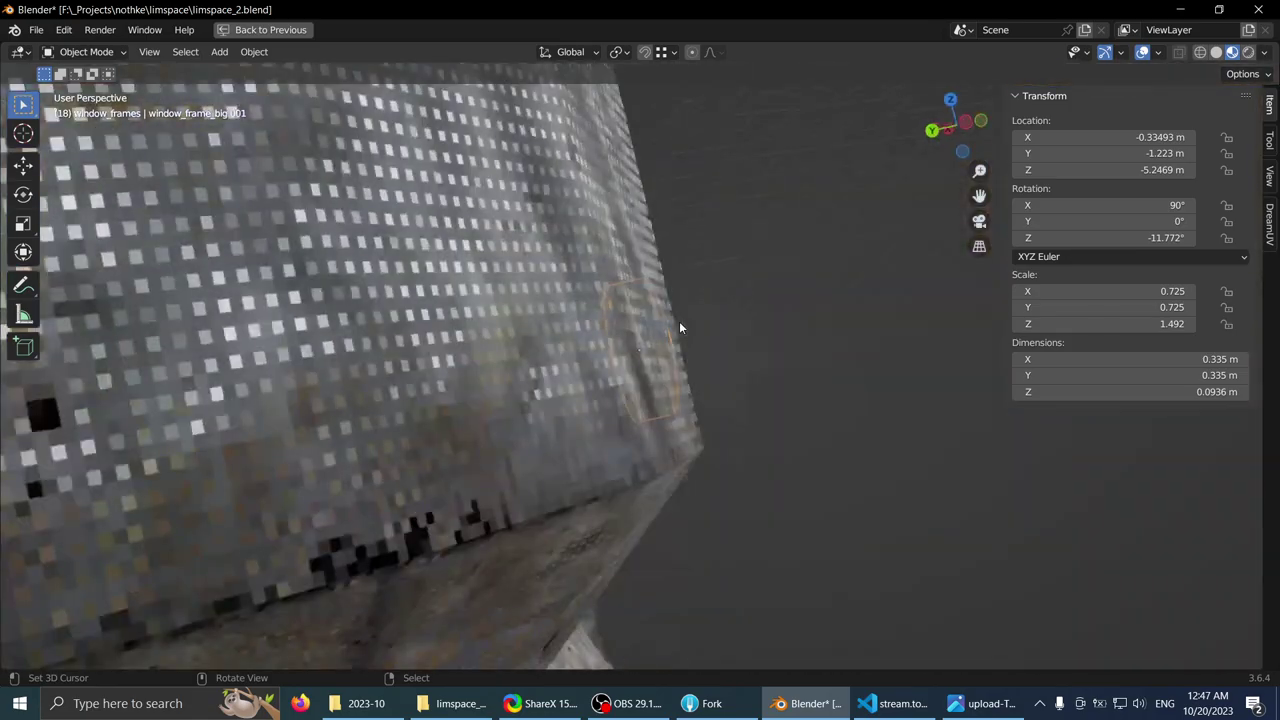
scroll(526, 331, up, 4)
mouse_move(526, 331)
middle_down()
mouse_move(629, 366)
mouse_move(550, 326)
middle_up()
shift+middle_drag(550, 326, 499, 291)
key(alt+a)
middle_drag(716, 350, 599, 363)
scroll(695, 374, up, 4)
scroll(701, 339, down, 5)
scroll(598, 358, down, 4)
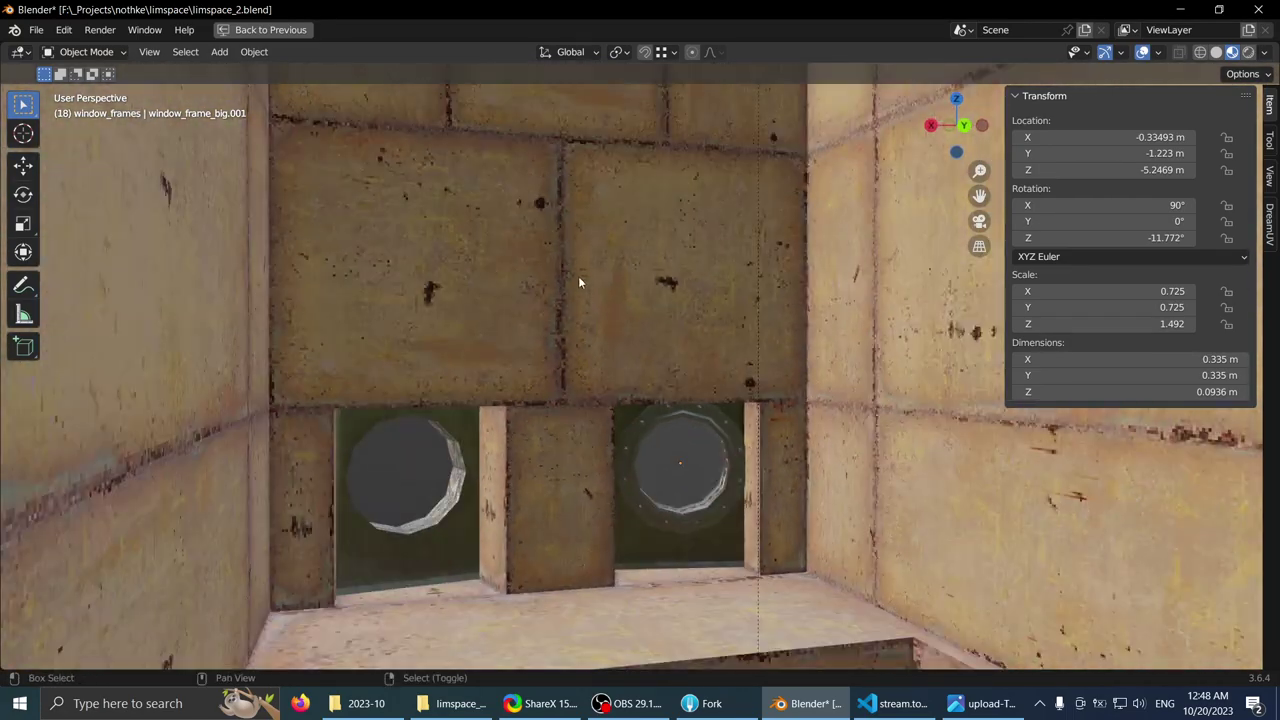
shift+middle_drag(579, 281, 639, 379)
scroll(639, 379, up, 4)
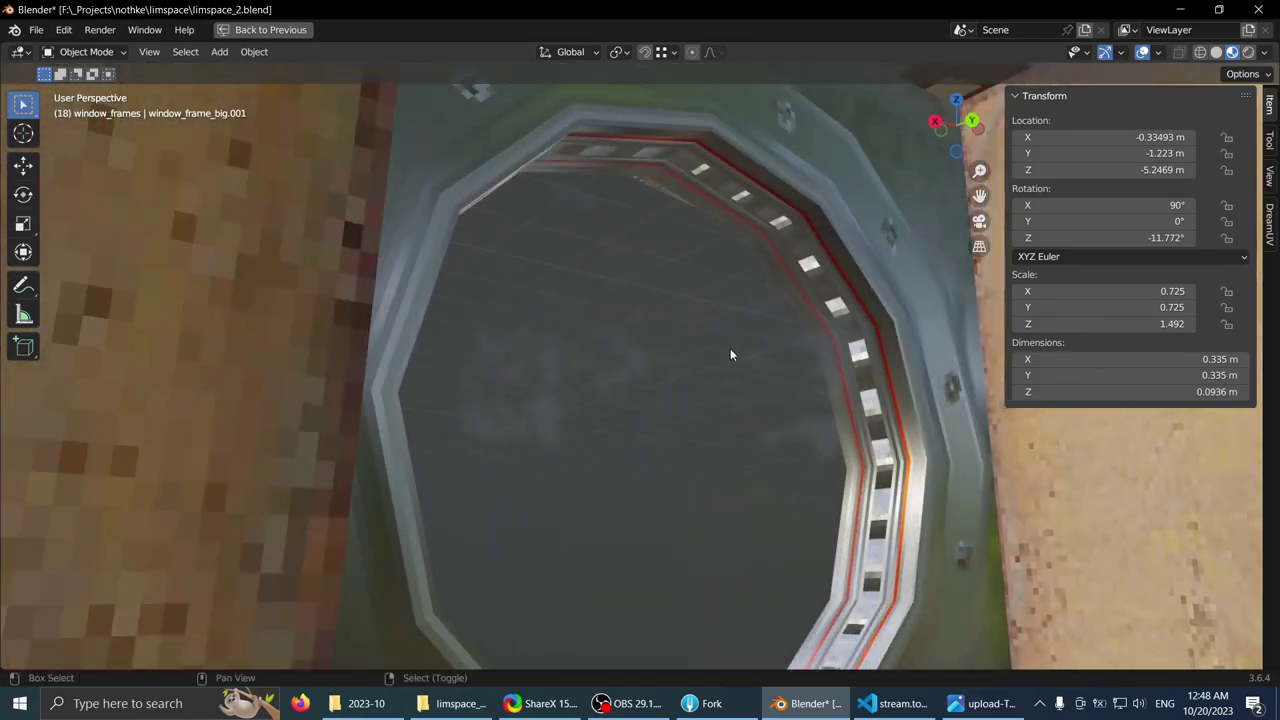
middle_drag(730, 354, 653, 388)
scroll(590, 366, down, 3)
mouse_move(653, 388)
middle_down()
mouse_move(652, 368)
mouse_move(650, 388)
middle_up()
scroll(652, 392, down, 2)
shift+middle_drag(686, 556, 657, 284)
scroll(665, 318, down, 1)
scroll(612, 282, down, 3)
scroll(650, 288, up, 1)
scroll(743, 222, down, 2)
scroll(595, 212, up, 3)
scroll(659, 265, up, 3)
scroll(659, 265, down, 6)
scroll(650, 300, up, 5)
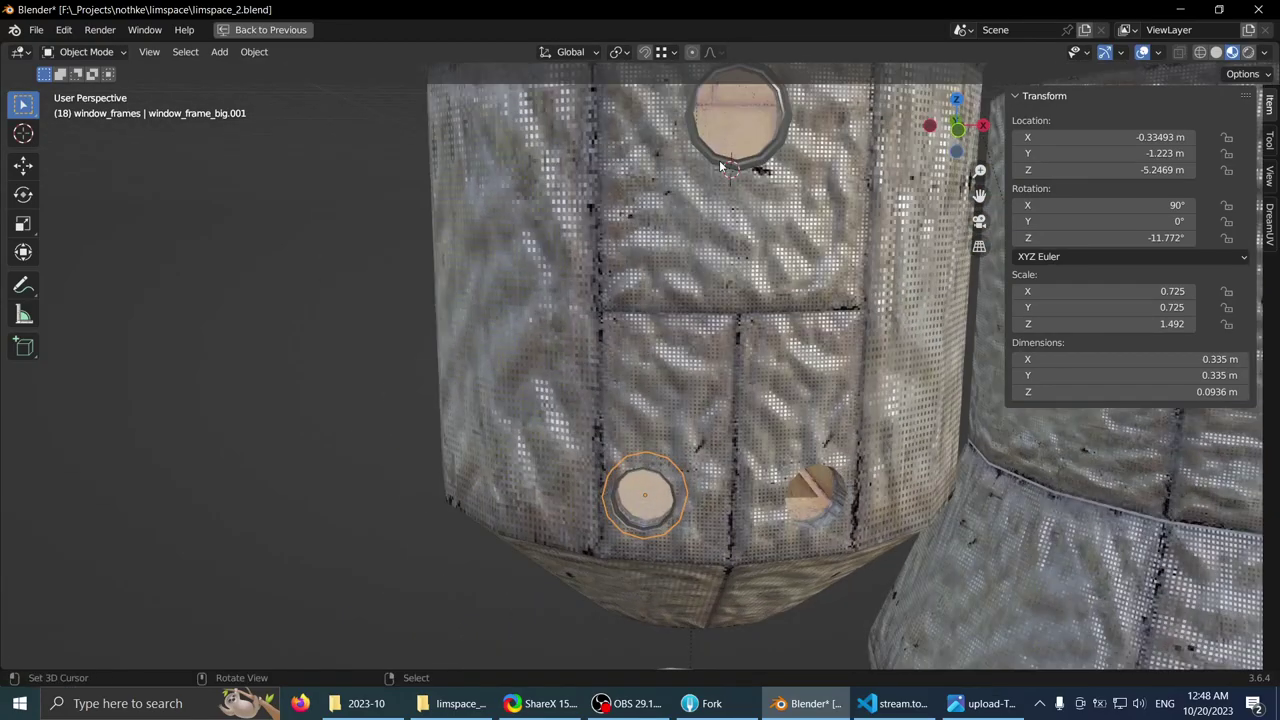
- Duplicate the fitted lower frame and raise the copy about 5.38 m along Z to the hull section above
scroll(697, 280, down, 5)
middle_drag(697, 280, 648, 422)
scroll(660, 320, down, 4)
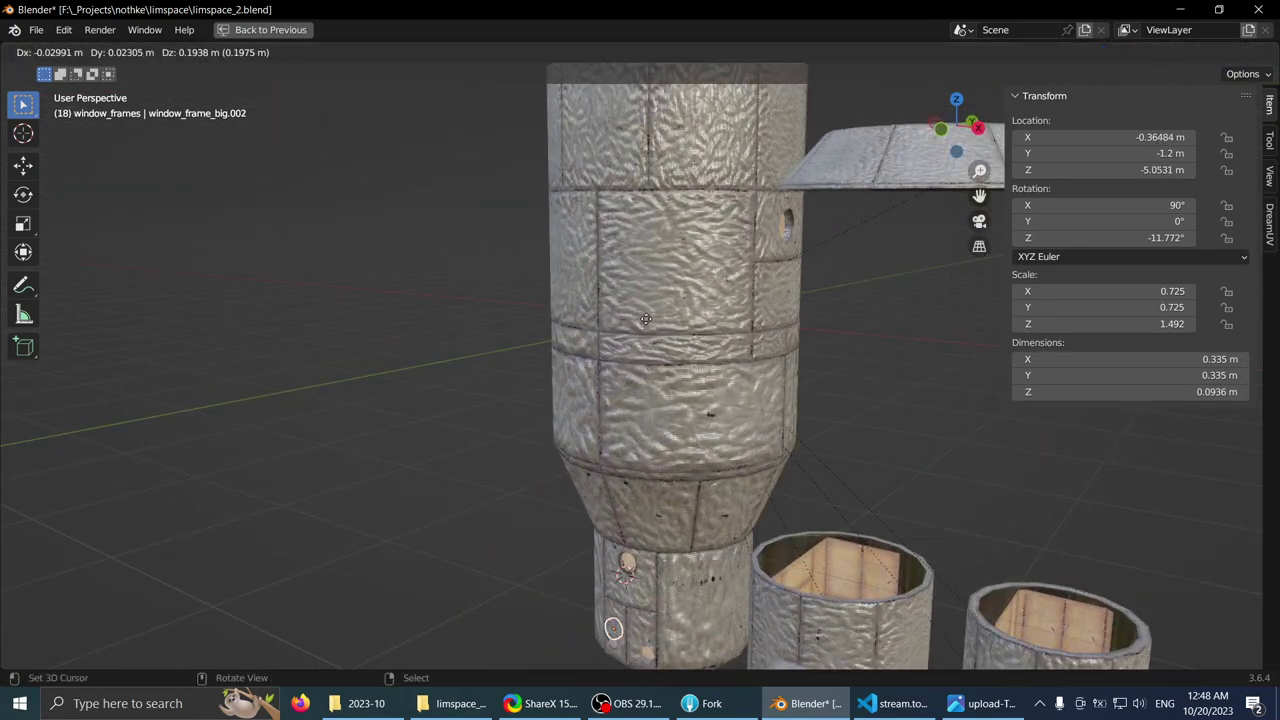
click(651, 94)
- Isolate the new frame copy with the porthole hull tube in local view and look at them from above
middle_drag(673, 135, 726, 432)
click(638, 347)
key(KP_Divide)
scroll(726, 432, up, 4)
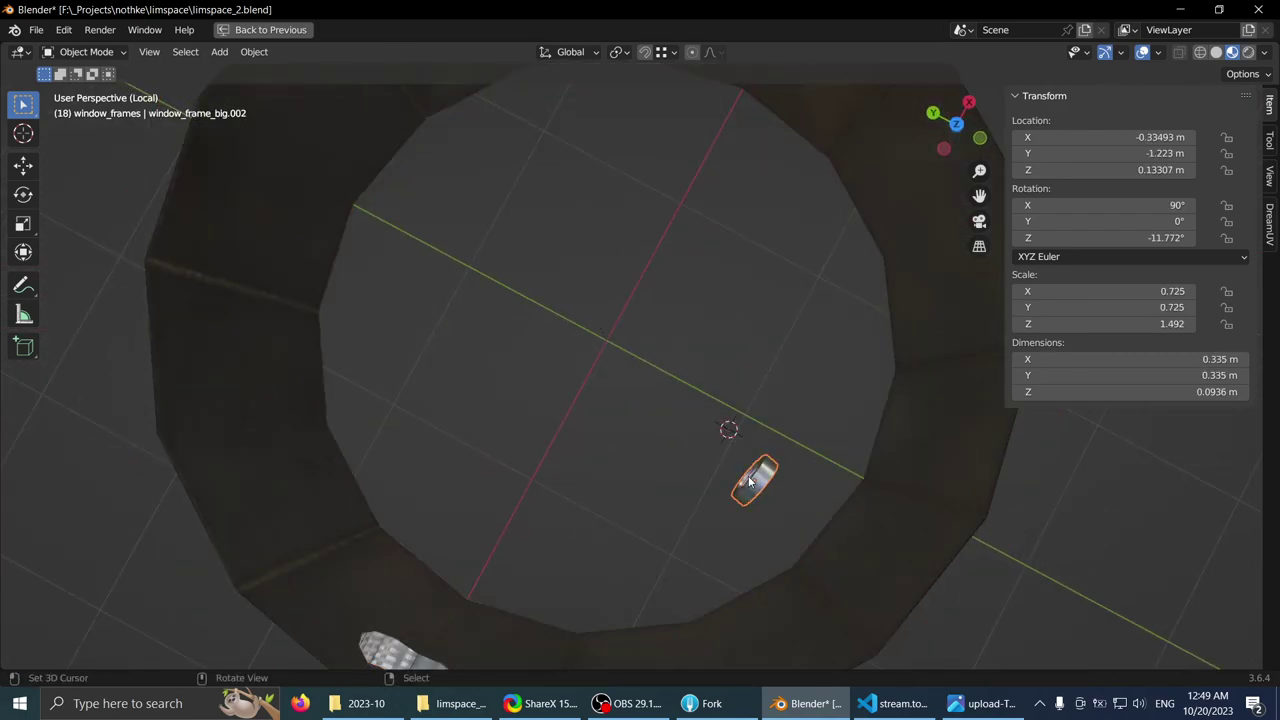
key(KP_7)
scroll(742, 449, down, 3)
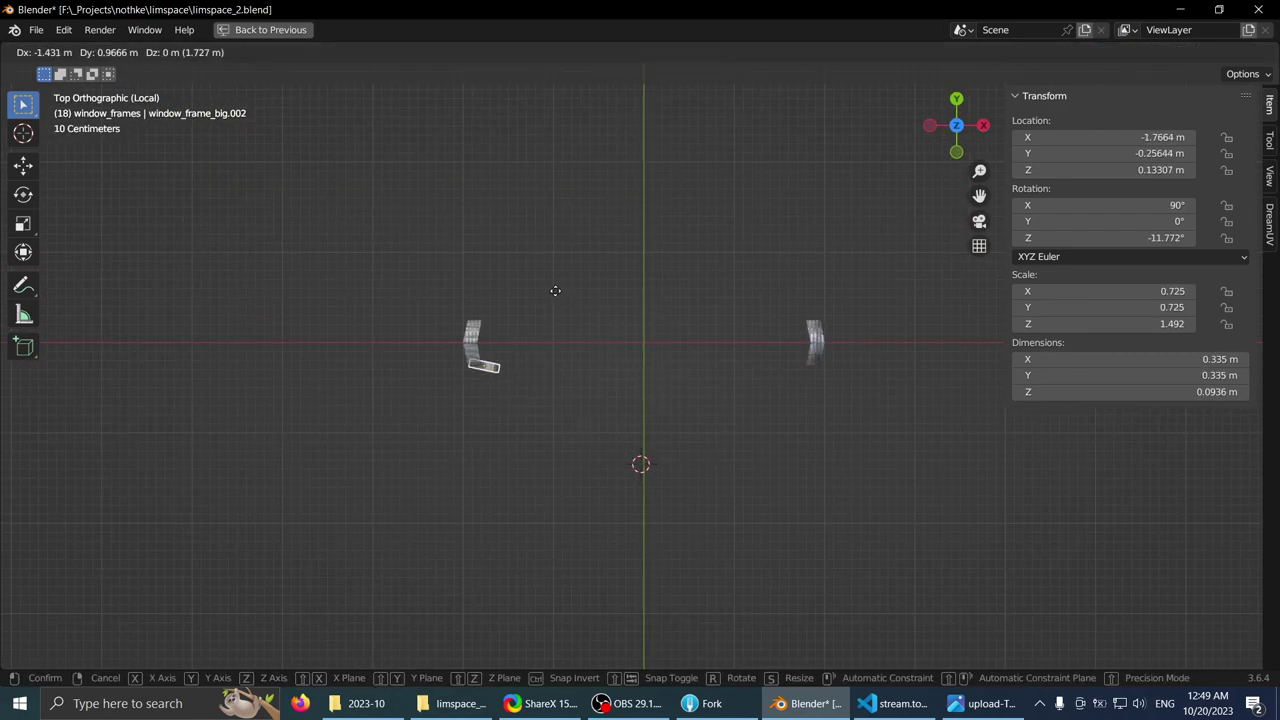
- Move the copy about -1.616 m in X and 1.181 m in Y to the hull tube's porthole, and turn it to -90° about Z
click(477, 300)
key(KP_Decimal)
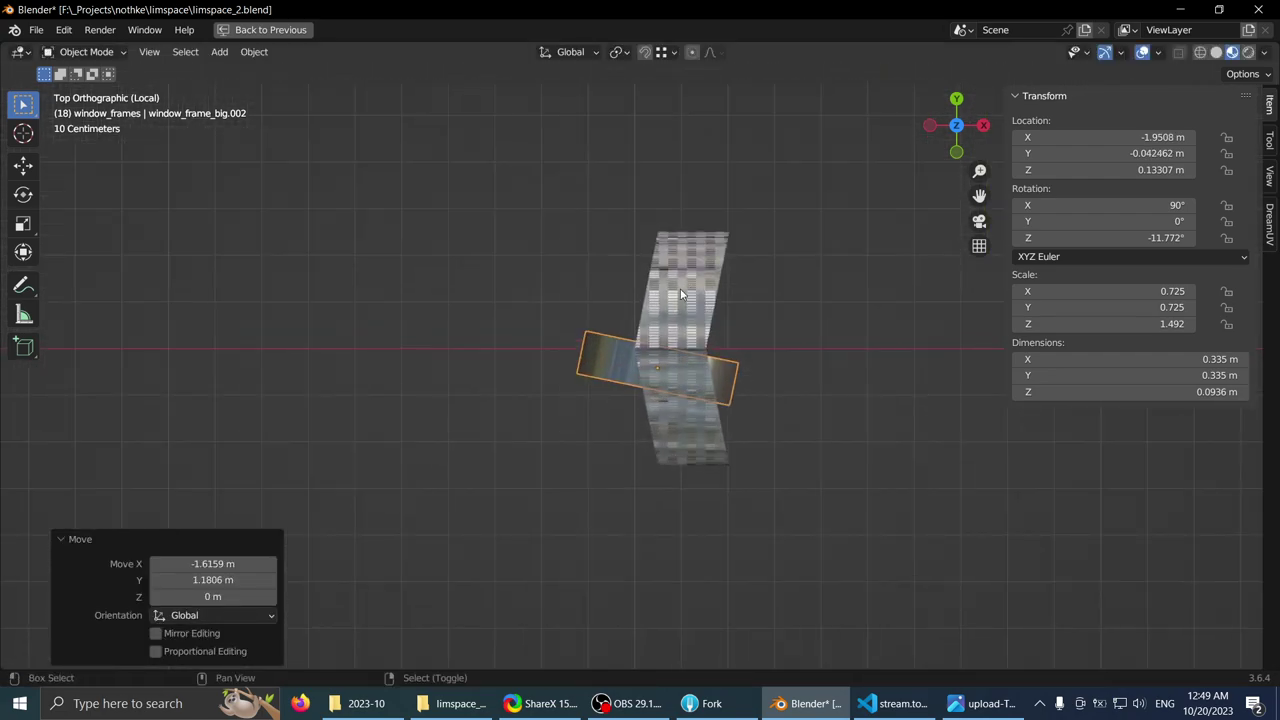
scroll(630, 286, up, 3)
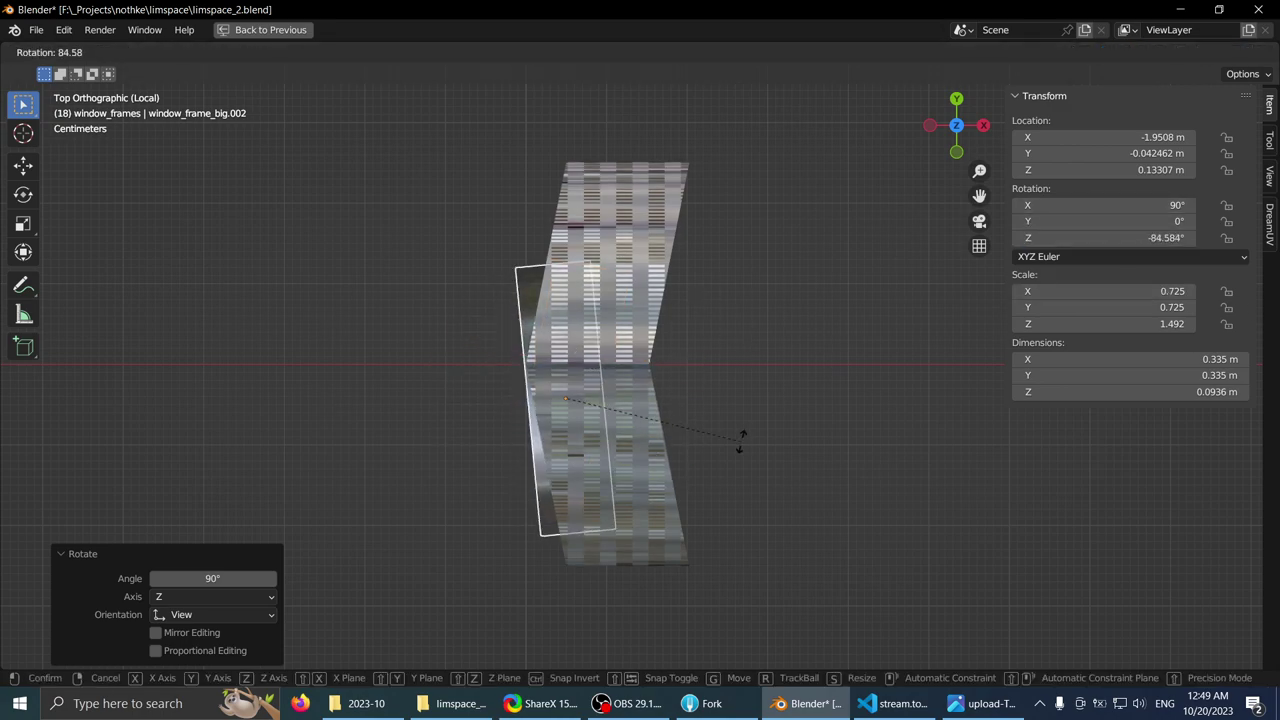
- Center the frame in the porthole wall with its depth scale stretched to about 2.555, and raise it about 1.247 m along Z
key(g)
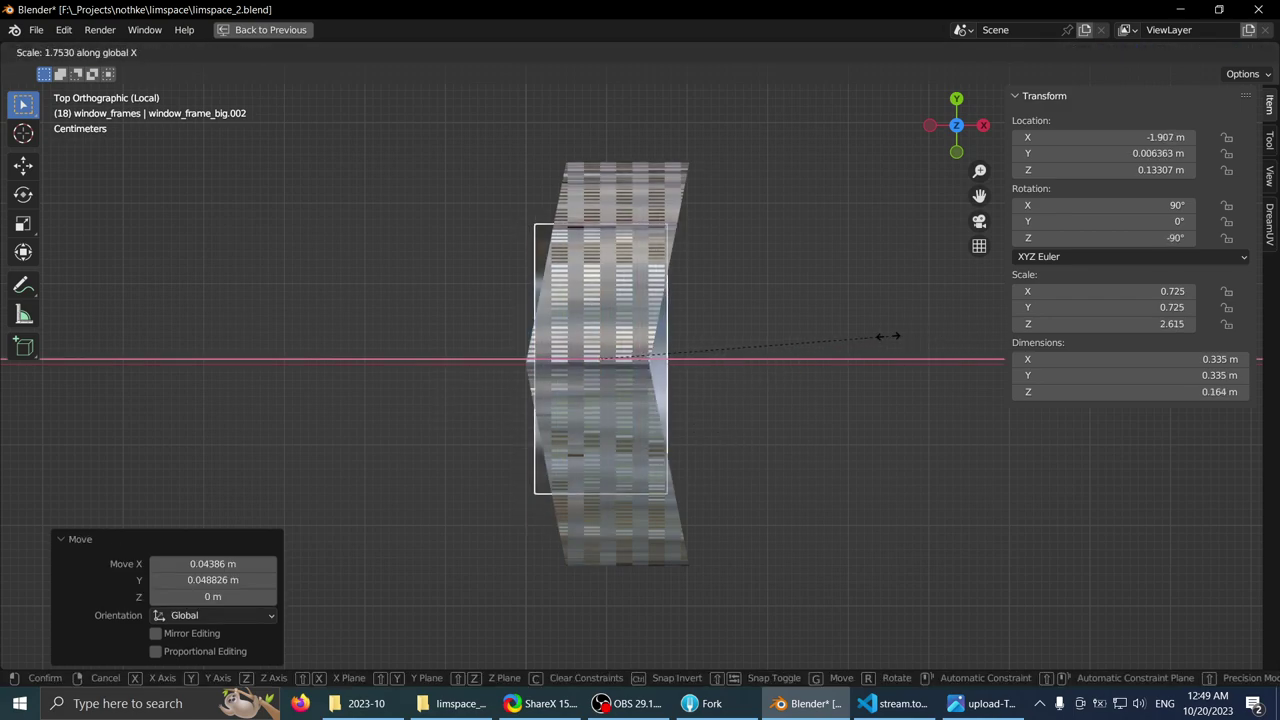
middle_drag(874, 400, 662, 482)
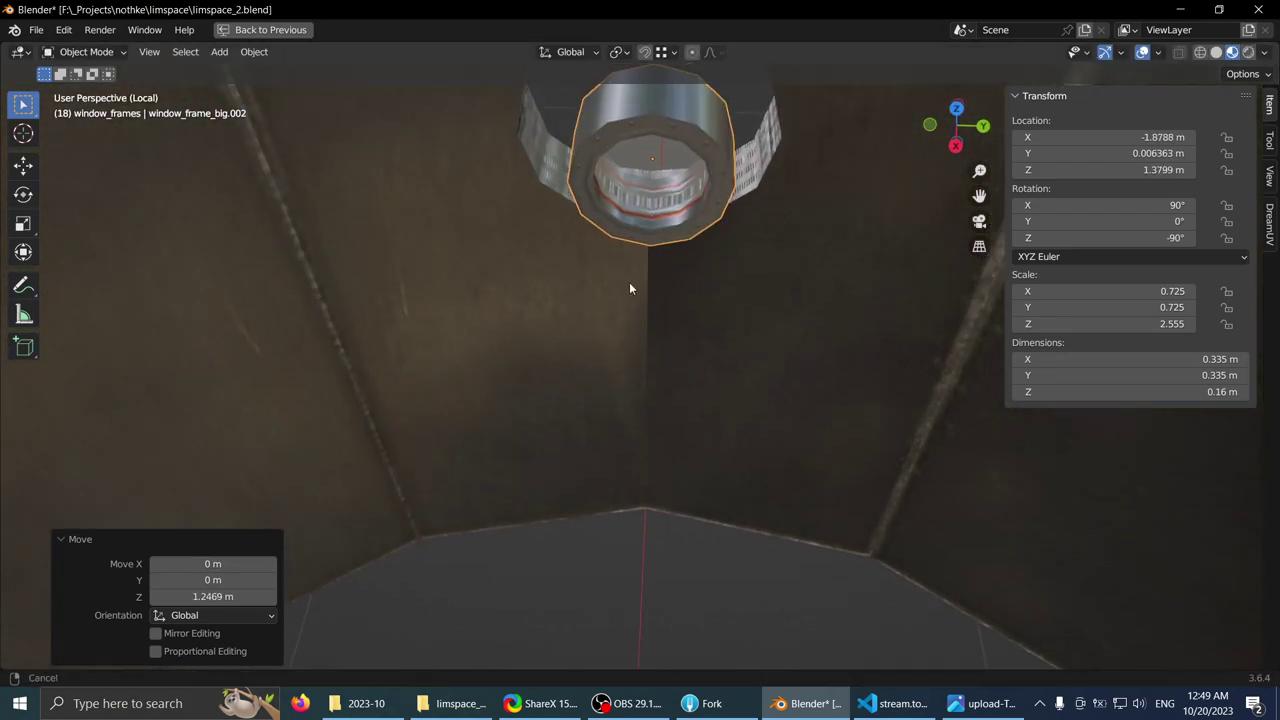
middle_drag(629, 288, 684, 371)
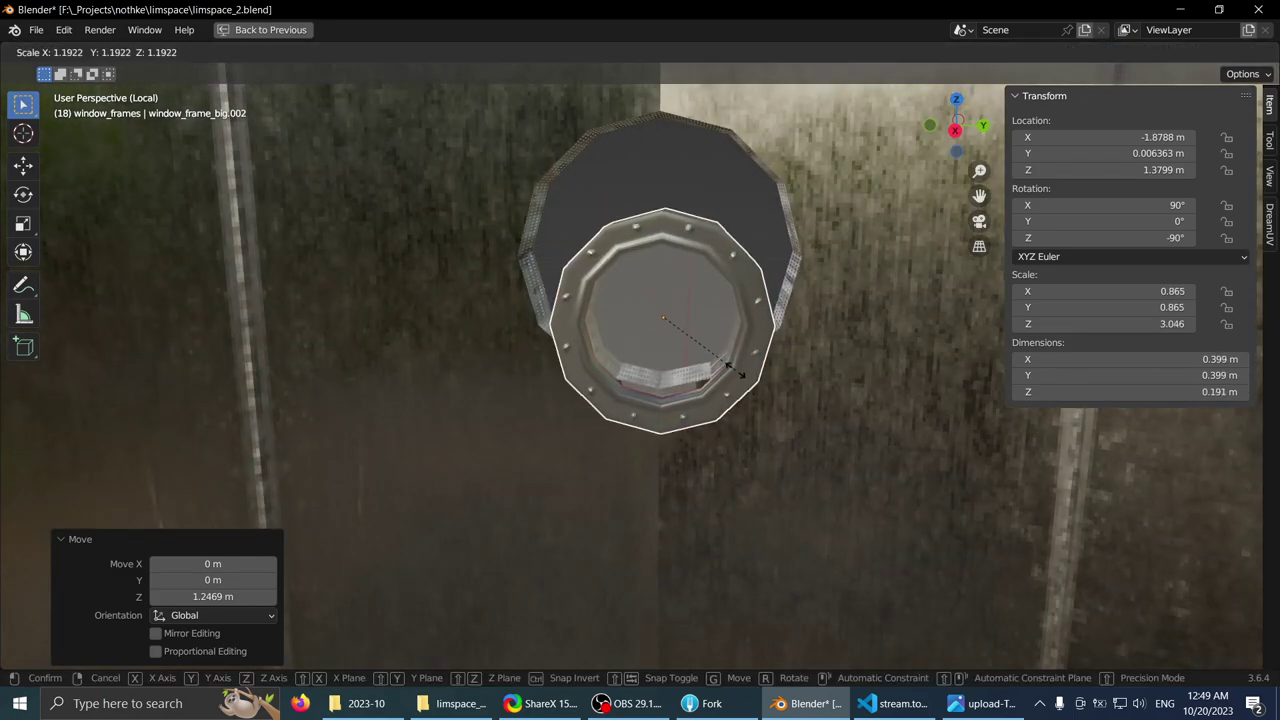
- Enlarge the frame's face to the porthole's size while keeping its depth, and raise it about 0.134 m along Z
click(797, 300)
key(g)
key(z)
click(796, 237)
- Scale the frame uniformly by about 1.005 so it covers the edge of the porthole opening
middle_drag(796, 237, 600, 314)
scroll(660, 309, down, 4)
scroll(627, 295, up, 2)
scroll(626, 329, up, 3)
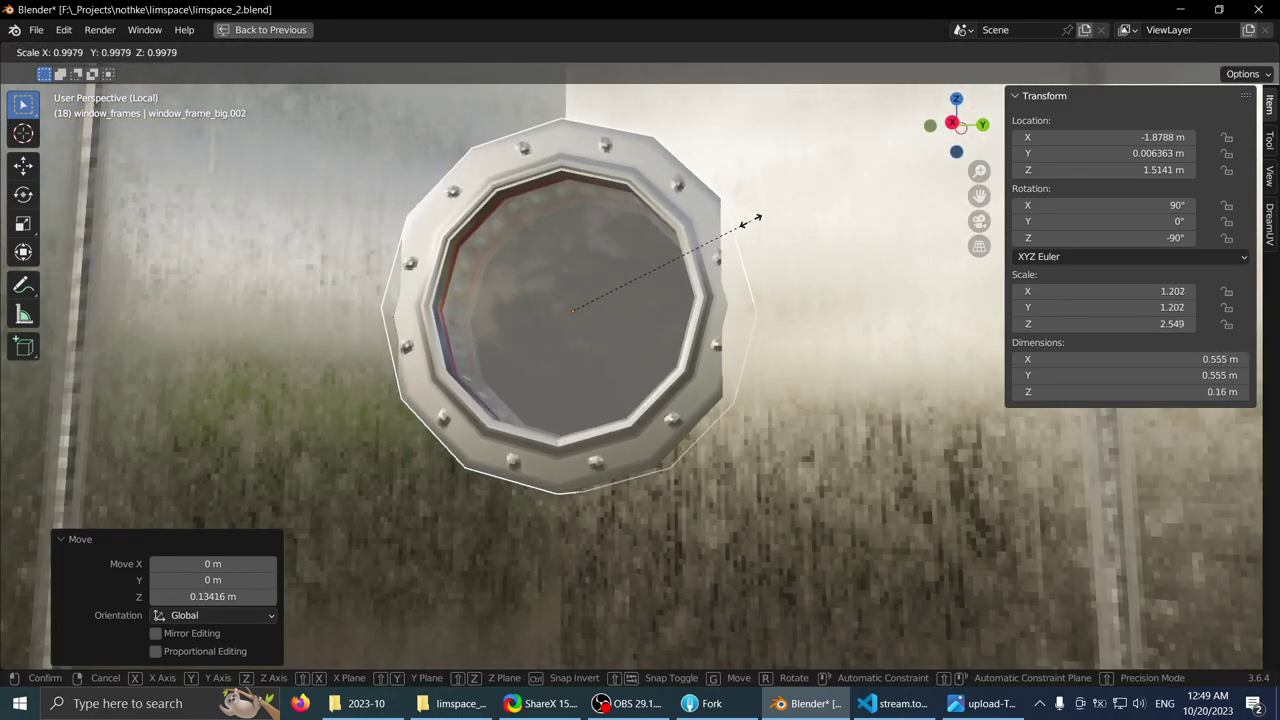
click(750, 210)
middle_drag(684, 265, 591, 275)
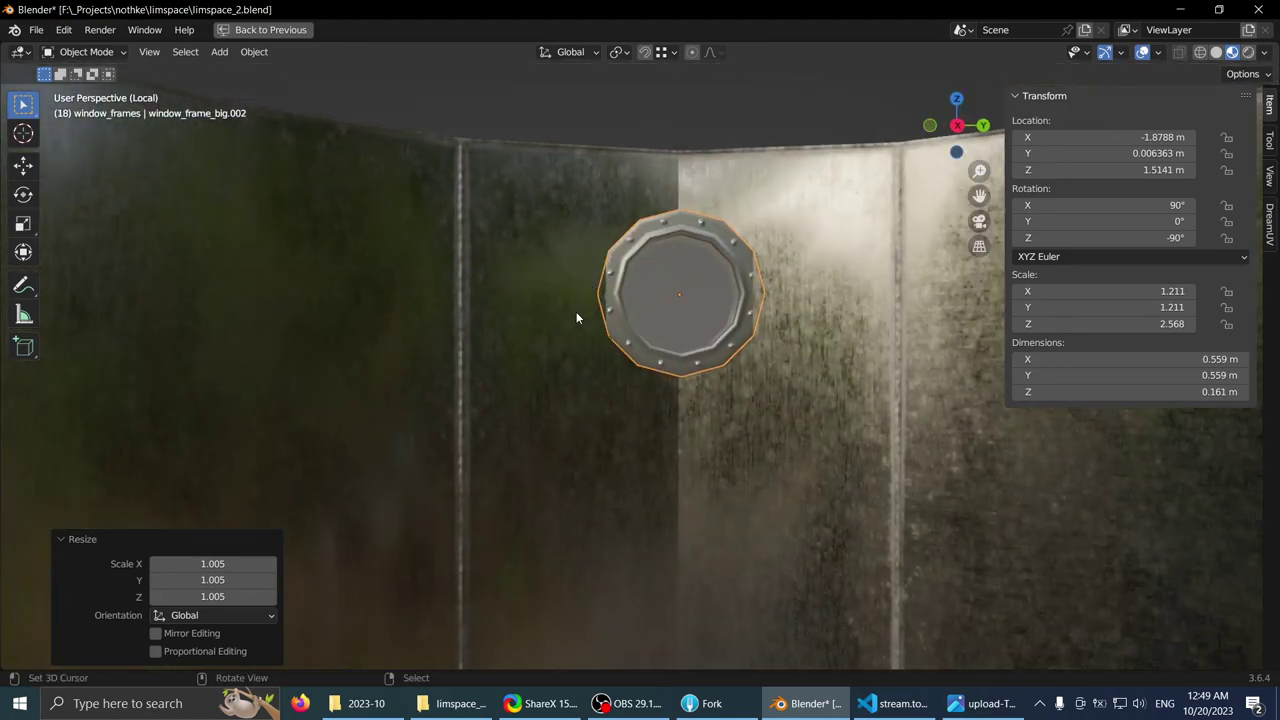
- Open the porthole hull tube's mesh for editing and restore the full multi-editor layout from the maximized viewport
middle_drag(576, 318, 588, 345)
key(Tab)
key(Tab)
middle_drag(617, 302, 650, 245)
click(773, 246)
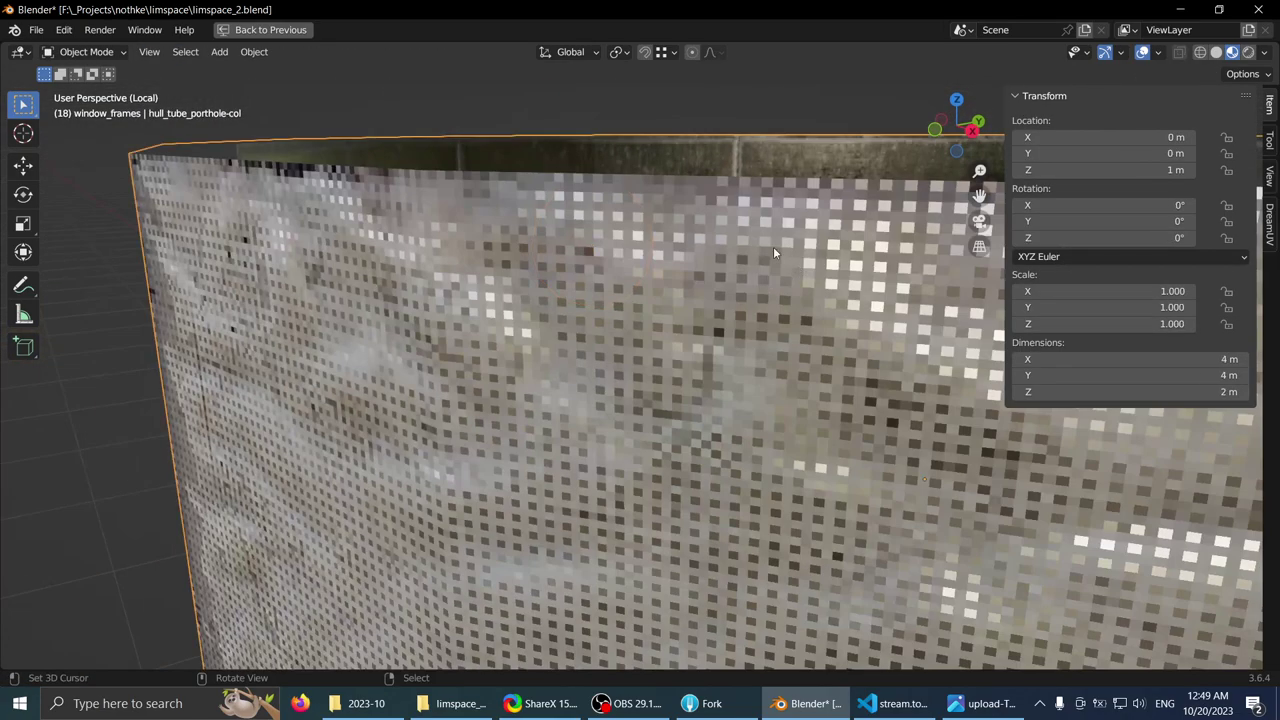
middle_drag(773, 246, 679, 179)
key(Tab)
middle_drag(593, 357, 638, 320)
key(ctrl+space)
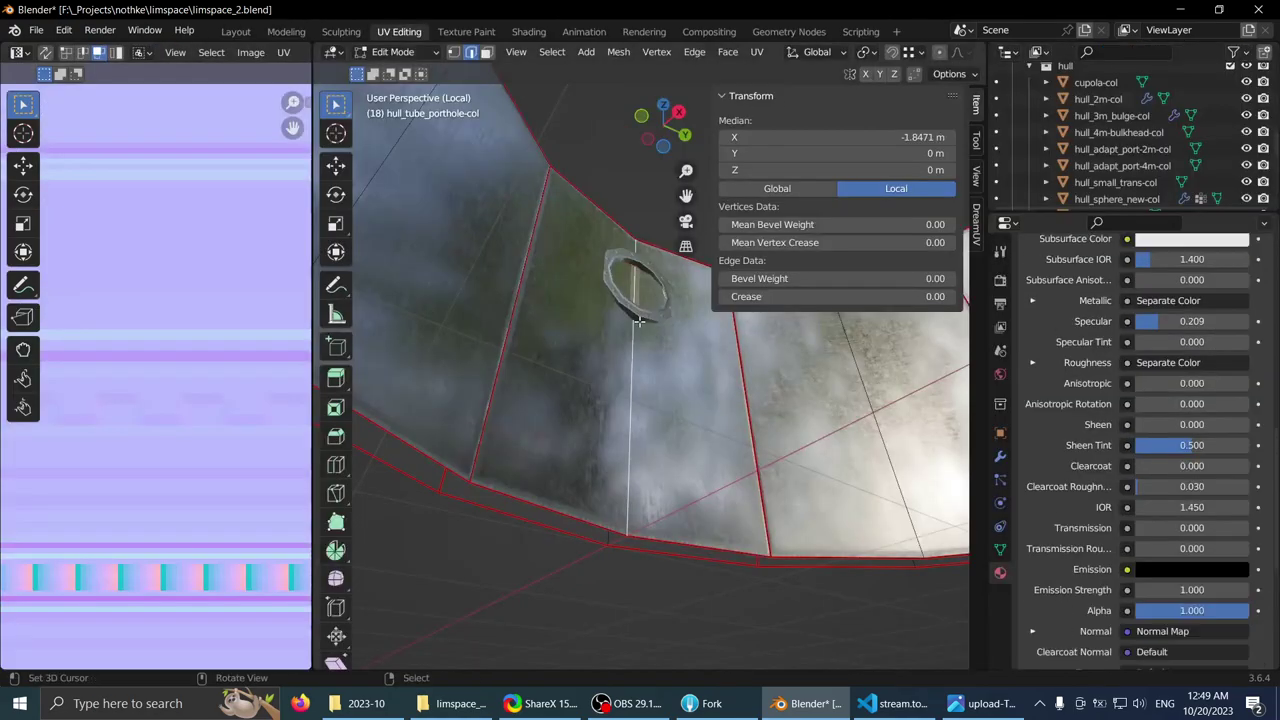
- Leave mesh editing of the porthole hull tube and maximize the 3D viewport
scroll(1084, 483, down, 1)
key(g)
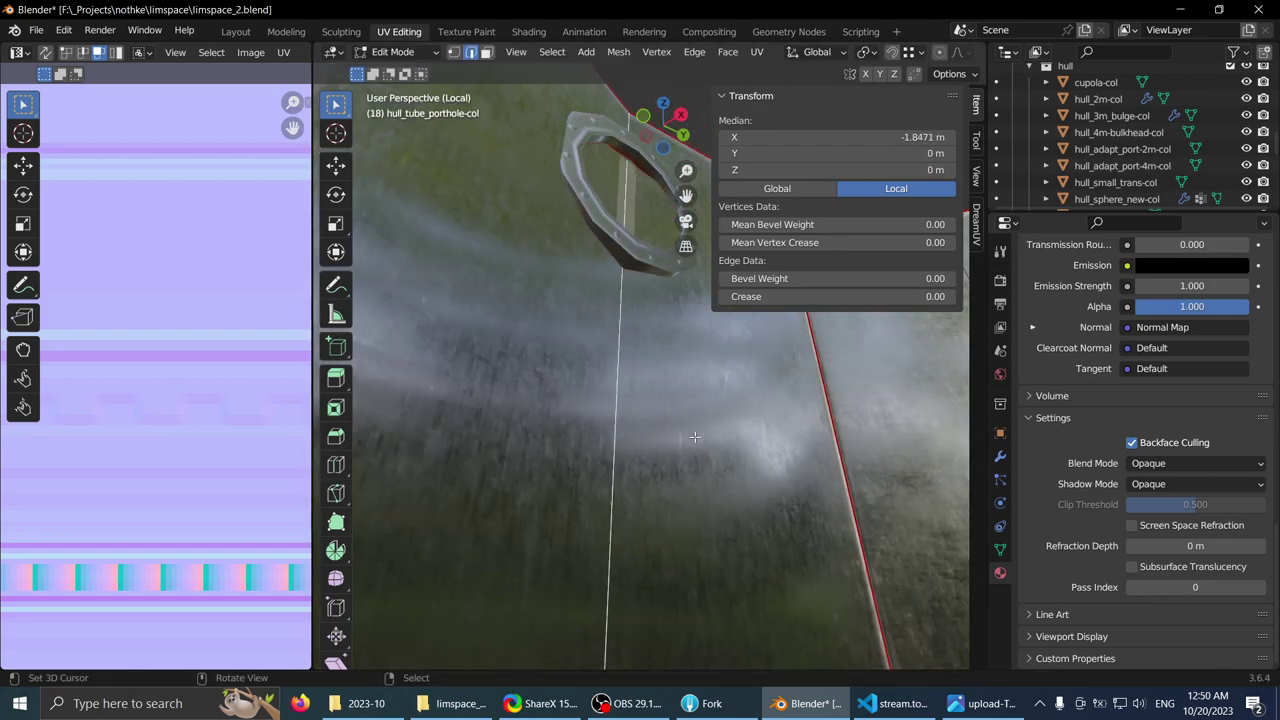
key(Tab)
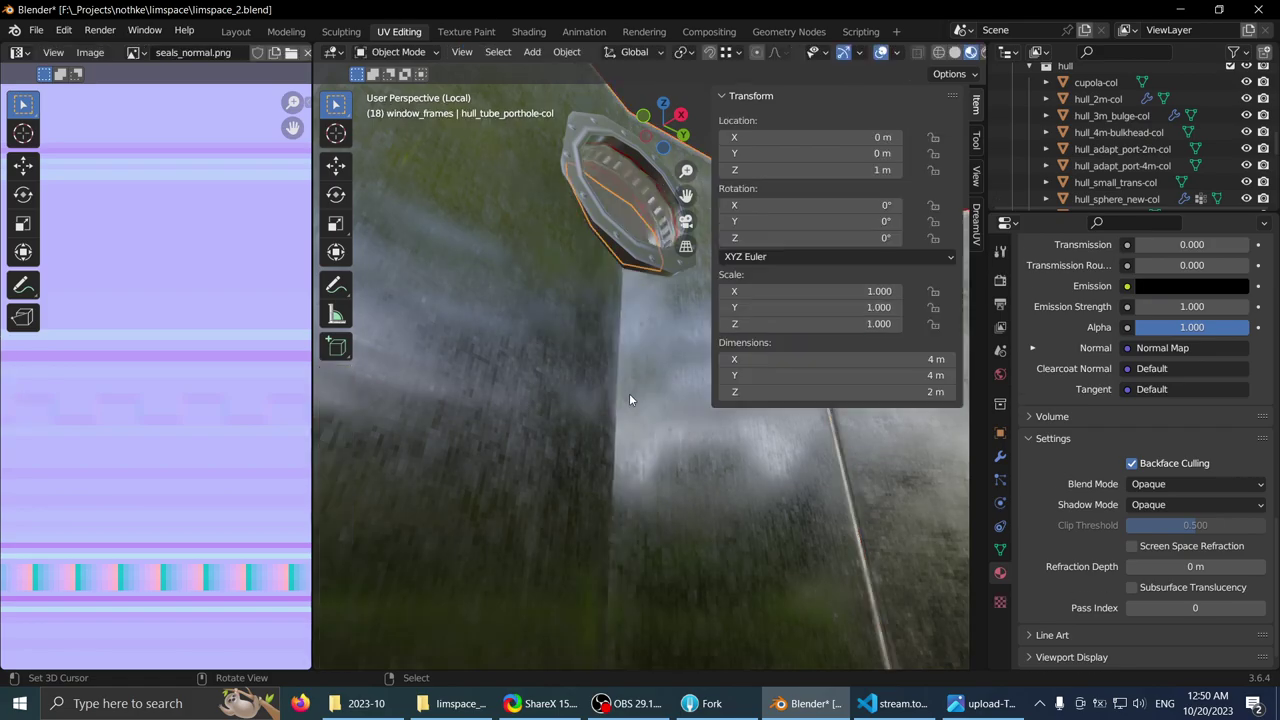
key(ctrl+space)
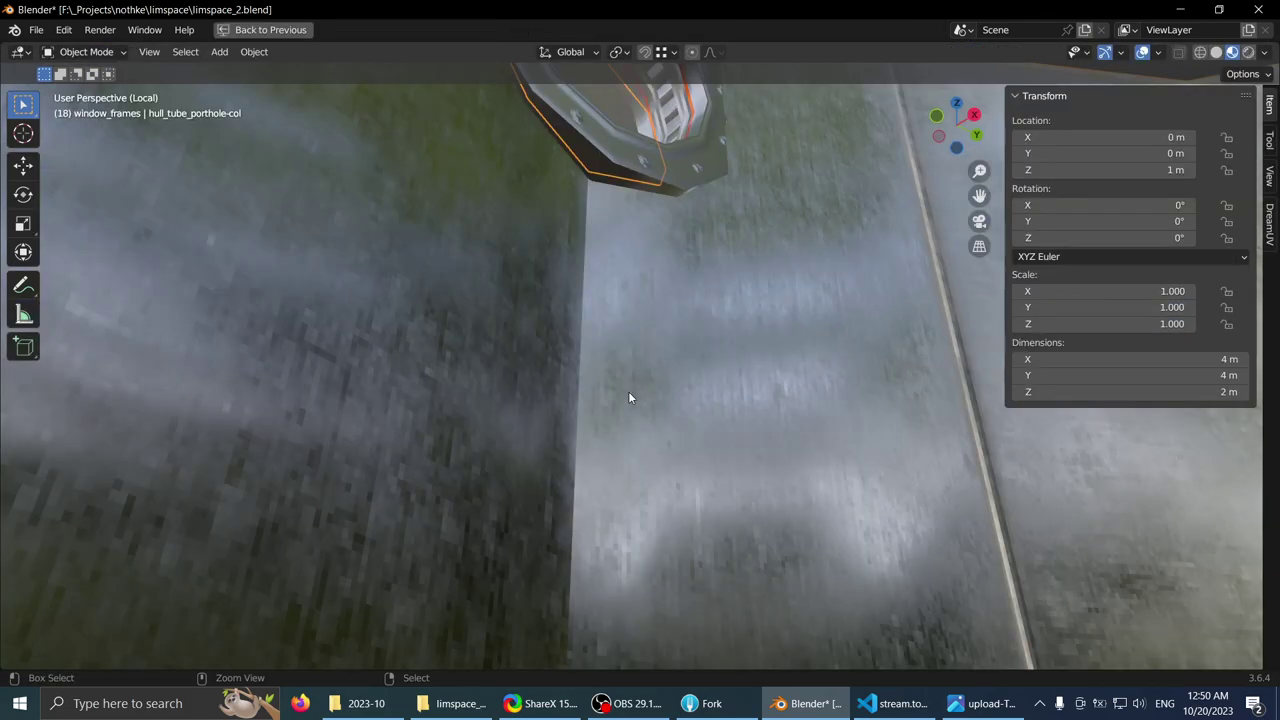
- Leave local view and add the big habitat interior, int_big_hab-col, to the selected hull tube
middle_drag(628, 397, 755, 311)
scroll(641, 403, down, 5)
scroll(595, 407, up, 4)
scroll(596, 406, down, 2)
key(KP_Divide)
scroll(666, 284, up, 4)
scroll(648, 311, up, 3)
scroll(601, 370, up, 3)
middle_drag(601, 370, 703, 368)
scroll(690, 358, up, 2)
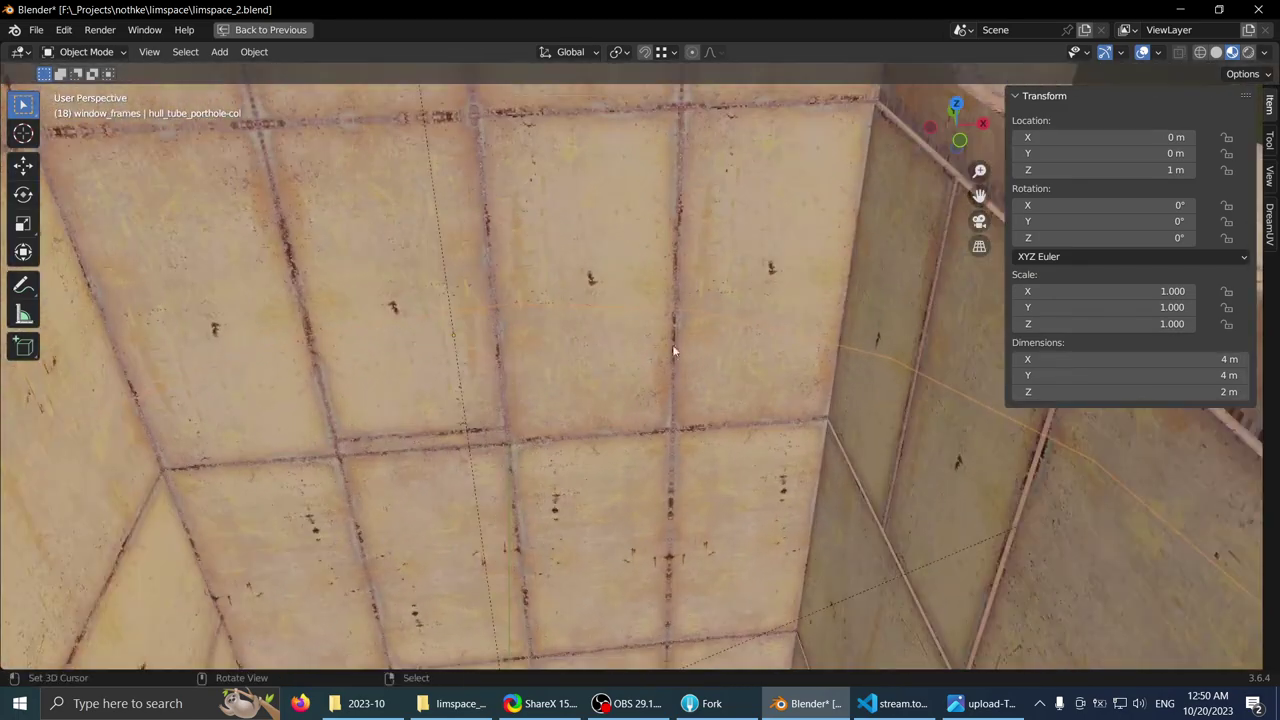
middle_drag(580, 500, 669, 460)
shift+click(671, 325)
- Add the round window frame in the porthole to the selection and isolate the selected objects in local view
scroll(700, 325, down, 6)
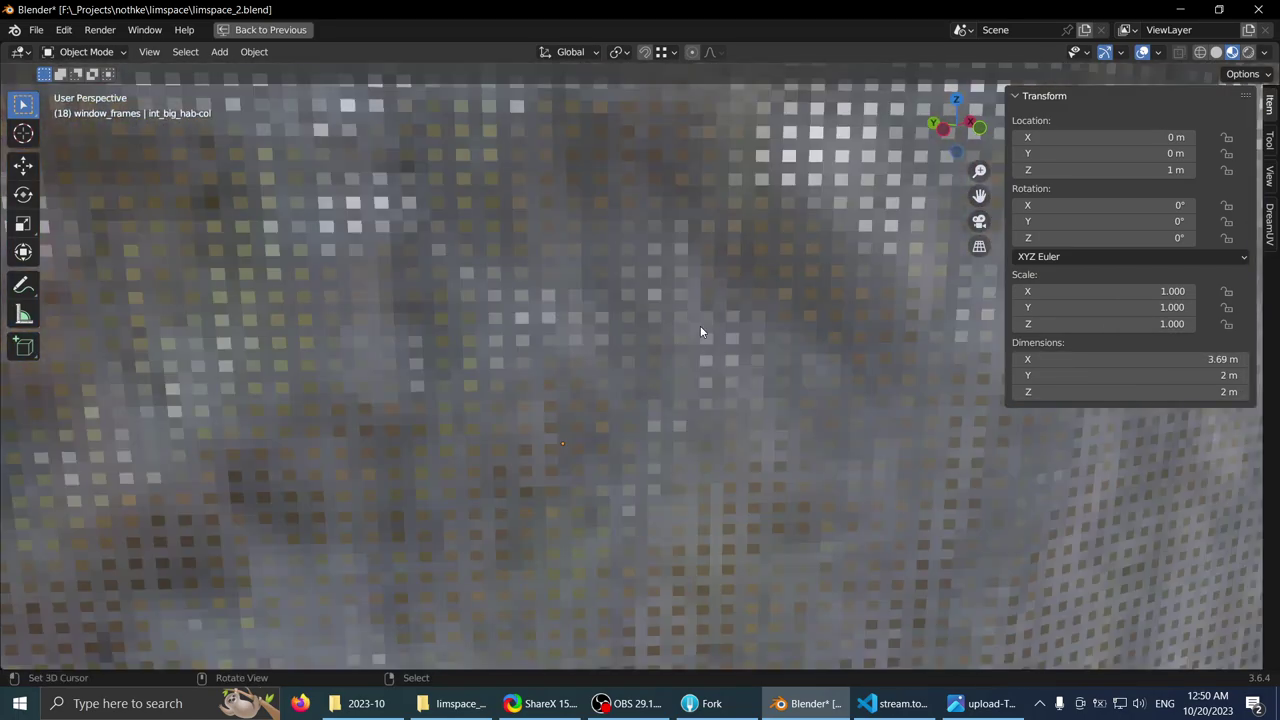
middle_drag(651, 355, 558, 337)
scroll(547, 370, up, 2)
scroll(558, 337, up, 3)
shift+middle_drag(800, 275, 640, 362)
shift+click(753, 364)
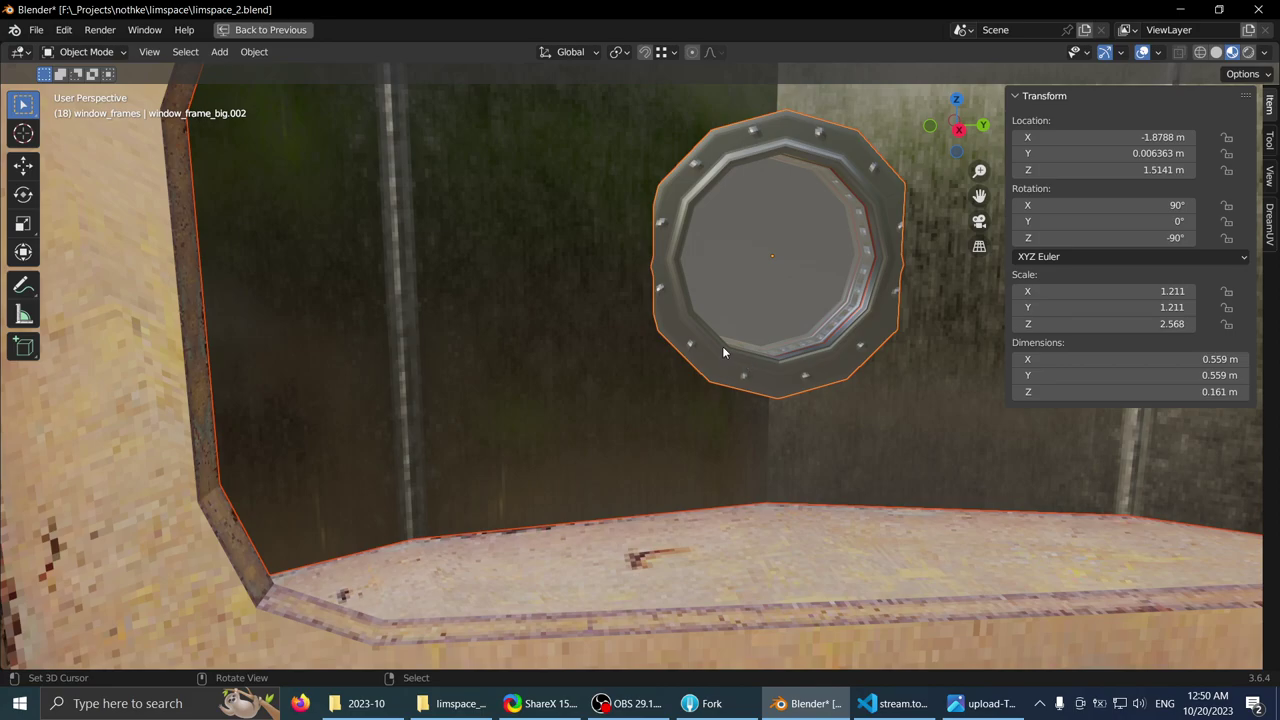
key(KP_Divide)
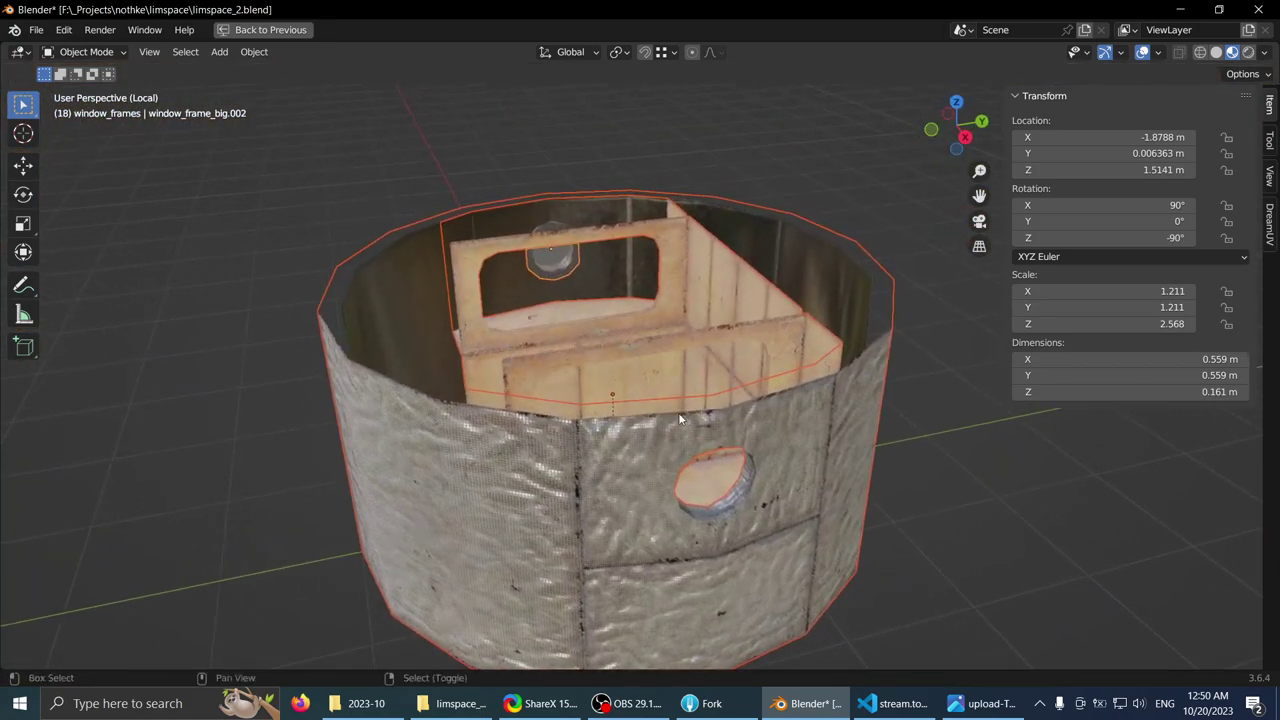
- Examine the fit of the window frame in the hull tube's porthole from inside the module
scroll(678, 418, up, 2)
middle_drag(678, 418, 668, 385)
middle_drag(668, 385, 594, 371)
scroll(666, 340, up, 2)
scroll(651, 300, up, 3)
scroll(594, 371, down, 2)
middle_drag(535, 290, 601, 222)
middle_drag(718, 293, 592, 490)
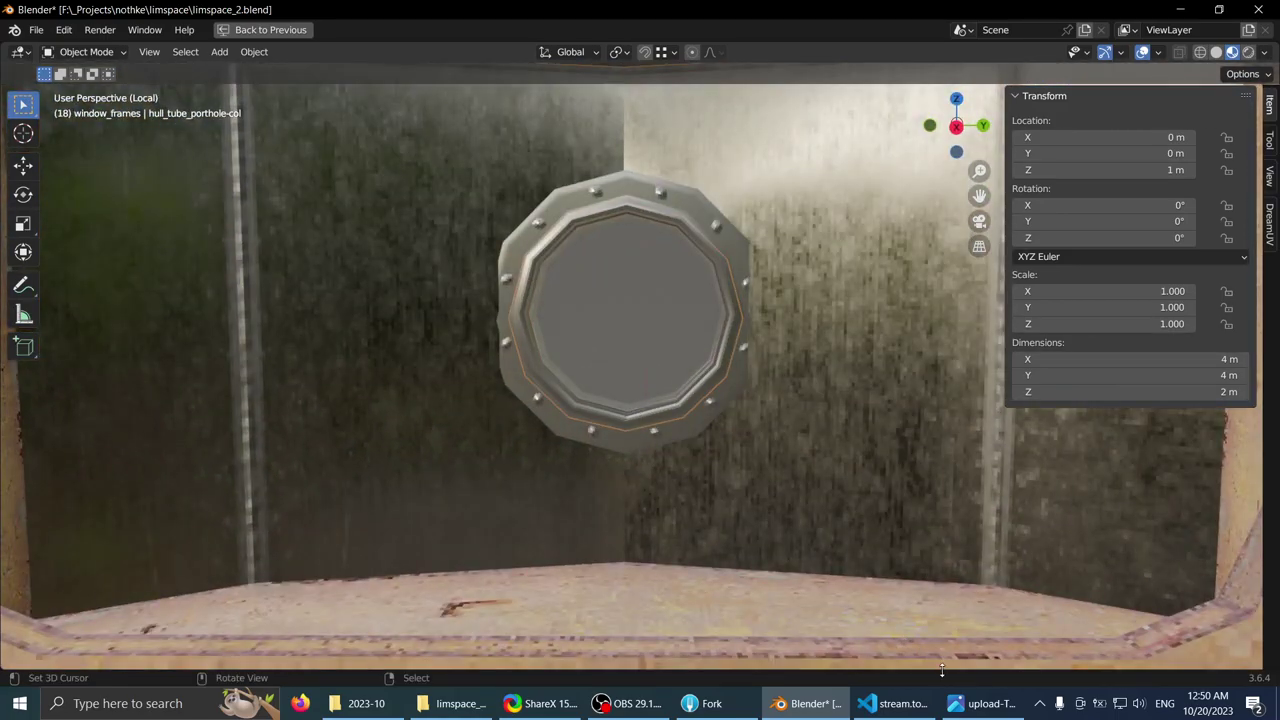
- Switch to the reference photo in the image viewer, examine its porthole closely, and return to Blender
click(980, 703)
scroll(660, 200, up, 4)
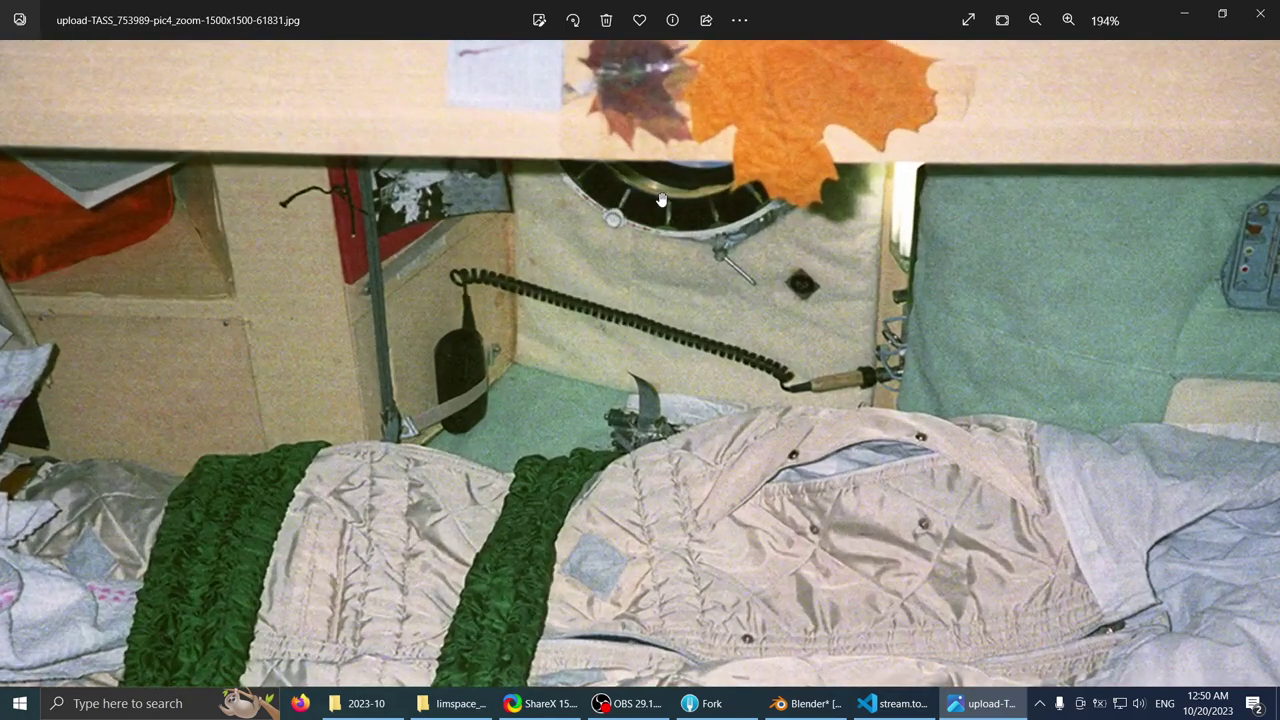
drag(731, 227, 717, 295)
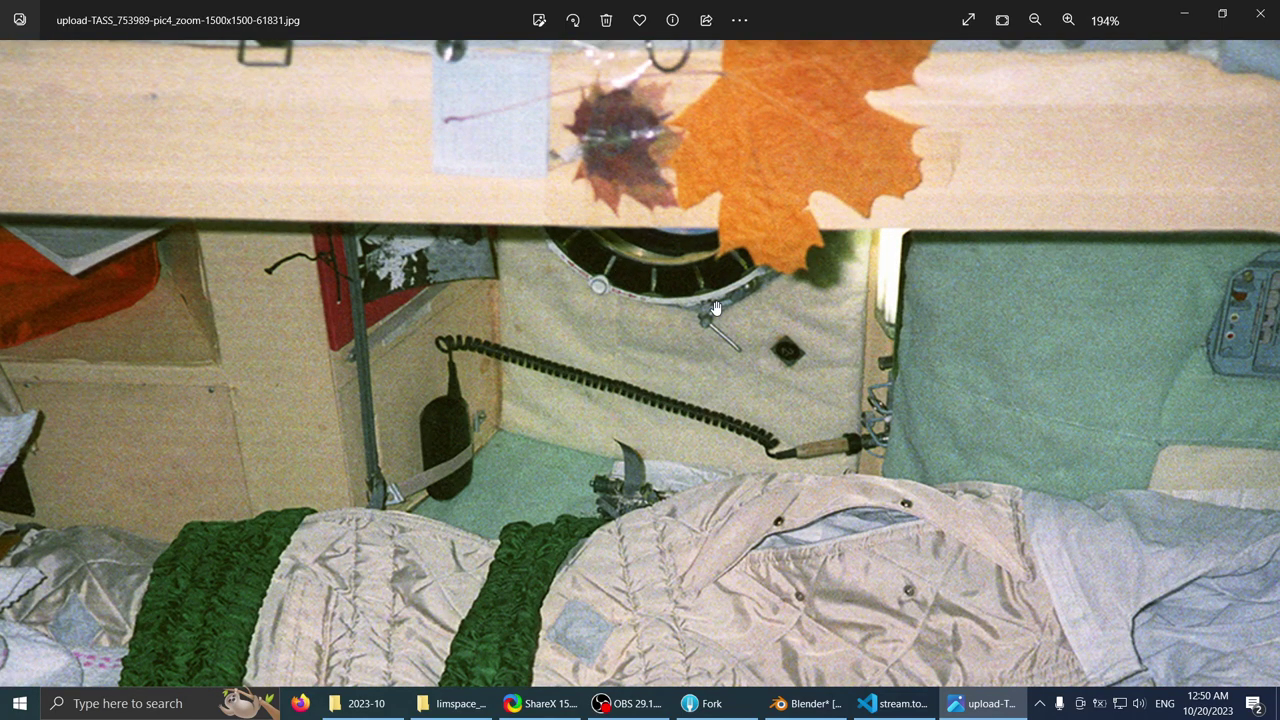
scroll(715, 308, down, 1)
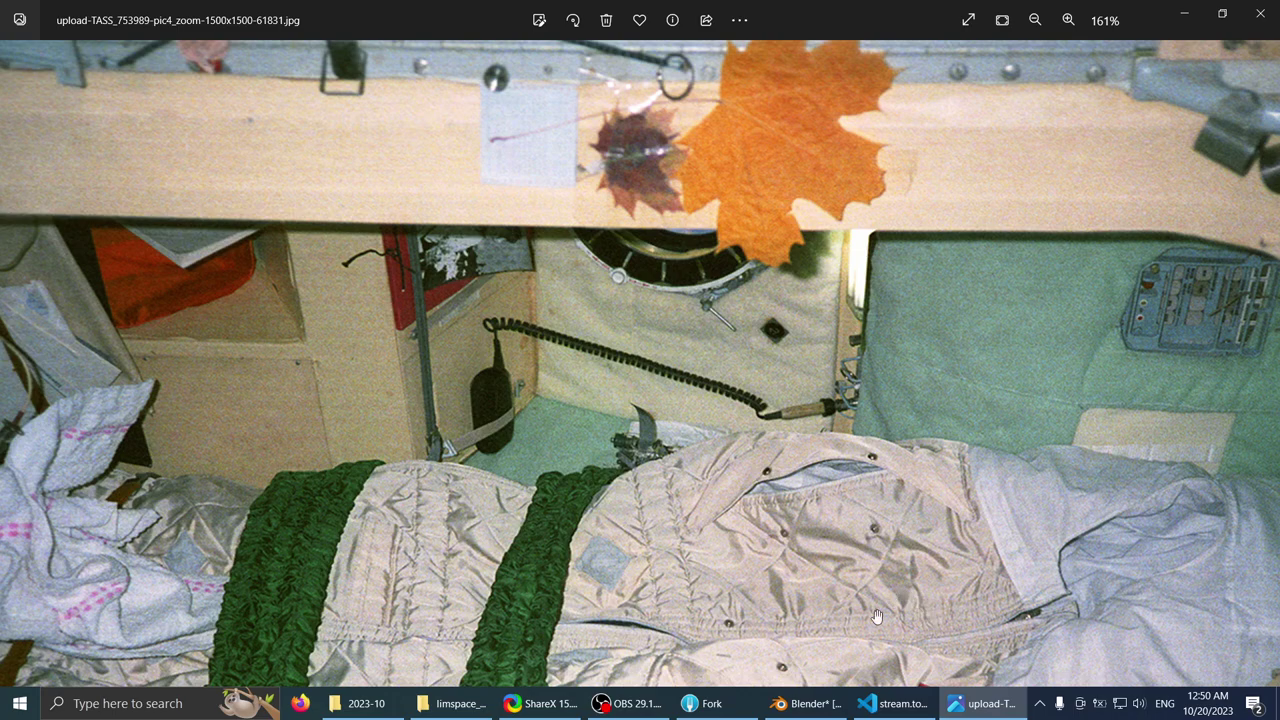
click(806, 704)
- Select the round window frame and move it about -0.023 m along the global X axis
scroll(694, 469, down, 3)
middle_drag(510, 313, 466, 327)
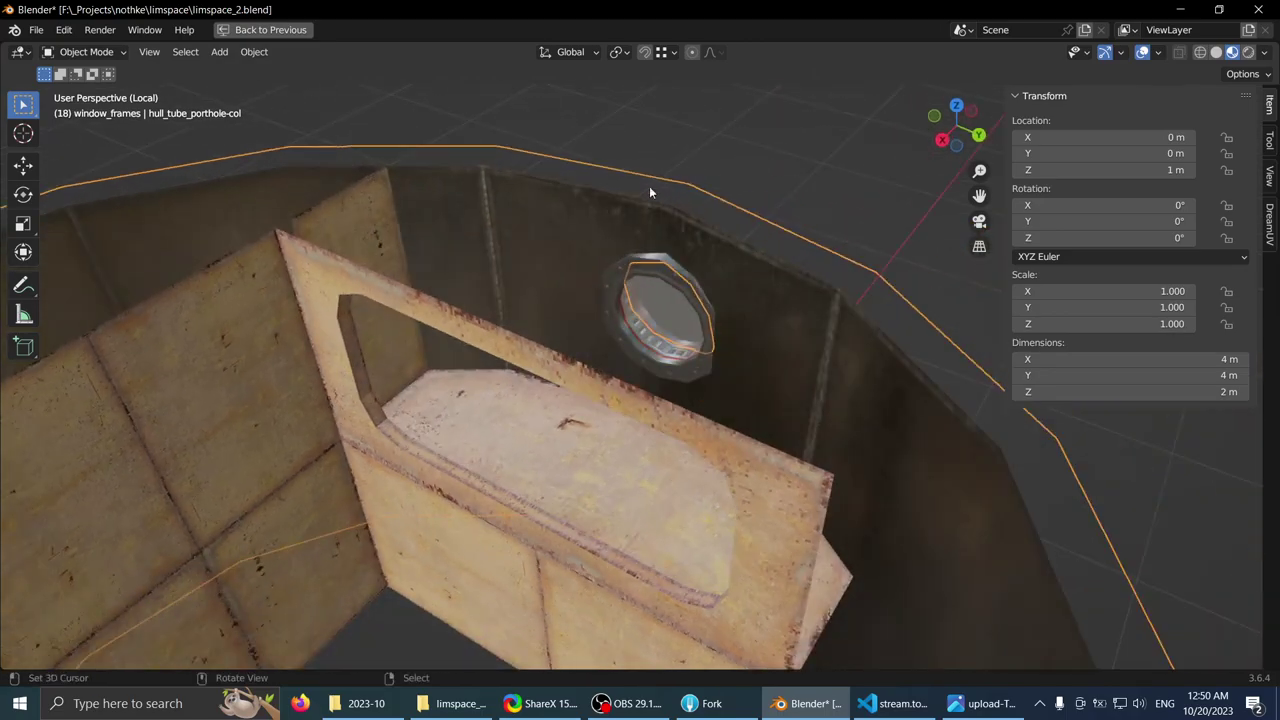
middle_drag(668, 174, 709, 214)
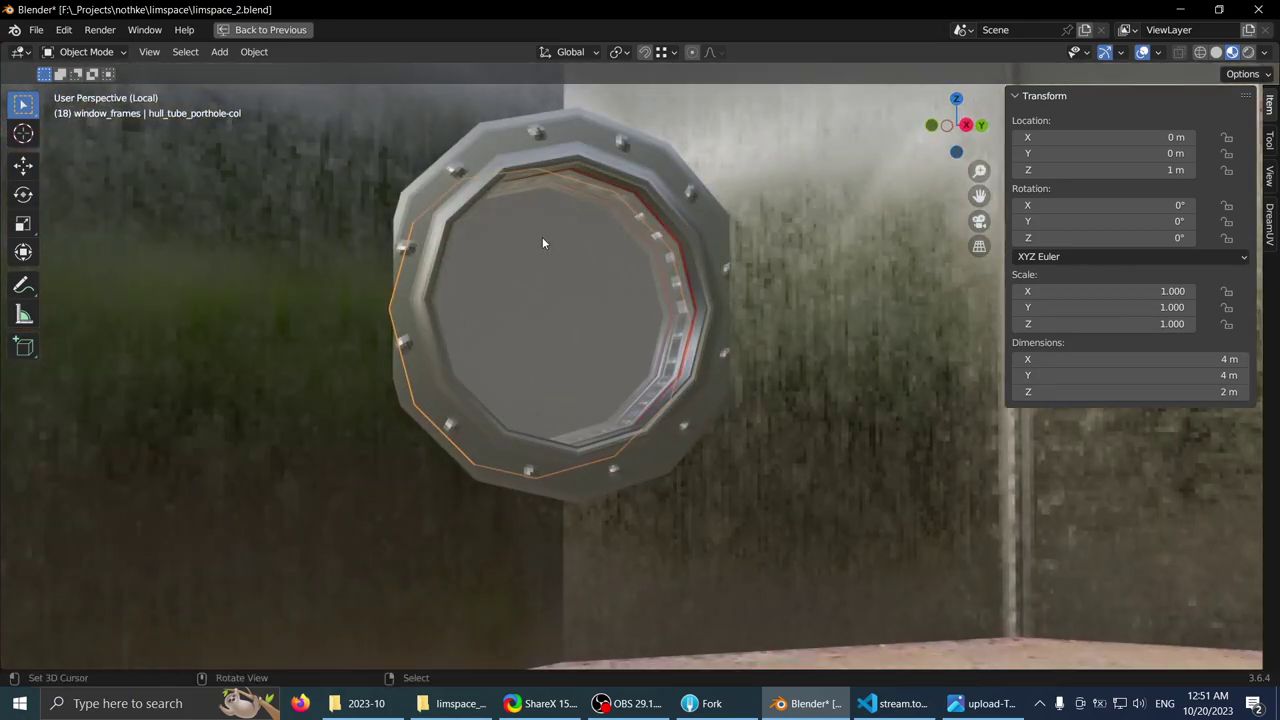
mouse_move(542, 237)
middle_down()
mouse_move(612, 252)
mouse_move(562, 194)
mouse_move(545, 243)
mouse_move(563, 235)
middle_up()
scroll(612, 252, up, 1)
scroll(613, 253, down, 1)
right_click(562, 194)
scroll(545, 243, up, 1)
middle_drag(486, 194, 660, 266)
scroll(660, 264, up, 2)
key(g)
key(x)
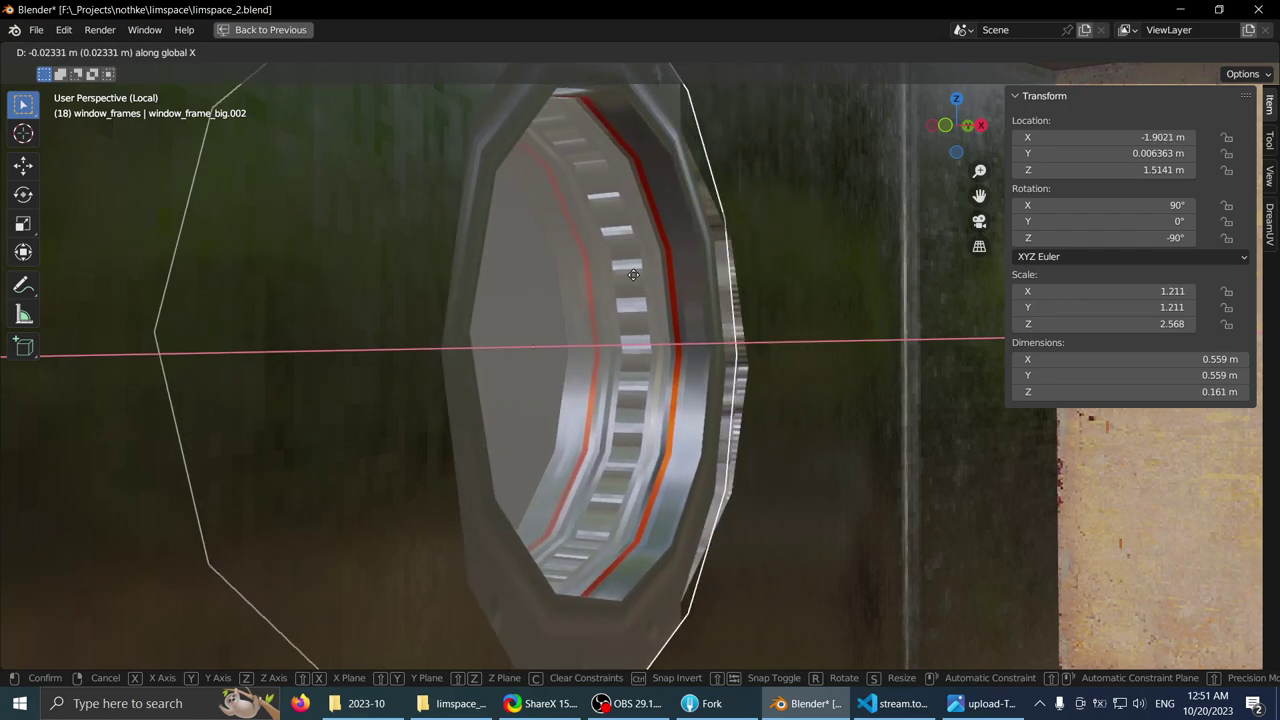
click(632, 277)
- Fine-tune the window frame's depth in the porthole wall with another move along X
middle_drag(632, 277, 680, 297)
key(g)
key(x)
click(622, 277)
- Select the porthole hull tube and restore the full multi-editor layout
scroll(680, 283, down, 5)
click(682, 232)
key(ctrl+space)
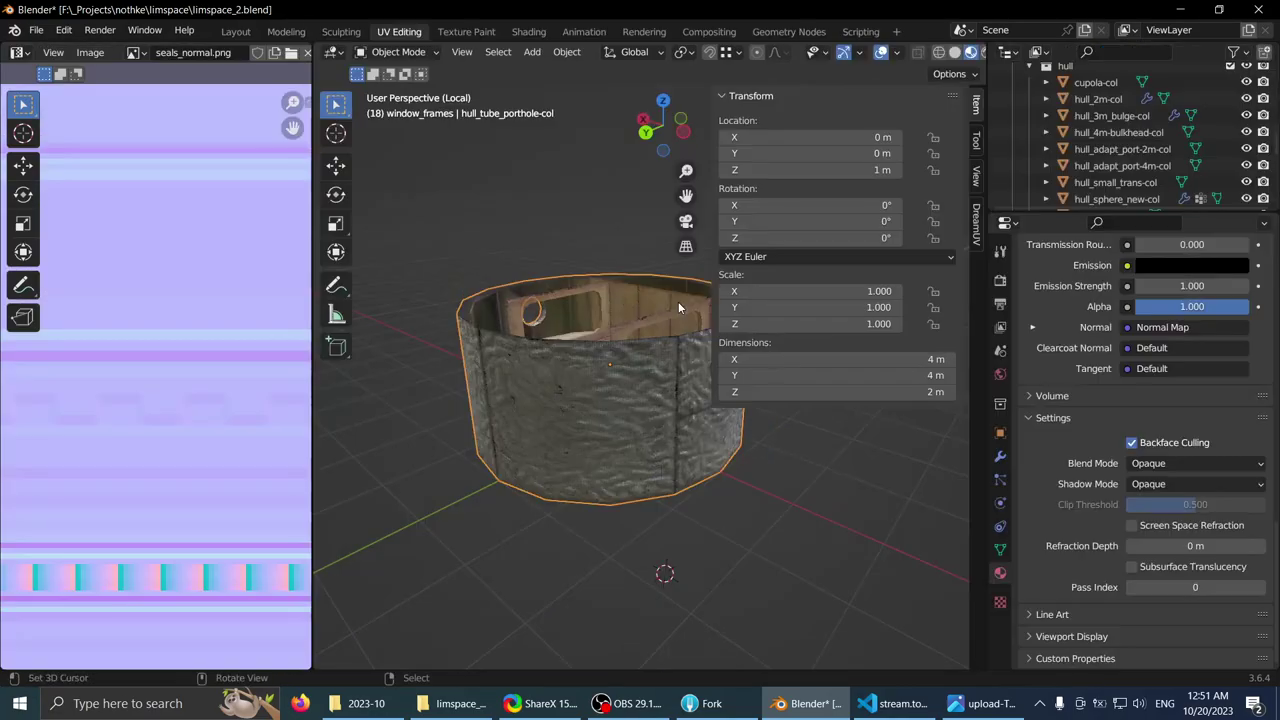
- Examine the porthole hull tube's material slots and its openings from outside
click(1001, 550)
click(1000, 574)
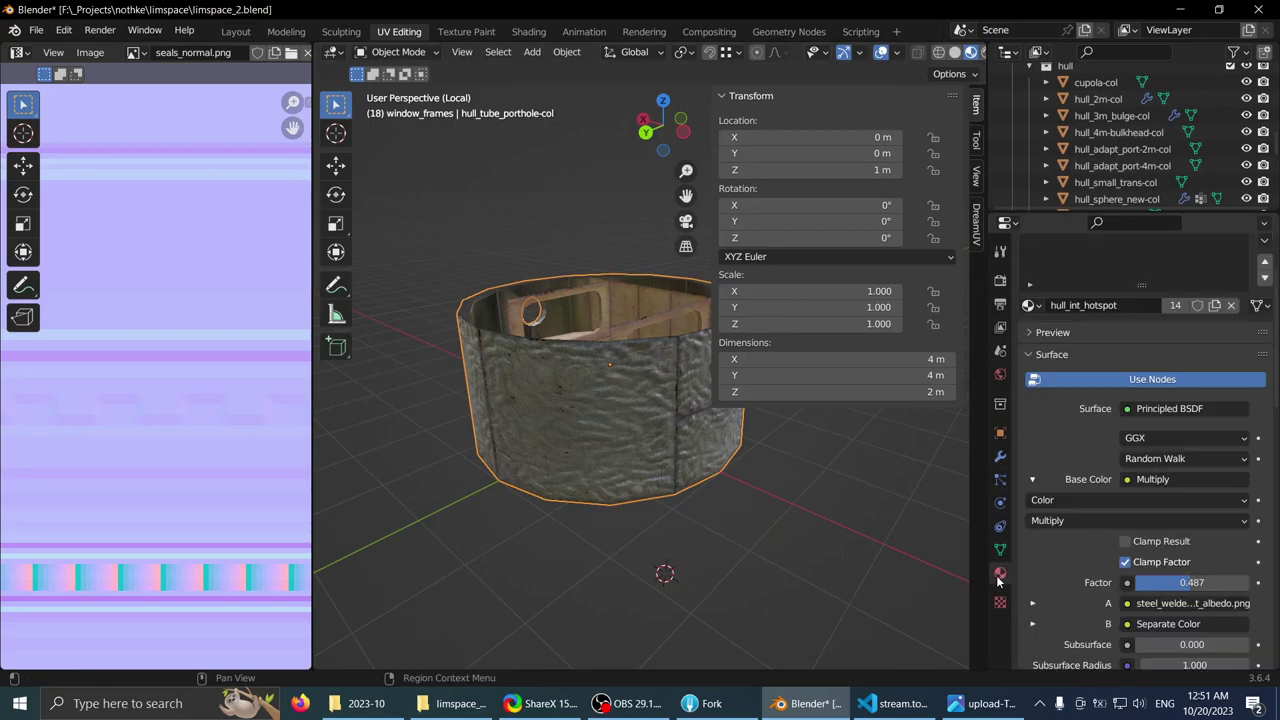
middle_drag(598, 310, 556, 302)
scroll(596, 332, up, 2)
scroll(560, 217, up, 1)
scroll(561, 254, up, 2)
key(ctrl+space)
key(ctrl+space)
scroll(540, 282, down, 2)
scroll(560, 303, up, 1)
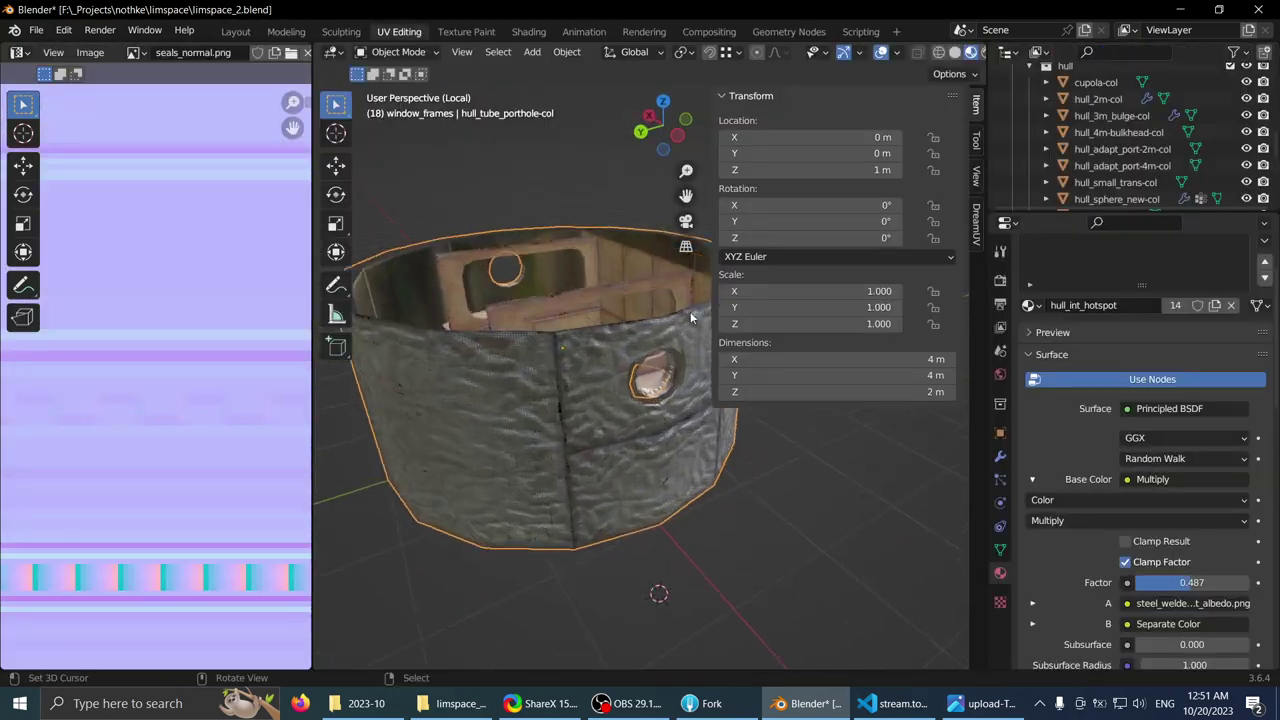
scroll(1091, 332, down, 1)
scroll(1080, 350, up, 4)
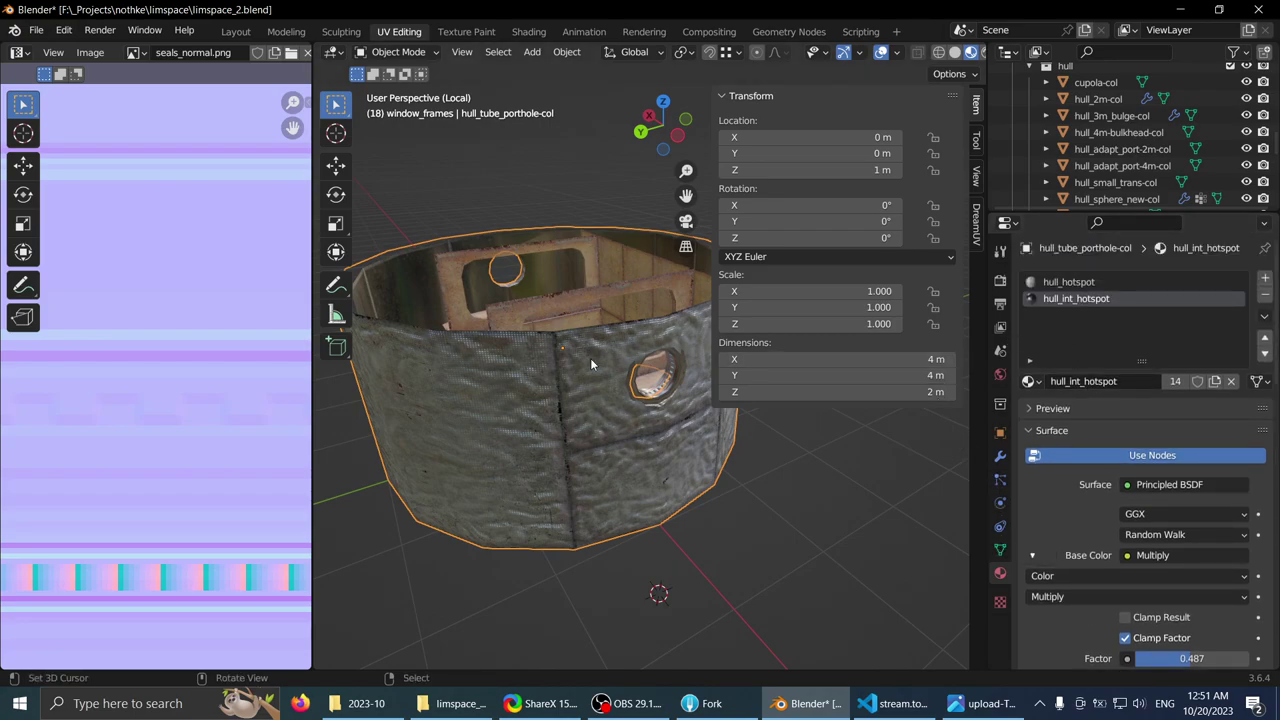
- Show the porthole hull tube's modifiers and duplicate the tube in place
click(1000, 456)
scroll(572, 368, down, 3)
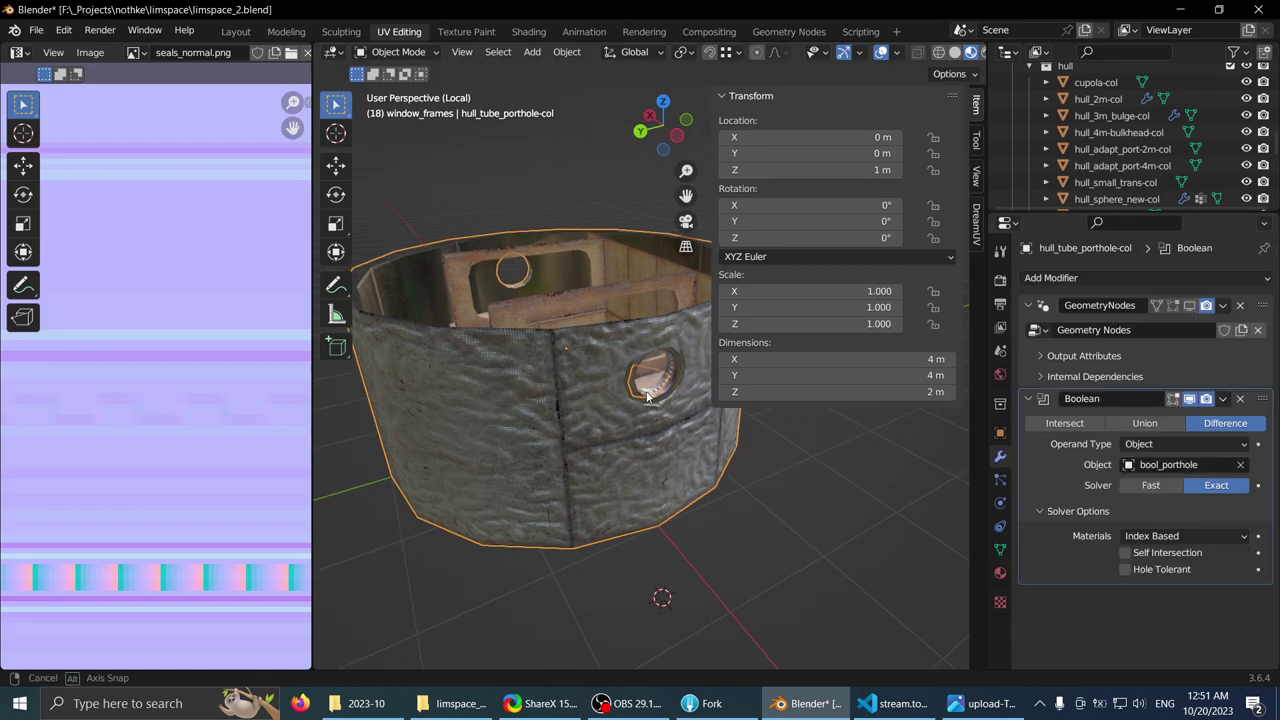
middle_drag(572, 368, 627, 413)
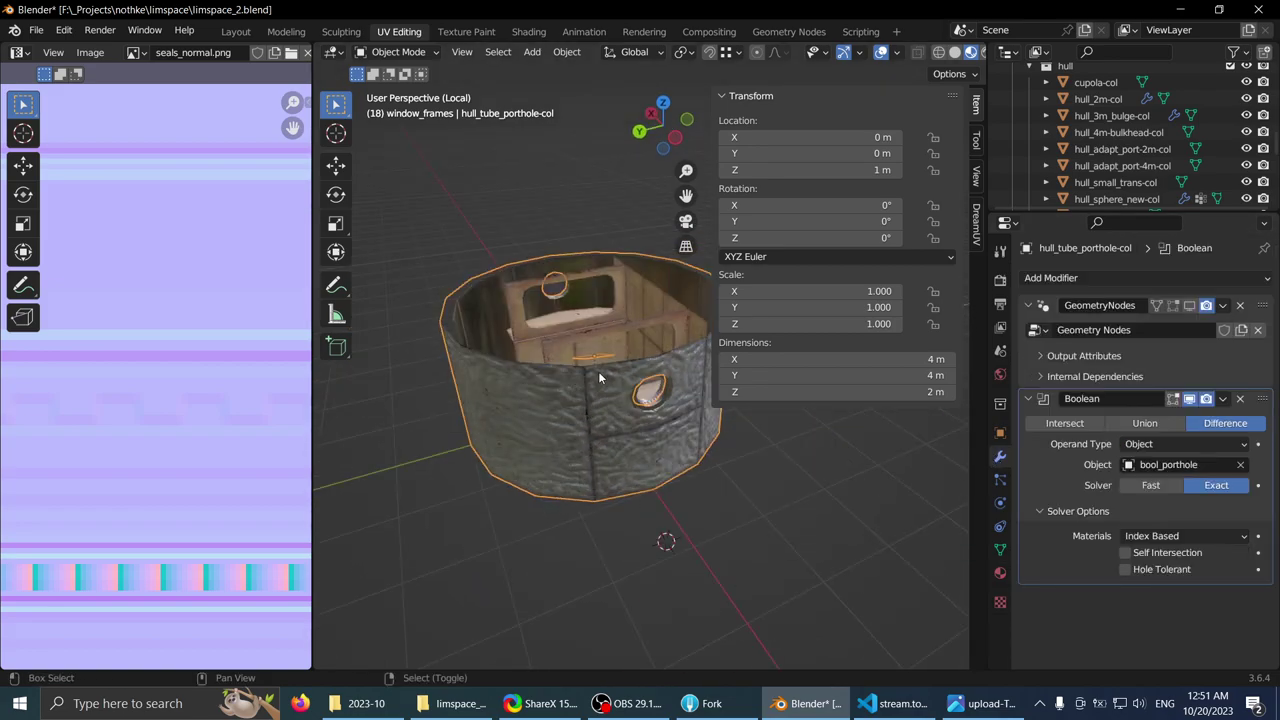
key(shift+d)
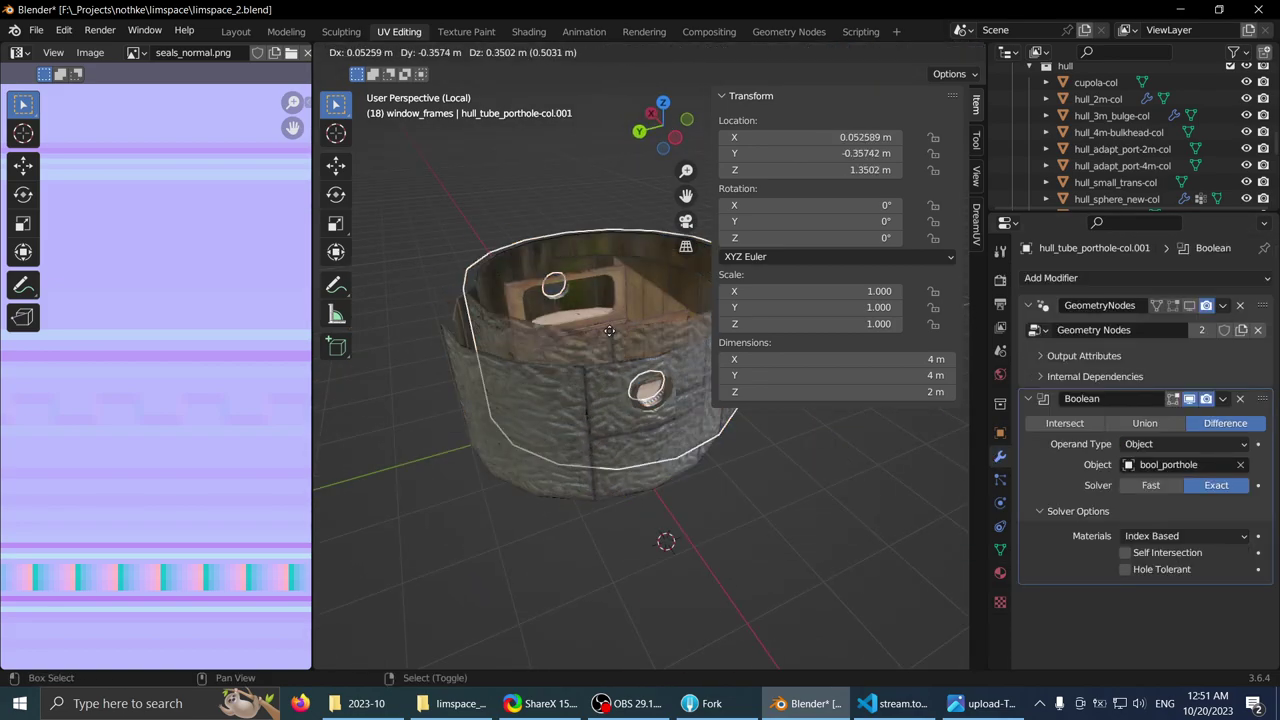
key(Escape)
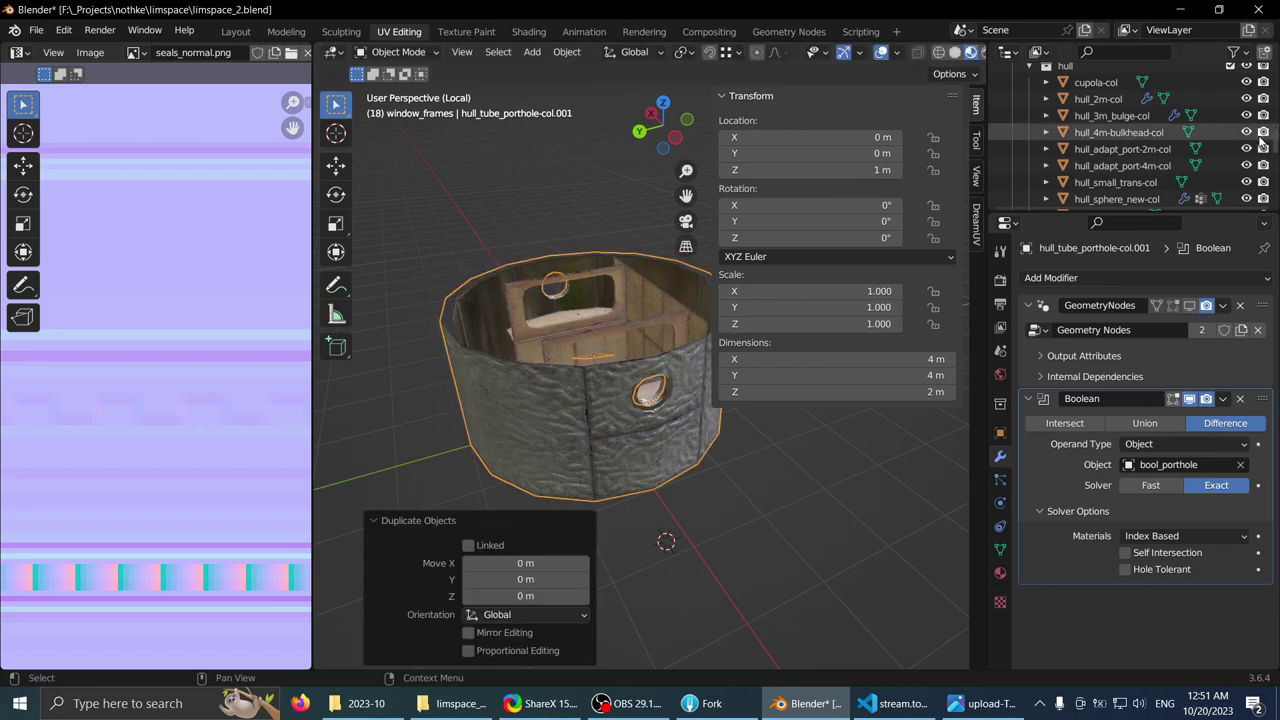
- Enlarge the Outliner and move the duplicate hull_tube_porthole-col.001 into the helpers collection
scroll(1262, 142, down, 5)
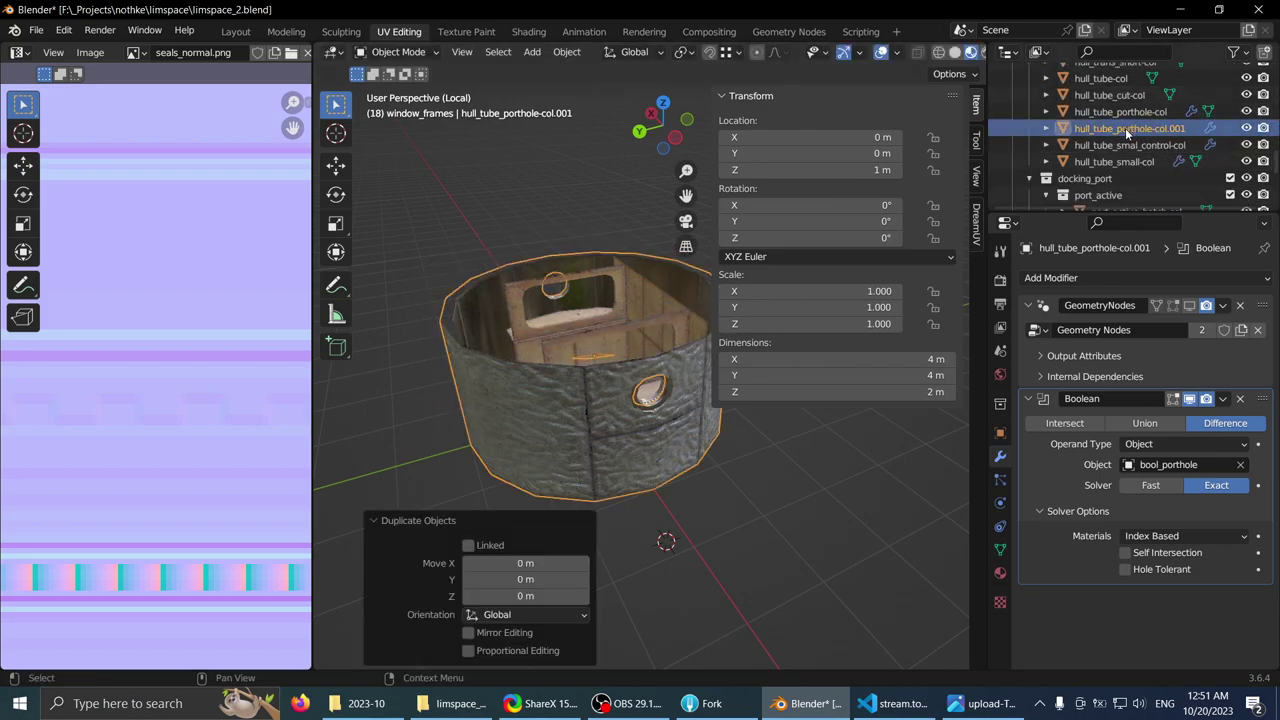
drag(1160, 212, 1160, 466)
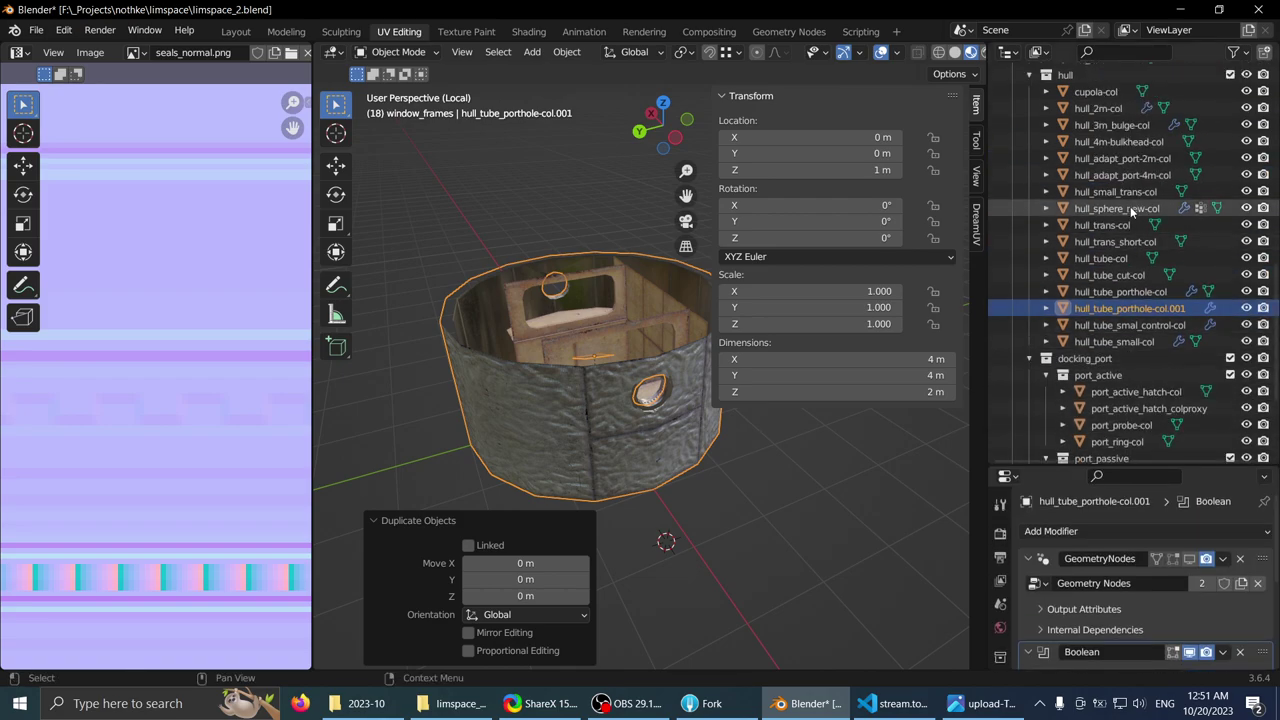
drag(1112, 310, 1146, 288)
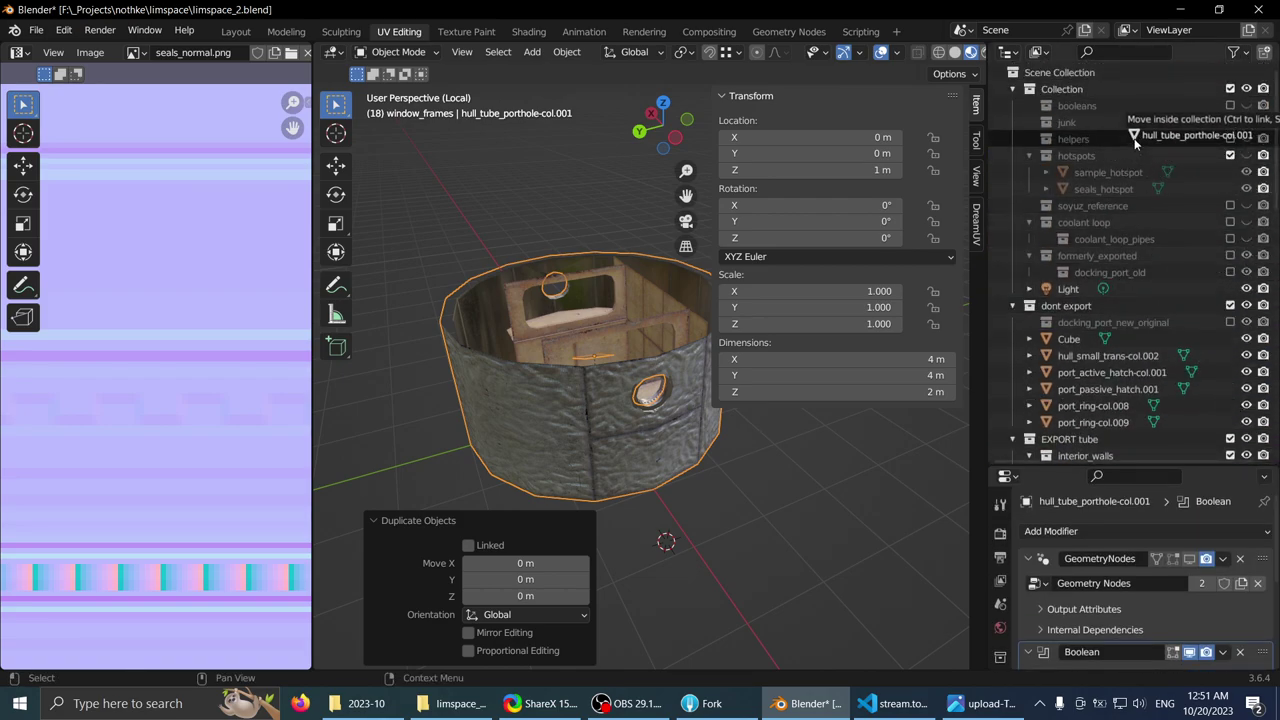
drag(1135, 143, 1135, 144)
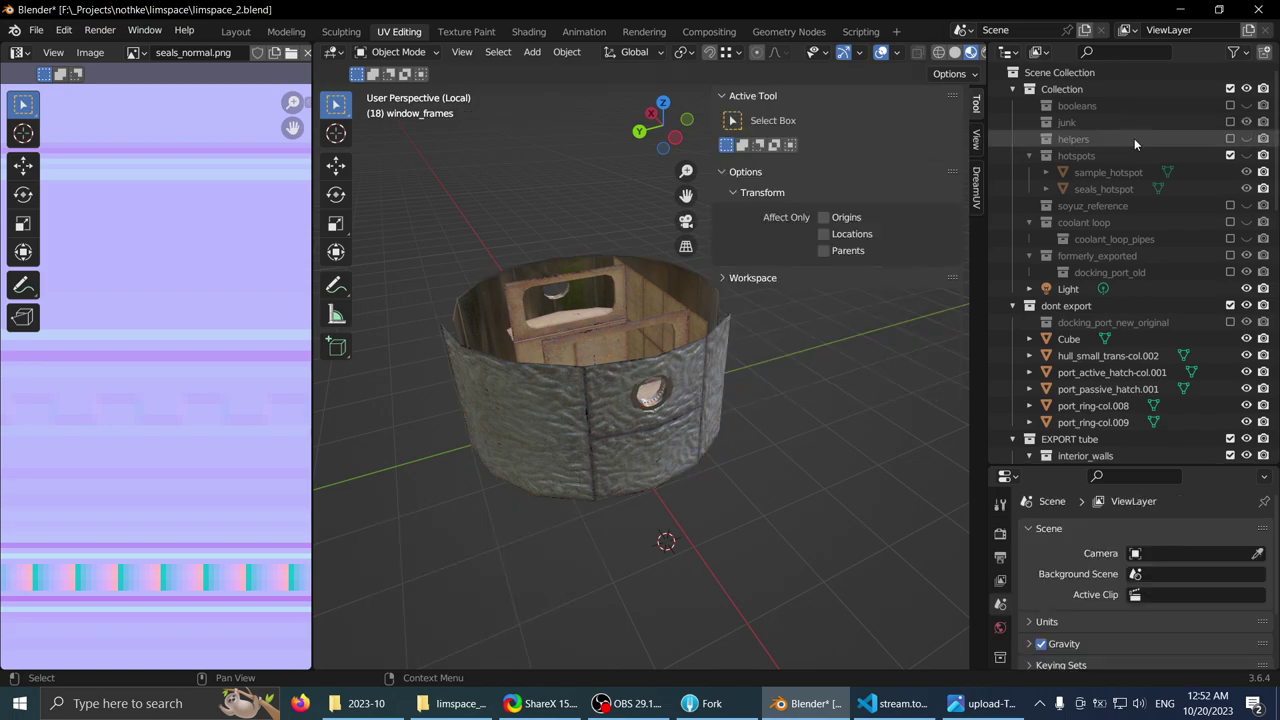
- Select the original porthole hull tube, reveal it in the Outliner, and enlarge the Properties editor to show its modifiers
click(654, 441)
middle_drag(654, 441, 653, 417)
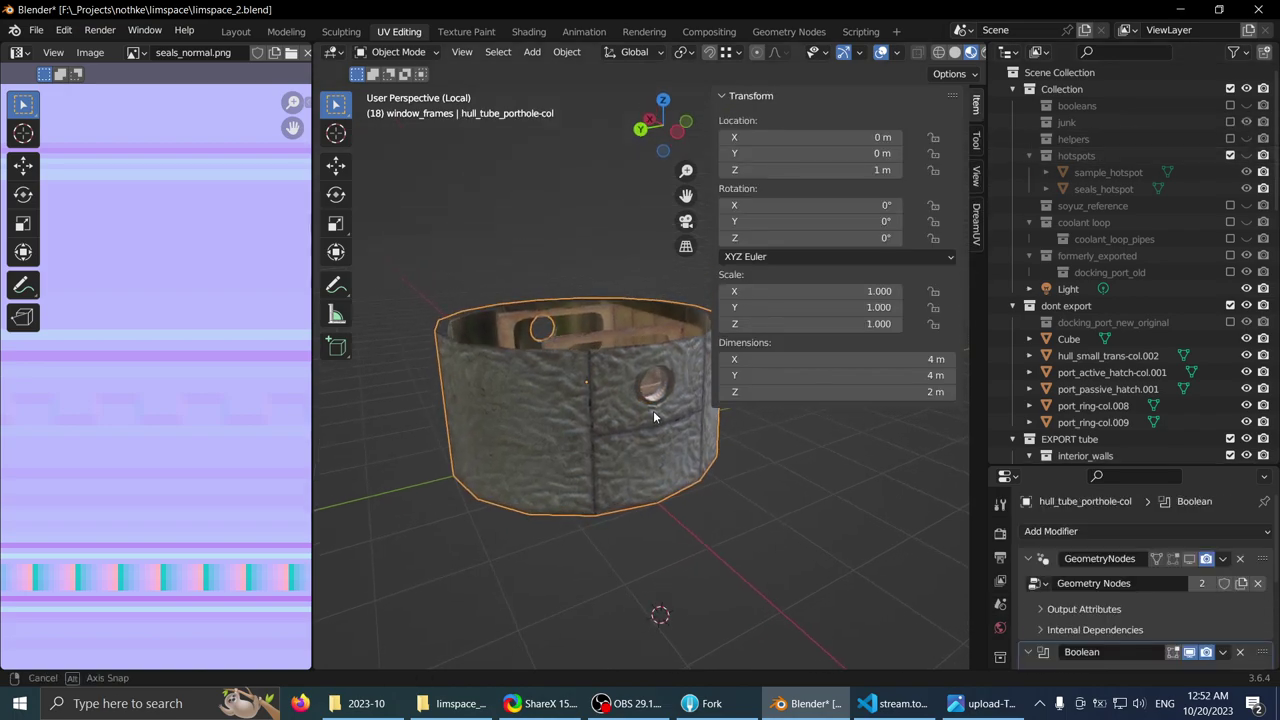
key(KP_Decimal)
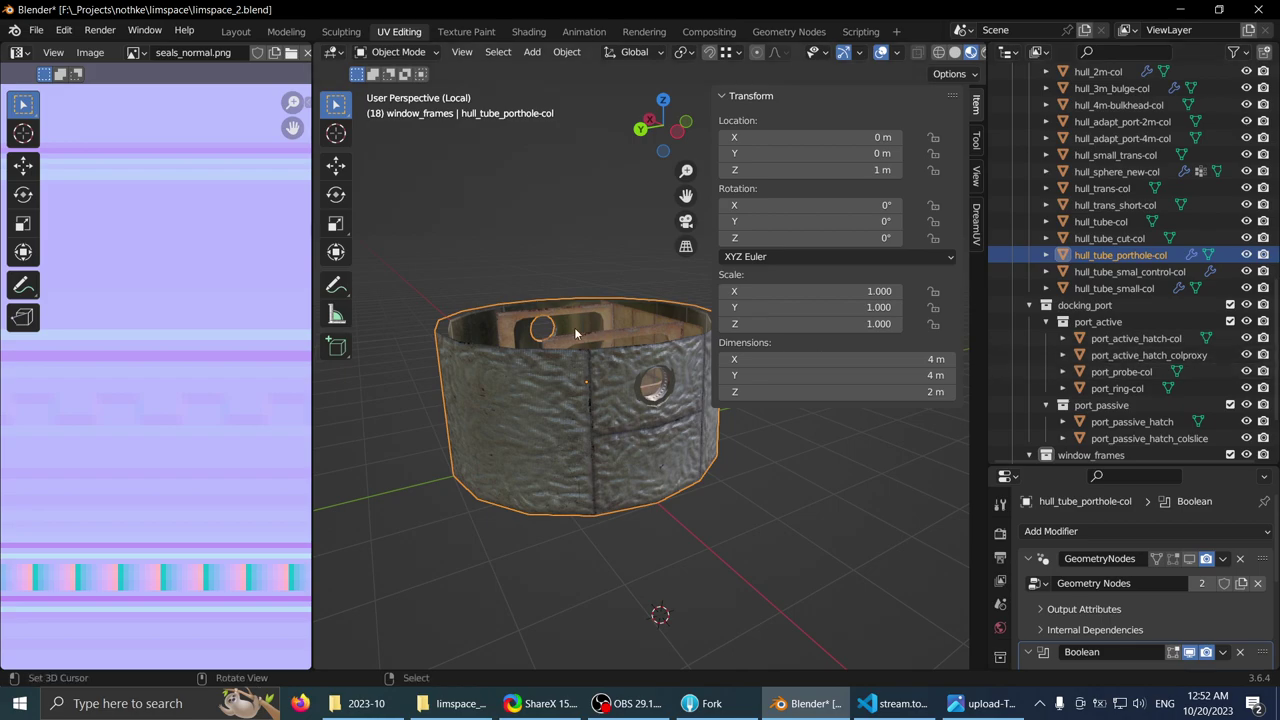
scroll(575, 333, up, 2)
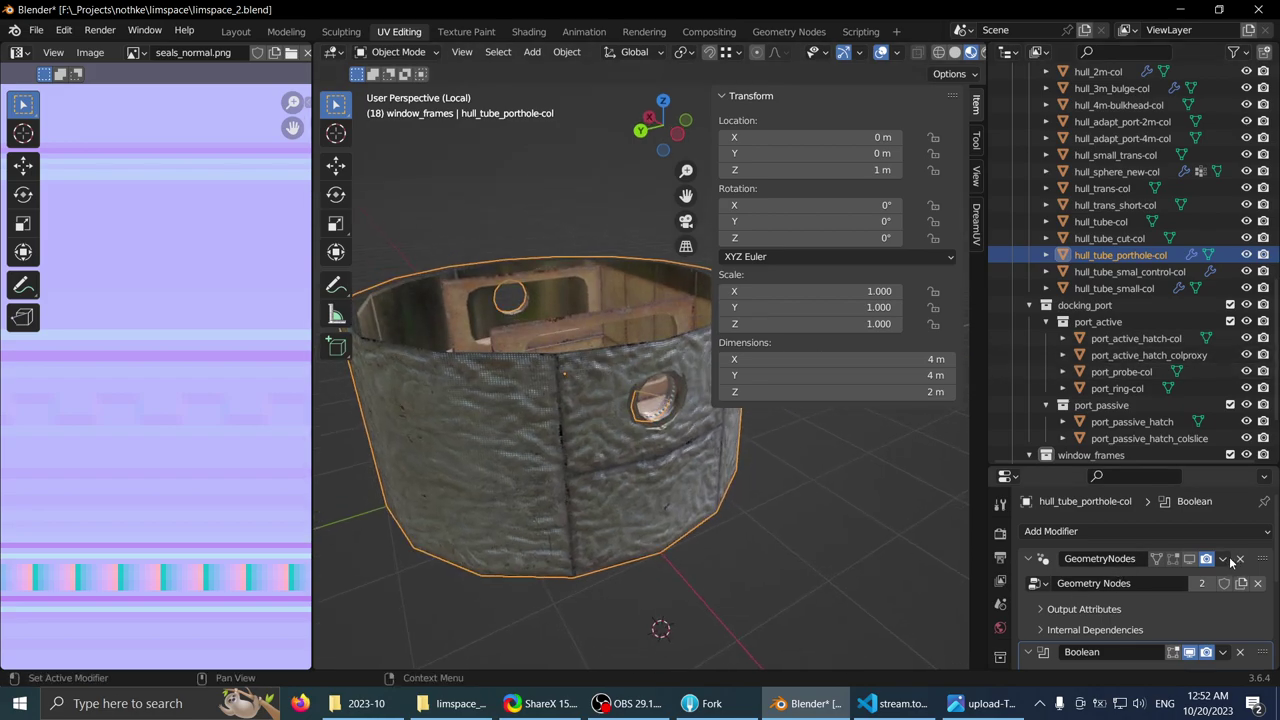
scroll(1232, 563, down, 5)
scroll(1200, 563, up, 5)
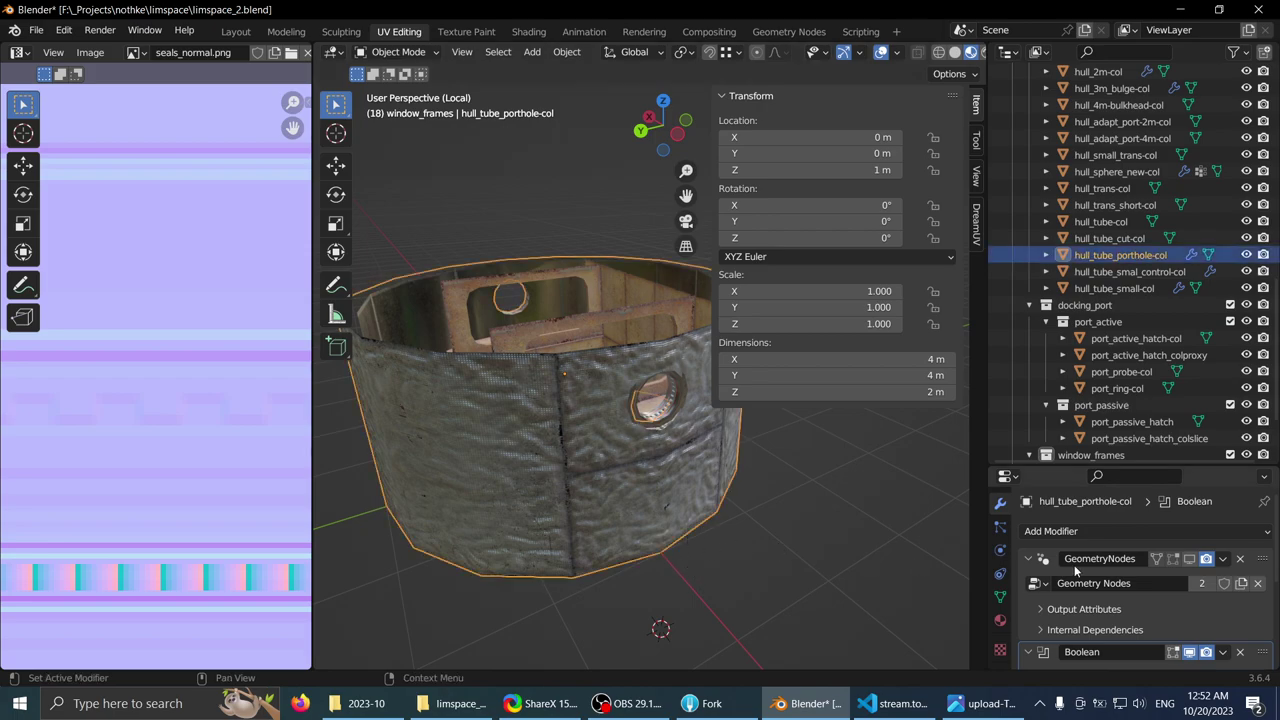
drag(1072, 465, 1085, 250)
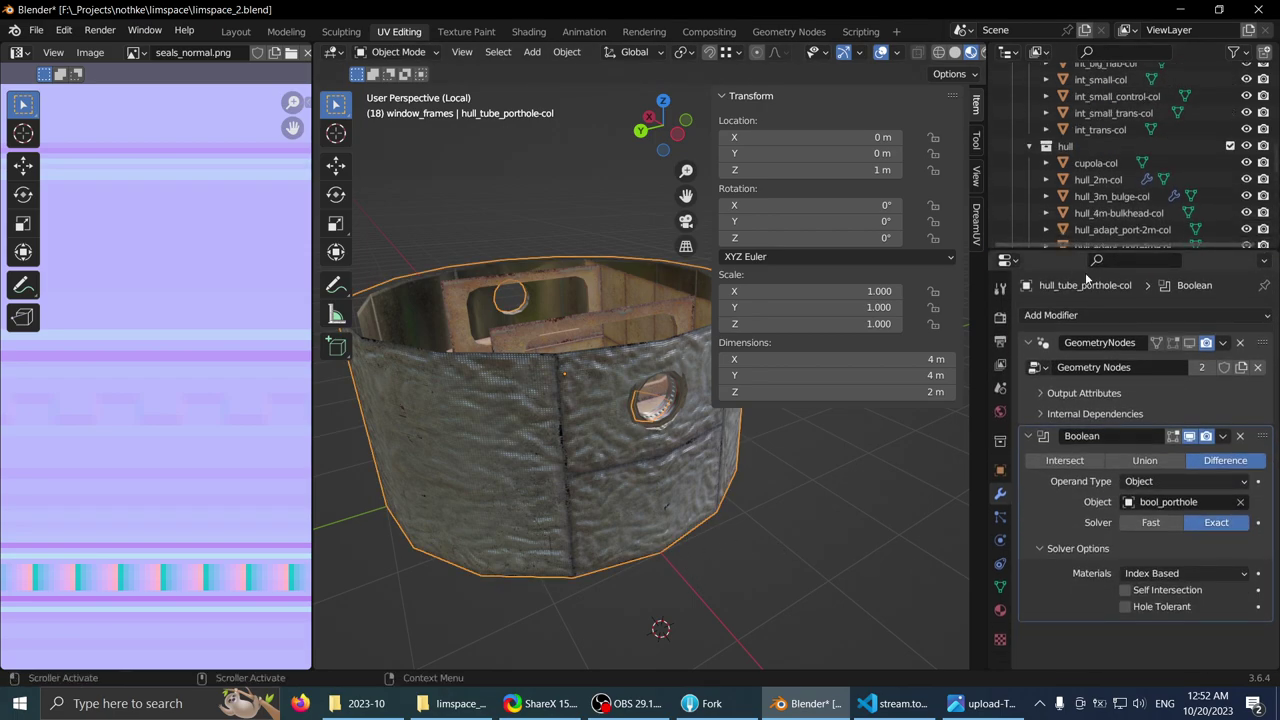
- Check the GeometryNodes modifier's effect by toggling its viewport display, and remove it from the porthole hull tube
click(1191, 343)
click(1191, 343)
click(1191, 343)
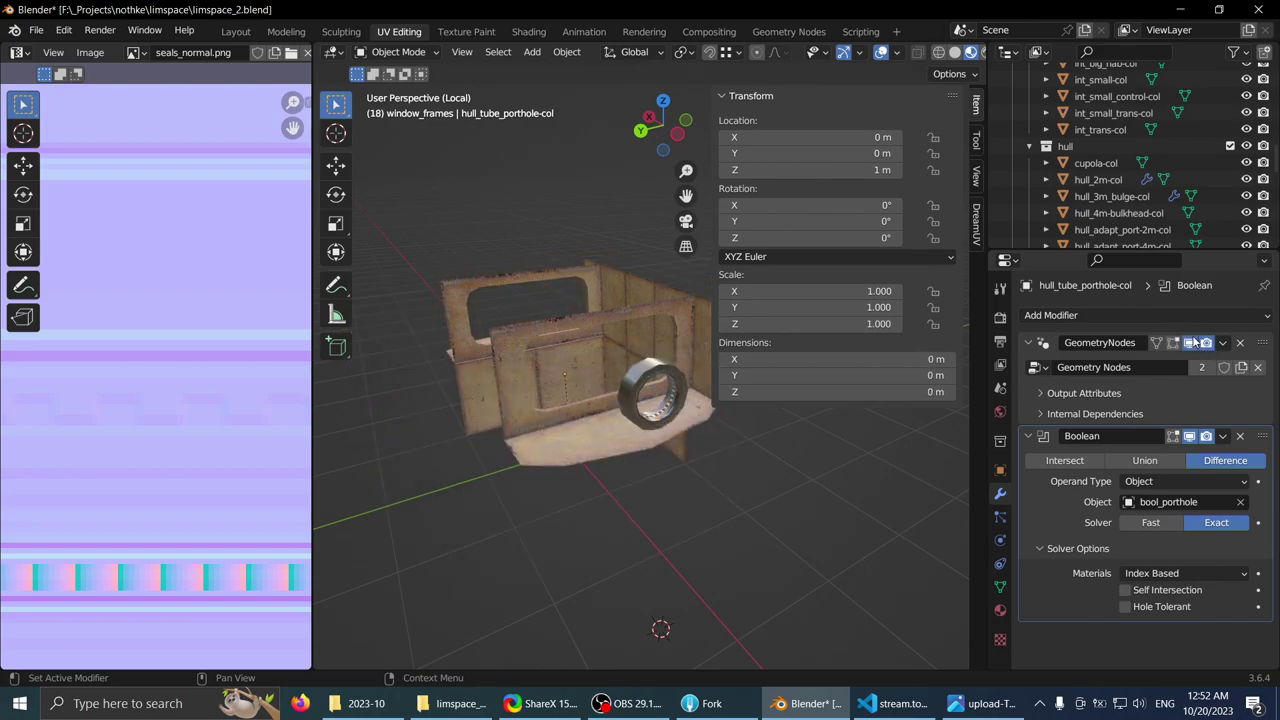
click(1191, 343)
click(1242, 343)
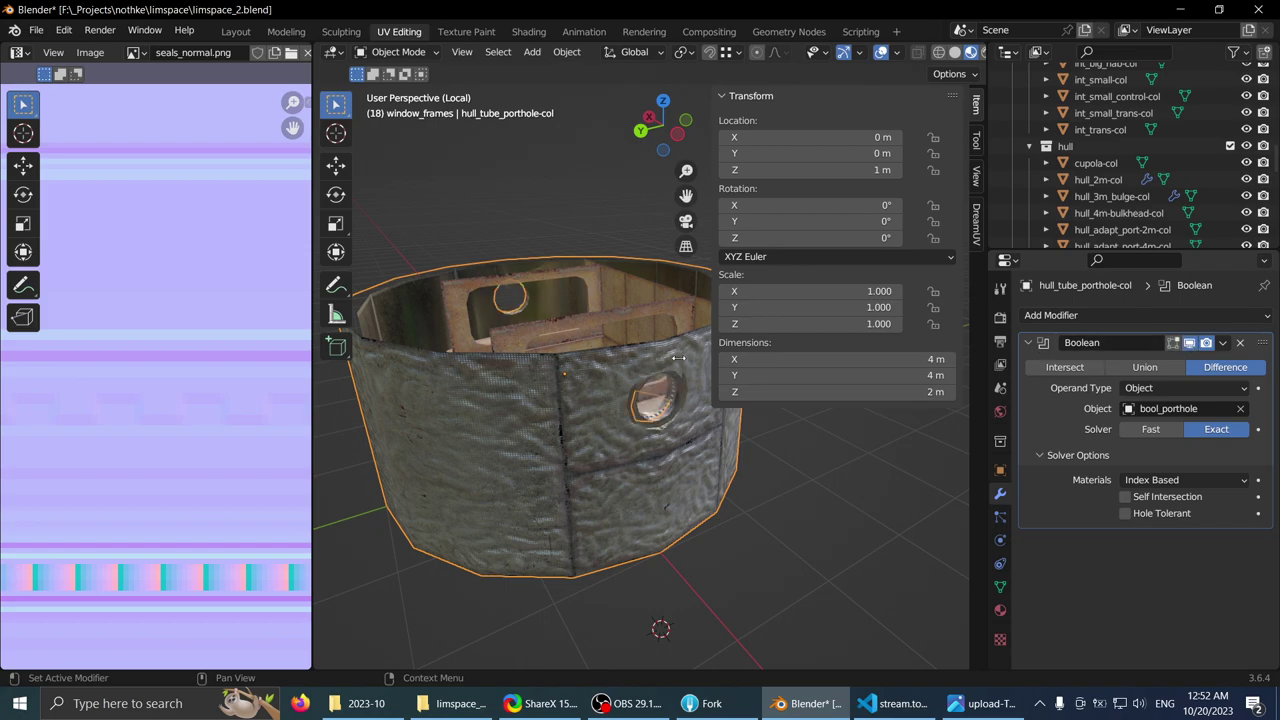
- Compare the porthole wall with the Boolean modifier's viewport display on and off, leaving it off
middle_drag(678, 358, 603, 356)
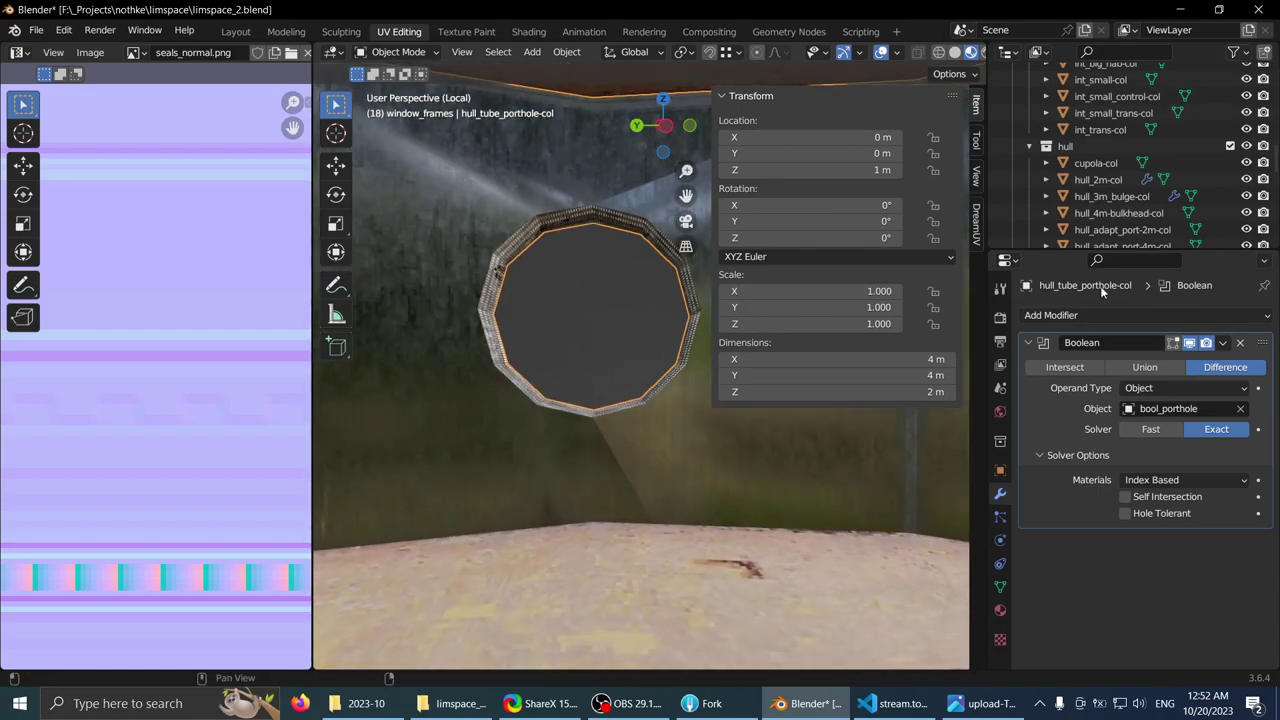
click(1189, 343)
click(1189, 343)
click(1189, 343)
click(1189, 343)
click(1189, 343)
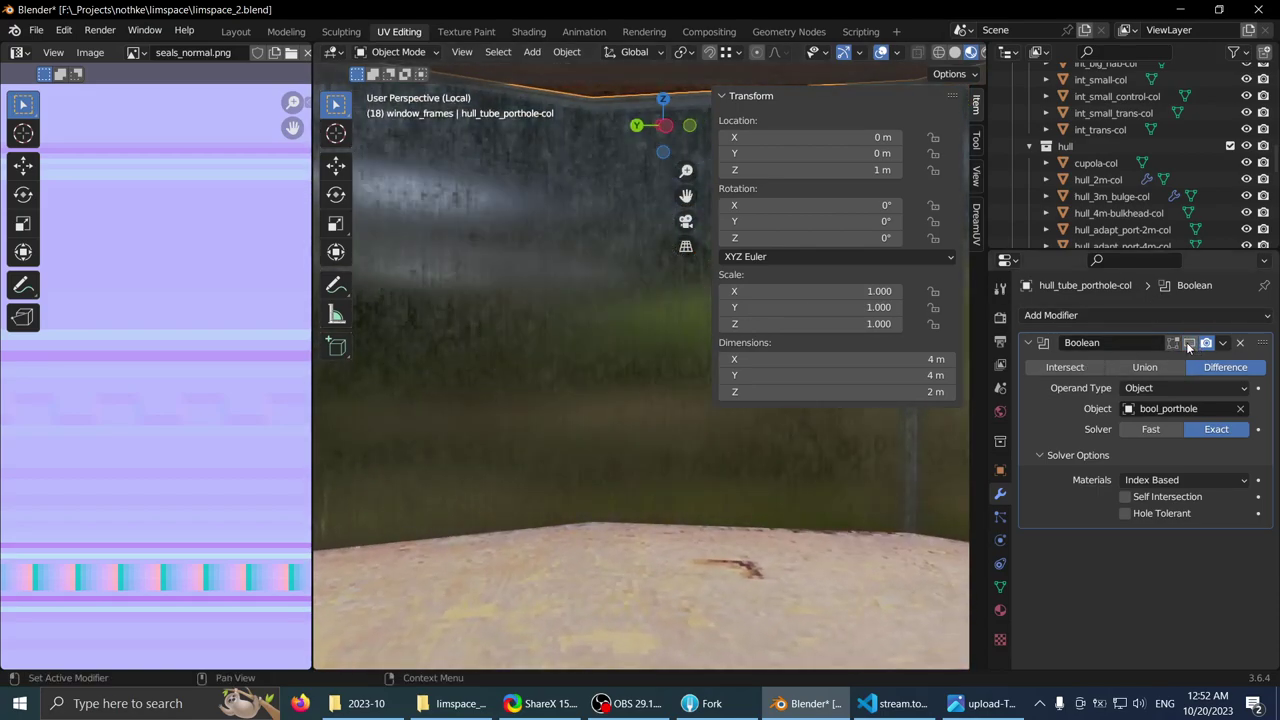
- Turn the Boolean modifier's viewport display back on and apply the modifier to the porthole hull tube
click(1189, 343)
middle_drag(640, 400, 578, 359)
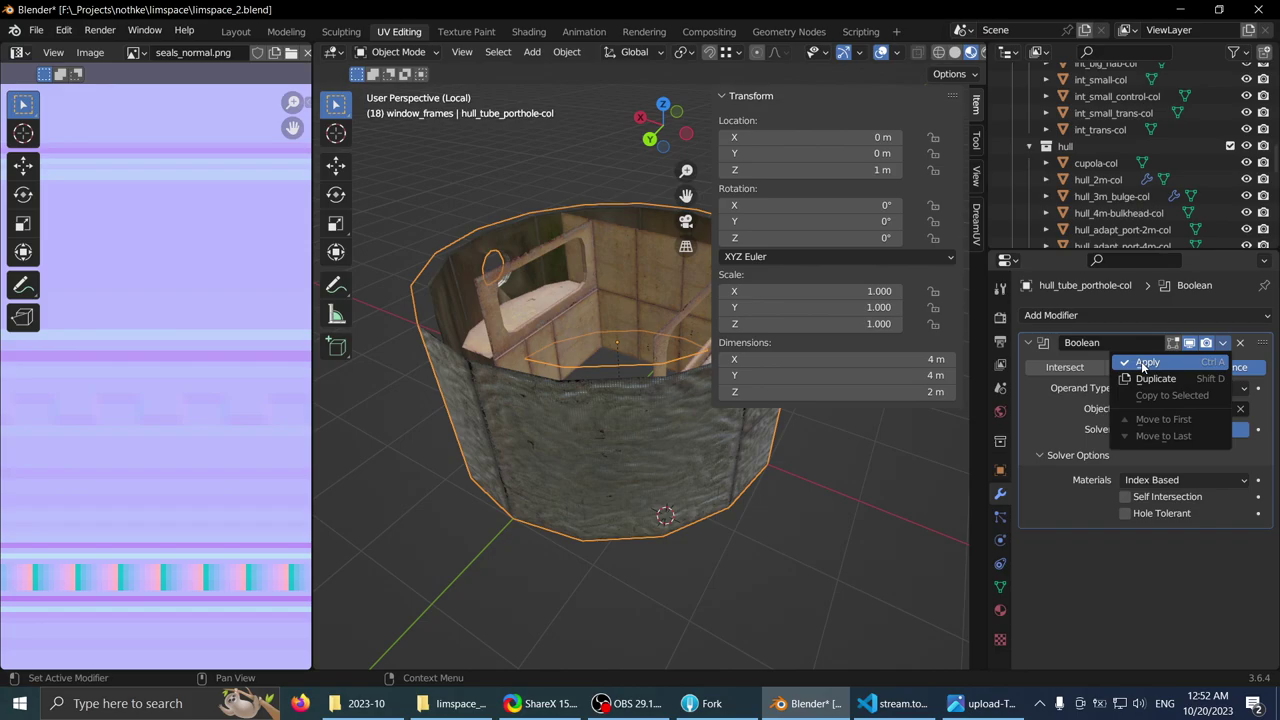
click(1146, 362)
- Inspect the cut porthole and its round window frame from inside and outside the hull, in local view and in the full scene
middle_drag(463, 323, 611, 343)
scroll(643, 352, up, 3)
scroll(601, 352, up, 2)
key(ctrl+space)
scroll(641, 327, up, 3)
scroll(580, 342, down, 3)
scroll(611, 343, down, 3)
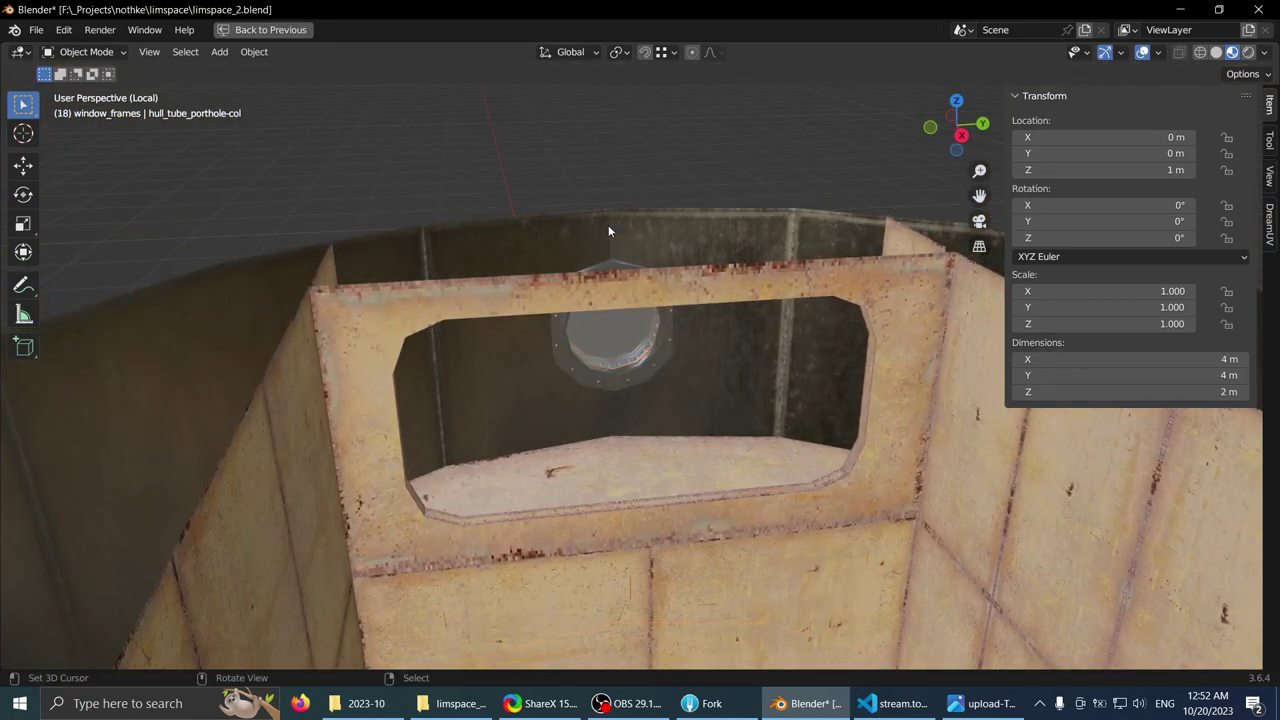
key(KP_Divide)
scroll(483, 391, up, 4)
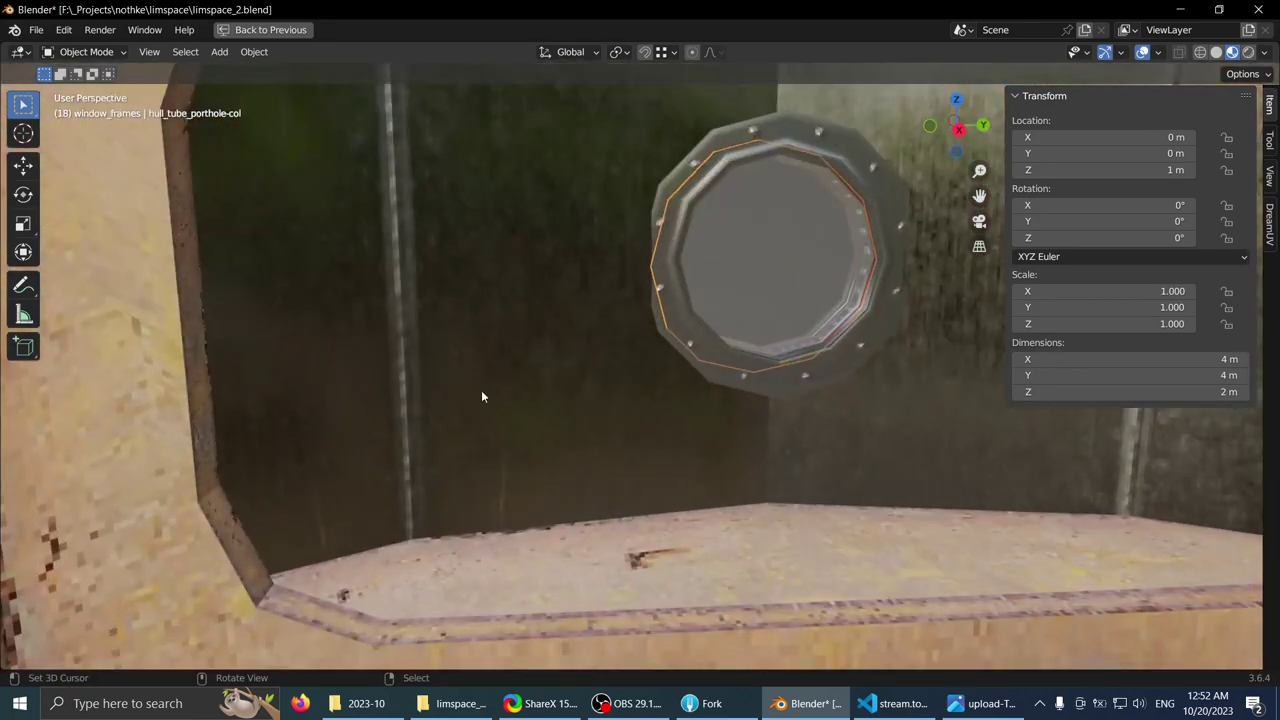
mouse_move(482, 390)
middle_down()
mouse_move(546, 334)
mouse_move(472, 390)
middle_up()
scroll(472, 390, down, 2)
scroll(629, 335, down, 4)
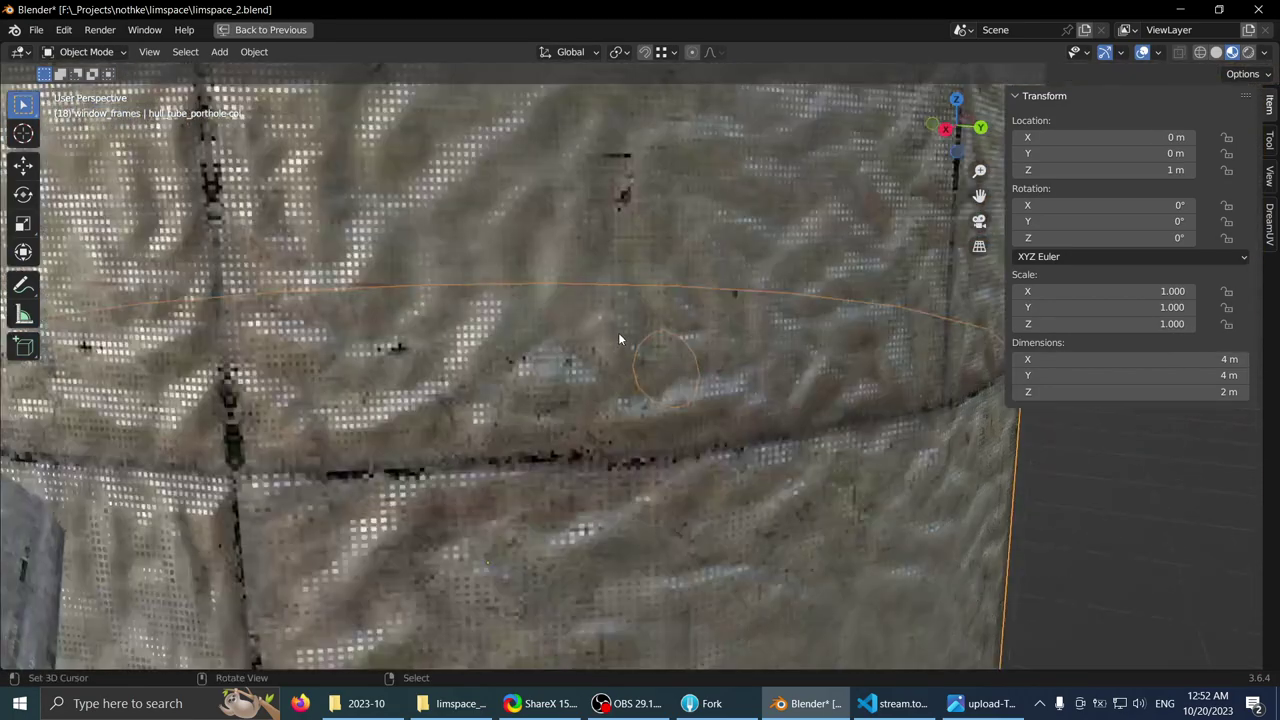
scroll(728, 327, up, 5)
middle_drag(728, 327, 647, 291)
scroll(706, 252, down, 3)
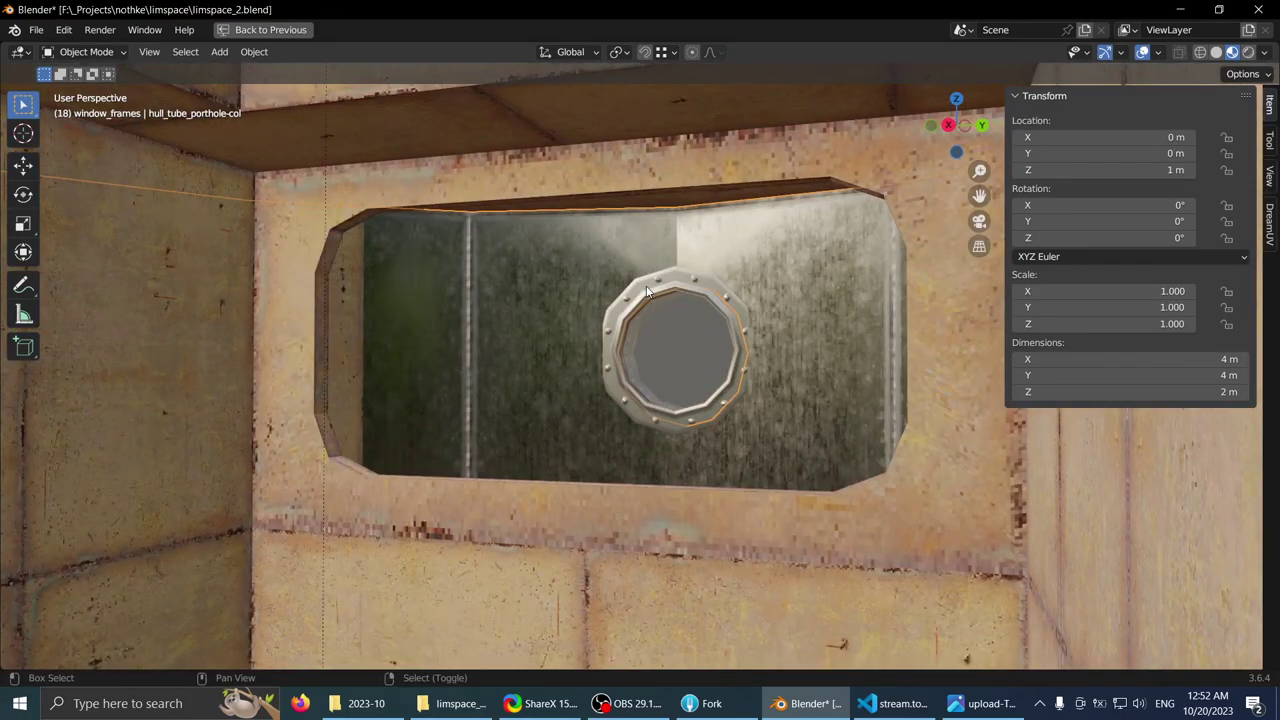
- Isolate the porthole hull tube with its interior and window frame in local view, and start editing the hull tube's mesh
key(KP_Divide)
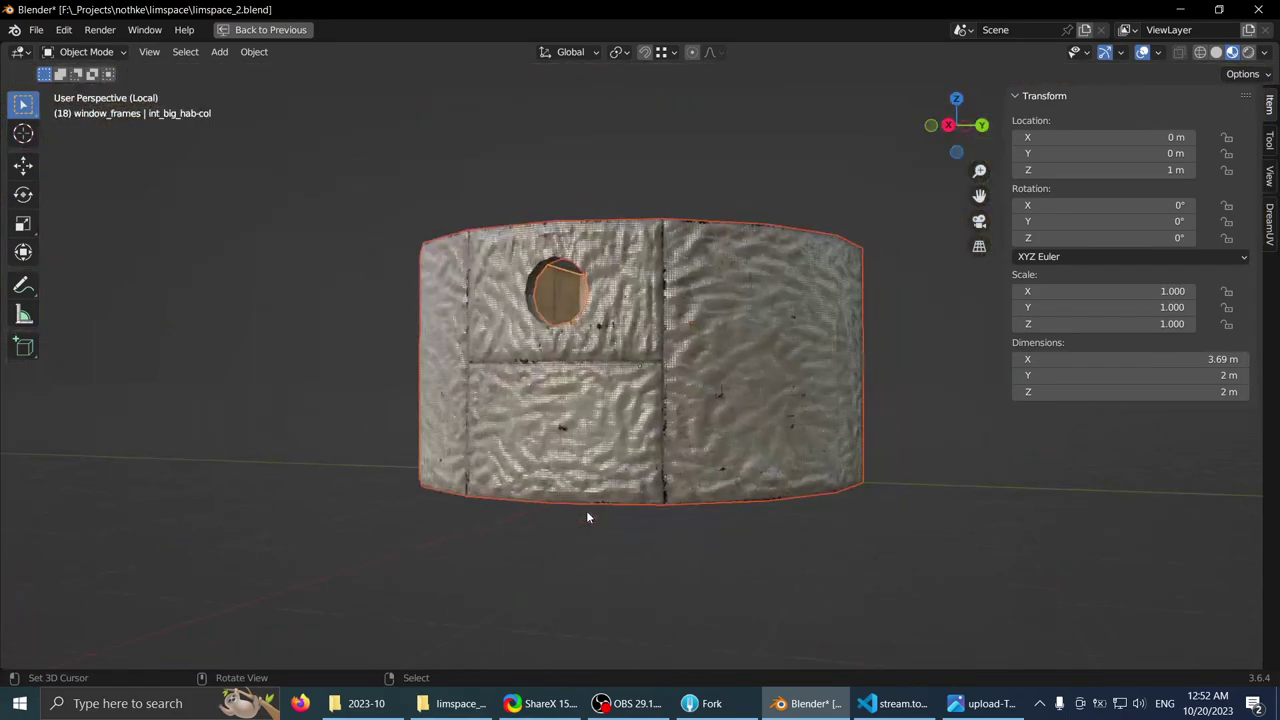
scroll(595, 375, up, 6)
scroll(595, 375, down, 6)
middle_drag(723, 360, 698, 418)
click(604, 320)
key(Tab)
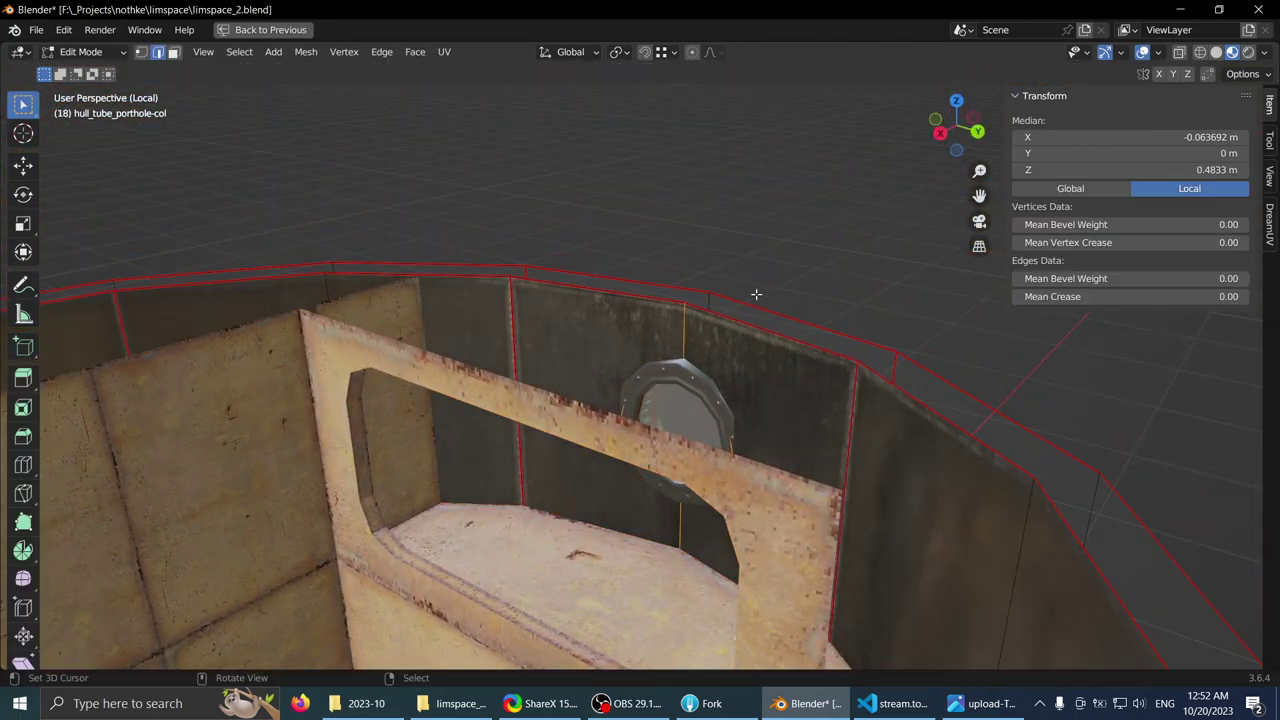
- Try to subdivide the two vertical seam edges and the centre edge above the porthole, and undo it
middle_drag(754, 291, 734, 272)
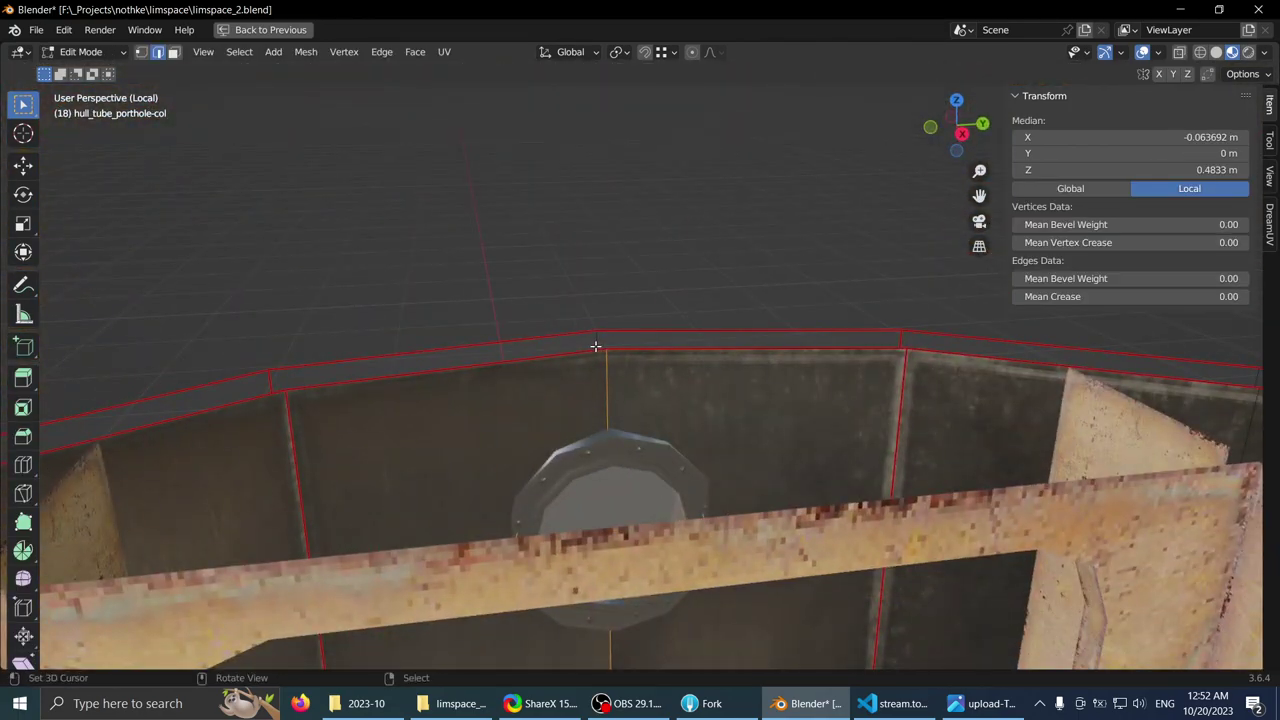
middle_drag(595, 347, 479, 325)
scroll(569, 348, up, 2)
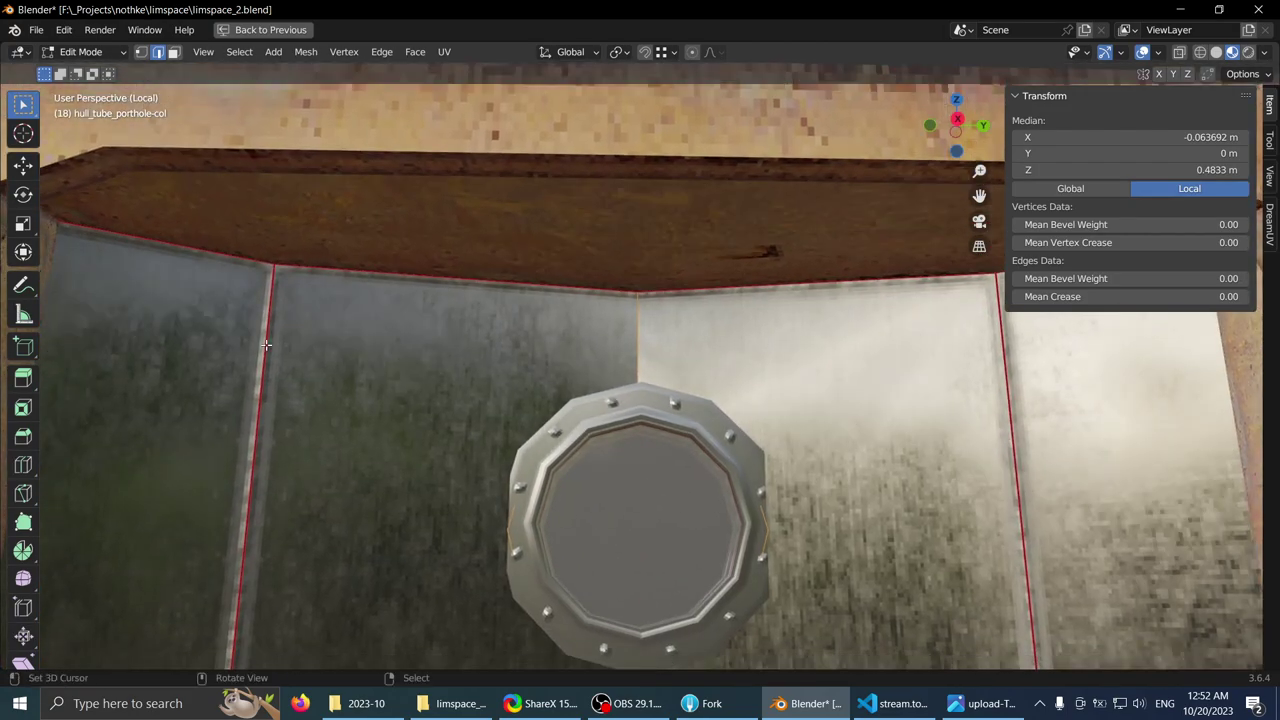
right_click(641, 313)
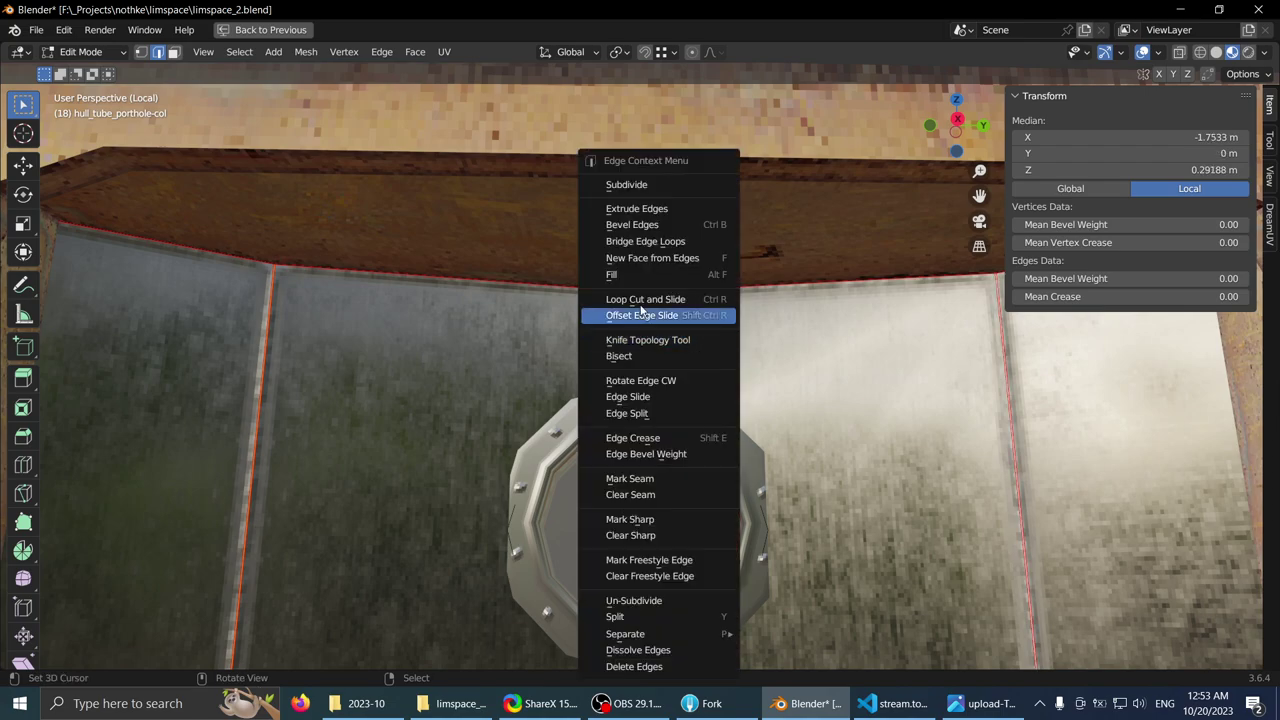
click(604, 186)
scroll(482, 485, down, 3)
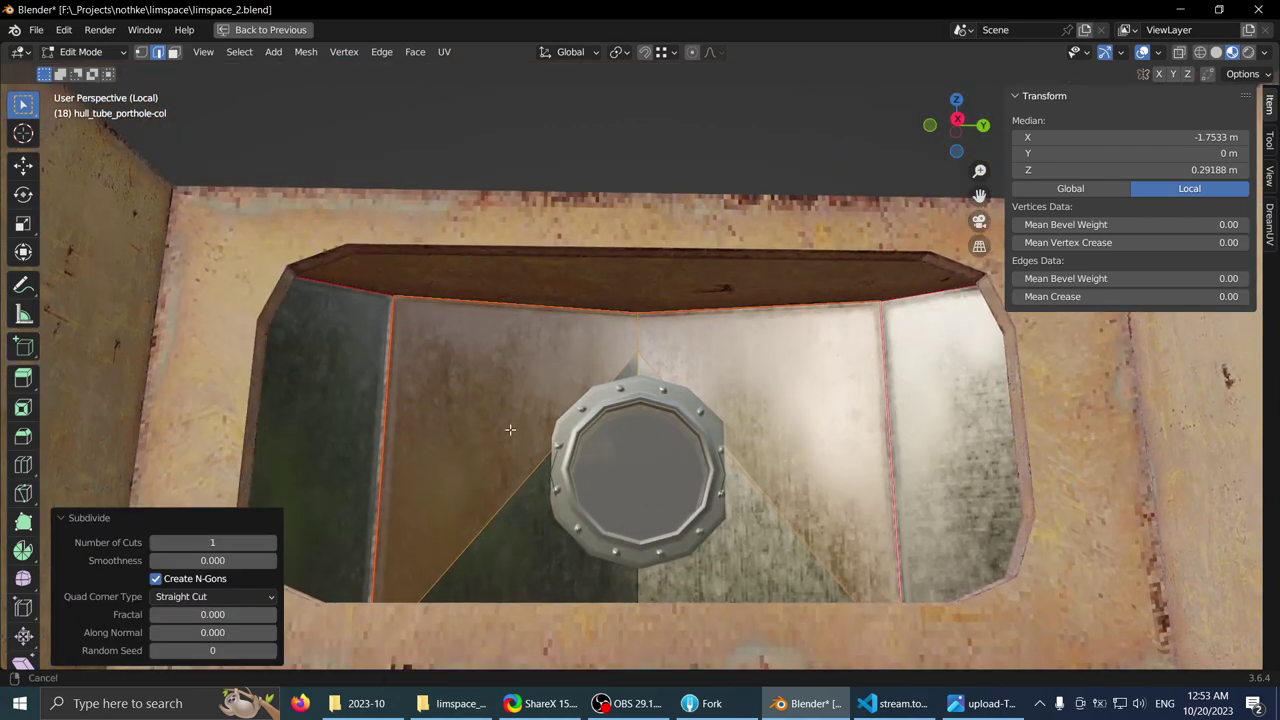
middle_drag(512, 381, 489, 411)
key(ctrl+z)
- Knife-cut a line across the inner wall above the porthole, from the left vertical seam through the centre edge to the right seam
key(shift+z)
middle_drag(378, 393, 451, 288)
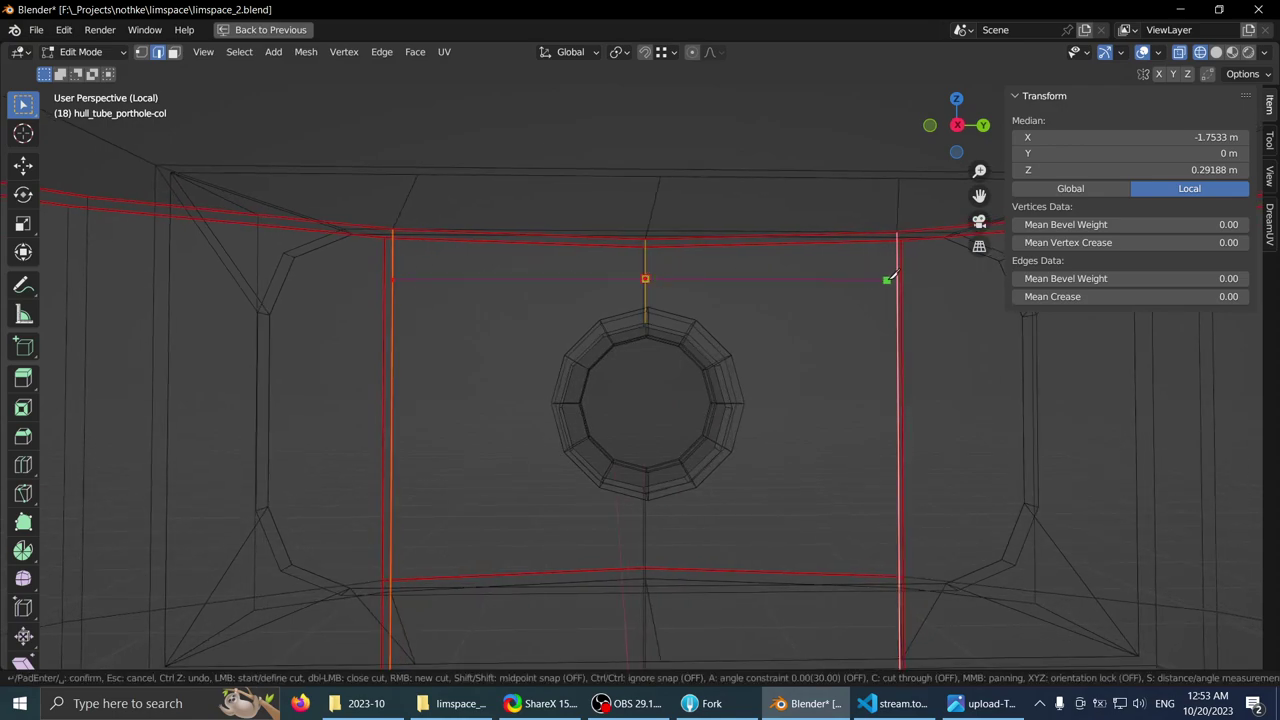
click(887, 279)
key(Return)
- Flatten the new cut line by scaling it to 0 along Z, and raise it closer to the wall's upper edge
middle_drag(887, 279, 918, 202)
click(1218, 53)
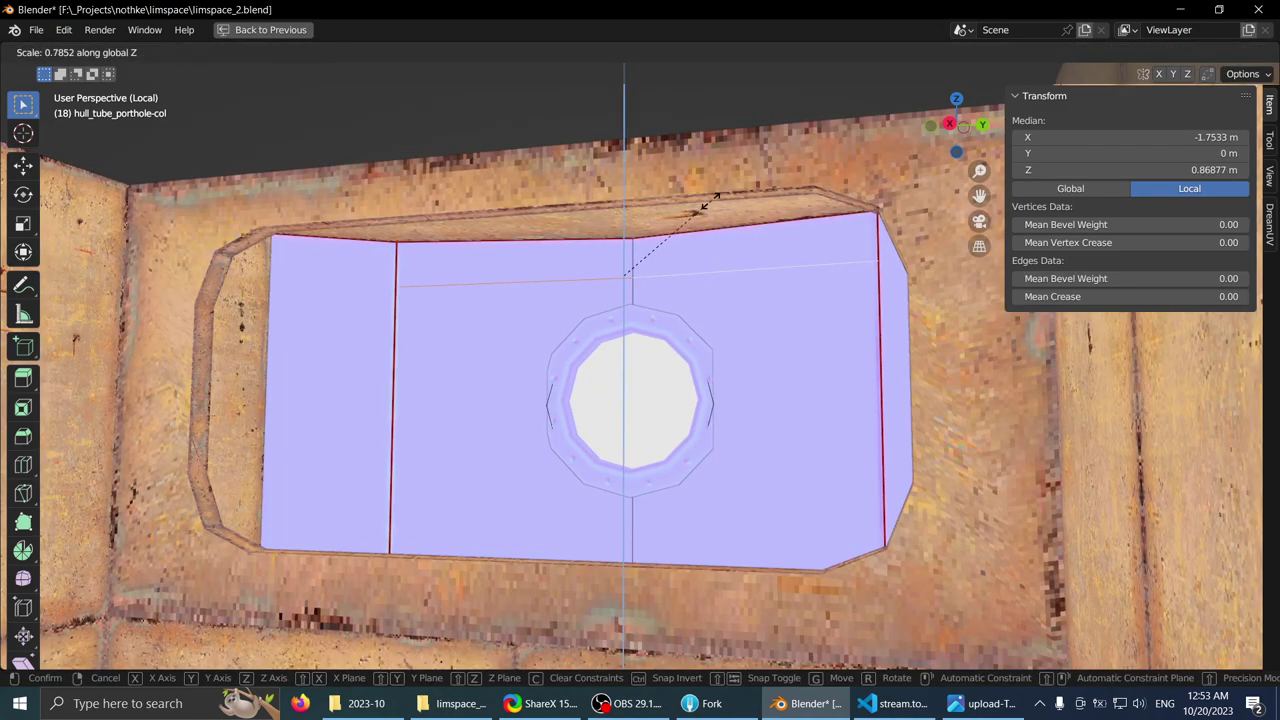
key(Return)
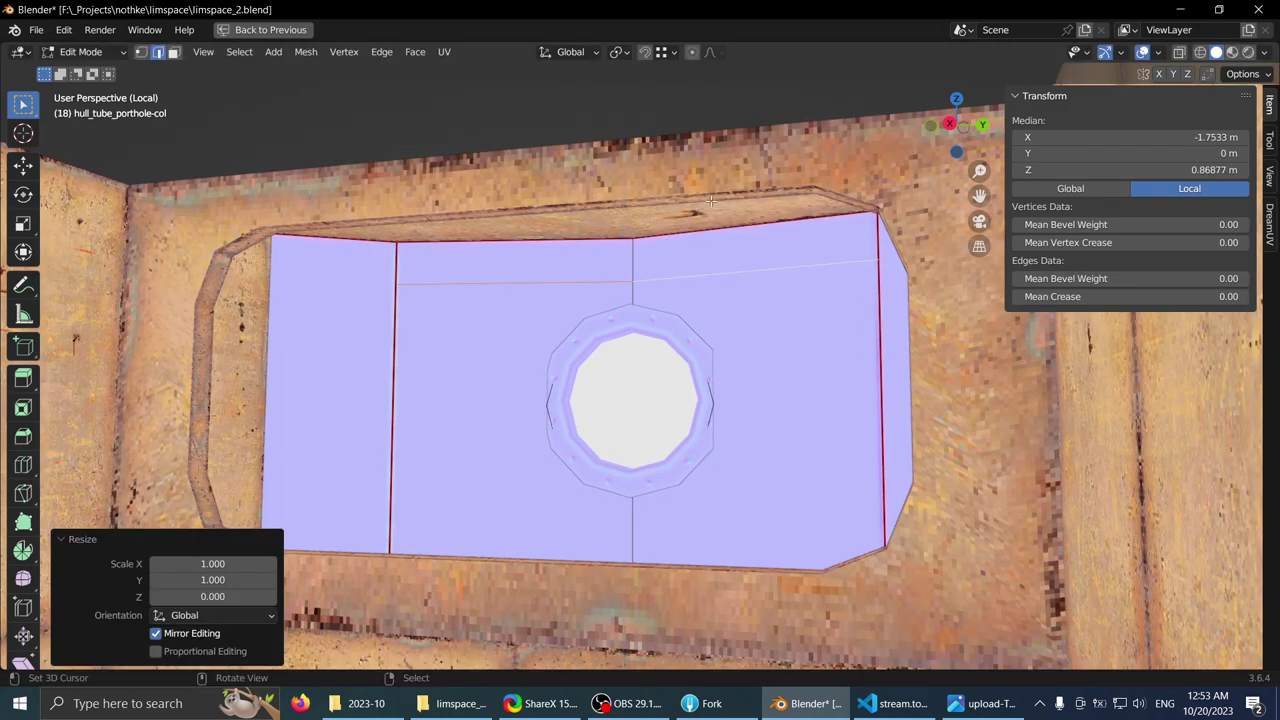
click(1232, 53)
scroll(489, 321, down, 5)
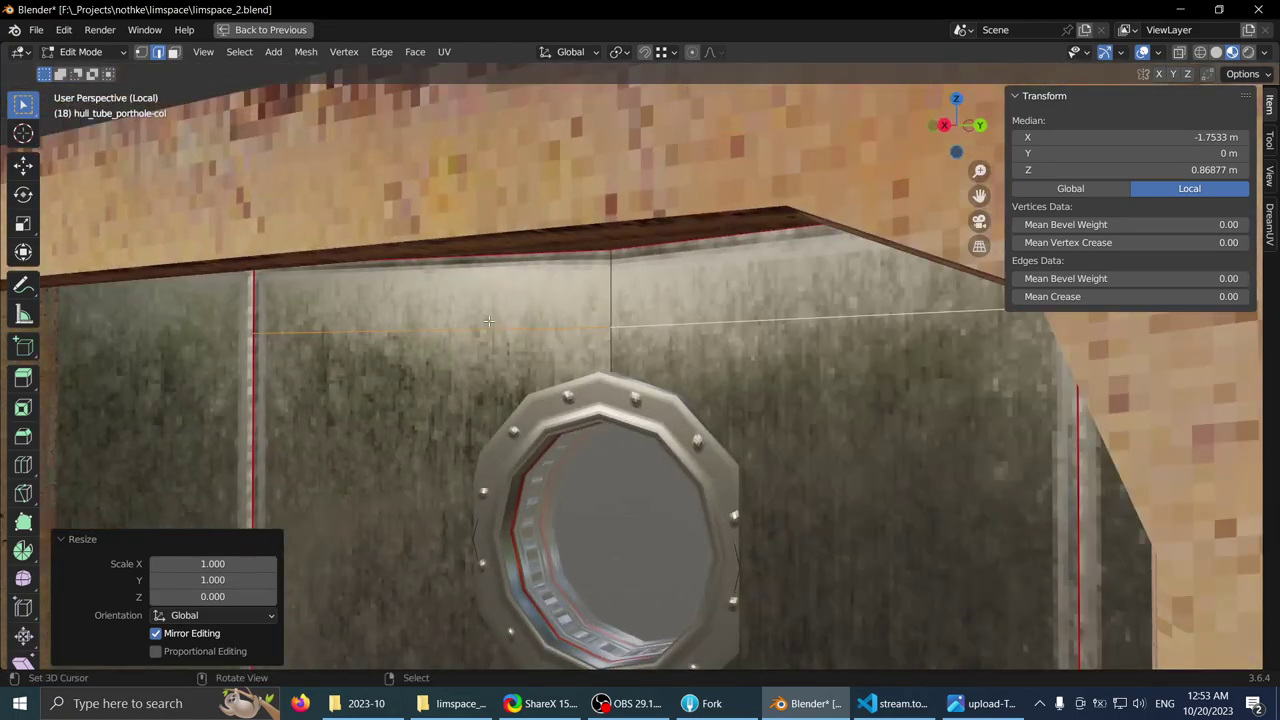
middle_drag(465, 321, 607, 316)
key(g)
key(z)
click(587, 270)
- Subdivide the short centre edge above the porthole together with the left vertical seam edge, using one cut
right_click(640, 276)
scroll(655, 282, down, 1)
middle_drag(660, 283, 541, 304)
scroll(421, 307, down, 1)
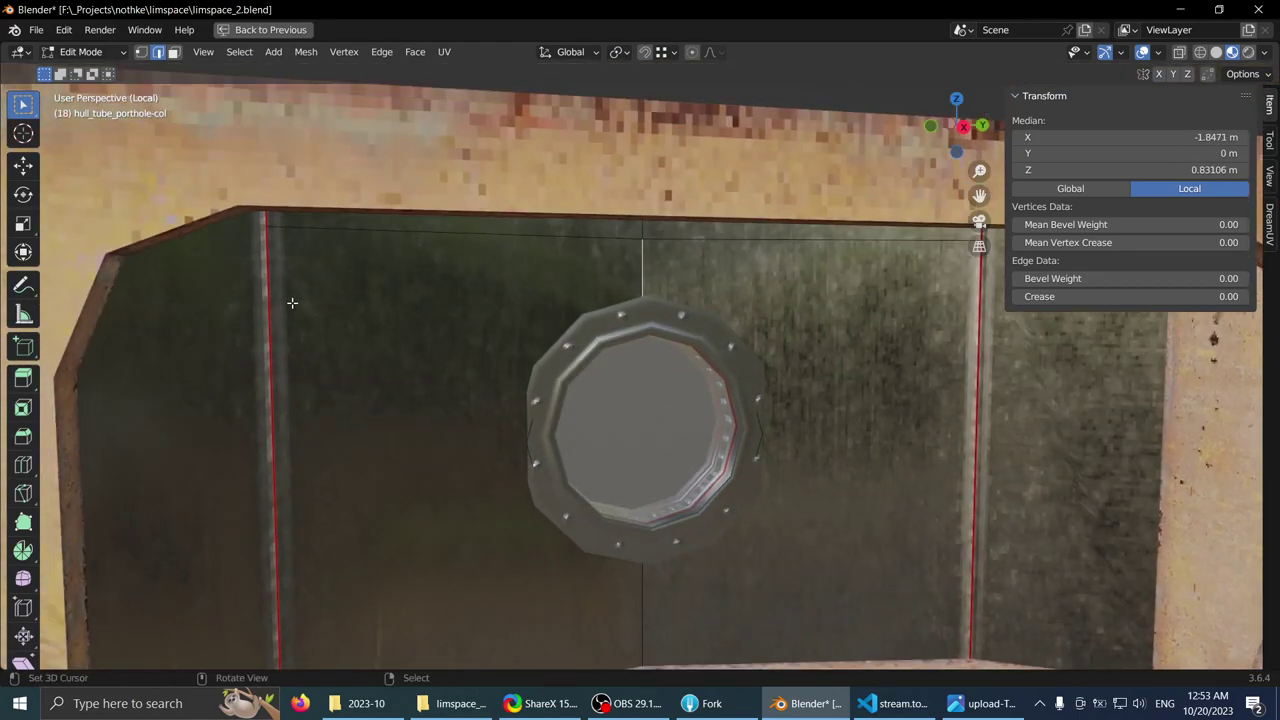
right_click(288, 303)
middle_drag(296, 305, 512, 299)
scroll(500, 312, down, 2)
scroll(517, 311, up, 1)
middle_drag(676, 274, 350, 294)
right_click(340, 186)
click(352, 188)
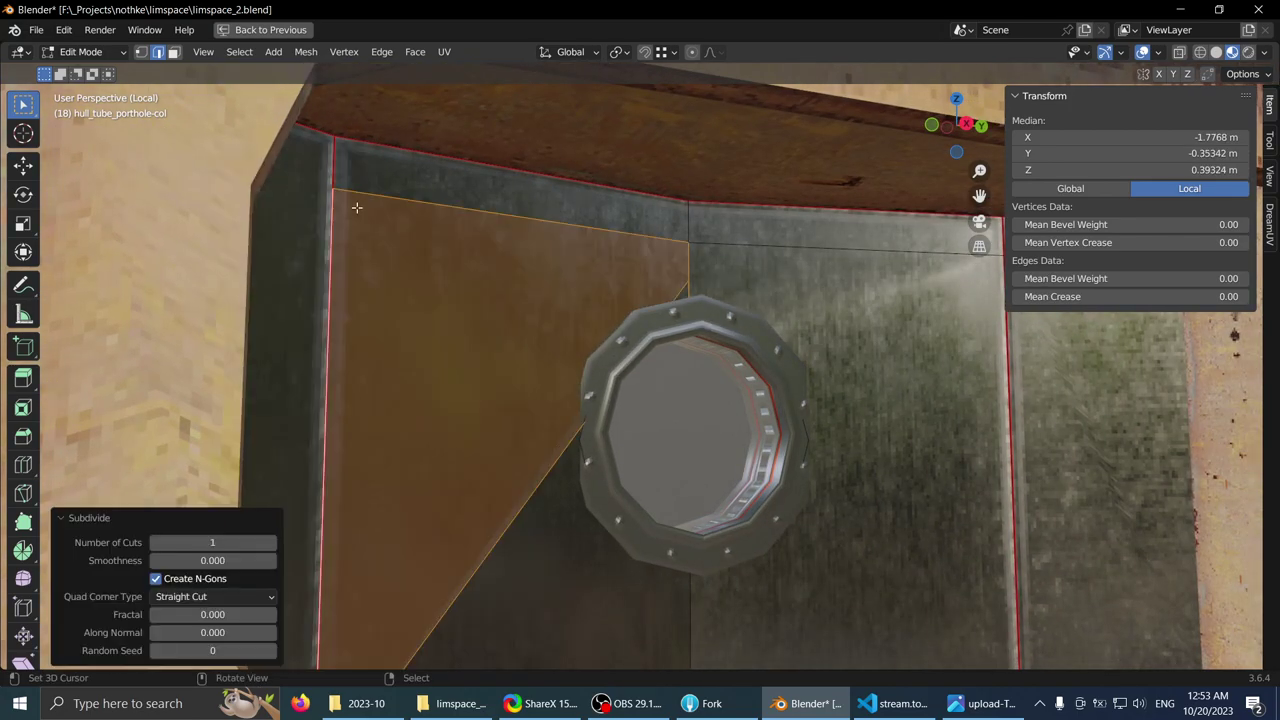
- Raise the left seam's new vertex along Z and snap it level with the new centre vertex above the porthole
scroll(500, 484, down, 2)
middle_drag(477, 480, 352, 606)
key(1)
scroll(352, 634, down, 3)
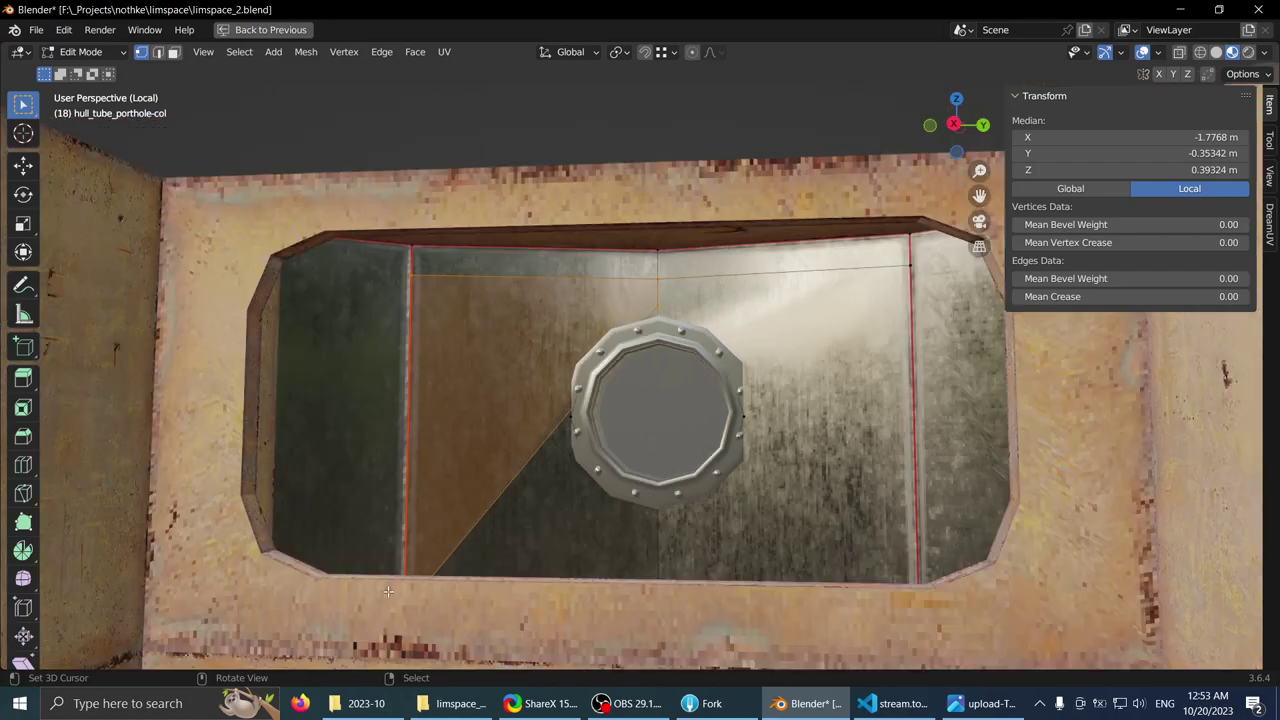
key(shift+z)
click(449, 563)
key(g)
key(z)
click(520, 332)
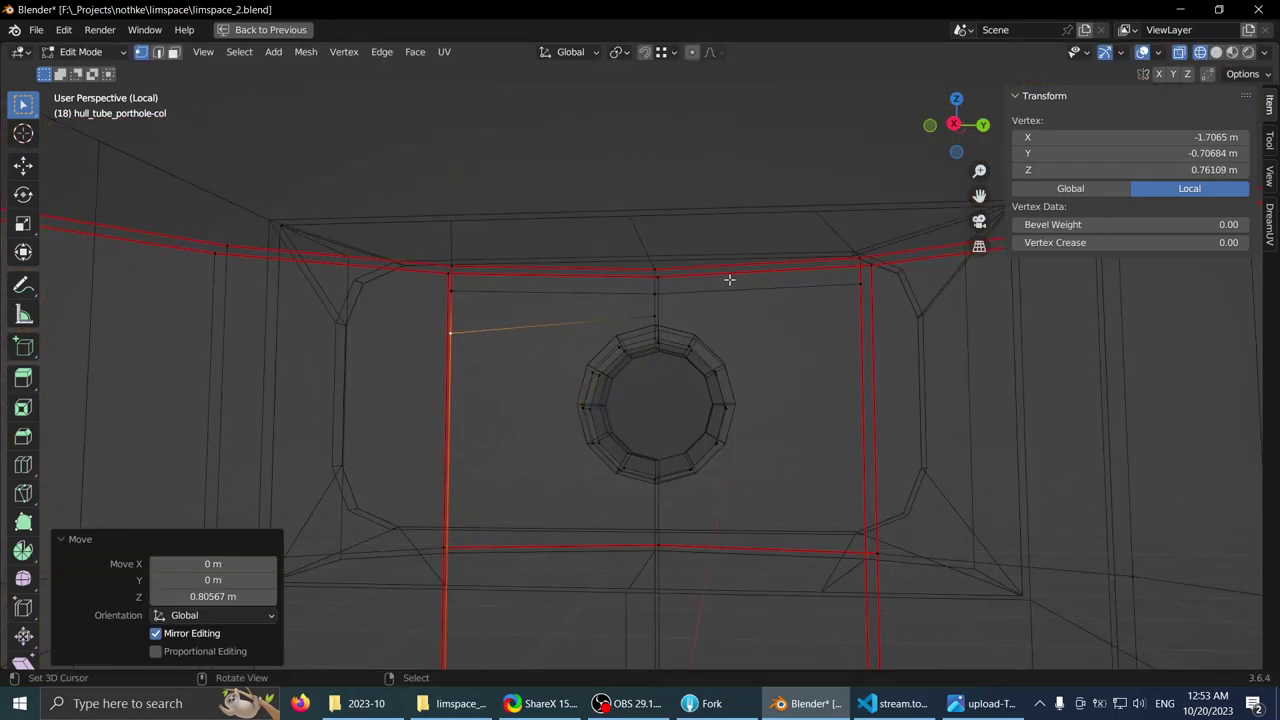
click(1231, 52)
scroll(529, 334, up, 6)
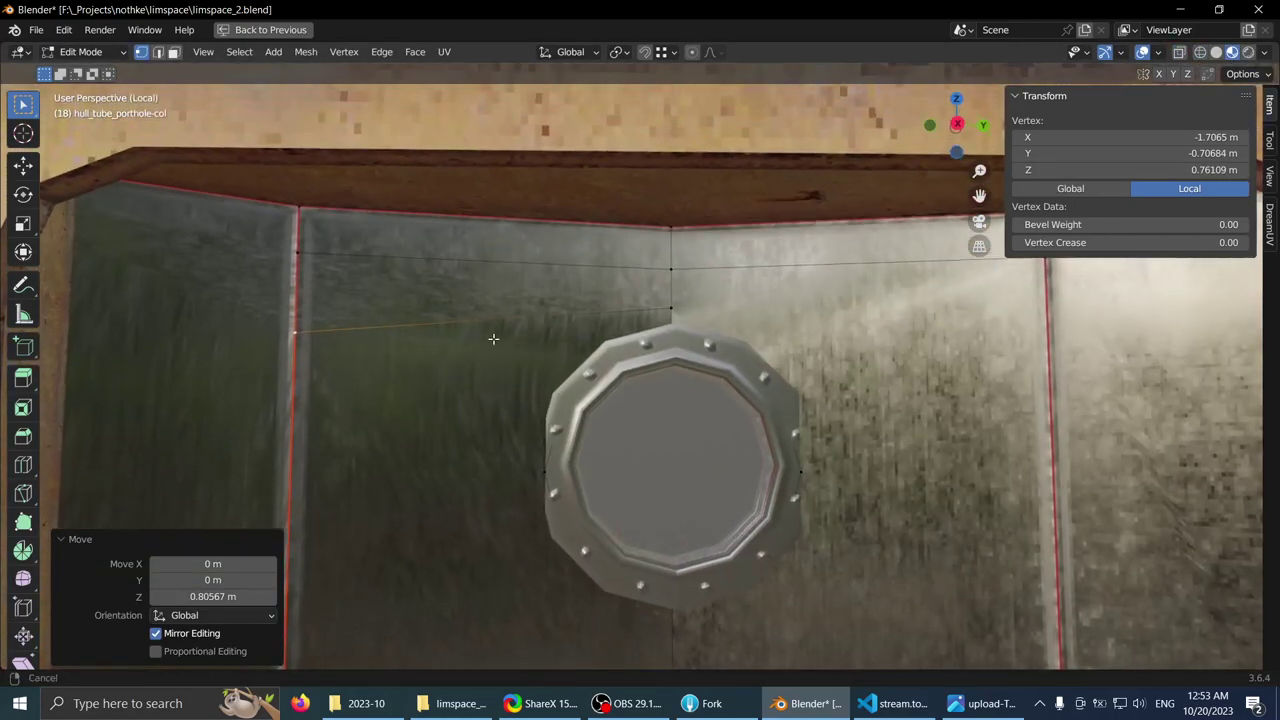
key(g)
key(z)
ctrl+click(694, 274)
- Subdivide the right vertical seam edge beside the porthole with one cut
scroll(696, 280, down, 1)
middle_drag(696, 280, 742, 296)
key(2)
click(950, 325)
scroll(860, 322, down, 2)
right_click(848, 322)
click(818, 218)
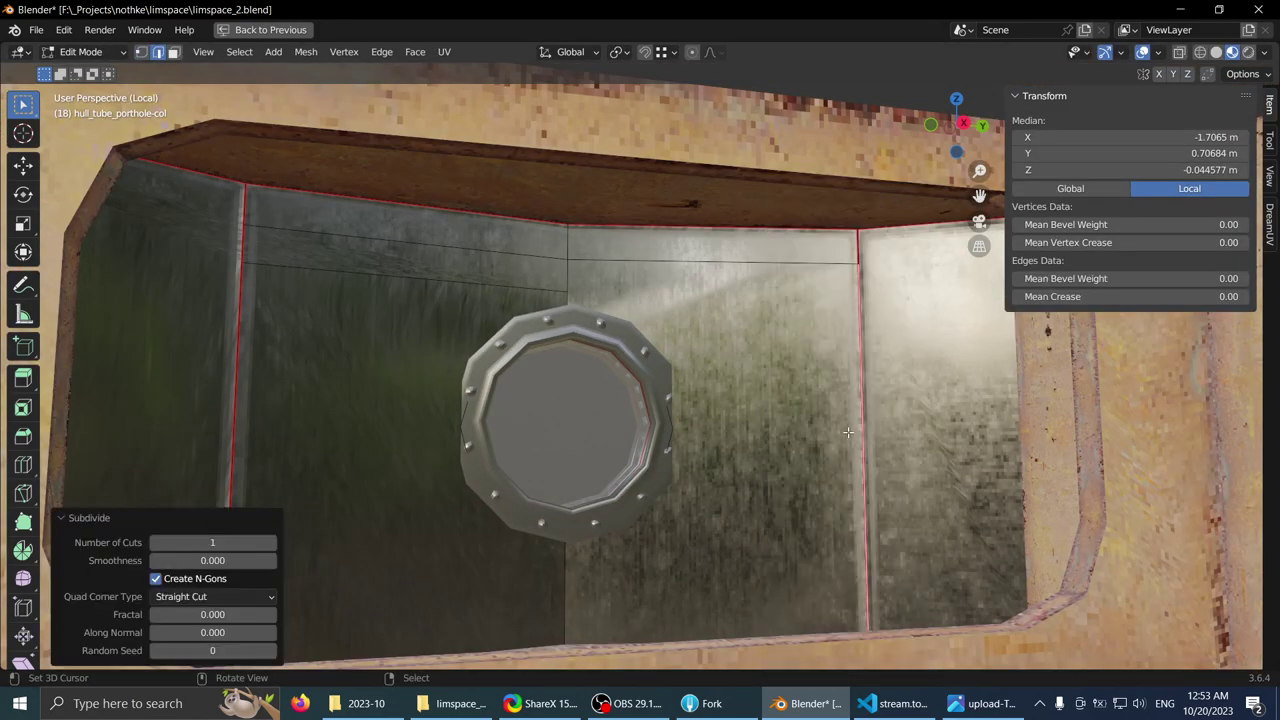
- Select the upper part of the split right seam edge in wireframe and subdivide it once more
key(alt+a)
key(shift+z)
right_click(798, 549)
middle_drag(846, 573, 814, 286)
key(alt+a)
click(797, 337)
click(797, 365)
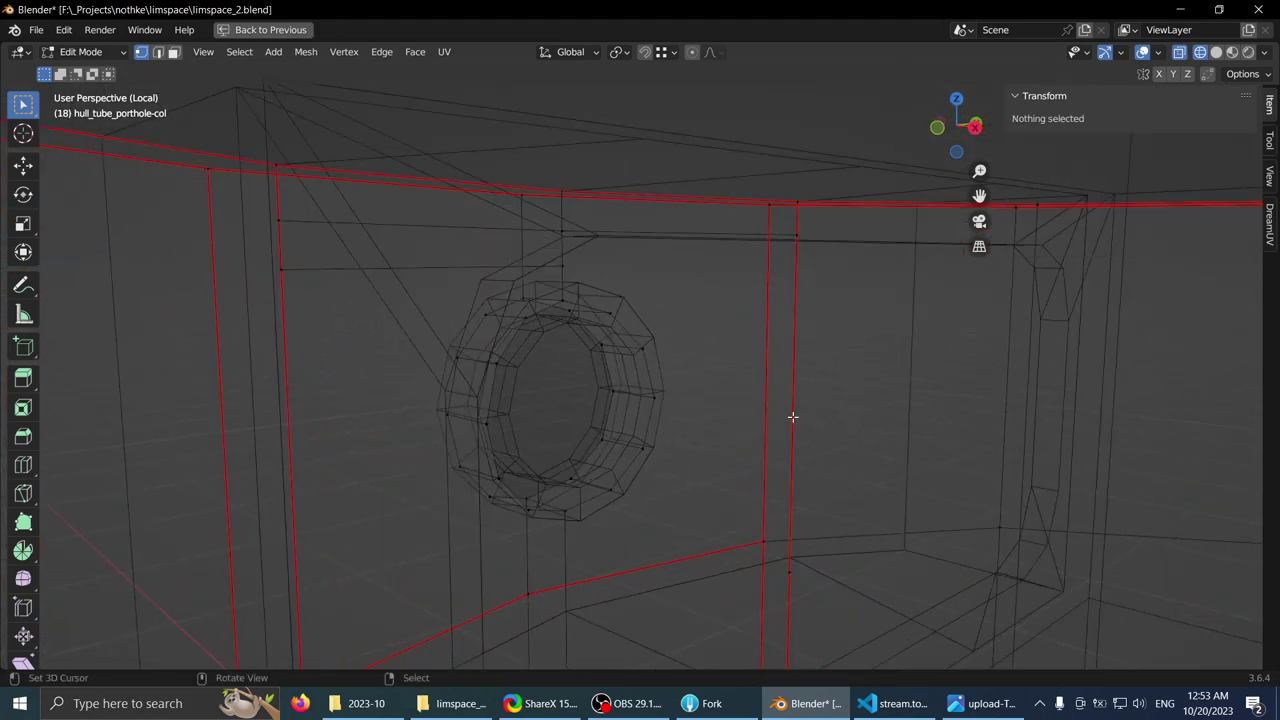
middle_drag(795, 417, 801, 334)
key(l)
key(2)
right_click(801, 332)
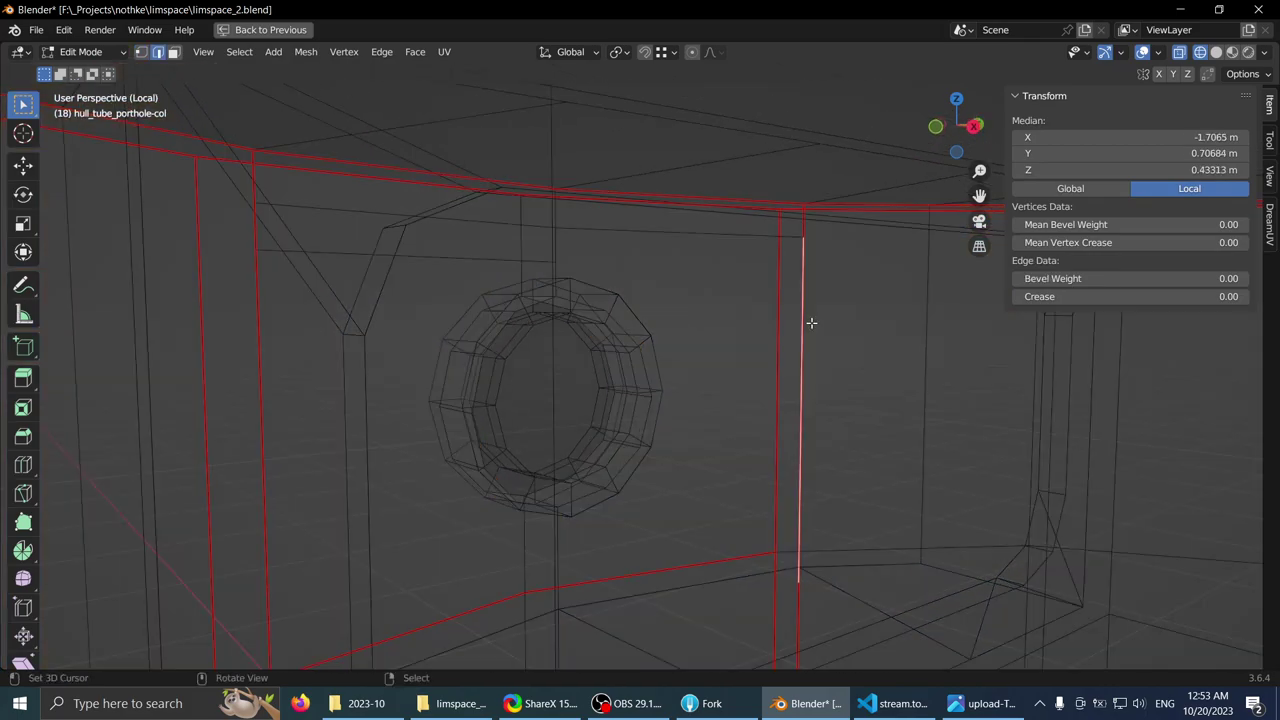
right_click(811, 323)
click(740, 215)
- Move the right seam's new middle vertex up along Z, snapping it level with the centre vertex above the porthole
key(1)
click(797, 391)
middle_drag(797, 391, 745, 422)
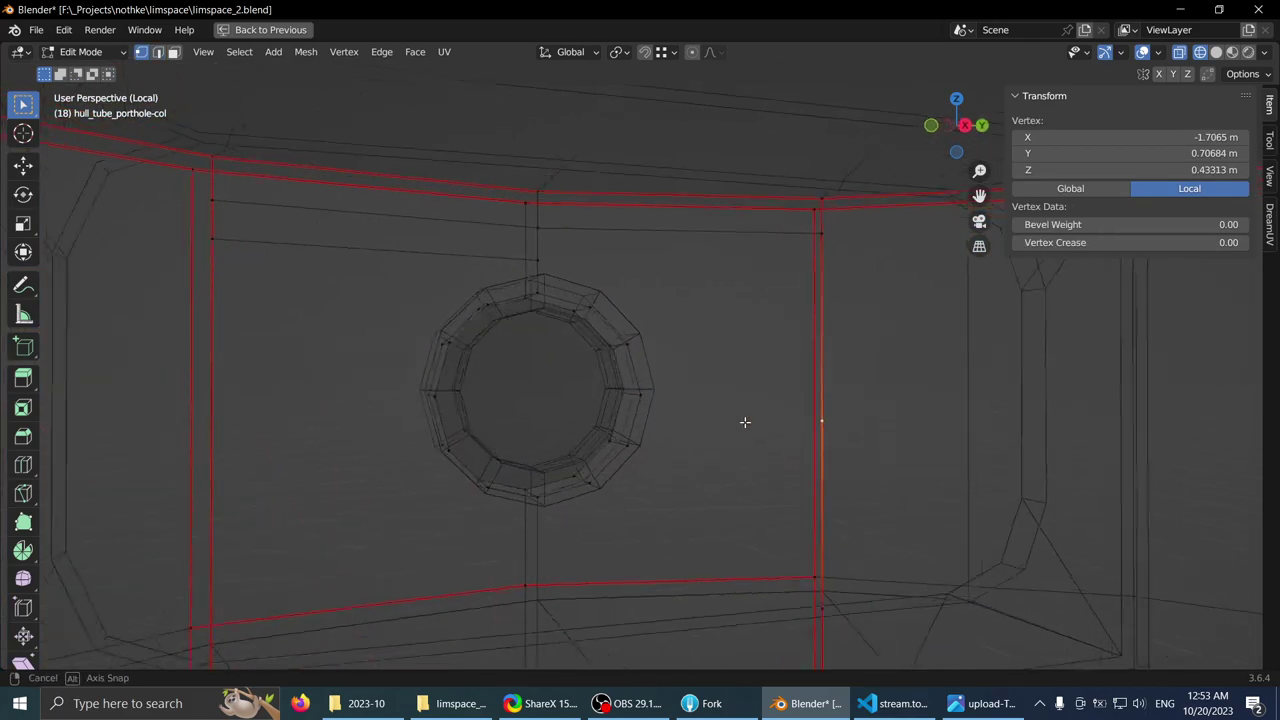
key(g)
key(z)
click(524, 258)
- Connect the raised right seam vertex to the centre vertex above the porthole with an edge
middle_drag(654, 314, 591, 291)
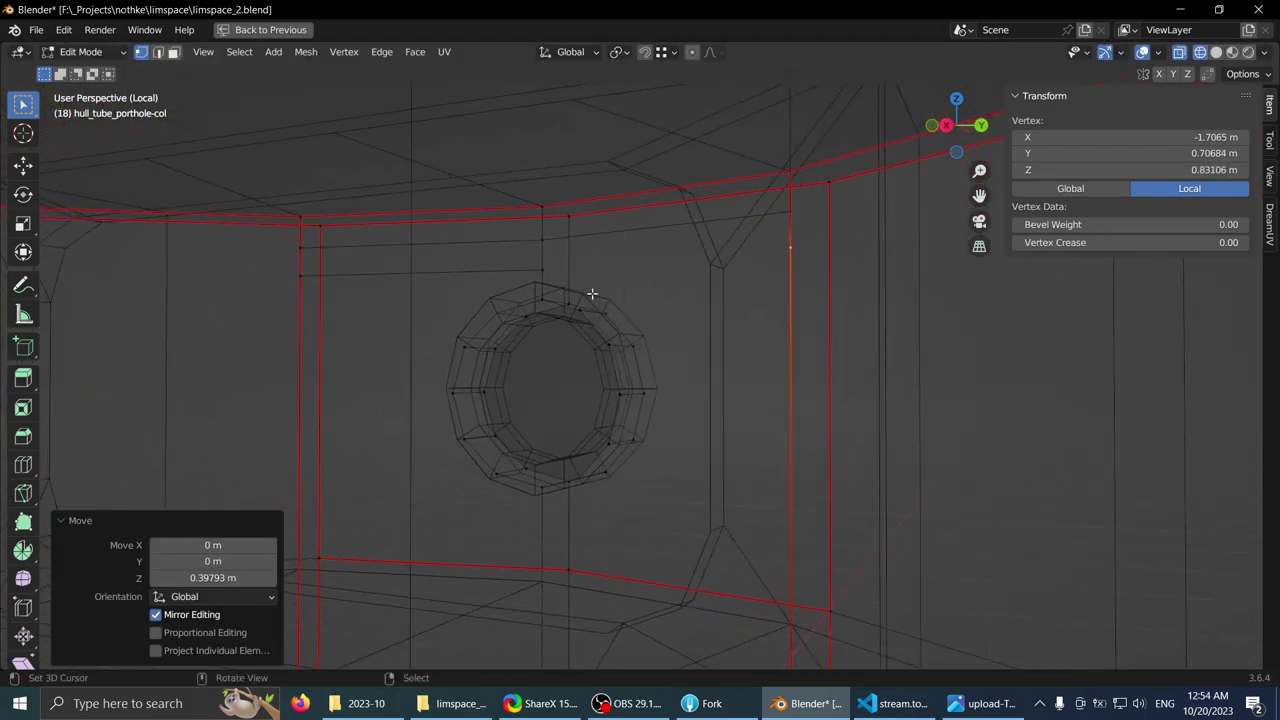
shift+click(541, 266)
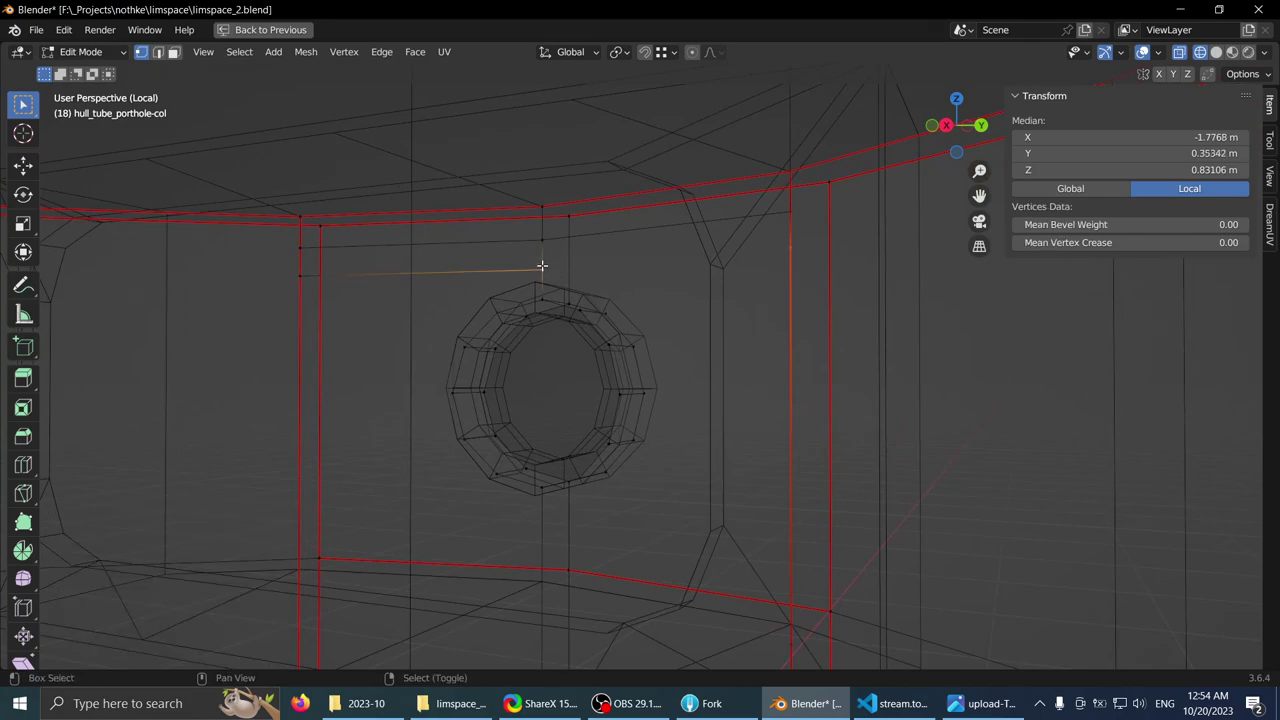
click(1216, 52)
mouse_move(598, 246)
middle_down()
mouse_move(634, 249)
mouse_move(608, 298)
mouse_move(610, 263)
middle_up()
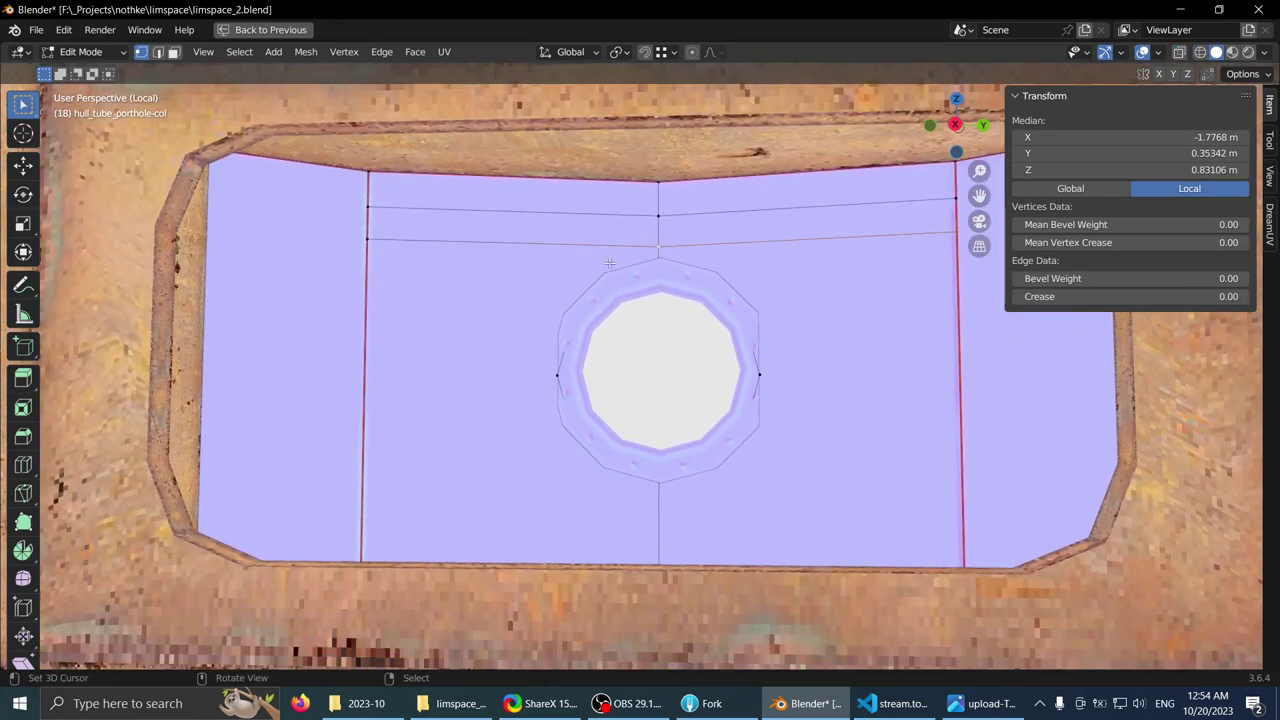
- Select the lower left cut edge above the porthole and examine the surrounding wall topology in wireframe and solid shading
scroll(557, 257, down, 2)
middle_drag(527, 240, 476, 317)
key(z)
click(380, 318)
shift+middle_drag(466, 360, 505, 296)
mouse_move(550, 416)
middle_down()
mouse_move(553, 456)
mouse_move(498, 491)
middle_up()
shift+click(545, 461)
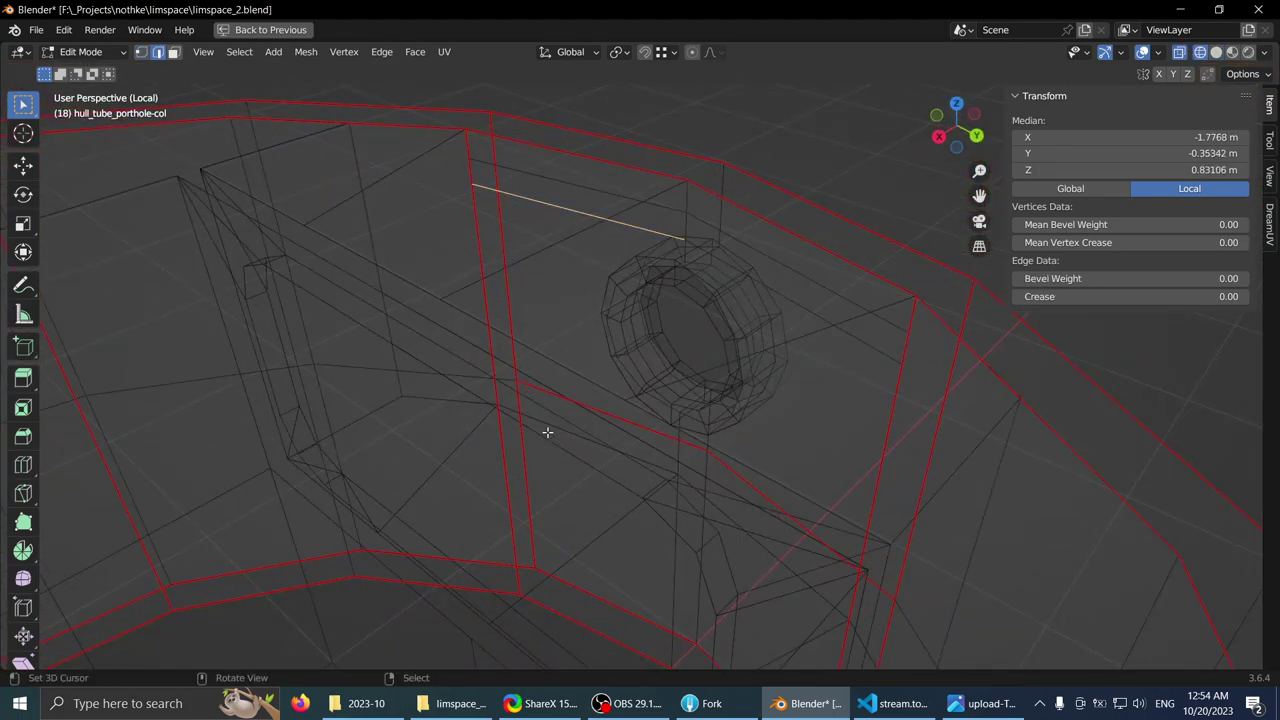
middle_drag(547, 432, 580, 403)
scroll(580, 403, up, 2)
click(1217, 53)
middle_drag(506, 288, 528, 286)
scroll(680, 303, down, 3)
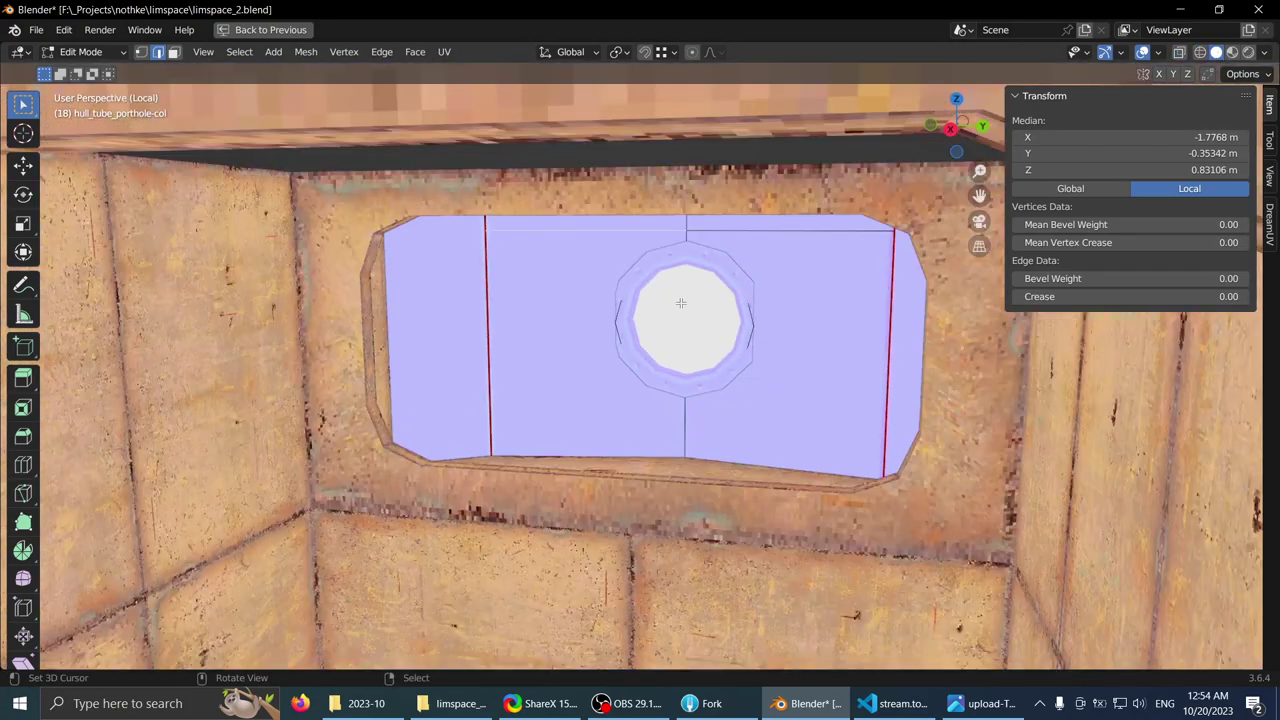
- Select the faces lining the porthole opening through the hull wall and delete them
key(3)
mouse_move(680, 303)
middle_down()
mouse_move(583, 359)
mouse_move(516, 274)
middle_up()
right_click(695, 307)
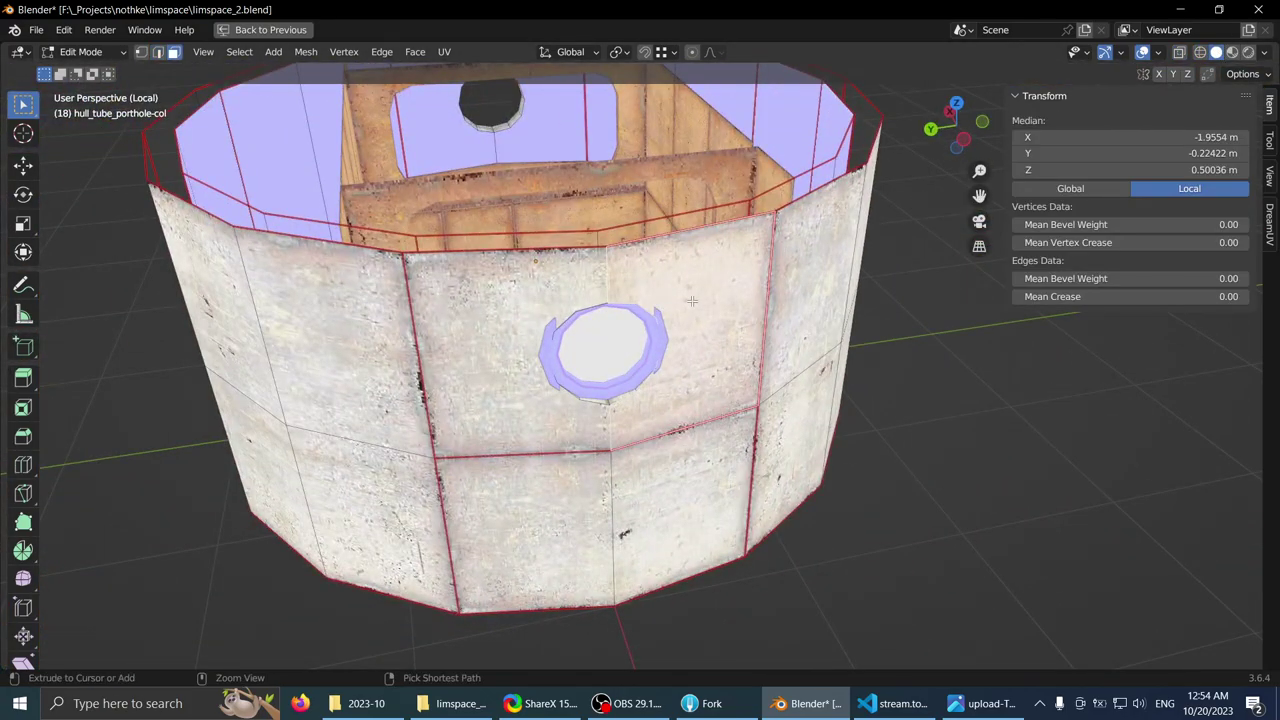
key(ctrl+l)
middle_drag(465, 261, 623, 357)
scroll(621, 318, up, 6)
key(alt+z)
scroll(676, 308, up, 2)
click(676, 308)
ctrl+click(612, 307)
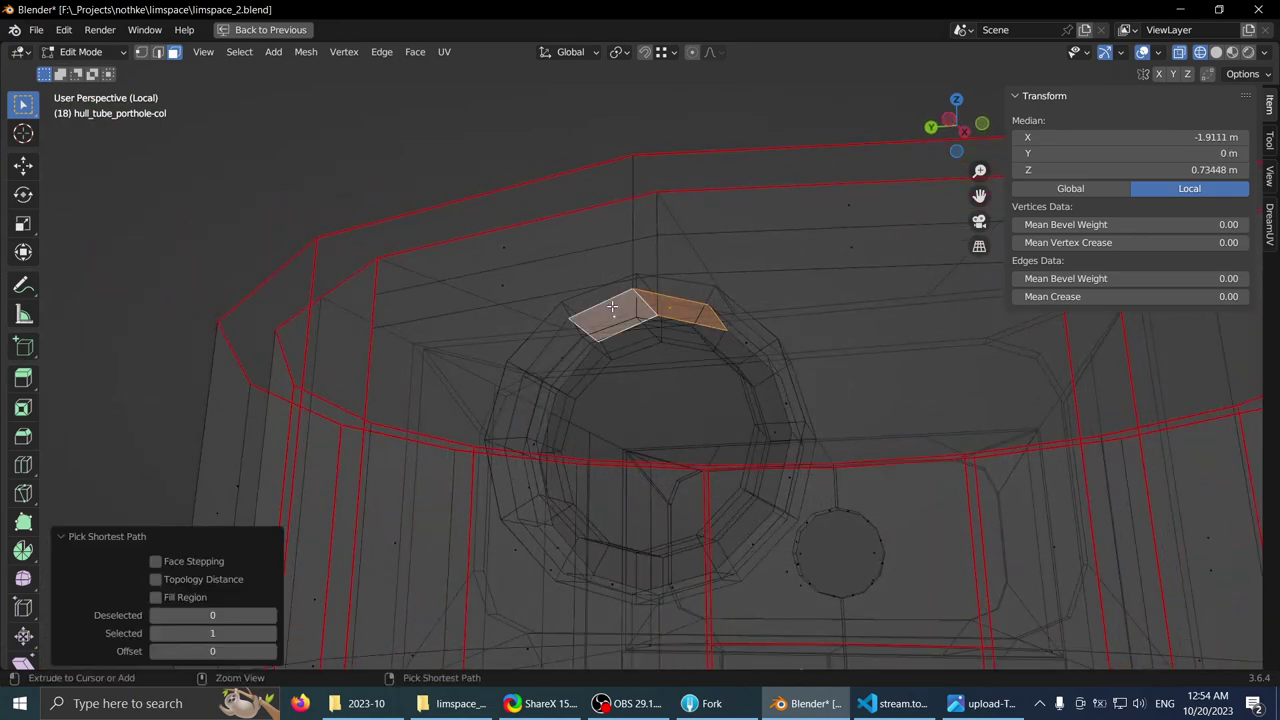
mouse_move(612, 307)
middle_down()
mouse_move(548, 366)
mouse_move(551, 400)
mouse_move(575, 389)
mouse_move(614, 477)
mouse_move(740, 386)
mouse_move(709, 400)
mouse_move(631, 329)
mouse_move(526, 340)
mouse_move(514, 354)
mouse_move(560, 385)
middle_up()
key(x)
click(478, 344)
click(1216, 53)
scroll(652, 327, down, 2)
mouse_move(600, 295)
middle_down()
mouse_move(652, 327)
mouse_move(566, 350)
middle_up()
- Return to Object Mode with material preview shading, and restore the multi-editor layout from the maximized viewport
key(Tab)
click(1233, 53)
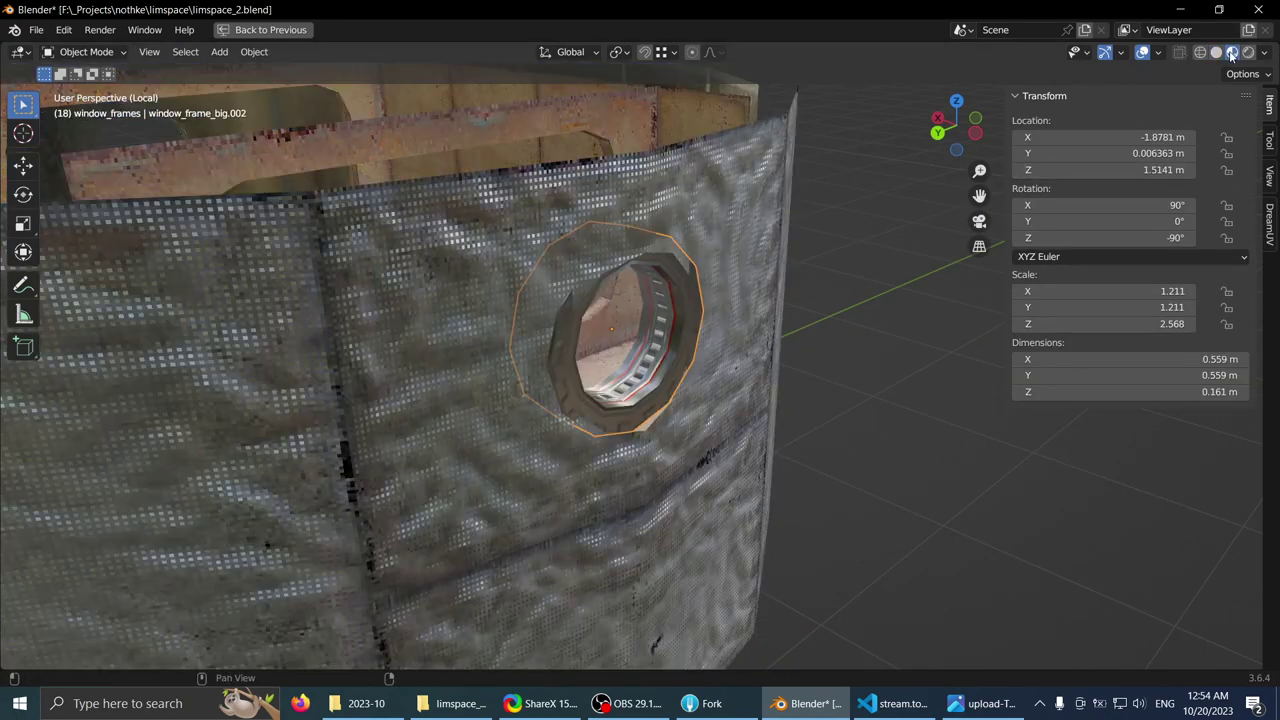
key(ctrl+space)
scroll(530, 186, down, 1)
middle_drag(530, 187, 430, 118)
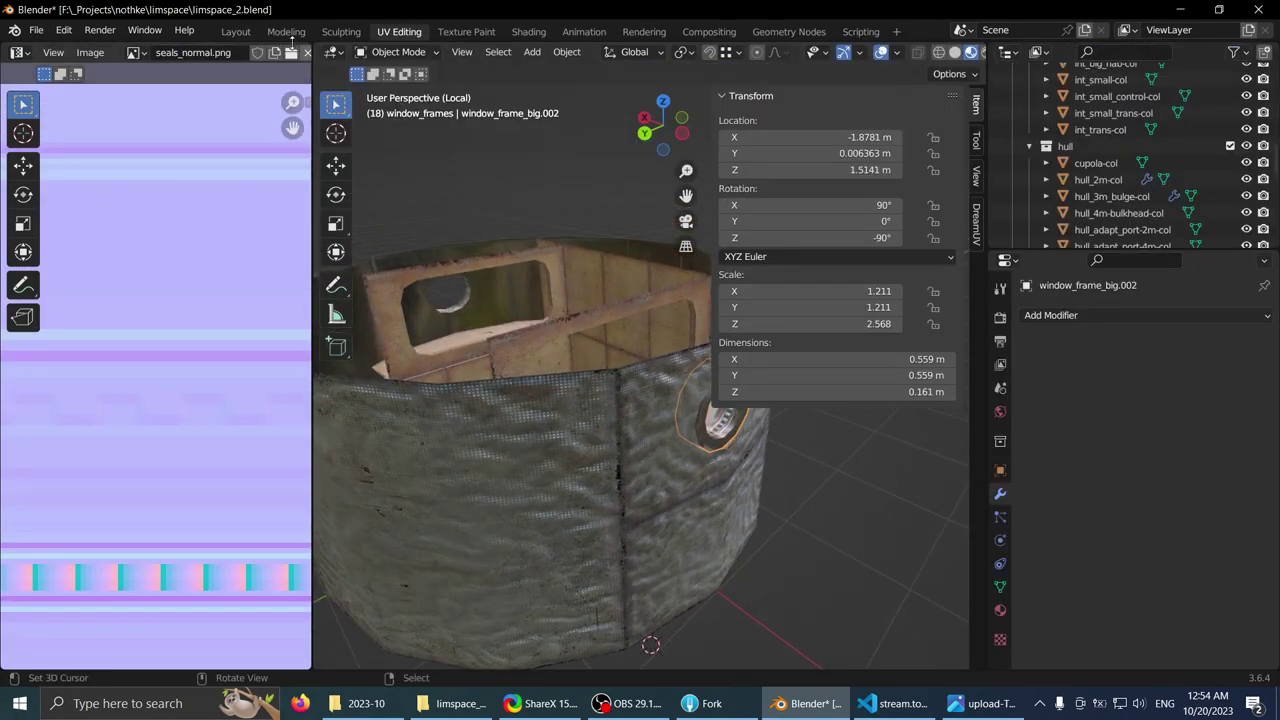
- Switch to the Layout workspace, leave local view, and inspect the porthole window from inside the habitat in a maximized viewport
click(236, 31)
middle_drag(436, 258, 517, 374)
key(KP_Divide)
scroll(399, 306, down, 4)
key(ctrl+space)
scroll(408, 338, up, 1)
scroll(517, 374, up, 3)
click(517, 374)
middle_drag(440, 372, 691, 403)
scroll(519, 369, up, 4)
scroll(519, 369, up, 3)
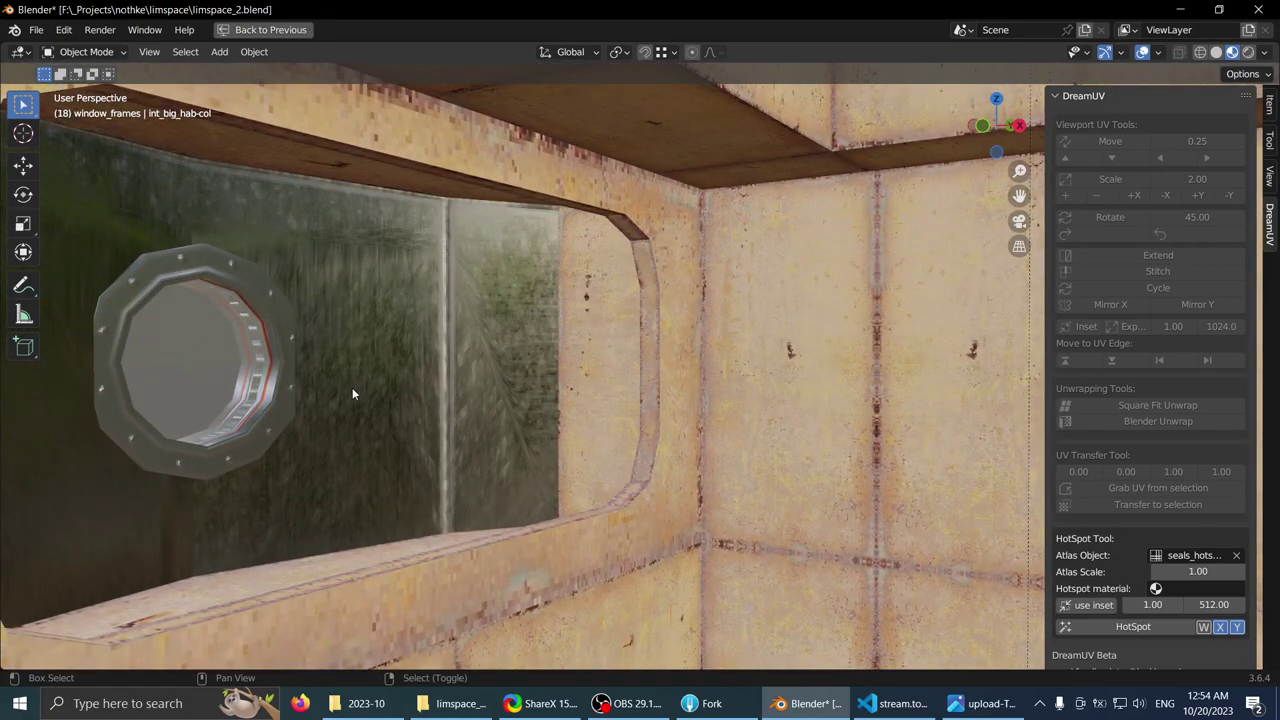
- Select the porthole hull tube, its interior and the round window frame, and isolate them in local view
right_click(460, 313)
right_click(773, 344)
key(KP_Divide)
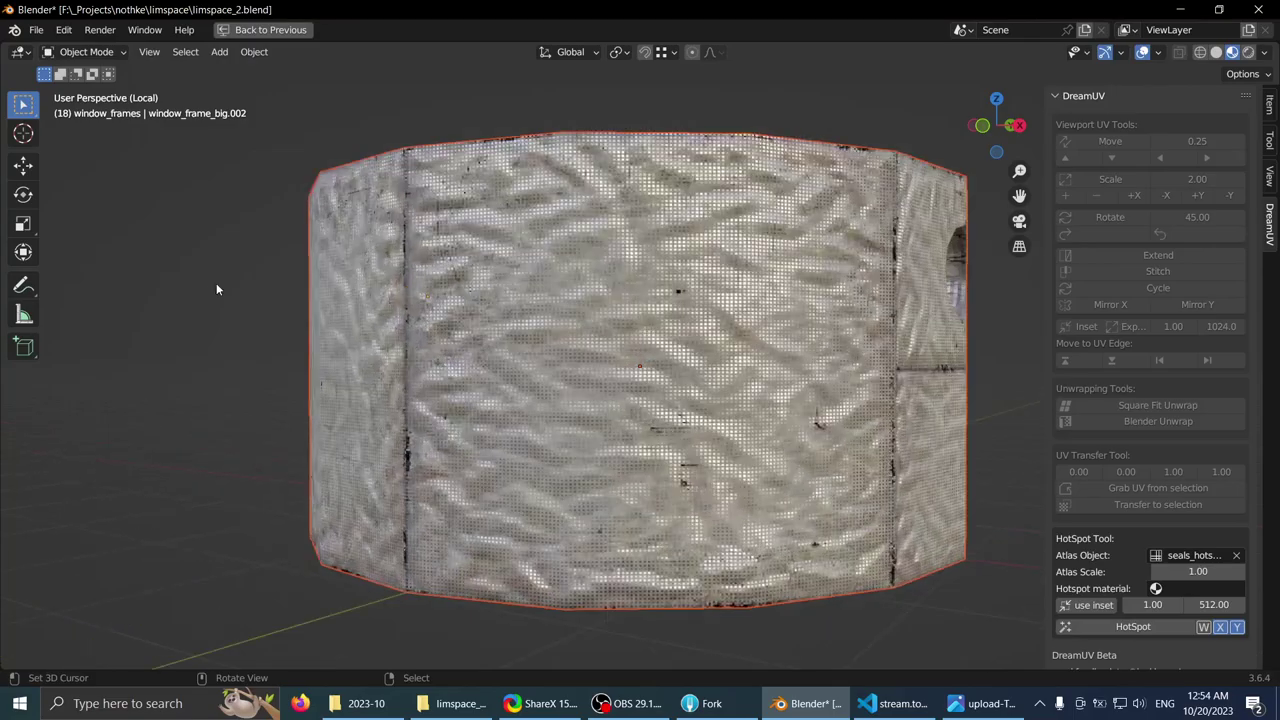
- Enter Edit Mode on the porthole hull tube and view its round opening from inside in wireframe shading
middle_drag(216, 283, 546, 325)
click(590, 300)
scroll(497, 357, up, 2)
key(Tab)
middle_drag(713, 291, 620, 215)
click(624, 213)
middle_drag(588, 331, 540, 350)
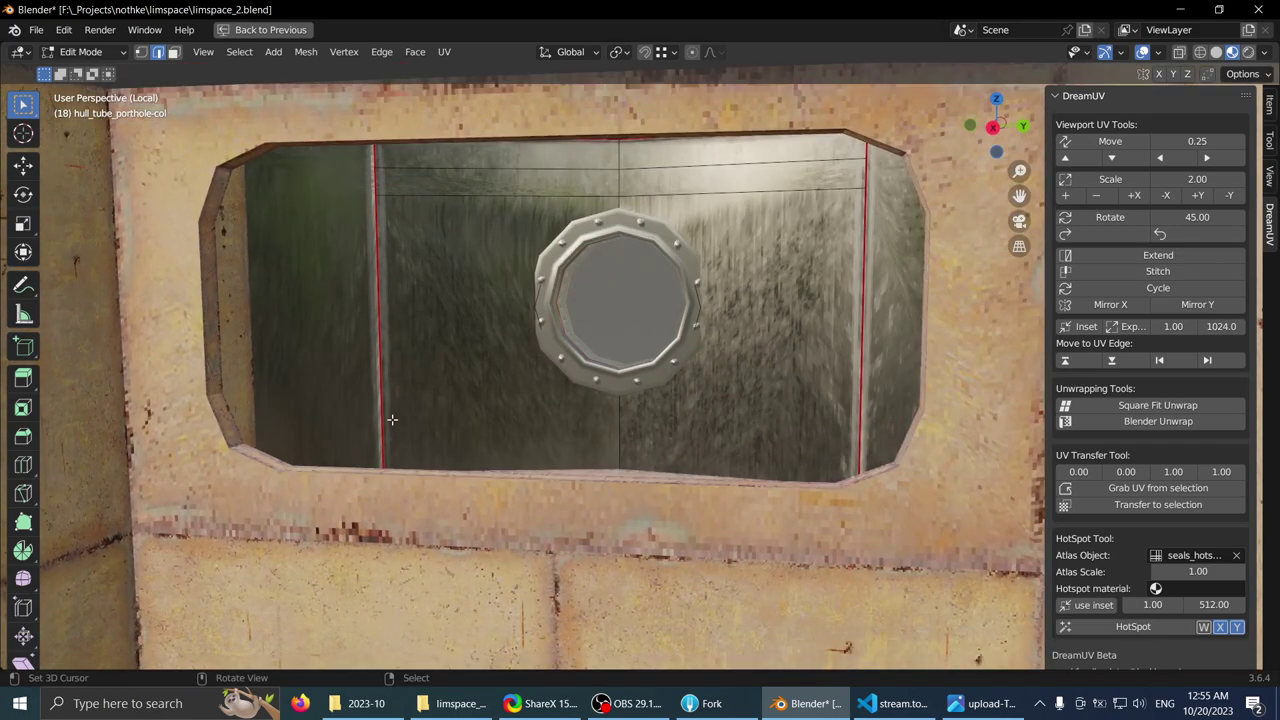
click(302, 403)
middle_drag(302, 403, 458, 422)
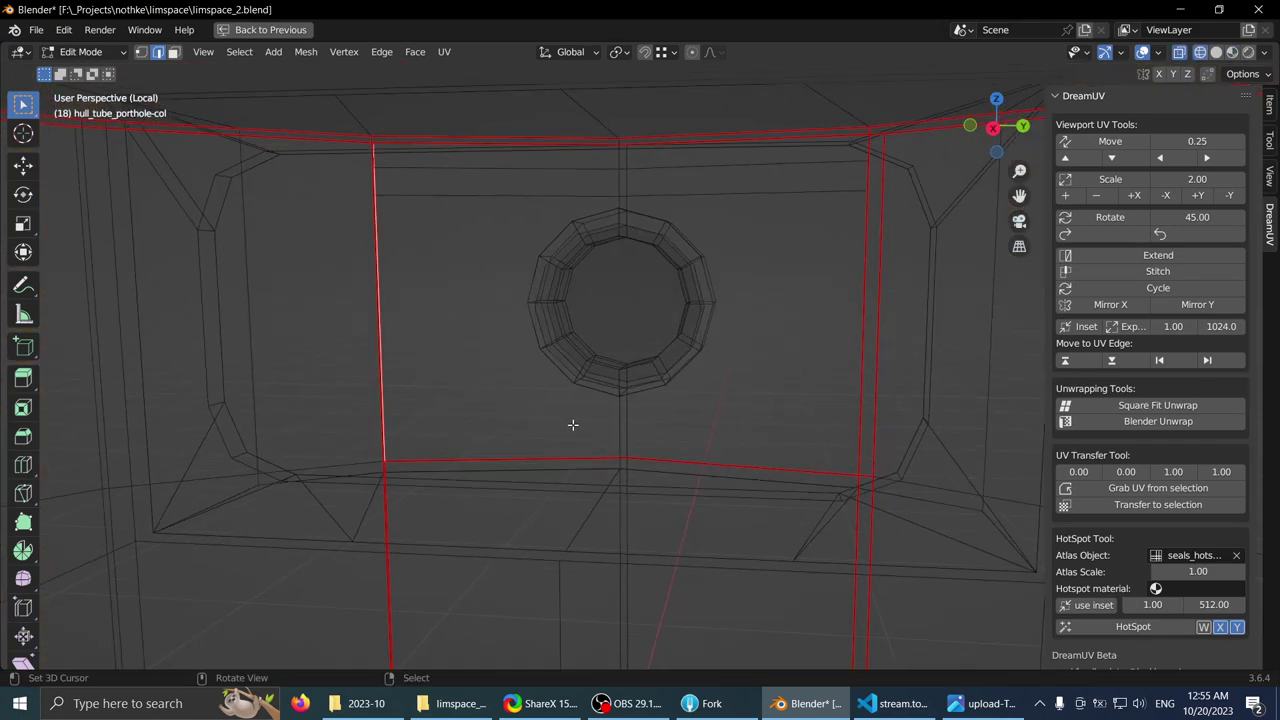
- Select half of the edge loop around the porthole opening and move it about -0.047 m along X
middle_drag(520, 393, 553, 290)
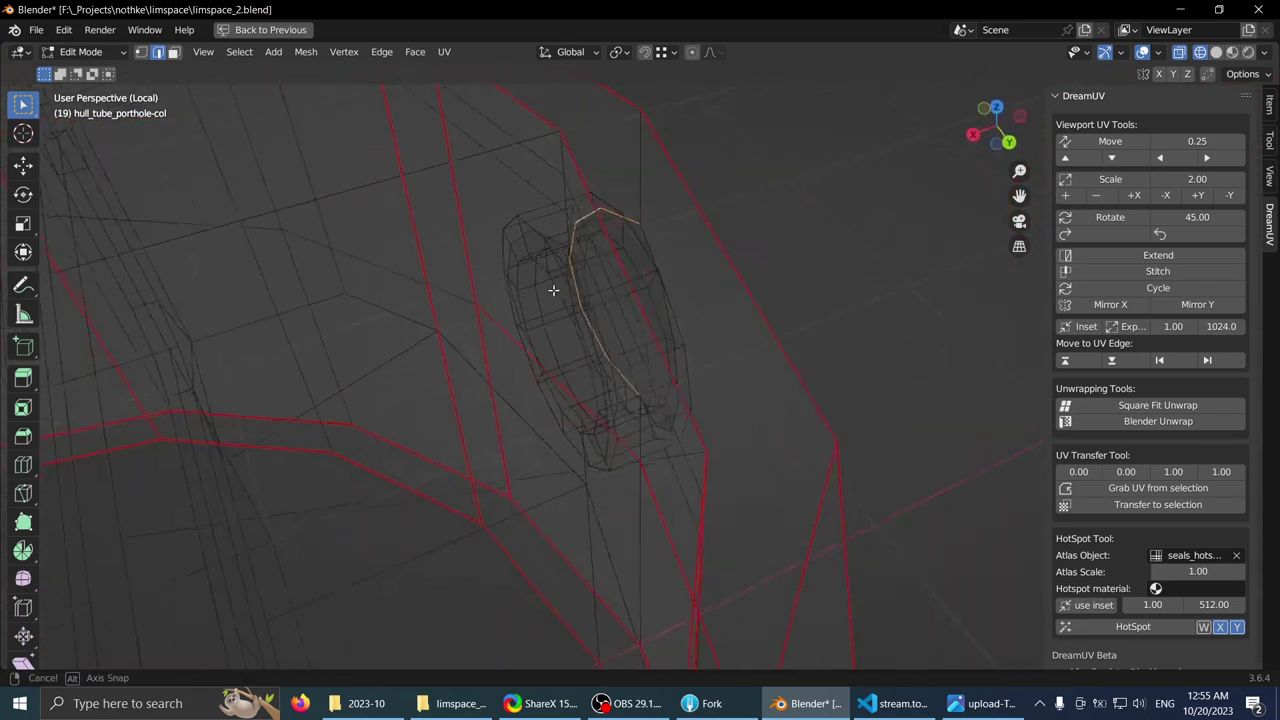
mouse_move(548, 234)
middle_down()
mouse_move(567, 231)
mouse_move(577, 249)
mouse_move(551, 232)
middle_up()
click(562, 220)
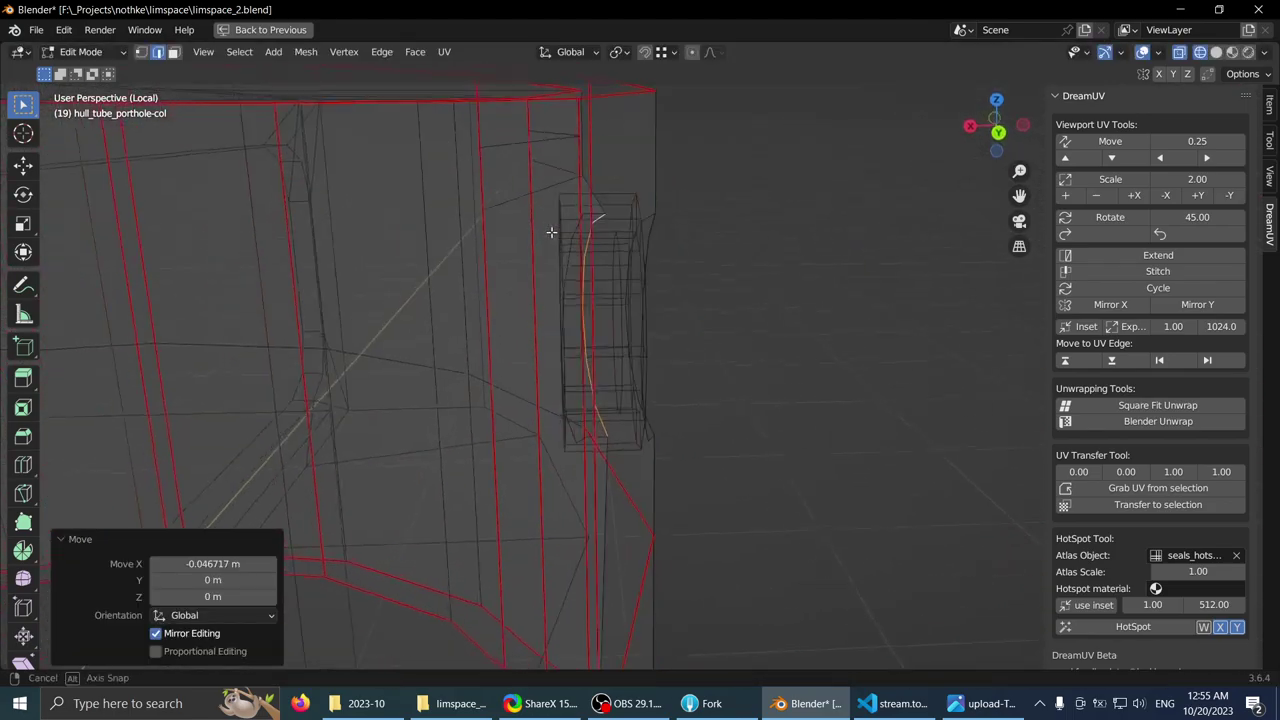
click(822, 202)
middle_drag(822, 202, 803, 348)
middle_drag(721, 293, 594, 238)
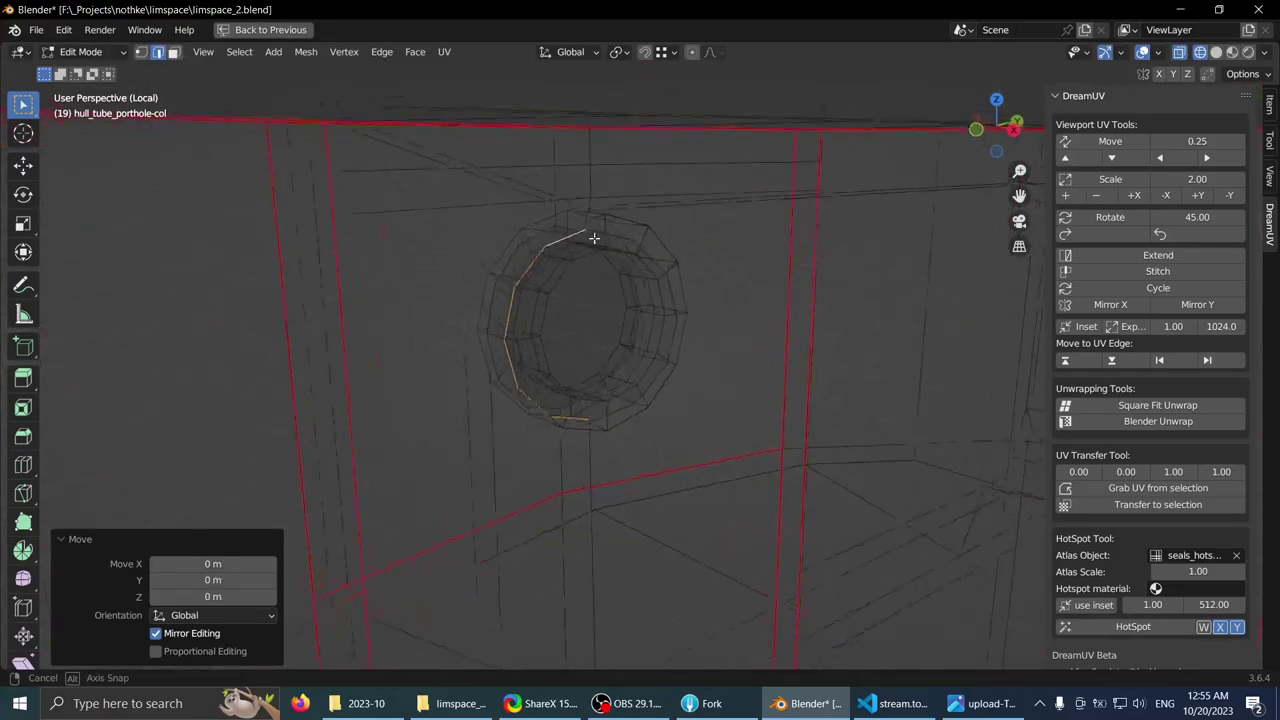
- Examine the hull edges around the porthole opening in solid, material preview and wireframe shading
click(1216, 53)
mouse_move(724, 258)
middle_down()
mouse_move(657, 263)
mouse_move(582, 304)
mouse_move(489, 462)
mouse_move(606, 377)
mouse_move(506, 422)
mouse_move(869, 212)
middle_up()
scroll(657, 263, up, 1)
click(1236, 54)
key(shift+z)
click(1218, 55)
mouse_move(651, 291)
middle_down()
mouse_move(614, 246)
mouse_move(529, 220)
mouse_move(544, 276)
mouse_move(600, 291)
mouse_move(397, 317)
mouse_move(553, 341)
middle_up()
key(shift+z)
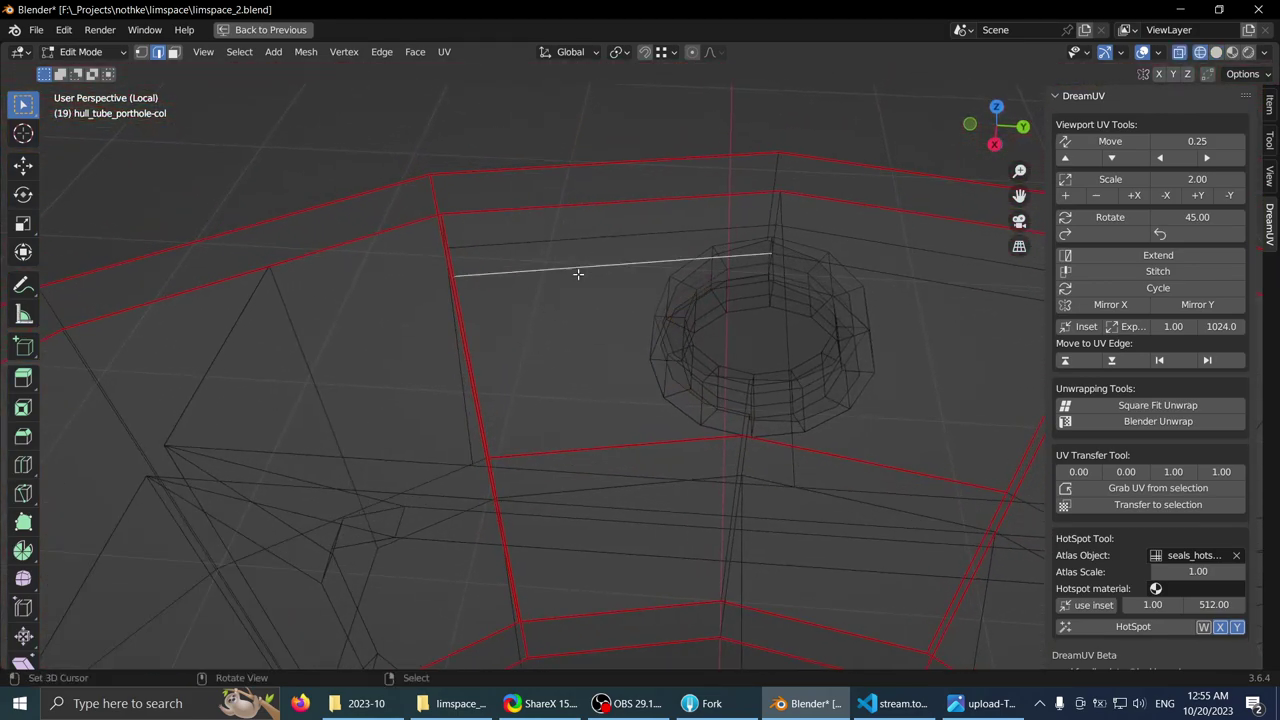
- Select an outer rim edge, grow the selection across the hull tube's outer shell, and hide the selected geometry
shift+middle_drag(618, 527, 609, 340)
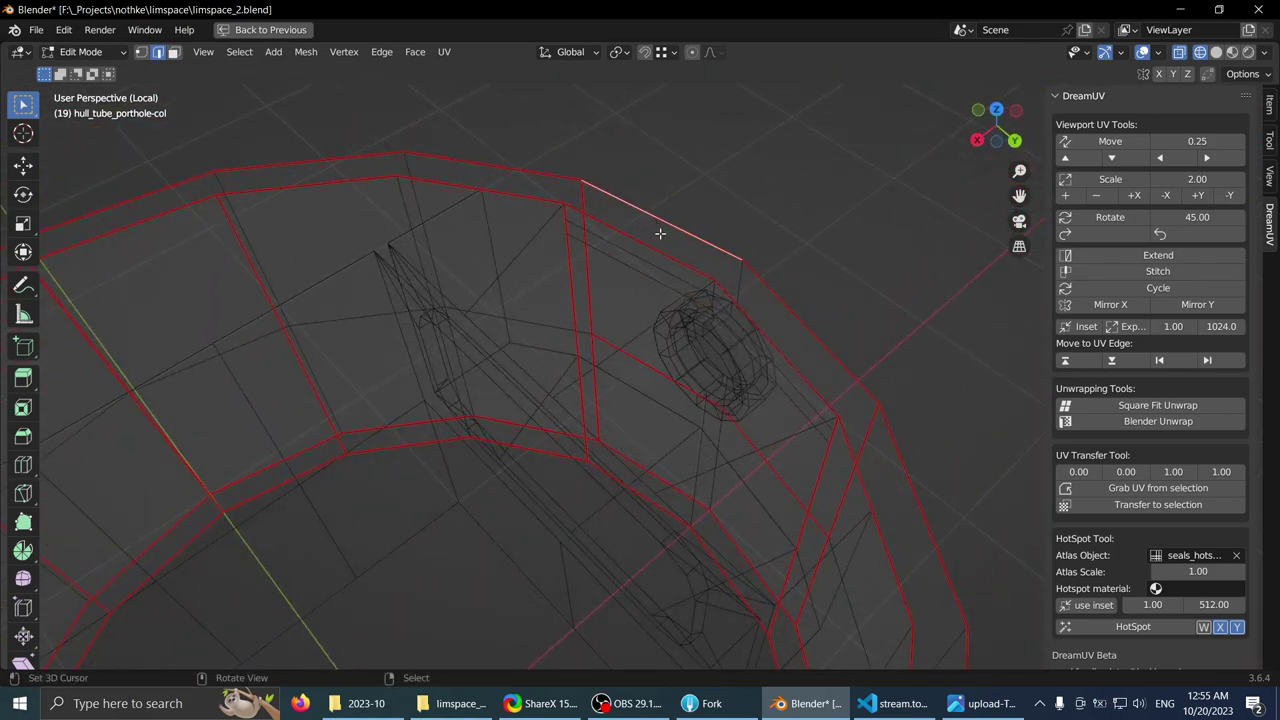
key(ctrl+KP_Add)
key(ctrl+KP_Add)
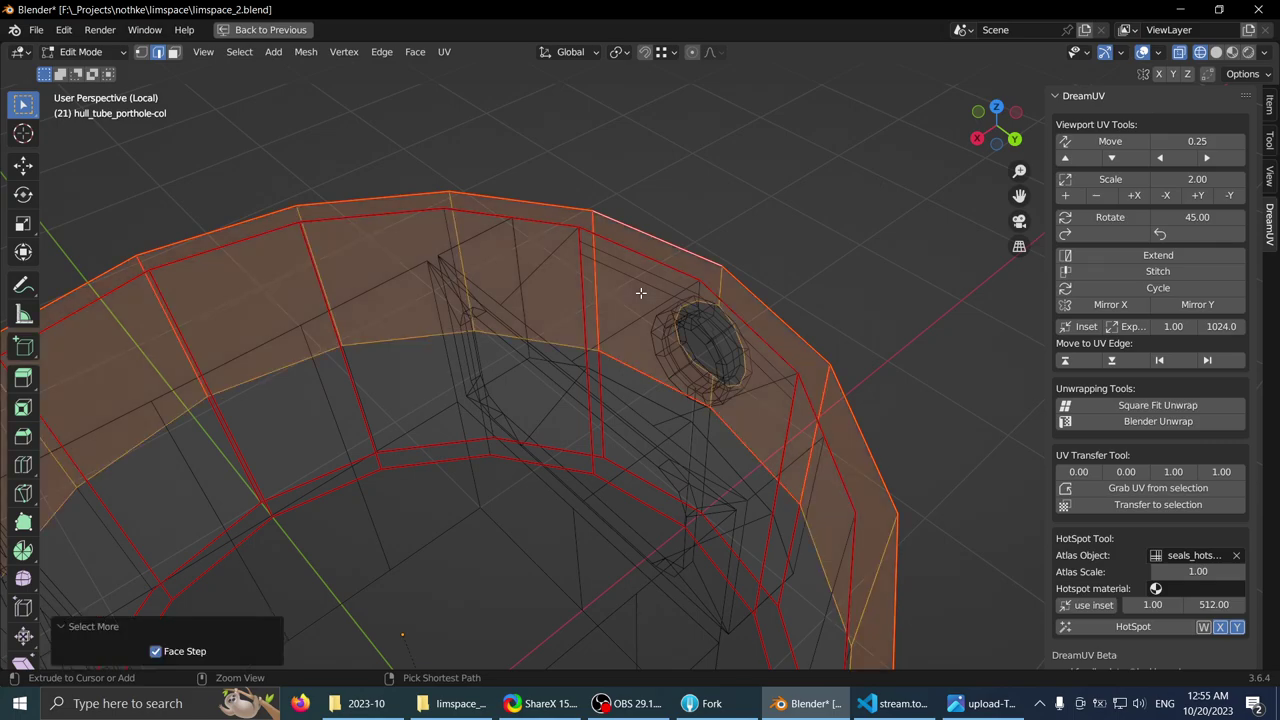
scroll(641, 293, down, 4)
middle_drag(641, 293, 665, 266)
key(h)
- Examine the remaining inner shell around the porthole, comparing Edit and Object Mode in material preview and wireframe shading
click(1216, 52)
mouse_move(744, 182)
middle_down()
mouse_move(734, 186)
mouse_move(768, 262)
mouse_move(816, 200)
mouse_move(674, 283)
mouse_move(493, 317)
middle_up()
click(1232, 52)
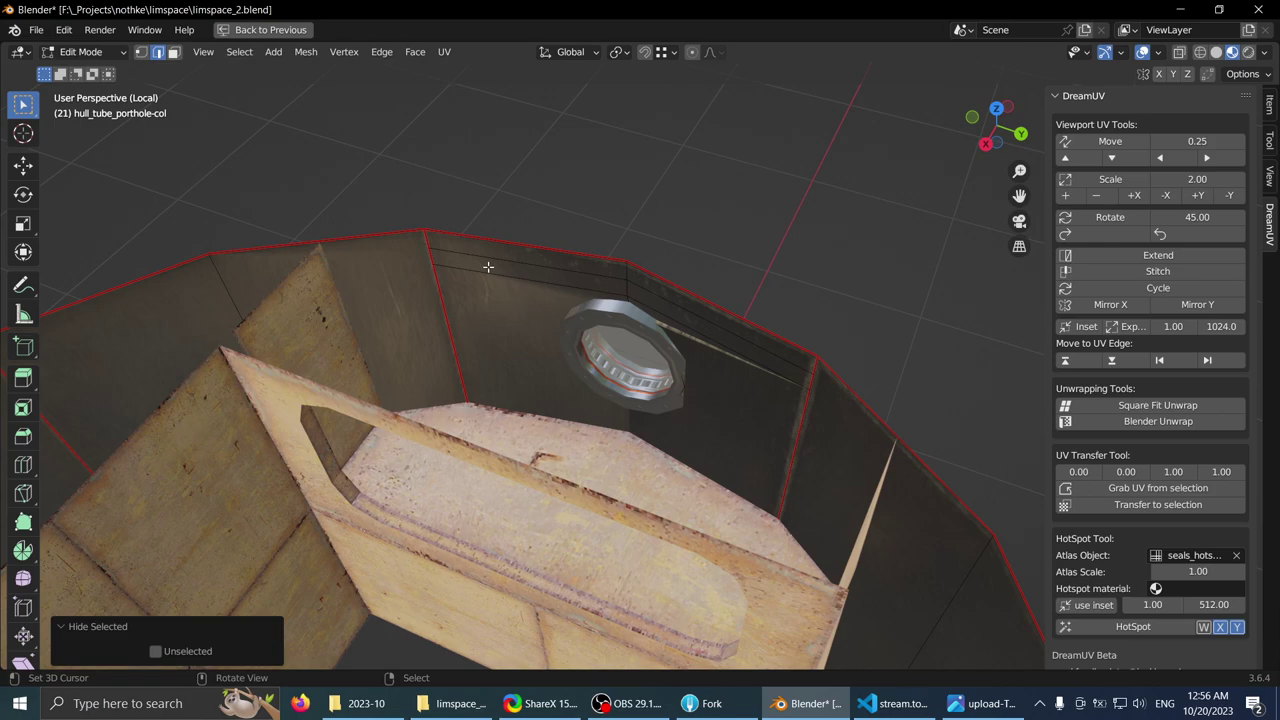
middle_drag(488, 267, 524, 343)
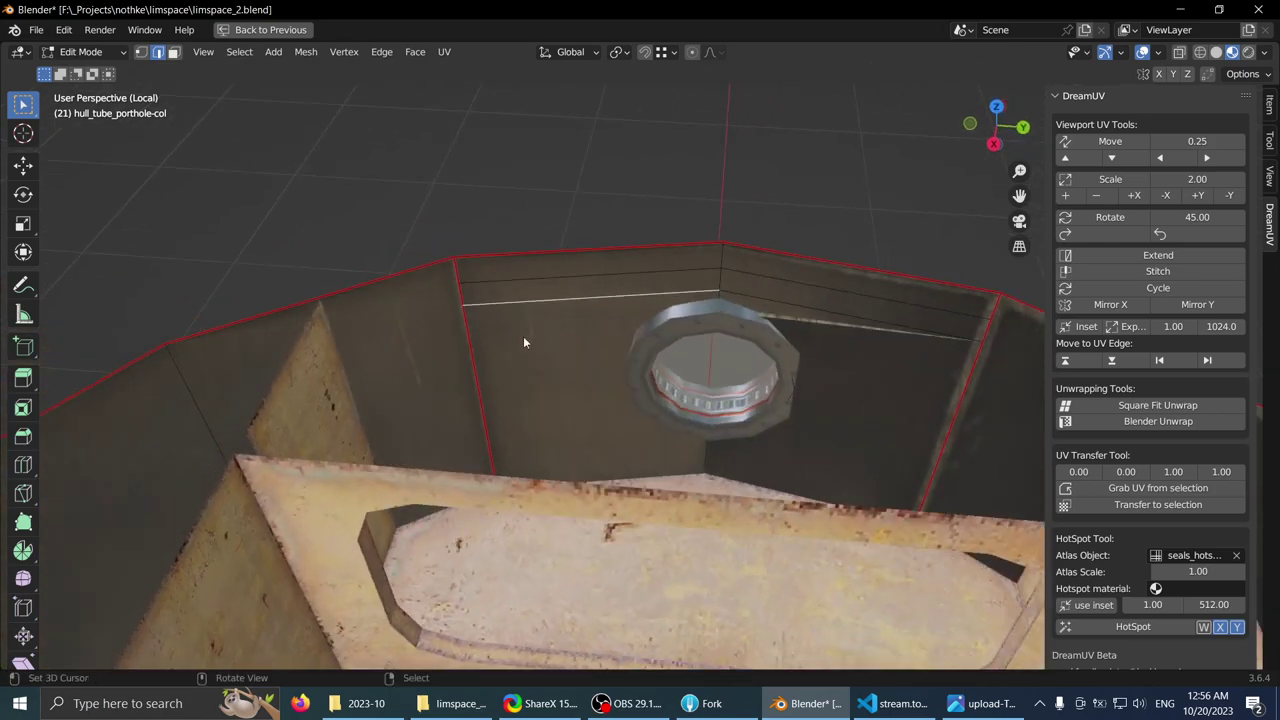
key(shift+z)
mouse_move(597, 472)
middle_down()
mouse_move(582, 475)
mouse_move(576, 458)
middle_up()
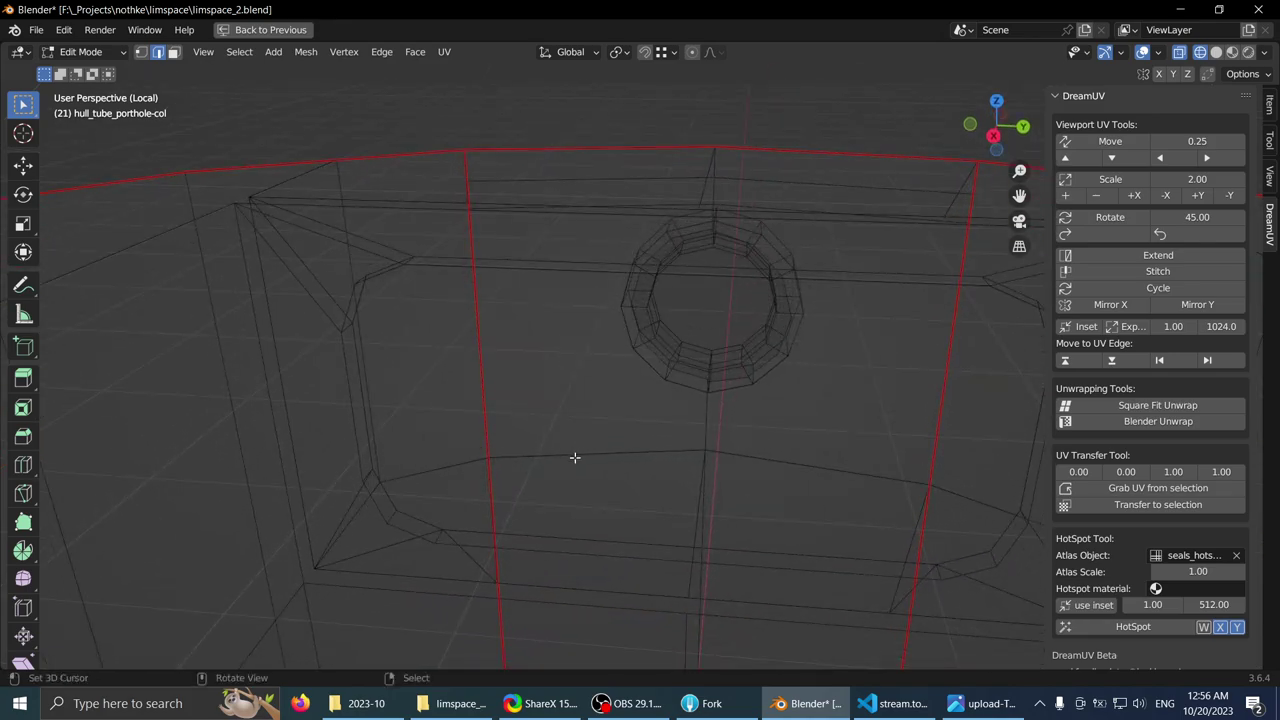
key(Tab)
key(Tab)
middle_drag(629, 451, 590, 500)
click(1233, 52)
middle_drag(712, 258, 692, 230)
key(Tab)
middle_drag(488, 274, 580, 238)
key(Tab)
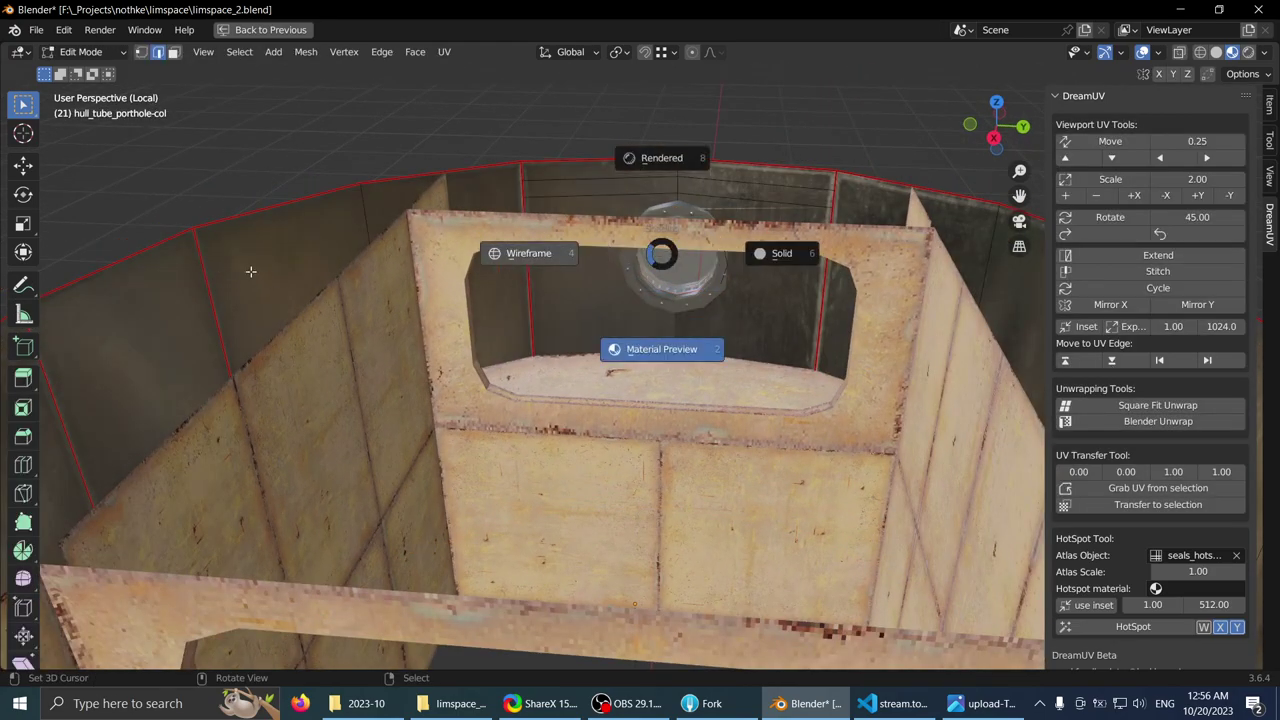
- In wireframe shading, subdivide the vertical seam edges flanking the porthole and connect their new vertices across the wall below the opening
click(251, 271)
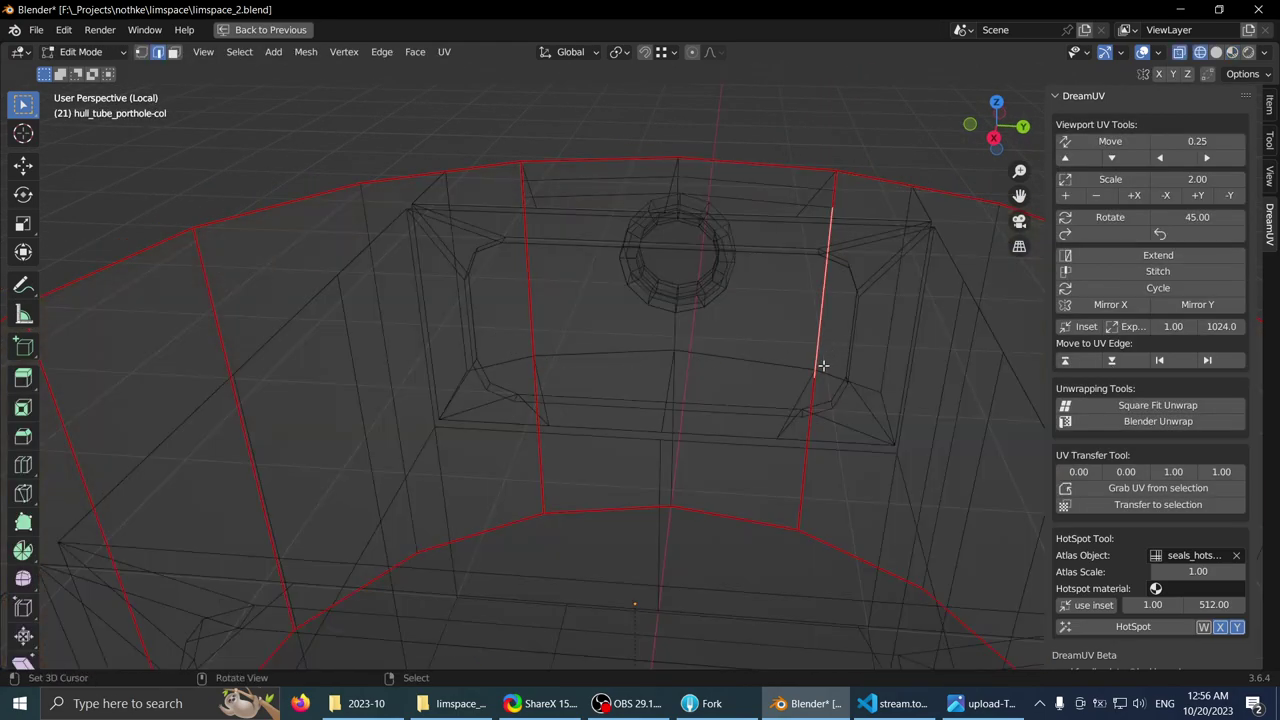
middle_drag(822, 366, 804, 298)
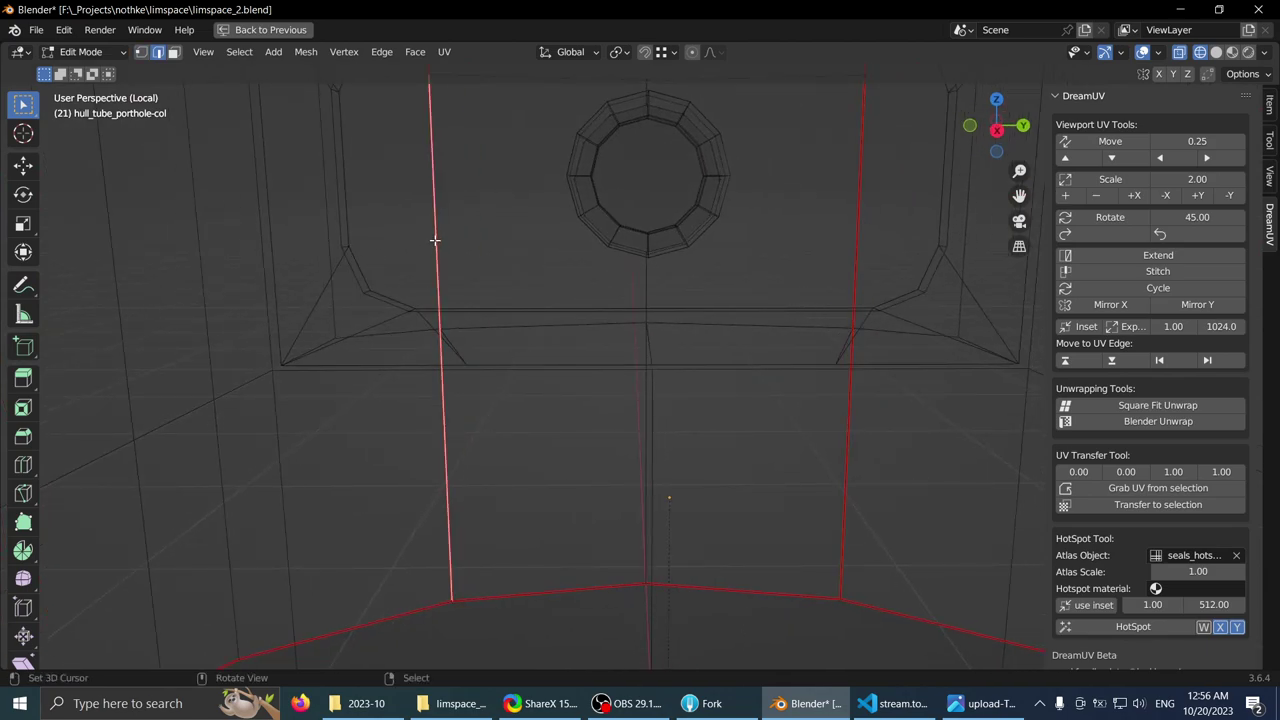
right_click(434, 240)
click(431, 214)
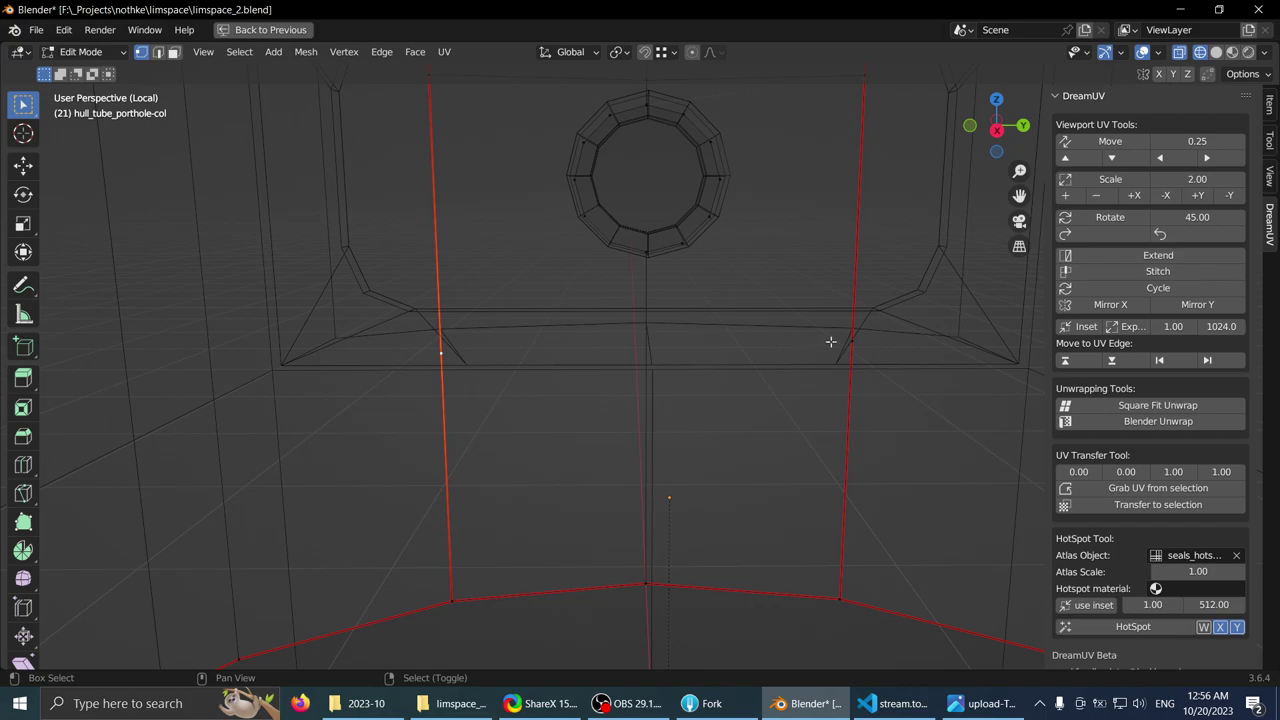
middle_drag(709, 204, 565, 230)
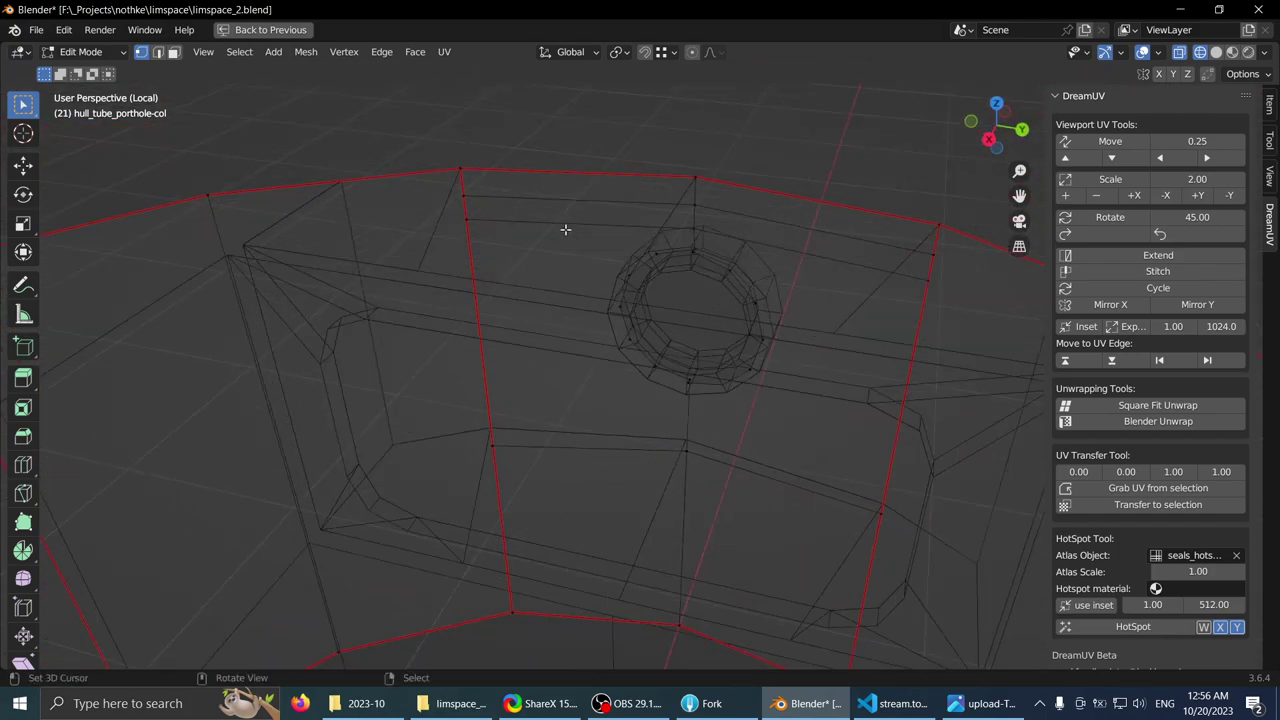
- Subdivide the horizontal edges above and below one side of the porthole to add a vertical edge between them
shift+click(586, 436)
middle_drag(586, 436, 589, 369)
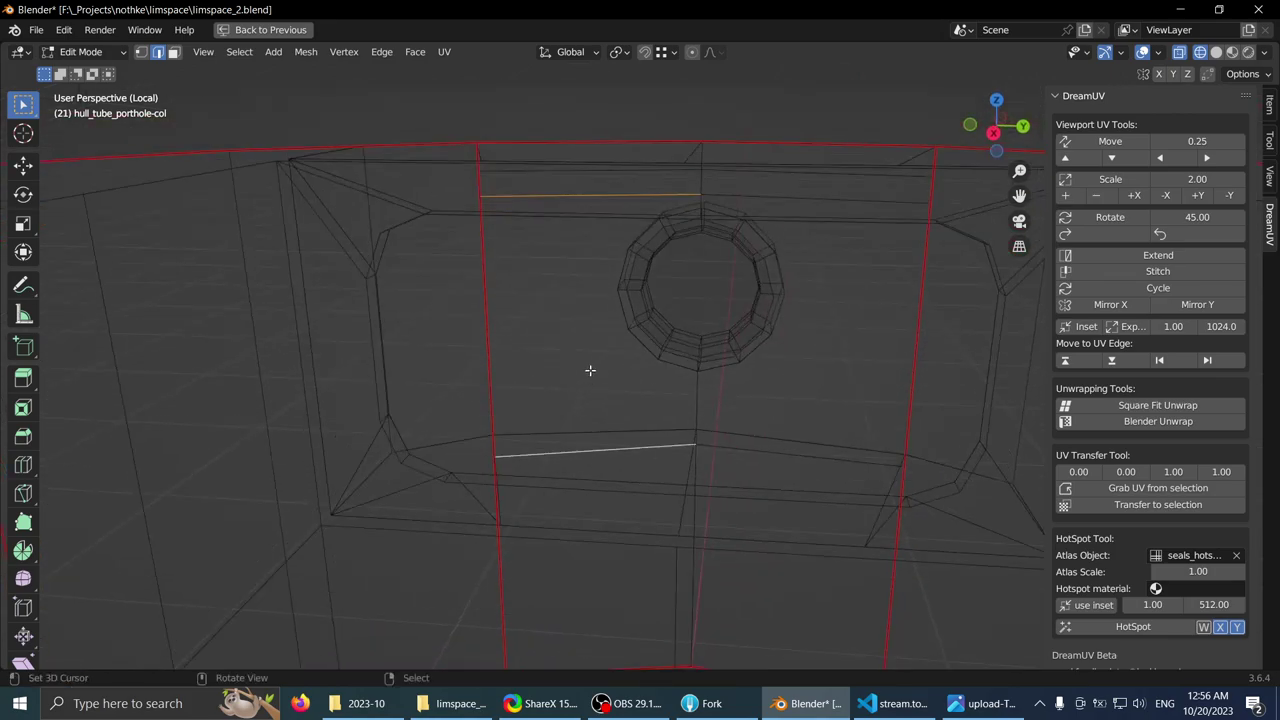
right_click(549, 188)
click(549, 186)
click(588, 308)
mouse_move(586, 306)
middle_down()
mouse_move(614, 351)
mouse_move(598, 310)
mouse_move(523, 331)
mouse_move(571, 312)
middle_up()
middle_drag(710, 210, 602, 277)
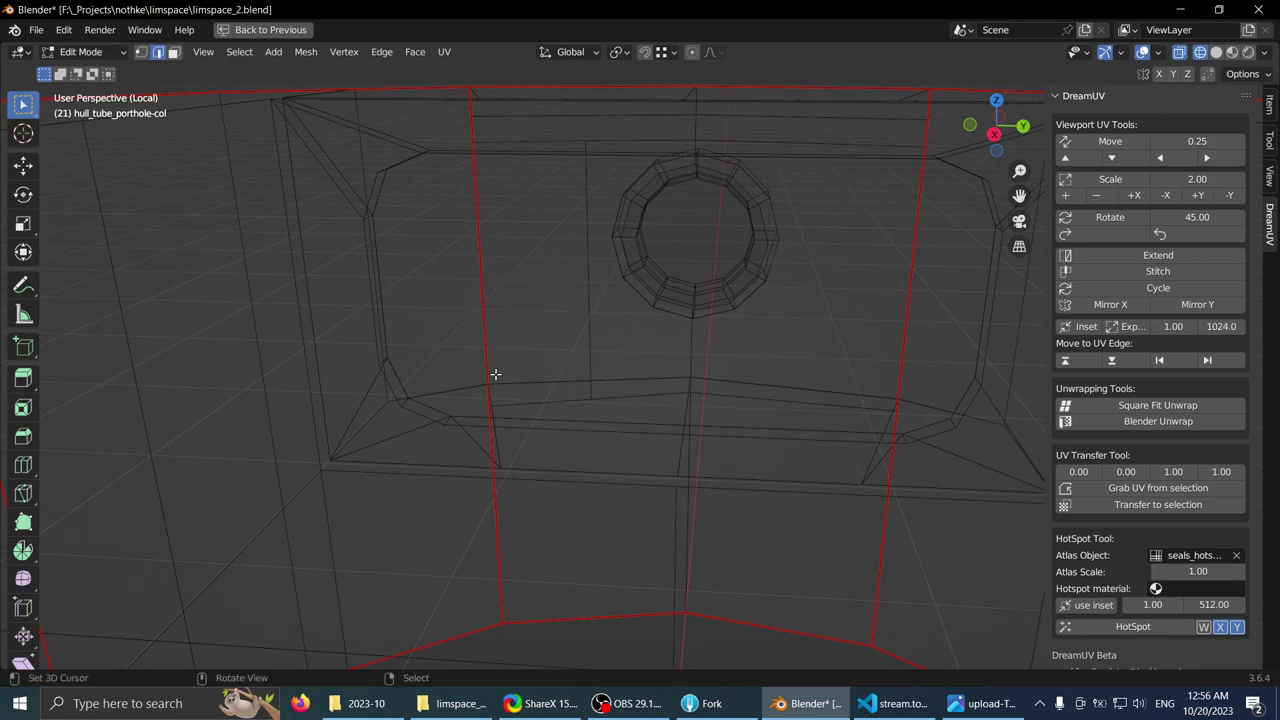
- Select the vertical edges beside and below the porthole, including both seams, and subdivide them with 1 cut
middle_drag(605, 361, 685, 363)
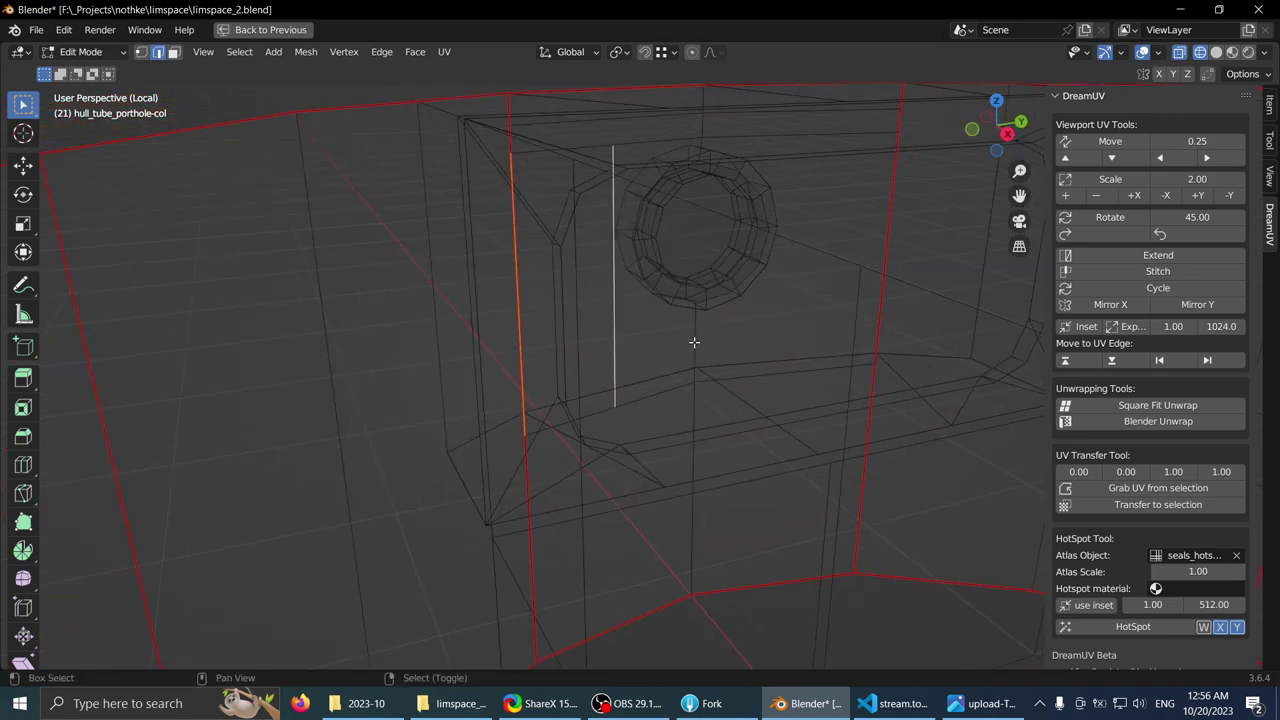
middle_drag(850, 318, 751, 320)
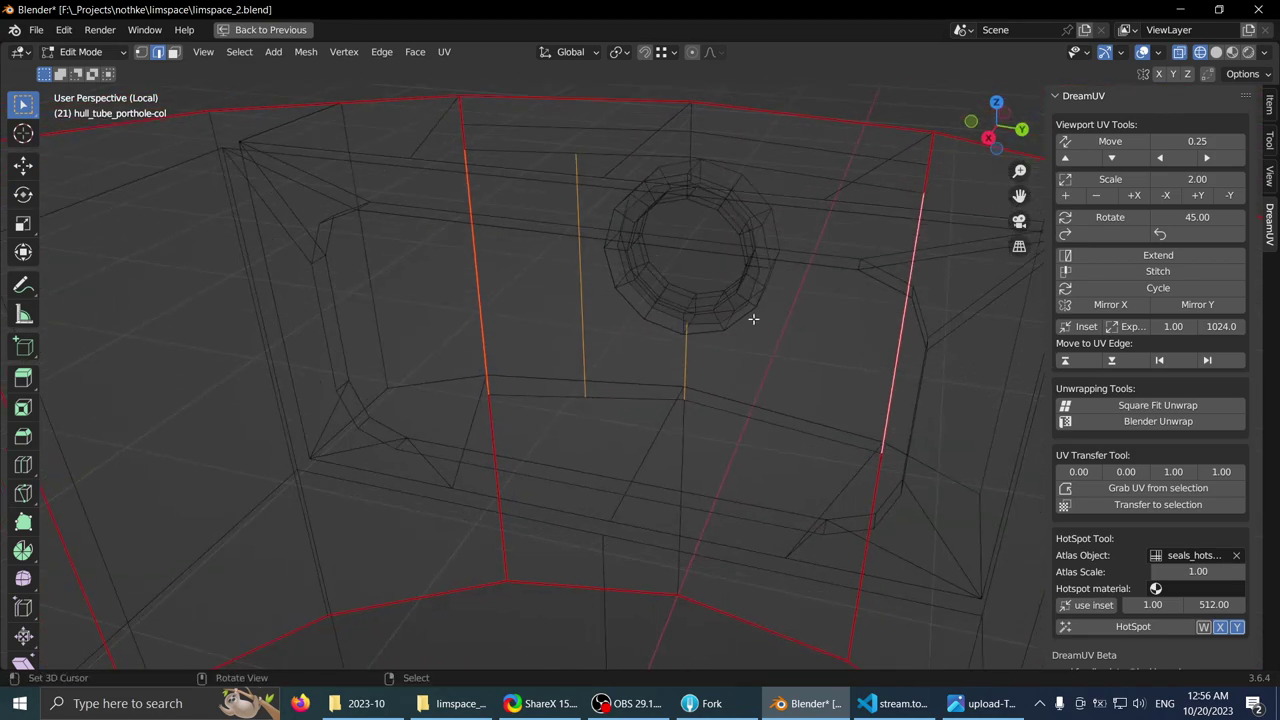
right_click(627, 188)
click(627, 193)
middle_drag(627, 193, 449, 294)
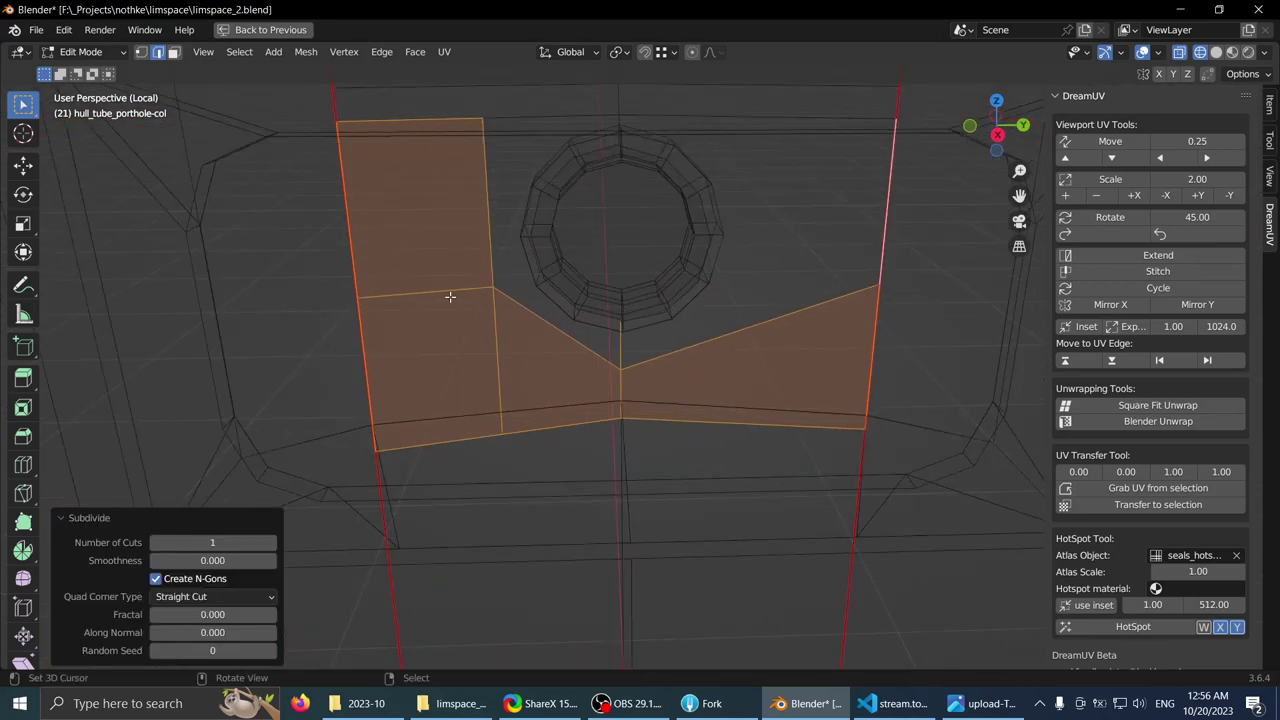
- Lower the new horizontal edge beside the porthole by 0.28312 m along Z and move the other new vertices down to match
click(507, 310)
click(621, 368)
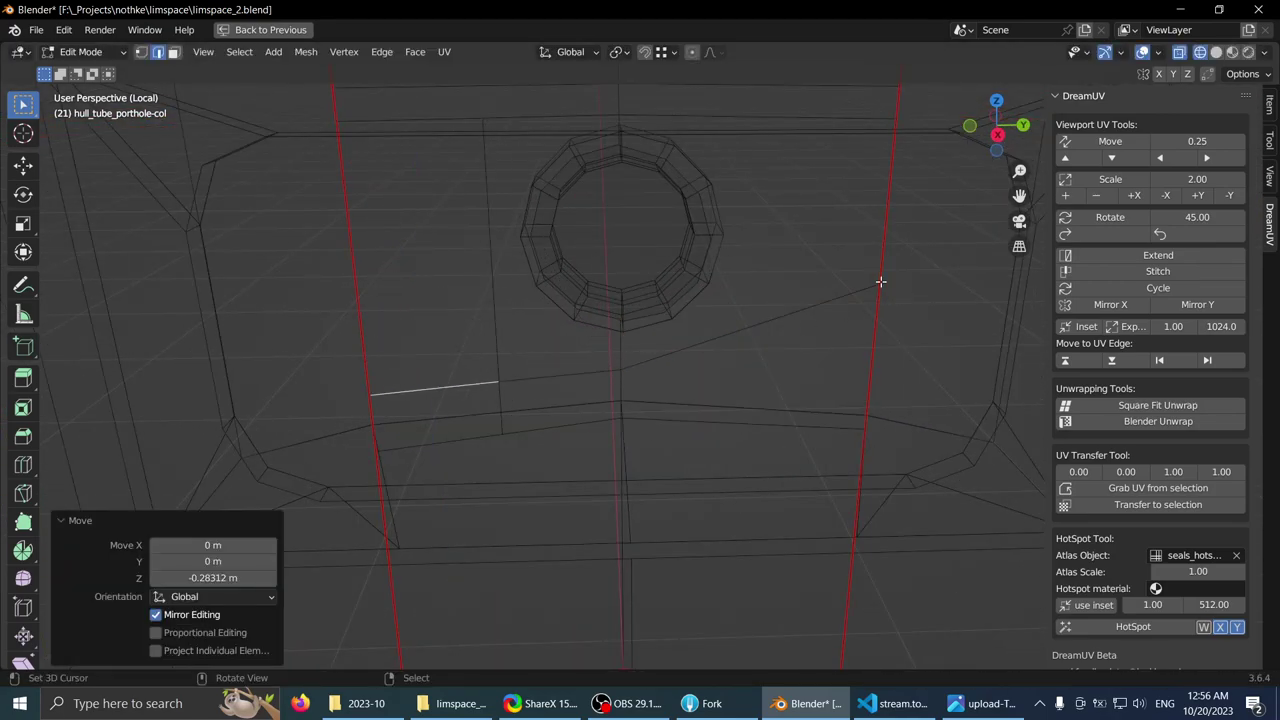
key(1)
click(880, 283)
key(g)
key(z)
middle_drag(608, 334, 486, 319)
click(628, 365)
- Select the added vertical edge beside the porthole and adjust its position along X in solid shading
click(514, 286)
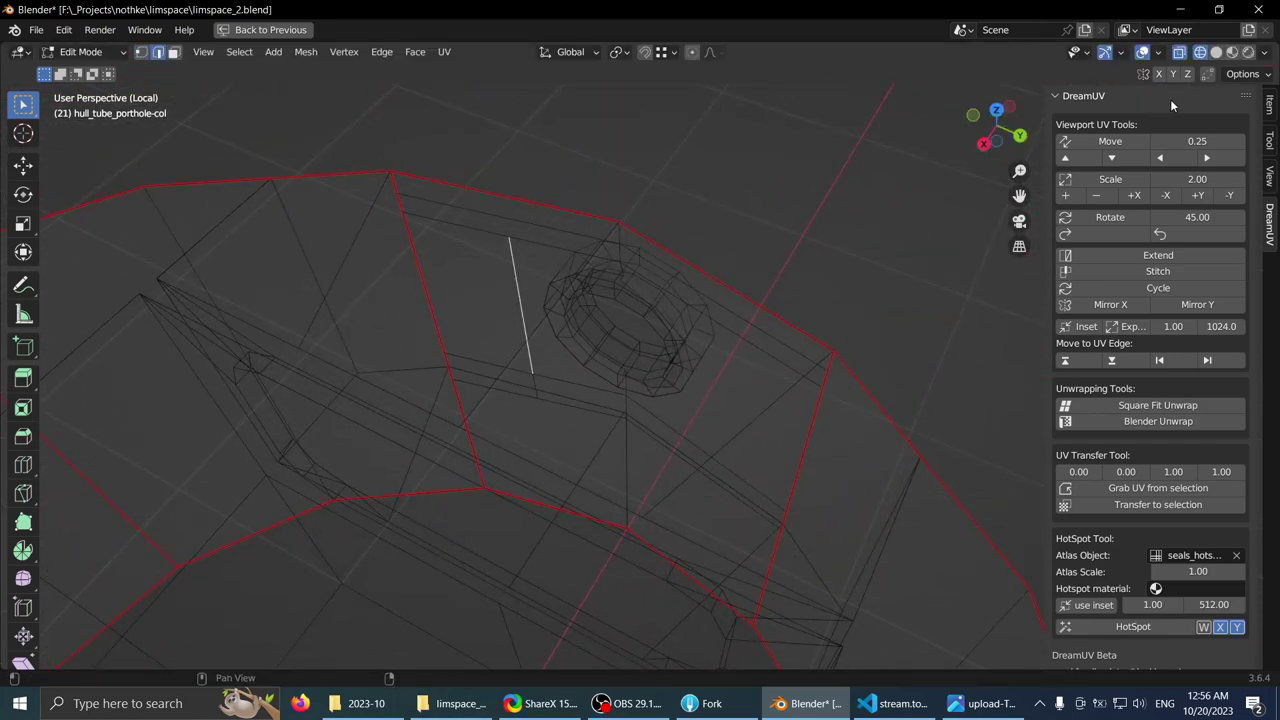
click(1216, 52)
middle_drag(650, 262, 763, 218)
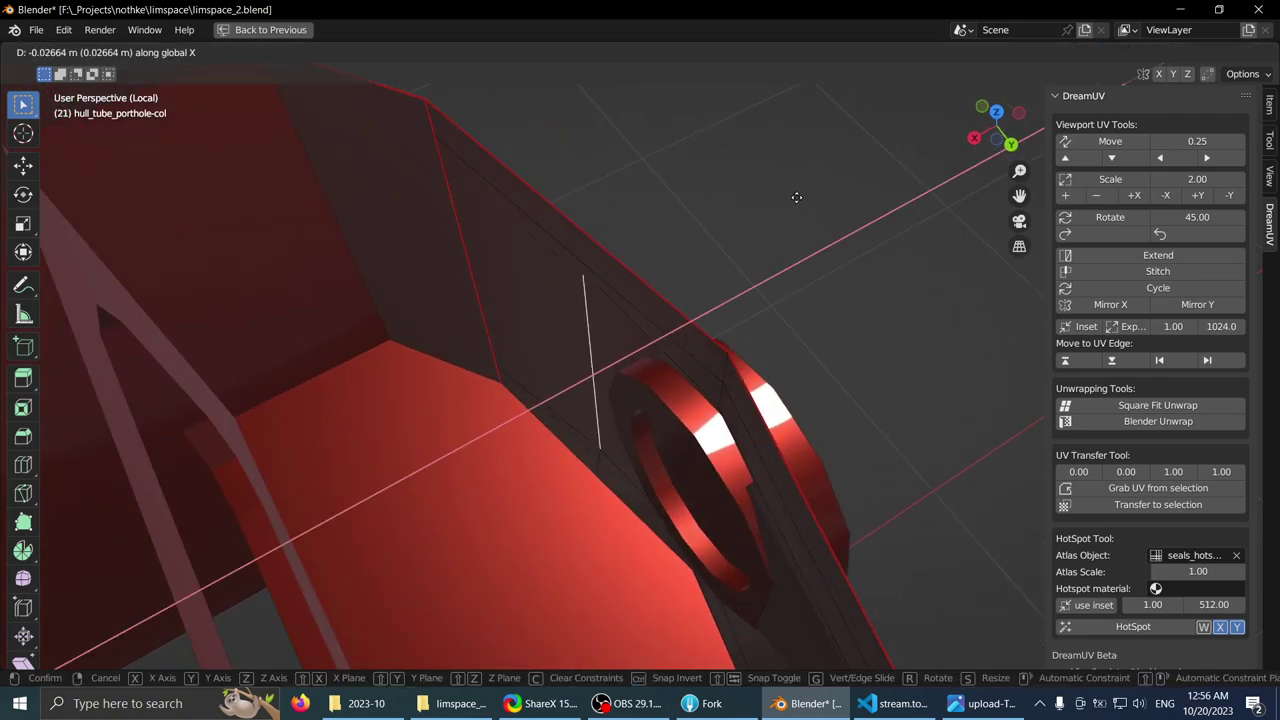
click(651, 266)
middle_drag(651, 266, 688, 242)
key(g)
key(x)
click(597, 311)
key(g)
click(572, 308)
click(565, 329)
- Examine the whole porthole hull tube in Object Mode and from the top view, ending in material preview shading
key(Tab)
scroll(437, 271, down, 5)
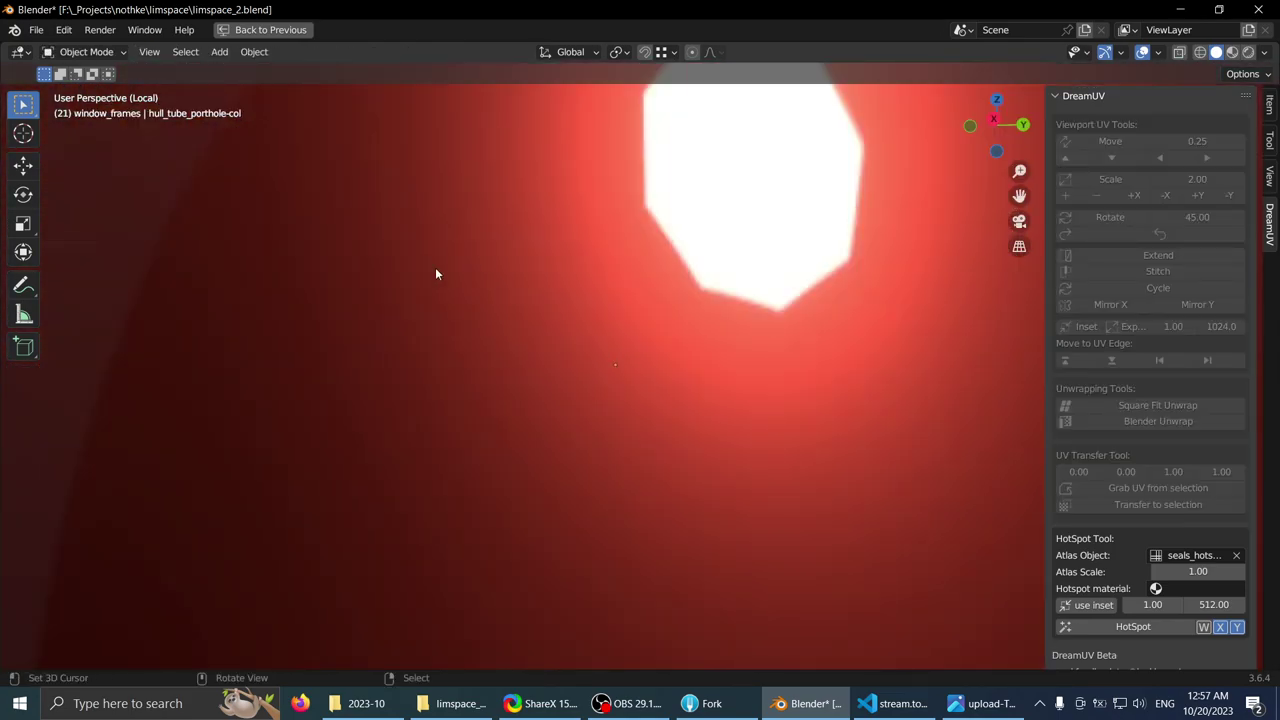
middle_drag(610, 350, 634, 437)
scroll(632, 431, down, 3)
middle_drag(620, 334, 629, 251)
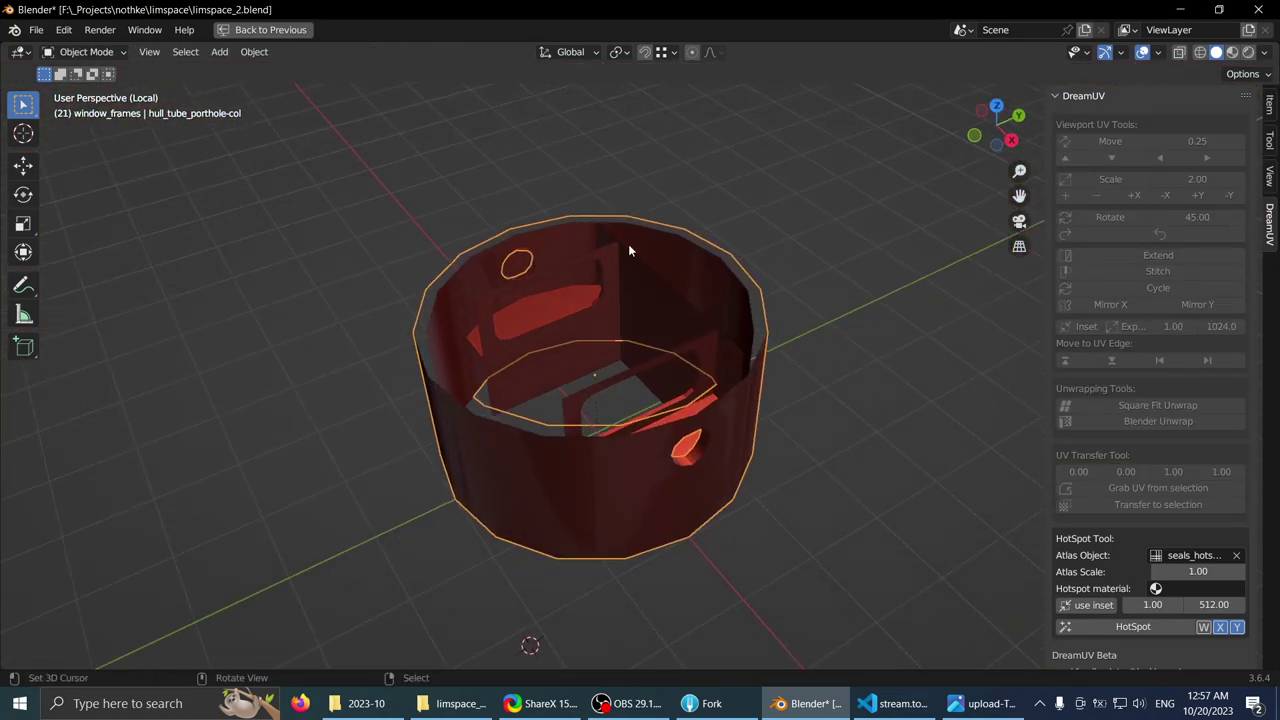
key(KP_7)
key(Tab)
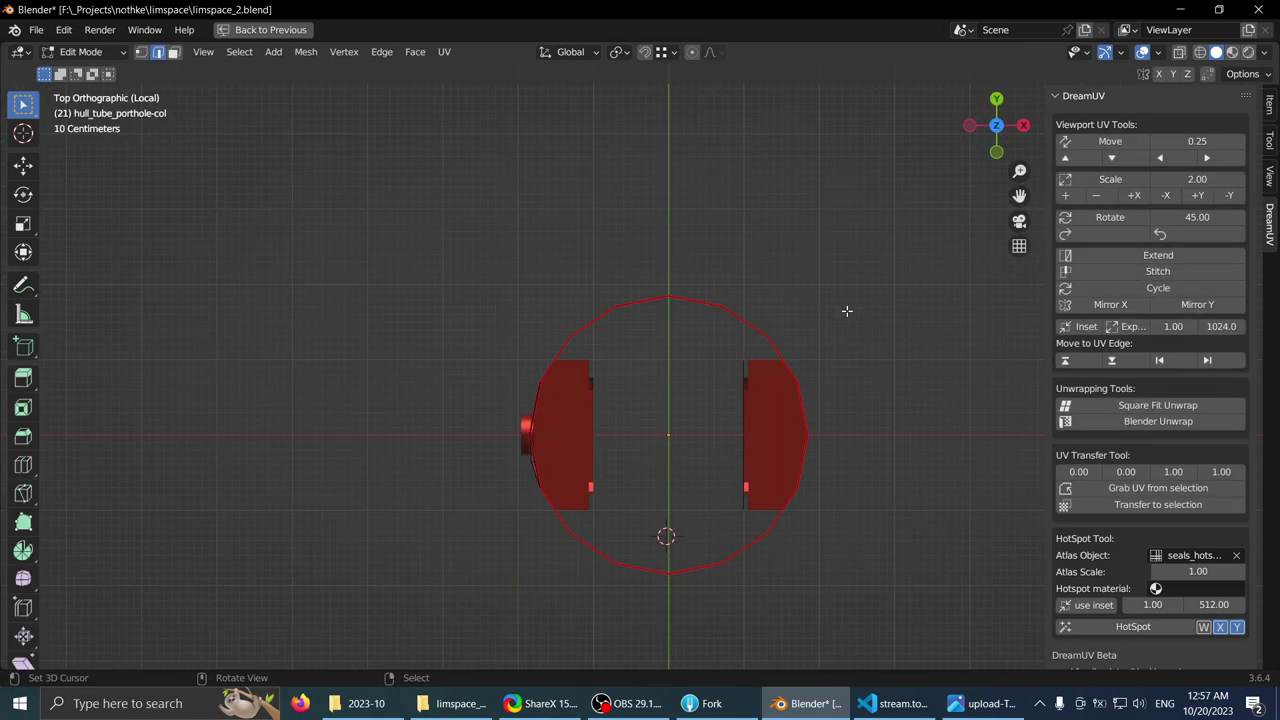
key(Tab)
mouse_move(702, 361)
middle_down()
mouse_move(386, 246)
mouse_move(652, 252)
mouse_move(561, 235)
mouse_move(676, 229)
mouse_move(845, 238)
mouse_move(896, 152)
mouse_move(771, 109)
mouse_move(680, 264)
mouse_move(762, 303)
mouse_move(660, 271)
middle_up()
click(1232, 52)
- In Edit Mode with wireframe shading, select the inner shell's +Y half from the top view and delete its vertices
key(Tab)
key(z)
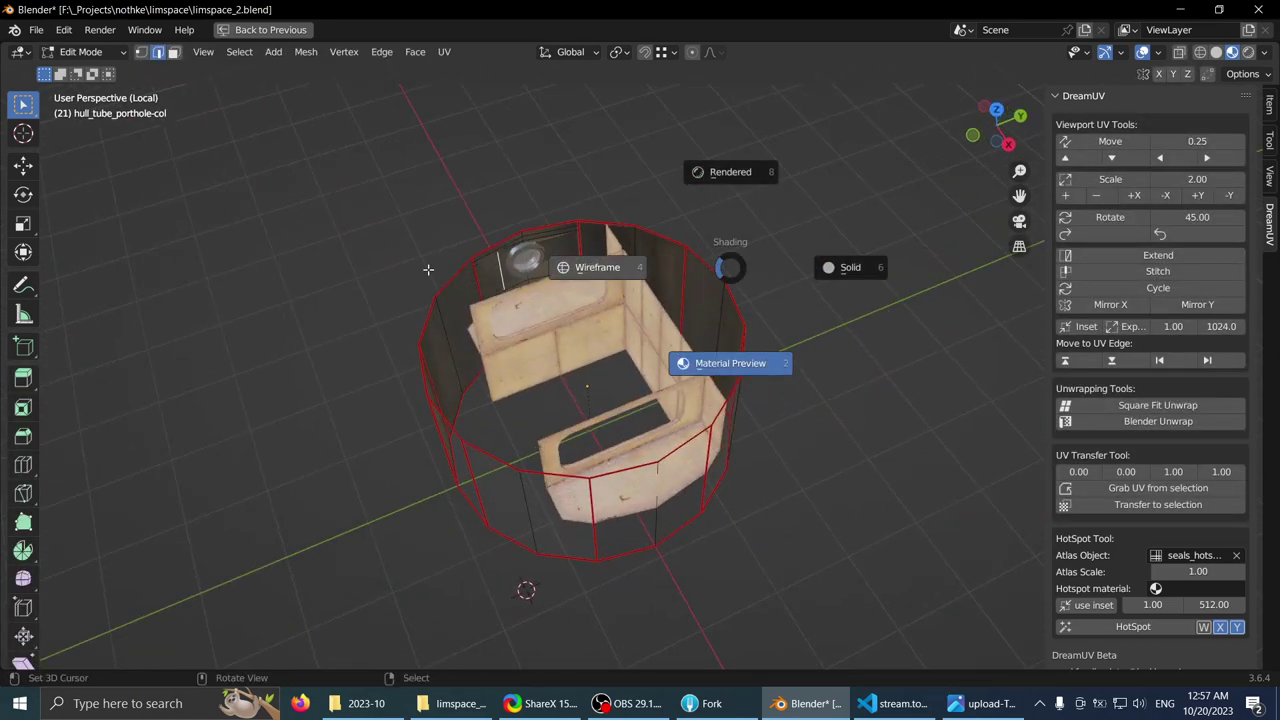
click(594, 241)
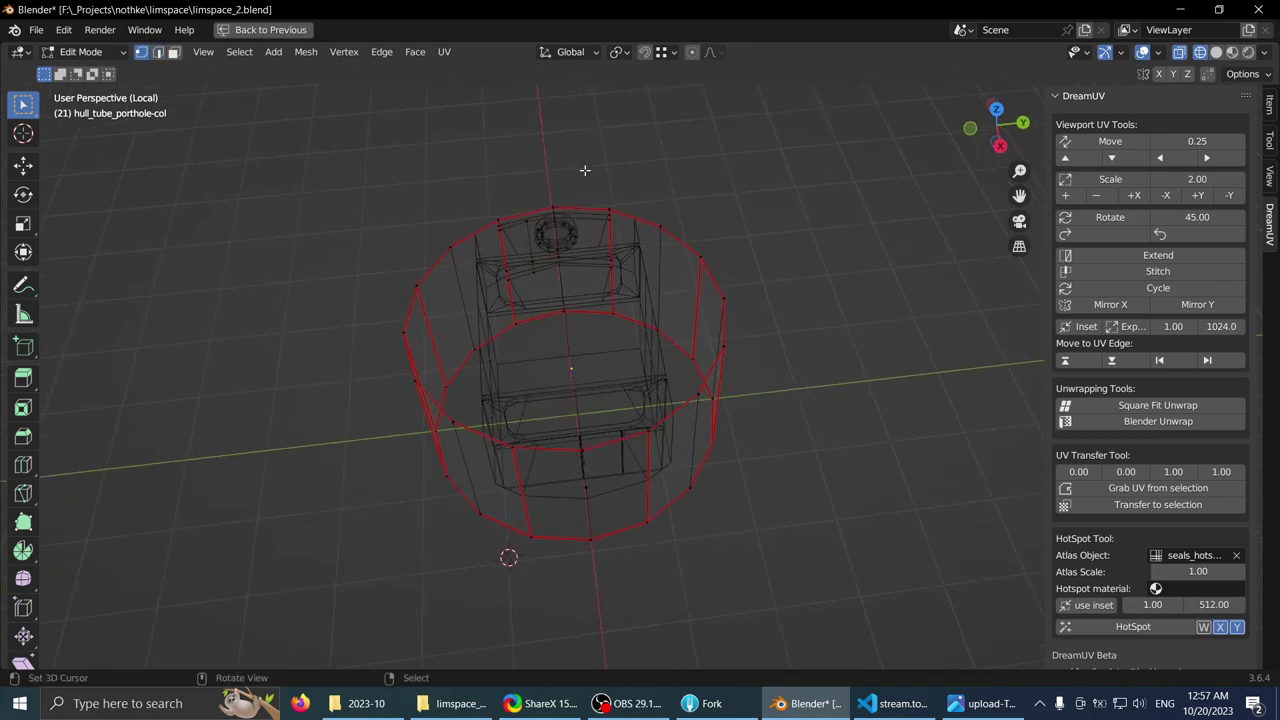
key(a)
key(alt+a)
key(b)
drag(581, 139, 842, 588)
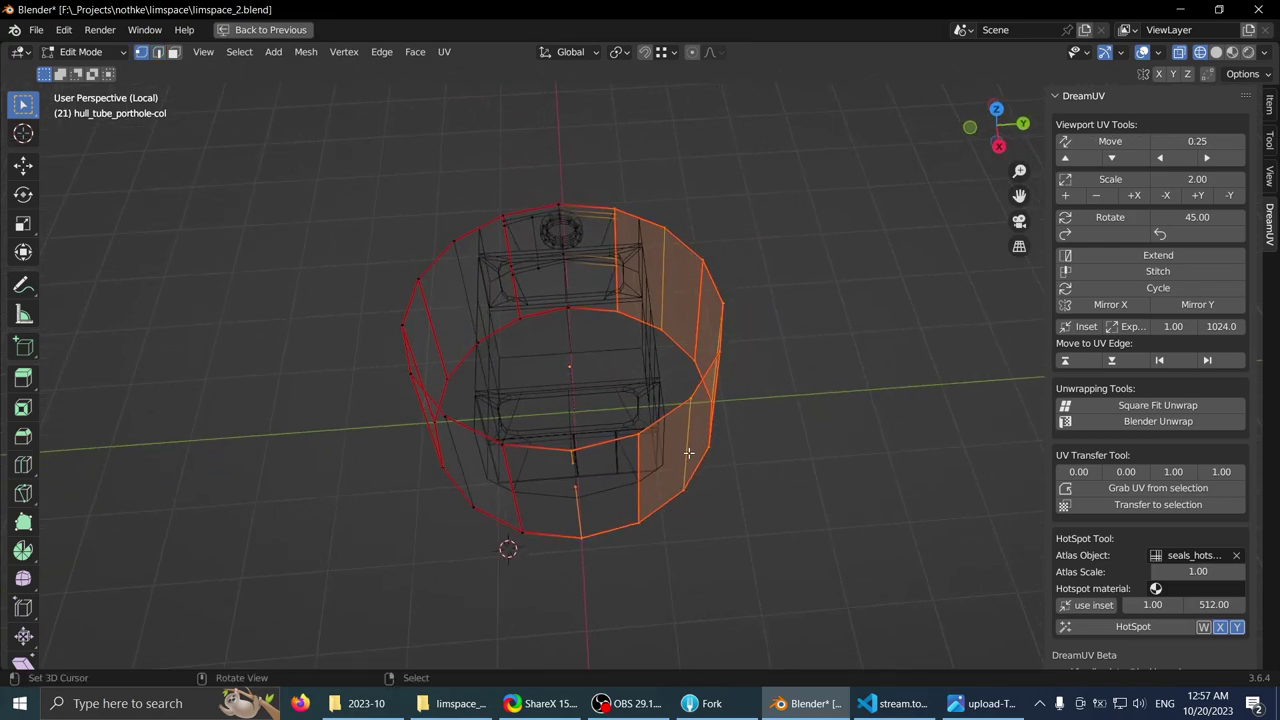
key(KP_7)
drag(447, 257, 890, 429)
middle_drag(890, 429, 674, 370)
key(x)
click(610, 364)
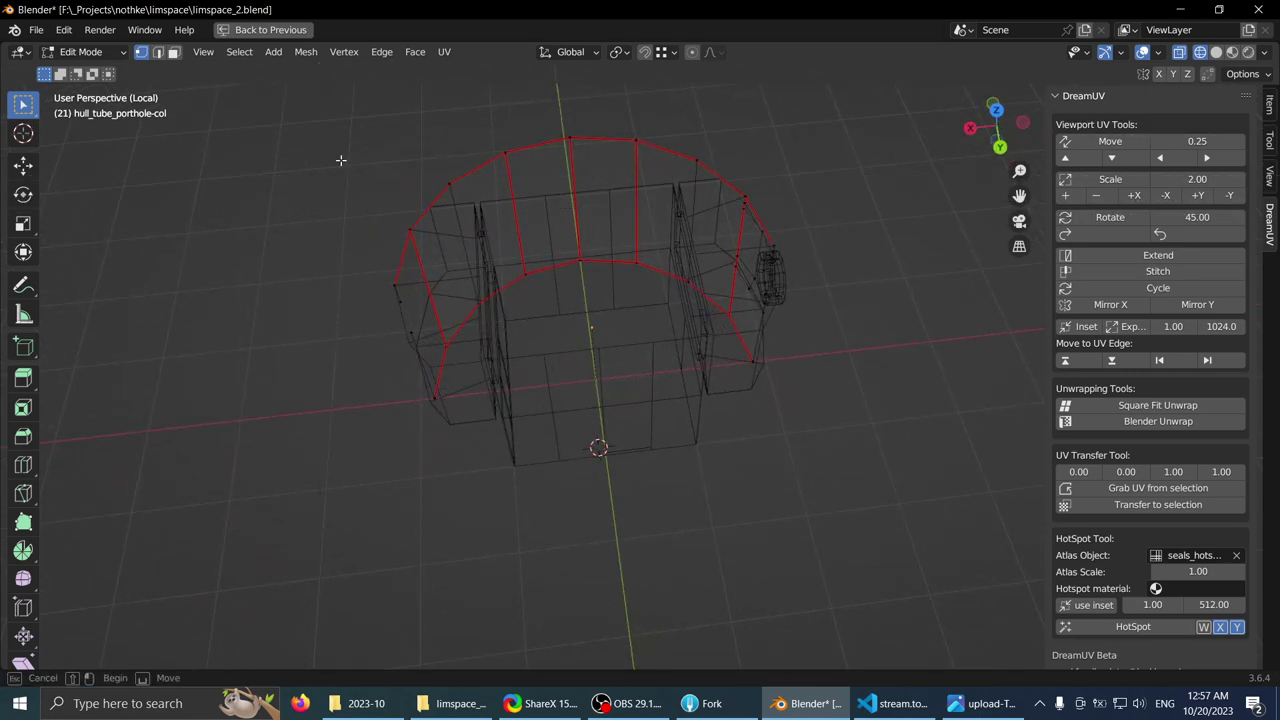
- Delete the remaining inner shell vertices on the +X side, keeping only the quarter that contains half of the porthole
drag(303, 120, 537, 458)
key(x)
click(474, 489)
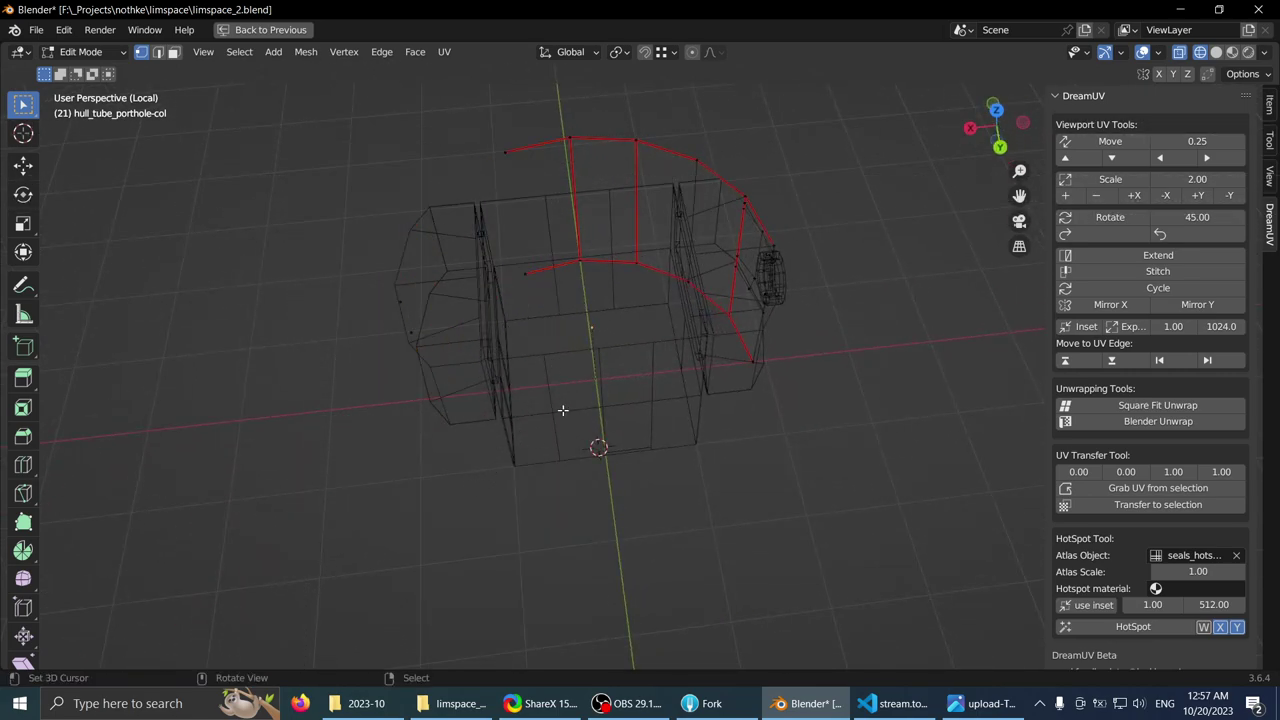
middle_drag(563, 411, 560, 398)
key(a)
drag(460, 99, 497, 160)
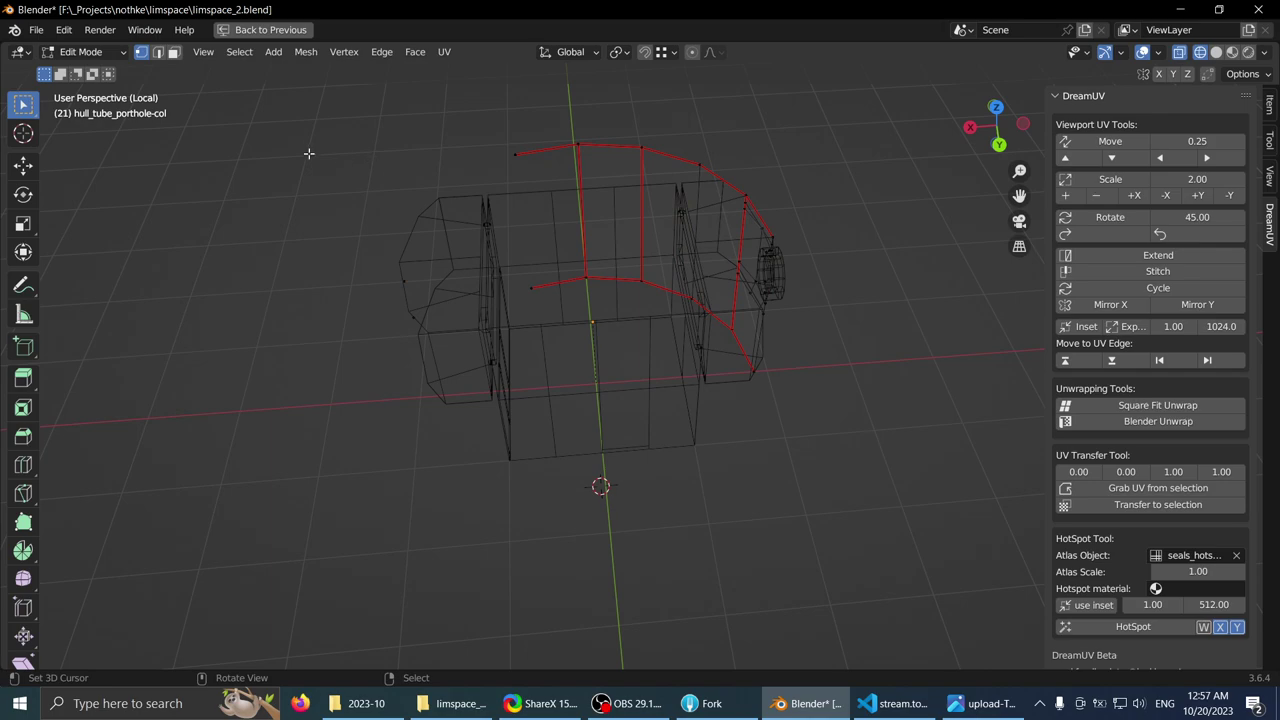
key(b)
drag(309, 126, 554, 455)
key(x)
click(528, 434)
- Select all of the remaining quarter shell and restore the multi-editor layout, with the hull tube back in Edit Mode
key(a)
middle_drag(528, 423, 689, 394)
key(alt+a)
key(a)
middle_drag(556, 350, 620, 390)
key(Tab)
key(ctrl+space)
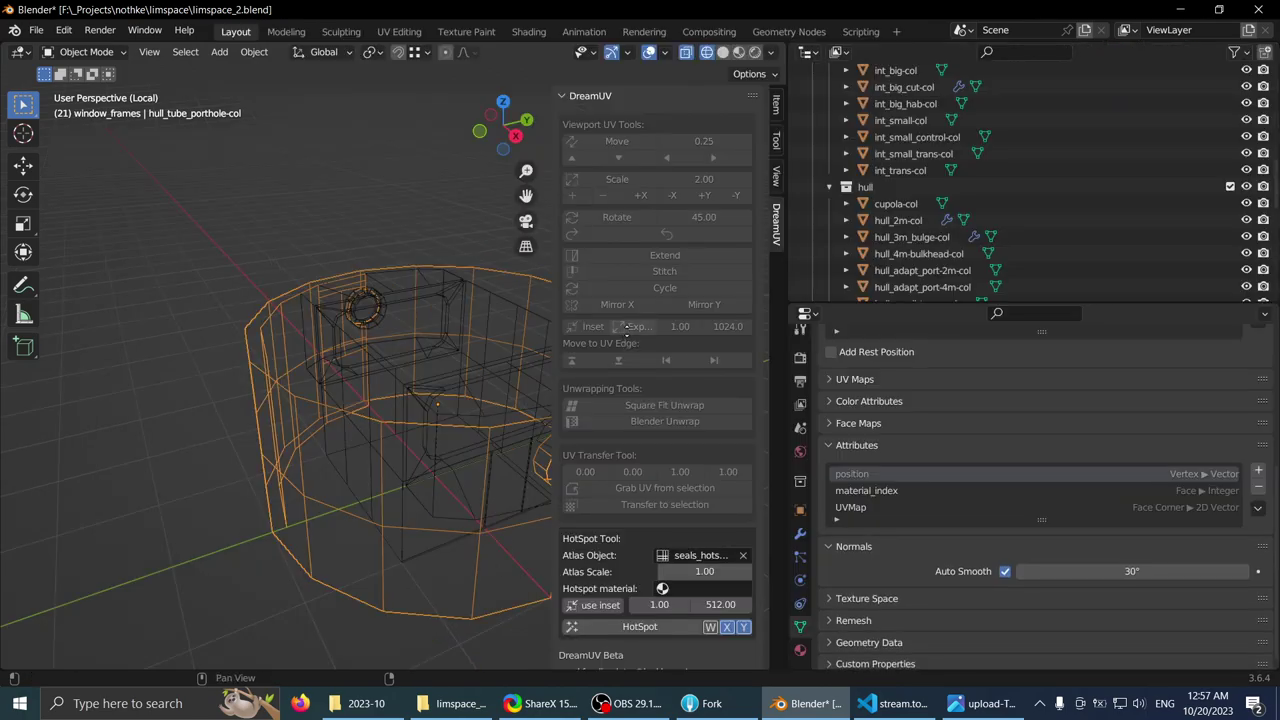
middle_drag(472, 302, 534, 281)
key(Tab)
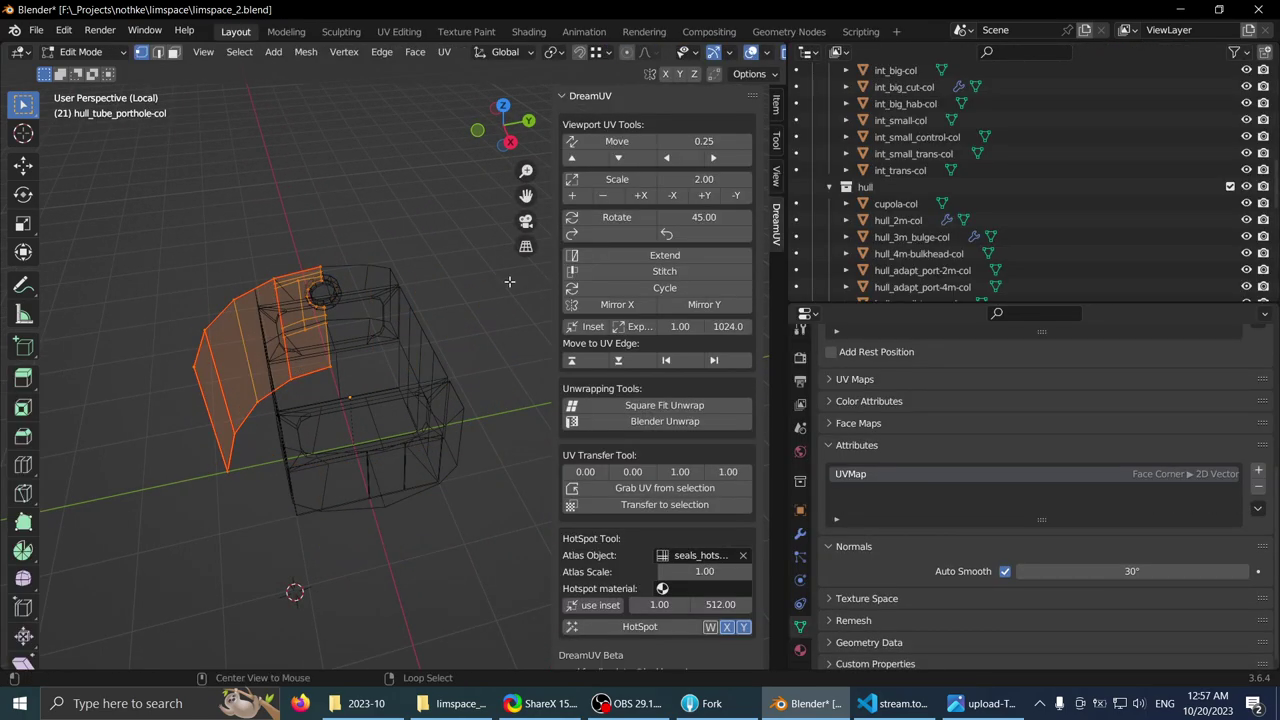
- Reveal the hidden hull geometry and delete the vertices on the +Y half of the whole tube
key(alt+h)
key(ctrl+space)
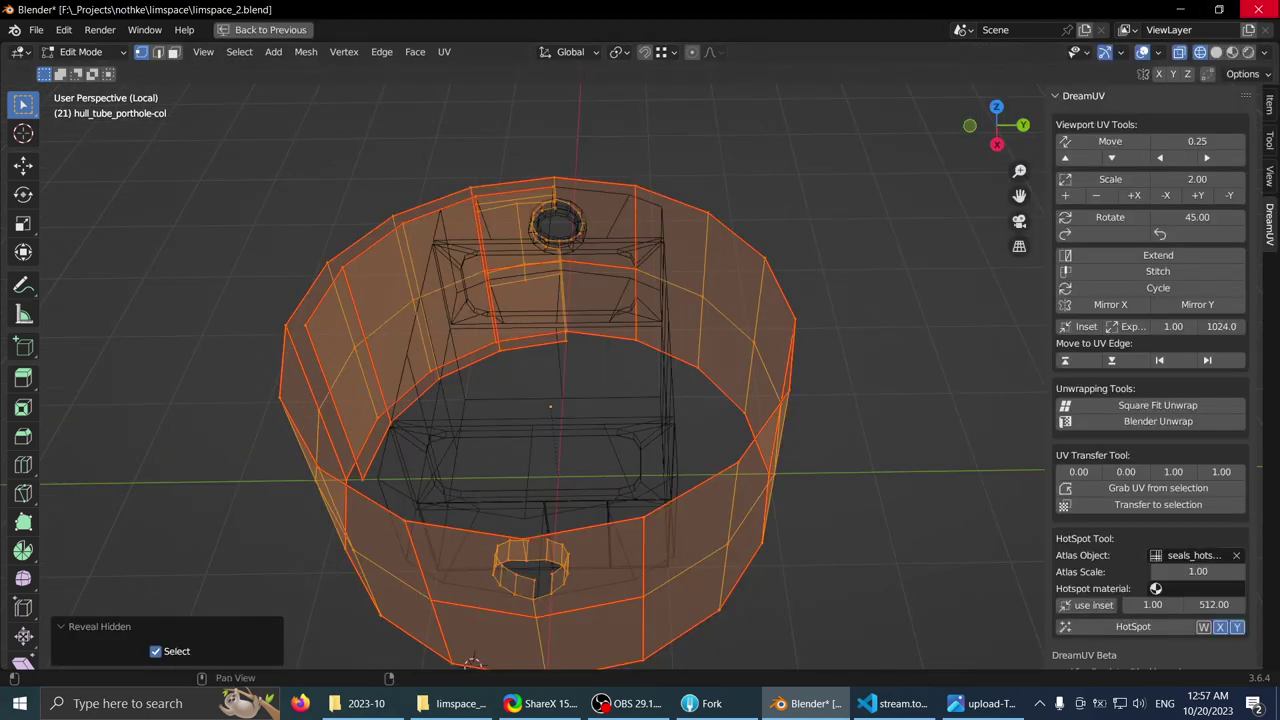
click(1217, 53)
middle_drag(640, 371, 524, 314)
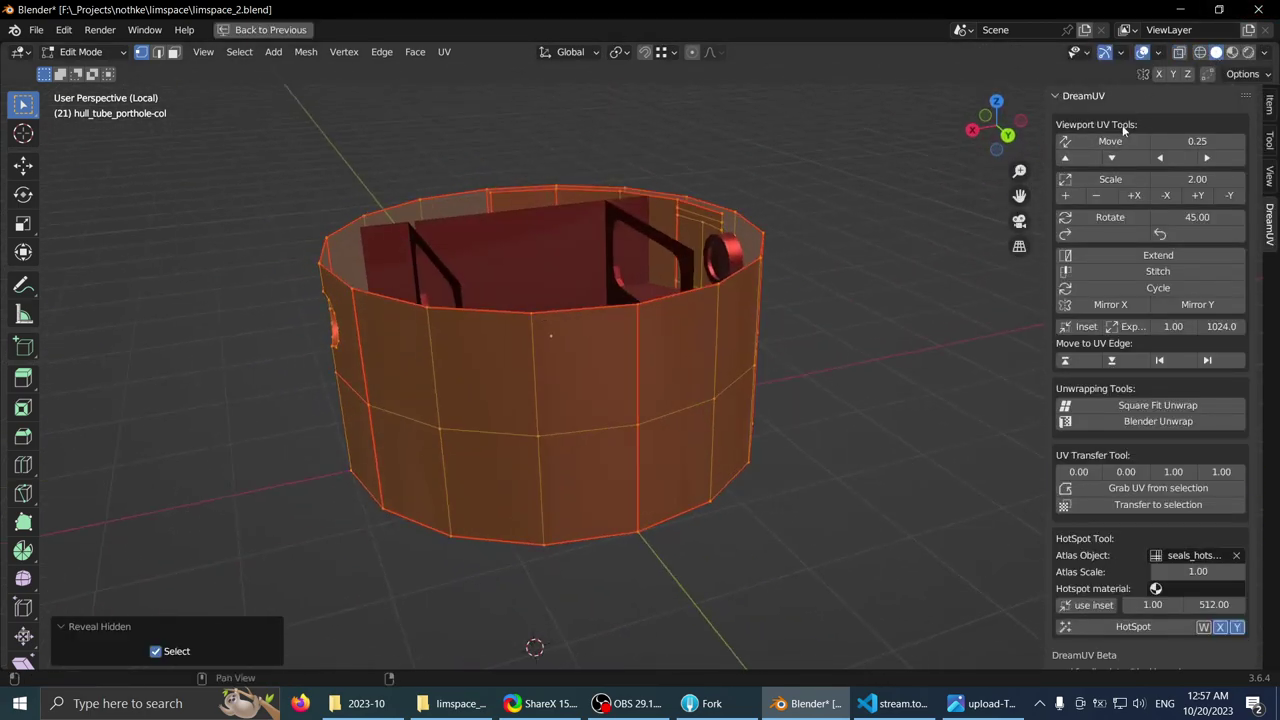
click(1232, 54)
mouse_move(571, 263)
middle_down()
mouse_move(343, 266)
mouse_move(692, 265)
mouse_move(735, 247)
mouse_move(550, 316)
middle_up()
key(shift+z)
scroll(562, 302, down, 1)
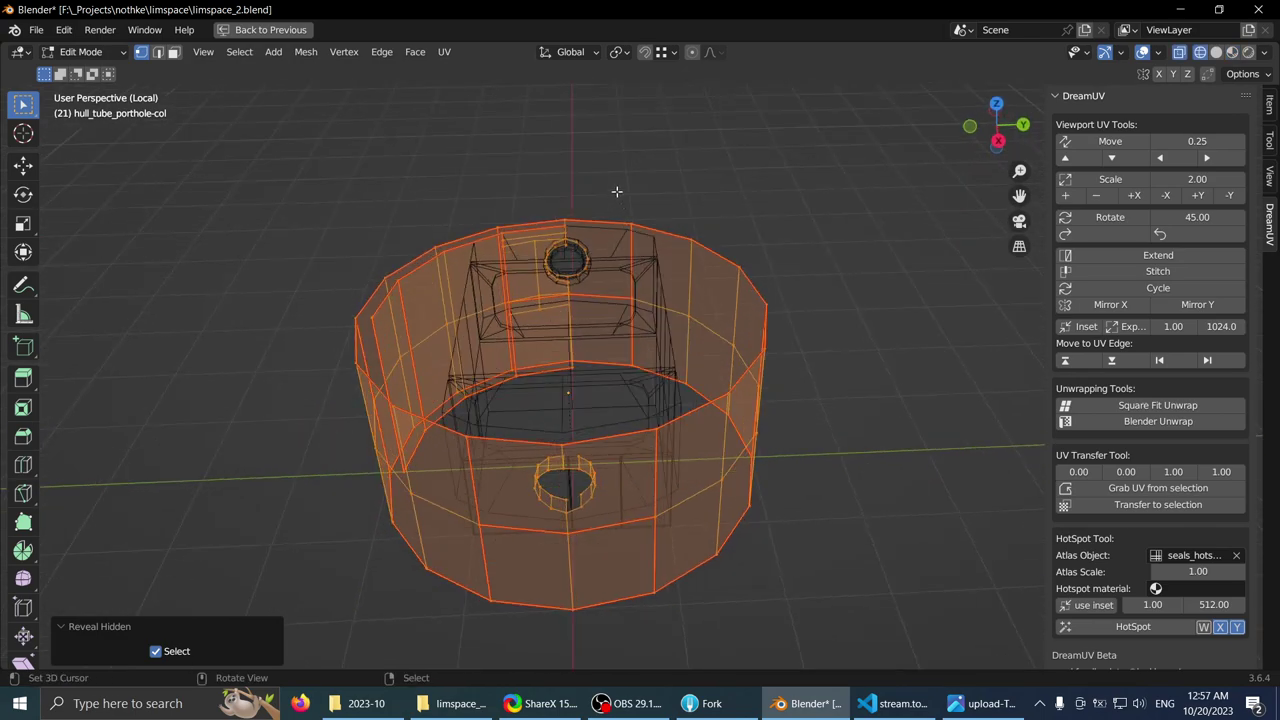
drag(598, 168, 695, 302)
key(x)
click(736, 474)
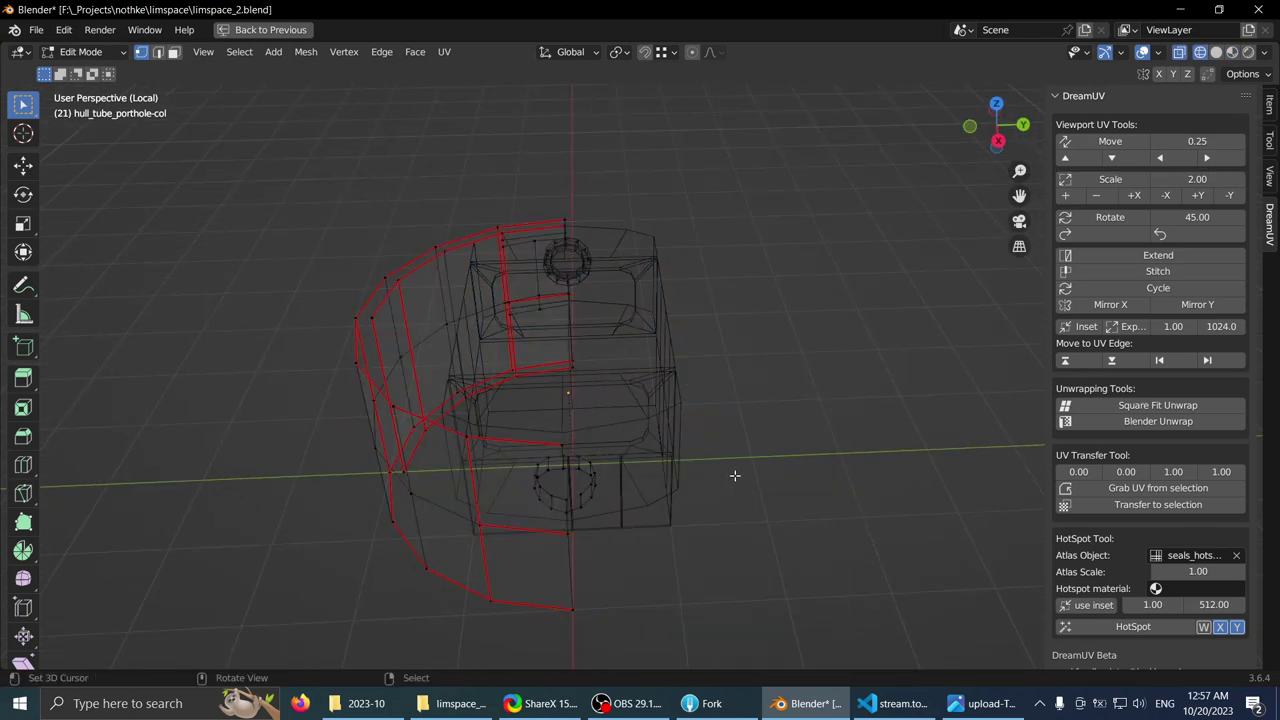
- From the top view, delete the tube's vertices on the +X side so only one quarter is left
key(KP_7)
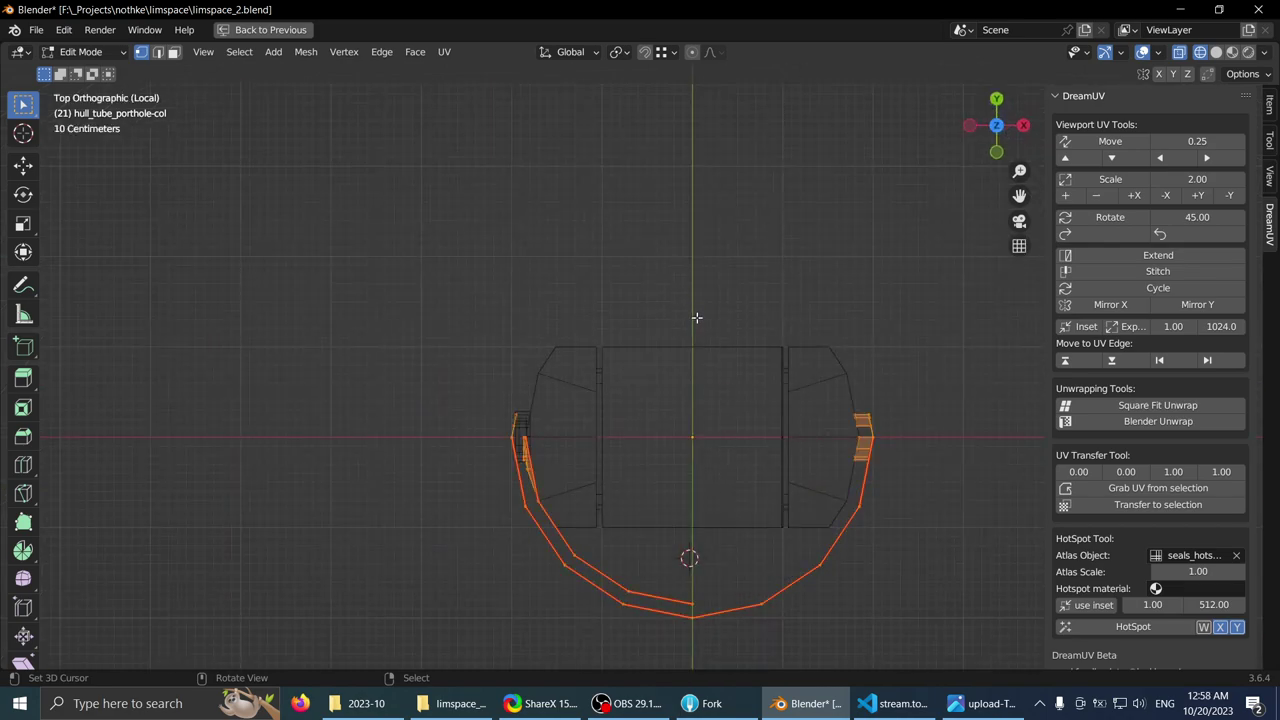
drag(697, 301, 889, 627)
key(x)
click(818, 475)
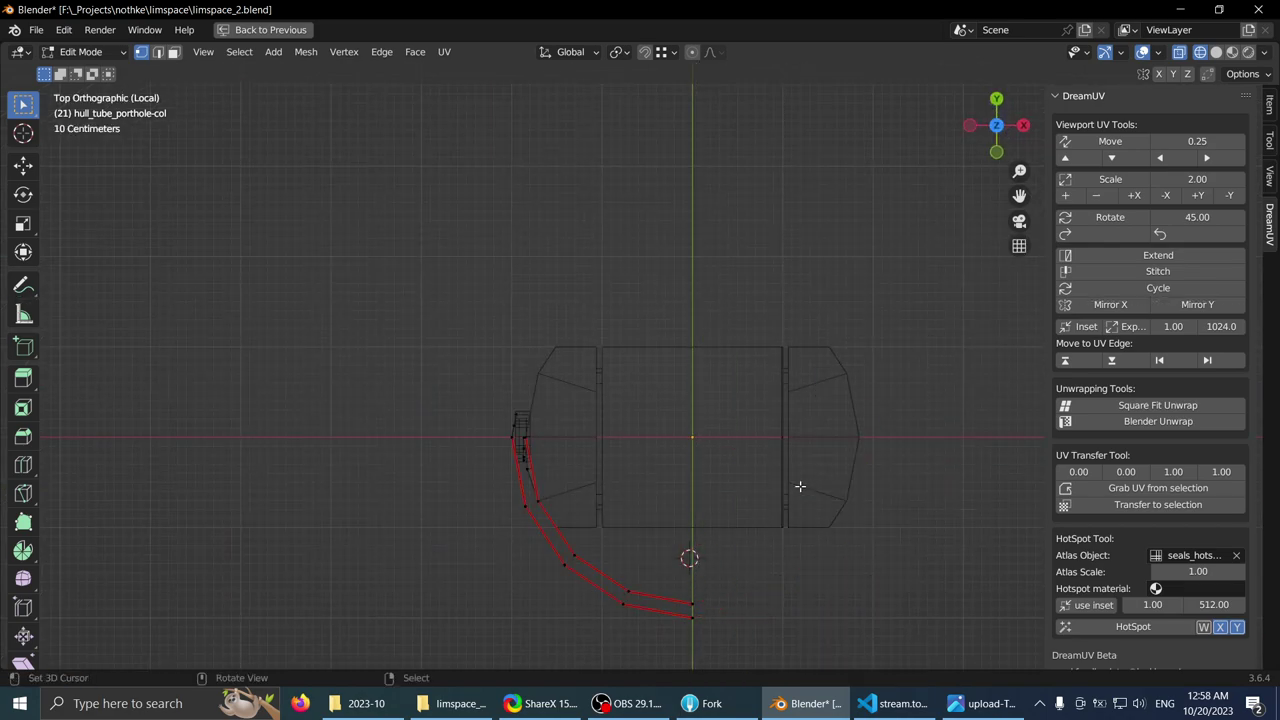
- Return to Object Mode and add a Mirror modifier to the quarter hull, mirroring it on the X and Y axes
ctrl+middle_drag(689, 329, 577, 448)
scroll(608, 368, down, 4)
shift+middle_drag(574, 401, 677, 300)
scroll(654, 512, down, 3)
key(Tab)
key(ctrl+space)
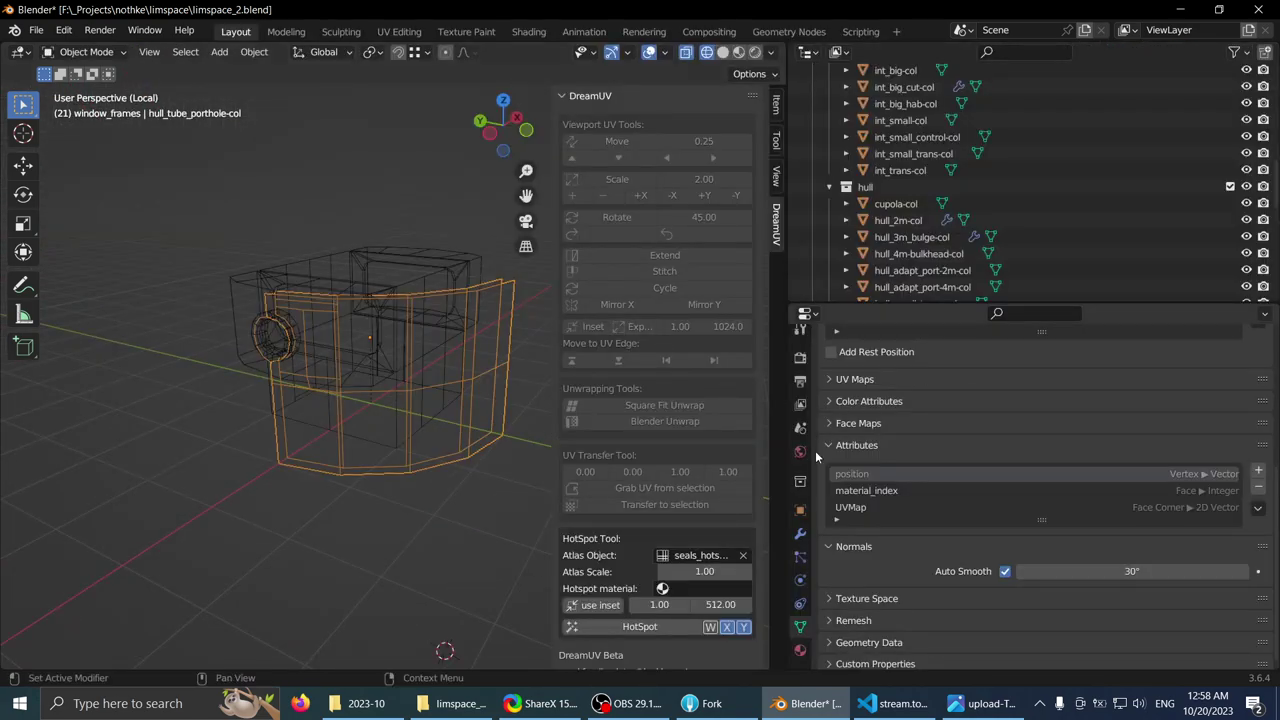
click(800, 536)
click(853, 369)
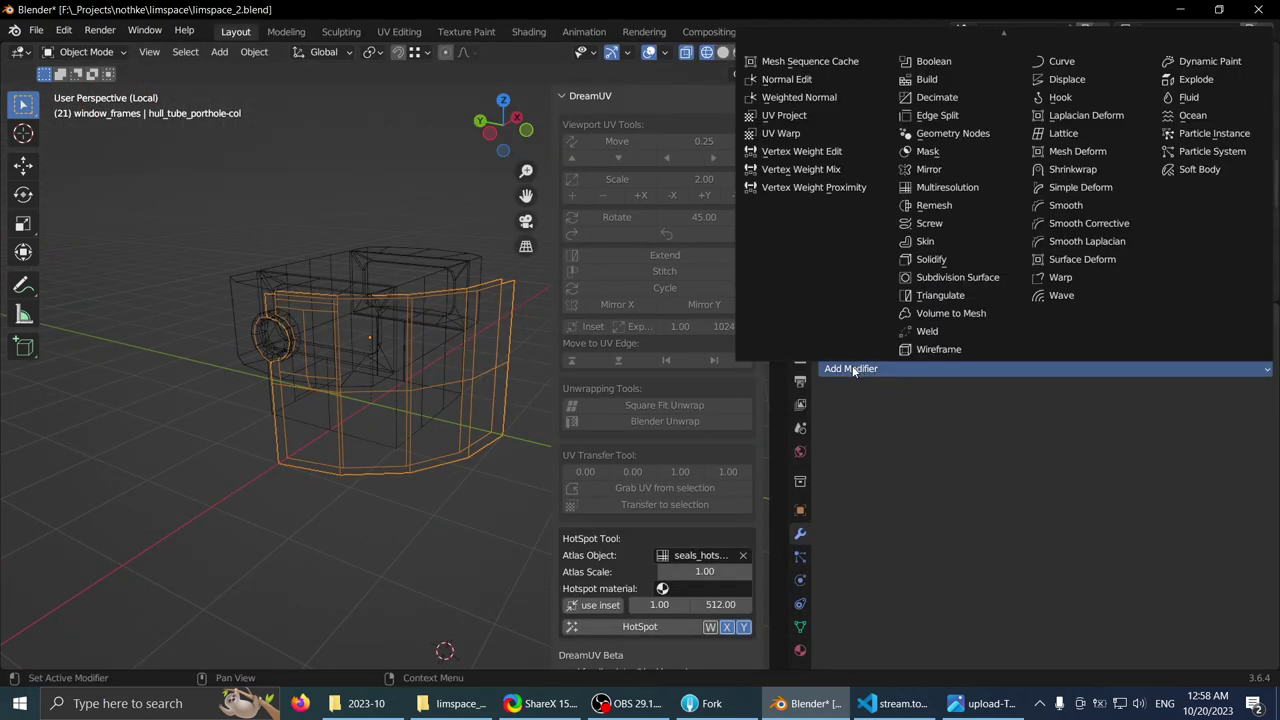
click(944, 170)
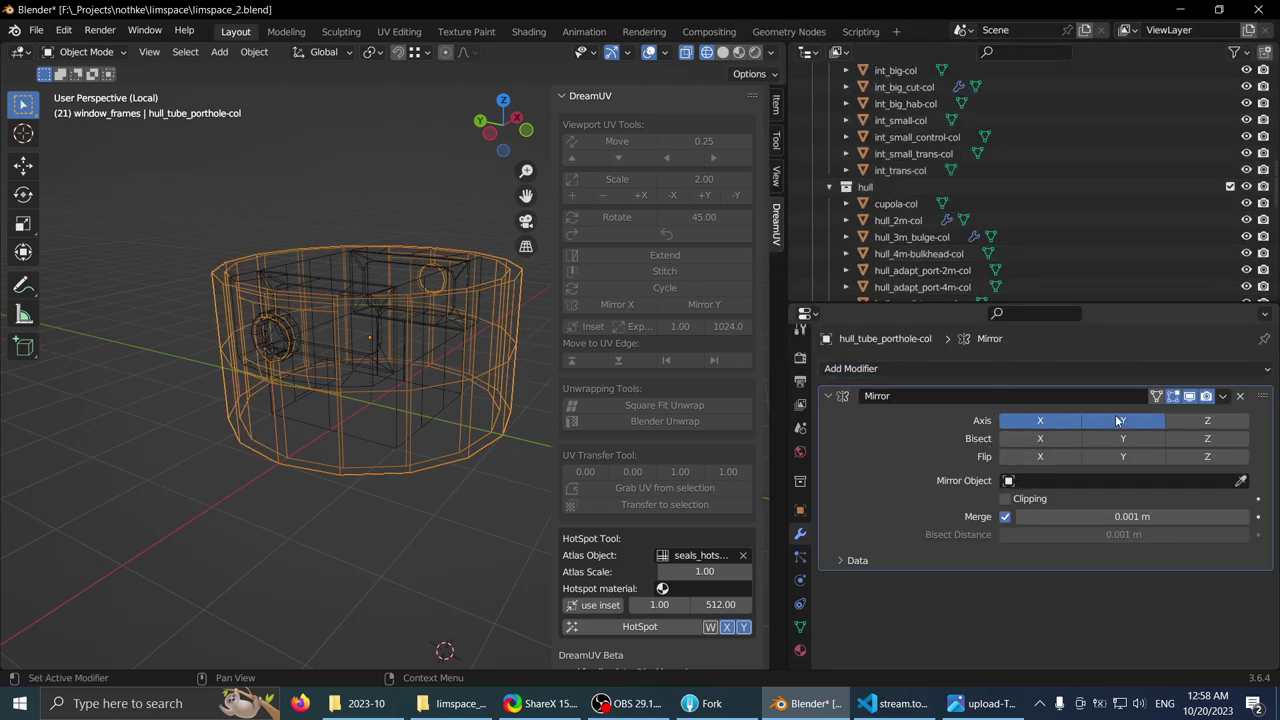
- Examine the mirrored hull and its window frame from inside in solid and material preview shading, ending in Edit Mode
key(ctrl+space)
click(1217, 56)
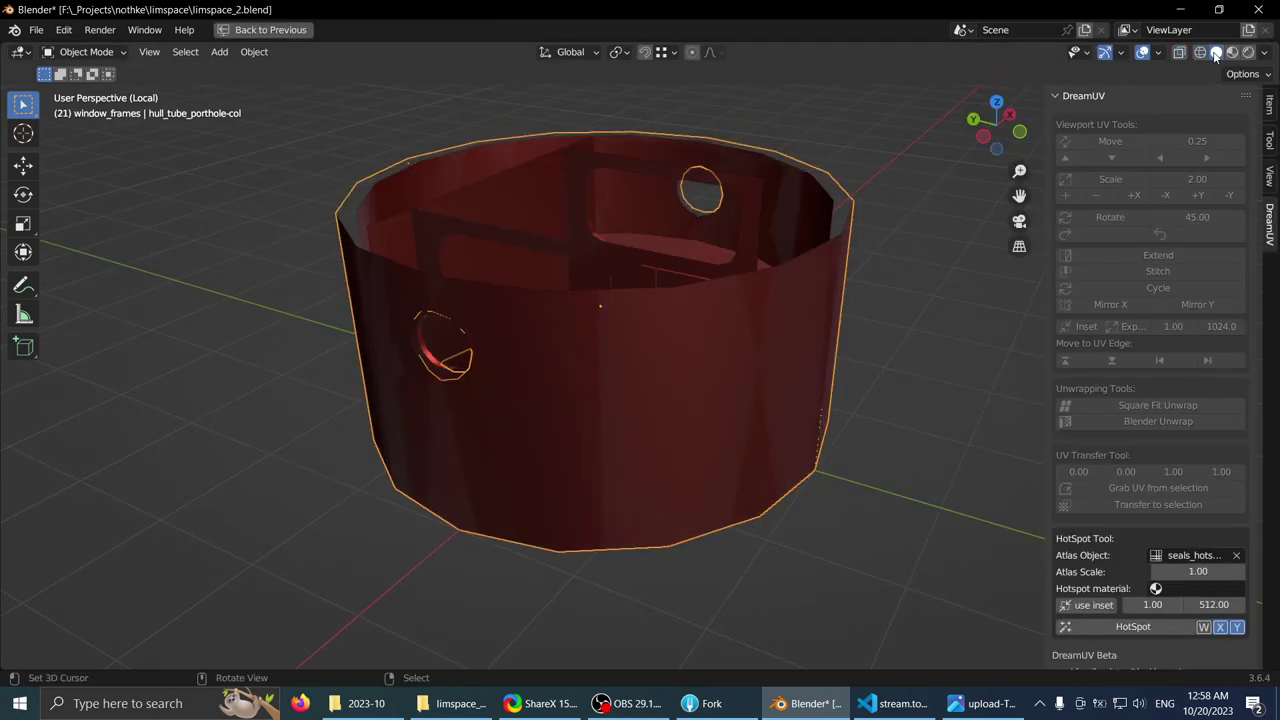
mouse_move(700, 200)
middle_down()
mouse_move(433, 273)
mouse_move(515, 360)
mouse_move(559, 308)
middle_up()
scroll(433, 273, up, 4)
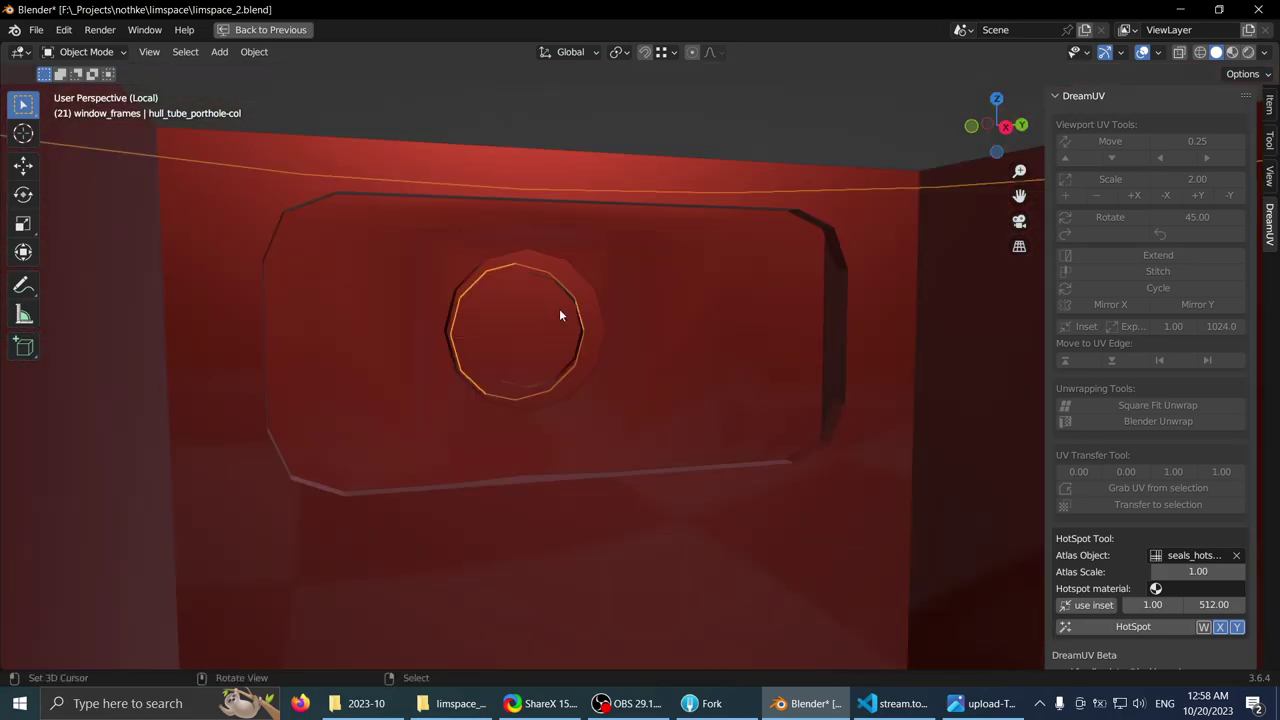
scroll(559, 308, up, 2)
click(1232, 52)
mouse_move(650, 270)
middle_down()
mouse_move(600, 191)
mouse_move(624, 250)
mouse_move(677, 220)
middle_up()
key(Tab)
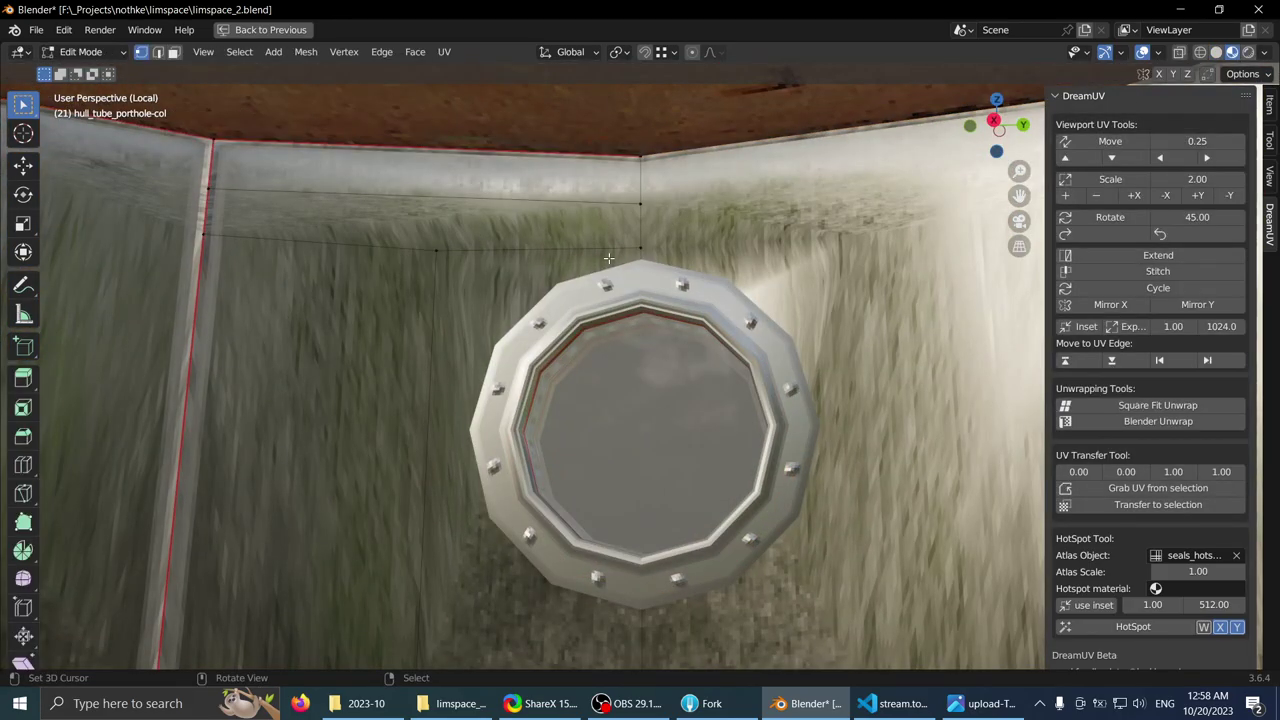
- Examine the inner wall edges beside and below the porthole in wireframe, material preview and solid shading
scroll(620, 272, down, 2)
middle_drag(623, 262, 531, 208)
scroll(566, 284, up, 3)
right_click(536, 305)
key(shift+z)
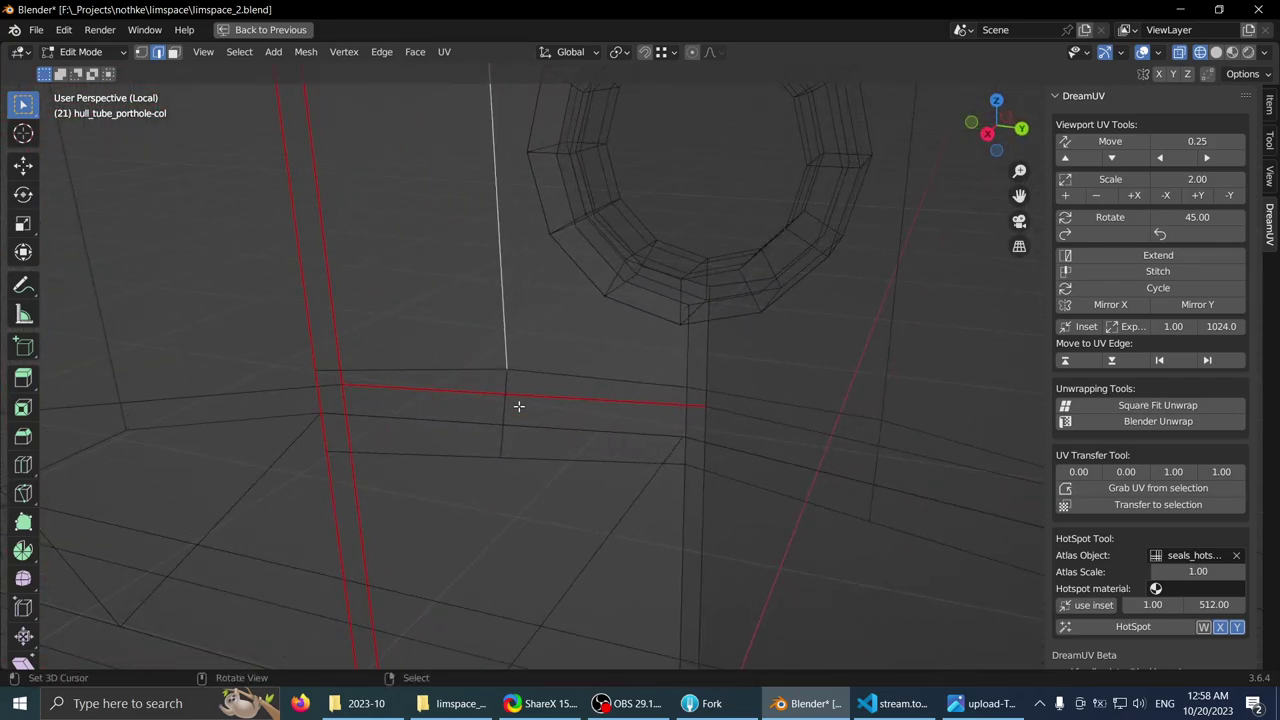
middle_drag(505, 451, 459, 383)
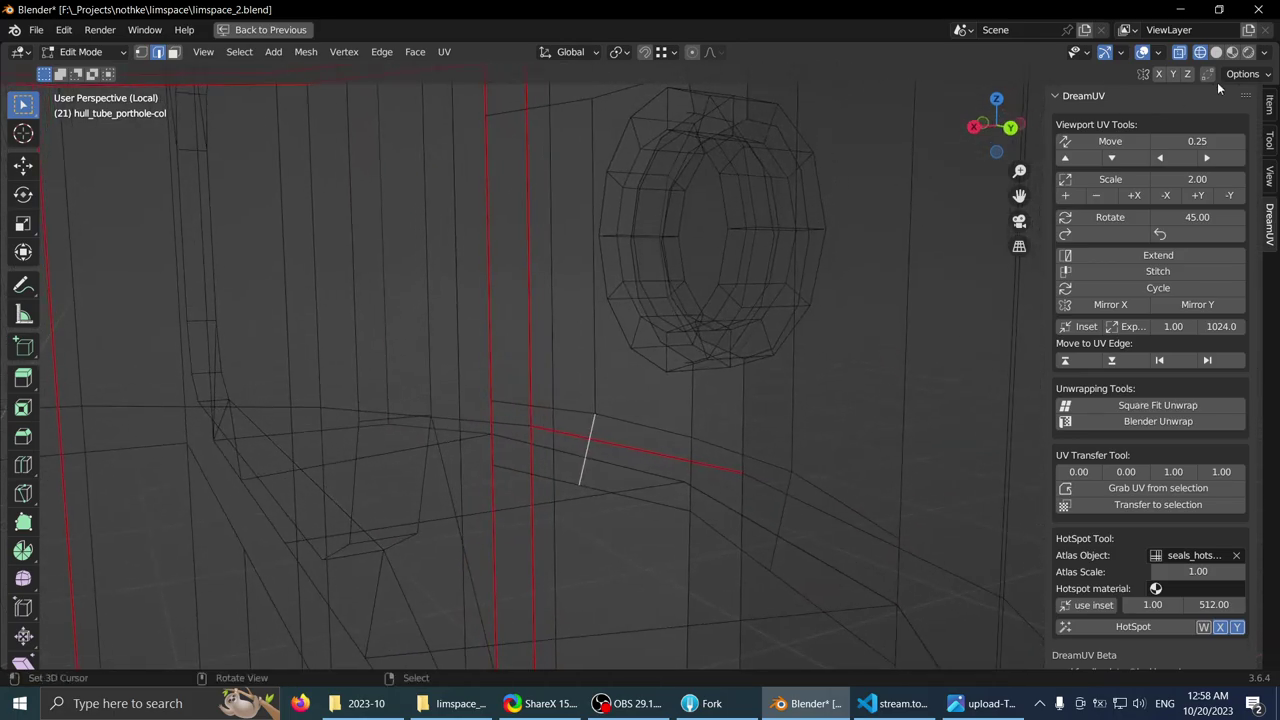
click(1236, 54)
middle_drag(505, 195, 571, 375)
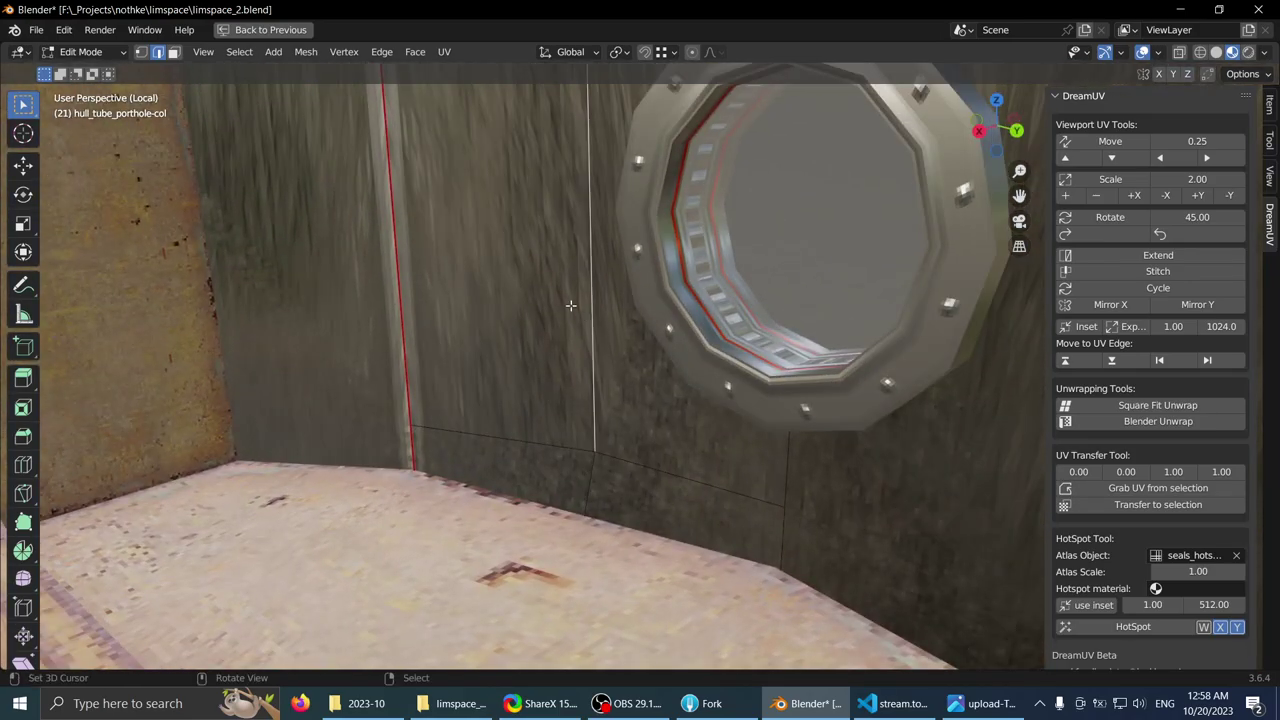
scroll(571, 306, down, 3)
click(1214, 54)
scroll(697, 183, up, 3)
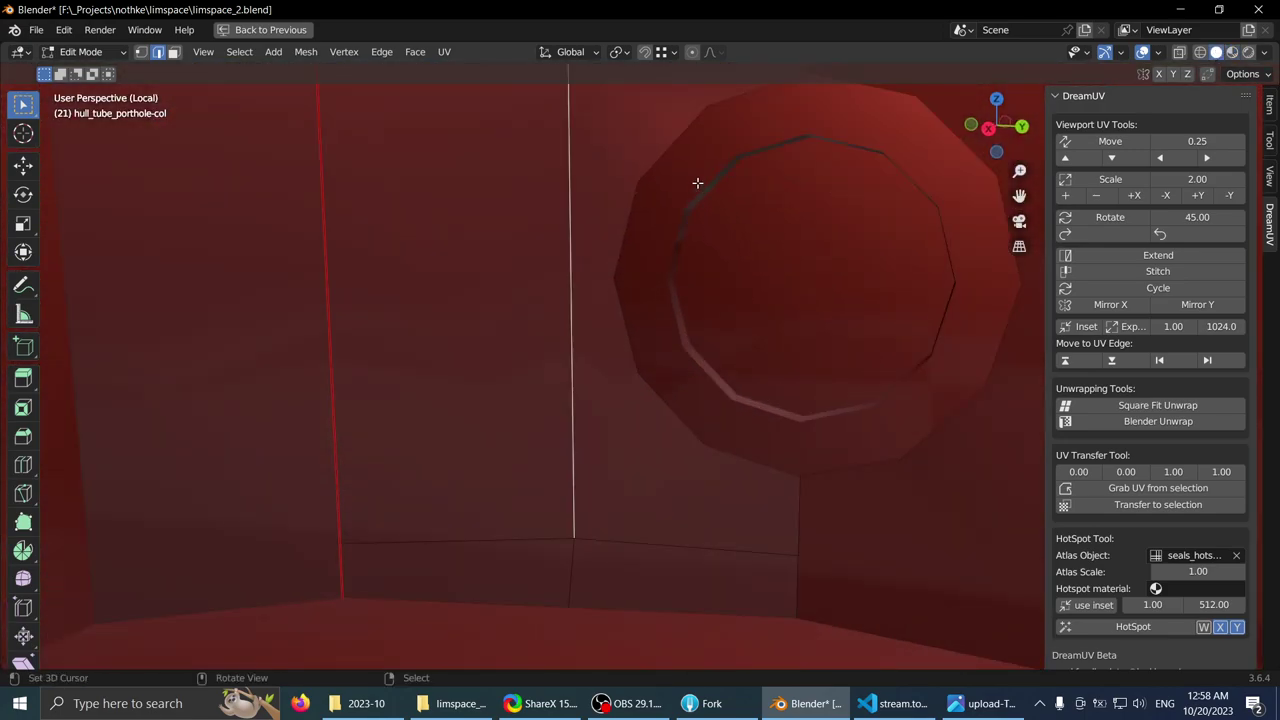
- Switch the solid shading's MatCap from glossy dark red to the softer pinkish-red sphere
click(1265, 52)
click(1152, 170)
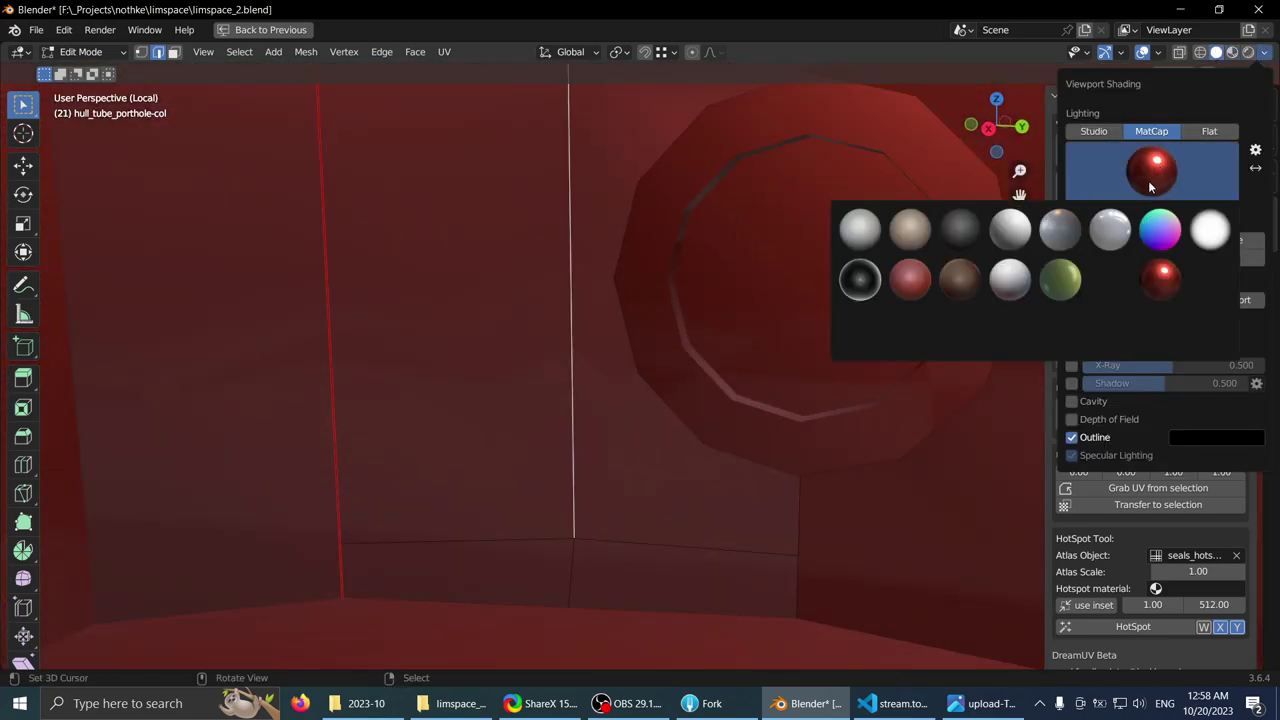
click(891, 264)
- Select the whole window frame mesh in Edit Mode and scale it to 0.627 along the X axis
scroll(740, 232, down, 3)
mouse_move(651, 226)
middle_down()
mouse_move(591, 254)
mouse_move(514, 323)
mouse_move(637, 323)
mouse_move(626, 294)
mouse_move(560, 306)
middle_up()
key(Tab)
click(635, 370)
middle_drag(635, 370, 646, 245)
key(Tab)
key(a)
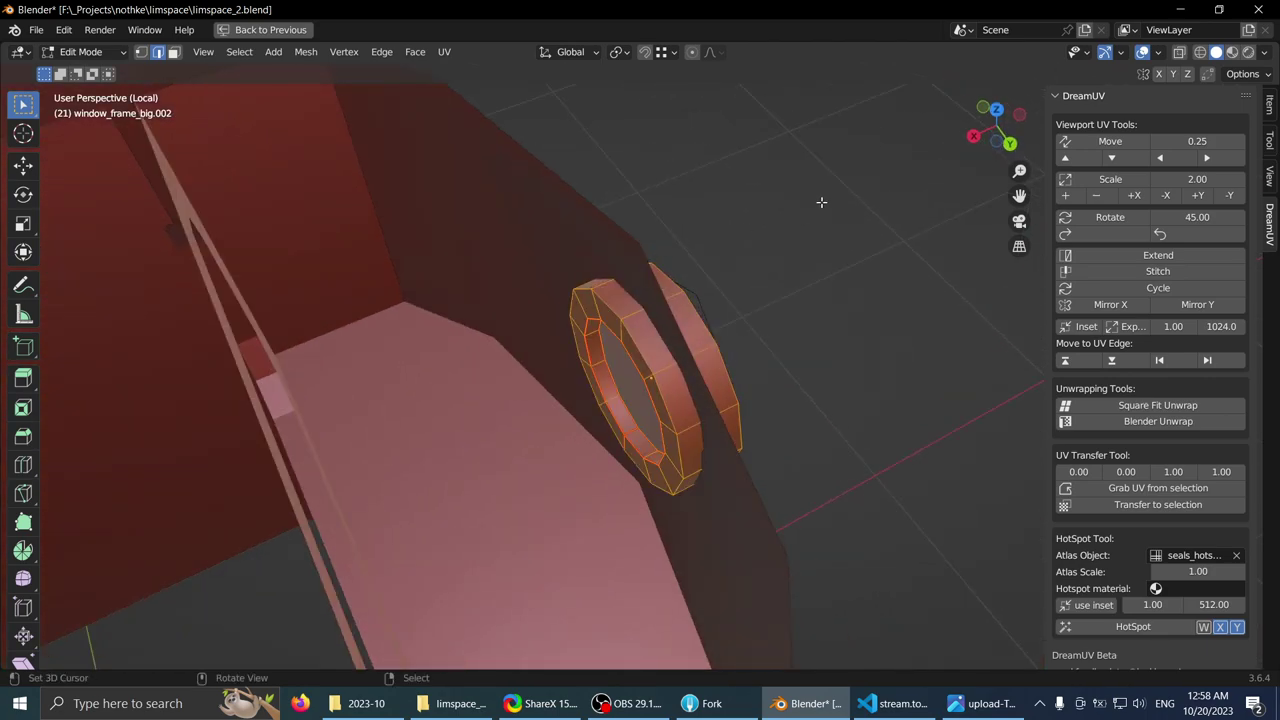
key(a)
middle_drag(808, 200, 691, 186)
key(a)
key(s)
key(x)
click(765, 210)
- Move the thinned window frame along the X axis so it sits against the inner hull wall
key(g)
key(x)
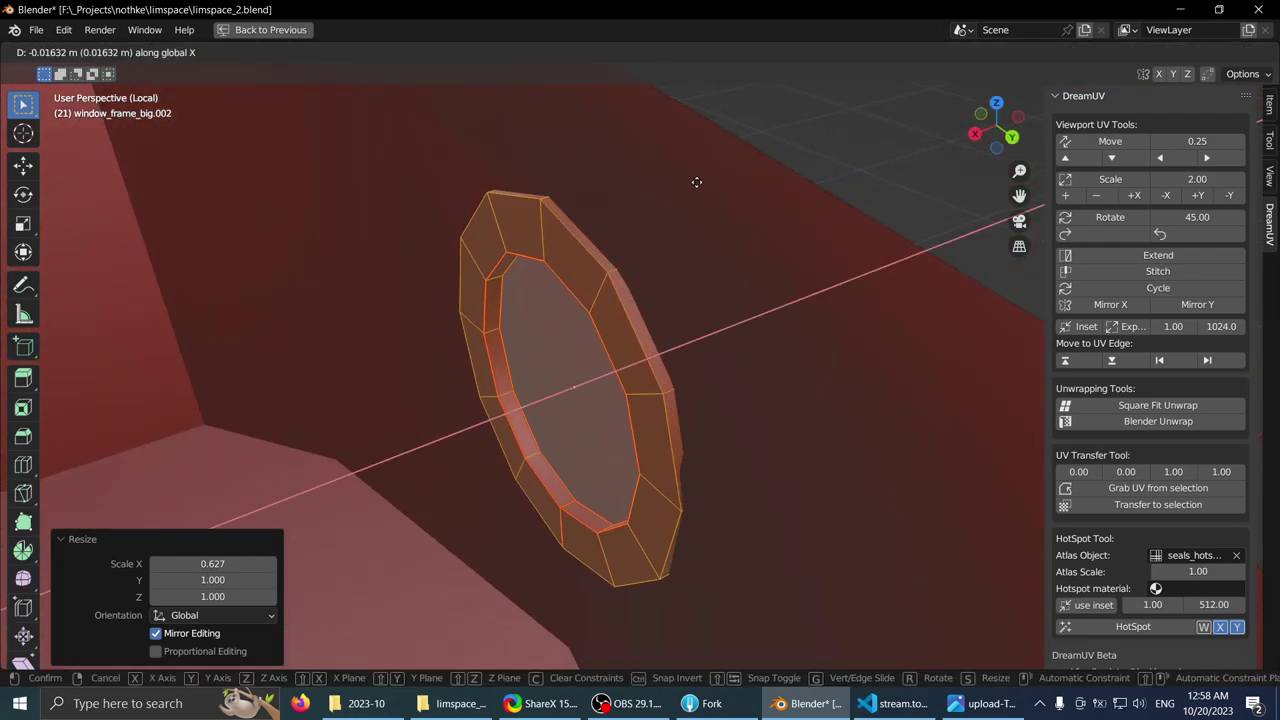
click(606, 218)
middle_drag(606, 218, 573, 218)
key(g)
key(x)
click(606, 220)
- In the hull tube's Edit Mode with wireframe shading, subdivide the vertical inner wall edge beside the porthole
key(Tab)
click(405, 262)
middle_drag(405, 262, 658, 291)
key(Tab)
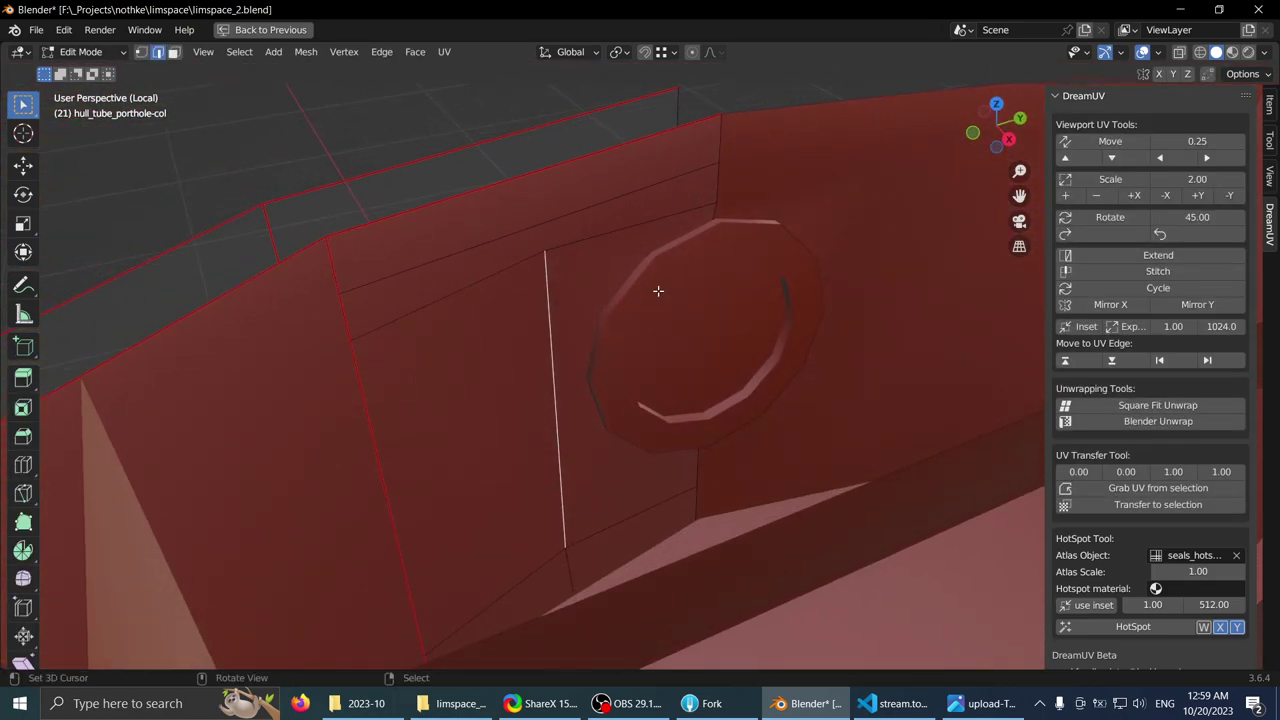
key(z)
middle_drag(540, 367, 536, 336)
key(1)
right_click(574, 356)
right_click(512, 300)
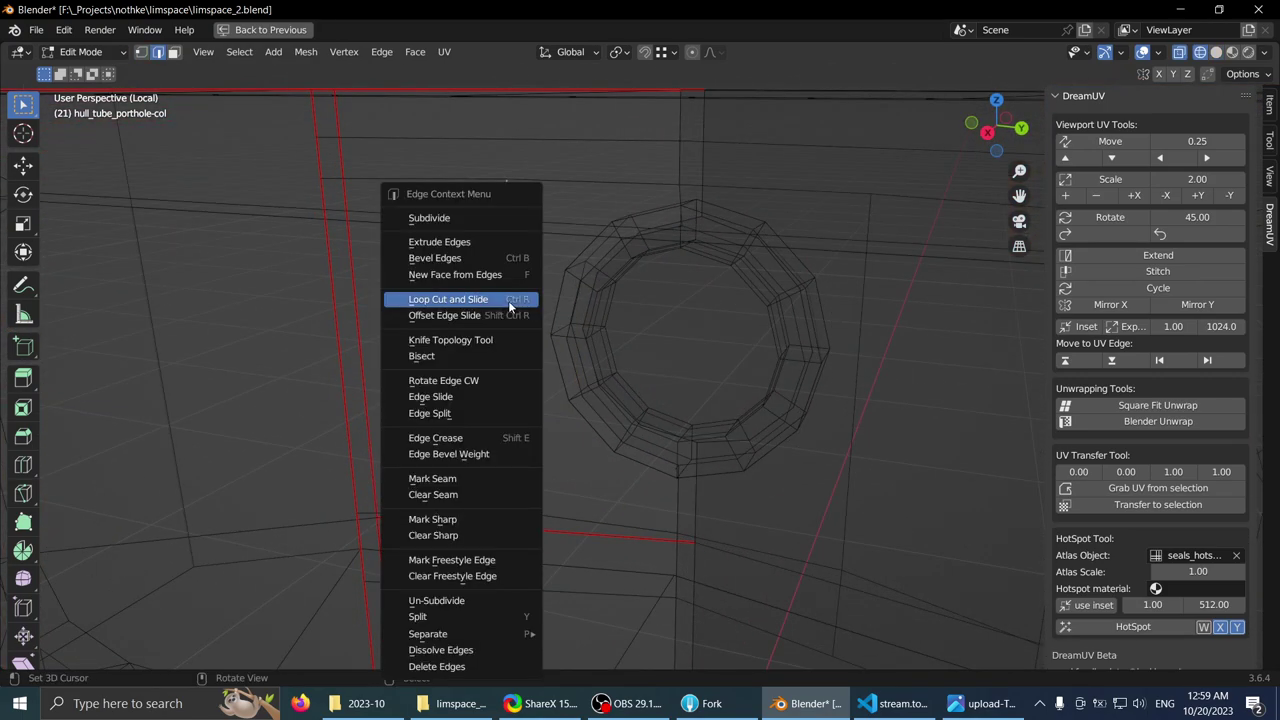
click(400, 241)
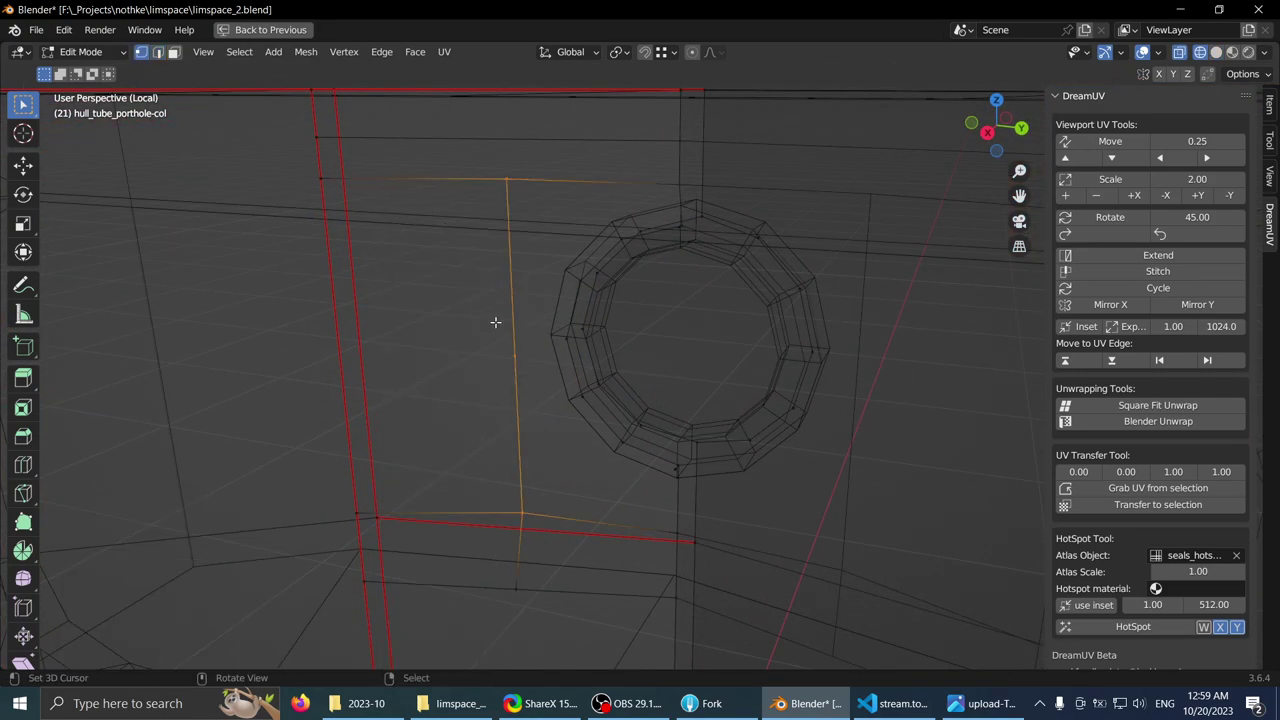
- Move the new midpoint vertex along Z to the porthole's centre height and connect it to the rim's side vertex
middle_drag(491, 358, 610, 340)
key(g)
key(z)
click(555, 327)
- Knife-cut from the two upper rim vertices to the side and upper edges of the surrounding wall, then return to Object Mode
click(643, 320)
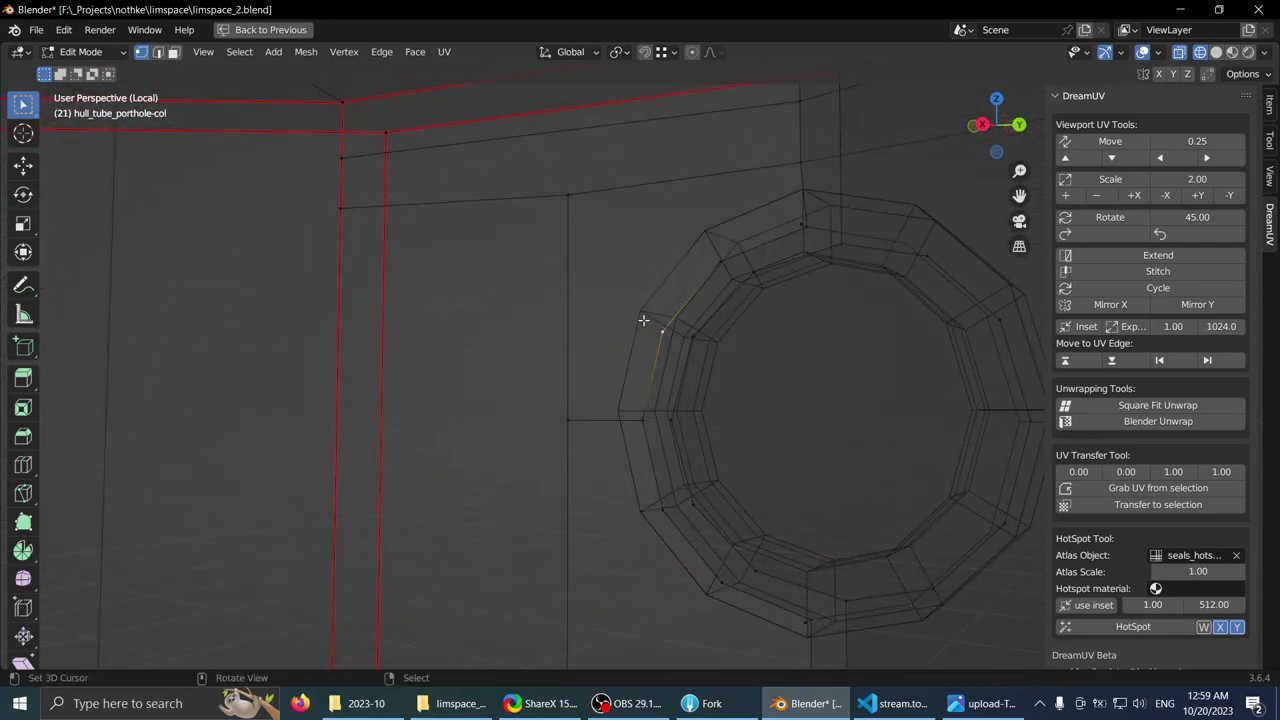
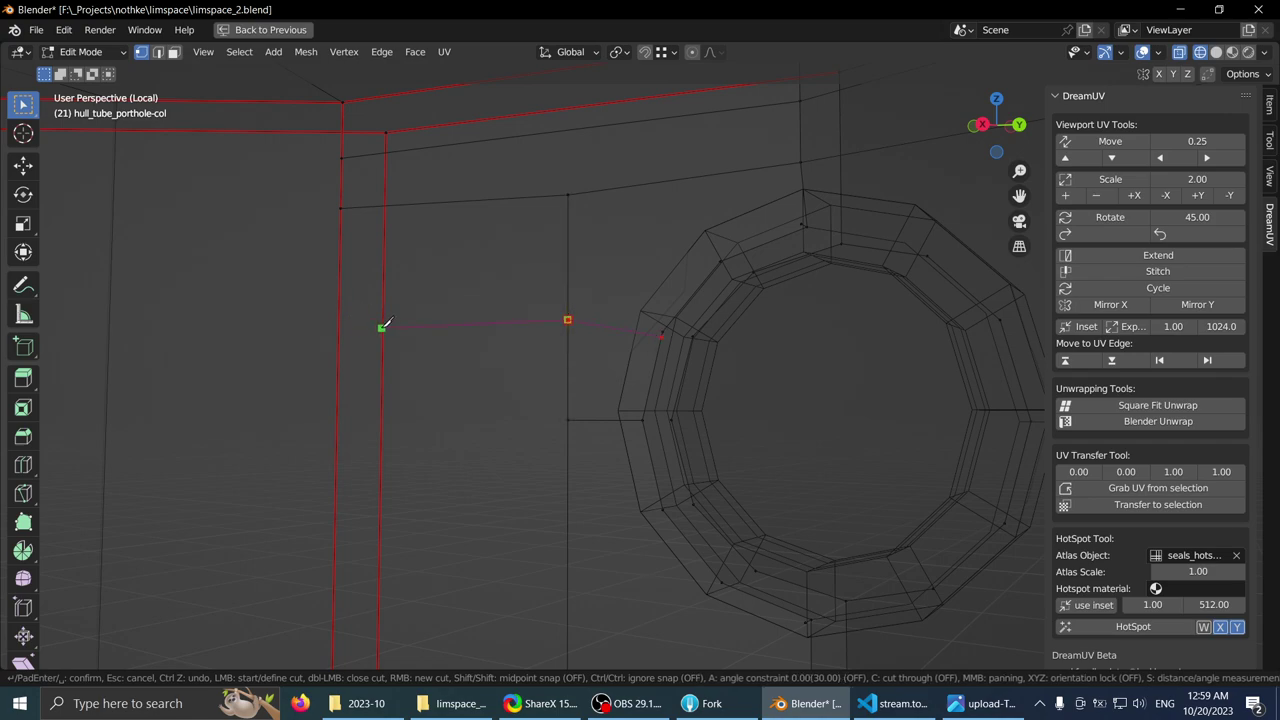
middle_drag(465, 285, 588, 300)
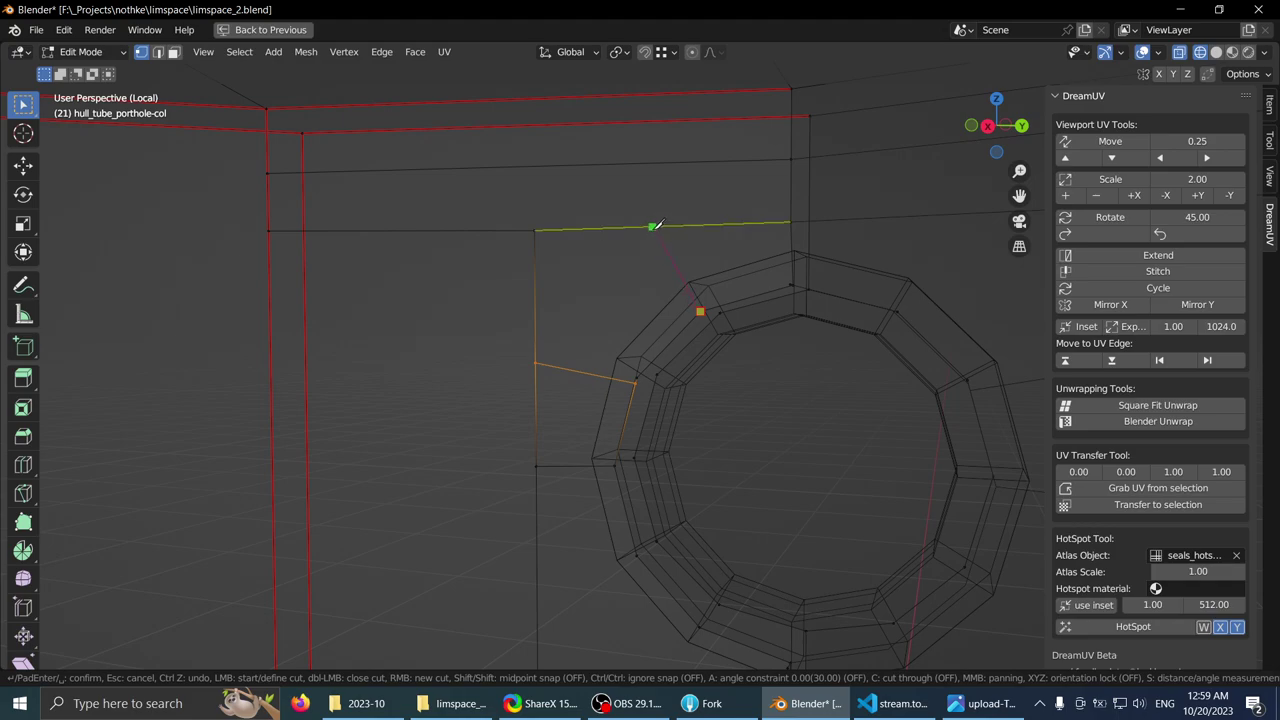
middle_drag(600, 238, 534, 277)
key(Tab)
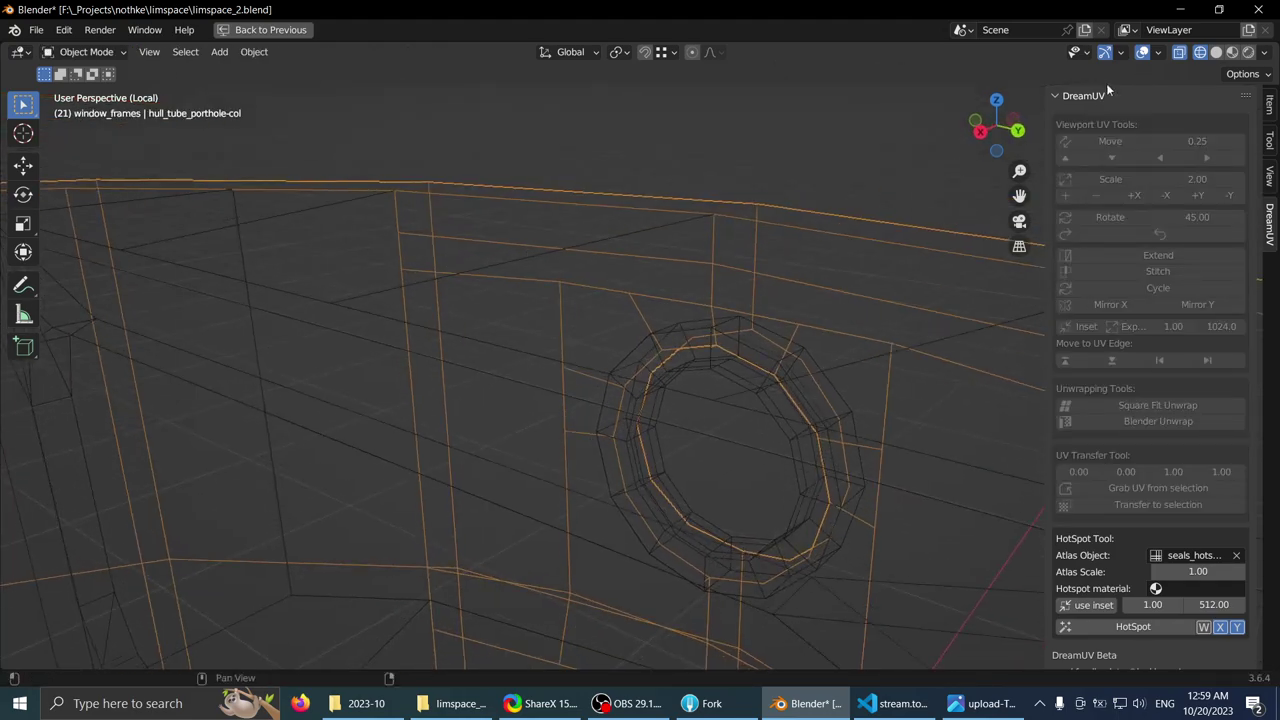
- Inspect the shading around the upper porthole cuts in solid view, returning to the hull tube's Edit Mode
click(1215, 53)
mouse_move(700, 251)
middle_down()
mouse_move(583, 292)
mouse_move(630, 184)
mouse_move(566, 184)
mouse_move(629, 194)
mouse_move(597, 223)
middle_up()
click(597, 223)
key(Tab)
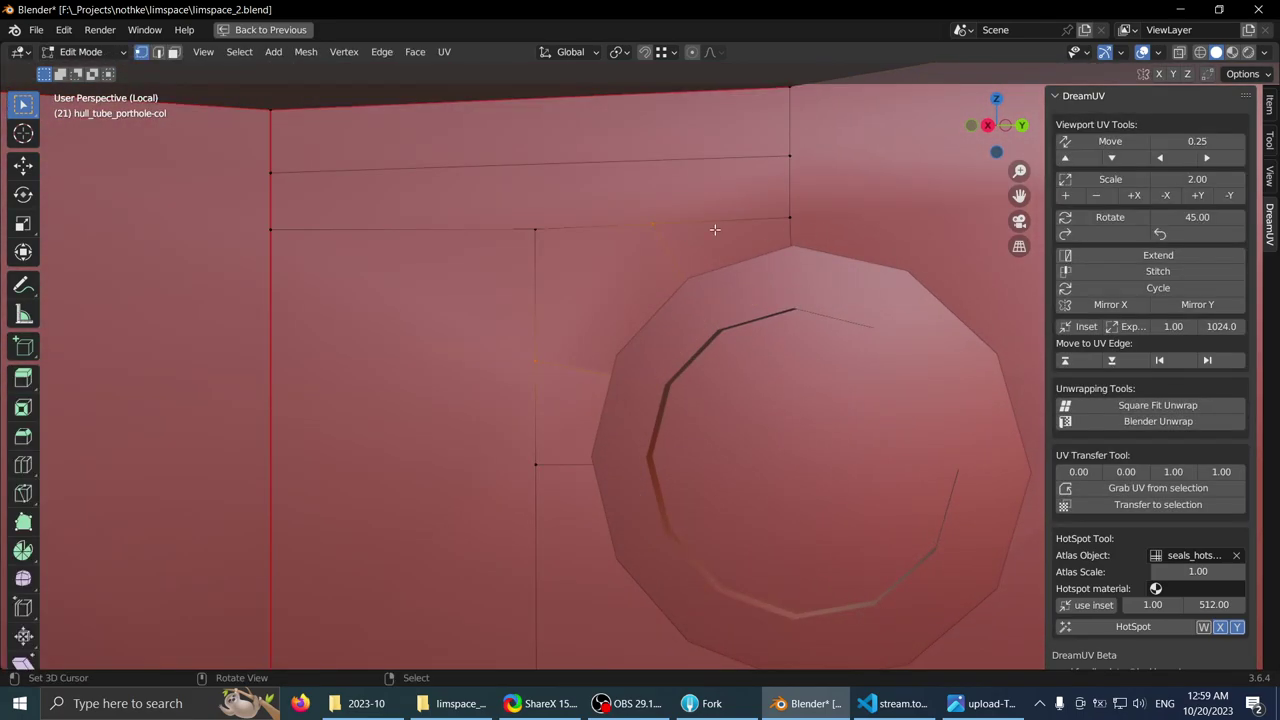
middle_drag(714, 229, 564, 295)
middle_drag(521, 237, 552, 302)
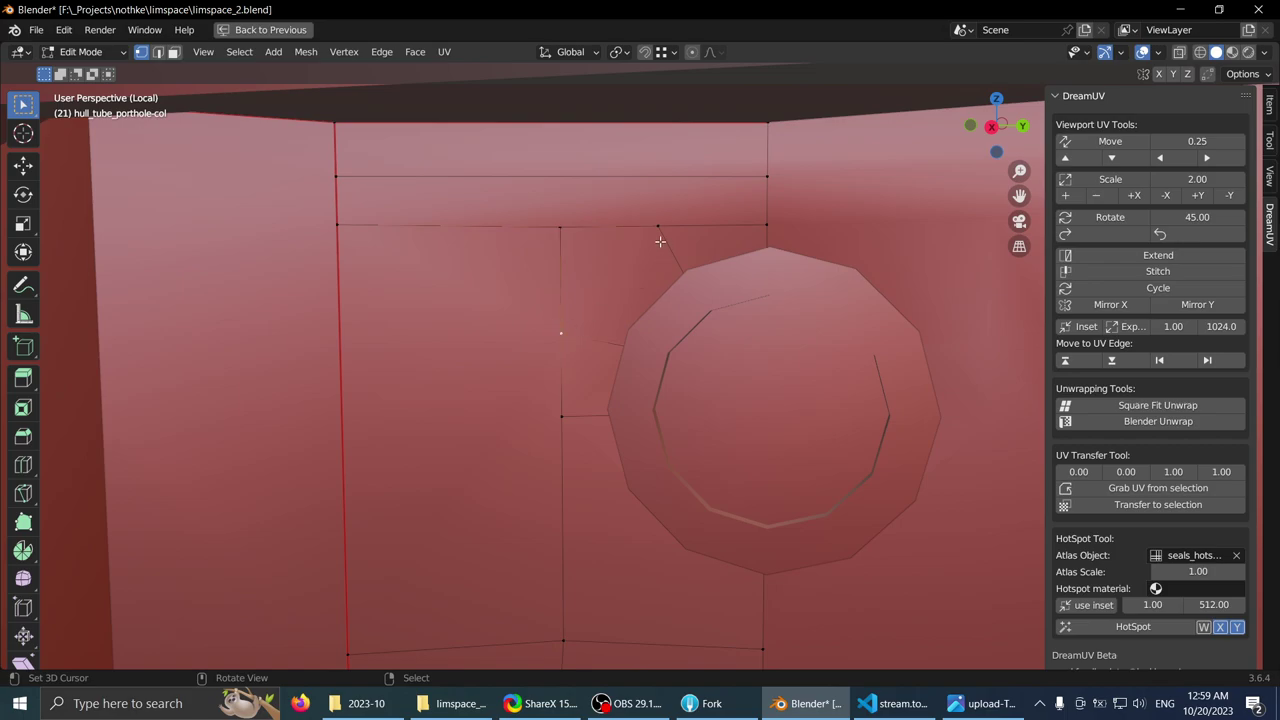
- Connect the upper corner cuts diagonally and knife-cut the lower corner from the side edge to the centre line and porthole rim
middle_drag(641, 227, 561, 290)
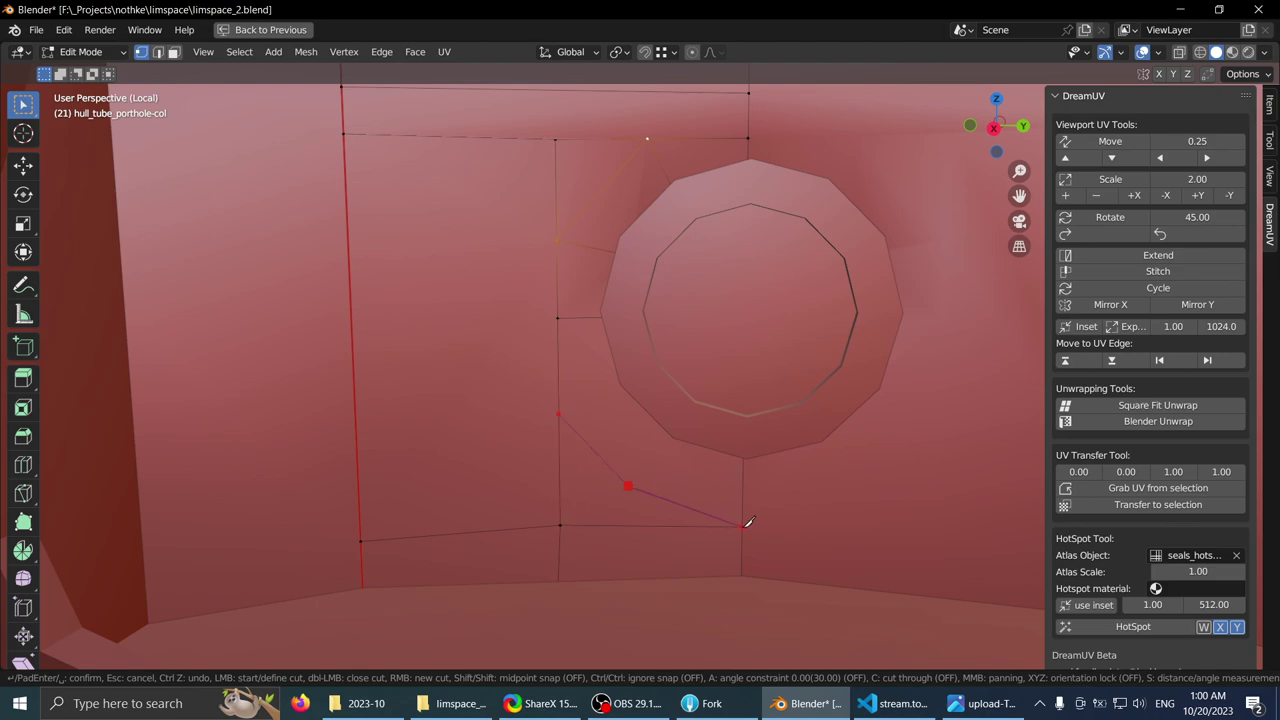
click(511, 430)
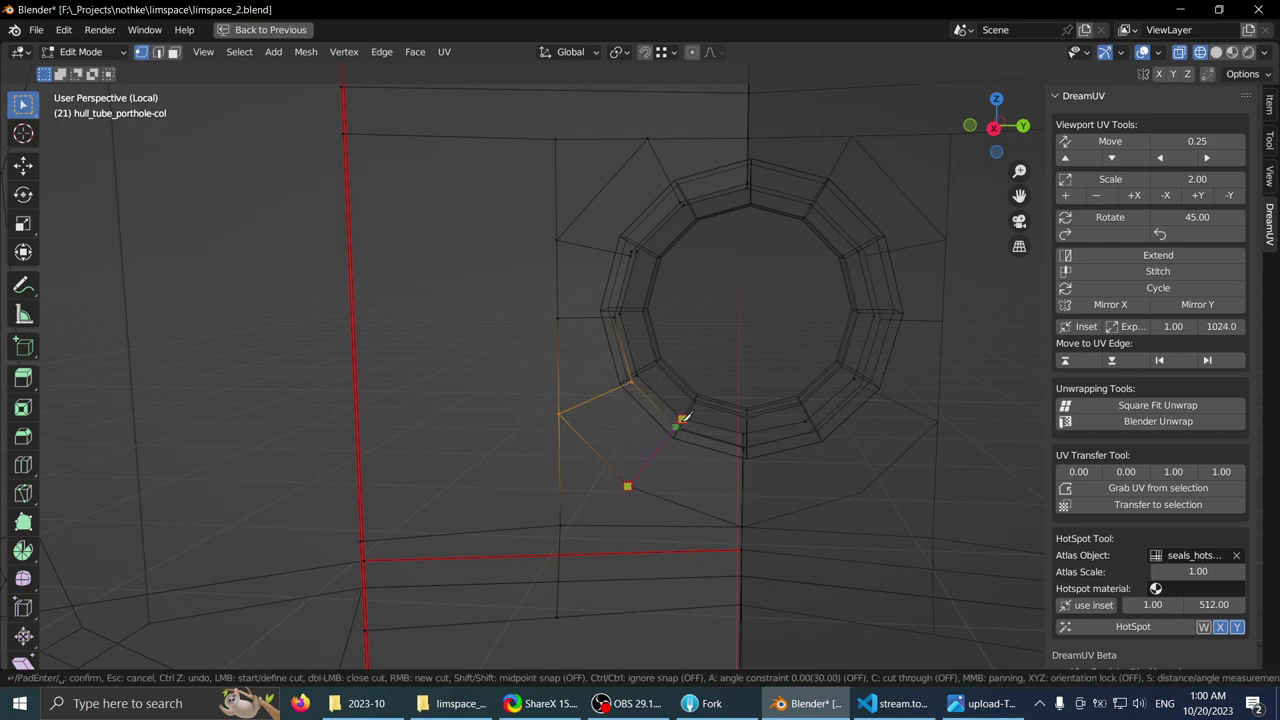
key(Return)
- Inspect the lower corner cuts beside the porthole and undo the latest edits there
middle_drag(652, 367, 585, 352)
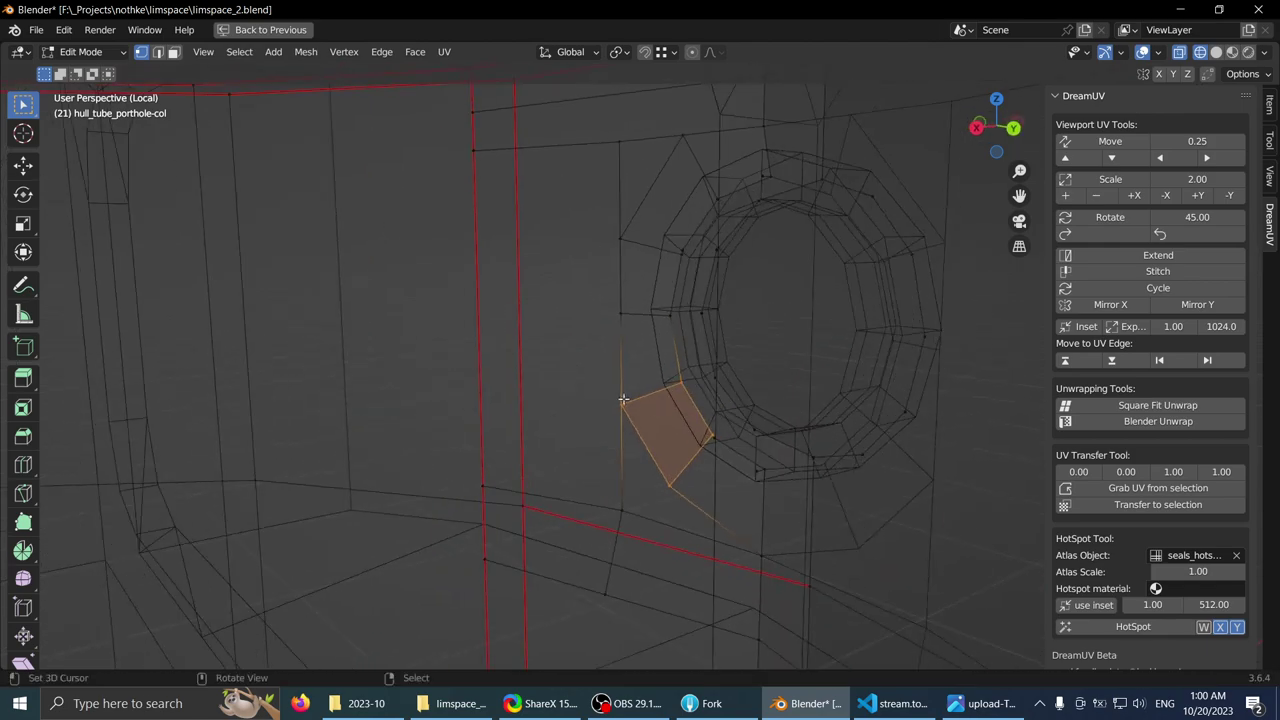
scroll(586, 337, up, 4)
shift+middle_drag(680, 390, 650, 336)
key(alt+a)
right_click(589, 390)
scroll(596, 384, down, 2)
middle_drag(600, 381, 571, 397)
key(ctrl+l)
click(571, 397)
key(ctrl+z)
key(ctrl+z)
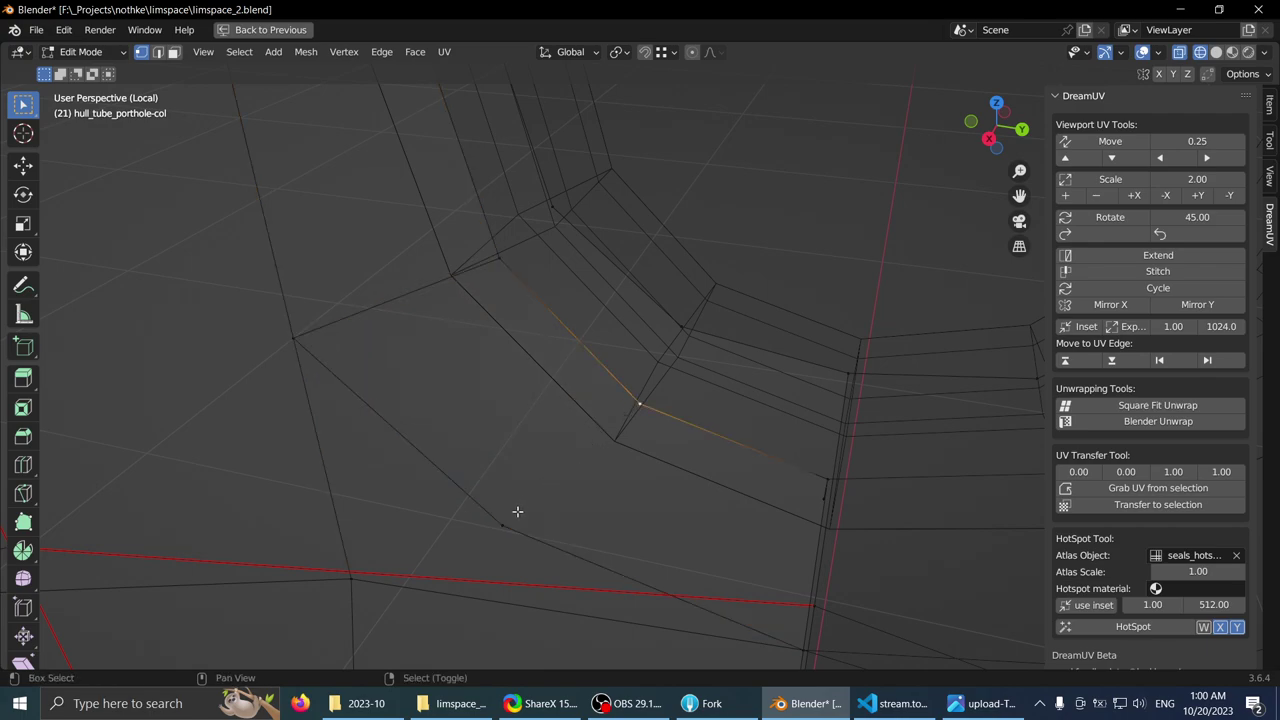
- In material preview shading, select the rim edges of the outer porthole opening and move them 0.017895 m along X
mouse_move(530, 372)
middle_down()
mouse_move(551, 317)
mouse_move(517, 403)
mouse_move(503, 374)
mouse_move(577, 369)
mouse_move(543, 362)
mouse_move(563, 349)
mouse_move(551, 303)
mouse_move(509, 343)
mouse_move(558, 430)
mouse_move(566, 398)
mouse_move(511, 274)
mouse_move(481, 272)
mouse_move(634, 273)
mouse_move(592, 291)
mouse_move(542, 349)
middle_up()
key(l)
key(q)
click(543, 362)
click(1232, 51)
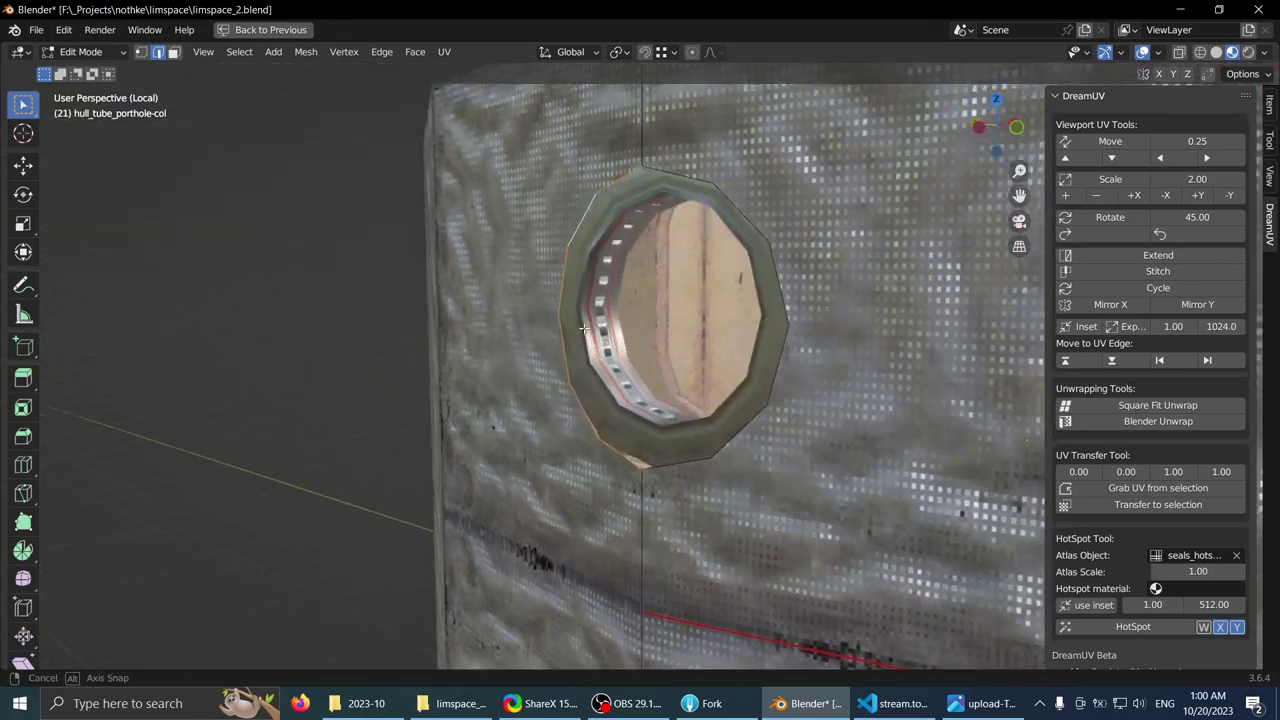
middle_drag(592, 328, 806, 374)
key(g)
click(854, 364)
key(g)
key(x)
click(853, 416)
- Reselect the outer porthole rim edges in edge mode and view the hull wall in solid shading
key(g)
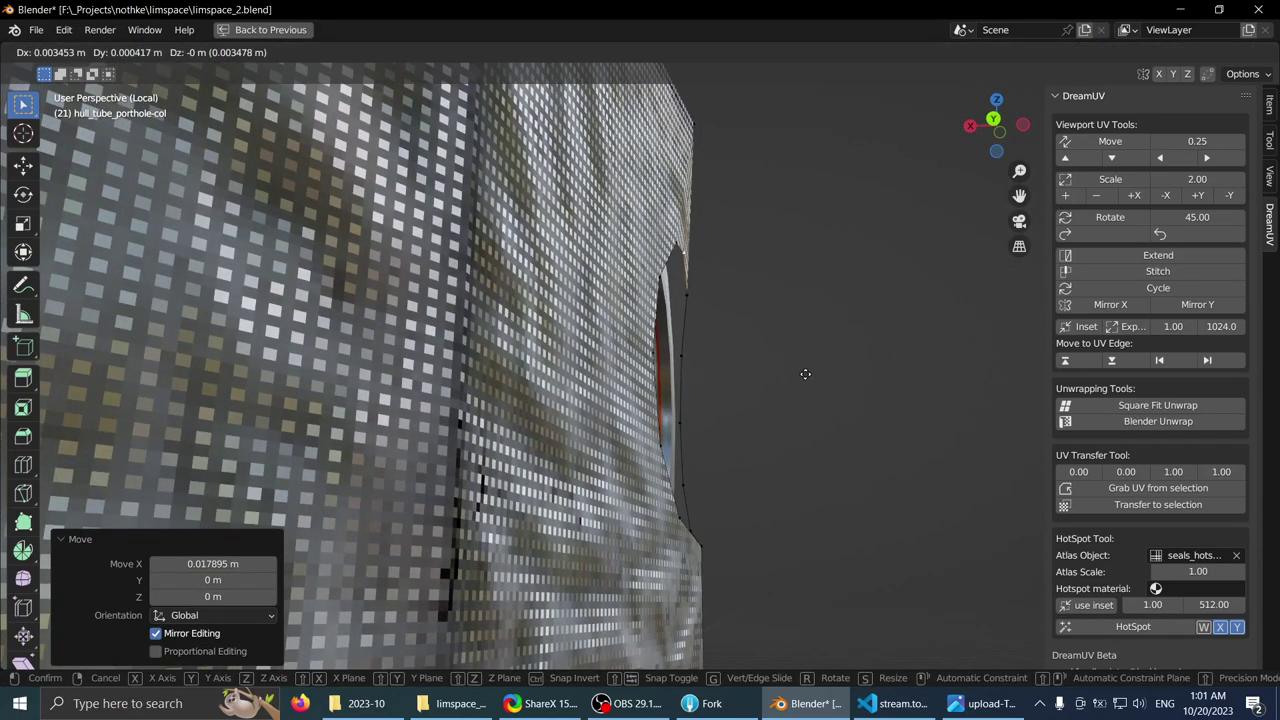
mouse_move(809, 374)
middle_down()
mouse_move(717, 371)
mouse_move(666, 429)
mouse_move(730, 383)
mouse_move(732, 466)
mouse_move(482, 363)
mouse_move(611, 414)
mouse_move(735, 370)
mouse_move(532, 388)
middle_up()
click(721, 383)
click(730, 466)
key(2)
key(z)
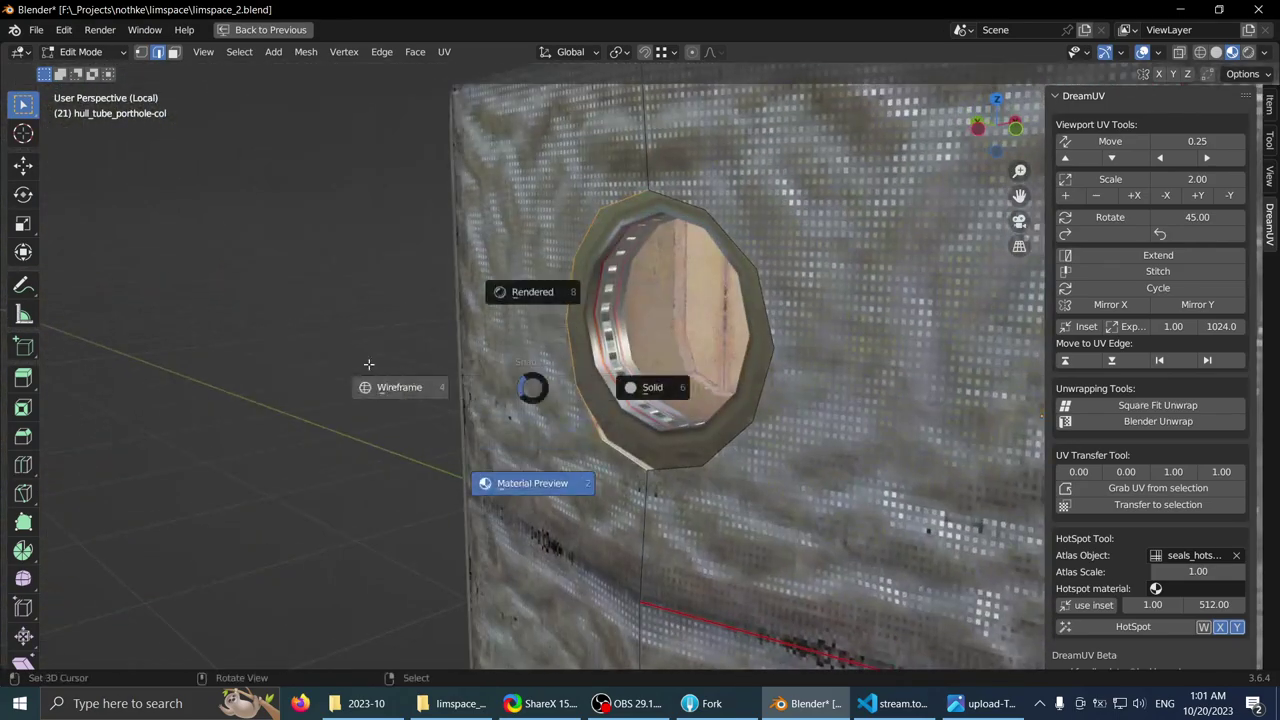
click(369, 364)
key(z)
click(647, 345)
middle_drag(649, 334, 646, 376)
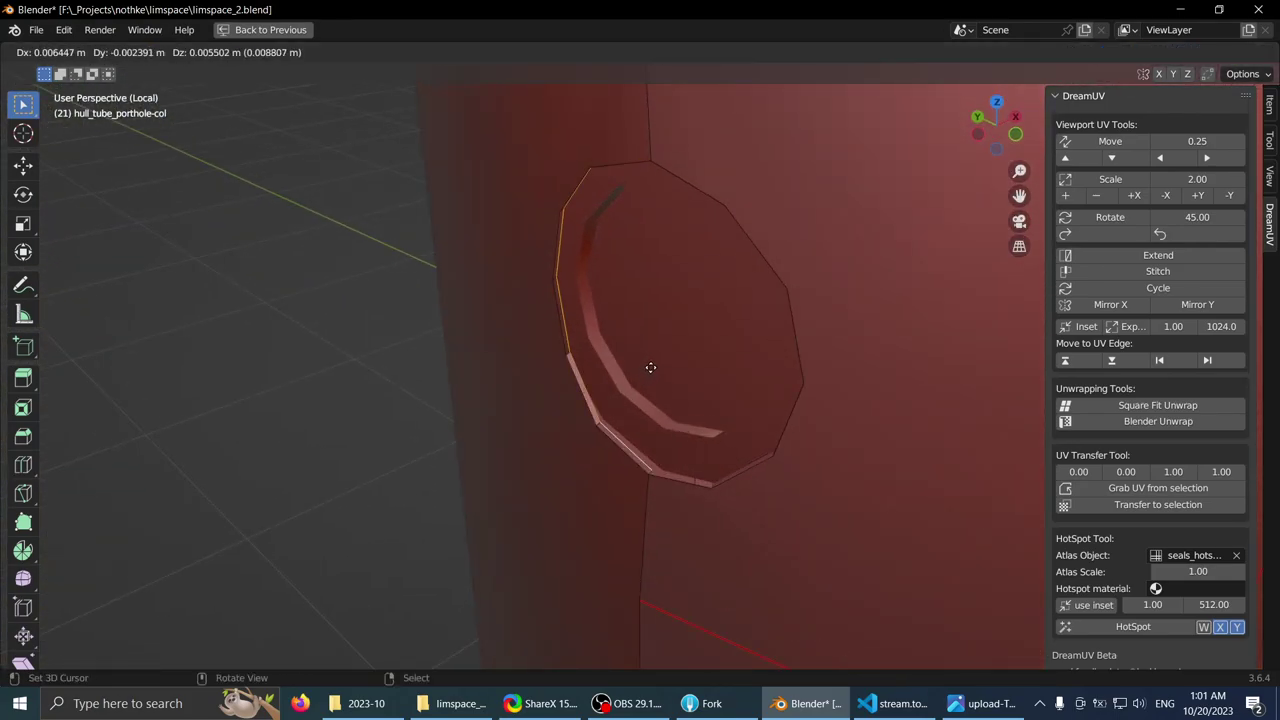
- Extrude the selected porthole rim edges and move the extrusion 0.048176 m along X
right_click(647, 360)
key(g)
key(x)
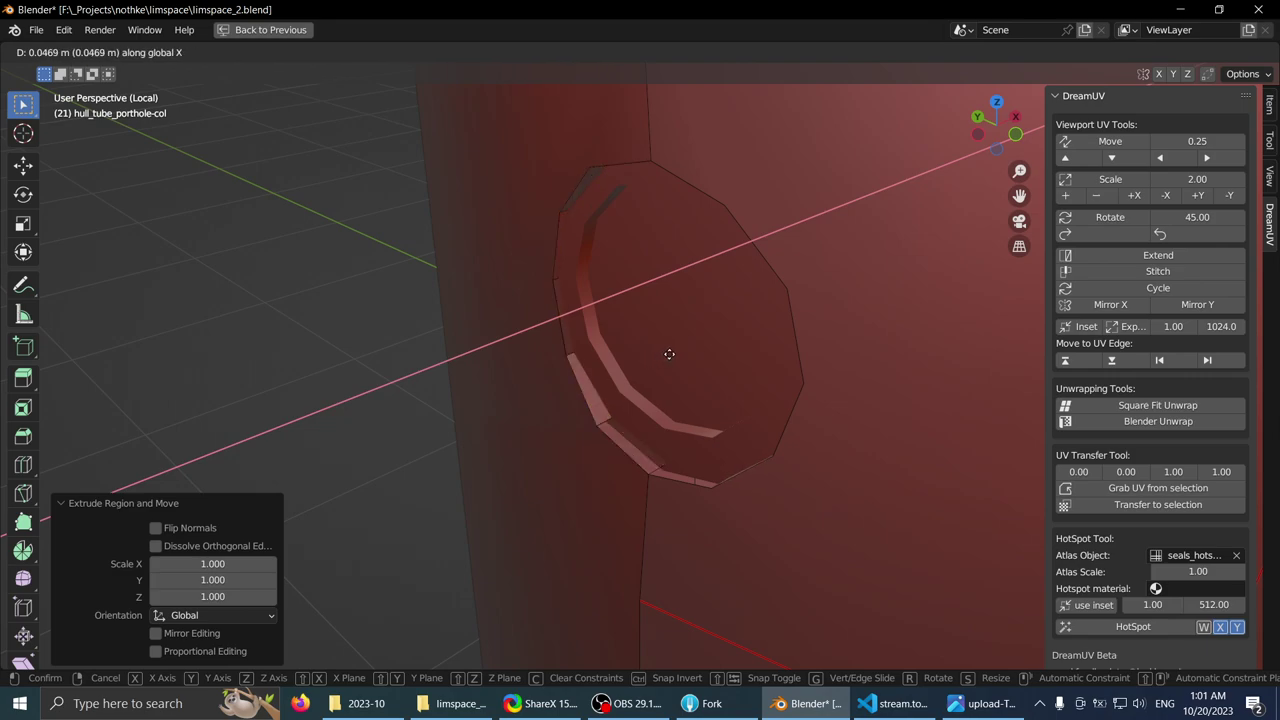
click(669, 354)
- In wireframe view, box-select the vertices at the lower rim of the porthole and delete them
key(z)
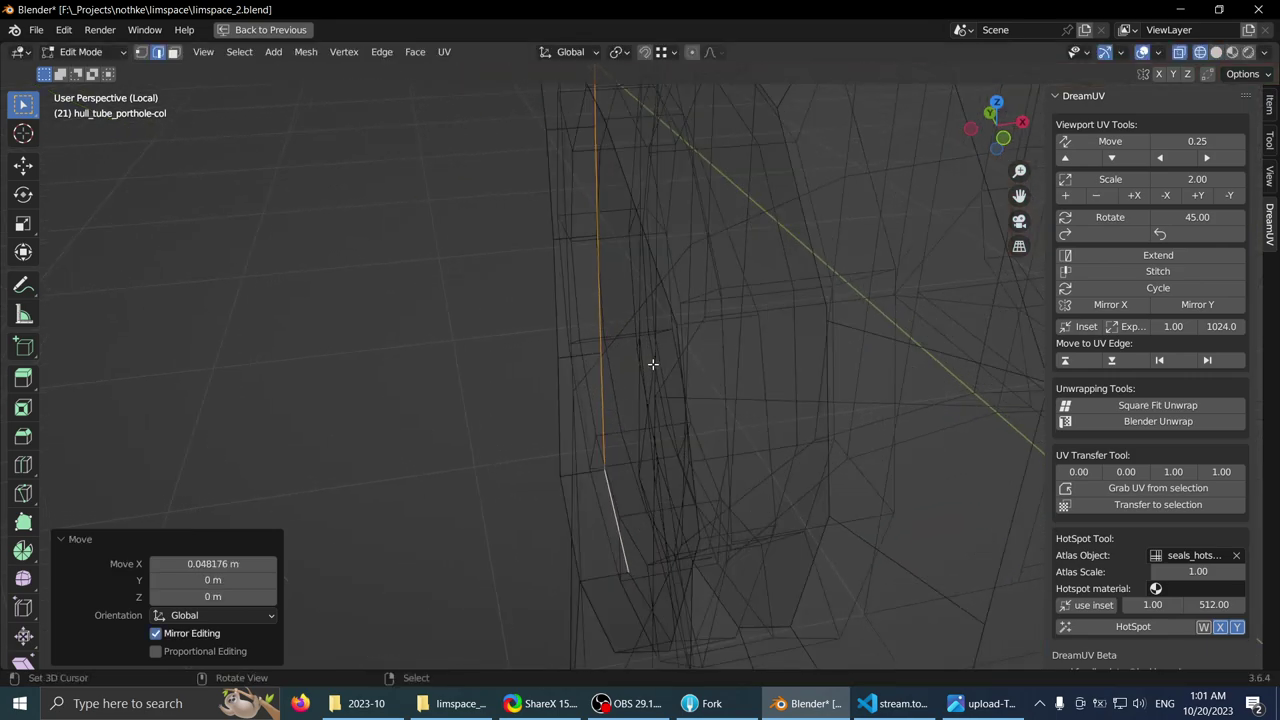
middle_drag(652, 364, 530, 401)
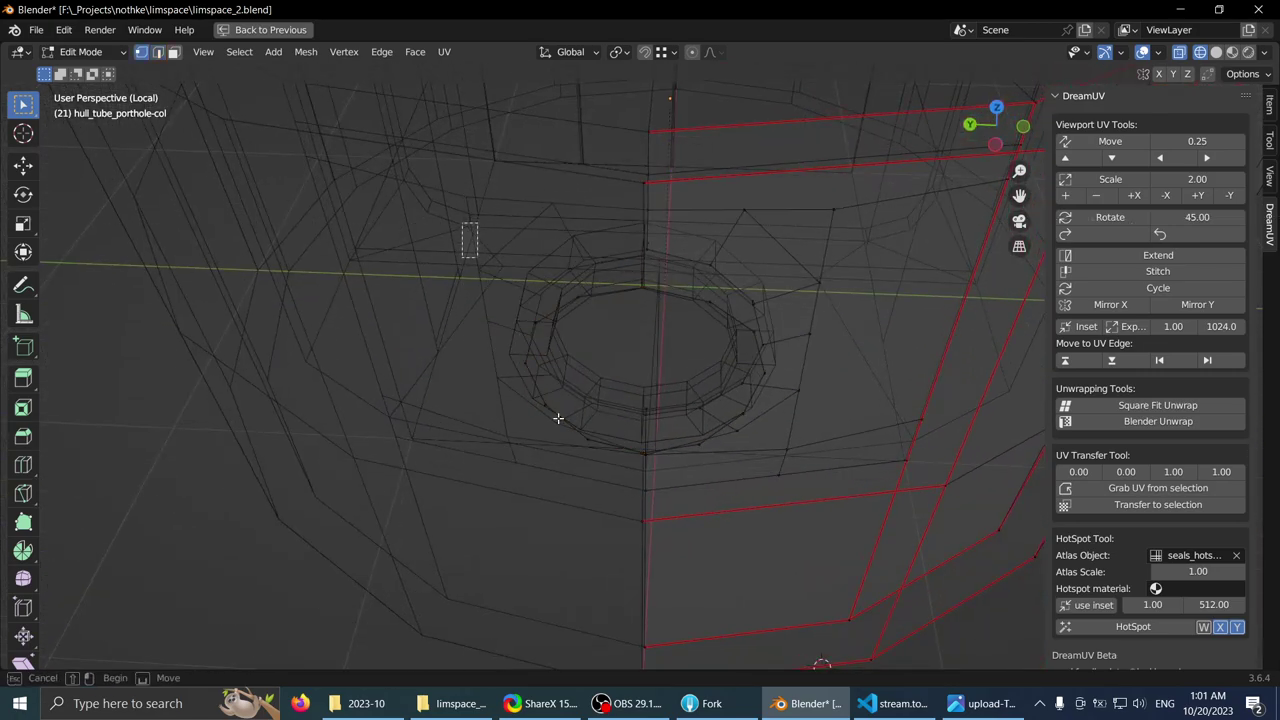
drag(558, 418, 615, 458)
scroll(562, 432, down, 1)
key(x)
click(581, 472)
- Select the path of outer rim edges on the hull tube and flatten it along X with a scale of 0
mouse_move(649, 449)
middle_down()
mouse_move(594, 434)
mouse_move(586, 448)
mouse_move(603, 426)
mouse_move(709, 451)
mouse_move(677, 451)
mouse_move(744, 422)
mouse_move(731, 443)
mouse_move(630, 462)
middle_up()
ctrl+click(625, 257)
middle_drag(625, 257, 737, 254)
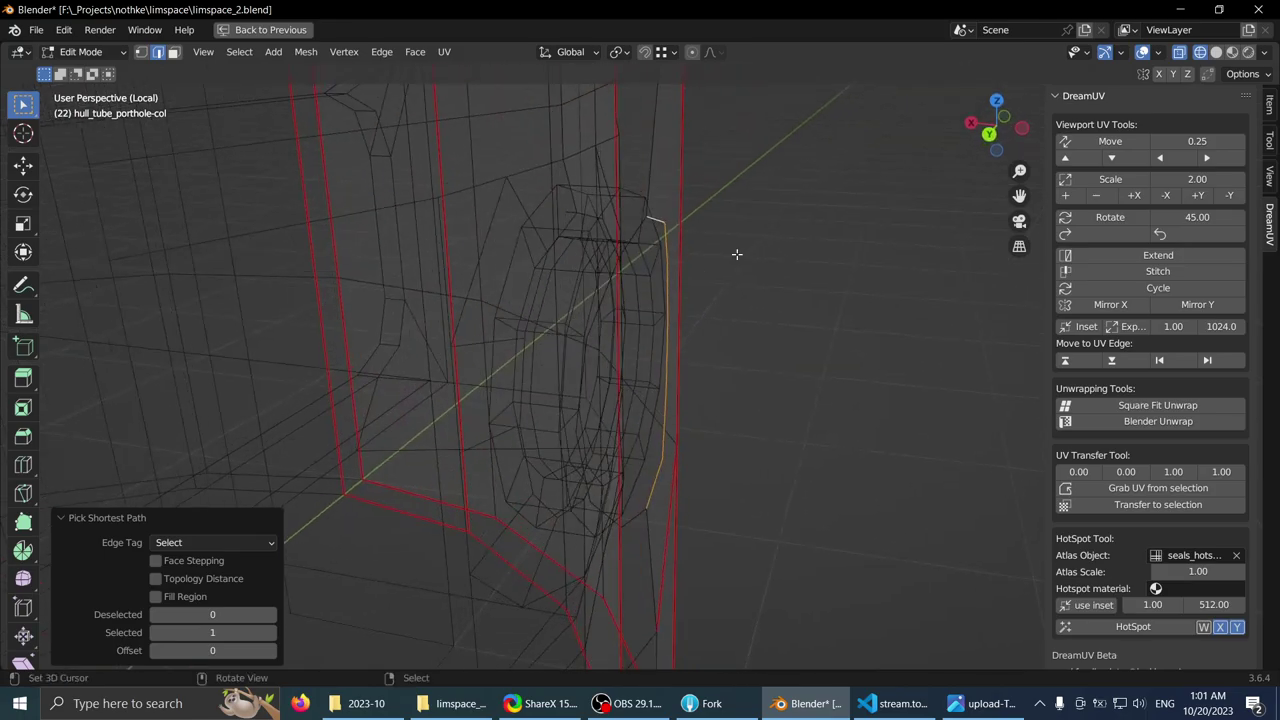
click(726, 340)
click(1233, 53)
middle_drag(740, 262, 676, 292)
click(1200, 53)
key(x)
key(Return)
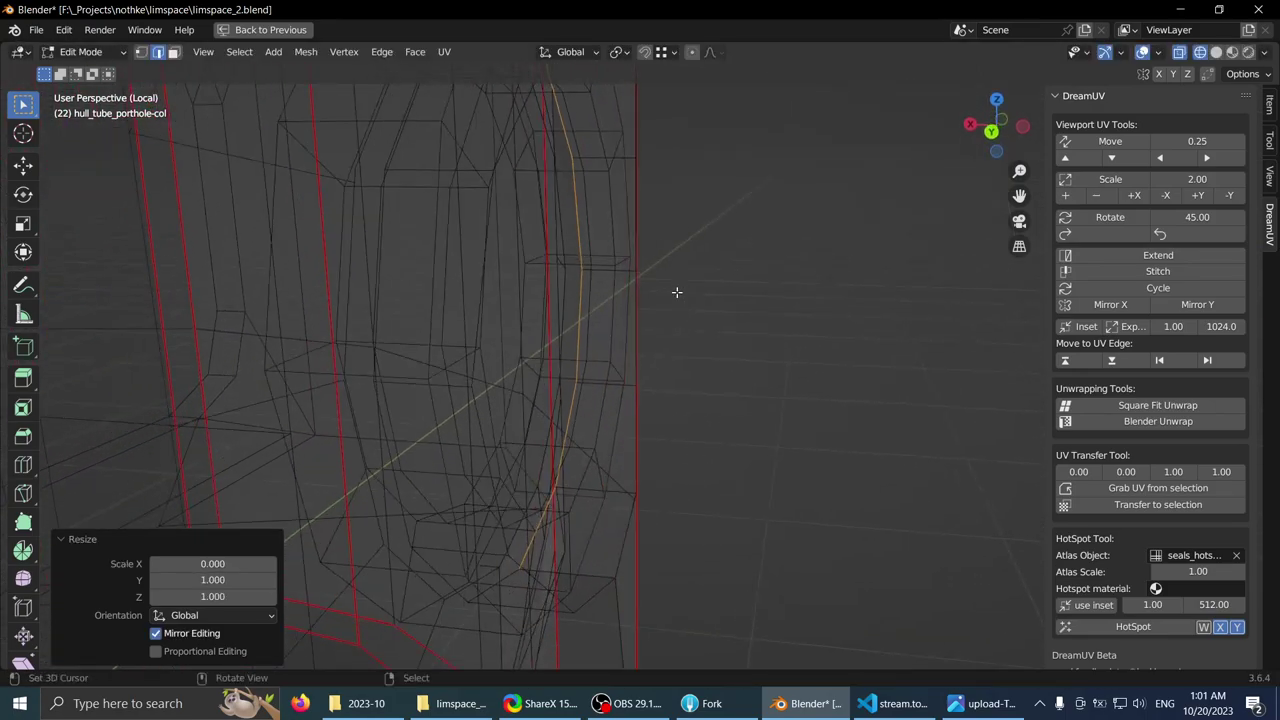
- Move the flattened rim edges -0.045925 m along X and fine-tune their X position in material preview
key(g)
key(x)
click(732, 277)
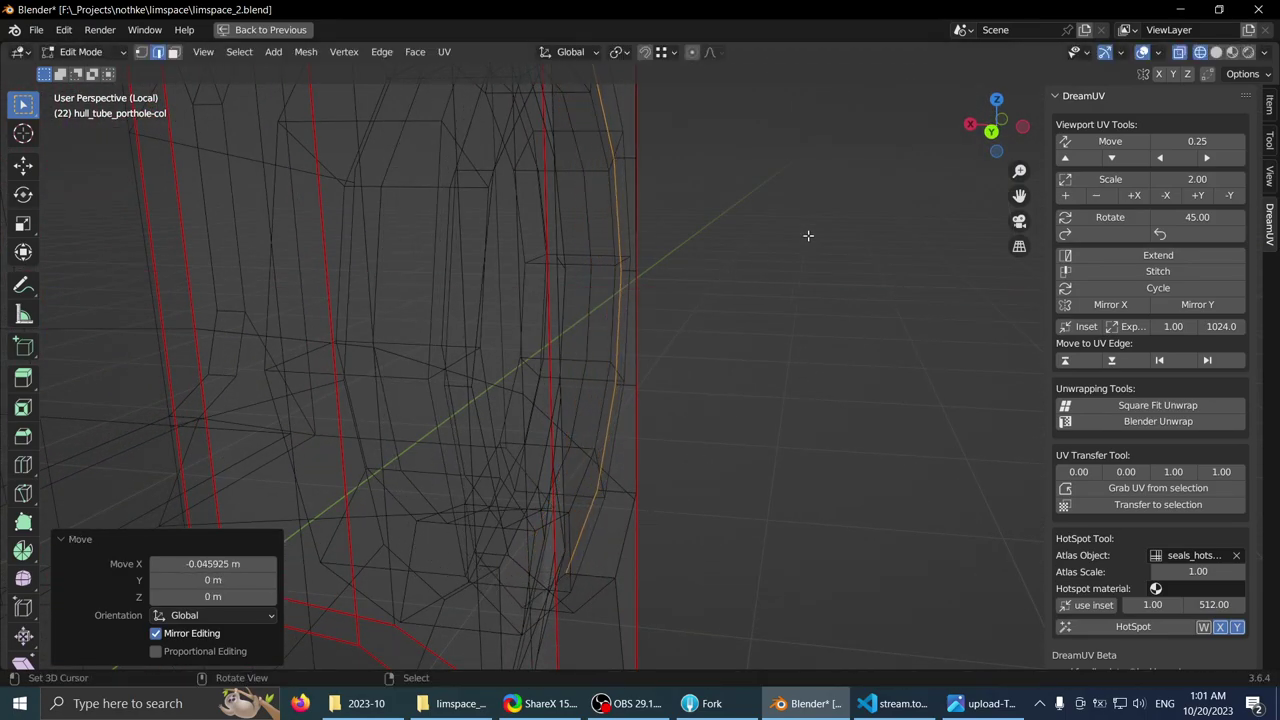
click(1232, 53)
mouse_move(790, 250)
middle_down()
mouse_move(725, 256)
mouse_move(774, 249)
middle_up()
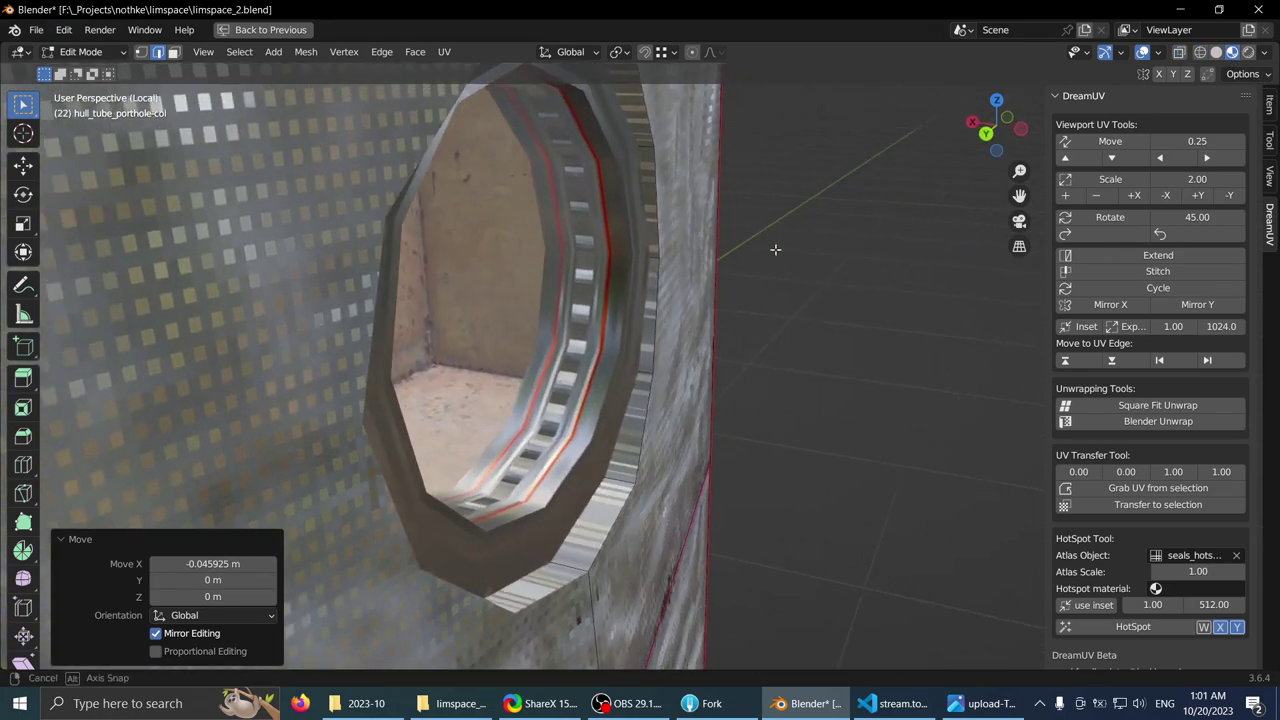
scroll(774, 249, up, 3)
key(g)
key(x)
click(767, 246)
- In wireframe view with vertex selection, delete the stray vertices around the lower porthole rim
scroll(766, 246, down, 3)
middle_drag(682, 288, 523, 314)
key(shift+z)
scroll(566, 307, down, 2)
key(1)
key(a)
key(x)
click(493, 320)
key(a)
key(a)
key(a)
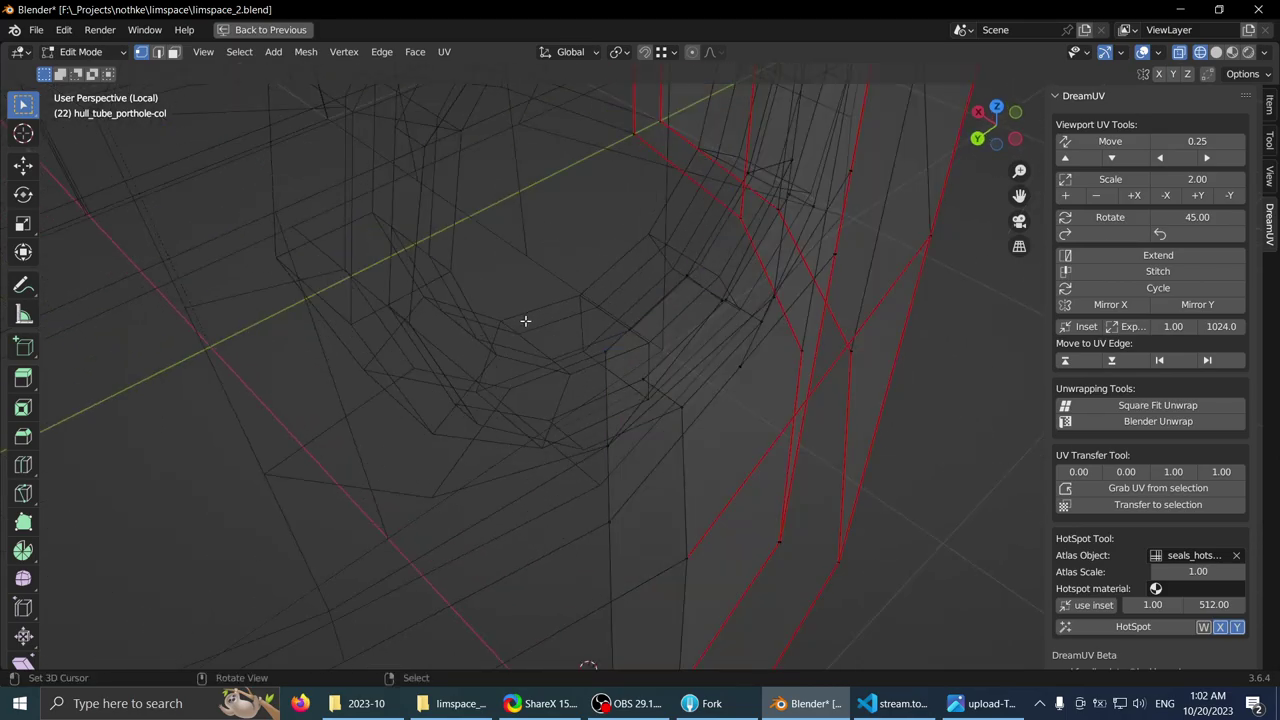
- Try another deletion at the lower porthole rim and undo it
scroll(570, 352, down, 2)
middle_drag(570, 352, 636, 282)
key(x)
click(528, 337)
key(ctrl+z)
- Return to Object Mode in material preview, select the big window frame and move it about -0.0056 m along X
click(1237, 54)
mouse_move(690, 228)
middle_down()
mouse_move(717, 231)
mouse_move(585, 241)
mouse_move(534, 273)
mouse_move(475, 259)
mouse_move(563, 211)
mouse_move(631, 236)
mouse_move(529, 194)
mouse_move(471, 200)
mouse_move(668, 236)
mouse_move(513, 294)
mouse_move(529, 301)
middle_up()
key(Tab)
click(510, 299)
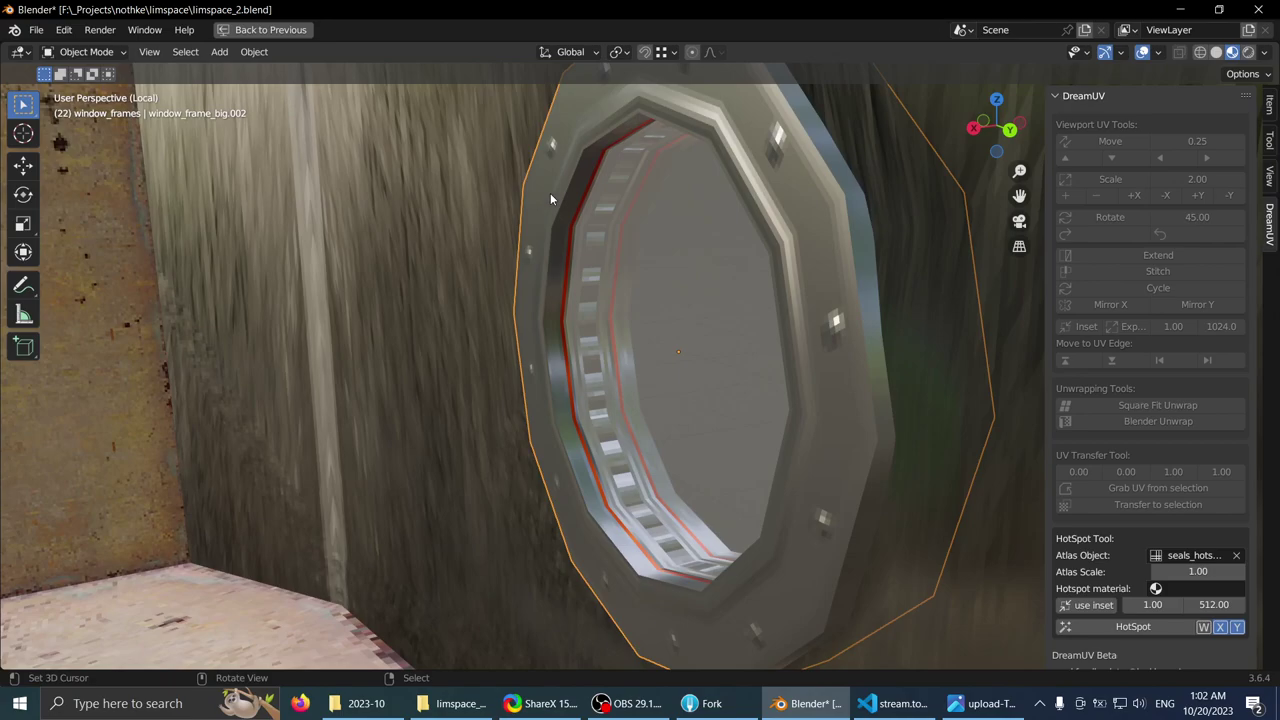
key(g)
key(x)
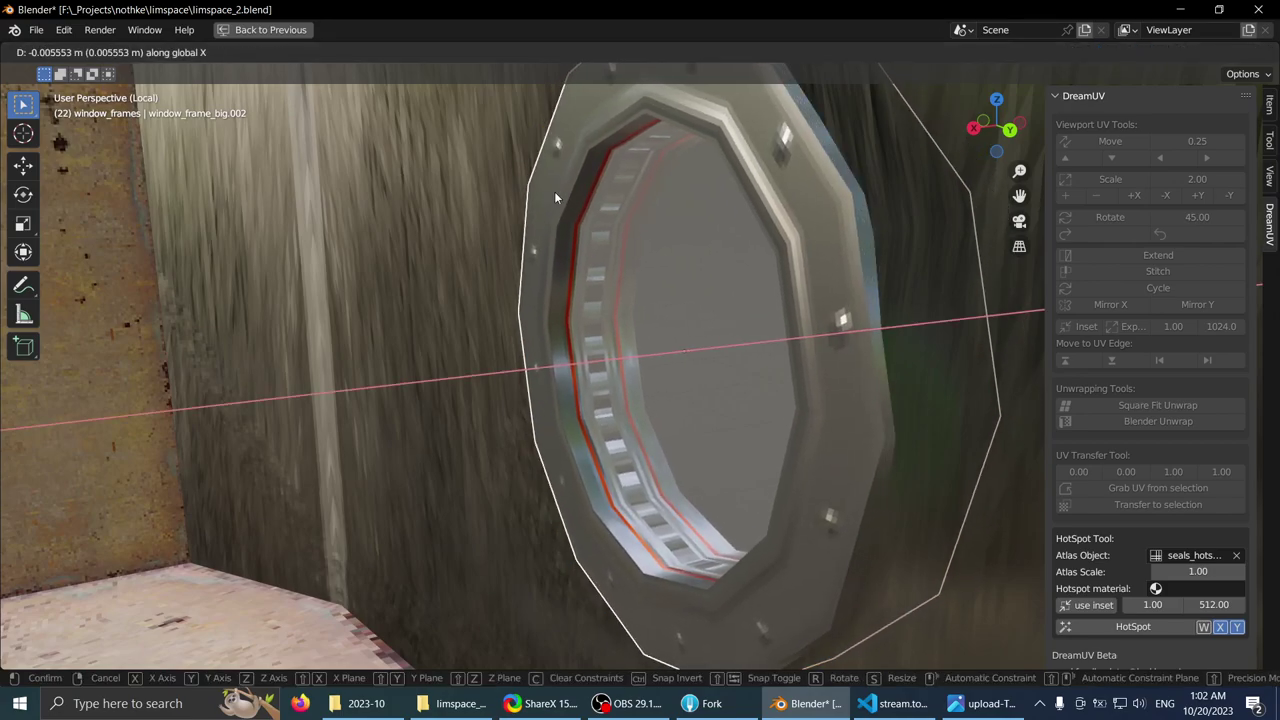
middle_drag(554, 191, 496, 238)
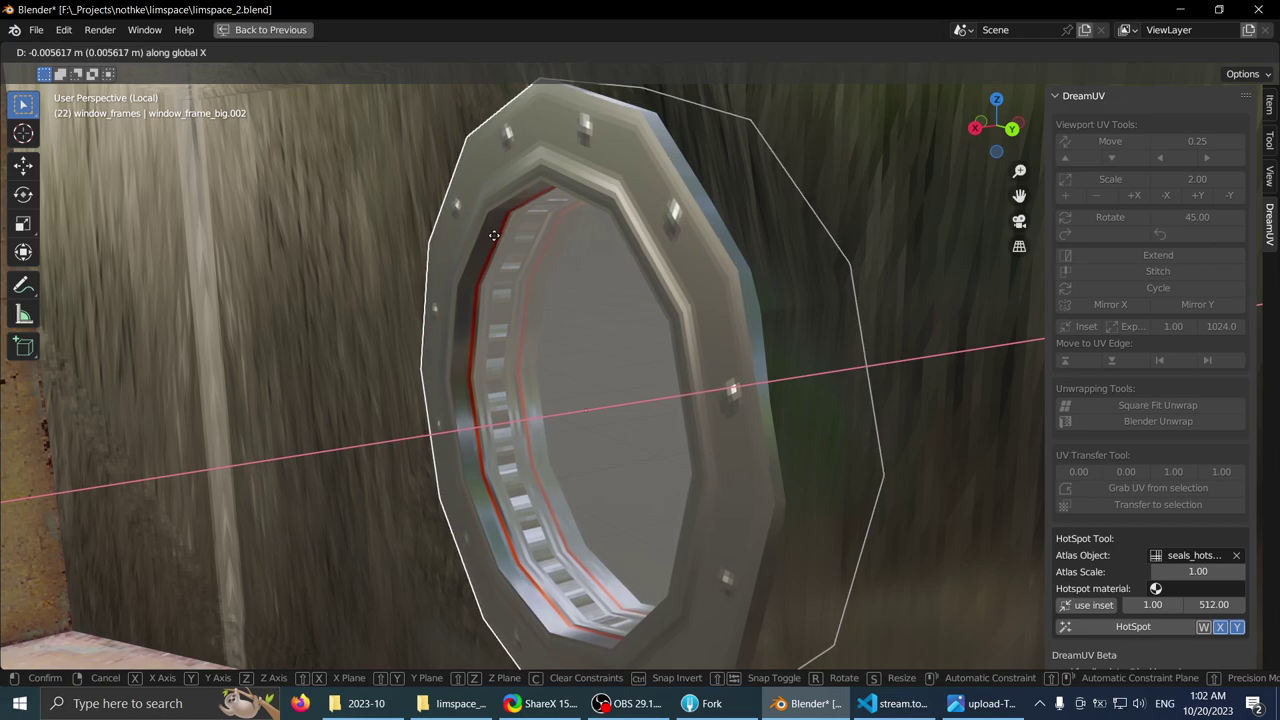
click(494, 234)
- Scale the window frame to 0.895 along X and move it -0.004803 m along X
middle_drag(583, 228, 735, 211)
key(s)
key(x)
click(603, 257)
scroll(714, 244, up, 5)
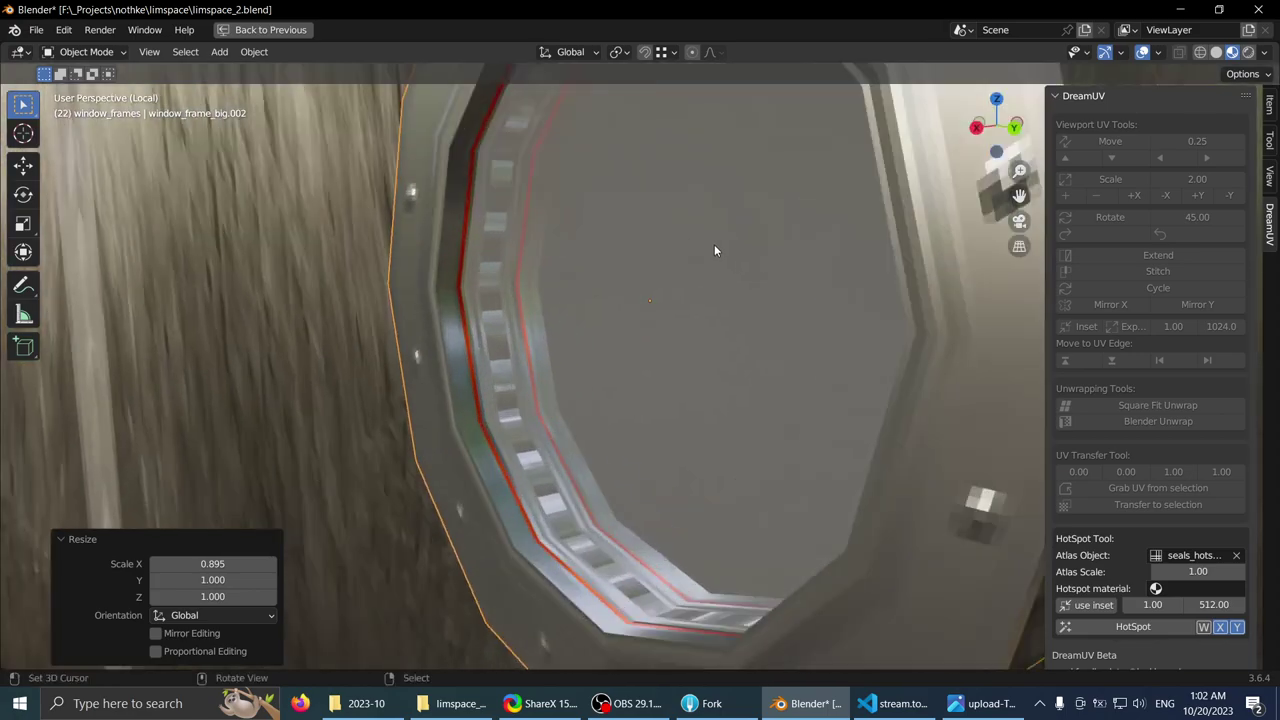
key(g)
key(x)
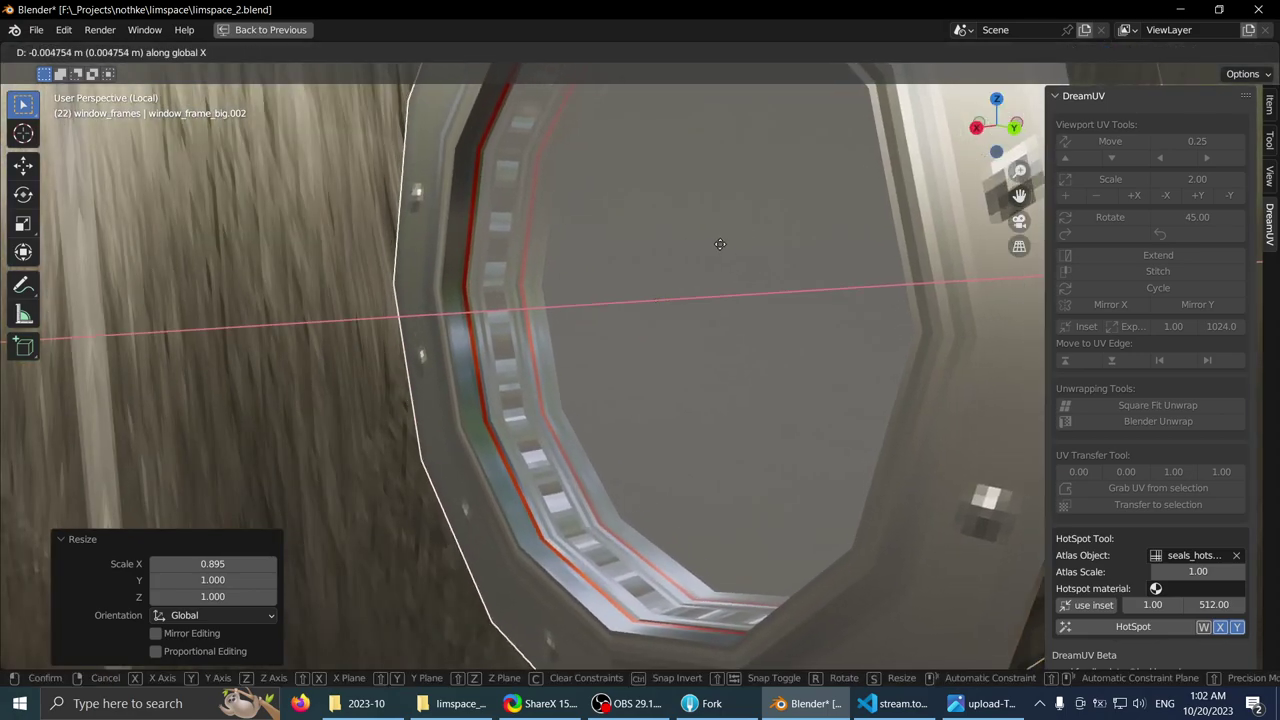
click(718, 246)
- Fine-tune the window frame's position along X against the hull wall
scroll(697, 258, down, 4)
key(g)
key(x)
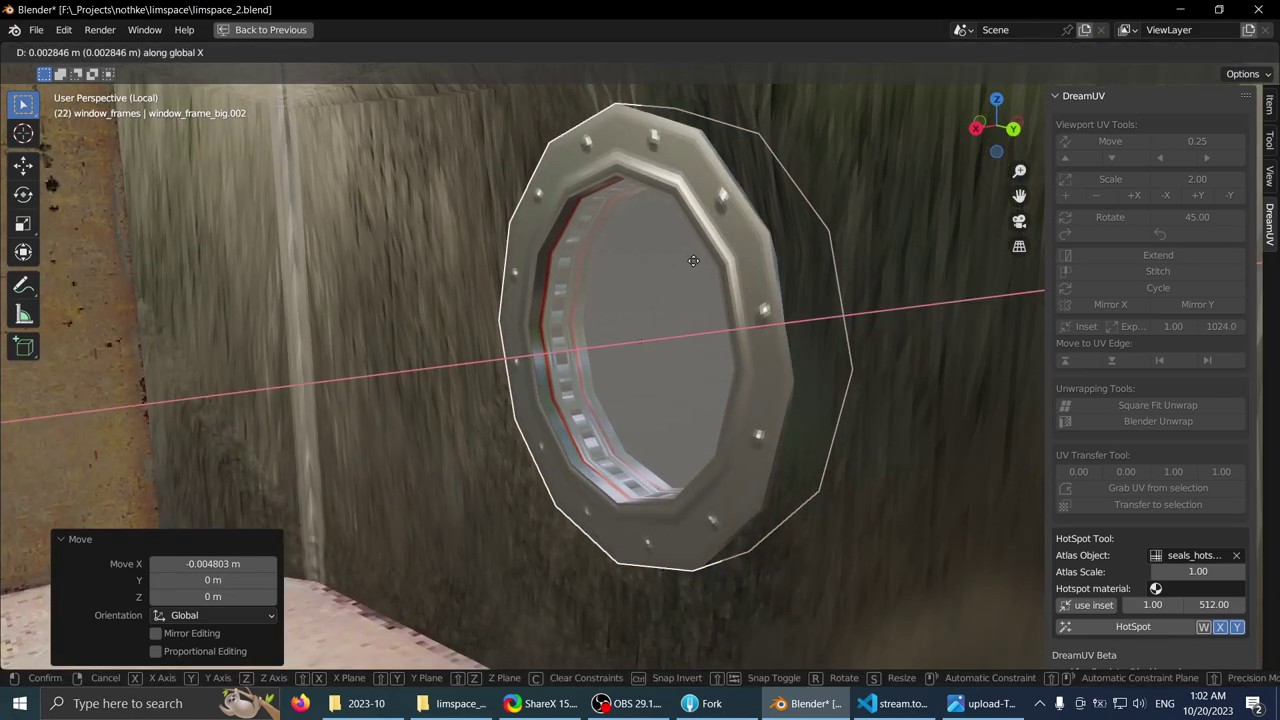
middle_drag(670, 267, 768, 274)
key(Tab)
key(Tab)
key(alt+a)
scroll(433, 301, up, 5)
scroll(466, 258, down, 2)
- Facing the porthole head-on, scale the window frame to 0.918 in Y and Z with X locked
key(s)
right_click(774, 290)
scroll(768, 274, down, 2)
middle_drag(768, 274, 762, 279)
scroll(760, 280, up, 2)
scroll(750, 283, down, 3)
scroll(770, 270, up, 4)
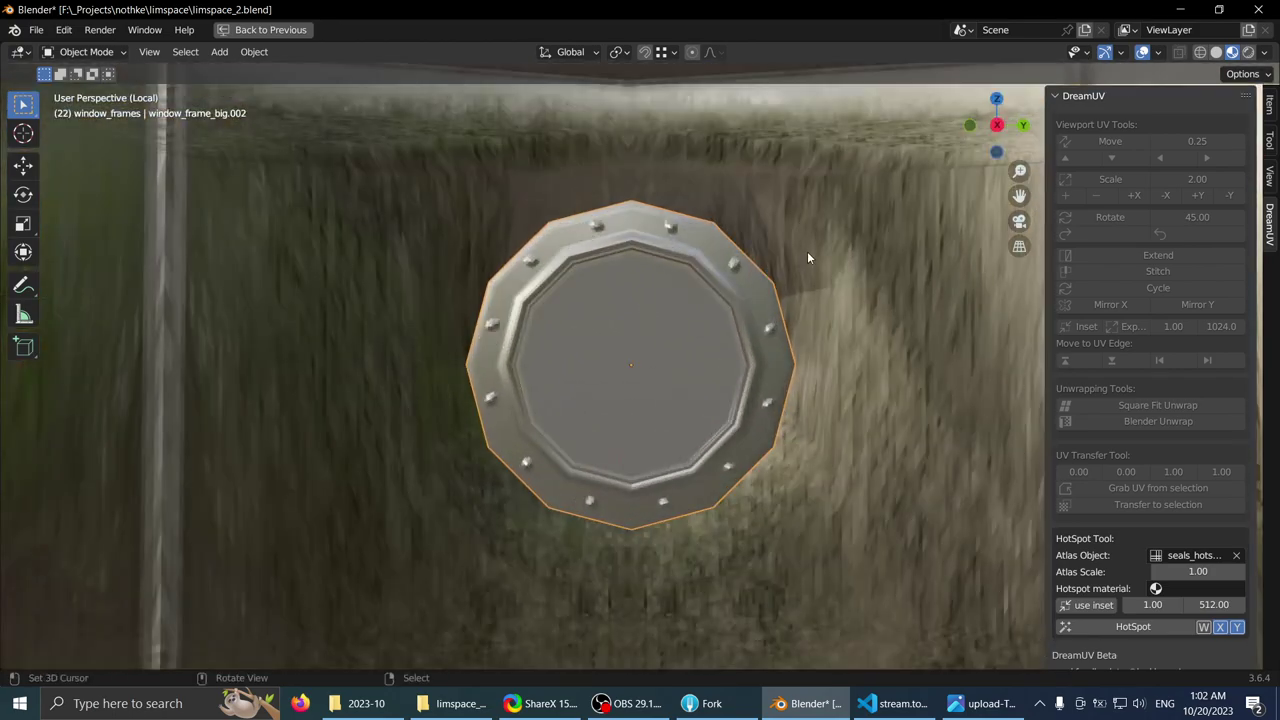
key(shift+x)
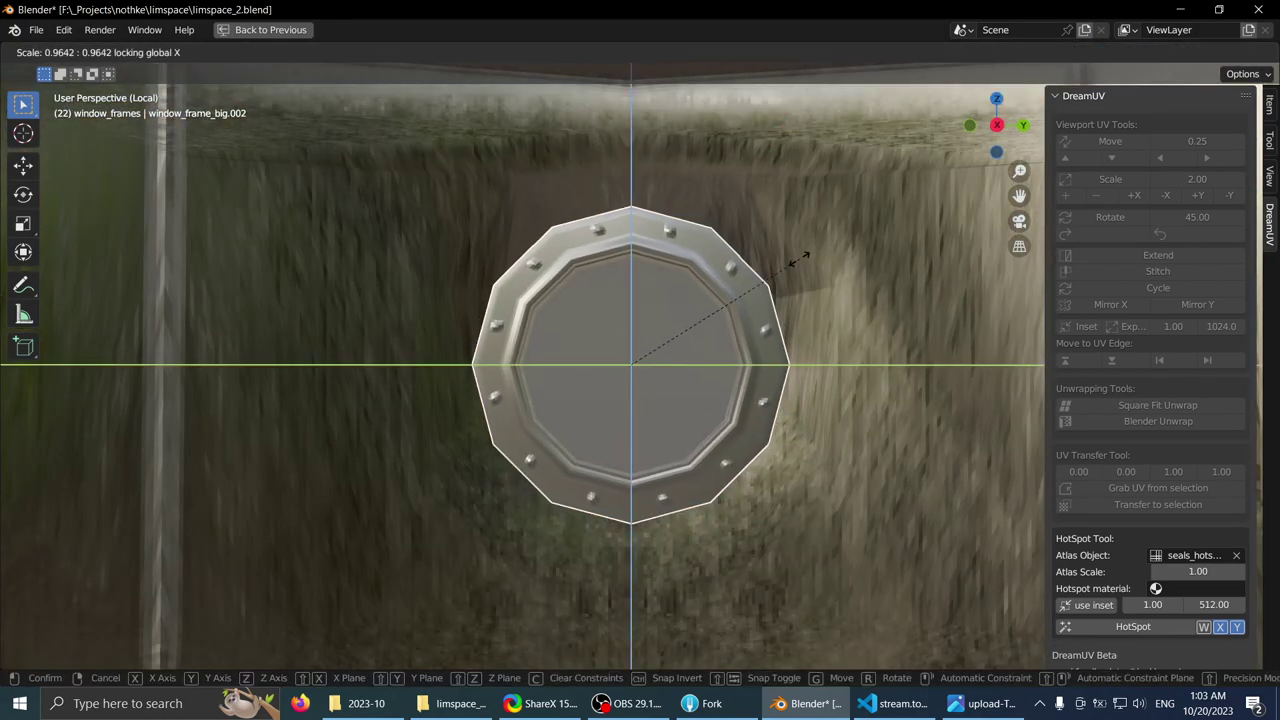
key(Escape)
key(shift+x)
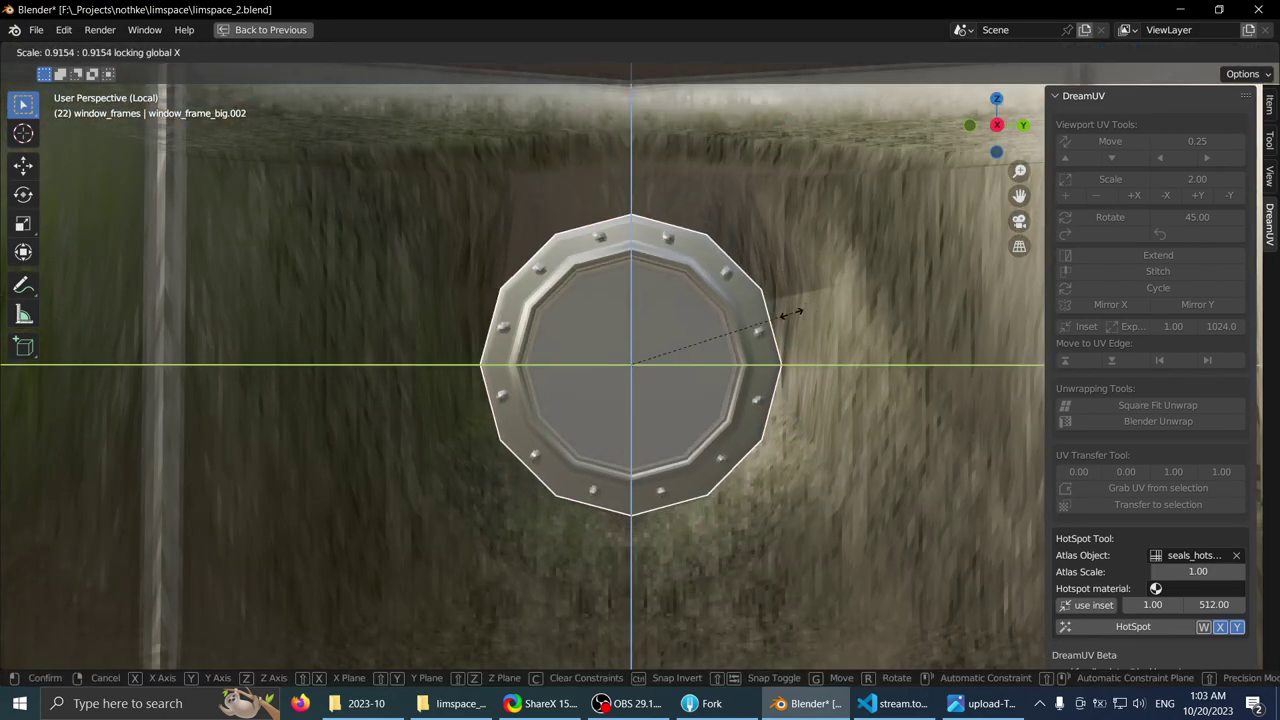
key(Escape)
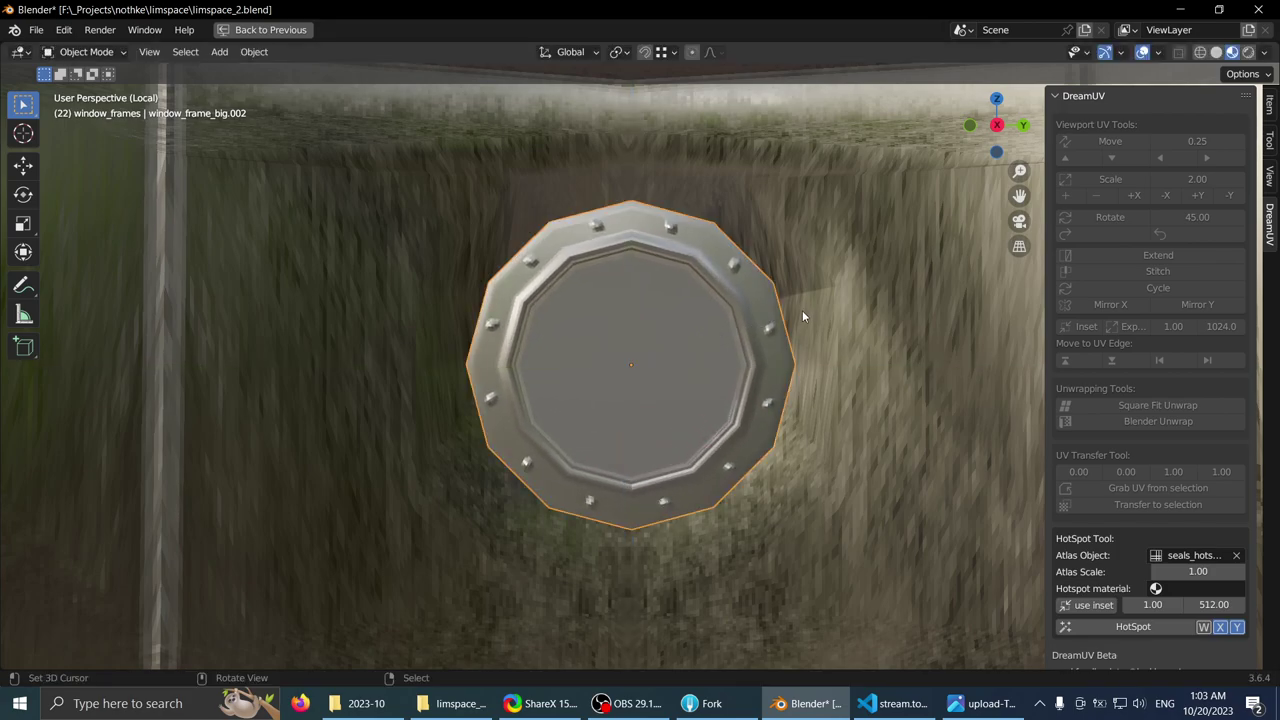
key(shift+x)
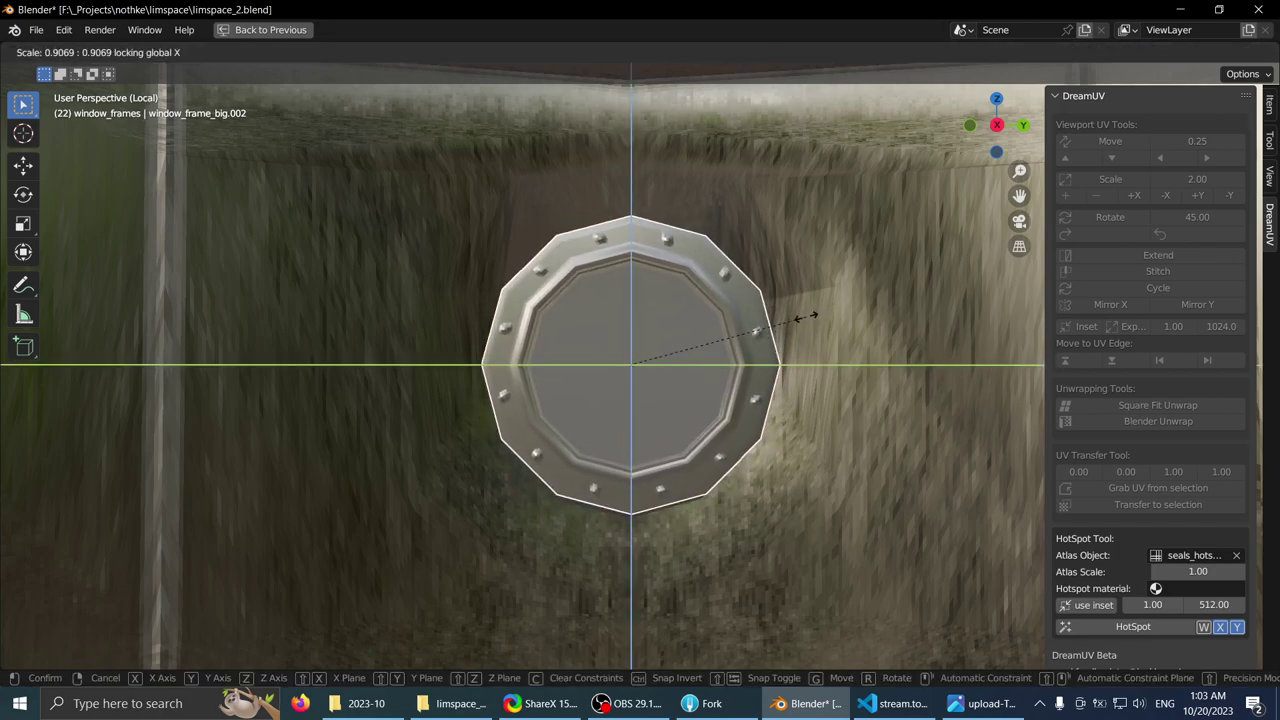
click(808, 316)
- Check the rescaled frame's fit on the porthole from an angle and save limspace_2.blend
scroll(800, 318, down, 2)
middle_drag(770, 321, 645, 292)
scroll(696, 303, up, 1)
scroll(556, 293, up, 3)
scroll(675, 183, down, 2)
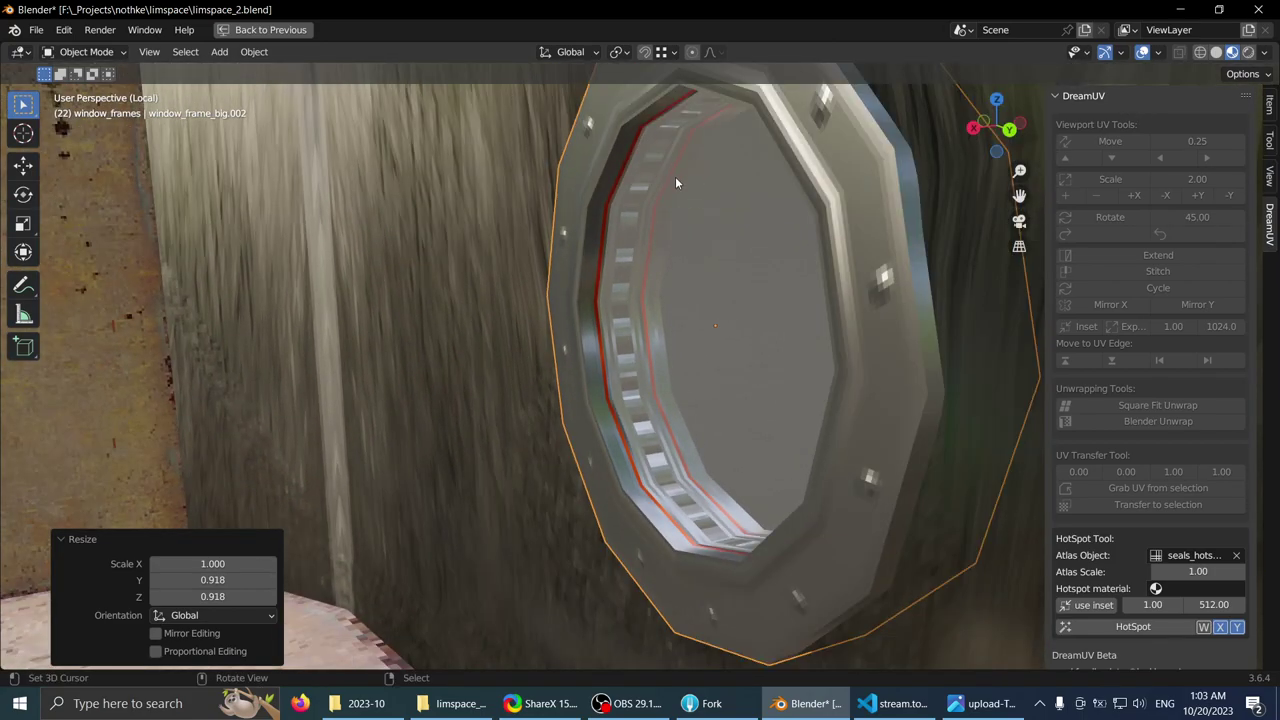
scroll(696, 184, down, 1)
middle_drag(696, 184, 649, 205)
key(ctrl+s)
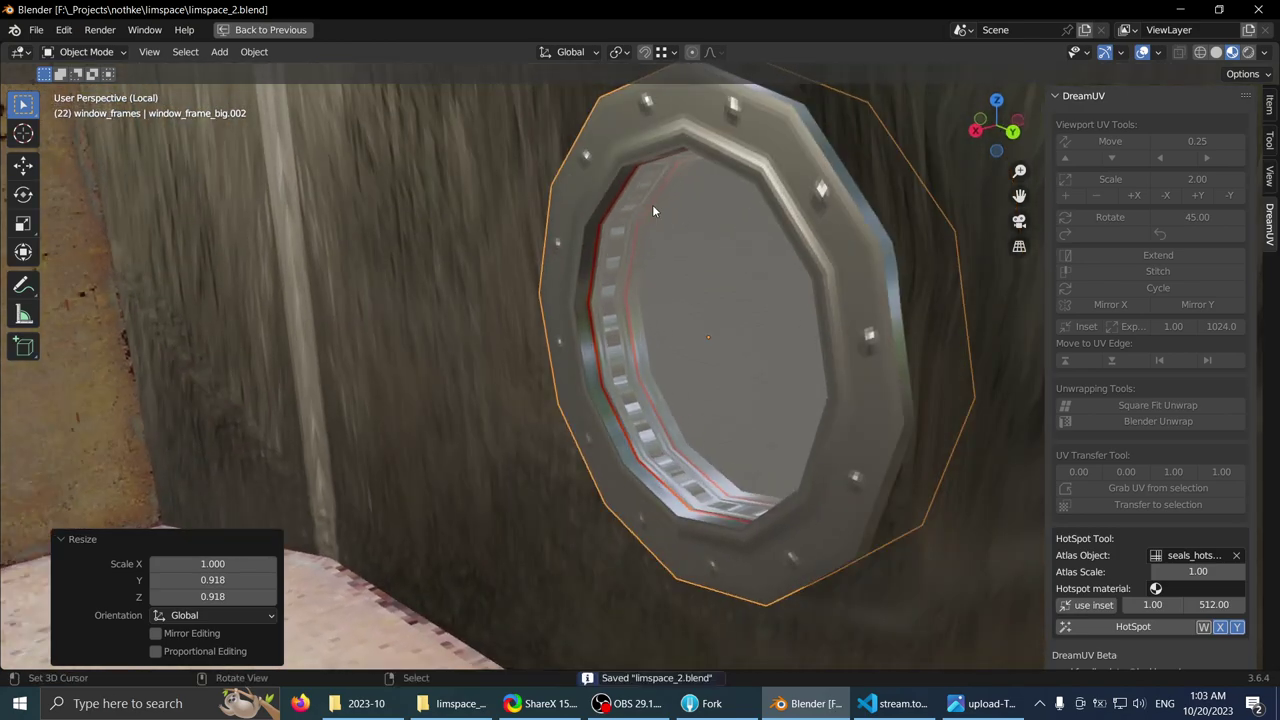
- Deselect the window frame and inspect the porthole wall within the whole cabin
scroll(652, 206, down, 2)
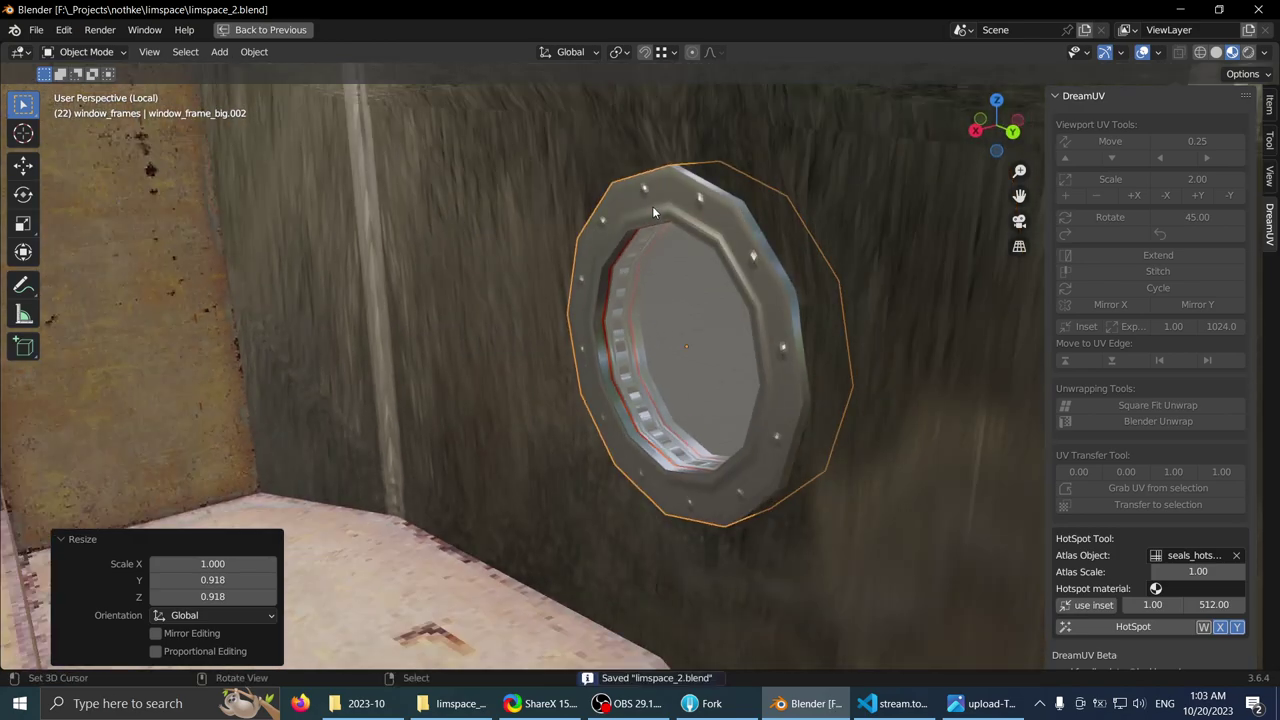
scroll(652, 206, down, 3)
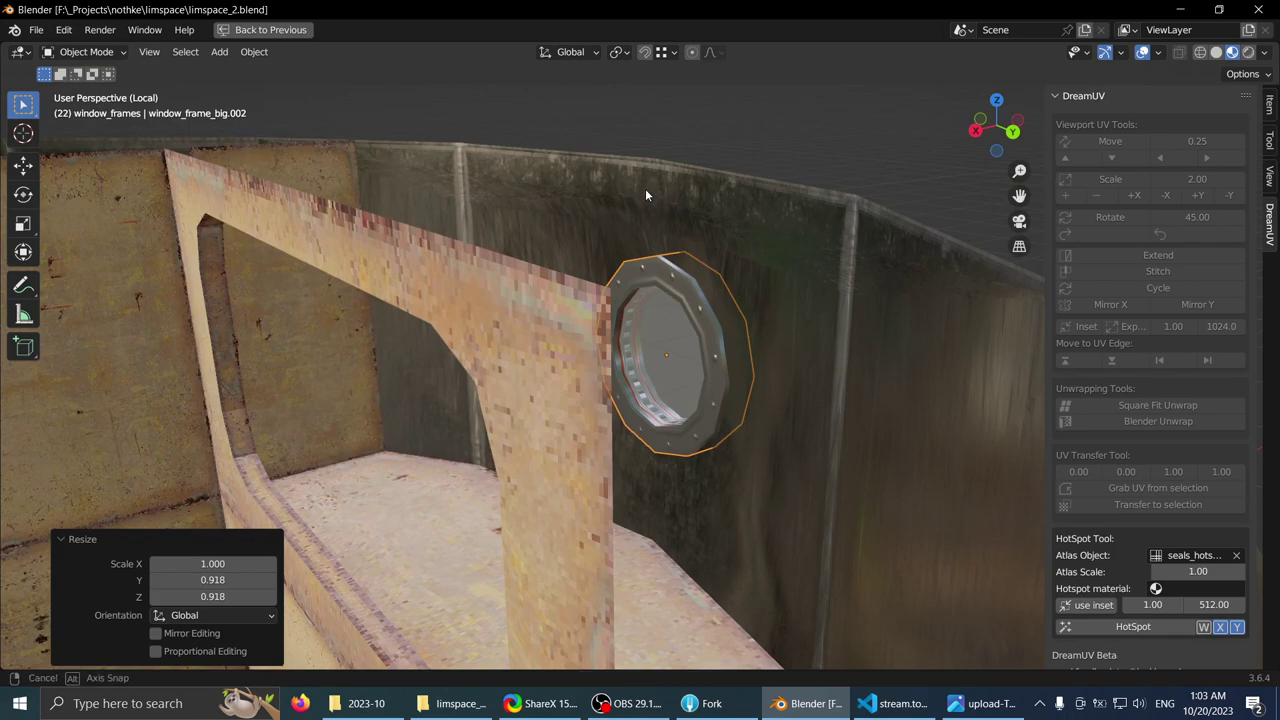
middle_drag(646, 191, 705, 232)
scroll(654, 240, down, 2)
scroll(652, 230, down, 2)
scroll(662, 223, up, 2)
click(663, 218)
middle_drag(756, 376, 615, 332)
scroll(613, 328, up, 2)
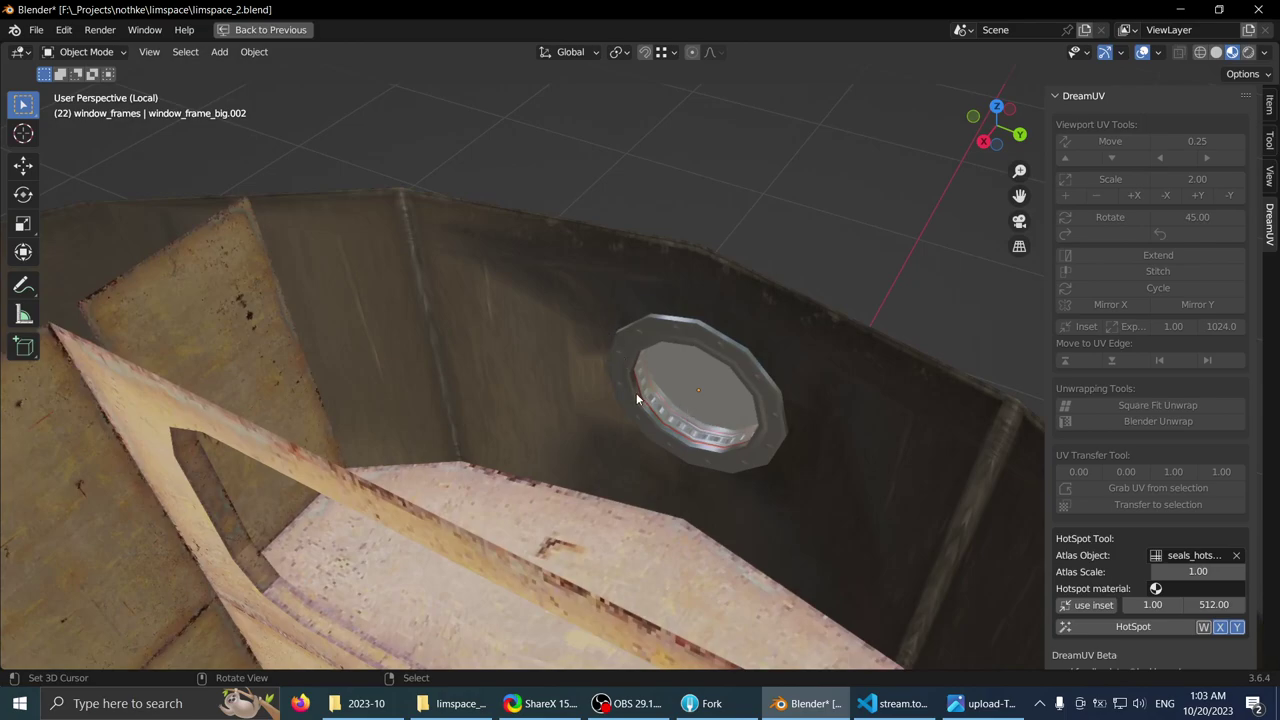
- Examine the window frame and its inner ring from above and up close
click(632, 705)
click(632, 705)
middle_drag(547, 456, 575, 255)
middle_drag(566, 413, 530, 342)
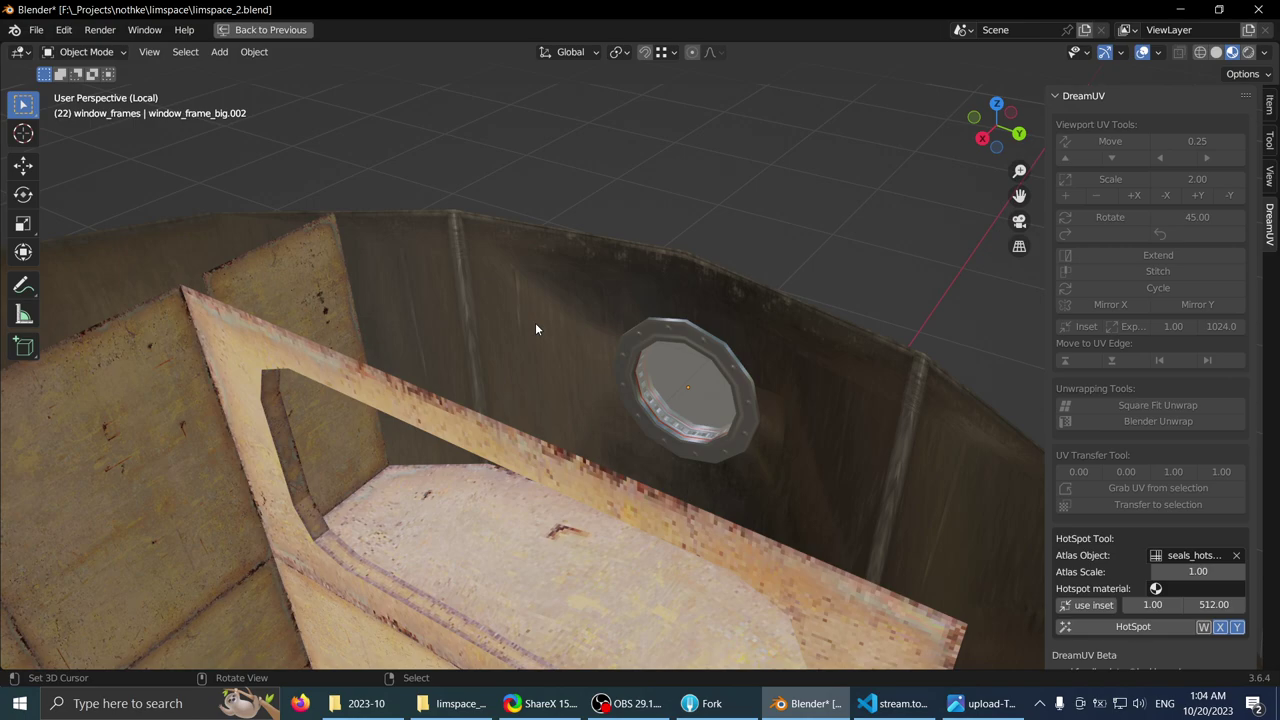
middle_drag(535, 329, 578, 436)
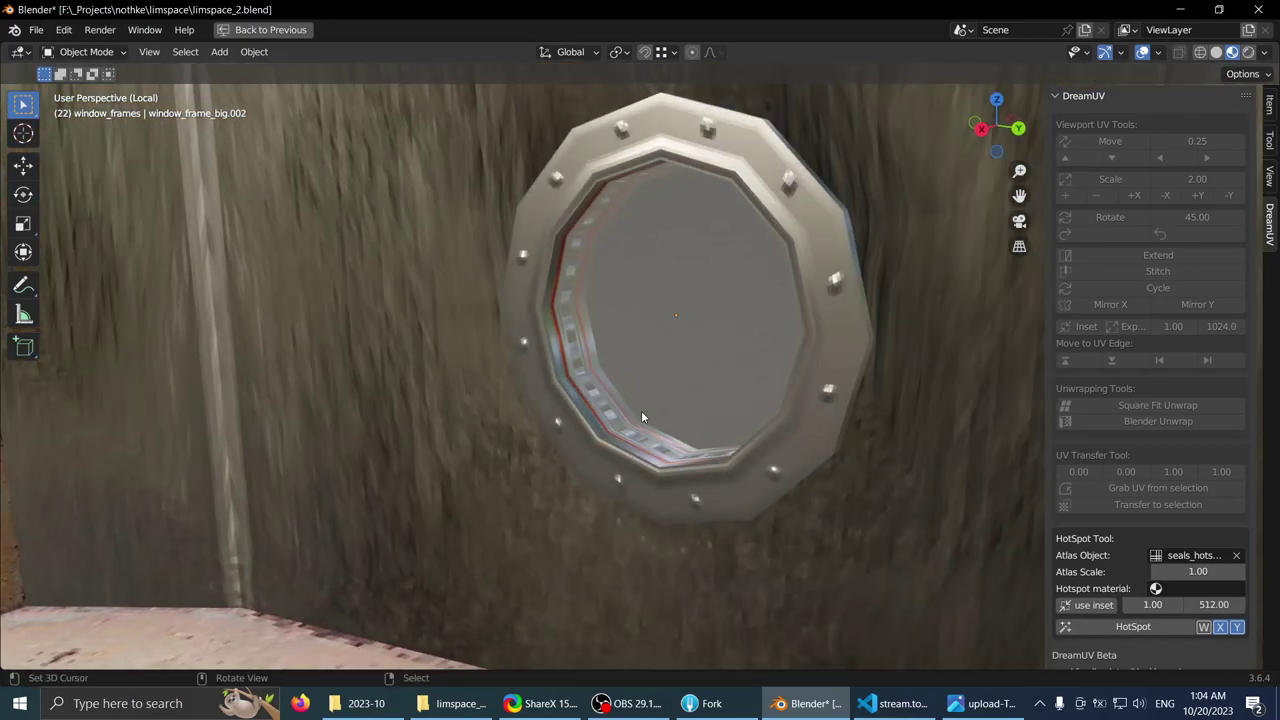
mouse_move(469, 320)
middle_down()
mouse_move(544, 289)
mouse_move(414, 294)
mouse_move(423, 346)
mouse_move(485, 341)
mouse_move(485, 326)
middle_up()
scroll(485, 341, down, 2)
scroll(485, 326, up, 1)
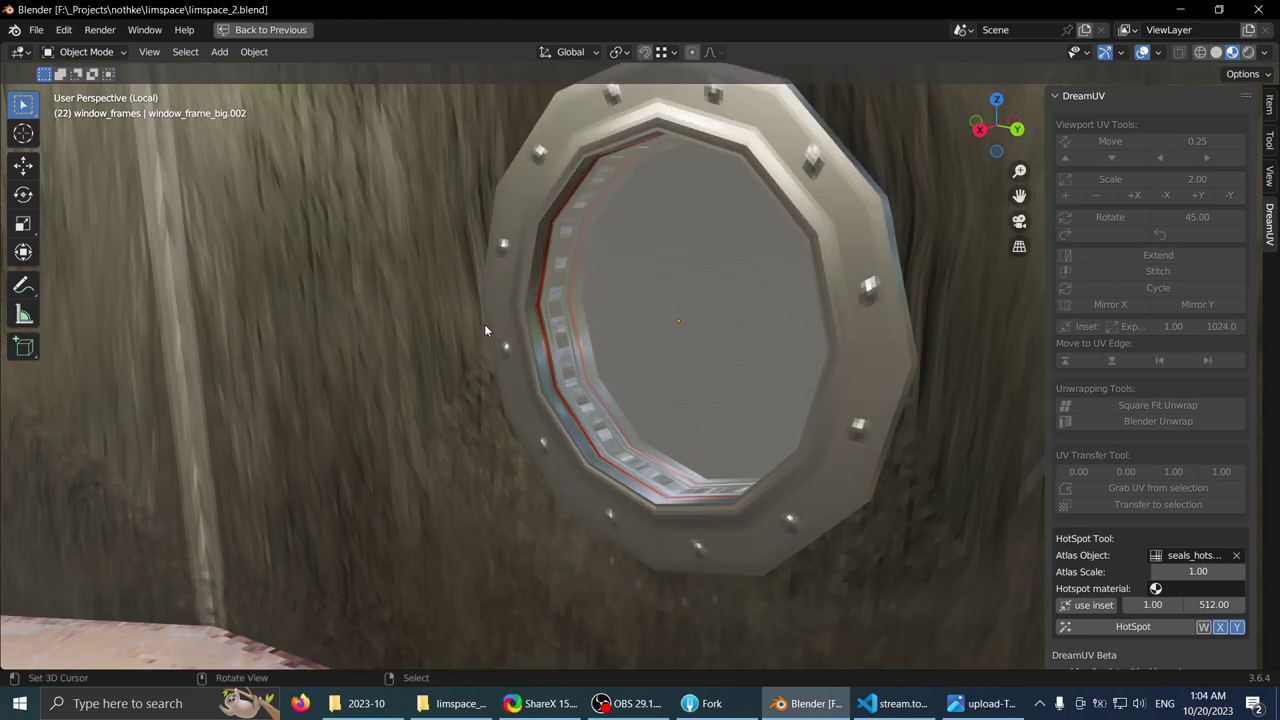
- Compare the porthole with the cabin reference photo in the image viewer, and close the photo
click(797, 703)
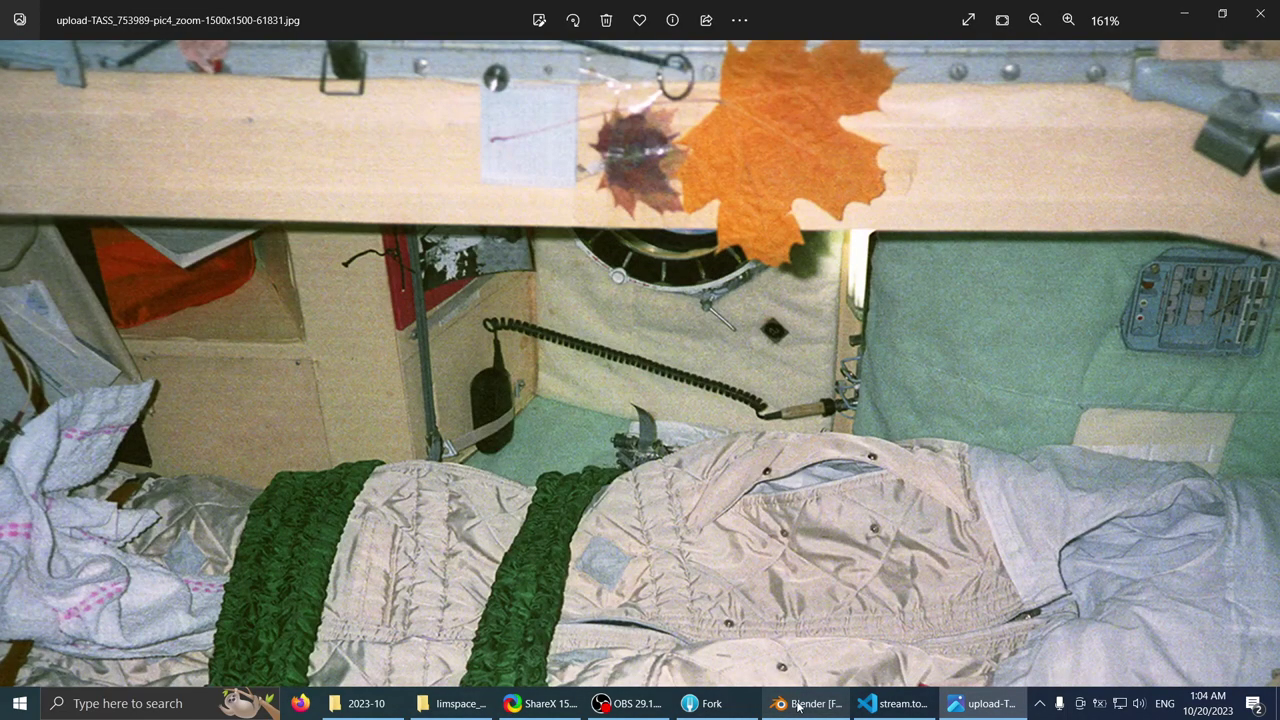
click(797, 705)
click(988, 708)
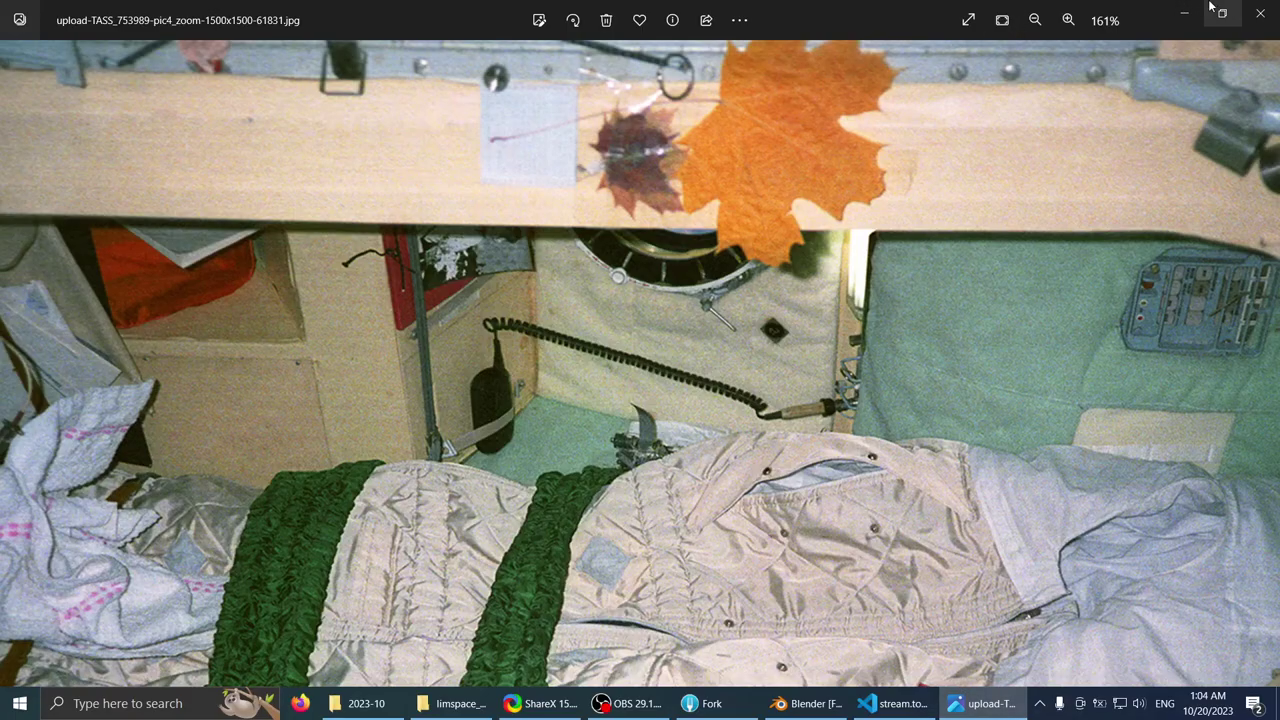
click(1261, 13)
- Check the window frame from the front and select the hull tube porthole wall around it
scroll(498, 249, down, 1)
middle_drag(498, 249, 537, 238)
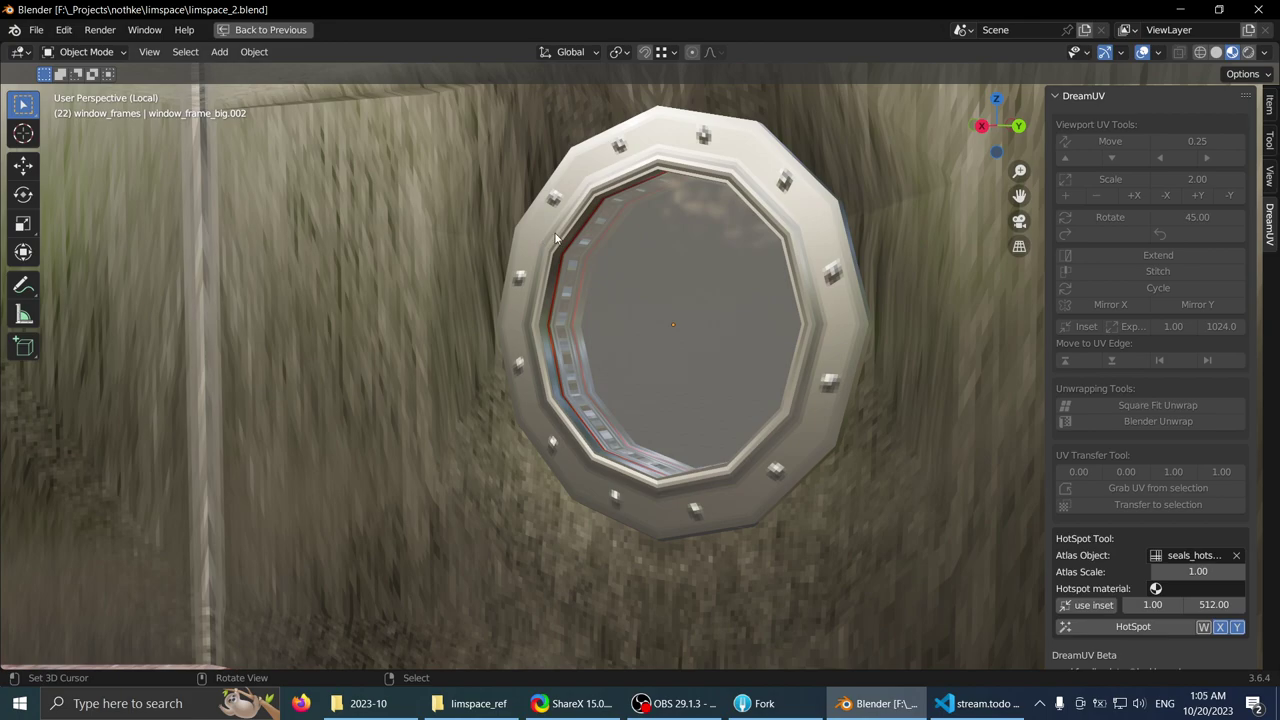
middle_drag(550, 218, 590, 227)
scroll(616, 232, down, 2)
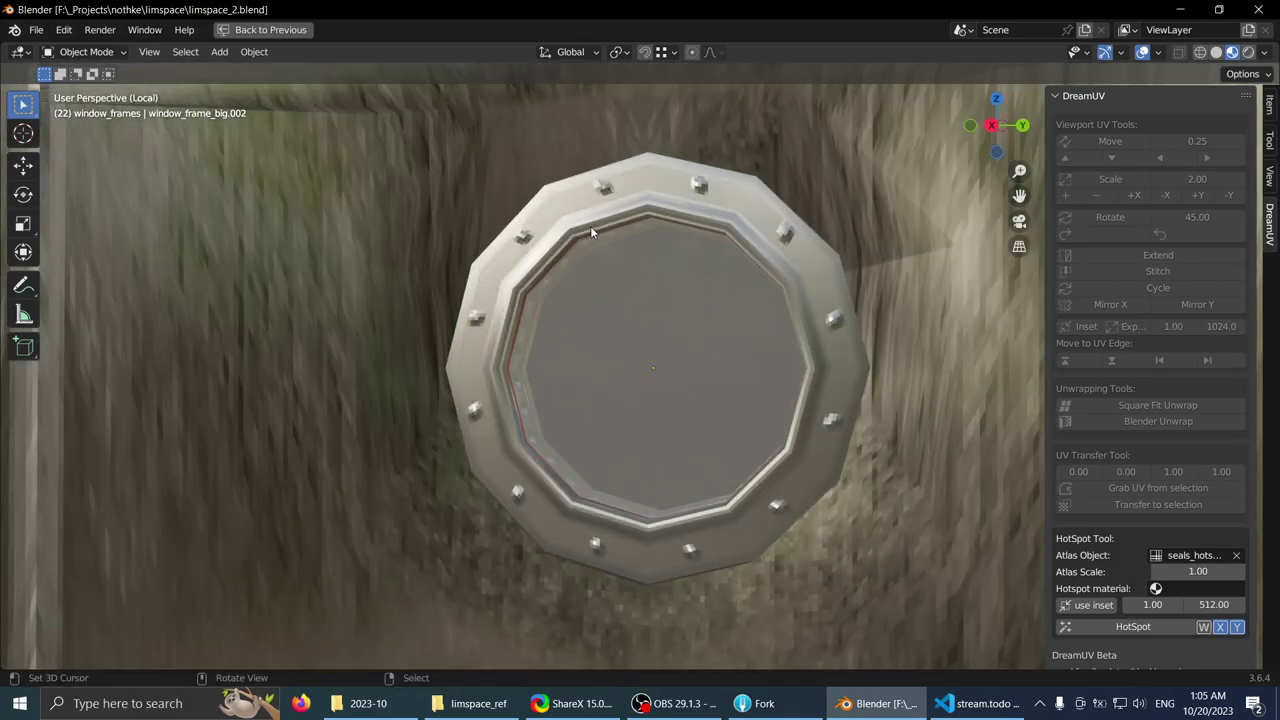
scroll(590, 227, down, 2)
scroll(591, 232, down, 4)
click(448, 265)
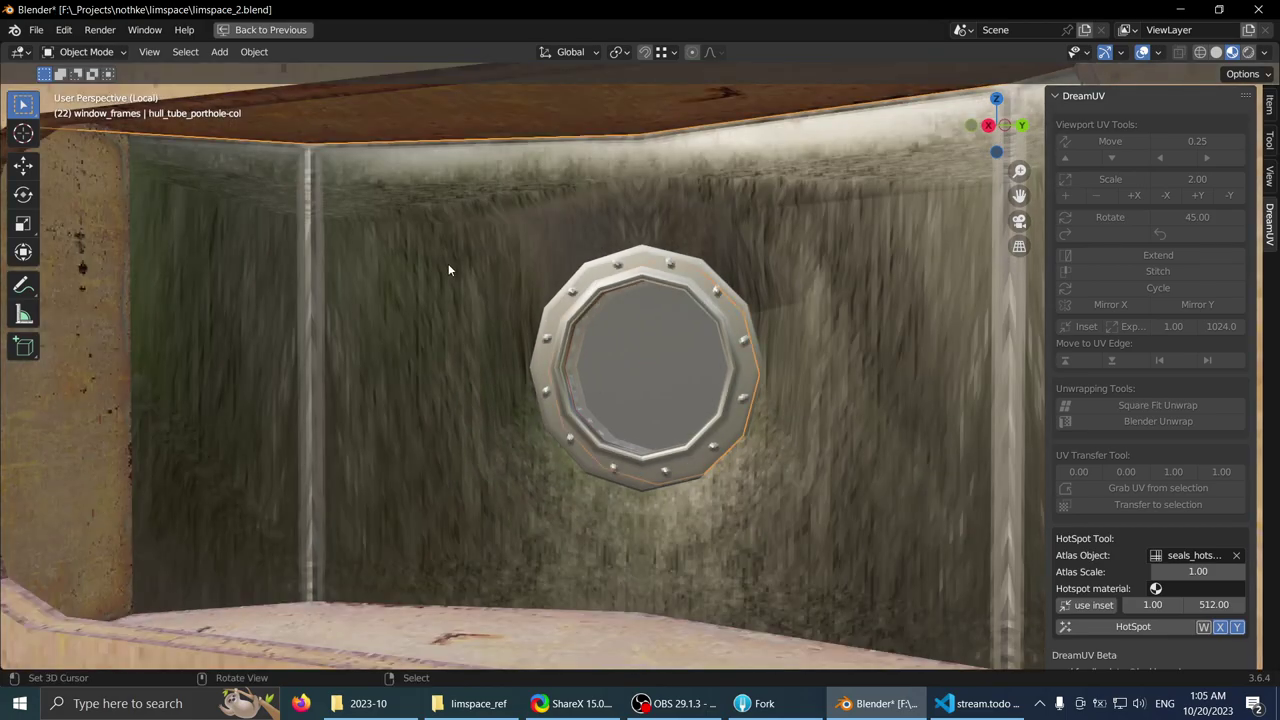
- Select the window frame in a right-side wireframe view and shift it about -0.0064 m along Y to centre it over the opening
scroll(632, 306, up, 2)
scroll(632, 301, down, 1)
mouse_move(609, 259)
middle_down()
mouse_move(603, 216)
mouse_move(613, 257)
middle_up()
key(KP_1)
key(KP_3)
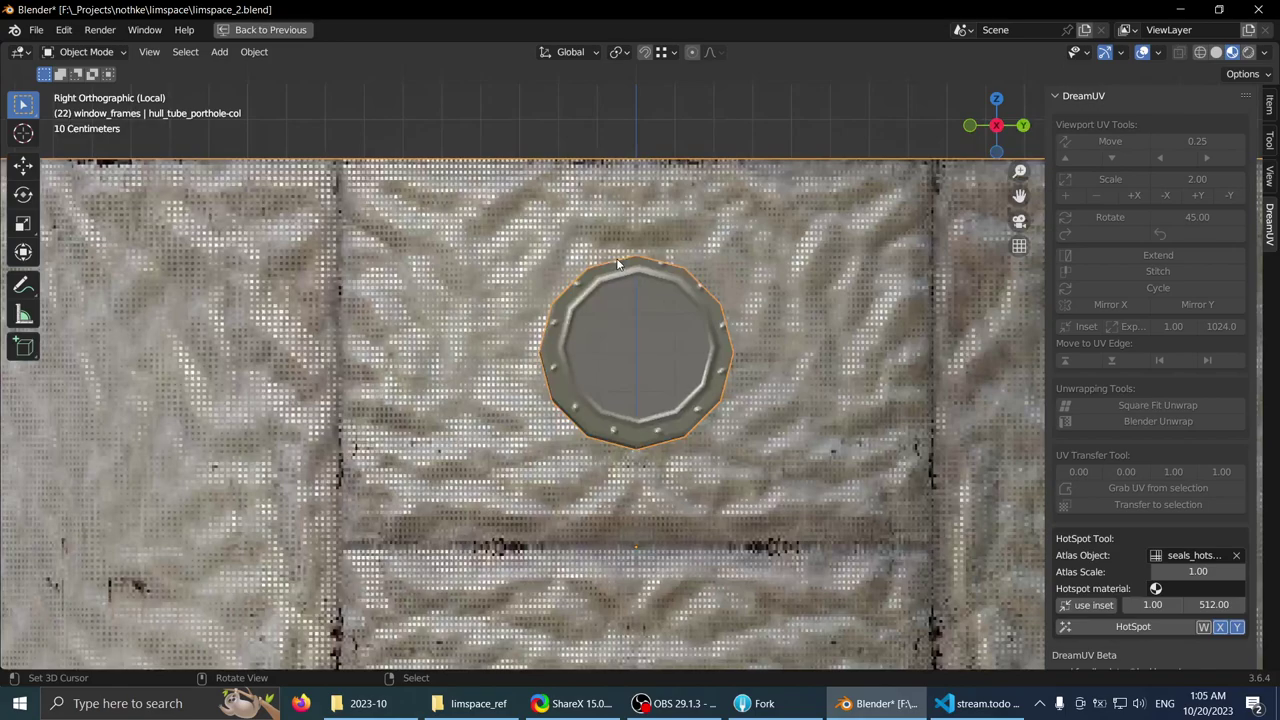
key(z)
key(z)
scroll(704, 388, up, 2)
click(672, 263)
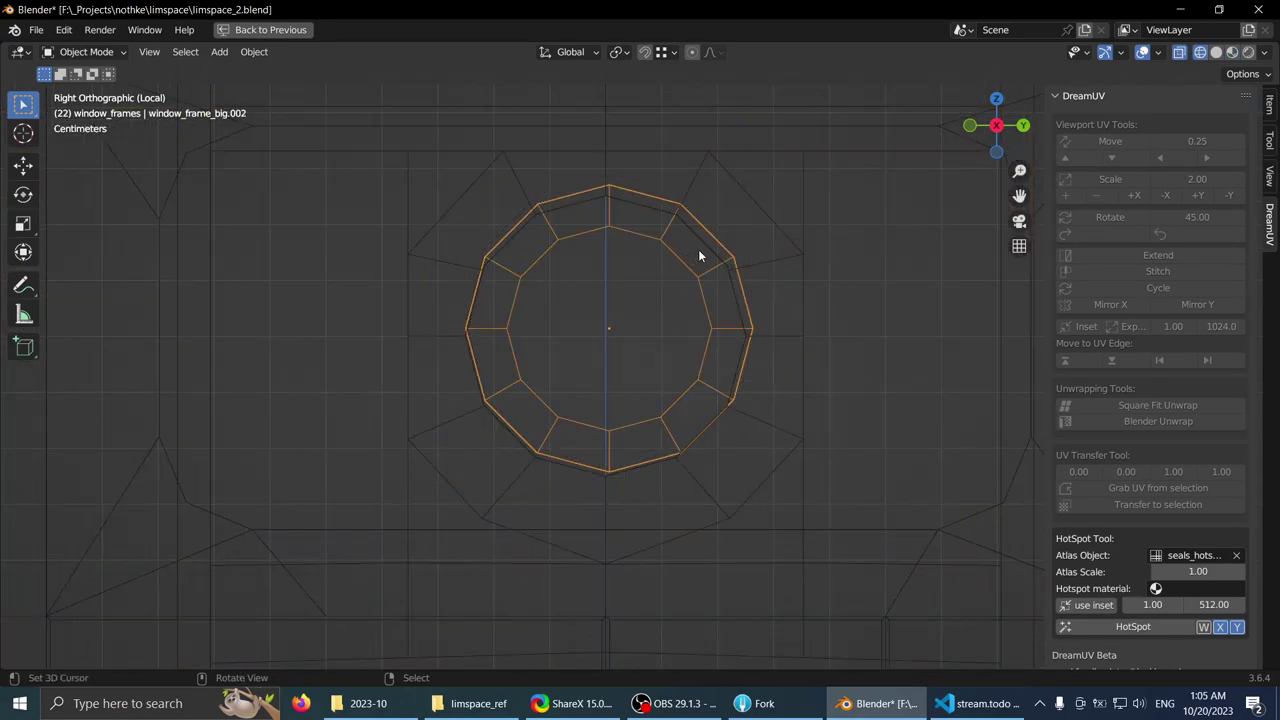
scroll(700, 254, up, 1)
key(g)
key(z)
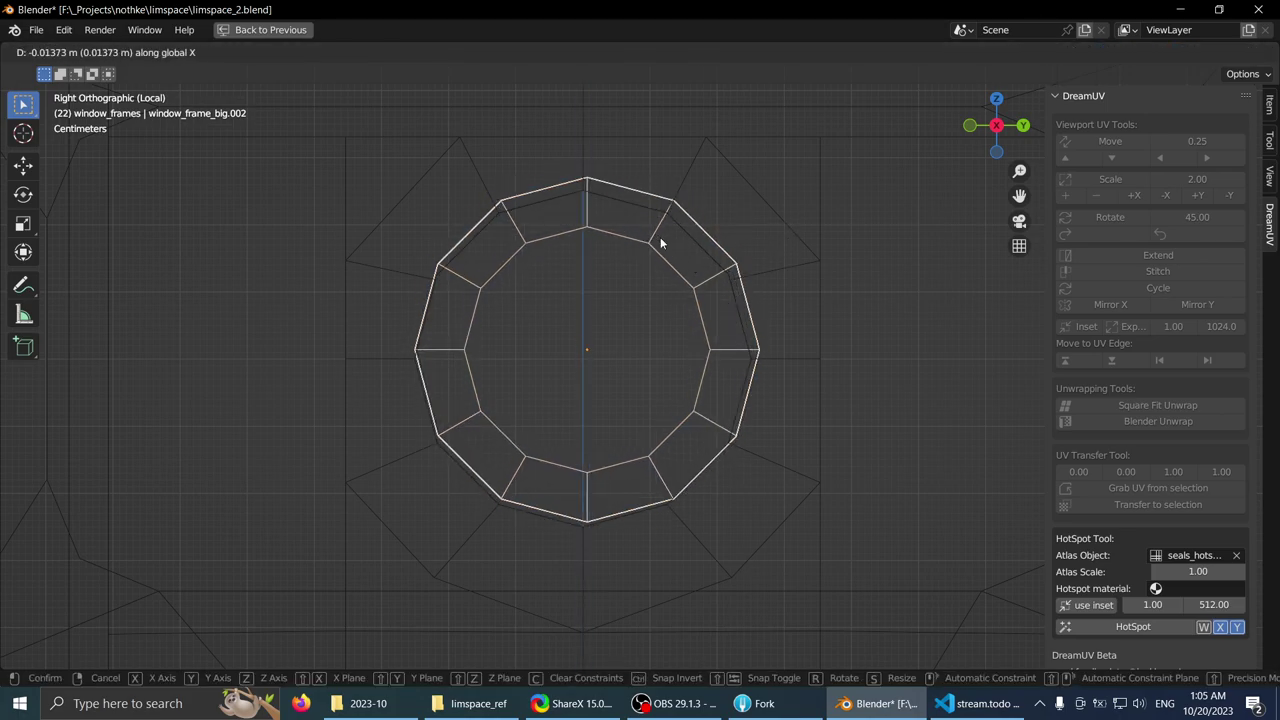
click(573, 141)
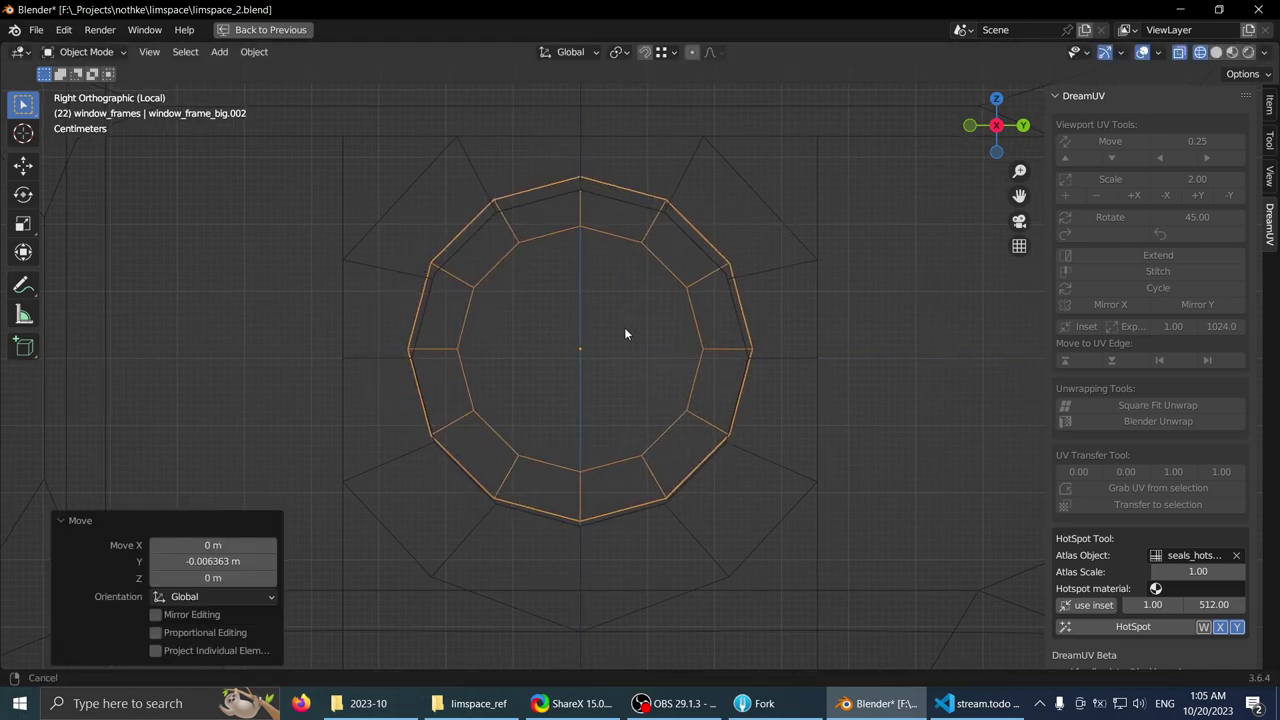
- Lower the window frame about 0.0135 m along Z in material preview and save the file
click(1217, 53)
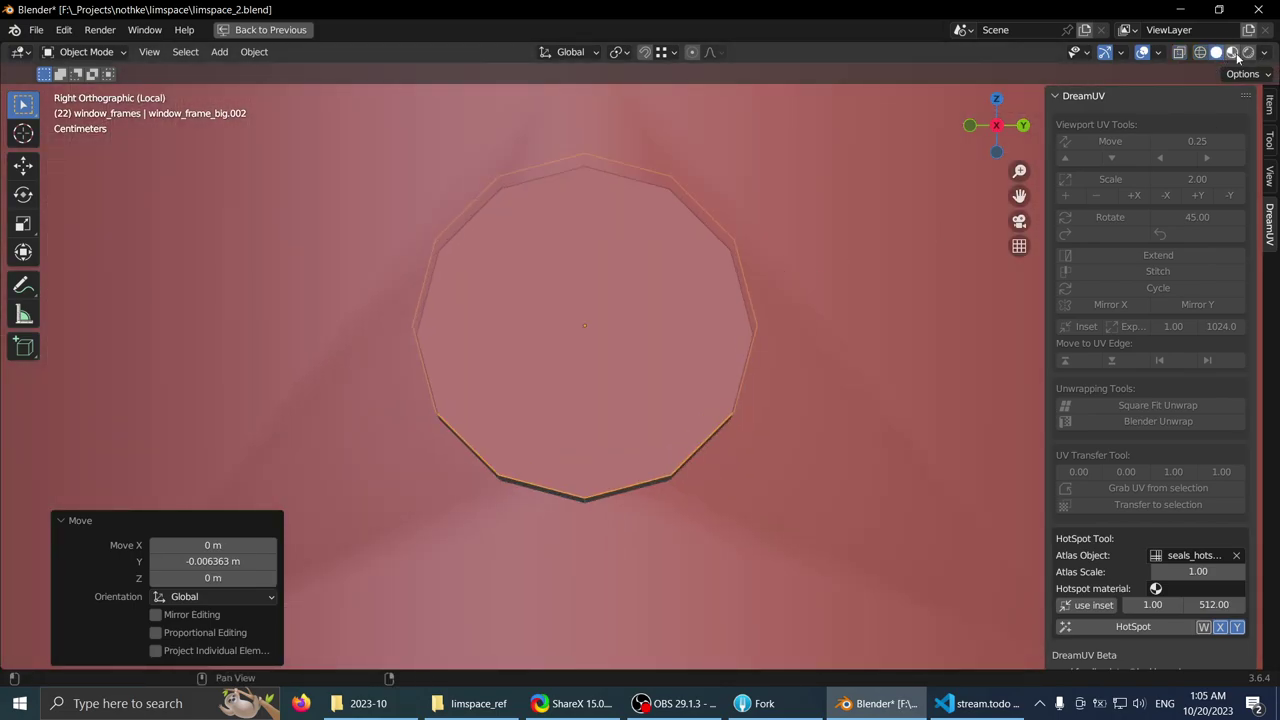
click(1233, 53)
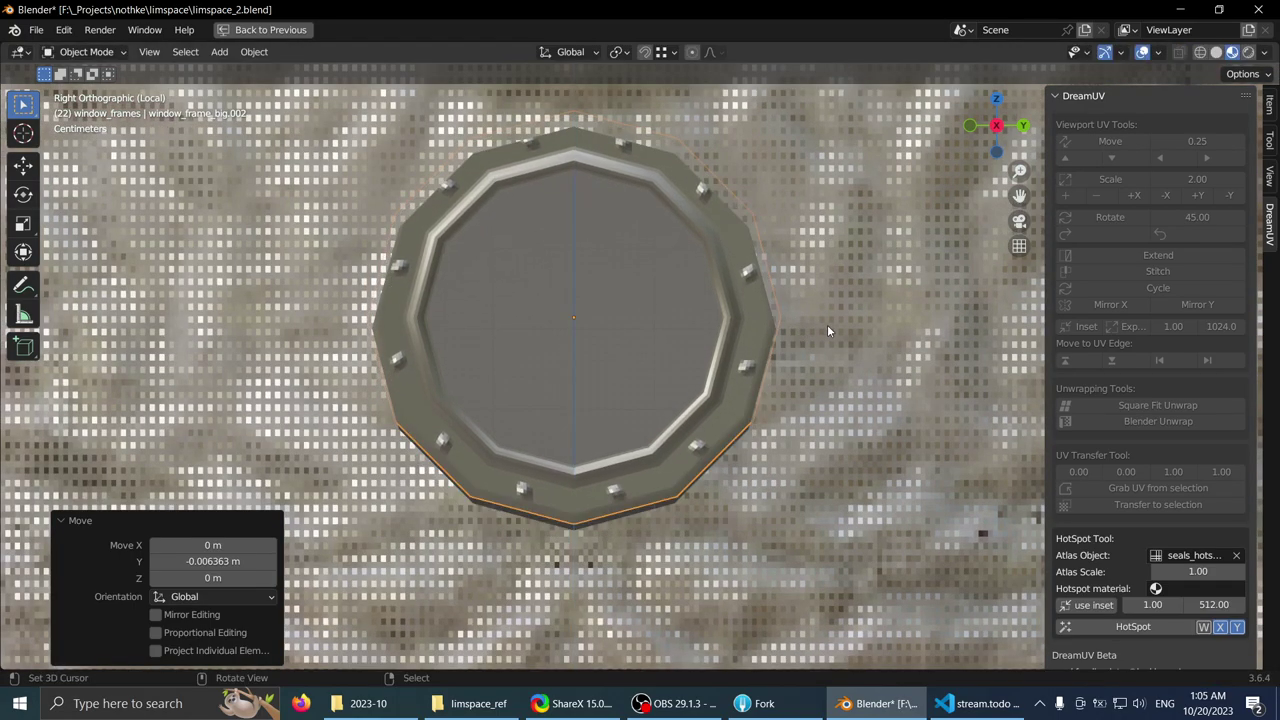
click(781, 327)
scroll(583, 360, down, 1)
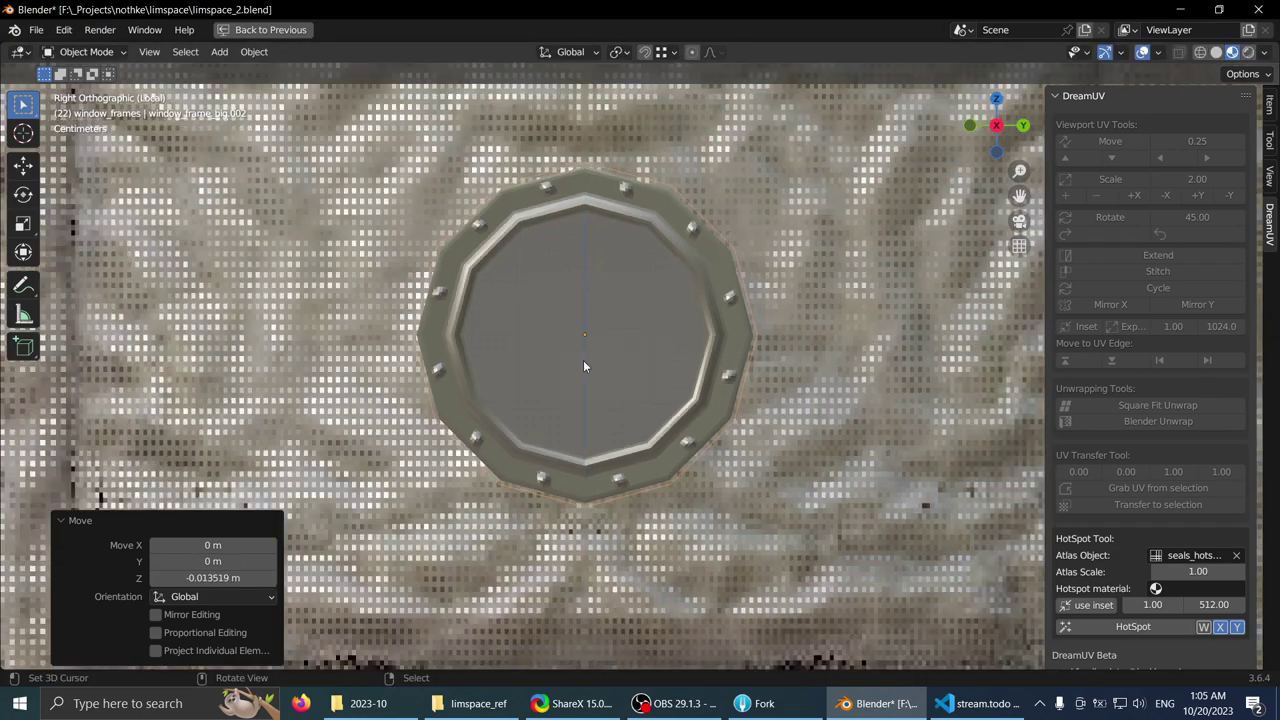
shift+middle_drag(583, 360, 602, 354)
key(ctrl+s)
key(ctrl+s)
scroll(730, 365, down, 1)
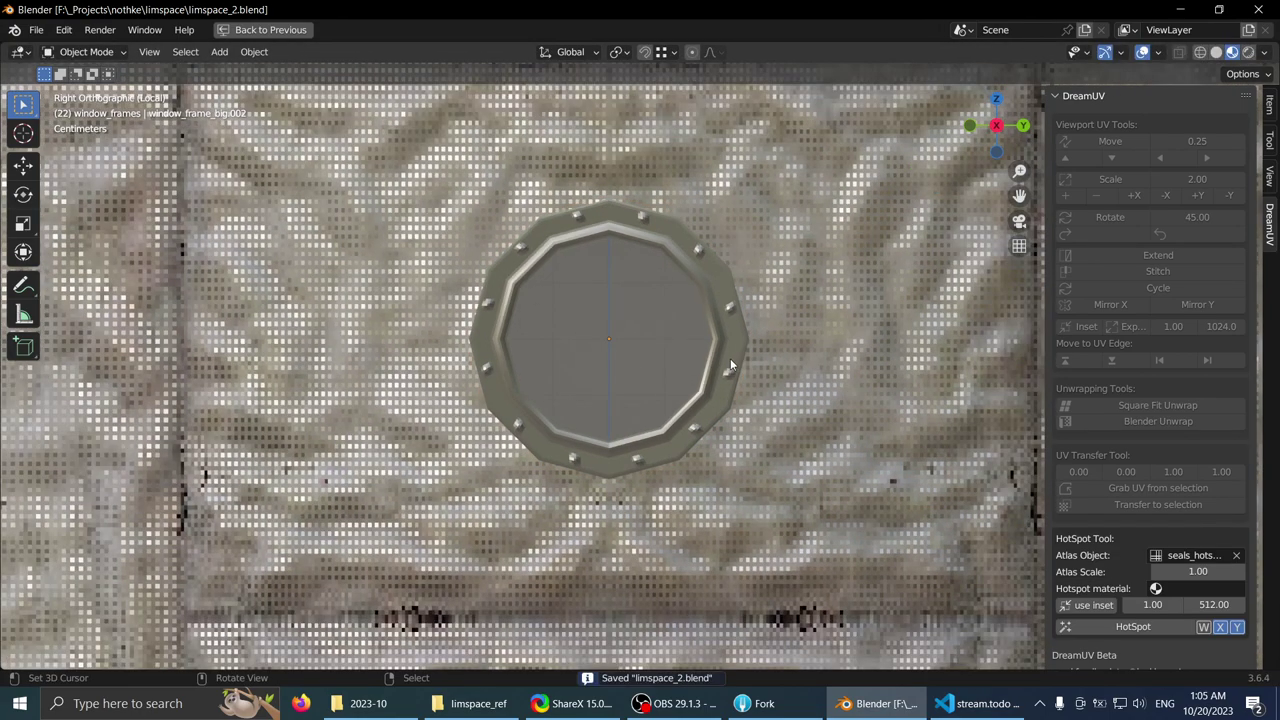
- Scale the window frame to 0.939 along X and move it about 0.0057 m along X
click(1217, 54)
middle_drag(694, 323, 560, 352)
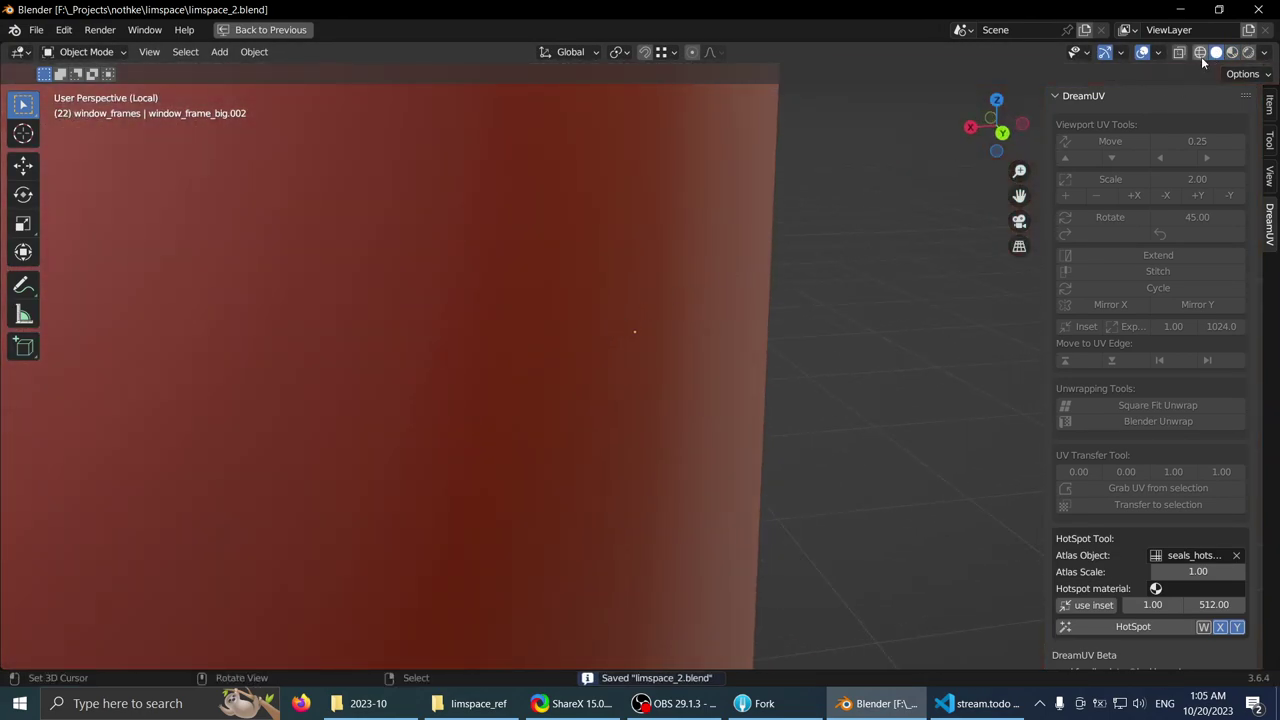
click(1233, 55)
middle_drag(680, 190, 592, 234)
scroll(511, 213, up, 1)
scroll(511, 213, down, 2)
scroll(628, 224, up, 3)
right_click(680, 186)
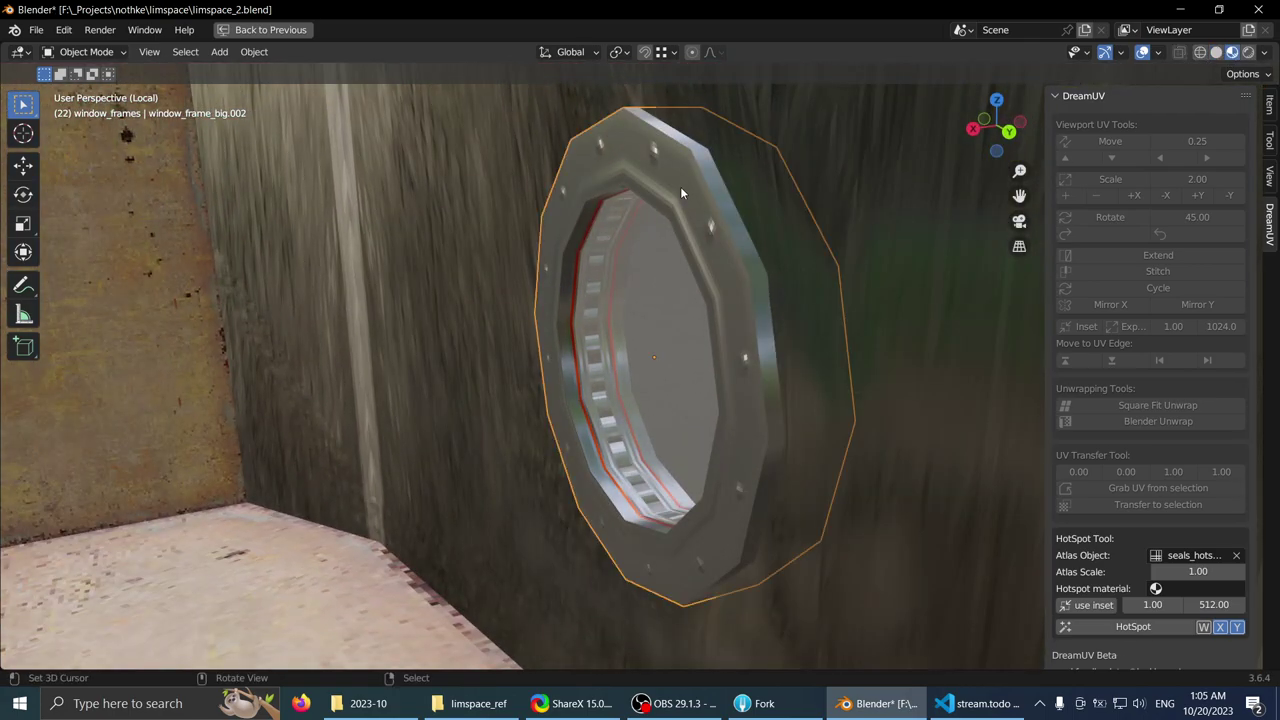
middle_drag(680, 186, 791, 260)
key(g)
key(x)
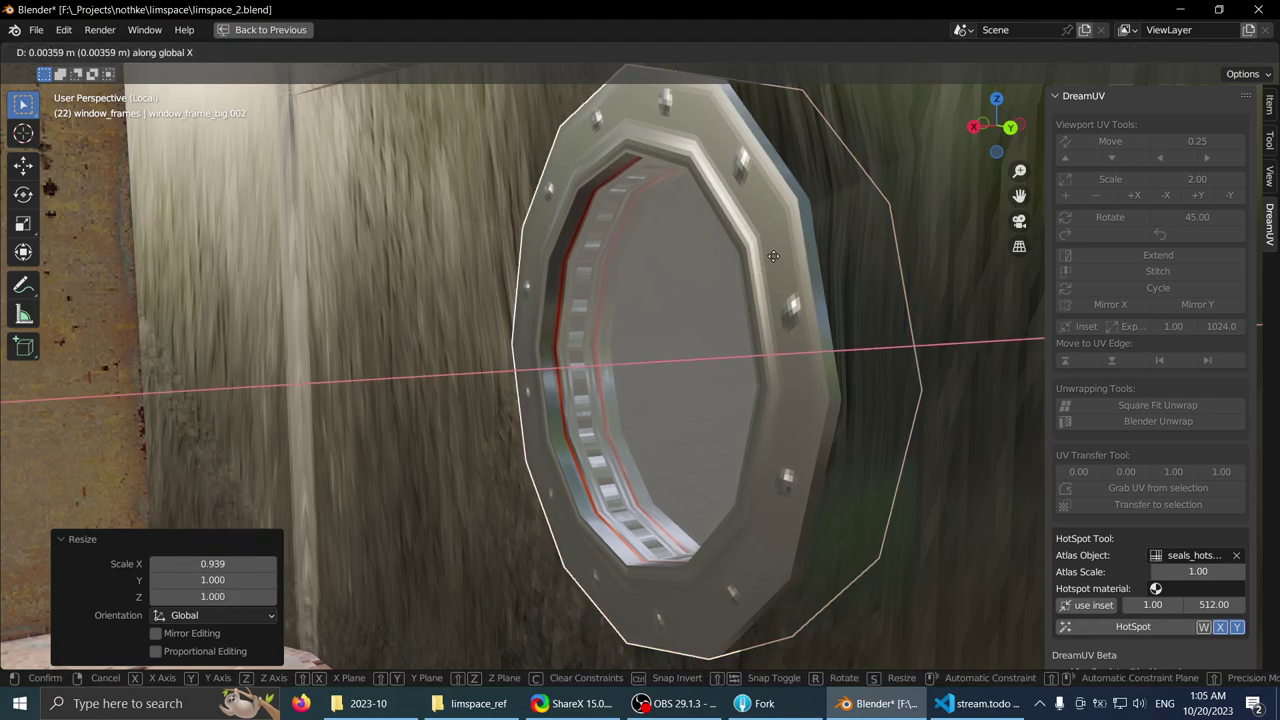
- Check the window frame from the front and at a distance, and select the hull tube around it
middle_drag(745, 270, 640, 291)
scroll(631, 273, down, 2)
scroll(737, 298, down, 4)
scroll(640, 291, up, 4)
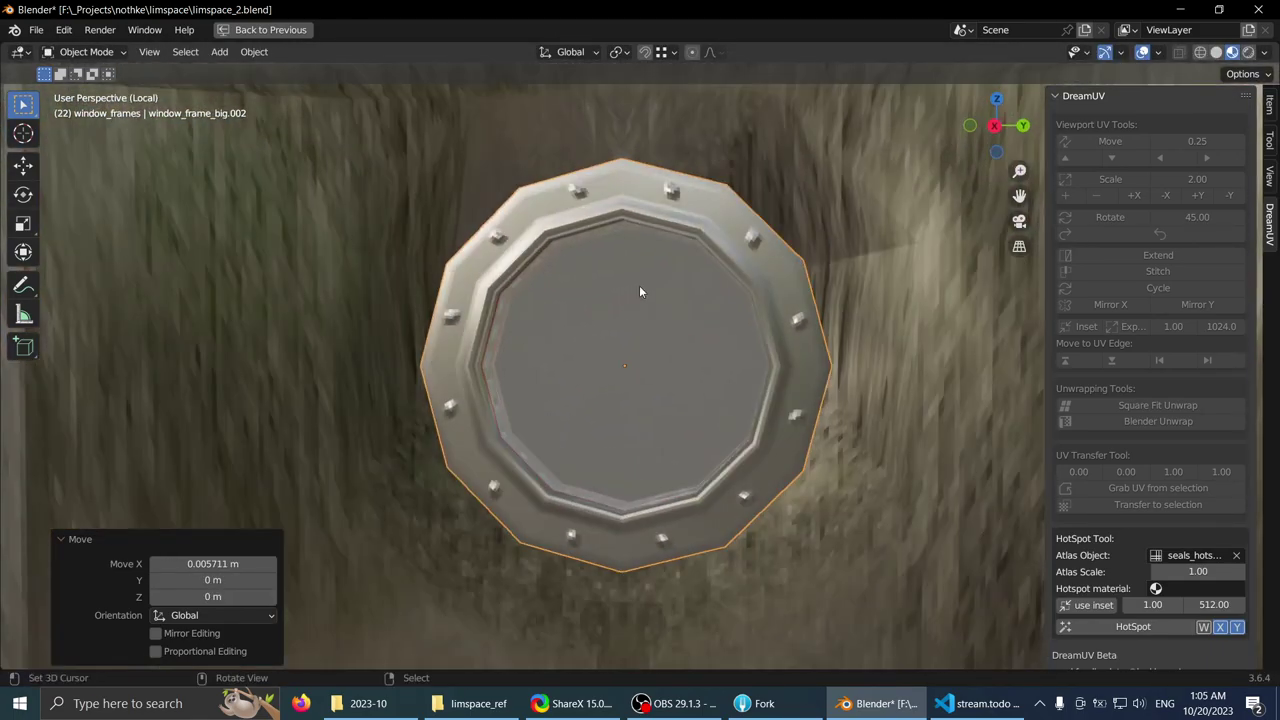
scroll(640, 291, down, 5)
key(Tab)
key(Tab)
click(396, 240)
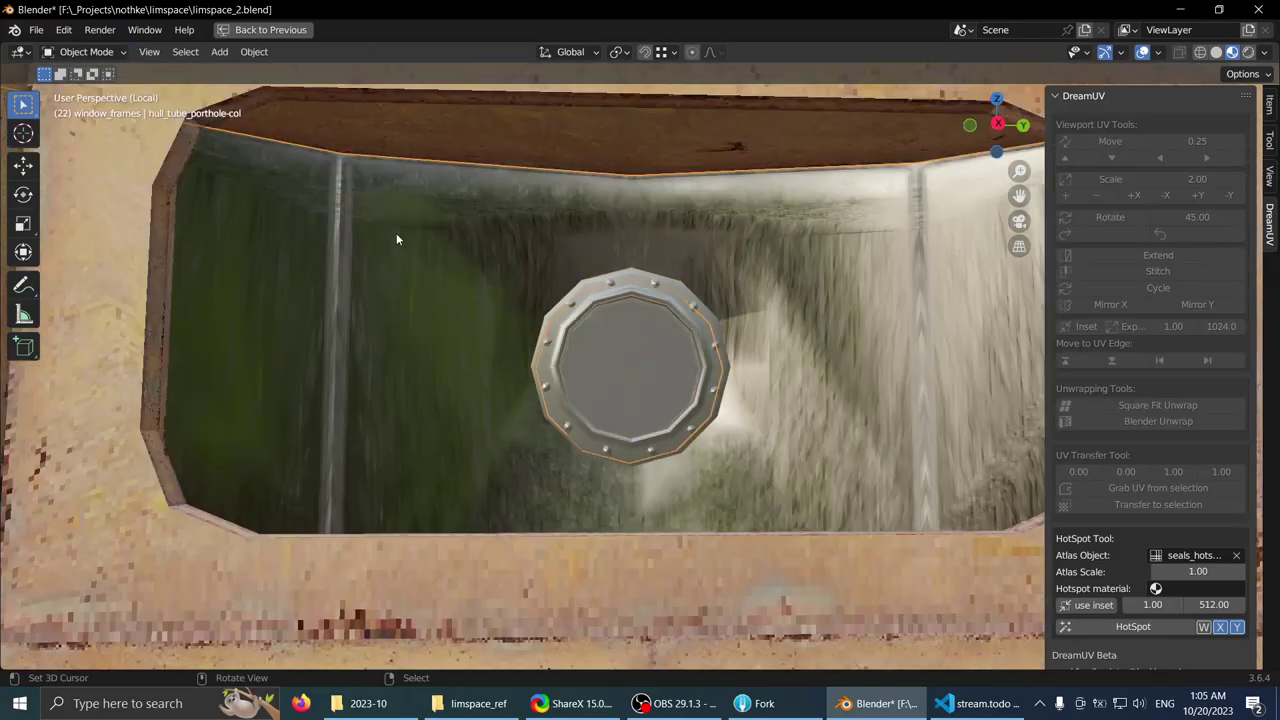
middle_drag(396, 240, 565, 268)
key(g)
key(x)
- Try HotSpot texturing on the hull tube with the seals_hotspot atlas at scale 1.00
key(ctrl+space)
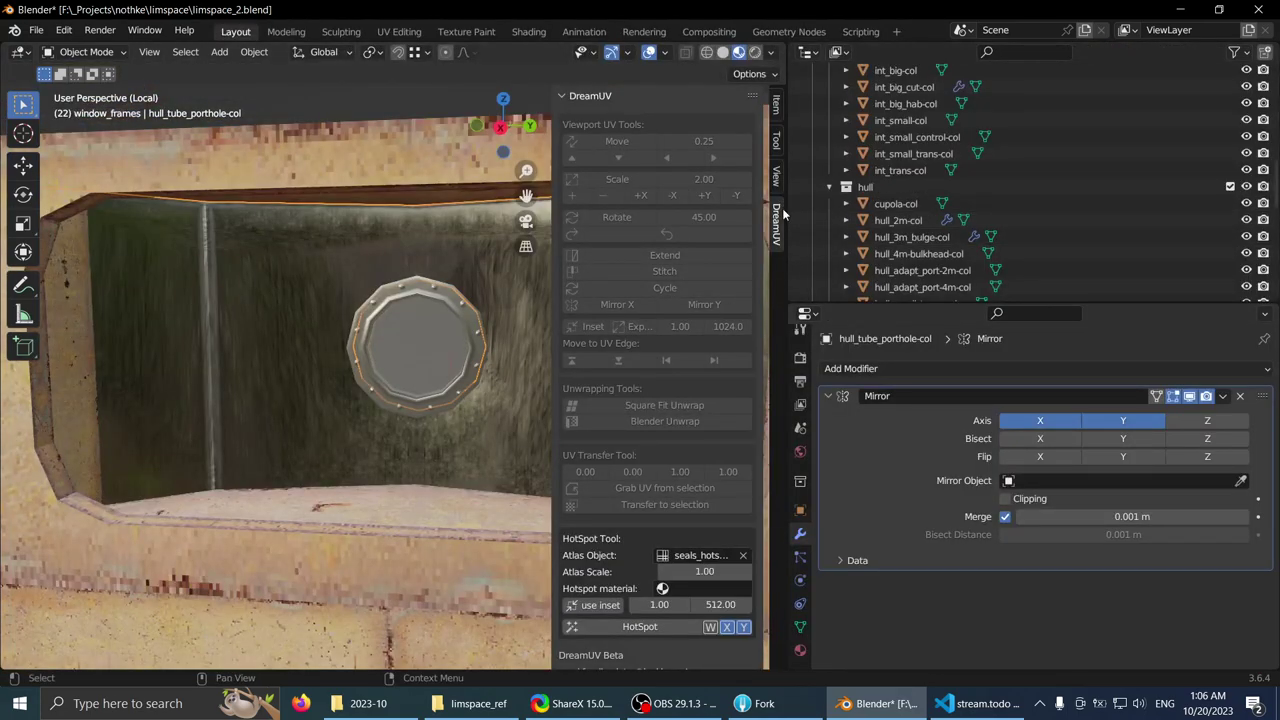
scroll(685, 414, down, 1)
click(637, 610)
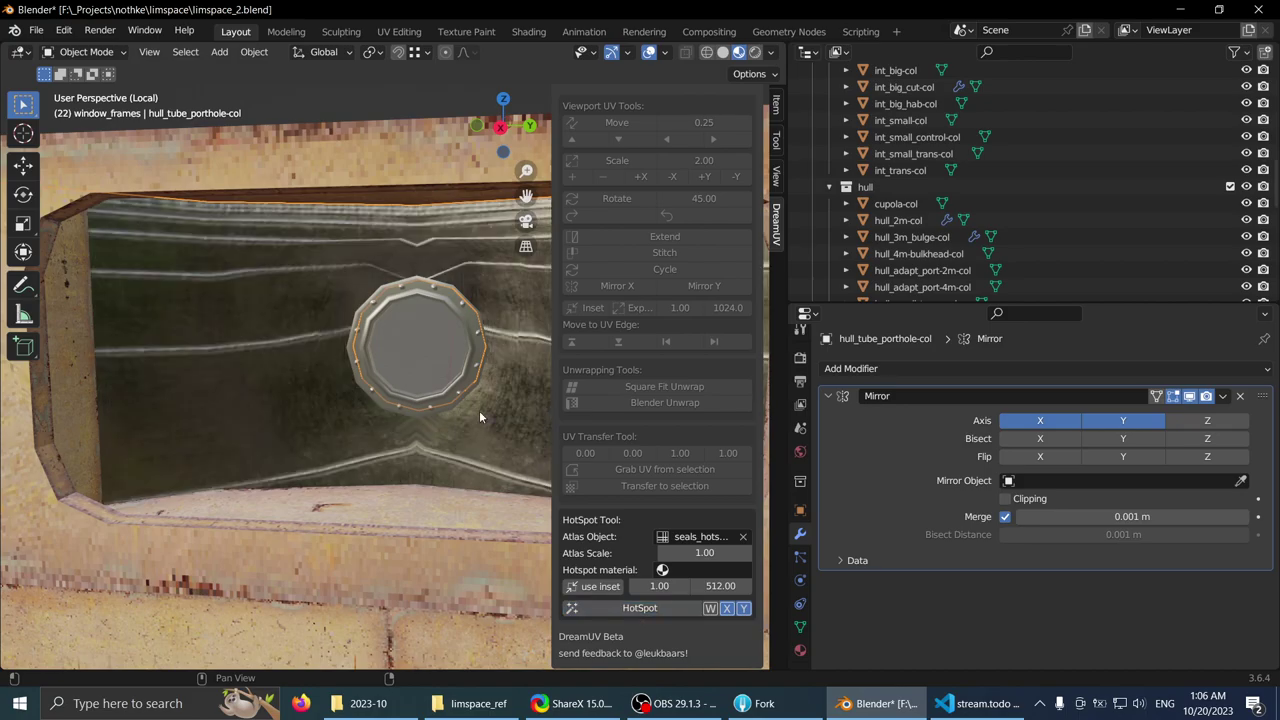
scroll(387, 336, down, 1)
scroll(388, 330, up, 1)
middle_drag(388, 330, 685, 320)
scroll(400, 302, up, 1)
key(ctrl+space)
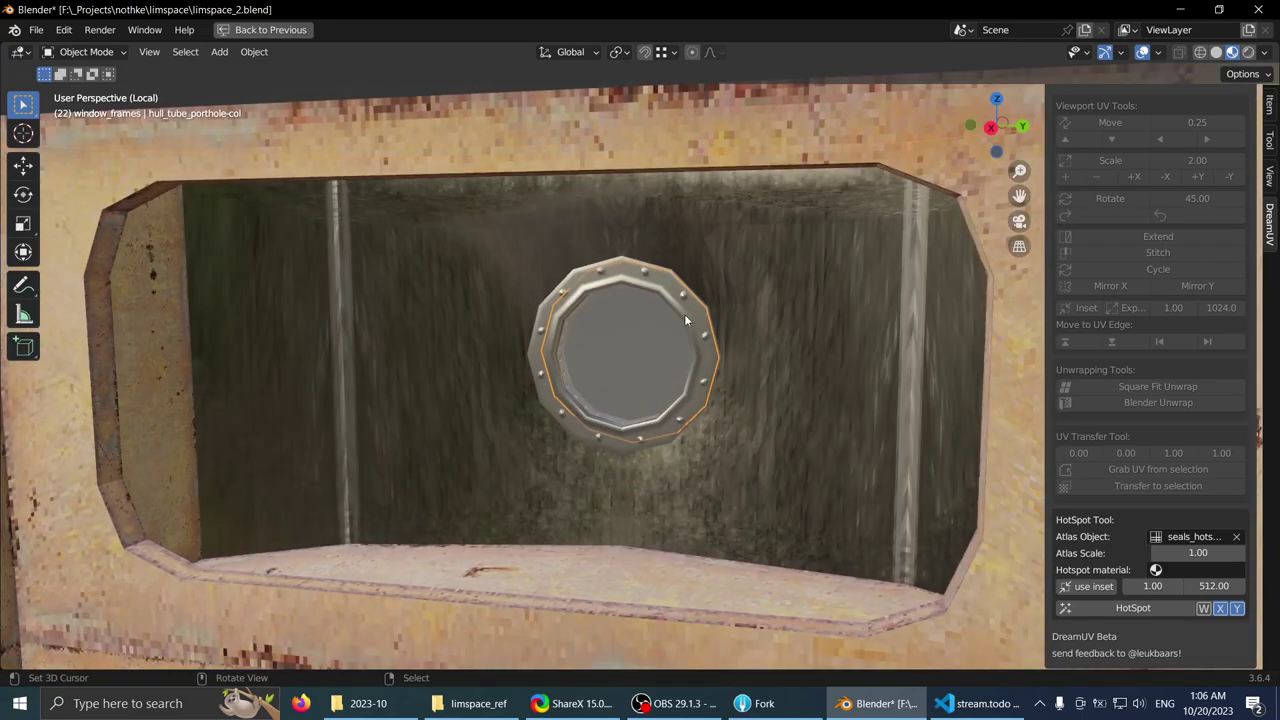
- Set the HotSpot atlas object to sample_hotspot with an atlas scale of 0.5 and run HotSpot
click(1208, 536)
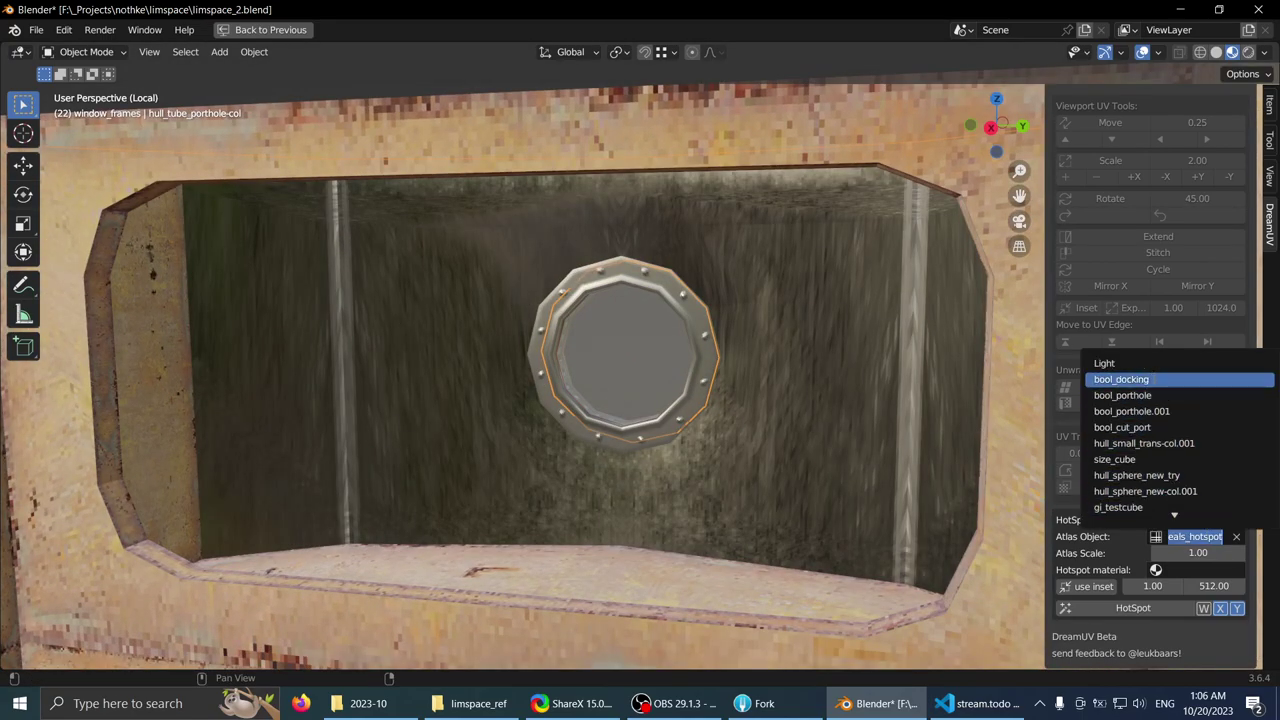
text(hot)
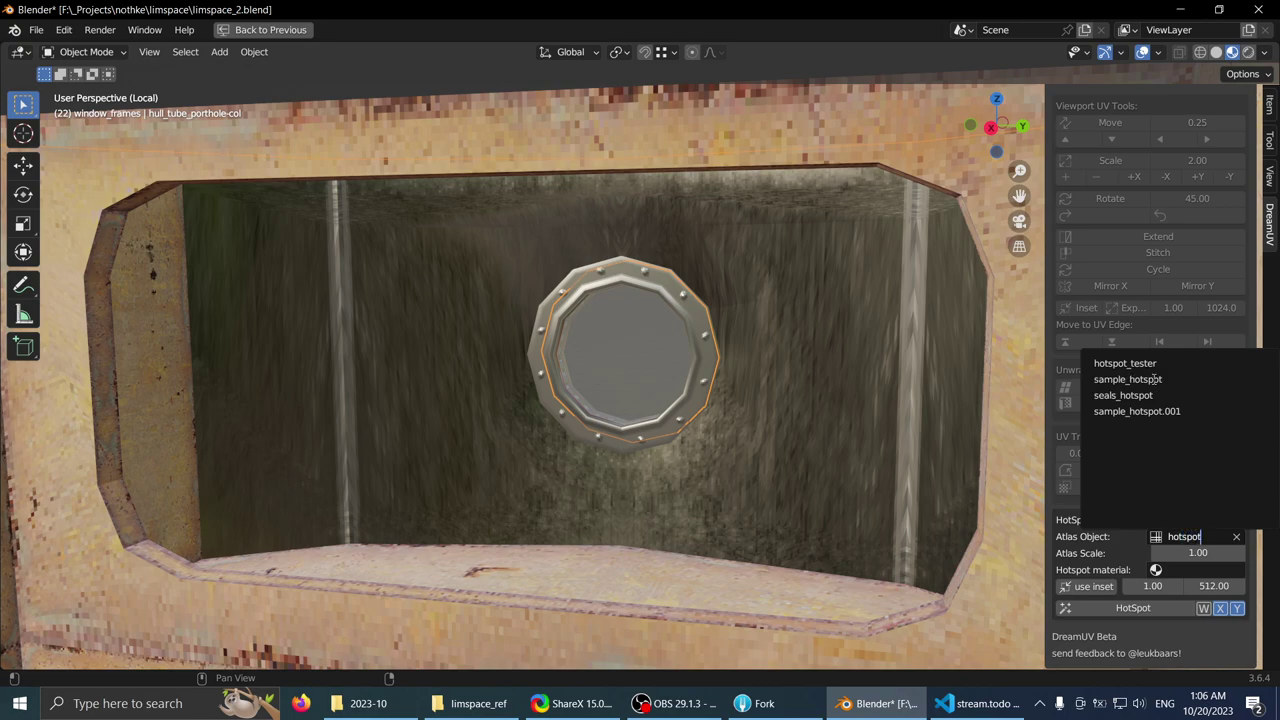
click(1135, 380)
middle_drag(705, 392, 694, 395)
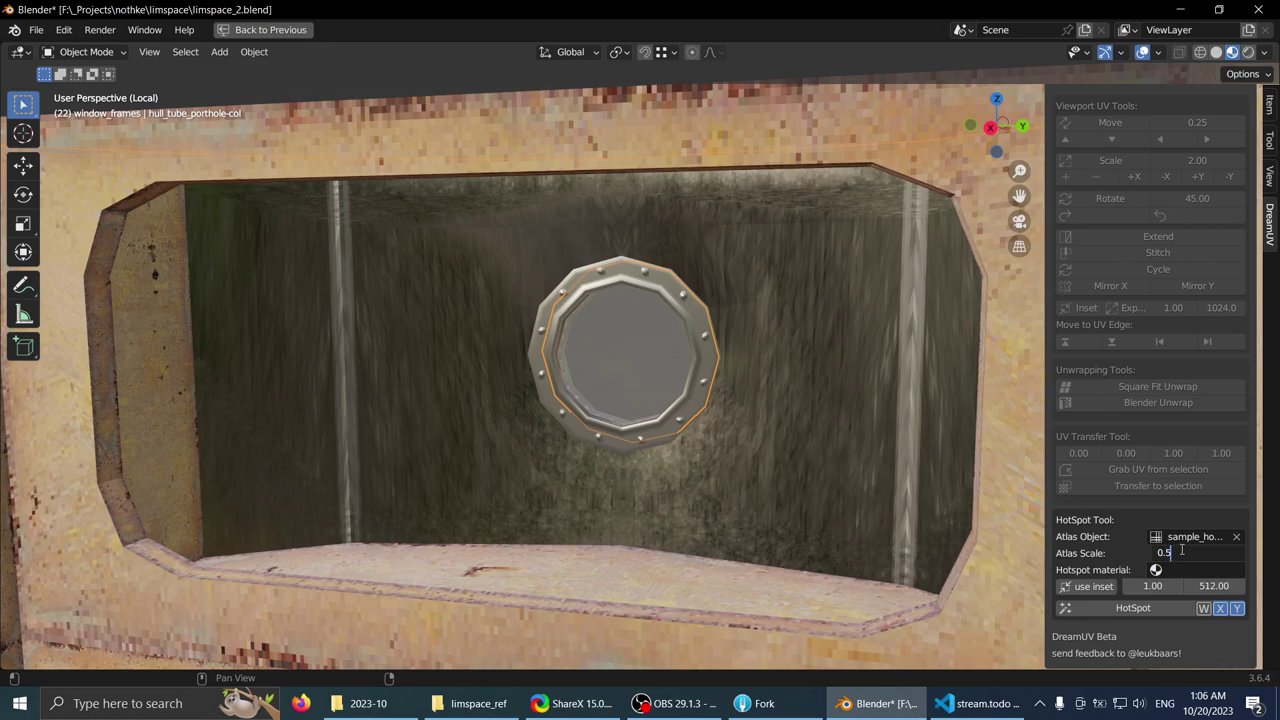
click(1130, 611)
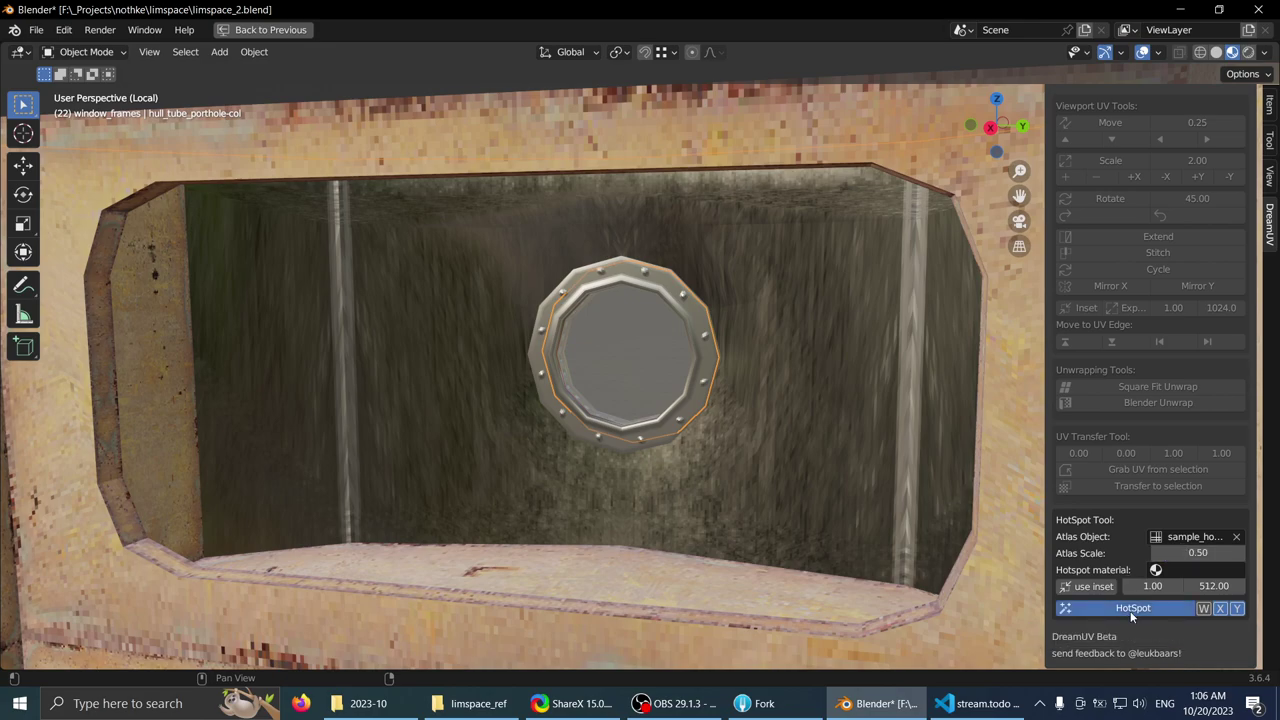
- Check the hull tube from outside and undo the last HotSpot operation
middle_drag(760, 460, 608, 563)
scroll(587, 244, down, 3)
middle_drag(690, 418, 565, 378)
scroll(506, 386, down, 1)
key(ctrl+z)
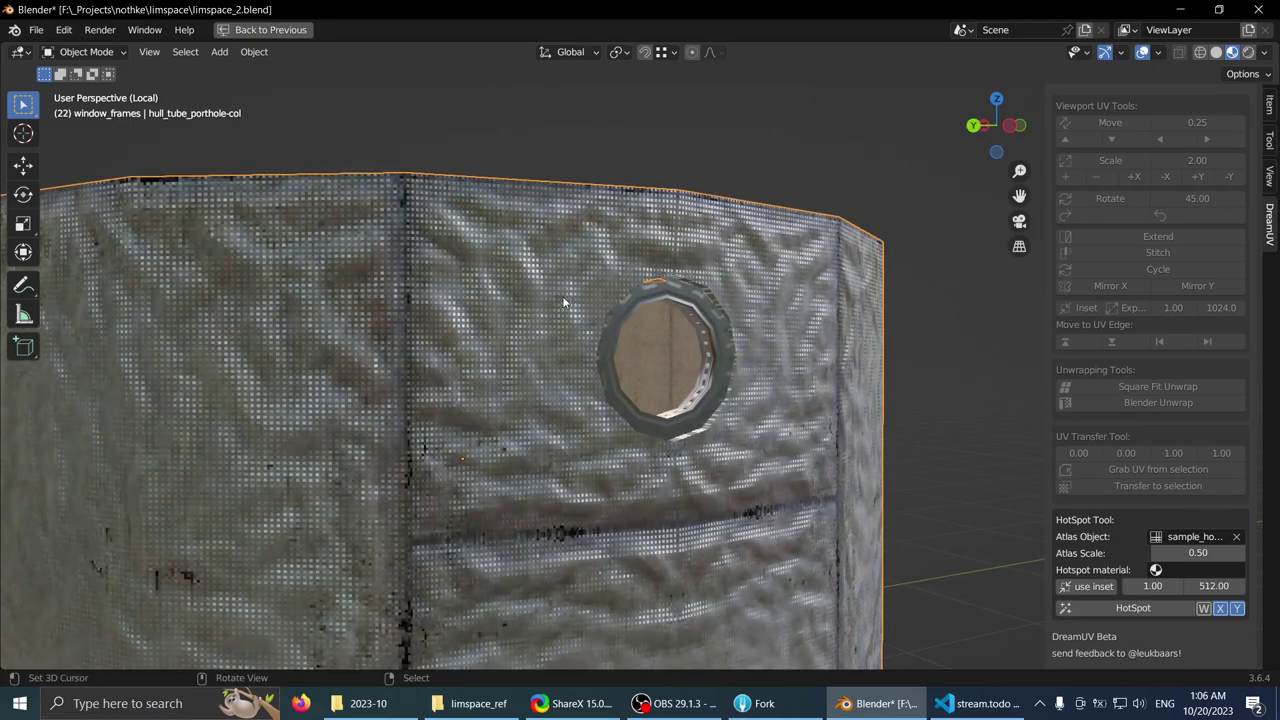
- Mark a seam along the modelled half of the porthole opening's edge loop on the hull's outer face
scroll(531, 309, down, 1)
middle_drag(566, 303, 669, 423)
scroll(541, 290, up, 2)
scroll(596, 258, down, 3)
key(Tab)
middle_drag(666, 543, 600, 465)
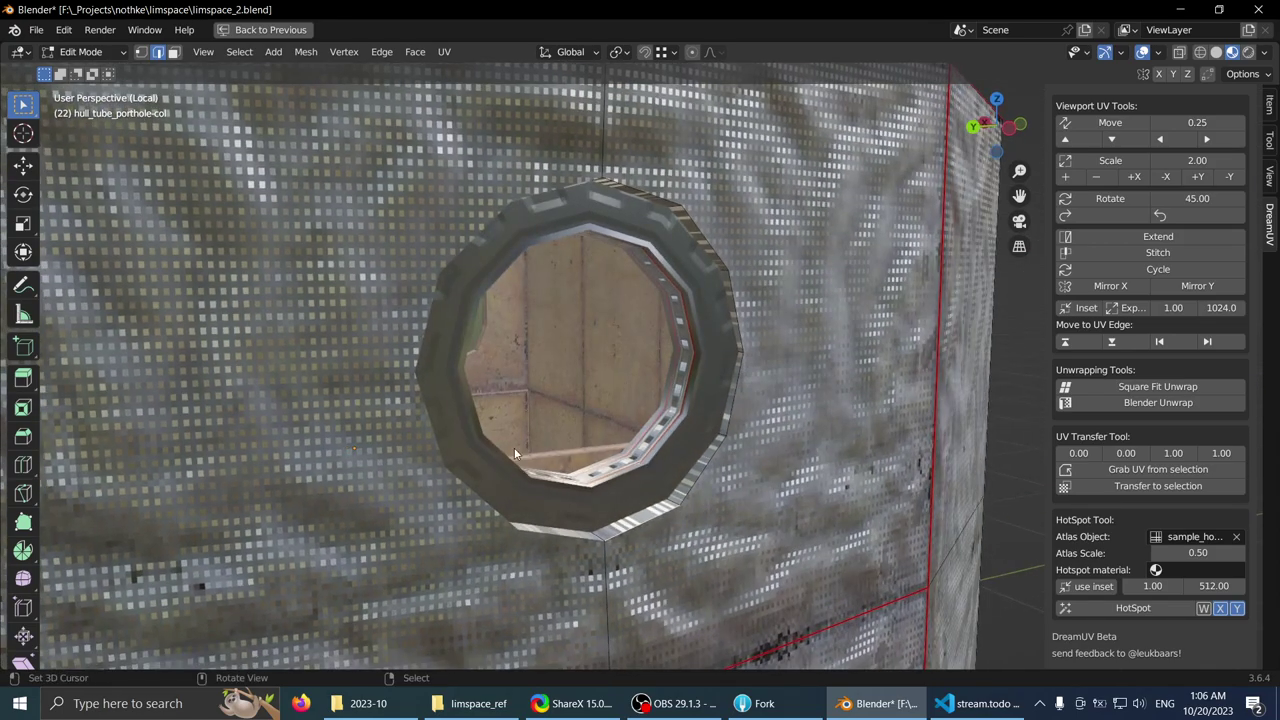
key(shift+z)
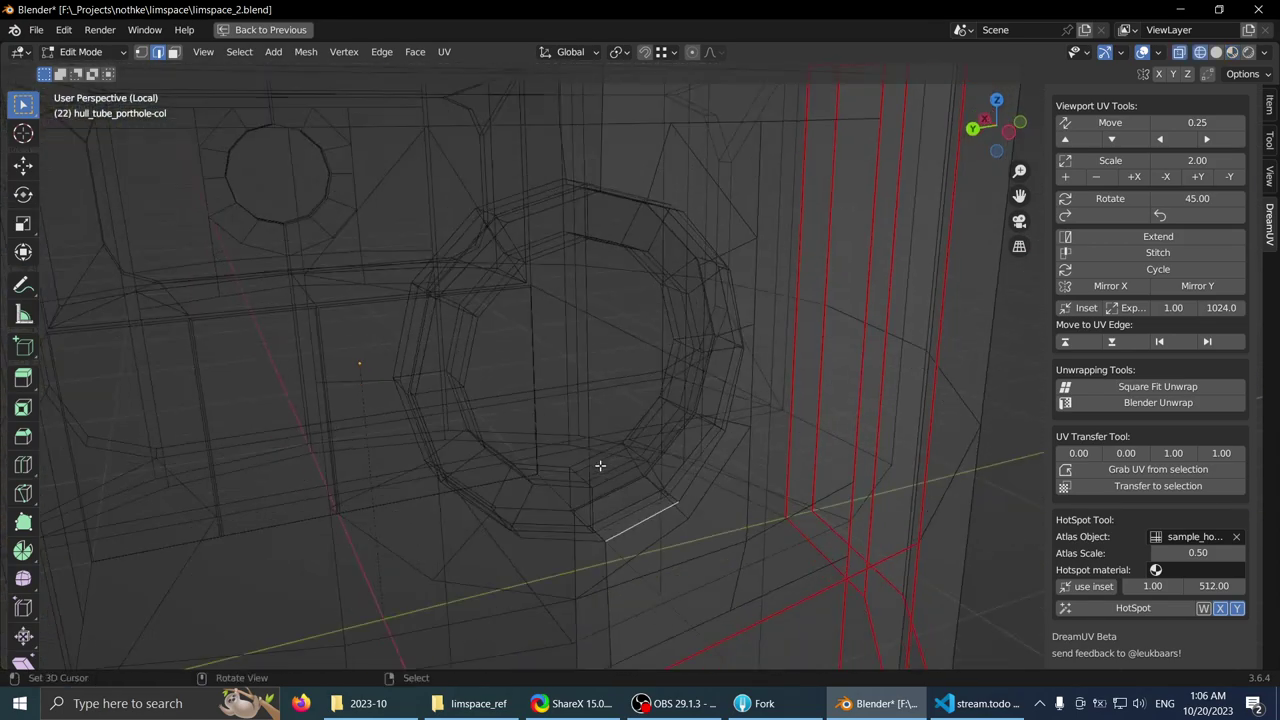
click(1216, 54)
middle_drag(857, 194, 791, 266)
scroll(664, 250, up, 2)
ctrl+click(660, 249)
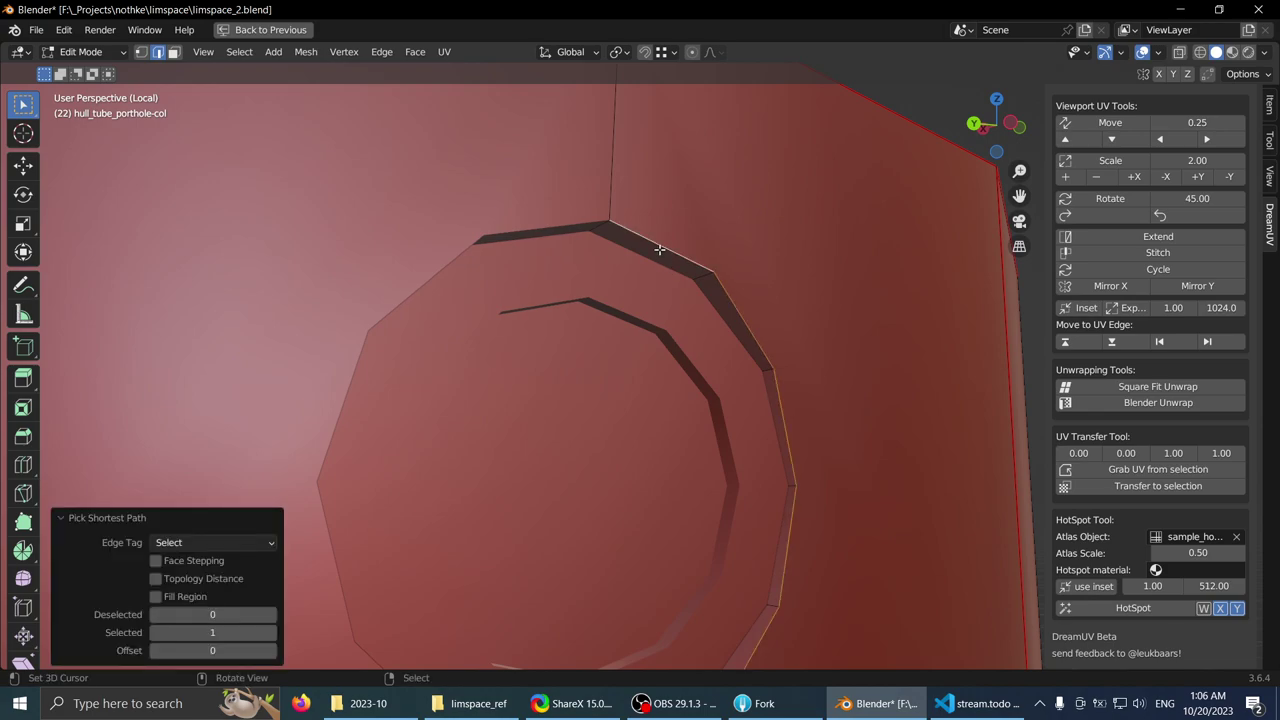
middle_drag(660, 249, 666, 229)
key(ctrl+e)
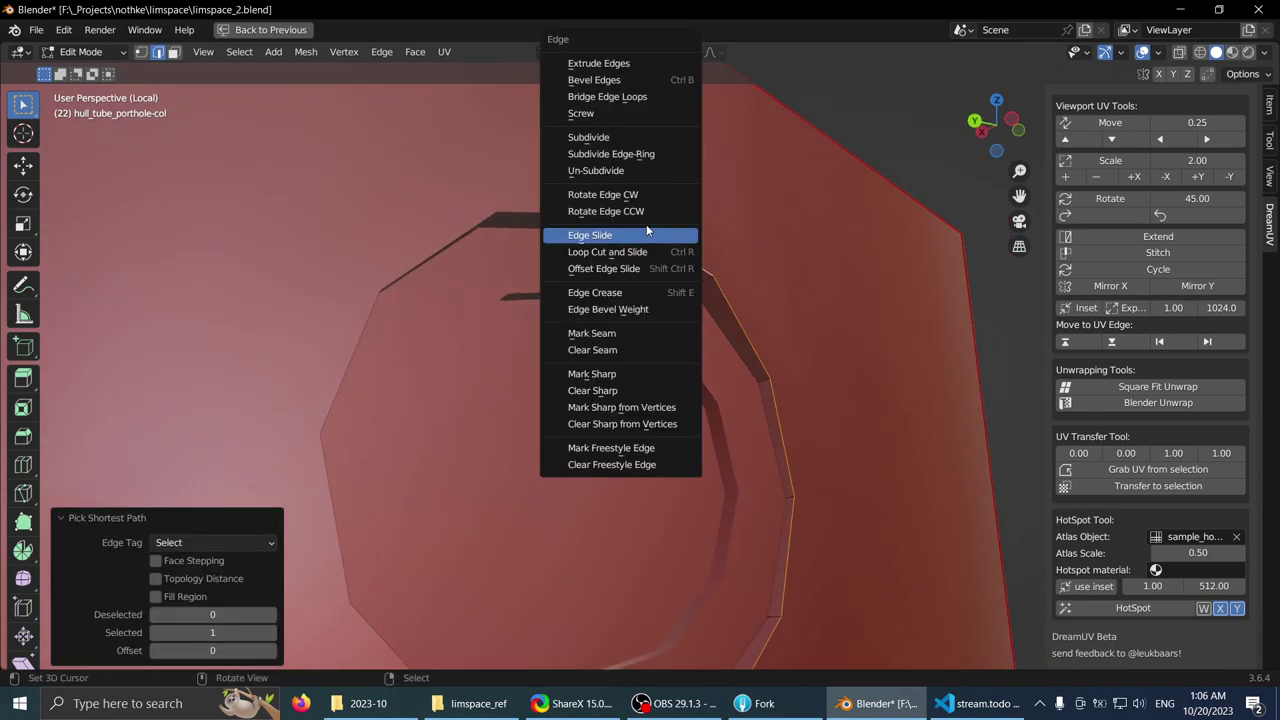
click(620, 340)
middle_drag(620, 340, 614, 277)
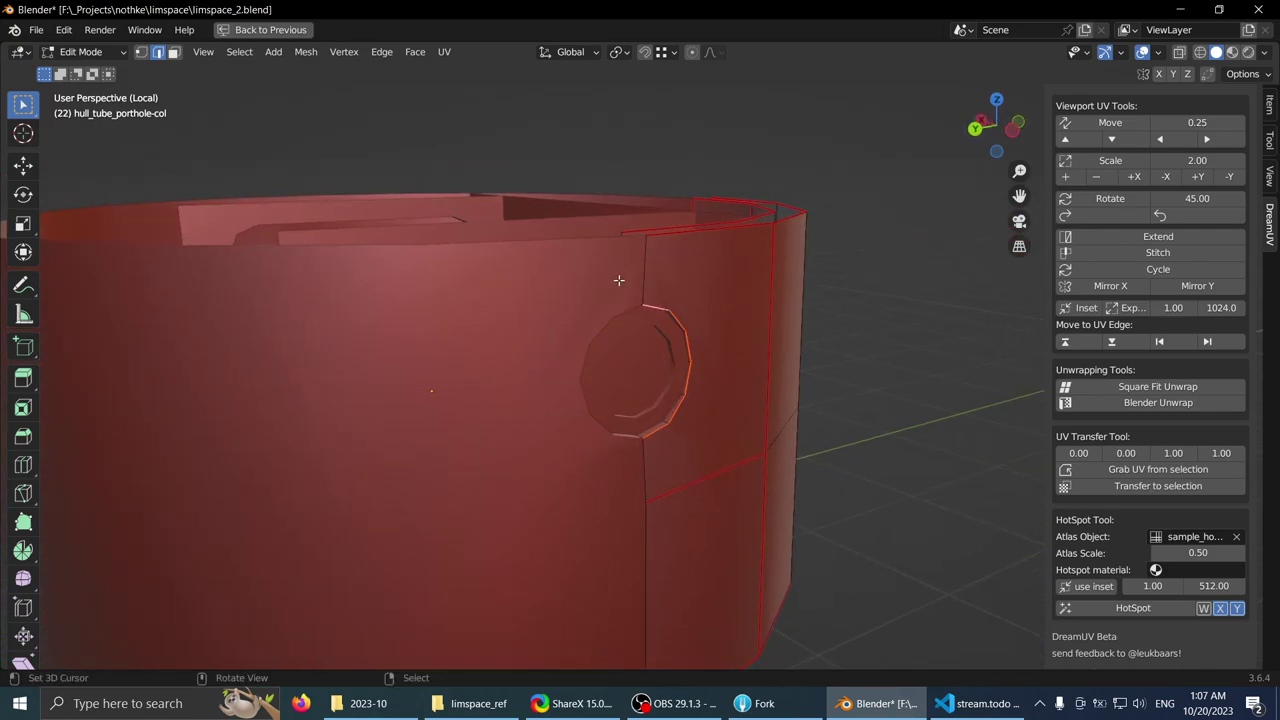
- Check the porthole in material preview from both sides, and select an edge of the opening on the interior wall face
key(Tab)
click(1232, 53)
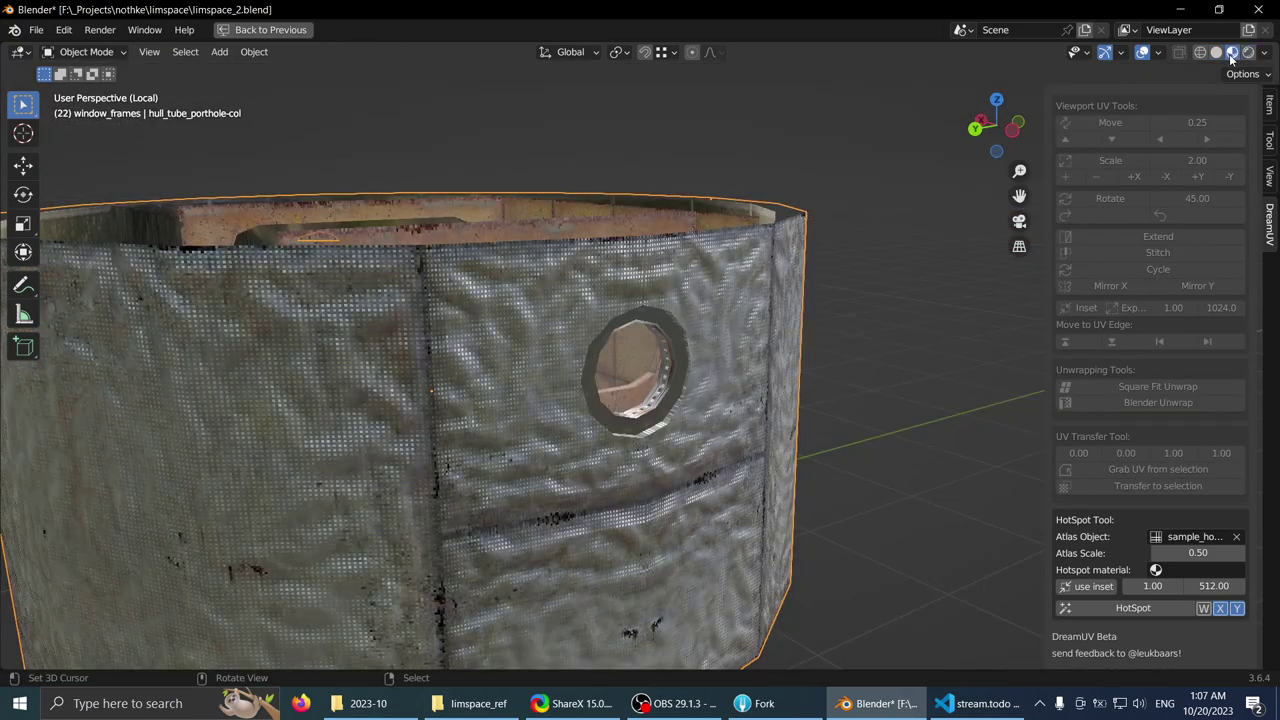
mouse_move(814, 227)
middle_down()
mouse_move(751, 194)
mouse_move(816, 226)
middle_up()
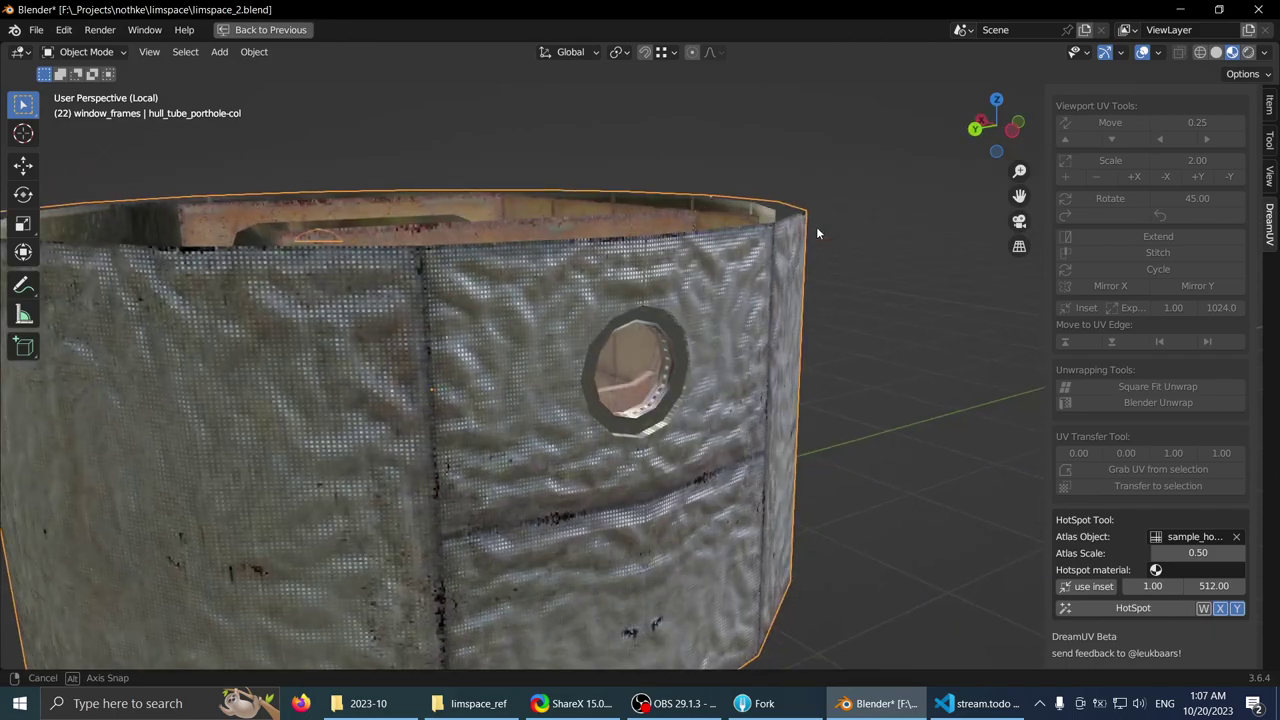
scroll(695, 279, up, 2)
middle_drag(695, 279, 900, 288)
scroll(608, 304, up, 4)
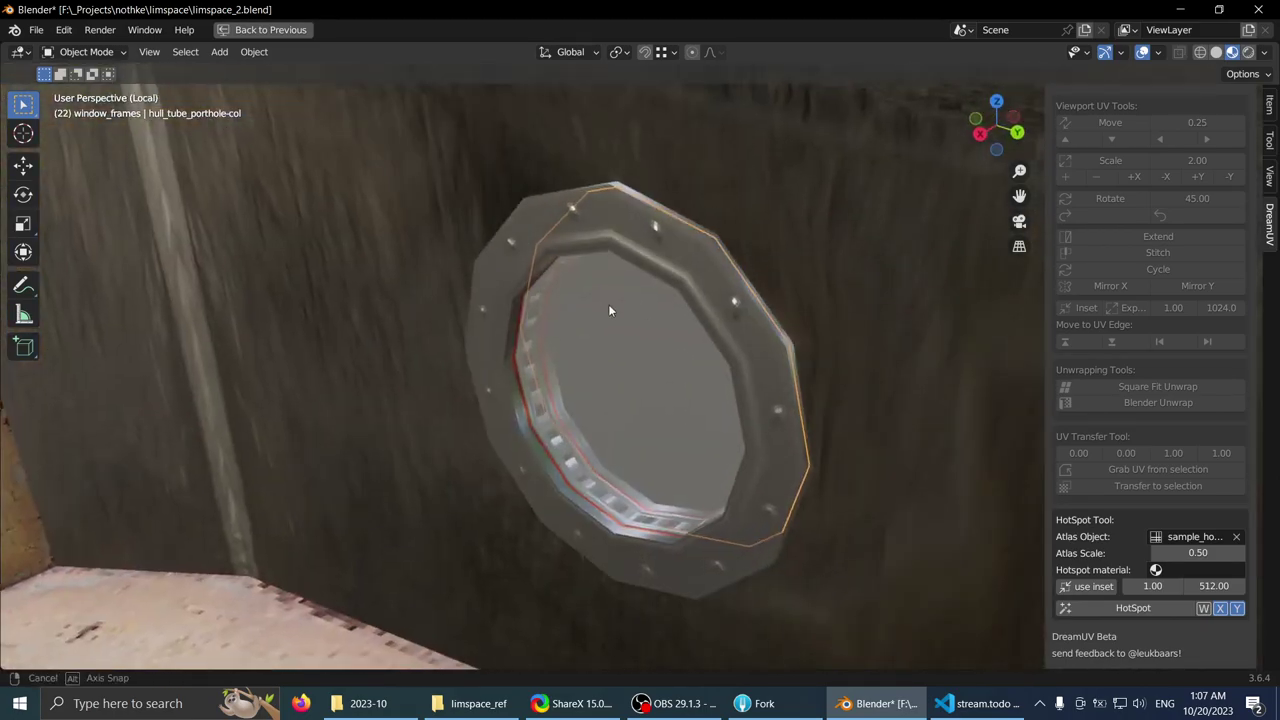
key(Tab)
mouse_move(608, 304)
middle_down()
mouse_move(665, 271)
mouse_move(510, 236)
middle_up()
key(shift+z)
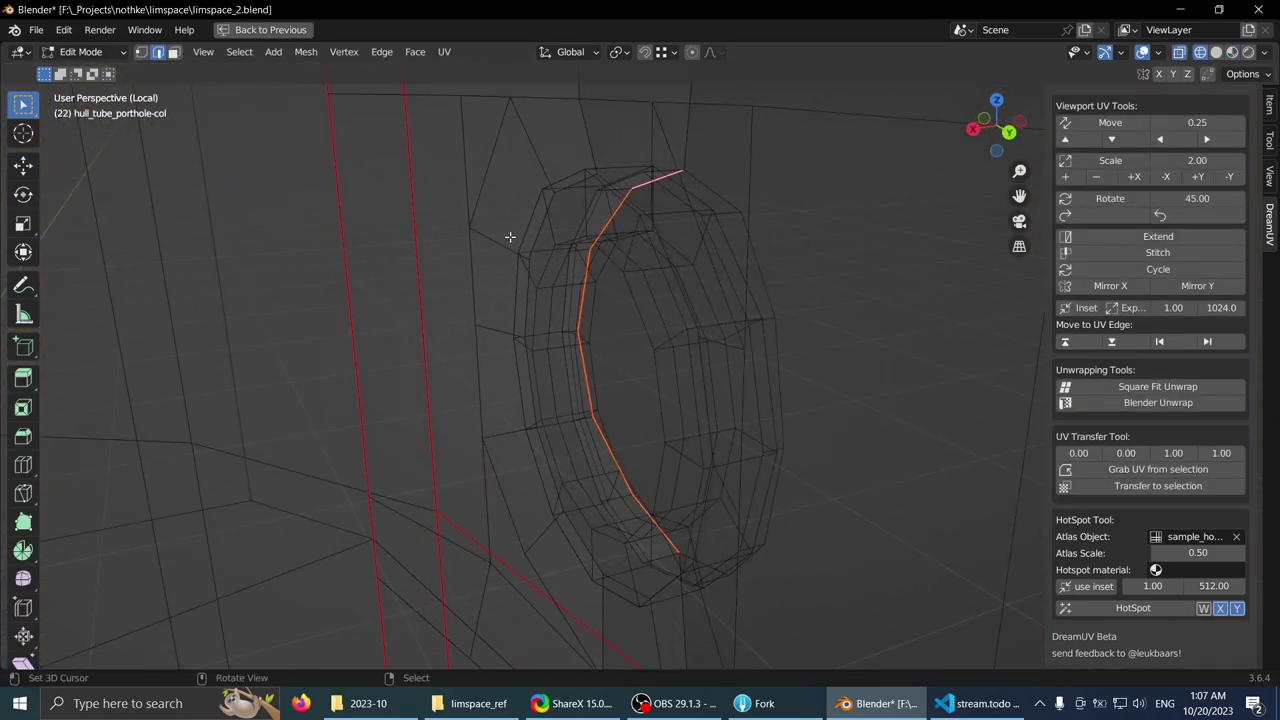
click(524, 341)
middle_drag(524, 341, 566, 313)
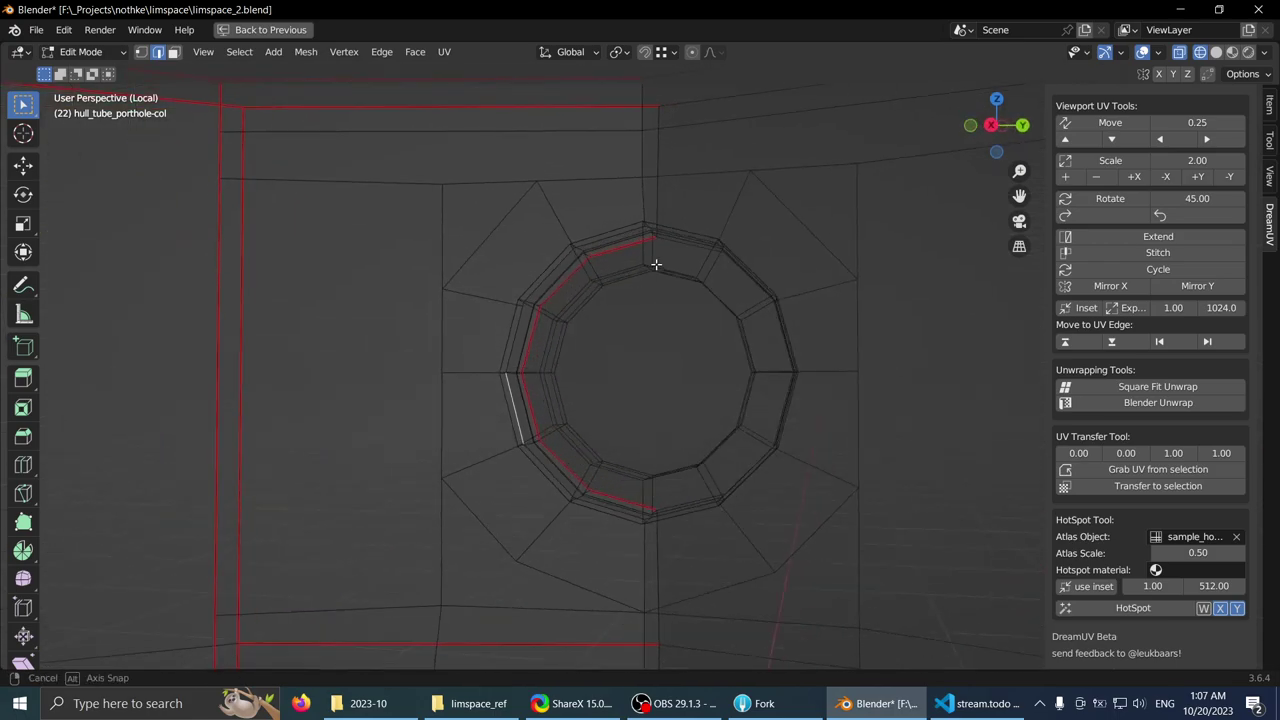
- Select the chain of faces lining the modelled half of the porthole opening and show them in material preview
mouse_move(688, 271)
middle_down()
mouse_move(609, 286)
mouse_move(824, 177)
mouse_move(751, 200)
mouse_move(706, 257)
mouse_move(680, 200)
mouse_move(706, 214)
mouse_move(708, 263)
mouse_move(686, 237)
mouse_move(706, 248)
mouse_move(634, 266)
mouse_move(700, 274)
mouse_move(730, 245)
mouse_move(644, 274)
middle_up()
click(1216, 53)
scroll(751, 200, down, 1)
scroll(708, 220, down, 2)
key(Tab)
scroll(600, 273, down, 2)
scroll(620, 278, up, 3)
key(Tab)
middle_drag(679, 331, 722, 361)
click(1230, 53)
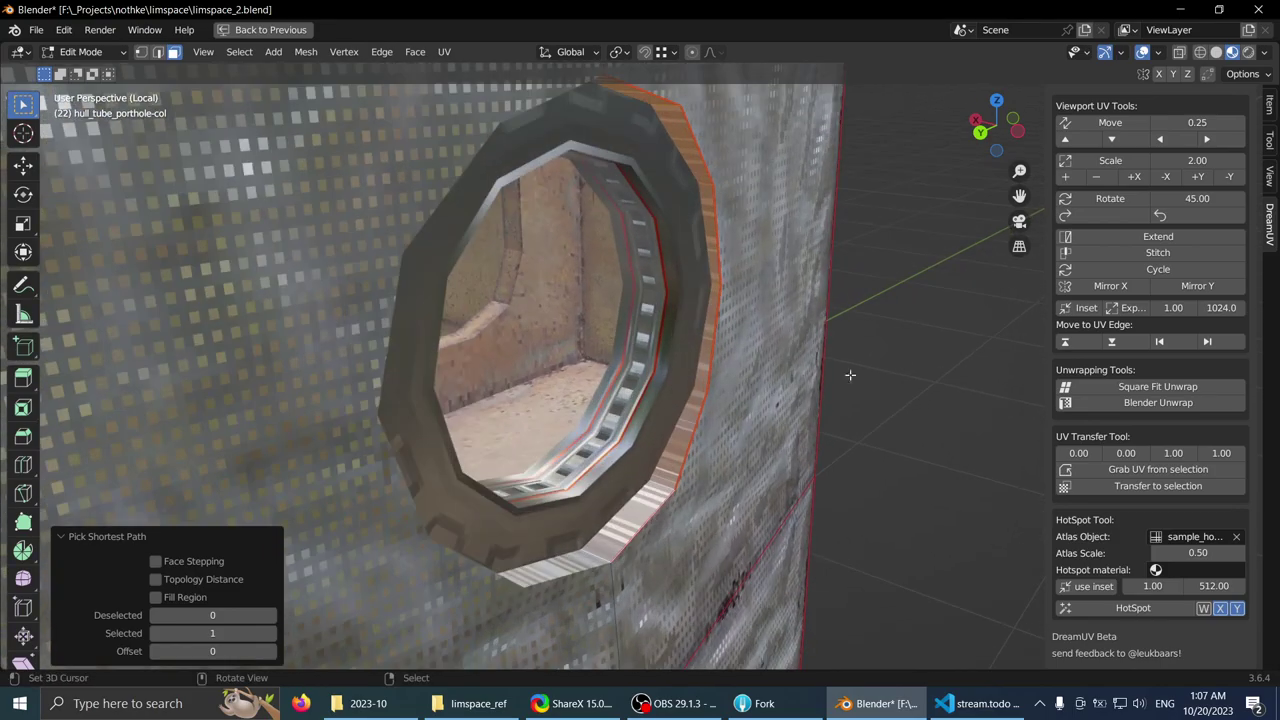
- Return to Object Mode and examine the porthole frame and surrounding wall from inside the hull and from above
middle_drag(1008, 573, 686, 284)
key(Tab)
middle_drag(672, 295, 765, 322)
scroll(658, 234, down, 2)
key(alt+a)
scroll(687, 196, down, 2)
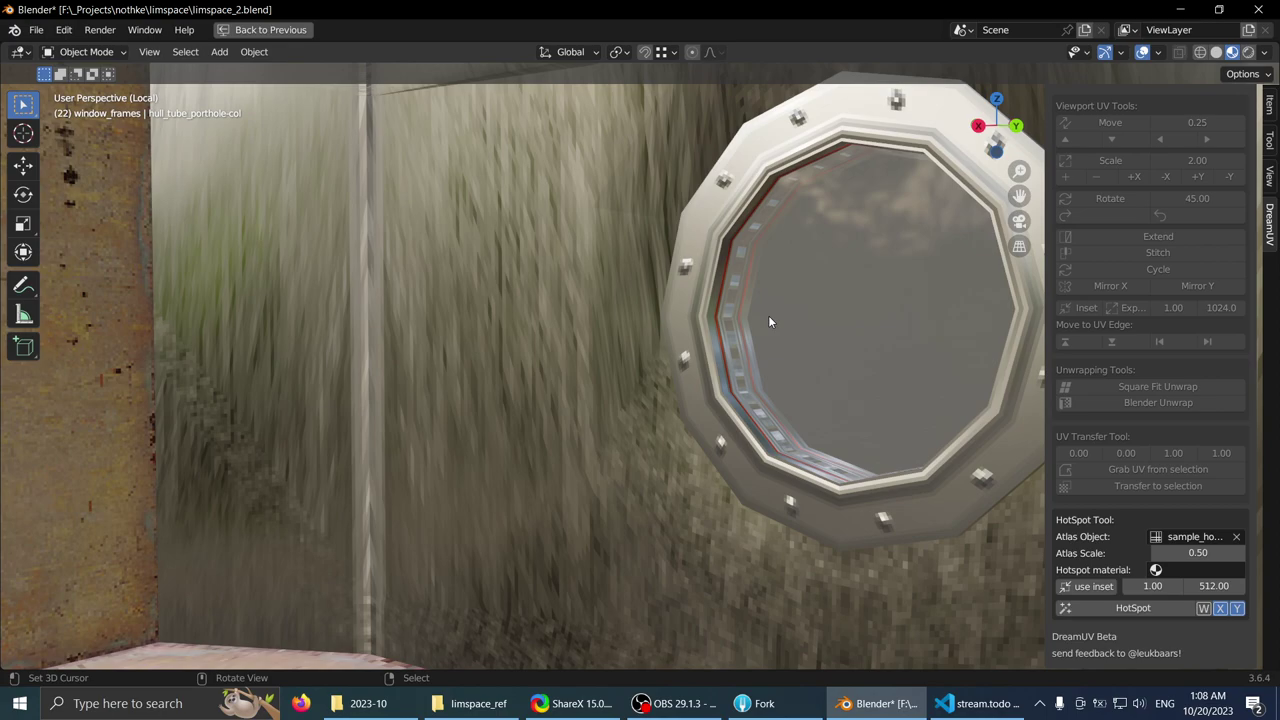
middle_drag(768, 321, 575, 328)
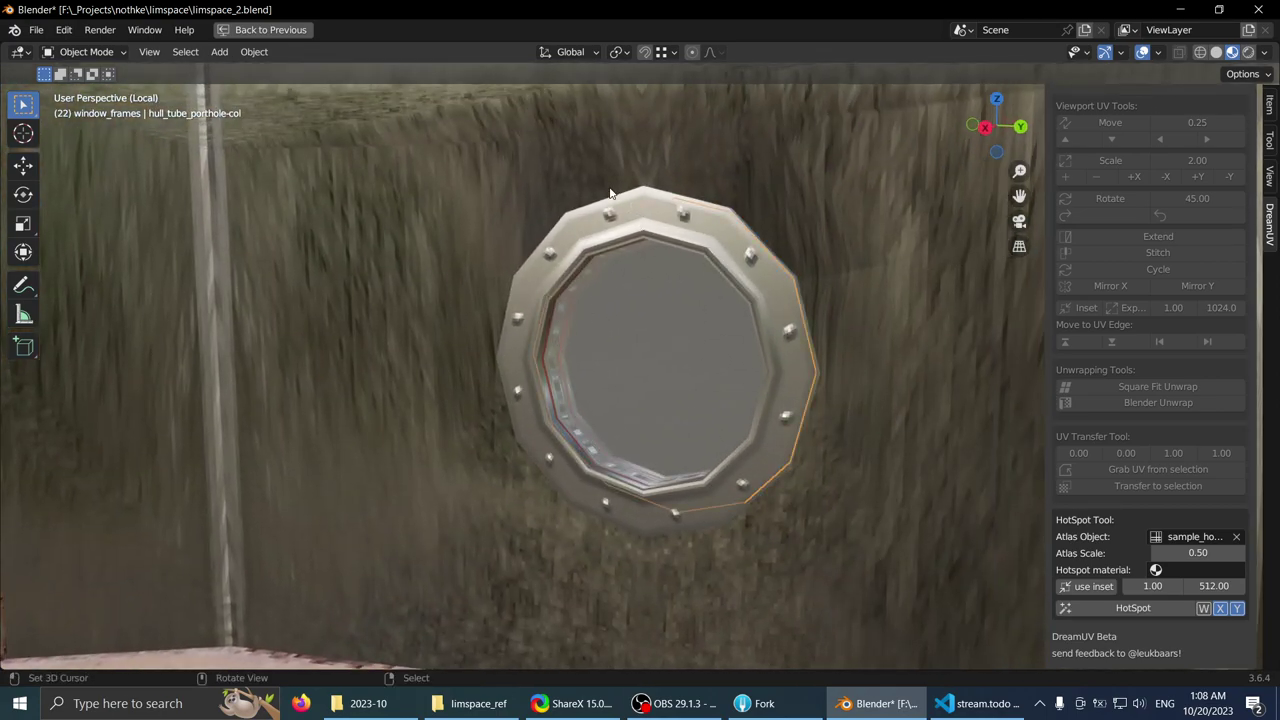
middle_drag(610, 193, 631, 309)
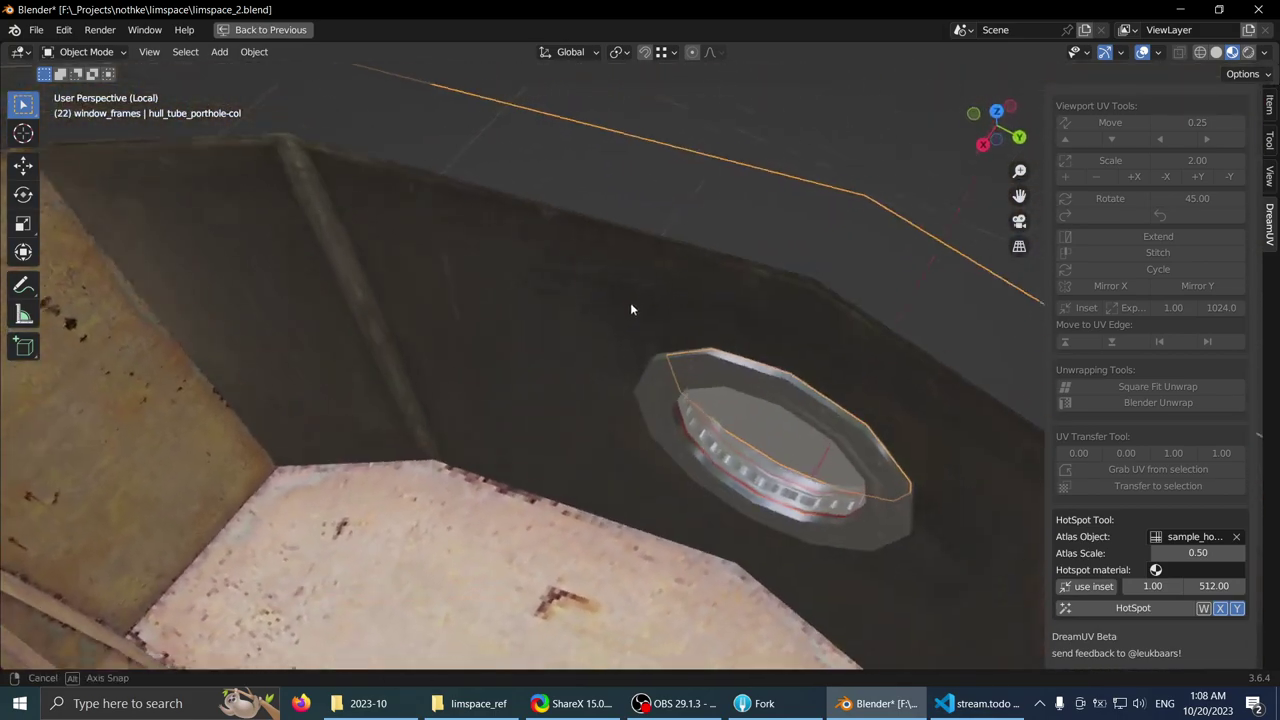
- Subdivide the upper horizontal edges on the interior wall and connect the midpoints down to the corner vertex of the porthole patch
key(Tab)
mouse_move(540, 325)
middle_down()
mouse_move(610, 290)
mouse_move(546, 294)
mouse_move(509, 360)
mouse_move(635, 284)
mouse_move(548, 278)
mouse_move(517, 300)
mouse_move(590, 296)
mouse_move(562, 278)
mouse_move(571, 386)
middle_up()
click(503, 267)
key(z)
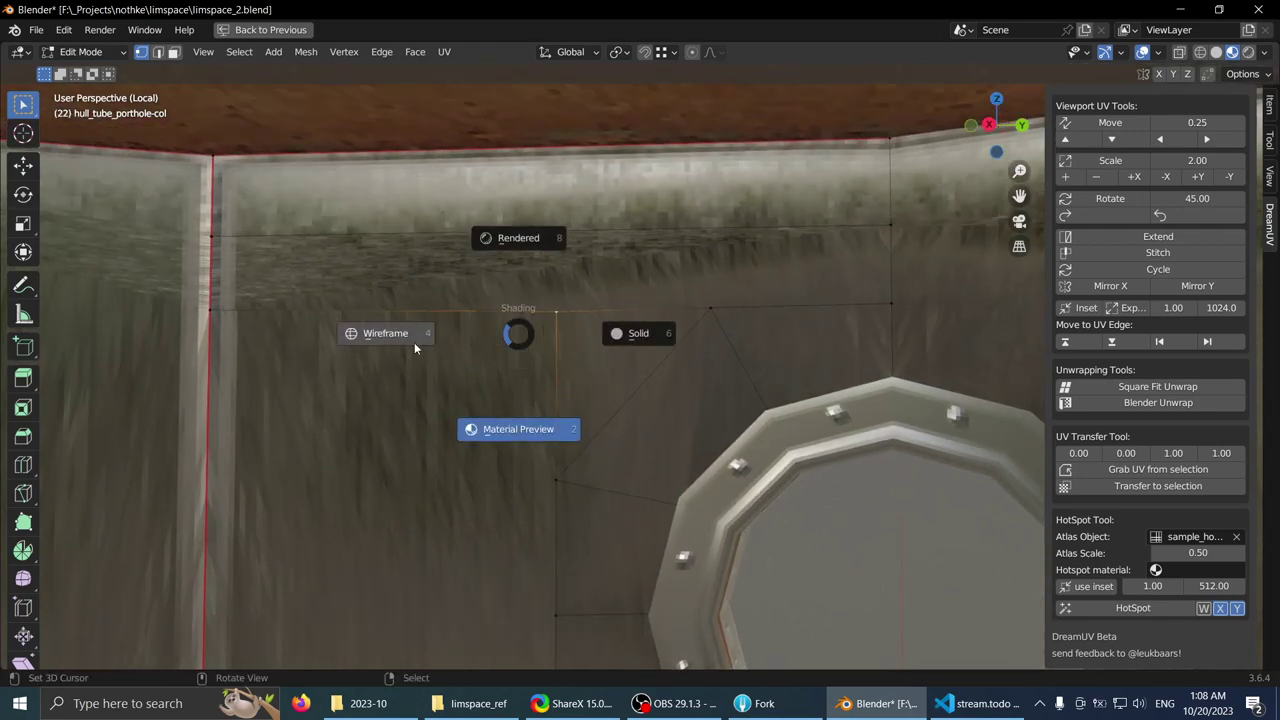
click(485, 354)
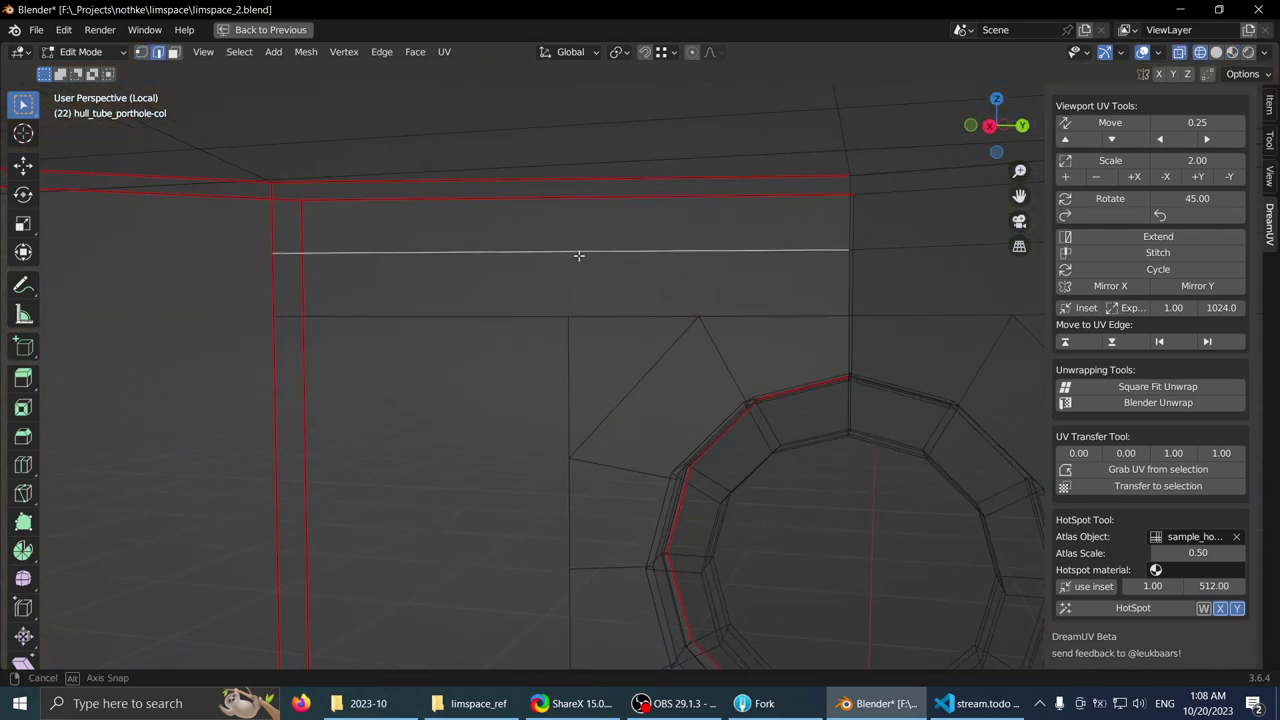
middle_drag(578, 256, 637, 315)
shift+click(587, 287)
right_click(588, 288)
click(523, 190)
key(1)
click(583, 309)
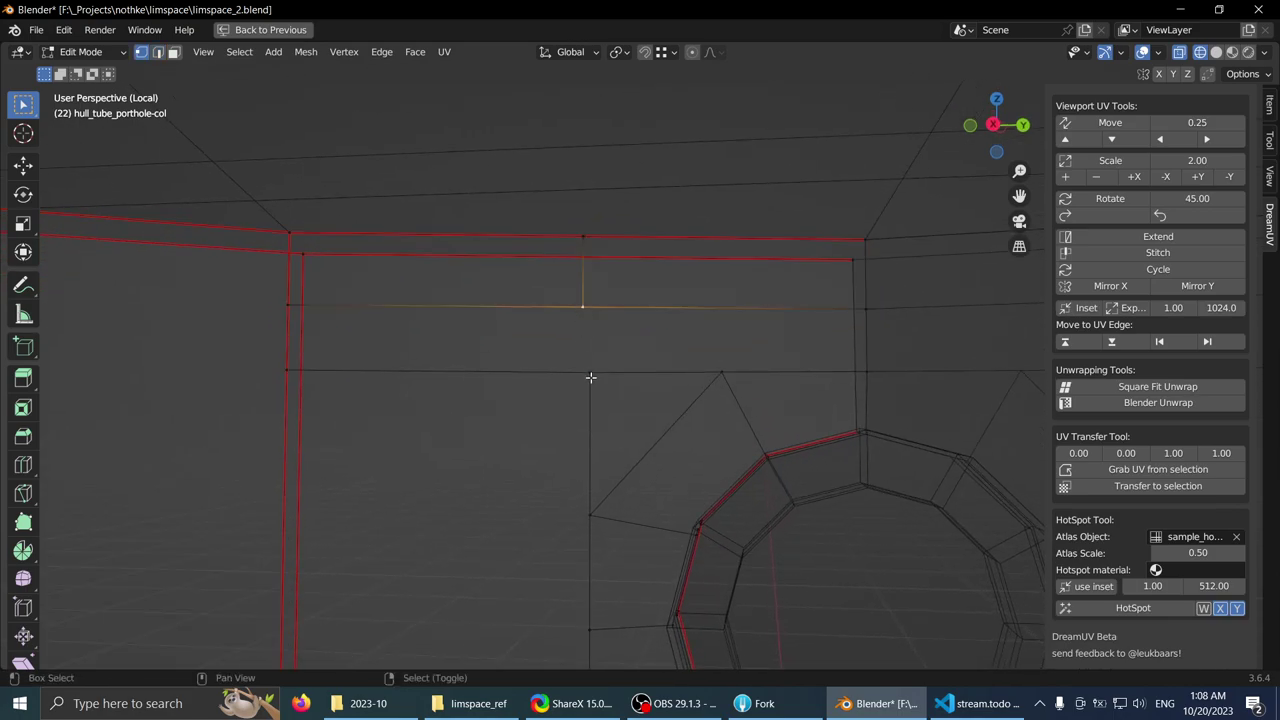
middle_drag(600, 385, 1182, 88)
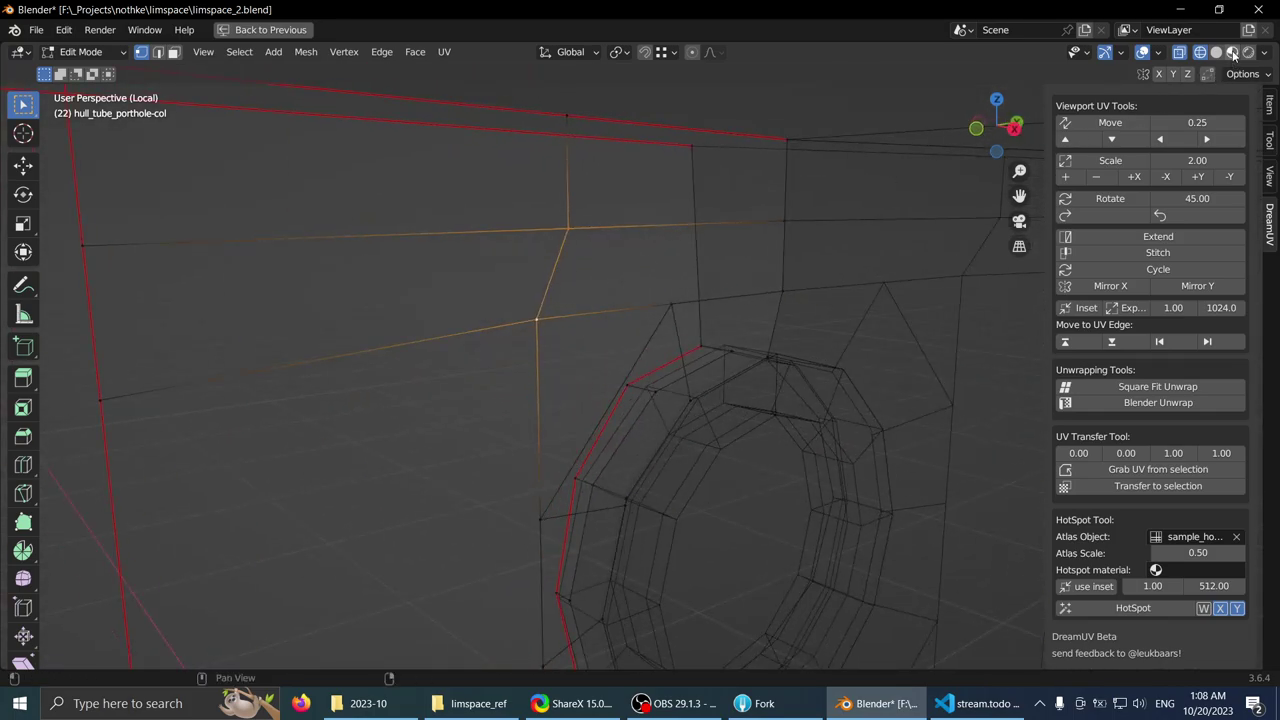
- Move the upper band's vertices above the porthole along global X, shifting the patch's corner vertex by 0.014367 m
click(1216, 52)
middle_drag(990, 182, 744, 339)
click(637, 316)
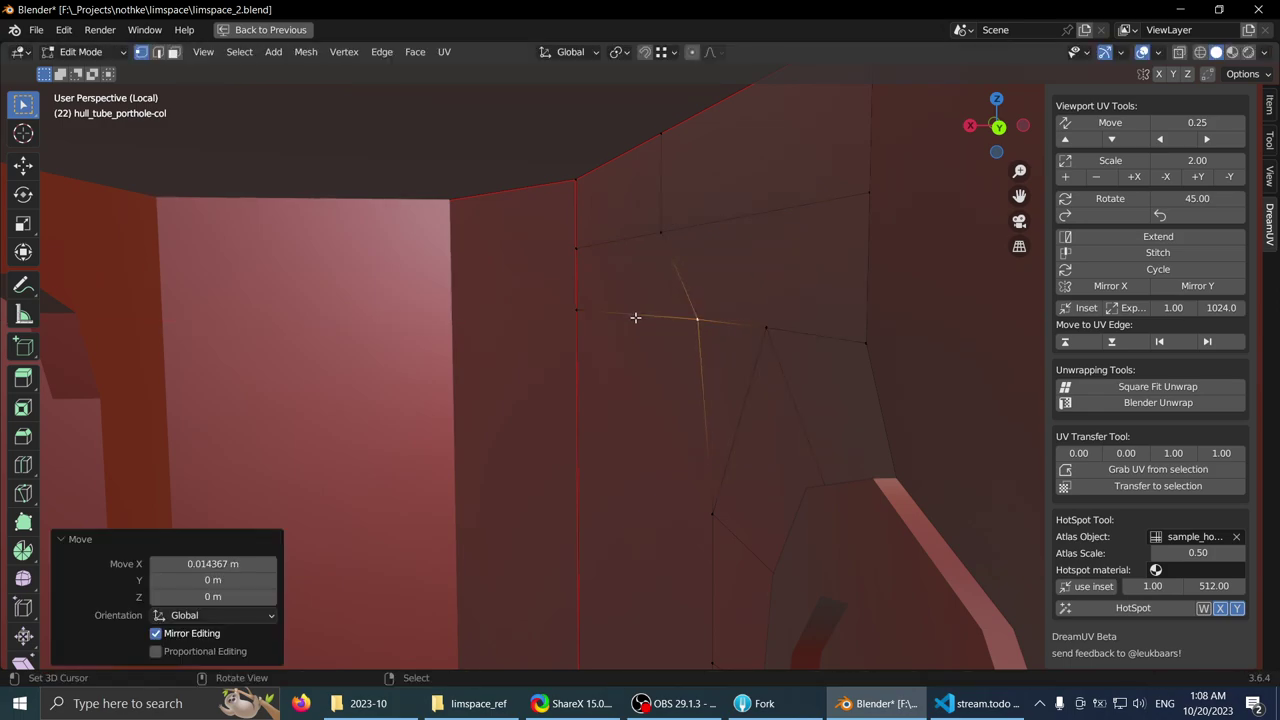
key(g)
middle_drag(637, 317, 595, 425)
click(587, 292)
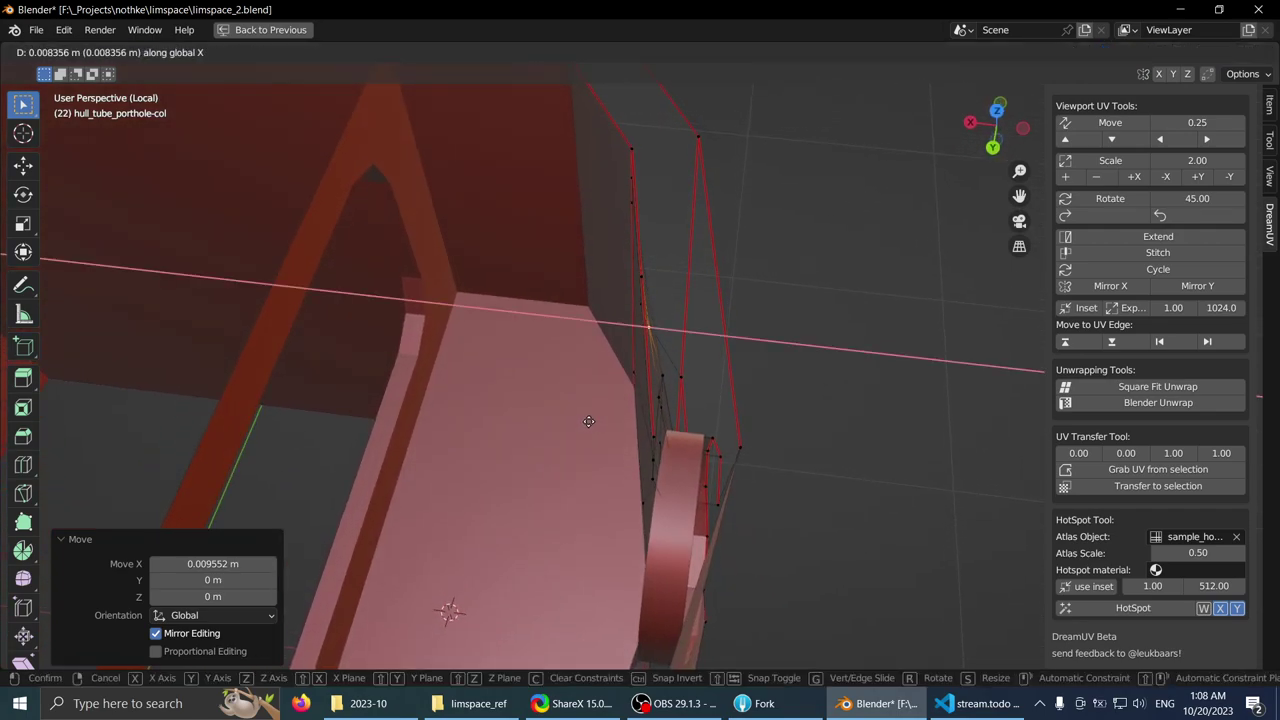
- Preview the wall's materials and shift the mirror-plane vertex above the porthole about -0.018 m along global X
click(1232, 52)
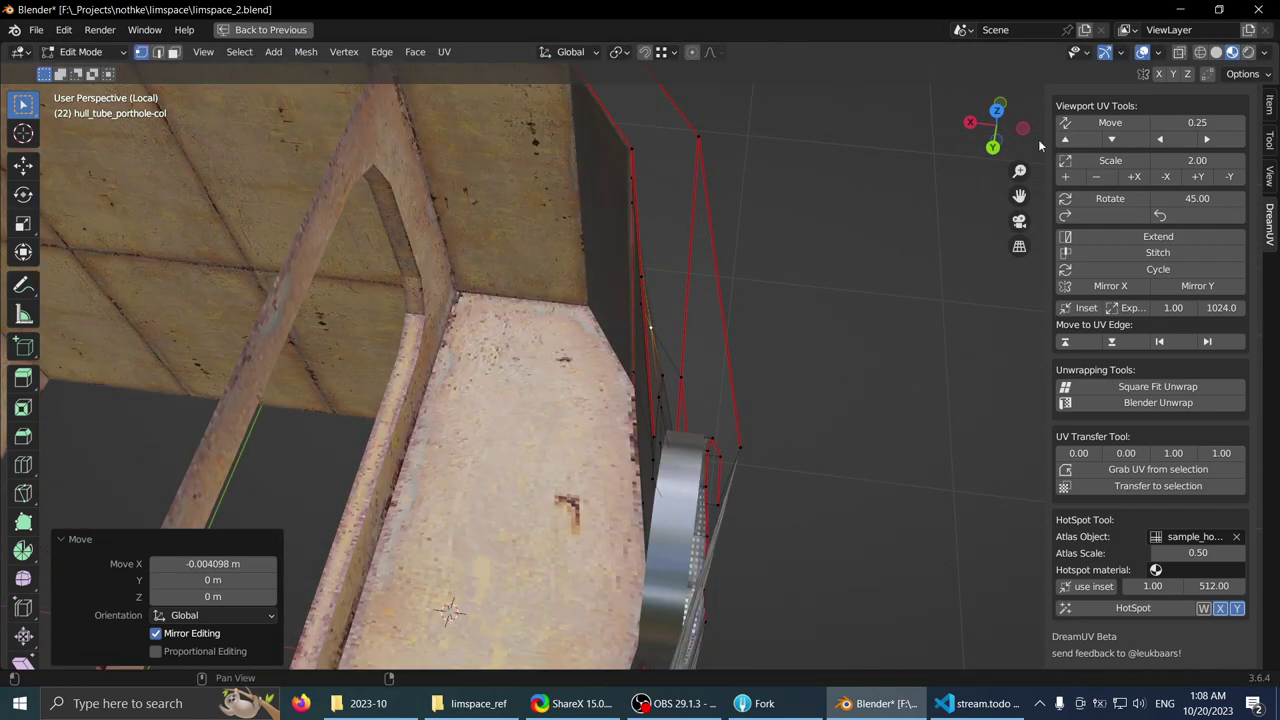
mouse_move(640, 320)
middle_down()
mouse_move(670, 290)
mouse_move(626, 251)
mouse_move(623, 320)
mouse_move(577, 313)
mouse_move(462, 335)
mouse_move(605, 314)
middle_up()
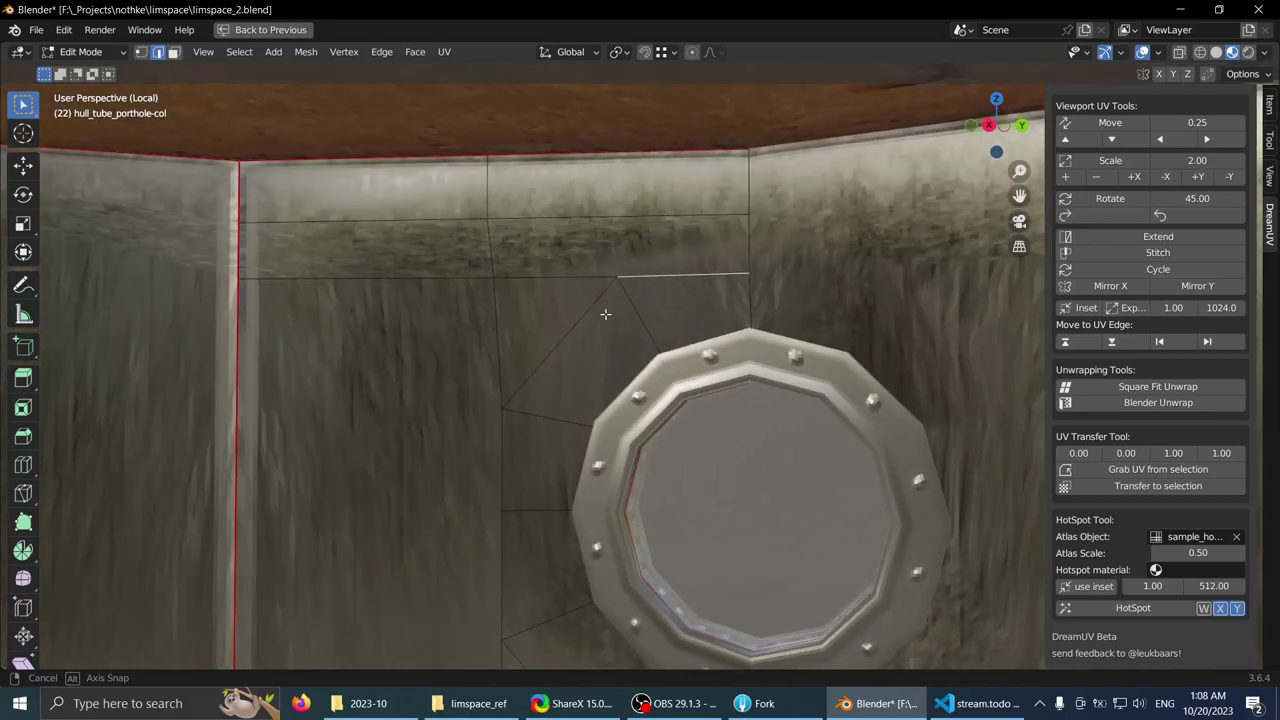
middle_drag(683, 328, 683, 356)
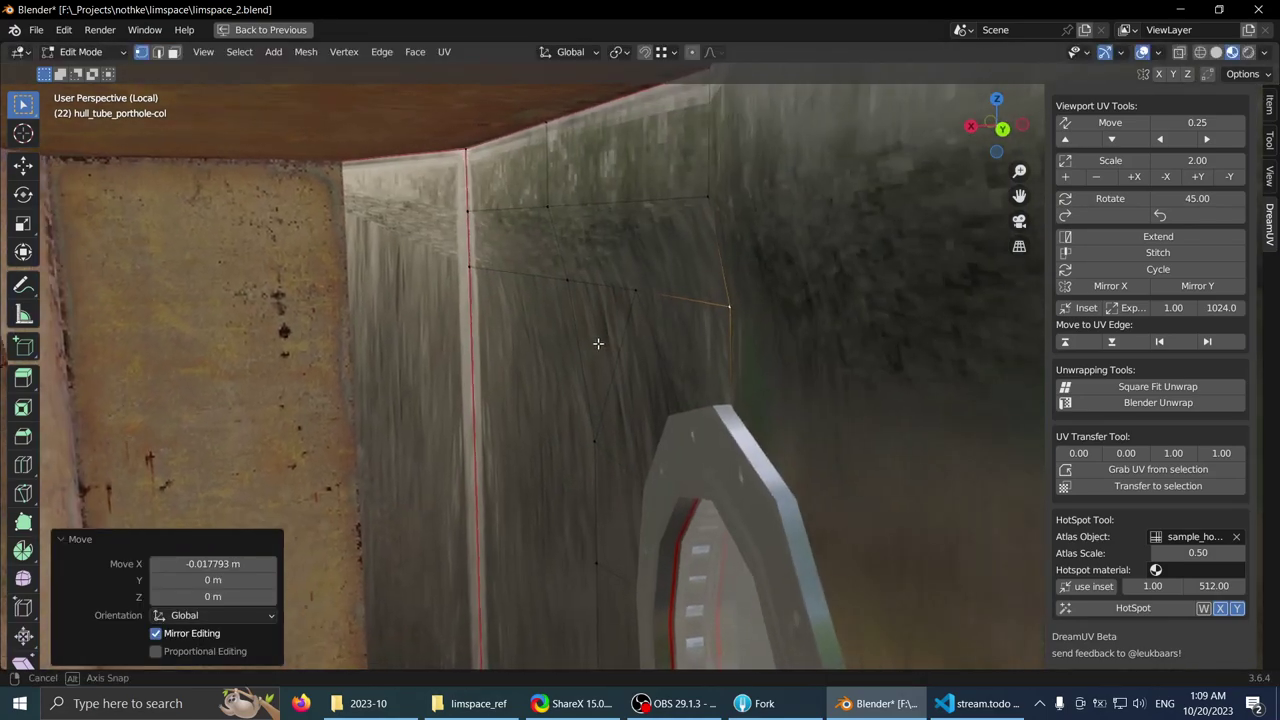
key(g)
key(KP_Decimal)
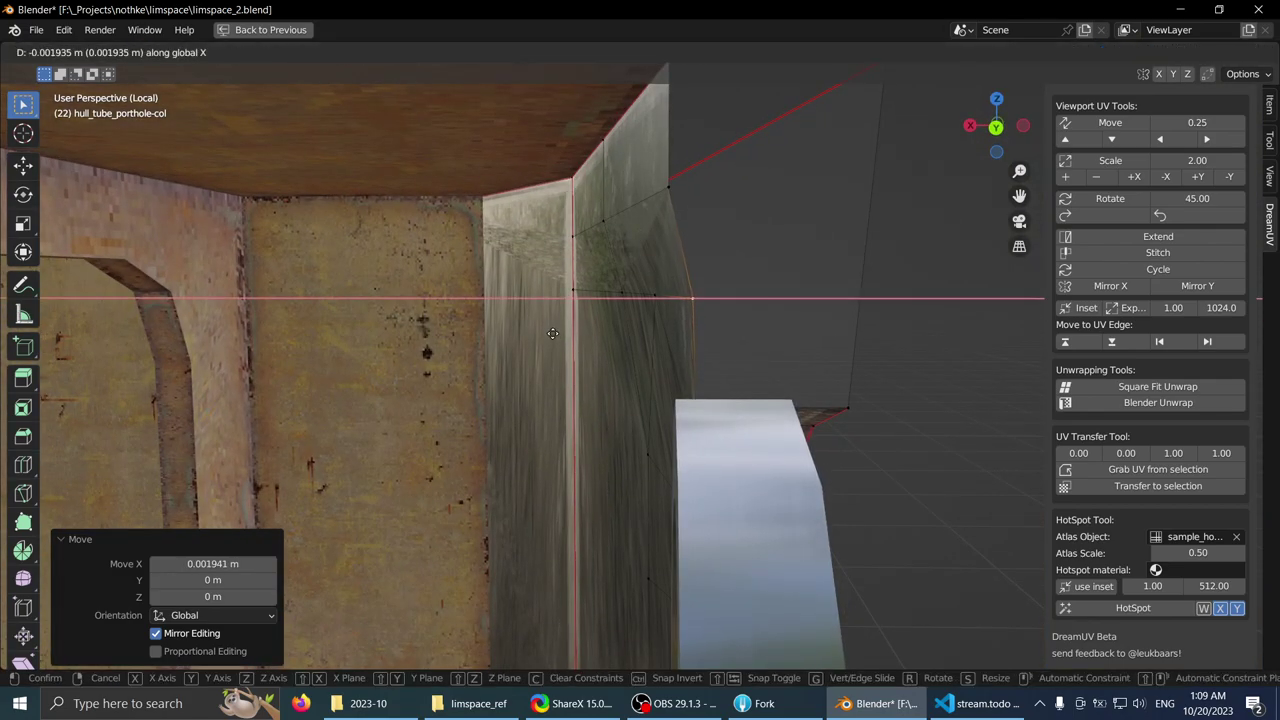
middle_drag(518, 351, 748, 318)
- Mark the two horizontal rows of edges above the porthole on the interior wall as sharp
key(2)
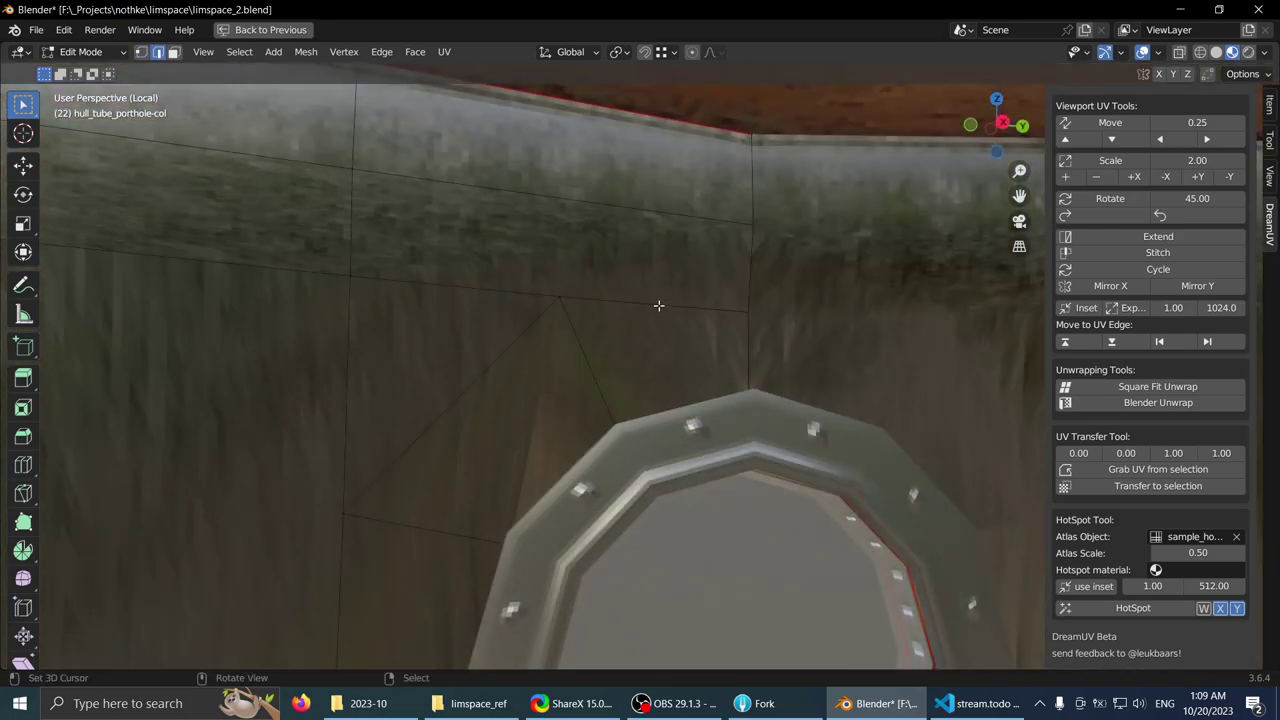
click(656, 304)
middle_drag(645, 305, 591, 263)
ctrl+click(505, 311)
key(ctrl+e)
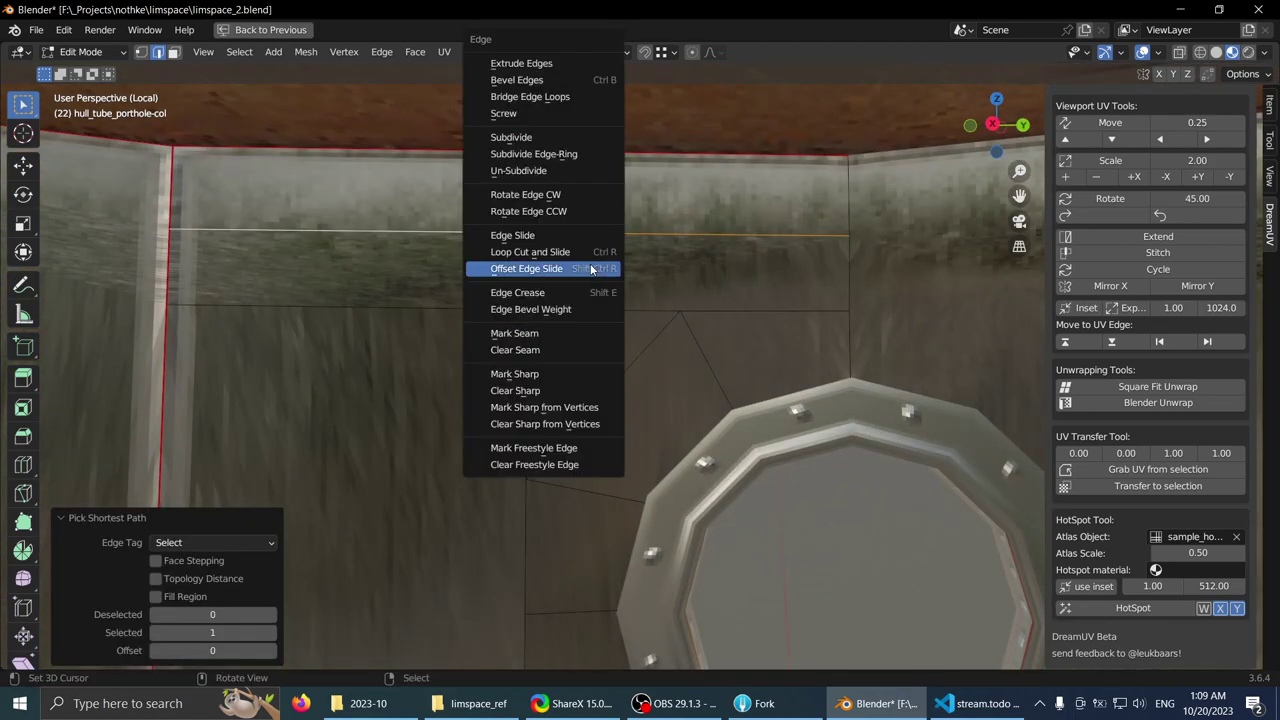
click(527, 373)
middle_drag(529, 363, 608, 354)
middle_drag(753, 360, 532, 326)
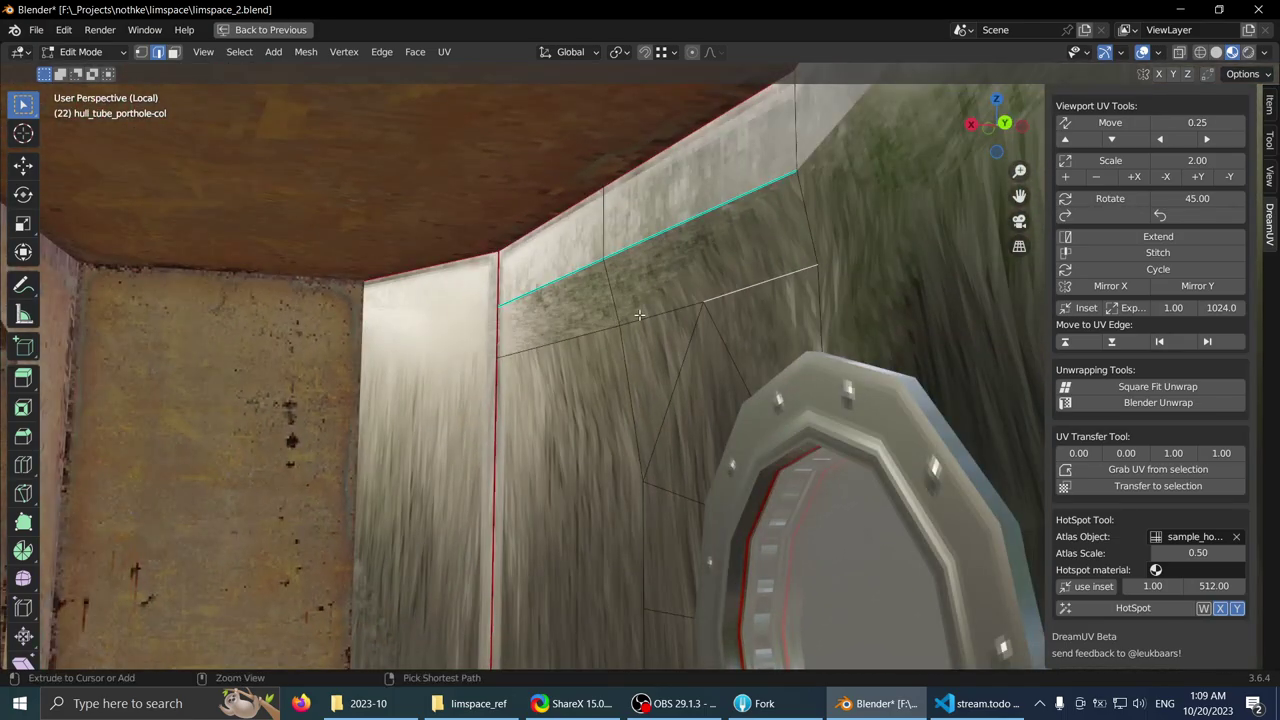
key(ctrl+e)
click(592, 374)
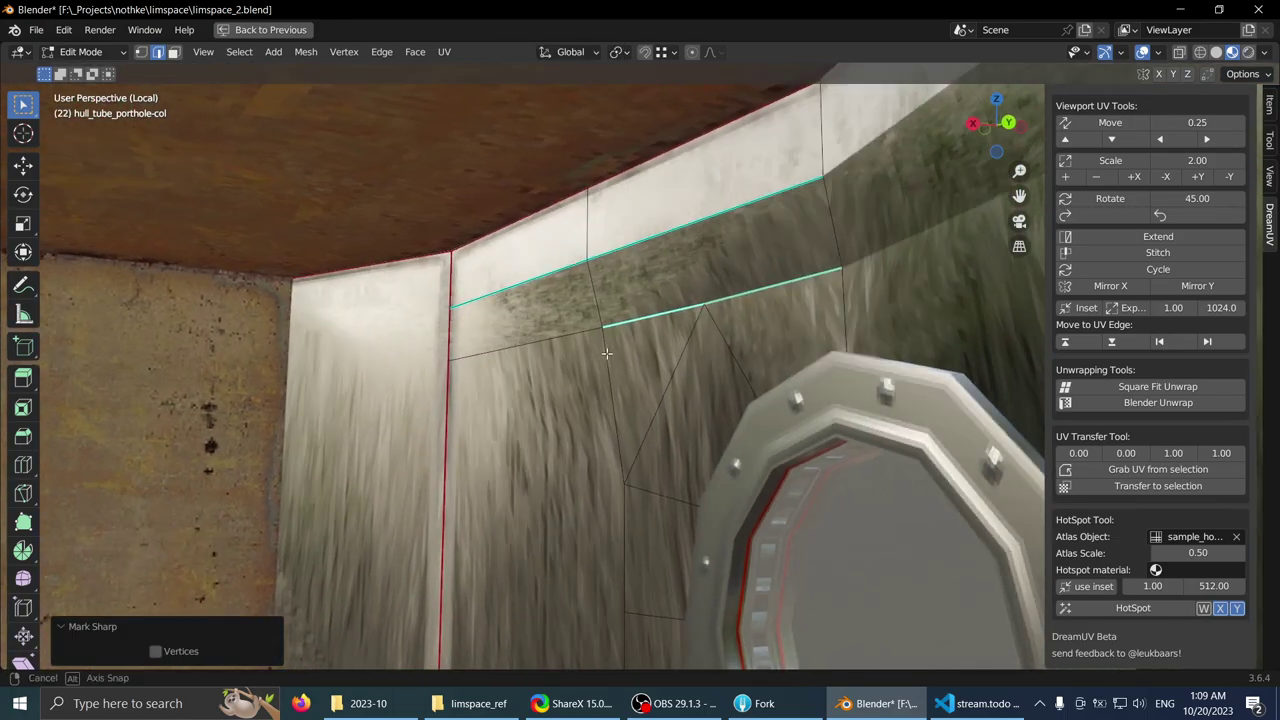
- Check the sharp-edge shading above the porthole in Object Mode, and return to editing the wall below the opening
key(Tab)
middle_drag(592, 374, 650, 372)
key(Tab)
scroll(612, 405, up, 1)
click(607, 416)
middle_drag(607, 416, 541, 395)
mouse_move(541, 395)
shift+middle_down()
mouse_move(541, 379)
mouse_move(580, 463)
shift+middle_up()
- Select the path of edges along the wall's bottom below the porthole and inspect it in wireframe and solid shading
key(shift+z)
middle_drag(539, 550, 559, 441)
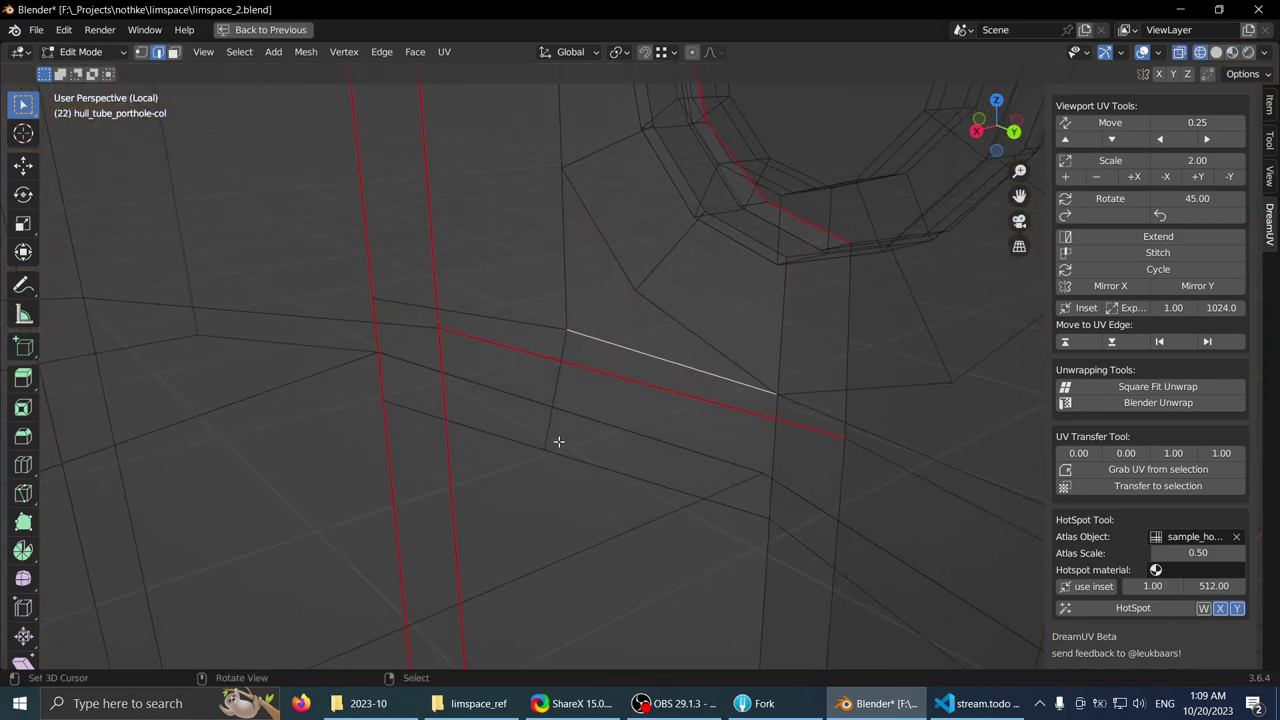
middle_drag(726, 491, 753, 478)
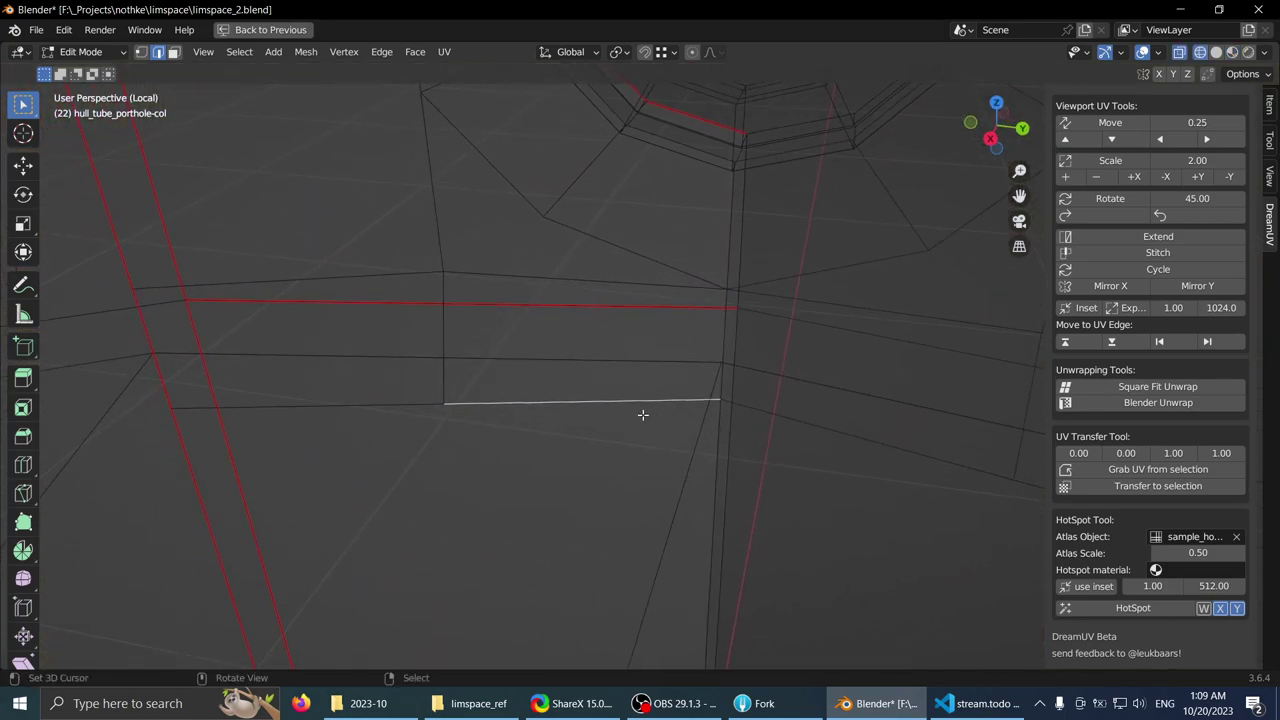
ctrl+click(340, 408)
middle_drag(323, 427, 233, 433)
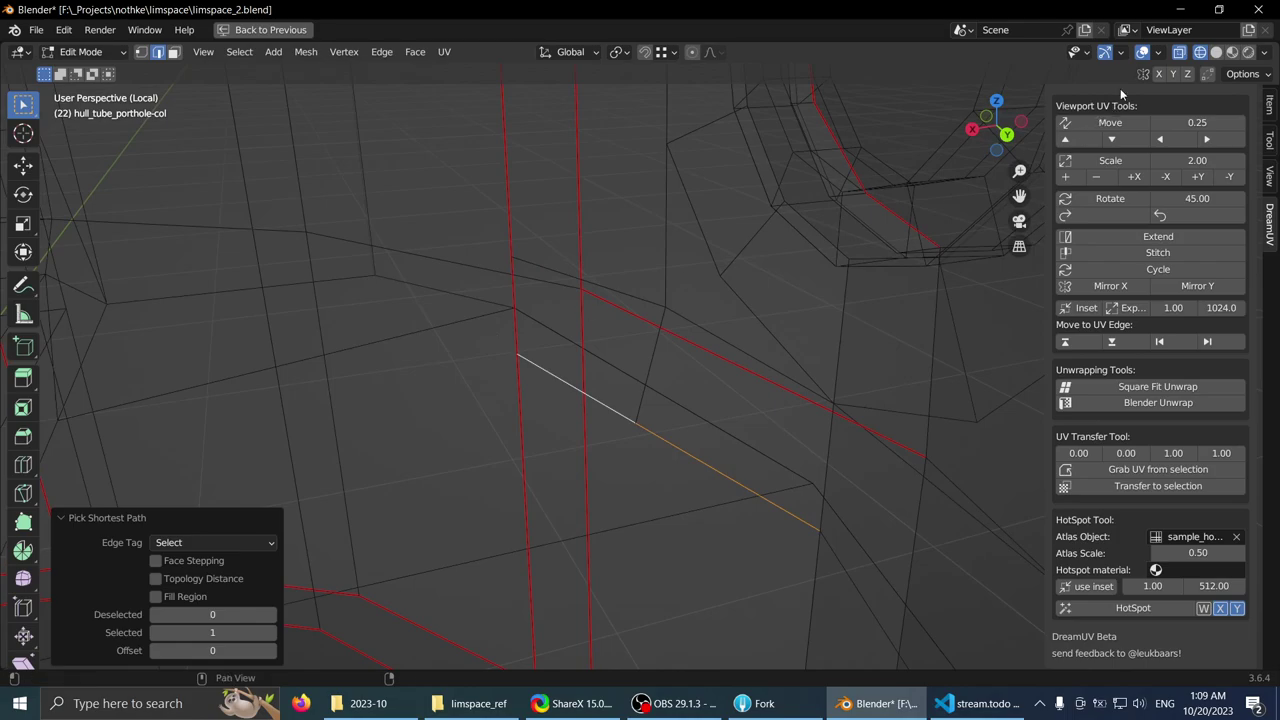
click(1216, 53)
middle_drag(528, 196, 531, 194)
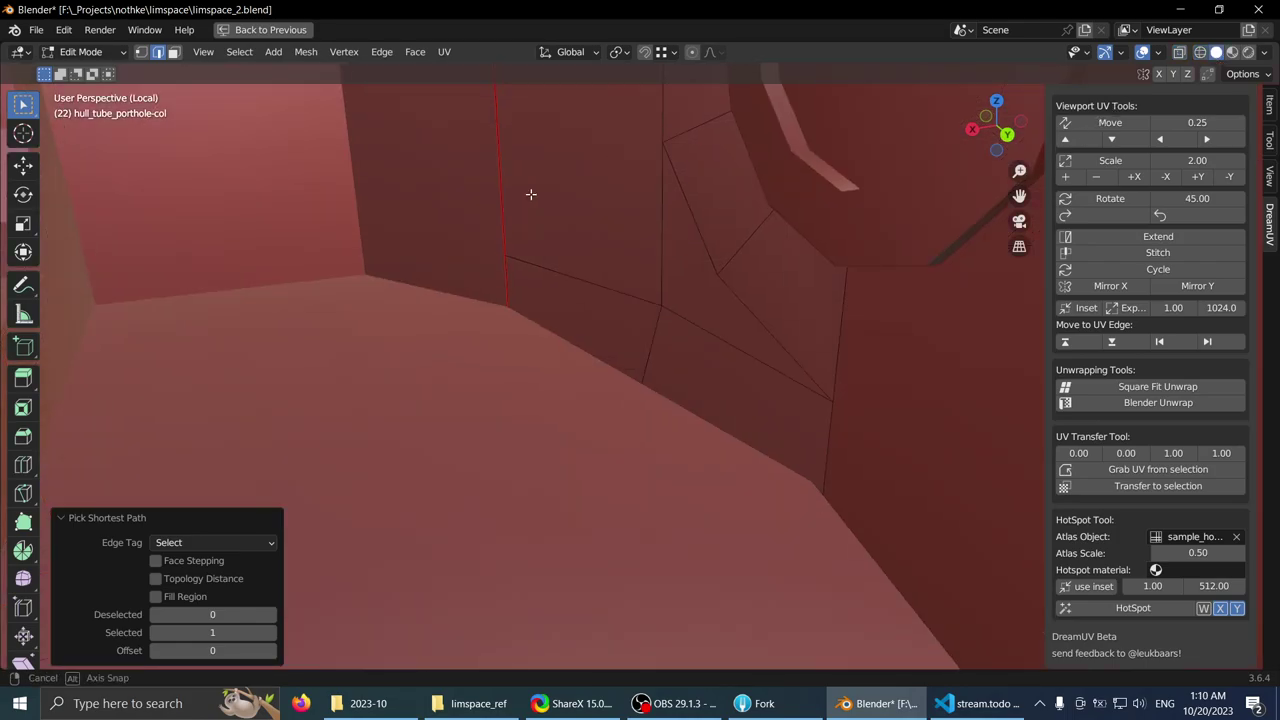
- Move the middle vertex of the wall's bottom edge 0.015066 m along global X
click(360, 280)
middle_drag(364, 279, 630, 394)
key(1)
right_click(693, 352)
key(z)
mouse_move(510, 432)
middle_down()
mouse_move(477, 449)
mouse_move(417, 317)
mouse_move(478, 368)
middle_up()
key(g)
key(x)
click(644, 331)
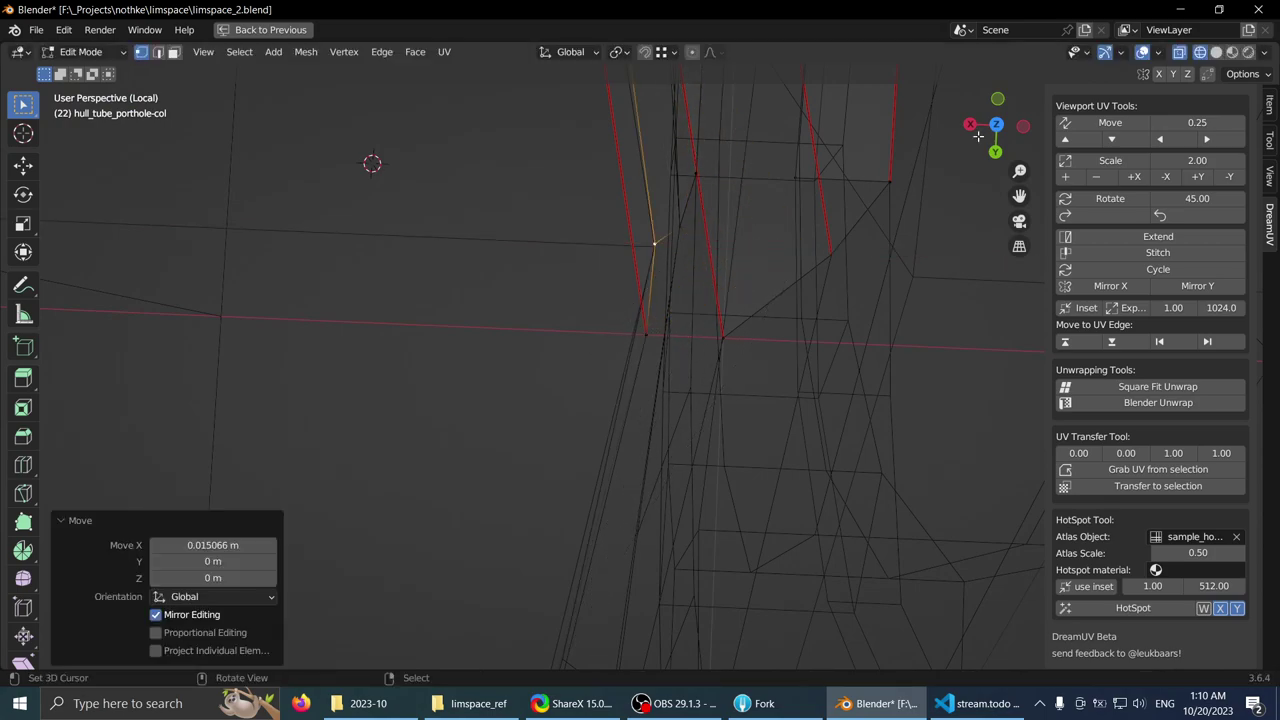
- Raise the middle vertex of the wall's bottom edge 0.004993 m along global Z
click(1217, 54)
mouse_move(608, 206)
middle_down()
mouse_move(680, 360)
mouse_move(718, 308)
mouse_move(722, 318)
mouse_move(603, 303)
mouse_move(560, 257)
mouse_move(540, 383)
mouse_move(514, 286)
mouse_move(614, 200)
mouse_move(600, 406)
mouse_move(528, 214)
mouse_move(554, 323)
middle_up()
key(g)
click(746, 292)
click(583, 221)
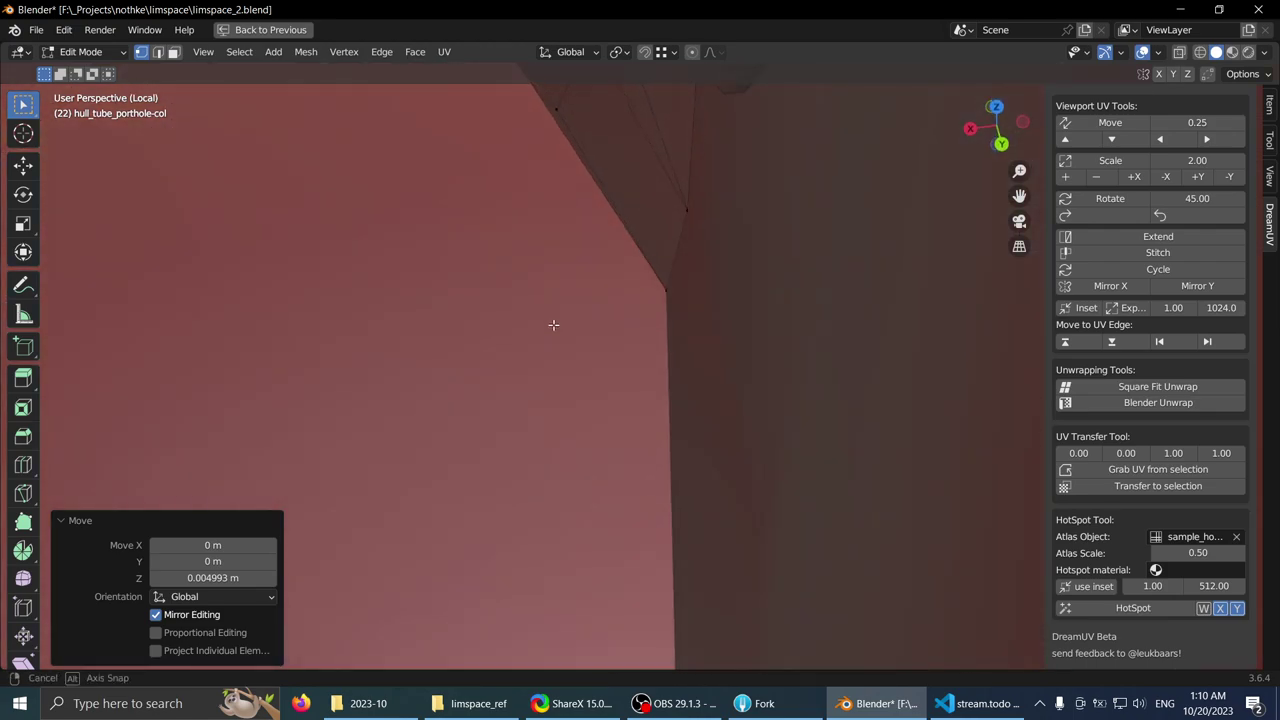
- Try another move of the bottom edge's middle vertex, and undo it
mouse_move(440, 336)
middle_down()
mouse_move(563, 437)
mouse_move(423, 380)
mouse_move(545, 388)
middle_up()
key(g)
click(622, 413)
middle_drag(622, 413, 646, 381)
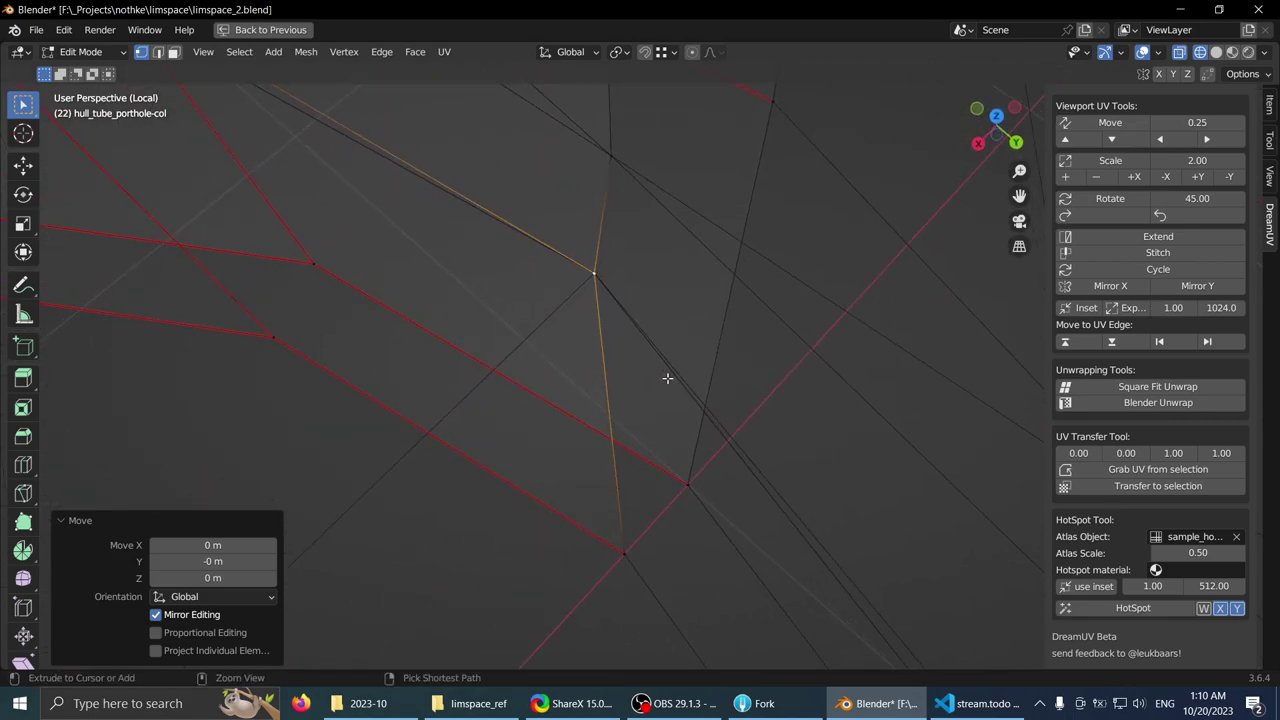
key(ctrl+z)
- Move the bottom edge's middle vertex -0.004993 m along global Z
mouse_move(666, 456)
middle_down()
mouse_move(534, 366)
mouse_move(640, 420)
middle_up()
click(1215, 52)
mouse_move(790, 165)
middle_down()
mouse_move(731, 191)
mouse_move(589, 331)
mouse_move(544, 341)
middle_up()
key(z)
mouse_move(458, 295)
middle_down()
mouse_move(612, 302)
mouse_move(710, 356)
mouse_move(796, 347)
mouse_move(703, 350)
middle_up()
right_click(704, 370)
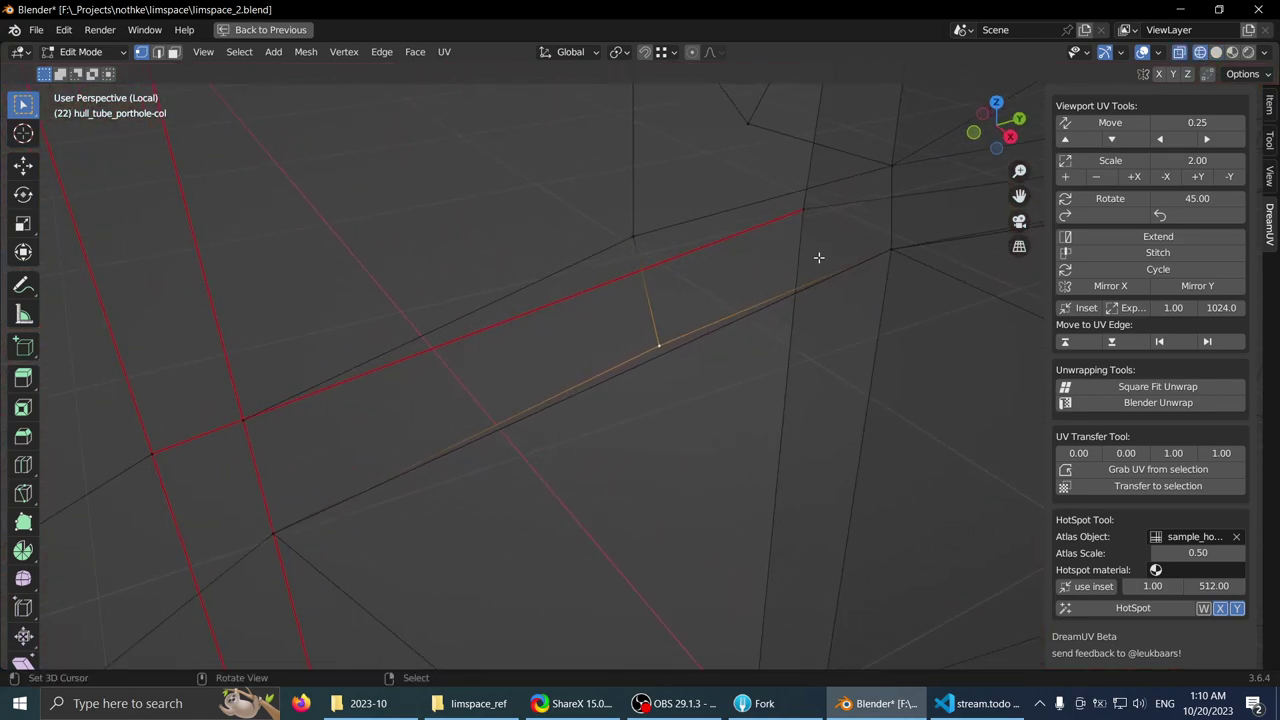
key(g)
key(z)
click(859, 259)
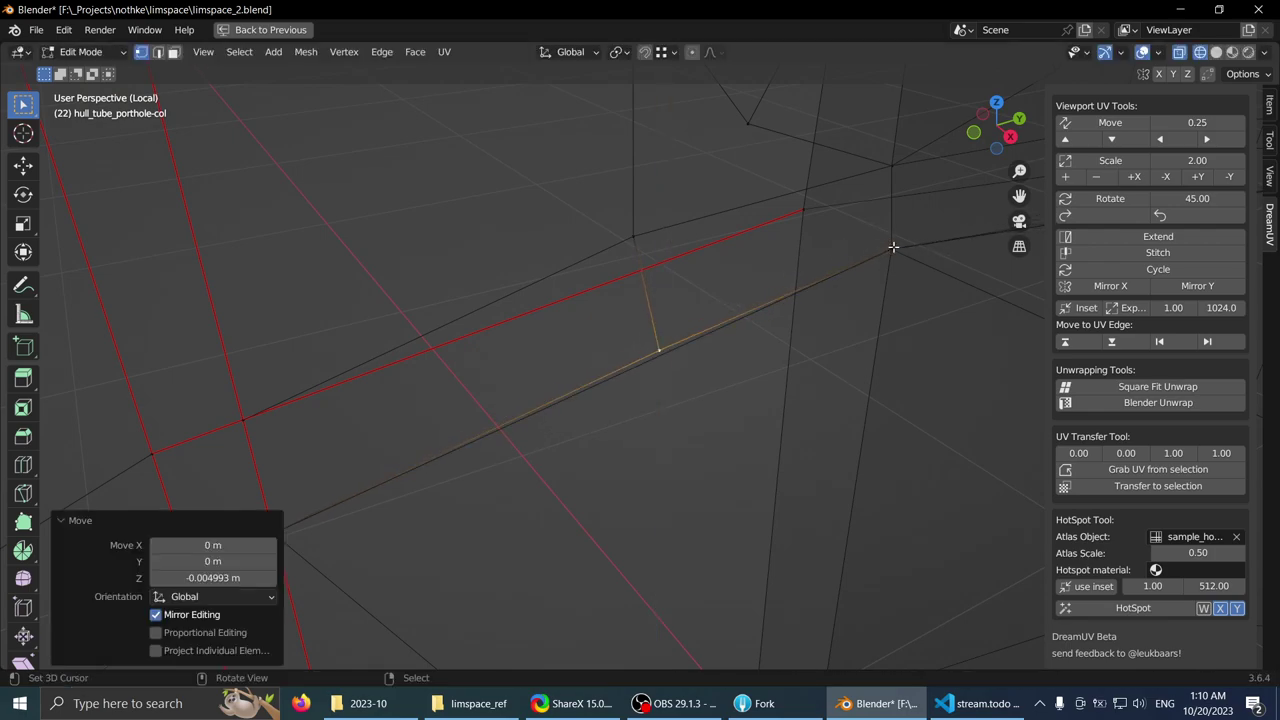
- Dissolve the short edge linking the porthole patch's lower corner to the wall's bottom edge
click(617, 321)
key(x)
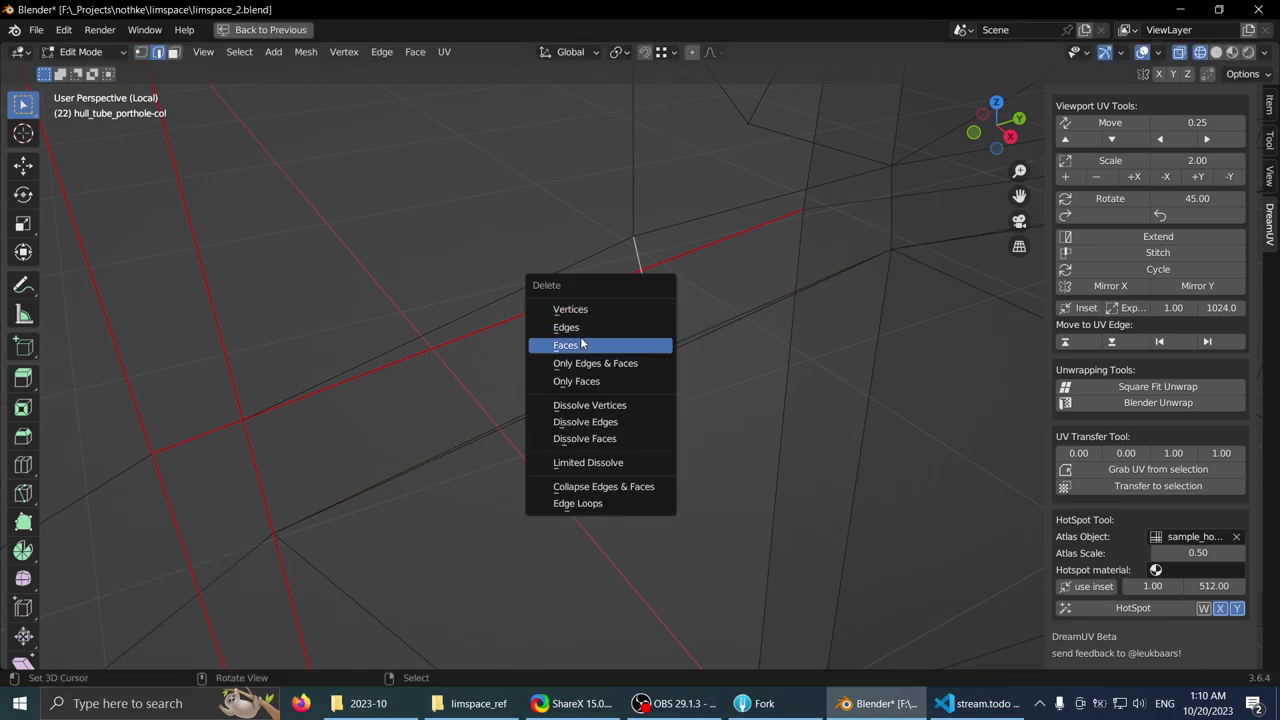
click(584, 422)
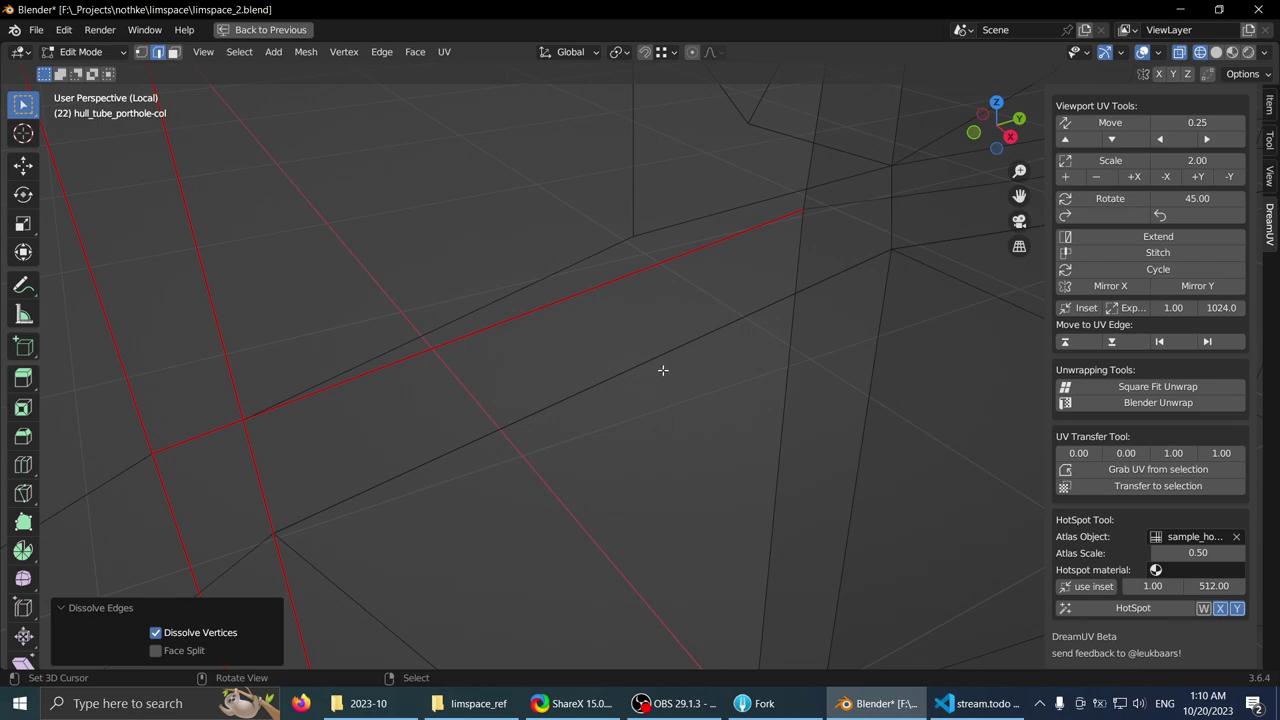
- Subdivide the wall's bottom edge and connect its new midpoint to the lower corner vertex of the porthole patch
click(632, 240)
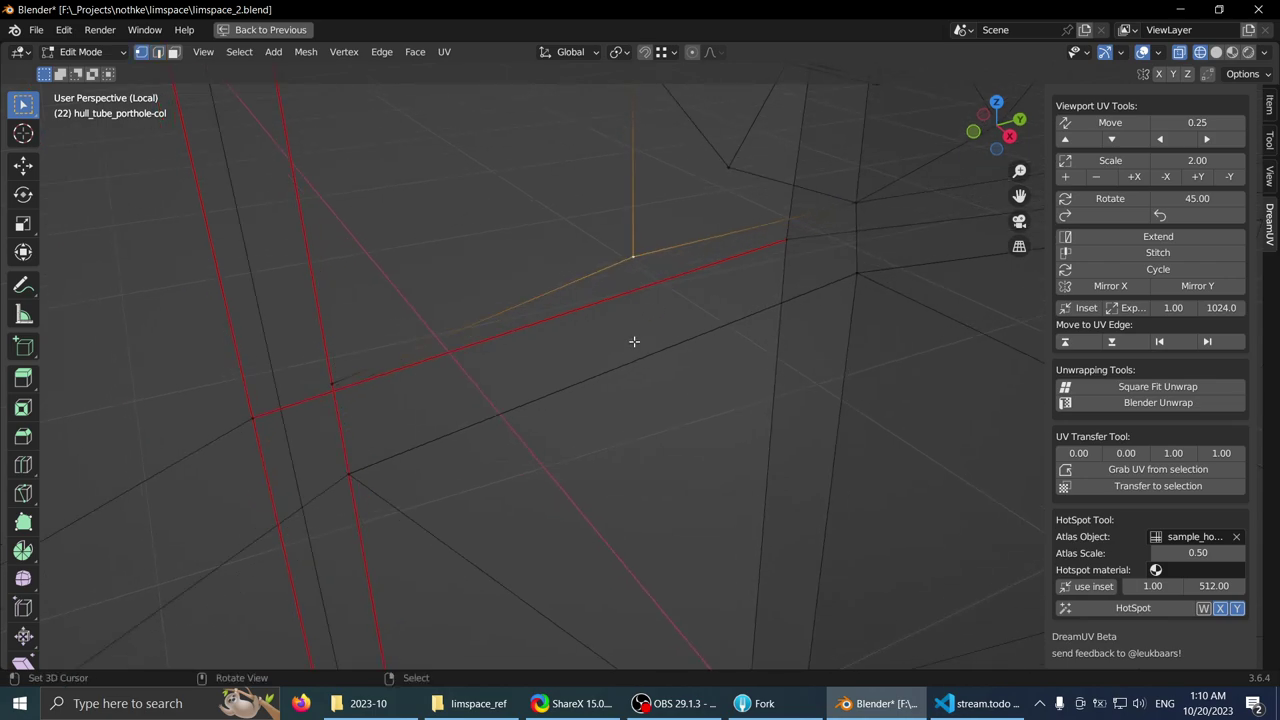
right_click(636, 362)
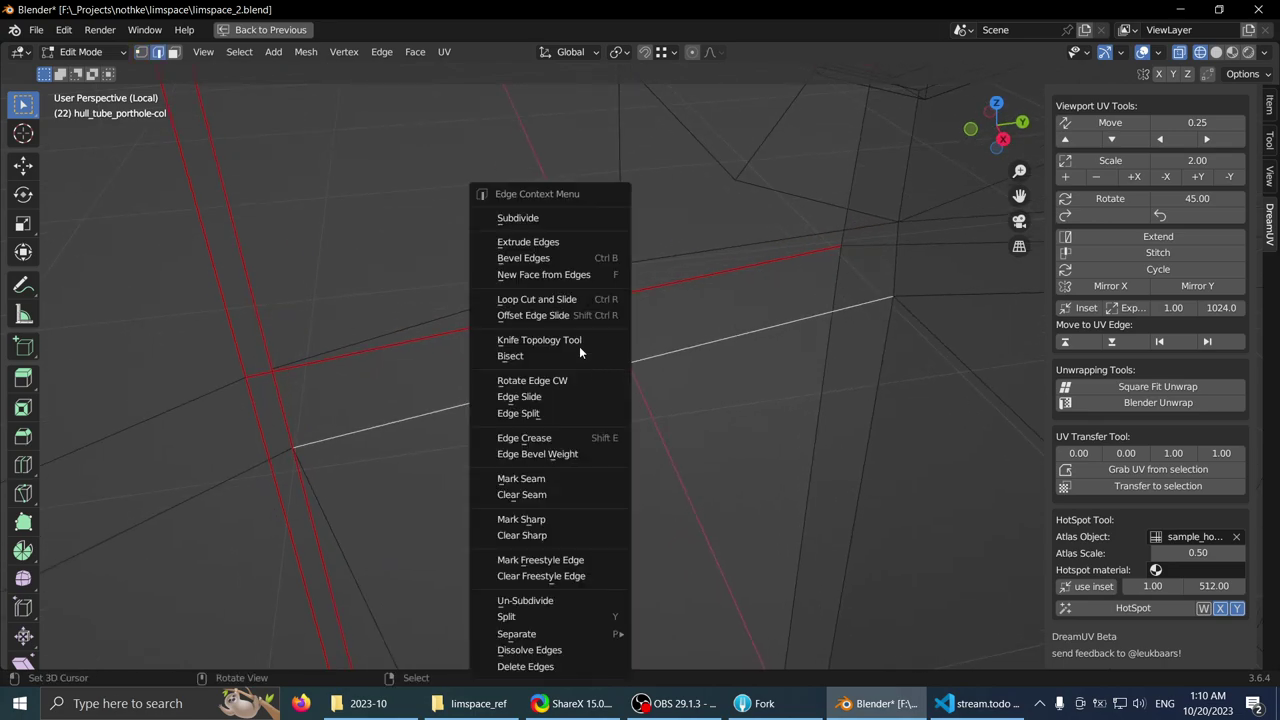
click(509, 218)
middle_drag(509, 218, 500, 290)
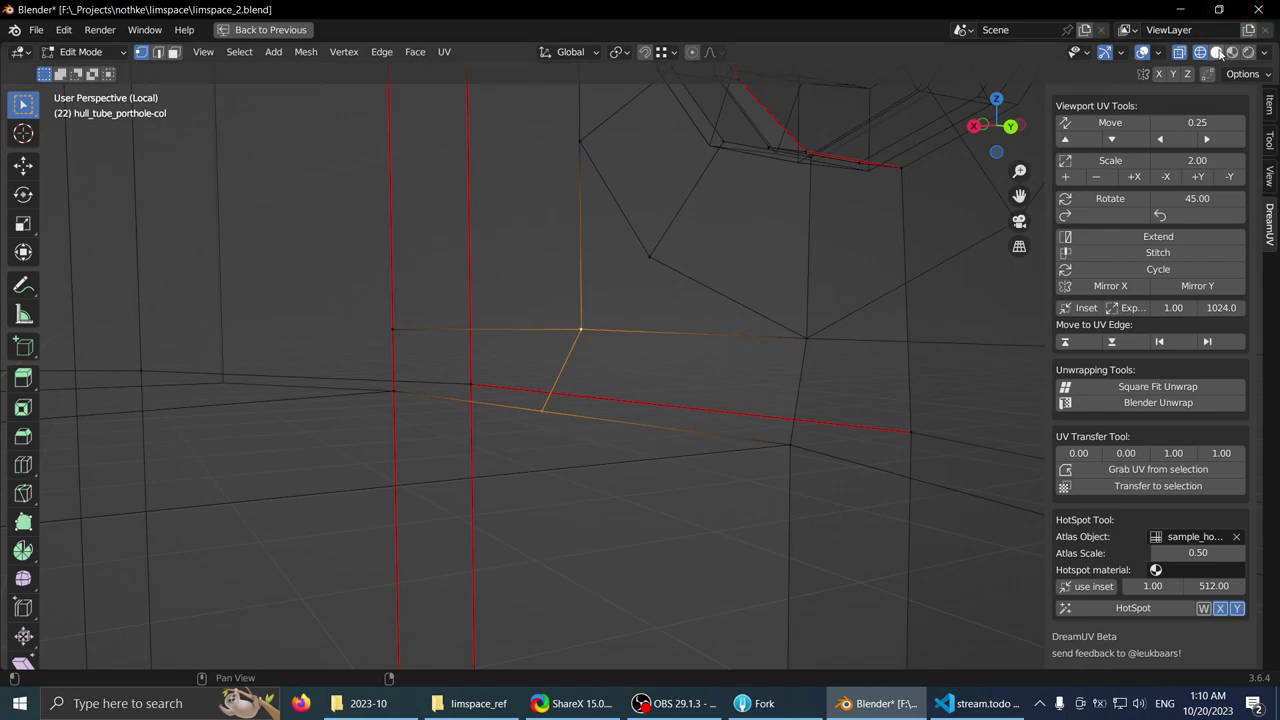
click(1219, 53)
mouse_move(760, 190)
middle_down()
mouse_move(709, 217)
mouse_move(690, 314)
middle_up()
middle_drag(668, 322, 601, 463)
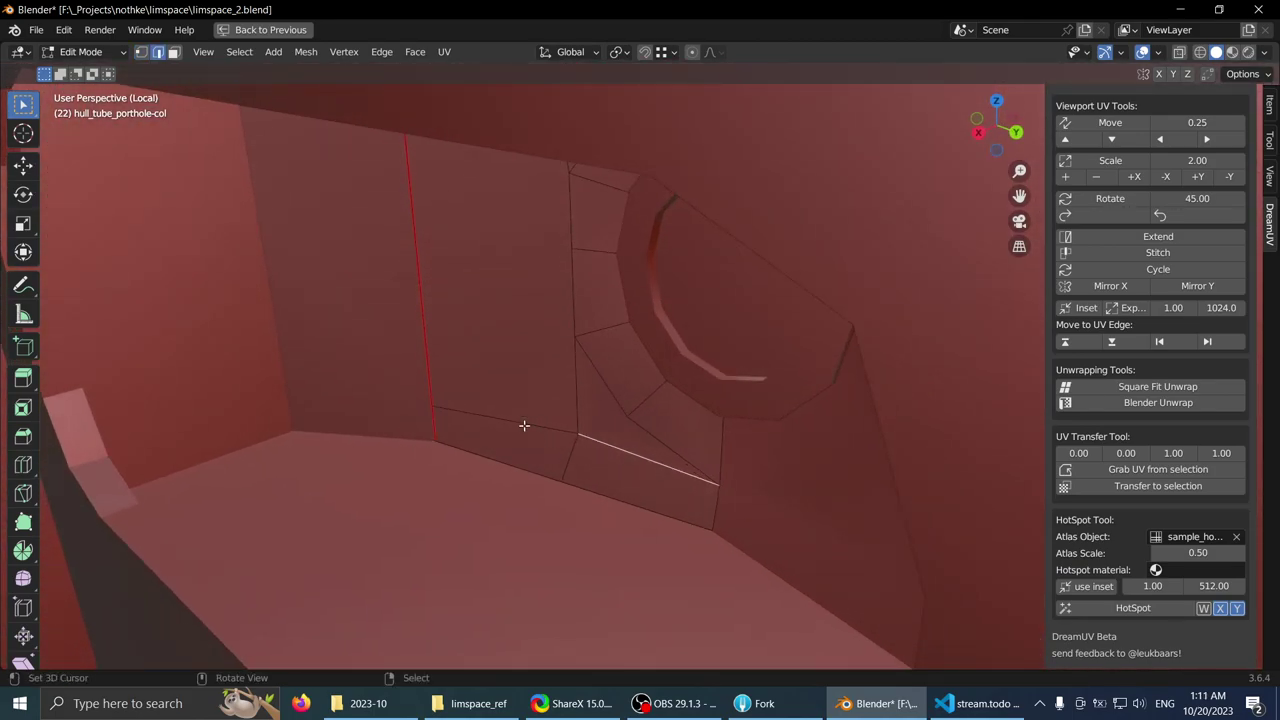
- Add a lengthwise edge loop through the middle of the narrow wall strip below the porthole
middle_drag(524, 426, 556, 384)
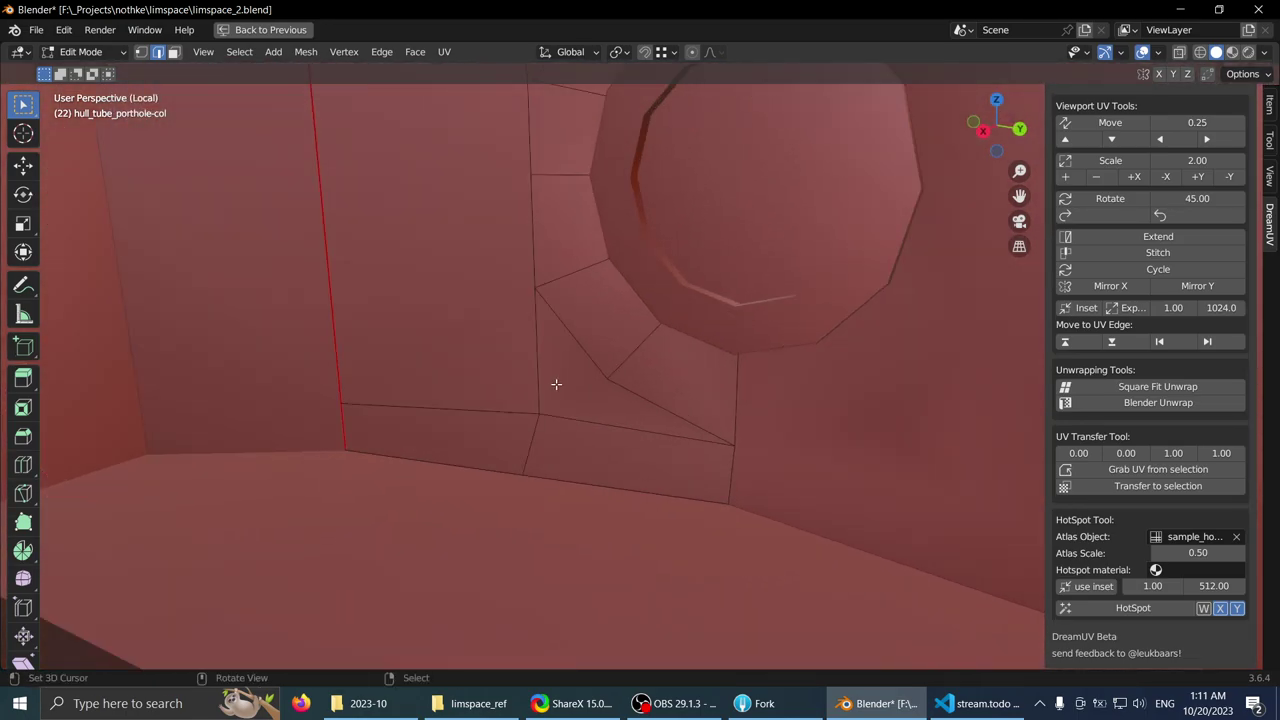
click(526, 447)
middle_drag(557, 434, 502, 343)
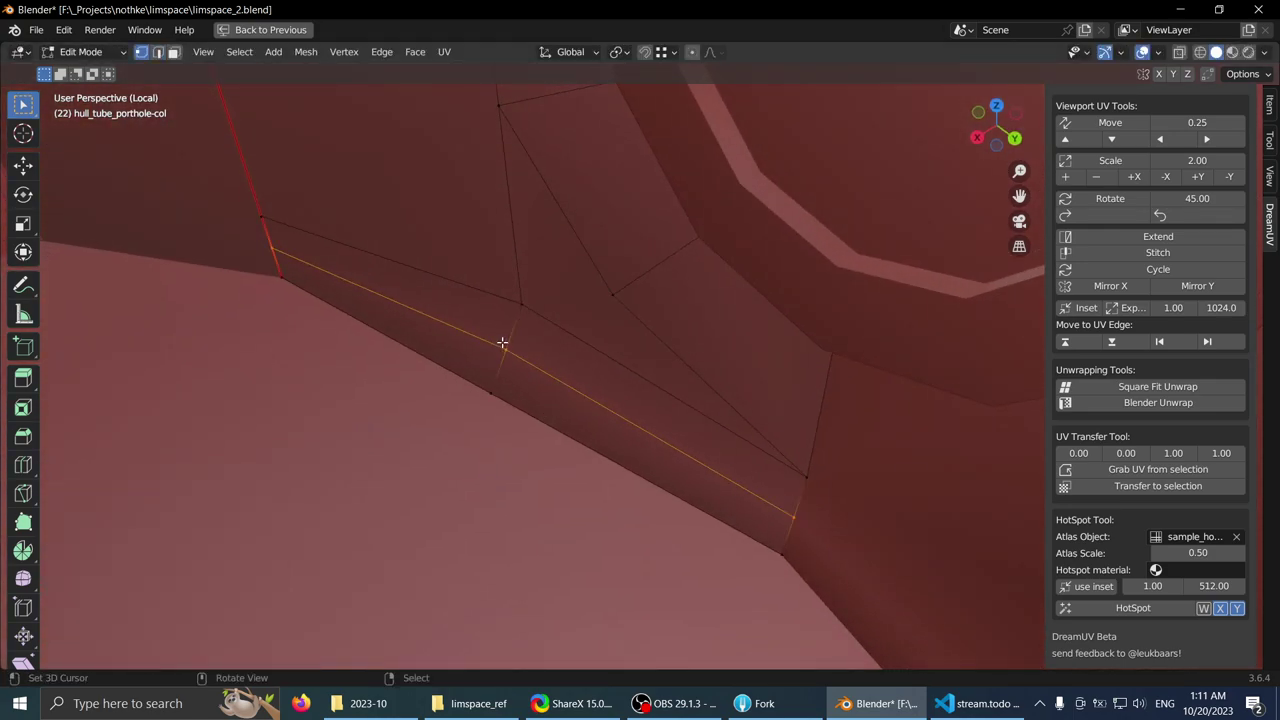
- Pull the new loop's middle and mirror-plane vertices inward along global X to form a ledge, the latter by 0.008799 m
click(488, 393)
click(796, 517)
key(g)
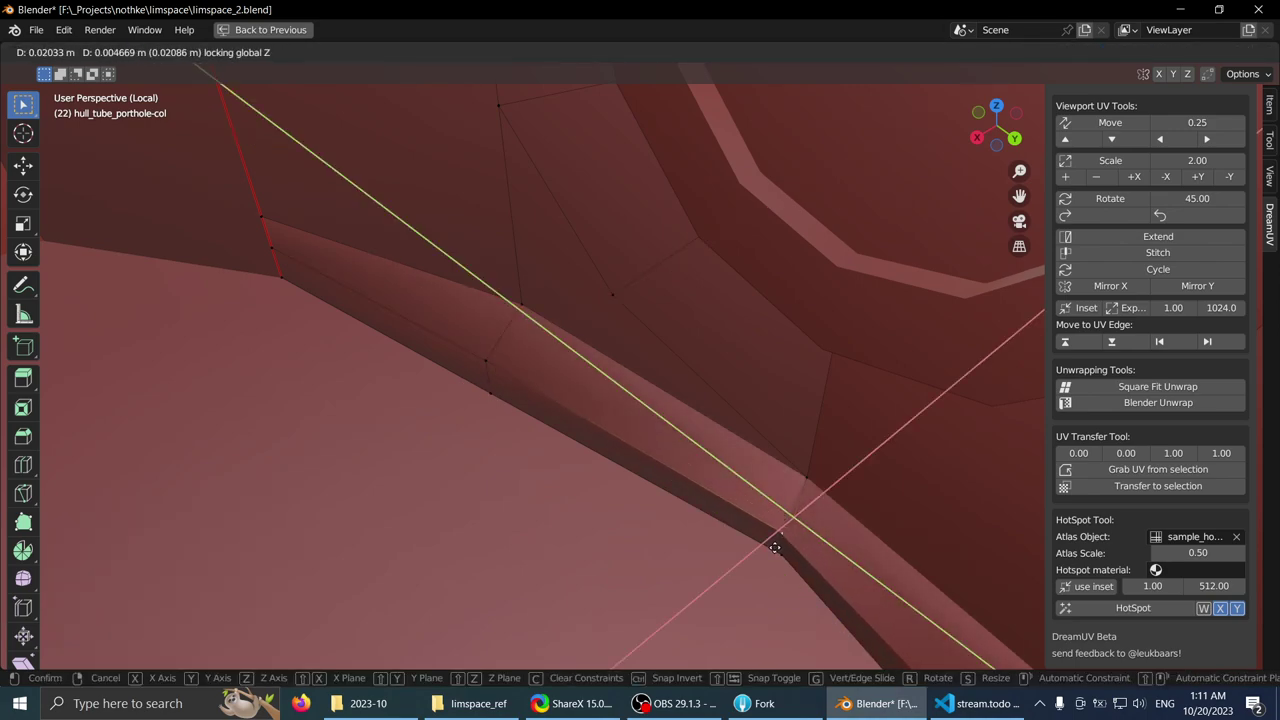
right_click(768, 525)
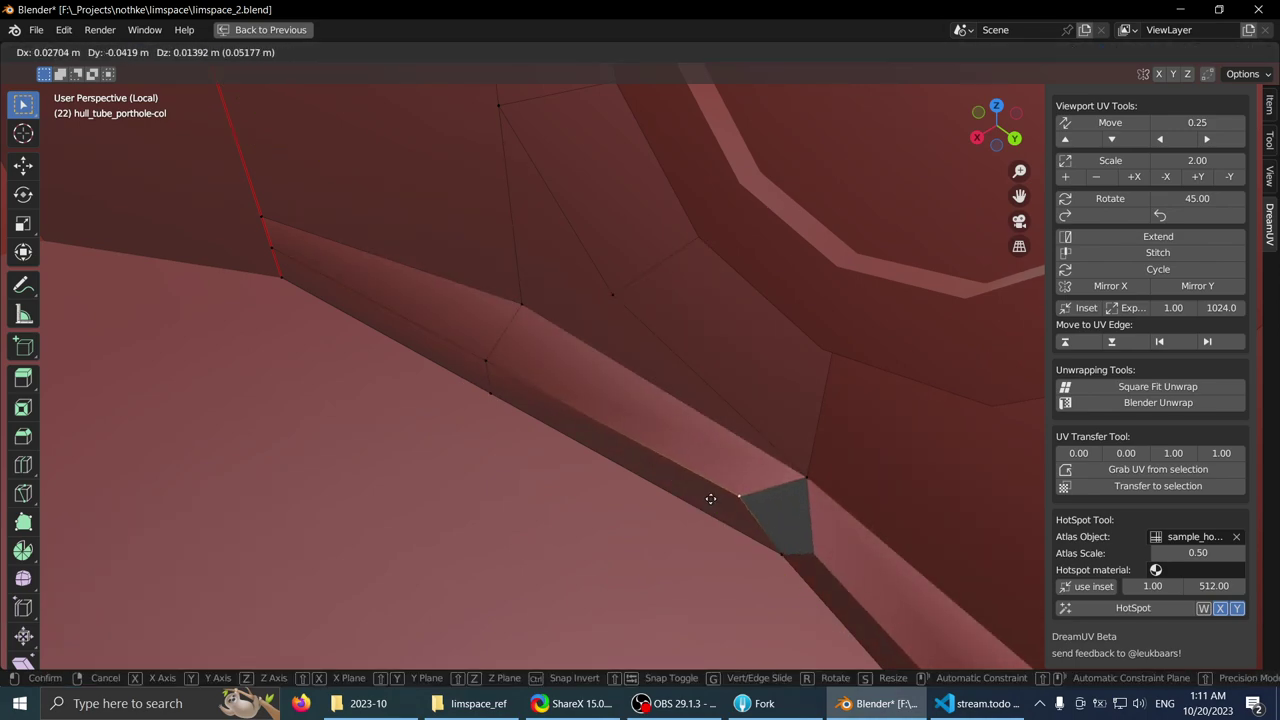
click(782, 552)
middle_drag(429, 366, 600, 375)
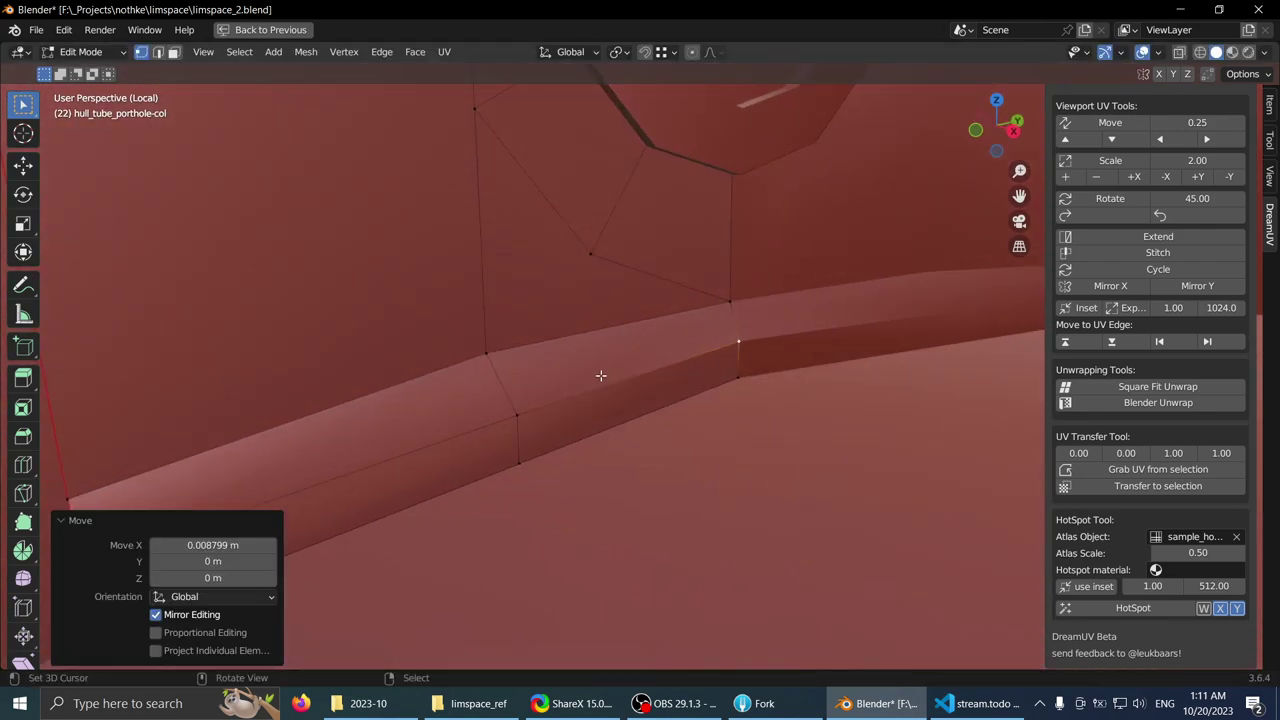
- Mark the path of edges along the ledge's protruding rim below the porthole as sharp
key(2)
click(598, 383)
ctrl+click(477, 424)
middle_drag(551, 409, 464, 398)
key(ctrl+e)
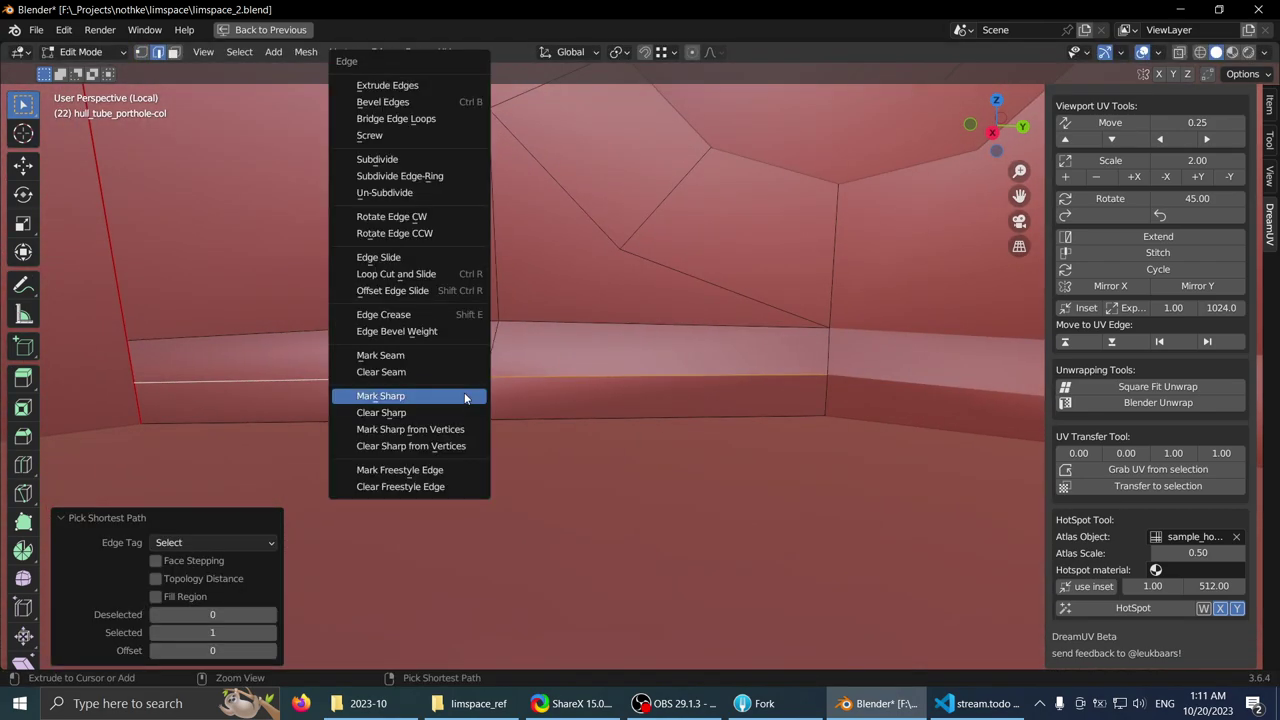
- Mark the lower ledge's front crease and its upper edge beneath the porthole as sharp
click(380, 396)
middle_drag(380, 396, 677, 355)
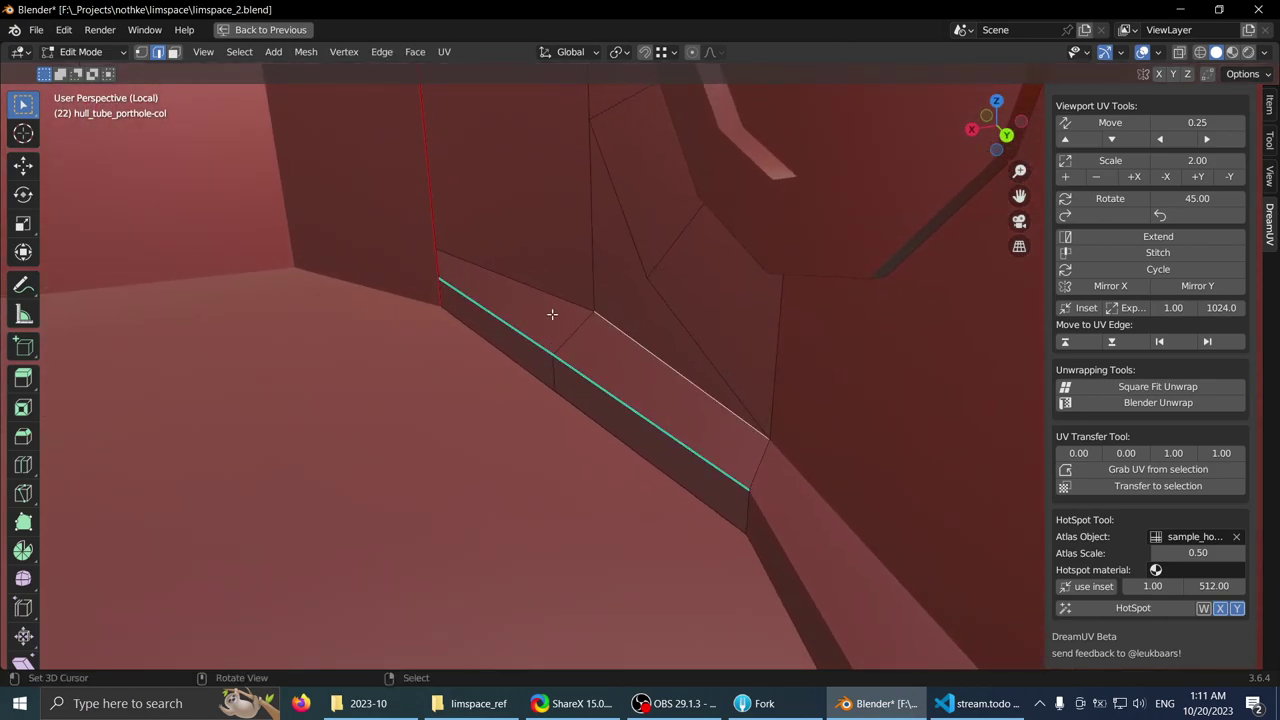
key(ctrl+e)
click(489, 369)
middle_drag(489, 369, 565, 327)
key(Tab)
key(Tab)
- Align the vertices beside the porthole into a vertical column and connect its end vertices to the panel's outer corners
middle_drag(720, 280, 657, 305)
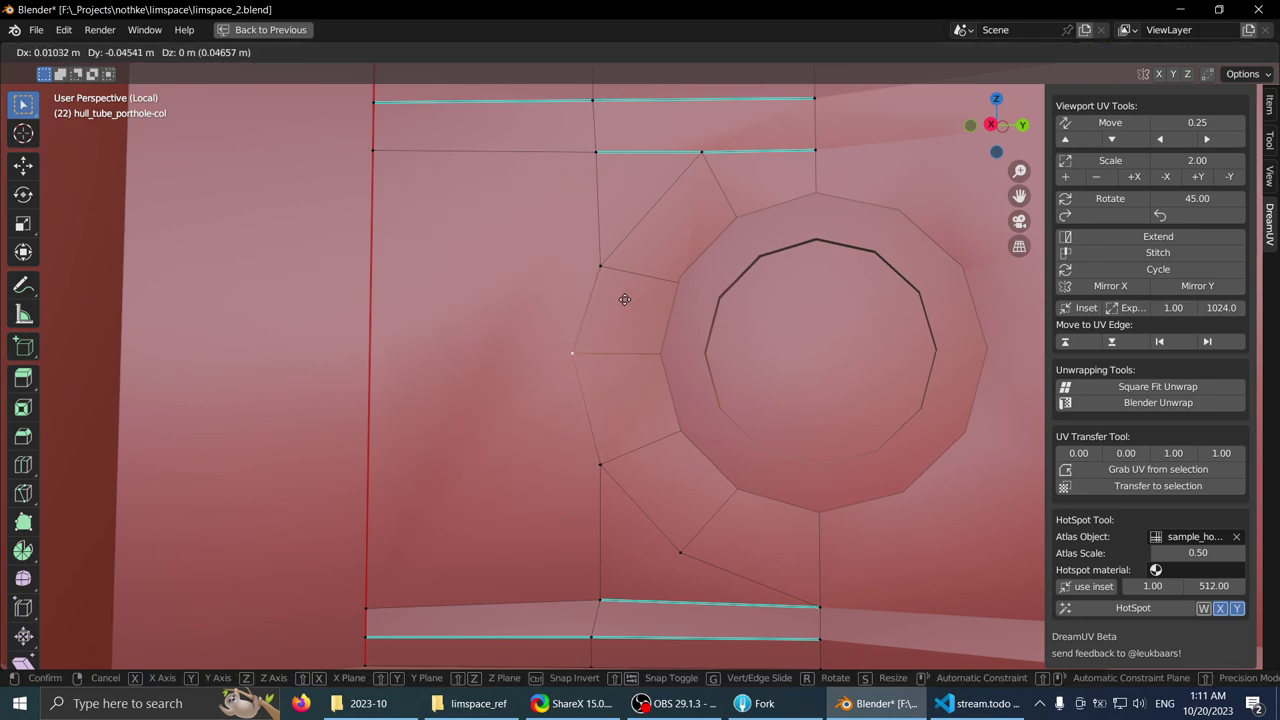
middle_drag(628, 301, 646, 330)
key(2)
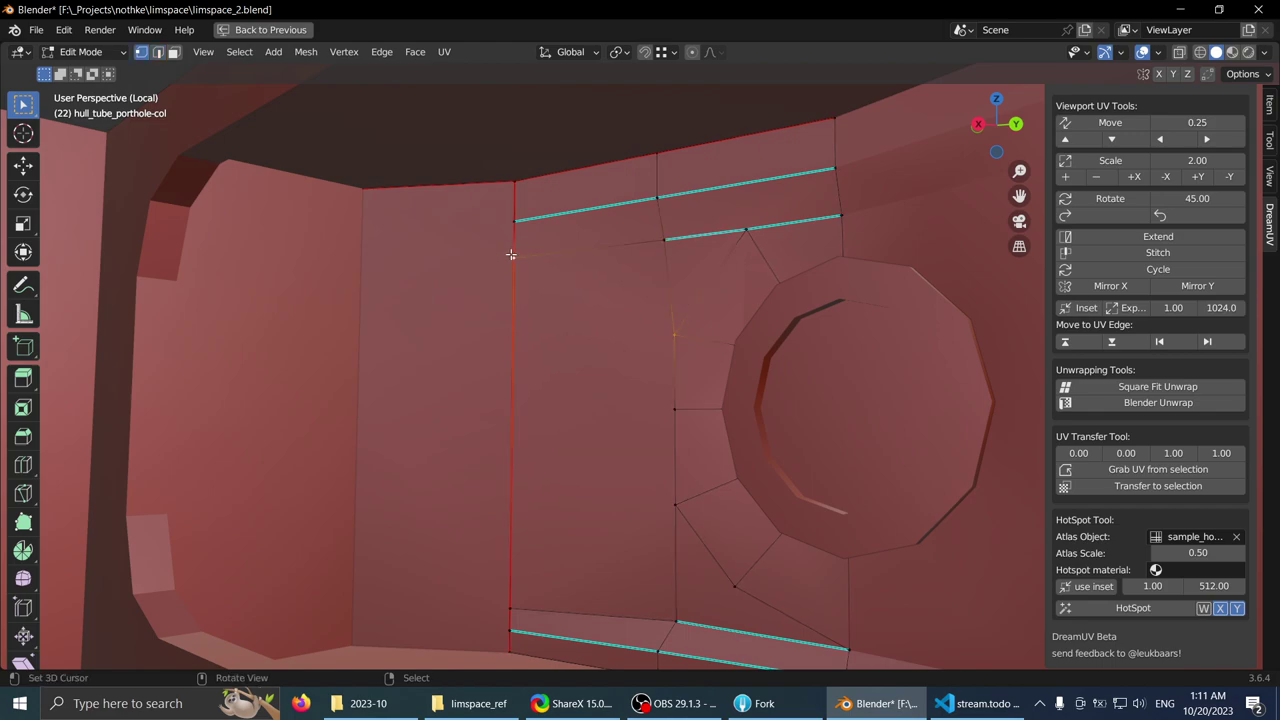
middle_drag(630, 480, 661, 517)
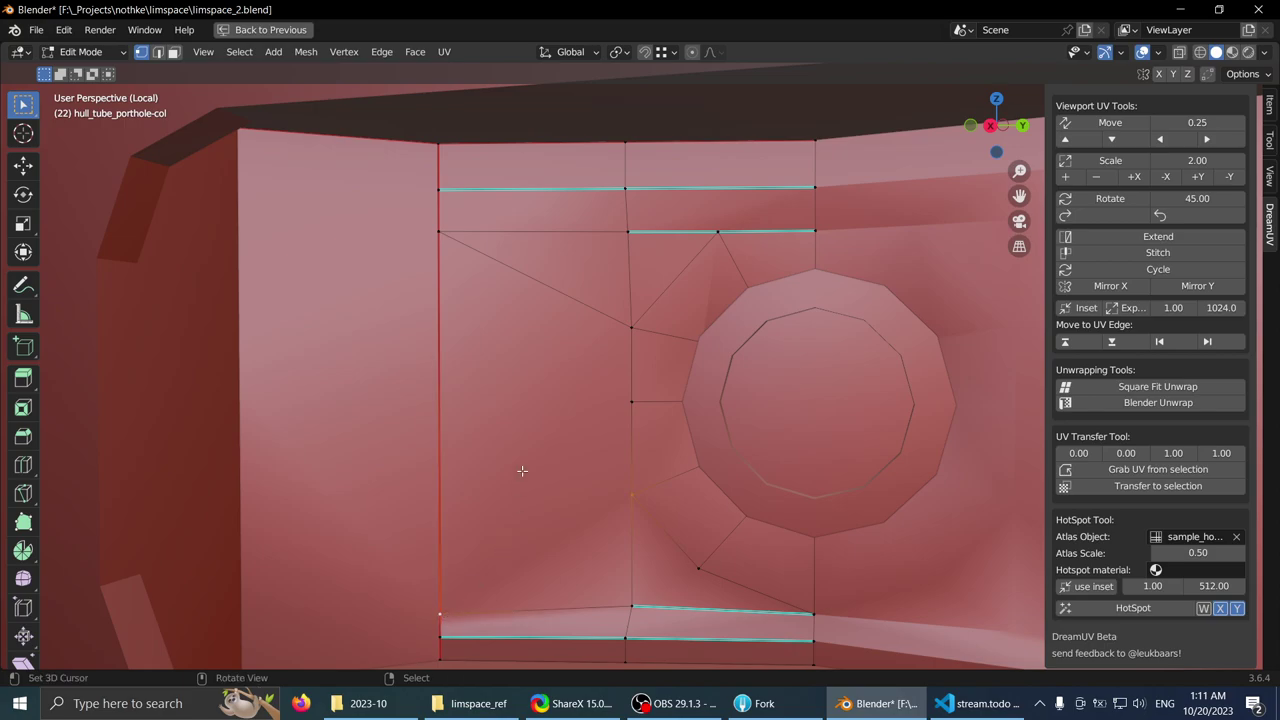
middle_drag(542, 410, 603, 372)
- Dissolve the two vertical edges joining the porthole's vertex column to the upper and lower ledge corners
key(2)
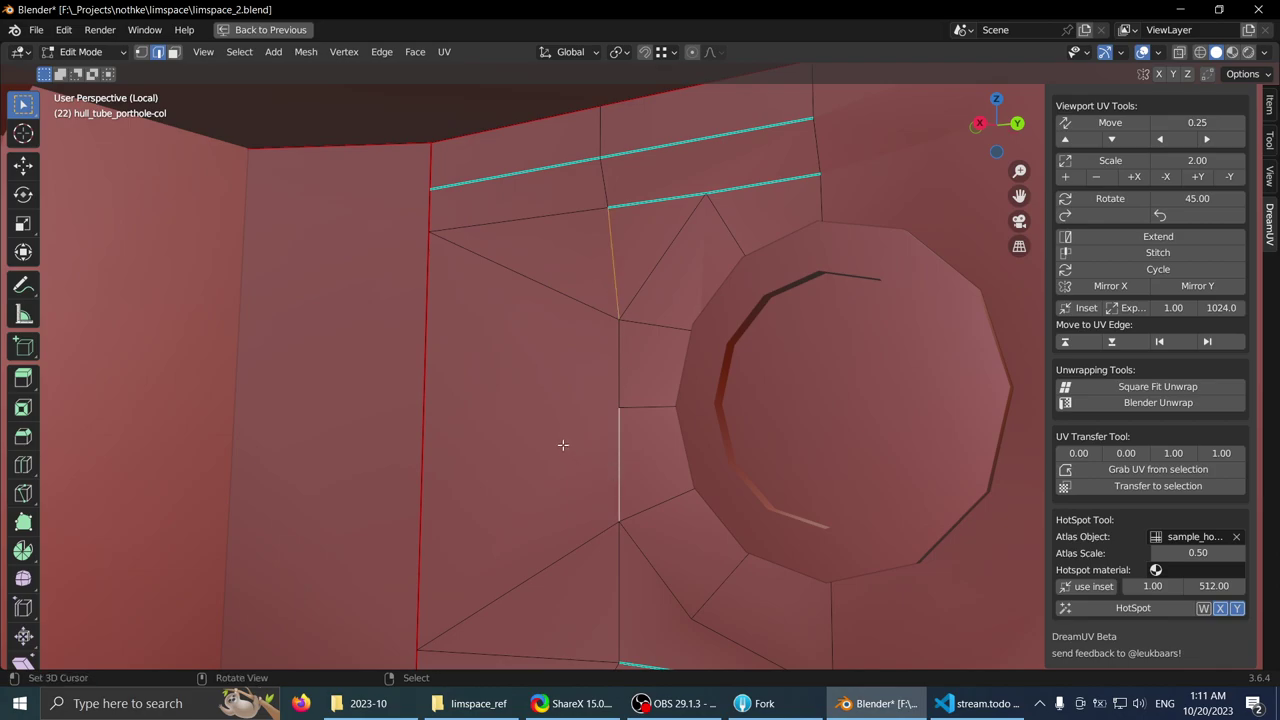
key(x)
click(618, 588)
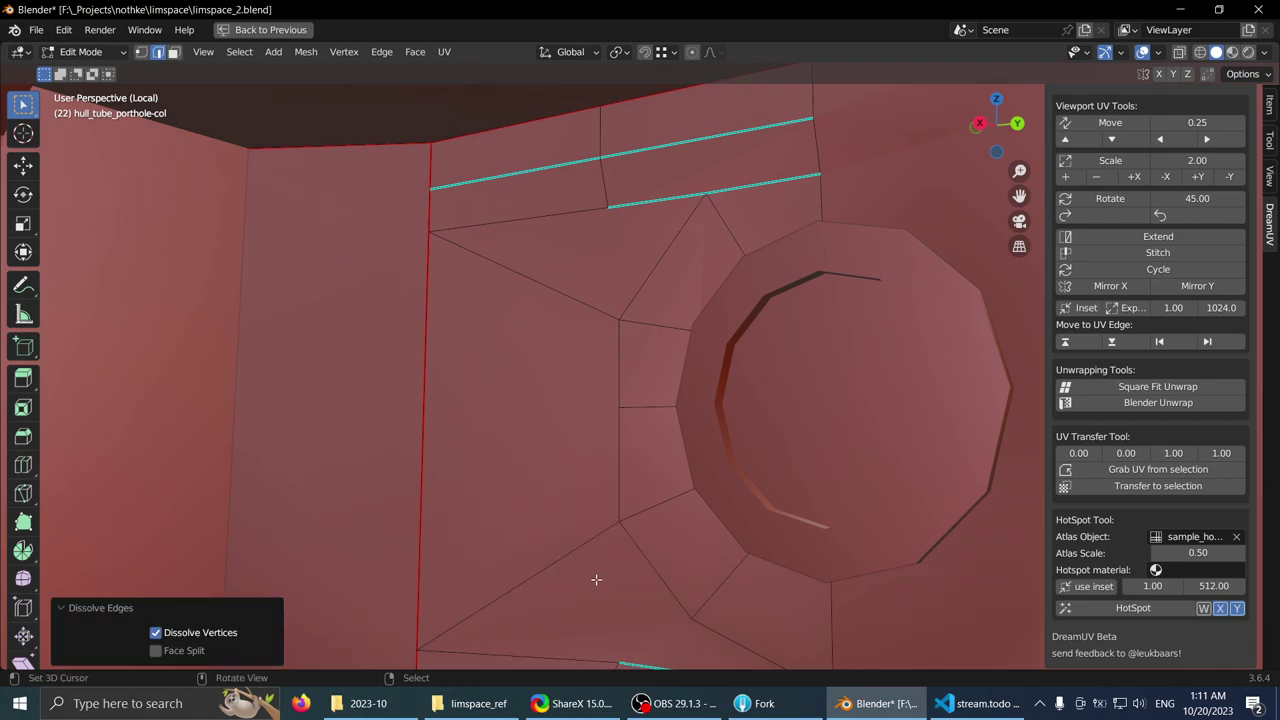
- Move the selected vertex beside the porthole about -0.0137 m along X
middle_drag(618, 588, 631, 438)
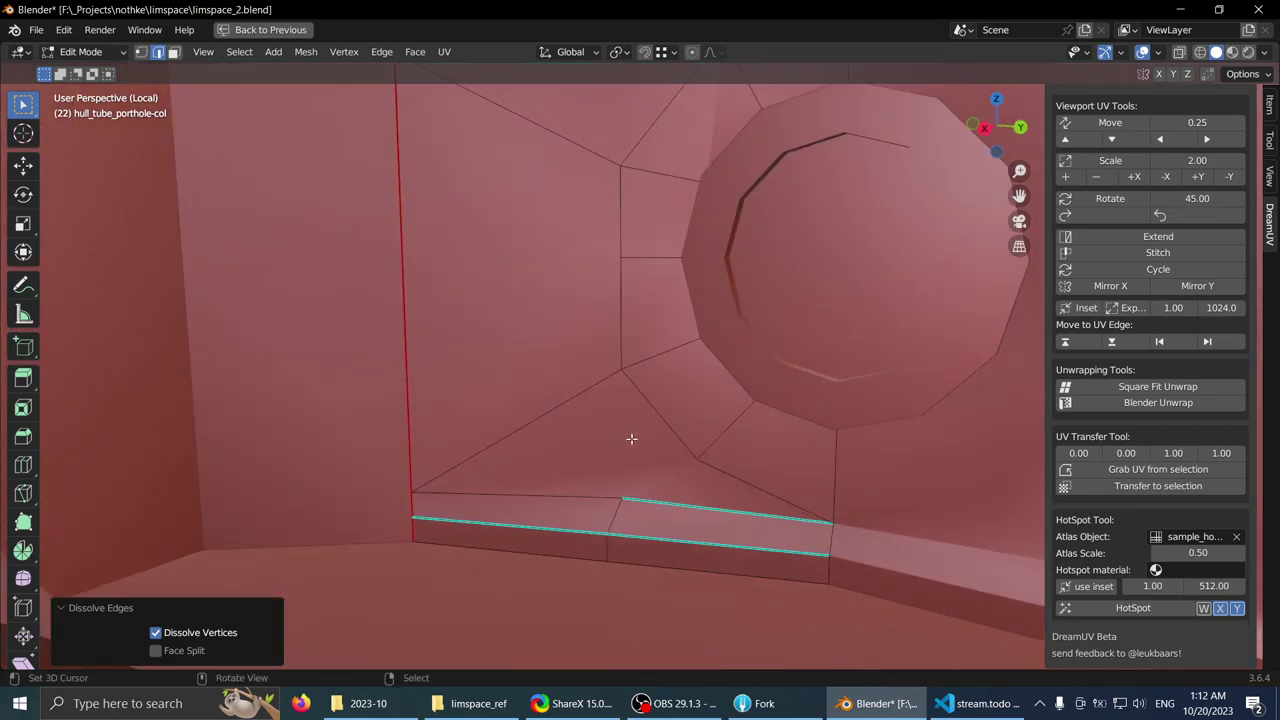
middle_drag(699, 459, 651, 487)
middle_drag(623, 443, 639, 558)
click(677, 419)
click(649, 436)
middle_drag(625, 434, 609, 479)
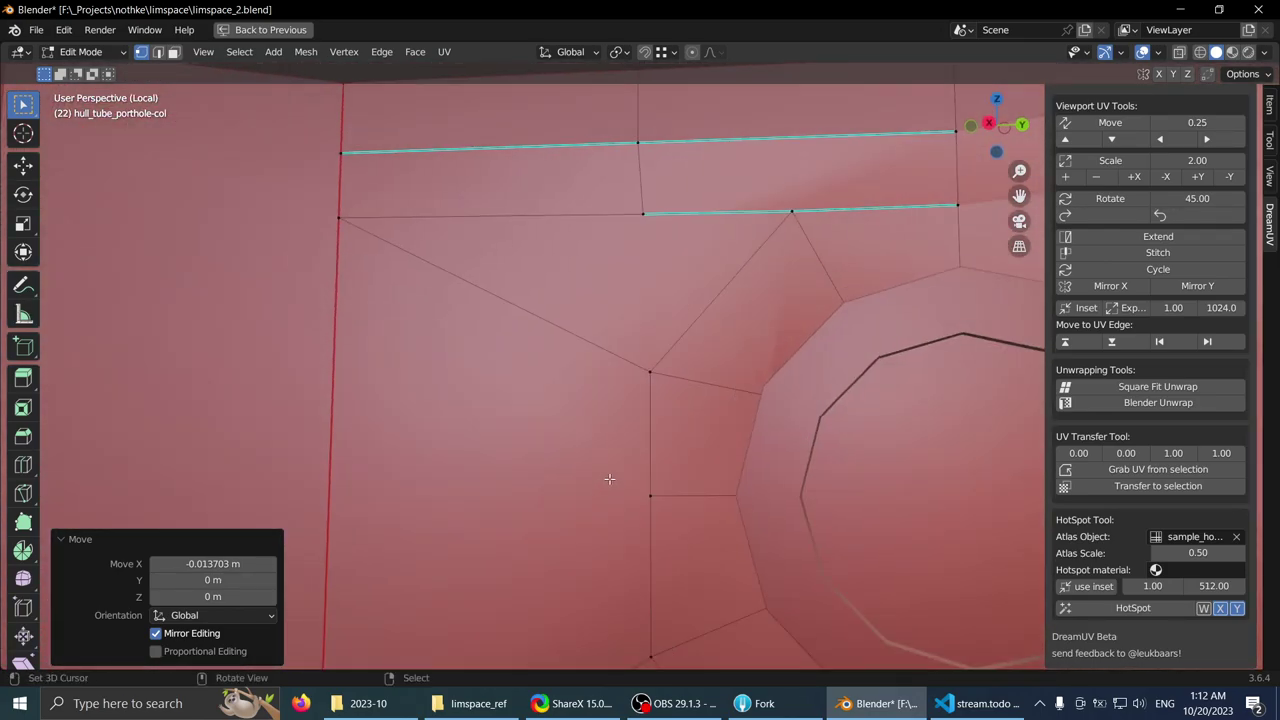
- Connect the inner ledge corners to the nearest vertices of the column beside the porthole, above and below
right_click(652, 222)
middle_drag(585, 385, 569, 537)
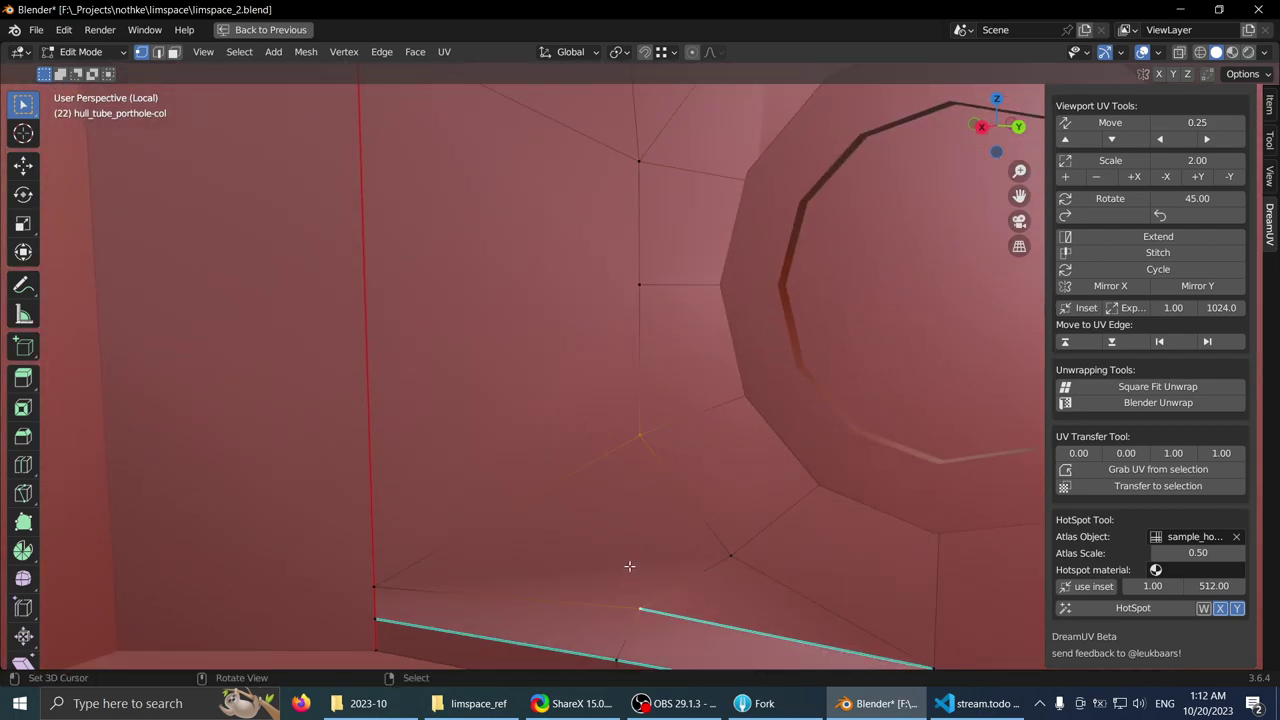
middle_drag(591, 527, 561, 433)
middle_drag(586, 384, 582, 444)
- Adjust the vertex position on the porthole panel and check the shading in Object Mode
click(512, 463)
key(g)
key(Tab)
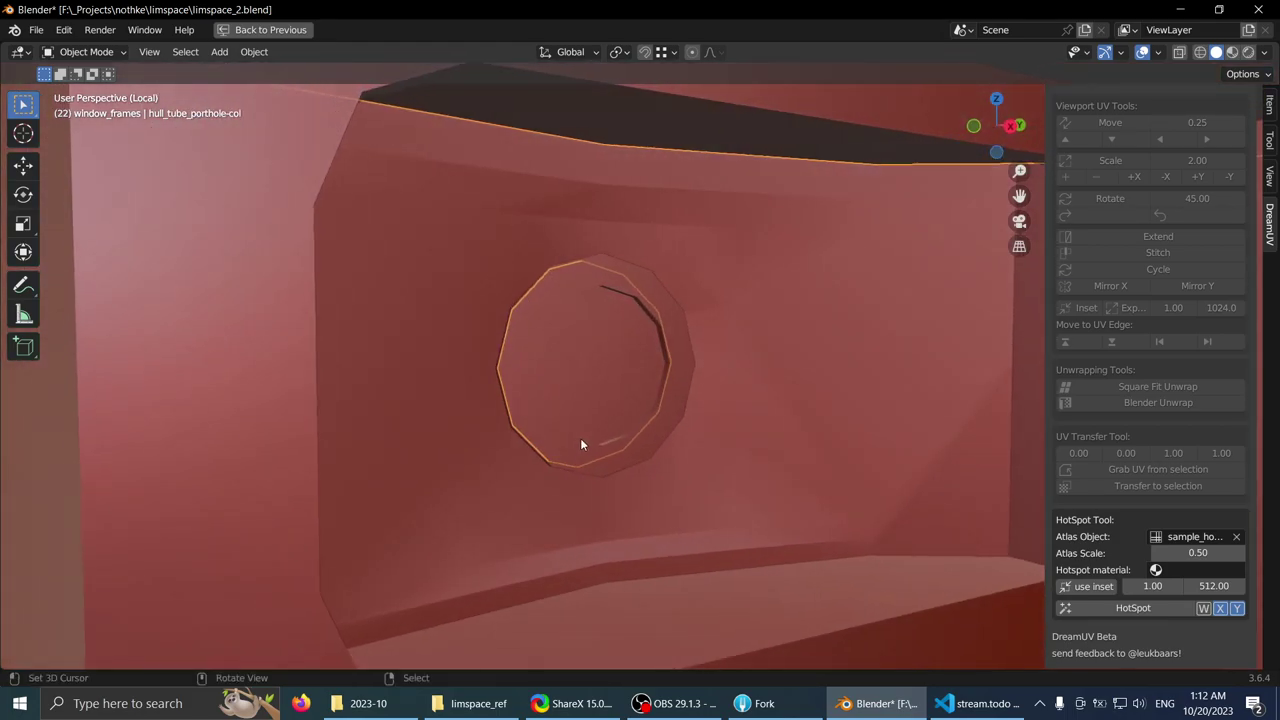
key(Tab)
- Raise the lower ledge's upper edge beneath the porthole by about 0.056 m along Z
middle_drag(910, 412, 626, 468)
scroll(646, 429, down, 2)
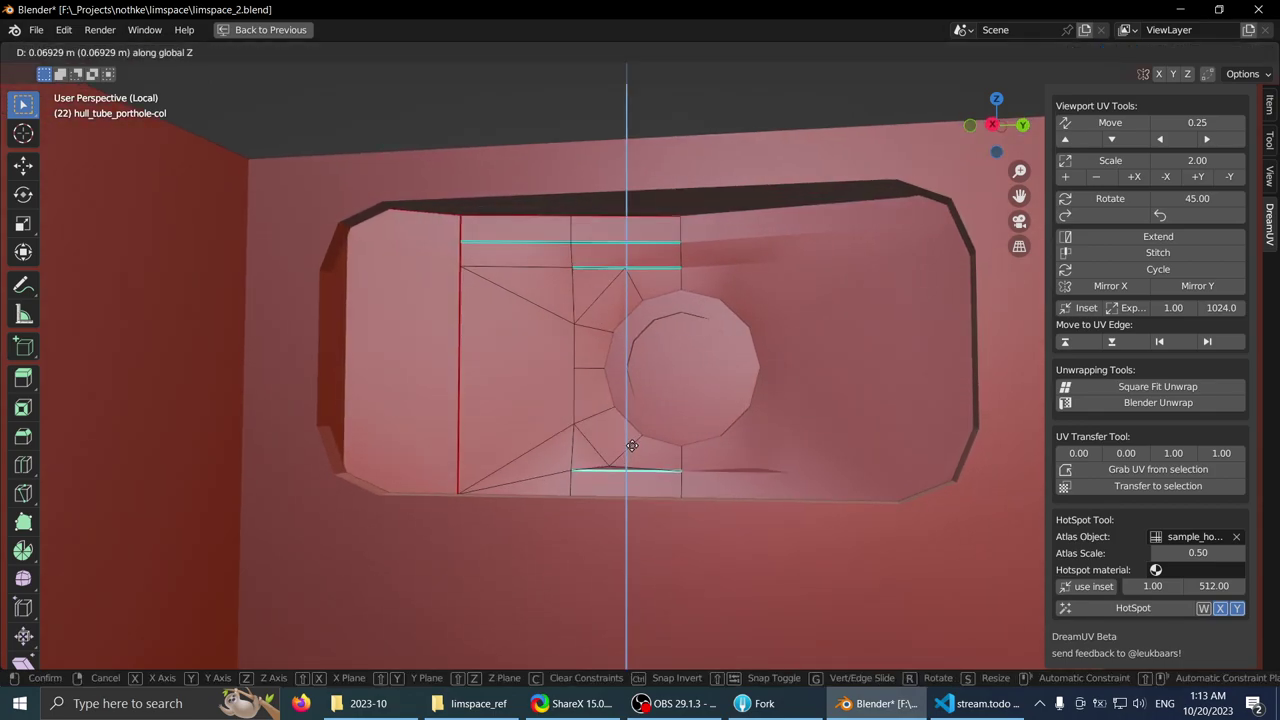
click(630, 450)
middle_drag(630, 452, 594, 451)
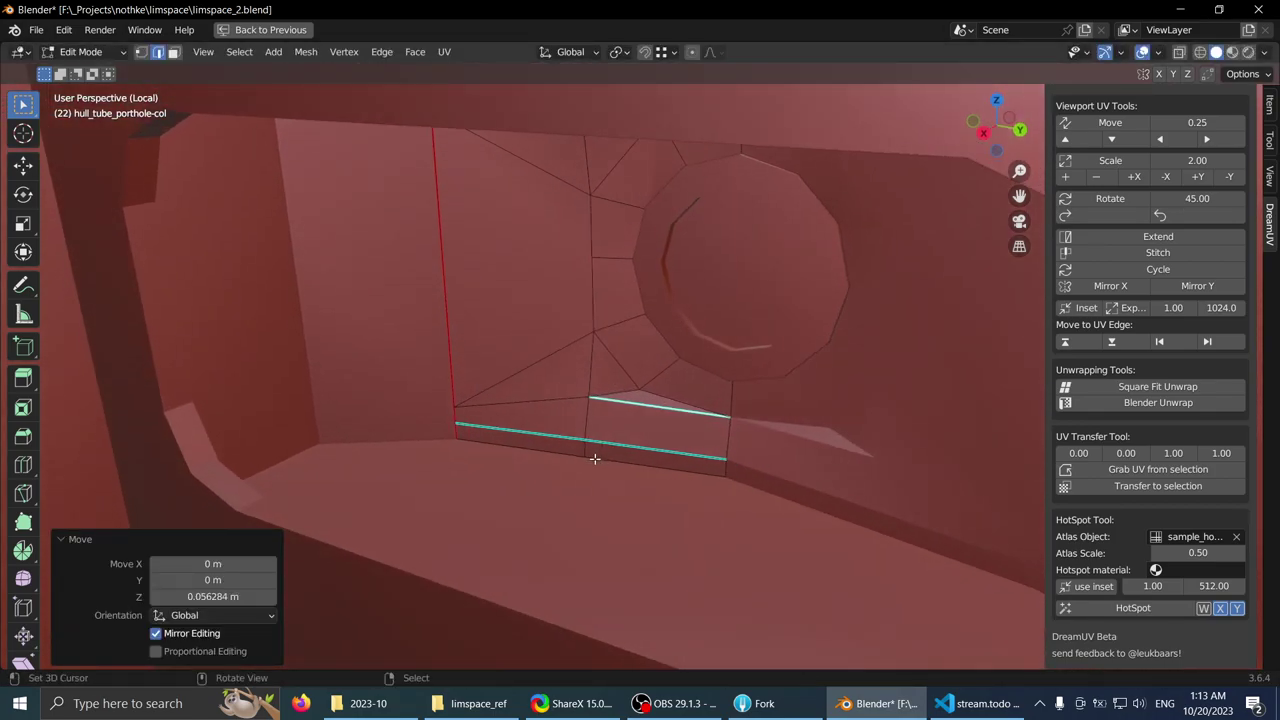
scroll(600, 470, up, 3)
scroll(602, 483, down, 3)
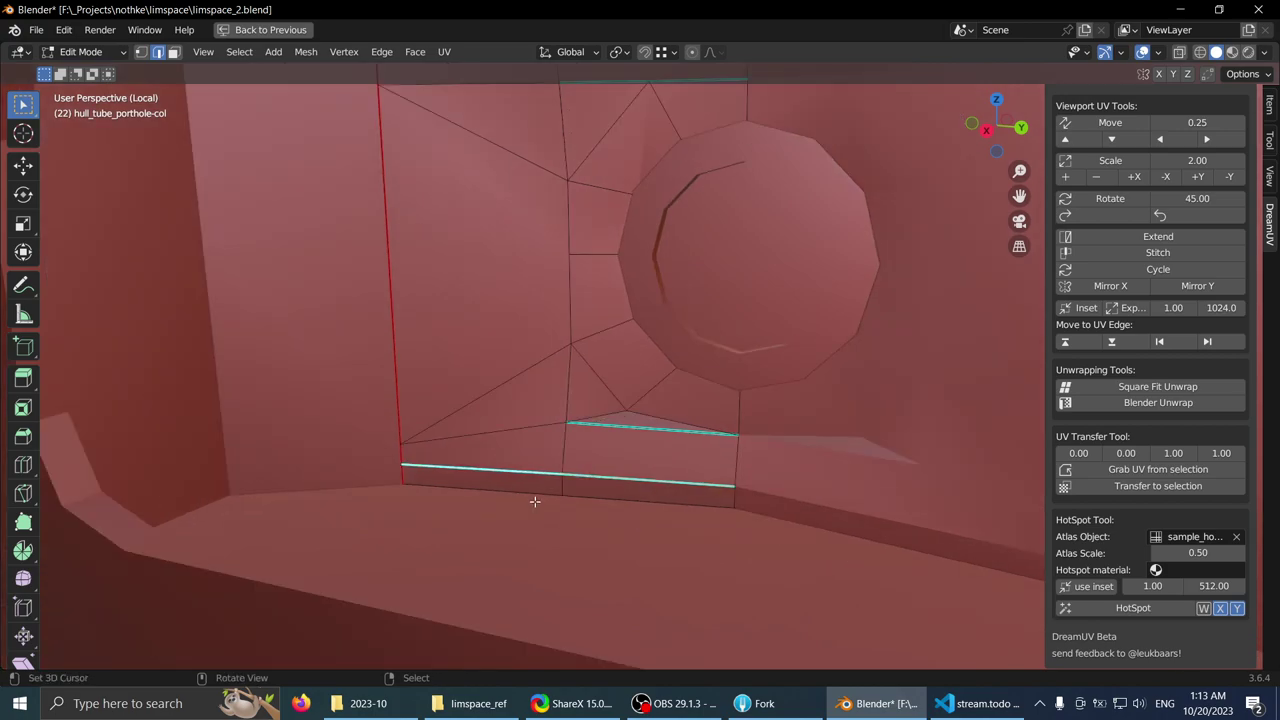
- Raise the ledge's outer corner vertex about 0.062 m along Z and adjust the ledge height vertically
click(510, 431)
middle_drag(399, 455, 423, 434)
key(g)
key(z)
click(538, 445)
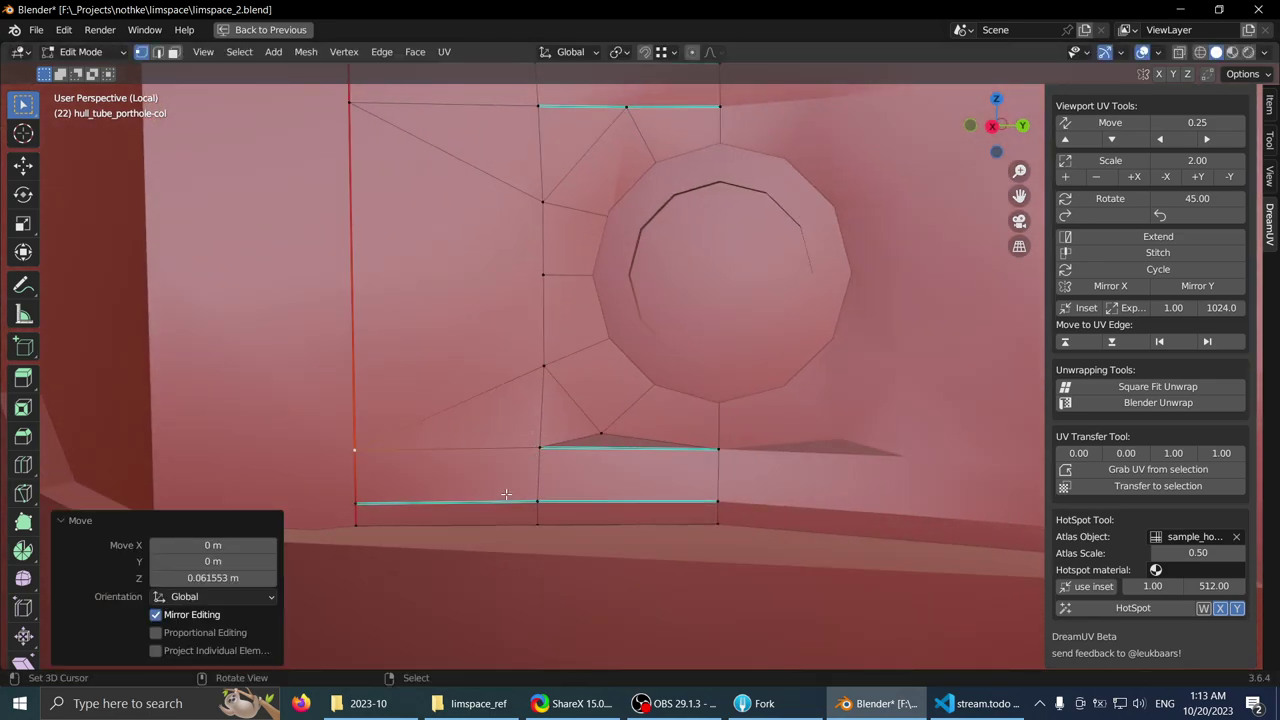
mouse_move(630, 510)
middle_down()
mouse_move(626, 480)
mouse_move(531, 409)
mouse_move(700, 414)
mouse_move(662, 397)
mouse_move(640, 457)
mouse_move(583, 491)
mouse_move(611, 480)
mouse_move(632, 444)
mouse_move(648, 511)
middle_up()
key(g)
key(z)
click(628, 467)
- Subdivide the lower ledge's sharp upper edge beneath the porthole with one cut
right_click(623, 469)
scroll(637, 454, up, 2)
right_click(660, 521)
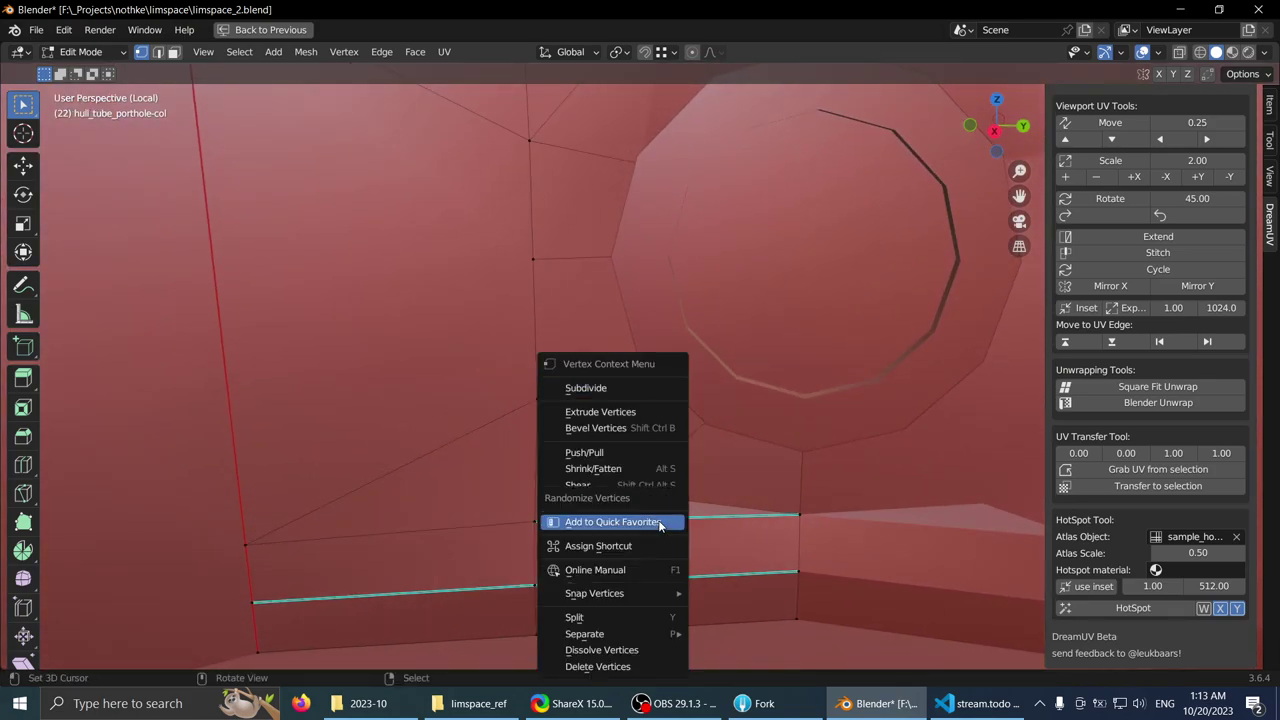
right_click(798, 503)
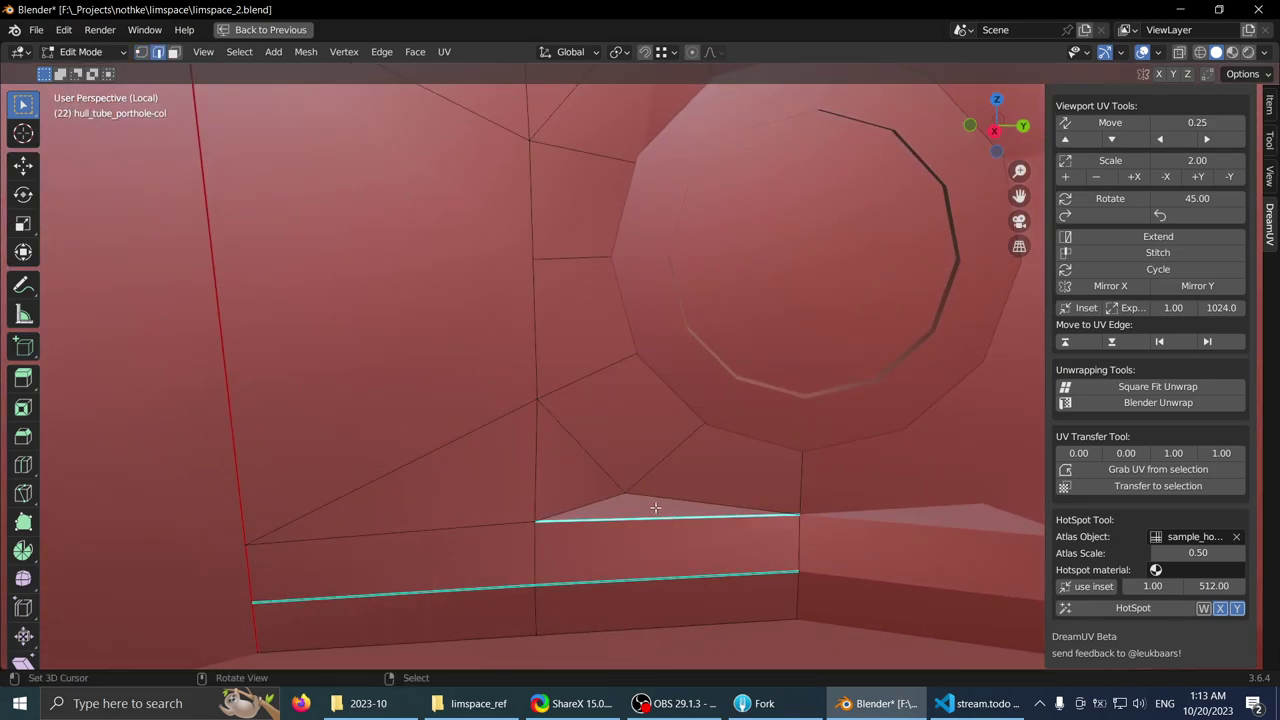
middle_drag(655, 508, 741, 524)
right_click(694, 494)
click(665, 219)
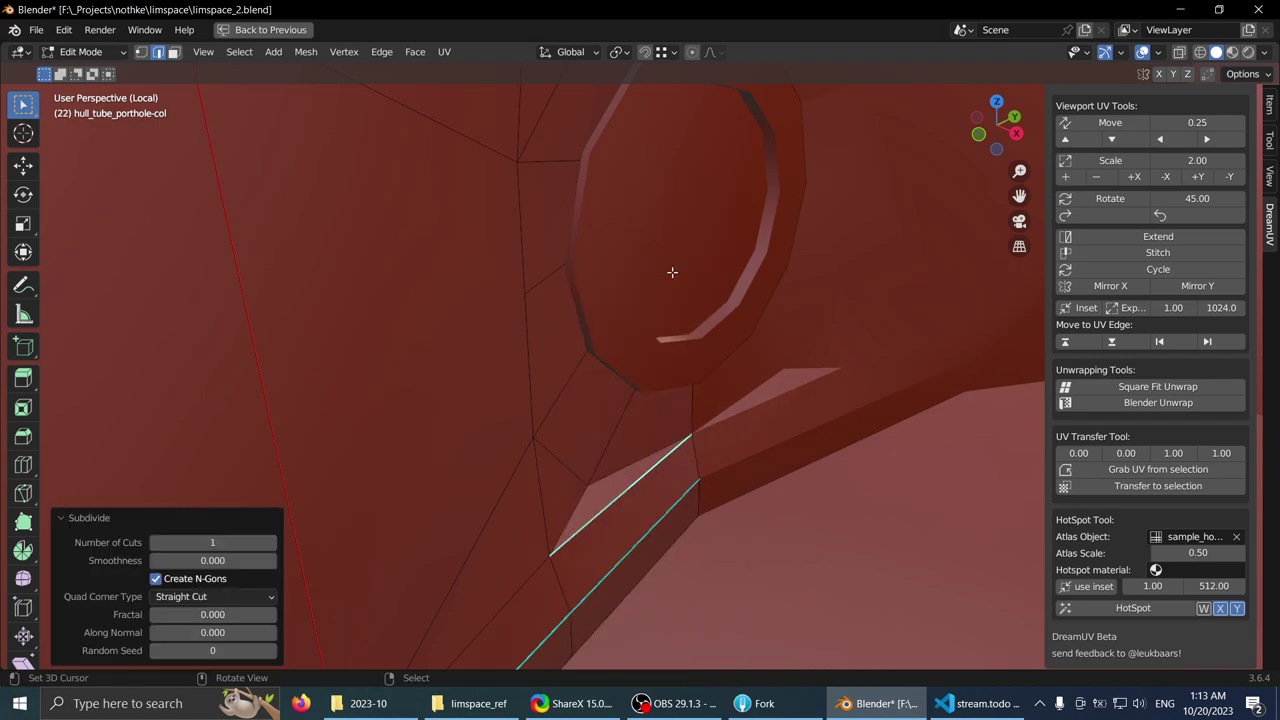
- Bring the vertex below the porthole and the ledge edge's midpoint together, then merge all vertices by distance at 0.0001 m
middle_drag(671, 271, 654, 434)
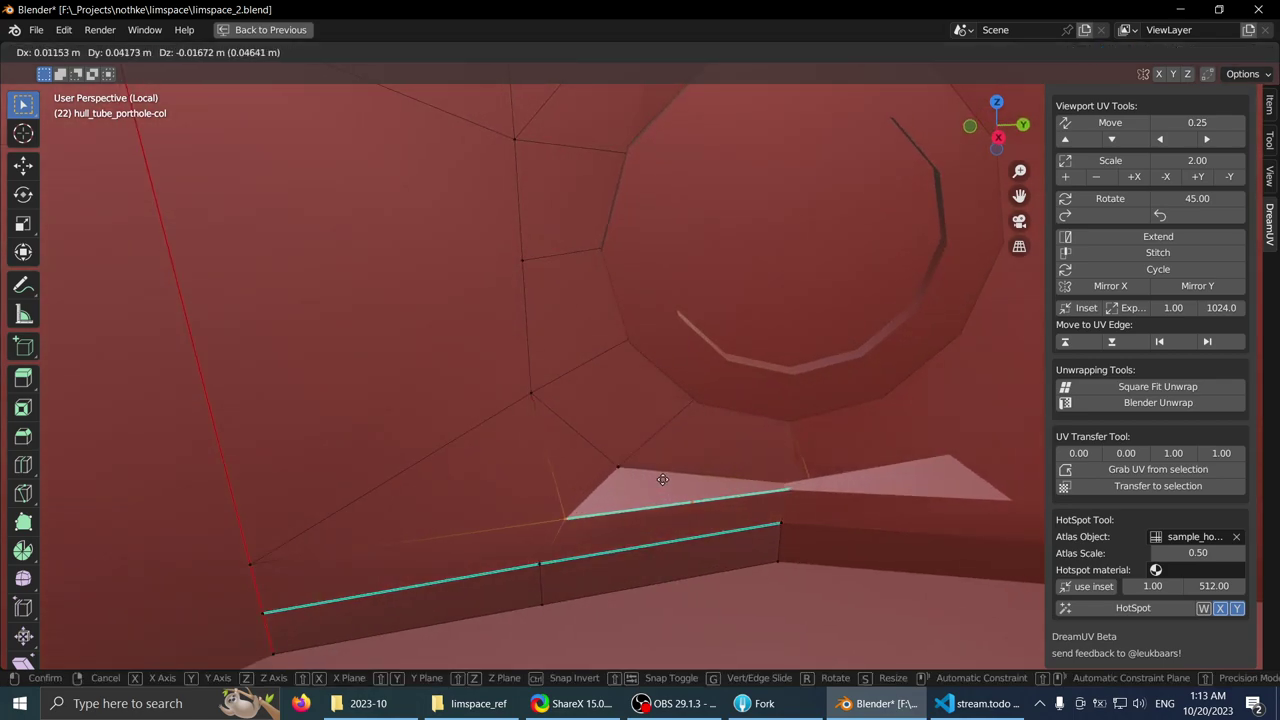
click(632, 467)
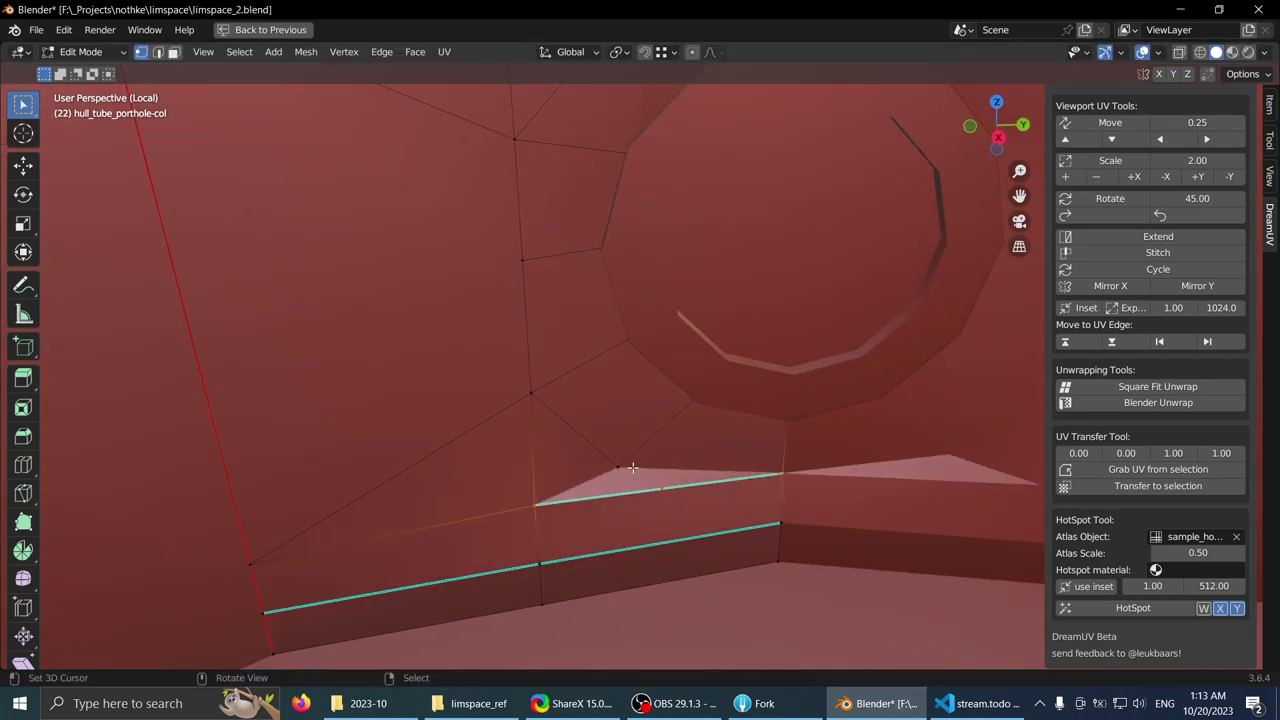
click(672, 505)
key(a)
click(691, 502)
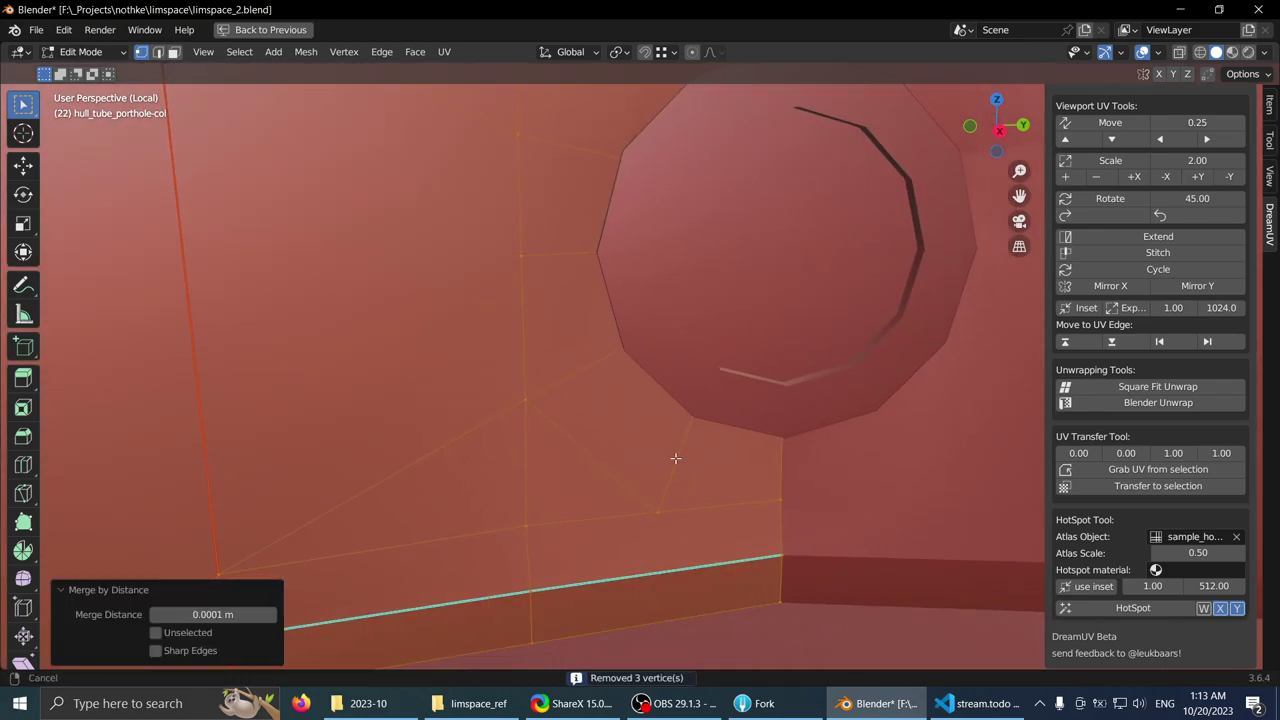
middle_drag(674, 457, 637, 446)
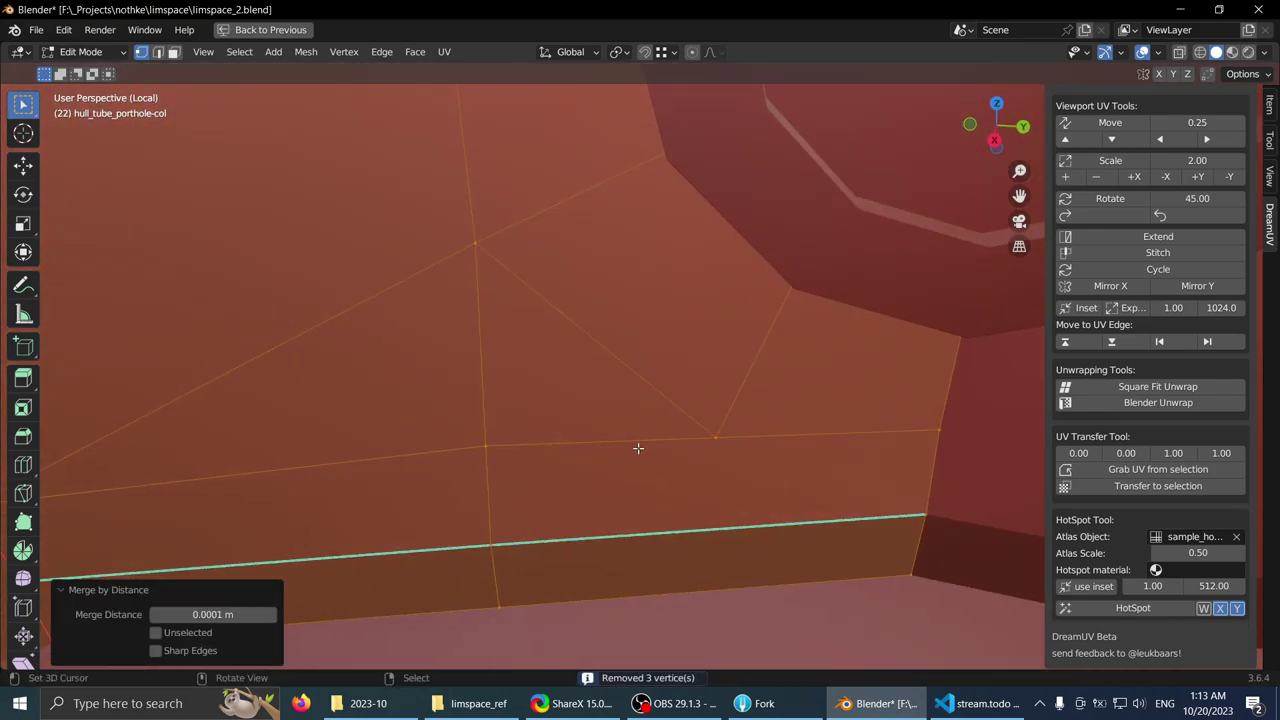
key(alt+a)
- Mark both halves of the subdivided ledge edge beneath the porthole as sharp
middle_drag(711, 481, 674, 400)
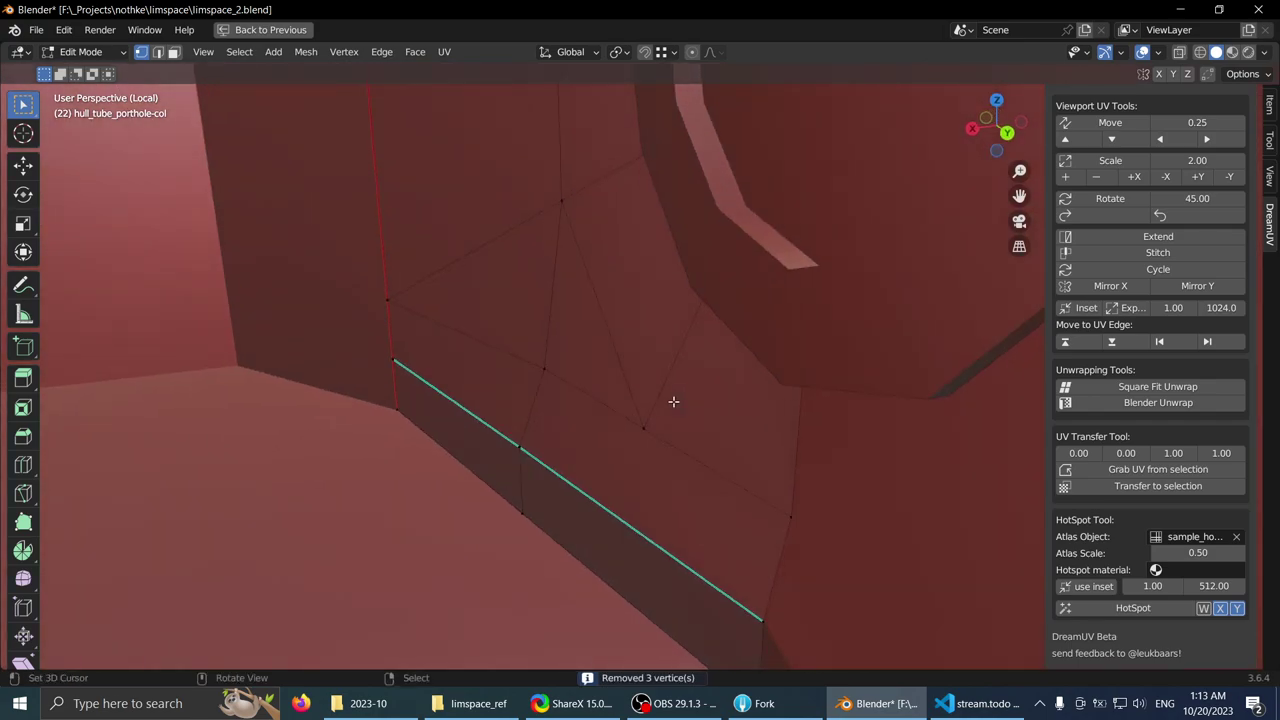
right_click(575, 400)
click(578, 392)
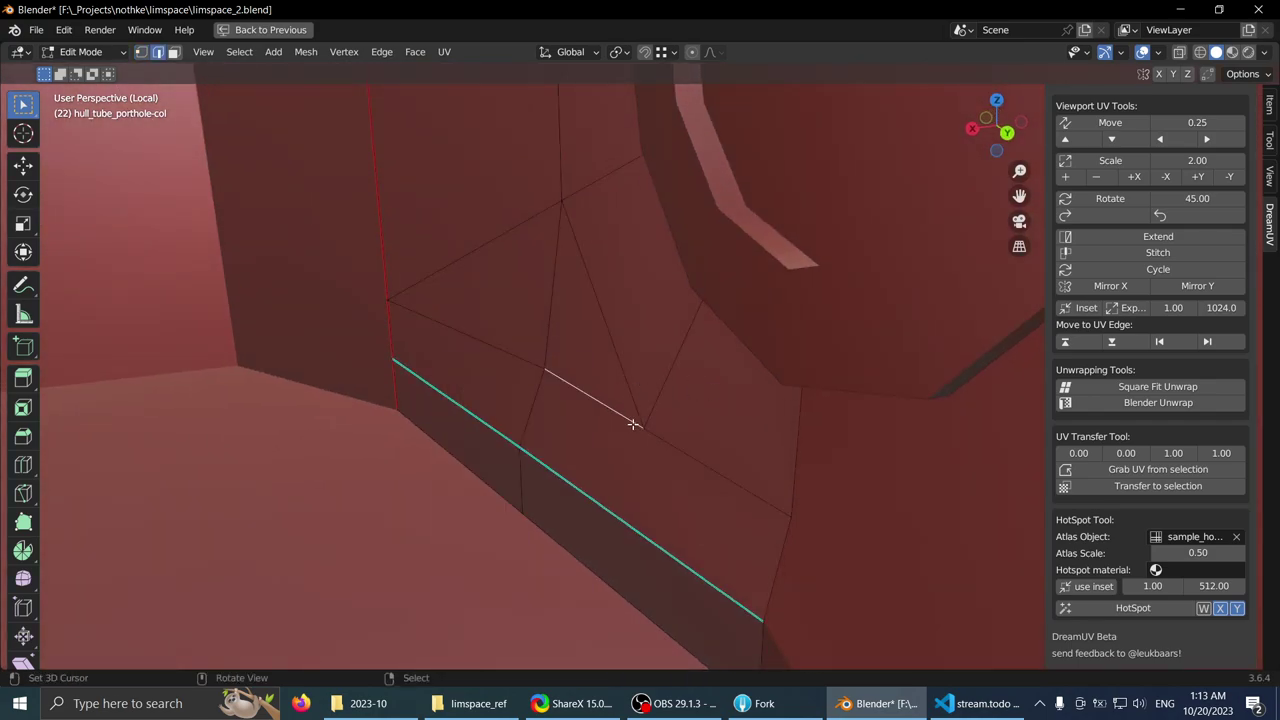
right_click(584, 190)
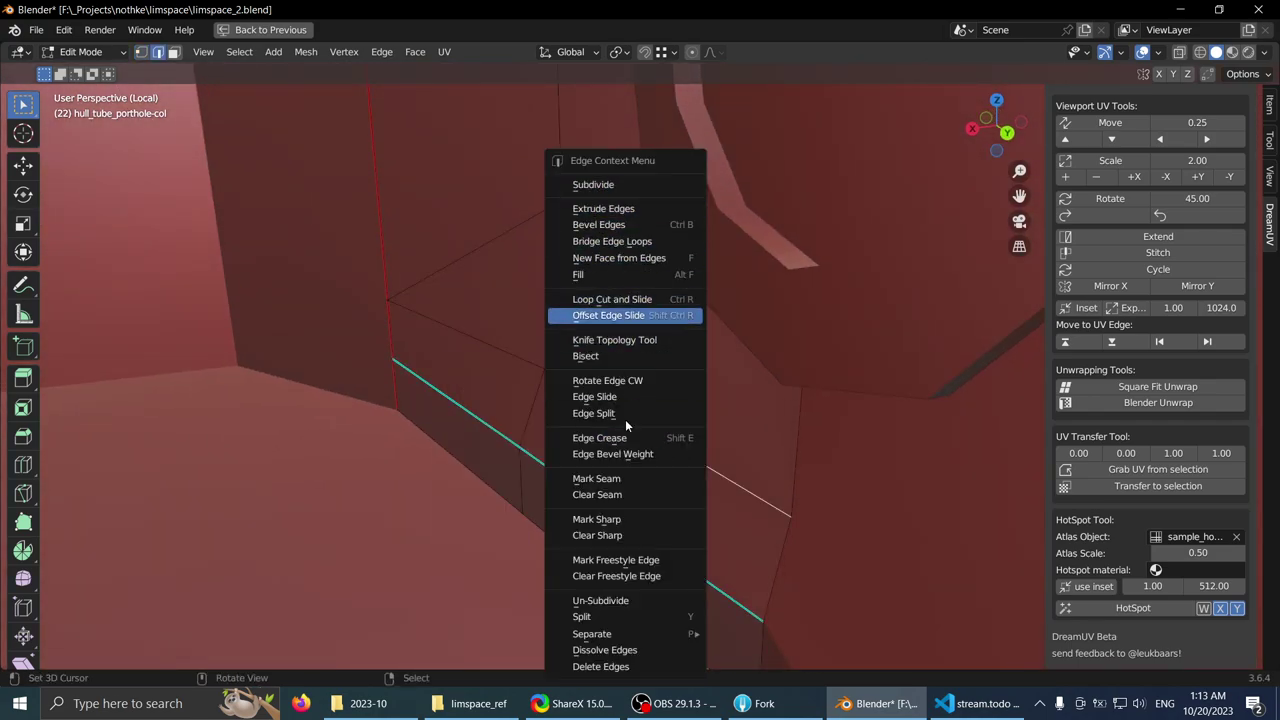
click(604, 519)
middle_drag(604, 519, 646, 419)
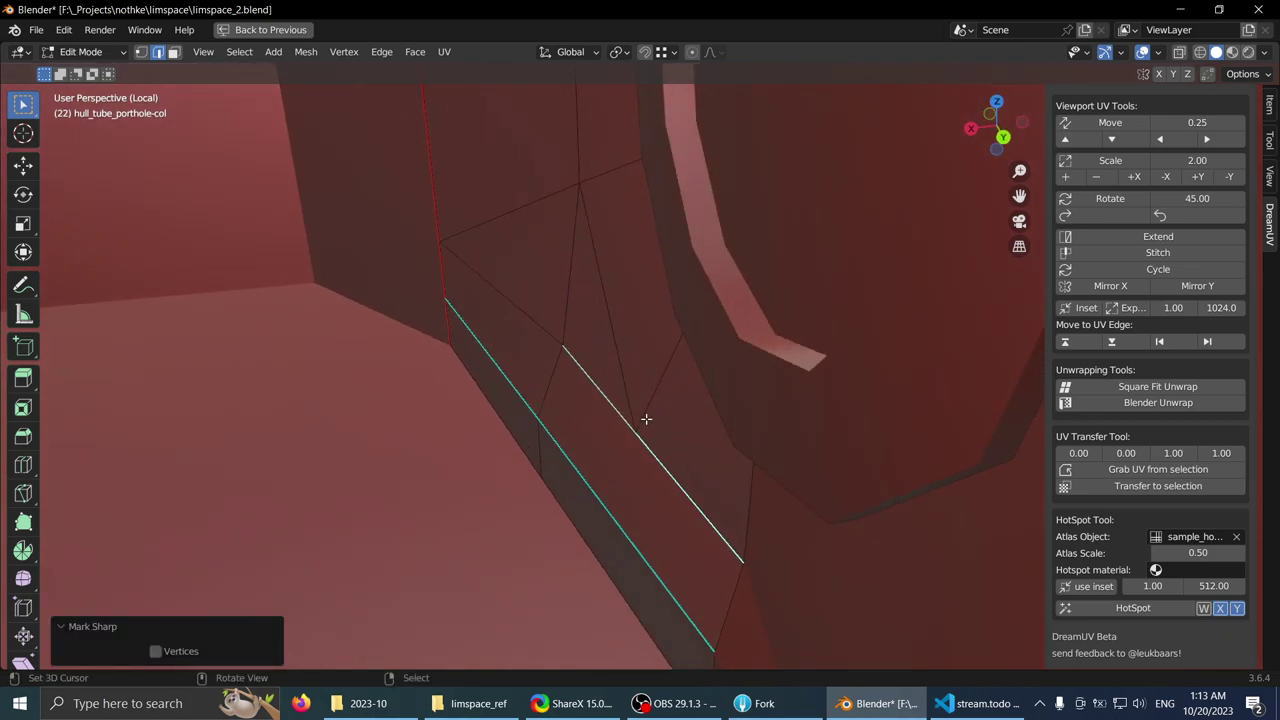
key(alt+a)
- Move the selected ledge geometry beneath the porthole along X and check the shading in Object Mode
key(w)
right_click(612, 392)
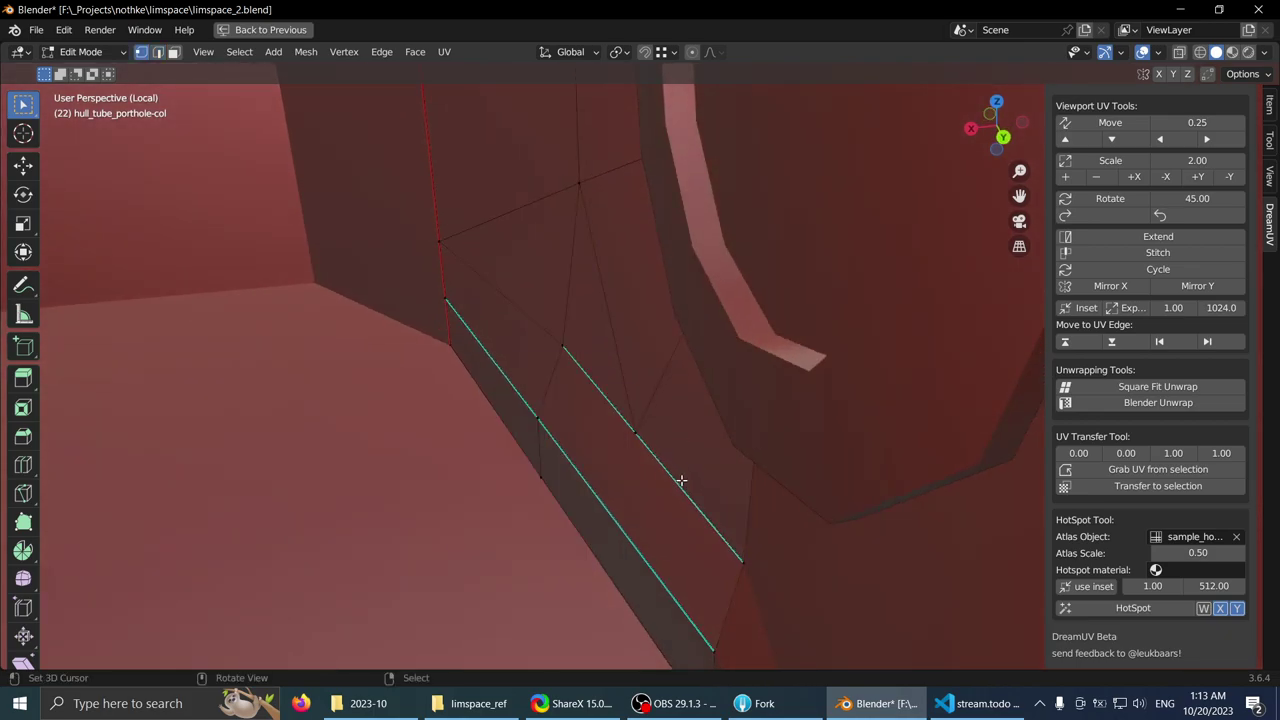
middle_drag(668, 482, 645, 420)
key(2)
right_click(630, 423)
key(g)
key(x)
click(626, 467)
click(727, 380)
key(Tab)
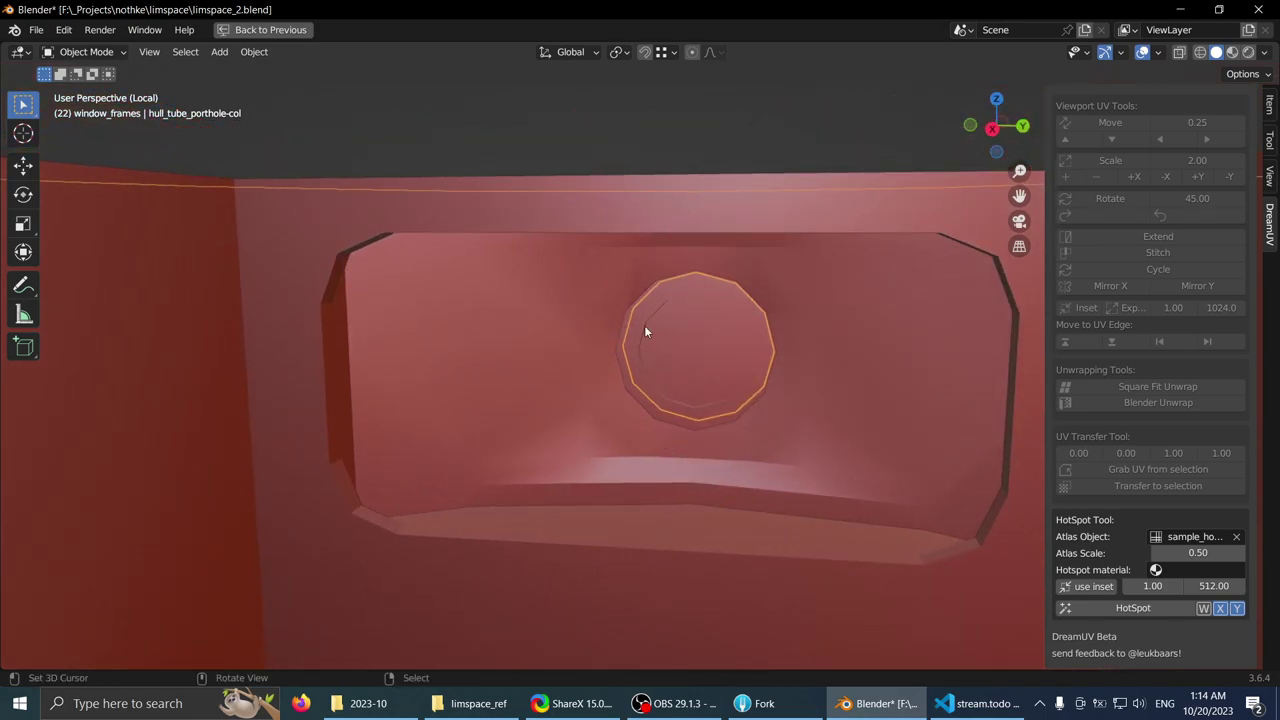
- Display the mesh in wireframe and select the linked half-panel geometry beside the porthole
key(Tab)
middle_drag(644, 325, 628, 367)
click(400, 362)
key(alt+a)
key(l)
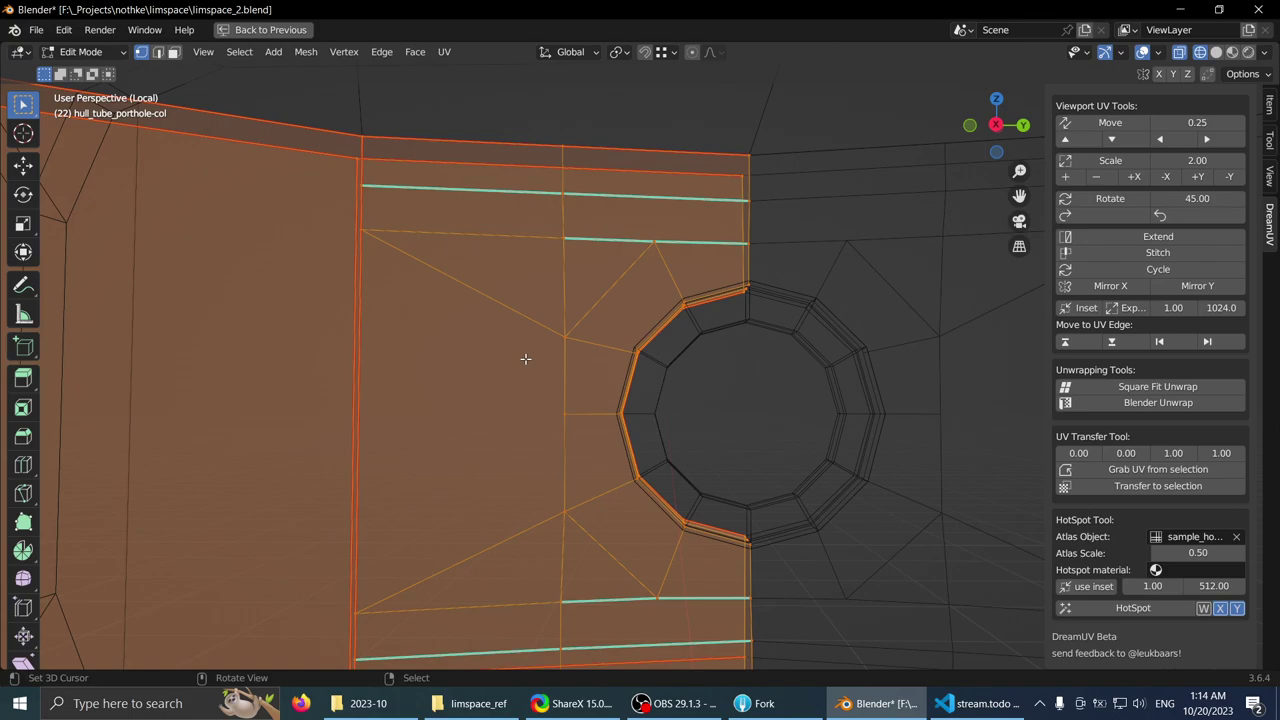
- Snap the misaligned vertex on the porthole's upper rim onto the neighbouring rim vertex
mouse_move(541, 356)
middle_down()
mouse_move(534, 374)
mouse_move(594, 426)
mouse_move(669, 408)
middle_up()
scroll(596, 420, up, 2)
right_click(600, 409)
scroll(602, 409, up, 1)
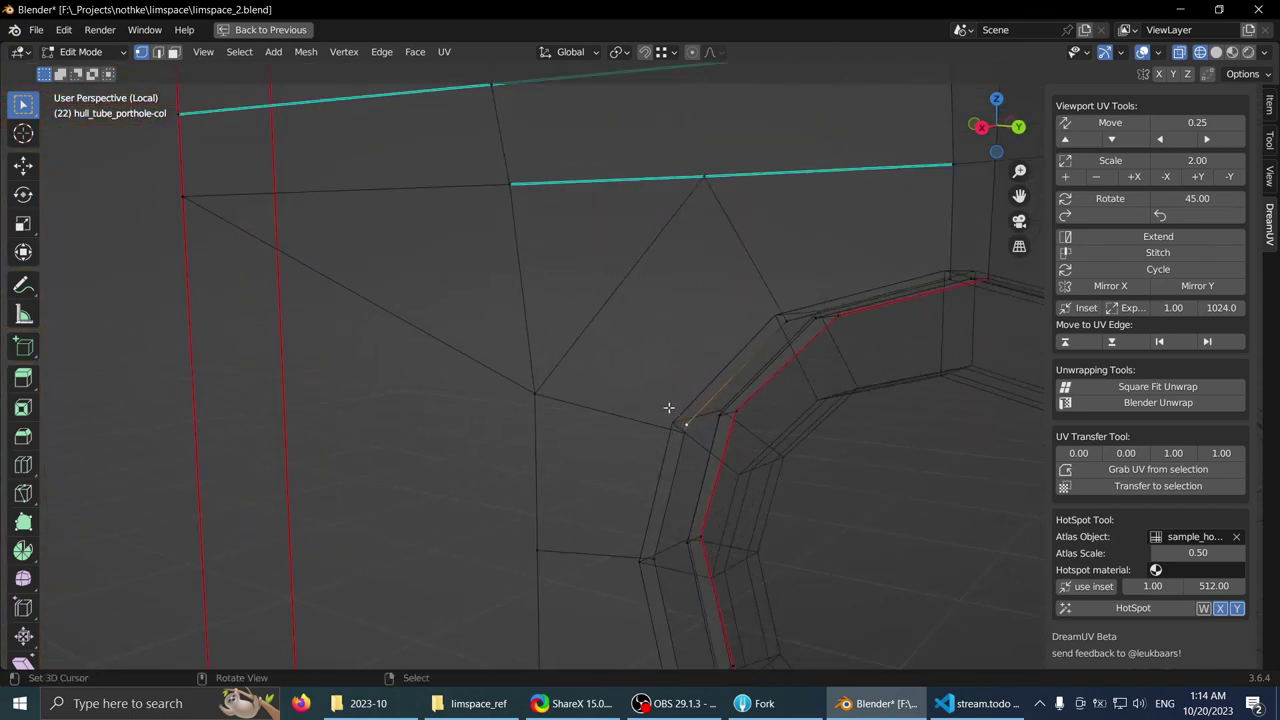
click(676, 422)
middle_drag(648, 428, 686, 349)
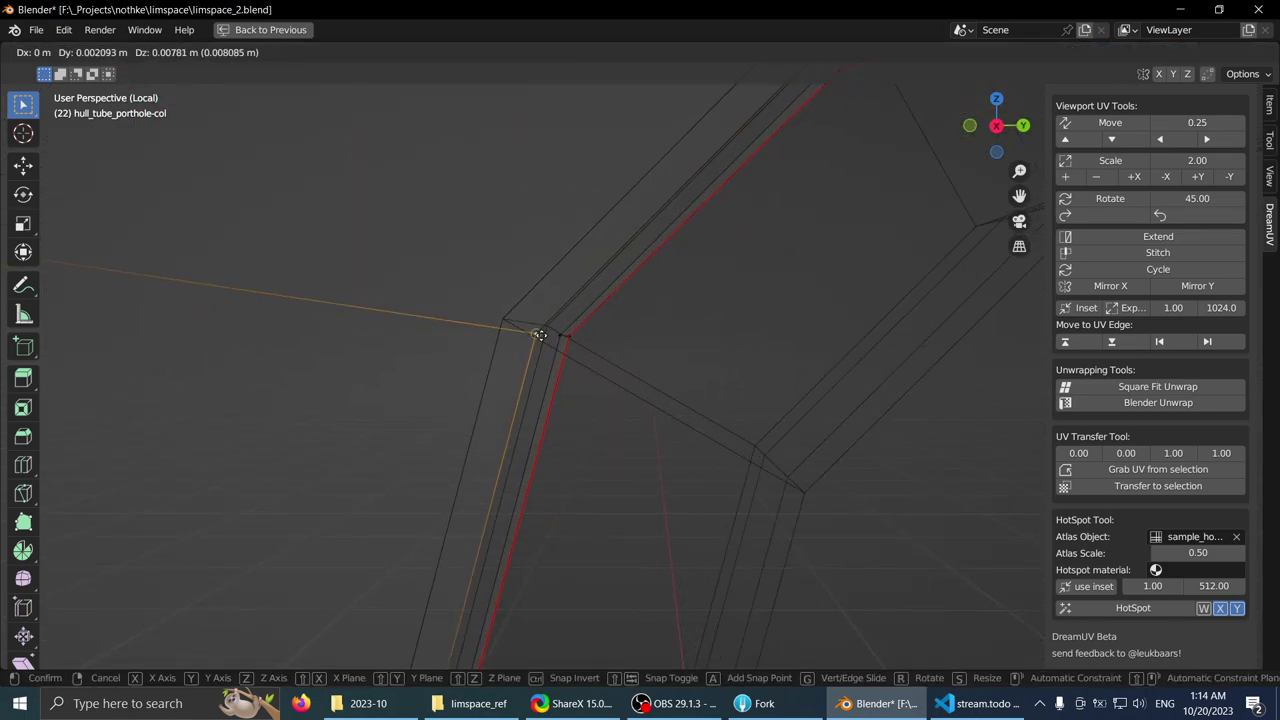
click(540, 335)
- Select the panel's linked geometry and merge its overlapping vertices by distance at 0.0001 m
scroll(703, 394, down, 3)
key(ctrl+l)
click(650, 394)
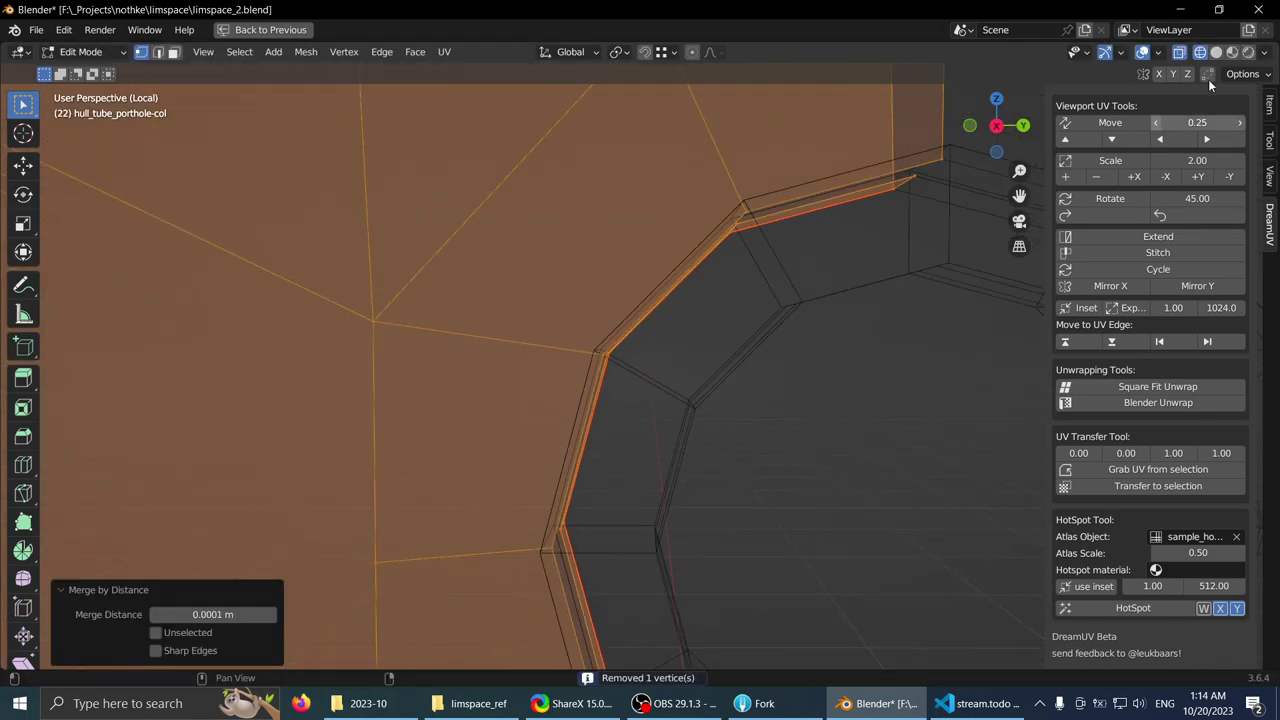
- Return to solid shading and inspect the porthole panel in Object Mode
click(1216, 53)
scroll(768, 314, down, 4)
mouse_move(766, 314)
middle_down()
mouse_move(694, 303)
mouse_move(684, 322)
middle_up()
scroll(683, 334, down, 2)
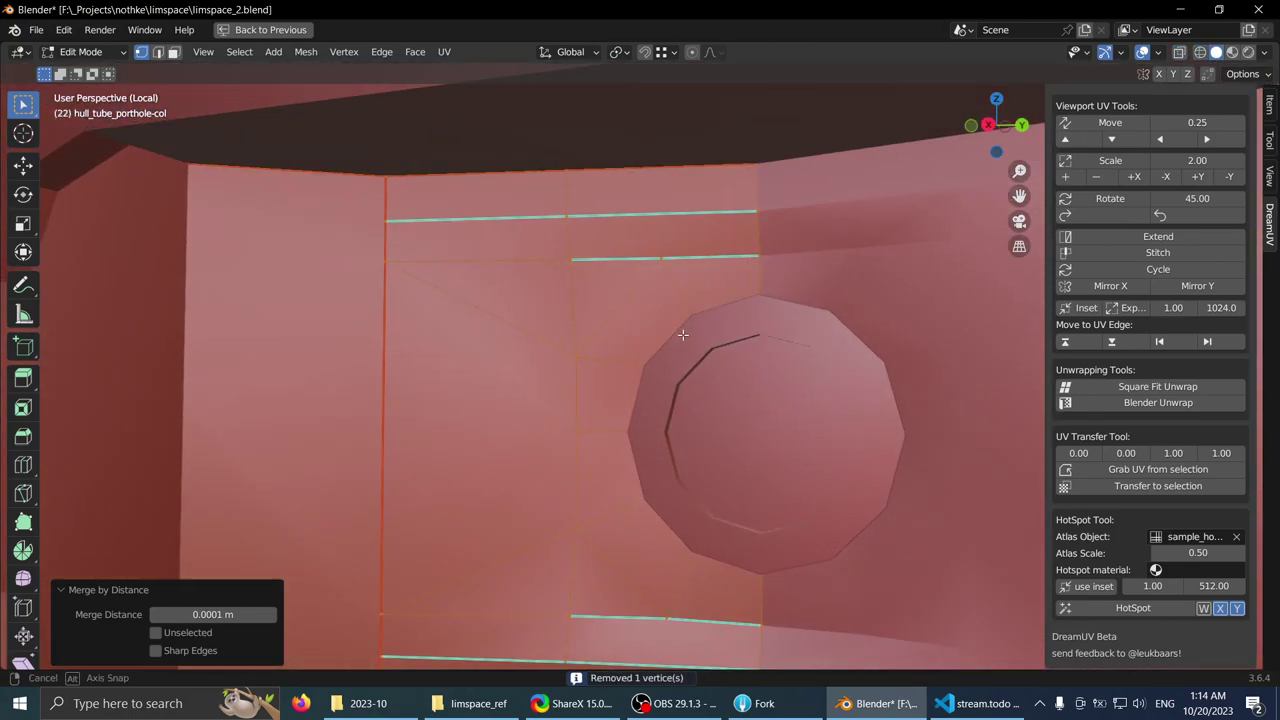
key(Tab)
scroll(610, 348, down, 1)
middle_drag(606, 350, 598, 277)
- Mark the connected edges enclosing the half-panel around the porthole as a seam, covering its upper, side and lower borders
key(Tab)
key(2)
scroll(590, 250, down, 4)
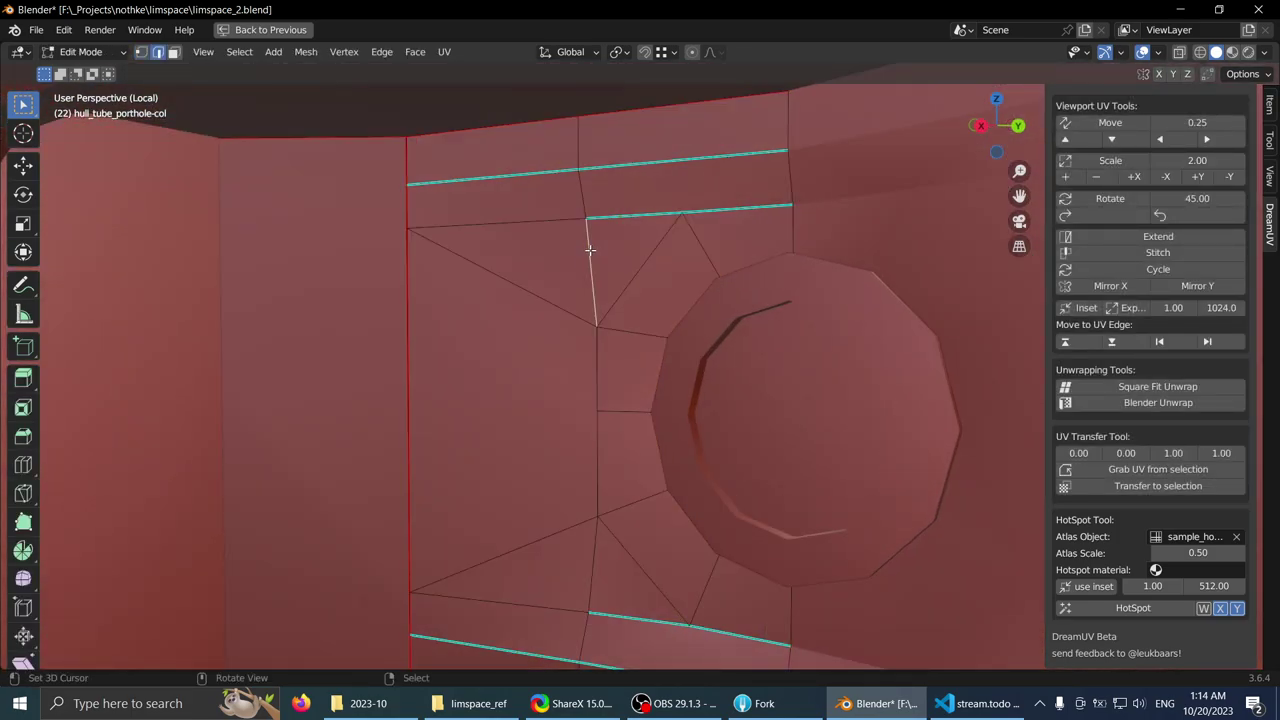
click(606, 294)
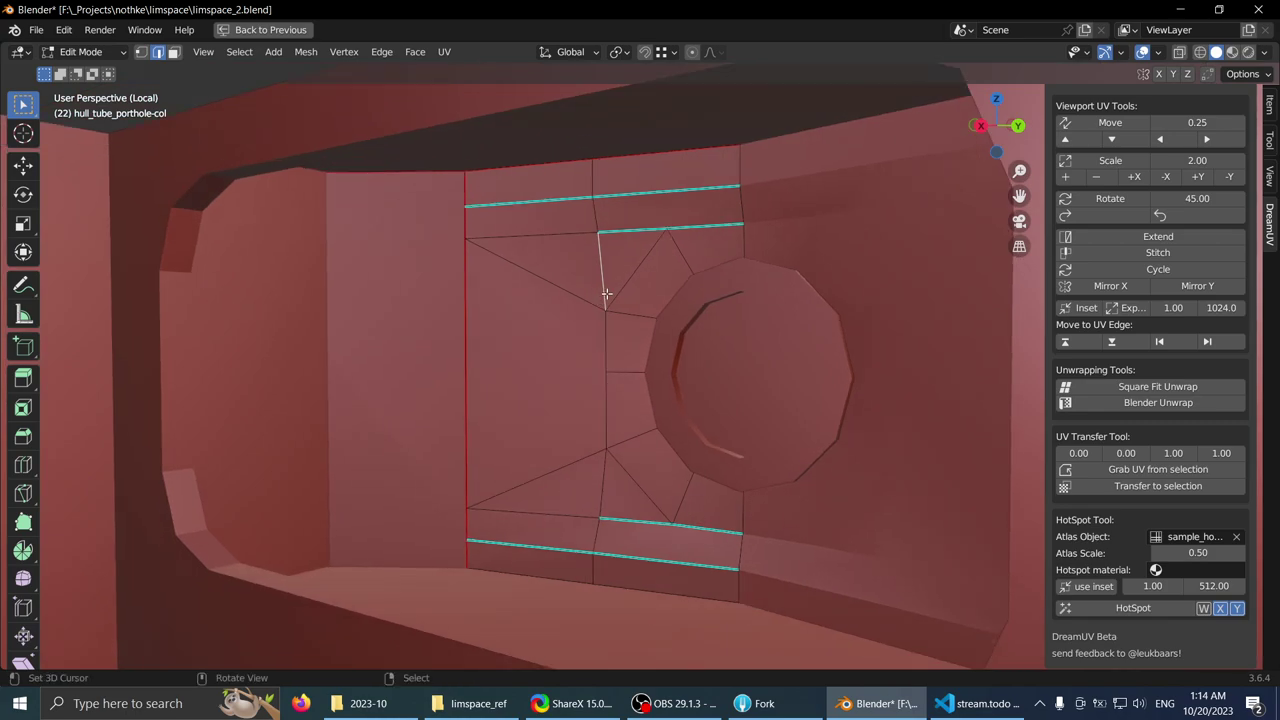
ctrl+click(606, 500)
middle_drag(592, 402, 572, 355)
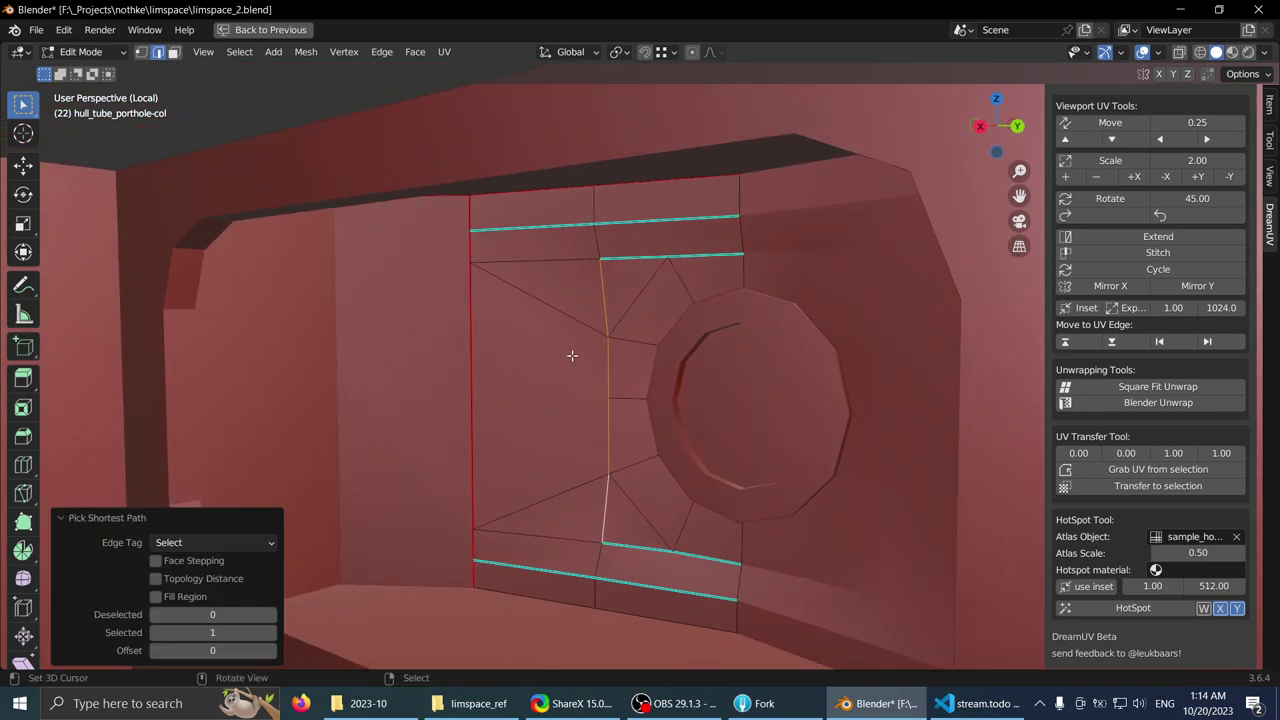
click(734, 255)
ctrl+click(633, 258)
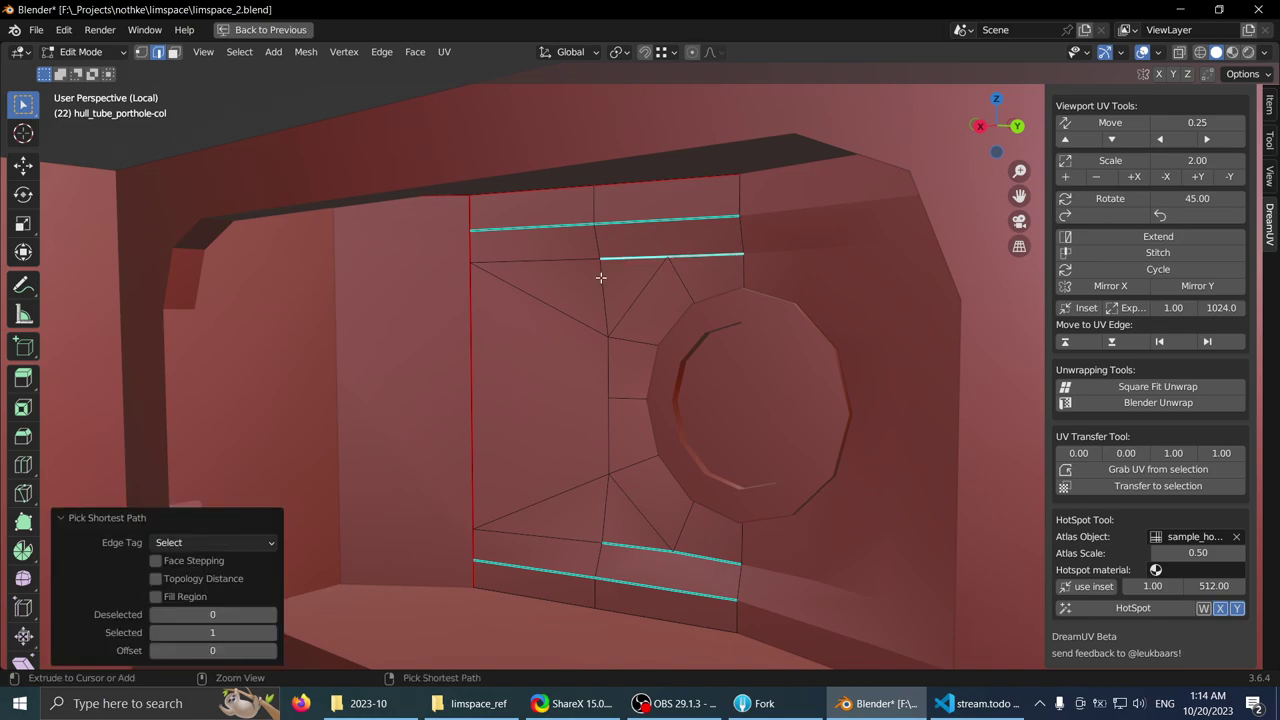
ctrl+click(709, 553)
key(ctrl+e)
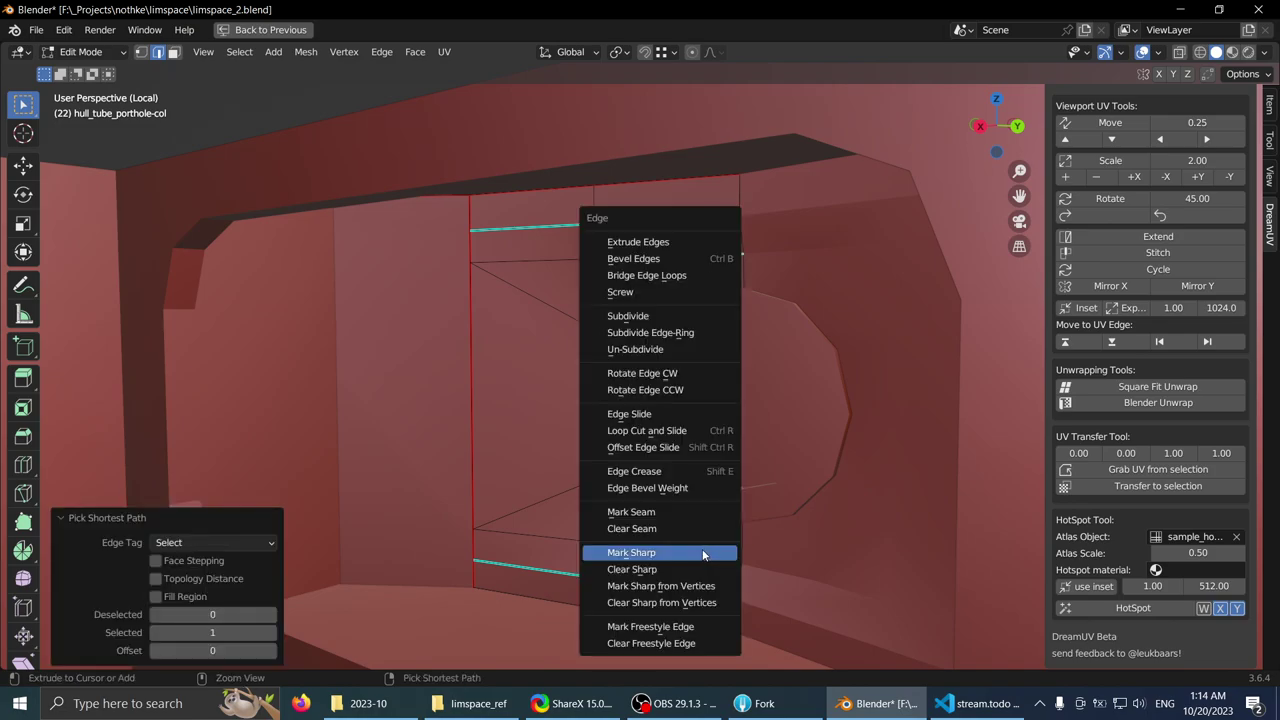
click(673, 514)
middle_drag(673, 514, 656, 551)
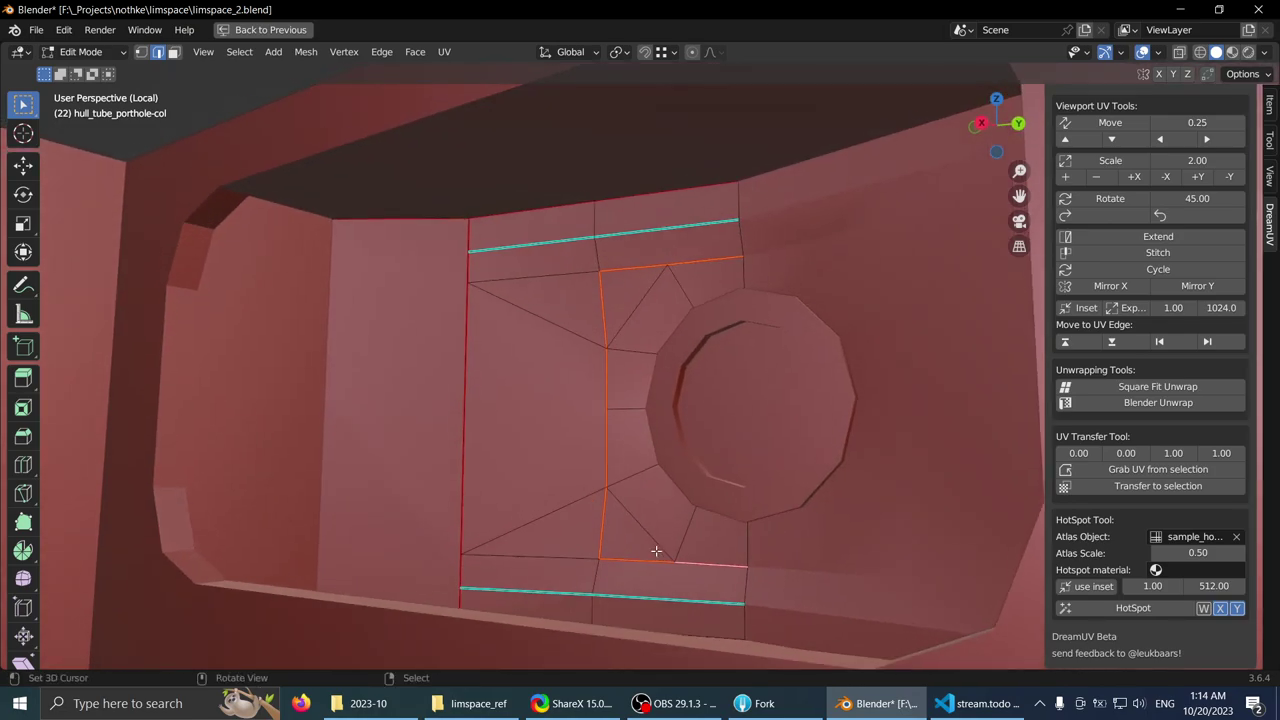
- Mark the long horizontal trim edges below and above the porthole panel as seams
click(554, 583)
key(ctrl+e)
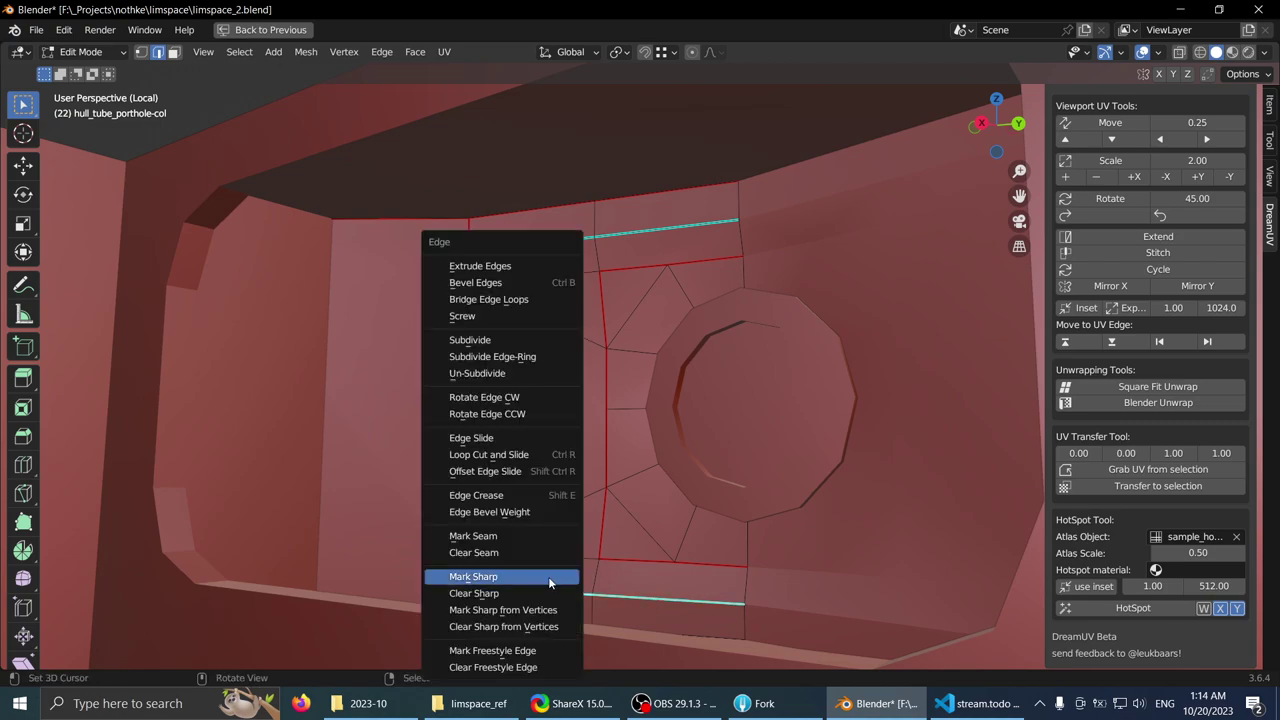
click(549, 577)
key(ctrl+e)
click(490, 408)
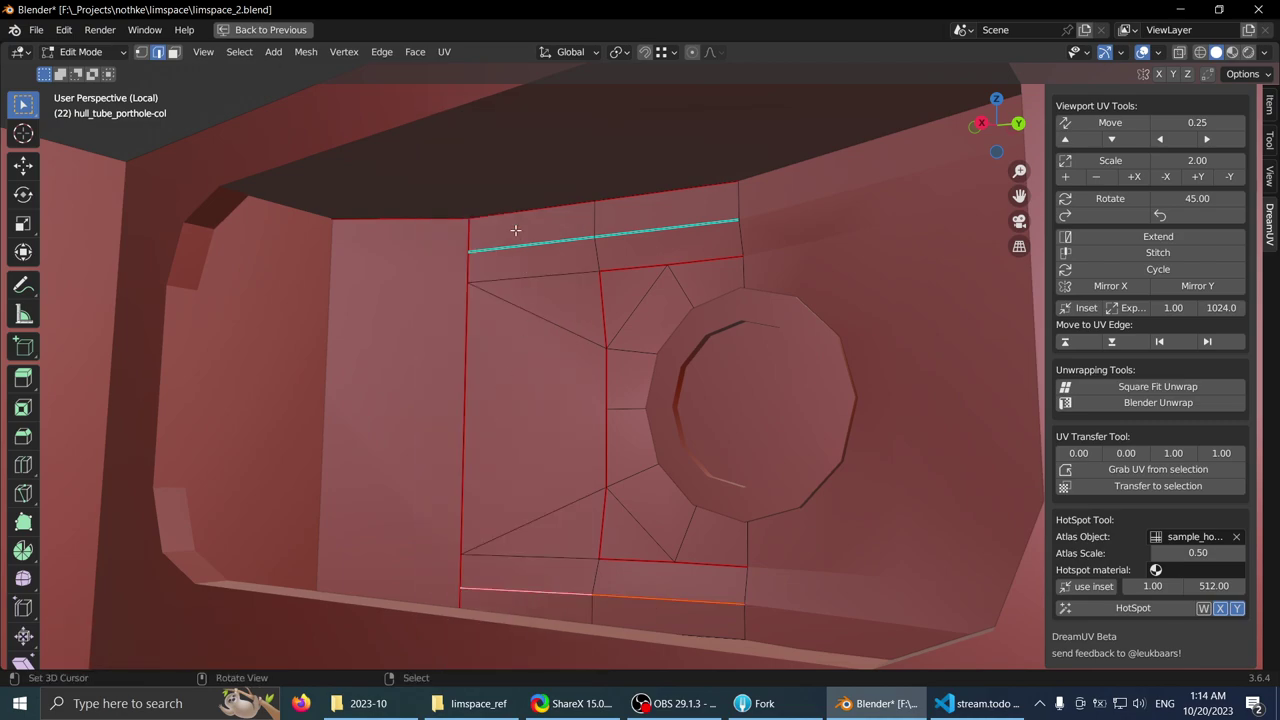
key(ctrl+e)
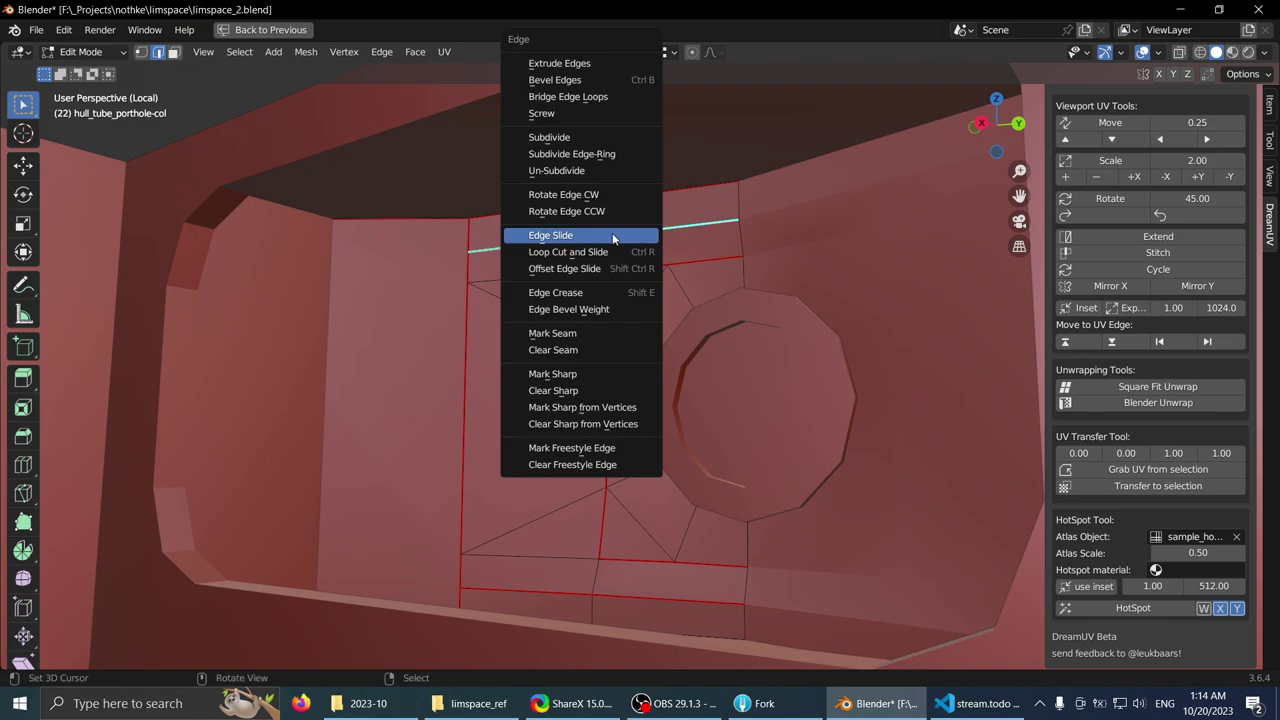
click(552, 333)
- Mark the short vertical edges dividing the upper and lower trim strips as seams
middle_drag(626, 306, 563, 274)
click(586, 266)
key(ctrl+e)
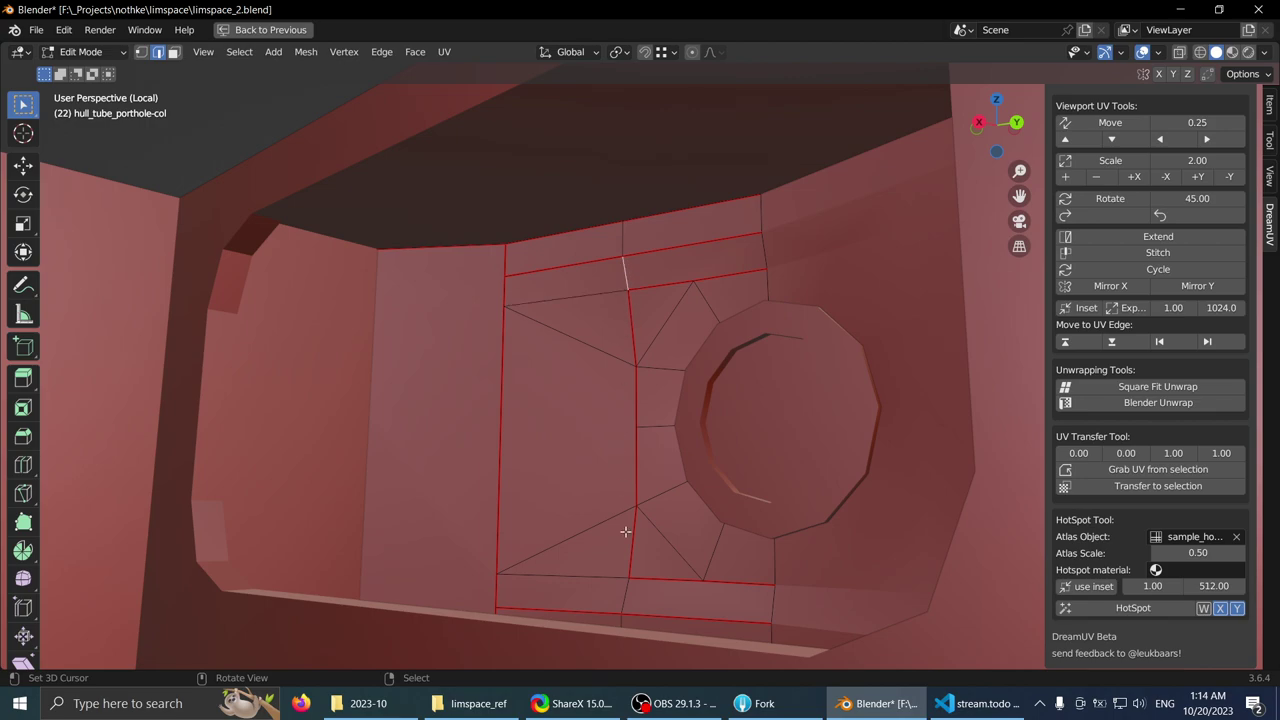
key(ctrl+e)
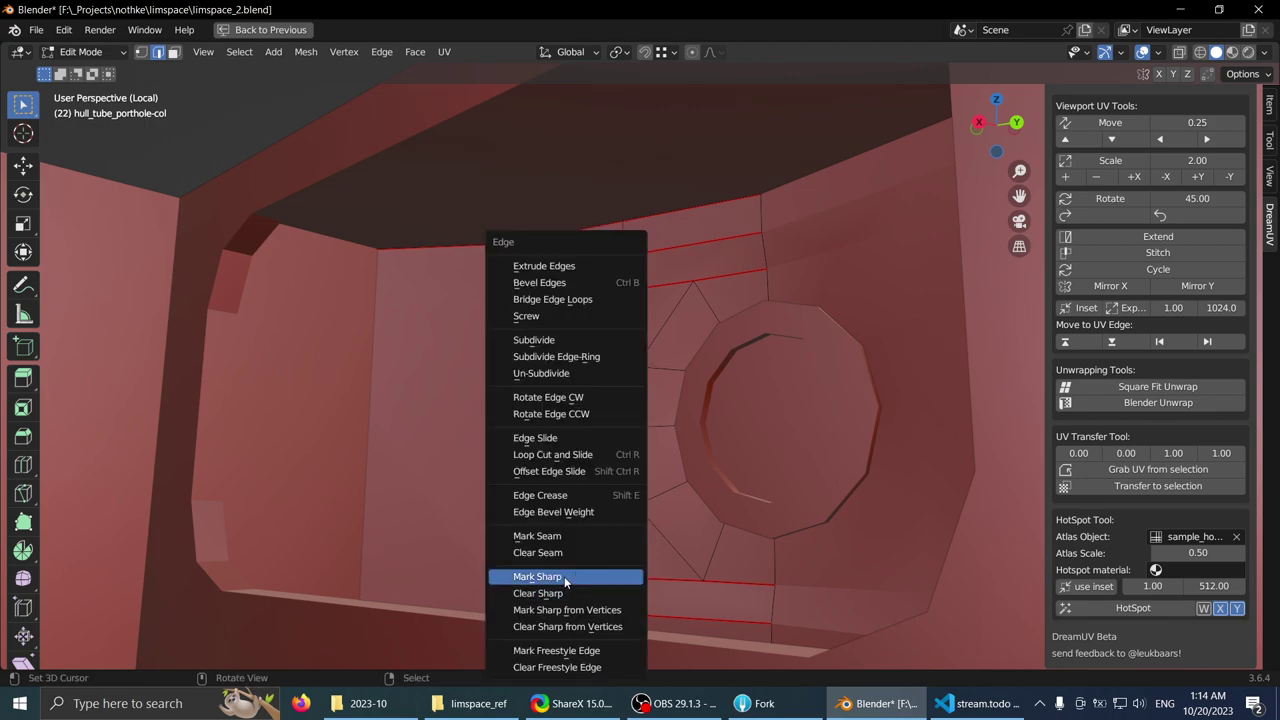
click(575, 538)
middle_drag(575, 538, 565, 302)
- Select the column of faces beside the porthole panel, show Material Preview shading, and apply HotSpot to the selection
key(3)
right_click(578, 522)
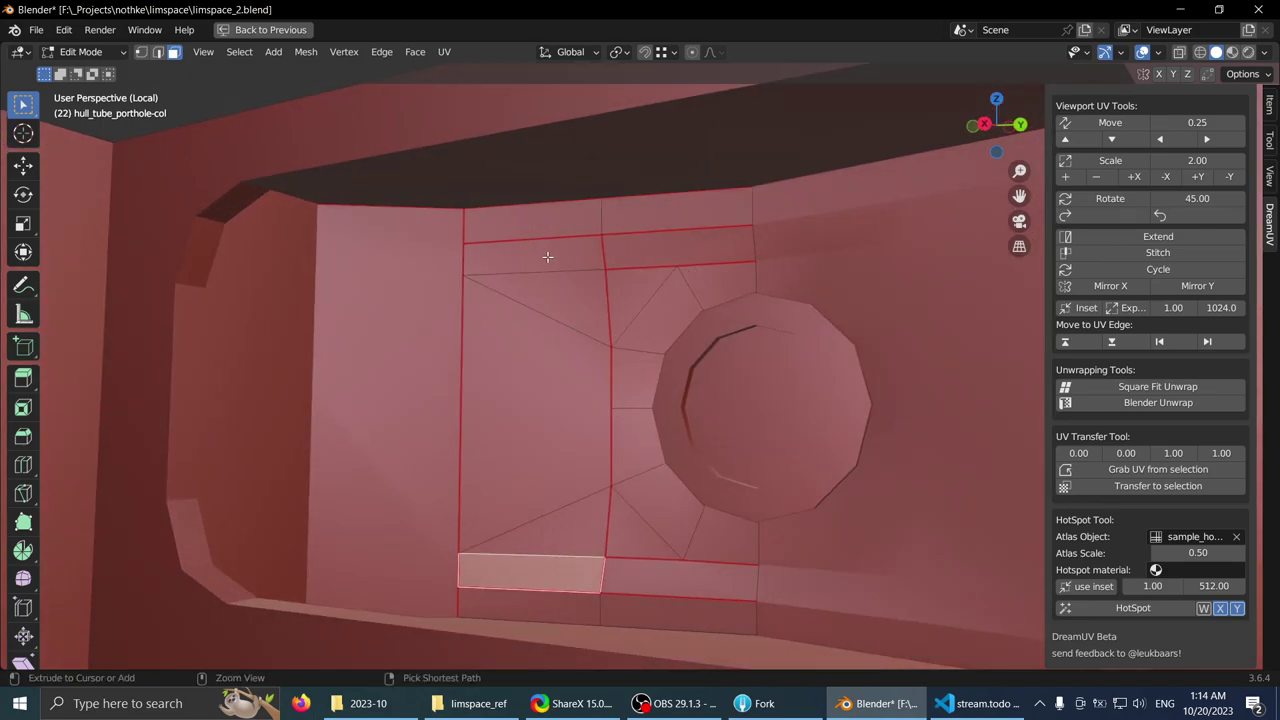
ctrl+click(547, 257)
click(1232, 52)
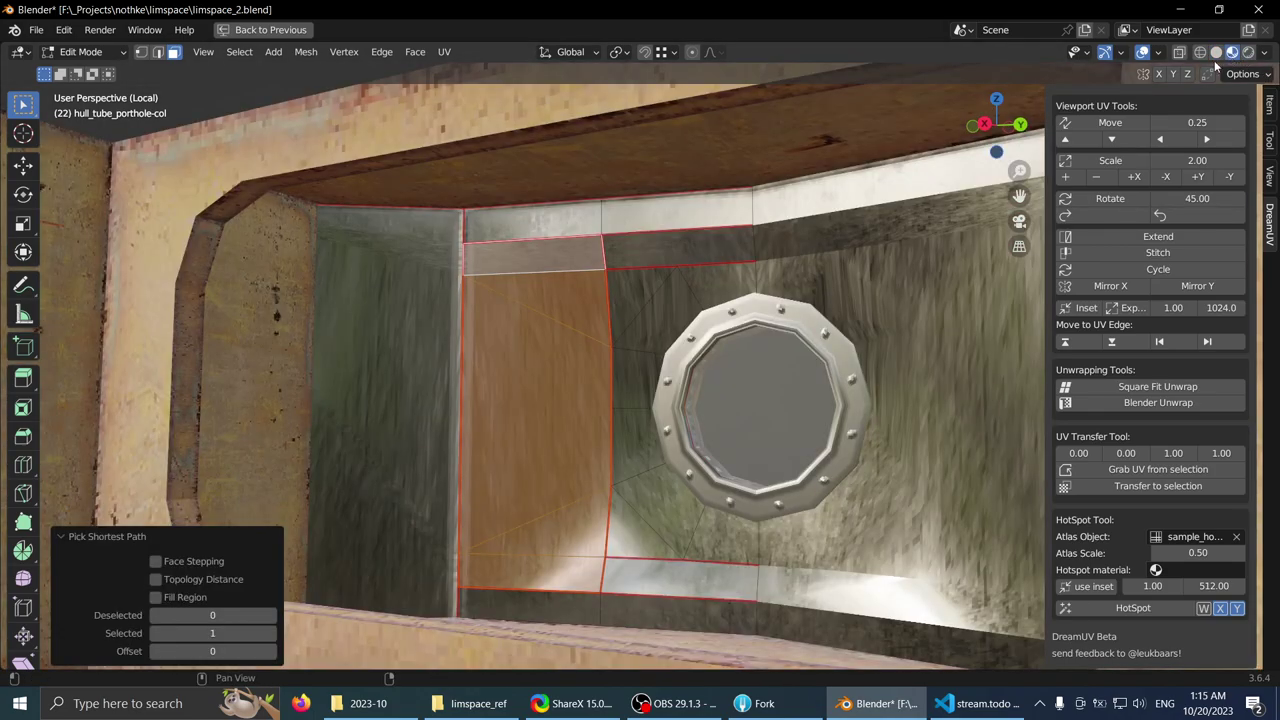
middle_drag(1040, 470, 1027, 498)
click(1168, 612)
- Select the trim faces directly above and below the porthole and apply HotSpot to them
middle_drag(732, 318, 688, 298)
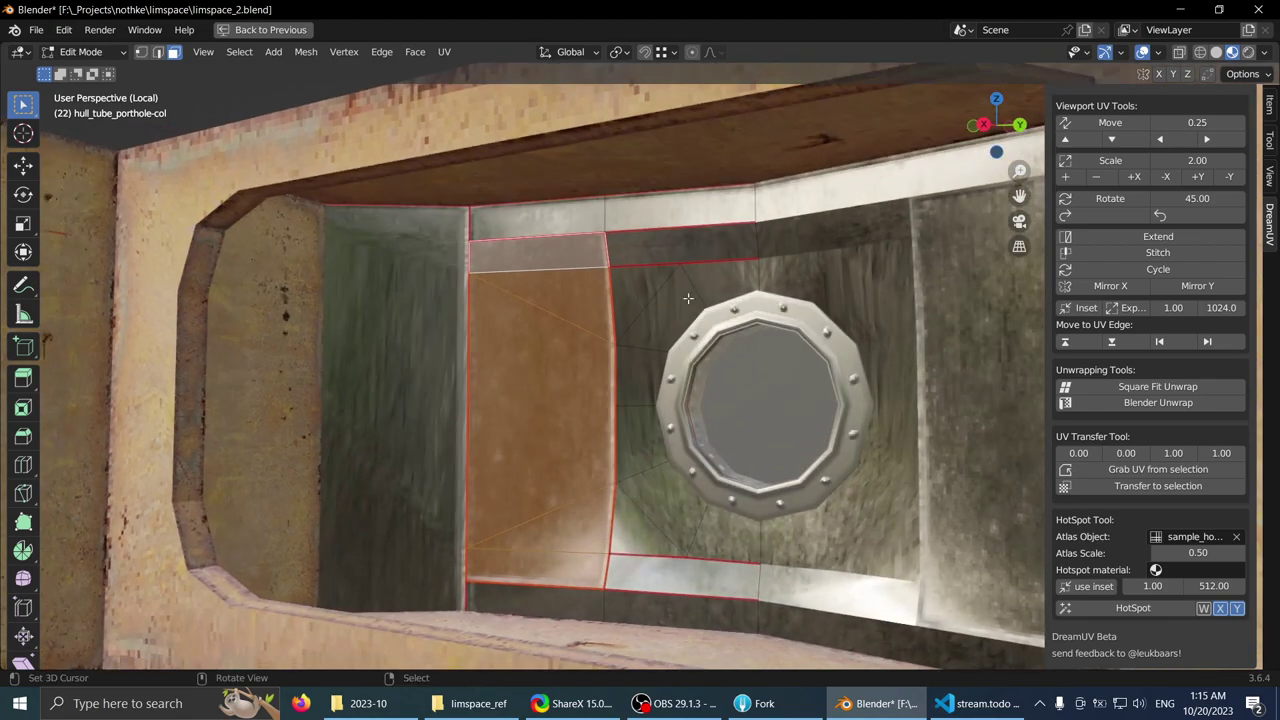
click(652, 228)
ctrl+click(640, 413)
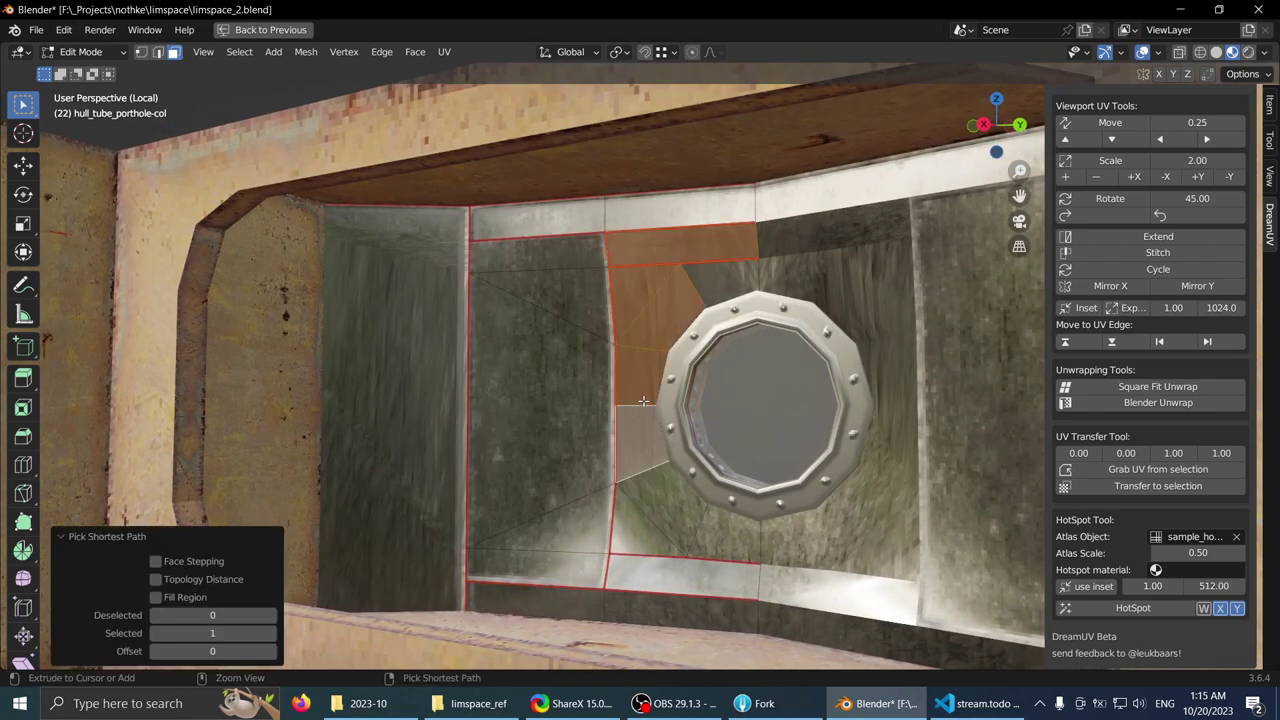
click(712, 247)
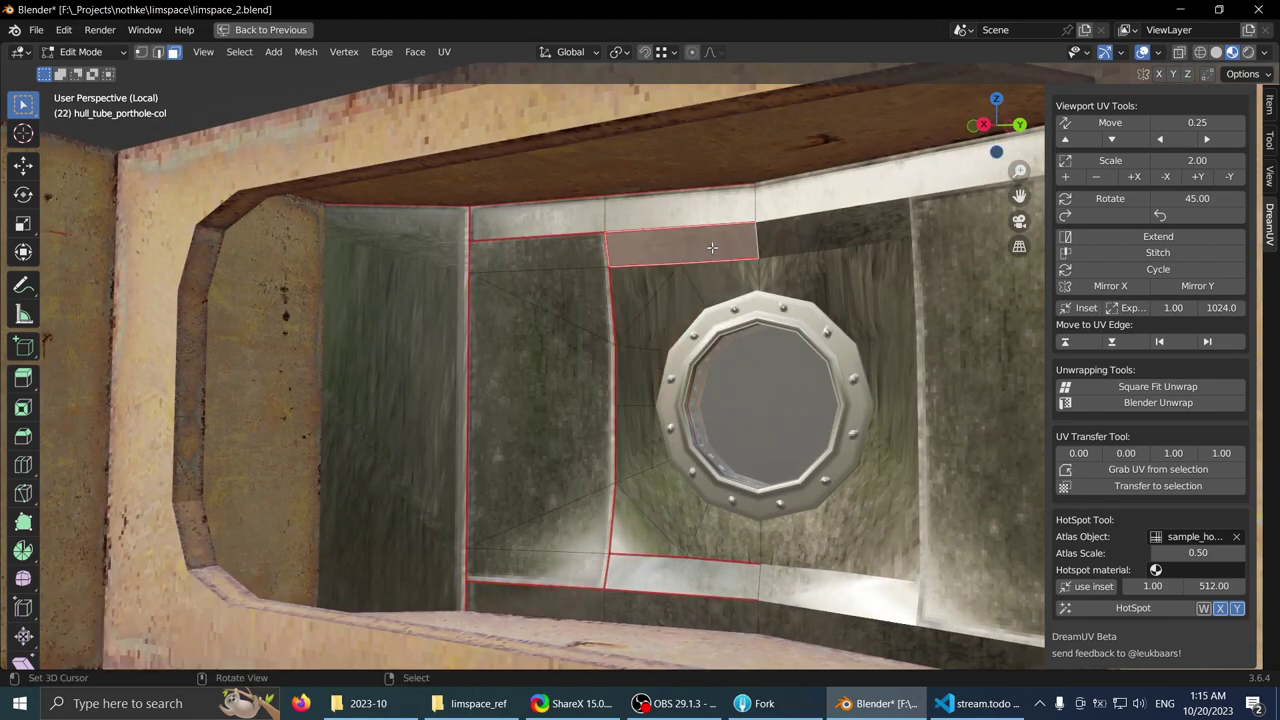
shift+click(703, 584)
middle_drag(700, 420, 654, 385)
middle_drag(582, 366, 585, 378)
- Select the linked faces around the porthole and apply HotSpot to them
click(573, 438)
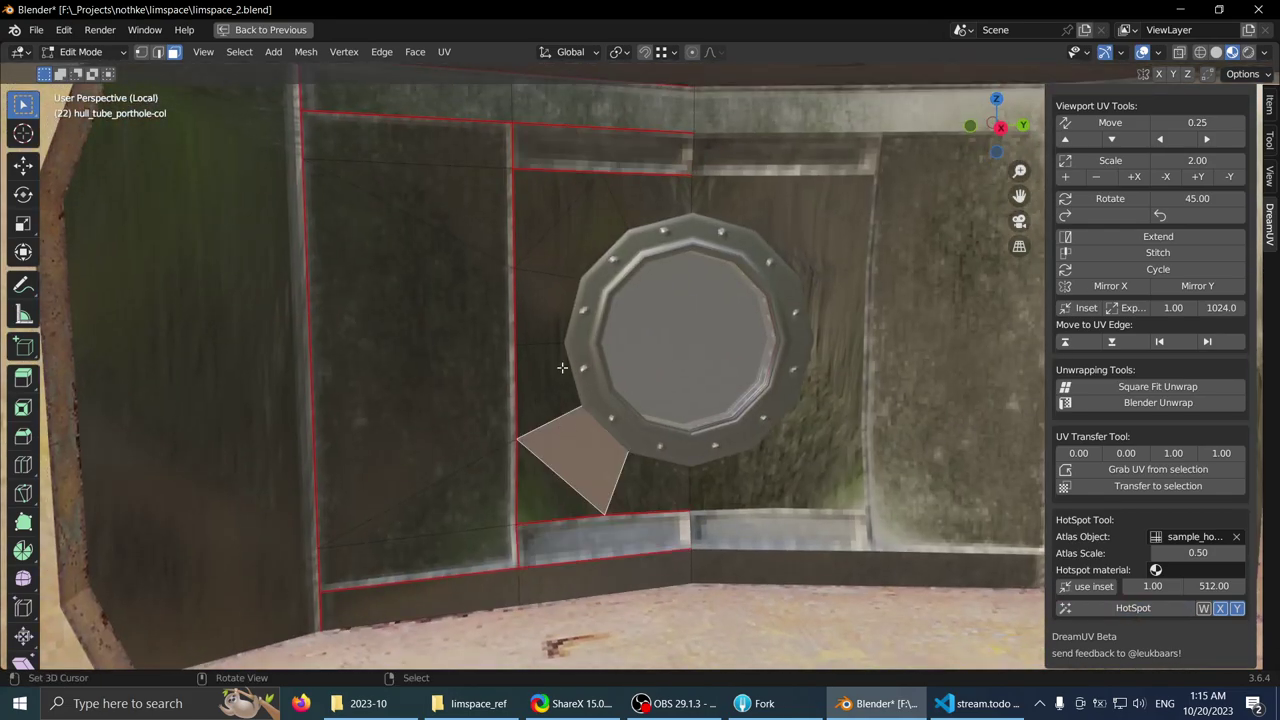
click(663, 200)
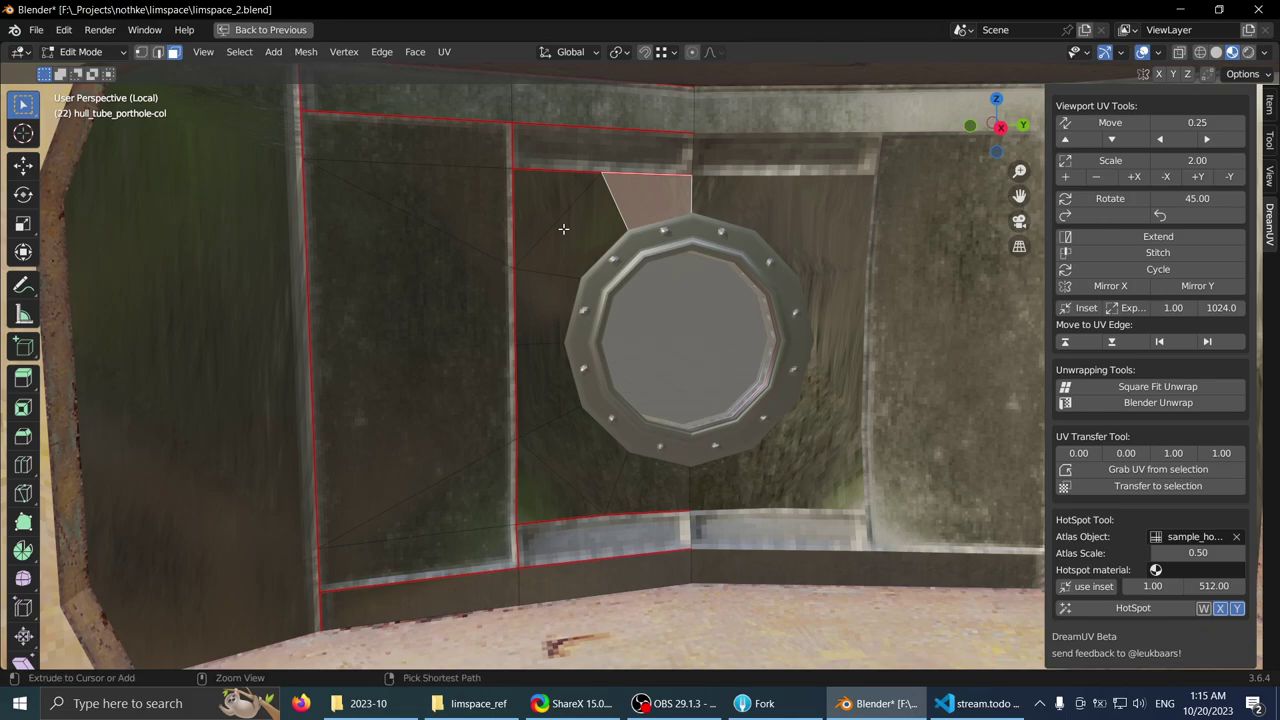
key(ctrl+l)
click(1152, 612)
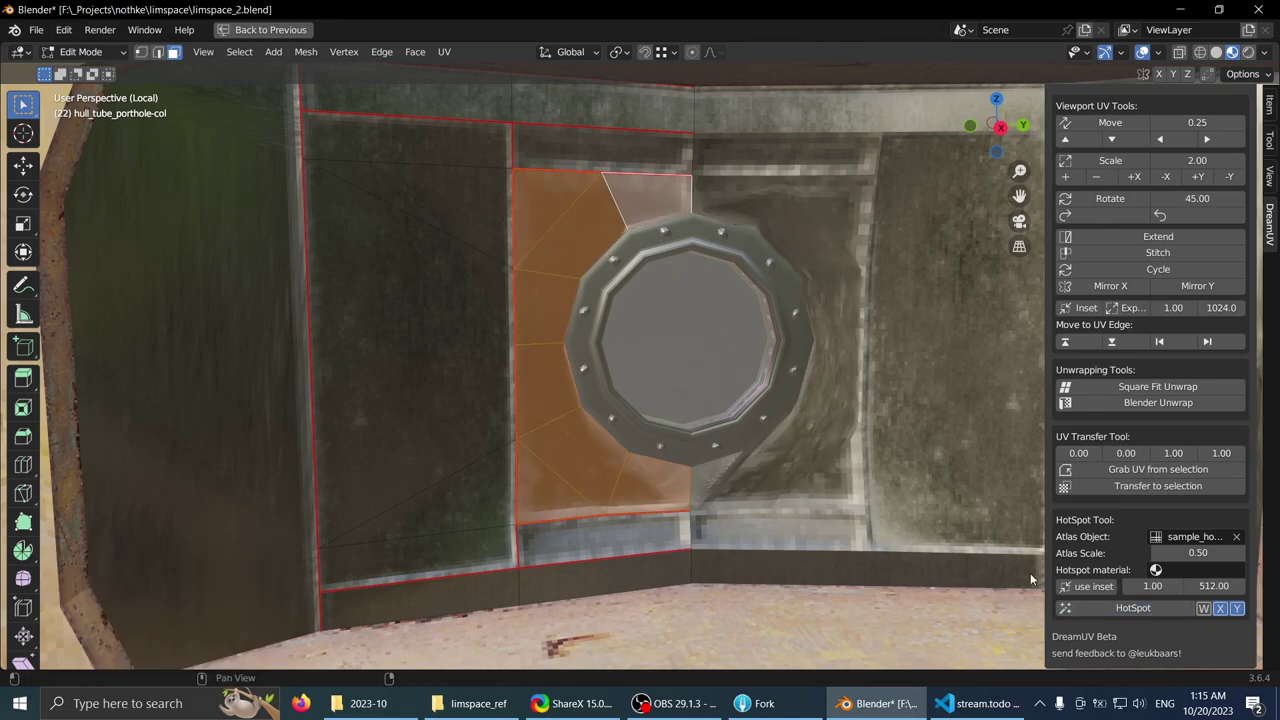
mouse_move(650, 362)
middle_down()
mouse_move(604, 372)
mouse_move(661, 407)
mouse_move(640, 385)
middle_up()
scroll(612, 356, down, 3)
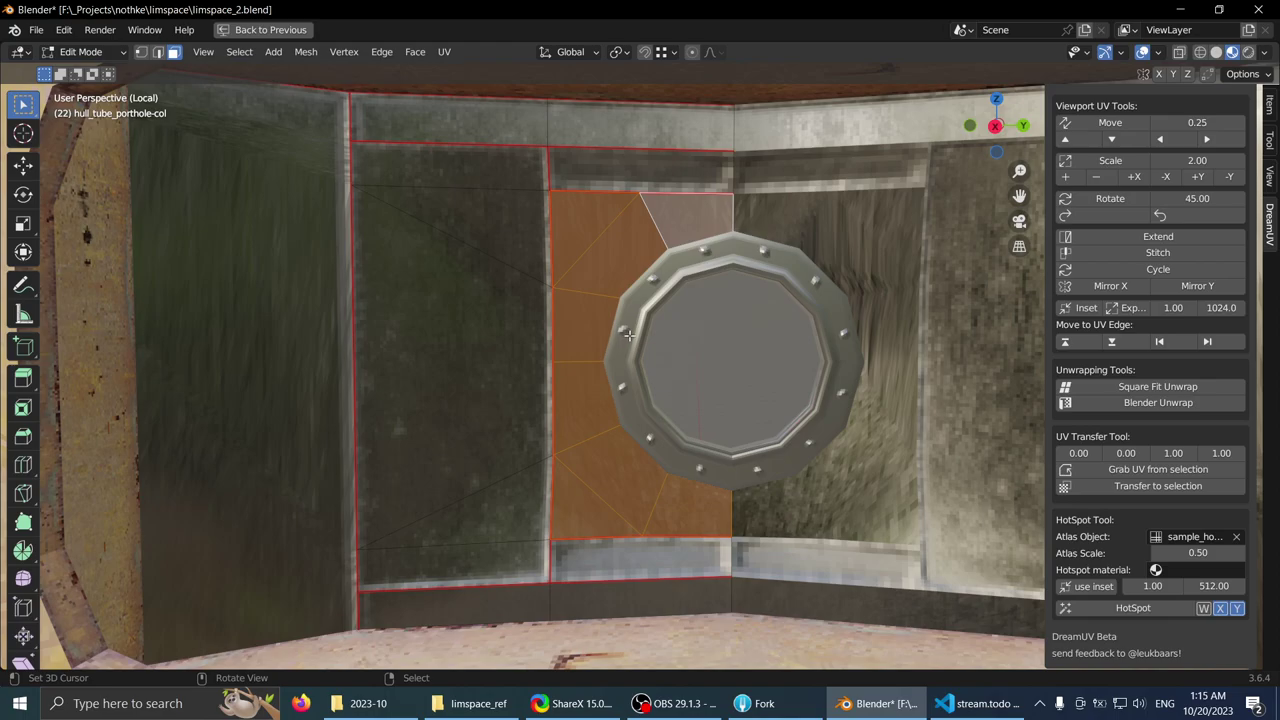
- Reapply HotSpot to the trim faces below and above the porthole, trying an atlas scale of 1.00 and returning it to 0.50
middle_drag(638, 349, 630, 534)
click(628, 535)
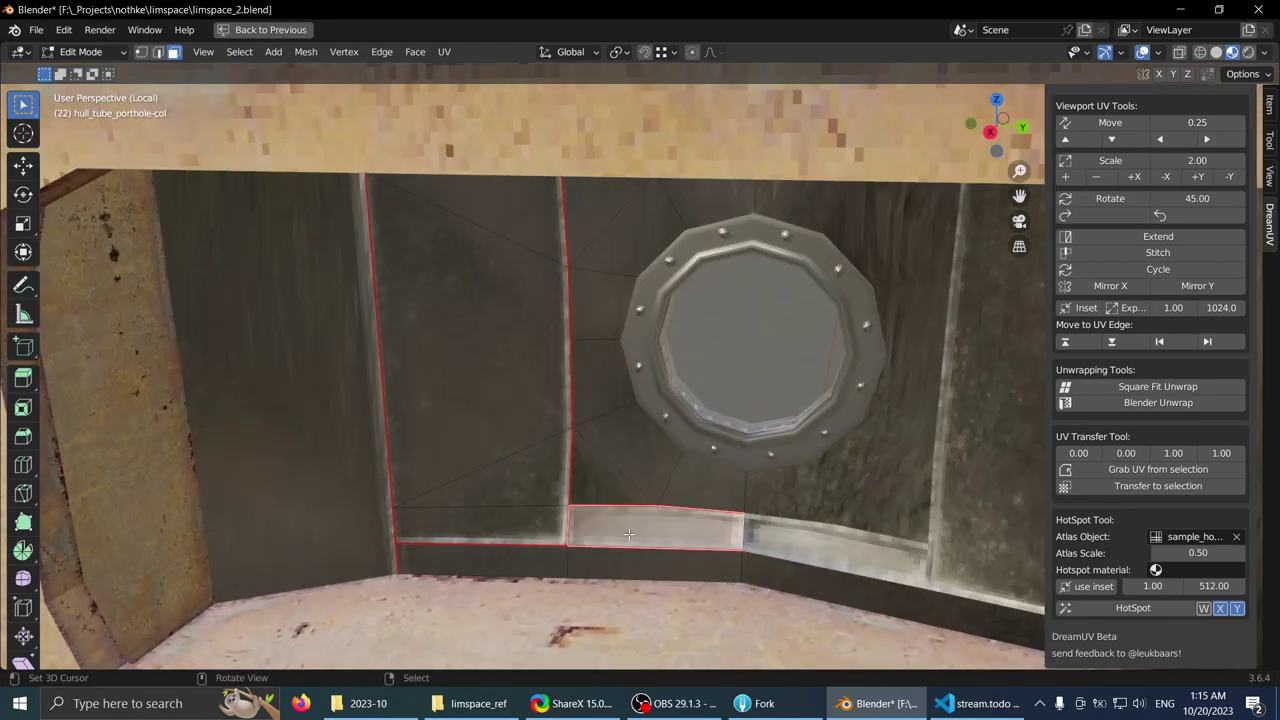
middle_drag(958, 580, 1012, 561)
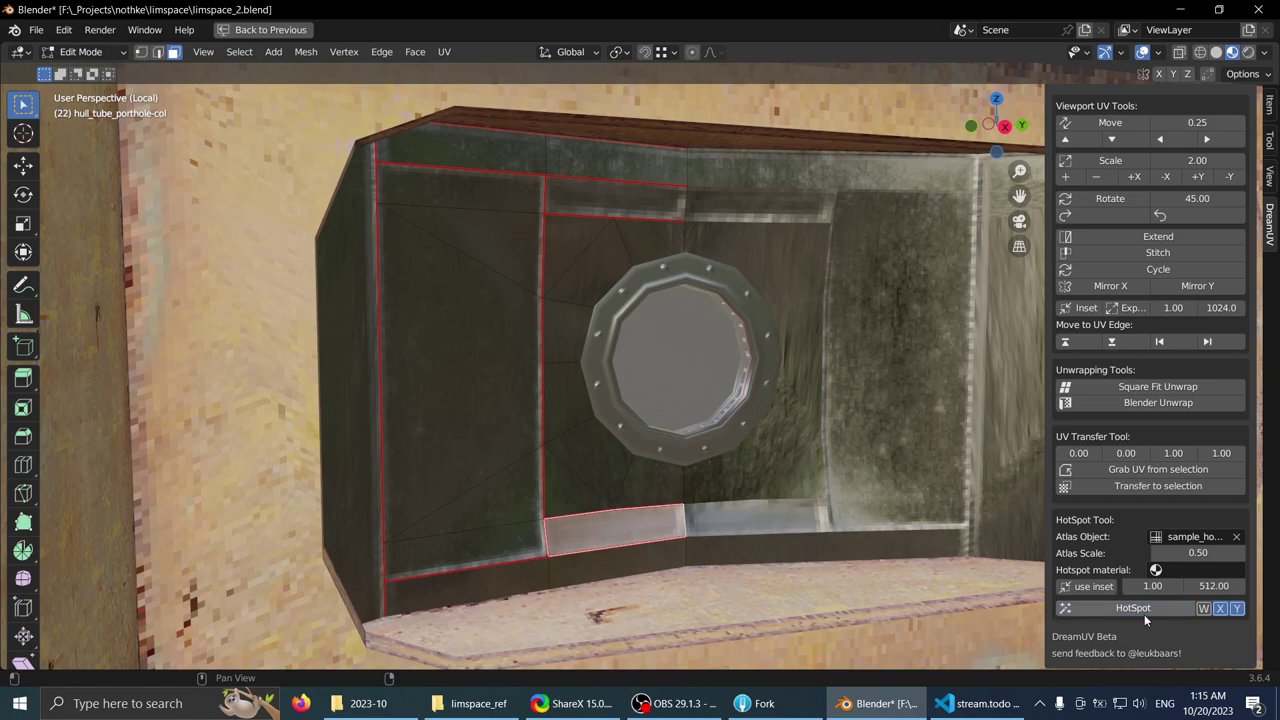
click(1210, 553)
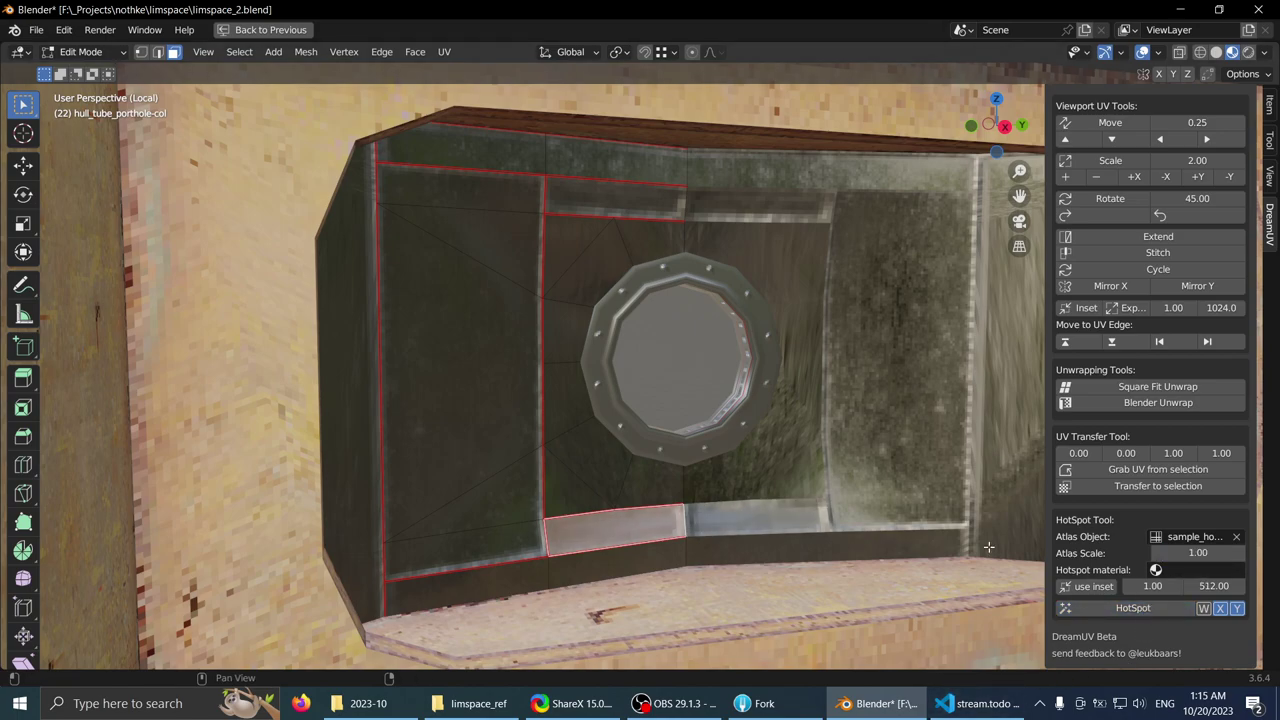
middle_drag(810, 482, 676, 437)
scroll(677, 437, down, 1)
click(679, 132)
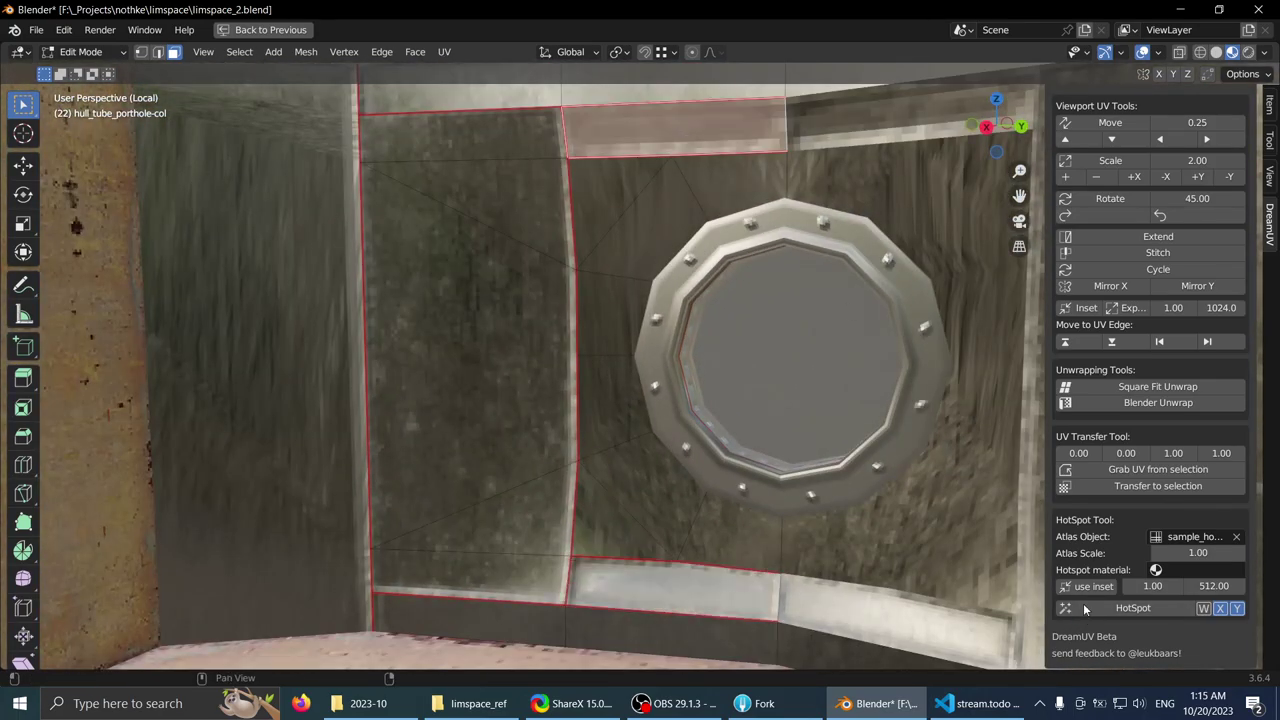
click(1101, 605)
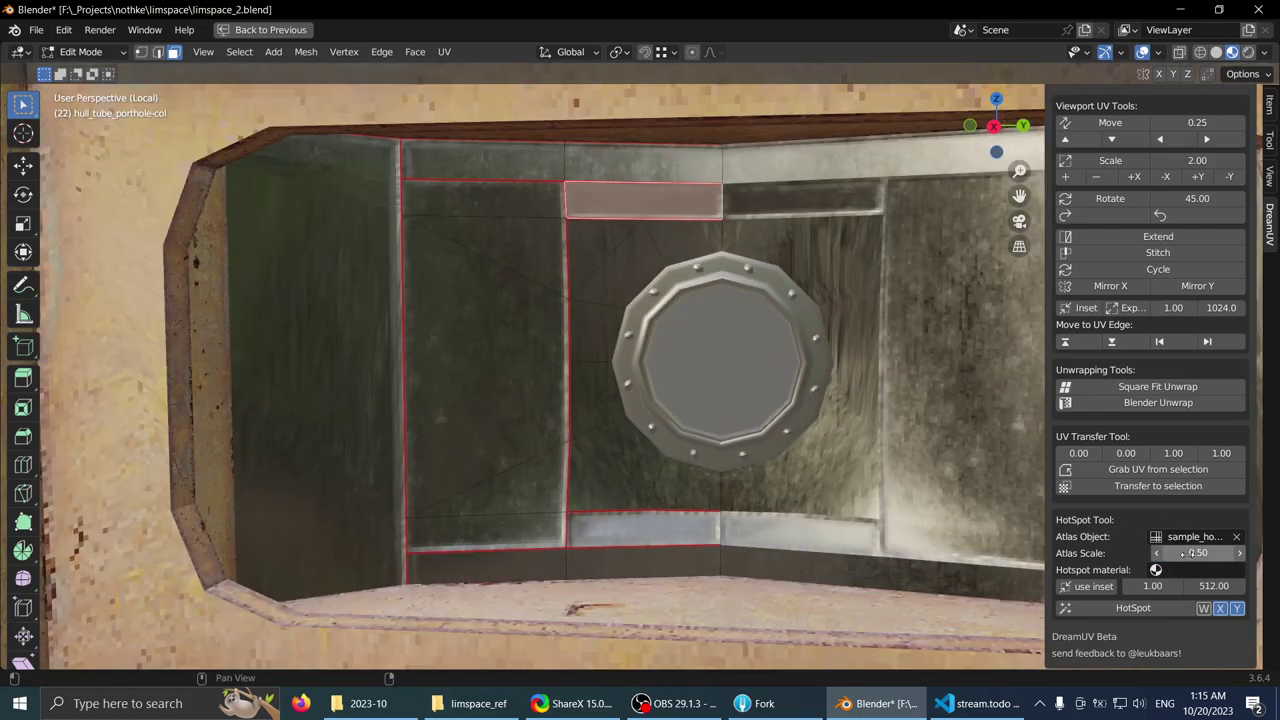
- Inspect the textured porthole panel in Object Mode and return to Edit Mode
scroll(690, 390, down, 1)
scroll(690, 390, up, 2)
middle_drag(690, 390, 540, 325)
key(Tab)
scroll(589, 345, down, 2)
key(Tab)
- Select all linked faces around the porthole, delimited by UVs
right_click(620, 255)
middle_drag(632, 258, 640, 248)
scroll(675, 235, up, 2)
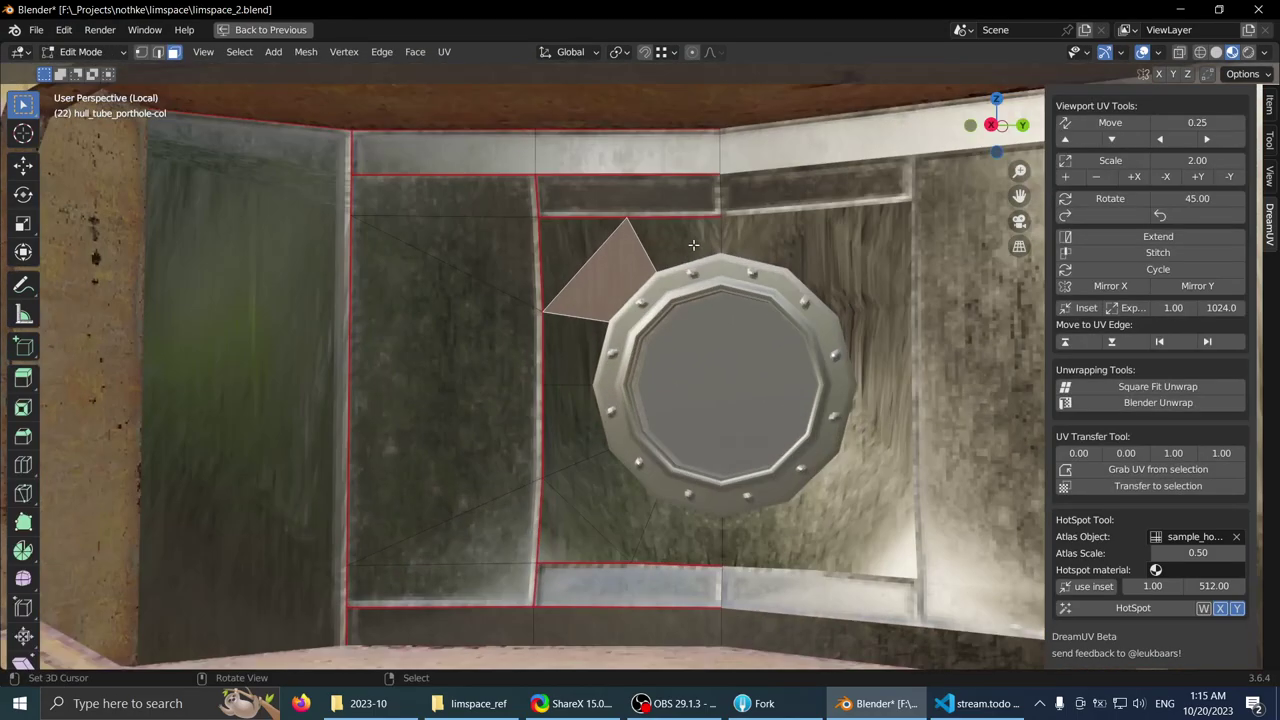
click(693, 245)
ctrl+click(607, 271)
click(648, 244)
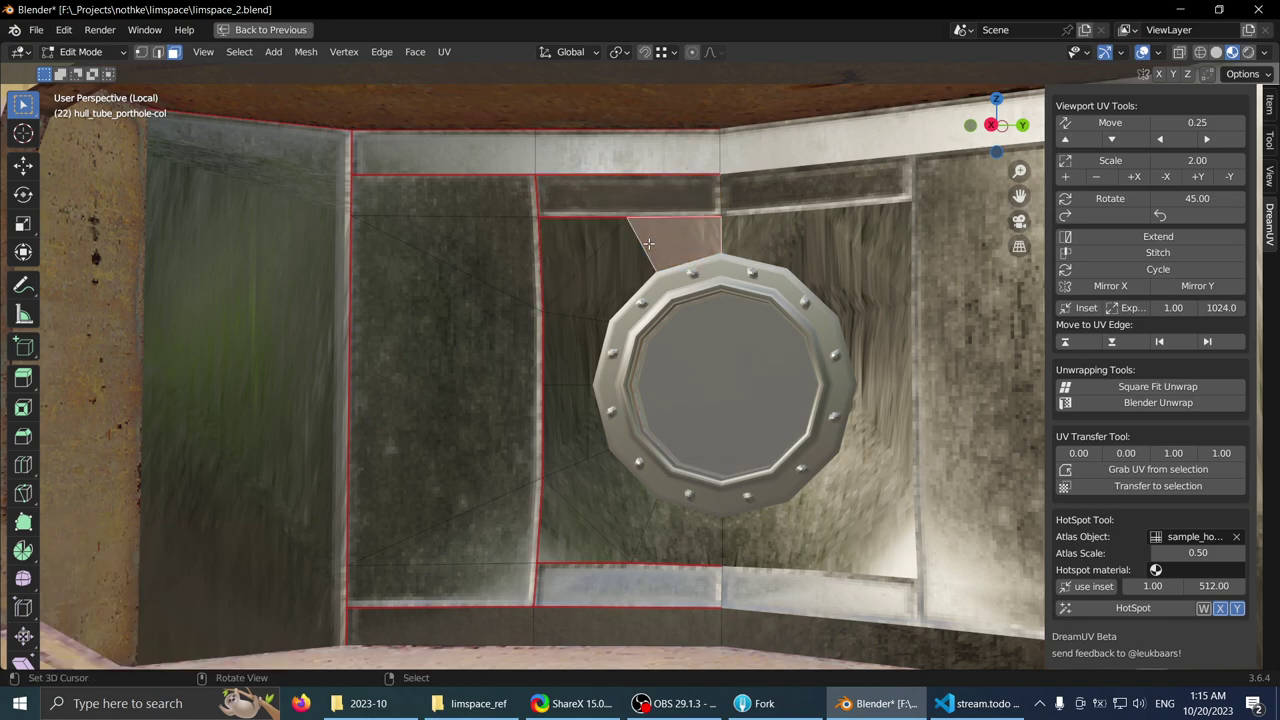
key(ctrl+l)
- Face the porthole panel straight on and UV-map the selected faces with Project from View, keeping Correct Aspect on
scroll(642, 272, down, 1)
middle_drag(642, 272, 702, 297)
scroll(695, 286, up, 1)
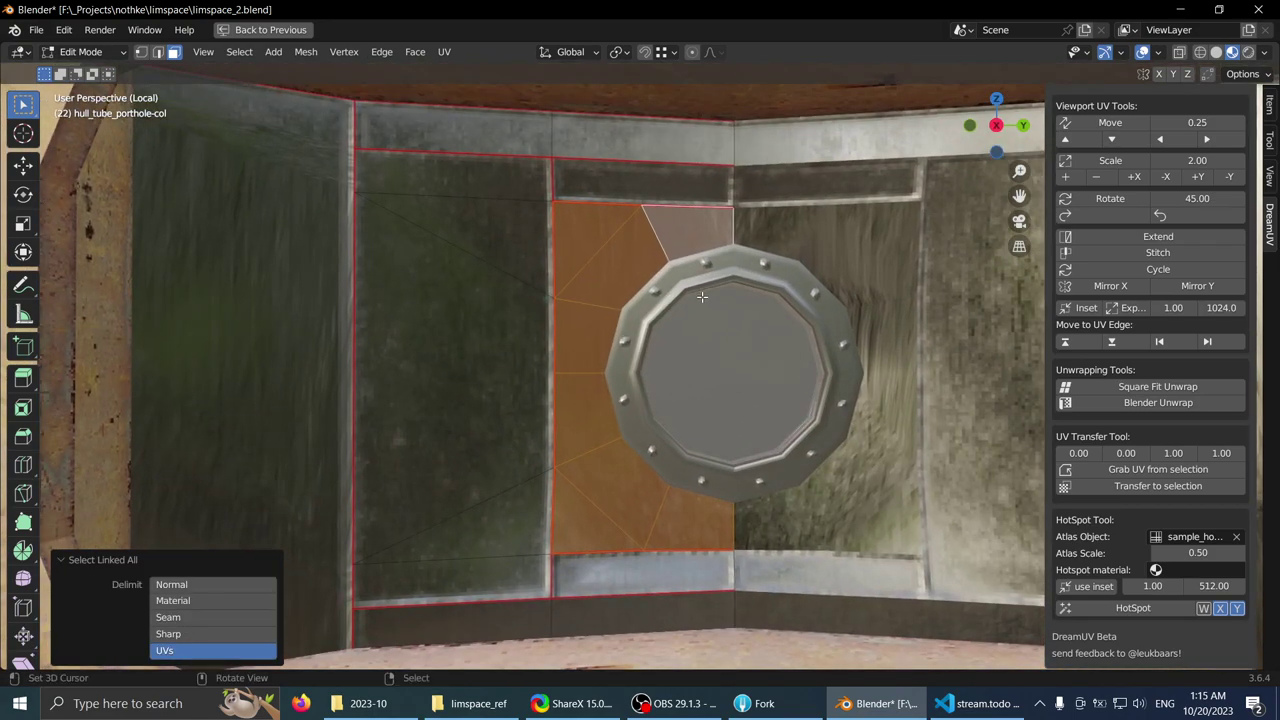
key(u)
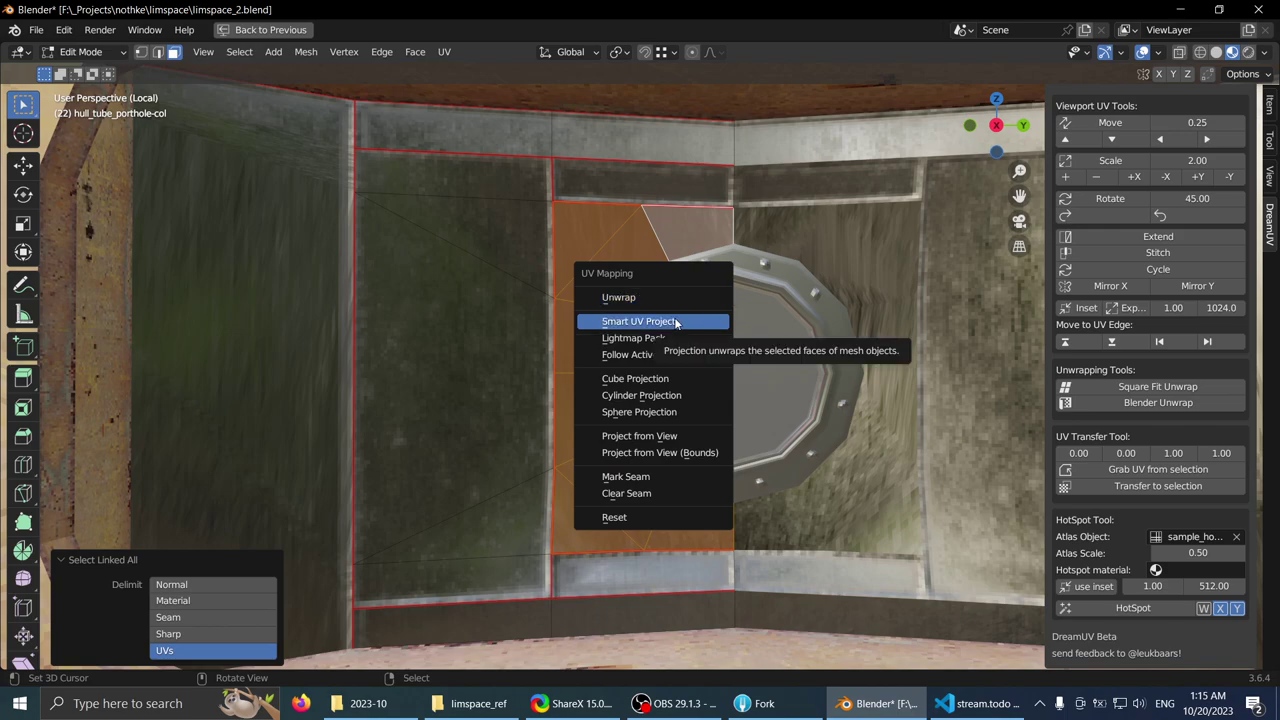
click(659, 437)
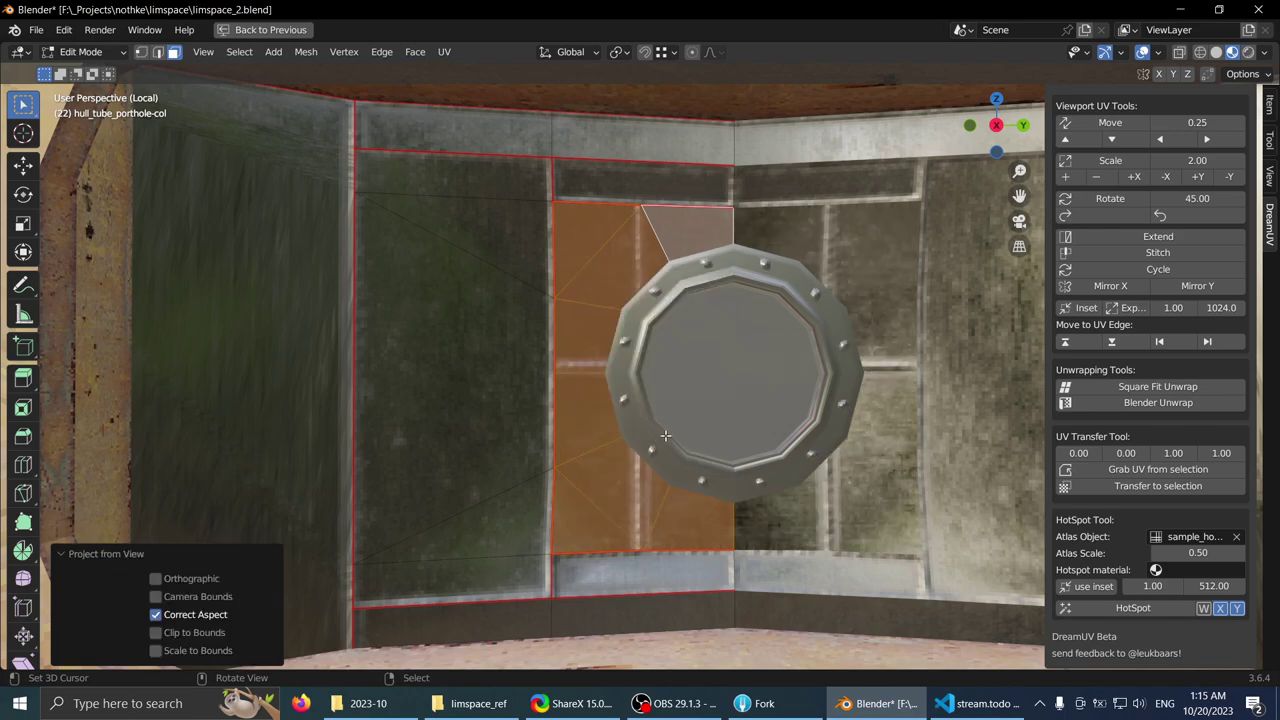
- Switch to the UV Editing workspace and maximize the UV editor around the projected porthole island
key(ctrl+space)
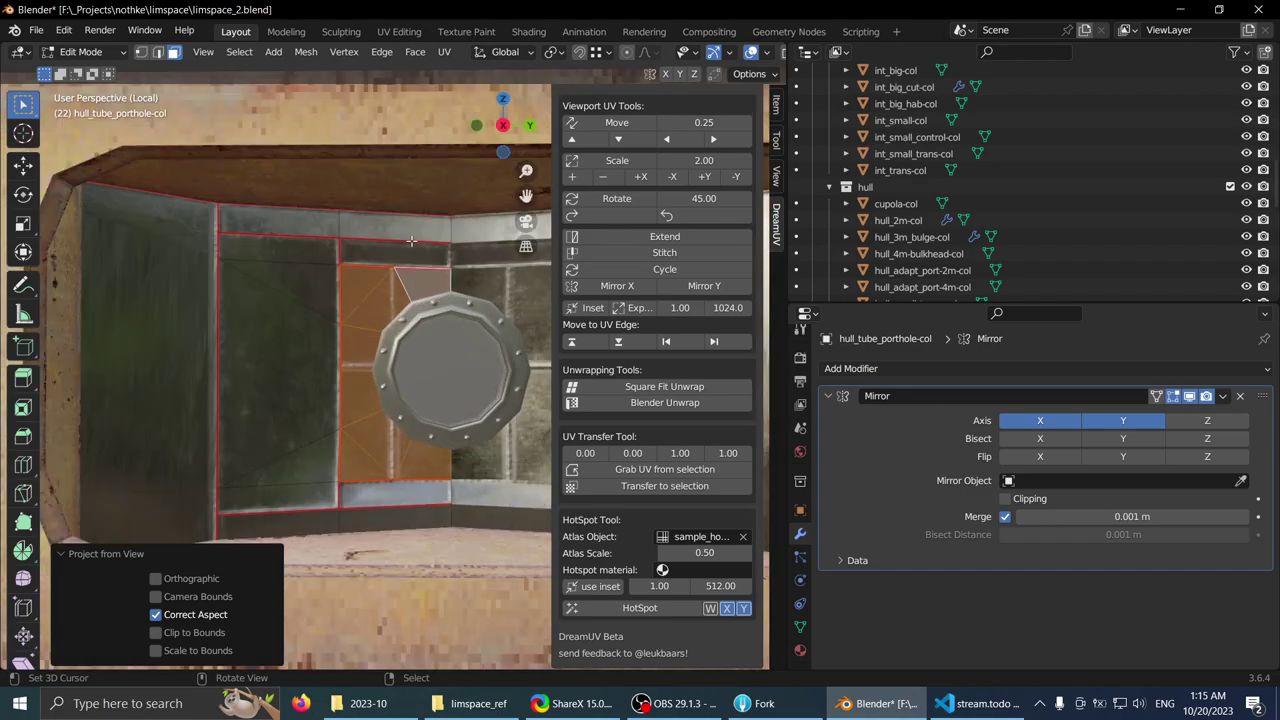
click(399, 31)
scroll(214, 323, down, 2)
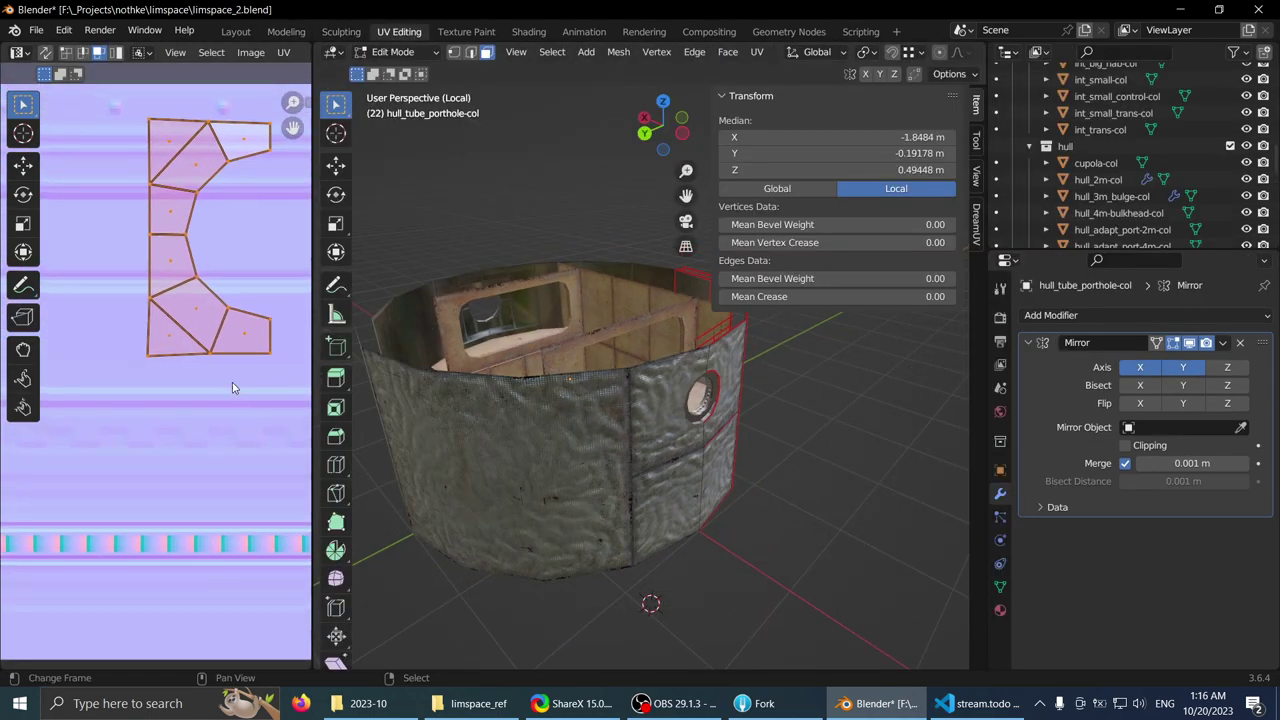
key(ctrl+space)
middle_drag(307, 292, 417, 337)
scroll(417, 337, up, 2)
- Straighten the UV island's outer vertical border by scaling its vertices to 0 along X
key(1)
key(alt+a)
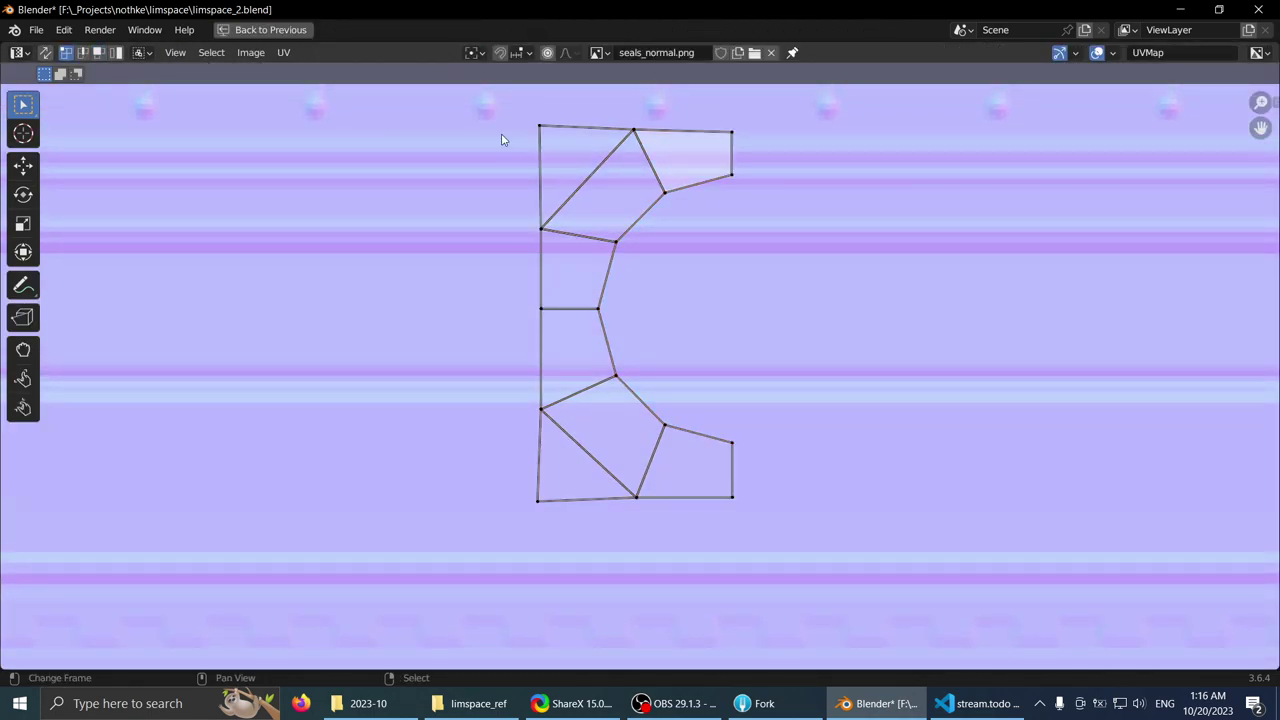
key(s)
key(x)
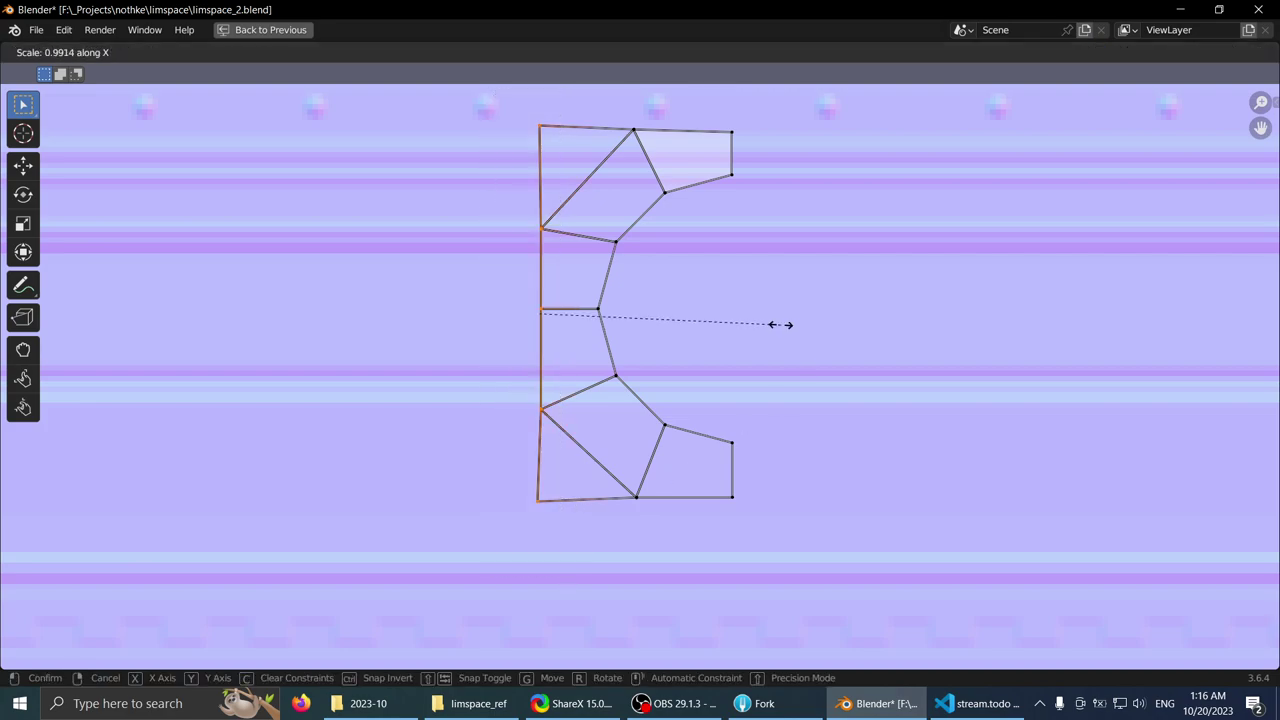
key(0)
key(Return)
middle_drag(538, 155, 541, 218)
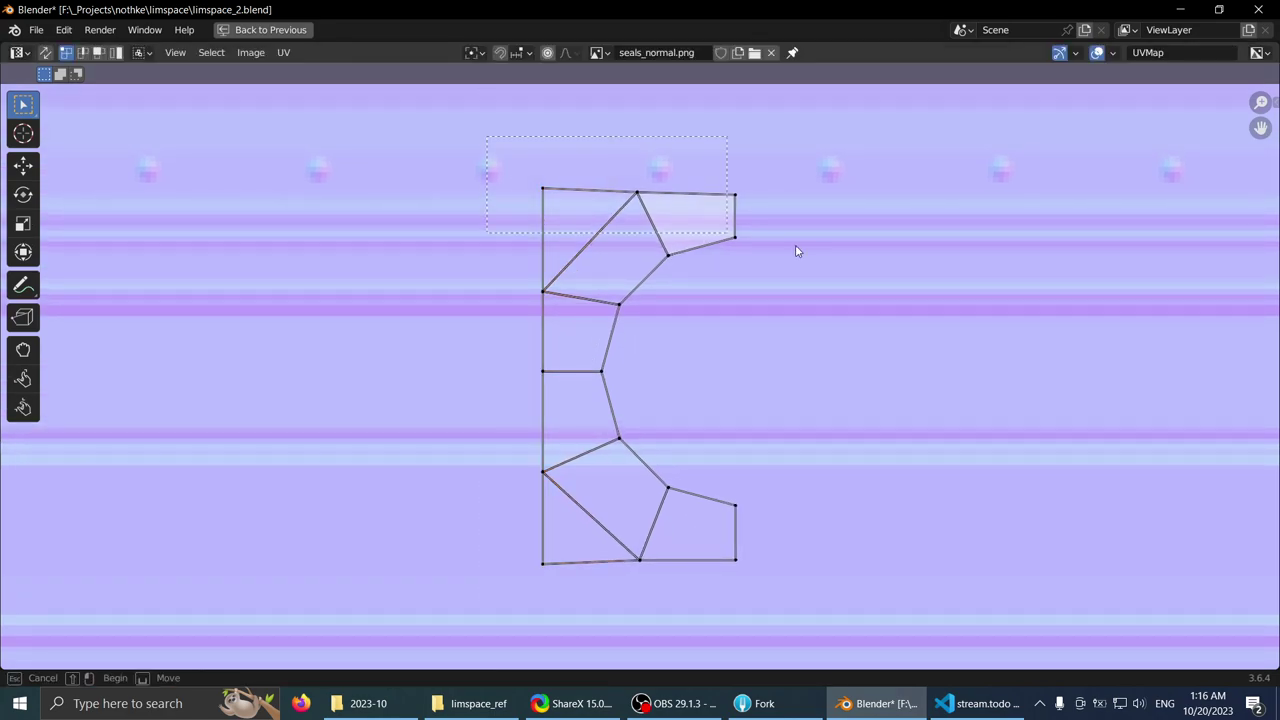
- Straighten the UV island's upper and lower horizontal borders by scaling each row of vertices to 0 along Y
key(s)
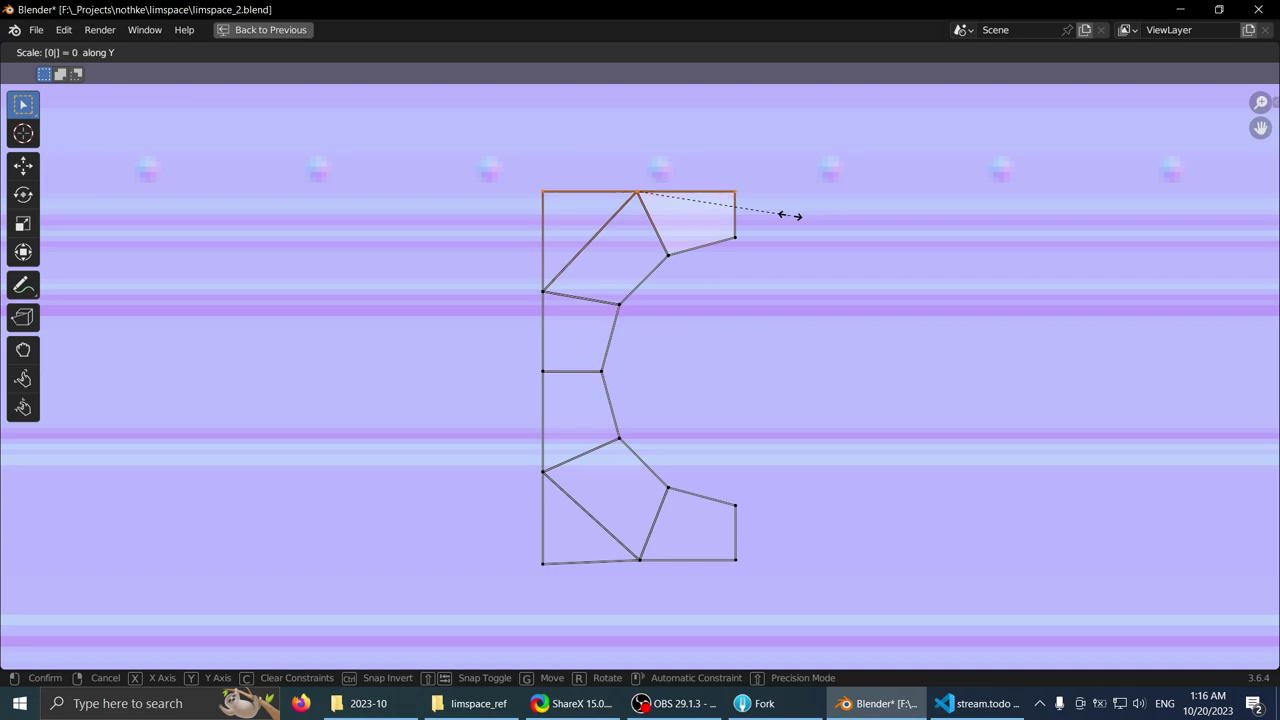
key(Return)
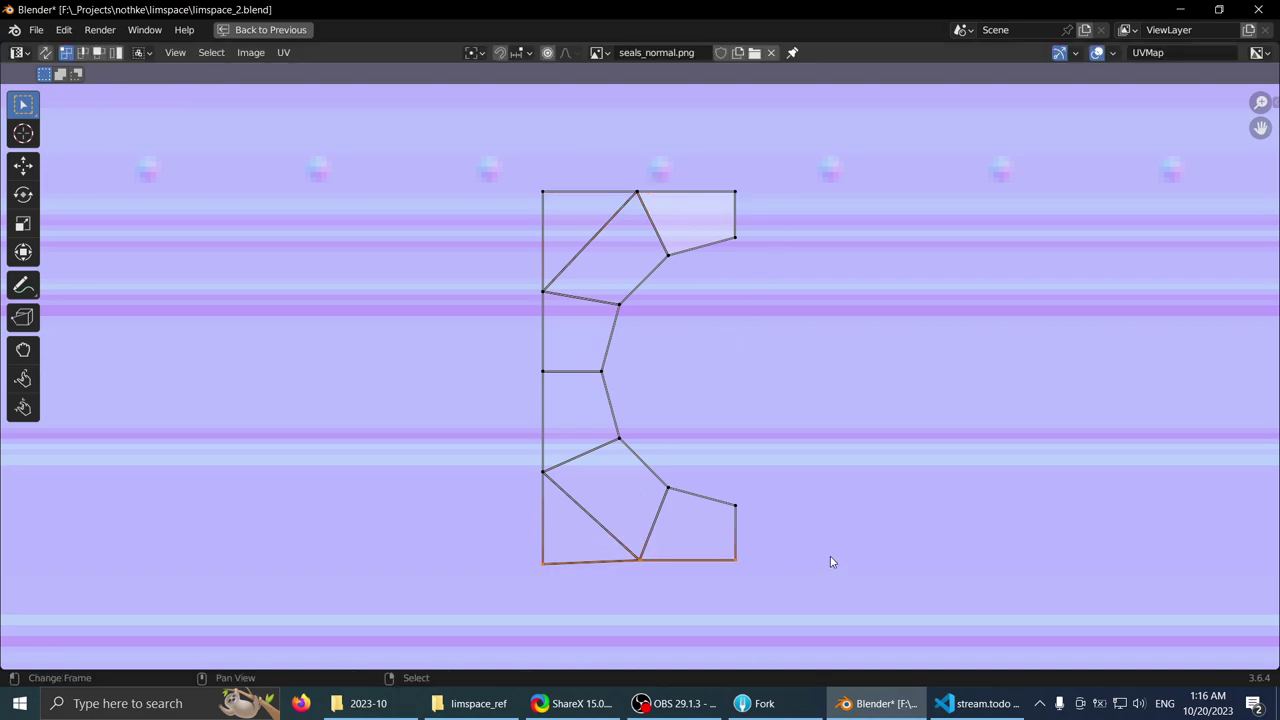
key(s)
key(y)
key(0)
key(Return)
- Select the whole UV island and show example_atlas.png as the image behind it
key(Home)
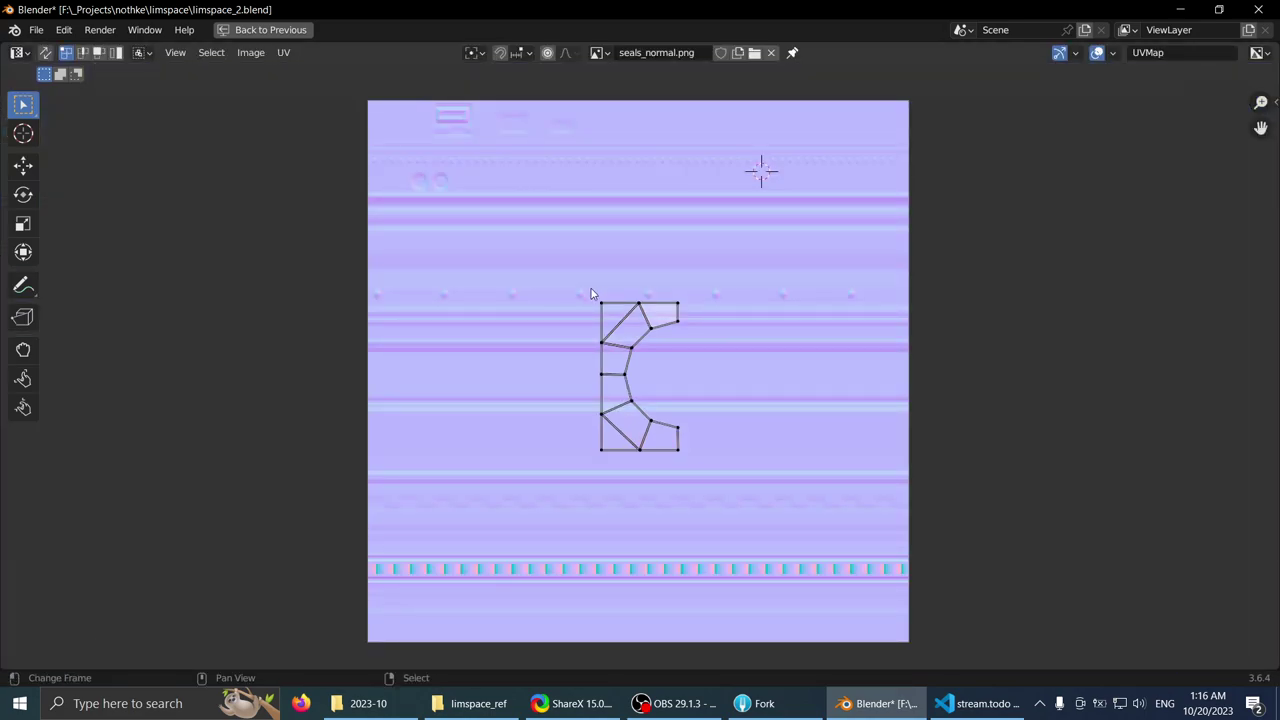
key(a)
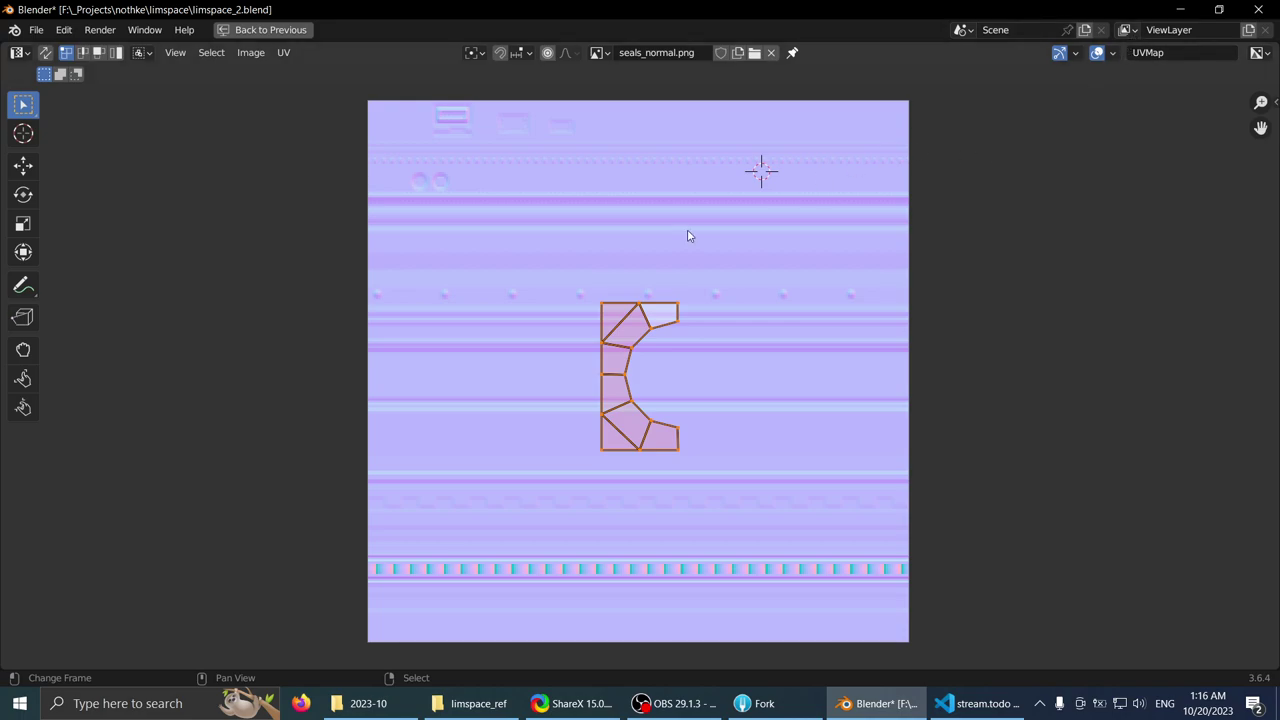
key(Tab)
key(Tab)
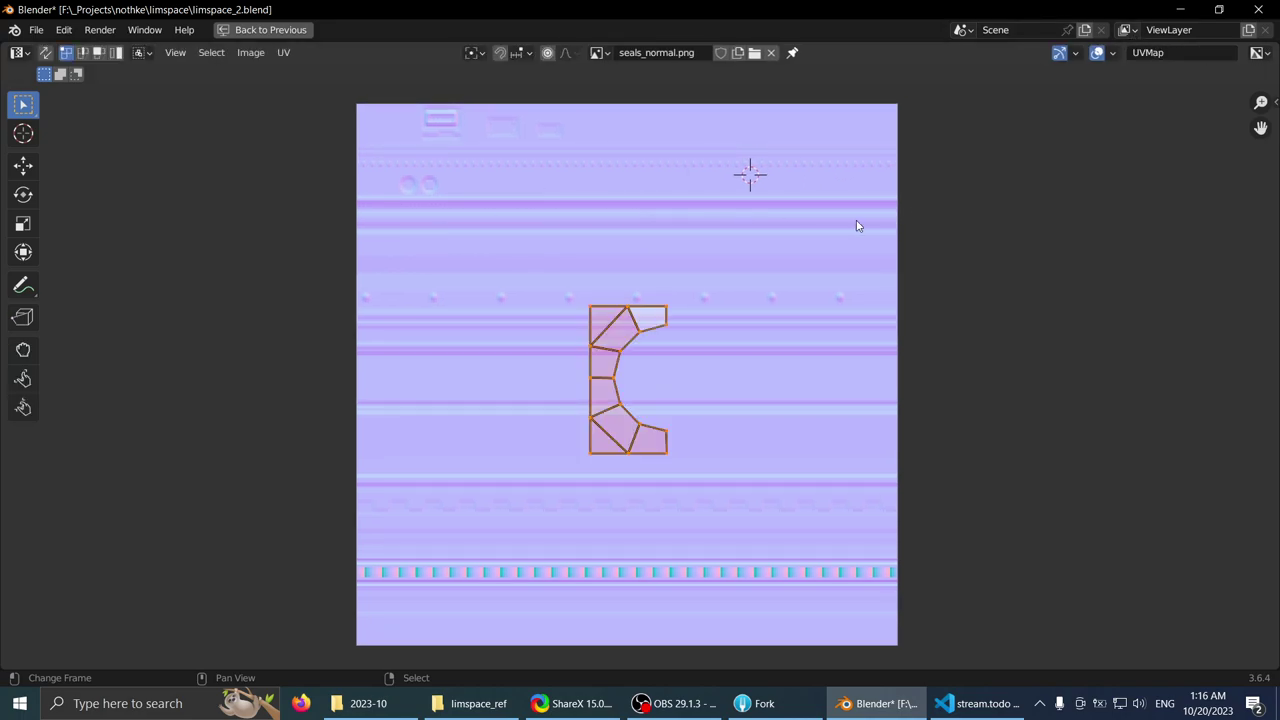
click(595, 55)
scroll(684, 222, down, 5)
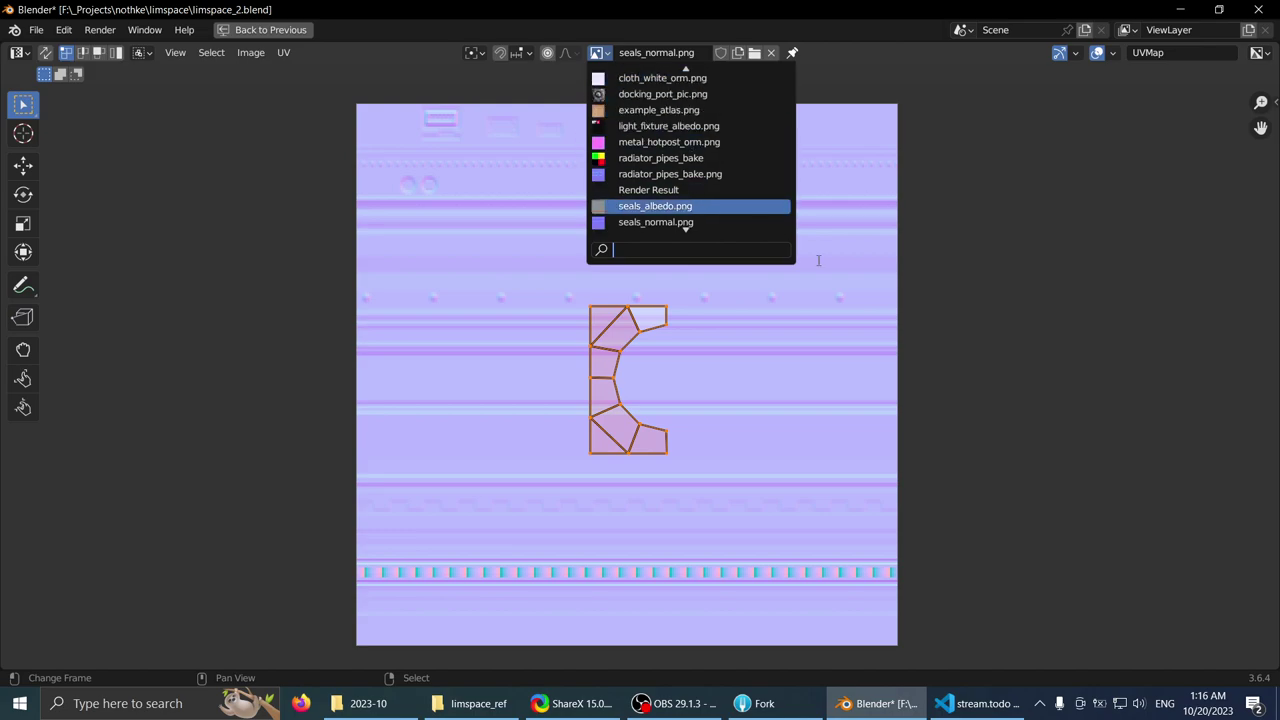
scroll(836, 307, up, 19)
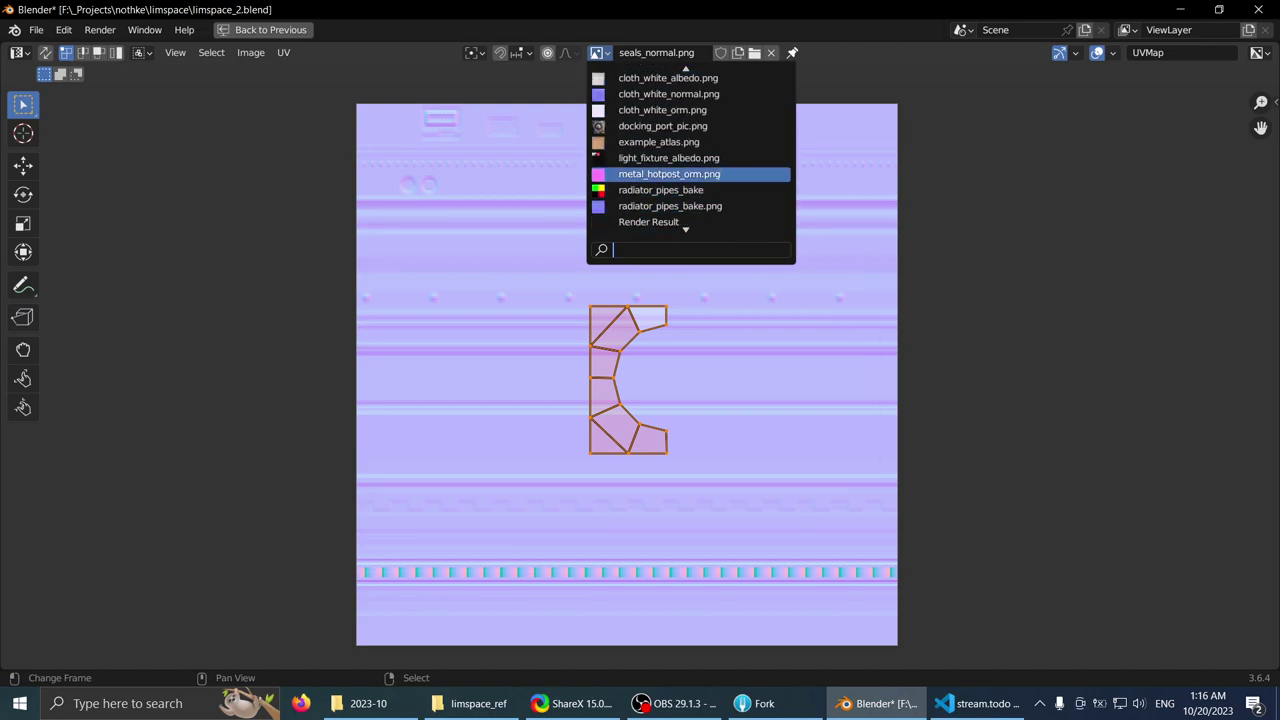
click(719, 141)
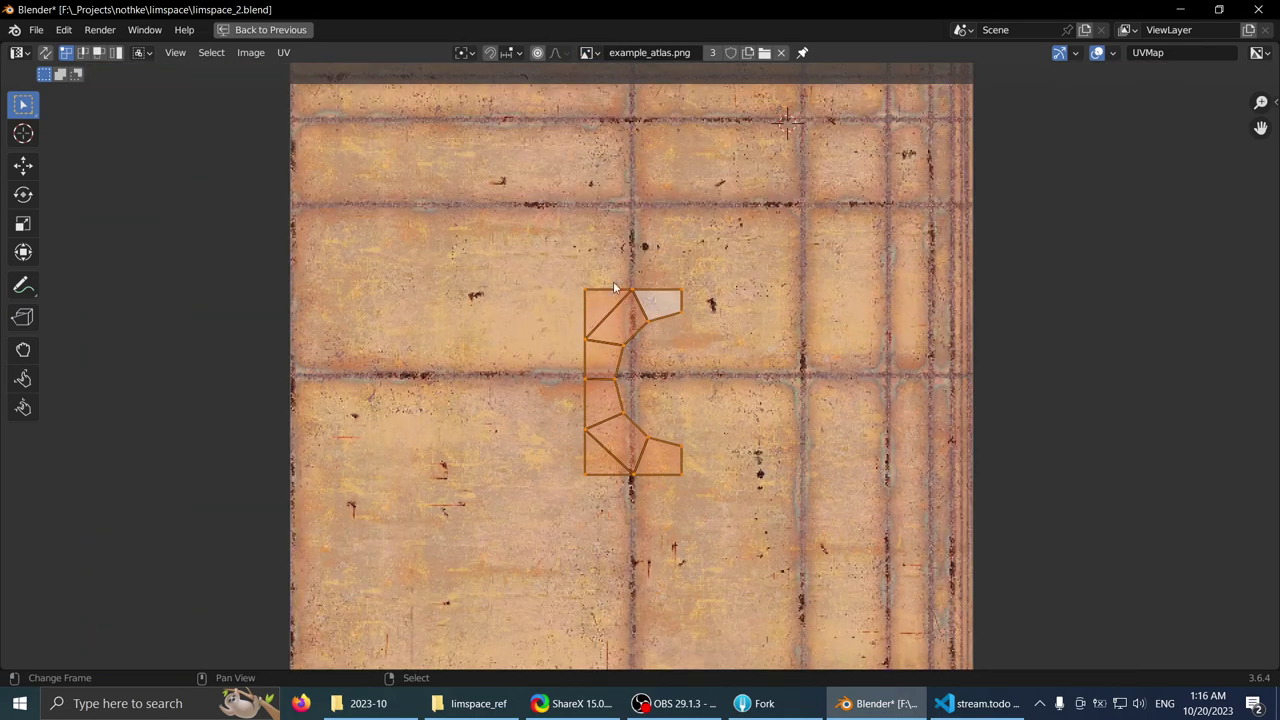
- Move and enlarge the UV island onto the tall narrow rusty panel near the atlas's right edge, below the upper horizontal seam
middle_drag(613, 287, 480, 205)
key(g)
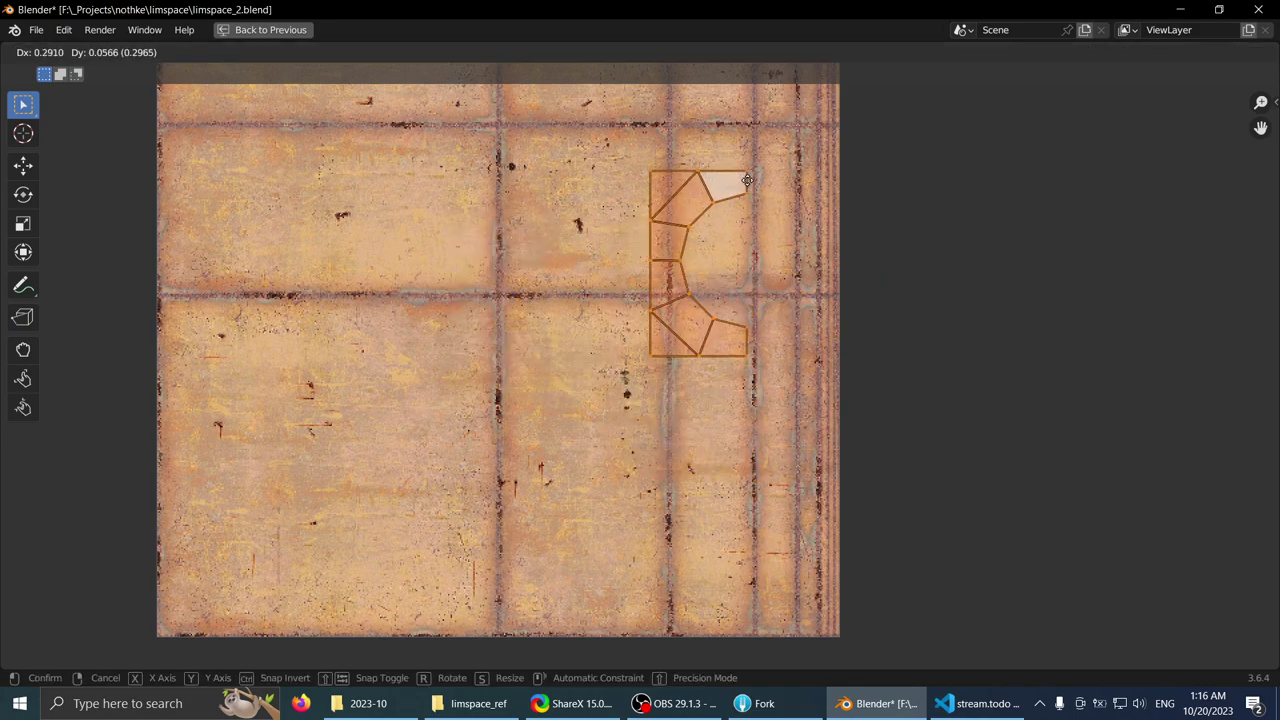
click(759, 126)
scroll(731, 114, up, 3)
key(g)
click(792, 280)
middle_drag(792, 279, 767, 469)
key(s)
click(811, 357)
key(g)
click(820, 345)
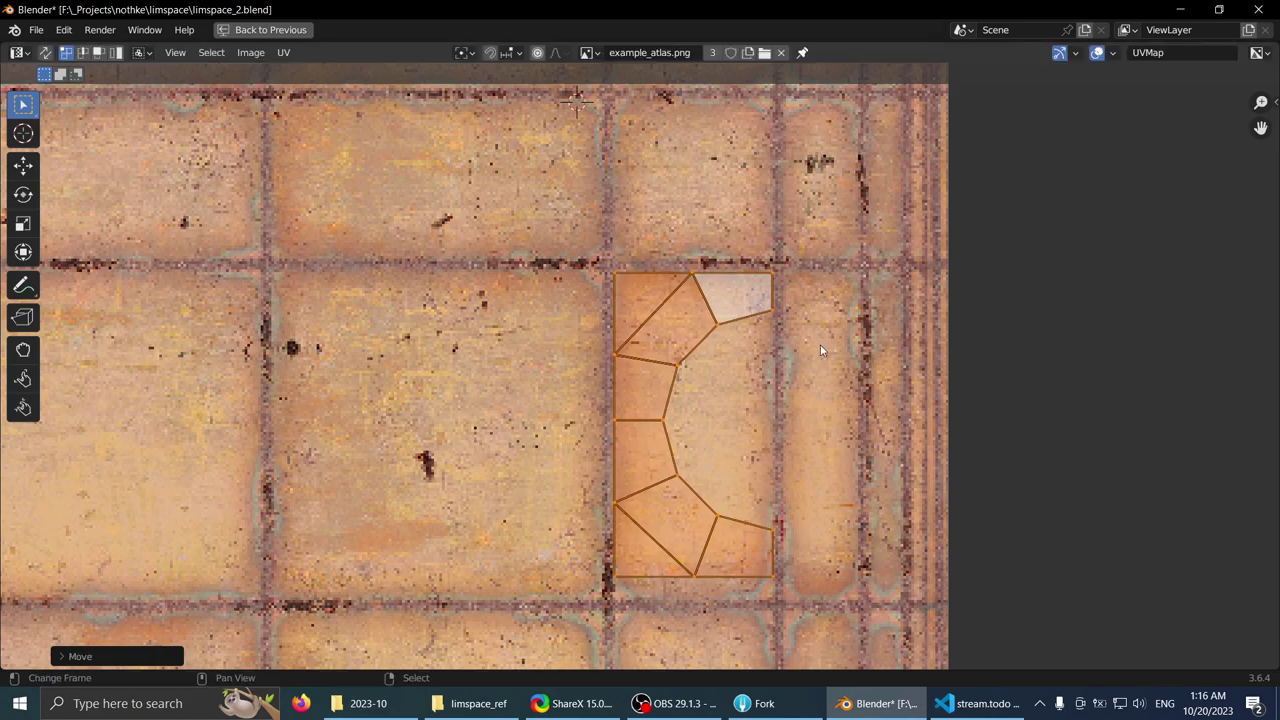
key(s)
click(825, 340)
- Stretch the UV island along Y, rescaling and nudging it to span the atlas panel between its horizontal seams
middle_drag(825, 340, 783, 326)
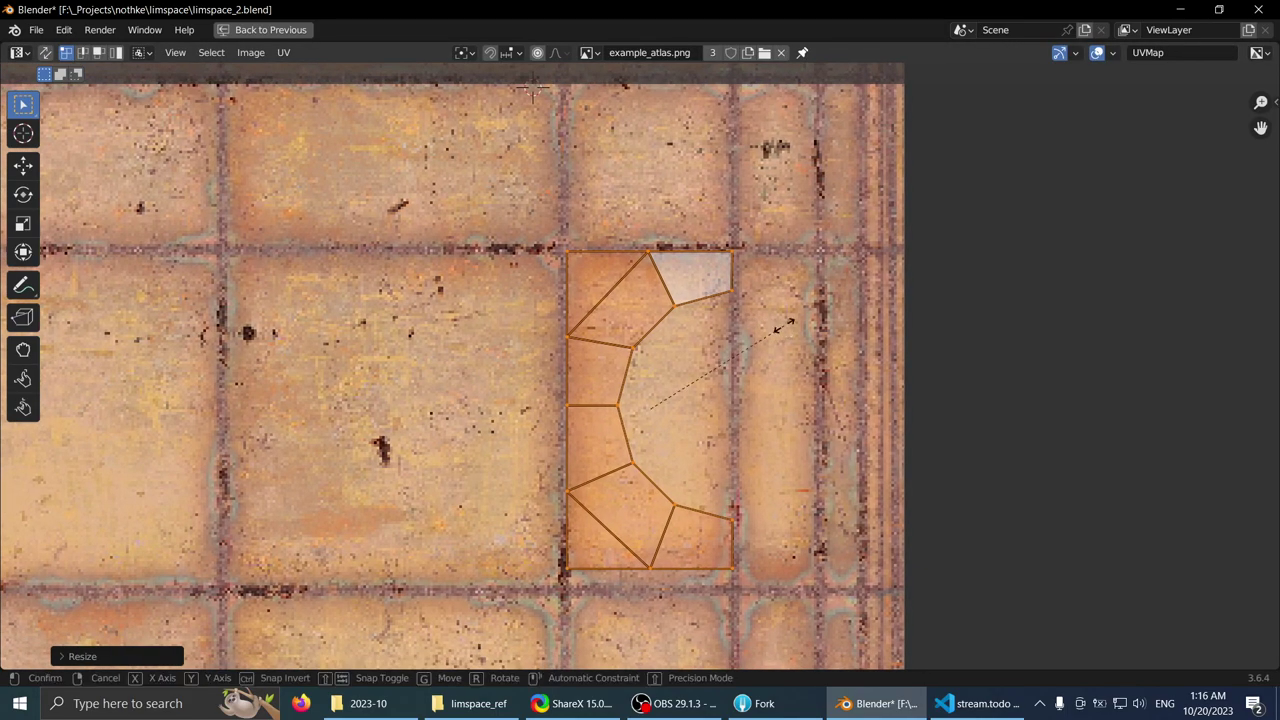
key(s)
key(y)
click(798, 303)
key(s)
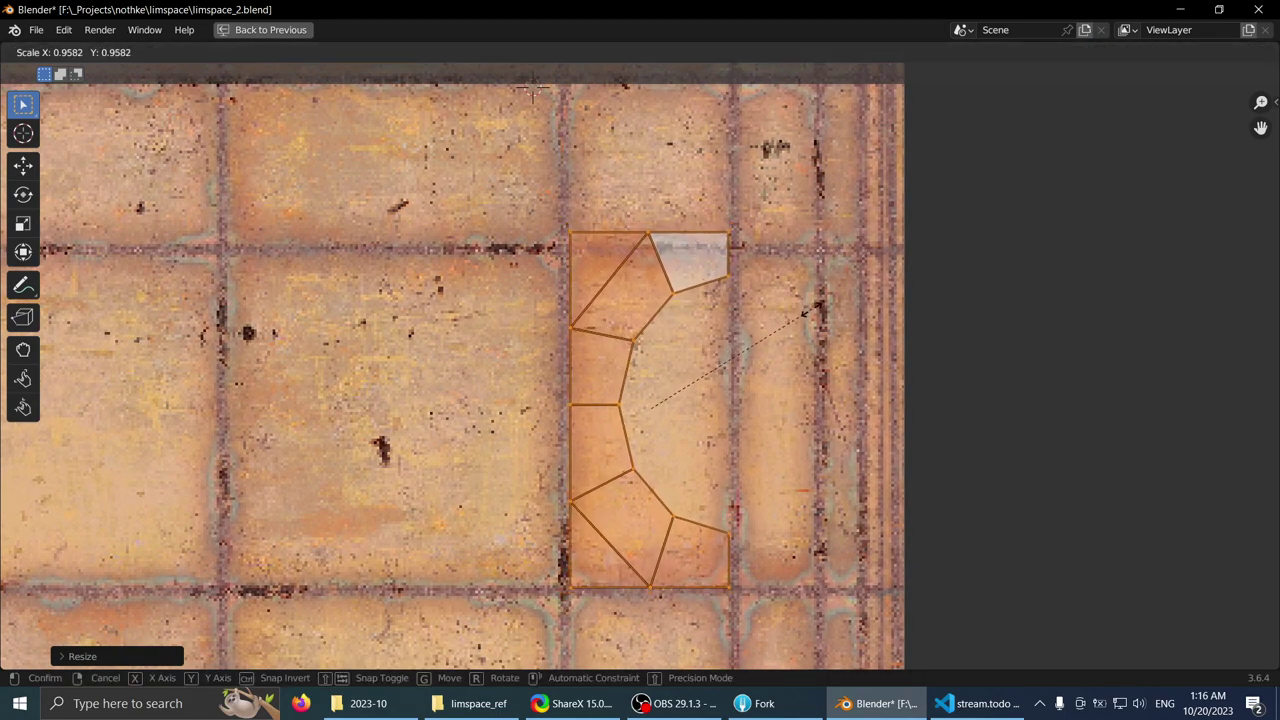
click(800, 318)
key(g)
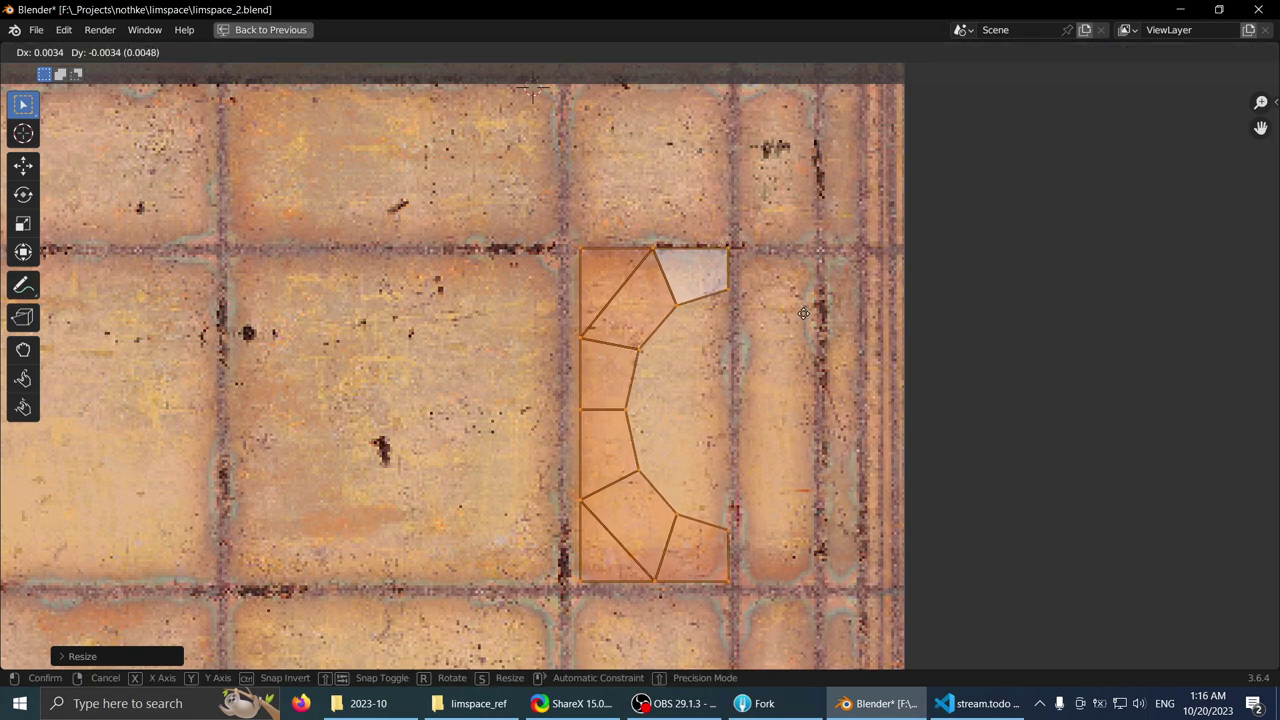
click(795, 317)
key(s)
click(806, 312)
key(g)
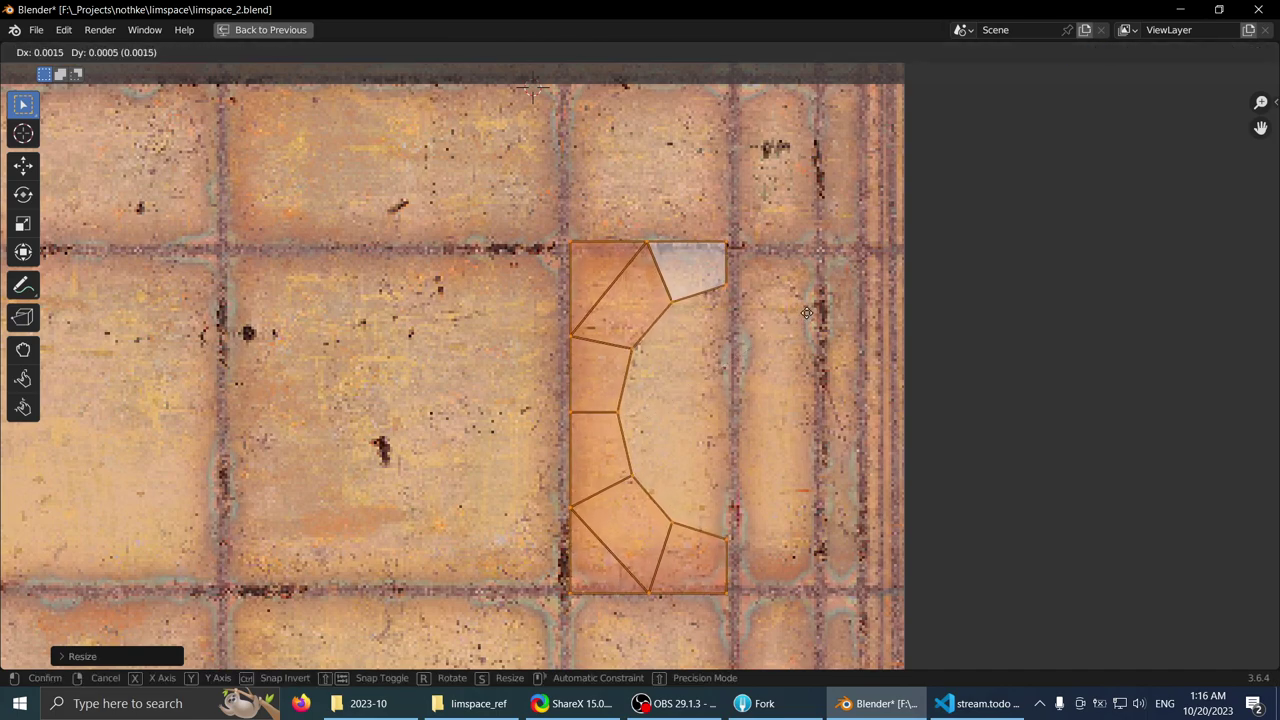
click(808, 312)
key(s)
click(795, 318)
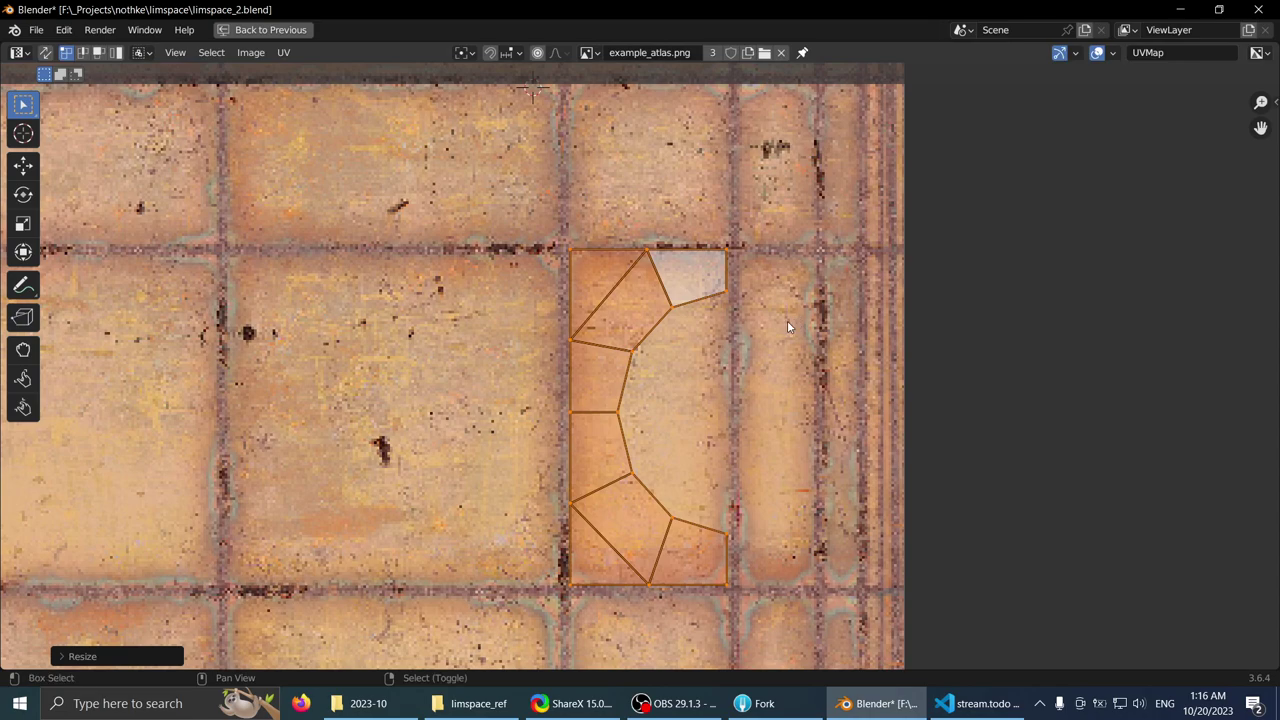
- Fine-tune the UV island's height and position by scaling it along Y and aligning its horizontal borders with the panel seams
scroll(775, 310, up, 3)
scroll(762, 302, down, 2)
key(g)
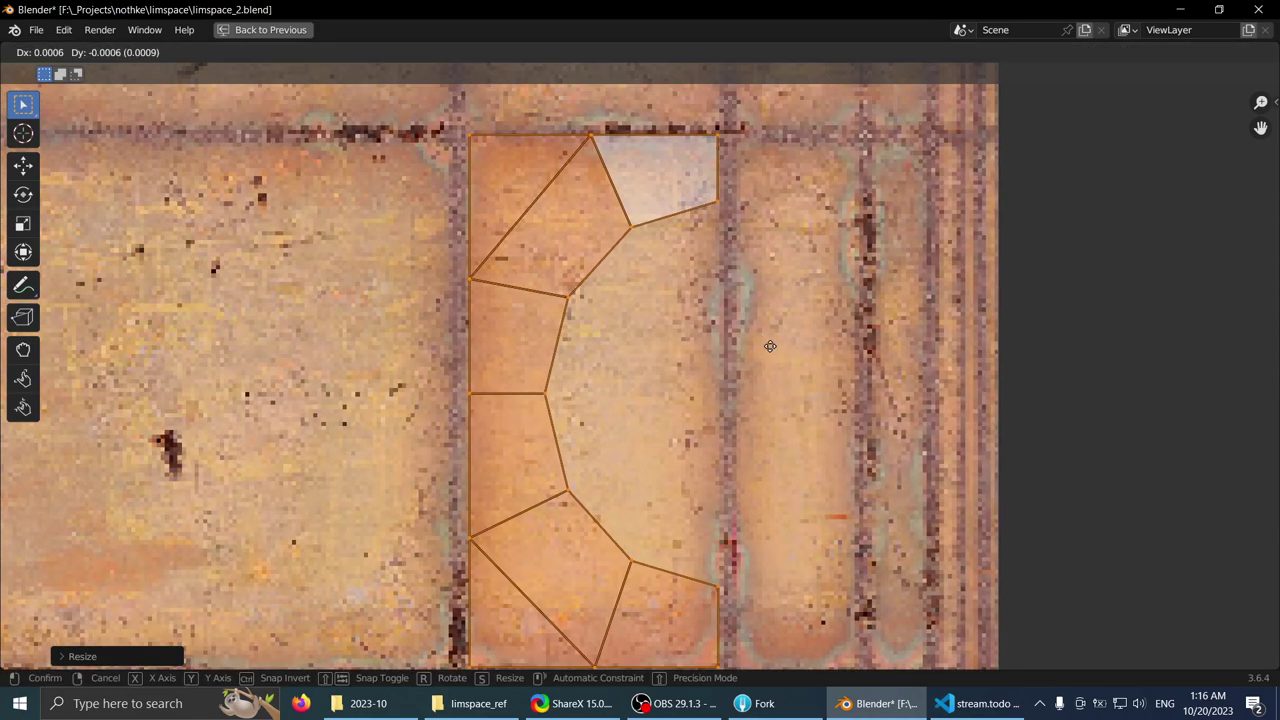
click(767, 345)
scroll(768, 348, down, 1)
key(s)
key(y)
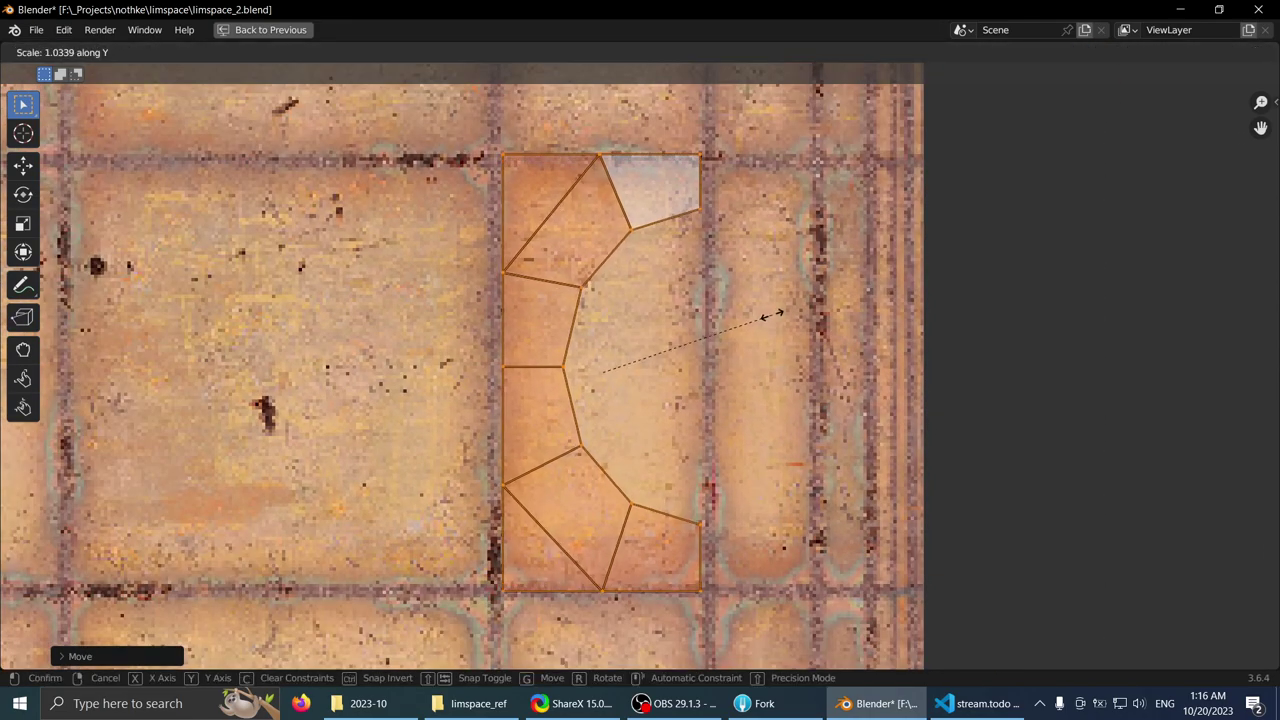
click(768, 316)
key(g)
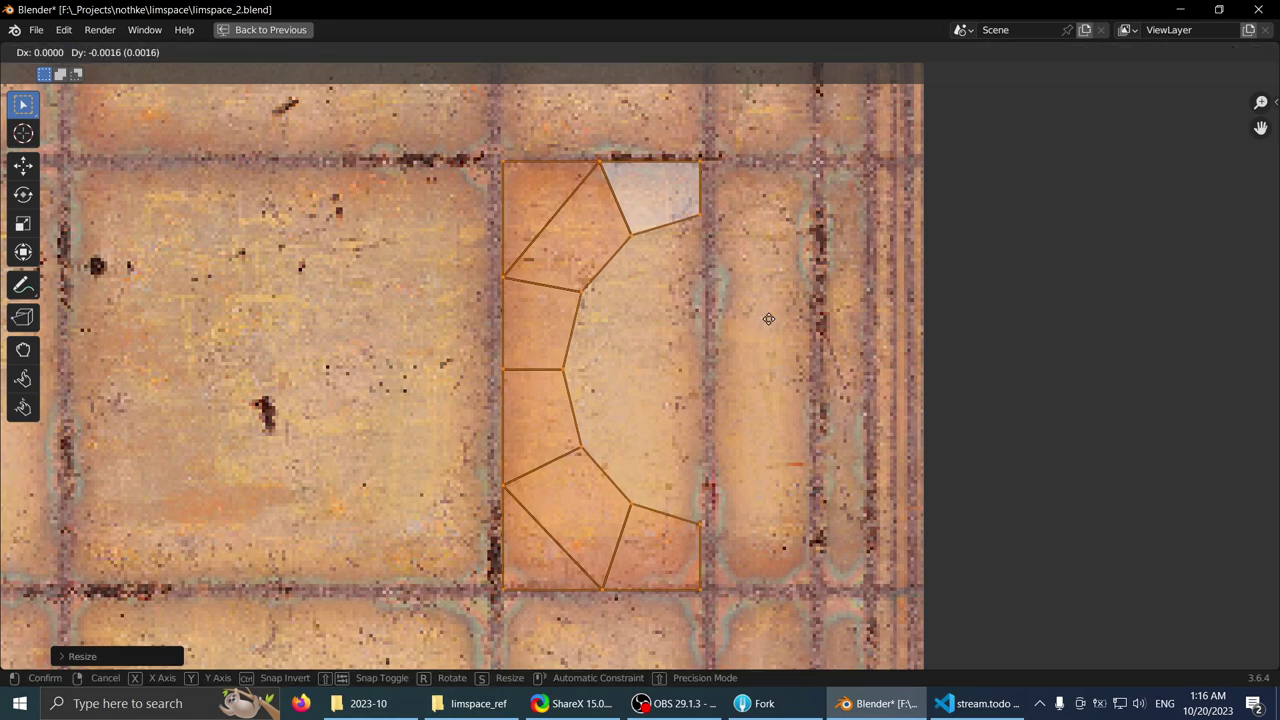
click(768, 318)
- Widen the UV island along X and shift it sideways until its vertical borders meet the atlas panel's vertical seams
key(s)
key(x)
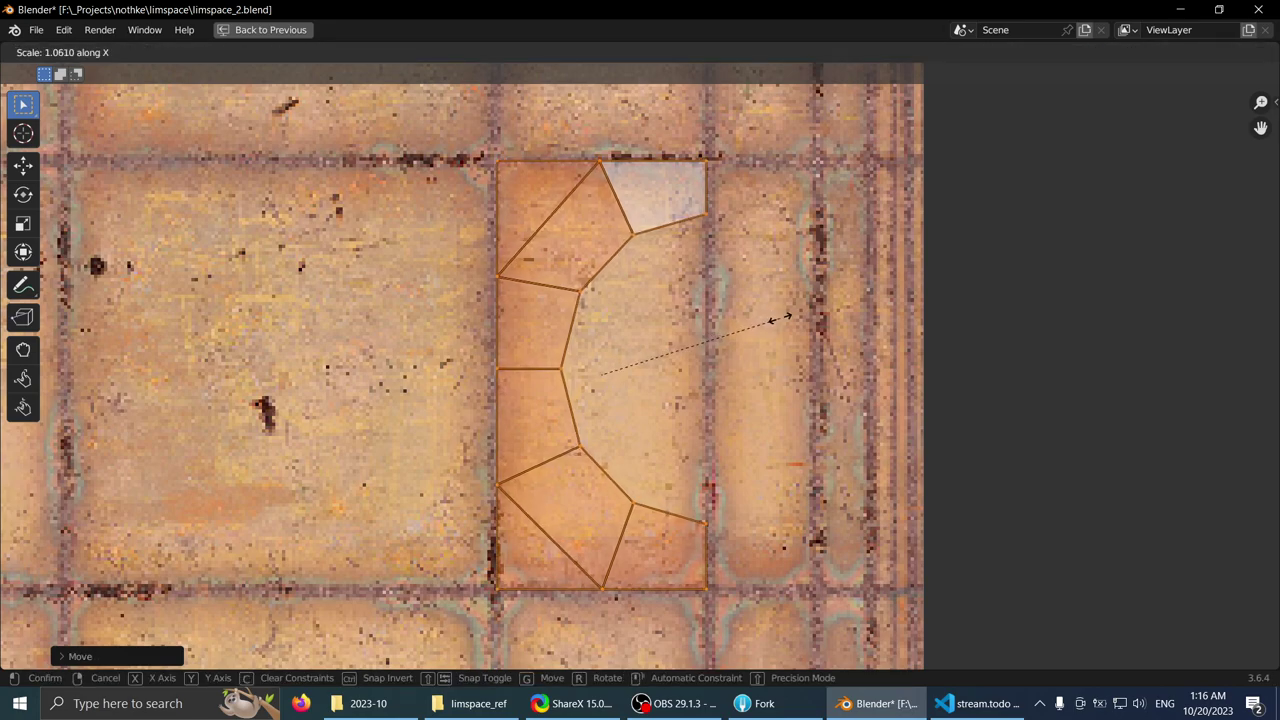
click(779, 318)
key(g)
key(x)
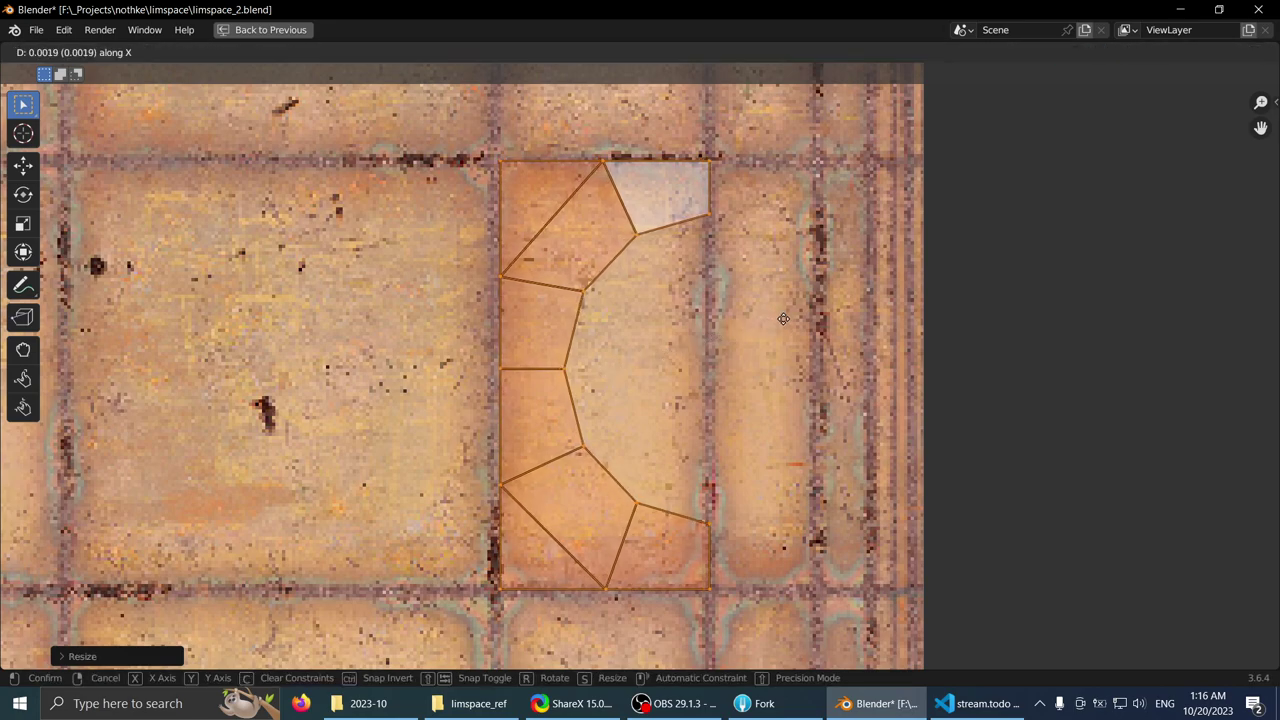
click(781, 319)
key(s)
key(x)
click(783, 319)
key(g)
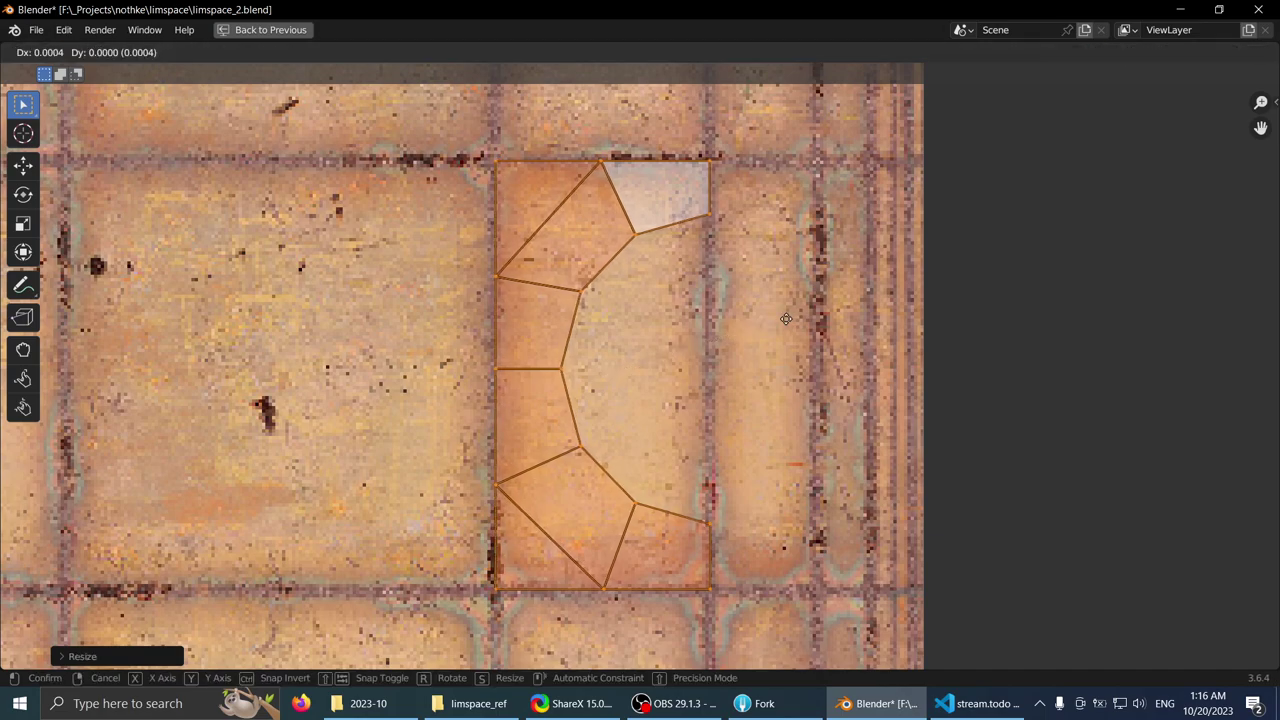
key(x)
click(786, 319)
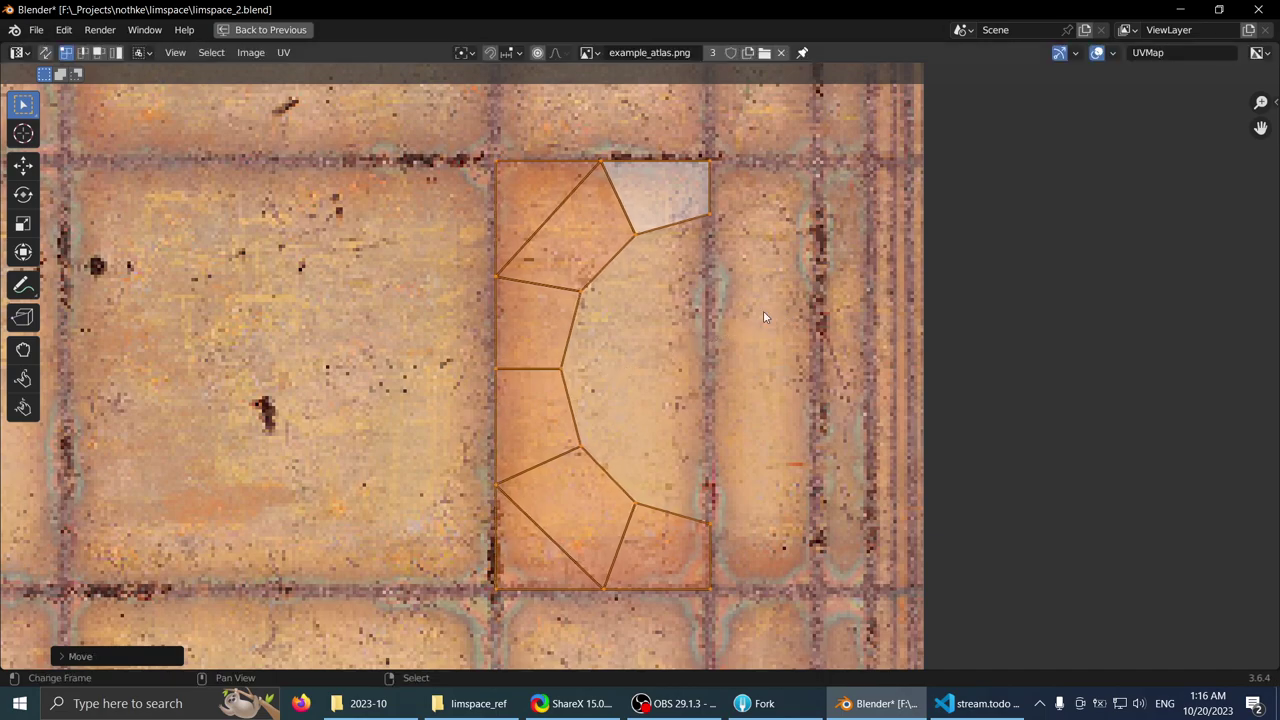
- Maximize the 3D viewport, frame the porthole panel, deselect its faces and return to Object Mode
key(ctrl+space)
middle_drag(634, 276, 601, 348)
key(ctrl+space)
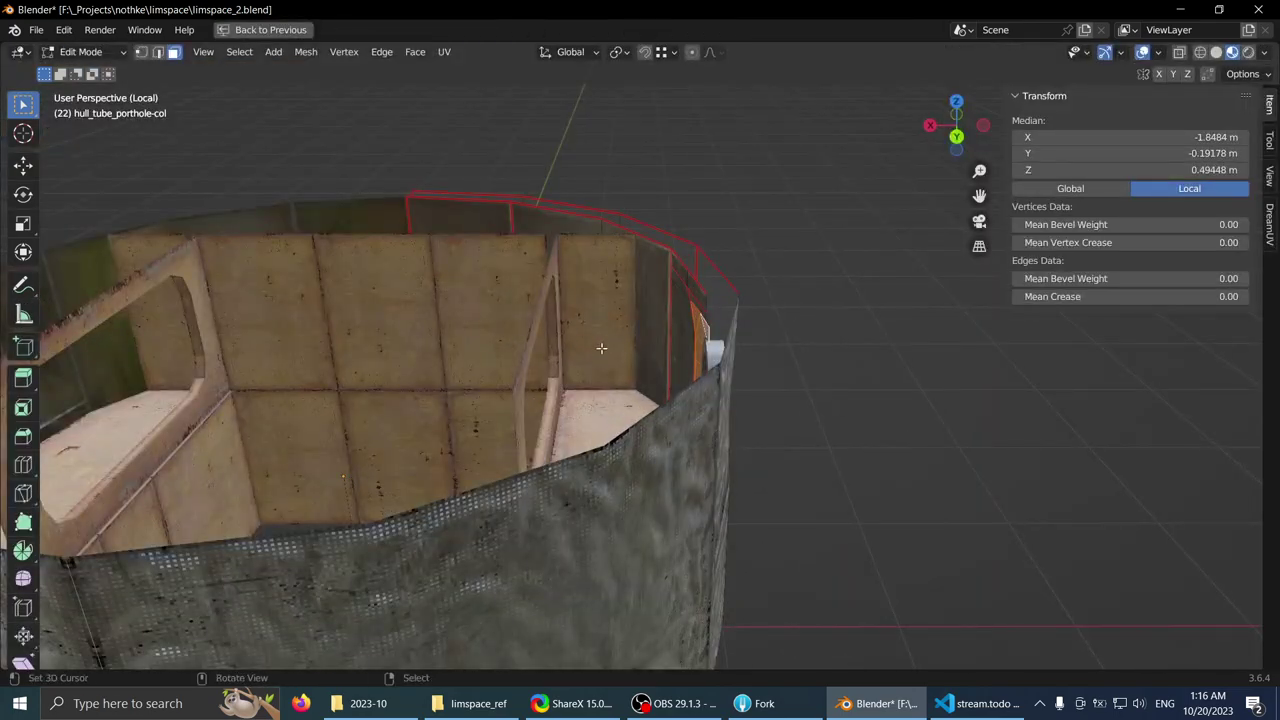
key(KP_Decimal)
middle_drag(430, 372, 597, 277)
key(alt+a)
key(Tab)
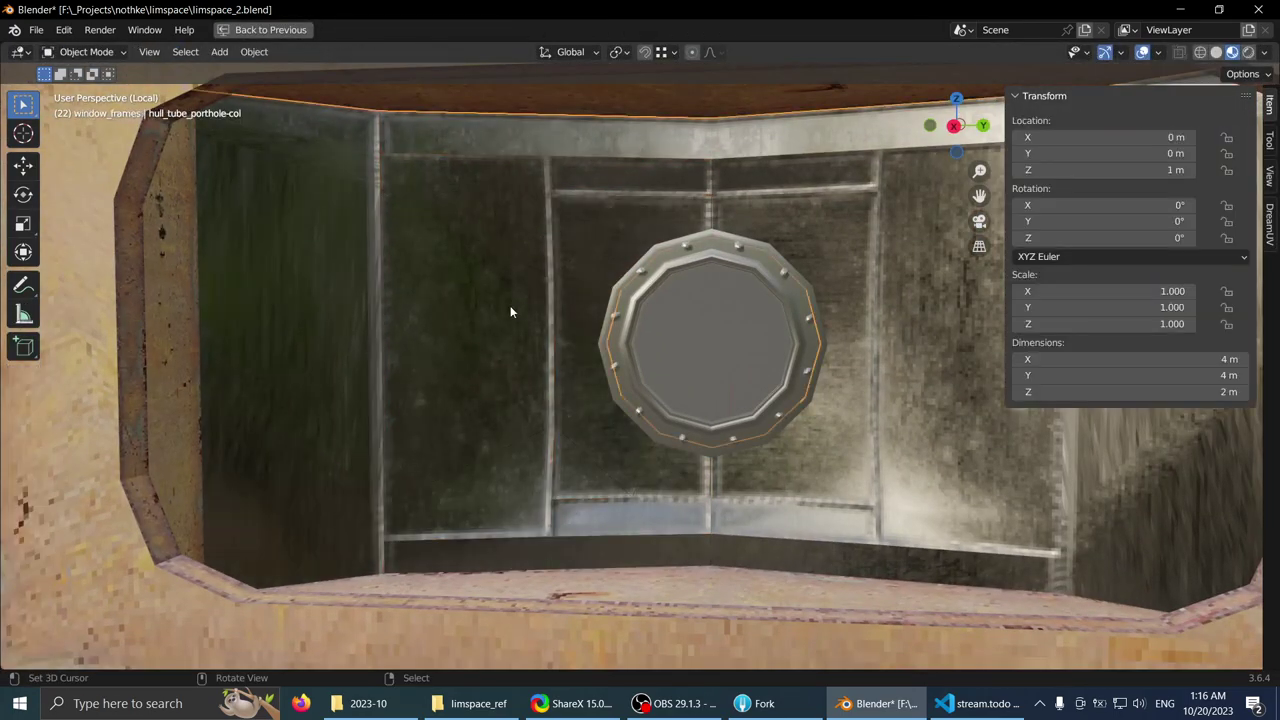
- Examine the porthole panel and the hull tube's inner wall shading from several angles in Object and Edit Mode
middle_drag(510, 312, 525, 284)
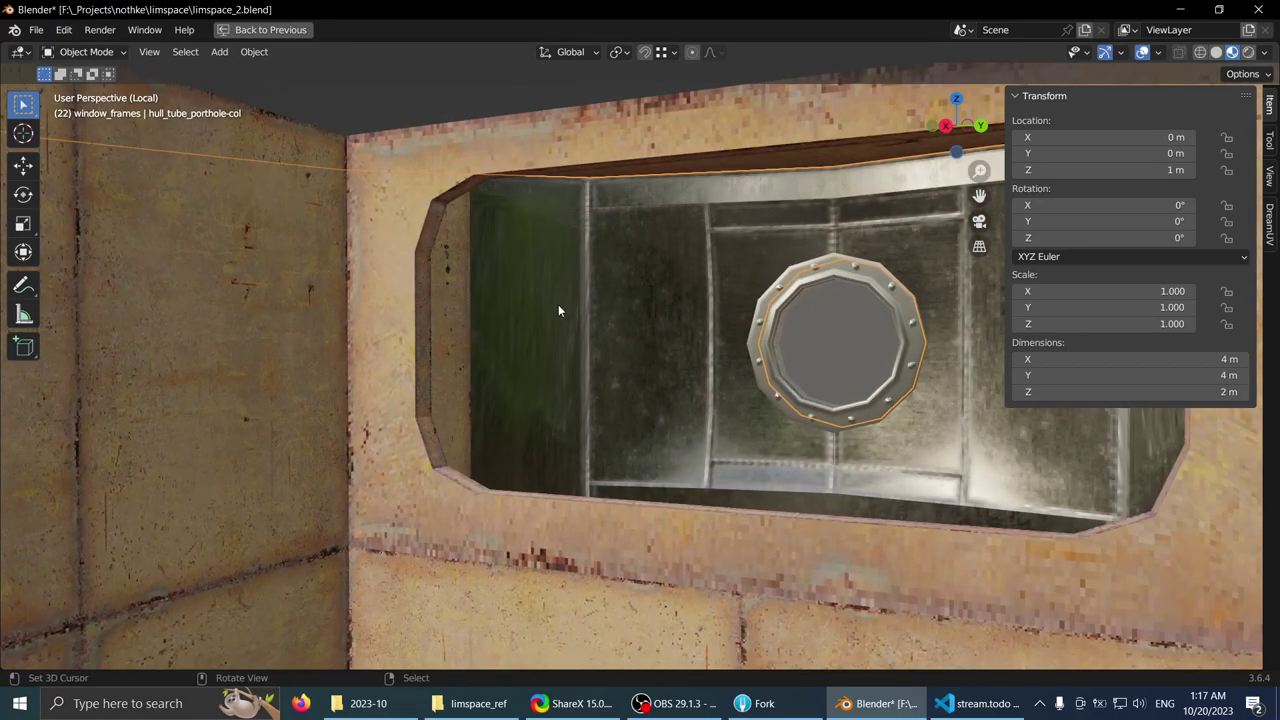
scroll(563, 305, down, 4)
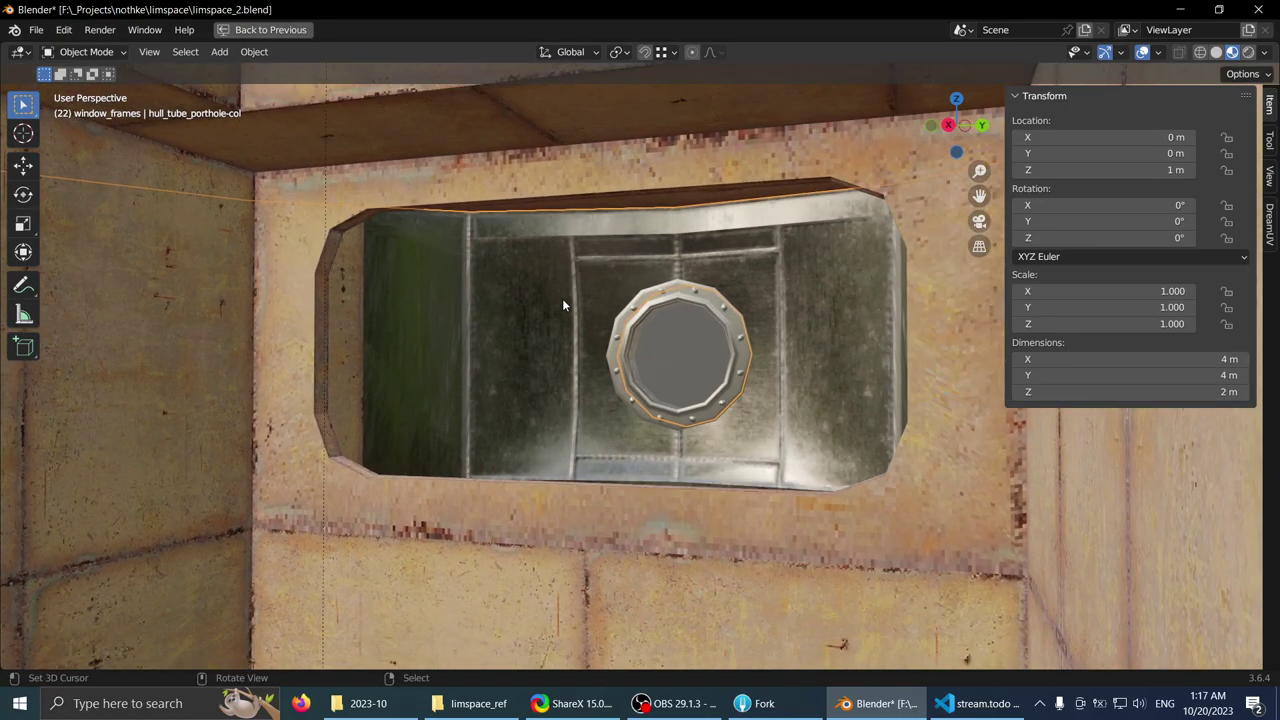
scroll(563, 305, down, 3)
middle_drag(563, 305, 655, 424)
scroll(583, 363, up, 4)
scroll(600, 350, up, 1)
mouse_move(559, 311)
shift+middle_down()
mouse_move(579, 331)
mouse_move(594, 277)
mouse_move(540, 300)
shift+middle_up()
key(Tab)
scroll(537, 385, up, 2)
scroll(529, 412, up, 1)
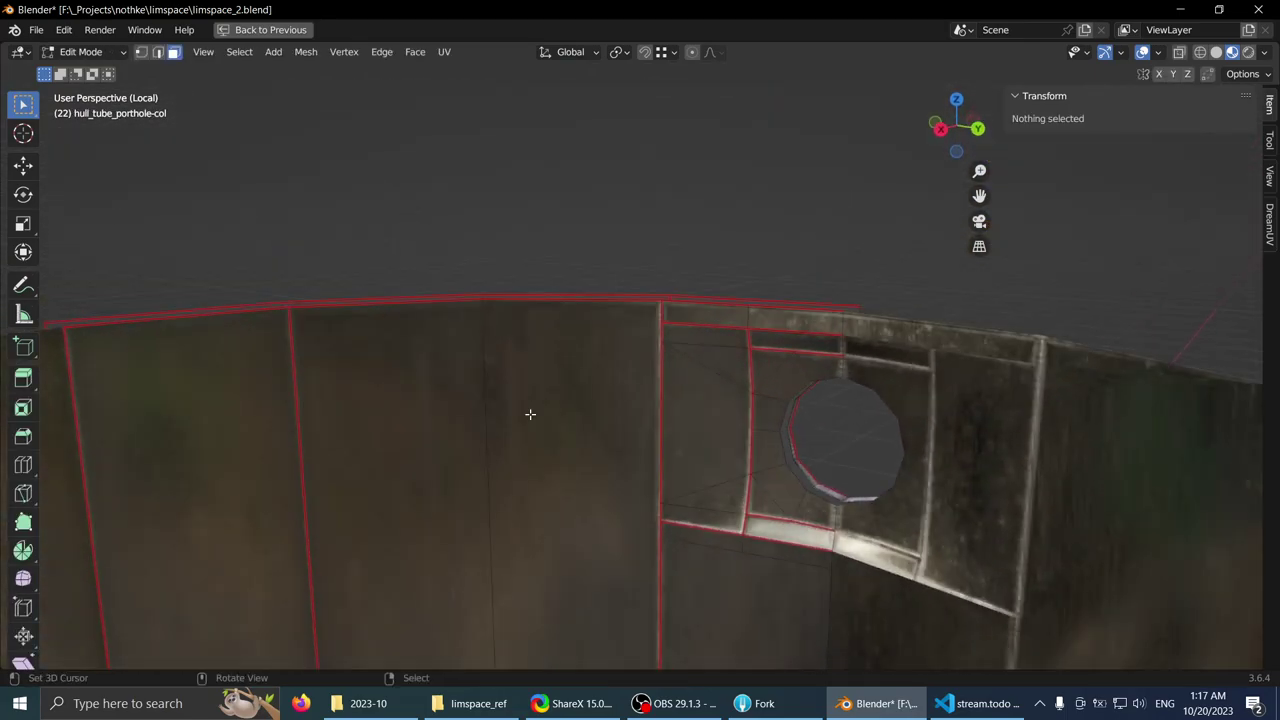
shift+middle_drag(529, 414, 618, 192)
scroll(618, 192, down, 3)
middle_drag(674, 280, 671, 337)
key(Tab)
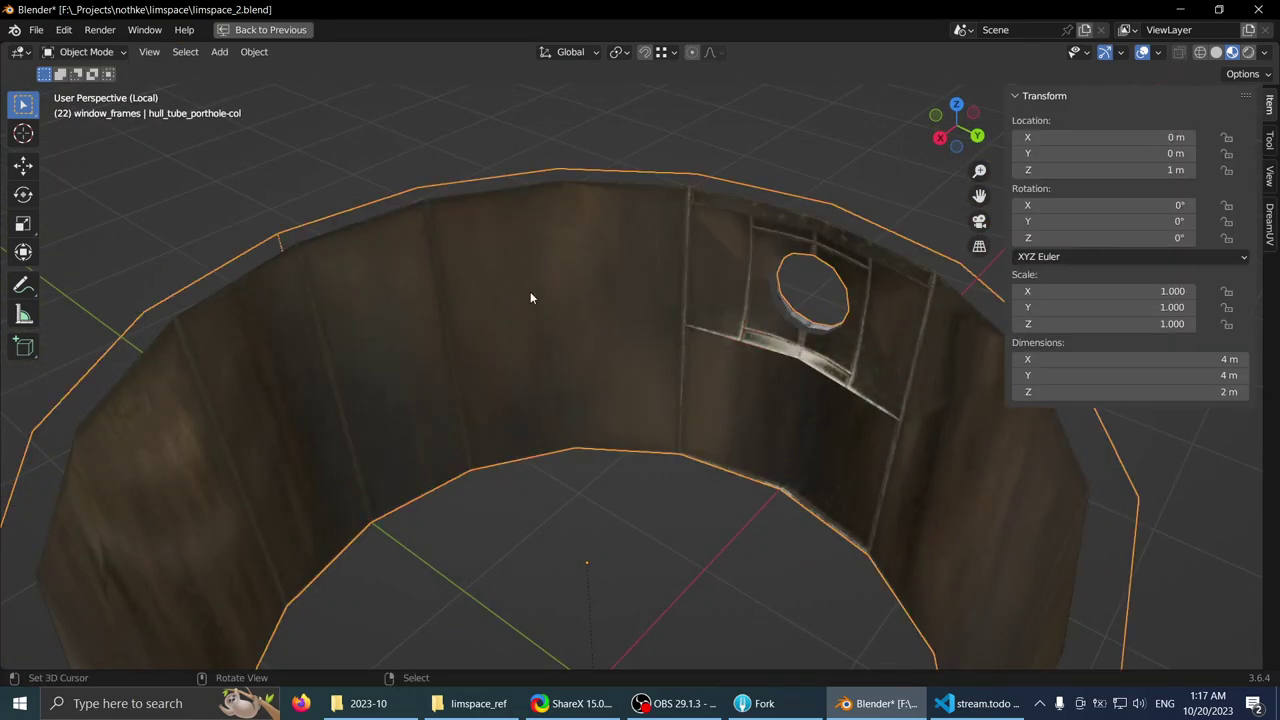
middle_drag(695, 412, 552, 275)
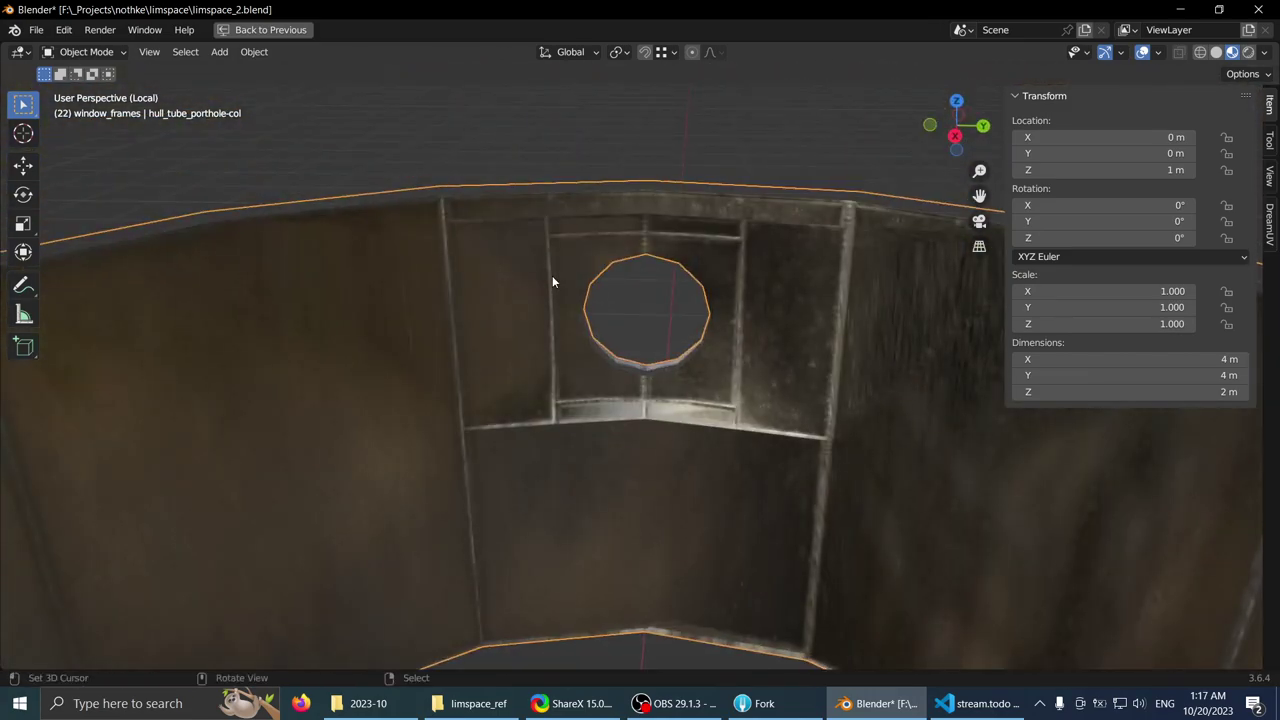
- Leave local view, inspect the porthole frame against the wall panel and save the file
key(KP_Divide)
scroll(633, 277, down, 2)
scroll(678, 299, up, 7)
middle_drag(678, 299, 658, 278)
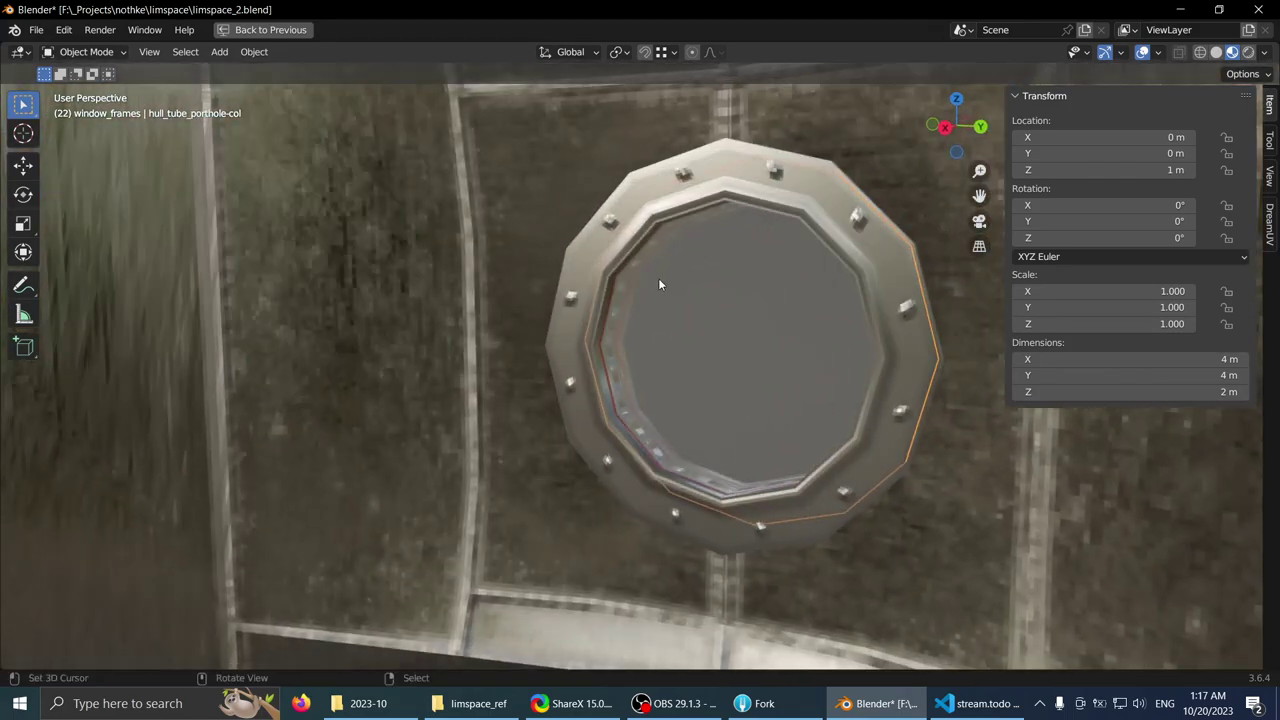
scroll(641, 262, down, 4)
key(ctrl+s)
- Examine the porthole and its frame from outside the hull tube
scroll(620, 274, down, 7)
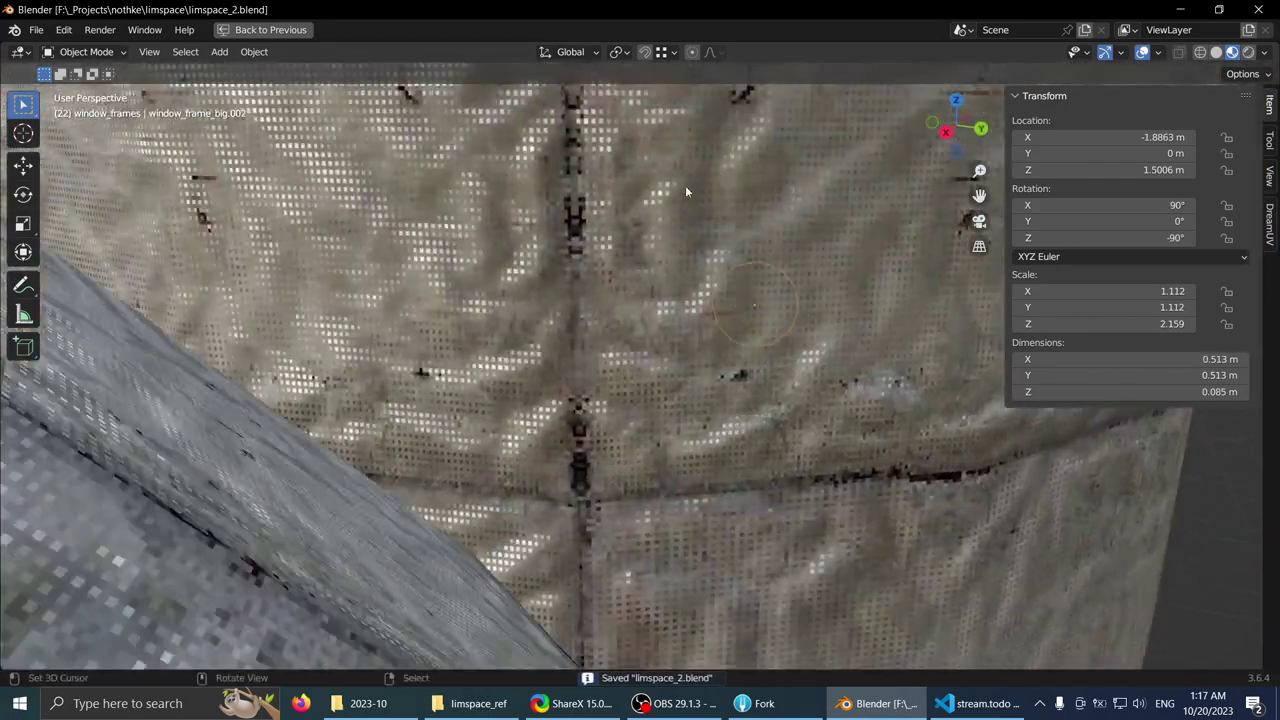
middle_drag(686, 190, 535, 205)
scroll(622, 280, down, 2)
right_click(585, 383)
middle_drag(585, 383, 455, 385)
scroll(682, 375, up, 2)
middle_drag(681, 373, 628, 337)
middle_drag(567, 350, 620, 328)
scroll(688, 264, up, 4)
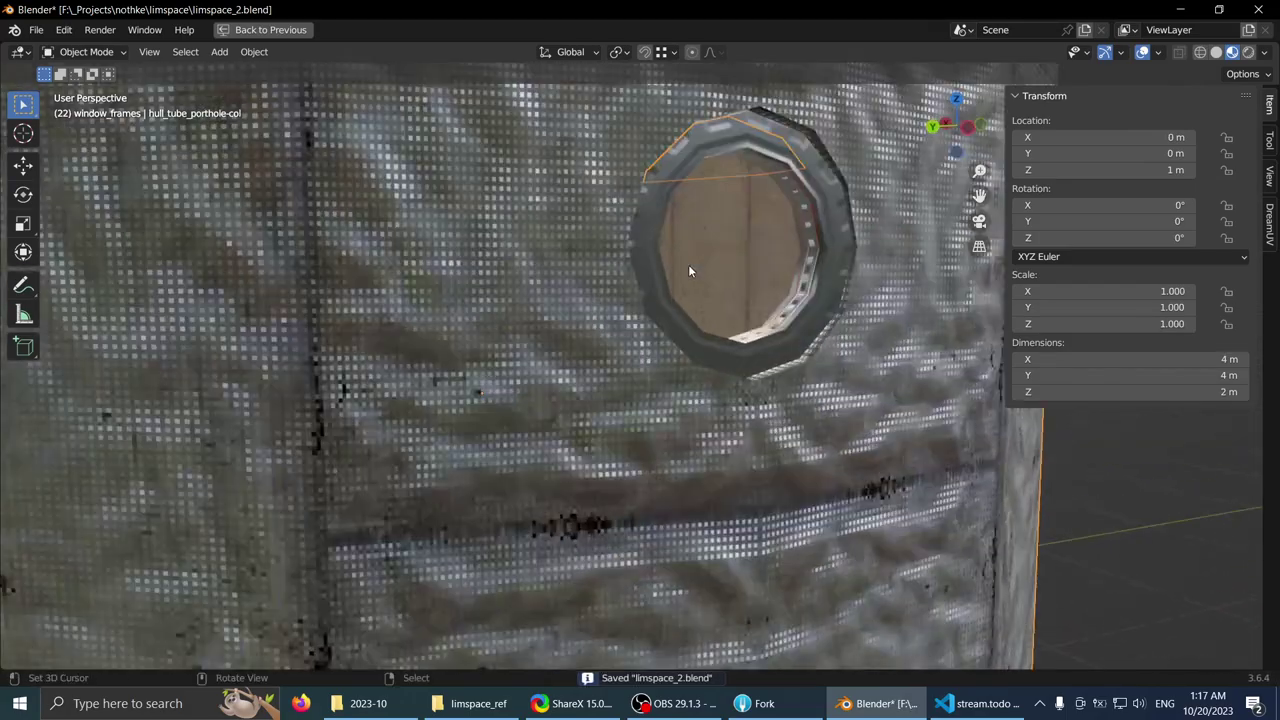
- Isolate the cupola in local view to inspect it and return to the full scene
scroll(600, 270, down, 6)
shift+middle_drag(474, 253, 637, 160)
scroll(564, 357, down, 3)
key(KP_Divide)
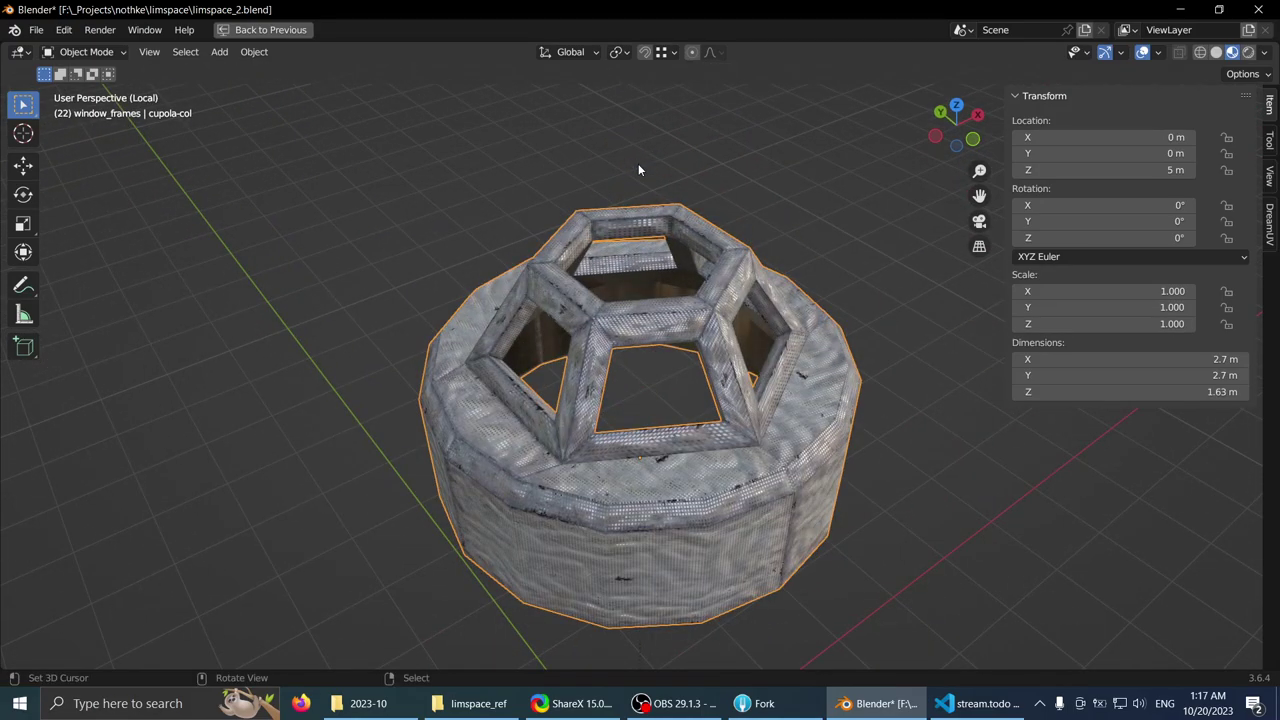
key(KP_Divide)
- Select the hull tube's round porthole frame and duplicate it about 2.63 m upward along Z
scroll(675, 364, down, 5)
scroll(604, 378, up, 4)
middle_drag(675, 364, 669, 268)
scroll(669, 268, up, 6)
click(704, 217)
scroll(704, 217, down, 5)
middle_drag(704, 217, 636, 358)
scroll(655, 290, down, 3)
key(shift+d)
key(z)
click(634, 145)
- Raise the duplicated porthole frame about 2.51 m more along Z to the cupola's height and view it from the front
scroll(634, 145, down, 1)
shift+middle_drag(634, 145, 646, 341)
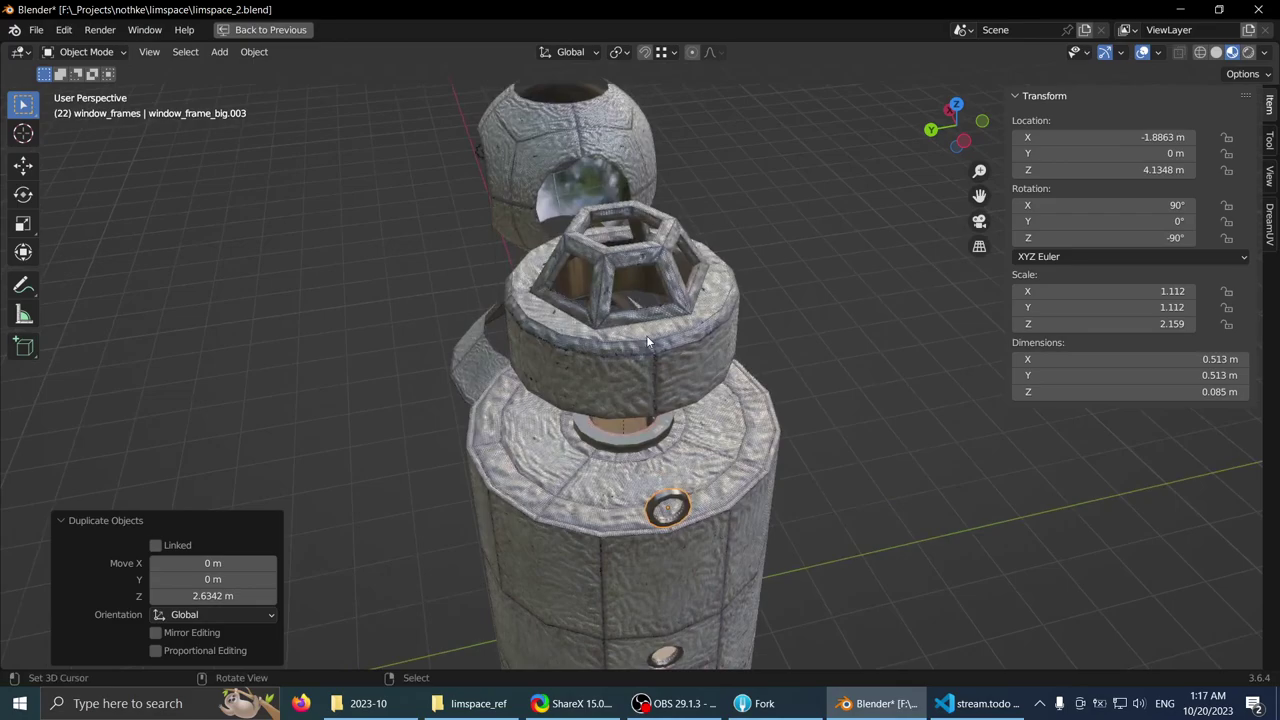
key(g)
key(z)
click(664, 146)
key(KP_1)
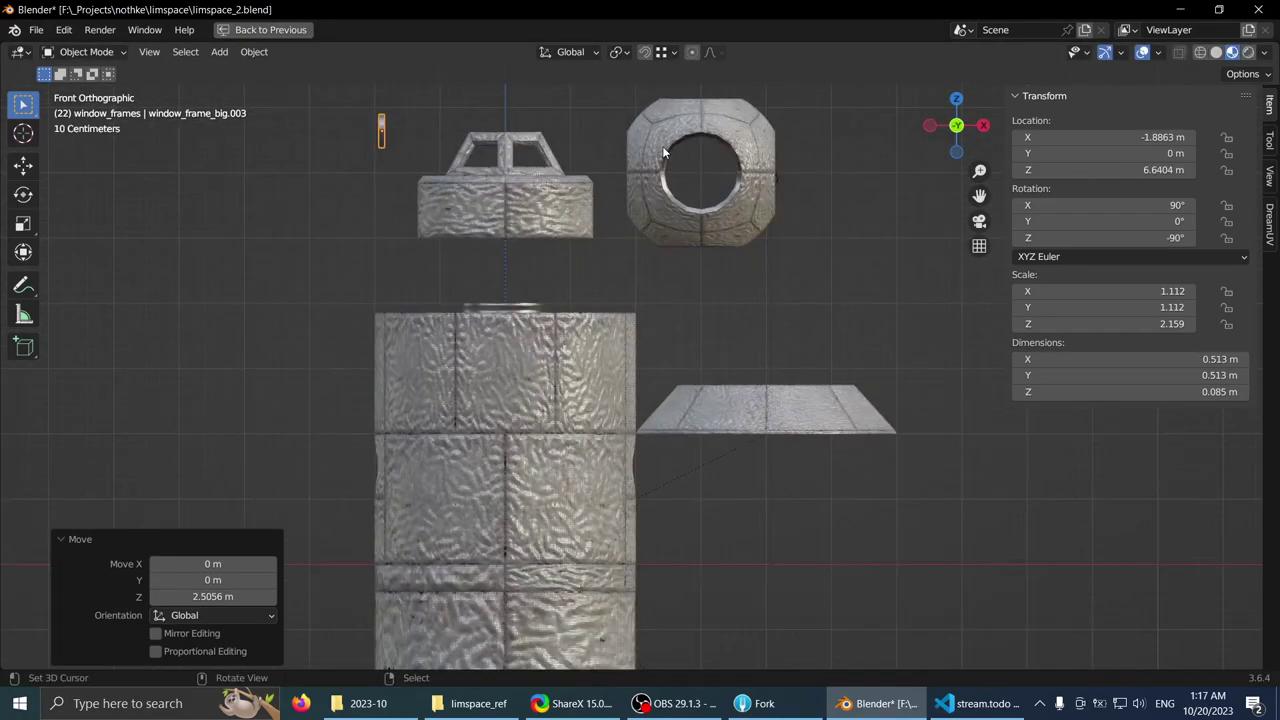
- Rotate the duplicated porthole frame 90° in front view so it lies flat and move it to the centre of the cupola's top
shift+middle_drag(655, 152, 763, 385)
scroll(755, 375, up, 2)
key(r)
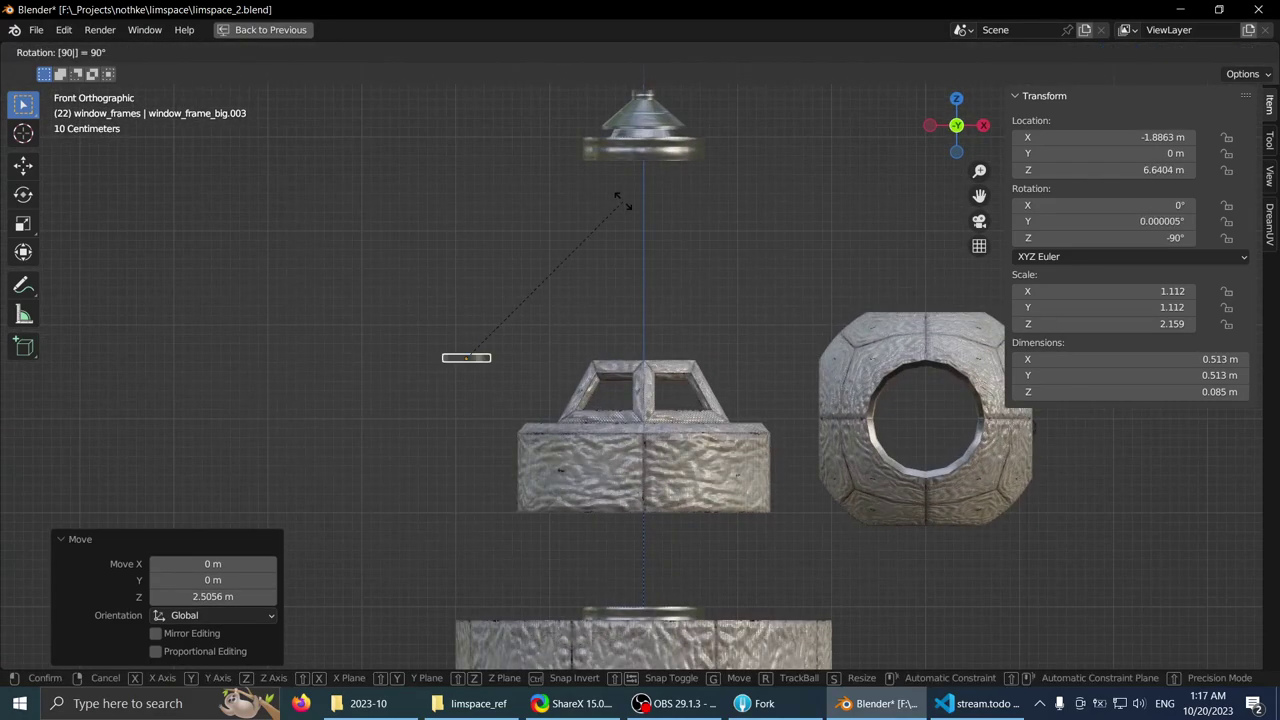
key(Return)
key(g)
click(752, 274)
- Isolate the duplicated frame and the cupola together in local view and look over the cupola's mesh
middle_drag(752, 274, 588, 280)
click(621, 265)
shift+click(600, 365)
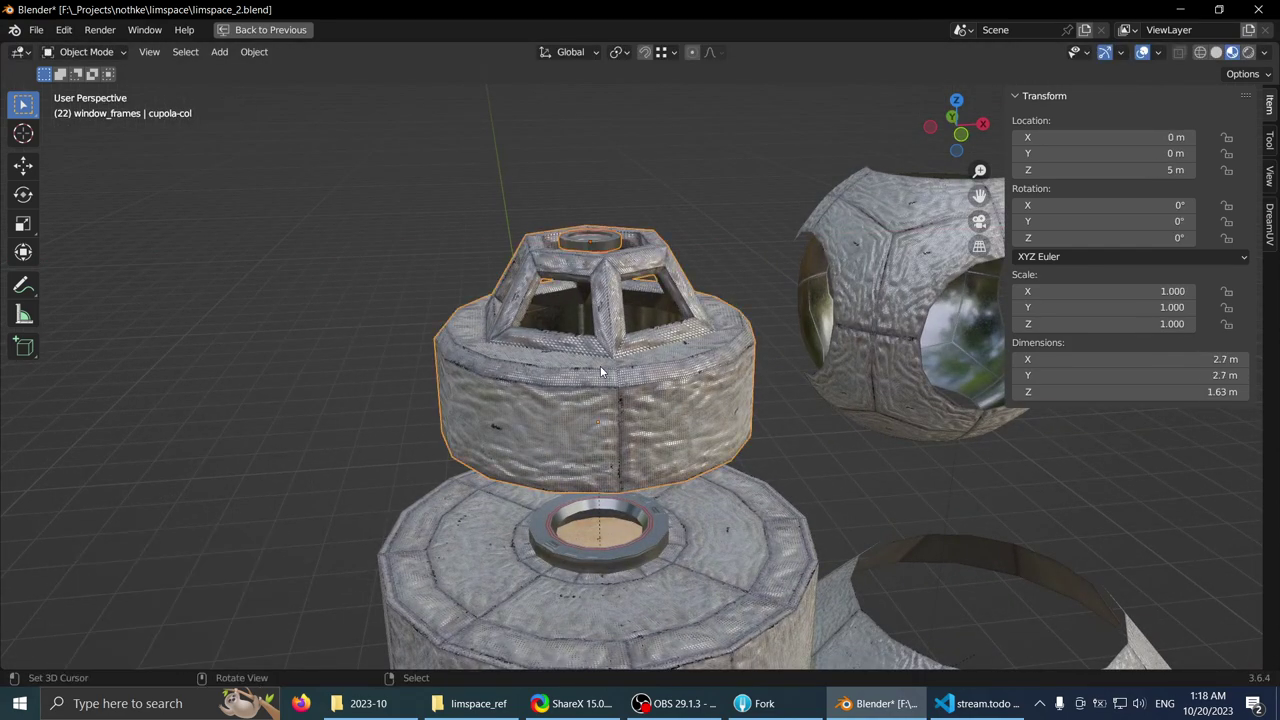
key(KP_Divide)
key(Tab)
middle_drag(524, 374, 648, 334)
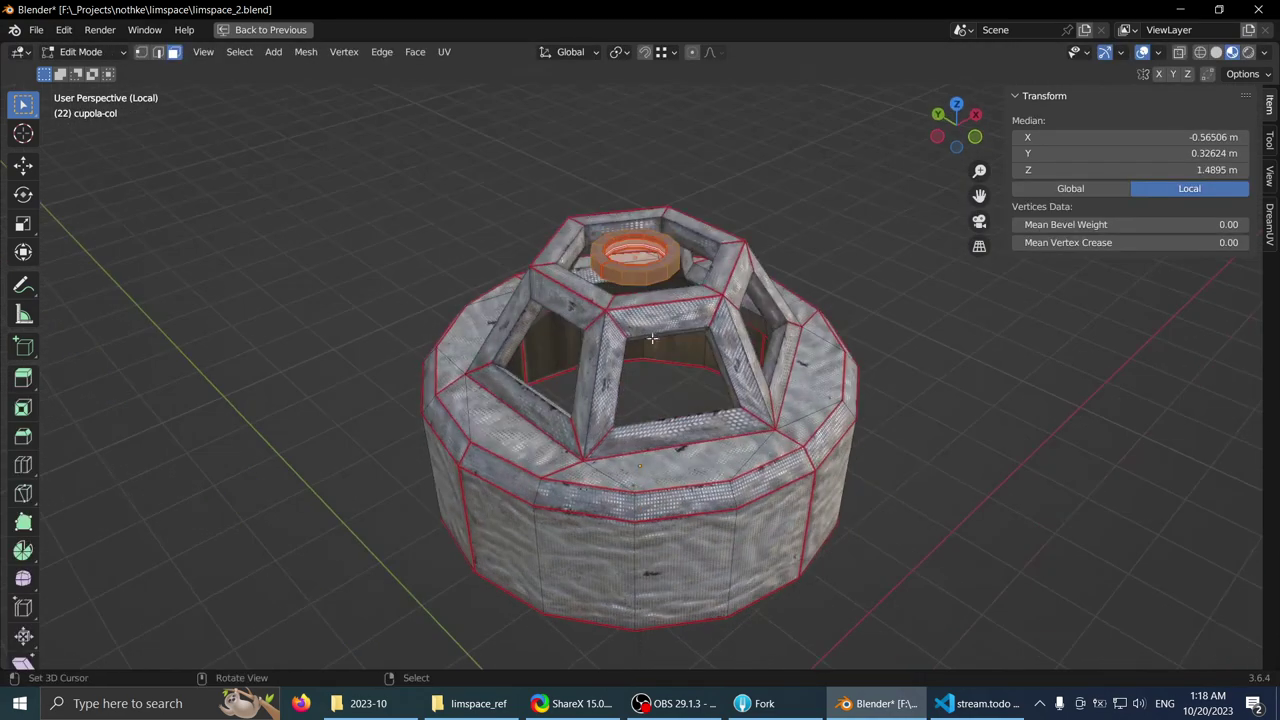
key(Tab)
middle_drag(518, 322, 472, 372)
- Enlarge the frame to about 1 m across and centre it over the cupola's hexagonal top opening in top view
key(KP_7)
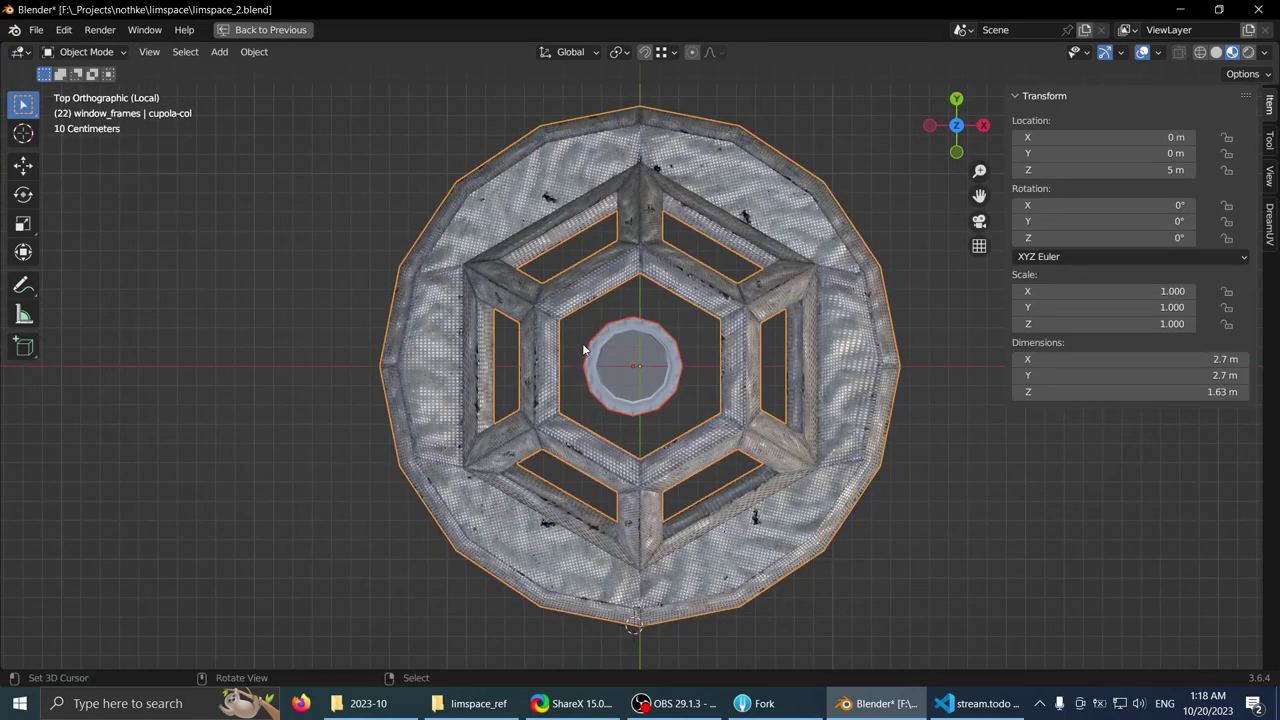
scroll(648, 343, up, 6)
key(s)
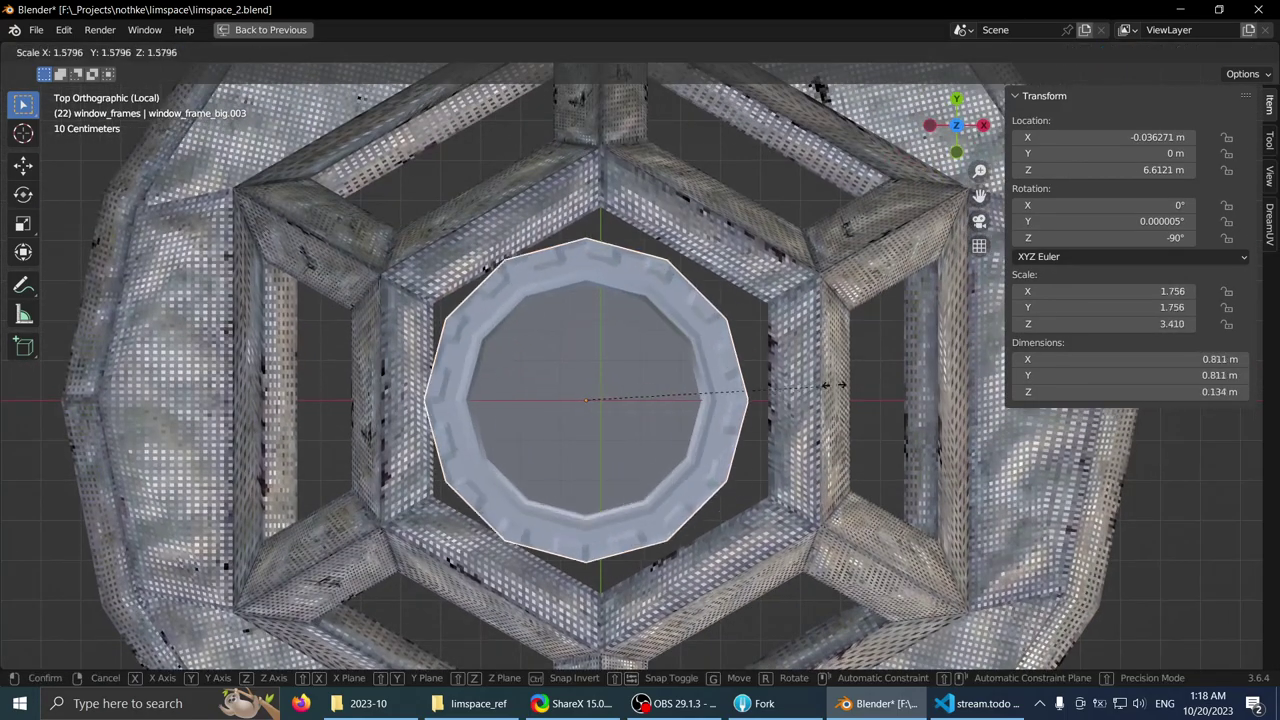
click(884, 371)
key(g)
click(836, 365)
key(s)
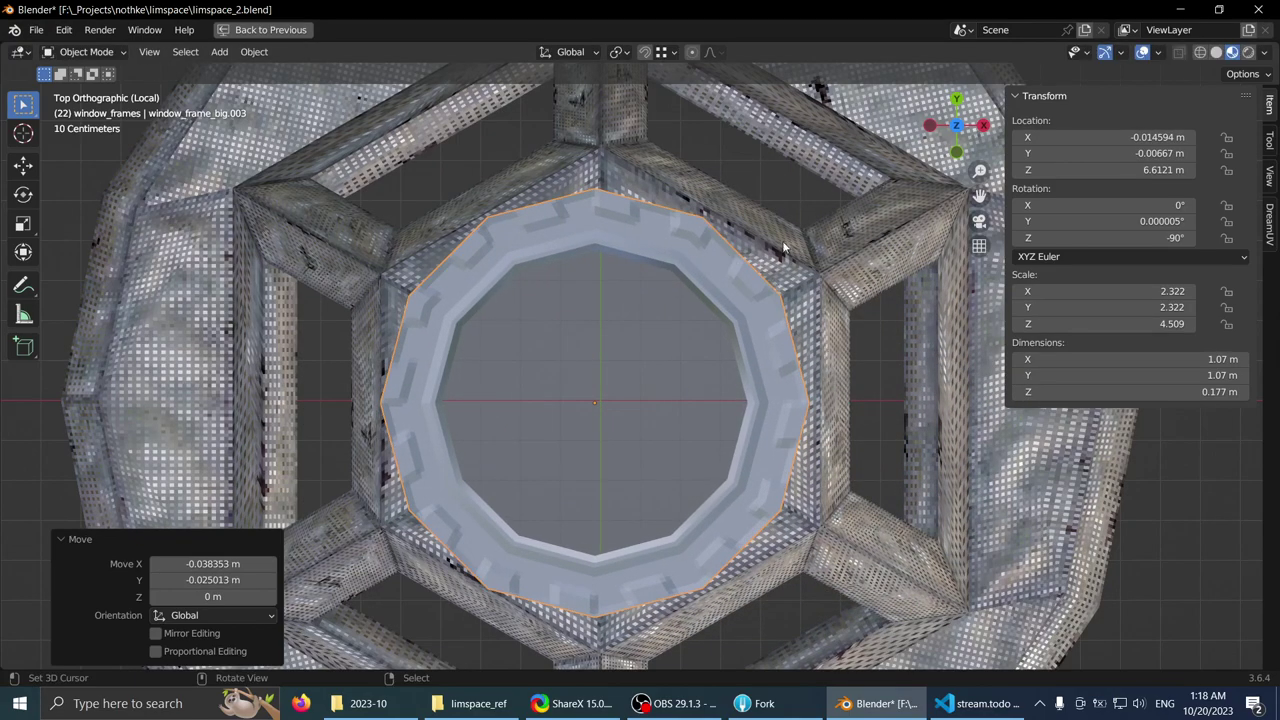
click(824, 230)
key(g)
- Flatten the frame along Z by a factor of 0.432 to about 0.07 m thick
middle_drag(778, 259, 662, 414)
key(s)
key(z)
click(690, 342)
- Try to scale the edge loops around the frame's inner opening in wireframe view
key(KP_7)
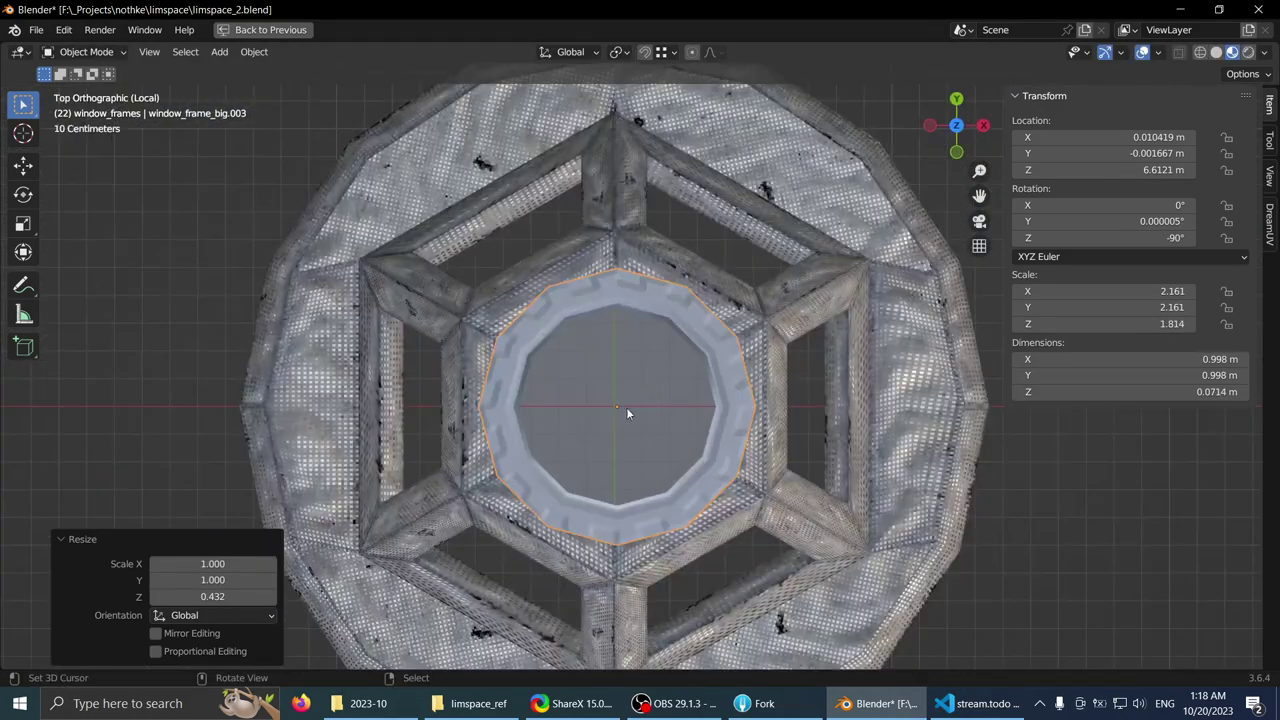
key(Tab)
scroll(640, 367, up, 3)
key(z)
click(620, 345)
key(2)
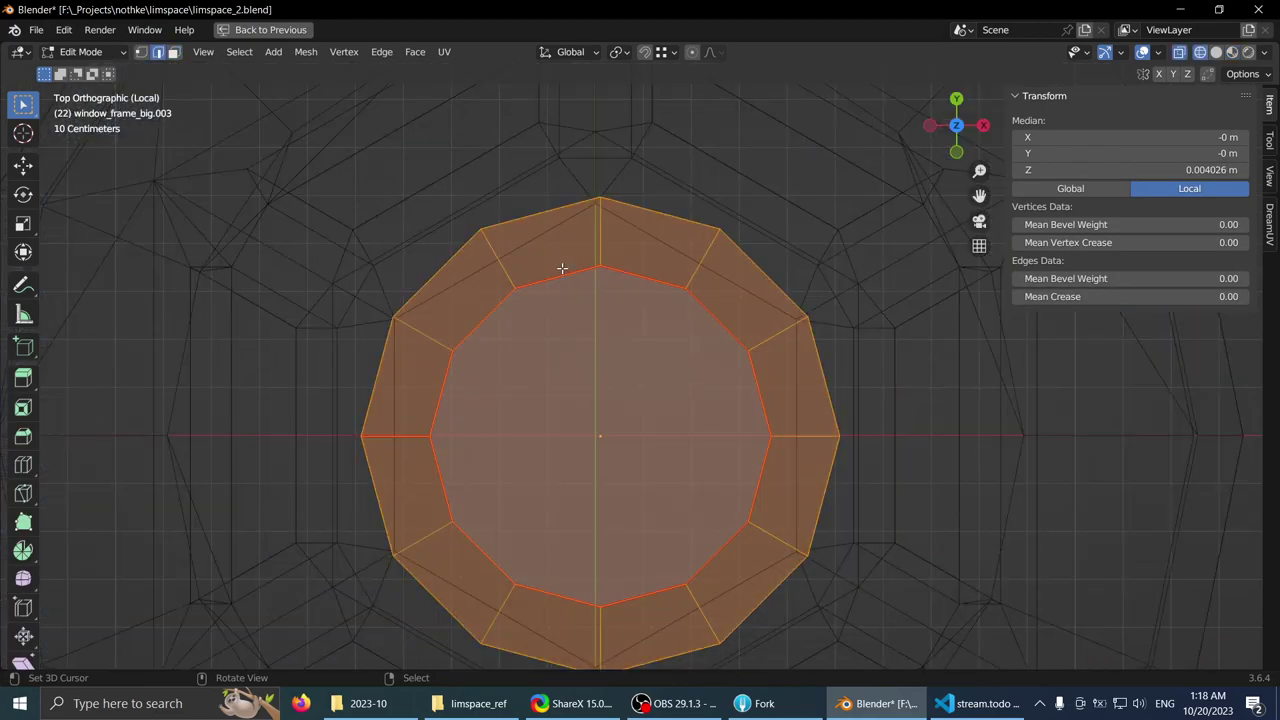
alt+click(562, 270)
middle_drag(562, 270, 618, 320)
scroll(618, 320, up, 1)
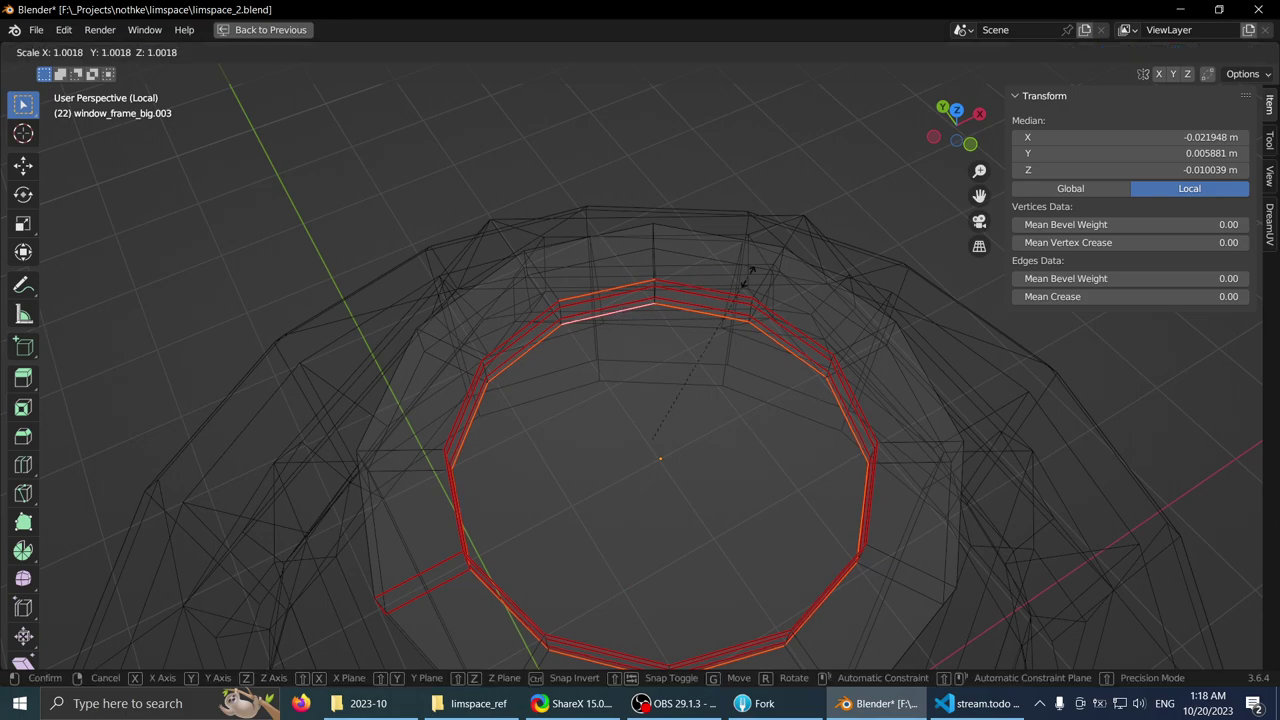
click(784, 252)
key(ctrl+z)
- Merge all of the frame's vertices by distance
middle_drag(701, 264, 657, 349)
key(a)
key(q)
click(643, 355)
- Try to enlarge the frame's inner edge loops in solid shading from the top view
key(2)
alt+click(627, 266)
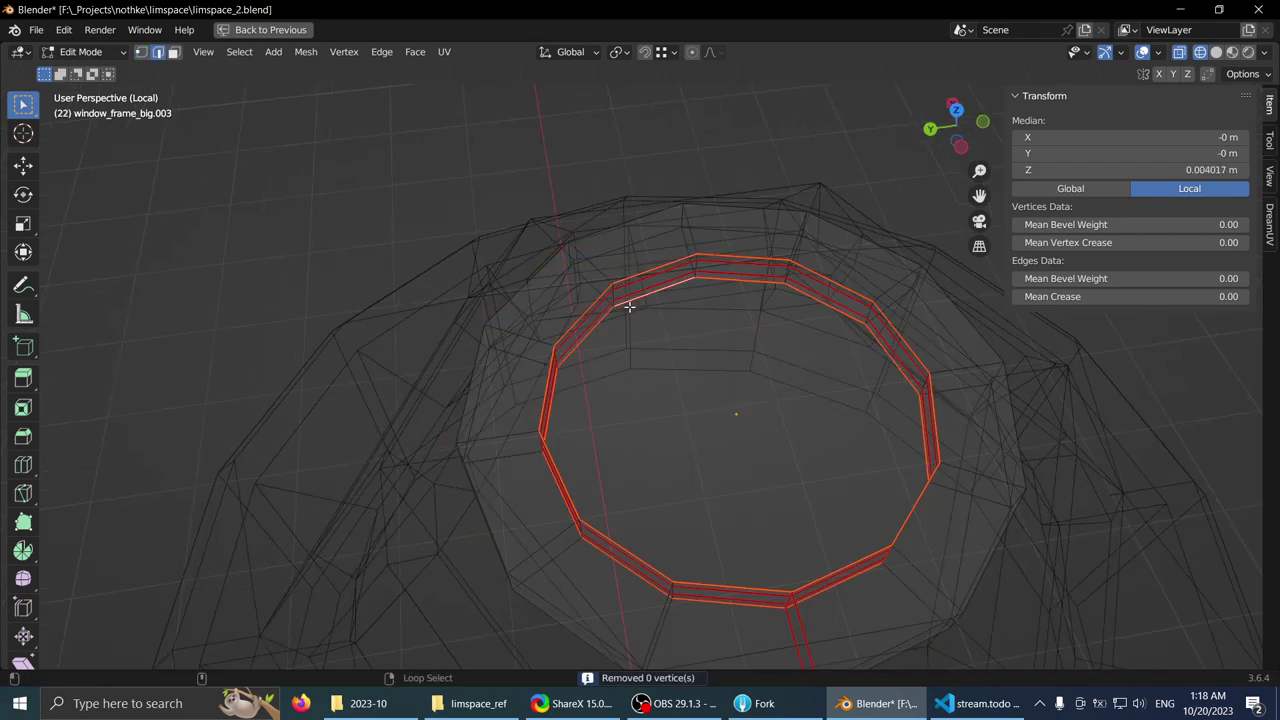
click(1216, 52)
key(KP_7)
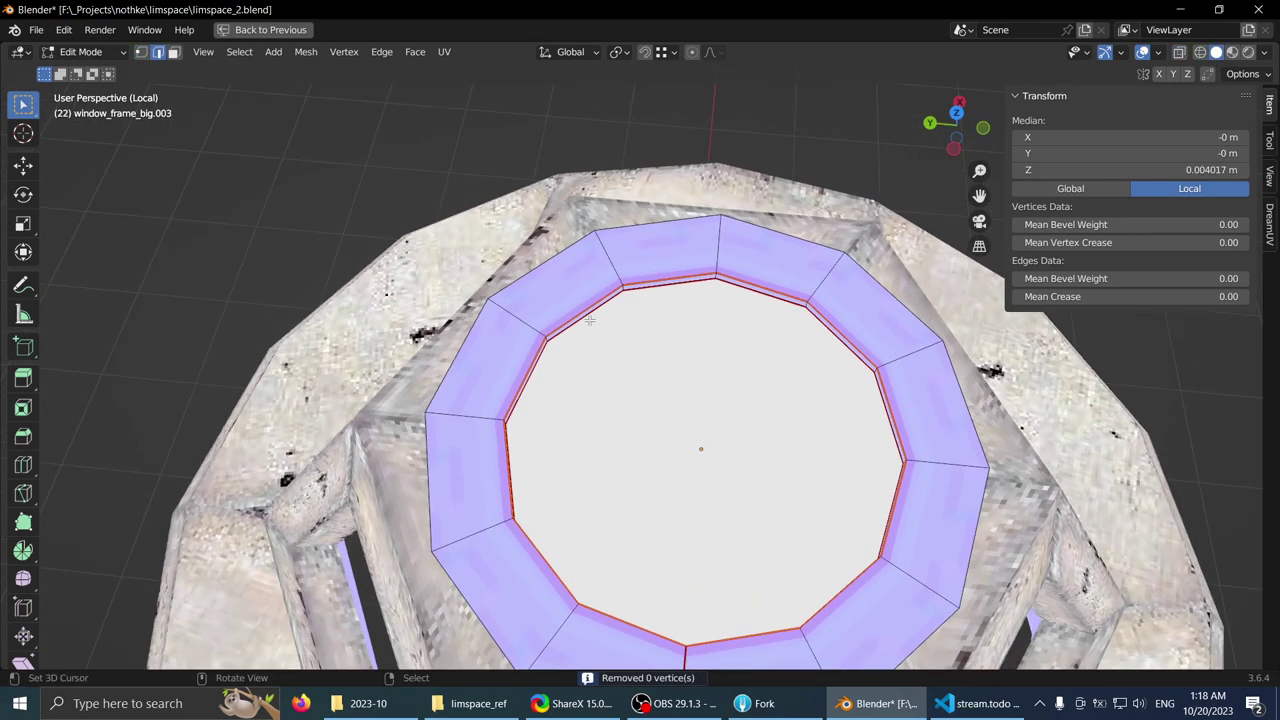
key(s)
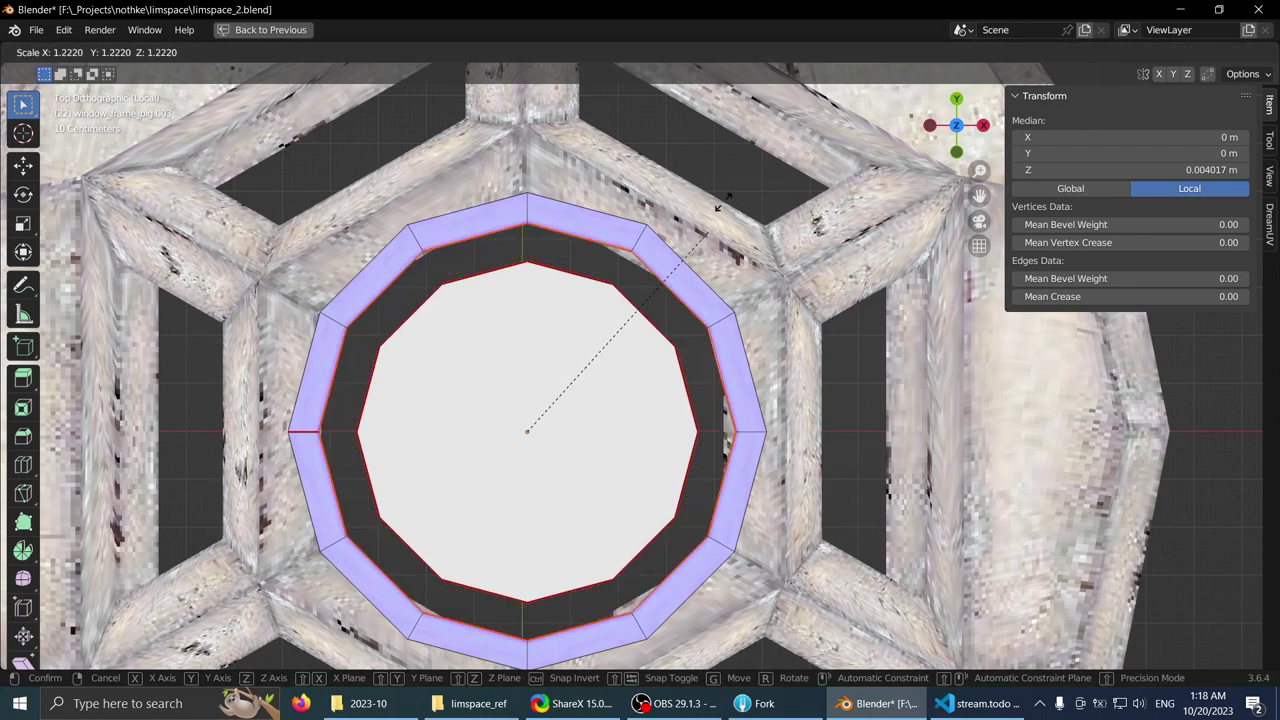
right_click(632, 306)
scroll(630, 302, down, 2)
- Select all the edge loops of the frame's inner rim together with its glass face in wireframe view
key(z)
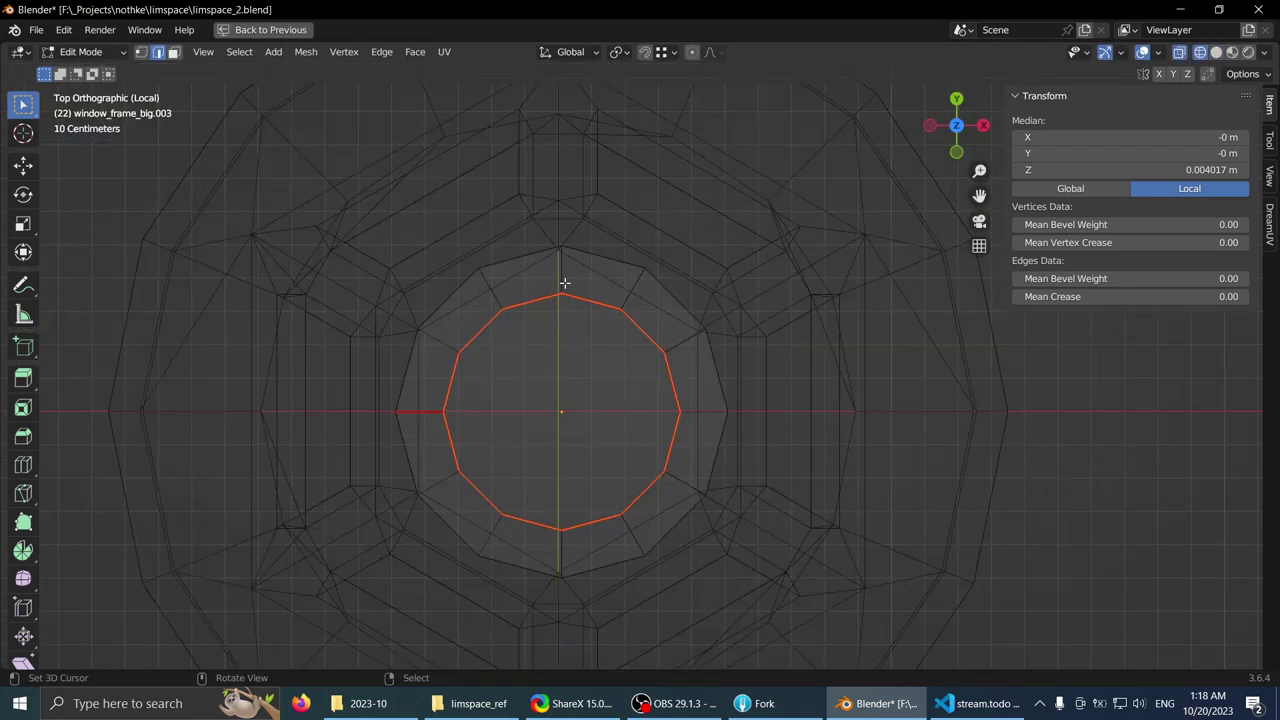
key(alt+a)
drag(589, 328, 577, 323)
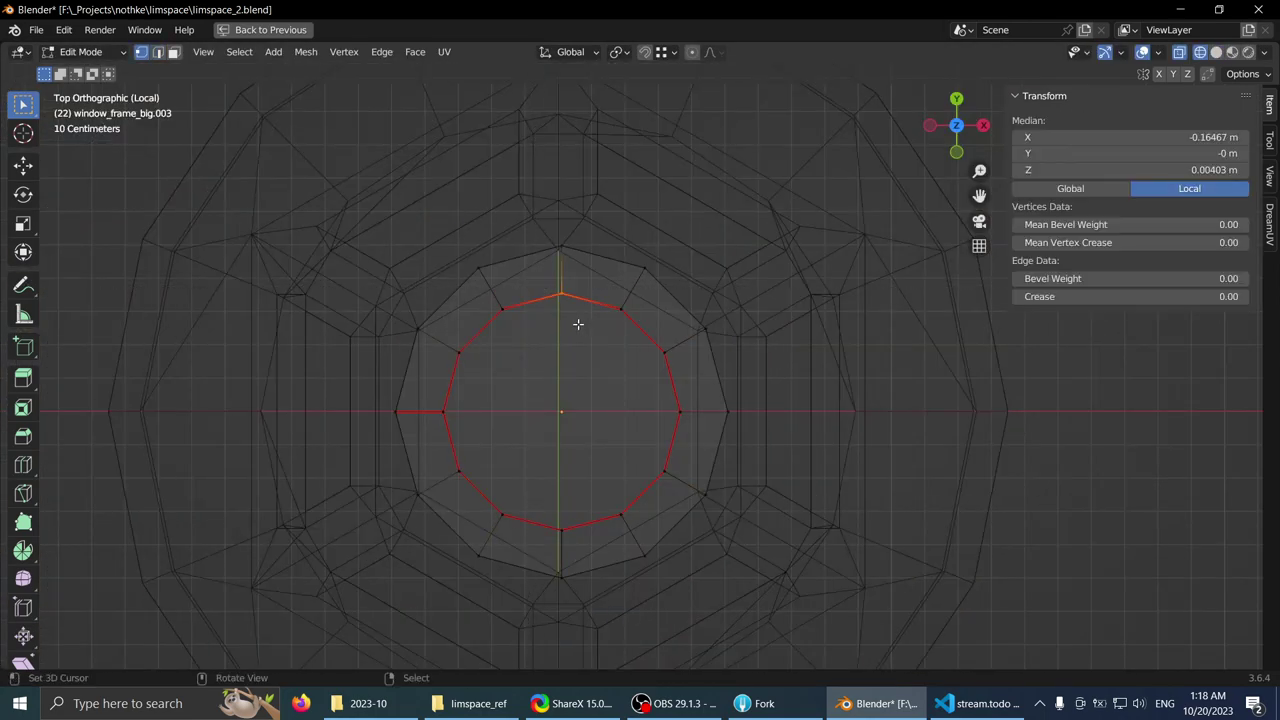
scroll(571, 309, up, 1)
middle_drag(571, 309, 568, 278)
scroll(568, 278, up, 4)
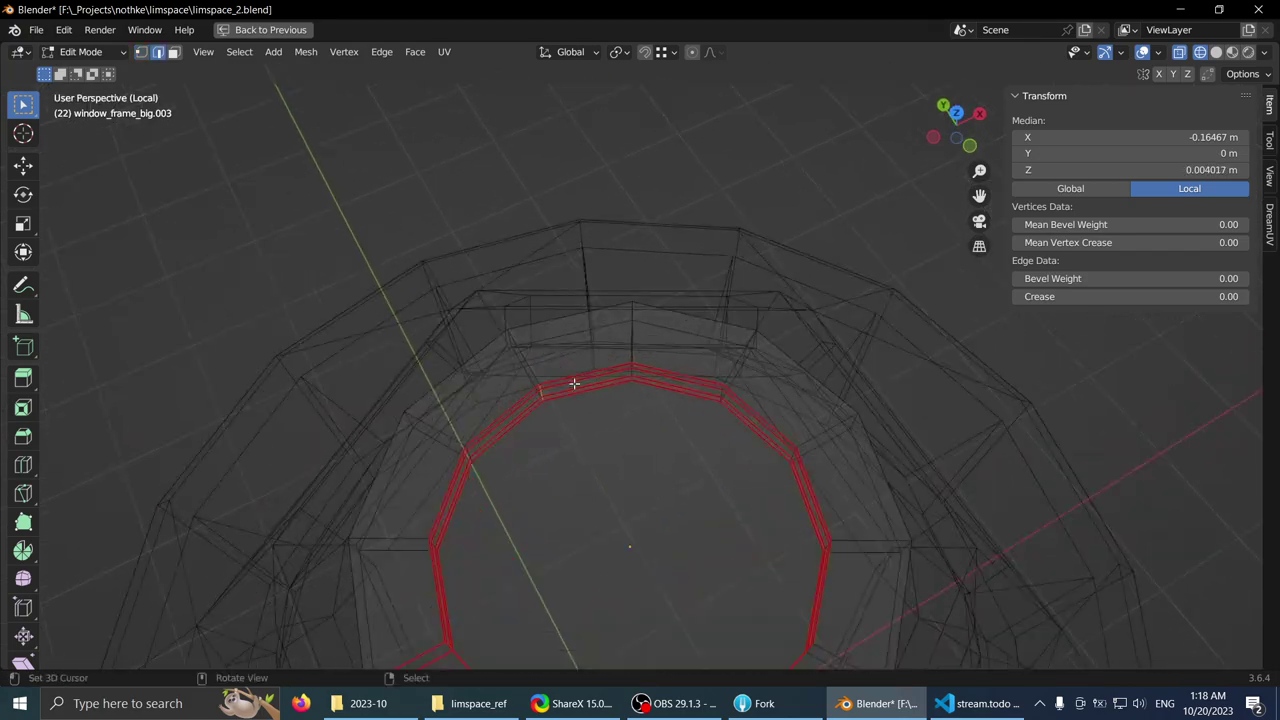
alt+shift+click(548, 366)
alt+shift+click(543, 388)
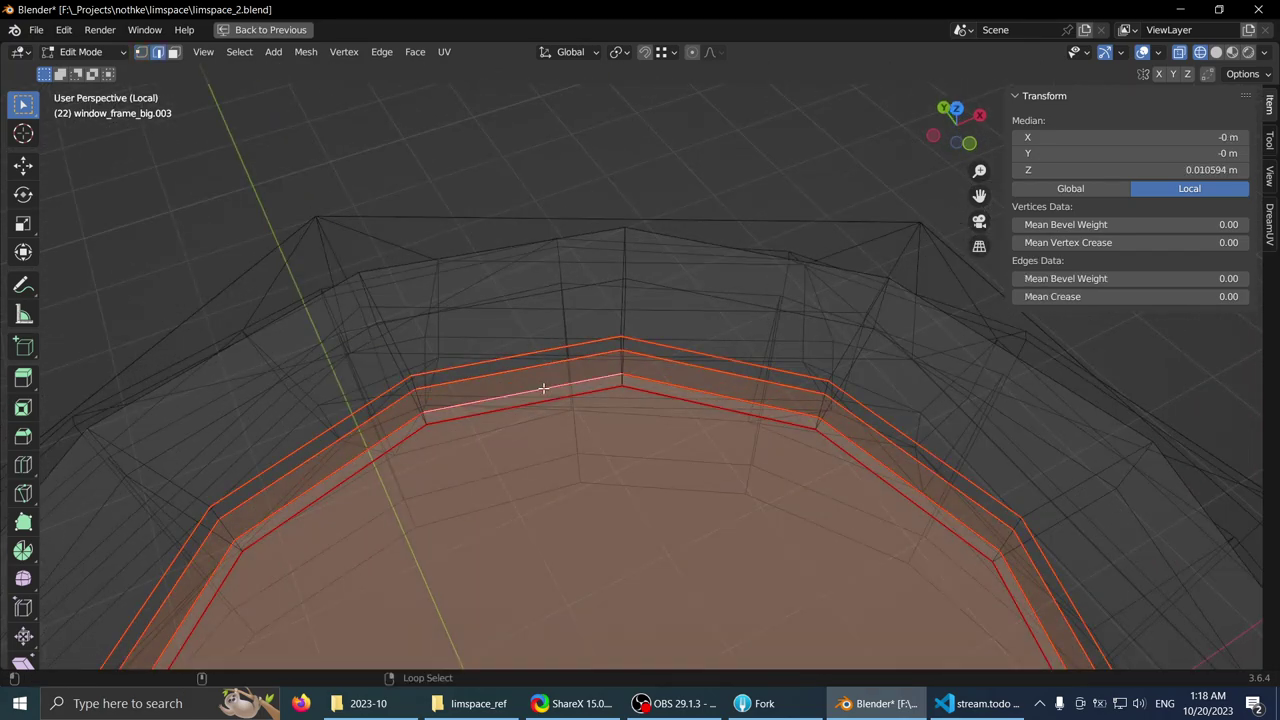
alt+scroll(560, 406, down, 2)
scroll(603, 411, down, 5)
key(KP_7)
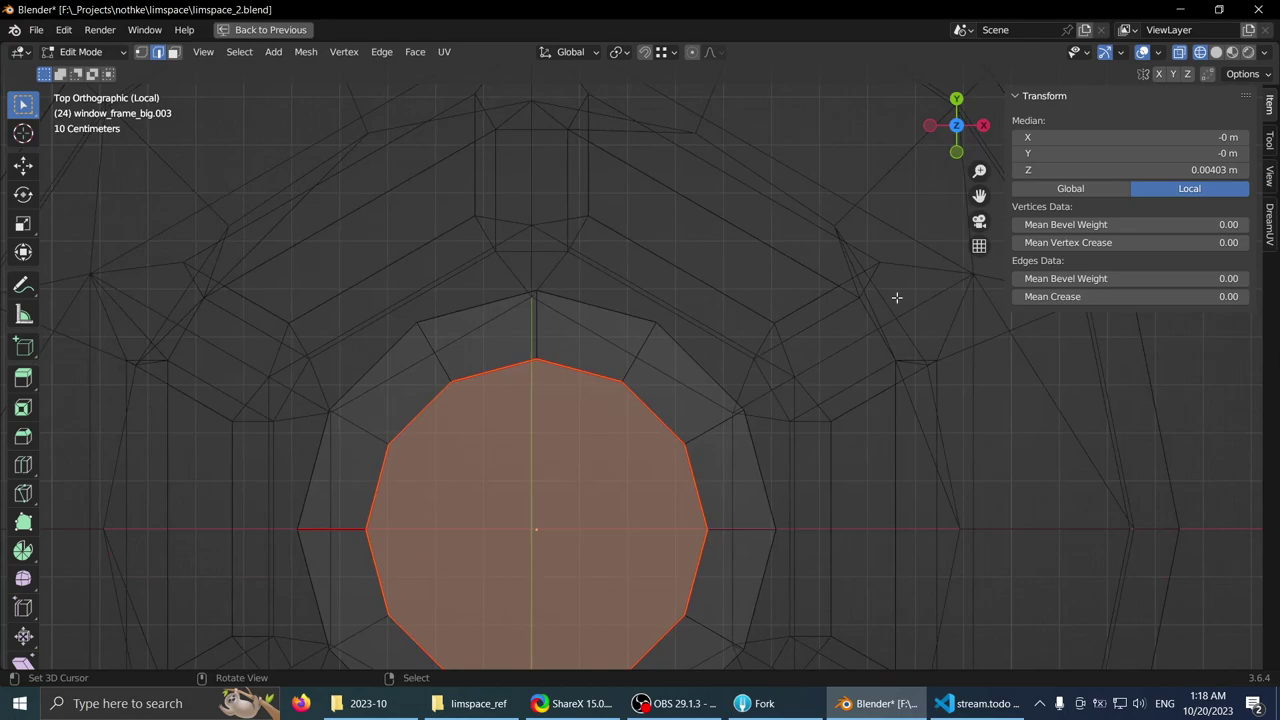
- Scale the frame's inner rim in X and Y only, by 1.168 and then by 0.945, in material preview
click(1232, 54)
shift+middle_drag(738, 402, 778, 338)
key(s)
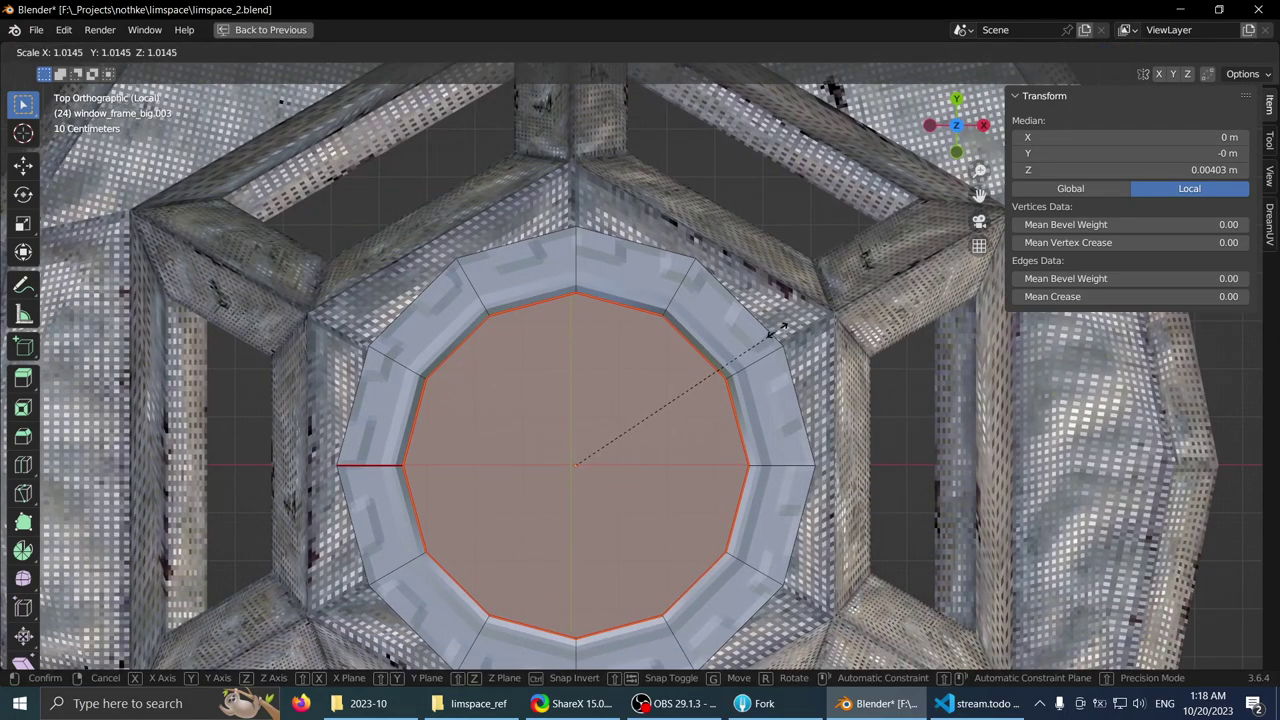
key(shift+z)
click(815, 315)
shift+middle_drag(683, 383, 747, 254)
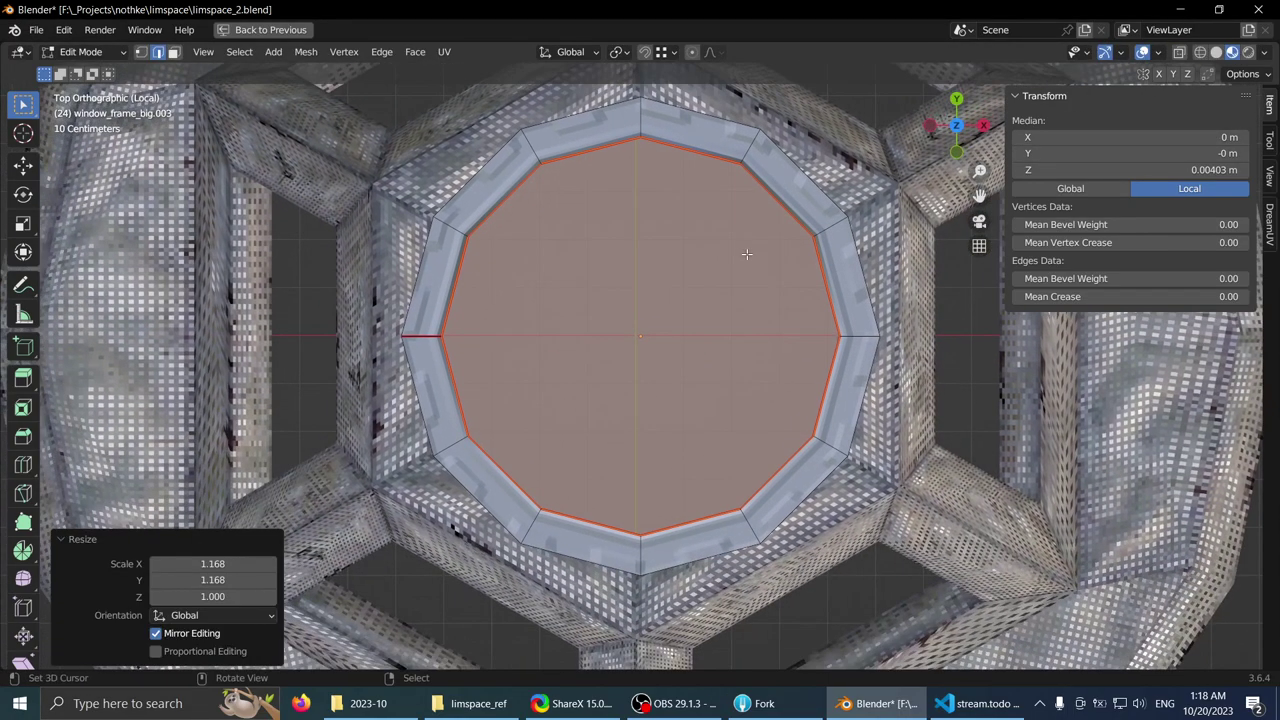
click(975, 341)
scroll(825, 385, down, 3)
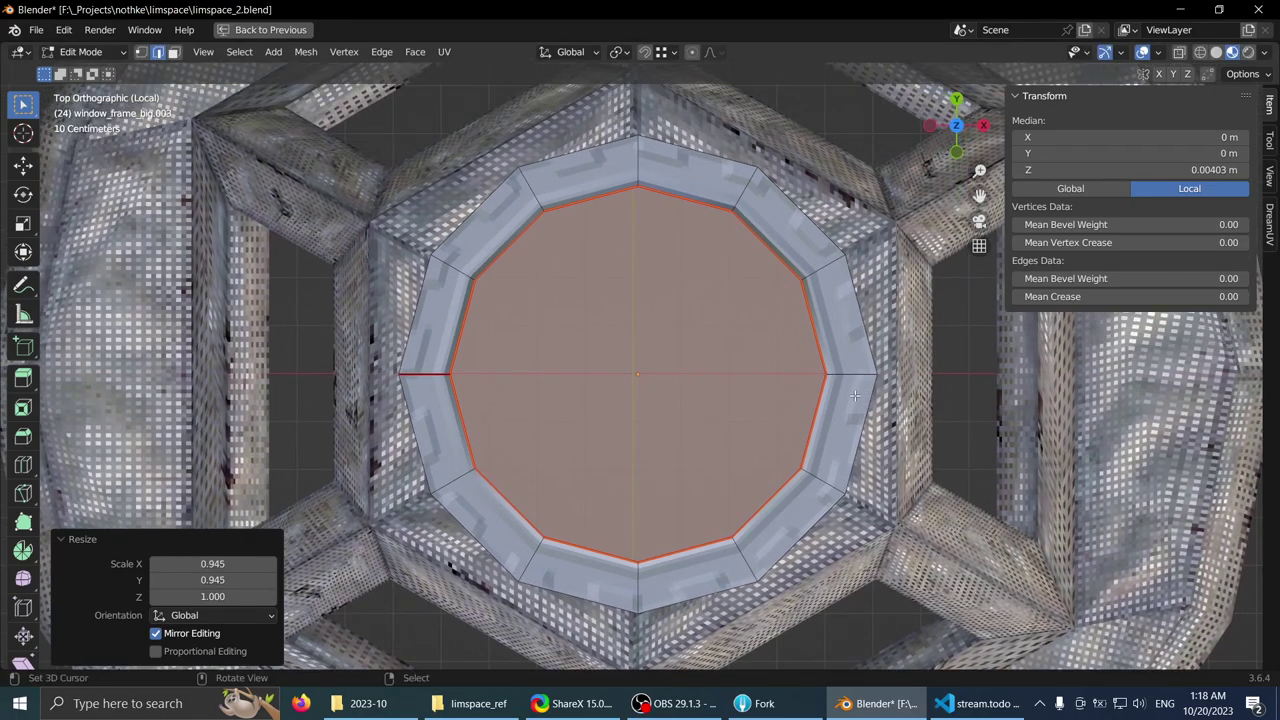
click(588, 703)
click(590, 703)
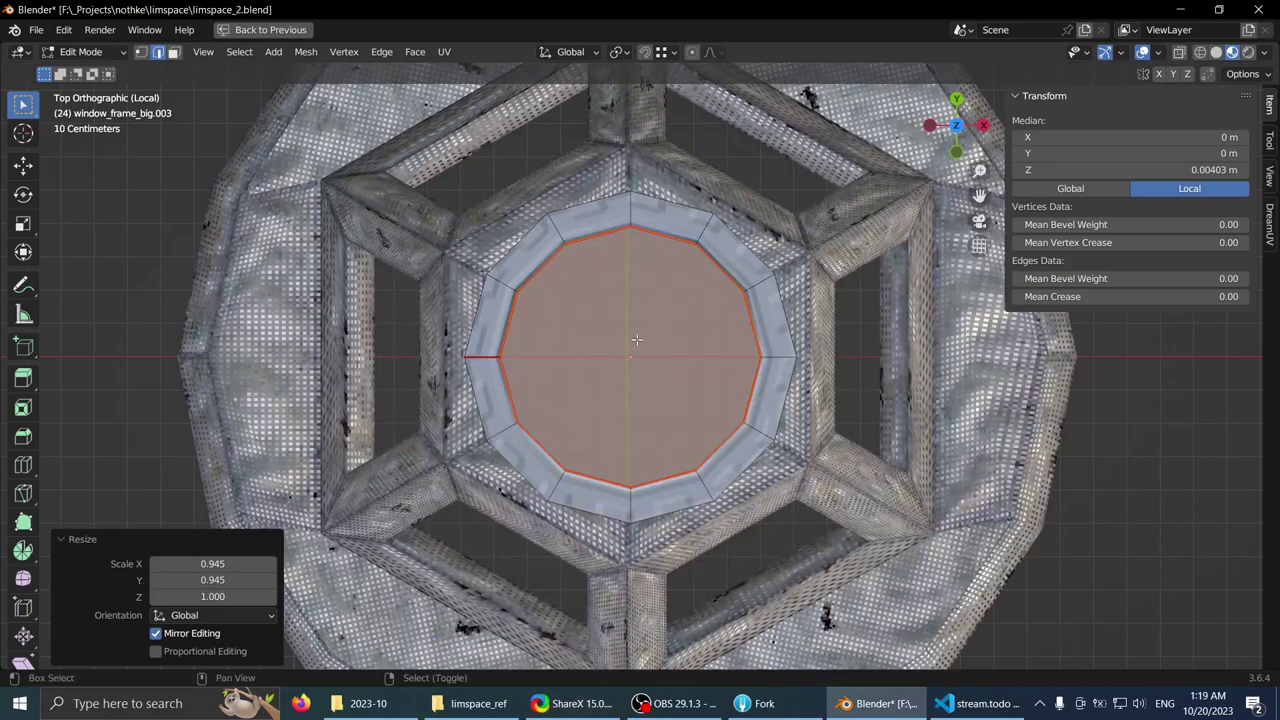
shift+middle_drag(638, 339, 643, 359)
scroll(858, 352, down, 2)
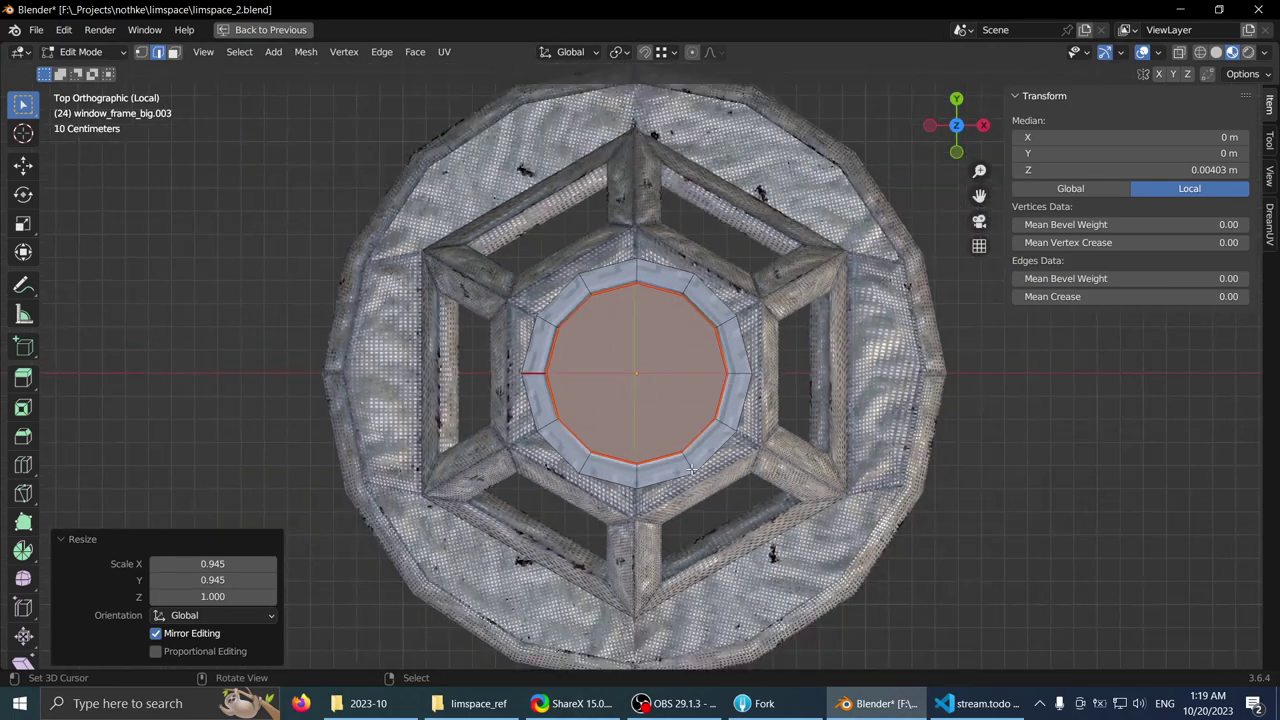
- Stretch the whole frame to about 0.176 m thick along Z and lower it to about Z 6.54 m inside the cupola's top ring
middle_drag(648, 420, 646, 257)
scroll(646, 257, up, 4)
middle_drag(640, 420, 636, 375)
scroll(633, 380, up, 2)
shift+middle_drag(632, 388, 644, 423)
scroll(632, 359, up, 4)
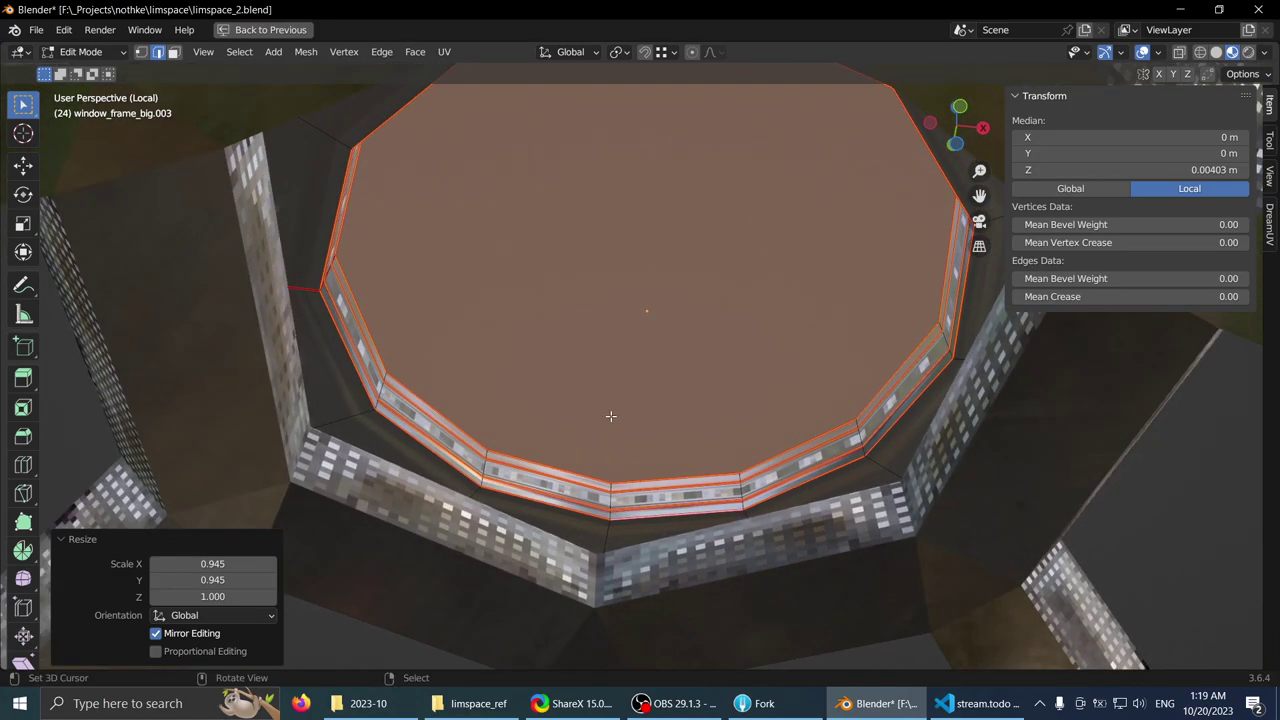
key(Tab)
key(s)
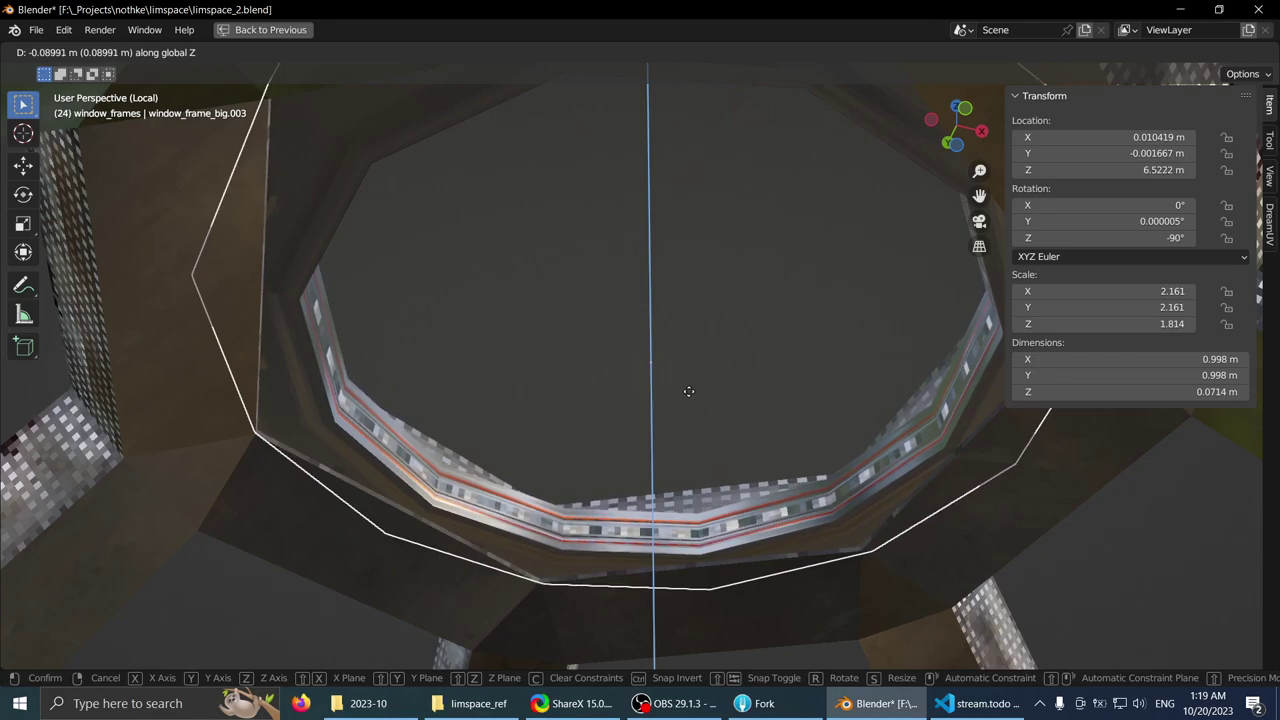
click(757, 300)
middle_drag(757, 300, 654, 434)
key(g)
key(z)
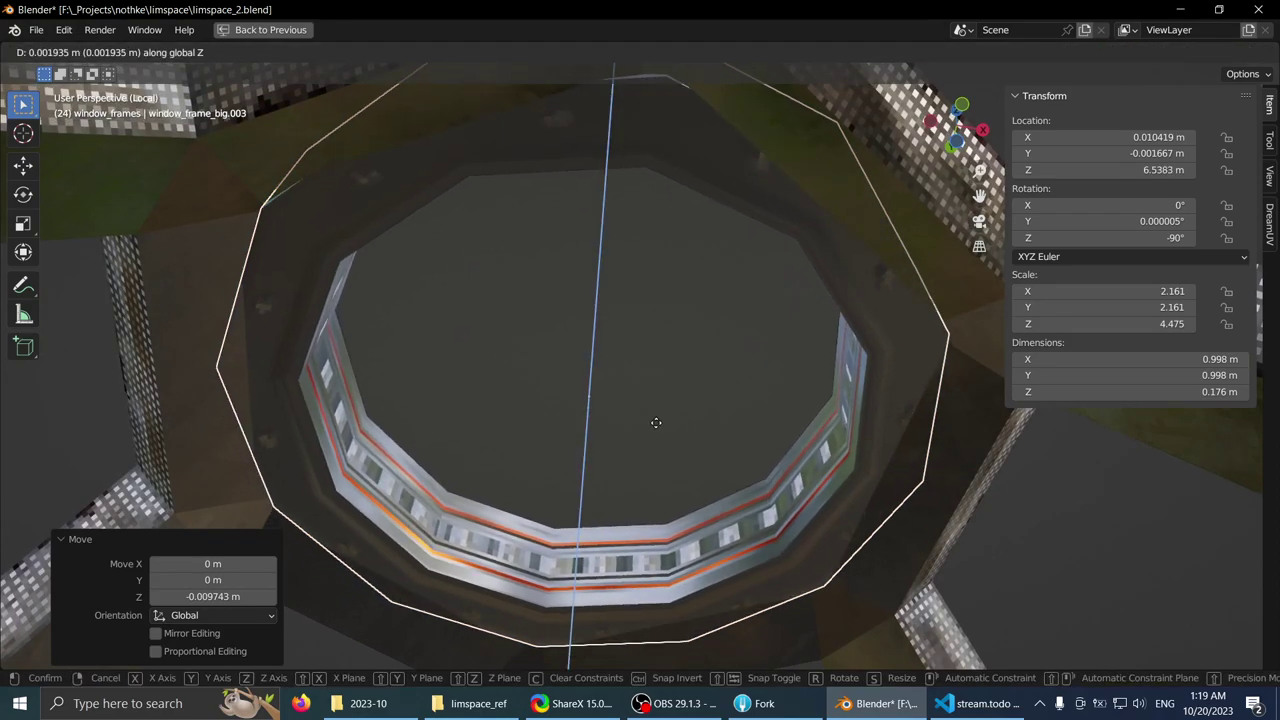
click(648, 429)
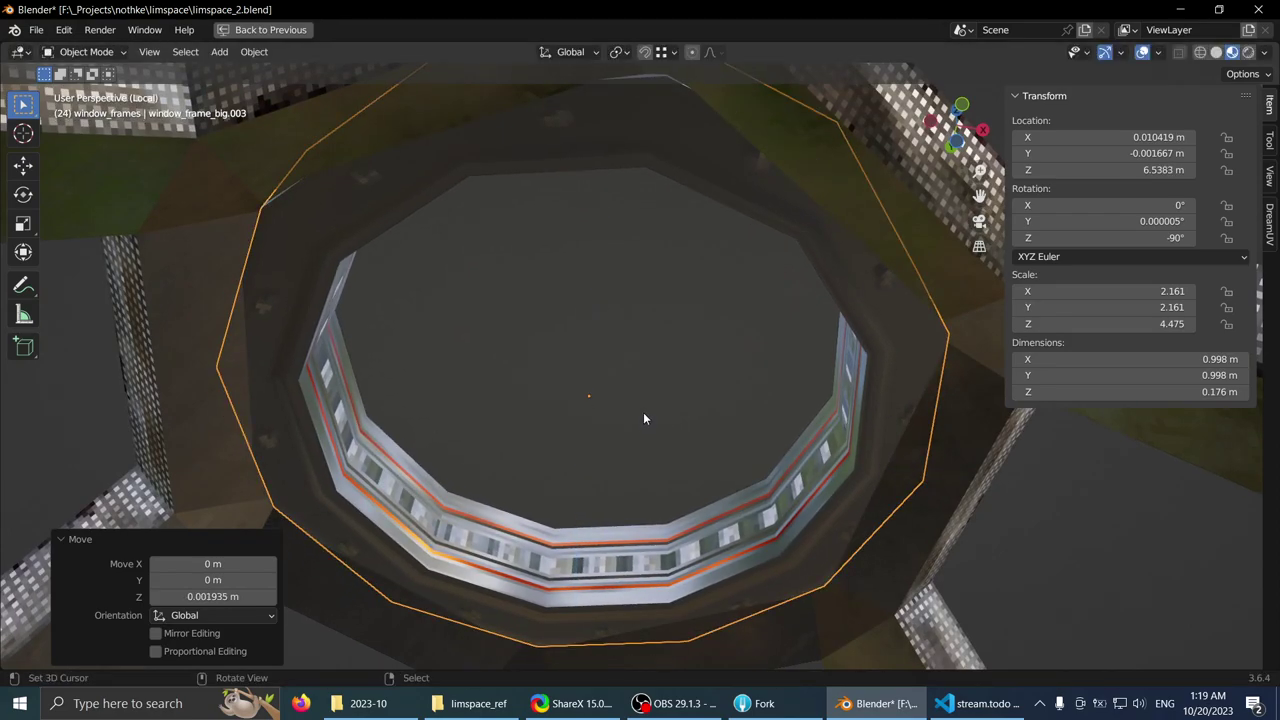
- Raise the frame about 0.012 m along Z within the cupola's top ring
middle_drag(643, 418, 673, 449)
scroll(655, 432, up, 2)
key(s)
key(z)
right_click(642, 330)
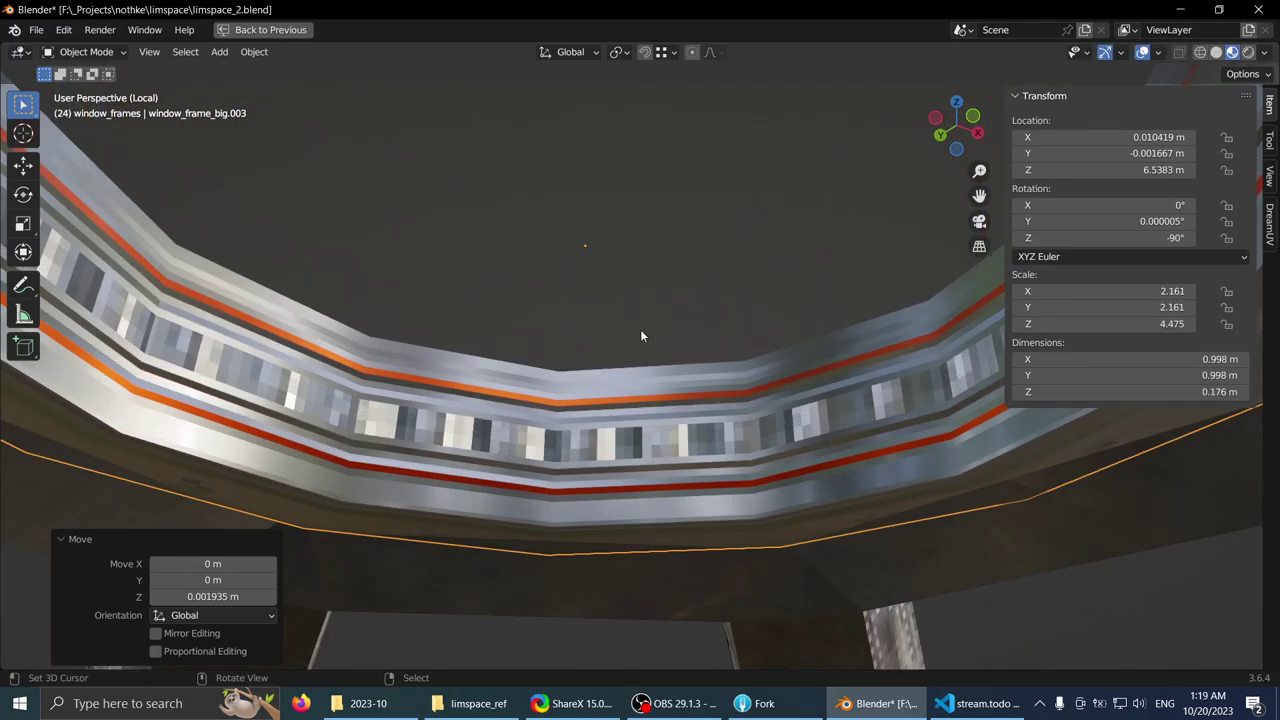
key(g)
key(z)
click(600, 331)
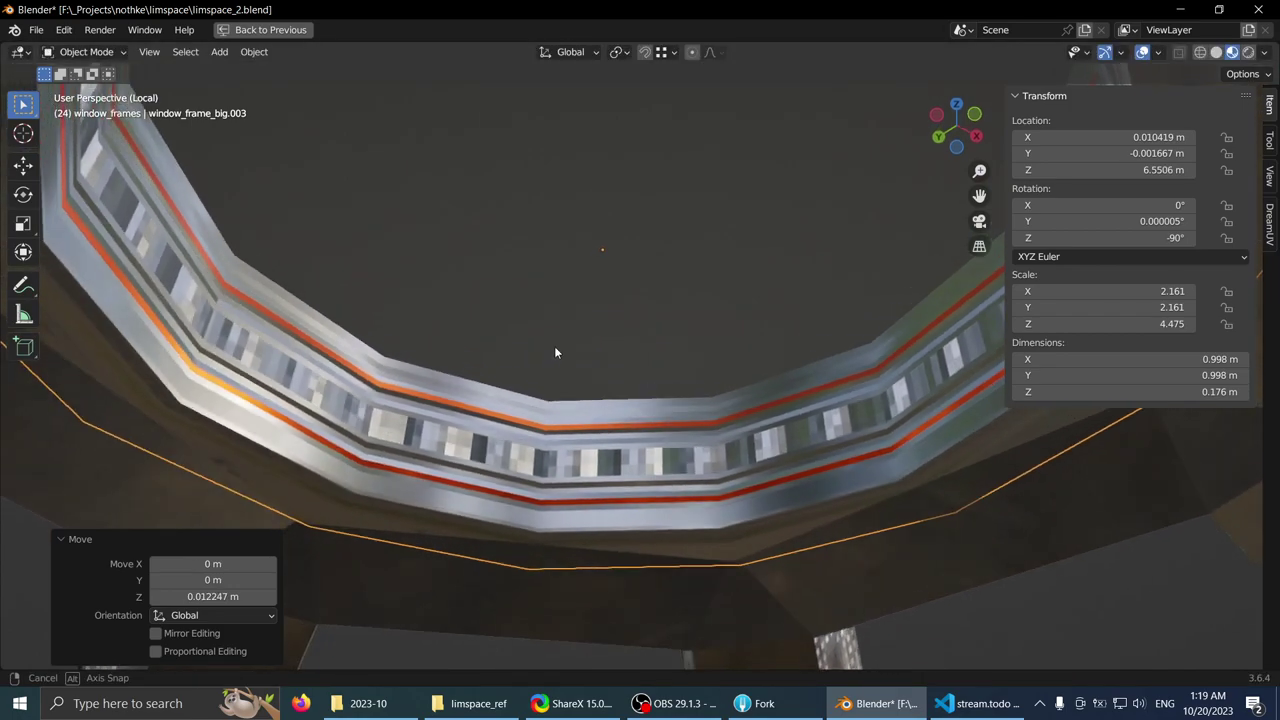
- Examine how the frame fits the cupola's top ring from inside and from above
middle_drag(584, 356, 667, 256)
scroll(621, 370, down, 1)
key(alt+a)
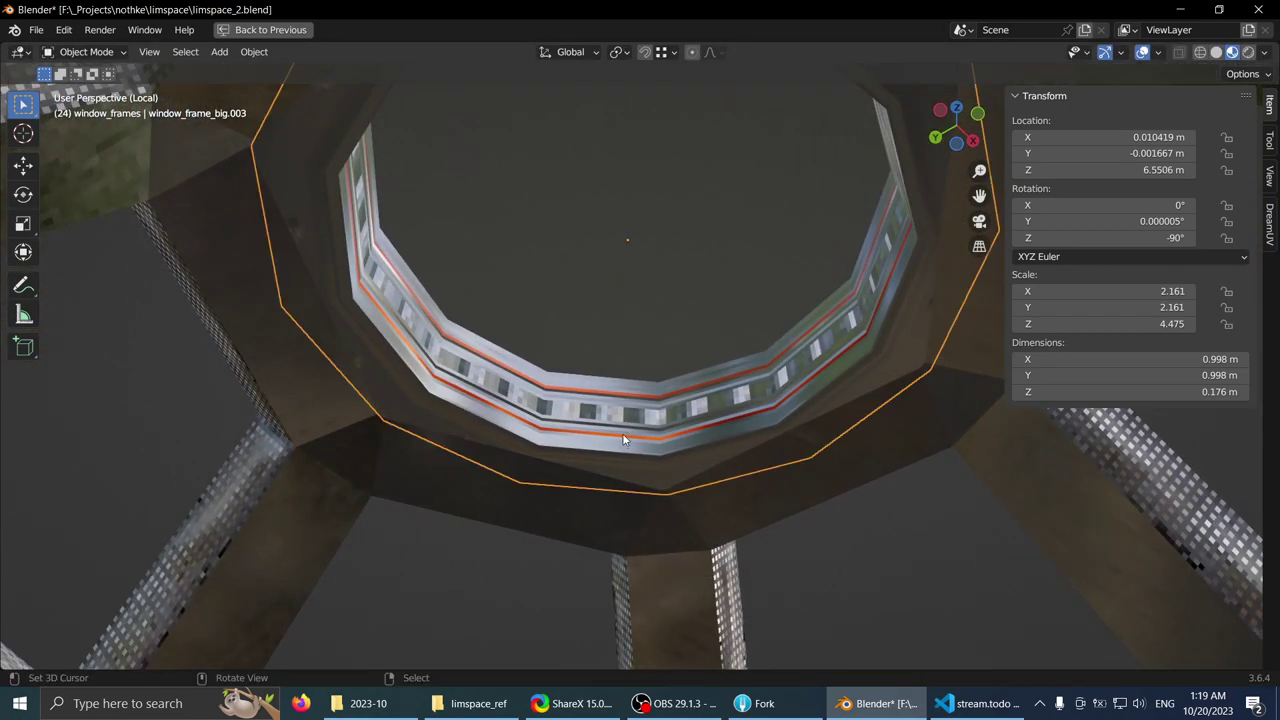
middle_drag(622, 439, 605, 614)
scroll(600, 600, down, 4)
middle_drag(570, 510, 546, 585)
key(KP_7)
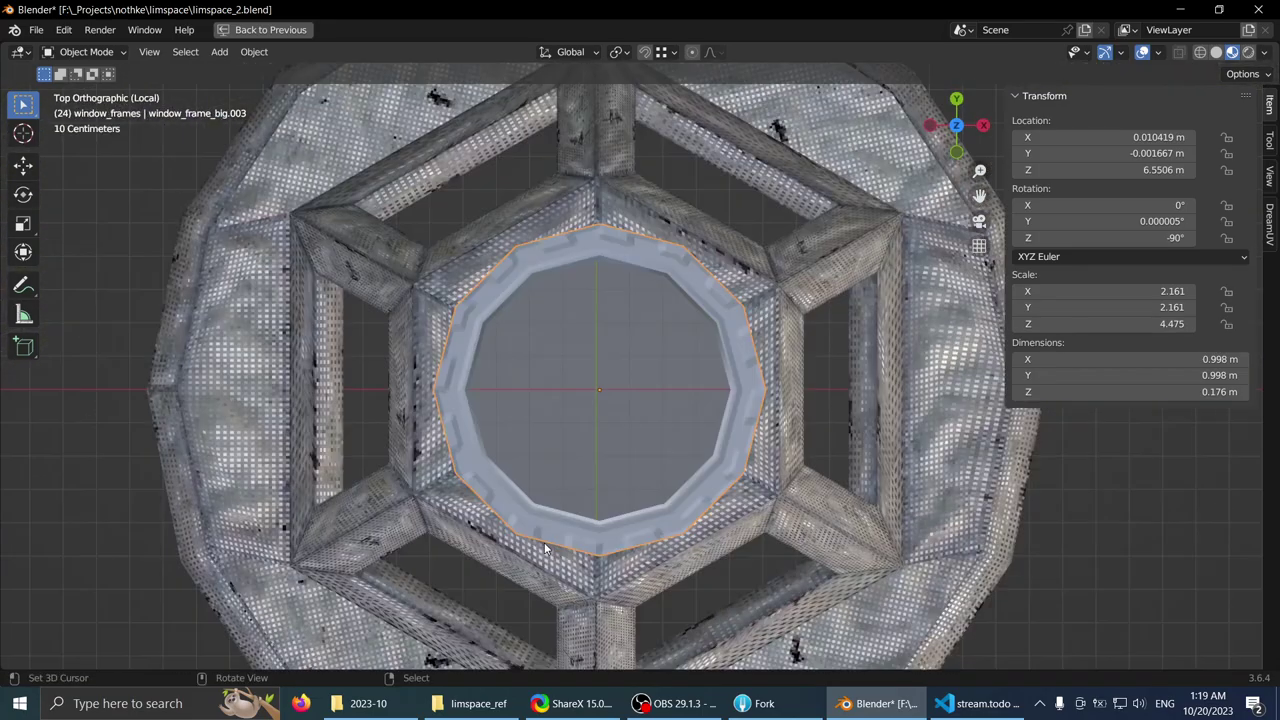
scroll(582, 447, down, 2)
scroll(584, 446, up, 2)
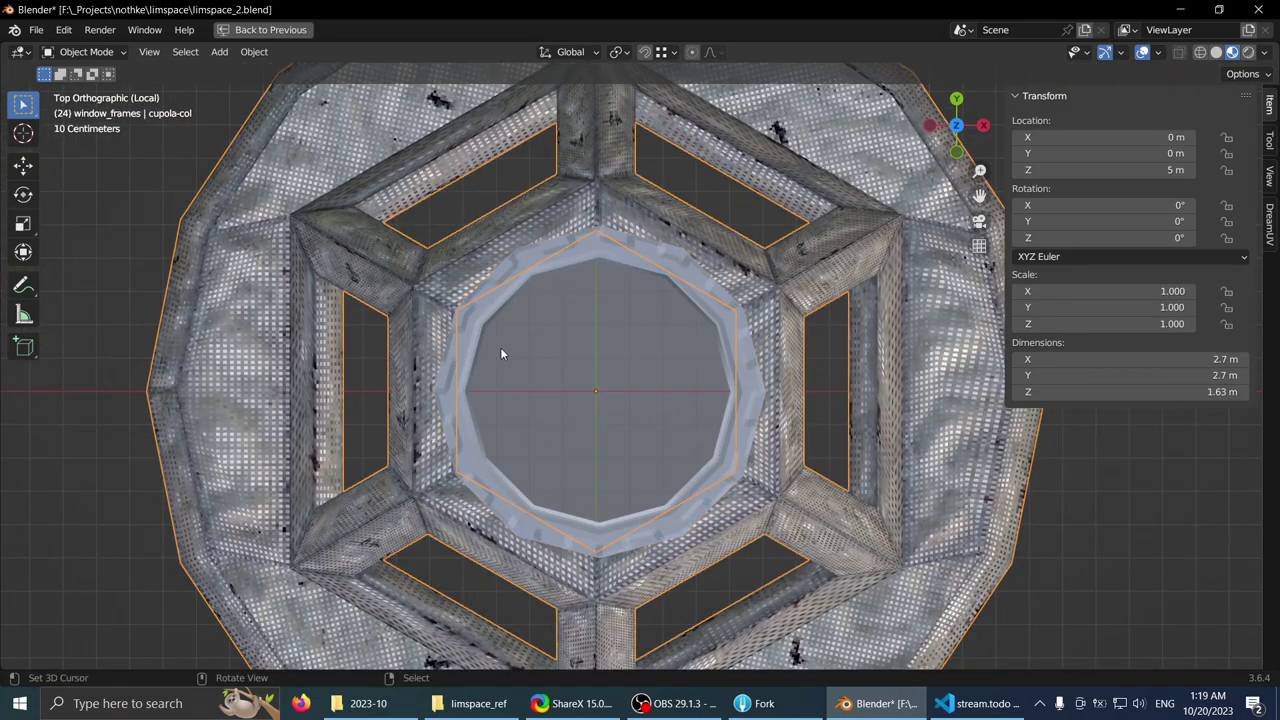
- Inspect the cupola's mesh around the frame in edit mode and return to object mode in top view
key(Tab)
middle_drag(688, 351, 616, 436)
scroll(597, 424, down, 2)
key(KP_7)
key(Tab)
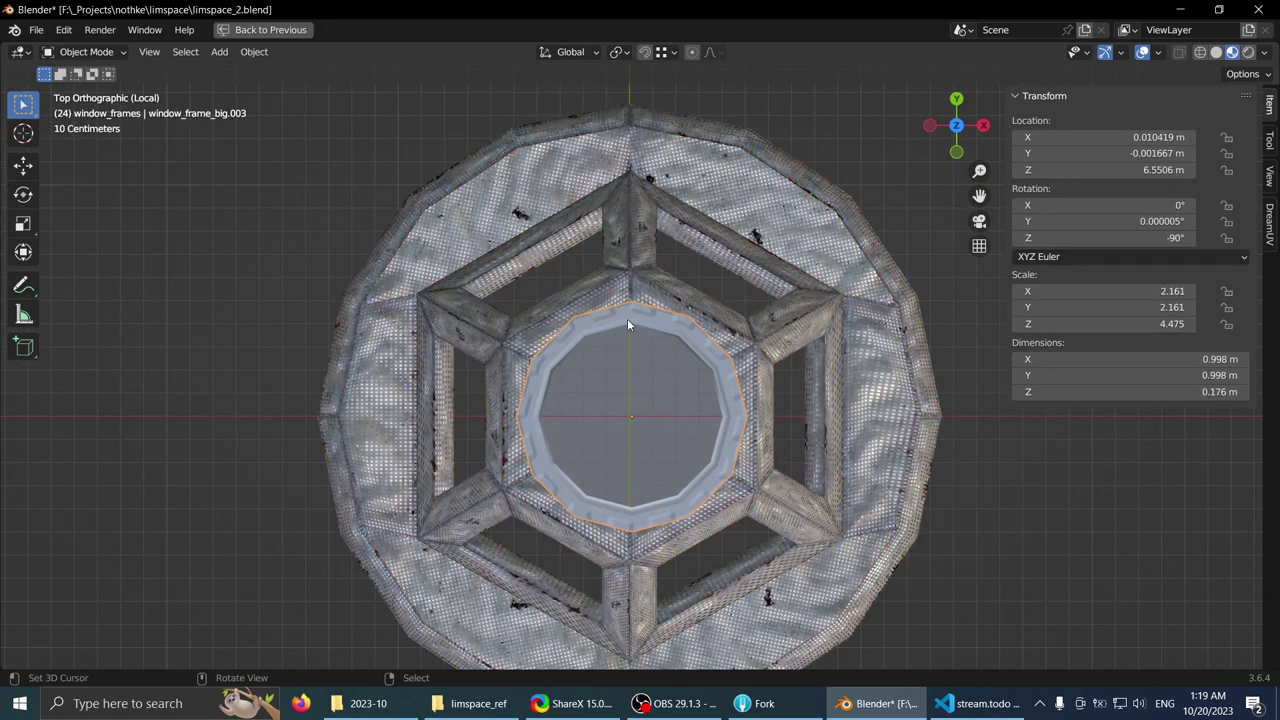
- Inspect the cupola's mesh around the frame in edit mode, comparing wireframe, solid and material preview shading
key(Tab)
key(alt+z)
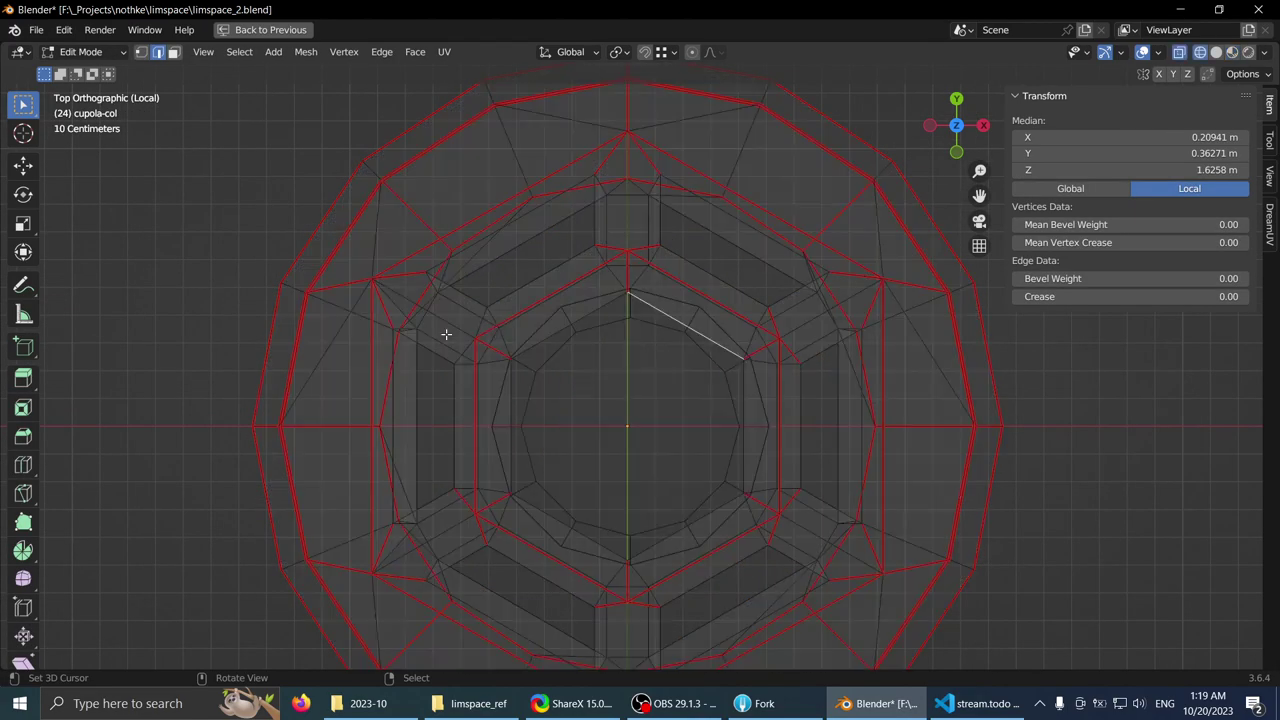
middle_drag(443, 334, 543, 386)
scroll(543, 386, up, 1)
key(3)
right_click(641, 316)
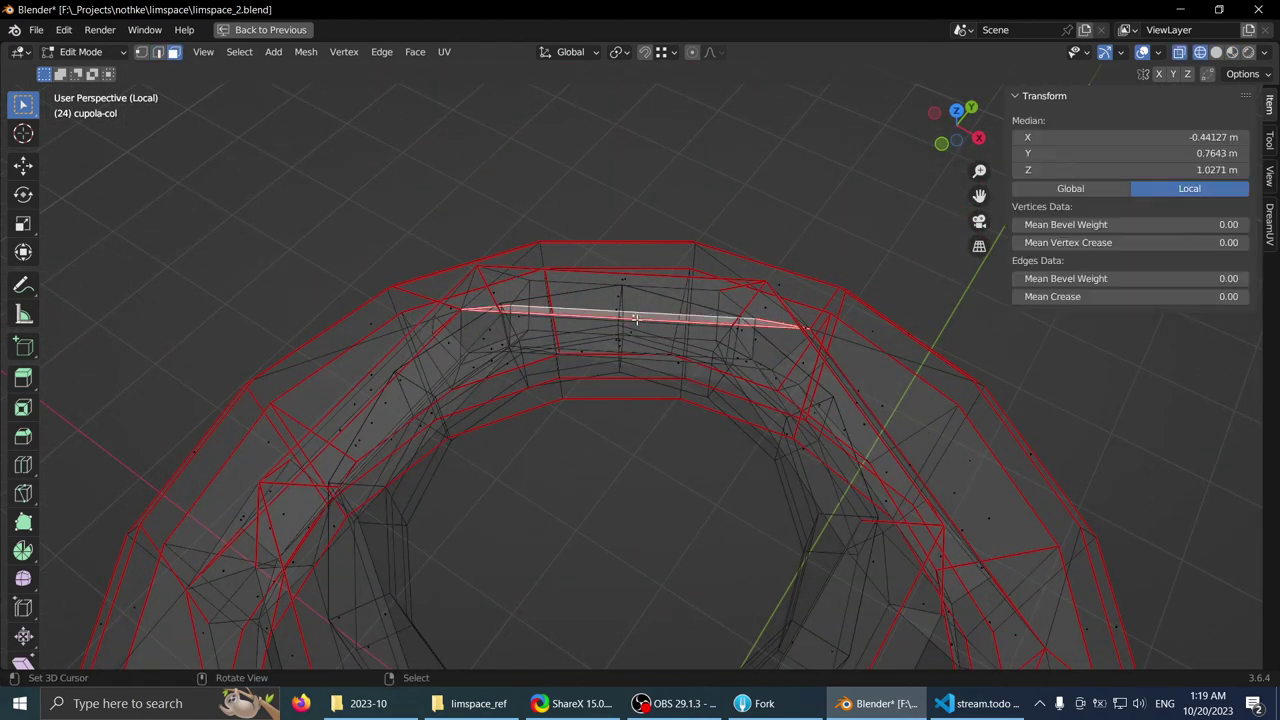
right_click(623, 342)
middle_drag(624, 352, 588, 354)
click(1232, 53)
click(1217, 53)
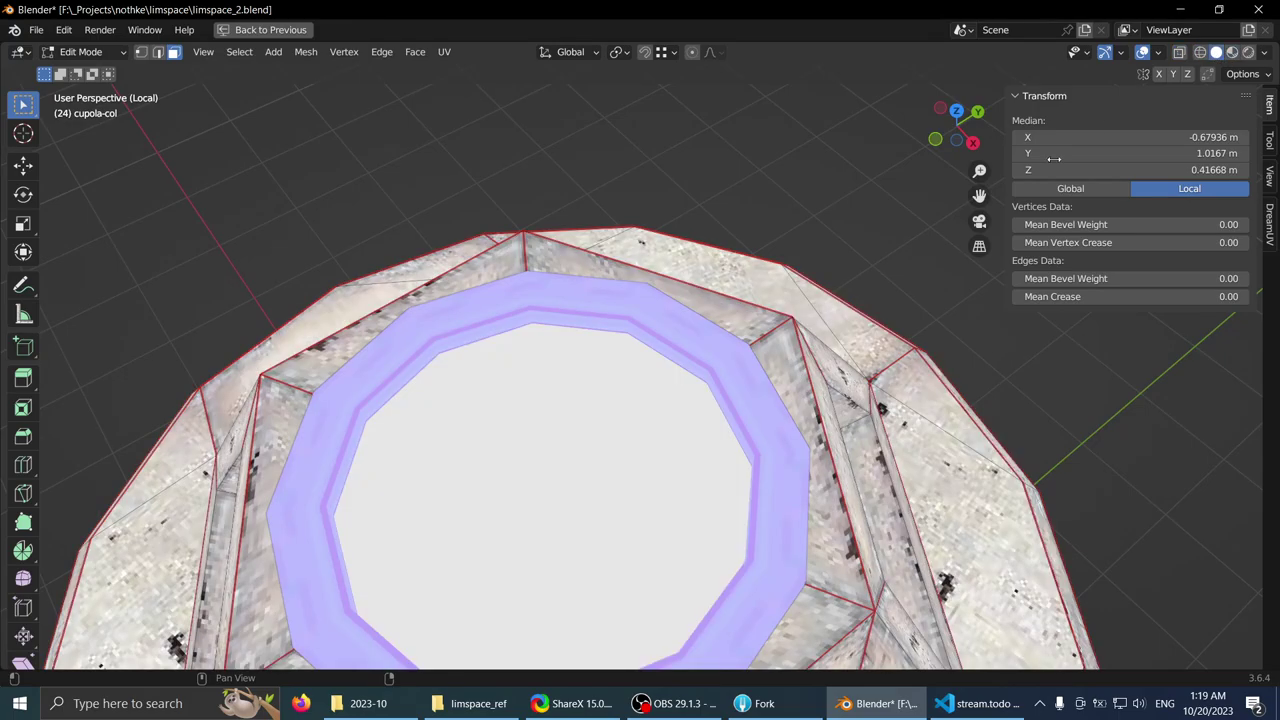
middle_drag(893, 246, 915, 219)
click(1232, 52)
middle_drag(1130, 240, 195, 398)
scroll(195, 398, down, 3)
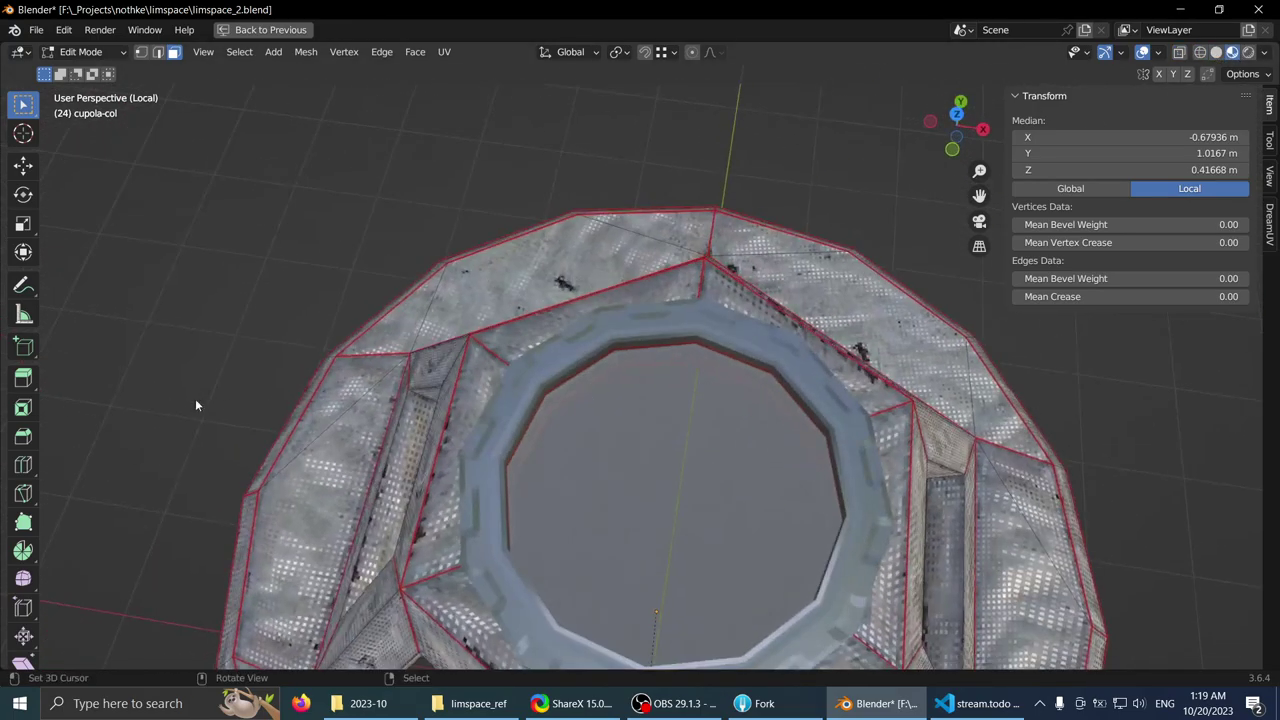
- Isolate the top window frame in local view and open its mesh for editing
key(Tab)
middle_drag(479, 476, 505, 470)
right_click(614, 364)
middle_drag(614, 363, 948, 267)
key(KP_Divide)
key(KP_Divide)
key(Tab)
middle_drag(702, 358, 680, 396)
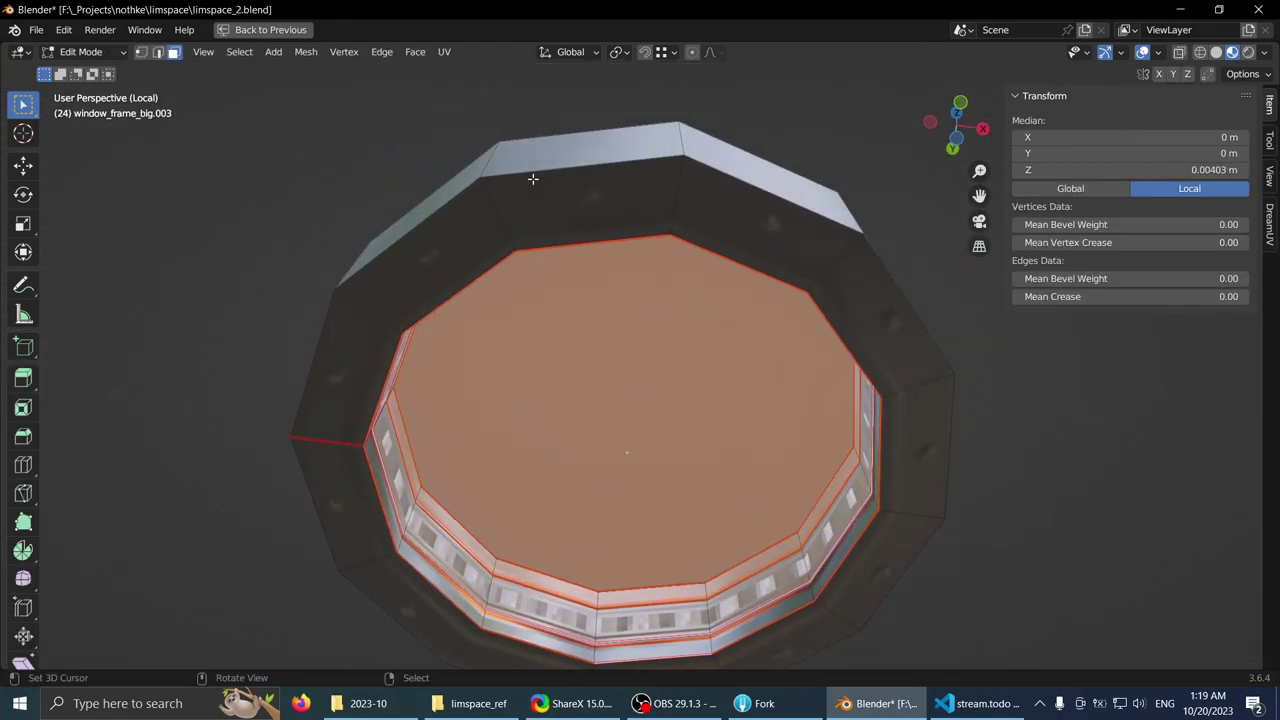
- Select all the faces of the flat ring on the frame's underside
right_click(533, 179)
middle_drag(562, 248, 614, 213)
shift+click(510, 210)
shift+click(412, 285)
shift+click(372, 410)
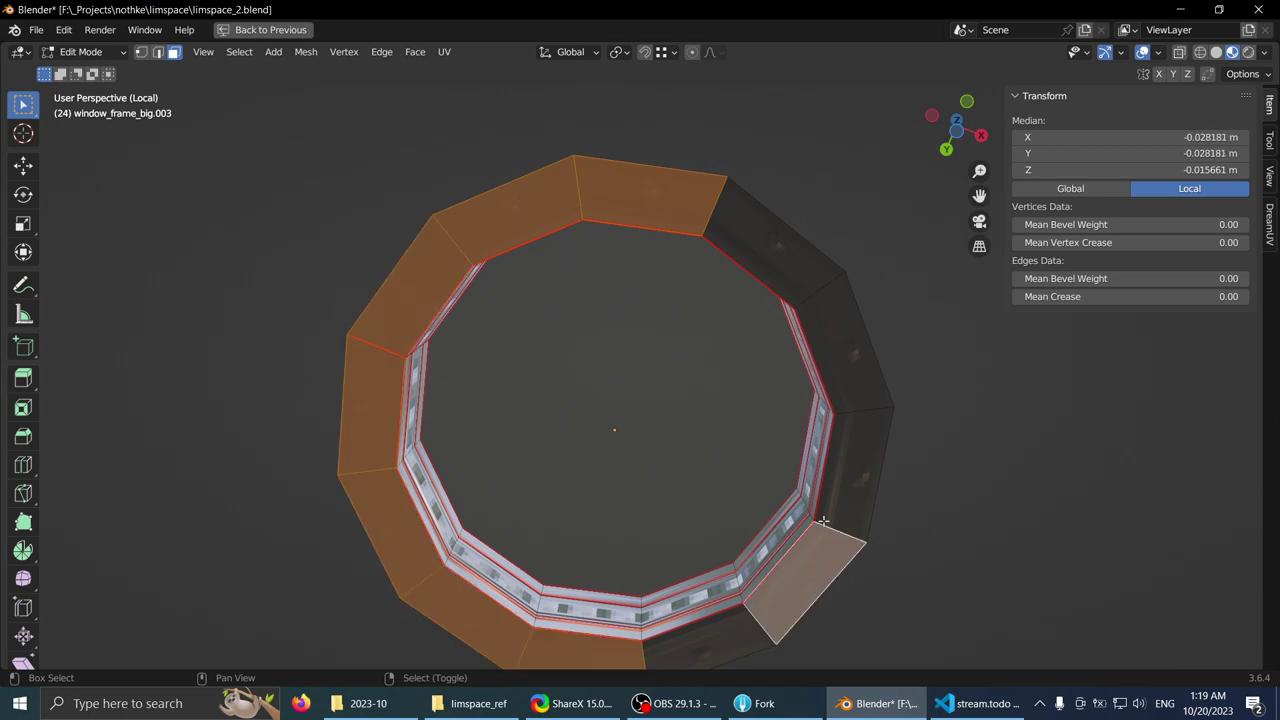
middle_drag(773, 531, 731, 576)
shift+right_click(750, 202)
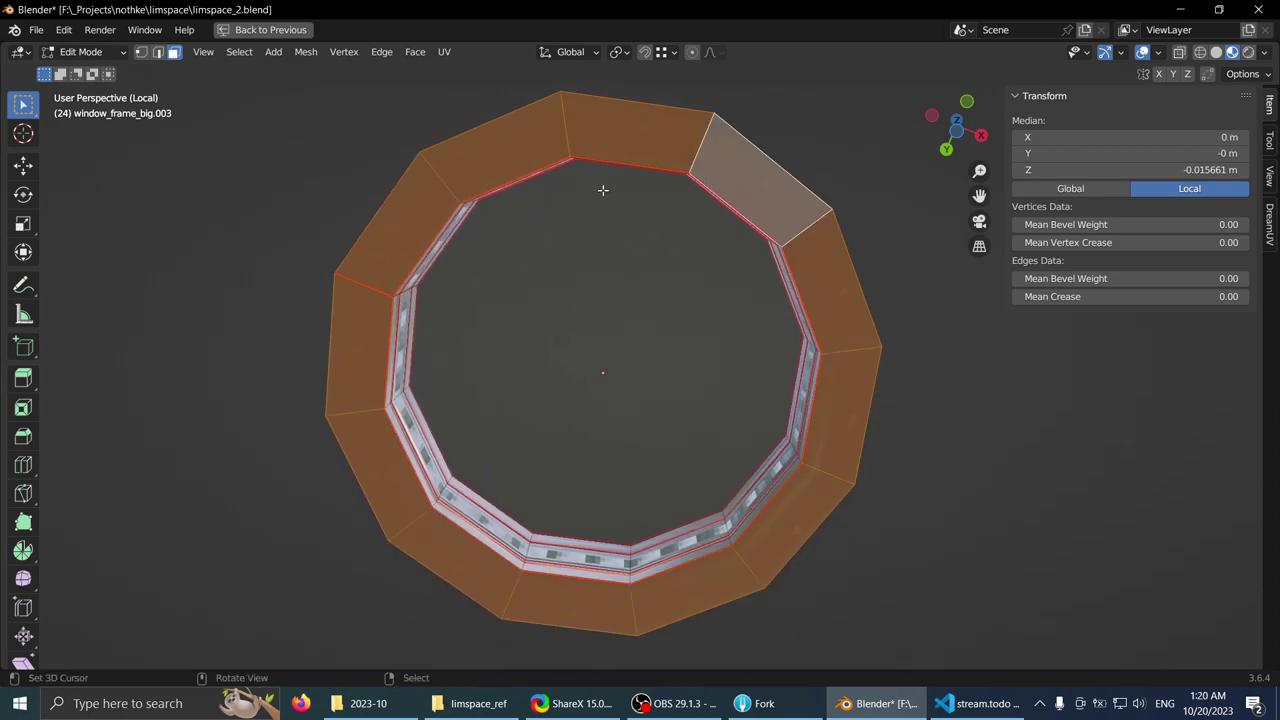
shift+middle_drag(603, 189, 622, 235)
- Select the ring's linked UV strip and display seals_normal.png as its background image in the UV editor
key(ctrl+space)
scroll(137, 266, down, 4)
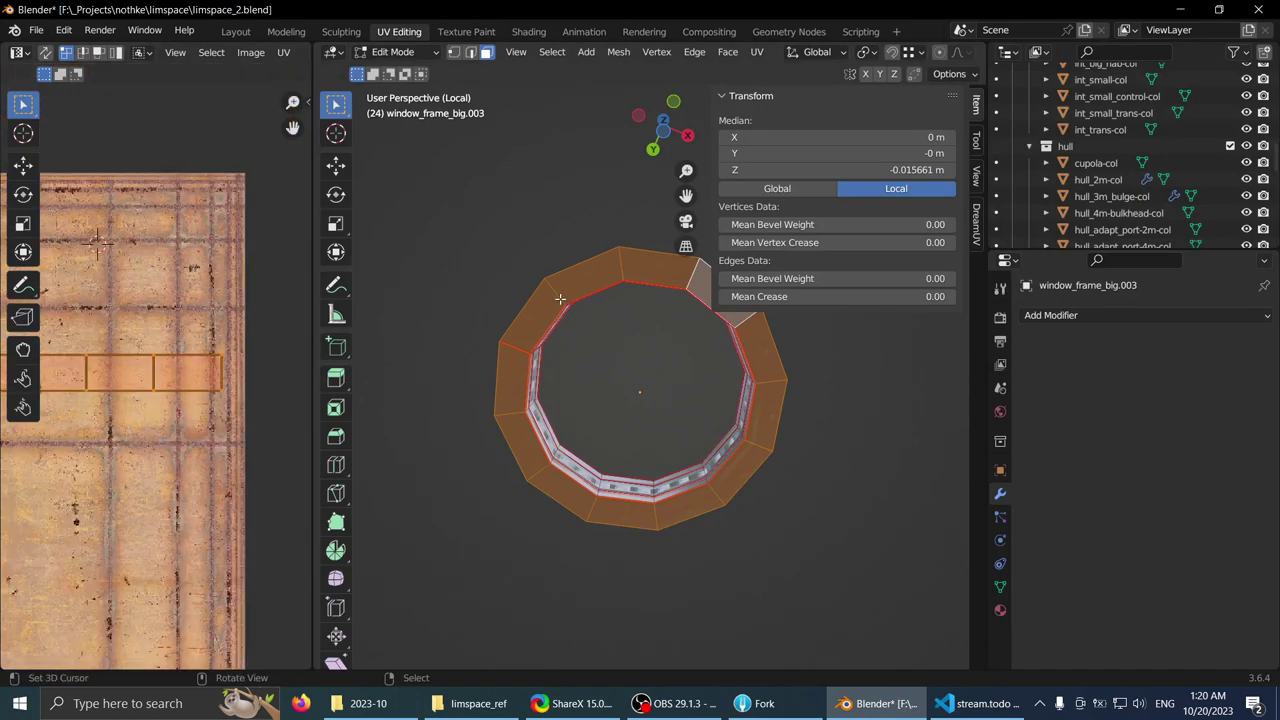
key(ctrl+l)
key(ctrl+space)
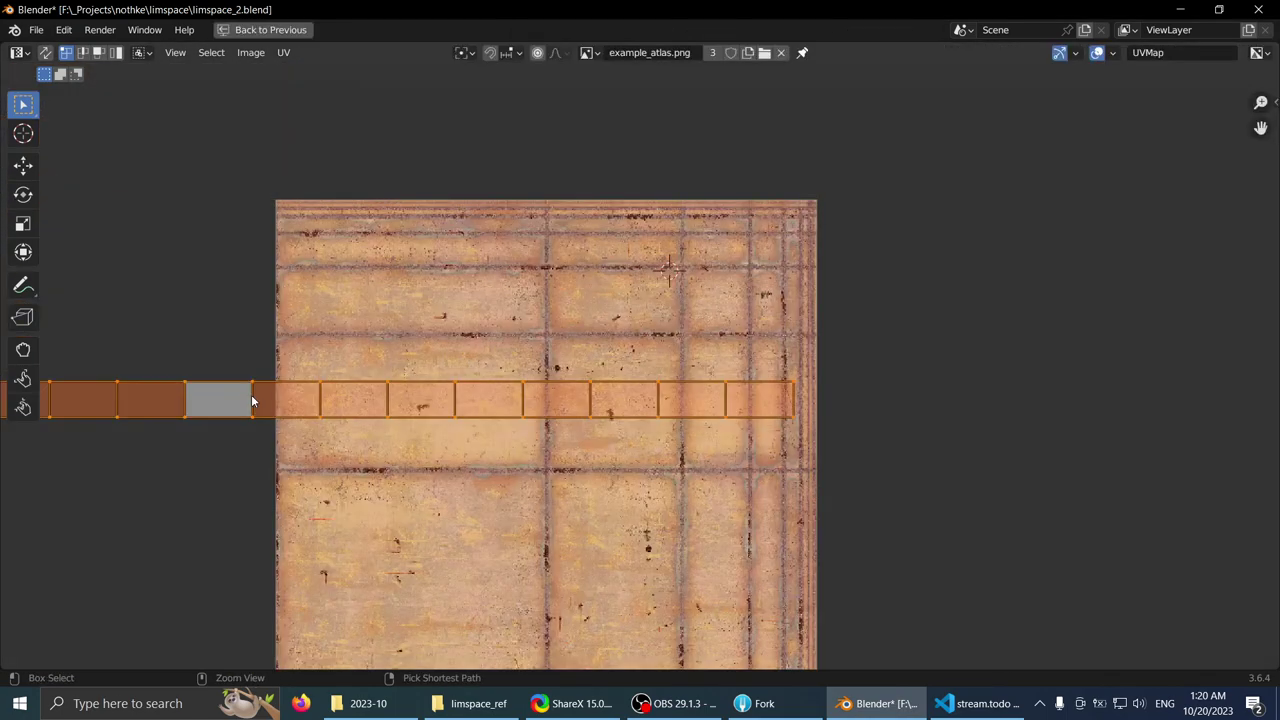
click(589, 54)
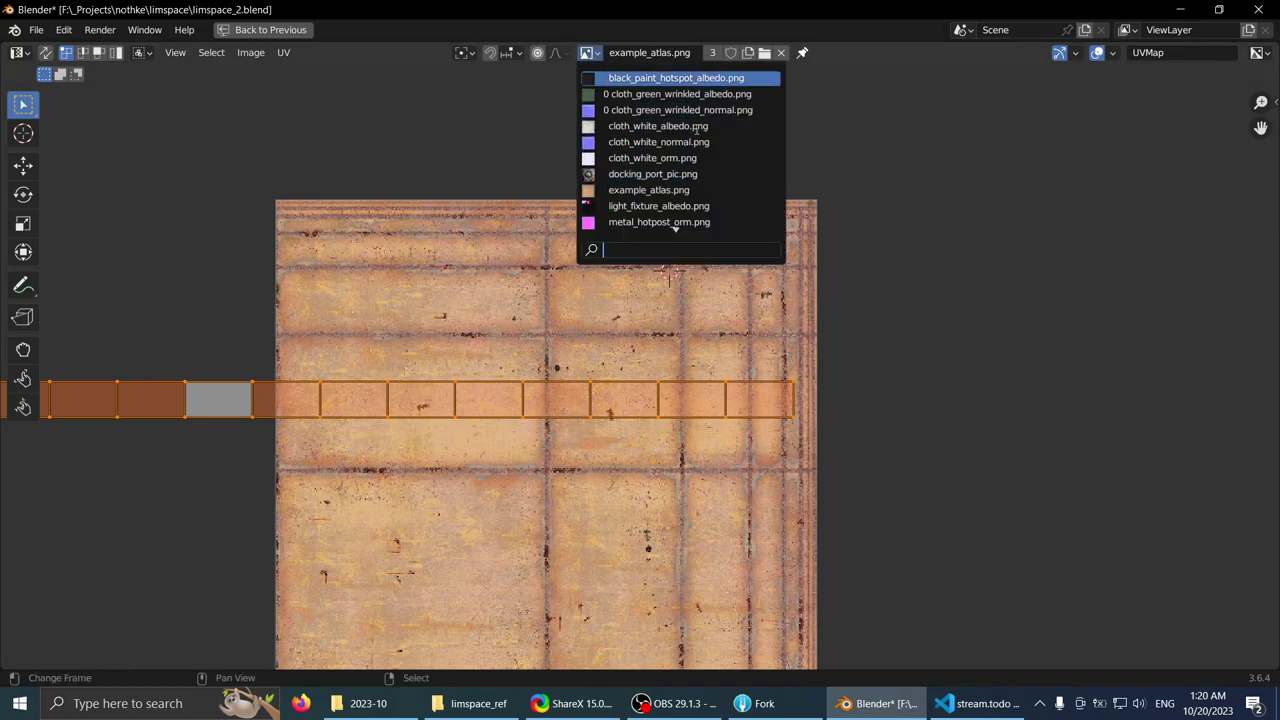
scroll(735, 242, down, 7)
scroll(680, 150, down, 4)
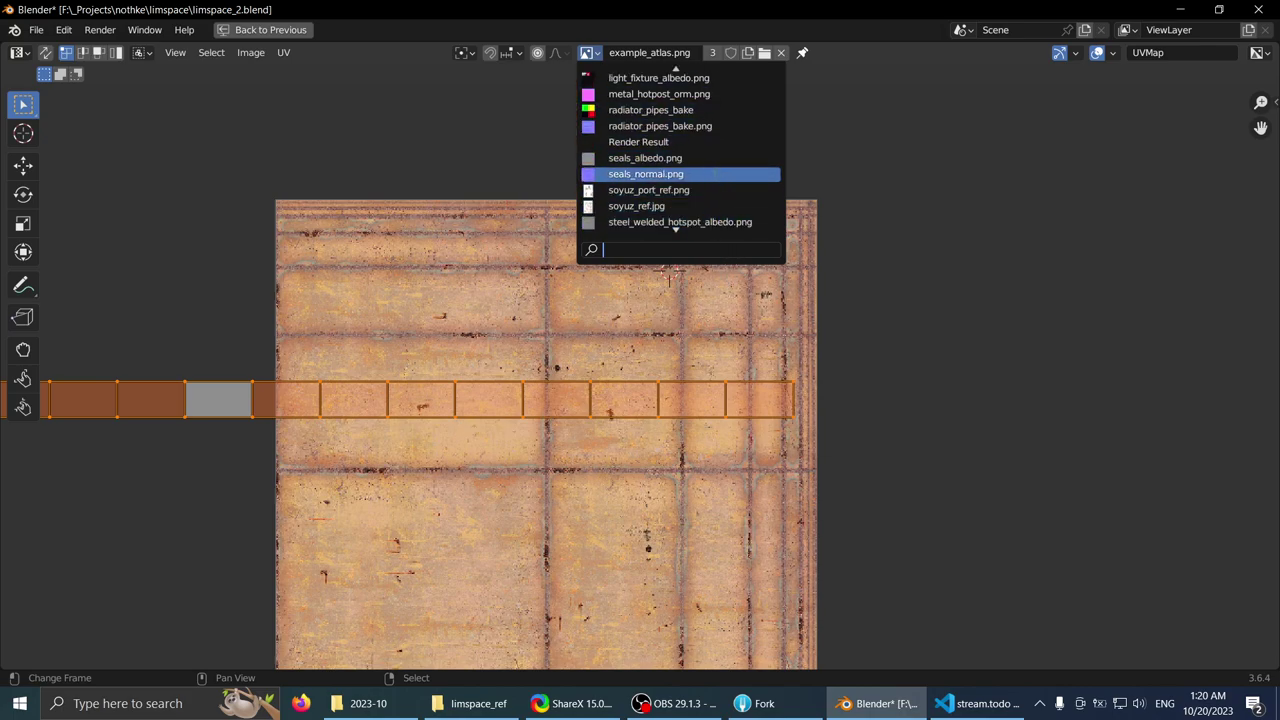
click(700, 175)
scroll(409, 391, up, 4)
middle_drag(409, 391, 674, 169)
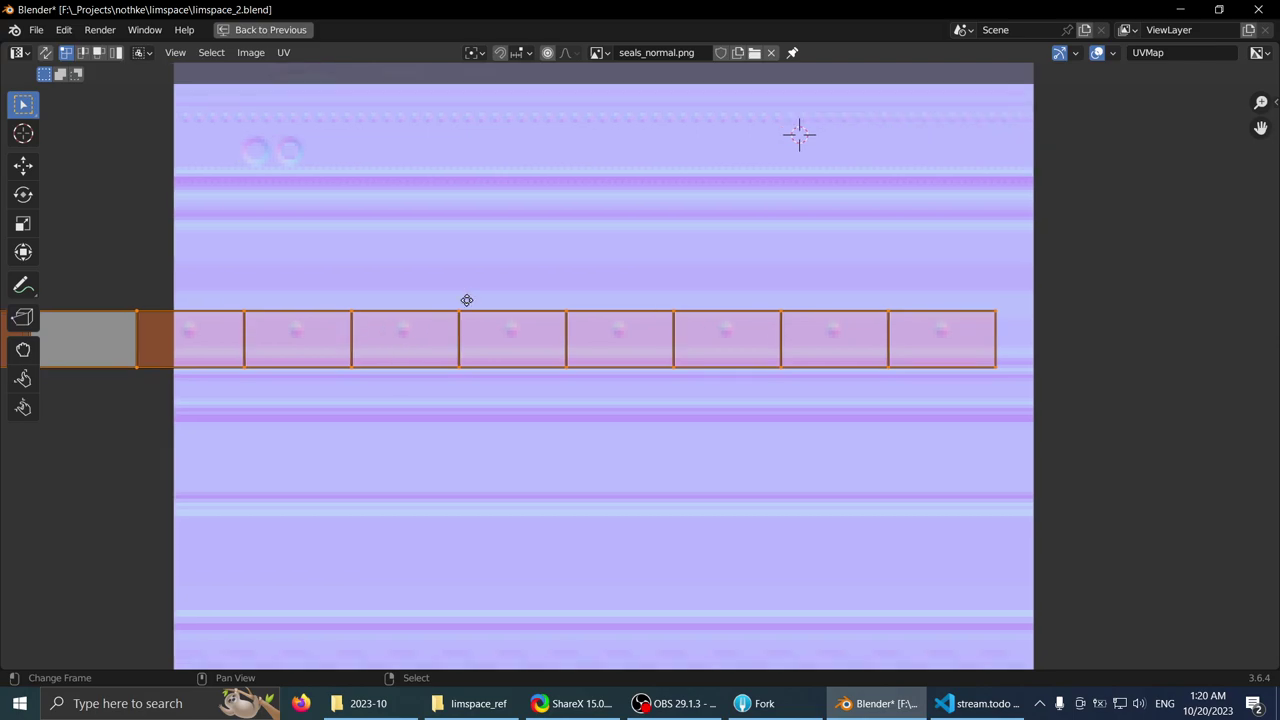
- Move the ring's UV strip up along Y onto the row of small bolts in the seals texture
scroll(501, 399, up, 3)
middle_drag(316, 246, 523, 469)
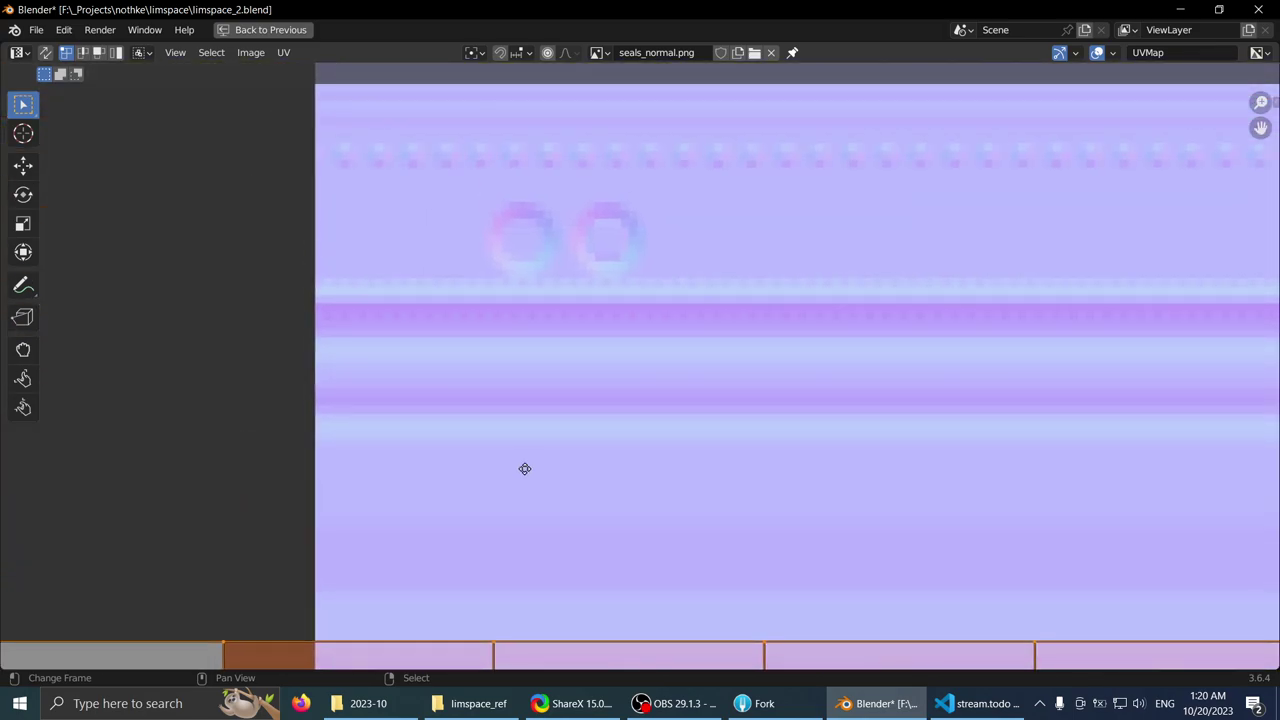
scroll(527, 476, down, 1)
scroll(600, 424, down, 1)
key(g)
key(y)
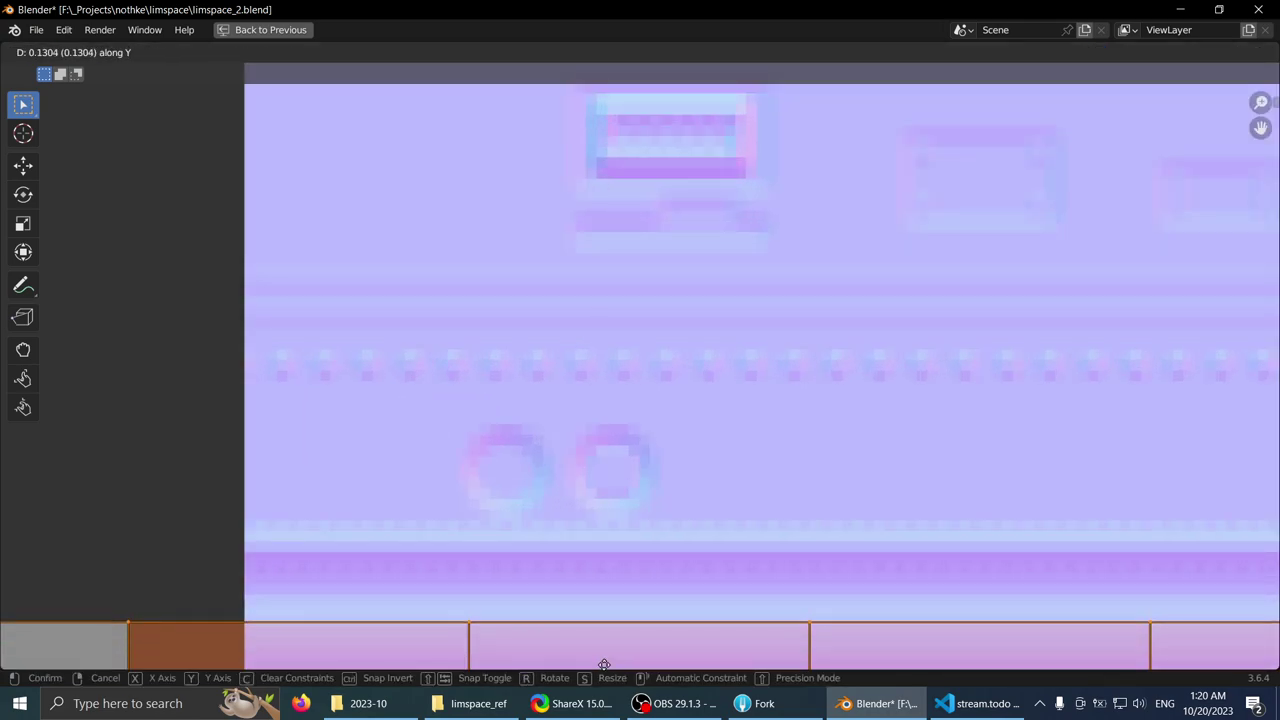
click(575, 140)
scroll(563, 194, up, 3)
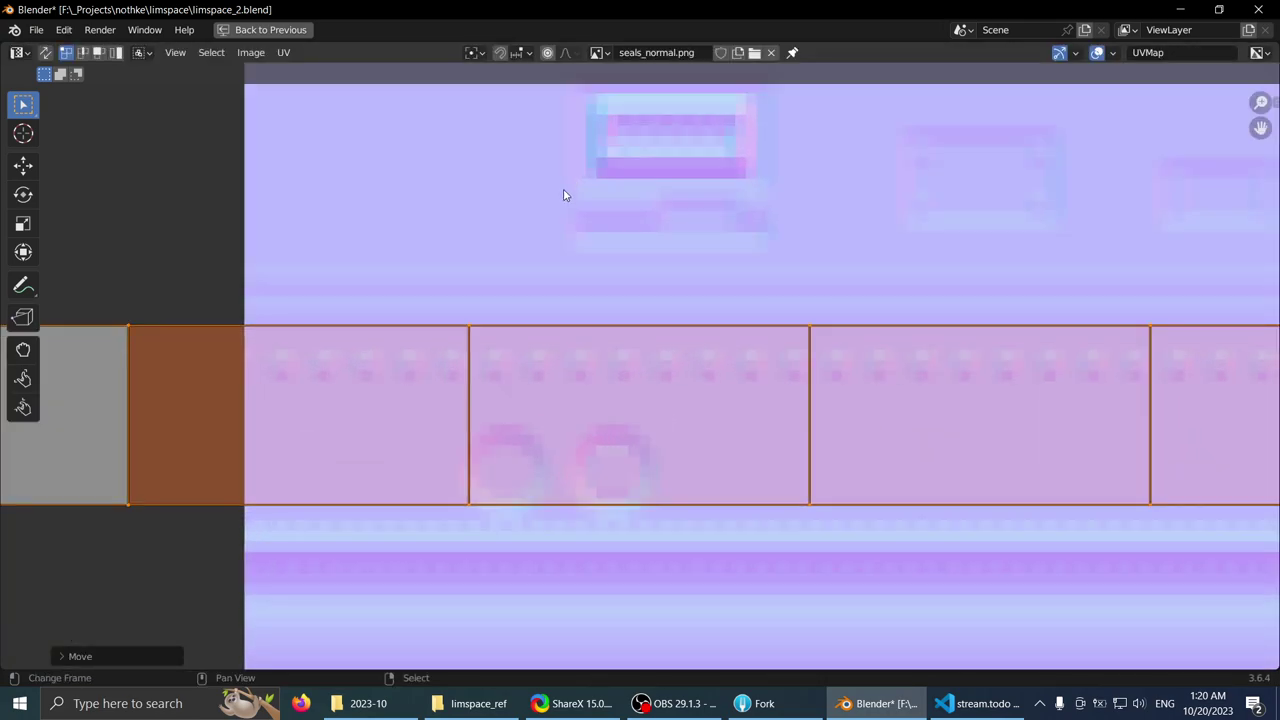
key(s)
key(Escape)
scroll(582, 205, down, 2)
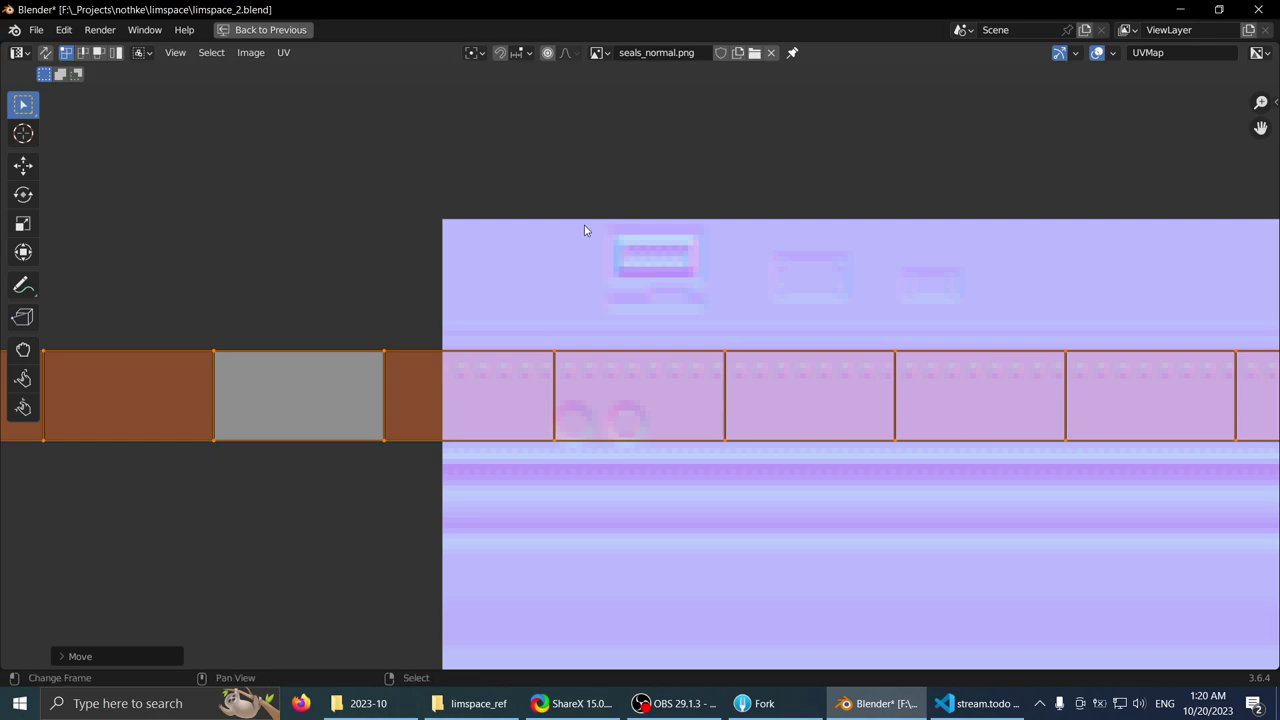
- Check how the bolt texture looks on the frame's underside in object mode and return to mesh editing
key(ctrl+space)
middle_drag(649, 300, 640, 369)
key(ctrl+space)
scroll(640, 369, up, 2)
key(Tab)
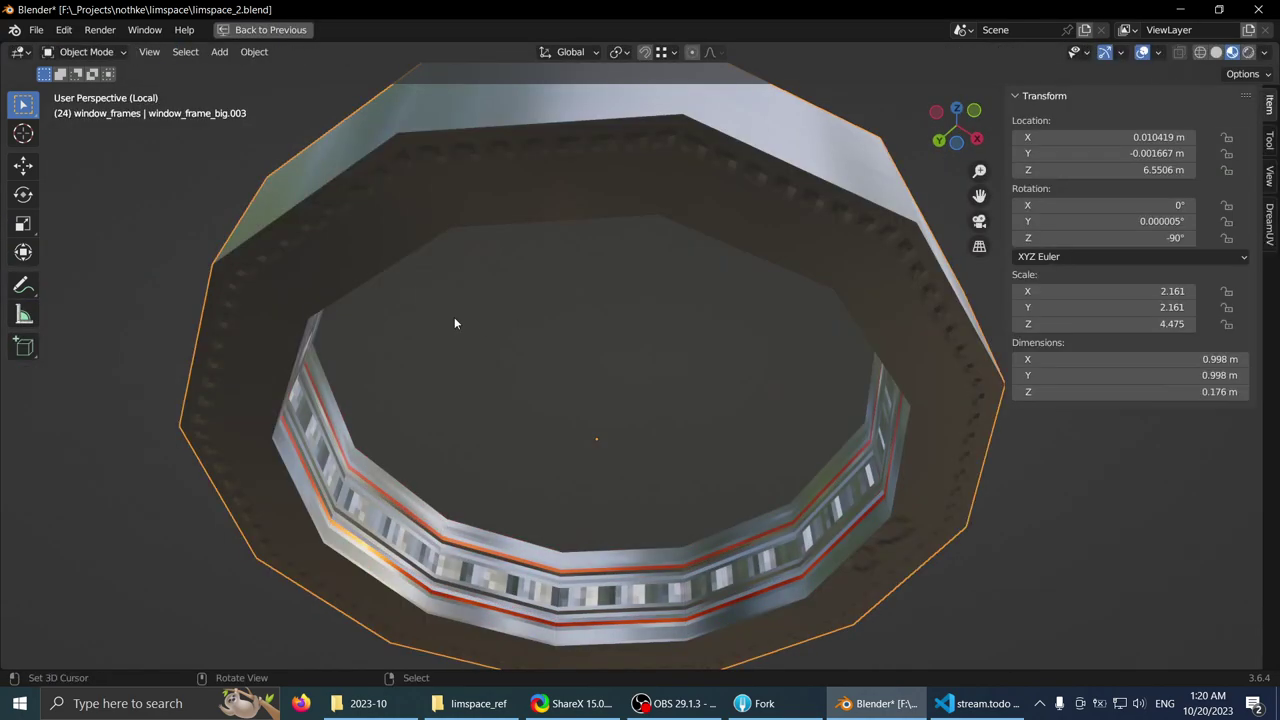
middle_drag(548, 312, 890, 336)
key(Tab)
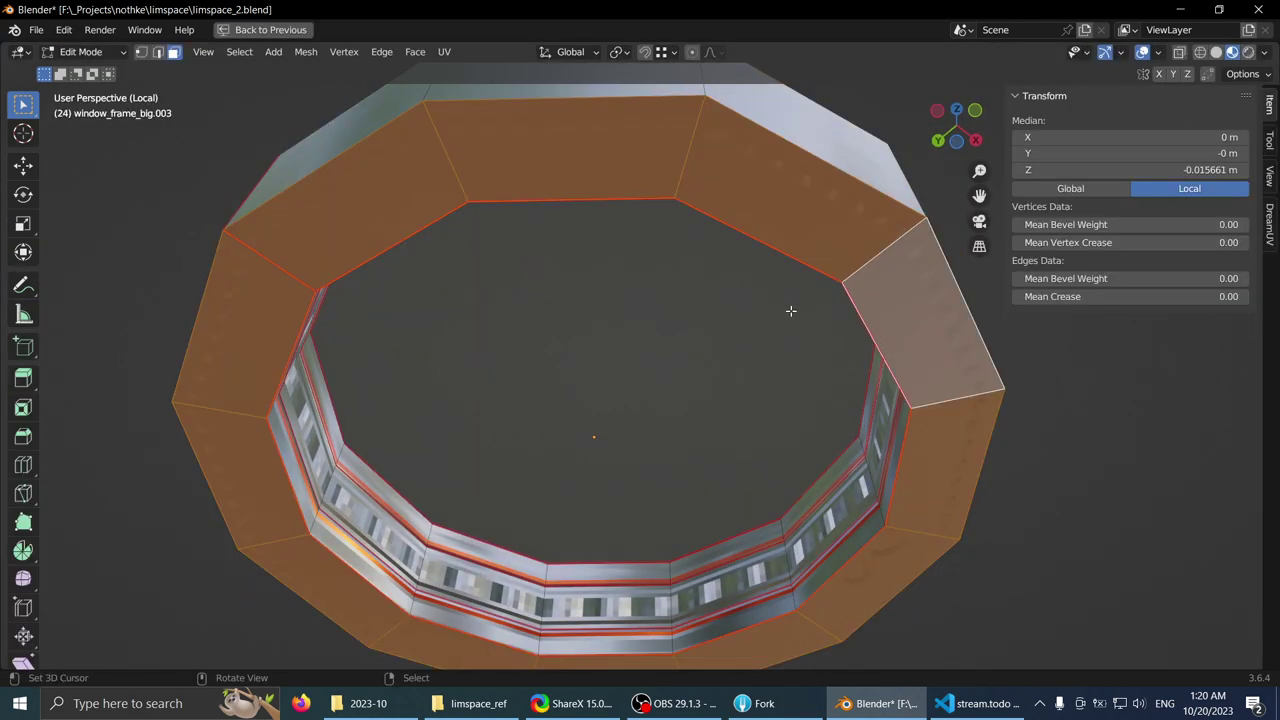
- Refit the ring's UVs so both the bolt row and the double red stripe cover the frame's underside, and clear the selection
key(ctrl+space)
scroll(216, 341, up, 2)
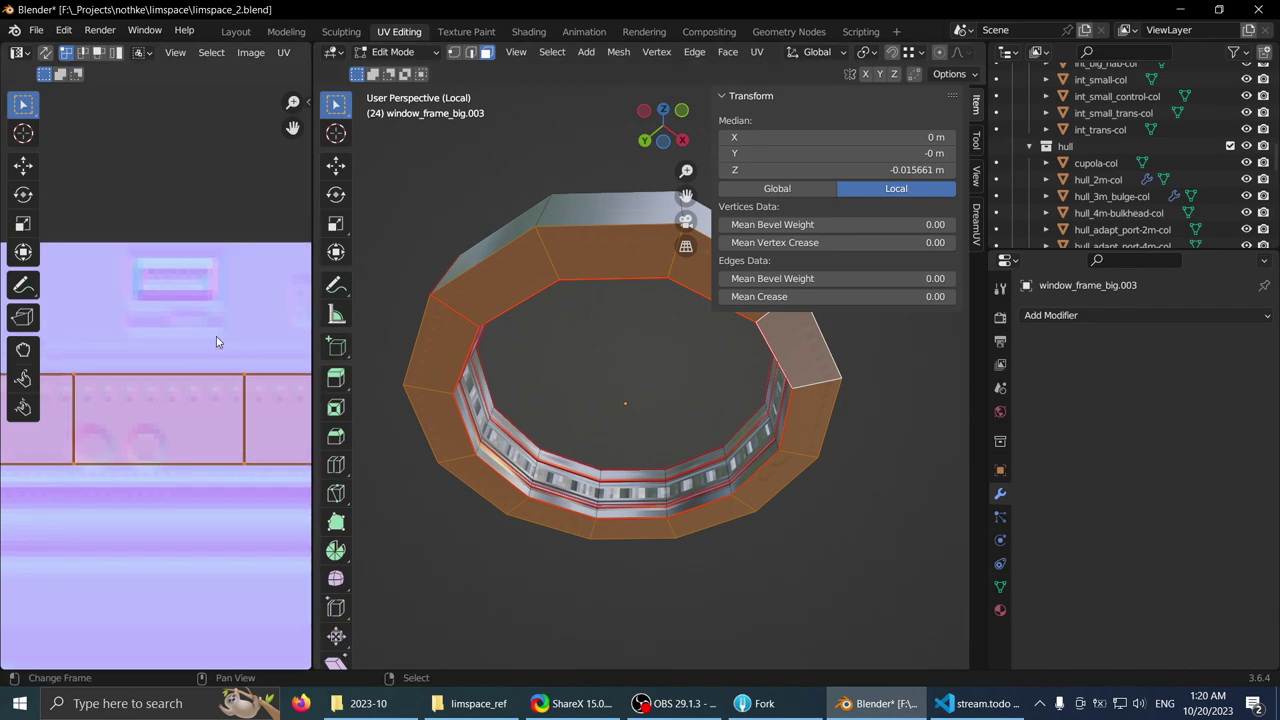
key(ctrl+space)
middle_drag(625, 286, 645, 311)
click(631, 306)
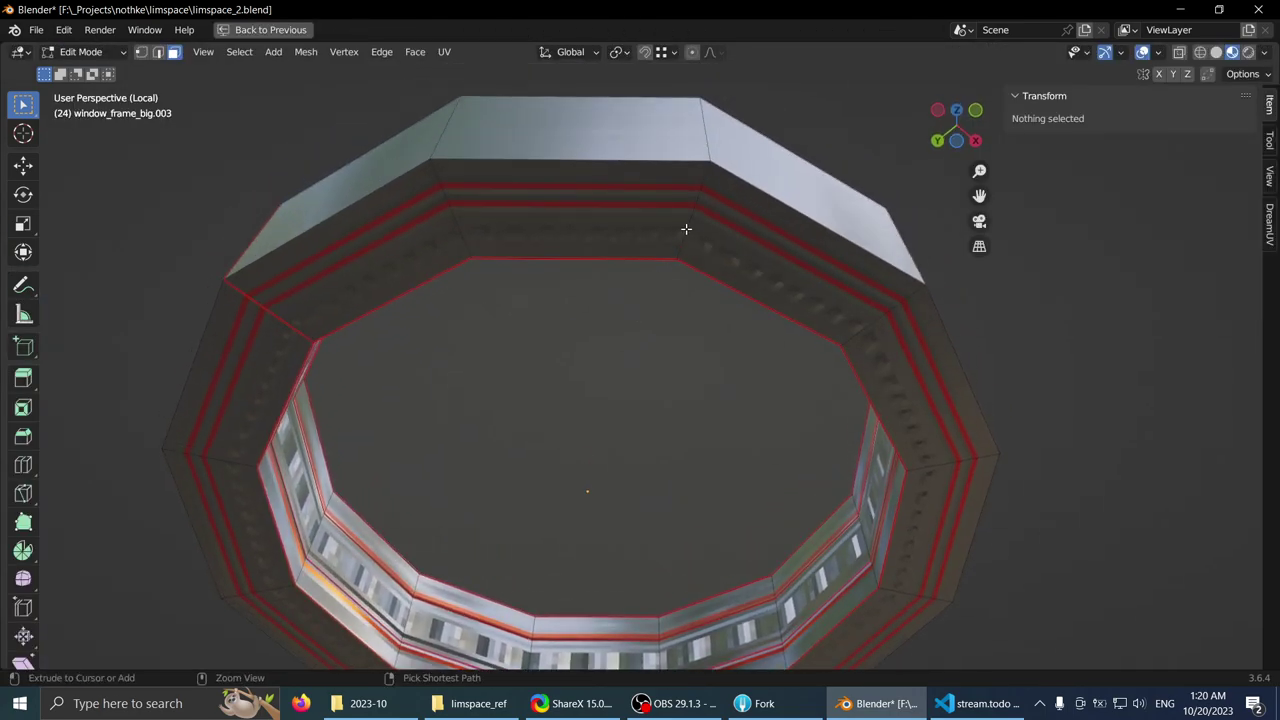
- Add one centred loop cut around the frame's underside ring and select a single face of its outer band
click(688, 224)
right_click(457, 337)
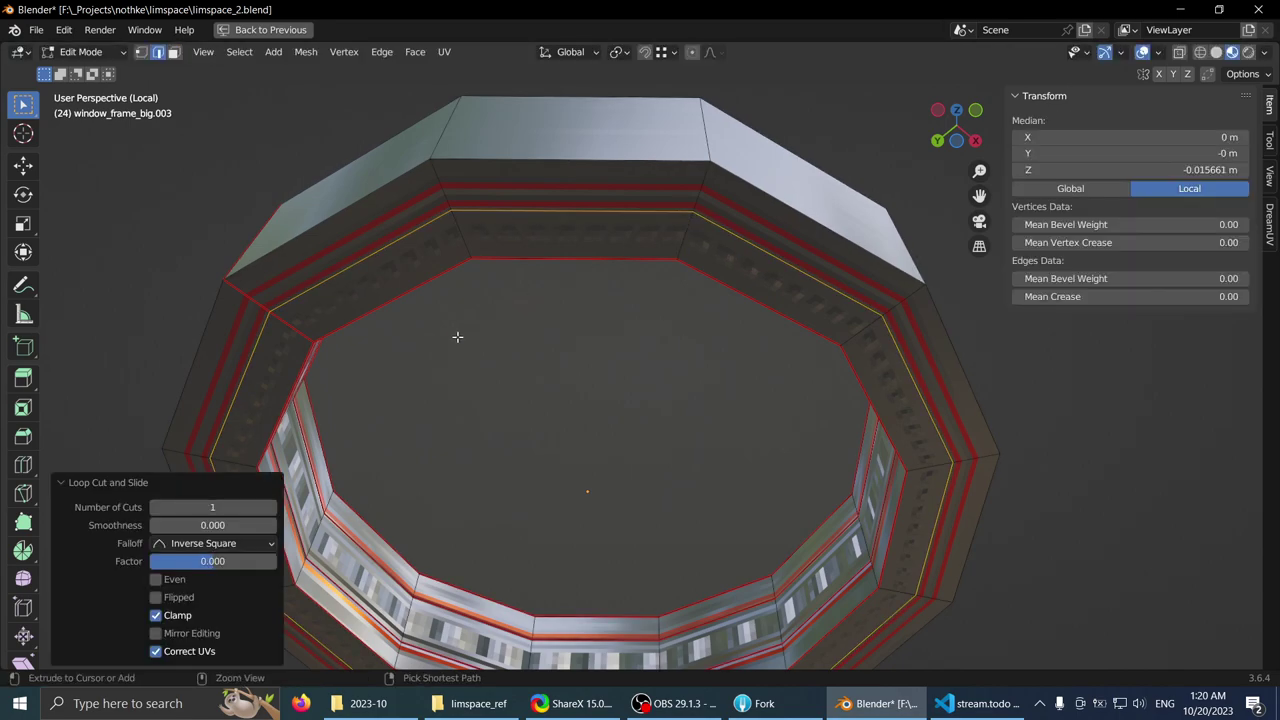
key(ctrl+space)
click(612, 276)
key(ctrl+space)
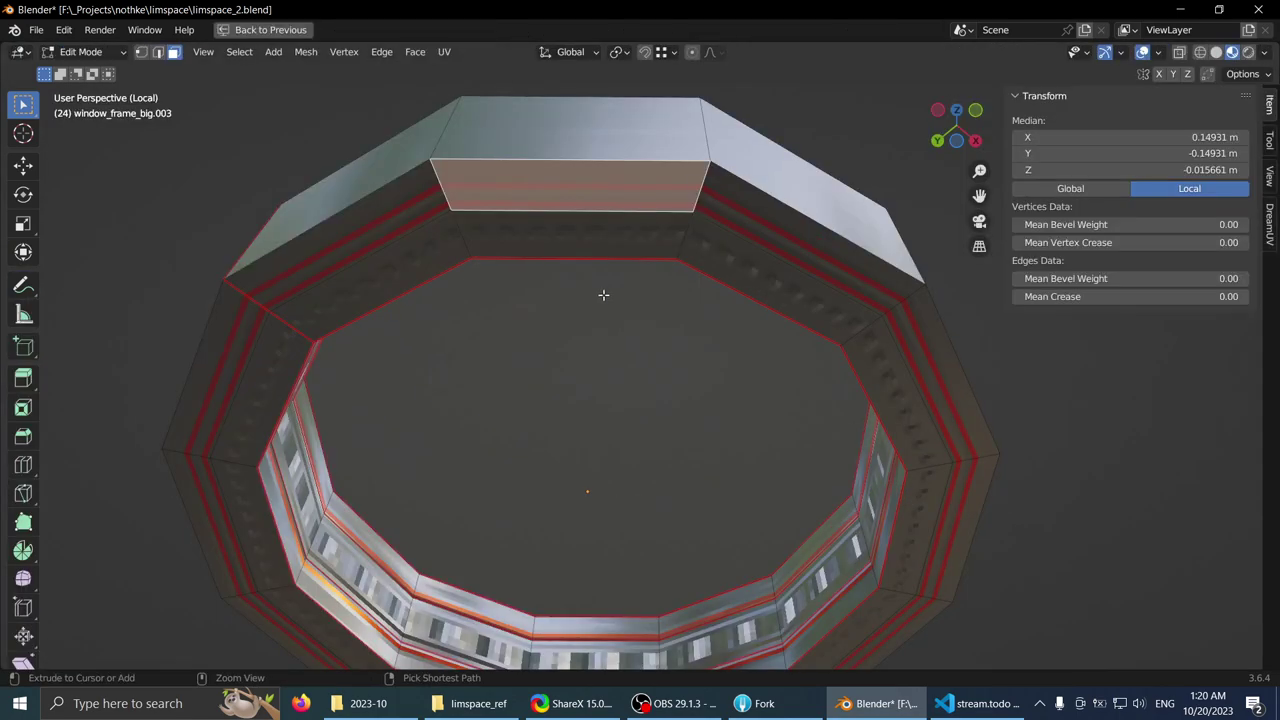
- Open the reference photo 02sci-spacestation-moments-cupola1-superJumbo-v2.jpg from the limspace_ref folder and examine the cupola's round window rim and surrounding bolts
click(491, 704)
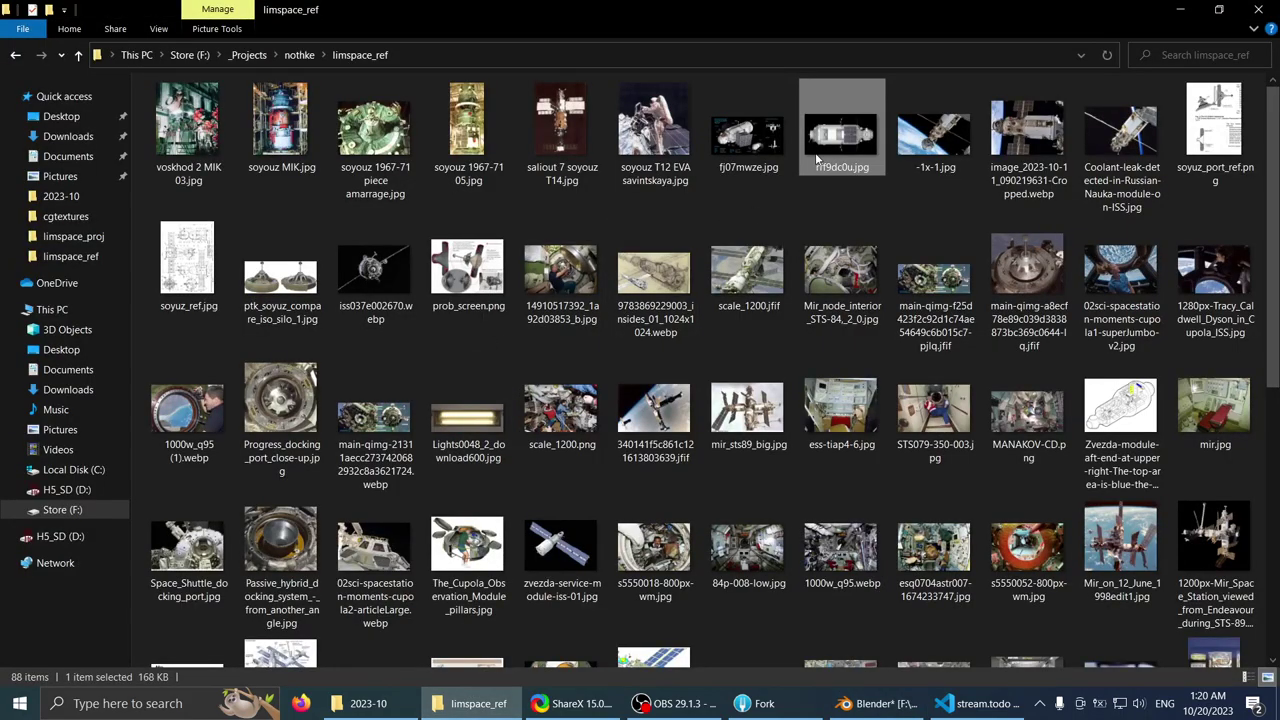
double_click(1118, 268)
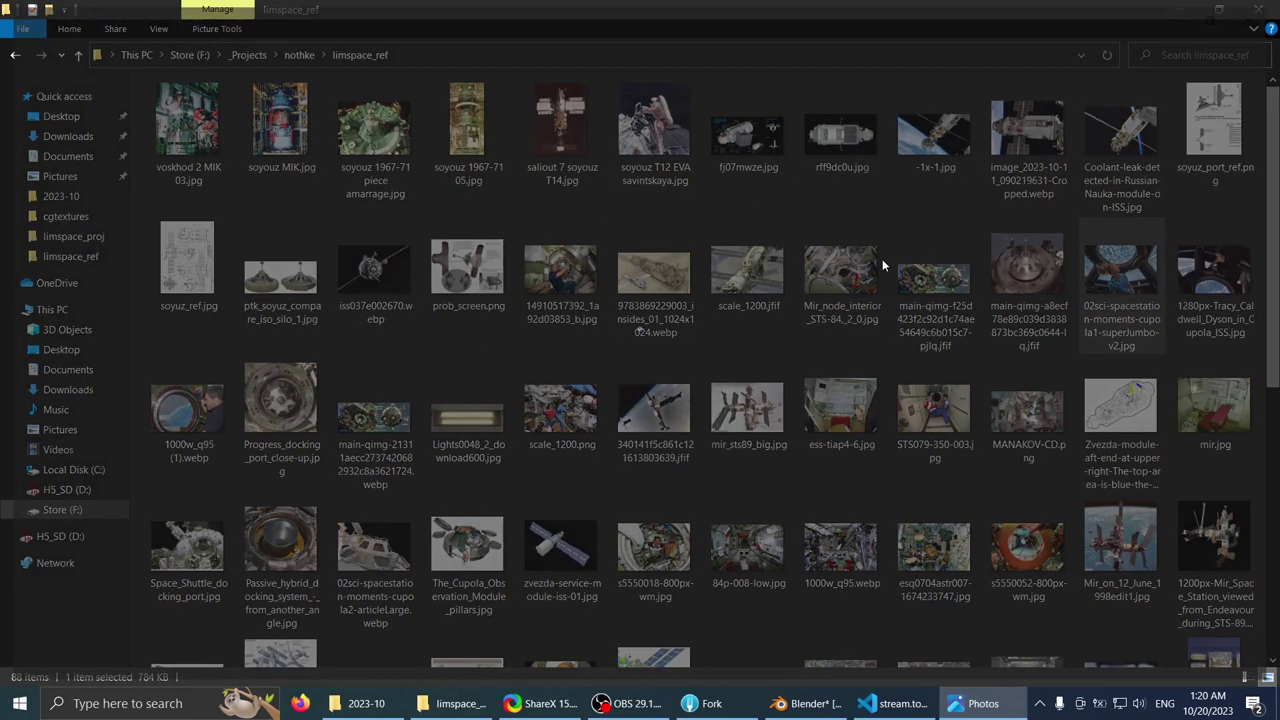
scroll(748, 314, up, 5)
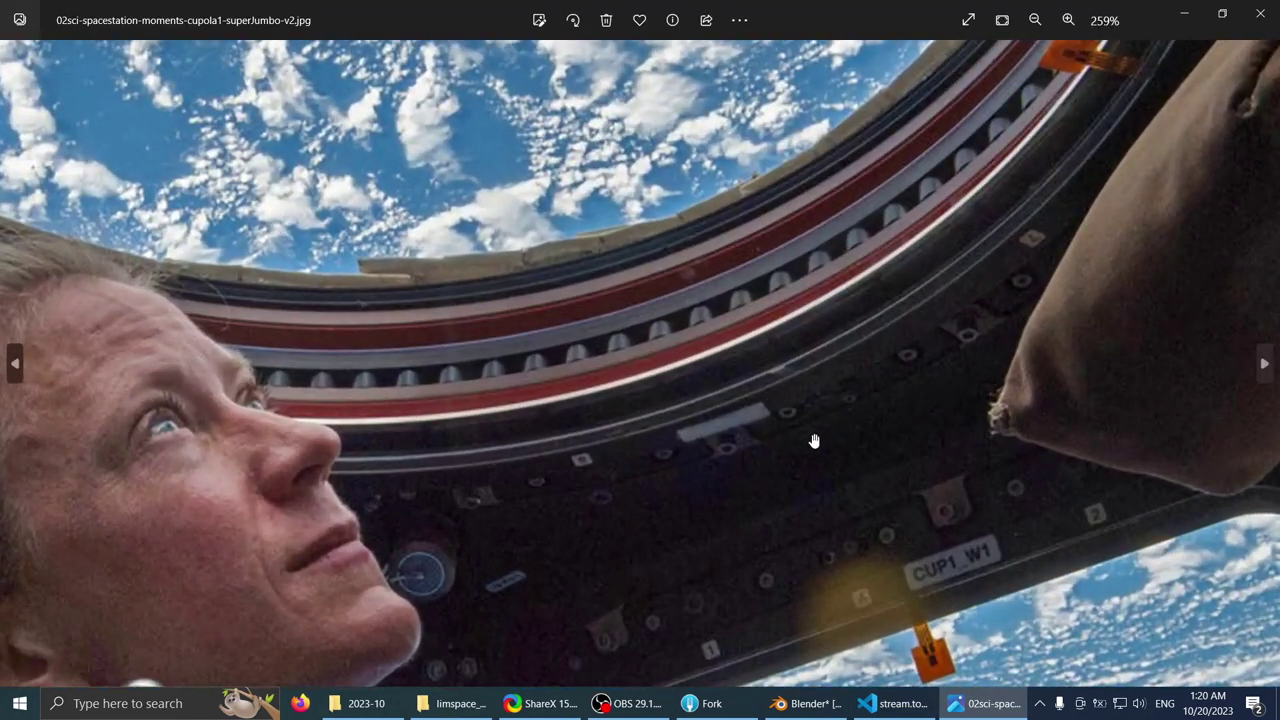
scroll(790, 440, down, 3)
scroll(790, 475, down, 2)
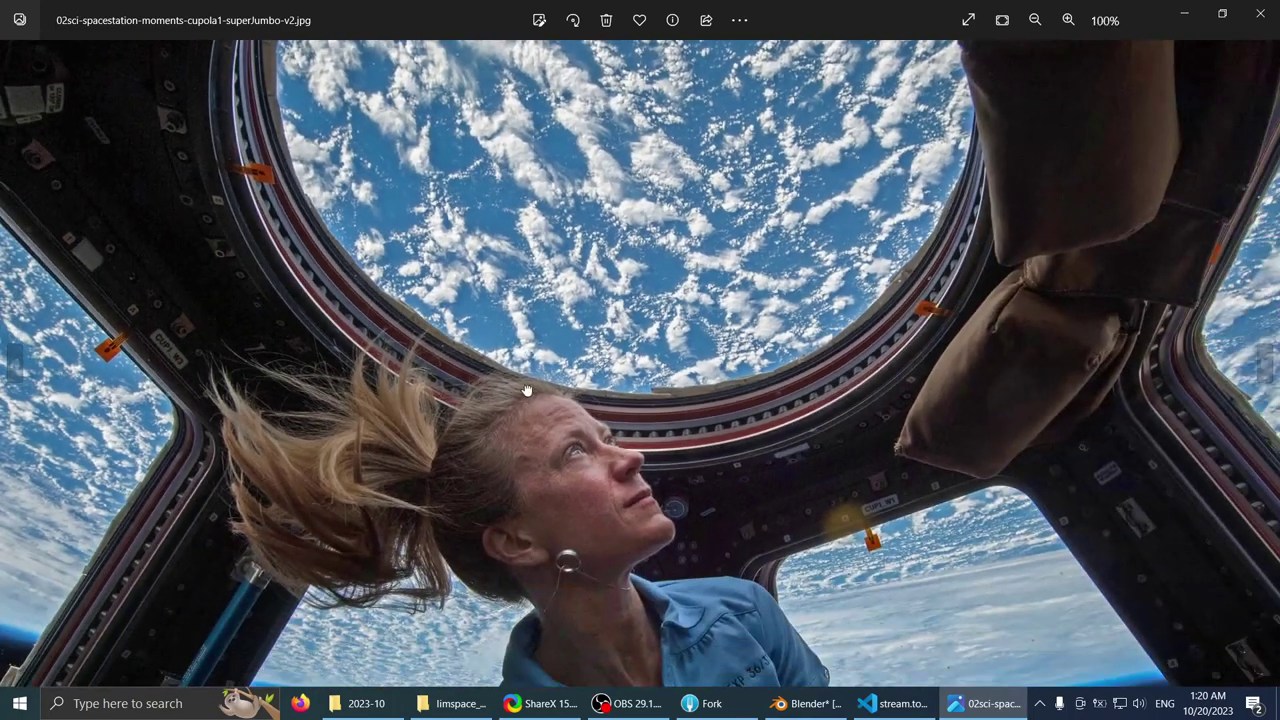
scroll(109, 229, up, 5)
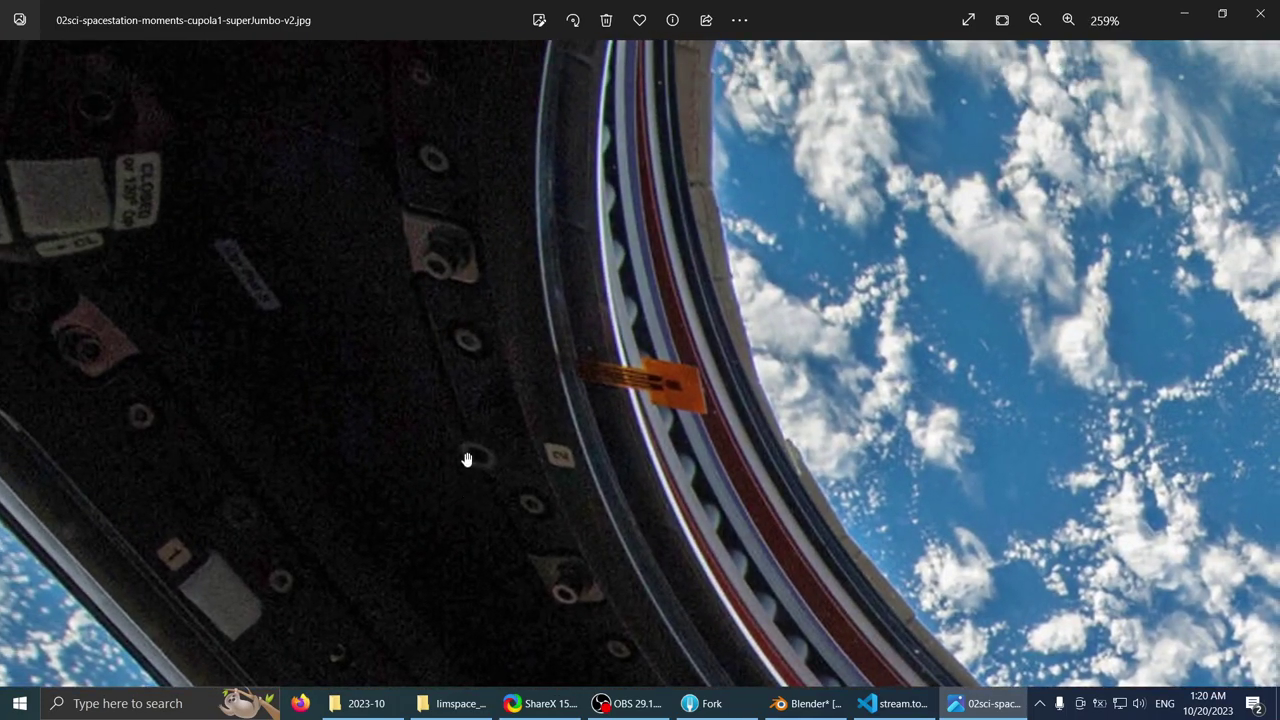
scroll(434, 326, down, 3)
scroll(522, 436, down, 3)
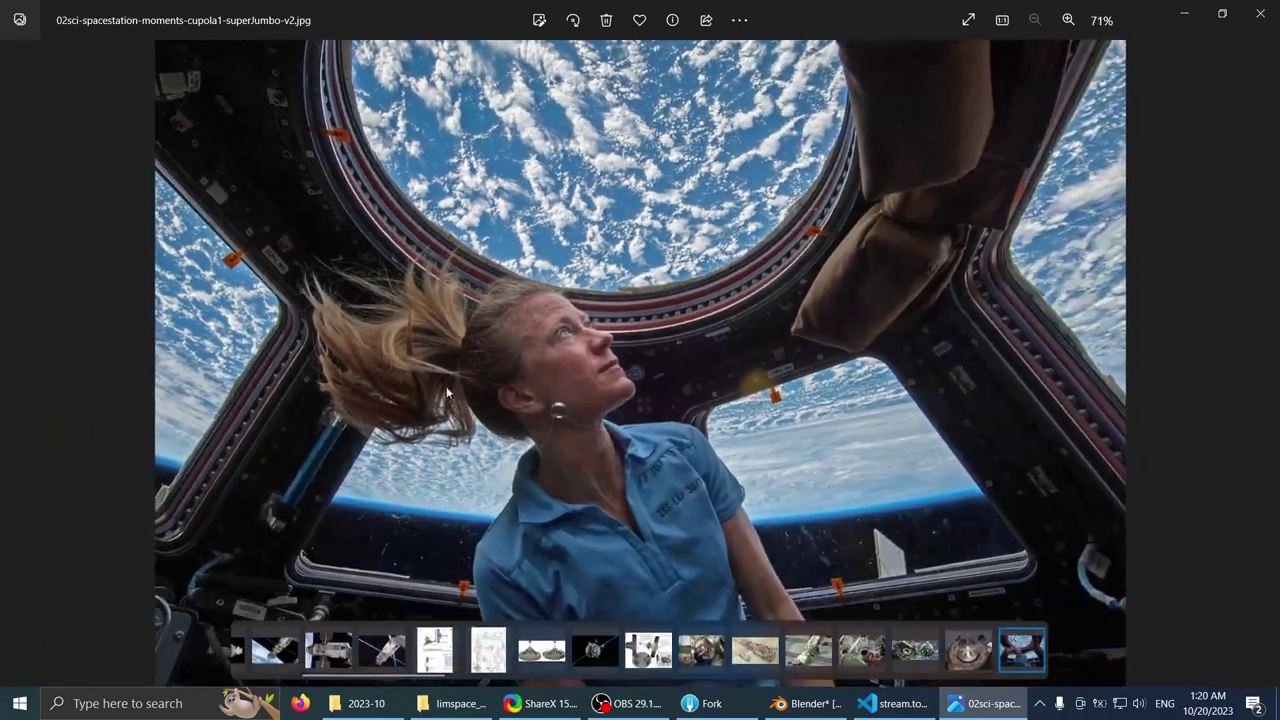
scroll(314, 240, up, 6)
scroll(640, 360, down, 2)
drag(641, 360, 407, 194)
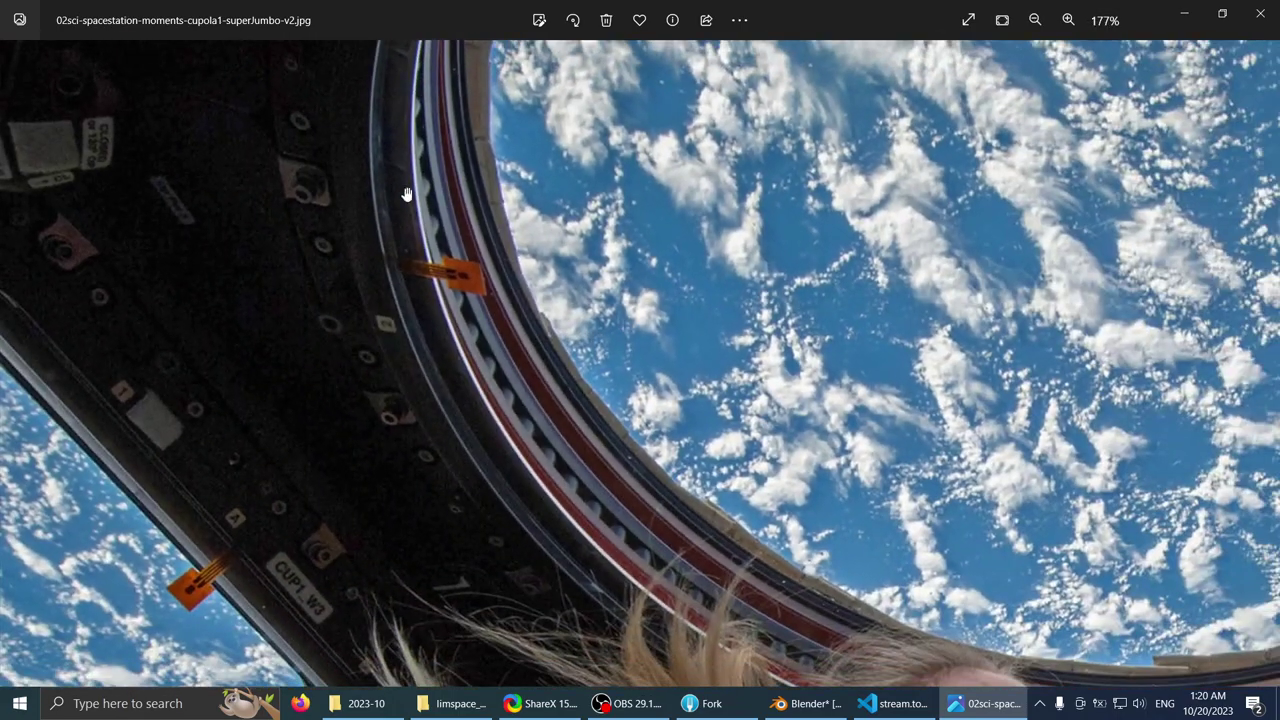
scroll(646, 405, up, 2)
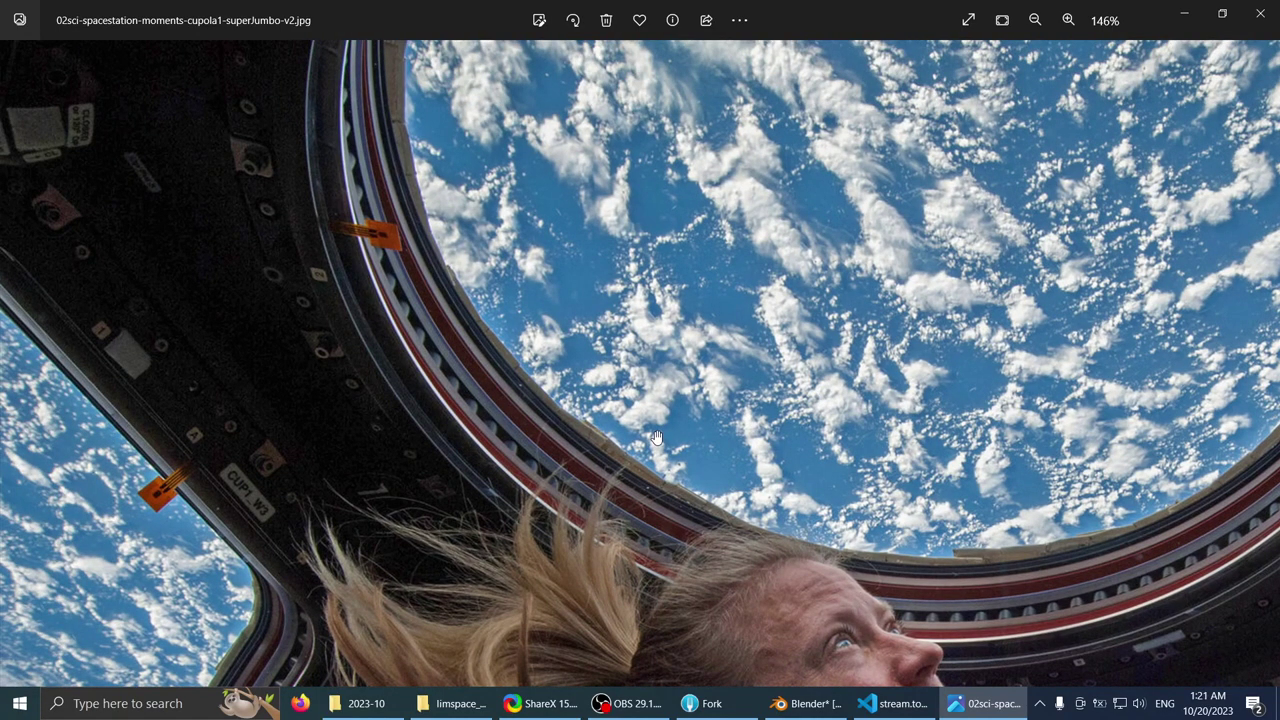
scroll(540, 354, down, 1)
scroll(537, 389, down, 1)
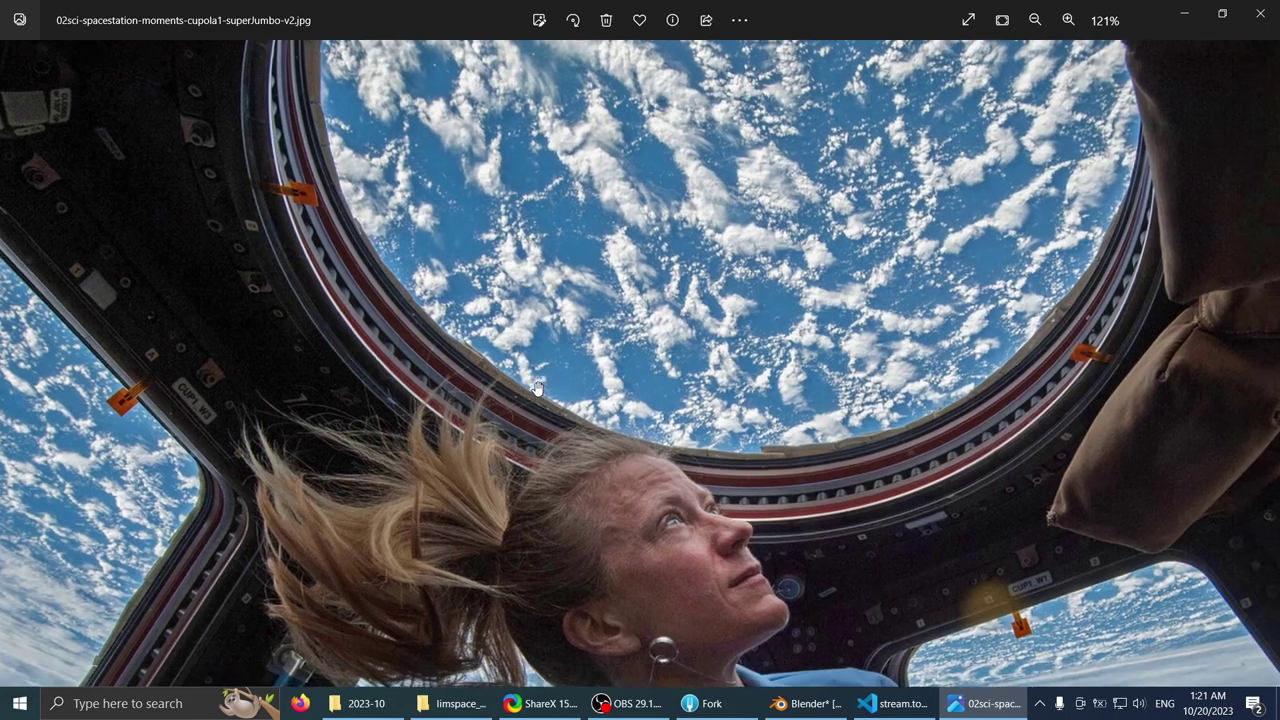
scroll(534, 380, up, 2)
drag(404, 322, 485, 402)
scroll(484, 402, down, 2)
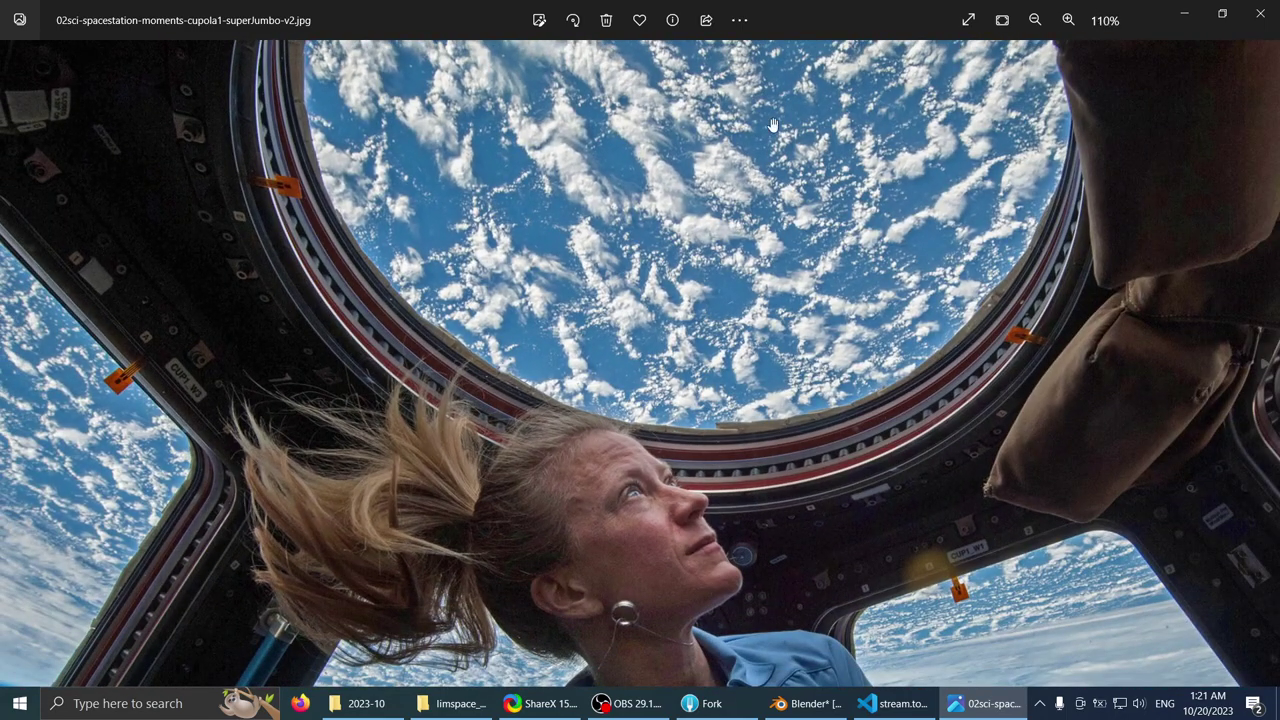
scroll(631, 241, down, 1)
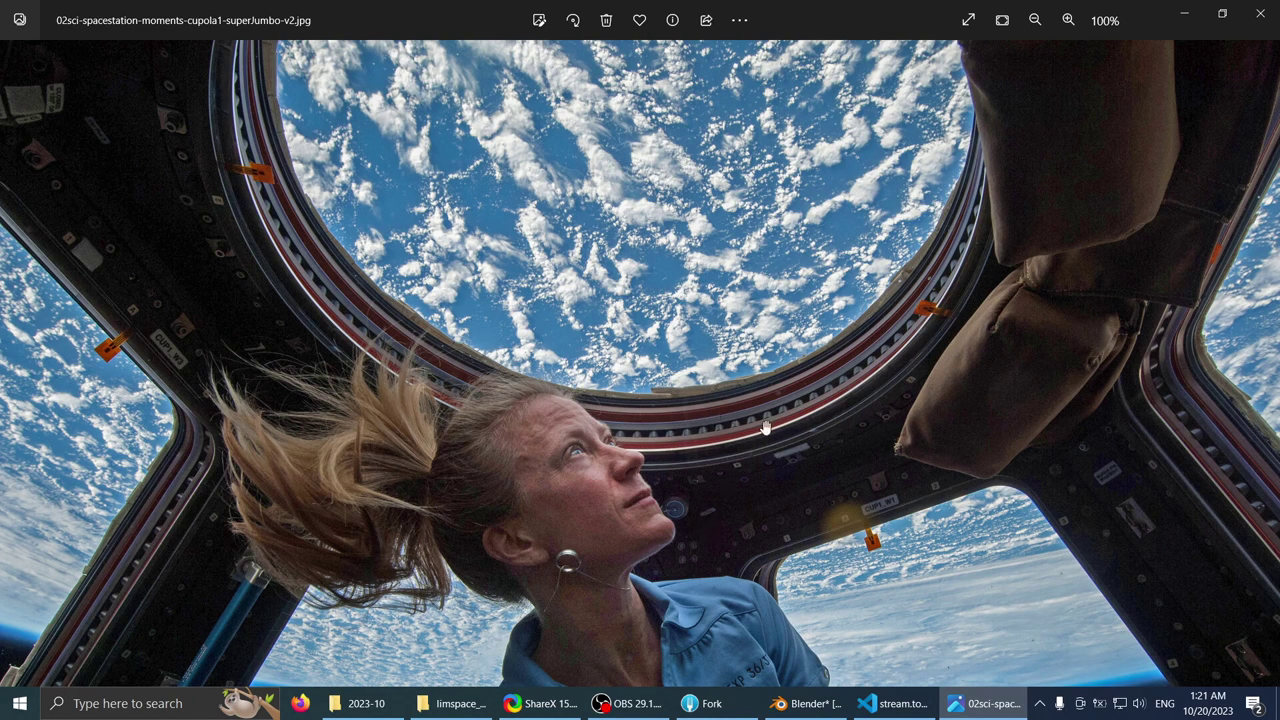
scroll(765, 428, down, 1)
scroll(638, 256, up, 2)
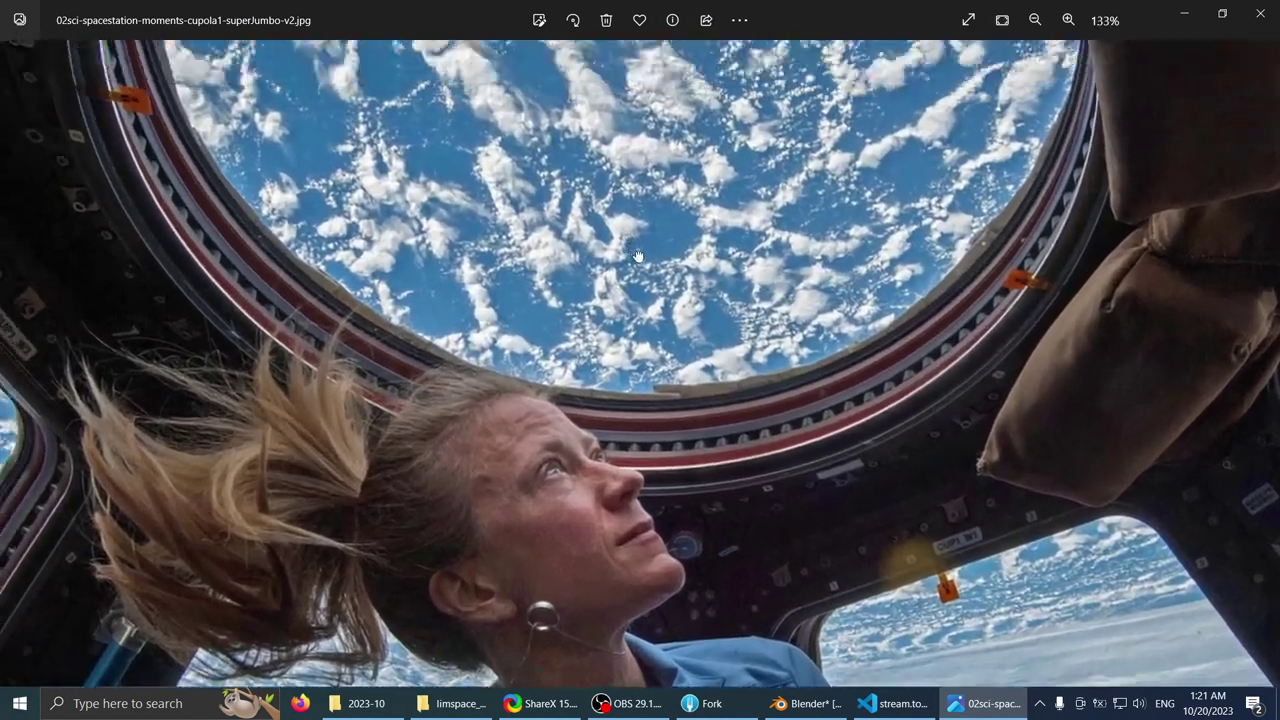
scroll(638, 256, down, 3)
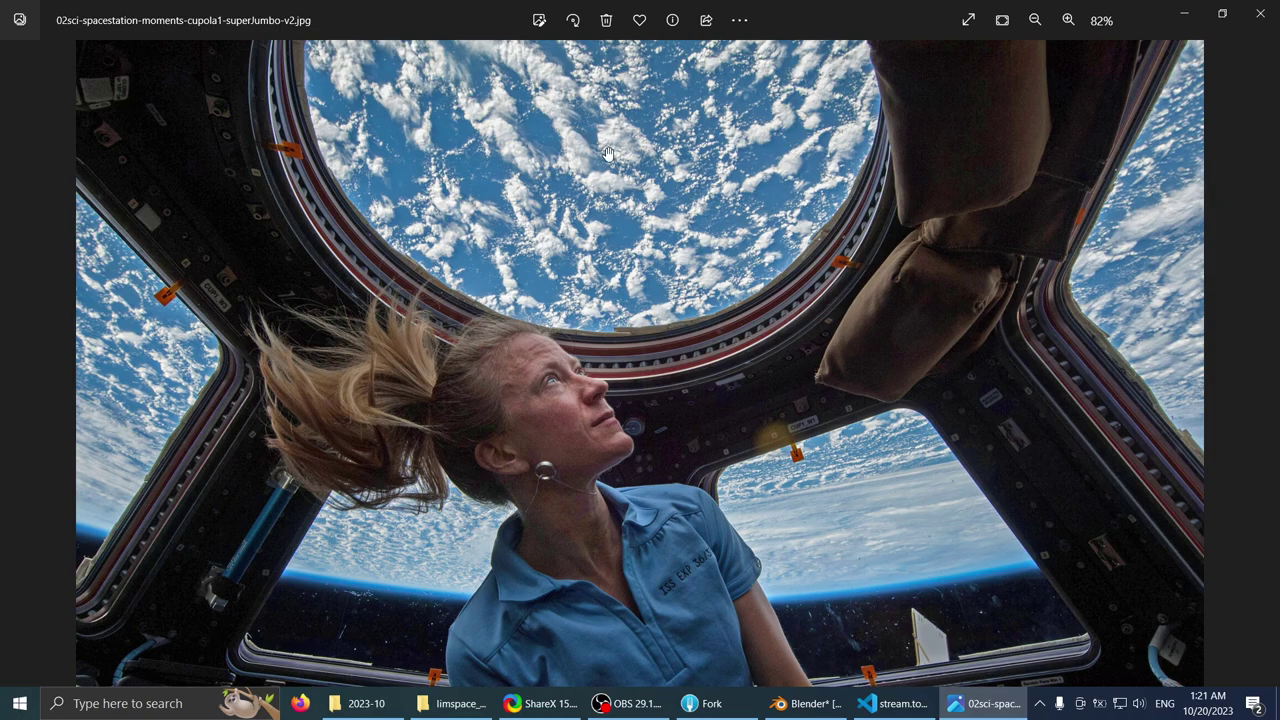
- Examine the round top window's rim, red stripes and surrounding bolts in the 02sci-spacestation-moments-cupola1-superJumbo-v2.jpg reference photo
scroll(480, 92, up, 3)
scroll(377, 122, down, 4)
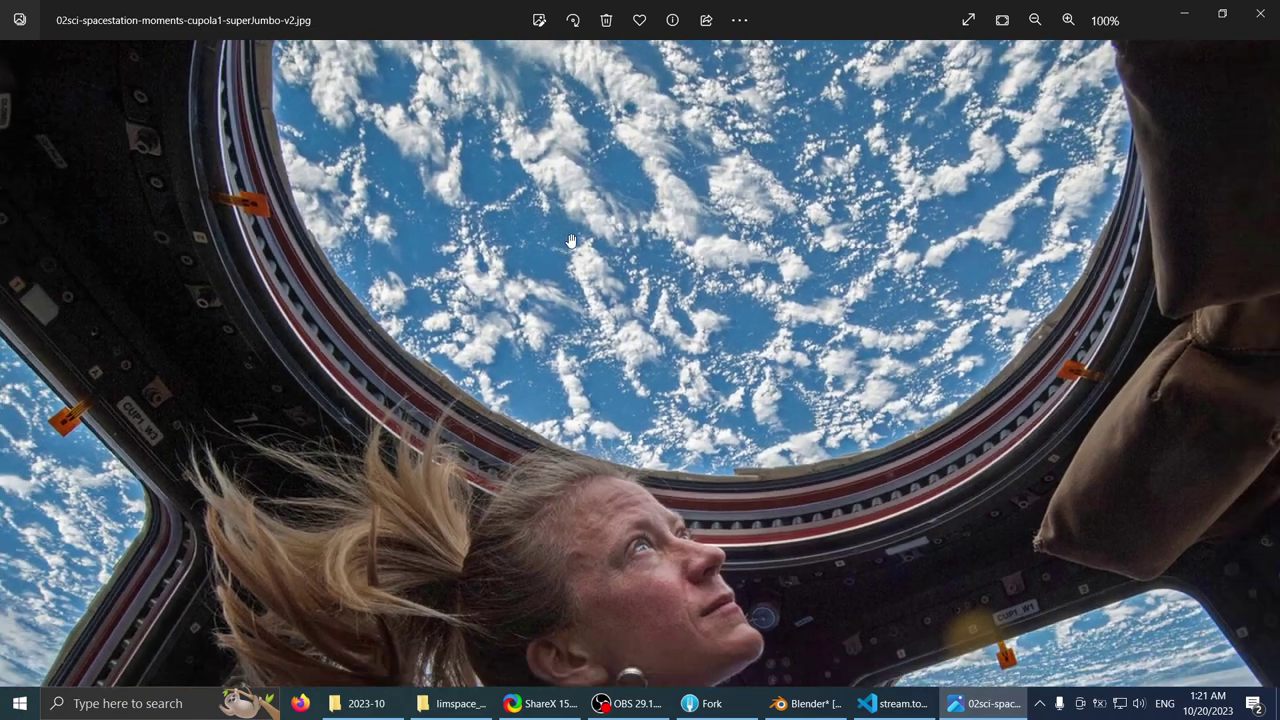
scroll(377, 122, up, 5)
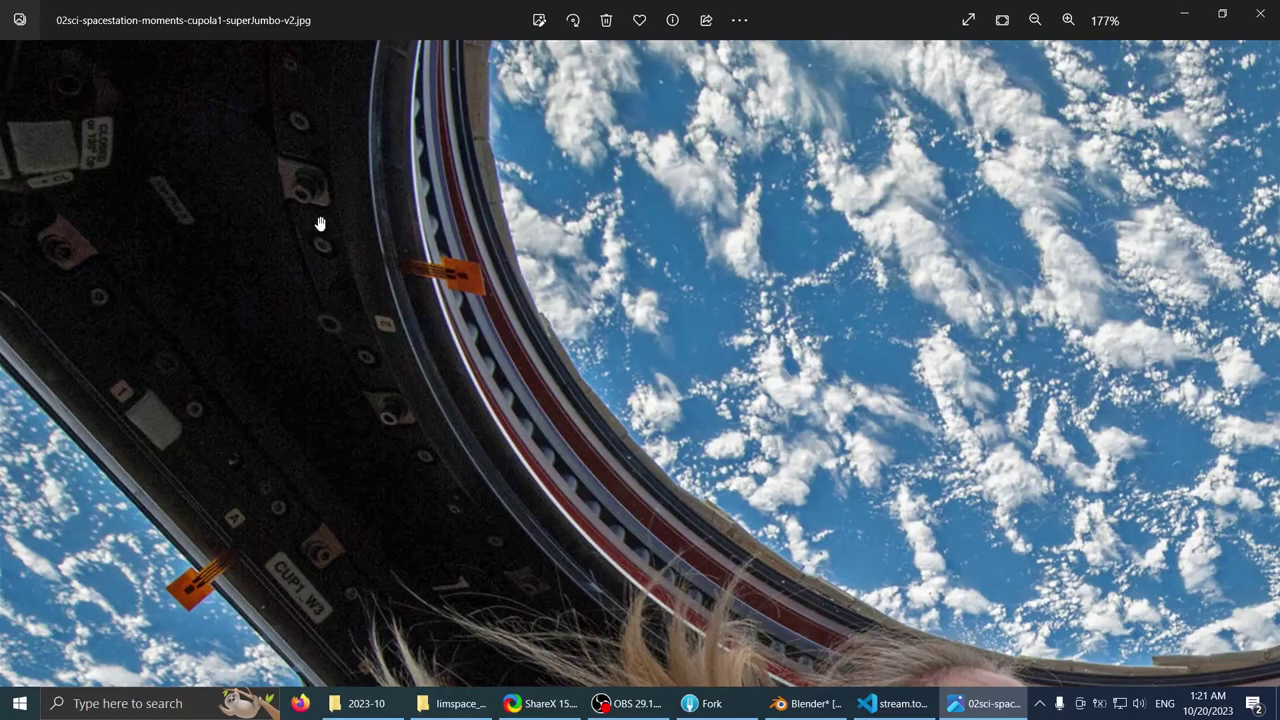
scroll(492, 197, down, 3)
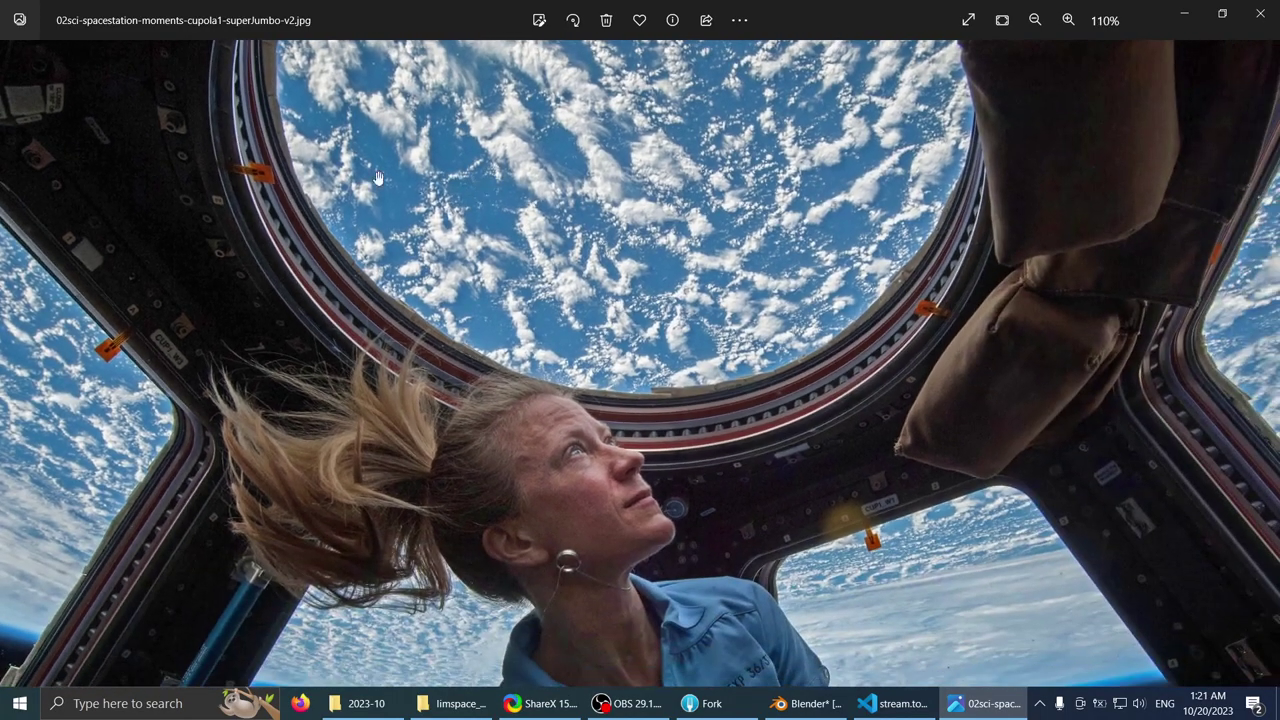
scroll(480, 313, up, 5)
scroll(476, 312, down, 6)
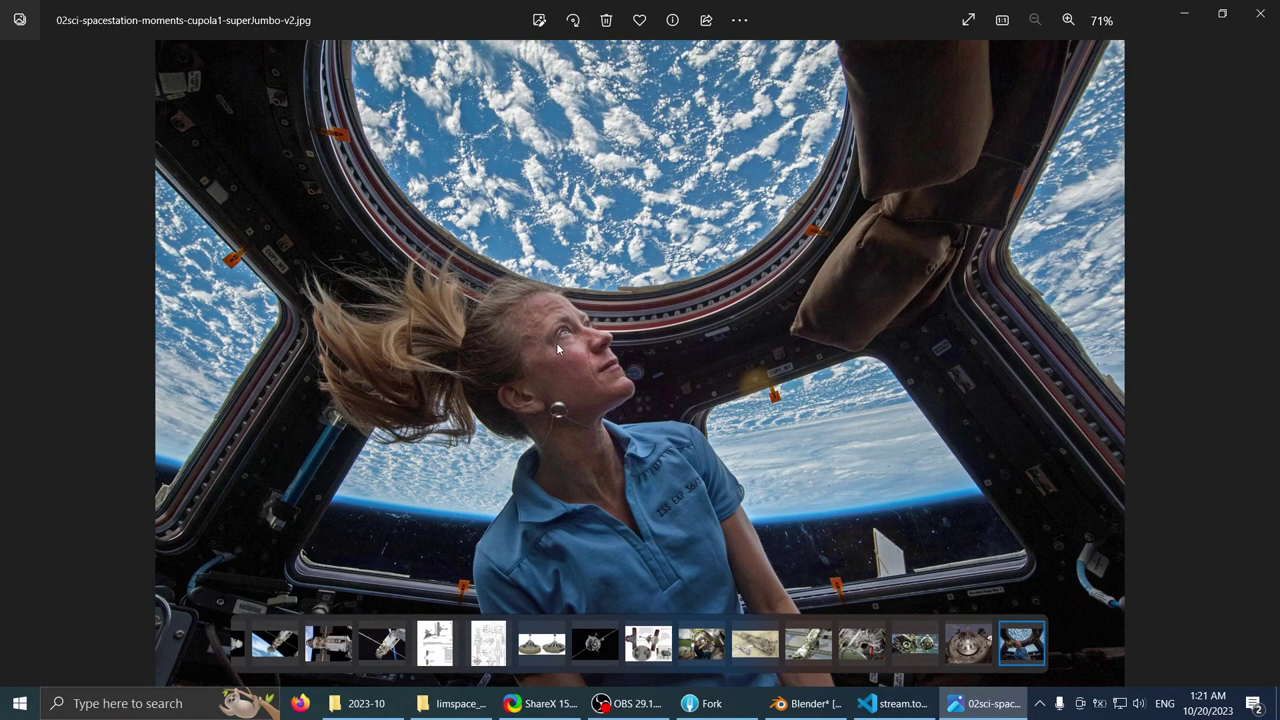
- Examine the side window frame's bolt row and striped seals in the dark cupola reference photo and return to the superJumbo photo
key(Right)
scroll(558, 348, up, 12)
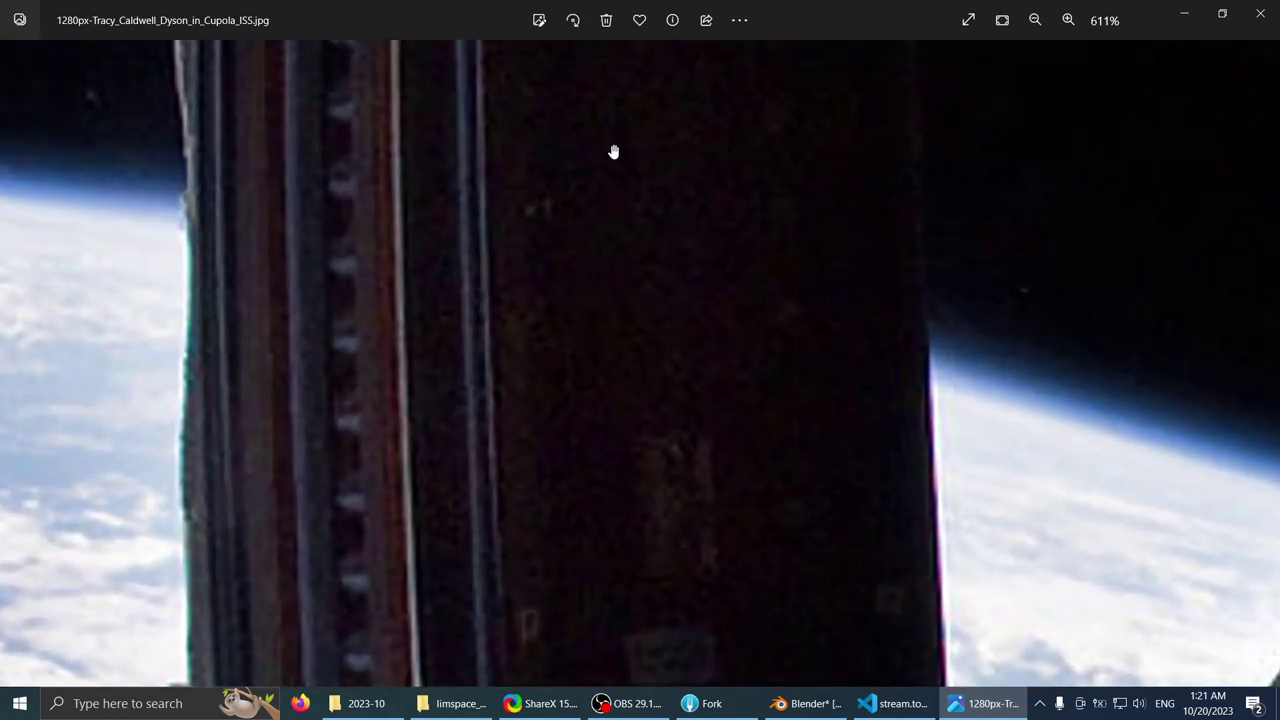
drag(572, 92, 614, 457)
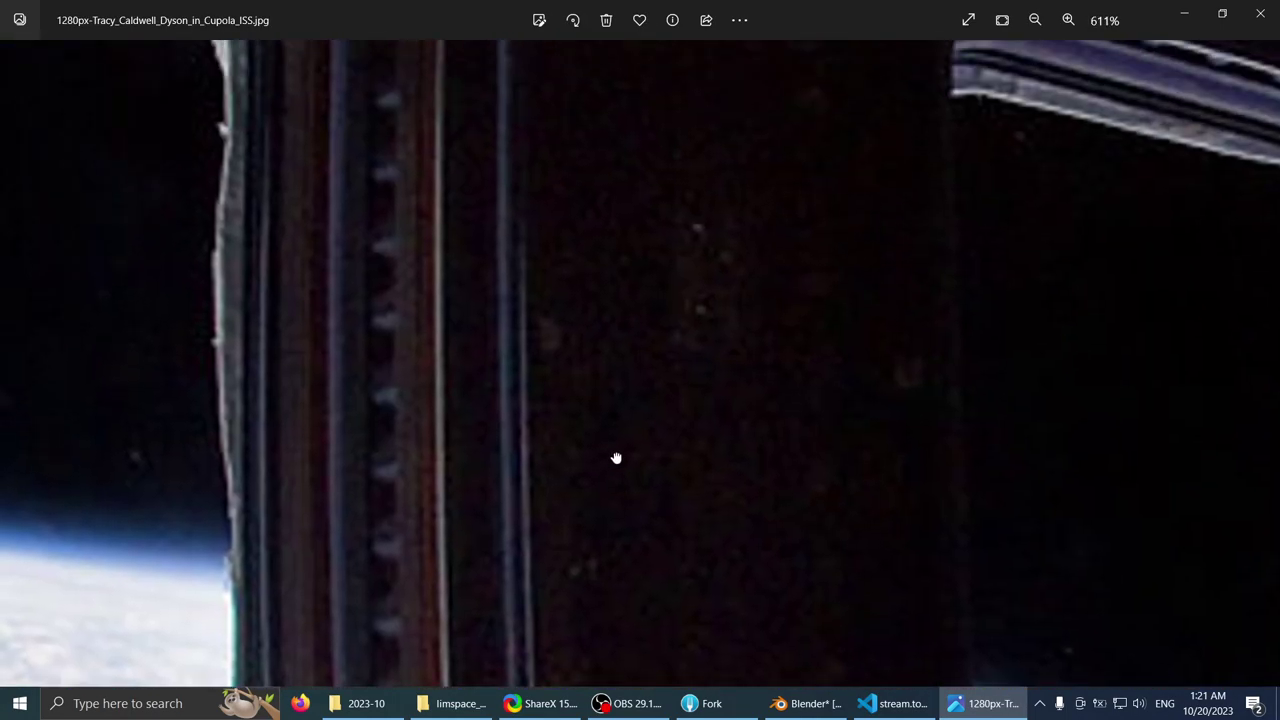
scroll(549, 274, down, 3)
drag(535, 318, 594, 476)
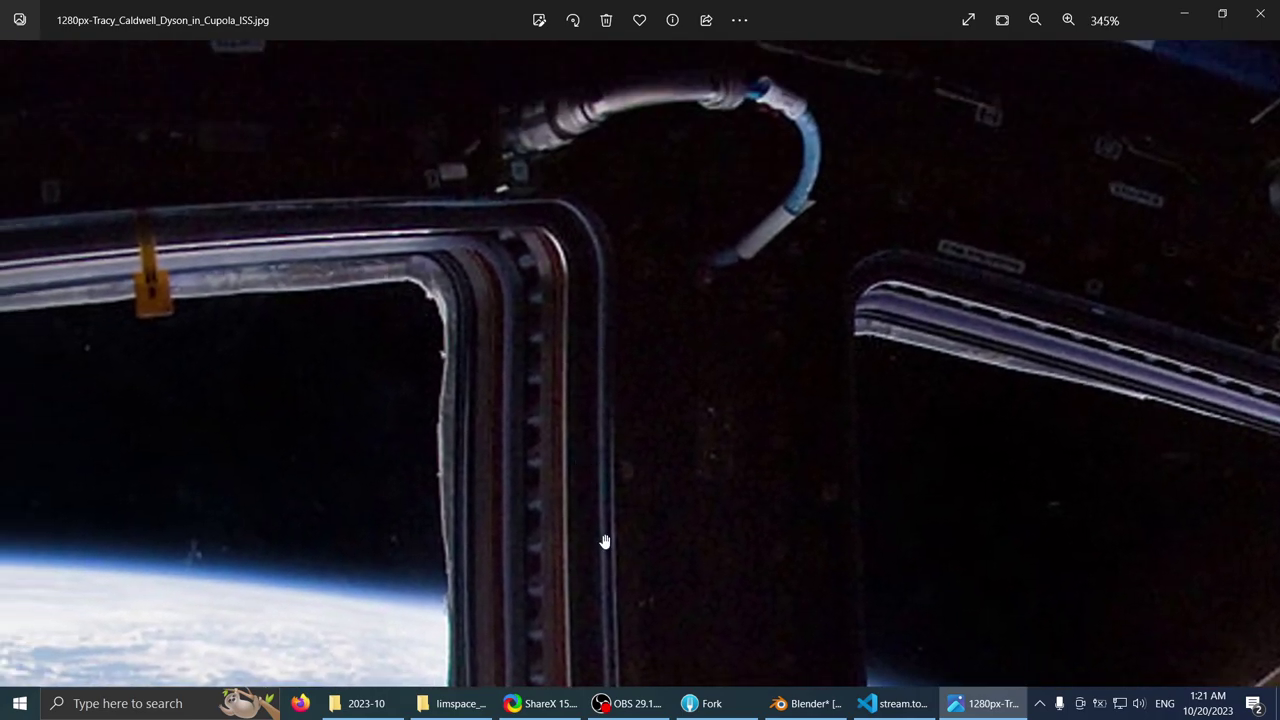
drag(605, 541, 608, 206)
drag(615, 265, 534, 180)
scroll(534, 277, down, 5)
scroll(514, 311, down, 3)
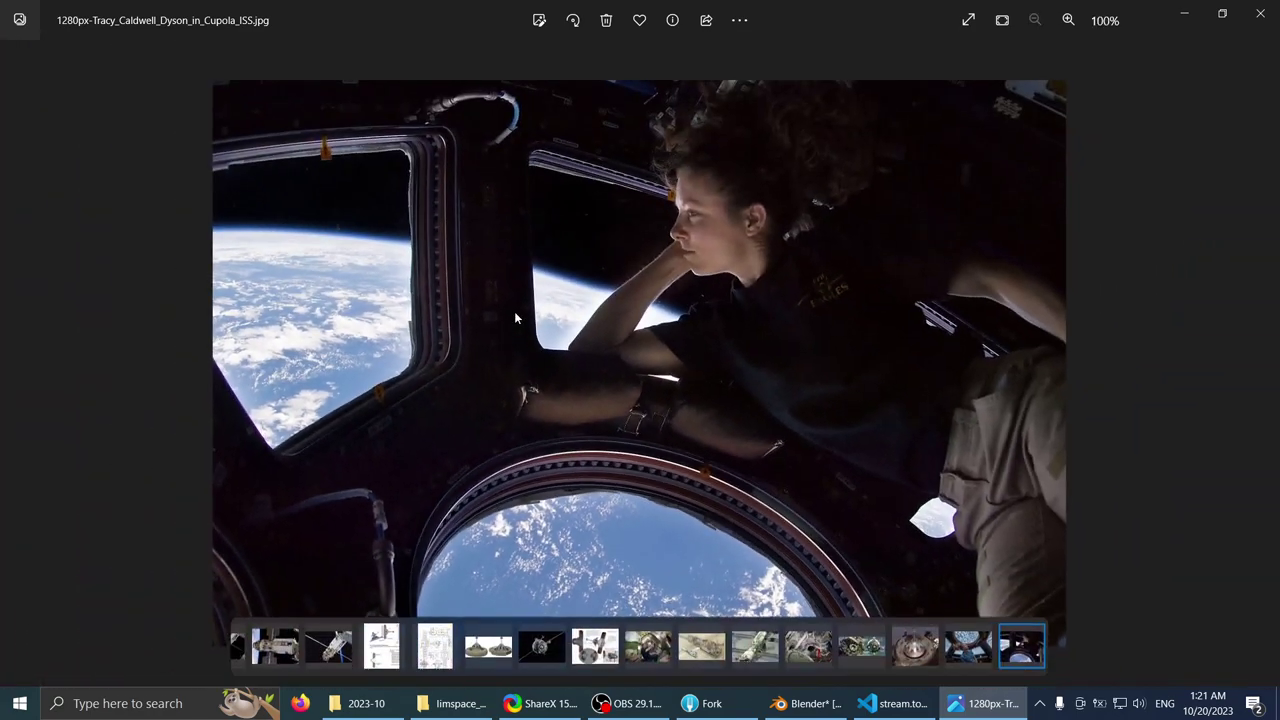
key(Right)
key(Left)
key(Left)
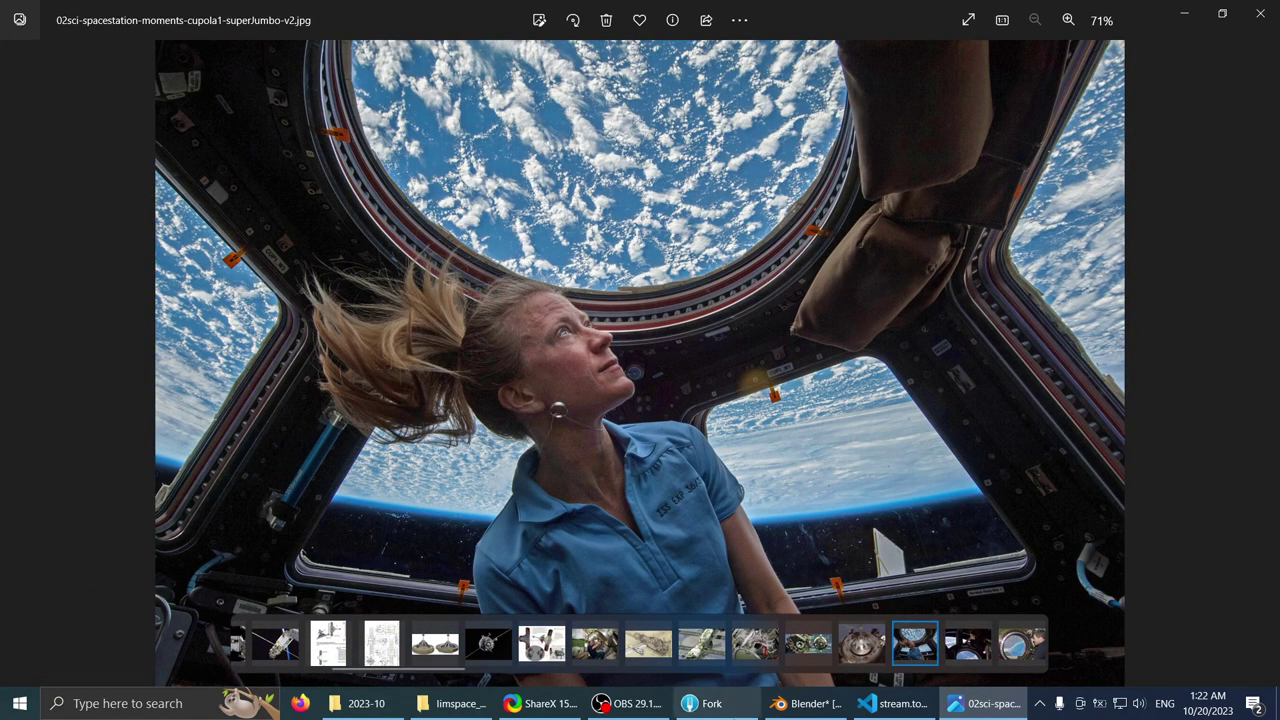
- Switch back to Blender and enlarge the 3D view around the window frame's underside and outer wall
click(805, 703)
middle_drag(517, 286, 577, 251)
key(ctrl+space)
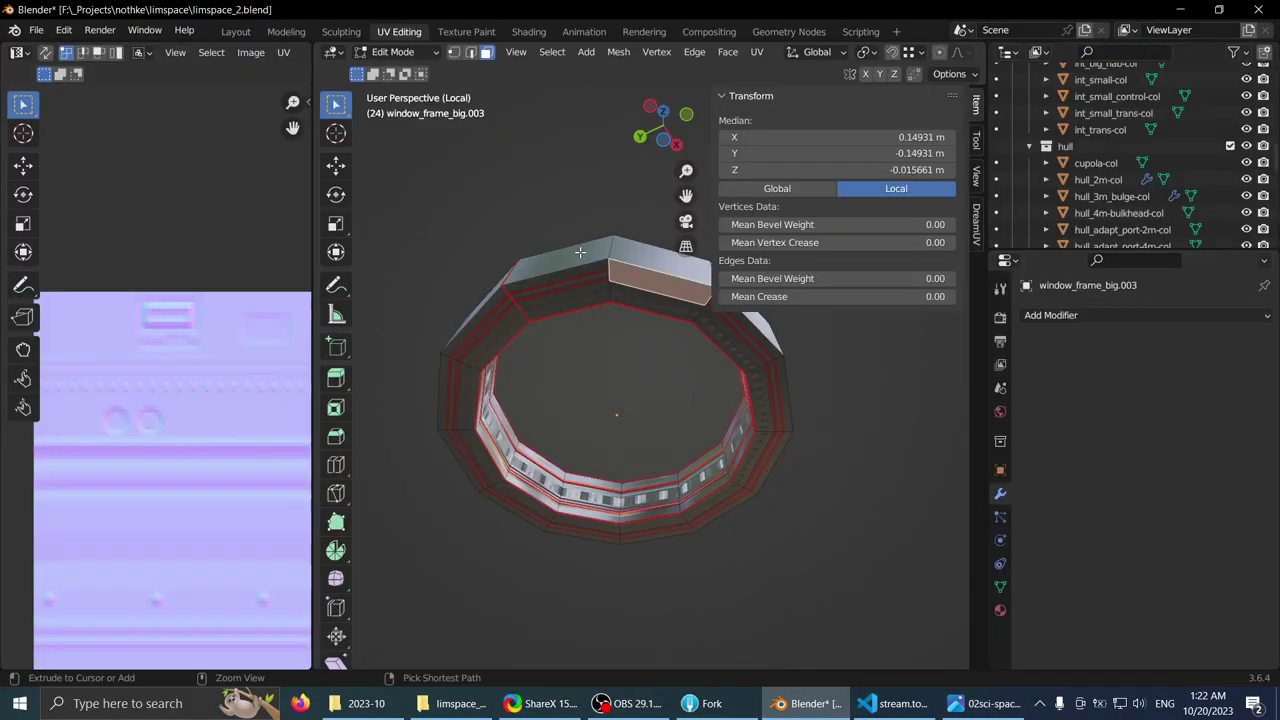
scroll(577, 283, up, 2)
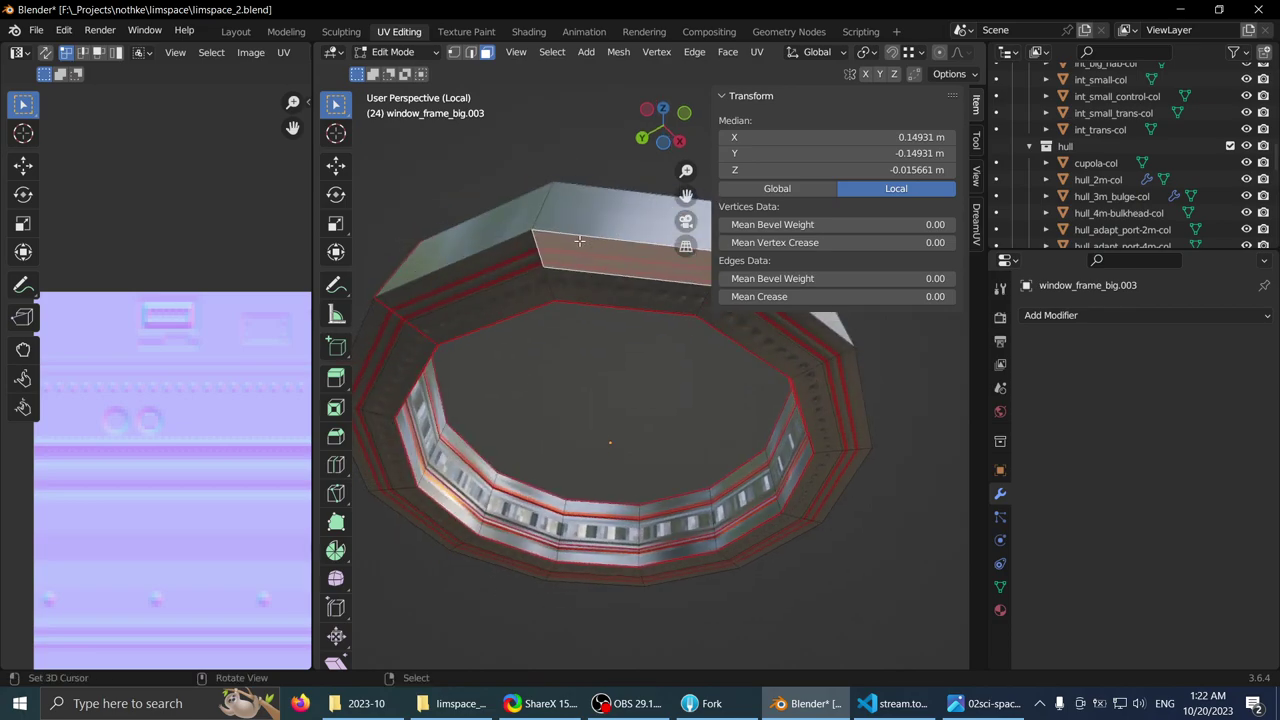
key(ctrl+space)
middle_drag(666, 354, 586, 237)
- Try to scale the edge loop around the frame's outer wall inward in X and Y only
click(581, 202)
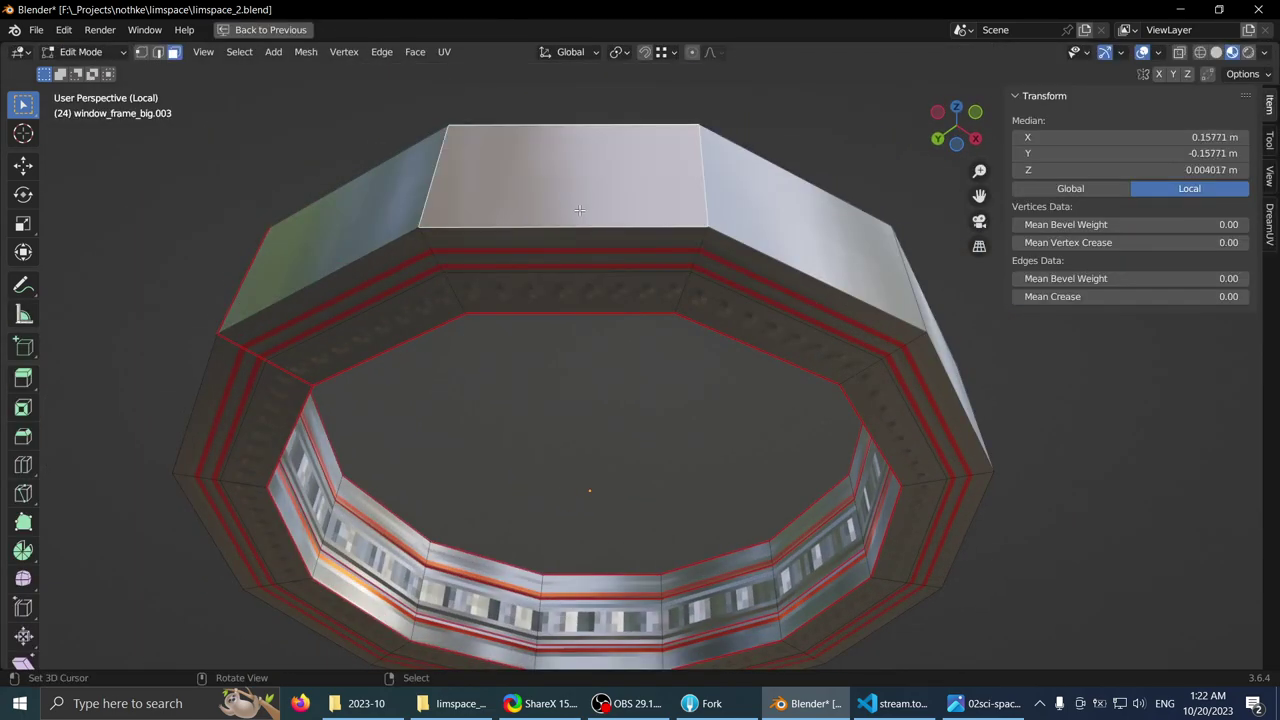
key(2)
alt+click(598, 193)
middle_drag(654, 170, 720, 200)
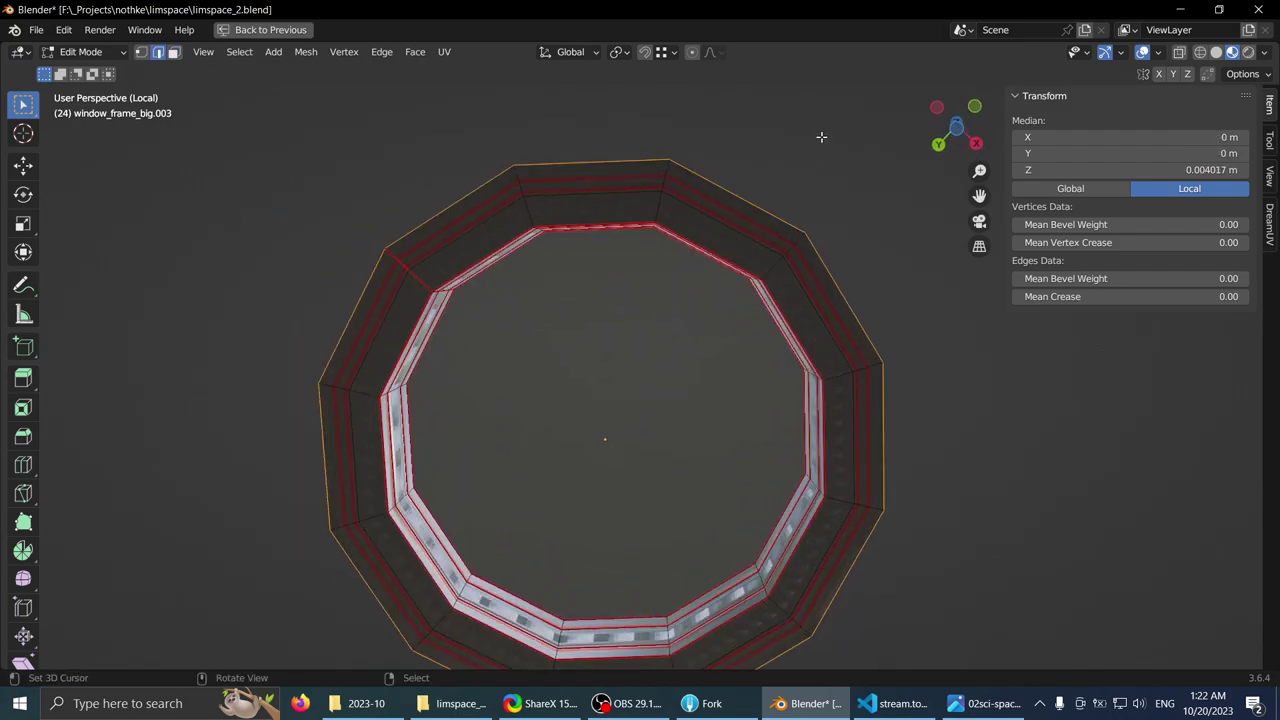
key(s)
key(shift+z)
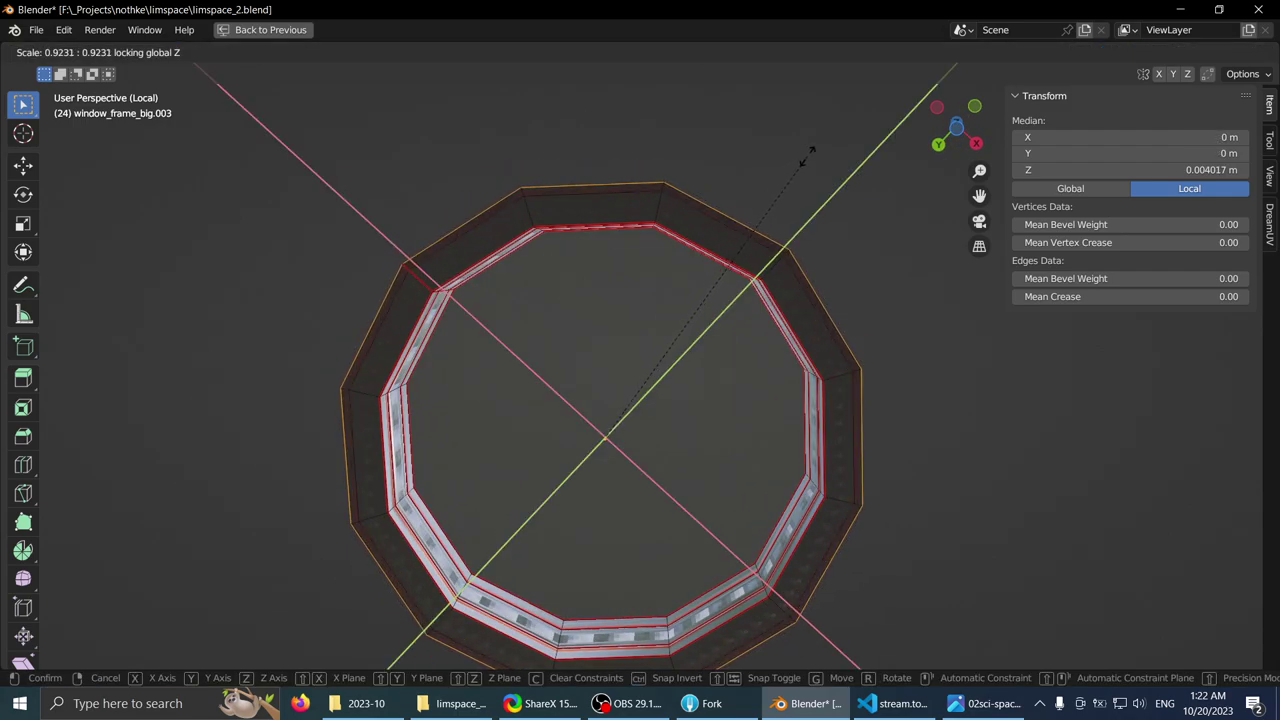
click(818, 150)
middle_drag(818, 152, 881, 223)
scroll(810, 199, up, 2)
key(ctrl+z)
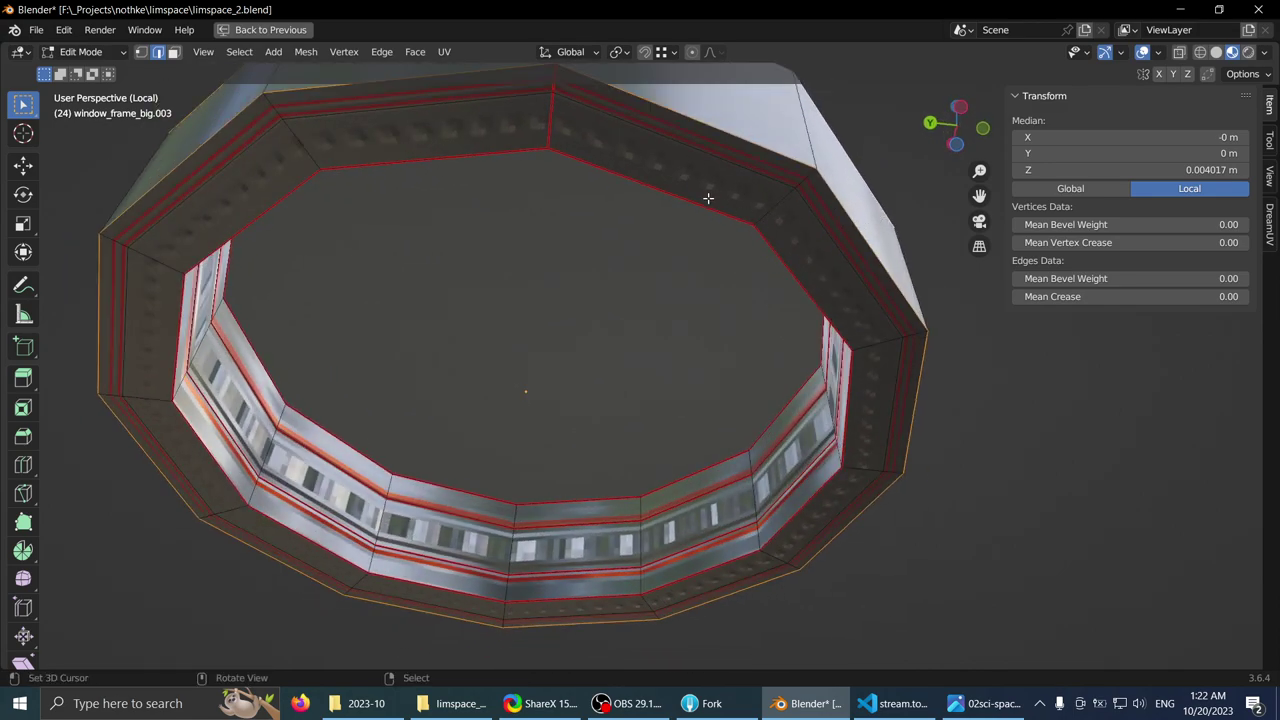
- Mark the edge loop between the bolt row and the outer band on the frame's underside as a seam
key(3)
click(606, 103)
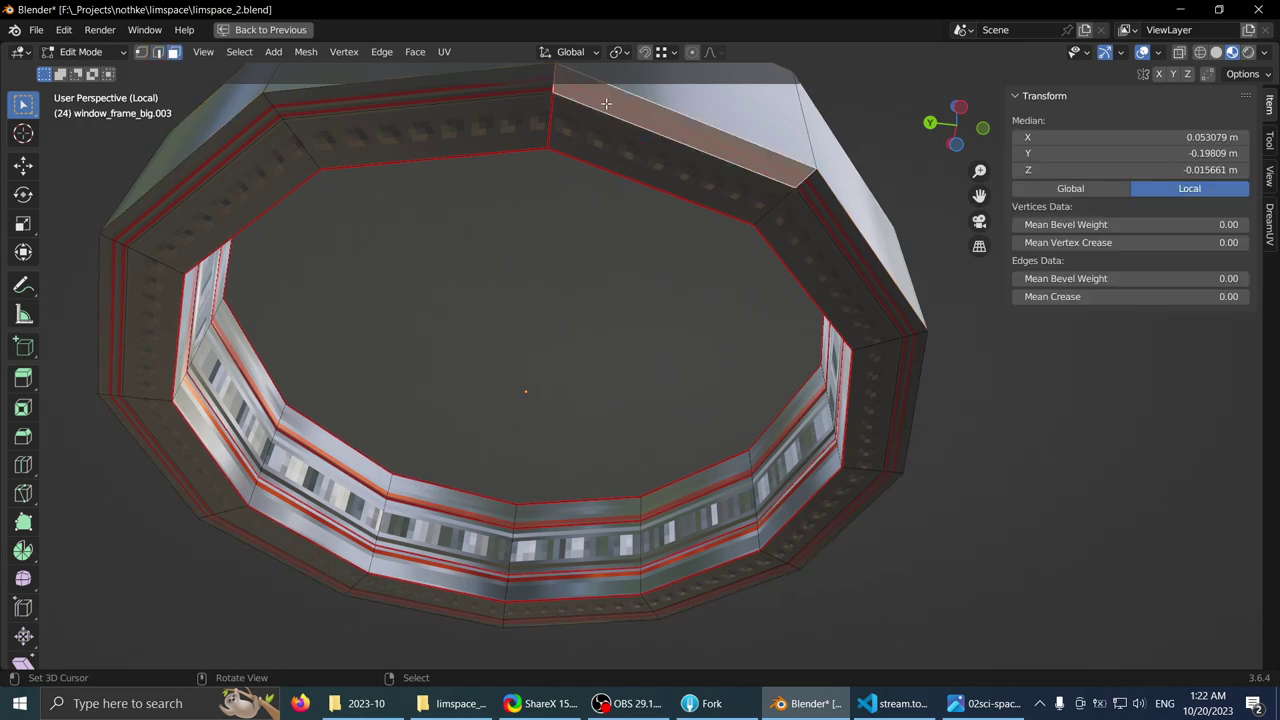
key(ctrl+l)
key(2)
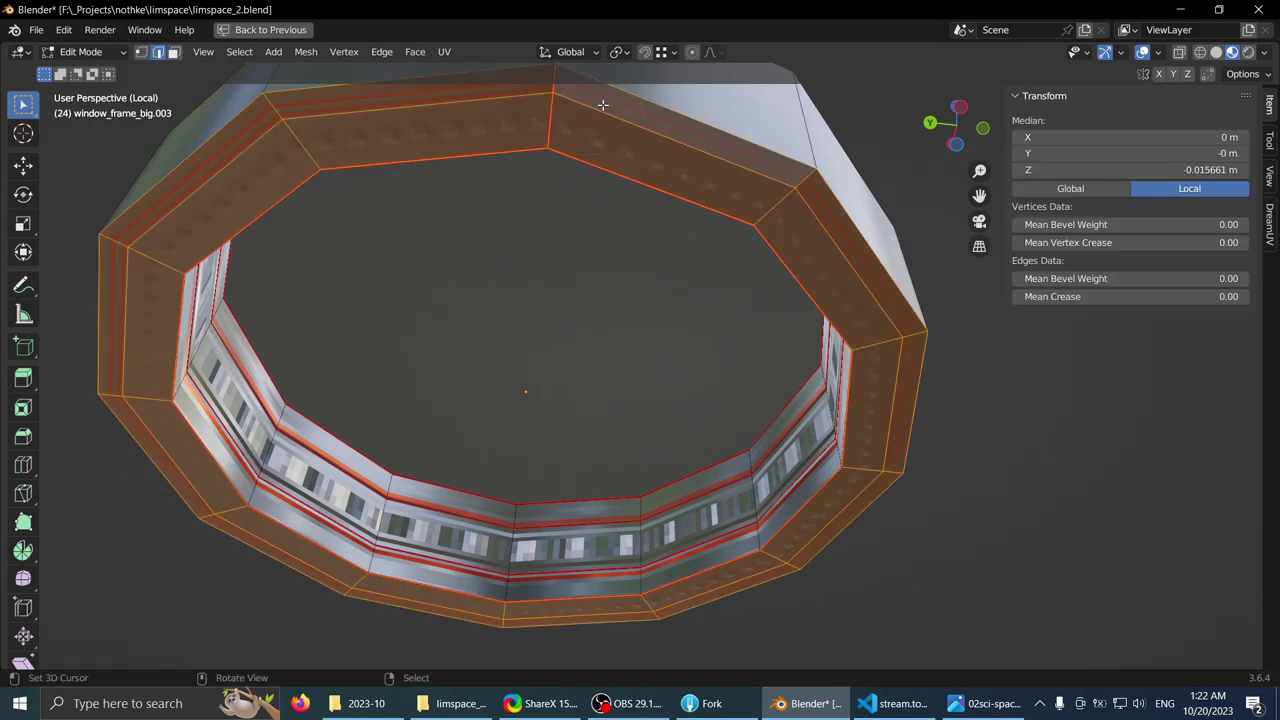
alt+click(605, 103)
key(ctrl+e)
click(557, 336)
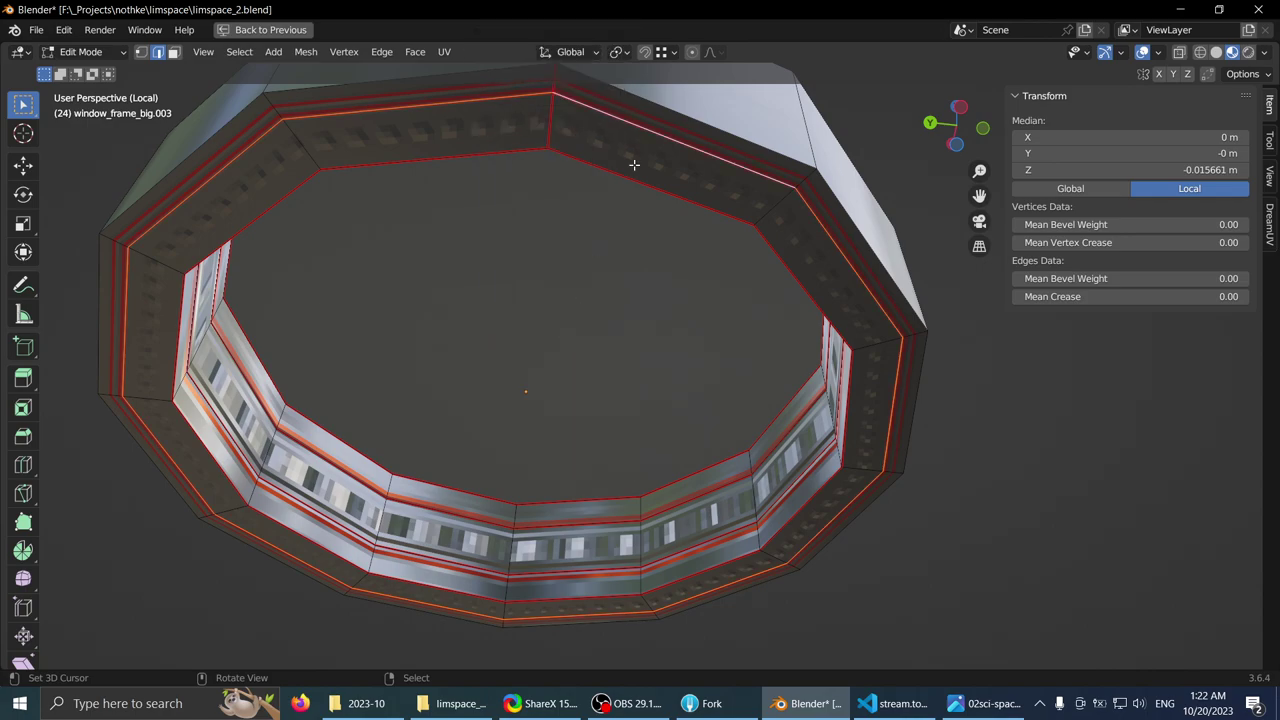
- Select the underside's outer band and all faces linked to it, delimited by seam
key(3)
click(650, 118)
key(ctrl+l)
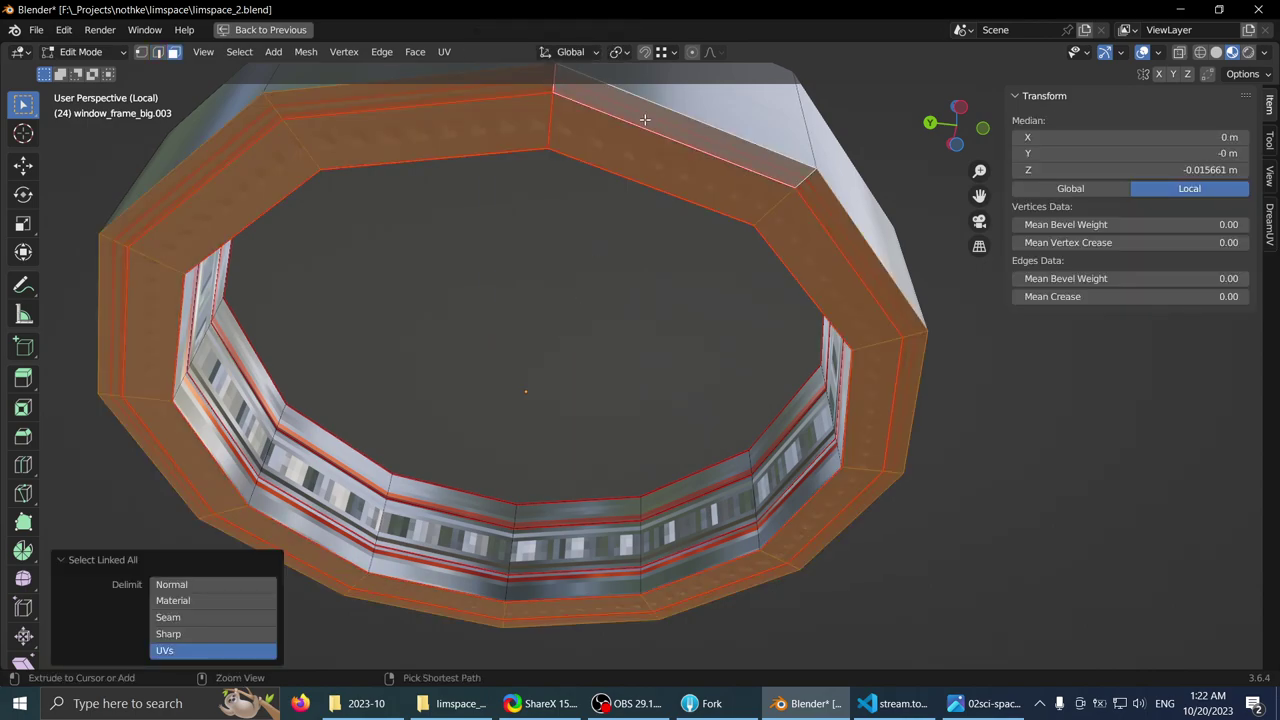
click(176, 623)
key(ctrl+space)
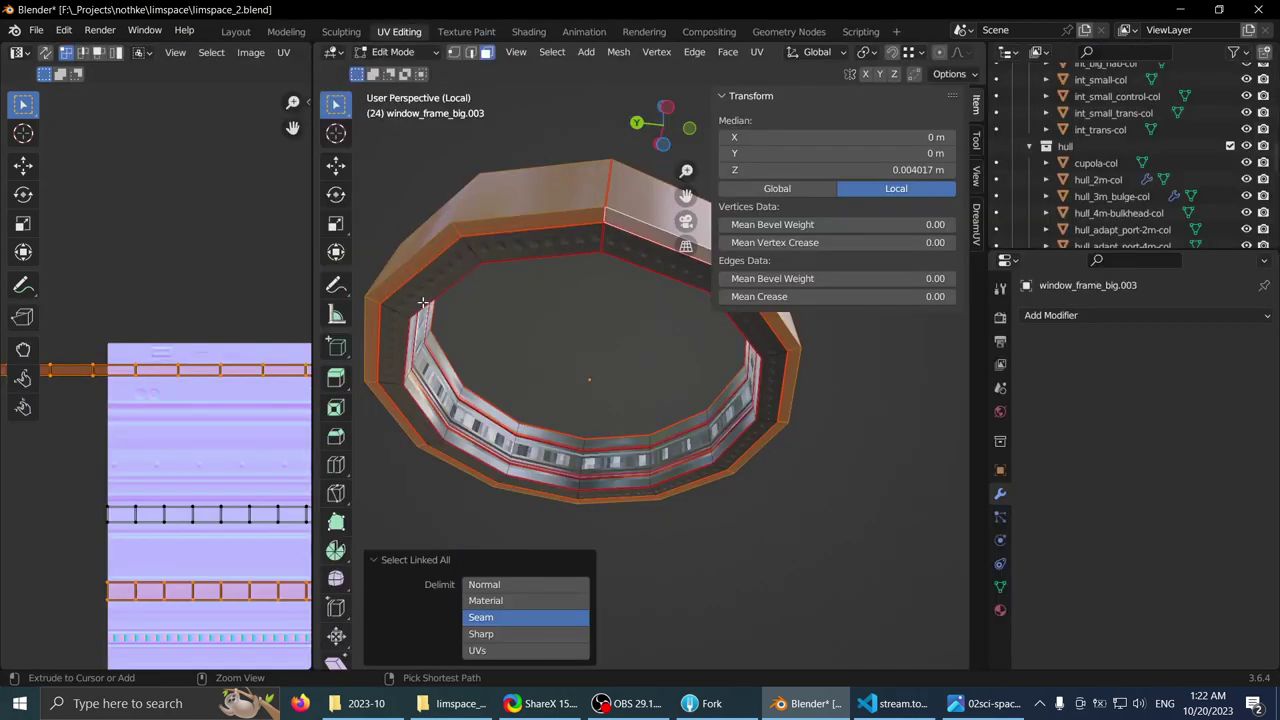
- Move the selected UV strip along Y onto the purple line just below the small rivet row in seals_normal.png
scroll(188, 372, down, 1)
middle_drag(188, 372, 140, 384)
key(ctrl+space)
scroll(534, 306, up, 3)
key(g)
key(y)
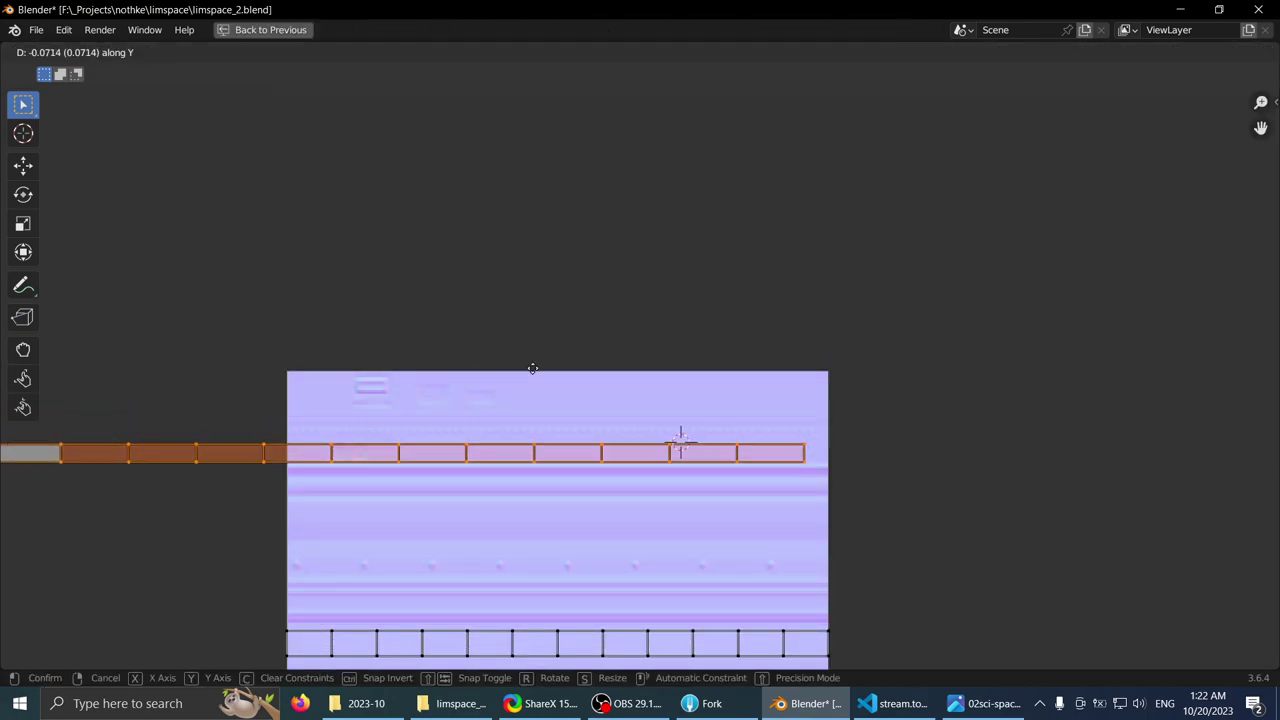
click(530, 357)
middle_drag(556, 419, 555, 290)
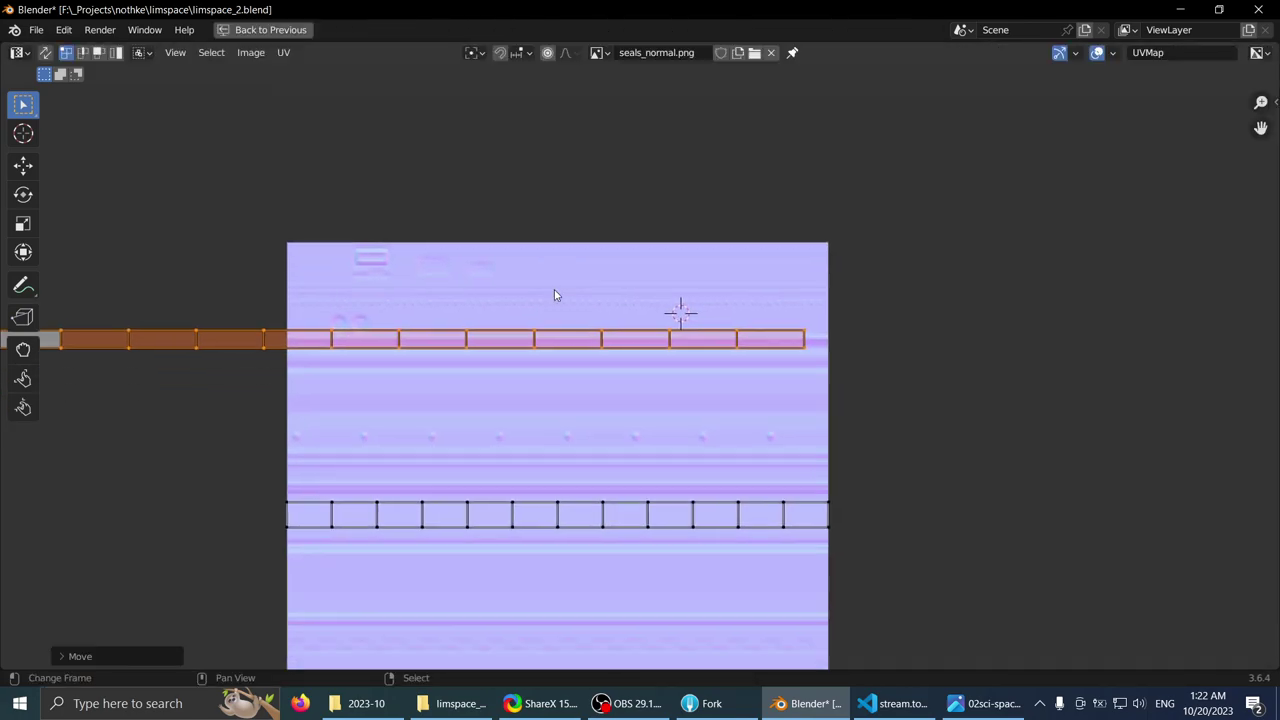
scroll(529, 302, up, 3)
key(g)
key(y)
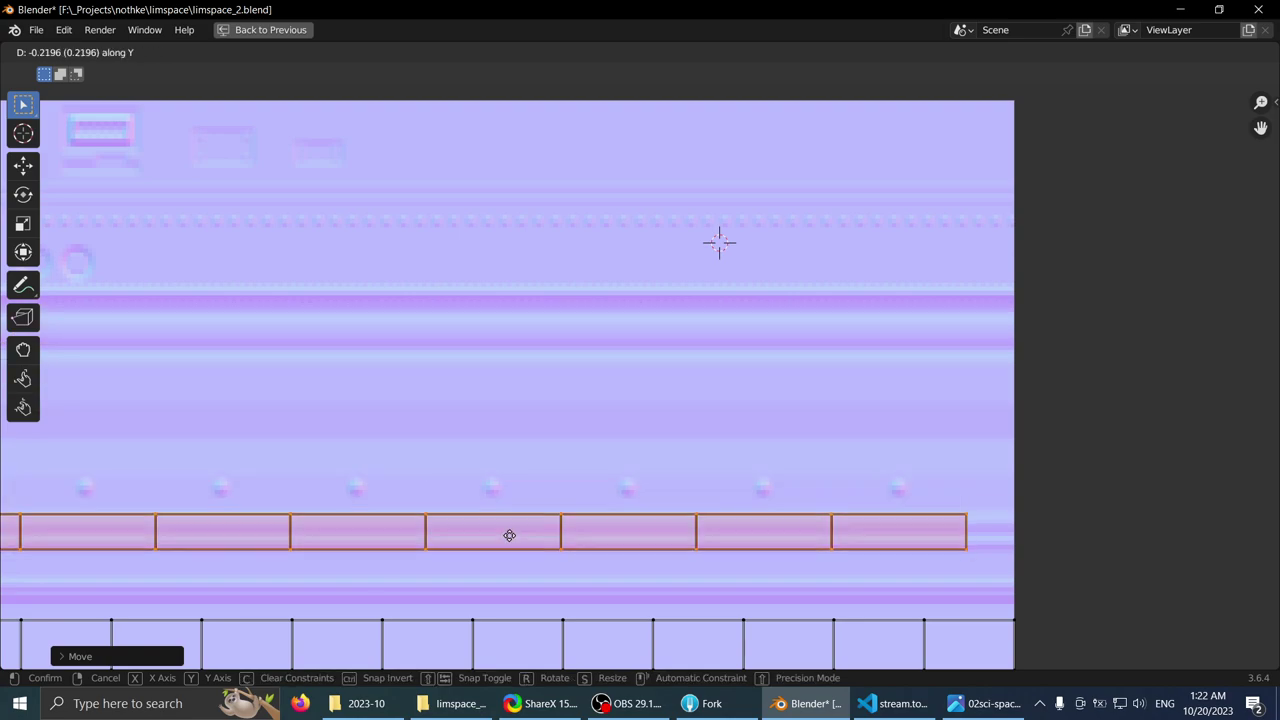
click(523, 300)
key(ctrl+space)
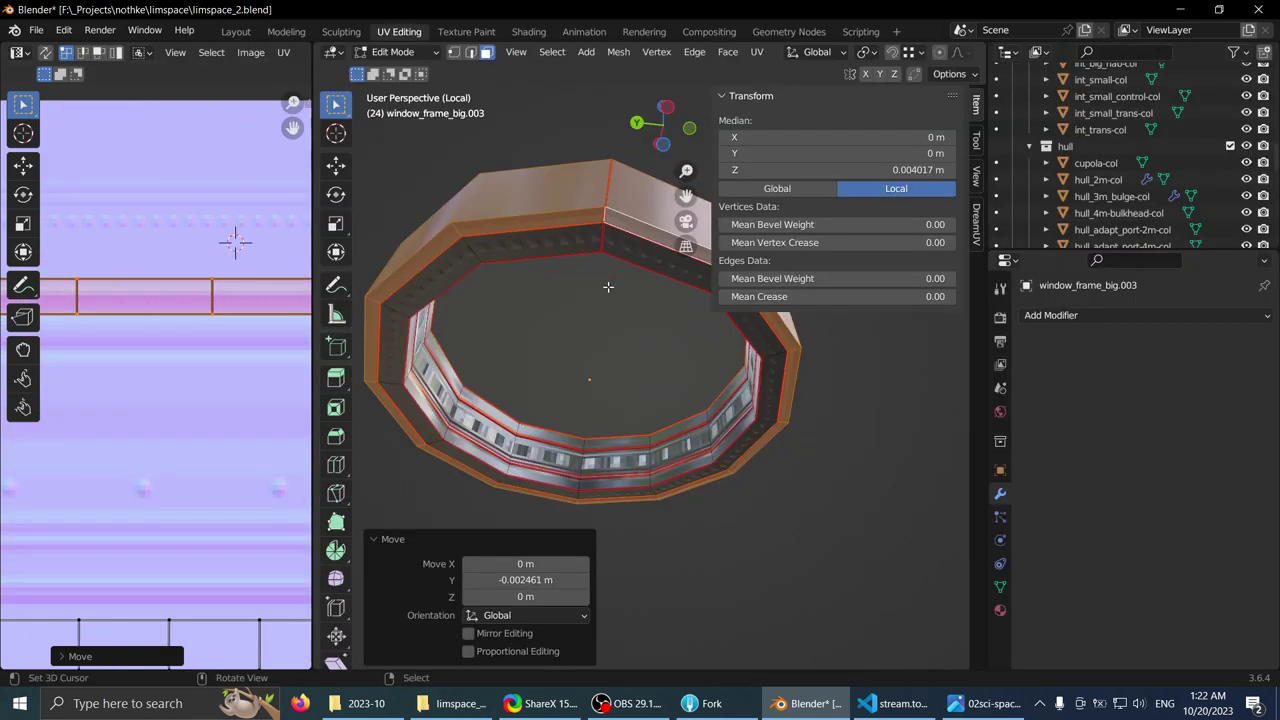
- Check the retextured outer band on the frame's underside in object mode
middle_drag(606, 280, 617, 385)
key(Tab)
click(590, 326)
scroll(590, 326, up, 1)
key(ctrl+space)
scroll(558, 255, down, 2)
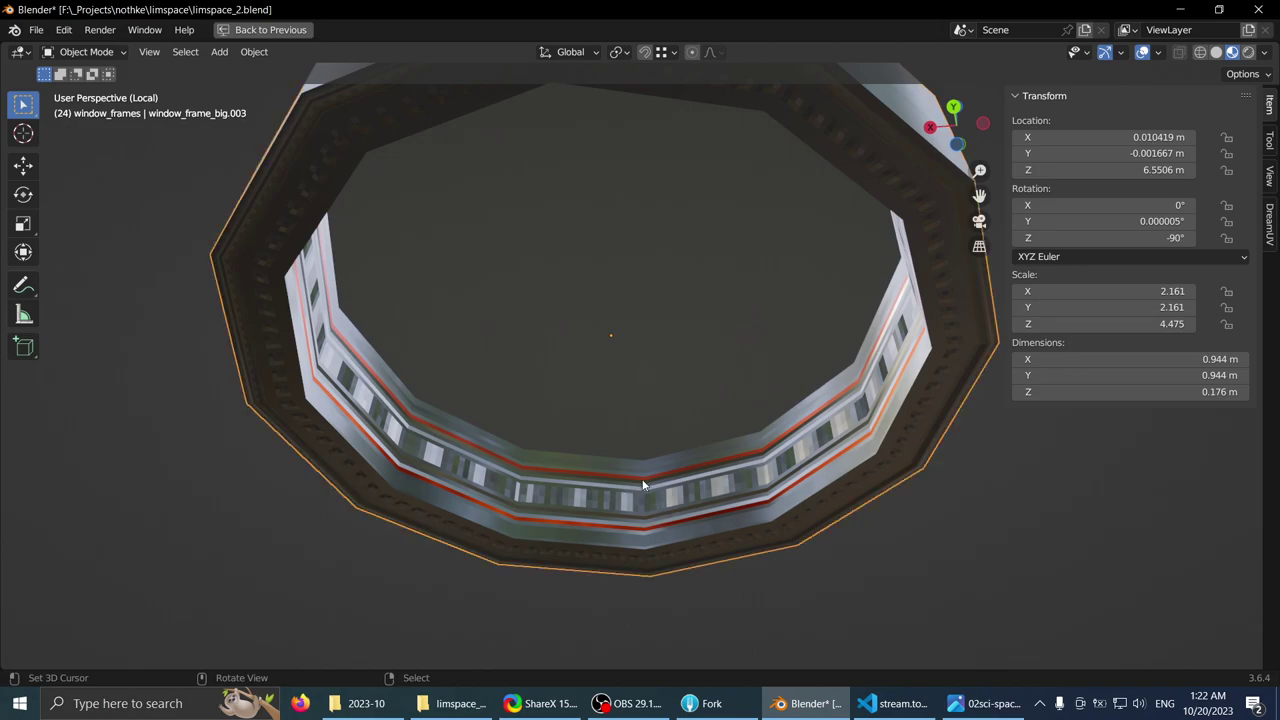
middle_drag(643, 485, 610, 397)
- Exit local view and inspect how the frame sits on the cupola in object mode, including from directly above
key(Tab)
key(KP_Divide)
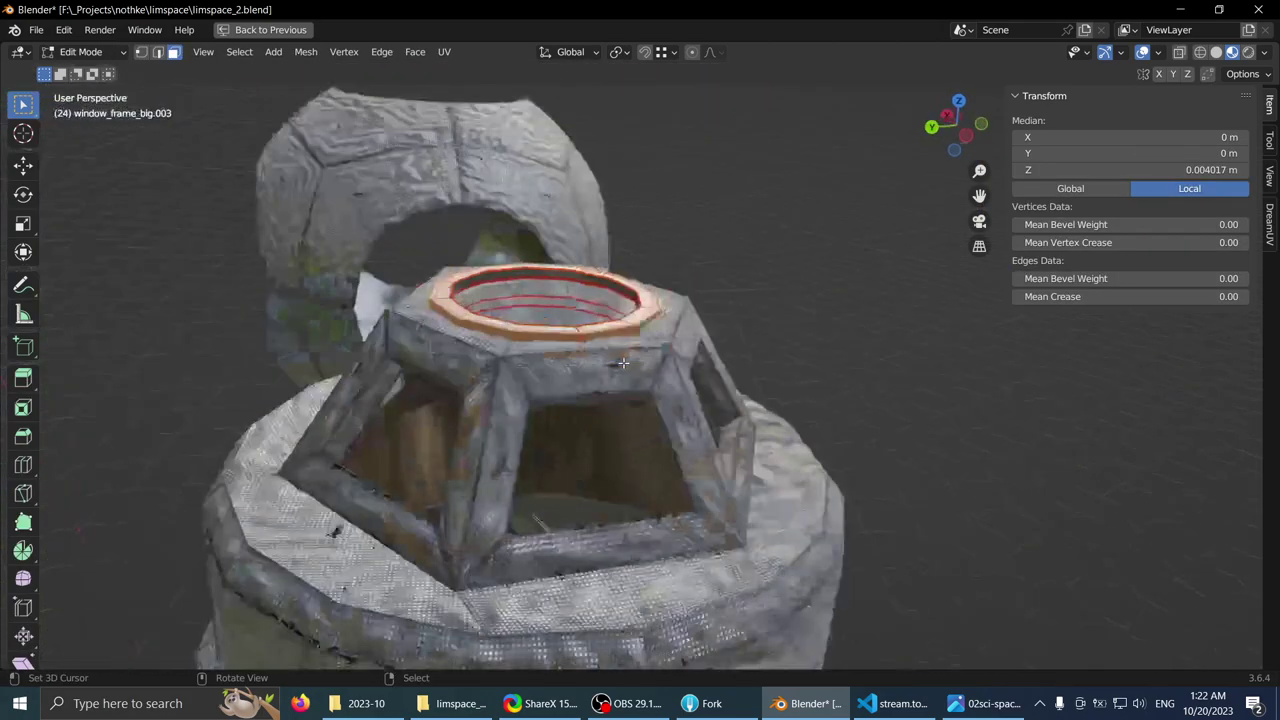
scroll(626, 340, up, 3)
shift+middle_drag(628, 290, 614, 390)
key(Tab)
scroll(614, 392, up, 3)
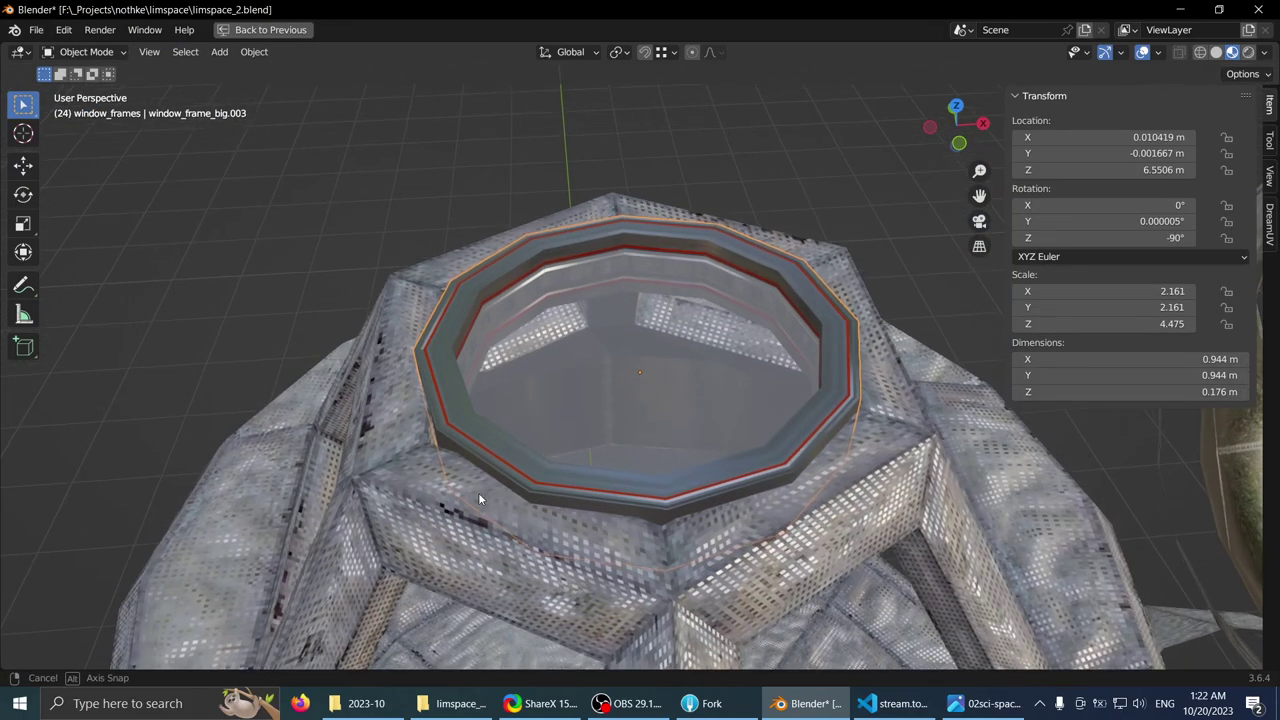
middle_drag(478, 492, 466, 561)
key(KP_7)
scroll(503, 496, down, 2)
scroll(503, 494, down, 1)
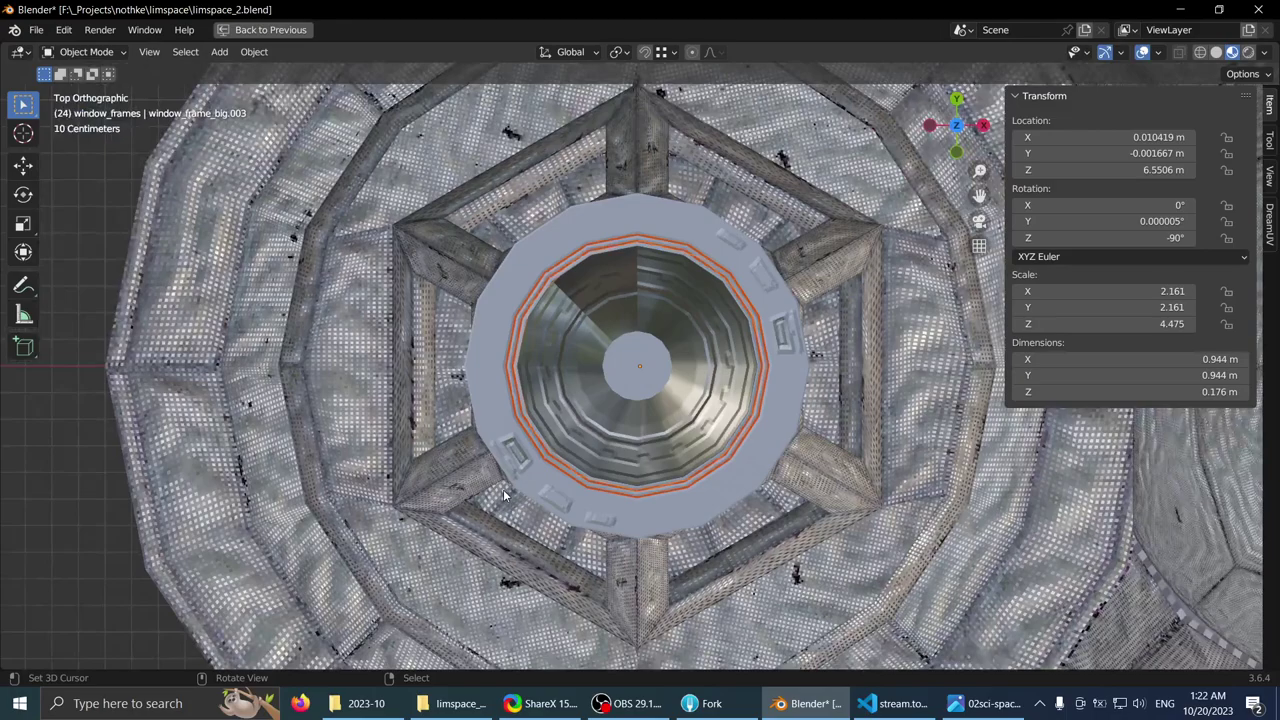
- Isolate the cupola hull with its window frame in local view and show the selected frame from the top
middle_drag(503, 494, 639, 286)
click(559, 366)
key(KP_Divide)
click(639, 286)
key(KP_7)
scroll(644, 292, up, 4)
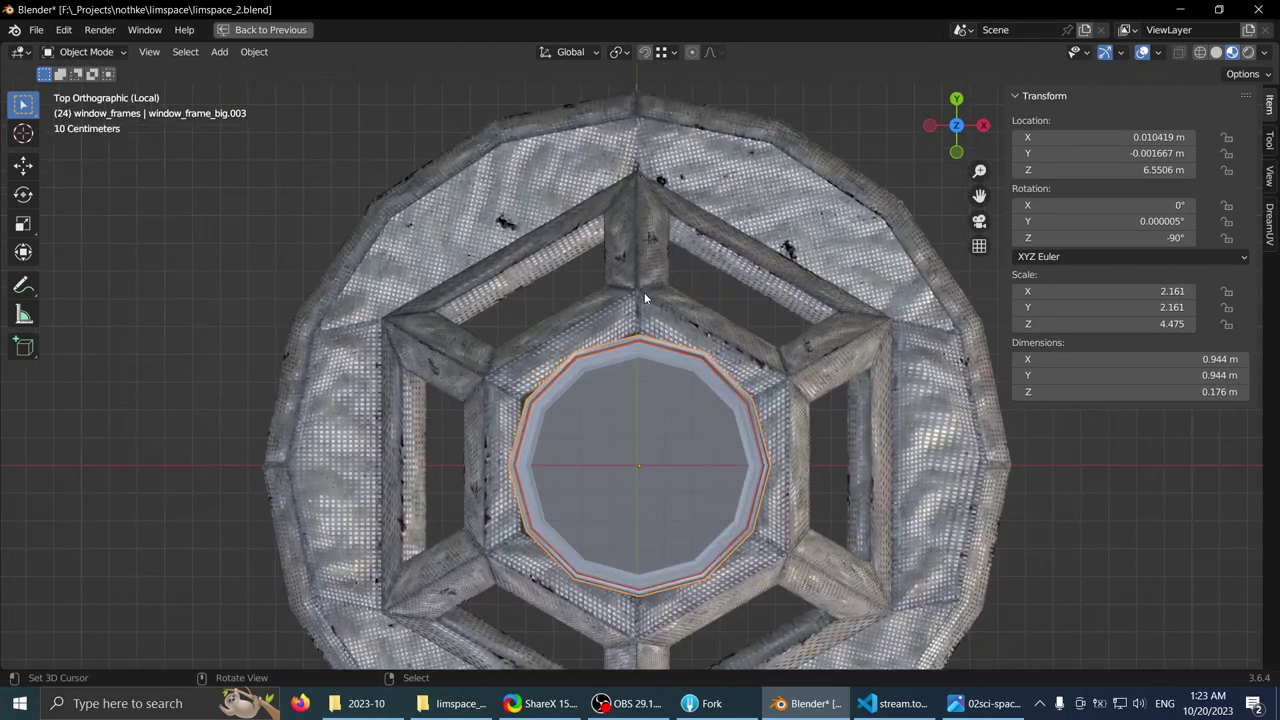
- Scale the window frame by 1.05 in X and Y, keeping its height
key(s)
key(shift+z)
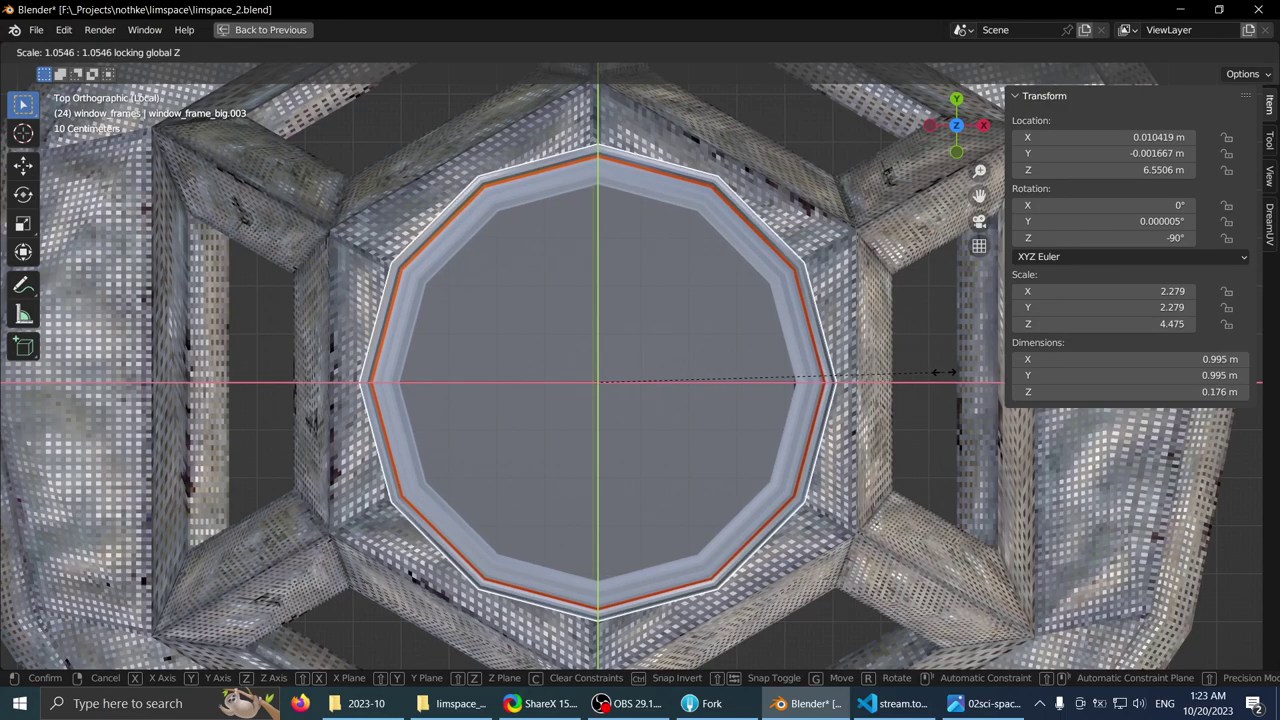
click(941, 372)
scroll(565, 378, down, 3)
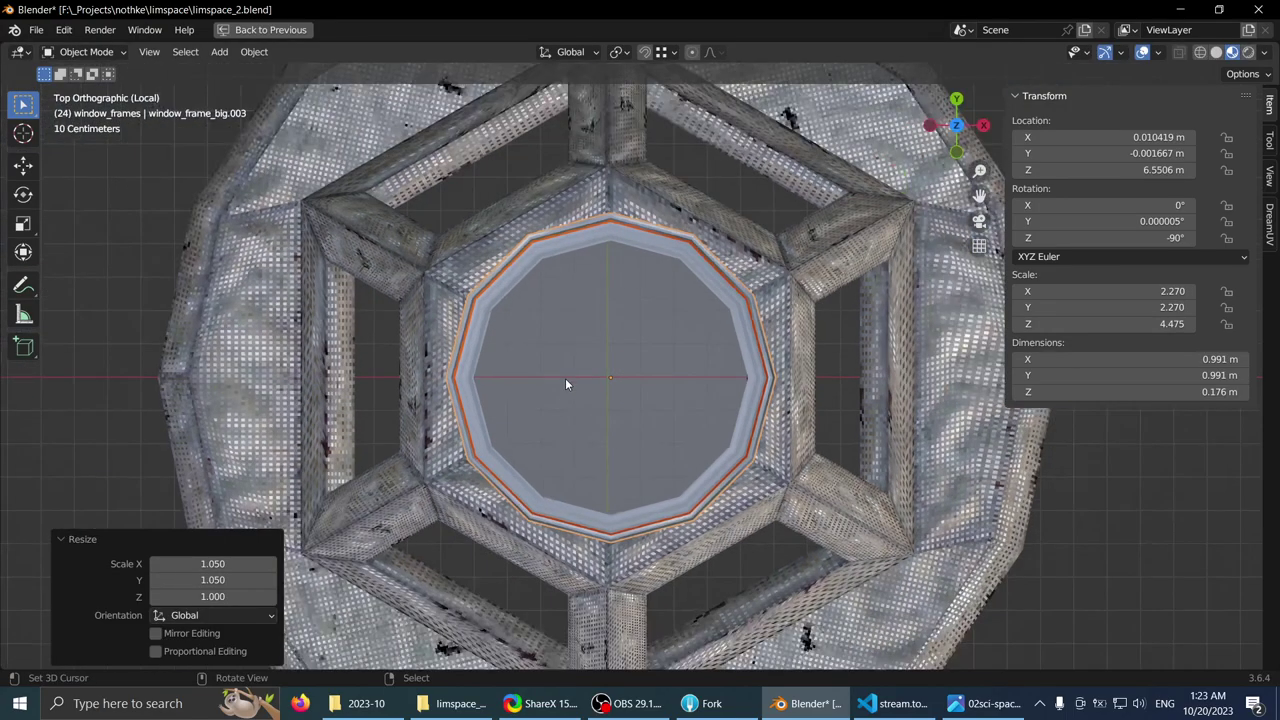
- Compare the frame with the reference photo and lower it about 0.0165 m along Z into the cupola's top
middle_drag(565, 378, 611, 265)
scroll(611, 265, up, 5)
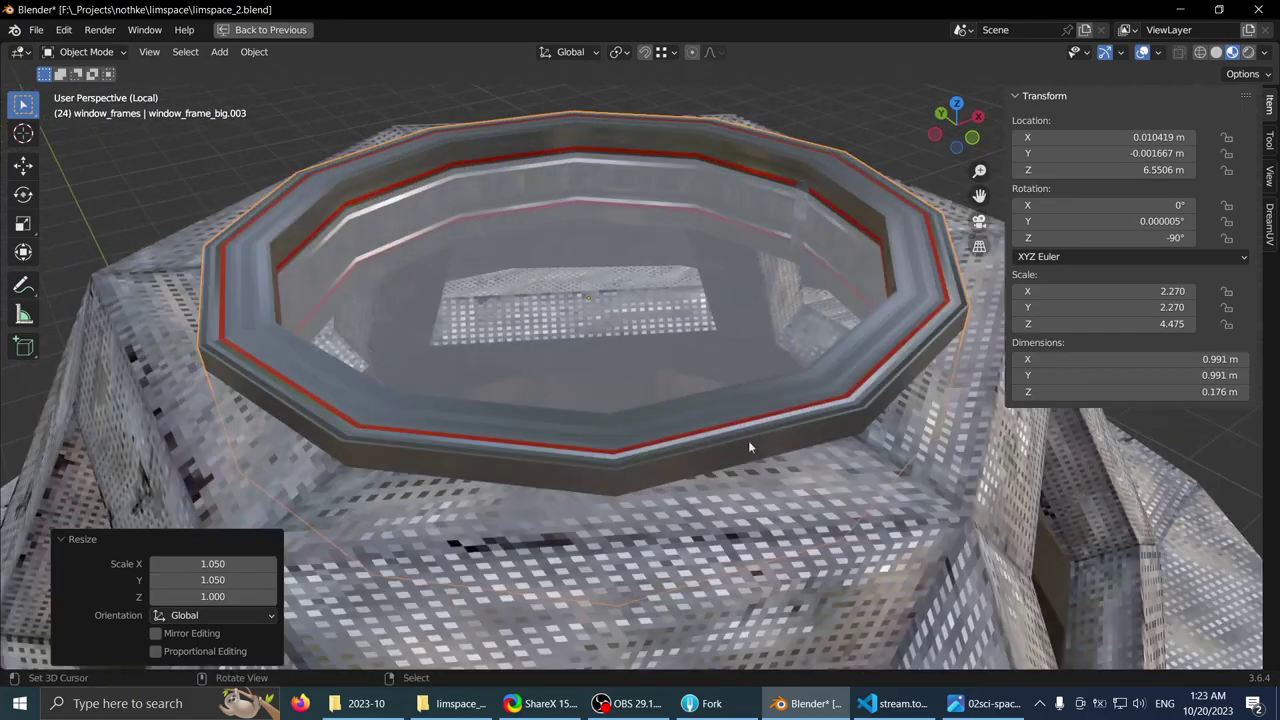
click(957, 705)
click(795, 703)
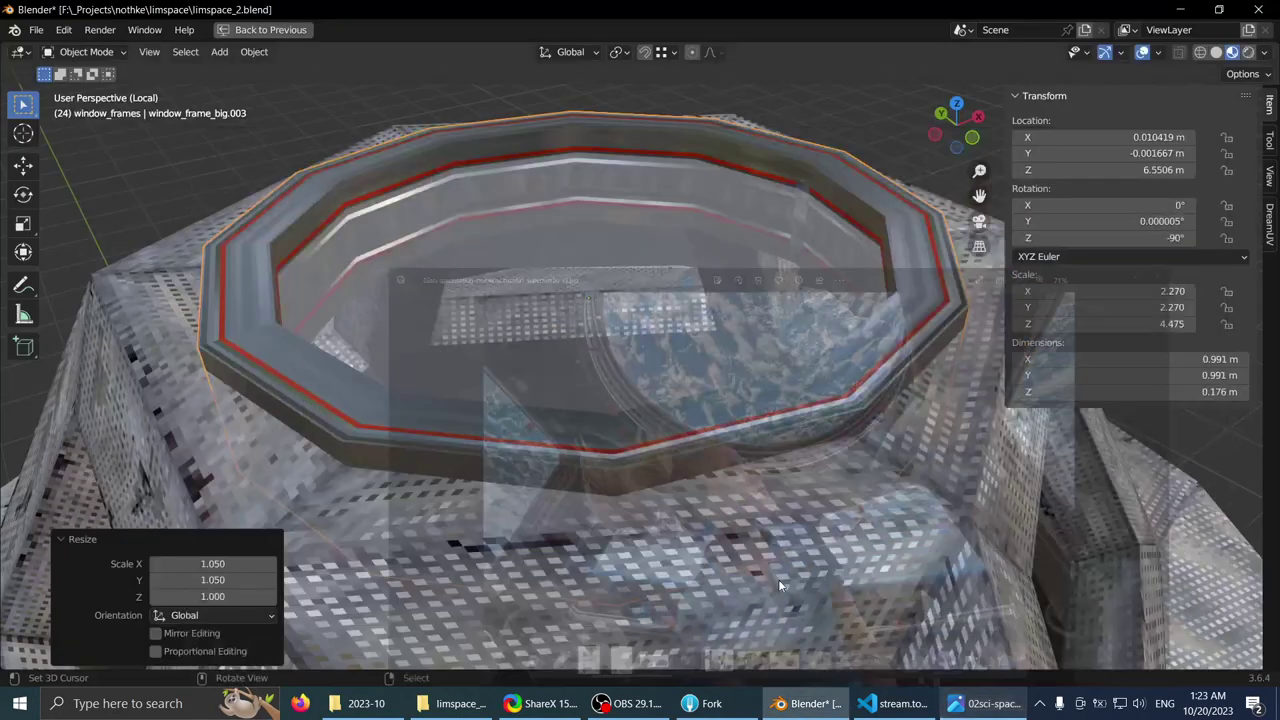
key(g)
key(z)
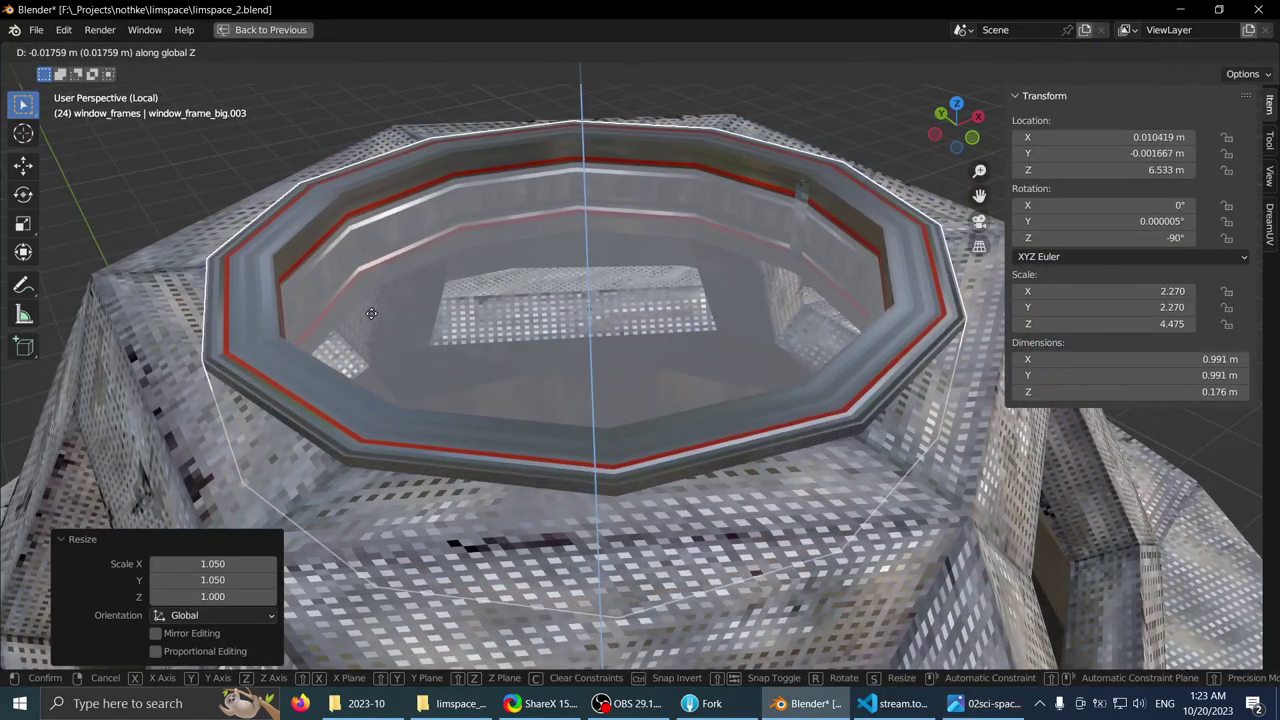
click(371, 313)
middle_drag(374, 312, 528, 346)
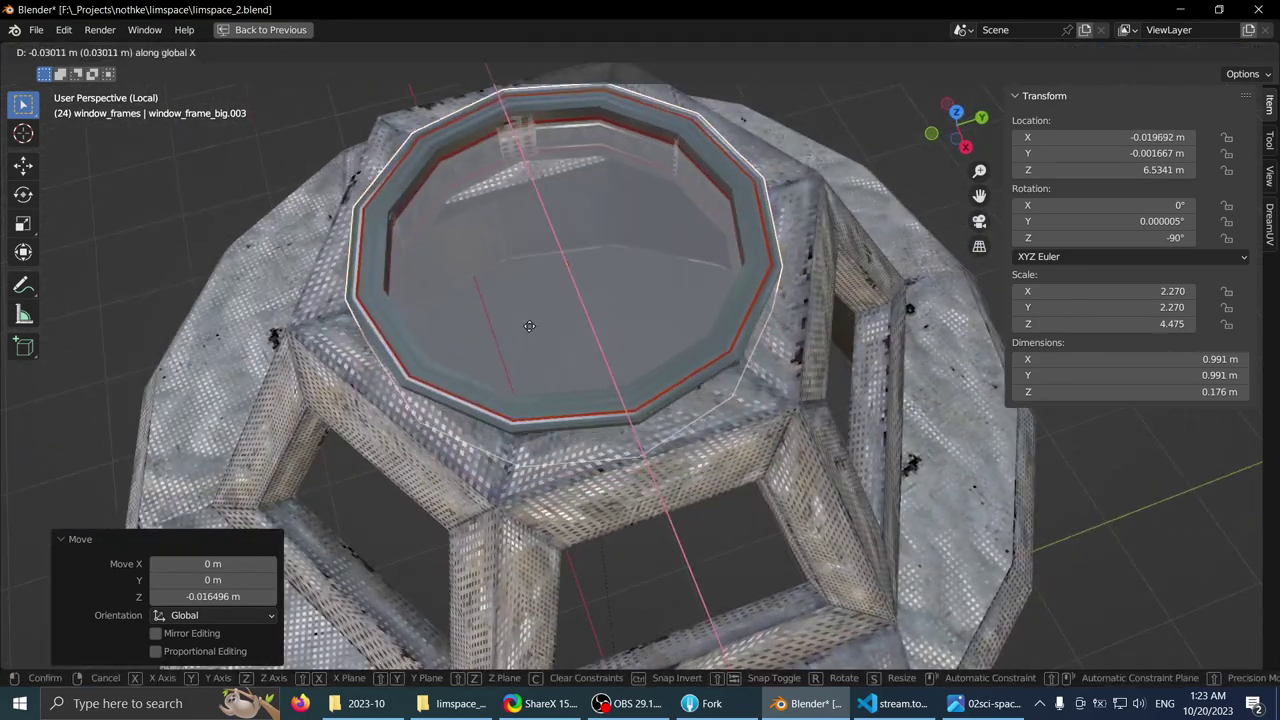
- Centre the window frame on the cupola by setting its X and Y location to 0 m
key(Tab)
text(0)
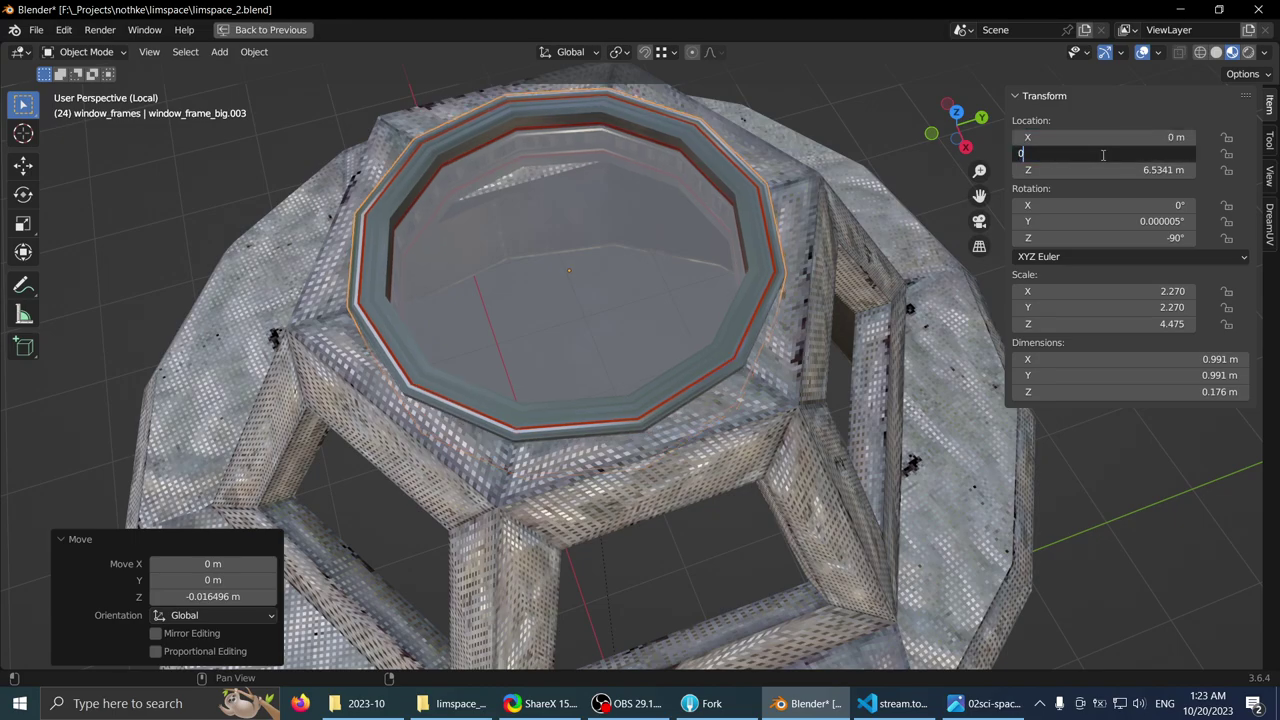
key(Return)
middle_drag(622, 288, 556, 480)
scroll(612, 209, up, 5)
scroll(536, 356, down, 4)
scroll(554, 432, down, 2)
key(Tab)
middle_drag(520, 335, 440, 392)
key(Tab)
- Examine the window frame from inside the cupola and open its mesh for editing
right_click(284, 318)
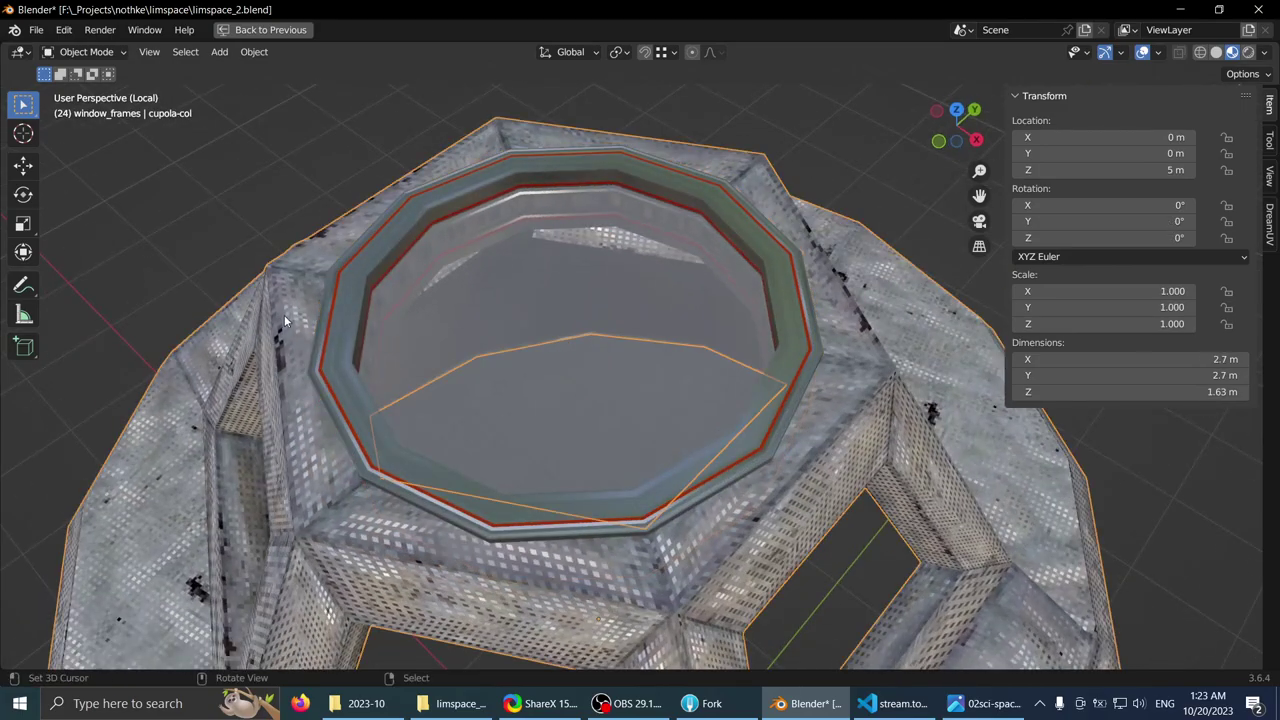
middle_drag(284, 318, 537, 135)
scroll(370, 313, down, 2)
scroll(722, 330, up, 3)
scroll(640, 215, down, 2)
scroll(552, 207, up, 2)
scroll(558, 181, up, 4)
scroll(580, 184, down, 2)
scroll(571, 358, up, 2)
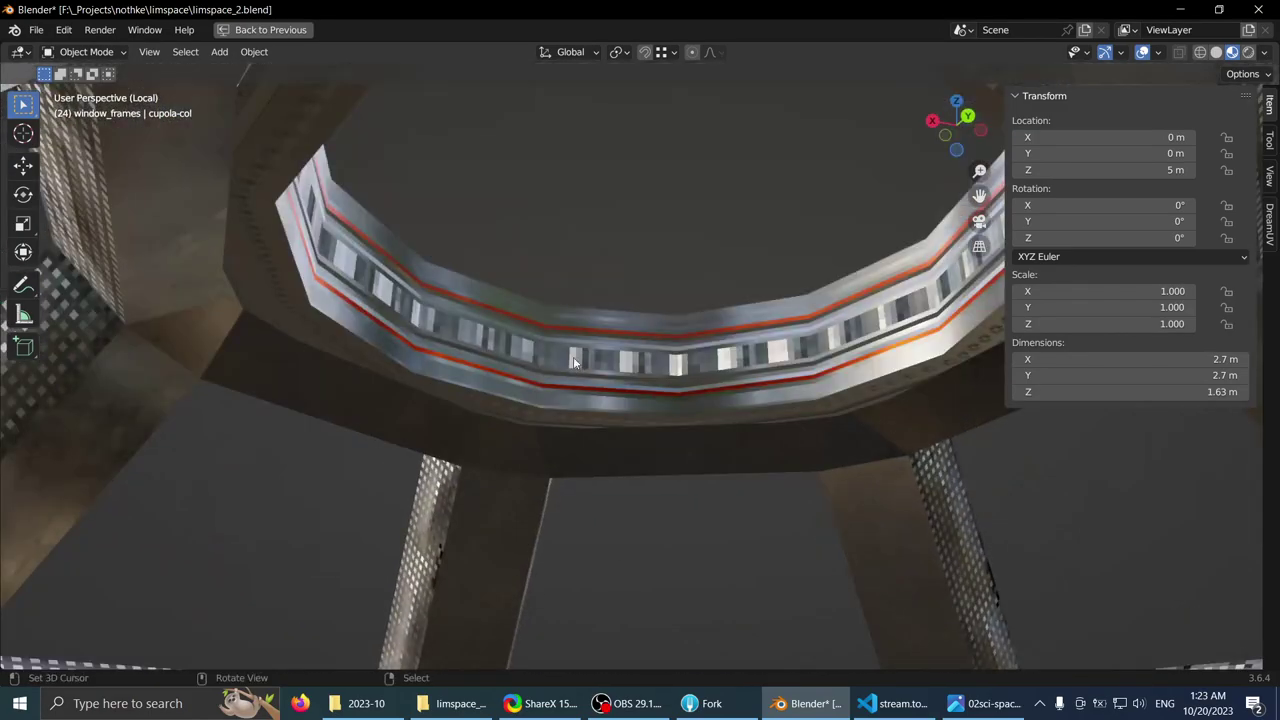
mouse_move(571, 358)
middle_down()
mouse_move(548, 382)
mouse_move(564, 382)
mouse_move(568, 357)
middle_up()
right_click(545, 382)
key(Tab)
middle_drag(838, 309, 677, 369)
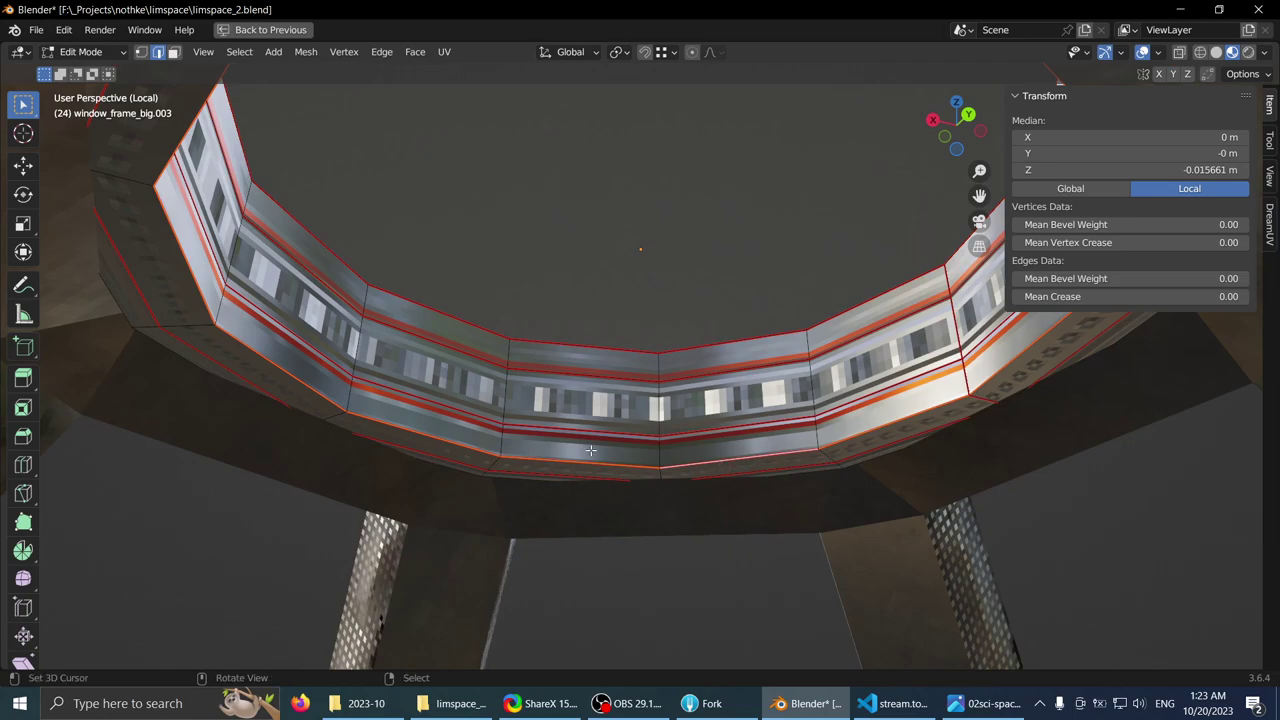
key(shift+z)
middle_drag(590, 450, 656, 382)
alt+shift+right_click(663, 431)
middle_drag(663, 431, 640, 314)
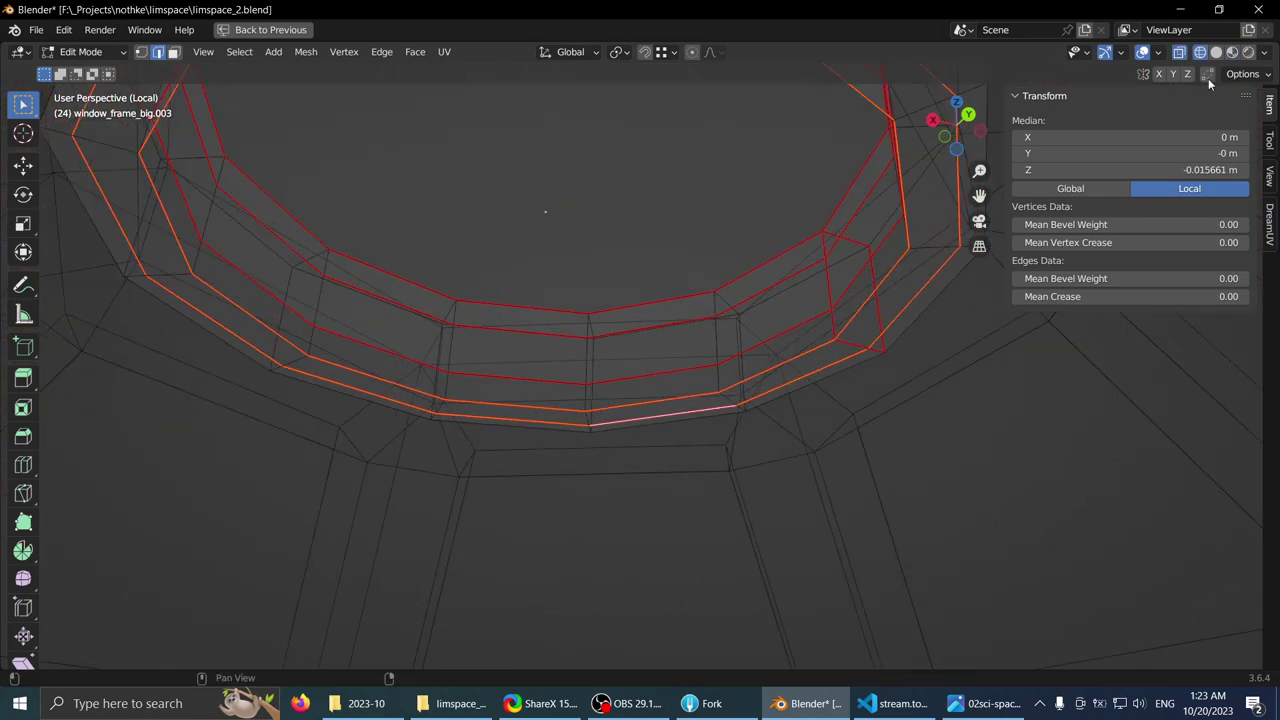
click(1232, 53)
middle_drag(722, 100, 706, 134)
middle_drag(710, 190, 715, 162)
key(g)
key(z)
right_click(708, 153)
scroll(697, 166, down, 3)
- Select the window frame's whole linked mesh and scale it along Z by 0.911
key(alt+a)
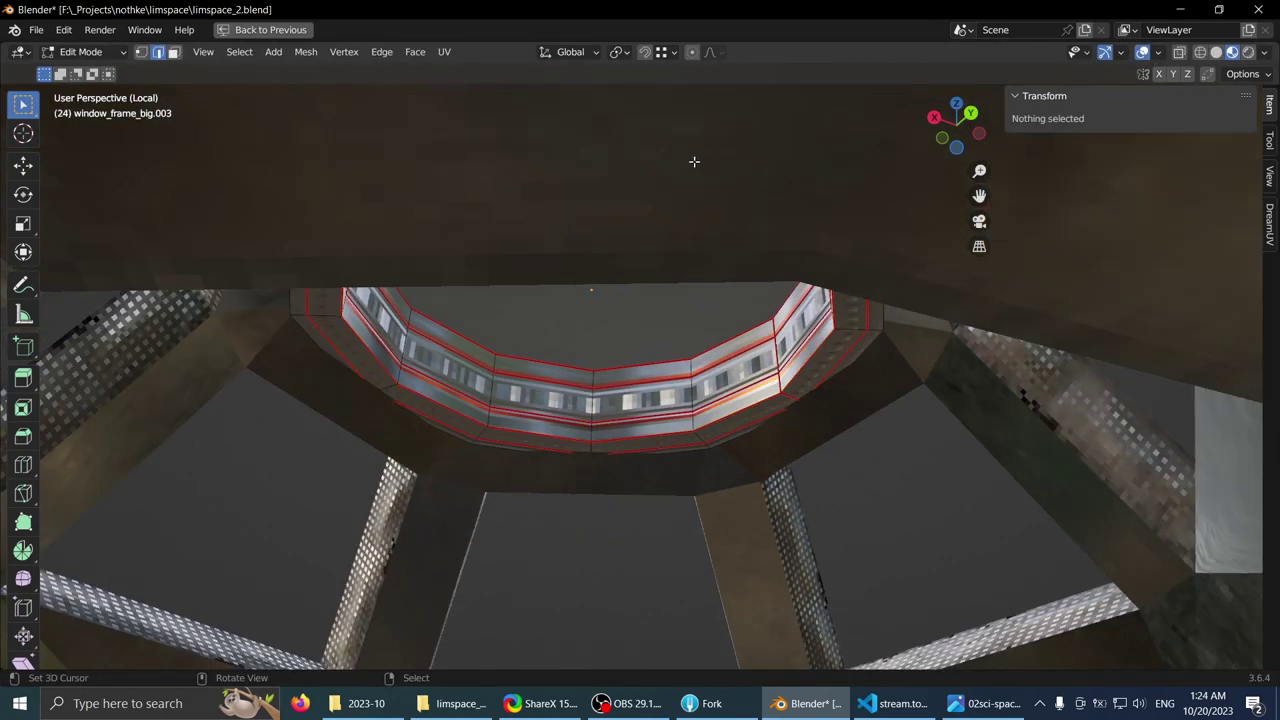
key(l)
scroll(738, 170, up, 4)
key(s)
key(z)
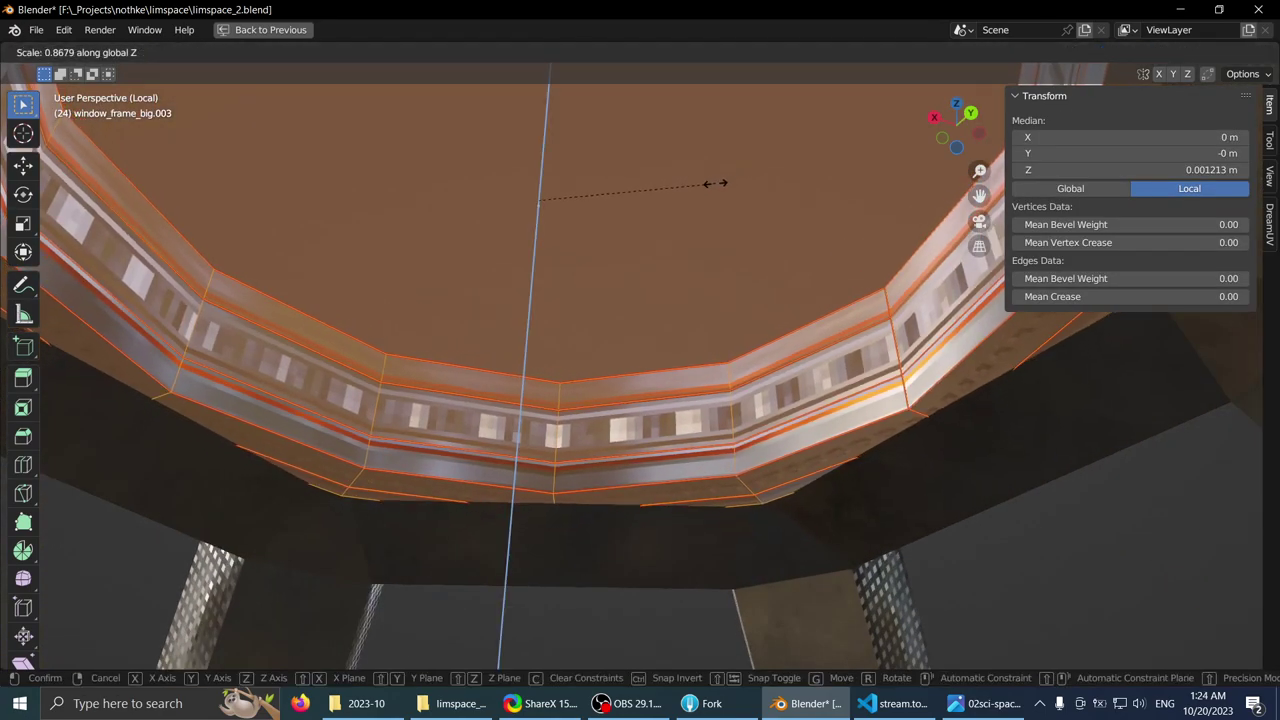
click(721, 178)
scroll(703, 191, down, 5)
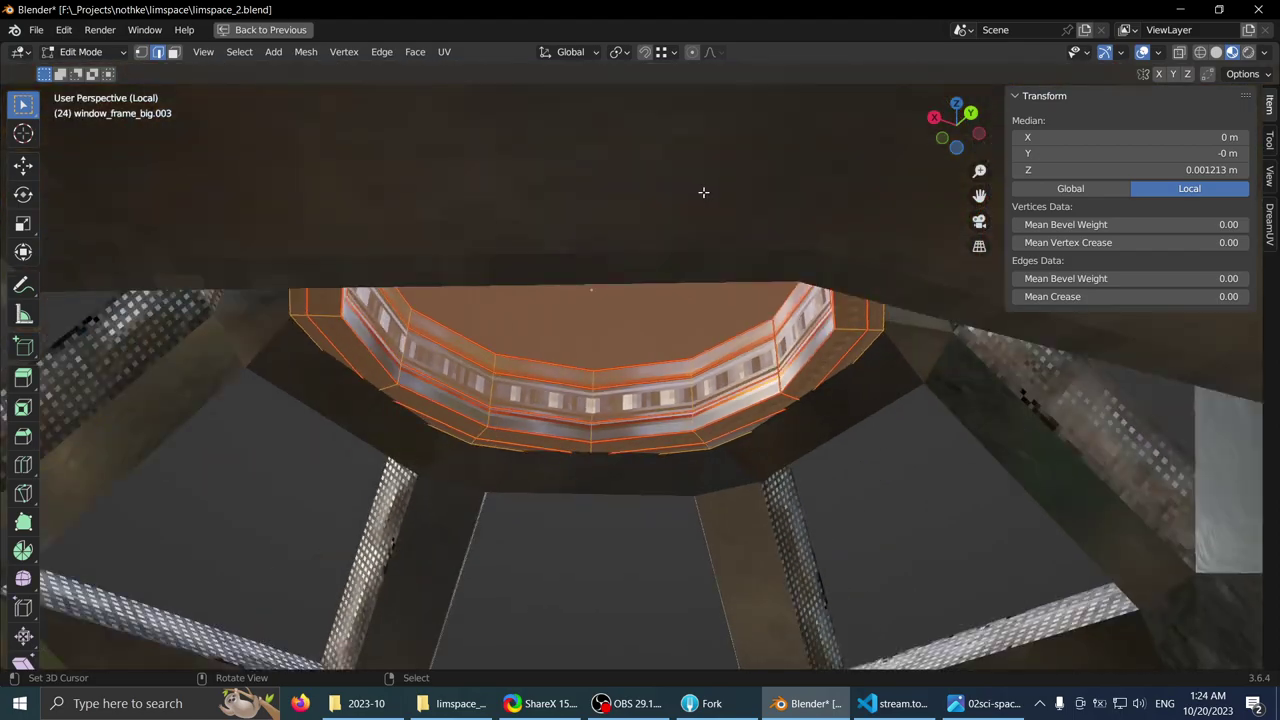
middle_drag(585, 292, 600, 200)
scroll(570, 310, up, 4)
scroll(600, 217, up, 2)
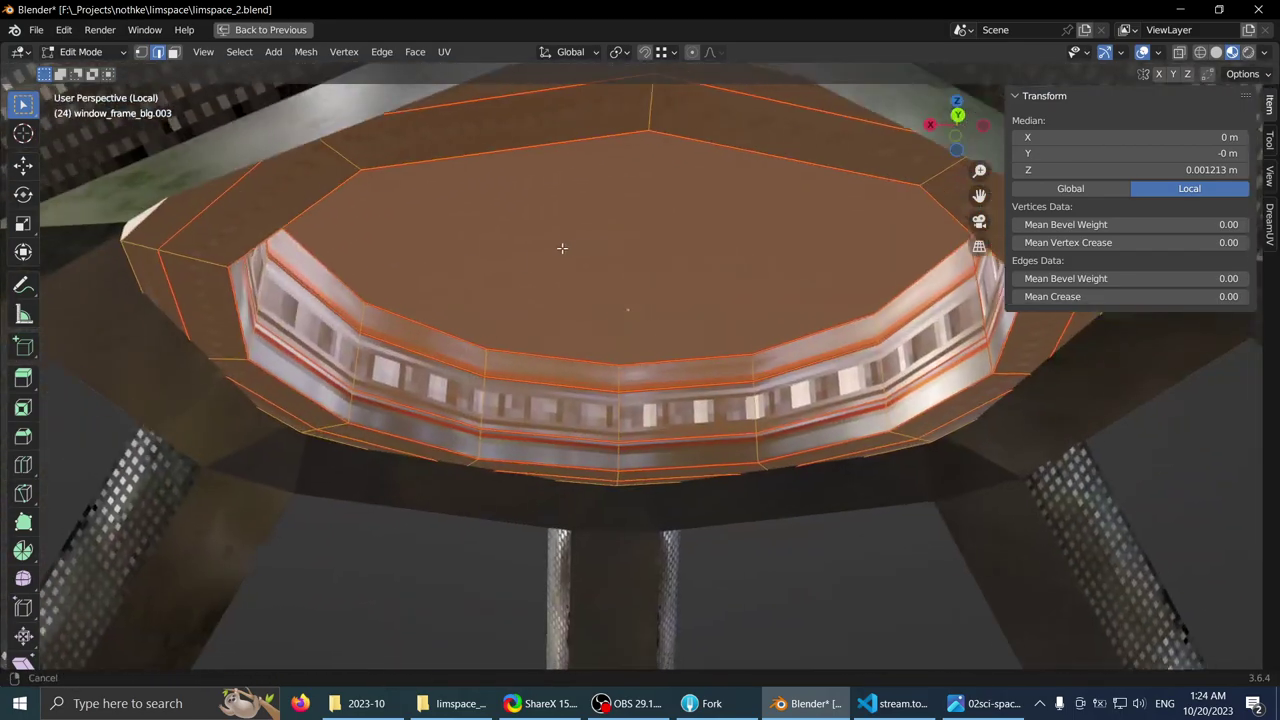
scroll(595, 185, up, 3)
key(s)
key(z)
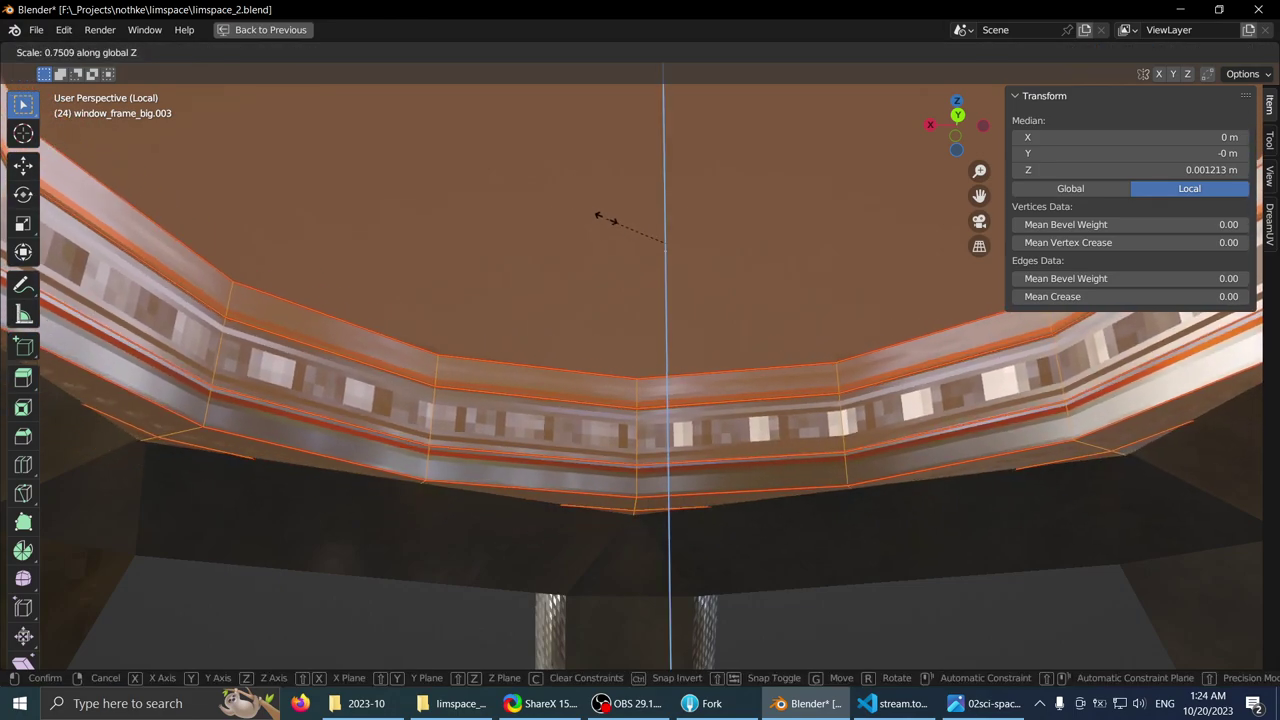
click(593, 213)
scroll(570, 222, down, 2)
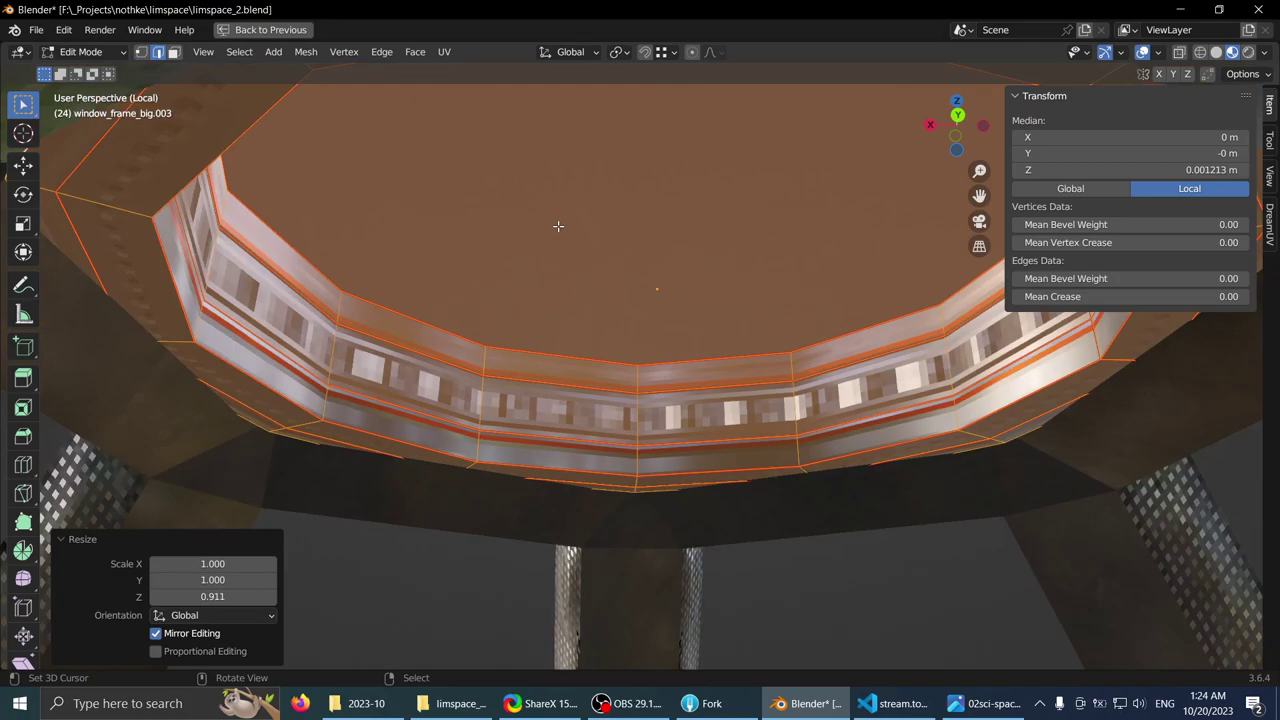
- Flatten the frame further along Z to 0.149 m high and lower the object to Z 6.5104 m
middle_drag(557, 226, 578, 210)
scroll(578, 210, up, 1)
key(s)
key(z)
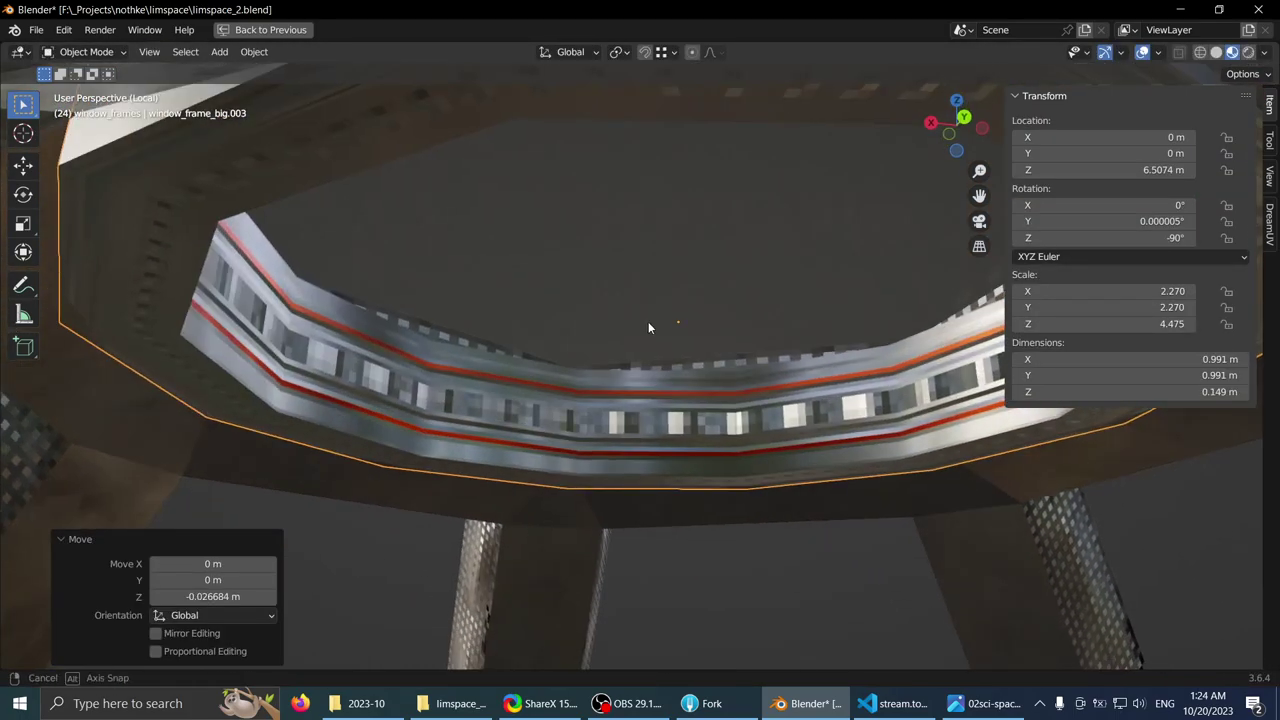
middle_drag(648, 327, 575, 273)
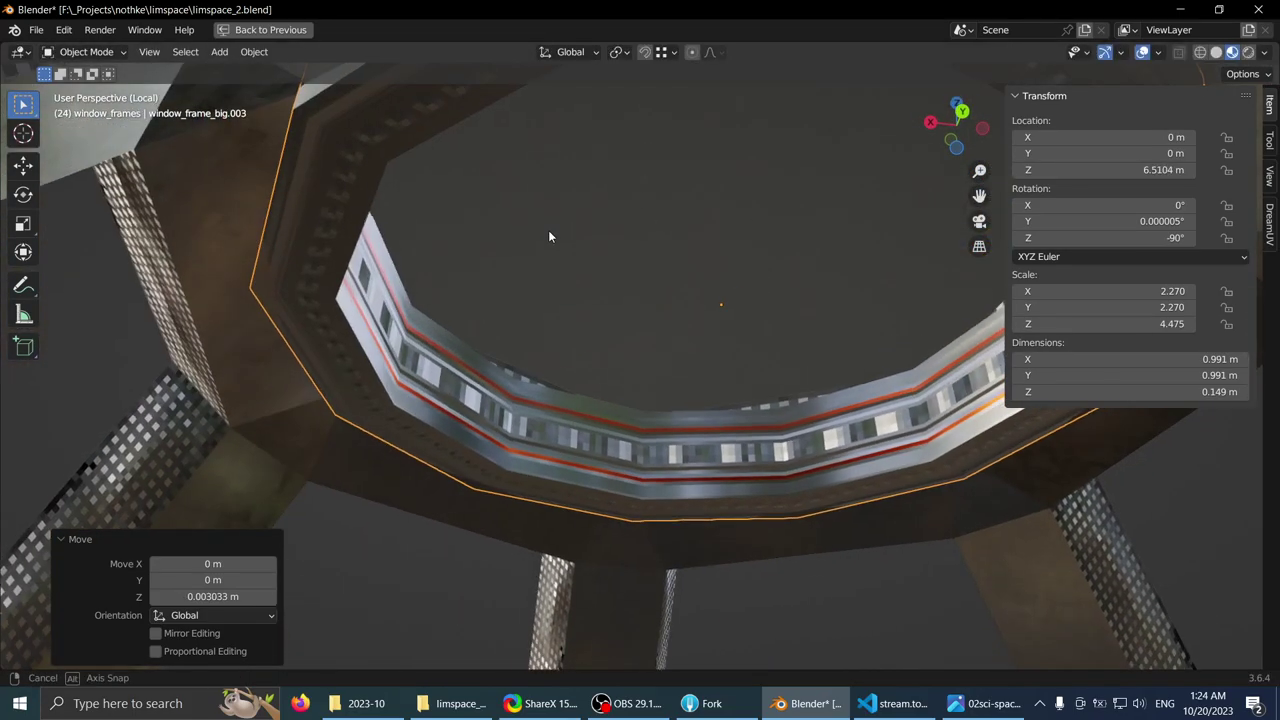
middle_drag(548, 236, 643, 291)
key(Escape)
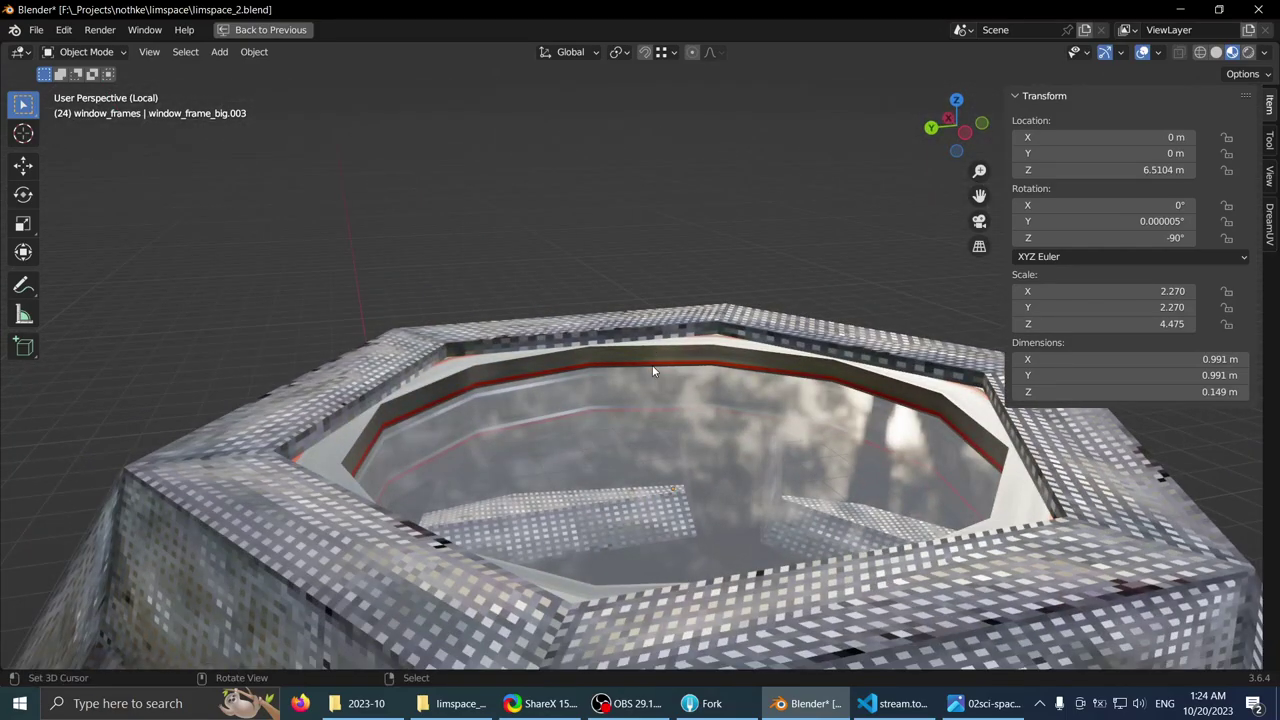
- Check how the frame sits in the cupola from outside and save the file
middle_drag(652, 353, 485, 435)
scroll(592, 354, down, 2)
scroll(604, 226, up, 4)
scroll(657, 230, up, 2)
key(ctrl+s)
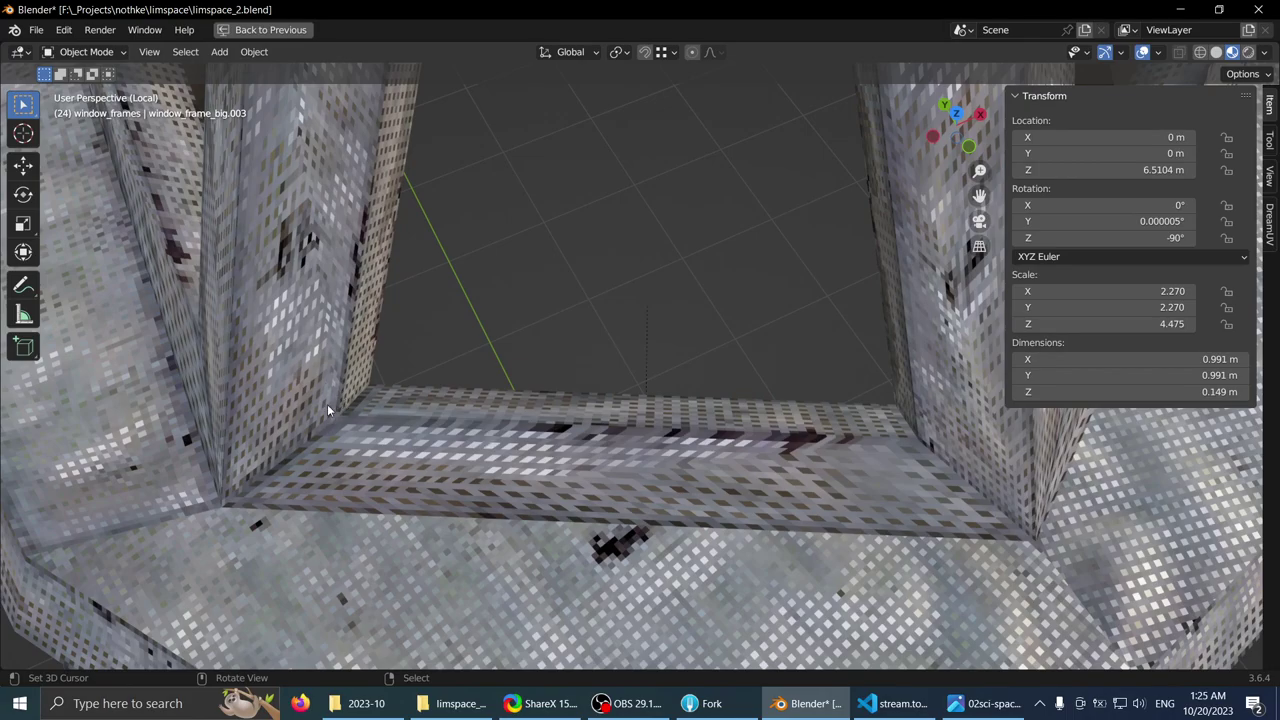
- Examine the seated window frame from inside and directly above, along with the cupola's side window openings
middle_drag(327, 404, 572, 94)
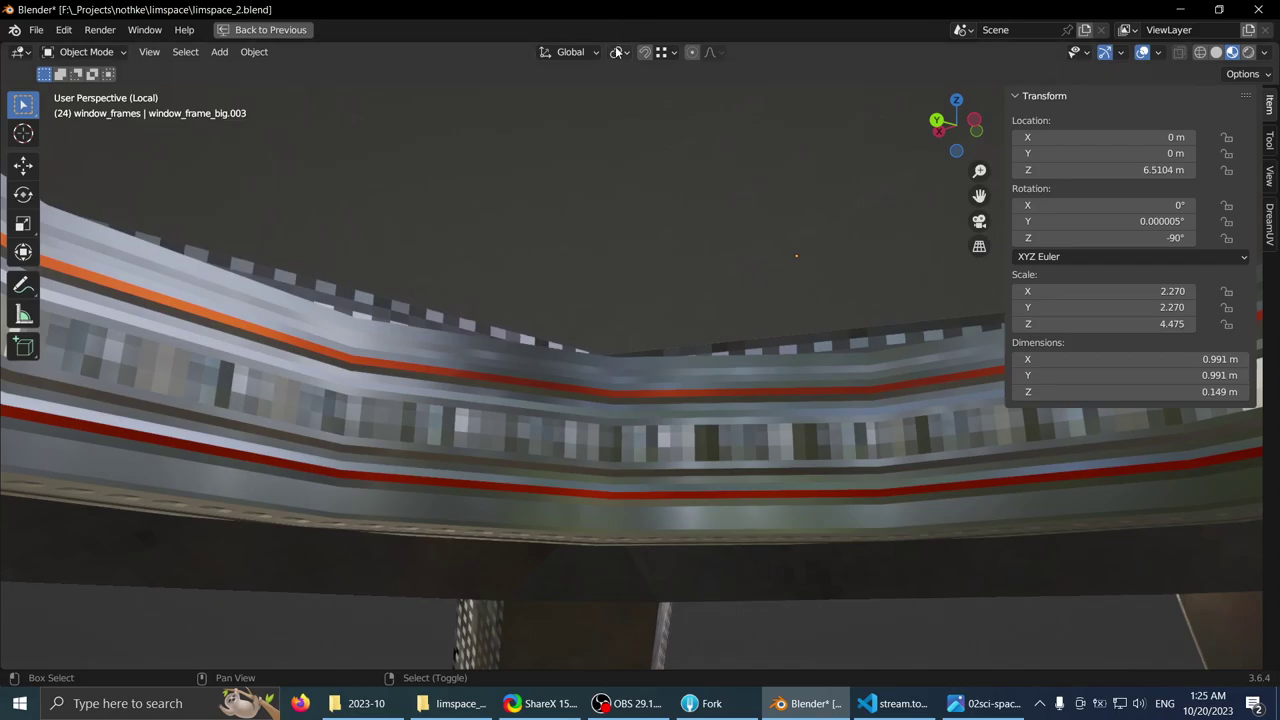
shift+middle_drag(616, 230, 409, 280)
scroll(595, 243, down, 5)
scroll(551, 220, up, 2)
scroll(647, 274, up, 3)
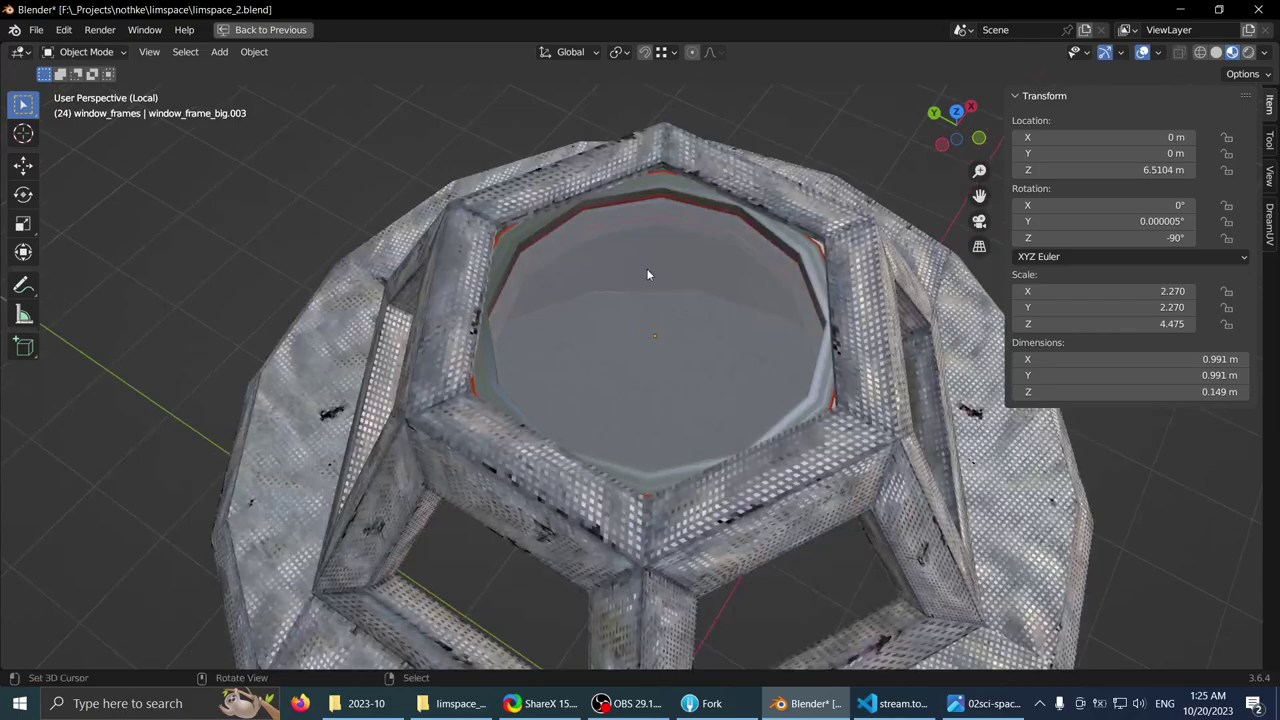
middle_drag(647, 274, 556, 266)
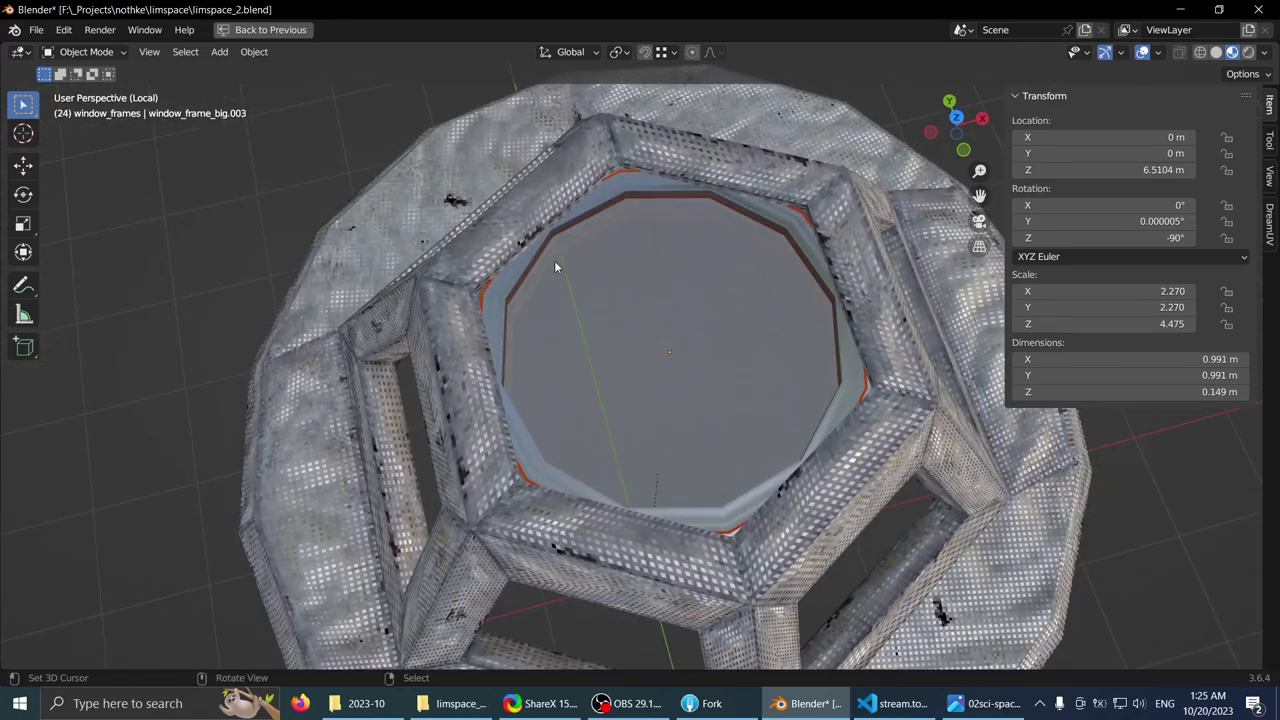
key(KP_7)
key(KP_Decimal)
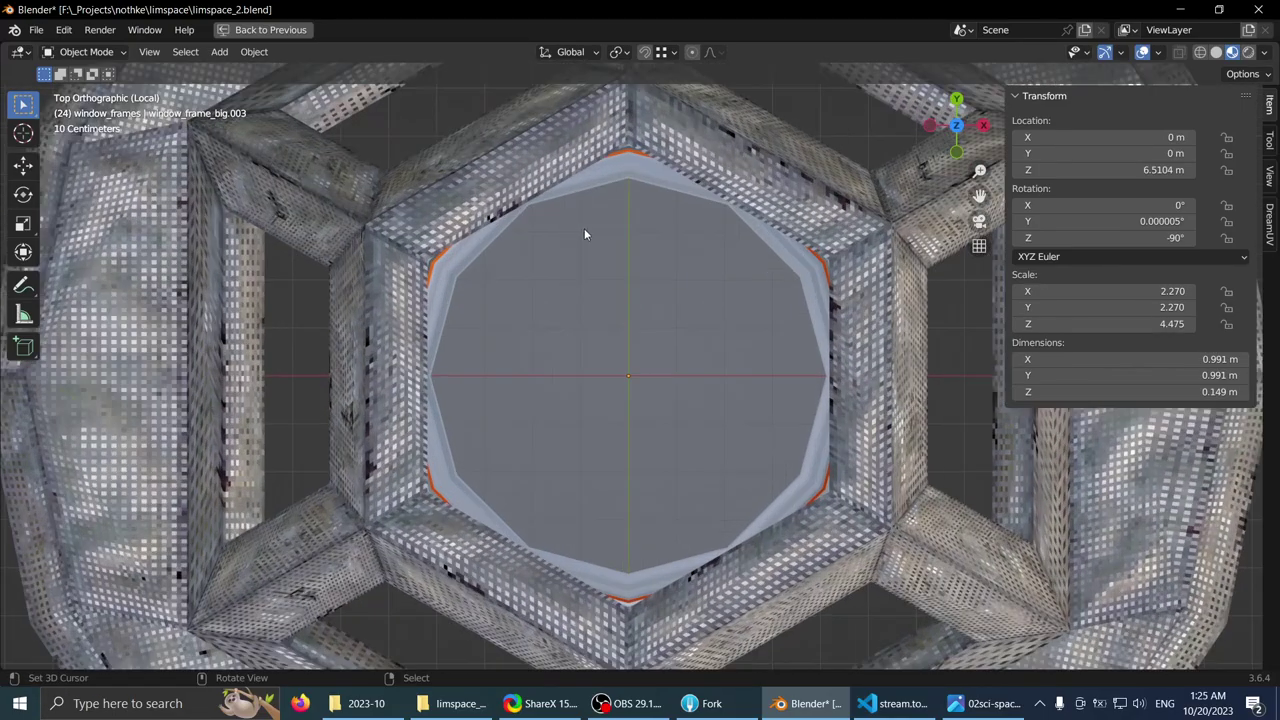
scroll(584, 228, down, 4)
middle_drag(590, 224, 636, 436)
scroll(646, 296, up, 4)
scroll(560, 235, up, 4)
scroll(486, 180, down, 5)
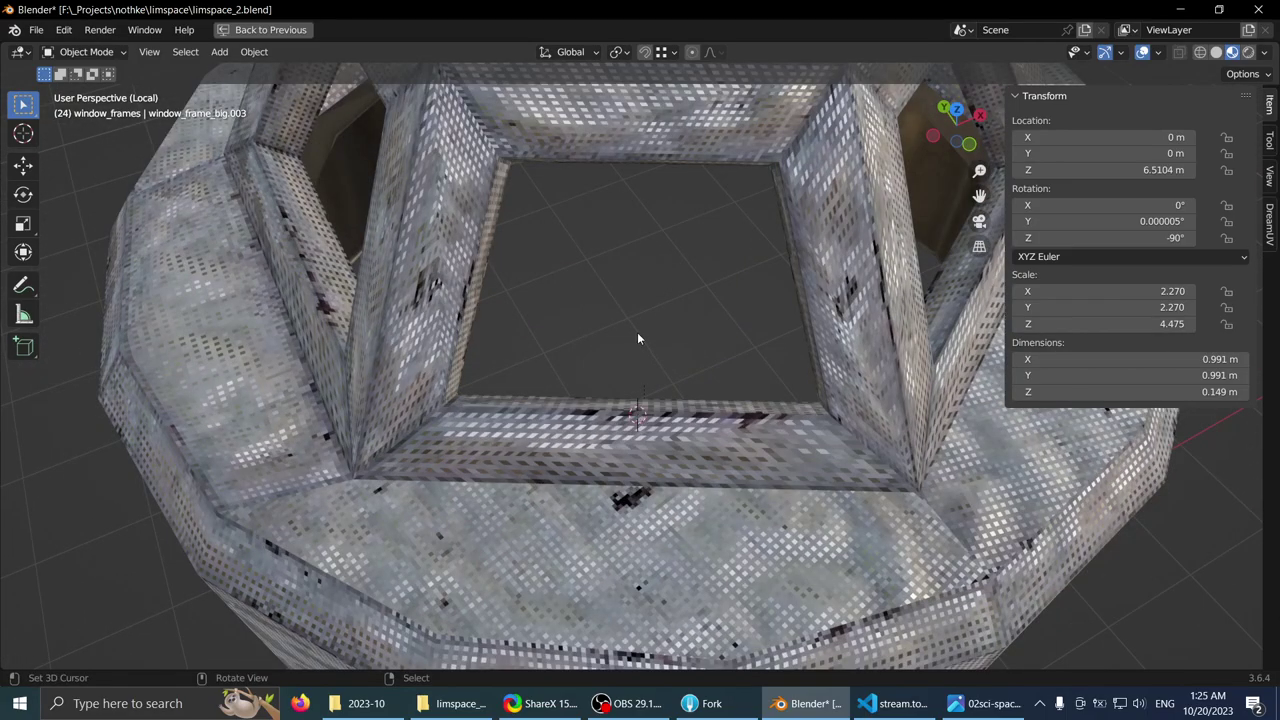
- Add a cube at the 3D cursor by a side window opening and scale it uniformly by 0.384
middle_drag(637, 338, 638, 309)
key(shift+a)
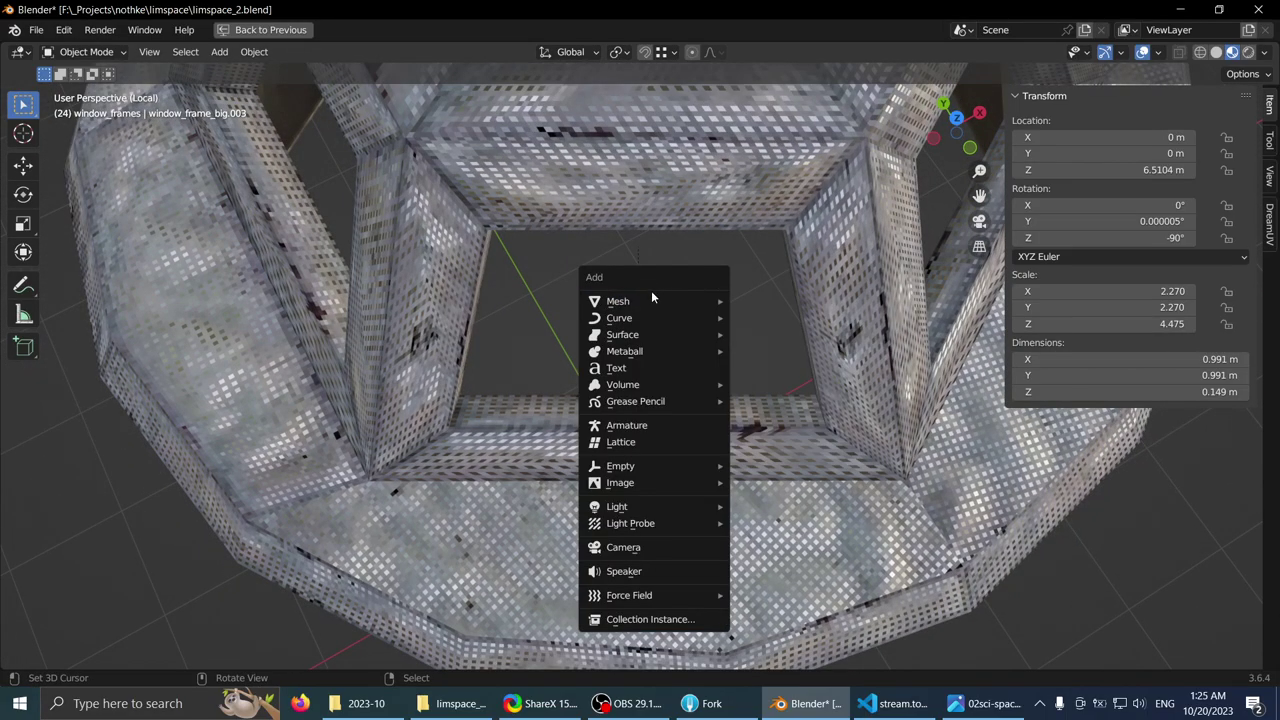
mouse_move(651, 298)
click(783, 318)
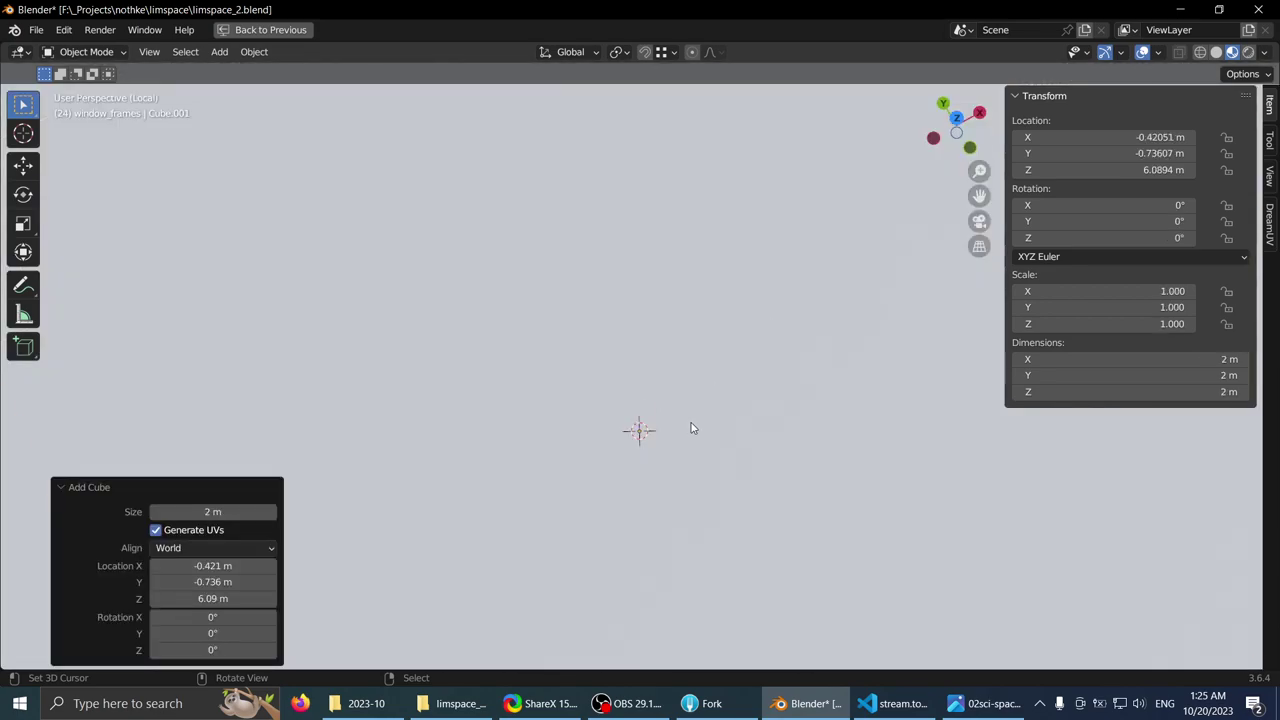
middle_drag(691, 429, 649, 346)
scroll(649, 346, down, 6)
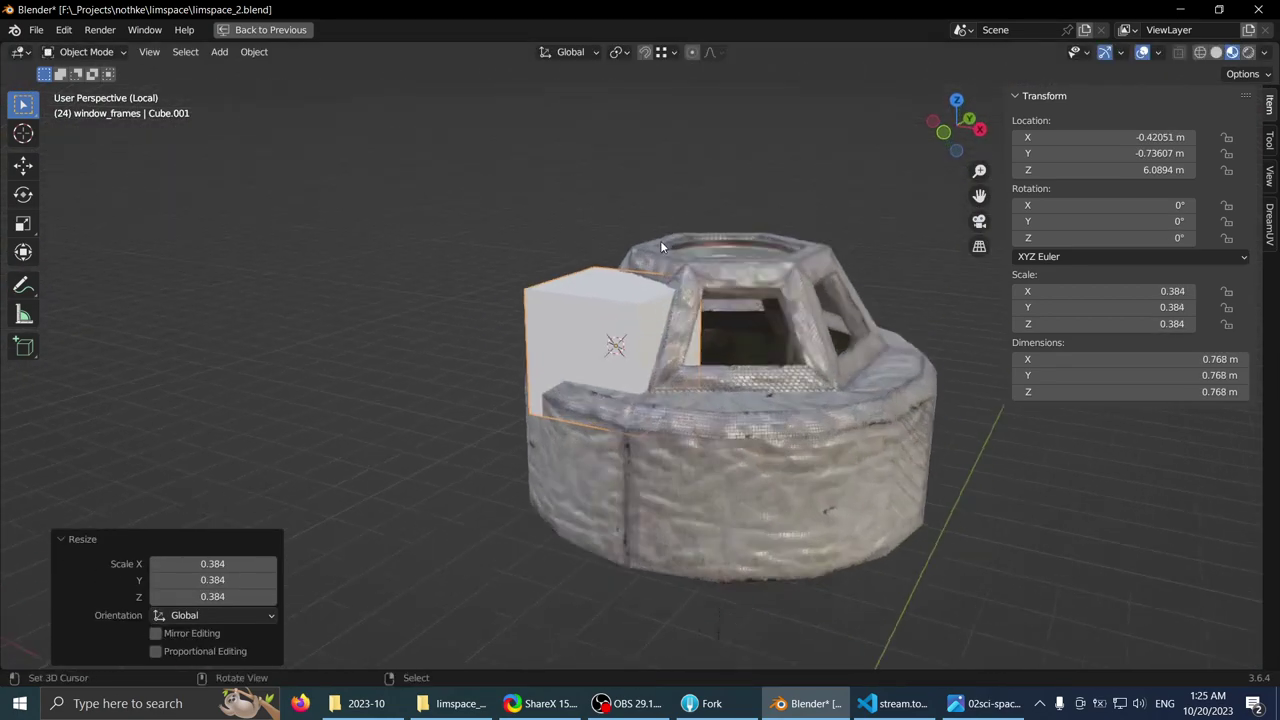
- Raise the new cube along Z to about 6.635 m
scroll(657, 240, up, 3)
middle_drag(549, 300, 694, 271)
key(g)
key(z)
click(717, 114)
- Taper the cube into a trapezoidal block by scaling its top by 0.45 along X in edit mode
shift+middle_drag(674, 136, 880, 293)
key(Tab)
right_click(728, 279)
scroll(720, 285, down, 1)
middle_drag(717, 286, 656, 293)
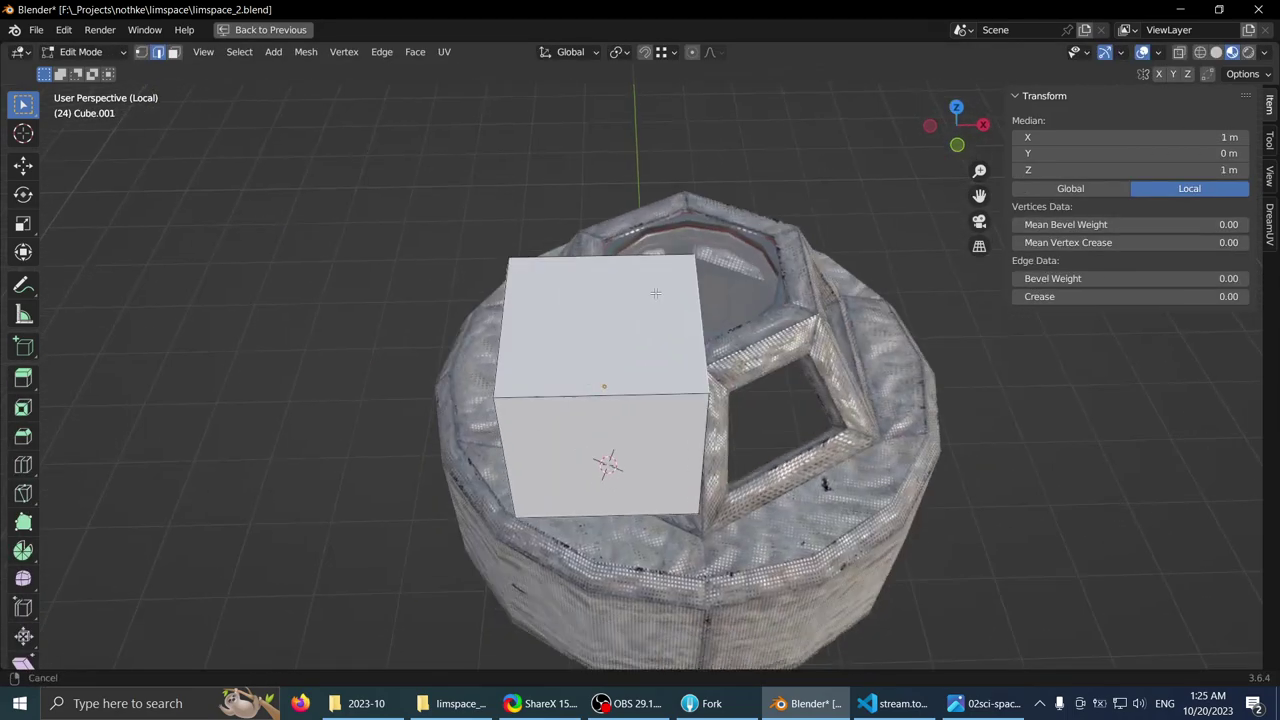
key(Tab)
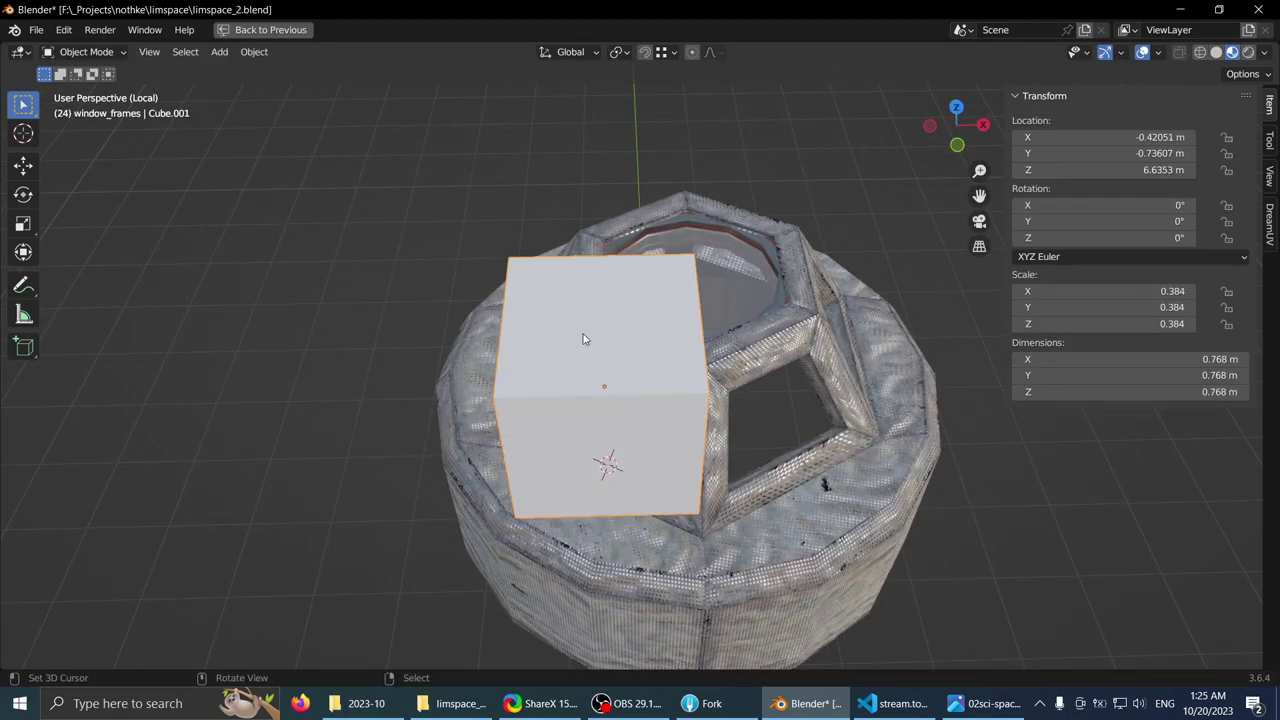
middle_drag(585, 340, 809, 230)
key(Tab)
middle_drag(702, 283, 576, 267)
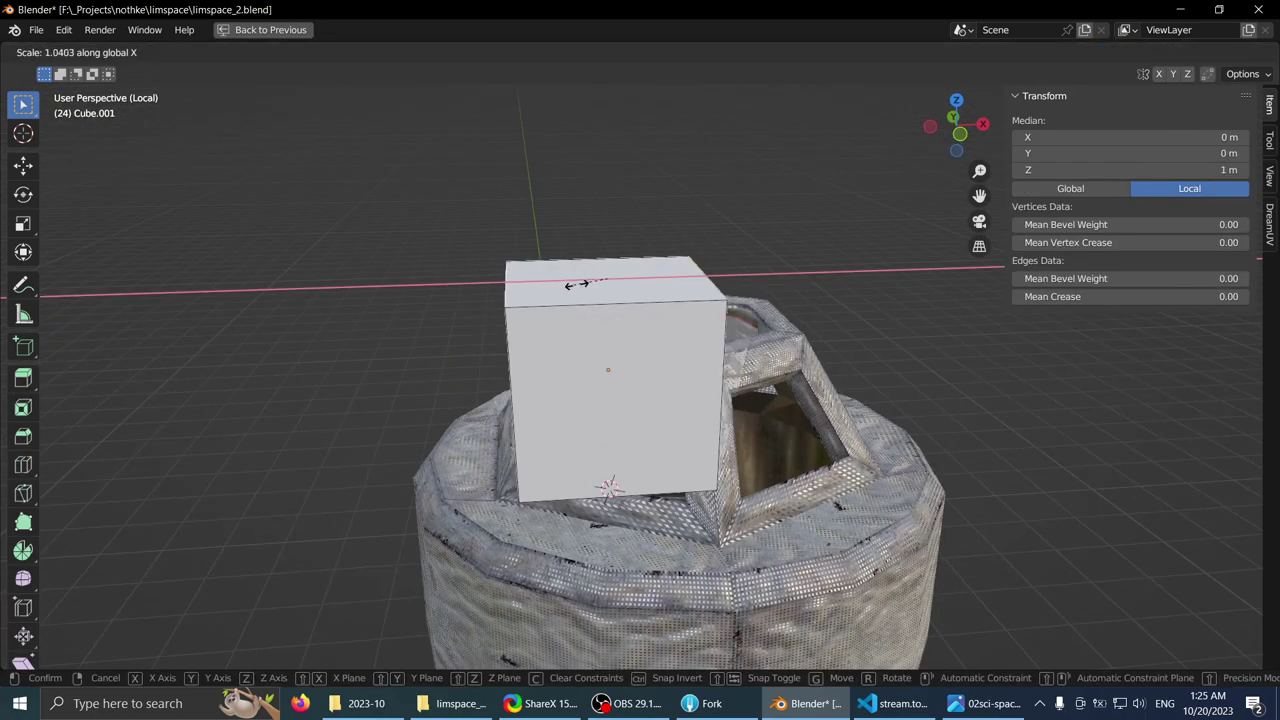
click(716, 206)
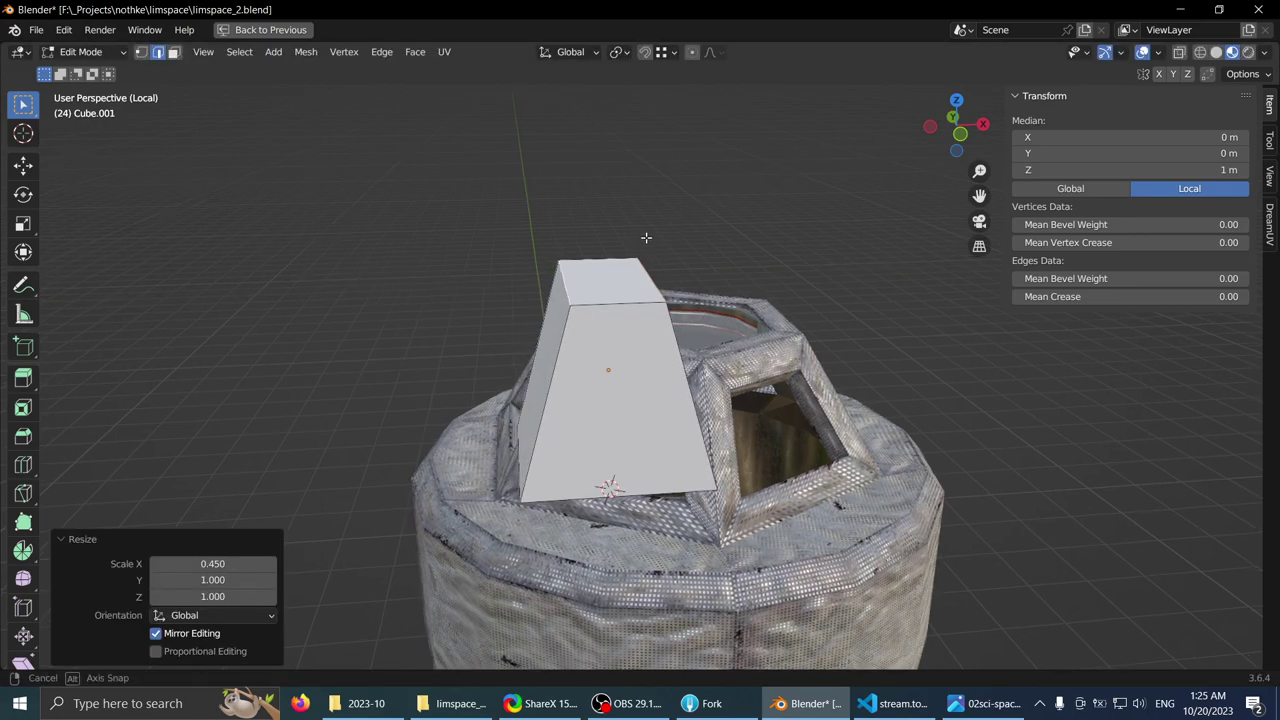
- Lower the block's top face about 0.48 m along Z, widen it by 1.484 along X, and return to object mode
middle_drag(646, 237, 672, 240)
key(3)
click(621, 290)
key(g)
key(z)
middle_drag(702, 388, 680, 388)
shift+middle_drag(680, 388, 809, 123)
scroll(809, 123, up, 3)
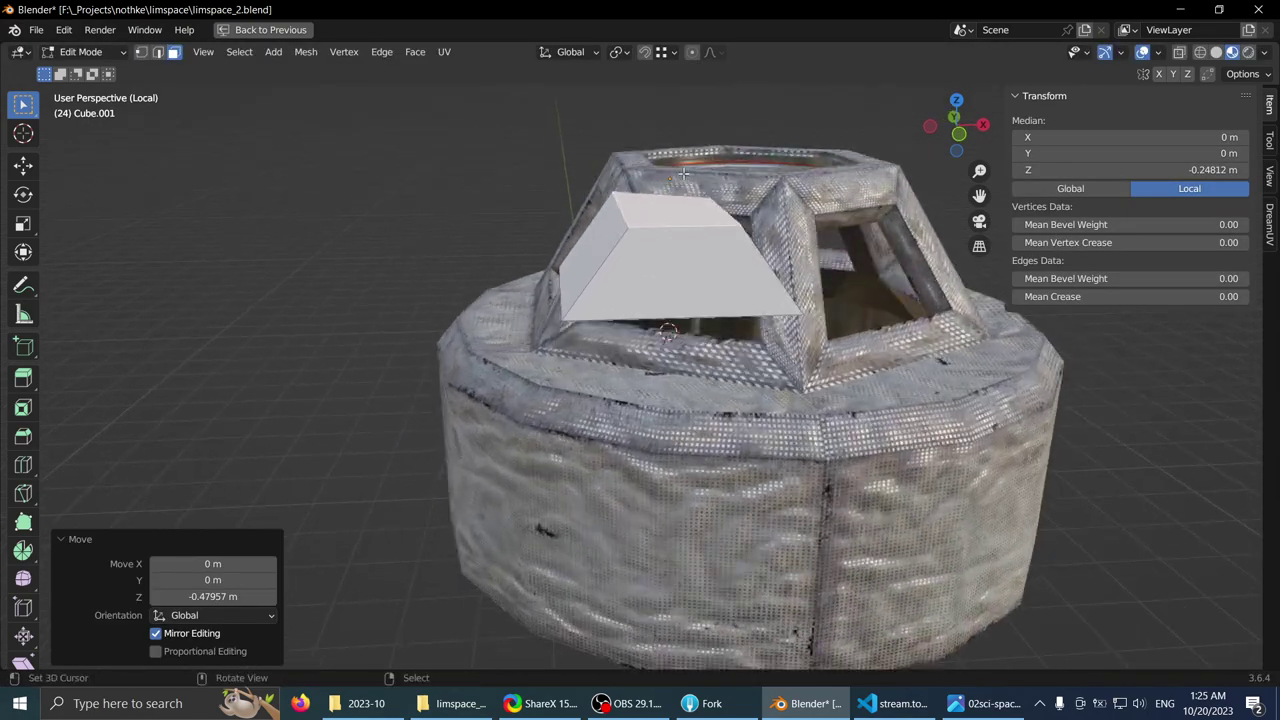
click(887, 116)
middle_drag(887, 116, 950, 165)
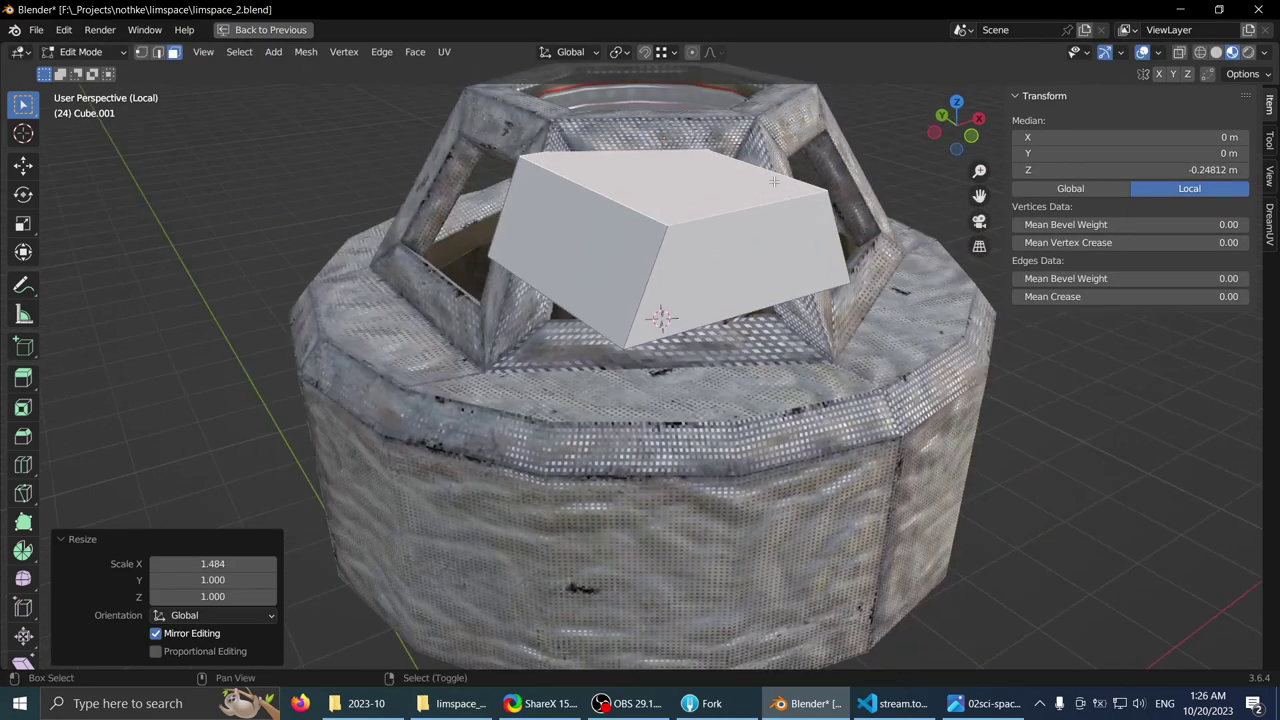
key(Tab)
- Thin the trapezoidal block along Y to about 0.158 m
scroll(430, 198, down, 1)
middle_drag(430, 198, 560, 201)
middle_drag(781, 203, 612, 292)
key(x)
right_click(629, 219)
scroll(629, 219, down, 1)
scroll(600, 266, up, 1)
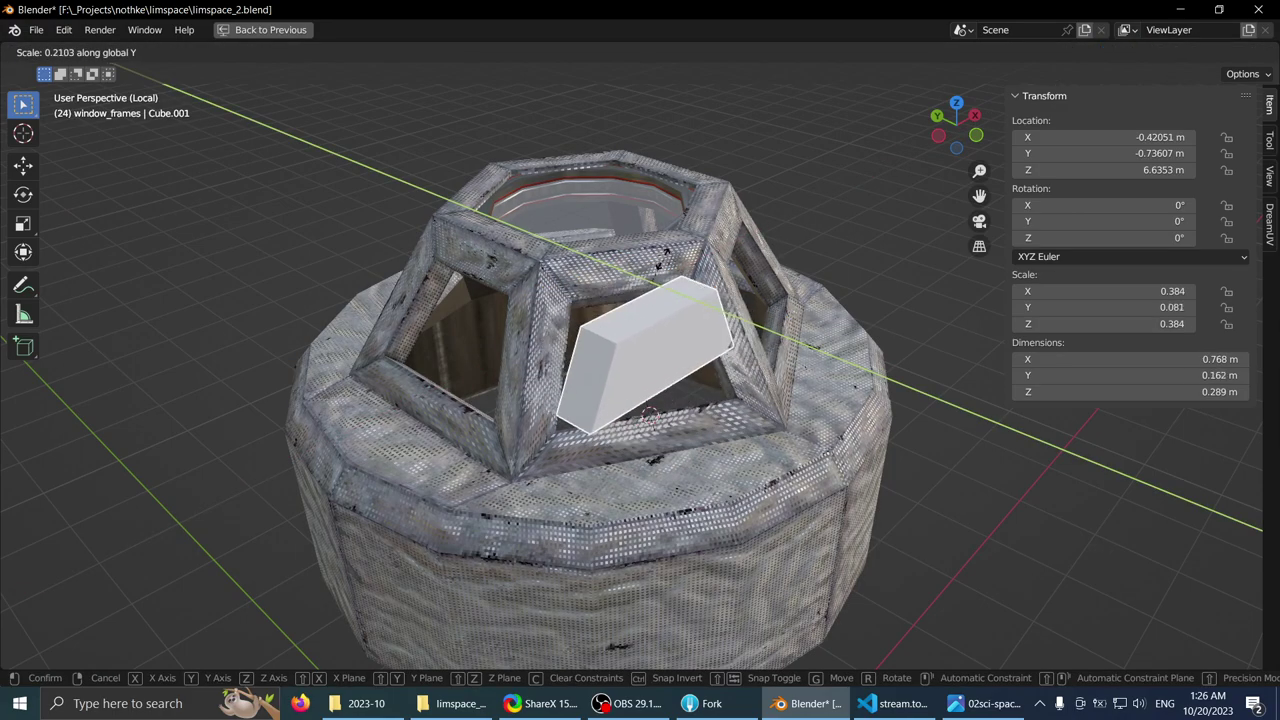
middle_drag(684, 263, 805, 272)
- In top view, turn the block to -90° about Z and move it to the side window opening on the negative X side
scroll(602, 268, up, 2)
key(KP_7)
shift+middle_drag(572, 228, 612, 328)
key(g)
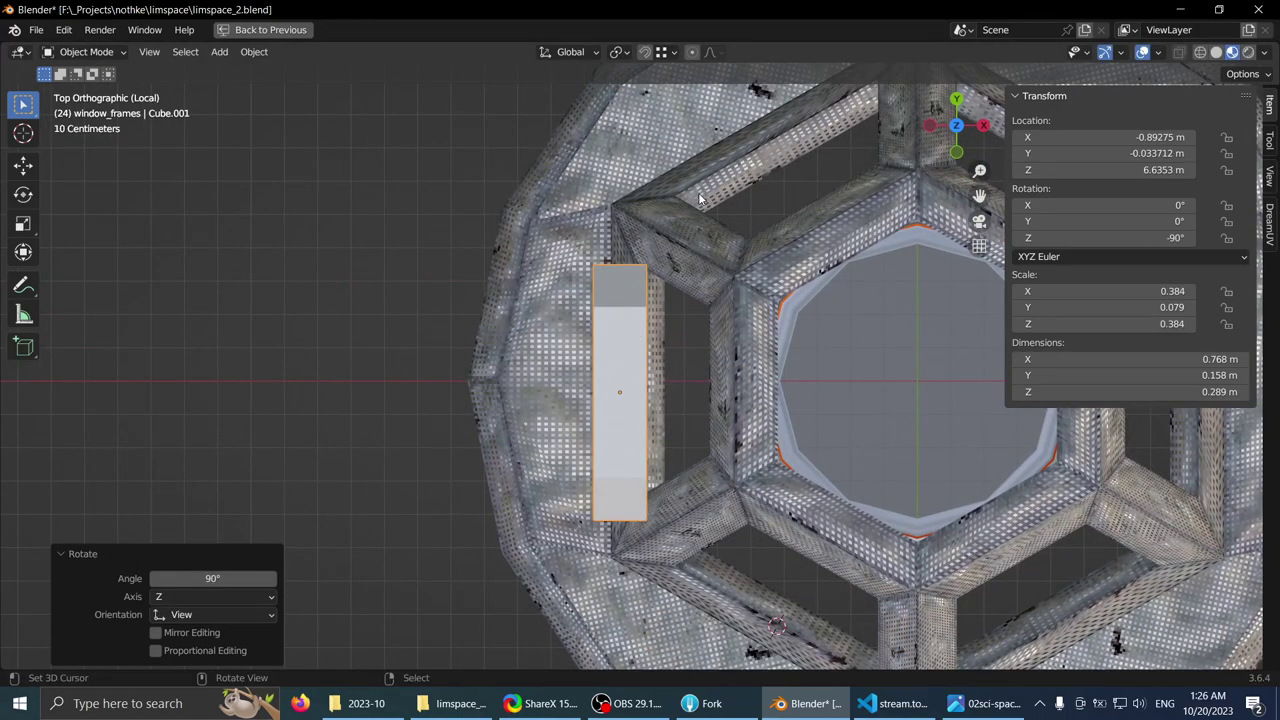
shift+middle_drag(741, 381, 646, 285)
click(716, 377)
- In front view, tilt the block to about -29.7° in X rotation and move it onto the cupola's sloped side window
key(KP_1)
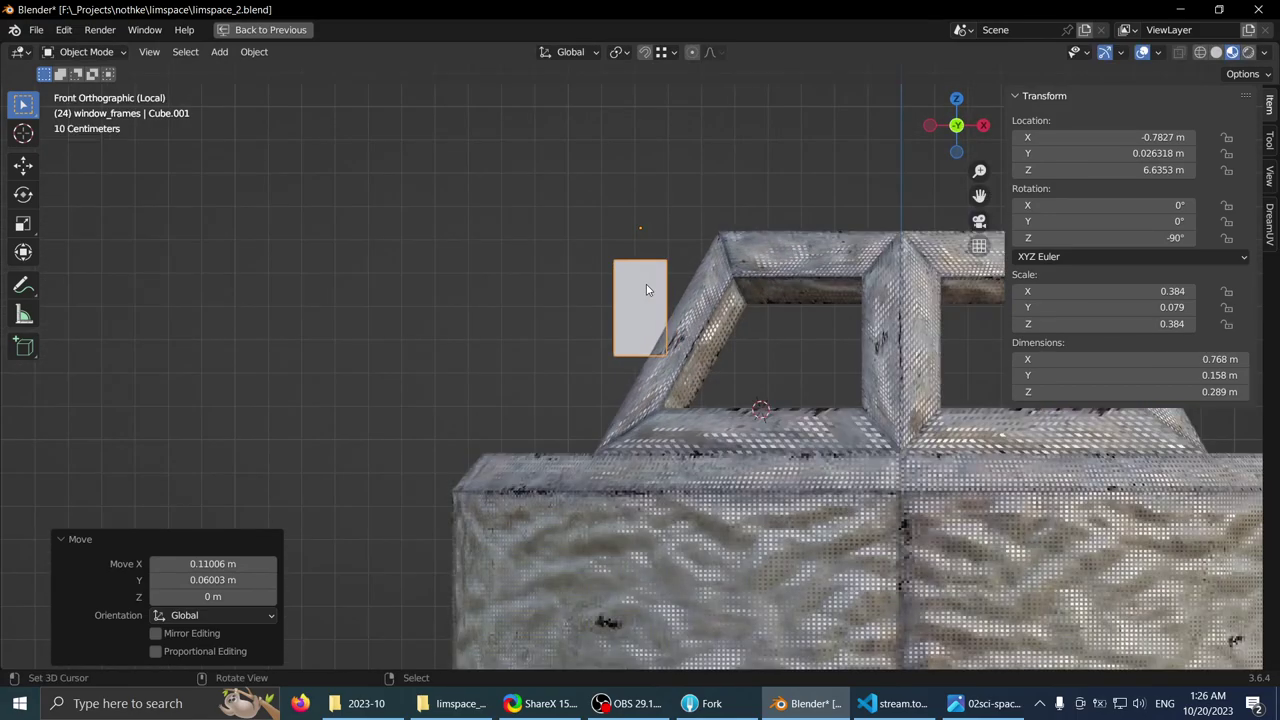
scroll(646, 284, up, 3)
key(r)
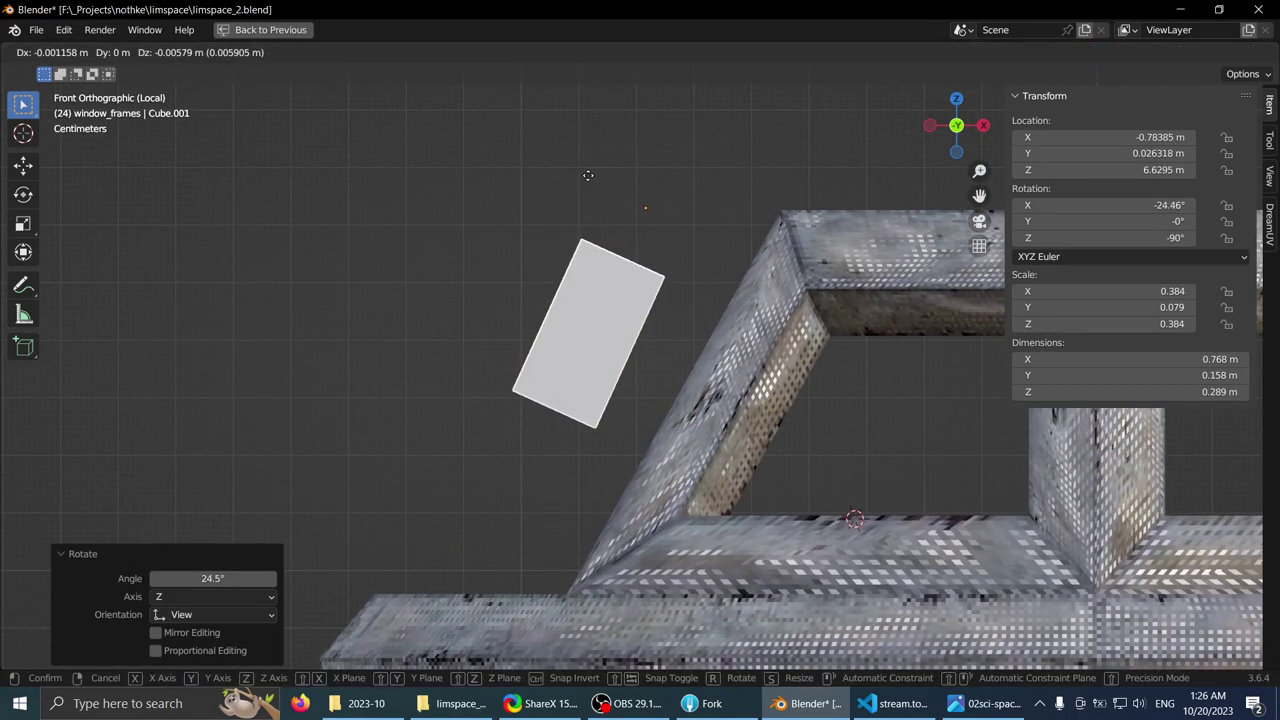
click(623, 229)
key(r)
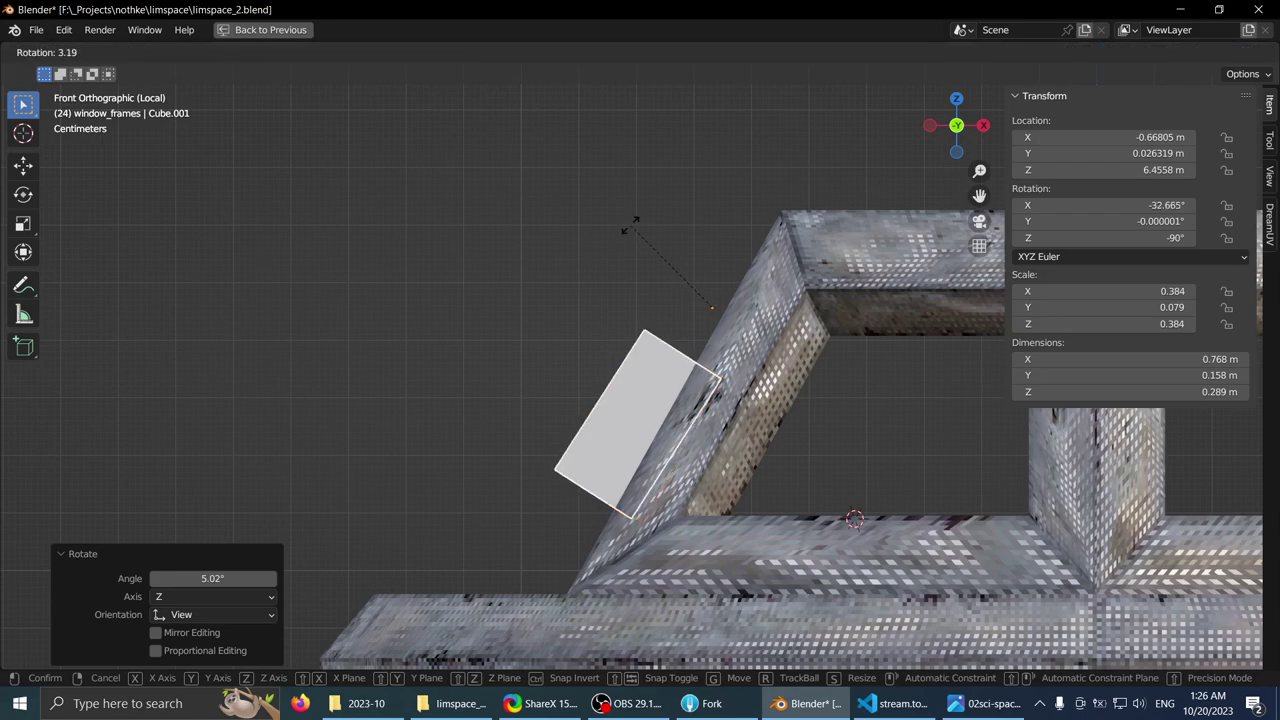
shift+middle_drag(672, 285, 753, 323)
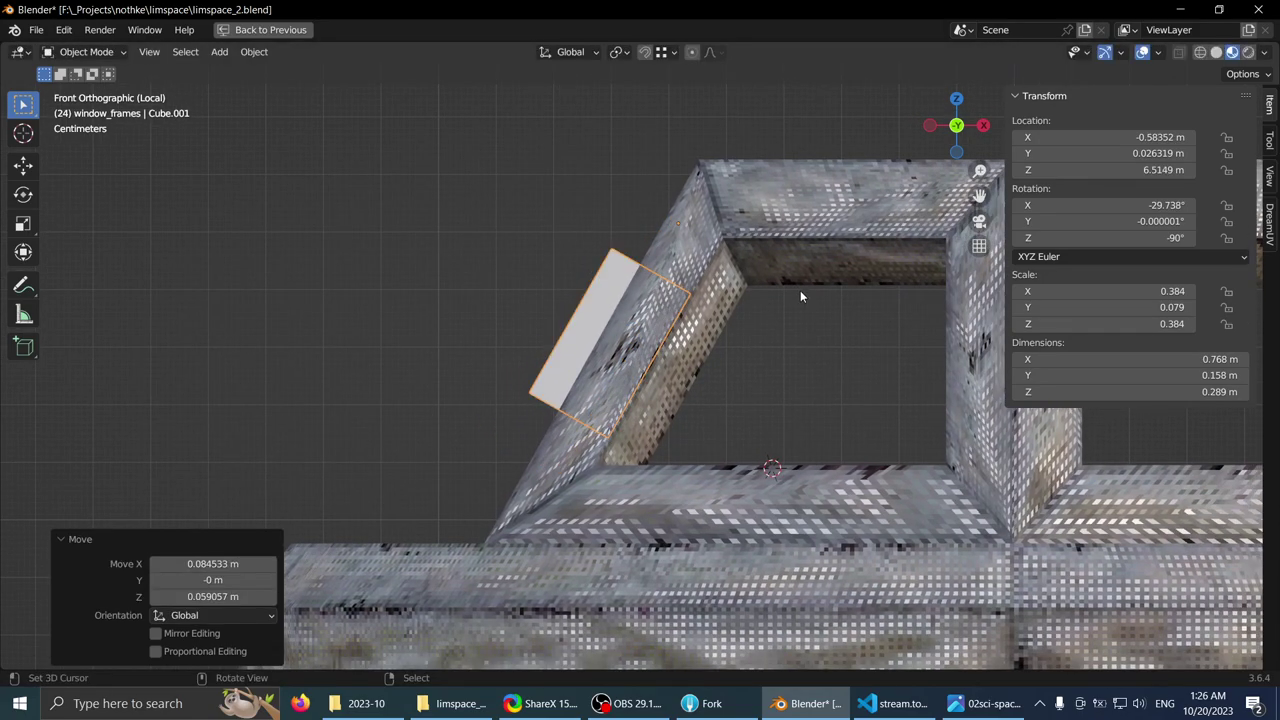
key(Tab)
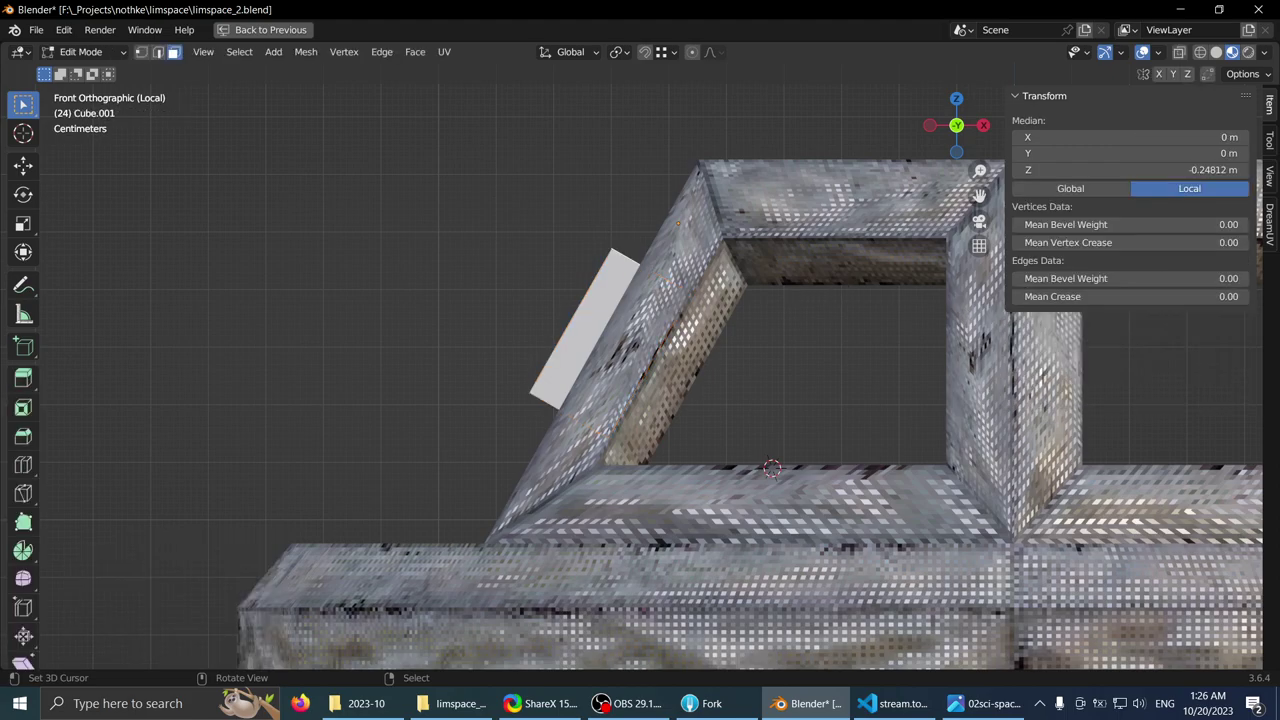
middle_drag(676, 296, 577, 283)
key(Tab)
scroll(577, 283, up, 4)
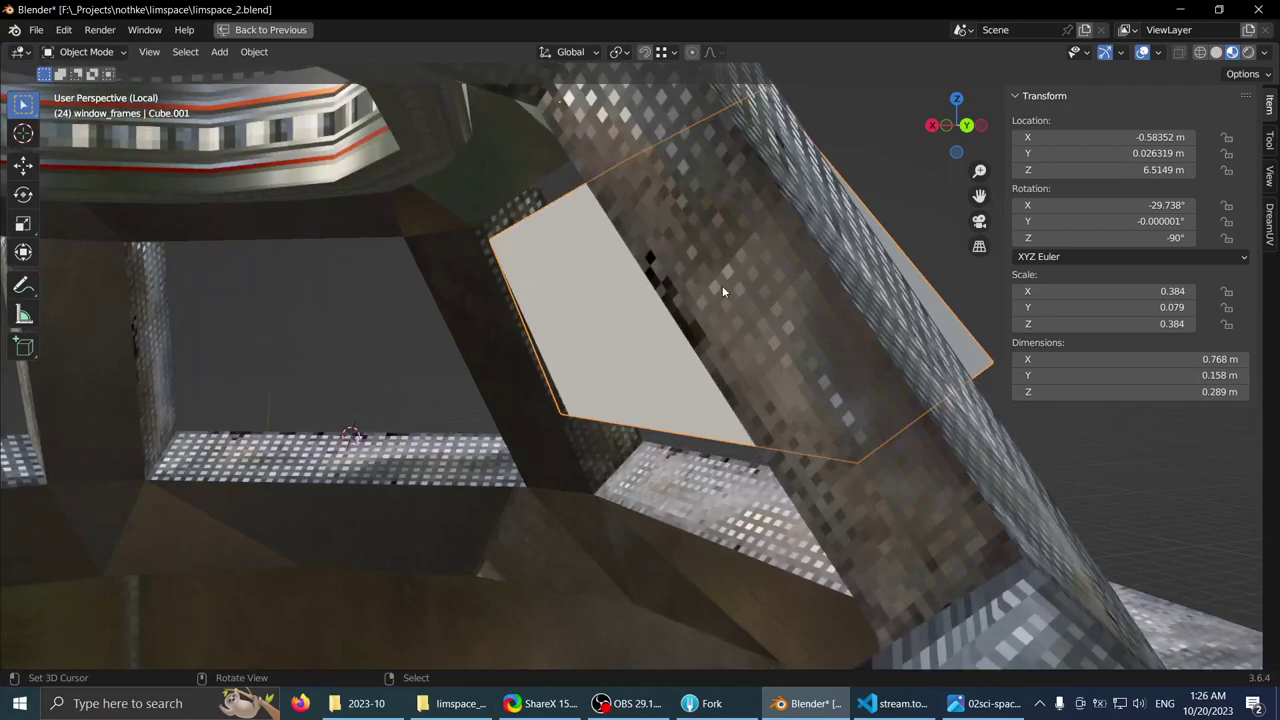
click(667, 314)
middle_drag(667, 314, 585, 165)
key(Tab)
key(g)
key(z)
right_click(619, 213)
key(Tab)
middle_drag(345, 226, 632, 305)
- Set the transform orientation to Local and shift the block's whole mesh up along local Z to centre it on its origin
key(Tab)
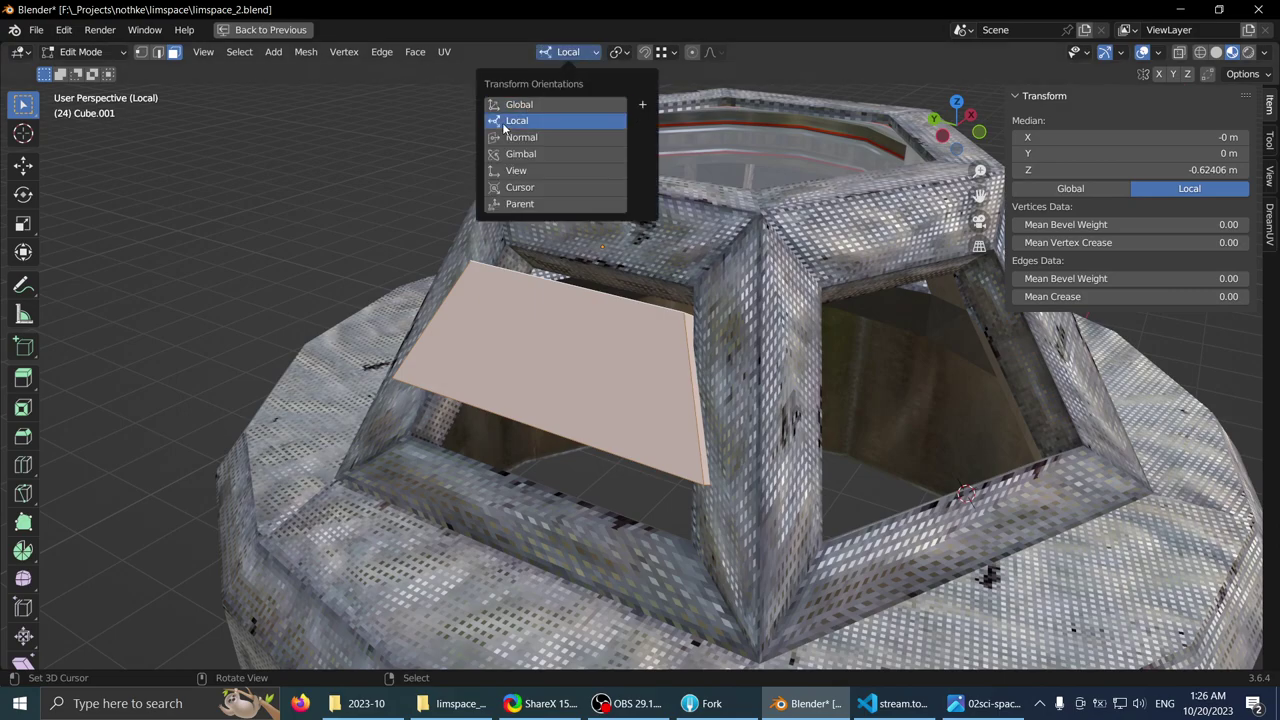
click(505, 121)
middle_drag(505, 121, 537, 11)
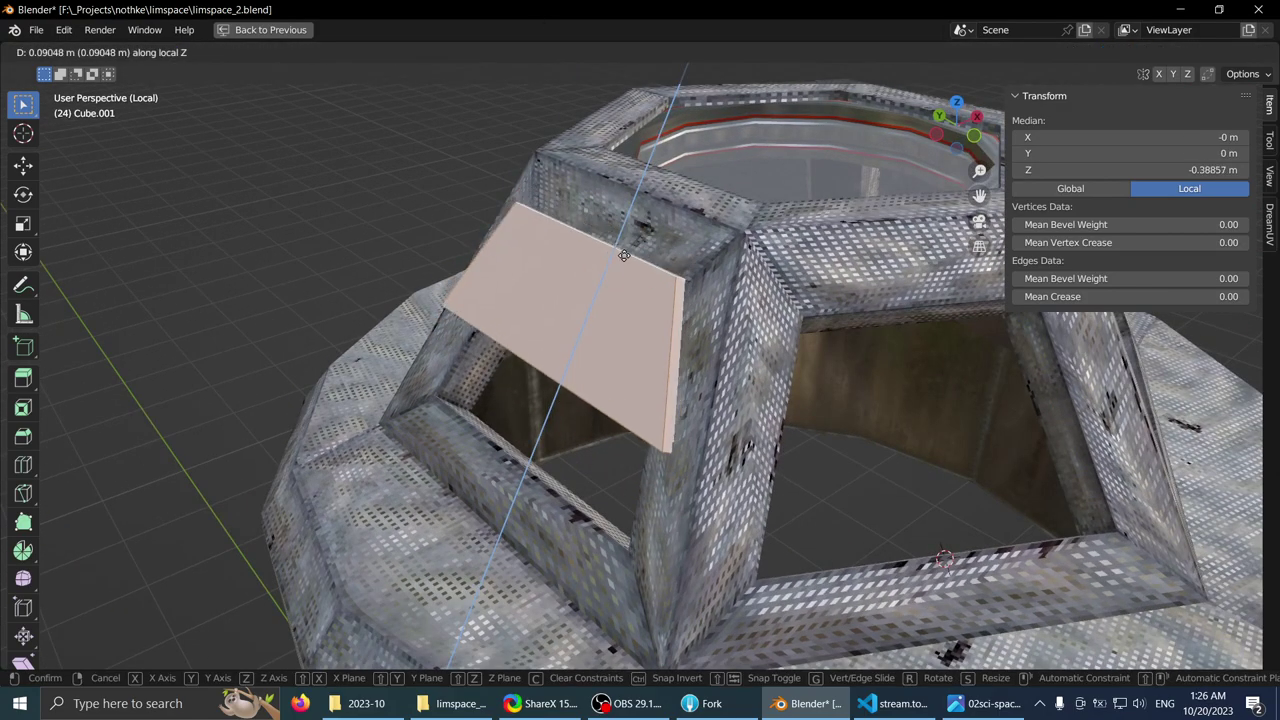
click(684, 181)
middle_drag(660, 205, 556, 266)
key(g)
key(z)
key(Tab)
- Move the block object down about 0.261 m and back up about 0.017 m along local Z, and set its Y location to 0 m
key(g)
key(z)
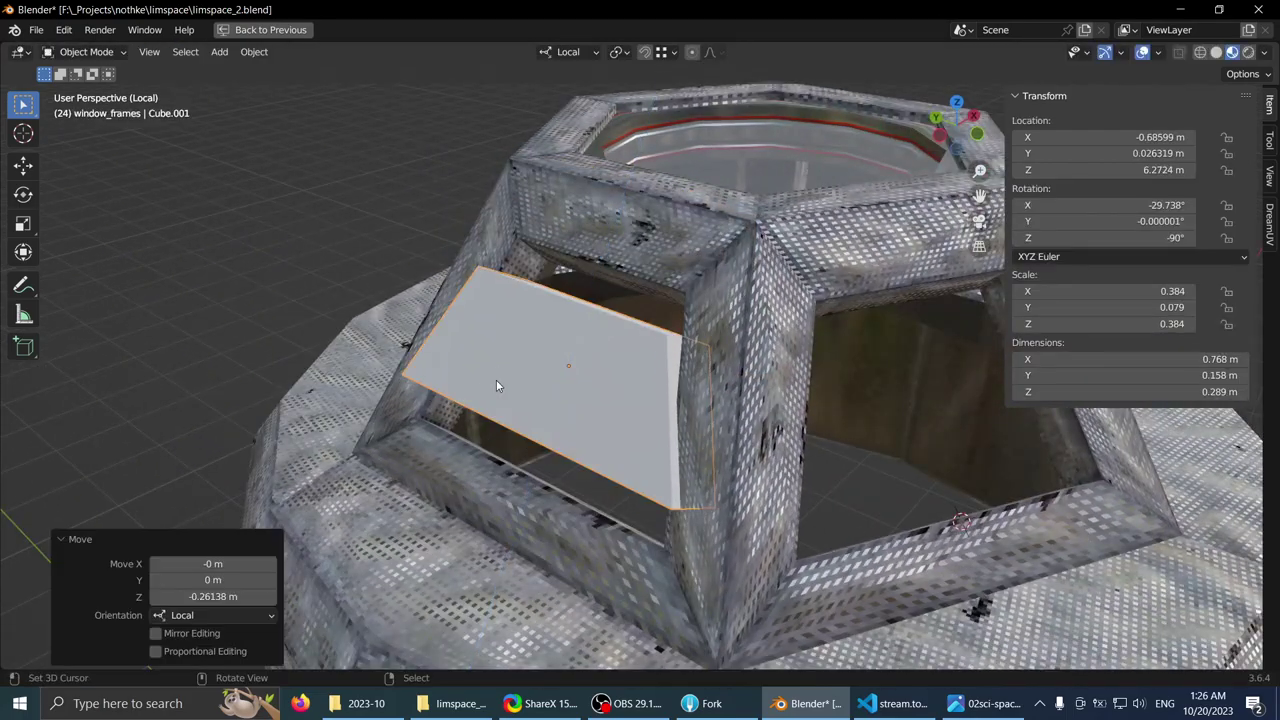
middle_drag(496, 384, 602, 384)
click(573, 366)
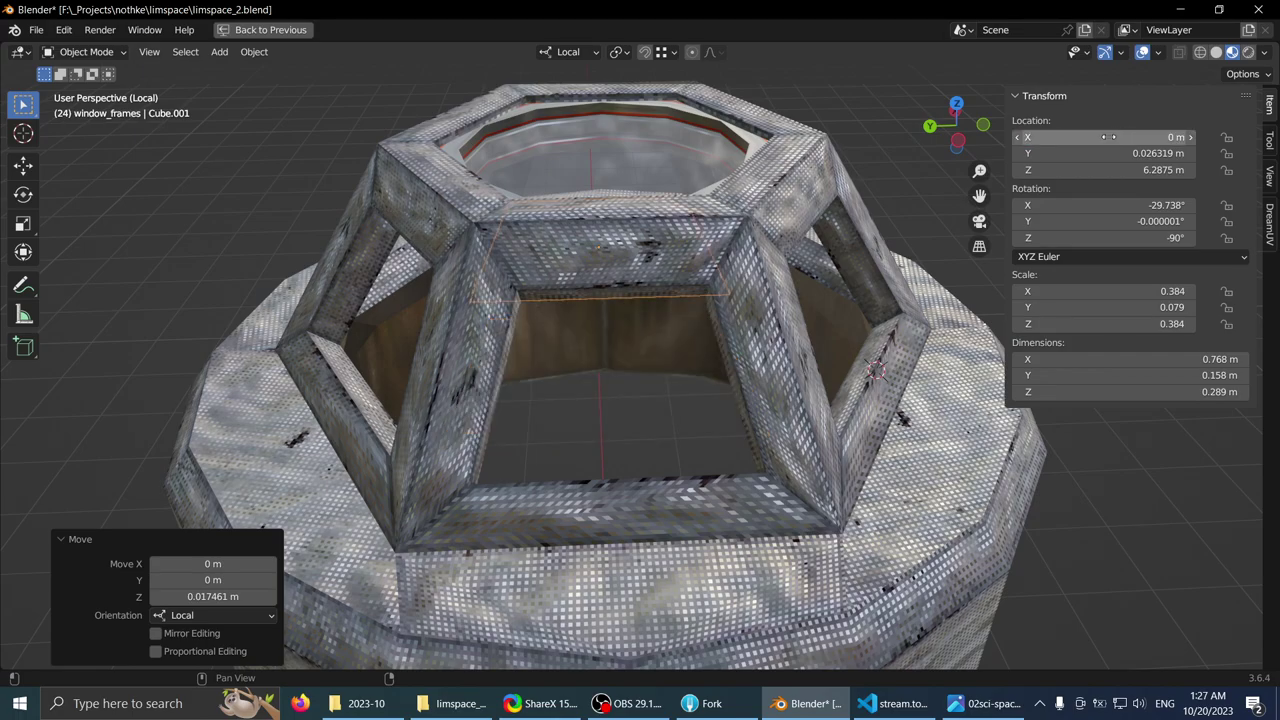
drag(1108, 137, 1110, 148)
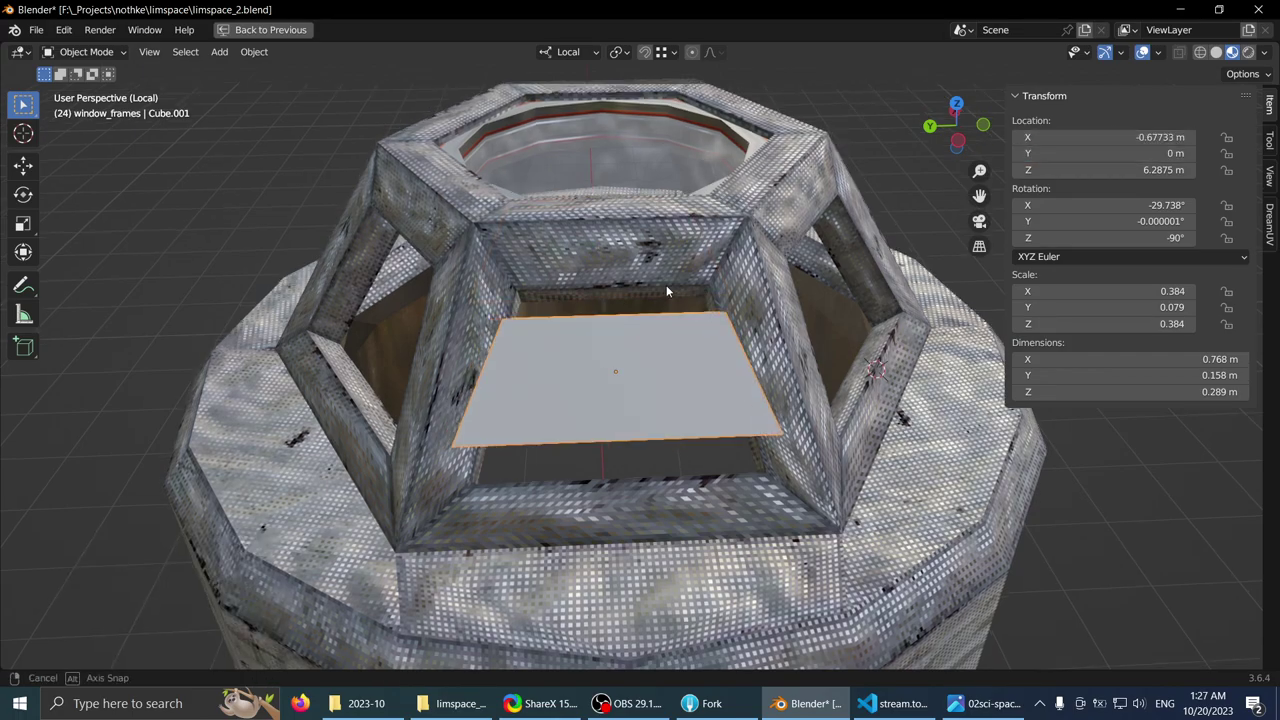
- Raise the block's top face along local Z to the upper edge of the side window opening
key(Tab)
middle_drag(667, 291, 609, 443)
scroll(590, 316, up, 2)
click(609, 295)
key(g)
click(738, 230)
scroll(737, 232, down, 1)
key(g)
key(z)
key(z)
- Lower the block's bottom face about 0.127 m along local Z to the lower edge of the window opening
key(g)
key(z)
key(z)
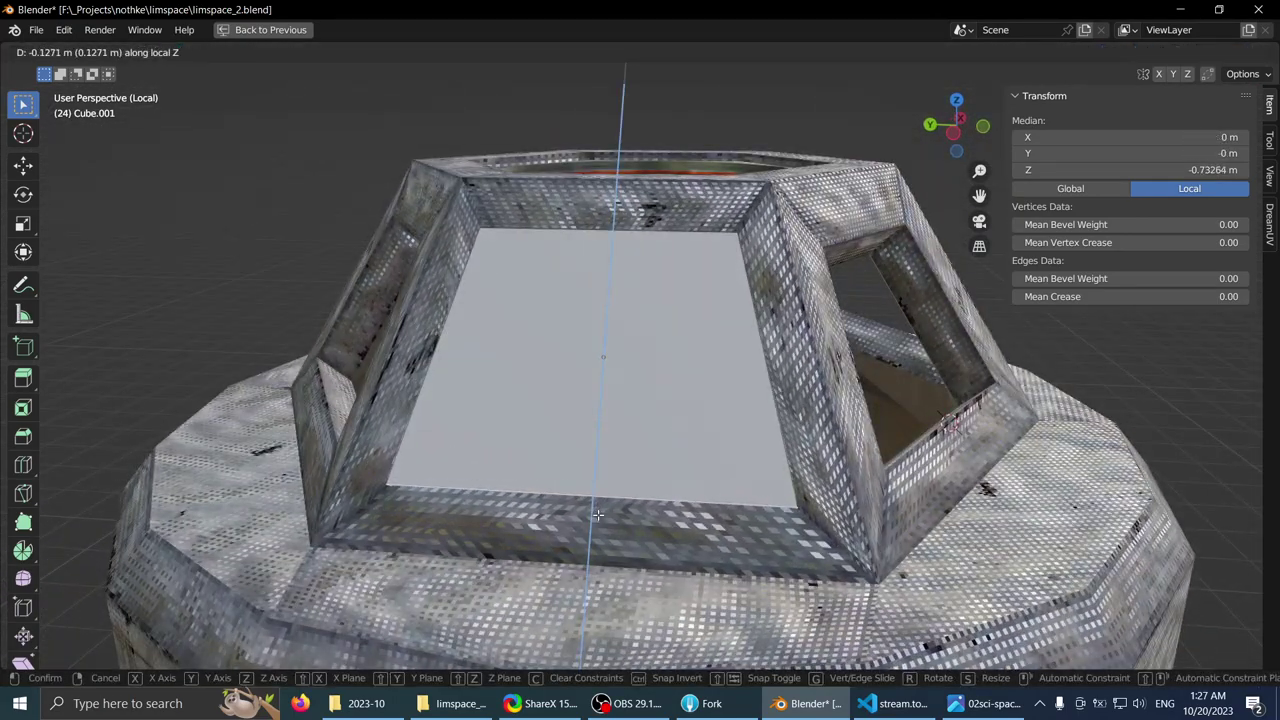
click(598, 514)
- Examine the block's fit inside the cupola's side opening from several angles, in textured and wireframe display
middle_drag(598, 514, 512, 282)
scroll(604, 380, down, 1)
key(Tab)
click(615, 320)
middle_drag(674, 313, 740, 349)
middle_drag(622, 332, 670, 314)
scroll(666, 322, down, 2)
key(Tab)
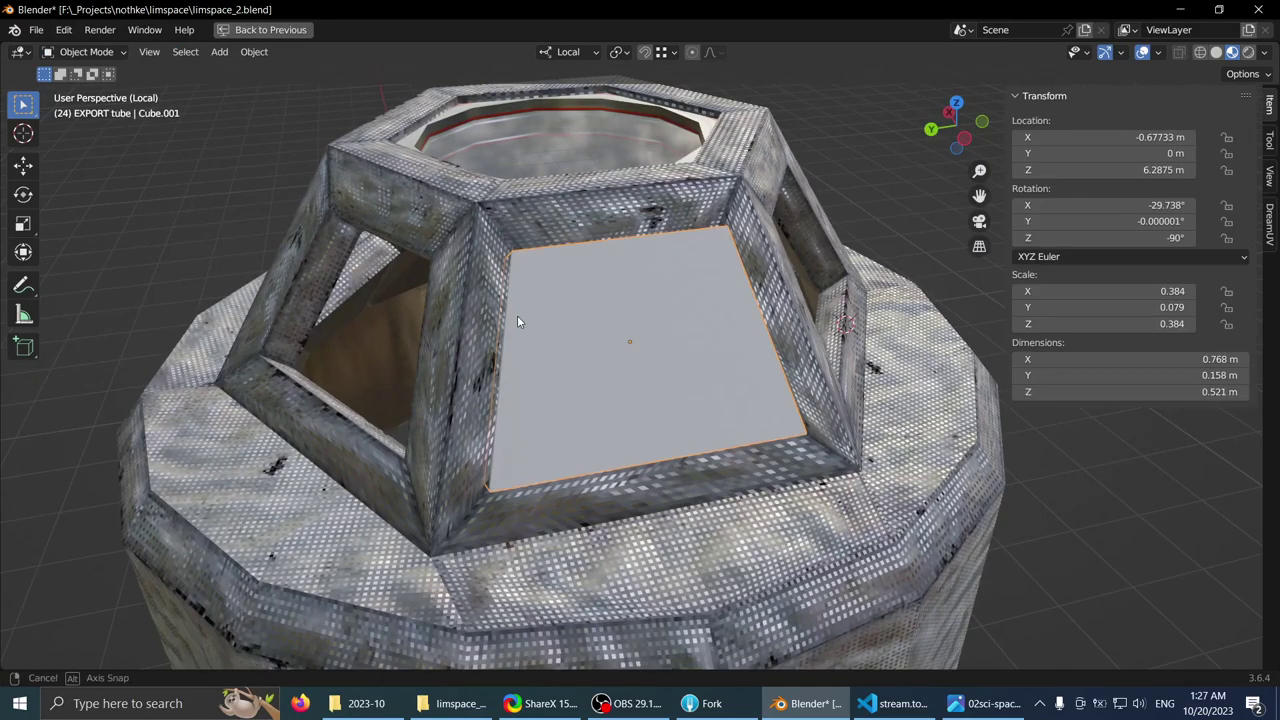
middle_drag(517, 315, 465, 316)
scroll(635, 312, up, 2)
scroll(635, 313, down, 1)
middle_drag(635, 313, 874, 294)
key(Tab)
middle_drag(660, 450, 651, 421)
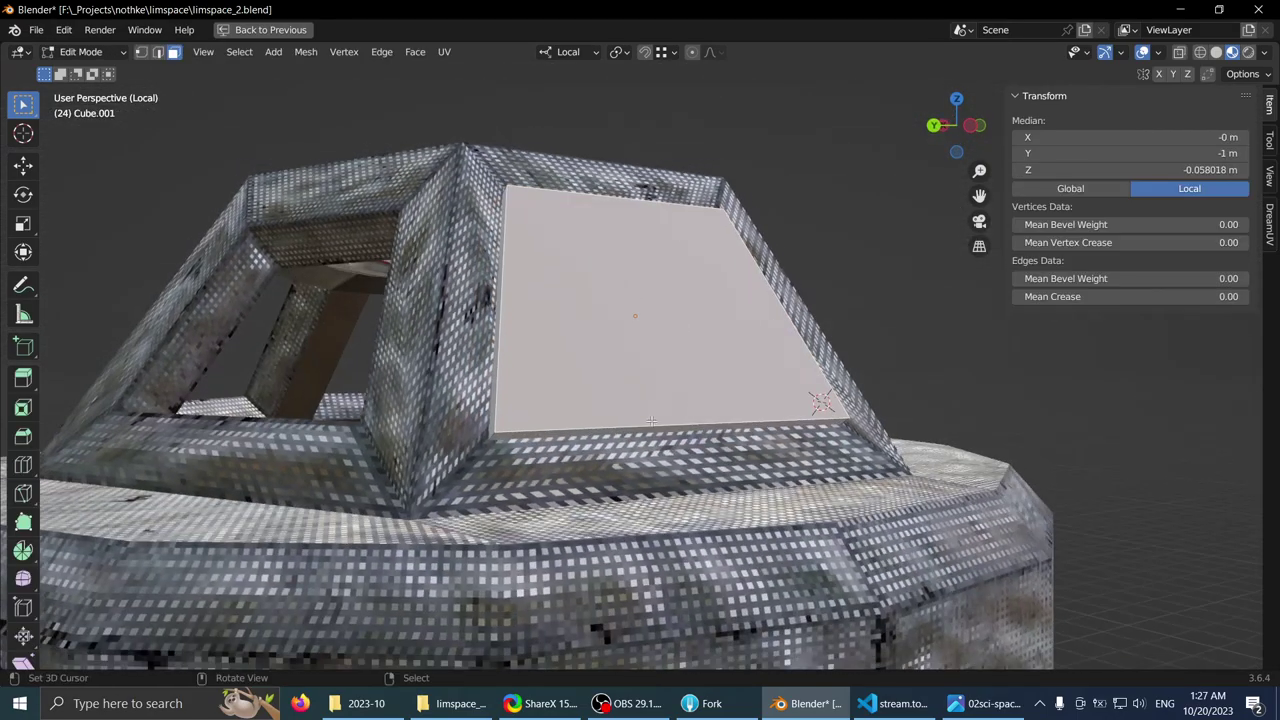
click(1201, 52)
middle_drag(770, 170, 777, 211)
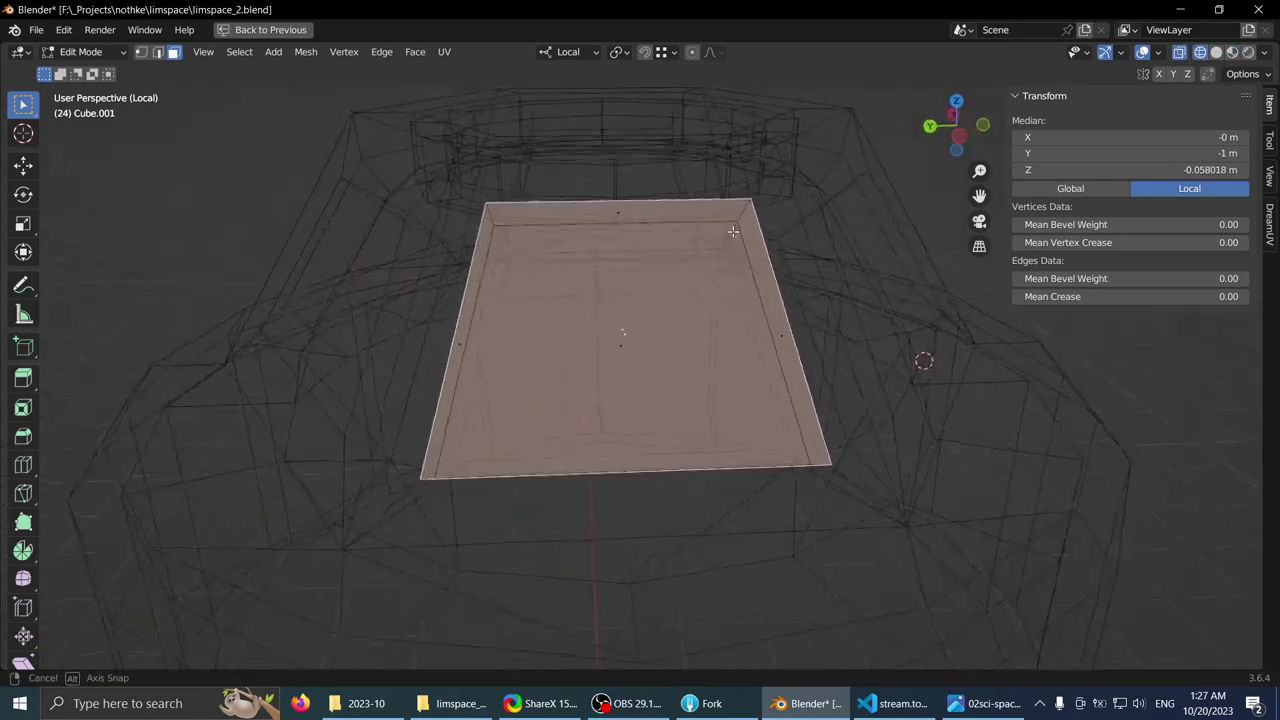
key(Tab)
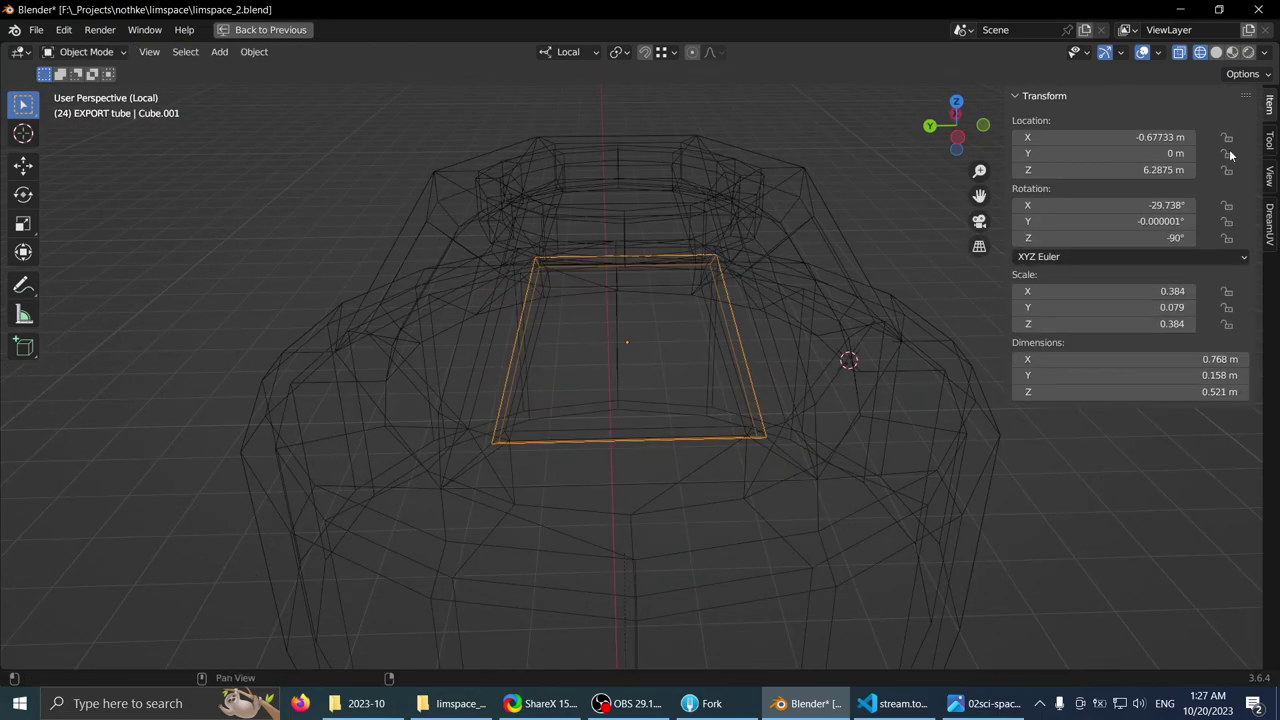
click(1232, 52)
- Lower the block's top face along local Z until it fits just below the frame's upper beam
scroll(669, 266, up, 3)
key(Tab)
mouse_move(669, 266)
middle_down()
mouse_move(658, 218)
mouse_move(755, 232)
mouse_move(670, 279)
mouse_move(584, 304)
mouse_move(786, 328)
middle_up()
right_click(643, 232)
key(g)
key(z)
click(586, 295)
middle_drag(759, 361, 600, 315)
key(g)
key(z)
click(648, 363)
right_click(651, 397)
key(g)
key(x)
right_click(684, 406)
key(g)
key(x)
right_click(868, 348)
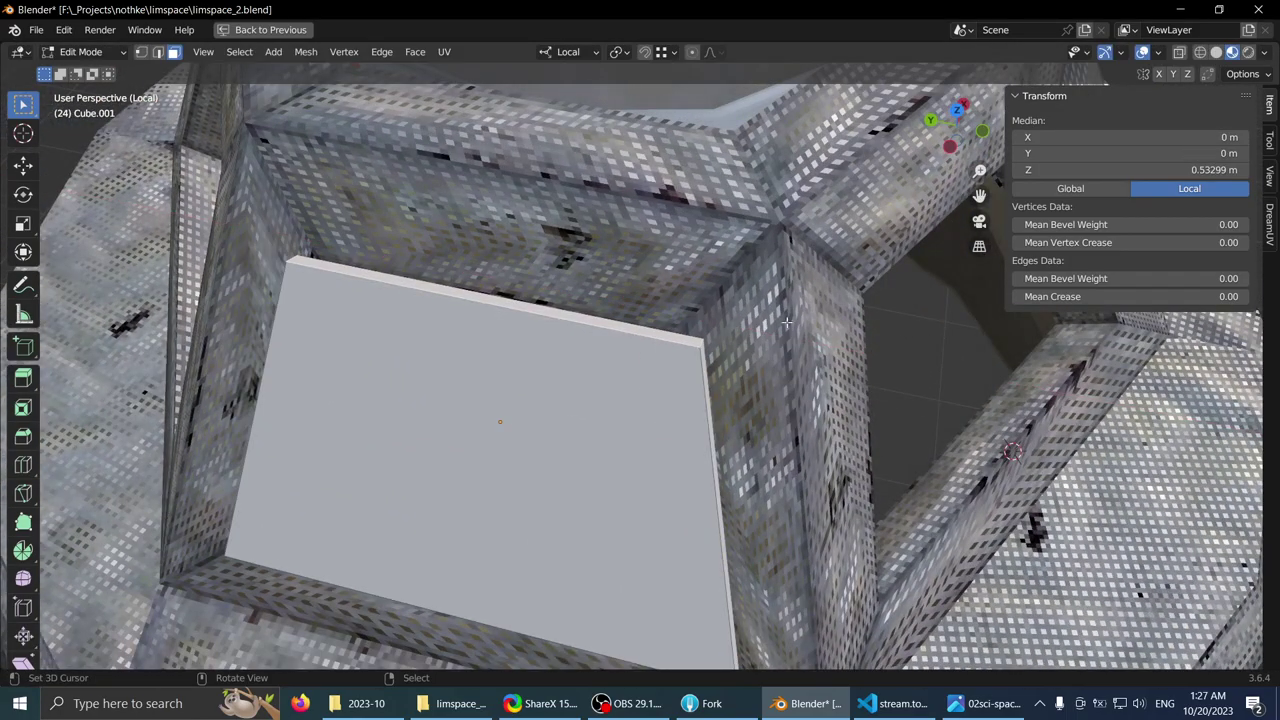
- Narrow the block's top face along local X to about 0.87 so its sides clear the frame
key(s)
key(x)
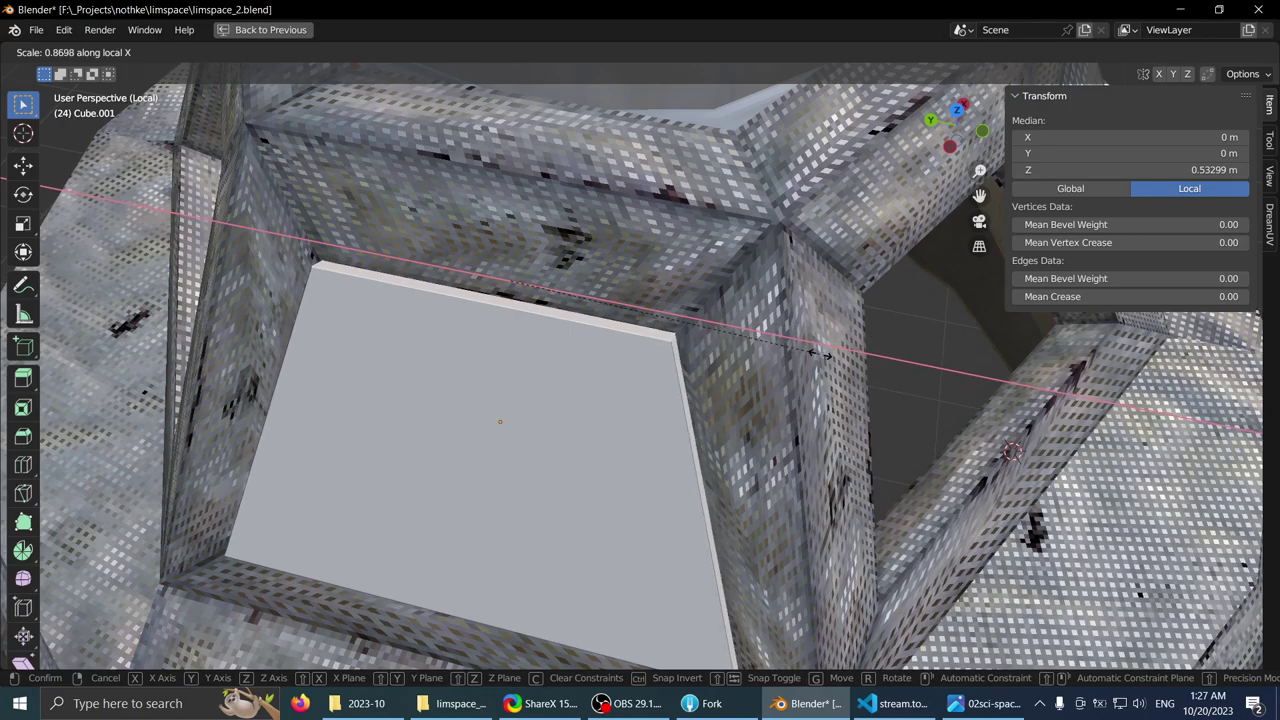
click(826, 352)
middle_drag(826, 352, 642, 420)
key(g)
key(x)
right_click(860, 406)
- Narrow the block's bottom face along local X and raise it about 0.044 m along local Z
middle_drag(860, 406, 883, 297)
key(s)
key(x)
click(893, 338)
key(g)
key(z)
click(863, 318)
scroll(863, 318, up, 3)
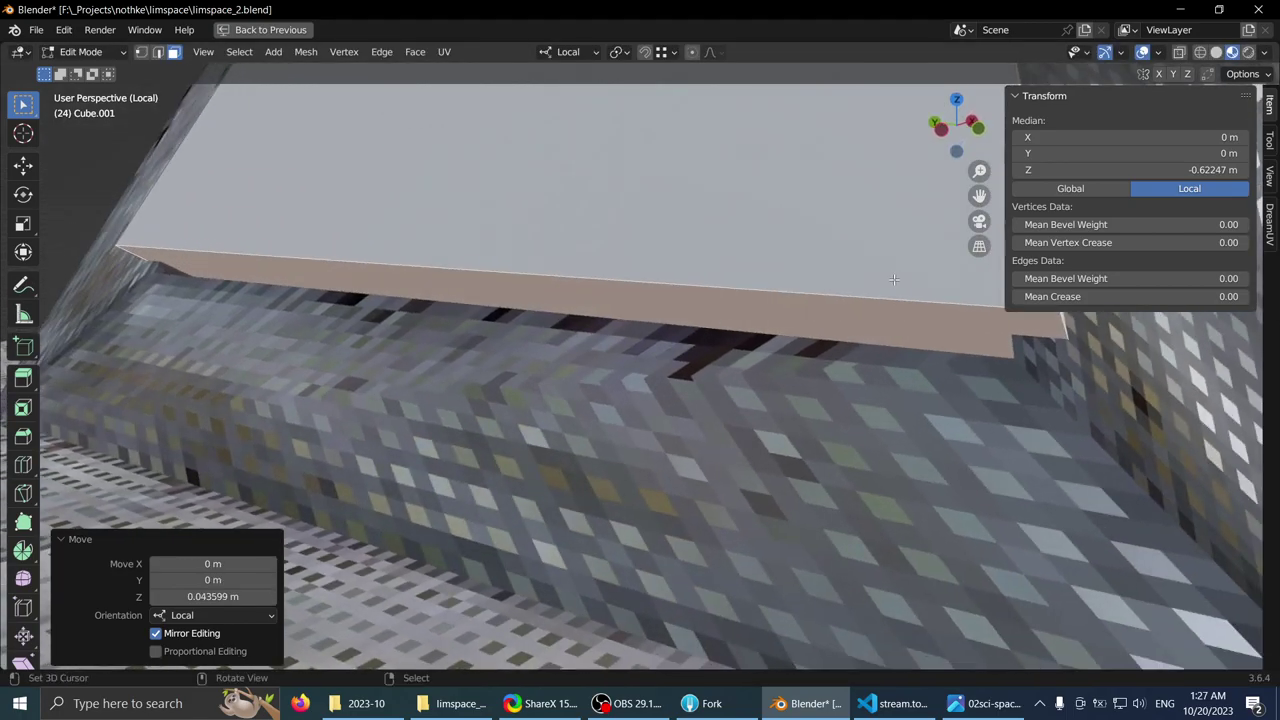
- Lower the block's bottom face about 0.016 m along local Z and scale it to 0.969 along local X
key(g)
key(z)
click(882, 300)
key(s)
key(x)
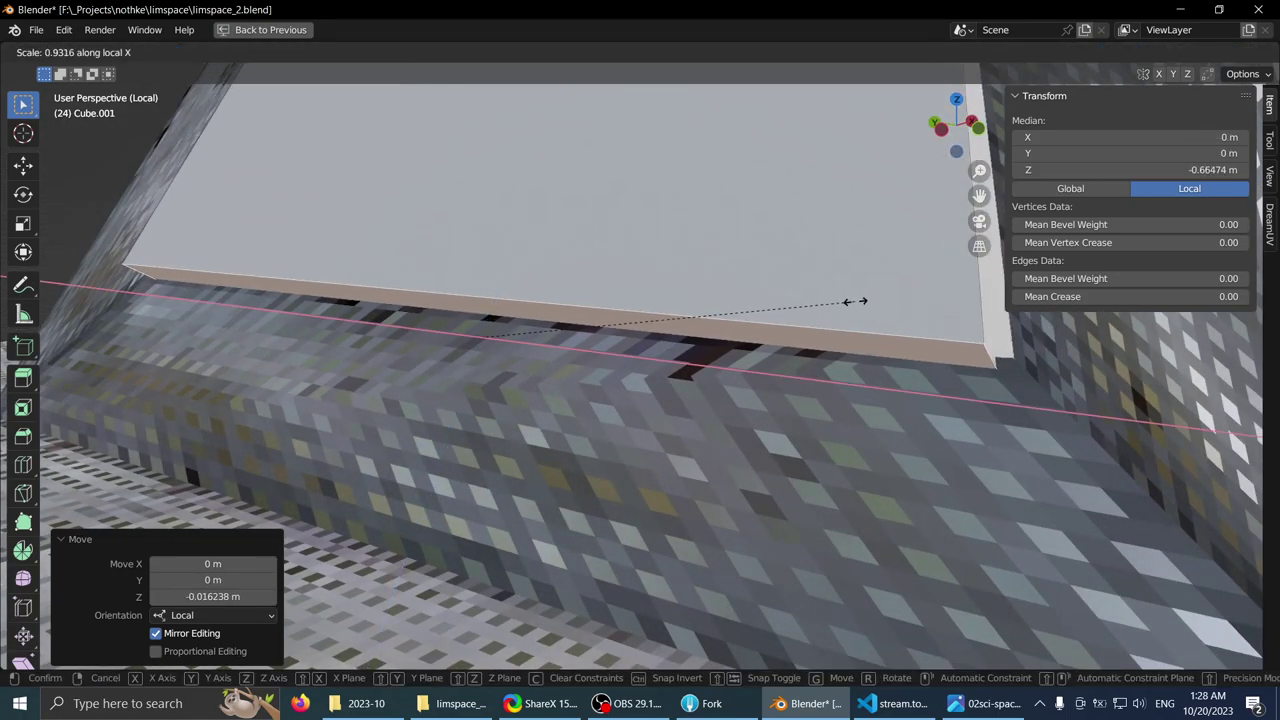
click(872, 299)
scroll(868, 300, down, 3)
middle_drag(868, 300, 727, 372)
scroll(723, 401, down, 2)
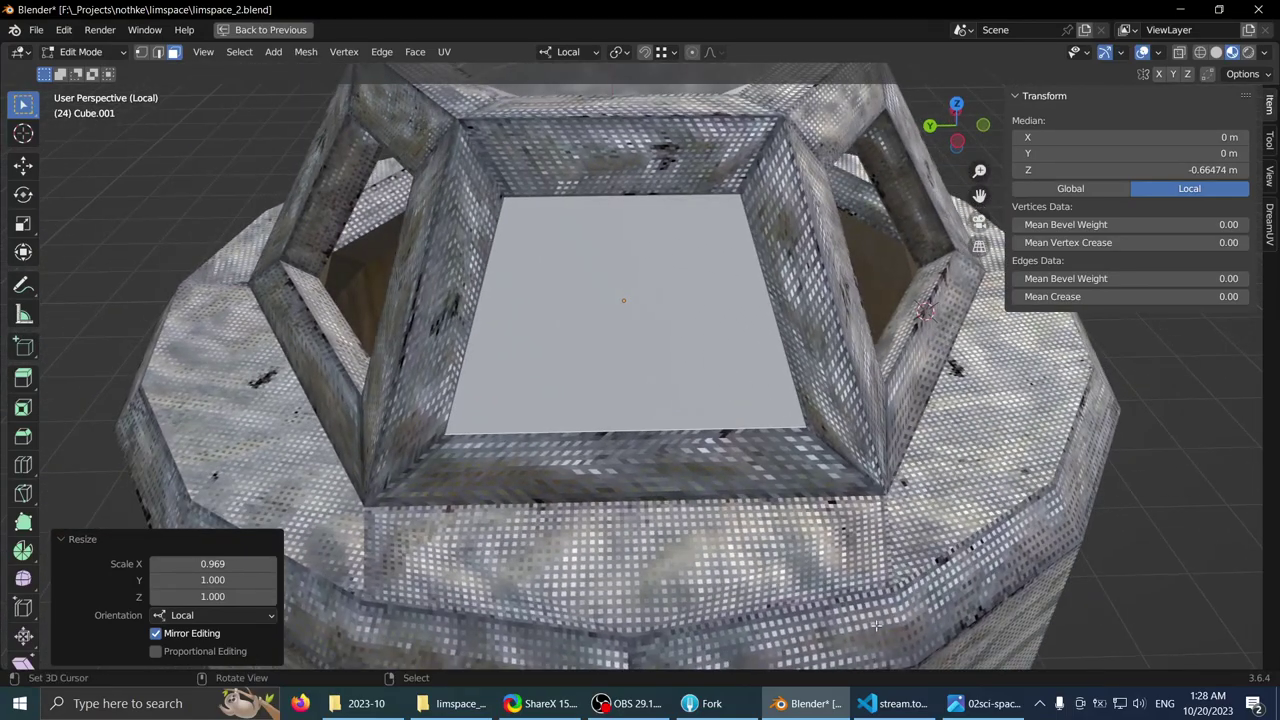
- Check the cupola interior reference photo and delete the vertices of the block's inward-facing face
click(987, 703)
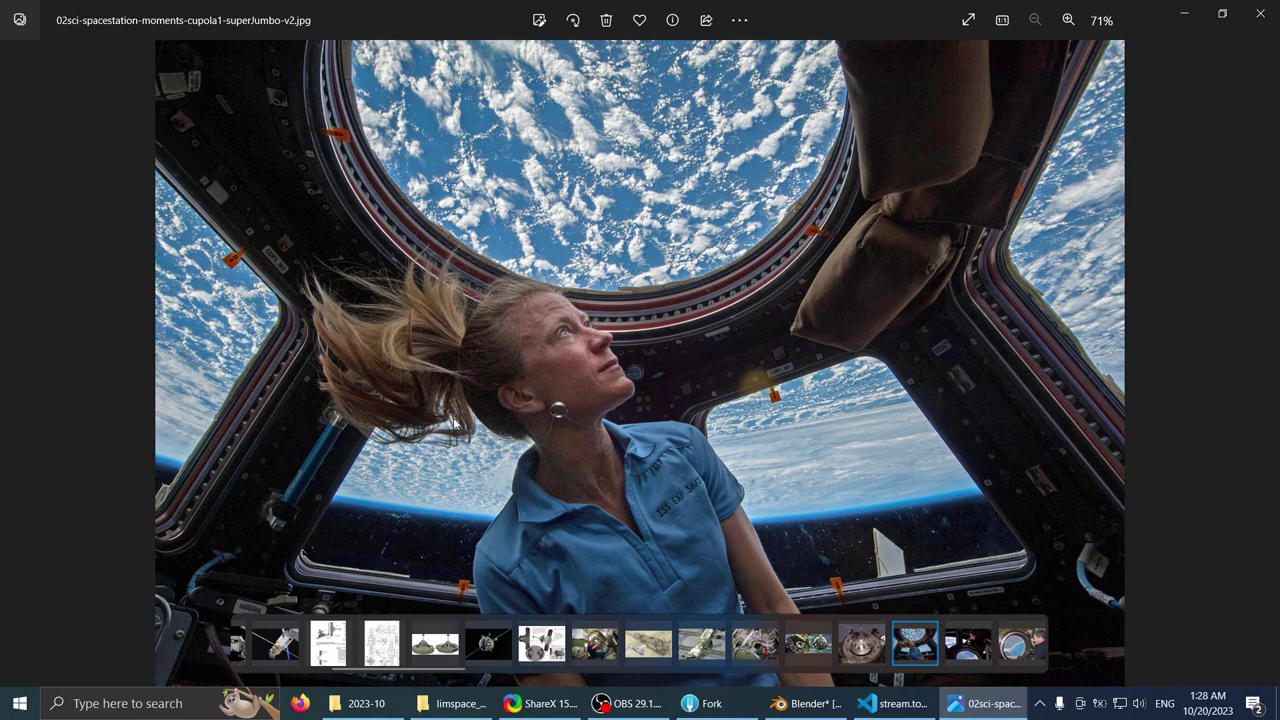
click(968, 714)
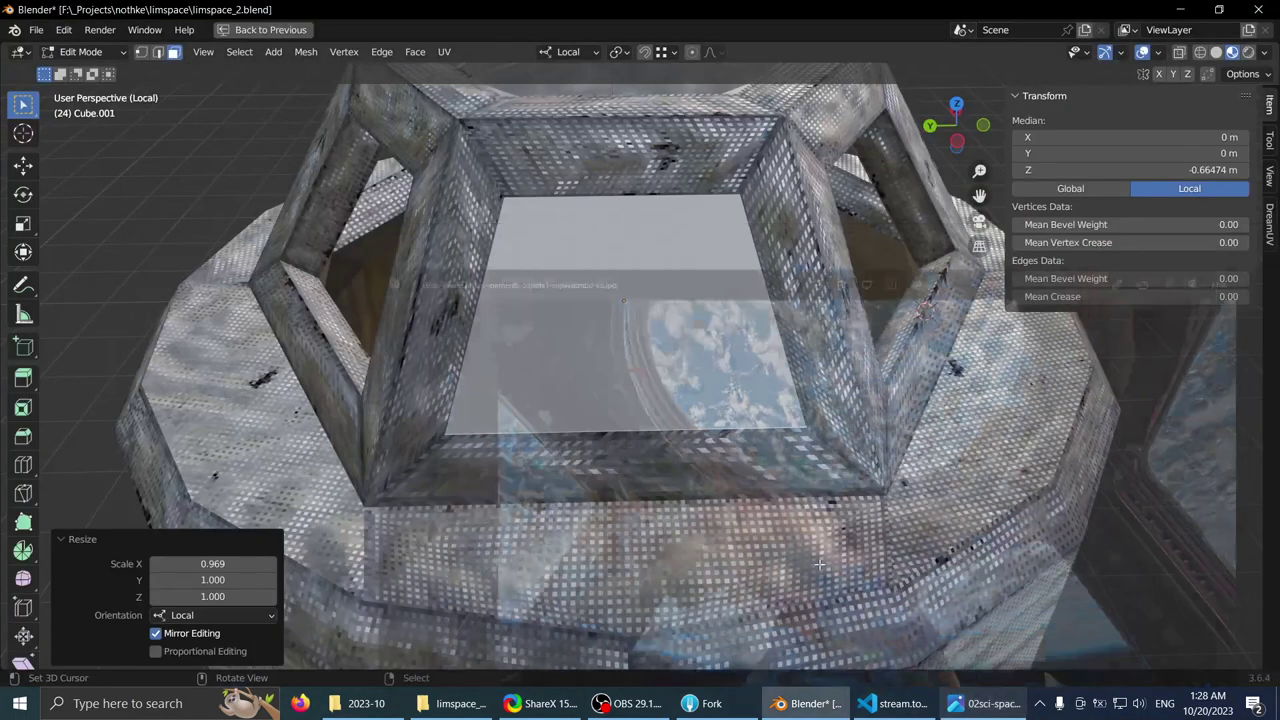
shift+middle_drag(575, 356, 622, 333)
click(629, 337)
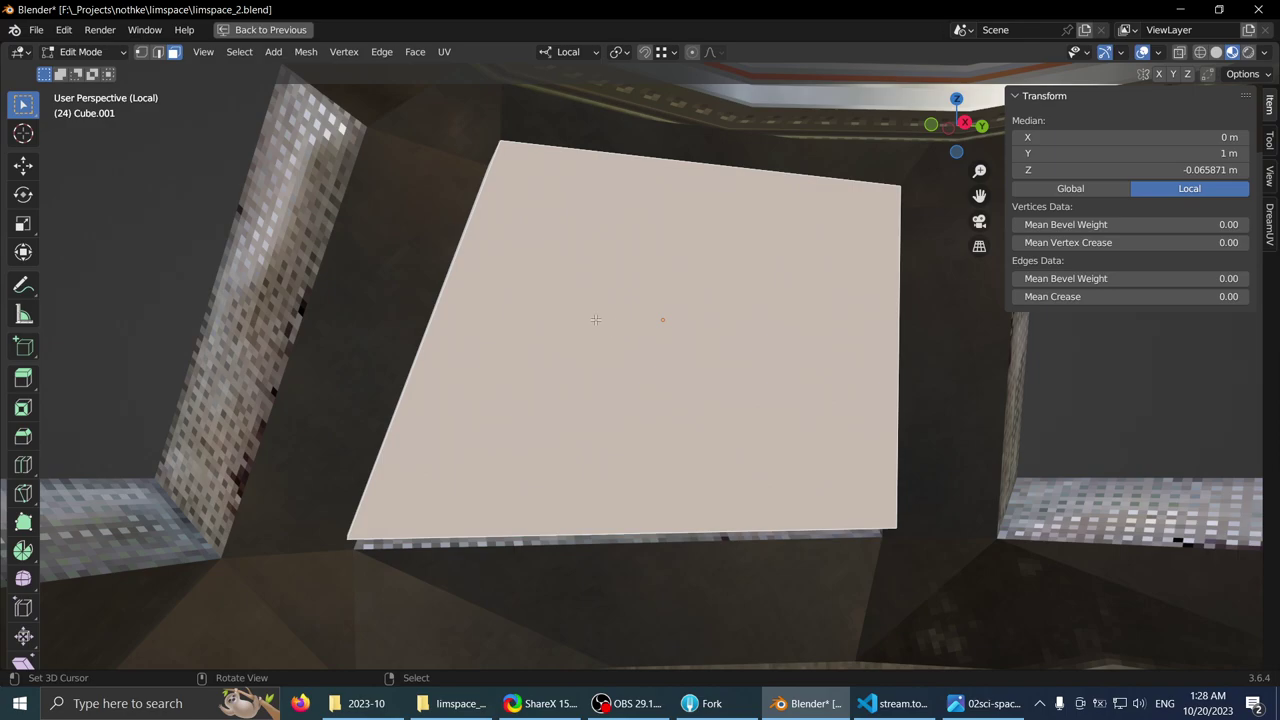
key(x)
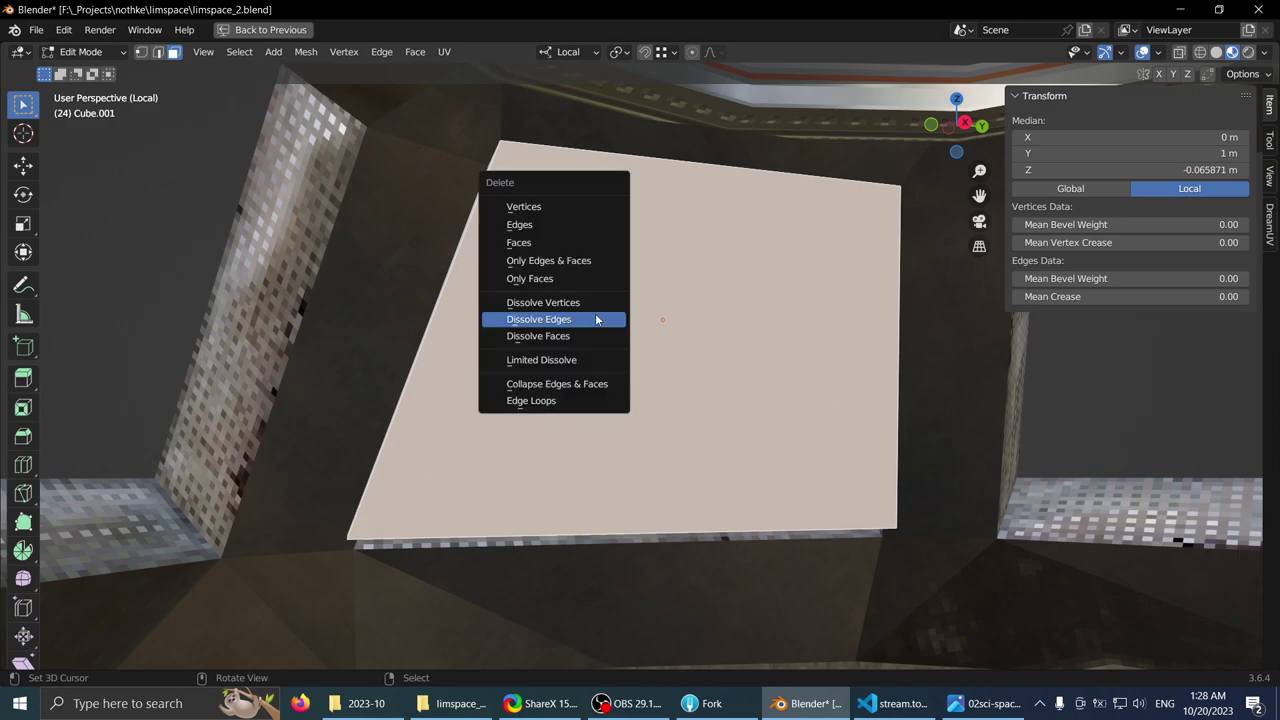
click(542, 206)
- Try insetting the remaining outer window face by about 0.15 m
middle_drag(508, 316, 890, 270)
click(584, 326)
scroll(684, 353, up, 1)
key(g)
key(x)
right_click(664, 368)
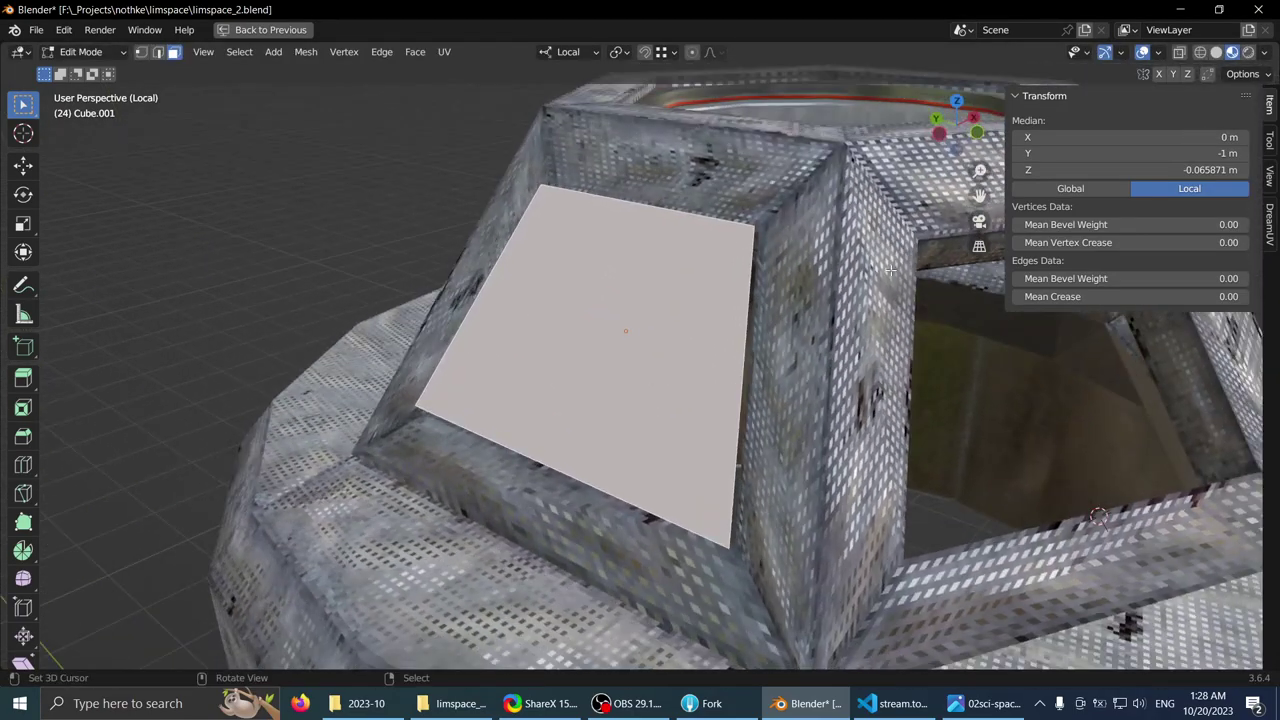
key(i)
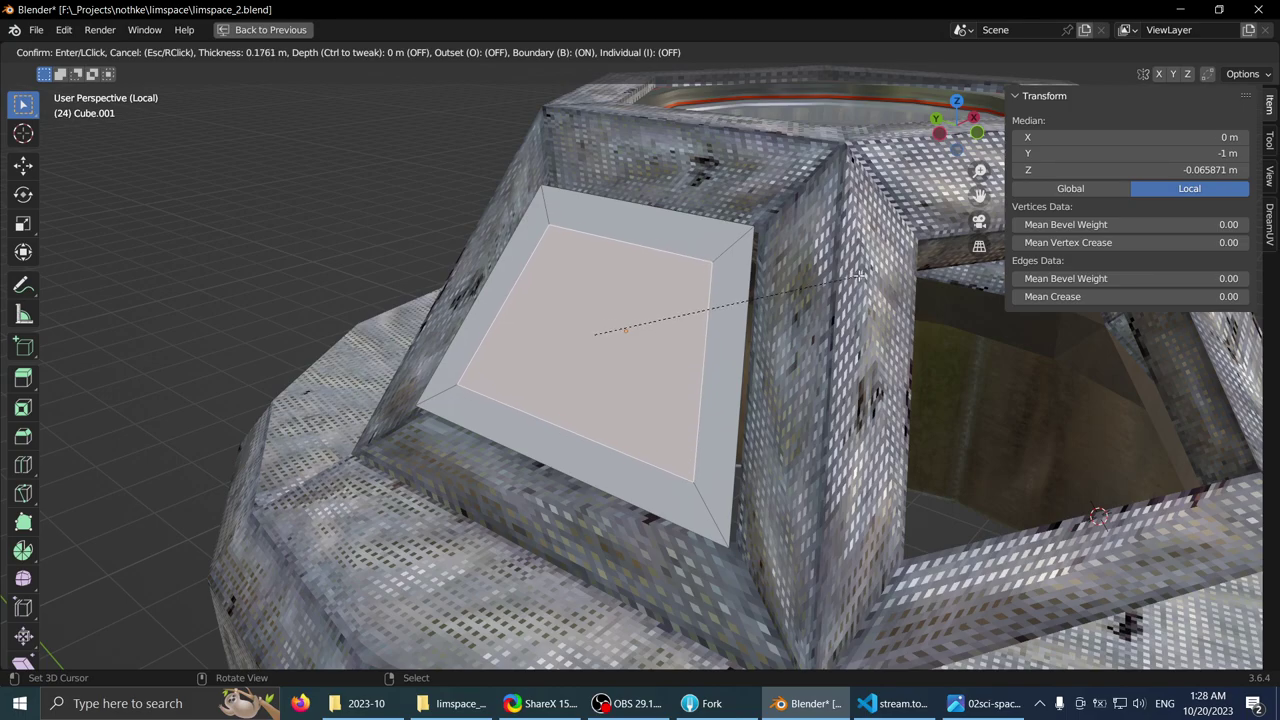
click(860, 270)
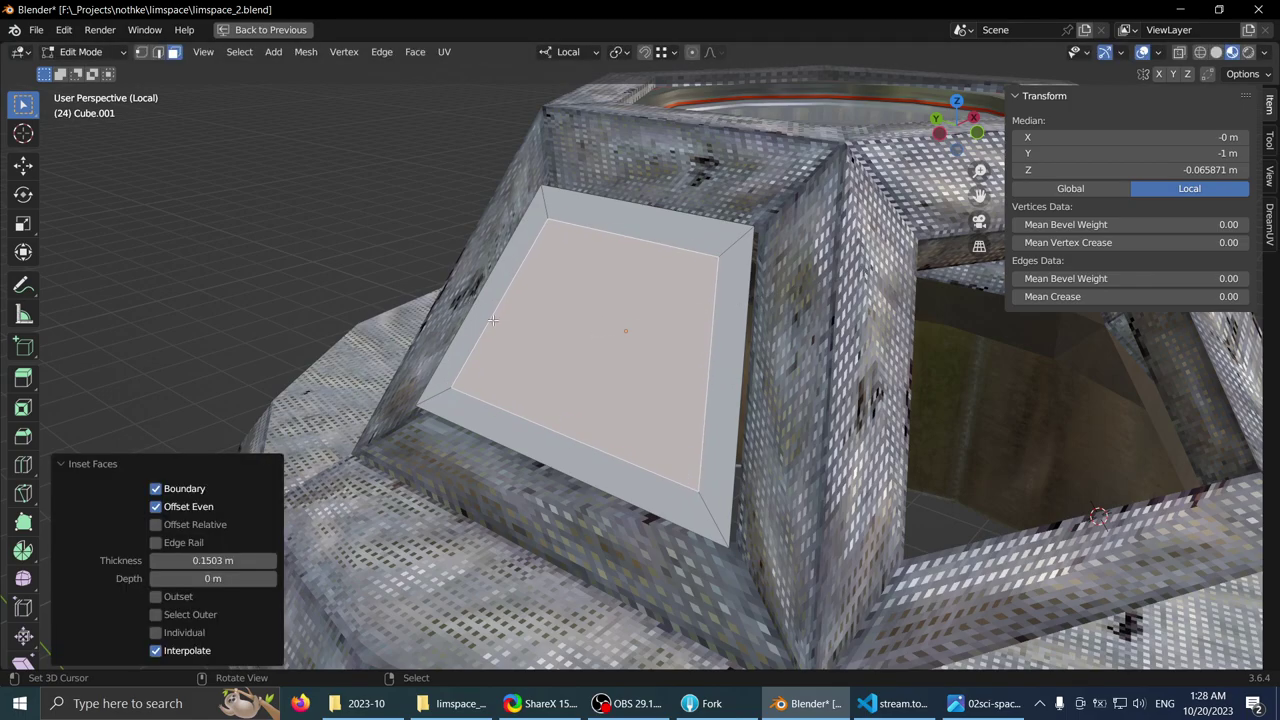
middle_drag(860, 270, 388, 364)
key(Tab)
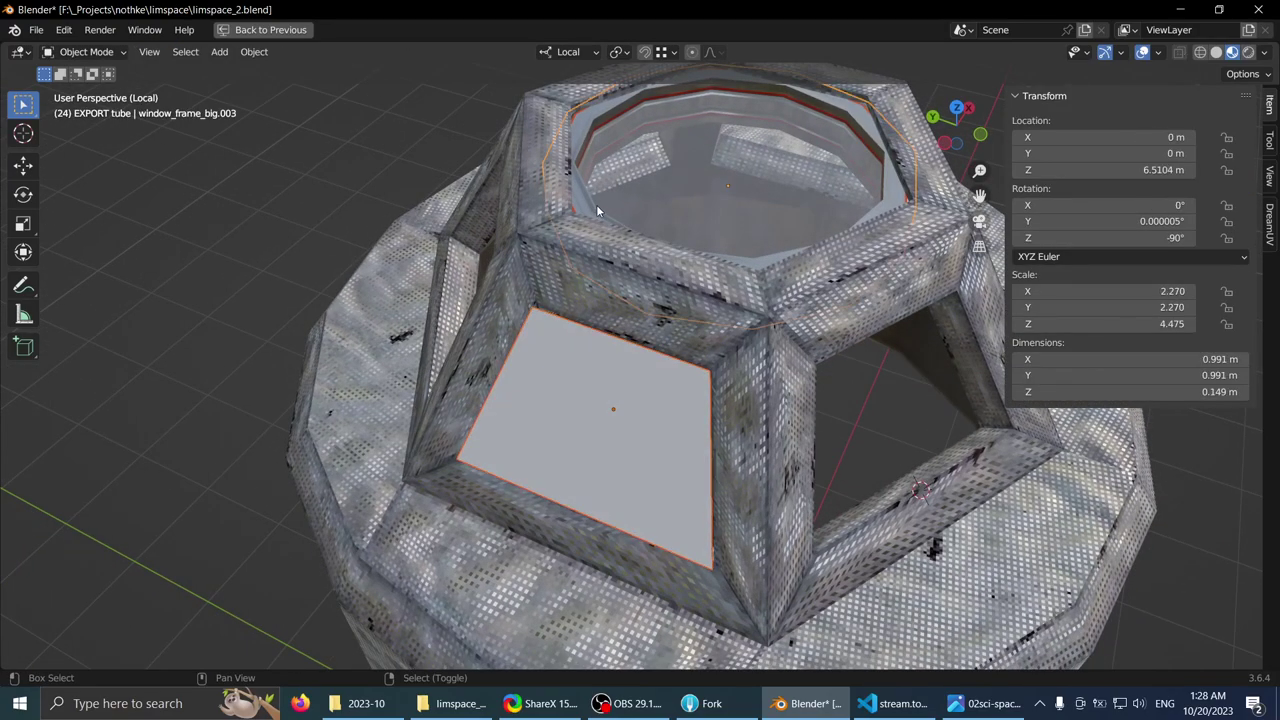
- Isolate the window panel with the round porthole frame, try a 0.15 m inset on the panel face, and undo it
key(KP_Divide)
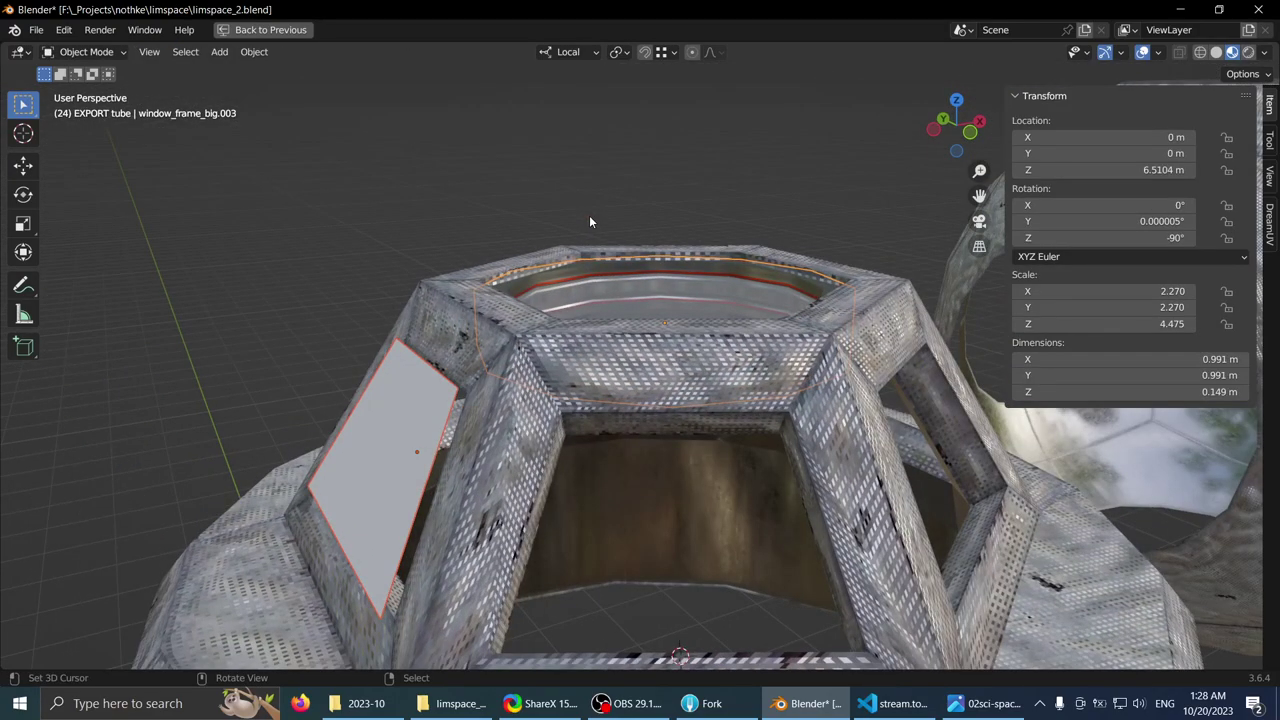
key(KP_Divide)
middle_drag(589, 215, 662, 397)
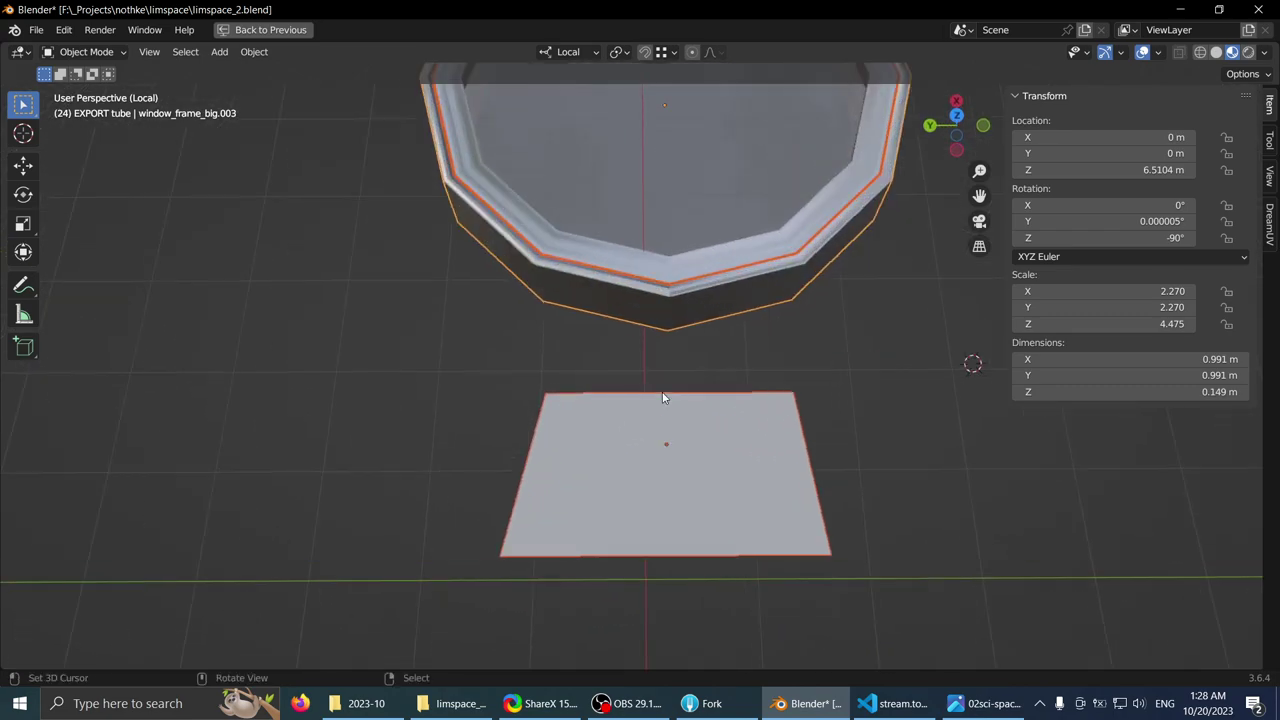
middle_drag(917, 375, 803, 363)
key(Tab)
click(670, 440)
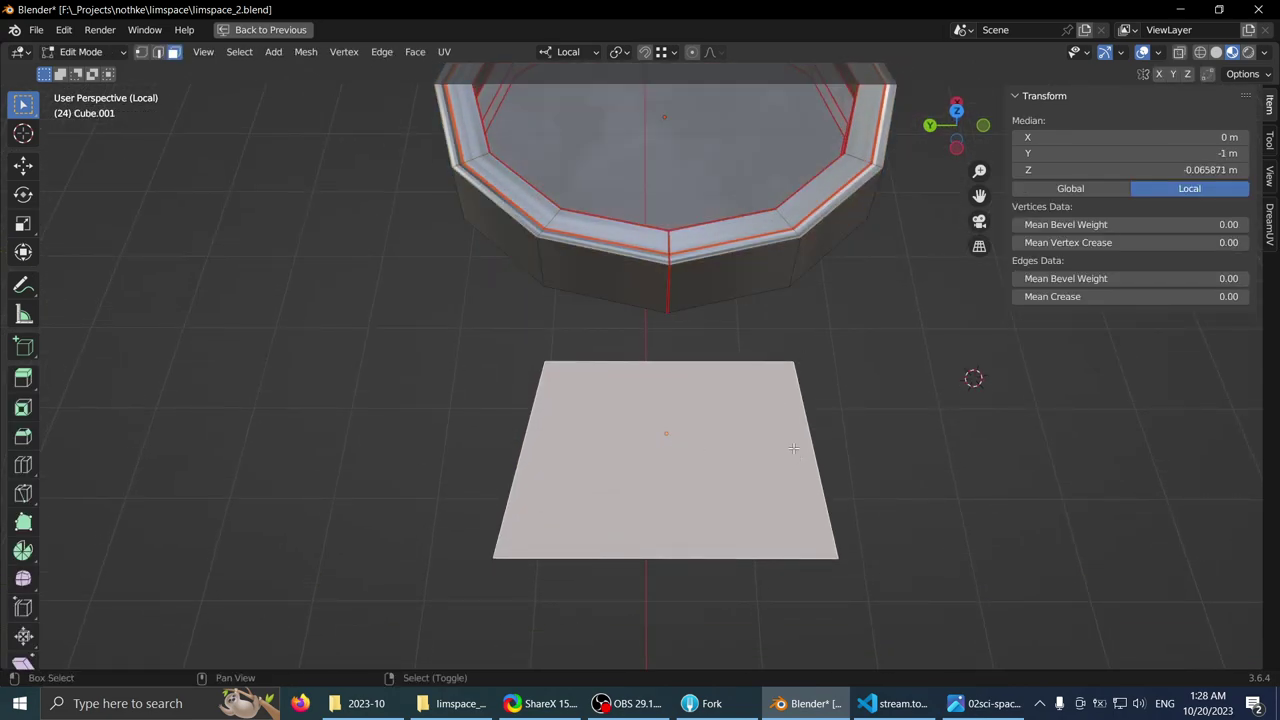
shift+middle_drag(793, 448, 978, 354)
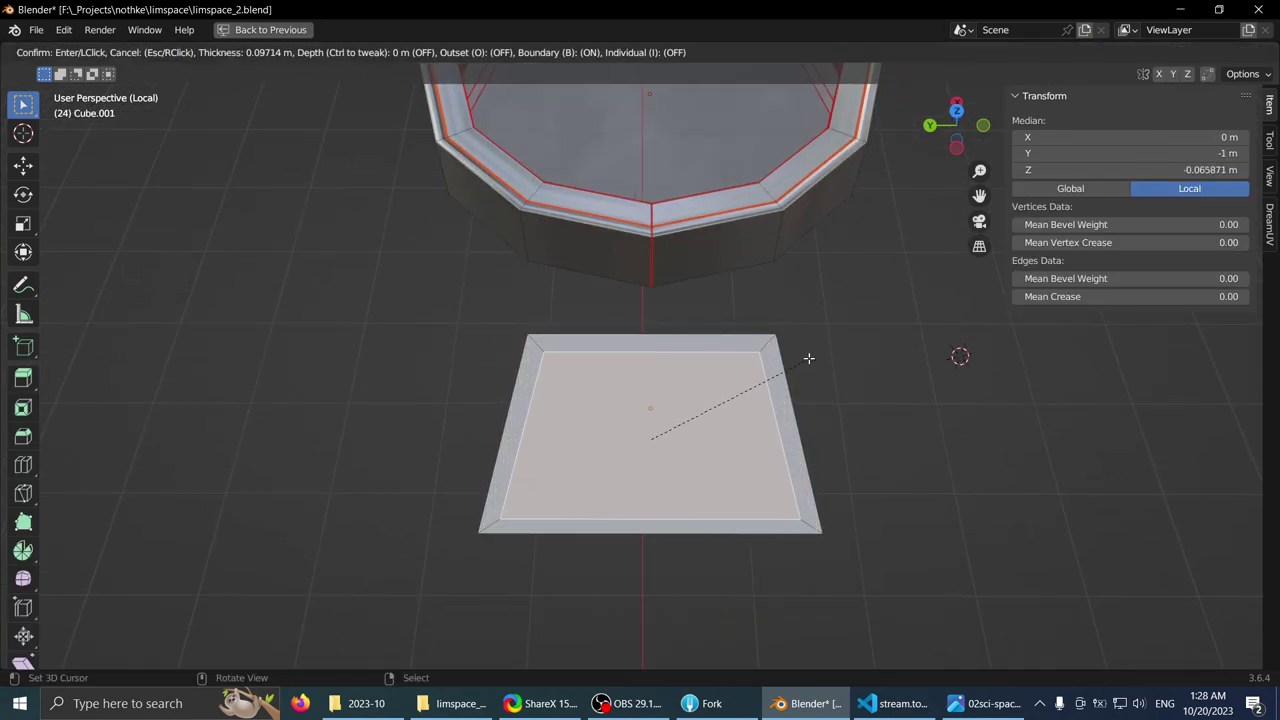
click(726, 381)
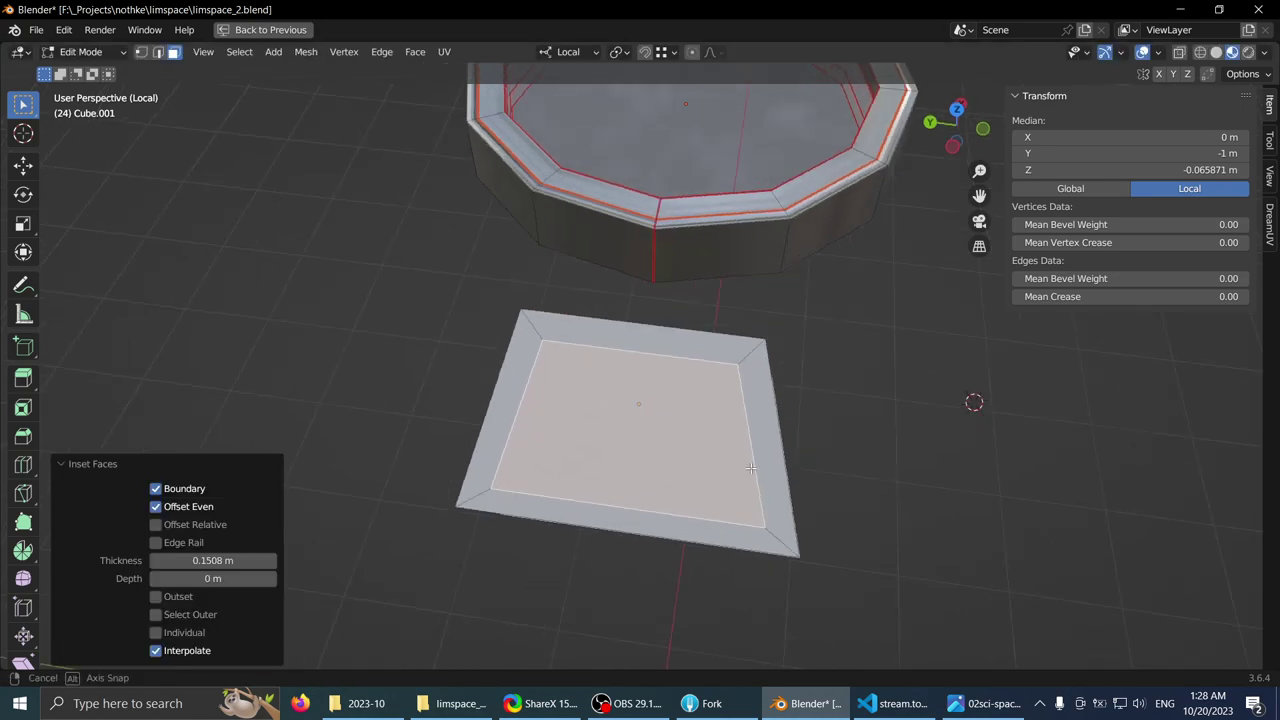
middle_drag(726, 381, 645, 396)
key(ctrl+z)
- Leave local view and inset the trapezoidal panel's face by about 0.162 m
key(KP_Divide)
middle_drag(560, 400, 909, 288)
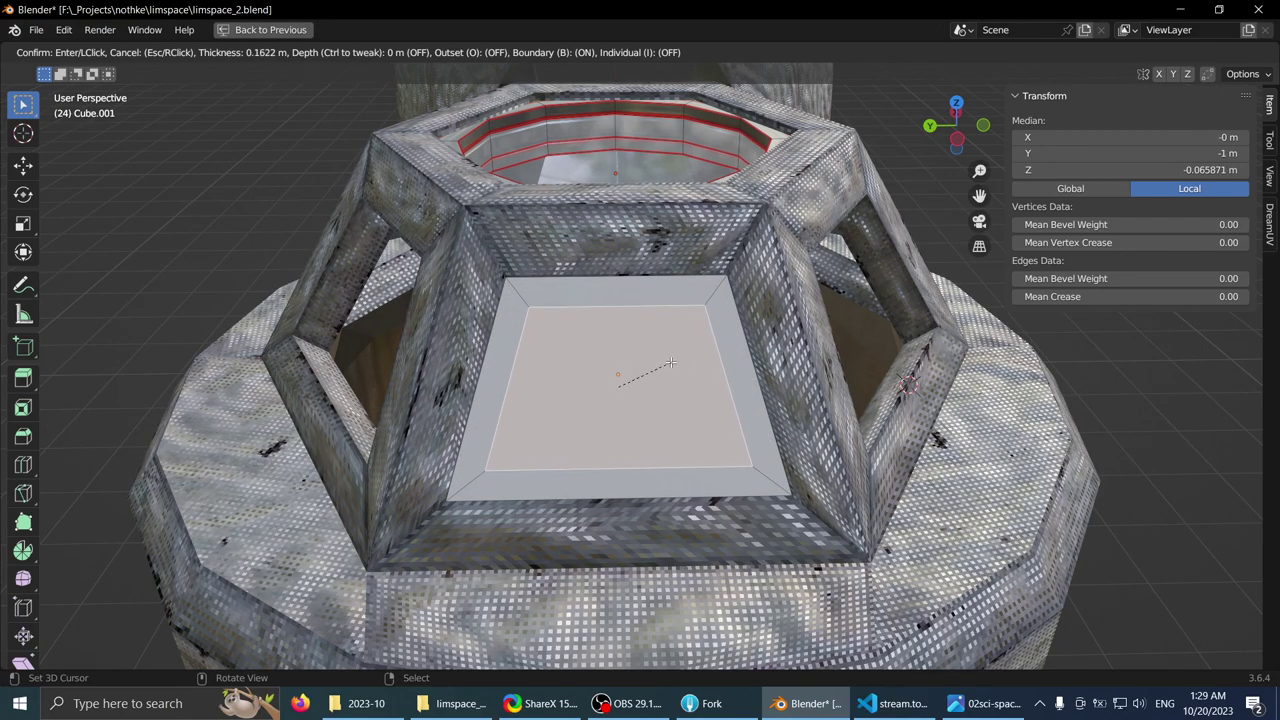
click(673, 365)
middle_drag(673, 365, 587, 365)
- Extrude the panel's inner face about 0.093 m inward to form a recess, and return to object mode
key(e)
click(457, 357)
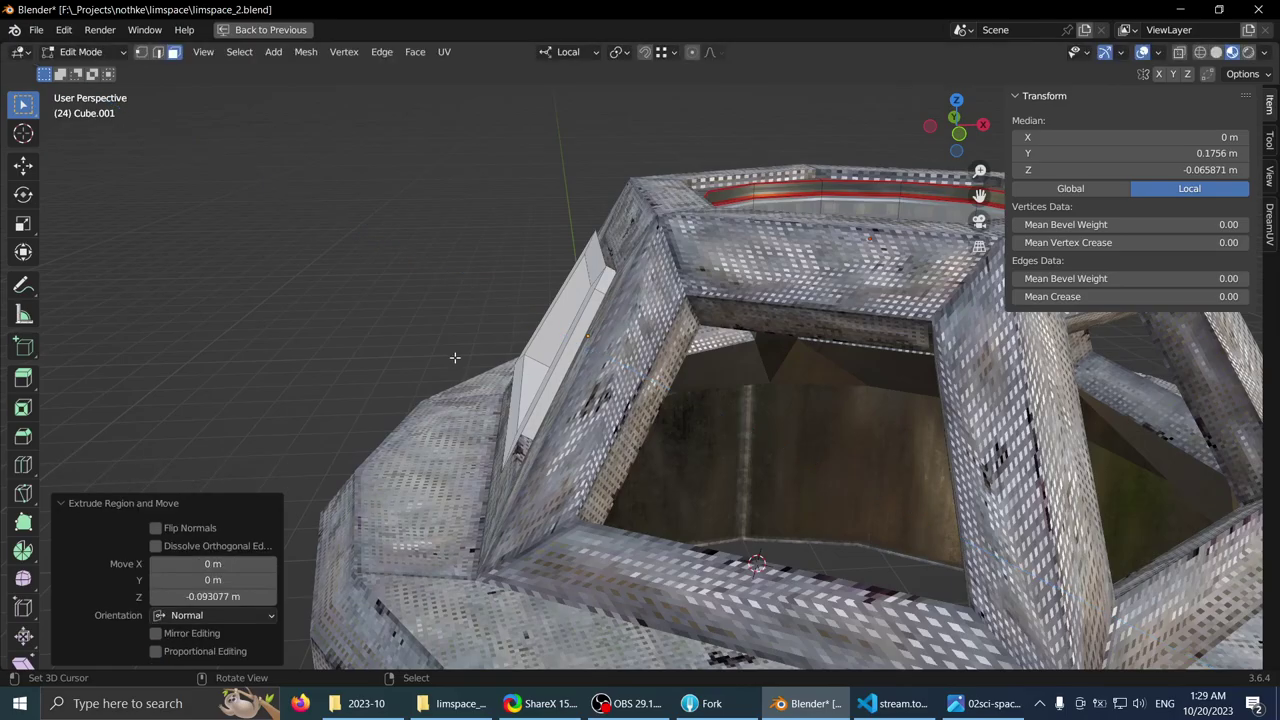
middle_drag(457, 357, 621, 424)
key(Tab)
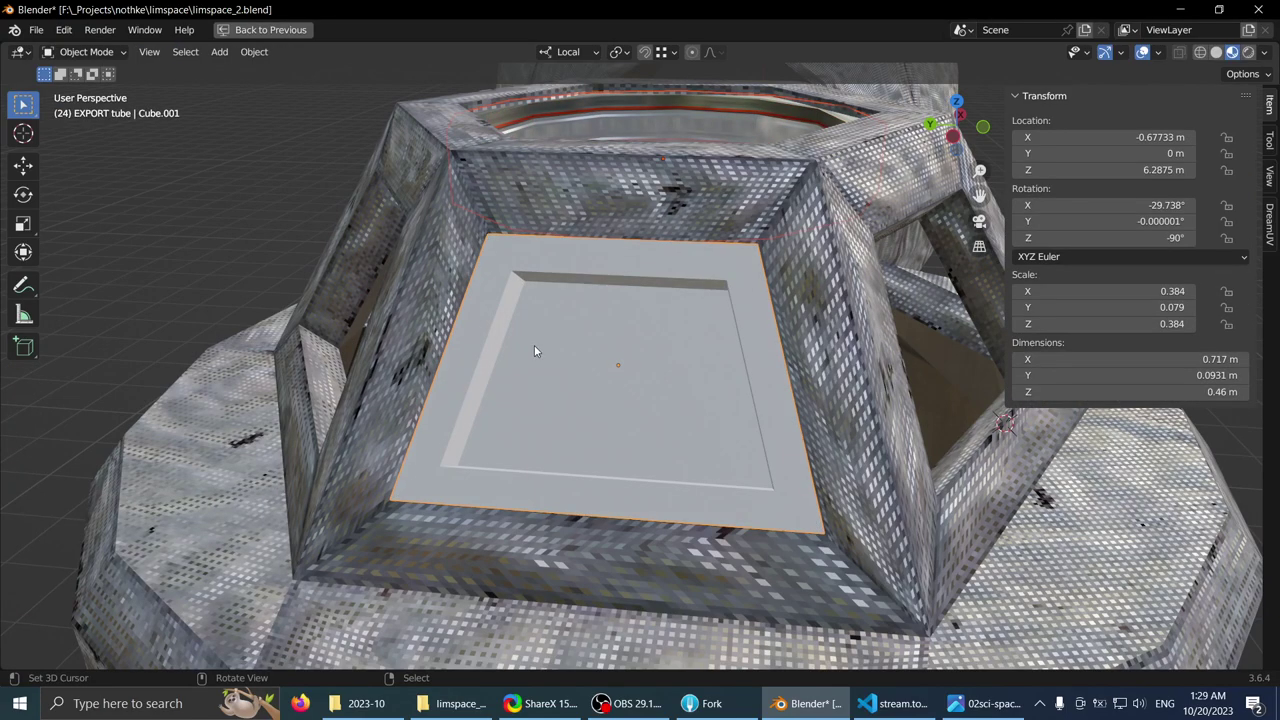
middle_drag(534, 351, 548, 385)
key(Tab)
middle_drag(740, 345, 668, 357)
key(2)
middle_drag(694, 296, 648, 282)
key(Tab)
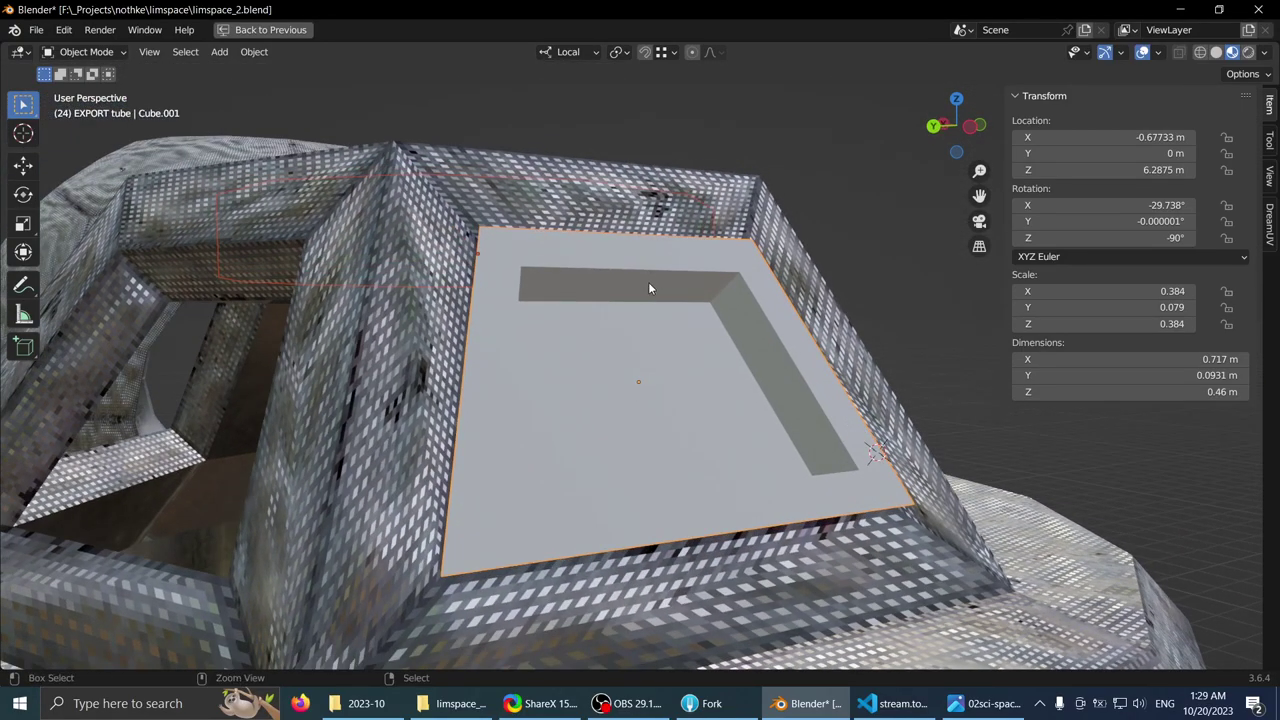
- Add a Bevel modifier to the trapezoidal window panel
key(ctrl+space)
click(1064, 316)
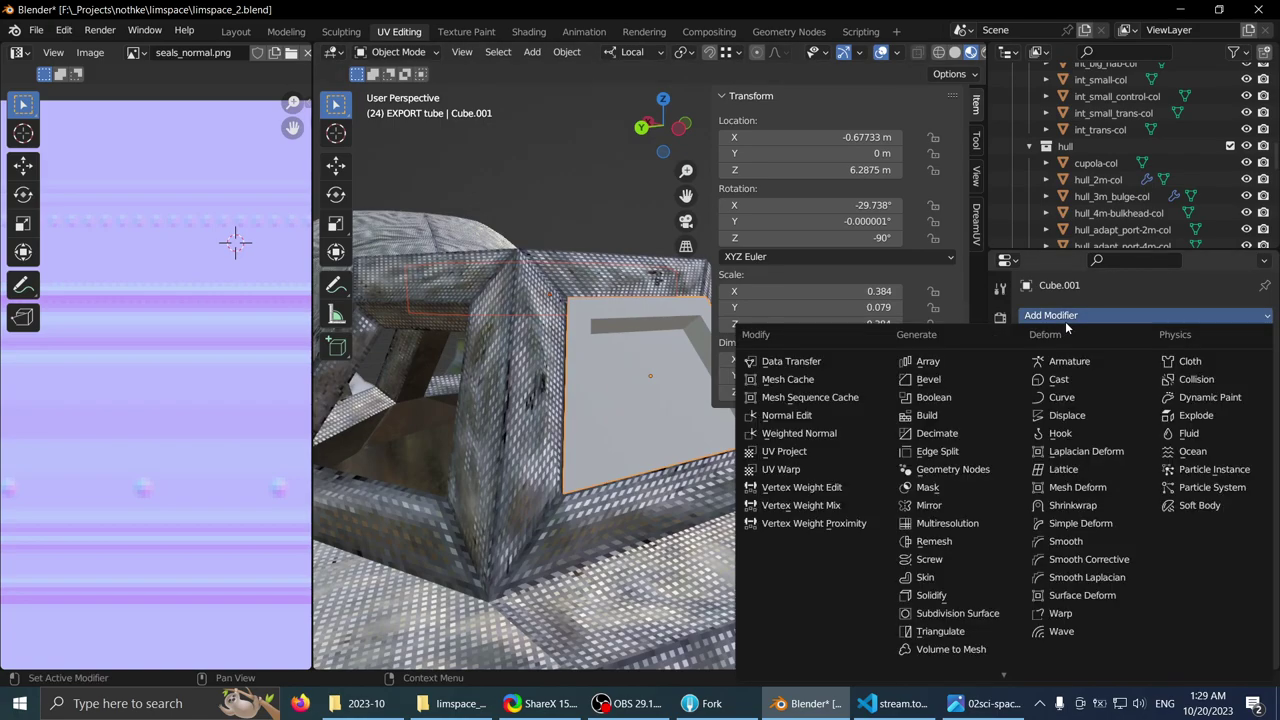
click(970, 376)
scroll(688, 380, up, 3)
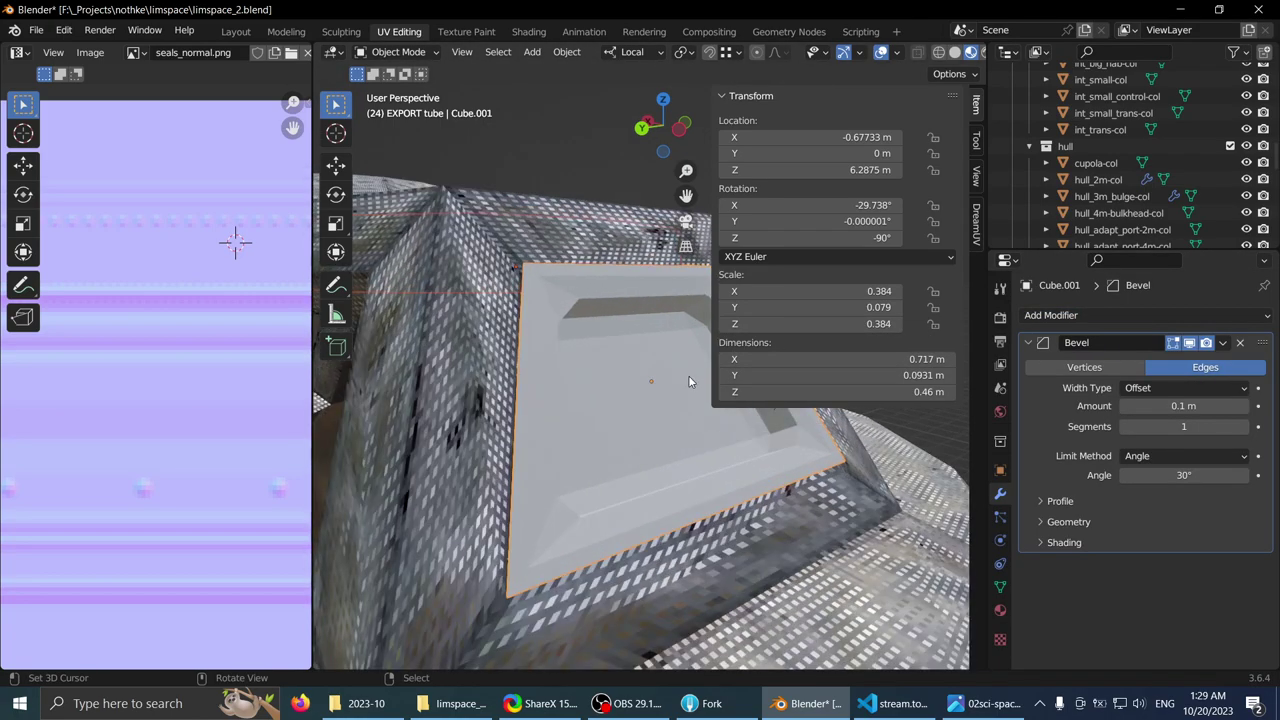
shift+middle_drag(688, 380, 622, 396)
- Examine the Bevel modifier's profile, geometry and shading options and its effect on the panel
click(1071, 504)
click(1070, 505)
click(1067, 524)
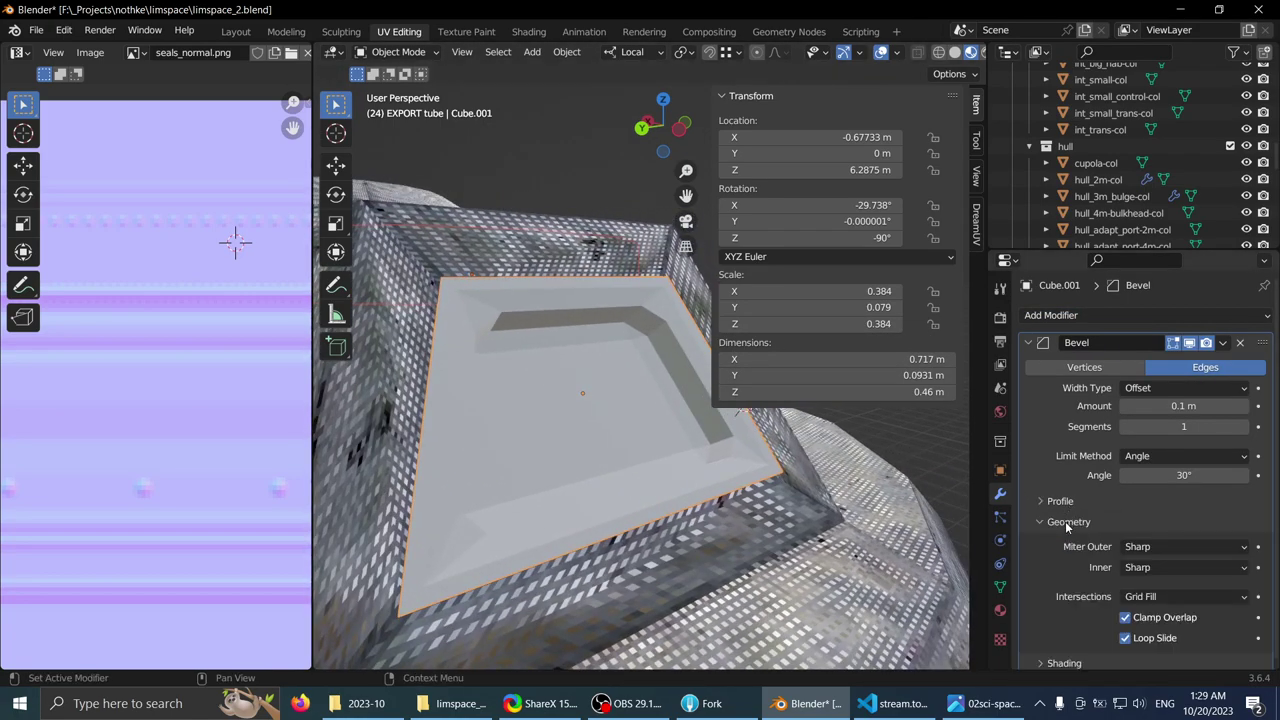
scroll(1060, 521, down, 1)
middle_drag(564, 360, 632, 375)
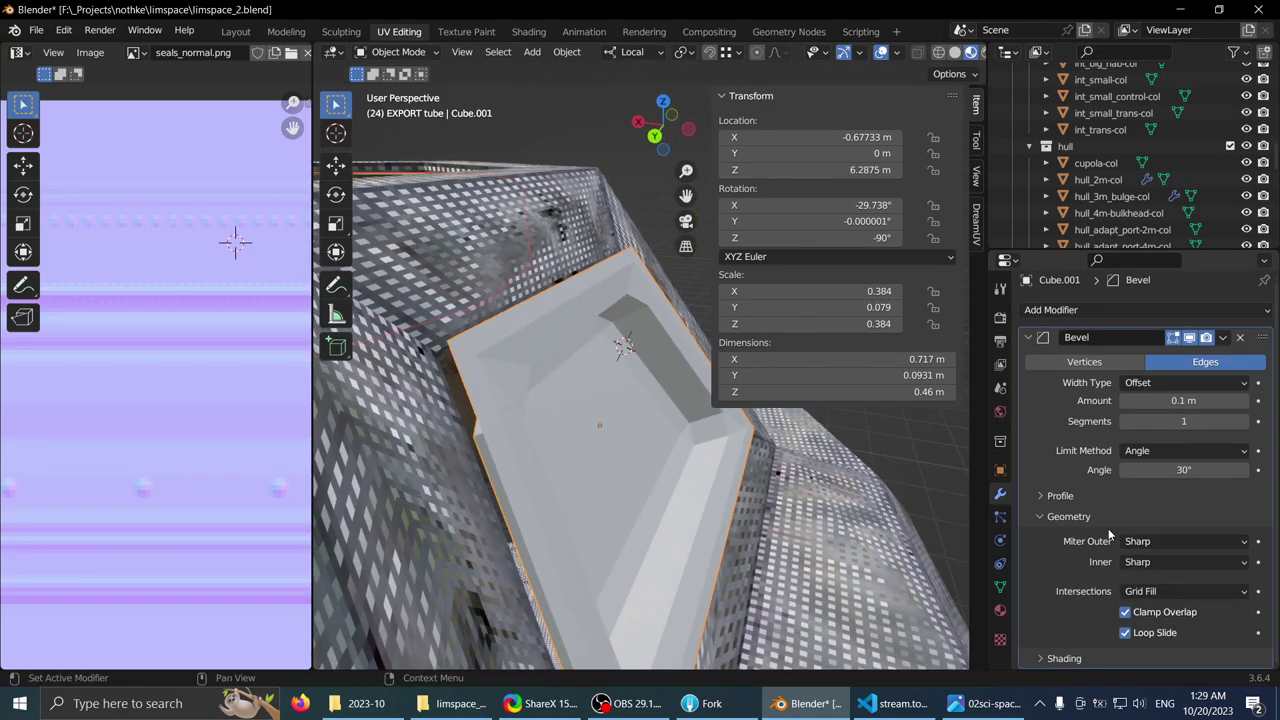
click(1077, 503)
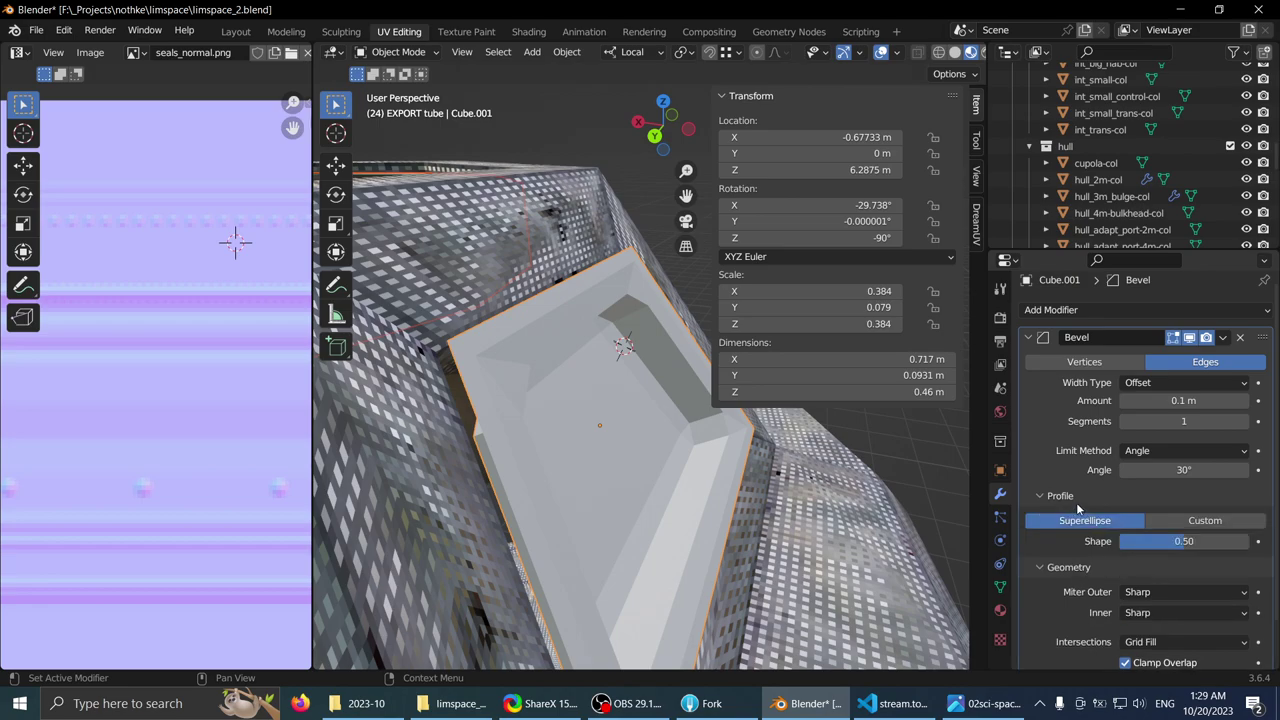
click(1077, 500)
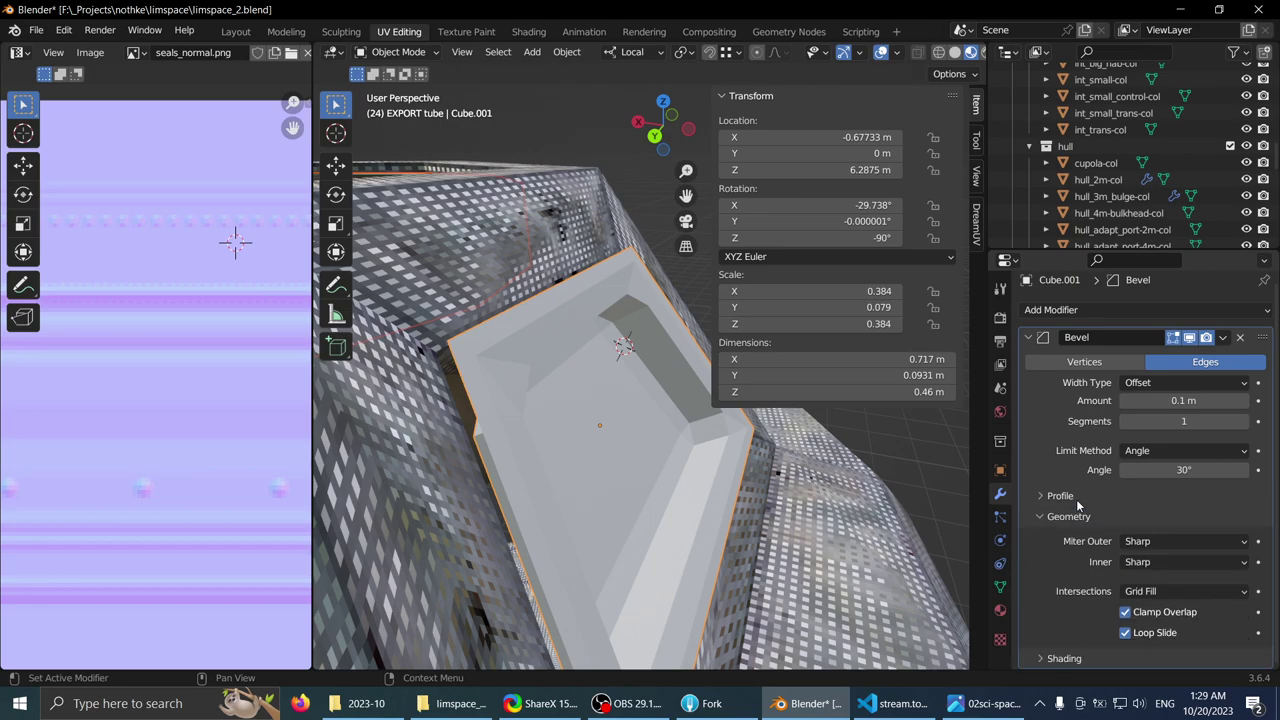
click(1135, 367)
click(1168, 371)
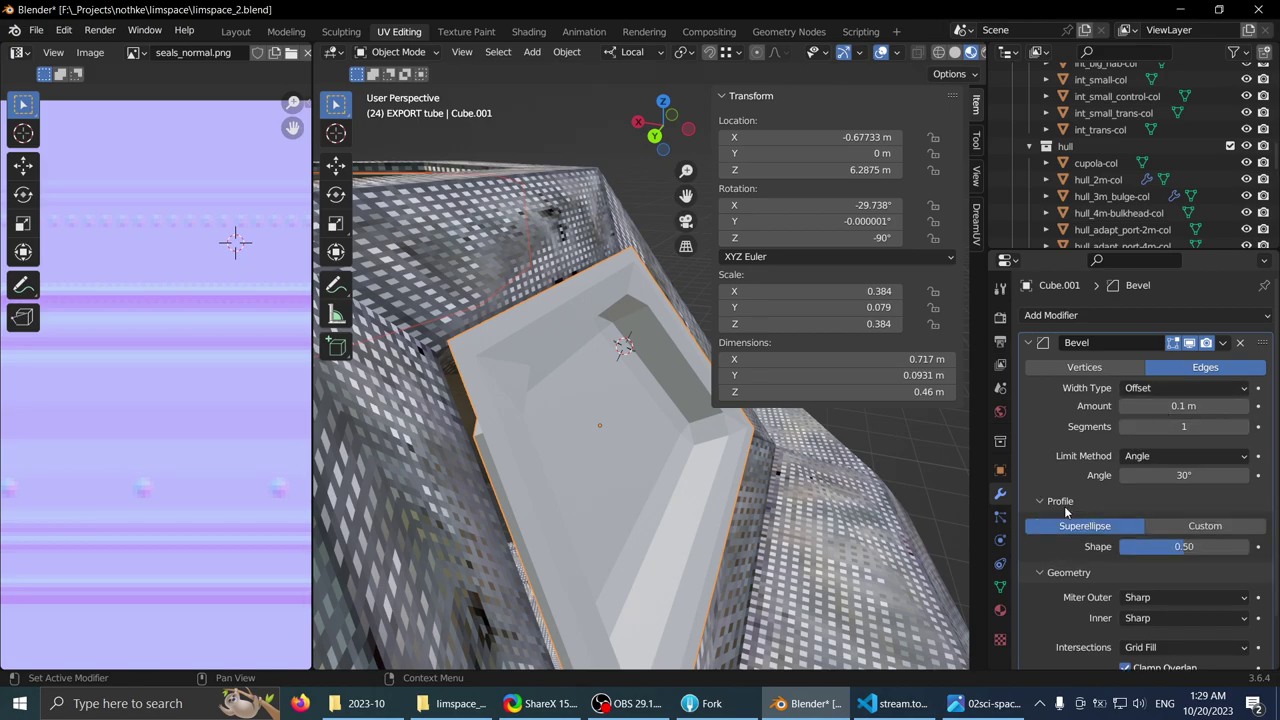
click(1104, 509)
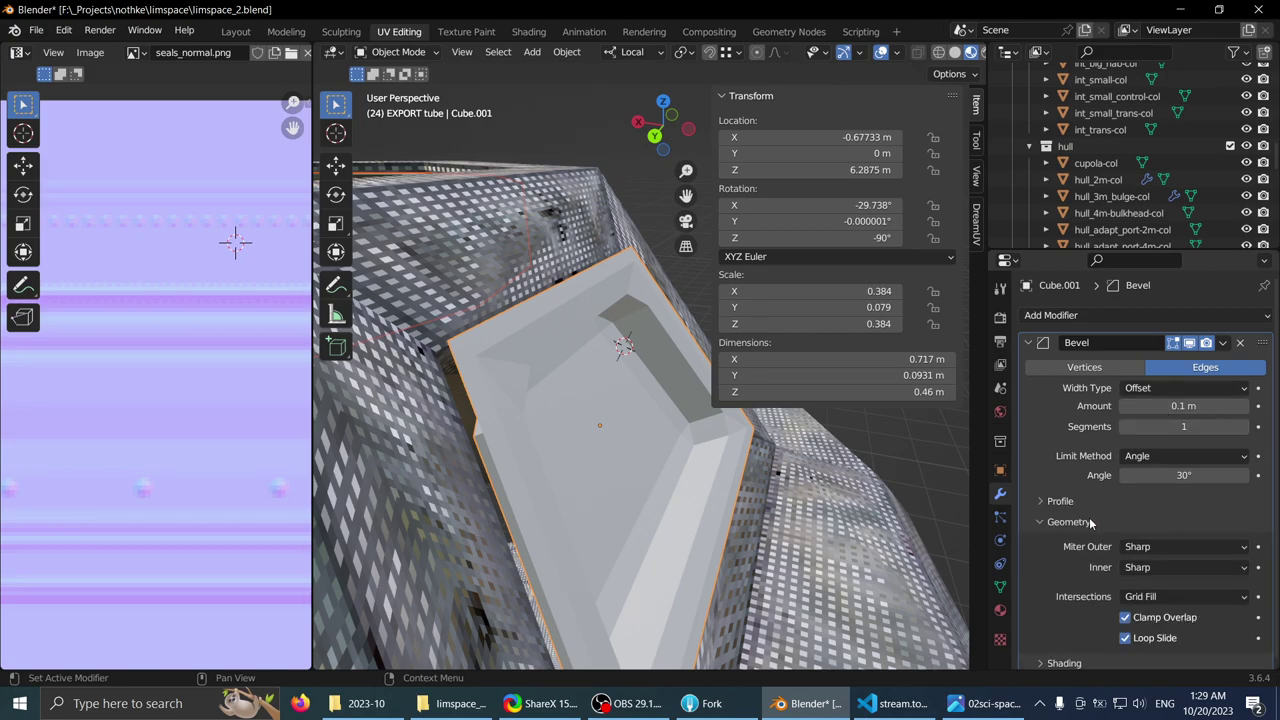
scroll(1045, 655, down, 3)
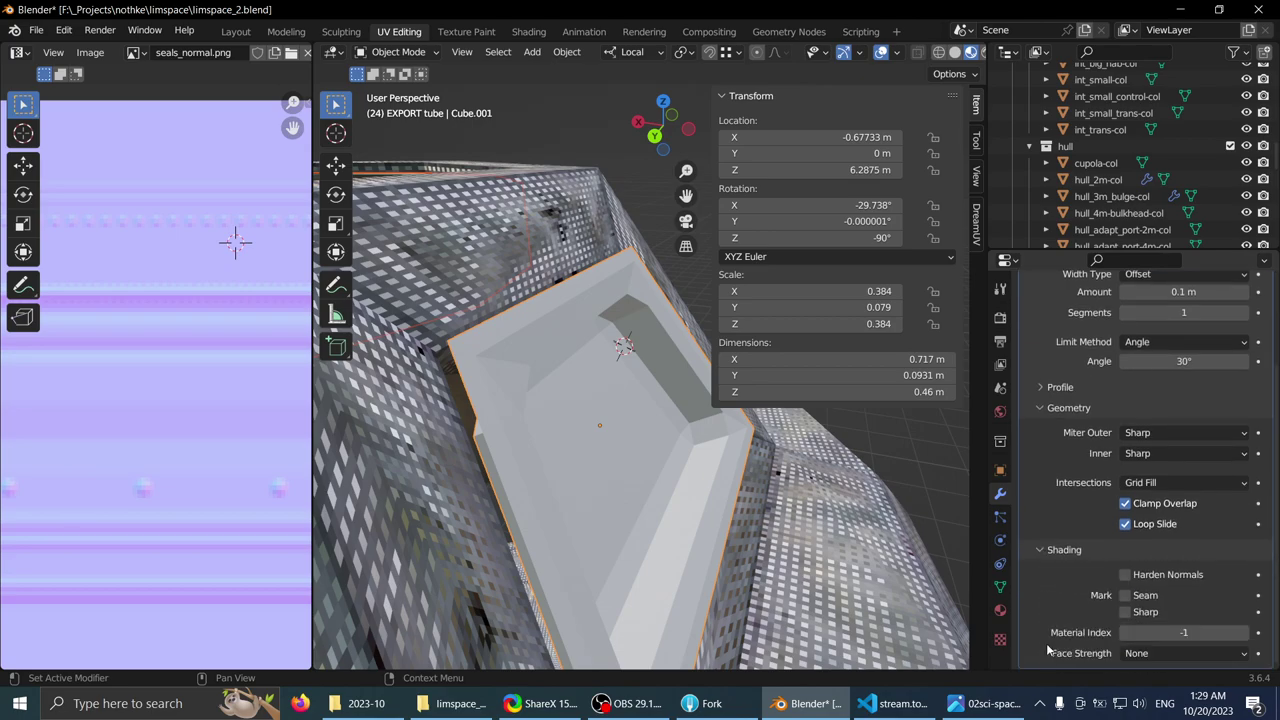
click(1063, 549)
- Turn off the Bevel modifier's display in the viewport
mouse_move(682, 430)
middle_down()
mouse_move(600, 416)
mouse_move(708, 391)
mouse_move(583, 396)
mouse_move(646, 409)
mouse_move(729, 379)
mouse_move(706, 379)
middle_up()
key(ctrl+space)
key(ctrl+space)
click(1193, 338)
key(ctrl+space)
scroll(646, 409, down, 3)
key(Tab)
key(z)
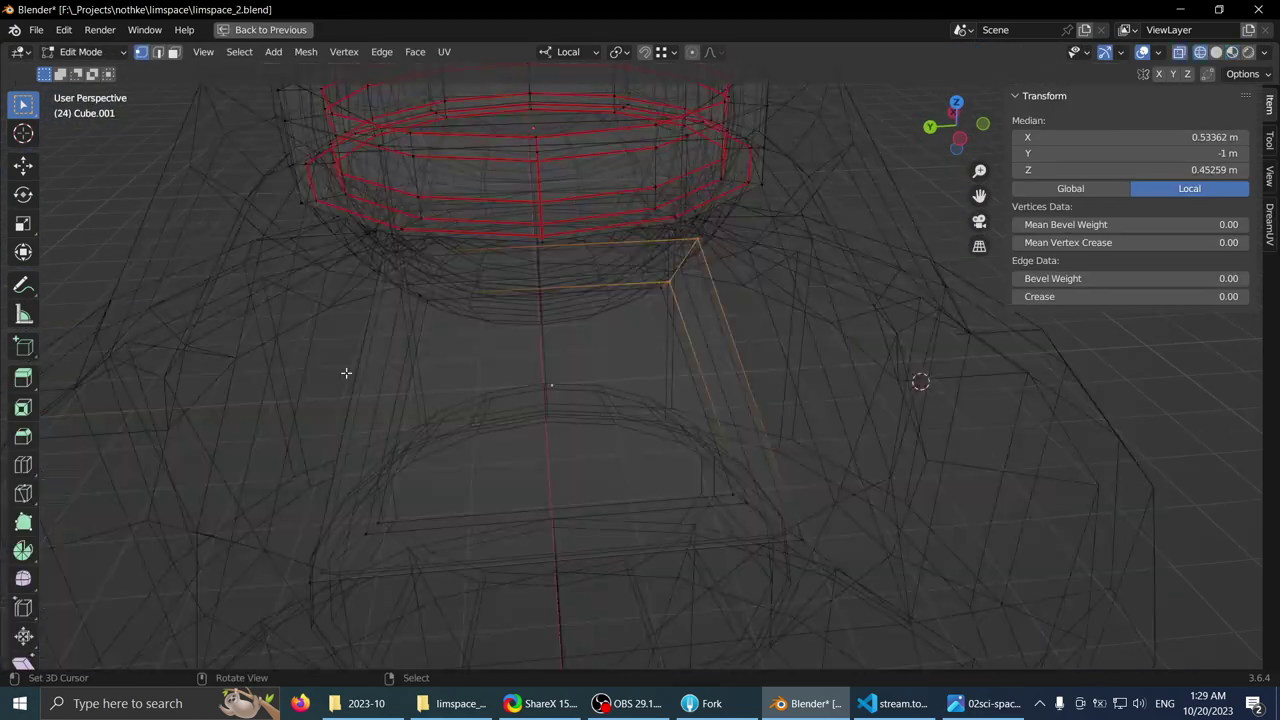
scroll(346, 371, down, 3)
middle_drag(346, 371, 545, 386)
scroll(545, 386, up, 1)
click(1216, 56)
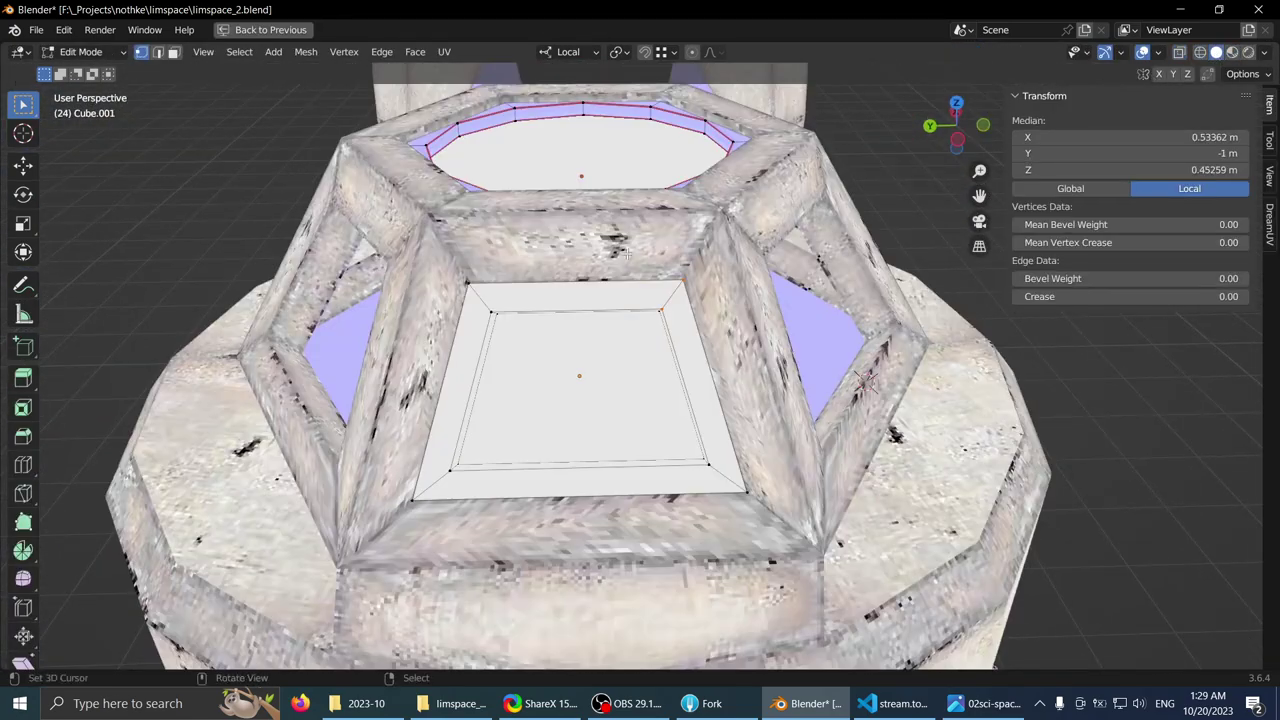
key(z)
mouse_move(624, 270)
middle_down()
mouse_move(626, 297)
mouse_move(663, 320)
middle_up()
mouse_move(603, 225)
mouse_down()
mouse_move(736, 428)
mouse_move(782, 527)
mouse_up()
key(g)
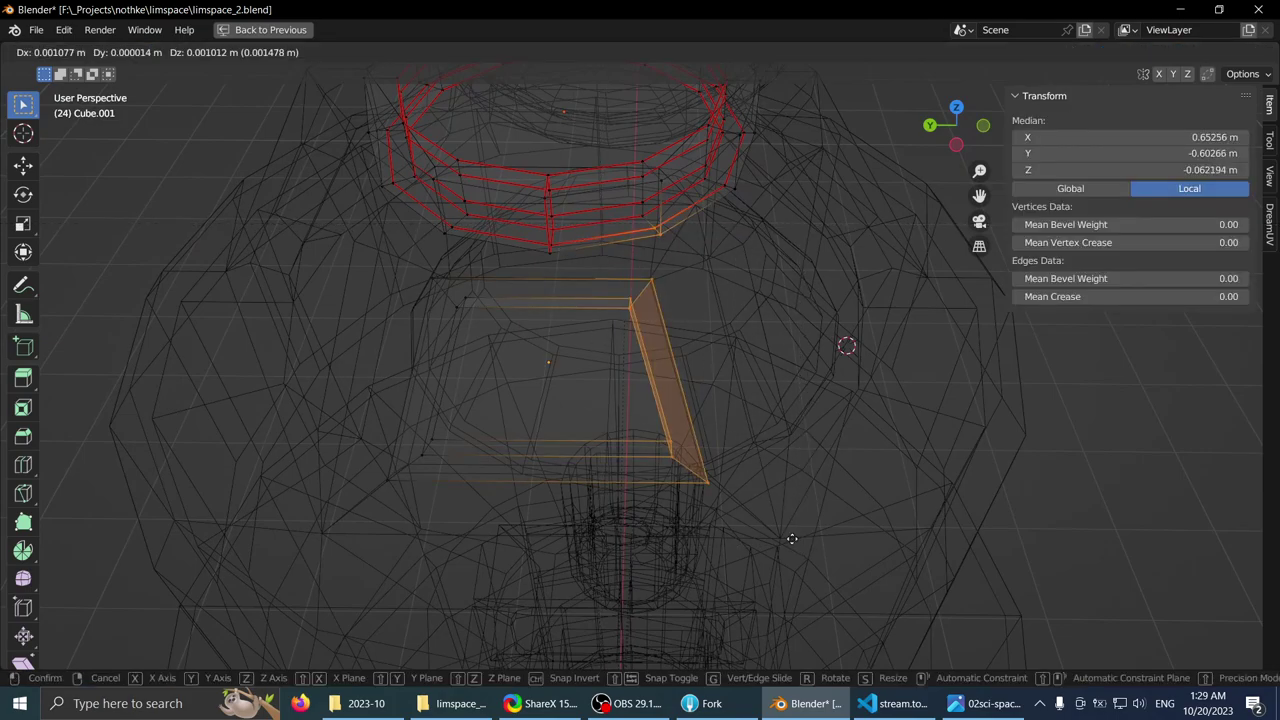
key(x)
right_click(793, 535)
key(alt+a)
key(b)
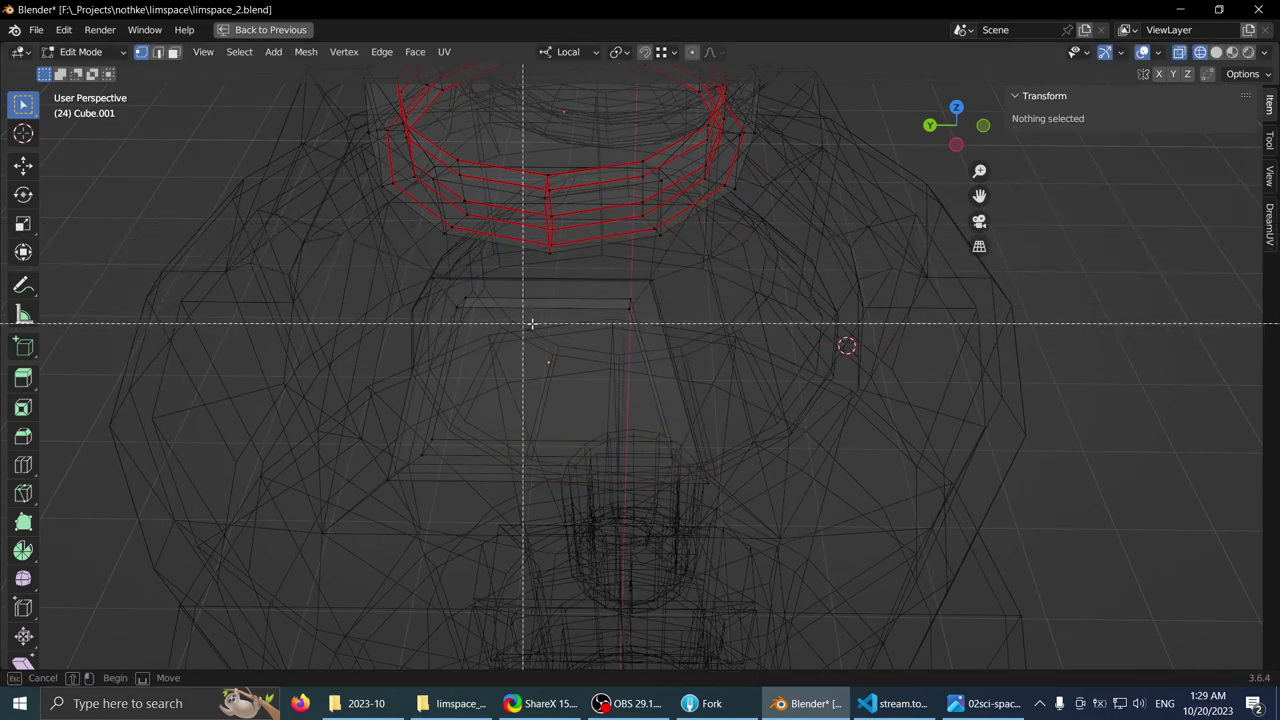
key(Escape)
key(Tab)
click(625, 298)
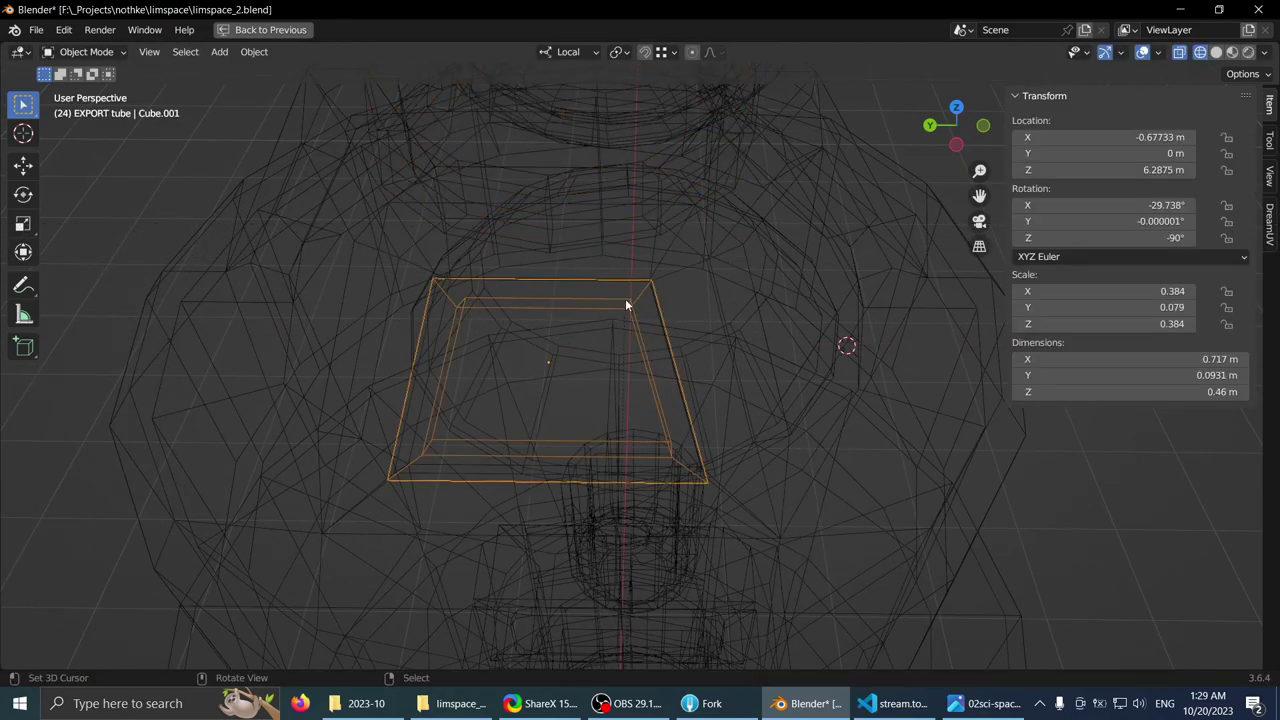
- Cut the trapezoidal panel with a centred vertical loop and delete the vertices of its negative local X half
key(Tab)
key(a)
middle_drag(560, 320, 606, 328)
key(ctrl+r)
click(595, 302)
key(alt+a)
drag(386, 229, 560, 575)
key(x)
click(513, 471)
key(ctrl+space)
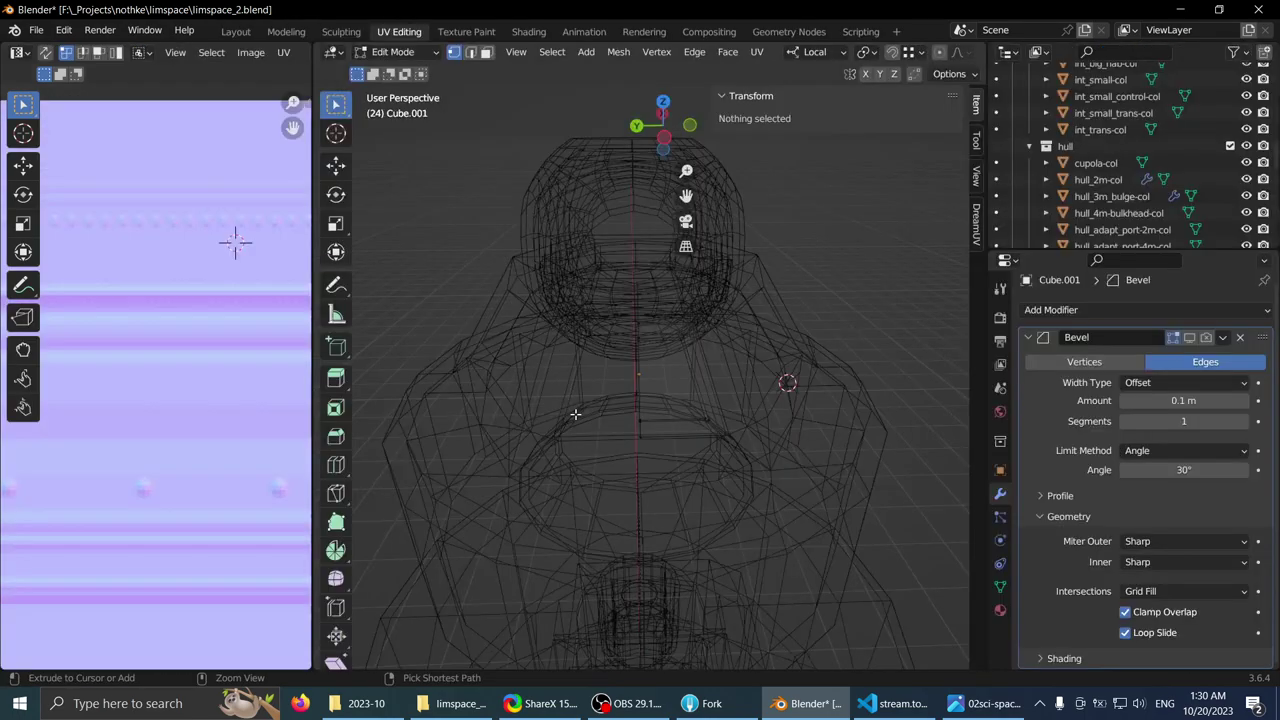
key(Tab)
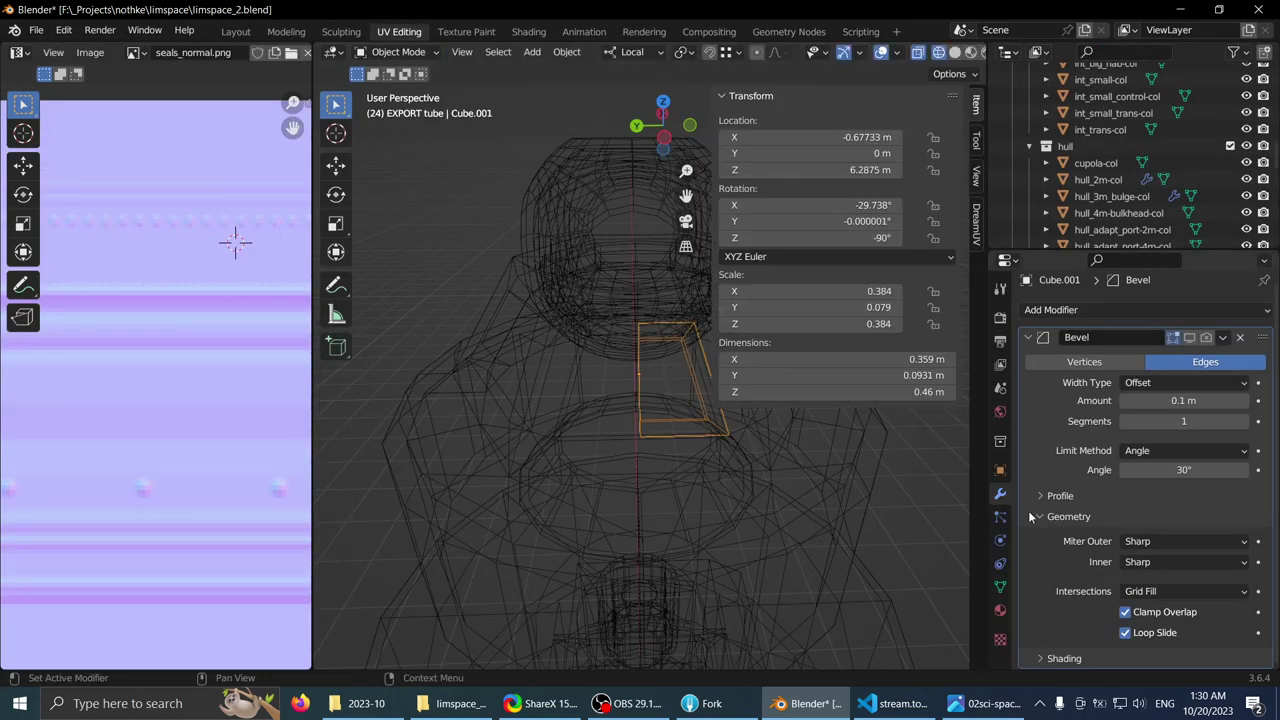
- Remove the Bevel modifier from the half panel and add a Mirror modifier
click(1239, 338)
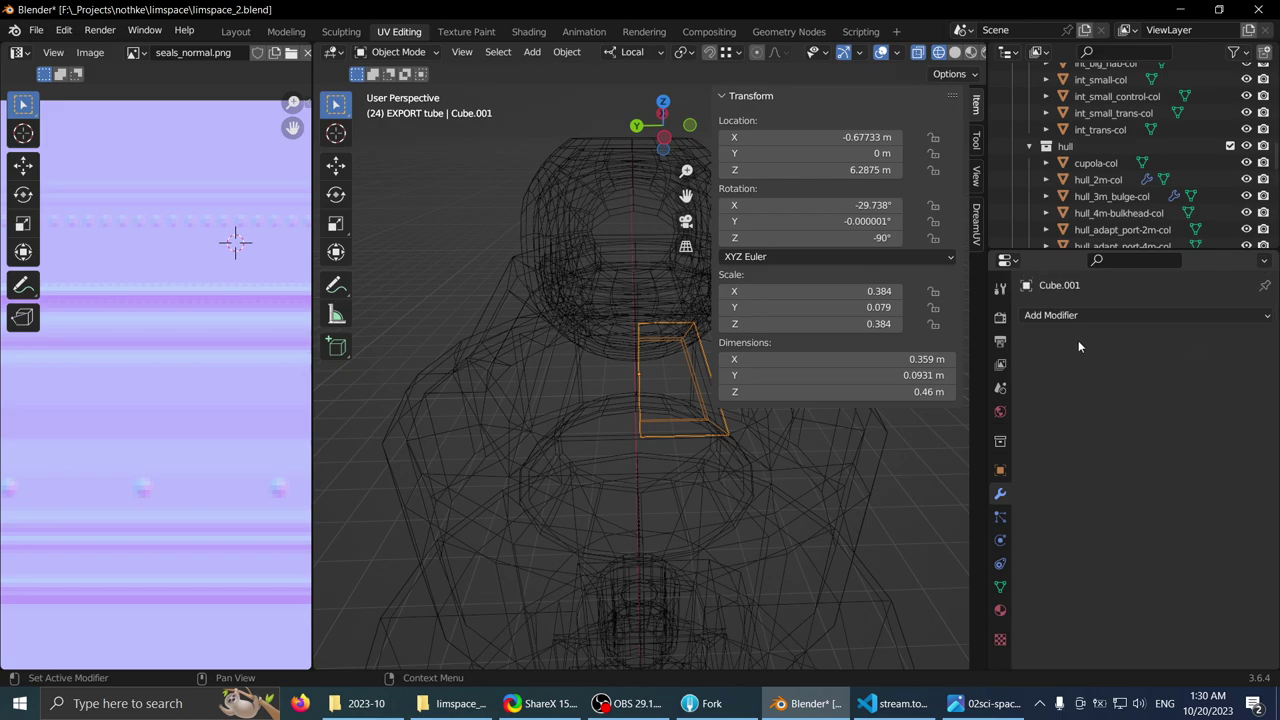
click(1070, 316)
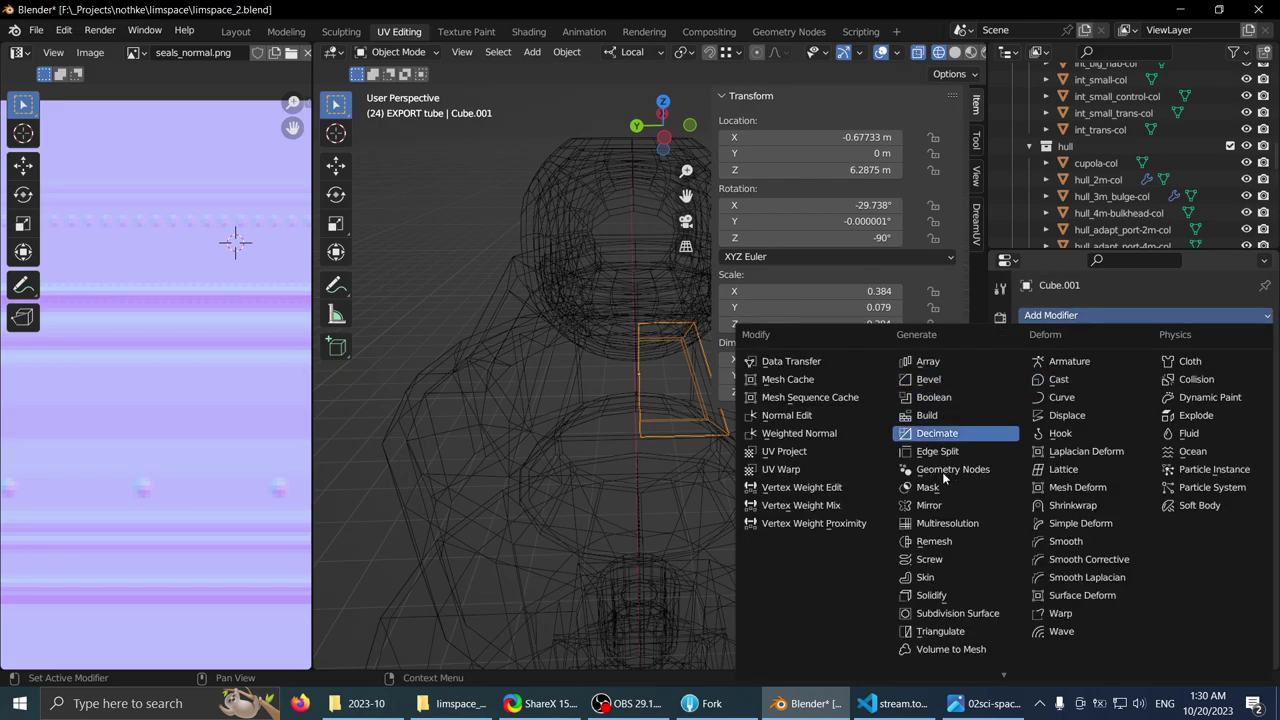
click(928, 505)
key(ctrl+space)
- Move all vertices of the panel's slanted side outward about 0.022 m along local X
key(Tab)
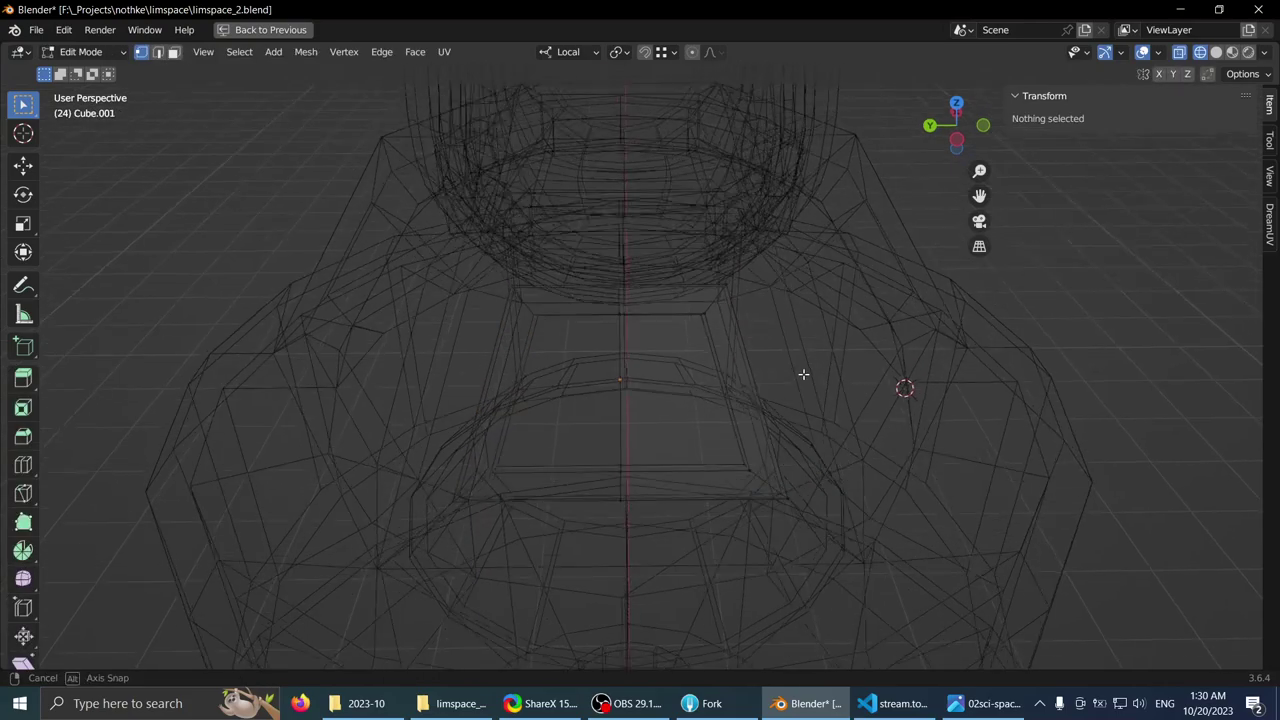
key(a)
key(alt+a)
drag(671, 227, 867, 568)
middle_drag(862, 562, 766, 520)
key(g)
key(x)
click(778, 514)
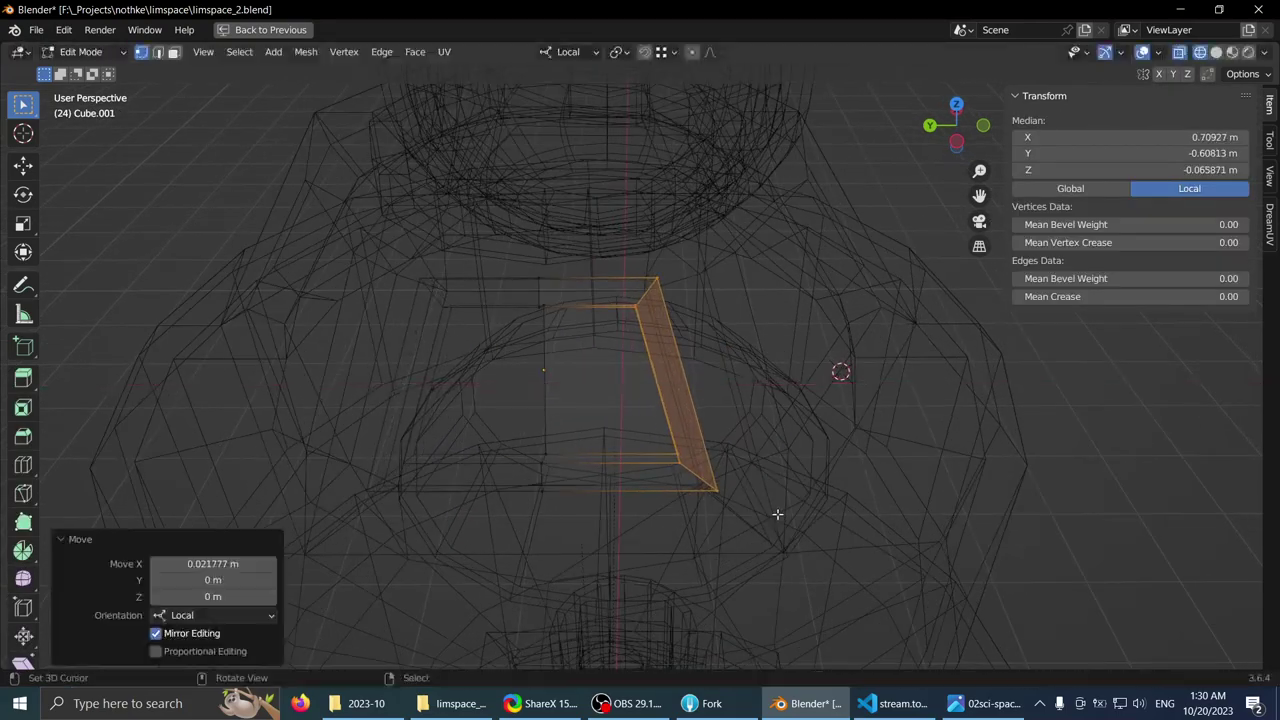
- Show material shading and nudge the panel's slanted side slightly along local X against the cupola frame
click(1234, 52)
middle_drag(810, 212, 697, 347)
scroll(768, 236, up, 2)
key(g)
key(x)
click(746, 231)
key(alt+a)
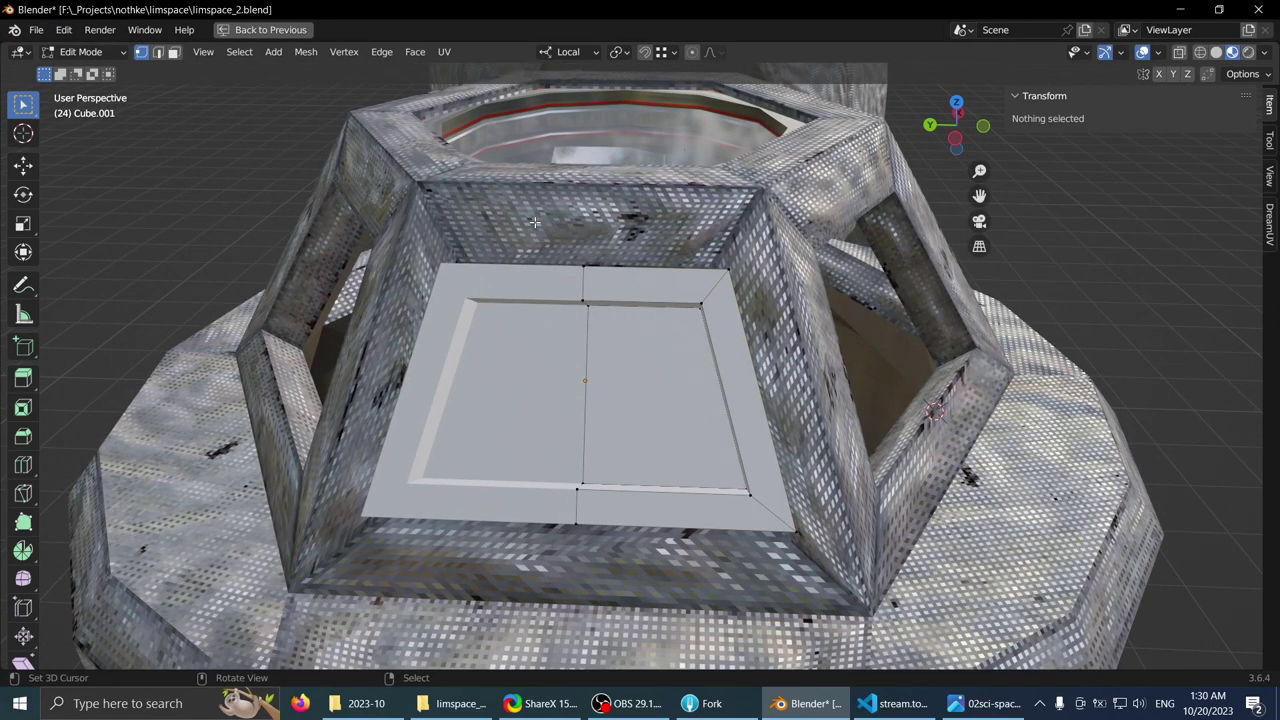
- Move the vertices of the panel's upper edge up about 0.02 m along local Z
key(shift+z)
drag(557, 244, 769, 360)
key(g)
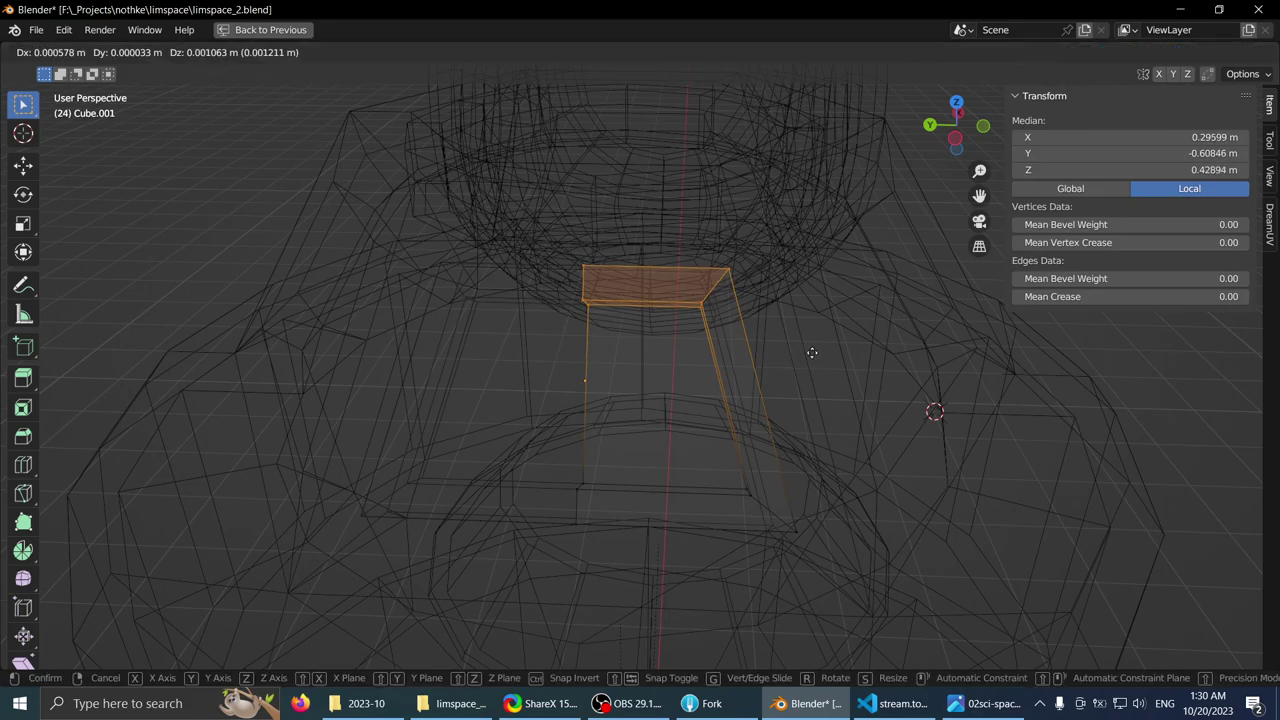
key(z)
click(817, 343)
key(shift+z)
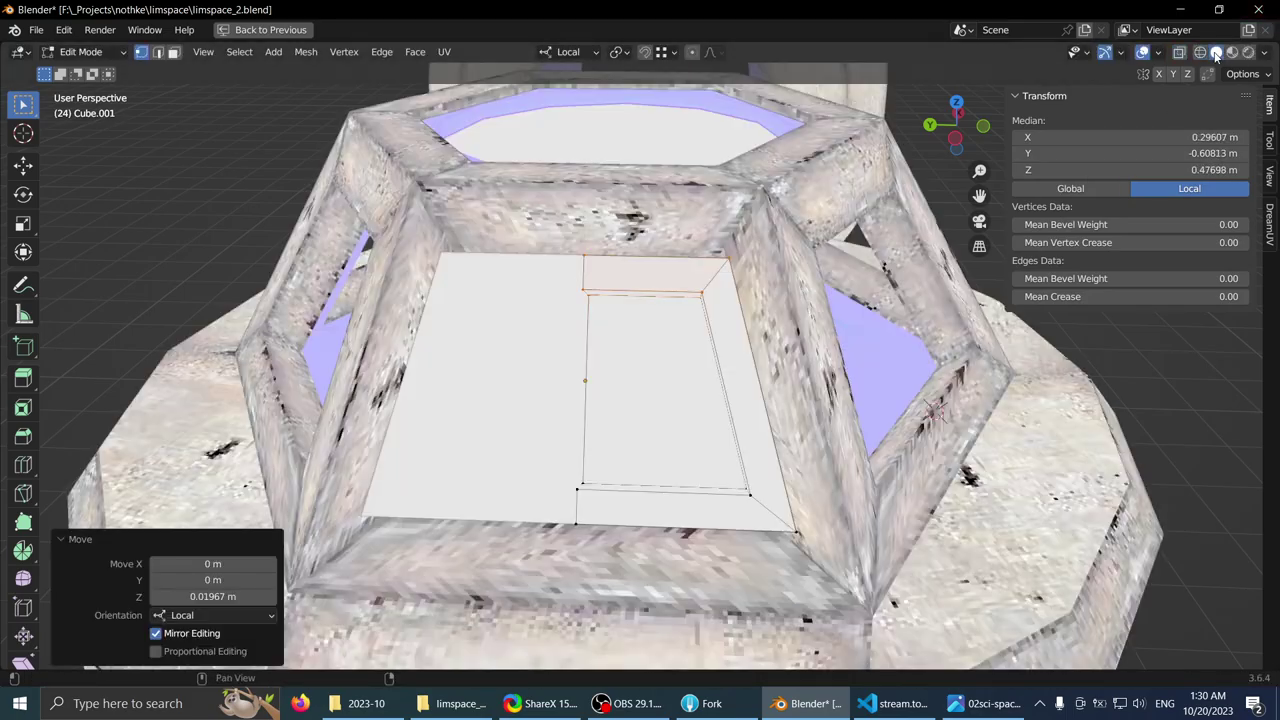
- View the panel from inside in solid shading and raise its upper edge slightly further along local Z
middle_drag(817, 343, 759, 185)
scroll(752, 190, down, 1)
key(g)
key(z)
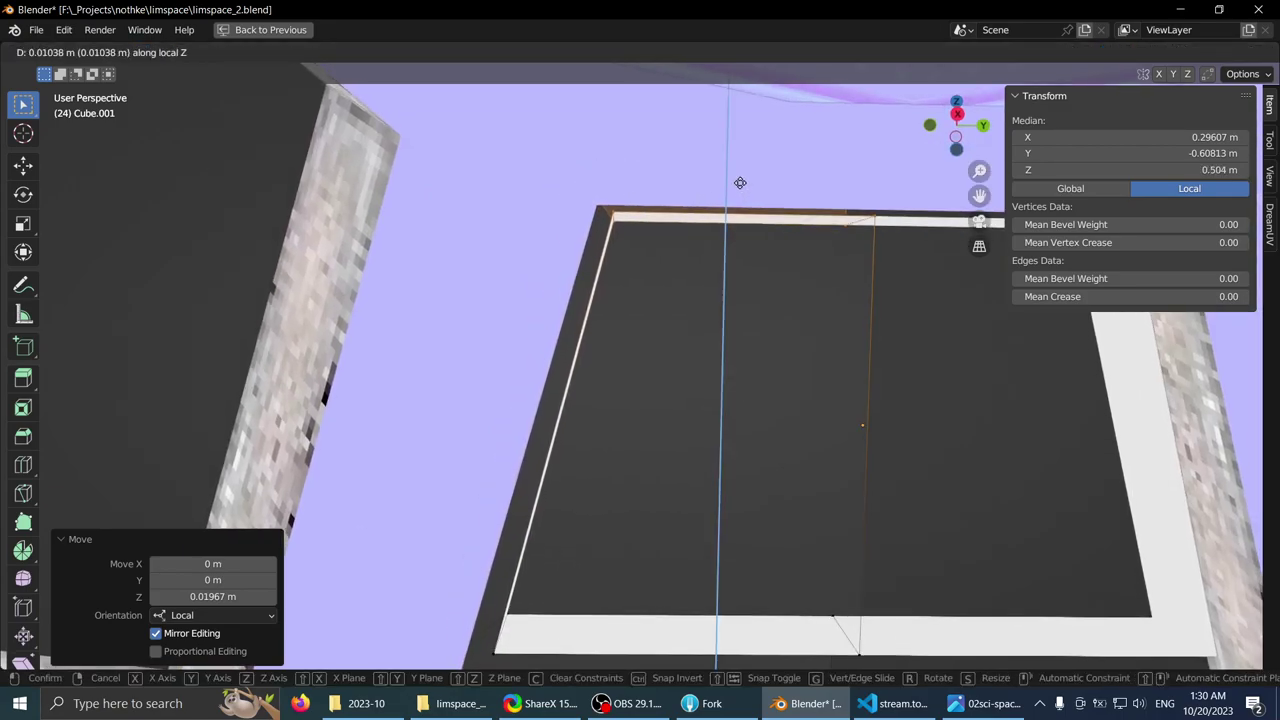
click(737, 186)
scroll(733, 190, down, 2)
middle_drag(699, 235, 734, 286)
click(491, 409)
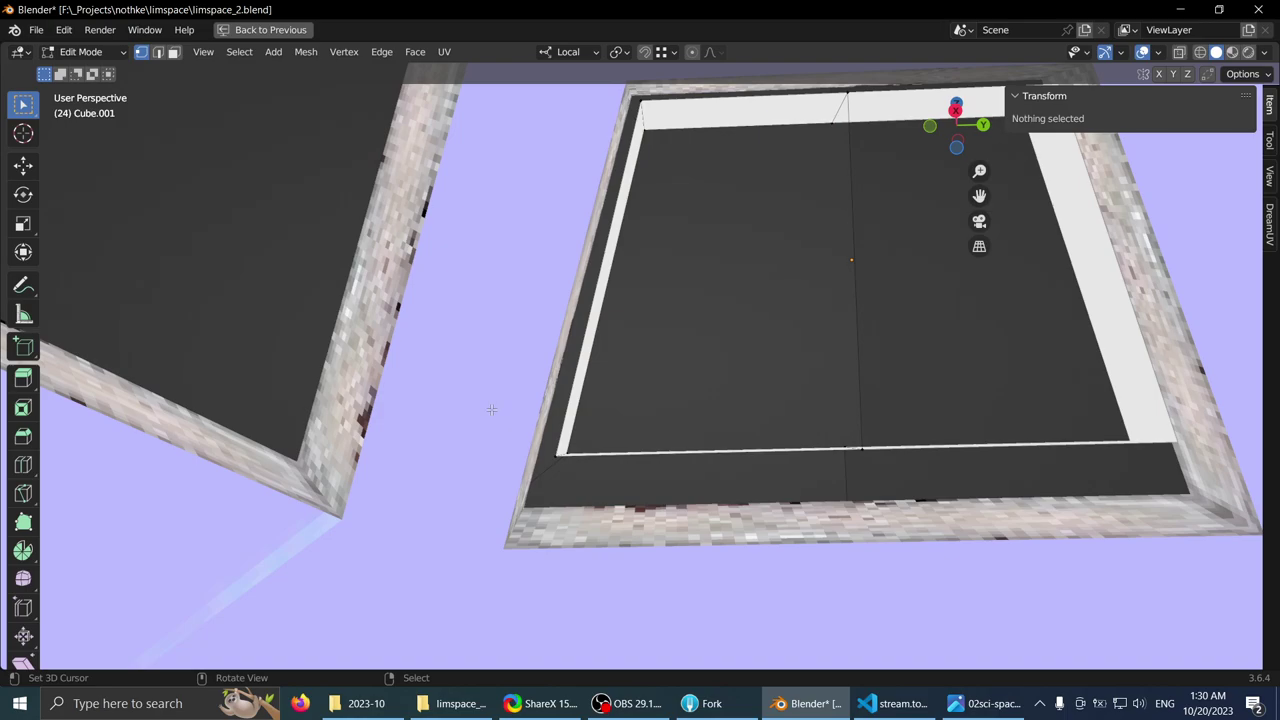
drag(888, 527, 892, 529)
middle_drag(734, 391, 712, 410)
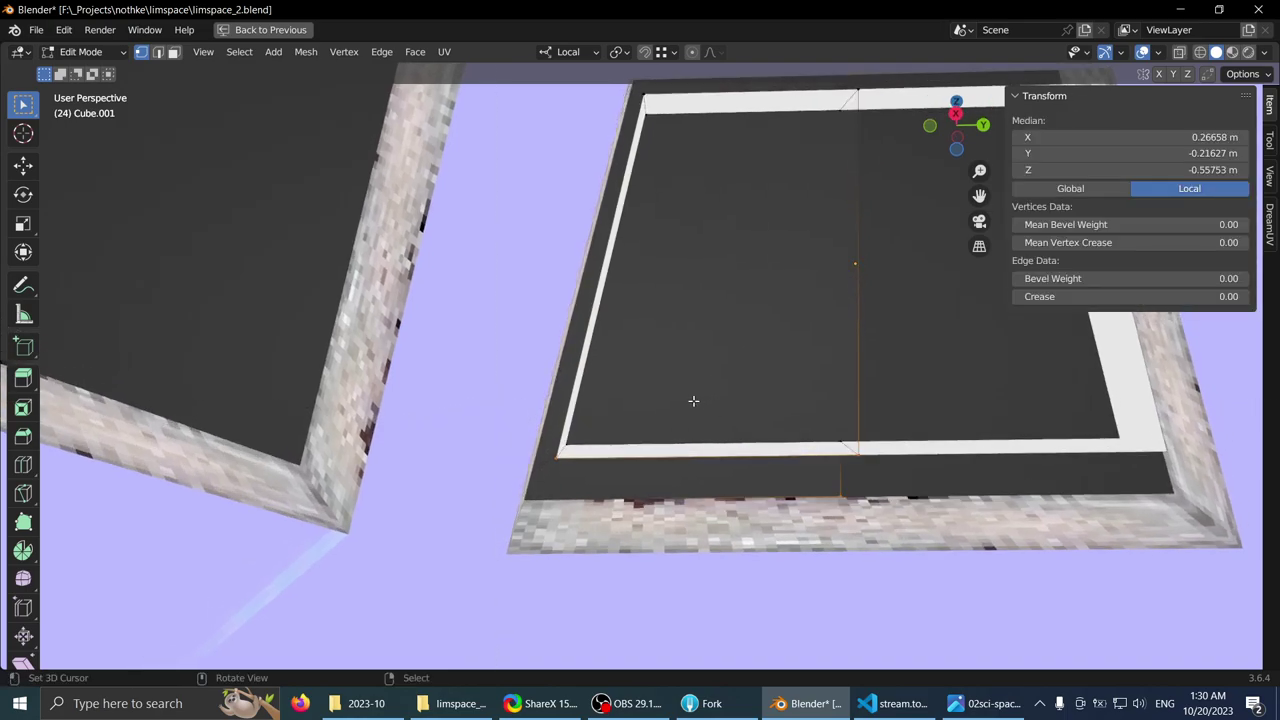
click(593, 370)
key(shift+z)
drag(418, 386, 1018, 655)
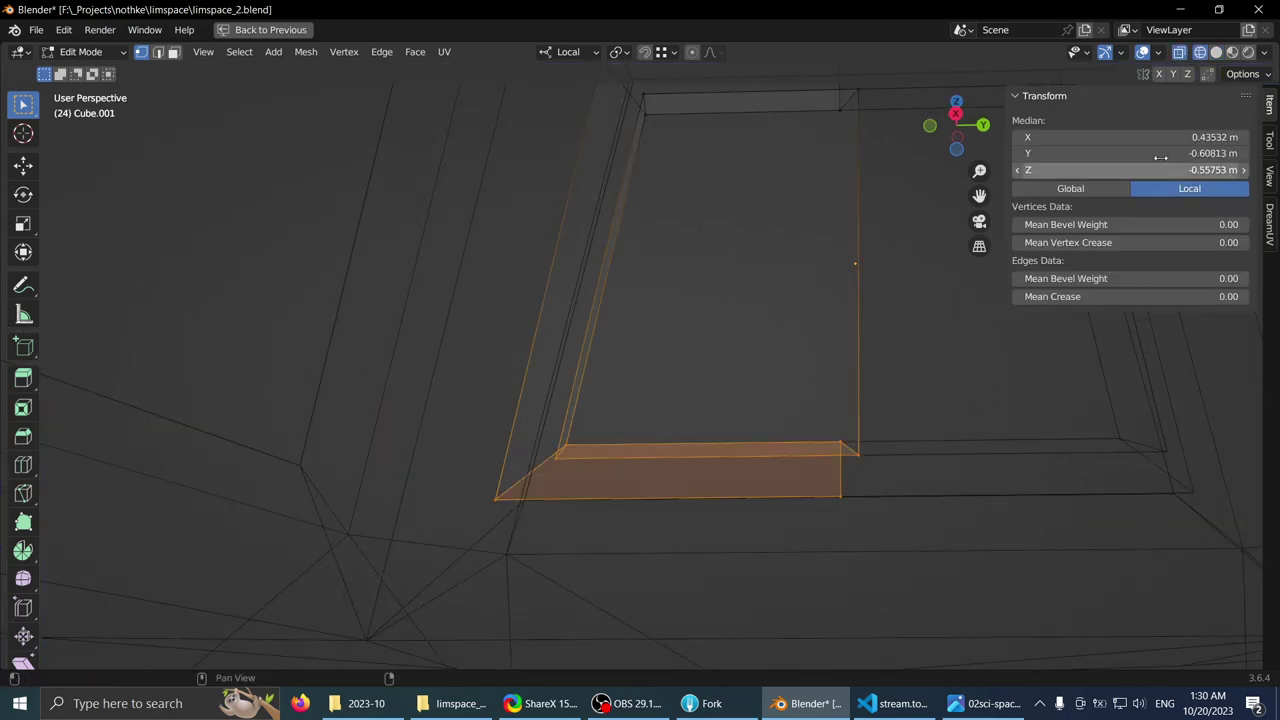
- Display the model in solid shading with X-ray enabled and resume editing the panel's mesh with nothing selected
key(Tab)
middle_drag(704, 280, 693, 293)
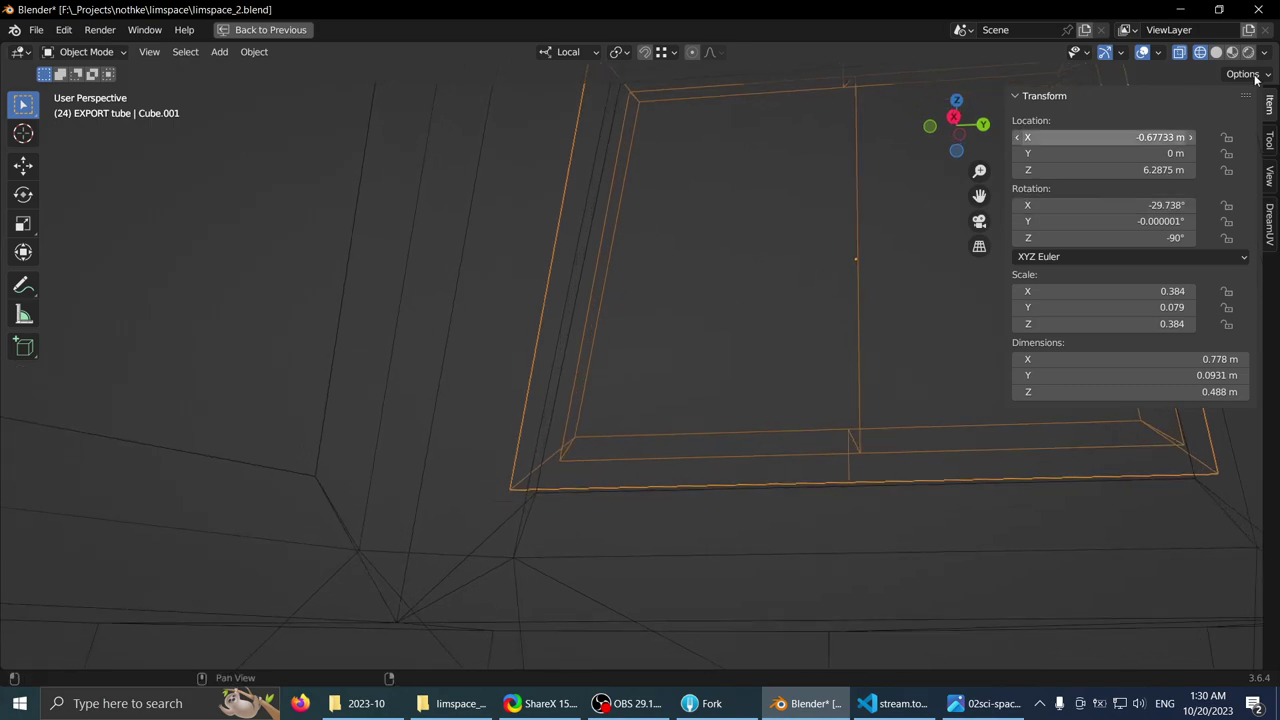
click(1217, 52)
click(1180, 52)
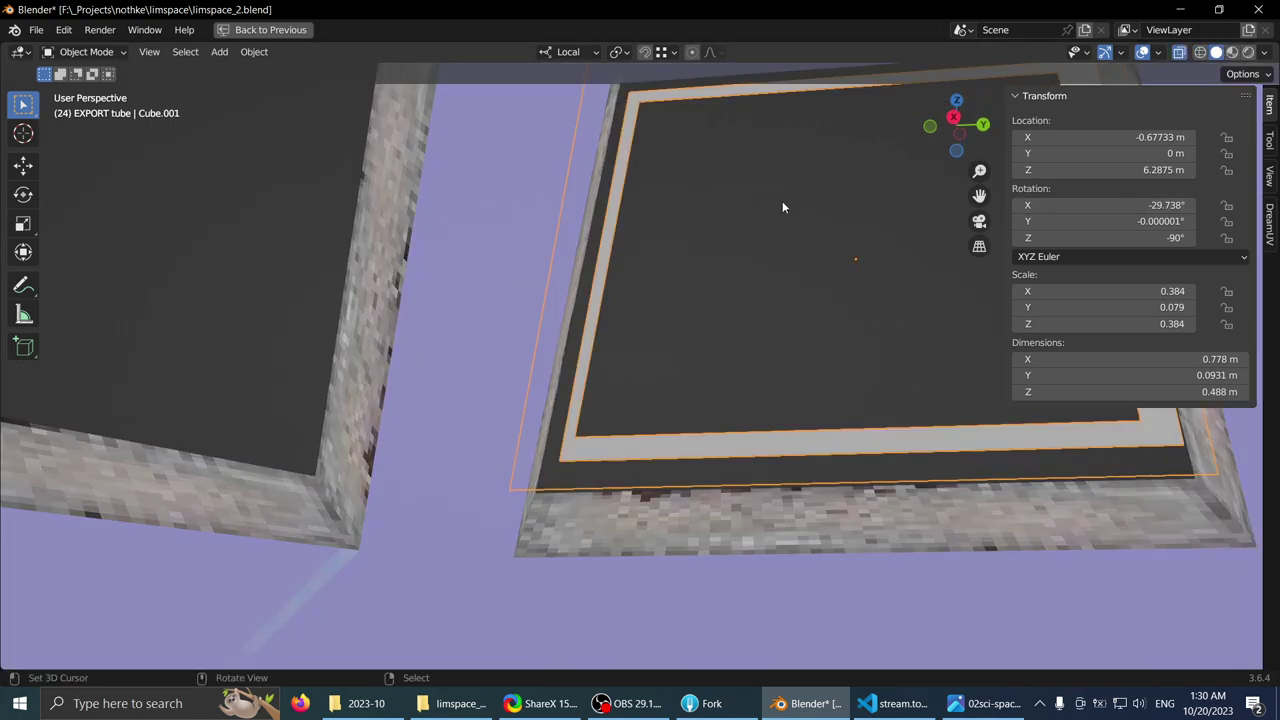
scroll(780, 215, up, 3)
key(Tab)
key(alt+a)
key(b)
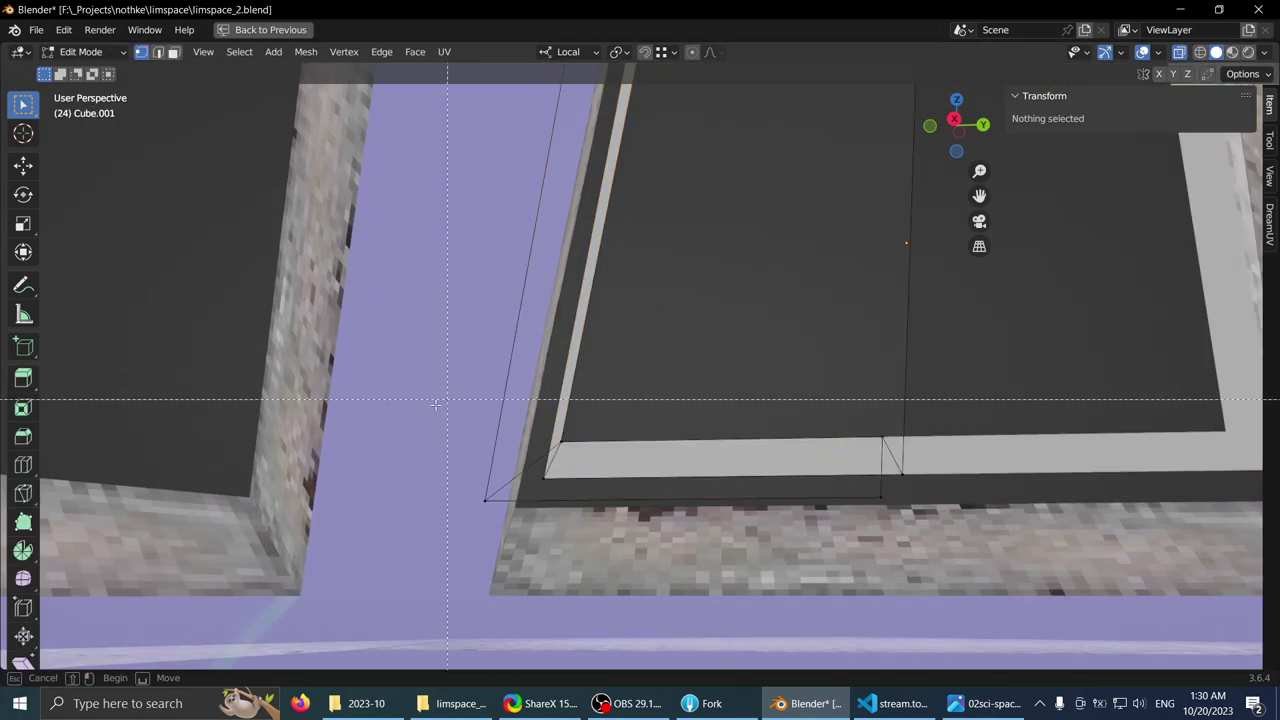
drag(423, 412, 1056, 599)
mouse_move(658, 420)
middle_down()
mouse_move(648, 417)
mouse_move(661, 406)
middle_up()
scroll(661, 406, down, 1)
key(alt+a)
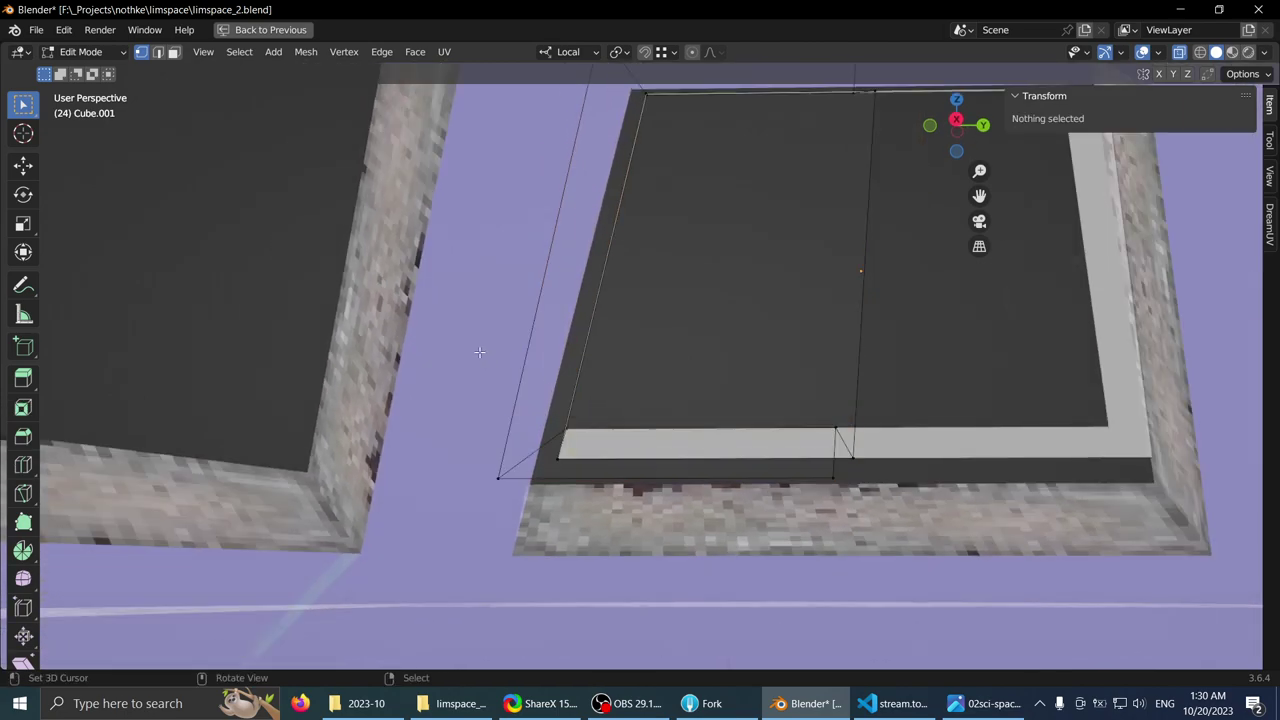
drag(581, 466, 642, 522)
mouse_move(606, 420)
middle_down()
mouse_move(606, 431)
mouse_move(588, 424)
middle_up()
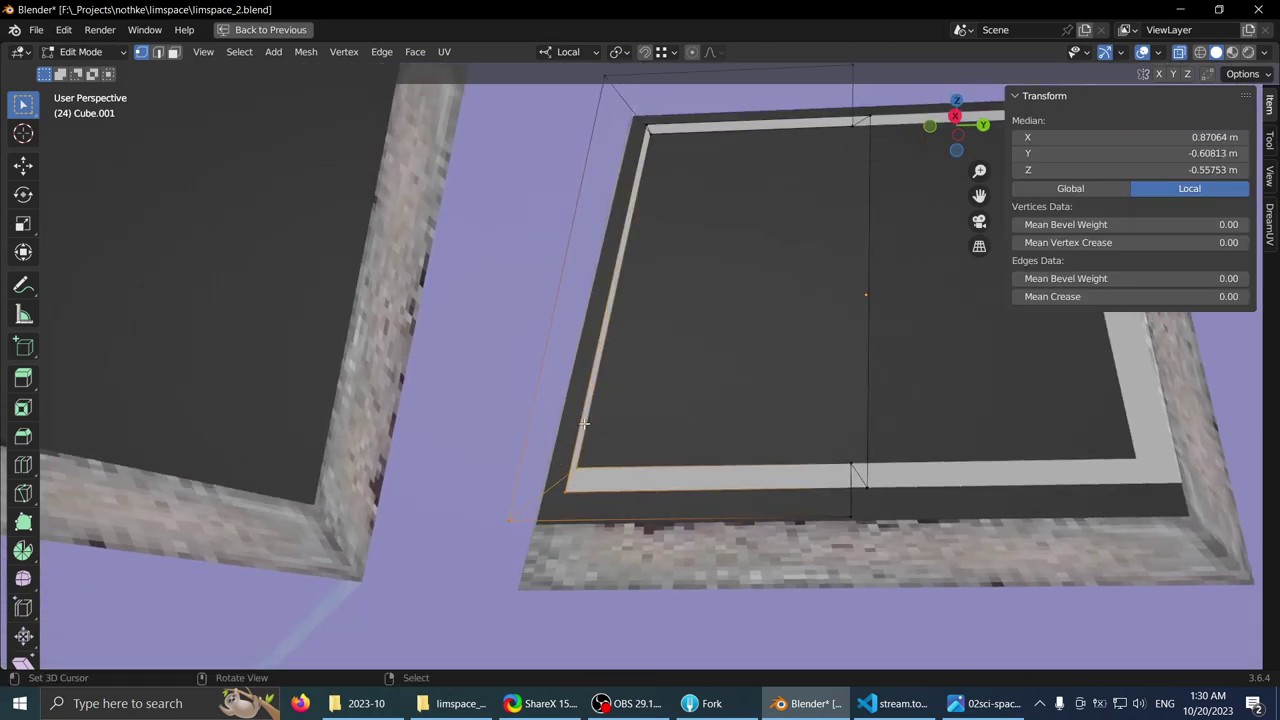
- Select the panel's lower edge vertices and move them down along local Z over the lower bar of the cupola frame
drag(439, 428, 1022, 595)
middle_drag(1022, 595, 747, 424)
key(g)
key(z)
click(925, 504)
key(g)
key(z)
click(880, 400)
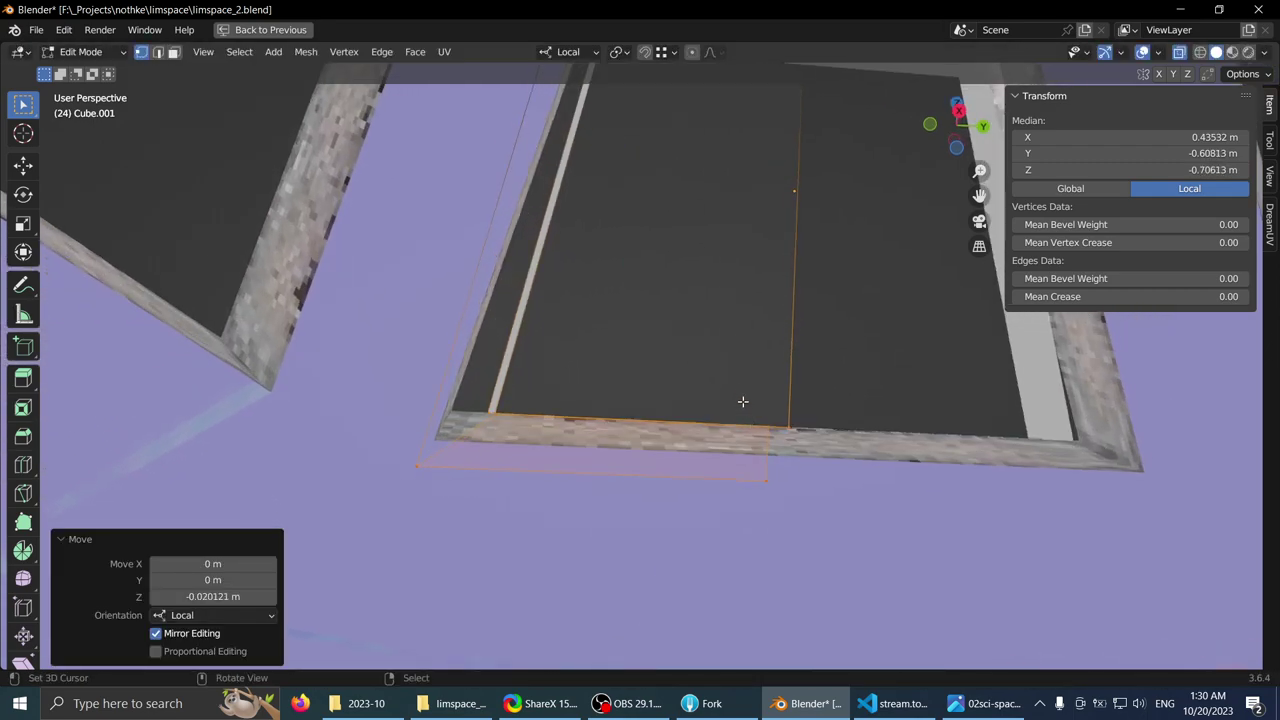
key(g)
key(z)
scroll(669, 437, down, 1)
shift+middle_drag(613, 332, 677, 460)
- Reselect the panel's lower edge vertices and fine-tune their height along local Z against the frame opening
key(alt+a)
middle_drag(573, 268, 565, 282)
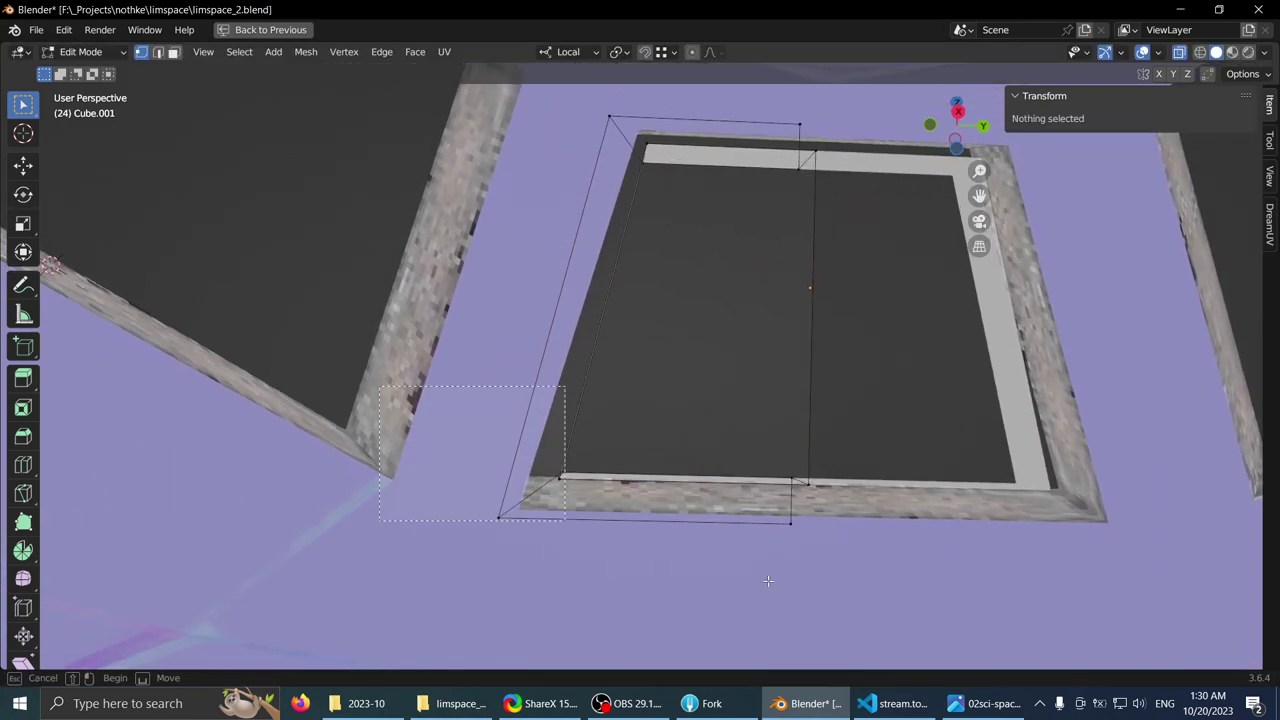
drag(768, 581, 848, 578)
shift+middle_drag(813, 515, 671, 371)
key(g)
key(z)
click(776, 458)
- Select the panel's lower side corner vertices and move them along local X to fit the cupola opening
key(alt+a)
drag(414, 457, 598, 600)
shift+middle_drag(601, 552, 706, 440)
key(g)
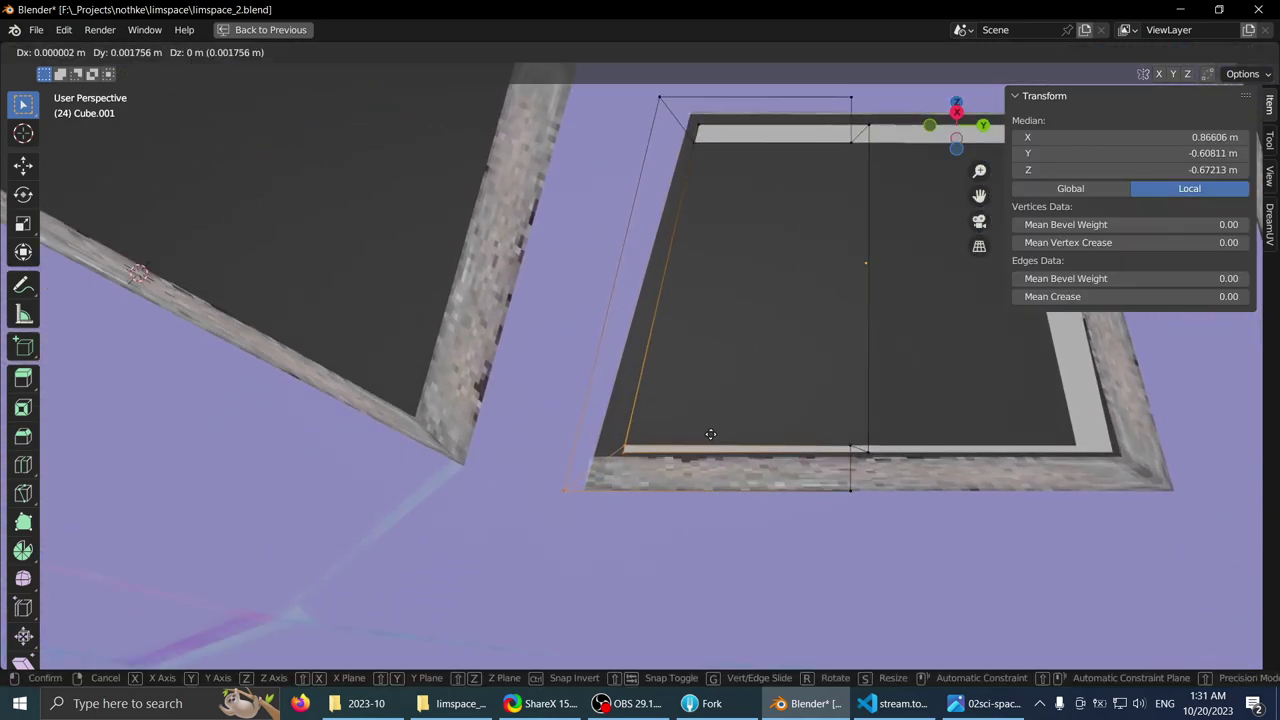
key(x)
click(694, 431)
- Fine-tune the lower corner vertices along local X in small moves, checking the fit from several angles
scroll(692, 430, up, 2)
key(g)
key(x)
click(697, 392)
middle_drag(696, 392, 686, 449)
key(g)
key(x)
click(683, 445)
scroll(683, 438, down, 1)
middle_drag(664, 352, 660, 361)
shift+drag(660, 361, 654, 369)
key(g)
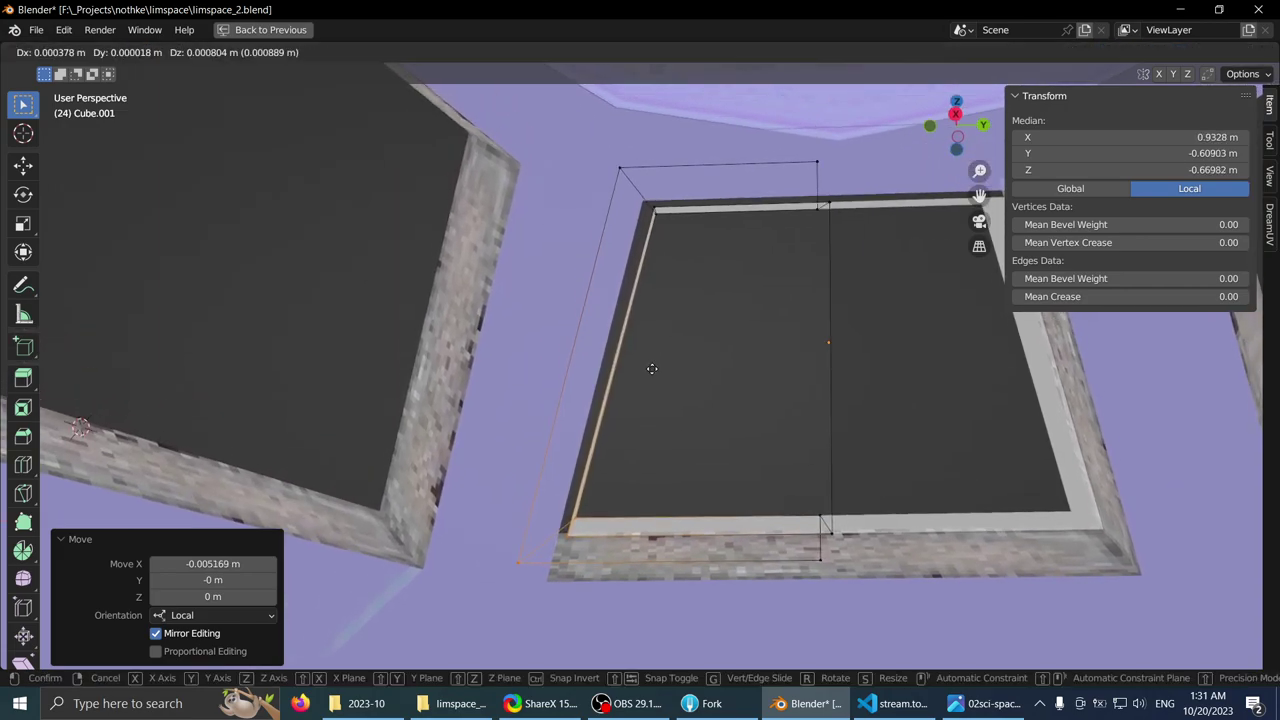
key(x)
click(654, 369)
- Select the panel's upper side corner vertices and shift them slightly along local X to match the sloped opening
shift+middle_drag(654, 370, 642, 434)
click(500, 193)
key(b)
drag(501, 193, 683, 330)
key(g)
key(x)
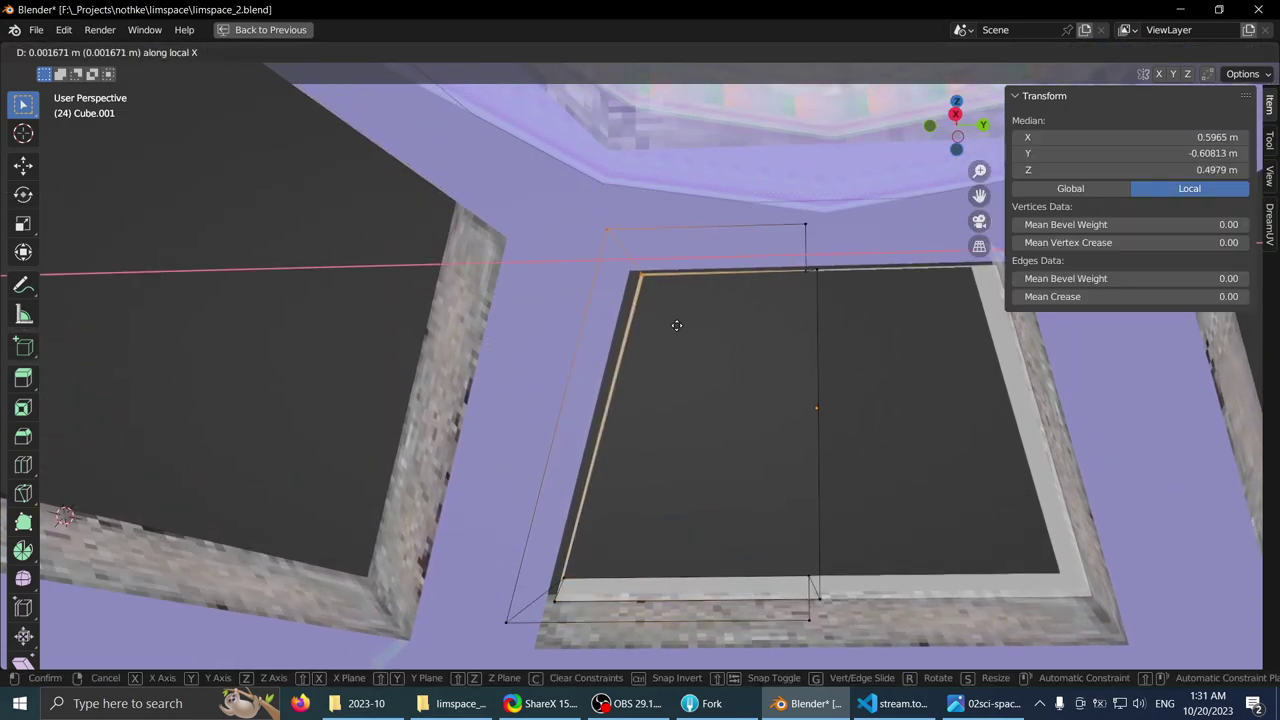
click(674, 327)
middle_drag(674, 327, 605, 450)
click(572, 268)
shift+click(590, 404)
middle_drag(590, 404, 725, 444)
key(ctrl+b)
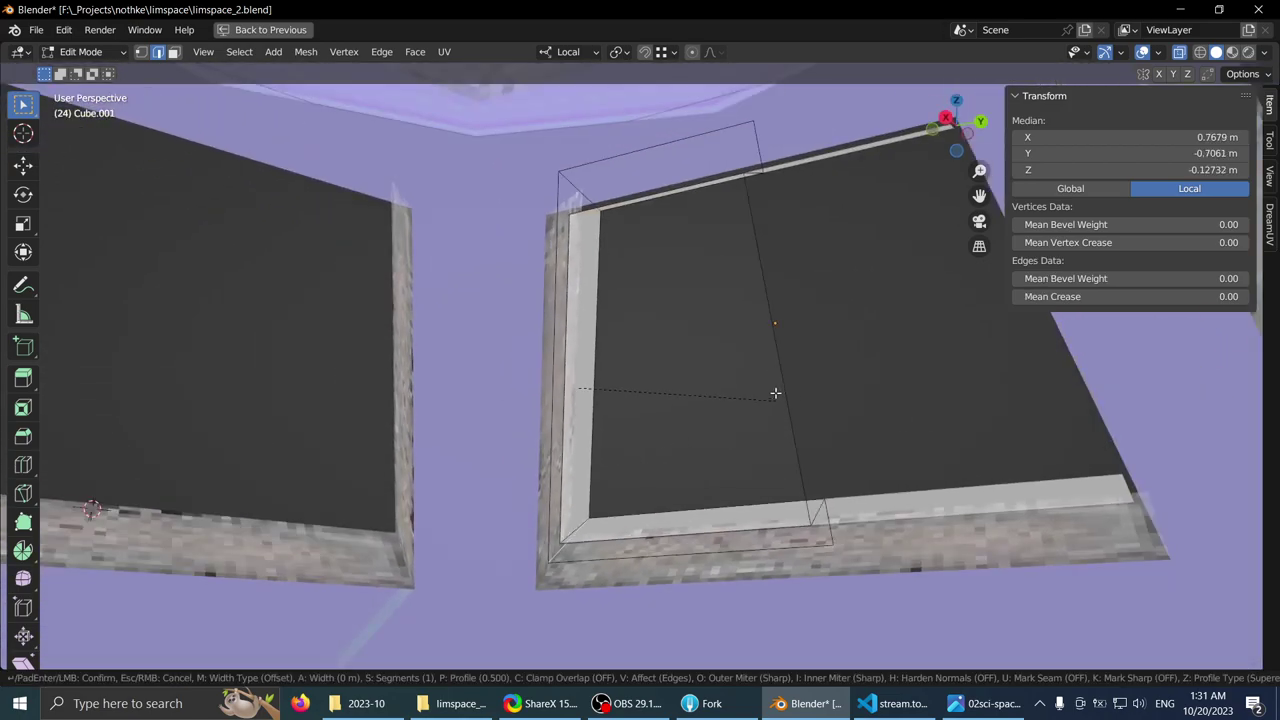
scroll(795, 387, up, 1)
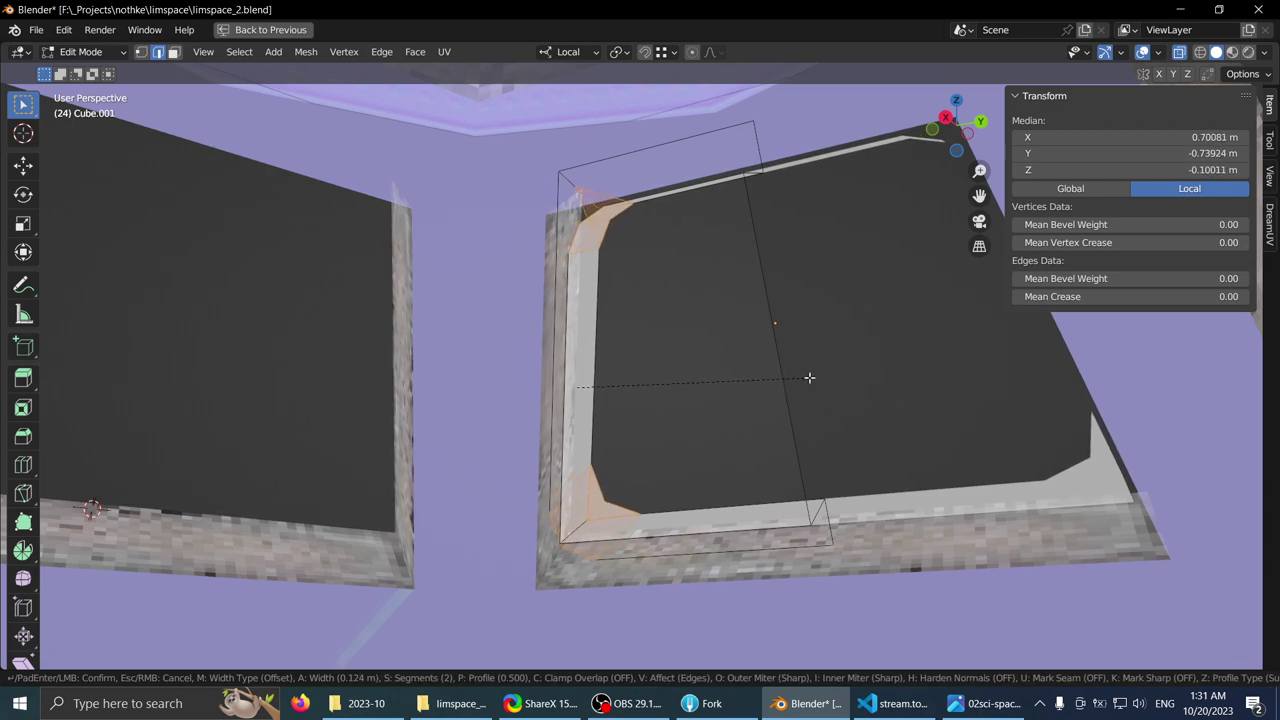
right_click(809, 377)
middle_drag(758, 380, 772, 355)
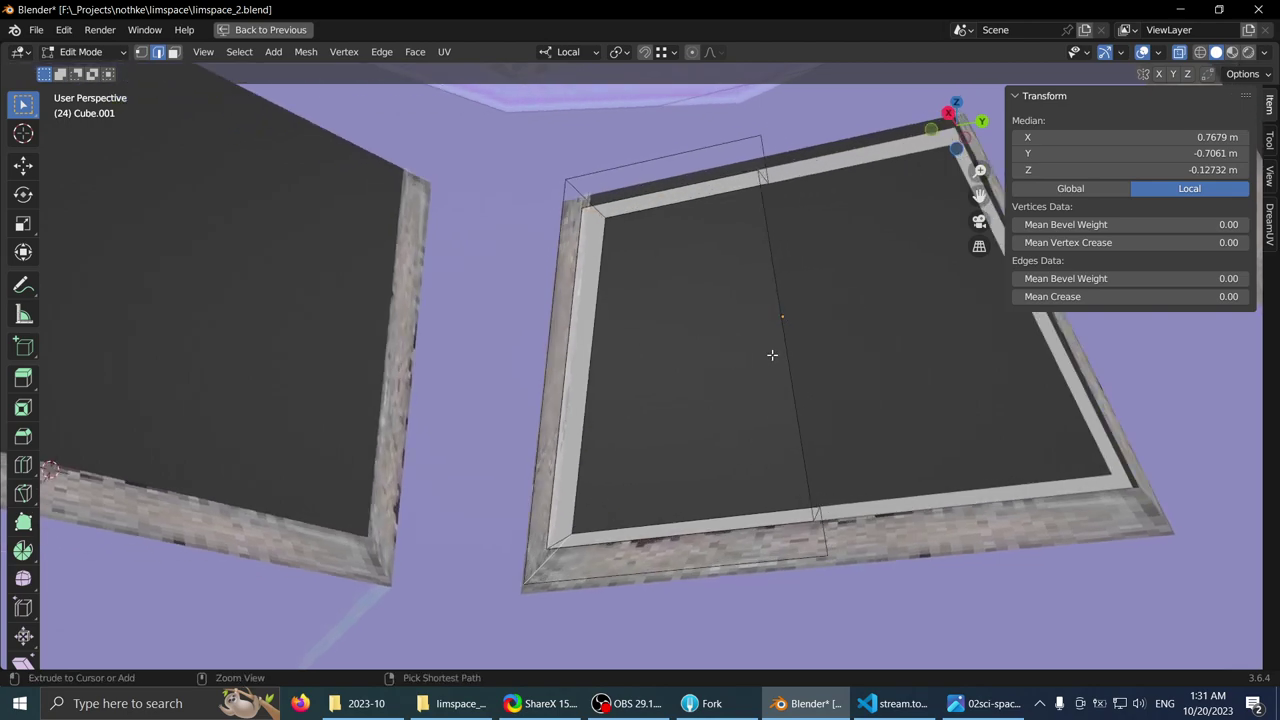
- Apply the panel object's scale in Object Mode and resume editing its mesh
key(Tab)
key(ctrl+a)
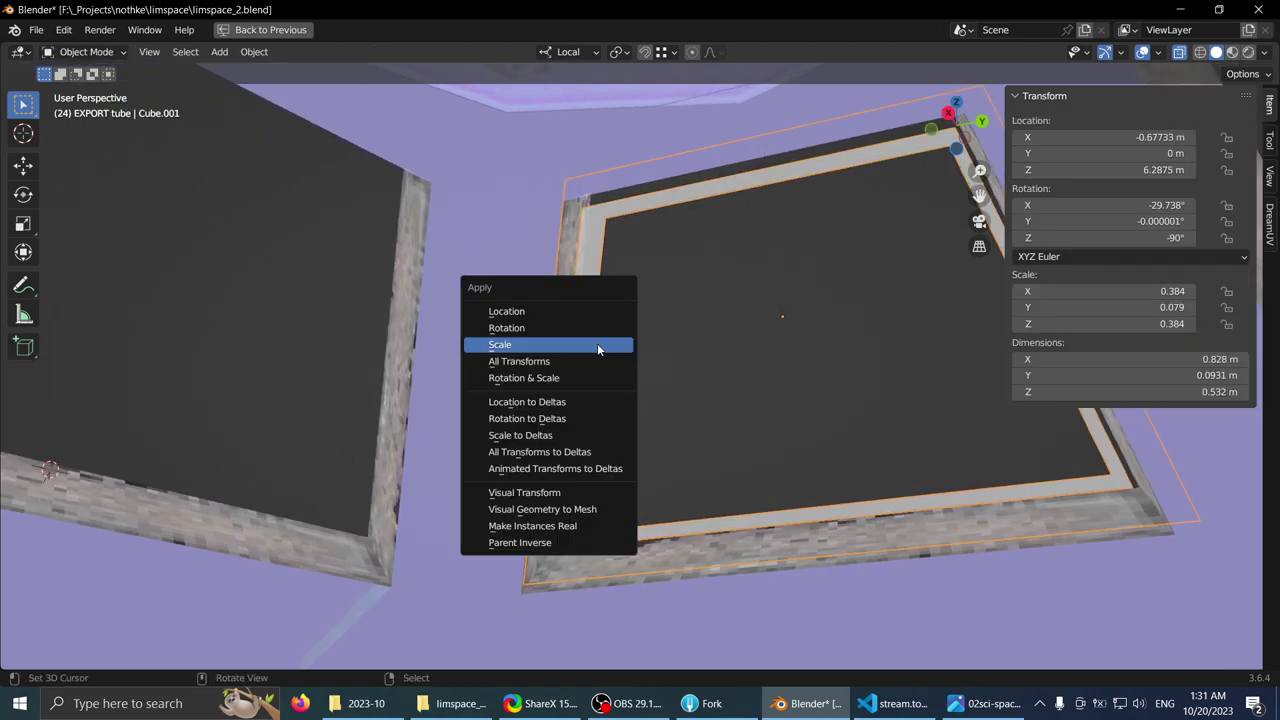
click(600, 343)
middle_drag(616, 341, 640, 350)
key(Tab)
- Try to move the panel's outer edges along local X and local Y, away from the cupola
middle_drag(730, 285, 714, 271)
middle_drag(600, 250, 594, 221)
middle_drag(614, 307, 573, 198)
scroll(652, 288, down, 1)
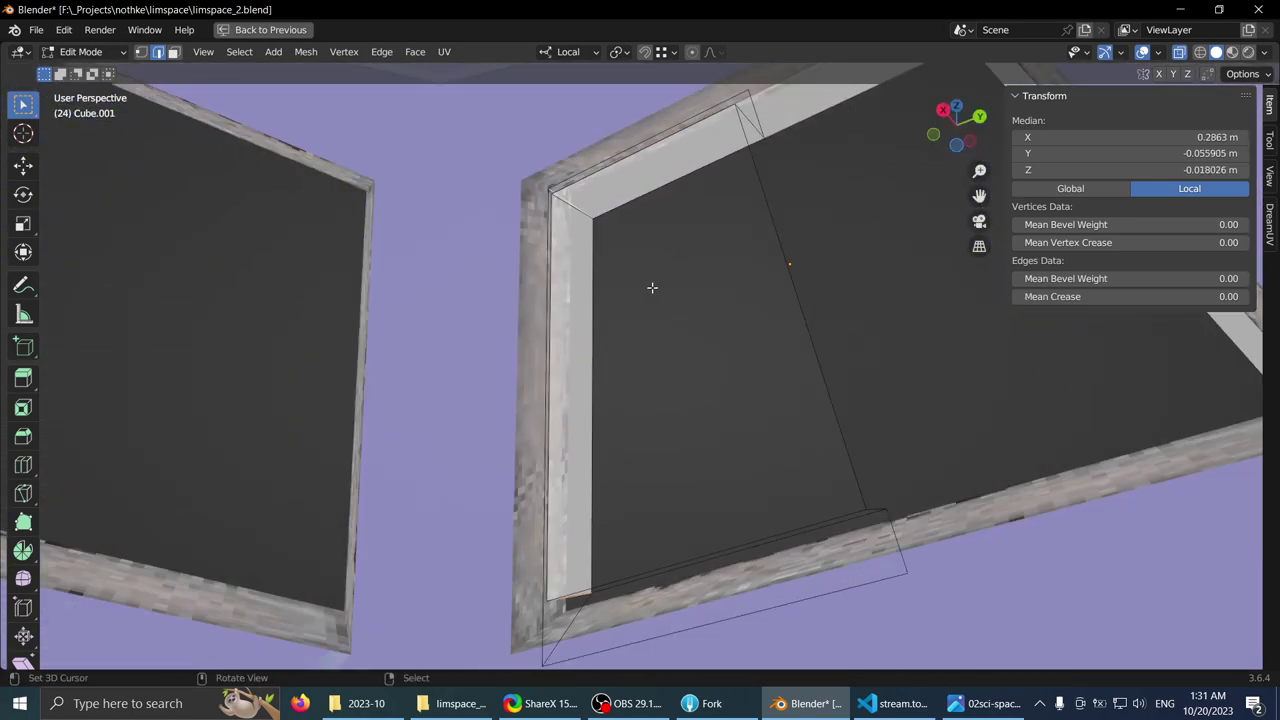
middle_drag(695, 320, 603, 176)
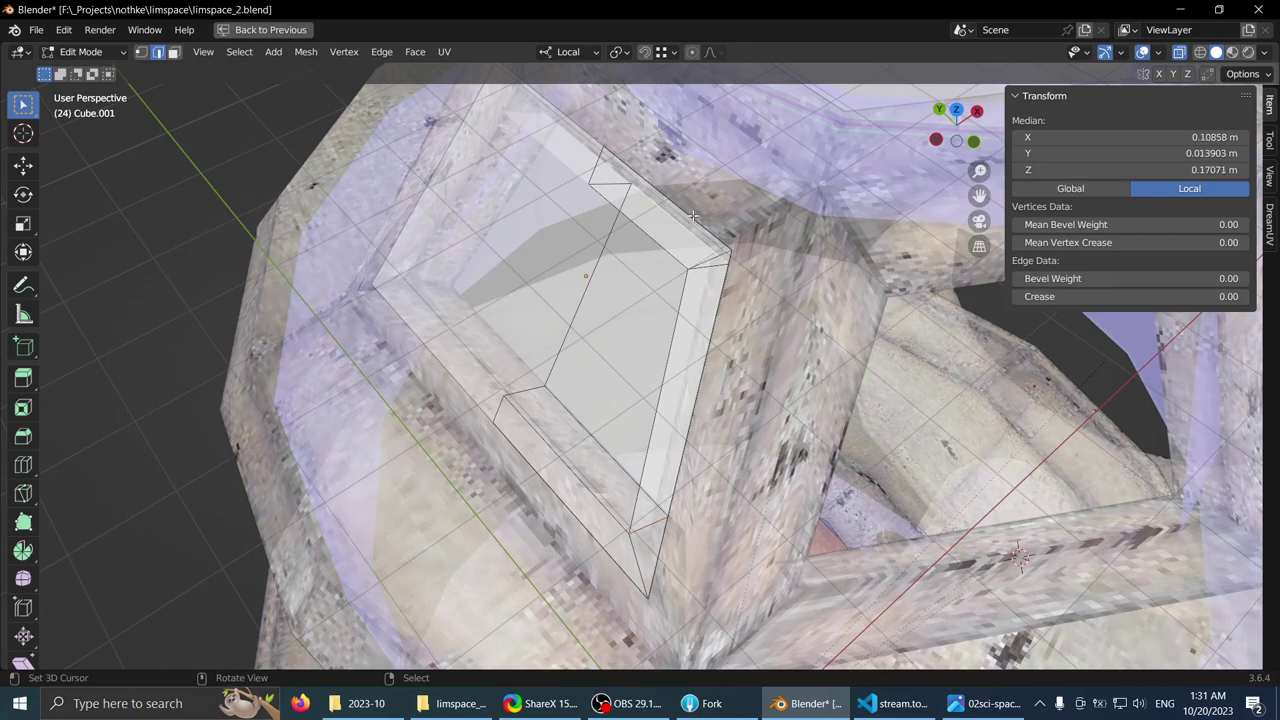
middle_drag(688, 227, 674, 303)
shift+click(712, 241)
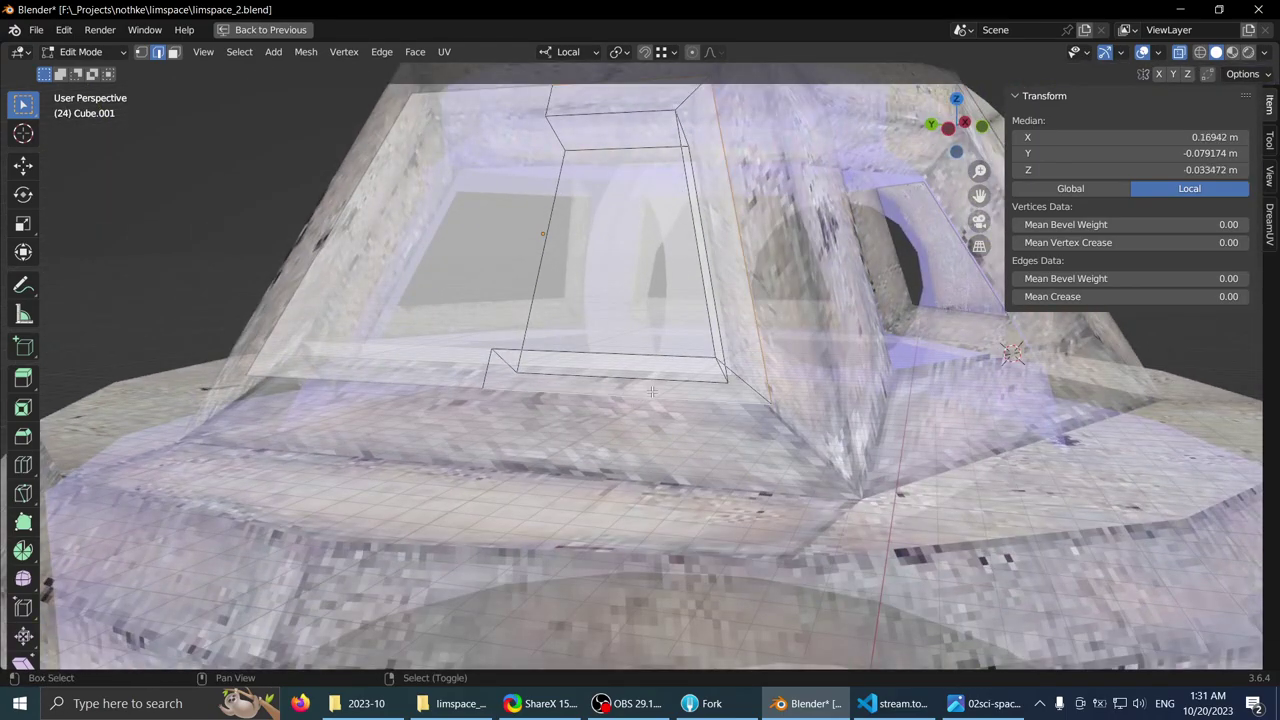
middle_drag(652, 392, 718, 372)
key(g)
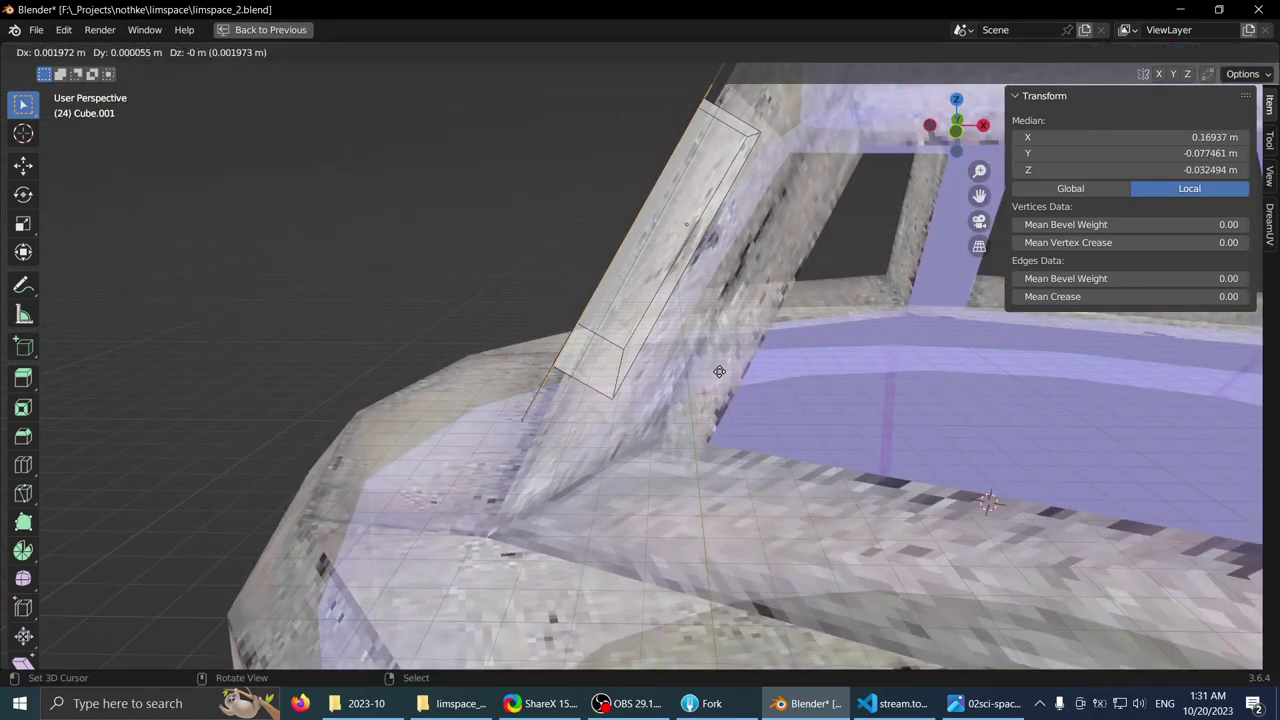
key(x)
key(x)
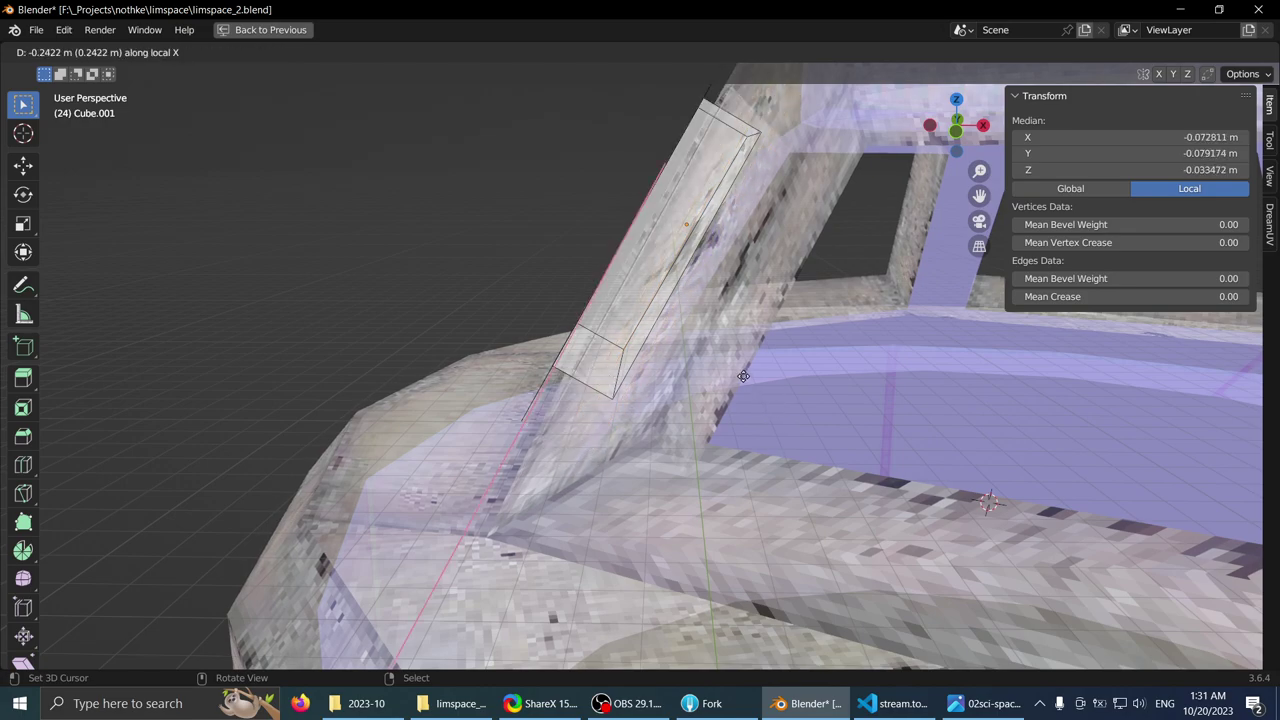
key(y)
key(y)
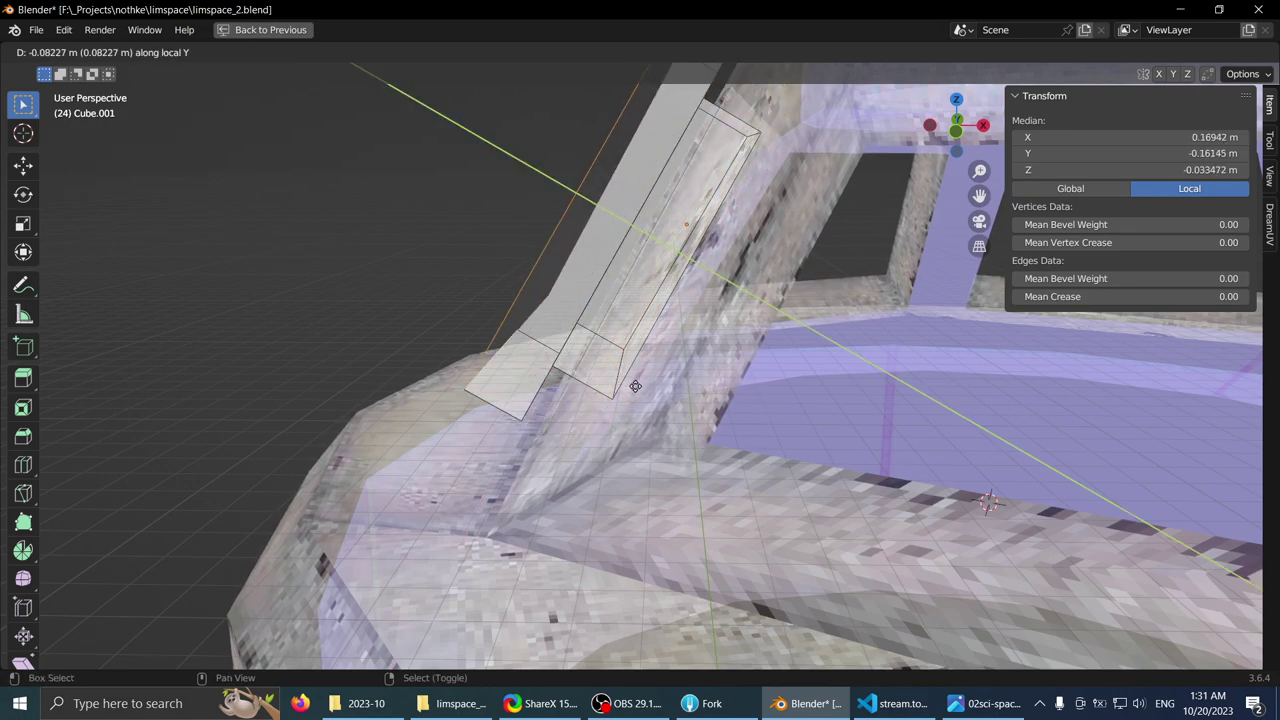
click(629, 381)
- Select the panel's corner edges and bevel them with 2 segments at a width of about 0.06 m
middle_drag(629, 378, 605, 381)
click(531, 436)
middle_drag(531, 436, 768, 396)
key(ctrl+b)
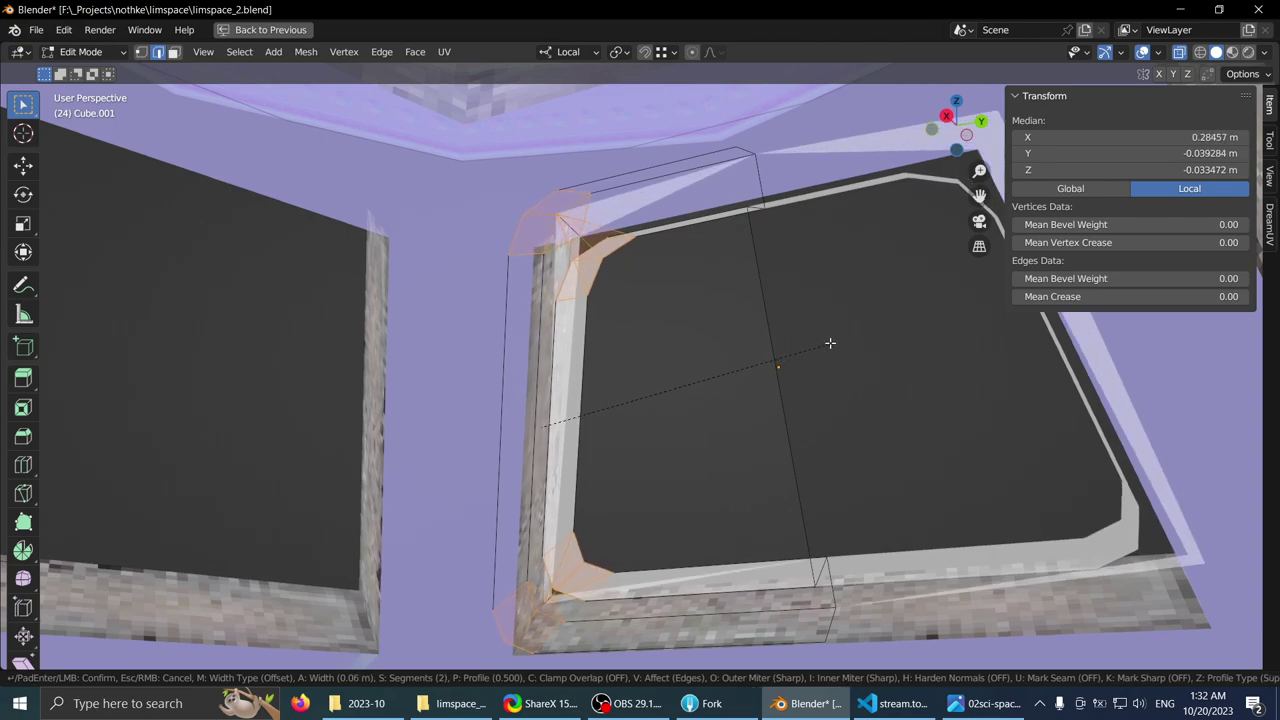
click(830, 355)
- Check the cupola reference photo, return to Blender and reduce the corner bevel's width to about 0.04 m
click(955, 708)
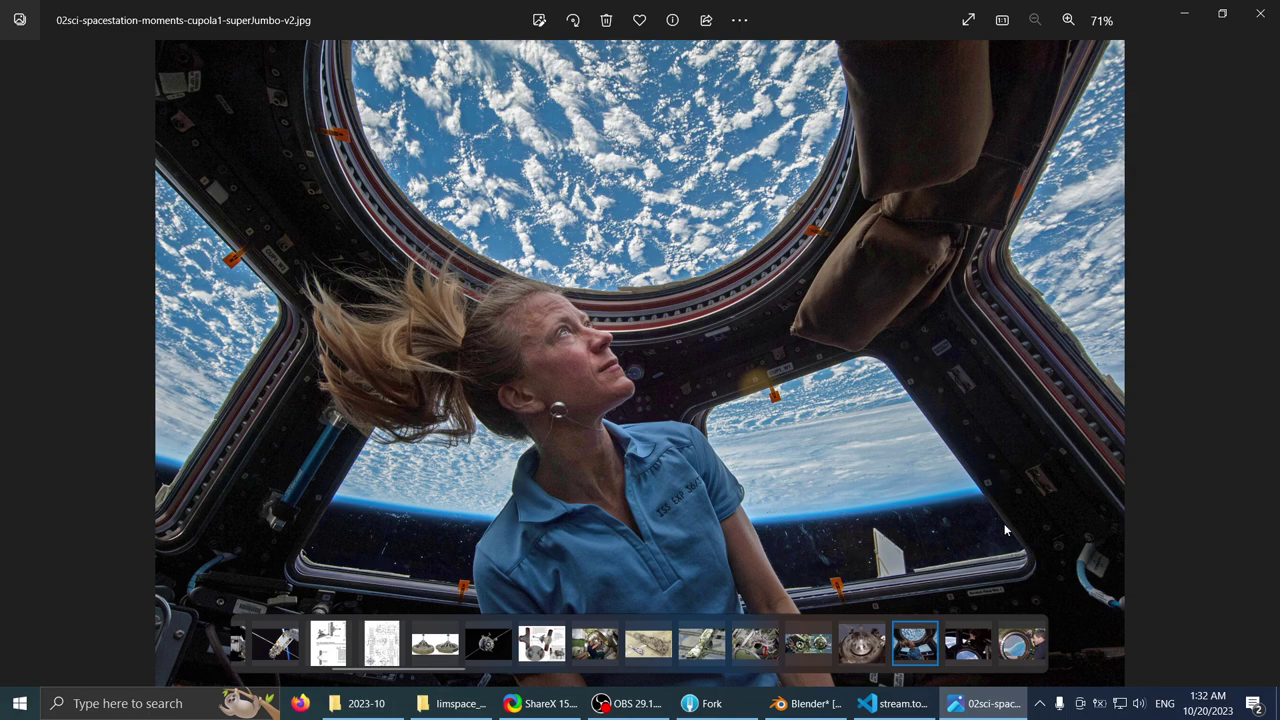
key(alt+Tab)
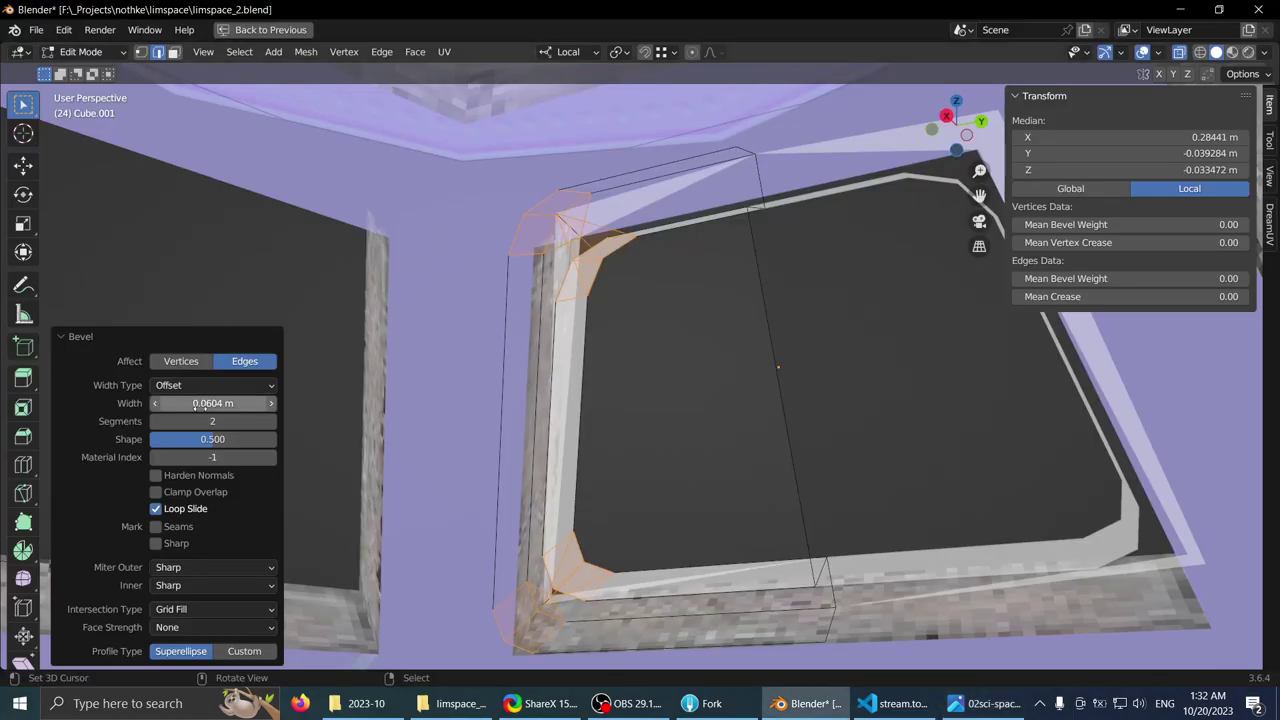
mouse_move(213, 403)
mouse_down()
mouse_move(173, 403)
mouse_move(226, 403)
mouse_move(170, 403)
mouse_move(225, 403)
mouse_move(200, 403)
mouse_up()
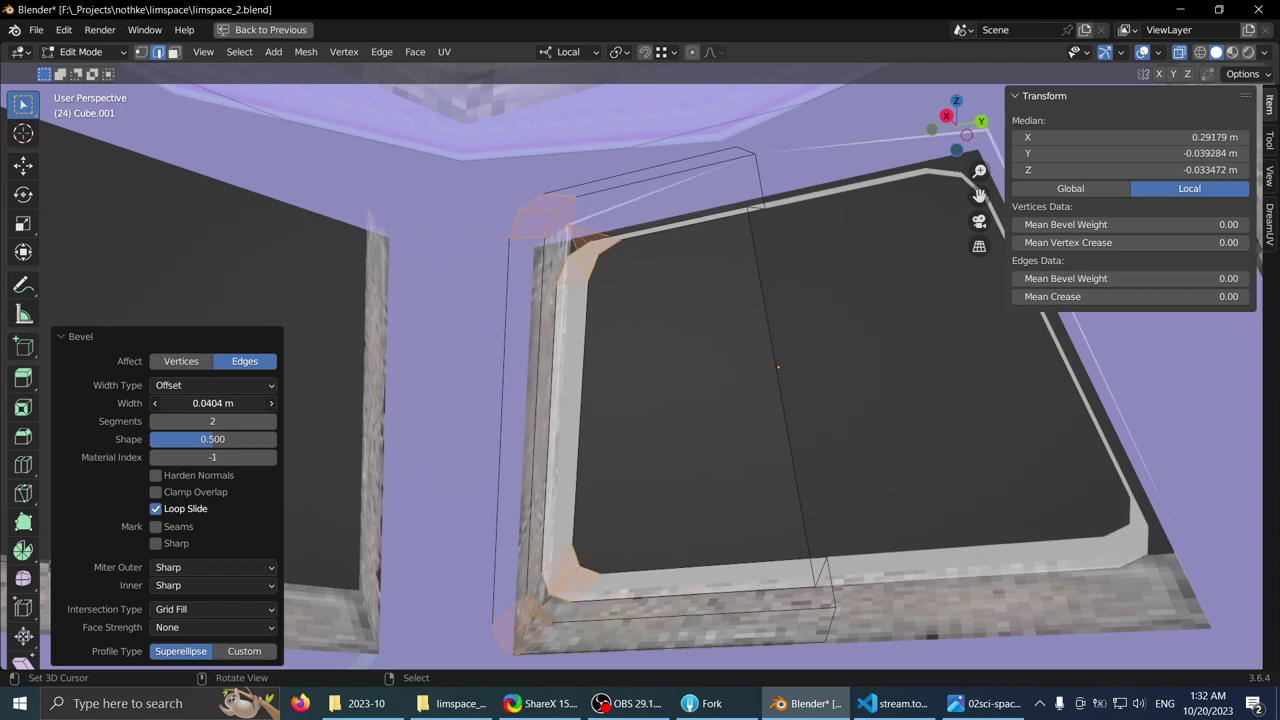
- Compare the bevelled corners with the rounded window corners in the cupola reference photo
click(985, 703)
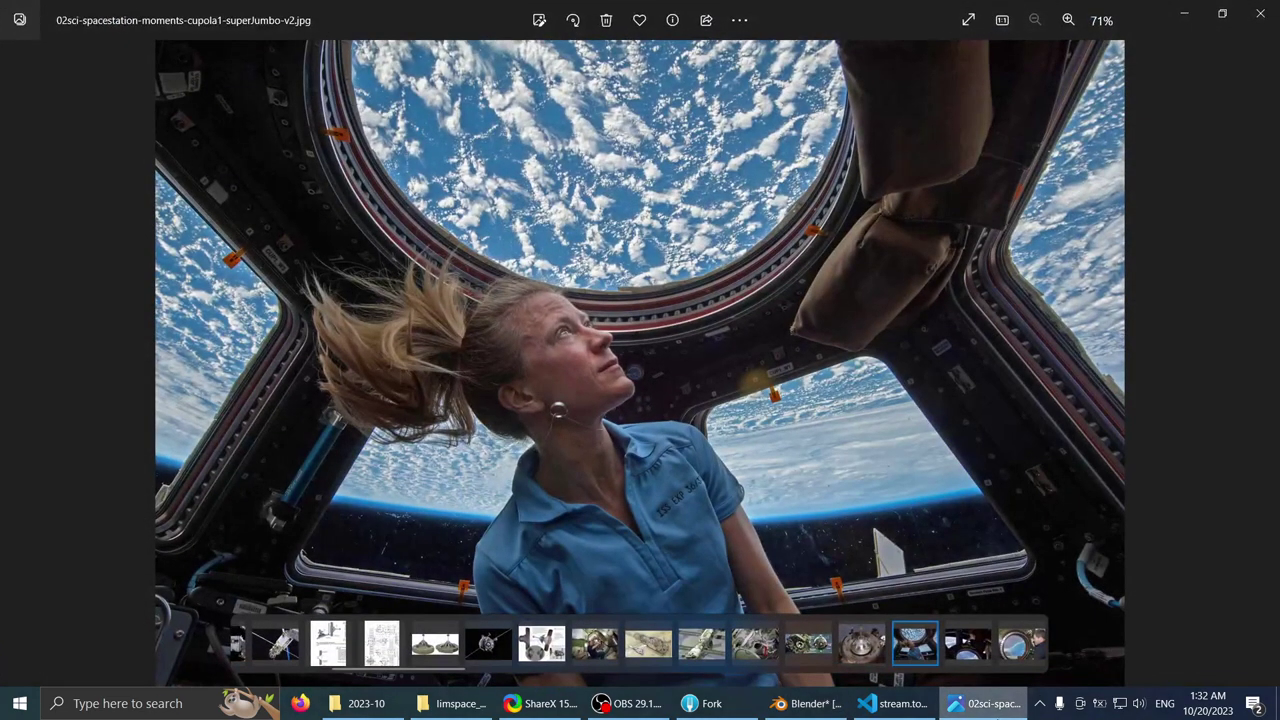
click(999, 712)
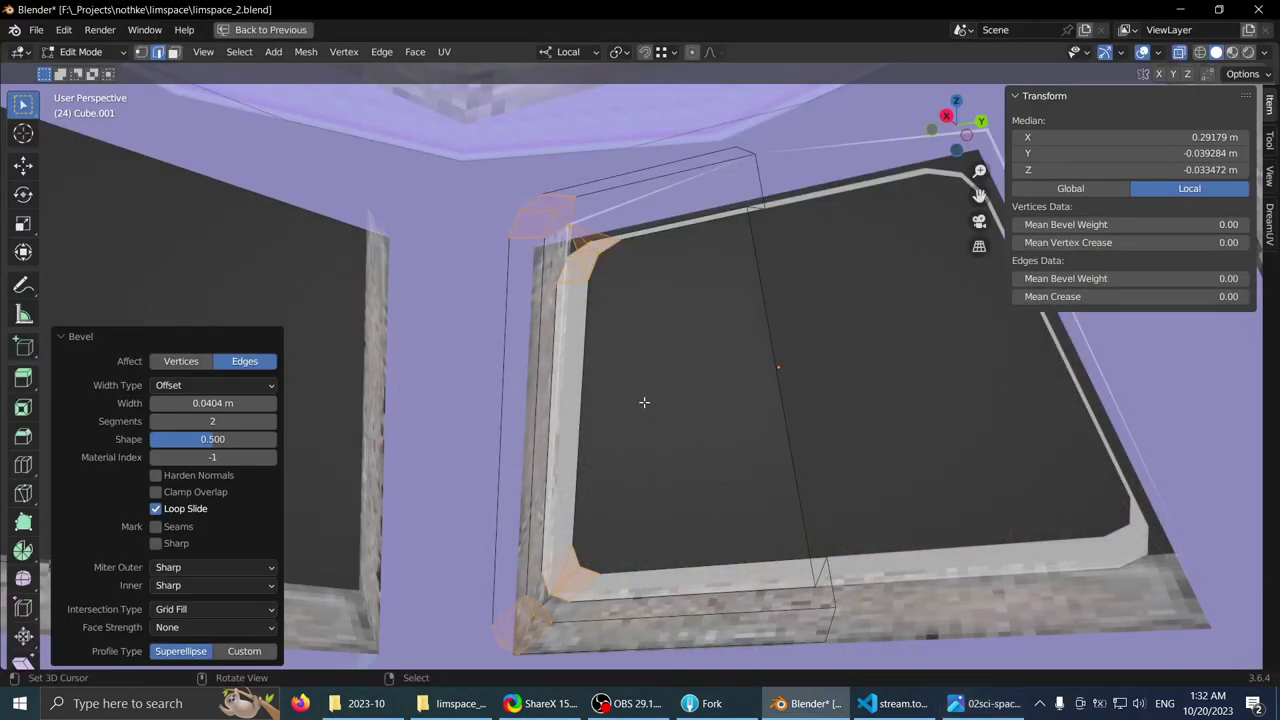
middle_drag(644, 402, 615, 401)
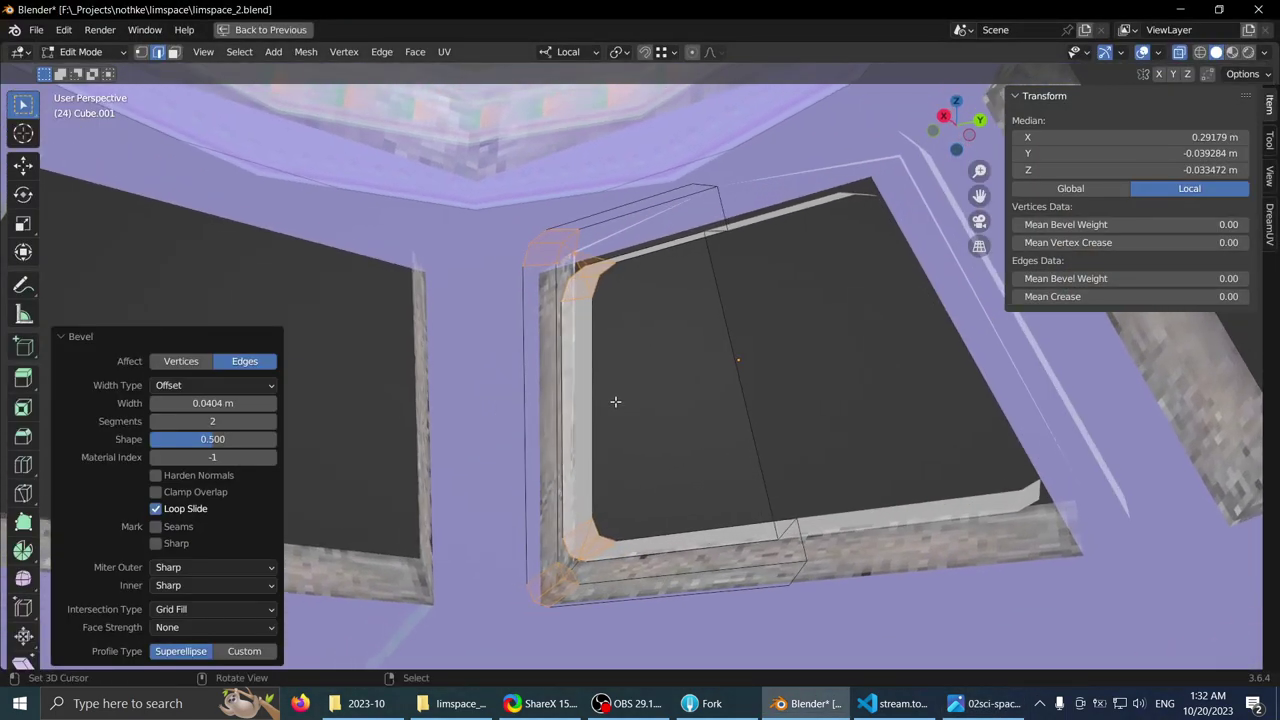
click(980, 710)
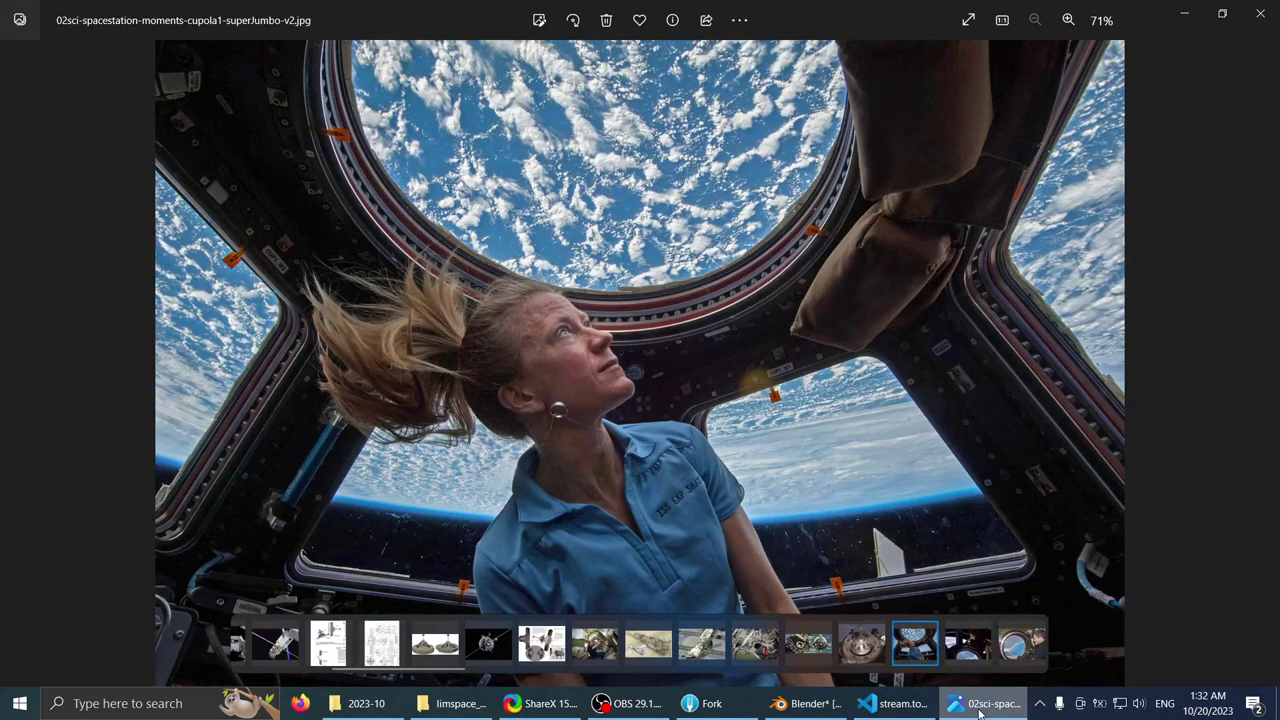
click(980, 712)
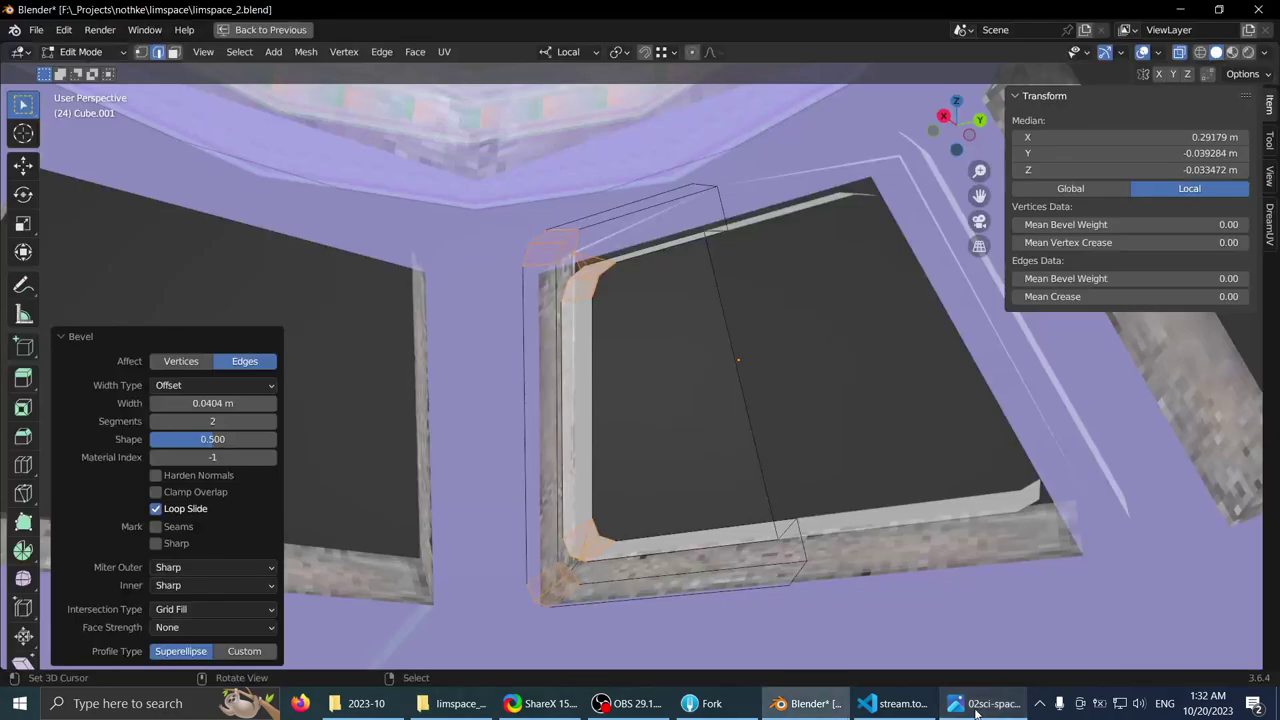
- Fine-tune the width of the corner bevel with values around 0.035 m
middle_drag(484, 438, 400, 410)
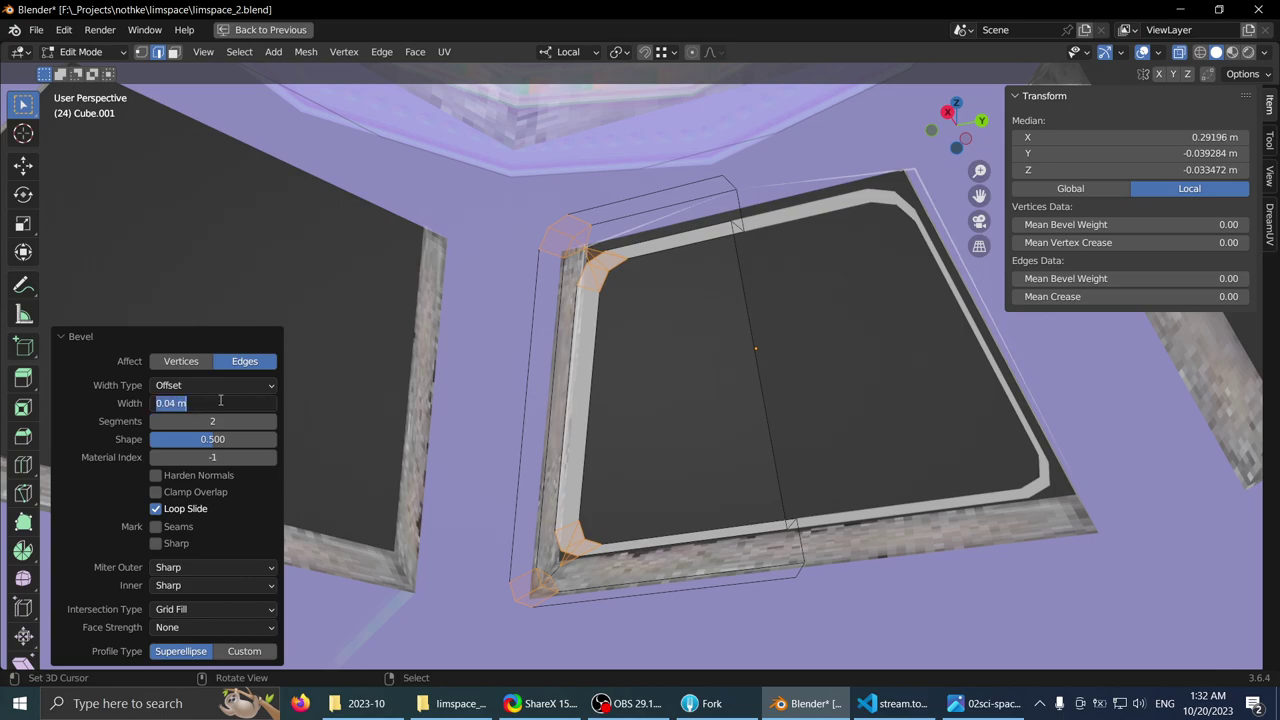
key(Return)
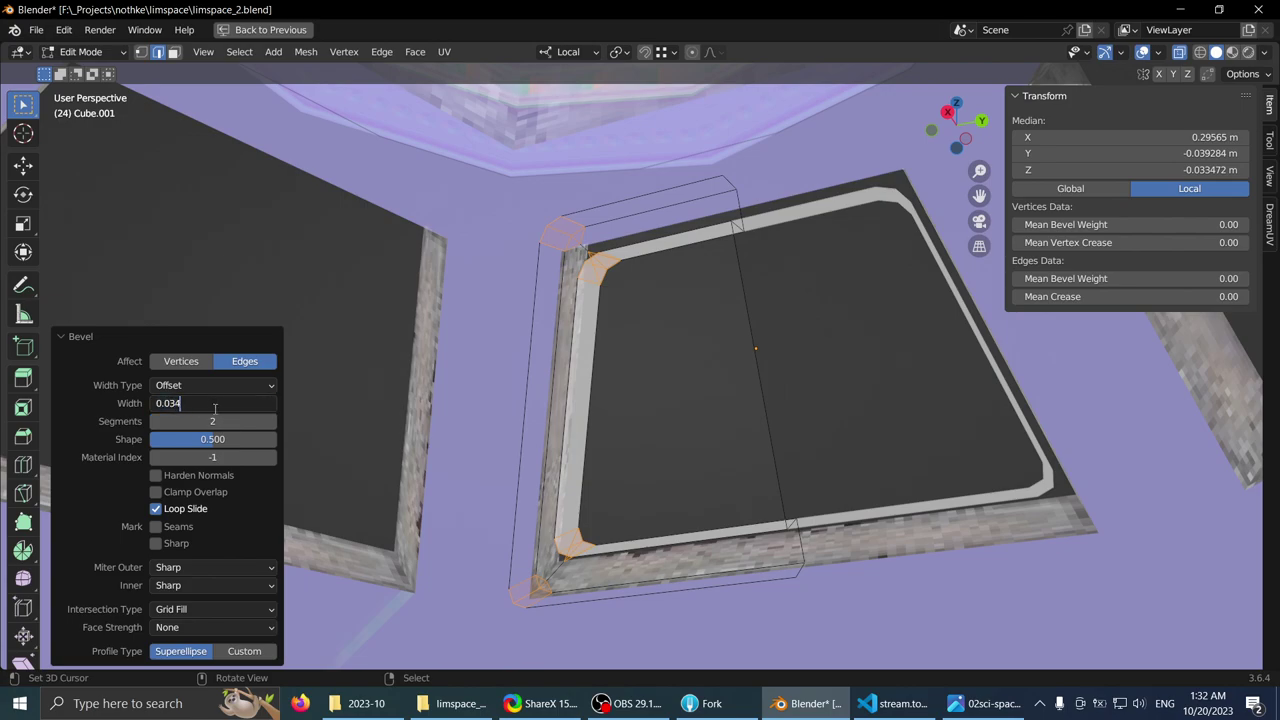
key(Return)
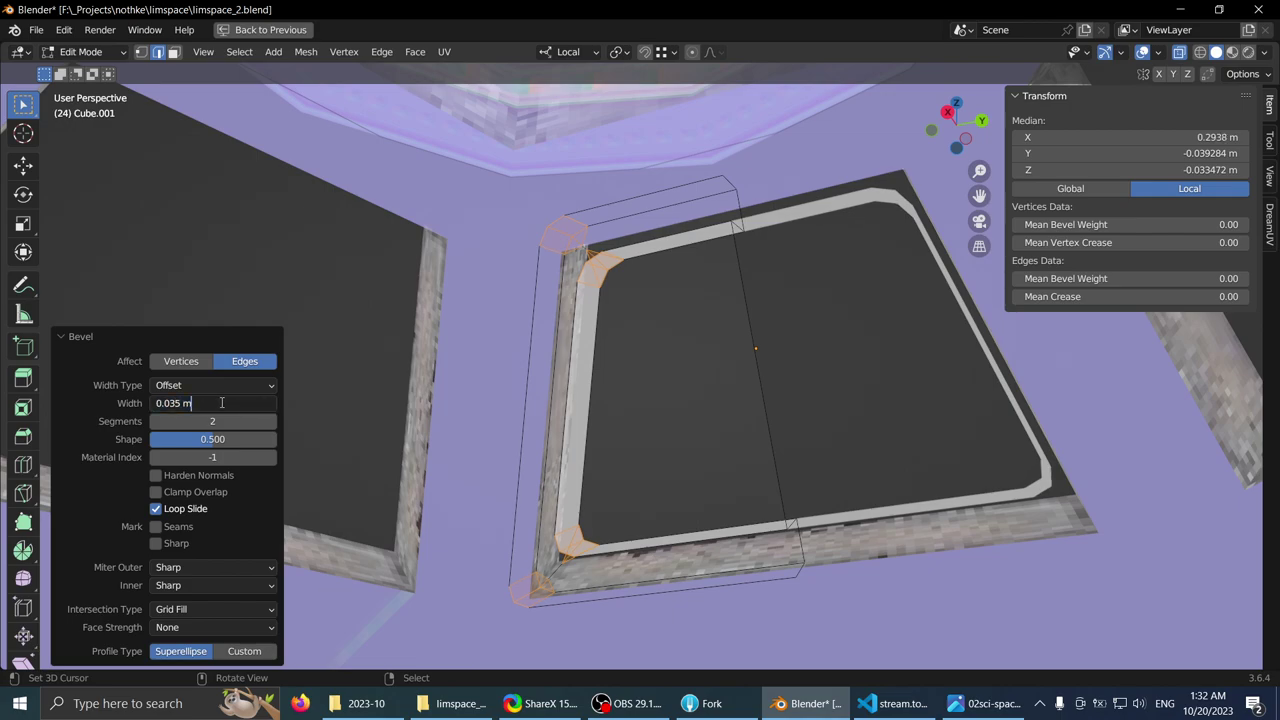
text(4)
key(Return)
- Leave mesh editing and display the model in Material Preview shading
mouse_move(473, 346)
middle_down()
mouse_move(640, 380)
mouse_move(573, 460)
mouse_move(640, 365)
mouse_move(583, 311)
mouse_move(594, 300)
mouse_move(645, 427)
mouse_move(391, 408)
mouse_move(640, 440)
mouse_move(603, 374)
mouse_move(552, 393)
middle_up()
key(Tab)
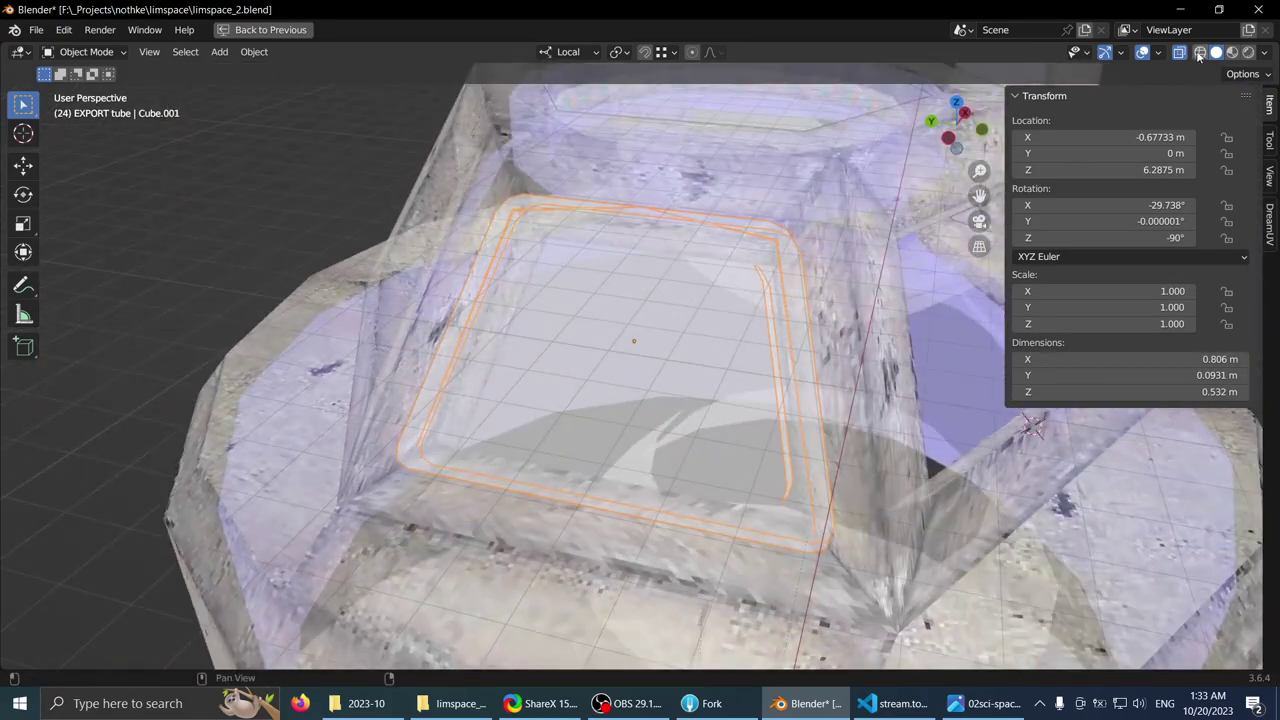
click(1232, 53)
mouse_move(756, 190)
middle_down()
mouse_move(685, 222)
mouse_move(771, 203)
mouse_move(625, 213)
mouse_move(639, 314)
middle_up()
- Isolate the frame in local view and delete the recessed pane face in its centre
key(KP_Divide)
key(Tab)
key(3)
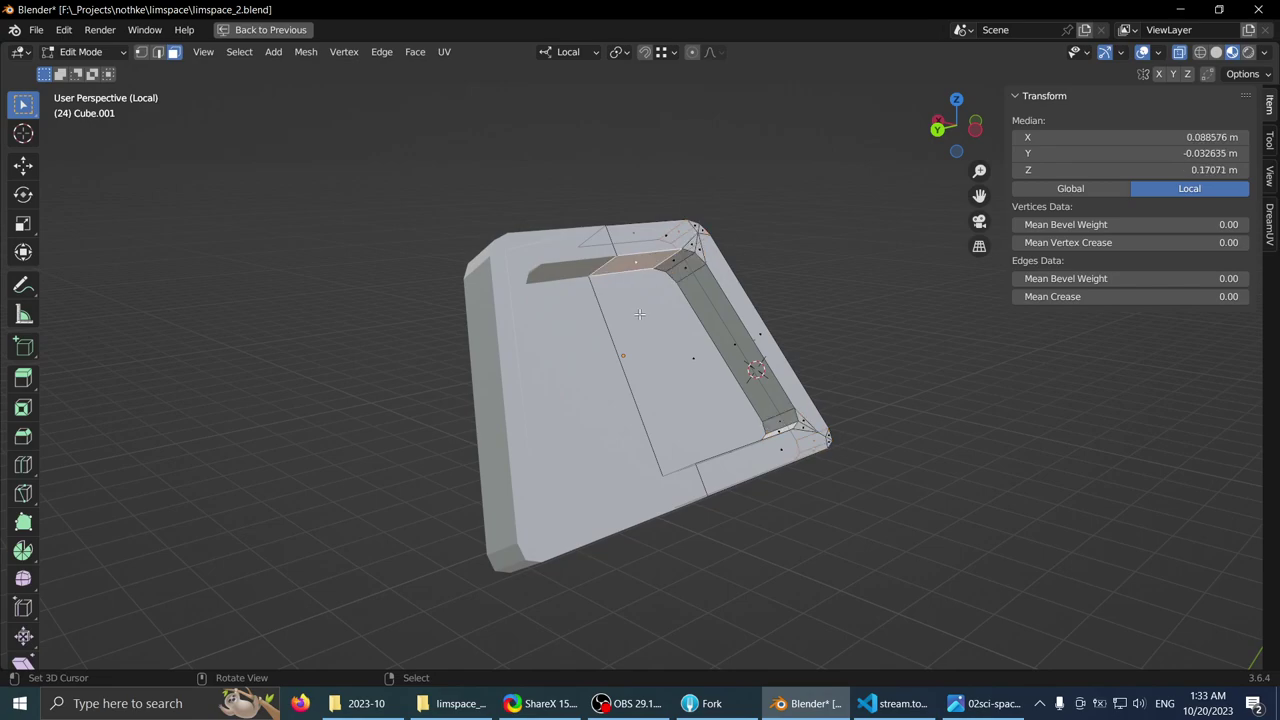
click(686, 359)
key(x)
click(612, 396)
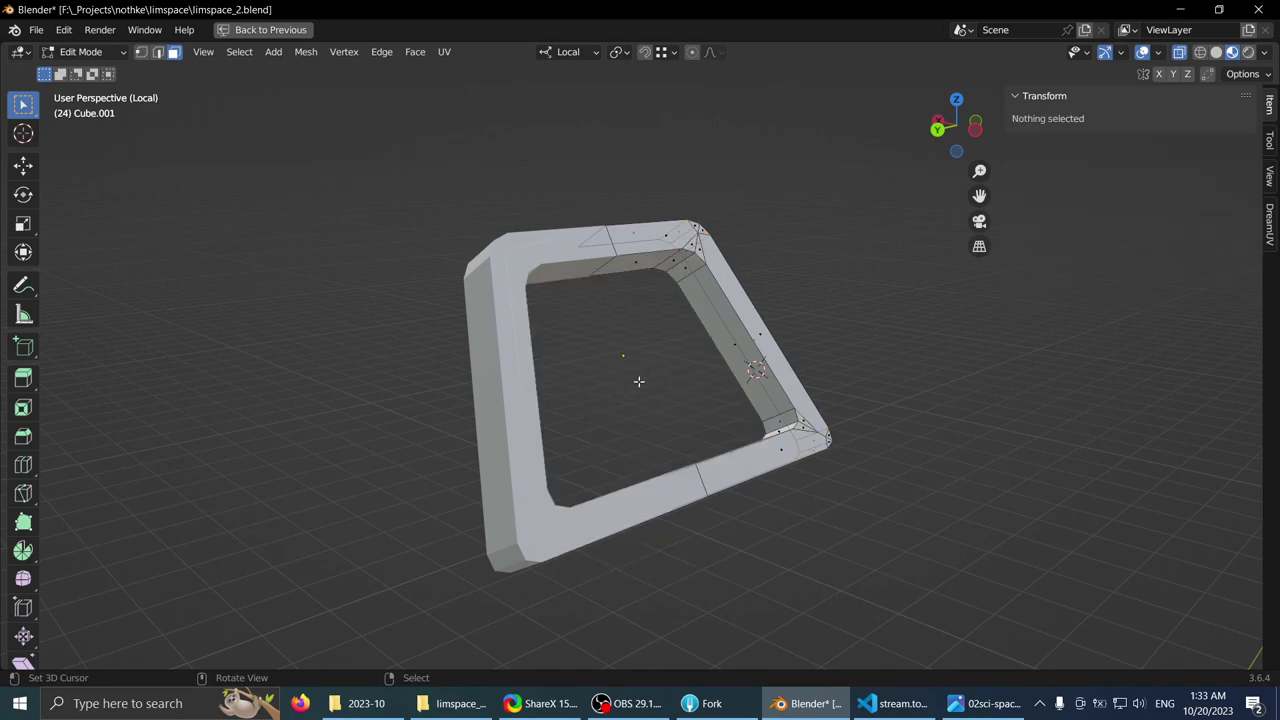
- Delete the face across the opening on the frame's opposite side and return to Object Mode with all remaining geometry selected
middle_drag(637, 380, 755, 289)
click(575, 282)
key(x)
click(526, 280)
key(a)
key(Tab)
- Restore the full workspace layout and assign the existing seals material to the window frame
key(ctrl+space)
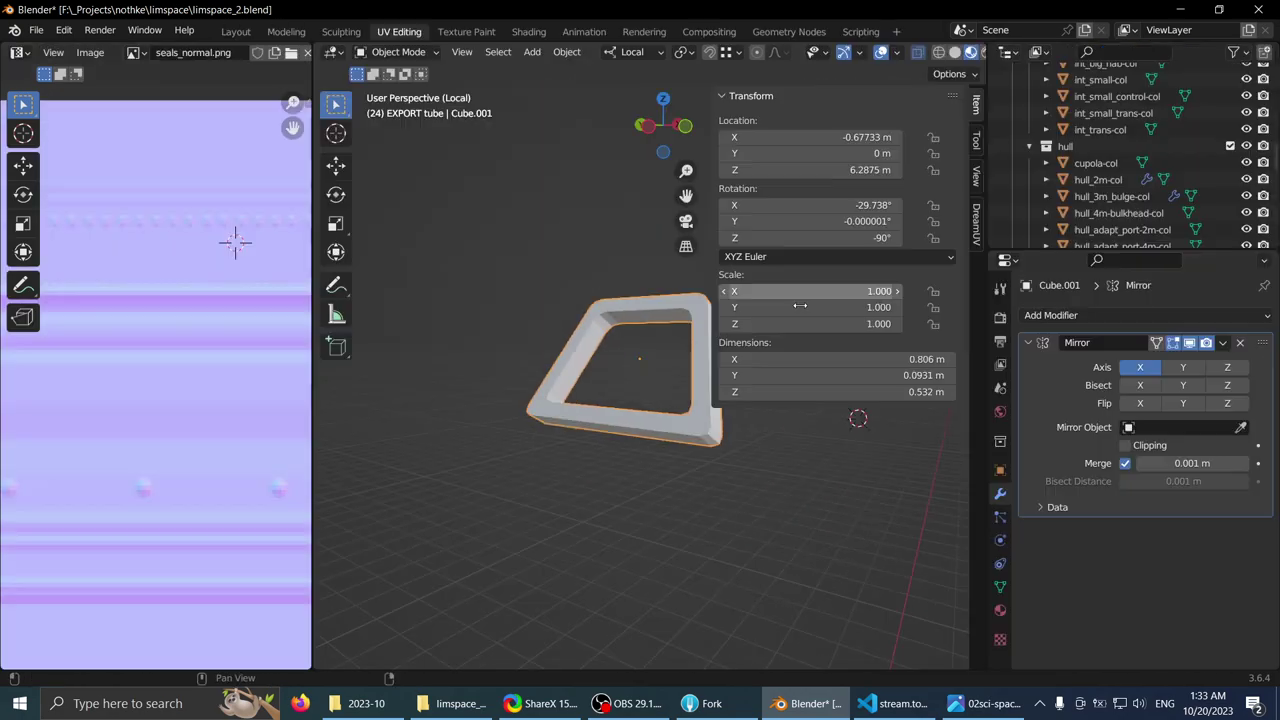
click(1001, 609)
click(1027, 385)
text(sea)
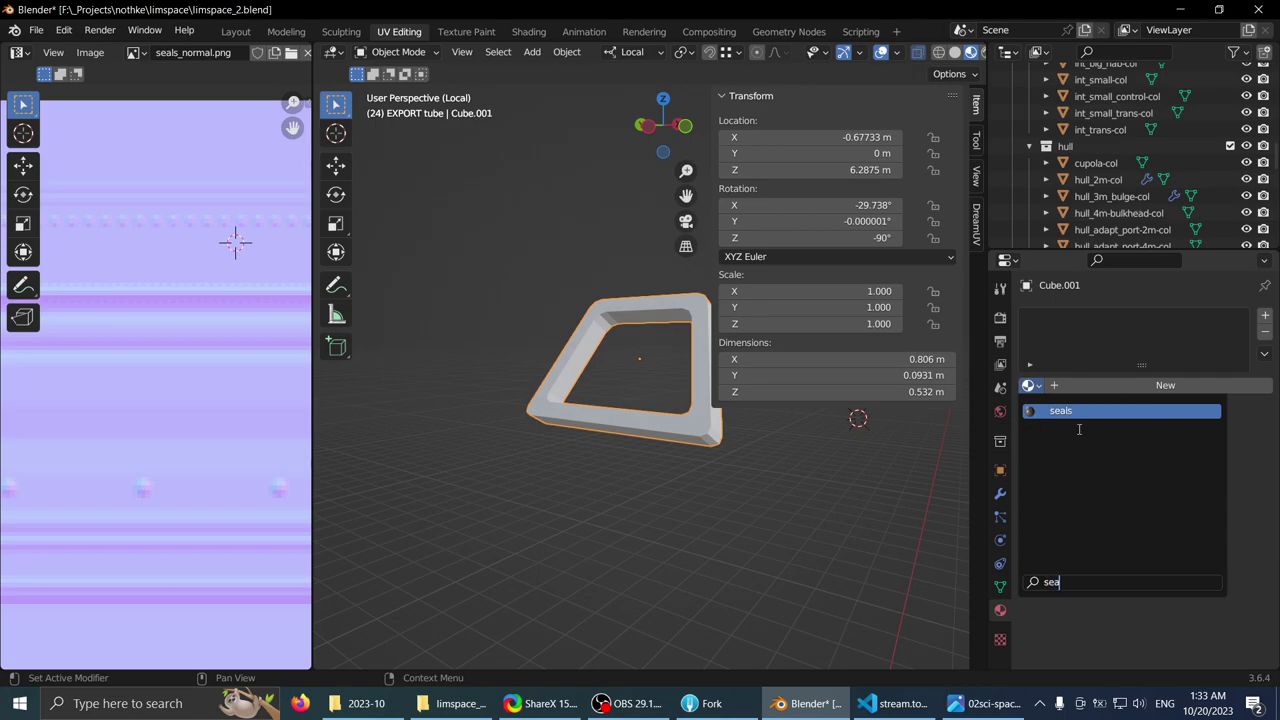
click(1078, 411)
middle_drag(556, 302, 571, 327)
scroll(571, 327, up, 2)
- Maximize the 3D view and examine the textured frame's mesh and edges from both sides
key(ctrl+space)
key(Tab)
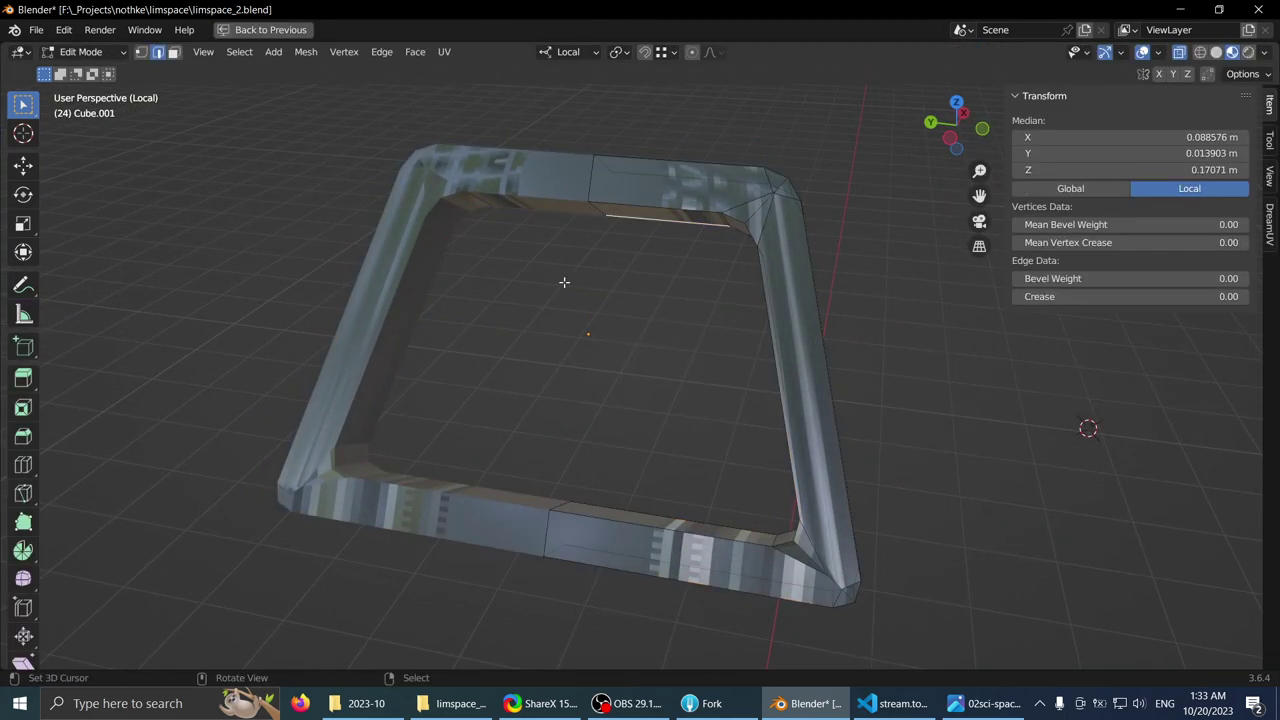
middle_drag(563, 283, 622, 220)
key(alt+a)
key(a)
key(2)
right_click(612, 209)
middle_drag(664, 279, 560, 320)
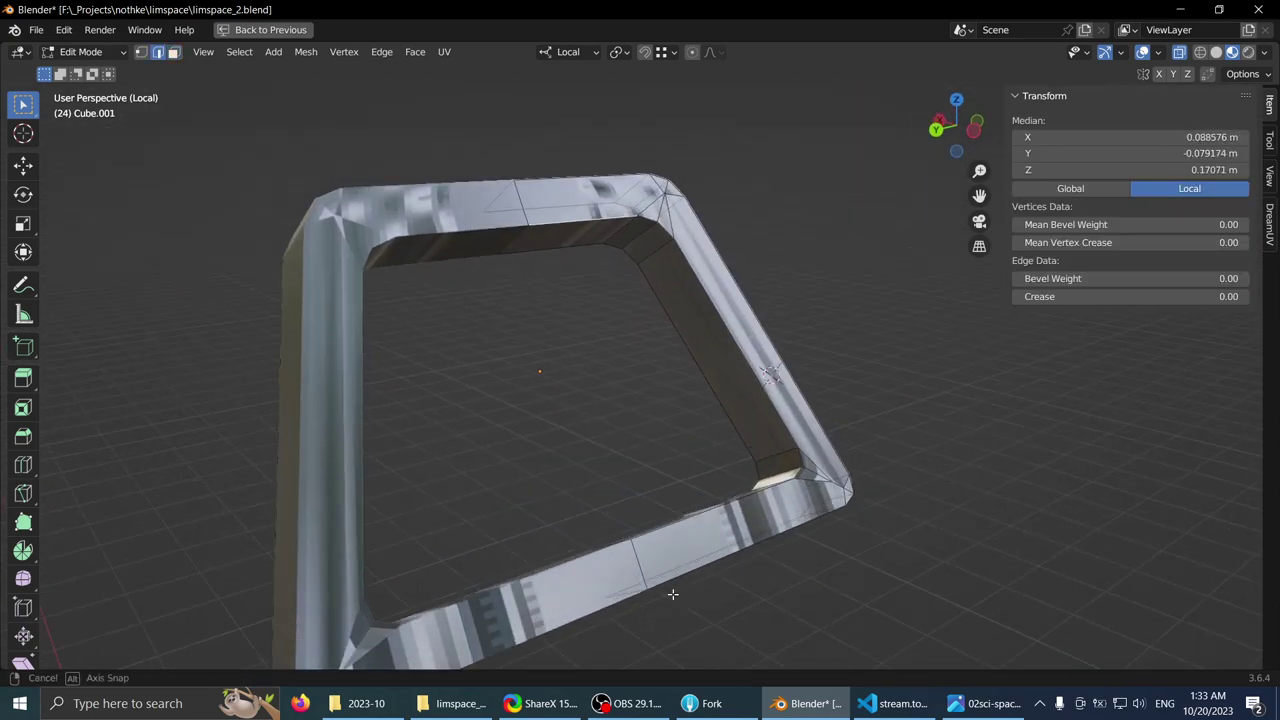
key(Tab)
middle_drag(440, 346, 868, 313)
- Set the DreamUV HotSpot atlas object to seals_hotspot
click(1270, 215)
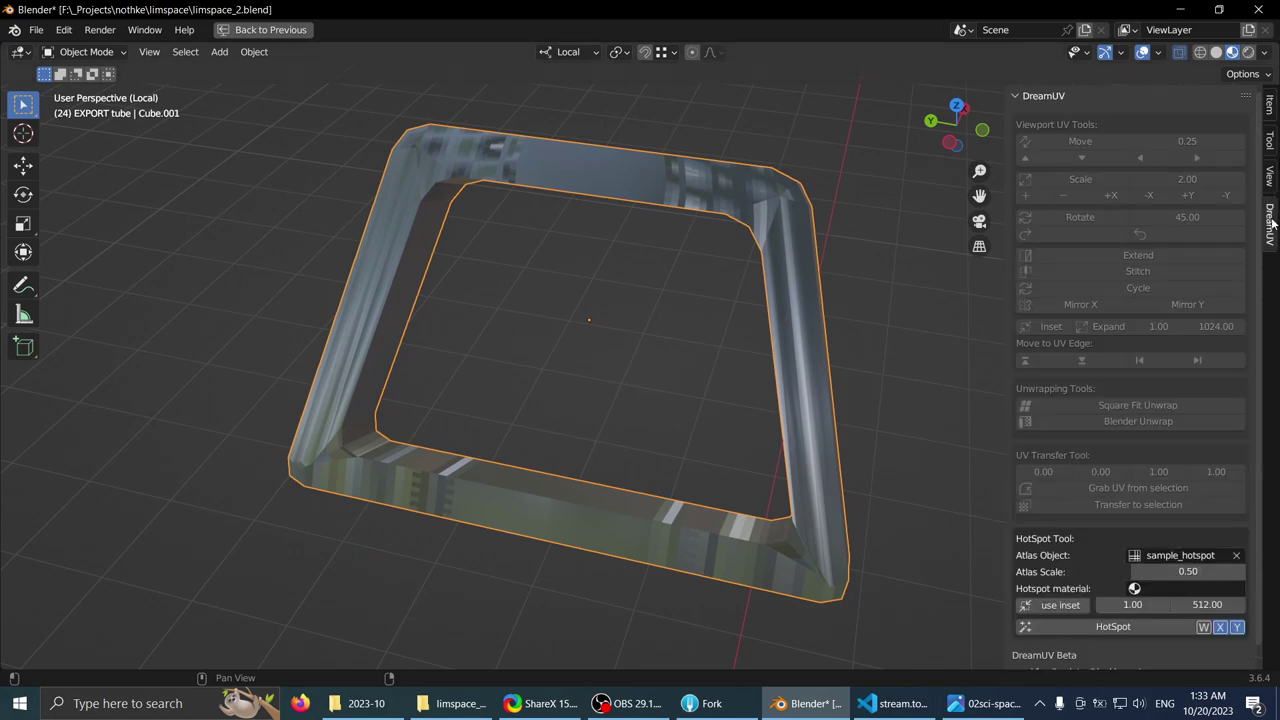
click(1207, 560)
text(seal)
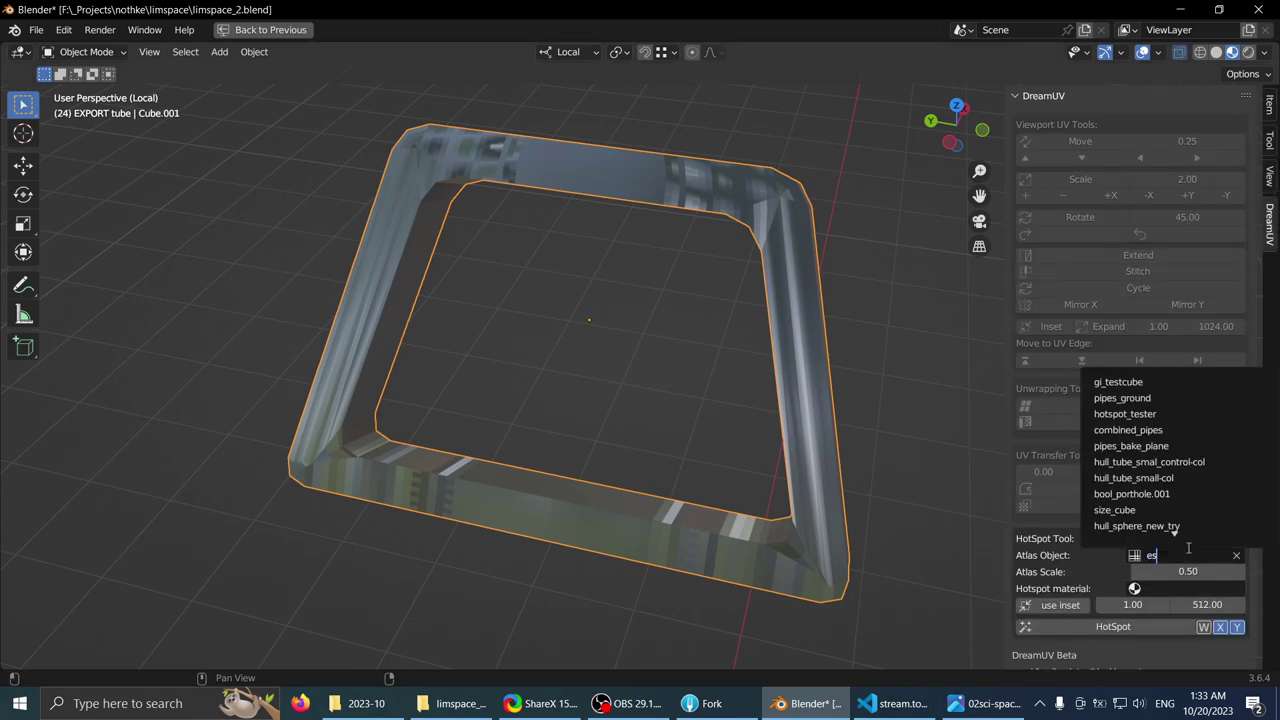
key(Return)
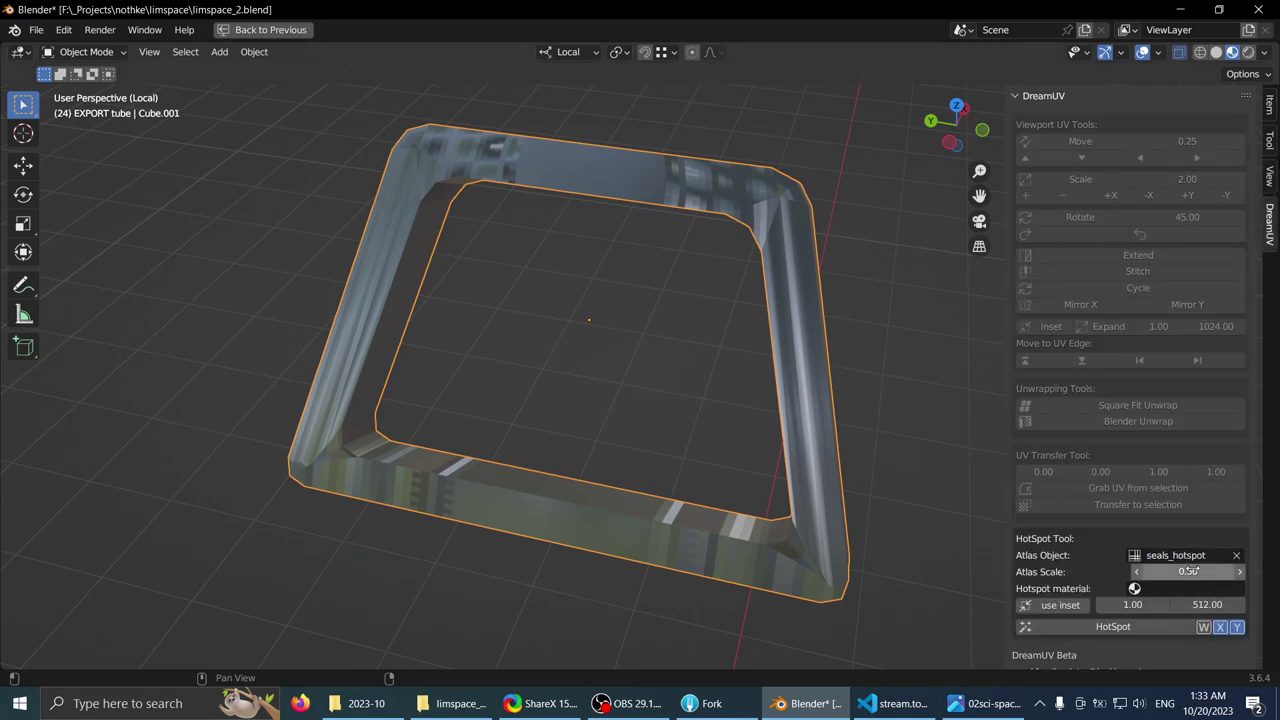
- Apply the HotSpot mapping to the frame at an atlas scale of 1.00 and examine its upper inner edges in Edit Mode
click(1105, 626)
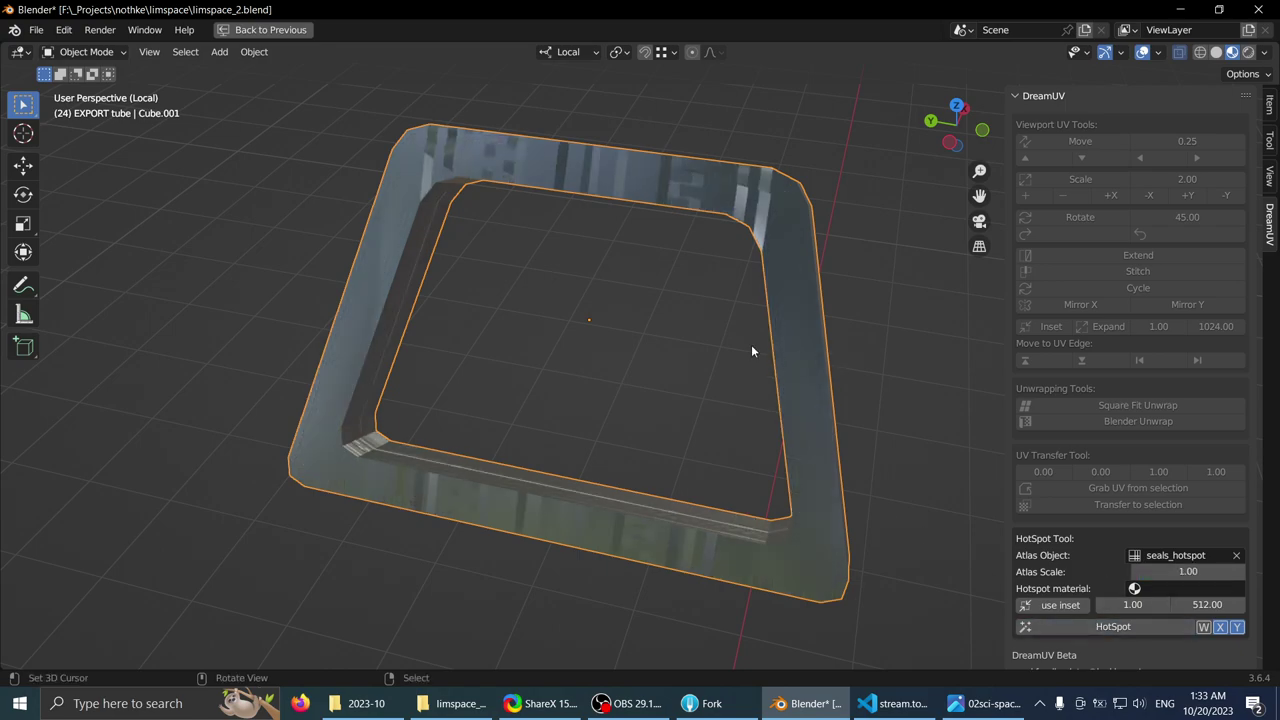
middle_drag(751, 344, 632, 262)
key(Tab)
key(2)
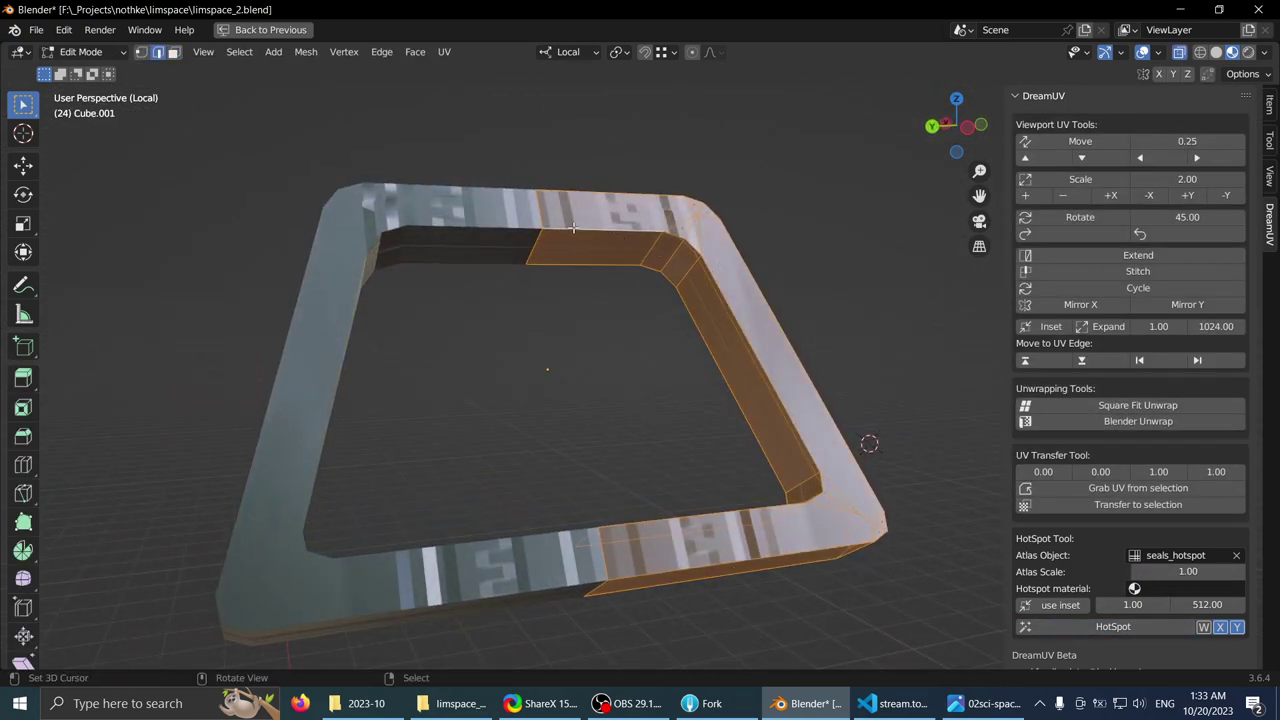
key(alt+a)
middle_drag(606, 218, 530, 233)
click(530, 233)
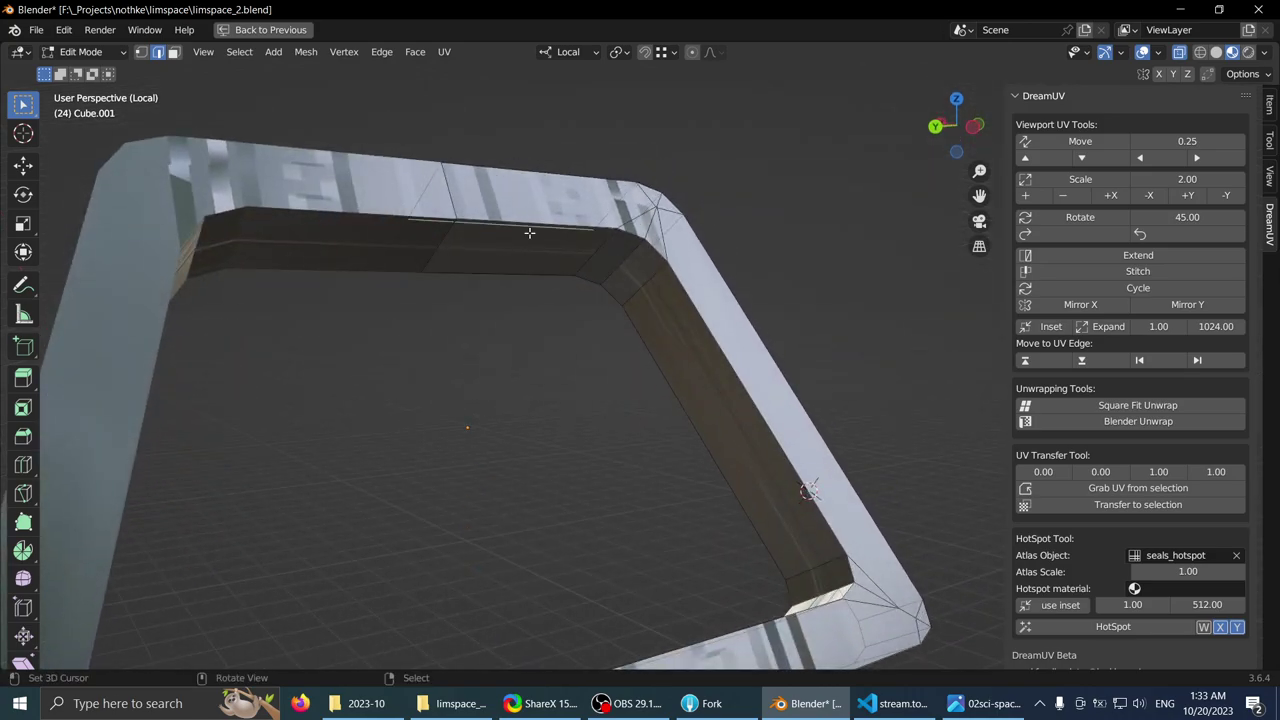
middle_drag(672, 272, 650, 457)
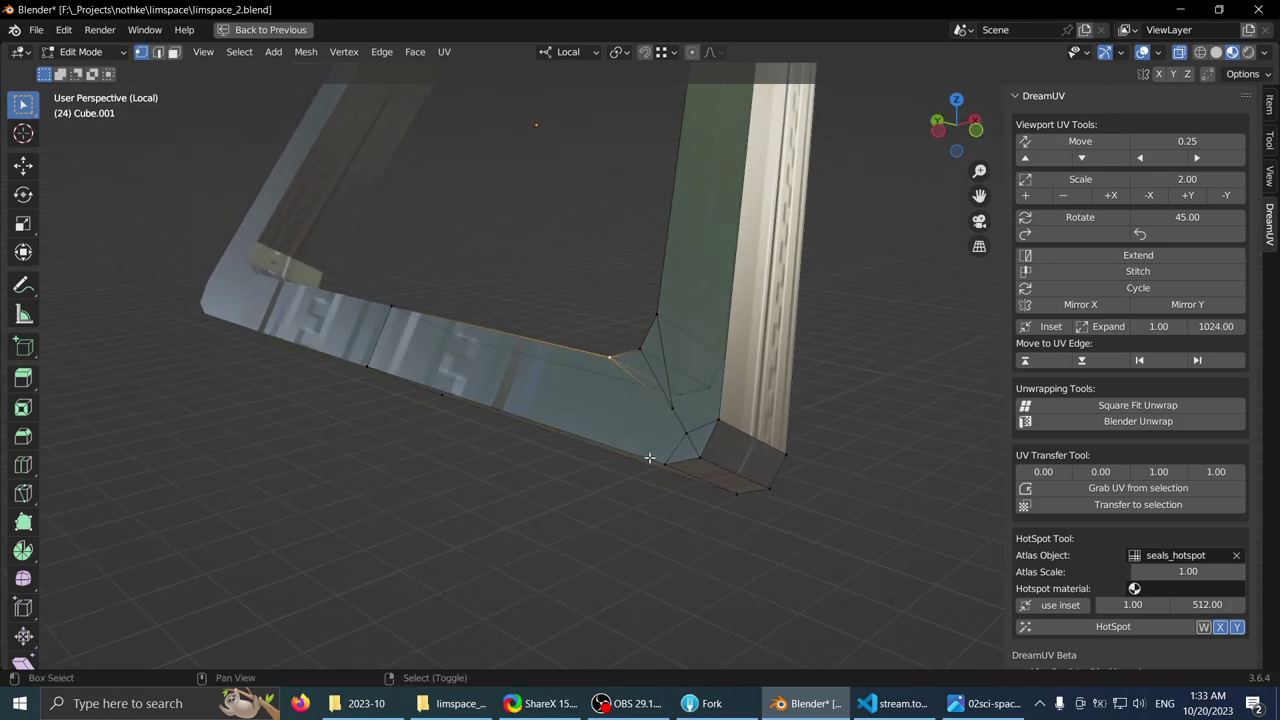
- Dissolve the surplus edges converging inside the front face of the frame's lower corner
middle_drag(648, 392, 672, 434)
key(h)
key(ctrl+z)
scroll(670, 430, up, 1)
right_click(645, 364)
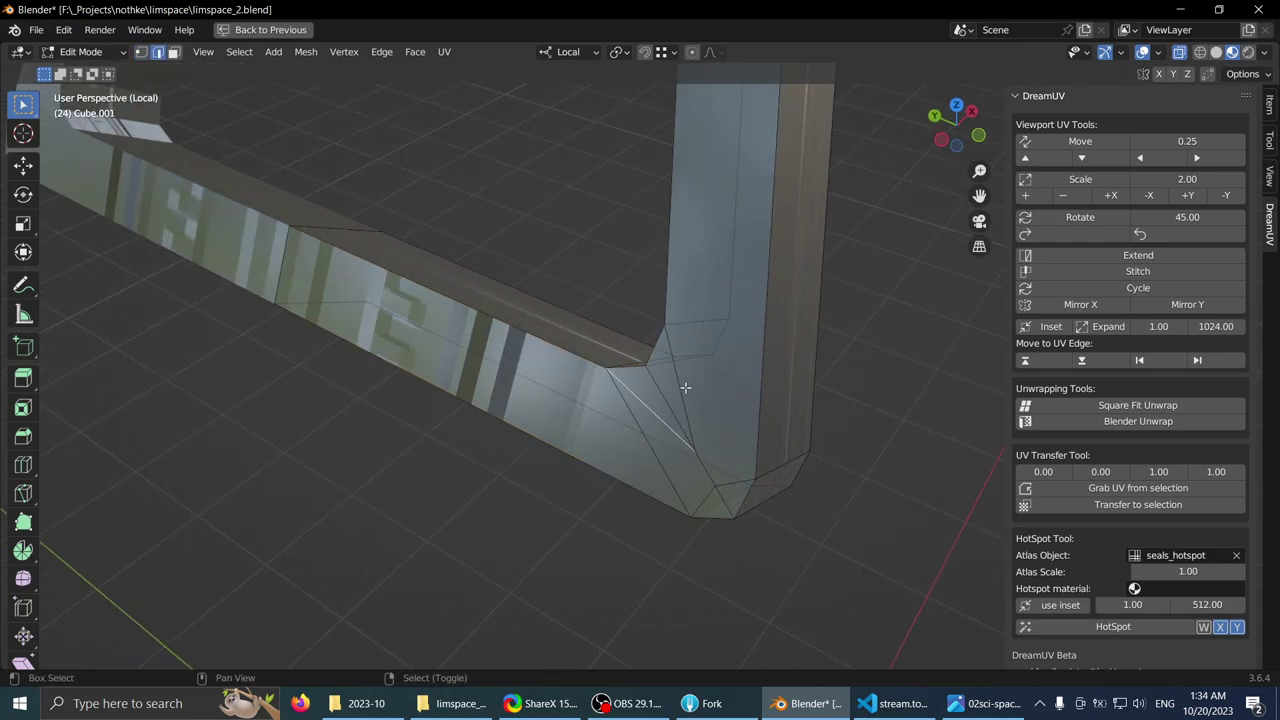
key(x)
click(650, 491)
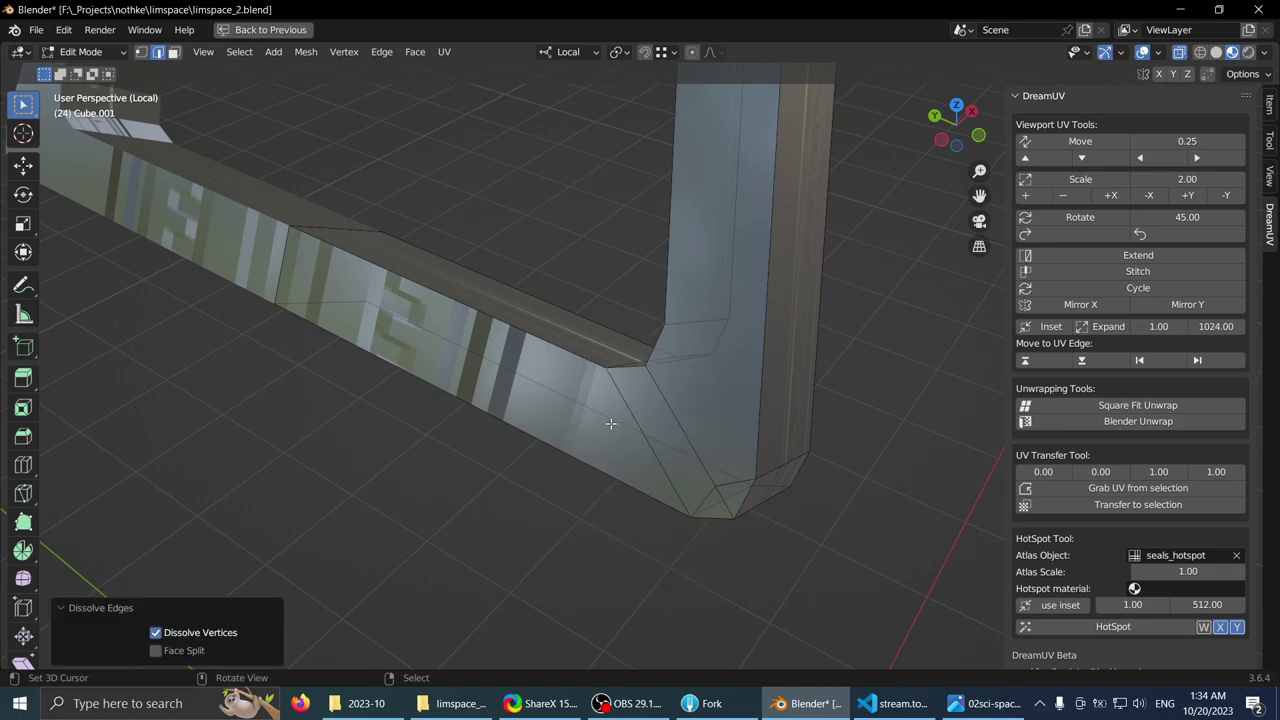
middle_drag(656, 490, 688, 473)
click(714, 495)
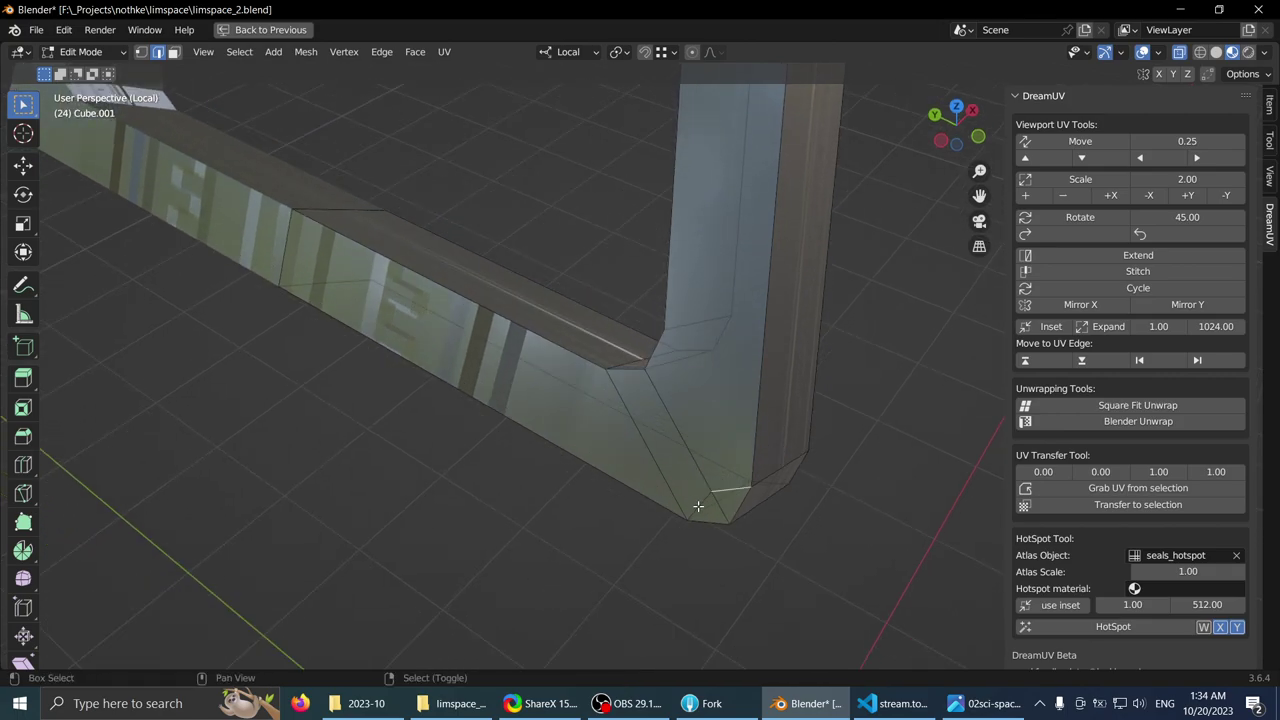
key(x)
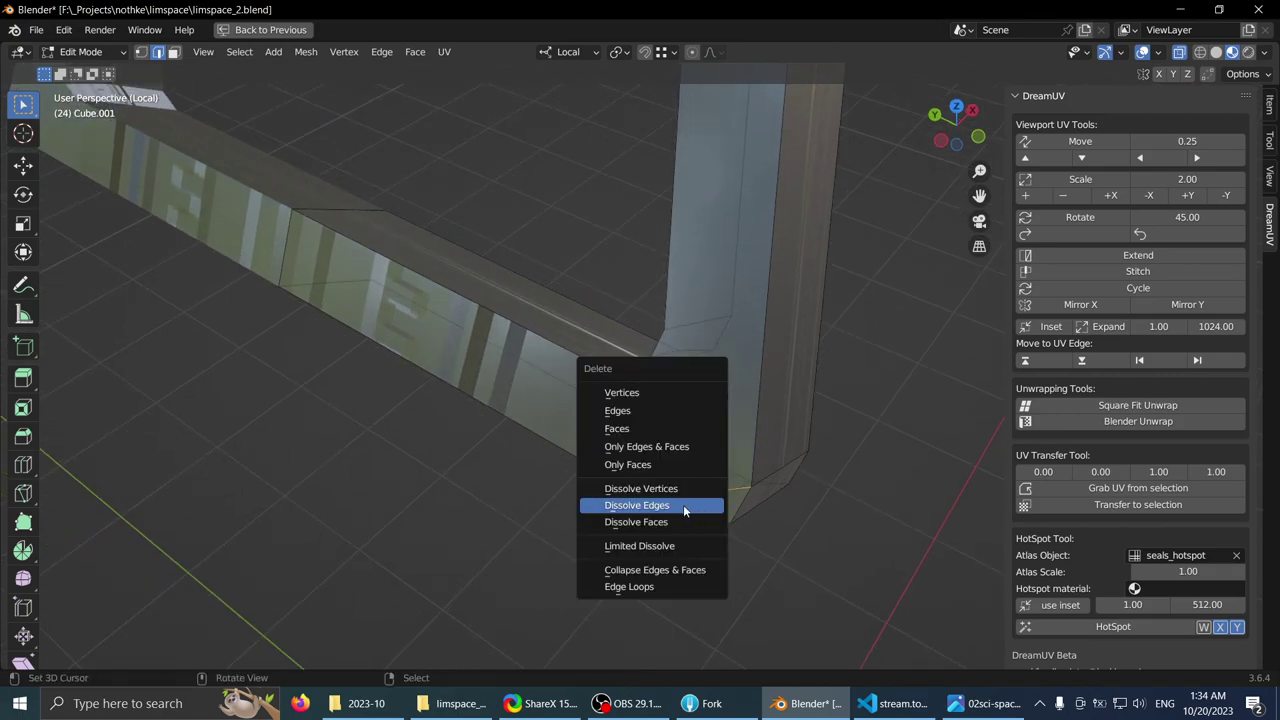
click(686, 505)
- Connect the lower corner's inner and outer vertices with an edge where the corner meets the slanted side bar
click(663, 362)
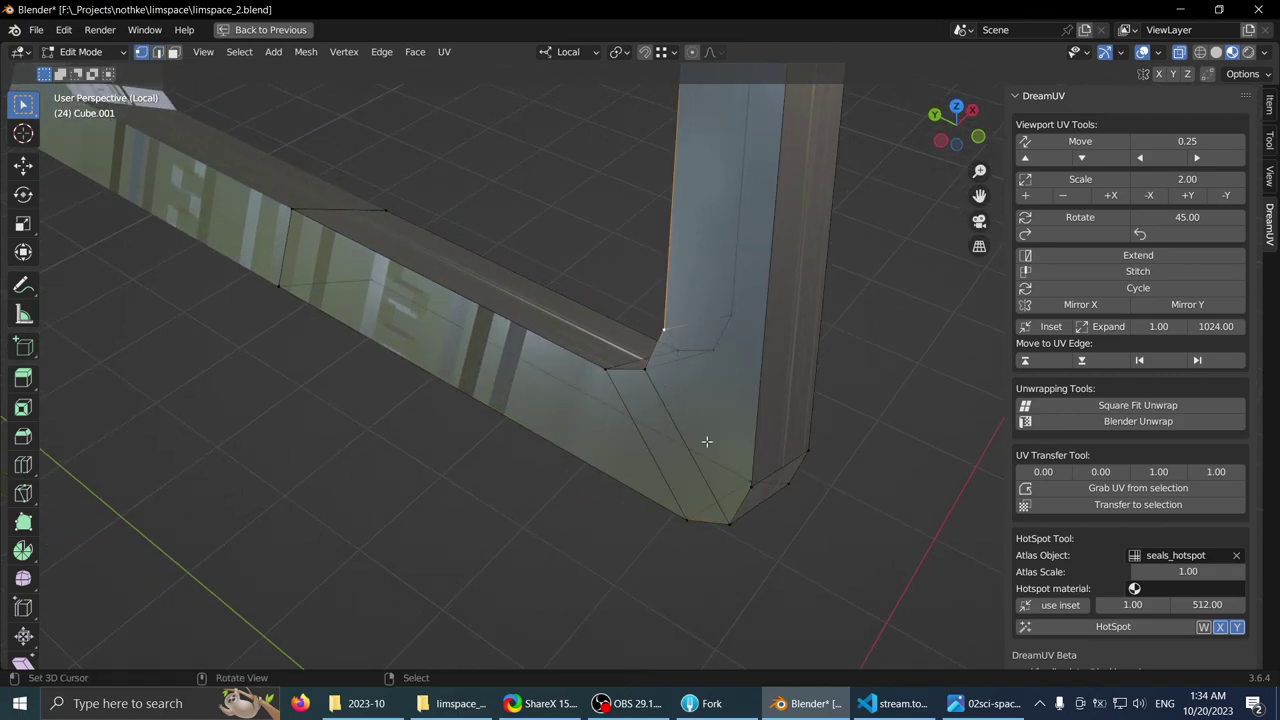
click(742, 486)
middle_drag(742, 486, 703, 477)
key(j)
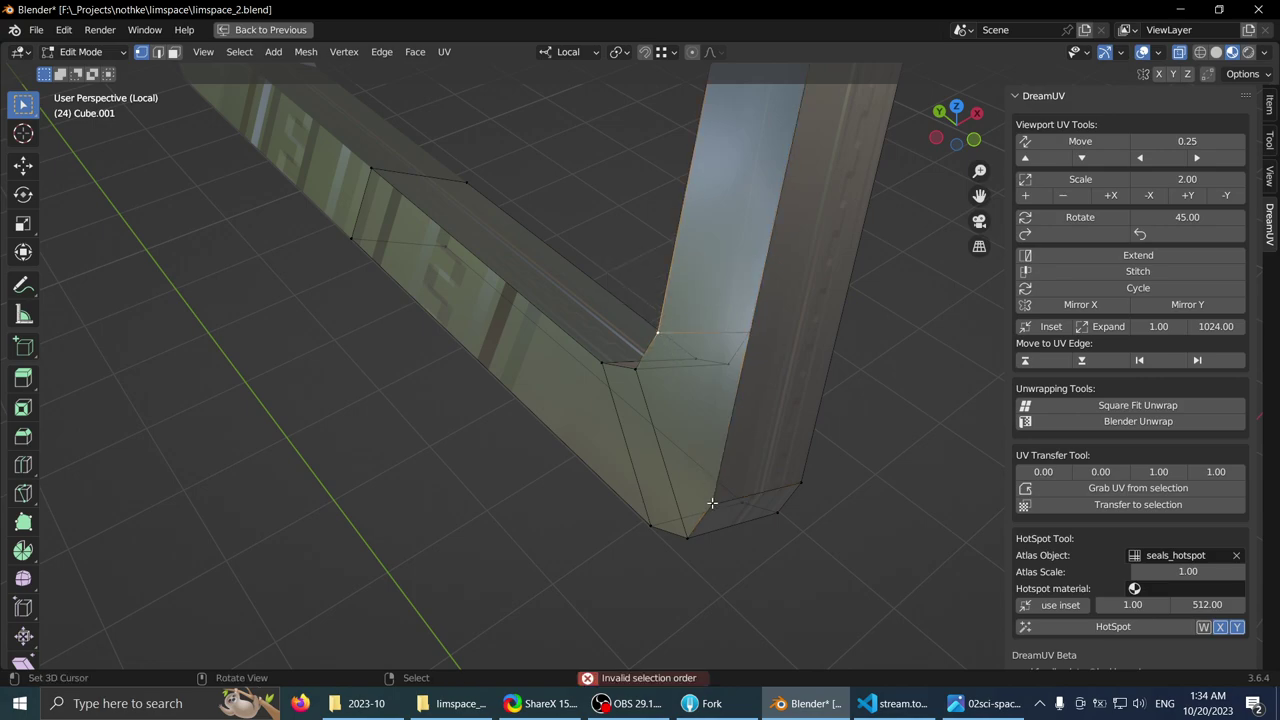
- Turn off X-ray and dissolve the surplus edges meeting inside the front face of the frame's upper bevelled corner
middle_drag(787, 372, 507, 418)
click(507, 418)
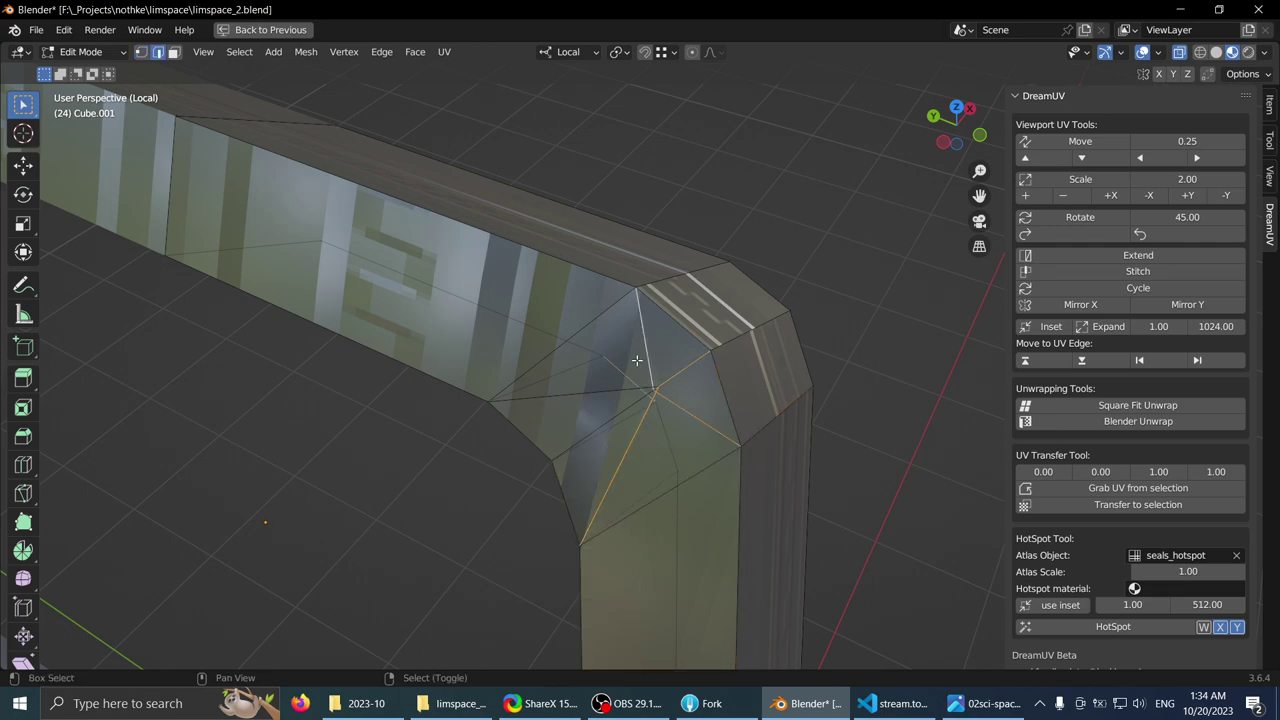
middle_drag(596, 387, 786, 340)
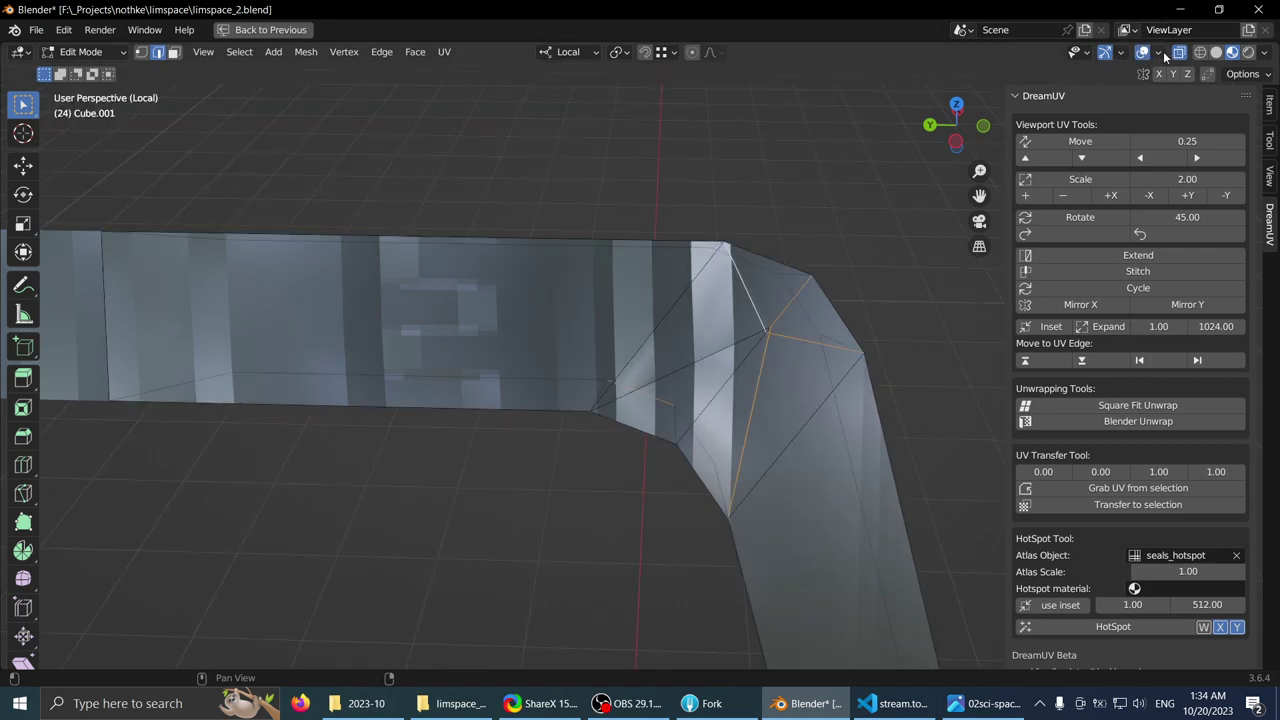
middle_drag(786, 340, 520, 440)
click(508, 449)
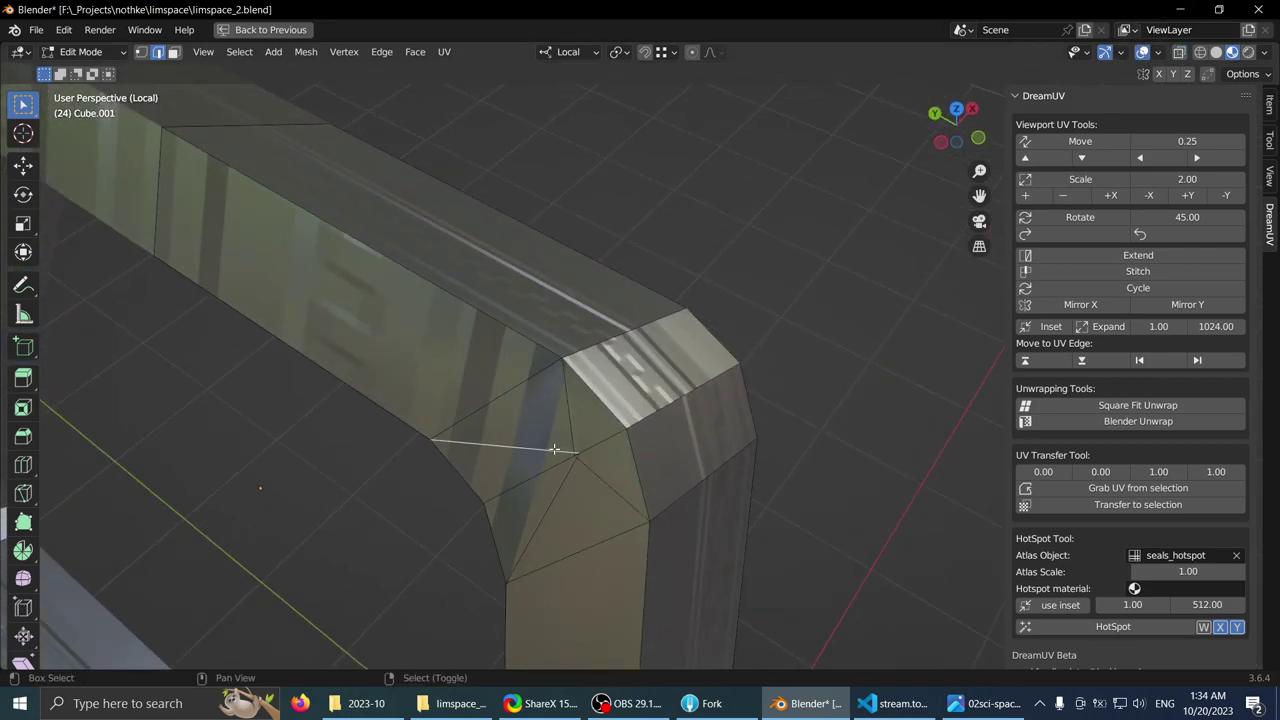
key(x)
click(540, 429)
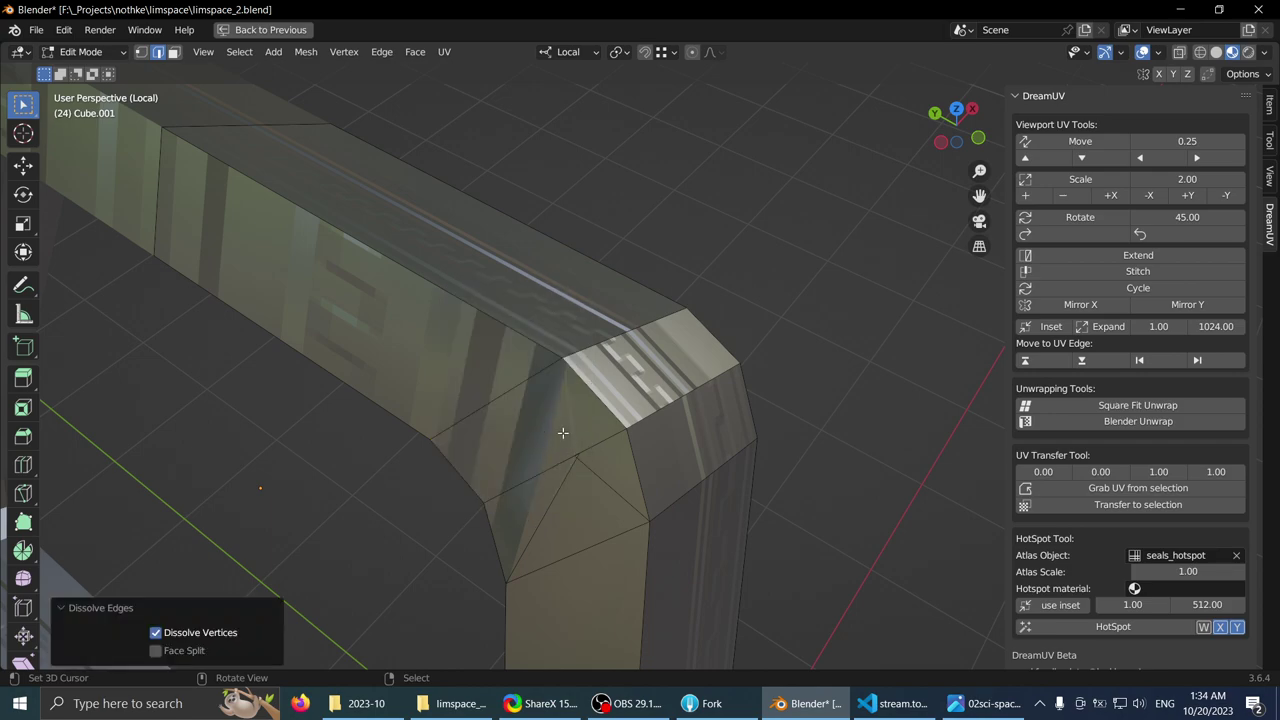
click(584, 455)
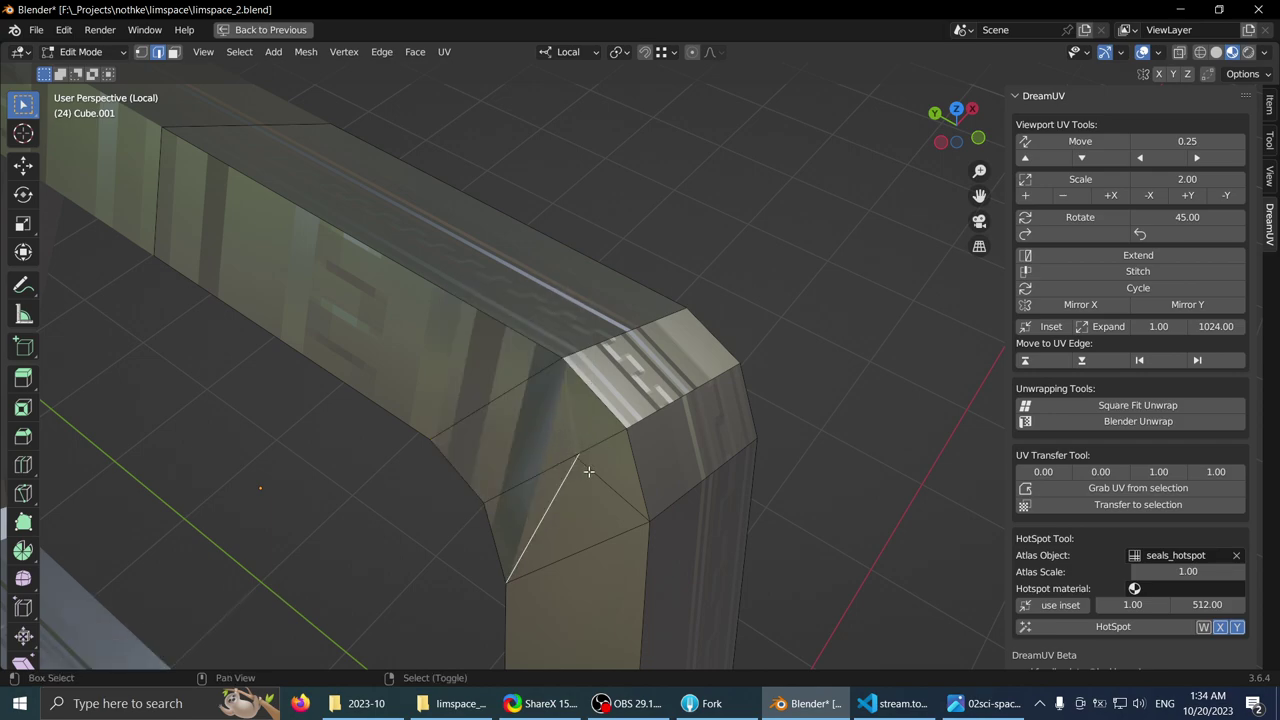
key(x)
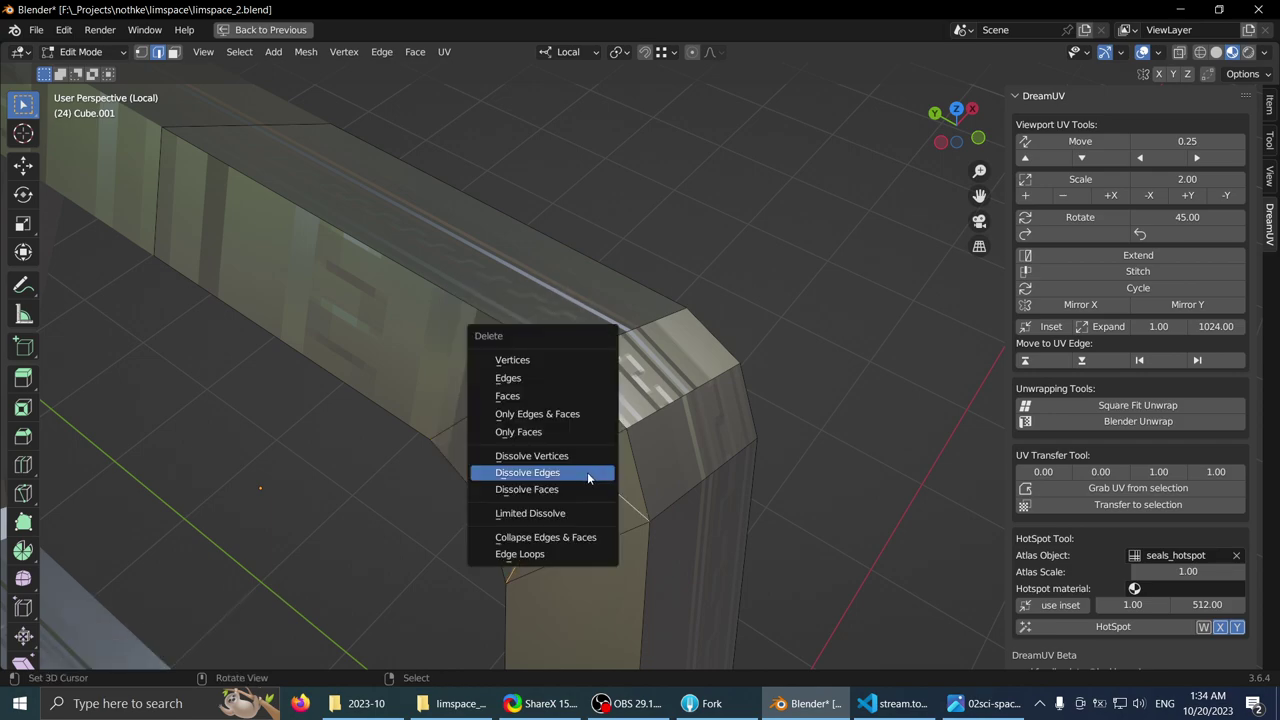
click(586, 471)
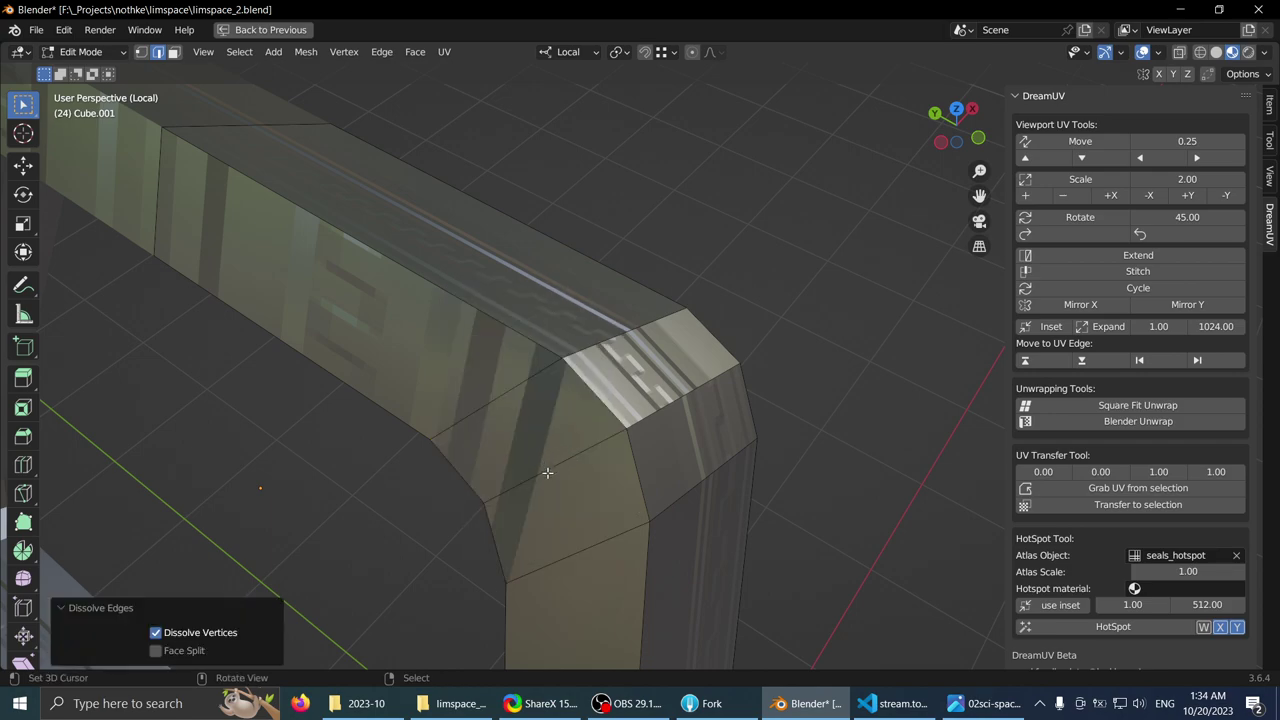
click(554, 469)
click(496, 392)
- Merge all the frame's vertices by distance at 0.0001 m and check the lower corner with a cancelled test move
scroll(534, 400, down, 4)
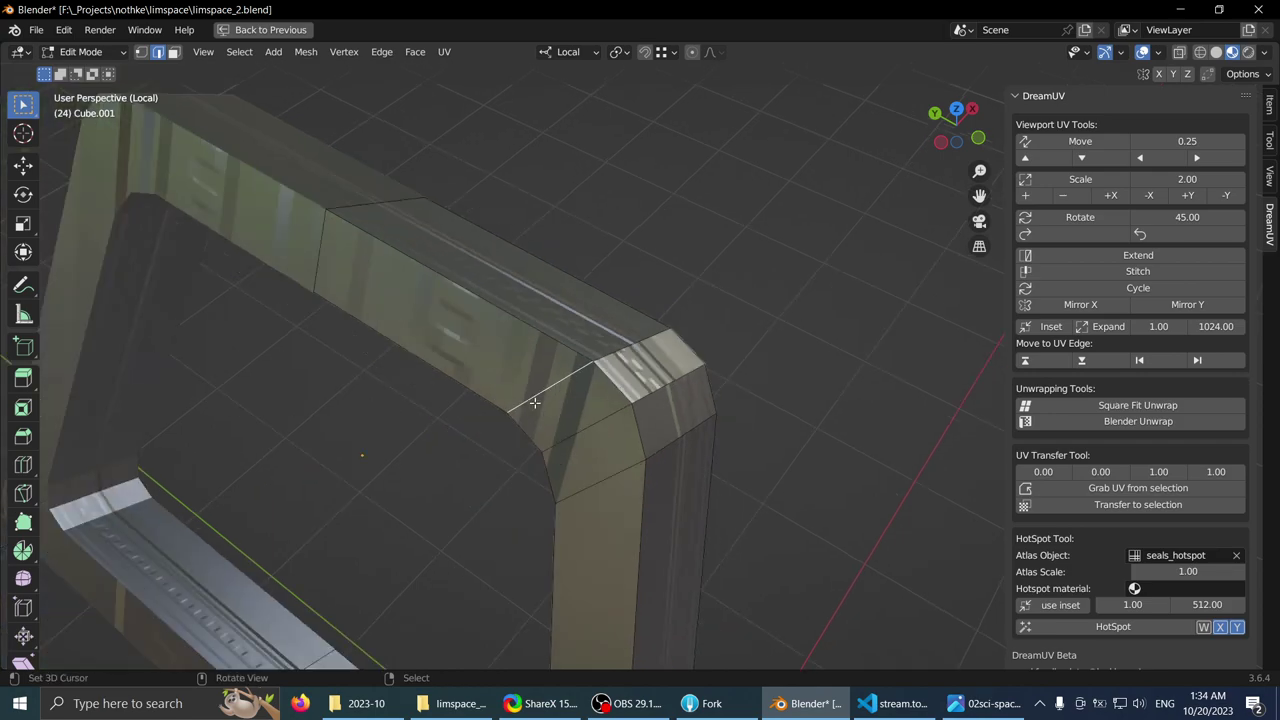
key(1)
key(a)
key(a)
key(q)
click(522, 406)
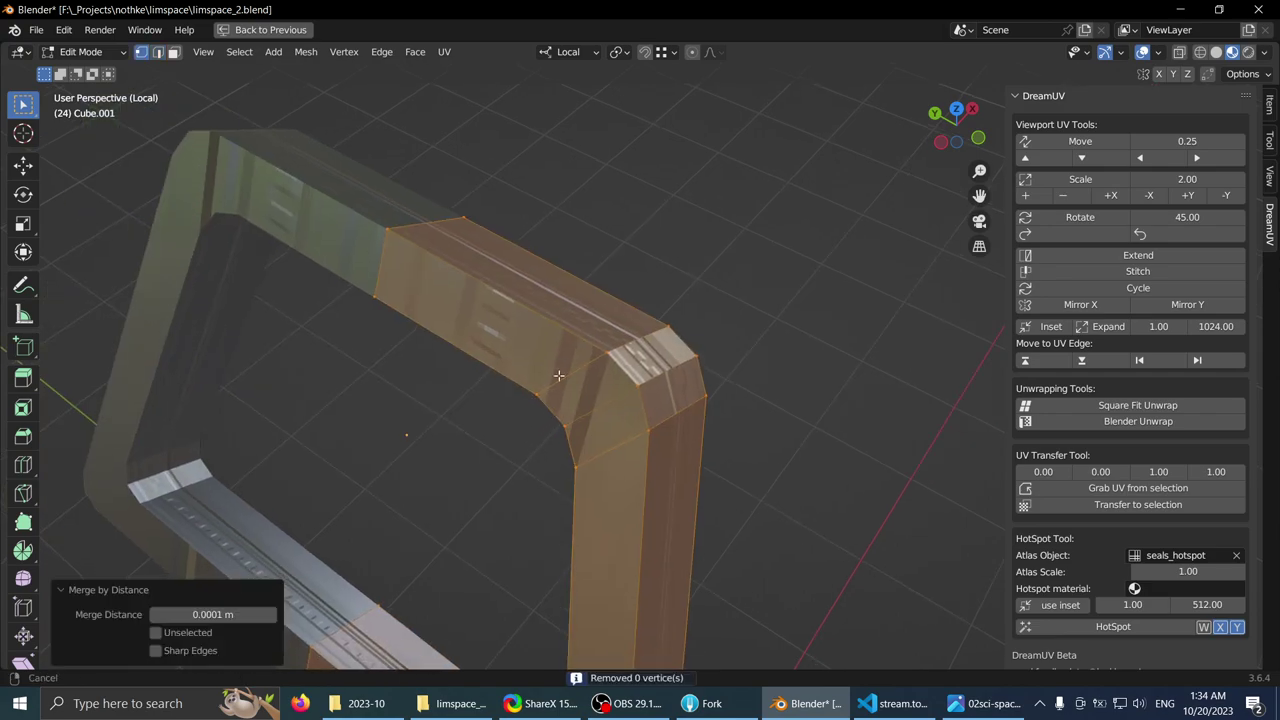
middle_drag(560, 374, 614, 449)
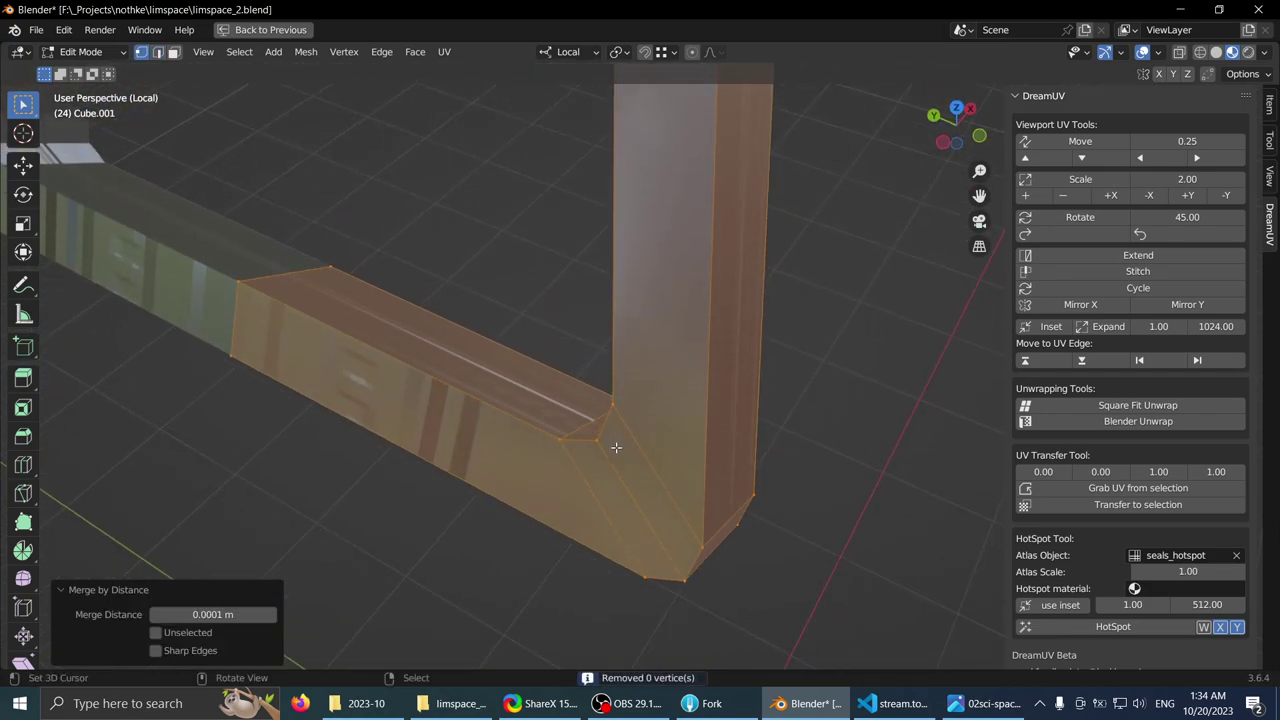
click(598, 441)
key(g)
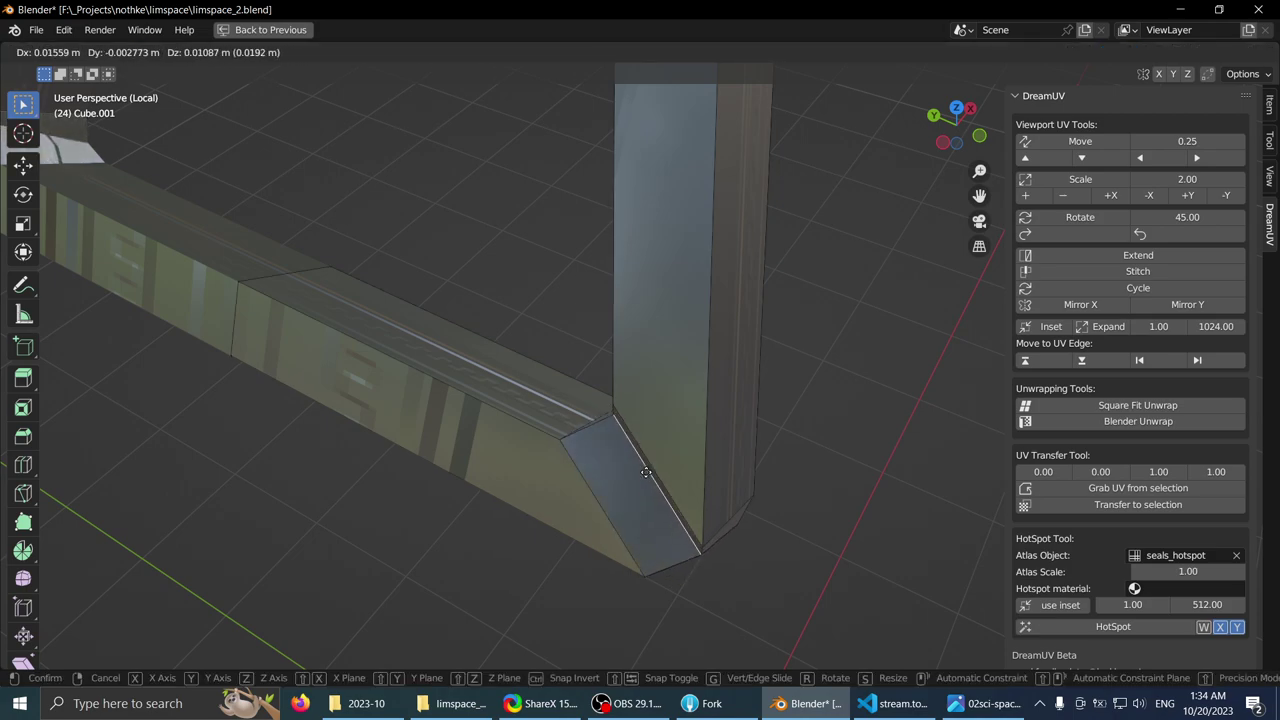
right_click(652, 472)
- Return to Object Mode and reapply the HotSpot mapping to the cleaned-up frame
scroll(668, 420, down, 2)
key(Tab)
mouse_move(480, 285)
middle_down()
mouse_move(448, 262)
mouse_move(480, 290)
middle_up()
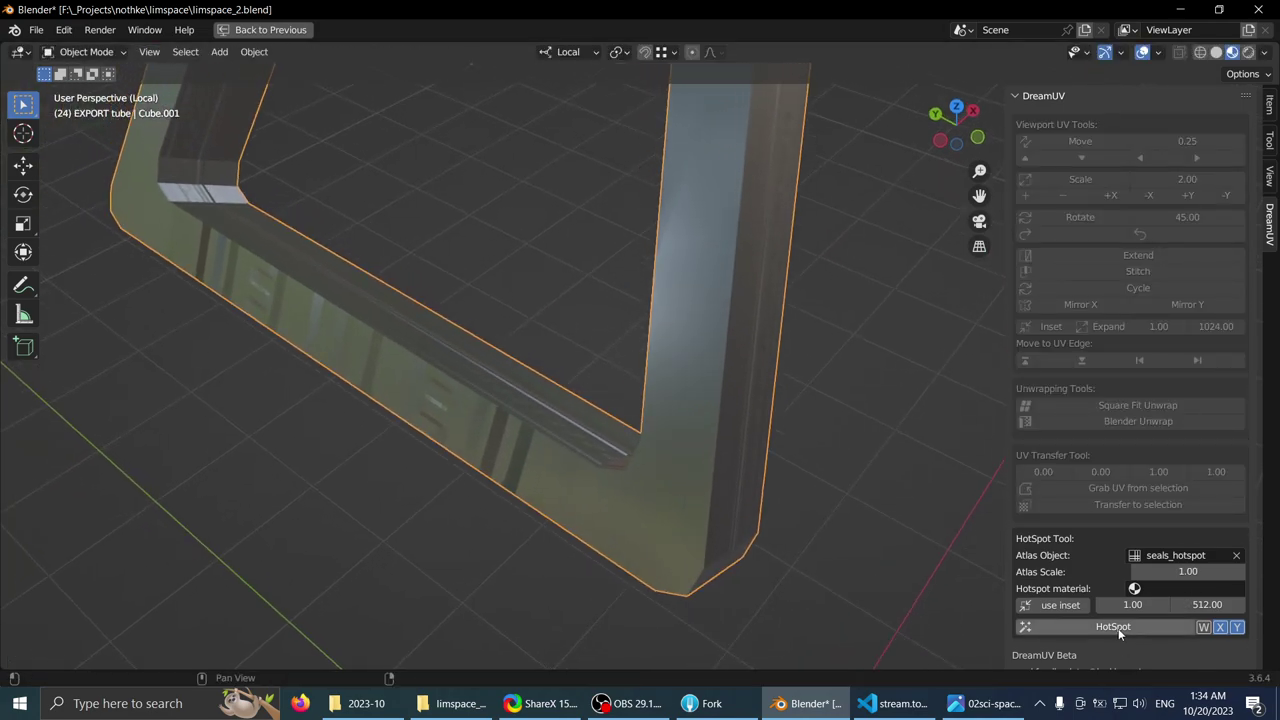
middle_drag(700, 400, 650, 245)
- Mark the inner edge loop of the frame's front face as a seam
key(Tab)
scroll(640, 250, up, 3)
key(2)
alt+right_click(571, 300)
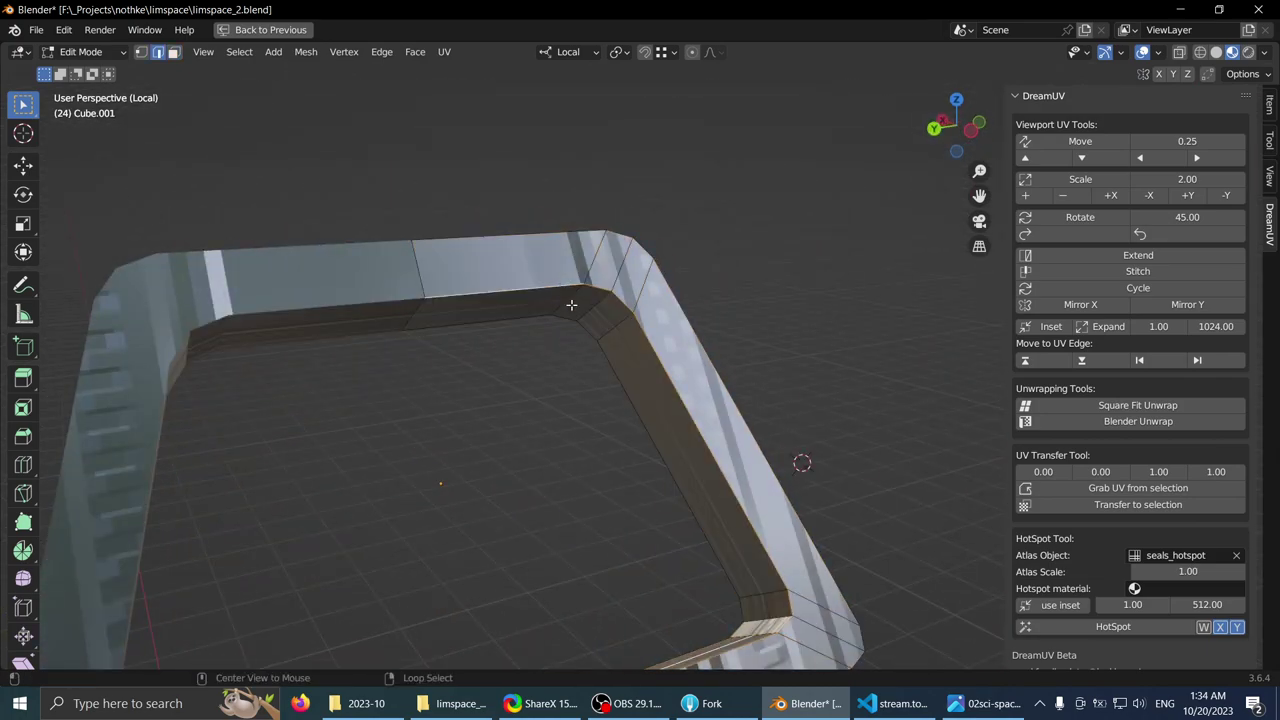
alt+click(571, 304)
middle_drag(571, 304, 577, 269)
key(ctrl+e)
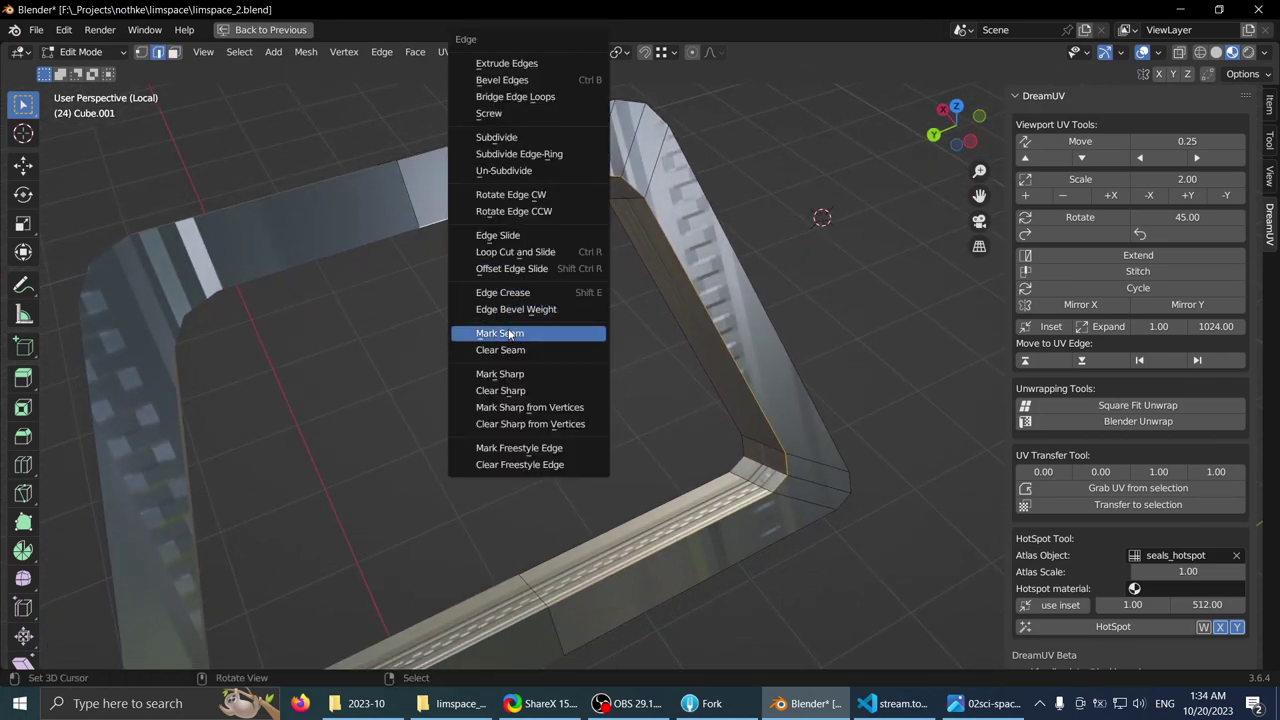
click(505, 373)
key(ctrl+z)
key(ctrl+e)
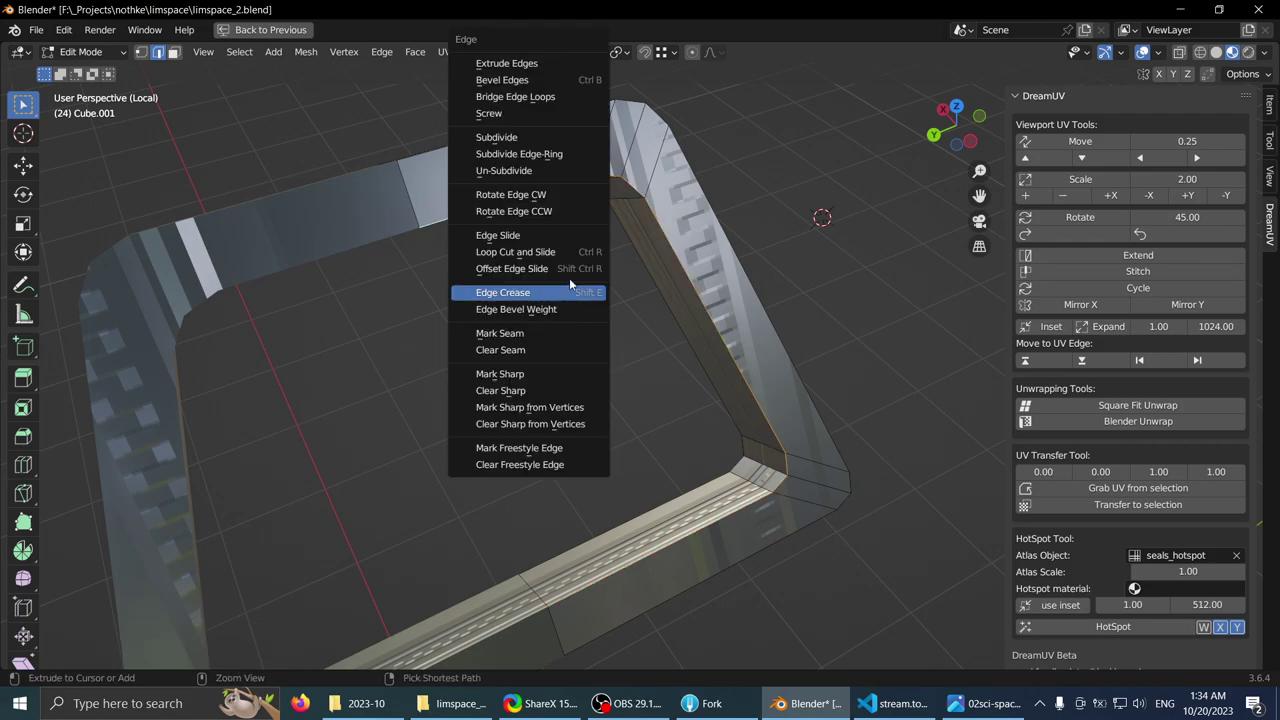
click(509, 338)
- Mark the front face's outer edge loop and the cross edges at the mirror line as seams
middle_drag(563, 323, 533, 168)
key(ctrl+e)
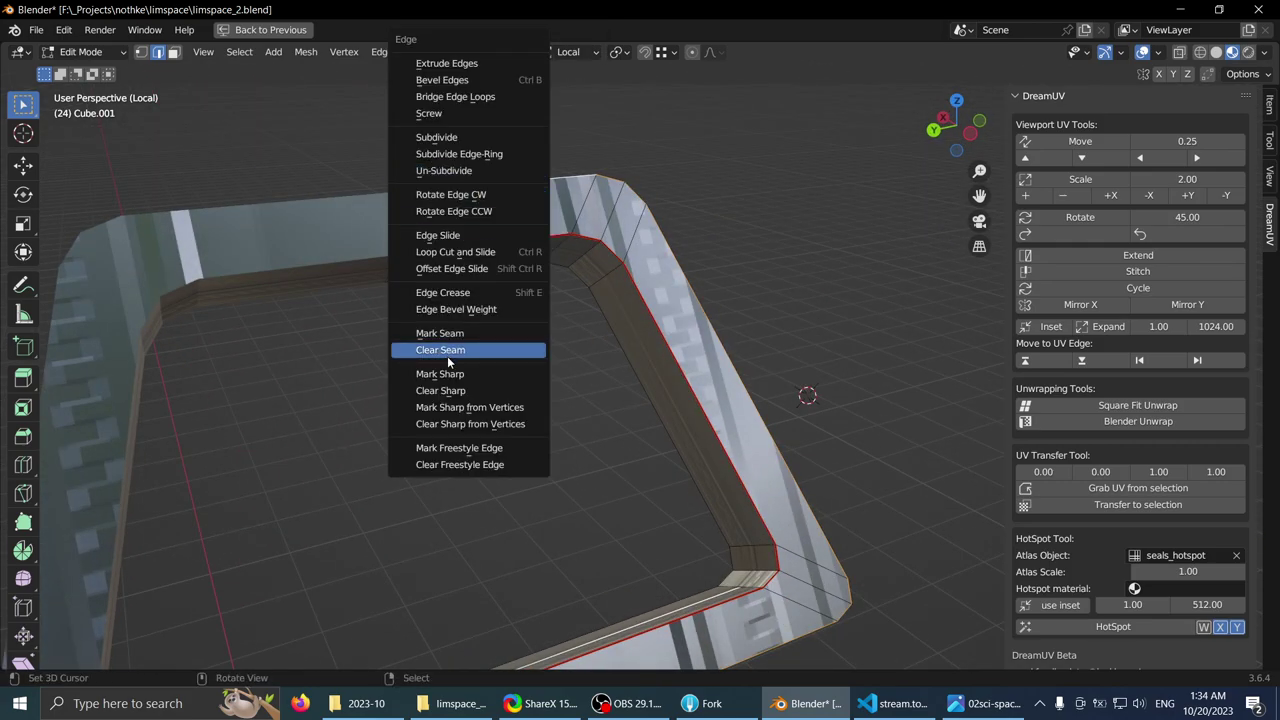
click(472, 333)
middle_drag(480, 345, 578, 492)
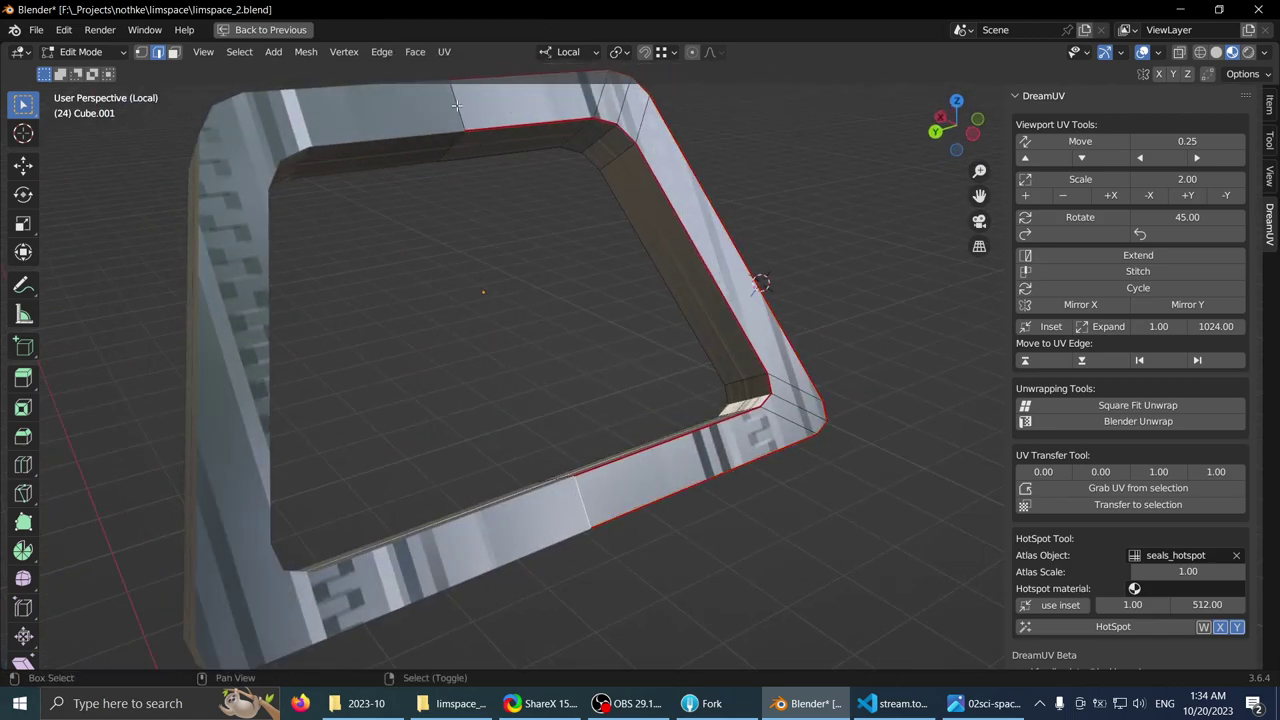
key(ctrl+e)
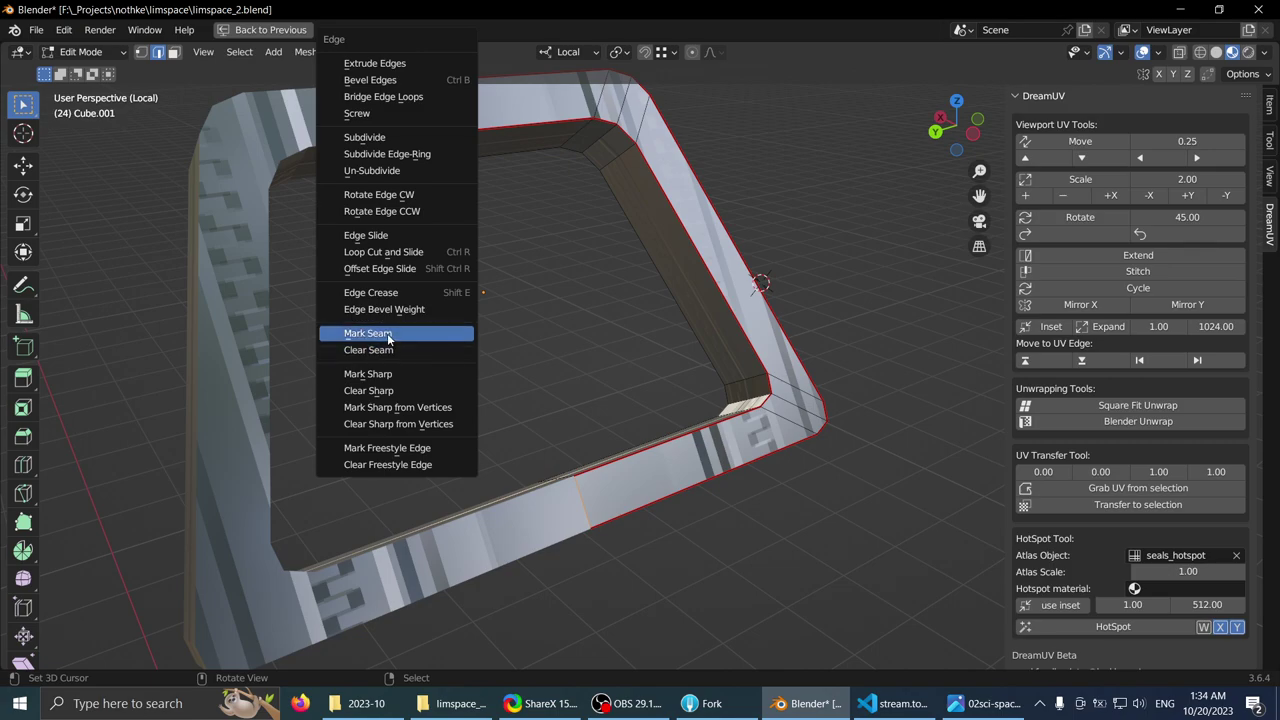
click(409, 332)
- In Object Mode, rerun the HotSpot mapping on the seamed frame until a different layout is assigned
key(Tab)
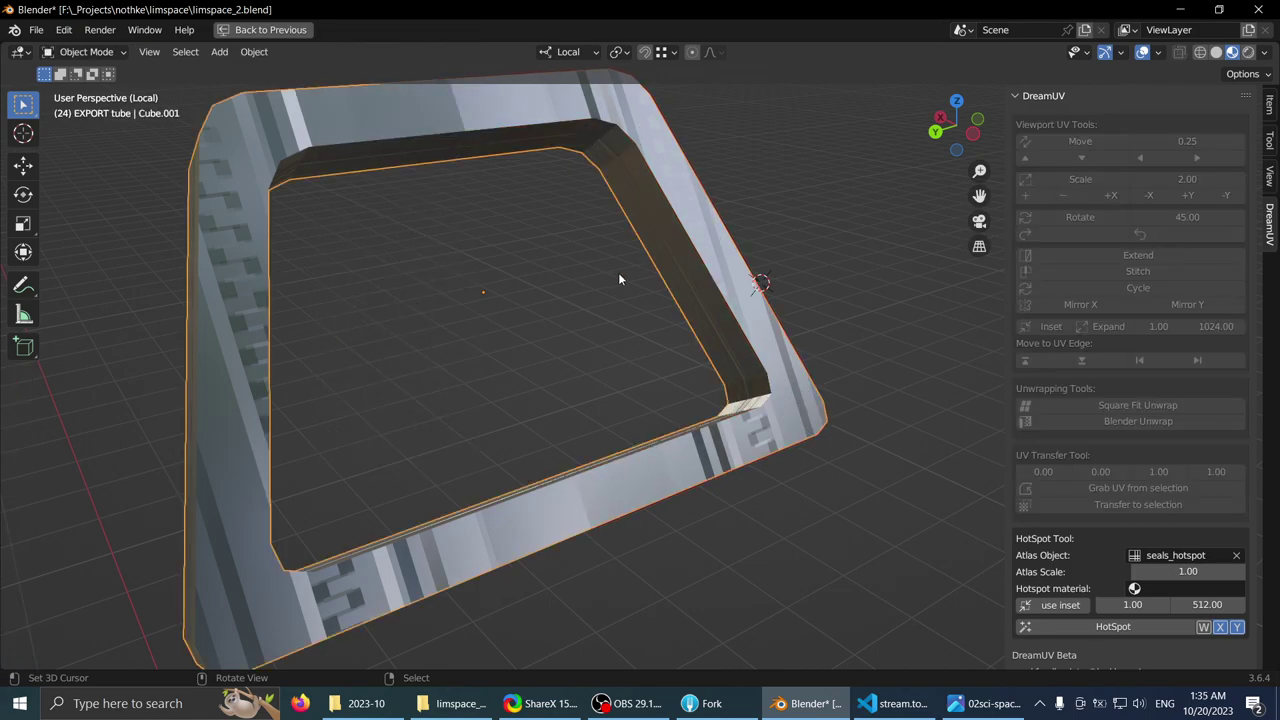
middle_drag(618, 272, 800, 400)
click(1153, 629)
mouse_move(640, 368)
middle_down()
mouse_move(571, 379)
mouse_move(625, 376)
middle_up()
click(1068, 627)
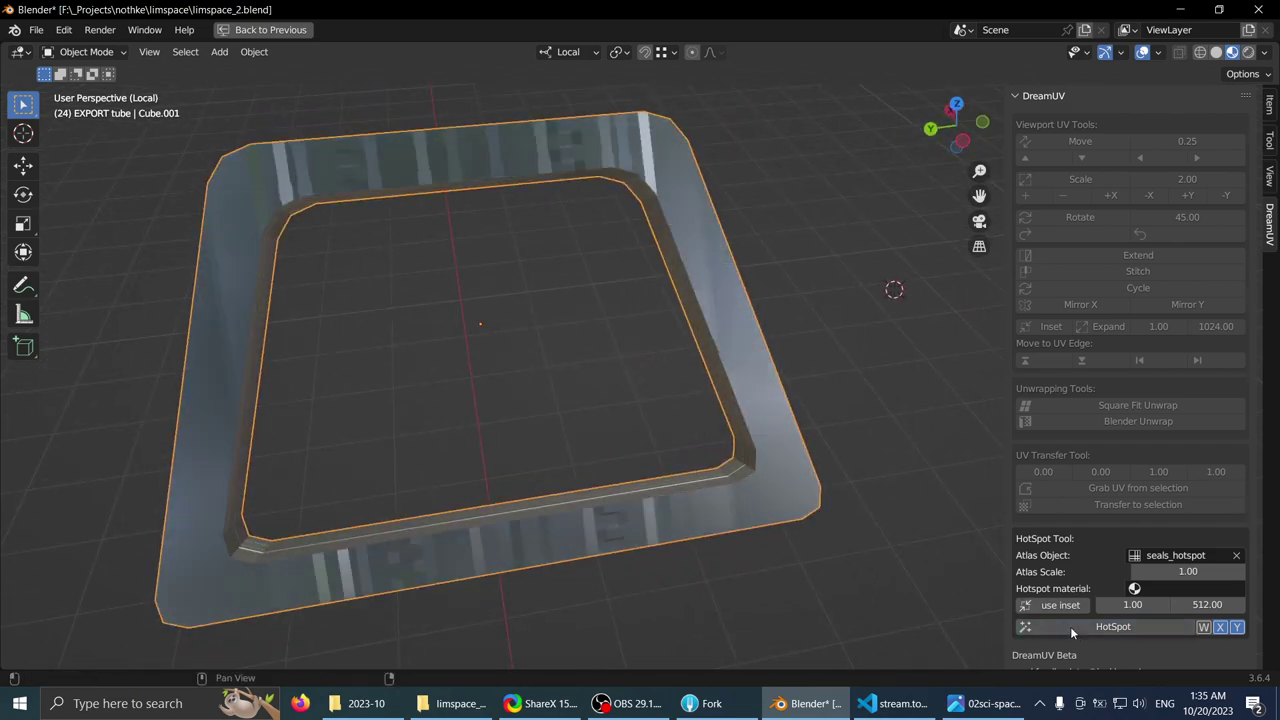
middle_drag(577, 322, 630, 272)
- Apply the HotSpot mapping to only the front faces of the upper bar and its bevelled corner
key(Tab)
middle_drag(698, 238, 609, 211)
shift+click(676, 256)
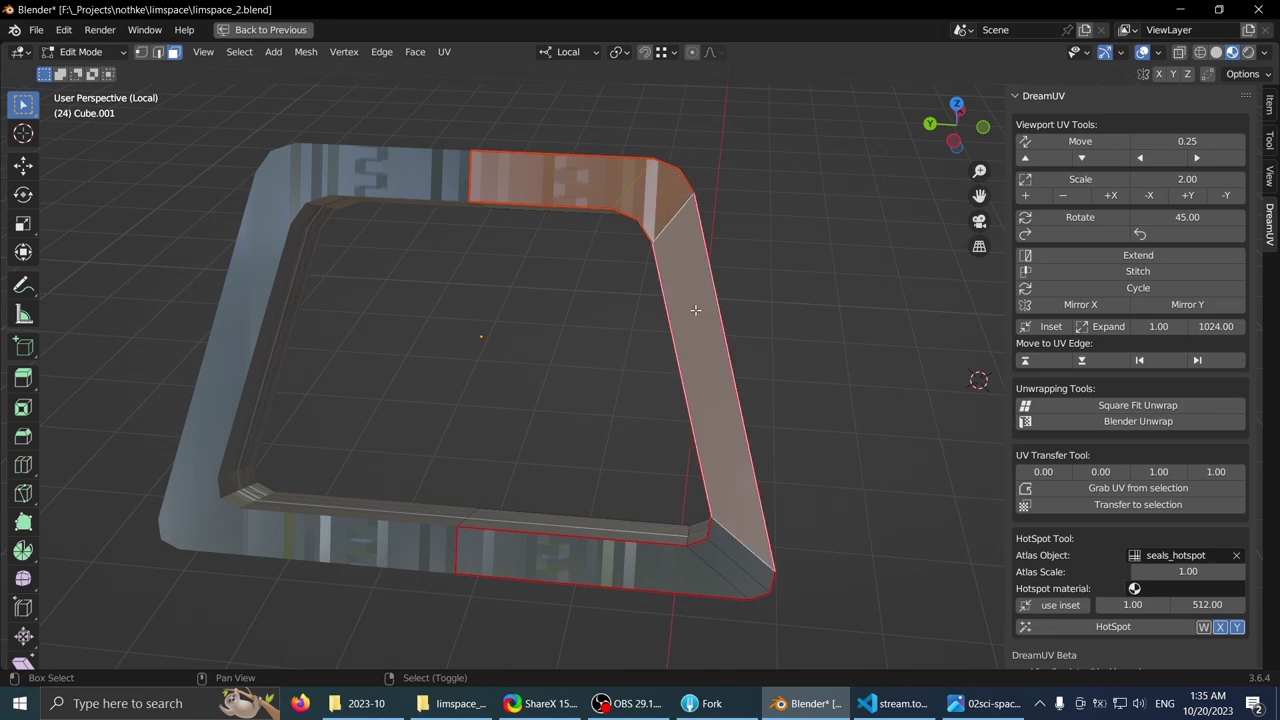
click(609, 188)
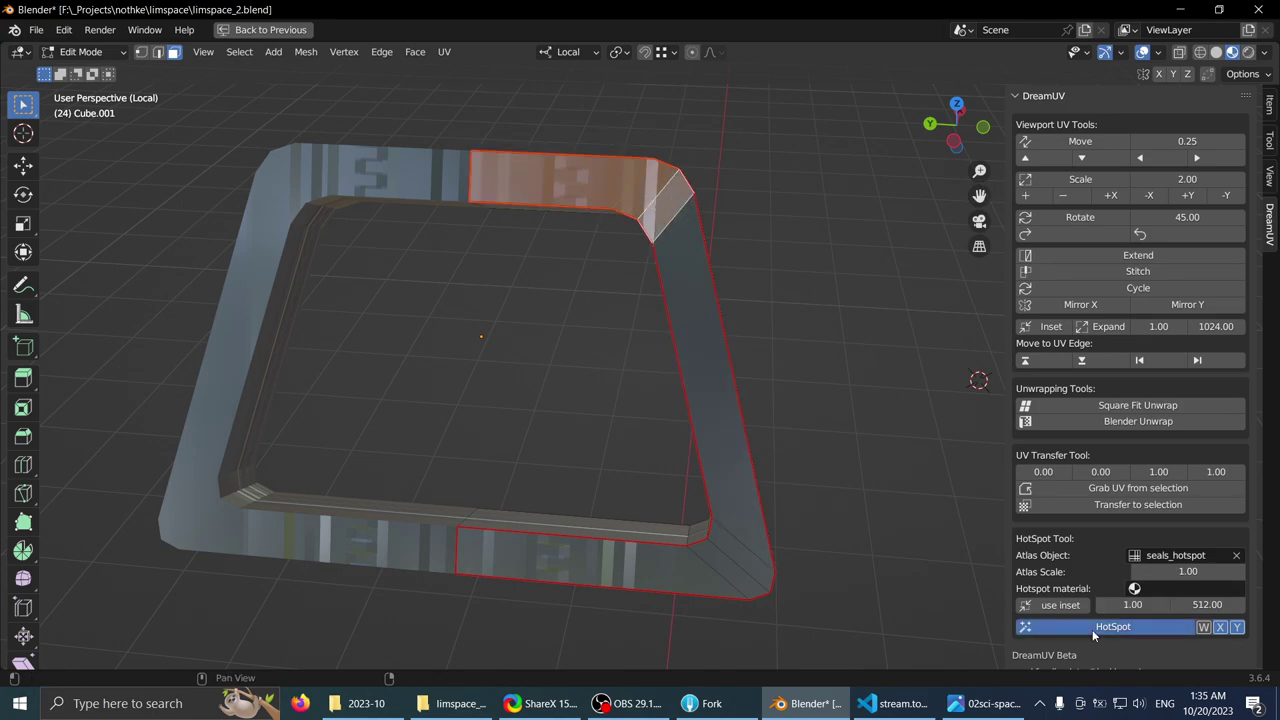
middle_drag(730, 298, 708, 266)
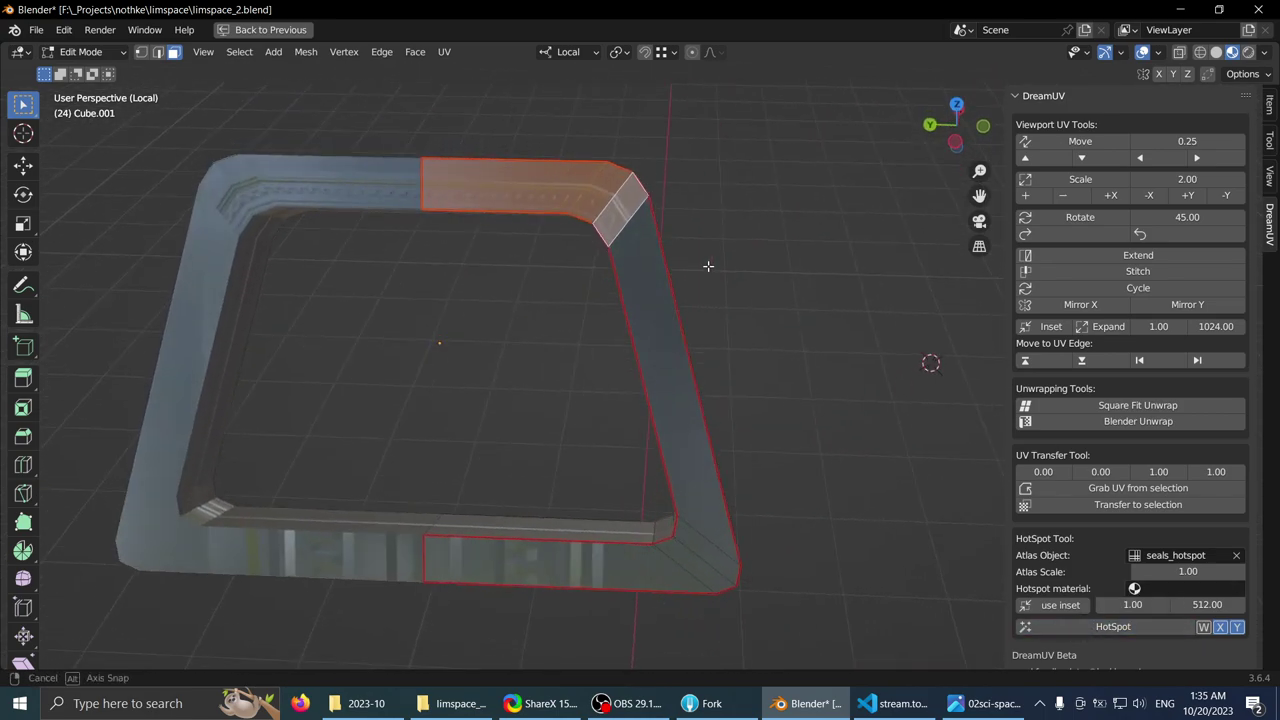
- Mark seams across the front face where the slanted side bar meets the bevelled corners
click(620, 309)
middle_drag(620, 309, 626, 218)
middle_drag(618, 394, 573, 281)
key(ctrl+e)
click(617, 386)
- Return to Object Mode and apply the HotSpot mapping with the new corner seams
key(Tab)
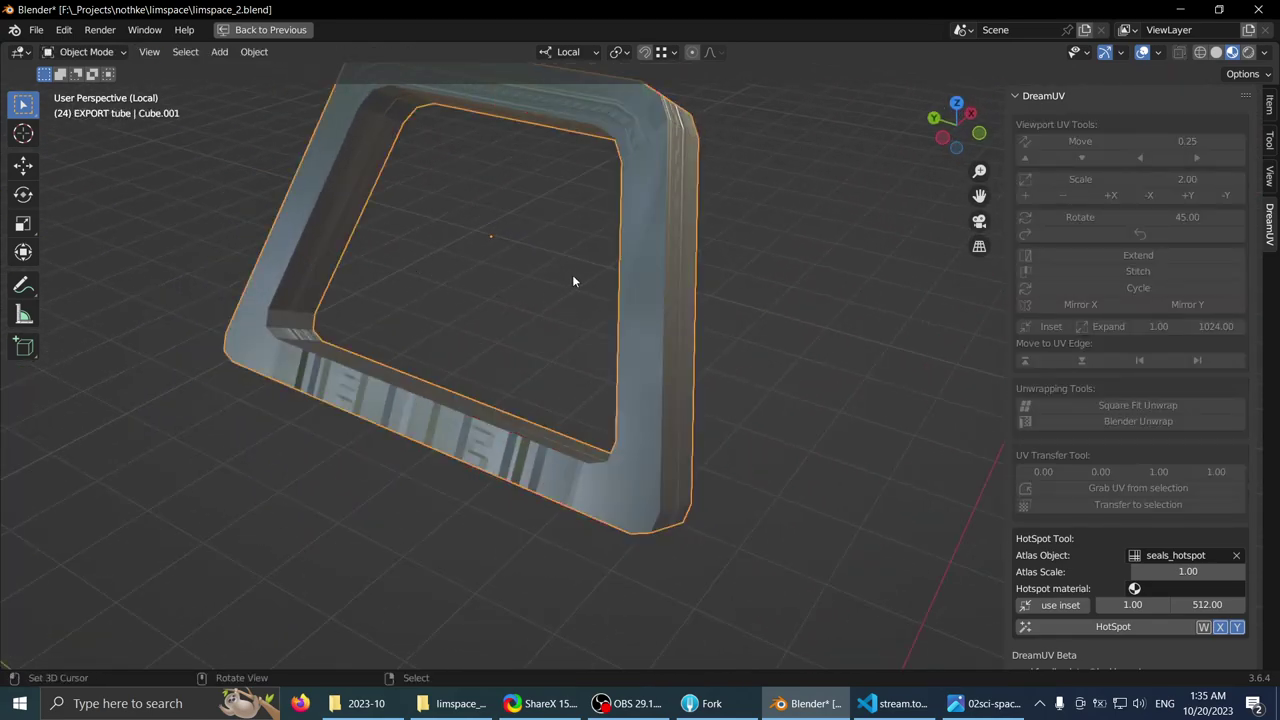
click(1113, 626)
middle_drag(680, 400, 726, 364)
- Check the lower corner's vertices for overlapping geometry by test-moving them one at a time and cancelling each move
key(Tab)
key(2)
click(726, 364)
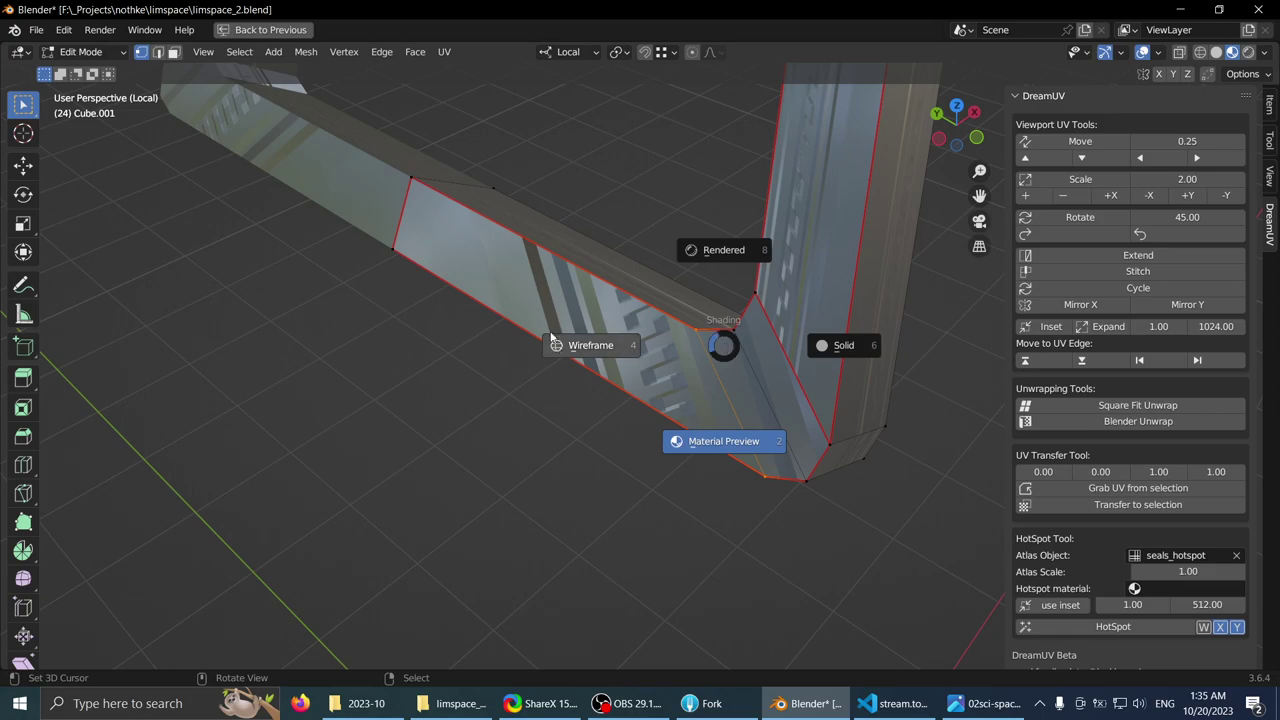
right_click(695, 326)
key(g)
right_click(575, 330)
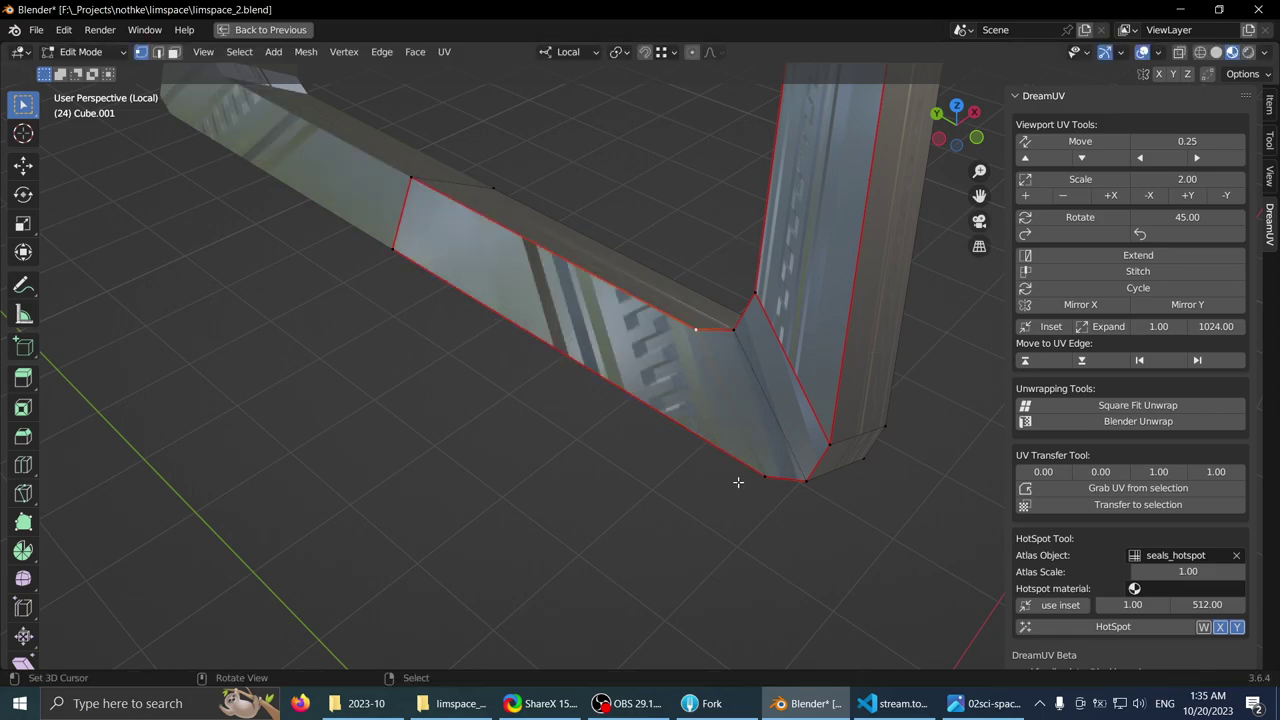
right_click(738, 482)
key(g)
right_click(859, 468)
key(g)
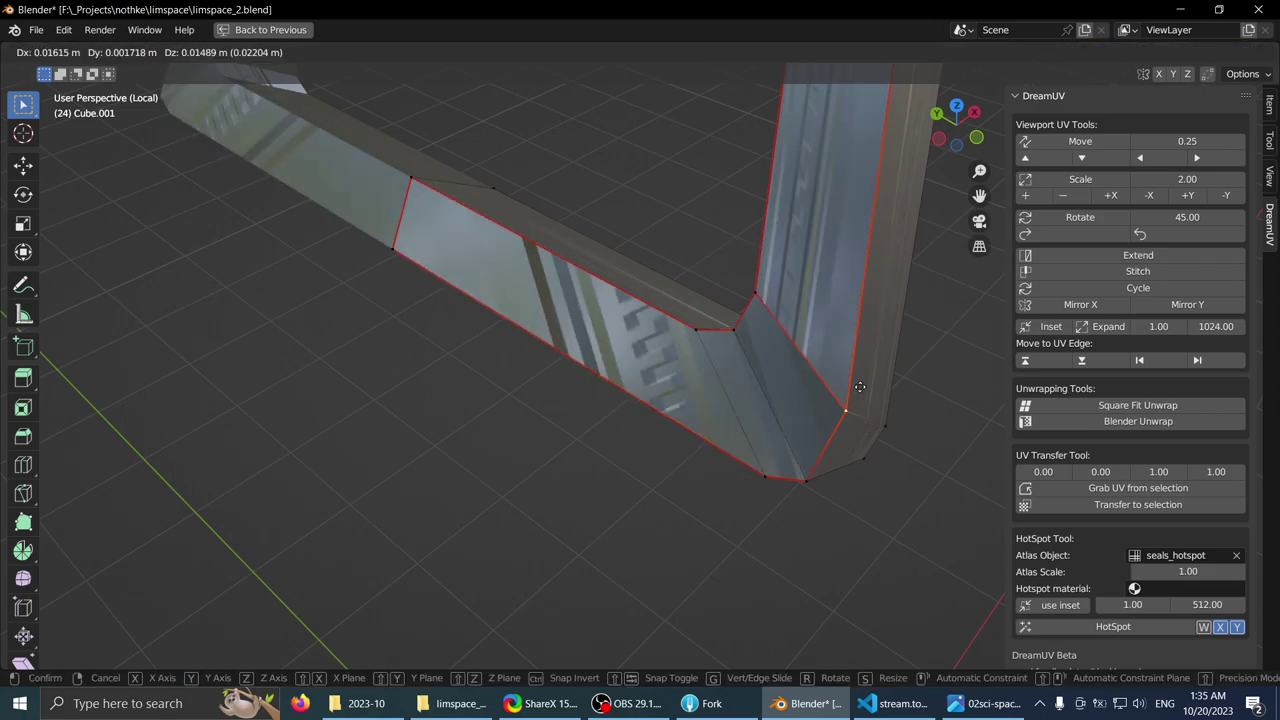
right_click(760, 403)
- Select the whole frame mesh and merge its vertices by distance
middle_drag(760, 403, 643, 360)
key(2)
key(a)
key(q)
click(702, 403)
- Select the outward-facing face strip along the slanted side bar
key(2)
alt+right_click(643, 418)
middle_drag(643, 418, 580, 375)
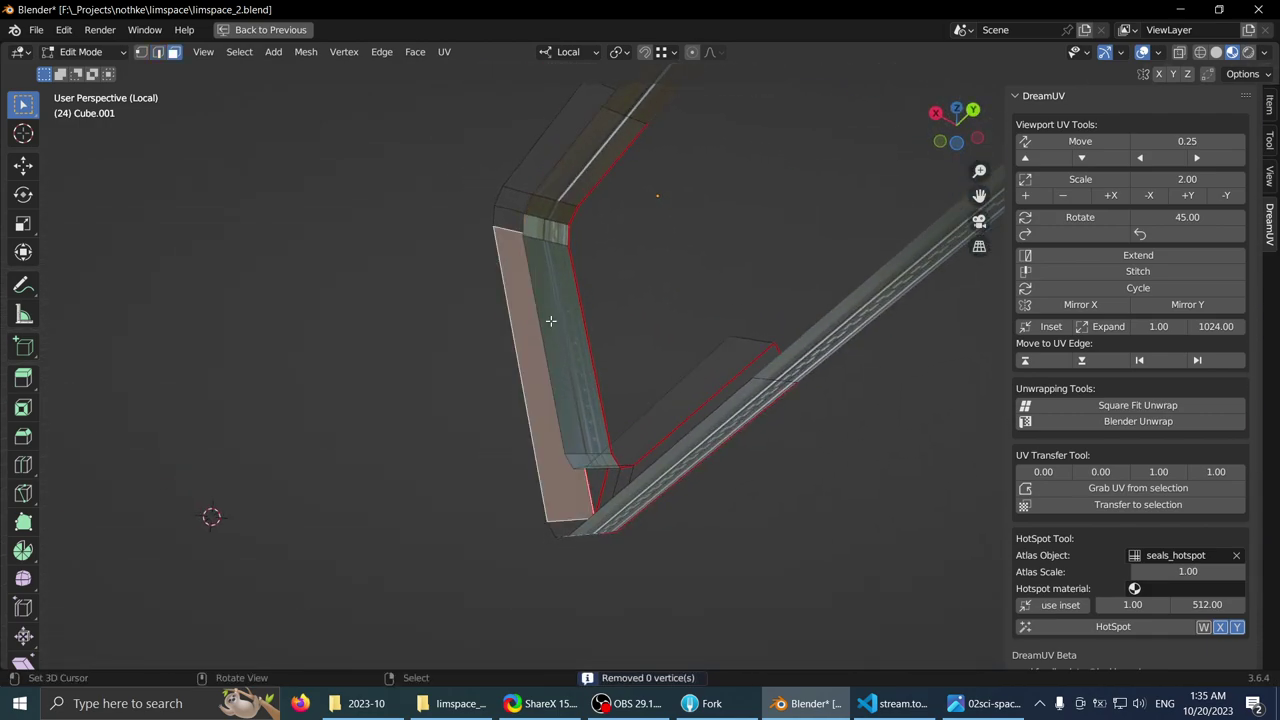
- Select the UV-linked inner strip of the frame and shrink its UVs over the toothed band near the texture's lower edge
middle_drag(550, 320, 640, 403)
key(ctrl+l)
key(ctrl+space)
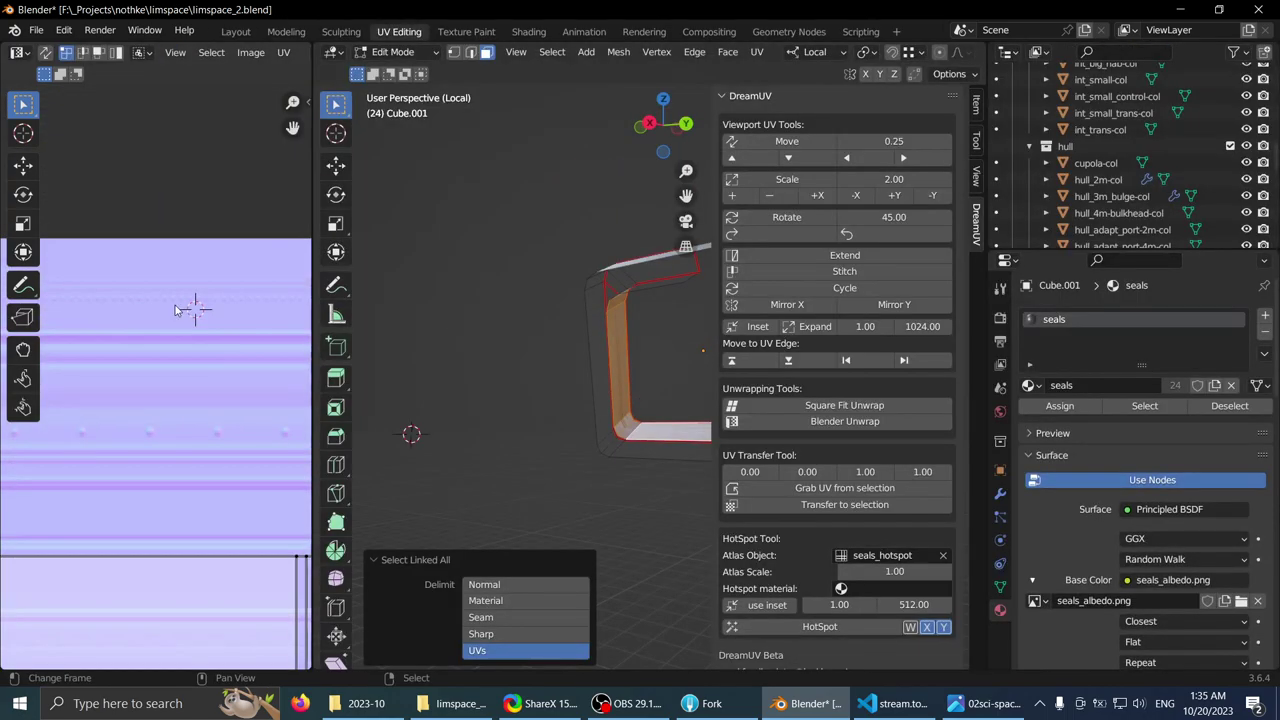
key(ctrl+space)
scroll(686, 334, up, 3)
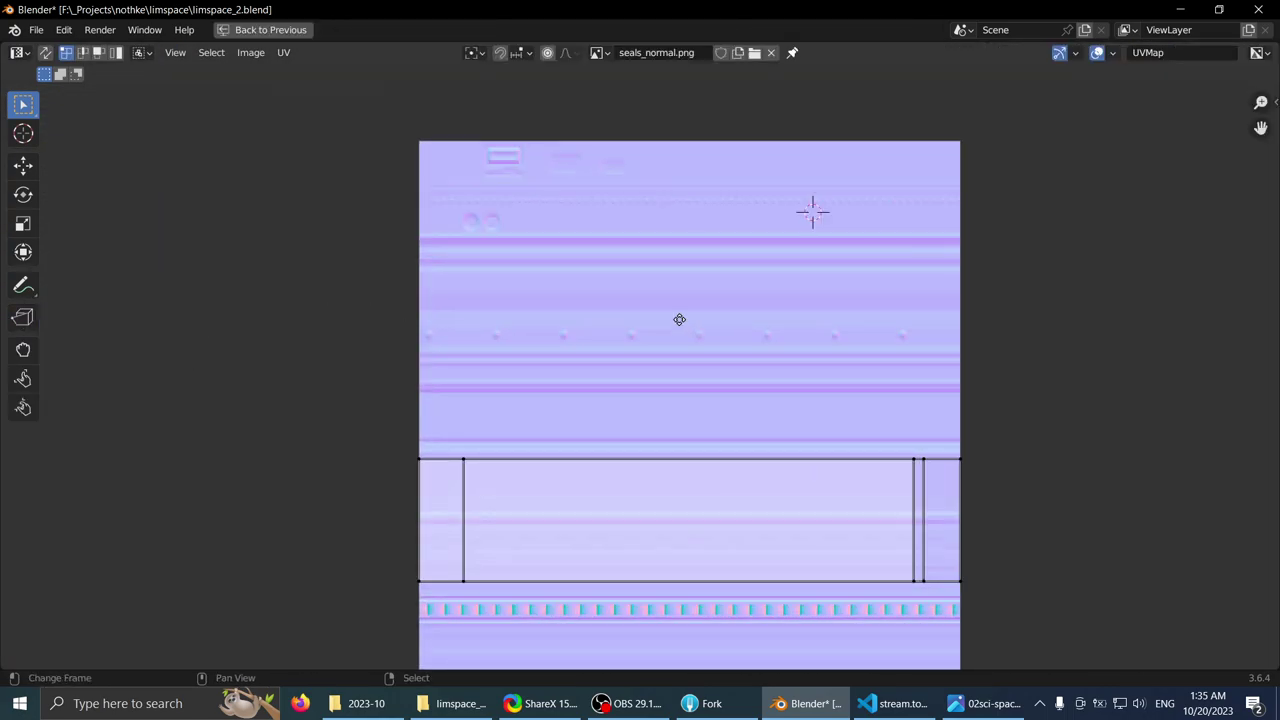
middle_drag(680, 320, 611, 237)
key(g)
key(y)
click(708, 309)
key(s)
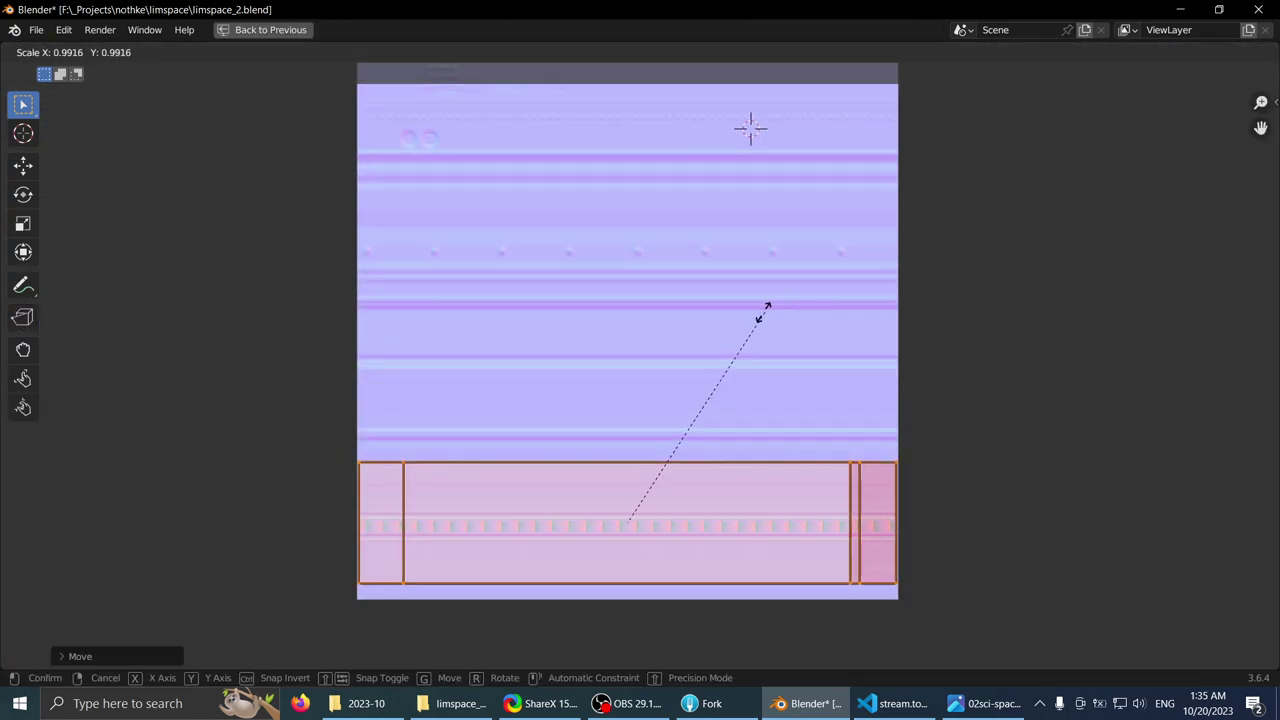
click(651, 457)
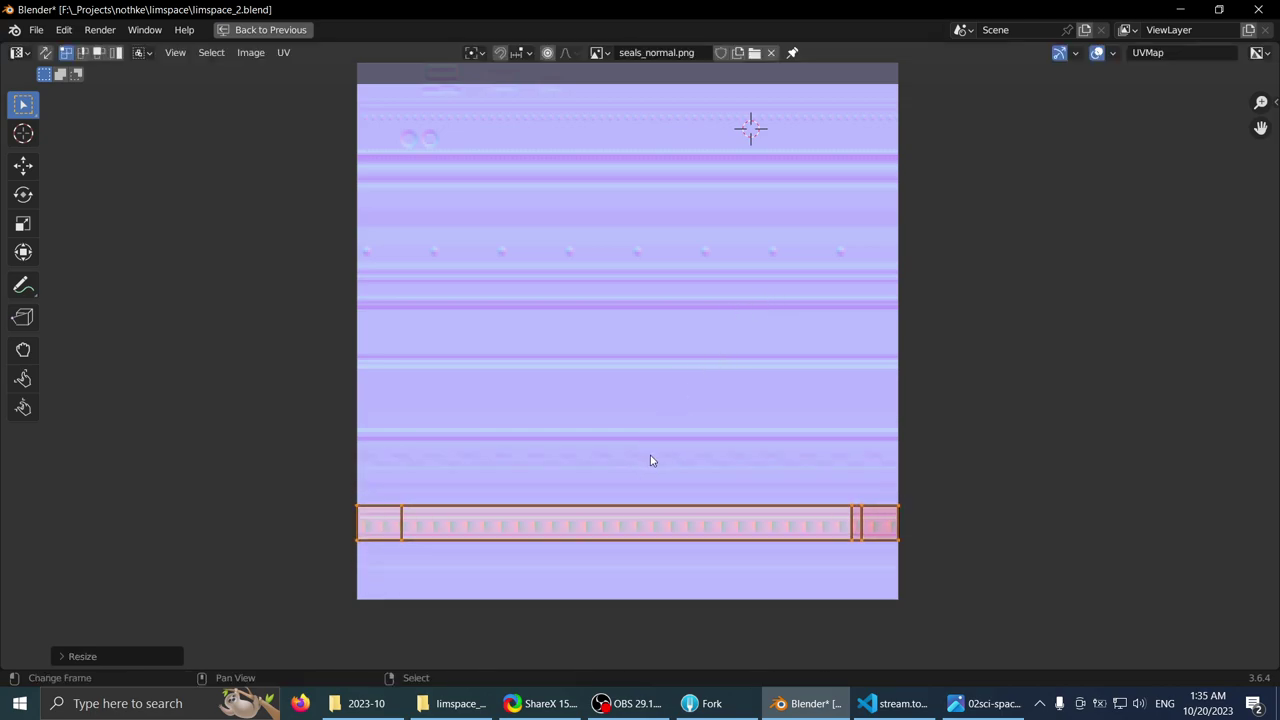
- Fine-tune the inner strip's UVs along Y so their height and position fit the toothed band
scroll(660, 420, up, 5)
key(g)
key(y)
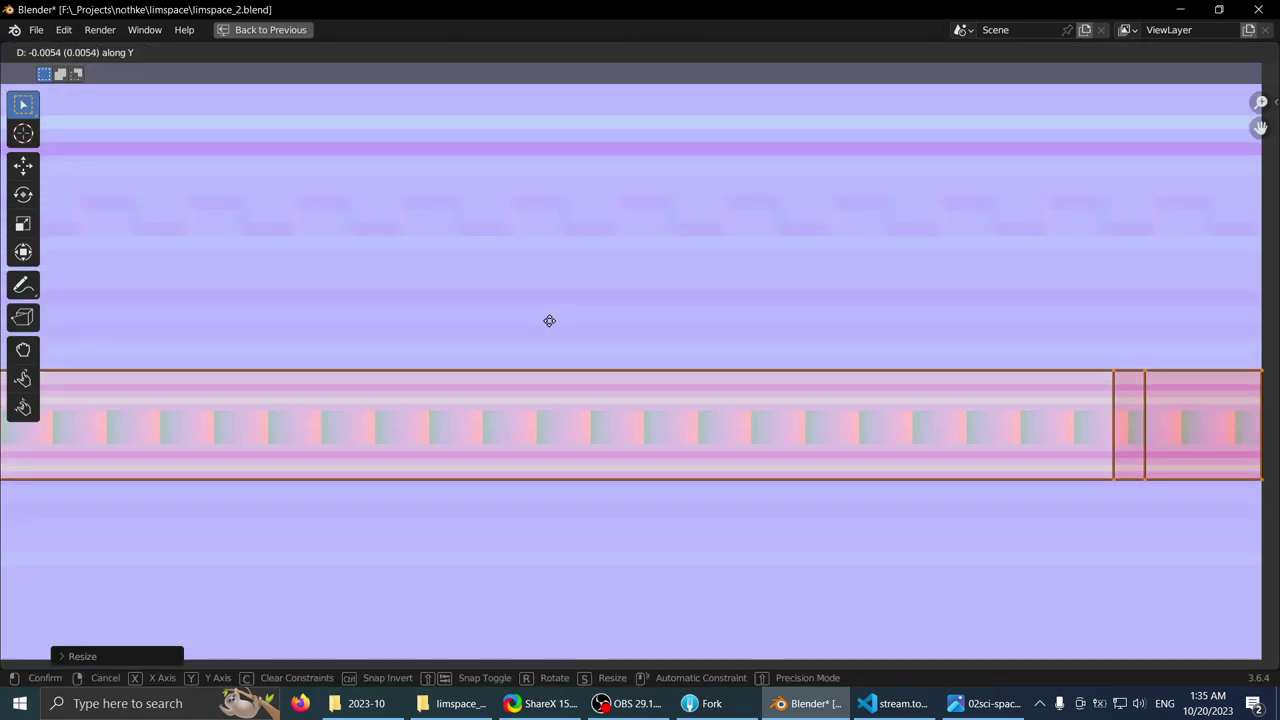
click(548, 320)
key(s)
key(y)
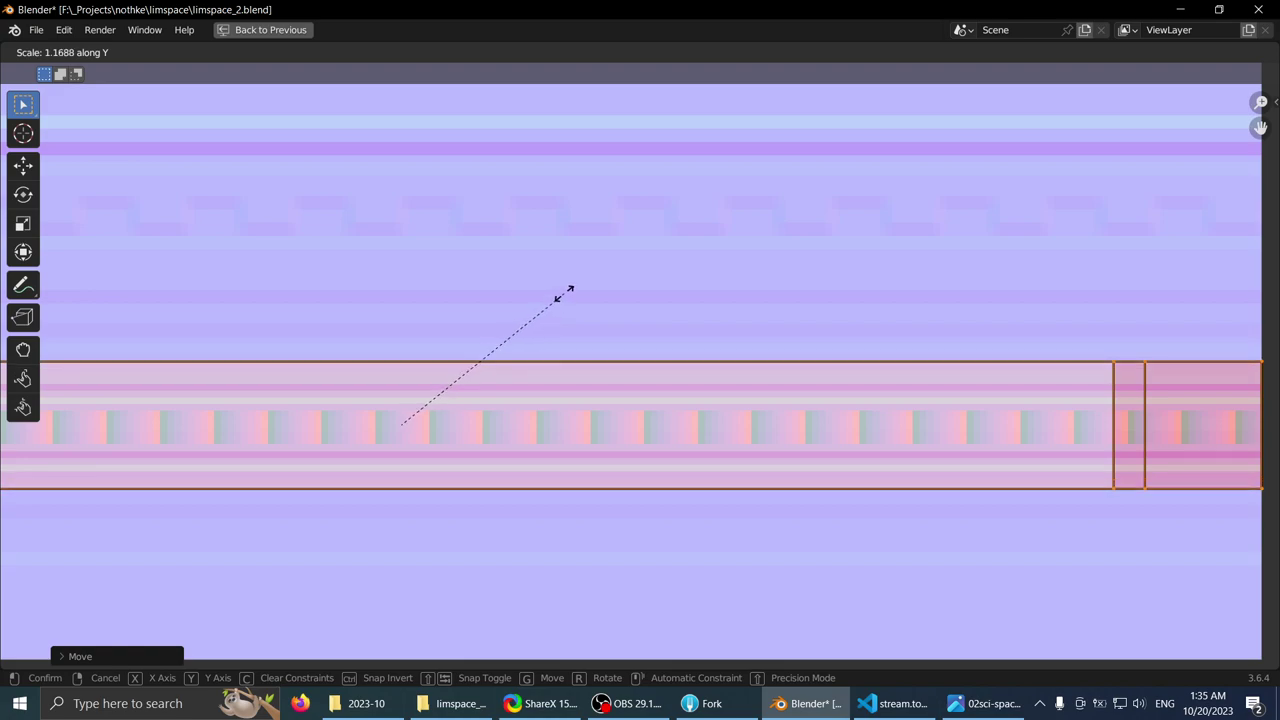
key(g)
key(y)
click(565, 293)
- Scale the inner strip's UVs down along X so the tooth pattern stretches along the frame
key(ctrl+space)
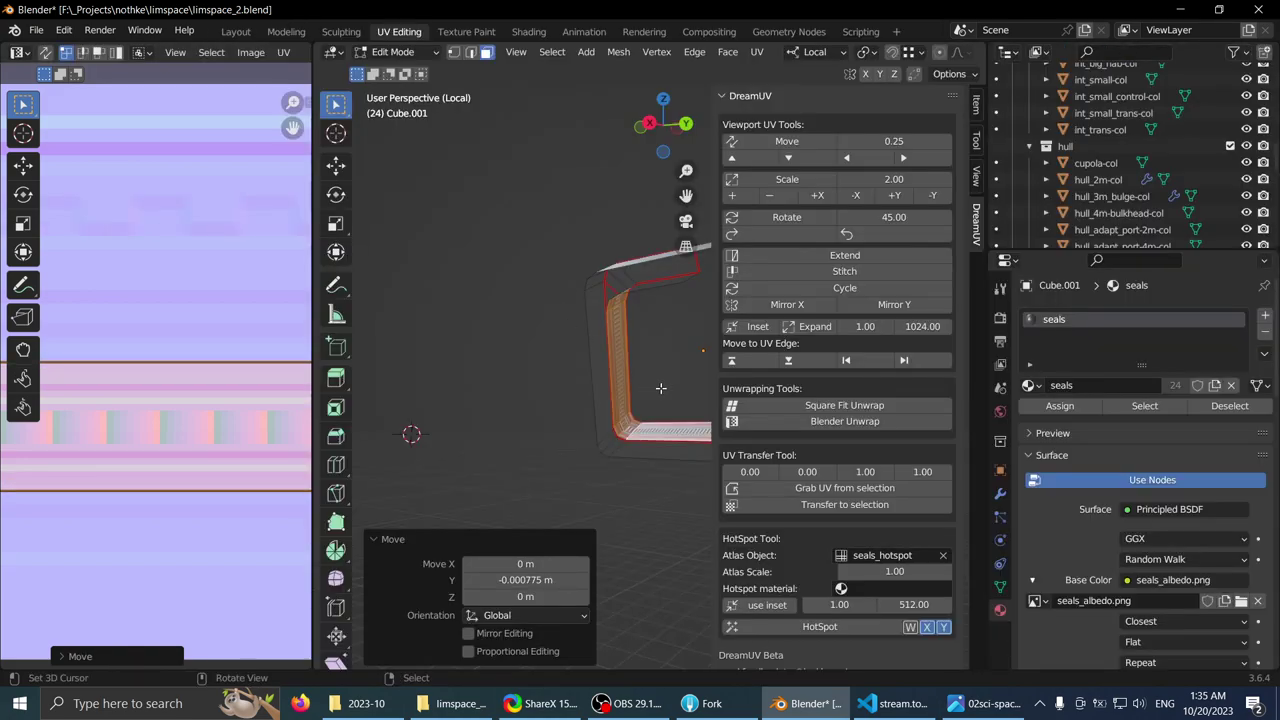
key(ctrl+space)
middle_drag(626, 380, 601, 346)
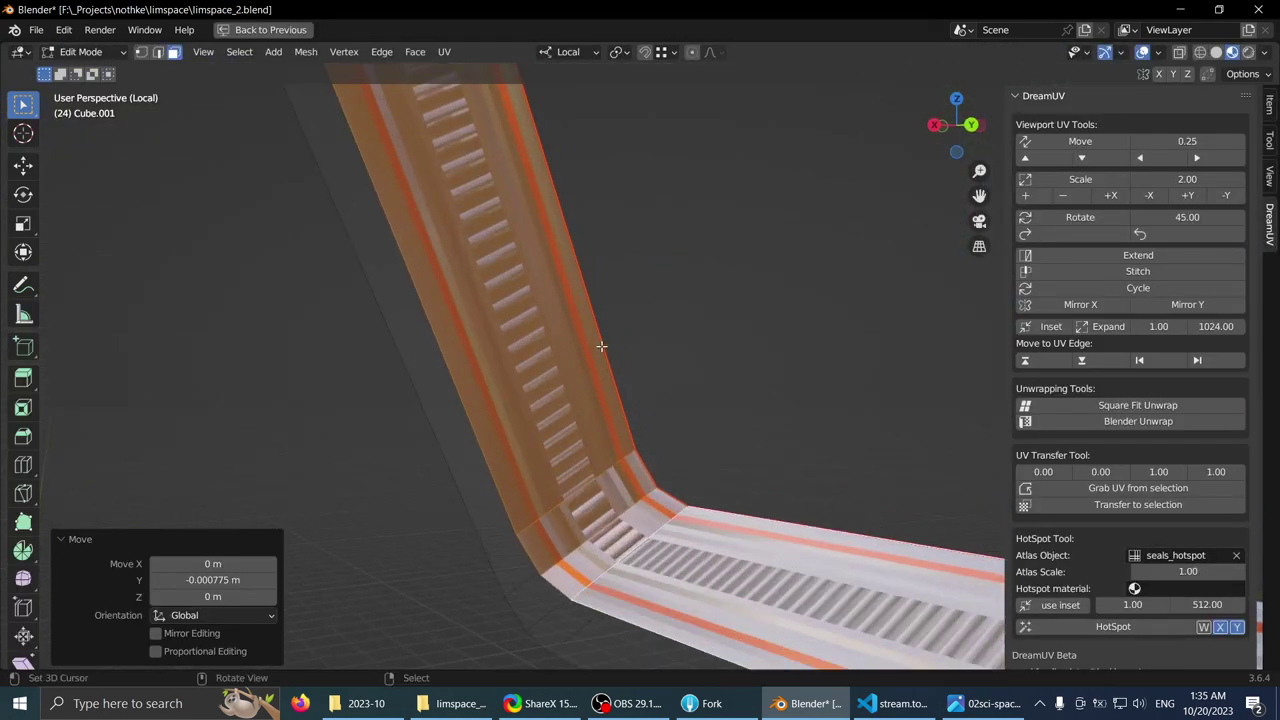
key(ctrl+space)
scroll(250, 295, down, 4)
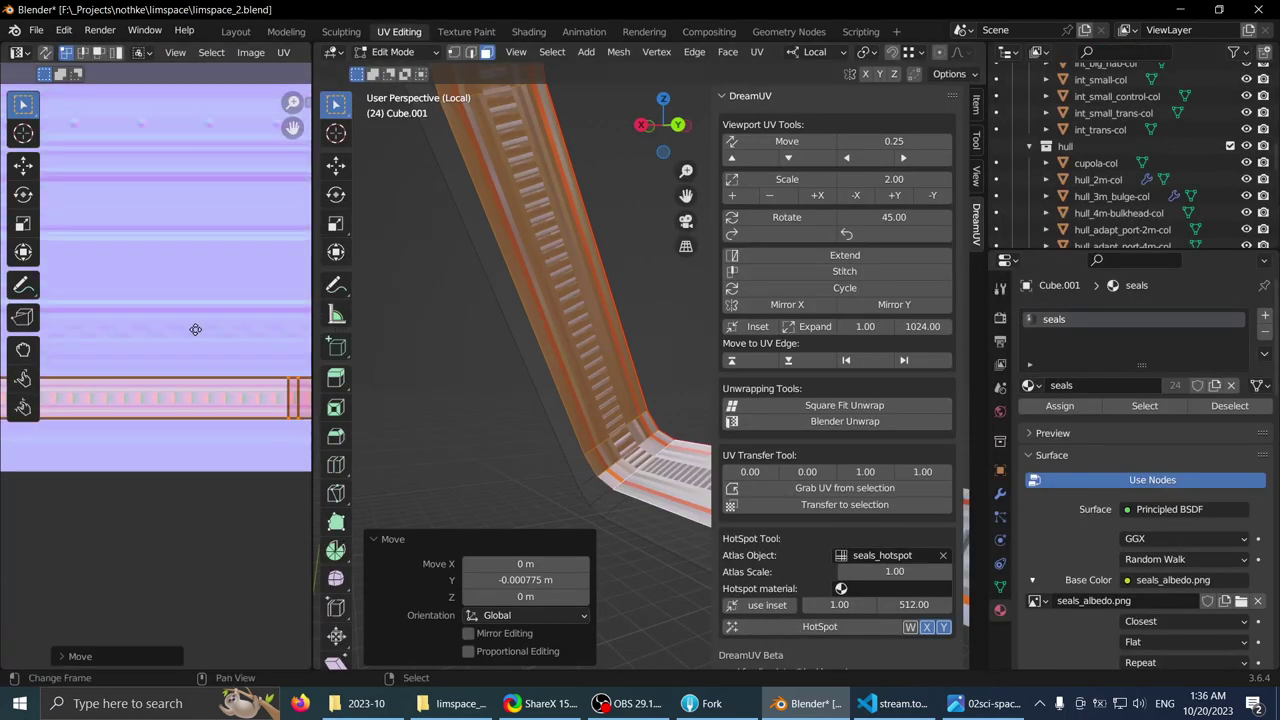
key(s)
key(x)
click(150, 350)
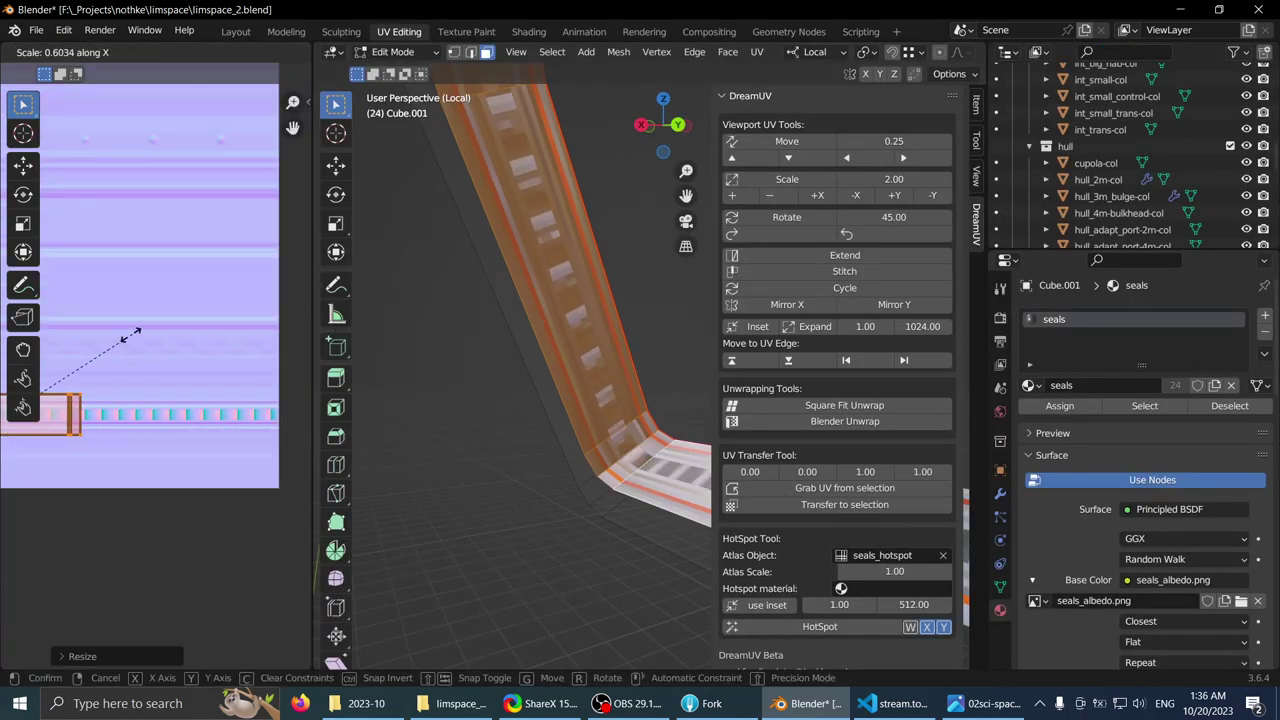
click(180, 317)
- Shade all faces of the frame smooth and set the Auto Smooth angle to 64.5°
middle_drag(540, 350, 643, 392)
key(ctrl+space)
key(Tab)
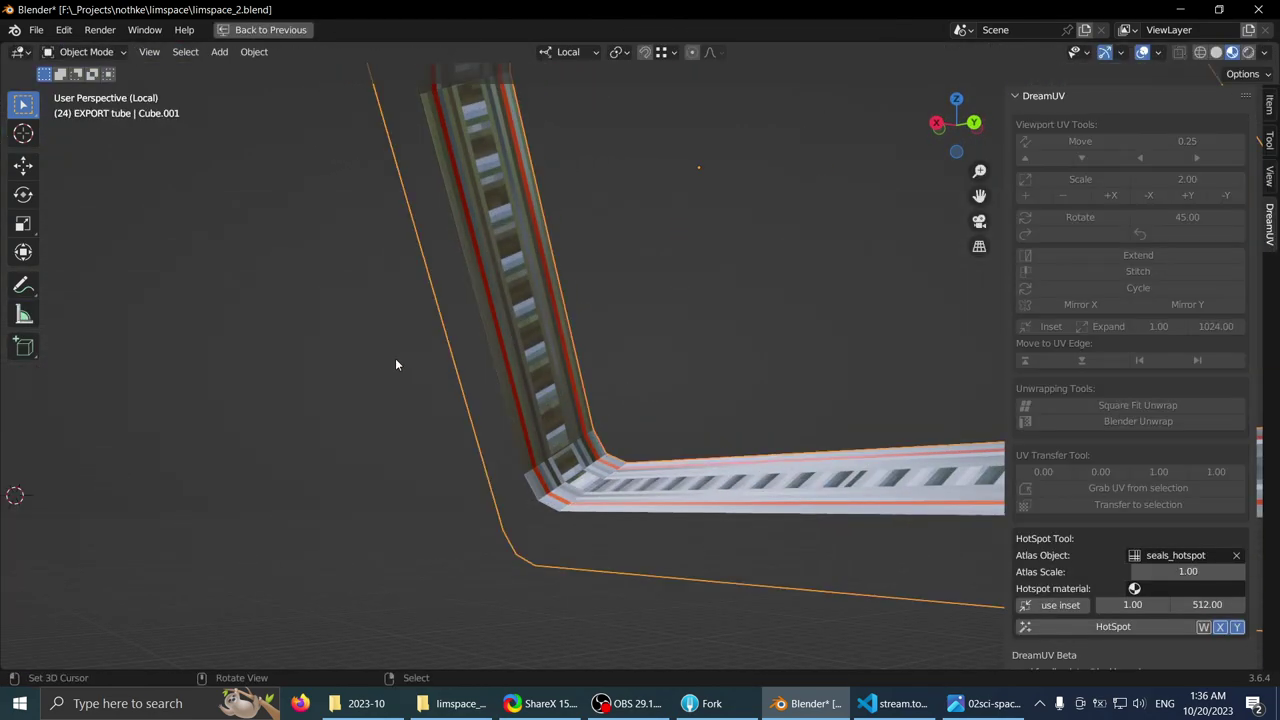
key(ctrl+space)
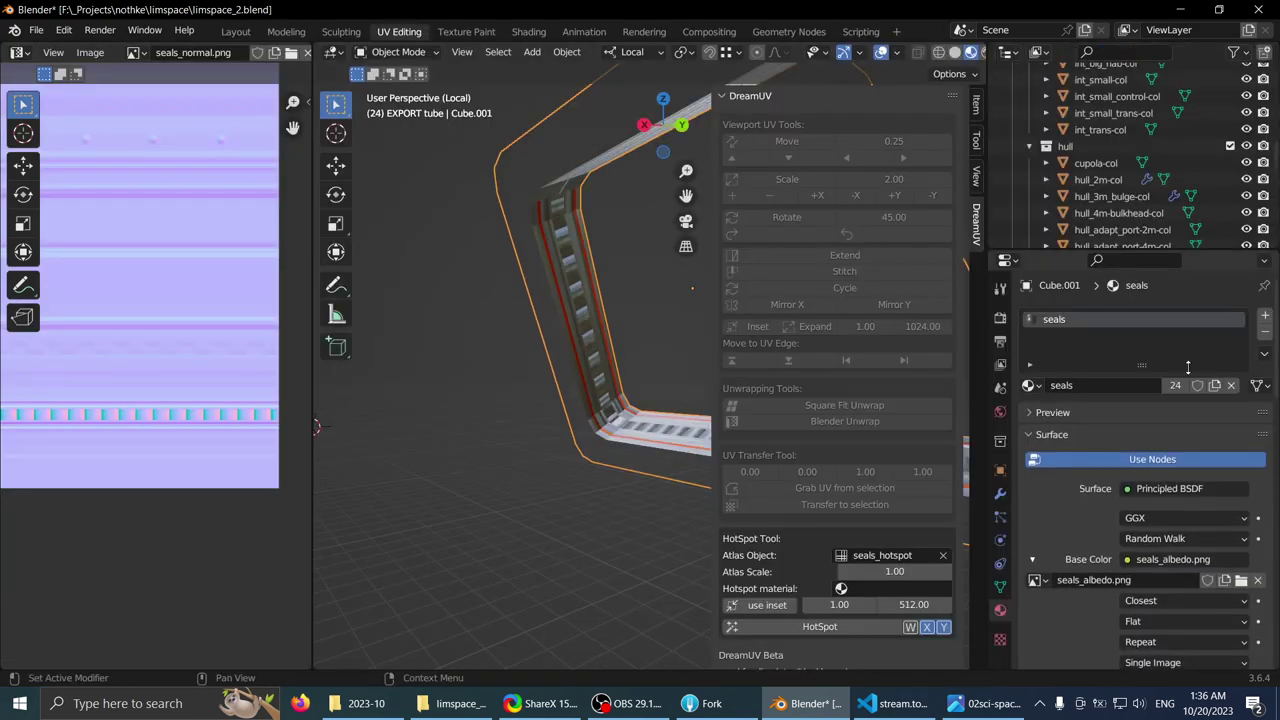
click(999, 587)
scroll(1077, 560, down, 3)
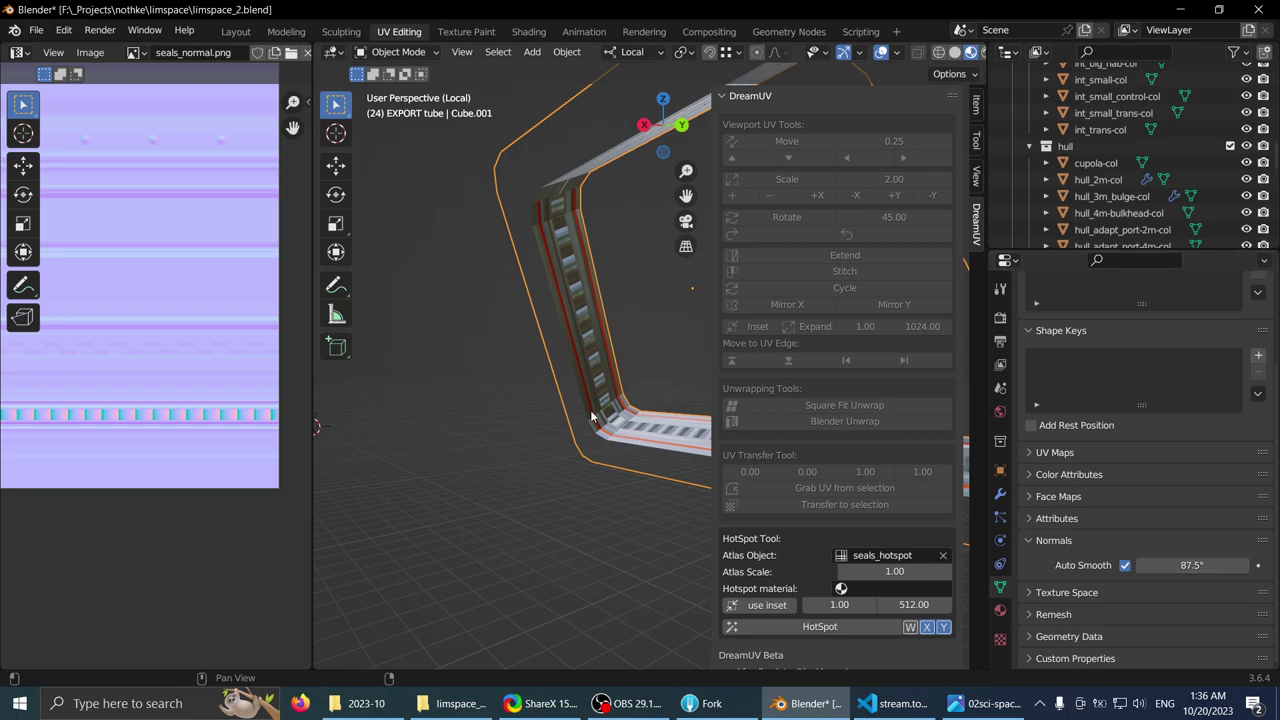
key(Tab)
key(a)
key(ctrl+f)
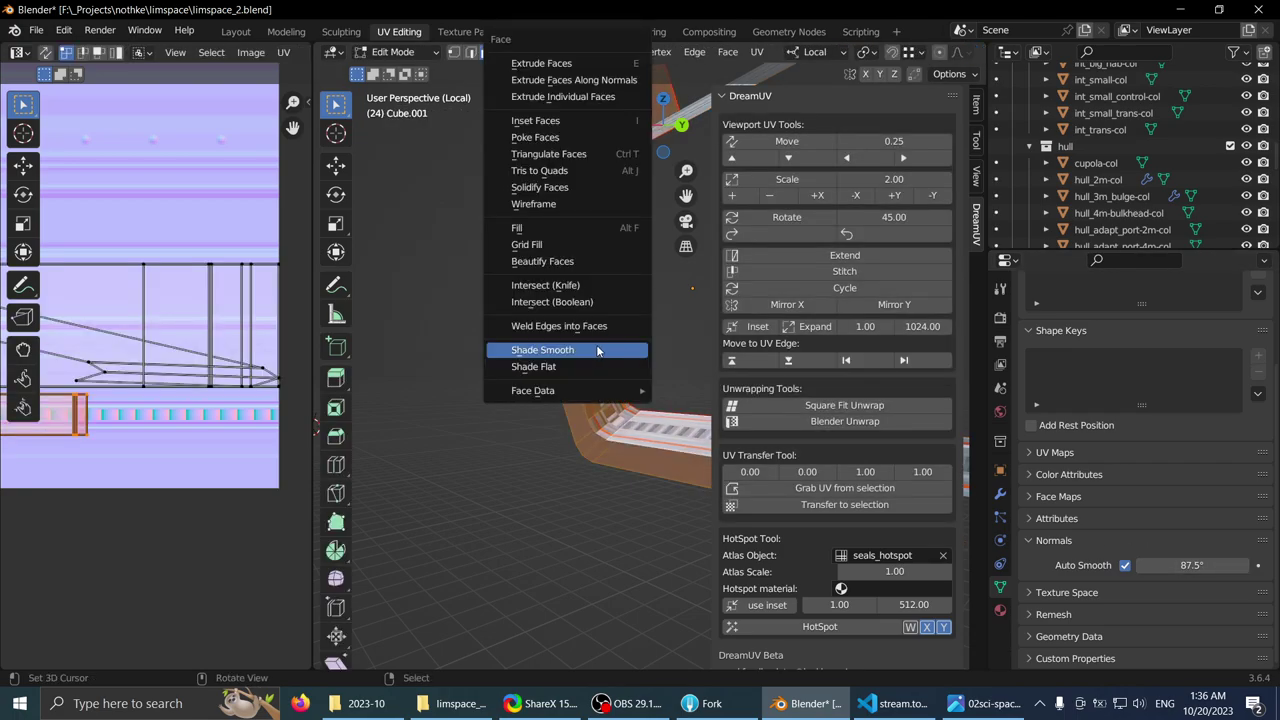
click(574, 350)
key(Tab)
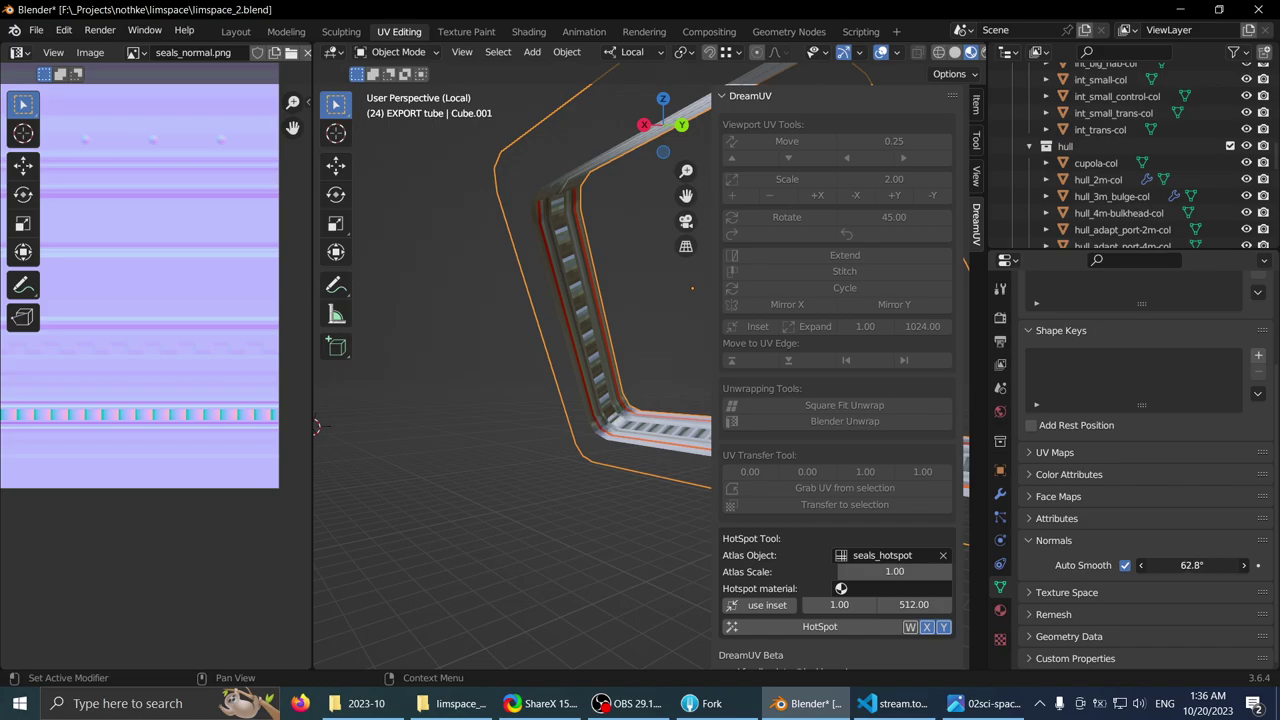
- Select the UV-linked inner strip again and refit its UVs across the full width of the toothed band
key(ctrl+space)
middle_drag(632, 435, 552, 481)
key(Tab)
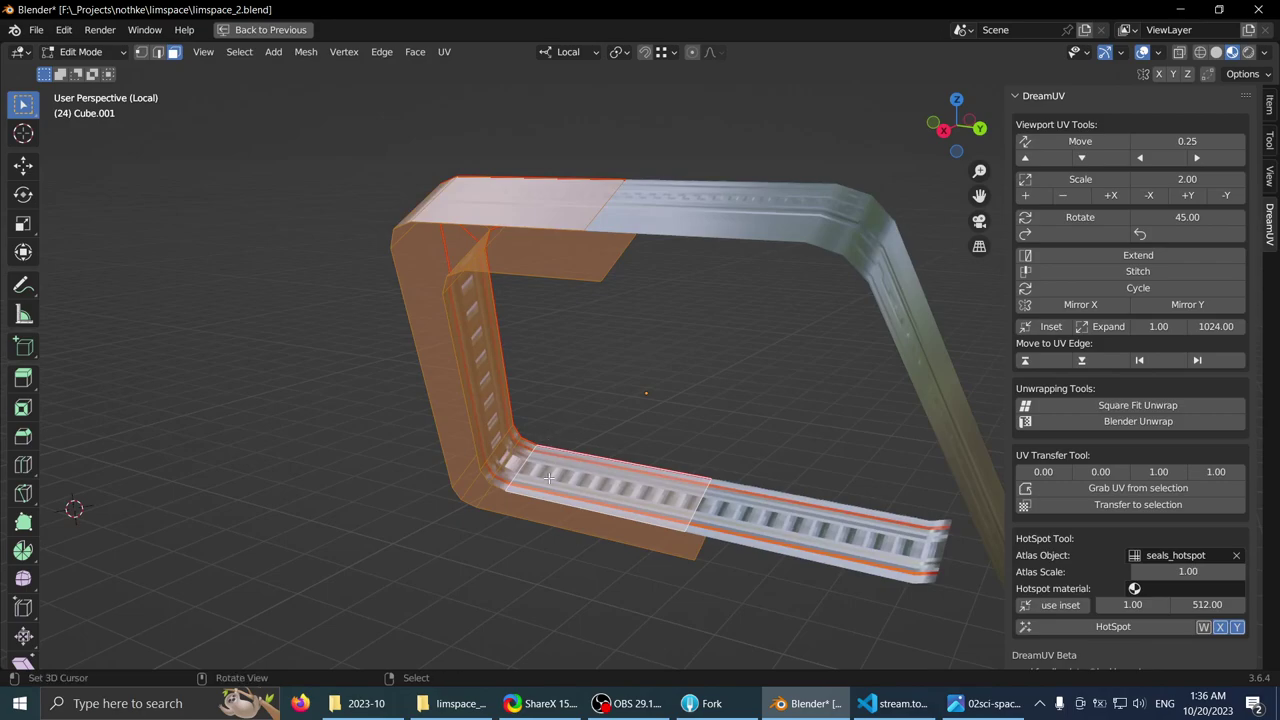
click(552, 481)
key(ctrl+l)
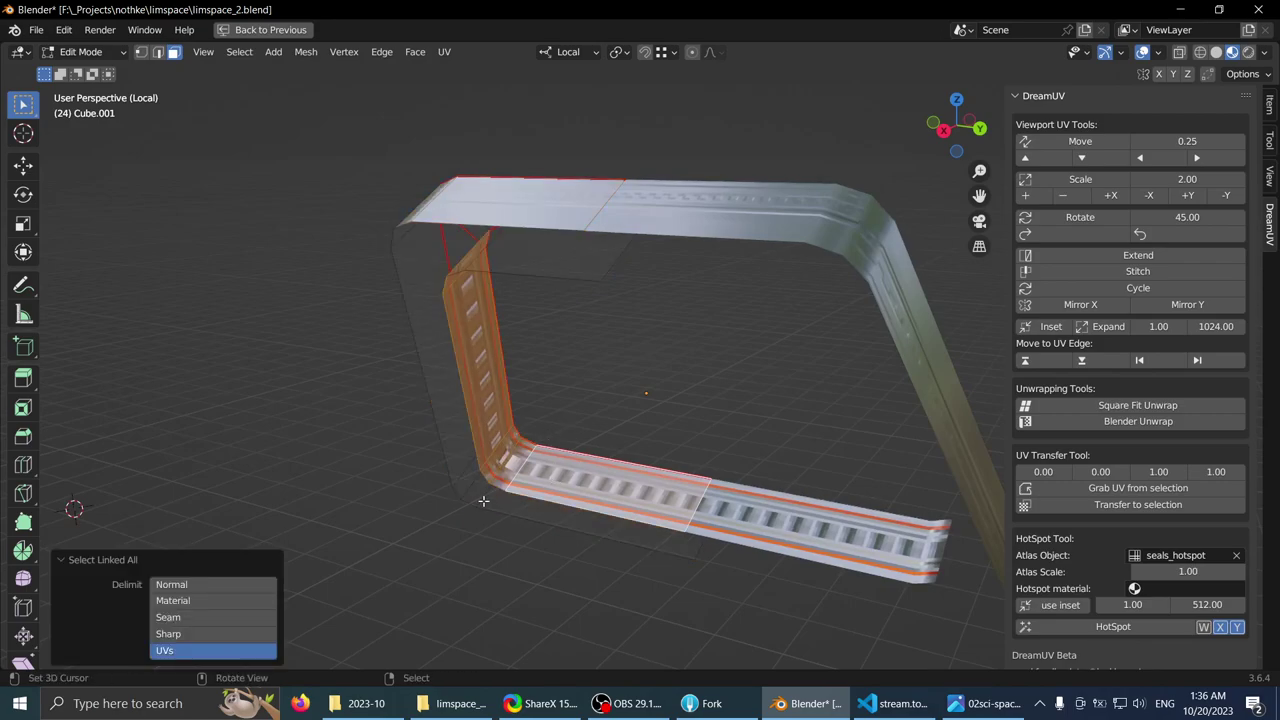
scroll(560, 430, up, 3)
key(ctrl+alt+space)
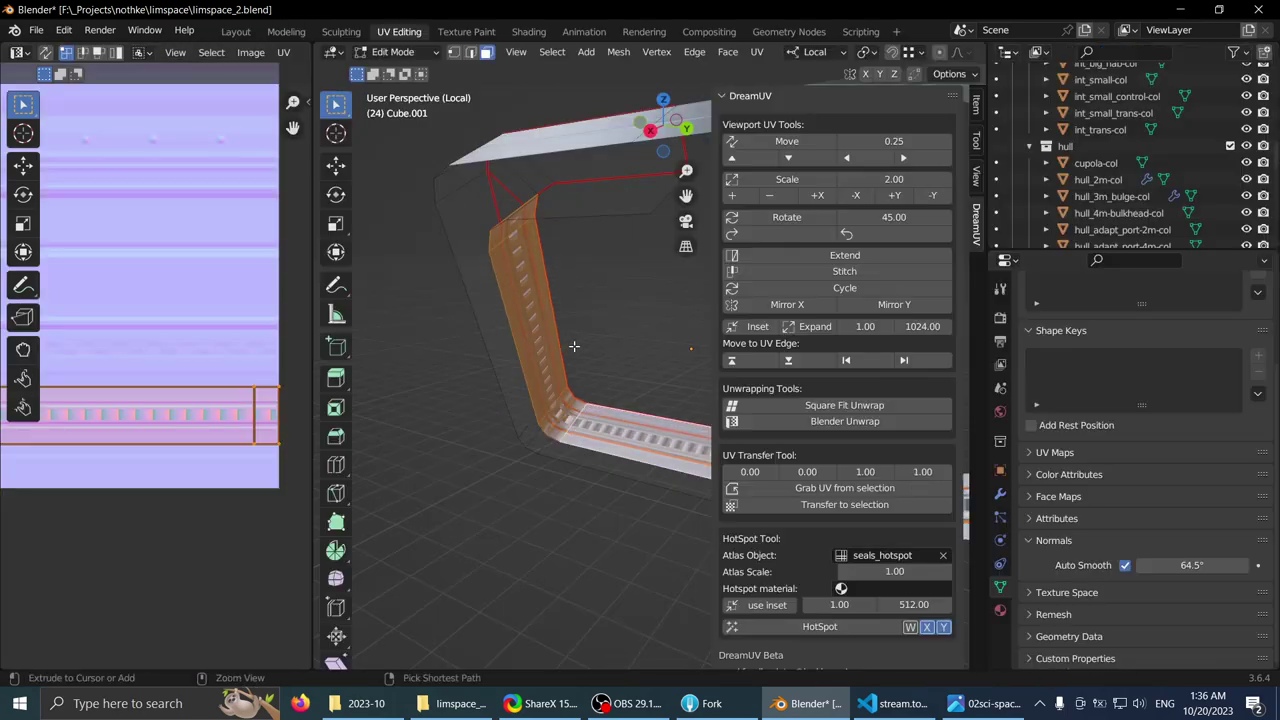
- Examine the inner strip's UV layout on the texture and the textured frame in Object Mode
scroll(120, 368, down, 3)
middle_drag(85, 370, 169, 354)
key(ctrl+space)
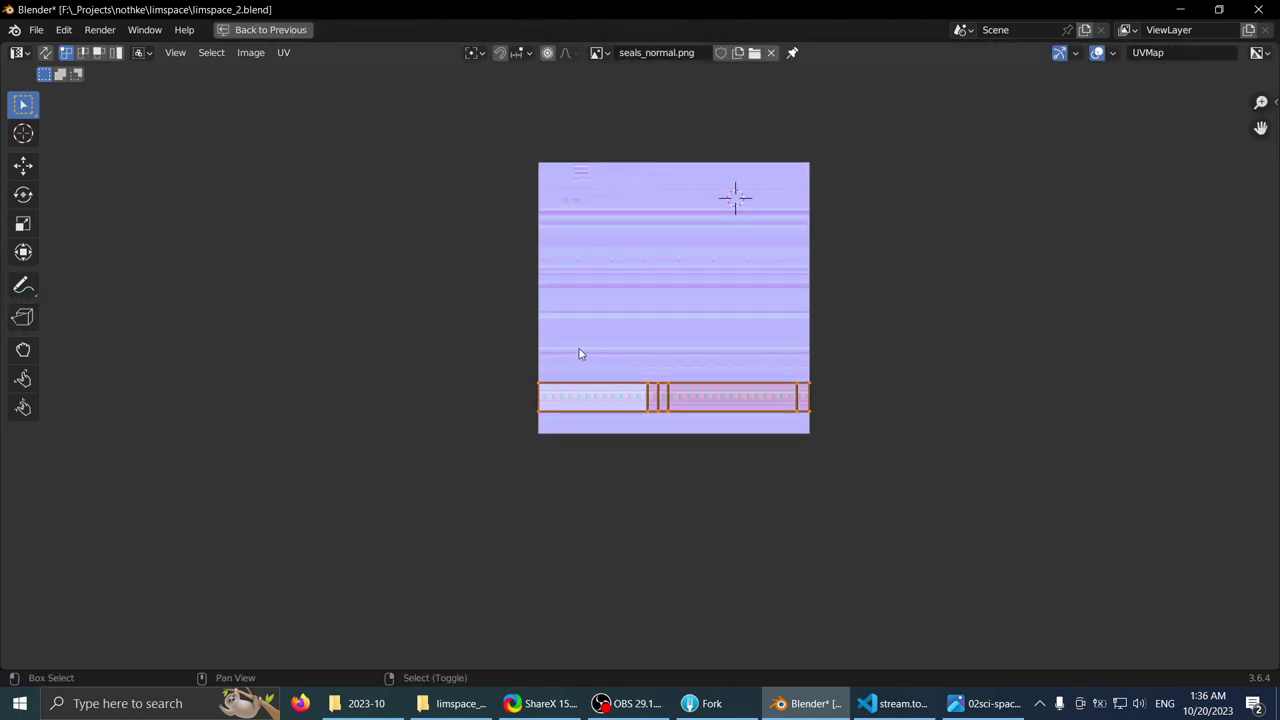
scroll(579, 353, up, 4)
key(ctrl+space)
key(ctrl+space)
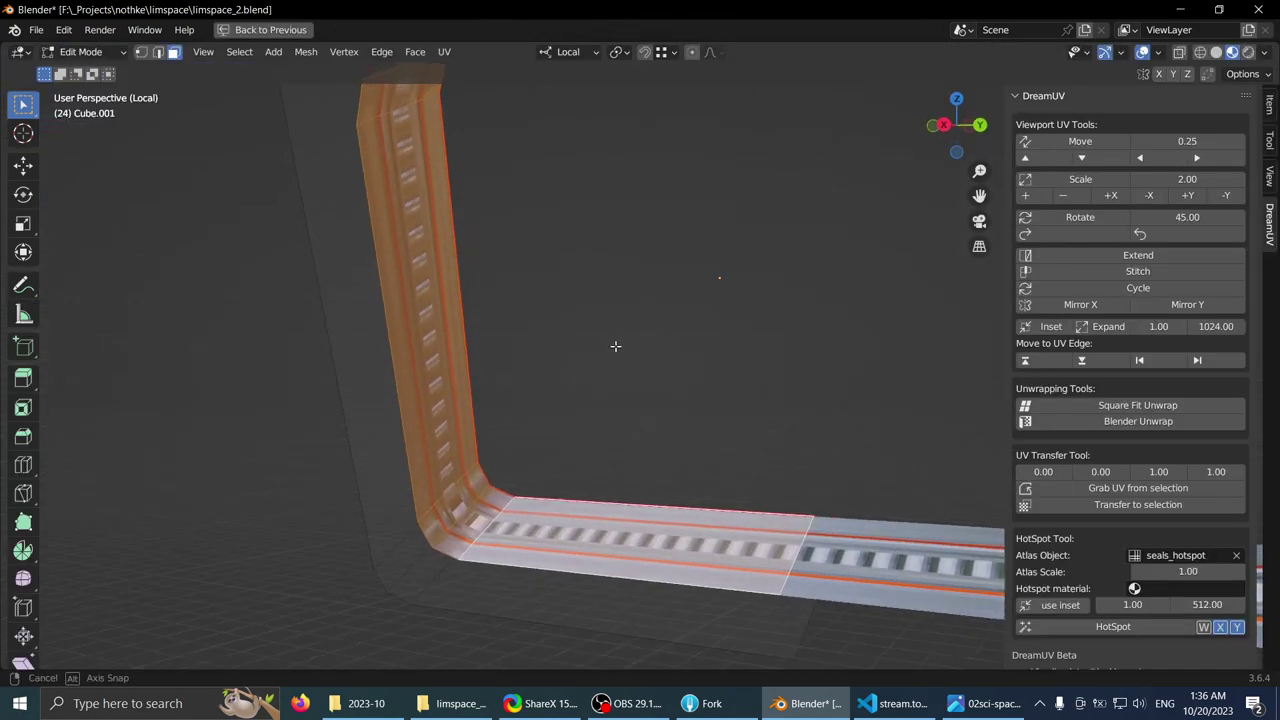
key(Tab)
scroll(615, 346, down, 4)
middle_drag(486, 417, 605, 317)
- Add one centred loop cut across the frame's bottom rail, without sliding it
key(Tab)
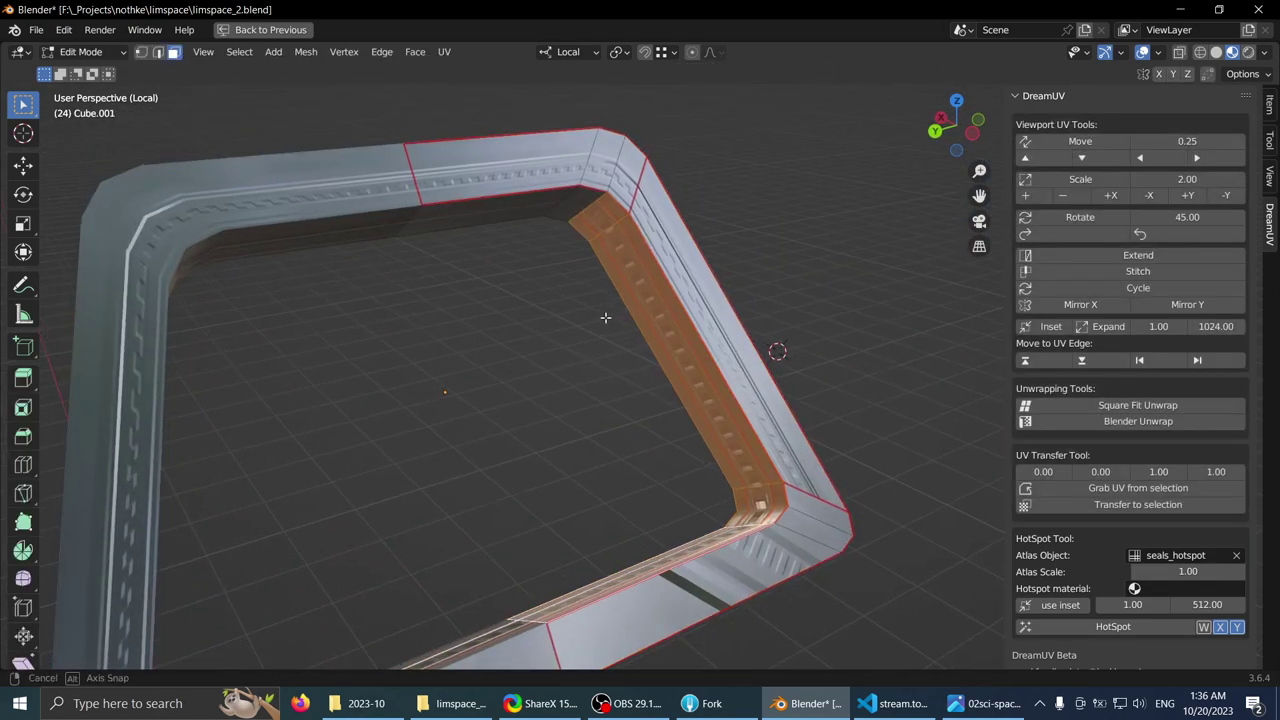
ctrl+click(483, 158)
middle_drag(483, 158, 569, 357)
click(677, 437)
ctrl+click(558, 410)
key(1)
key(ctrl+r)
click(569, 357)
right_click(569, 357)
- Try to flatten the new edge loop by scaling it to 0 along local X, and undo the loop cut
key(s)
key(x)
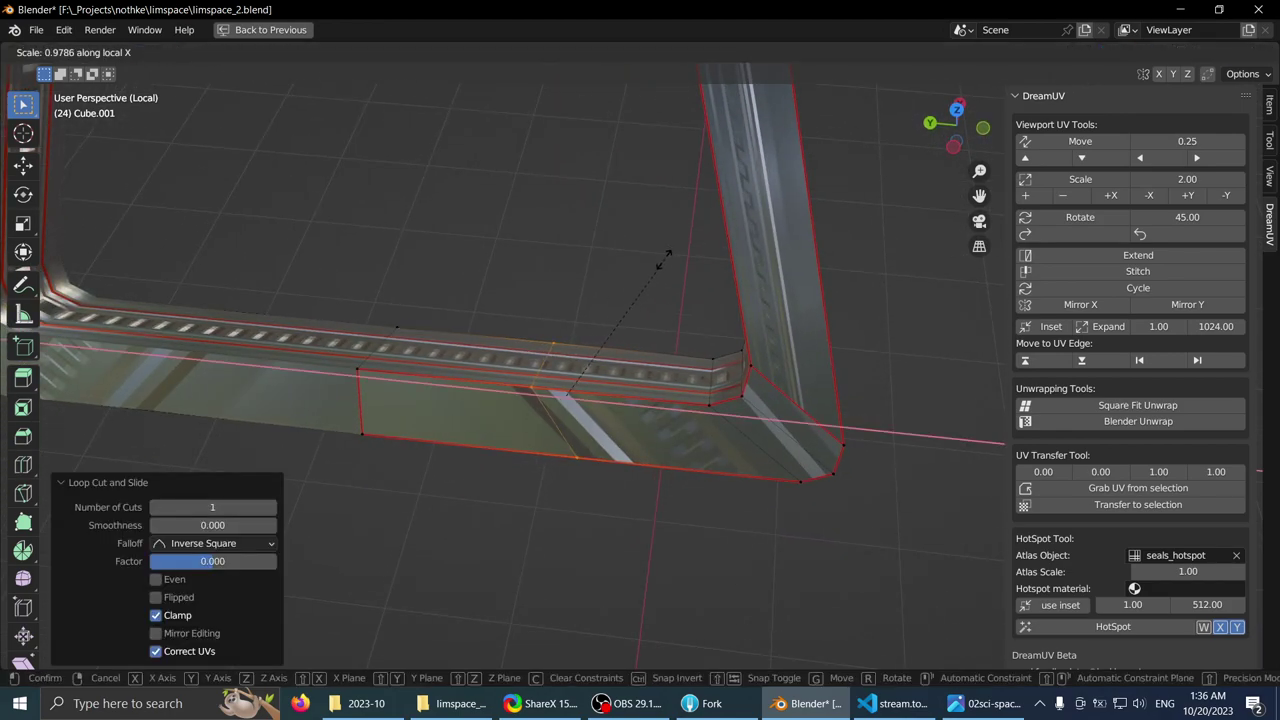
right_click(624, 310)
key(s)
key(x)
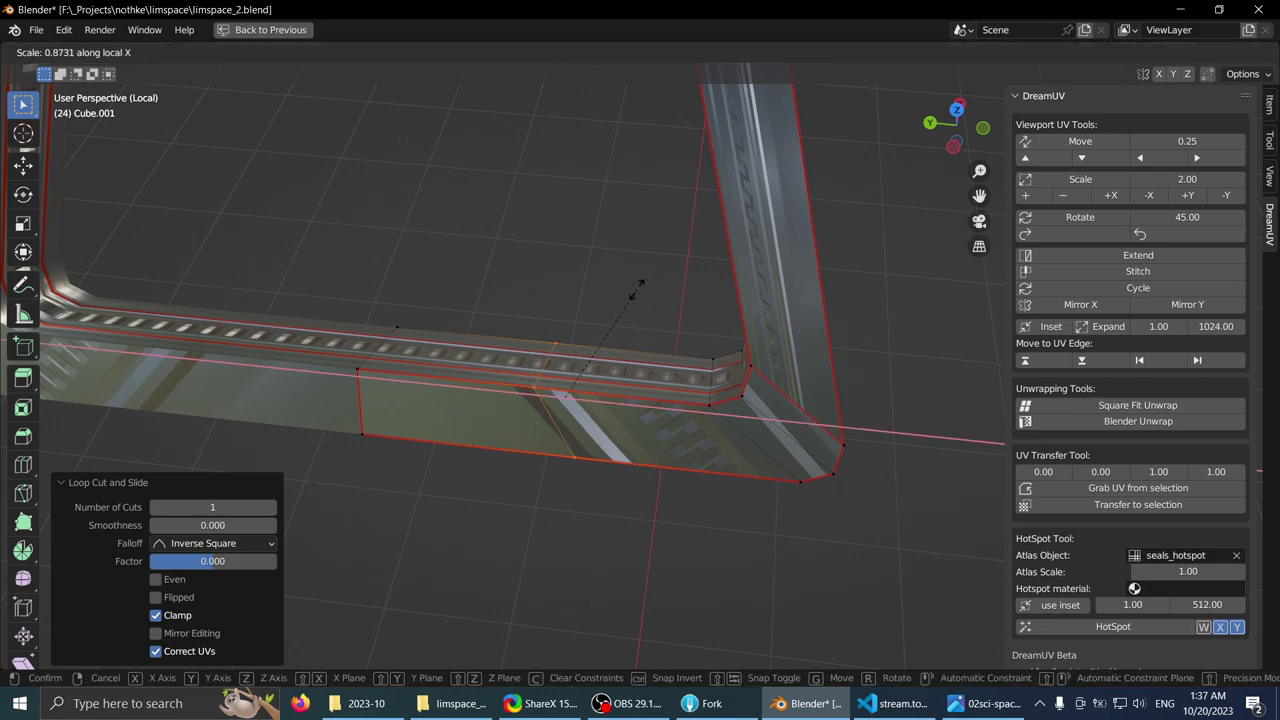
right_click(636, 290)
key(s)
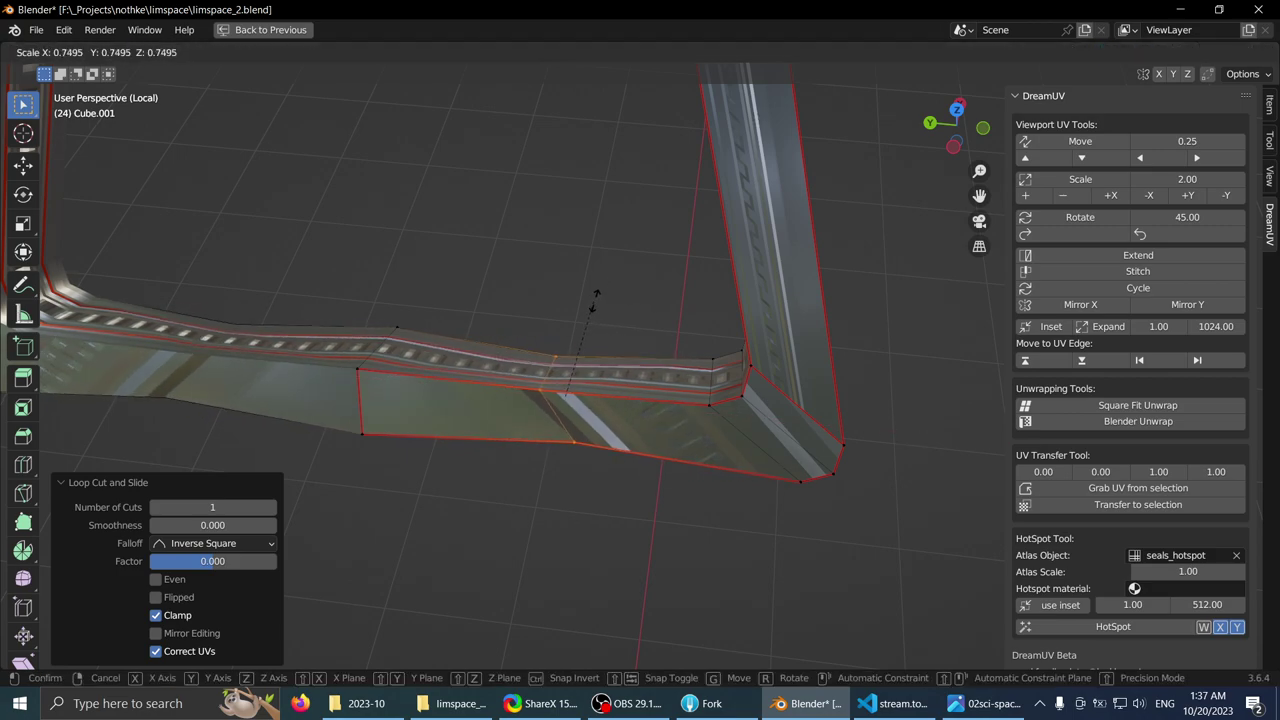
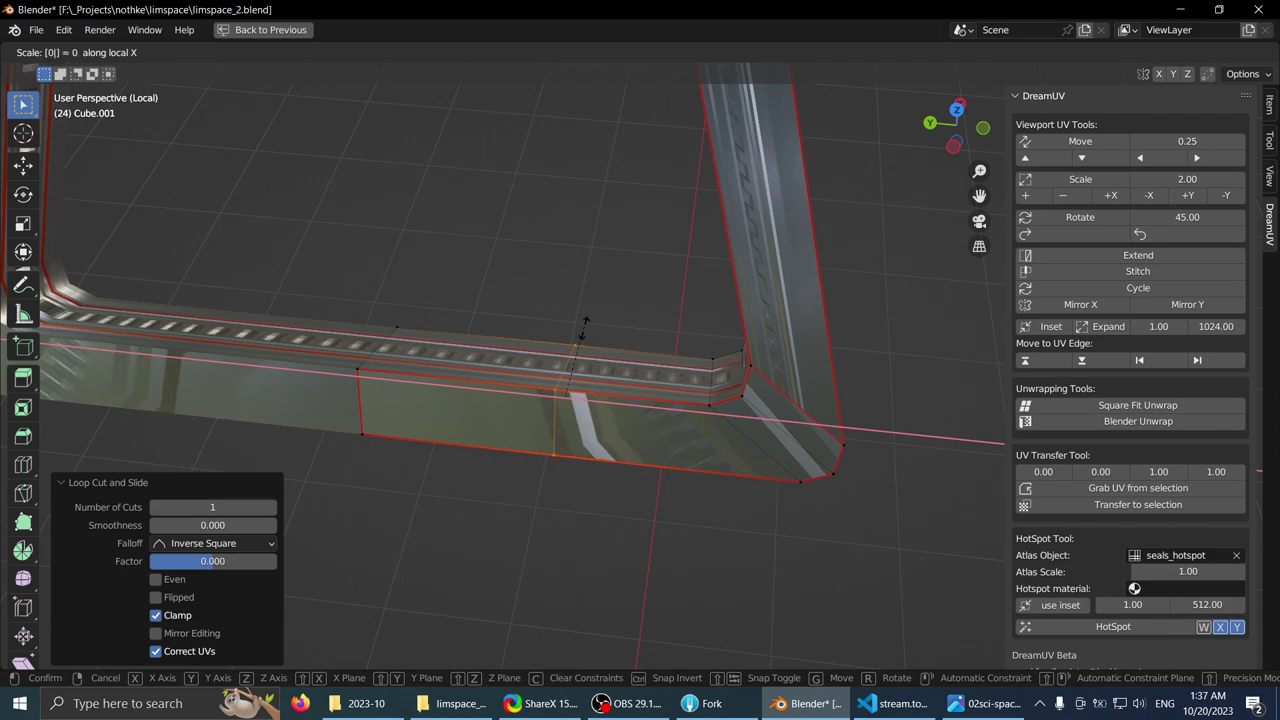
right_click(584, 333)
middle_drag(584, 333, 730, 390)
key(ctrl+z)
- Select the bottom rail's front faces through the corner and remap them with HotSpot, with inset enabled and with it disabled
scroll(612, 380, up, 2)
key(3)
click(771, 420)
ctrl+click(771, 420)
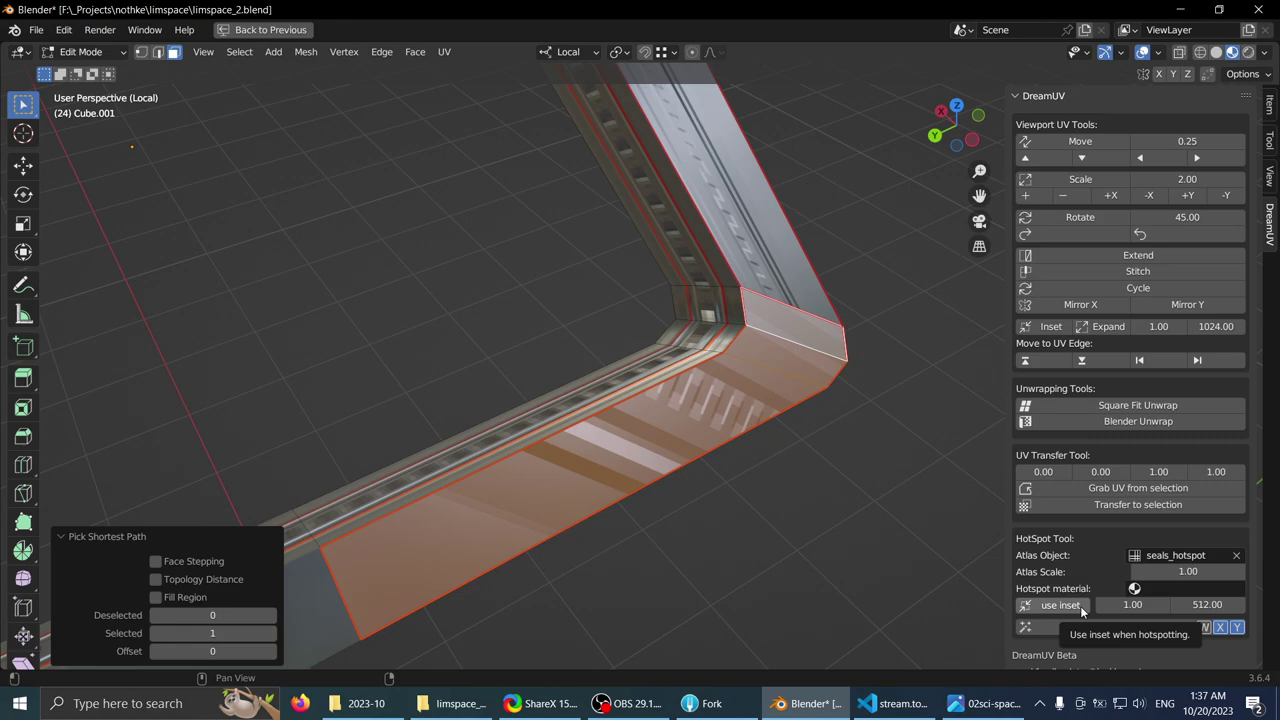
click(1081, 608)
click(1090, 630)
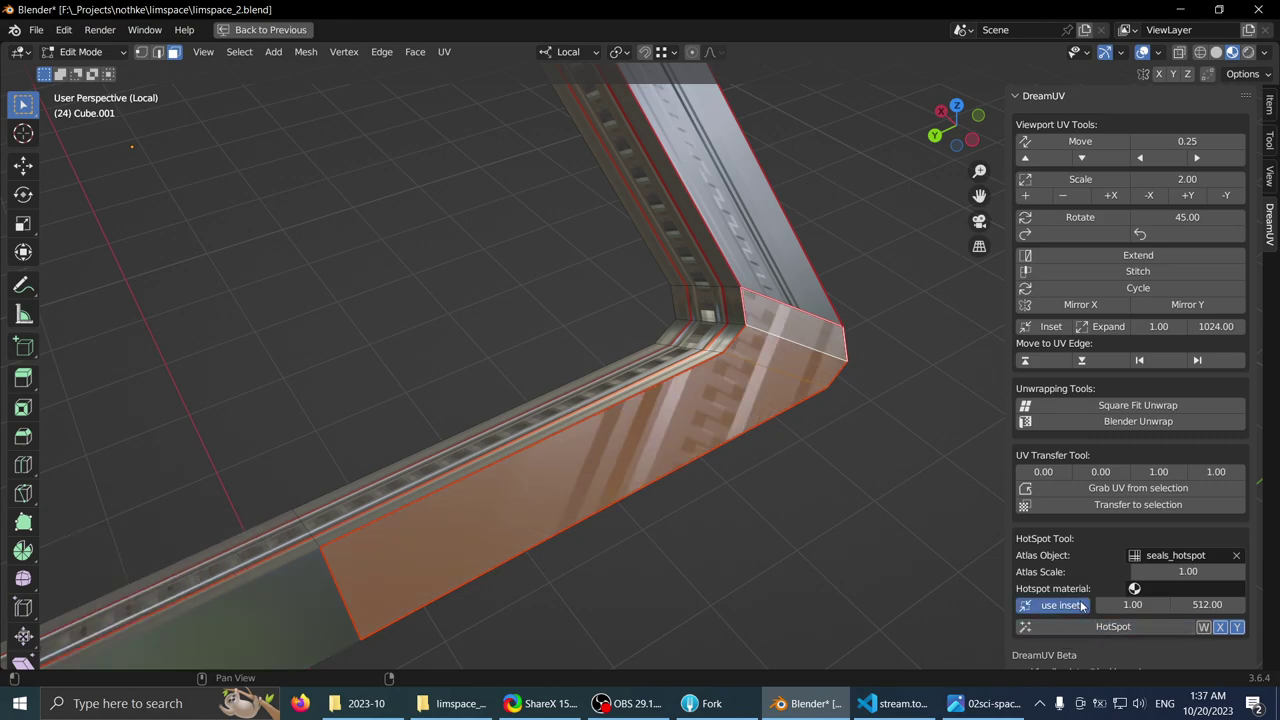
click(1089, 629)
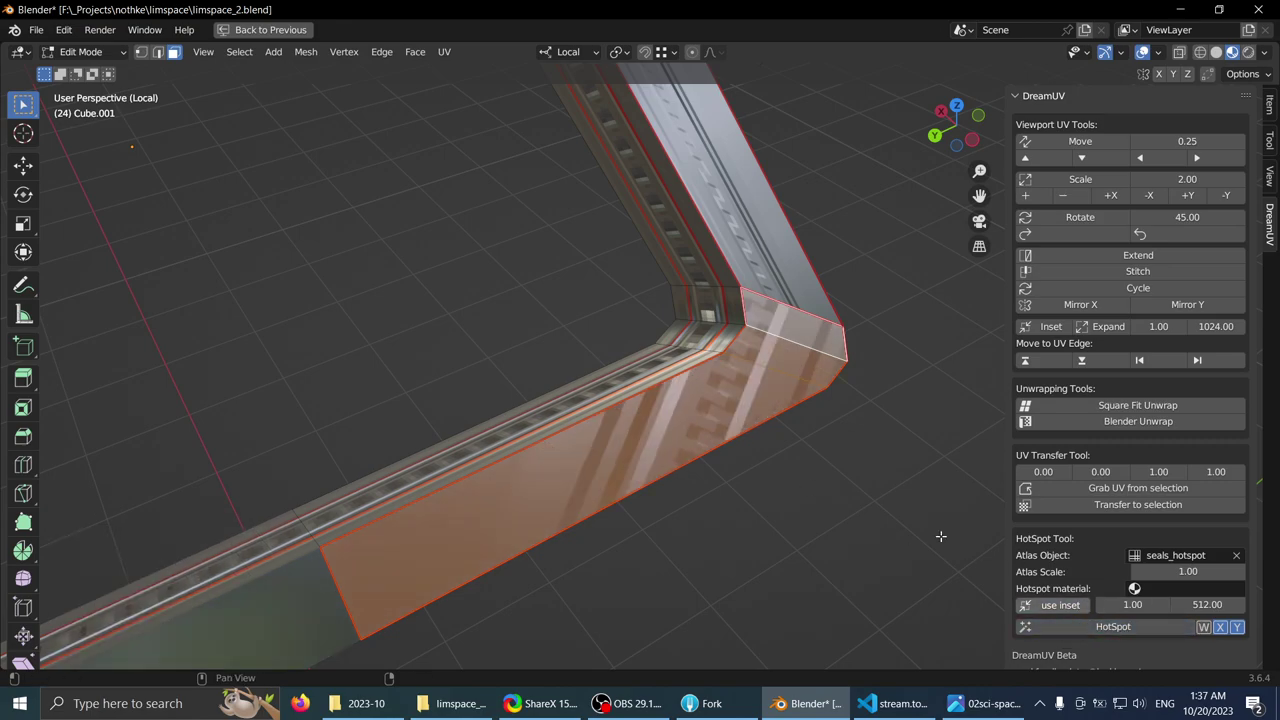
- Edge-slide the upper edge of the outer lower corner along the frame's upright to widen the chamfer
middle_drag(680, 520, 631, 389)
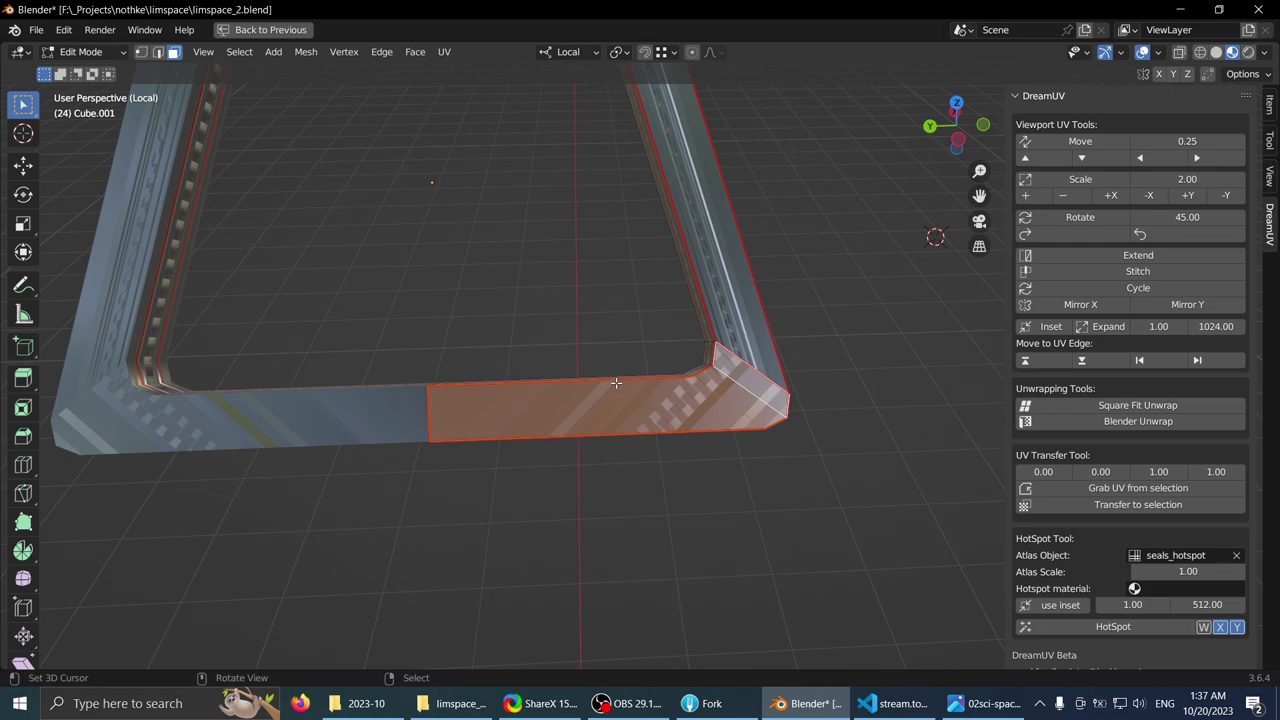
scroll(632, 298, down, 2)
middle_drag(574, 266, 696, 412)
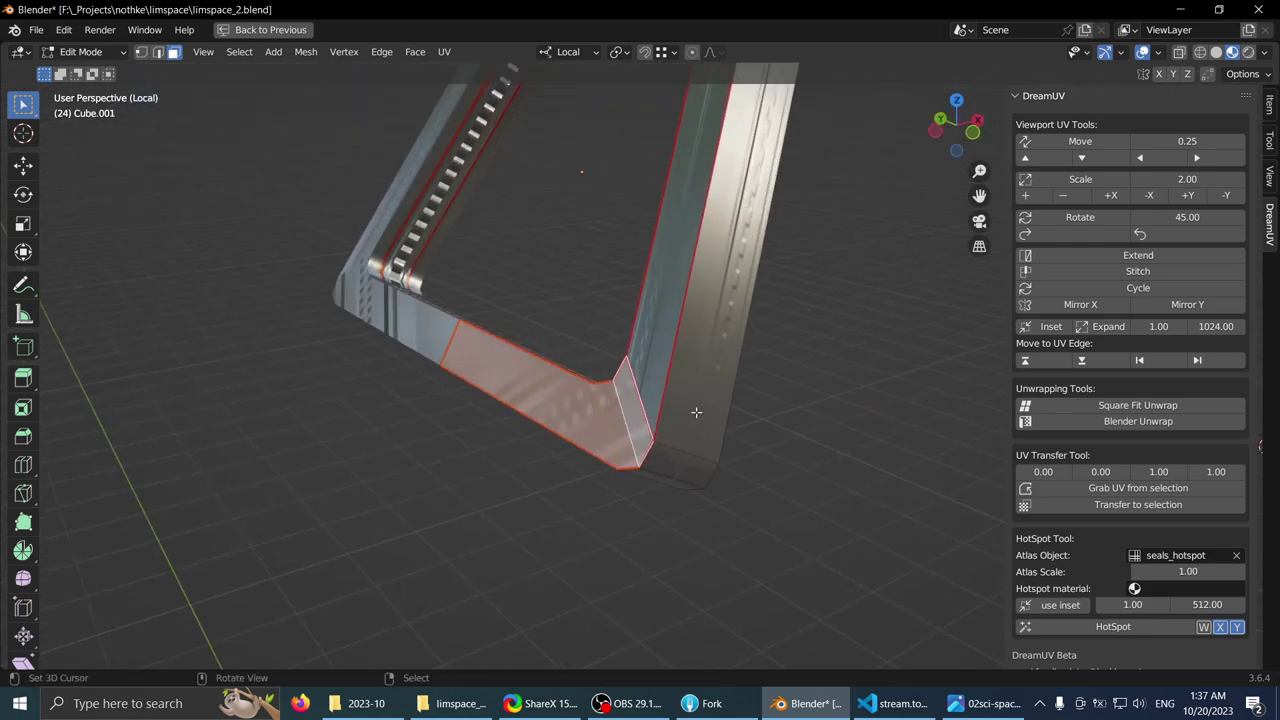
mouse_move(706, 441)
middle_down()
mouse_move(763, 440)
mouse_move(706, 423)
middle_up()
key(g)
key(g)
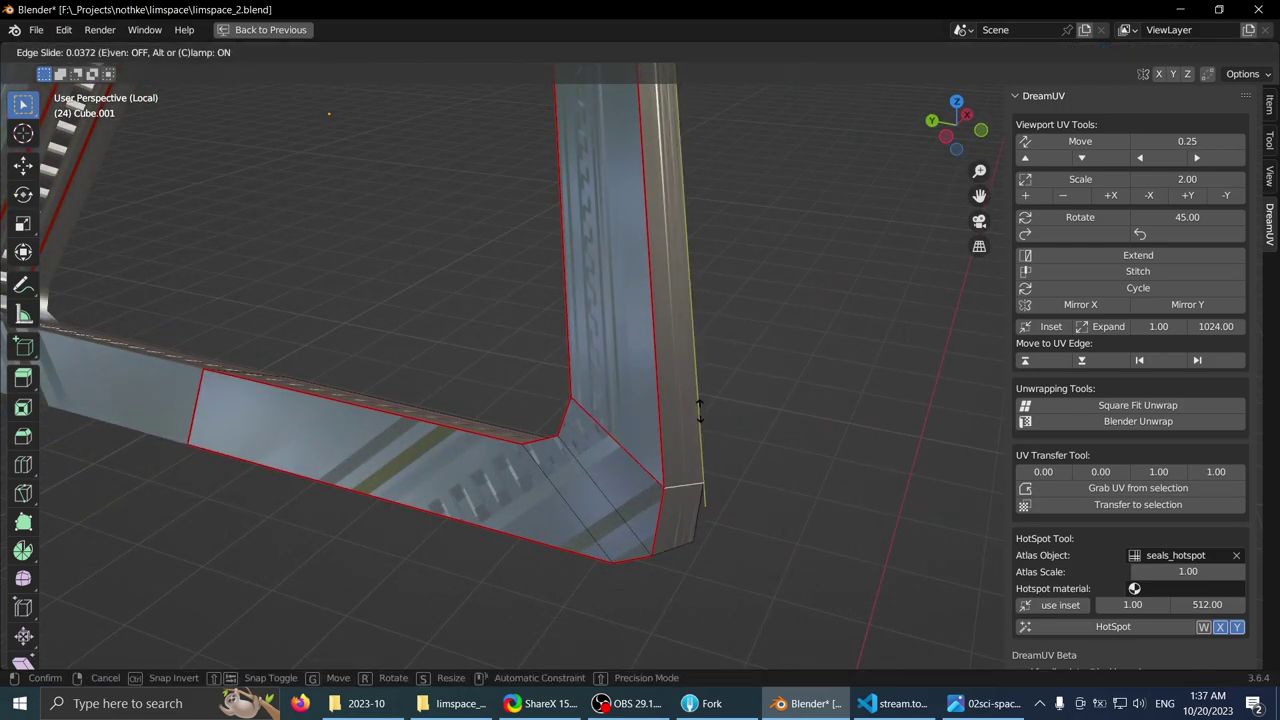
click(703, 410)
middle_drag(703, 410, 658, 493)
key(z)
key(Escape)
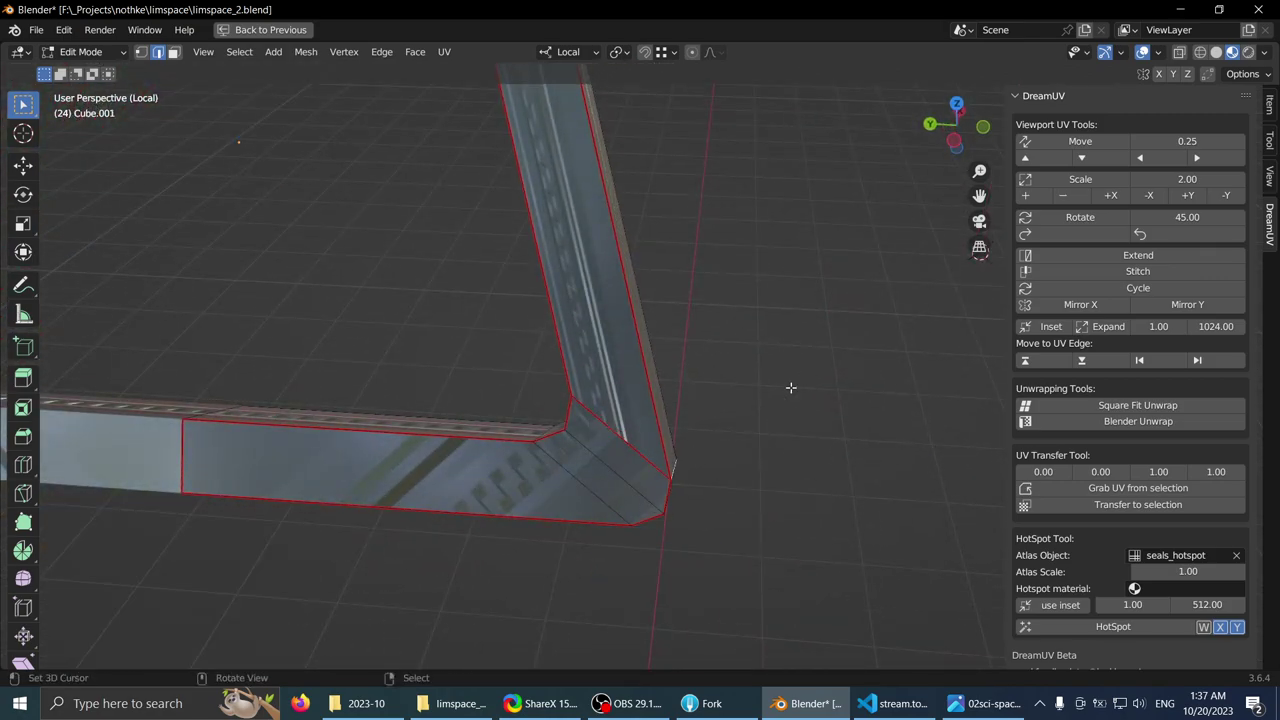
key(g)
key(g)
click(764, 360)
- Edge-slide the lower edge of the same outer corner inward along the bottom rail by a factor of -0.077
middle_drag(764, 360, 733, 530)
click(623, 560)
key(g)
key(g)
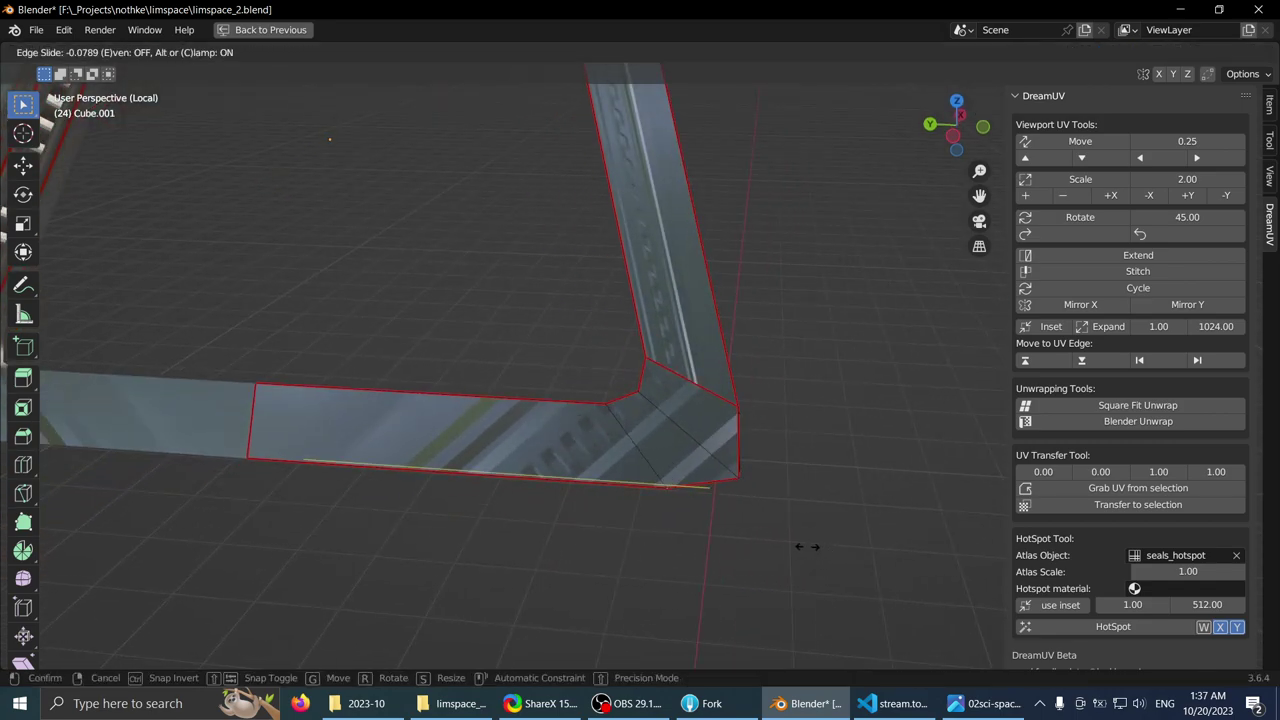
click(808, 542)
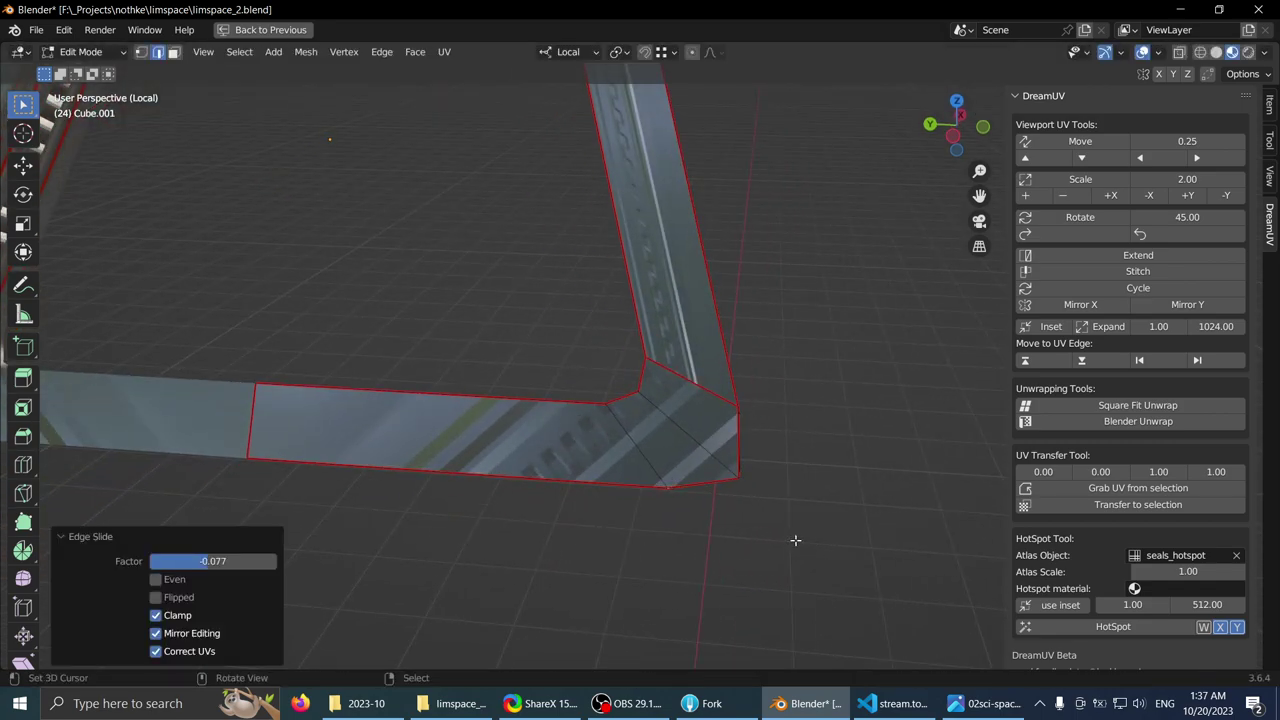
- Try to slide and move the outer lower corner's edge inward by about 0.012 m
mouse_move(794, 537)
middle_down()
mouse_move(760, 520)
mouse_move(812, 550)
middle_up()
key(g)
key(g)
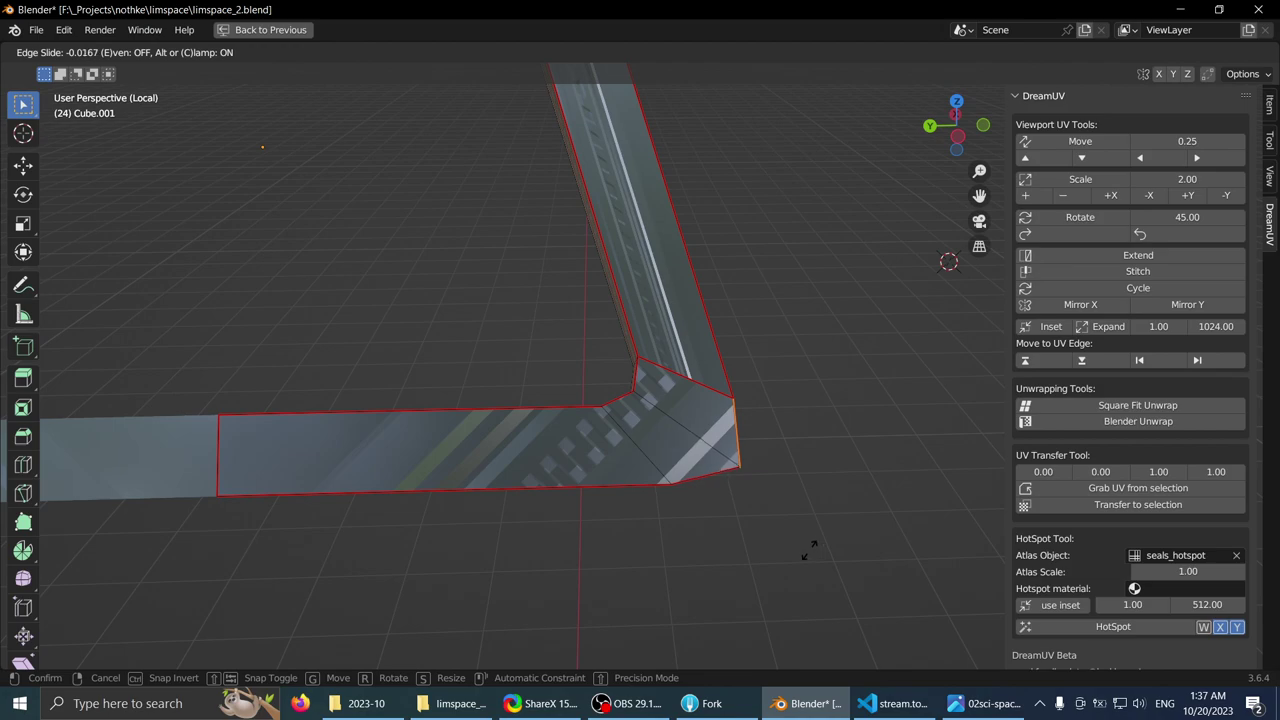
click(776, 532)
key(g)
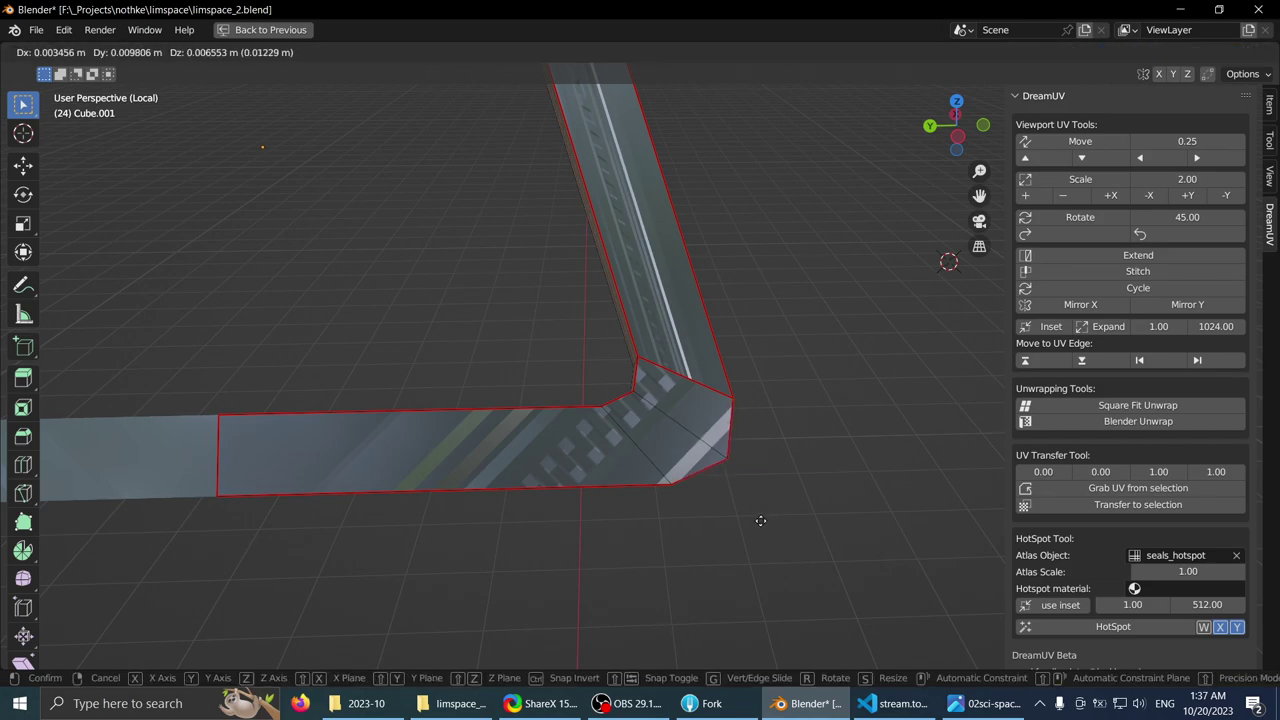
click(758, 521)
- Vertex-slide the tip of the outer lower corner inward along its diagonal edge towards the inner corner
middle_drag(617, 550, 697, 414)
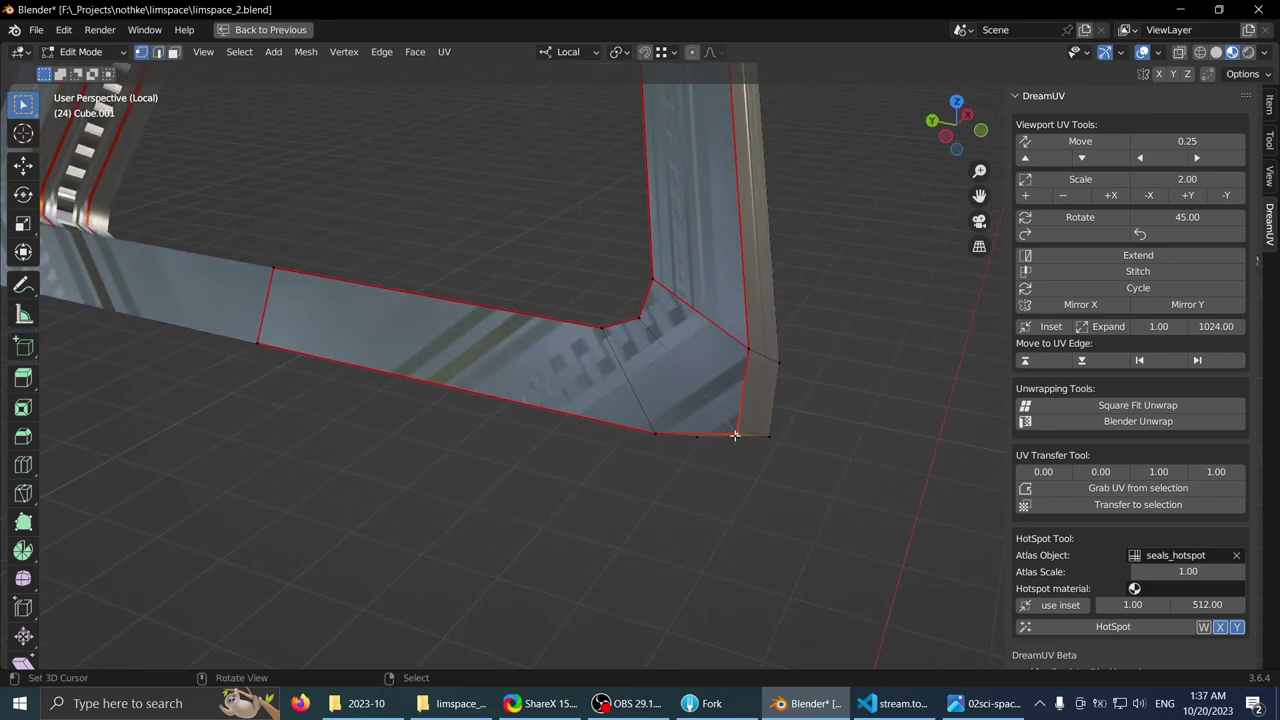
middle_drag(894, 512, 926, 508)
key(g)
key(g)
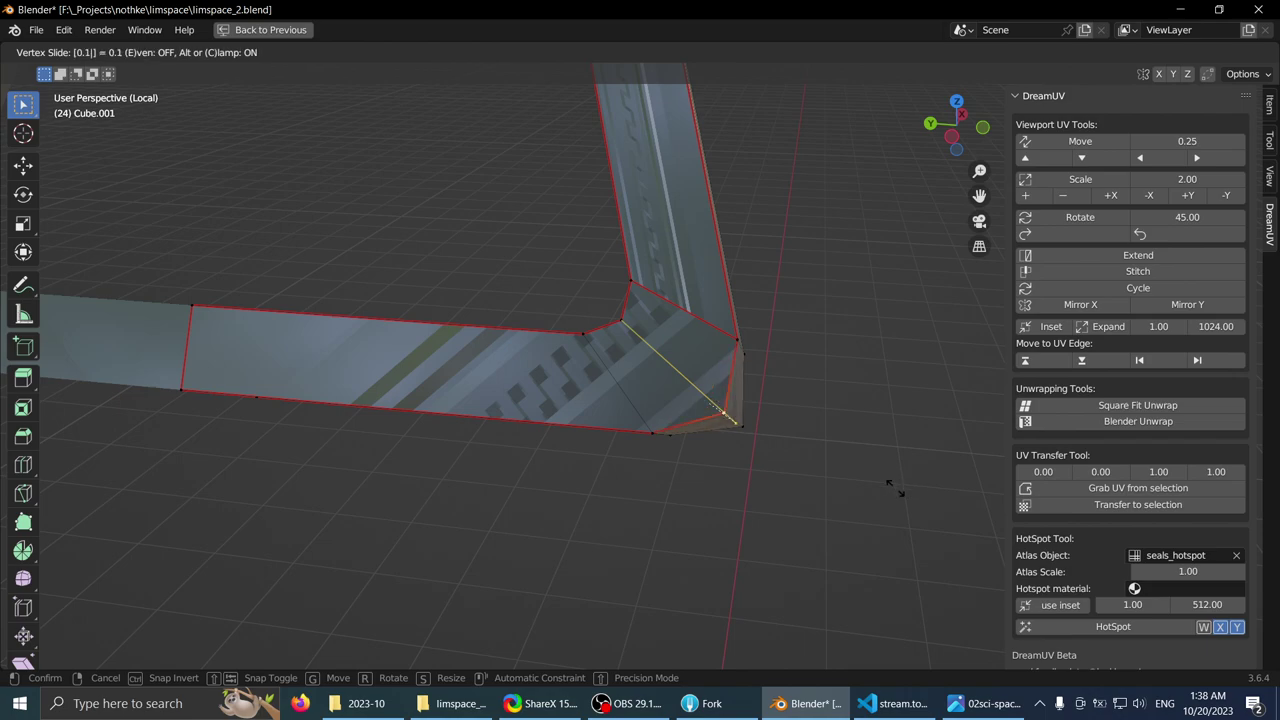
right_click(895, 488)
key(g)
key(g)
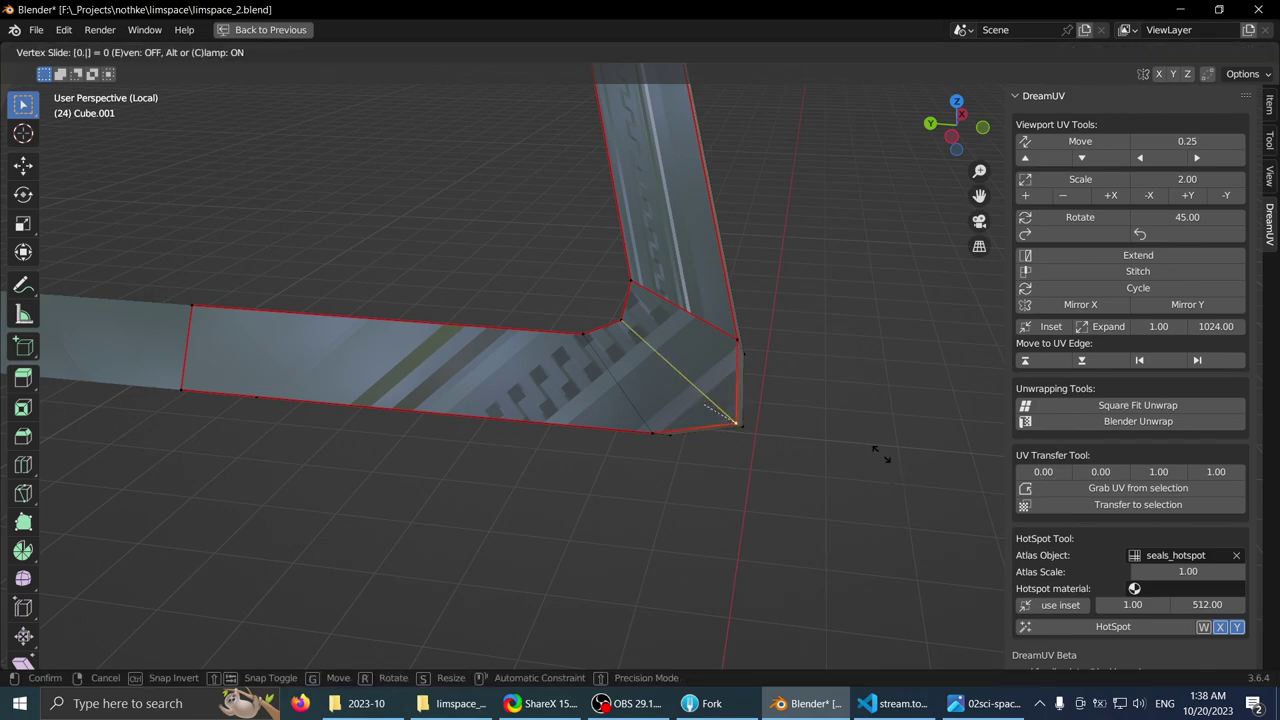
key(Return)
middle_drag(883, 451, 650, 592)
middle_drag(630, 533, 680, 440)
key(Tab)
key(Tab)
key(Tab)
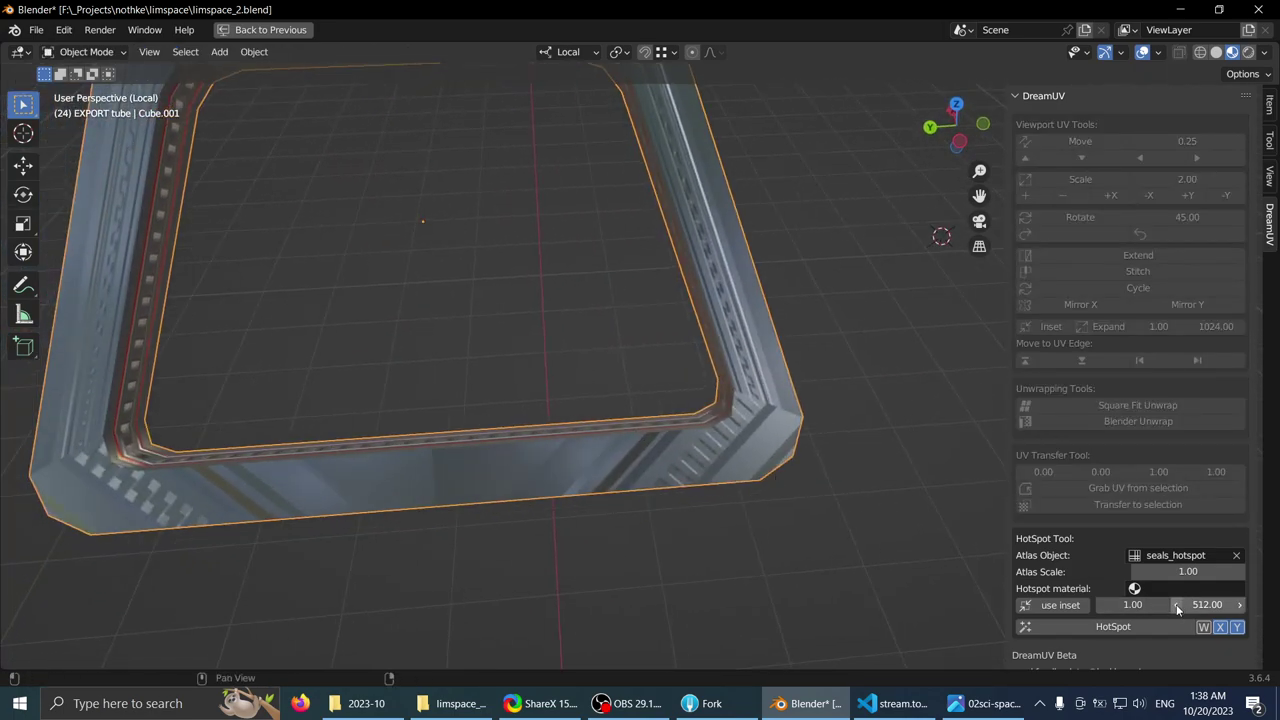
- Subdivide the diagonal edge where the bottom rail meets the lower corner, and dissolve the added vertex
middle_drag(506, 341, 544, 370)
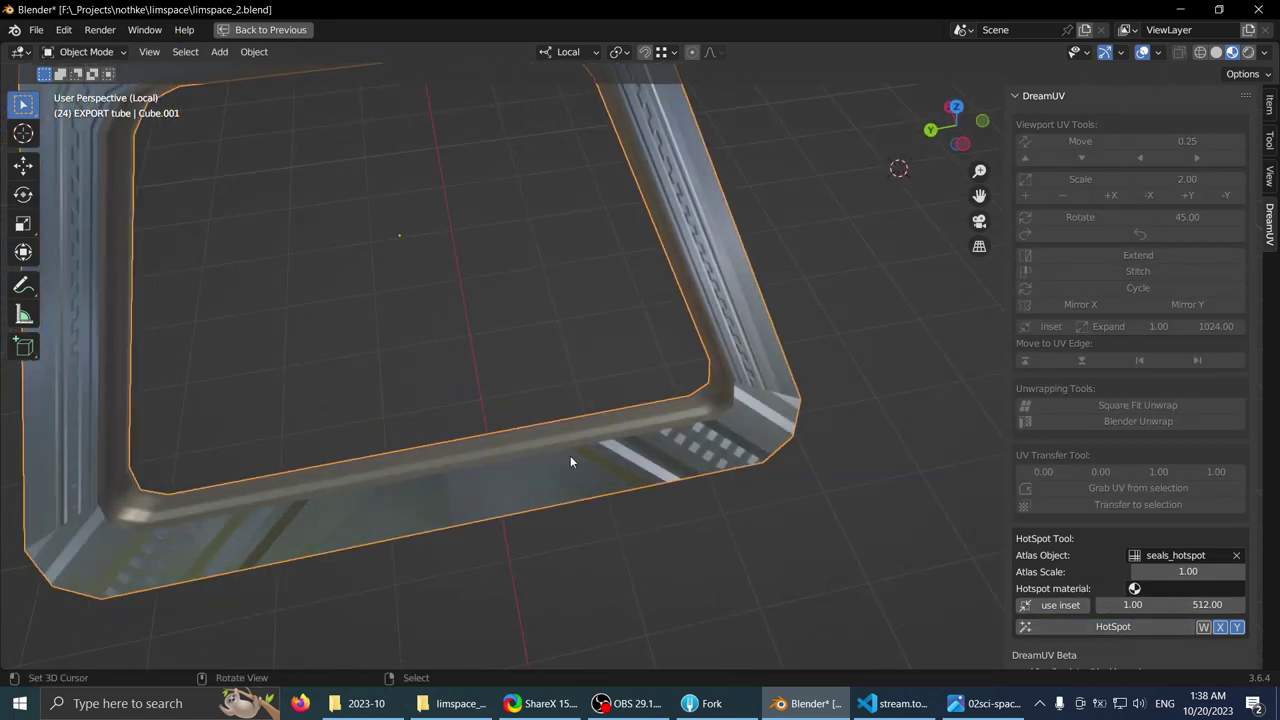
key(Tab)
middle_drag(808, 403, 735, 399)
key(alt+a)
key(3)
key(2)
key(ctrl+e)
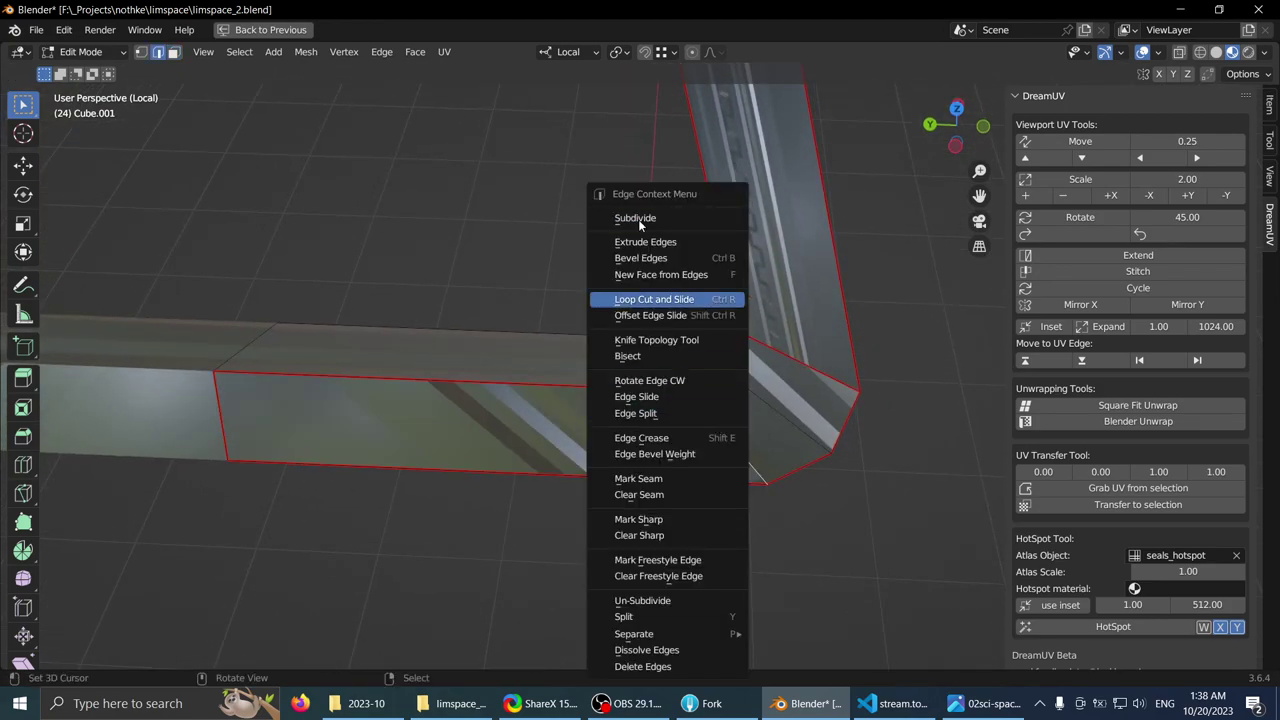
click(638, 219)
key(3)
click(651, 438)
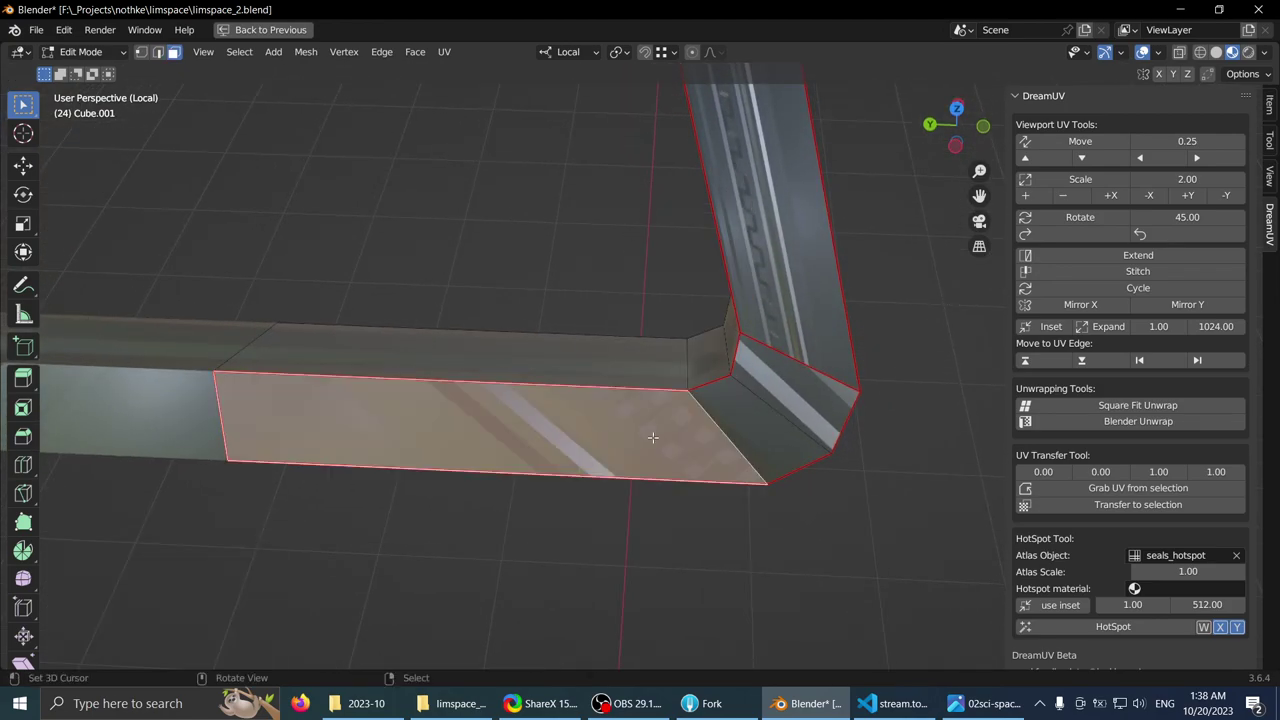
key(ctrl+z)
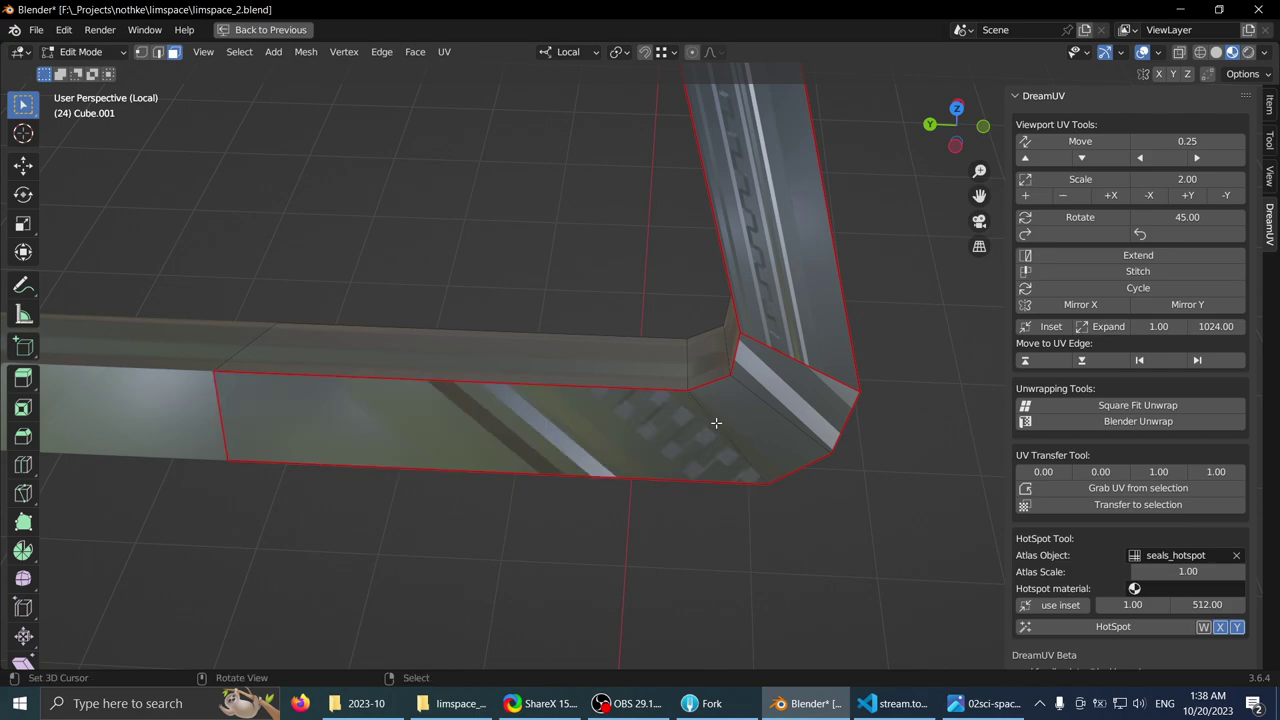
key(x)
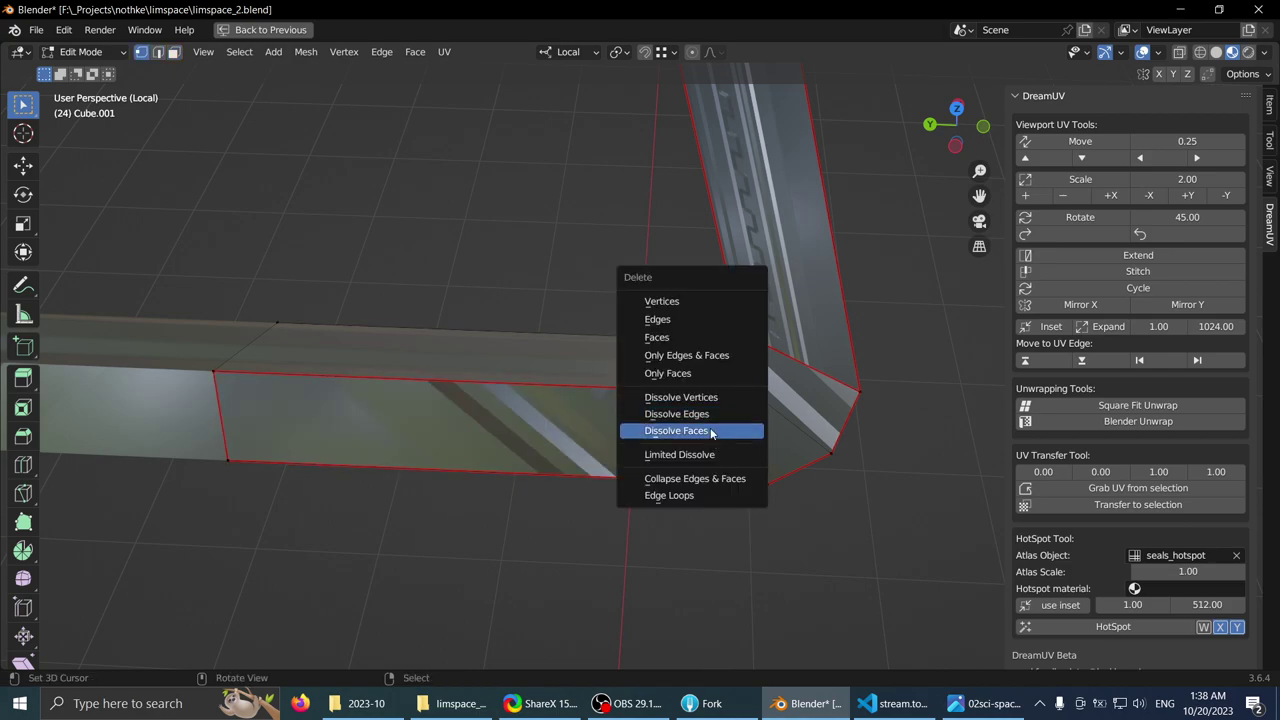
click(708, 402)
- Mark the diagonal edge between the bottom rail and the lower corner as a seam
middle_drag(634, 430, 720, 394)
key(3)
click(720, 395)
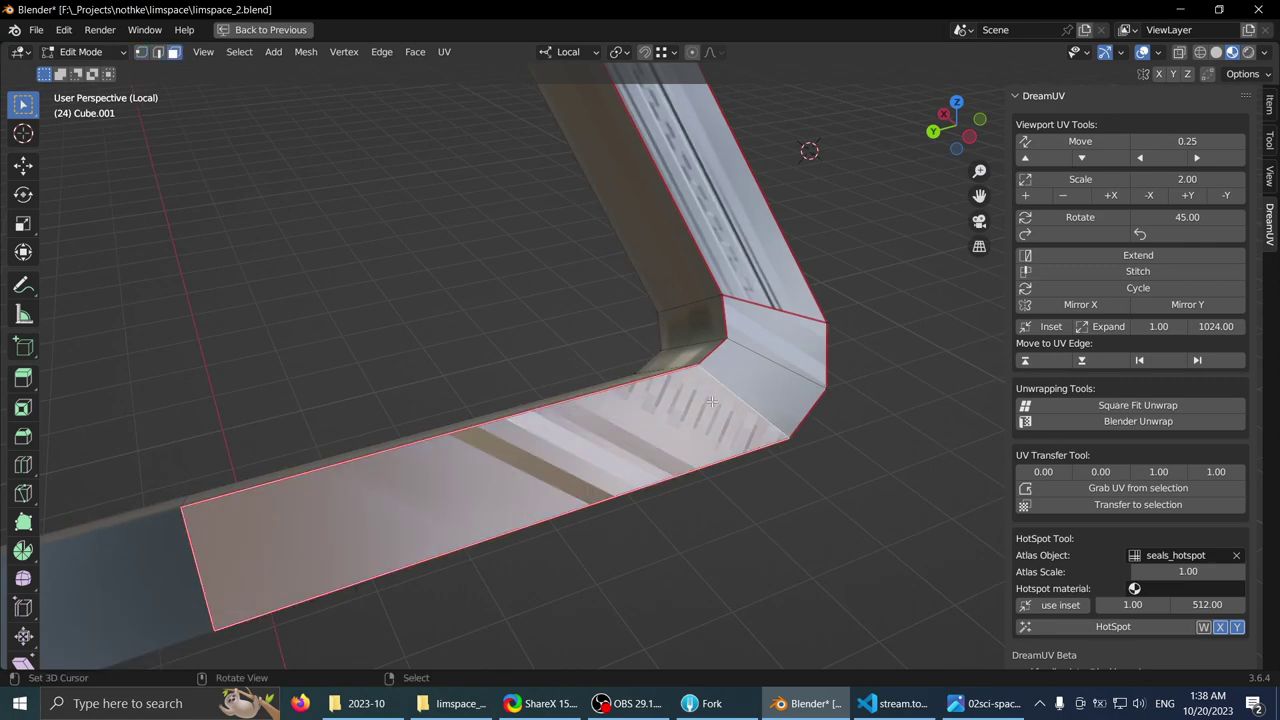
key(2)
key(ctrl+e)
click(695, 386)
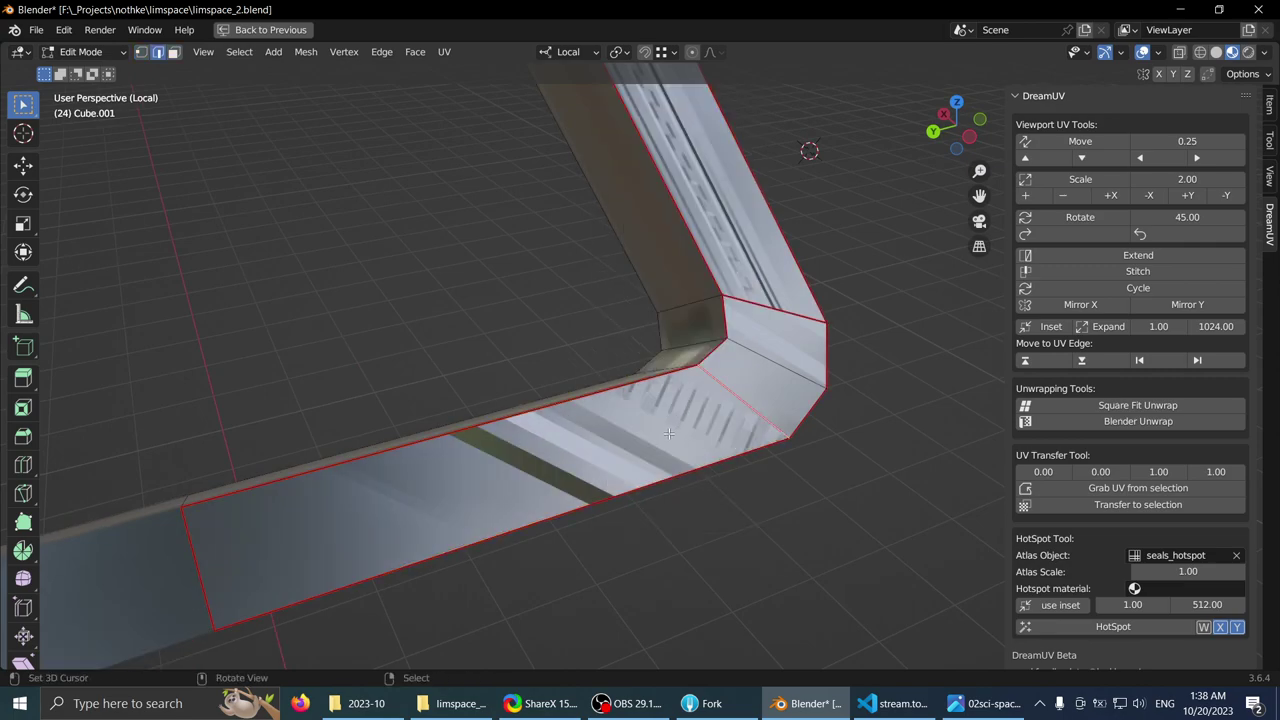
- Select the linked front faces of the bottom rail, lower corner and upright, and remap them with HotSpot
key(3)
scroll(760, 311, down, 1)
middle_drag(731, 343, 608, 326)
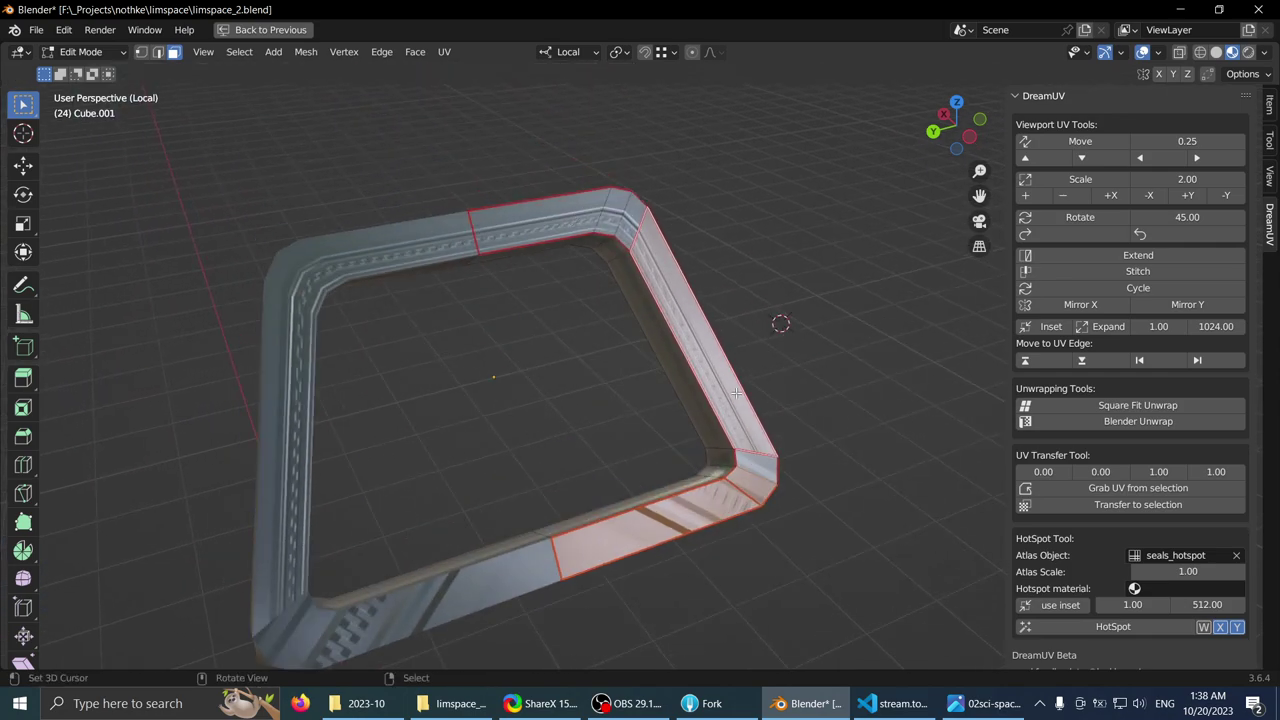
key(ctrl+l)
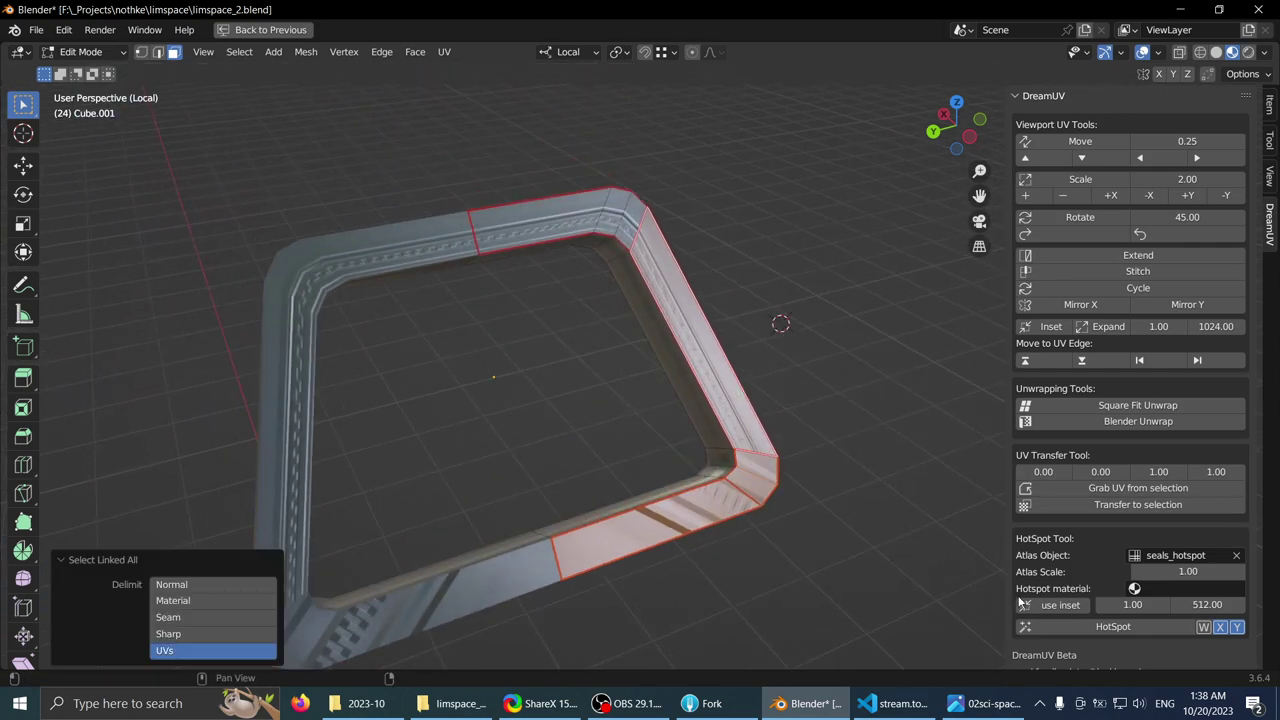
click(1058, 627)
middle_drag(790, 420, 706, 378)
scroll(750, 392, up, 2)
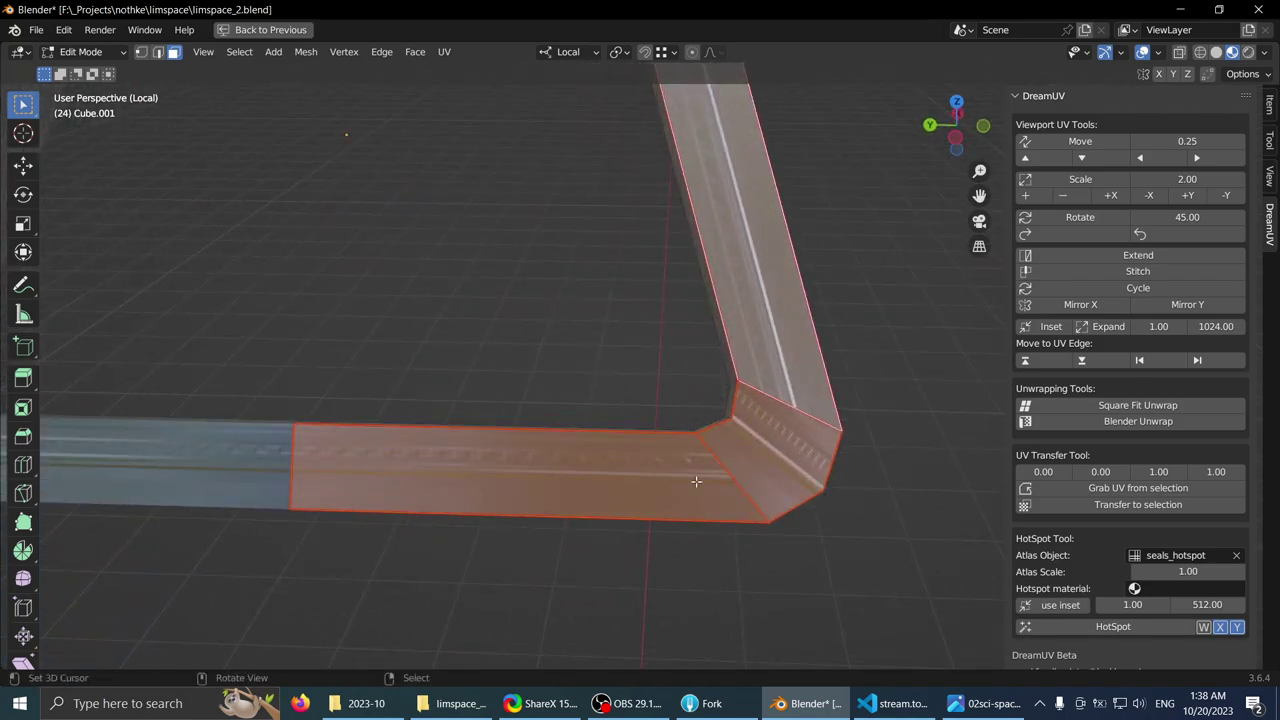
- Select the whole frame mesh and merge its vertices by distance with a merge distance of 0.02 m
click(751, 461)
scroll(751, 461, down, 2)
middle_drag(751, 461, 690, 412)
shift+click(709, 430)
scroll(692, 414, up, 5)
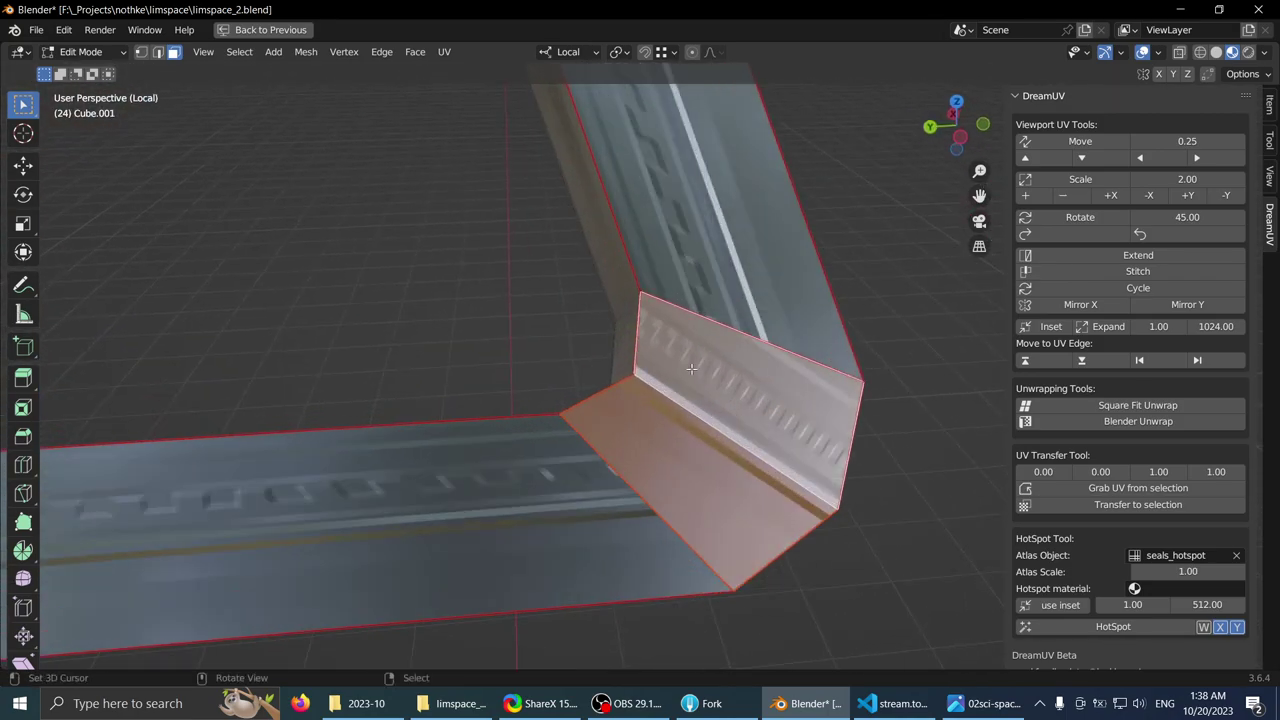
scroll(692, 414, down, 5)
key(a)
key(q)
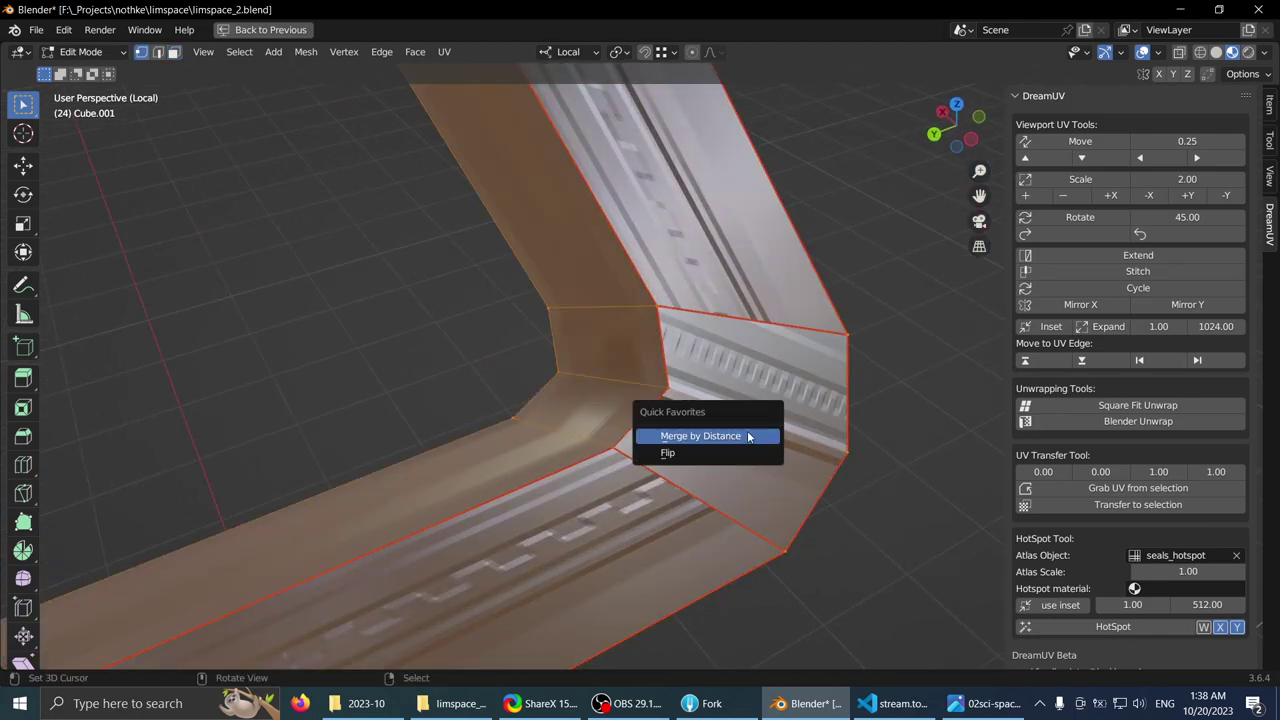
click(748, 437)
mouse_move(213, 615)
mouse_down()
mouse_move(236, 615)
mouse_move(215, 615)
mouse_up()
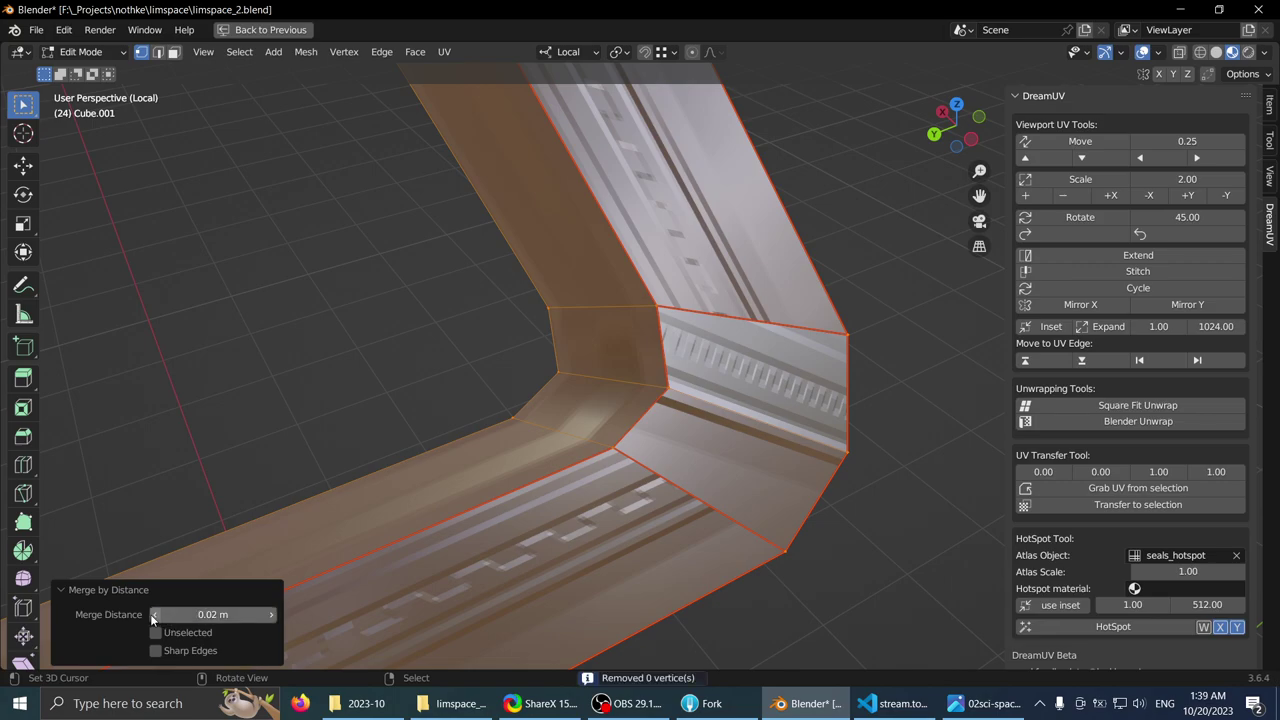
- Examine the remapped bottom rail, corners and inner faces of the frame in Edit Mode and Object Mode
middle_drag(377, 449, 560, 415)
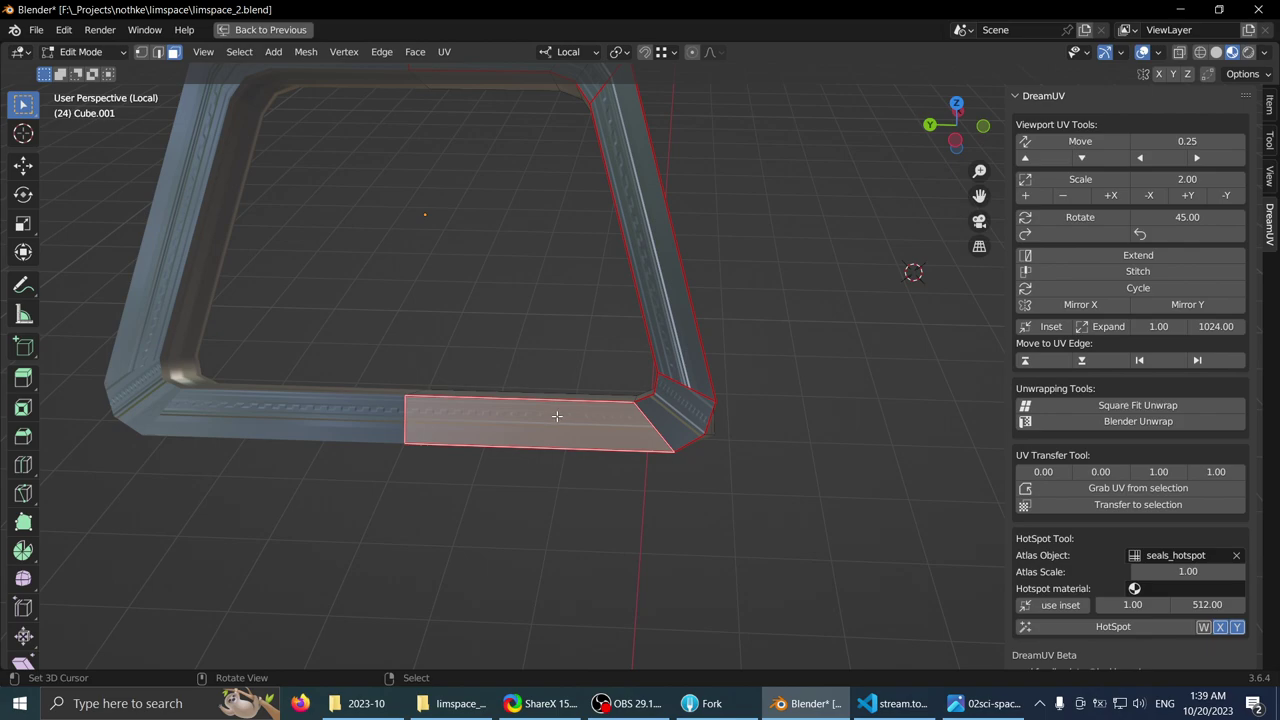
scroll(557, 416, up, 5)
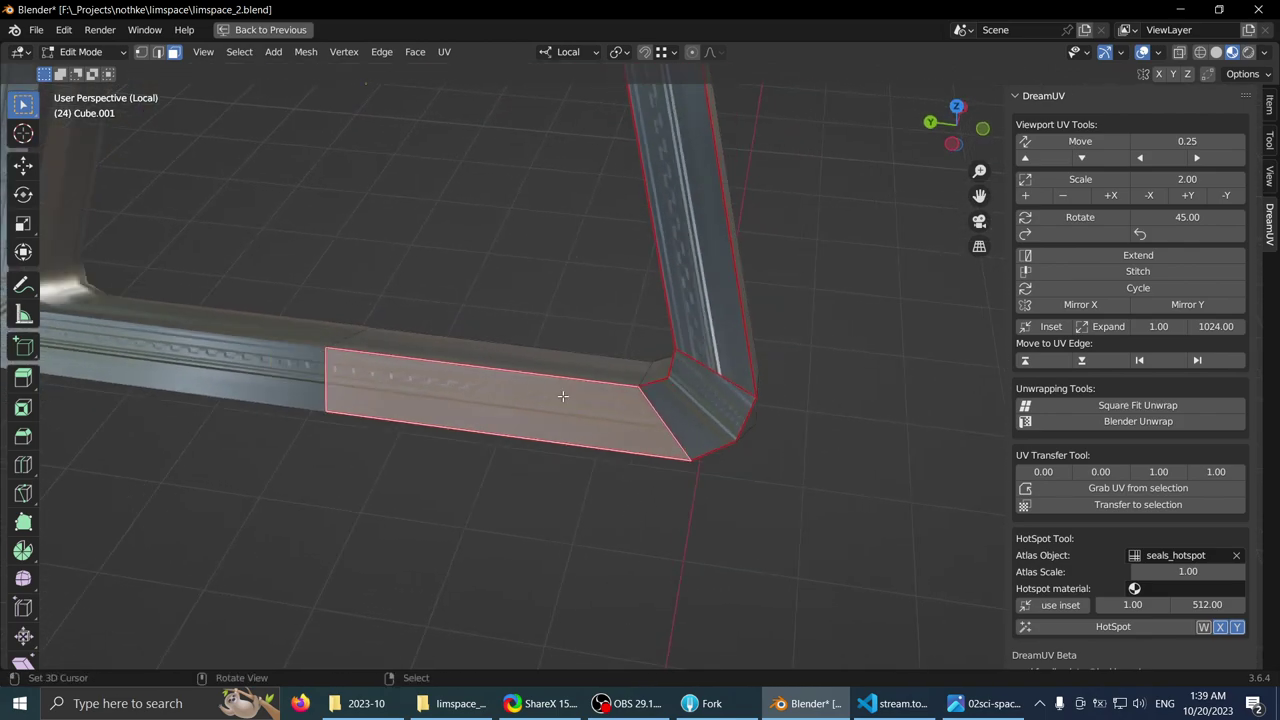
scroll(563, 396, down, 3)
shift+middle_drag(569, 346, 722, 369)
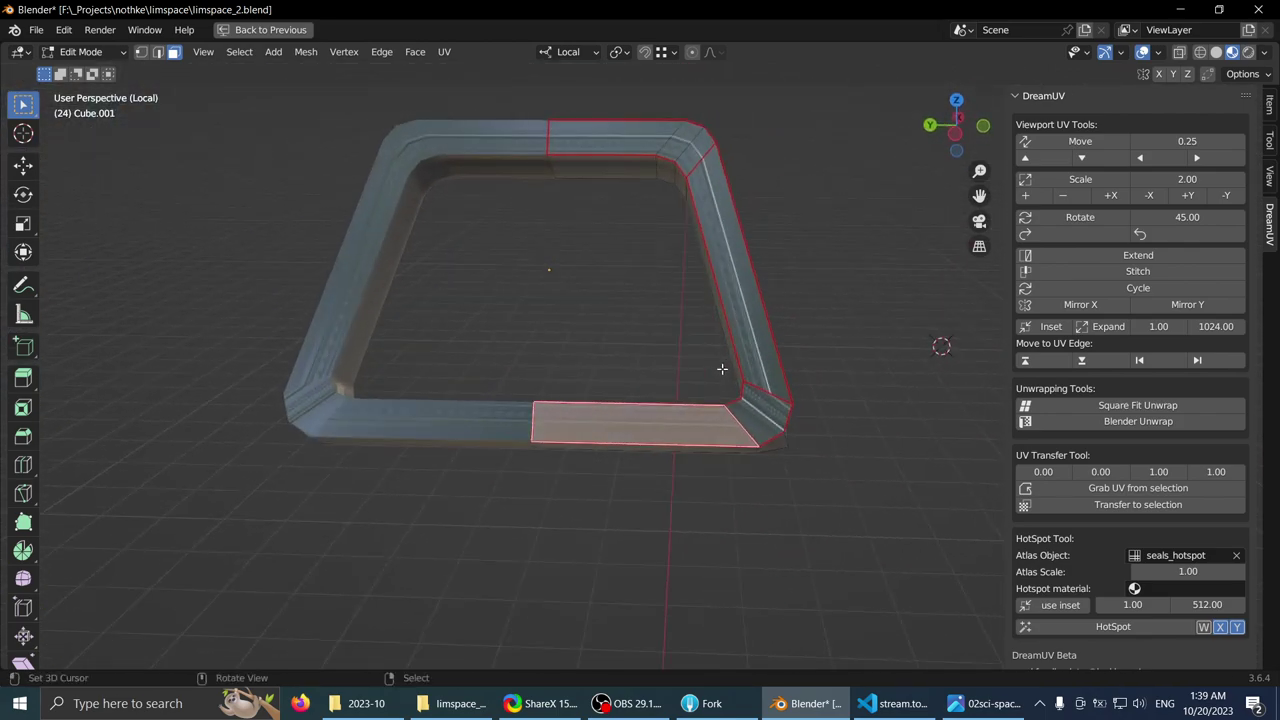
key(Tab)
middle_drag(608, 338, 607, 406)
key(Tab)
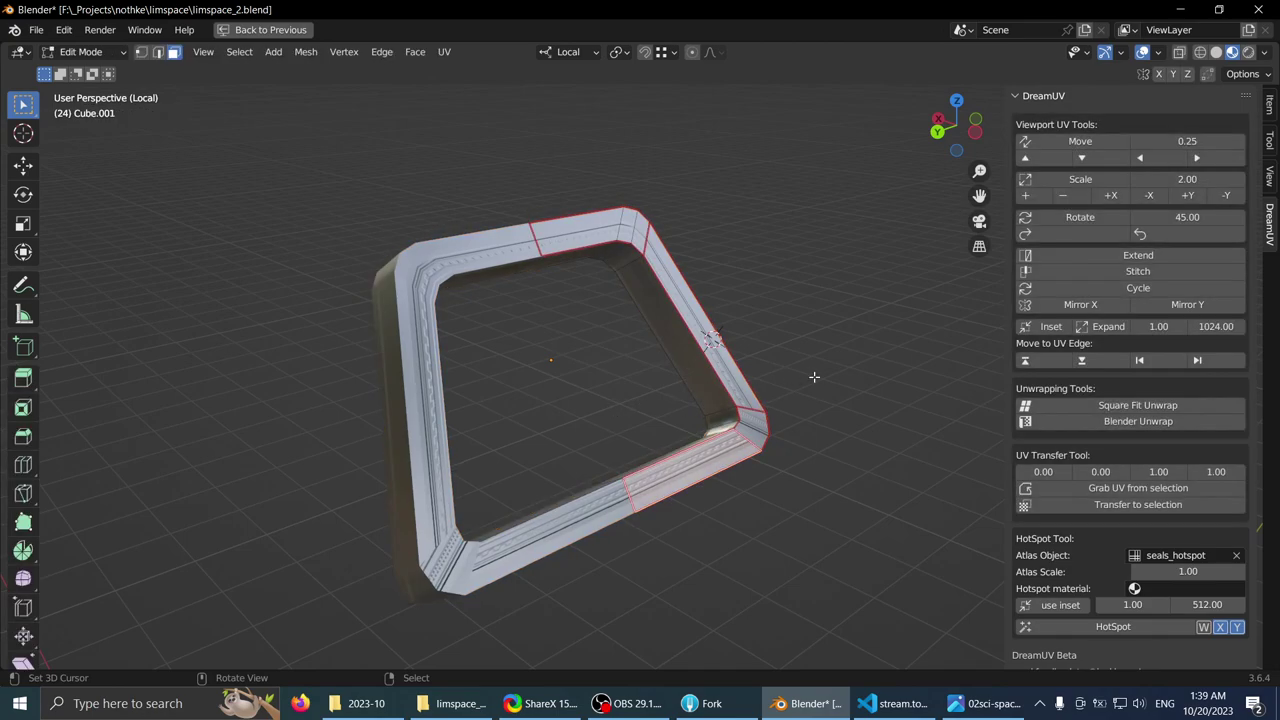
middle_drag(813, 377, 695, 335)
- Undo the most recent frame edits one by one while checking the texture on the inner faces
key(ctrl+z)
key(ctrl+z)
key(ctrl+z)
key(ctrl+z)
key(ctrl+z)
key(ctrl+z)
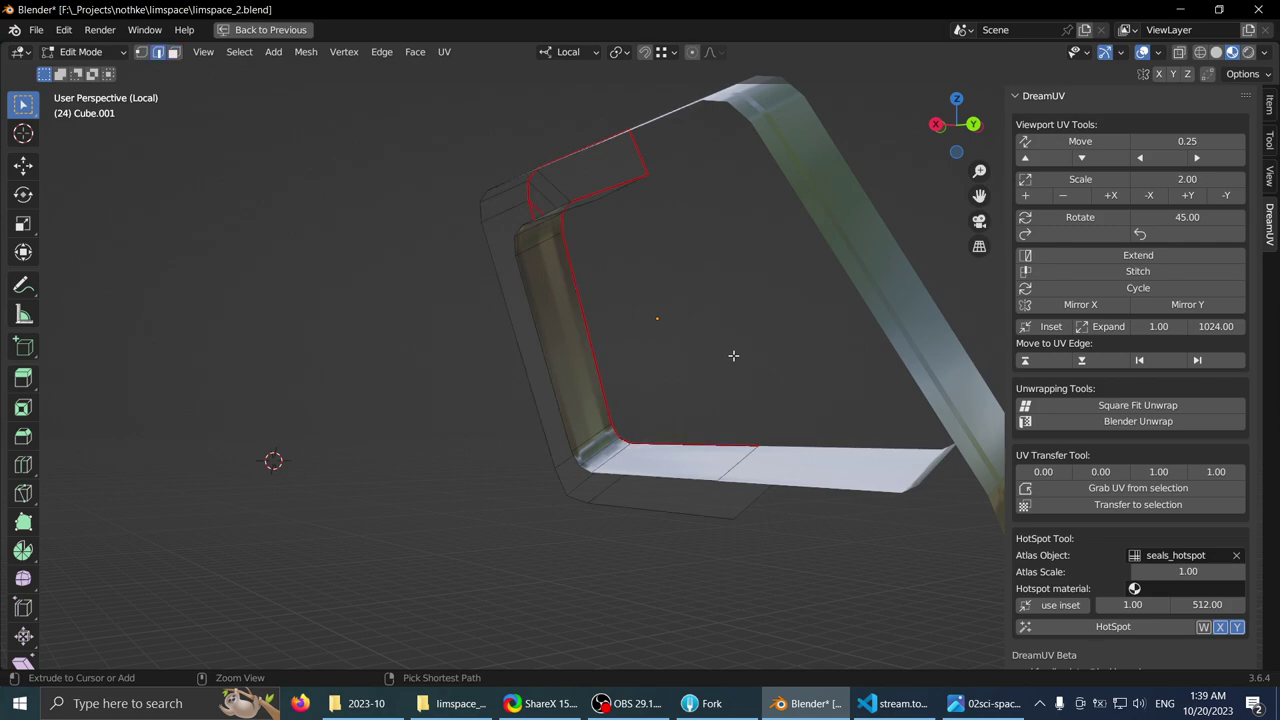
middle_drag(718, 357, 846, 345)
key(ctrl+z)
key(ctrl+z)
key(ctrl+z)
scroll(630, 375, up, 2)
key(Tab)
key(Tab)
- Select the frame's inner faces along the rails, corners and upright, and remap them with HotSpot
click(676, 443)
middle_drag(676, 443, 588, 336)
ctrl+click(549, 320)
click(1067, 626)
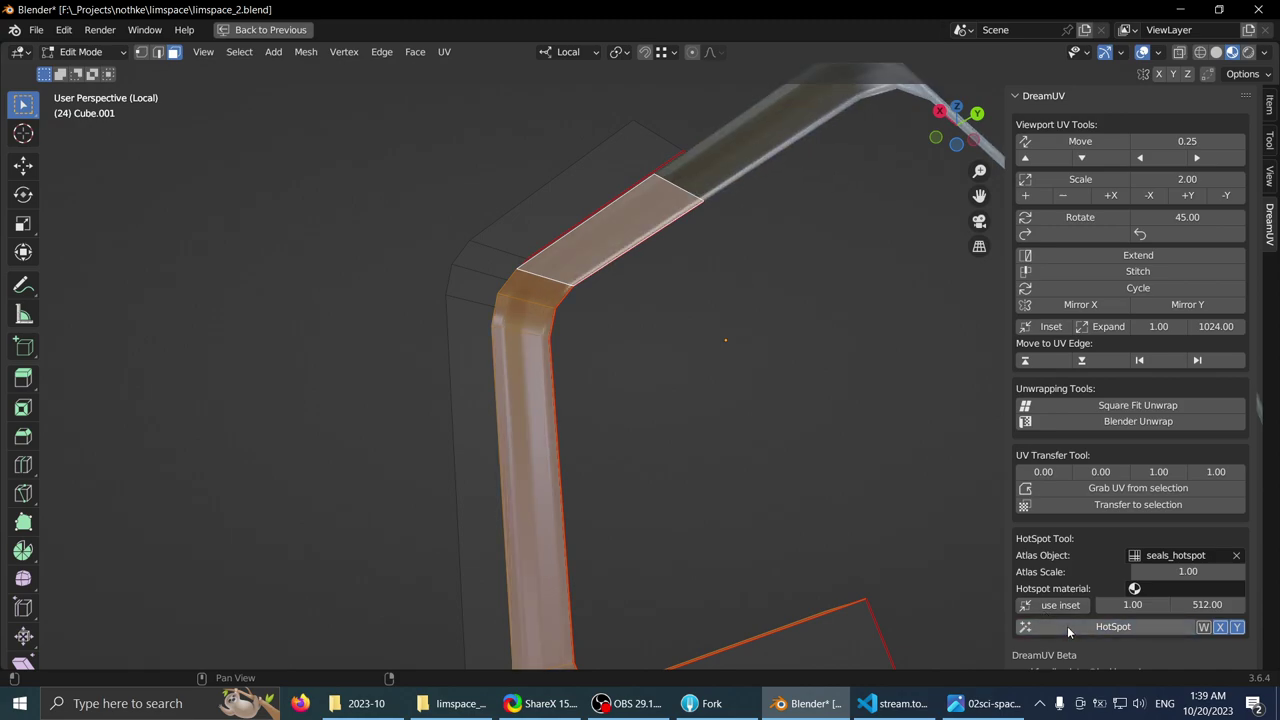
- Move the inner faces' UV strip vertically in the UV Editor so it is centred on the lower band of small squares
key(ctrl+space)
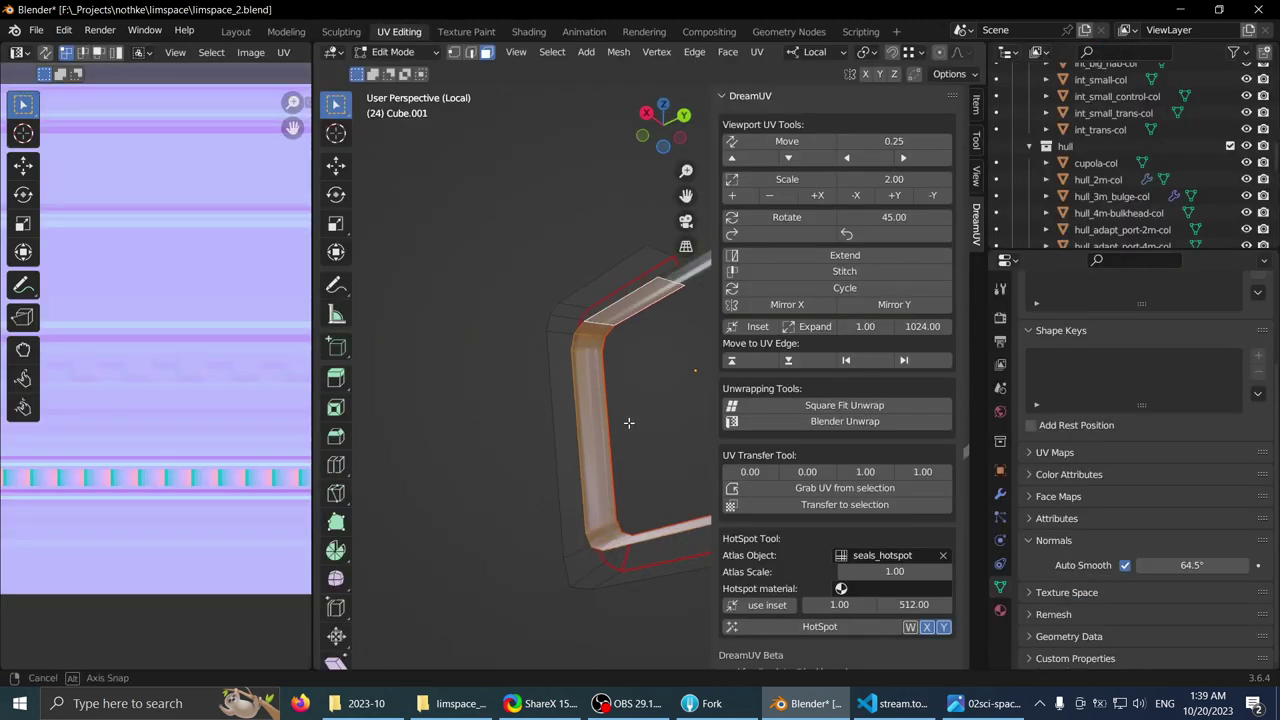
key(ctrl+space)
scroll(497, 274, up, 3)
scroll(517, 309, up, 1)
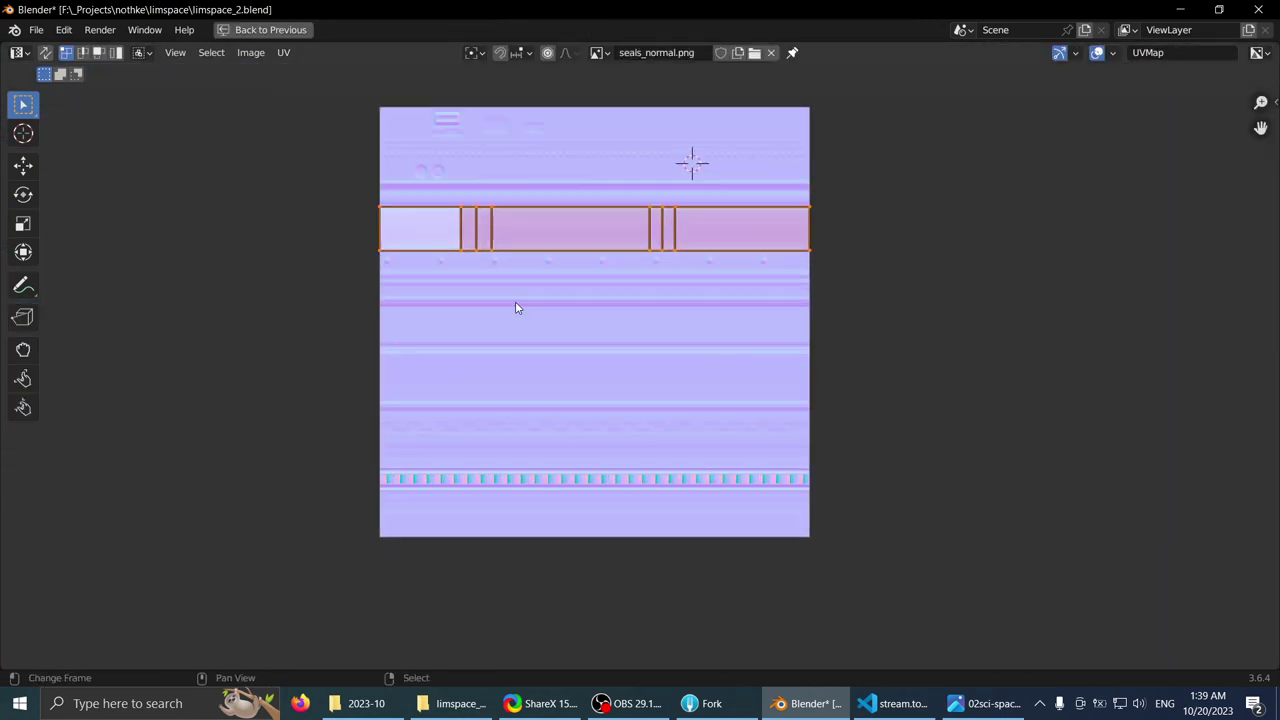
key(g)
click(515, 514)
scroll(494, 363, up, 3)
key(g)
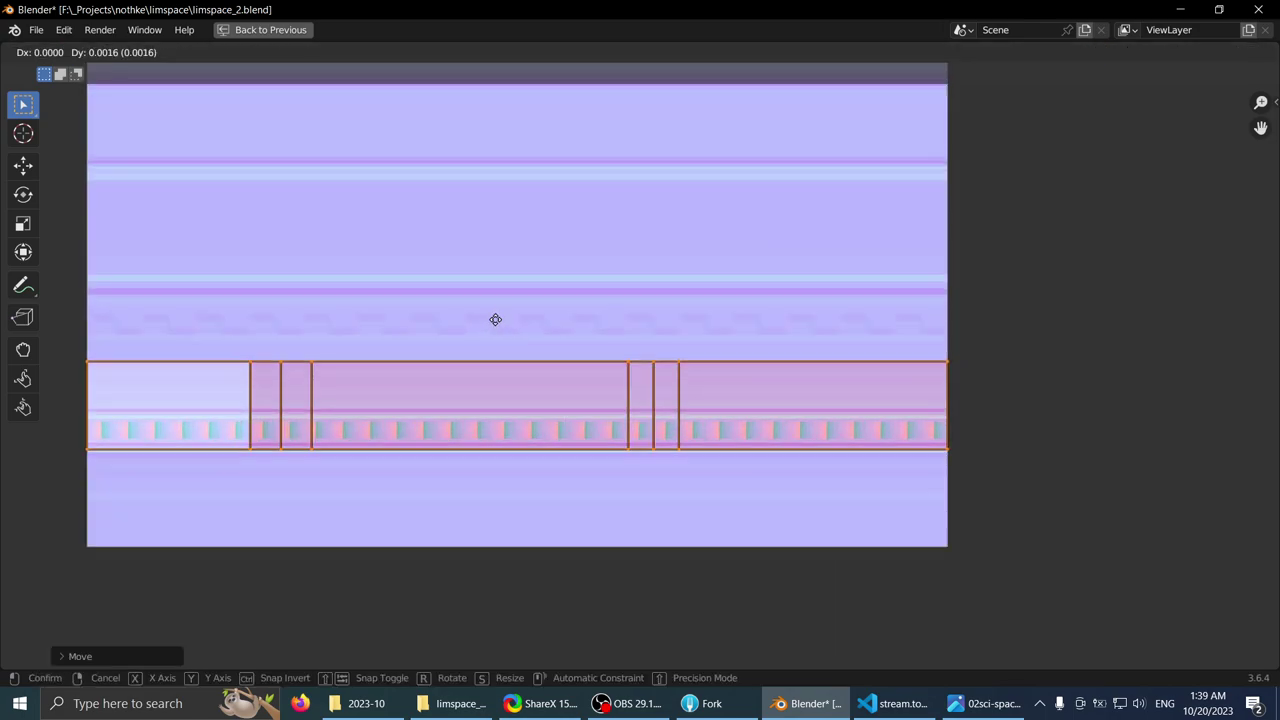
key(y)
click(499, 346)
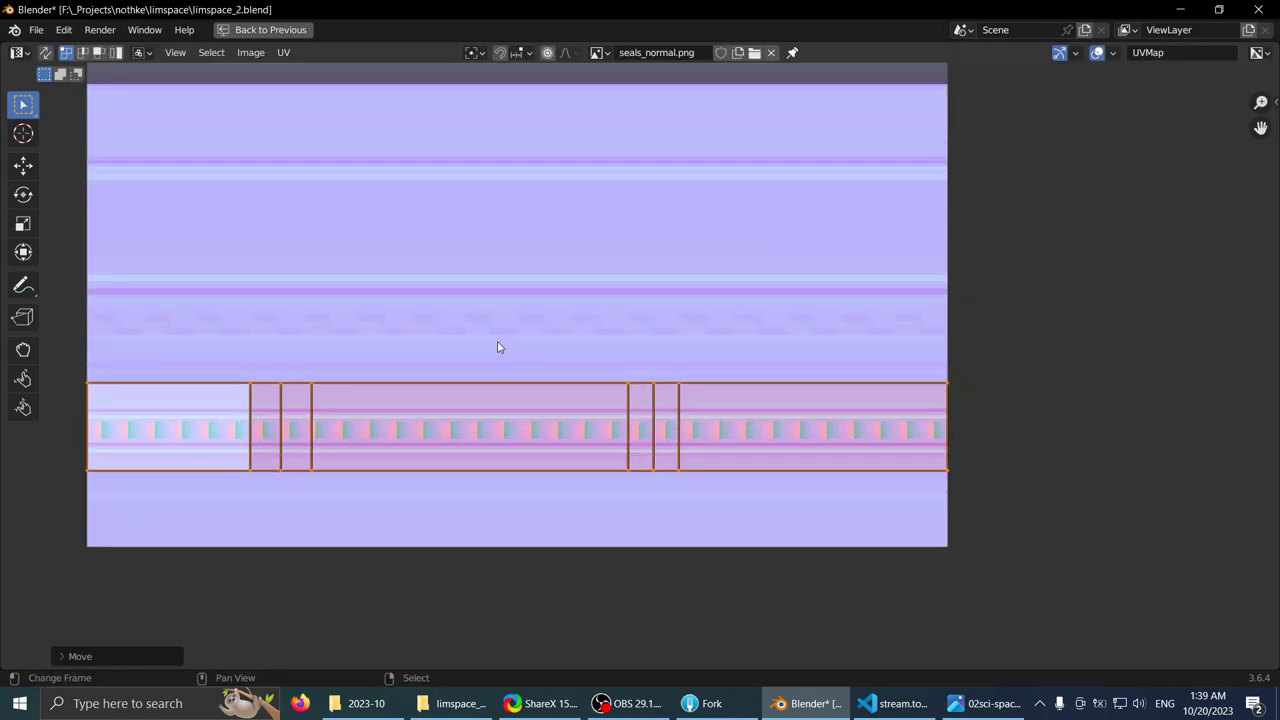
key(g)
key(y)
click(501, 337)
- Scale the inner faces' UV strip down along Y to fit the band of small squares
key(s)
key(y)
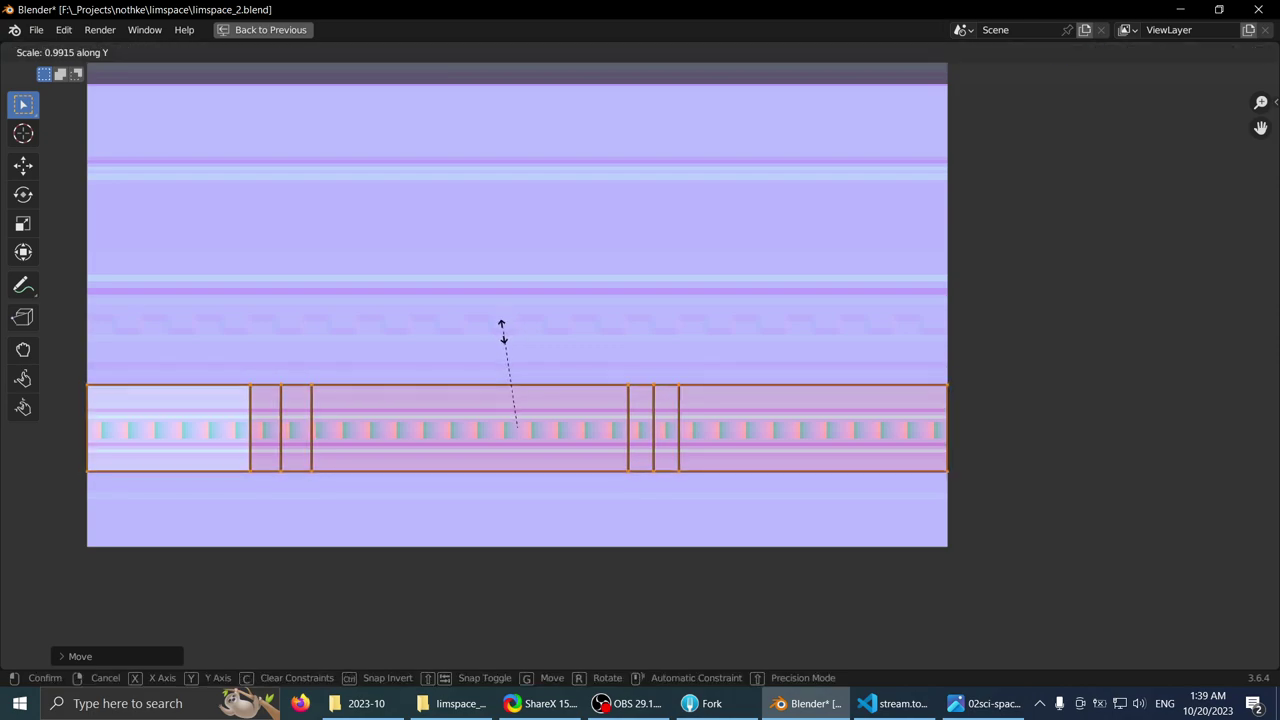
click(496, 351)
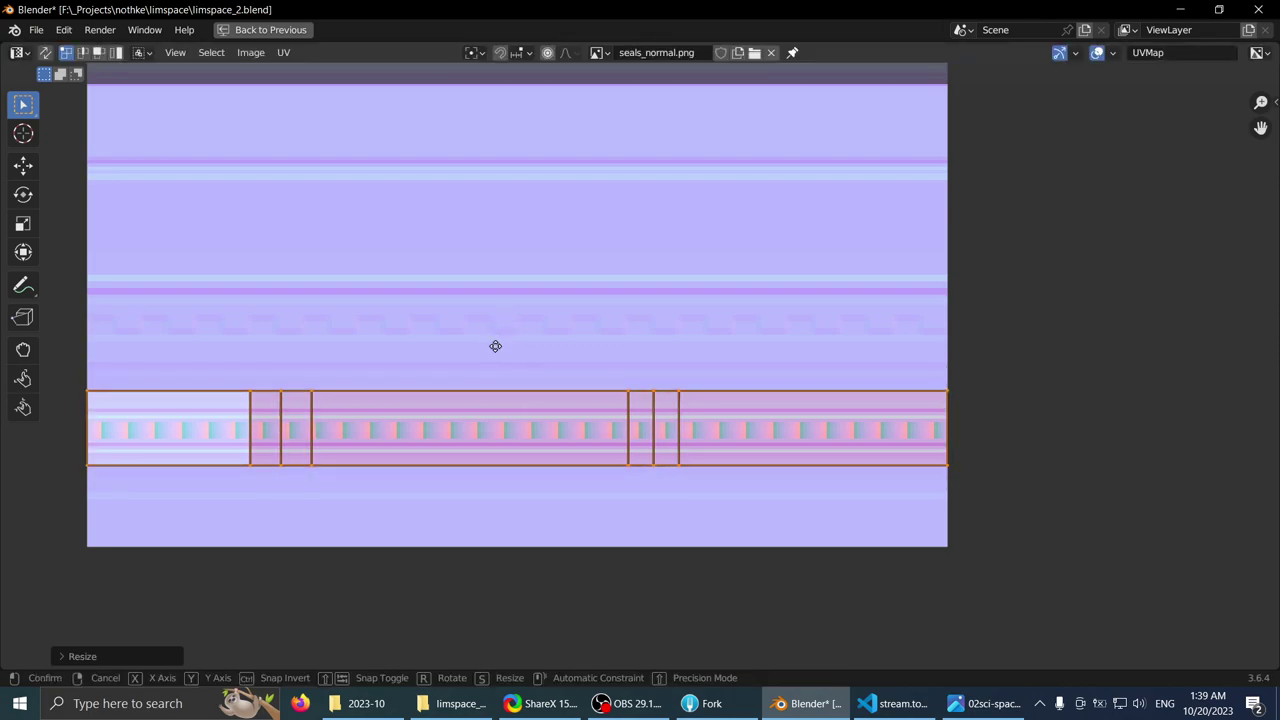
click(494, 350)
key(ctrl+alt+space)
key(ctrl+alt+space)
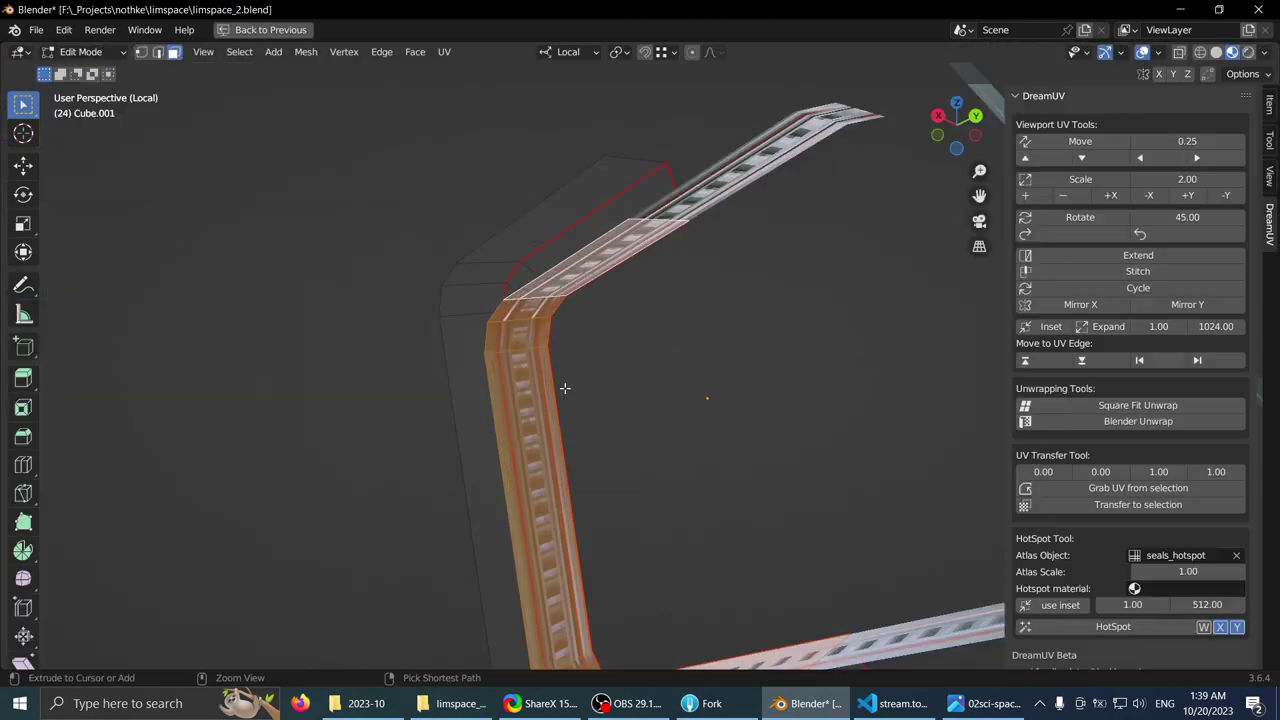
- Select the front faces of one frame half, from the upper rail through the corners and upright to the lower rail
key(Tab)
middle_drag(565, 388, 863, 386)
key(a)
key(Tab)
middle_drag(586, 334, 722, 485)
click(456, 231)
ctrl+click(725, 487)
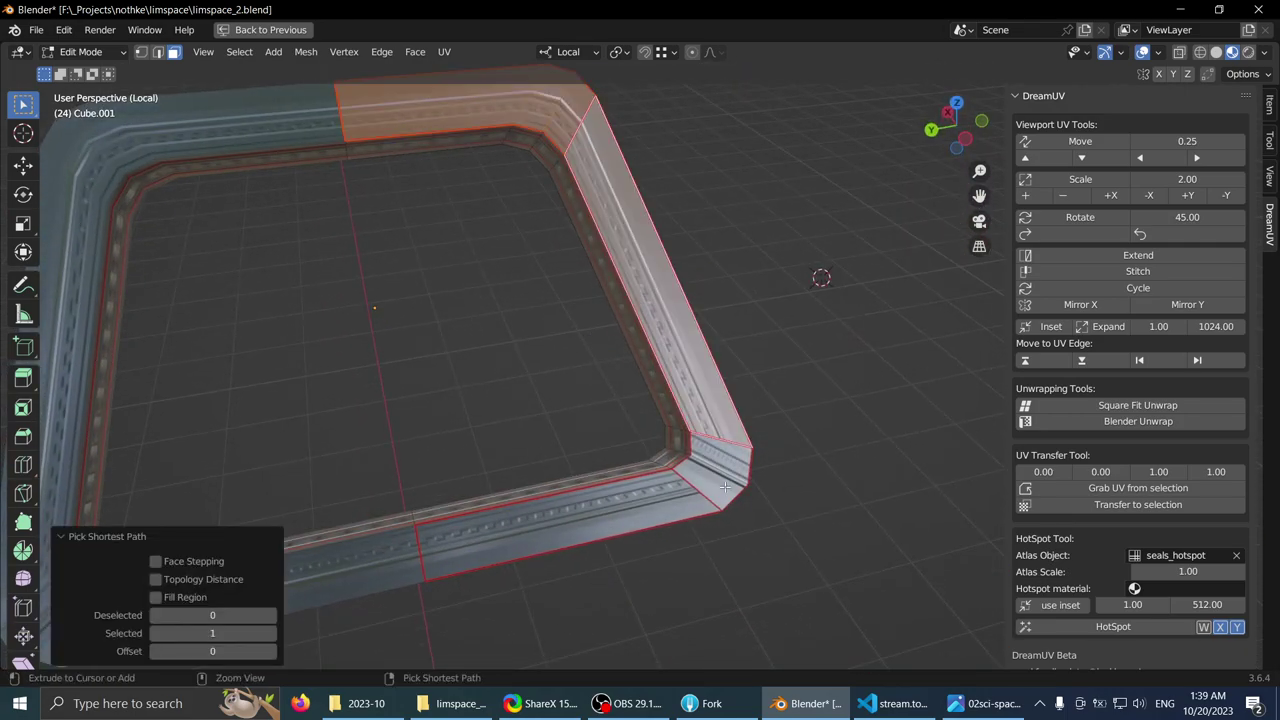
ctrl+click(578, 497)
scroll(543, 423, down, 3)
key(ctrl+space)
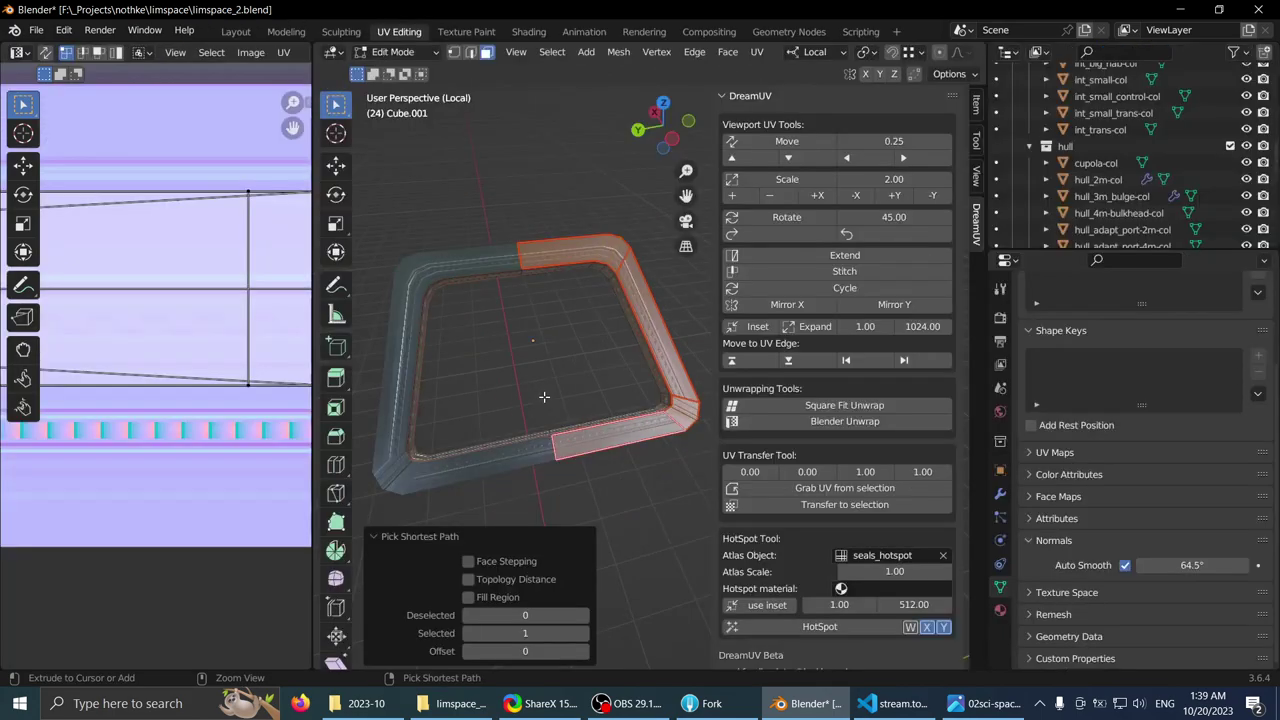
- Try to remap the selected front faces with Follow Active Quads using the Length Average edge length mode
scroll(215, 377, down, 2)
key(u)
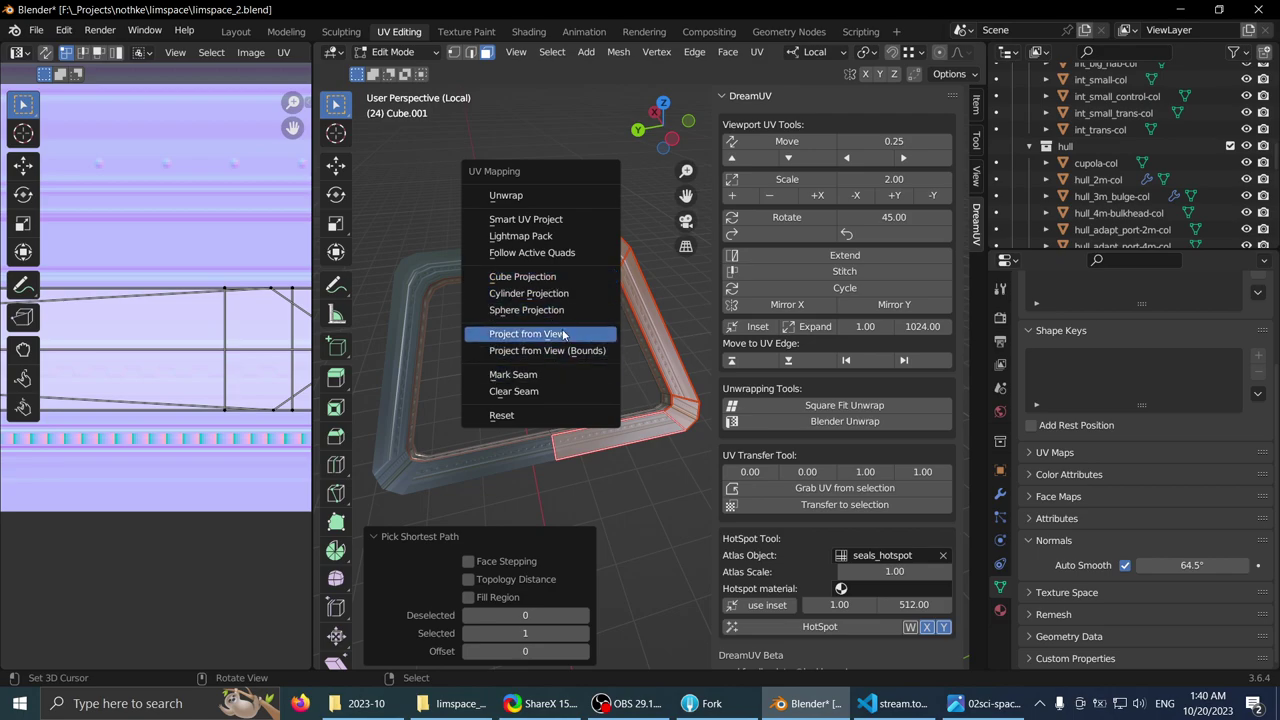
click(533, 253)
click(513, 311)
scroll(103, 371, down, 7)
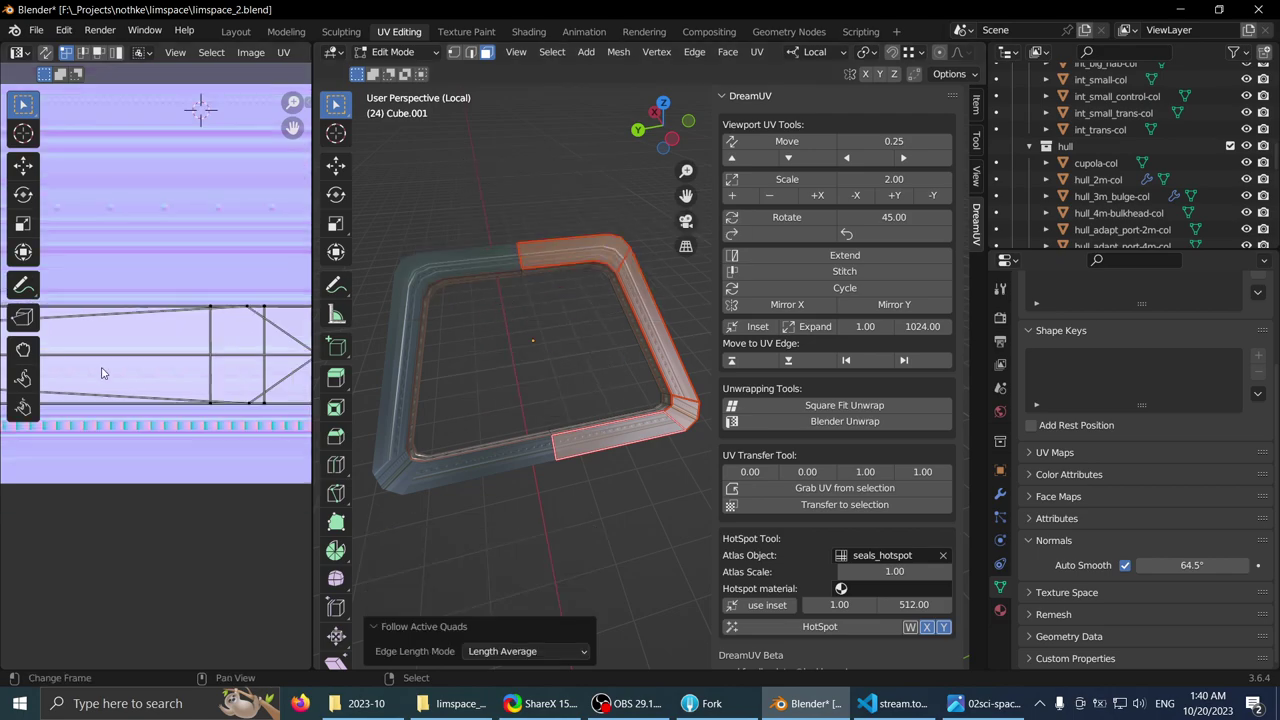
middle_drag(156, 347, 174, 371)
scroll(174, 371, up, 3)
middle_drag(557, 292, 526, 310)
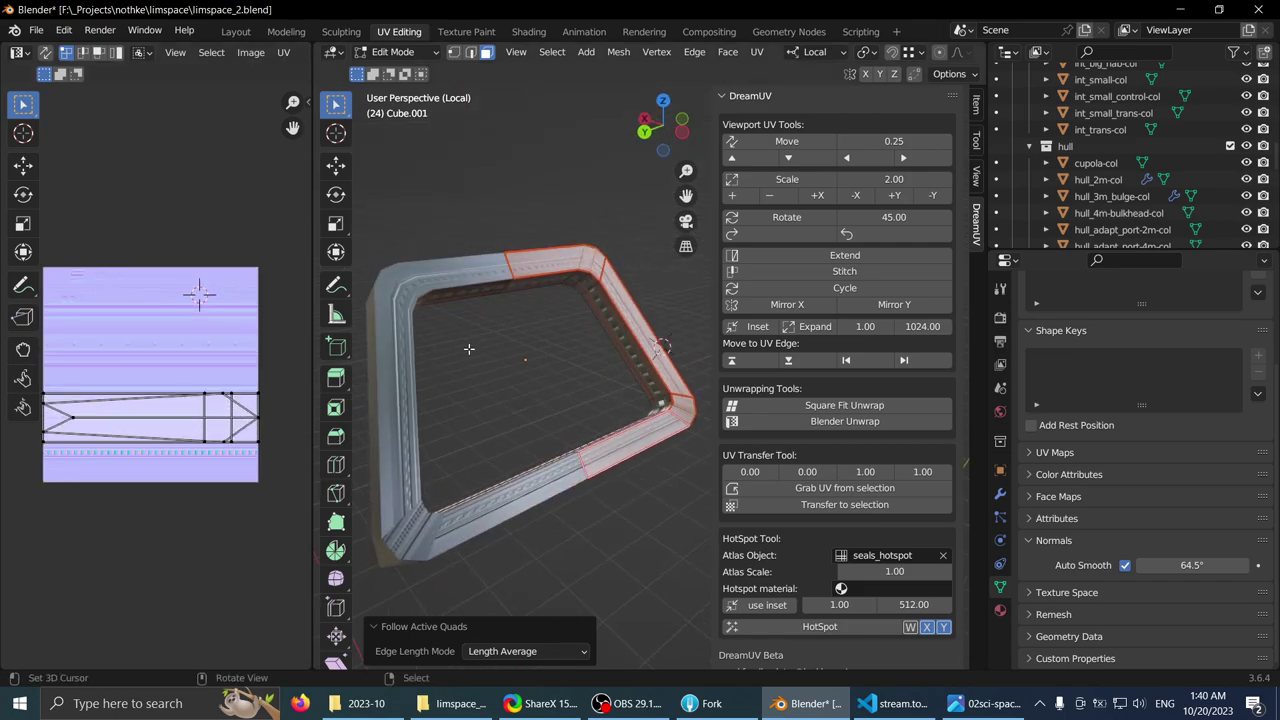
- Select all UVs of the front faces in the UV Editor and unwrap them
key(alt+a)
key(ctrl+z)
key(a)
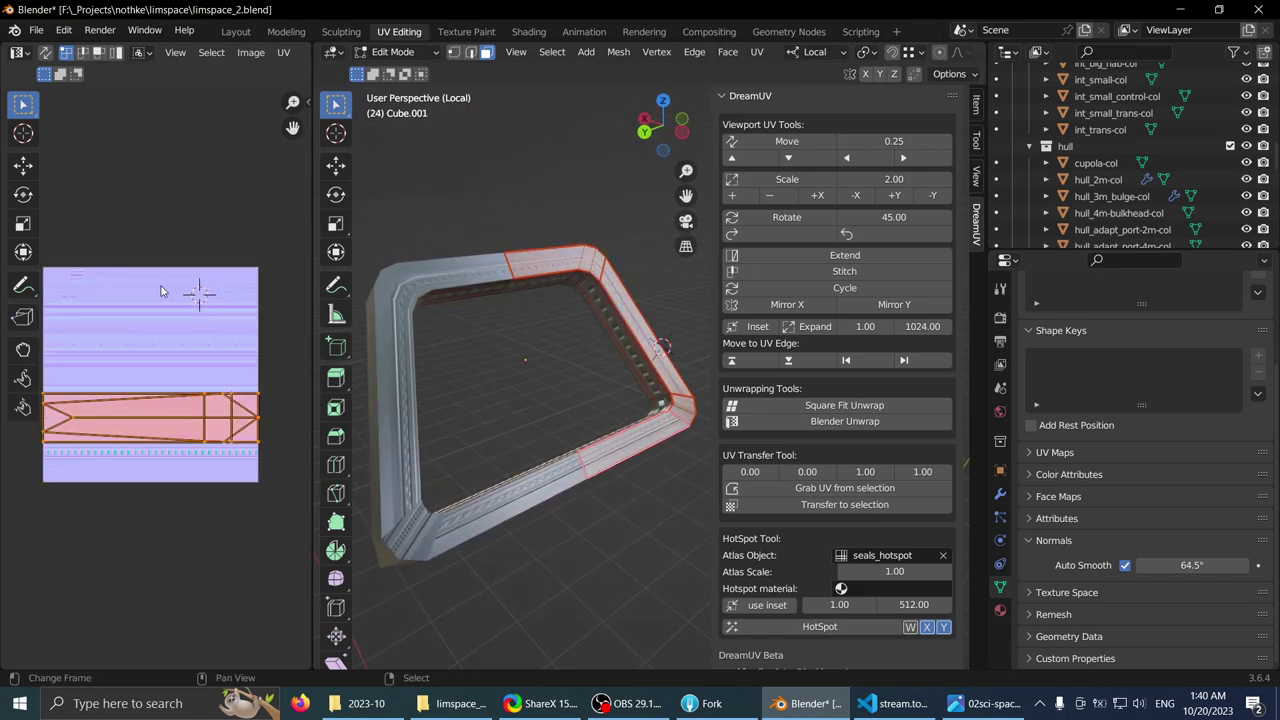
scroll(168, 292, up, 1)
middle_drag(174, 293, 181, 305)
key(g)
click(171, 289)
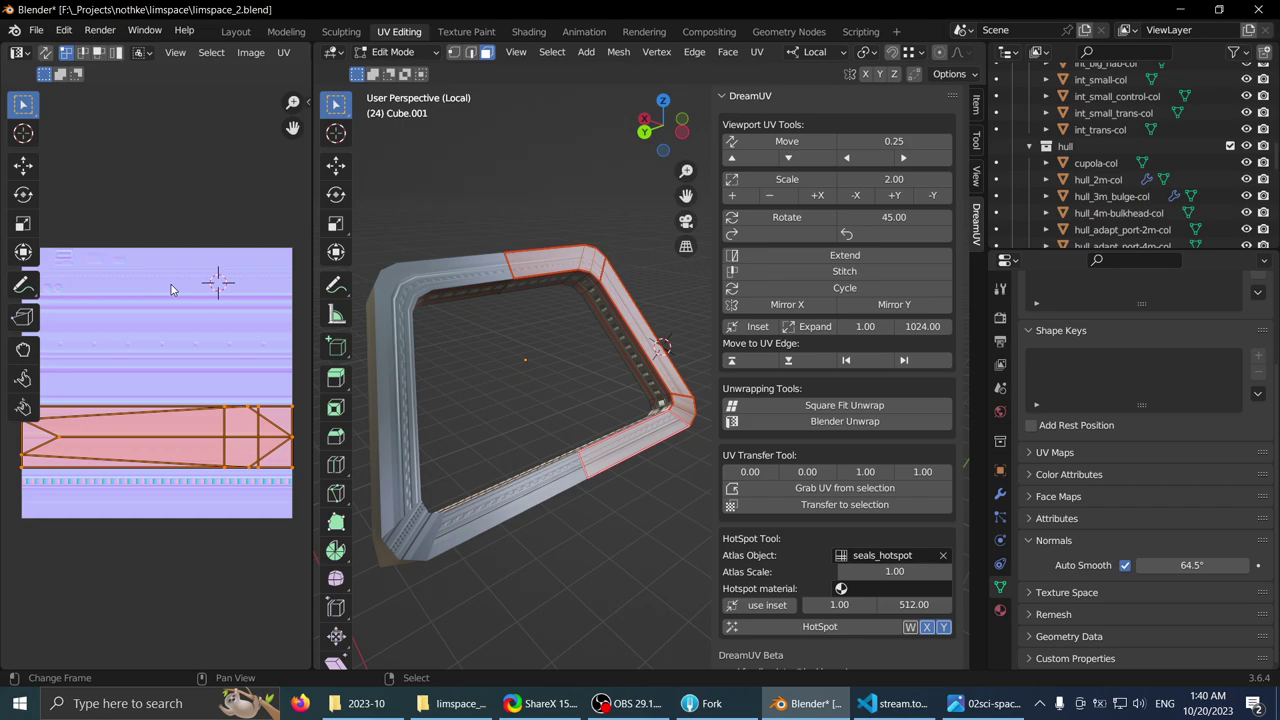
key(u)
click(207, 331)
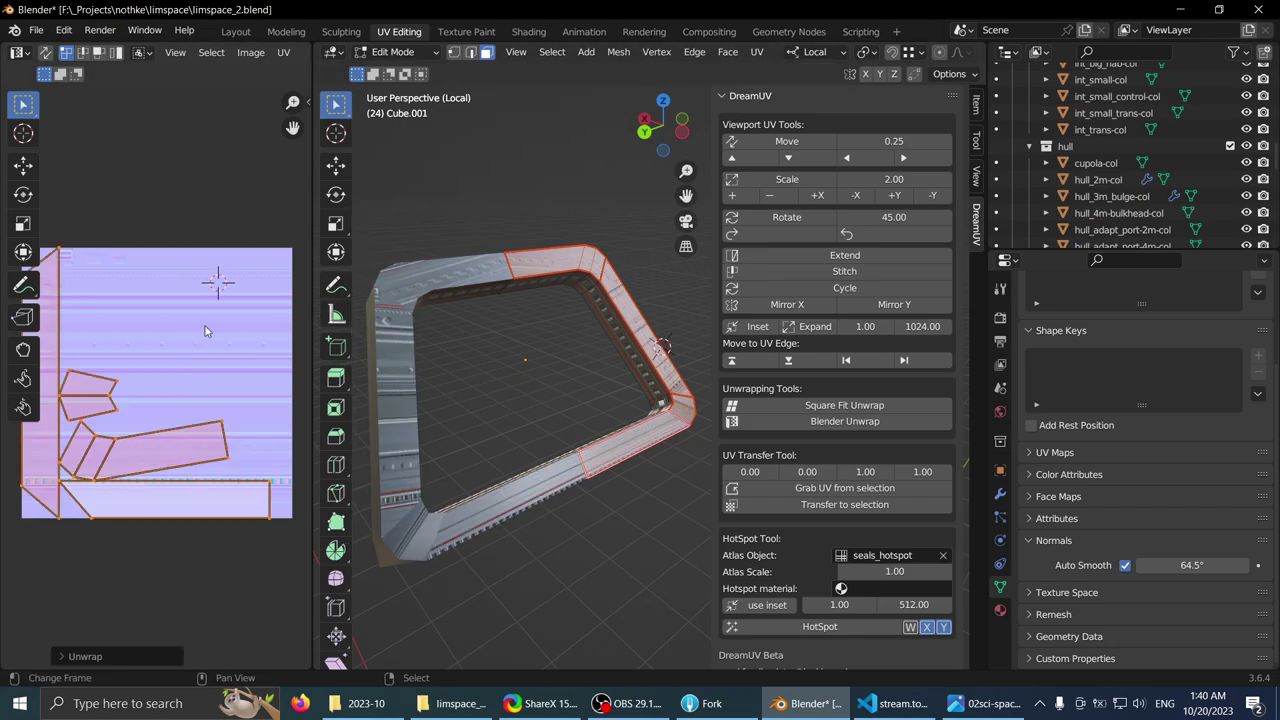
- Try Follow Active Quads on the freshly unwrapped front-face UVs
key(u)
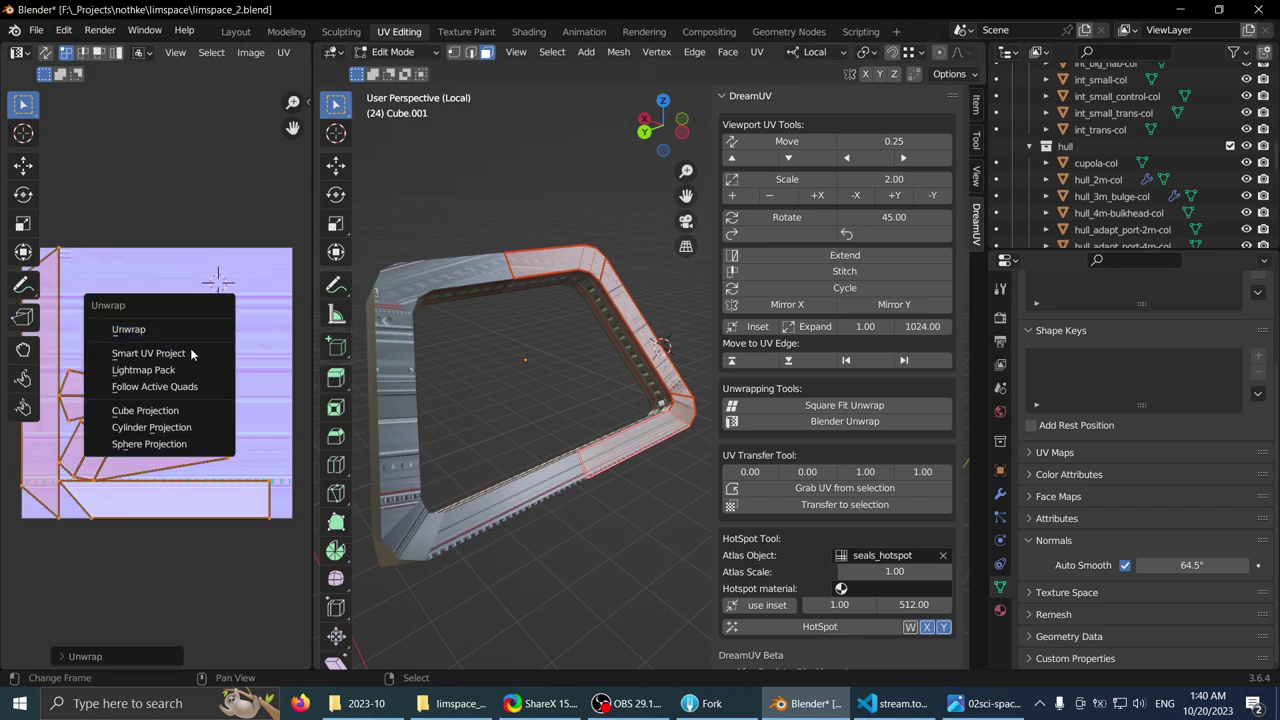
click(172, 388)
click(182, 433)
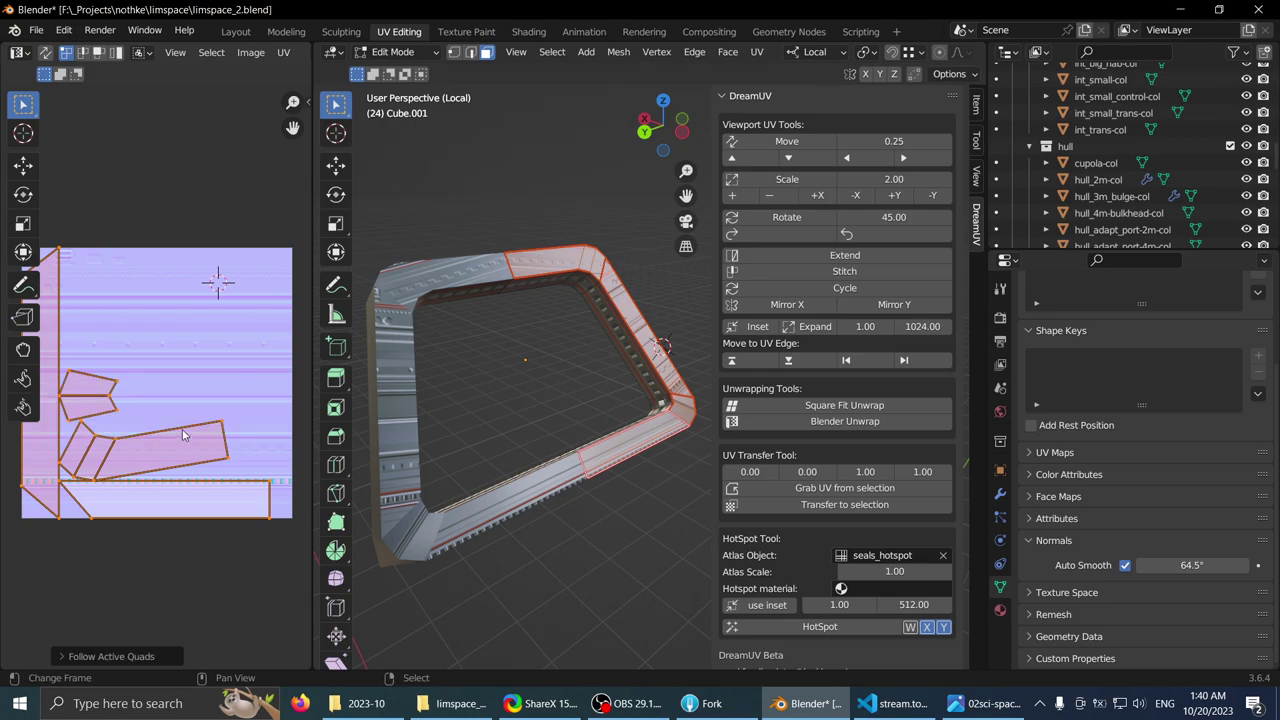
- Remap the selected front faces with HotSpot using the seals_hotspot atlas
middle_drag(498, 340, 524, 376)
scroll(500, 351, up, 2)
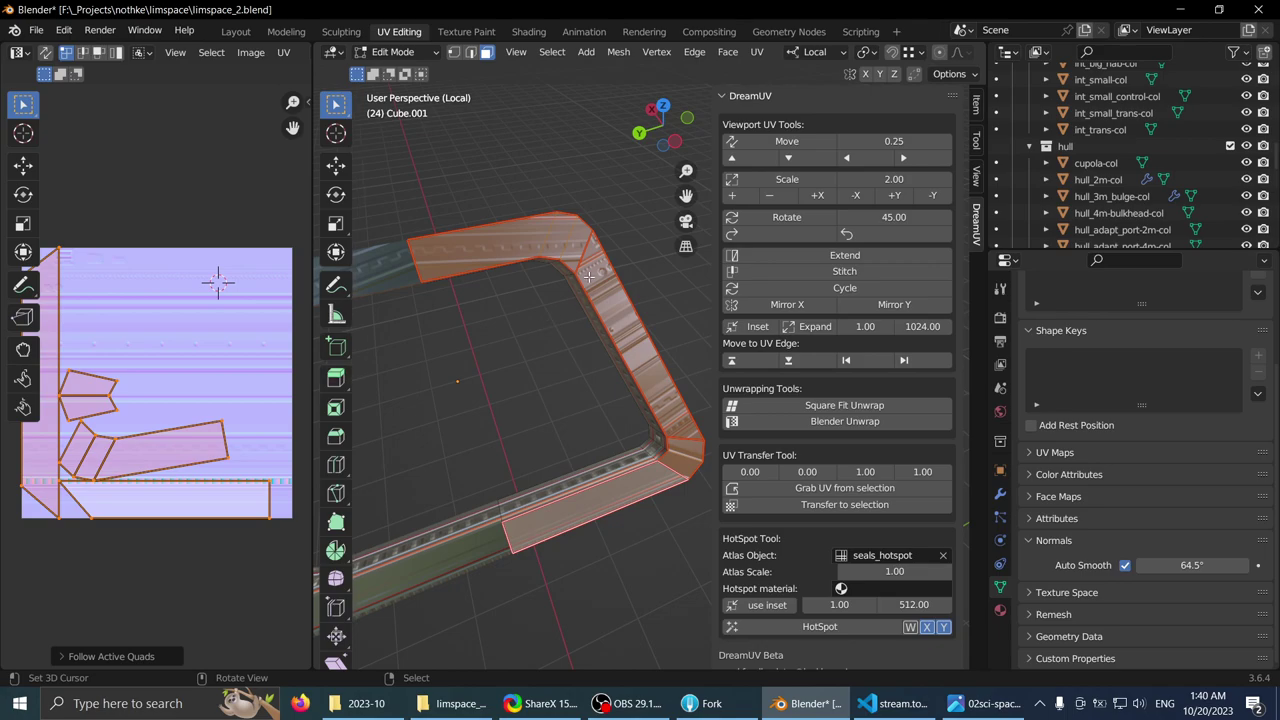
middle_drag(588, 274, 680, 420)
click(780, 630)
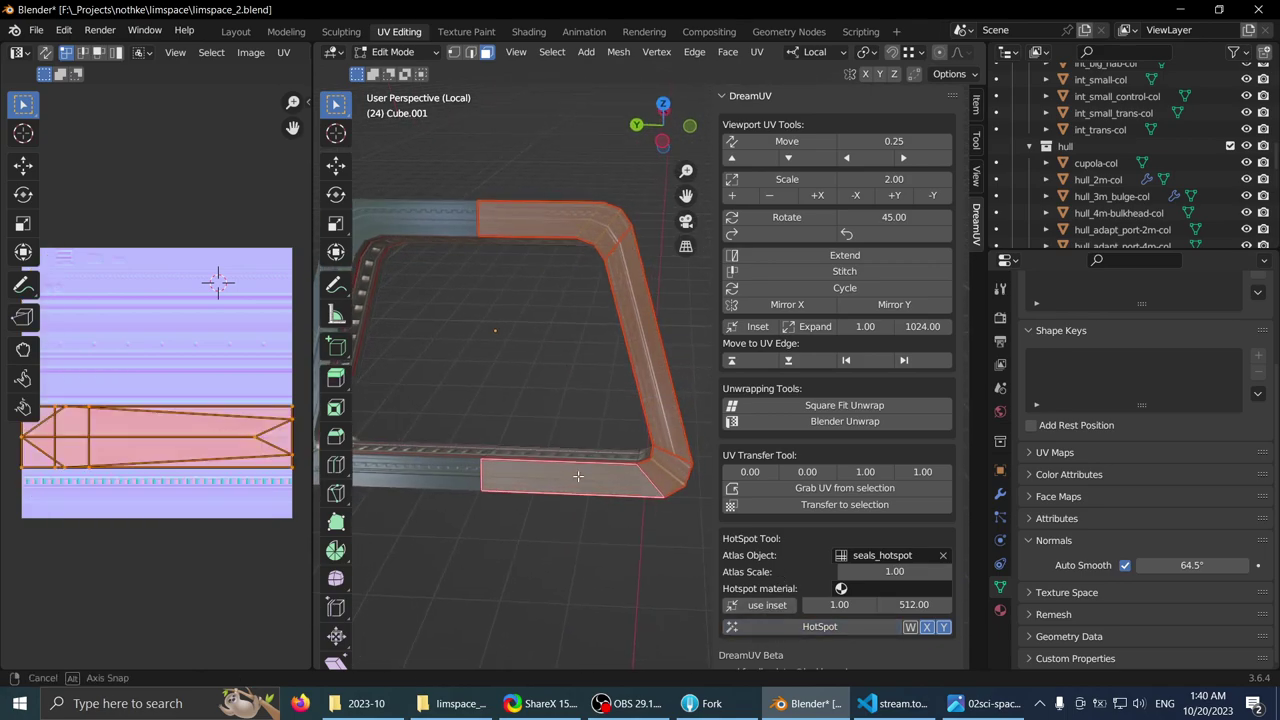
- Select the two tapered corner UV faces and move them up along Y by about 0.27, clear of the front-face band
middle_drag(580, 420, 548, 412)
key(3)
click(152, 420)
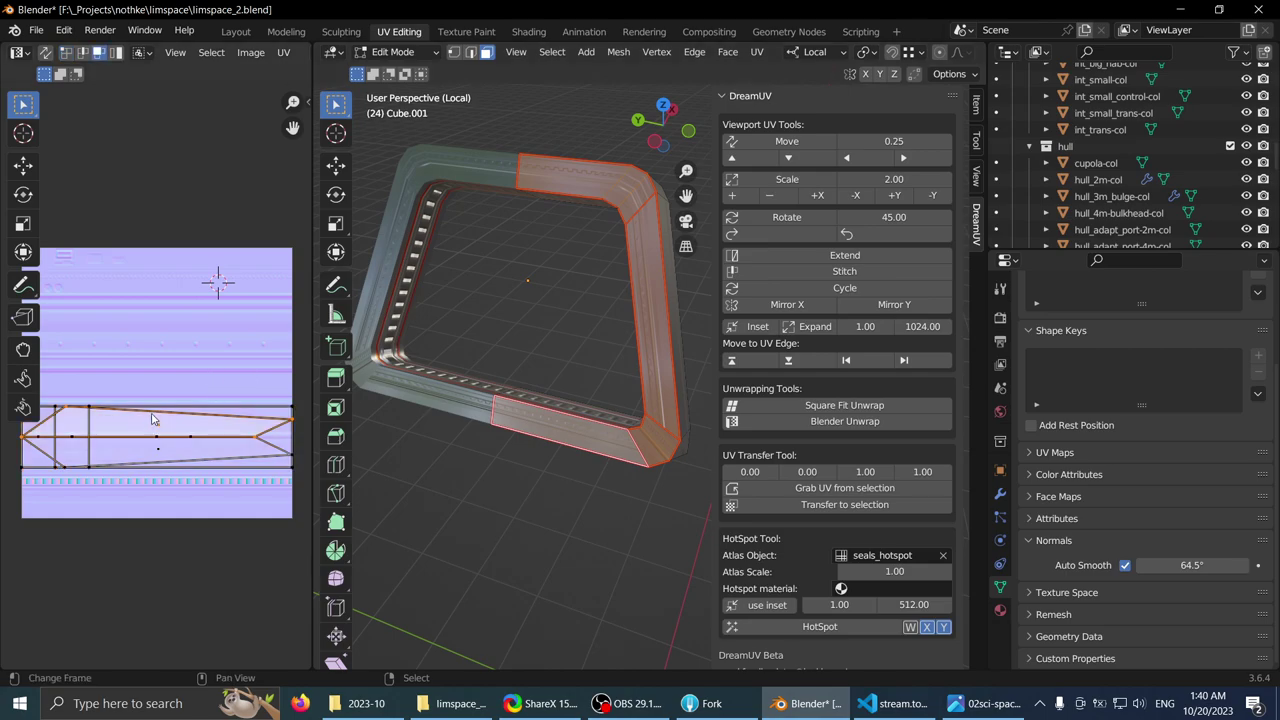
ctrl+click(274, 424)
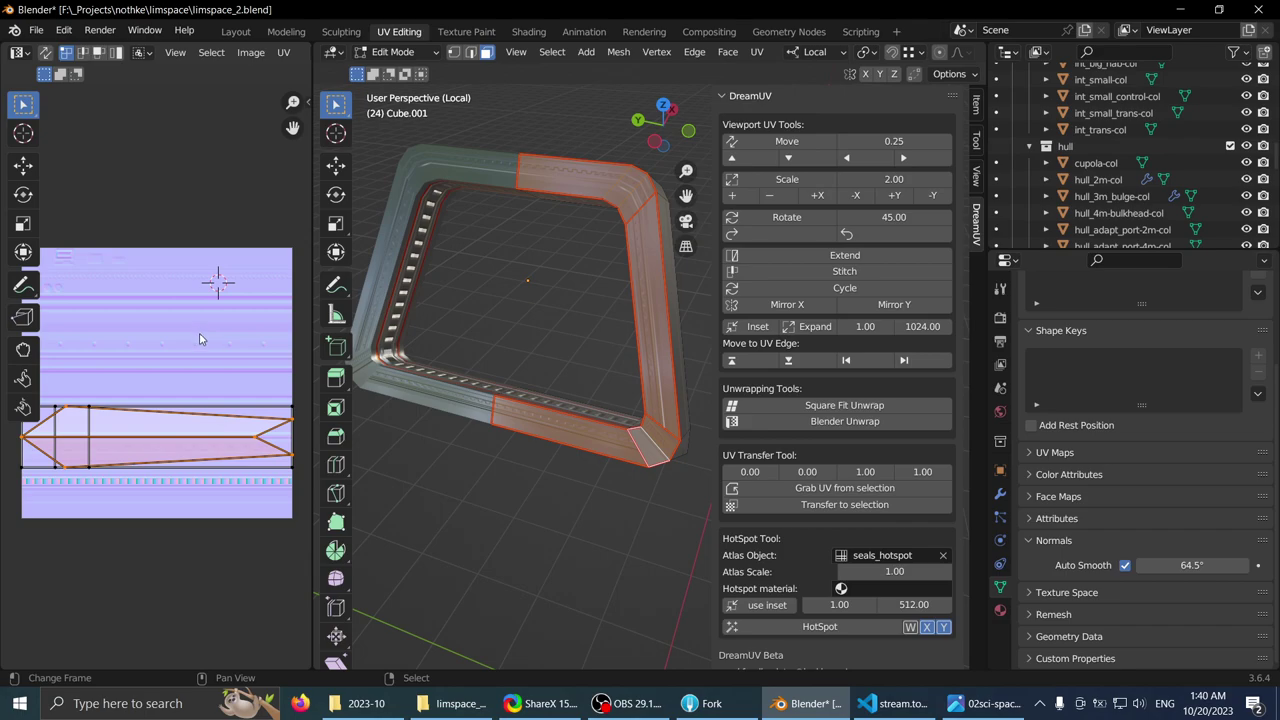
key(g)
key(y)
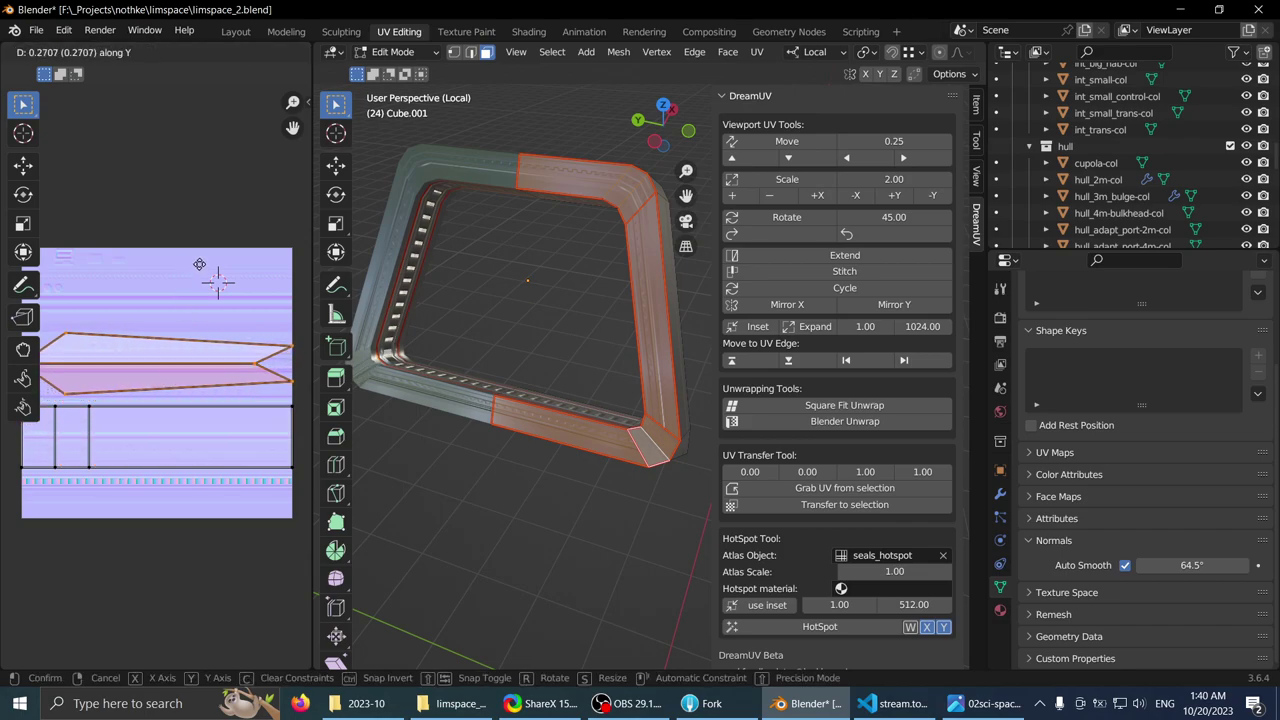
click(199, 264)
- Straighten both pointed ends of the tapered corner UV island by scaling their edges to 0 along X
middle_drag(177, 352, 147, 371)
scroll(198, 376, up, 1)
scroll(191, 396, down, 1)
key(s)
key(x)
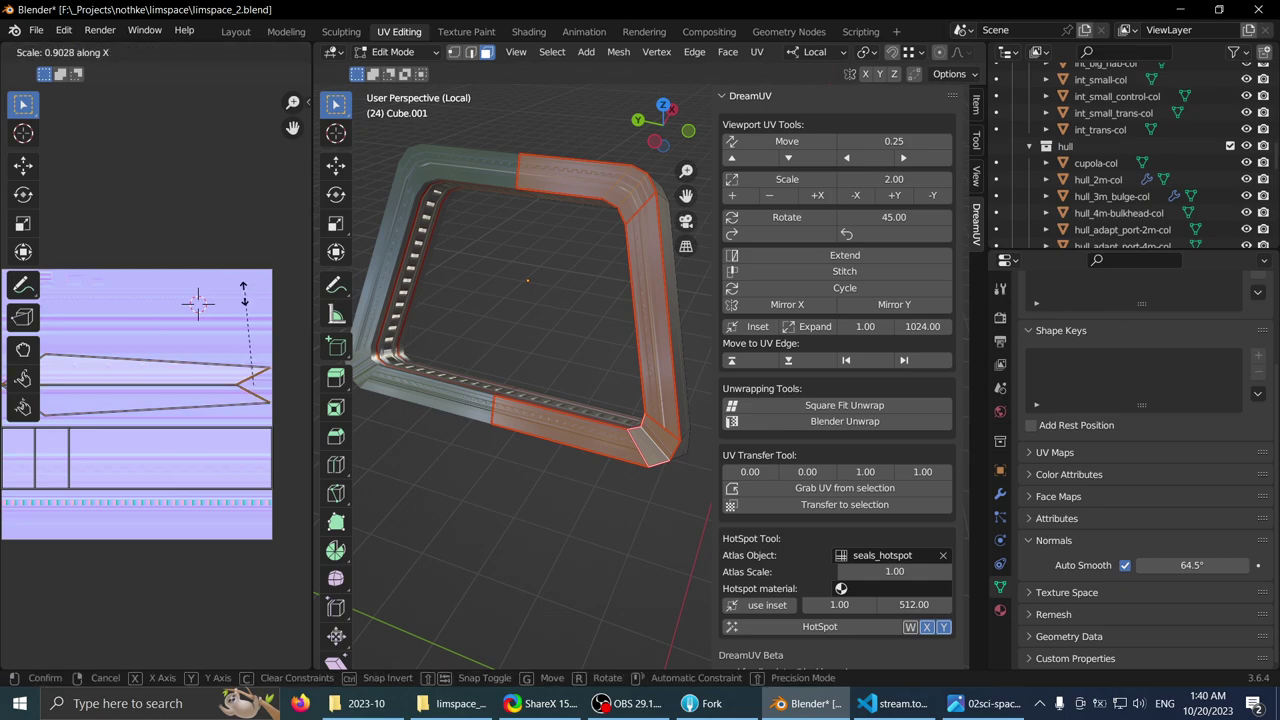
key(Return)
key(ctrl+space)
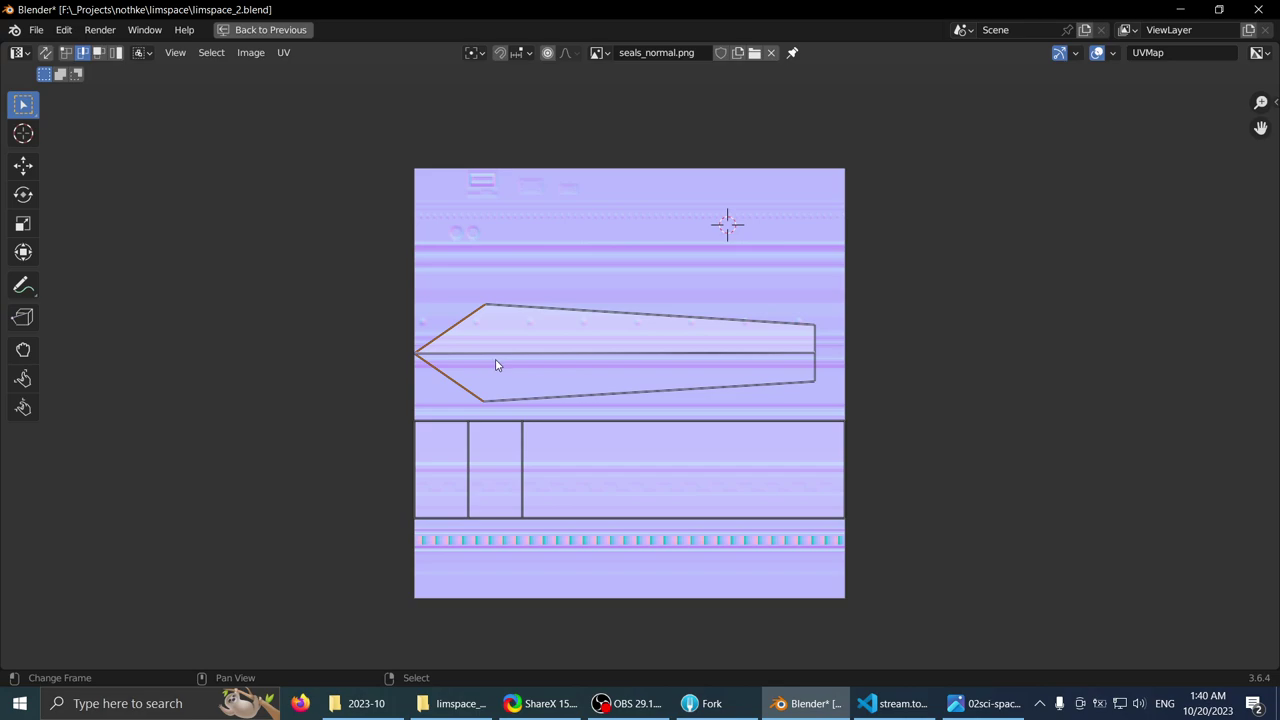
key(s)
key(x)
key(0)
key(Return)
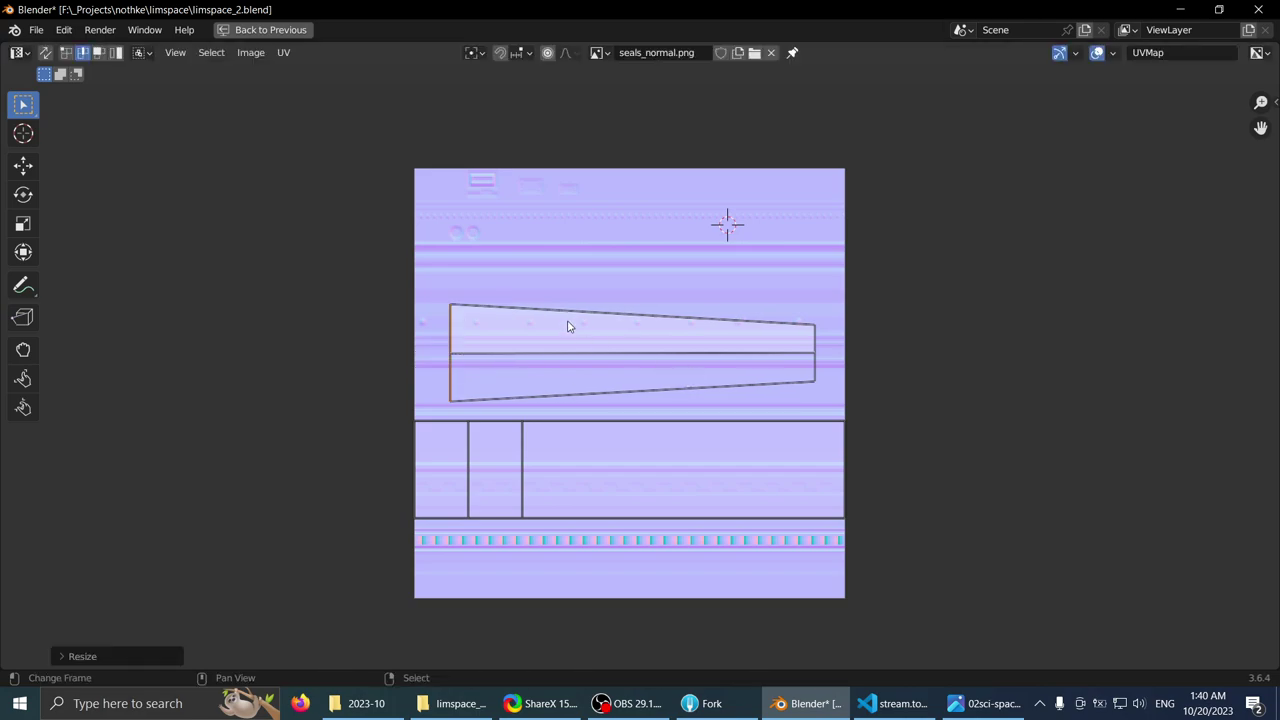
- Level the slanted upper and lower edges of the corner UV island by scaling each to 0 along Y
key(s)
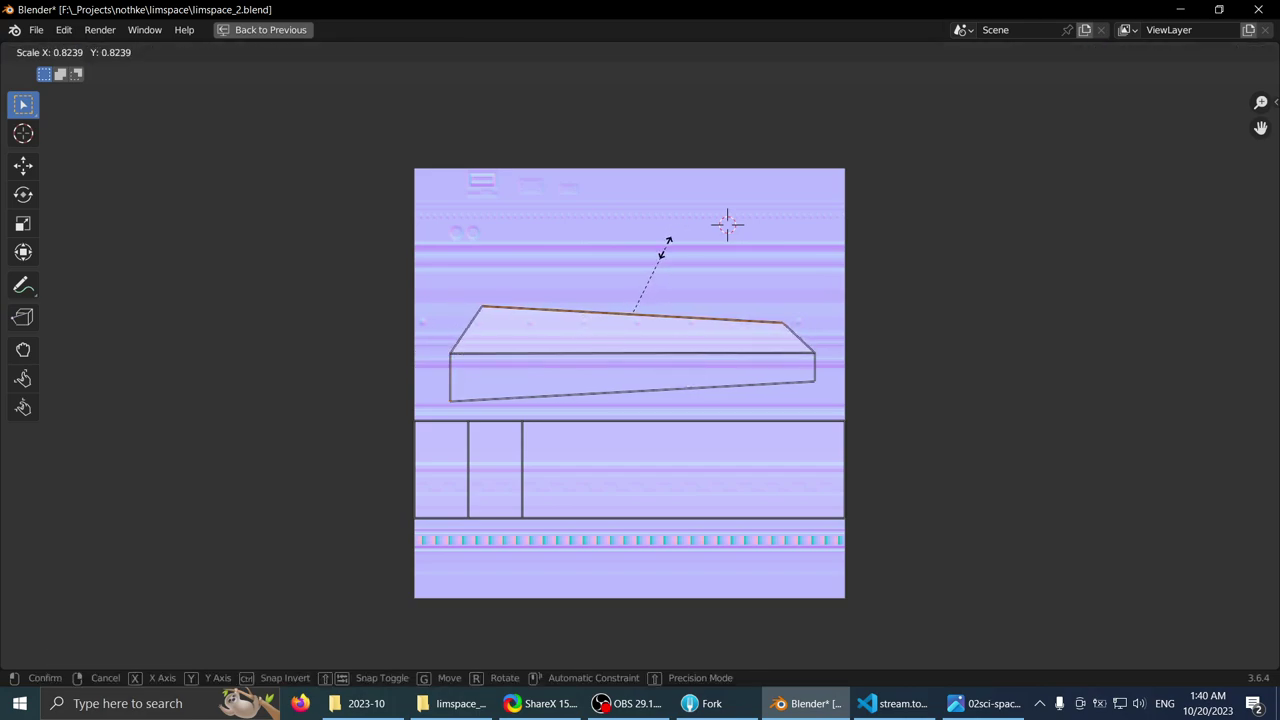
key(Escape)
key(s)
key(y)
key(0)
key(Return)
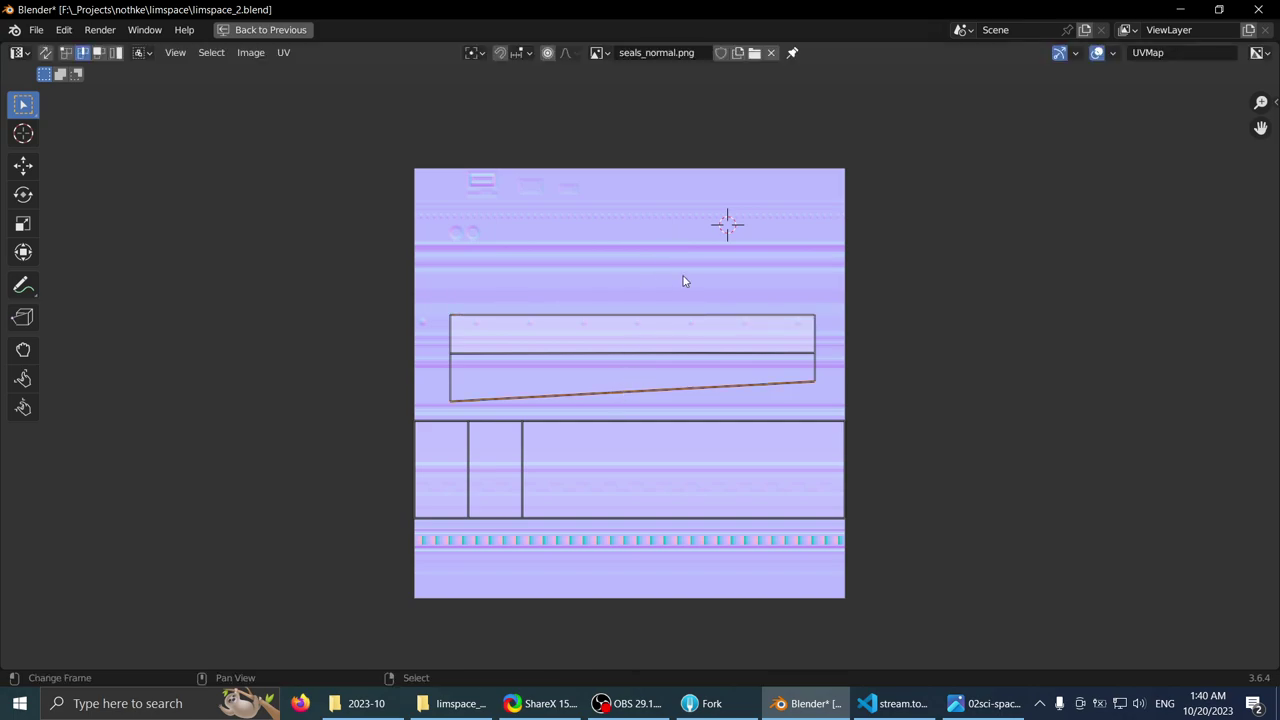
key(s)
key(Return)
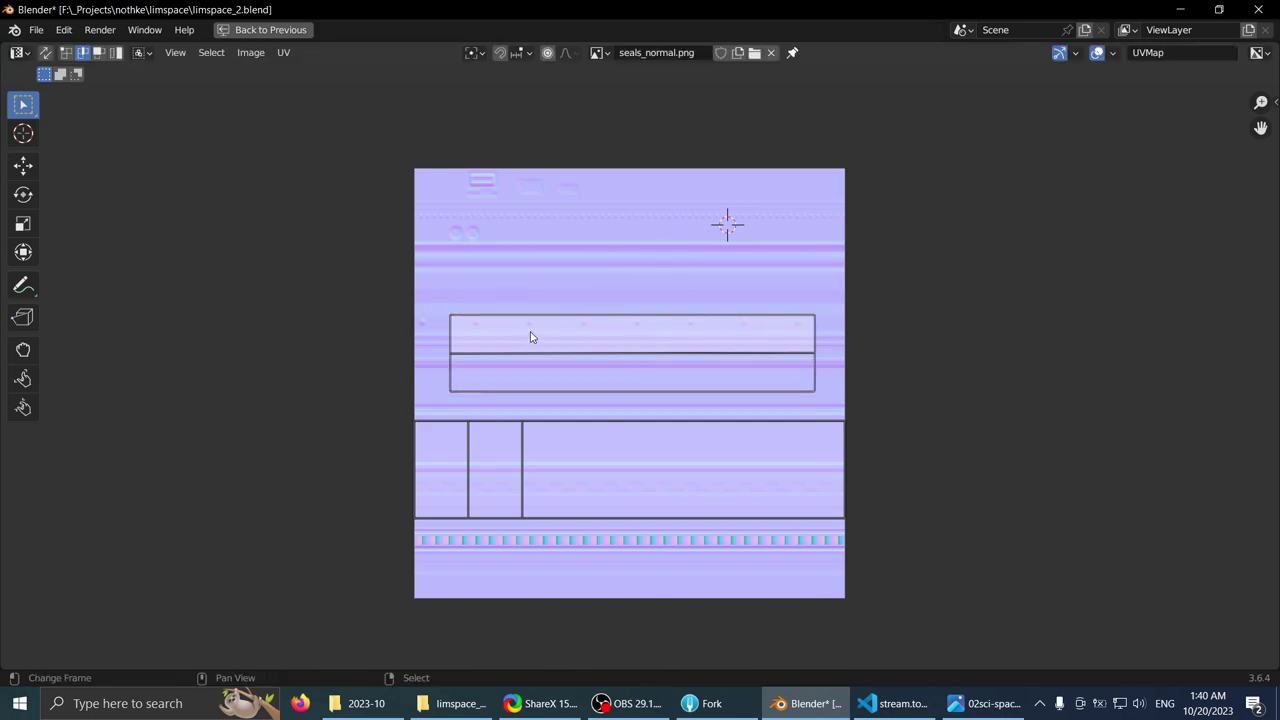
- Select the straightened corner UV island and move it down along Y onto the front-face band
key(a)
key(a)
drag(410, 283, 826, 403)
key(g)
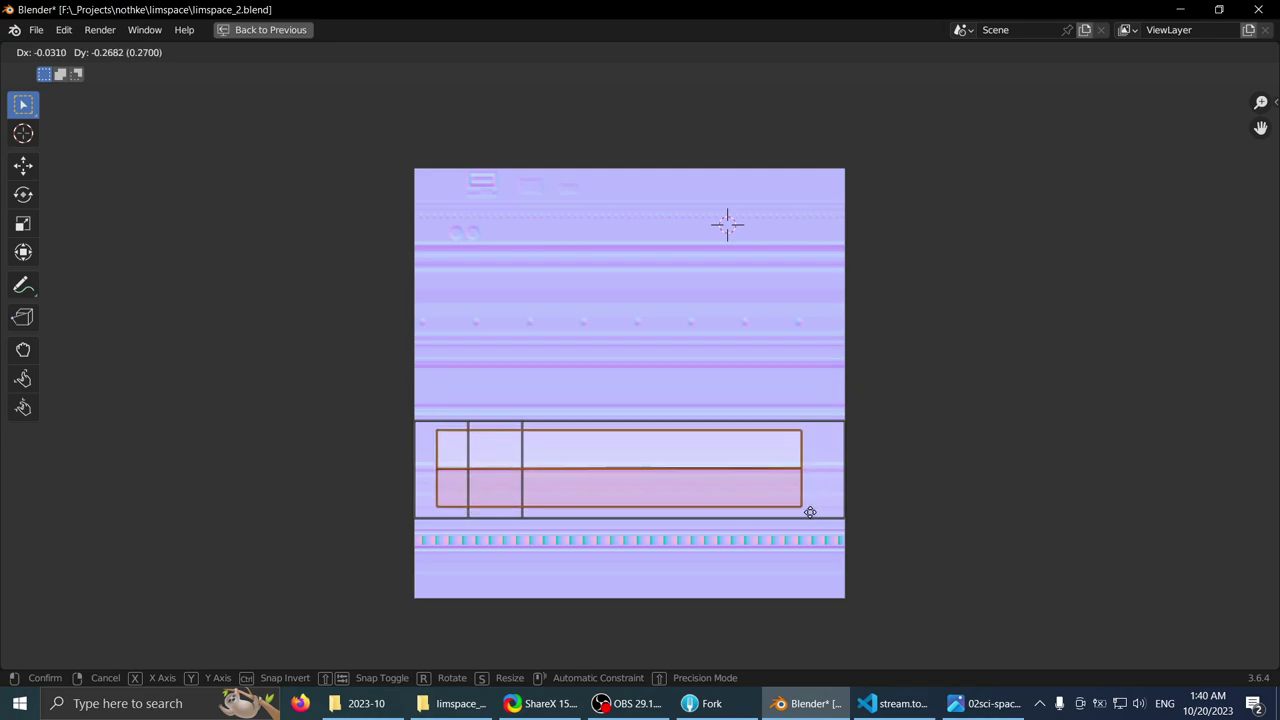
key(y)
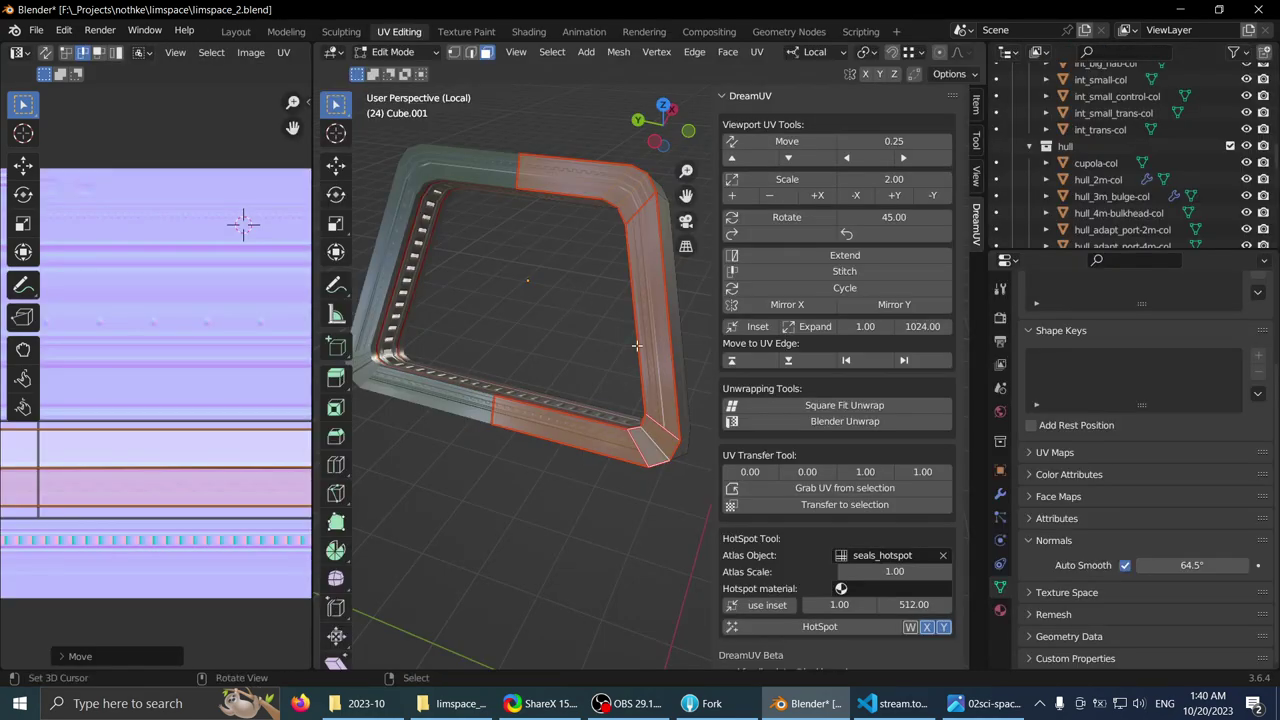
- Rotate the corner faces' UV island by 90 degrees
scroll(637, 345, up, 5)
key(ctrl+space)
key(ctrl+space)
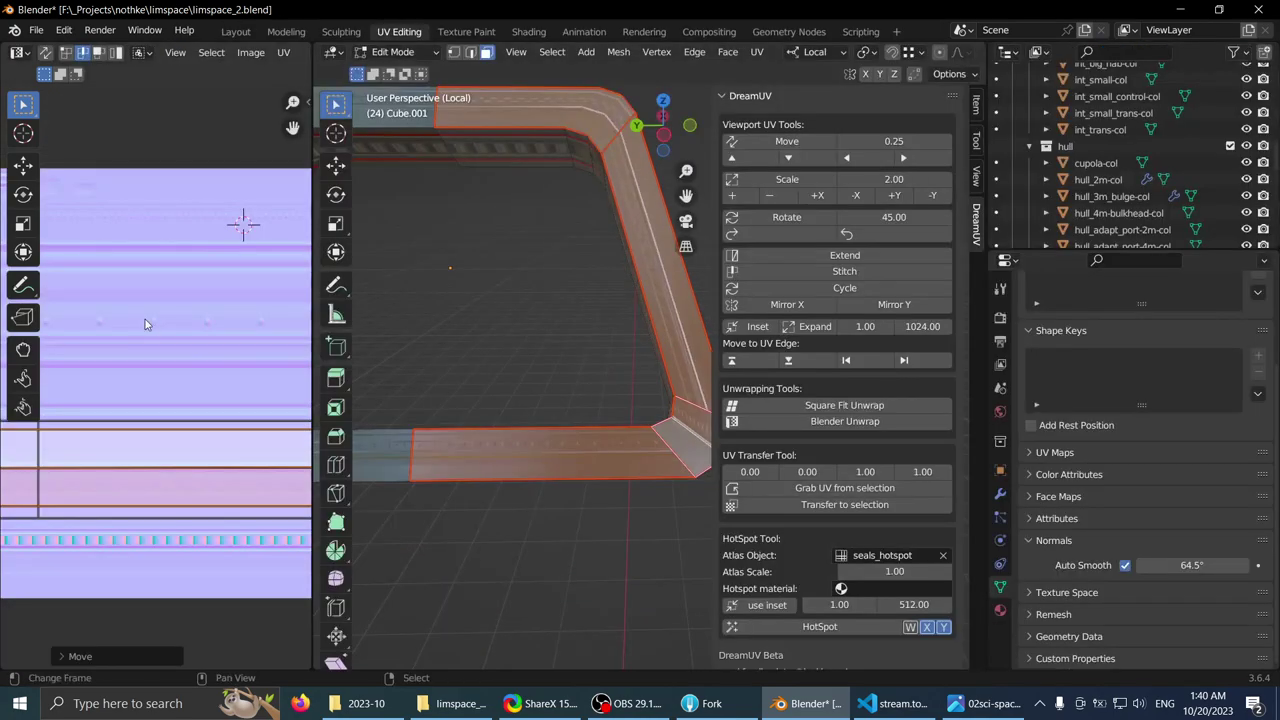
text(r9)
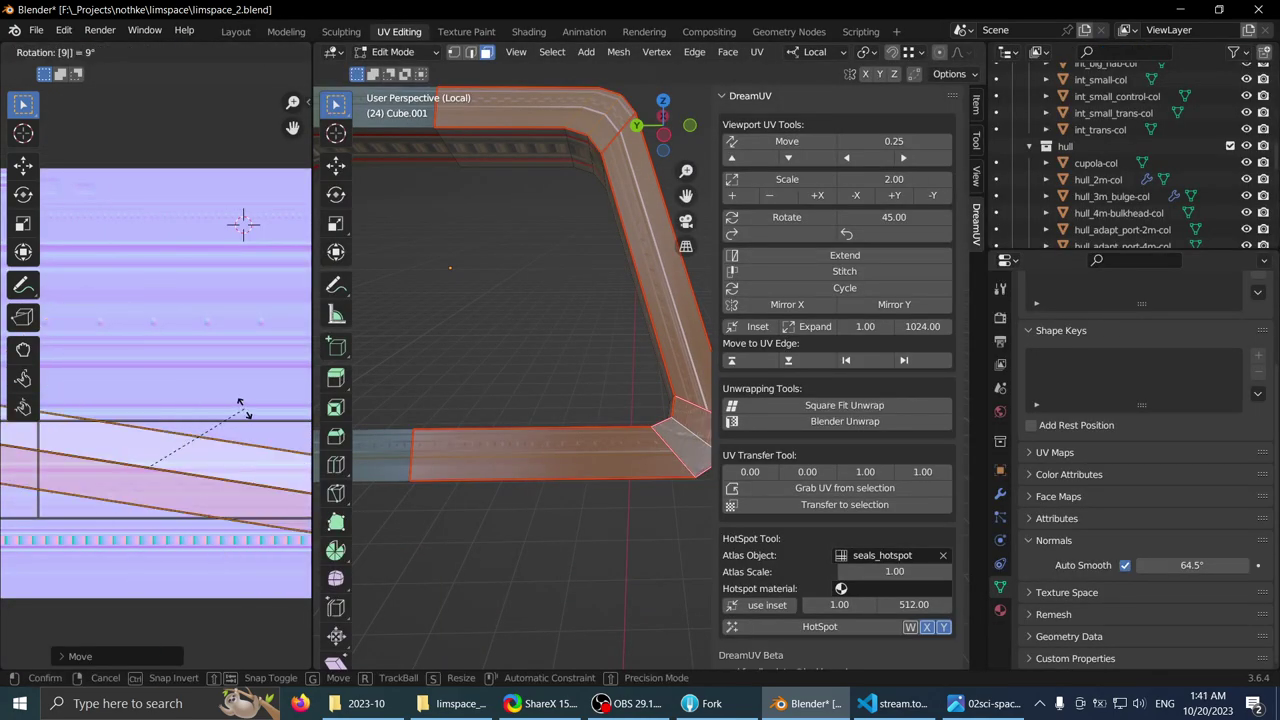
text(0)
key(Return)
- Scale the rotated corner UVs about 3 times along X and shrink them along Y to the height of the front-face band
key(ctrl+space)
key(s)
key(x)
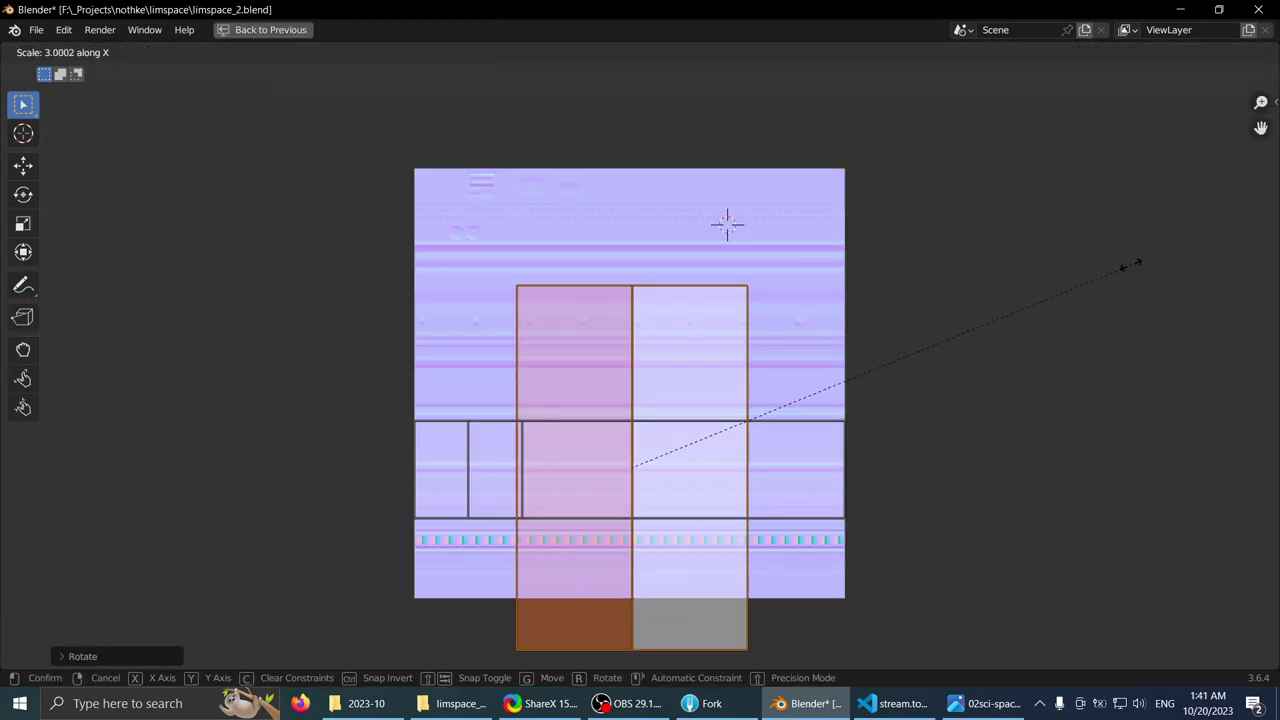
key(Escape)
key(s)
key(y)
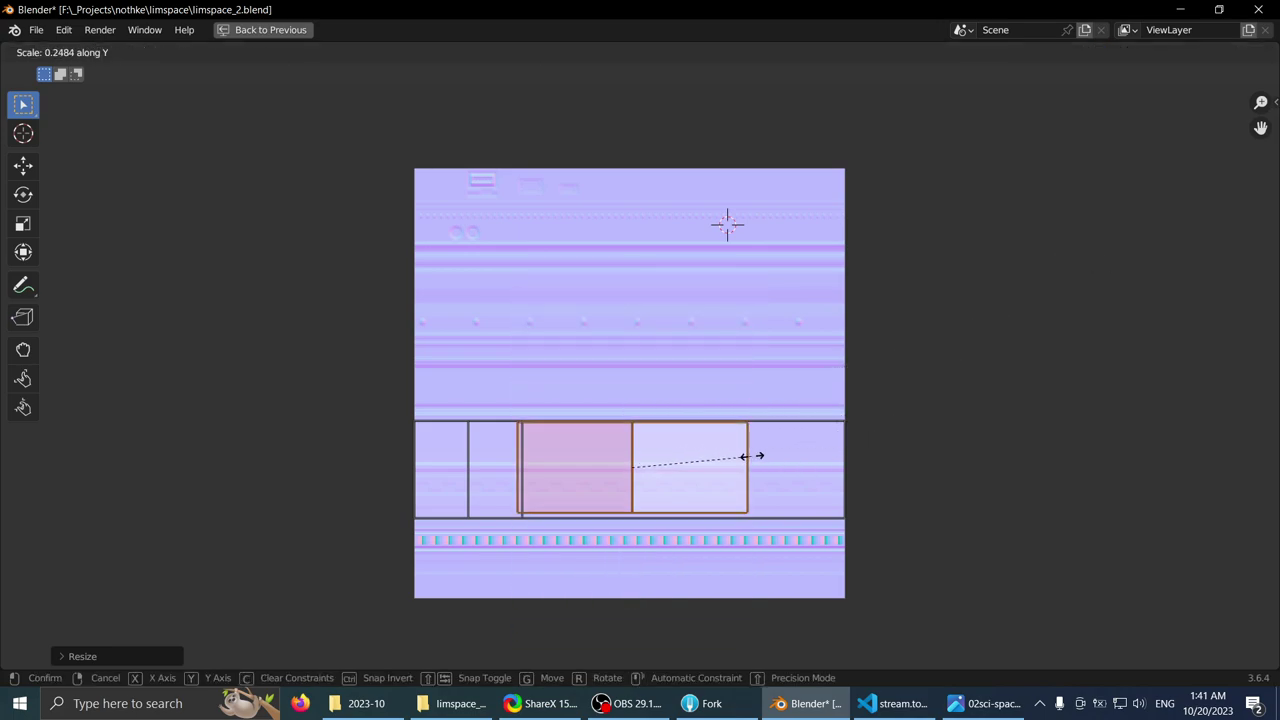
click(757, 455)
- Scale the corner UV island down along X to a narrow block while checking the texture on the lower corner
key(ctrl+space)
mouse_move(660, 386)
middle_down()
mouse_move(640, 374)
mouse_move(655, 398)
mouse_move(620, 292)
mouse_move(677, 403)
middle_up()
key(ctrl+space)
key(ctrl+space)
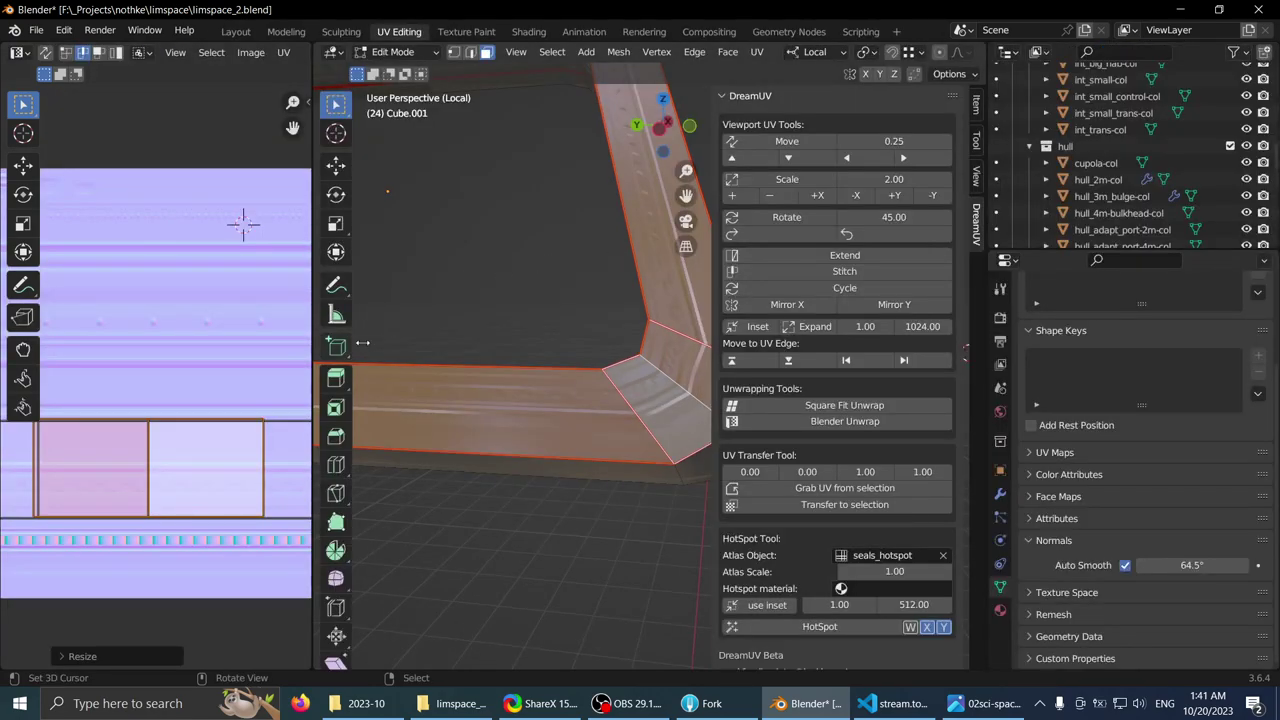
key(s)
key(x)
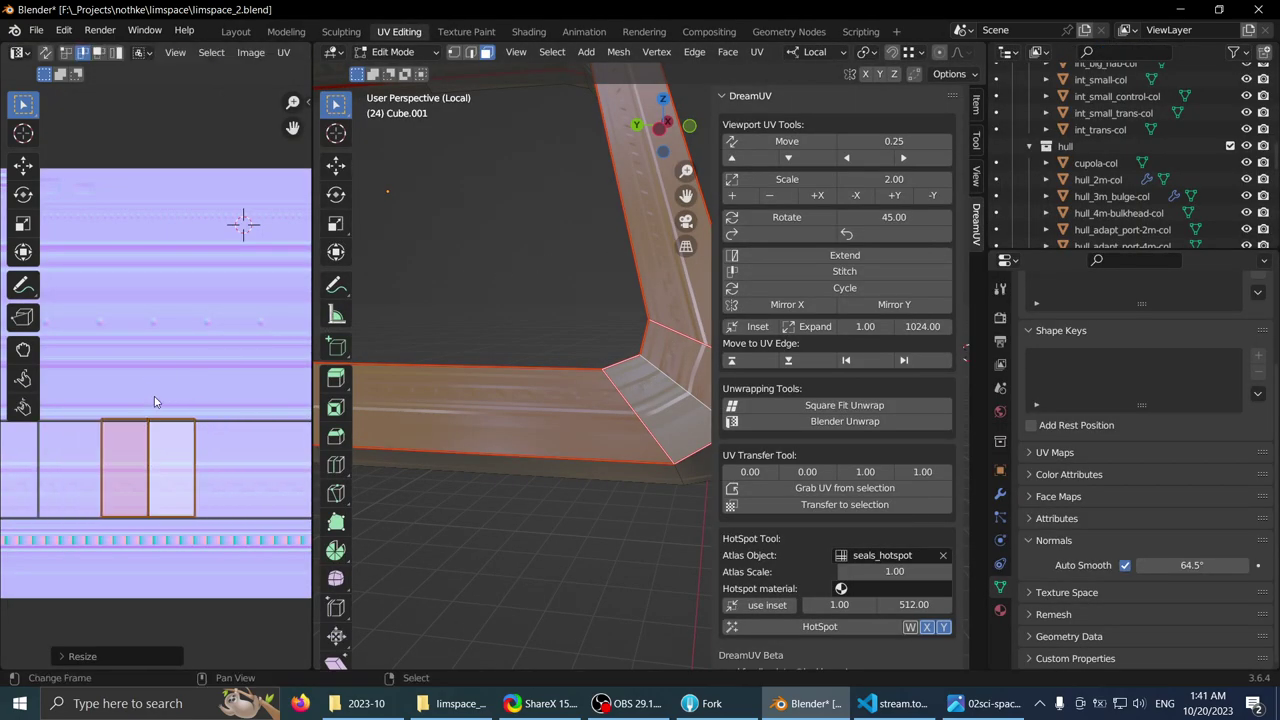
click(195, 366)
scroll(208, 364, down, 1)
key(ctrl+space)
middle_drag(226, 343, 282, 318)
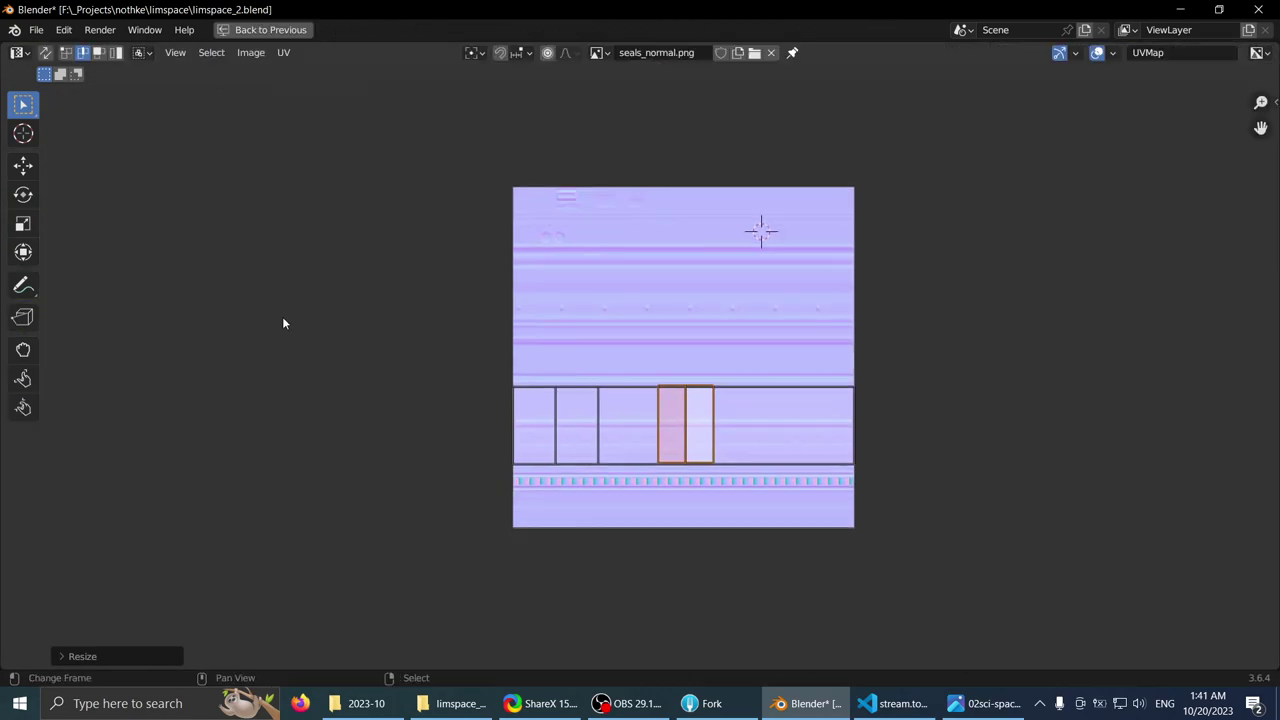
middle_drag(484, 333, 534, 354)
key(ctrl+space)
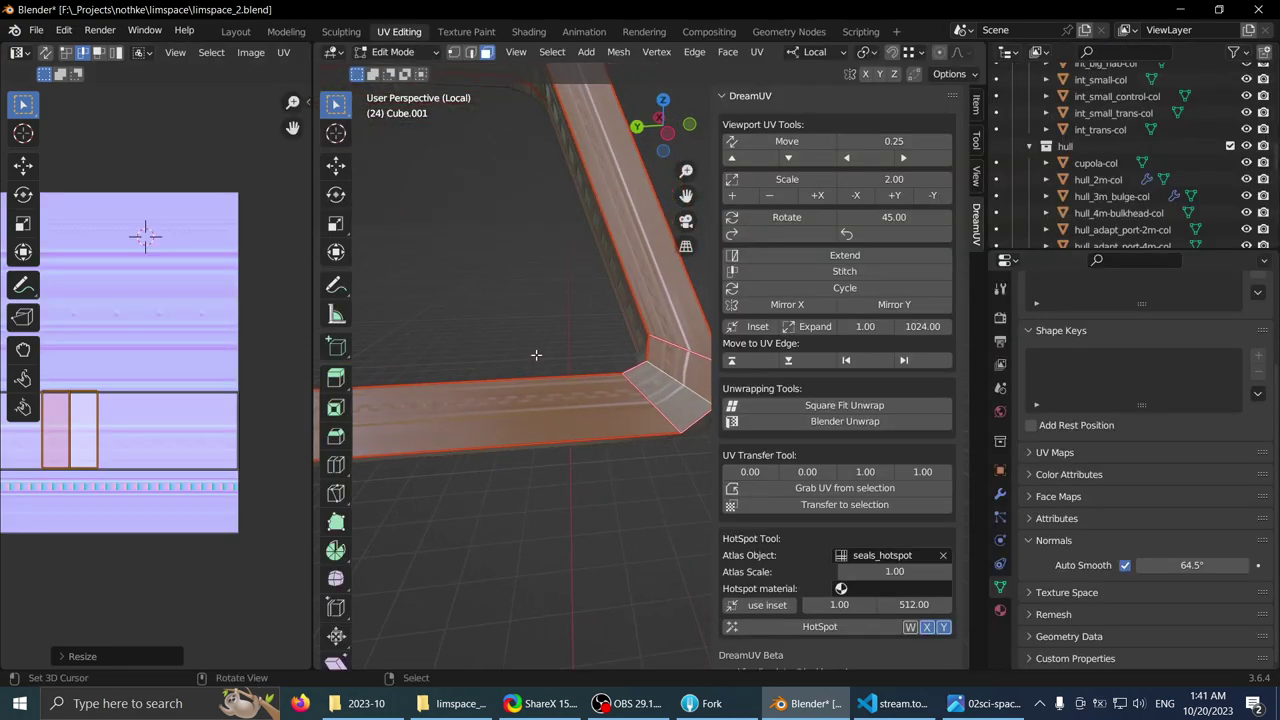
- Select the lower rail's front face and shift its UV strip along X in the UV Editor
click(531, 398)
ctrl+scroll(281, 337, up, 2)
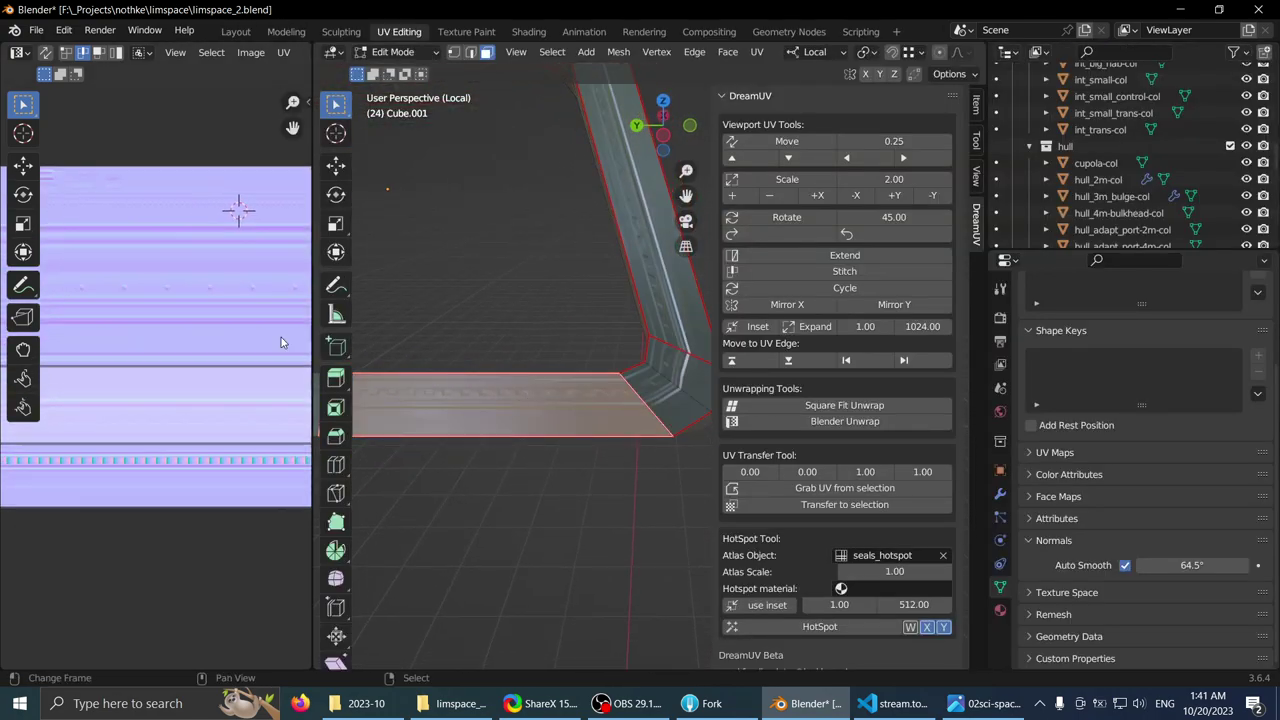
key(ctrl+space)
key(a)
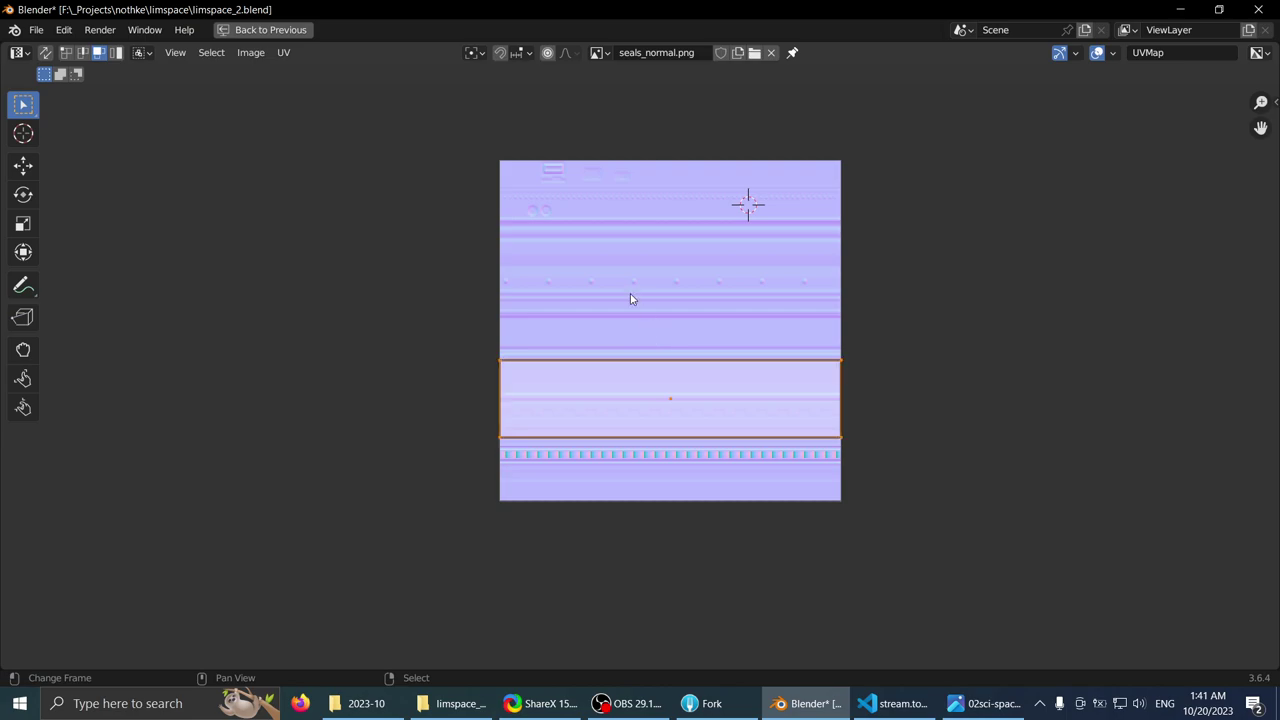
key(a)
key(a)
key(g)
key(x)
click(226, 301)
key(ctrl+space)
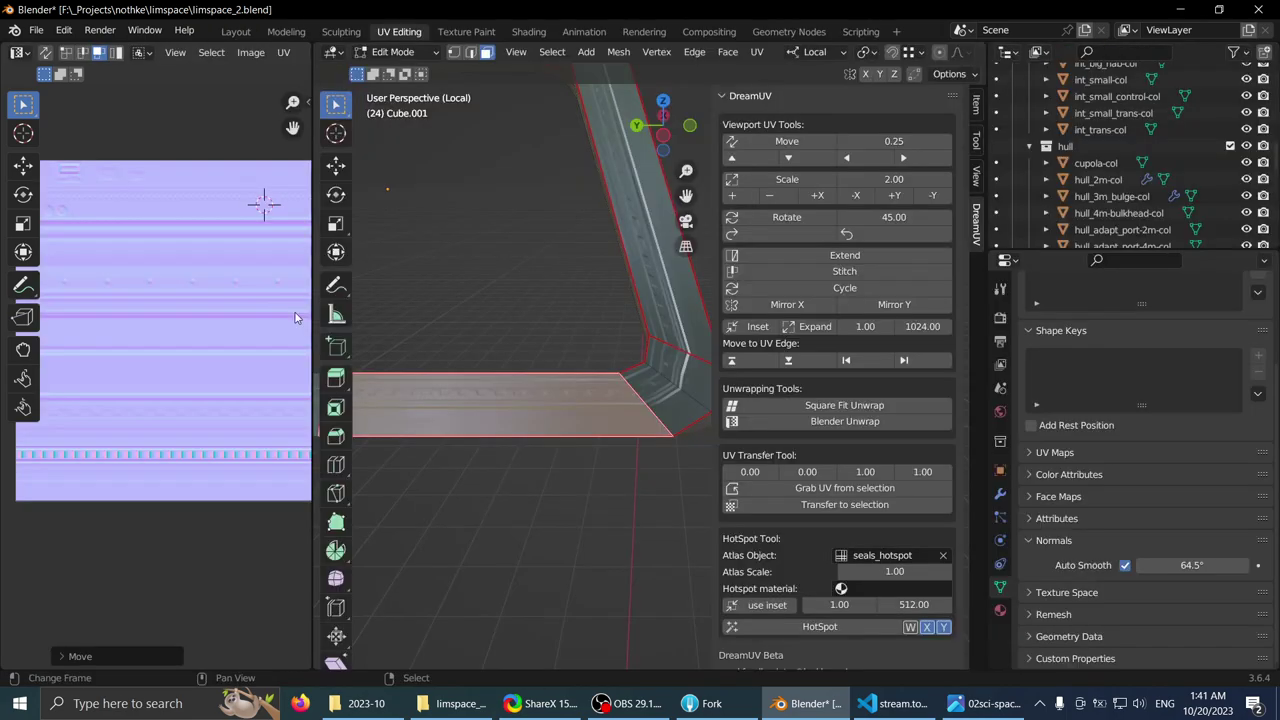
- Select the slanted side rail's front face and shift its UV strip along X out to the texture's side
middle_drag(520, 360, 570, 412)
click(631, 446)
shift+click(649, 411)
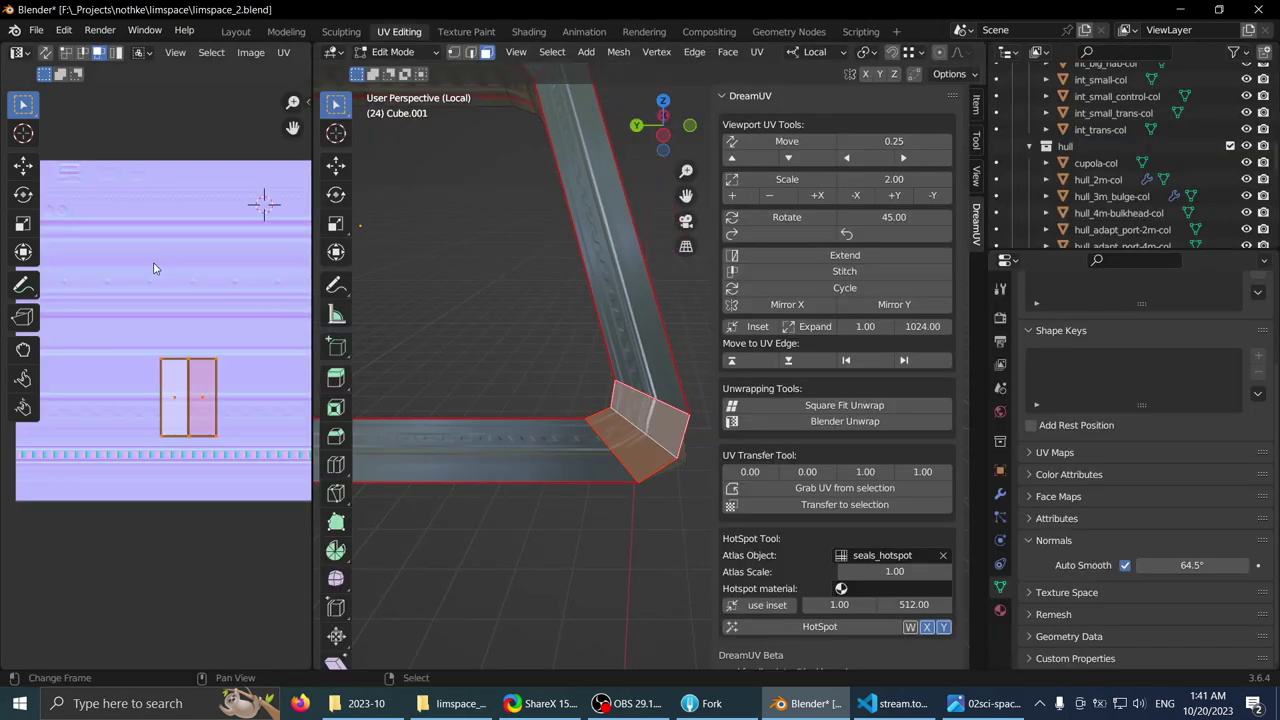
right_click(618, 320)
shift+middle_drag(524, 370, 568, 532)
scroll(156, 378, down, 3)
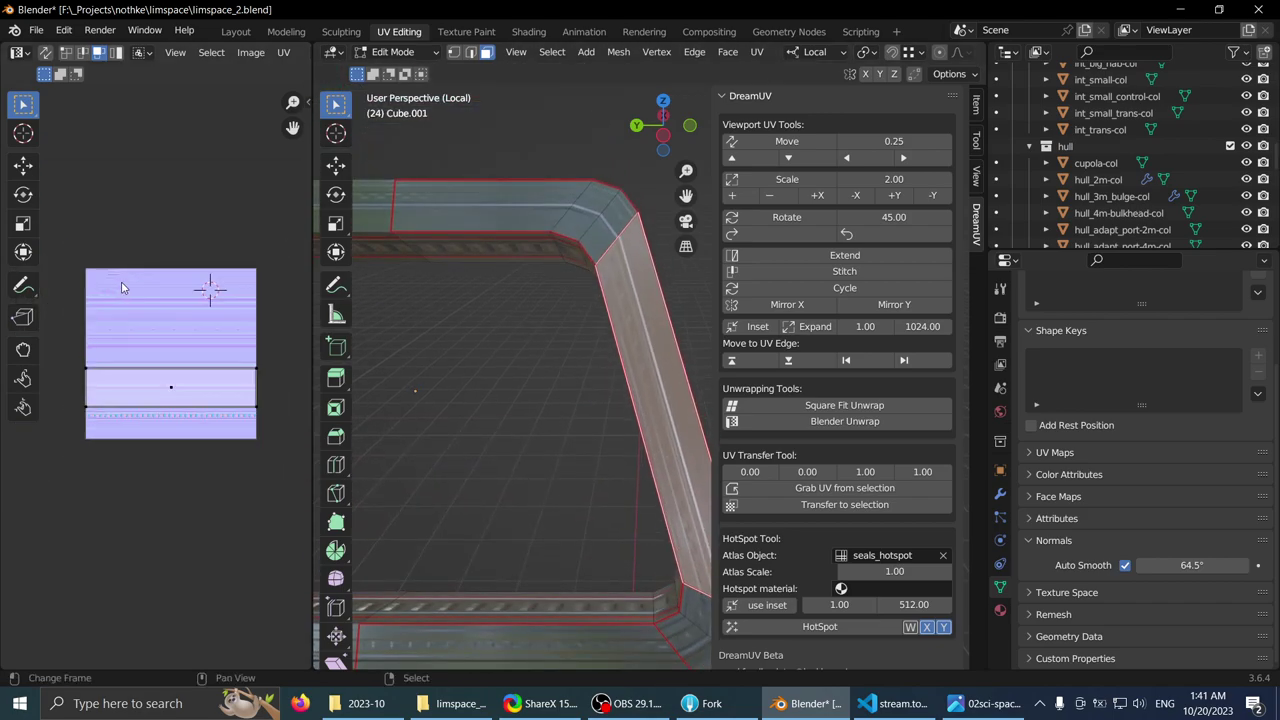
middle_drag(171, 412, 155, 430)
key(g)
key(x)
click(301, 381)
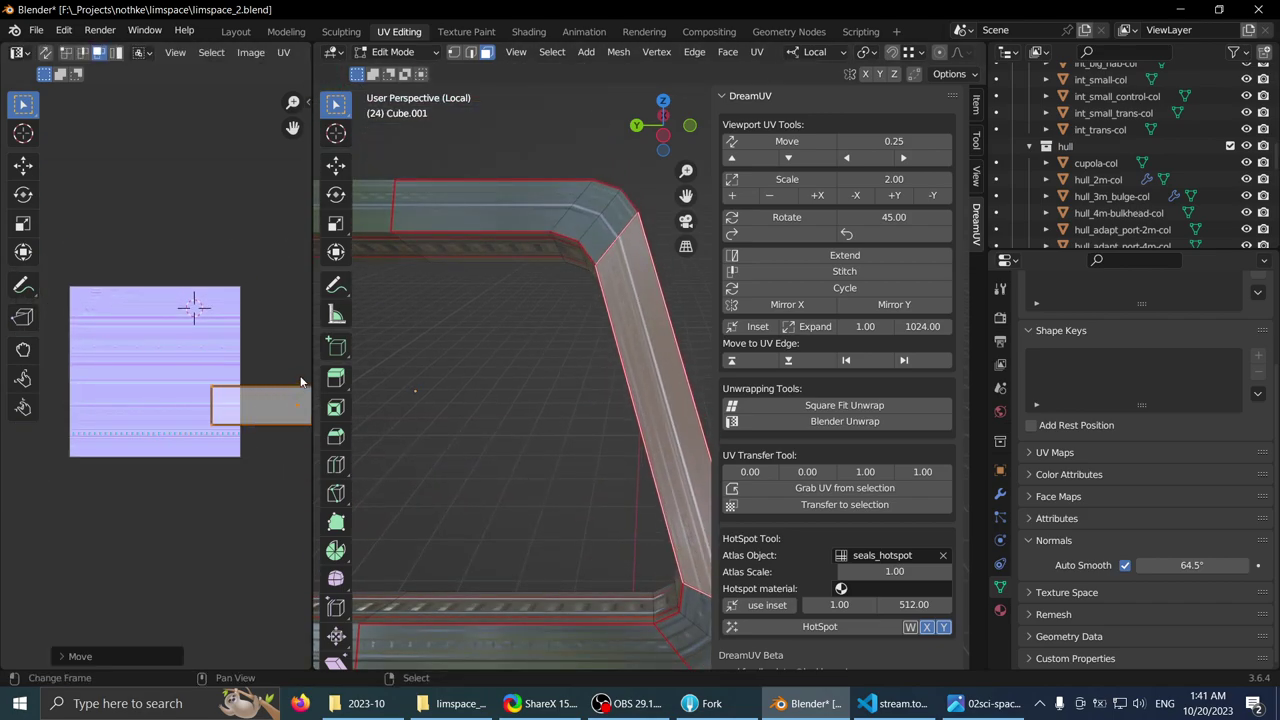
key(g)
key(x)
click(246, 313)
- Select the upper corner's faces and the adjoining upper rail's front face, and move their UVs along X beyond the texture
right_click(548, 196)
right_click(606, 217)
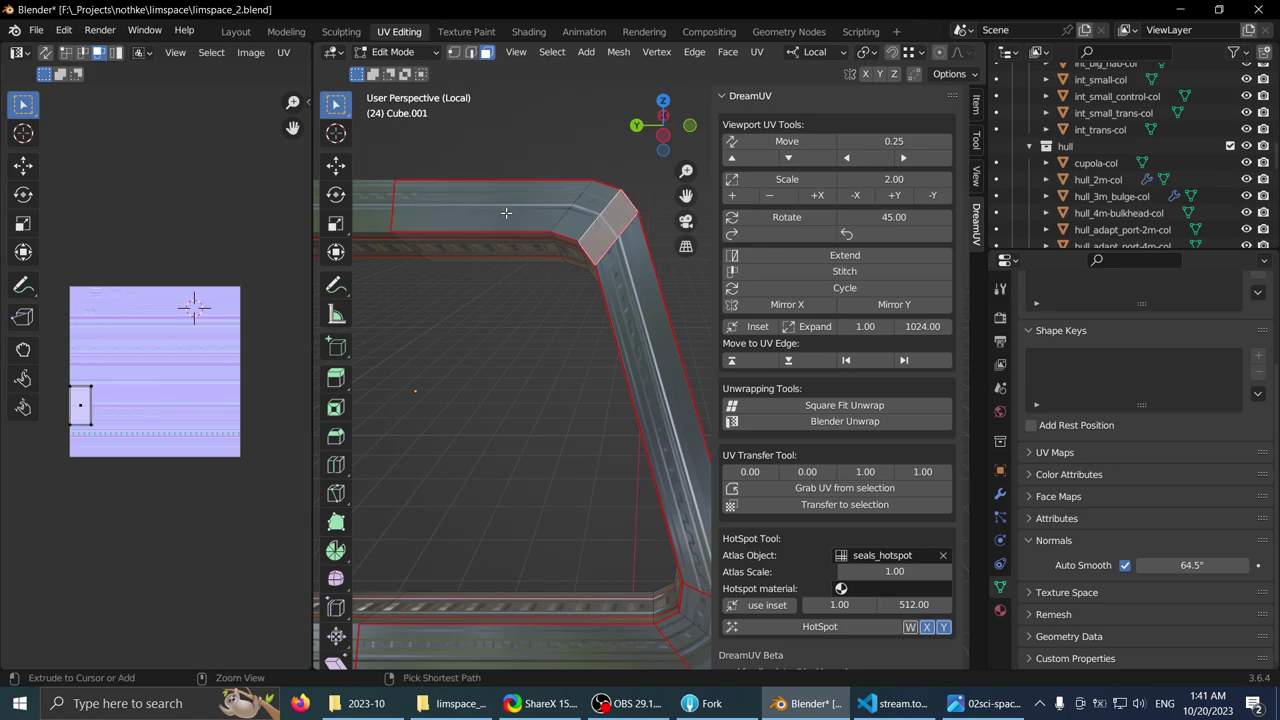
ctrl+right_click(508, 211)
scroll(114, 268, down, 1)
middle_drag(145, 272, 132, 277)
key(a)
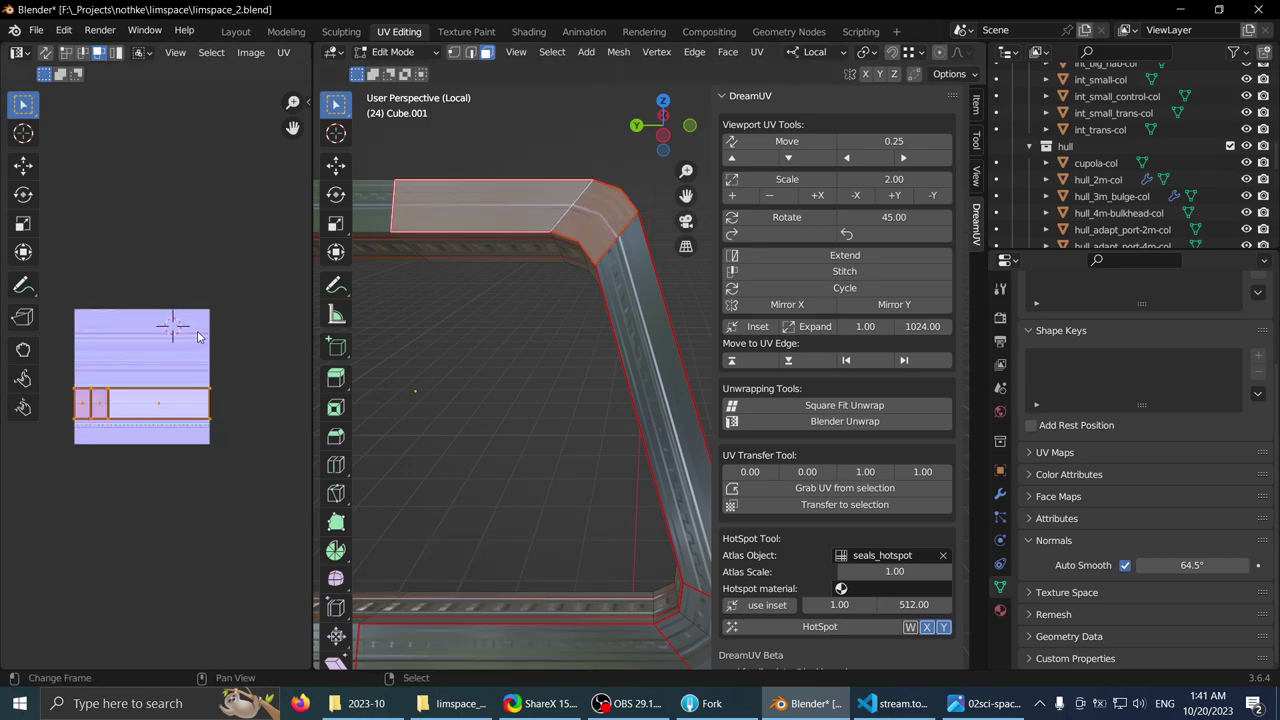
click(619, 218)
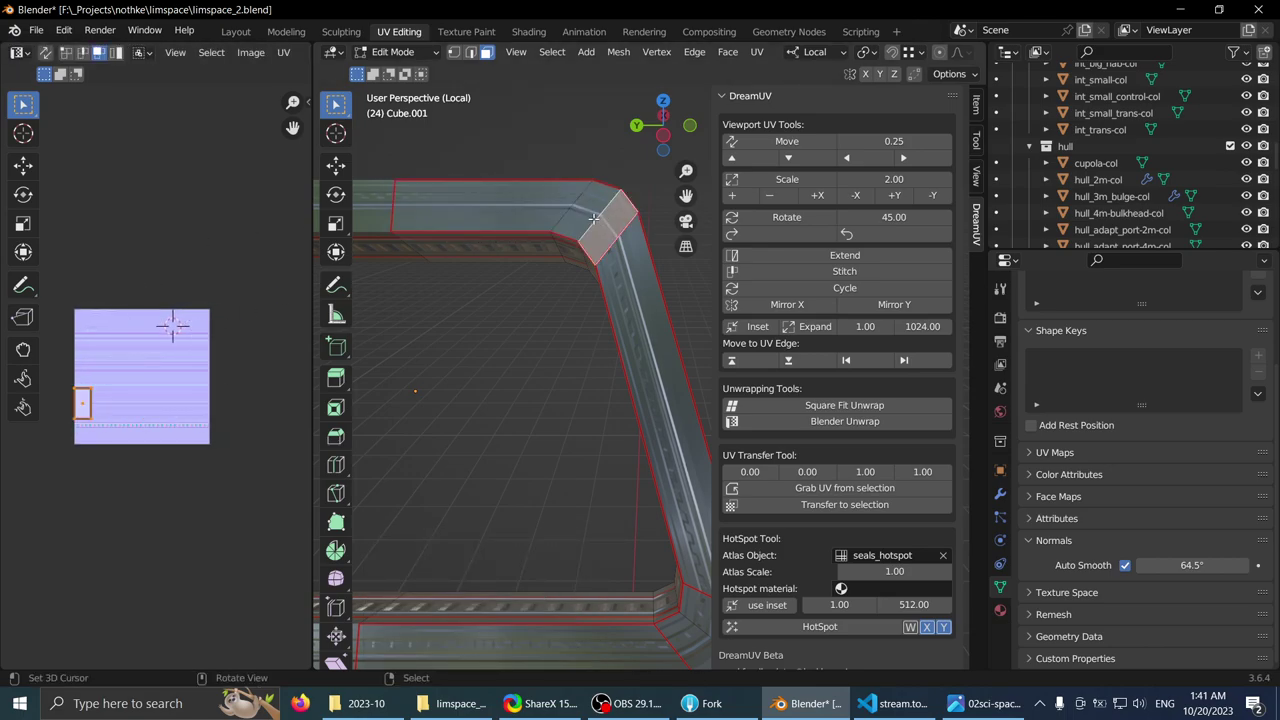
ctrl+click(527, 203)
key(g)
key(x)
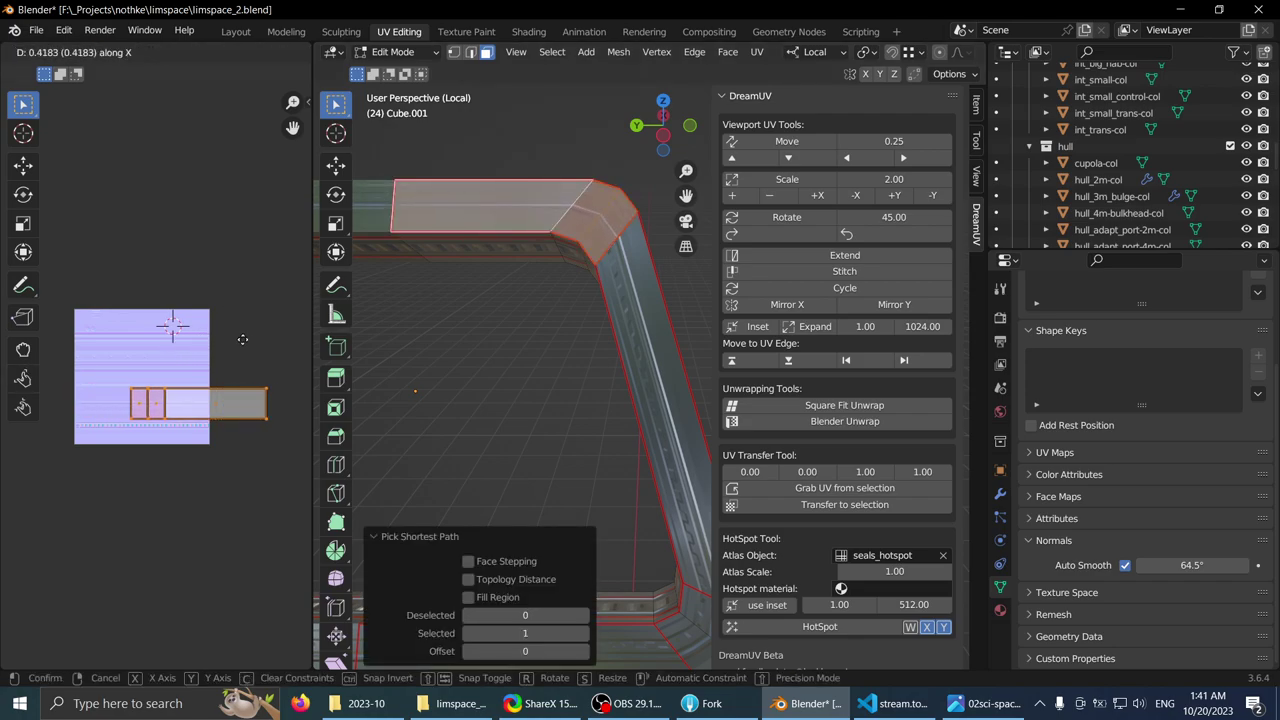
click(275, 333)
key(g)
key(x)
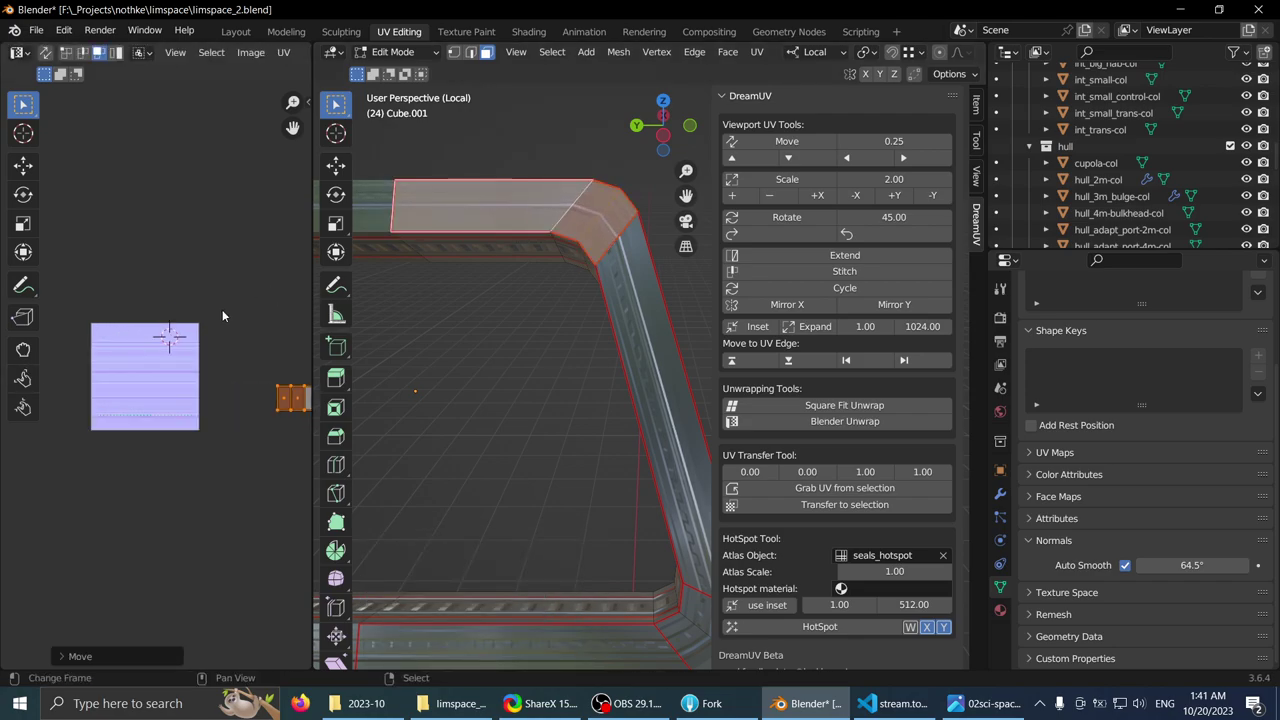
click(197, 330)
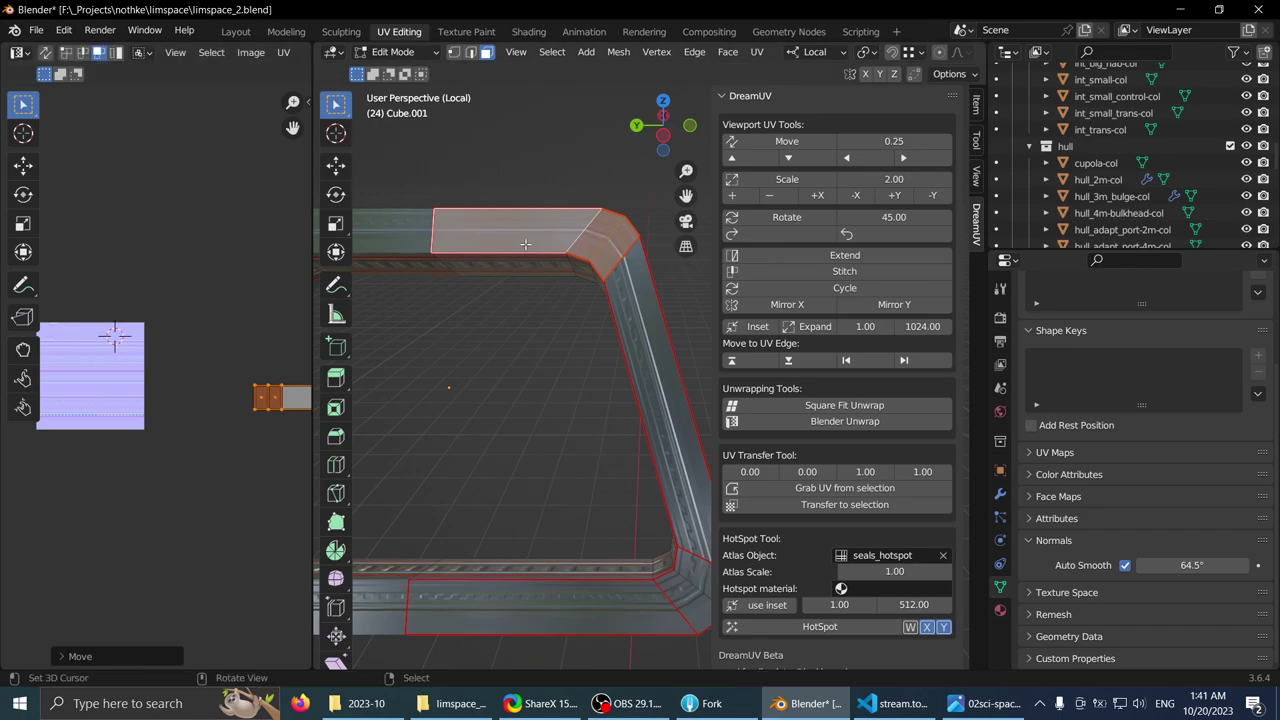
- Add the side rail, lower corner and lower rail front faces to the selection and maximize the UV Editor
ctrl+click(654, 361)
ctrl+click(684, 586)
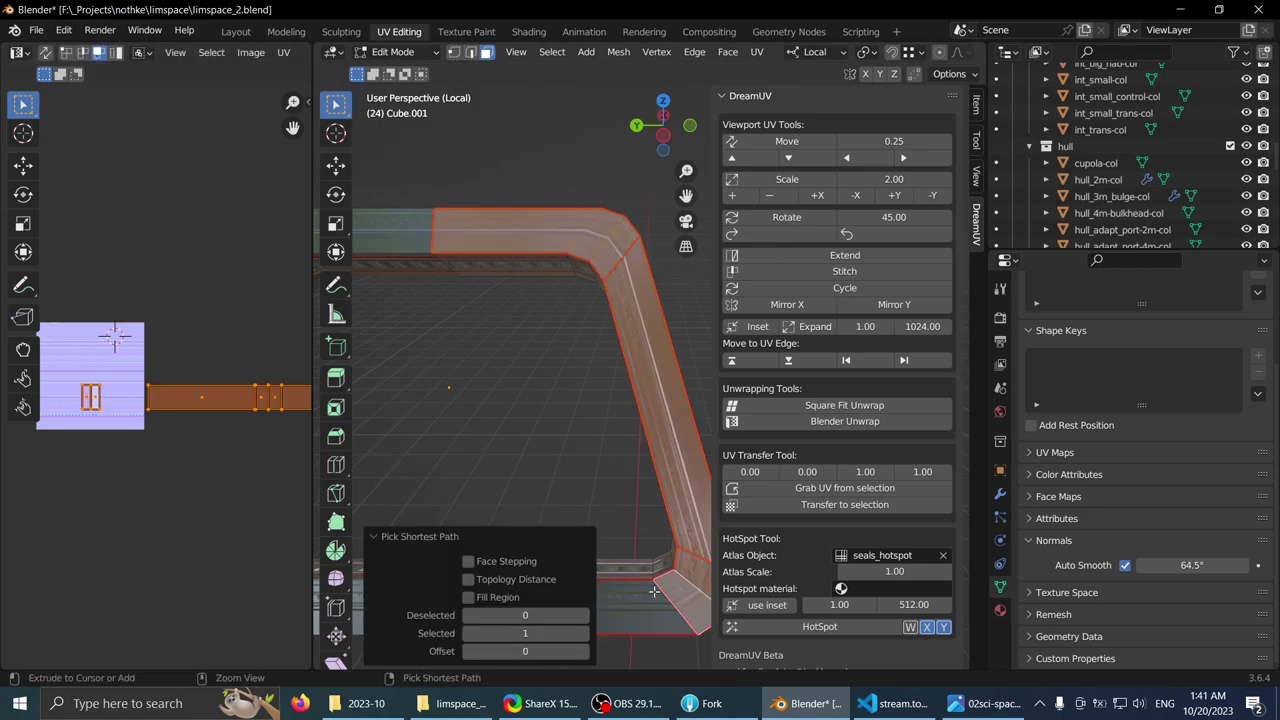
ctrl+click(644, 601)
scroll(540, 375, down, 1)
shift+middle_drag(532, 365, 562, 310)
key(ctrl+space)
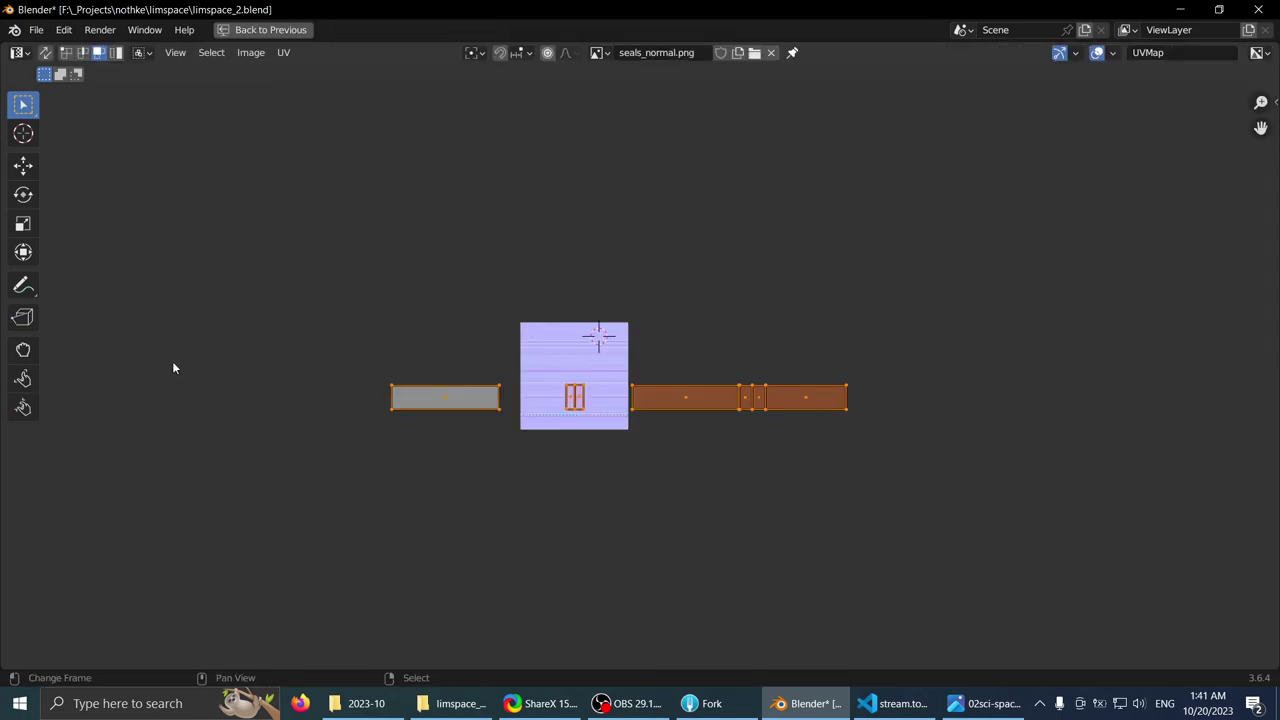
- Move the lower rail's UV strip along X up against the lower corner's two UV blocks, and select those blocks
middle_drag(202, 345, 257, 311)
scroll(392, 319, up, 2)
right_drag(422, 352, 419, 351)
right_click(420, 351)
scroll(427, 347, up, 3)
scroll(428, 351, up, 2)
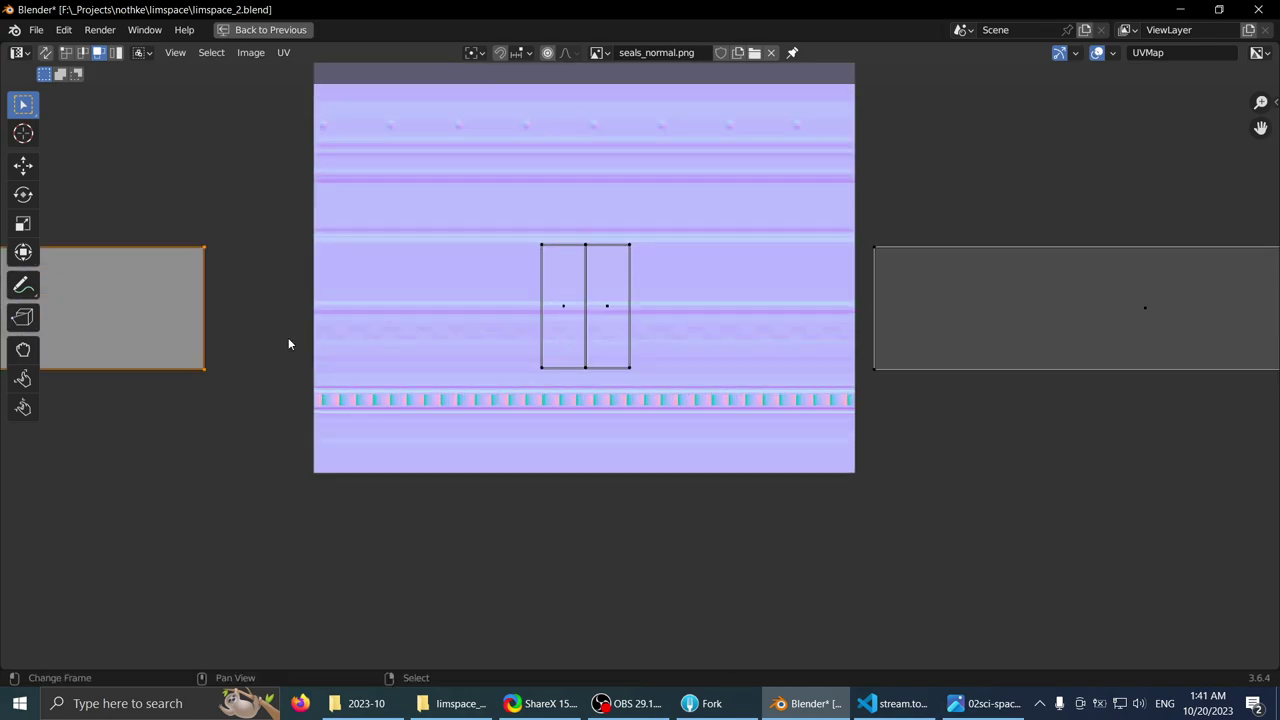
key(g)
key(x)
click(541, 298)
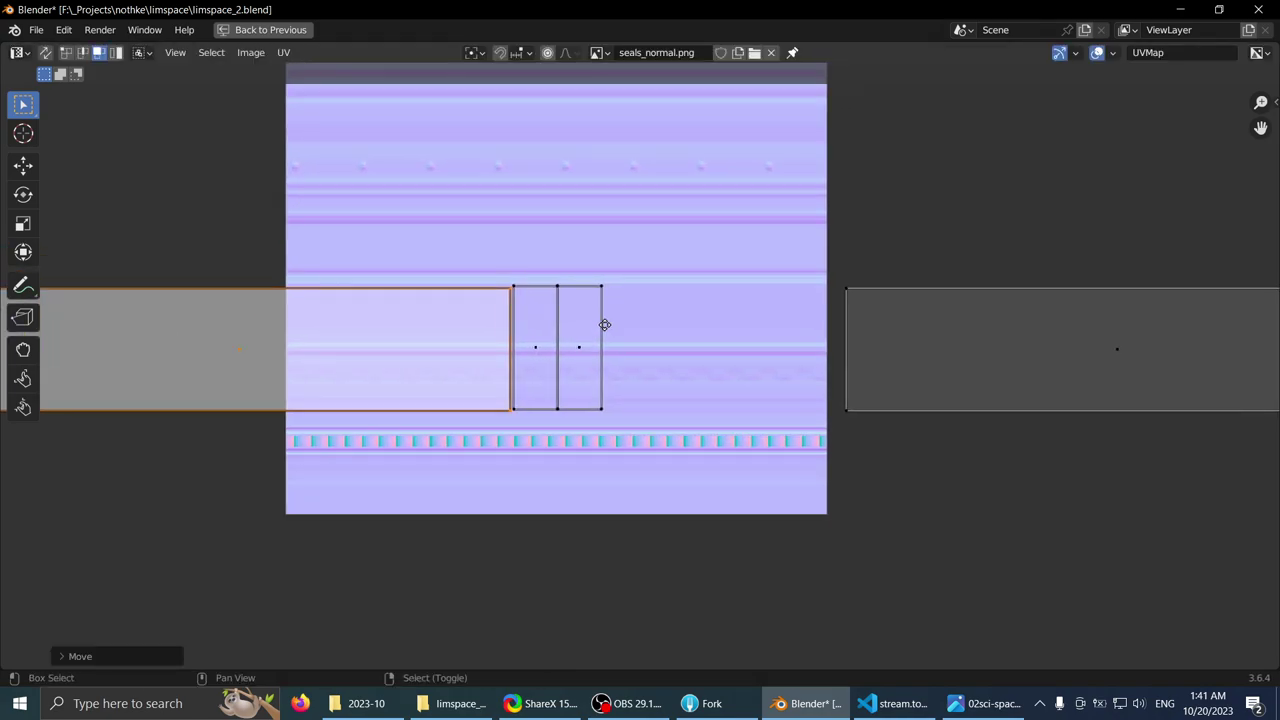
scroll(466, 174, up, 2)
drag(466, 174, 700, 503)
scroll(556, 305, down, 3)
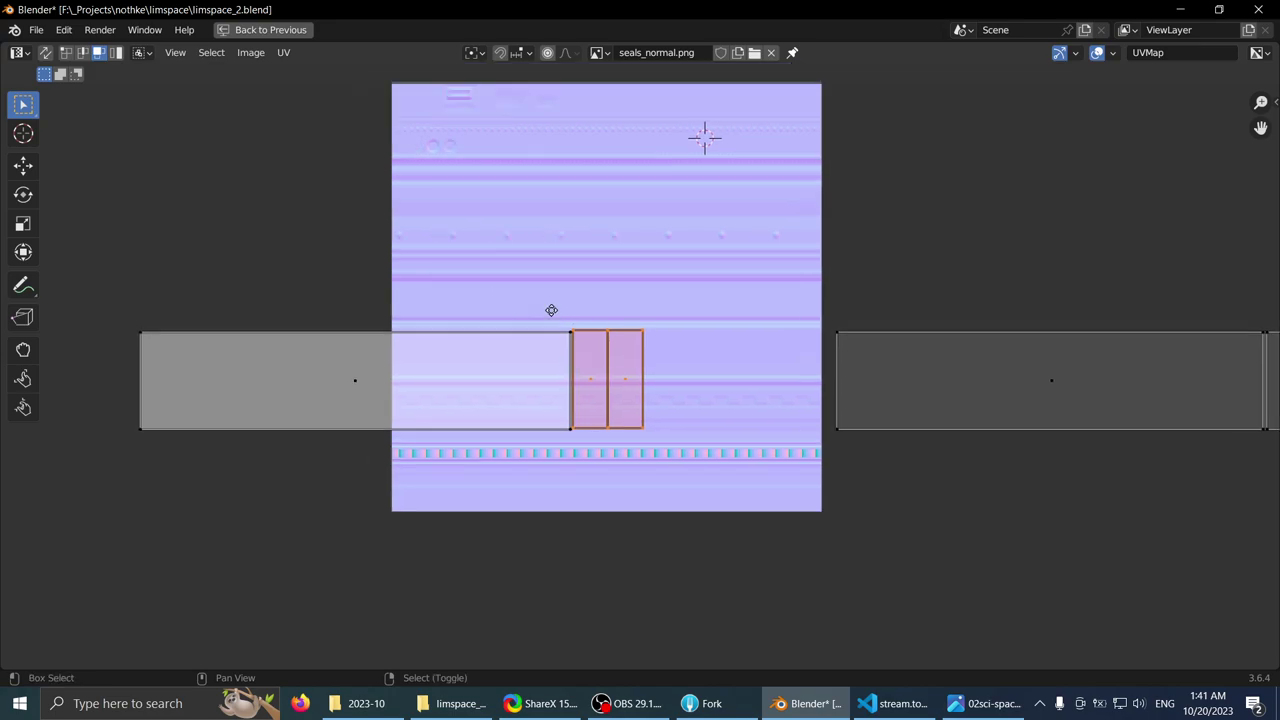
- Clear the seams of the front faces running from the lower rail around the side rail to the upper rail
key(ctrl+space)
middle_drag(635, 291, 630, 300)
key(ctrl+space)
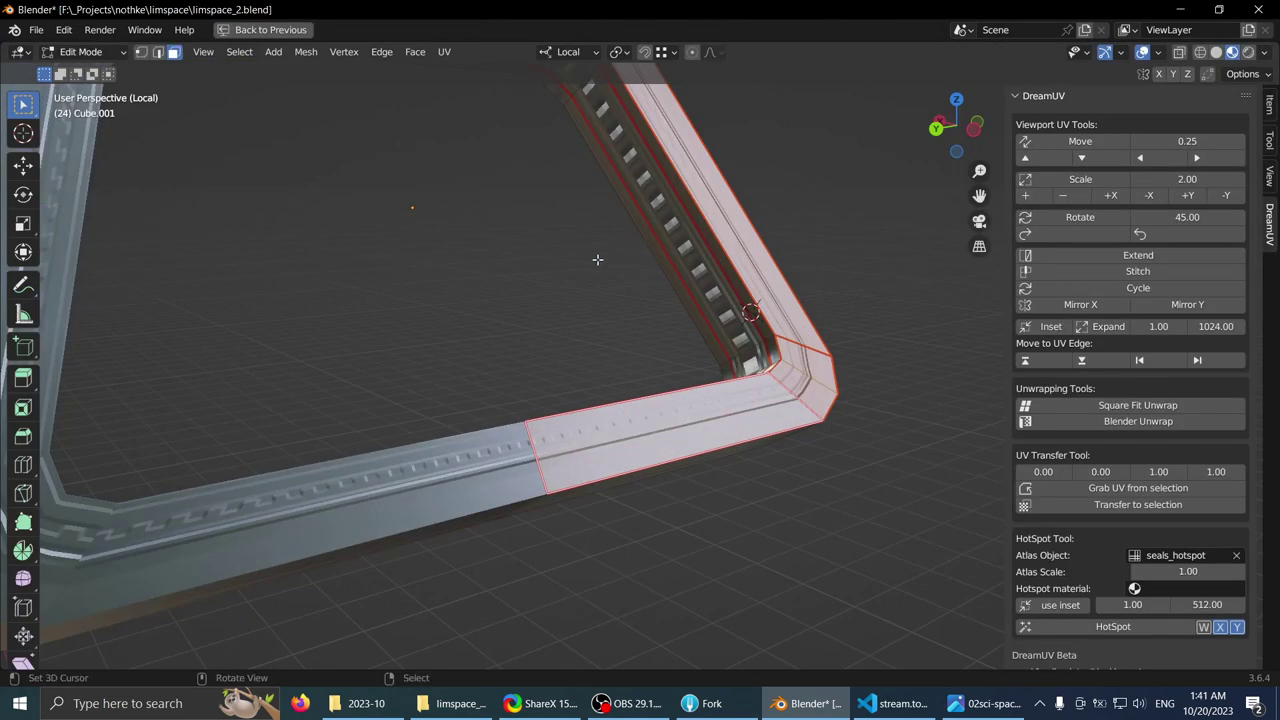
middle_drag(597, 257, 666, 511)
middle_drag(692, 461, 710, 515)
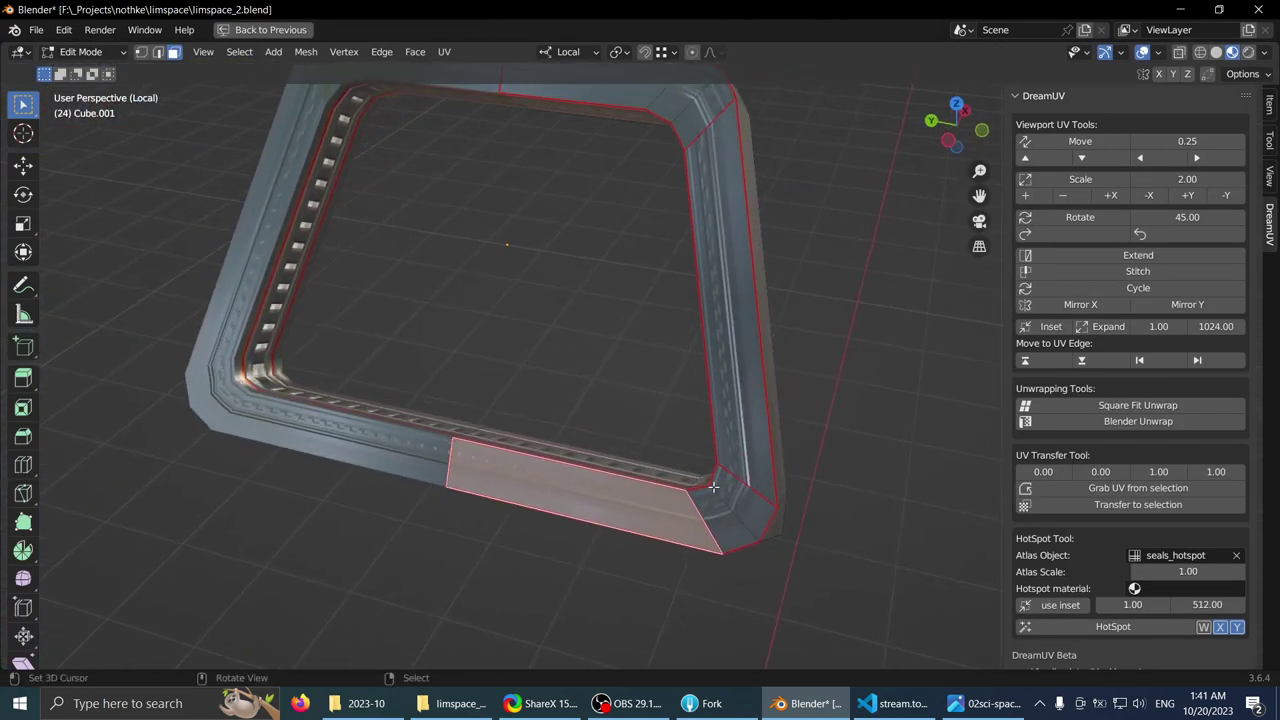
ctrl+click(712, 515)
middle_drag(686, 329, 703, 352)
shift+click(705, 352)
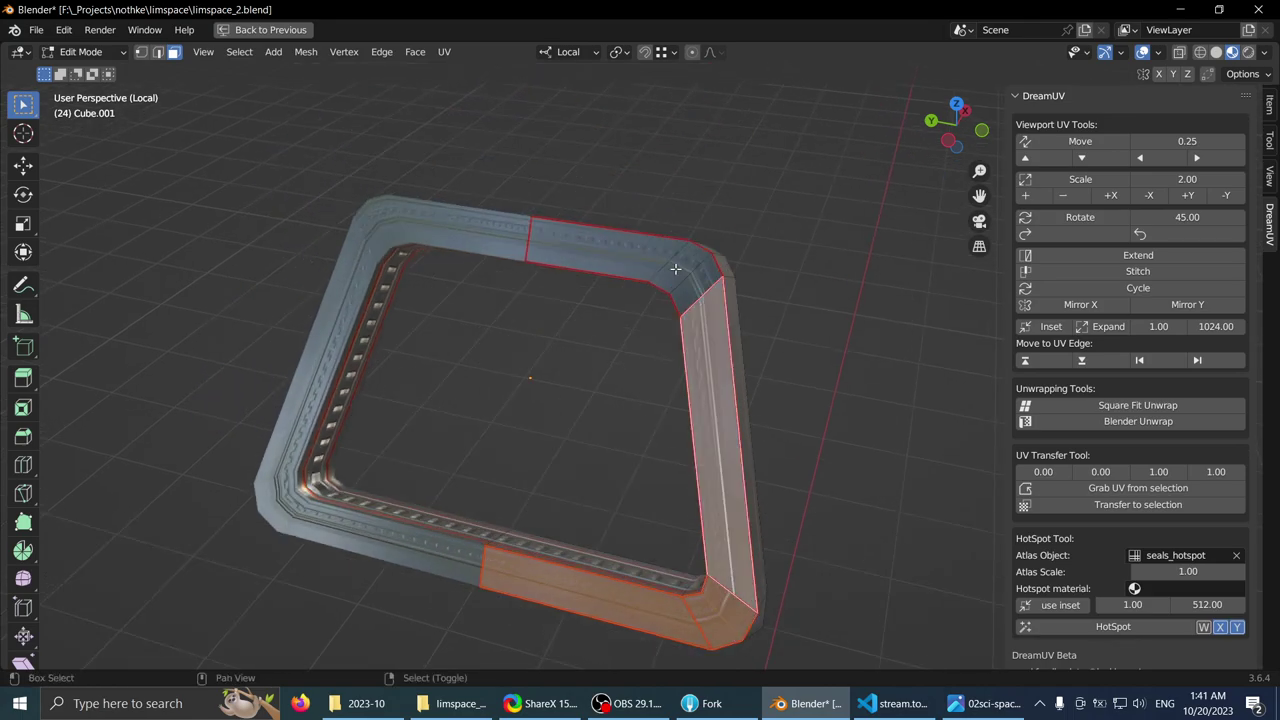
shift+click(677, 266)
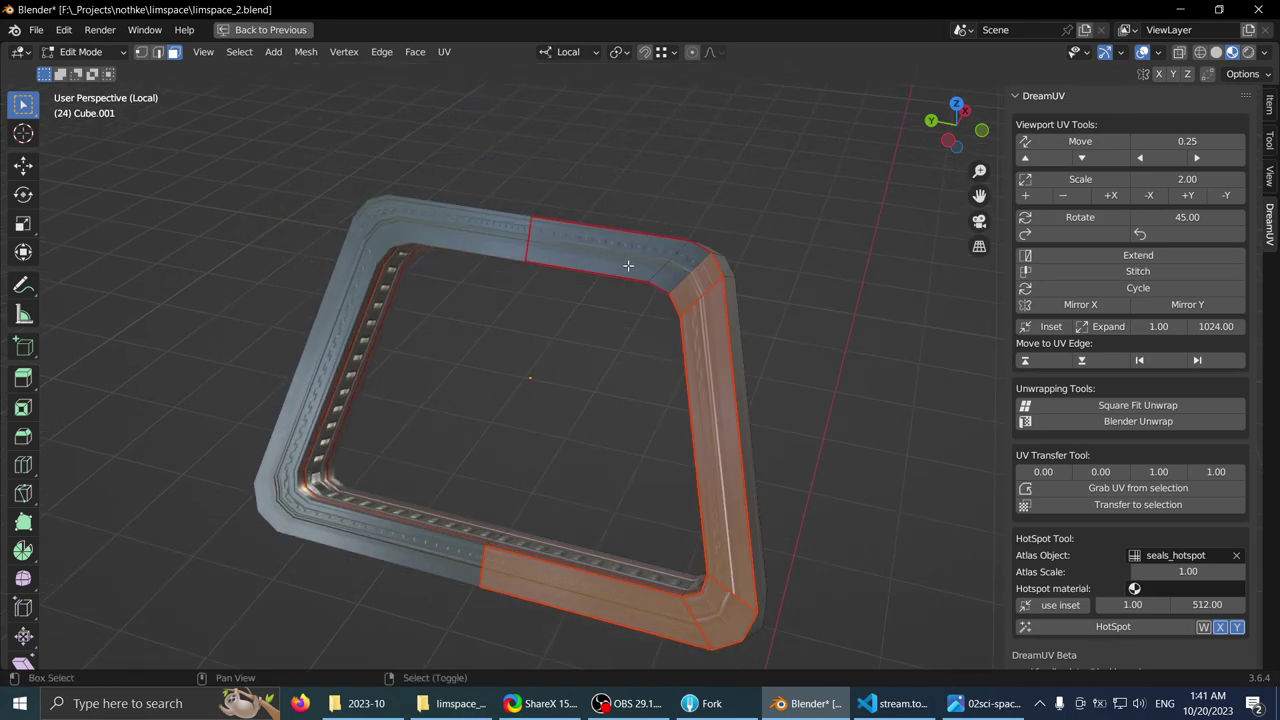
shift+click(643, 259)
middle_drag(643, 259, 560, 327)
key(ctrl+e)
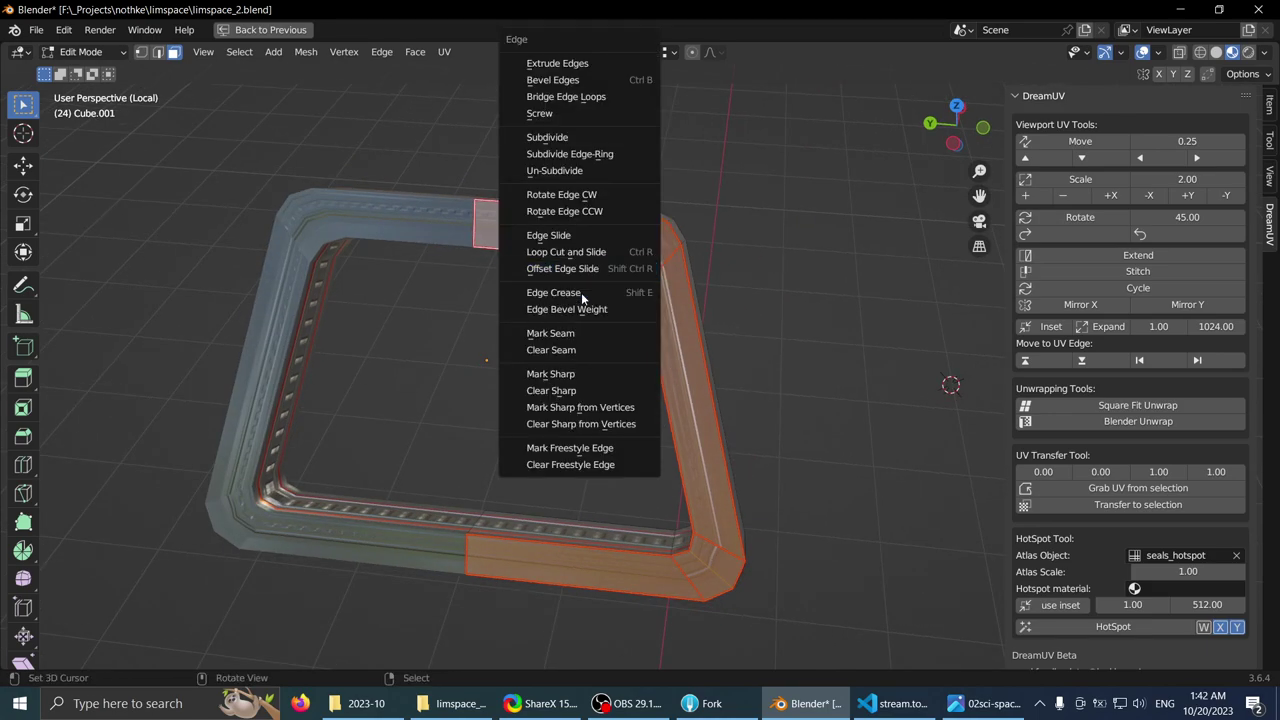
click(567, 350)
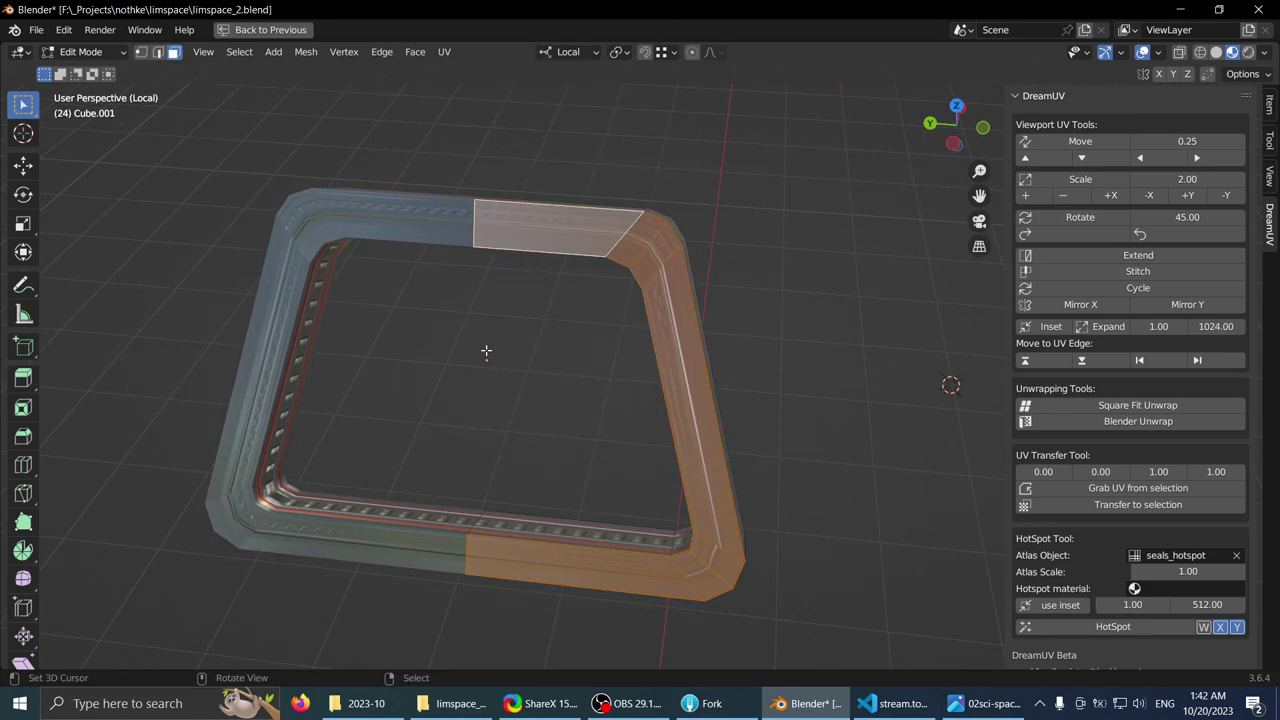
- Unwrap the selected front faces, comparing DreamUV's Square Fit Unwrap with Blender Unwrap
middle_drag(486, 349, 591, 278)
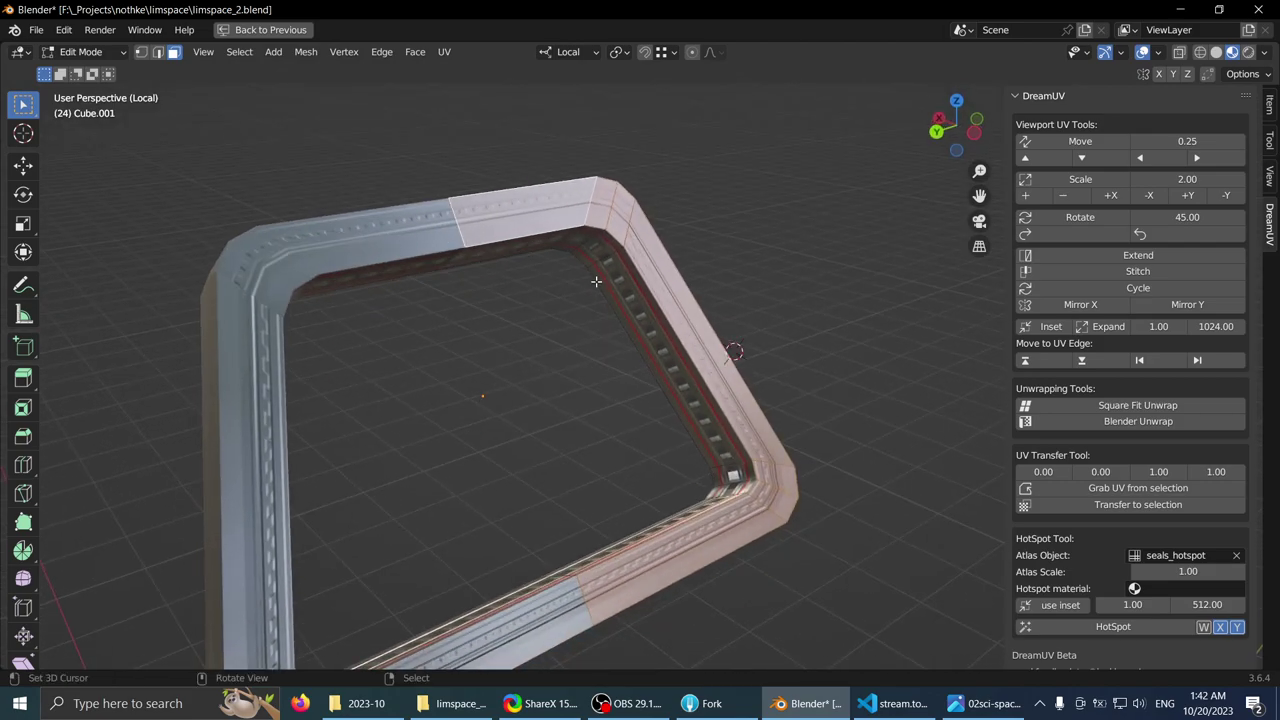
key(ctrl+space)
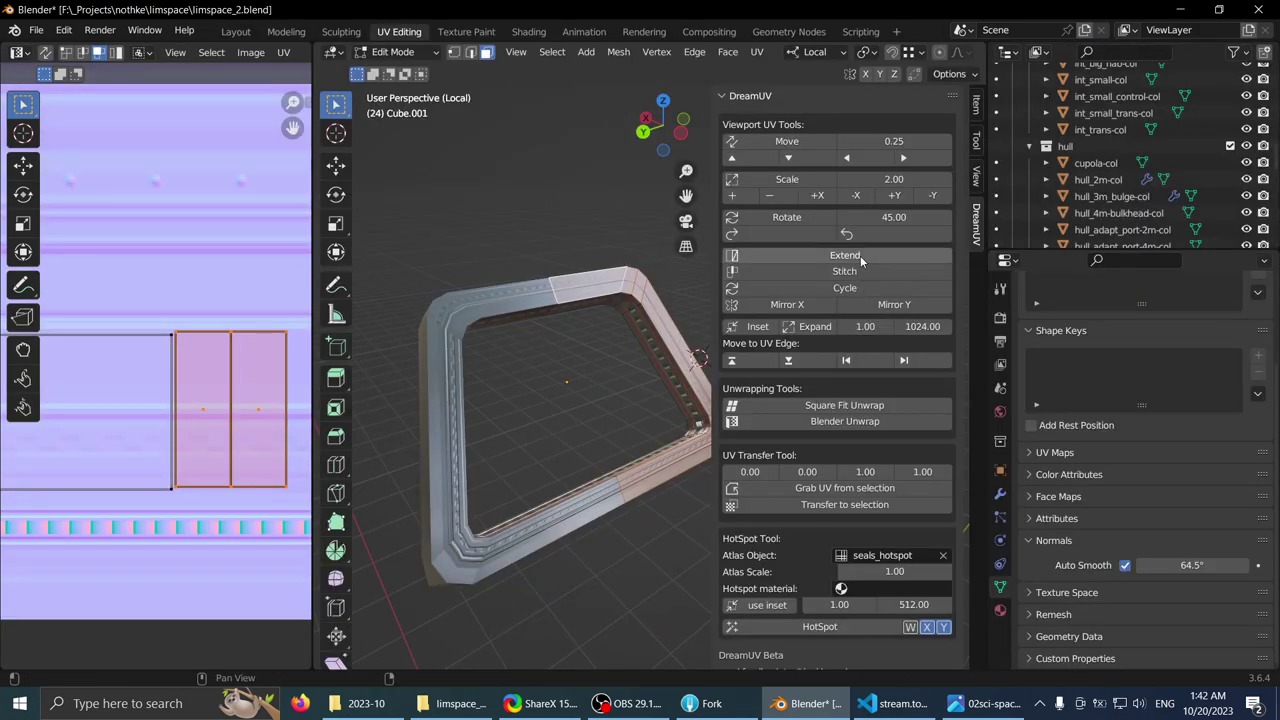
middle_drag(531, 340, 521, 368)
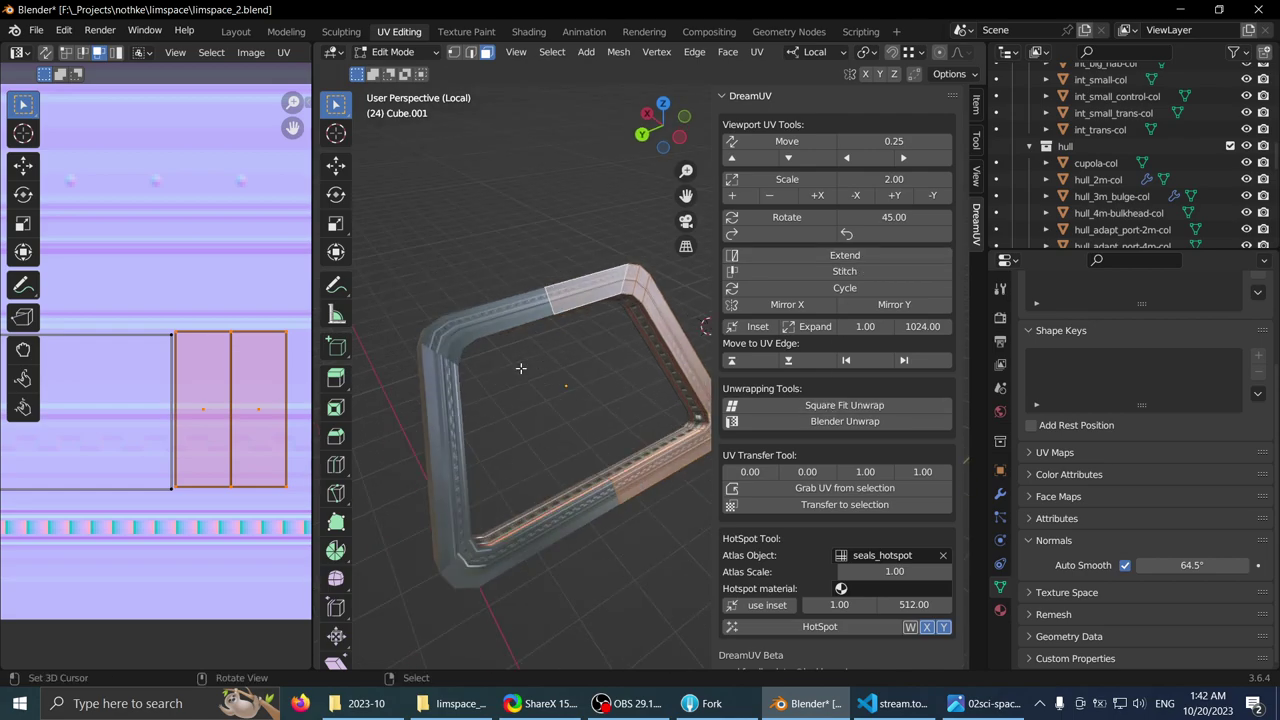
click(823, 408)
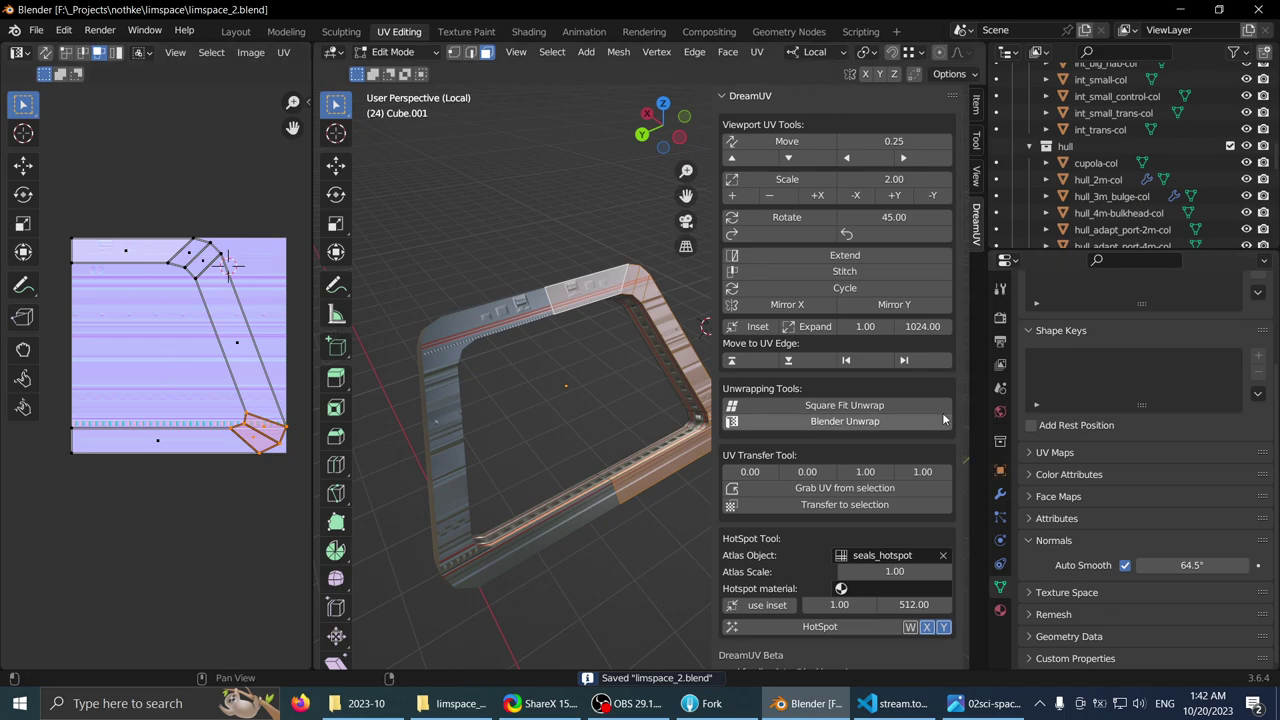
click(913, 422)
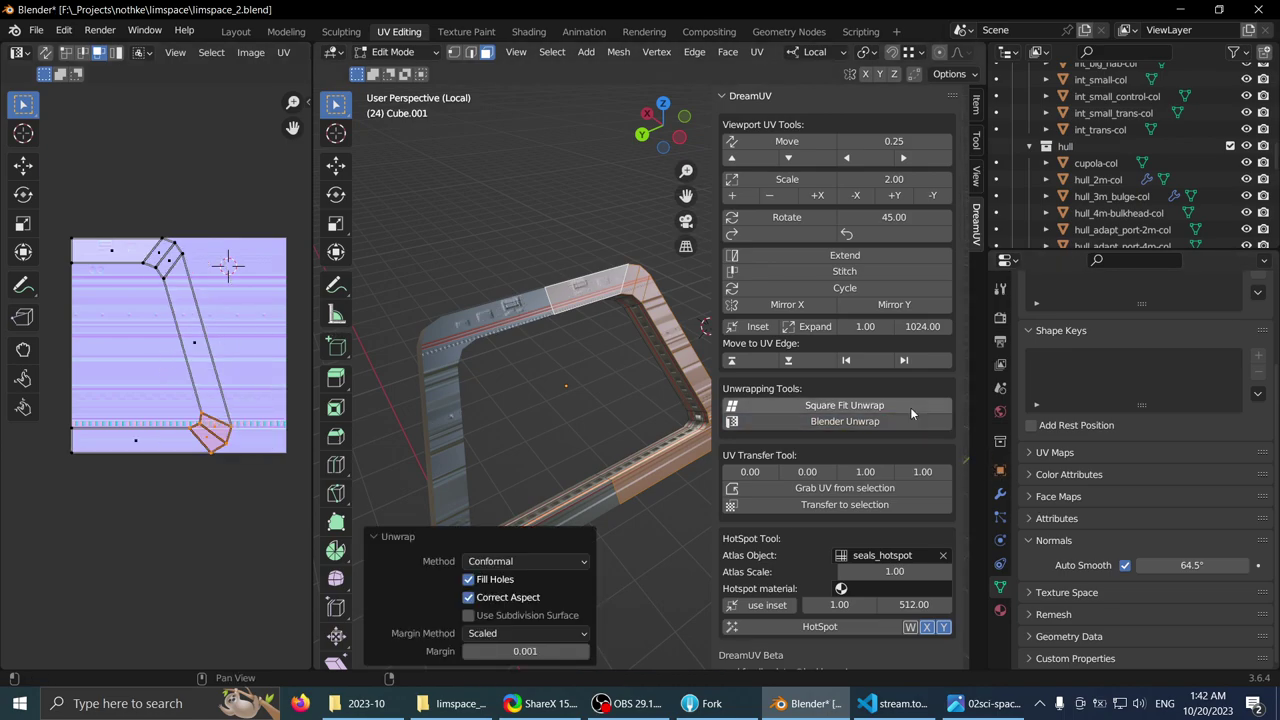
click(910, 403)
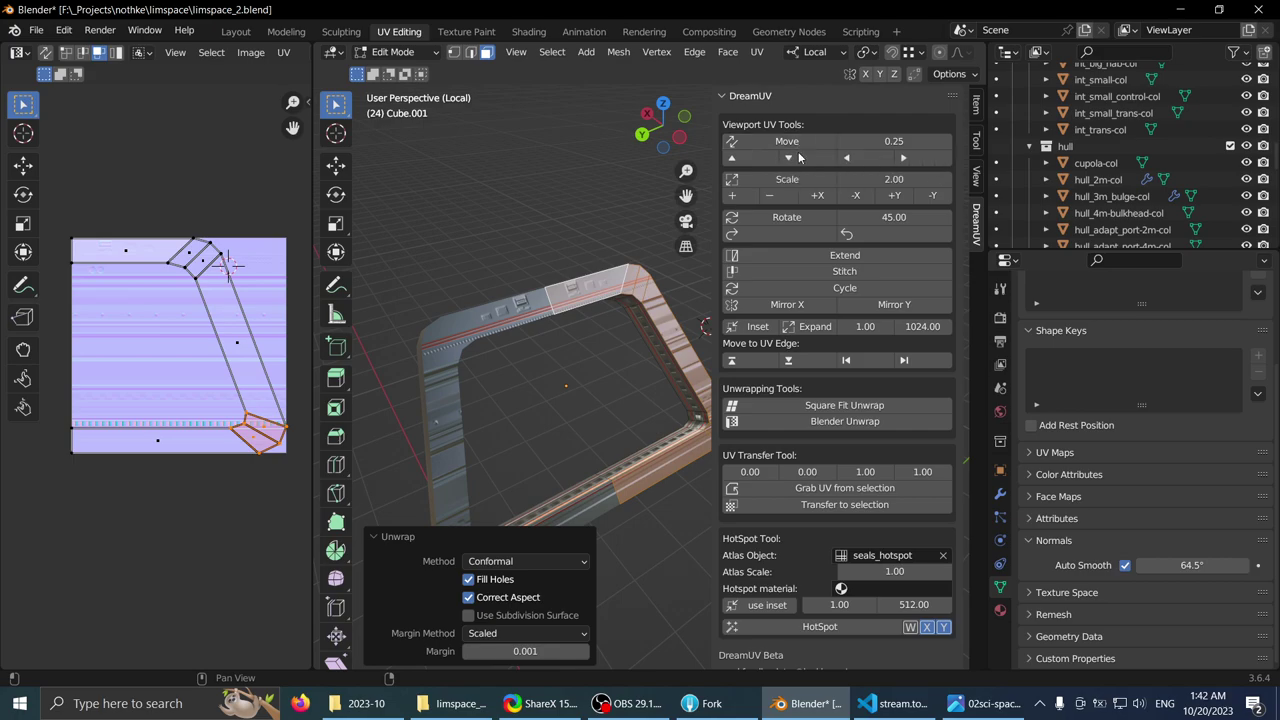
- Try the HotSpot unwrap with the seals_hotspot atlas on the selected faces, and undo back to the Blender Unwrap layout
scroll(838, 545, down, 2)
click(820, 608)
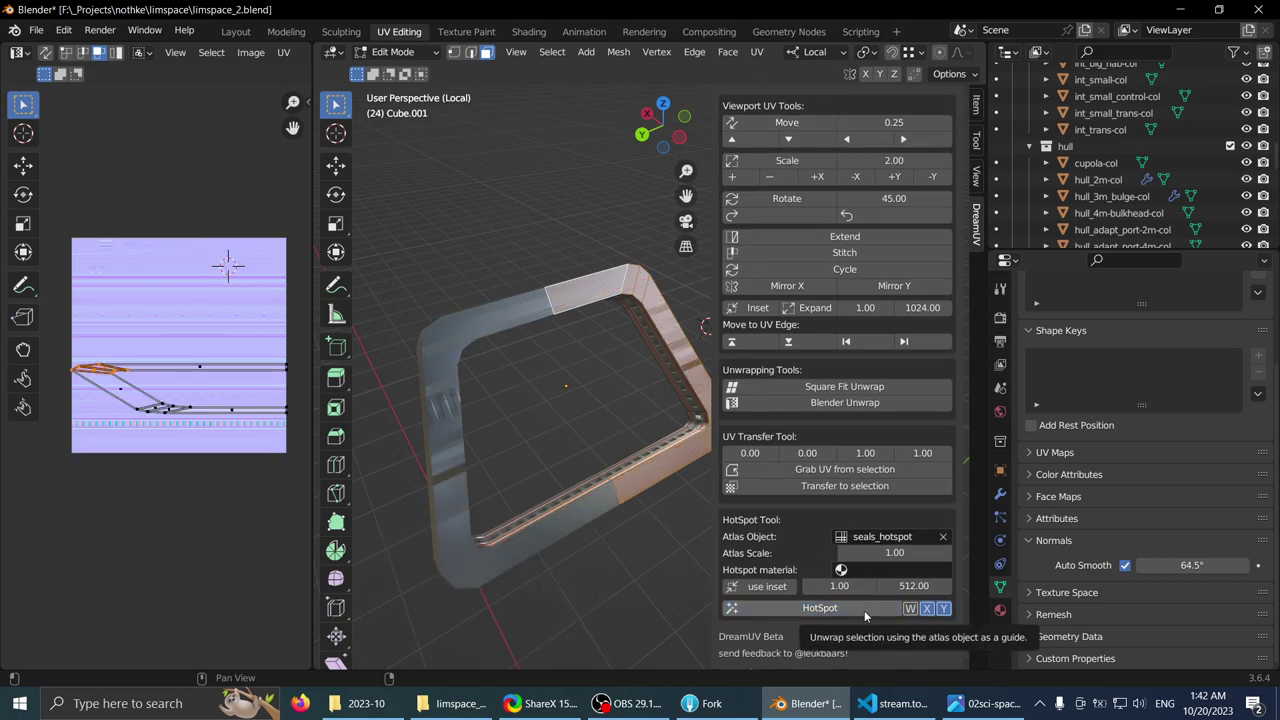
key(ctrl+z)
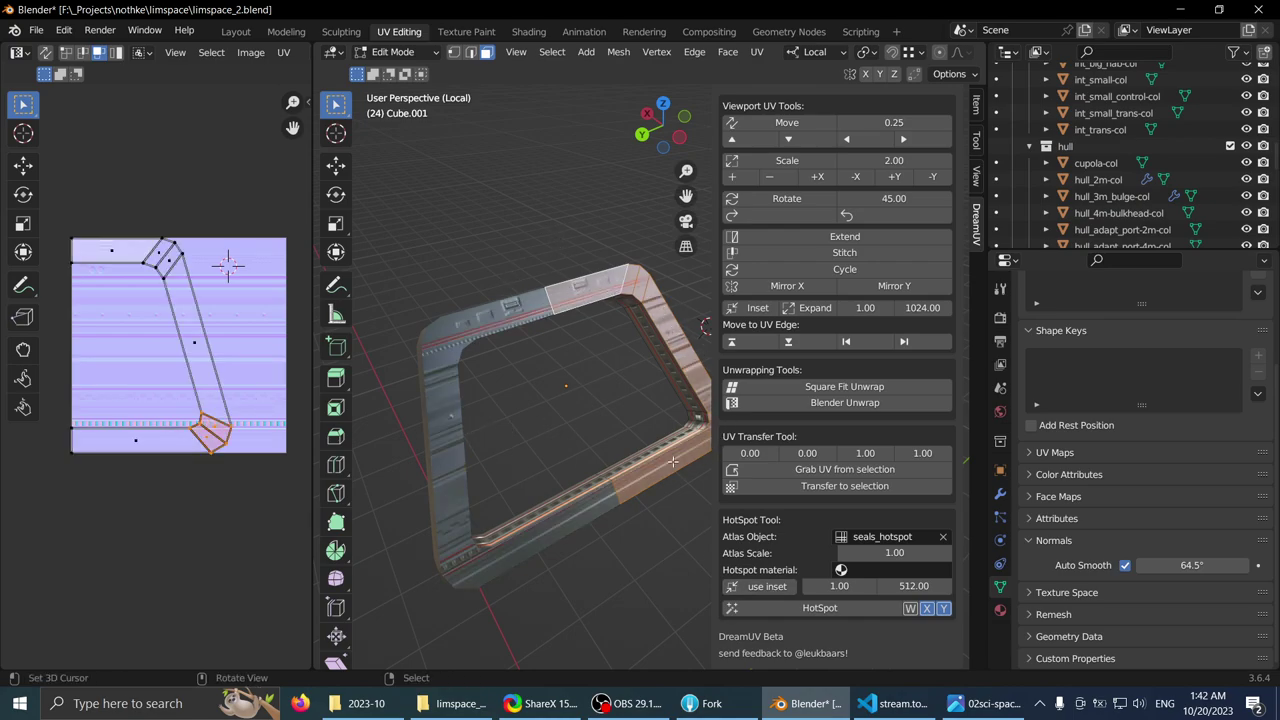
- Straighten the selected faces' UVs with Follow Active Quads, using the Length Average edge length mode
middle_drag(619, 343, 568, 365)
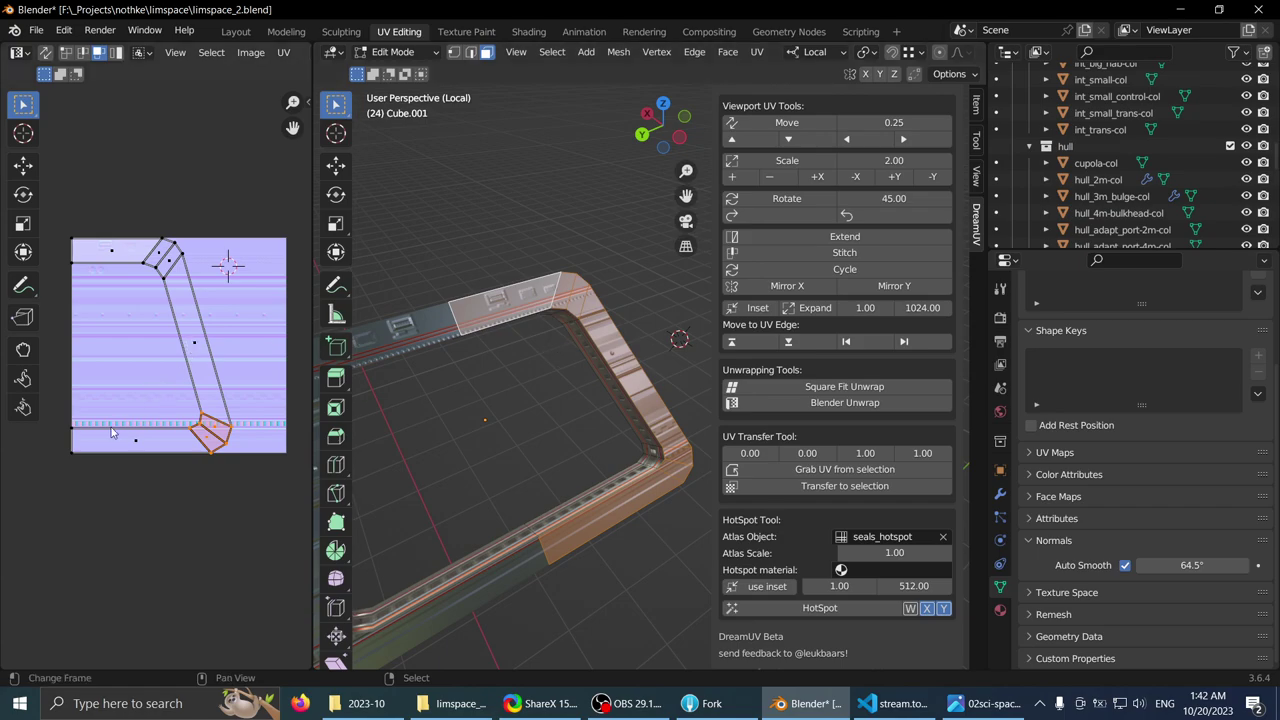
key(u)
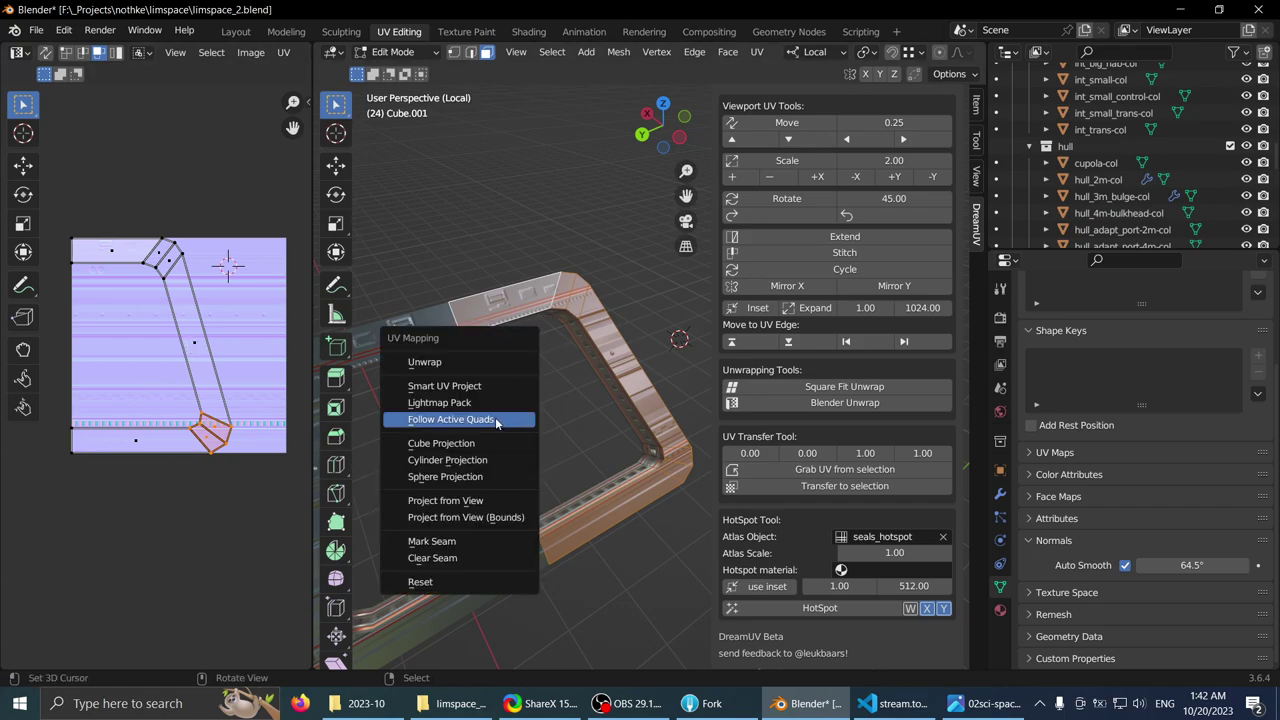
click(495, 420)
click(473, 463)
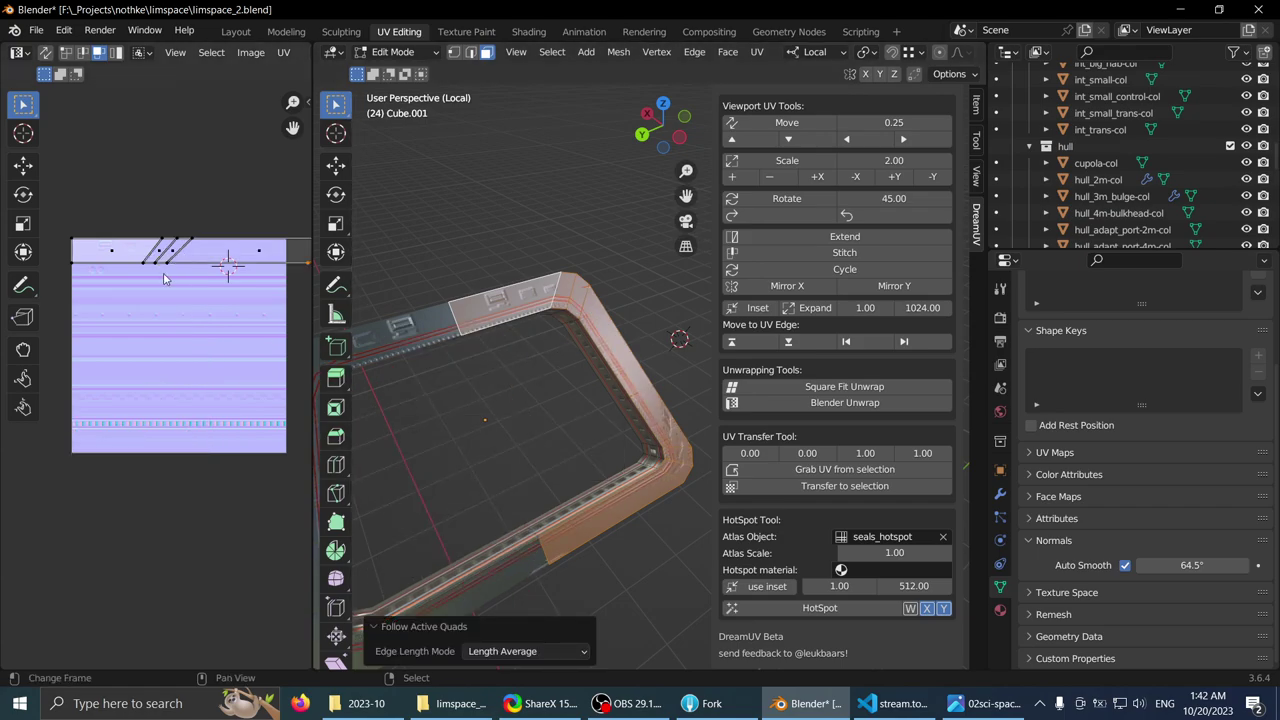
- In the maximized UV Editor, select the whole lower boundary of the straightened UV strip and shift it along X
scroll(165, 279, up, 2)
key(ctrl+space)
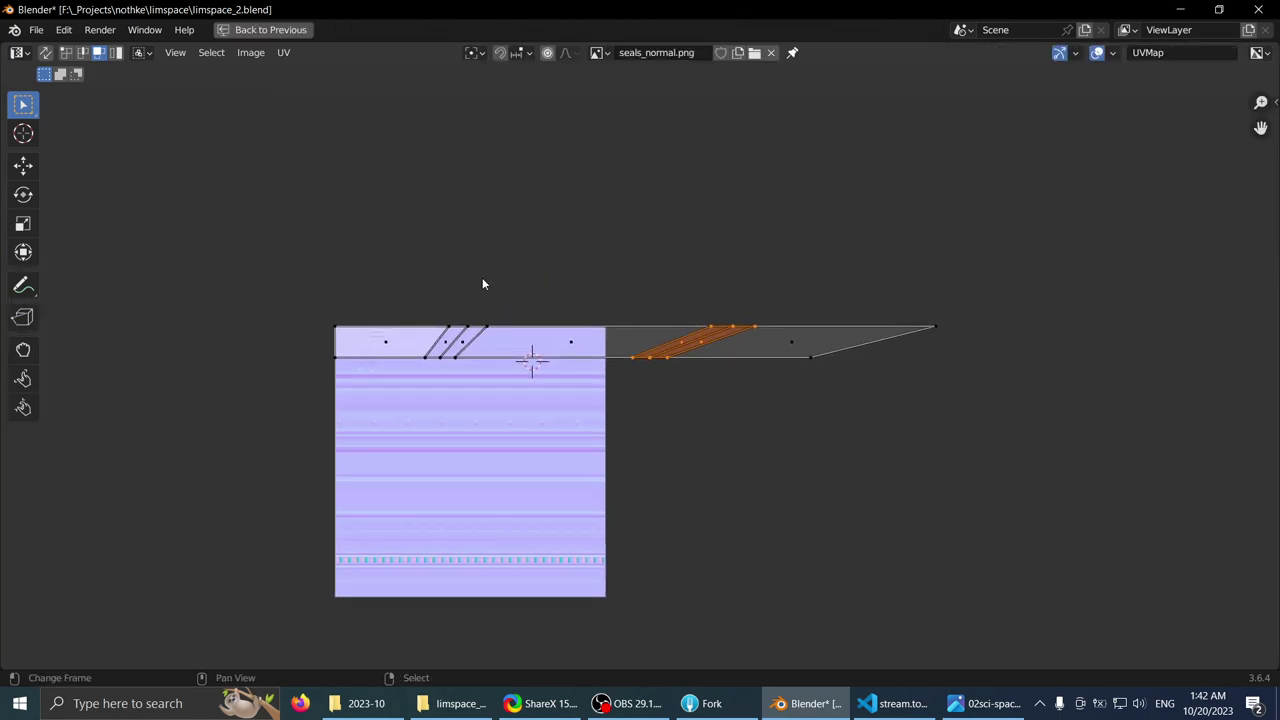
click(485, 281)
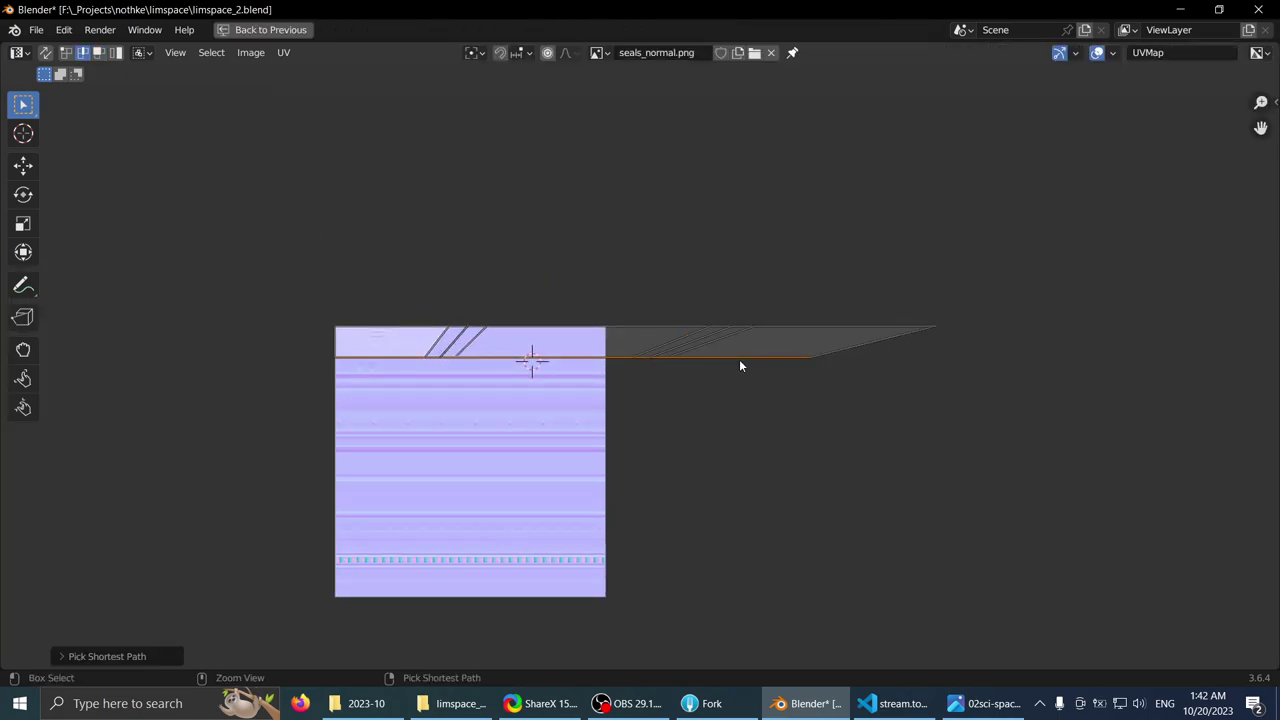
key(g)
key(x)
click(753, 327)
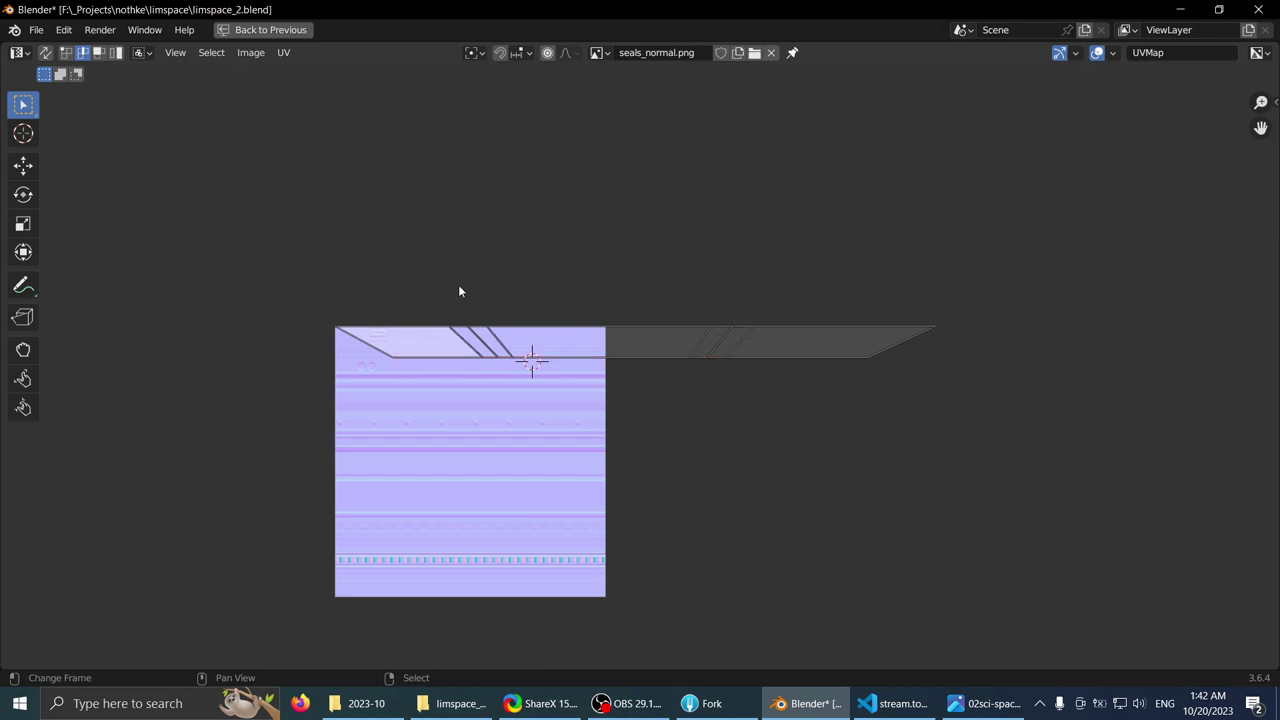
- Try to scale the first slanted cross edge of the UV strip along X
drag(496, 383, 496, 383)
scroll(500, 390, up, 3)
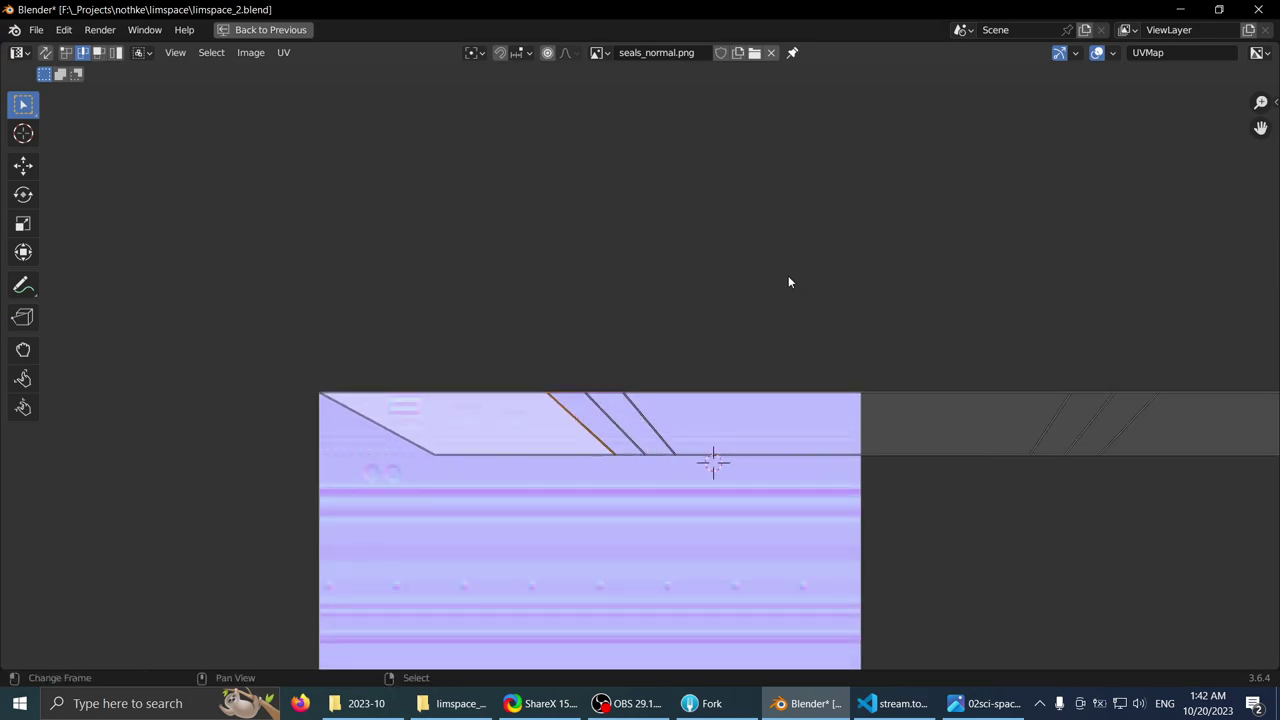
key(s)
key(x)
key(Return)
- Select the whole UV strip and show the UV vertex coordinates and image properties in the UV Editor
scroll(752, 283, down, 3)
key(a)
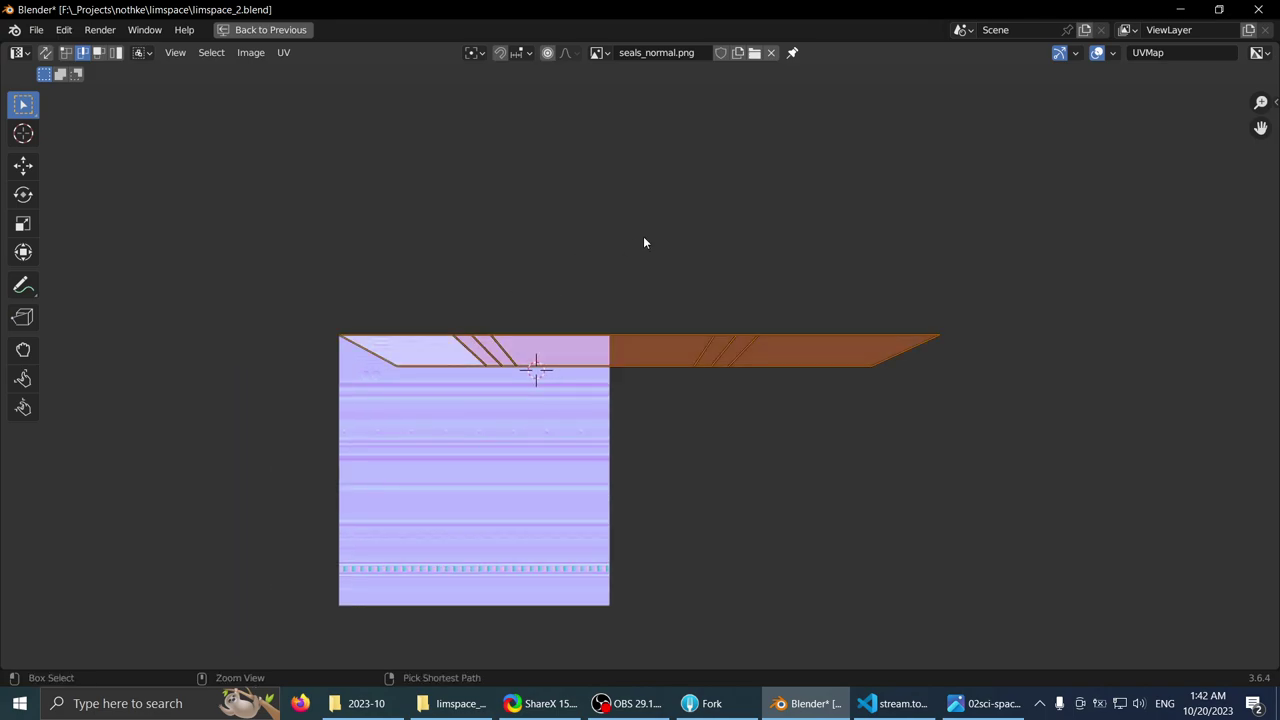
key(ctrl+space)
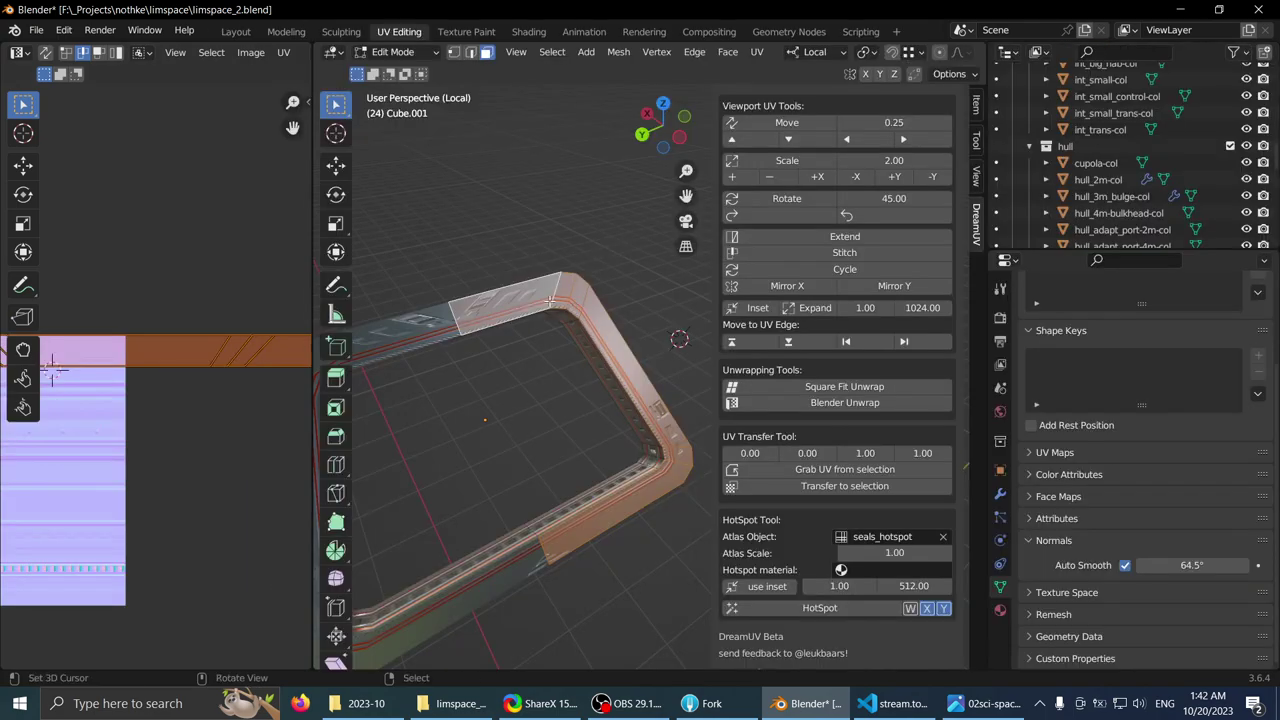
key(ctrl+space)
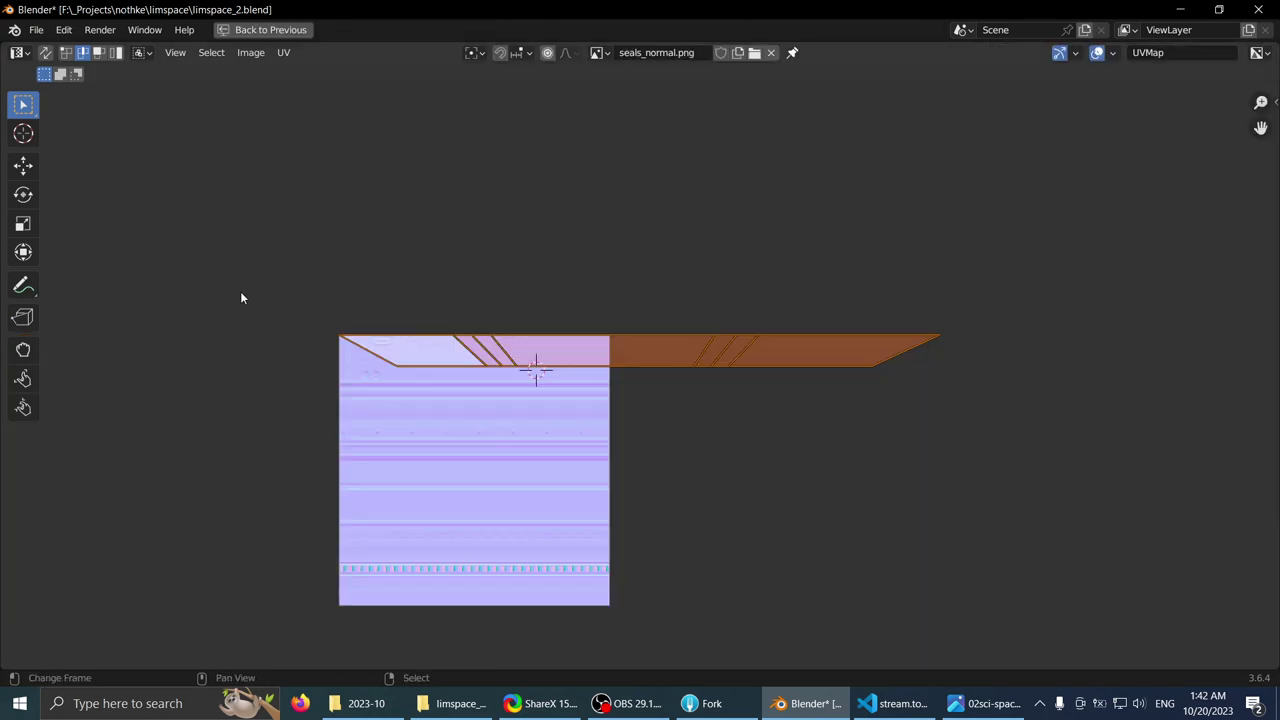
click(1273, 106)
click(1269, 150)
click(1270, 184)
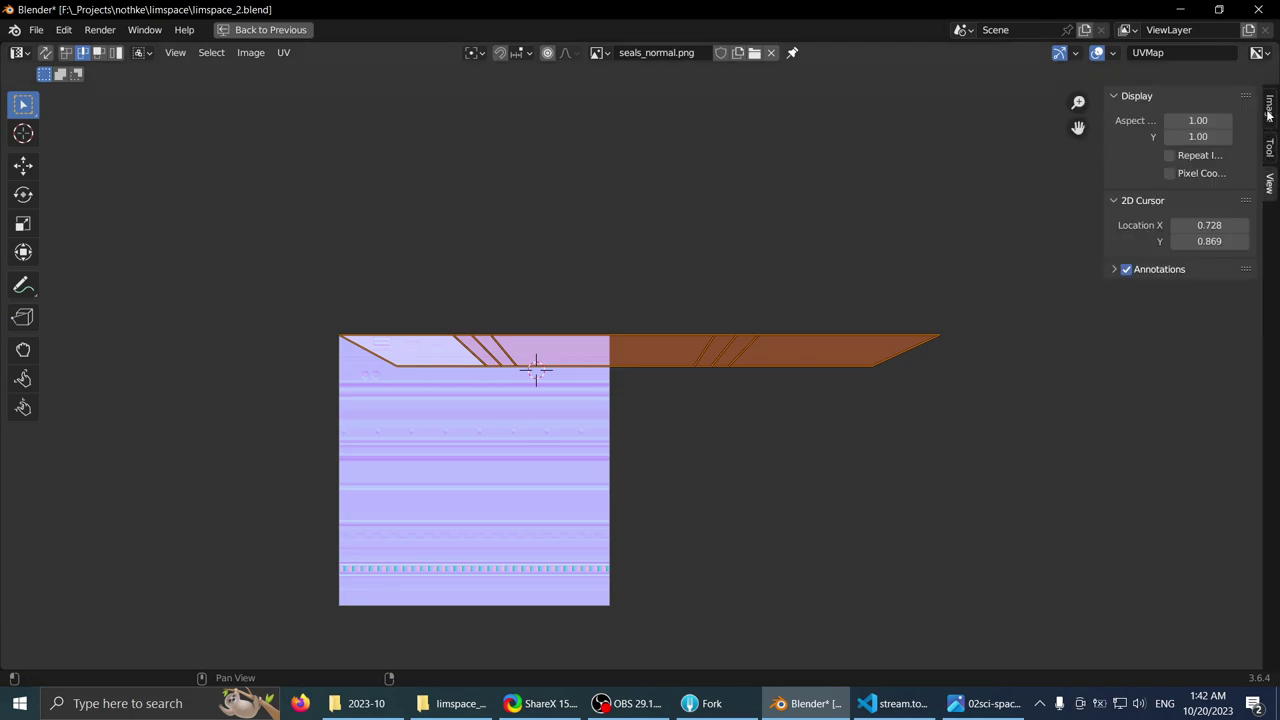
click(1270, 108)
key(ctrl+space)
key(ctrl+space)
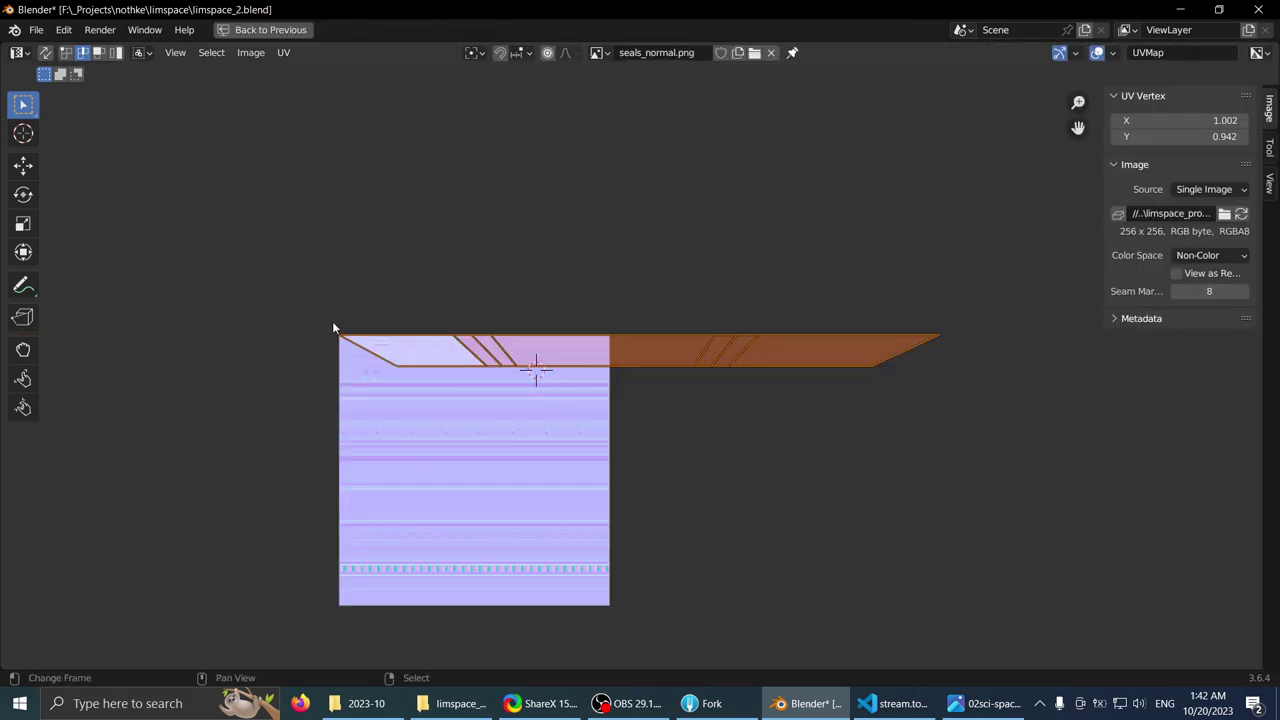
- Straighten the first slanted cross edge of the UV strip by scaling it to 0 along X
scroll(480, 390, up, 2)
click(480, 388)
key(s)
key(Escape)
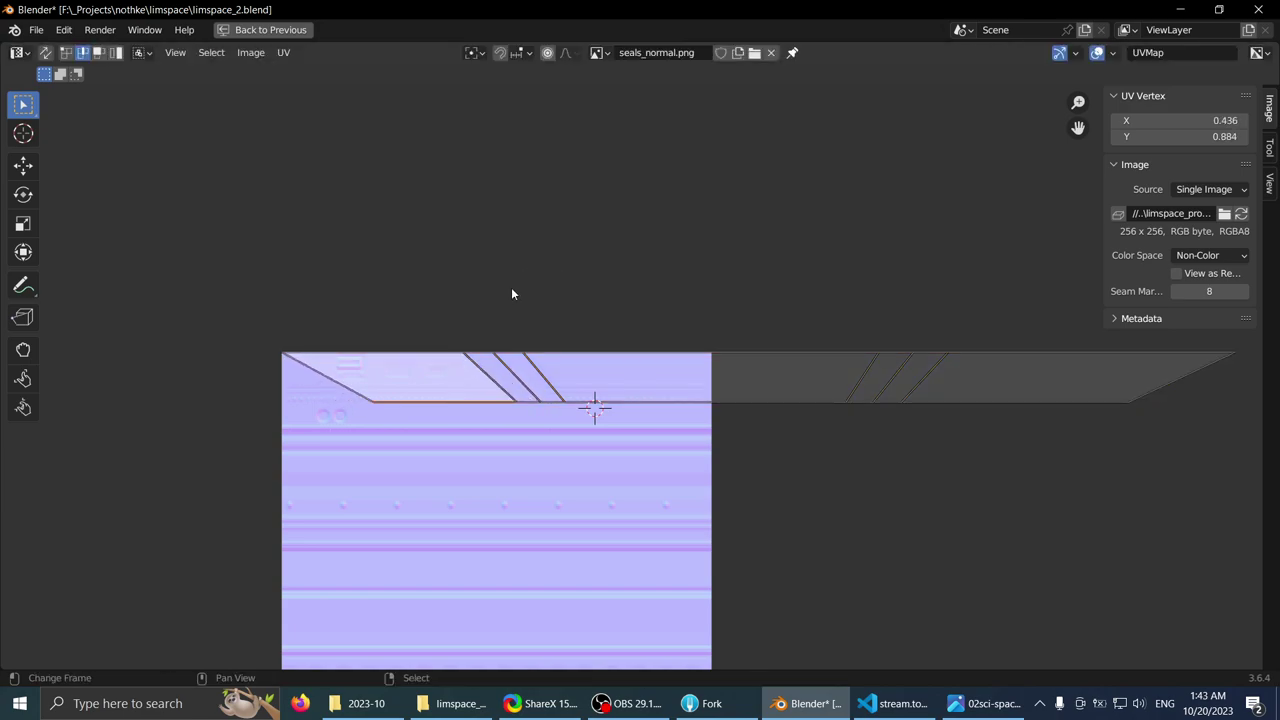
click(475, 366)
key(s)
key(x)
key(0)
key(Return)
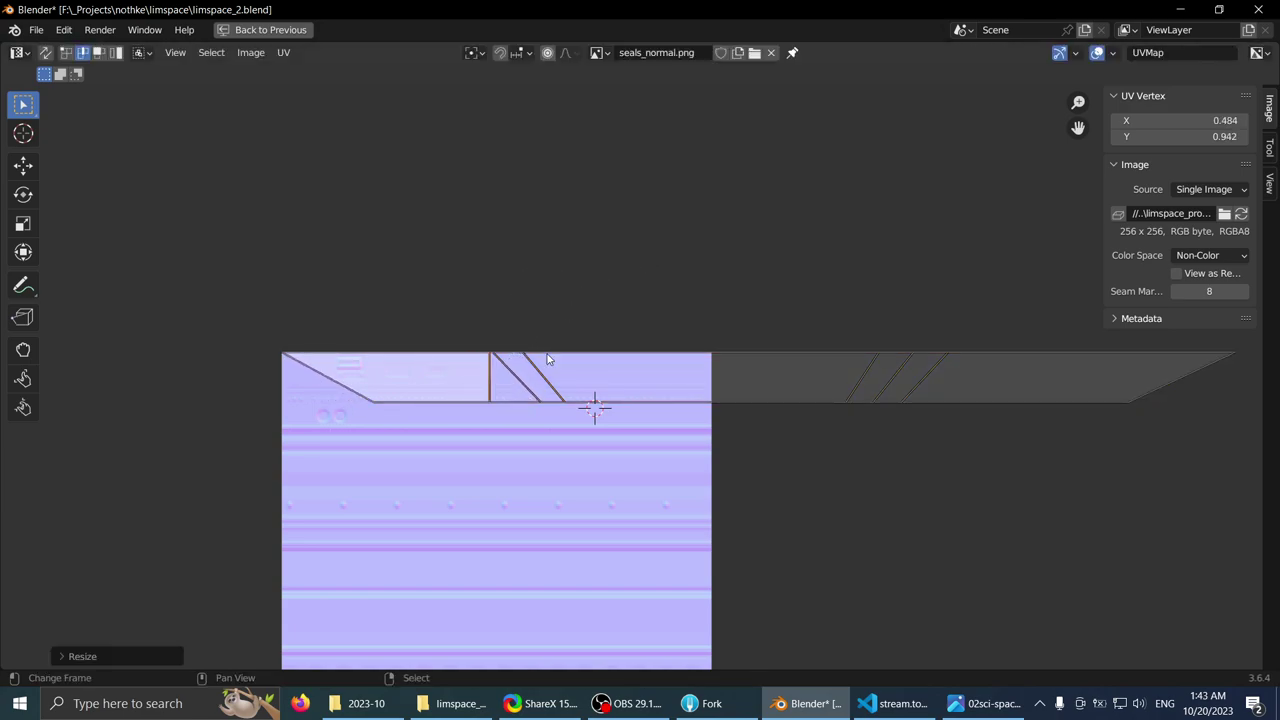
- Make the next two slanted cross edges of the first corner vertical by scaling each to 0 along X
key(g)
click(527, 368)
click(514, 375)
key(s)
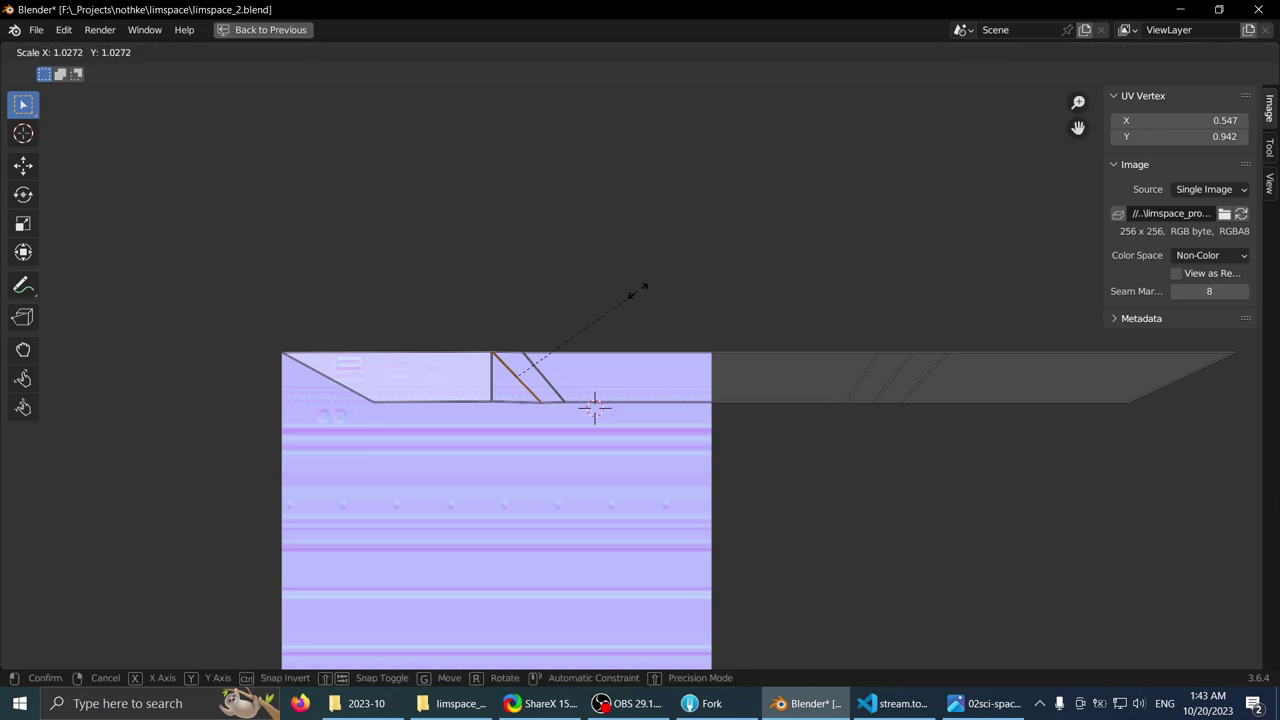
key(x)
key(0)
key(Return)
click(543, 378)
key(s)
key(x)
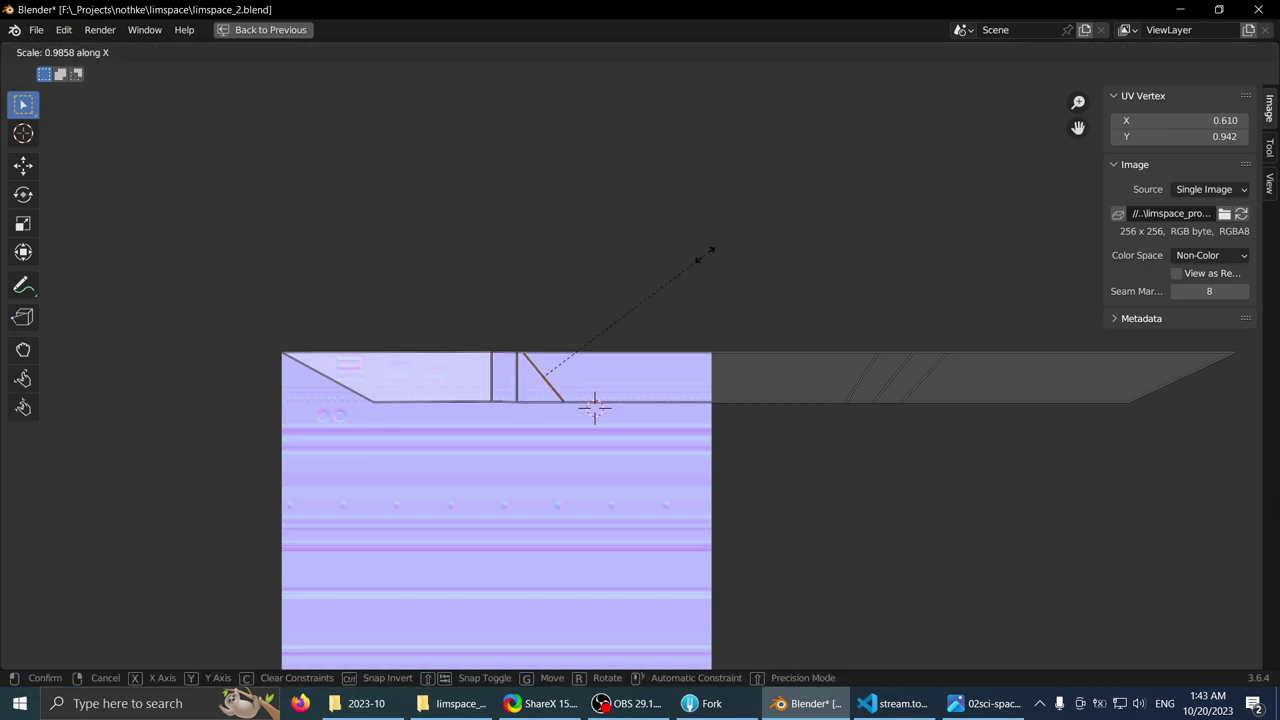
key(Return)
- Flatten the slanted edges at both ends of the UV strip along X so they are vertical
key(s)
key(x)
key(Return)
scroll(780, 274, down, 2)
middle_drag(935, 358, 661, 381)
scroll(655, 395, up, 2)
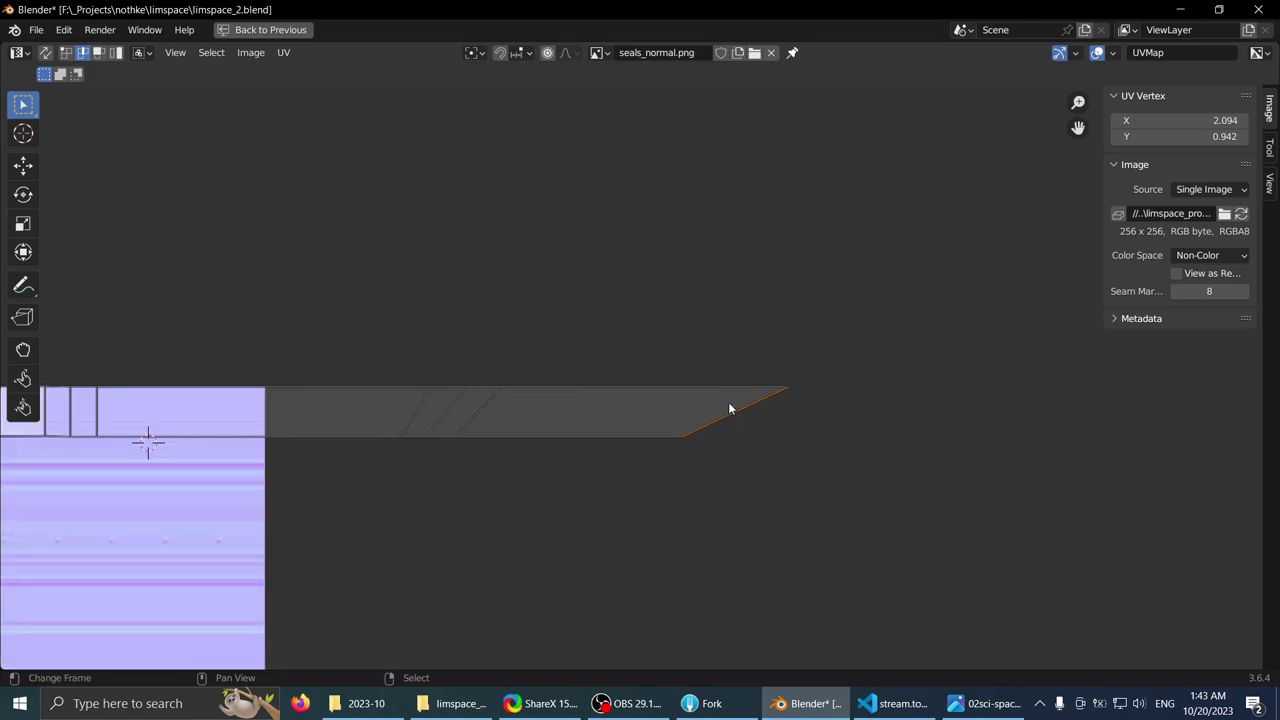
key(s)
key(x)
key(Return)
scroll(450, 280, down, 3)
middle_drag(436, 281, 606, 264)
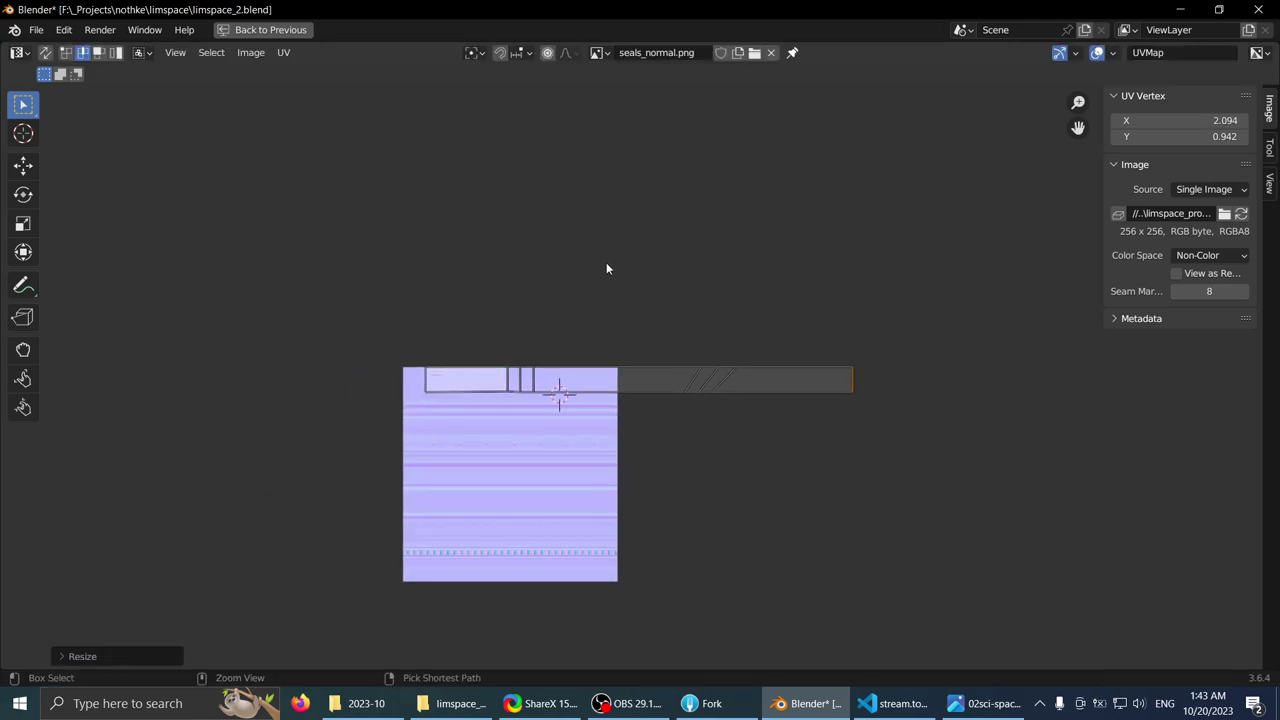
- Move the entire UV strip down onto the paired ridge band in the upper texture, placing its centre at X 0.519, Y 0.790
key(ctrl+space)
middle_drag(525, 299, 570, 300)
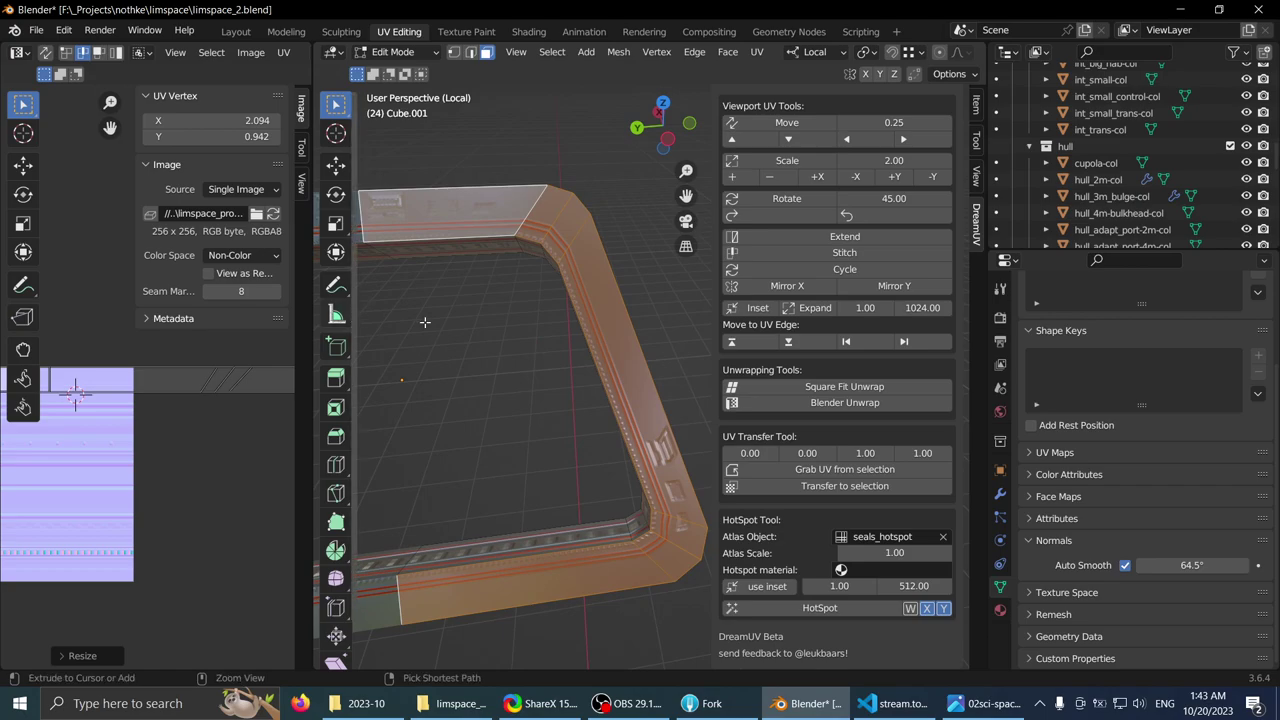
key(ctrl+space)
key(a)
key(g)
click(570, 317)
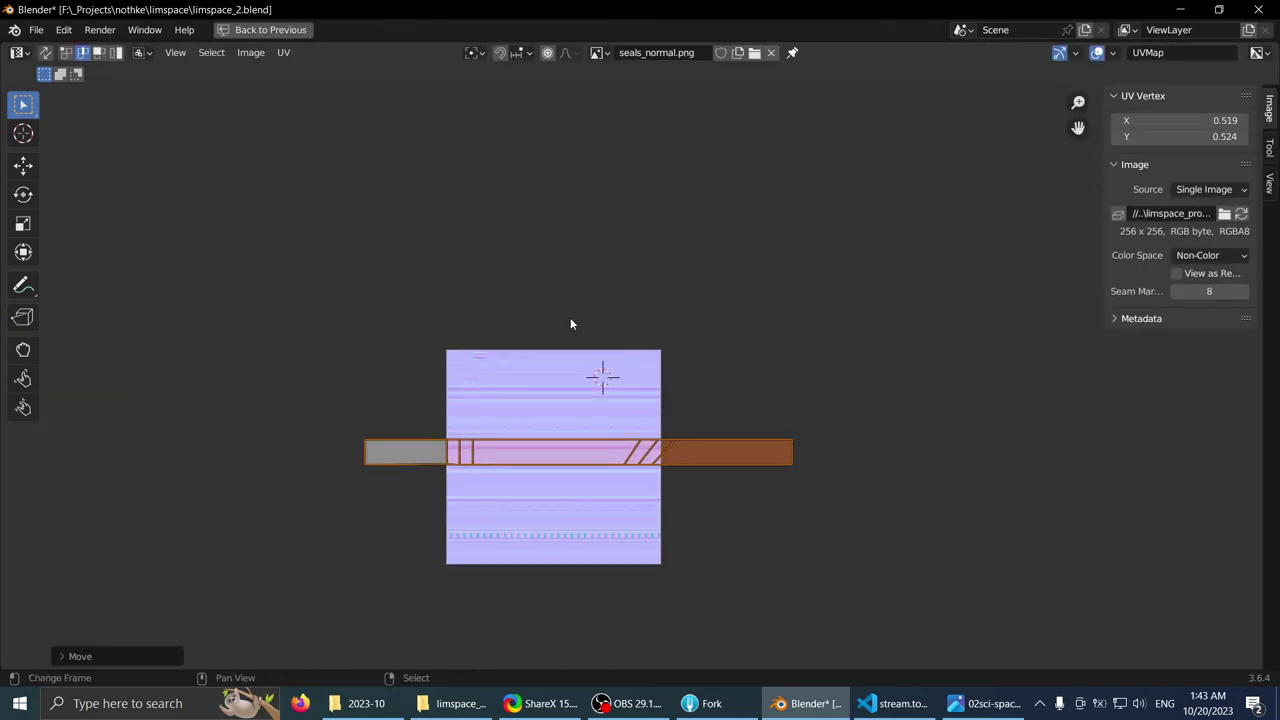
scroll(564, 325, up, 5)
key(g)
key(y)
click(537, 174)
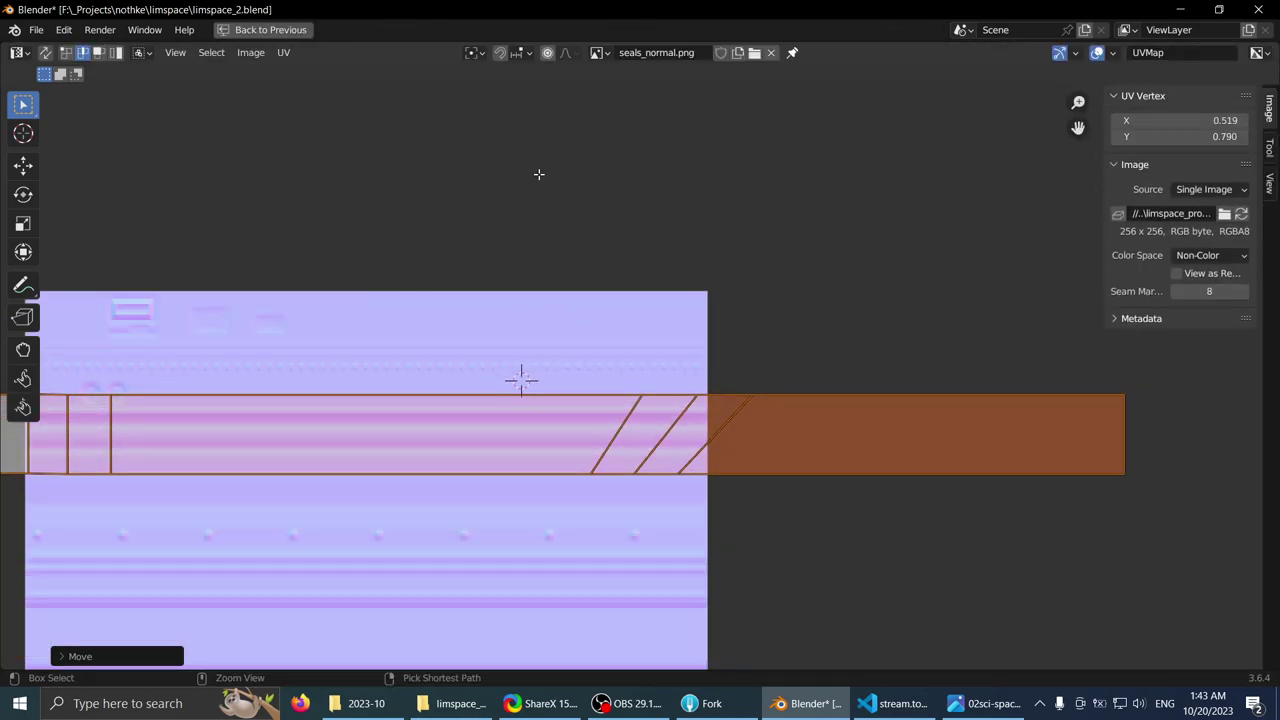
- Examine how the ridge band runs around the frame's front faces and corners in the 3D view
key(ctrl+space)
key(ctrl+space)
middle_drag(552, 306, 600, 290)
key(ctrl+space)
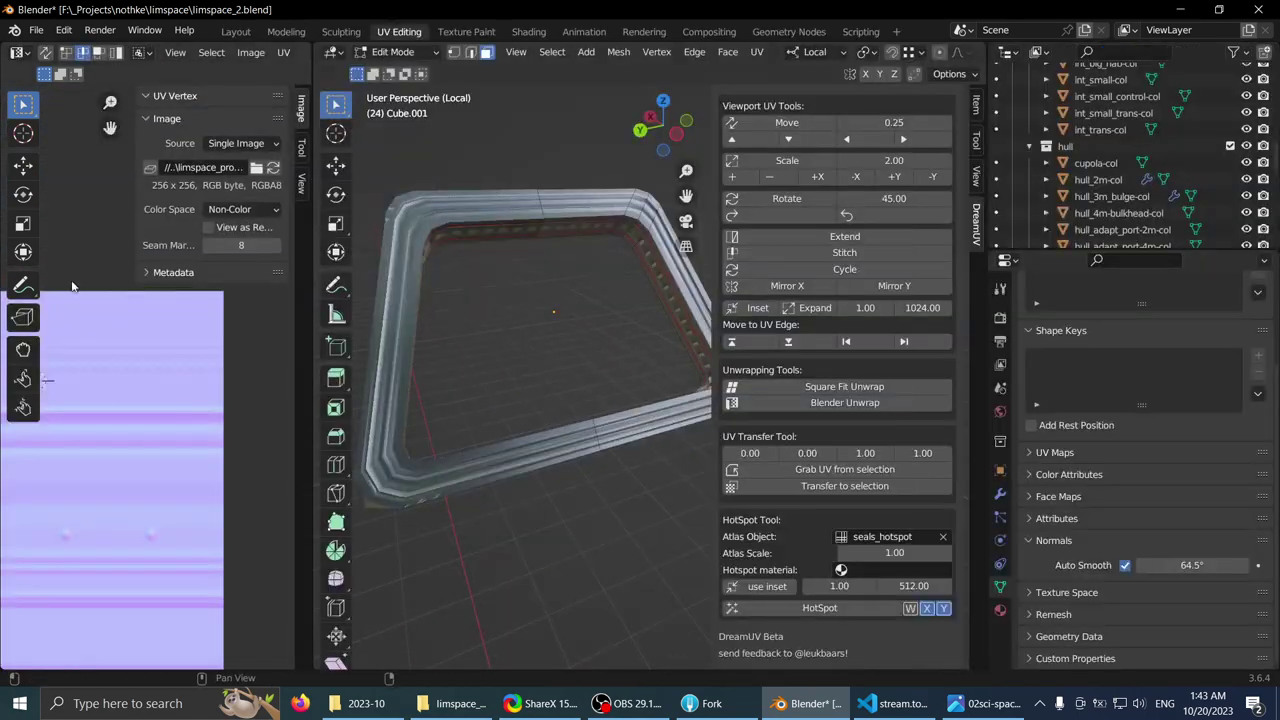
key(ctrl+space)
middle_drag(224, 327, 462, 350)
key(ctrl+space)
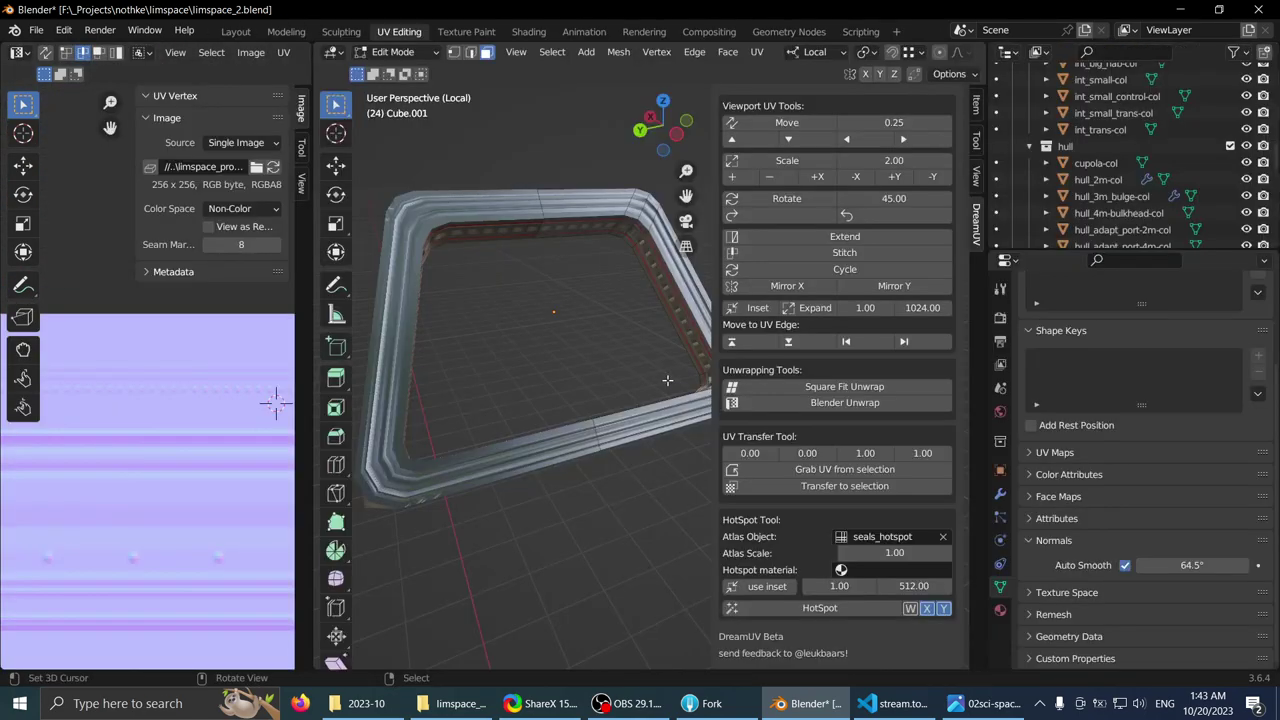
key(Tab)
scroll(563, 301, up, 3)
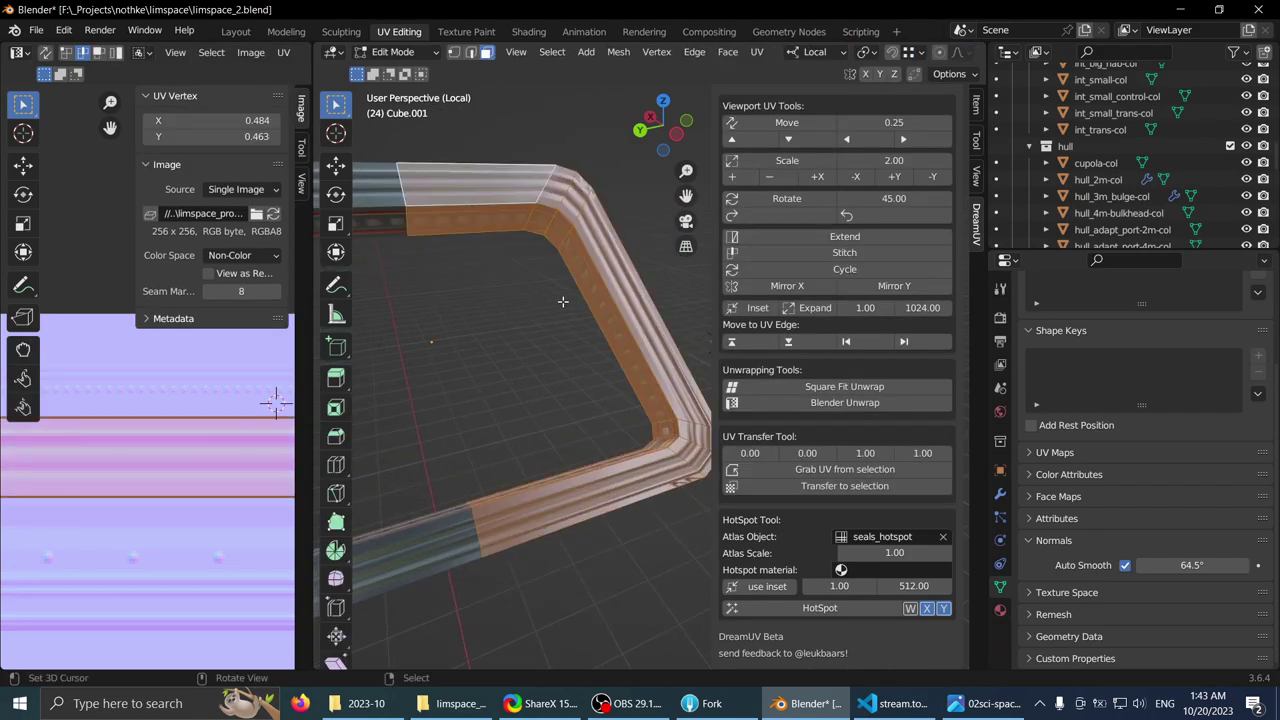
scroll(500, 349, down, 2)
- Move the selected UVs down along Y so the front strip covers the lines just below the rivet row
key(ctrl+space)
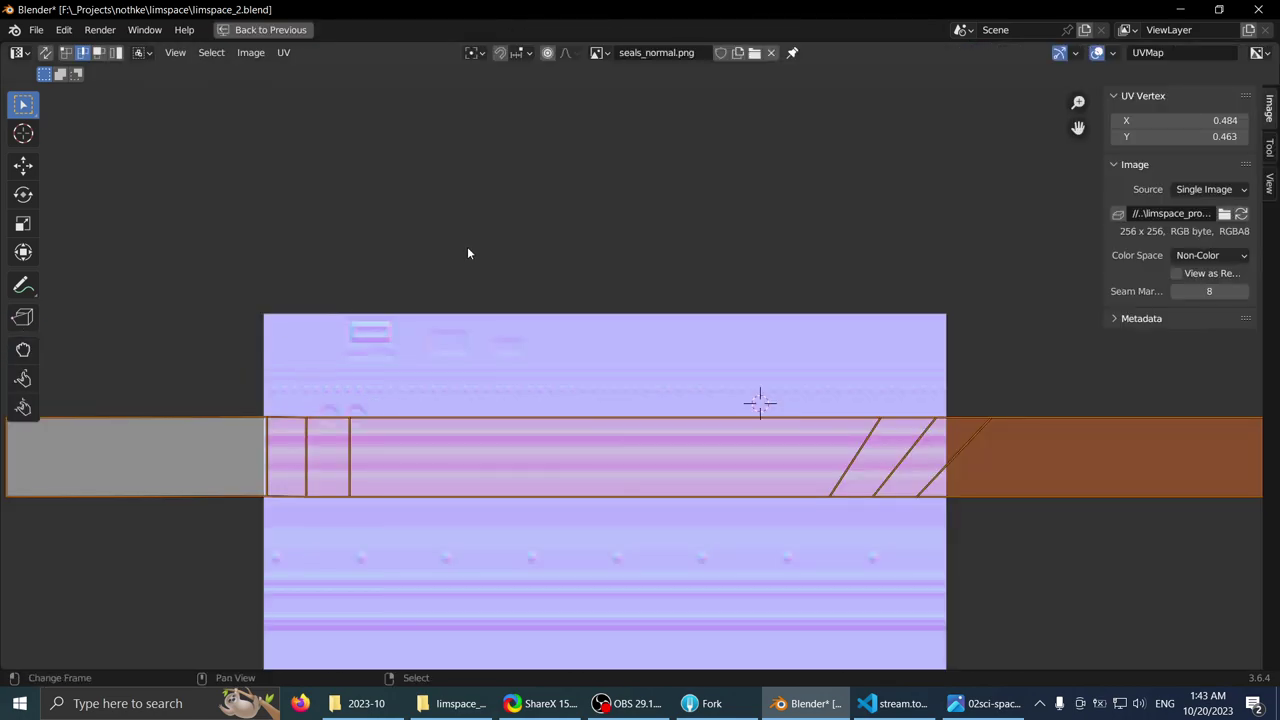
scroll(584, 246, down, 2)
key(g)
key(y)
click(576, 340)
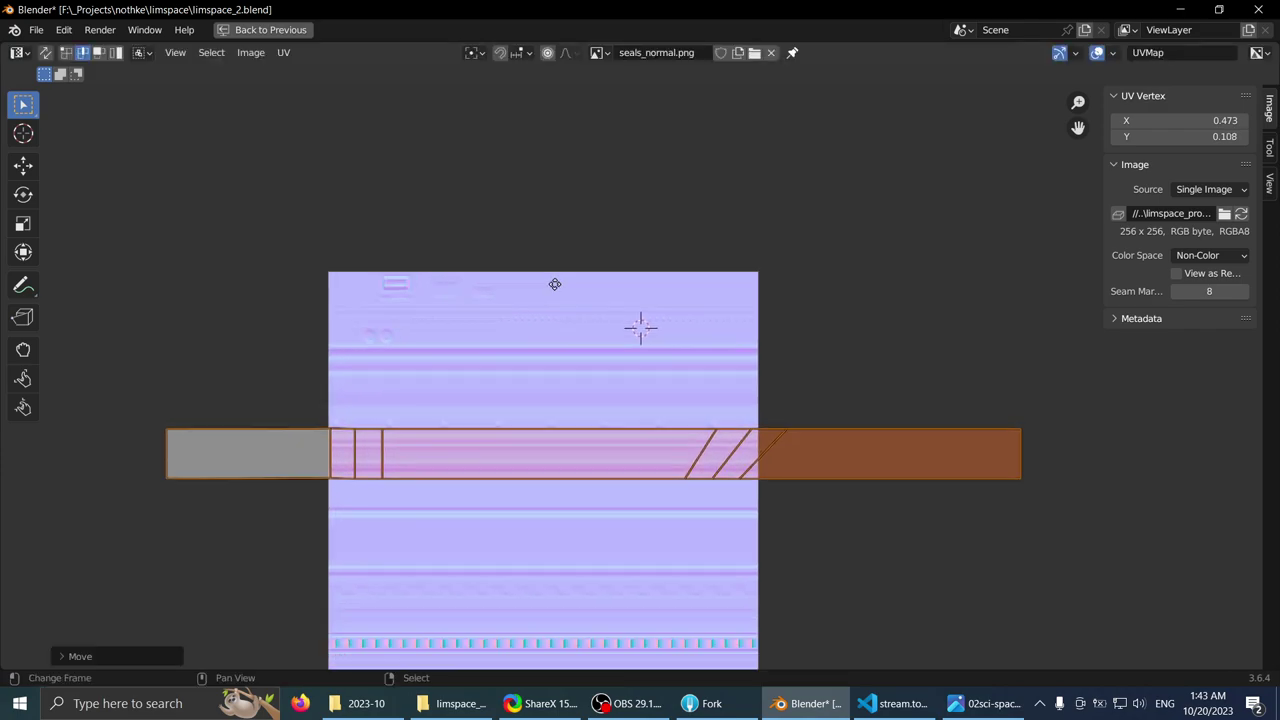
key(ctrl+space)
middle_drag(533, 289, 548, 240)
scroll(547, 240, up, 1)
- Mark seams along the inner and outer boundary edges of the frame's front faces
right_click(527, 243)
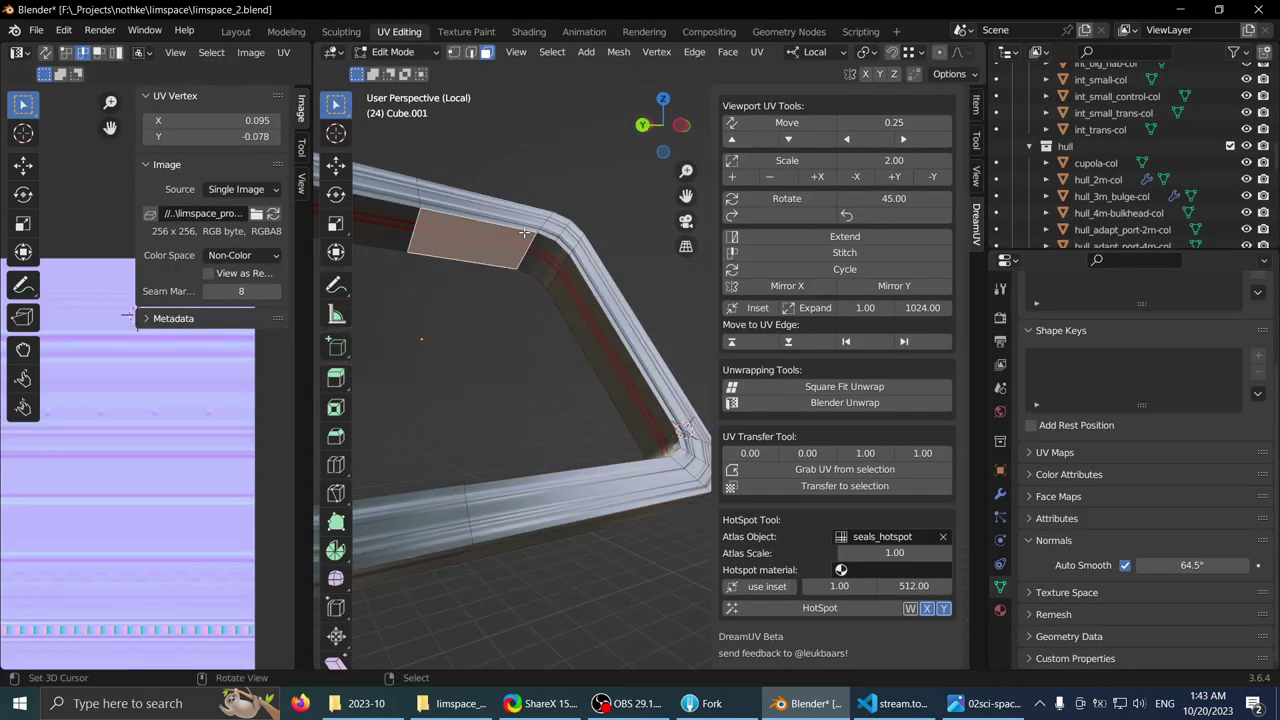
right_click(517, 229)
key(ctrl+l)
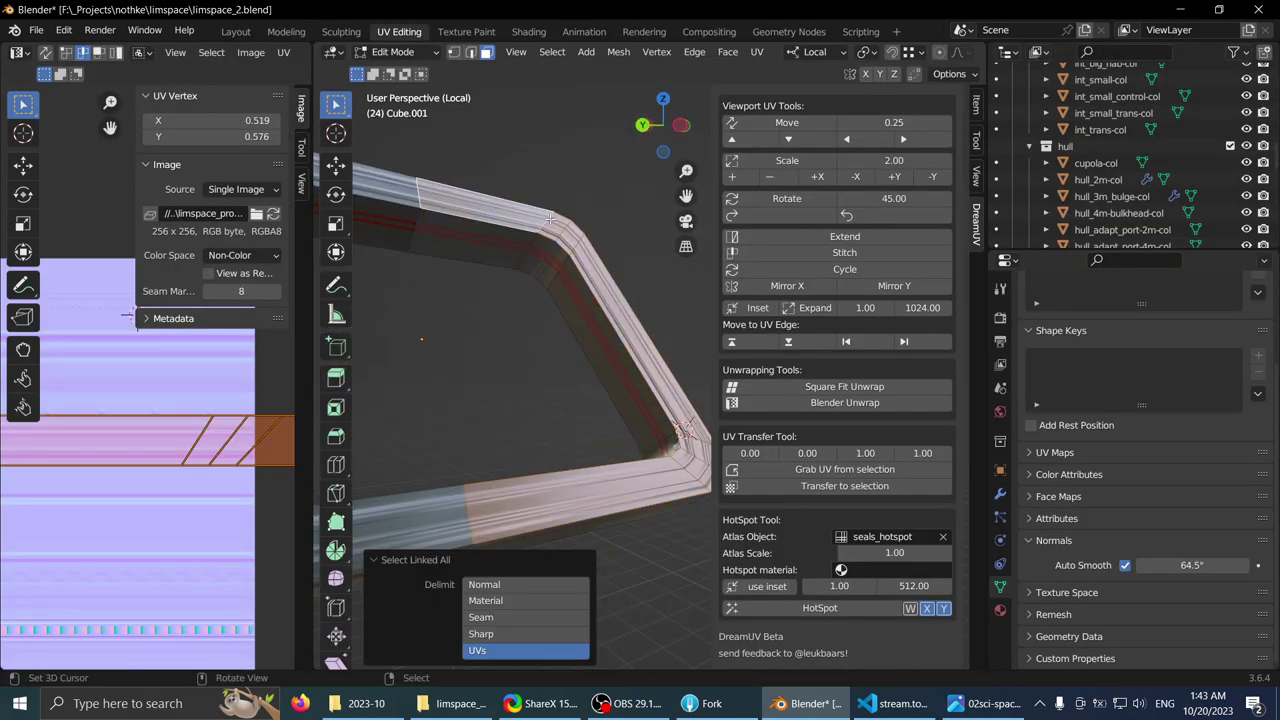
key(2)
key(ctrl+e)
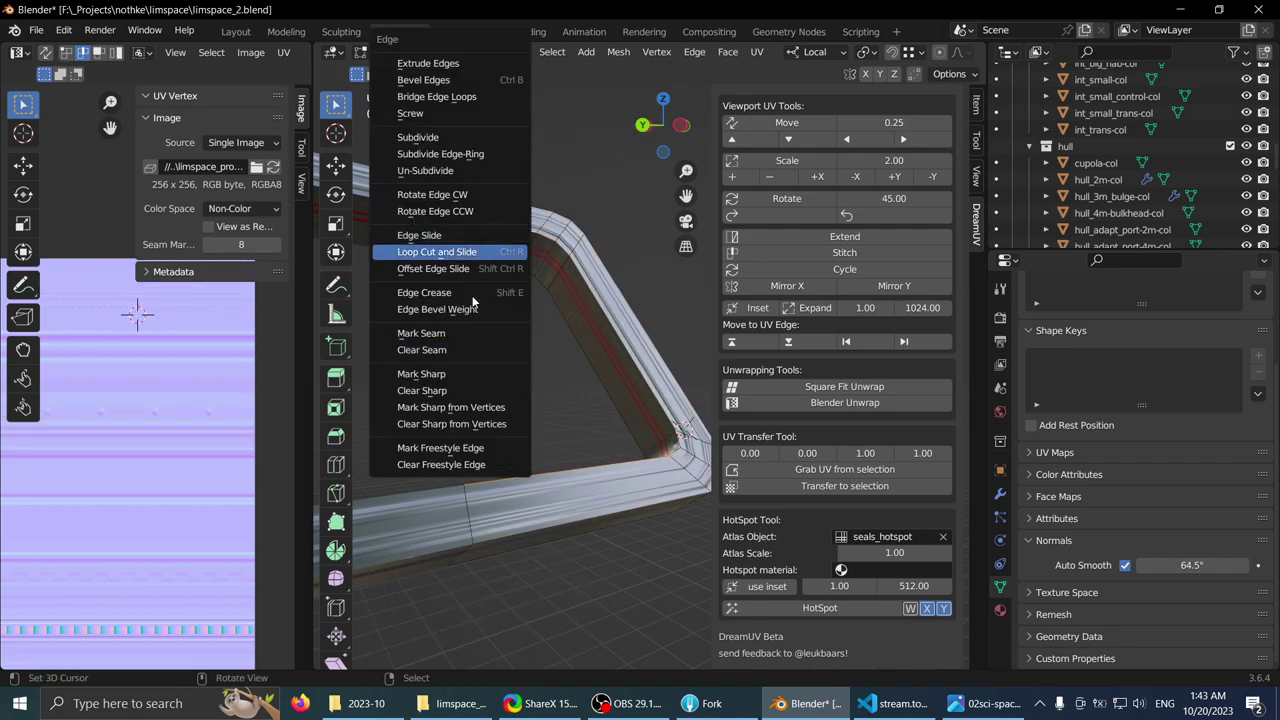
click(445, 333)
key(ctrl+e)
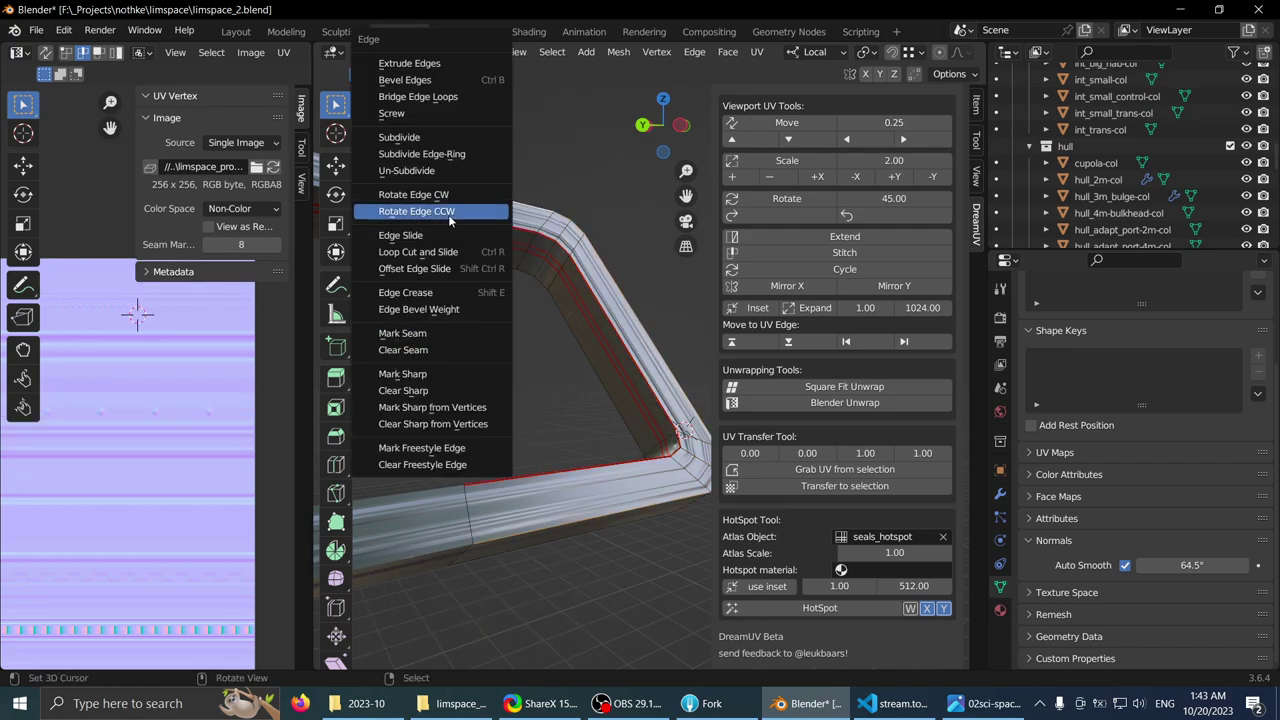
click(426, 331)
- Select the linked front faces and straighten the second corner's first slanted UV edge by scaling it to 0 along X
click(505, 219)
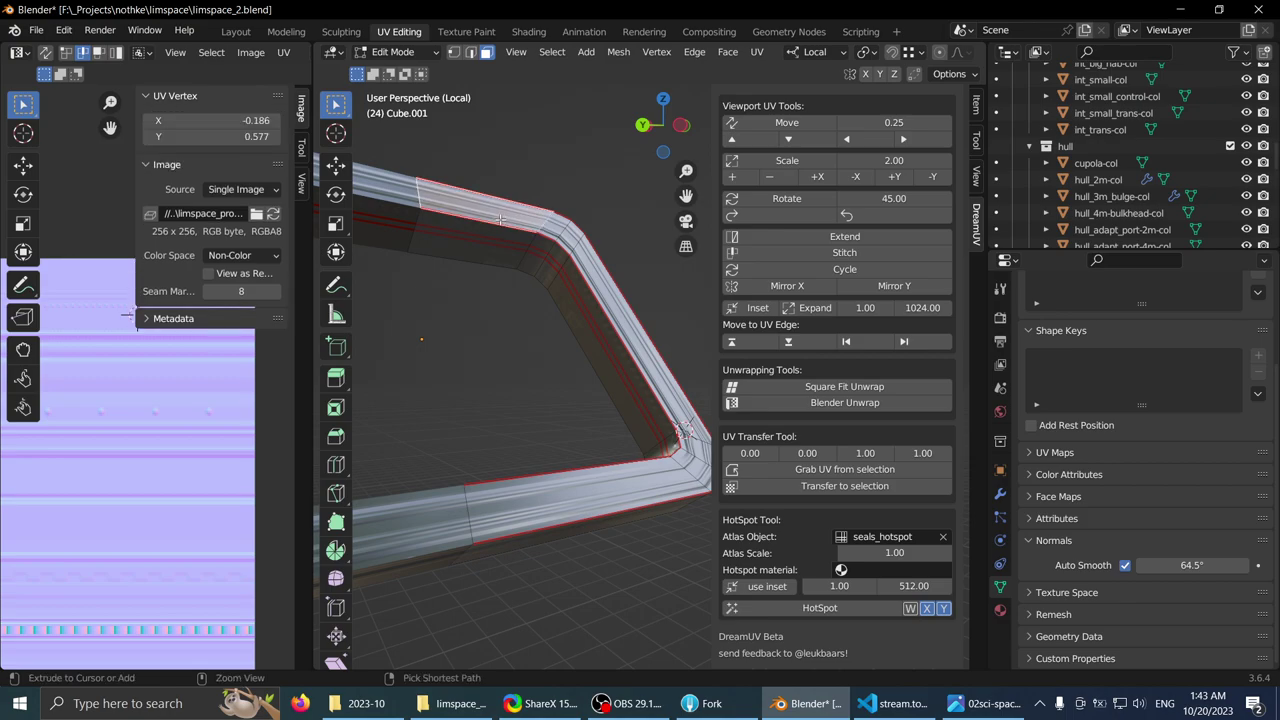
key(ctrl+l)
key(ctrl+space)
scroll(609, 337, up, 3)
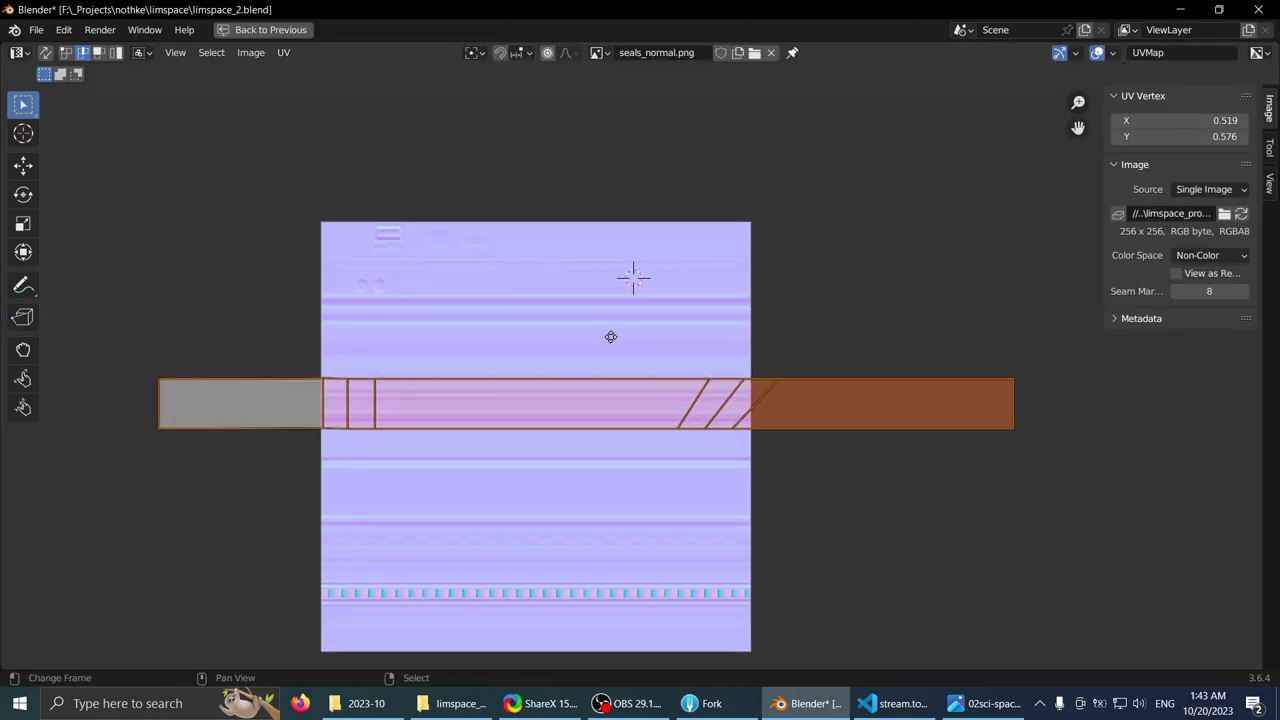
text(sx0)
key(Return)
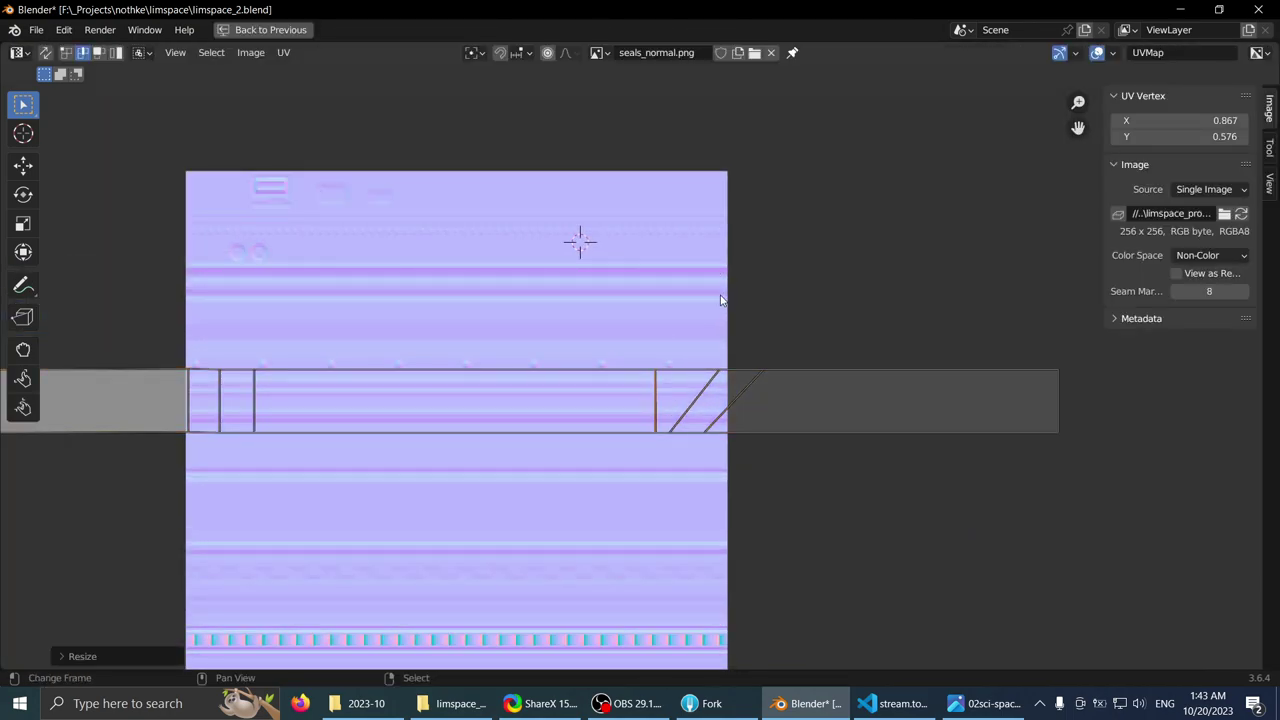
- Make the second corner's remaining two slanted UV edges vertical by scaling each to 0 along X
click(704, 391)
key(s)
key(x)
key(Return)
click(729, 406)
text(sx0)
key(Return)
scroll(711, 337, down, 2)
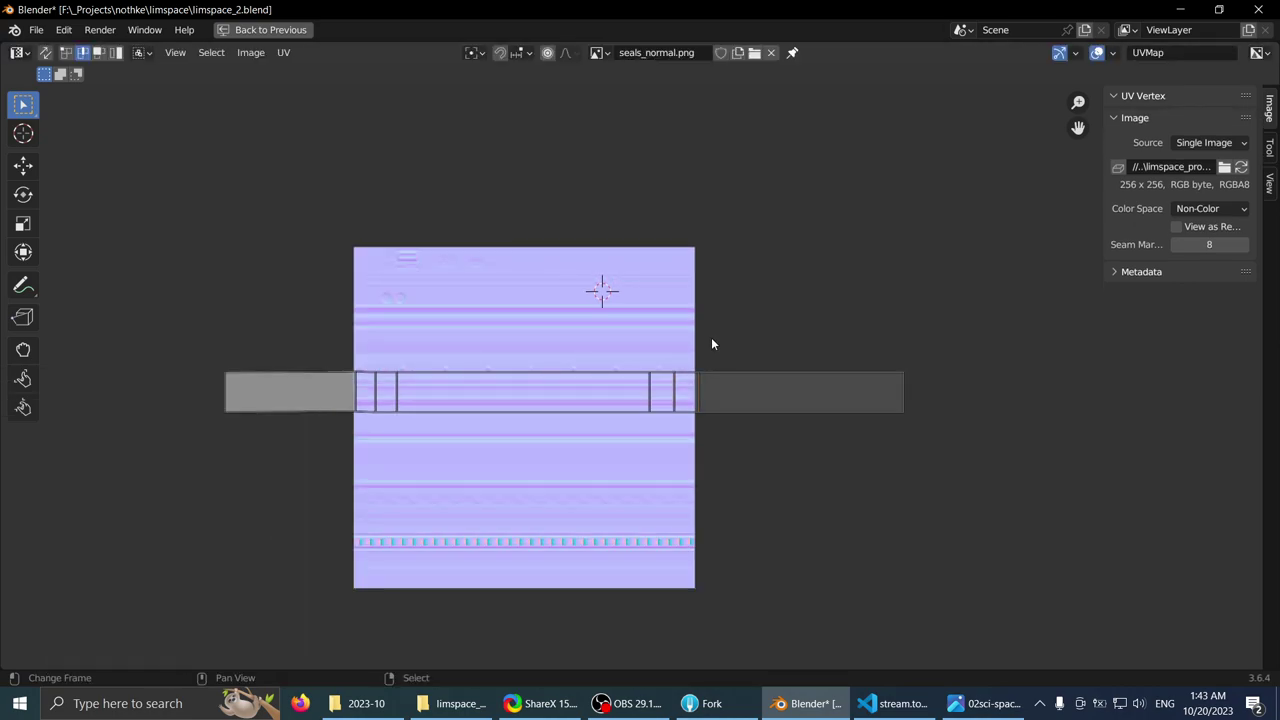
- Move the whole straightened UV strip by -0.015625 along Y
key(a)
key(g)
key(y)
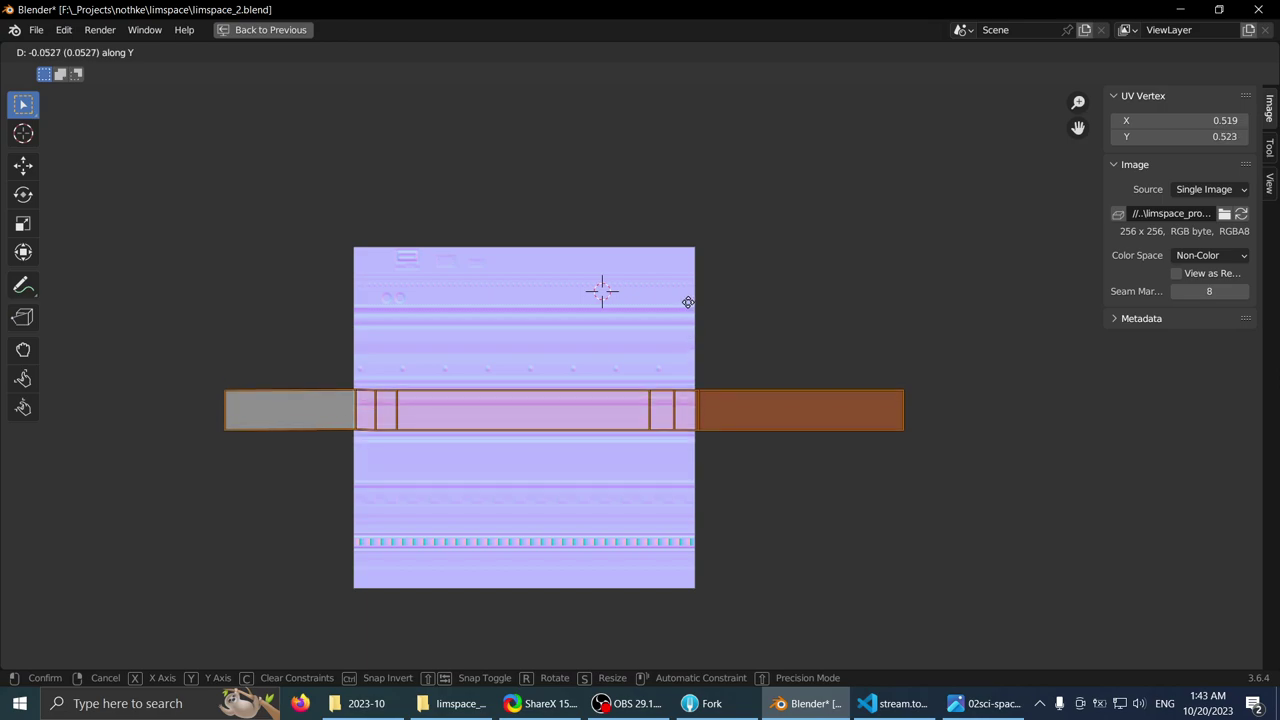
click(690, 298)
key(ctrl+space)
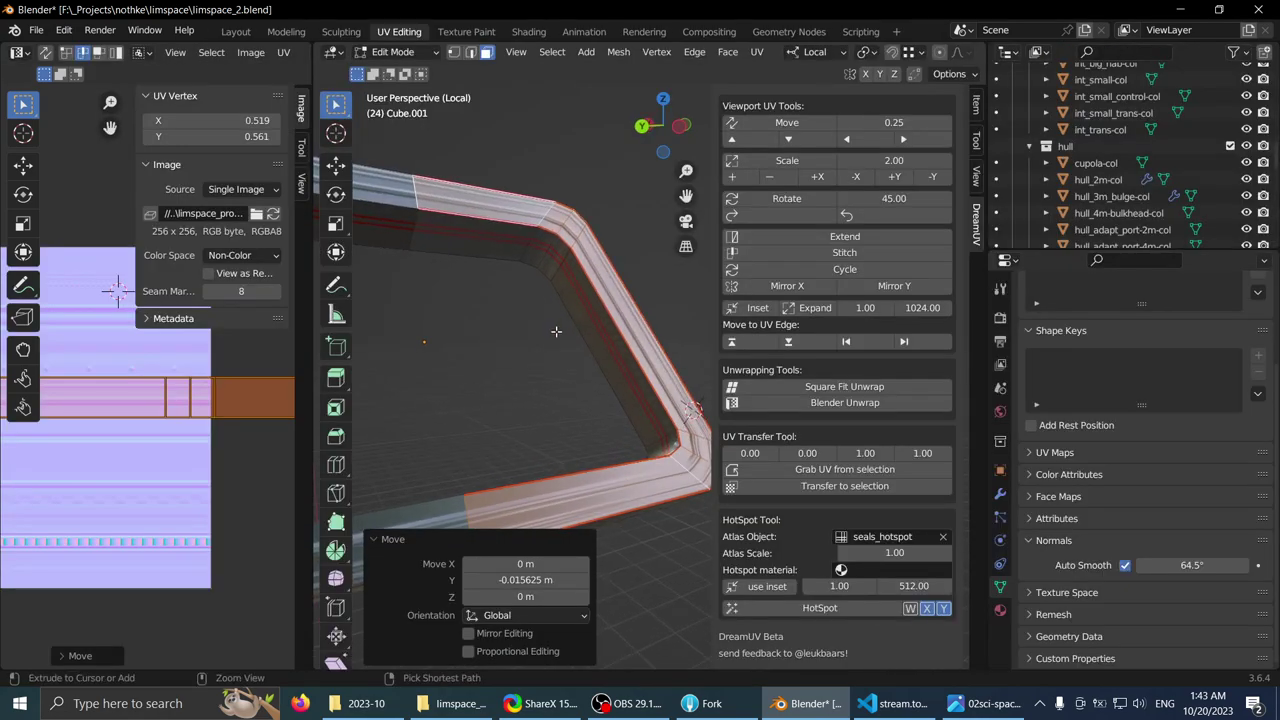
key(ctrl+space)
scroll(595, 349, up, 2)
key(ctrl+space)
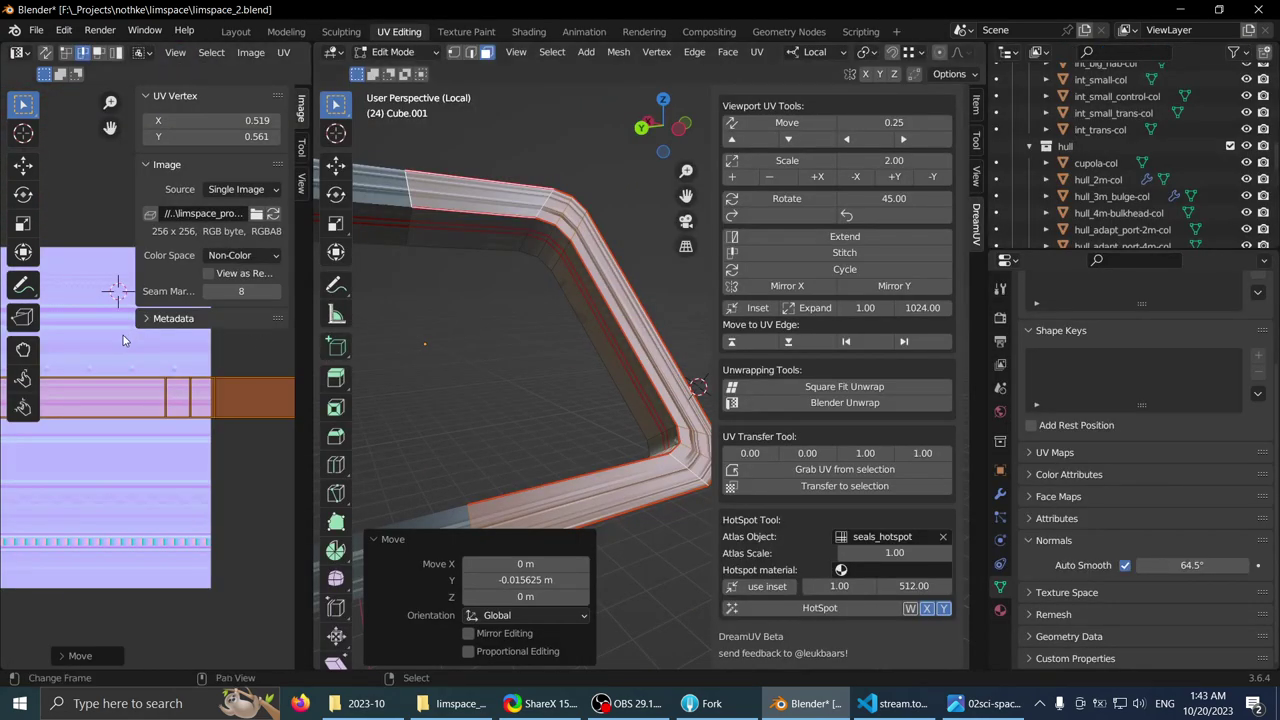
- Nudge the UV strip along Y to a centre of 0.545 and check the full frame in Object Mode
key(y)
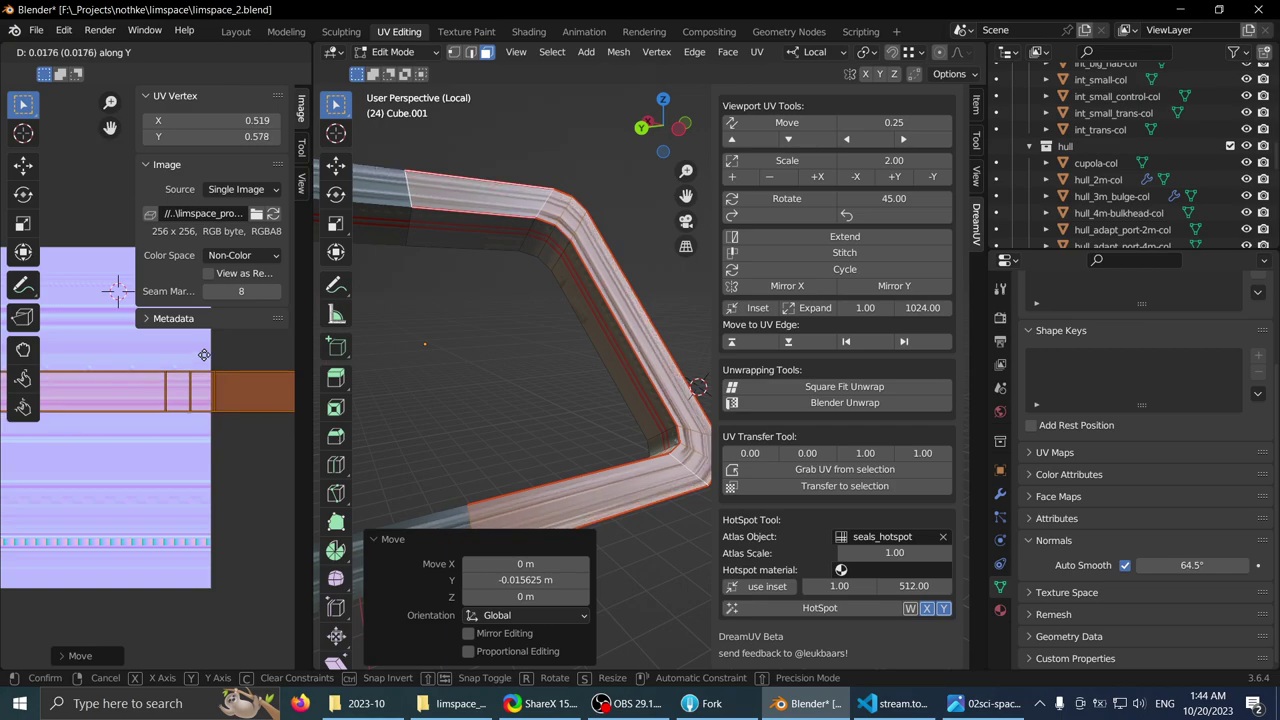
click(203, 371)
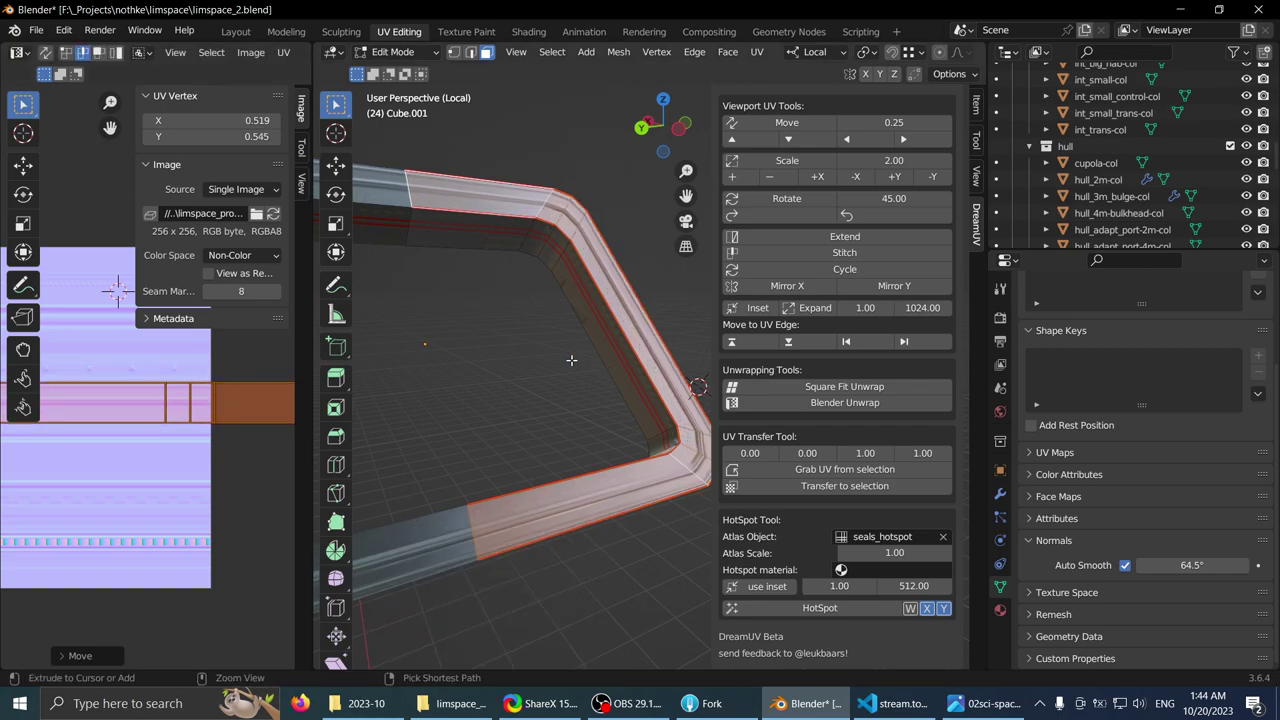
key(ctrl+space)
middle_drag(497, 366, 622, 320)
key(Tab)
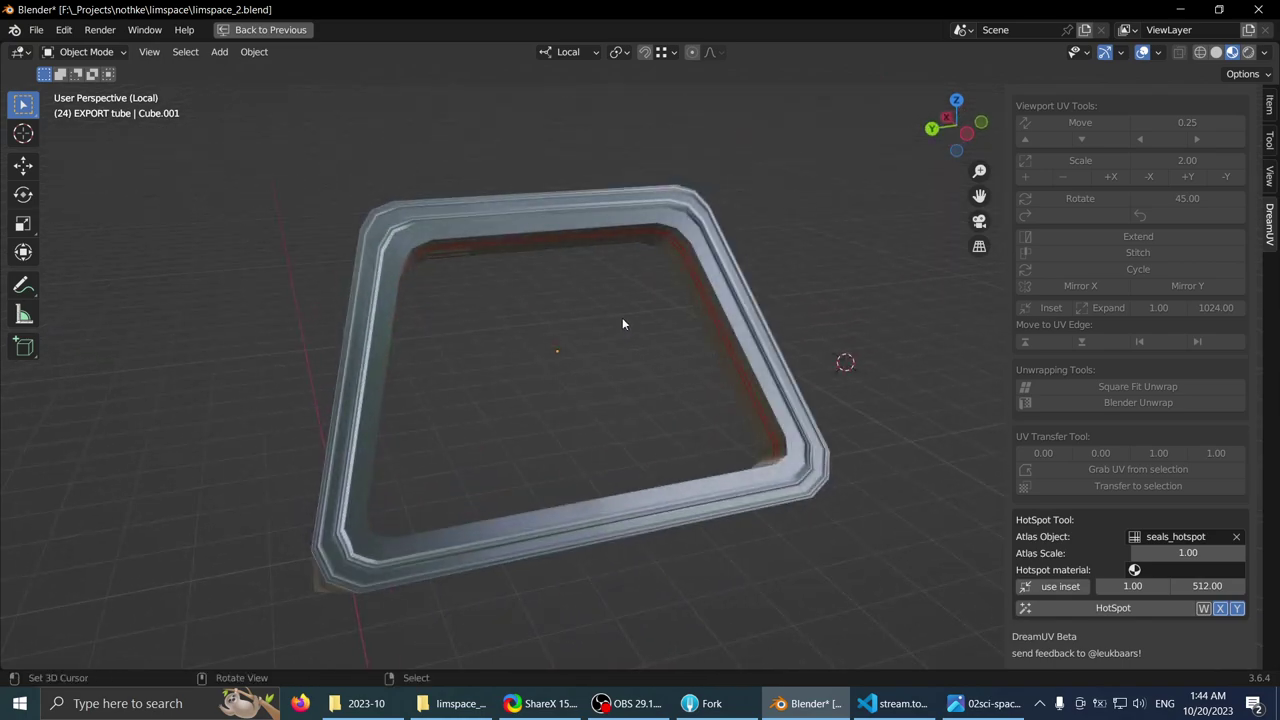
key(ctrl+space)
key(Tab)
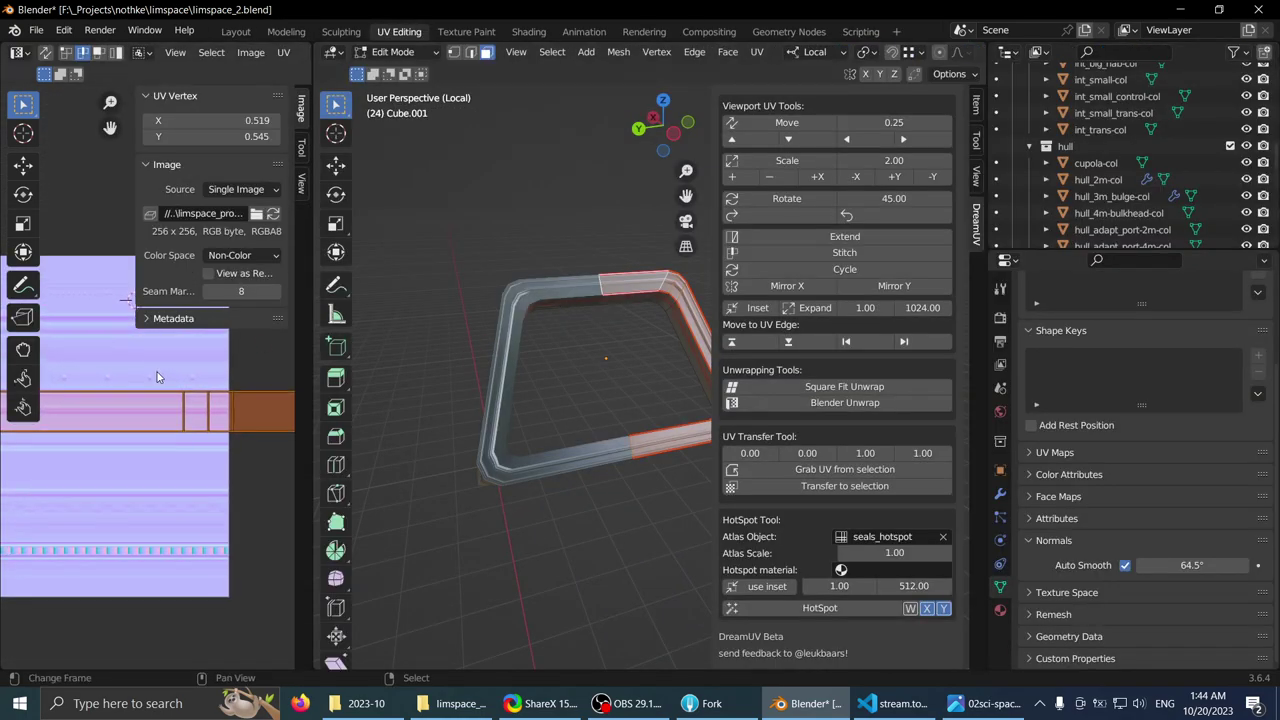
- Move the whole front-face UV strip up along Y to a centre of 0.847
key(ctrl+space)
scroll(492, 452, up, 4)
key(g)
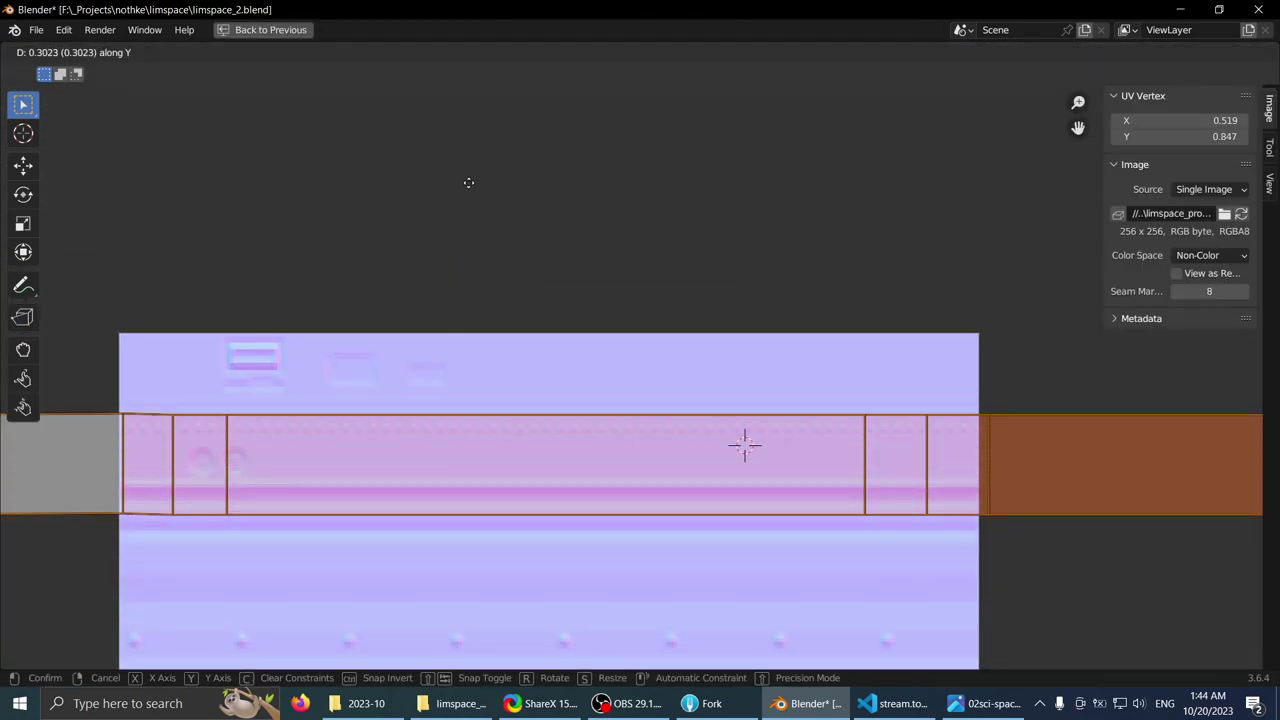
click(467, 186)
scroll(428, 245, up, 2)
scroll(560, 223, down, 3)
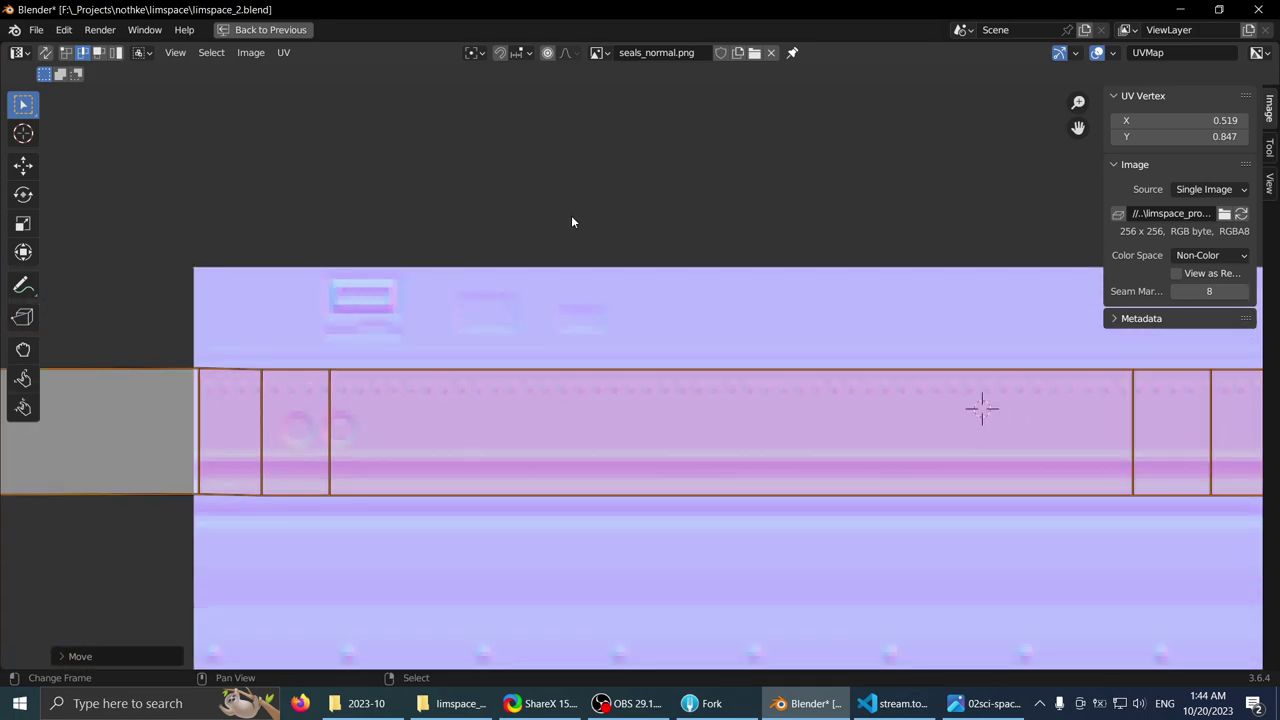
- Move the UV strip further up along Y to a centre of 0.926
key(ctrl+space)
key(ctrl+space)
shift+middle_drag(651, 266, 650, 350)
scroll(650, 350, up, 3)
scroll(650, 350, up, 1)
shift+middle_drag(562, 170, 552, 289)
scroll(537, 264, up, 3)
key(ctrl+space)
key(g)
key(y)
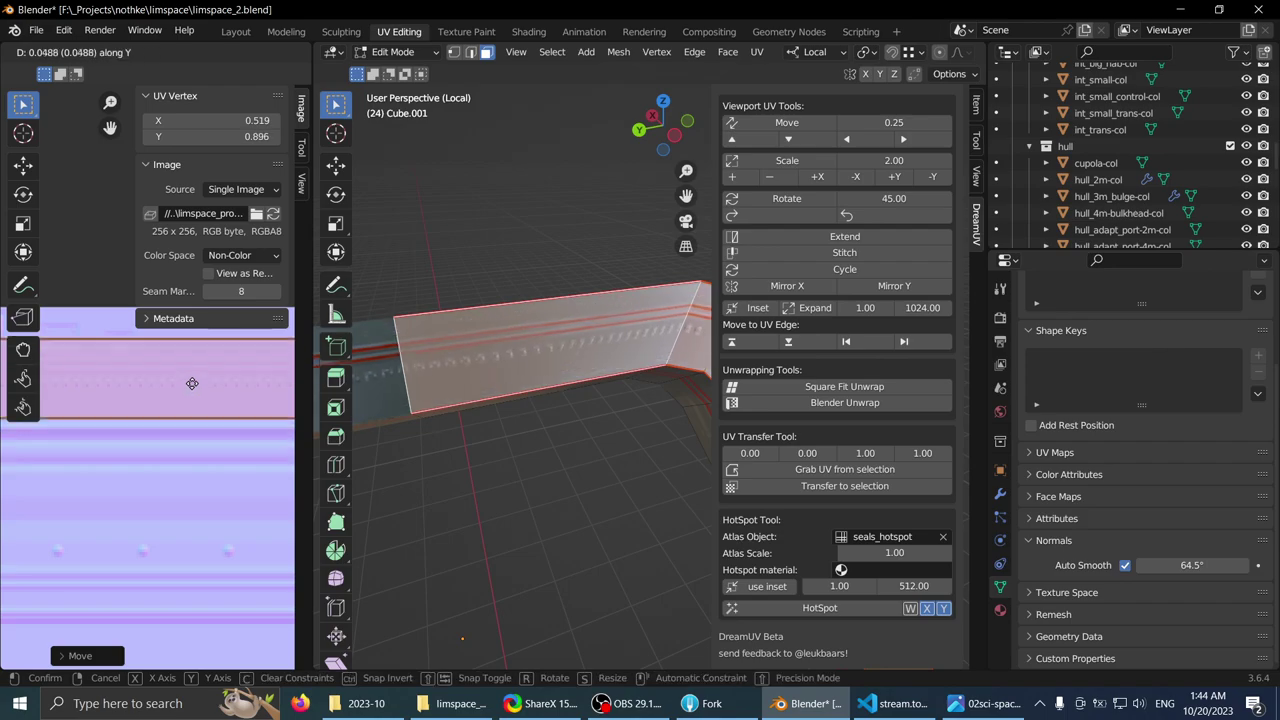
scroll(199, 370, down, 2)
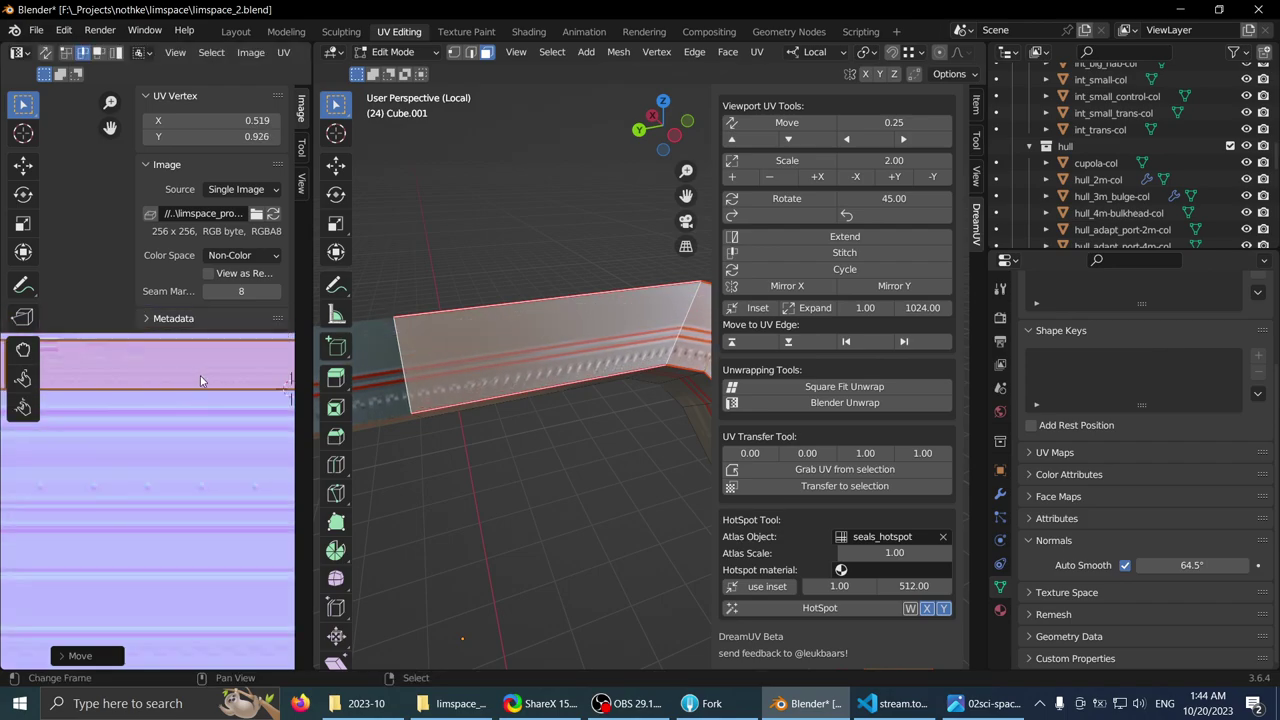
- Scale the UV strip down uniformly and move it along Y to a centre of 0.913
key(space)
key(ctrl+space)
middle_drag(847, 124, 755, 201)
key(s)
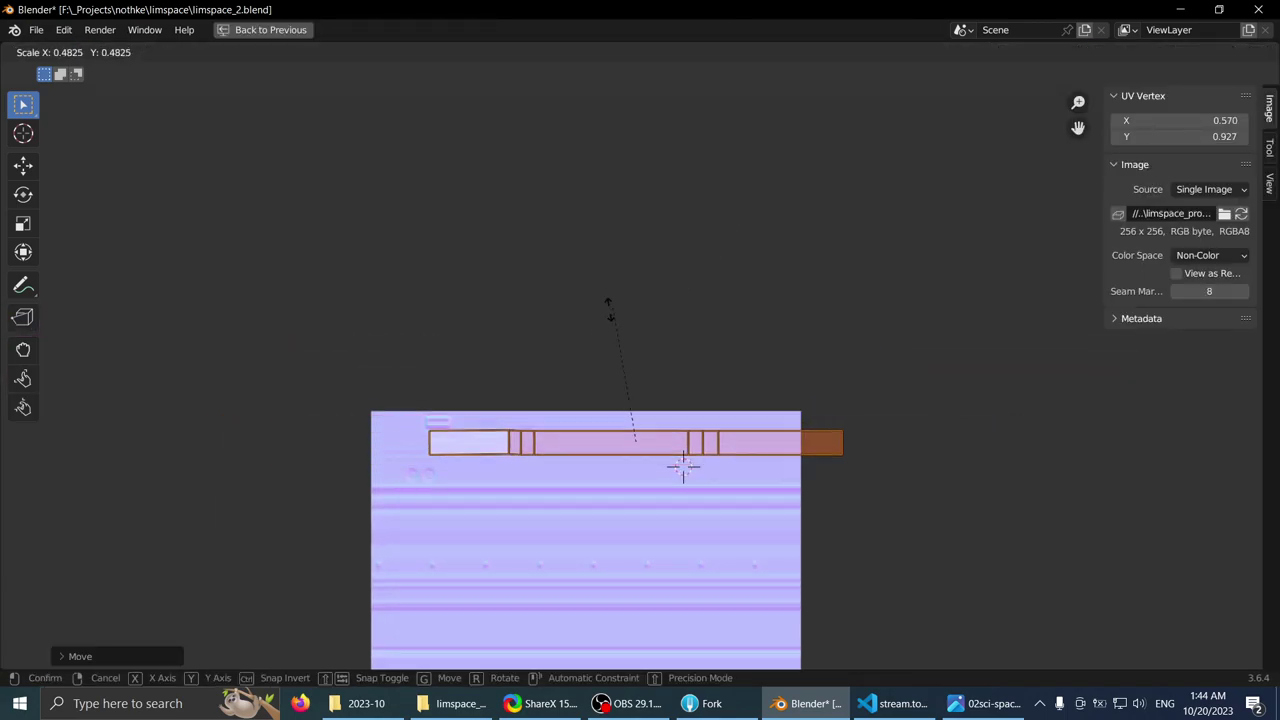
click(654, 278)
scroll(630, 305, up, 5)
key(g)
key(y)
click(613, 333)
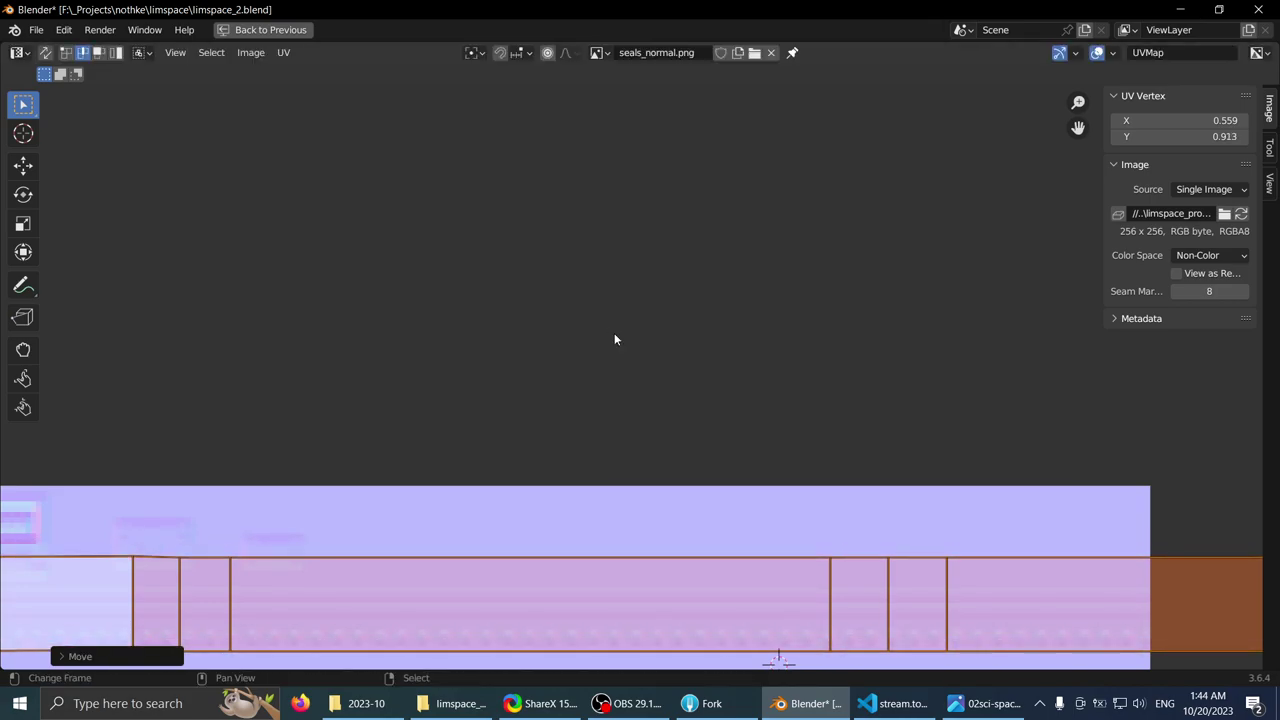
- Mirror the UV strip along Y and move it along Y to a centre of 0.867
key(ctrl+space)
key(ctrl+space)
middle_drag(511, 350, 460, 365)
scroll(560, 370, down, 2)
shift+middle_drag(585, 398, 494, 297)
key(ctrl+space)
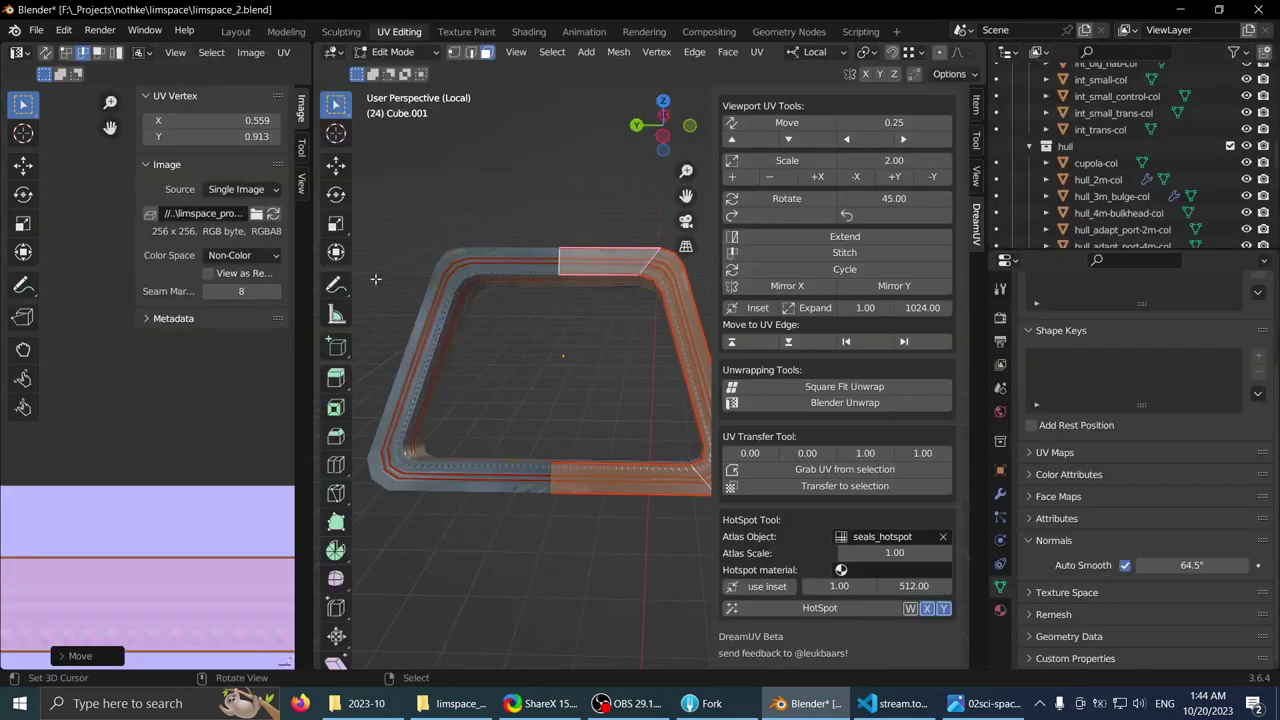
key(ctrl+space)
middle_drag(215, 440, 256, 292)
key(g)
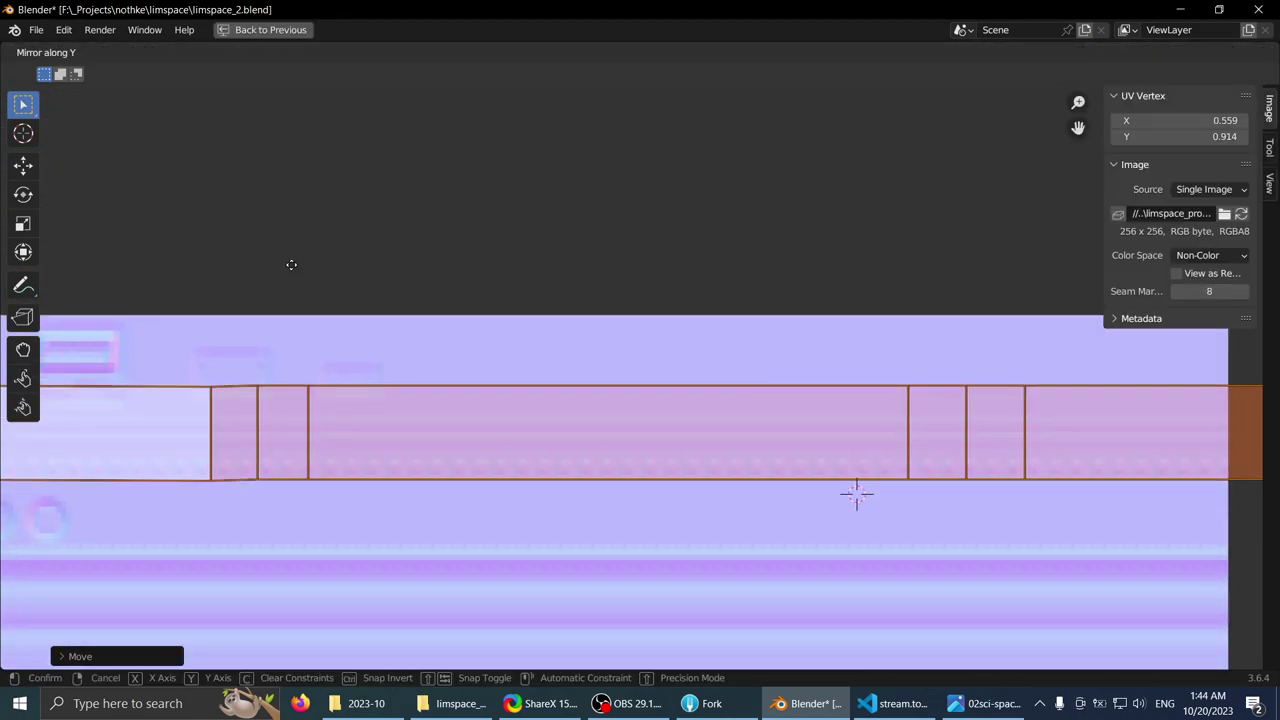
key(y)
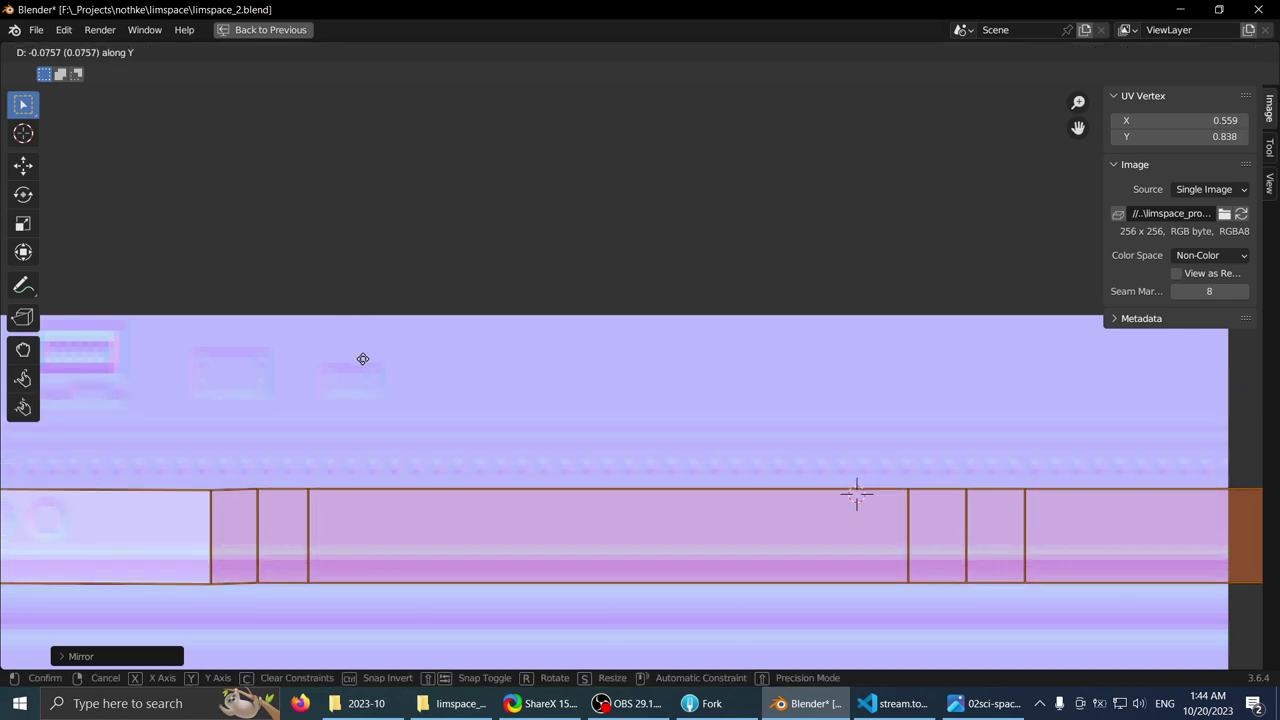
click(429, 313)
key(ctrl+space)
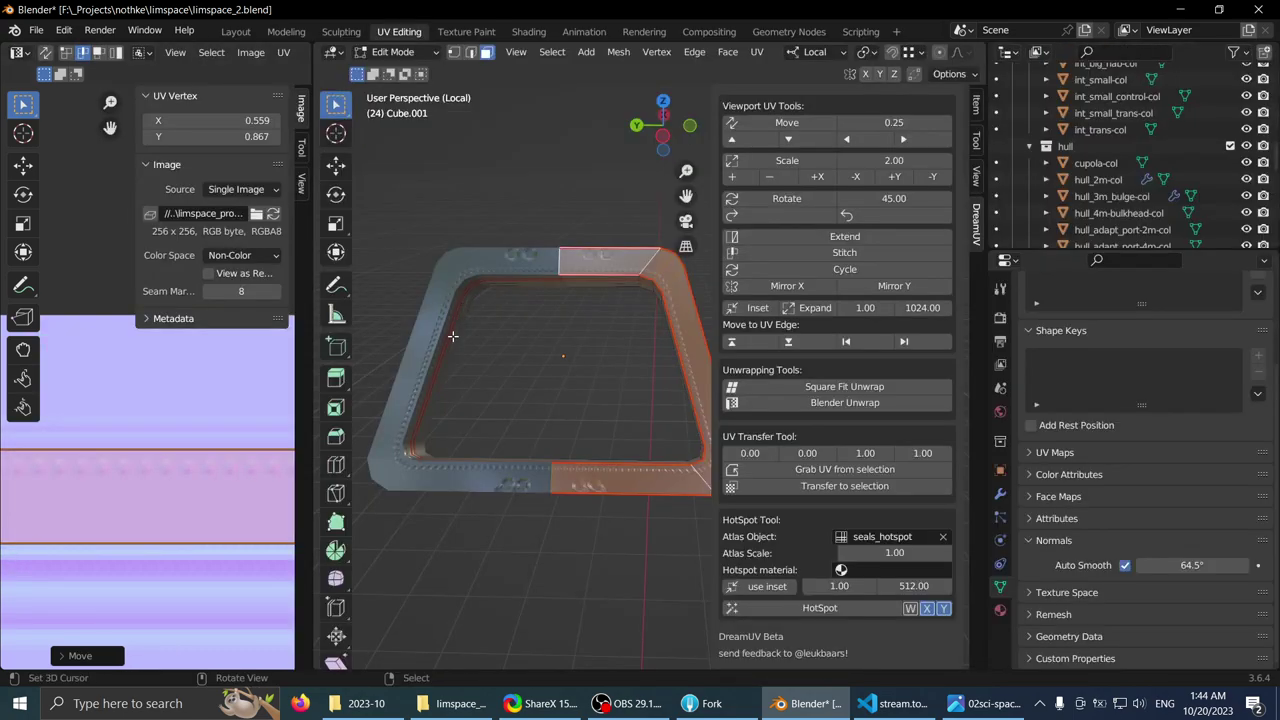
- Inspect how the mirrored rivet row runs around the frame's corners and where the strip sits on the texture
key(ctrl+space)
middle_drag(503, 323, 482, 388)
shift+middle_drag(481, 400, 451, 292)
key(ctrl+space)
scroll(184, 420, down, 2)
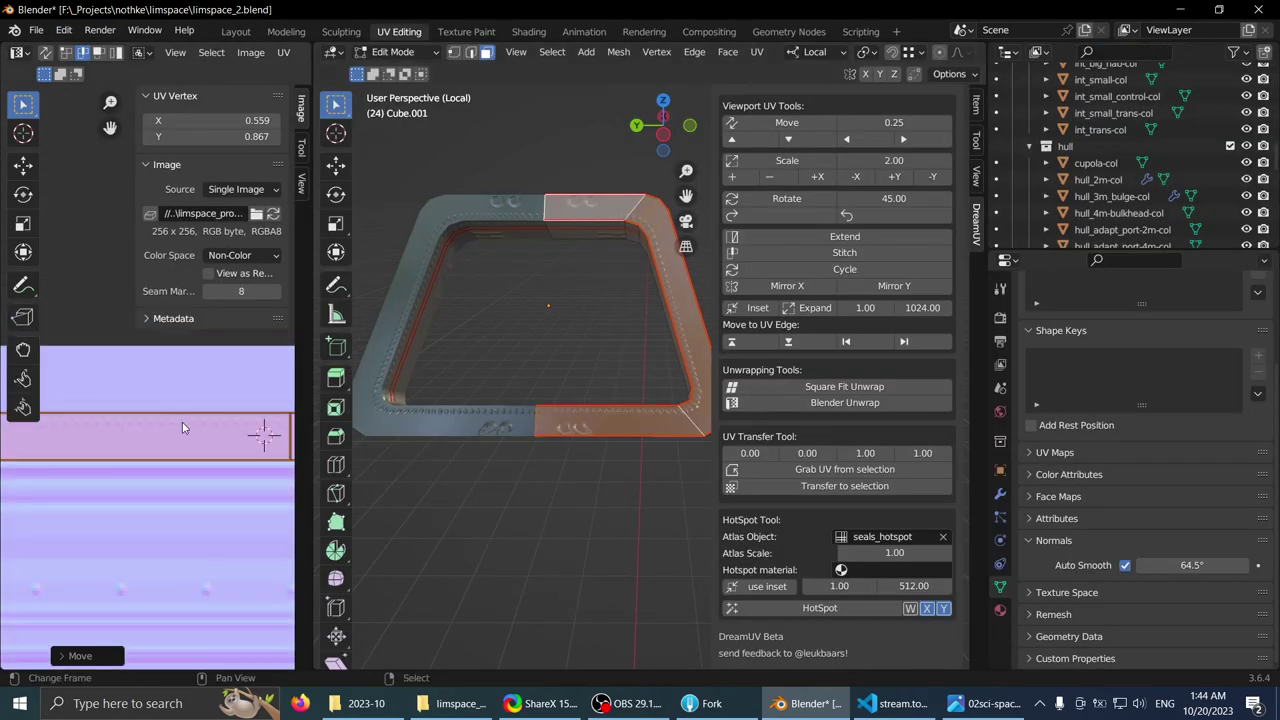
scroll(130, 420, down, 2)
mouse_move(185, 427)
middle_down()
mouse_move(120, 420)
mouse_move(170, 429)
middle_up()
scroll(170, 425, down, 1)
- Move the second corner's three lower UV vertices together along X to a centre of 0.733
scroll(170, 428, up, 4)
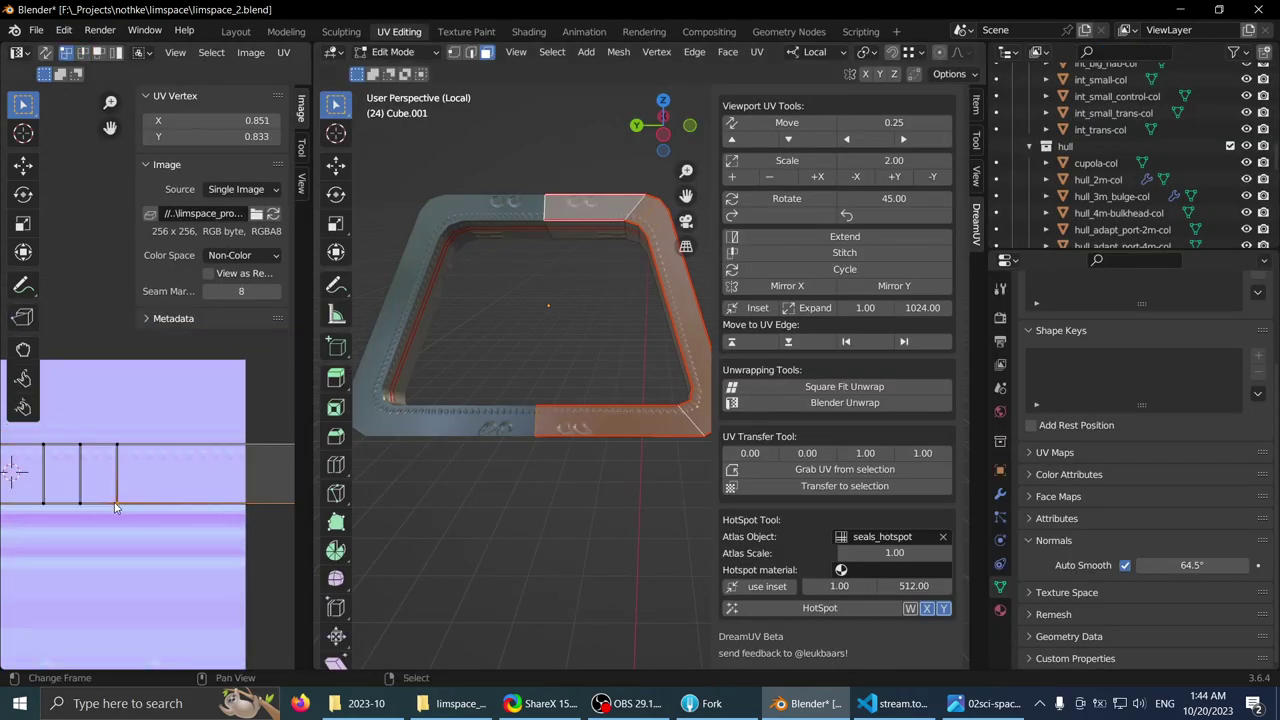
scroll(155, 491, up, 1)
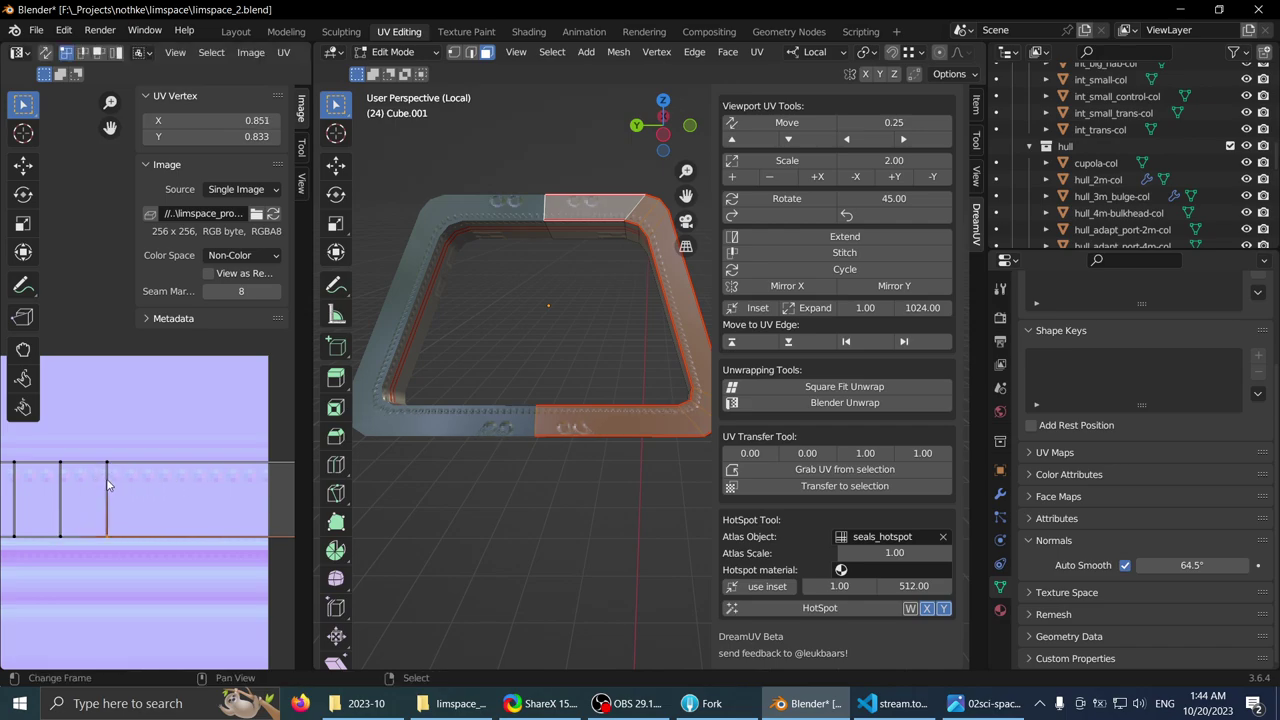
scroll(87, 510, down, 2)
middle_drag(75, 526, 224, 439)
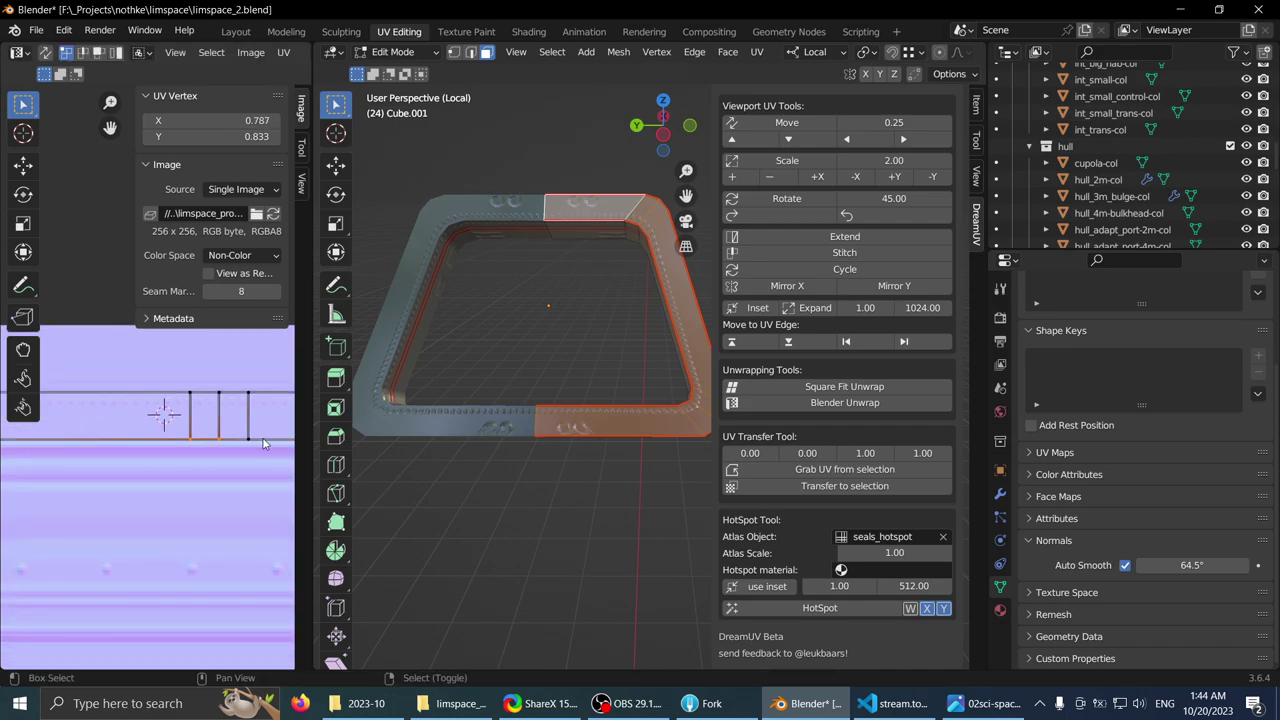
scroll(526, 406, up, 4)
shift+middle_drag(644, 418, 583, 400)
scroll(583, 400, up, 2)
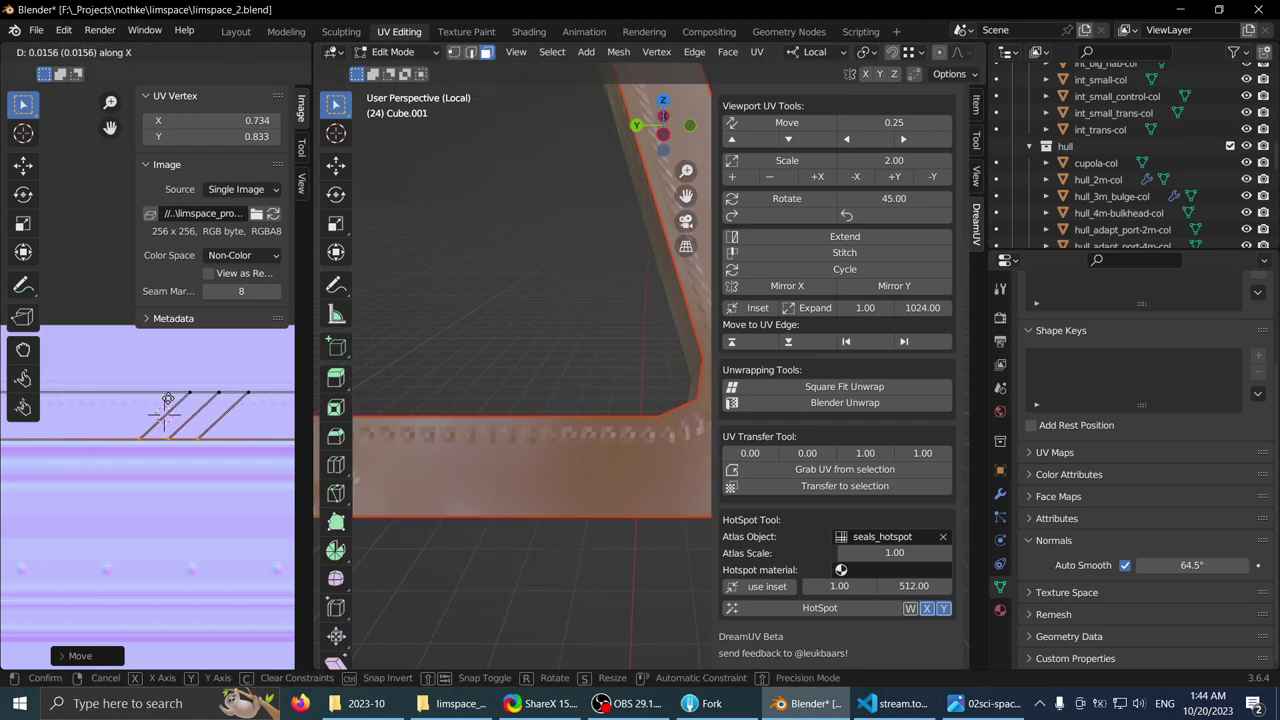
scroll(517, 386, down, 1)
shift+middle_drag(517, 386, 600, 394)
scroll(177, 428, down, 1)
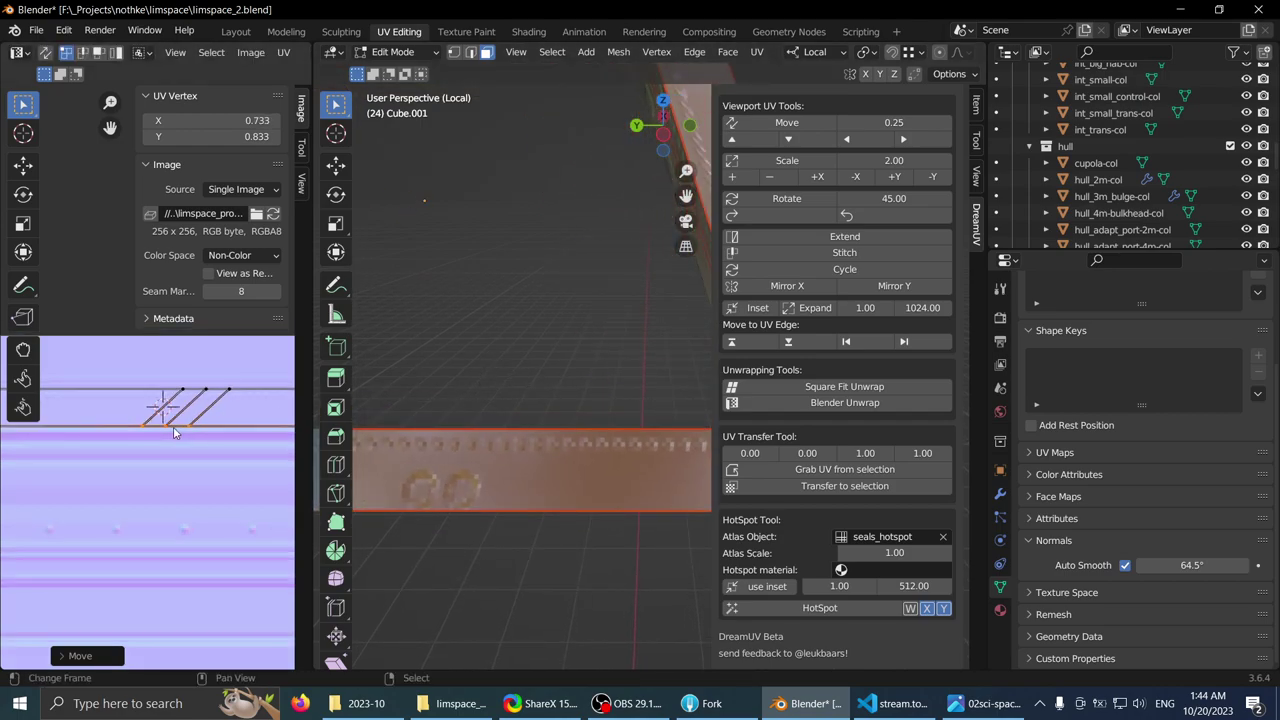
- Move the first corner's three lower UV vertices together along X to a centre of 0.257
middle_drag(177, 428, 206, 408)
scroll(592, 361, down, 1)
middle_drag(592, 361, 531, 387)
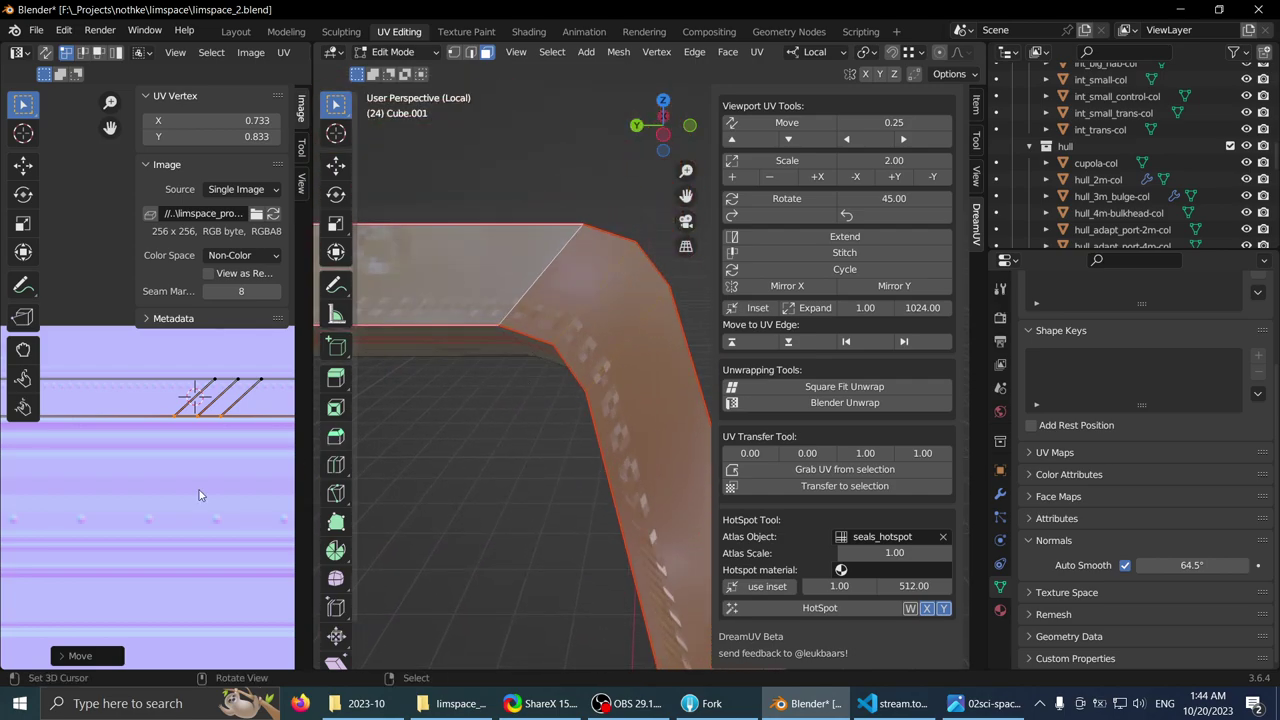
scroll(199, 495, down, 3)
drag(278, 481, 277, 479)
middle_drag(267, 459, 211, 451)
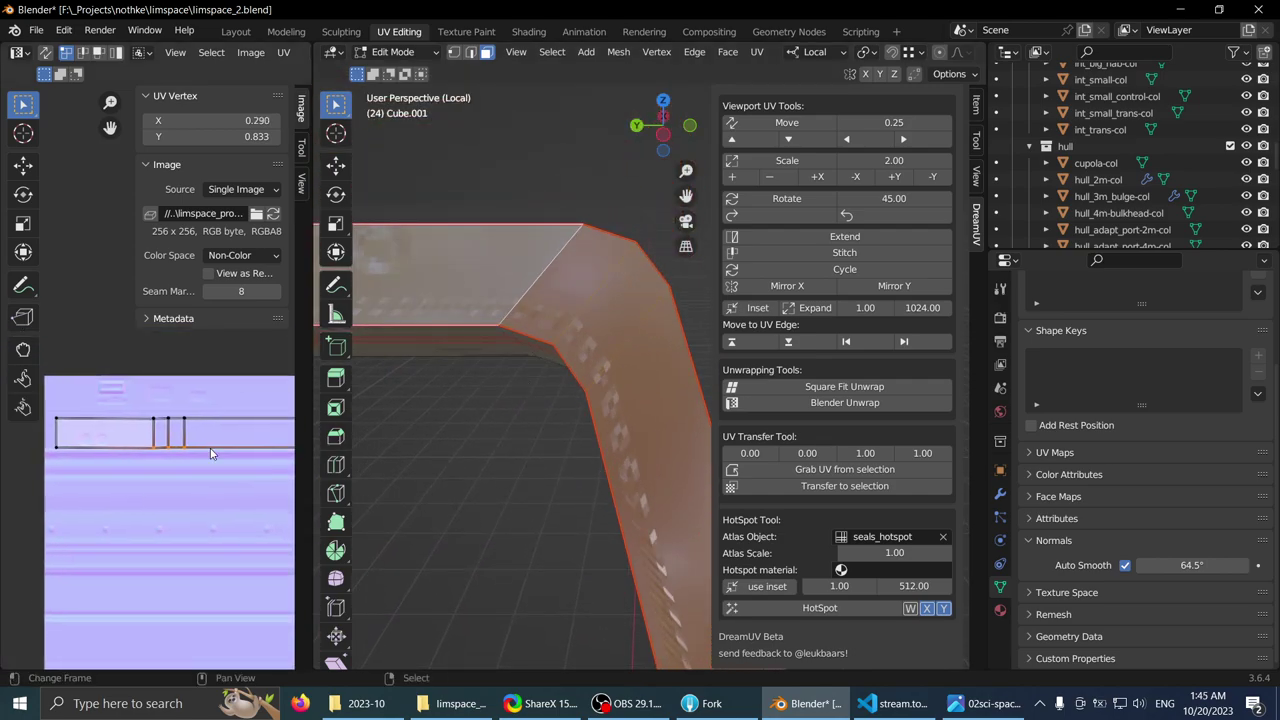
scroll(211, 451, up, 2)
key(g)
key(x)
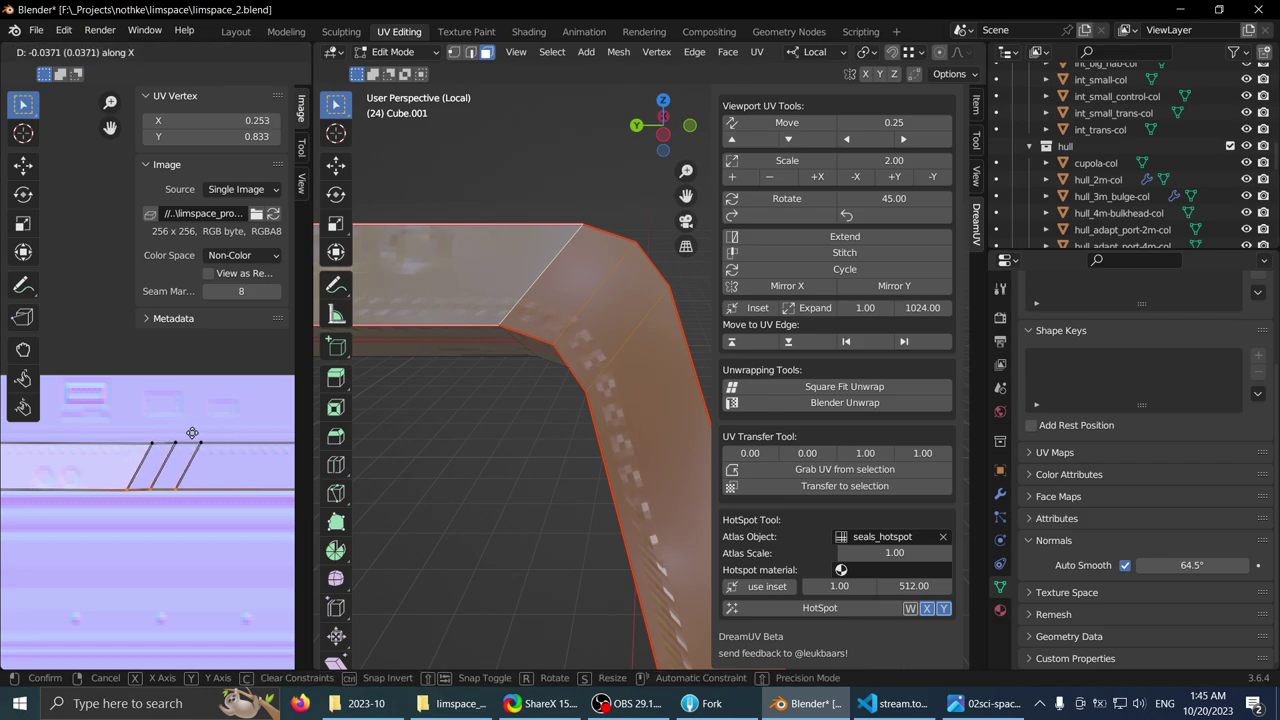
middle_drag(42, 467, 185, 471)
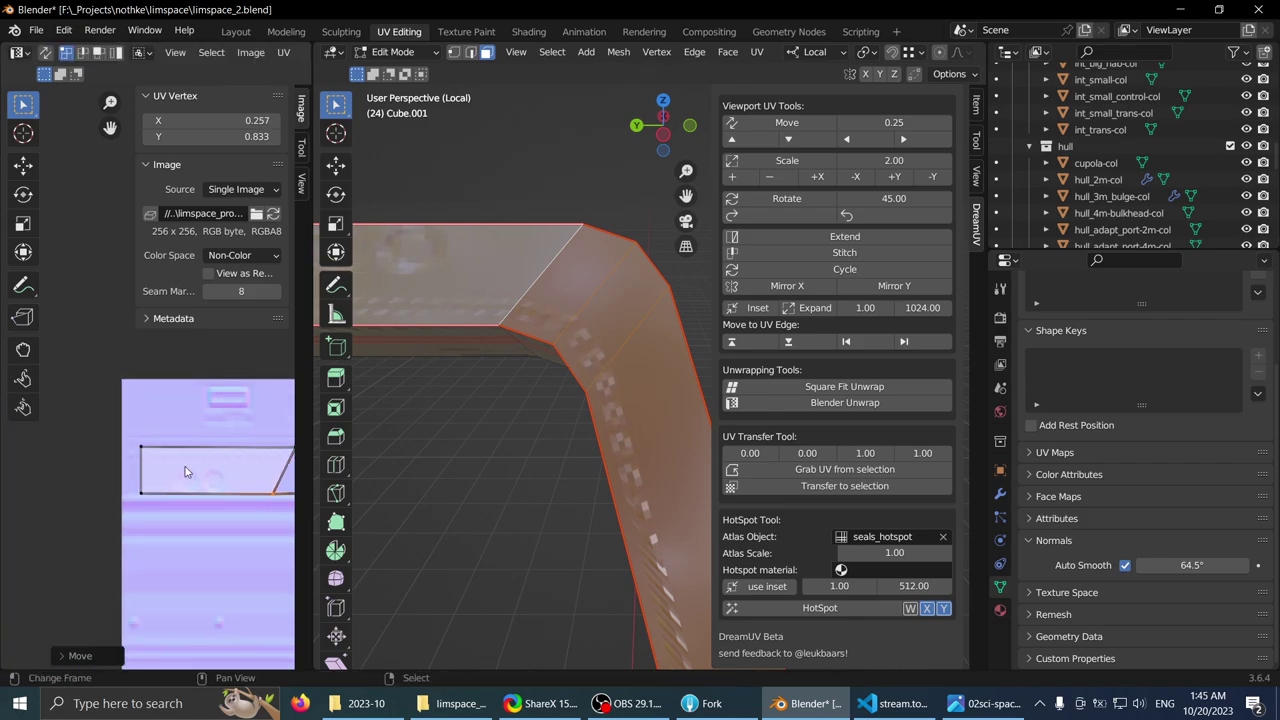
- Nudge the first corner's lower UV vertex next to the end face along X
middle_drag(458, 342, 520, 392)
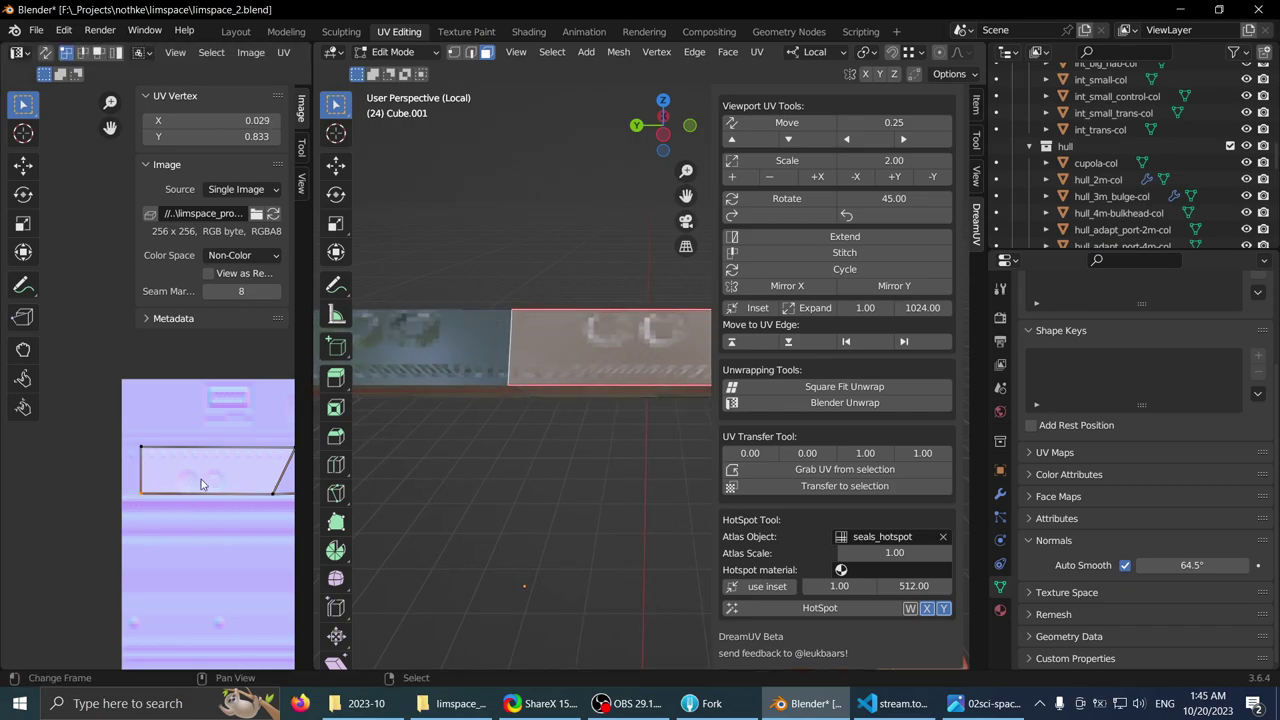
right_click(269, 473)
middle_drag(270, 472, 124, 459)
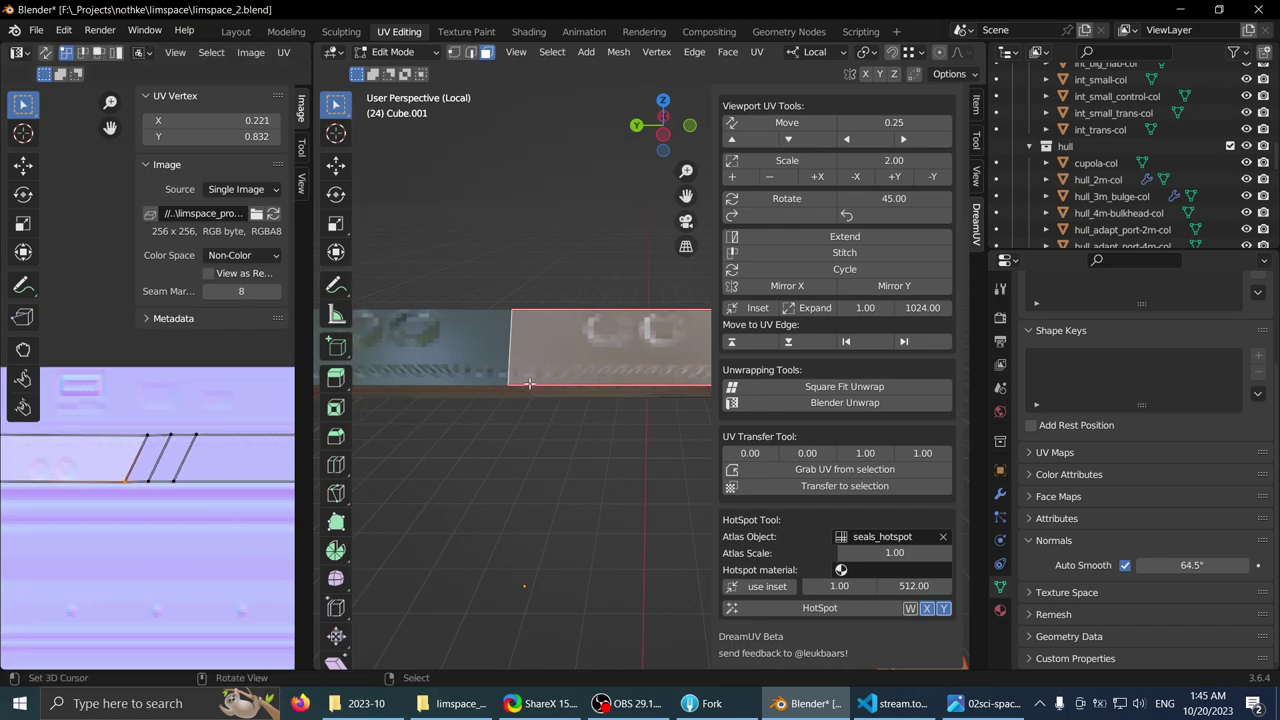
middle_drag(529, 383, 598, 400)
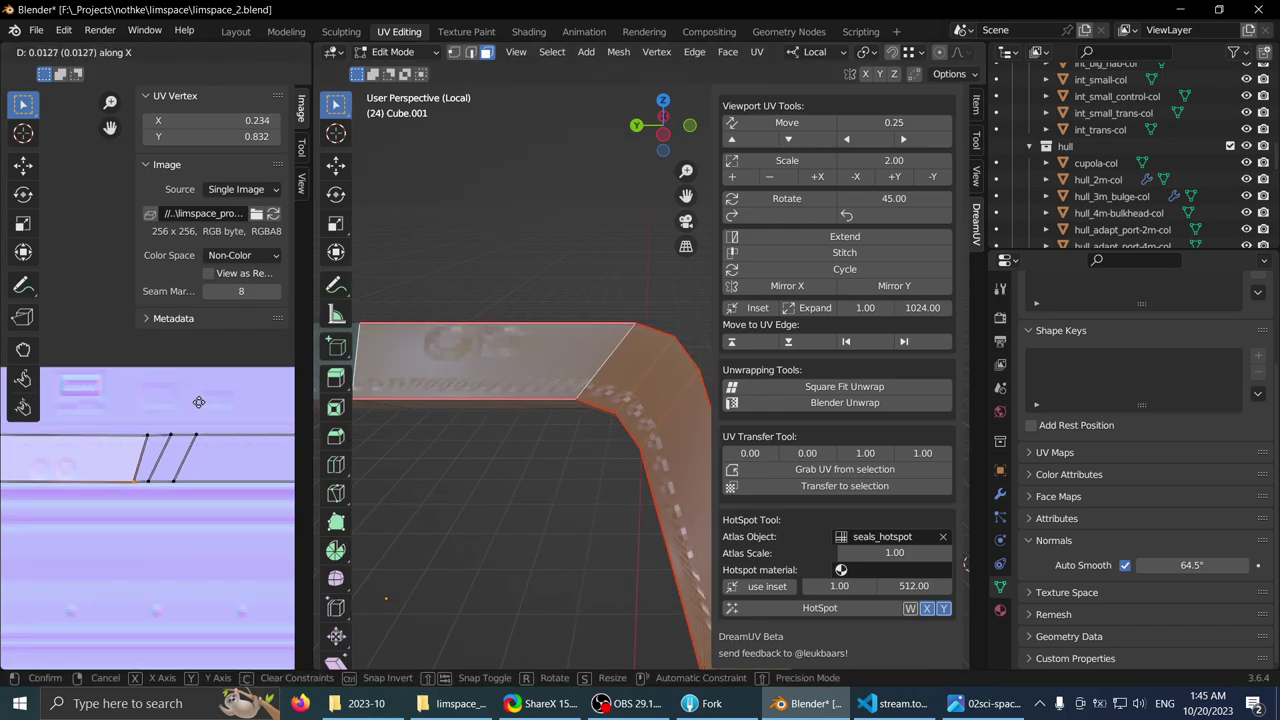
click(160, 487)
scroll(626, 457, down, 2)
- Examine the textured frame's rivets and circular details from several angles in Object Mode
key(ctrl+space)
middle_drag(626, 457, 571, 292)
key(Tab)
scroll(594, 474, down, 2)
click(489, 305)
scroll(560, 380, down, 1)
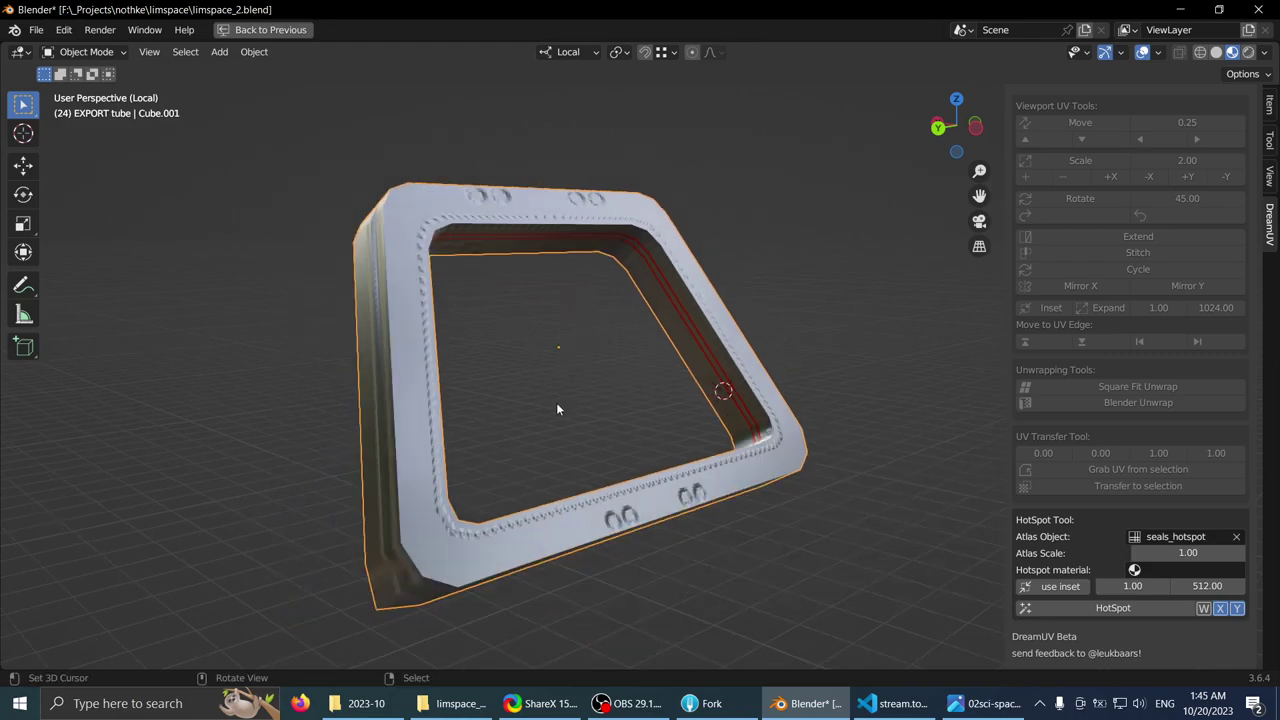
middle_drag(556, 402, 140, 338)
middle_drag(651, 360, 499, 399)
scroll(595, 392, up, 3)
key(ctrl+space)
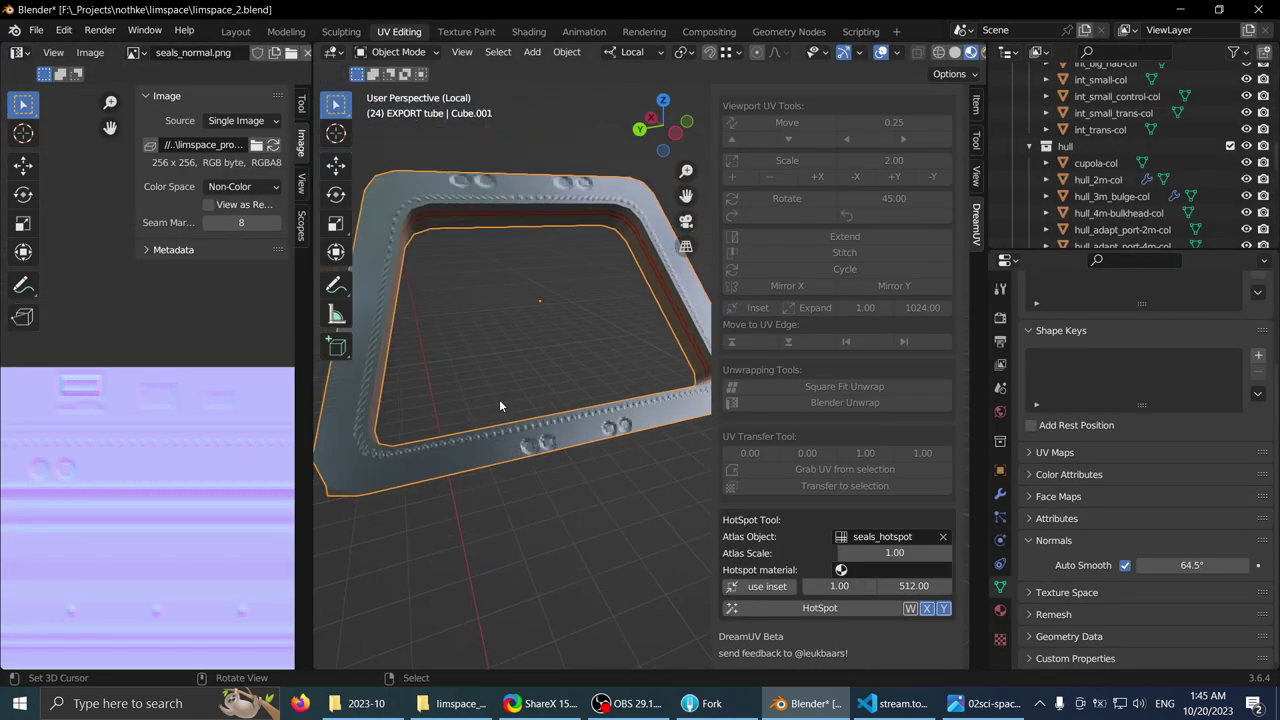
- Select the whole front-face UV strip, scale it down uniformly and move it along Y to a centre of 0.876
key(Tab)
middle_drag(153, 424, 126, 414)
key(a)
key(a)
scroll(208, 411, down, 4)
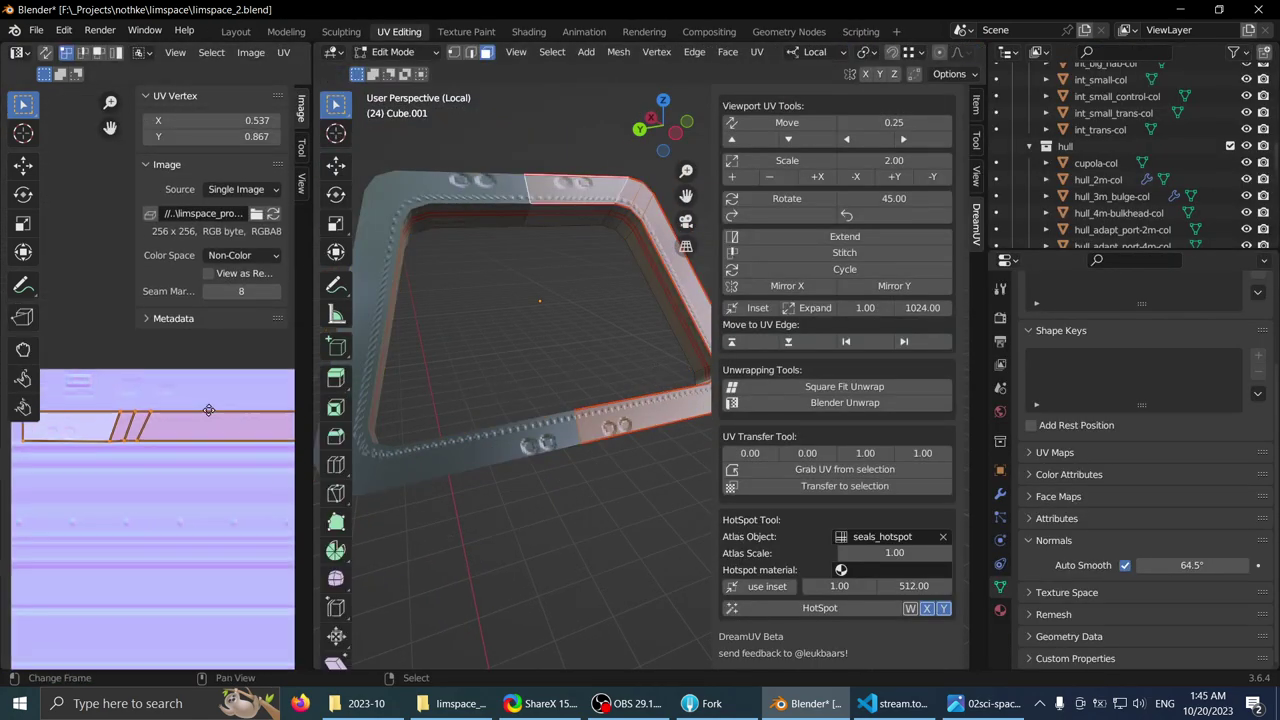
middle_drag(240, 405, 168, 409)
middle_drag(292, 370, 239, 390)
scroll(239, 393, up, 2)
key(s)
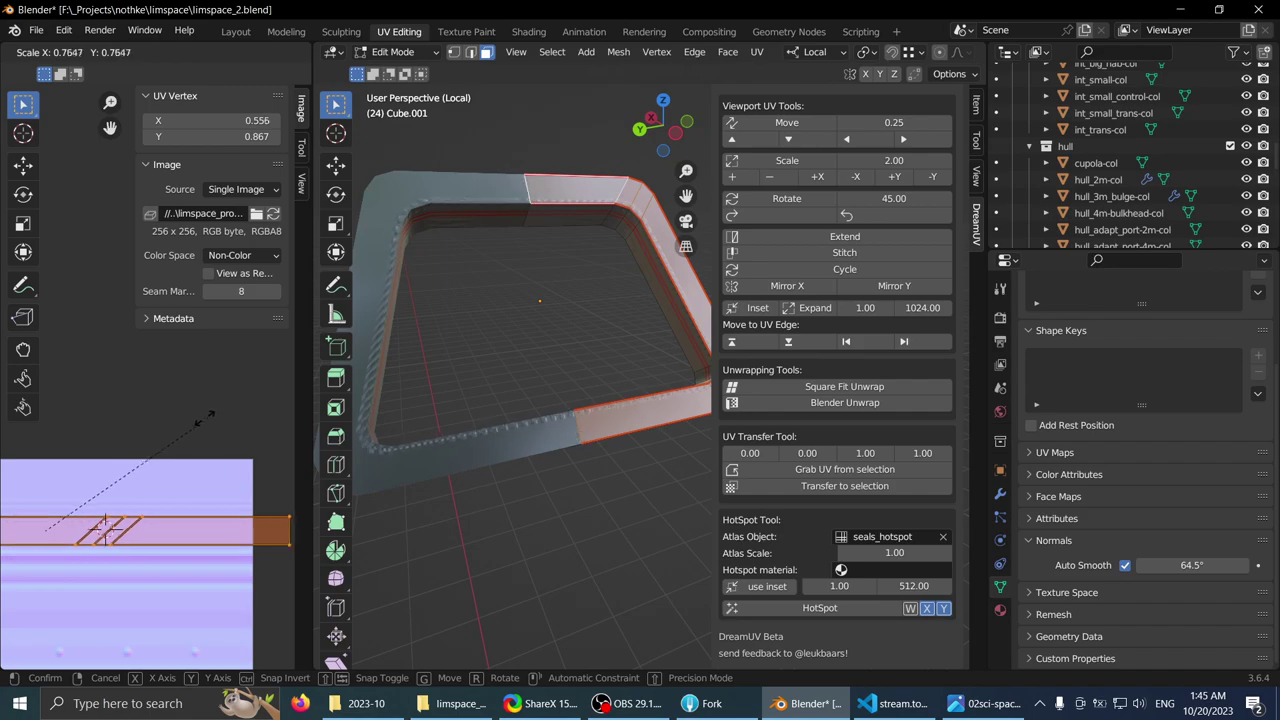
scroll(211, 414, up, 1)
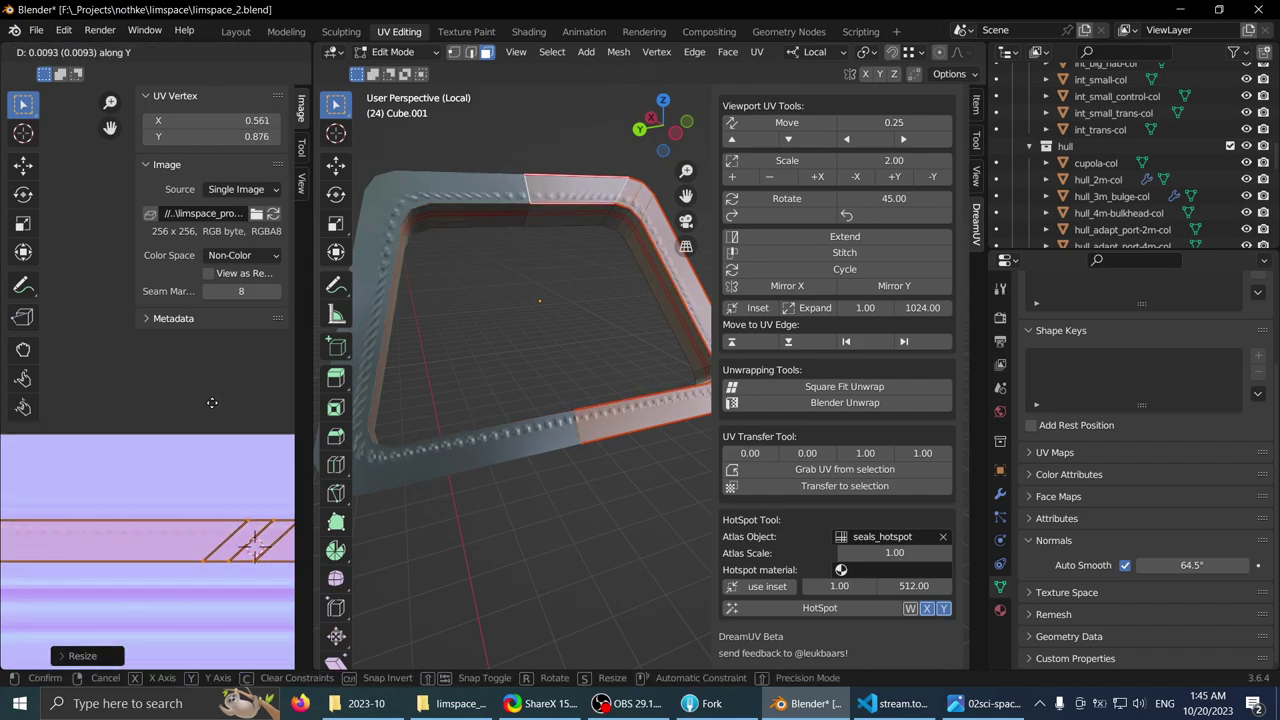
click(212, 403)
- Resize the UV strip again and move it along Y to a centre of 0.883
scroll(214, 425, up, 2)
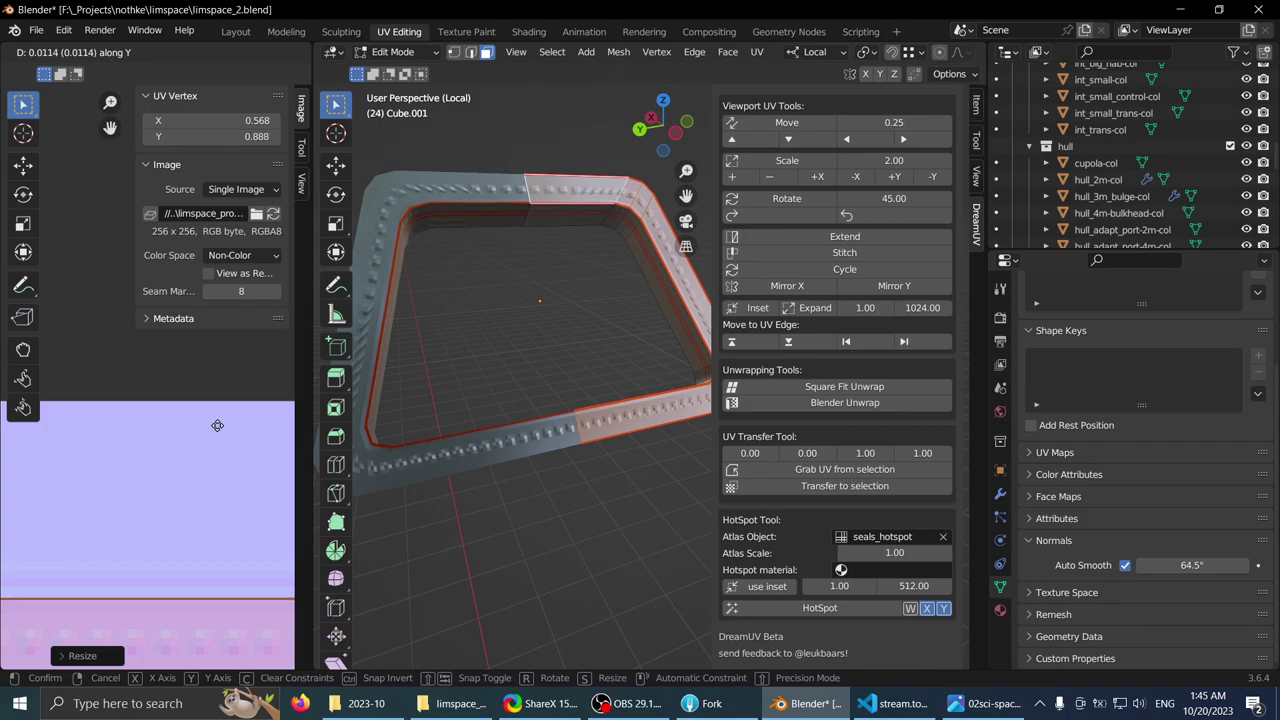
scroll(427, 444, down, 1)
key(ctrl+space)
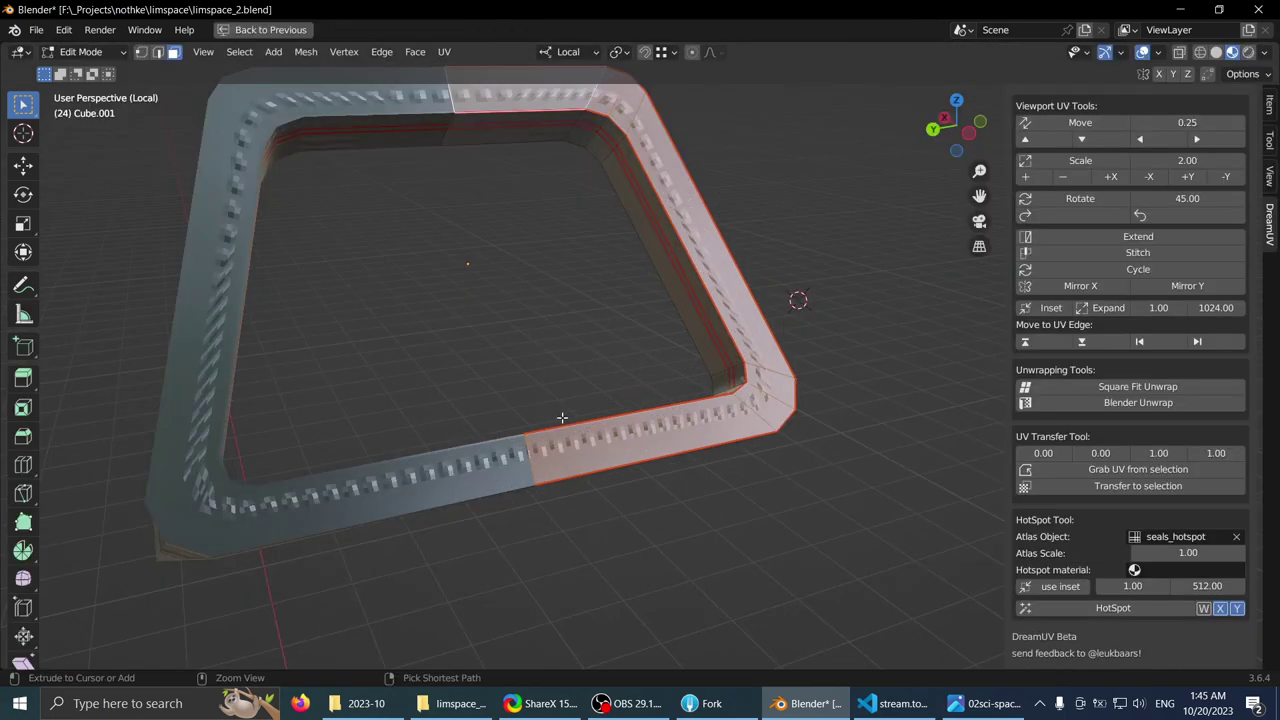
- Examine the rivet row's size and stretching around the frame's corners in Object Mode
middle_drag(560, 420, 503, 434)
key(Tab)
scroll(420, 397, down, 1)
key(alt+a)
shift+middle_drag(428, 368, 475, 330)
scroll(475, 330, up, 1)
middle_drag(475, 330, 511, 368)
key(ctrl+space)
right_click(572, 437)
key(Tab)
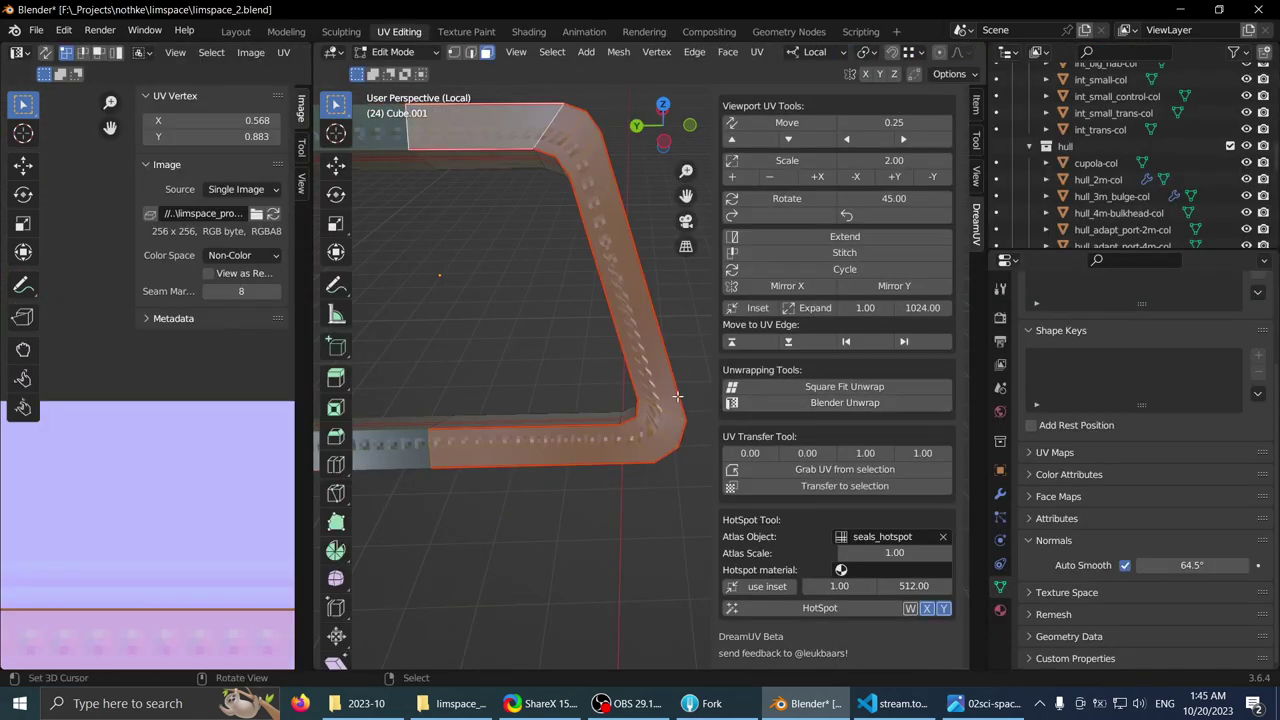
- Move the second corner's first upper UV vertex along X to 0.636
scroll(188, 398, down, 3)
middle_drag(187, 454, 254, 427)
scroll(266, 439, down, 1)
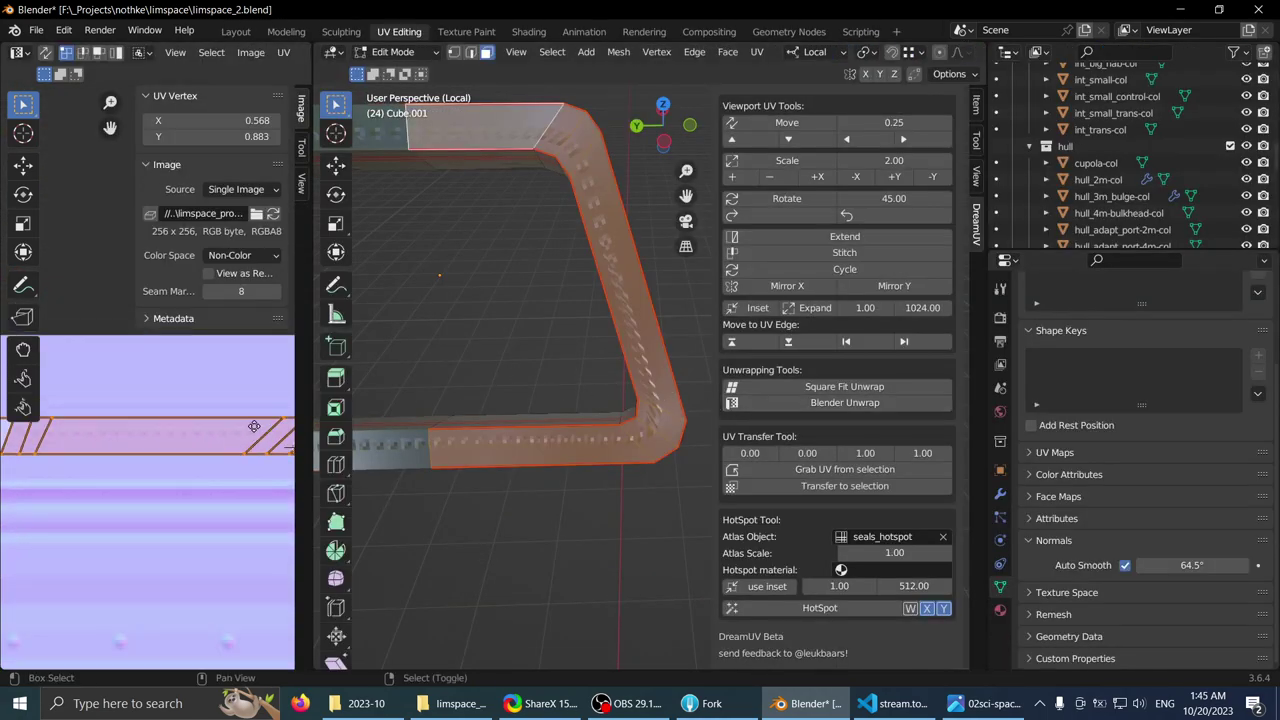
middle_drag(553, 329, 556, 336)
scroll(603, 466, up, 2)
key(ctrl+space)
shift+middle_drag(556, 336, 551, 249)
scroll(500, 463, down, 1)
middle_drag(500, 463, 594, 423)
key(ctrl+space)
scroll(140, 492, up, 2)
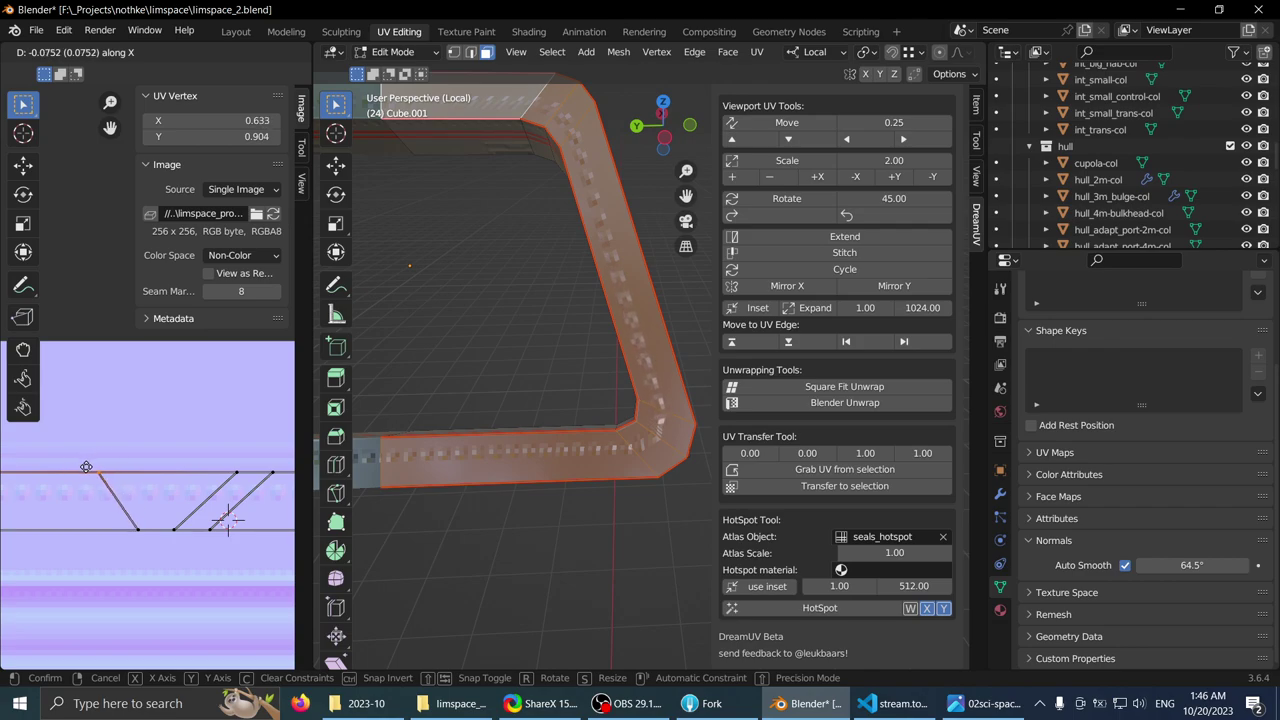
- Move the first corner's first upper UV vertex along X to about 0.372 to even out the rivet spacing
shift+middle_drag(472, 370, 545, 478)
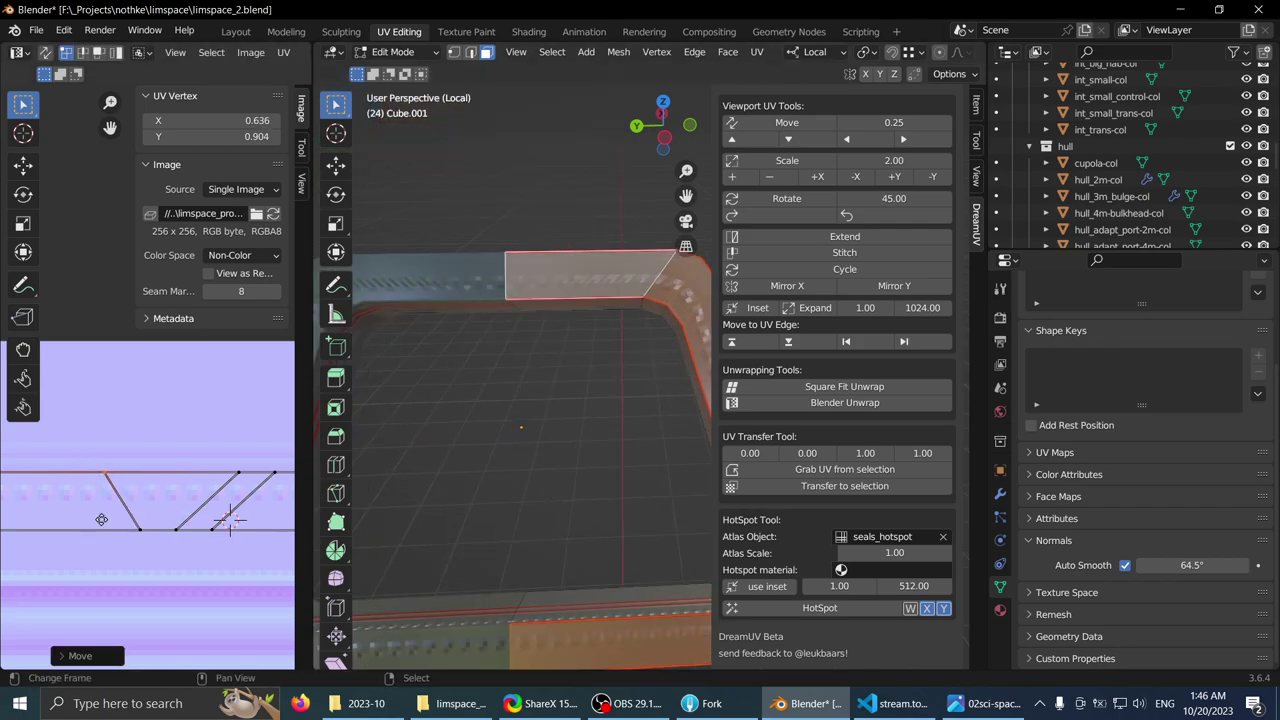
scroll(130, 470, down, 2)
middle_drag(103, 520, 195, 454)
scroll(165, 460, up, 3)
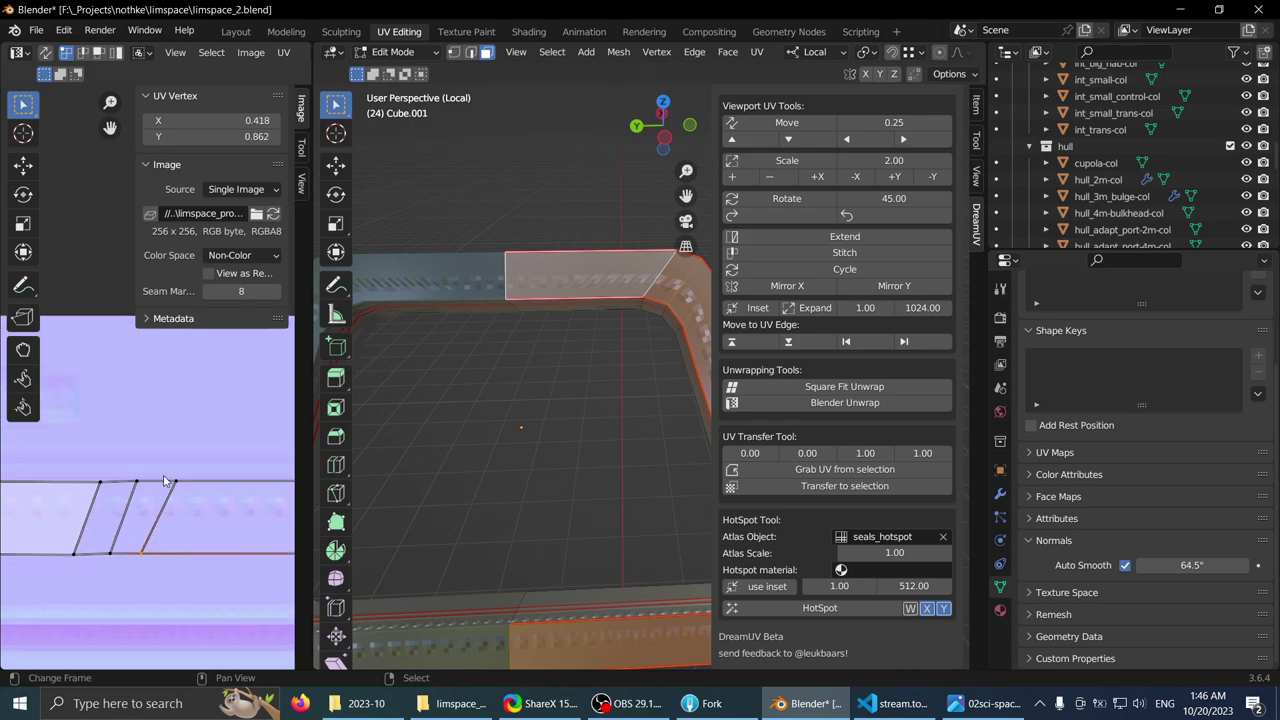
key(g)
key(x)
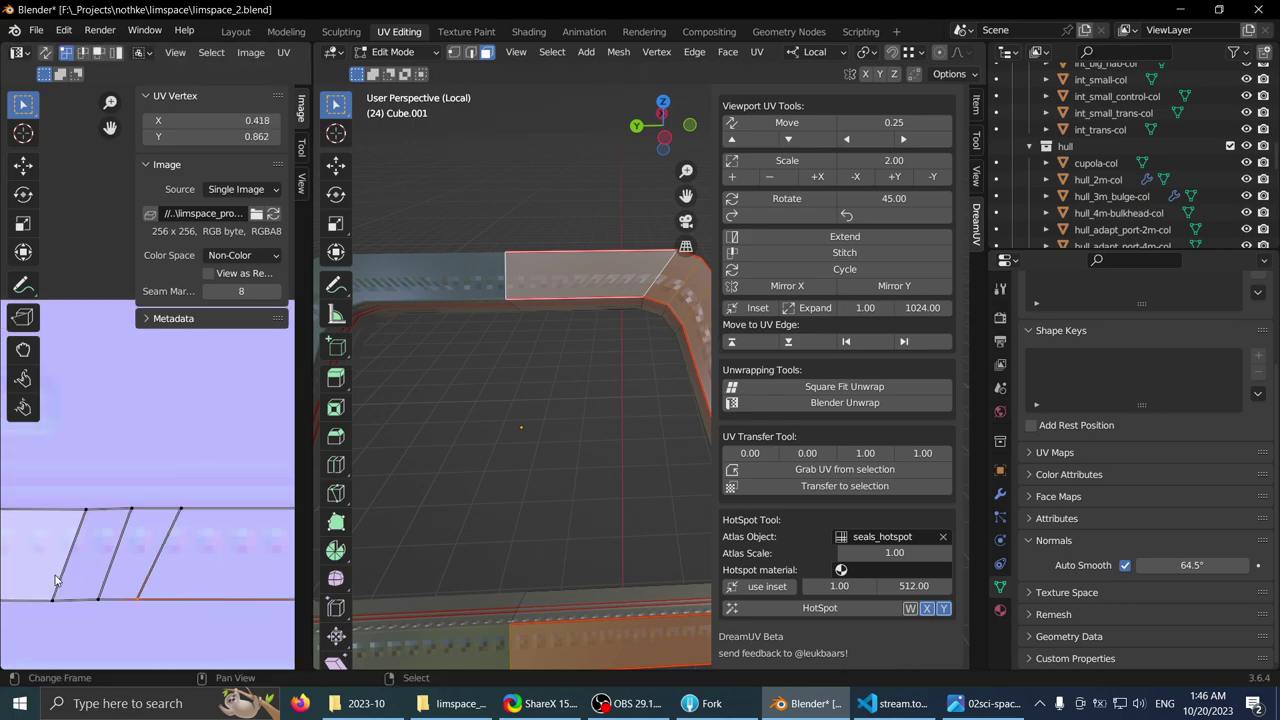
scroll(107, 504, down, 2)
middle_drag(50, 480, 201, 466)
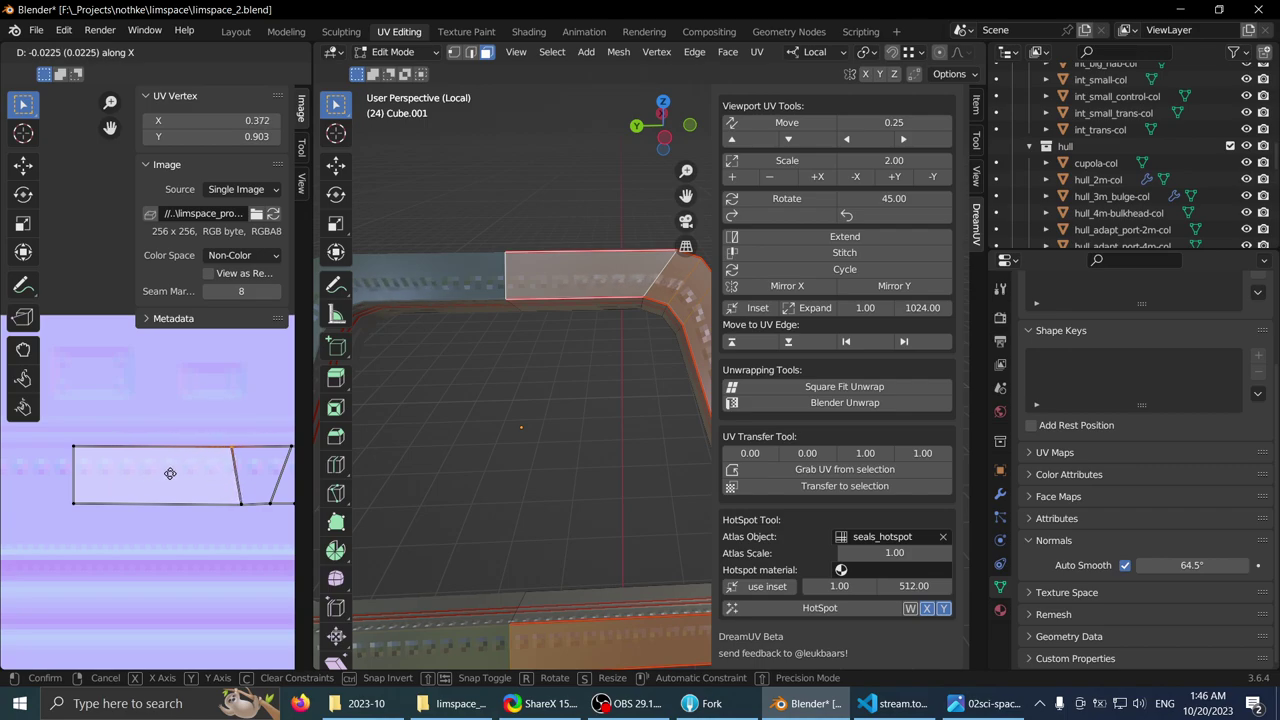
- Examine the rivet row's stretching around the frame's corners in a maximized viewport in Object Mode
key(ctrl+space)
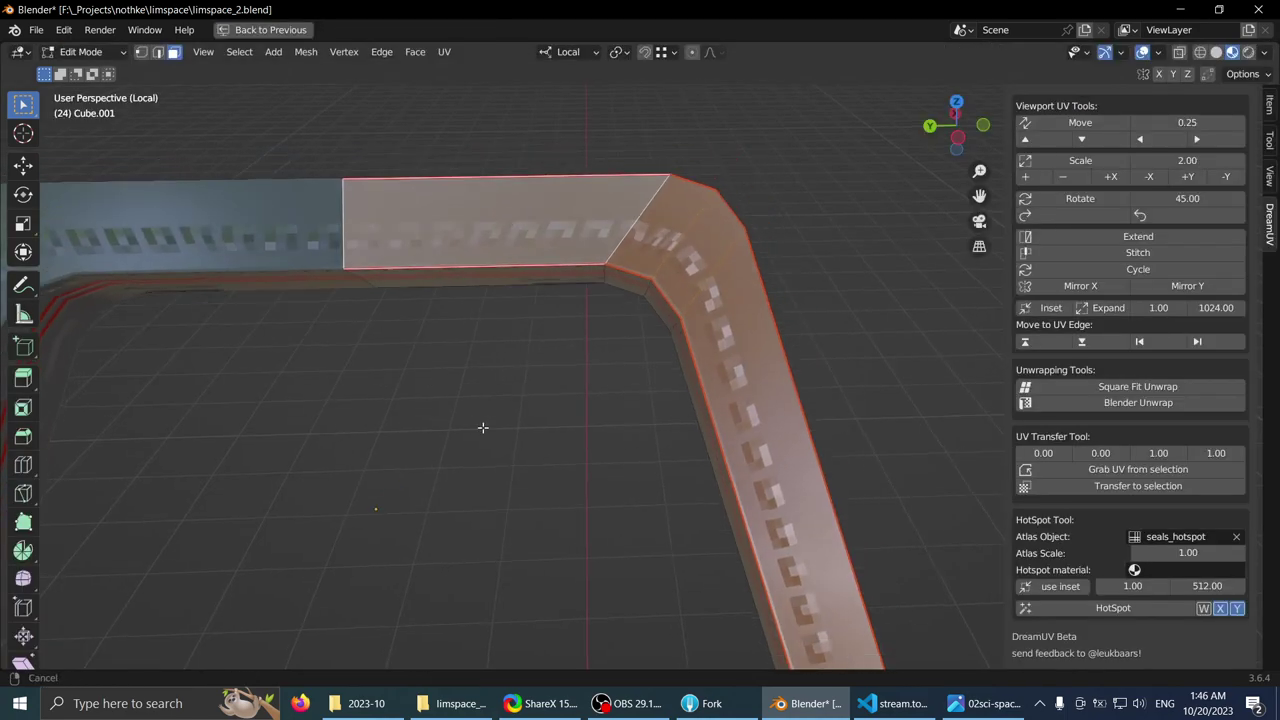
scroll(478, 420, up, 3)
scroll(416, 422, down, 6)
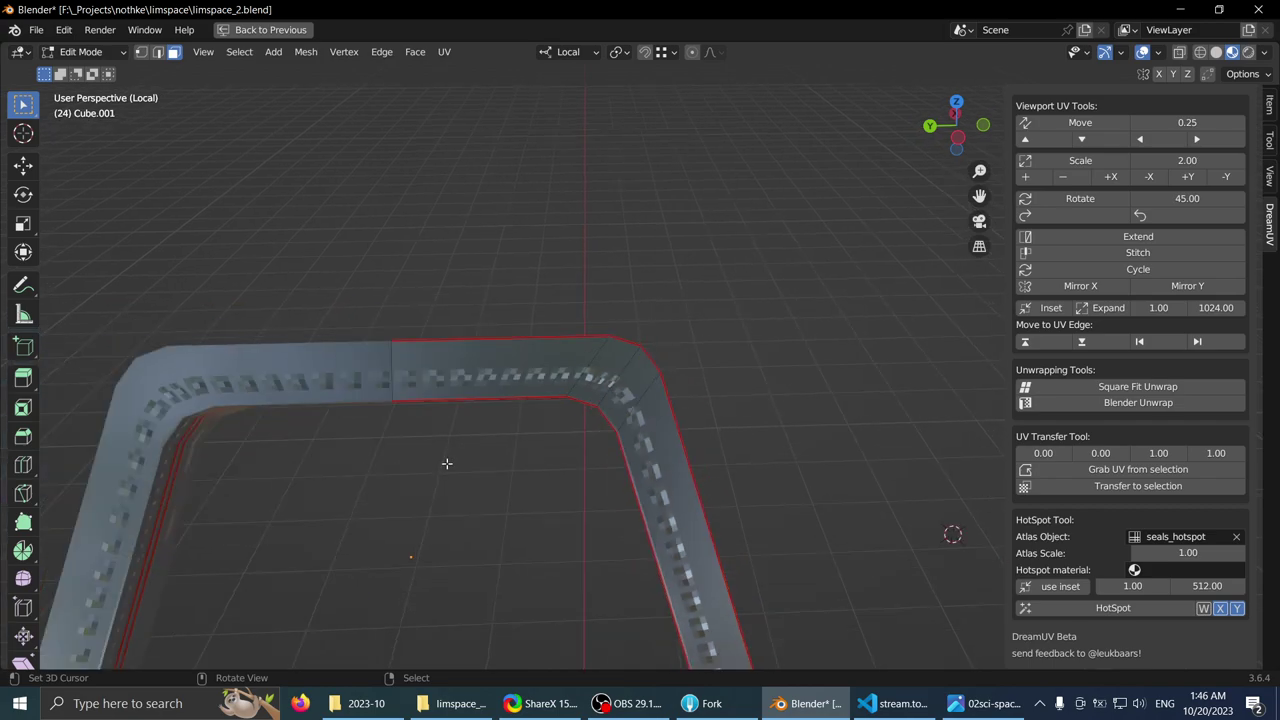
middle_drag(475, 394, 466, 466)
key(Tab)
scroll(546, 445, up, 5)
click(603, 397)
- In Edit Mode, select the frame's inner strip with its linked faces and maximize the UV editor
key(Tab)
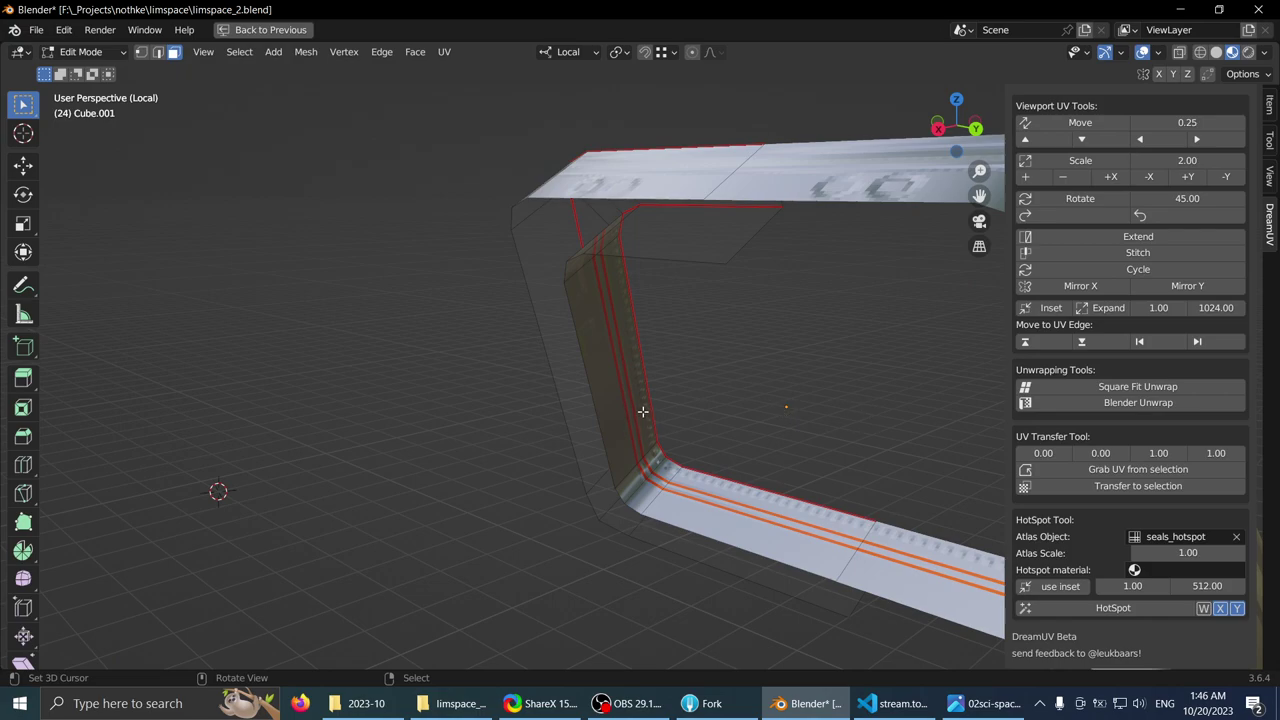
shift+middle_drag(643, 411, 616, 428)
scroll(661, 519, down, 3)
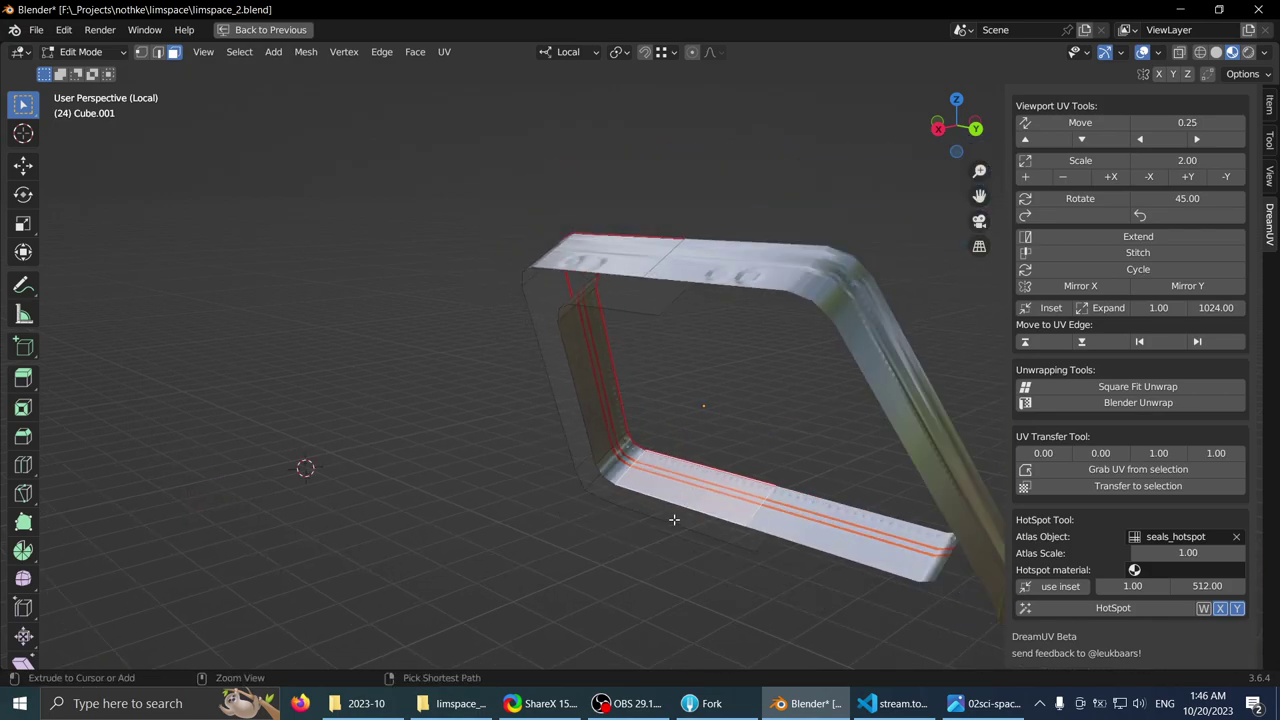
key(ctrl+l)
key(ctrl+space)
key(ctrl+space)
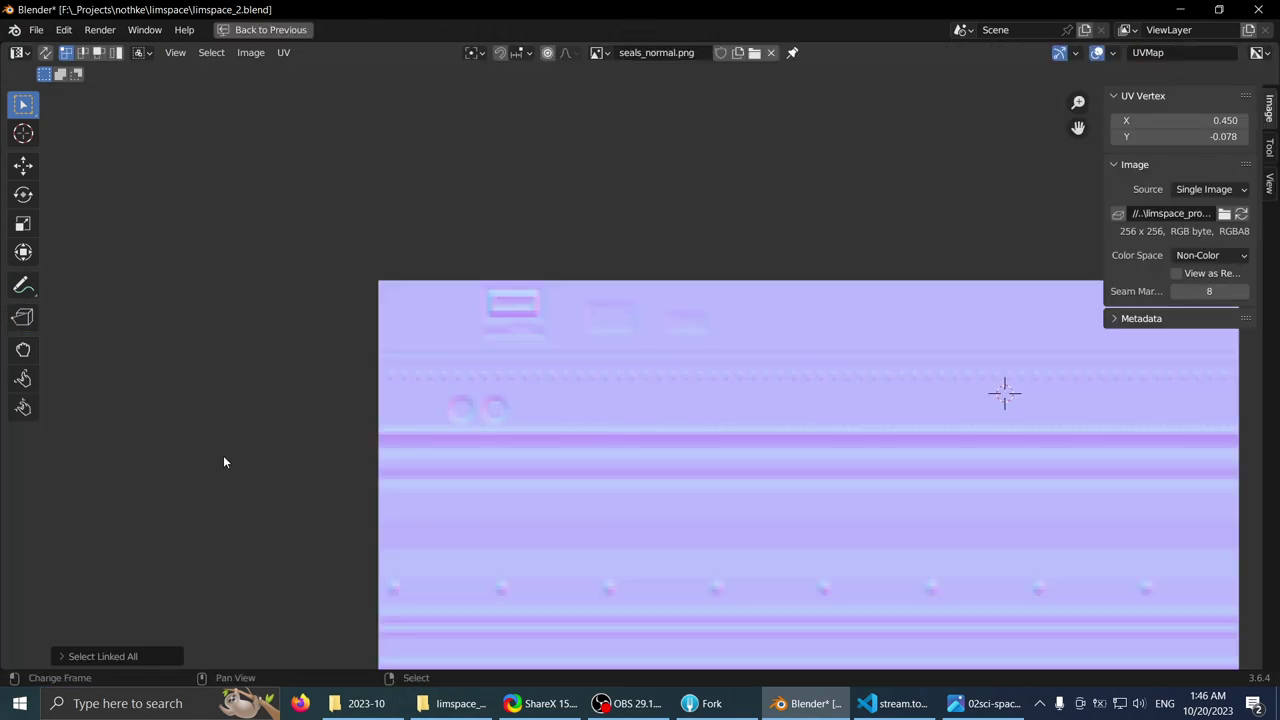
- Select all UVs of the inner strip and move them up from below the texture onto the pink-and-teal band
scroll(670, 598, down, 2)
middle_drag(670, 598, 559, 366)
scroll(586, 423, down, 2)
key(a)
key(a)
scroll(559, 366, up, 4)
key(g)
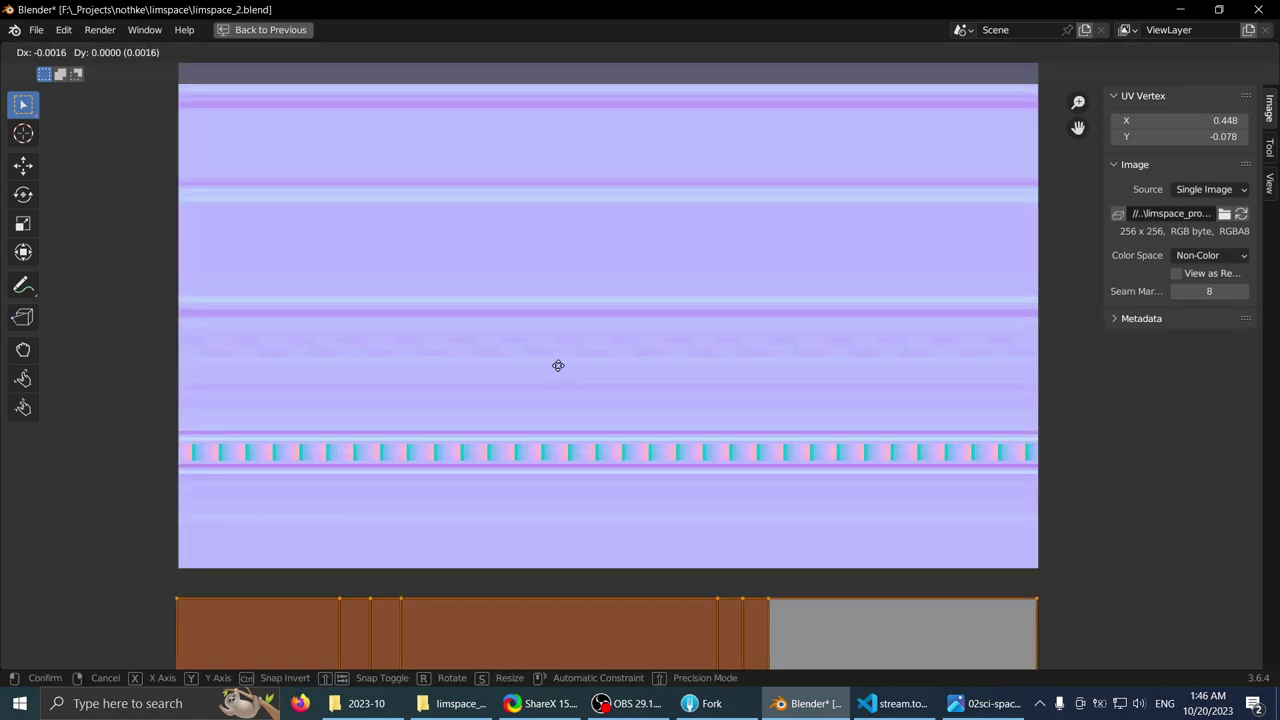
click(671, 334)
- Fine-tune the inner strip's UVs along Y to a centre of 0.135
scroll(466, 323, up, 5)
key(g)
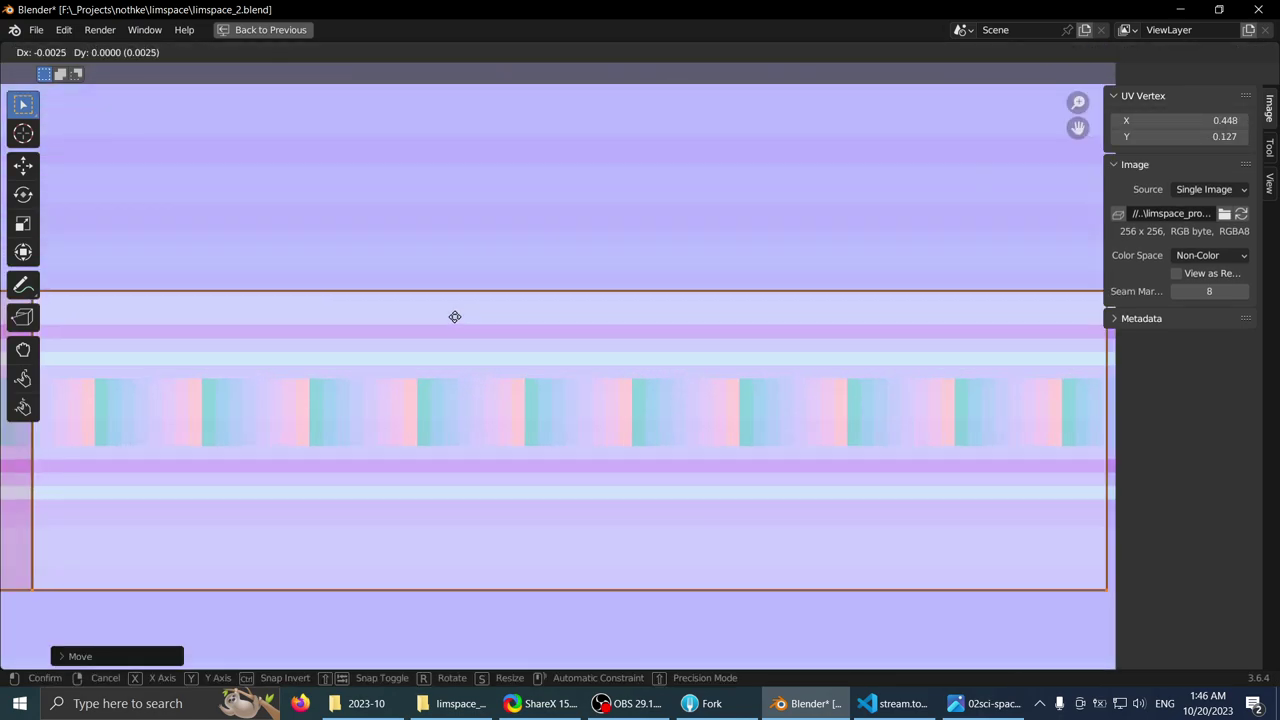
key(y)
click(464, 287)
key(ctrl+space)
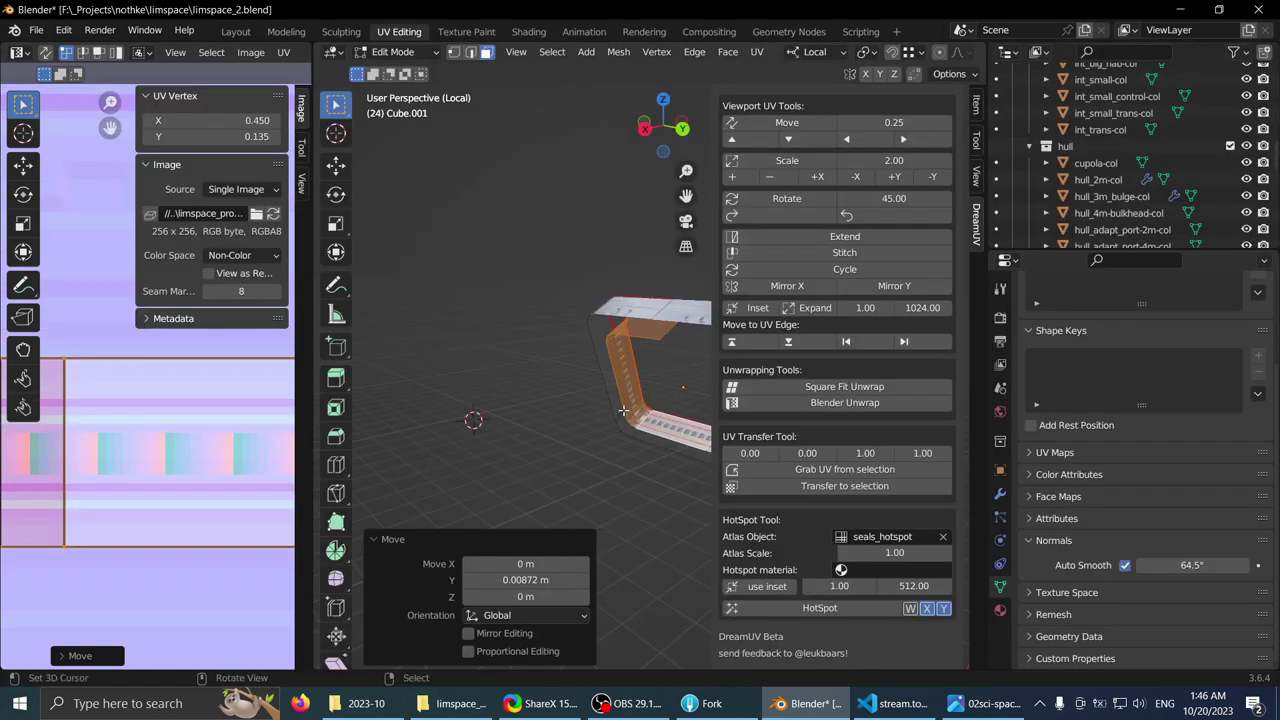
- Examine the inner strip's band texture and corners from several sides in Object Mode
key(ctrl+space)
middle_drag(576, 391, 581, 443)
key(Tab)
scroll(569, 393, up, 3)
scroll(482, 424, up, 1)
scroll(542, 450, up, 3)
scroll(542, 449, down, 4)
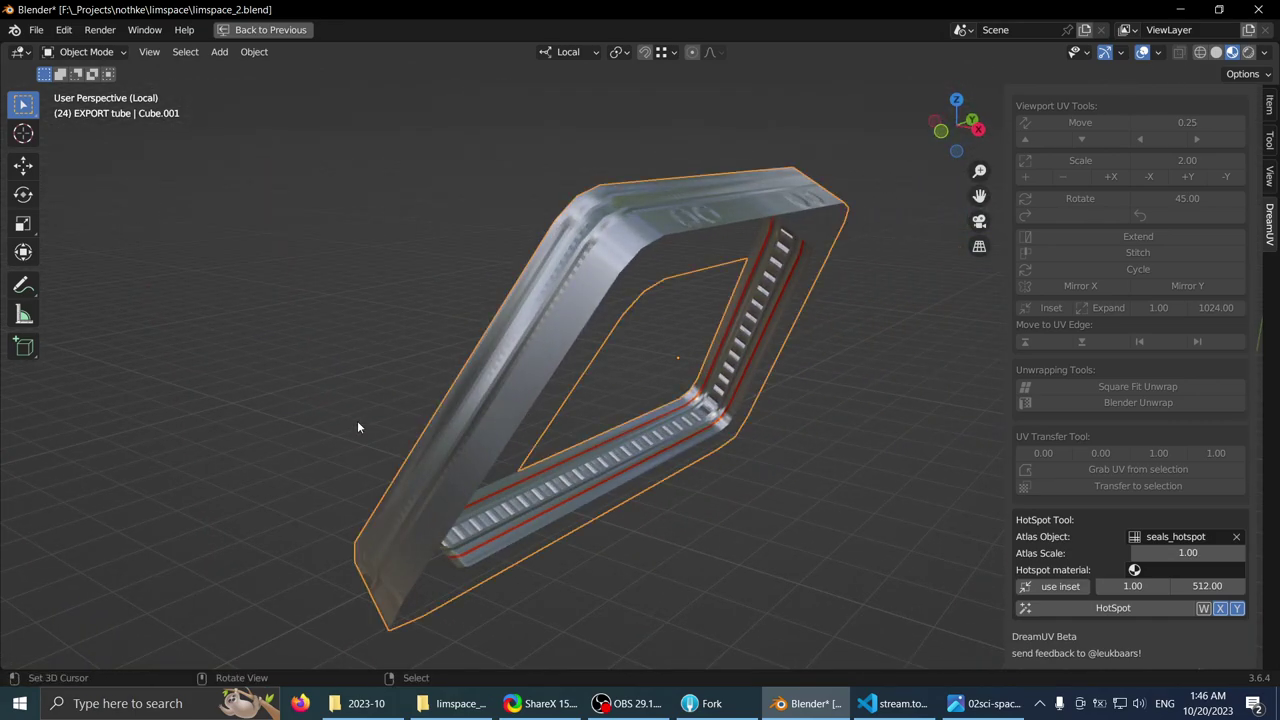
middle_drag(358, 427, 564, 286)
- Select the linked front-face strip, duplicate it and move the copy about 0.137 m along local Y past the frame's back
key(Tab)
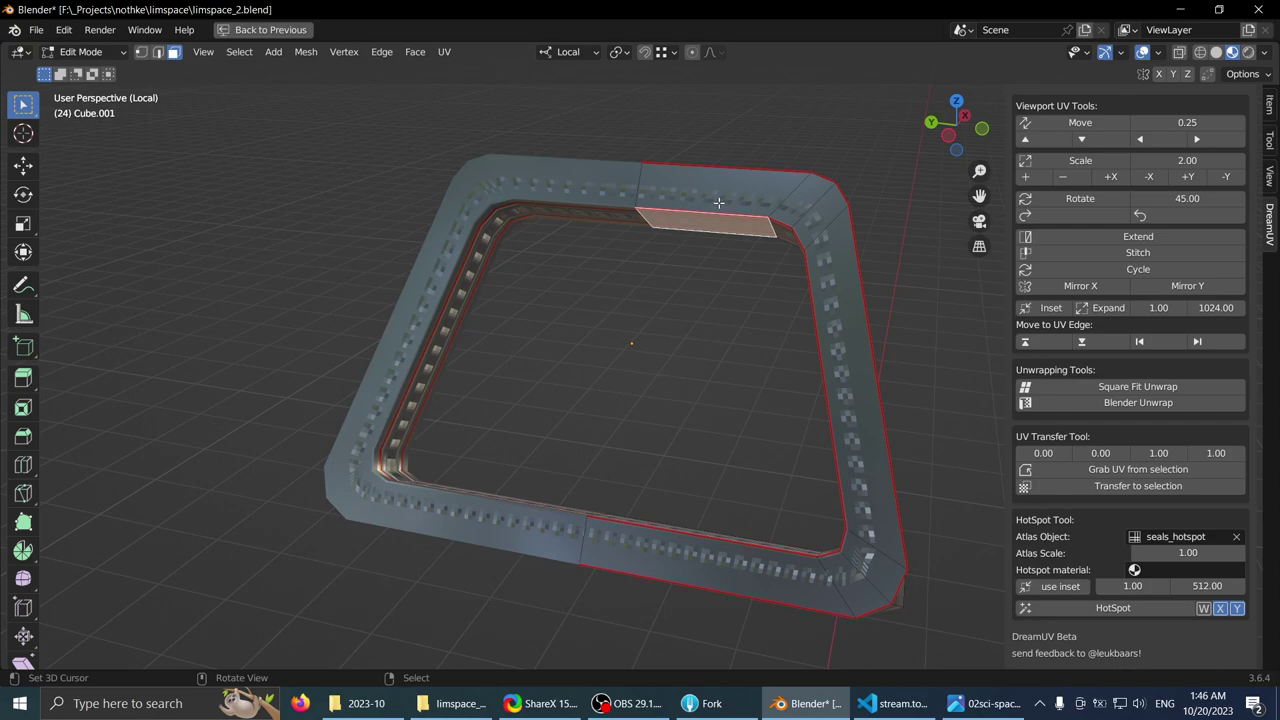
key(ctrl+l)
middle_drag(753, 222, 500, 274)
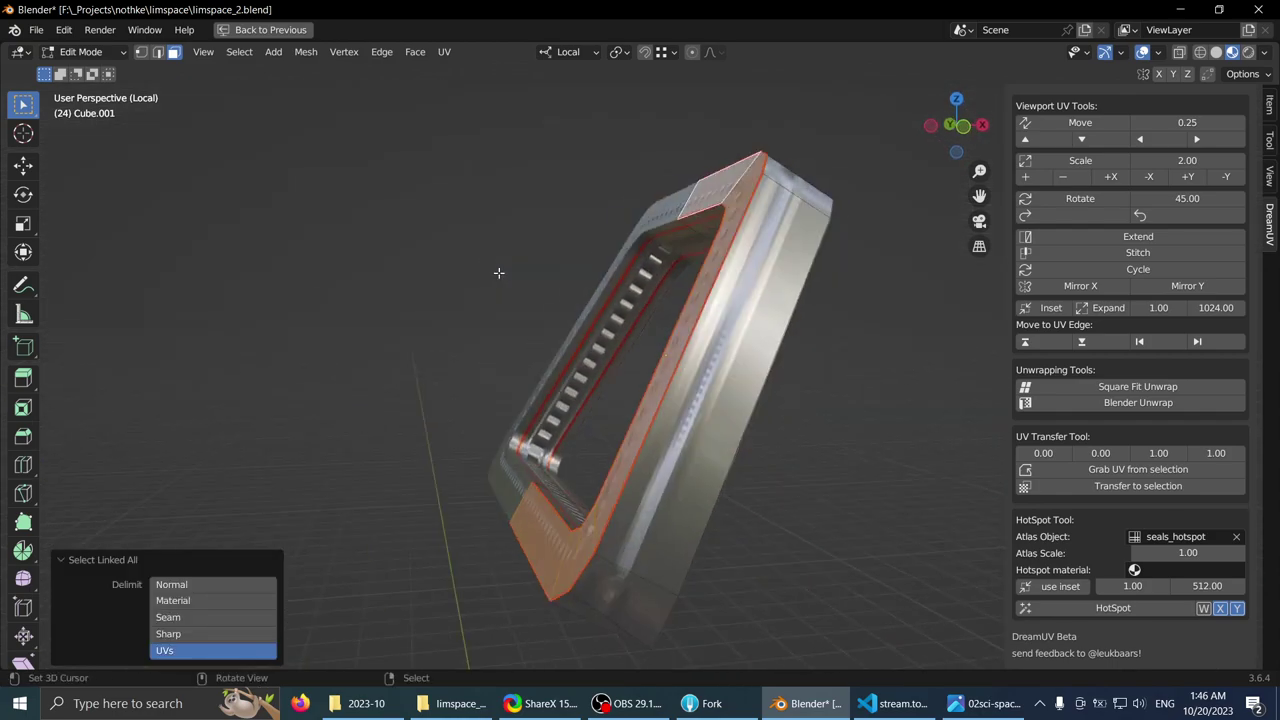
key(g)
key(x)
key(y)
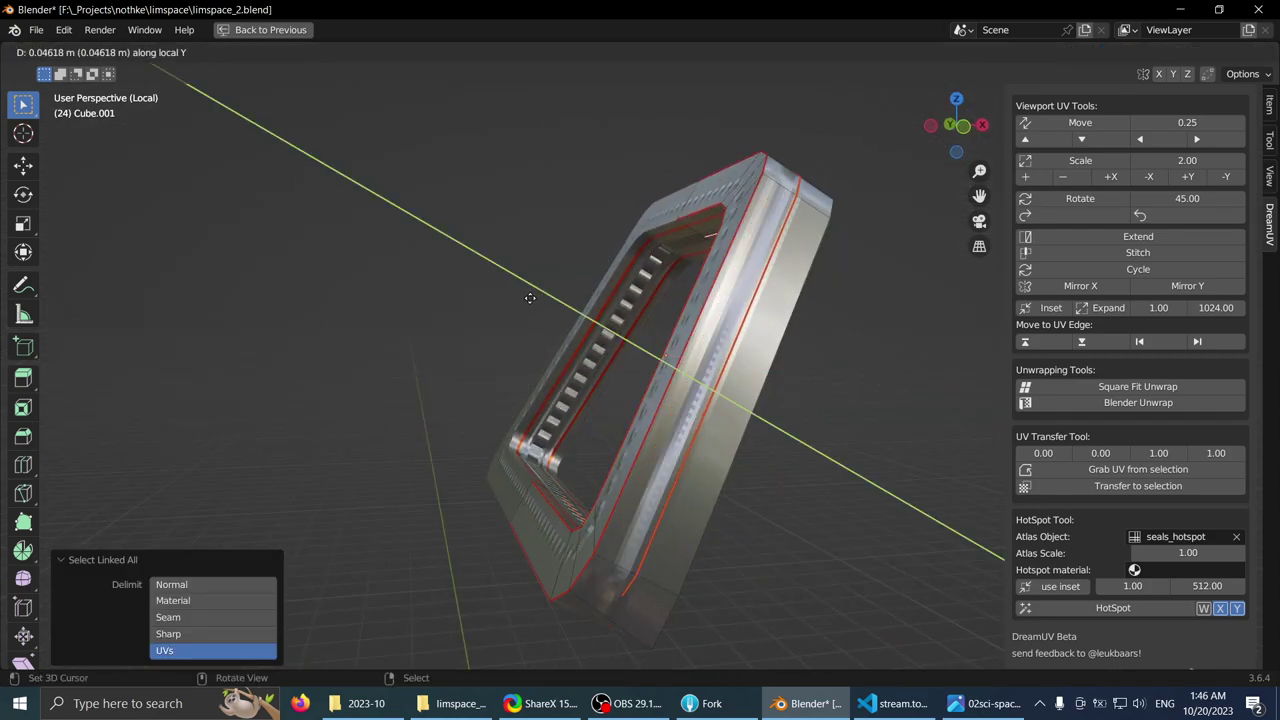
click(577, 316)
- Flip the duplicated strip's normals and move it -0.043638 m along local Y, snapping it to the frame's back edge
scroll(575, 320, up, 5)
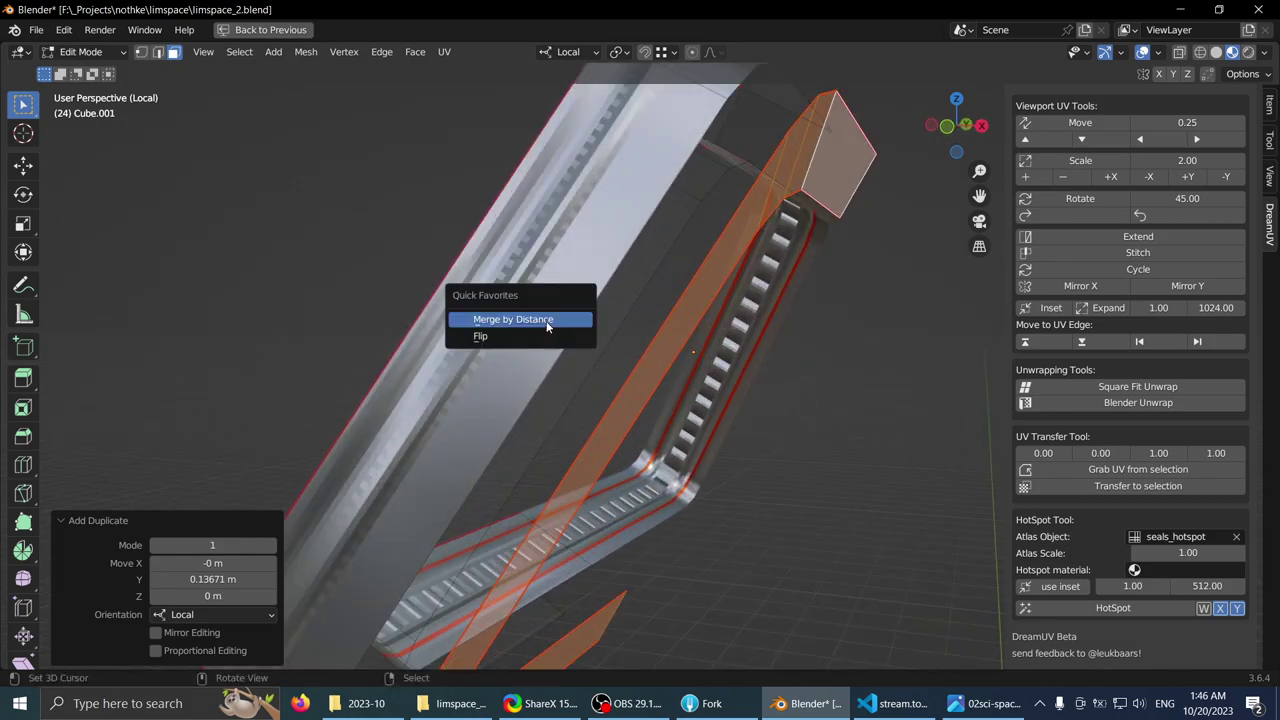
key(f)
middle_drag(591, 329, 645, 360)
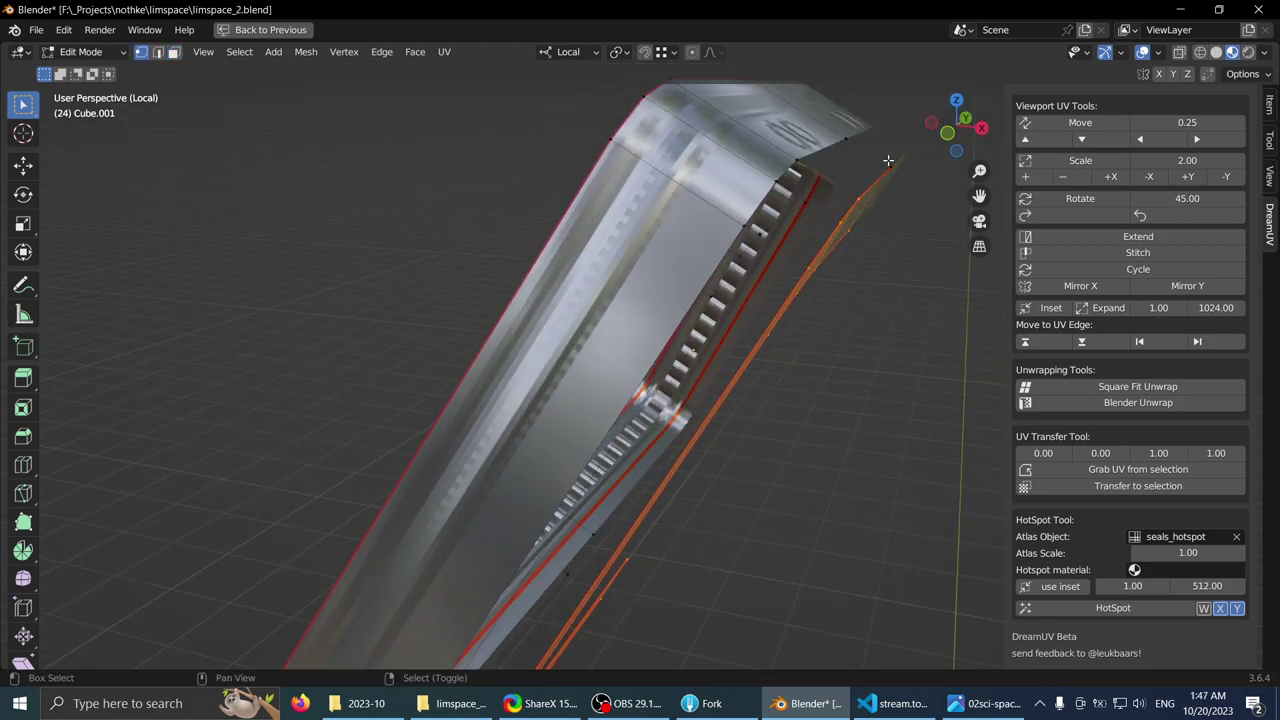
key(g)
key(y)
click(843, 135)
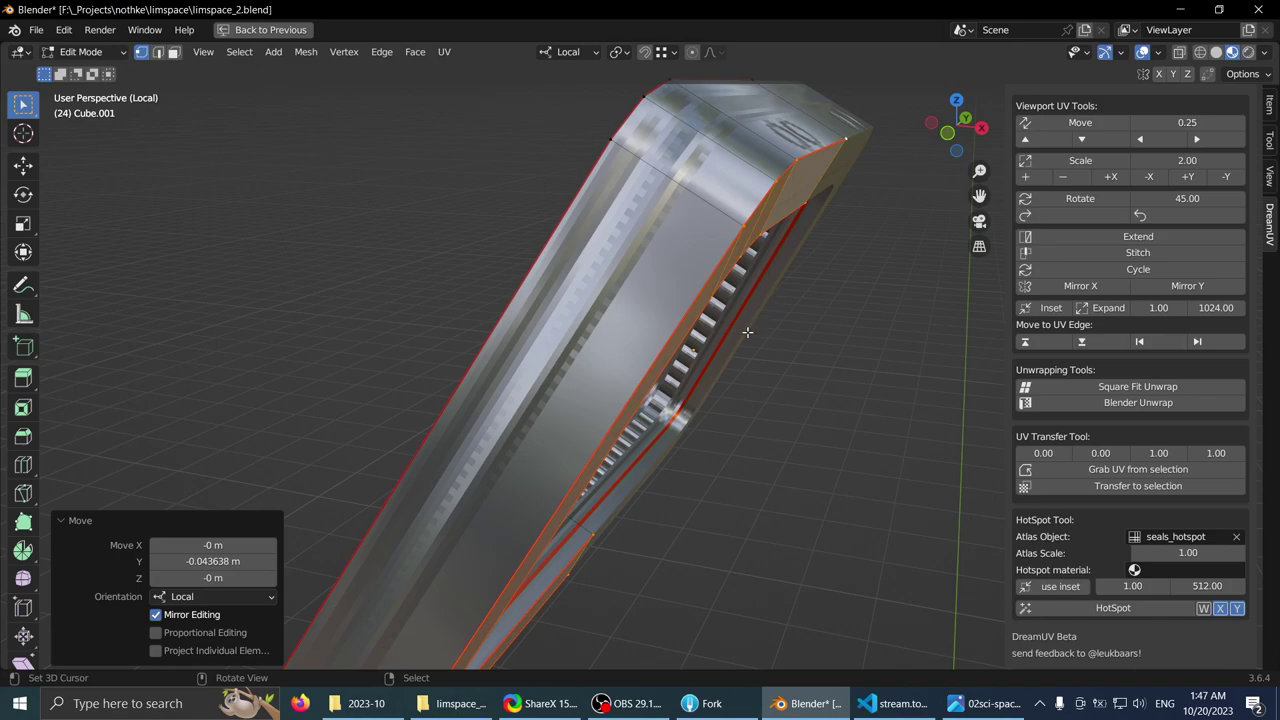
- Merge the back strip's vertices with the frame by distance and return to Object Mode
middle_drag(843, 135, 524, 303)
key(q)
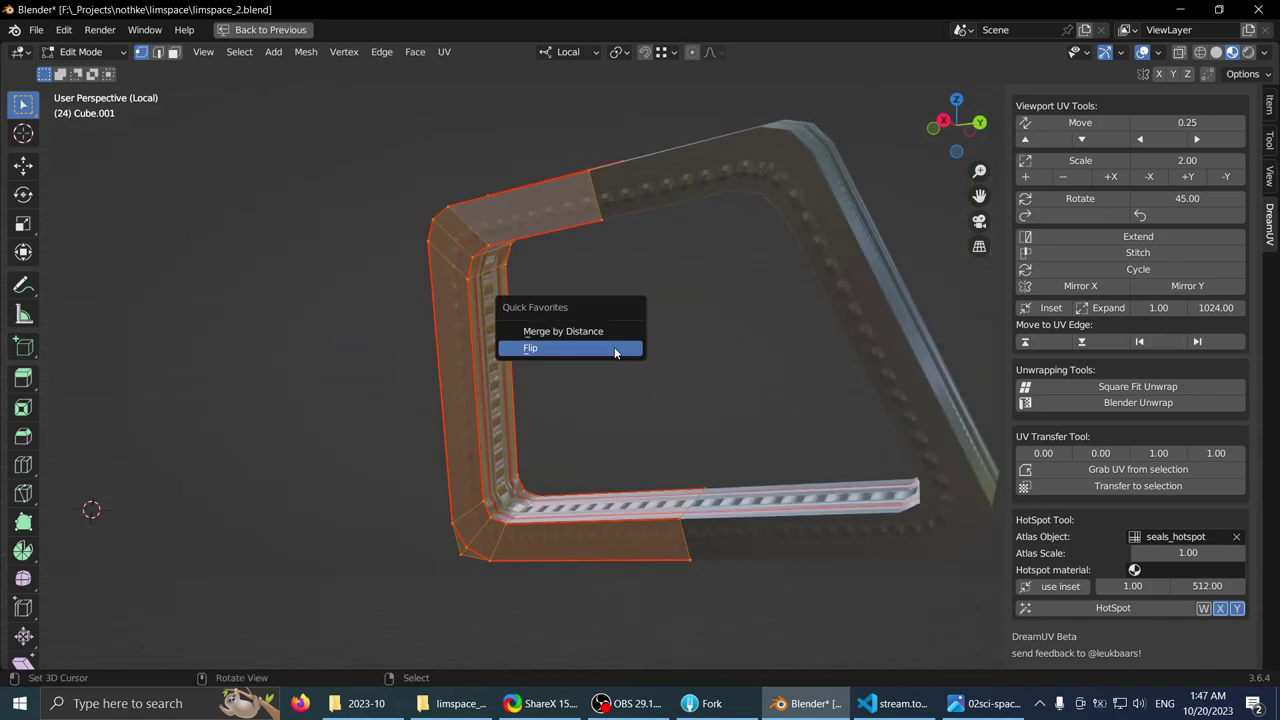
click(584, 336)
key(Tab)
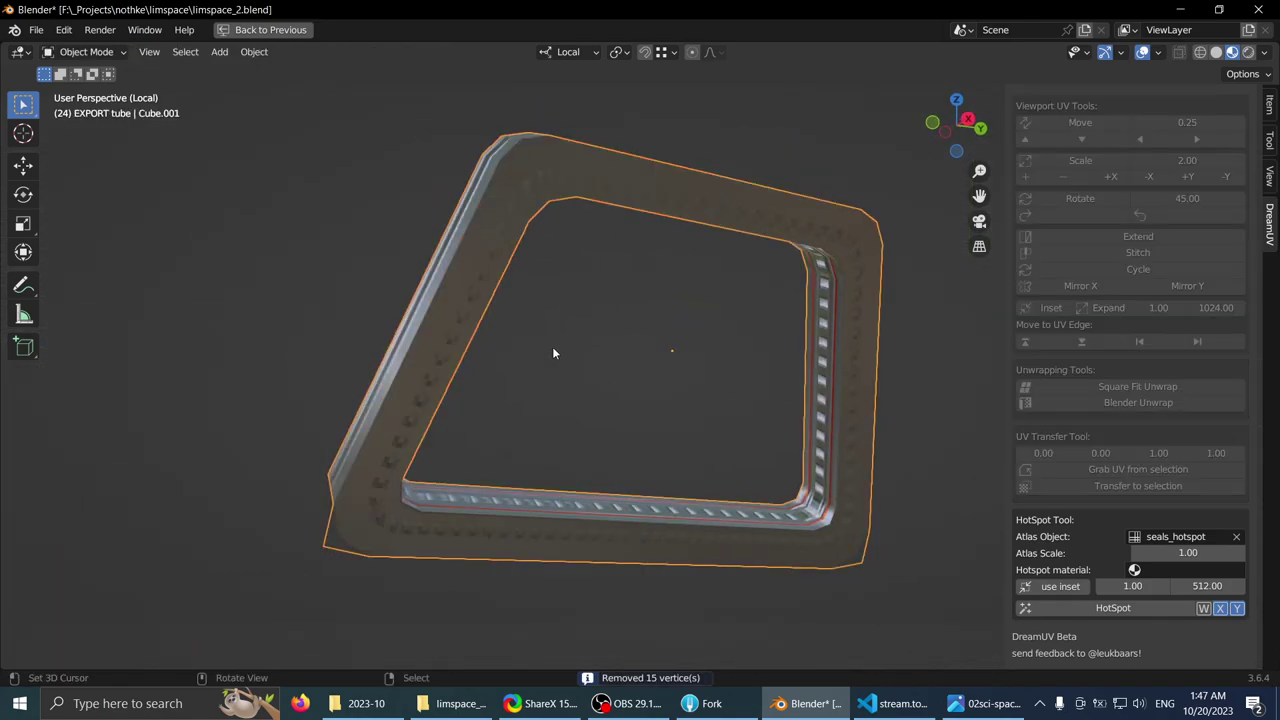
- Select the frame's whole mesh in Edit Mode and merge its vertices by distance
middle_drag(554, 349, 528, 352)
key(Tab)
right_click(561, 394)
middle_drag(561, 394, 529, 391)
key(g)
click(589, 349)
key(a)
key(q)
click(556, 358)
key(Tab)
- Leave local view and move the frame about 0.06 m along its local Y in the cupola window opening
scroll(510, 331, up, 3)
middle_drag(510, 331, 601, 338)
key(KP_Divide)
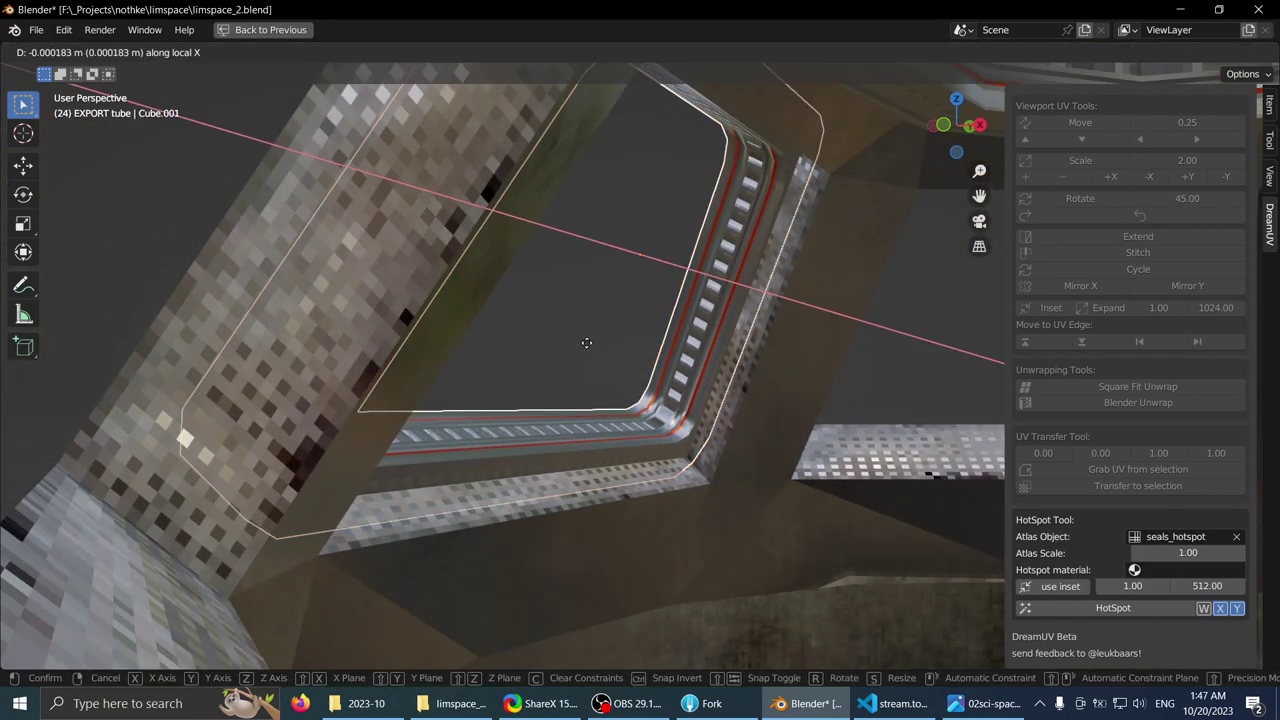
right_click(595, 360)
key(g)
key(y)
key(y)
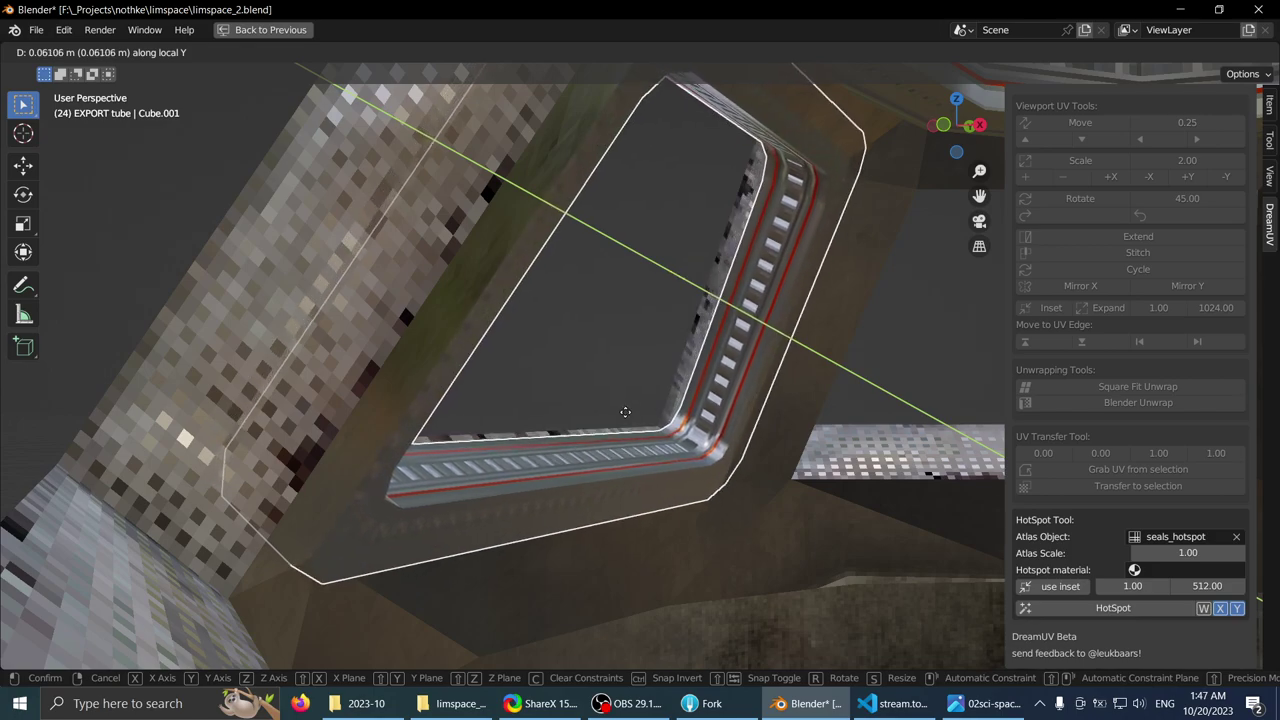
click(626, 416)
- Readjust the frame's depth in the window opening along Y, then deselect it and view the cupola from outside
middle_drag(623, 411, 392, 423)
scroll(595, 393, up, 3)
key(g)
key(y)
scroll(480, 427, up, 2)
key(alt+a)
middle_drag(441, 409, 648, 353)
scroll(475, 394, down, 1)
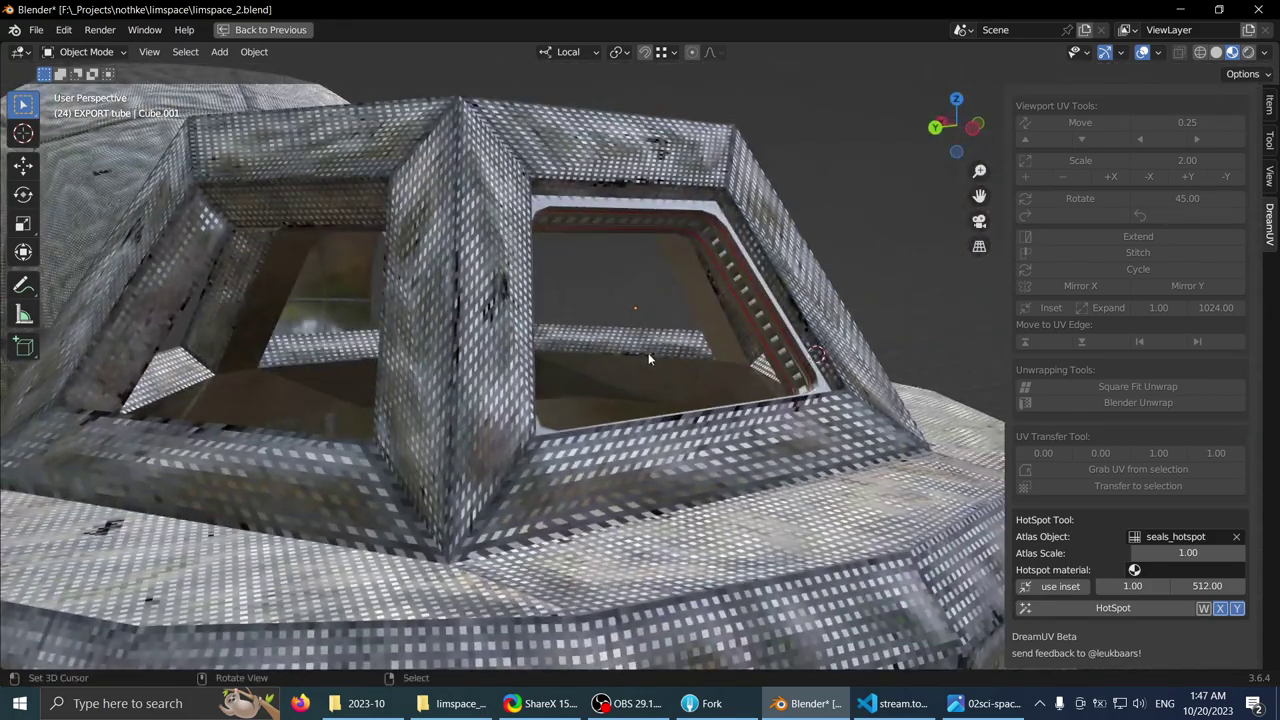
- Switch to the Photos app and view the reference photos of the cupola's window seals
click(973, 698)
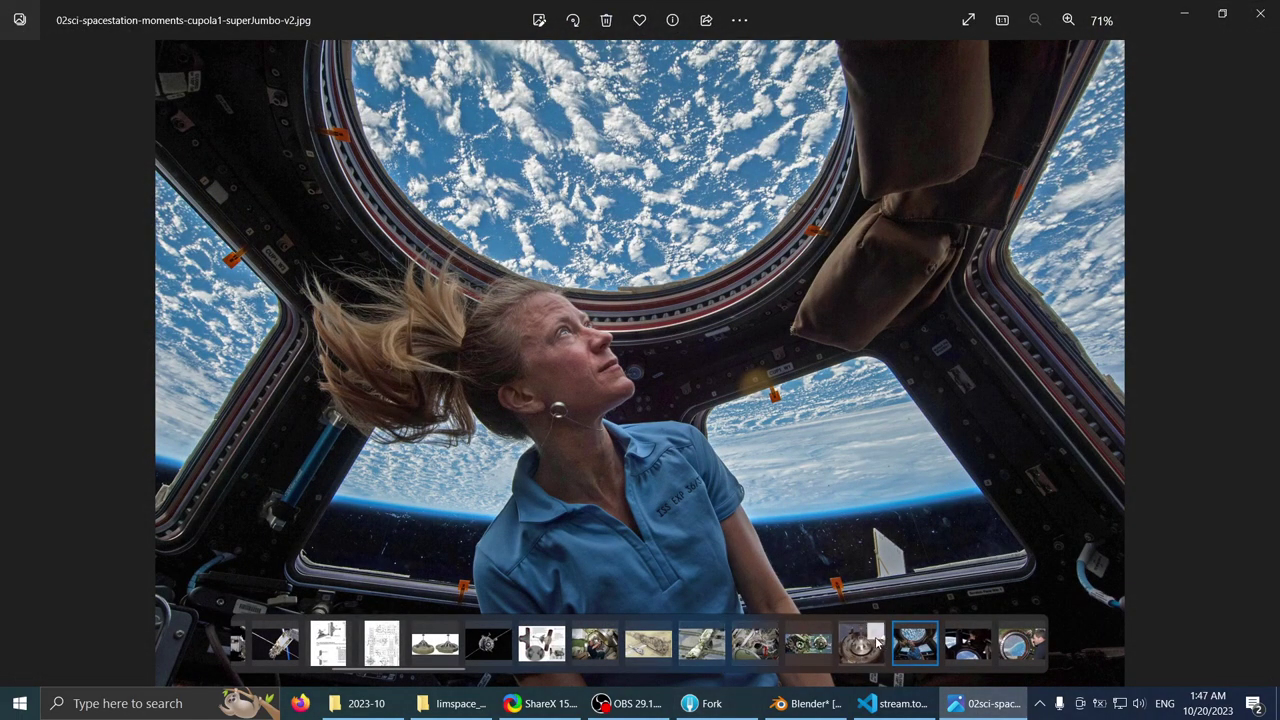
ctrl+click(877, 645)
click(908, 643)
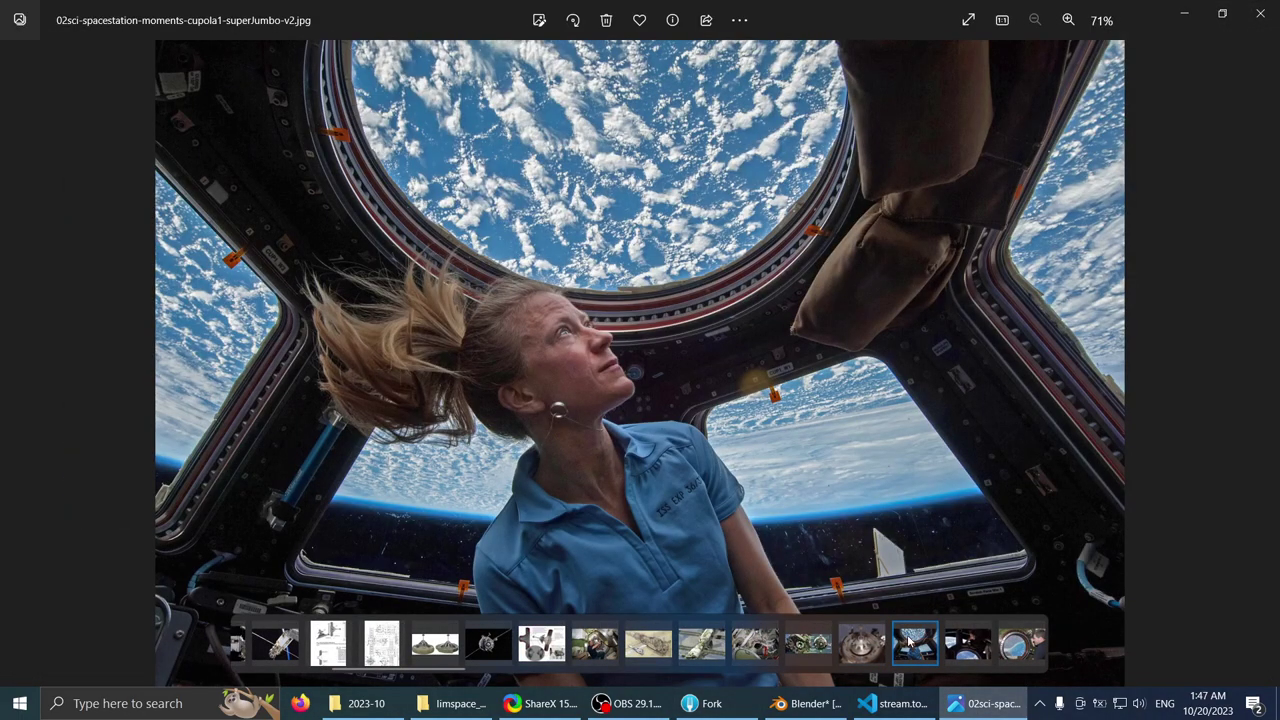
click(966, 645)
scroll(620, 183, up, 2)
scroll(625, 190, down, 2)
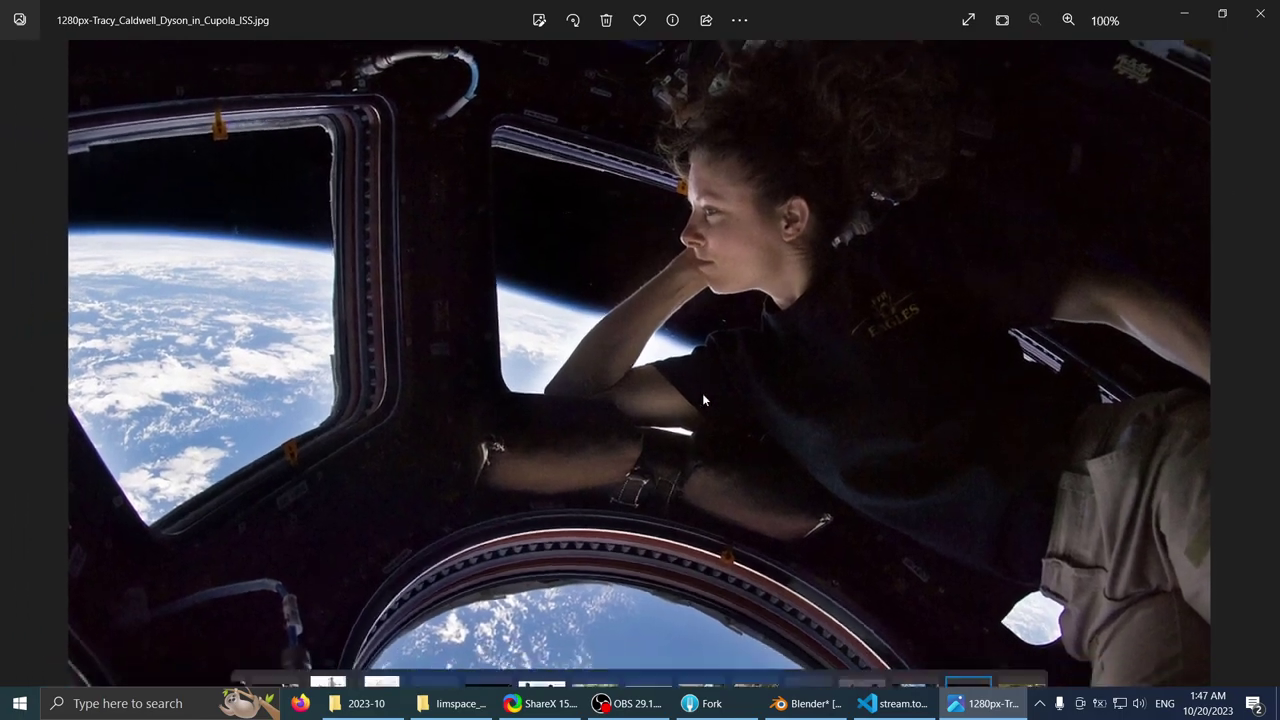
- Look through the spacecraft reference images for station modules, interiors and docking port details
scroll(733, 660, up, 9)
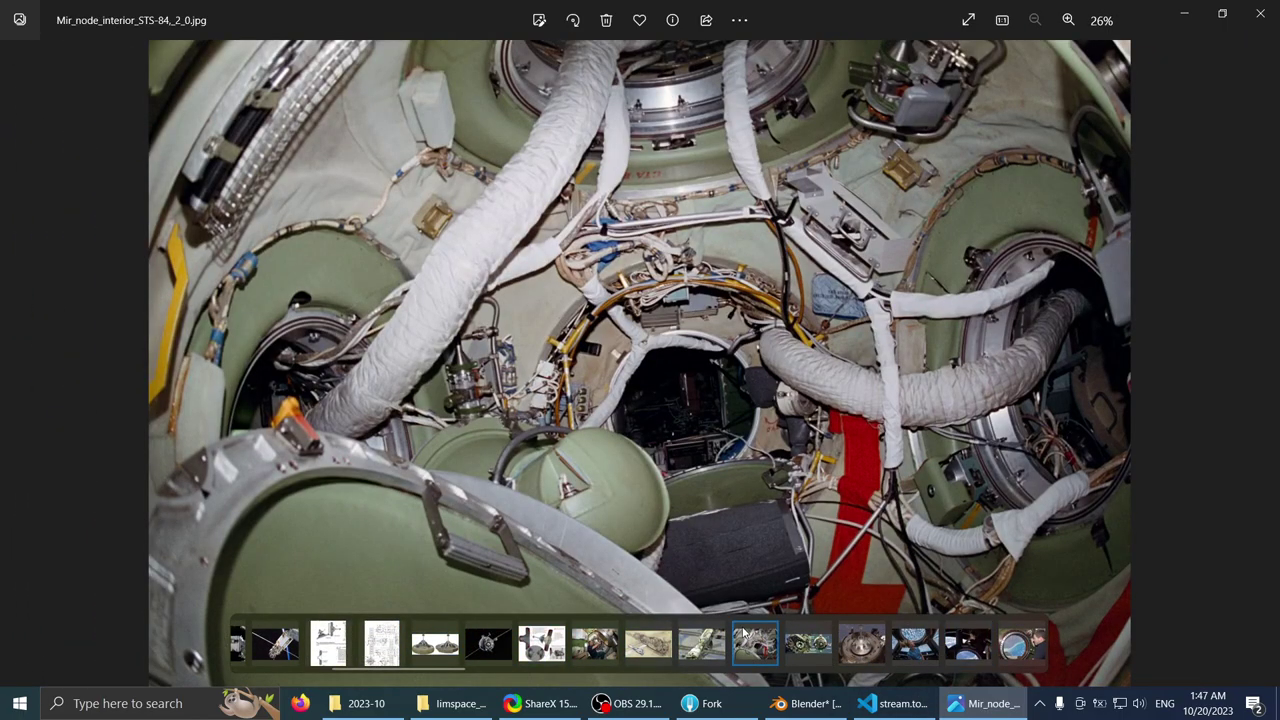
scroll(744, 633, up, 5)
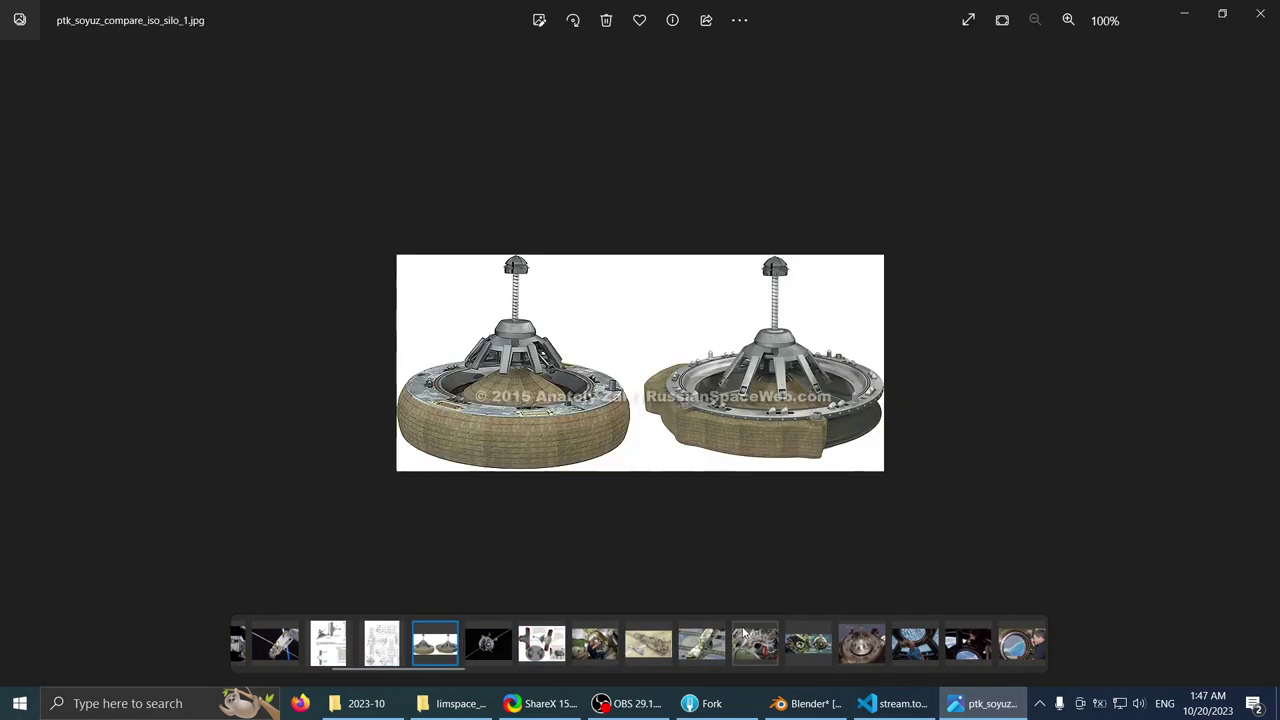
scroll(744, 633, up, 4)
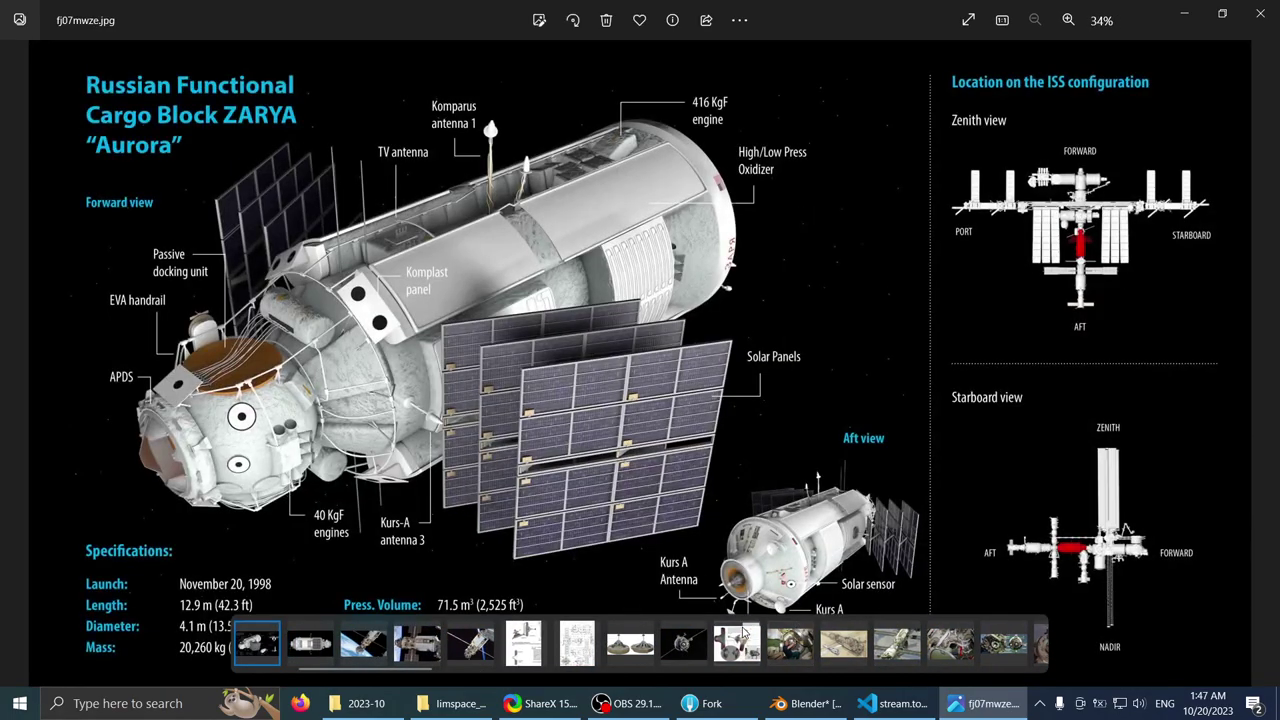
scroll(743, 632, up, 2)
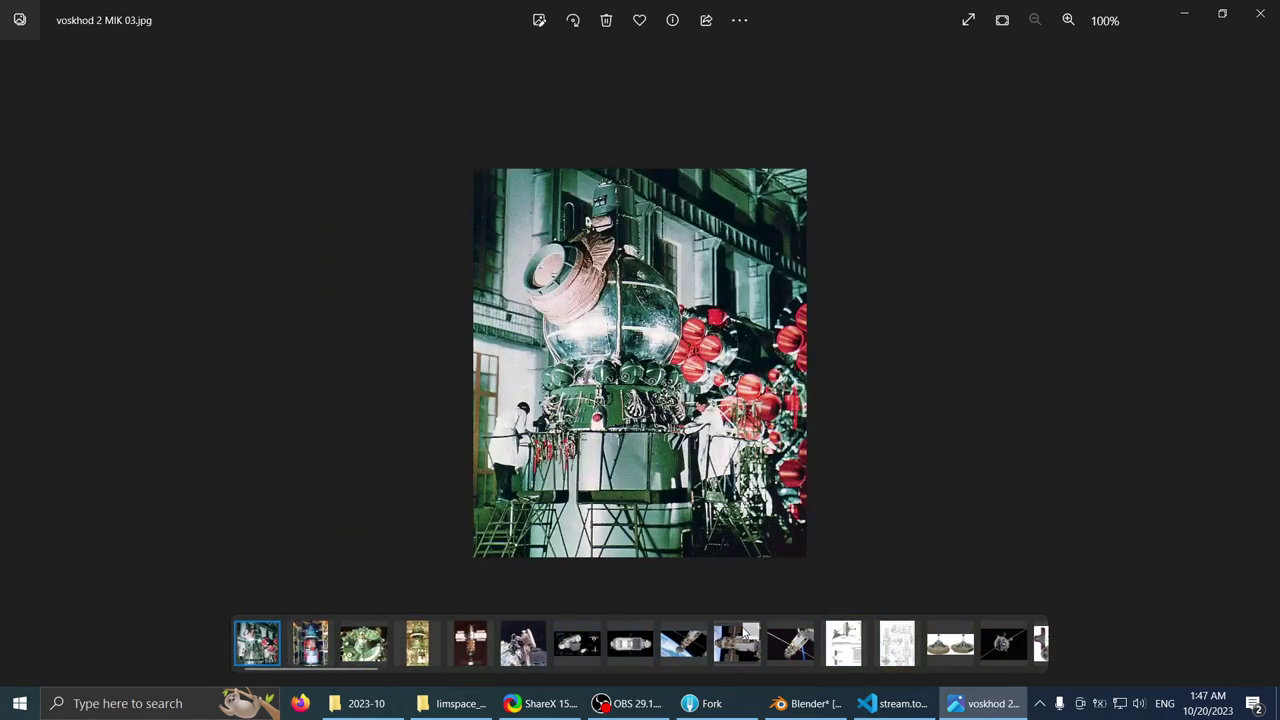
scroll(744, 633, down, 4)
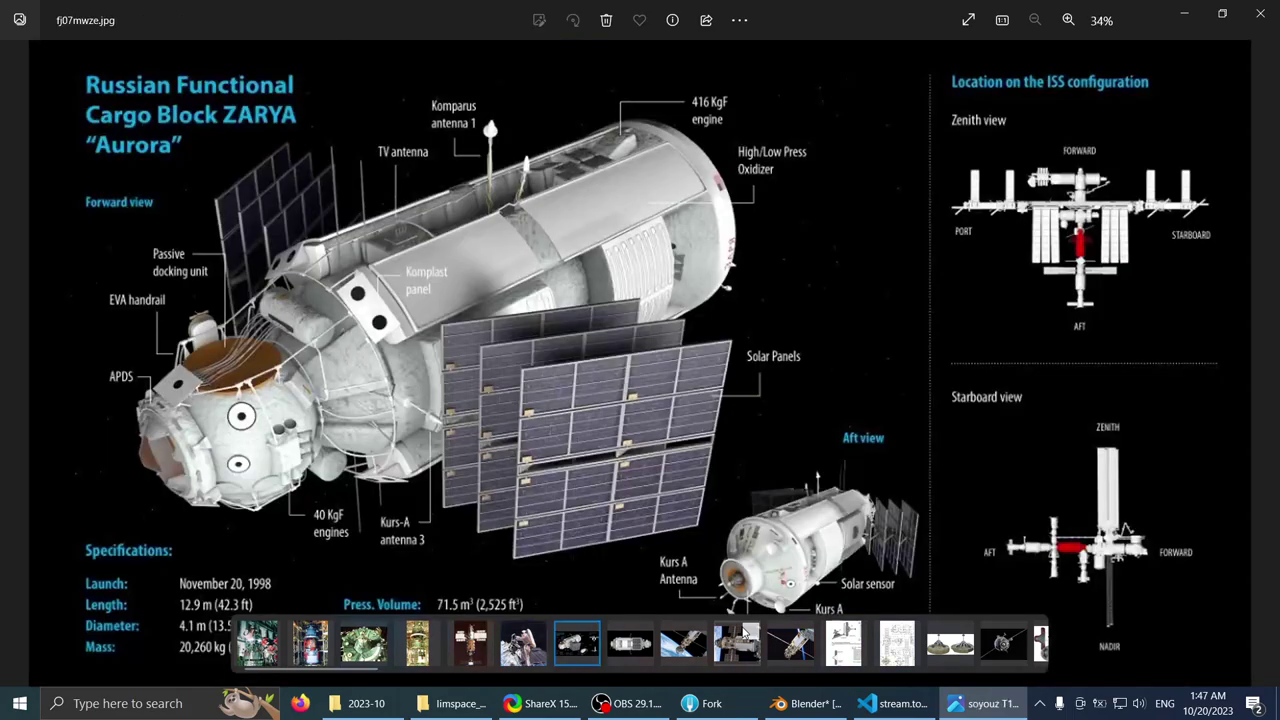
scroll(744, 633, down, 9)
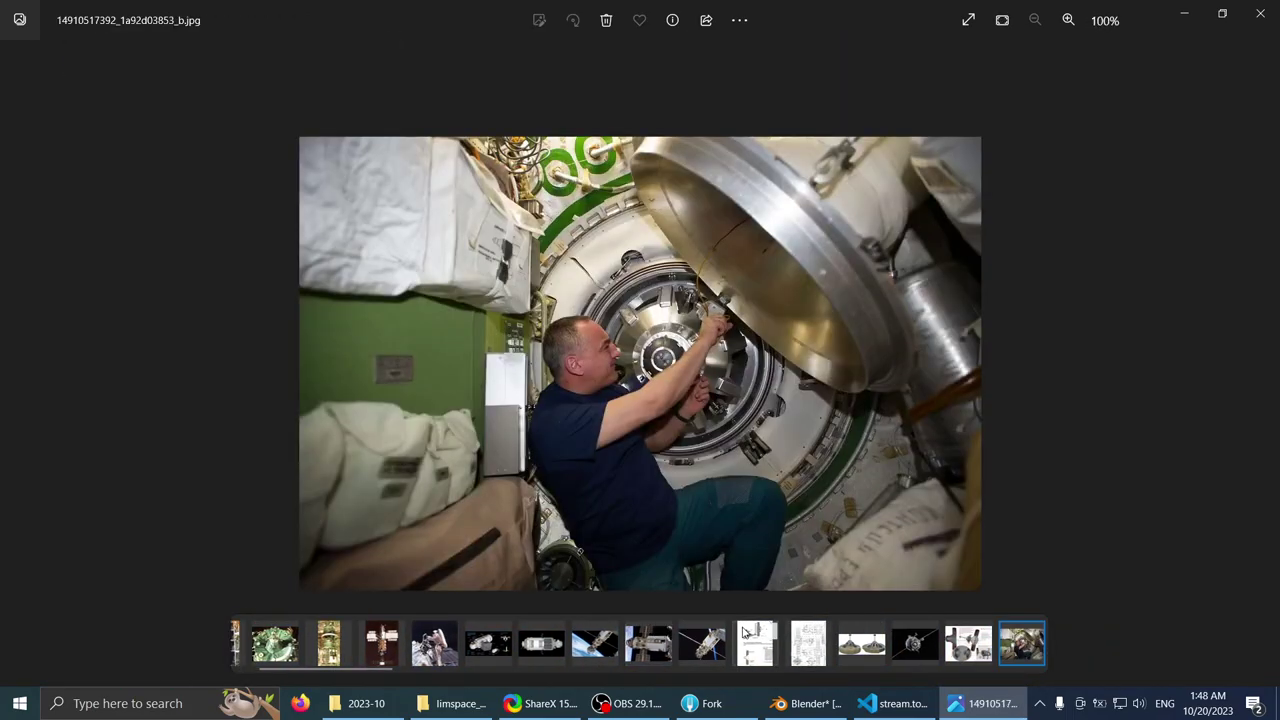
scroll(743, 632, down, 1)
scroll(743, 632, up, 1)
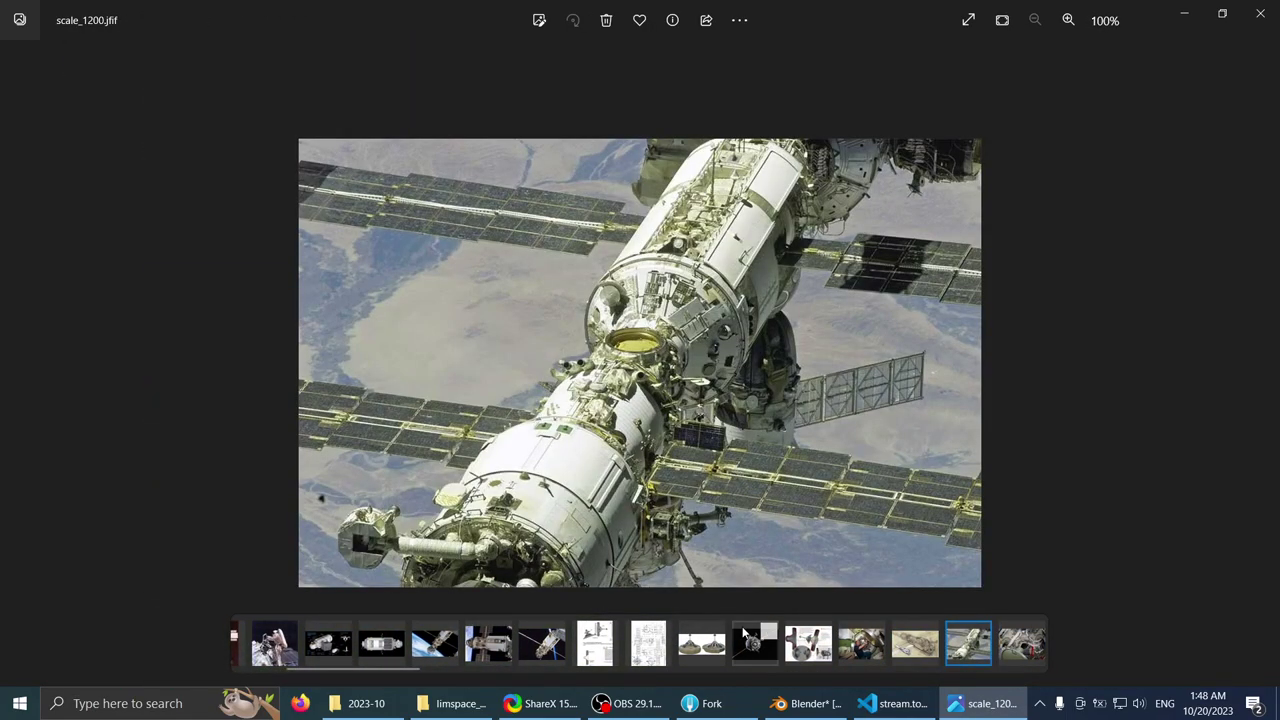
scroll(744, 633, down, 7)
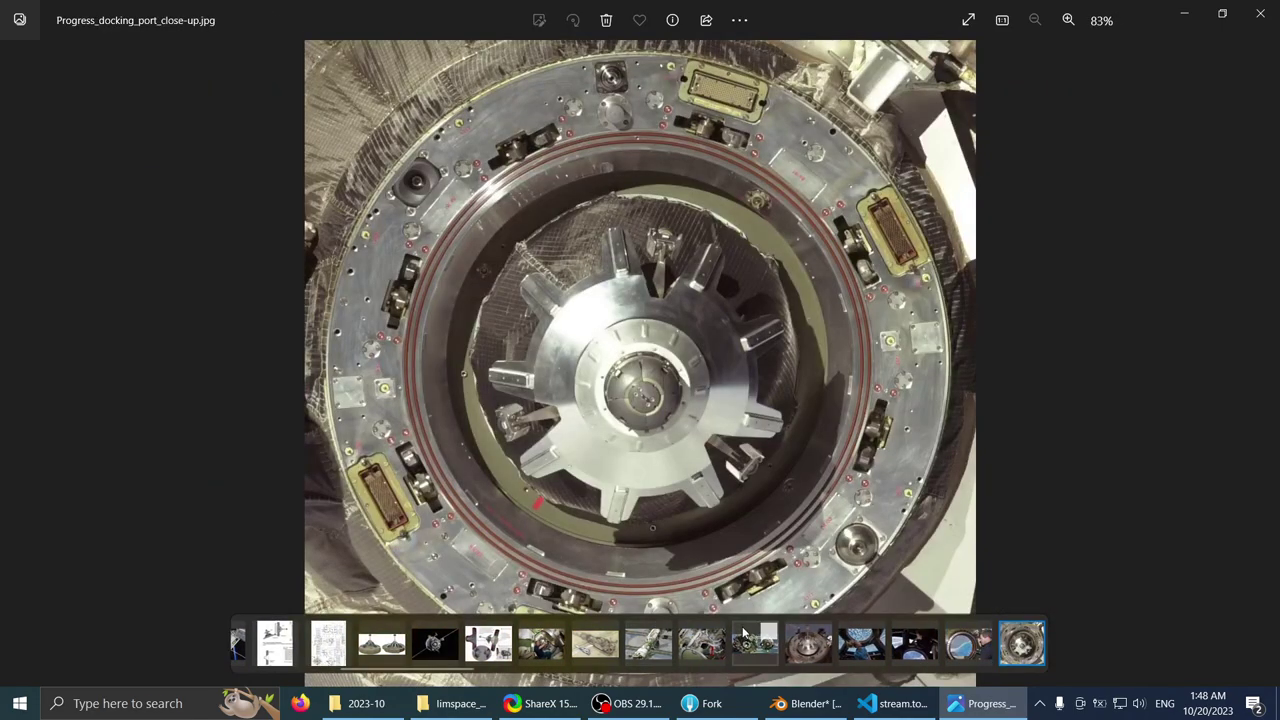
- Browse the remaining reference photos up to the Space Shuttle docking port, then switch back to Blender
scroll(646, 580, down, 9)
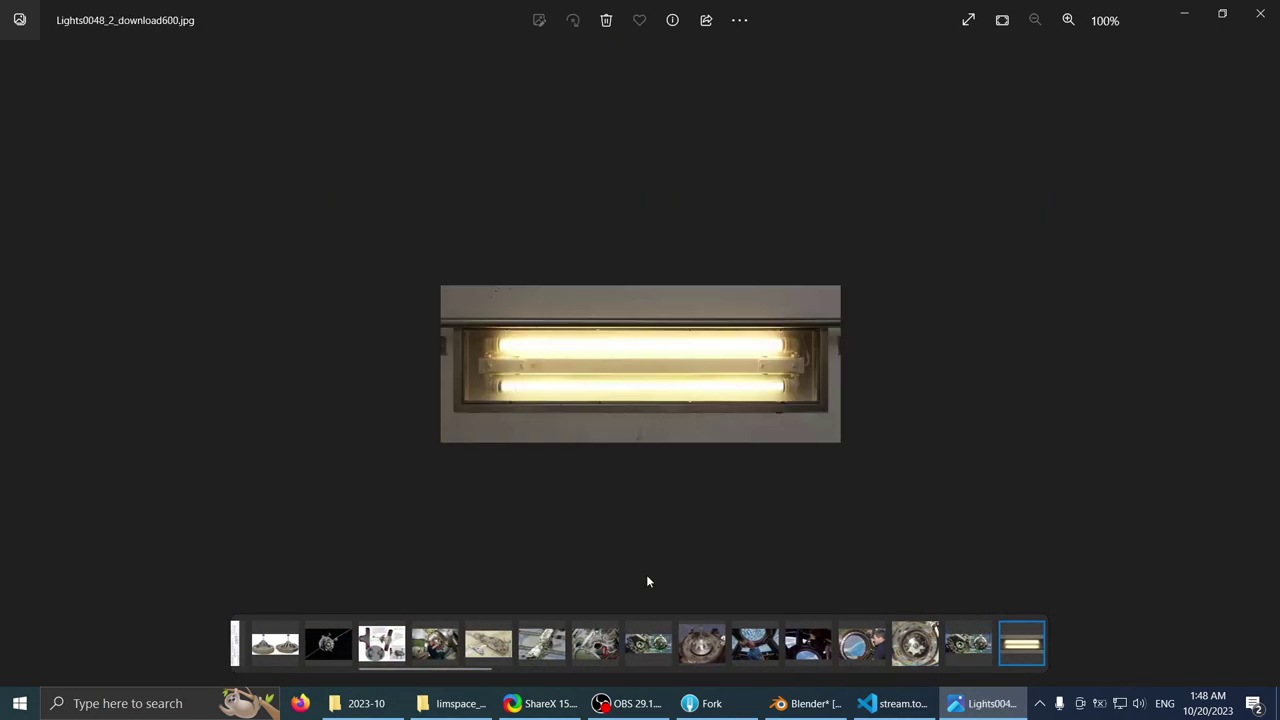
scroll(646, 581, down, 1)
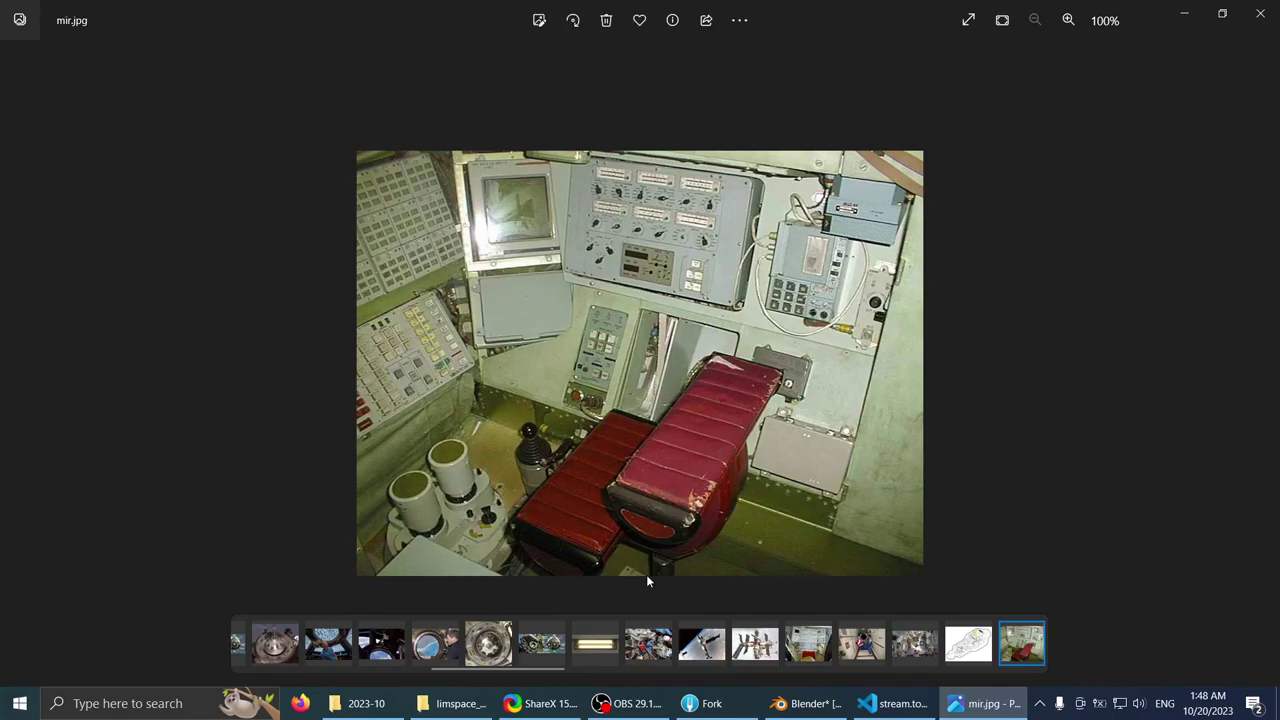
scroll(646, 581, down, 1)
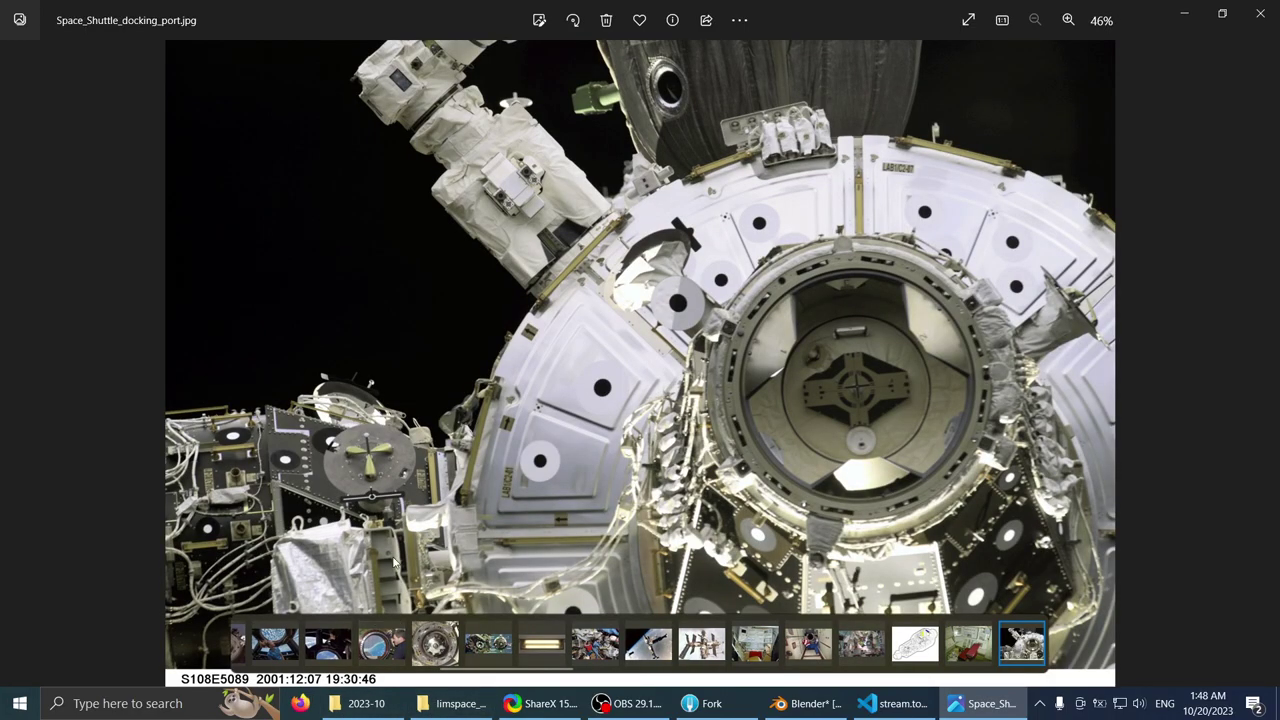
click(1010, 710)
- Restore the full UV Editing layout with the 3D viewport's sidebar hidden and view the cupola from the top
middle_drag(578, 343, 546, 334)
click(531, 253)
middle_drag(531, 253, 576, 395)
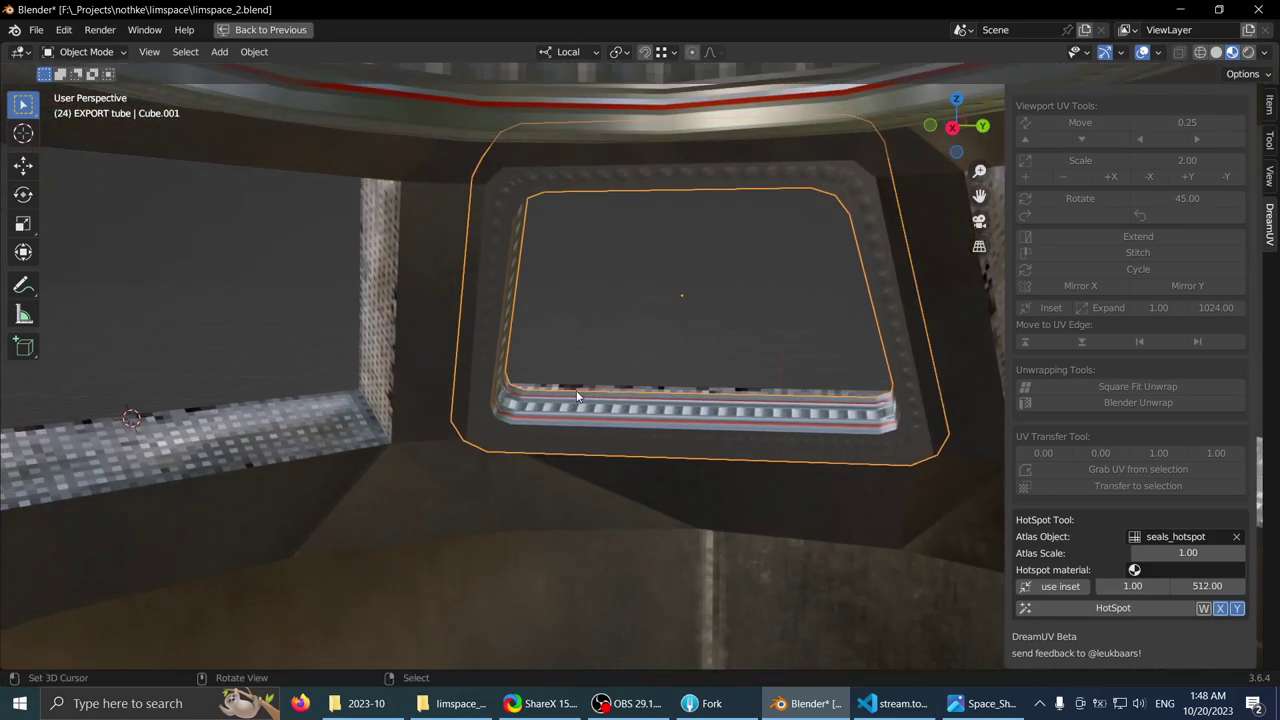
key(KP_7)
scroll(580, 392, down, 4)
shift+middle_drag(629, 337, 571, 325)
scroll(600, 317, down, 3)
key(KP_7)
key(ctrl+space)
scroll(507, 312, up, 2)
scroll(639, 296, down, 1)
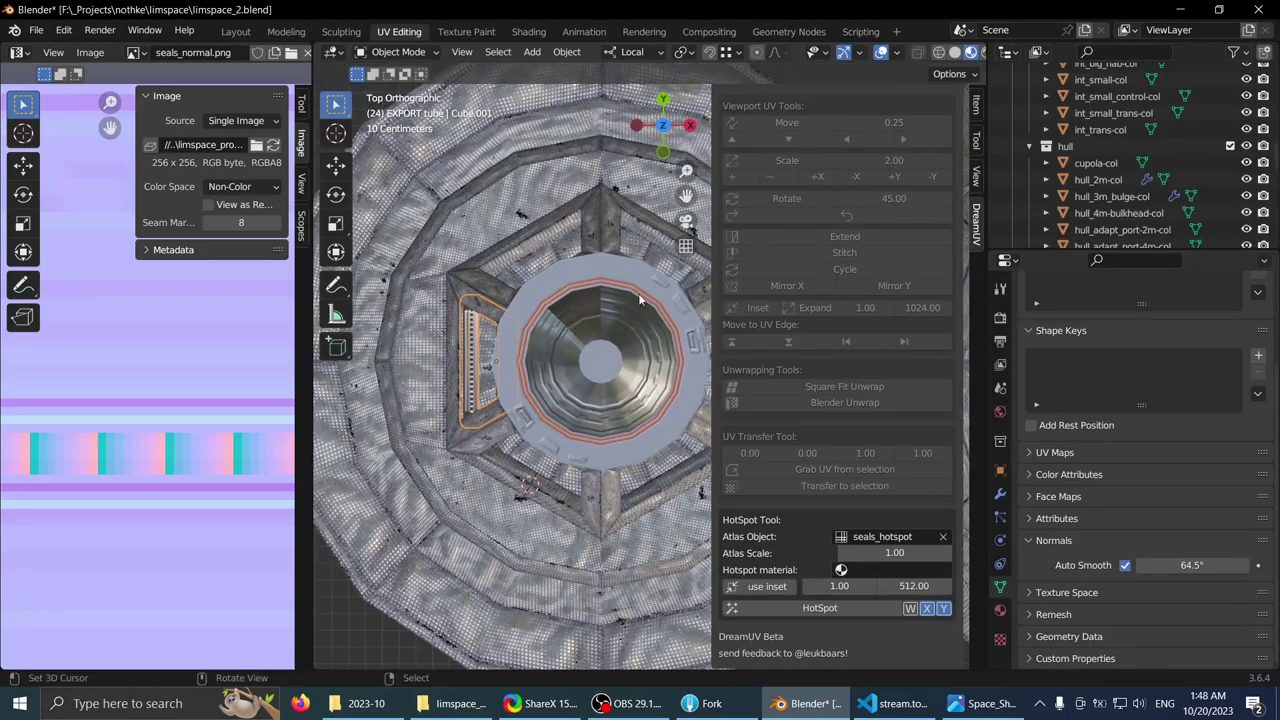
key(n)
scroll(457, 280, down, 1)
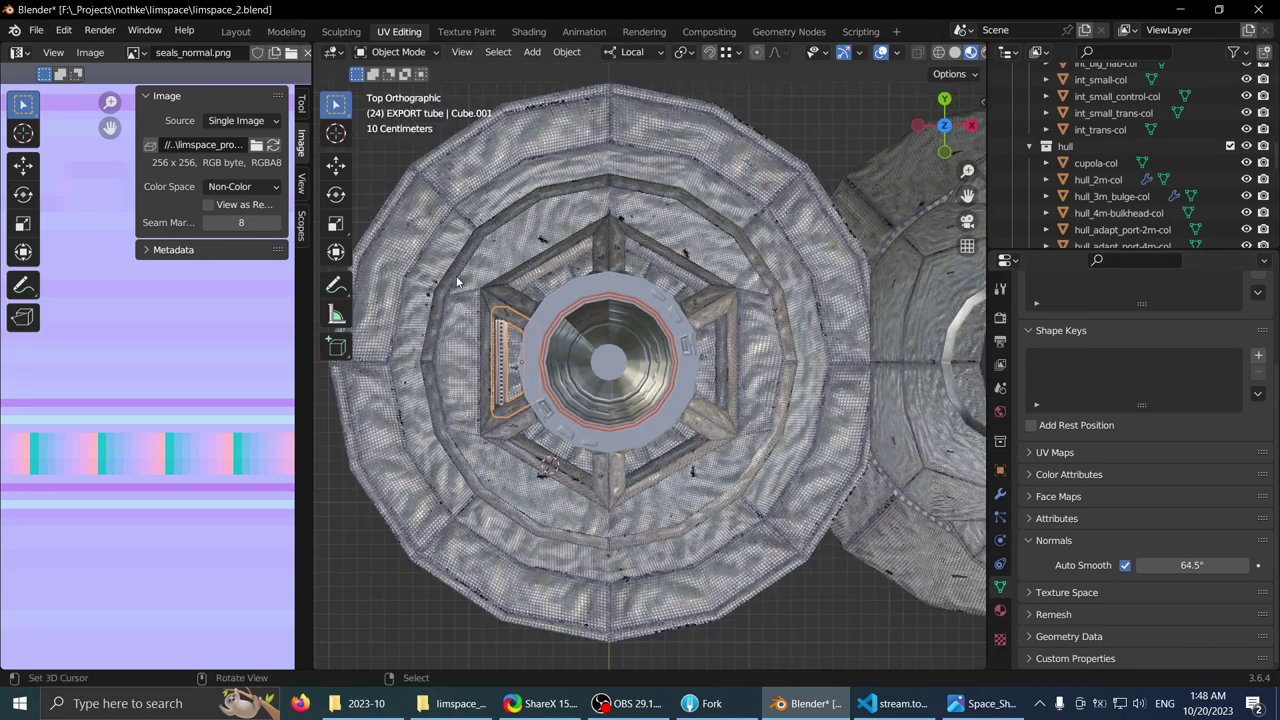
shift+middle_drag(588, 273, 628, 281)
- Enlarge the Outliner, then enable and unhide the helpers collection
drag(1195, 250, 1197, 610)
scroll(1110, 420, up, 8)
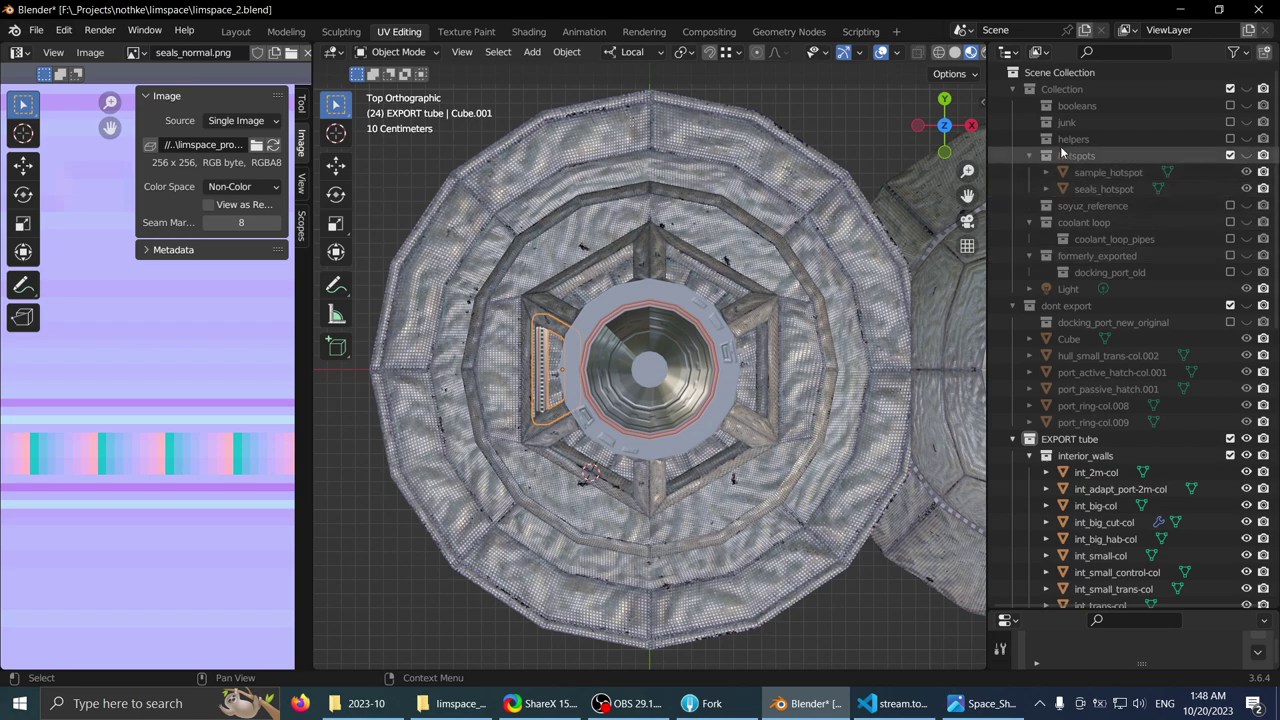
click(1256, 141)
click(1230, 140)
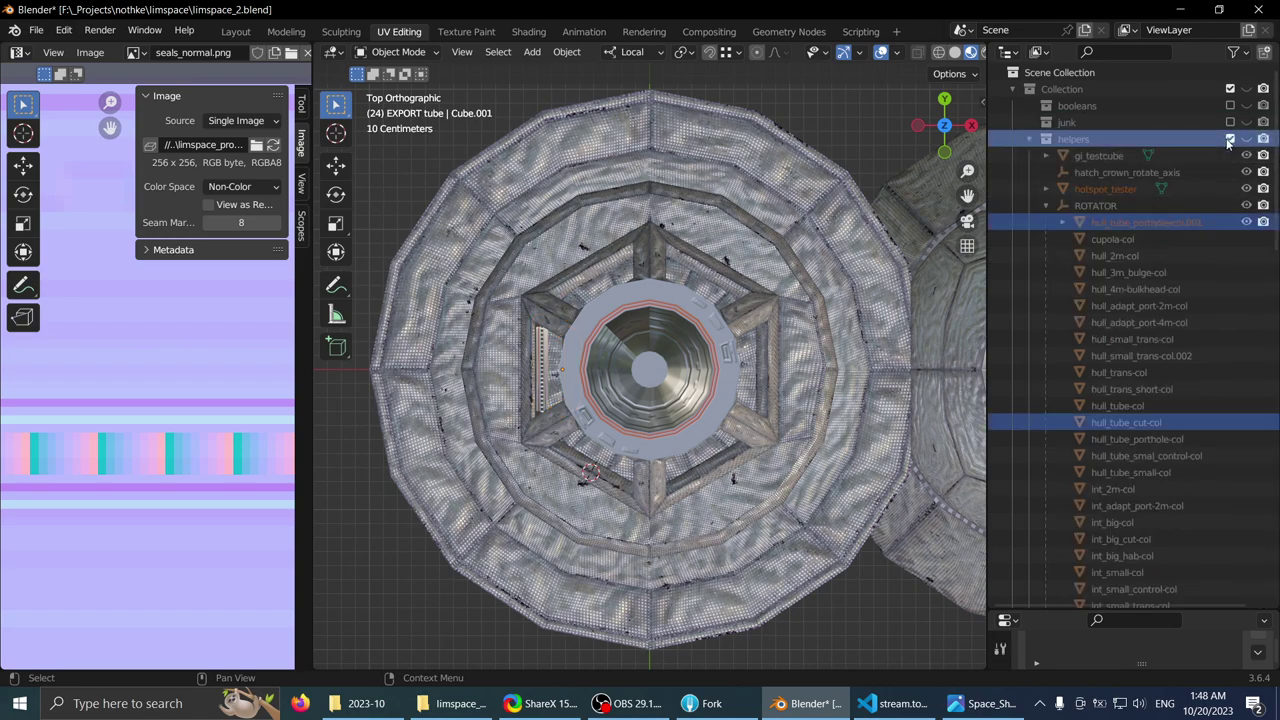
click(1112, 189)
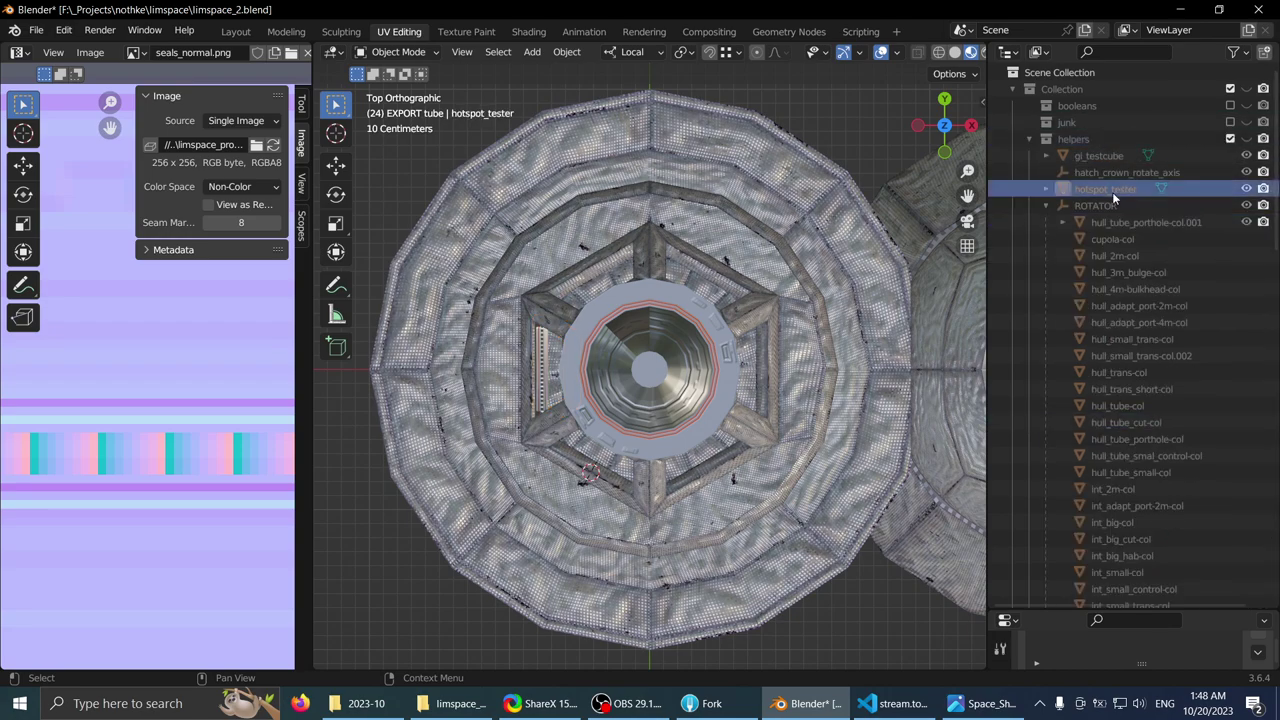
click(1104, 172)
click(1095, 189)
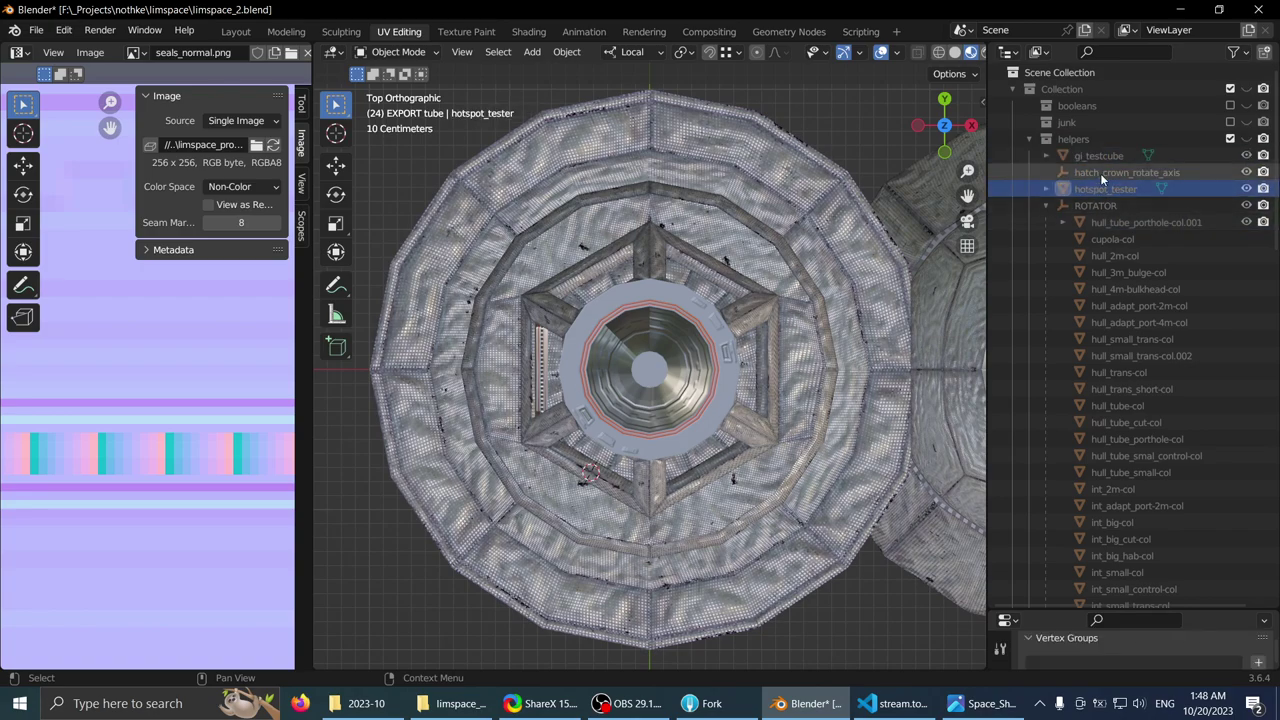
click(1100, 172)
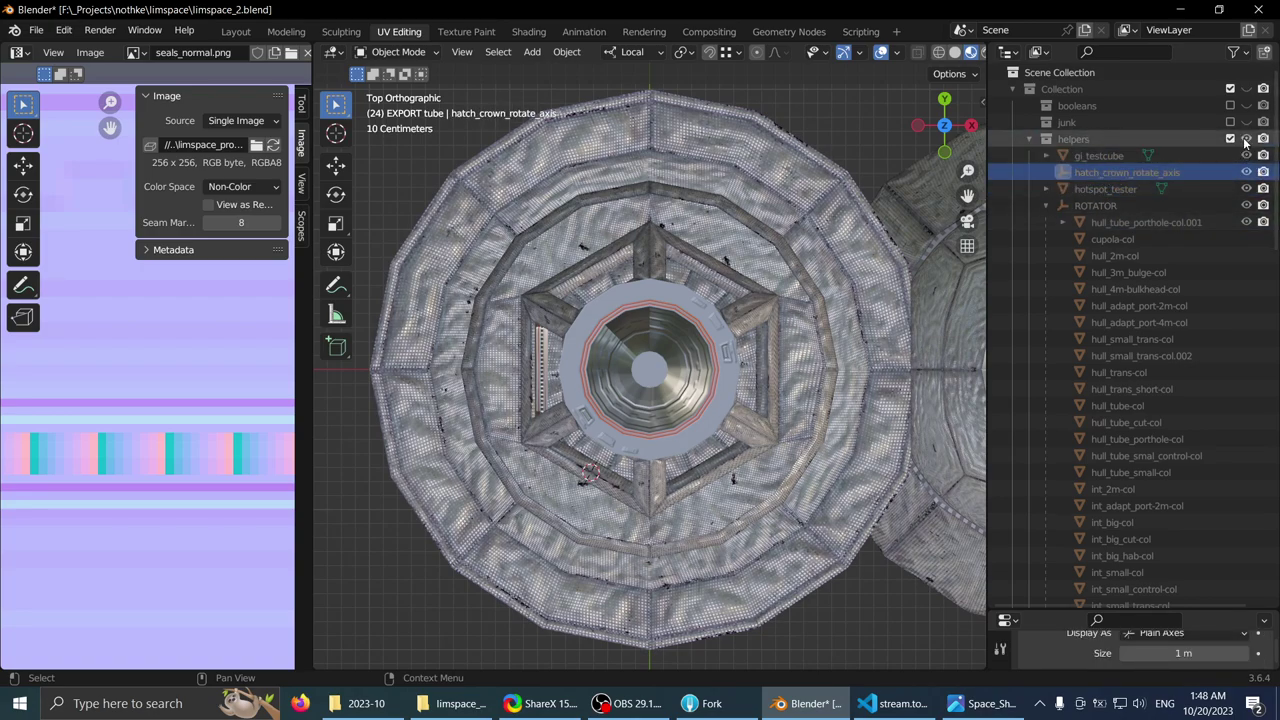
- Unhide the parent Collection that contains the helpers and hide the gi_testcube object
middle_drag(762, 262, 762, 262)
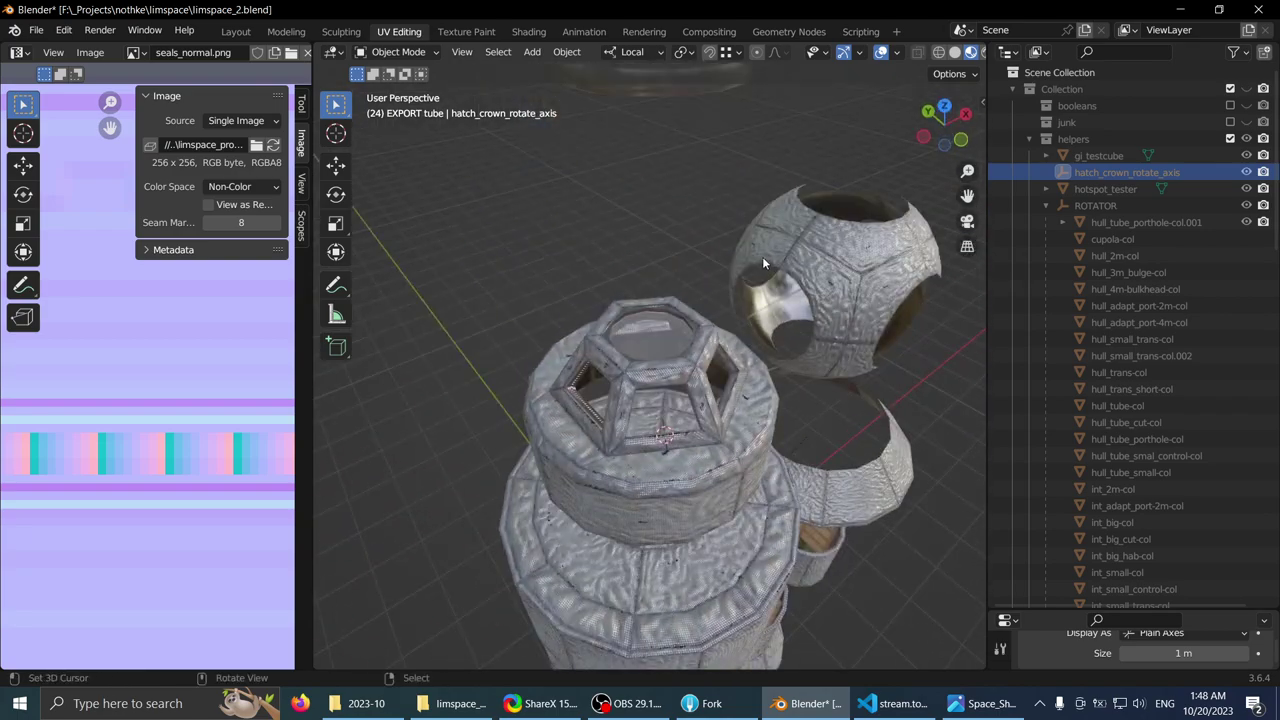
scroll(740, 265, up, 3)
click(1156, 151)
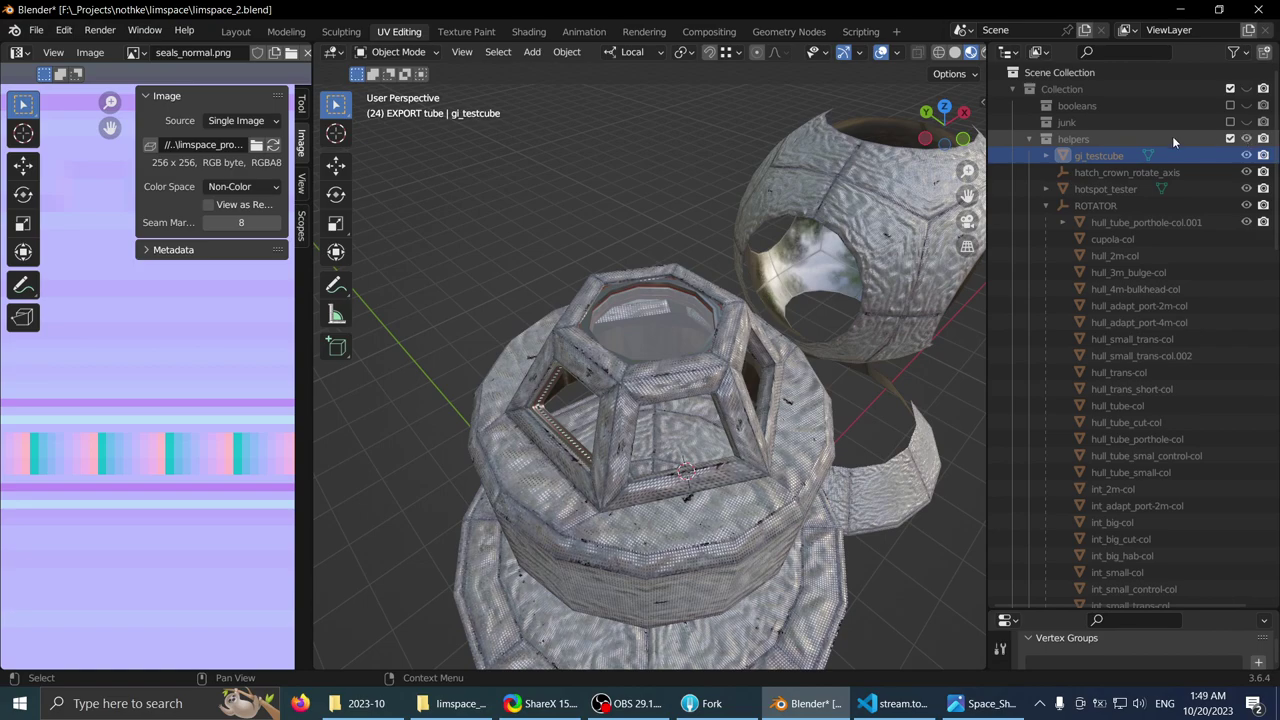
click(1246, 89)
scroll(574, 346, down, 9)
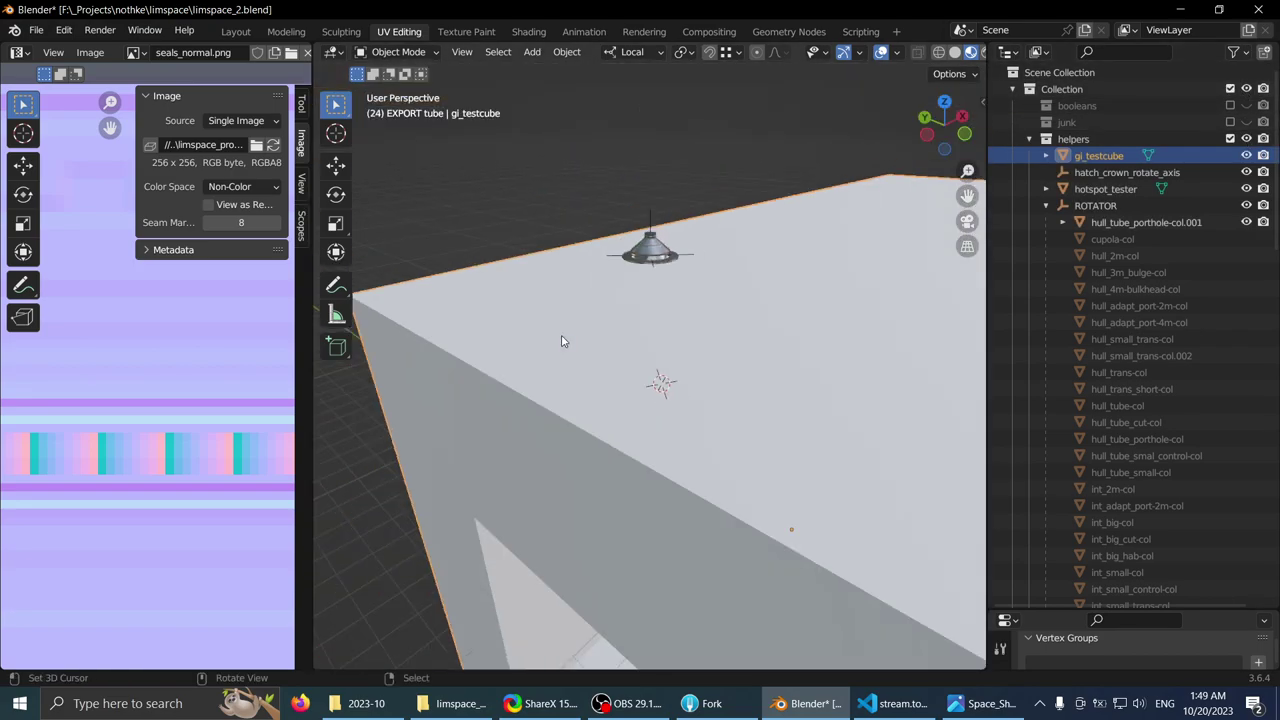
middle_drag(558, 341, 587, 362)
scroll(587, 362, up, 1)
click(1246, 156)
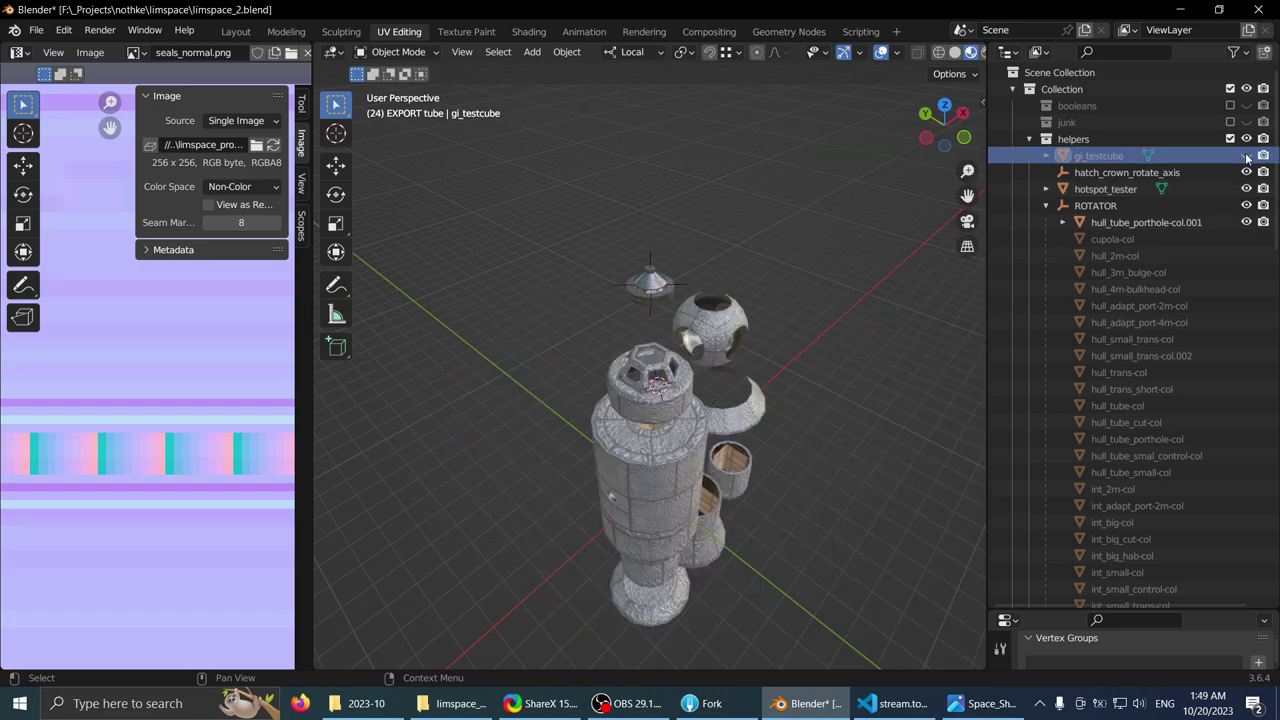
- Examine where the hatch_crown_rotate_axis empty sits relative to the cupola and its window frame
scroll(642, 358, up, 7)
click(1210, 172)
scroll(595, 252, down, 2)
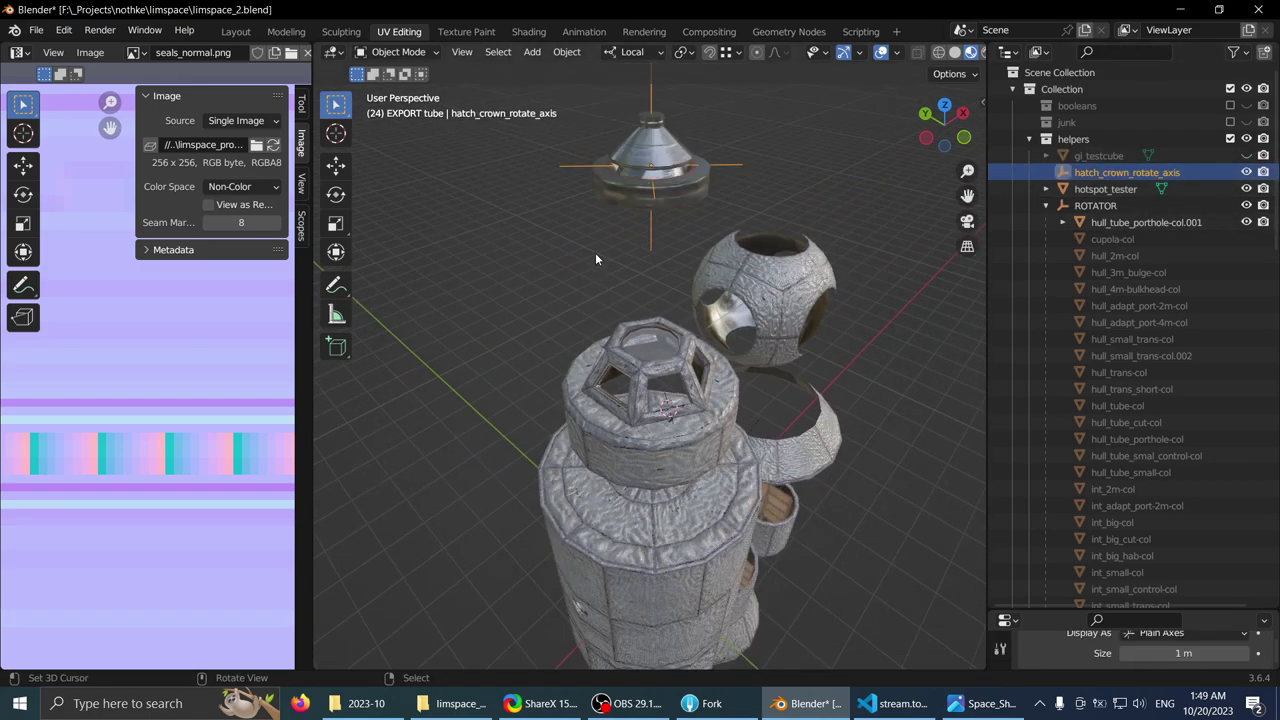
scroll(590, 257, up, 1)
scroll(590, 275, up, 5)
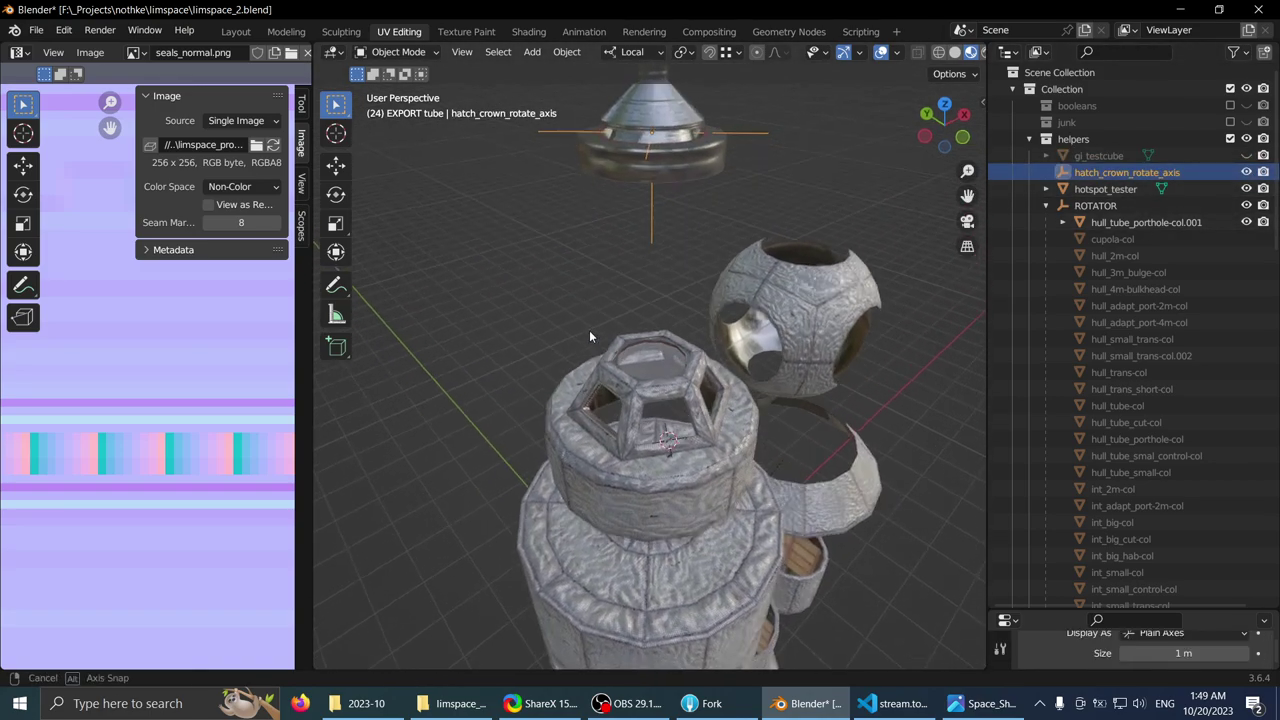
shift+middle_drag(581, 238, 575, 365)
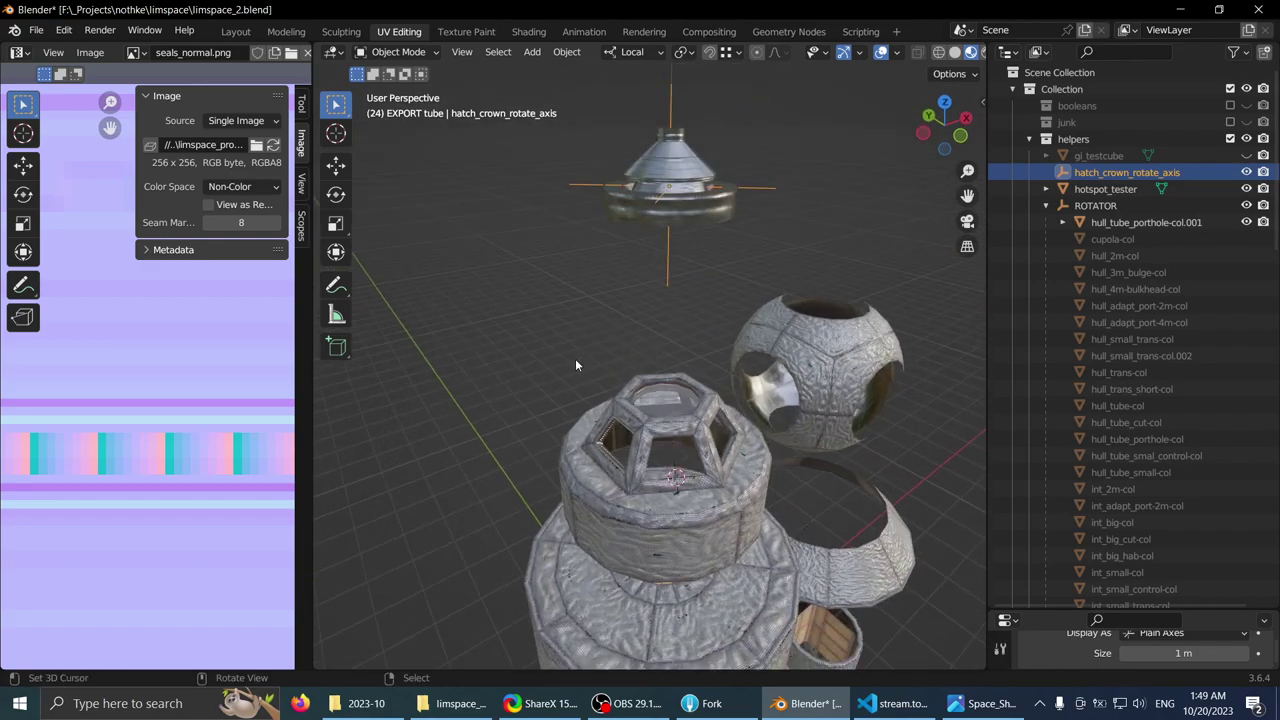
click(606, 437)
mouse_move(606, 437)
middle_down()
mouse_move(650, 277)
mouse_move(664, 270)
mouse_move(643, 304)
mouse_move(577, 293)
mouse_move(592, 188)
mouse_move(659, 230)
mouse_move(620, 259)
mouse_move(676, 261)
mouse_move(664, 165)
mouse_move(548, 168)
mouse_move(587, 241)
mouse_move(520, 229)
mouse_move(621, 274)
mouse_move(652, 265)
mouse_move(566, 252)
mouse_move(666, 286)
mouse_move(638, 310)
mouse_move(676, 316)
mouse_move(585, 285)
mouse_move(685, 186)
middle_up()
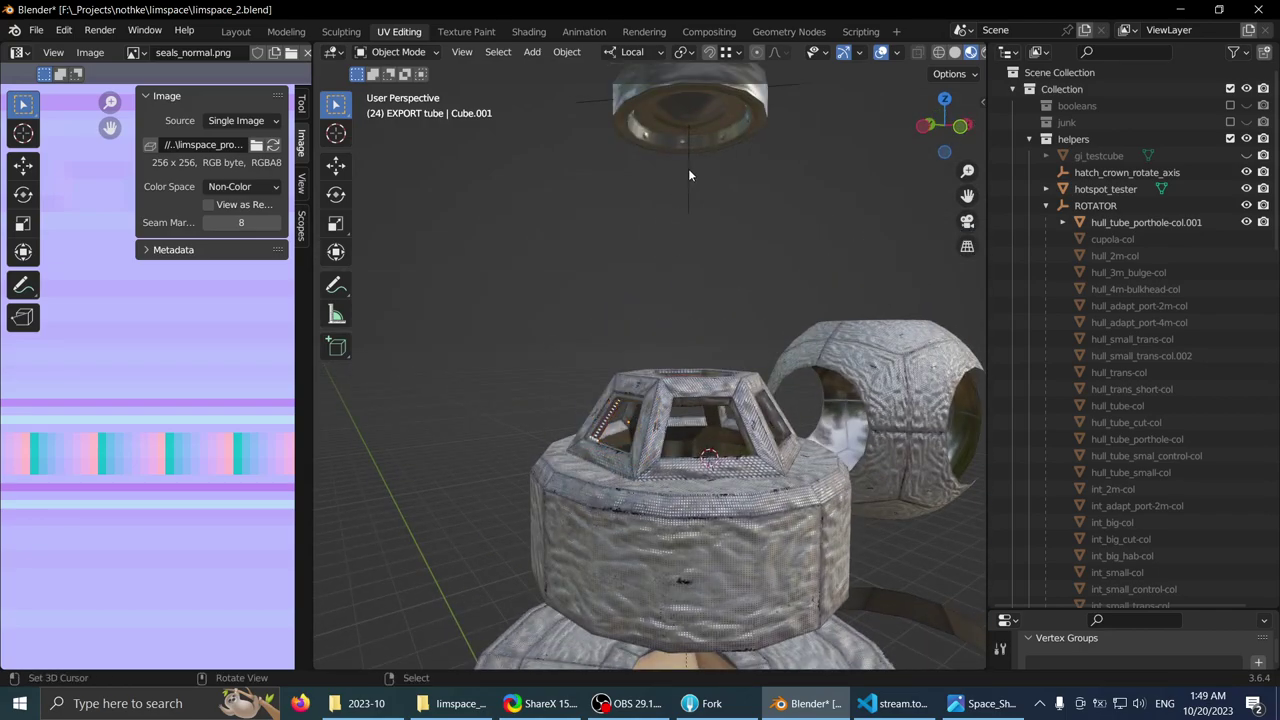
- Duplicate the hatch_crown_rotate_axis empty and move the copy about 2.14 m down along Z to just above the cupola
click(689, 171)
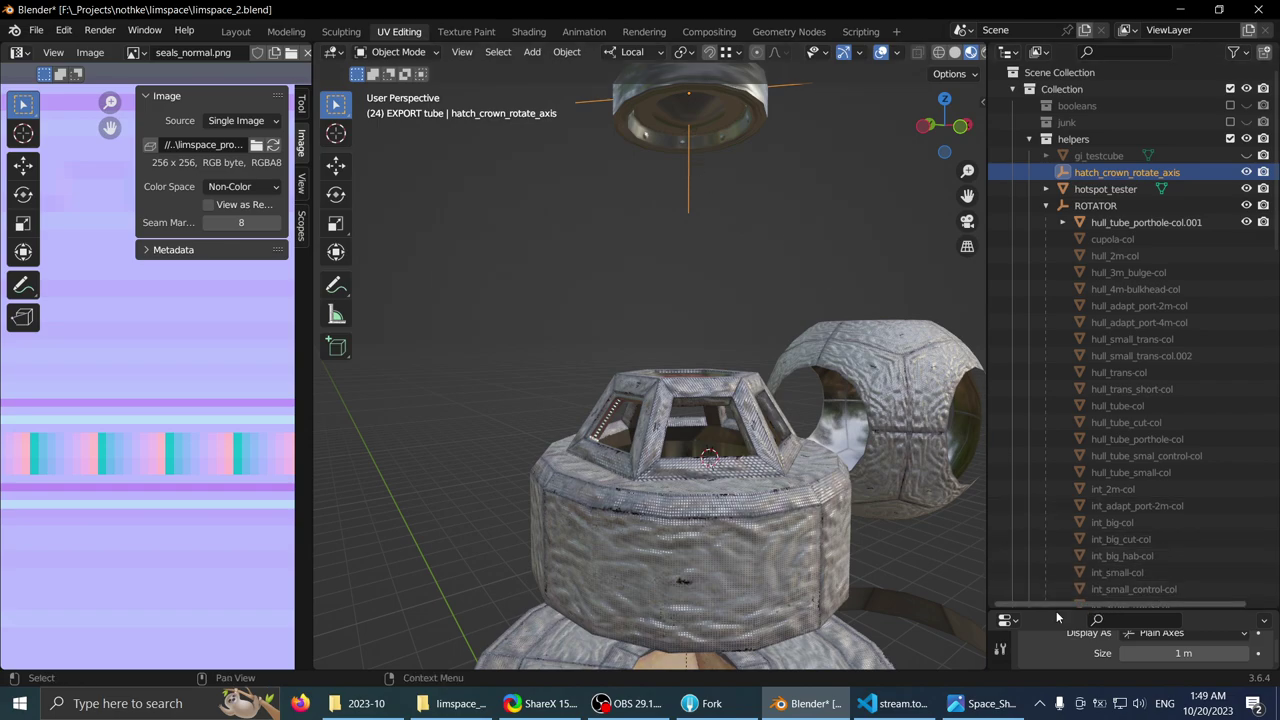
drag(1056, 612, 1025, 299)
middle_drag(769, 377, 745, 380)
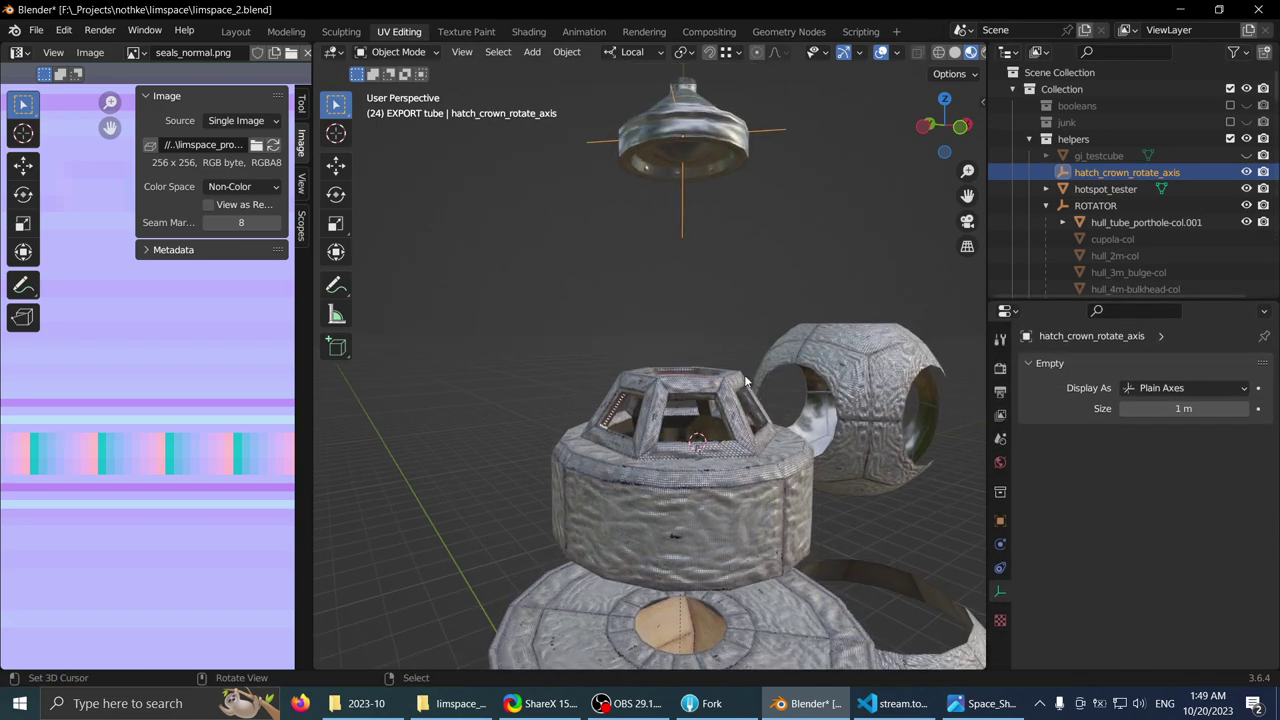
key(shift+d)
key(z)
click(811, 507)
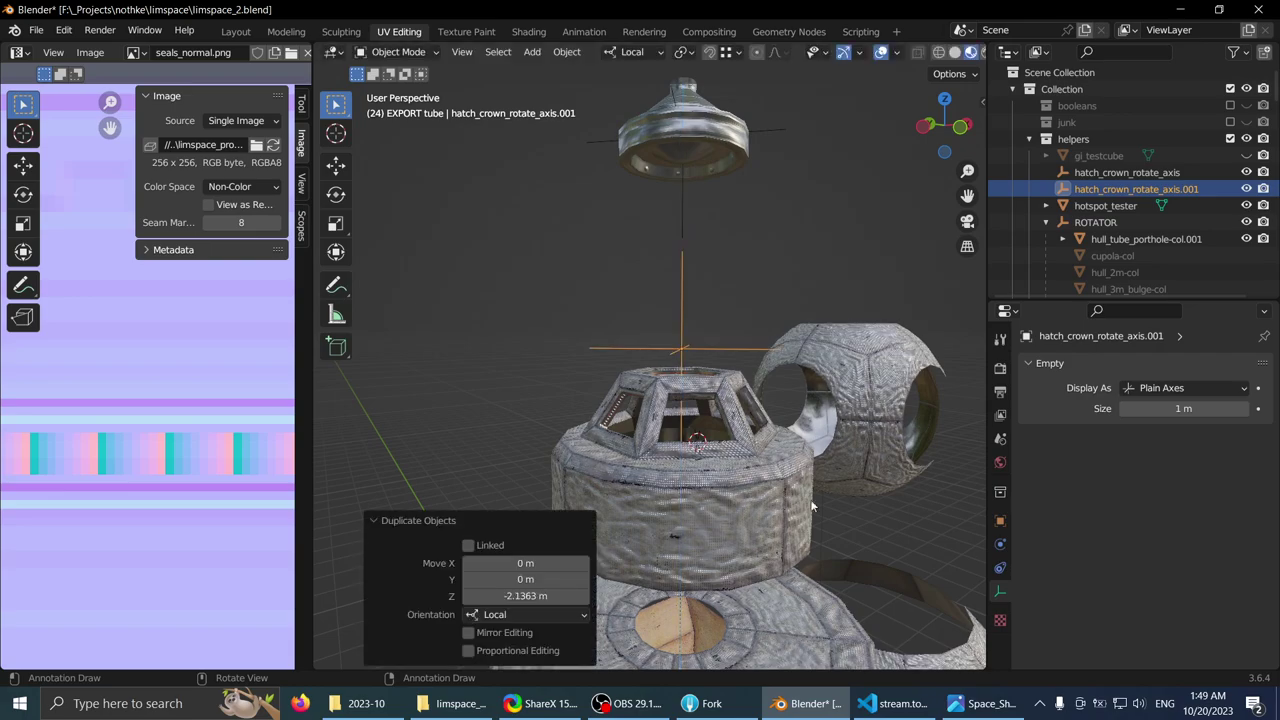
- Rename the duplicated empty as cupola_window_rotate_axis
double_click(1109, 188)
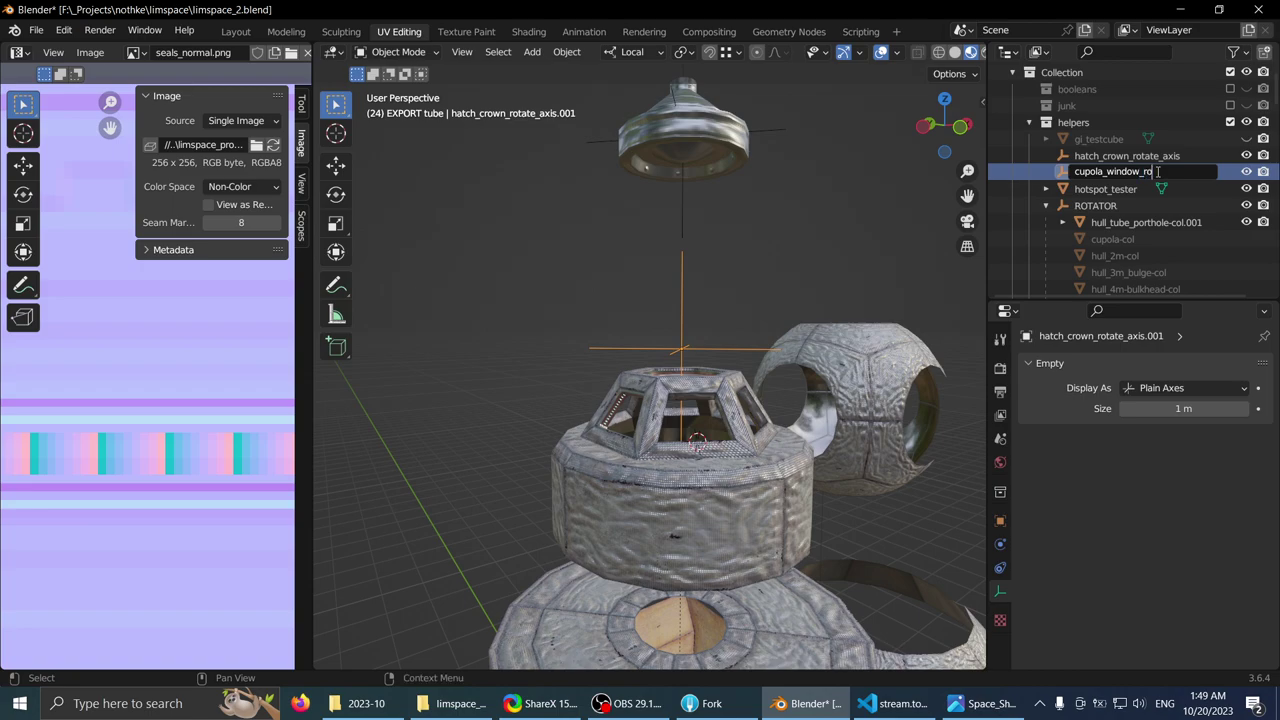
text(cupola_window_rotate_axis)
key(Return)
- Add an Array modifier to the seal frame in the cupola window, below its Mirror modifier
middle_drag(870, 222, 752, 322)
click(755, 318)
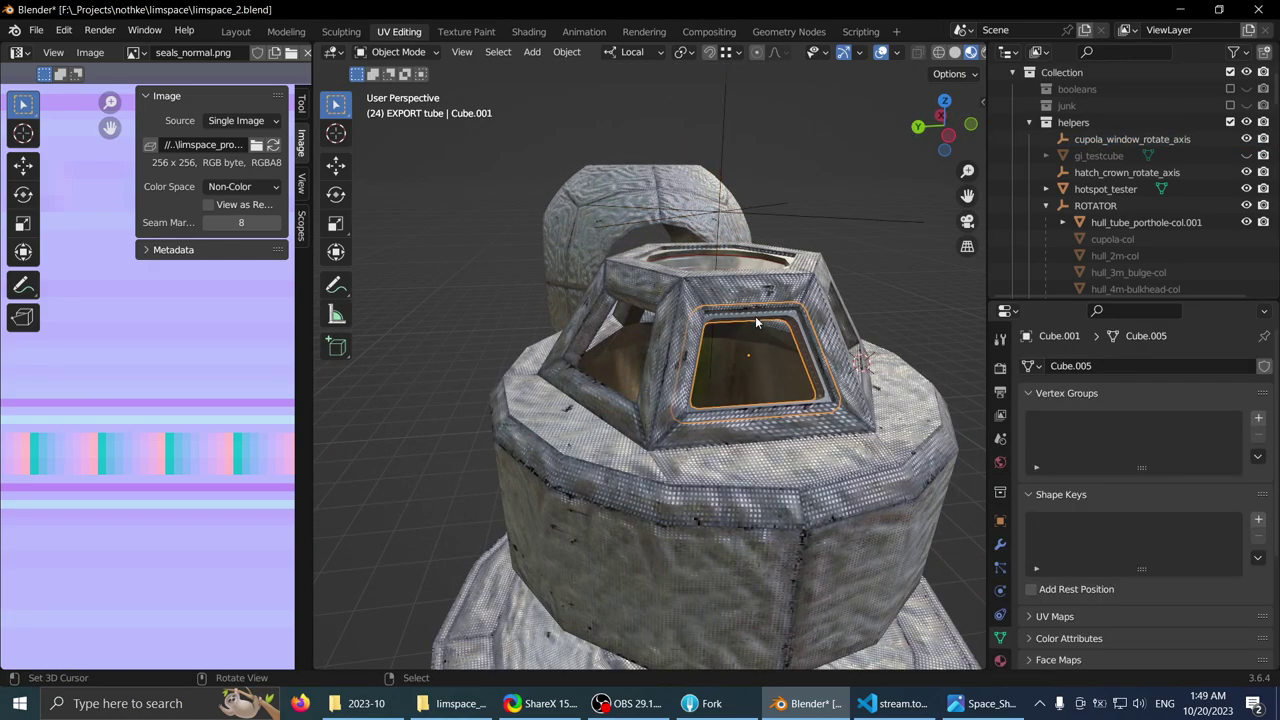
click(1000, 544)
click(1077, 368)
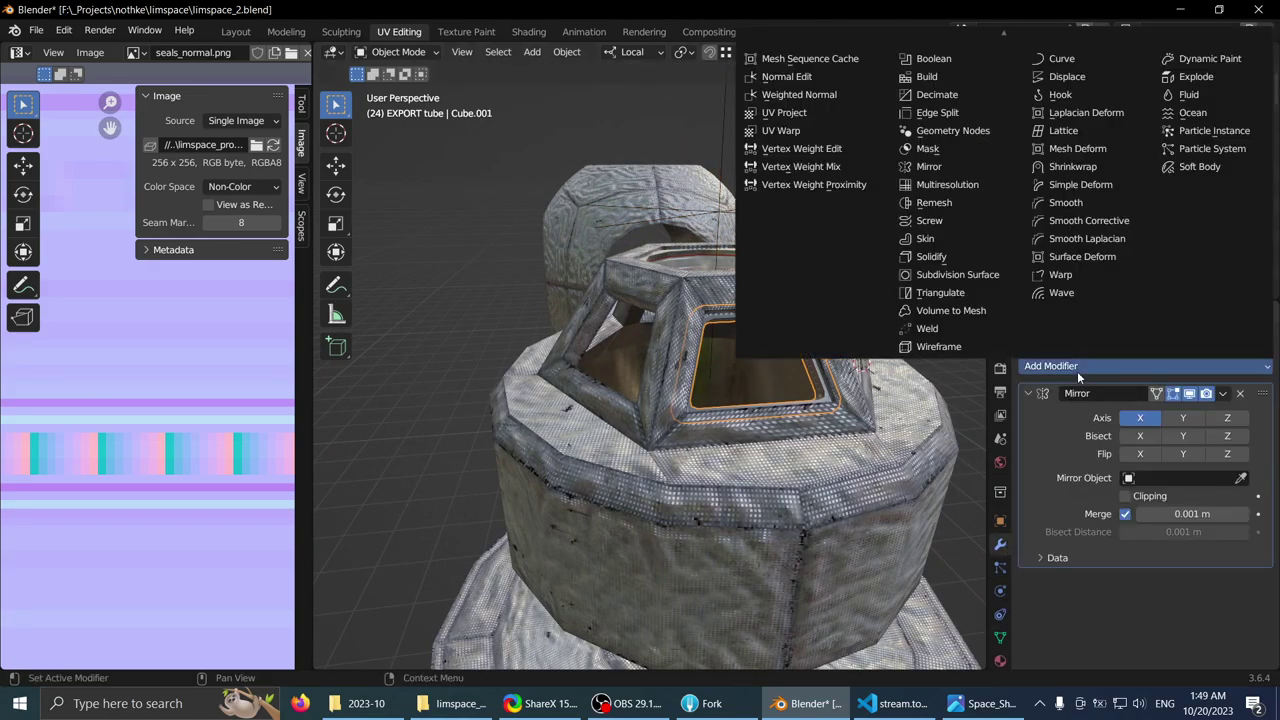
click(925, 56)
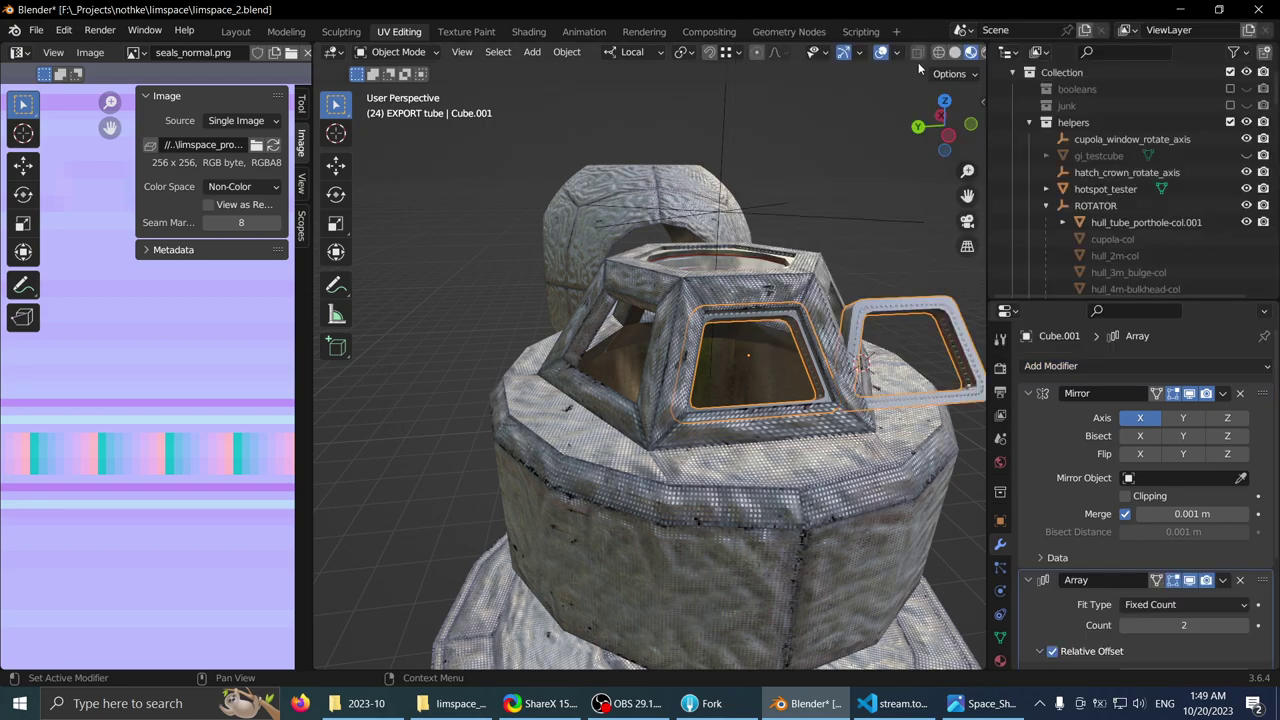
middle_drag(520, 300, 942, 357)
scroll(1127, 604, down, 4)
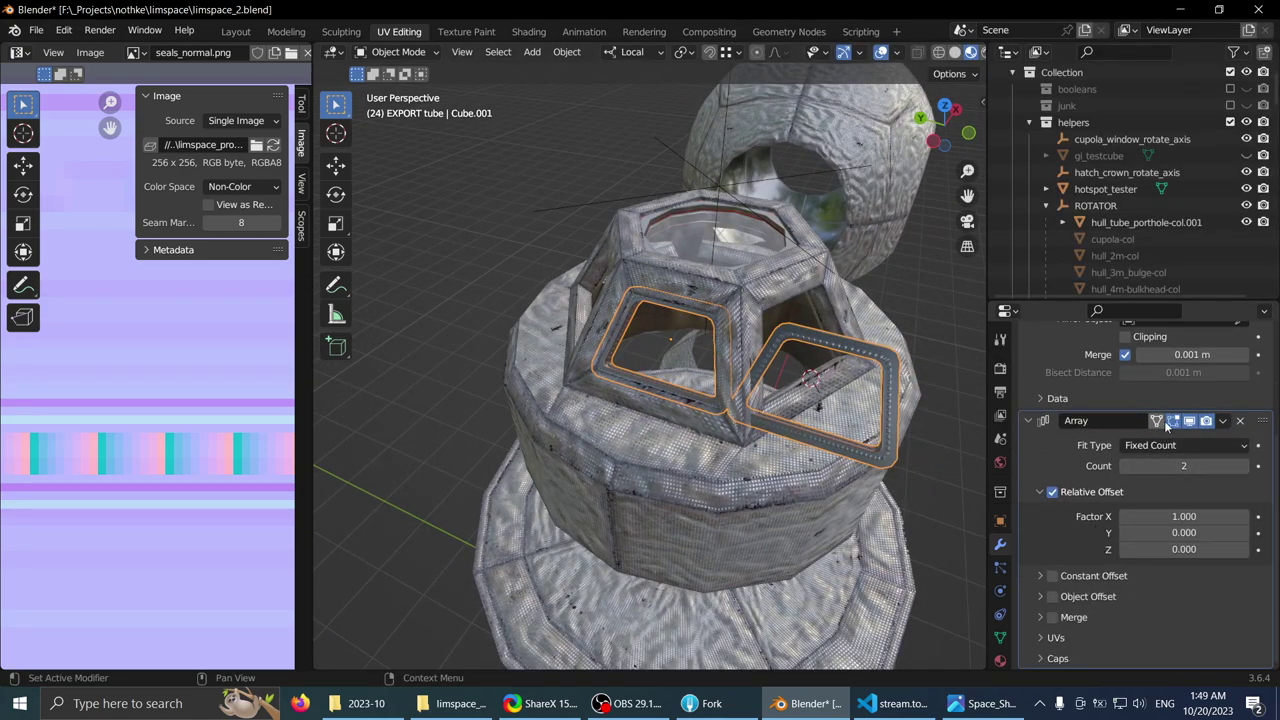
- Enable the Array modifier's Object Offset and assign cupola_window_rotate_axis as its offset object
click(1155, 451)
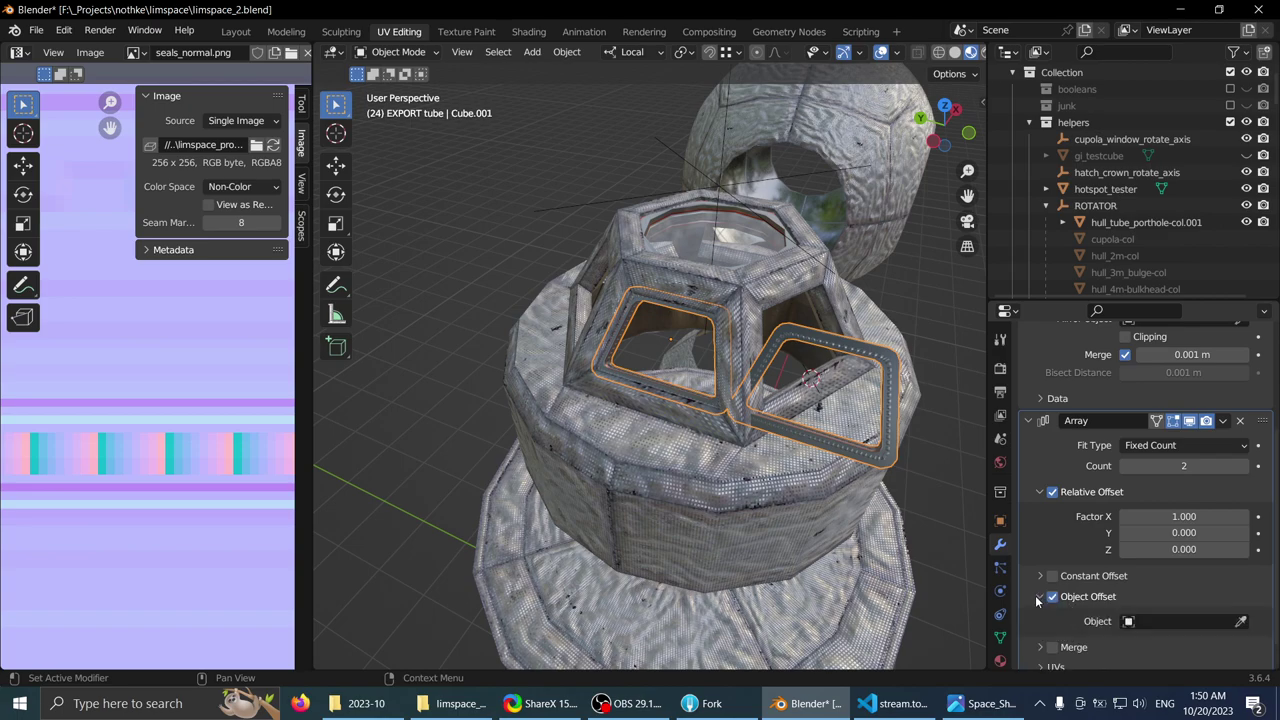
scroll(1037, 600, down, 1)
click(1135, 591)
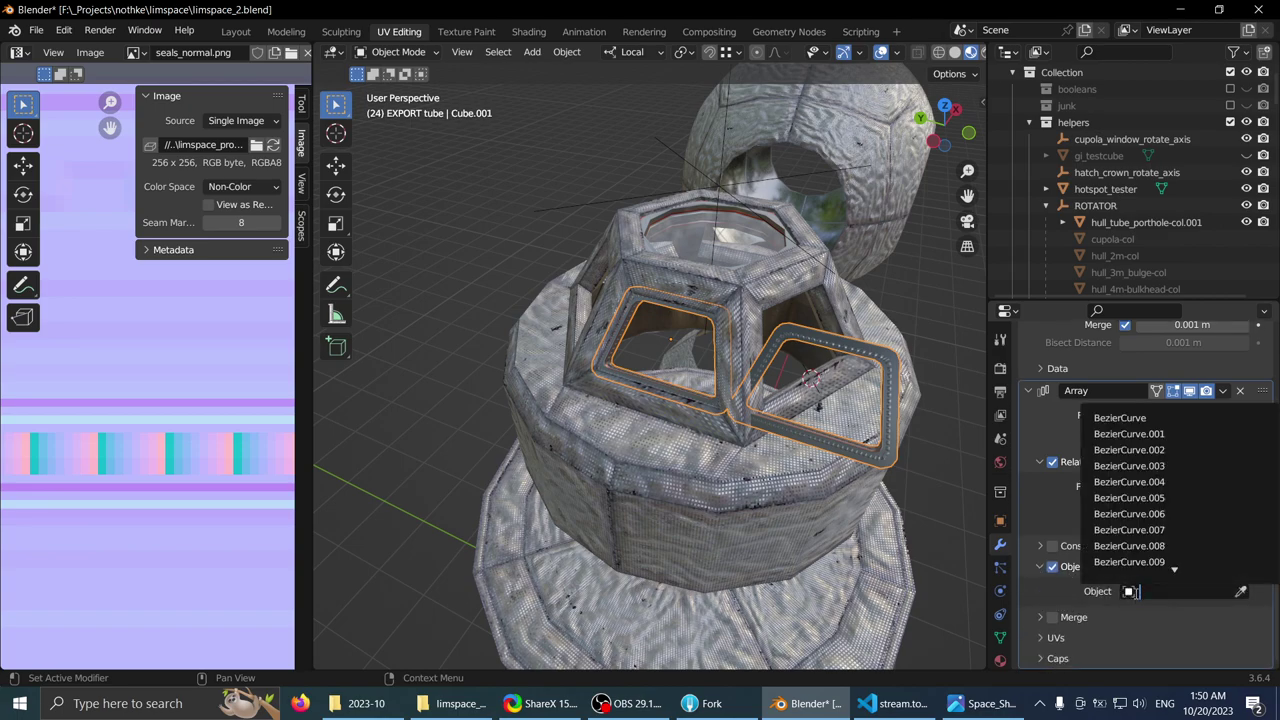
text(rotae)
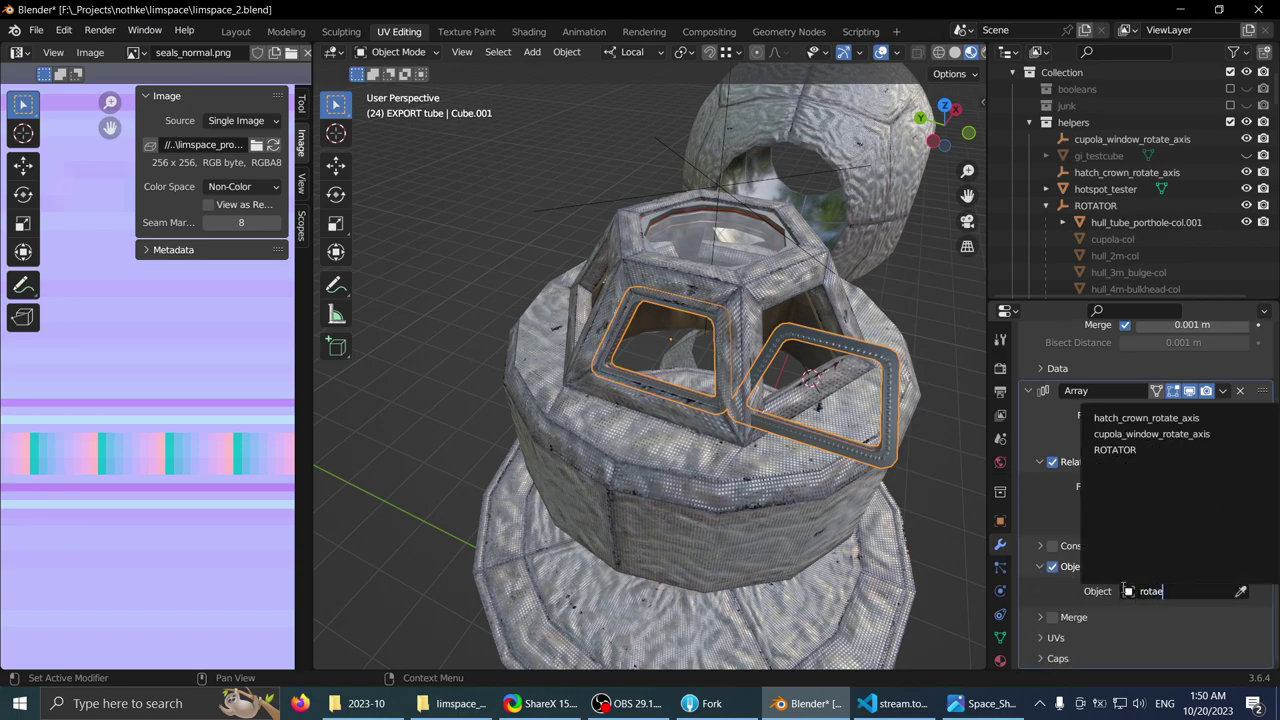
click(1155, 434)
middle_drag(817, 402, 703, 337)
scroll(690, 325, down, 2)
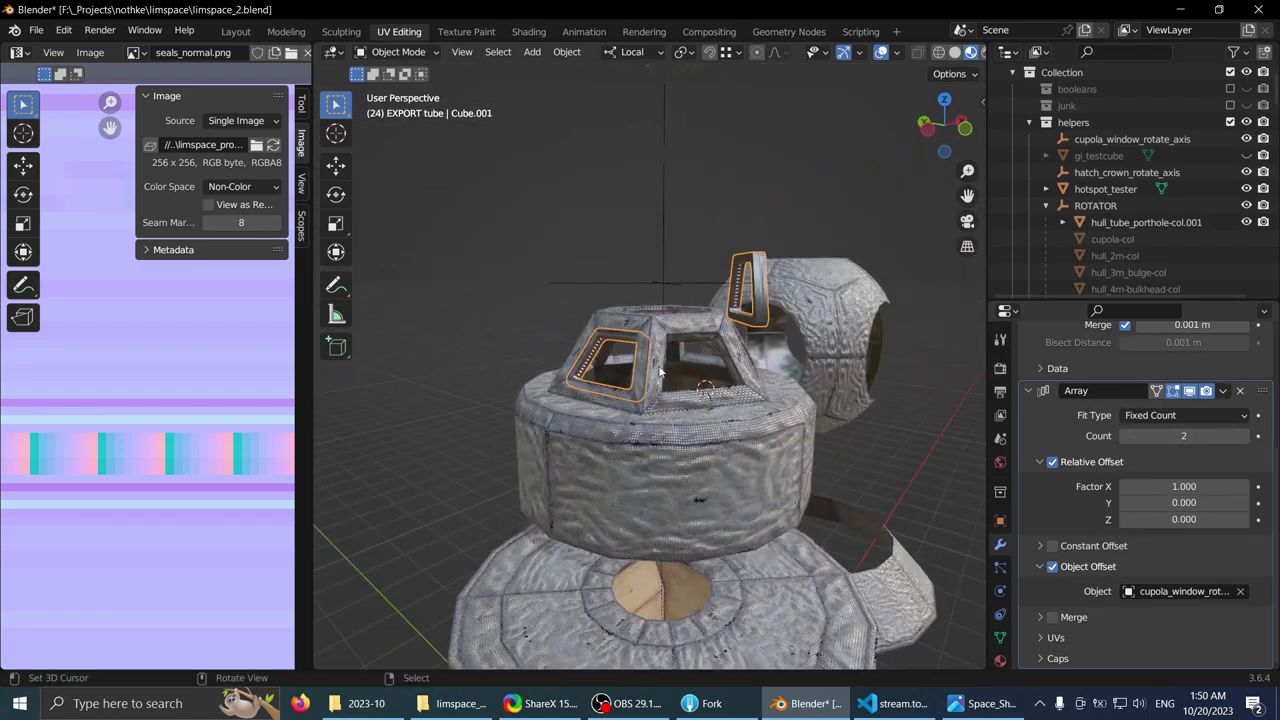
- Move the cupola_window_rotate_axis empty down along Z to a height of about 6.18 m, inside the cupola
middle_drag(615, 285, 707, 319)
right_click(662, 268)
right_click(651, 270)
scroll(654, 318, up, 2)
key(g)
key(z)
click(700, 403)
middle_drag(698, 403, 634, 274)
- Copy the seal frame's Z location of 6.2557 m to the cupola_window_rotate_axis empty and view the cupola from the top
click(688, 328)
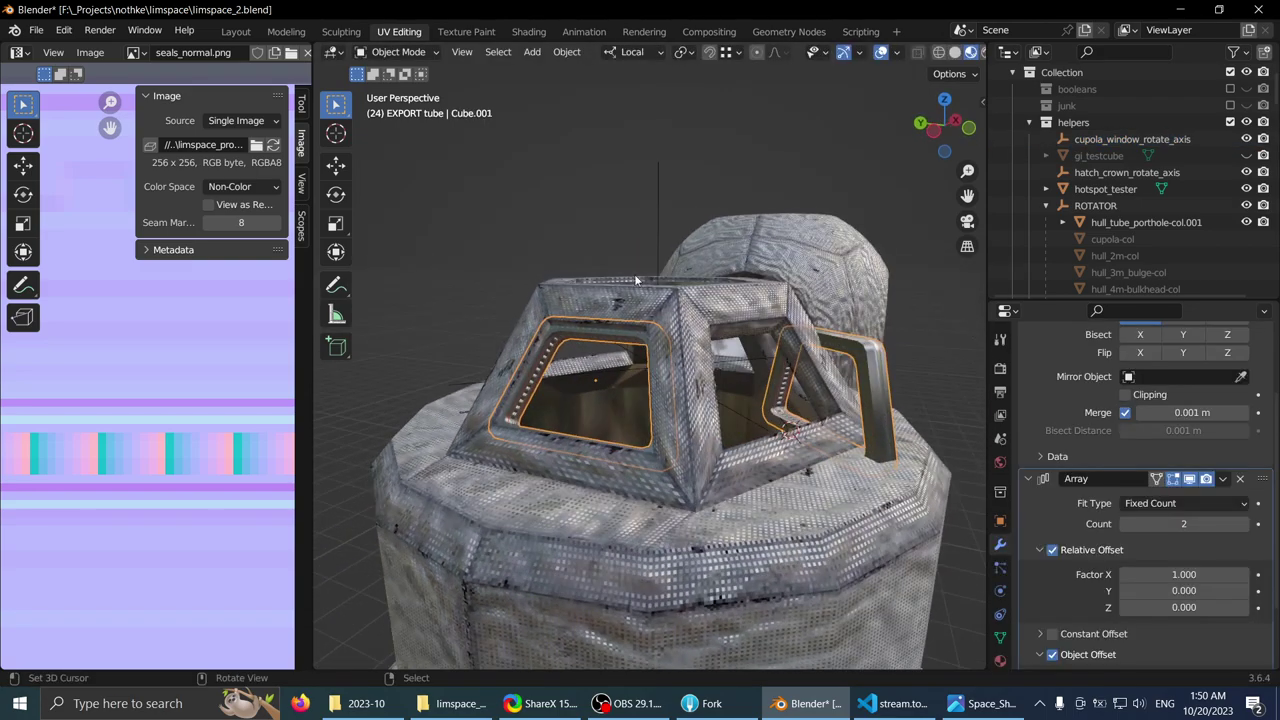
key(n)
click(975, 106)
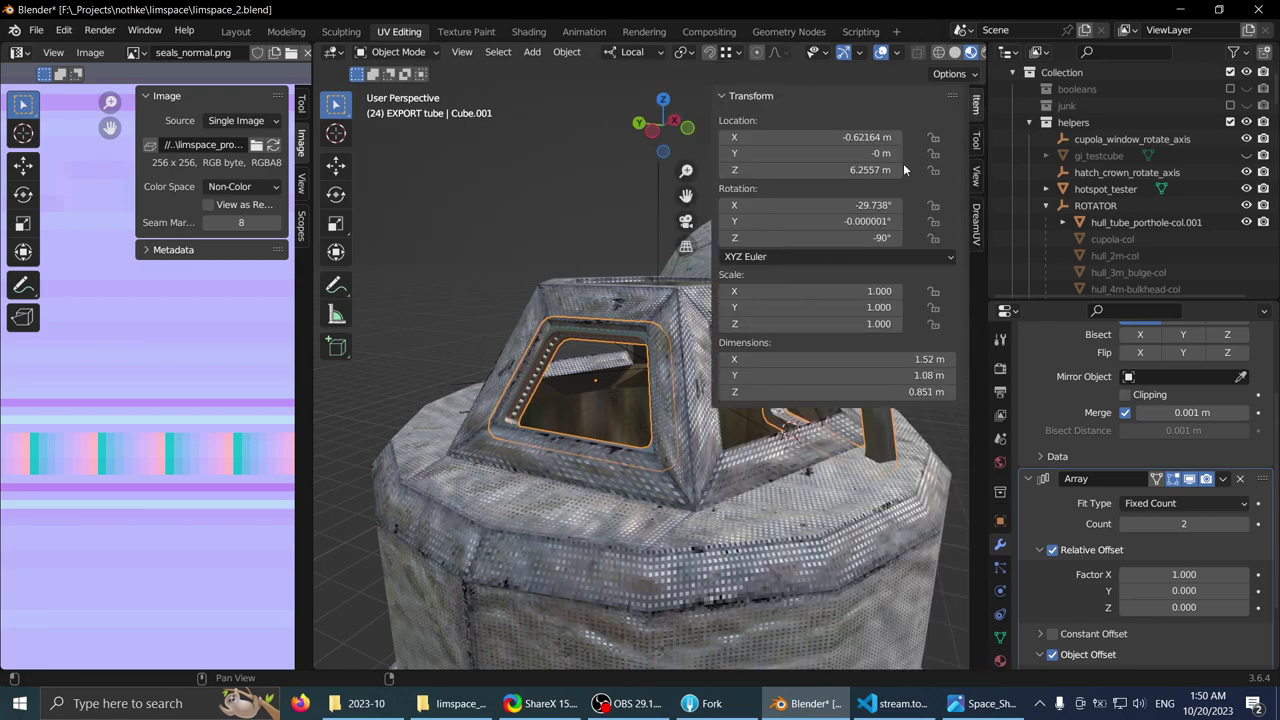
click(482, 227)
click(654, 212)
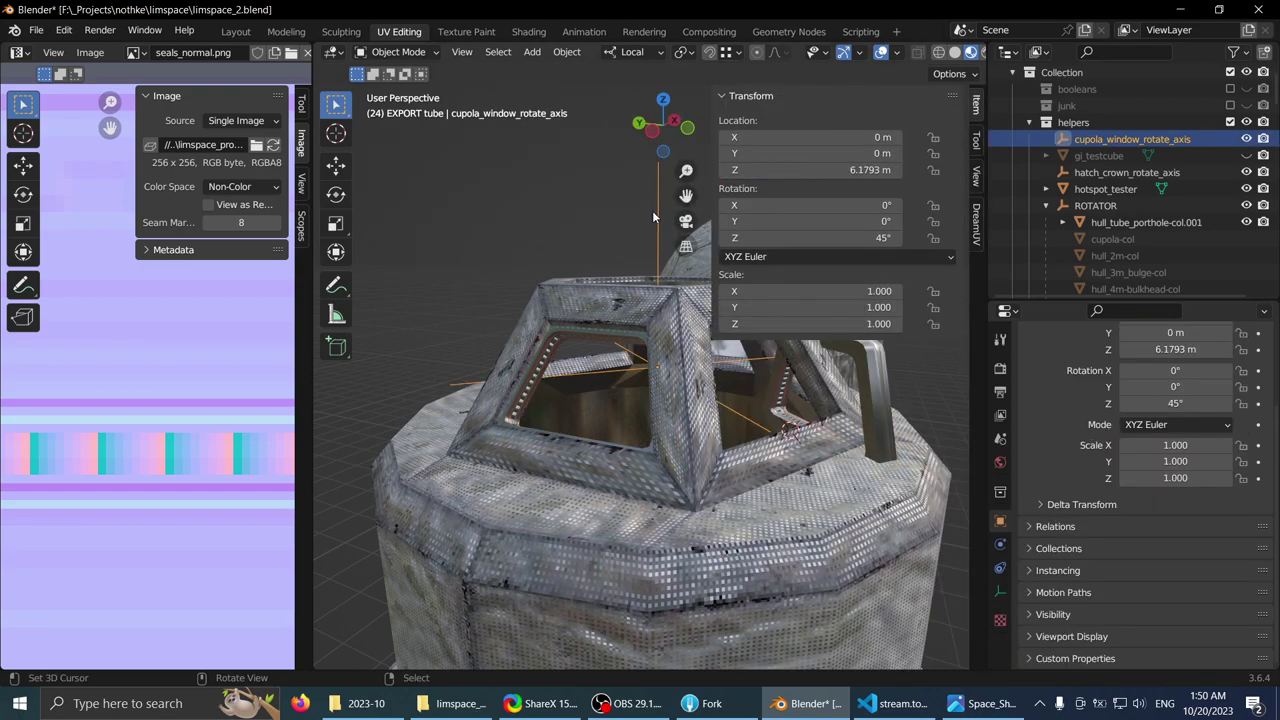
key(Return)
middle_drag(560, 317, 582, 366)
key(ctrl+space)
key(ctrl+space)
key(KP_7)
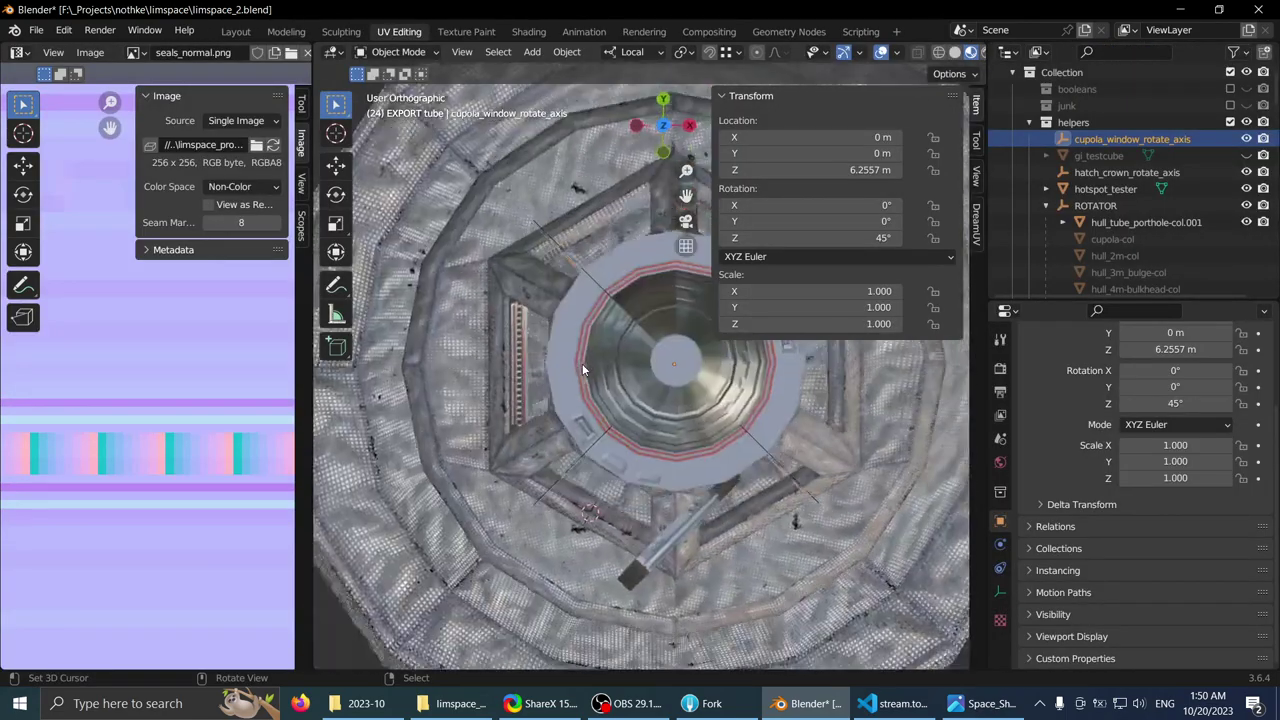
- Set the cupola_window_rotate_axis empty's Z rotation to 60° and check the arrayed seal frame around the cupola
scroll(650, 434, down, 1)
middle_drag(651, 436, 712, 350)
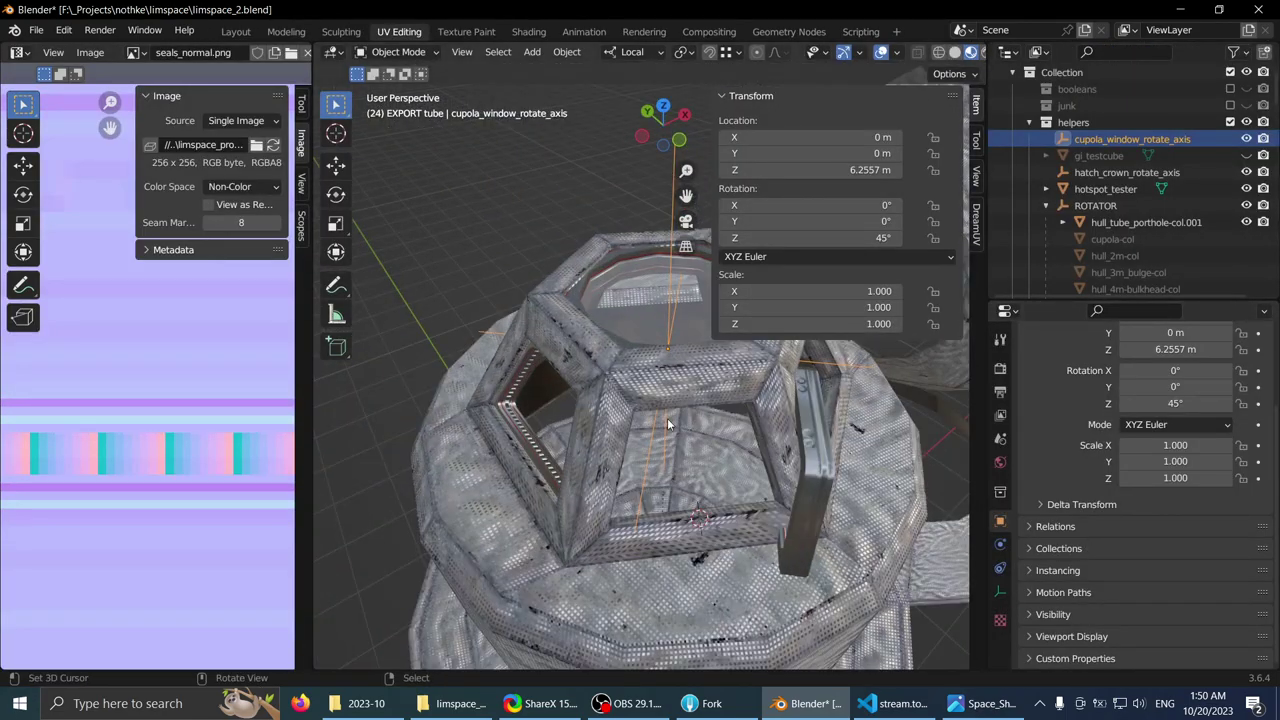
middle_drag(667, 423, 687, 413)
key(KP_7)
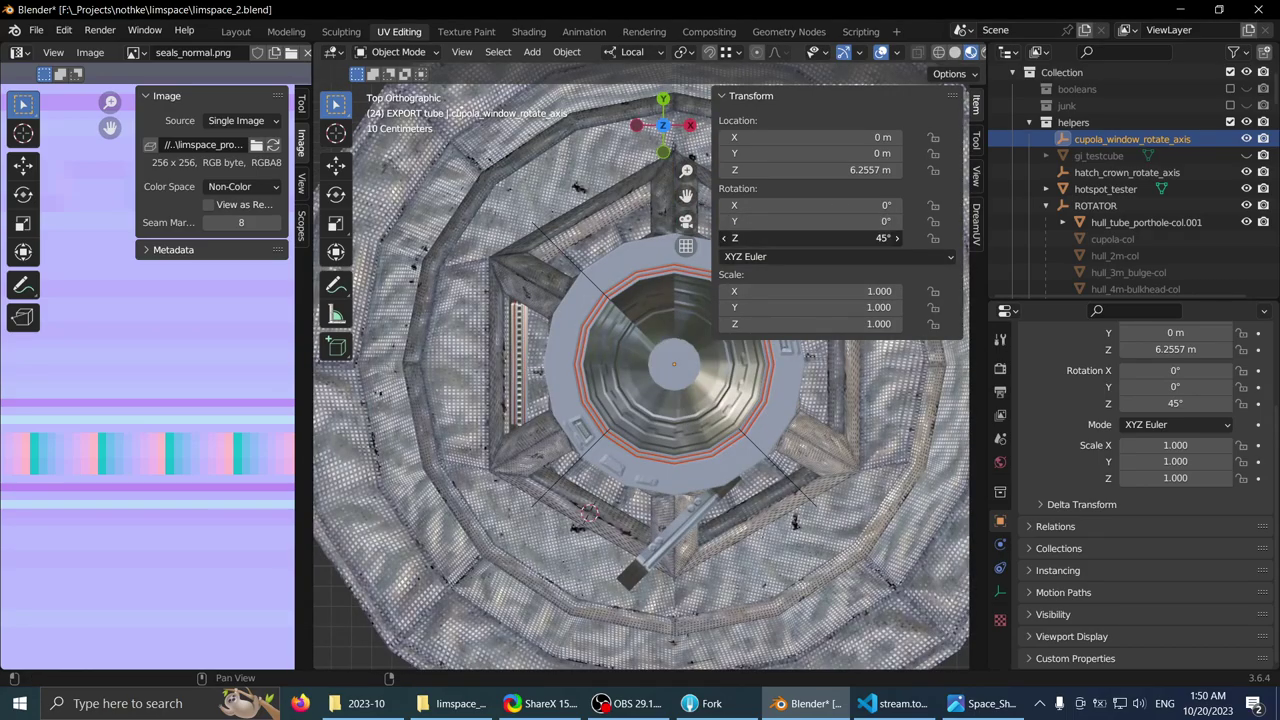
click(856, 241)
text(60)
key(Return)
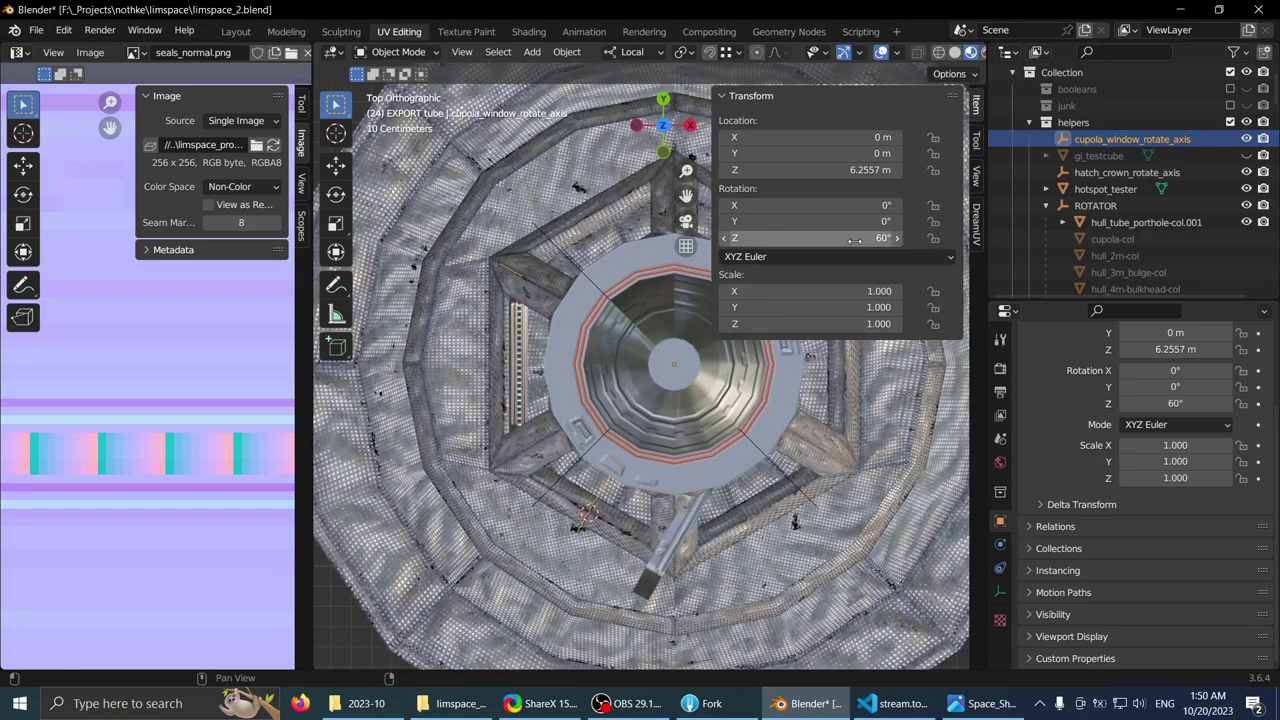
middle_drag(700, 241, 620, 290)
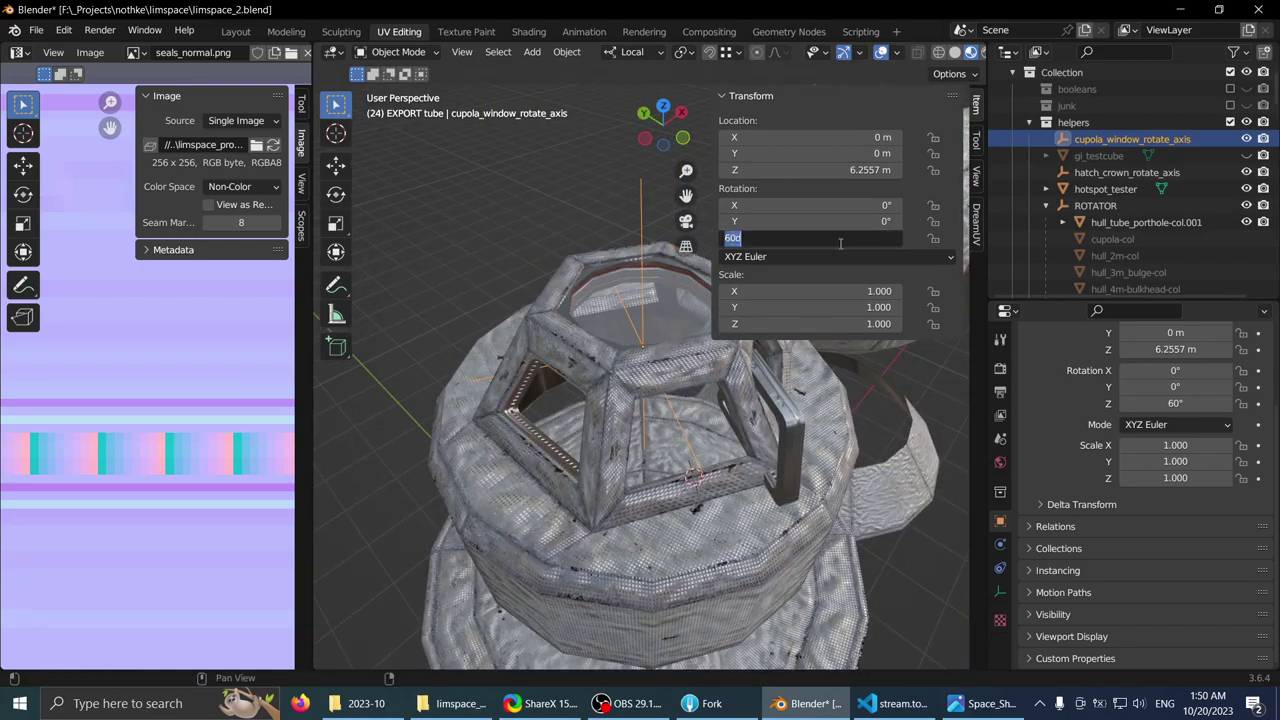
- Try a Z rotation of 30° on the cupola_window_rotate_axis empty and set it back to 60°
text(0)
key(Return)
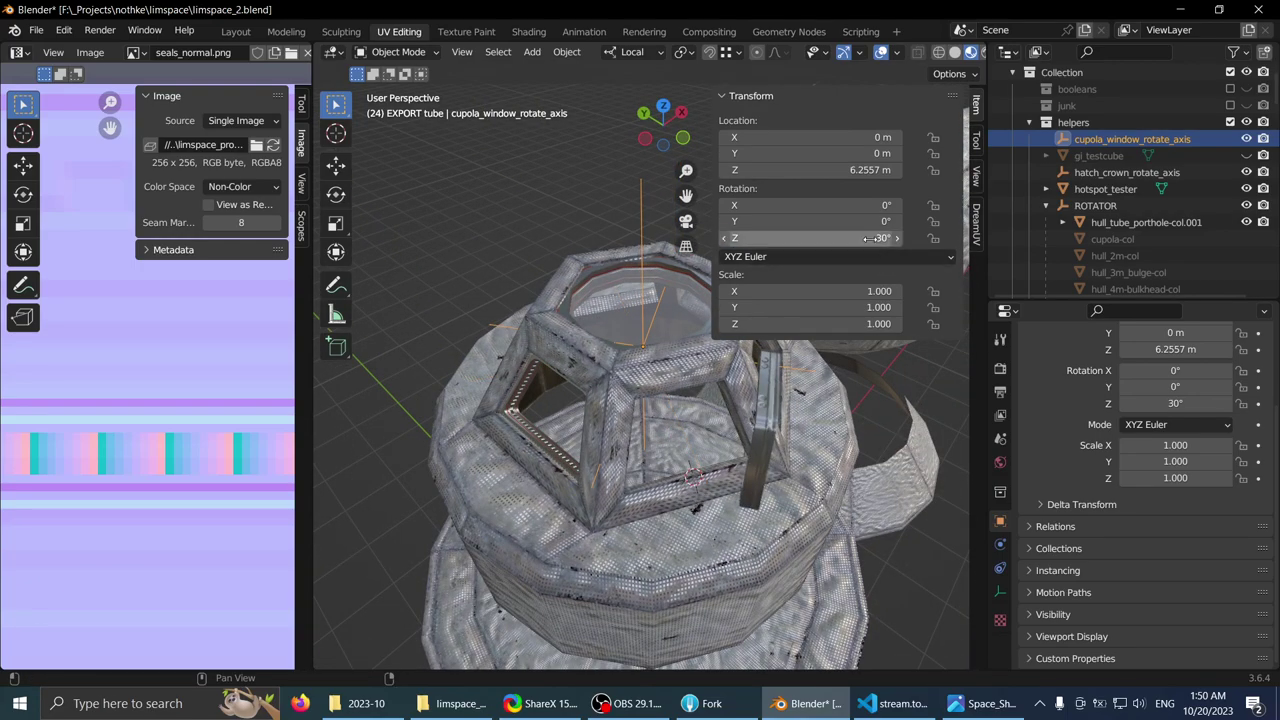
text(60)
key(Return)
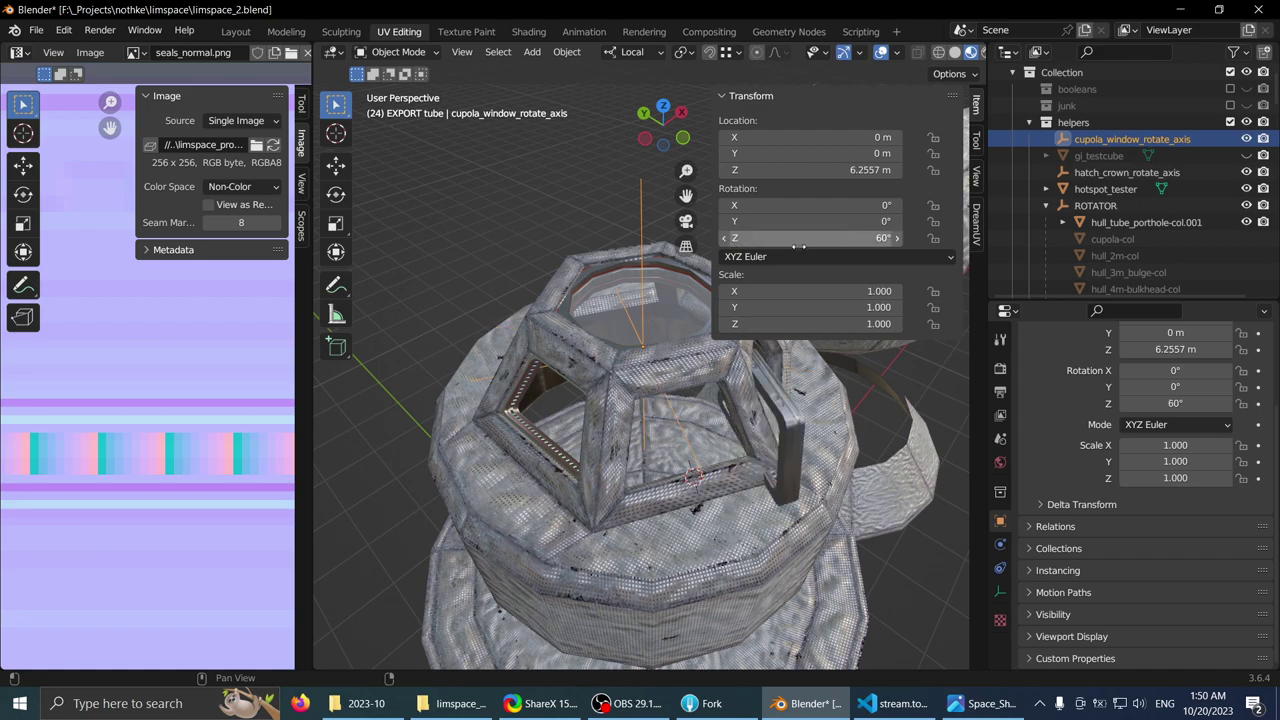
mouse_move(560, 340)
middle_down()
mouse_move(372, 427)
mouse_move(492, 443)
mouse_move(559, 317)
mouse_move(575, 348)
middle_up()
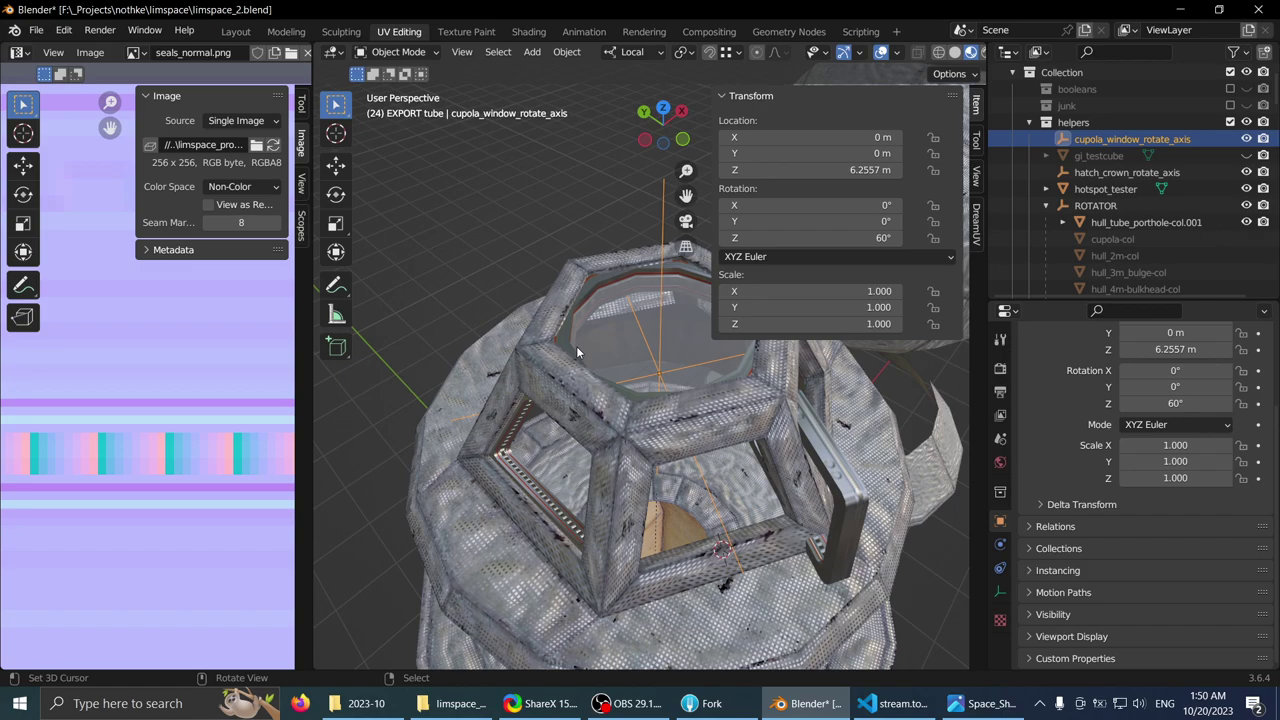
- Select the seal frame in the cupola window and raise its Array modifier's count to 4
scroll(1028, 470, up, 3)
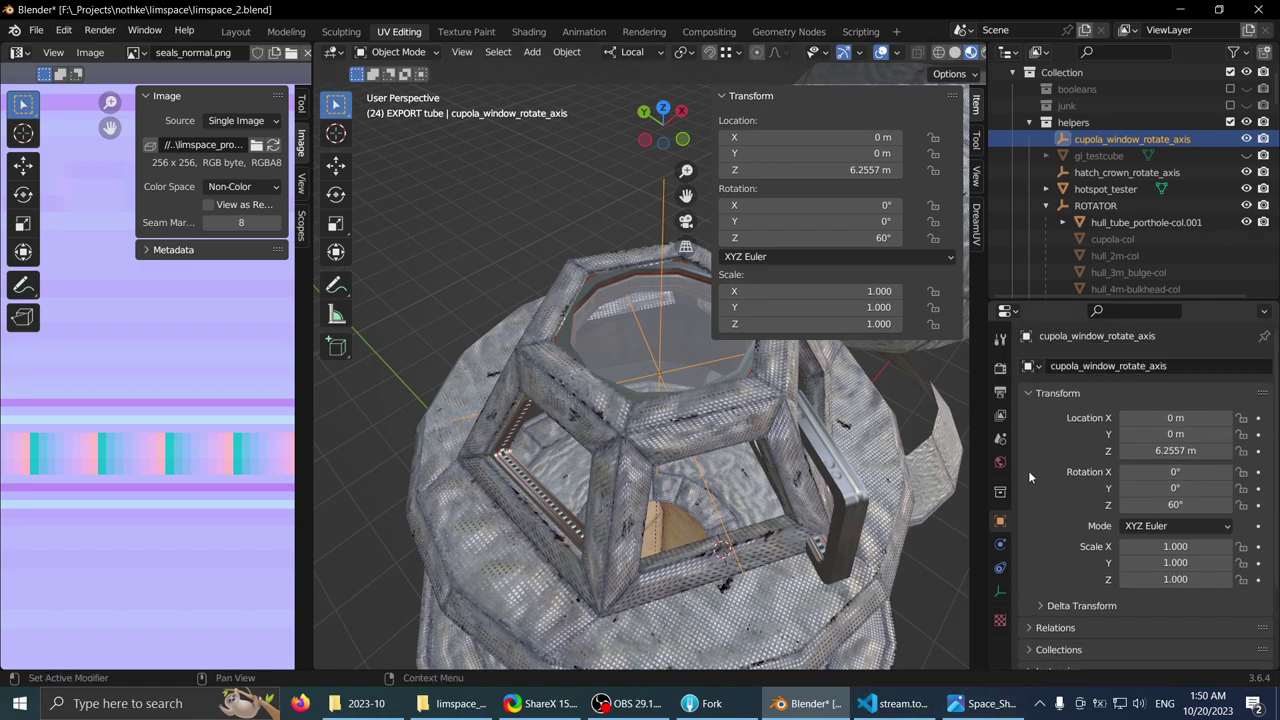
scroll(1053, 552, down, 2)
scroll(1060, 550, up, 2)
right_click(536, 481)
middle_drag(538, 483, 597, 470)
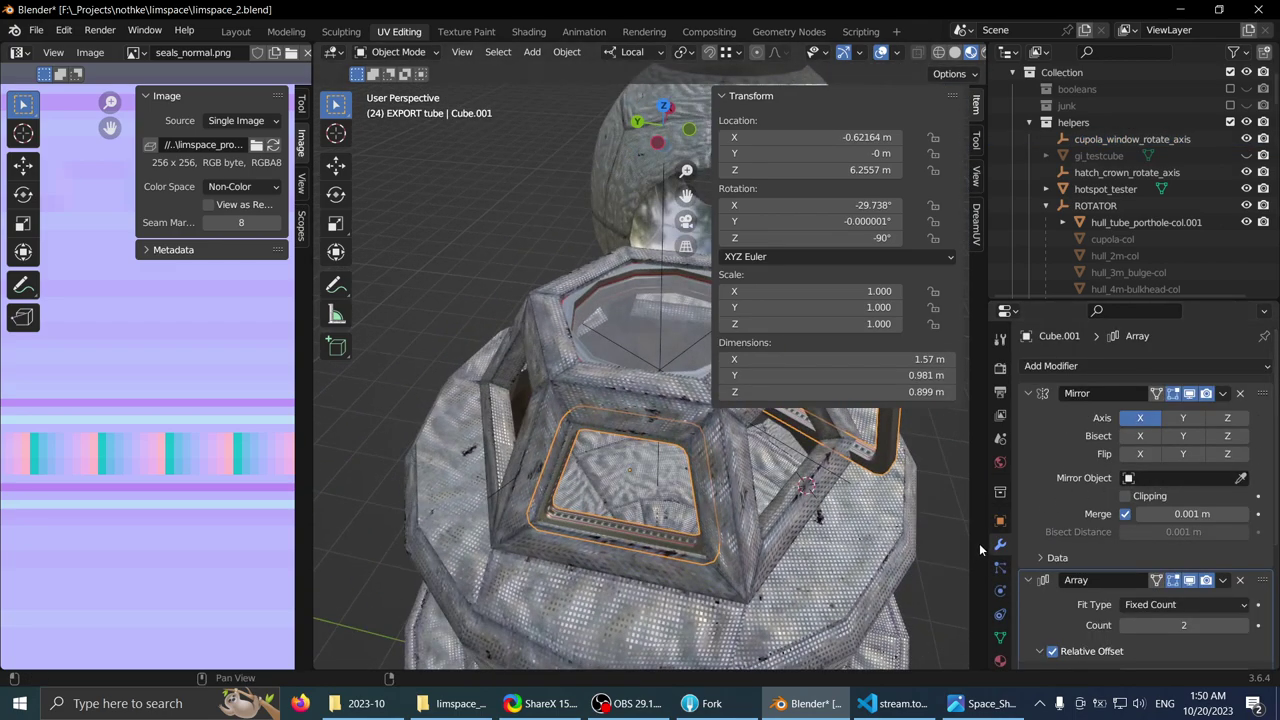
click(1000, 637)
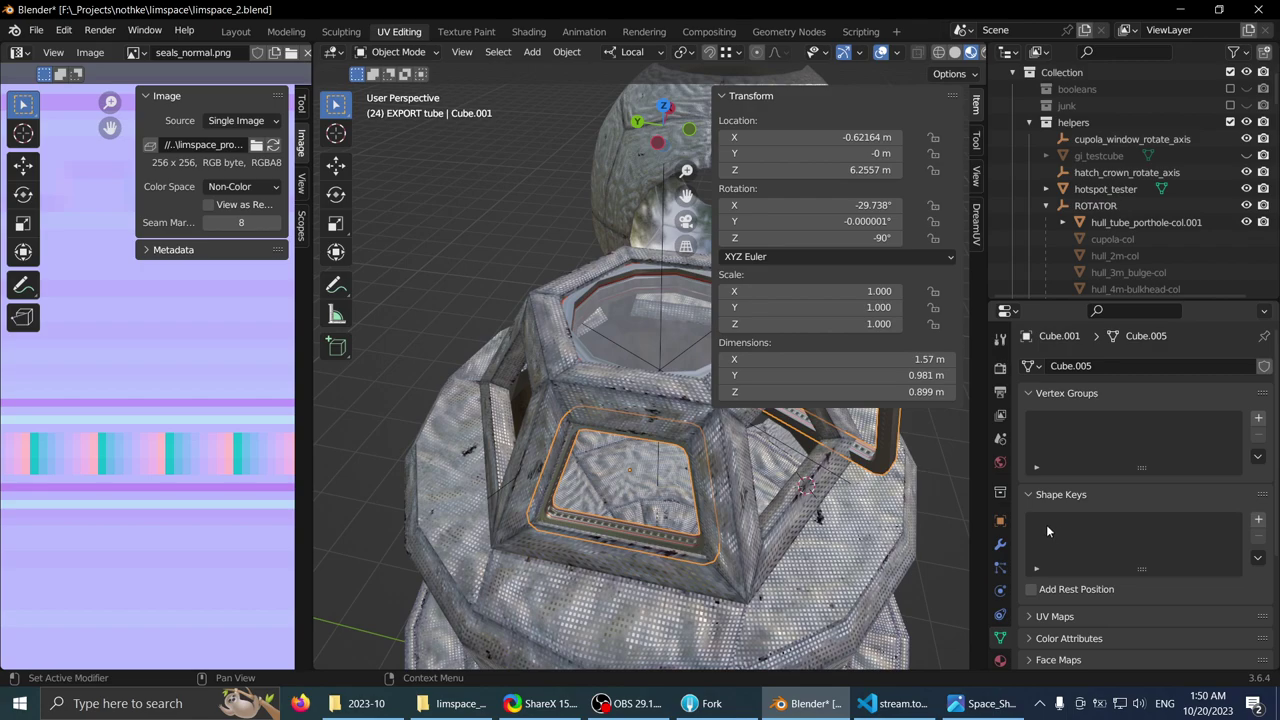
click(999, 544)
scroll(1040, 505, down, 4)
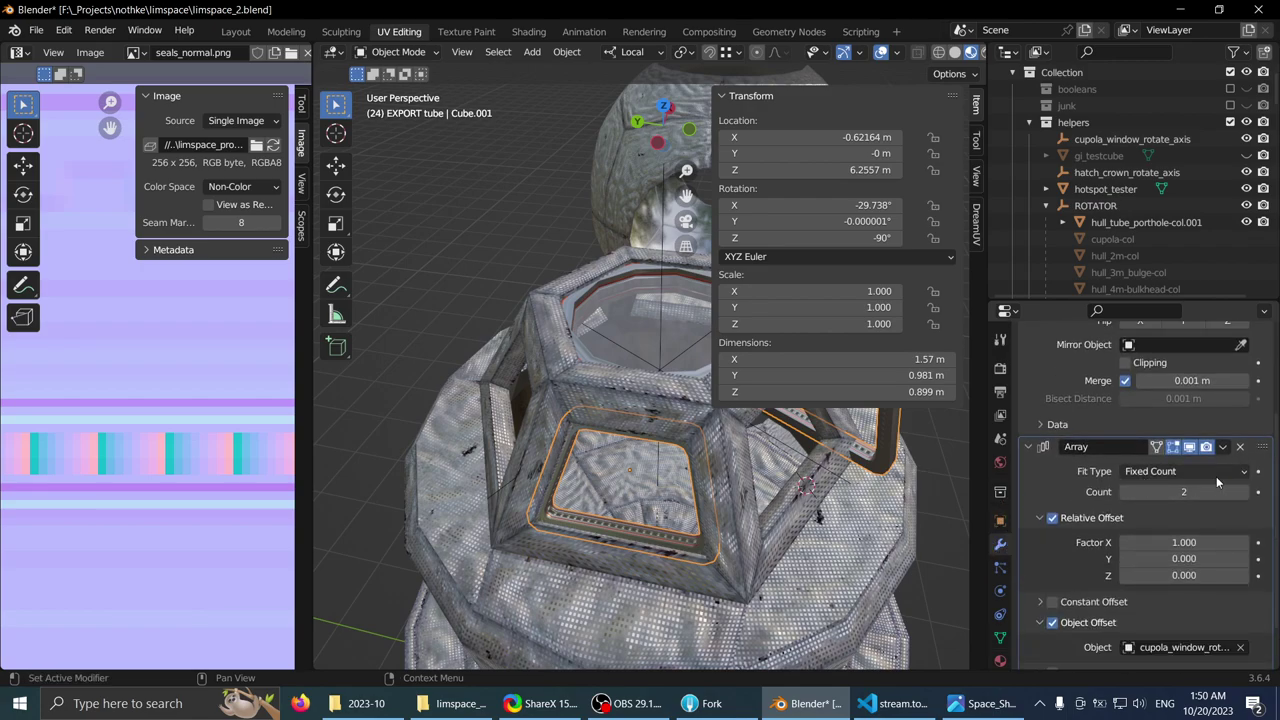
click(1243, 492)
click(1243, 492)
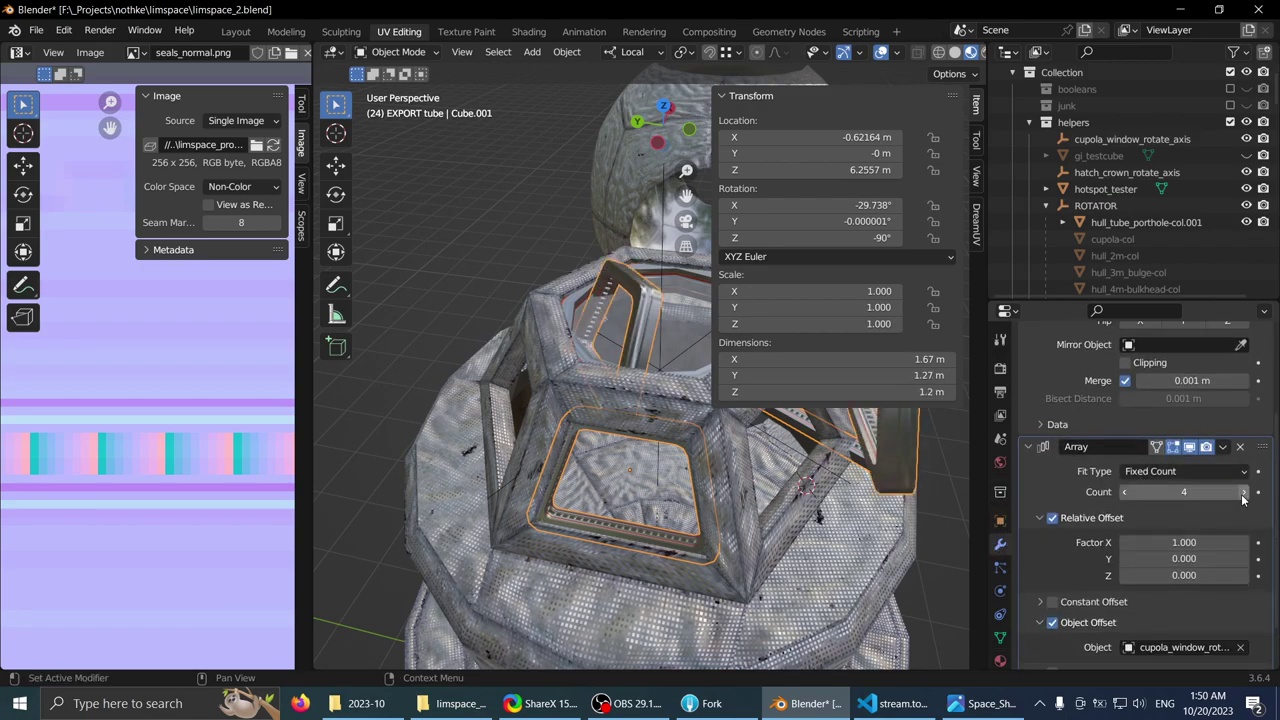
- Select the cupola_window_rotate_axis empty and set its Z rotation to 30°
middle_drag(790, 465, 580, 430)
click(655, 232)
middle_drag(625, 273, 646, 306)
scroll(1150, 463, up, 4)
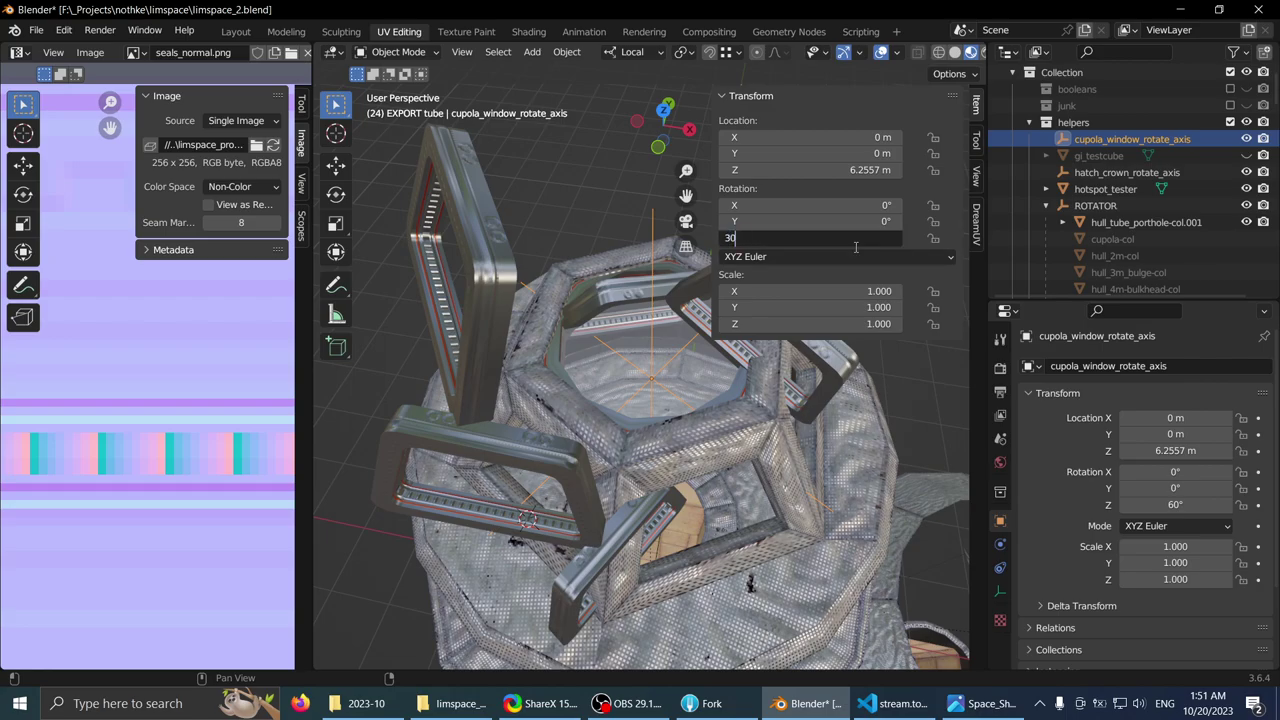
key(Return)
mouse_move(690, 318)
middle_down()
mouse_move(696, 344)
mouse_move(635, 421)
mouse_move(674, 366)
mouse_move(608, 407)
mouse_move(695, 433)
mouse_move(662, 361)
mouse_move(666, 325)
middle_up()
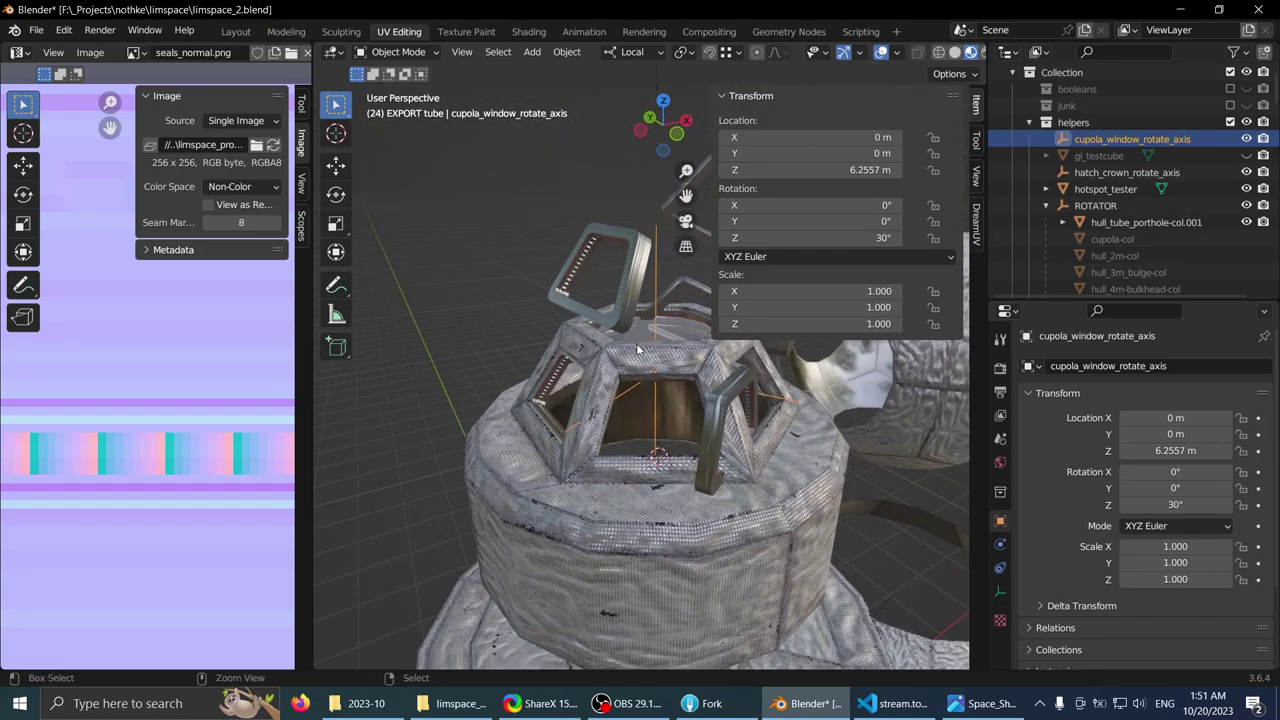
key(ctrl+space)
key(g)
key(z)
key(z)
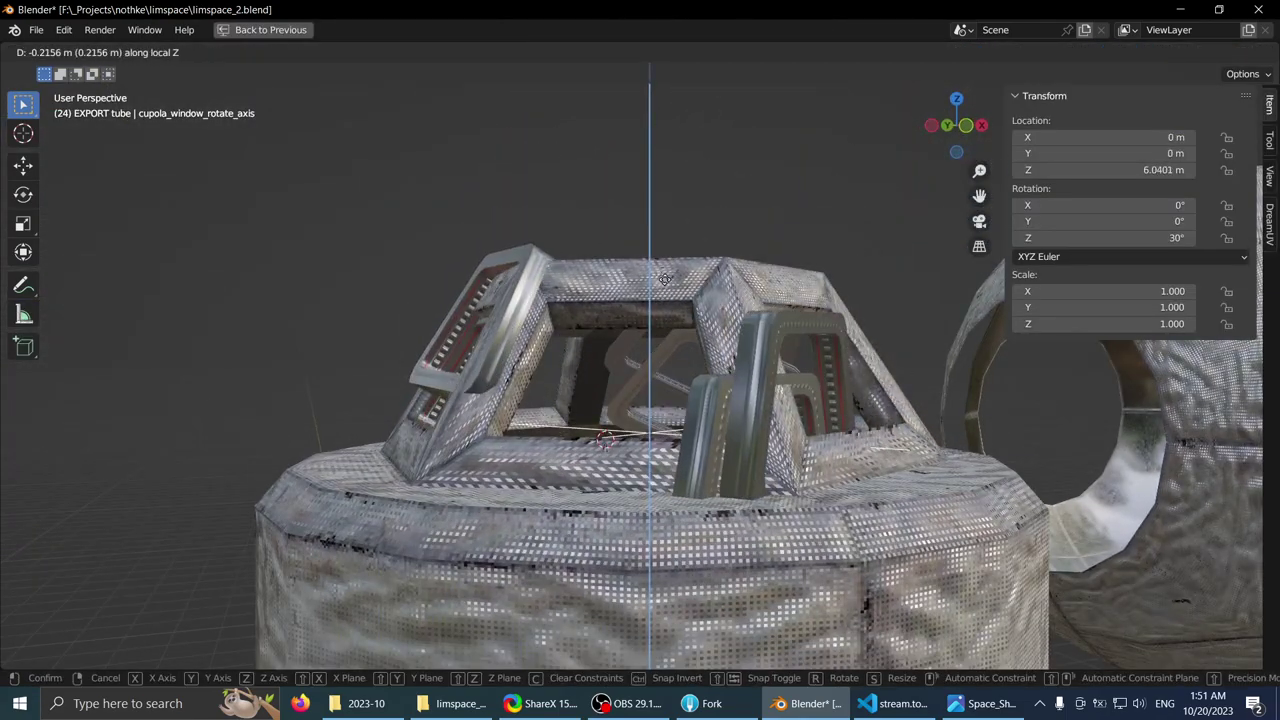
key(Escape)
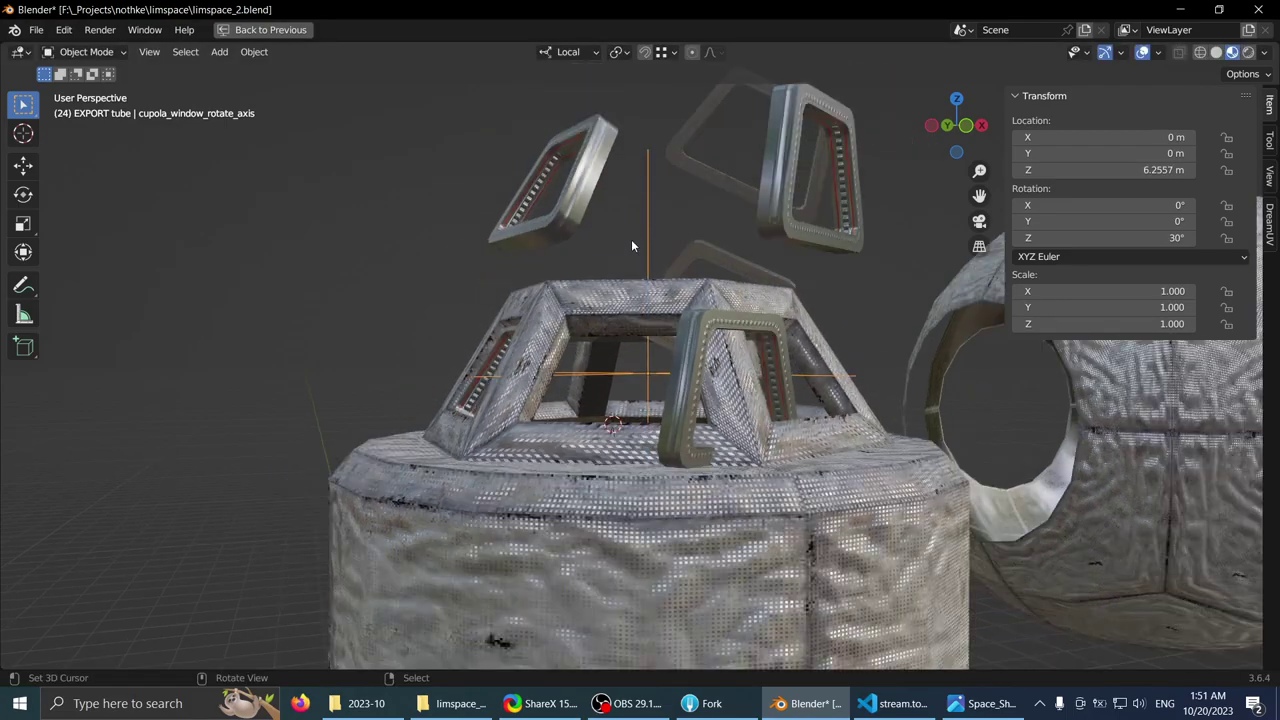
middle_drag(631, 245, 620, 318)
key(x)
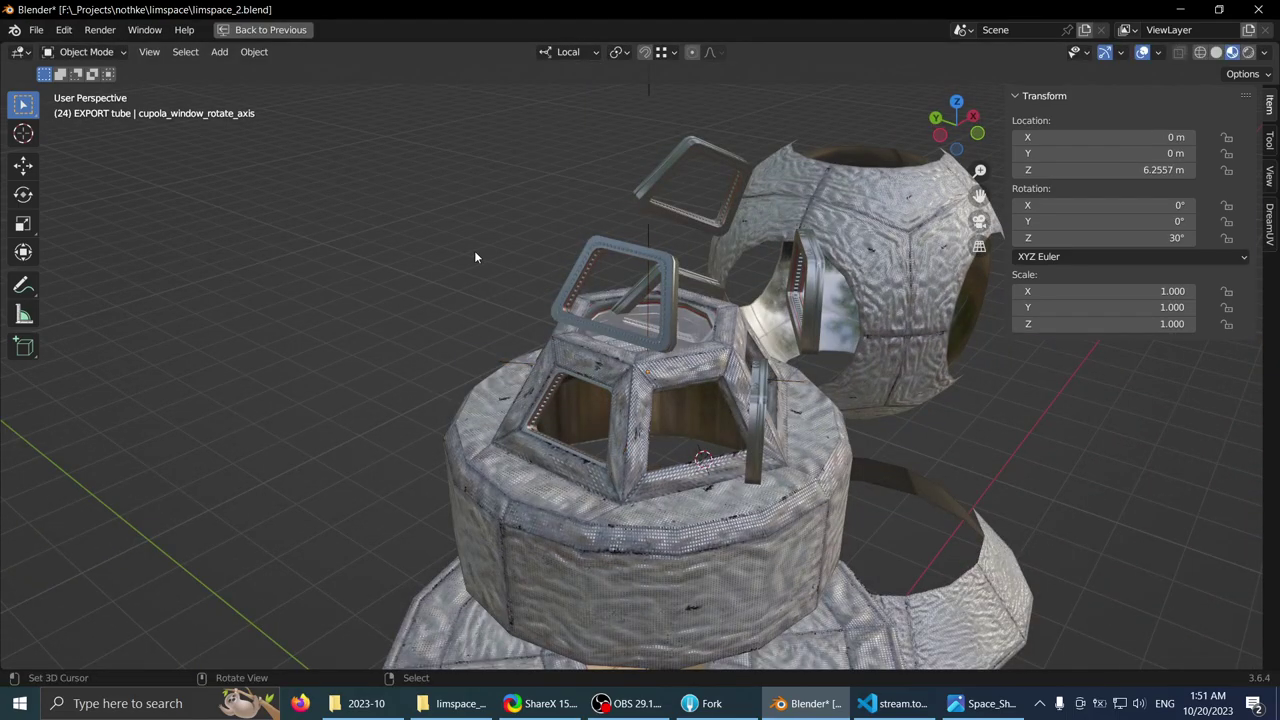
- Select the seal frame in the cupola window and remove its Array modifier, leaving the Mirror modifier
middle_drag(475, 257, 678, 379)
click(690, 409)
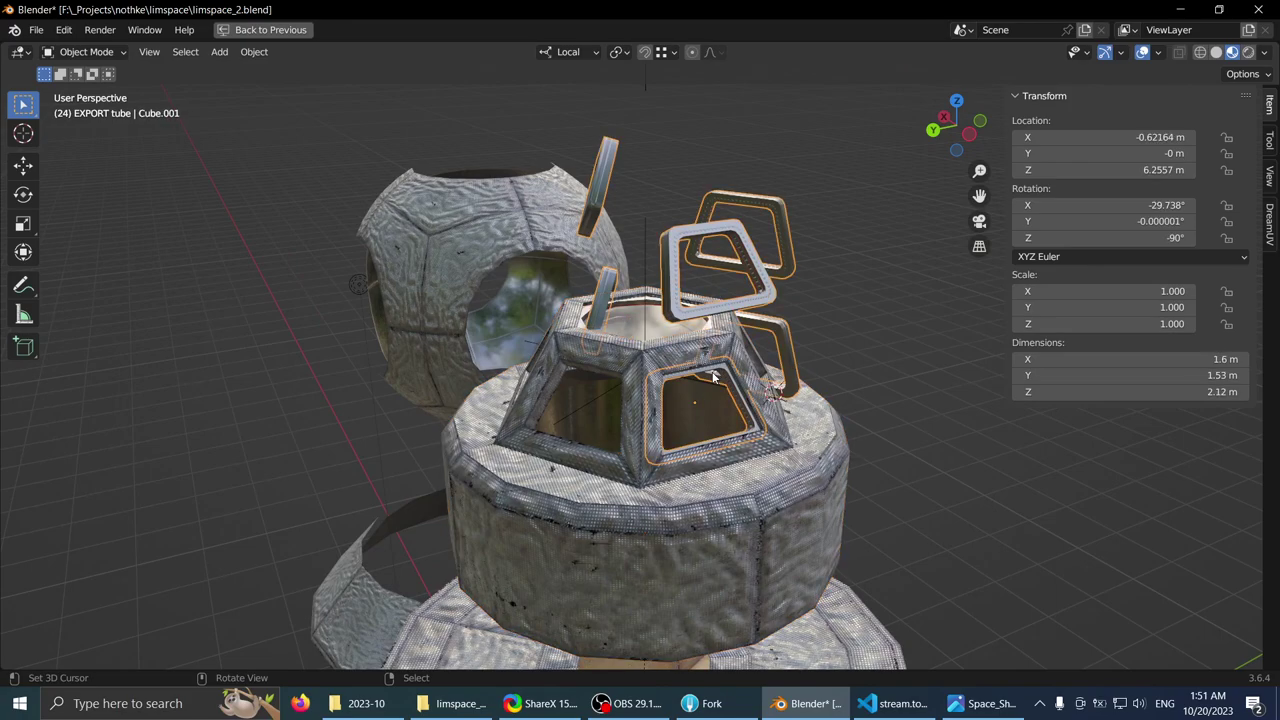
key(ctrl+space)
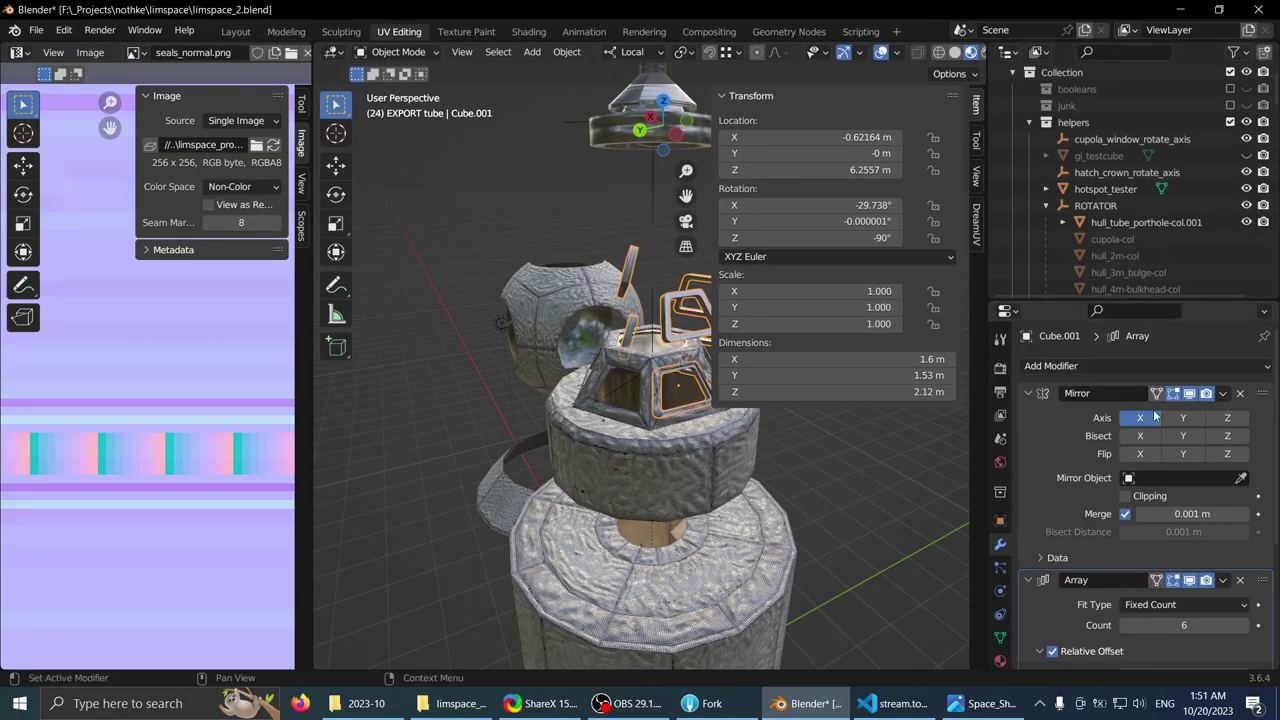
click(1240, 580)
middle_drag(604, 338, 616, 371)
key(ctrl+space)
- Try adjusting the seal frame's rotation values against the cupola window and undo the changes
middle_drag(735, 395, 586, 345)
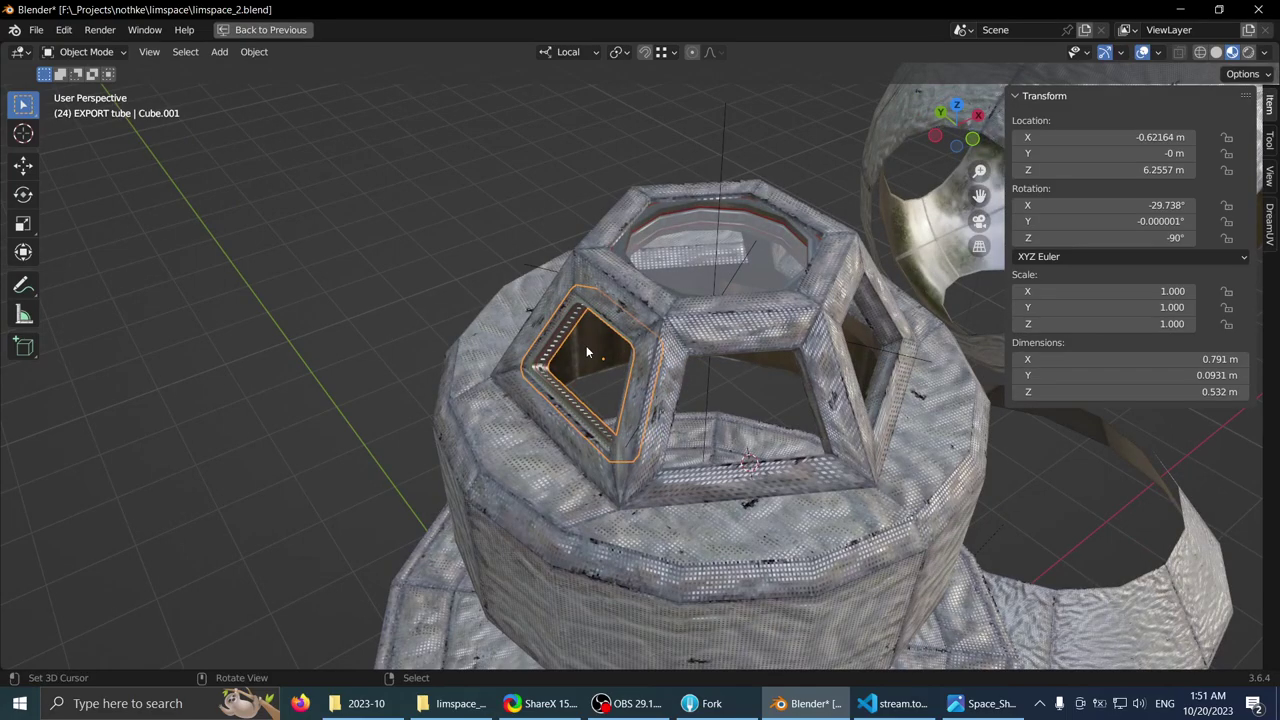
key(KP_7)
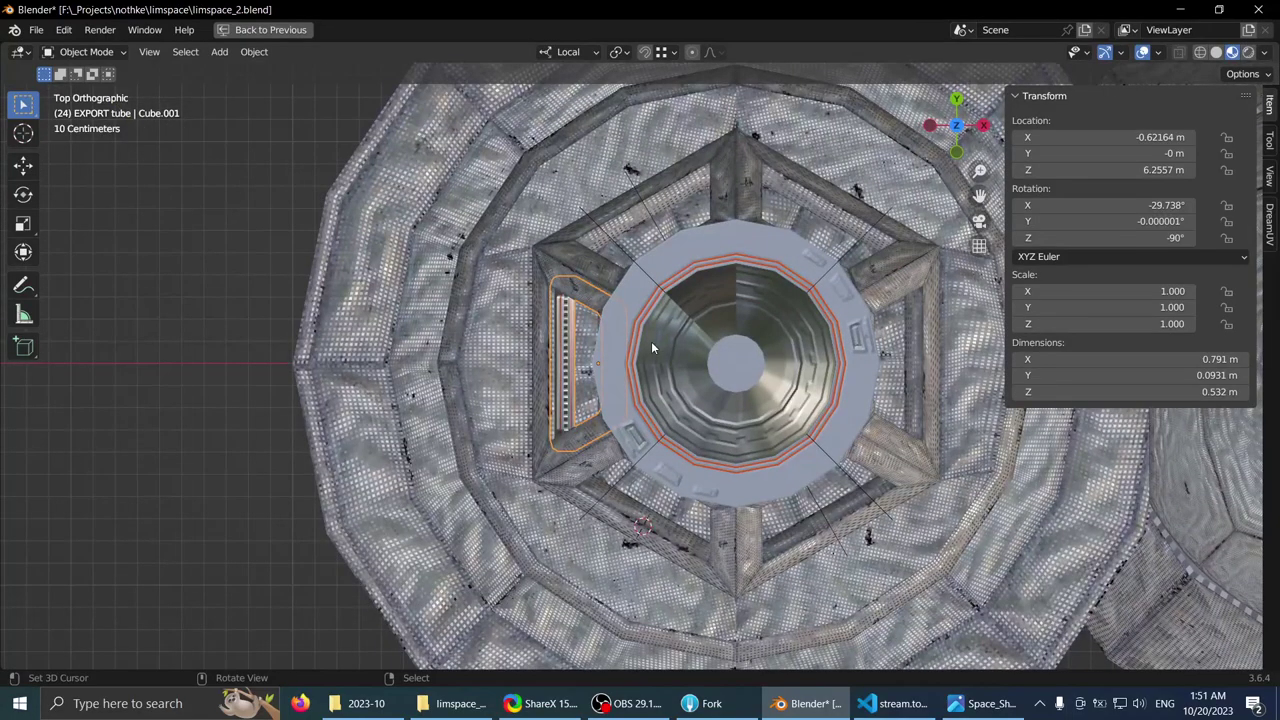
shift+middle_drag(651, 342, 638, 358)
shift+middle_drag(633, 256, 617, 284)
scroll(628, 280, up, 1)
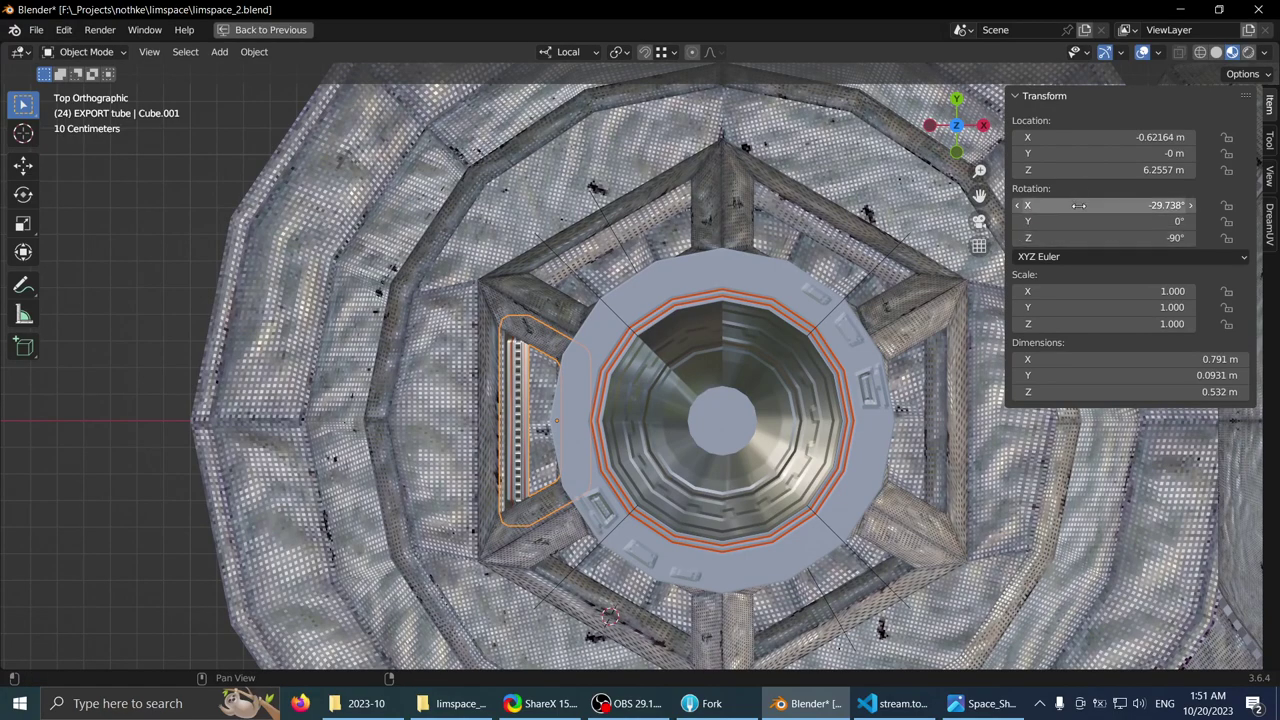
drag(1120, 205, 1125, 238)
middle_drag(590, 280, 562, 290)
drag(1108, 238, 1089, 238)
key(ctrl+z)
middle_drag(702, 295, 547, 254)
key(ctrl+z)
key(KP_7)
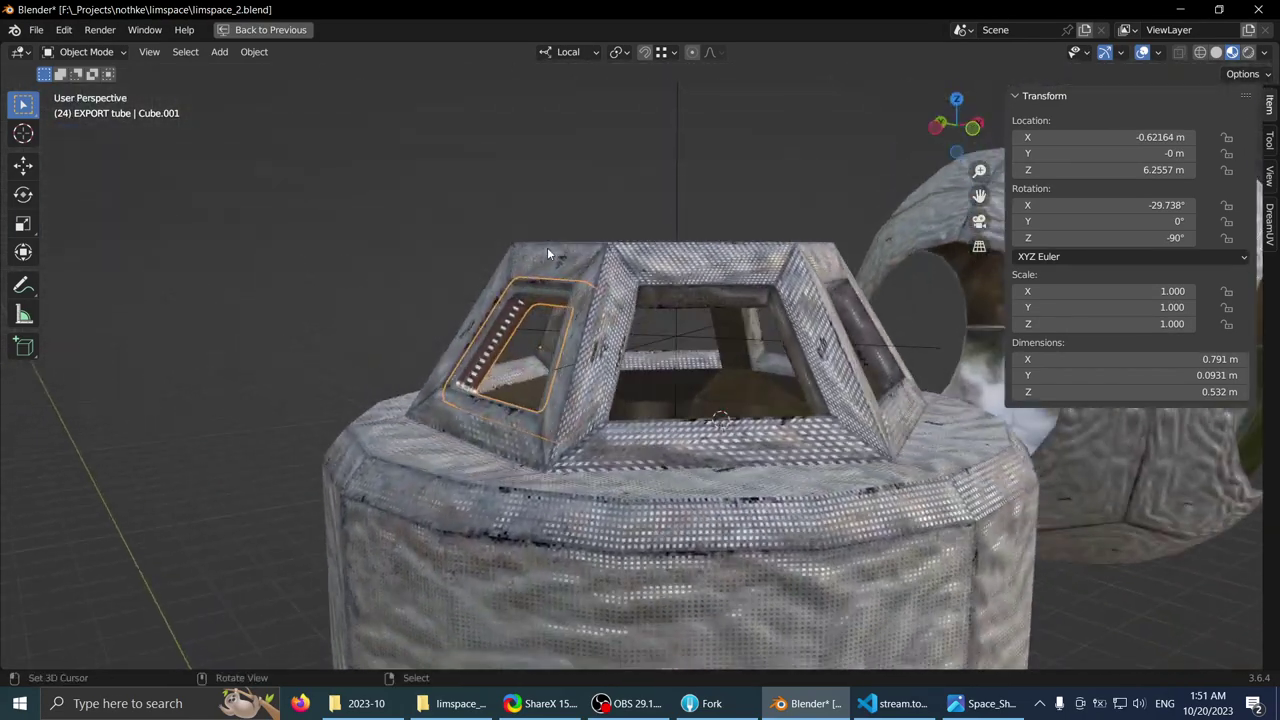
click(671, 176)
middle_drag(672, 174, 569, 372)
click(517, 400)
right_click(682, 348)
shift+click(510, 182)
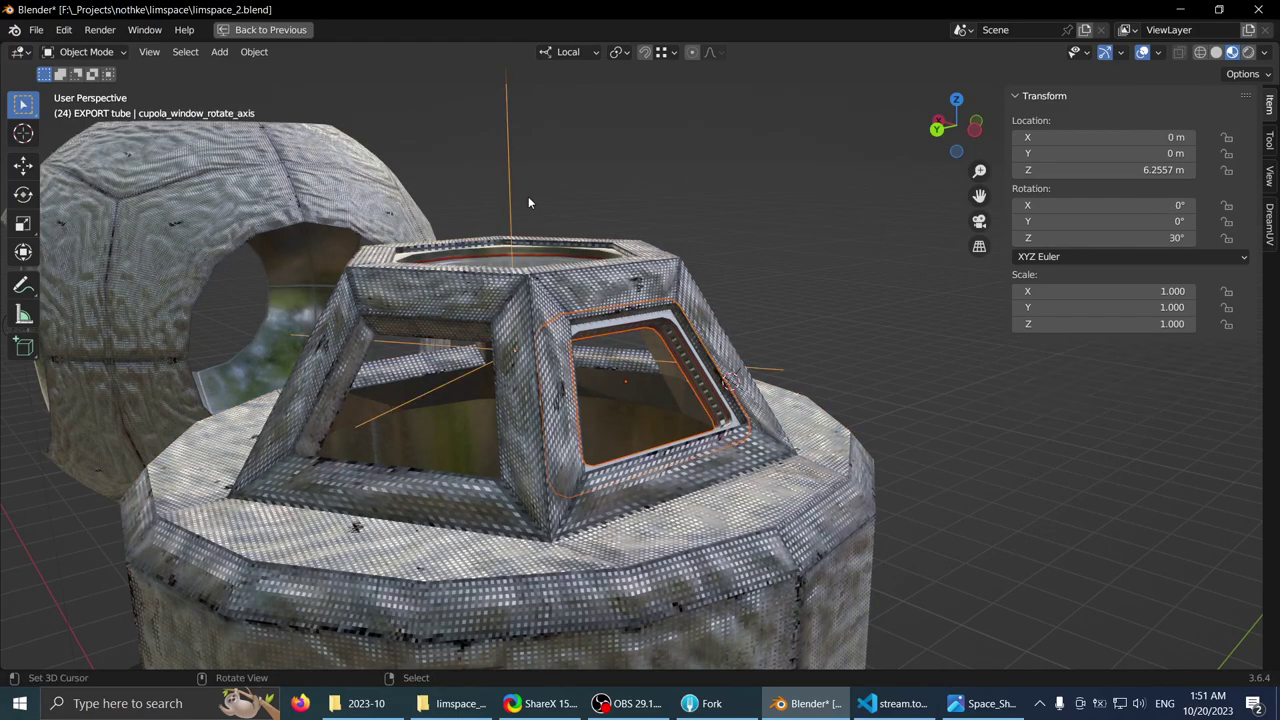
click(665, 327)
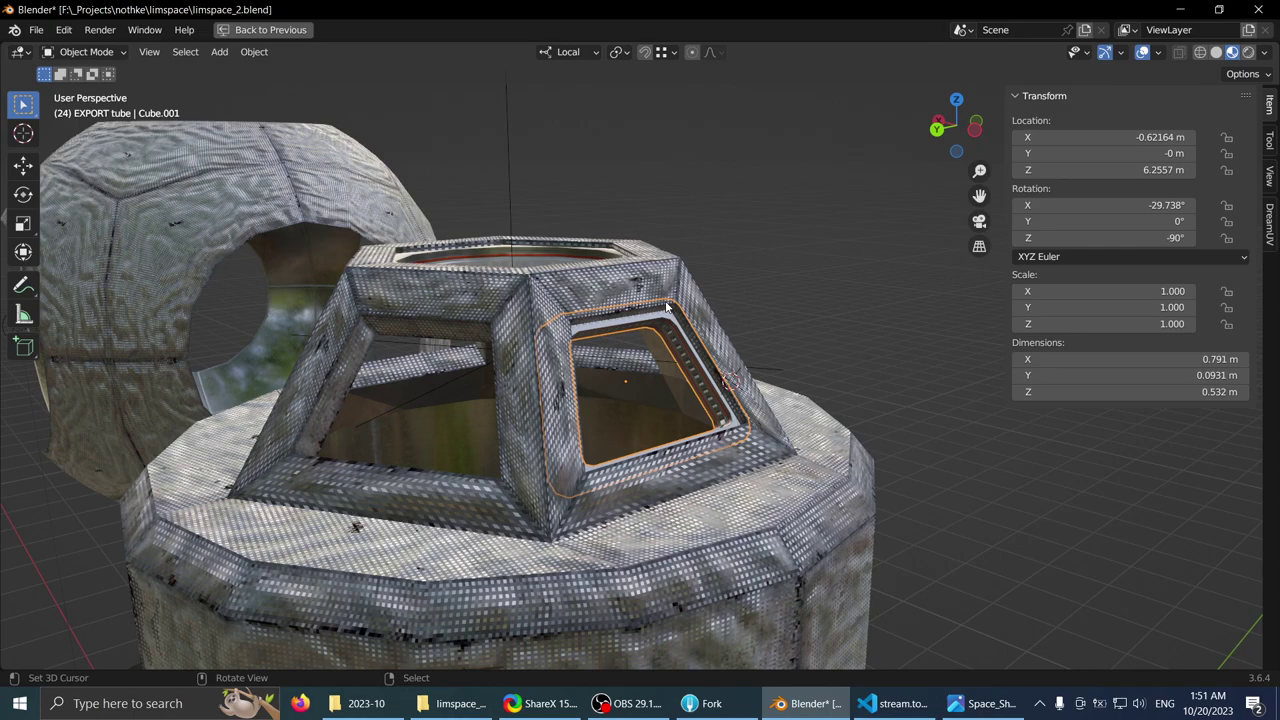
- Select the cupola together with its seals and the rotation-axis empty, and isolate them in local view
middle_drag(358, 271, 616, 267)
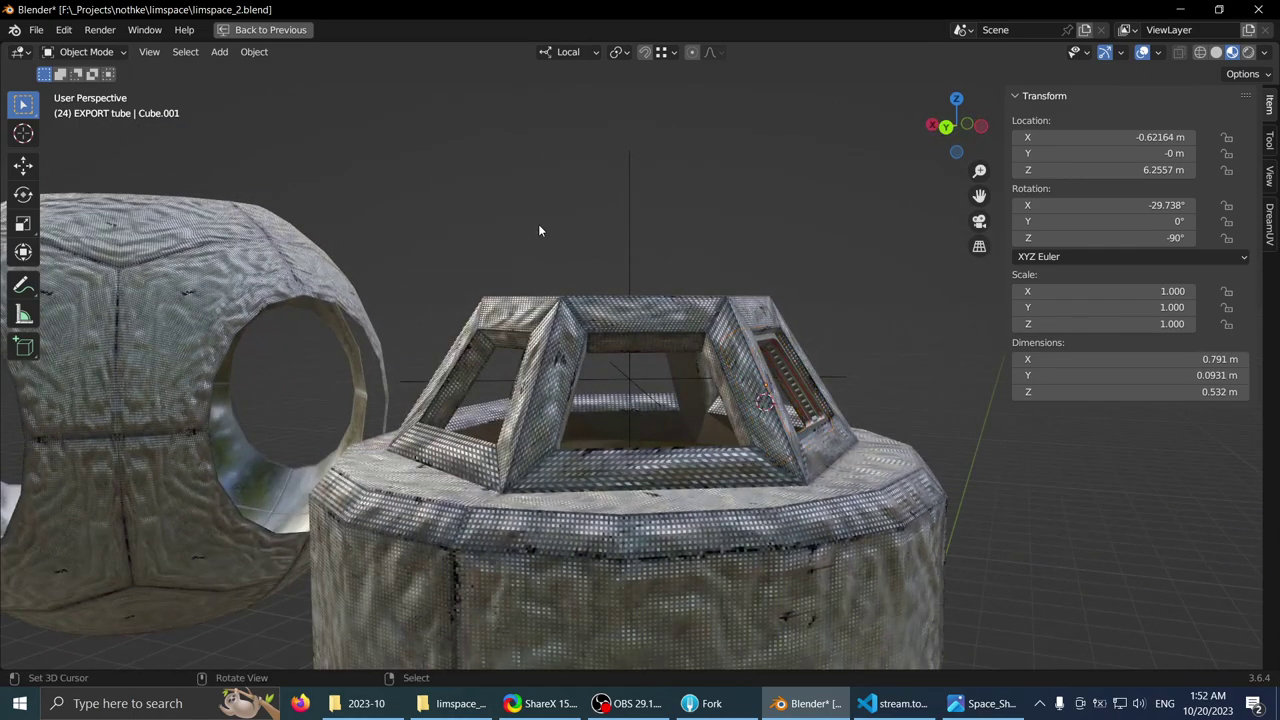
drag(512, 242, 800, 366)
key(KP_Divide)
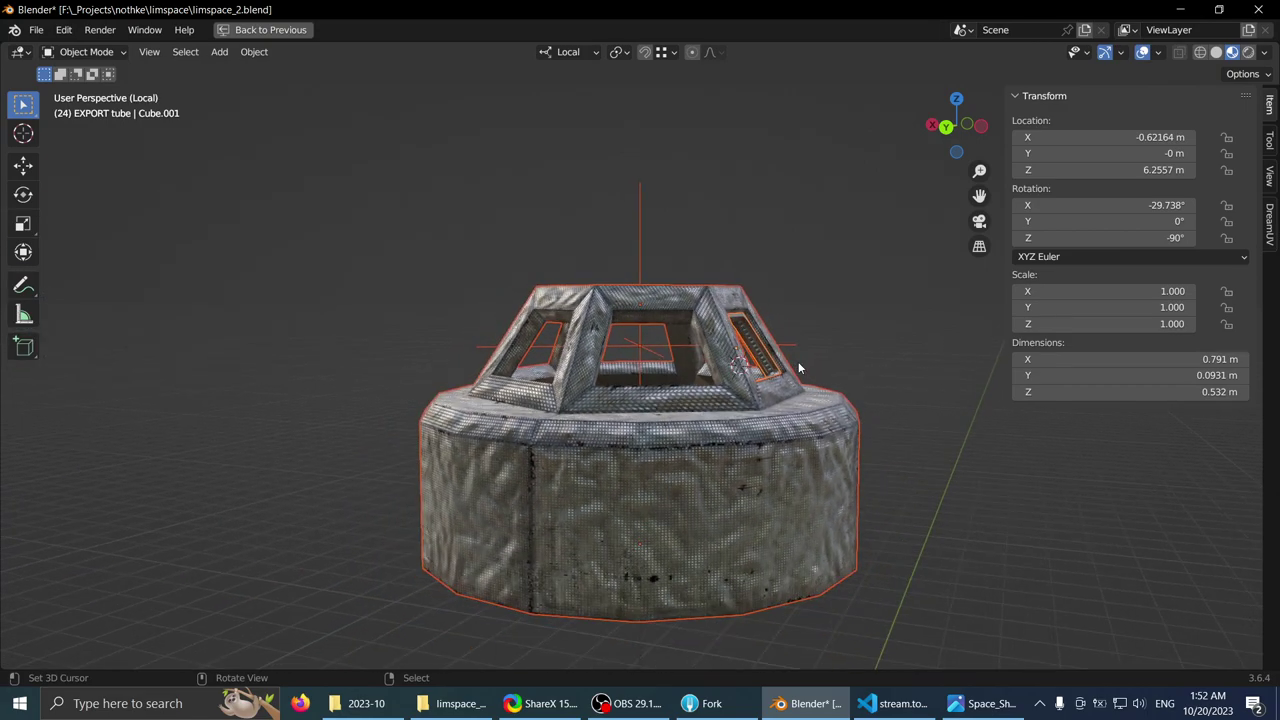
middle_drag(800, 366, 734, 390)
middle_drag(652, 345, 511, 440)
- In top view, make a linked duplicate of the window seal frame and leave it at the original's position
scroll(495, 327, up, 3)
right_click(461, 404)
key(KP_7)
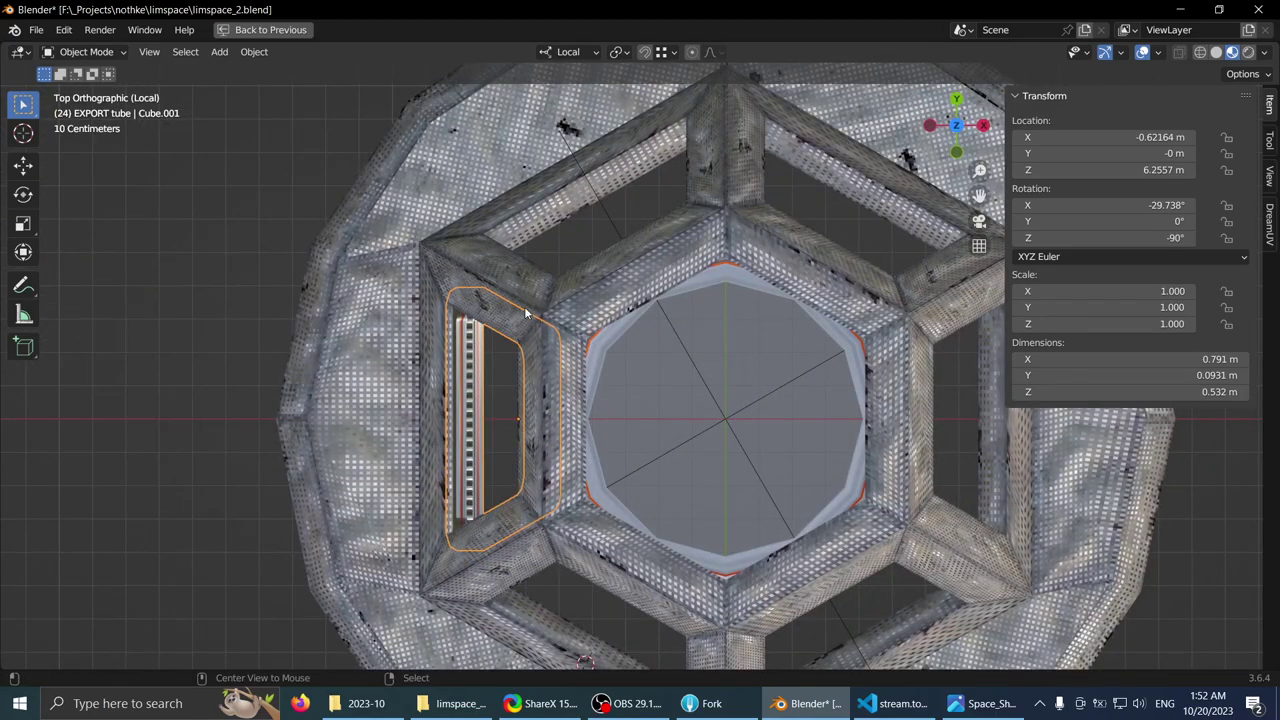
key(alt+d)
right_click(517, 281)
- Rotate the duplicated seal frame about the vertical axis by 30° twice, to a Z rotation of -150°
key(r)
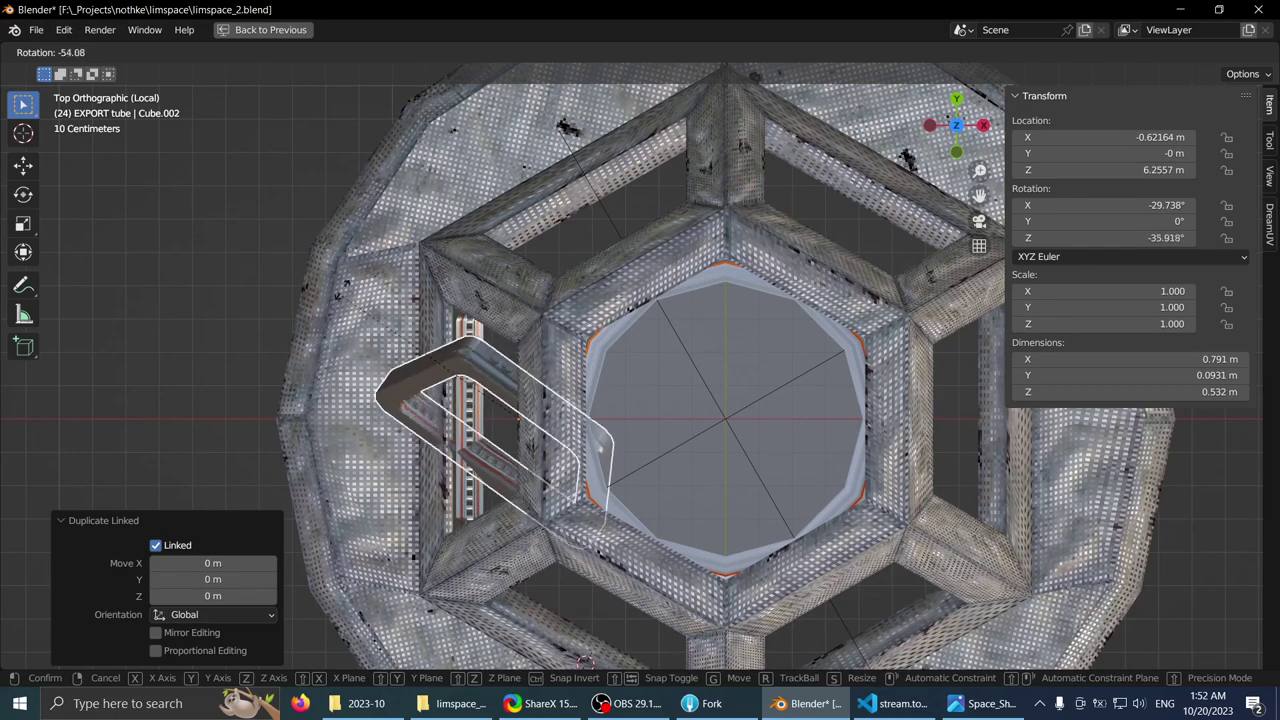
text(30)
key(Return)
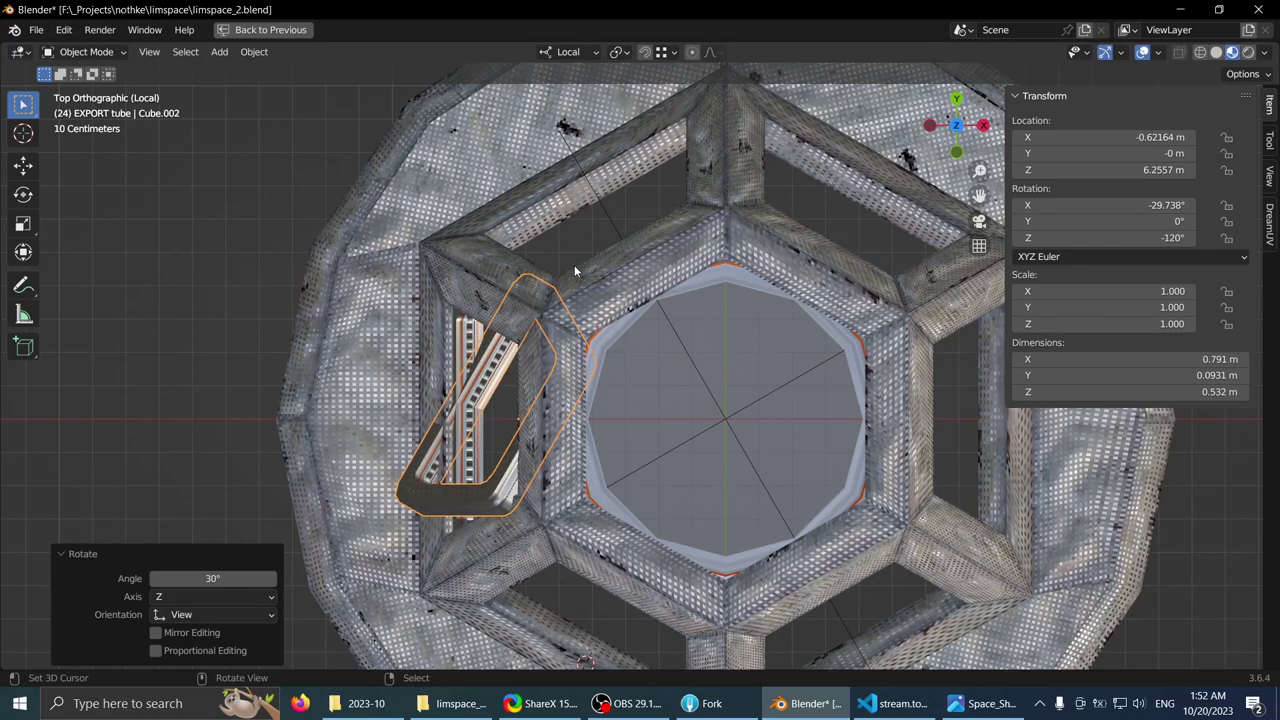
text(r)
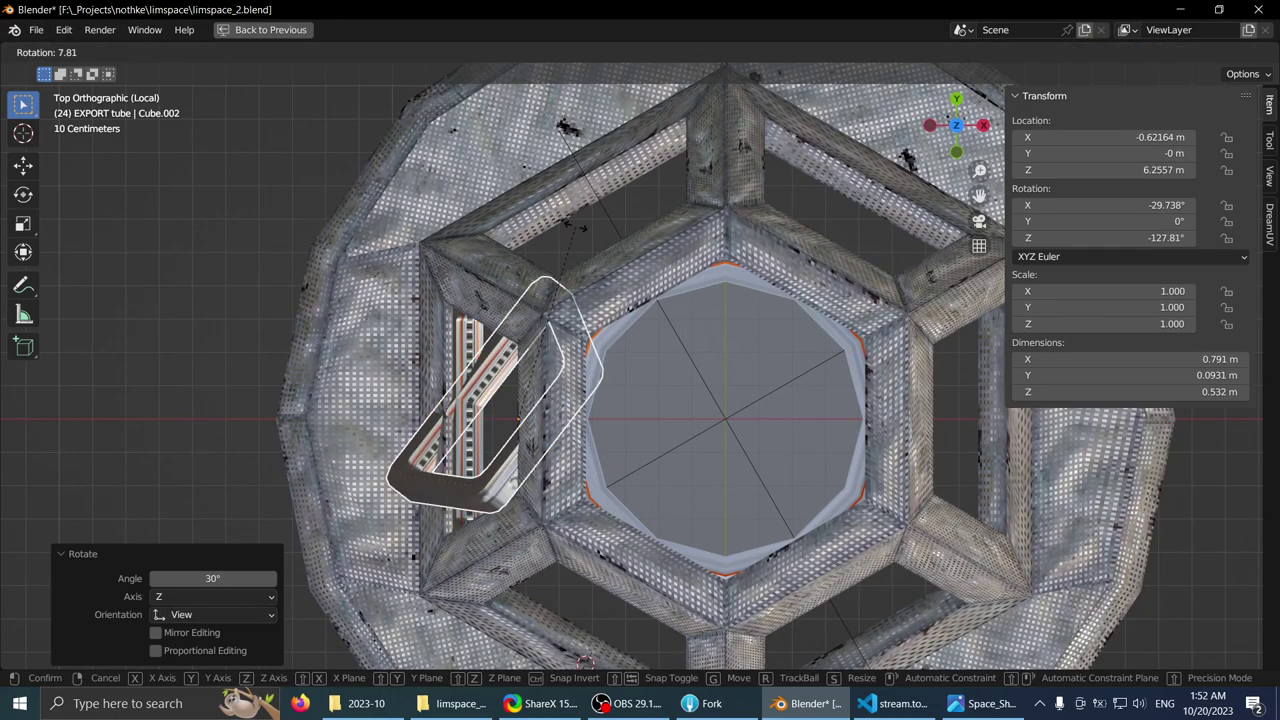
text(30)
key(Return)
- Move the duplicated seal frame about 0.30 m in X and 0.56 m in Y into the adjacent upper cupola window opening
shift+middle_drag(523, 377, 505, 415)
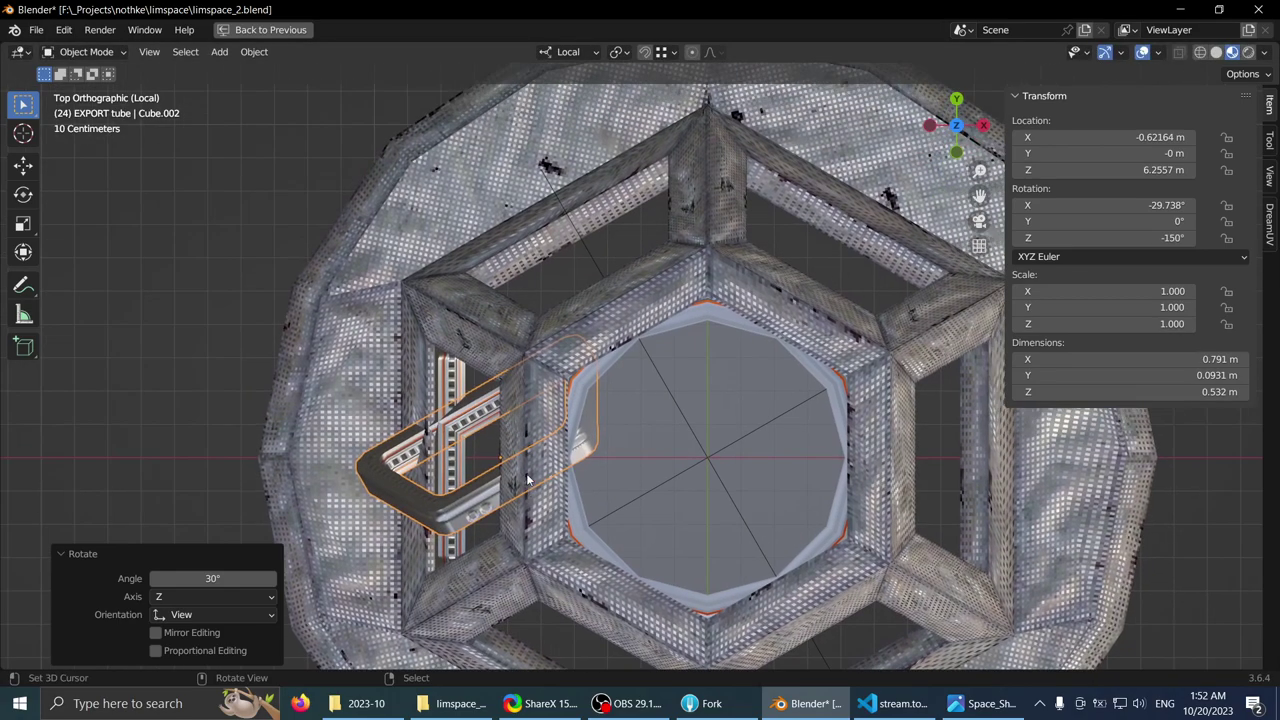
key(g)
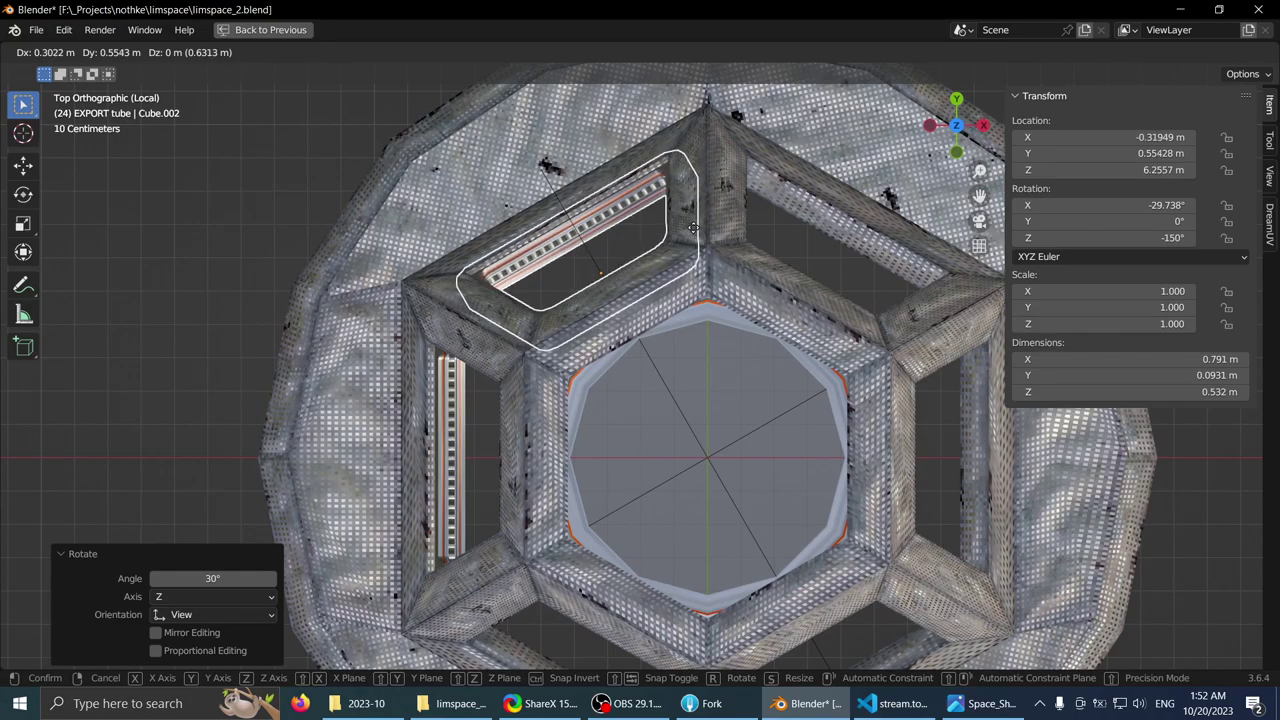
click(690, 228)
scroll(578, 303, down, 2)
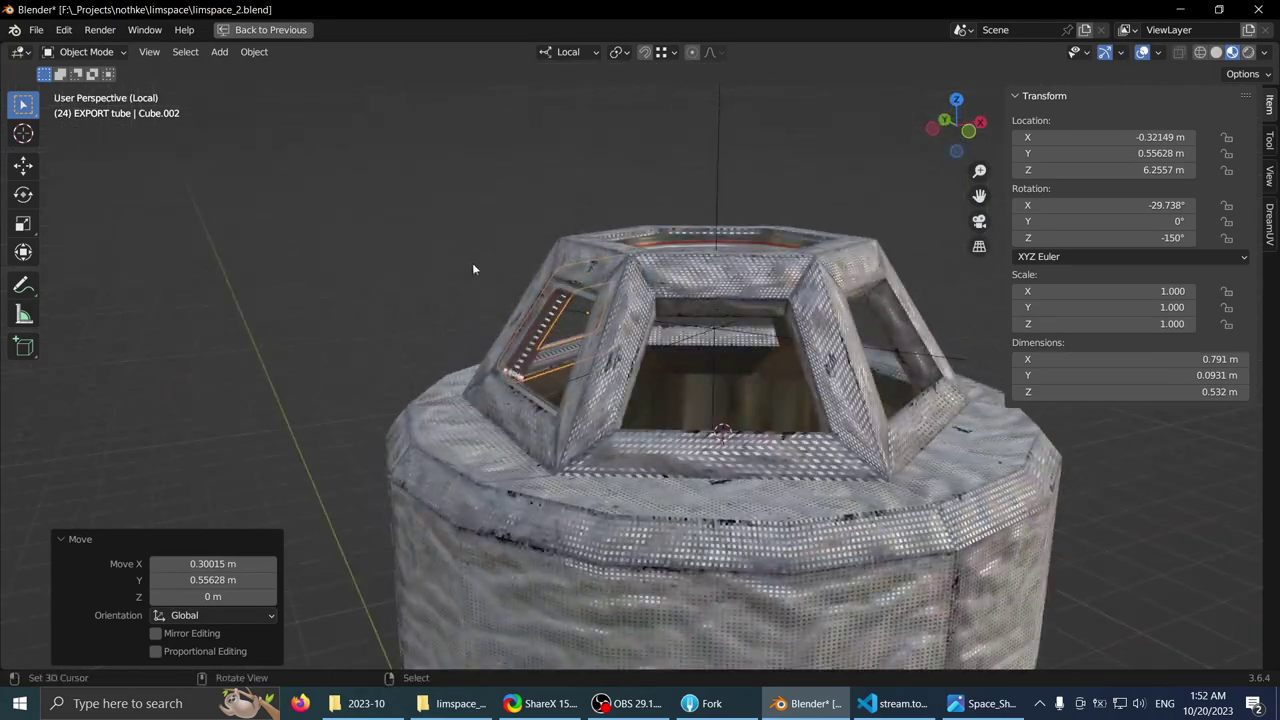
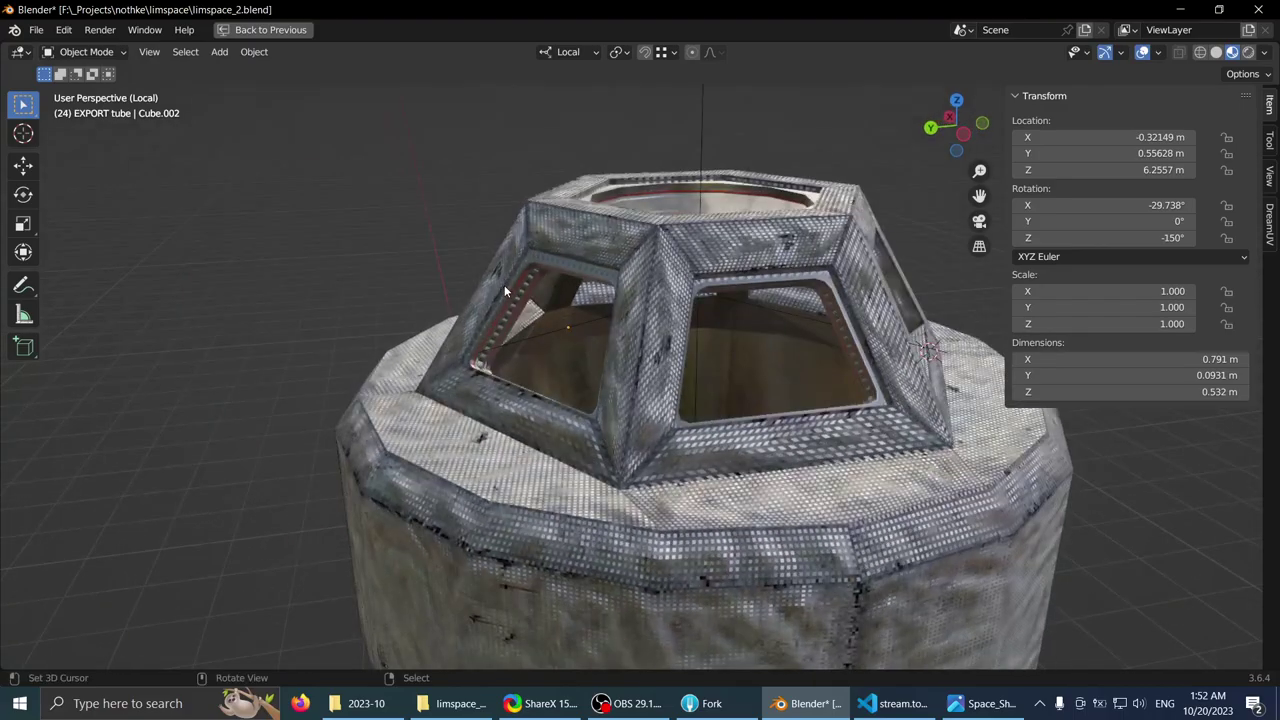
- Check the duplicated seal frame from inside the cupola and delete it from the adjacent window opening
scroll(502, 260, up, 3)
scroll(499, 320, up, 4)
scroll(499, 322, down, 5)
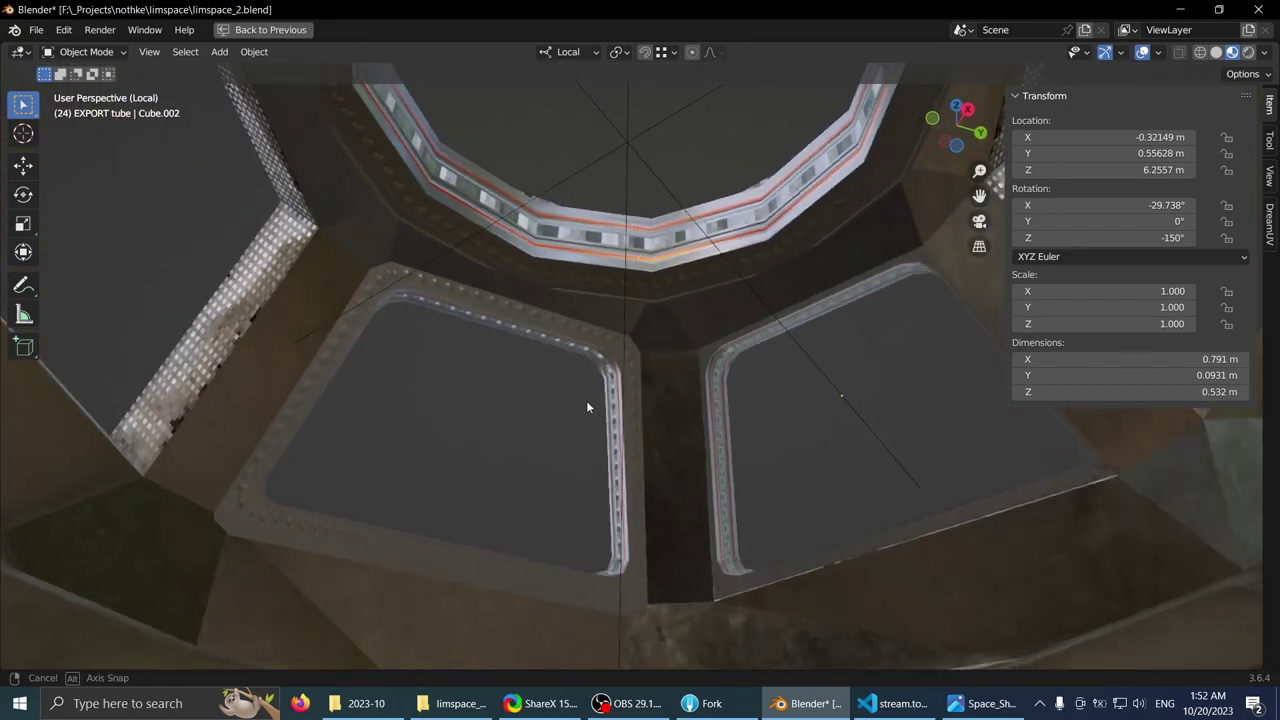
key(ctrl+z)
key(Delete)
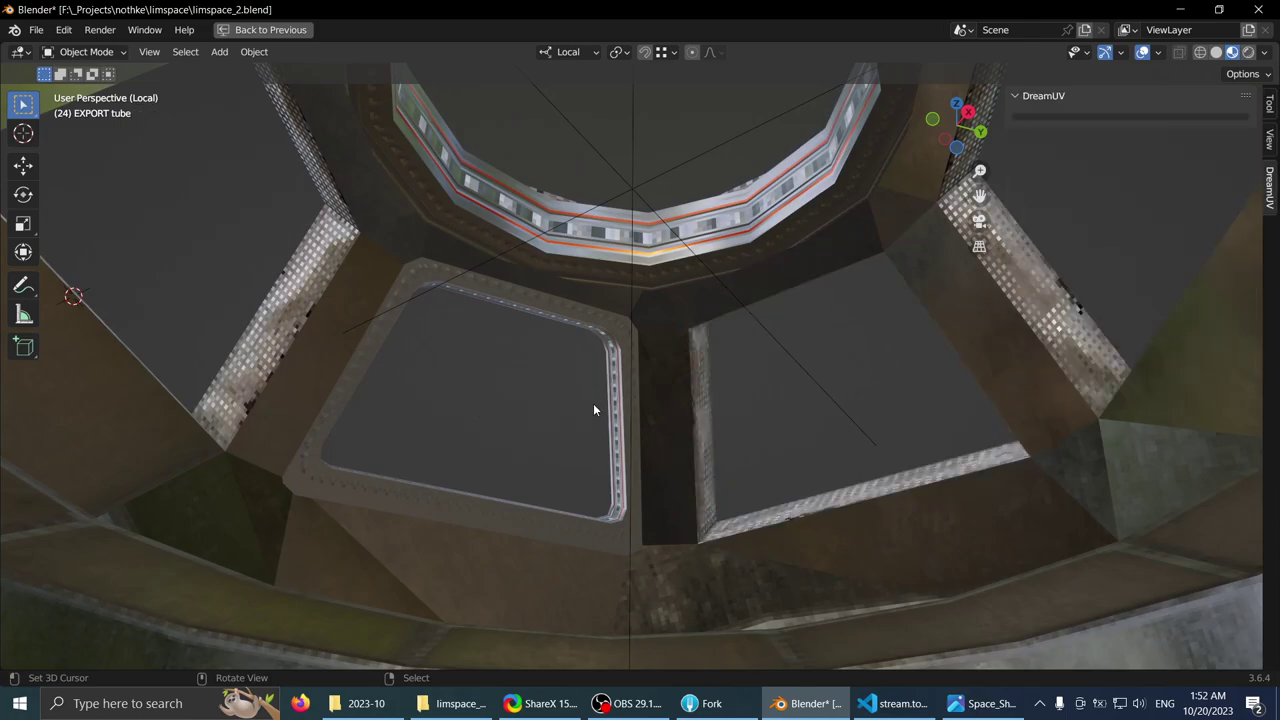
- Select the cupola window rotation-axis empty and return from the maximized viewport to the full layout
right_click(598, 320)
middle_drag(598, 320, 541, 358)
key(KP_5)
key(KP_7)
scroll(510, 418, down, 1)
middle_drag(508, 420, 641, 458)
click(626, 445)
key(ctrl+space)
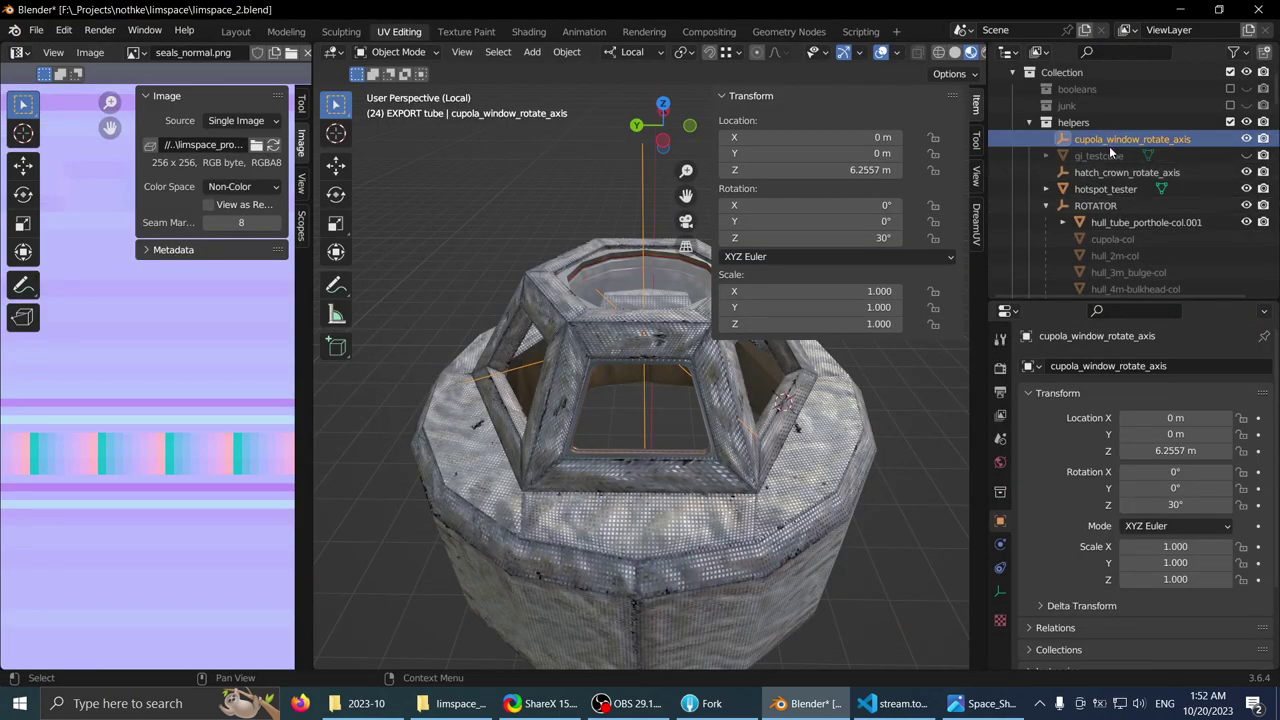
- Reset the Z rotation of the cupola window rotation-axis empty to 0°
middle_drag(650, 450, 611, 434)
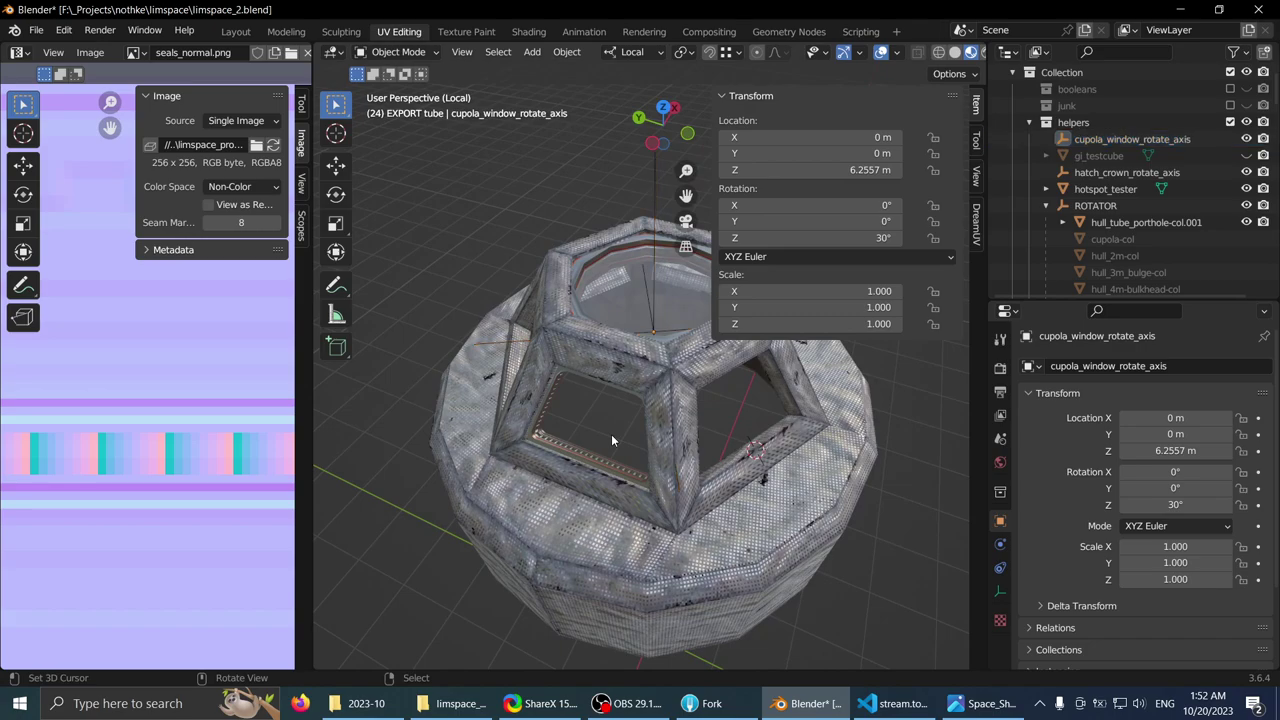
click(606, 393)
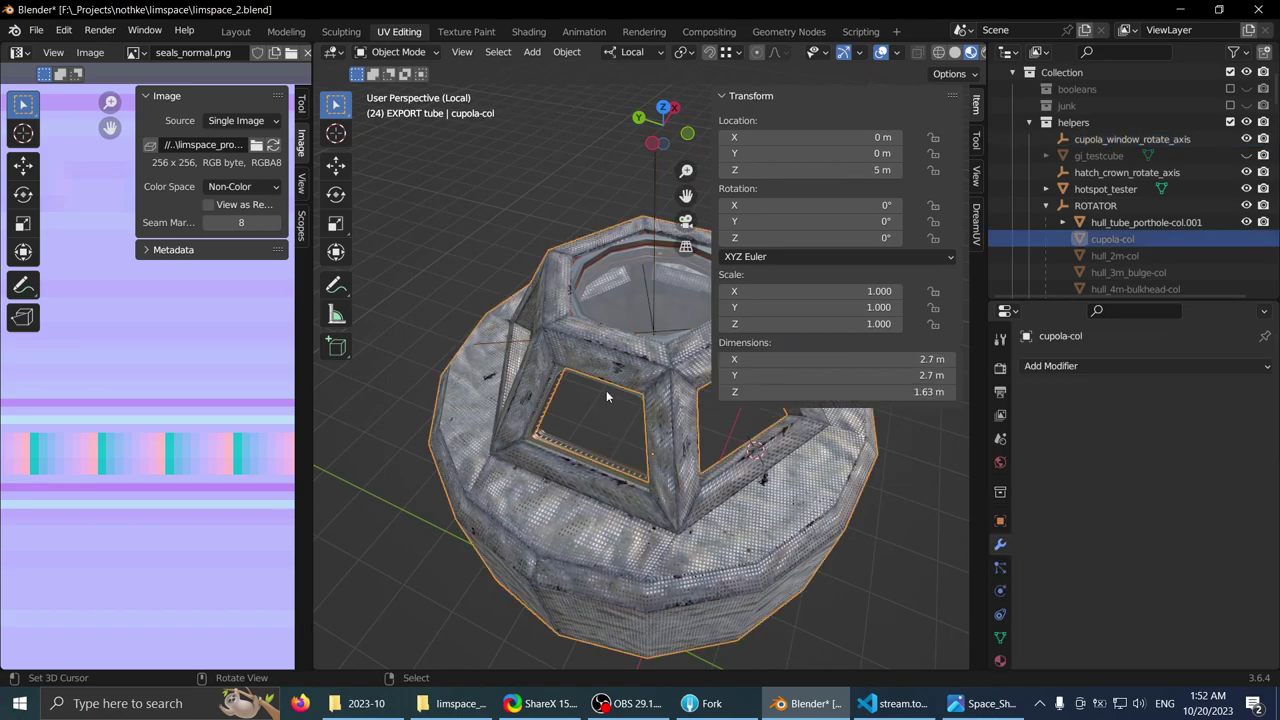
click(655, 193)
middle_drag(615, 219, 616, 268)
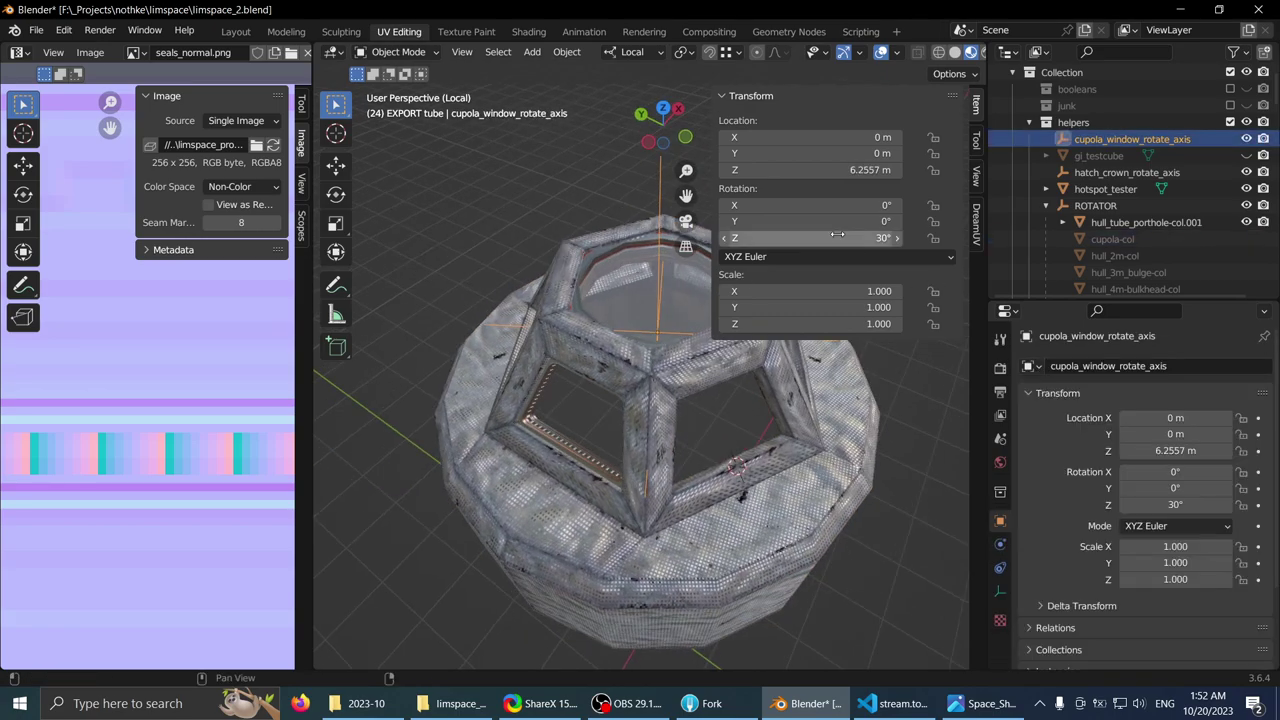
scroll(529, 468, up, 4)
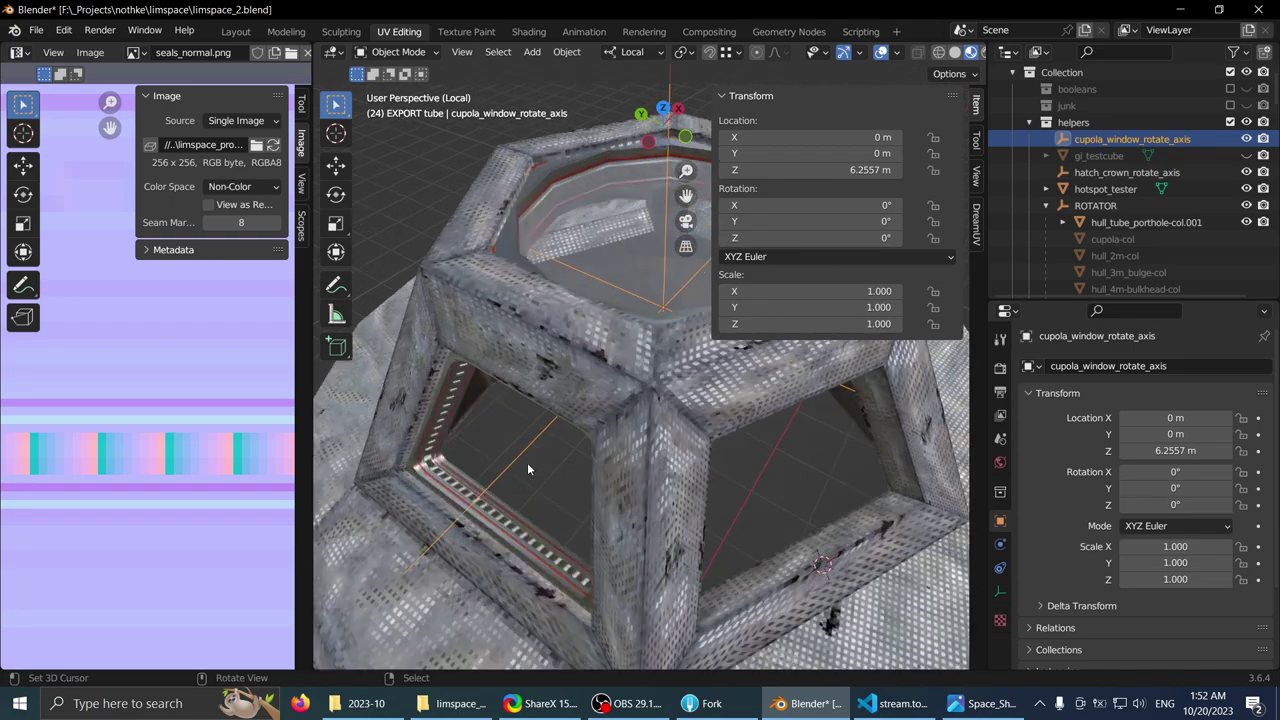
- Select the seal frame in the cupola's side window and rename the object as cupola_window
click(447, 492)
scroll(512, 470, down, 3)
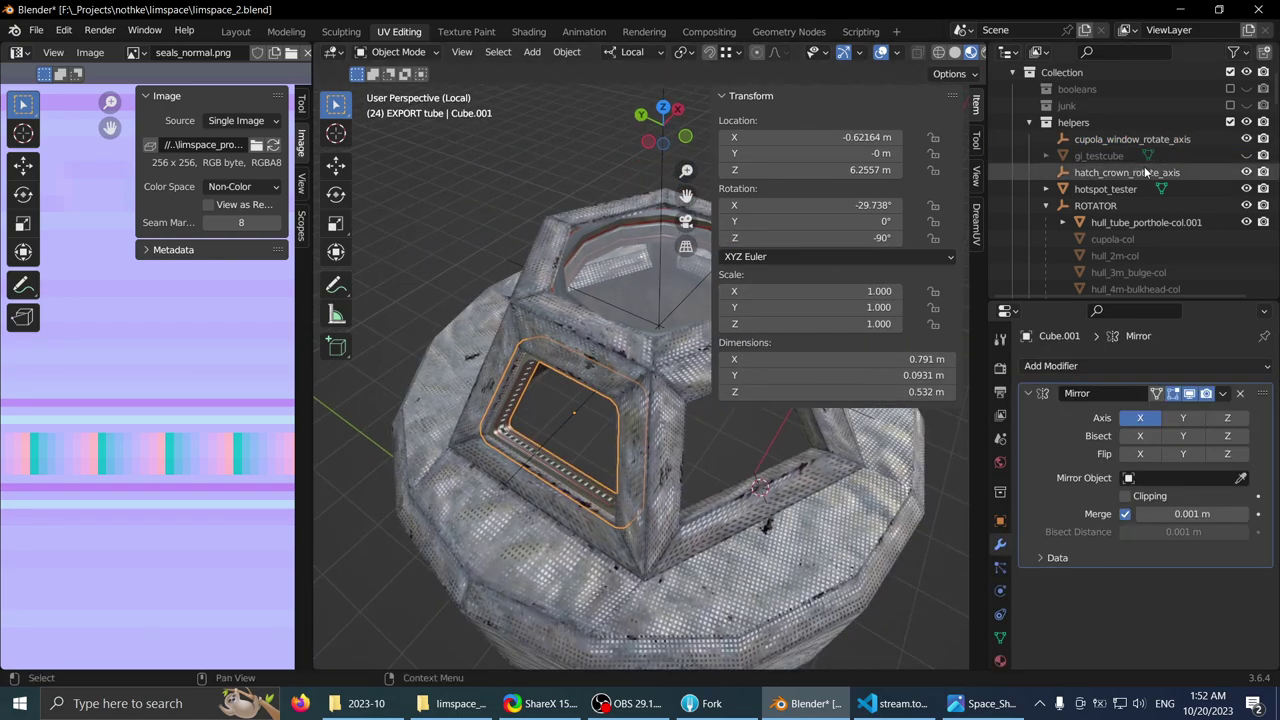
key(KP_Decimal)
double_click(1094, 191)
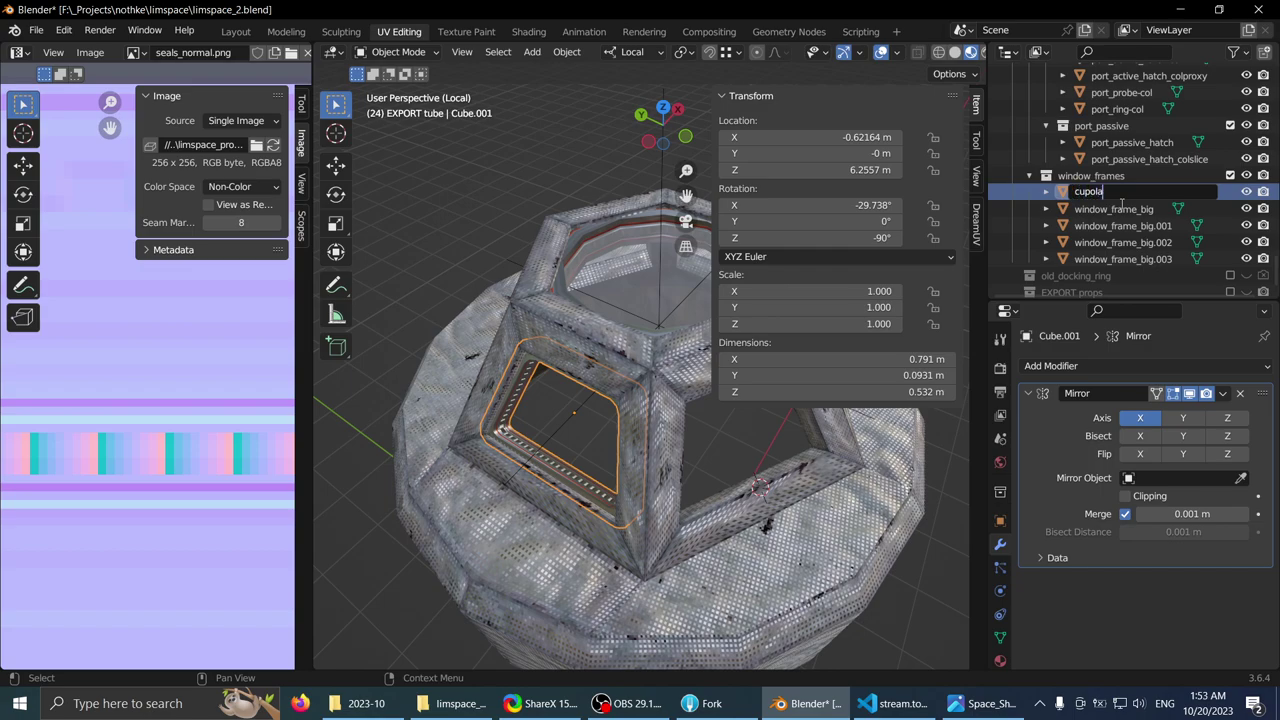
text(cupola_window)
key(Return)
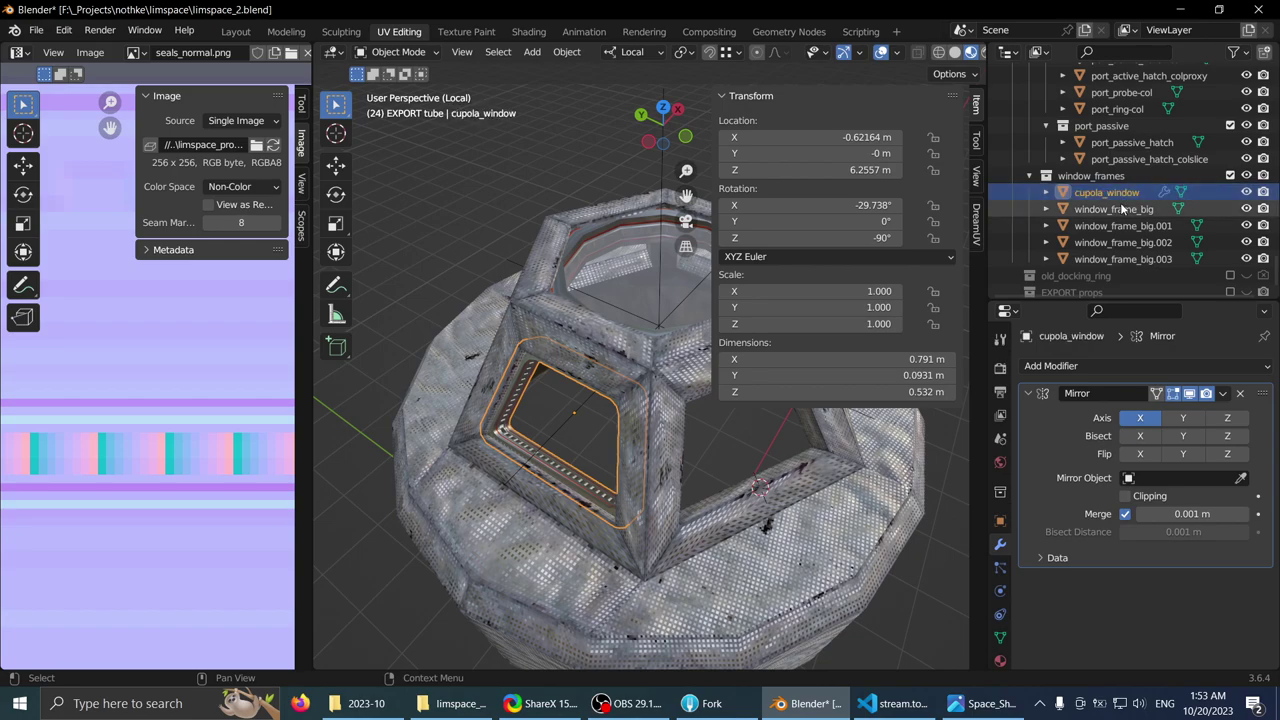
- Enlarge the object list and rename the side window seal frame as window_cupola_side
drag(1199, 298, 1180, 429)
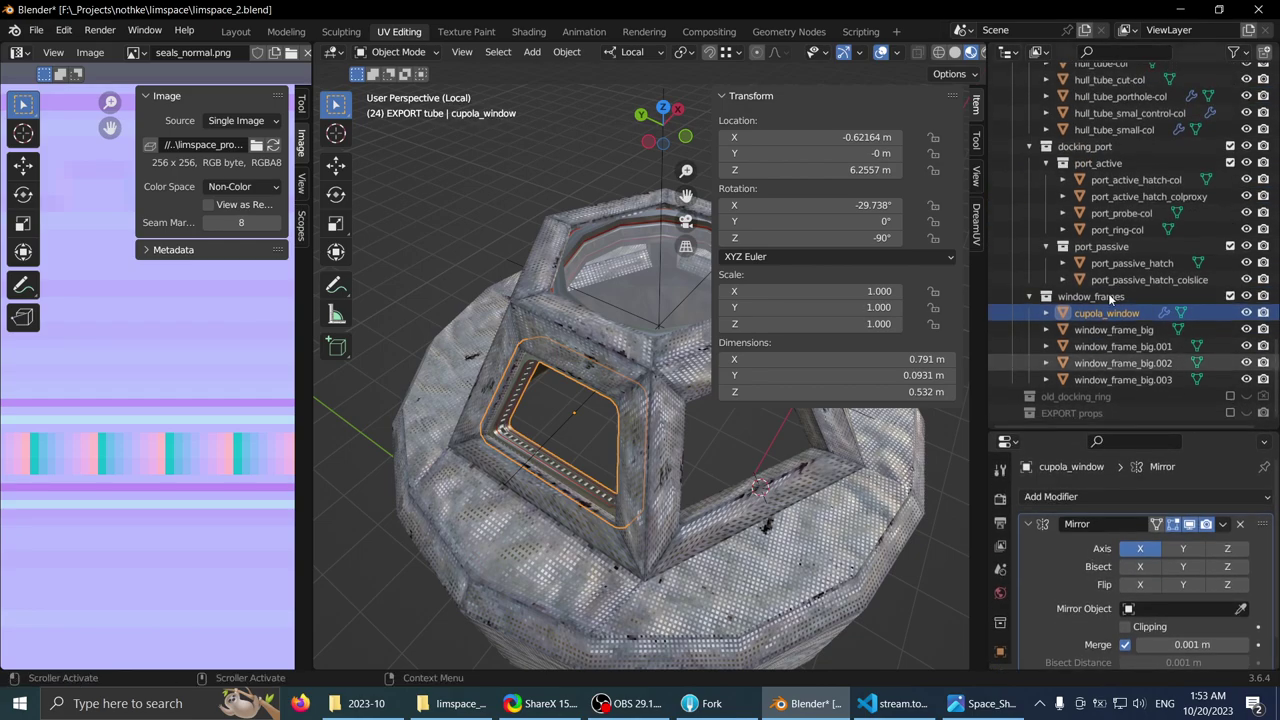
scroll(1110, 300, up, 2)
double_click(1102, 371)
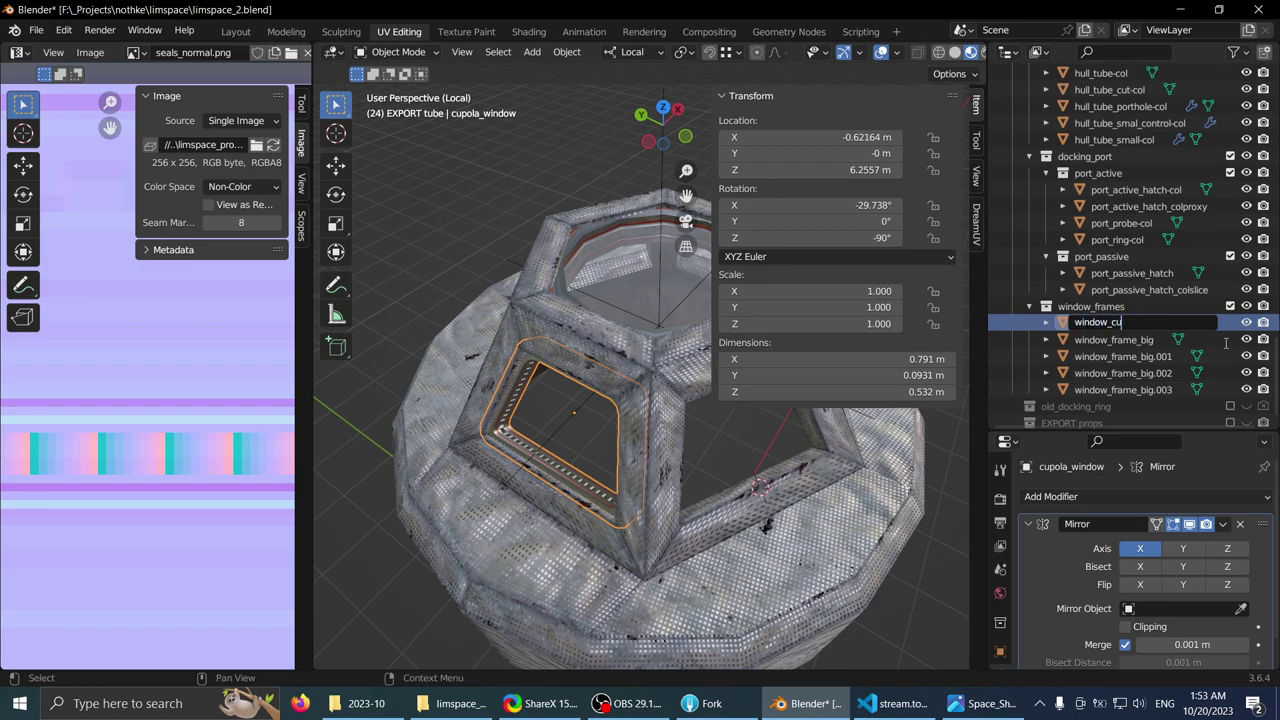
text(window_cupola_side)
key(Return)
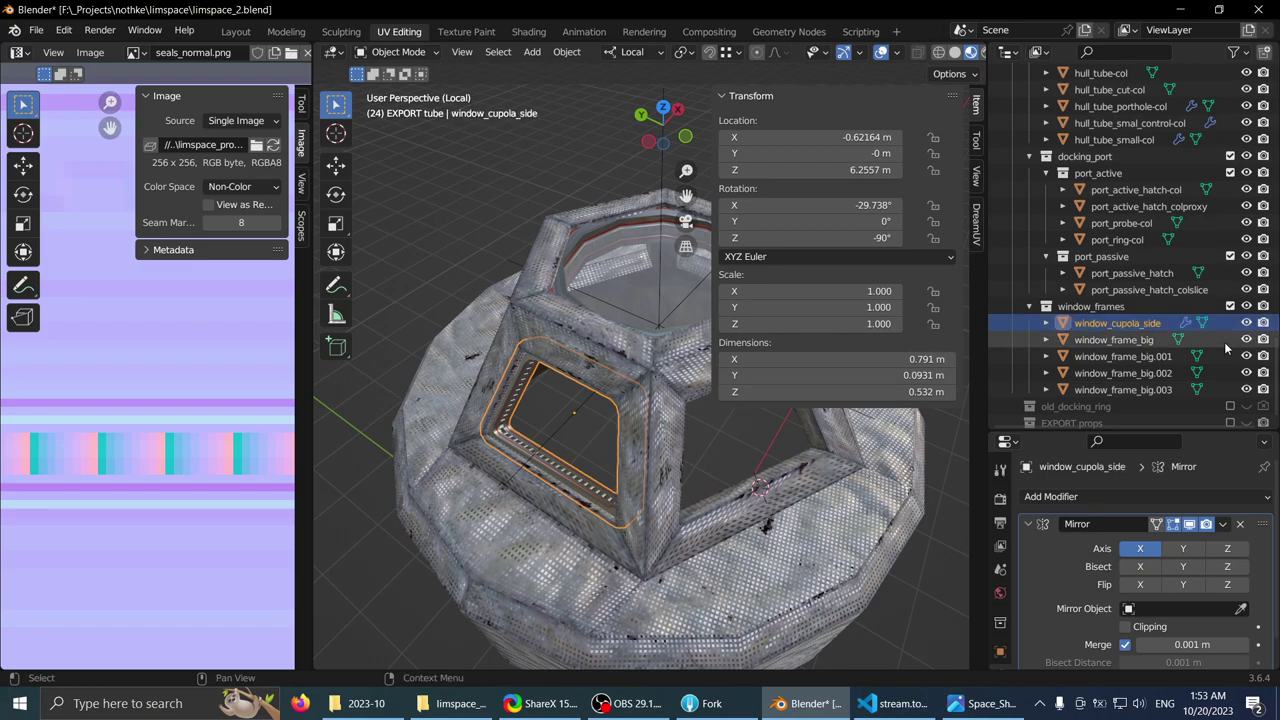
- Rename the cupola's top window frame, window_frame_big.003, as window_cupola_top
scroll(727, 421, down, 2)
middle_drag(725, 420, 713, 423)
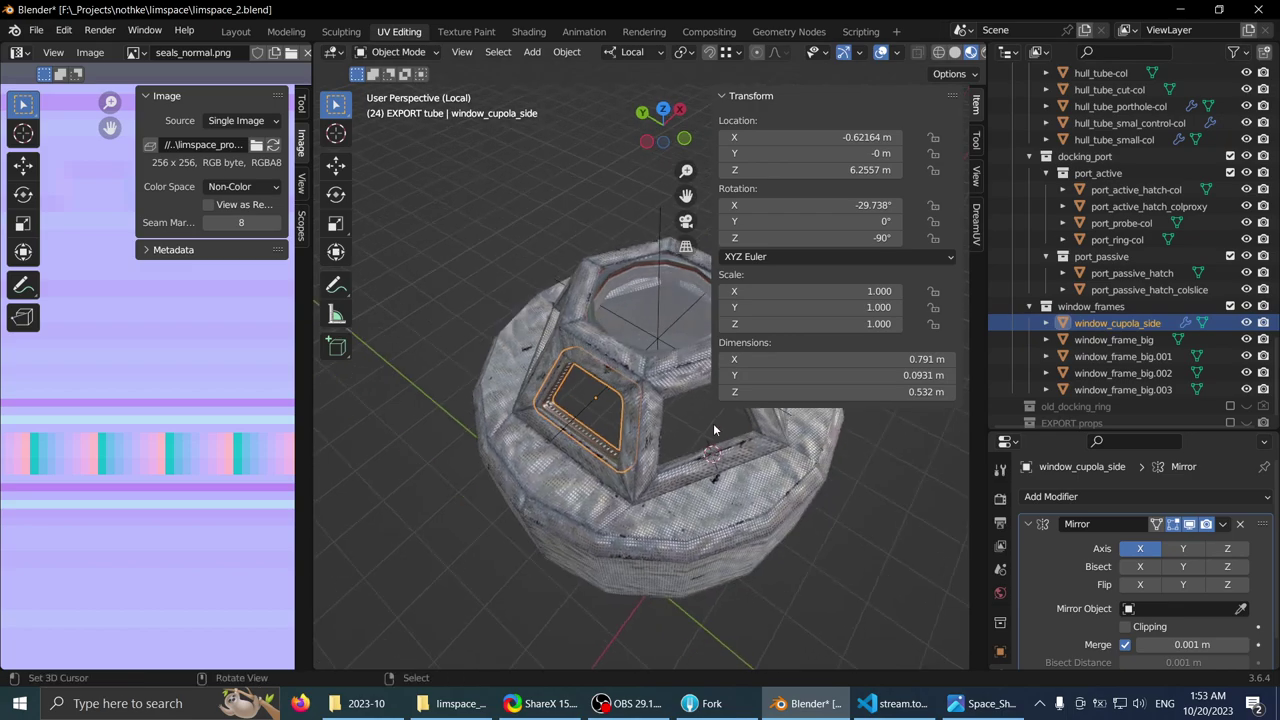
click(1116, 390)
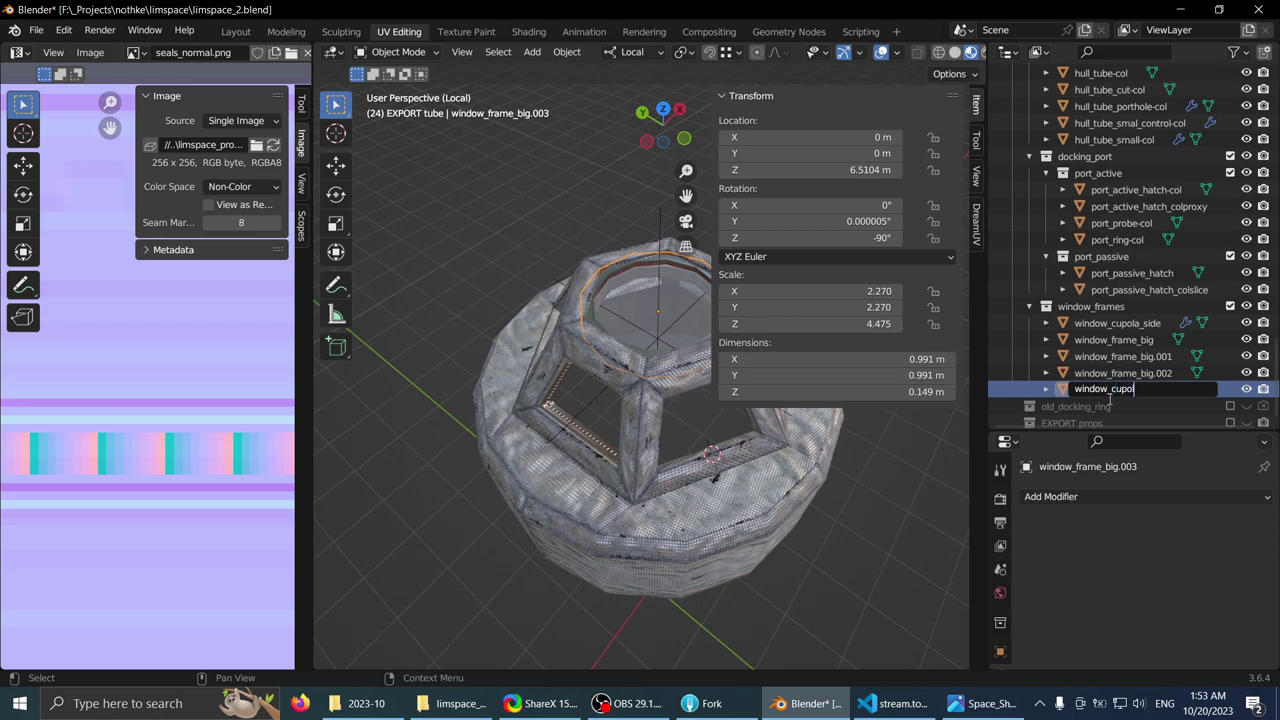
key(Return)
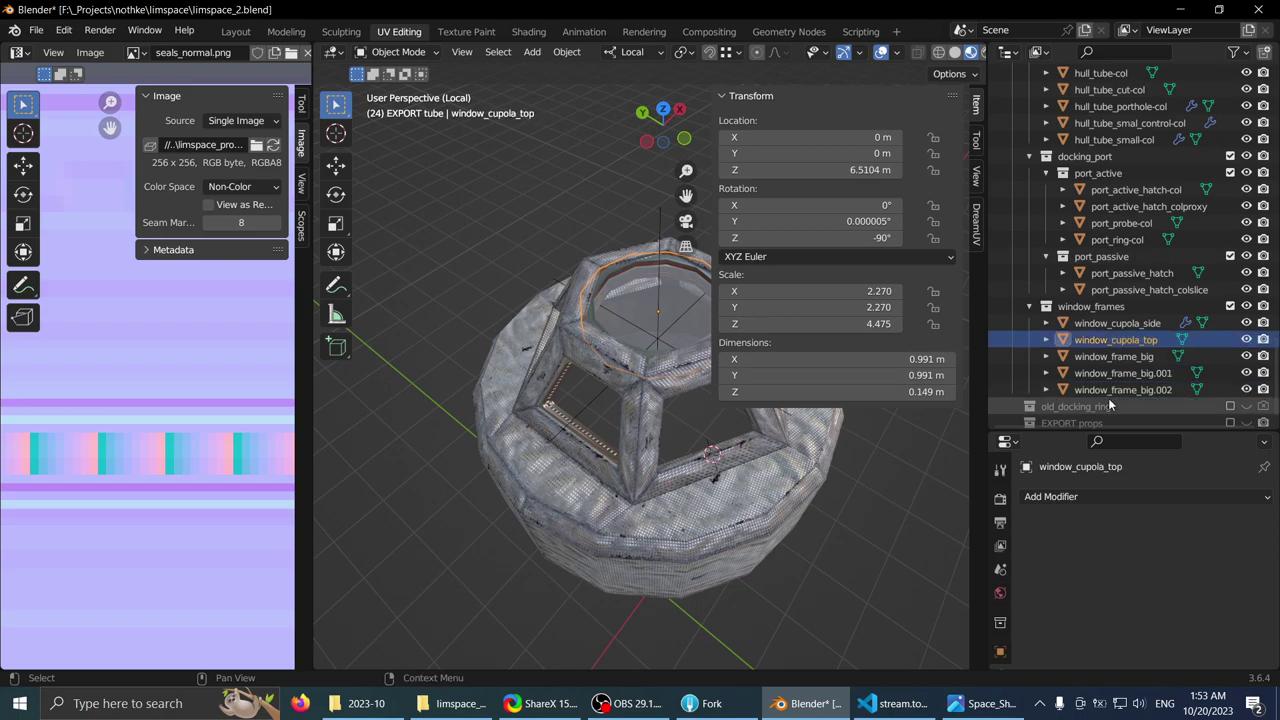
- Select the side window seal frame on the cupola in the 3D view
click(580, 432)
middle_drag(580, 432, 540, 437)
click(583, 331)
click(590, 392)
click(552, 422)
click(556, 404)
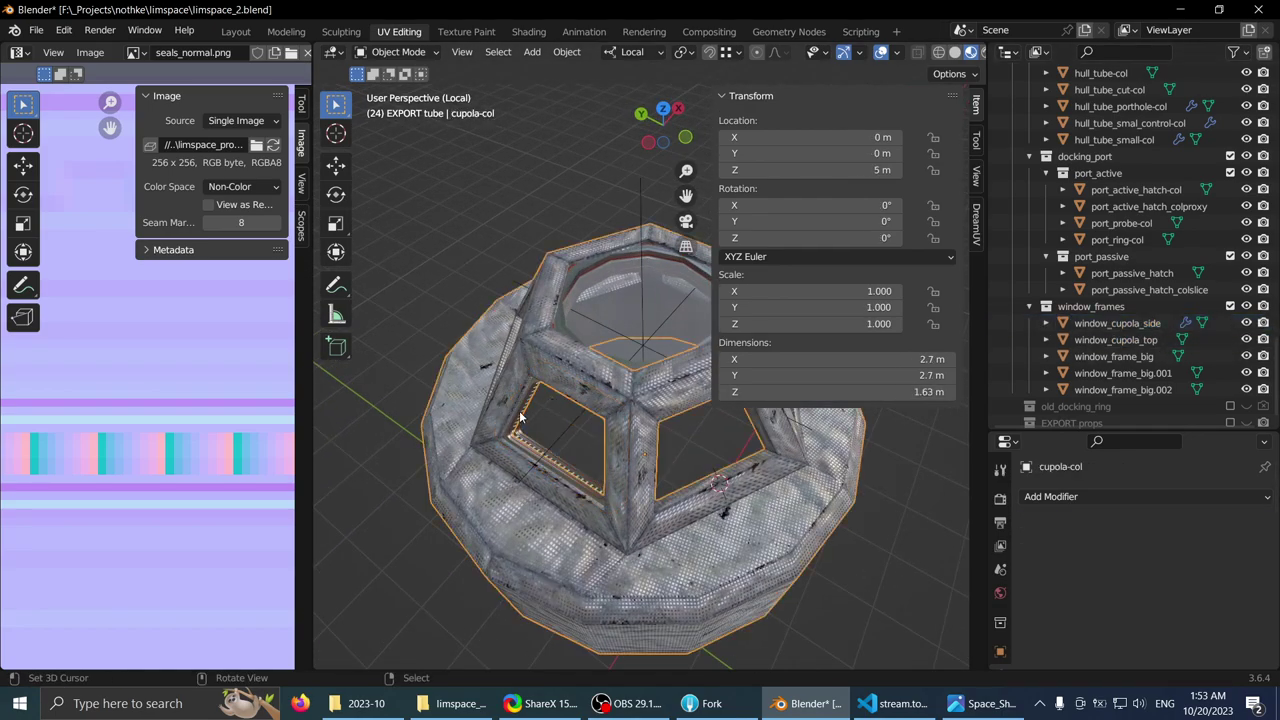
click(524, 416)
scroll(553, 418, down, 1)
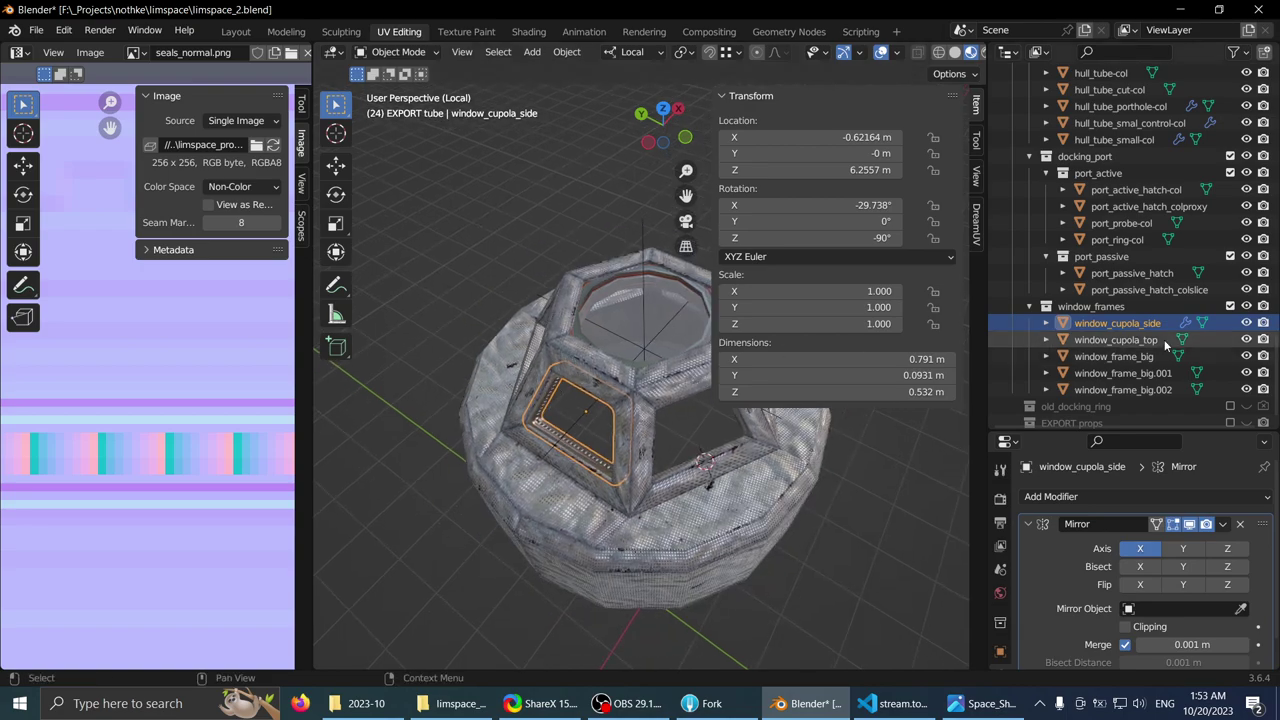
- Move the cupola_window_rotate_axis empty from the helpers collection into the window_frames collection
scroll(1148, 332, up, 2)
scroll(1102, 374, up, 6)
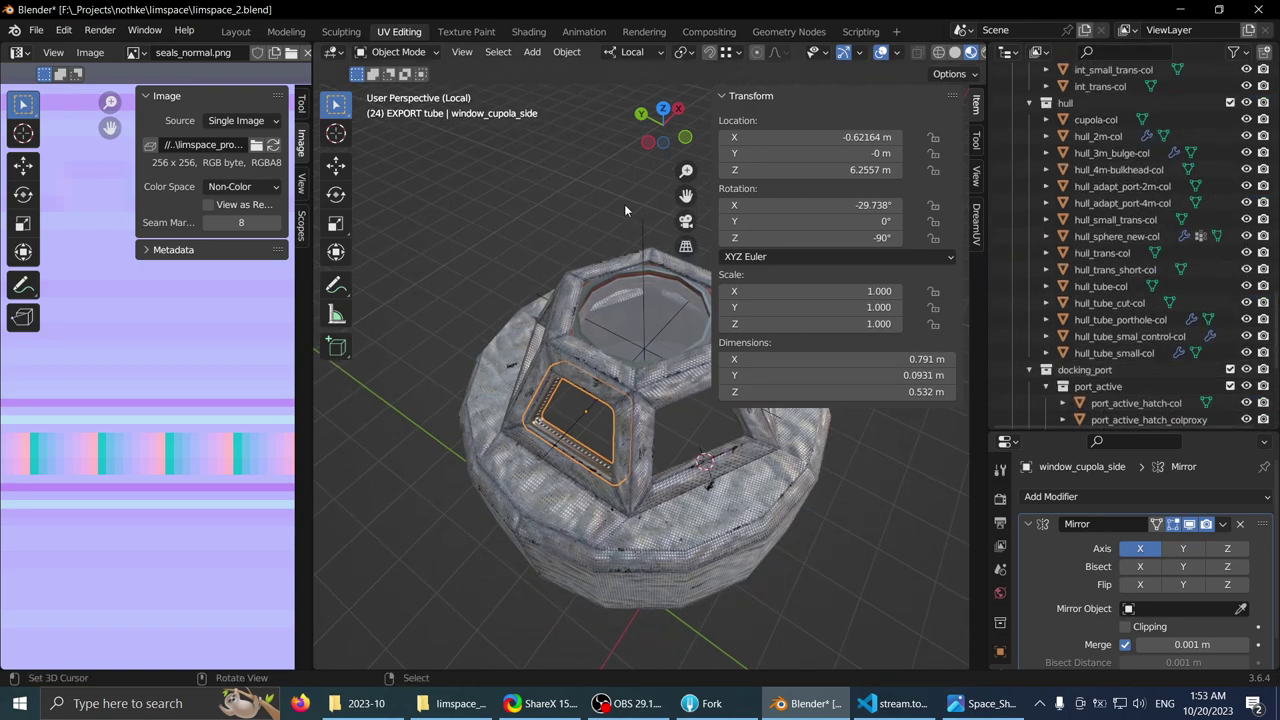
click(645, 231)
scroll(1132, 236, up, 3)
scroll(1133, 235, up, 15)
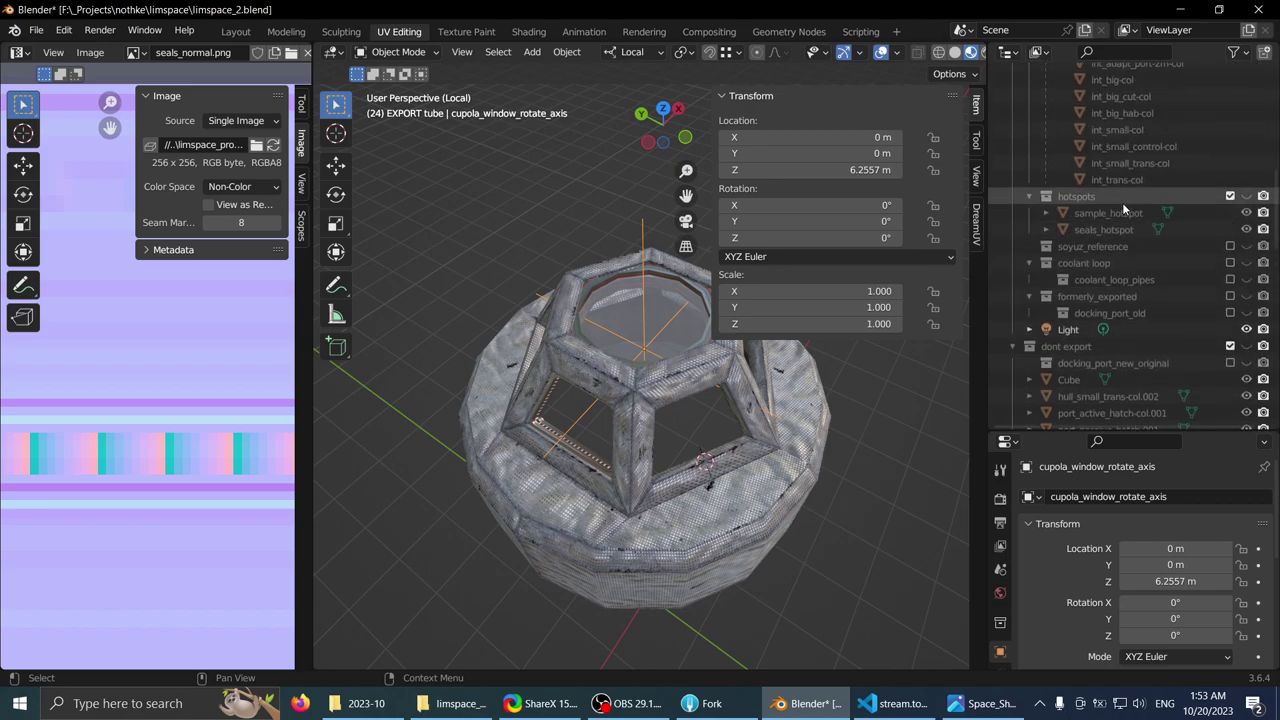
drag(1133, 156, 1057, 330)
scroll(1134, 206, down, 10)
scroll(1123, 240, down, 8)
scroll(1124, 262, down, 3)
scroll(1080, 318, down, 1)
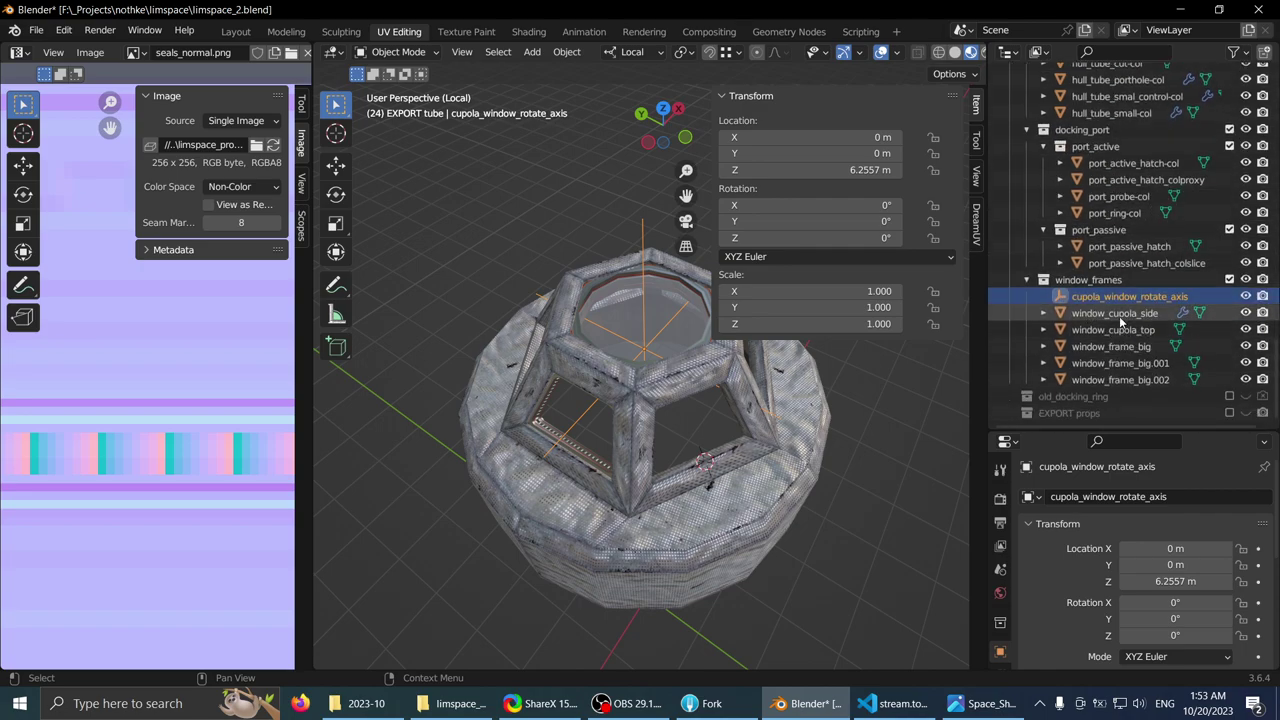
- Rename the rotation-axis empty as cupola_window_root
double_click(1129, 296)
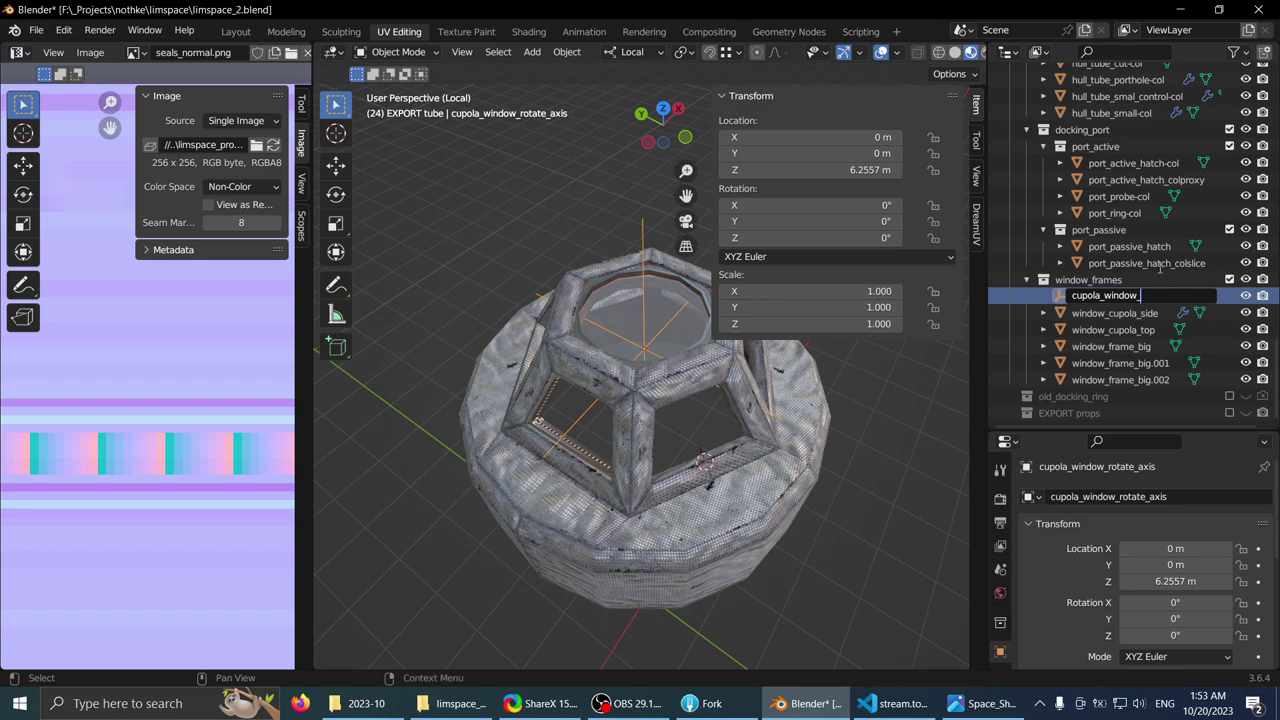
text(root)
key(Return)
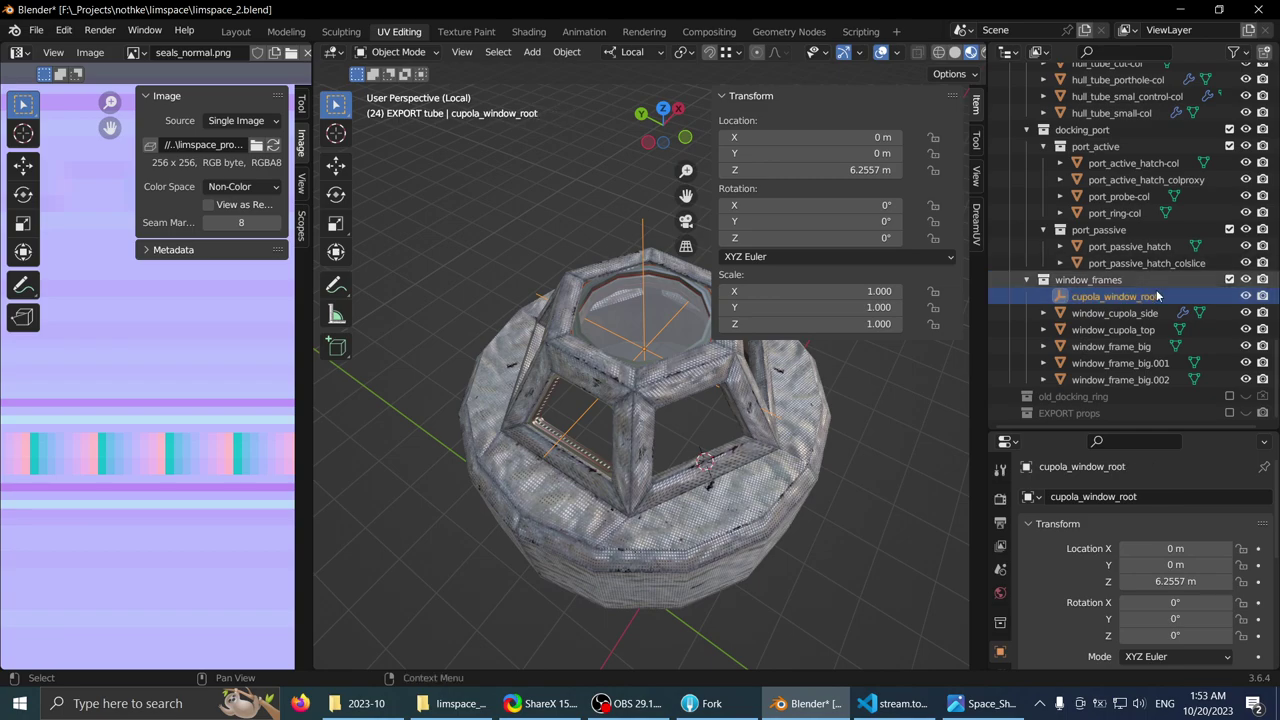
- Save the file and parent window_cupola_side to the cupola_window_root empty, expanding the hierarchy in the object list
click(544, 422)
drag(1115, 313, 1080, 300)
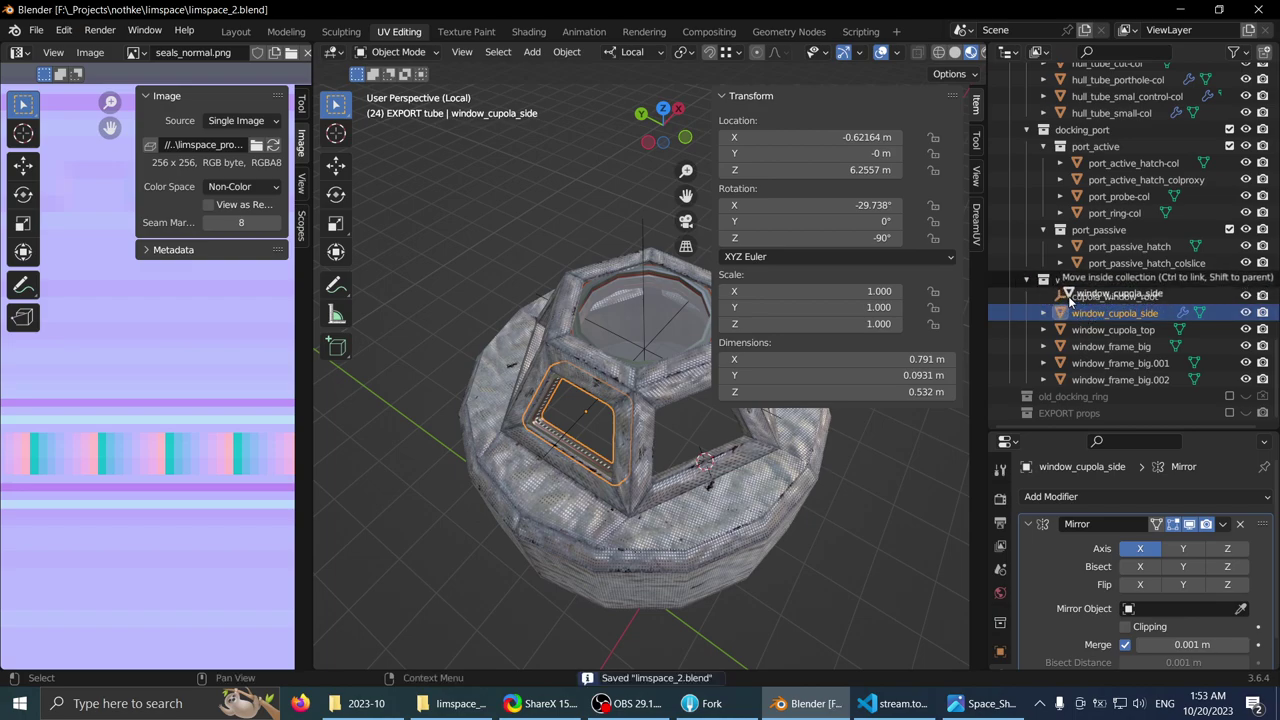
drag(1072, 295, 1072, 297)
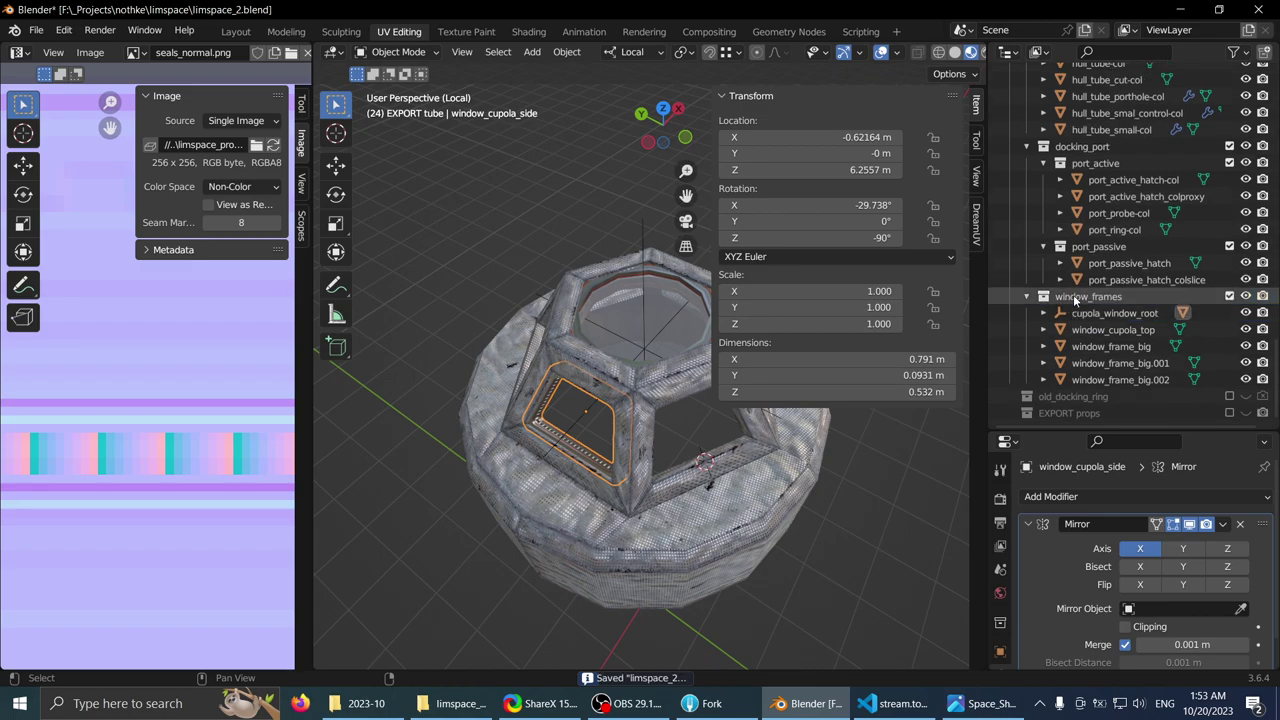
click(1050, 318)
click(1044, 313)
click(1130, 329)
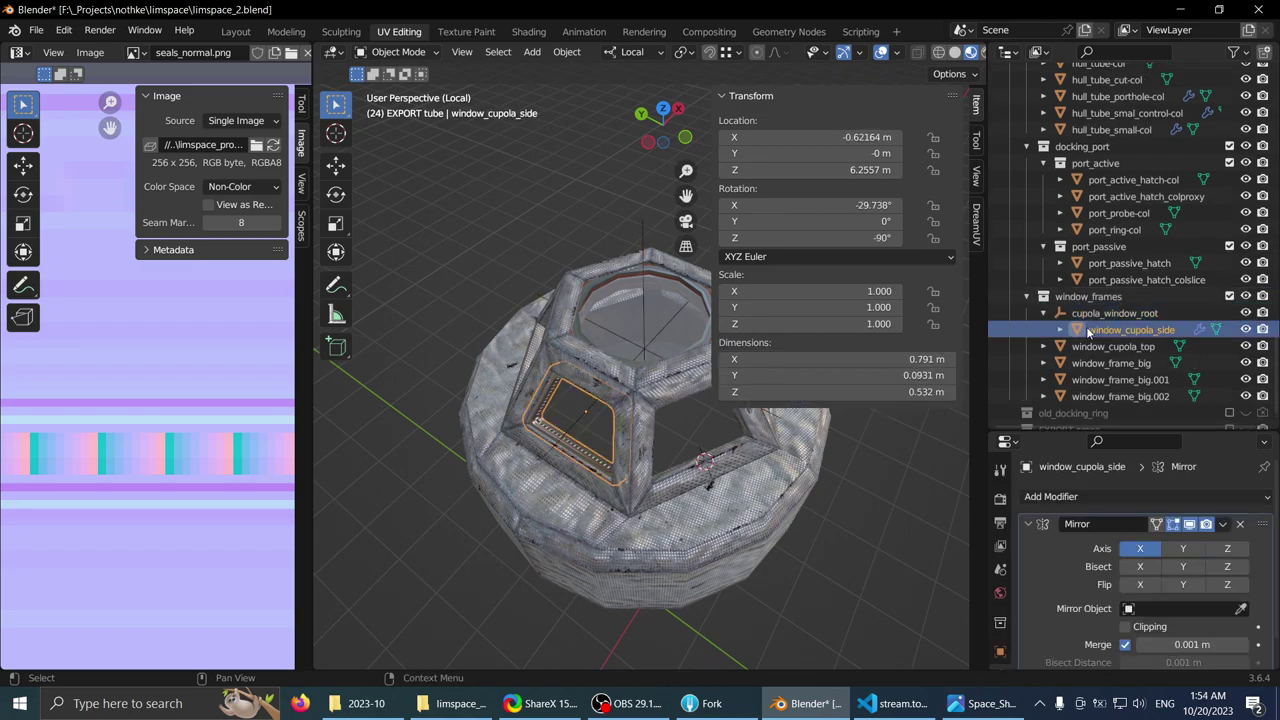
middle_drag(390, 400, 549, 384)
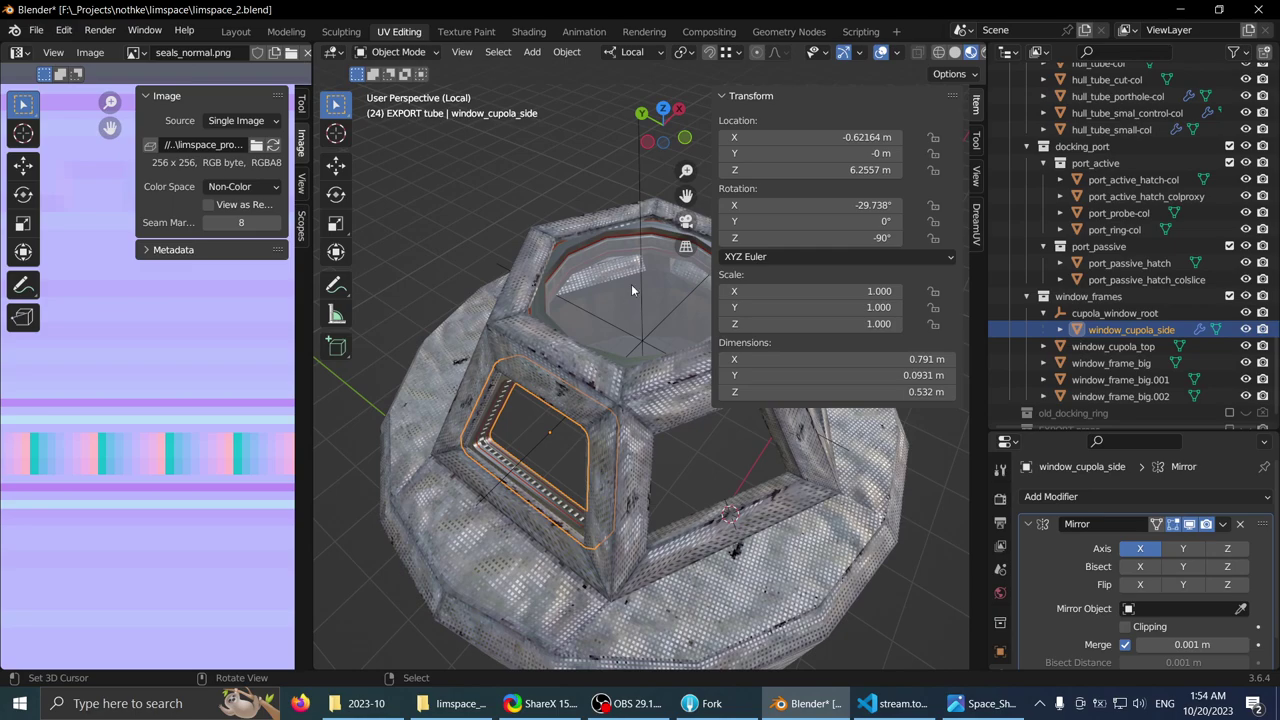
click(635, 190)
key(r)
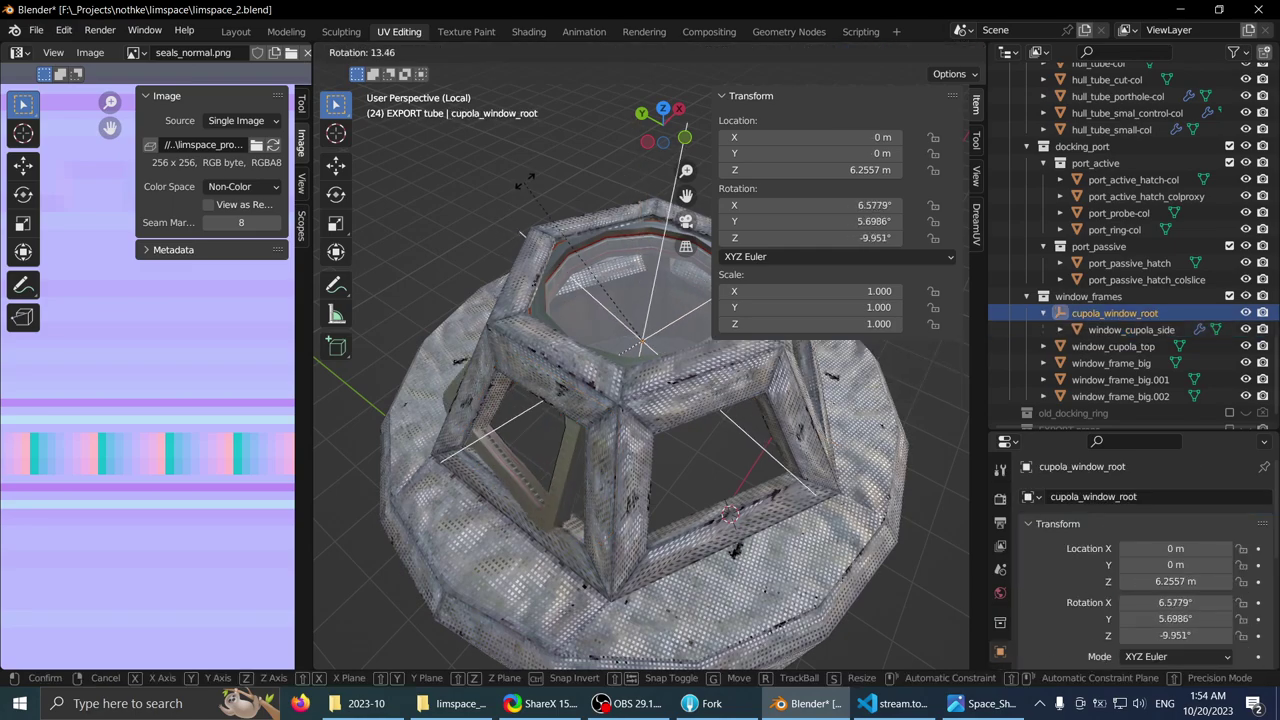
right_click(533, 192)
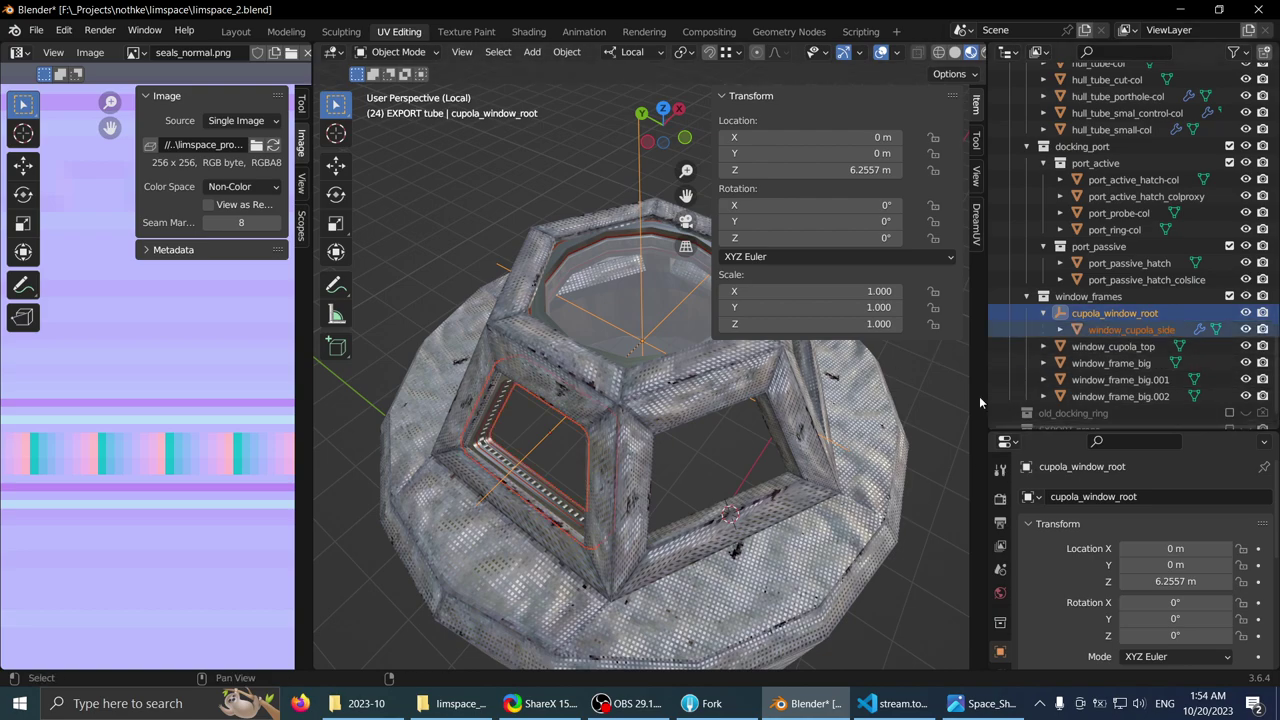
- Make a linked duplicate of cupola_window_root together with its child side window frame, leaving it in place
key(alt+d)
right_click(1137, 343)
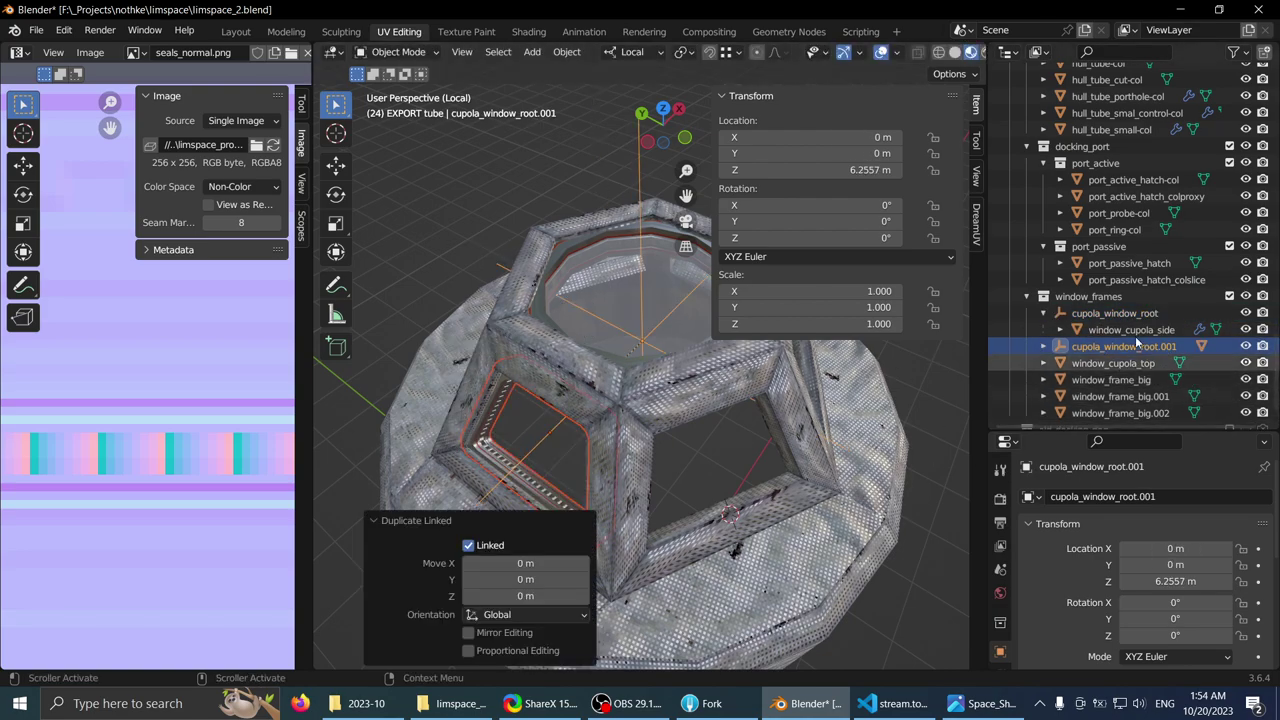
scroll(636, 400, down, 2)
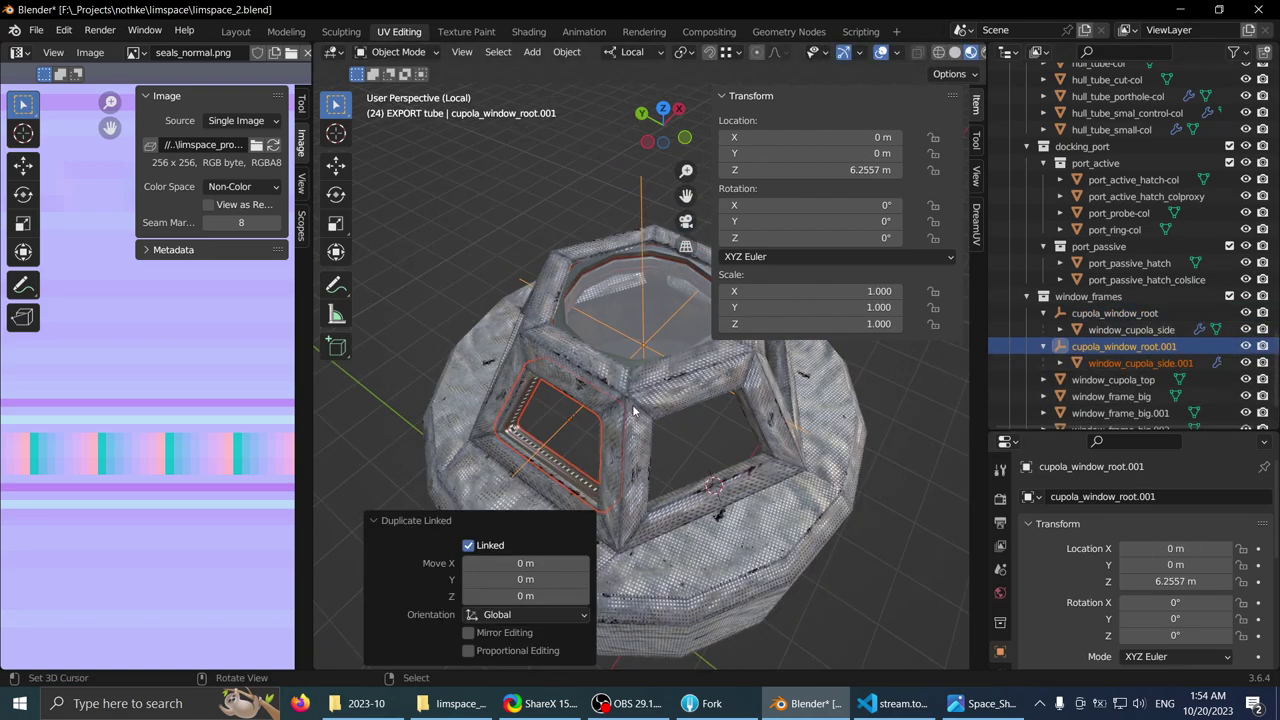
- In top view, rotate the duplicated root empty by 60° so its seal frame sits in the adjacent window opening
right_click(638, 210)
key(KP_7)
key(KP_7)
key(r)
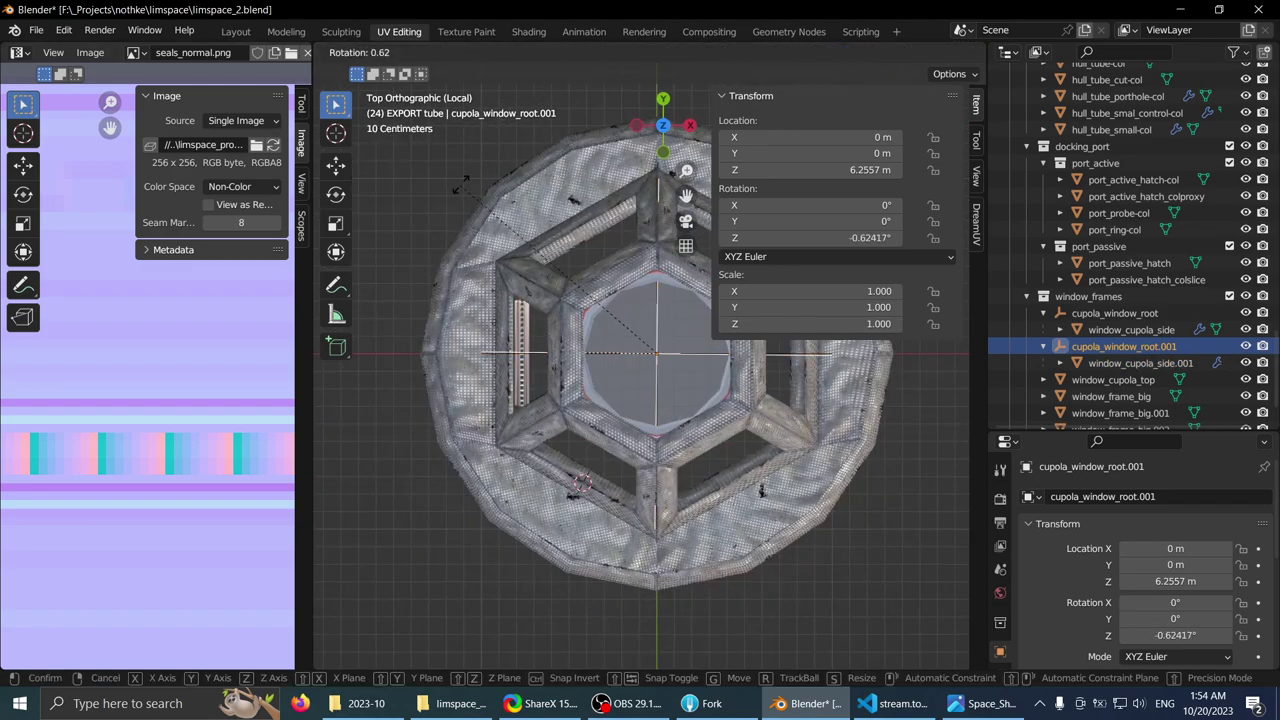
text(60)
key(Return)
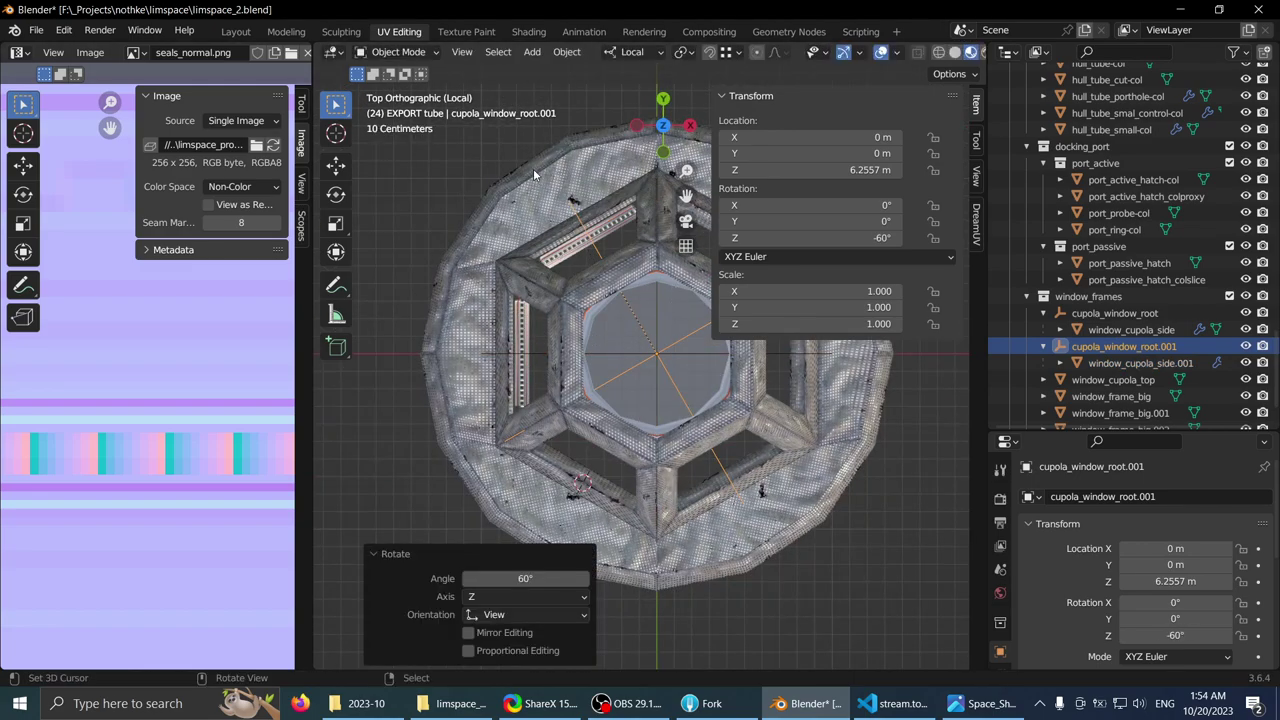
- Examine from inside the cupola how the two adjacent seal frames fit their window openings and meet at the corner
middle_drag(533, 168, 542, 387)
key(ctrl+space)
scroll(602, 324, up, 3)
scroll(557, 308, up, 4)
right_click(587, 413)
key(g)
right_click(586, 383)
scroll(625, 385, up, 2)
click(709, 274)
key(Tab)
key(Tab)
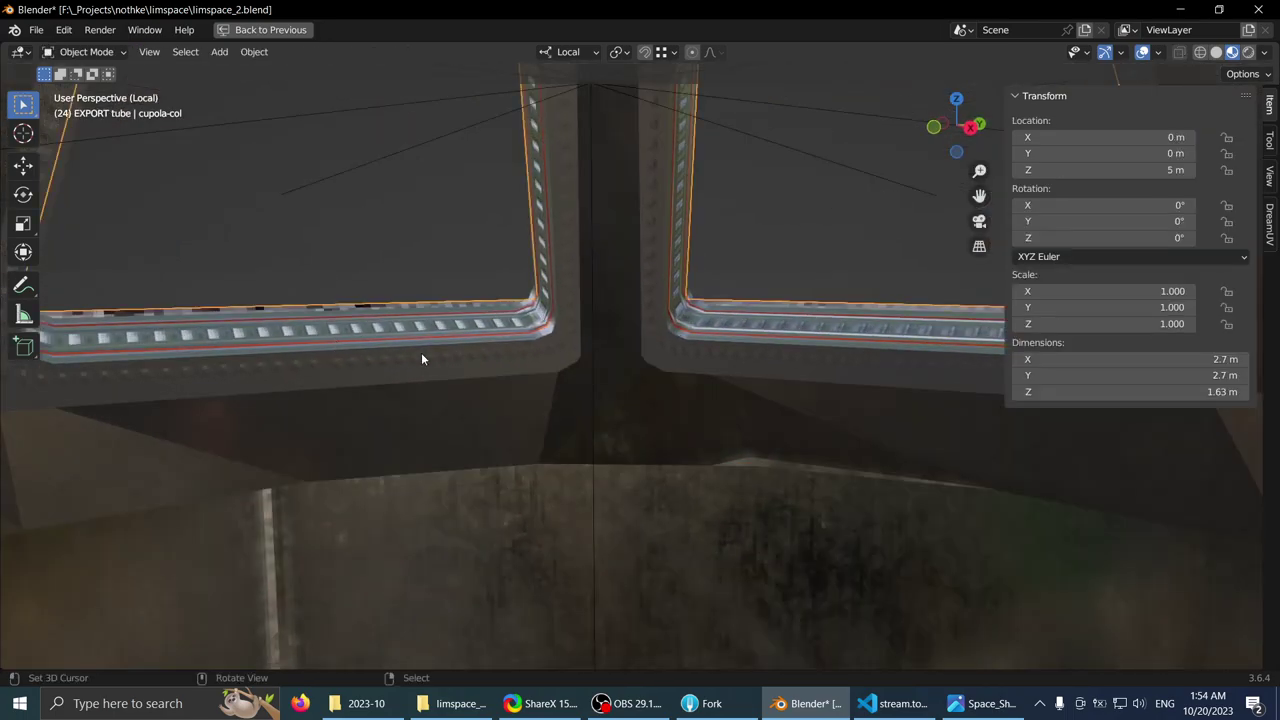
middle_drag(422, 355, 584, 343)
right_click(614, 349)
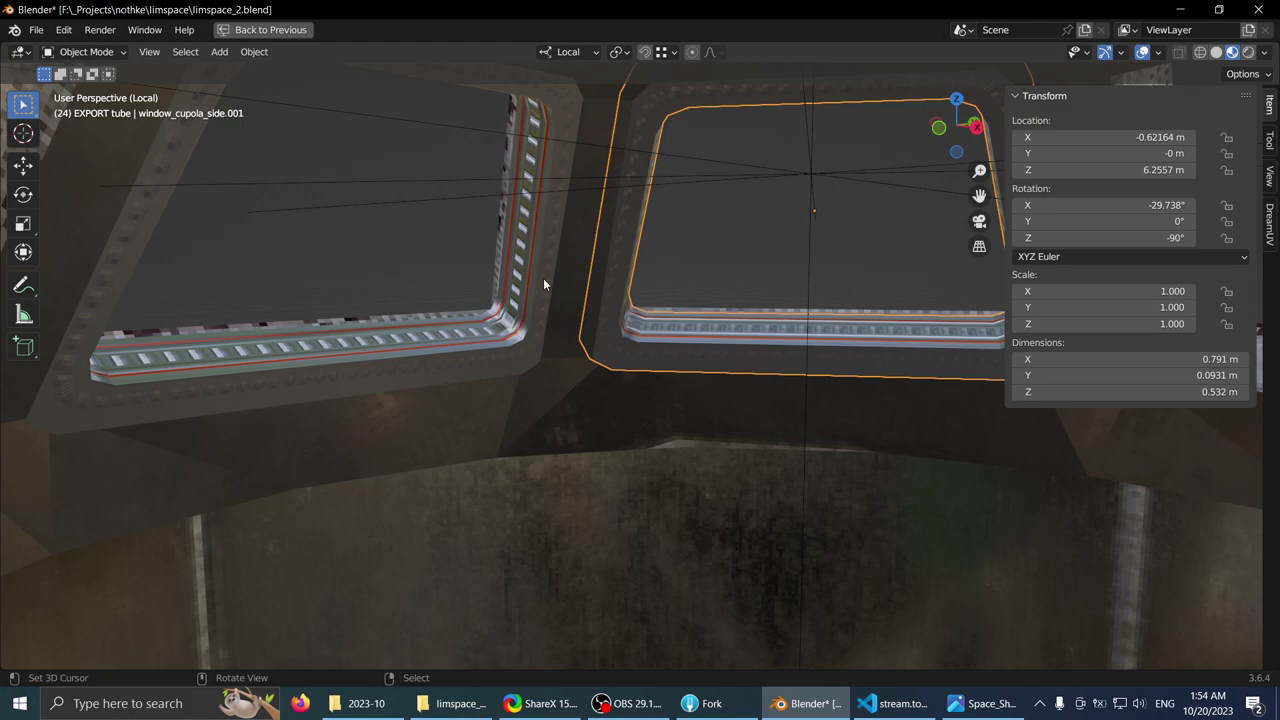
- Open the cupola-col mesh for editing and dissolve the diagonal edge in the interior panel below the first window
click(545, 279)
right_click(614, 263)
middle_drag(614, 263, 634, 294)
right_click(601, 366)
key(Tab)
middle_drag(734, 300, 509, 361)
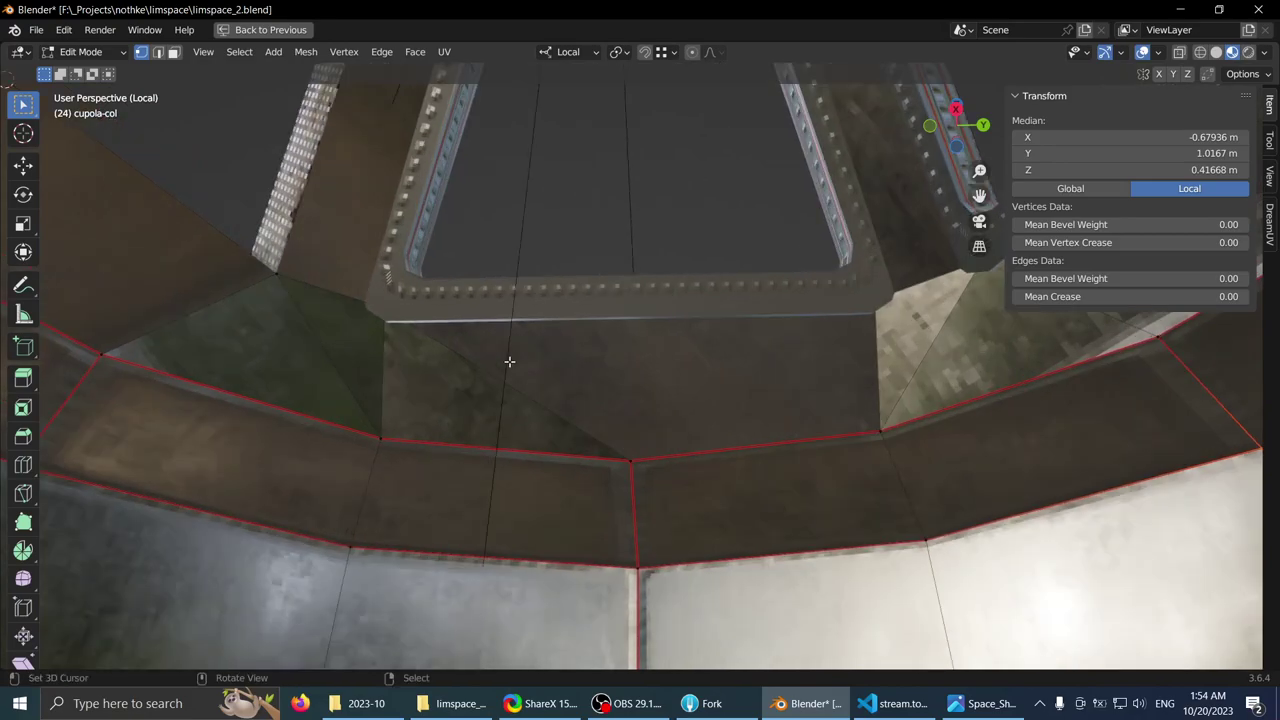
right_click(424, 352)
middle_drag(424, 352, 486, 388)
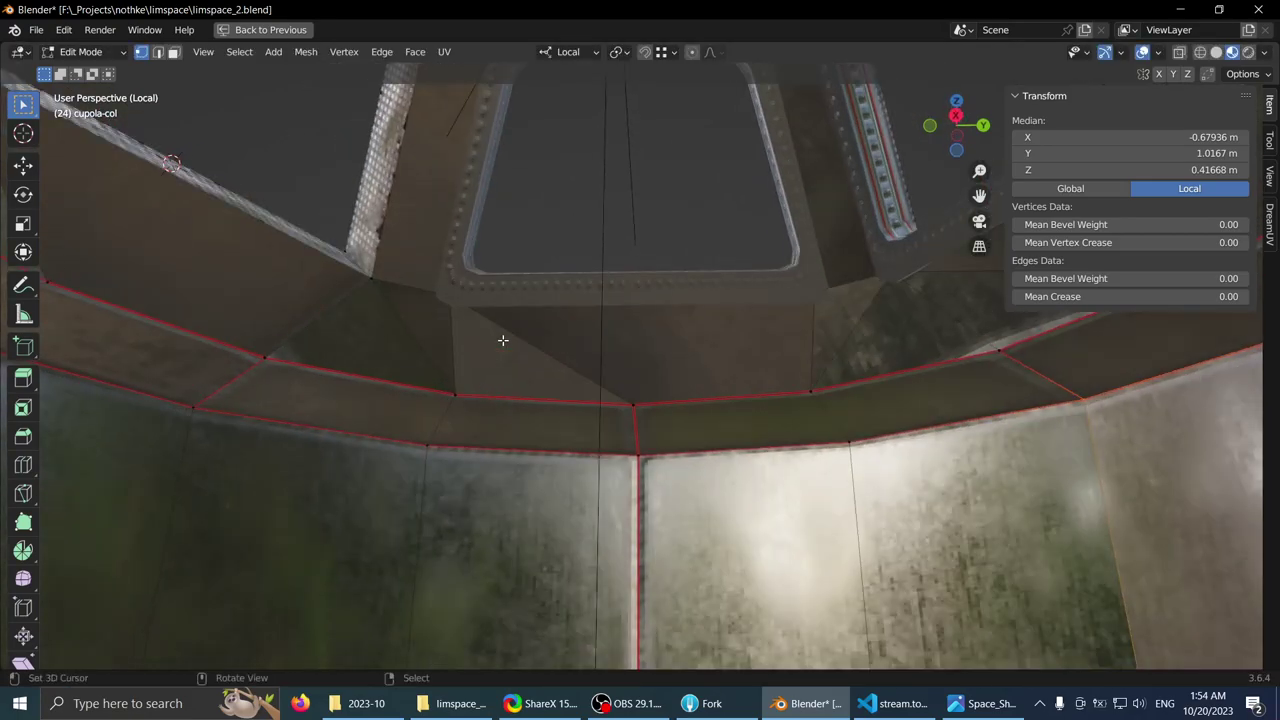
middle_drag(505, 333, 714, 334)
key(x)
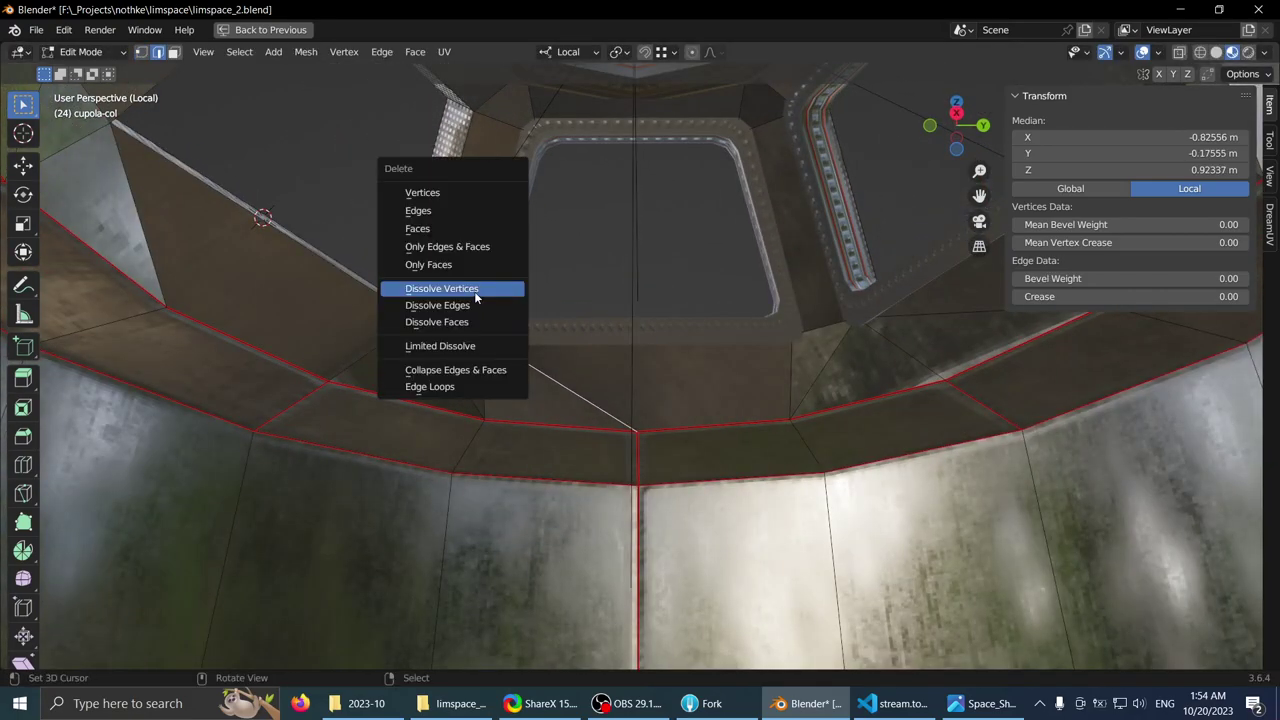
click(470, 305)
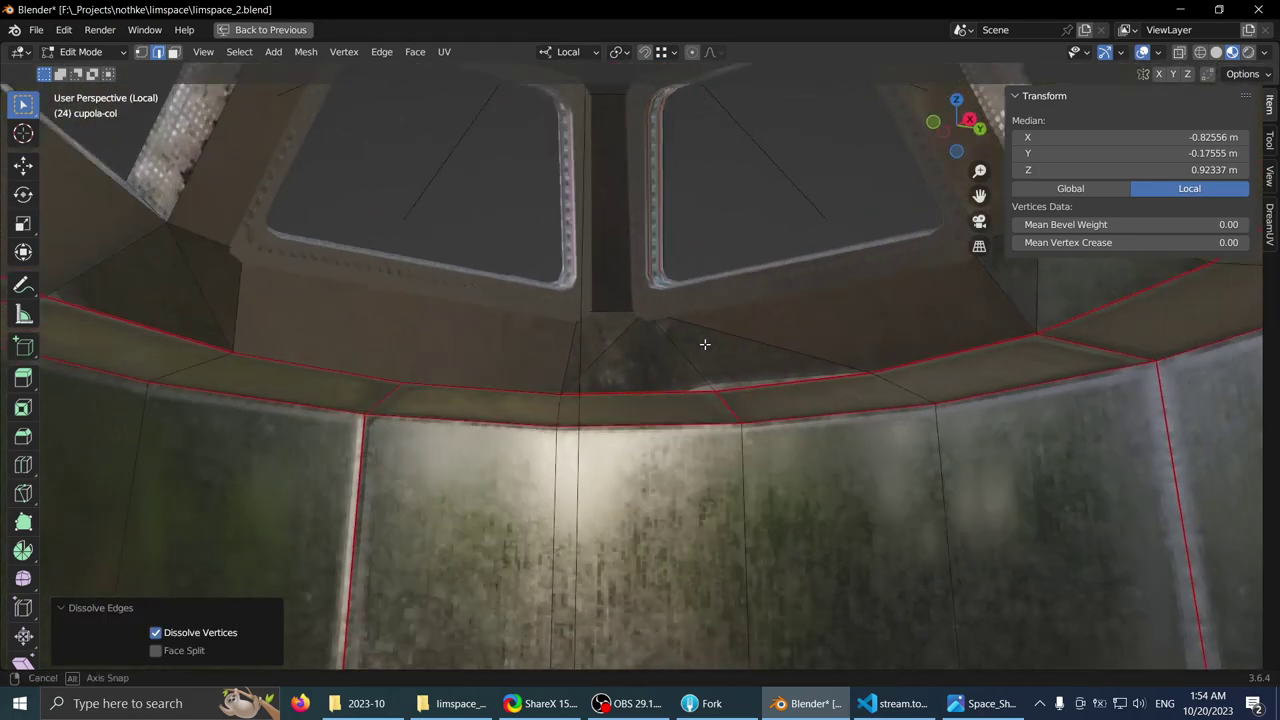
- Try dissolving the matching diagonal edge below the adjacent window, and undo that dissolve
click(660, 349)
key(x)
click(709, 337)
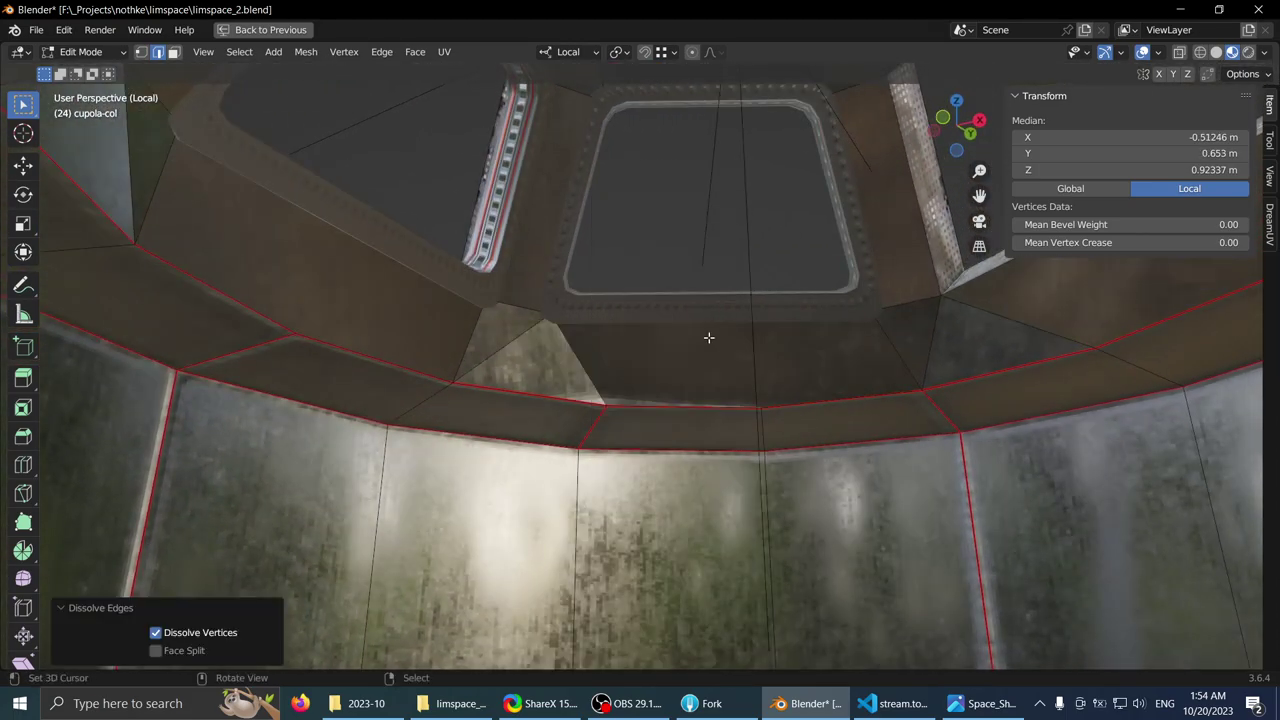
shift+middle_drag(864, 345, 593, 340)
key(3)
click(549, 370)
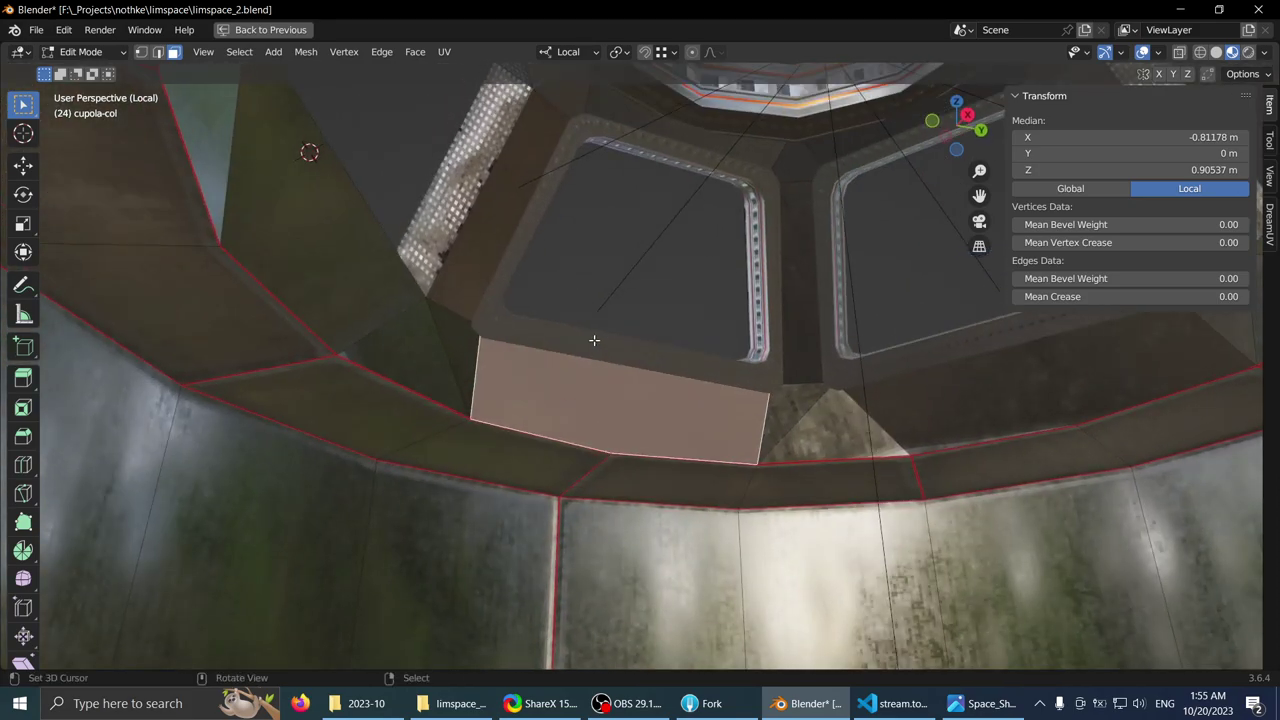
key(ctrl+z)
key(ctrl+z)
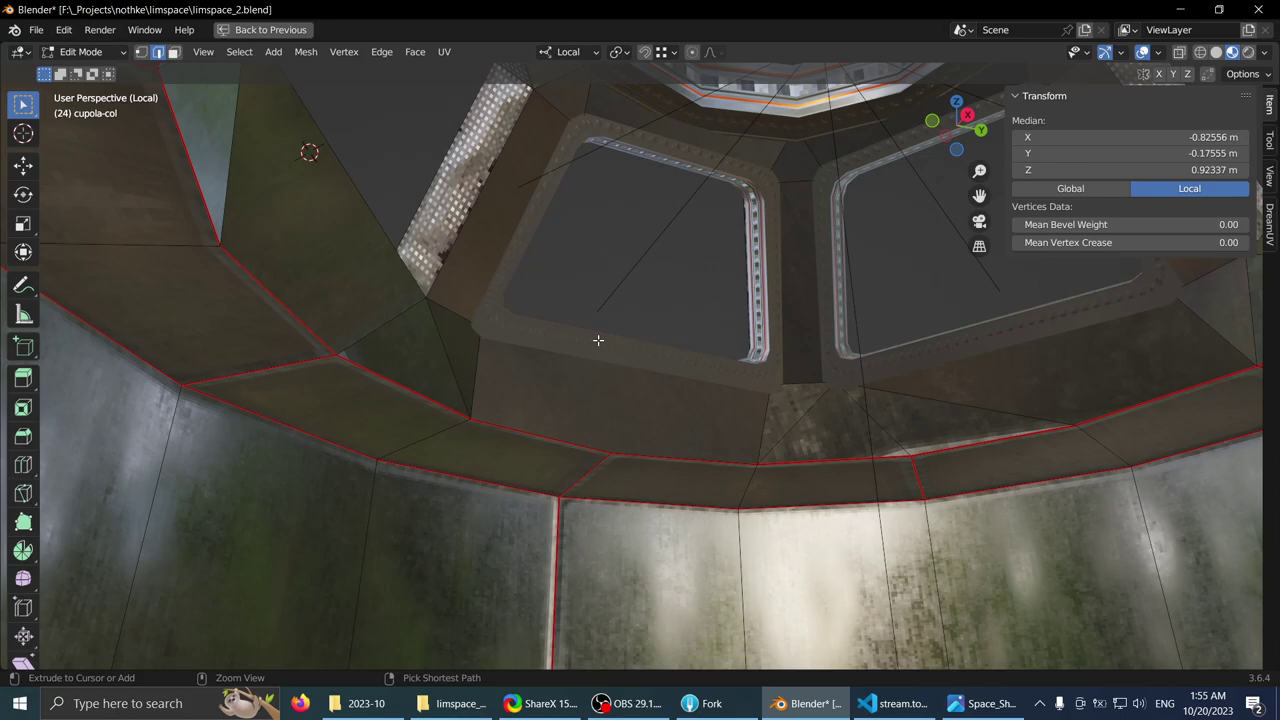
- Move the vertical edge of the post between the two seal frames about -0.017 m in X and 0.0098 m in Y, with local Z locked
middle_drag(598, 340, 728, 298)
click(632, 255)
right_click(632, 255)
key(2)
scroll(680, 334, down, 4)
scroll(668, 359, down, 4)
scroll(665, 355, up, 10)
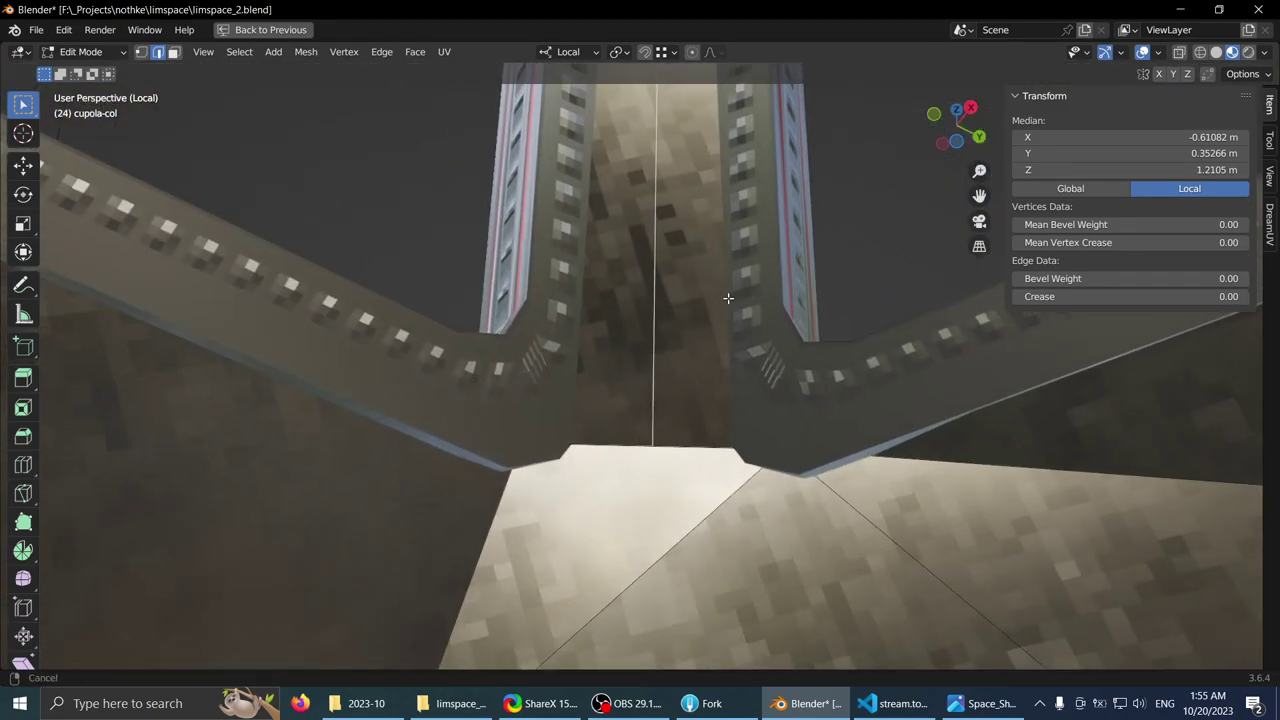
key(g)
key(shift+z)
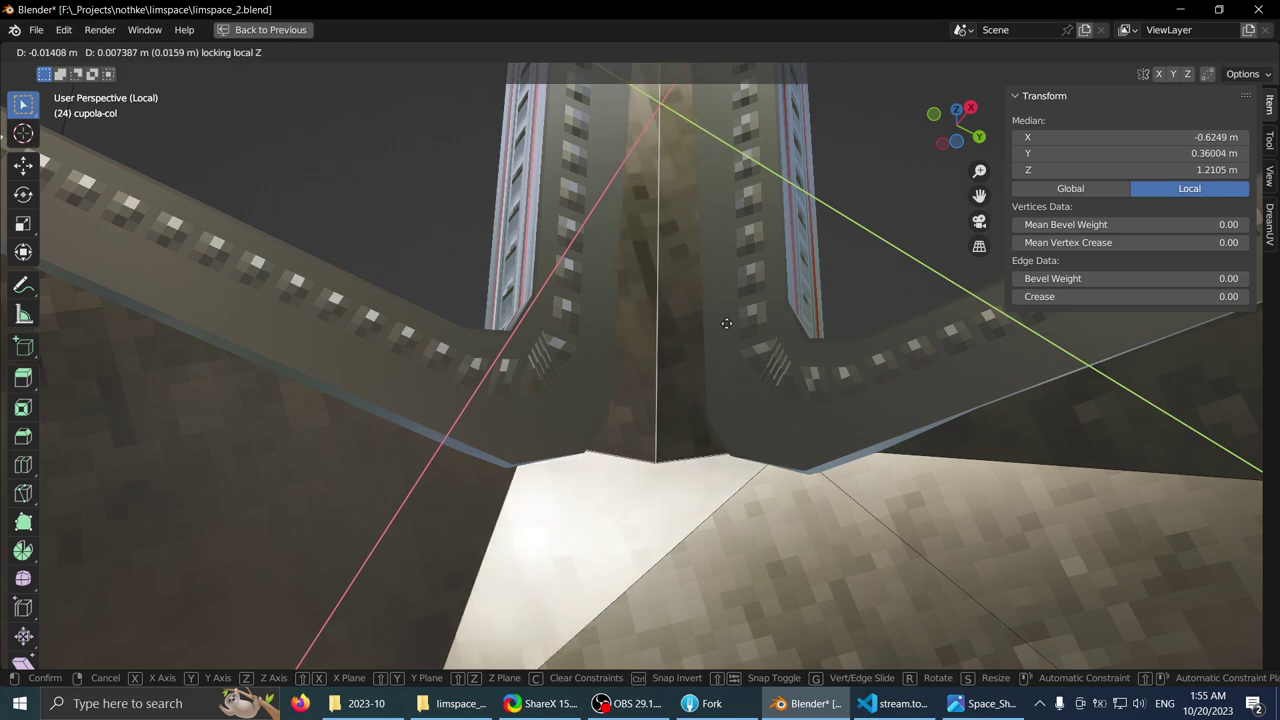
click(727, 327)
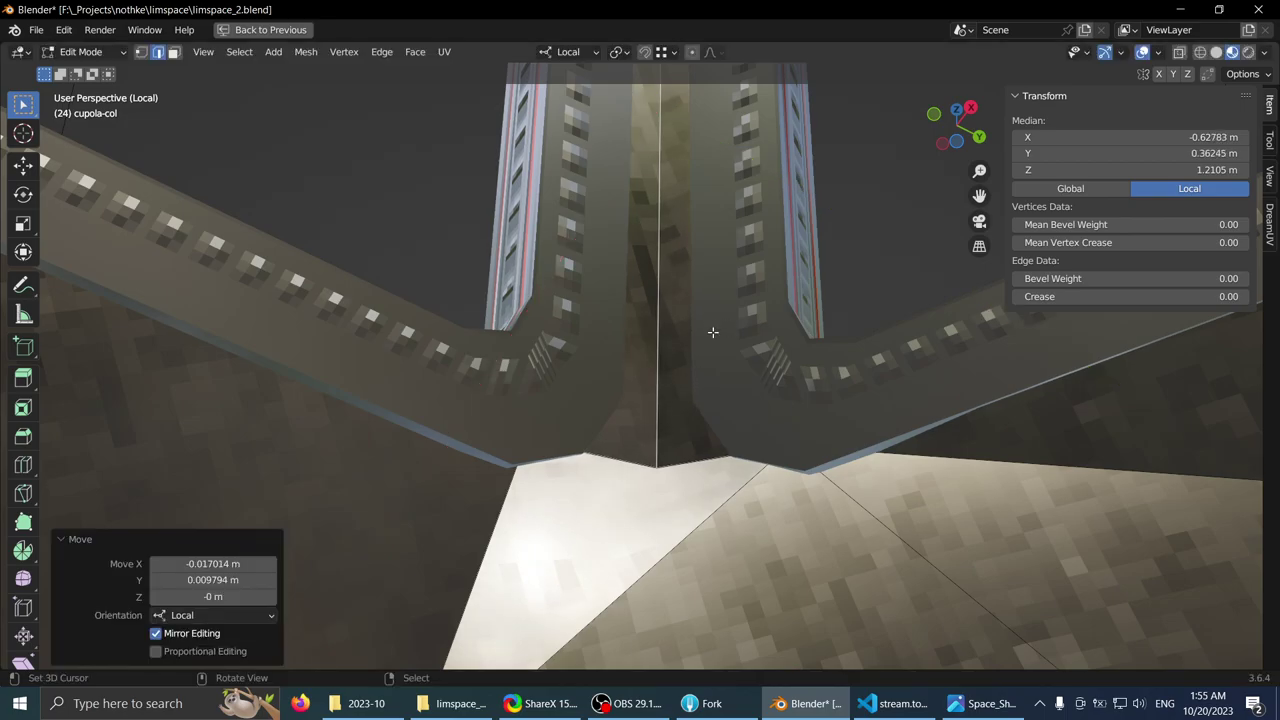
- Nudge the post's vertical edge a further -0.0018 m in X and -0.001 m in Y, checking it in wireframe and material preview
middle_drag(714, 329, 697, 246)
middle_drag(701, 249, 573, 291)
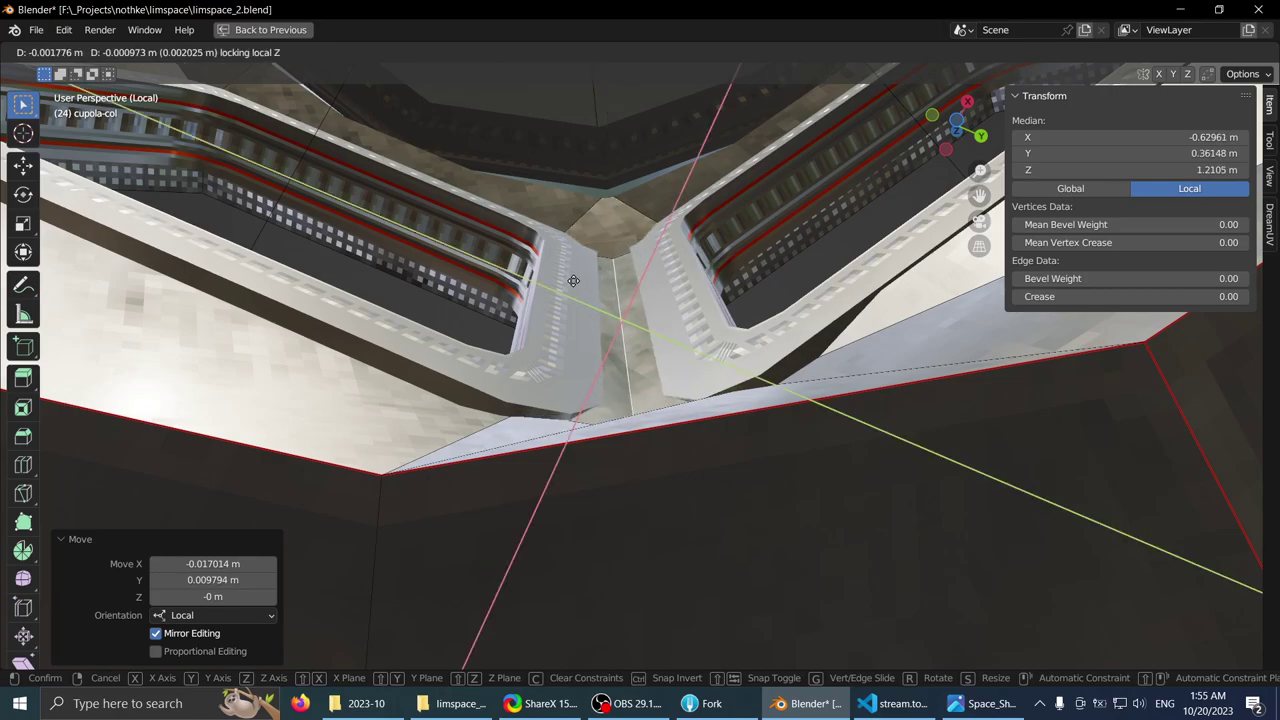
mouse_move(574, 281)
middle_down()
mouse_move(588, 358)
mouse_move(611, 357)
mouse_move(651, 414)
mouse_move(593, 420)
middle_up()
key(z)
click(1216, 53)
middle_drag(900, 240, 975, 238)
click(1232, 52)
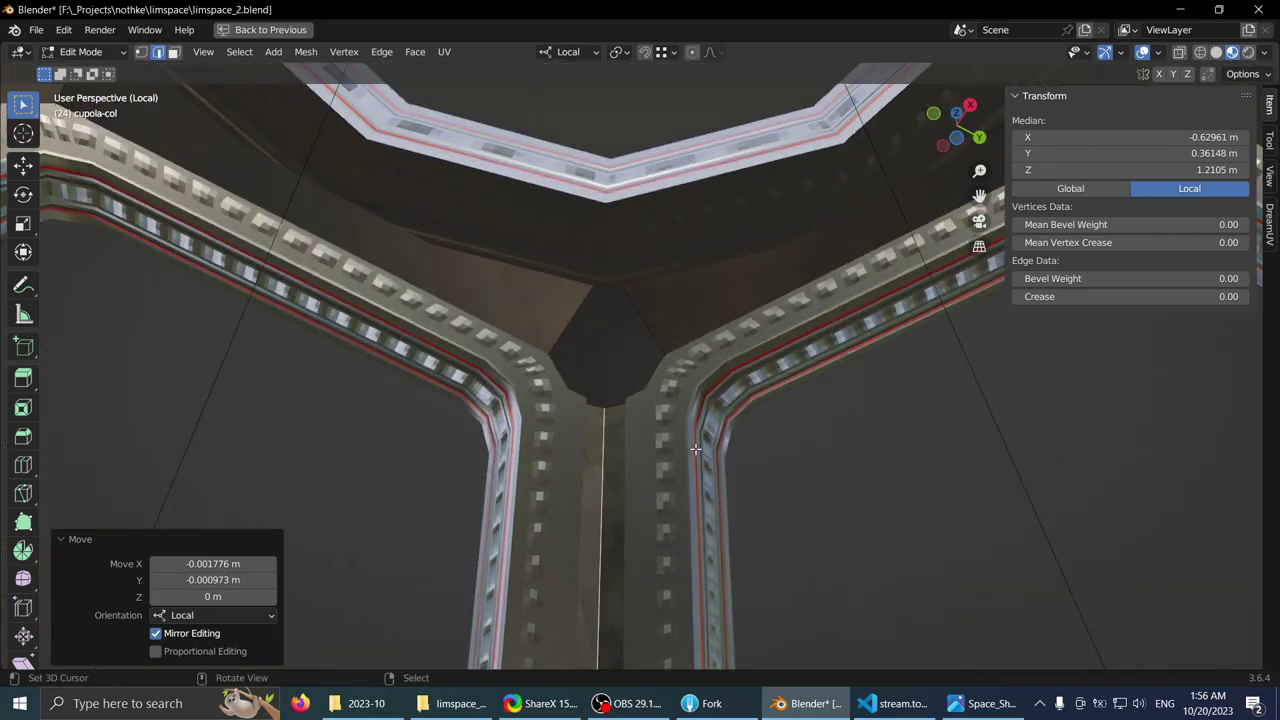
- Examine from inside the cupola how the moved post edge meets the seal frames and the surrounding panels at both ends
middle_drag(694, 332, 680, 202)
key(1)
right_click(609, 366)
middle_drag(609, 366, 645, 326)
middle_drag(650, 437, 591, 331)
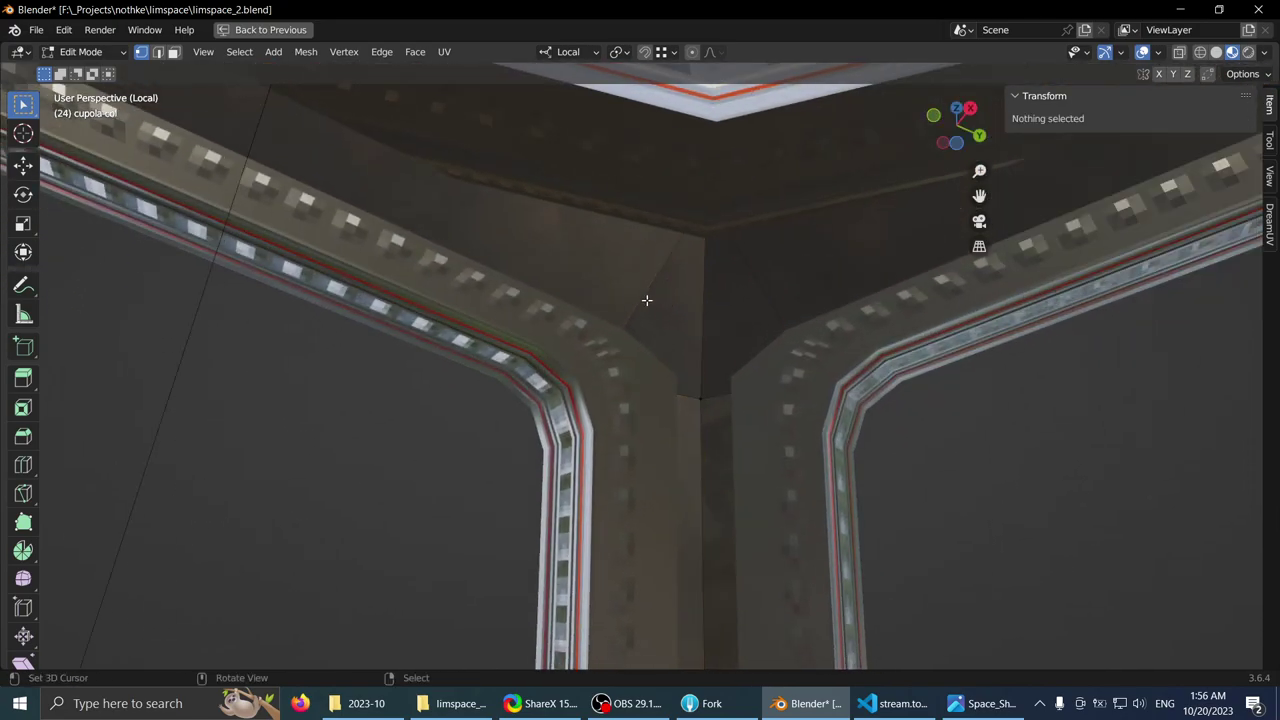
middle_drag(647, 300, 675, 368)
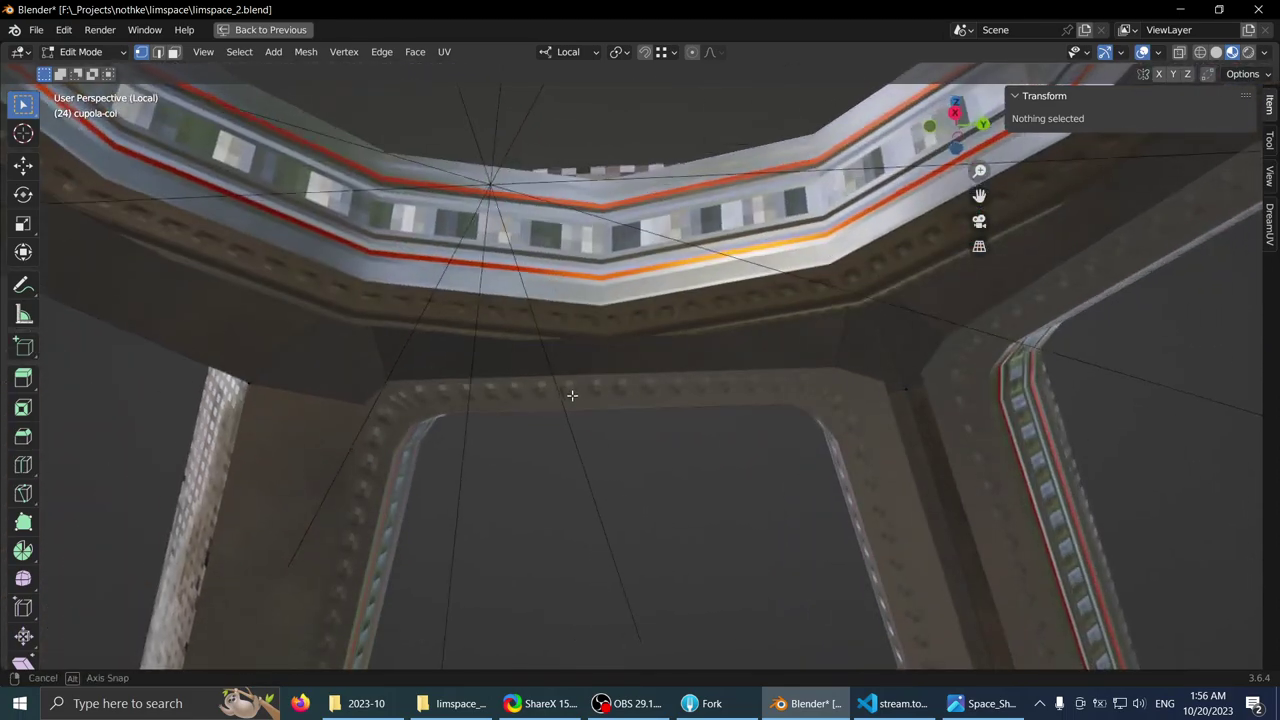
middle_drag(572, 395, 669, 385)
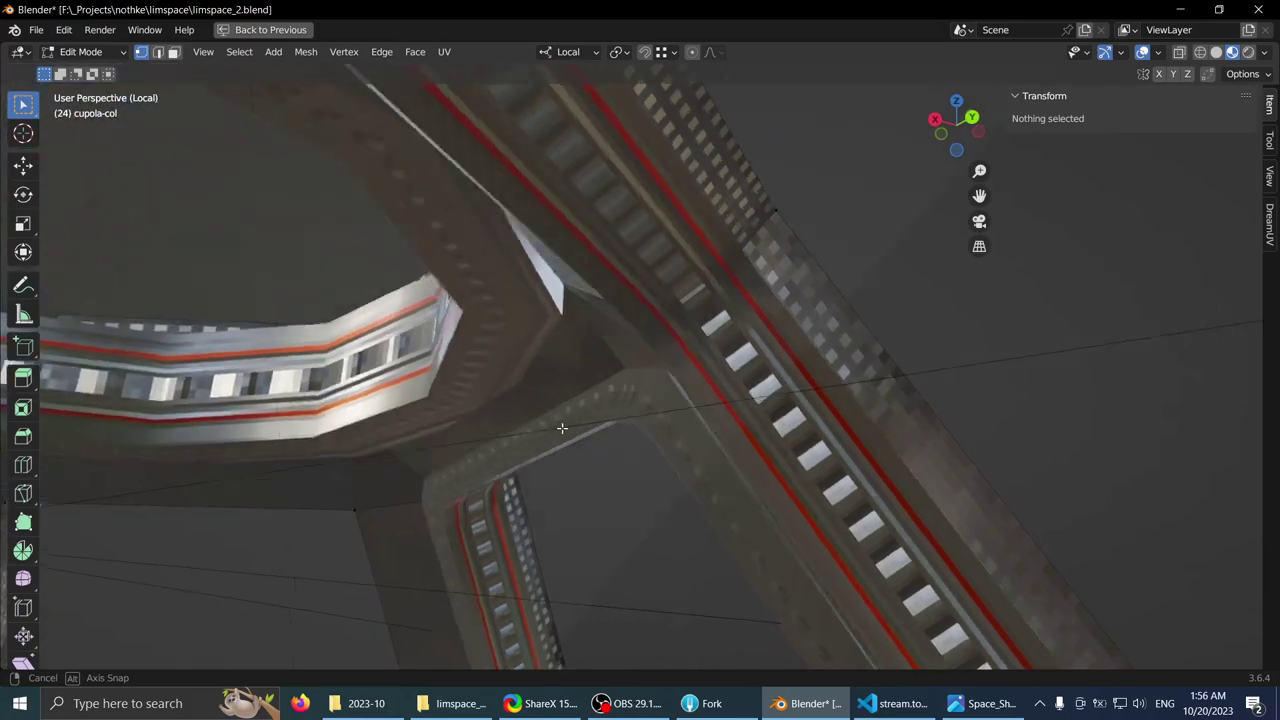
middle_drag(568, 430, 713, 350)
mouse_move(633, 325)
middle_down()
mouse_move(600, 314)
mouse_move(627, 289)
mouse_move(613, 237)
mouse_move(650, 245)
mouse_move(646, 319)
middle_up()
right_click(651, 227)
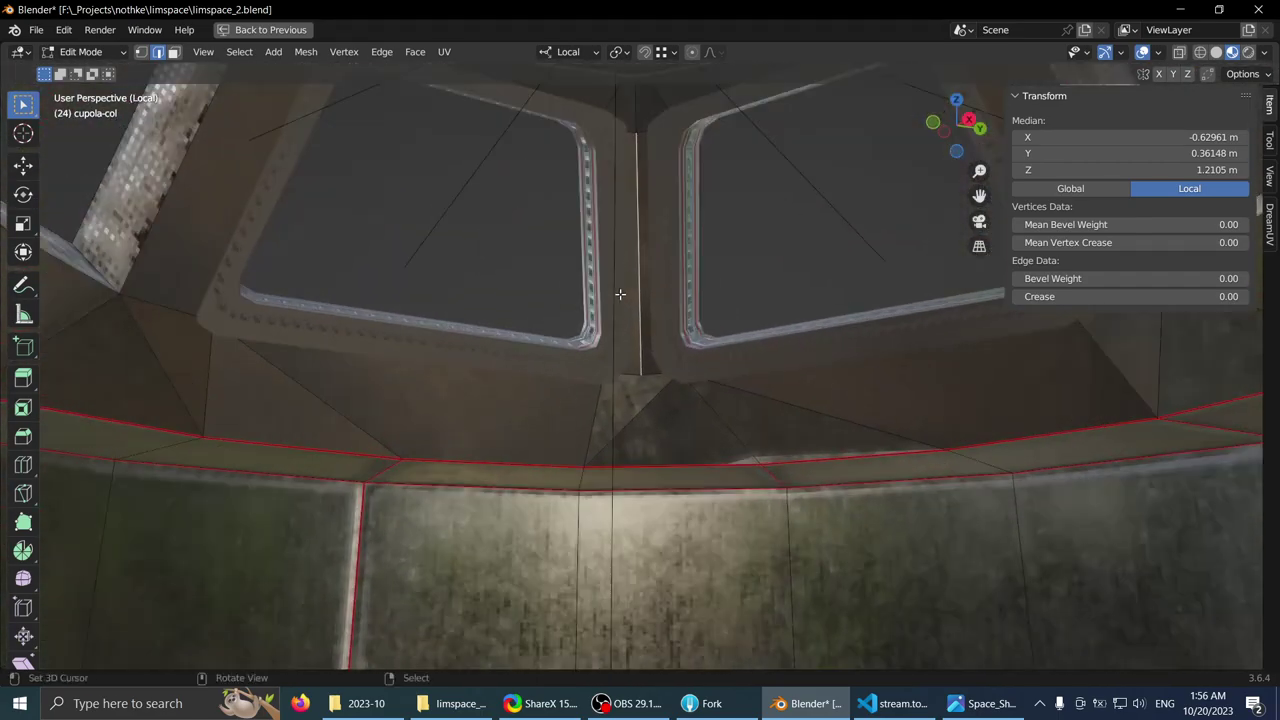
middle_drag(627, 298, 614, 271)
- Delete the triangular faces beneath the post between the two windows
key(3)
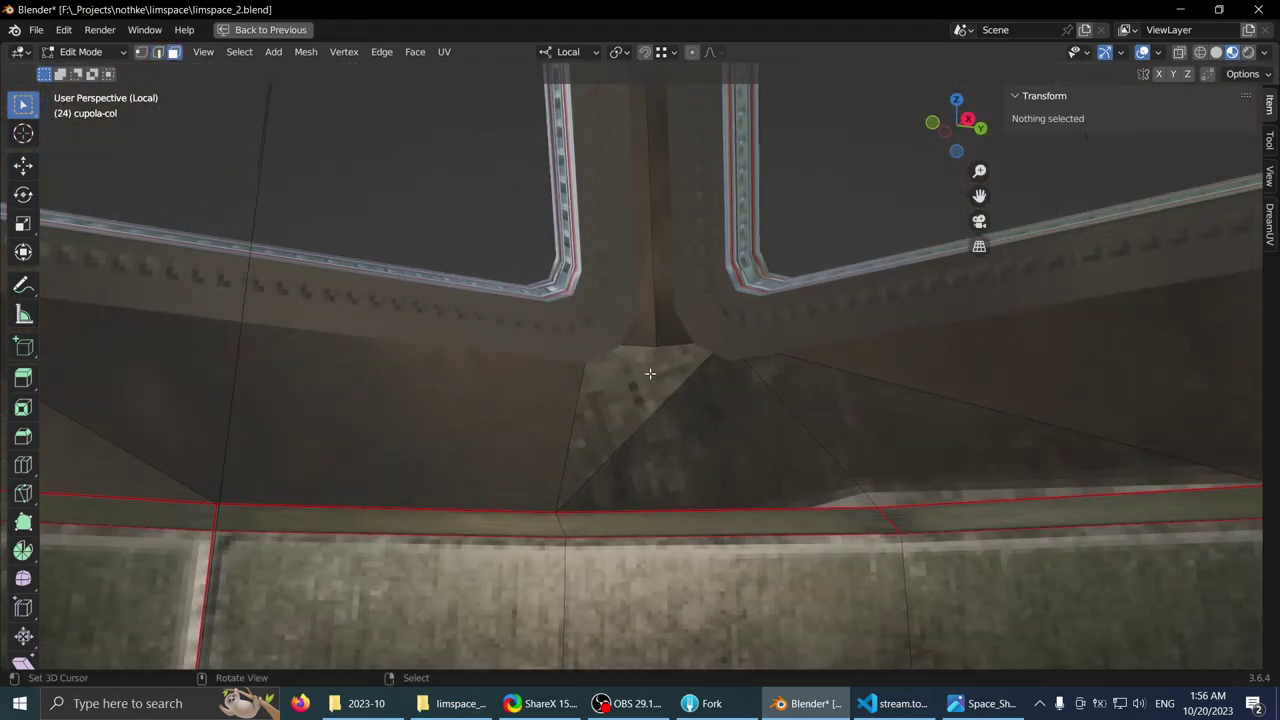
click(648, 369)
key(x)
mouse_move(692, 382)
middle_down()
mouse_move(645, 382)
mouse_move(648, 192)
mouse_move(652, 250)
middle_up()
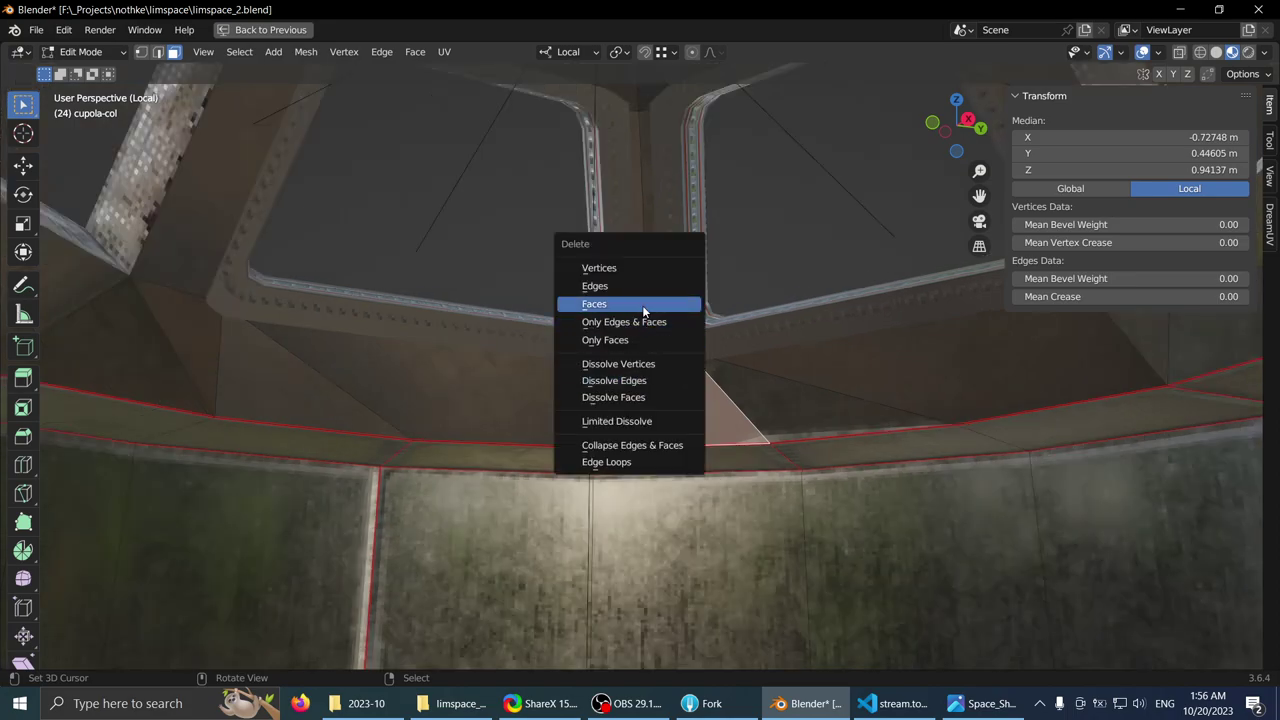
click(642, 305)
- Extrude the two short edges at the foot of the post about 0.058 m down along local Z
key(shift+z)
middle_drag(492, 256, 521, 272)
click(660, 330)
middle_drag(660, 330, 673, 381)
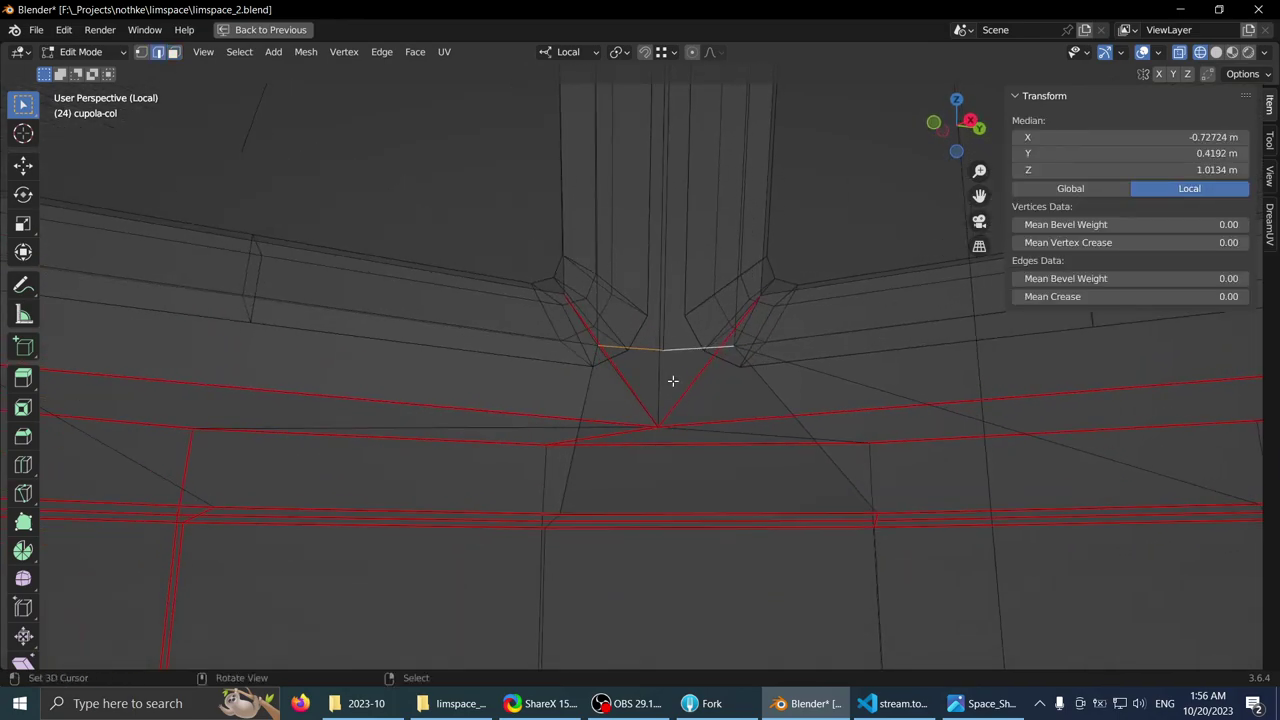
click(664, 428)
click(1232, 53)
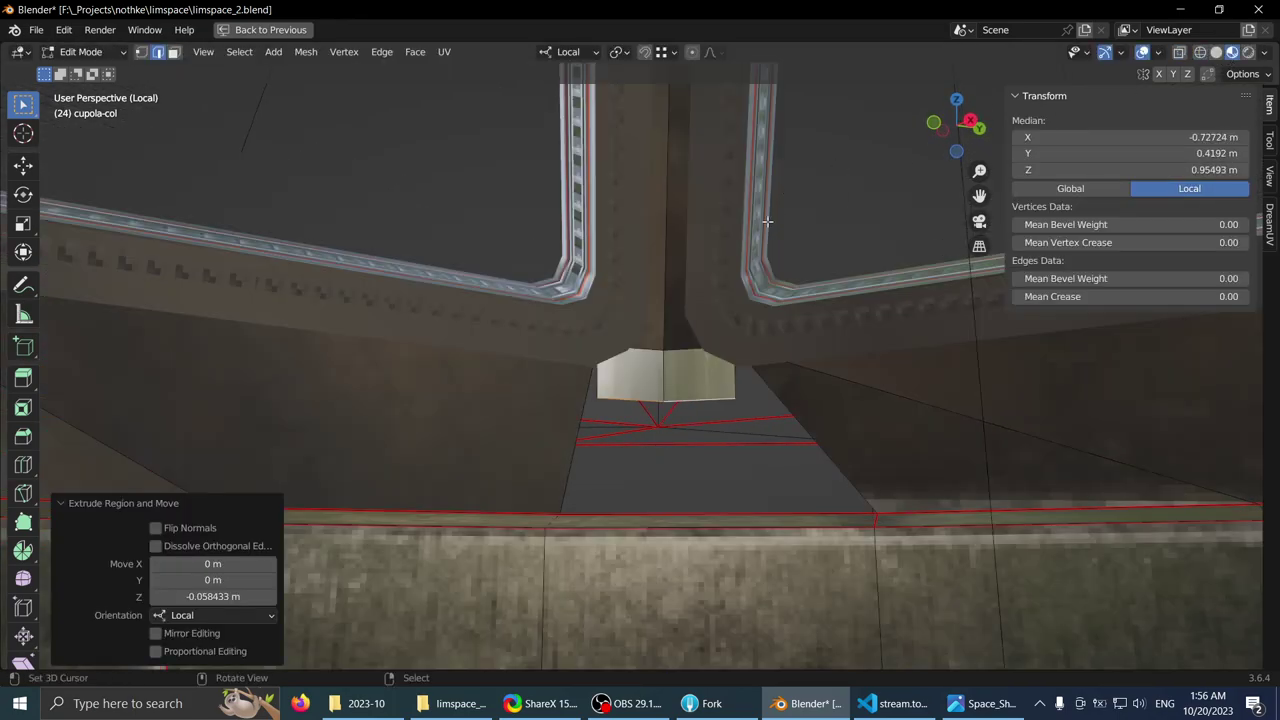
mouse_move(766, 219)
middle_down()
mouse_move(796, 140)
mouse_move(652, 203)
mouse_move(697, 217)
middle_up()
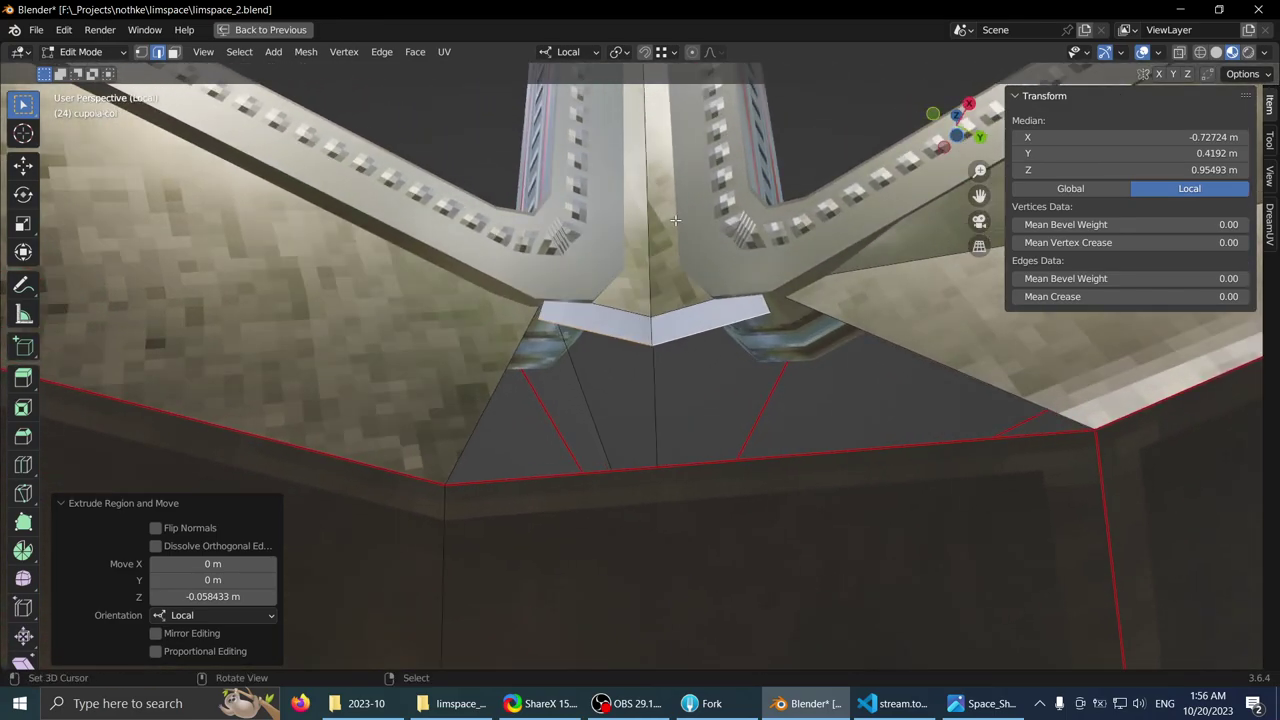
- Examine the whole cupola interior in Object Mode, comparing the edited post with the other window posts
key(Tab)
scroll(620, 240, down, 5)
middle_drag(391, 316, 555, 390)
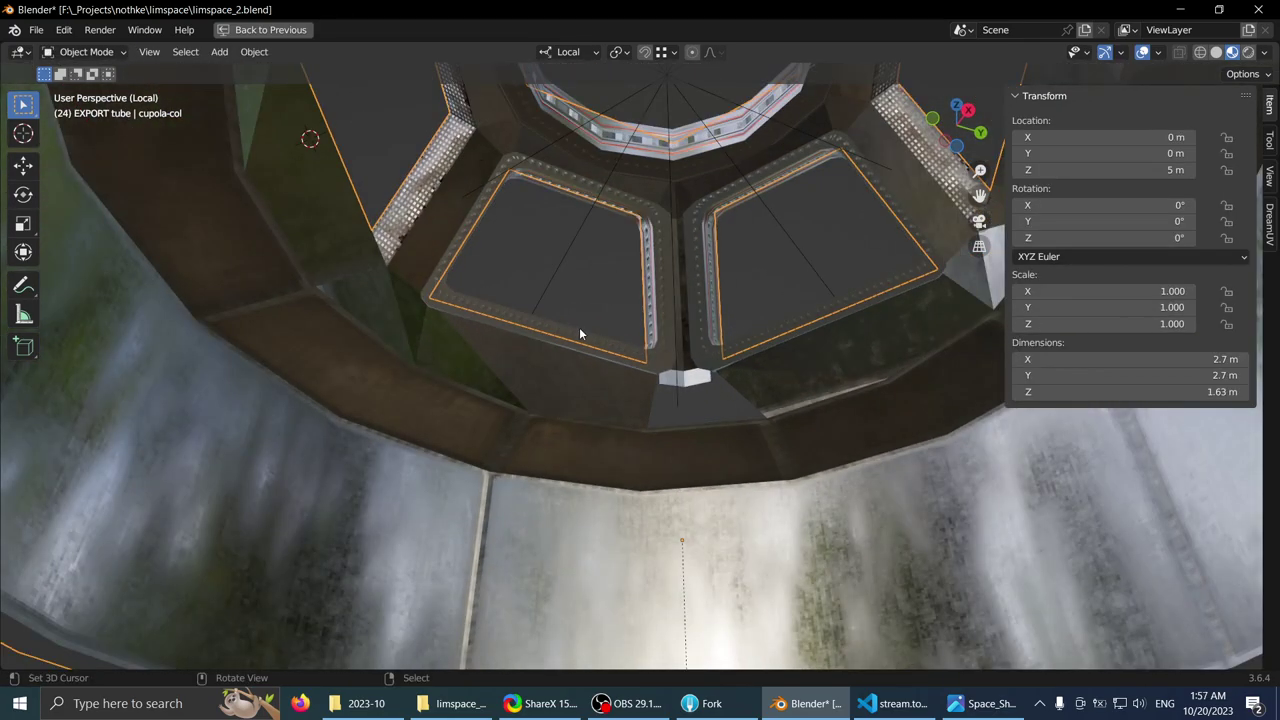
middle_drag(592, 249, 592, 383)
scroll(584, 310, up, 3)
click(591, 383)
scroll(585, 377, down, 2)
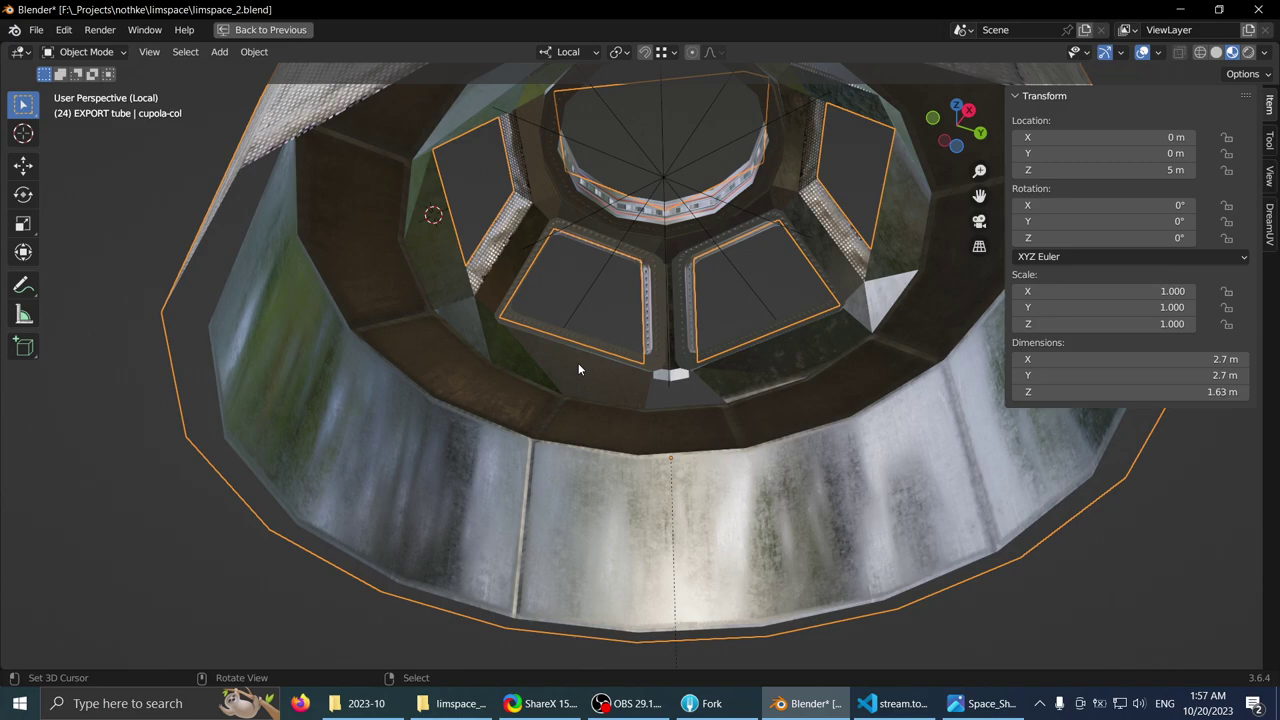
scroll(578, 366, up, 5)
middle_drag(580, 362, 678, 317)
- Undo the extrusion, face deletion, post edge moves and edge dissolve to restore the original cupola mesh
key(Tab)
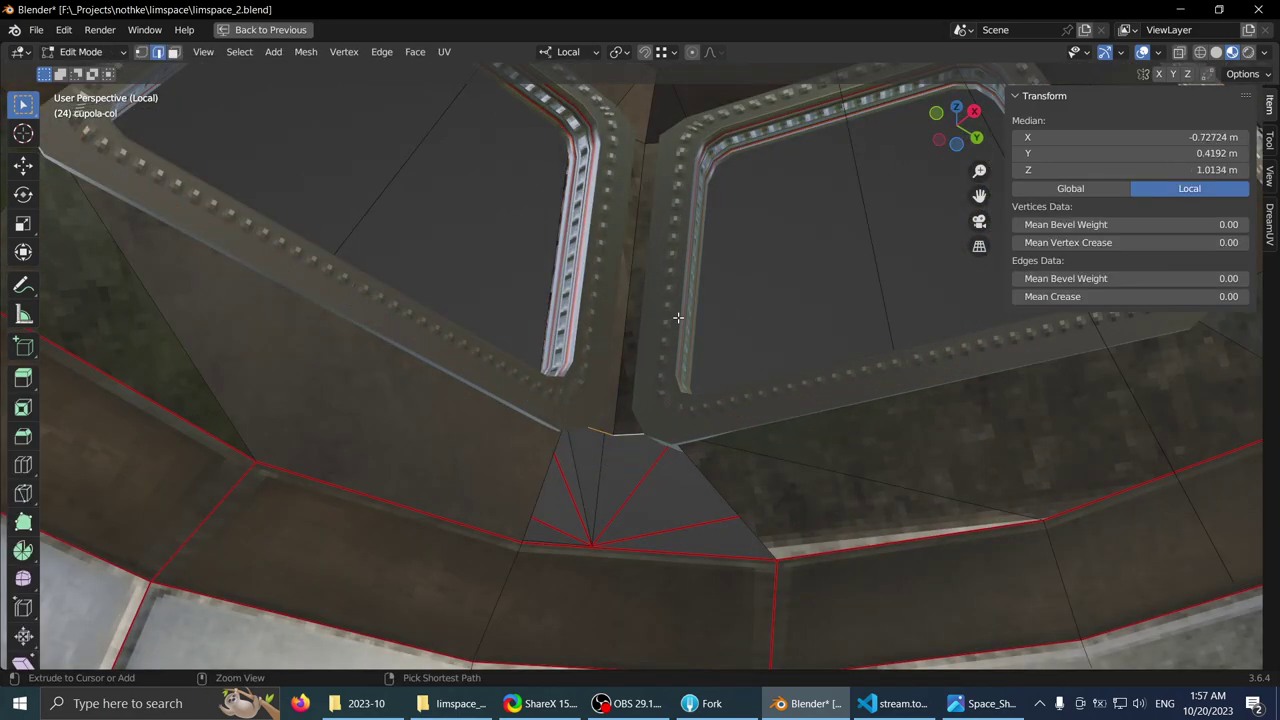
middle_drag(565, 288, 617, 282)
key(ctrl+z)
key(ctrl+z)
key(ctrl+z)
key(ctrl+z)
key(ctrl+z)
key(ctrl+z)
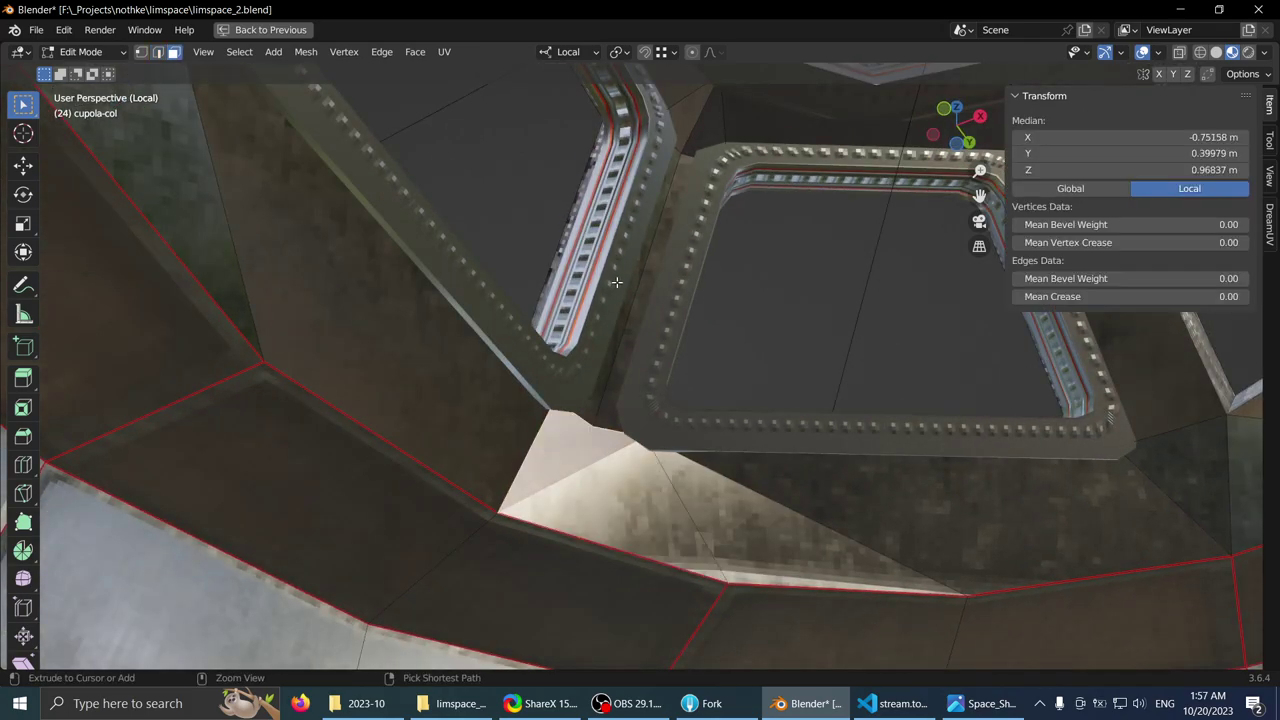
key(ctrl+z)
key(ctrl+z)
key(ctrl+z)
key(ctrl+z)
key(ctrl+z)
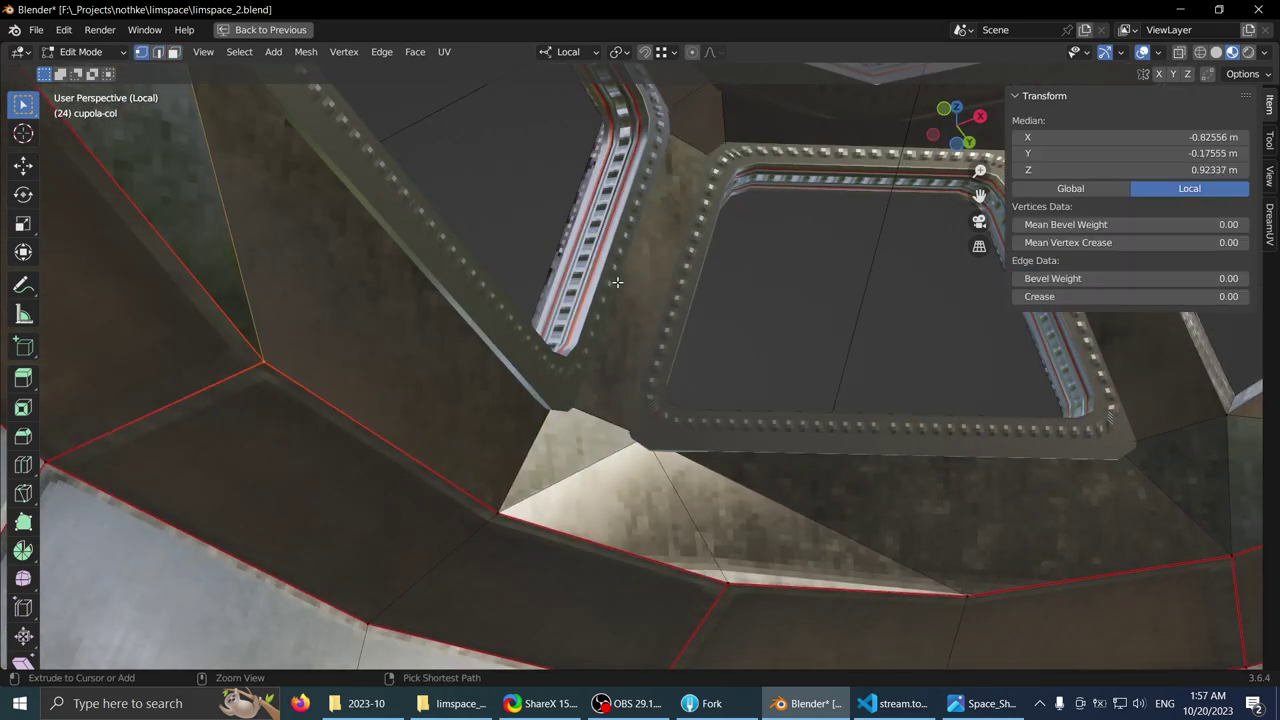
scroll(617, 282, down, 2)
middle_drag(628, 296, 600, 338)
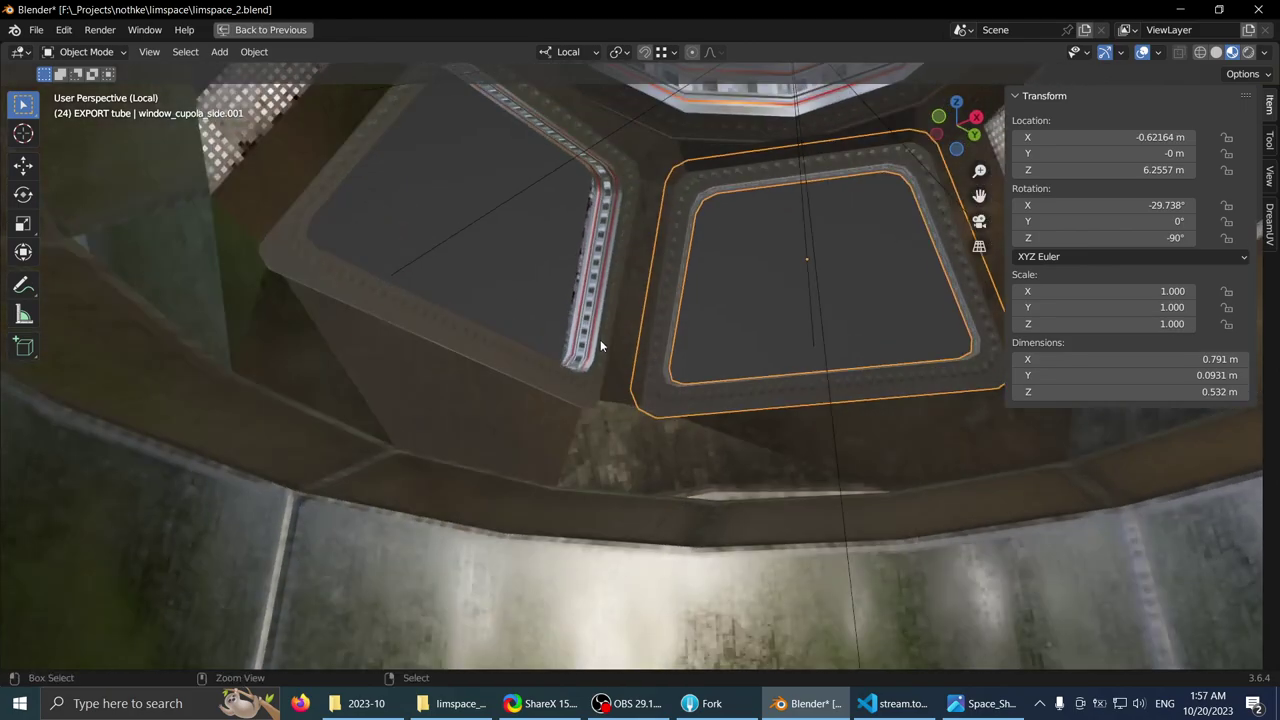
key(ctrl+z)
key(ctrl+z)
key(ctrl+z)
- Examine the cupola's window posts and openings from inside and outside in Object Mode
middle_drag(600, 337, 573, 288)
key(Tab)
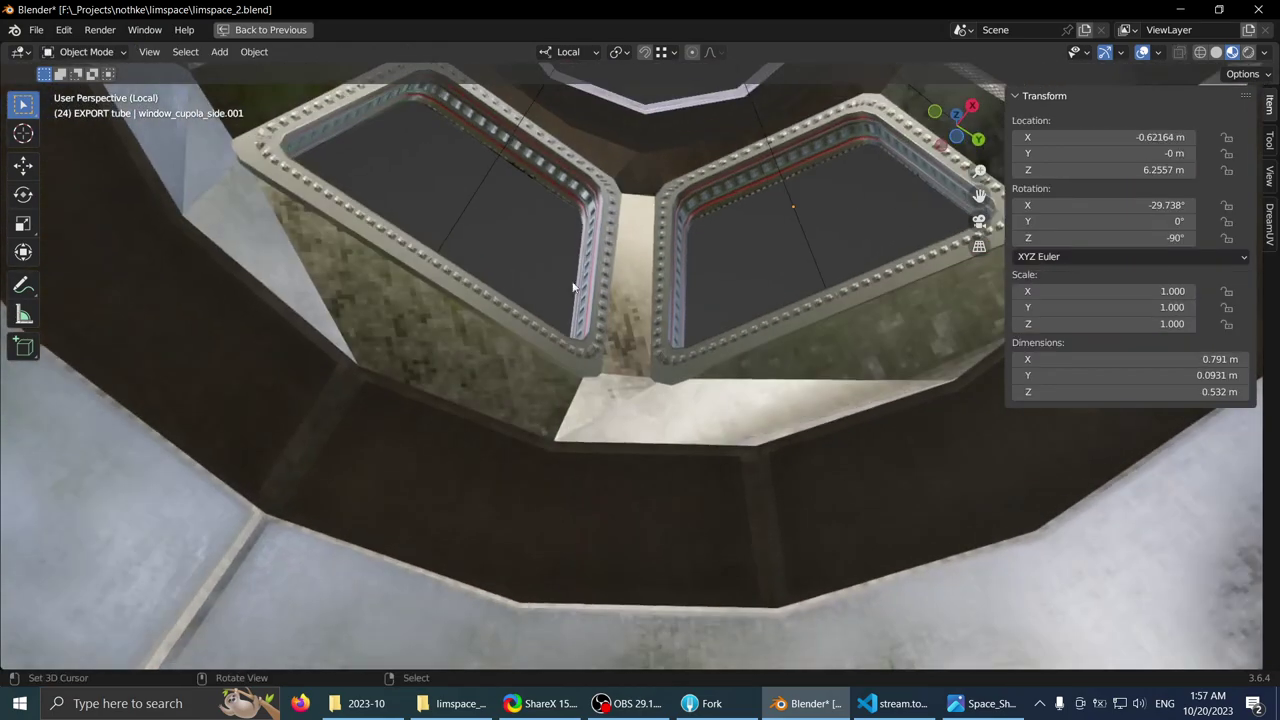
middle_drag(593, 411, 565, 359)
scroll(565, 359, down, 6)
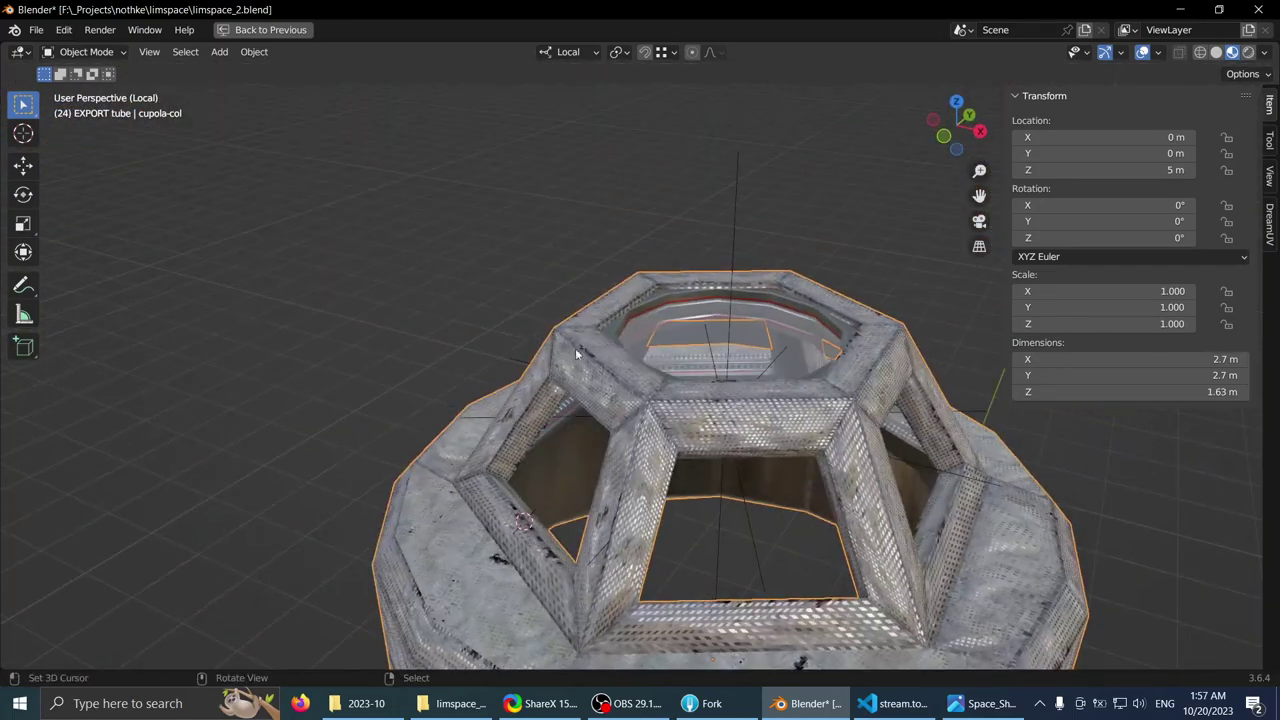
right_click(617, 330)
middle_drag(582, 363, 567, 484)
scroll(511, 296, up, 6)
scroll(500, 399, down, 5)
scroll(560, 470, down, 3)
middle_drag(534, 434, 534, 278)
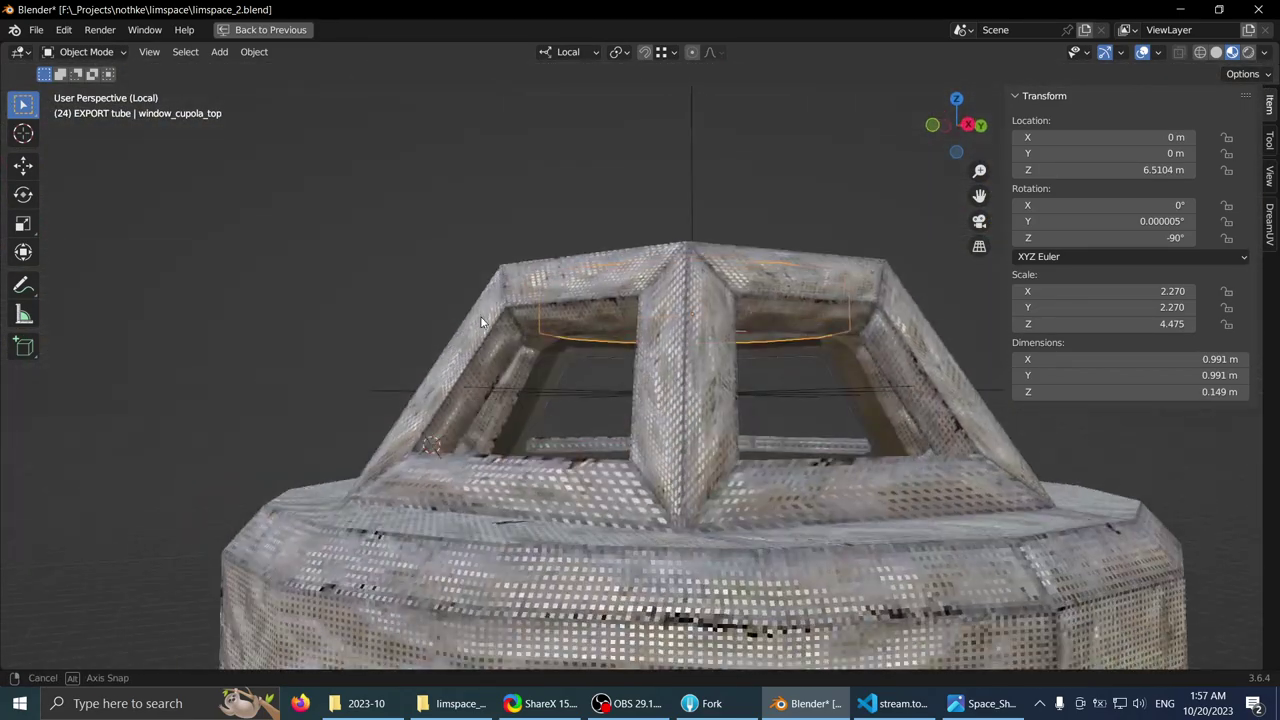
scroll(620, 409, up, 4)
scroll(620, 409, up, 2)
middle_drag(620, 409, 519, 368)
- Open the cupola-col mesh for editing and show it as wireframe in front orthographic view
click(588, 359)
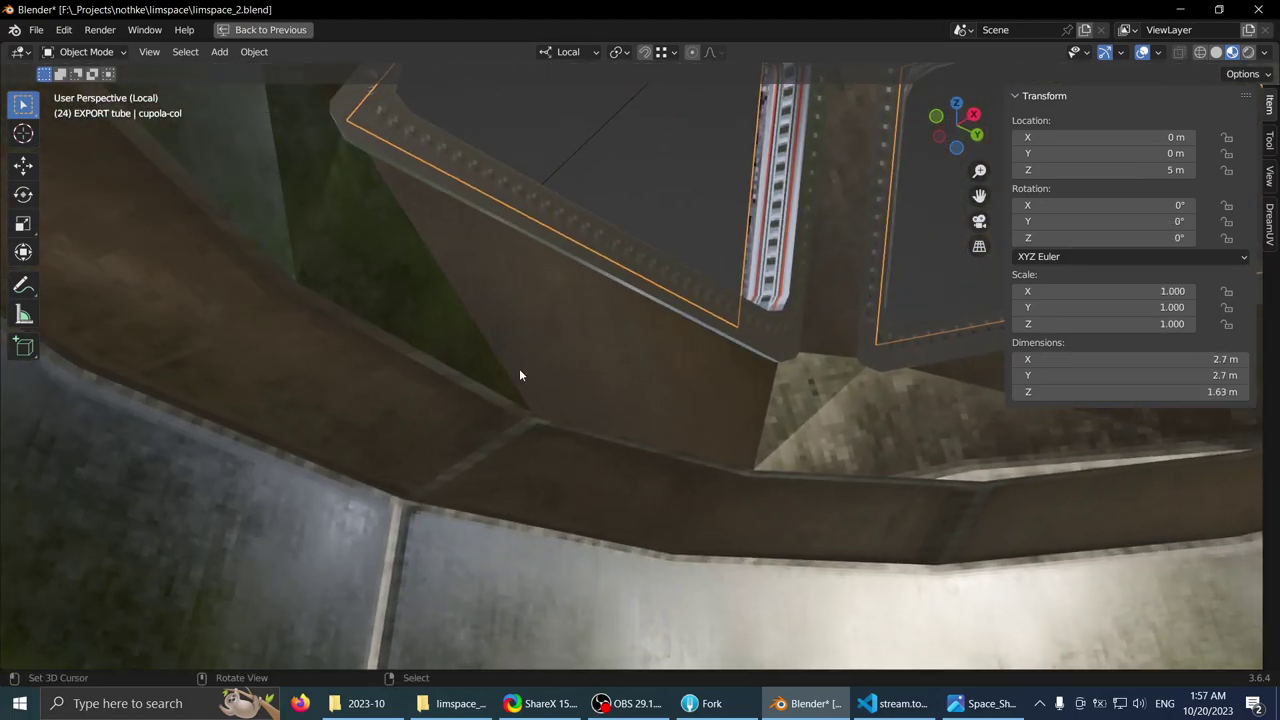
key(Tab)
scroll(790, 355, down, 4)
middle_drag(746, 337, 840, 277)
scroll(840, 277, down, 1)
key(shift+z)
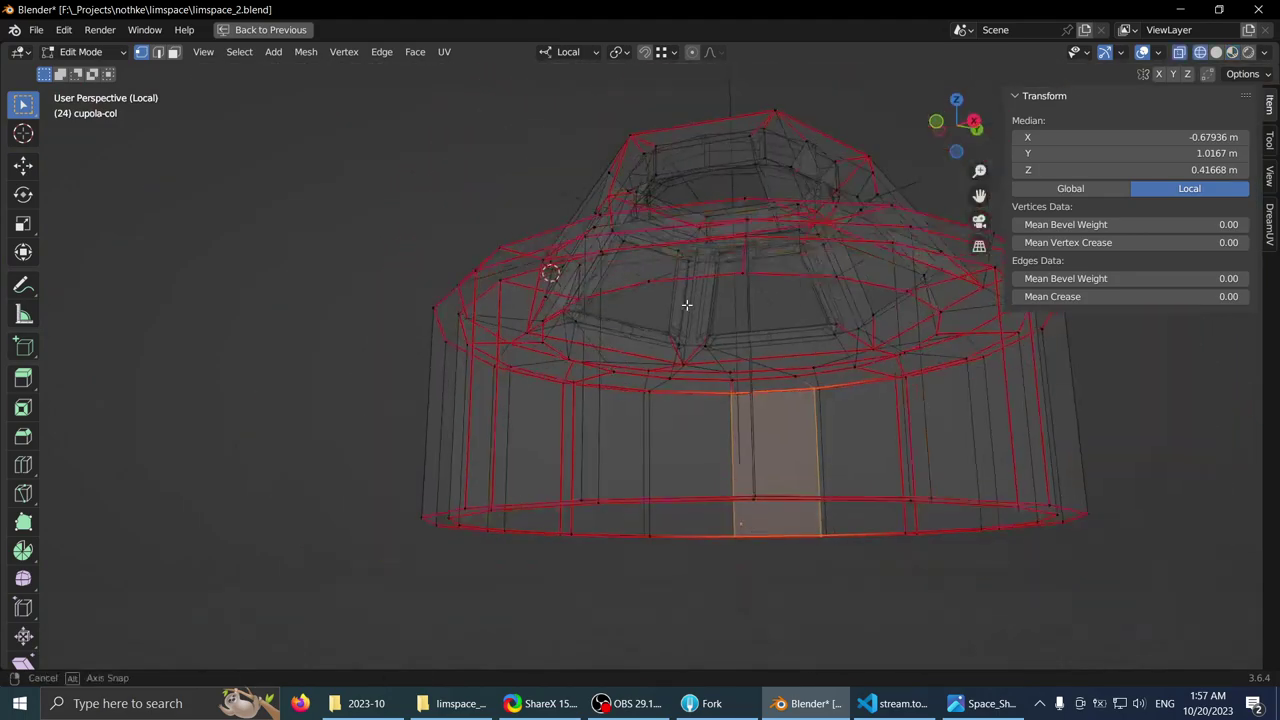
middle_drag(686, 306, 674, 331)
key(KP_1)
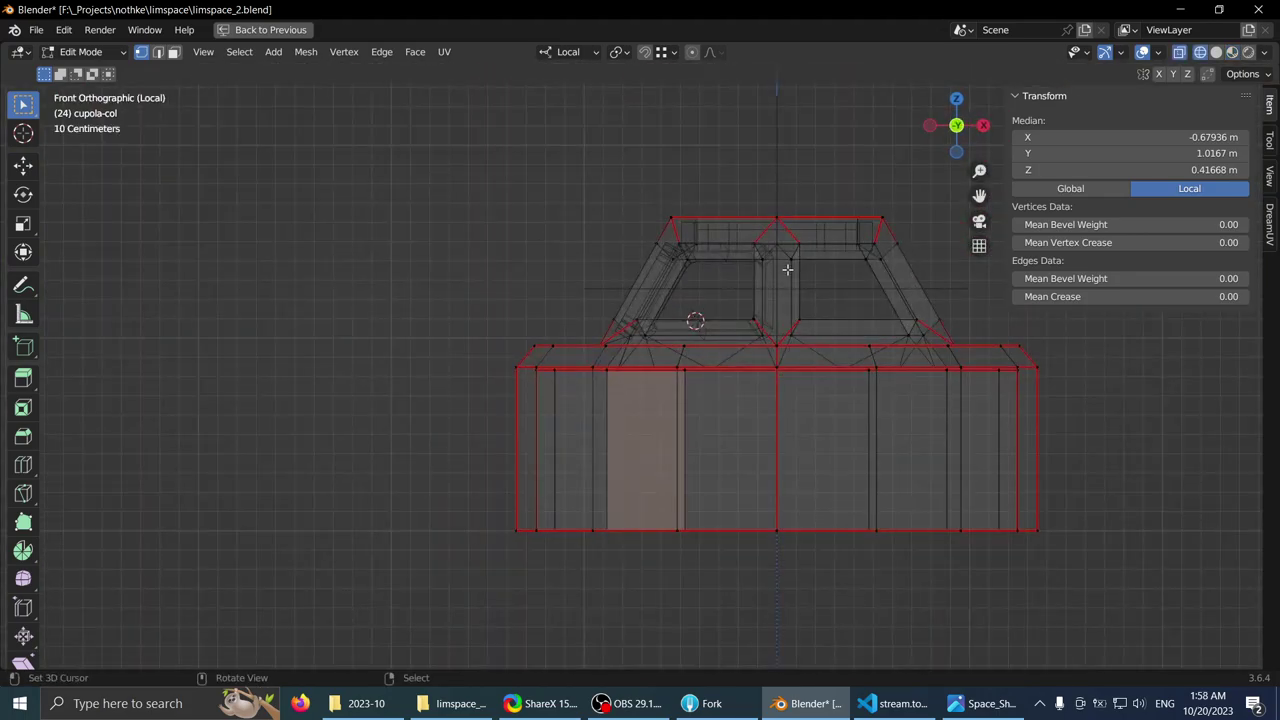
- Clear the selection and box-select the vertices of the cupola's upper window section above the cylindrical base
shift+middle_drag(788, 270, 730, 318)
scroll(757, 297, up, 3)
key(z)
key(alt+a)
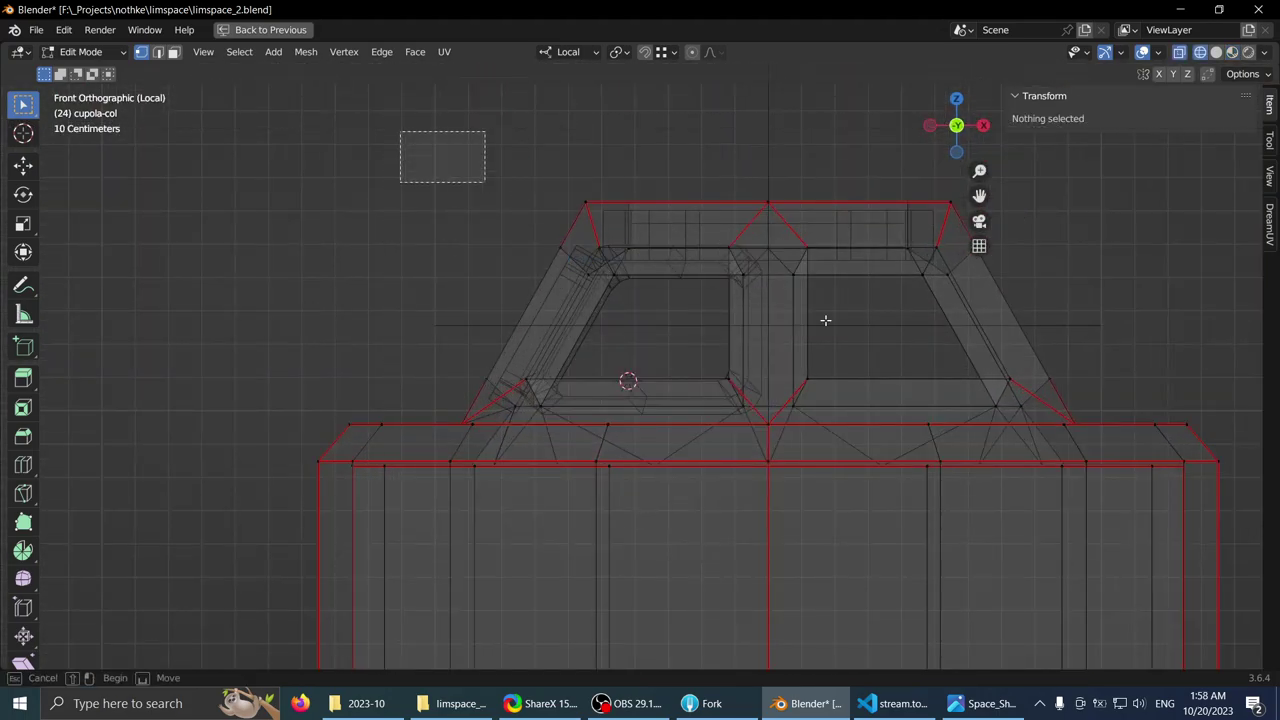
drag(826, 320, 1100, 417)
shift+middle_drag(1025, 372, 930, 363)
key(alt+a)
key(b)
drag(305, 118, 990, 408)
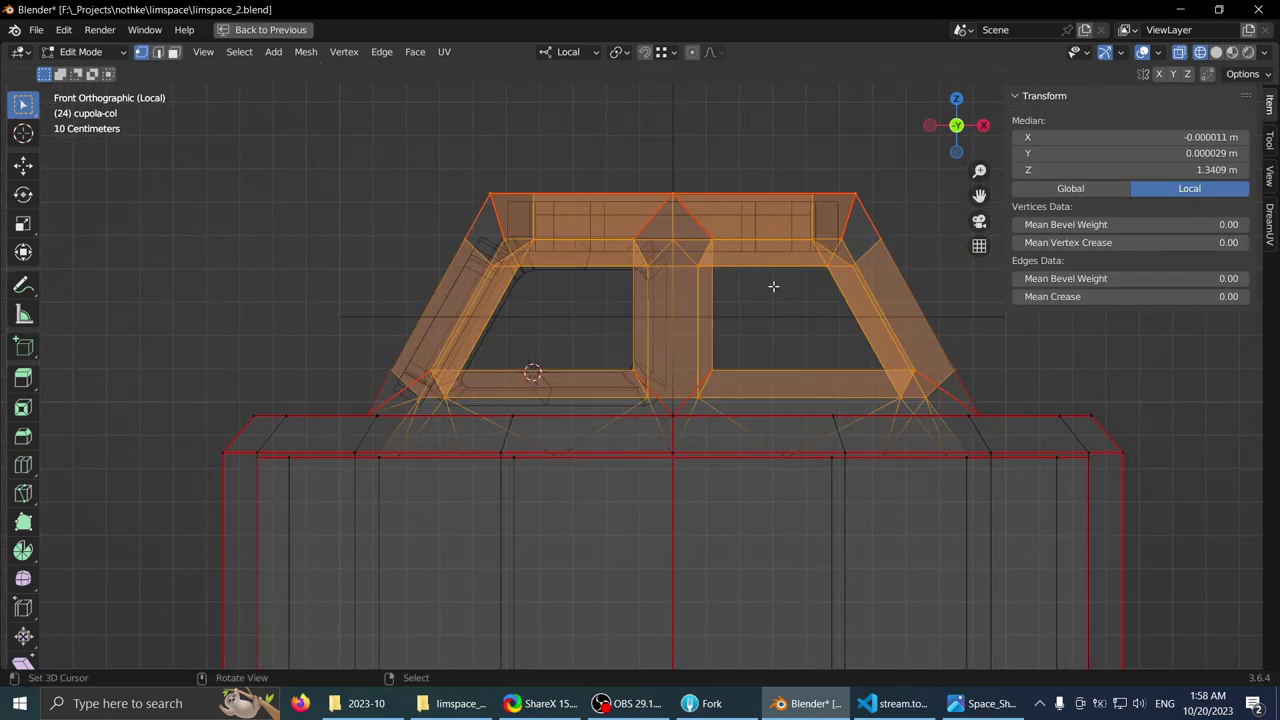
- Grow the selection to include the connecting faces around the window section's base, and switch to face selection
key(3)
key(1)
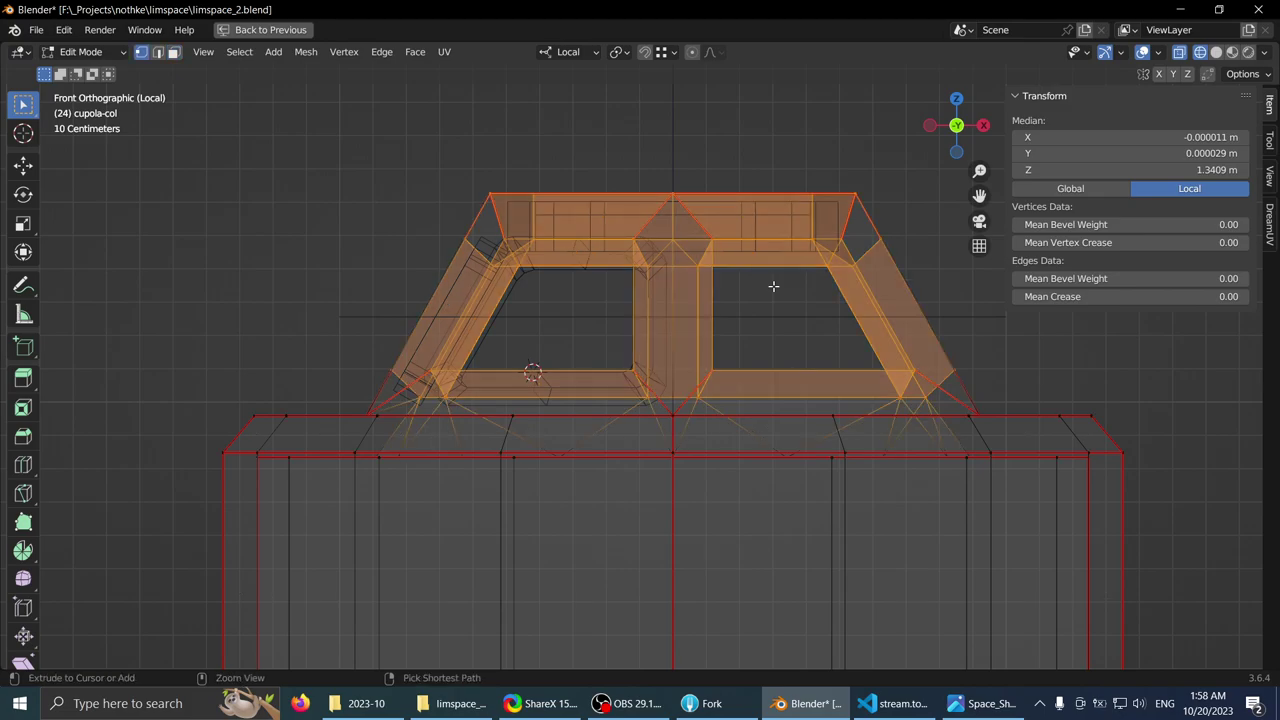
key(ctrl+KP_Add)
mouse_move(758, 270)
middle_down()
mouse_move(708, 309)
mouse_move(704, 262)
mouse_move(640, 268)
middle_up()
key(3)
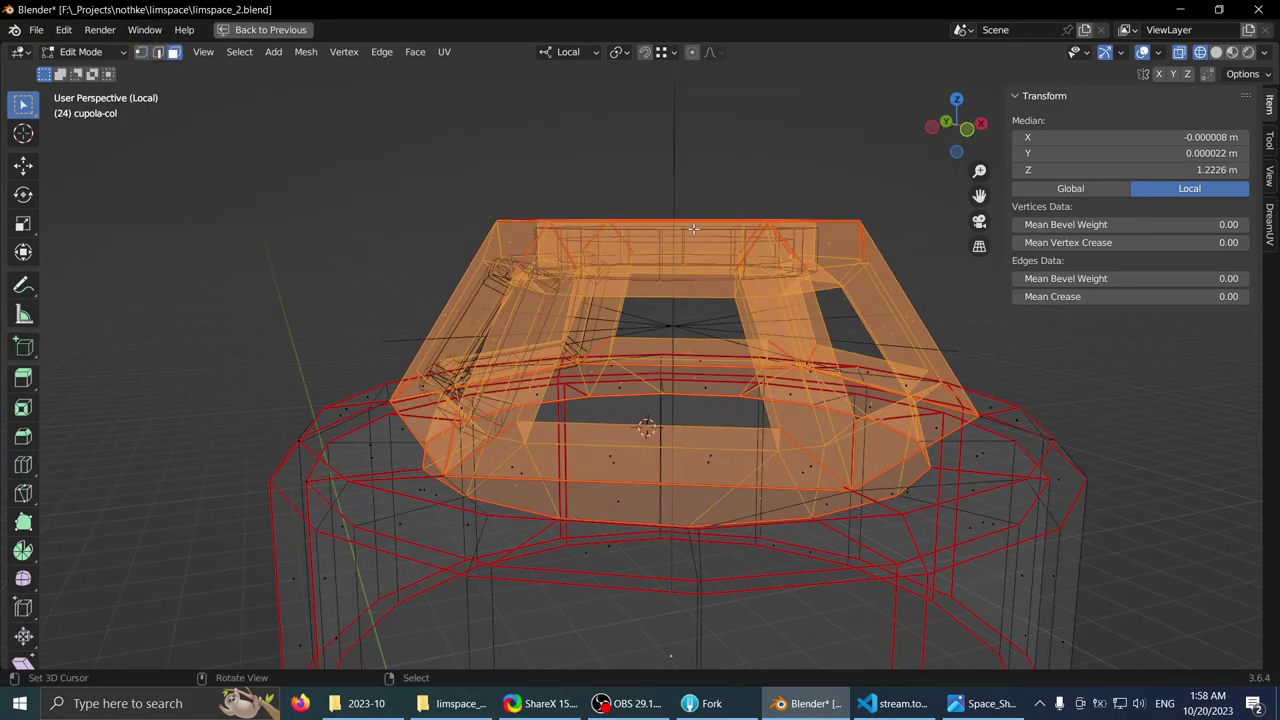
- Separate the selected window section into its own object, select it in Object Mode and restore the multi-editor layout
click(670, 230)
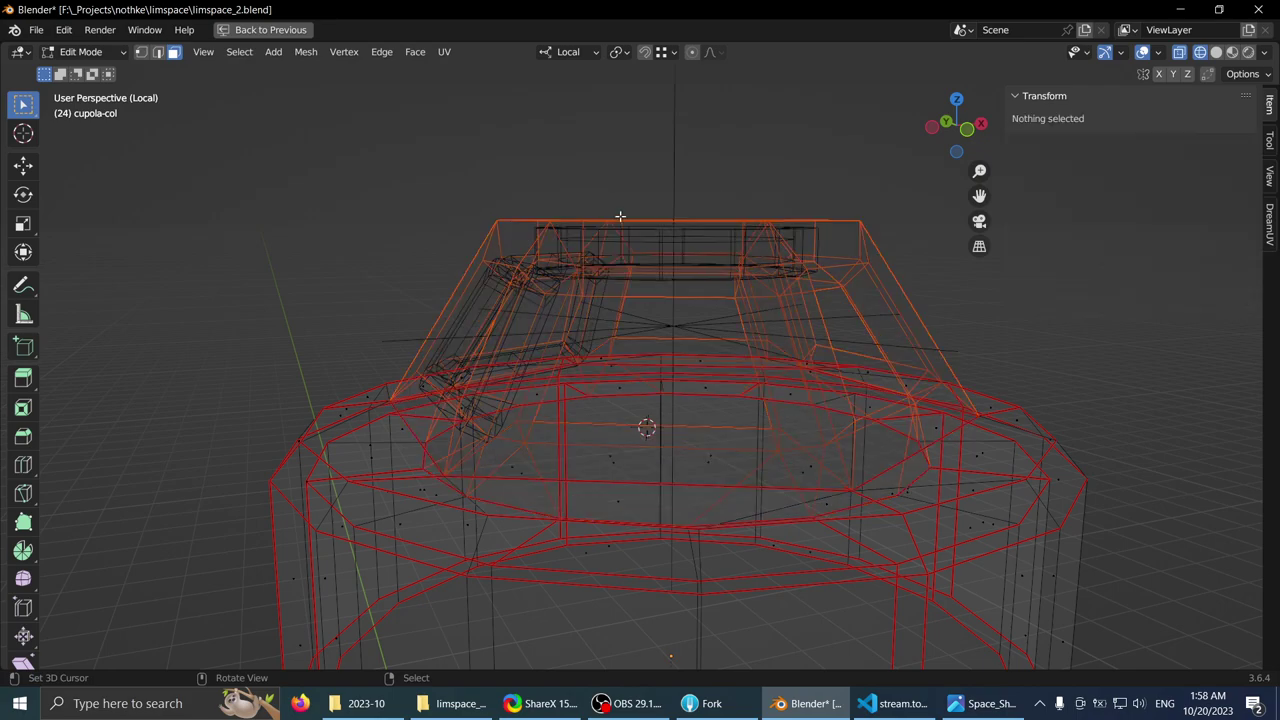
key(Tab)
click(661, 218)
click(658, 223)
key(ctrl+space)
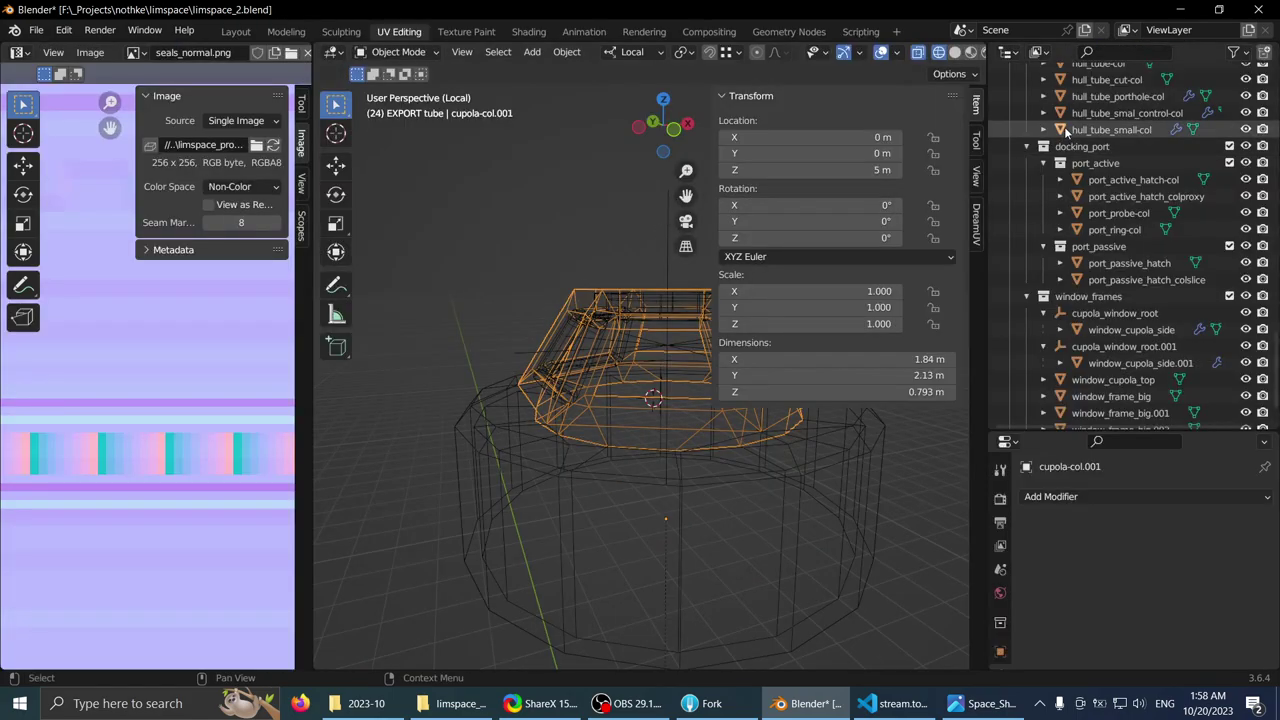
- Locate the cupola-col.001 object within the hull collection in the outliner
key(KP_Decimal)
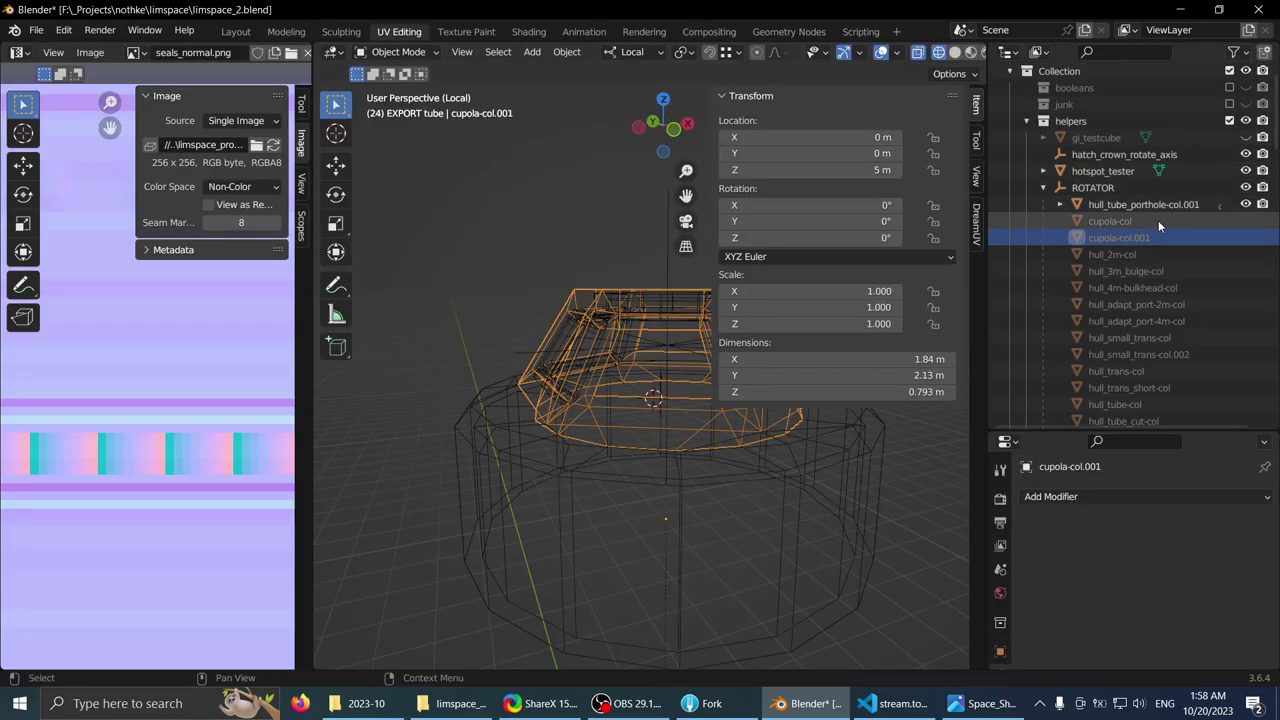
scroll(560, 318, down, 1)
middle_drag(556, 318, 548, 322)
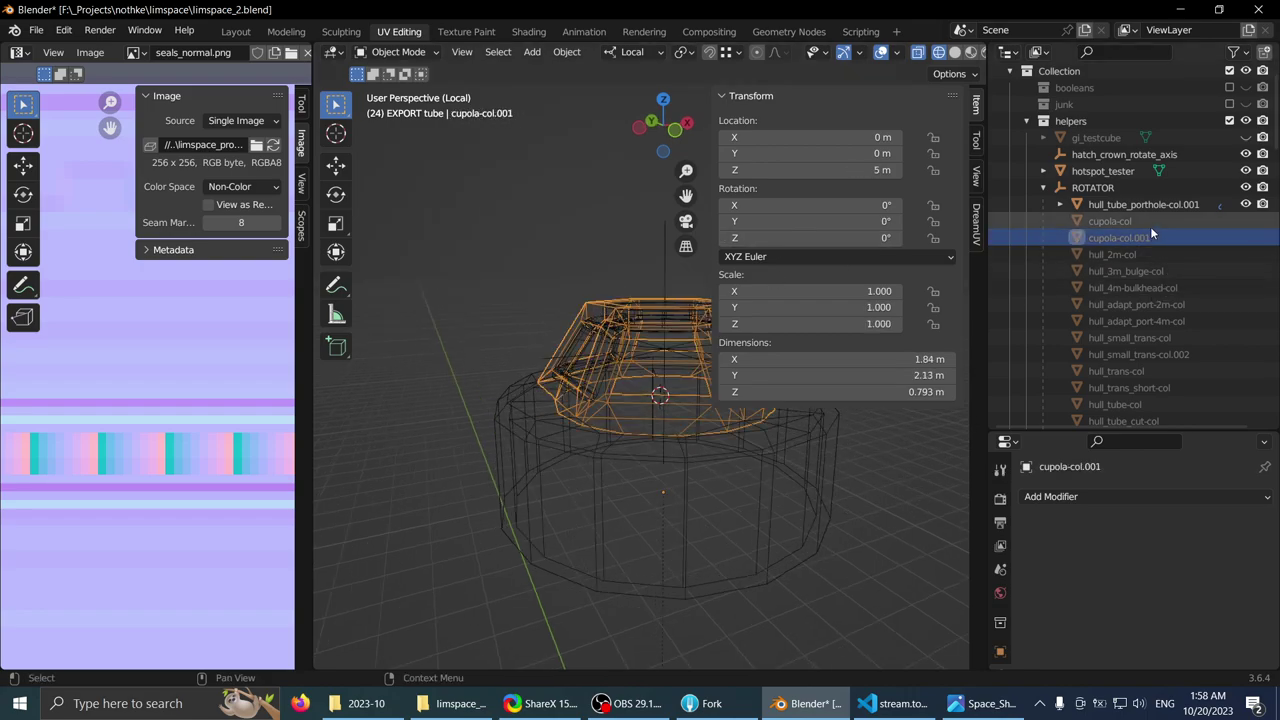
scroll(1135, 282, down, 10)
key(KP_Decimal)
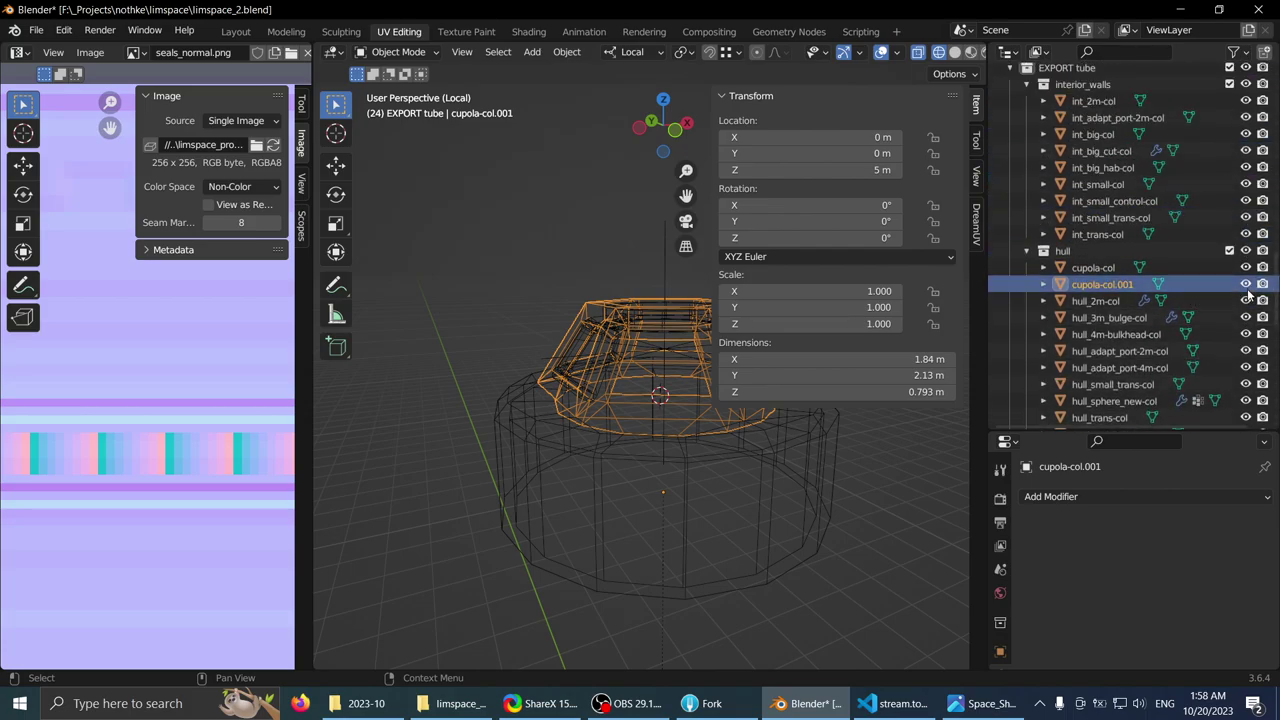
- Maximize the 3D viewport with Material Preview shading and unhide the hidden objects around the cupola
key(ctrl+space)
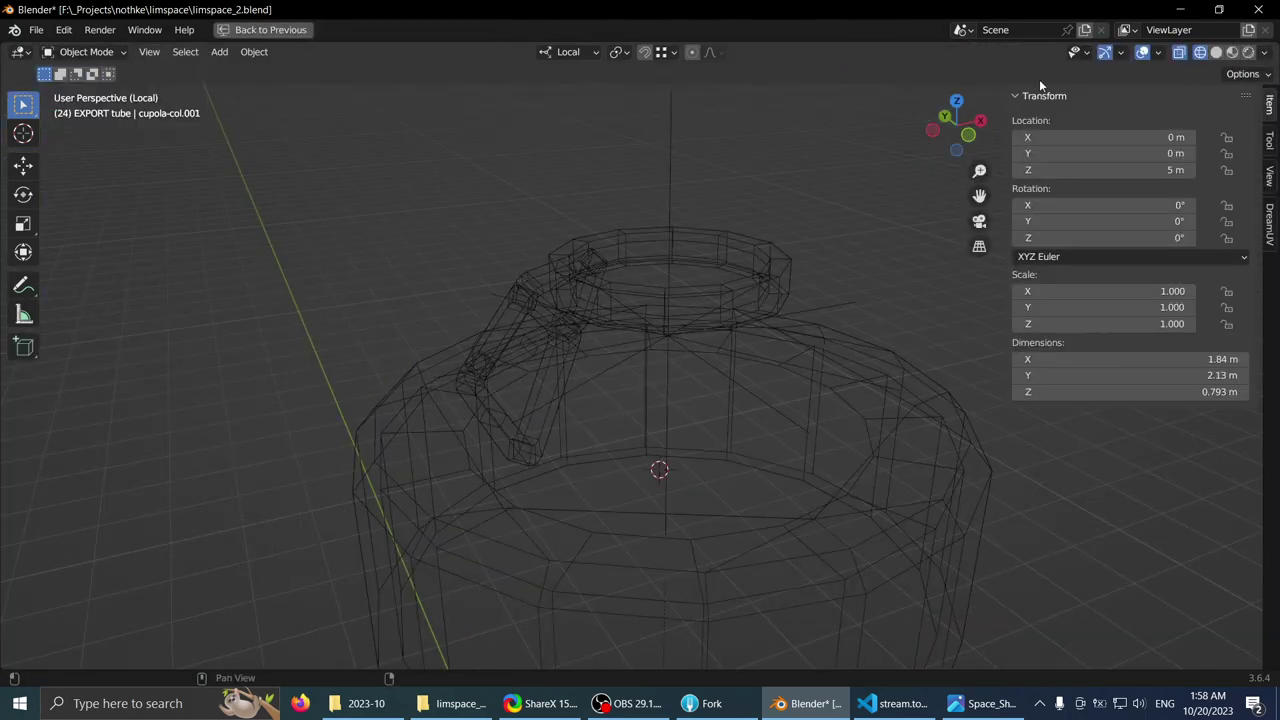
click(1232, 52)
mouse_move(637, 280)
middle_down()
mouse_move(524, 270)
mouse_move(496, 246)
mouse_move(531, 268)
mouse_move(537, 295)
mouse_move(642, 286)
mouse_move(538, 215)
mouse_move(574, 224)
mouse_move(554, 338)
mouse_move(580, 416)
mouse_move(580, 288)
mouse_move(590, 466)
mouse_move(595, 216)
mouse_move(564, 280)
mouse_move(569, 312)
mouse_move(606, 288)
mouse_move(571, 293)
mouse_move(653, 461)
middle_up()
key(alt+h)
scroll(540, 216, up, 3)
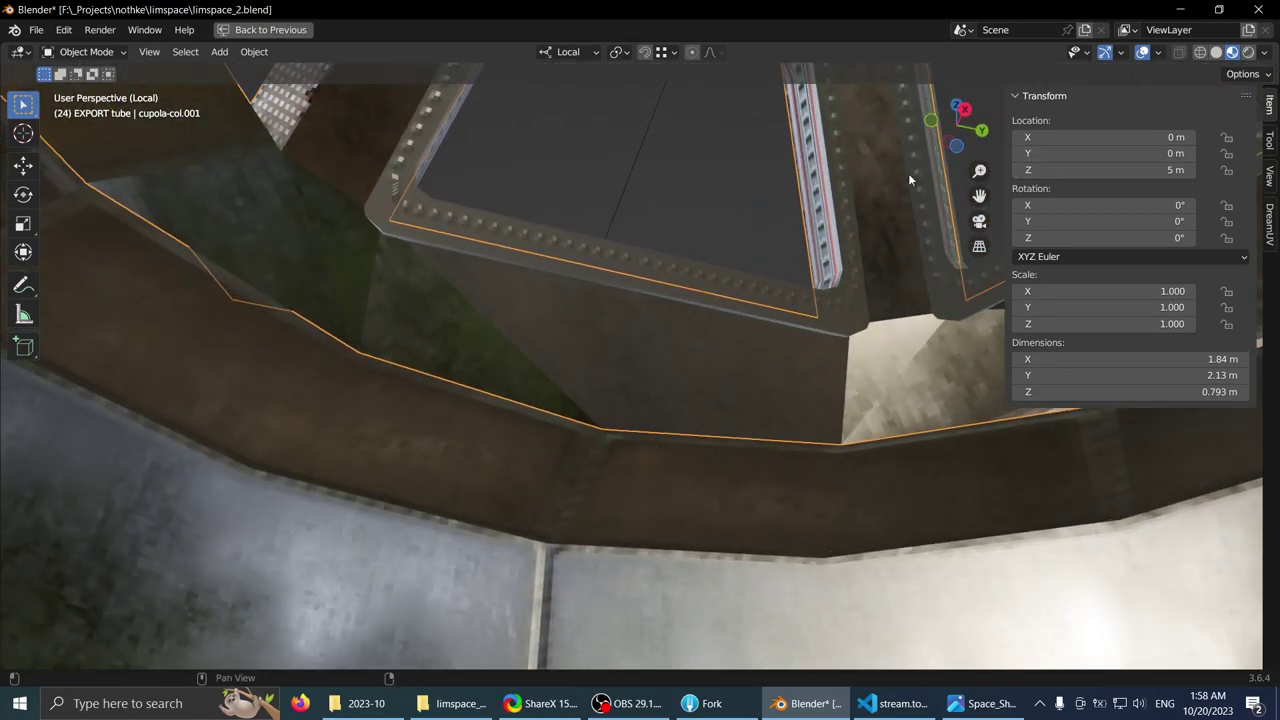
- Hide the cupola-col.001 mesh, leaving the window frames and the cupola base in view
key(ctrl+space)
key(ctrl+space)
key(h)
middle_drag(637, 355, 588, 432)
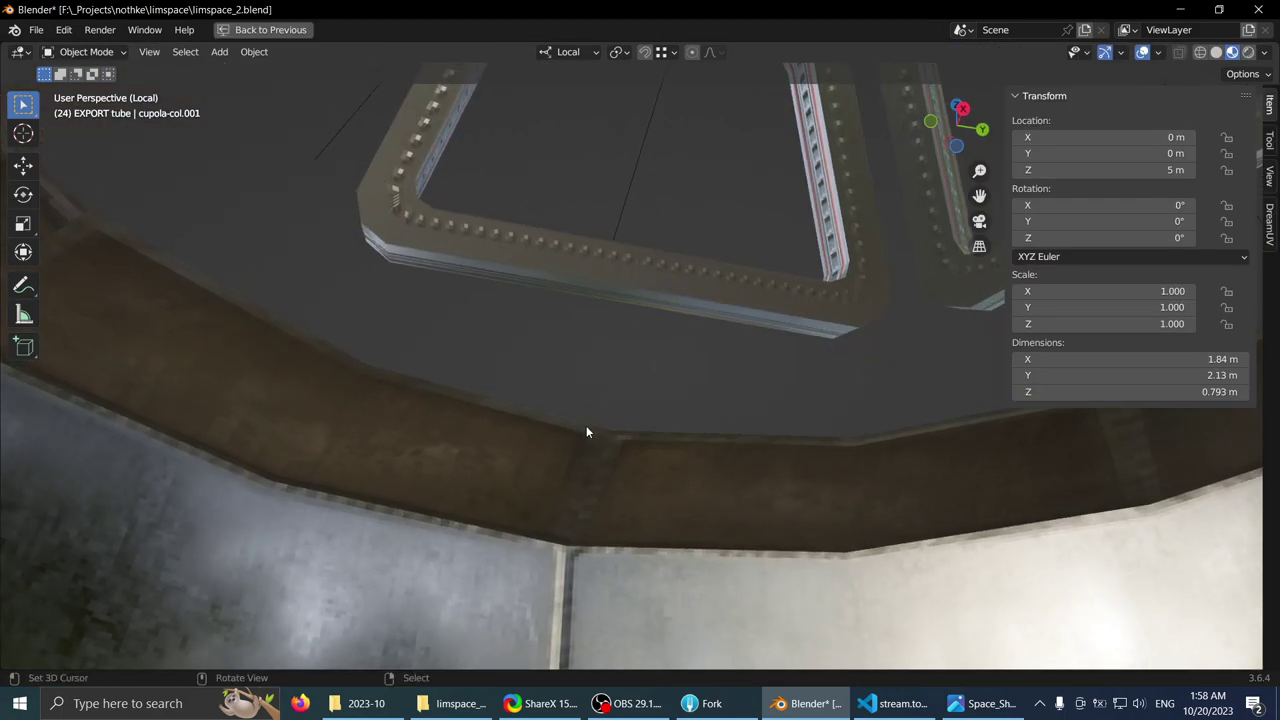
- Select the inner rim edge loop of cupola-col in Edit Mode and examine the gap between the rim and the side window frames
key(Tab)
alt+click(746, 439)
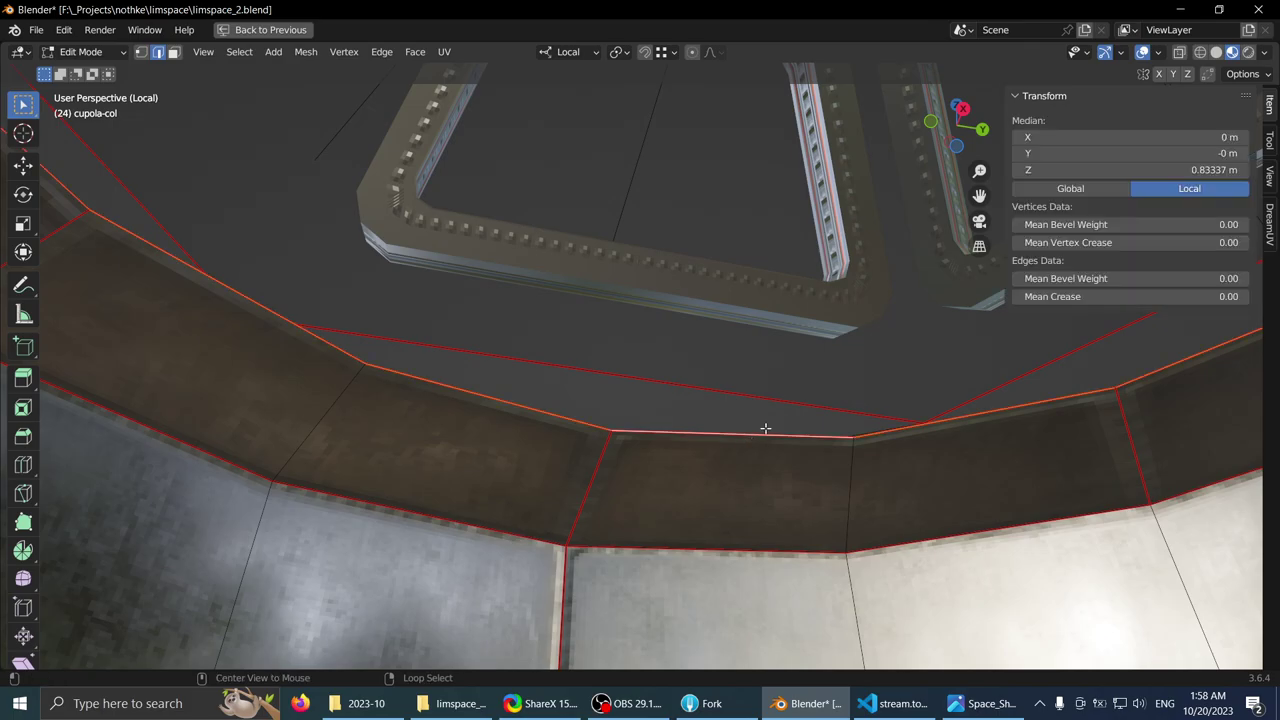
mouse_move(766, 428)
middle_down()
mouse_move(969, 457)
mouse_move(789, 373)
mouse_move(800, 400)
mouse_move(789, 411)
mouse_move(820, 405)
mouse_move(767, 414)
mouse_move(717, 449)
mouse_move(663, 454)
mouse_move(750, 350)
mouse_move(686, 243)
mouse_move(791, 246)
mouse_move(657, 186)
mouse_move(635, 158)
mouse_move(640, 360)
mouse_move(628, 262)
middle_up()
scroll(751, 350, up, 1)
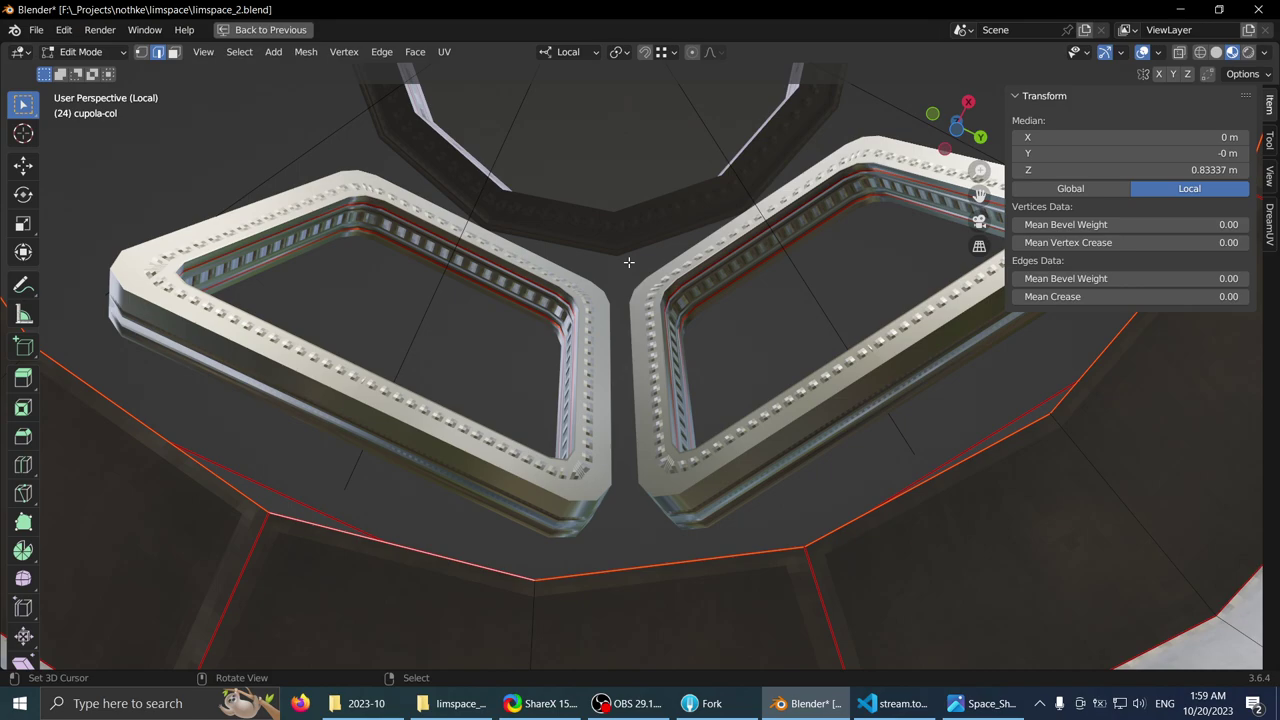
middle_drag(628, 262, 646, 316)
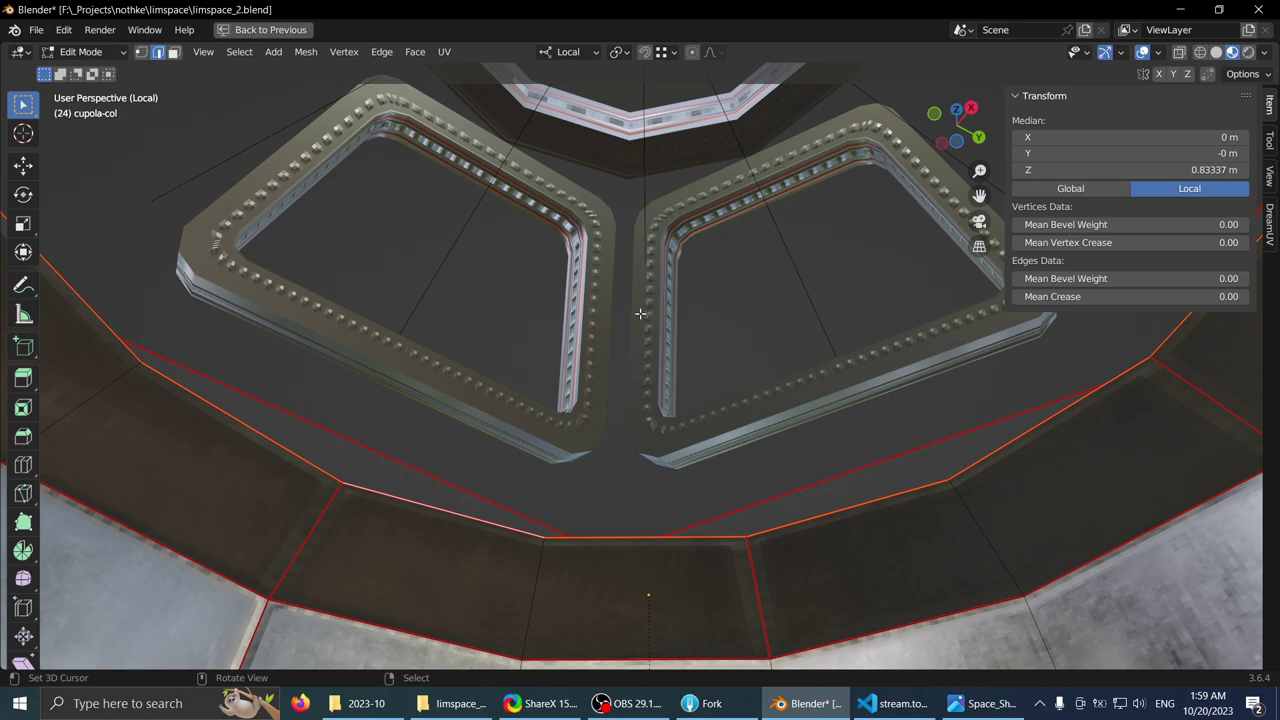
key(alt+a)
middle_drag(647, 255, 313, 241)
key(Tab)
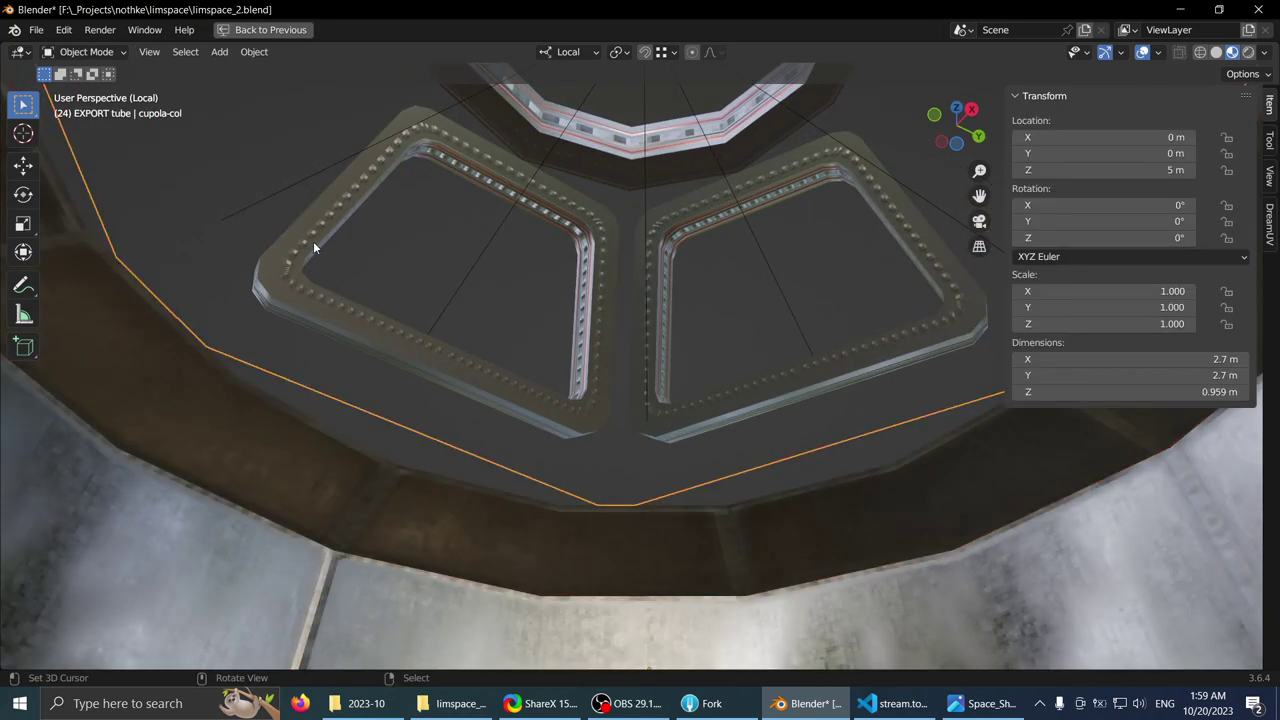
- Add a single loop cut around the outer side of the window_cupola_side frame, slid towards its face edge with a factor of -0.747
key(Tab)
middle_drag(587, 266, 540, 332)
scroll(528, 284, up, 4)
key(alt+a)
scroll(540, 332, up, 1)
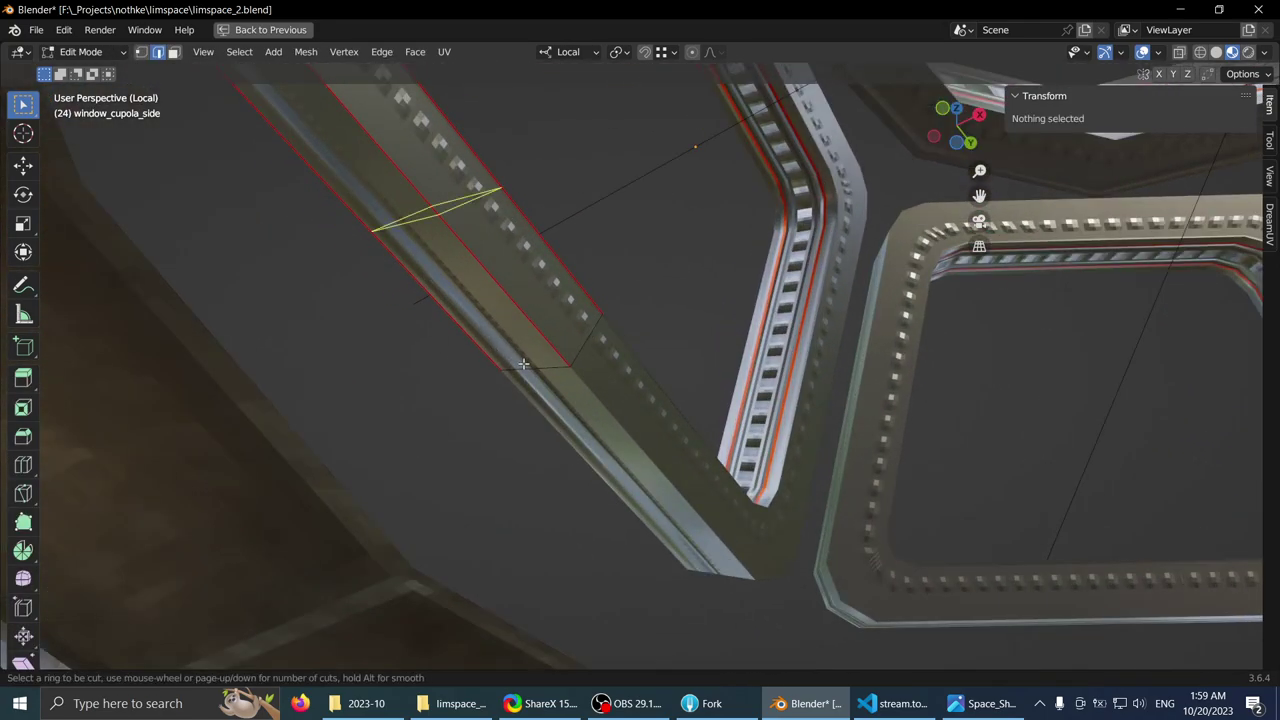
click(534, 367)
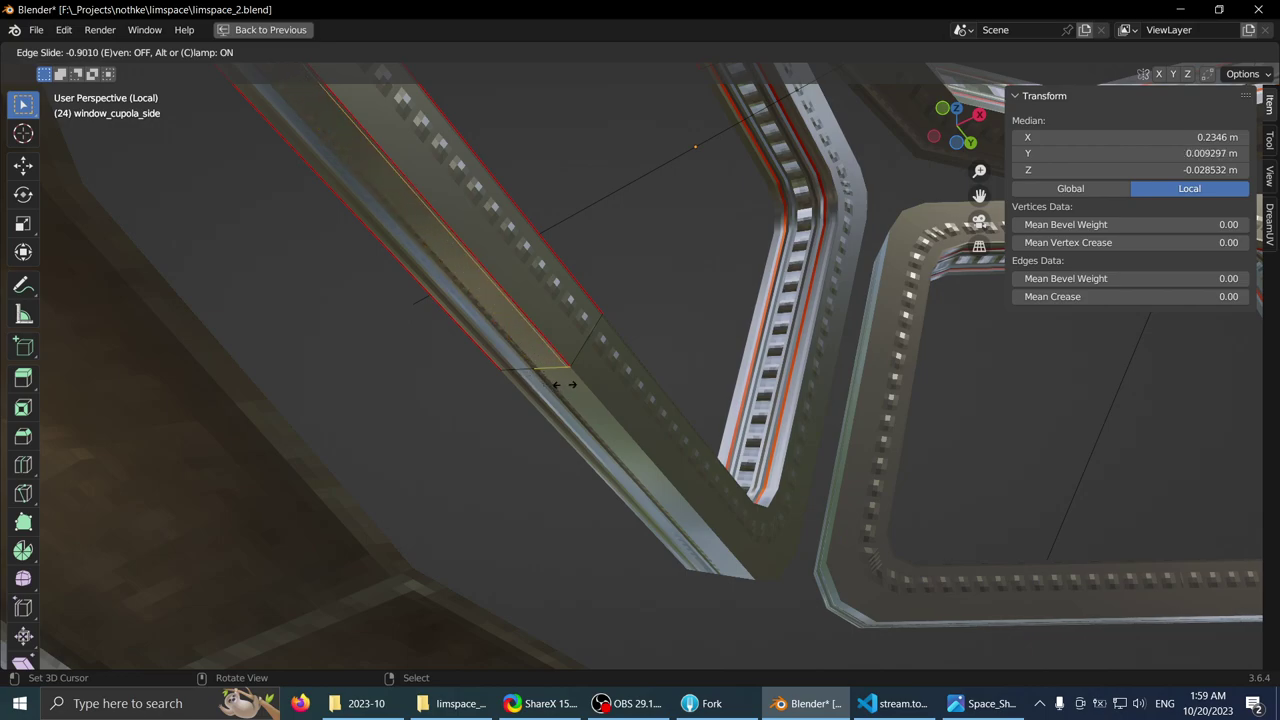
click(560, 385)
middle_drag(560, 385, 645, 386)
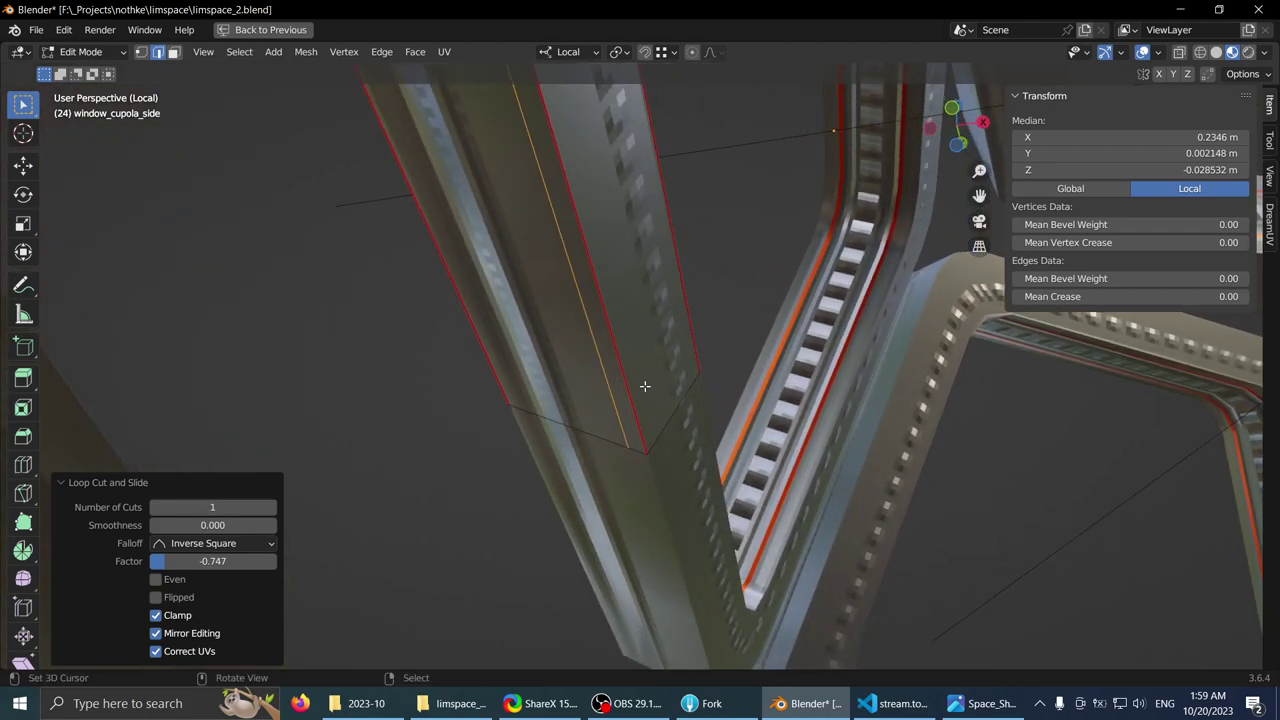
click(588, 349)
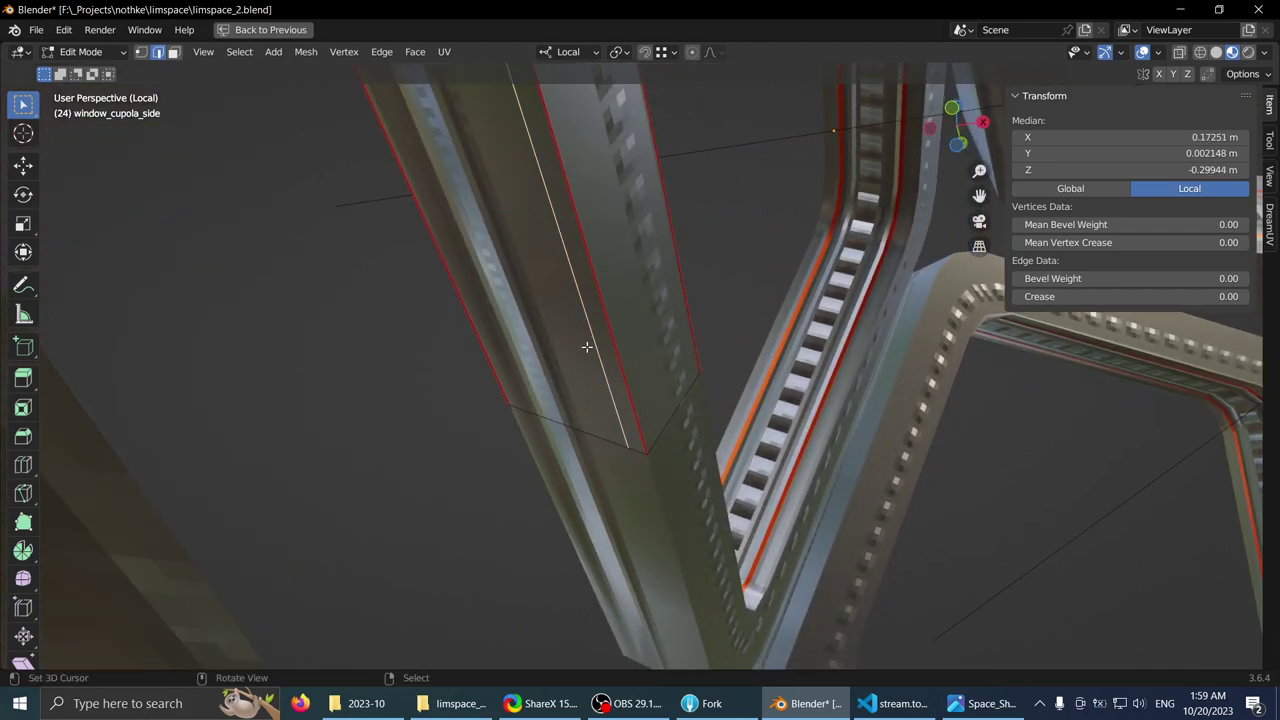
- Examine the loop cut on the neighbouring window_cupola_side.001 frame in Edit Mode
middle_drag(586, 349, 518, 237)
middle_drag(604, 258, 626, 300)
key(Tab)
click(628, 300)
key(Tab)
middle_drag(678, 268, 466, 340)
key(Tab)
key(Tab)
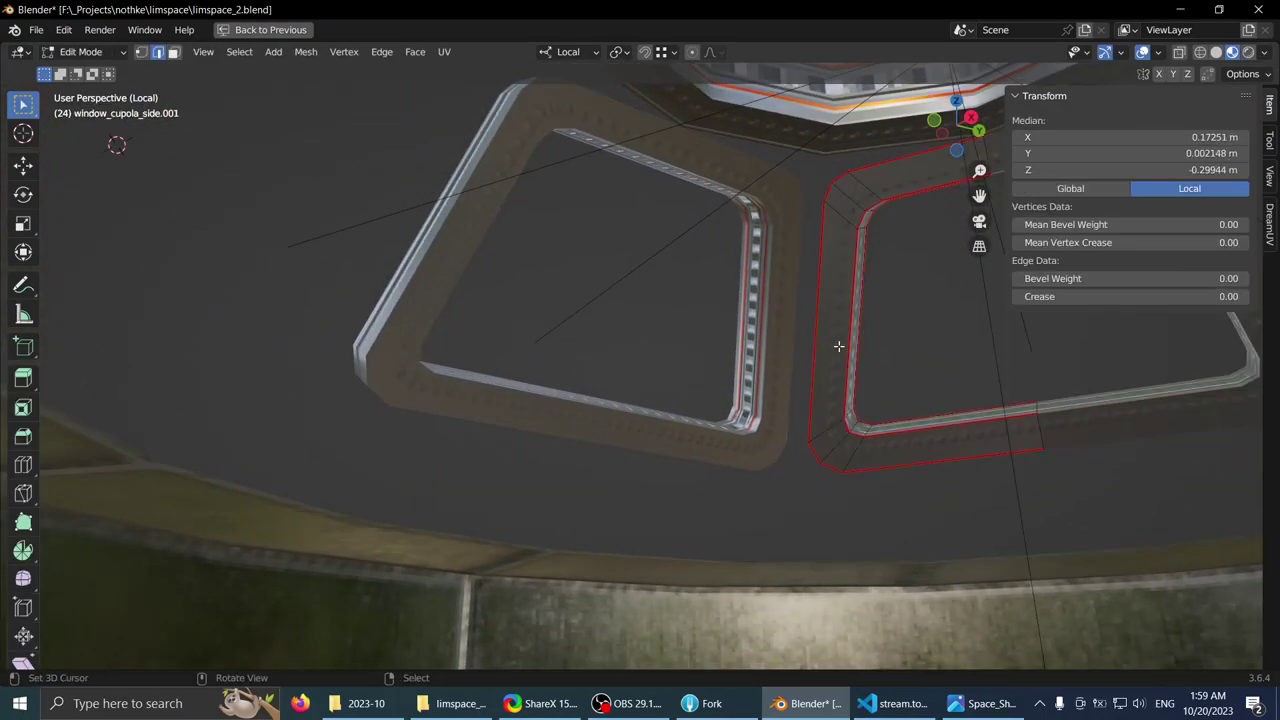
- Select both adjacent side window frames in Object Mode and duplicate them in place
key(Tab)
middle_drag(839, 346, 585, 290)
key(Tab)
key(Tab)
shift+right_click(659, 273)
middle_drag(659, 273, 659, 335)
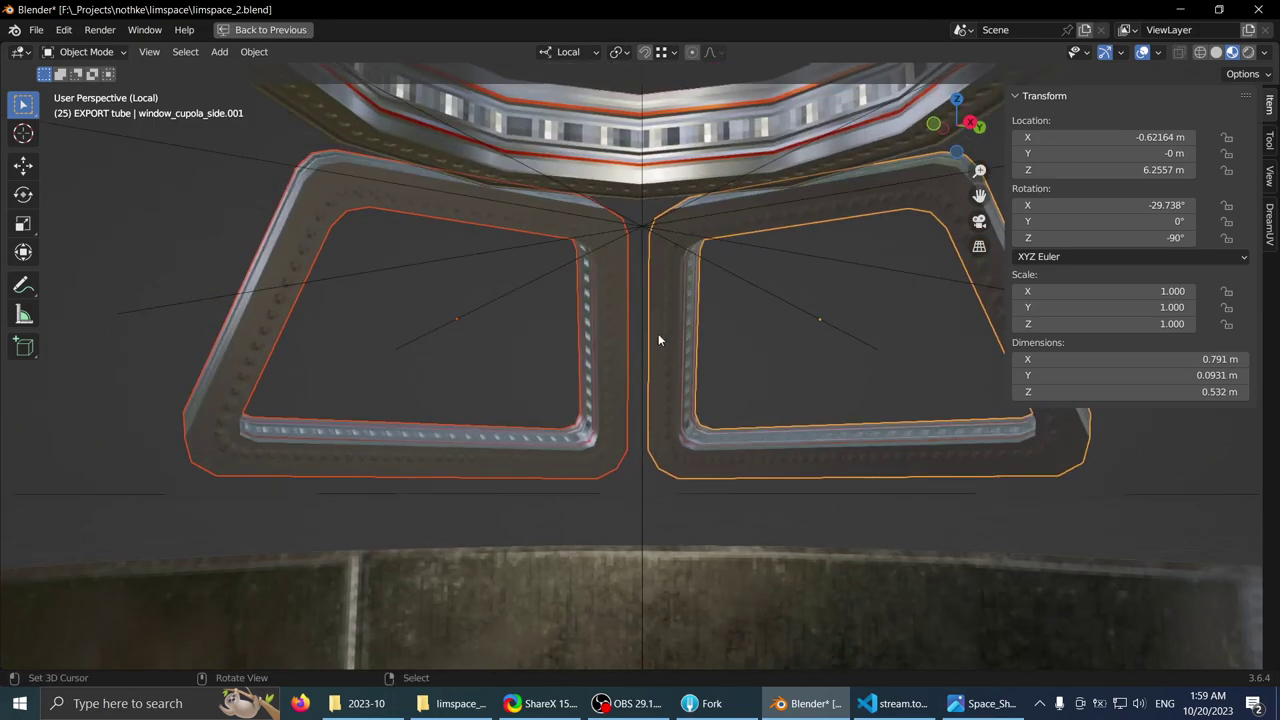
key(shift+d)
right_click(704, 382)
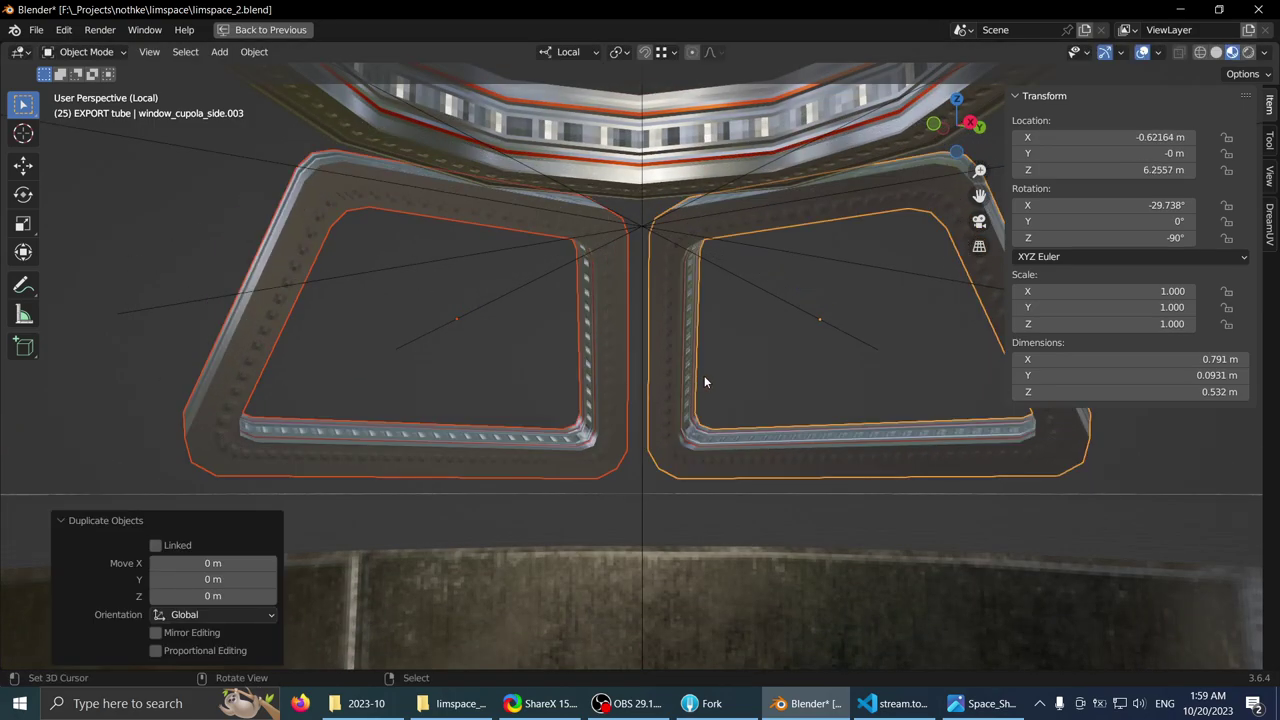
- Convert the two duplicated window frames to meshes
key(F3)
text(conver)
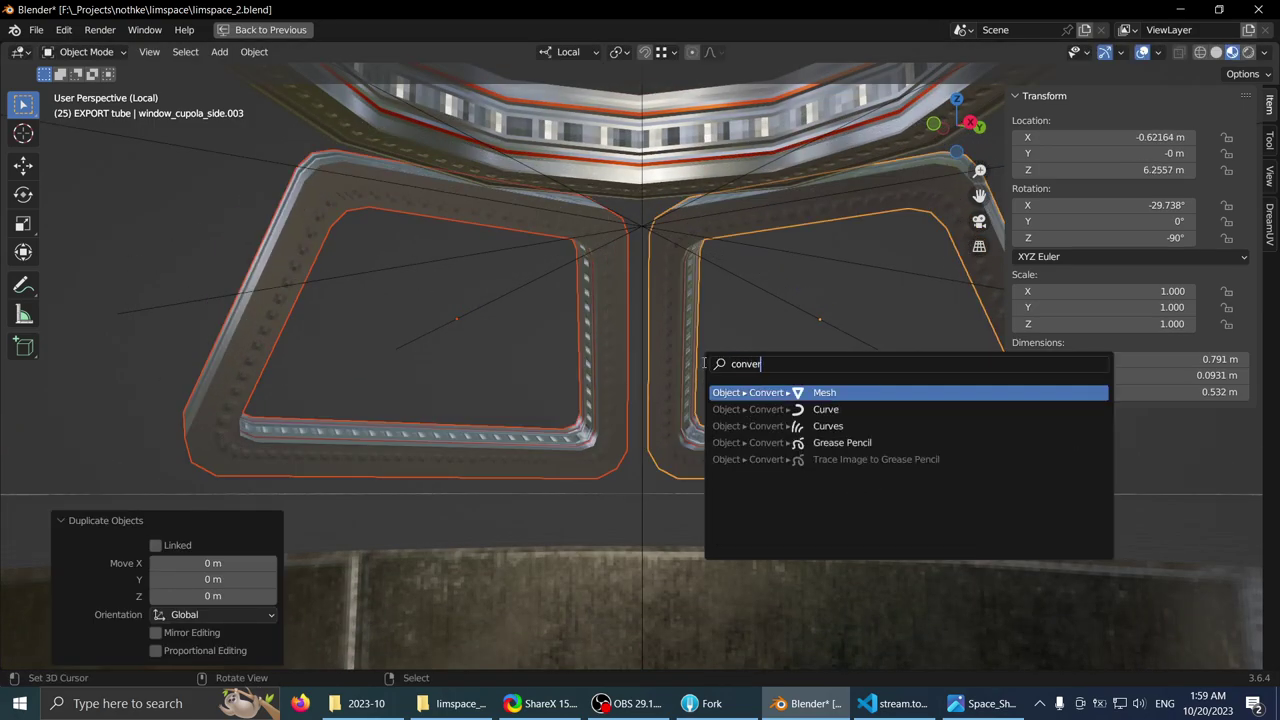
key(Return)
mouse_move(702, 361)
middle_down()
mouse_move(671, 372)
mouse_move(696, 375)
middle_up()
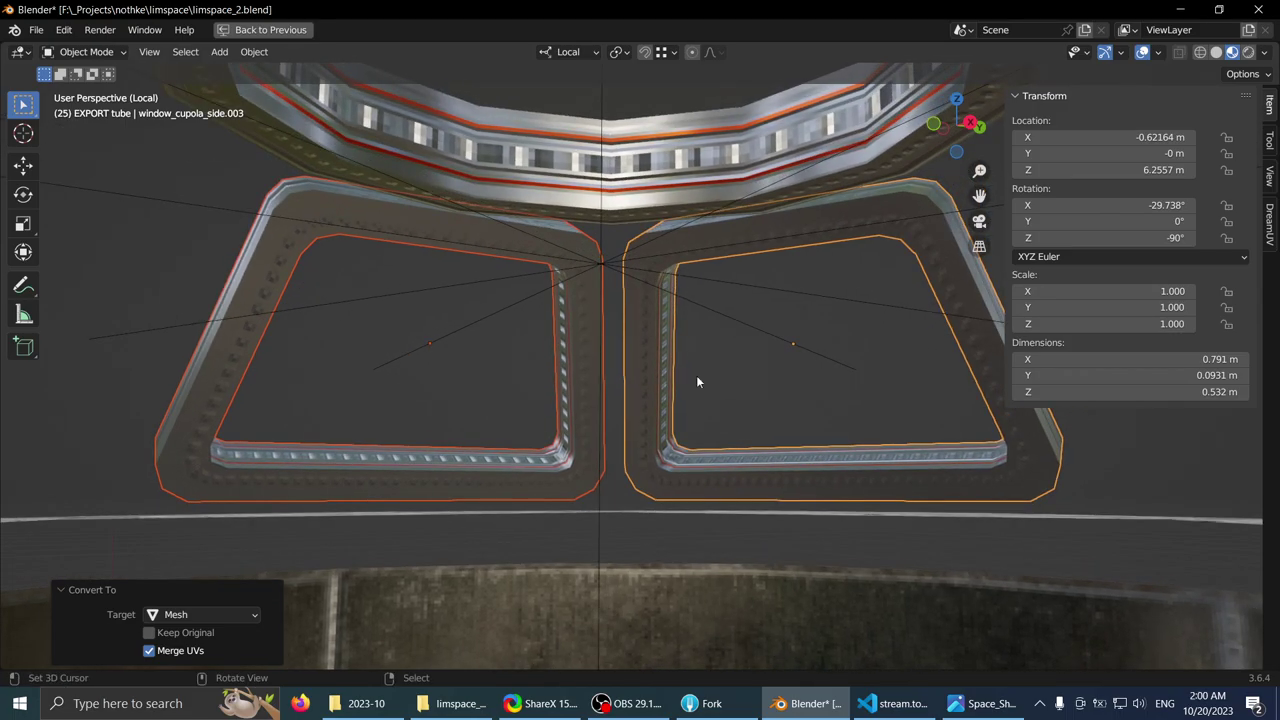
key(Tab)
scroll(640, 470, up, 3)
middle_drag(630, 556, 650, 424)
scroll(612, 408, up, 3)
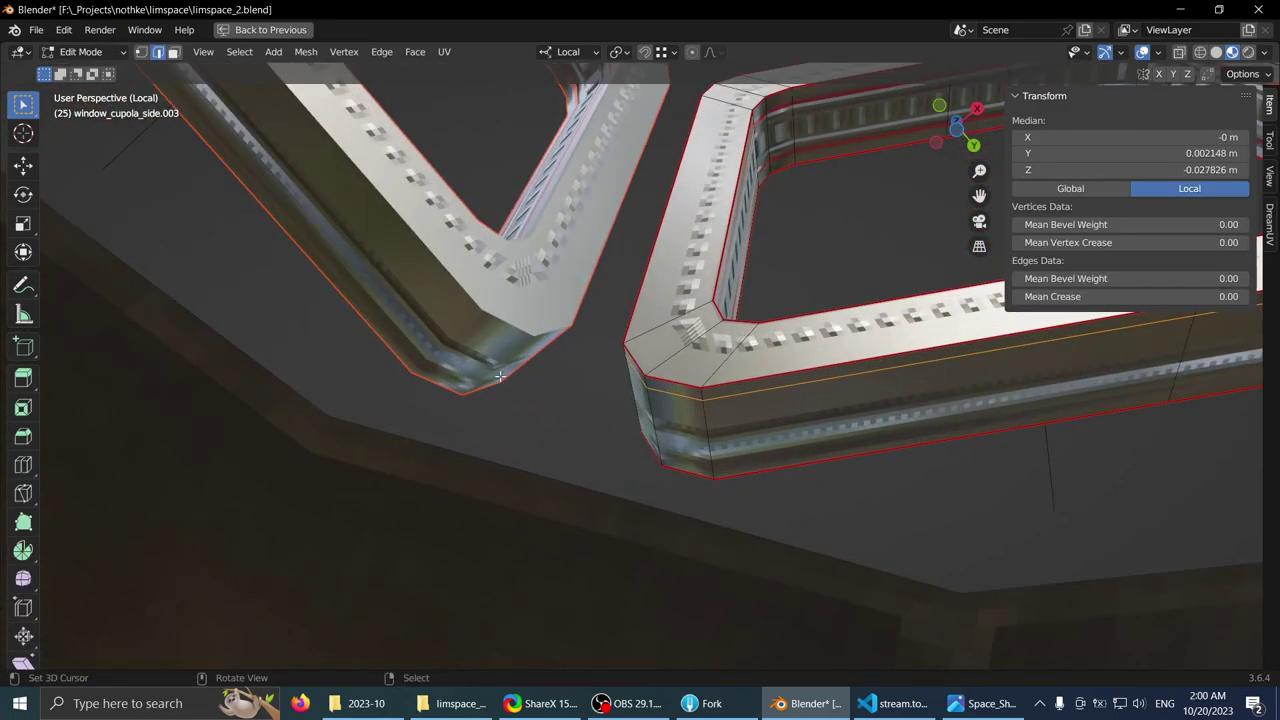
middle_drag(537, 357, 573, 426)
scroll(592, 403, up, 4)
scroll(603, 383, down, 4)
key(g)
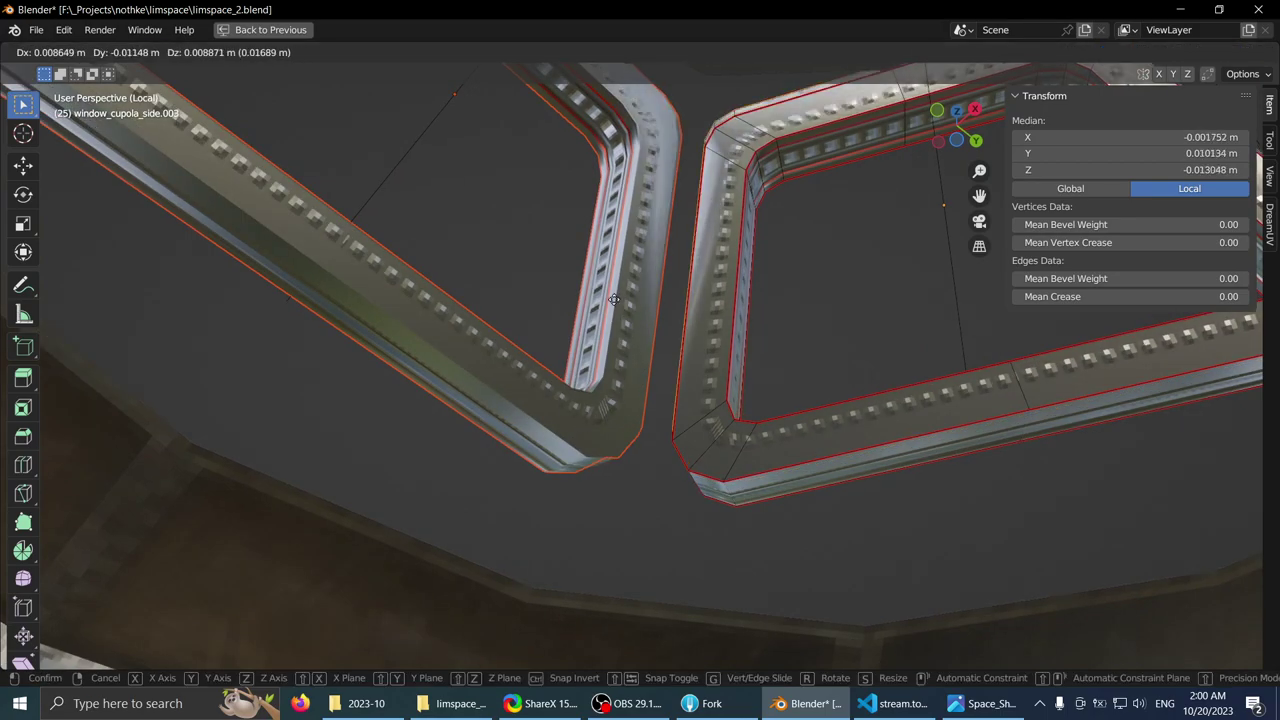
key(Escape)
middle_drag(615, 350, 634, 376)
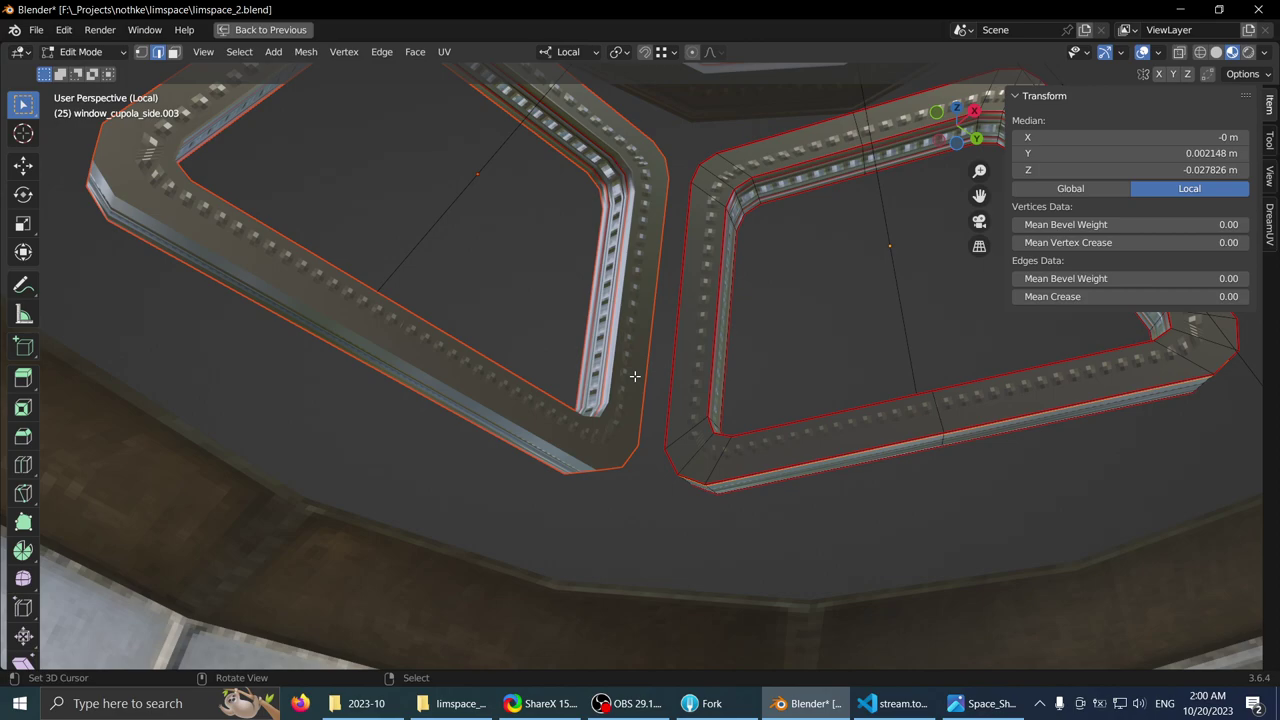
- Join the two duplicated window frames into one object and enter its Edit Mode
key(Tab)
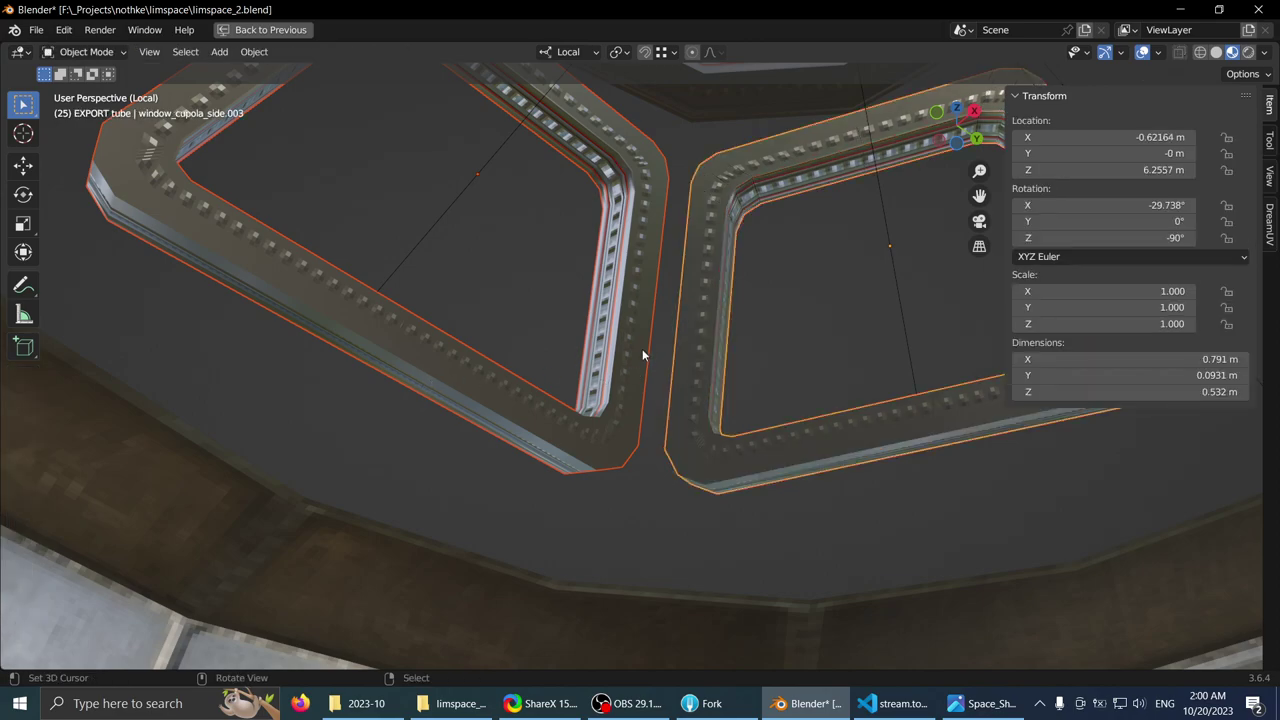
key(g)
key(Escape)
key(Tab)
- Select the loop-cut edges around both joined frames and delete all the other vertices, keeping only the two outlines
middle_drag(656, 300, 536, 335)
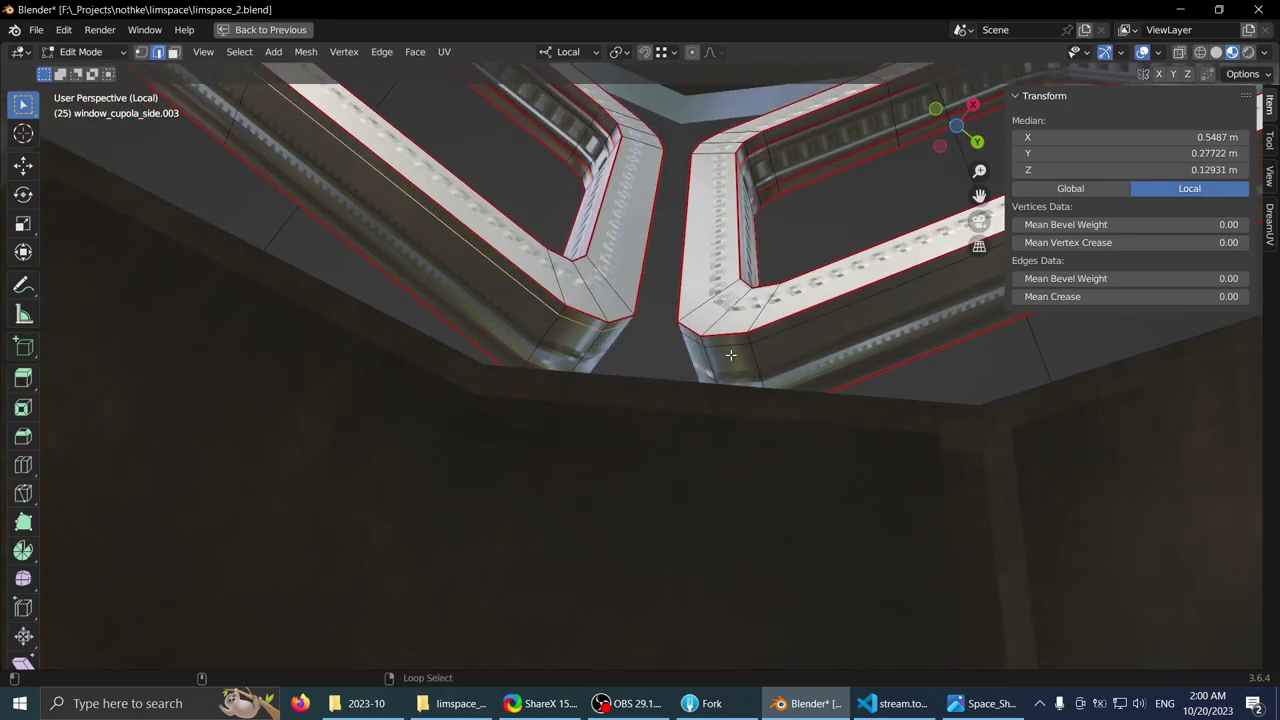
middle_drag(655, 301, 576, 362)
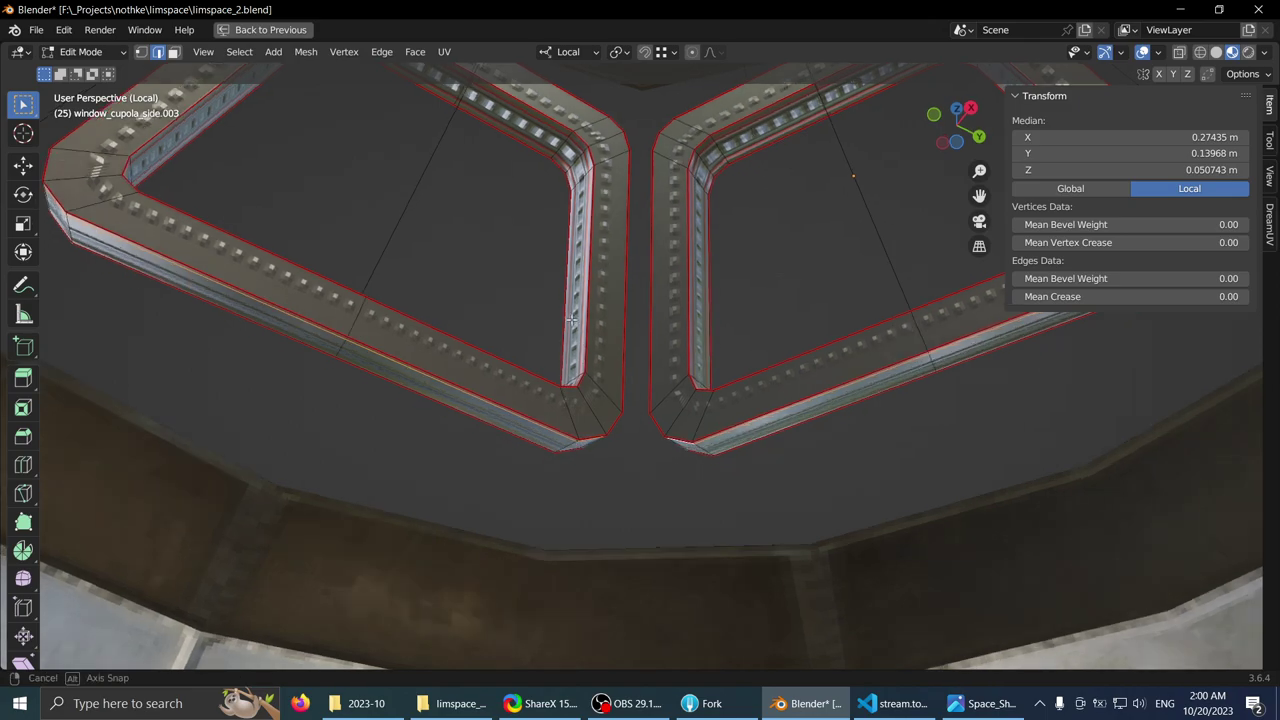
scroll(581, 430, up, 3)
middle_drag(581, 446, 595, 397)
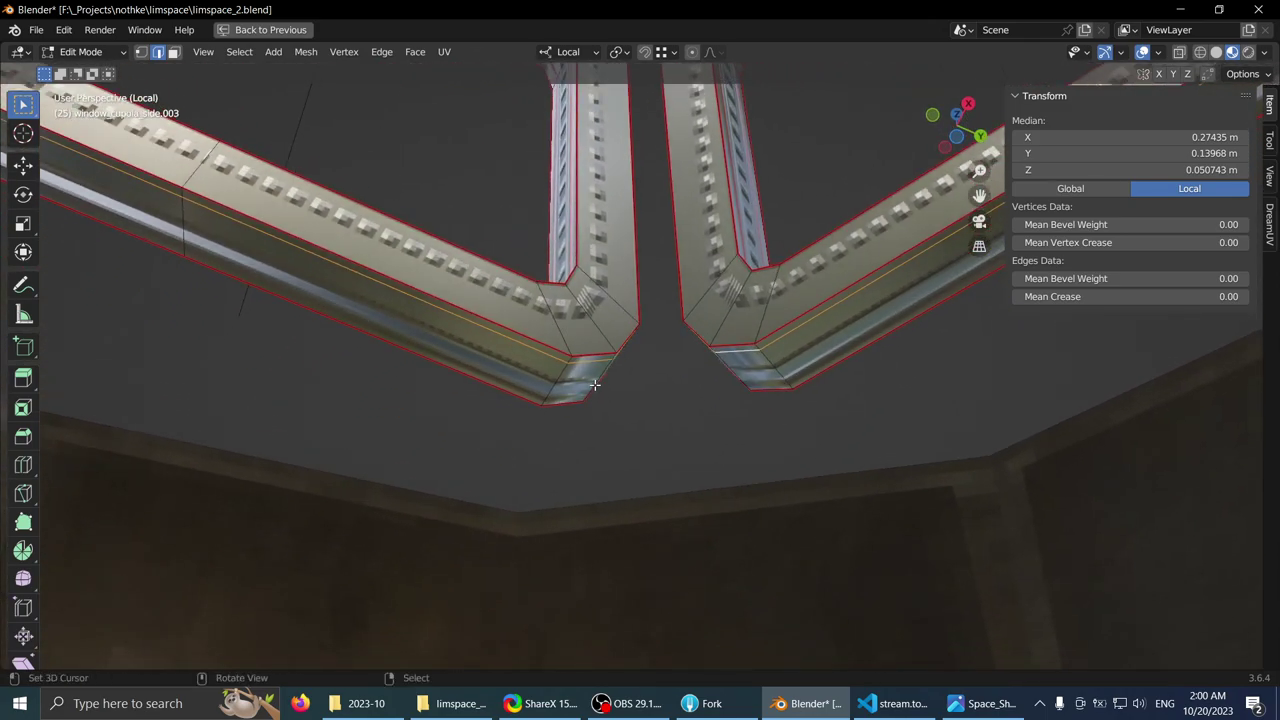
key(a)
key(x)
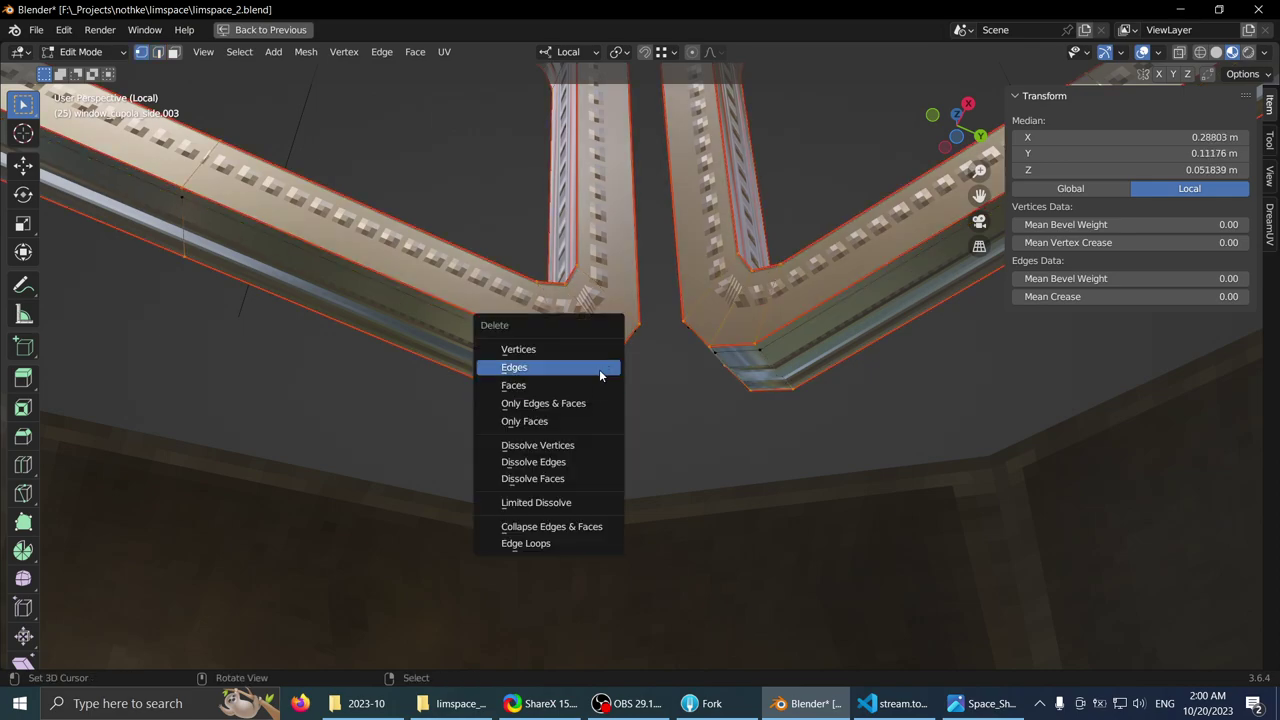
click(588, 348)
middle_drag(602, 352, 467, 419)
- Isolate the object with the two window outlines in local view
key(Tab)
key(slash)
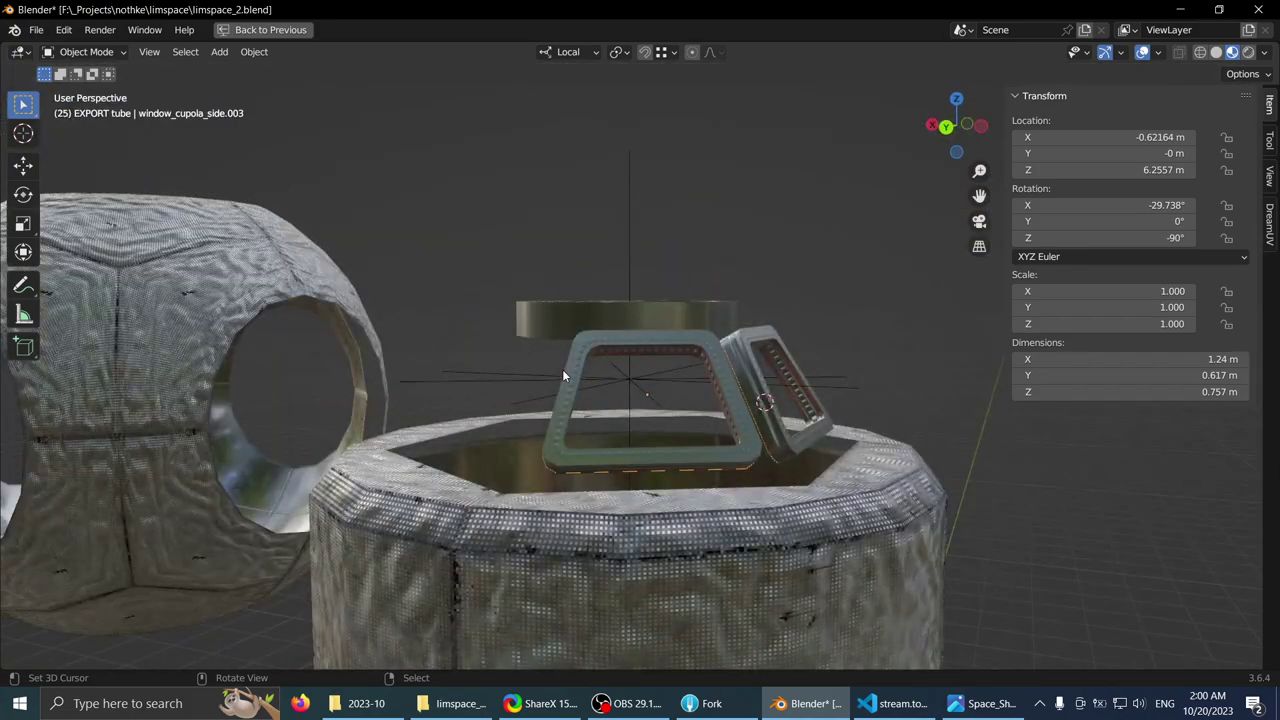
middle_drag(562, 370, 691, 368)
key(slash)
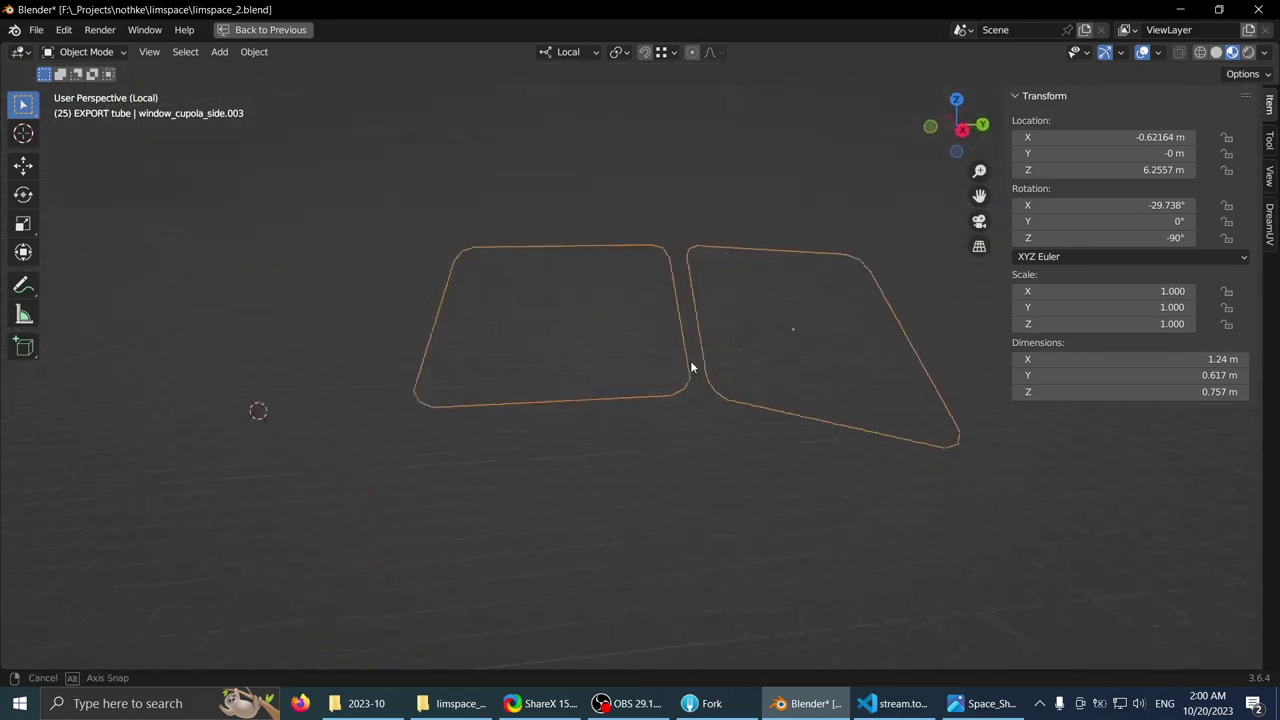
- Fill a face between the two facing side edges of the neighbouring window outlines
key(Tab)
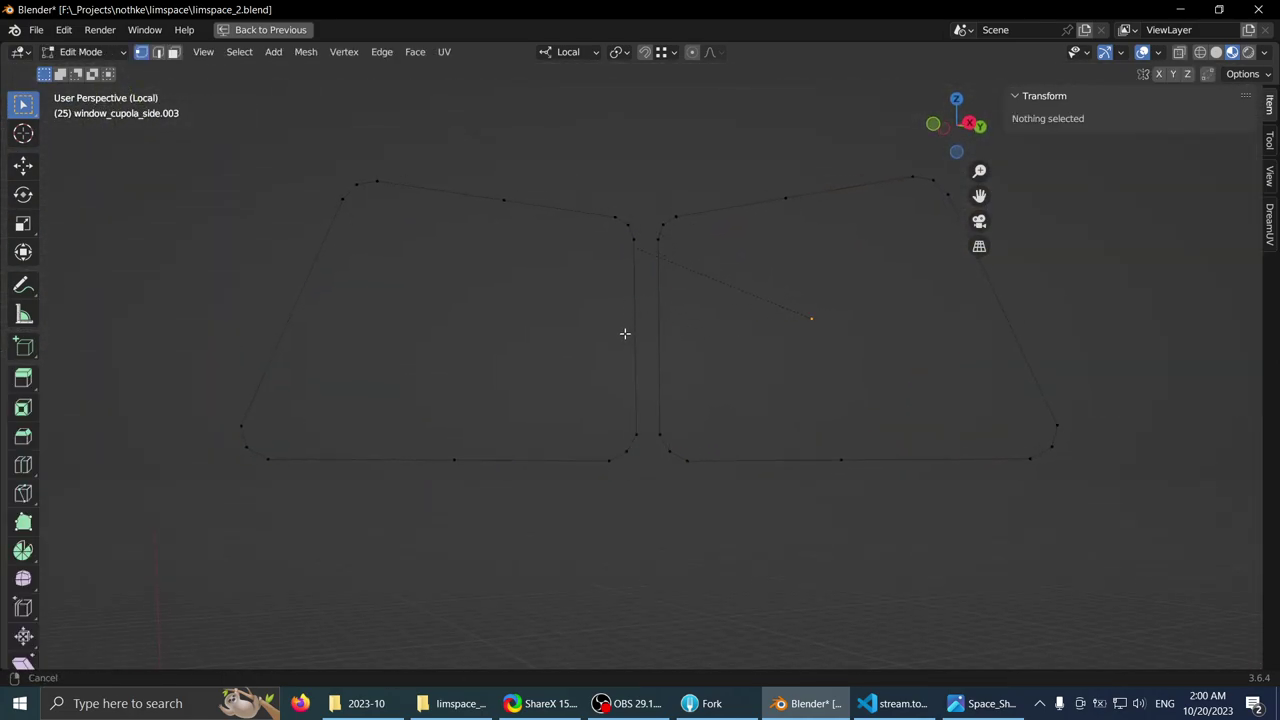
middle_drag(624, 333, 636, 336)
key(2)
click(639, 337)
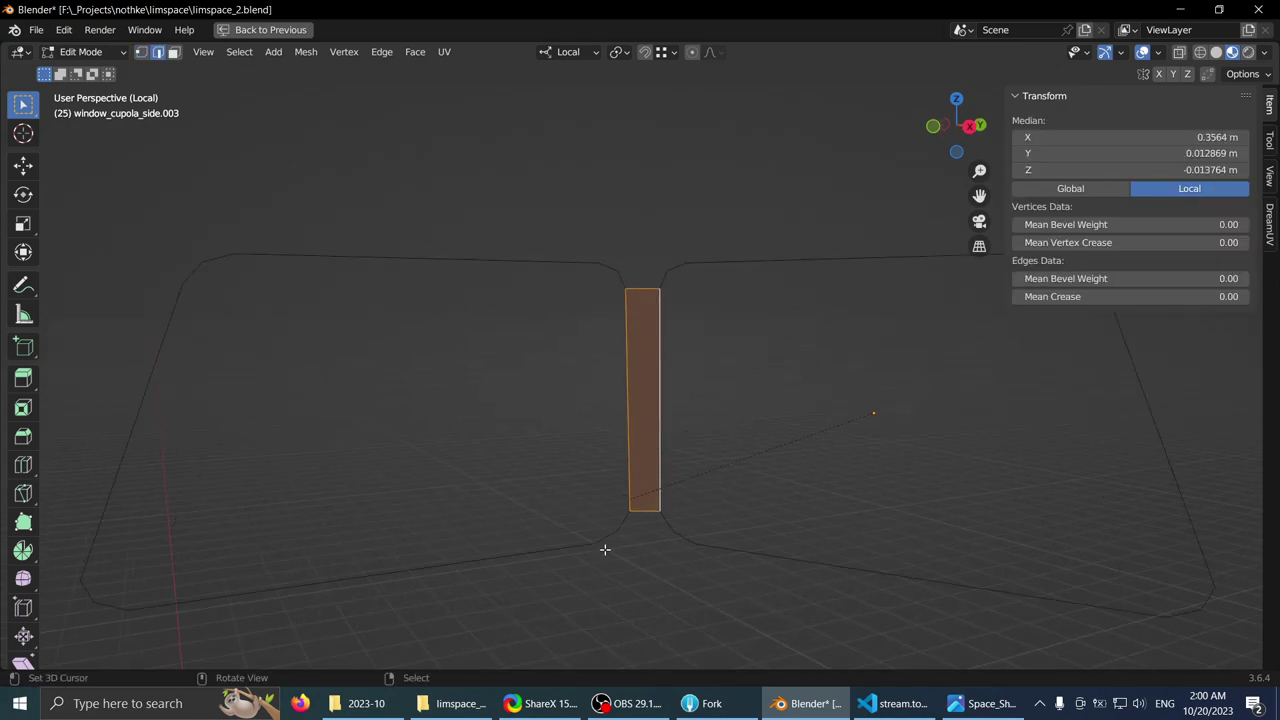
- Fill faces between the matching corner edges of the two outlines at the lower and upper ends of the connecting strip
middle_drag(605, 549, 606, 478)
shift+middle_drag(606, 478, 580, 186)
middle_drag(617, 455, 563, 400)
click(550, 413)
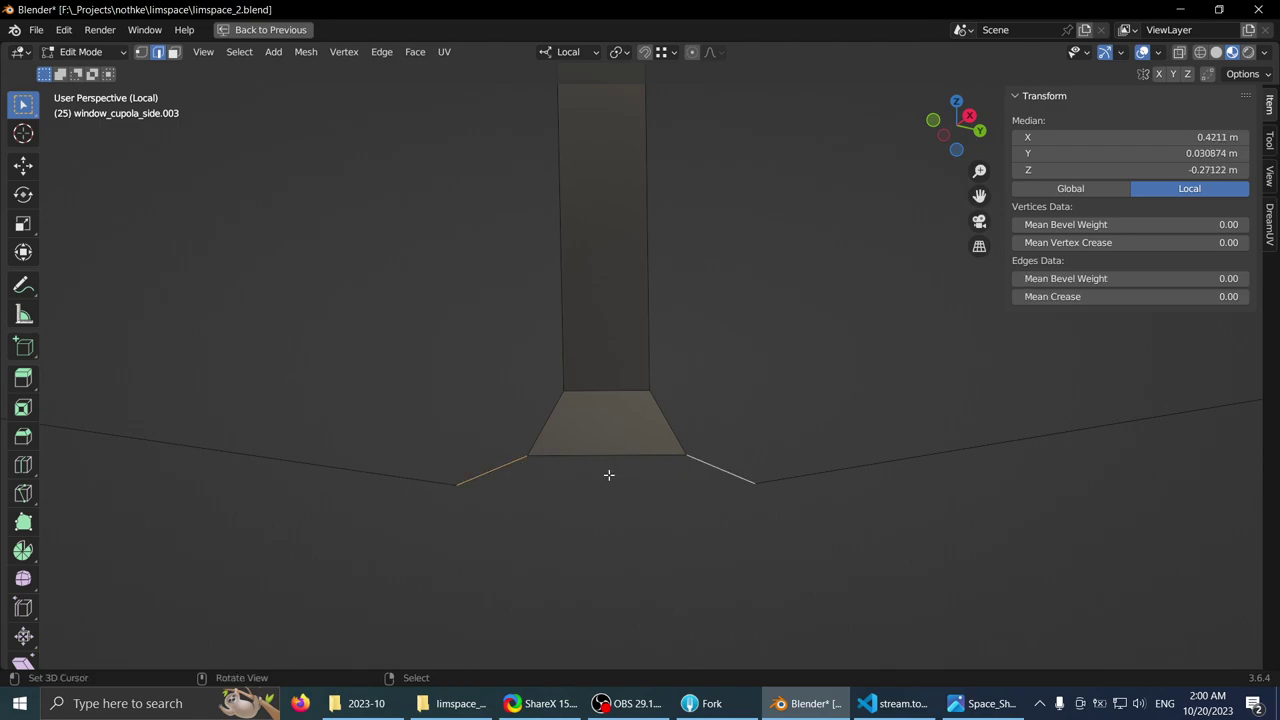
middle_drag(560, 522, 563, 447)
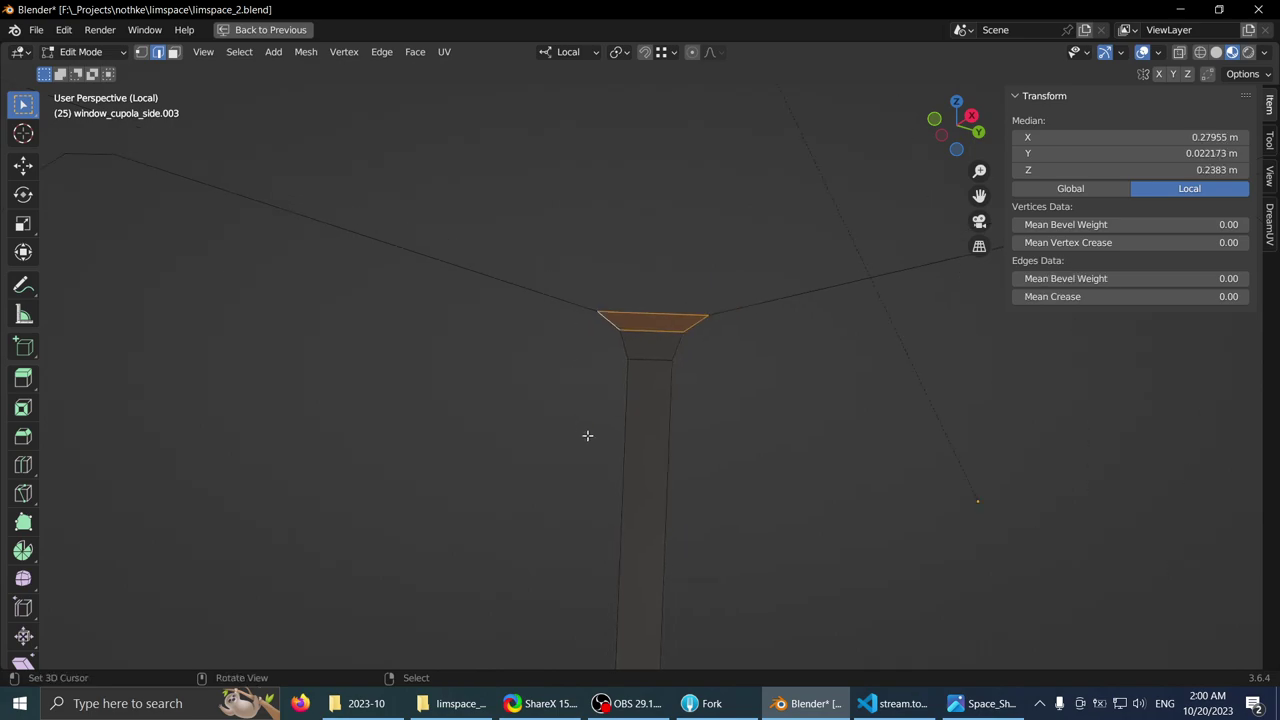
middle_drag(587, 435, 575, 402)
- Leave Edit Mode and return from local view to the full scene
key(Tab)
scroll(520, 420, down, 2)
shift+middle_drag(662, 440, 696, 479)
scroll(650, 338, down, 2)
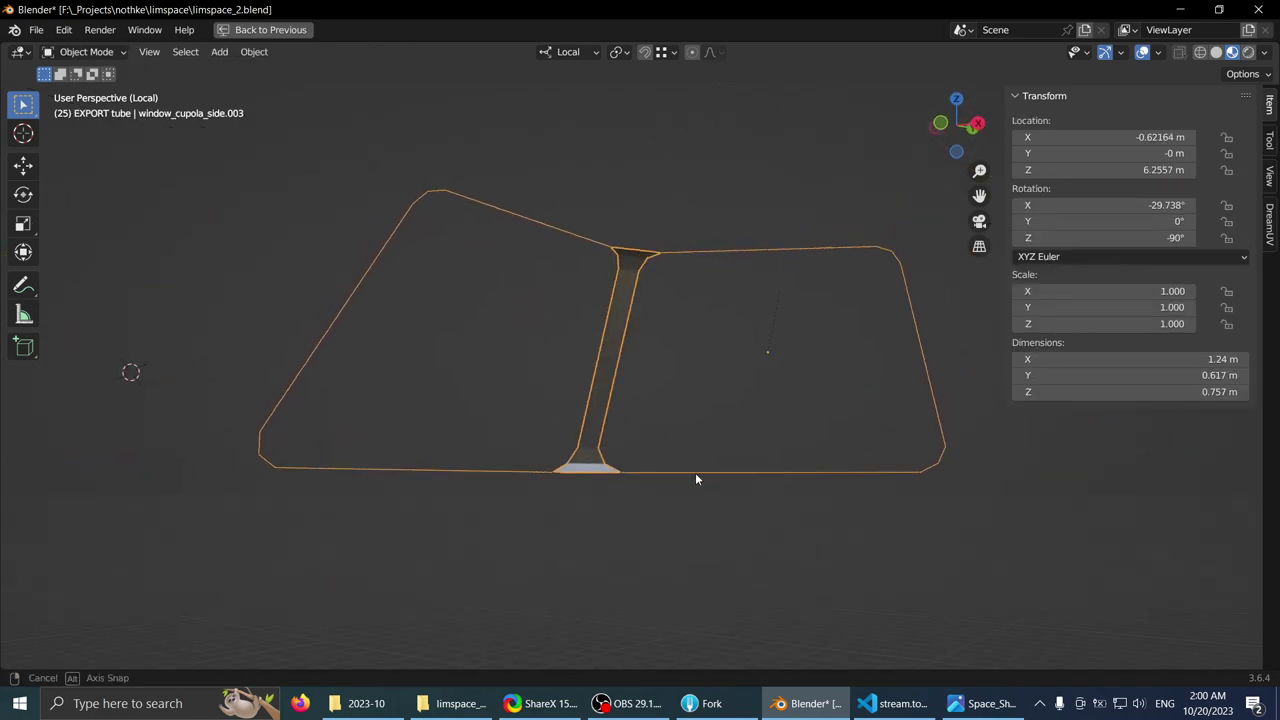
key(KP_Divide)
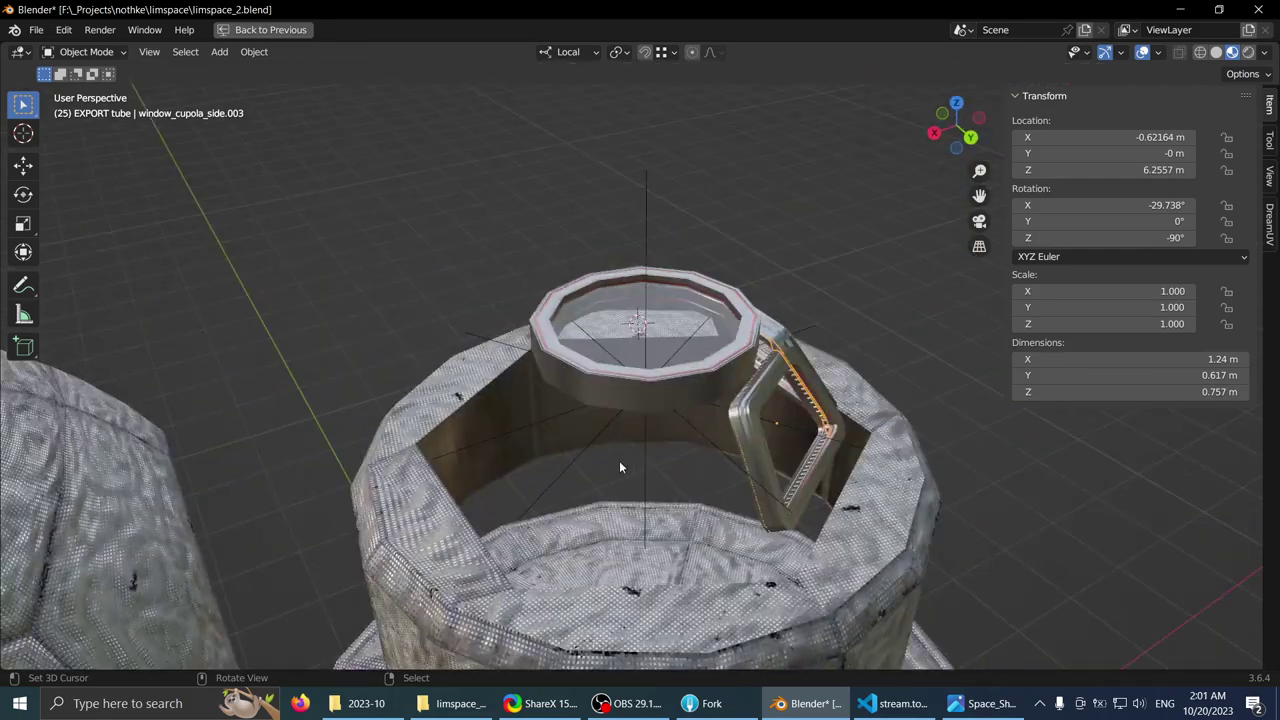
- Reveal all hidden objects in the scene around the cupola windows
middle_drag(620, 466, 769, 386)
scroll(769, 386, up, 2)
shift+middle_drag(640, 500, 594, 412)
click(581, 320)
middle_drag(581, 320, 545, 383)
key(alt+h)
scroll(517, 405, up, 2)
- Exclude the helpers collection from the view layer
key(ctrl+space)
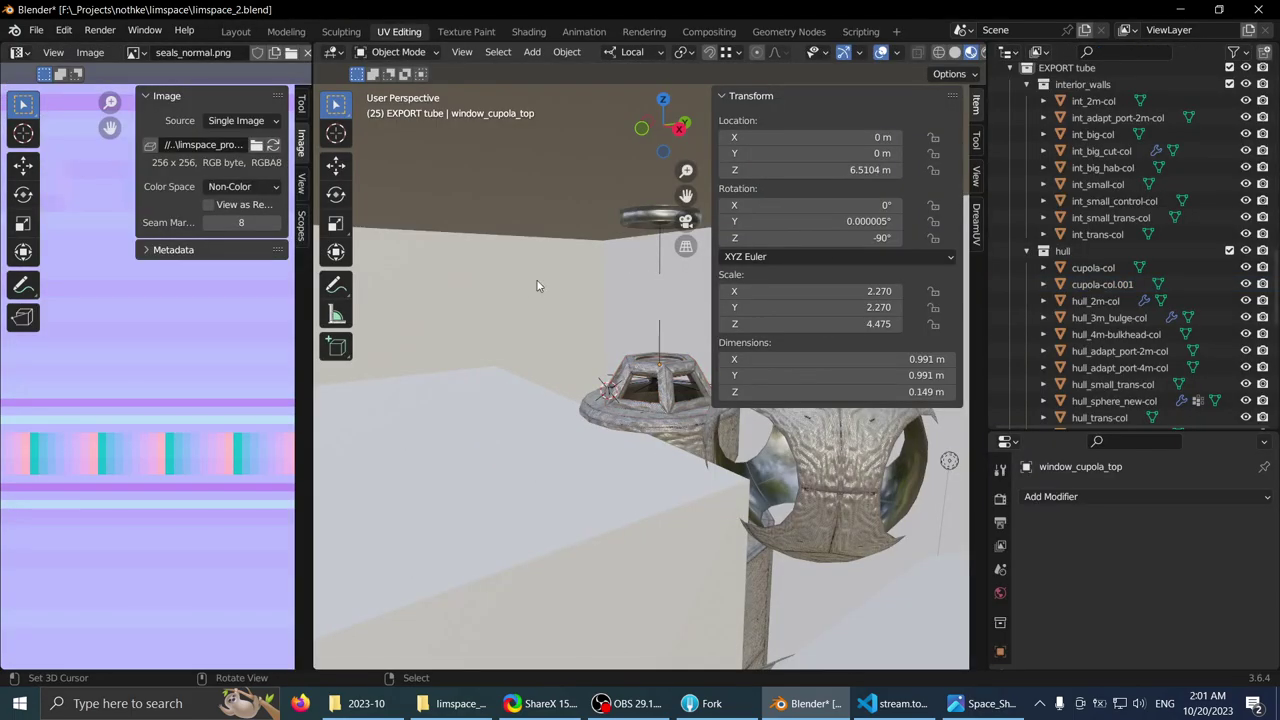
scroll(1112, 203, up, 6)
scroll(563, 194, up, 2)
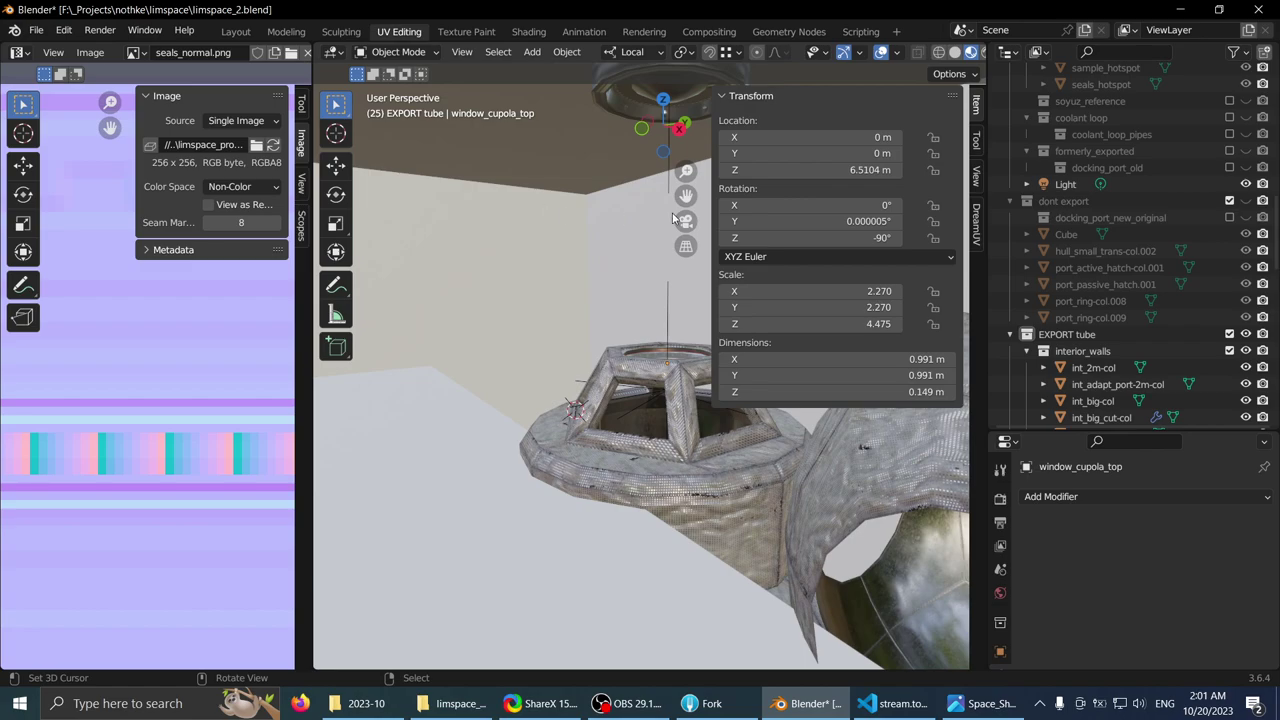
scroll(1071, 309, up, 10)
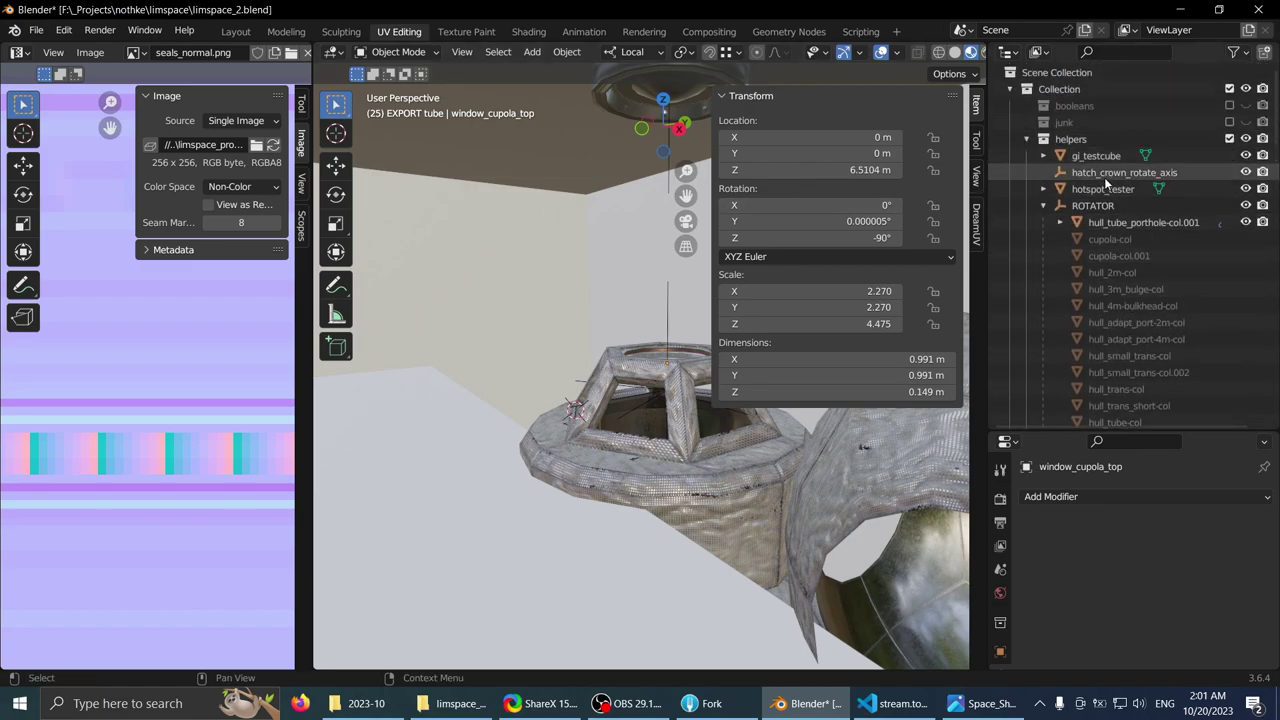
click(1229, 140)
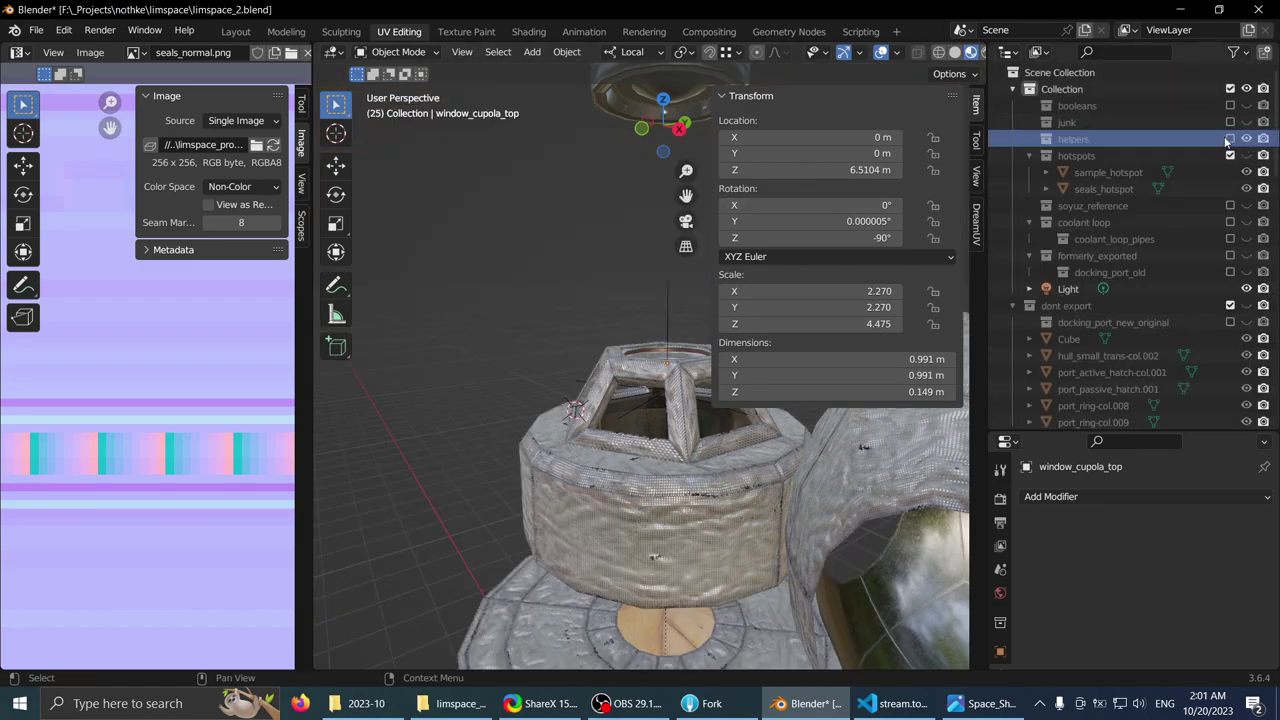
scroll(567, 257, down, 1)
key(ctrl+space)
- Toggle the visibility of the cupola-col.001 hull to compare it with the window frames from inside
middle_drag(567, 257, 643, 286)
scroll(570, 280, up, 10)
click(599, 294)
key(ctrl+space)
key(KP_Decimal)
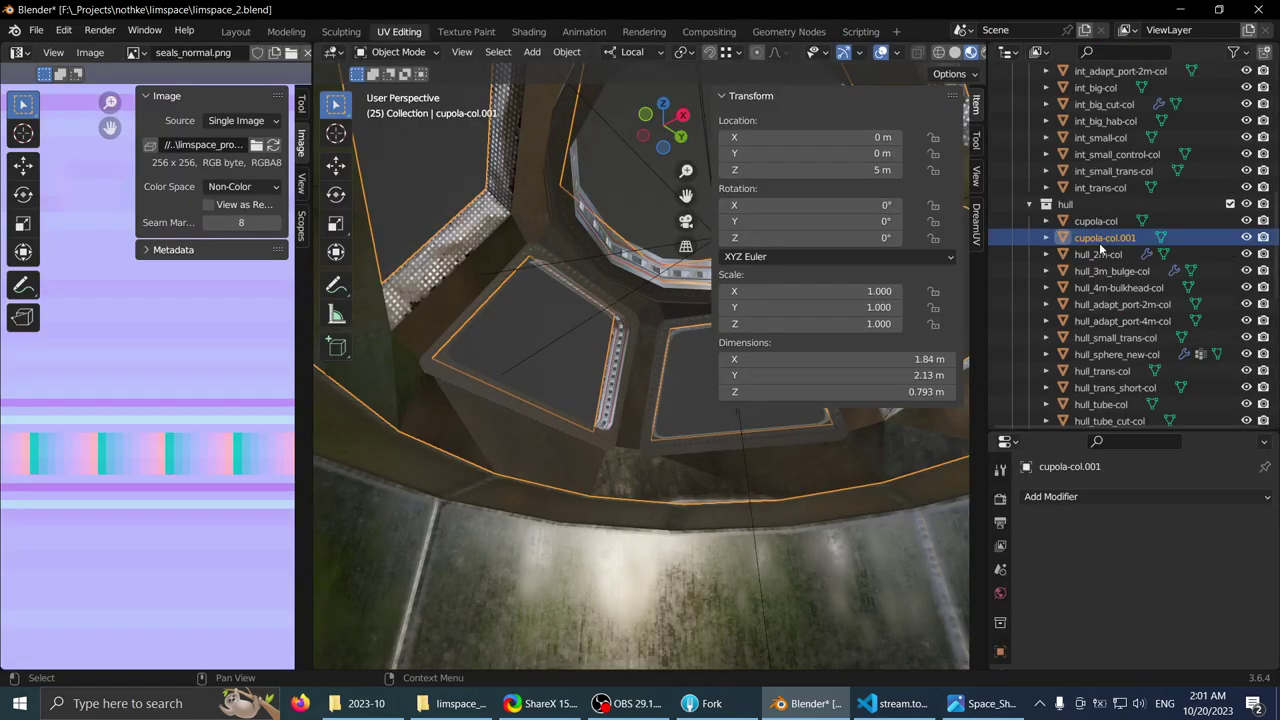
click(1247, 238)
middle_drag(560, 330, 636, 332)
key(alt+h)
middle_drag(573, 285, 516, 352)
key(h)
key(alt+h)
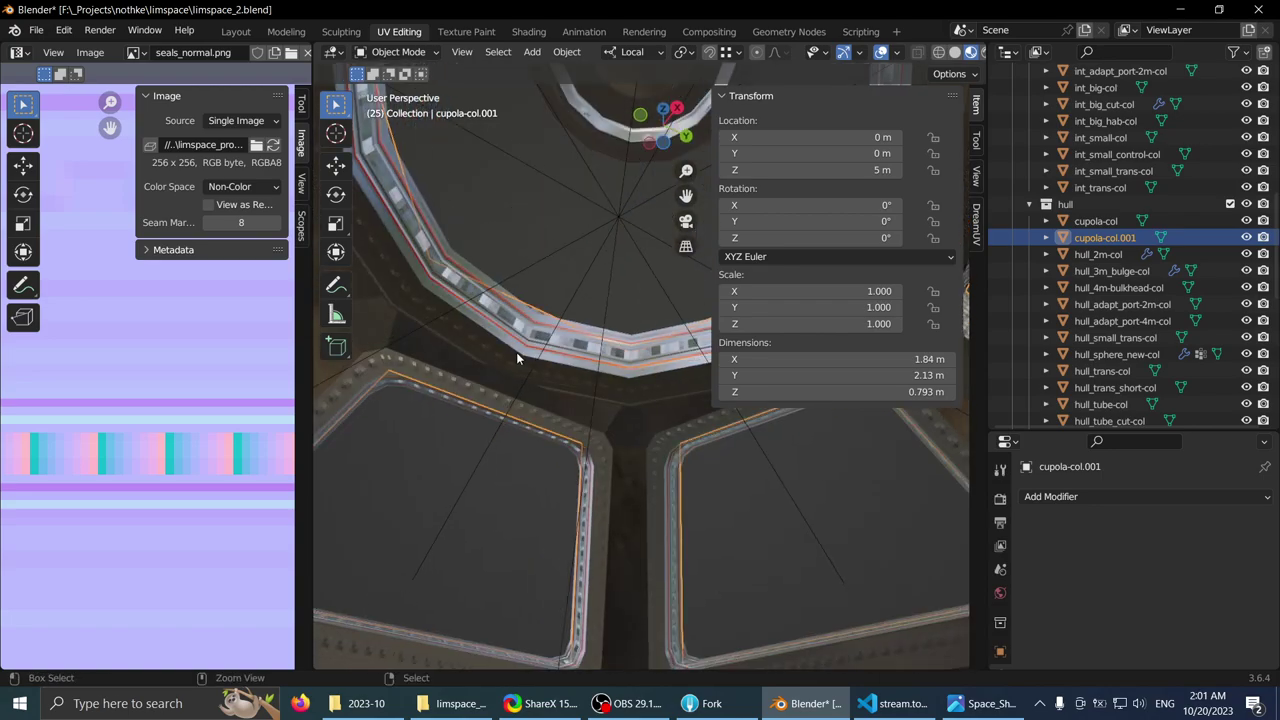
- Step back and forth through the latest changes to compare the hull with the window frames
key(ctrl+space)
key(ctrl+z)
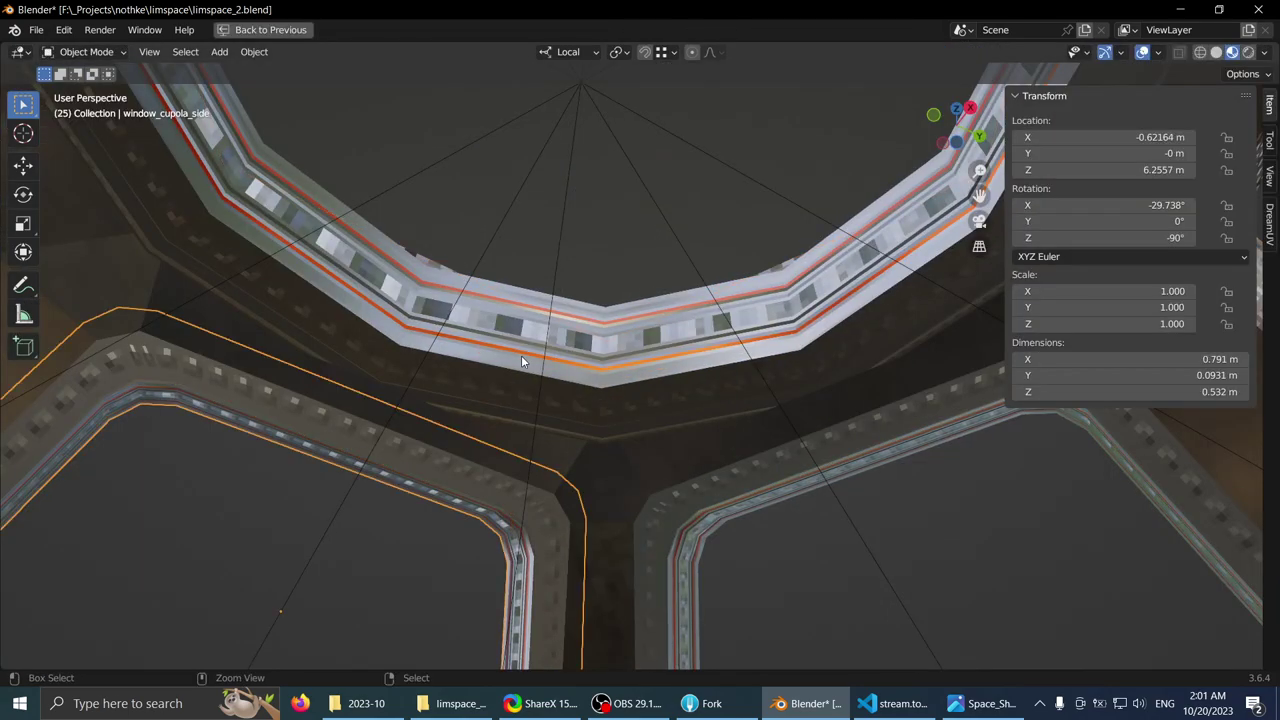
key(ctrl+shift+z)
key(ctrl+shift+z)
middle_drag(517, 352, 466, 330)
key(ctrl+z)
key(ctrl+shift+z)
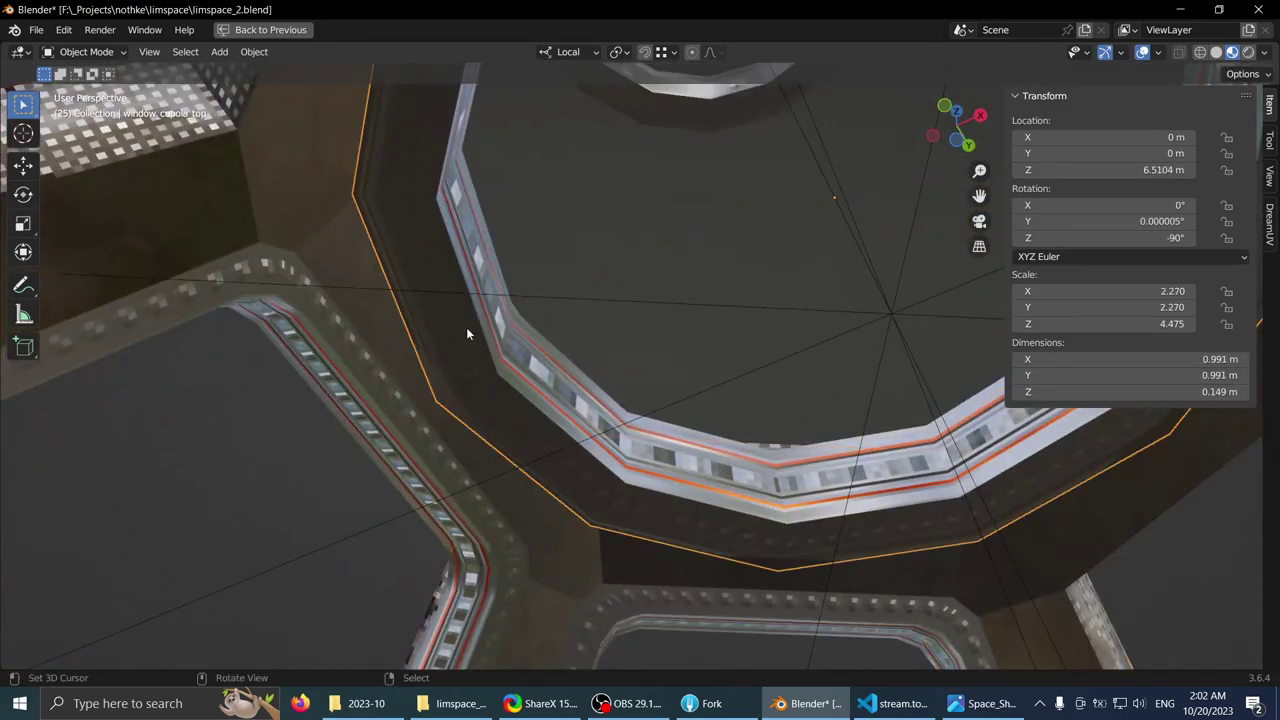
- Scale the outer edge loops of the top window ring to about 0.985 in the plane that excludes local X
click(466, 330)
key(Tab)
middle_drag(531, 261, 525, 315)
alt+click(460, 266)
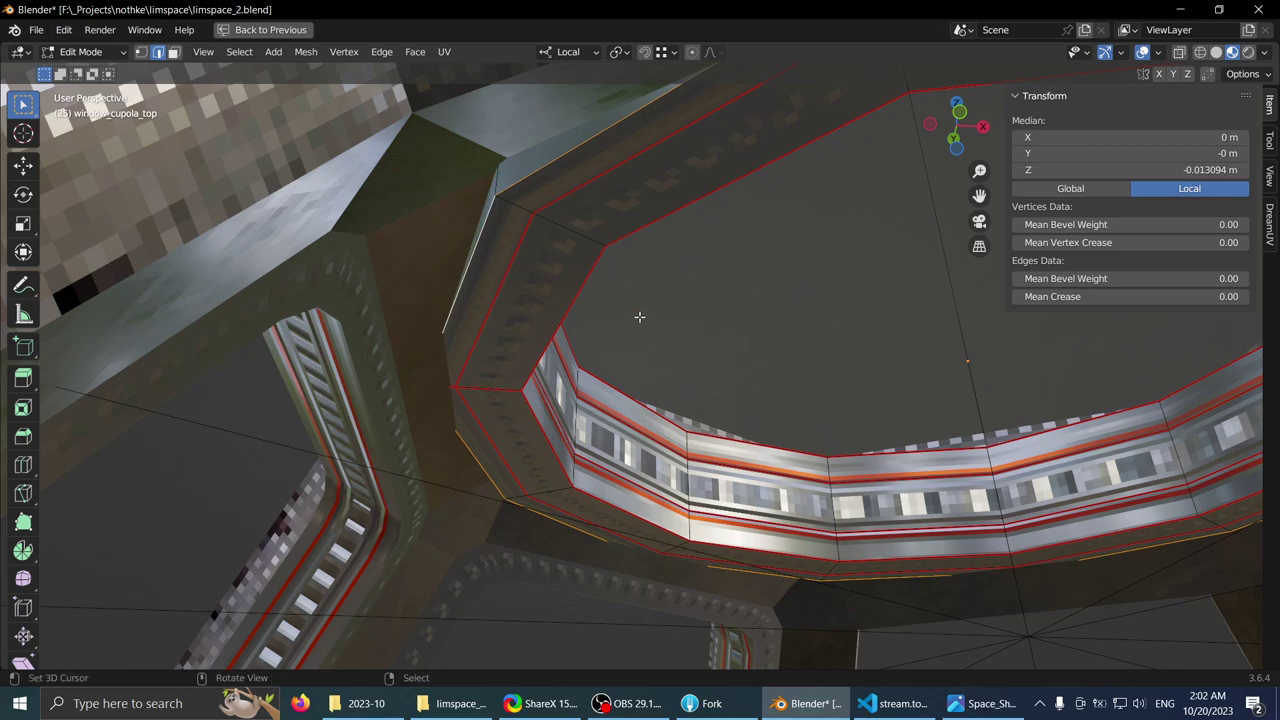
mouse_move(639, 317)
middle_down()
mouse_move(689, 291)
mouse_move(549, 257)
mouse_move(557, 280)
mouse_move(559, 193)
middle_up()
key(shift+z)
middle_drag(556, 128, 800, 296)
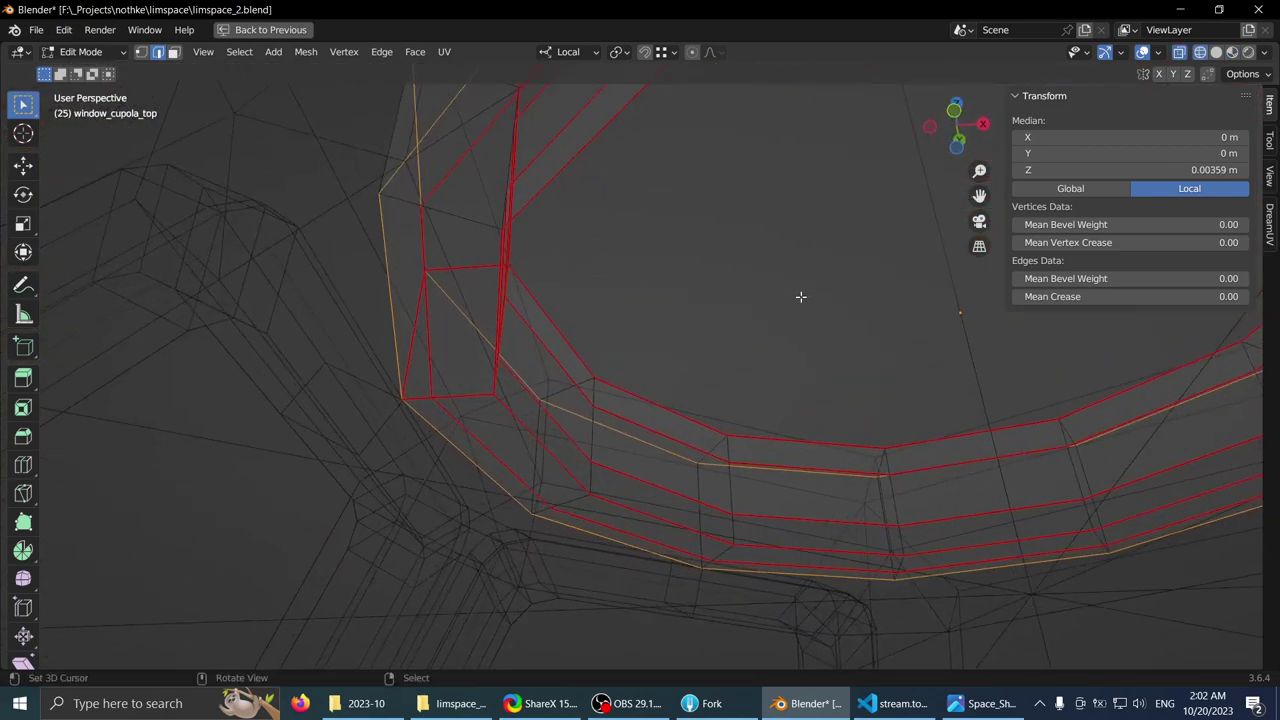
click(1232, 52)
middle_drag(600, 260, 647, 245)
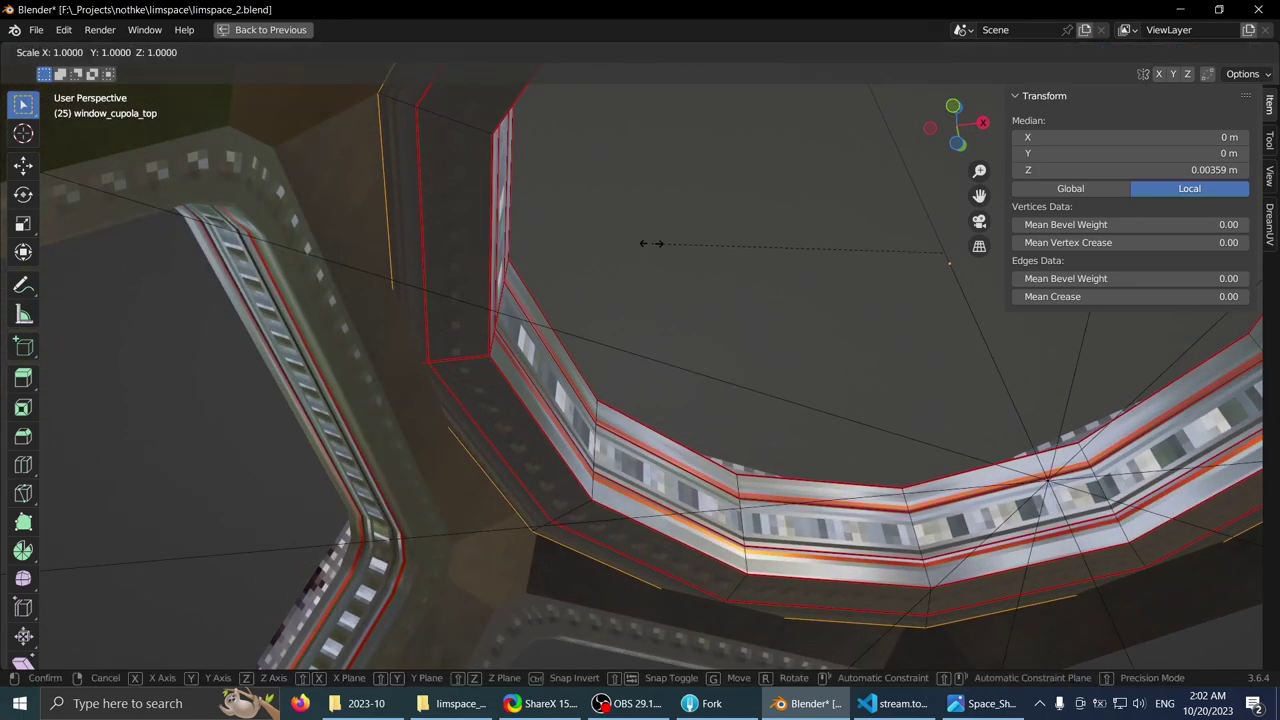
right_click(645, 255)
key(s)
key(shift+x)
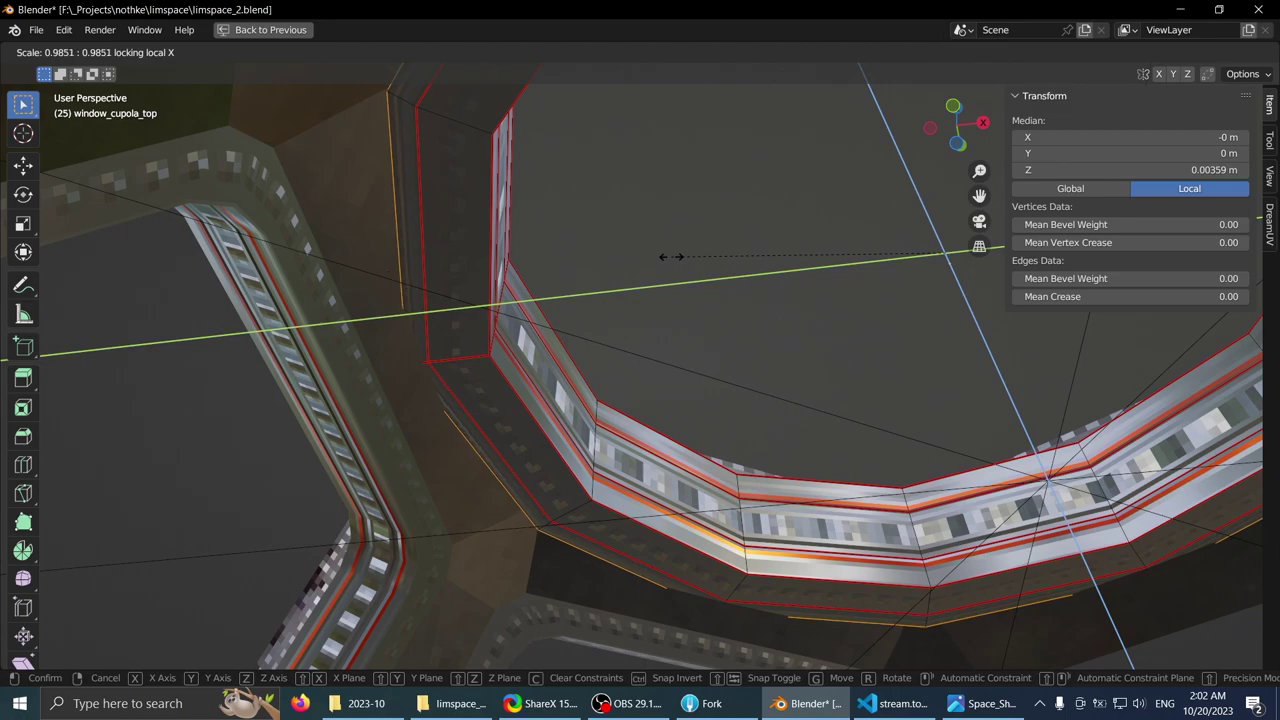
click(671, 257)
- Leave Edit Mode and hide the cupola-col.001 hull object
scroll(620, 250, down, 2)
shift+middle_drag(590, 450, 571, 263)
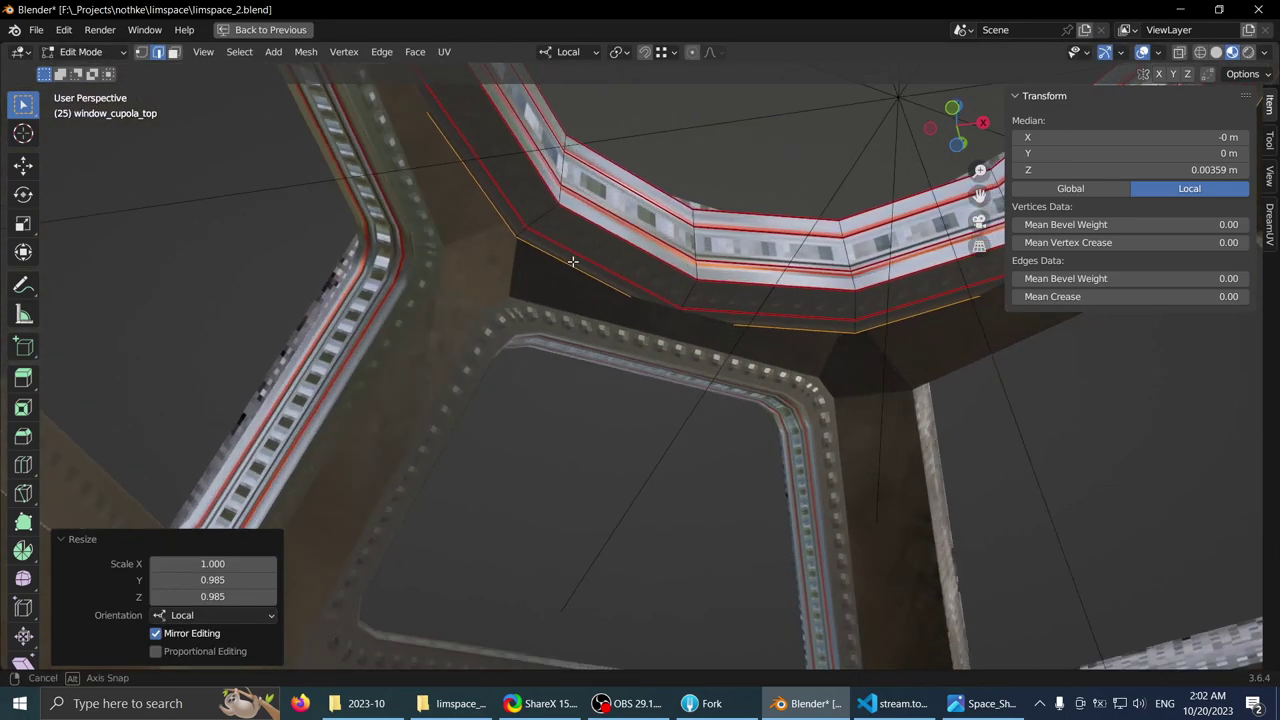
scroll(530, 305, up, 5)
middle_drag(514, 320, 490, 382)
key(Tab)
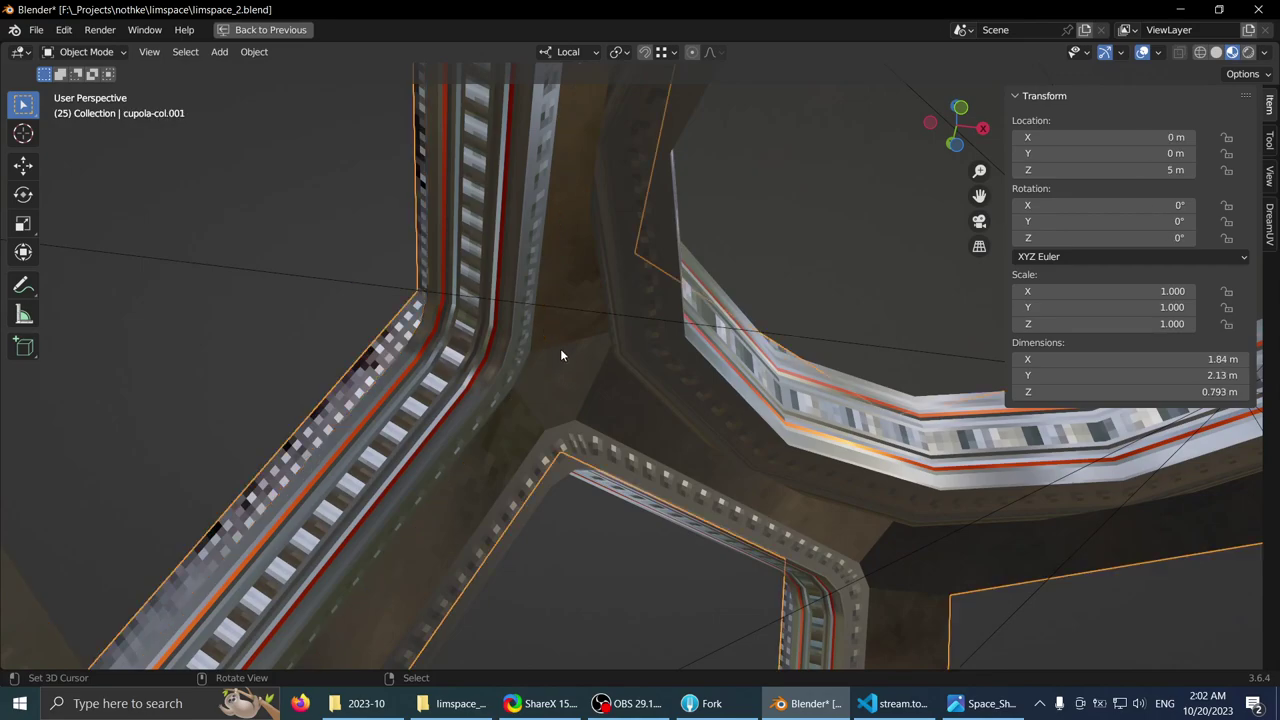
key(ctrl+space)
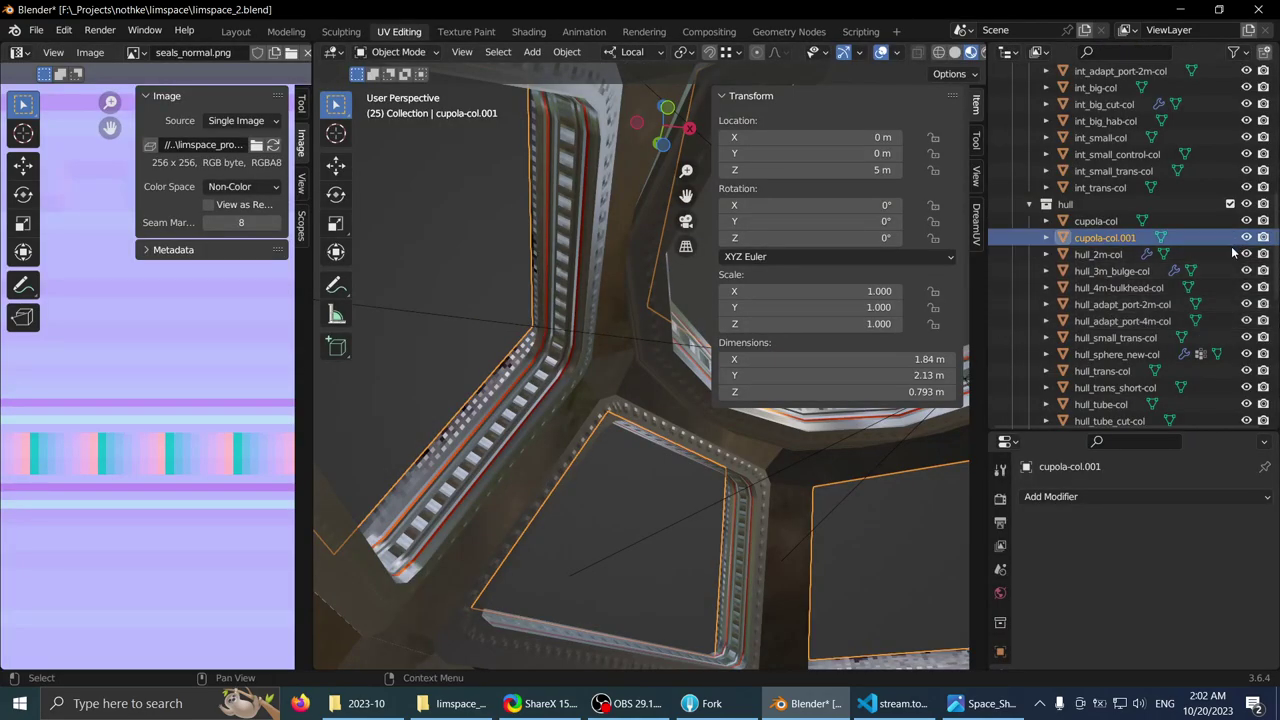
click(1246, 239)
key(ctrl+space)
- Add a loop cut around the outer wall of the top window ring, slid about 0.87 toward its lower edge
middle_drag(549, 292, 397, 297)
click(579, 390)
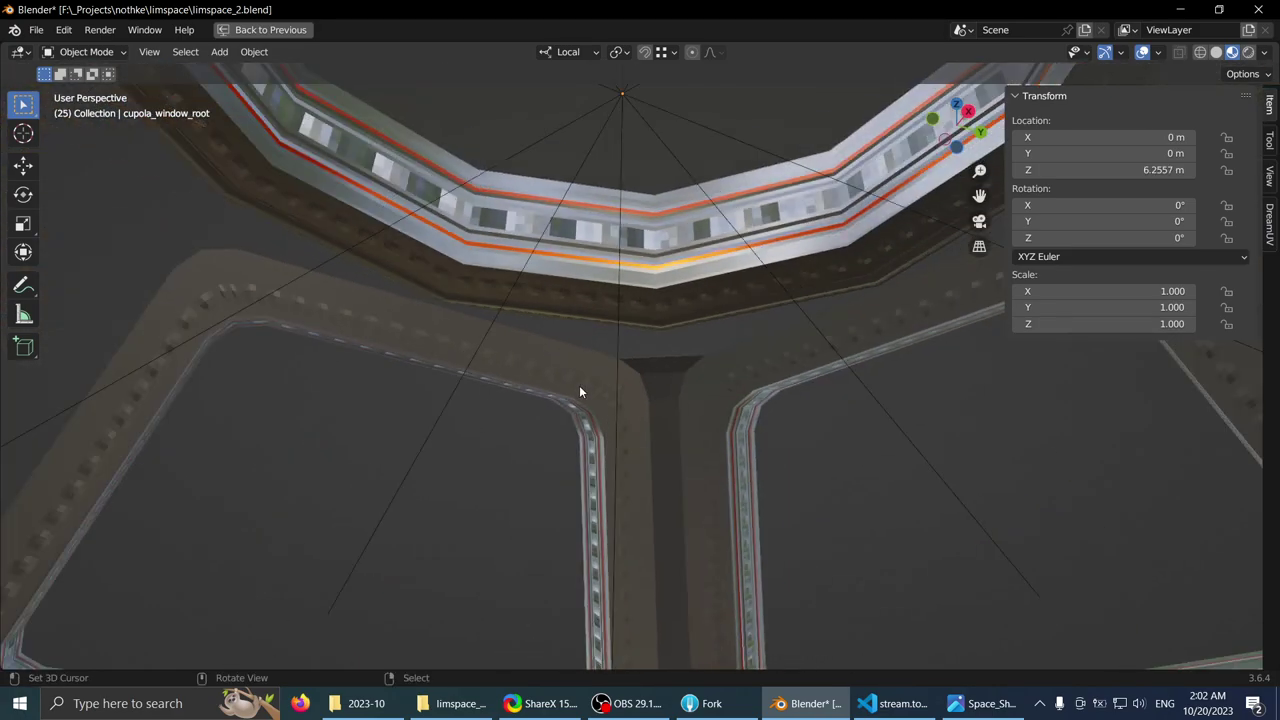
middle_drag(579, 390, 568, 323)
middle_drag(416, 496, 474, 360)
scroll(548, 367, up, 3)
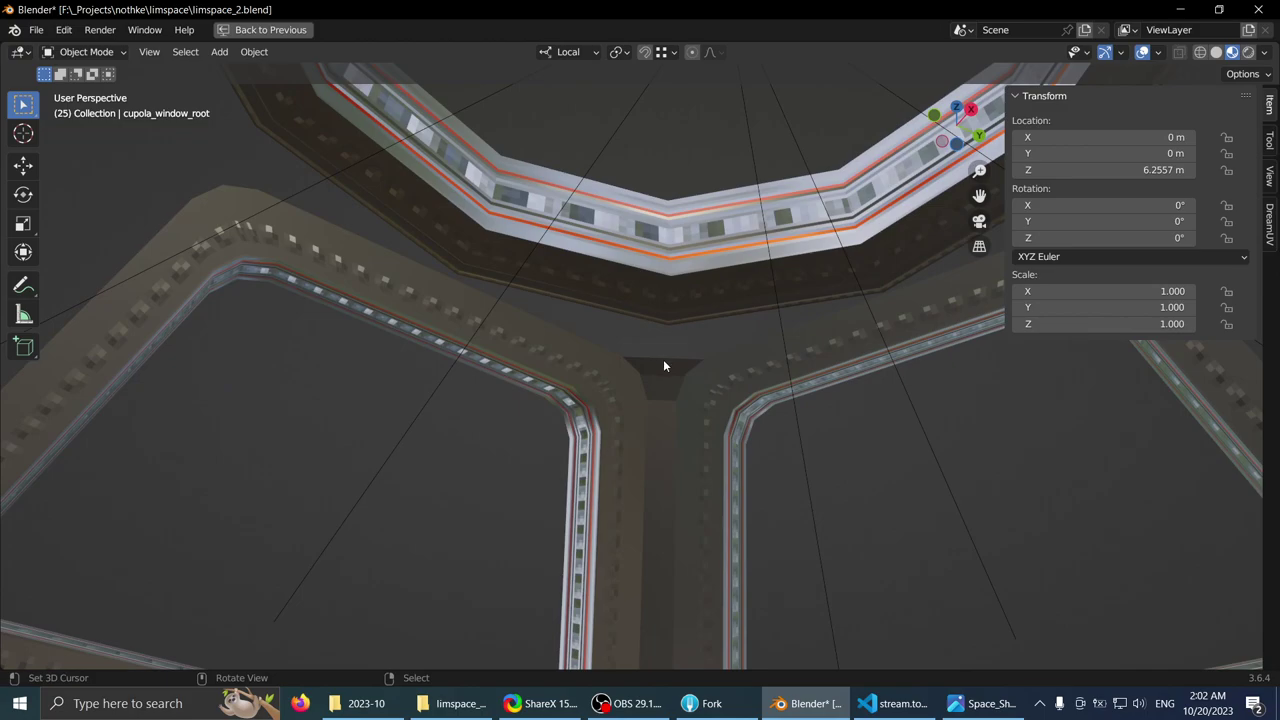
click(654, 383)
middle_drag(654, 383, 777, 340)
key(Tab)
scroll(569, 228, up, 3)
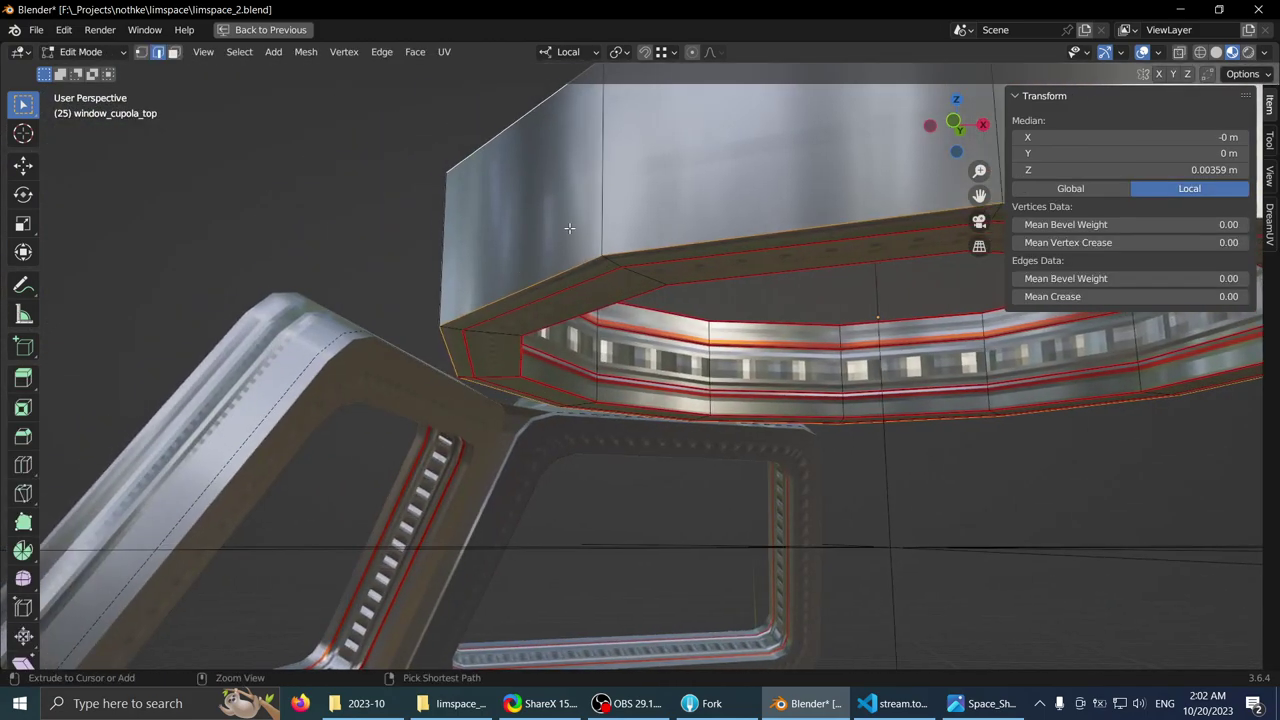
click(606, 250)
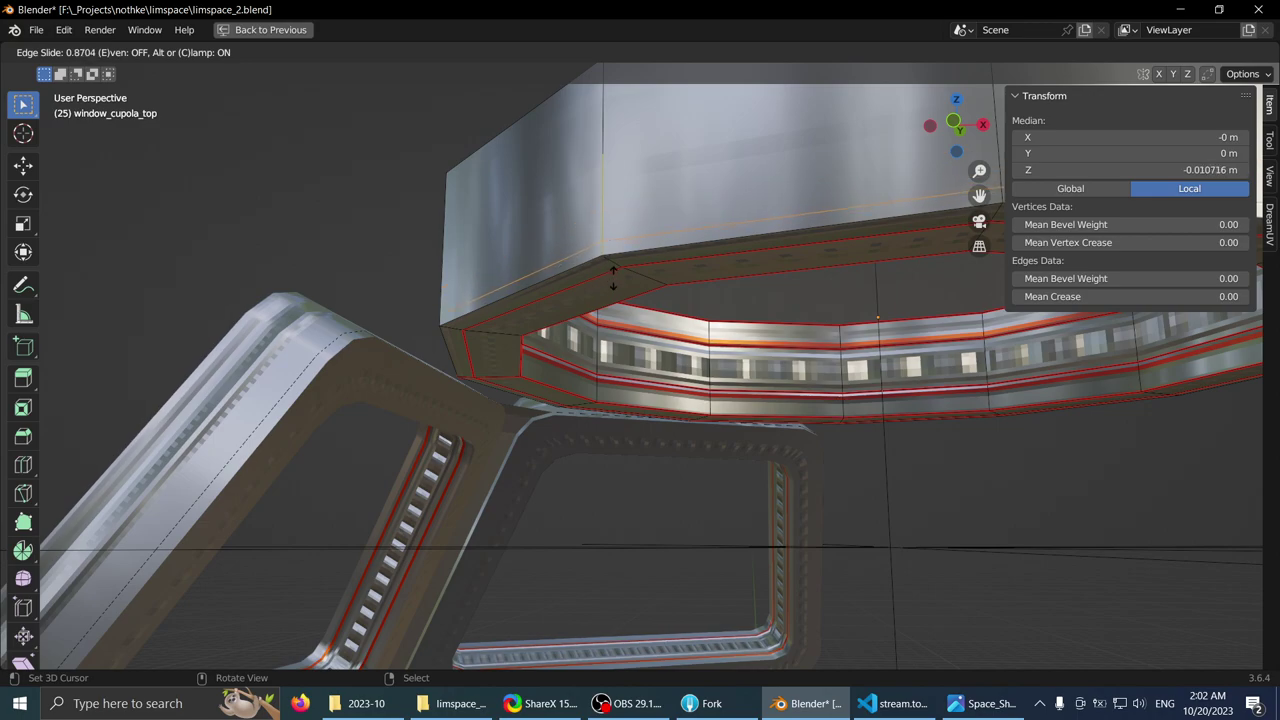
click(613, 280)
middle_drag(570, 292, 599, 295)
- Duplicate the top window ring in place and convert the copy to a mesh
key(Tab)
key(shift+d)
key(Escape)
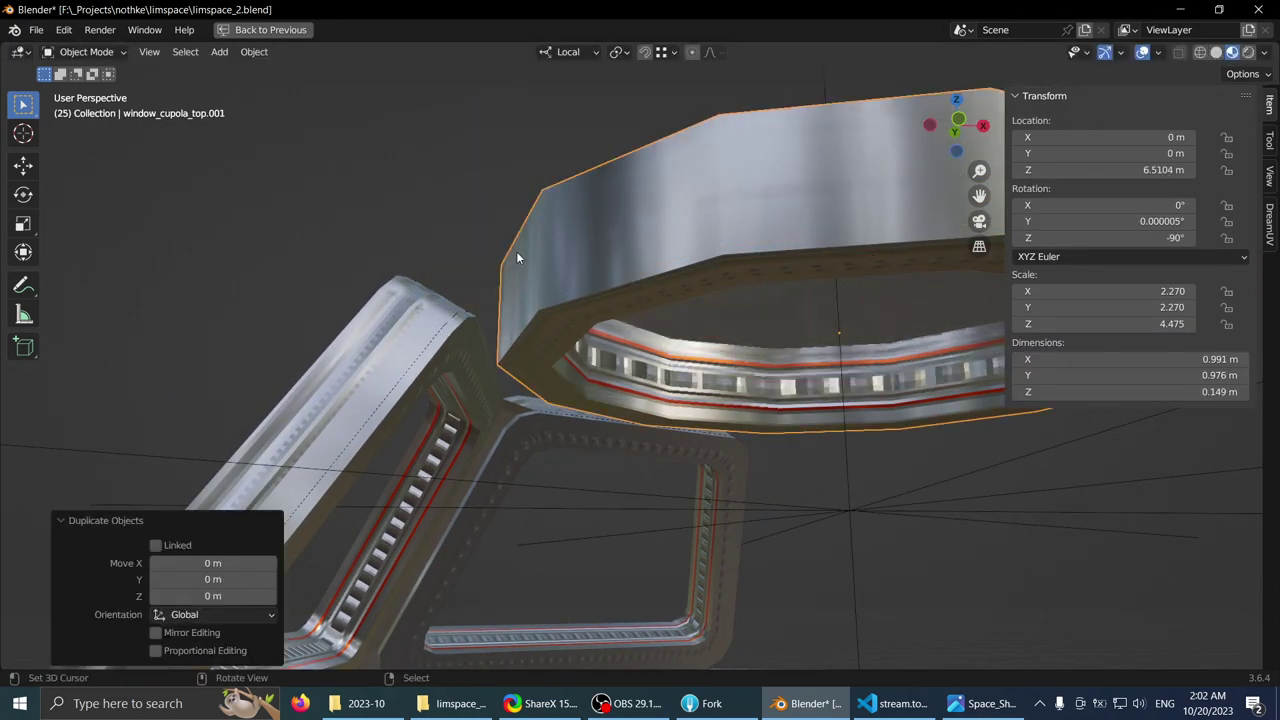
key(F3)
text(conver)
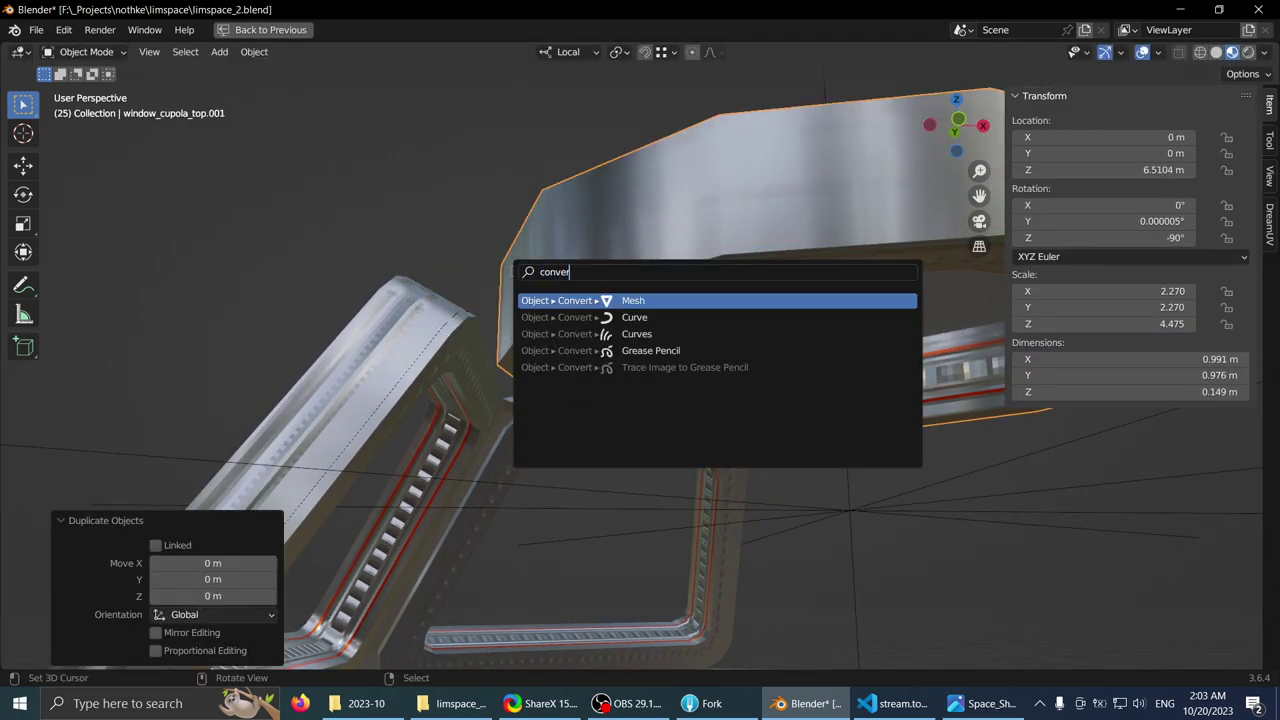
key(Return)
- Delete everything in the duplicated ring except the new edge loop near the lower outer edge
key(Tab)
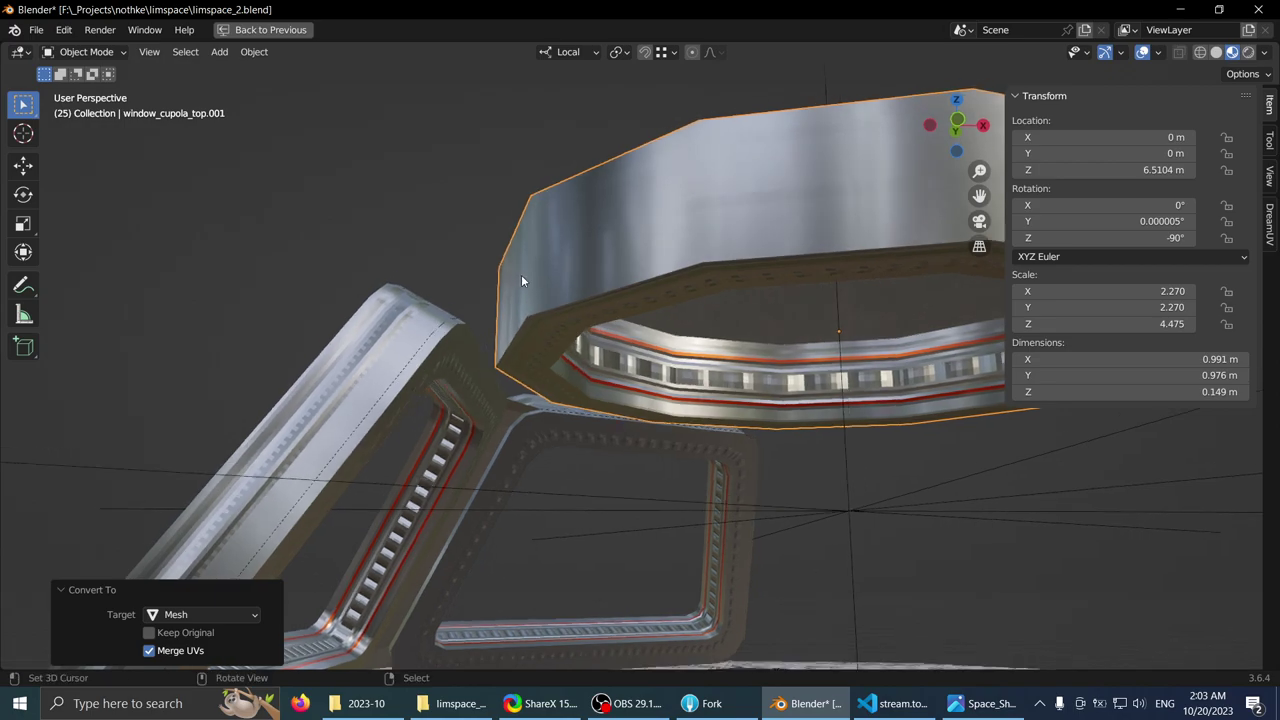
alt+click(725, 252)
middle_drag(622, 268, 624, 210)
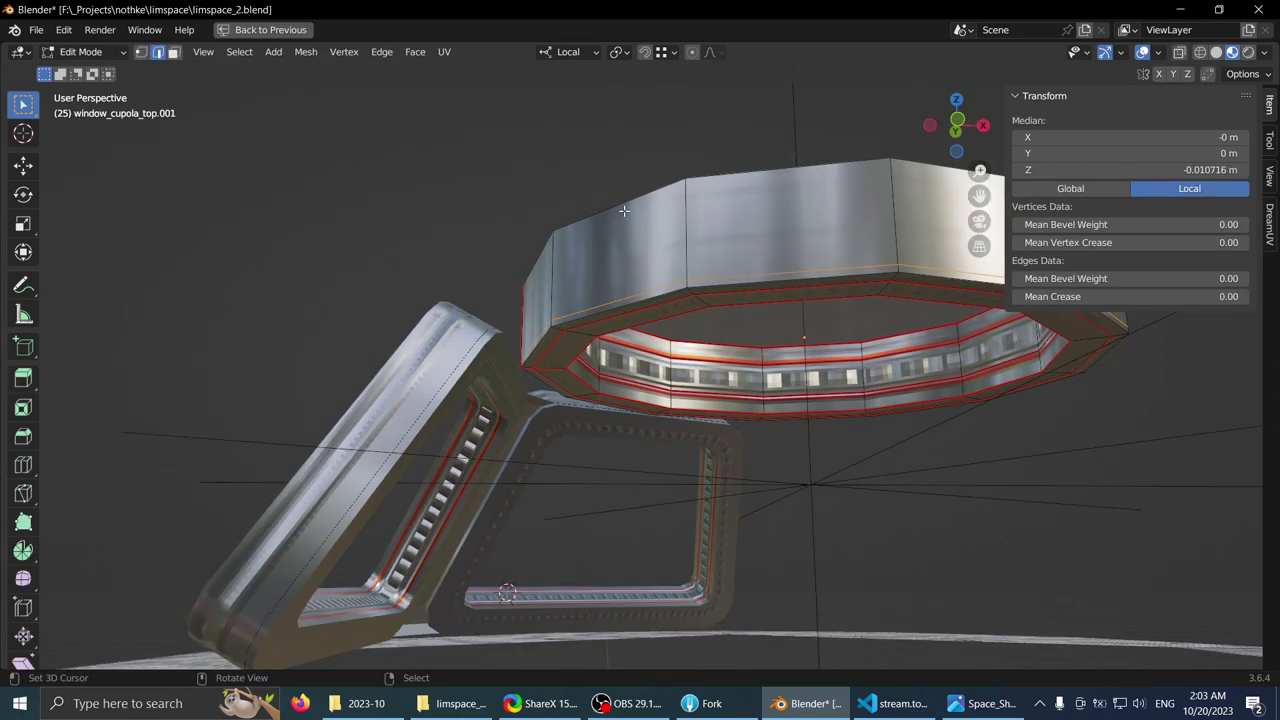
key(ctrl+i)
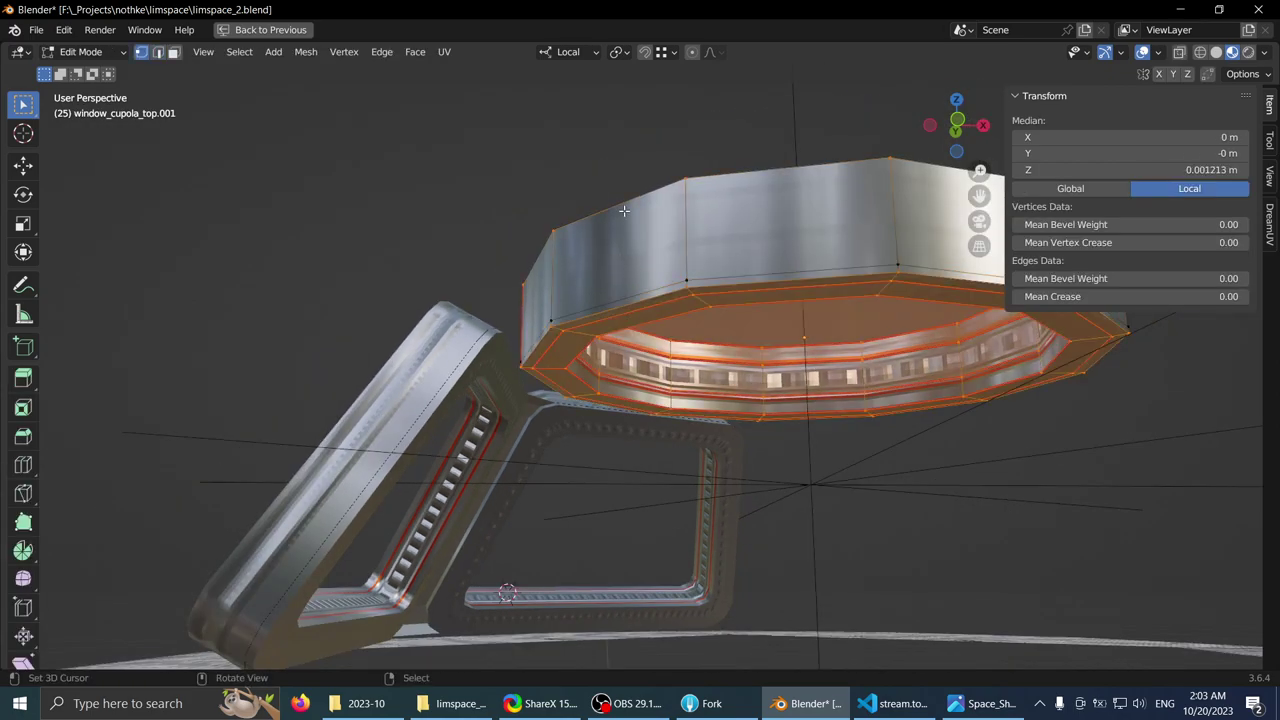
key(x)
click(576, 211)
middle_drag(580, 214, 666, 318)
scroll(590, 272, up, 2)
key(Tab)
- Join the ring outline with the window connecting strip object and isolate the result in local view
scroll(708, 368, up, 2)
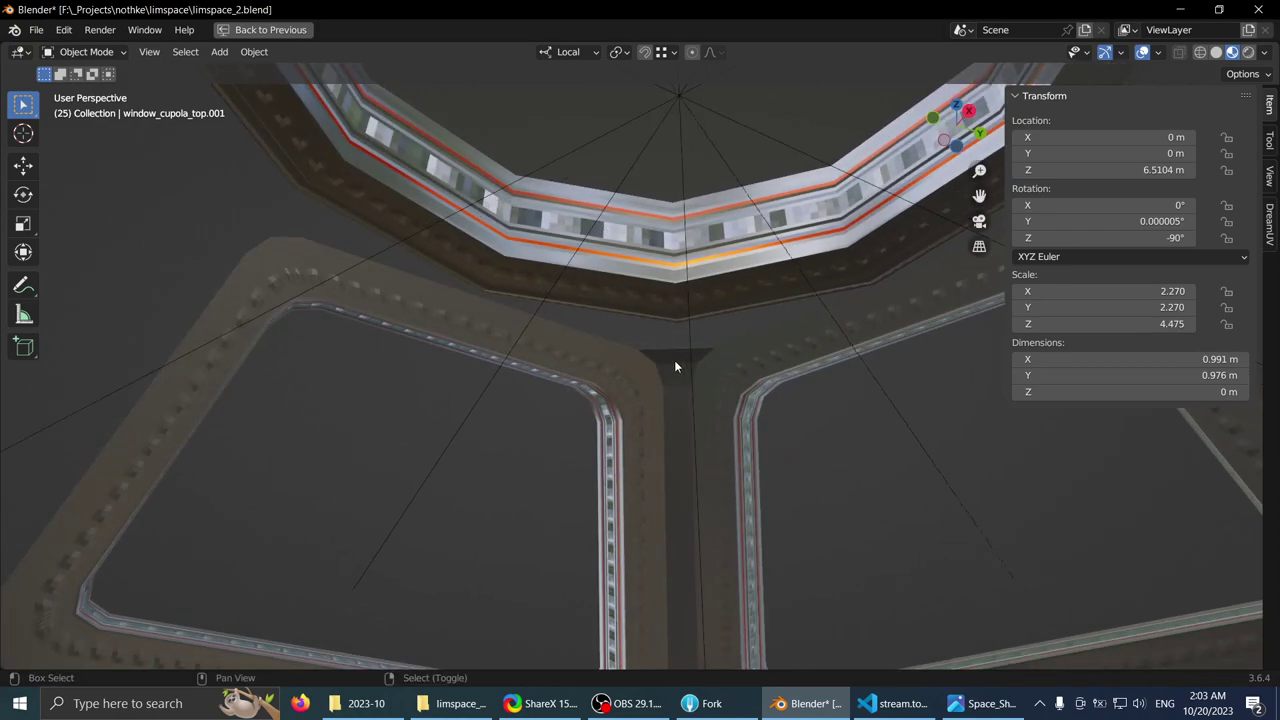
key(KP_Divide)
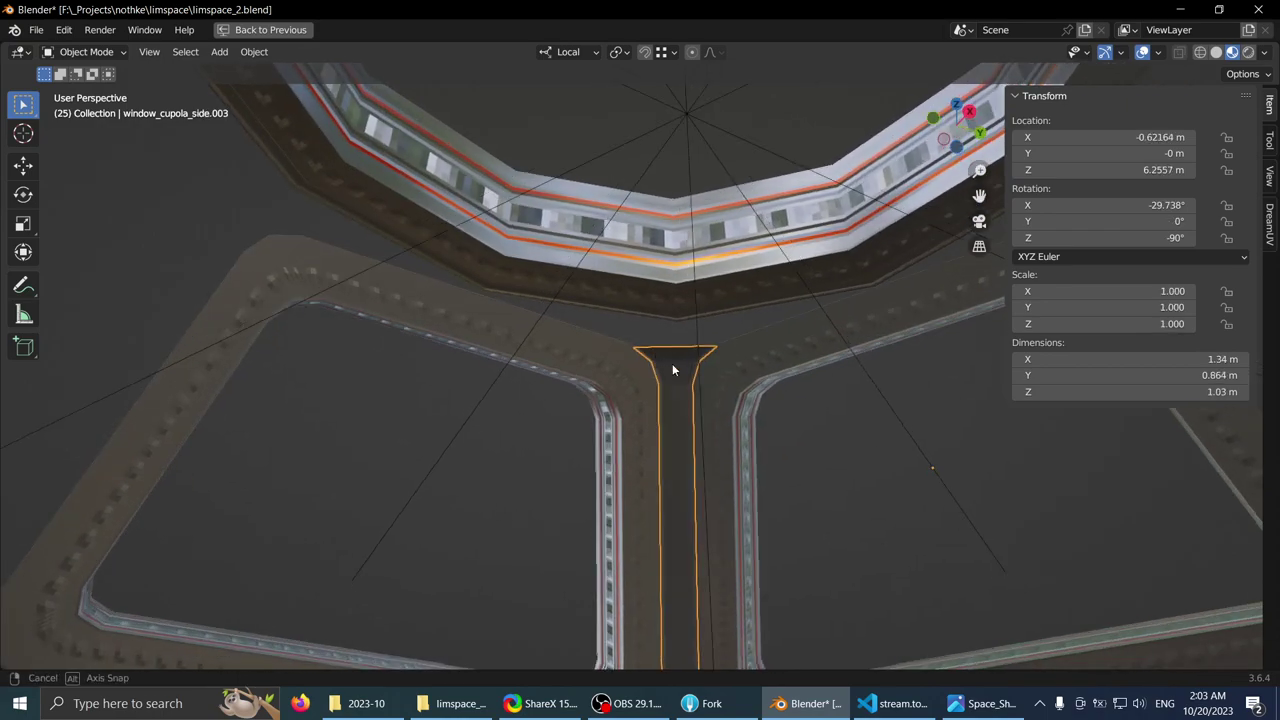
middle_drag(698, 382, 620, 388)
scroll(648, 315, up, 8)
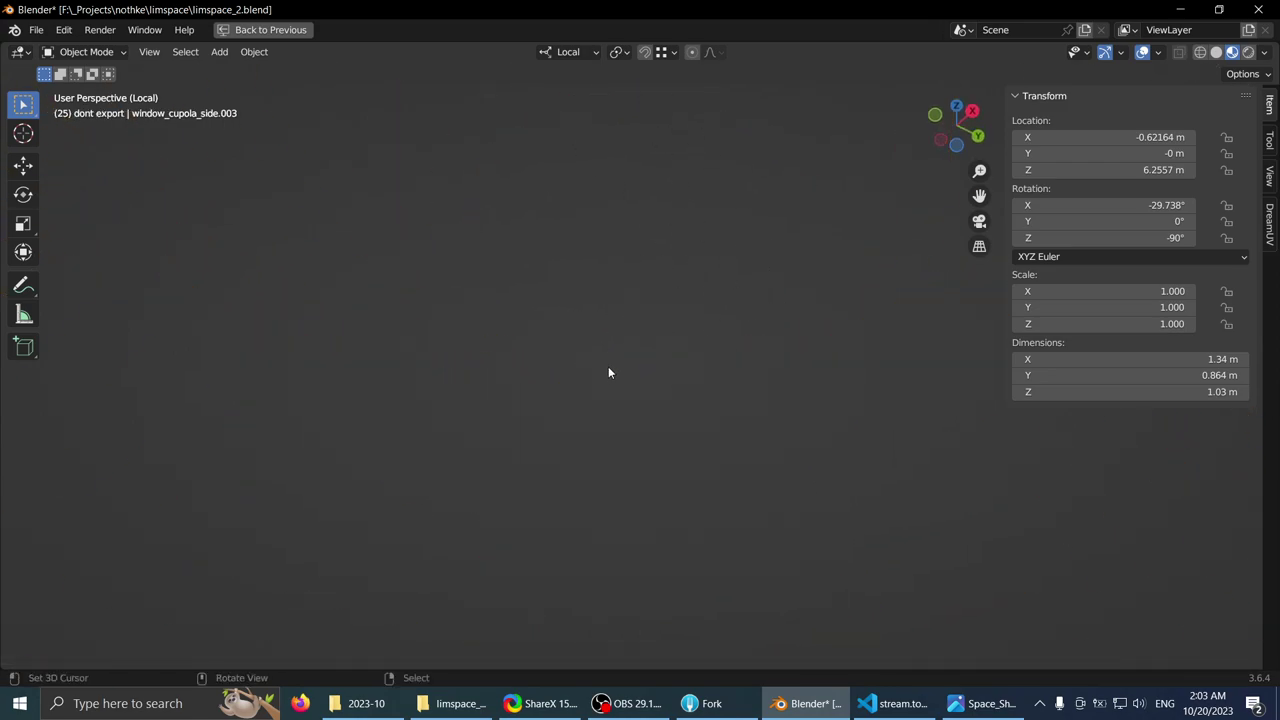
scroll(608, 368, down, 5)
middle_drag(608, 368, 574, 320)
- Rotate the ring outline by 15° in top view so one edge faces the connecting strip
key(Tab)
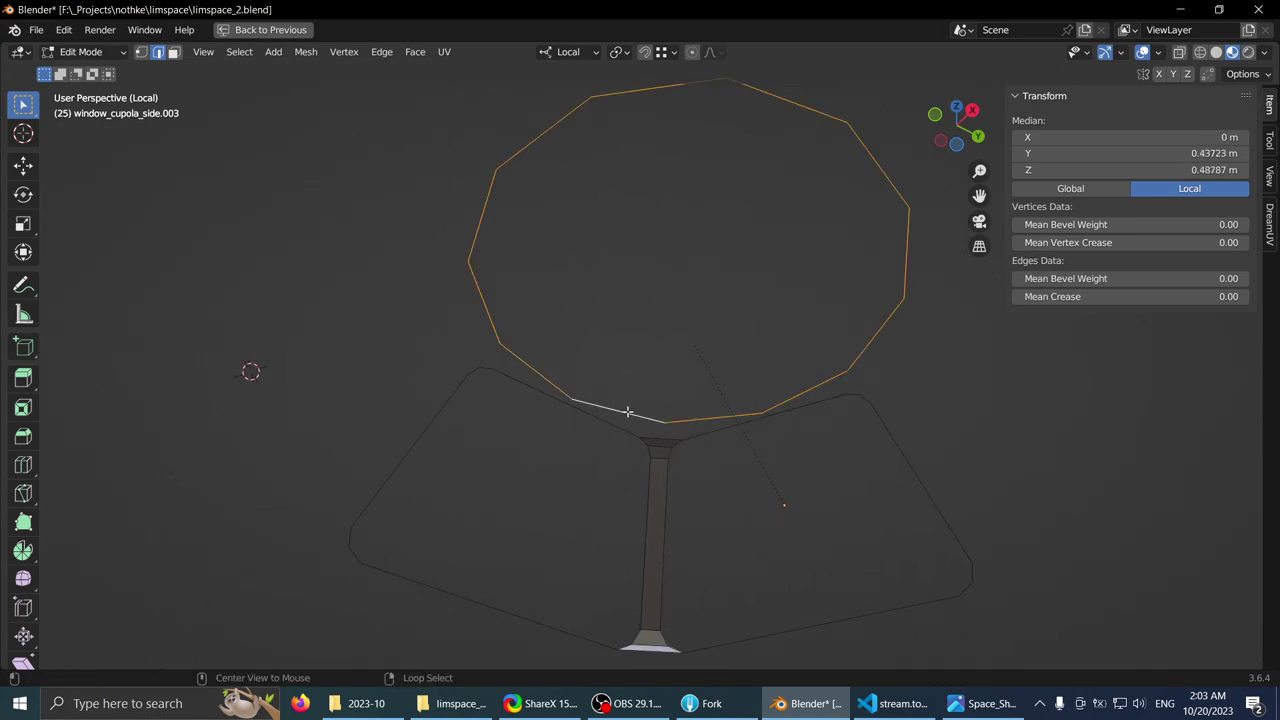
key(KP_7)
key(r)
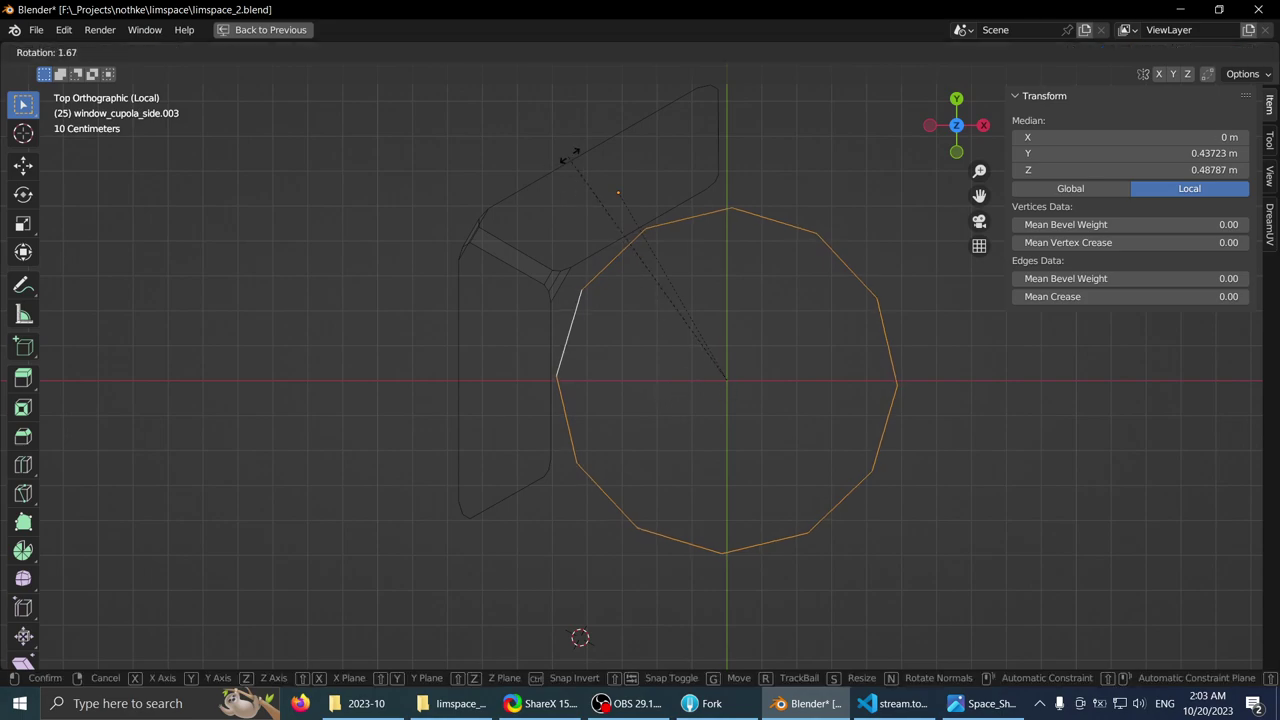
right_click(605, 149)
key(r)
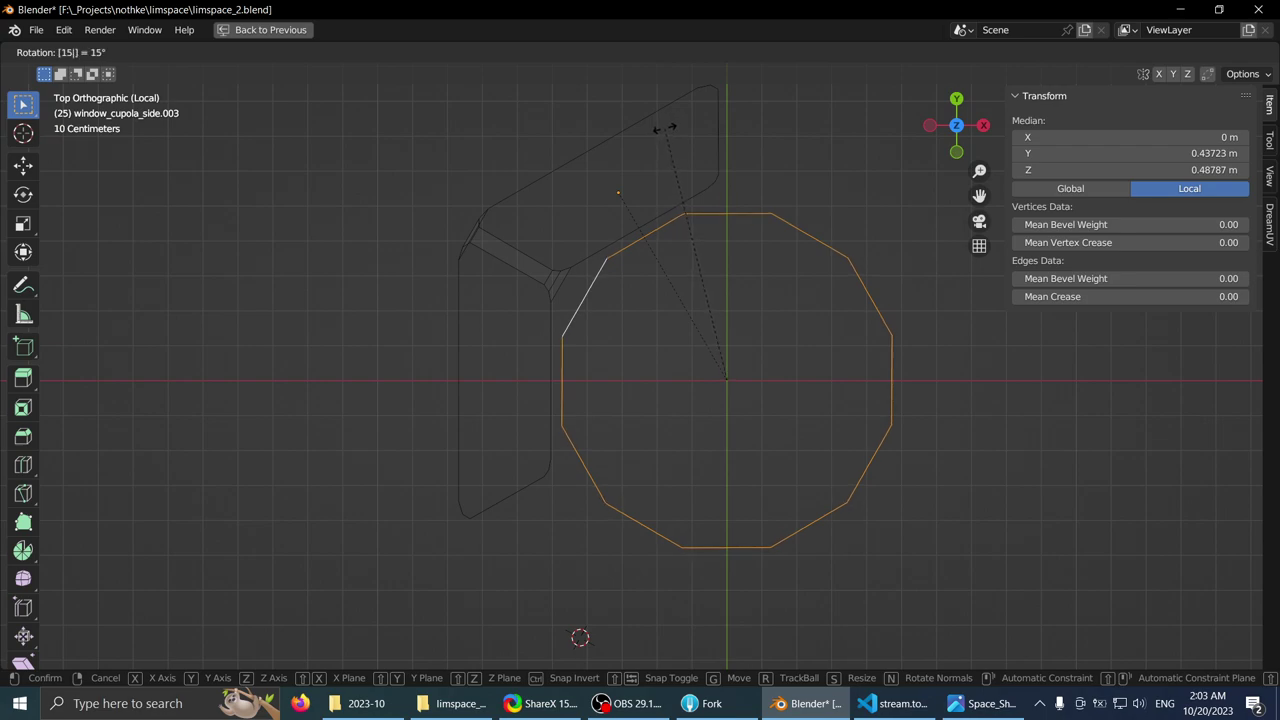
key(Return)
- Switch to solid shading and check the ring outline against the strip and window outlines from several angles
middle_drag(657, 449, 528, 214)
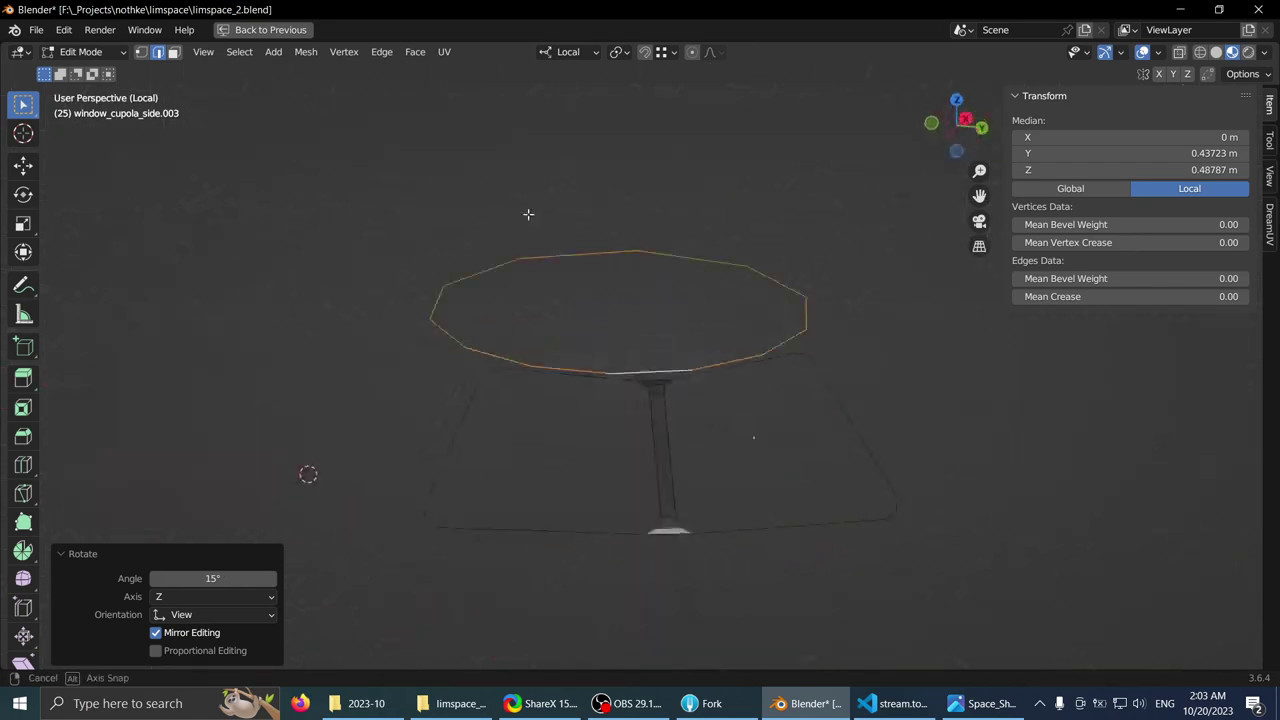
middle_drag(492, 288, 600, 422)
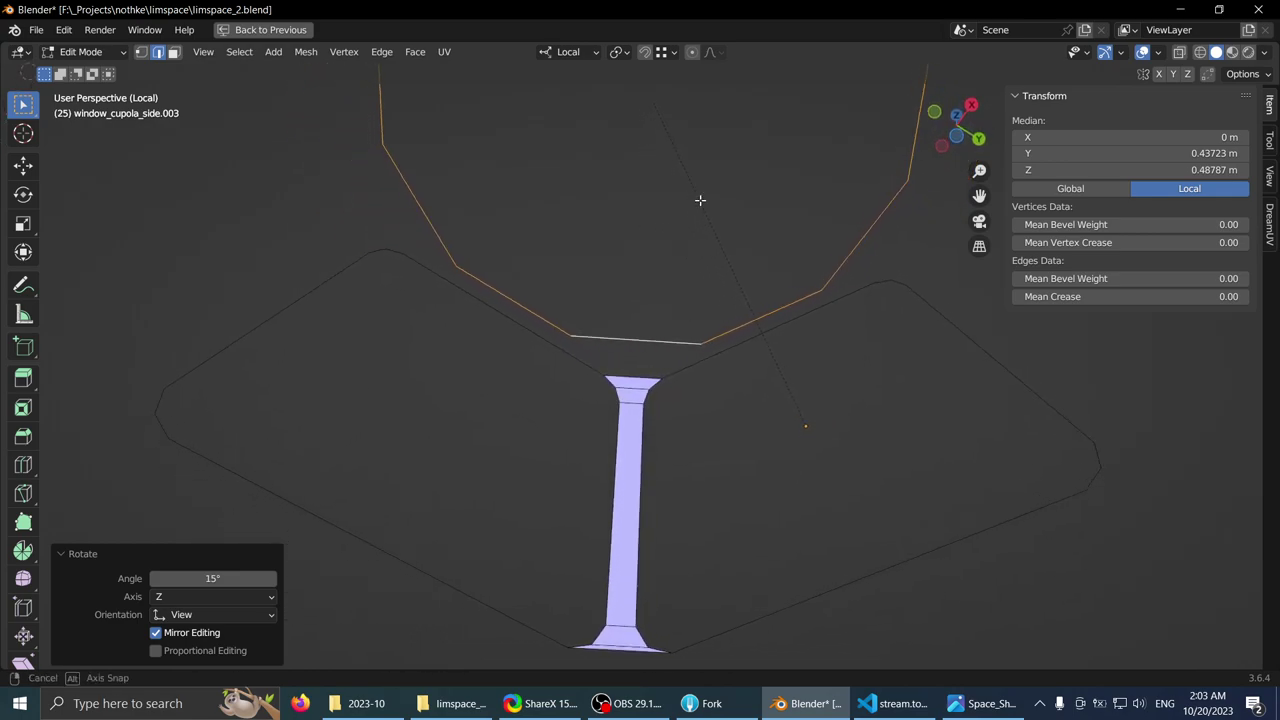
middle_drag(700, 200, 602, 252)
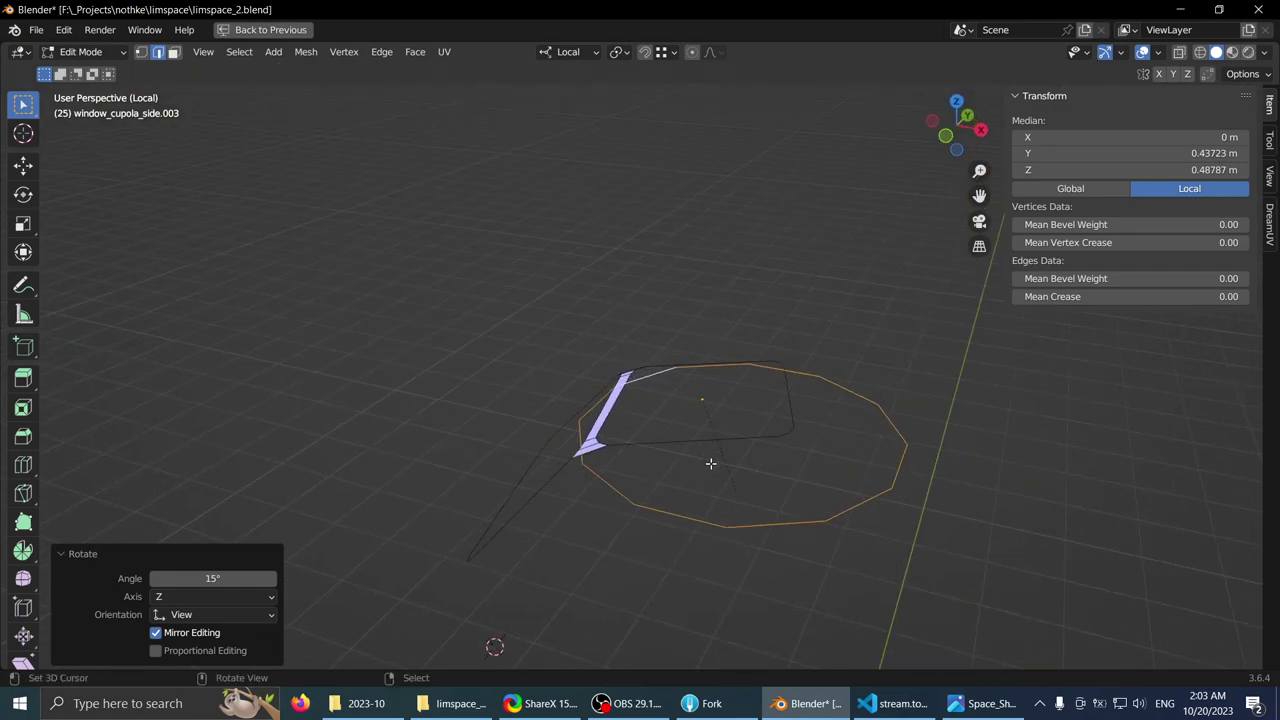
shift+middle_drag(609, 452, 536, 436)
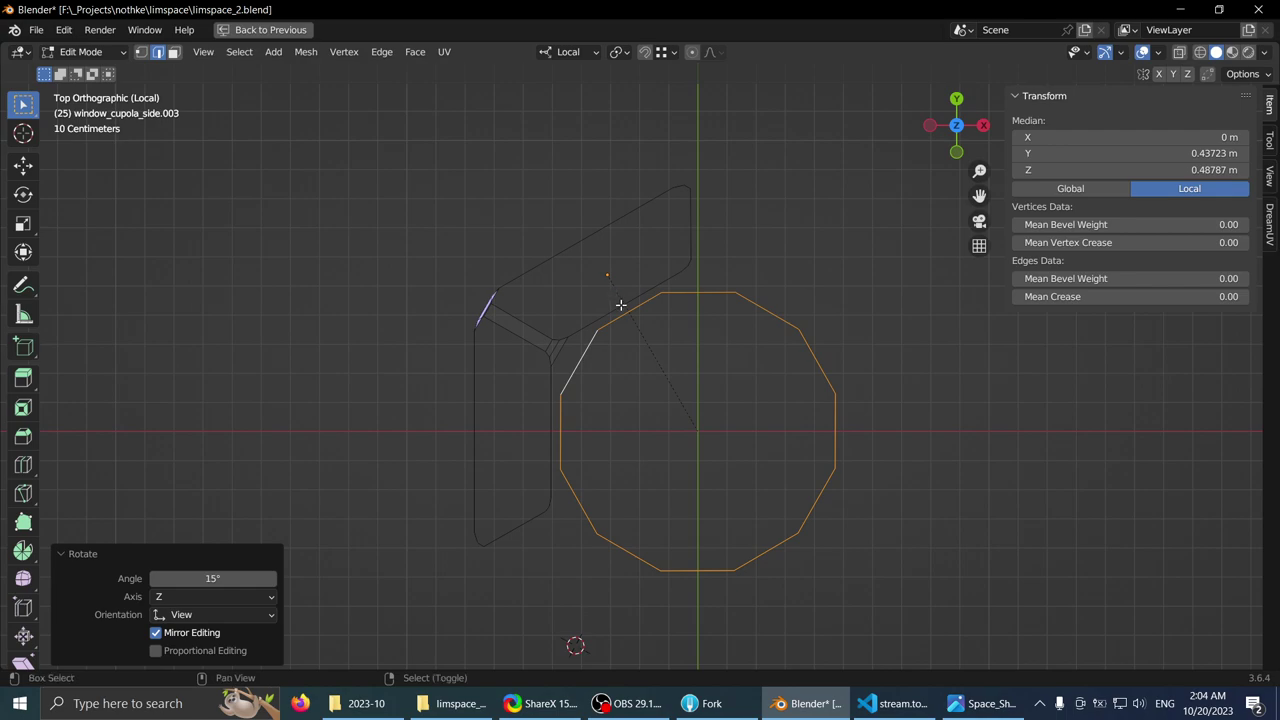
scroll(620, 304, up, 1)
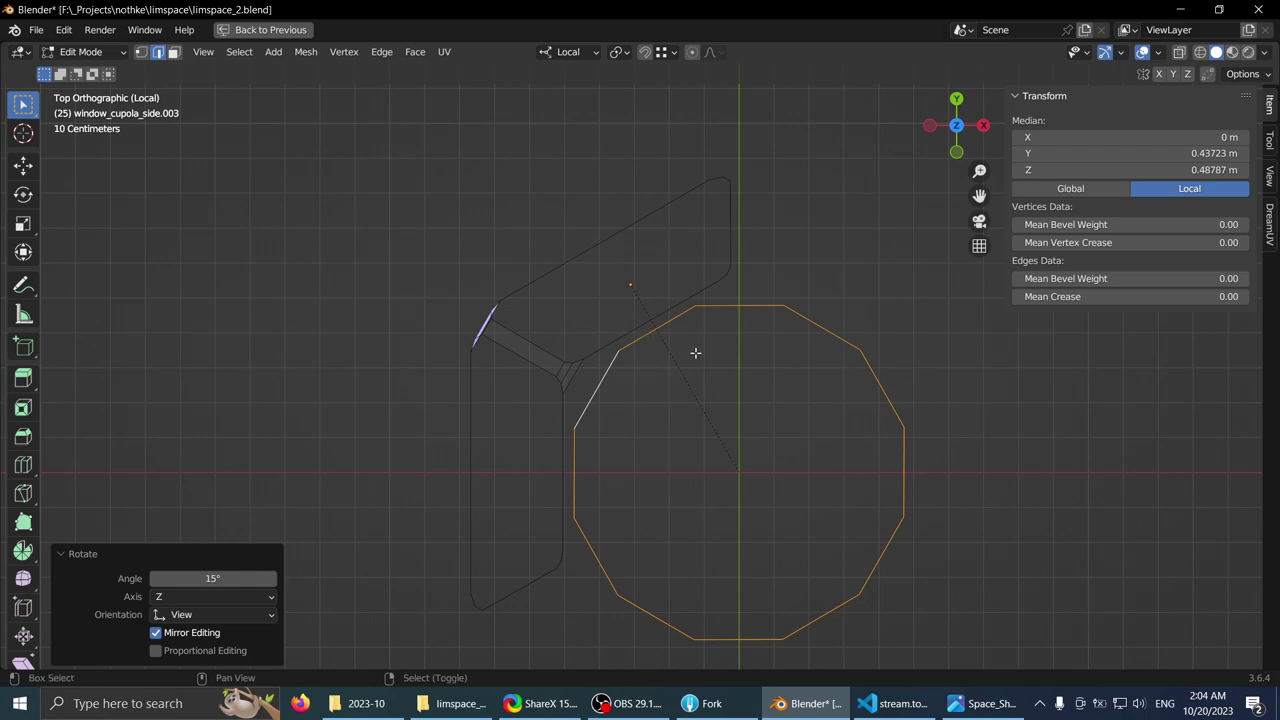
- Finish editing the ring outline and return from its isolated view to the full scene
shift+middle_drag(695, 352, 655, 335)
middle_drag(540, 240, 515, 191)
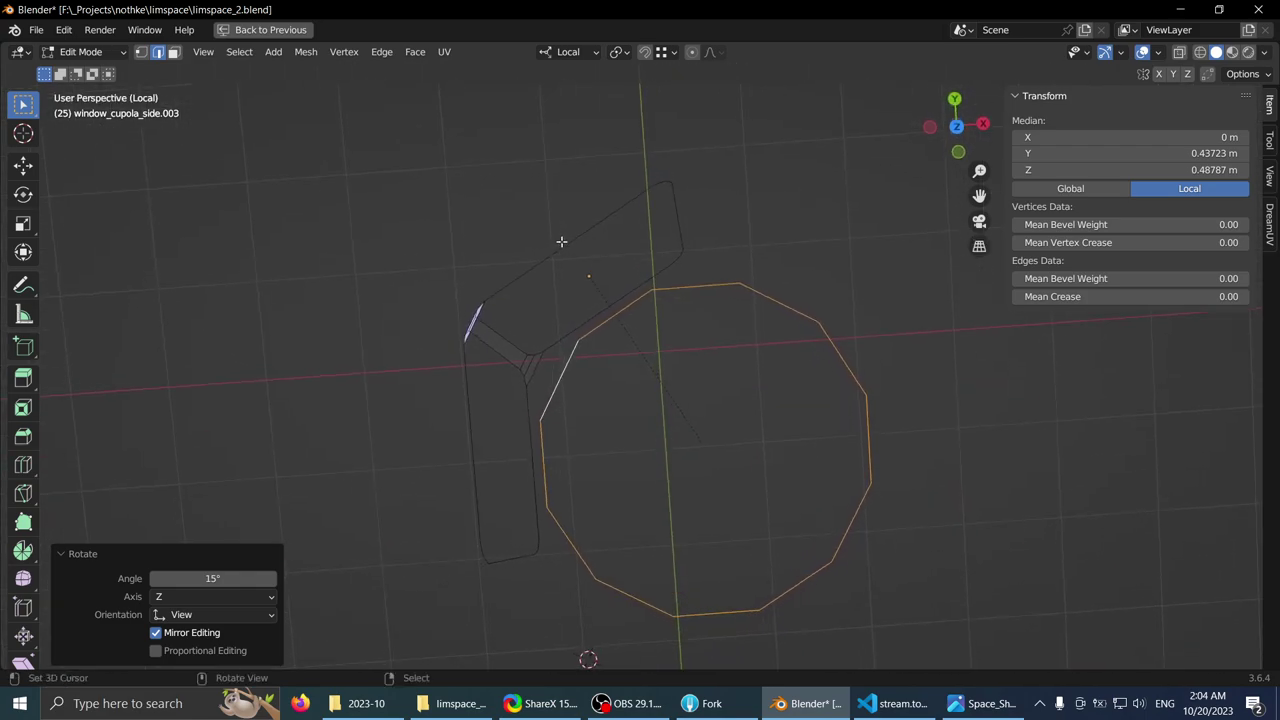
key(KP_7)
key(Tab)
key(KP_Divide)
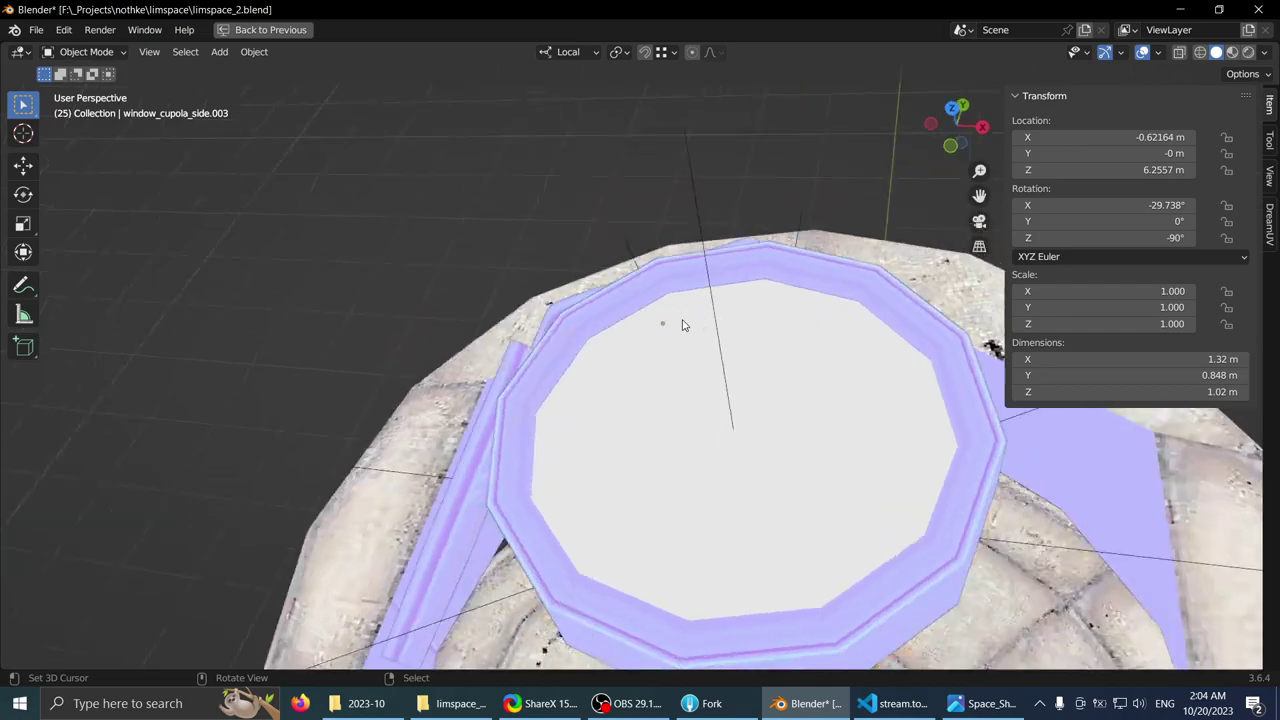
- Rotate the cupola's top window frame in top view to a Z rotation of -105° using material preview shading
middle_drag(683, 322, 598, 297)
key(KP_7)
scroll(680, 292, down, 1)
click(717, 289)
middle_drag(712, 289, 591, 173)
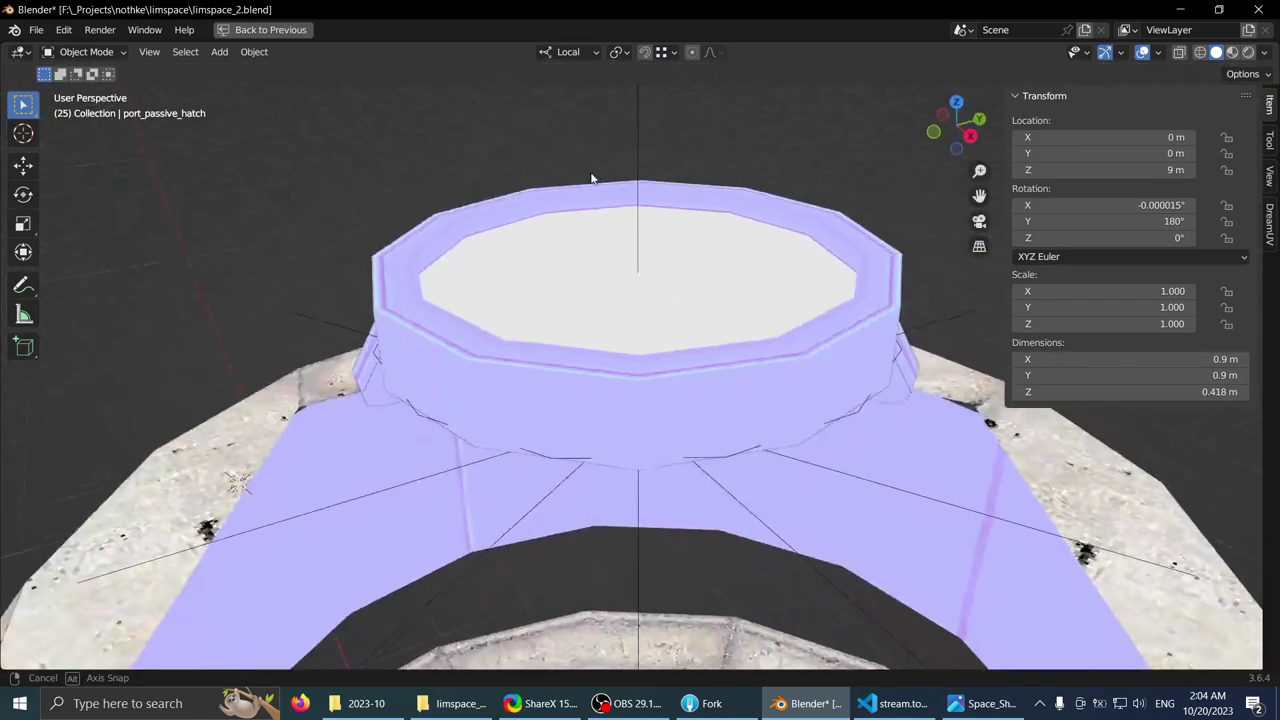
click(651, 237)
middle_drag(651, 237, 659, 166)
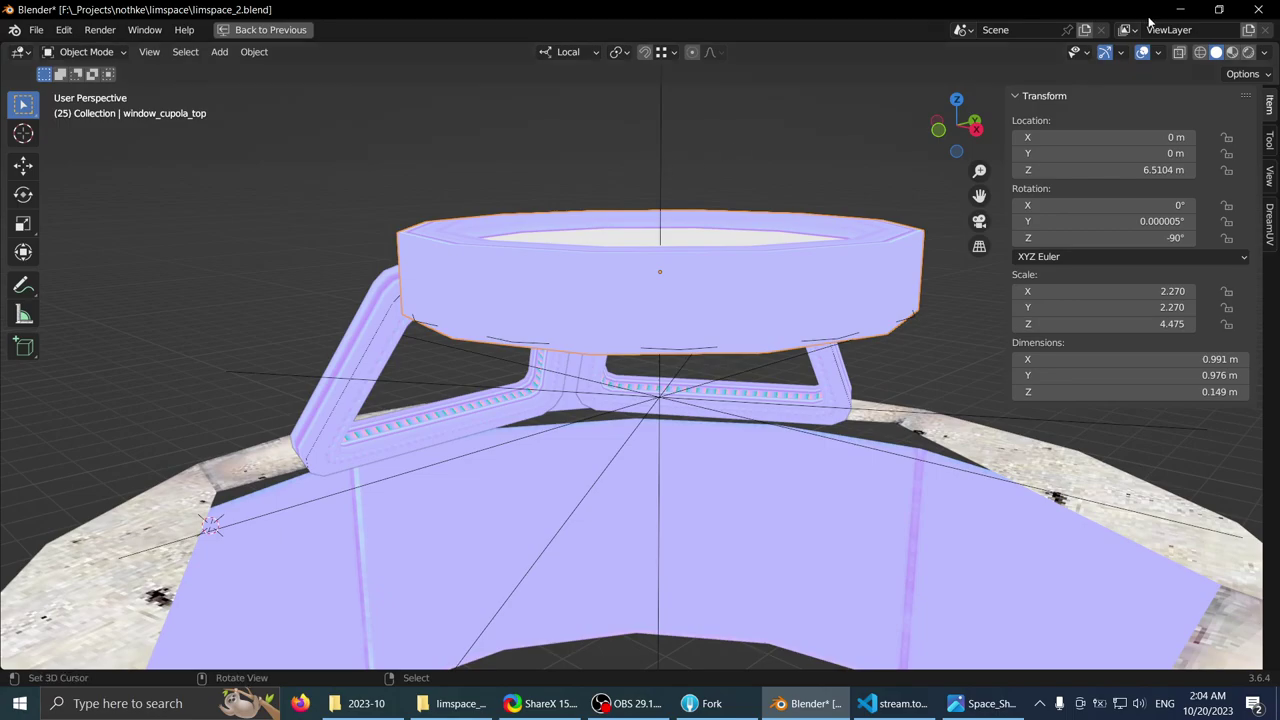
click(1232, 52)
mouse_move(812, 215)
middle_down()
mouse_move(713, 220)
mouse_move(709, 283)
middle_up()
key(KP_7)
key(r)
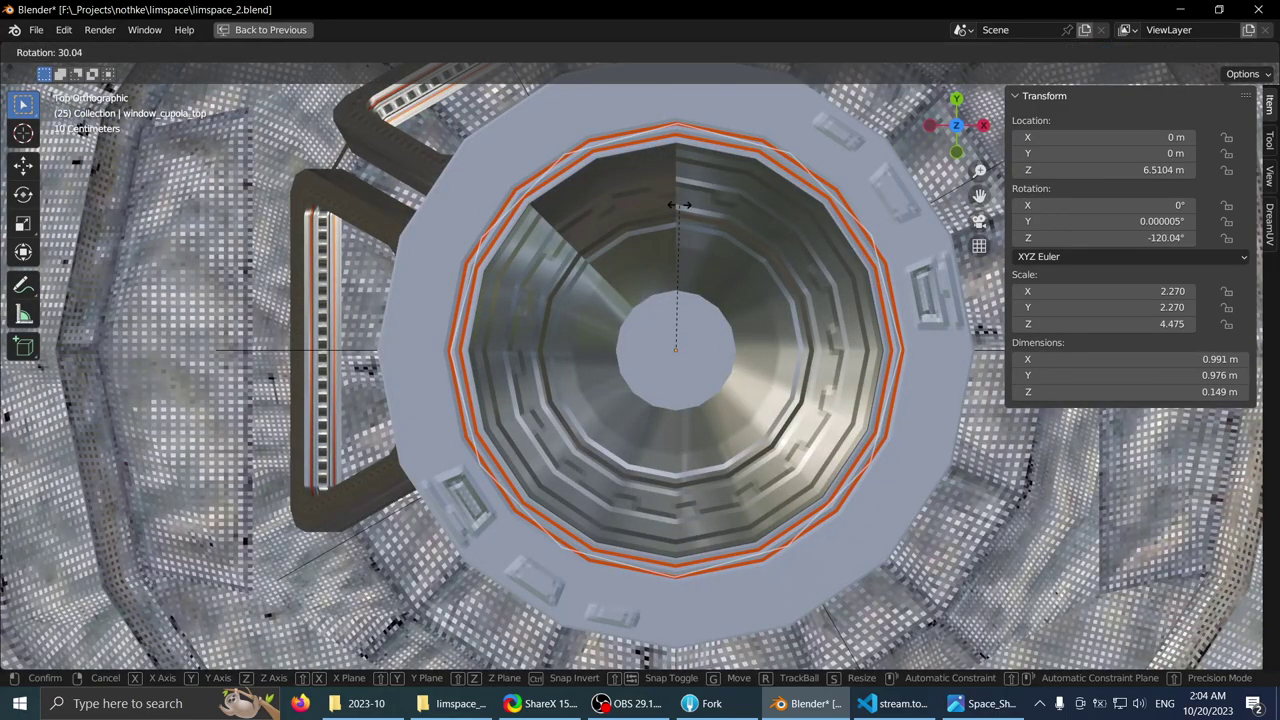
middle_drag(657, 354, 588, 368)
key(KP_7)
- Unhide the old hull object cupola-col.001 to compare it with the window frames
scroll(556, 448, down, 4)
scroll(557, 412, down, 5)
key(ctrl+space)
click(1243, 239)
scroll(631, 277, up, 3)
key(ctrl+space)
scroll(649, 364, up, 2)
scroll(635, 333, up, 5)
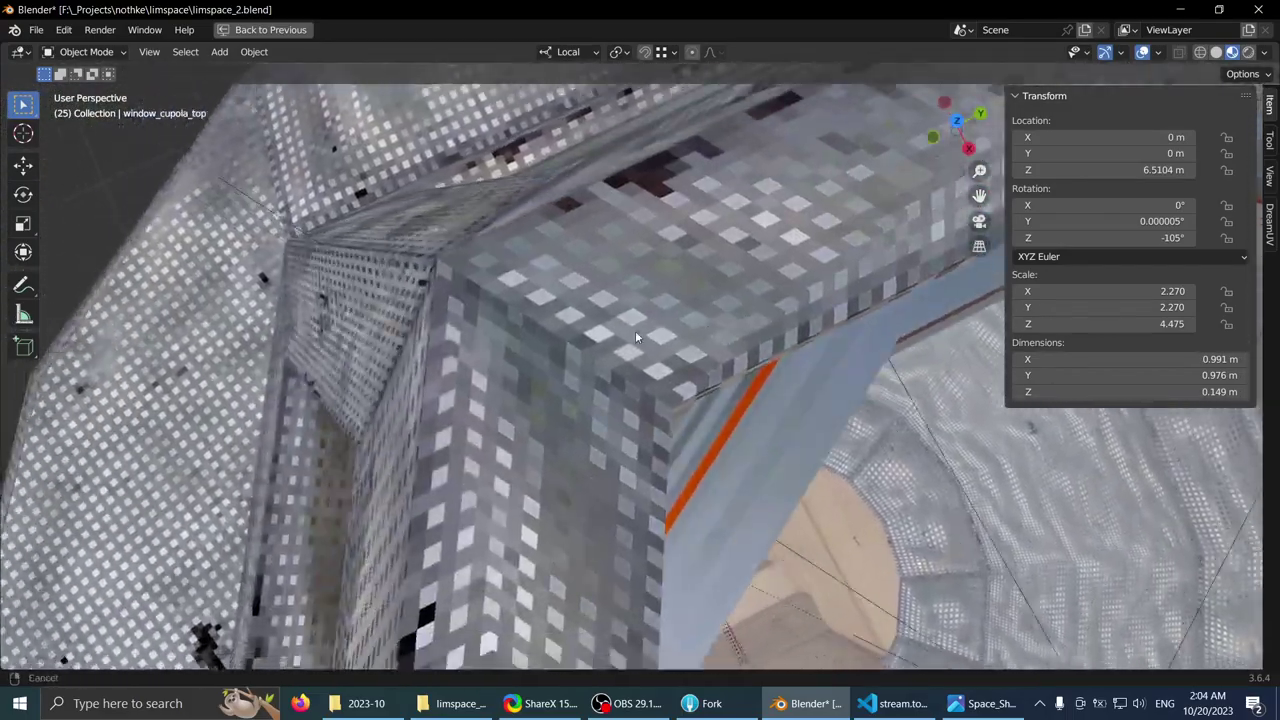
scroll(700, 435, down, 5)
shift+middle_drag(733, 440, 515, 318)
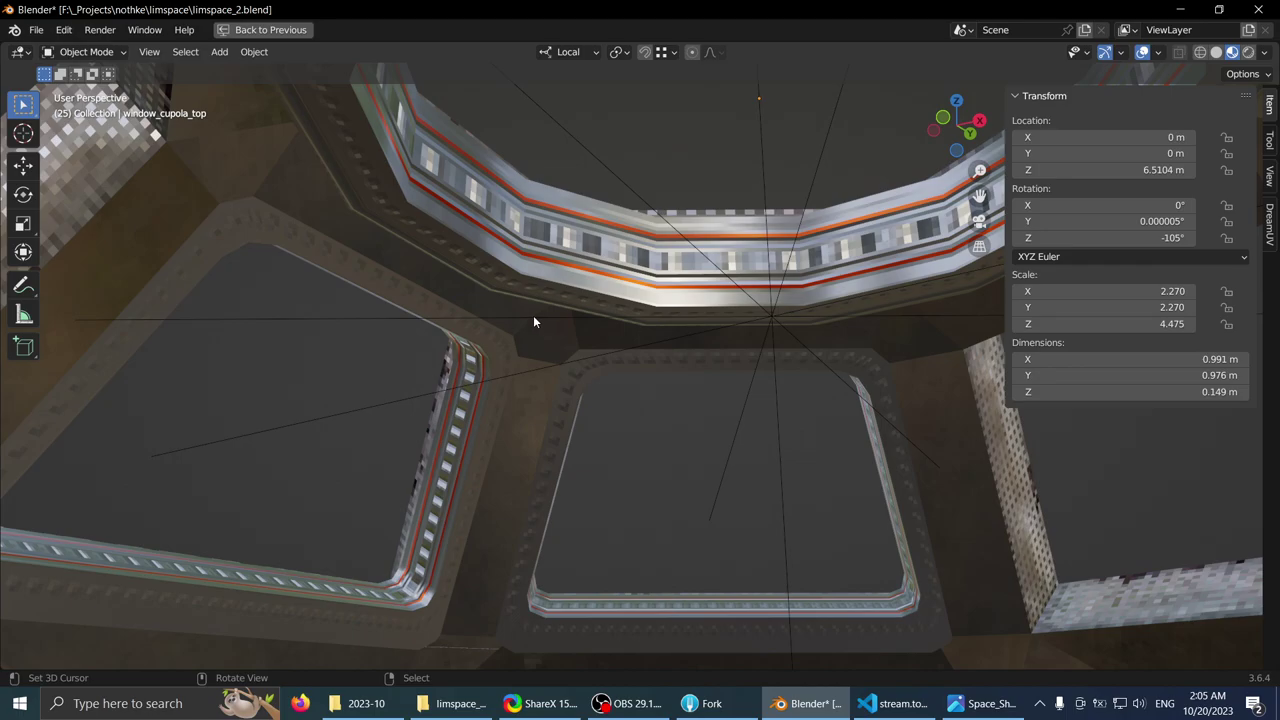
- Examine from below how the old hull meets the top and side window frames, including the hull on its own
middle_drag(533, 315, 437, 289)
key(Tab)
scroll(326, 410, up, 3)
scroll(437, 289, down, 5)
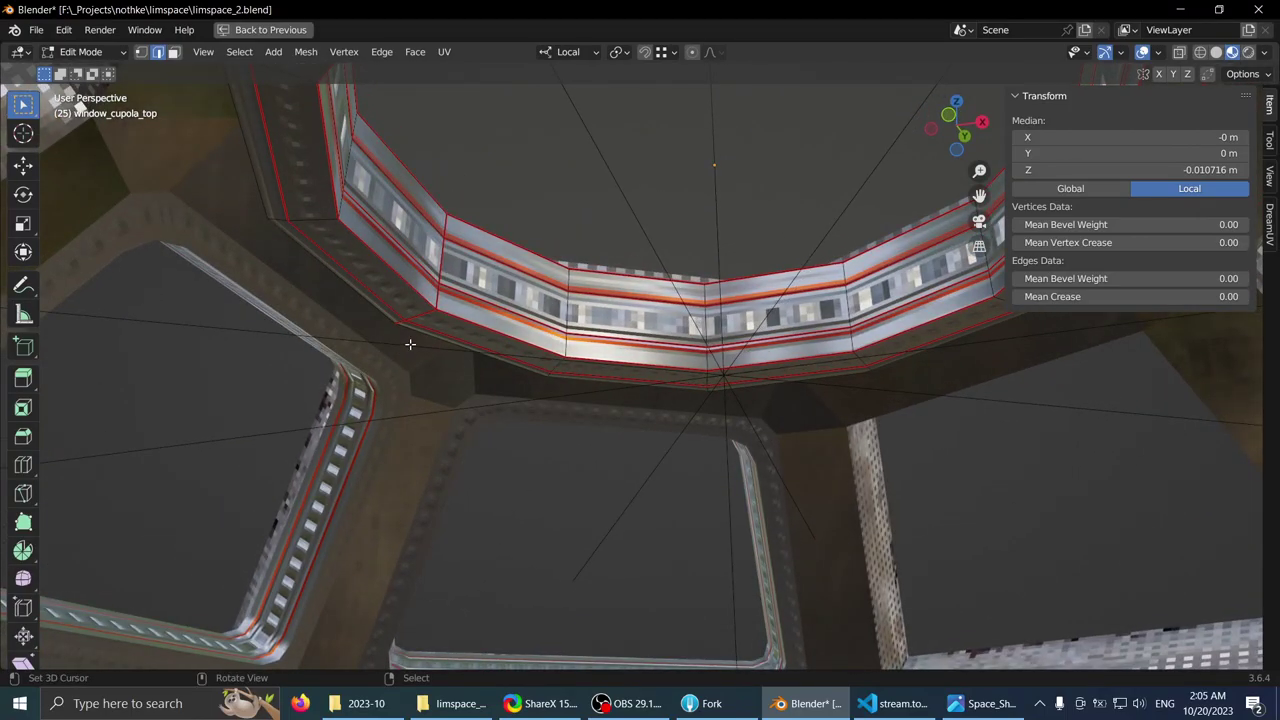
middle_drag(410, 344, 609, 358)
key(Tab)
key(KP_Divide)
scroll(542, 333, up, 2)
scroll(484, 434, up, 2)
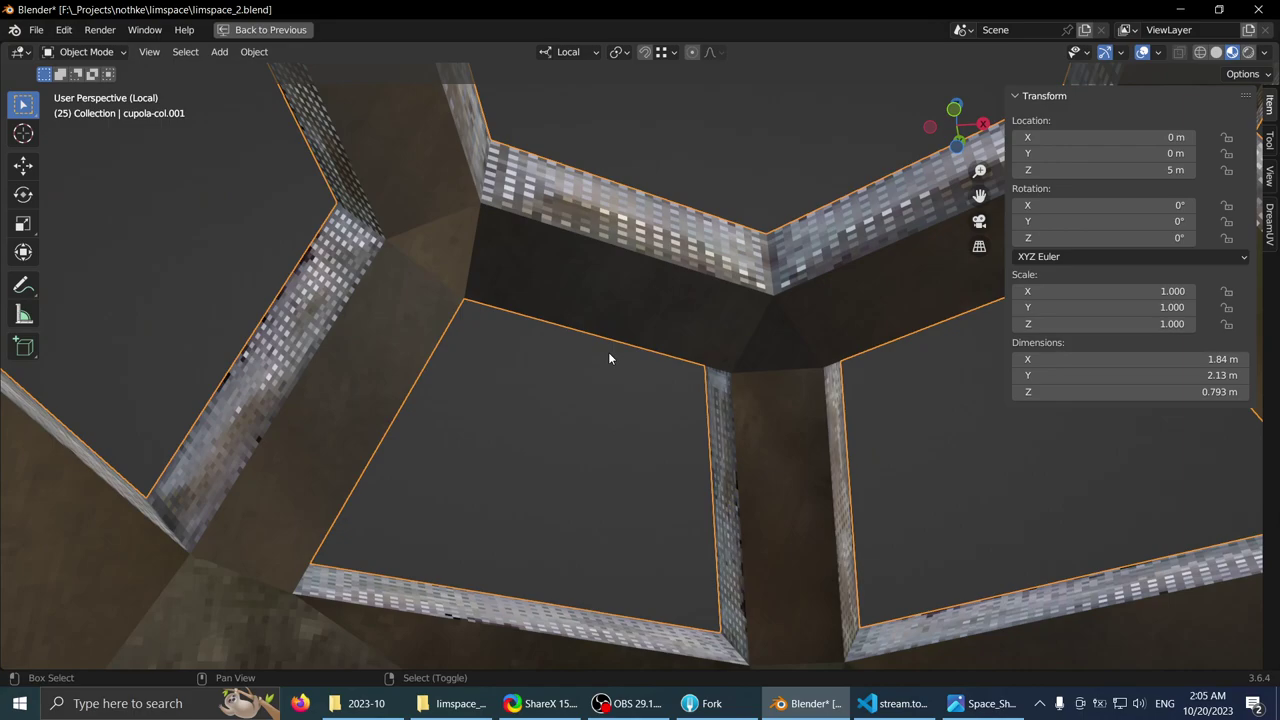
scroll(495, 346, down, 1)
key(KP_Divide)
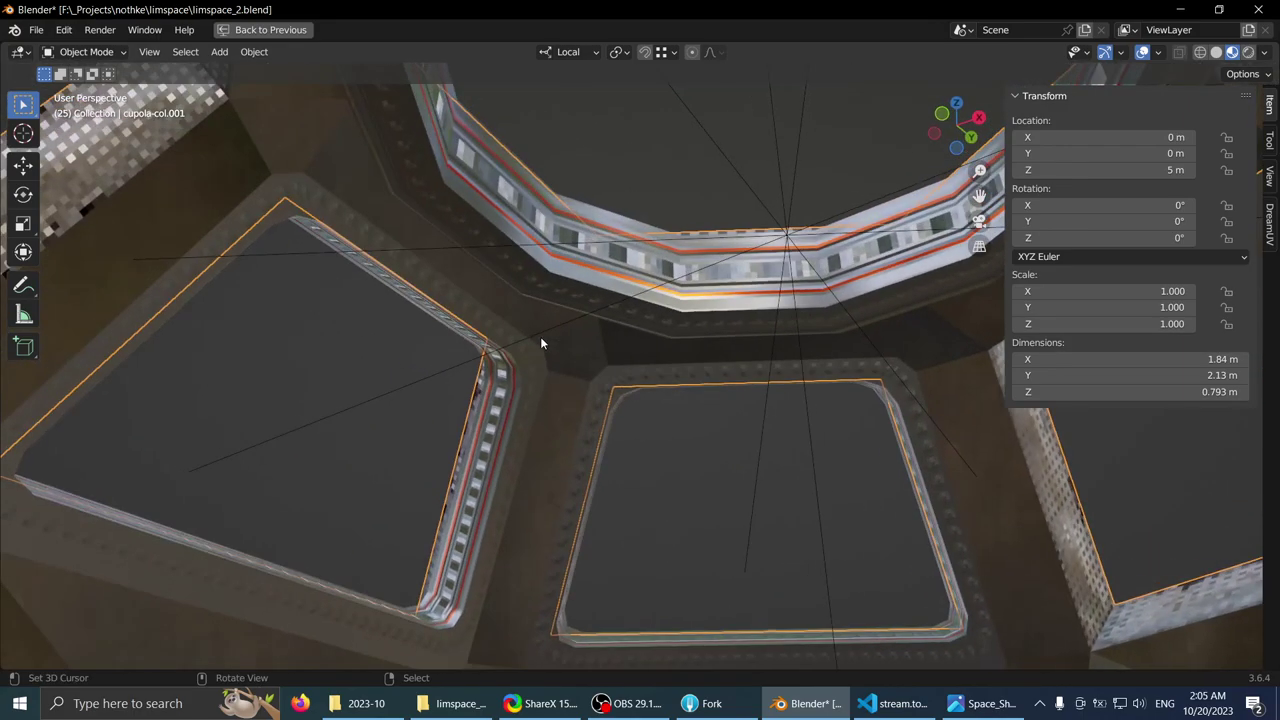
click(590, 288)
middle_drag(590, 288, 575, 330)
middle_drag(567, 264, 657, 343)
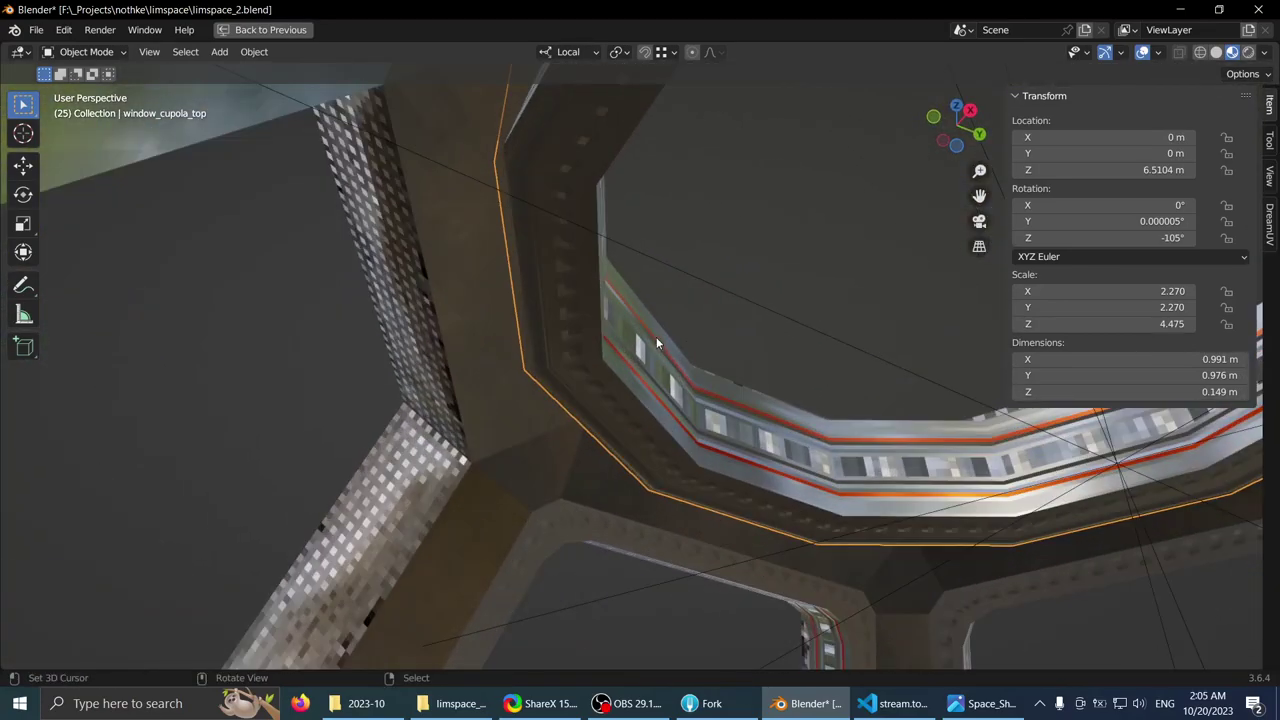
- Hide the old hull object cupola-col.001 and switch to solid shading around the window frames
mouse_move(759, 496)
middle_down()
mouse_move(714, 294)
mouse_move(714, 314)
mouse_move(551, 297)
mouse_move(722, 308)
mouse_move(648, 282)
mouse_move(651, 333)
mouse_move(711, 314)
mouse_move(651, 303)
mouse_move(591, 360)
mouse_move(486, 266)
middle_up()
key(shift+z)
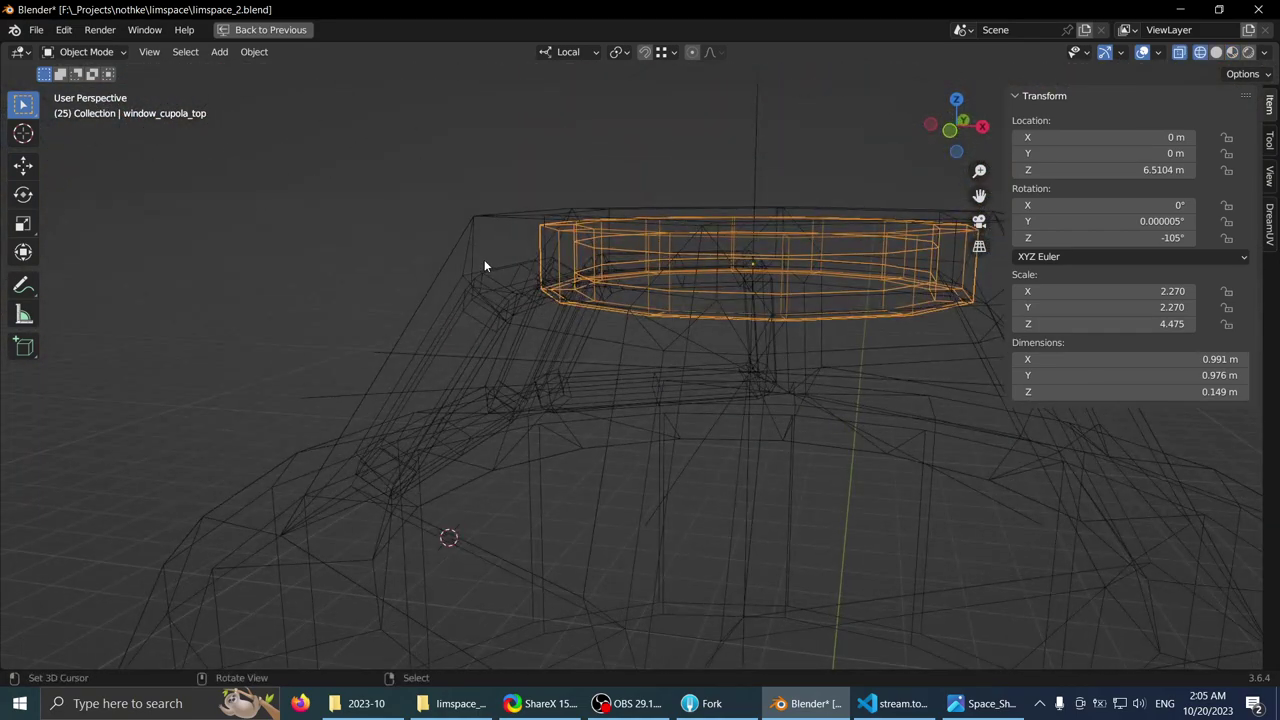
click(476, 241)
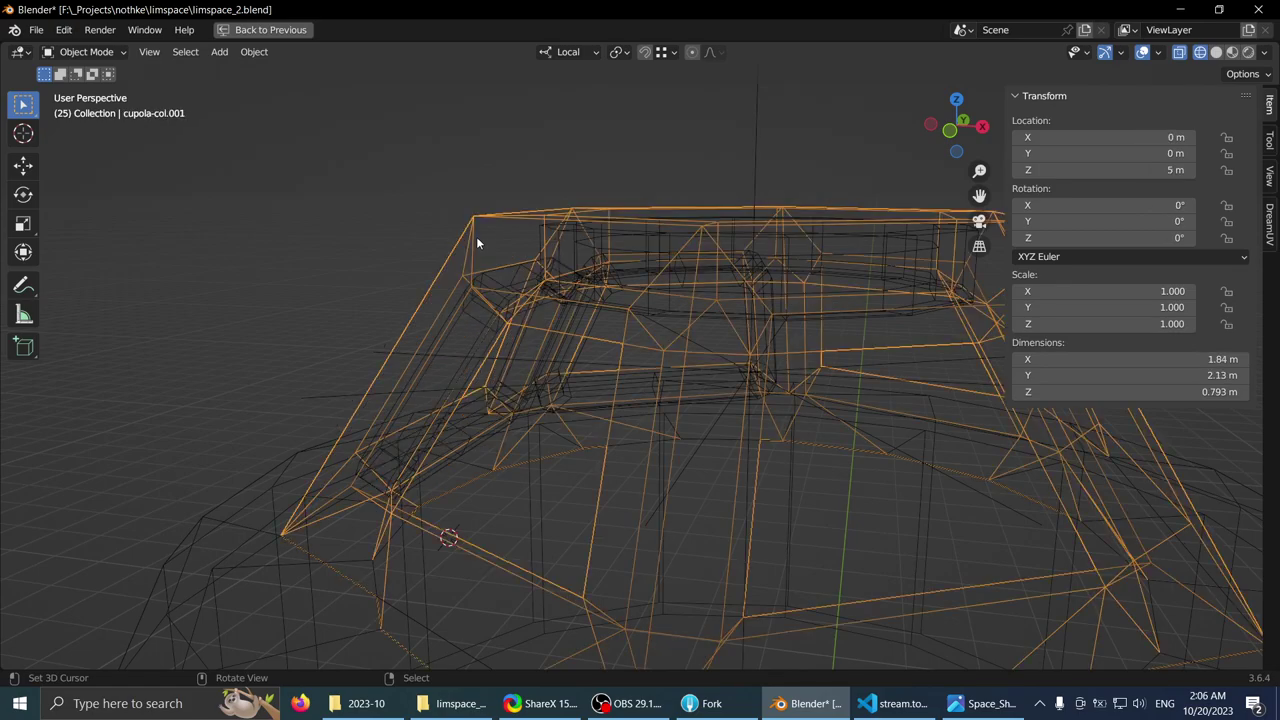
key(h)
click(1215, 54)
middle_drag(657, 214, 600, 140)
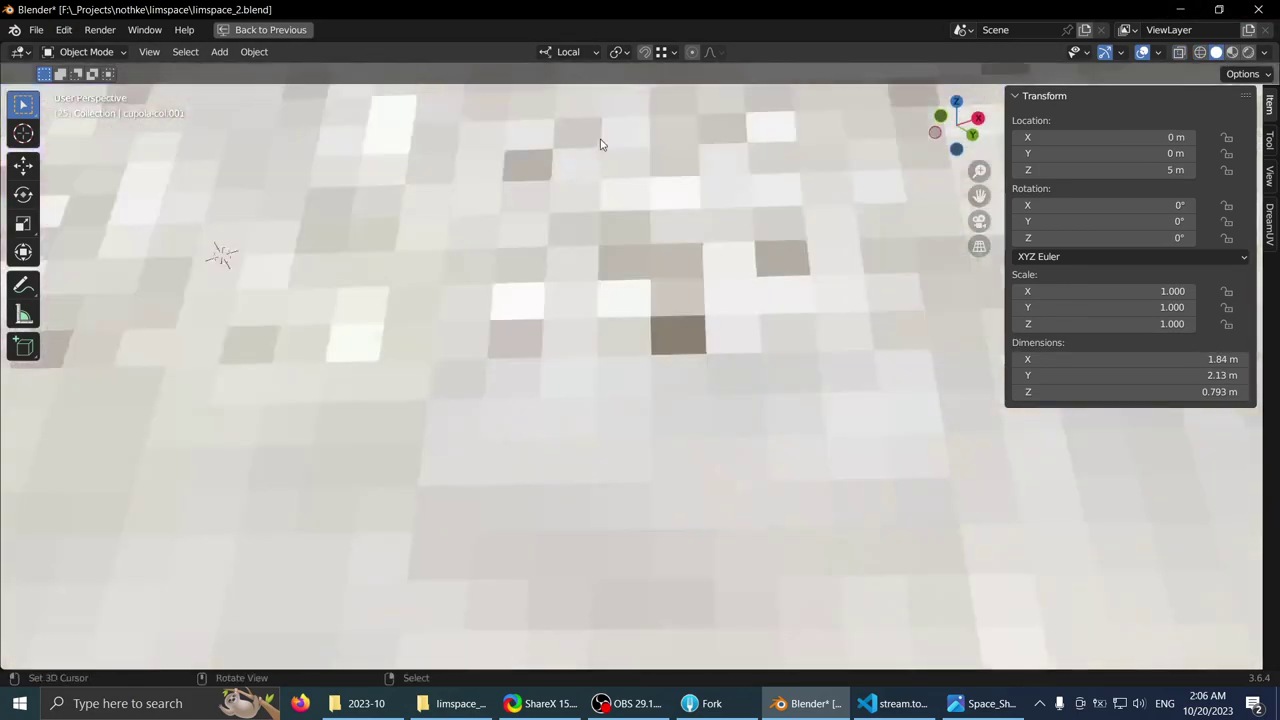
scroll(606, 170, up, 3)
mouse_move(652, 325)
middle_down()
mouse_move(628, 284)
mouse_move(614, 308)
middle_up()
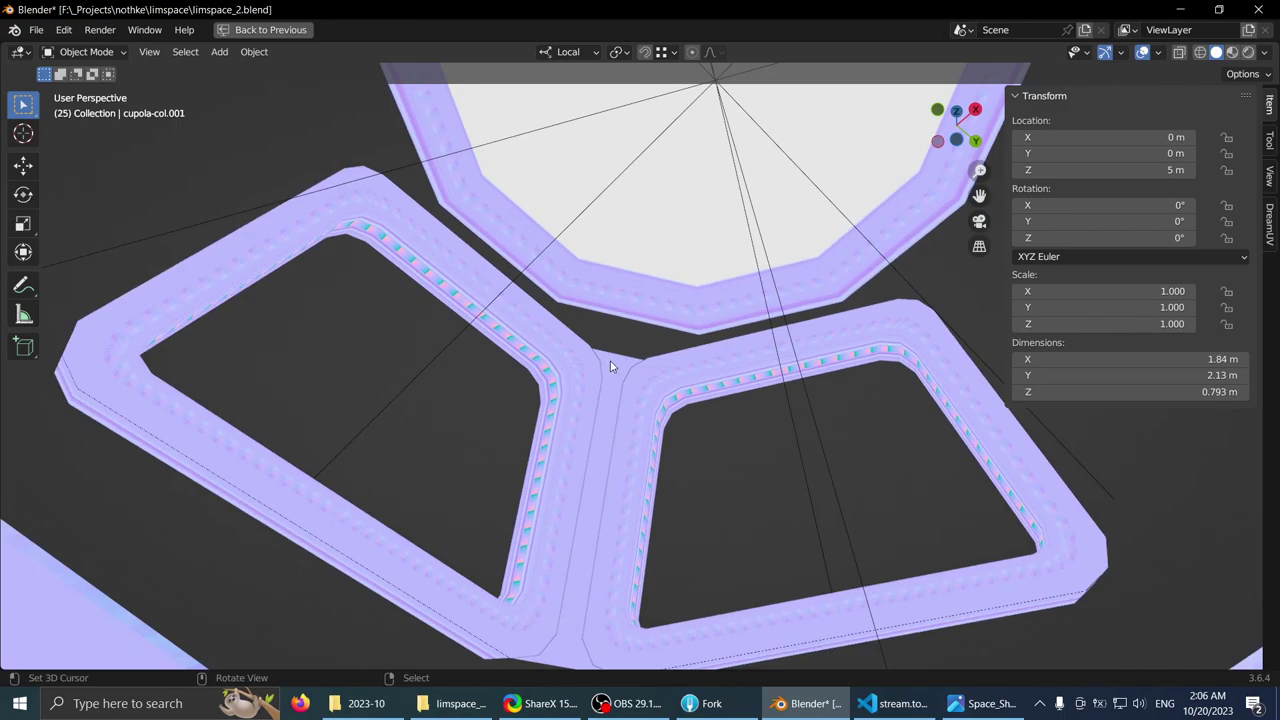
- Isolate the window outline object and fill a face between the connecting strip's upper end and the facing ring edge
key(slash)
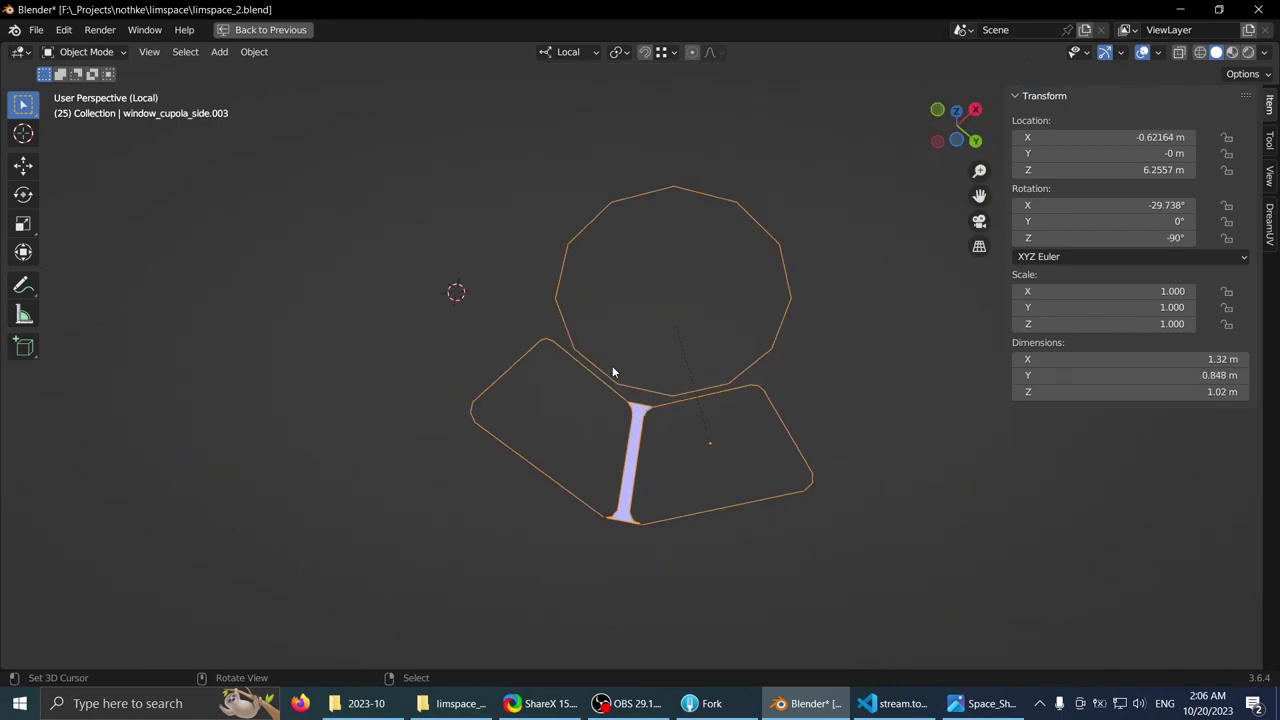
key(Tab)
middle_drag(697, 314, 674, 328)
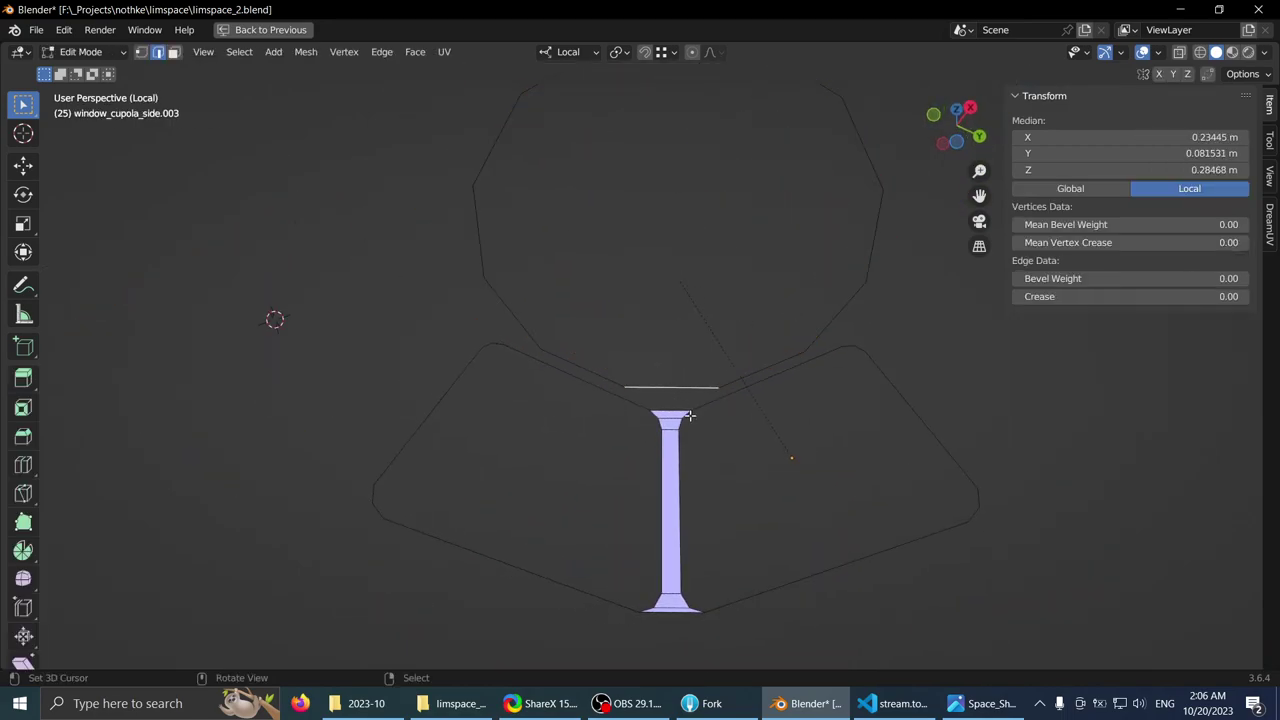
shift+middle_drag(690, 415, 658, 327)
scroll(671, 317, up, 6)
shift+right_click(641, 303)
scroll(607, 275, down, 2)
shift+middle_drag(607, 275, 621, 385)
scroll(621, 388, up, 2)
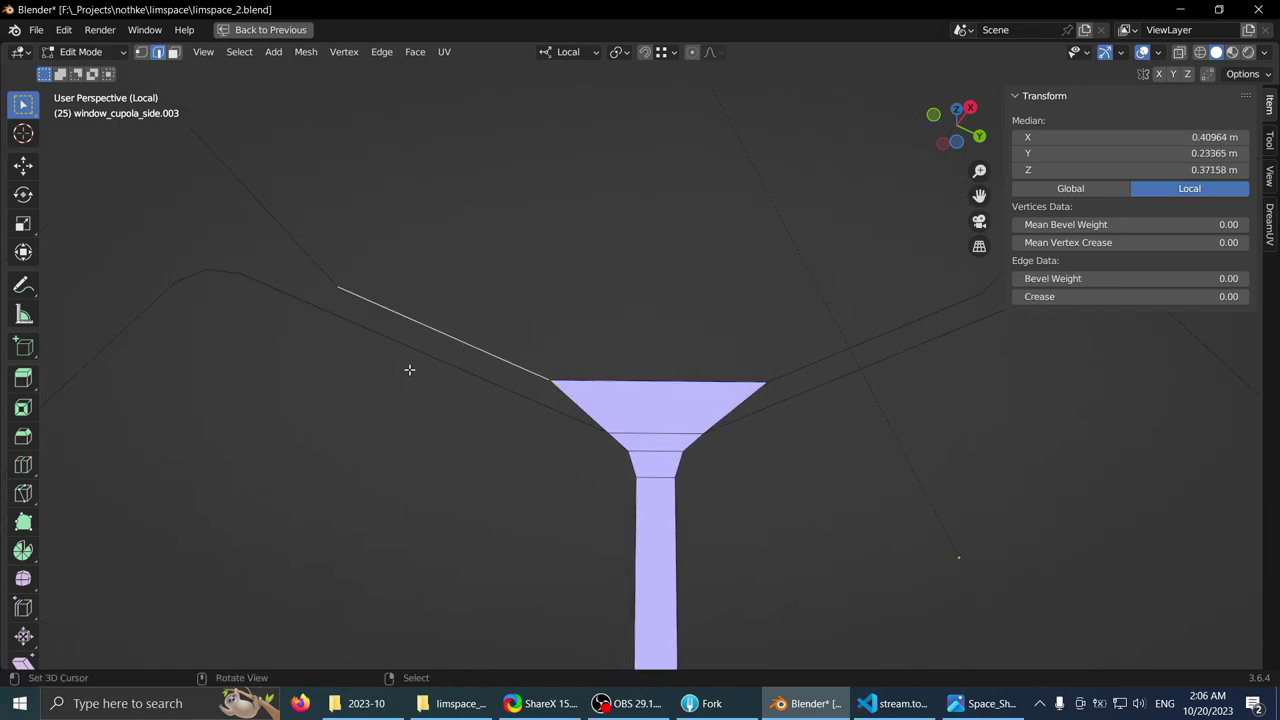
- Fill the gaps between the ring edges and the side window outlines' upper edges with faces on both sides of the strip
middle_drag(409, 370, 586, 249)
click(610, 264)
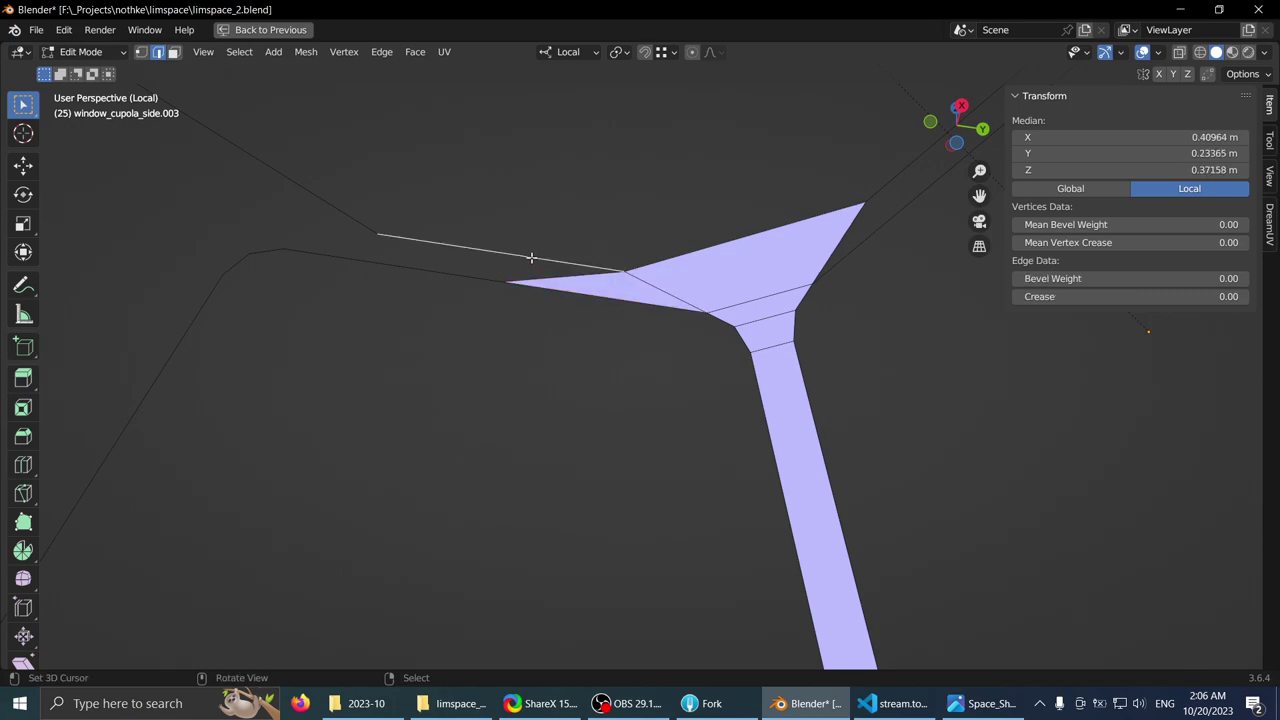
key(f)
middle_drag(474, 277, 669, 306)
- Subdivide the ring edges beside the strip with one cut and connect their midpoints to the window outline midpoints
right_click(679, 353)
click(610, 218)
key(1)
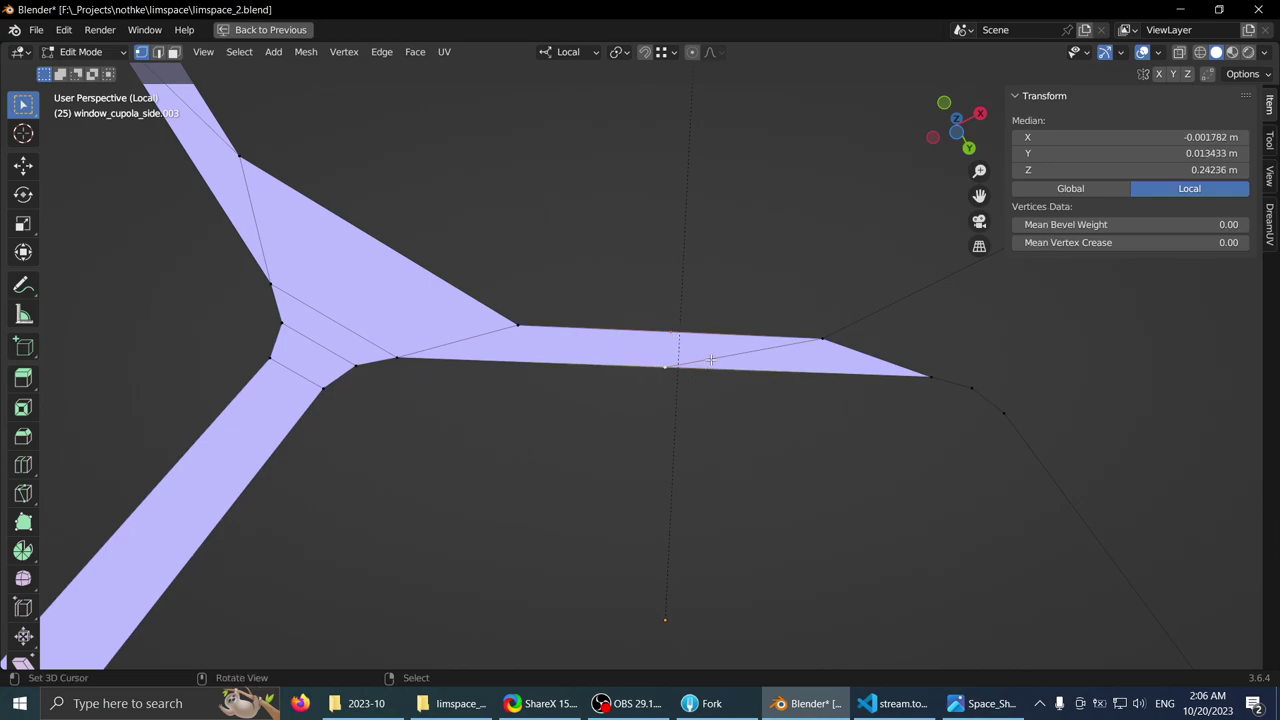
key(2)
middle_drag(710, 360, 557, 306)
right_click(520, 258)
click(588, 220)
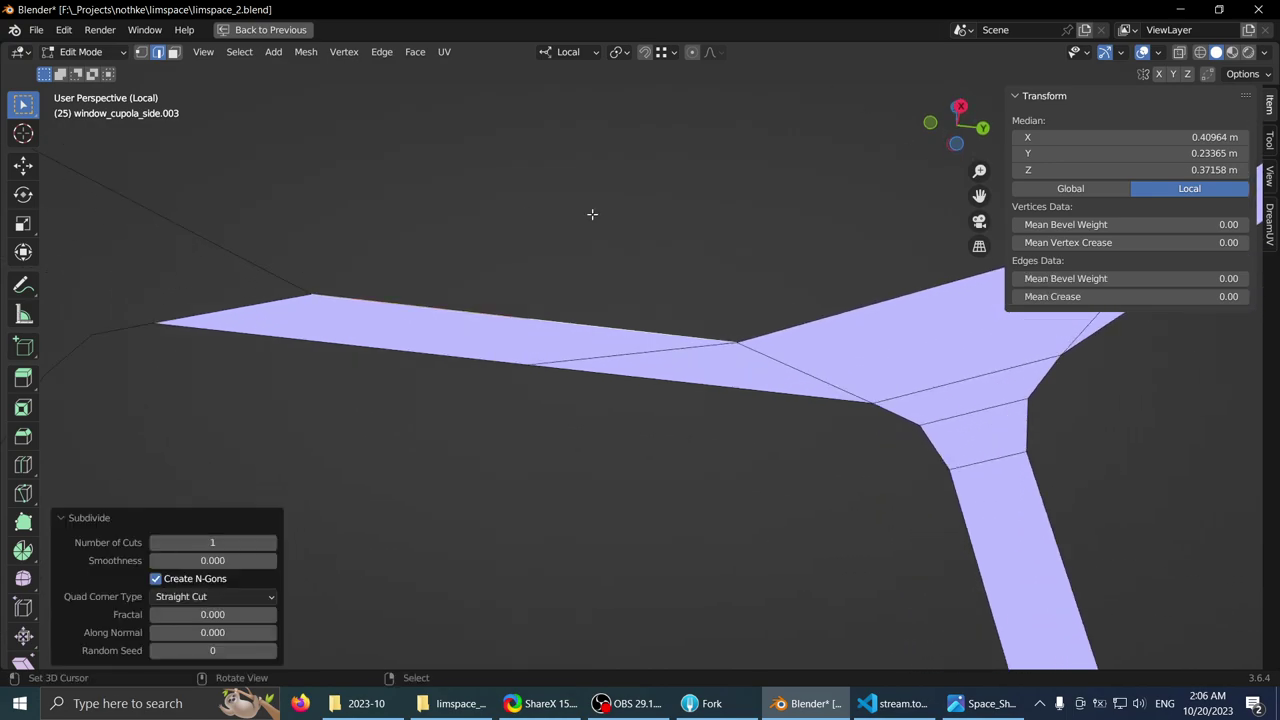
click(1232, 52)
click(523, 331)
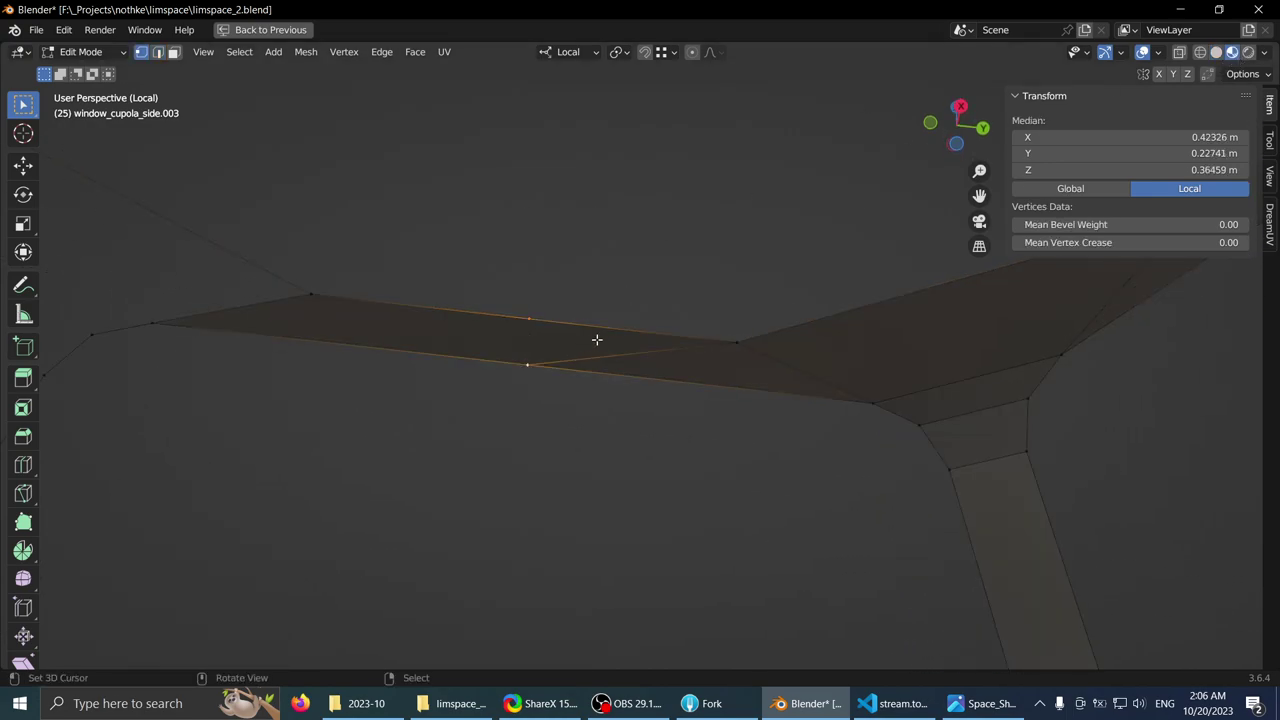
key(j)
- Select the lower window outline edges on both sides of the strip's base
middle_drag(695, 359, 600, 408)
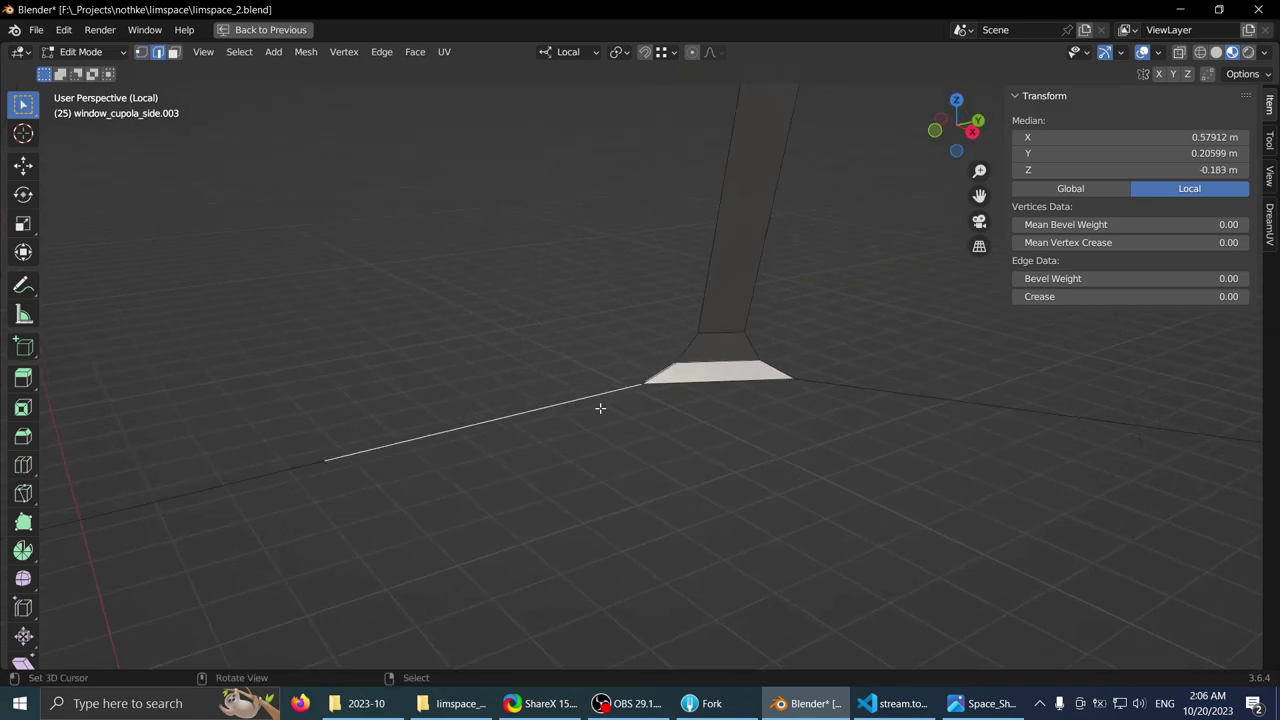
scroll(734, 395, down, 2)
ctrl+click(735, 415)
middle_drag(690, 379, 855, 430)
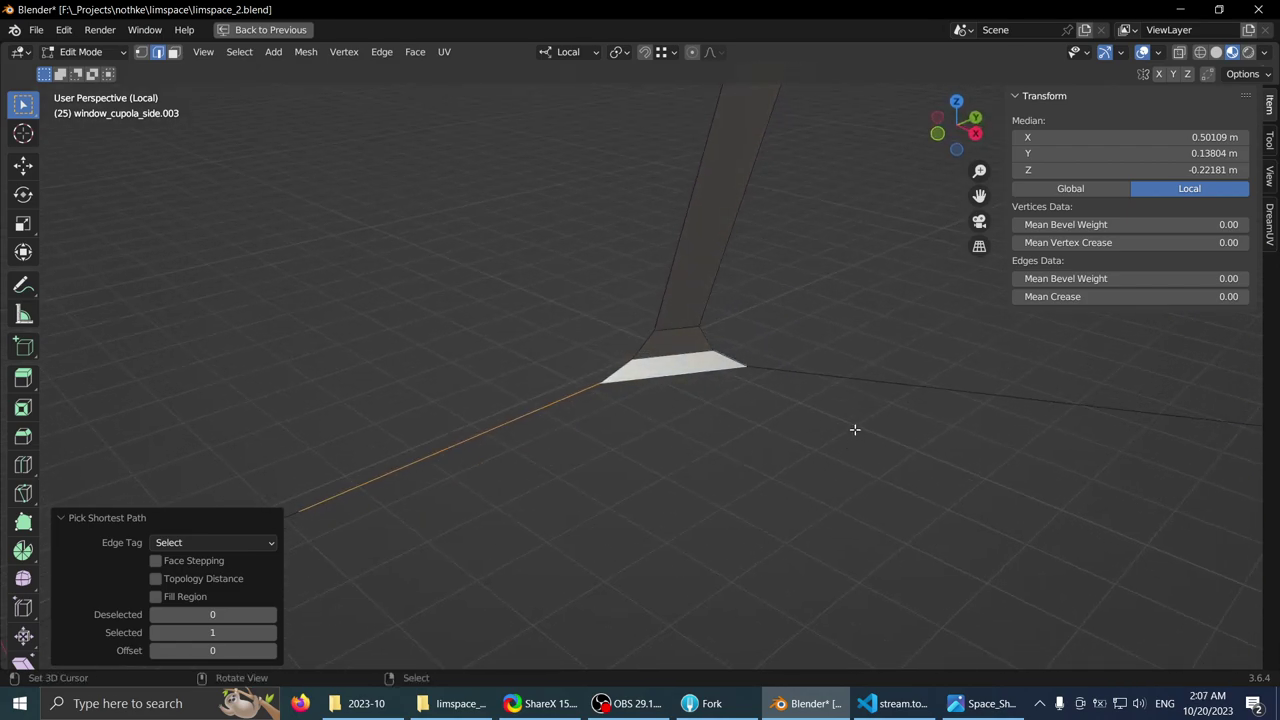
scroll(669, 388, down, 2)
middle_drag(669, 388, 620, 371)
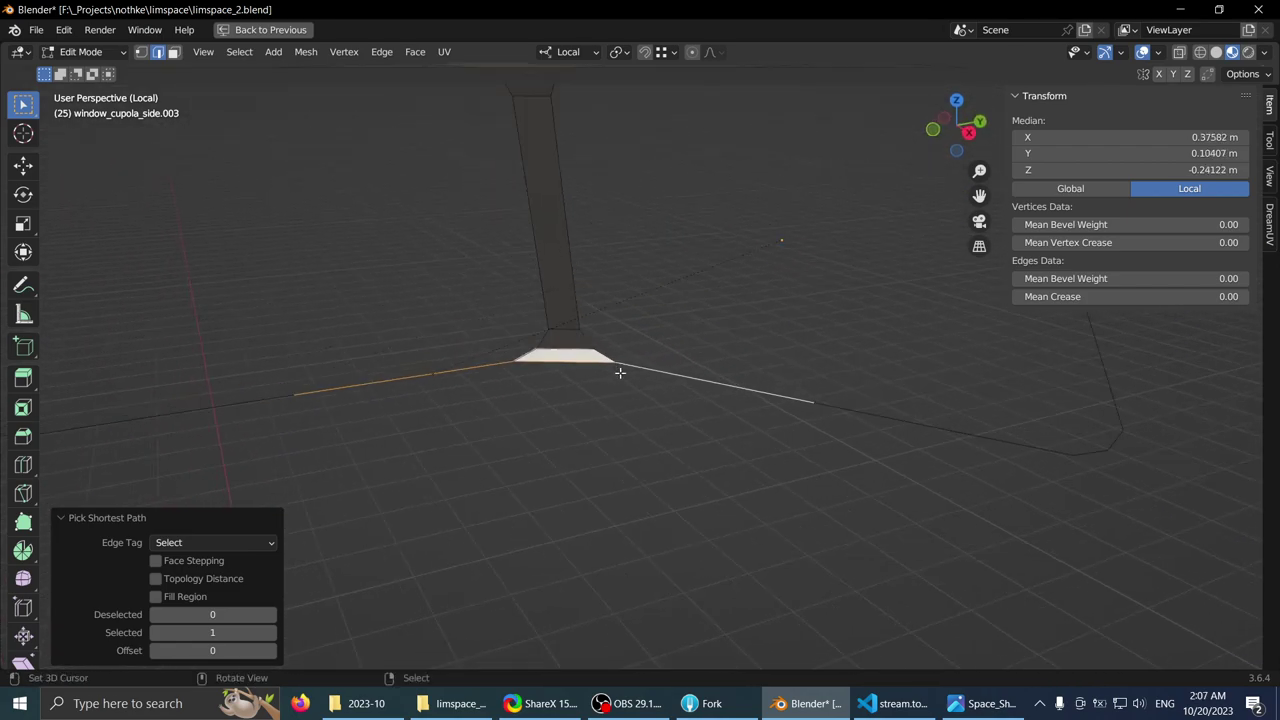
- Merge all vertices of the outline mesh by distance with a 0.02 m threshold
key(1)
middle_drag(702, 366, 662, 340)
key(a)
key(a)
key(q)
click(627, 341)
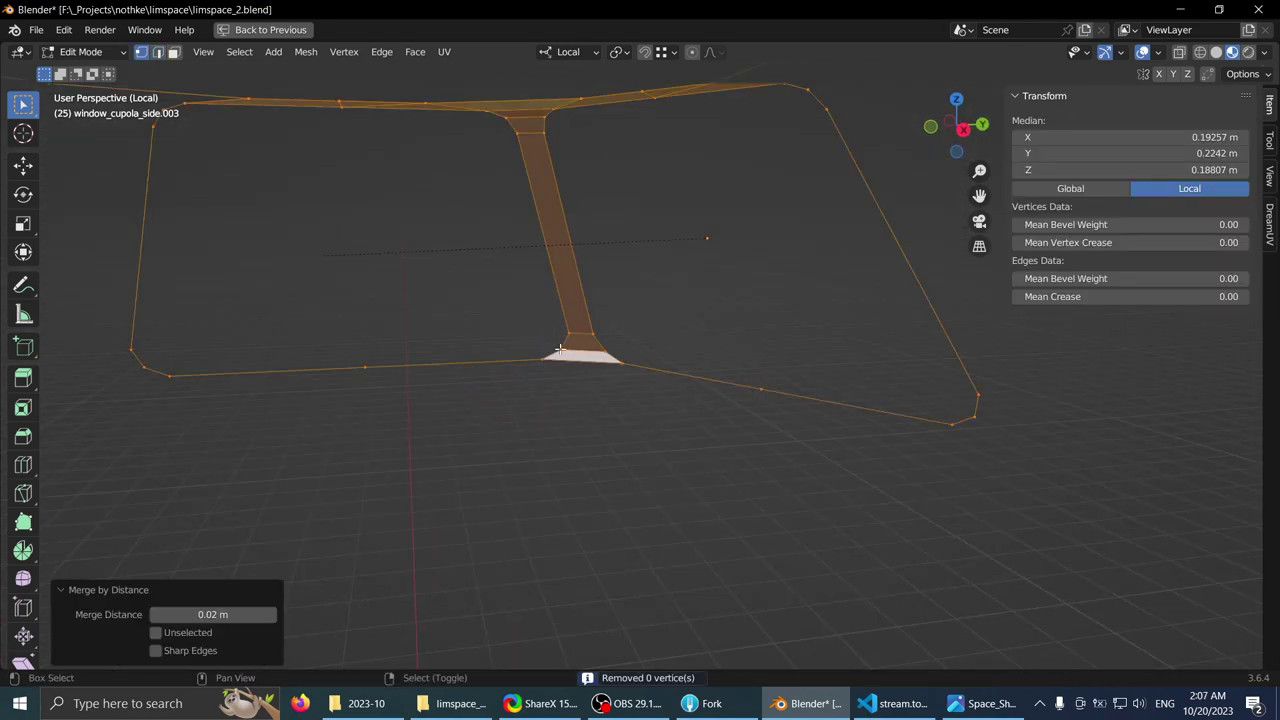
- Extrude the lower outline edges across the strip's base by -0.036174 m along the global Z axis
middle_drag(620, 380, 622, 403)
key(2)
click(588, 420)
scroll(532, 443, up, 3)
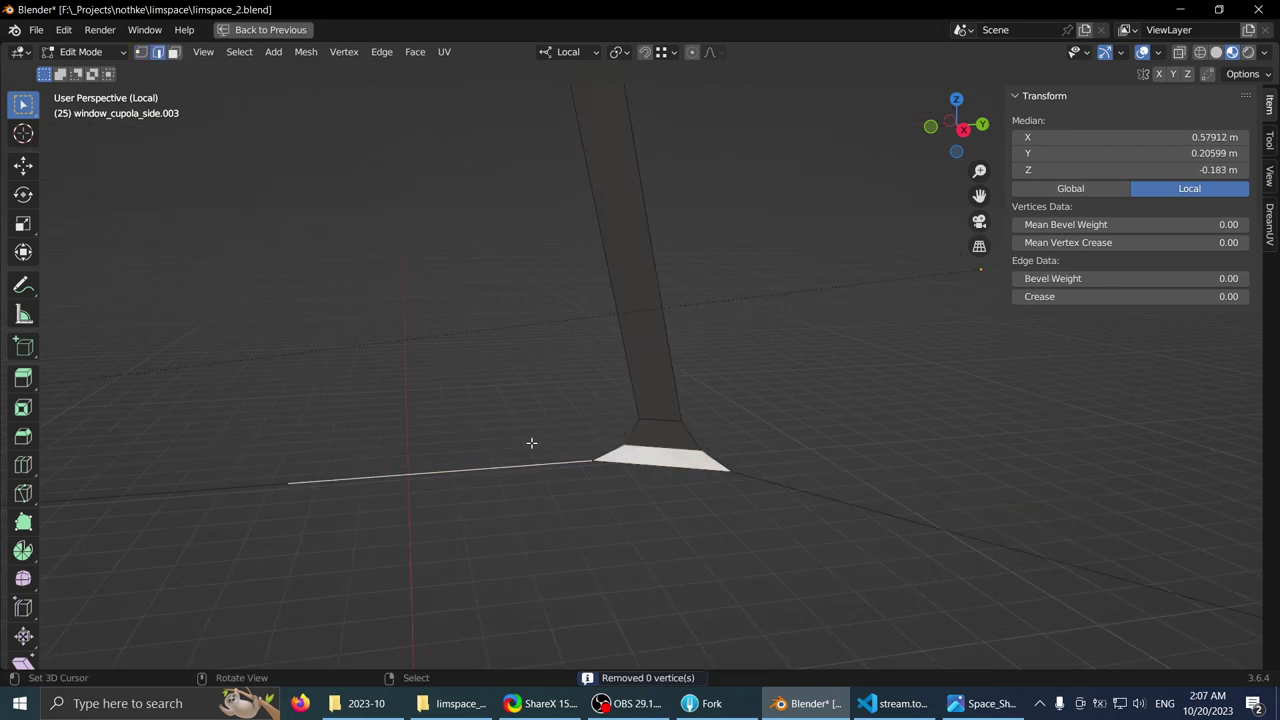
ctrl+right_click(829, 495)
middle_drag(829, 490, 735, 403)
scroll(745, 400, down, 1)
key(e)
key(z)
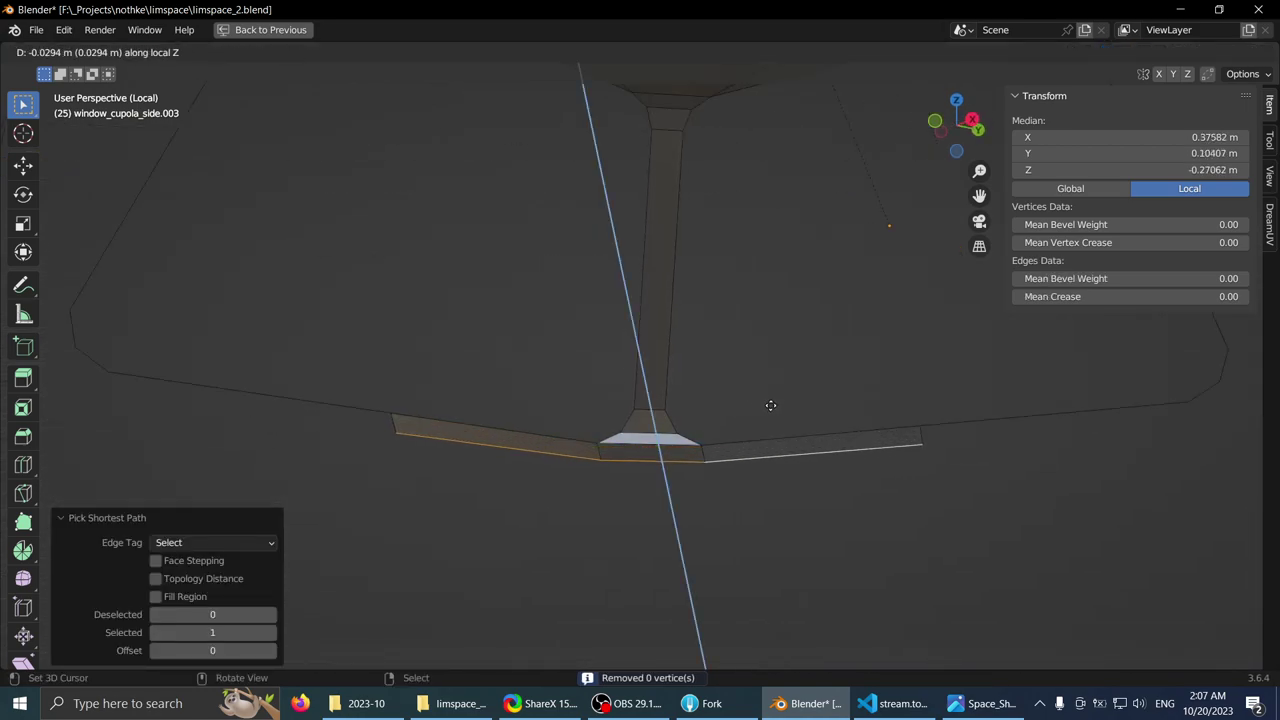
key(z)
key(z)
click(753, 404)
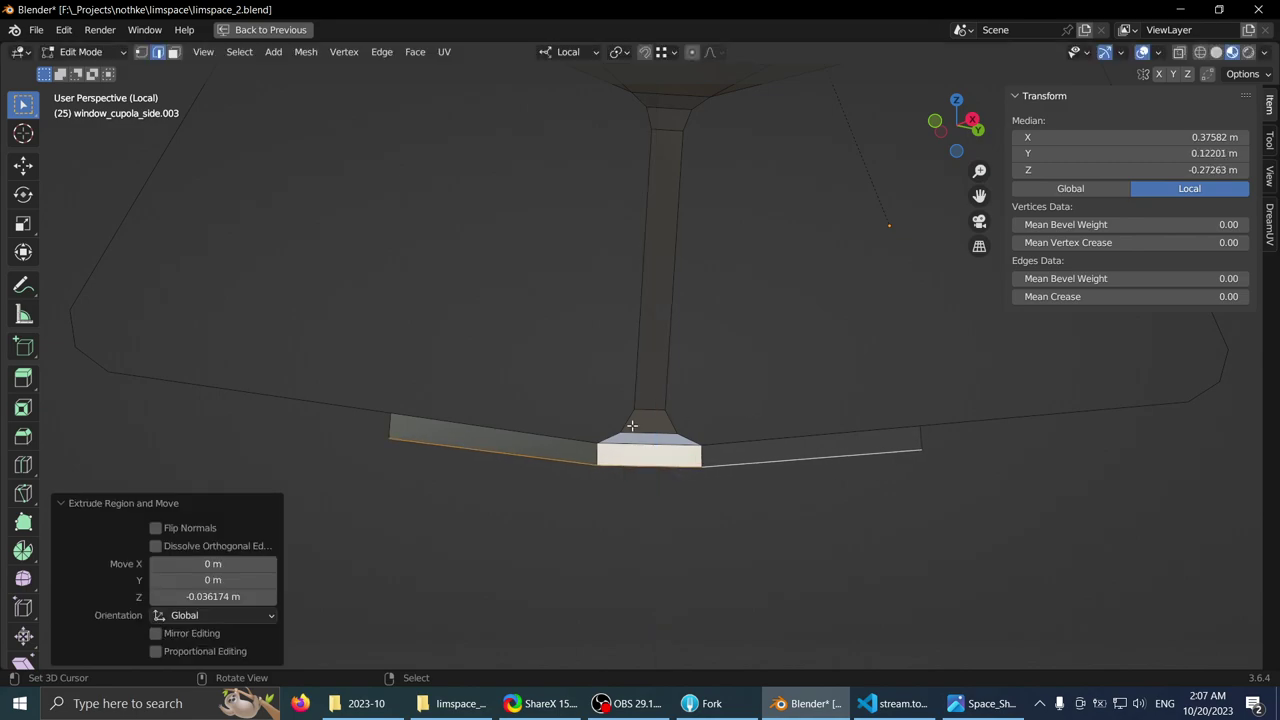
- Adjust the height of the extruded lower edges along the global Z axis
middle_drag(753, 404, 646, 276)
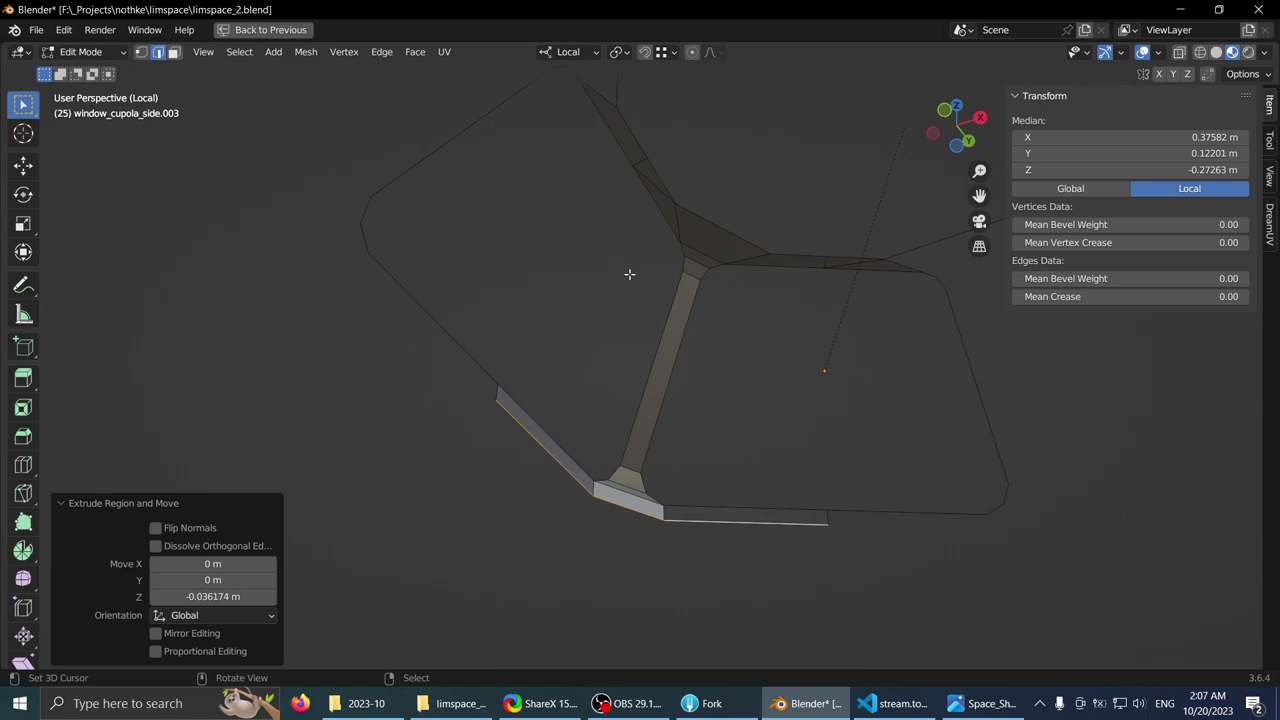
middle_drag(629, 274, 639, 352)
key(g)
key(z)
key(z)
click(658, 283)
key(Tab)
key(Tab)
middle_drag(703, 294, 609, 356)
- Delete the far ring vertices and the outer end of one side window outline
key(a)
middle_drag(717, 300, 683, 378)
drag(626, 197, 986, 516)
key(alt+a)
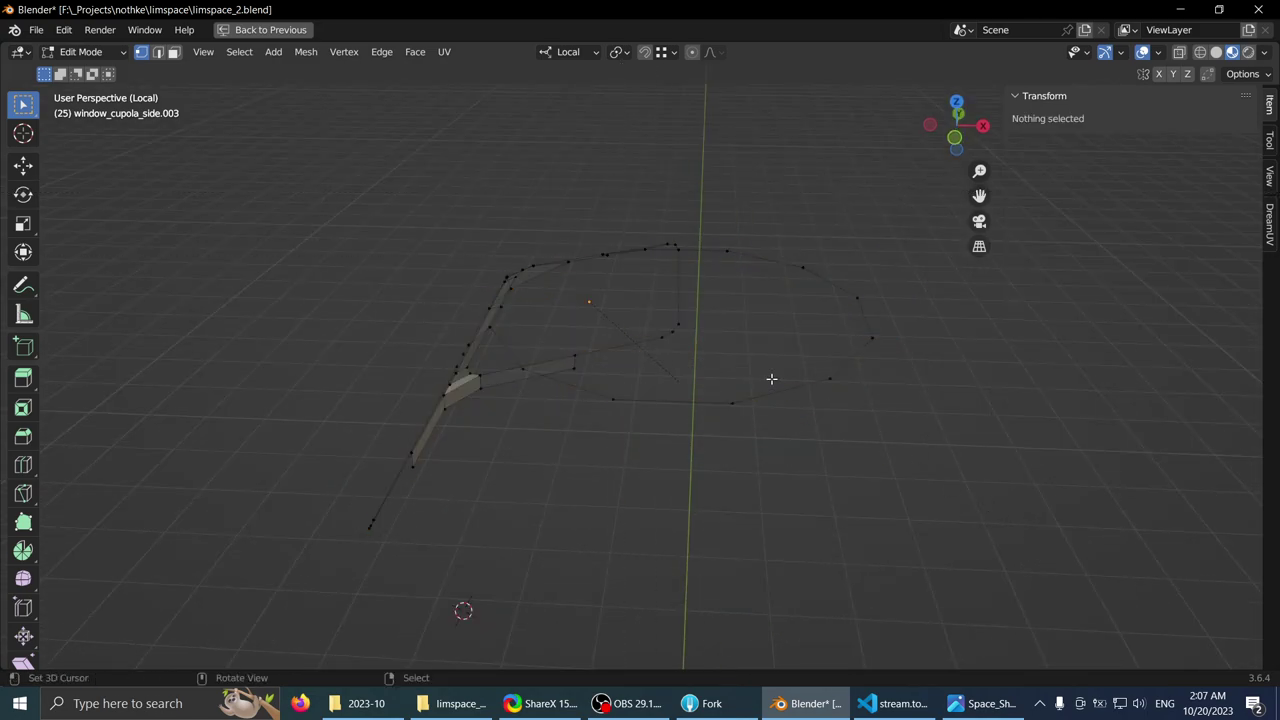
drag(618, 196, 885, 440)
key(x)
click(782, 405)
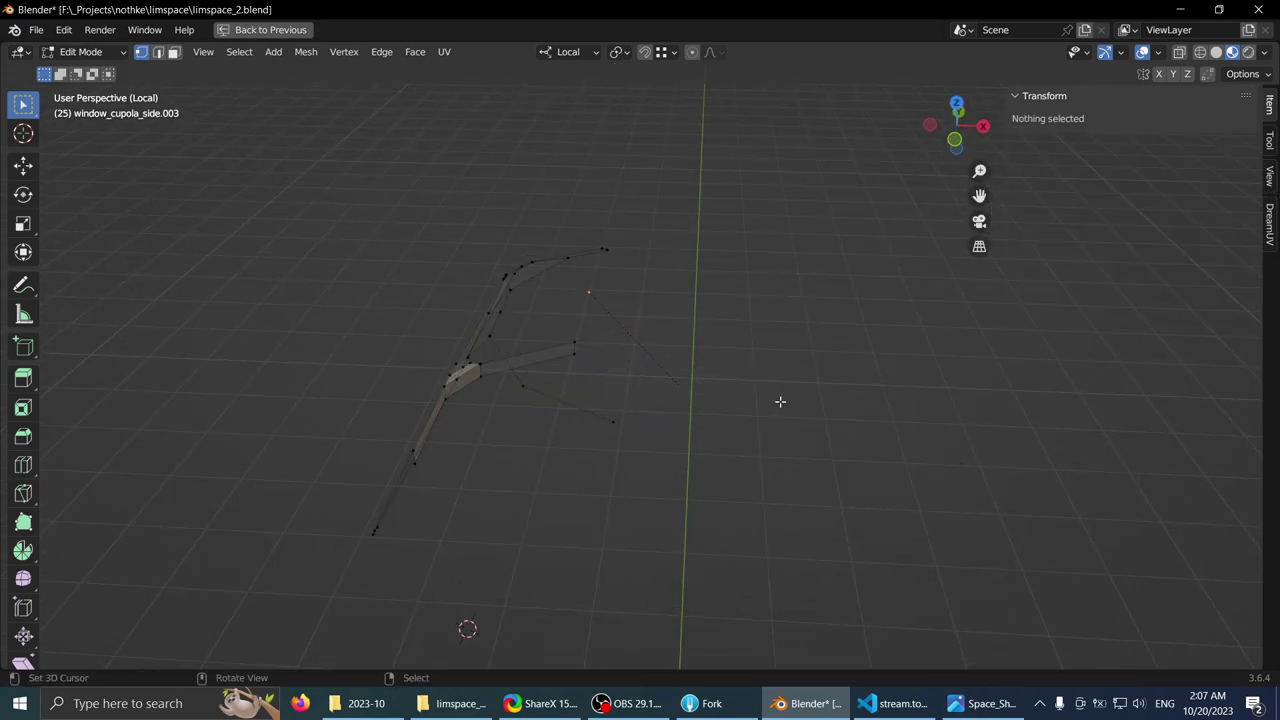
- Delete the leftover ring and side window outline vertices beyond the segment around the connecting strip
drag(616, 271, 703, 409)
middle_drag(703, 409, 701, 483)
key(alt+a)
drag(410, 314, 735, 455)
middle_drag(780, 415, 406, 400)
scroll(401, 413, down, 2)
drag(238, 224, 550, 532)
middle_drag(551, 540, 540, 557)
key(x)
click(470, 475)
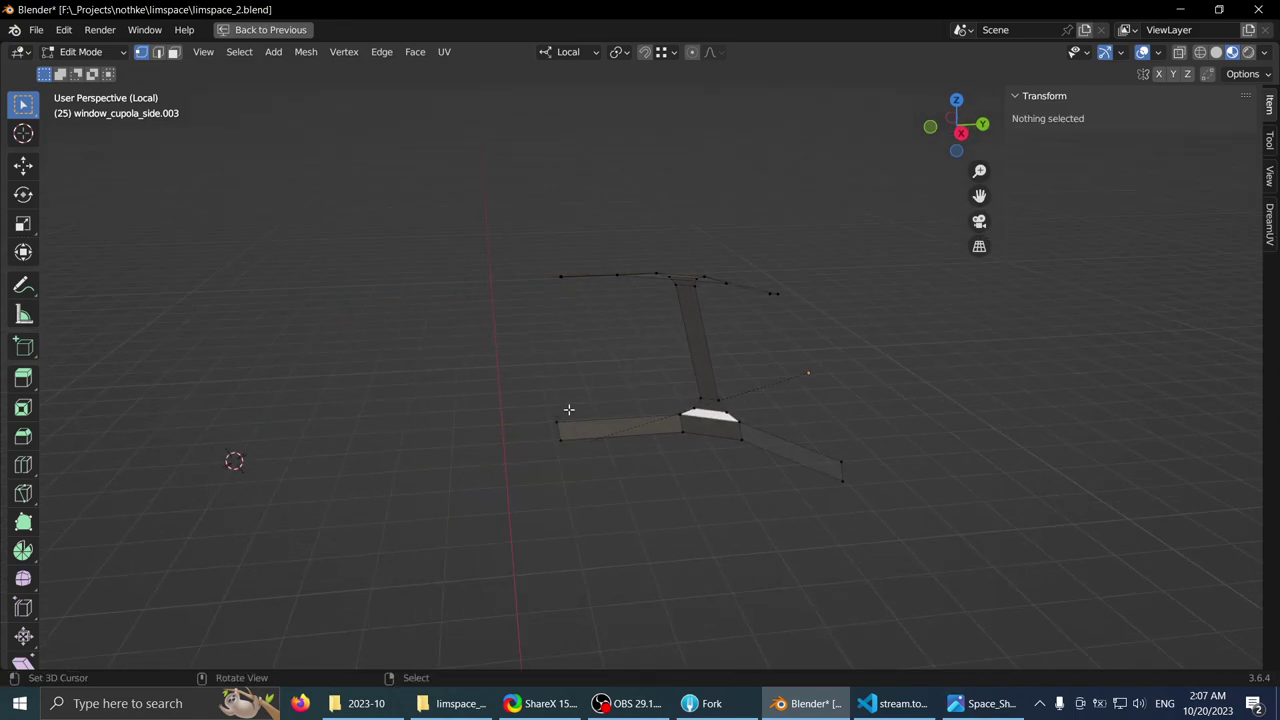
- Finish editing the trimmed hull segment and show it together with the full scene
middle_drag(635, 412, 637, 372)
key(Tab)
middle_drag(548, 411, 594, 377)
key(ctrl+space)
key(ctrl+space)
key(KP_Divide)
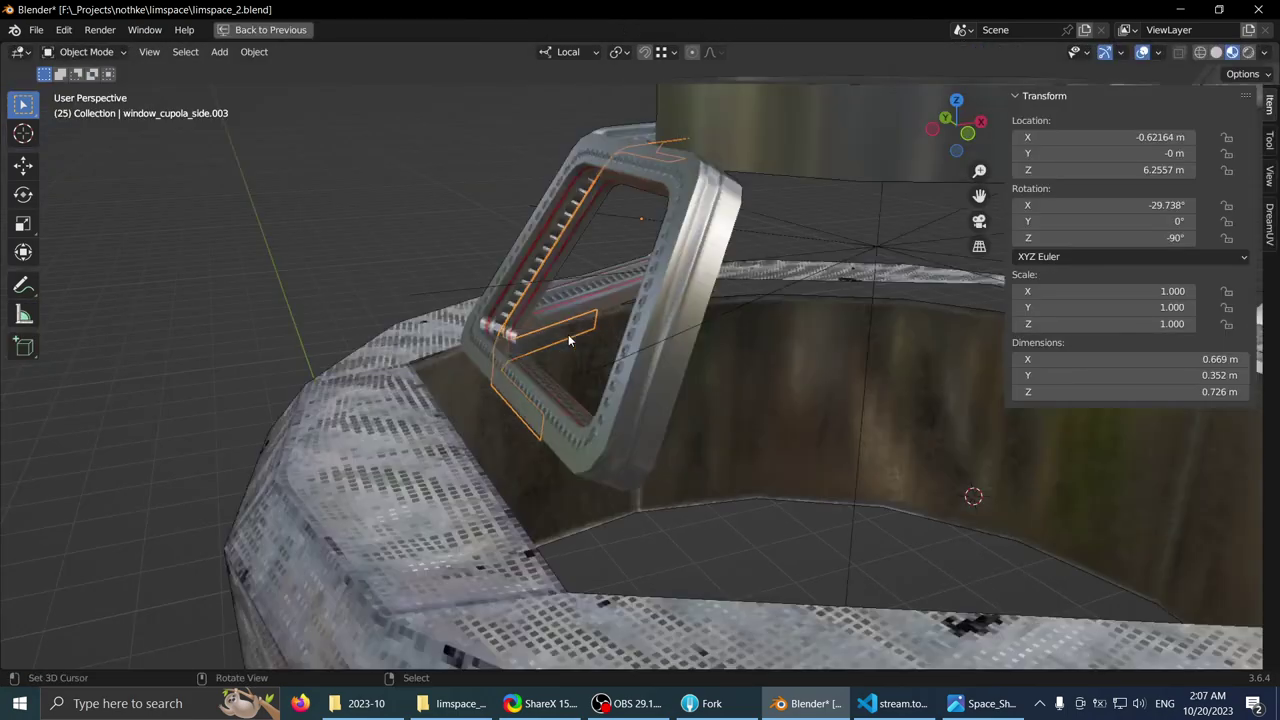
- Add an Array modifier to the trimmed hull segment
middle_drag(540, 430, 634, 333)
key(ctrl+space)
click(1113, 497)
click(927, 153)
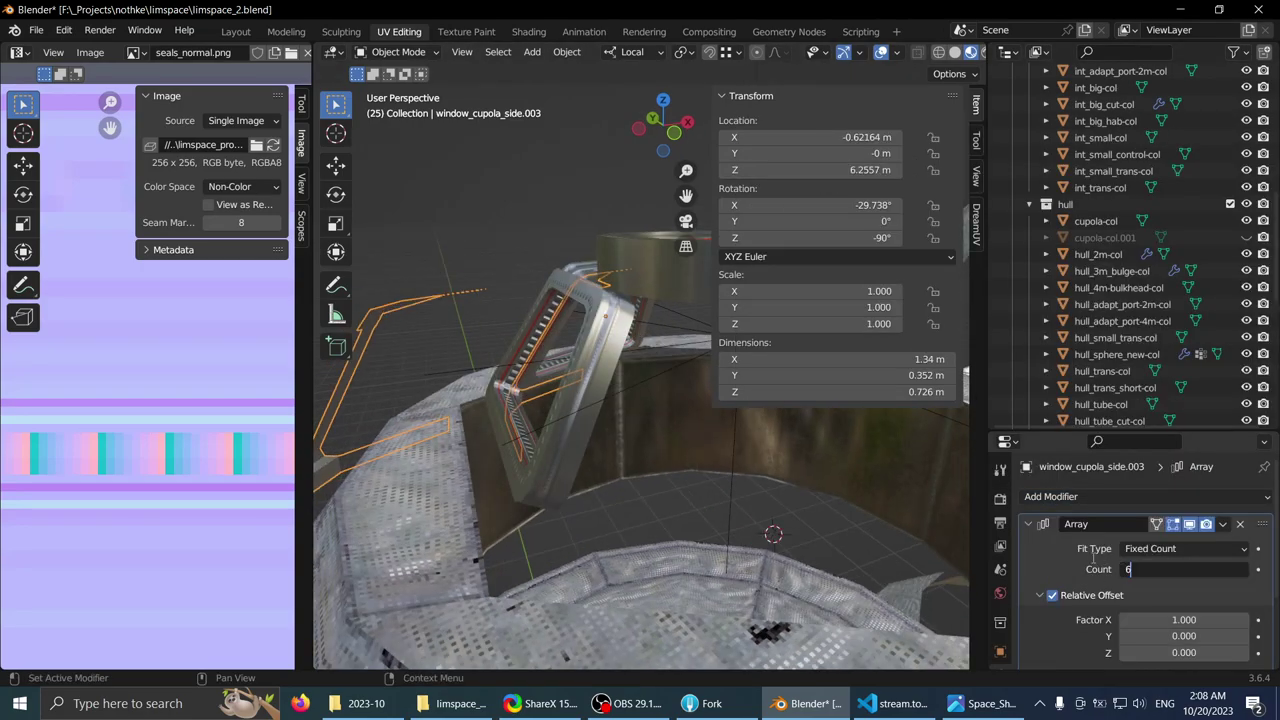
- Set the array count to 6 and replace the relative offset with an object offset
key(Return)
scroll(1115, 558, down, 1)
click(1172, 523)
scroll(1073, 542, down, 3)
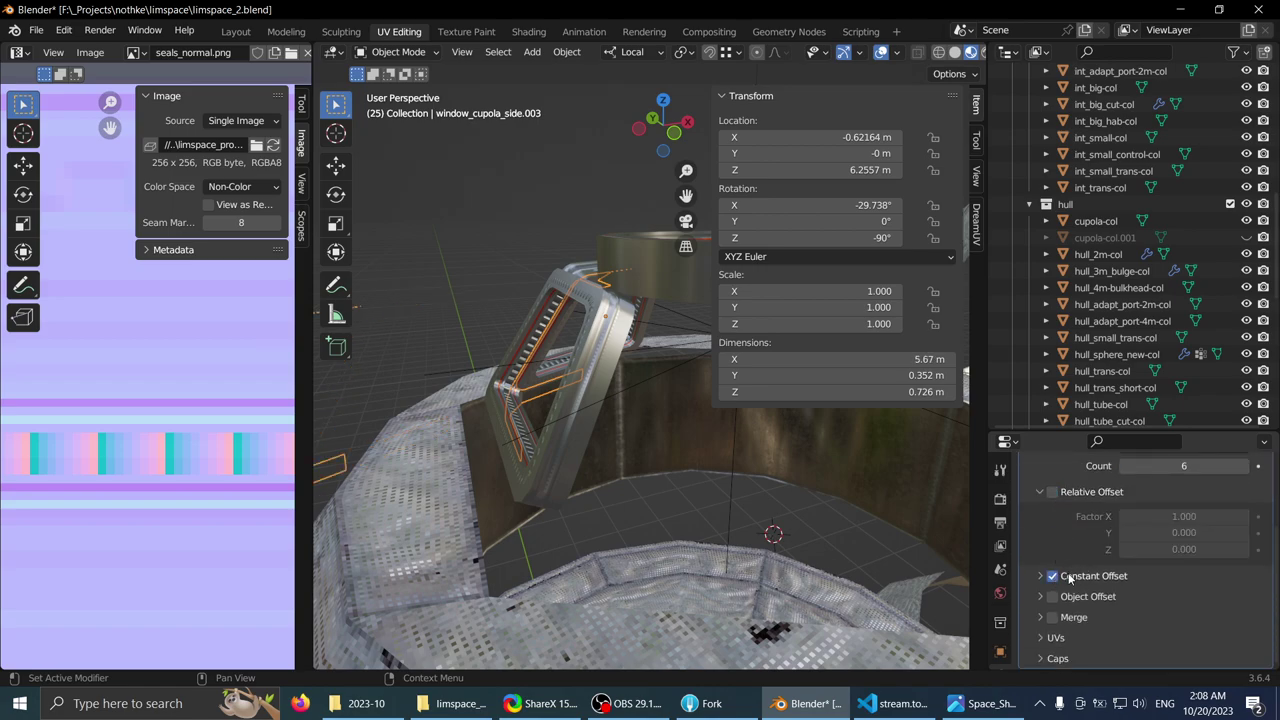
click(1153, 622)
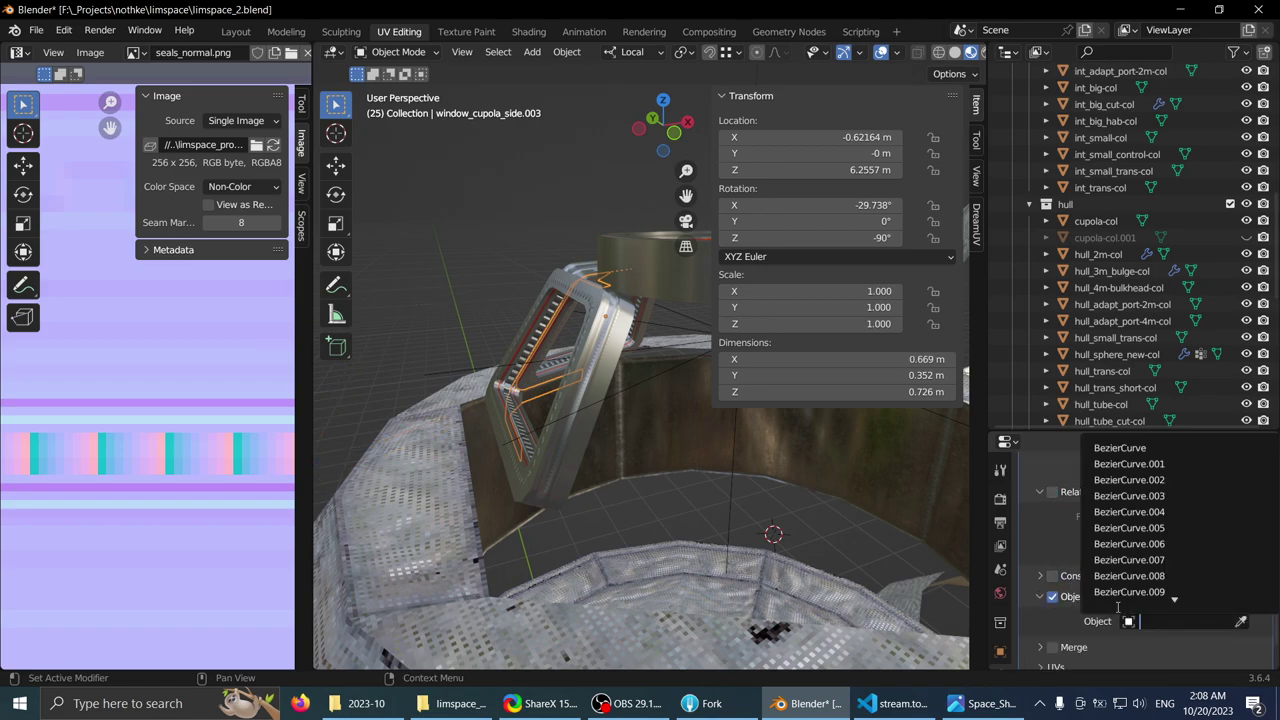
- Locate the cupola window root empties and assign cupola_window_root.001 as the segment array's offset object
click(643, 342)
click(736, 502)
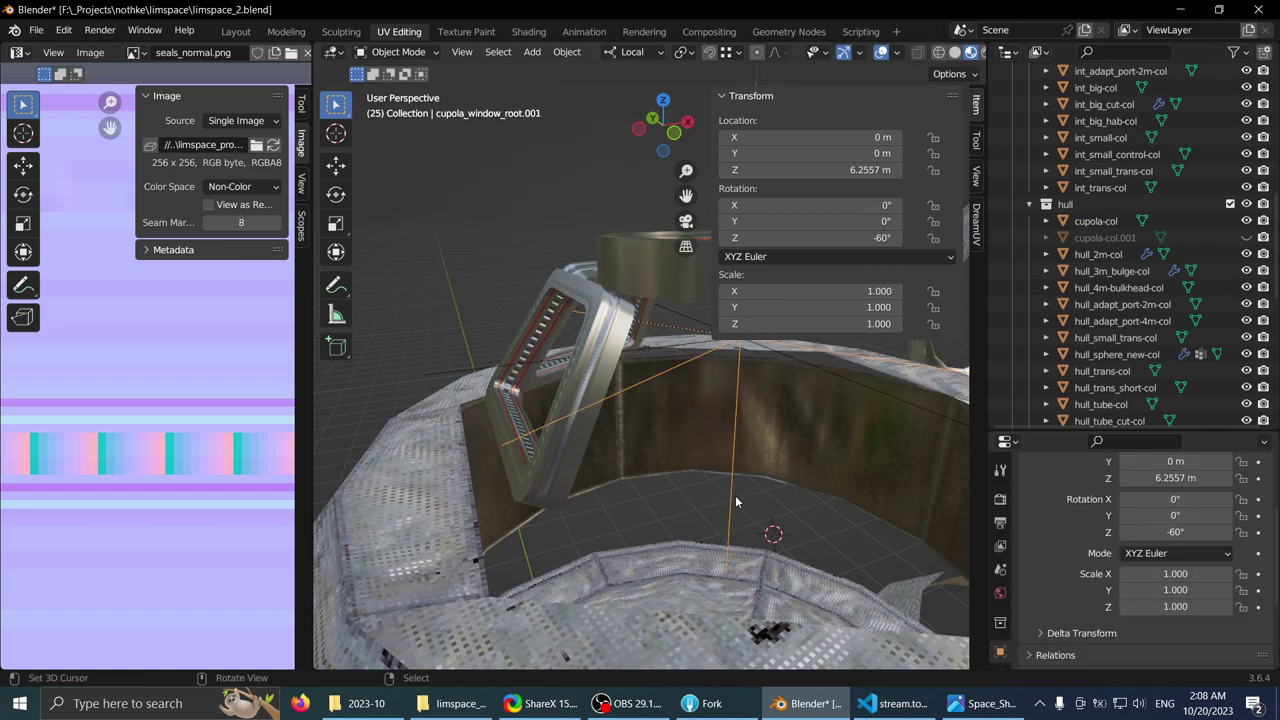
key(period)
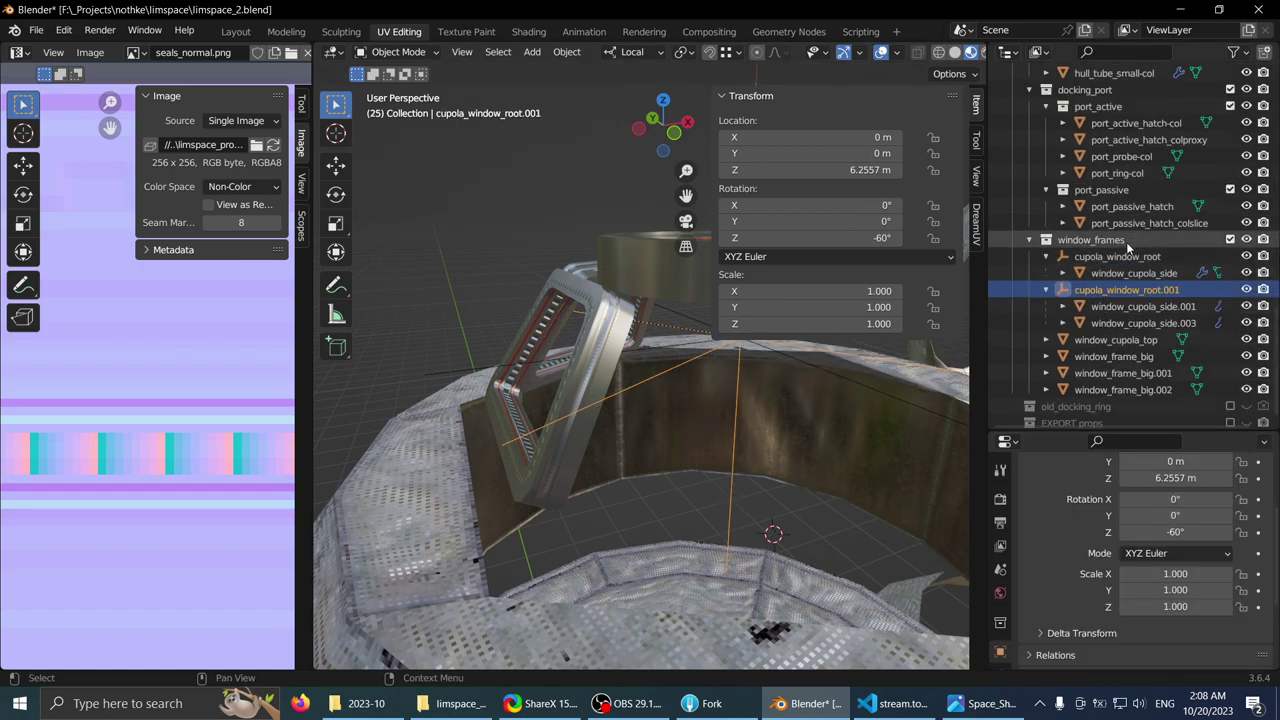
key(KP_Decimal)
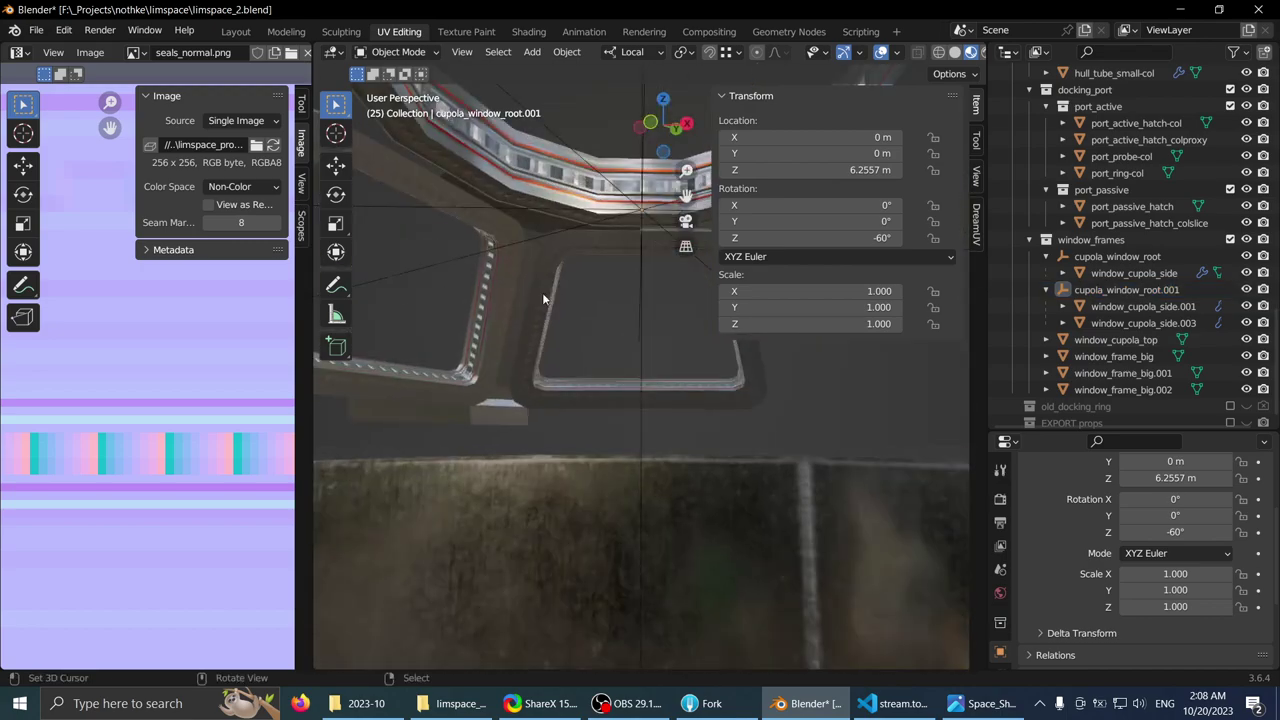
click(510, 406)
scroll(1222, 527, down, 1)
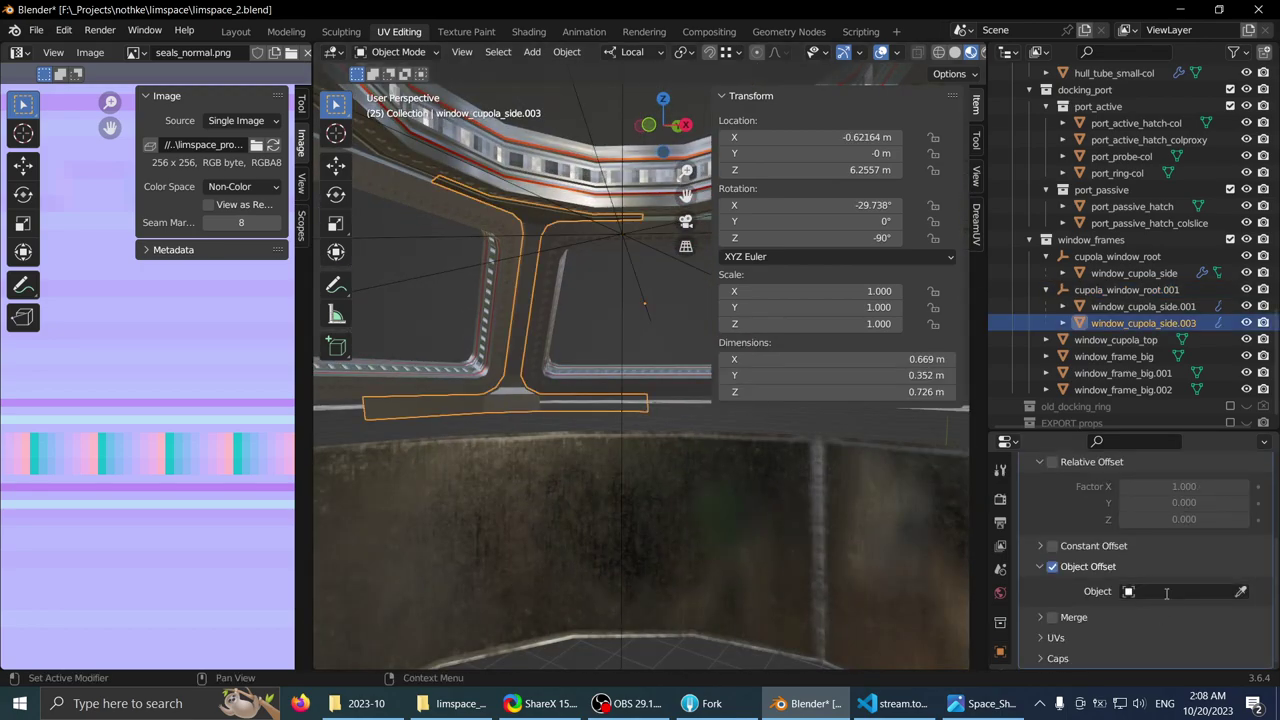
click(1165, 592)
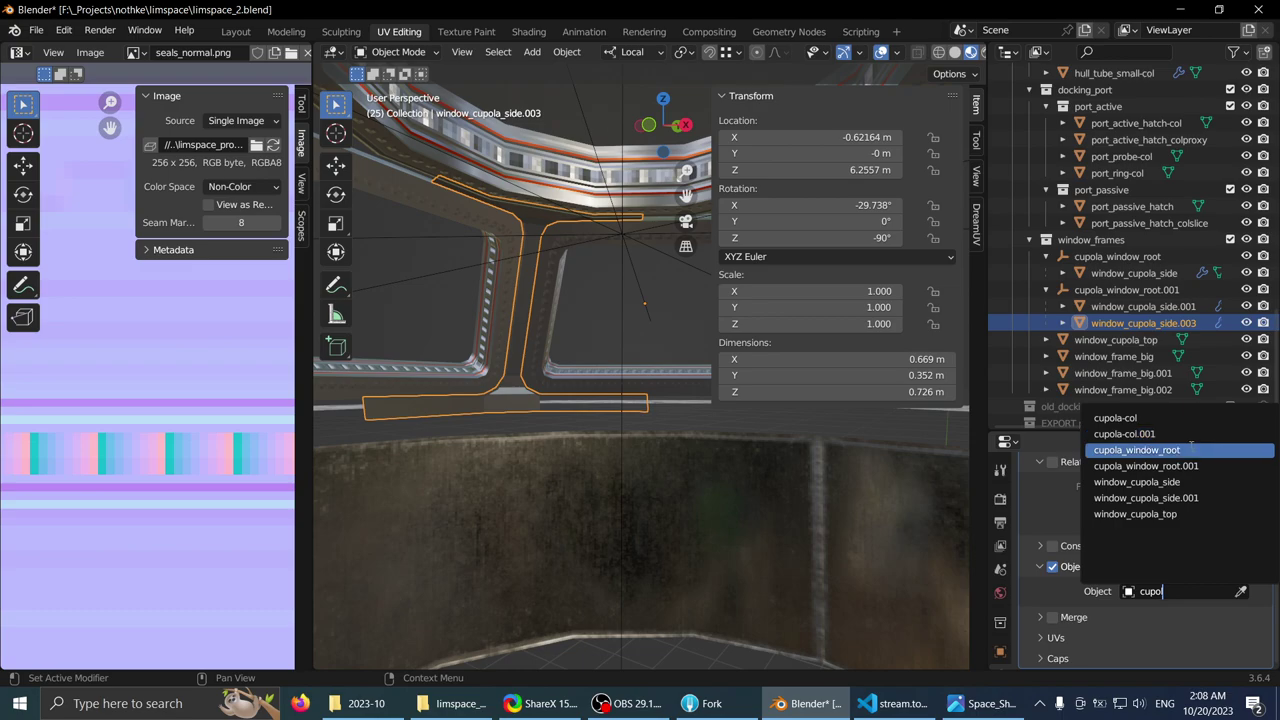
click(1193, 466)
- Apply the rotation of the arrayed hull segment
middle_drag(588, 378, 620, 440)
key(ctrl+a)
click(552, 387)
scroll(1128, 518, up, 1)
click(1180, 617)
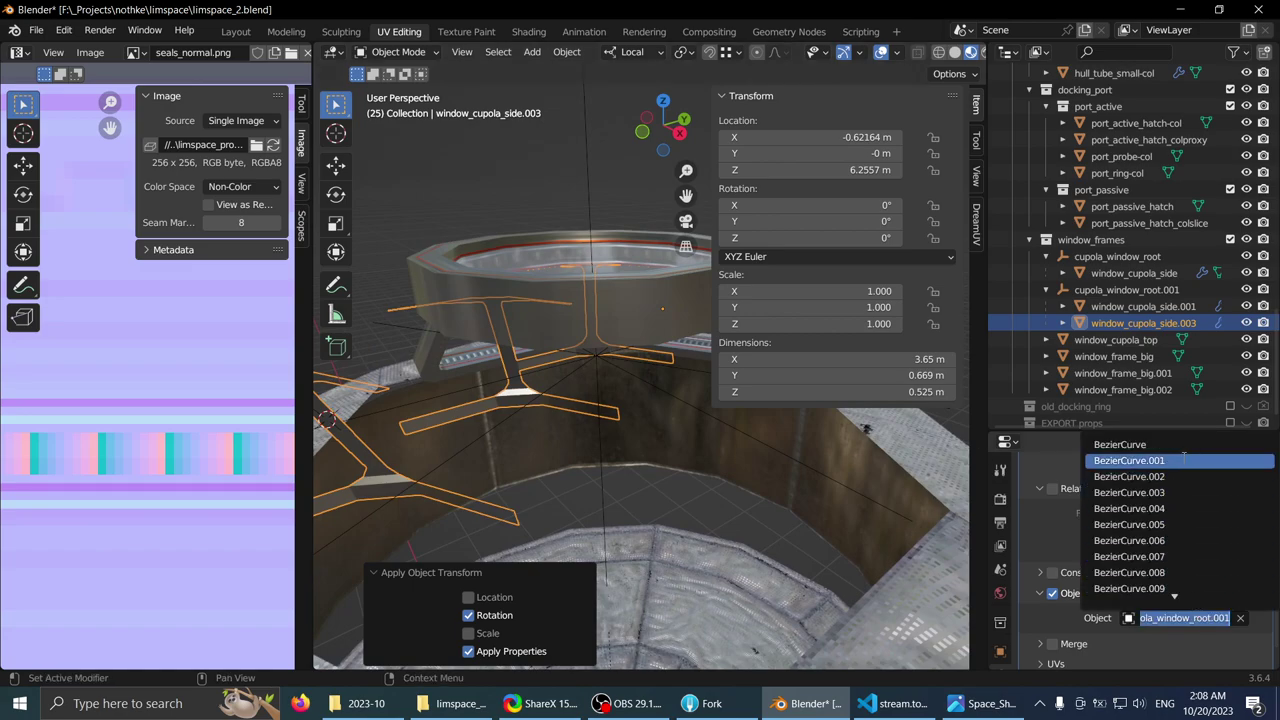
text(cupola)
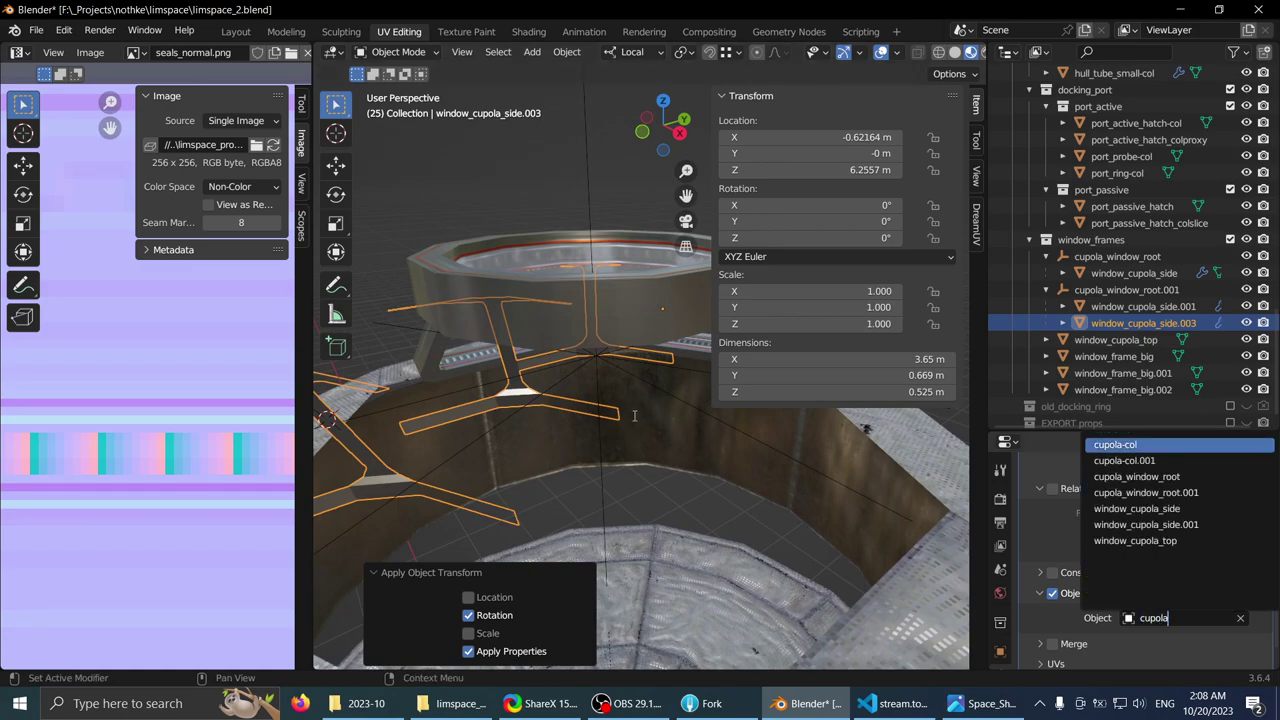
key(Escape)
- Restrict transforms to origins only and try to change the hull segment's X location
scroll(600, 392, down, 4)
mouse_move(590, 383)
middle_down()
mouse_move(546, 412)
mouse_move(532, 468)
mouse_move(512, 414)
mouse_move(667, 441)
mouse_move(749, 357)
mouse_move(720, 420)
mouse_move(591, 526)
mouse_move(643, 351)
mouse_move(521, 361)
mouse_move(570, 392)
mouse_move(585, 362)
mouse_move(603, 394)
mouse_move(551, 369)
mouse_move(585, 392)
mouse_move(594, 331)
mouse_move(644, 338)
mouse_move(517, 312)
mouse_move(553, 362)
mouse_move(588, 382)
middle_up()
key(ctrl+space)
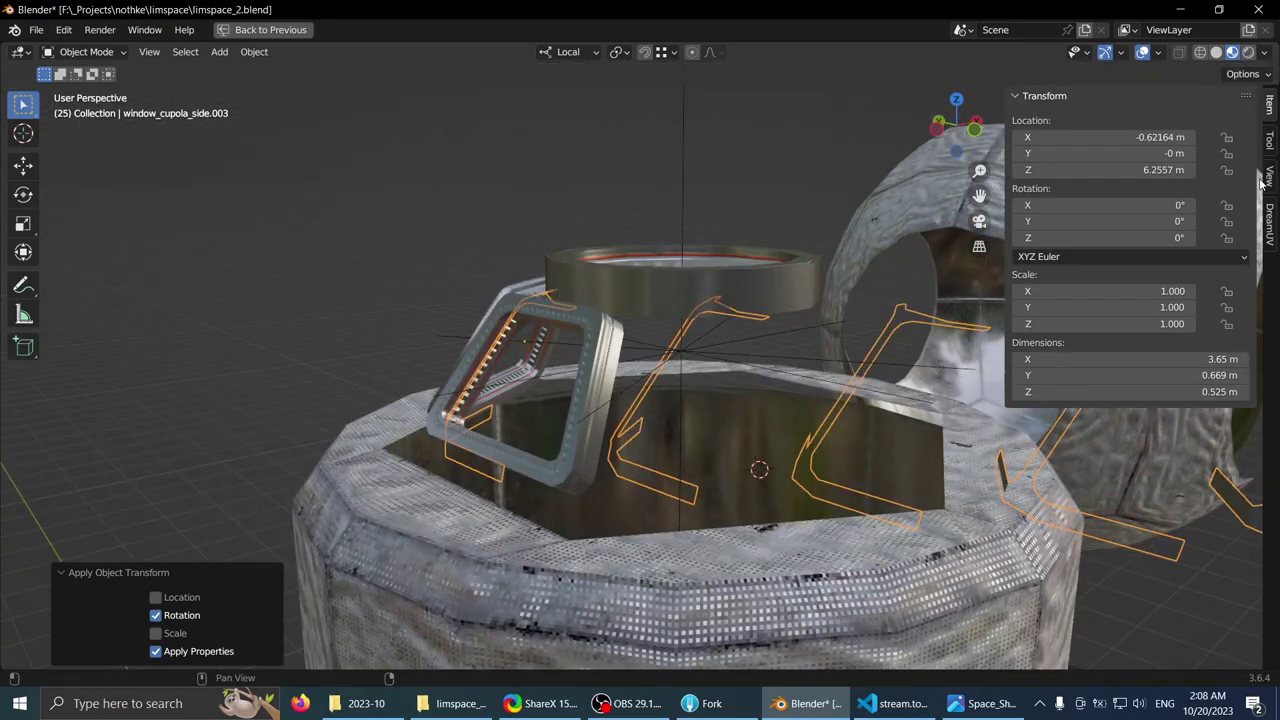
click(1269, 146)
middle_drag(690, 290, 1173, 217)
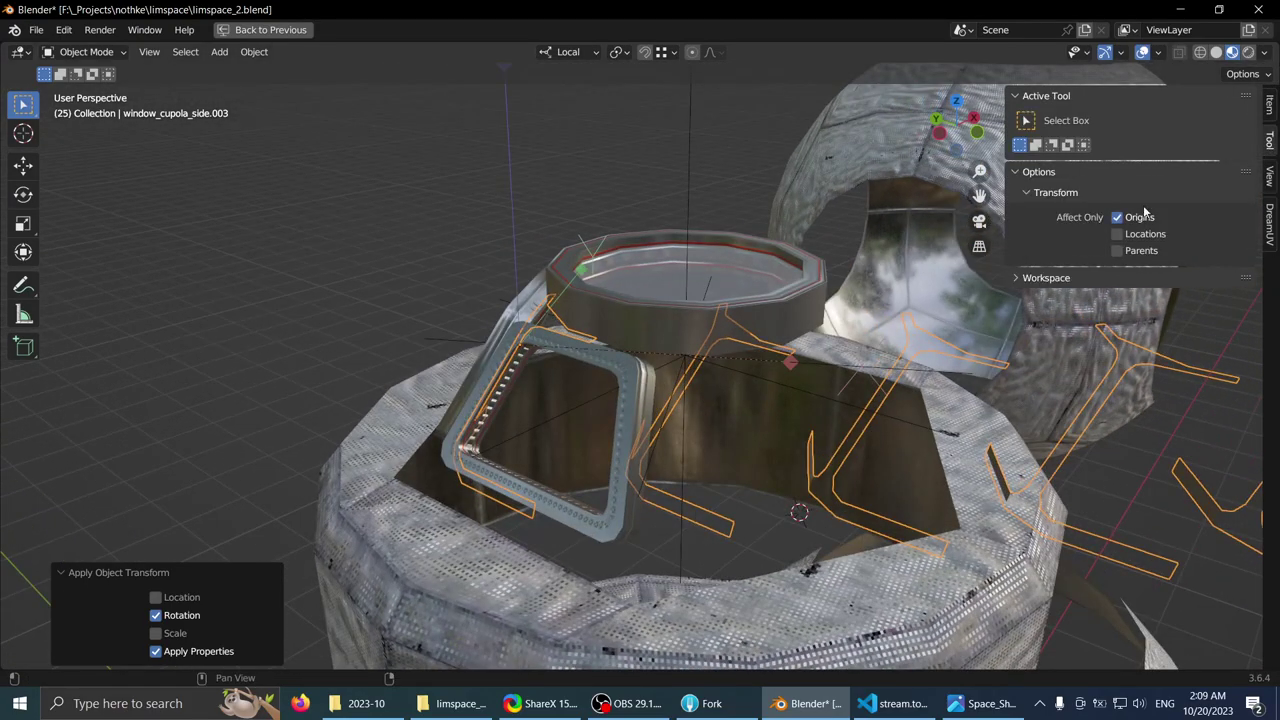
click(1270, 117)
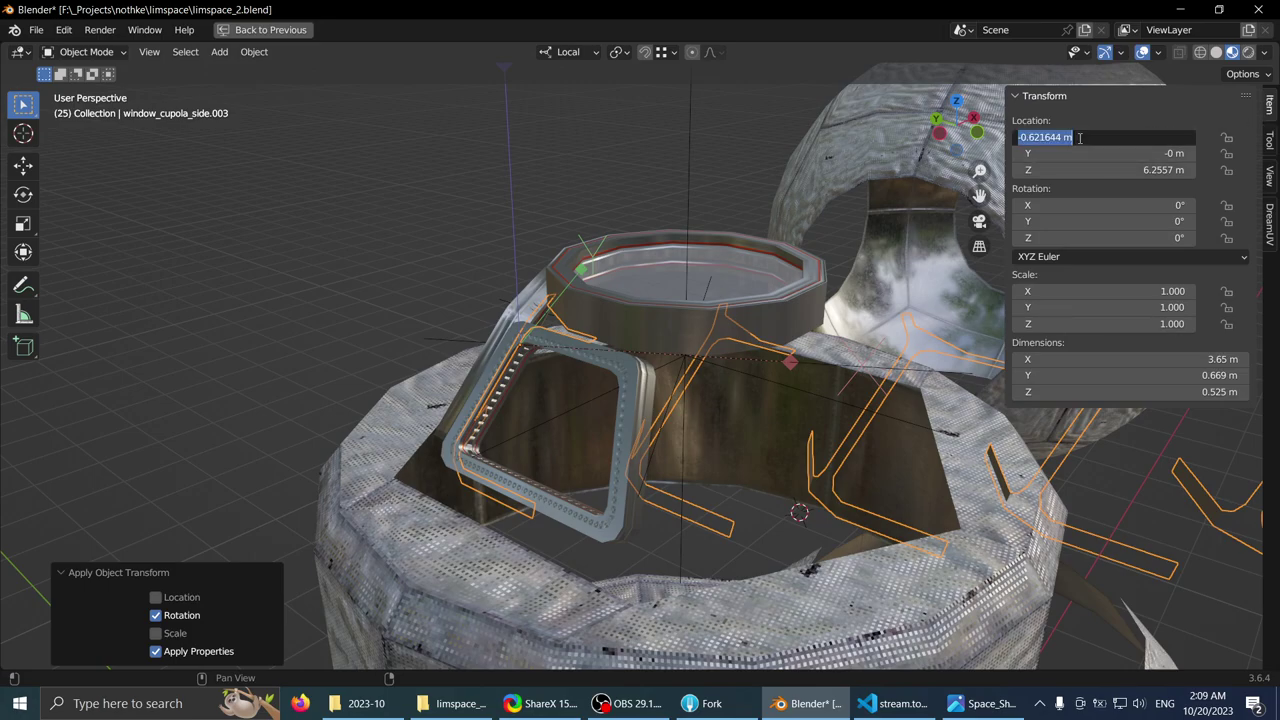
middle_drag(760, 262, 740, 301)
key(ctrl+z)
- Examine how the arrayed segment copies line up with the cupola side window frames
scroll(740, 301, up, 3)
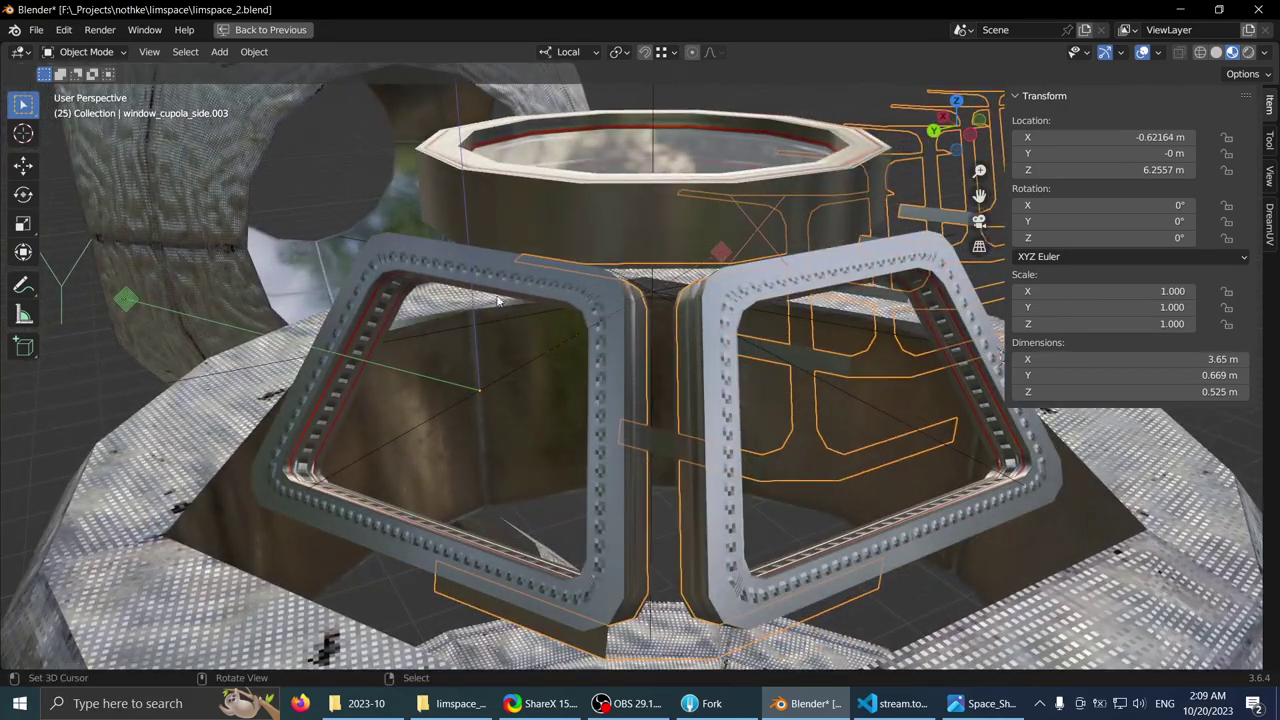
key(Tab)
middle_drag(714, 306, 749, 298)
key(Tab)
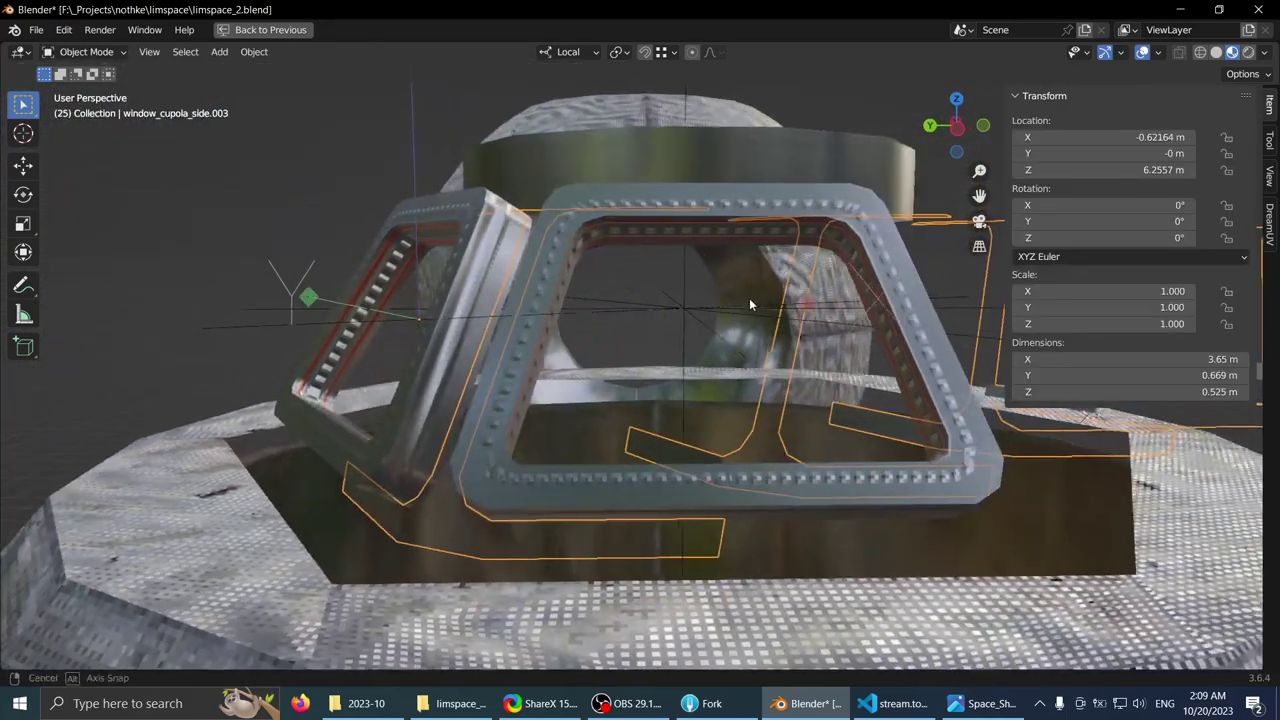
key(Tab)
mouse_move(407, 298)
middle_down()
mouse_move(471, 283)
mouse_move(613, 308)
mouse_move(486, 266)
mouse_move(266, 317)
mouse_move(531, 286)
mouse_move(603, 258)
mouse_move(577, 251)
mouse_move(449, 280)
mouse_move(600, 416)
mouse_move(440, 400)
mouse_move(494, 414)
mouse_move(603, 371)
mouse_move(970, 354)
mouse_move(949, 317)
mouse_move(725, 213)
mouse_move(694, 235)
mouse_move(661, 320)
middle_up()
key(Tab)
- Inspect the segment's lower strip faces in edit mode and return to object mode with material preview shading
key(Tab)
click(622, 408)
key(alt+a)
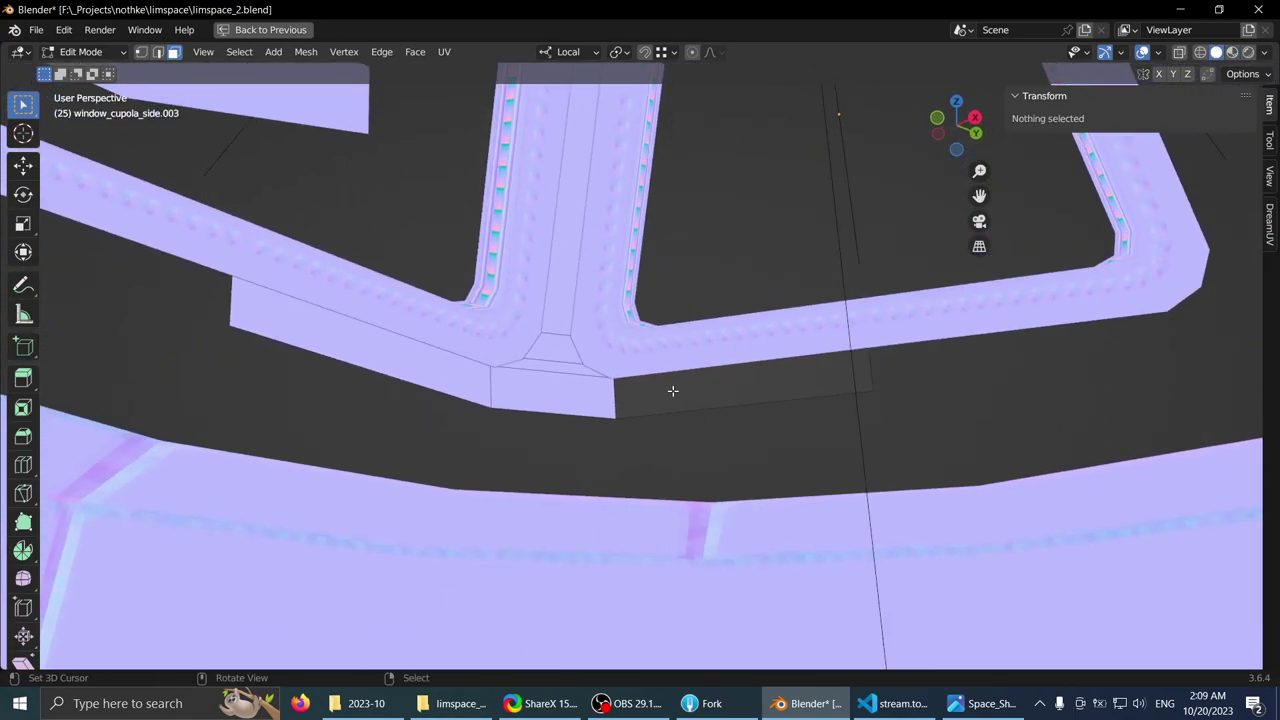
click(720, 388)
click(689, 392)
key(Tab)
middle_drag(689, 392, 744, 291)
click(1232, 52)
mouse_move(1100, 110)
middle_down()
mouse_move(639, 238)
mouse_move(643, 303)
mouse_move(506, 306)
mouse_move(589, 260)
mouse_move(629, 314)
mouse_move(683, 280)
mouse_move(619, 317)
mouse_move(648, 268)
mouse_move(620, 304)
mouse_move(570, 281)
middle_up()
key(ctrl+space)
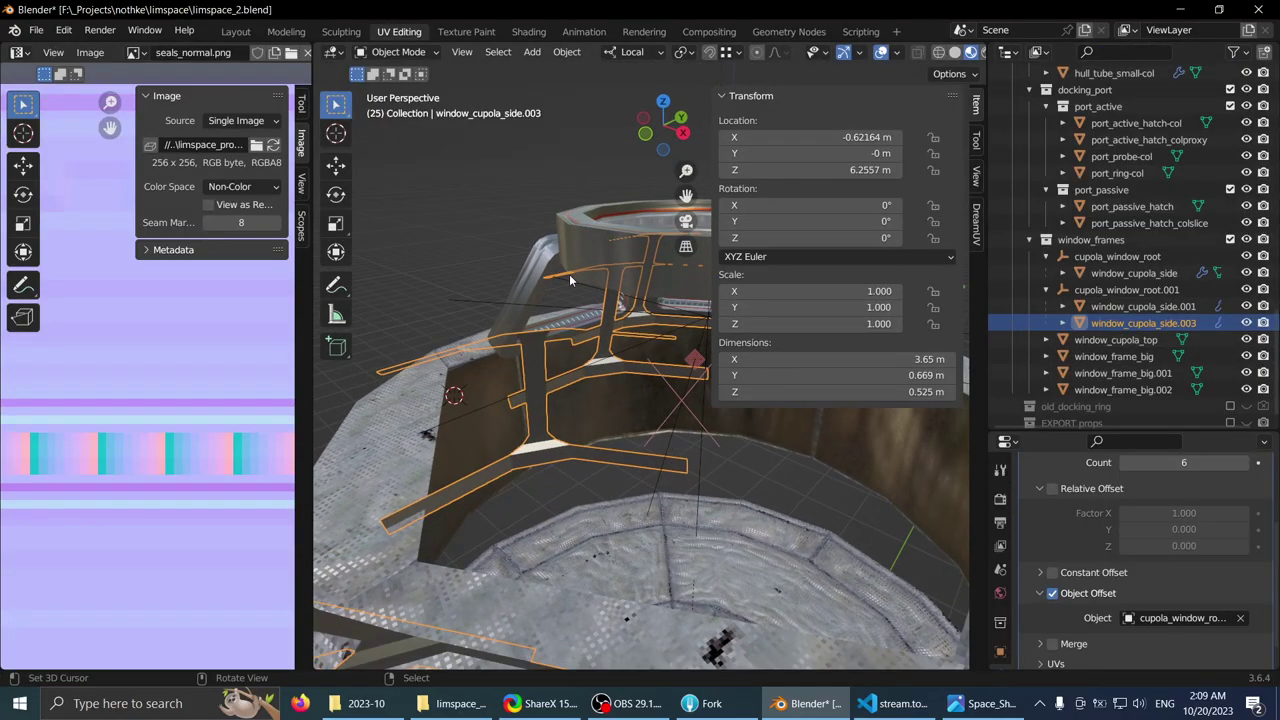
- Check the array's offset object and compare the transforms of cupola_window_root and cupola_window_root.001
middle_drag(706, 363, 669, 408)
scroll(1128, 618, up, 2)
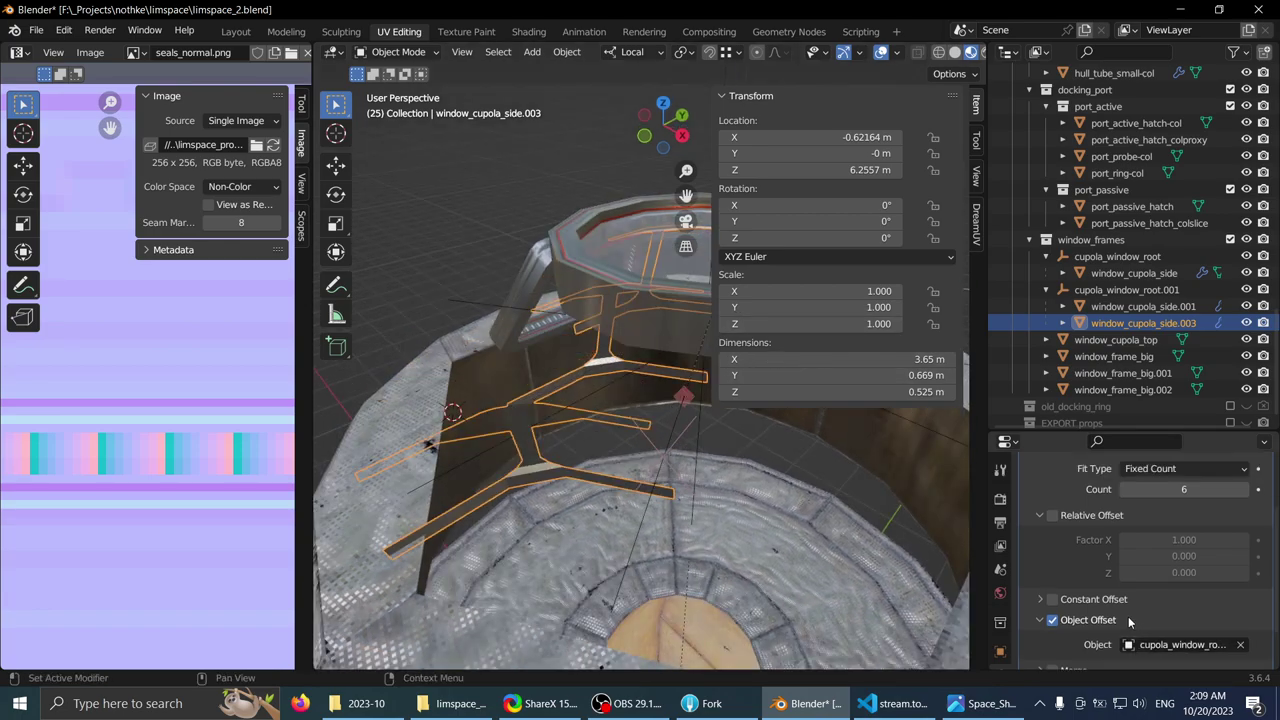
scroll(1125, 616, down, 3)
click(1190, 592)
key(Escape)
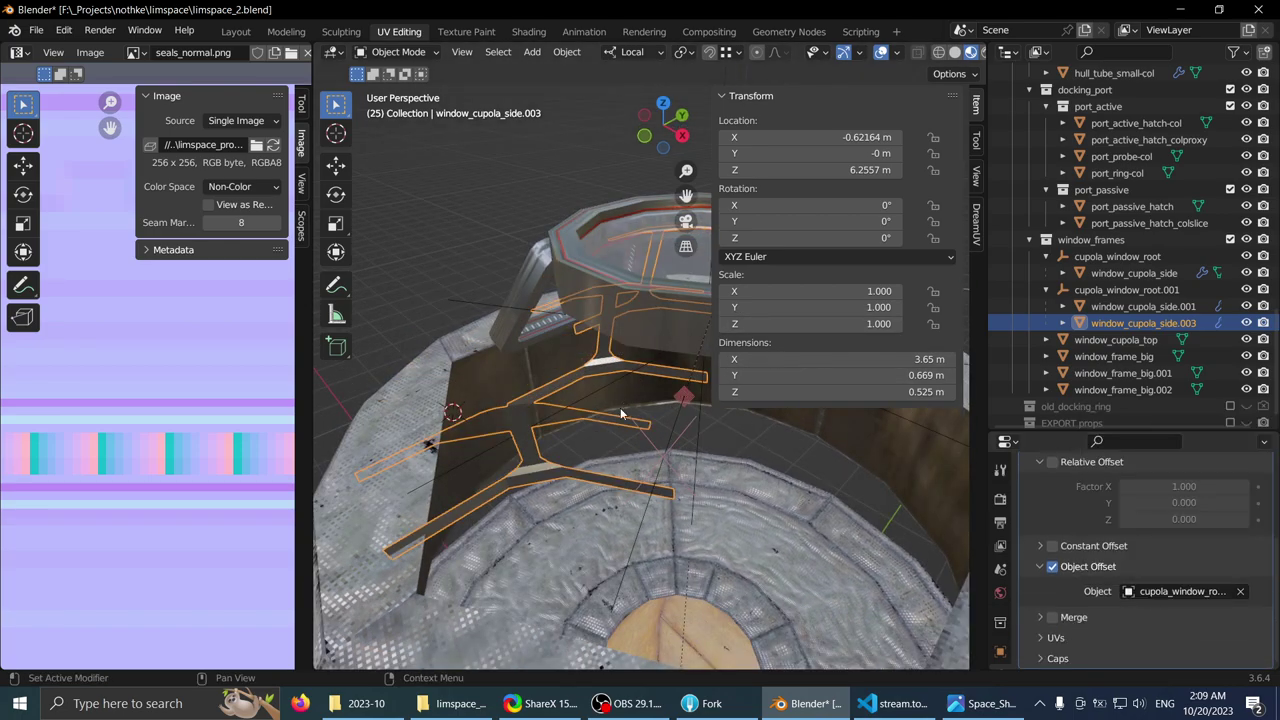
scroll(623, 414, down, 2)
middle_drag(623, 414, 617, 437)
click(1134, 256)
click(1120, 290)
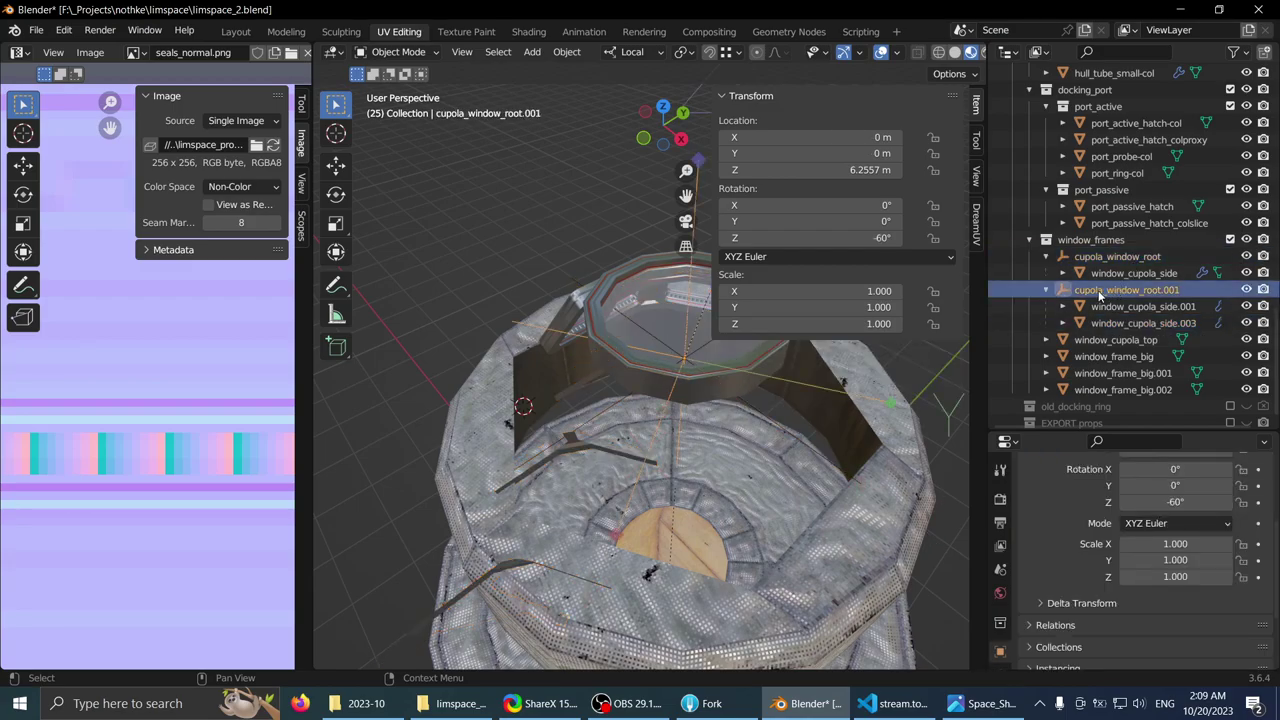
middle_drag(685, 310, 581, 334)
key(ctrl+space)
key(ctrl+space)
- Try to move only the hull segment's origin within its local XY plane, and turn off origin-only transforms
click(513, 447)
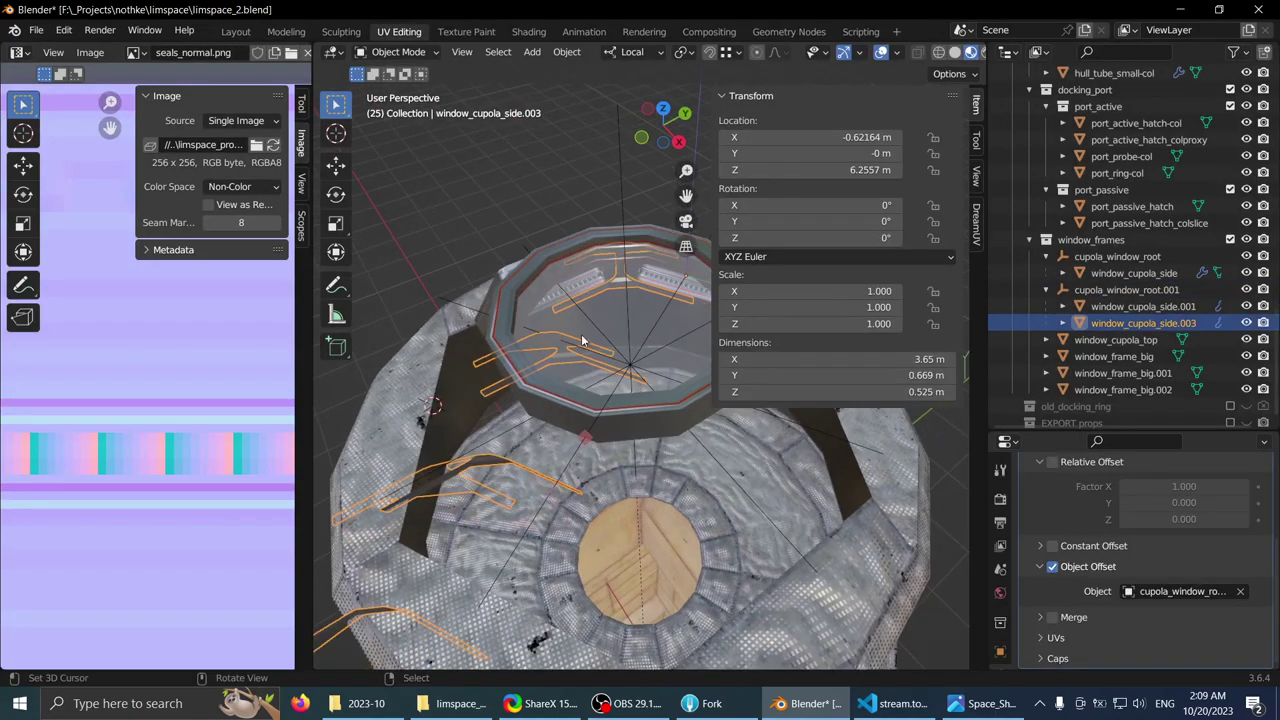
click(977, 141)
key(g)
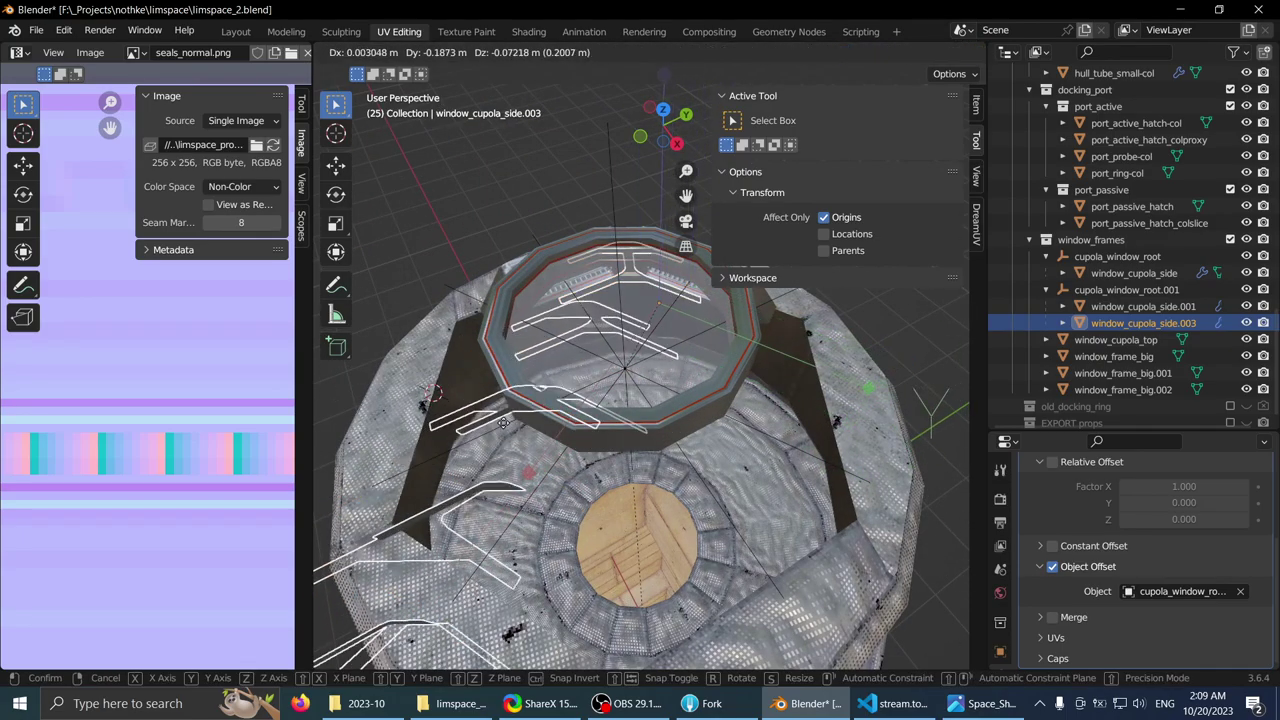
key(z)
key(z)
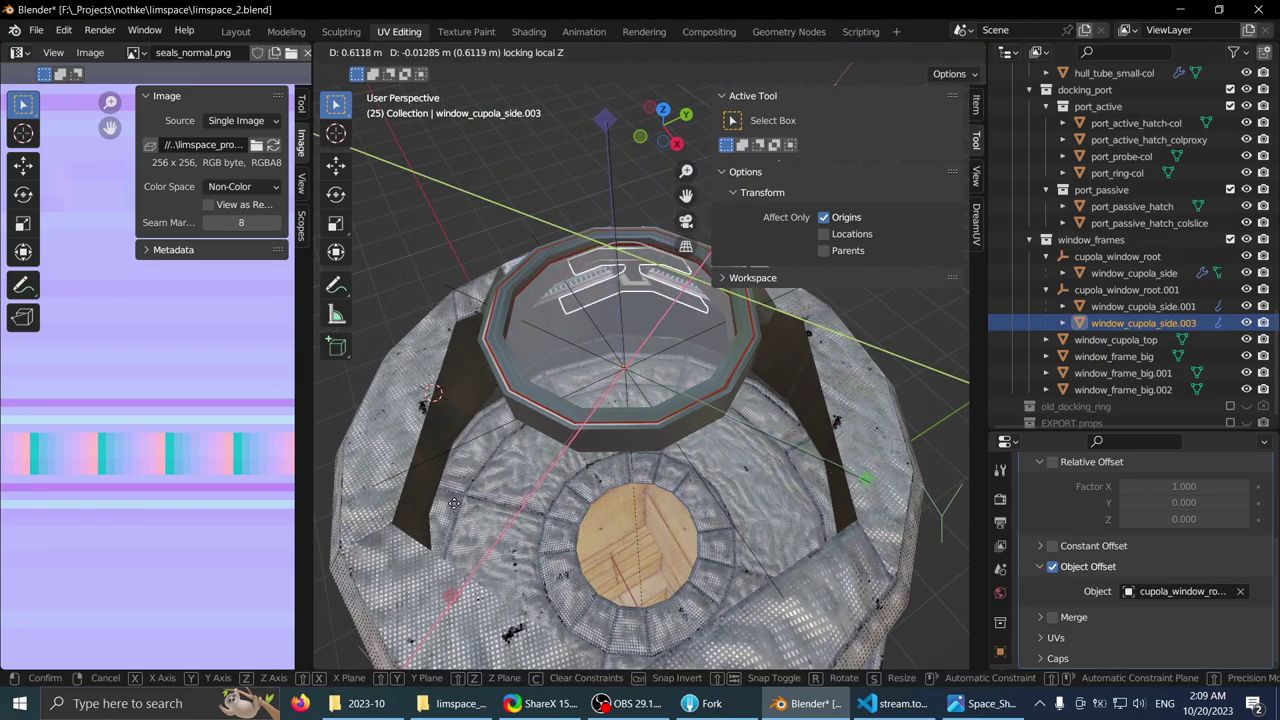
right_click(453, 508)
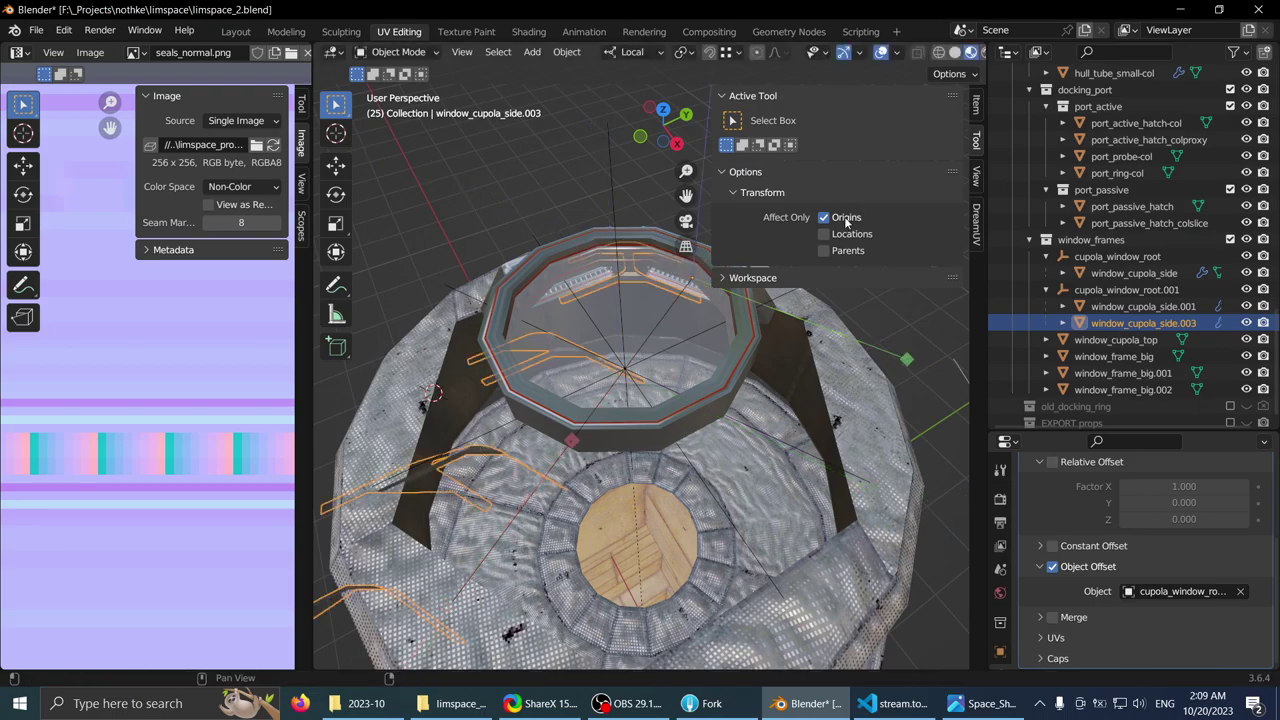
click(976, 105)
- Review the segment's array settings and examine the placement of its copies from above
middle_drag(790, 280, 590, 285)
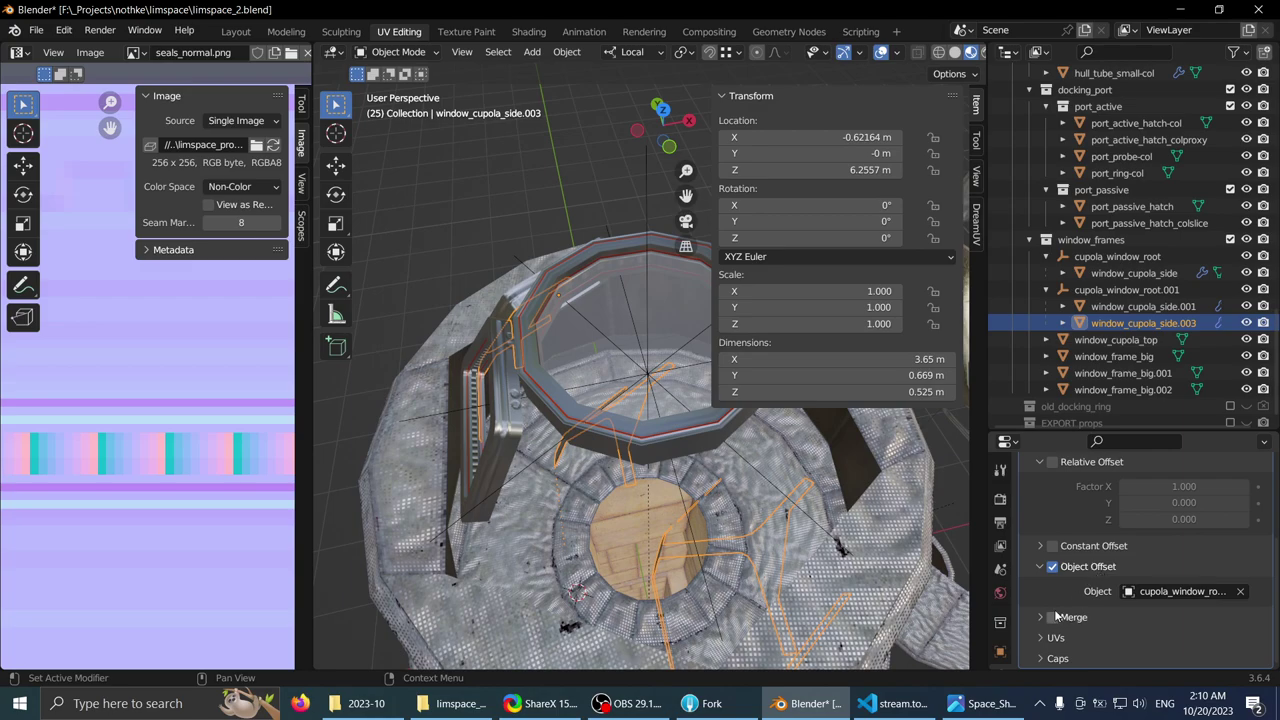
click(1053, 567)
scroll(1065, 570, up, 5)
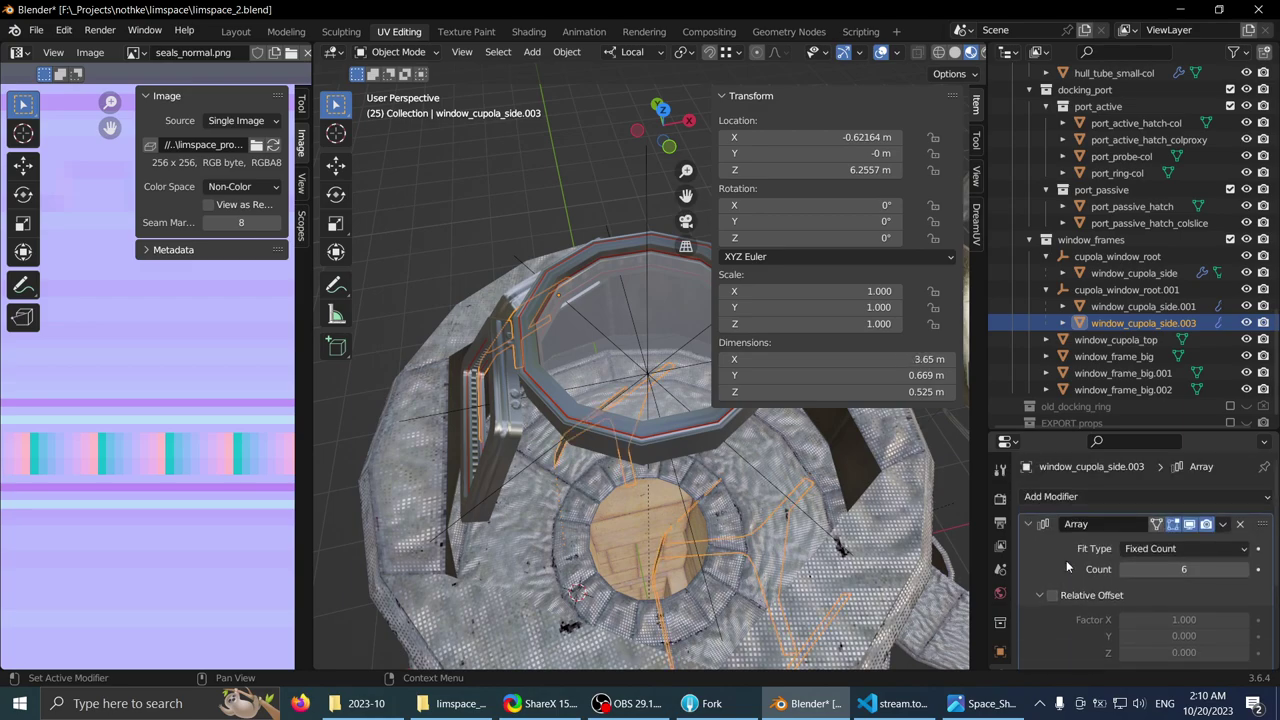
scroll(600, 400, down, 2)
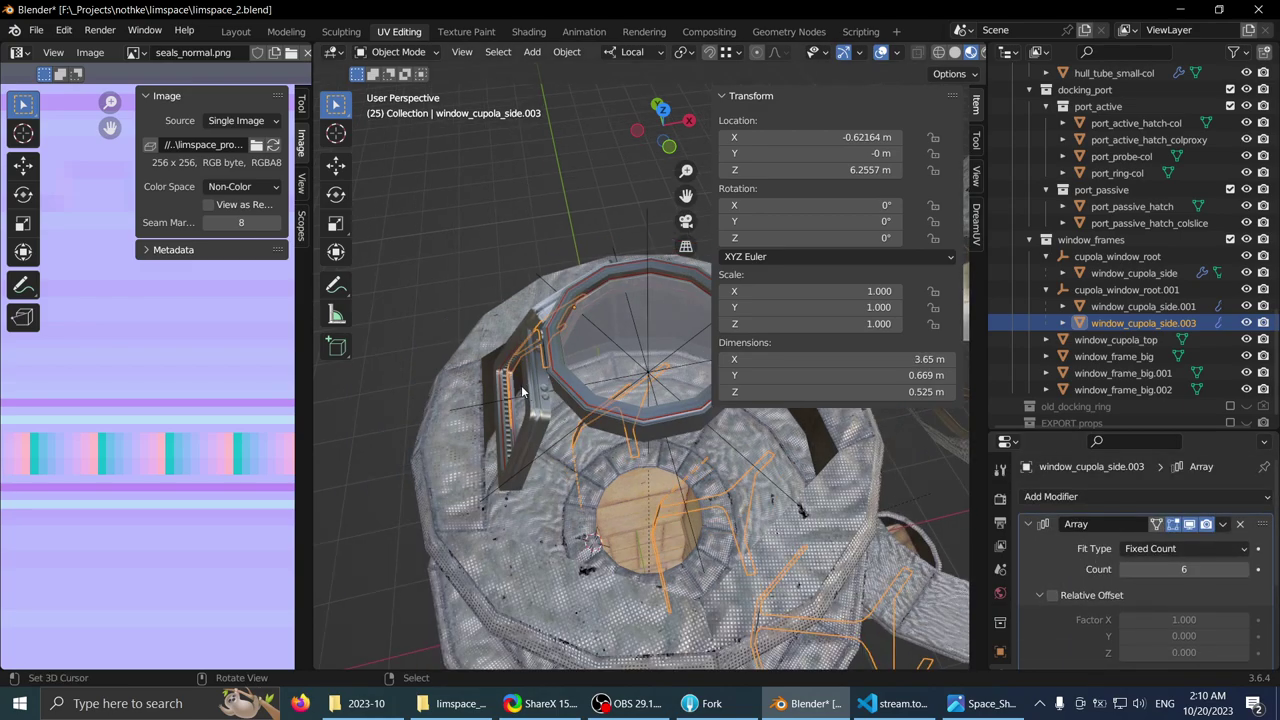
middle_drag(590, 380, 580, 433)
scroll(580, 433, down, 3)
key(KP_7)
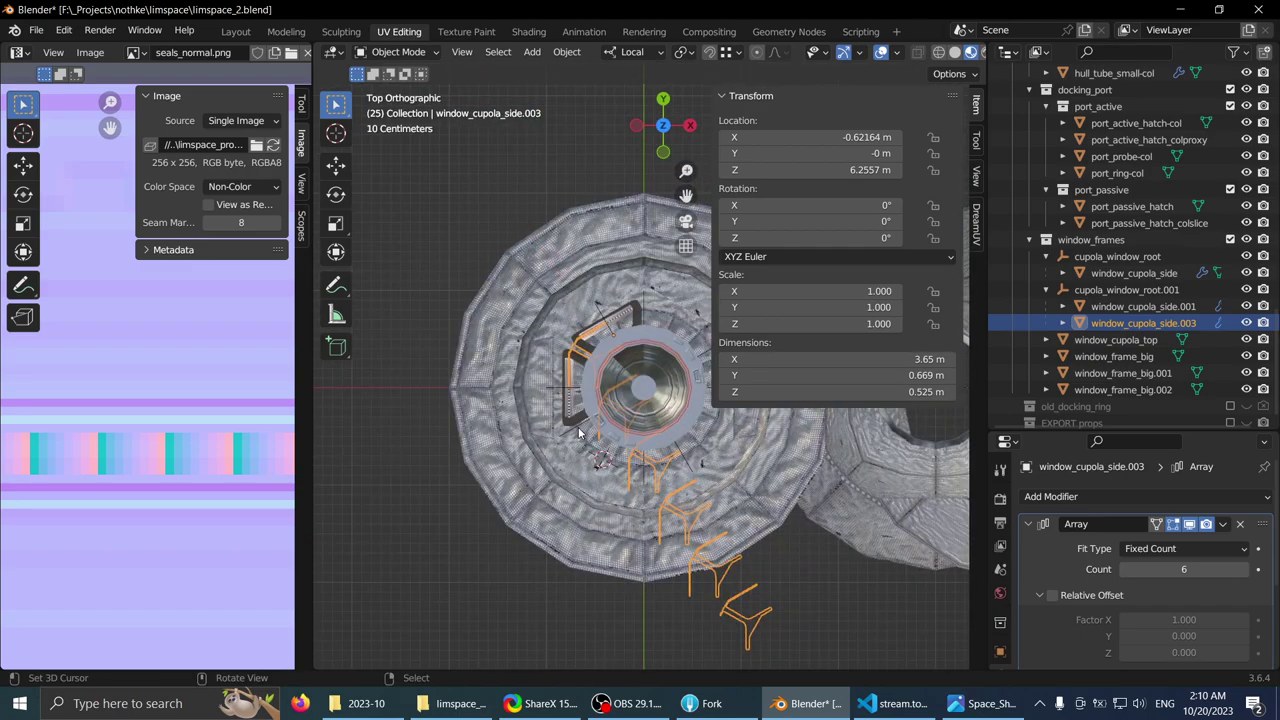
middle_drag(594, 415, 596, 308)
- Exclude the docking_port and interior_walls collections from the view layer
key(Tab)
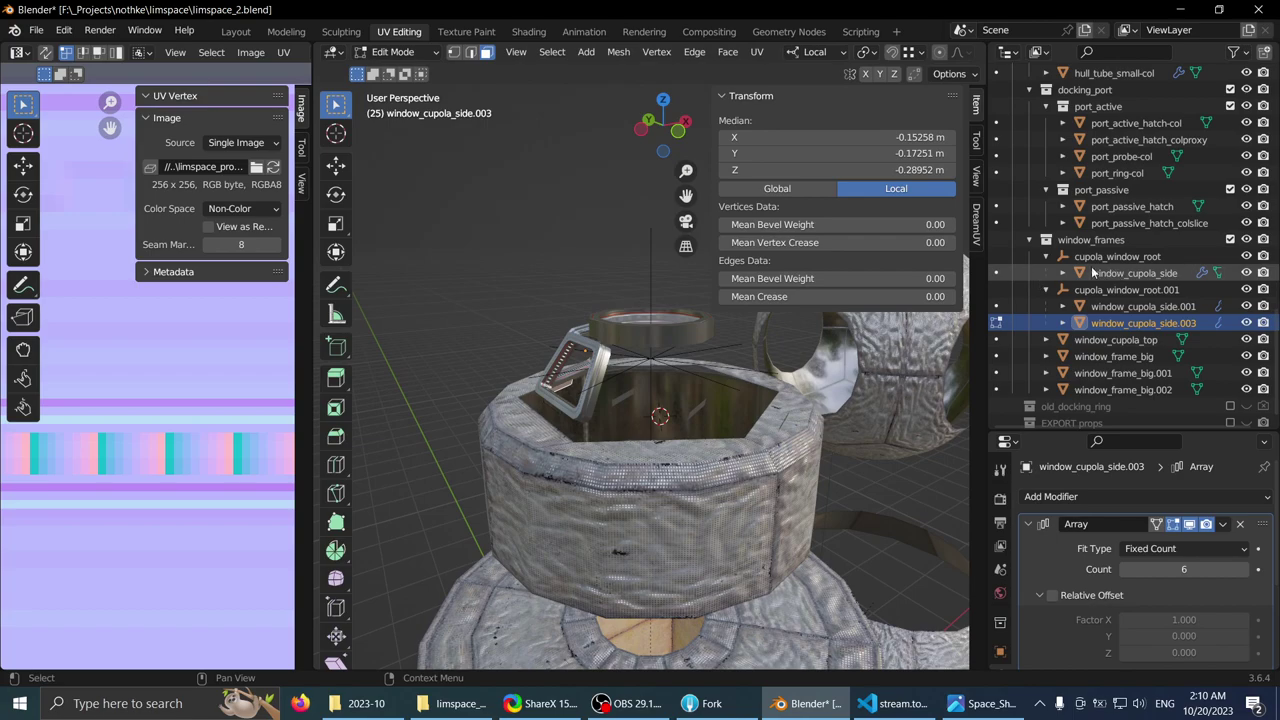
middle_drag(664, 332, 658, 282)
scroll(1163, 198, up, 9)
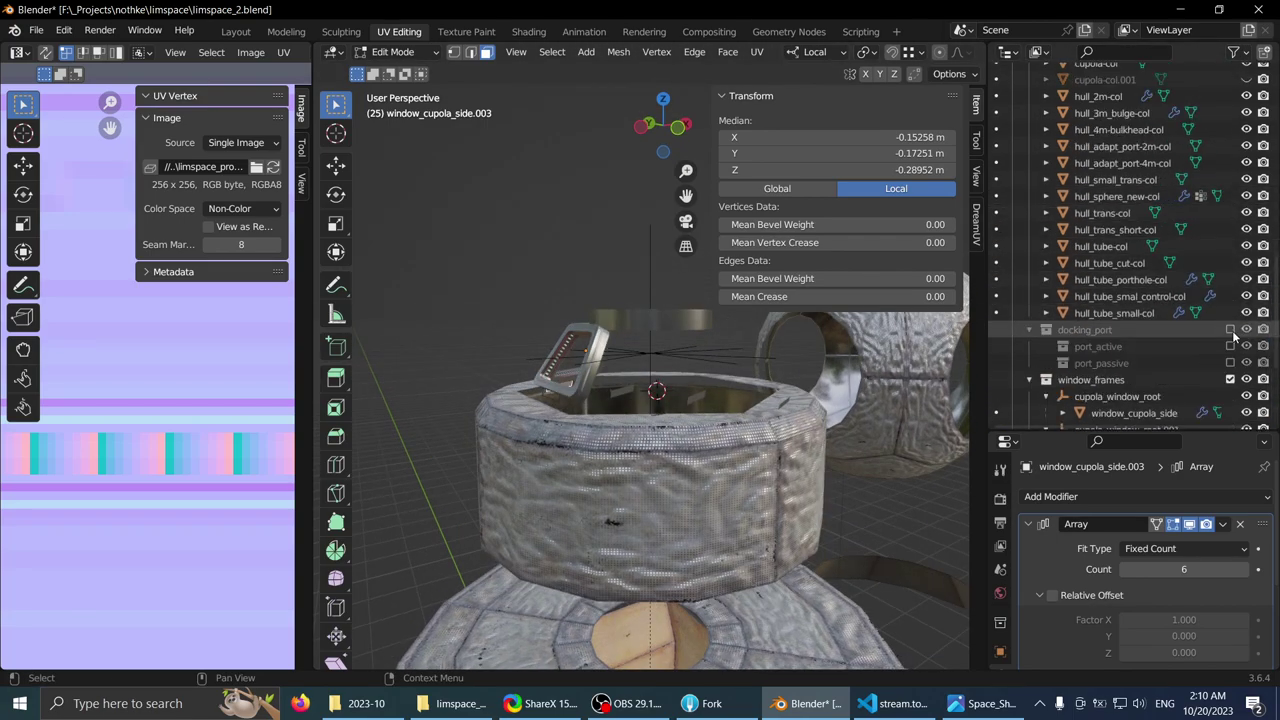
scroll(1234, 338, up, 5)
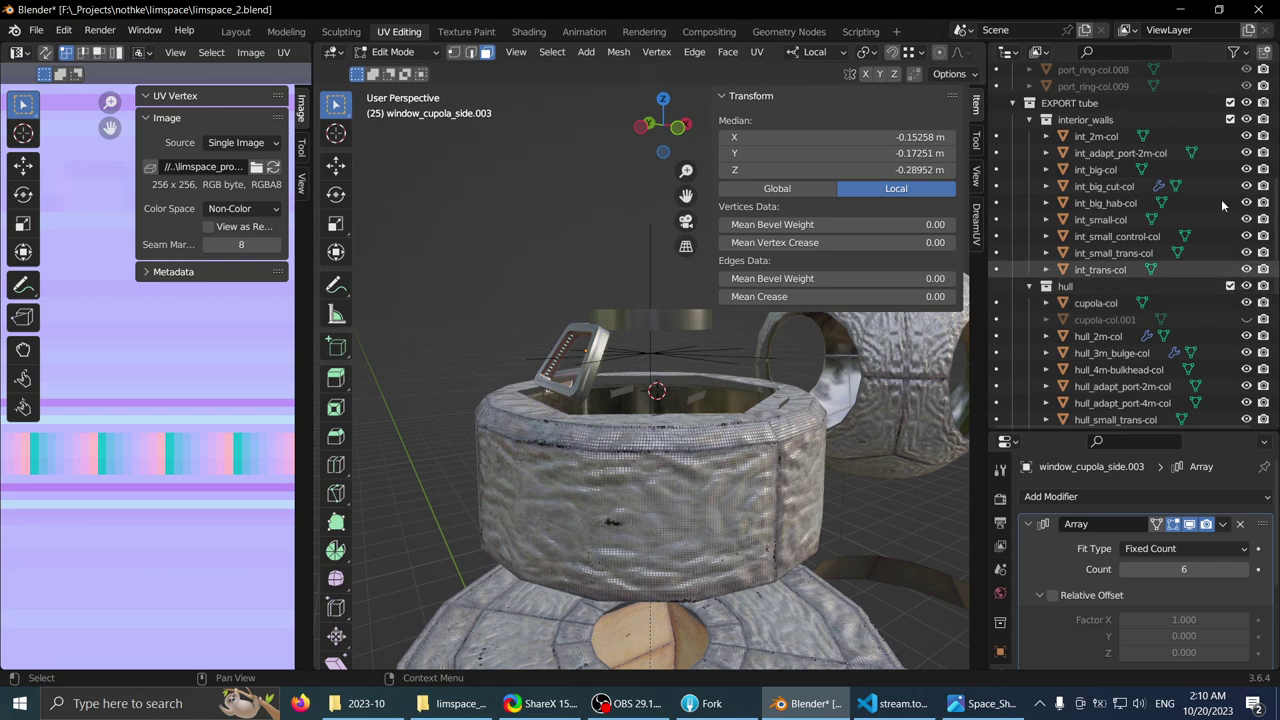
click(1230, 122)
scroll(629, 337, up, 1)
- Deselect the segment's mesh, leave edit mode and examine the array copies around the cupola opening
middle_drag(622, 312, 618, 360)
key(ctrl+space)
key(alt+a)
middle_drag(468, 391, 391, 340)
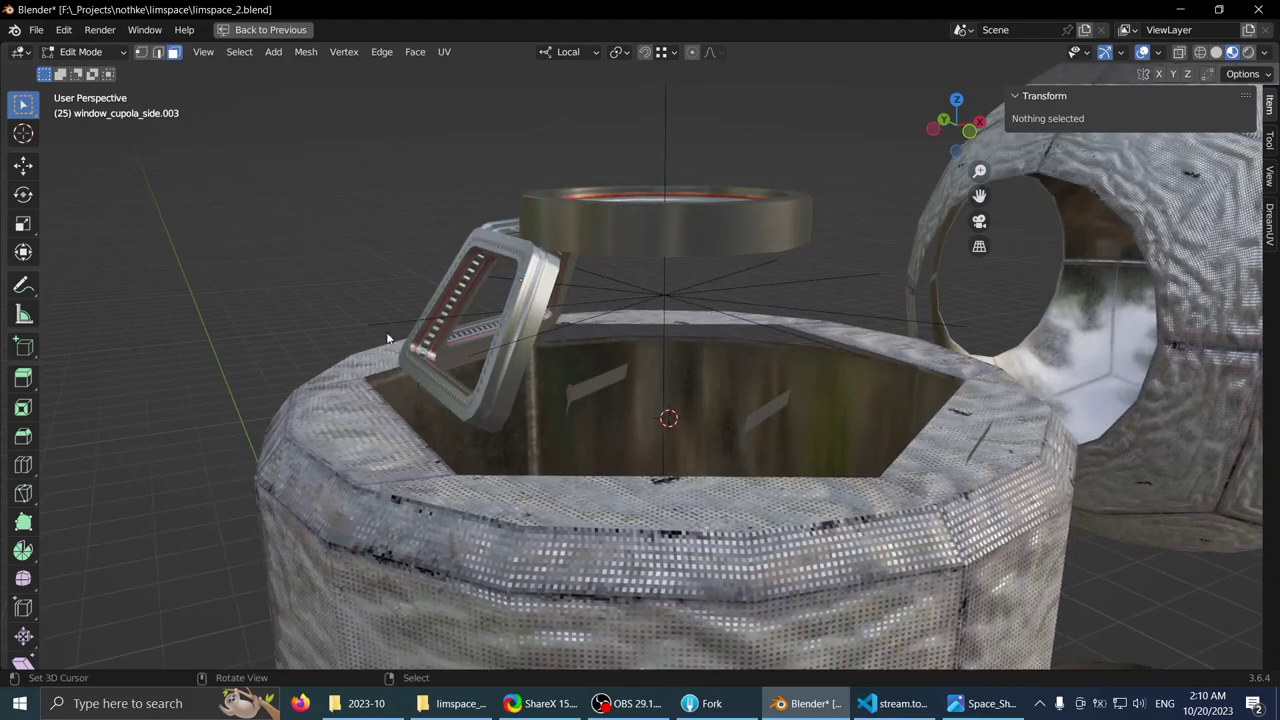
key(Tab)
middle_drag(693, 386, 617, 391)
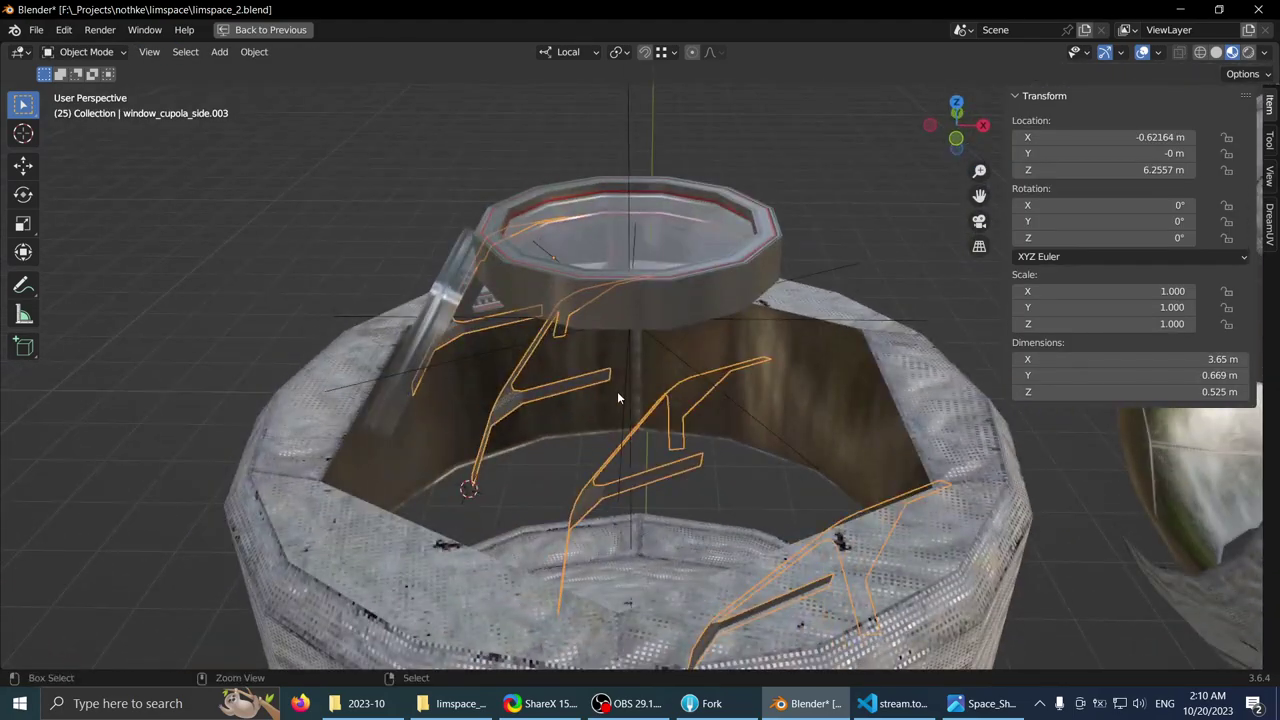
key(ctrl+space)
key(ctrl+space)
middle_drag(620, 304, 604, 338)
key(ctrl+space)
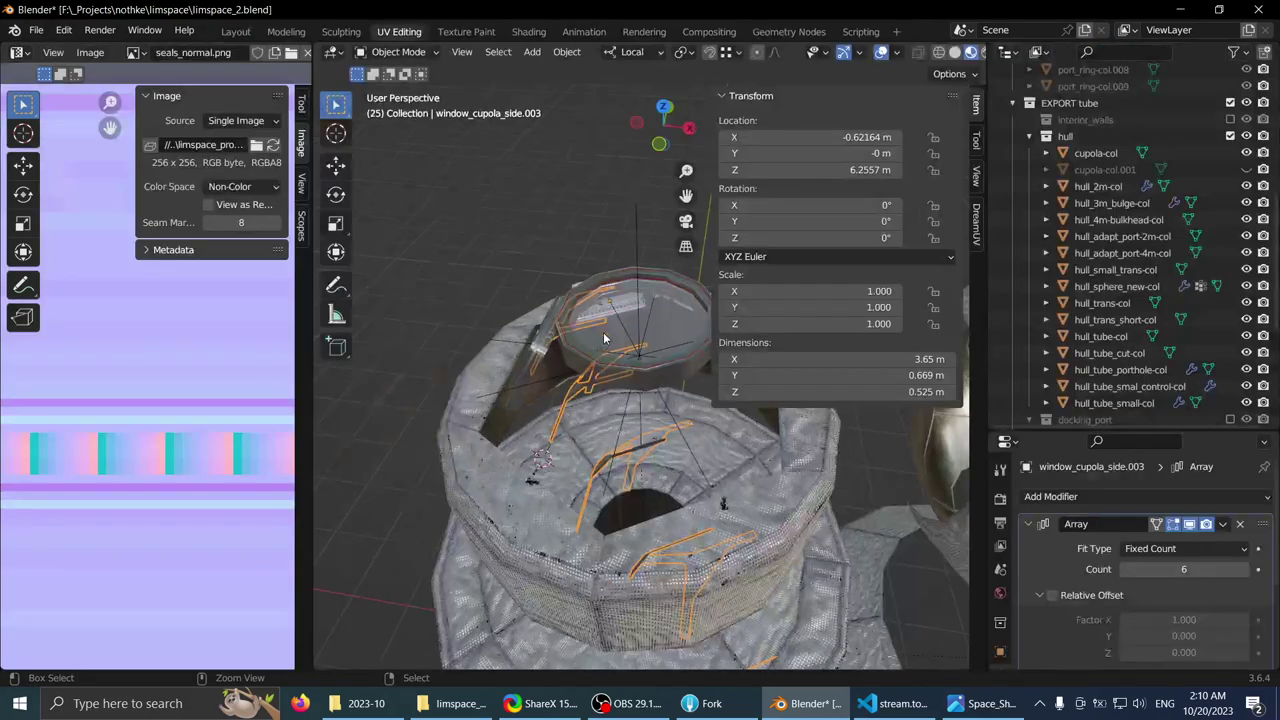
- Turn on origin-only transforms and move the hull segment's origin within its local XY plane
click(975, 141)
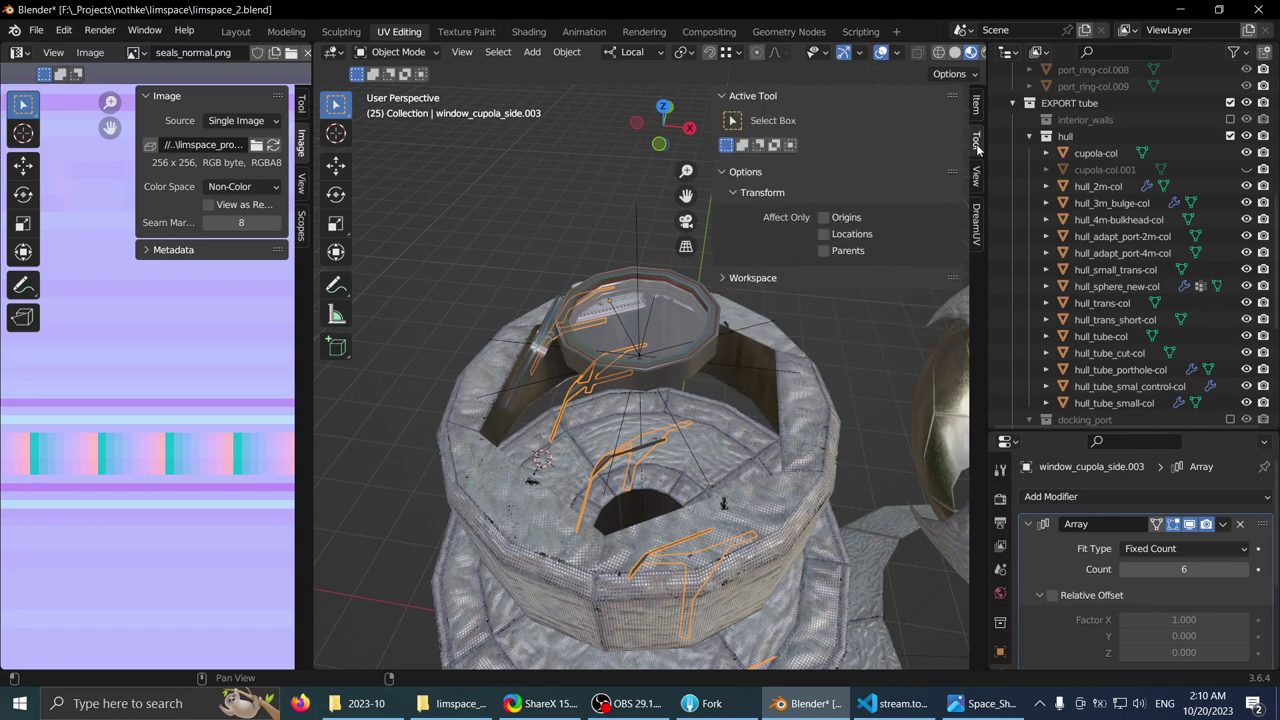
middle_drag(491, 395, 536, 412)
middle_drag(571, 346, 609, 361)
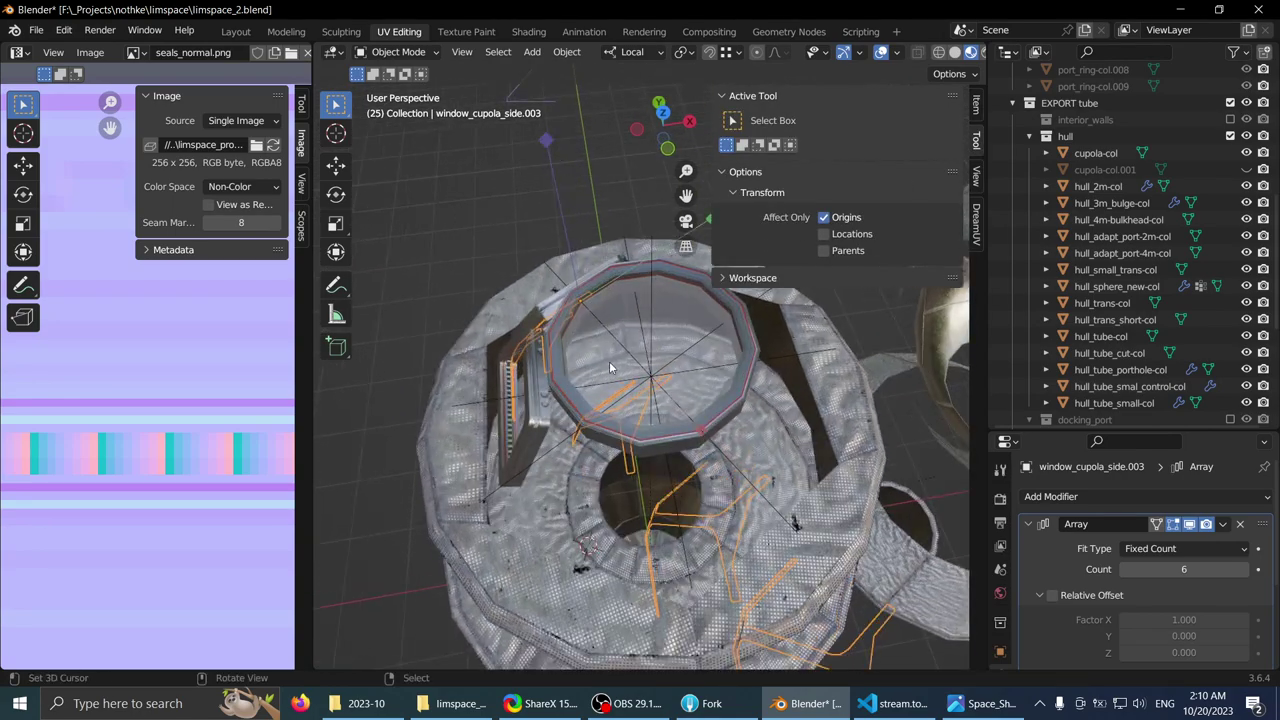
key(g)
key(z)
key(z)
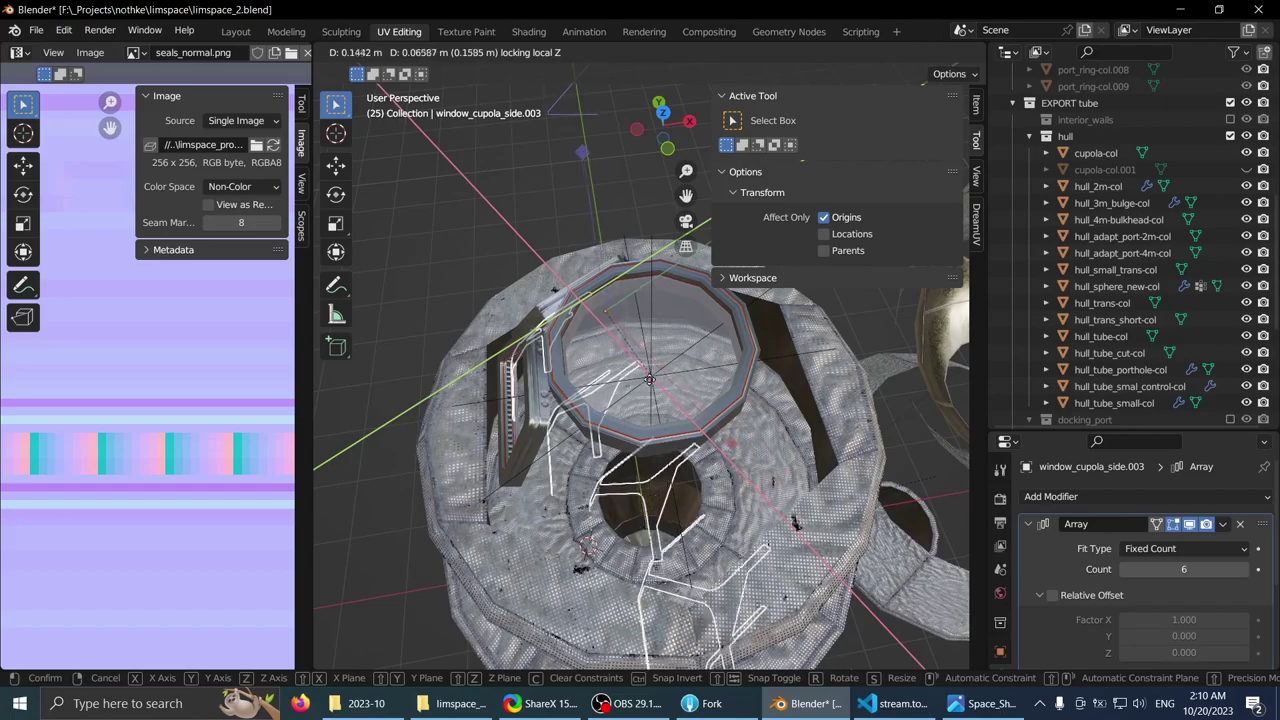
click(631, 414)
- Adjust the segment's origin within its local plane so the array copies line up with the two window frames
scroll(631, 414, up, 3)
middle_drag(631, 414, 600, 394)
scroll(600, 394, up, 2)
key(g)
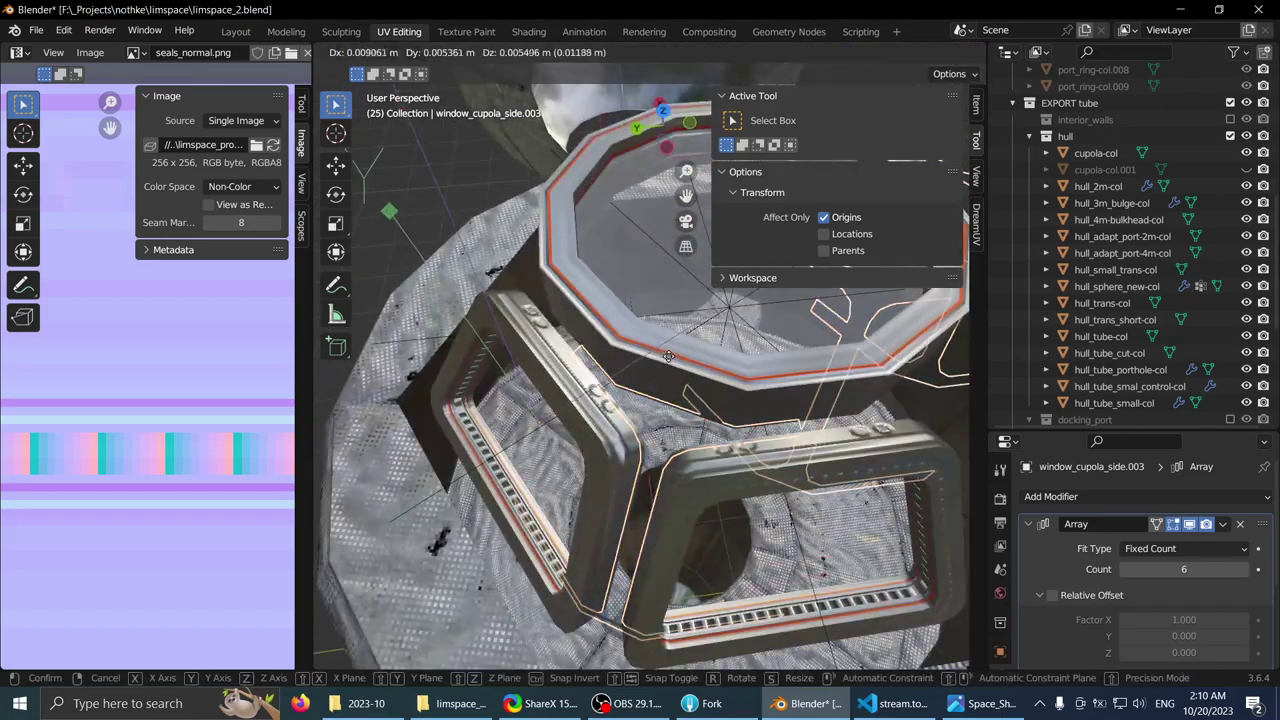
key(shift+z)
key(shift+z)
click(710, 315)
scroll(652, 370, down, 4)
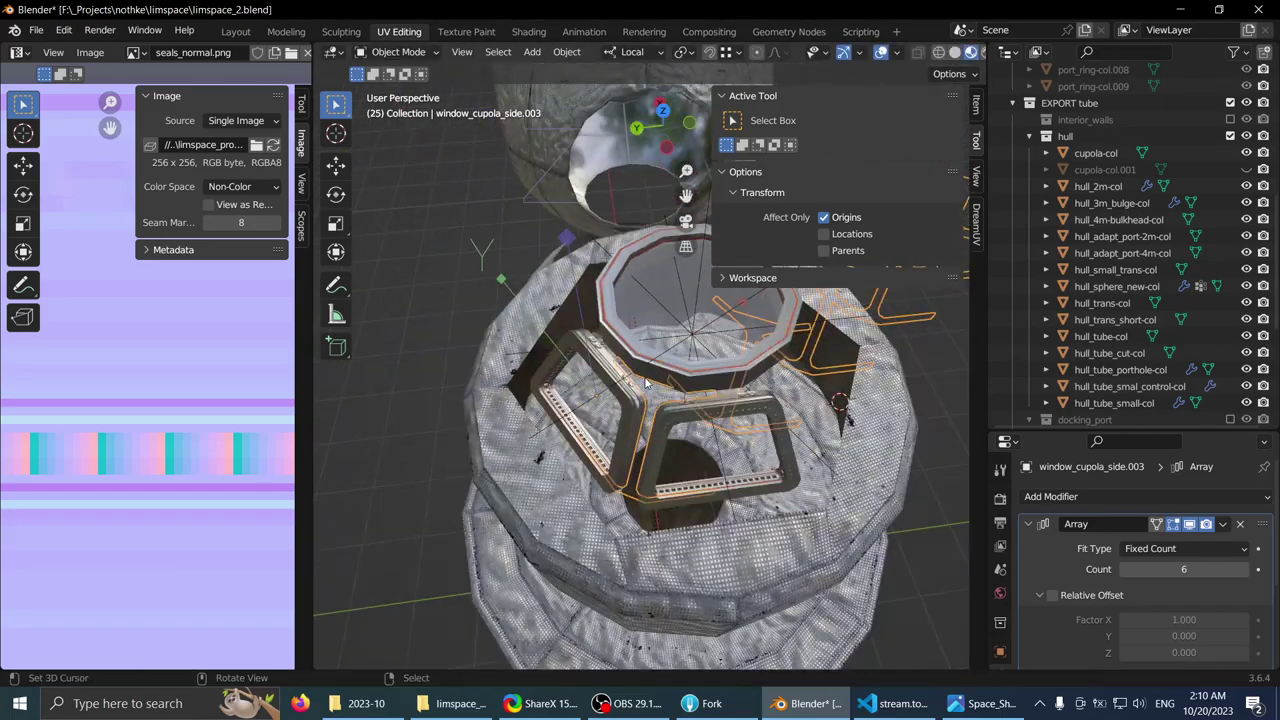
- Shift the segment's origin towards the centre of the round cupola window, working from the top view
key(KP_7)
key(KP_7)
key(g)
key(z)
key(z)
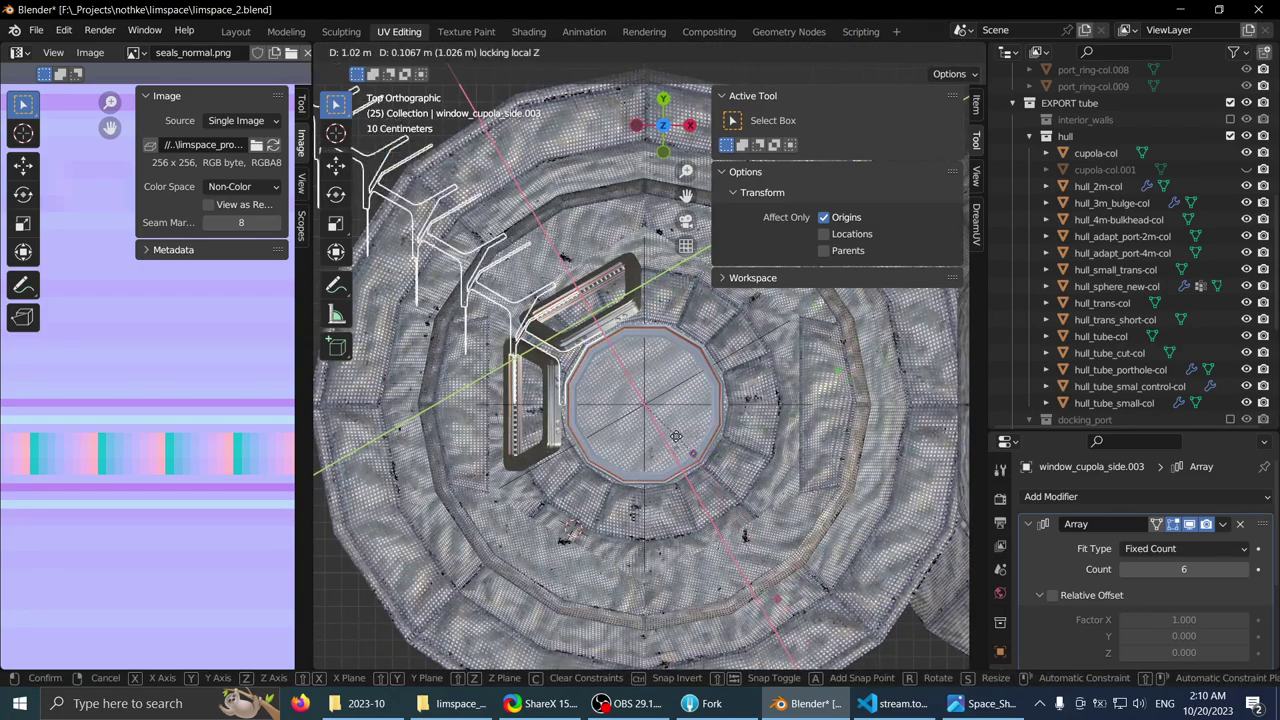
click(665, 433)
shift+middle_drag(674, 404, 644, 323)
scroll(643, 323, up, 3)
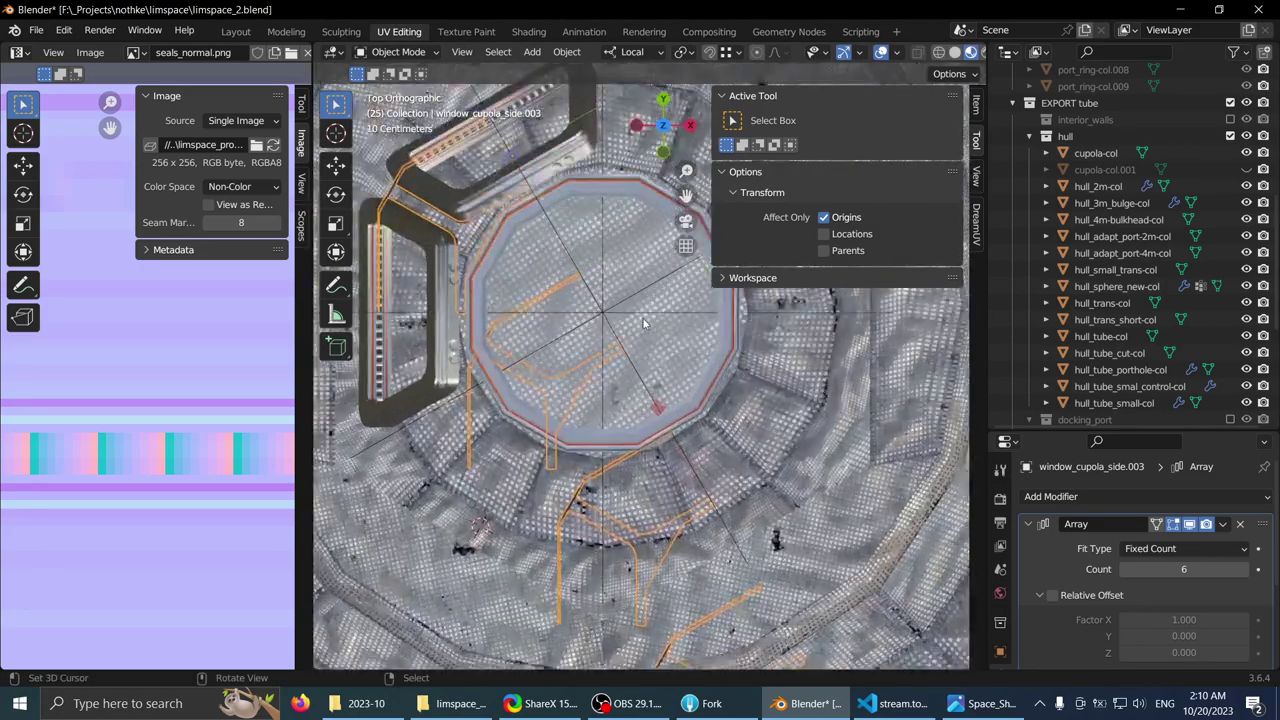
scroll(645, 323, up, 3)
key(g)
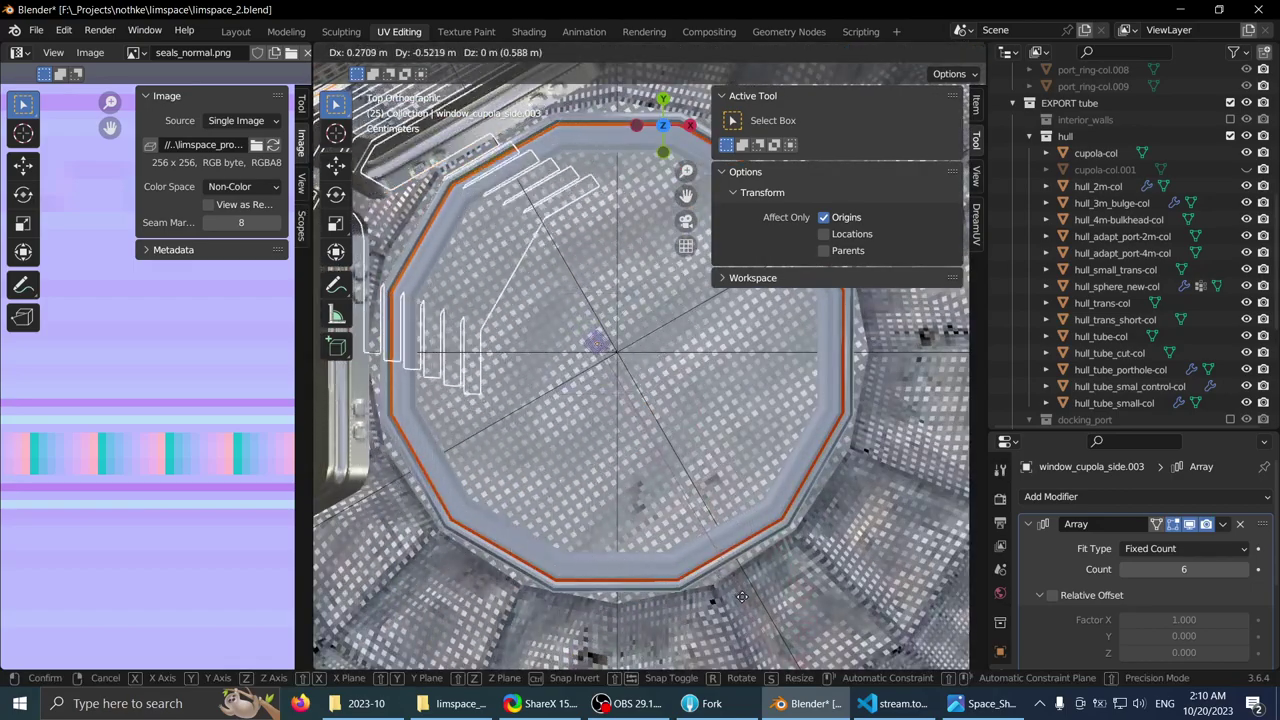
click(655, 423)
- Try to centre the segment's origin on the round window within its local XY plane and examine the array copies
key(g)
key(z)
key(z)
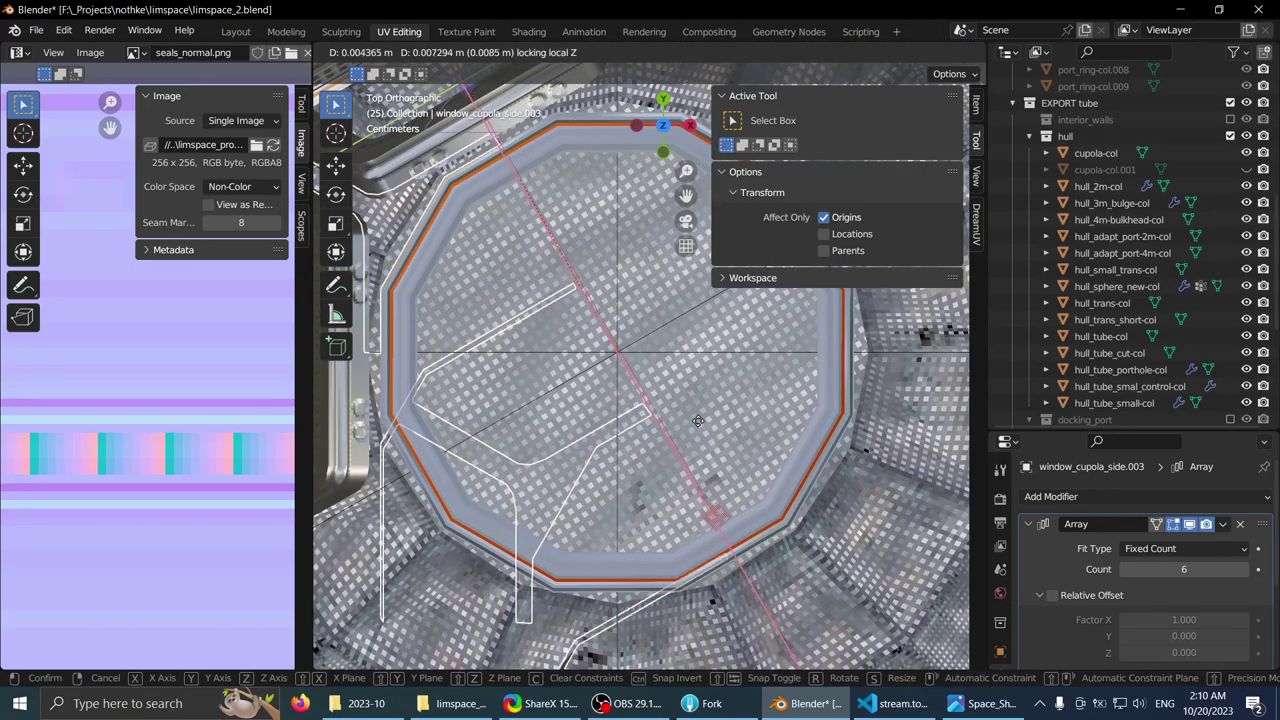
click(554, 246)
key(g)
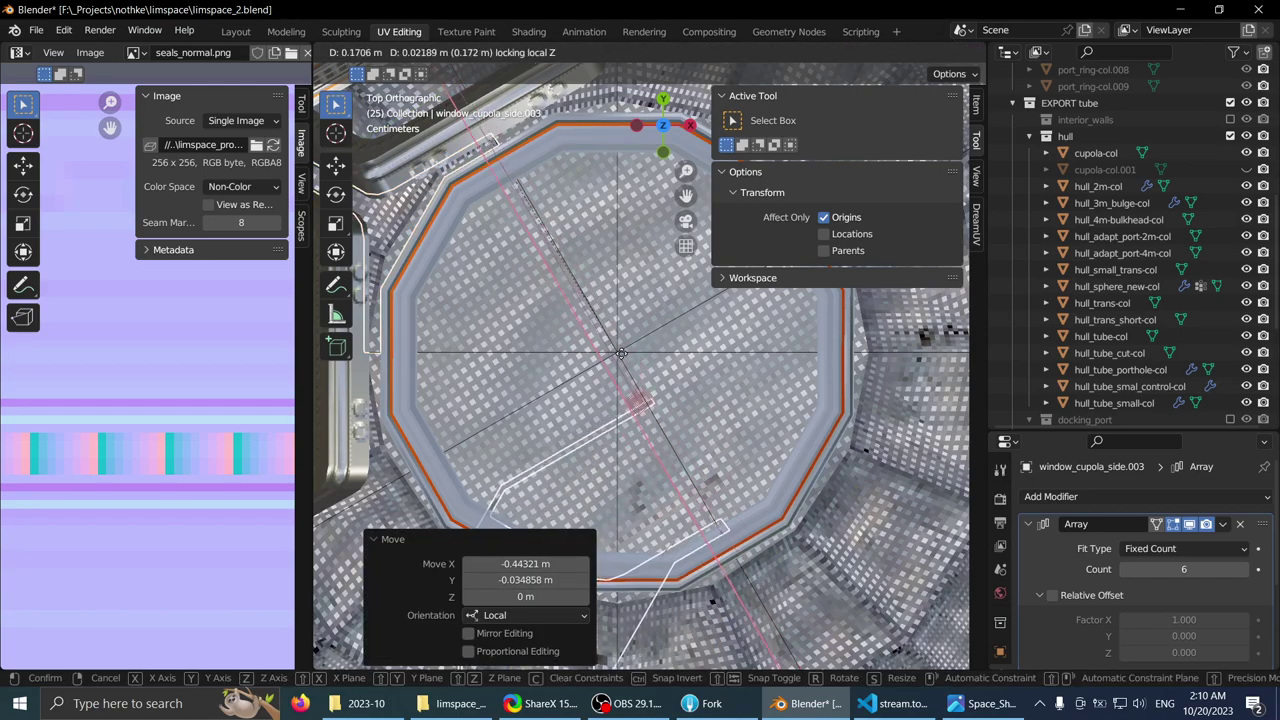
click(587, 310)
scroll(620, 330, down, 5)
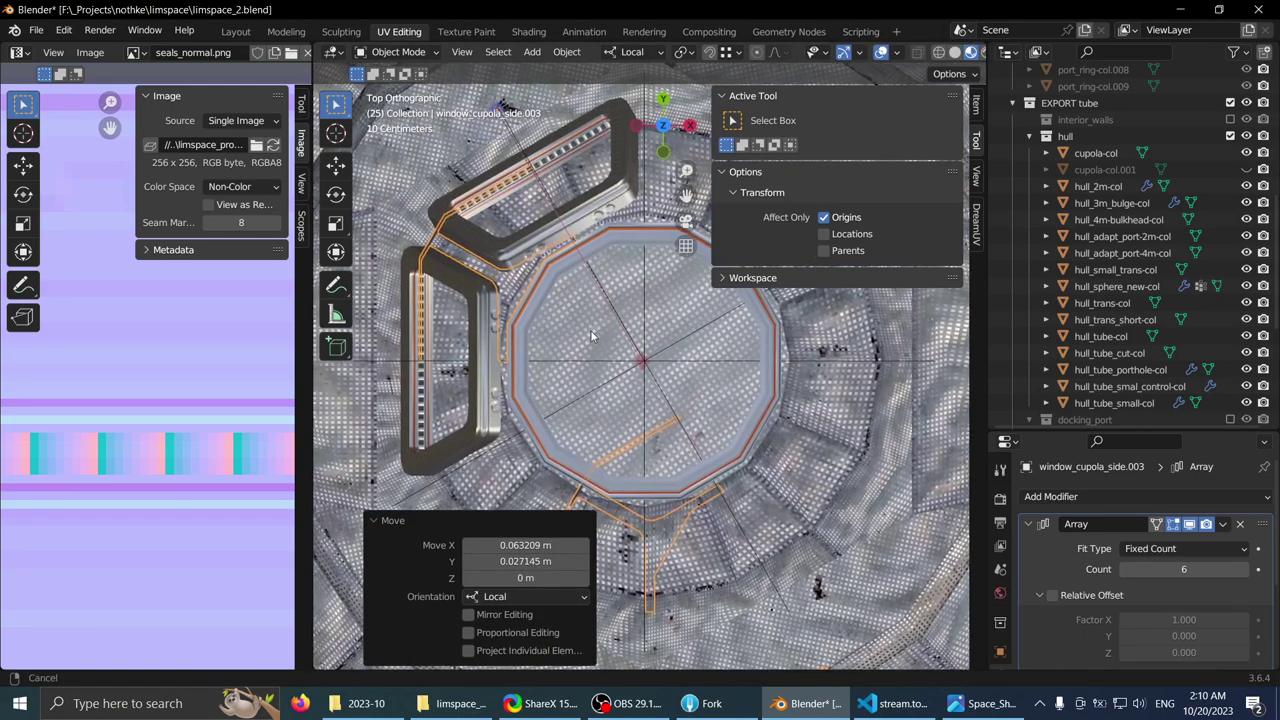
middle_drag(677, 360, 568, 310)
scroll(569, 310, up, 2)
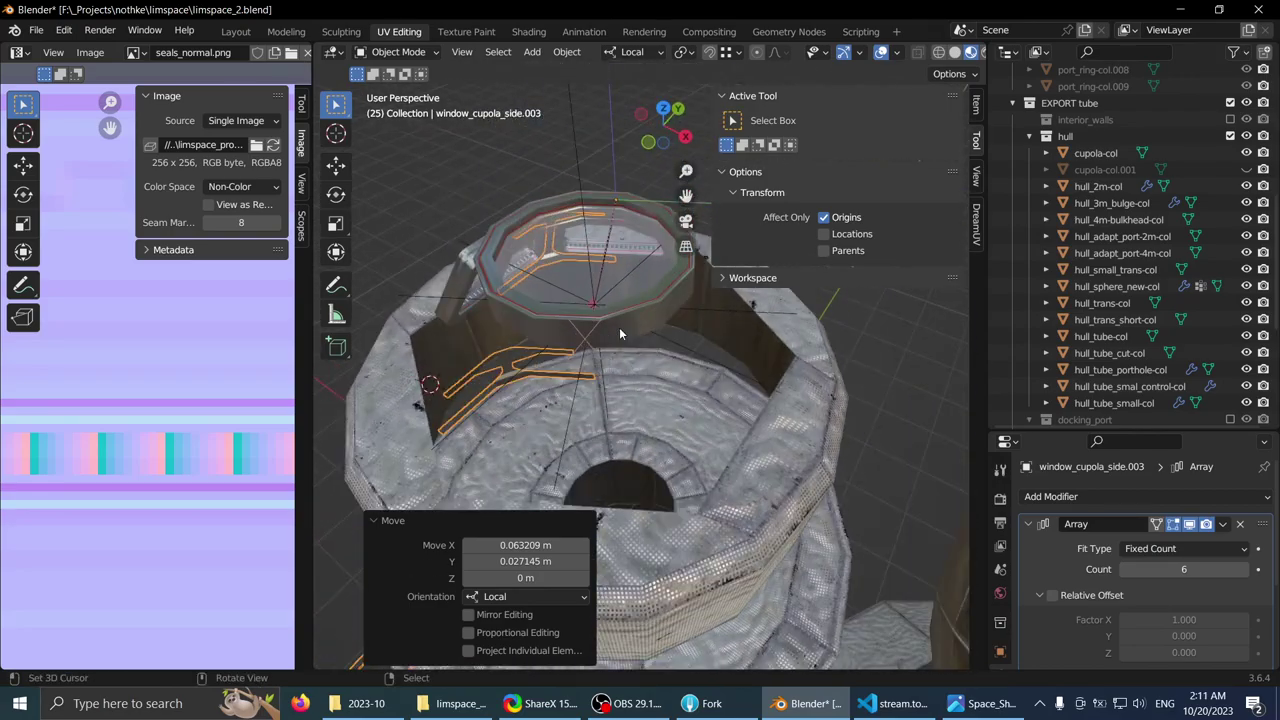
- Try moving the segment's origin about 0.568 m along its local X axis
key(KP_7)
shift+middle_drag(510, 352, 560, 382)
key(g)
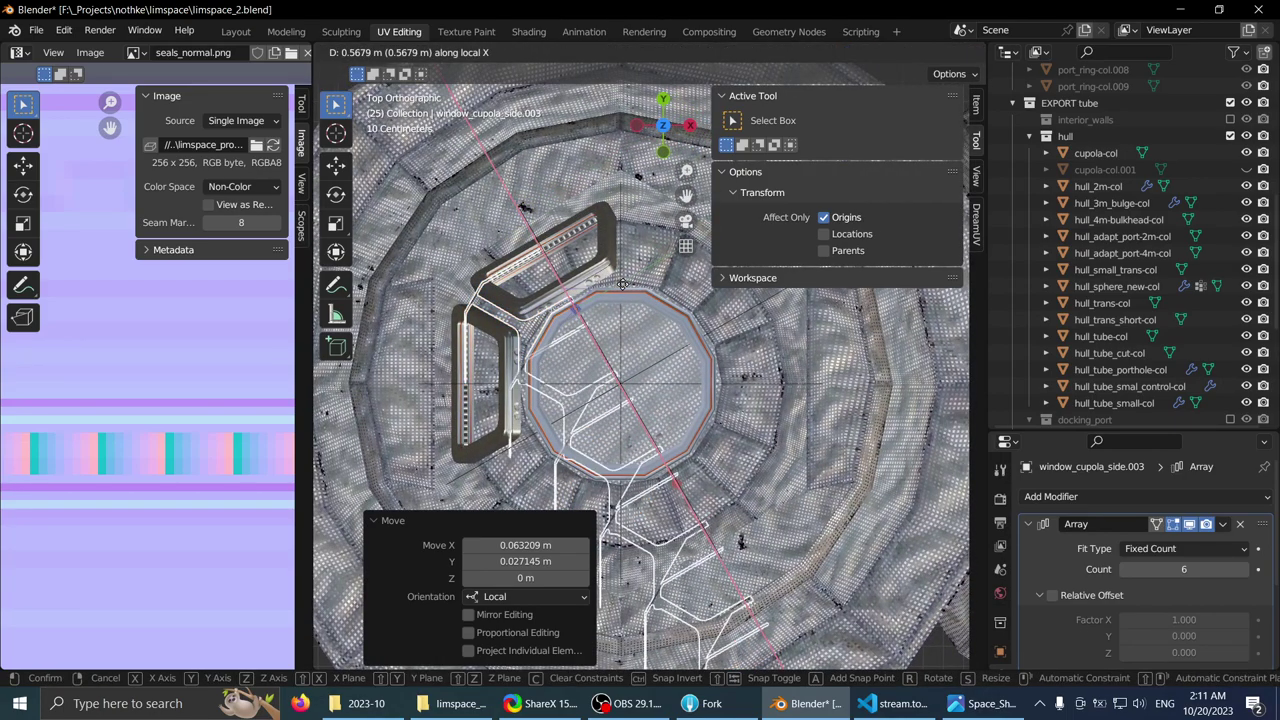
click(622, 281)
key(g)
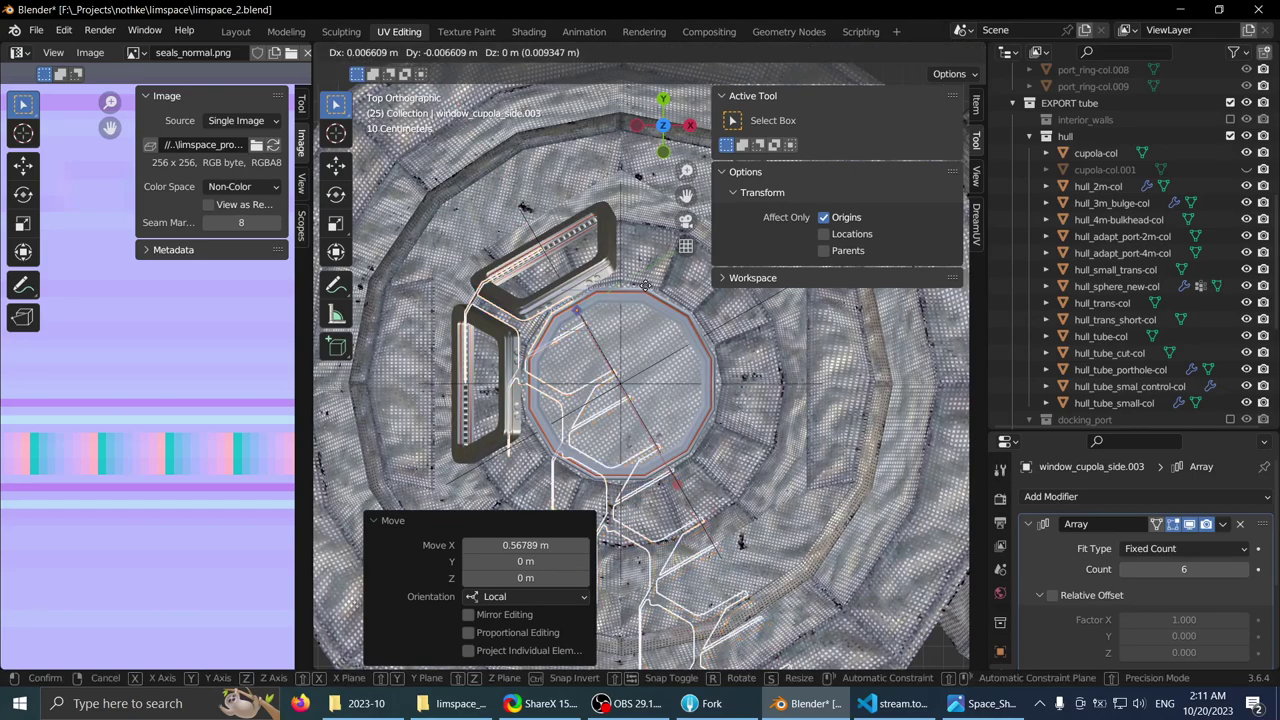
key(y)
key(Escape)
scroll(598, 292, up, 2)
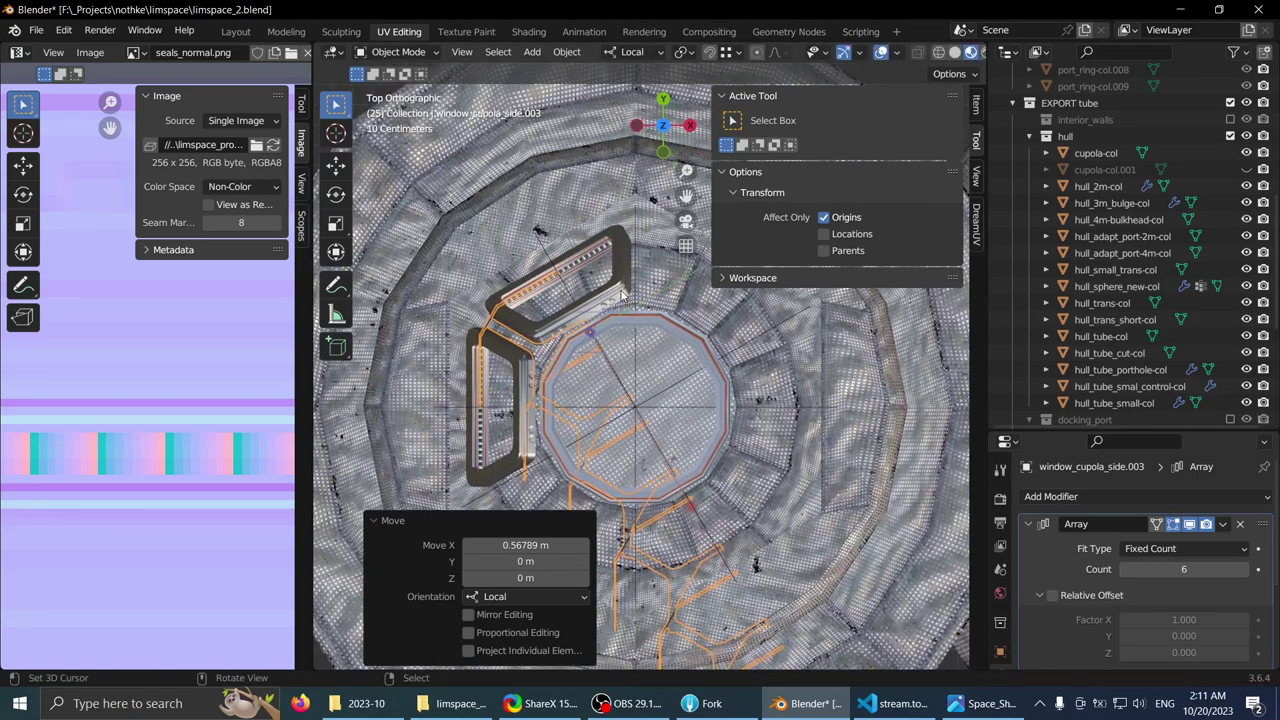
- Clear the parent of window_cupola_side.003 so it sits directly in the window_frames collection
key(Tab)
click(976, 108)
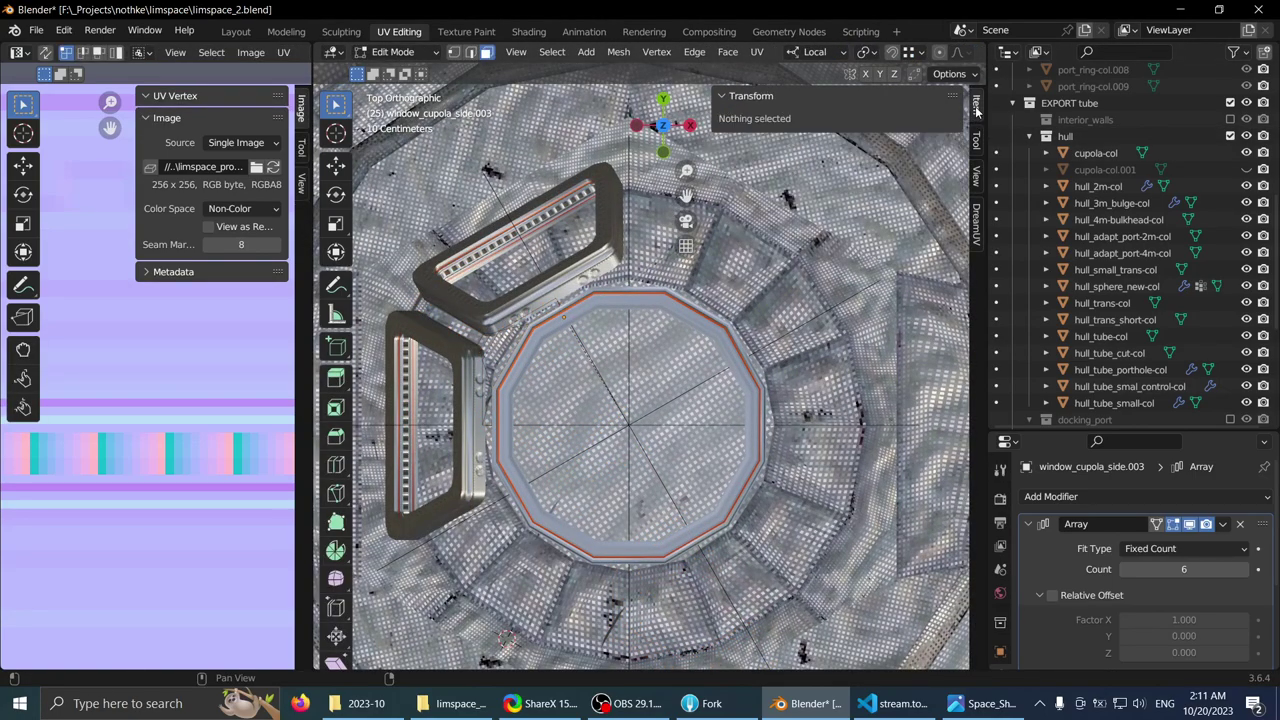
key(KP_Decimal)
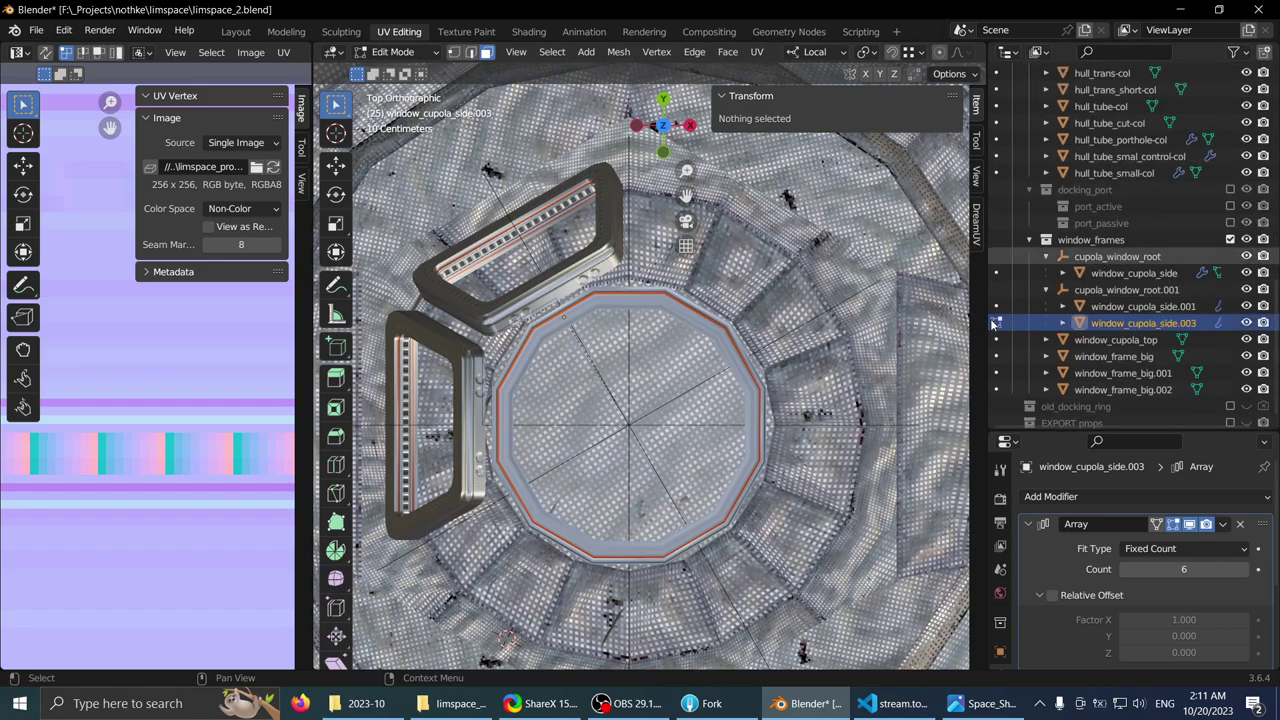
key(Tab)
middle_drag(560, 170, 596, 338)
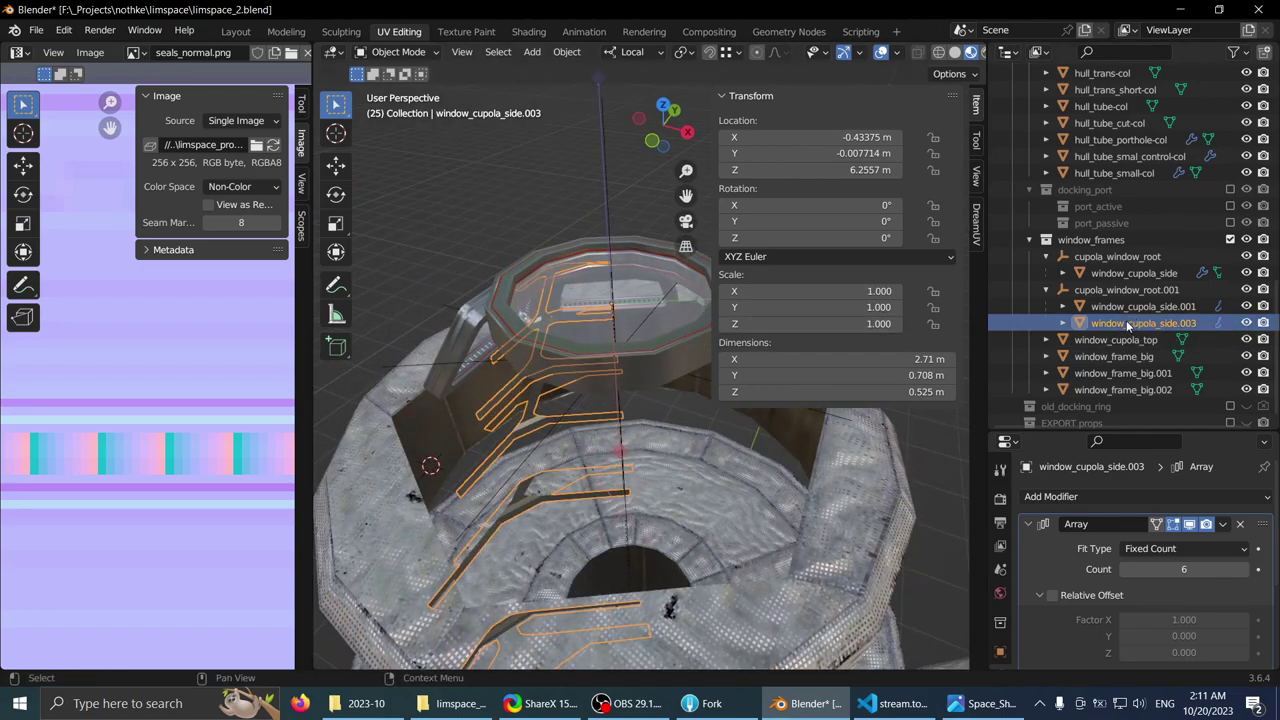
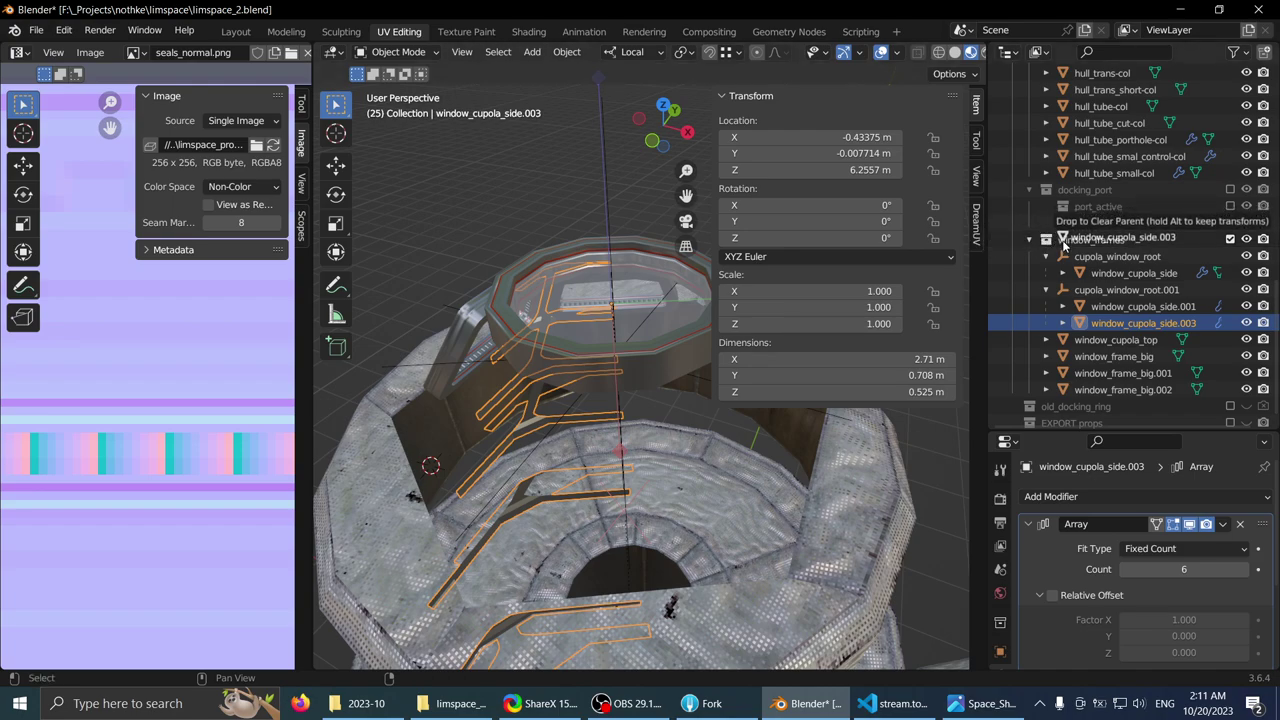
drag(1062, 245, 1065, 245)
- Examine the array copies around the cupola opening and turn off origin-only transforms
scroll(575, 400, down, 2)
middle_drag(575, 400, 545, 480)
scroll(508, 364, up, 4)
scroll(536, 360, up, 2)
middle_drag(656, 246, 614, 466)
scroll(614, 466, down, 4)
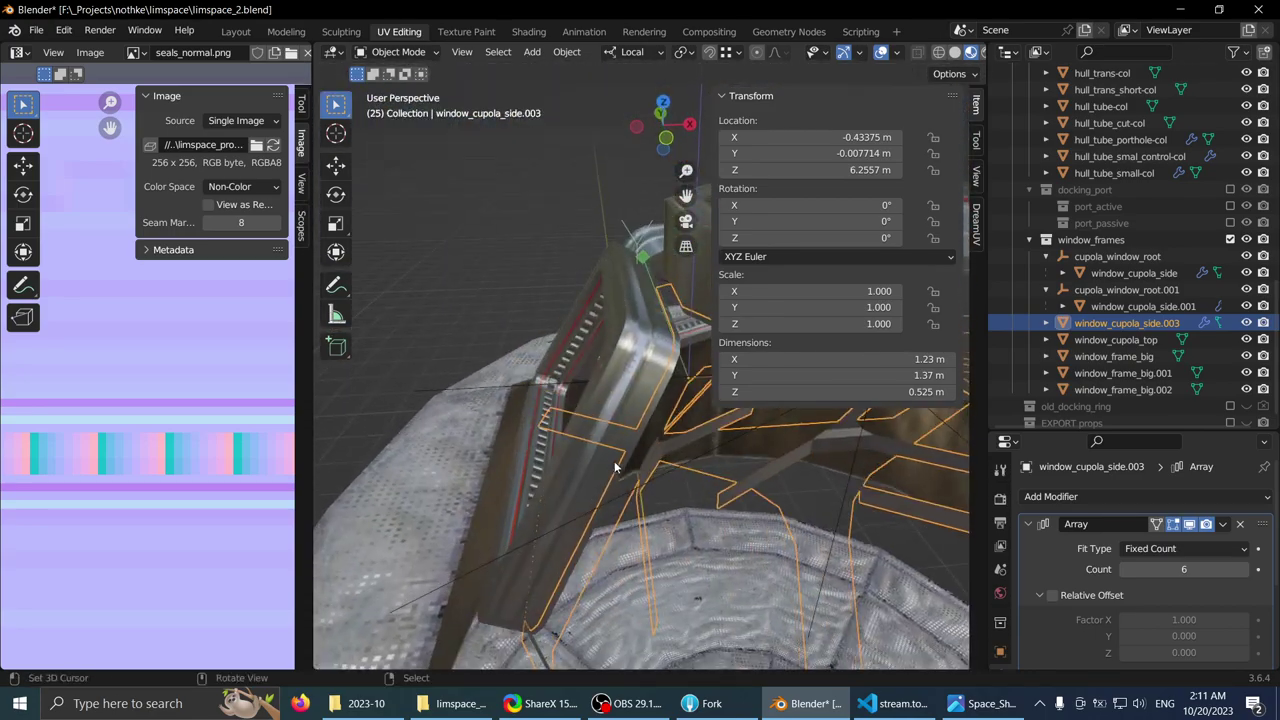
click(976, 140)
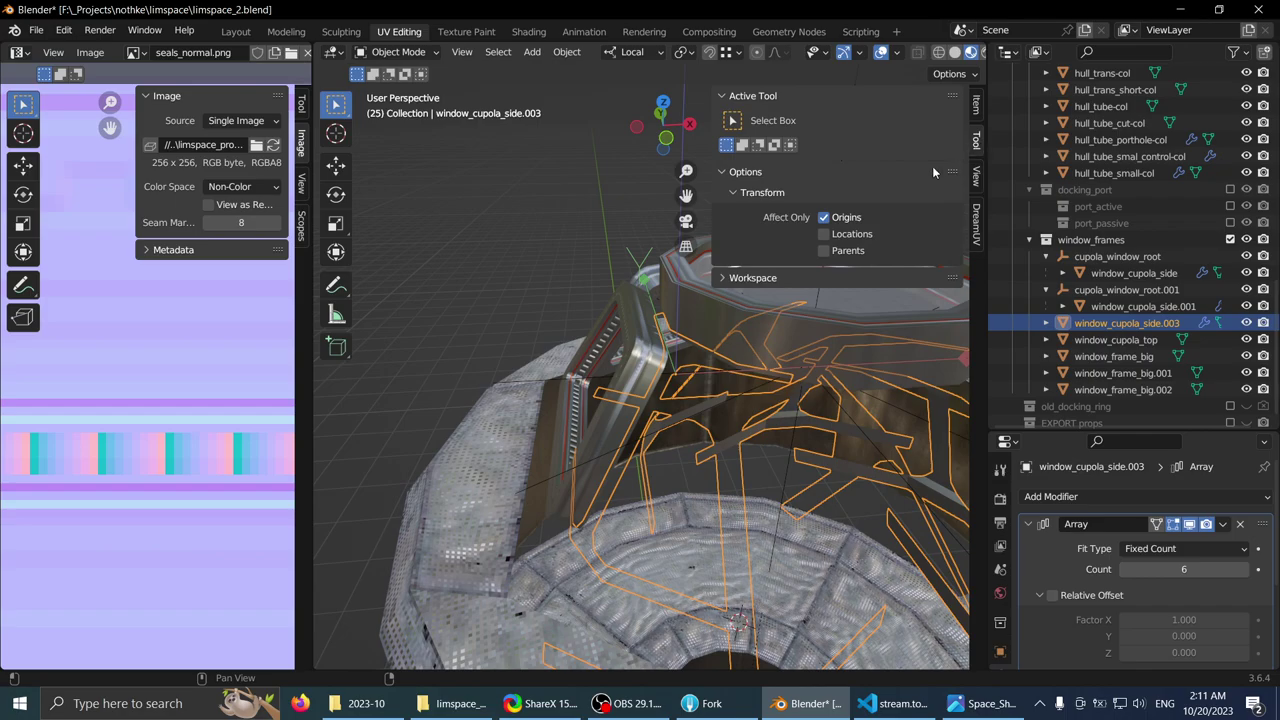
middle_drag(780, 280, 635, 332)
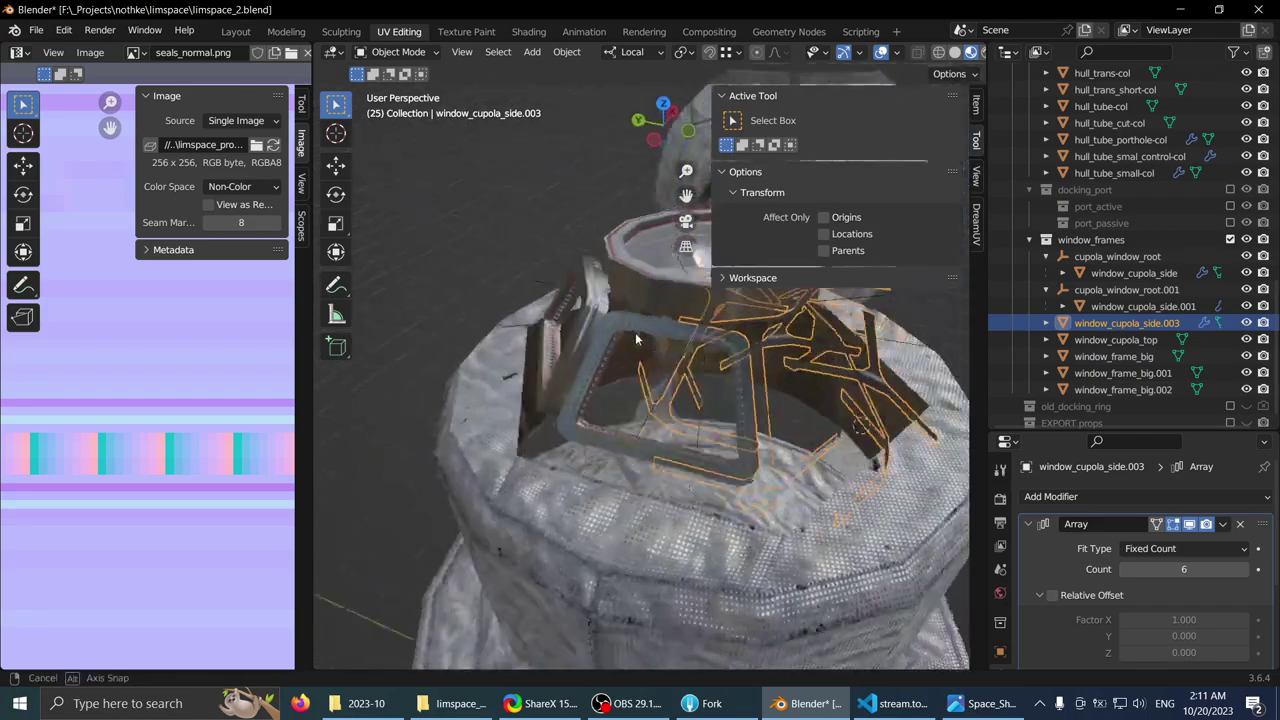
- Select the segment's linked mesh from above and check its median coordinates in the local frame
key(Tab)
key(l)
middle_drag(700, 362, 491, 309)
middle_drag(690, 330, 640, 390)
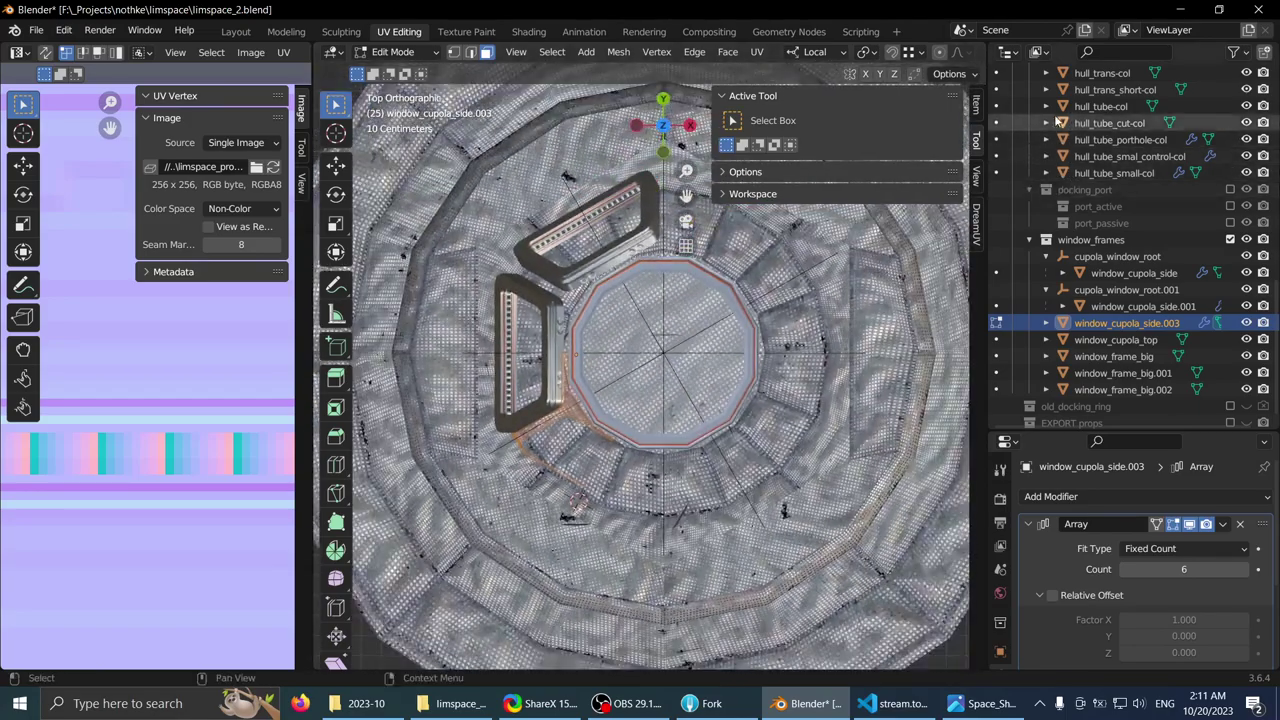
click(977, 105)
click(977, 138)
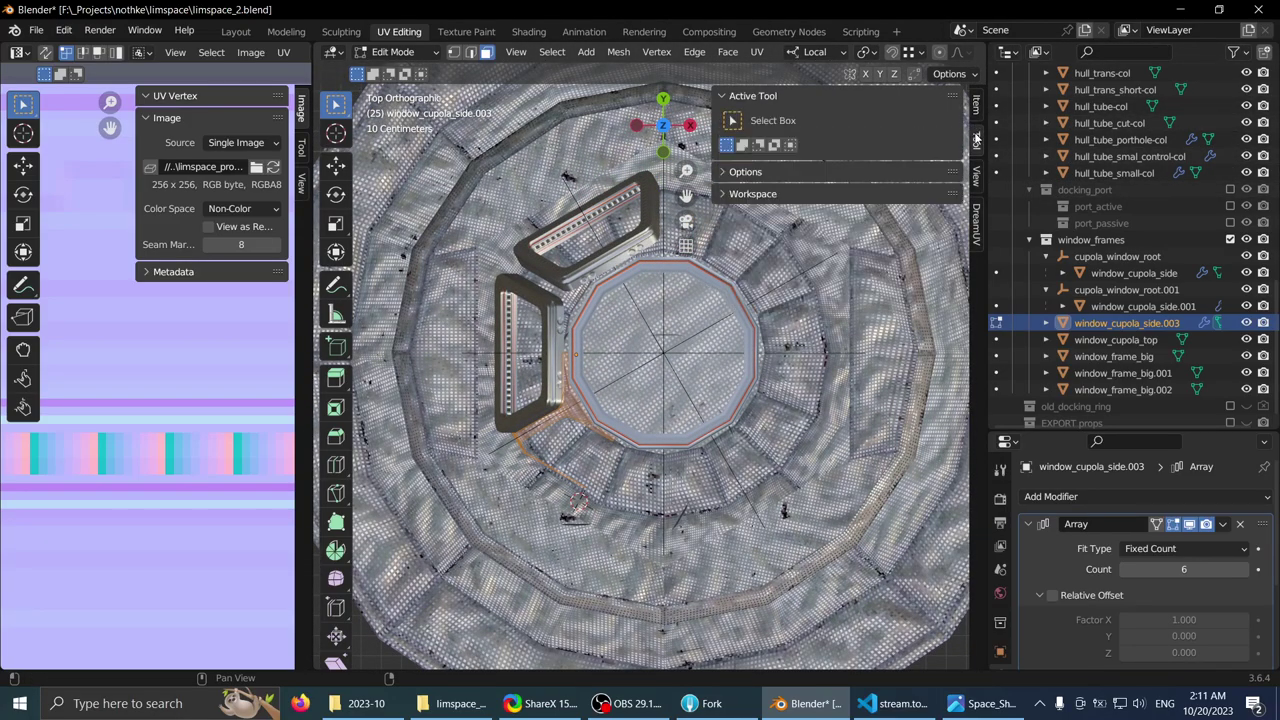
click(977, 112)
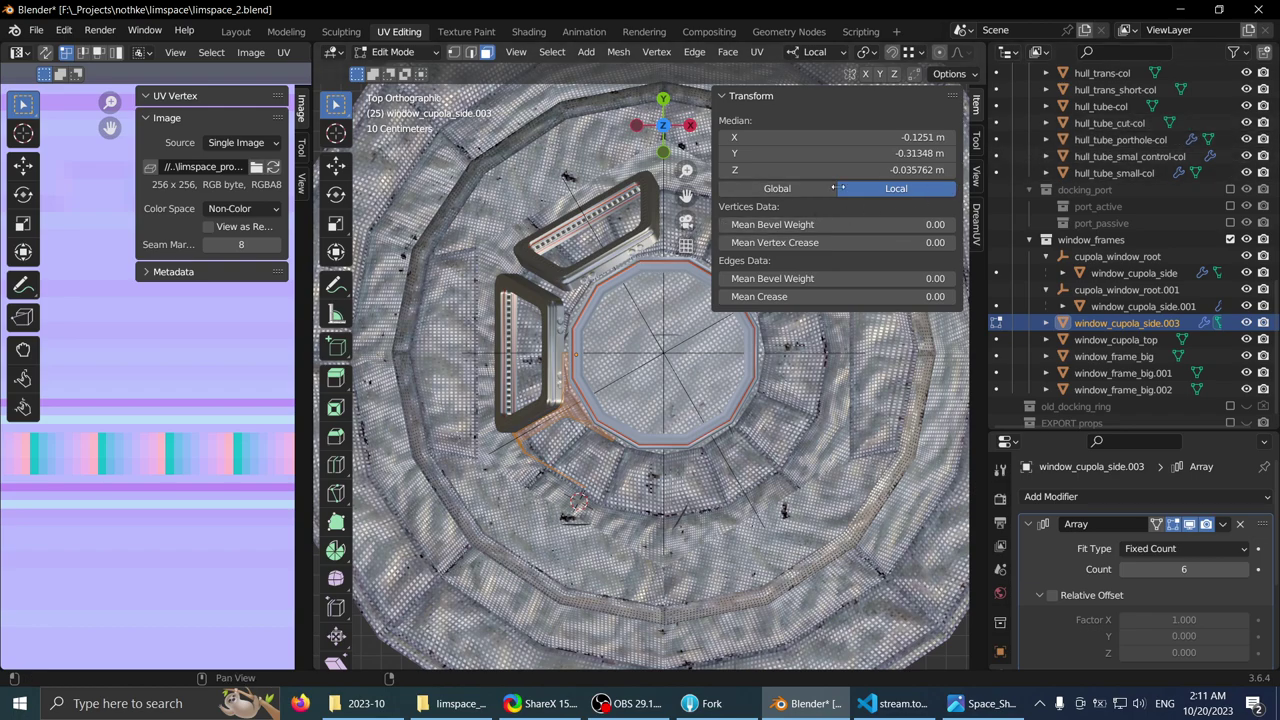
key(Tab)
- Apply the rotation of window_cupola_side.003 and check its transform values
key(ctrl+a)
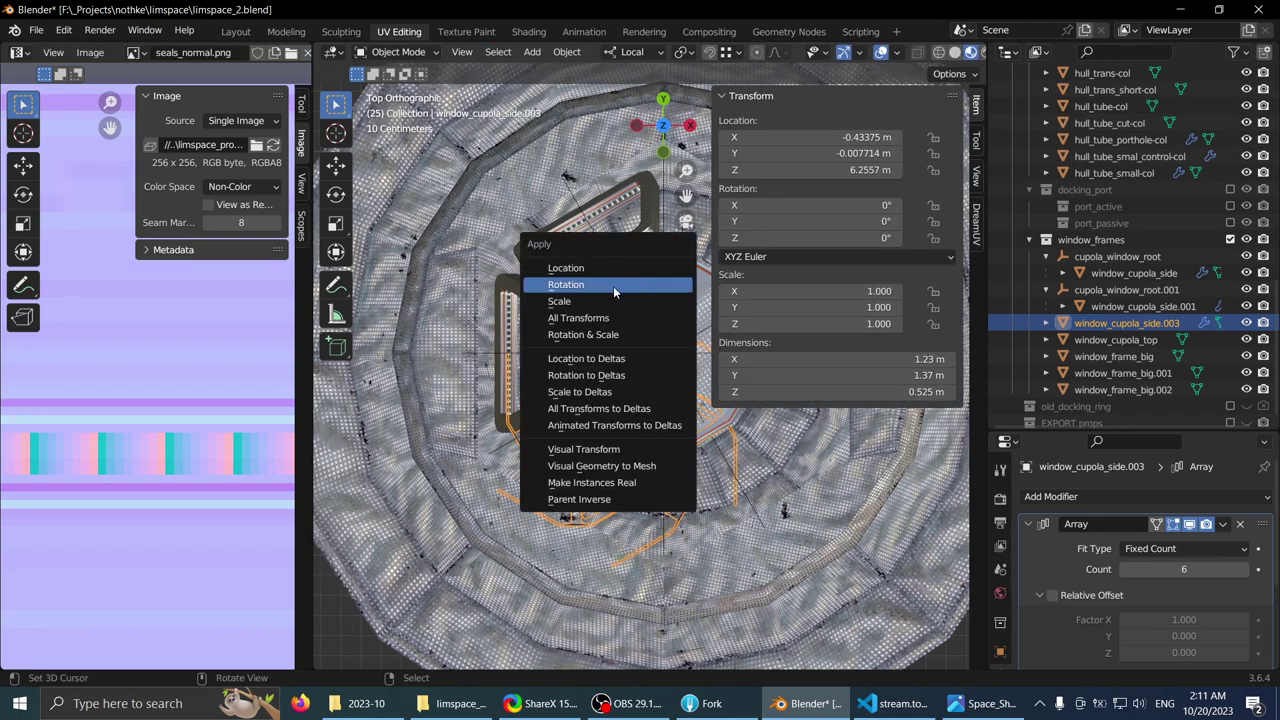
click(613, 286)
shift+middle_drag(629, 276, 540, 360)
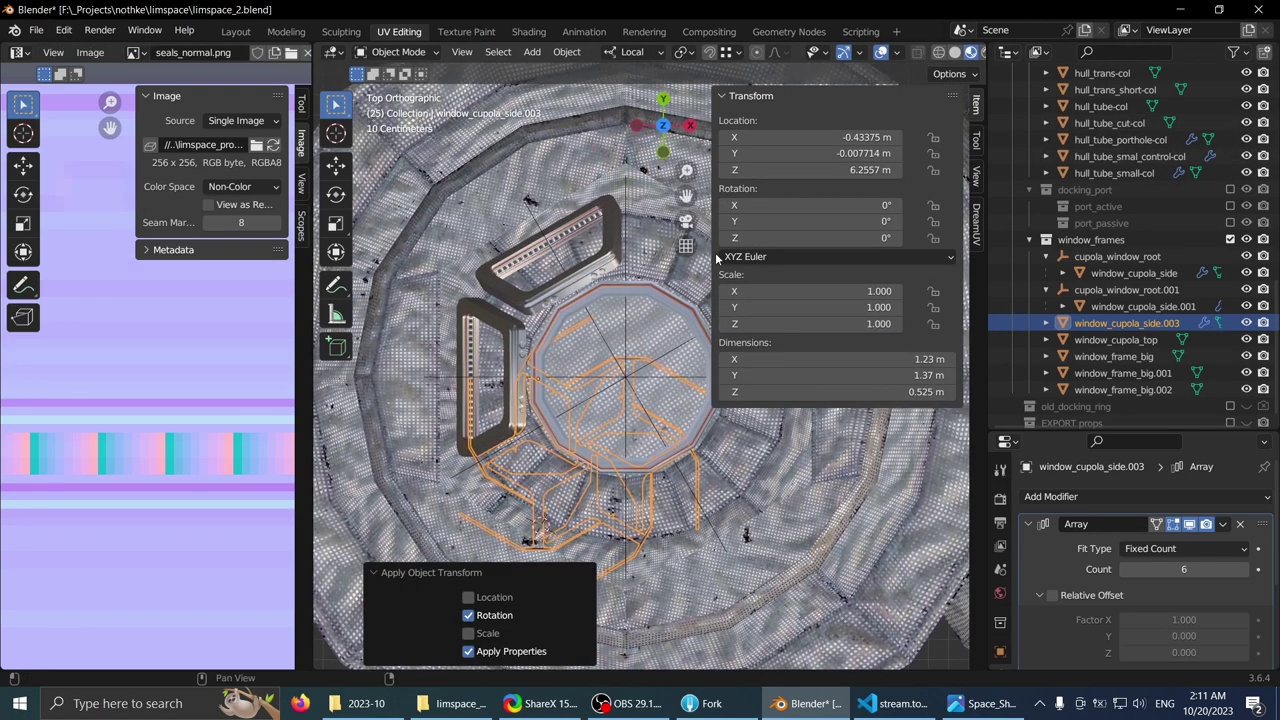
key(Tab)
key(Tab)
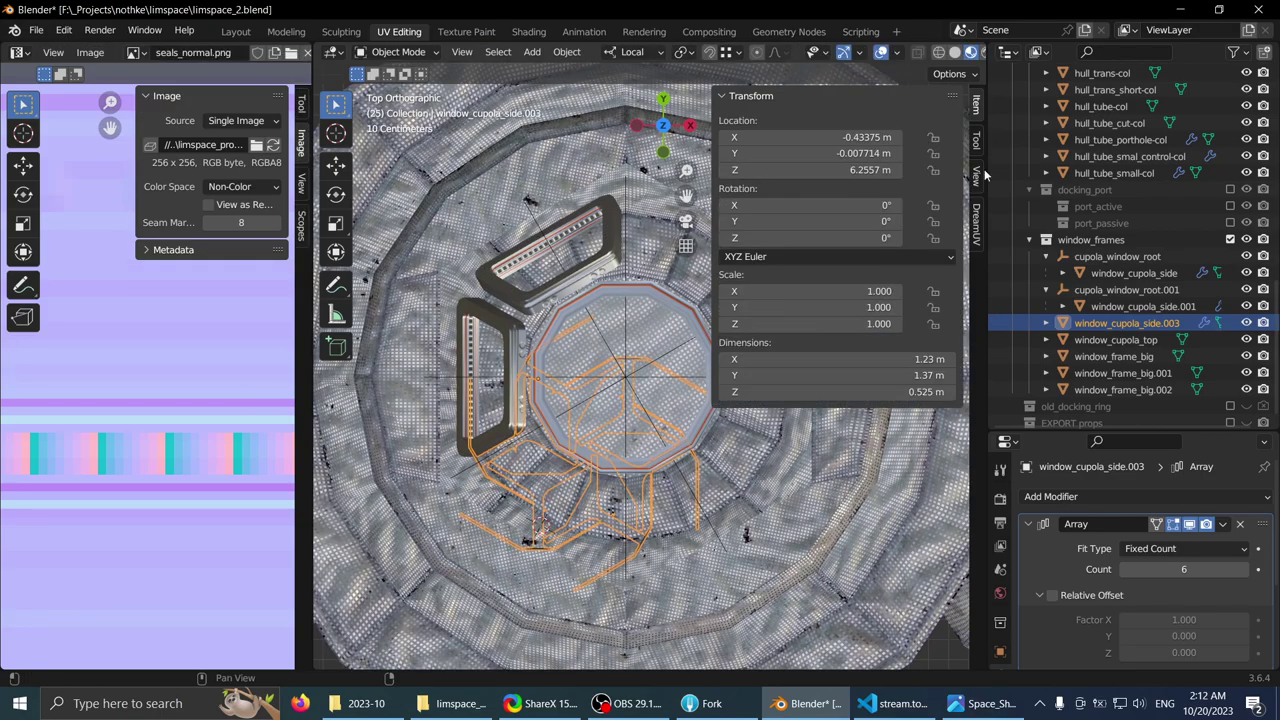
- Turn on origin-only transforms and try to slide the segment's origin along local X to the cupola centre
click(977, 141)
scroll(692, 274, up, 2)
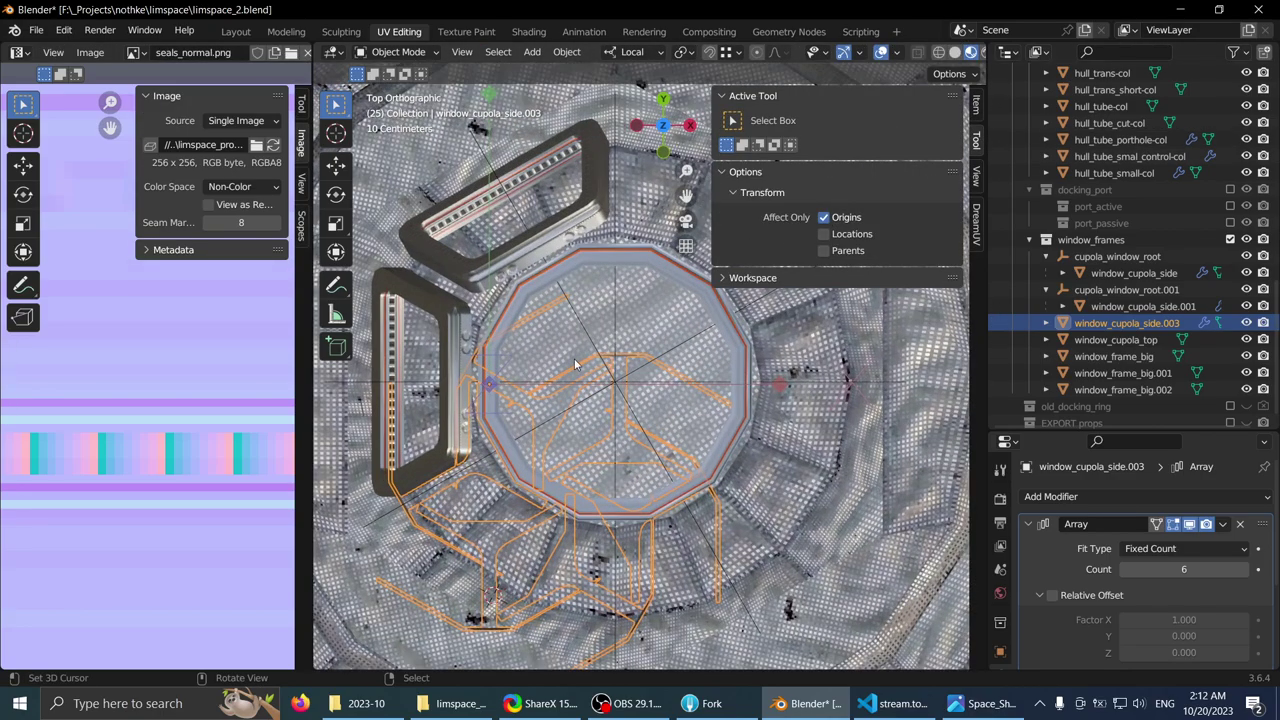
key(g)
key(x)
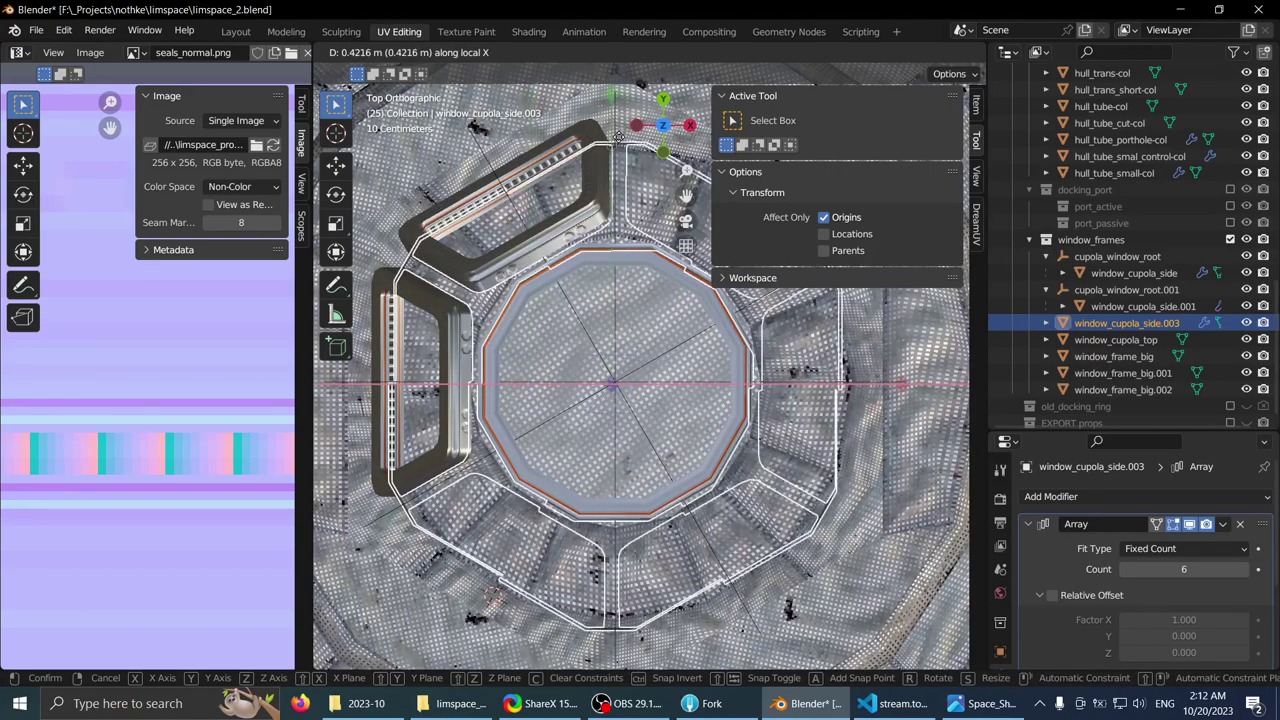
click(614, 270)
- Move the segment's origin about 0.435 m along local X to close the array ring around the cupola centre
scroll(614, 298, down, 3)
key(g)
key(x)
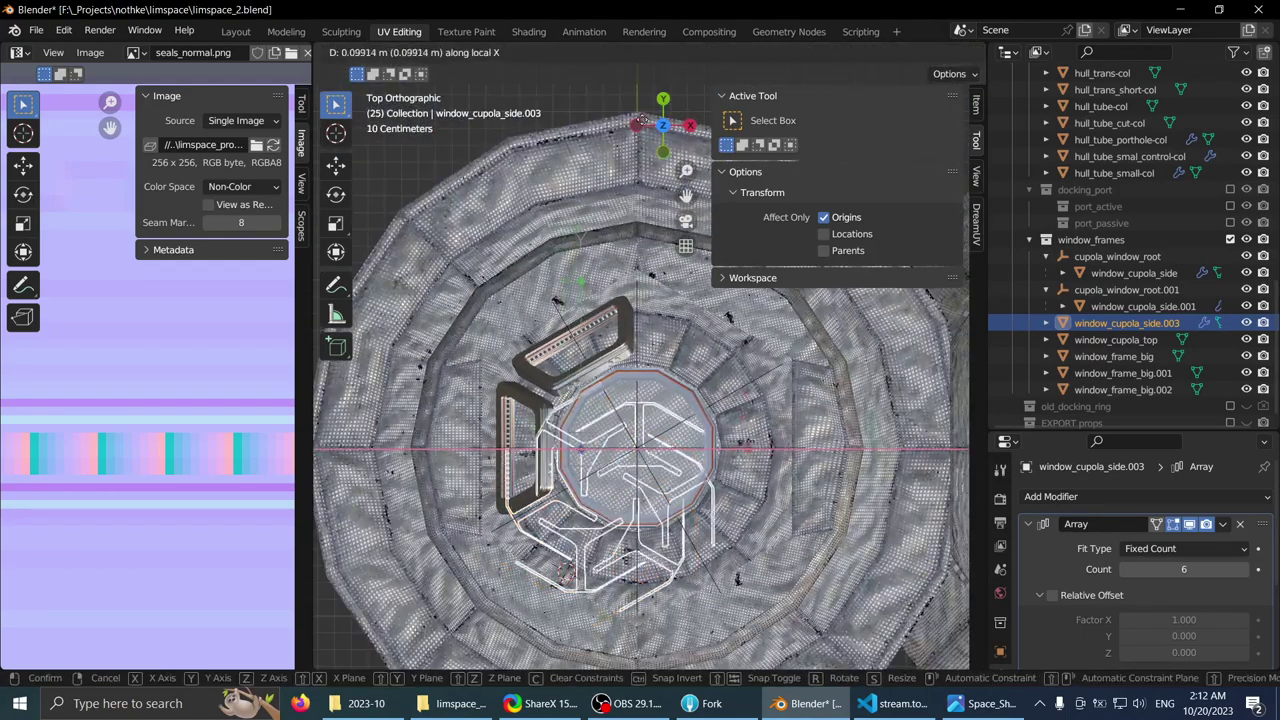
click(631, 103)
scroll(631, 104, down, 3)
shift+middle_drag(631, 104, 596, 292)
key(g)
key(x)
key(x)
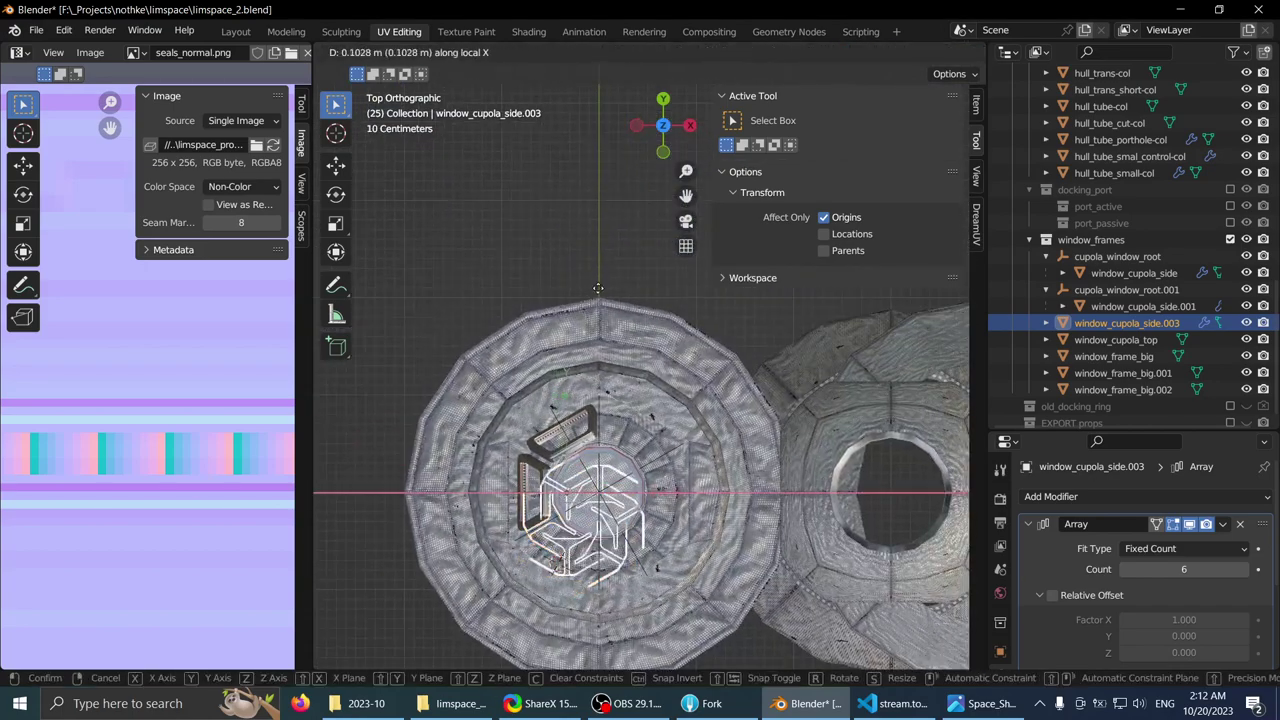
click(606, 285)
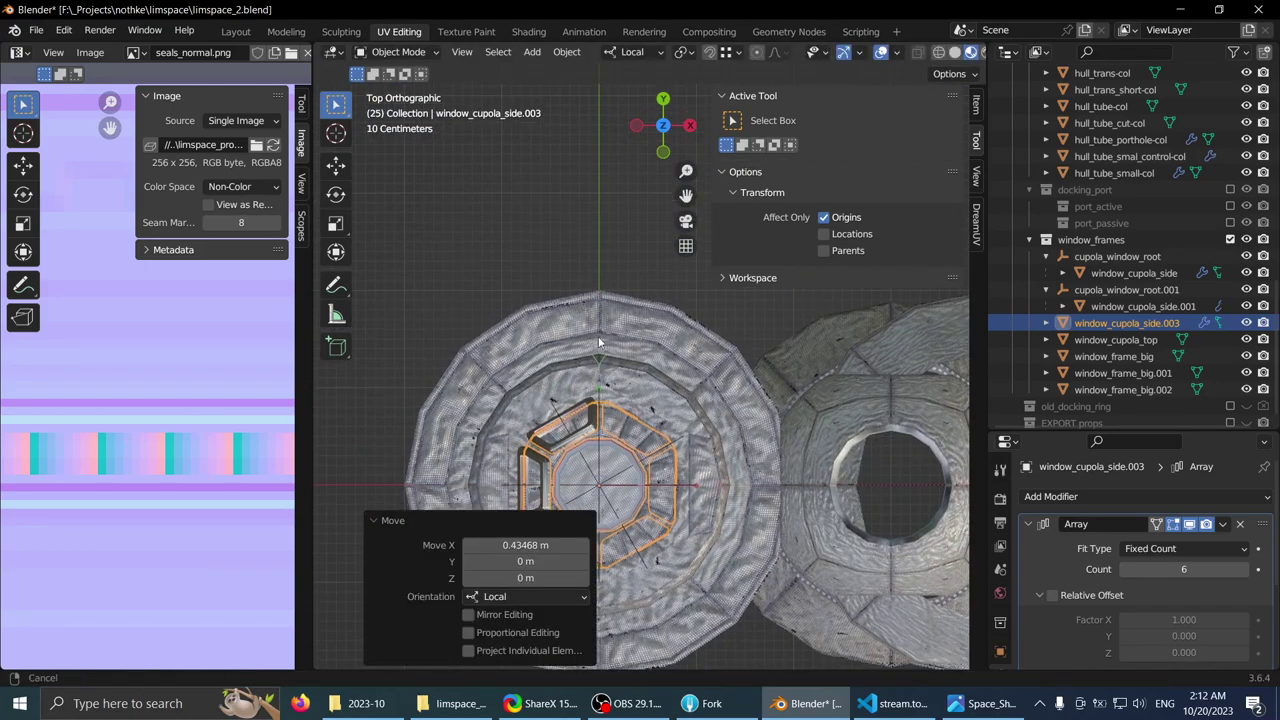
scroll(660, 465, up, 2)
shift+middle_drag(664, 455, 622, 316)
scroll(622, 316, down, 1)
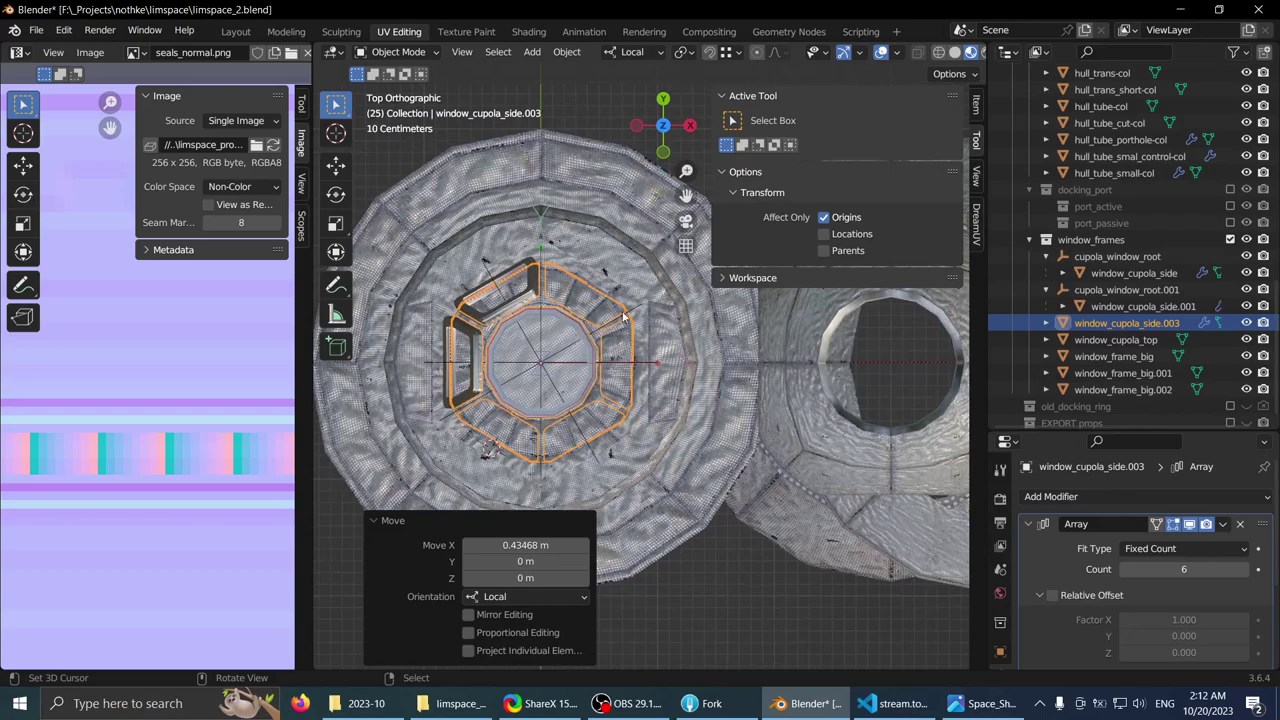
- Shift the segment's origin 0.007714 m along its local Y axis so its Y location is 0
click(976, 105)
scroll(688, 262, up, 1)
shift+middle_drag(688, 262, 518, 290)
shift+middle_drag(345, 322, 458, 307)
key(g)
key(y)
click(465, 368)
- Move the segment's origin -0.001847 m along local X so its X location is 0
shift+middle_drag(582, 233, 437, 331)
key(g)
key(x)
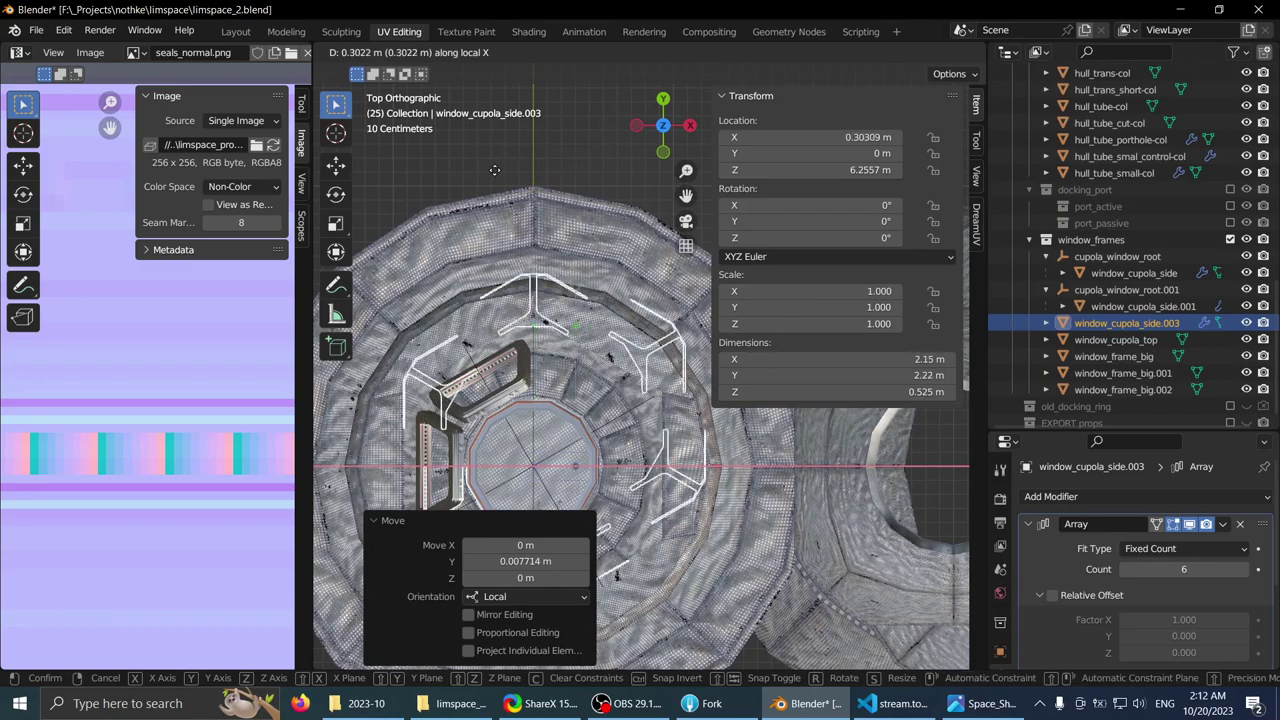
click(522, 180)
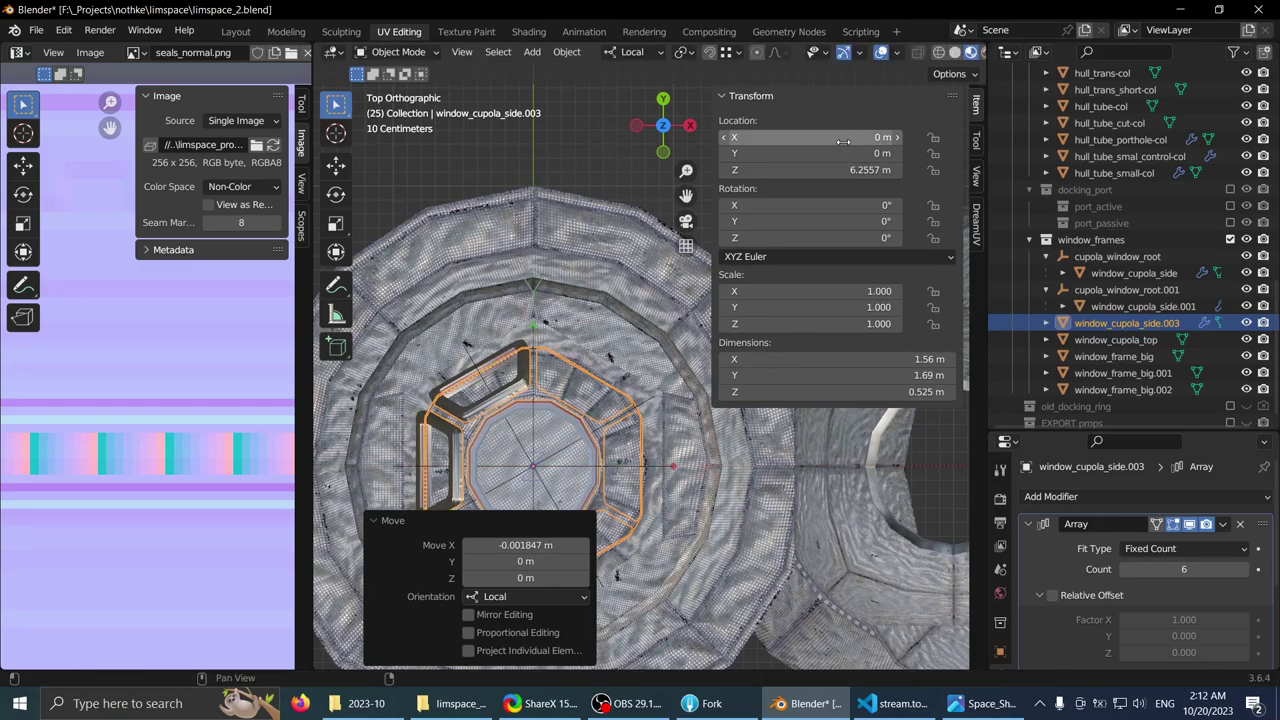
- Open the segment's mesh for editing in a maximized viewport and examine the lower rim joint between neighbouring array copies
scroll(630, 280, down, 2)
key(Tab)
shift+middle_drag(630, 286, 580, 363)
key(ctrl+space)
scroll(620, 345, up, 2)
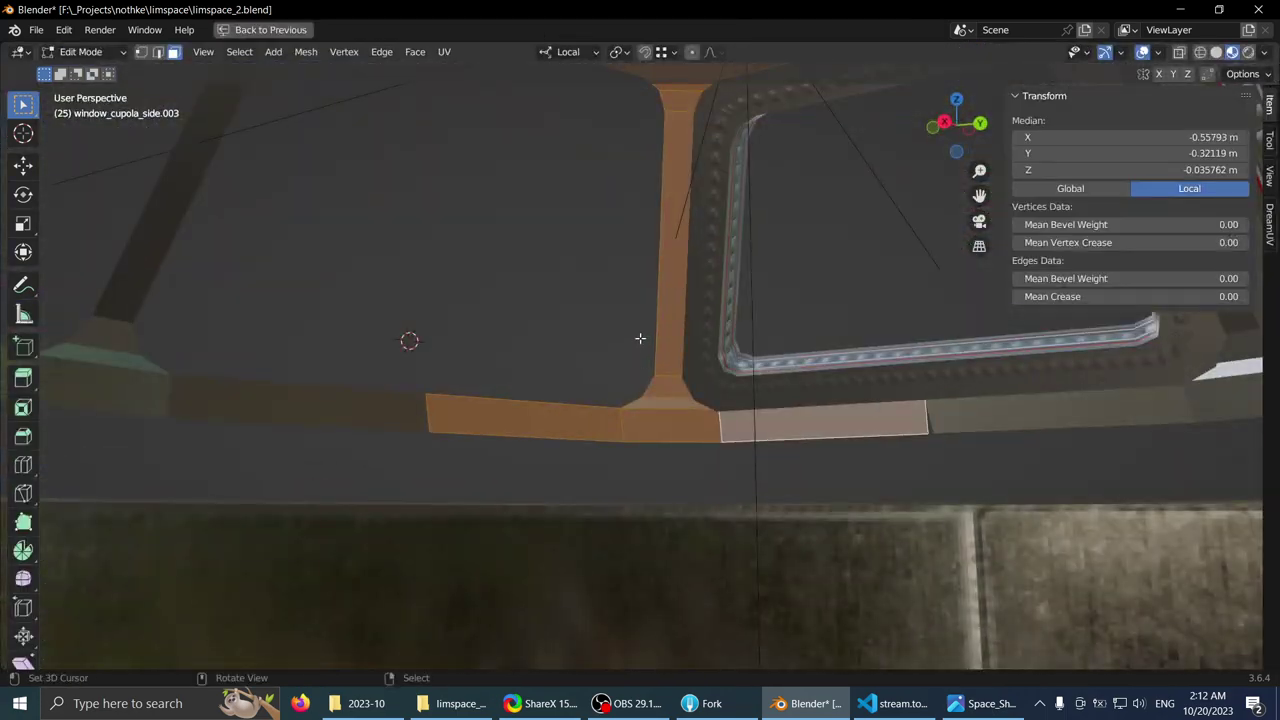
key(Tab)
shift+middle_drag(805, 411, 690, 246)
key(Tab)
scroll(690, 246, up, 3)
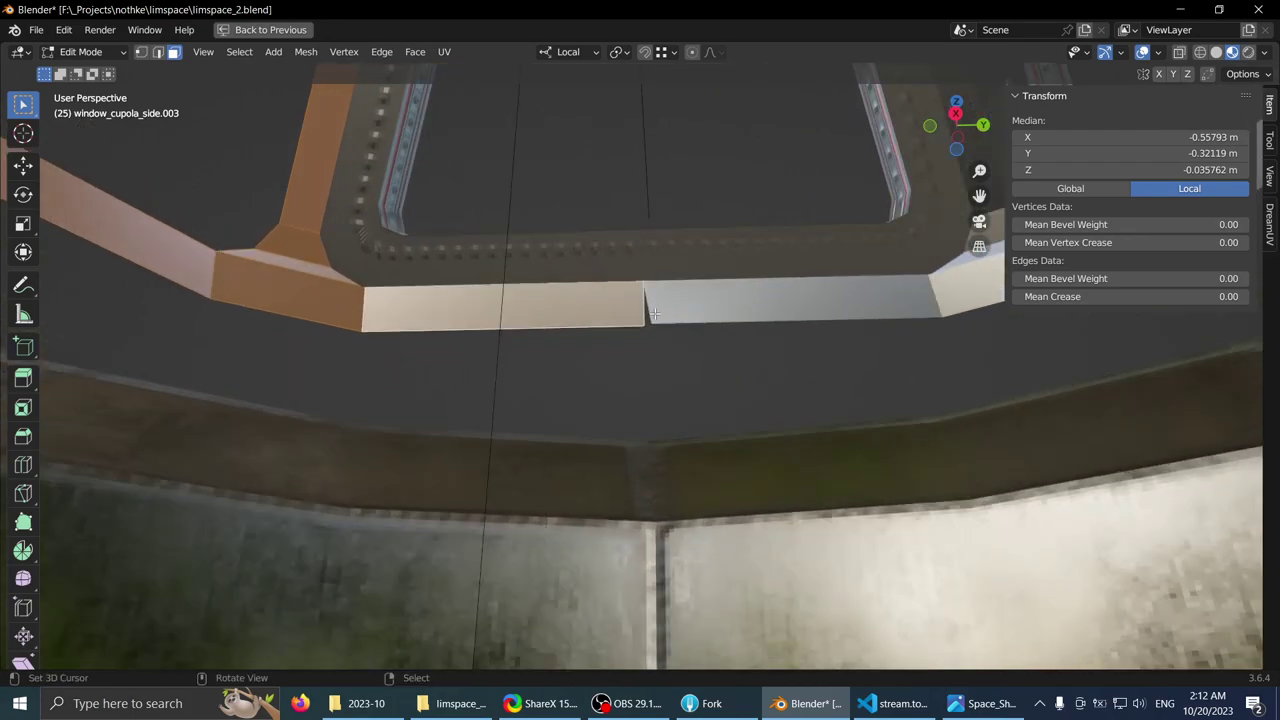
middle_drag(349, 337, 677, 457)
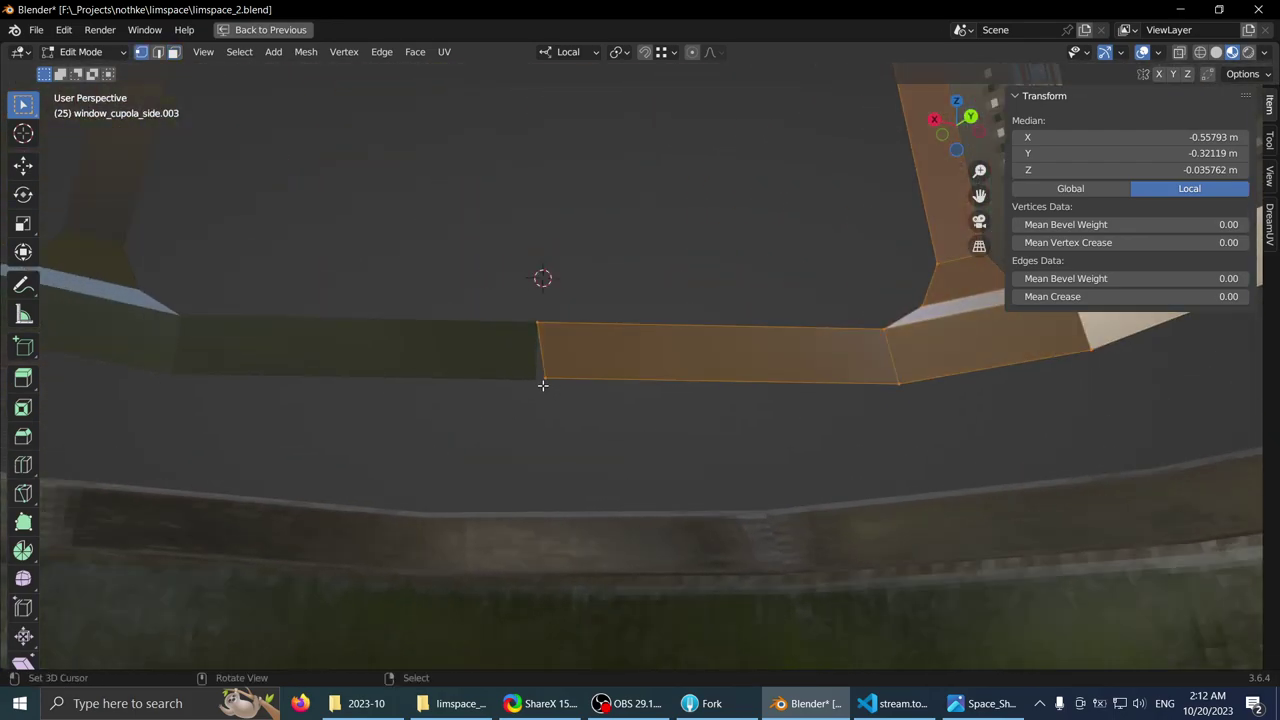
- Align the segment's lower rim end vertex with the vertex above it, moving it only in the local XY plane
click(543, 385)
middle_drag(543, 385, 636, 389)
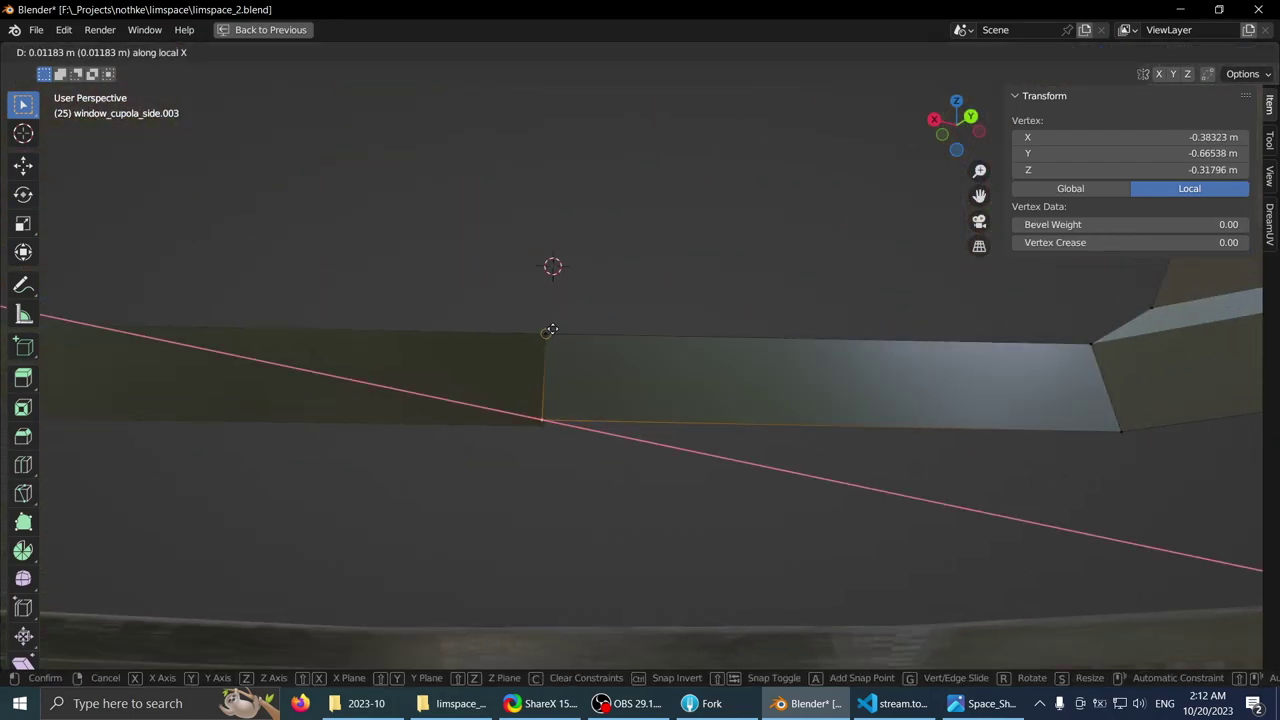
click(550, 330)
middle_drag(529, 346, 580, 297)
key(g)
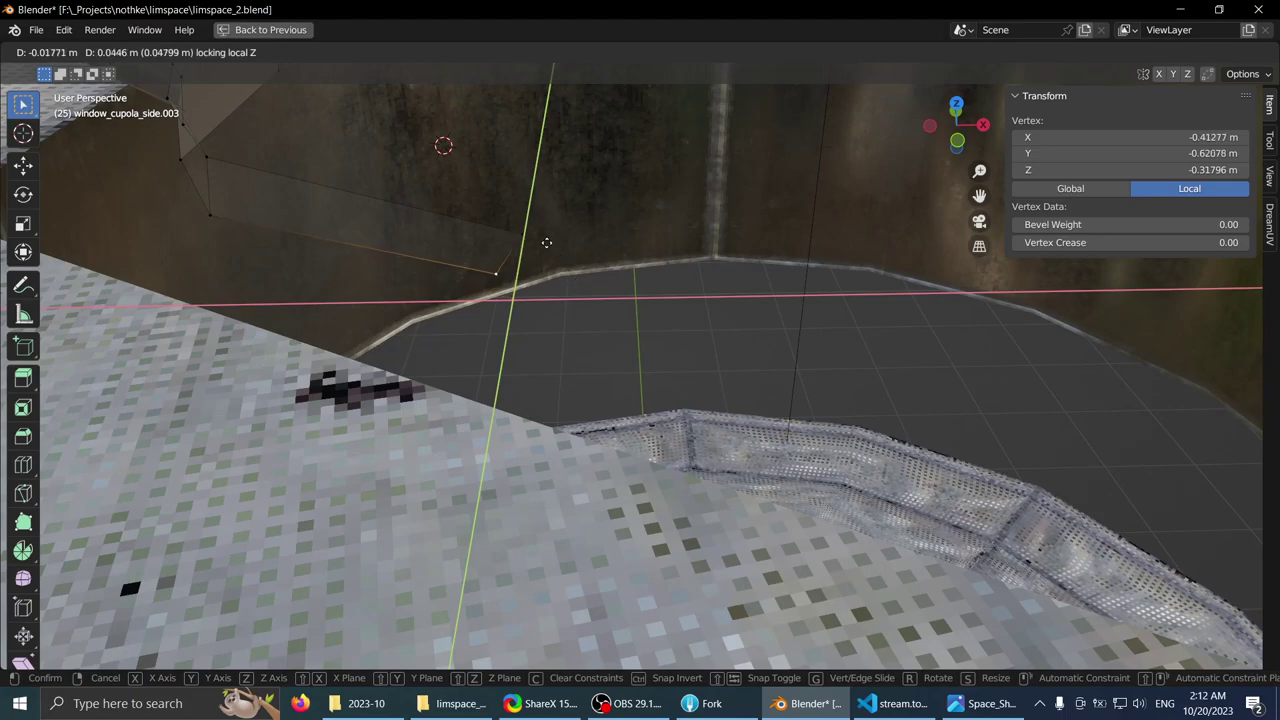
click(524, 233)
- Align the two lower rim vertices at the foot of the strut with the vertices above them, using wireframe shading for the second
middle_drag(524, 233, 624, 360)
click(624, 360)
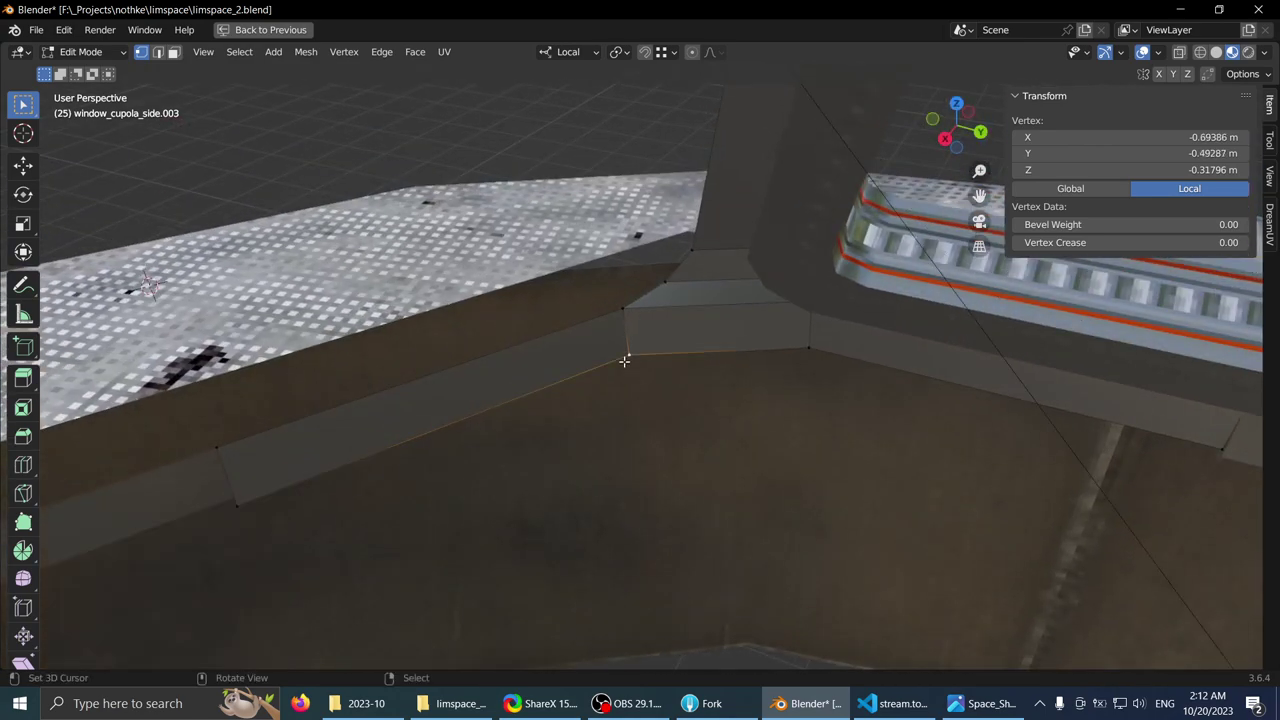
click(622, 300)
shift+middle_drag(757, 366, 666, 396)
click(718, 382)
key(z)
click(479, 380)
shift+middle_drag(760, 377, 704, 393)
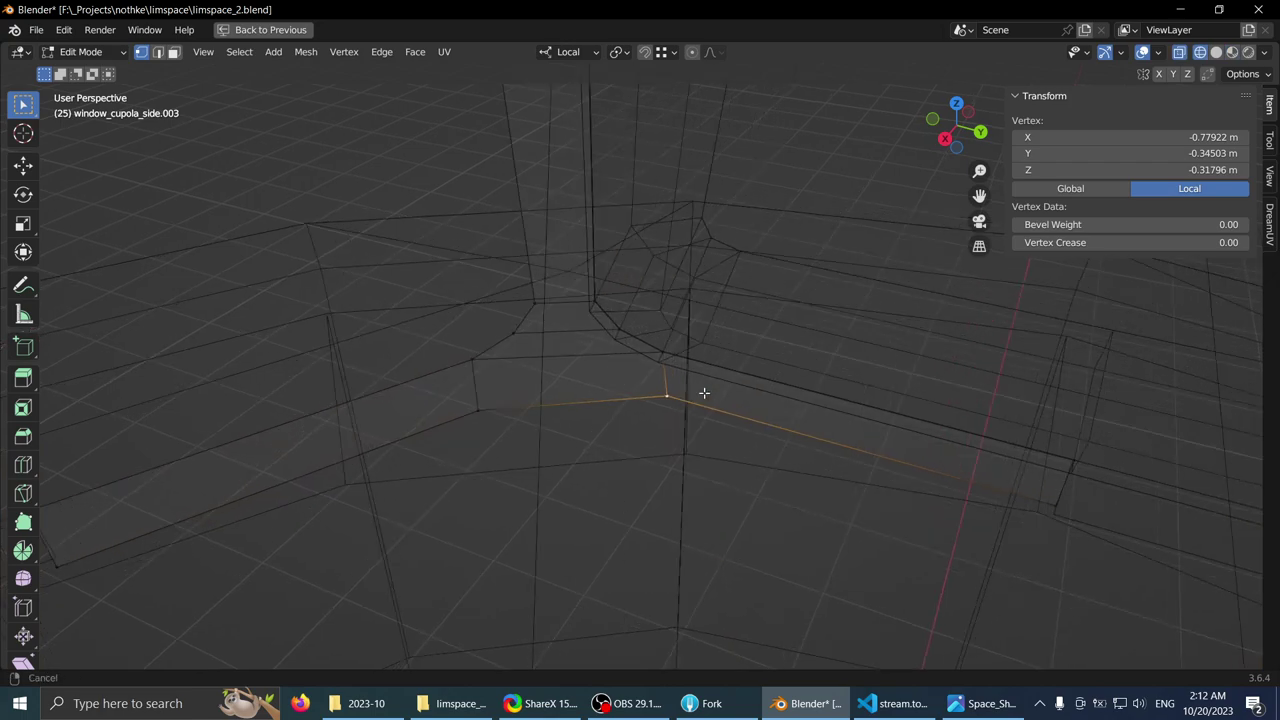
click(661, 347)
- Align the lower vertex at the rim's other end with the one above it, and return to Object Mode in Material Preview
middle_drag(661, 347, 783, 426)
click(779, 442)
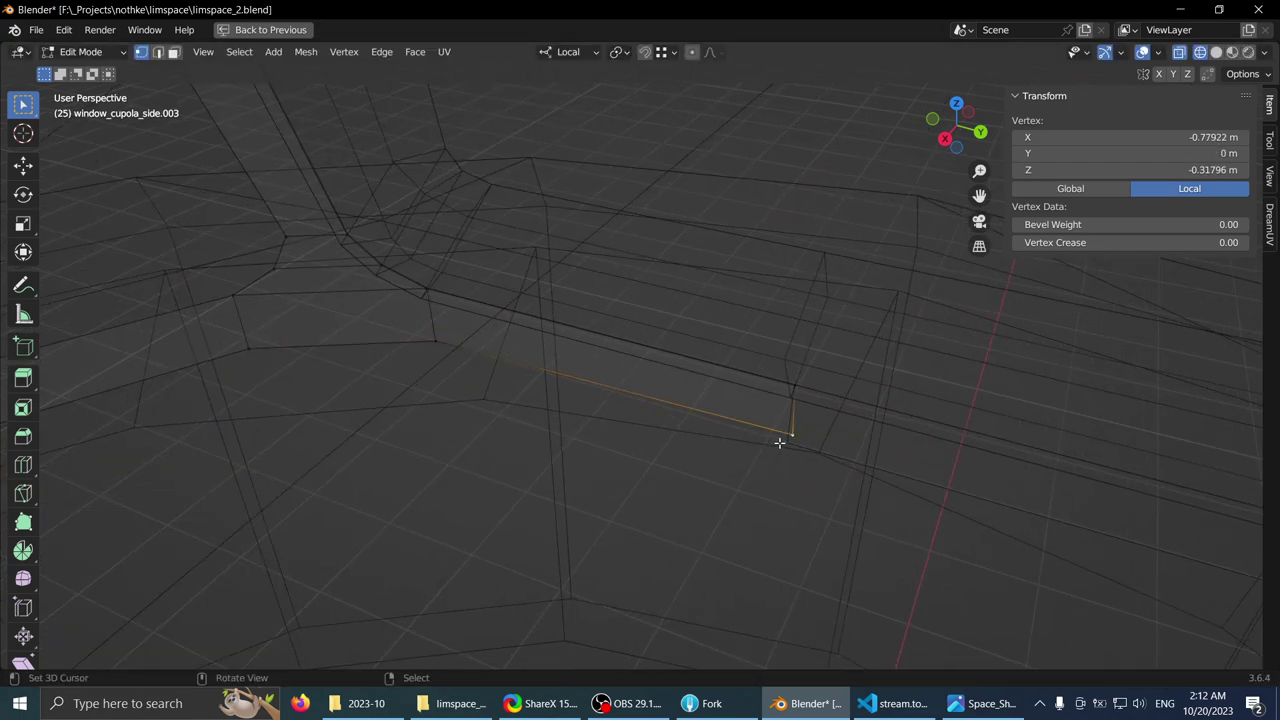
click(789, 381)
mouse_move(789, 381)
middle_down()
mouse_move(751, 400)
mouse_move(683, 380)
mouse_move(714, 369)
mouse_move(532, 378)
mouse_move(562, 374)
middle_up()
key(Tab)
click(1232, 52)
- Examine how the arrayed window_cupola_side.003 ring sits in the cupola, viewing it from several angles
mouse_move(1232, 52)
middle_down()
mouse_move(884, 407)
mouse_move(628, 330)
mouse_move(640, 398)
mouse_move(695, 371)
mouse_move(617, 260)
mouse_move(637, 454)
mouse_move(627, 429)
mouse_move(674, 368)
mouse_move(633, 426)
mouse_move(635, 458)
mouse_move(654, 410)
mouse_move(631, 485)
mouse_move(599, 448)
mouse_move(645, 444)
mouse_move(642, 428)
middle_up()
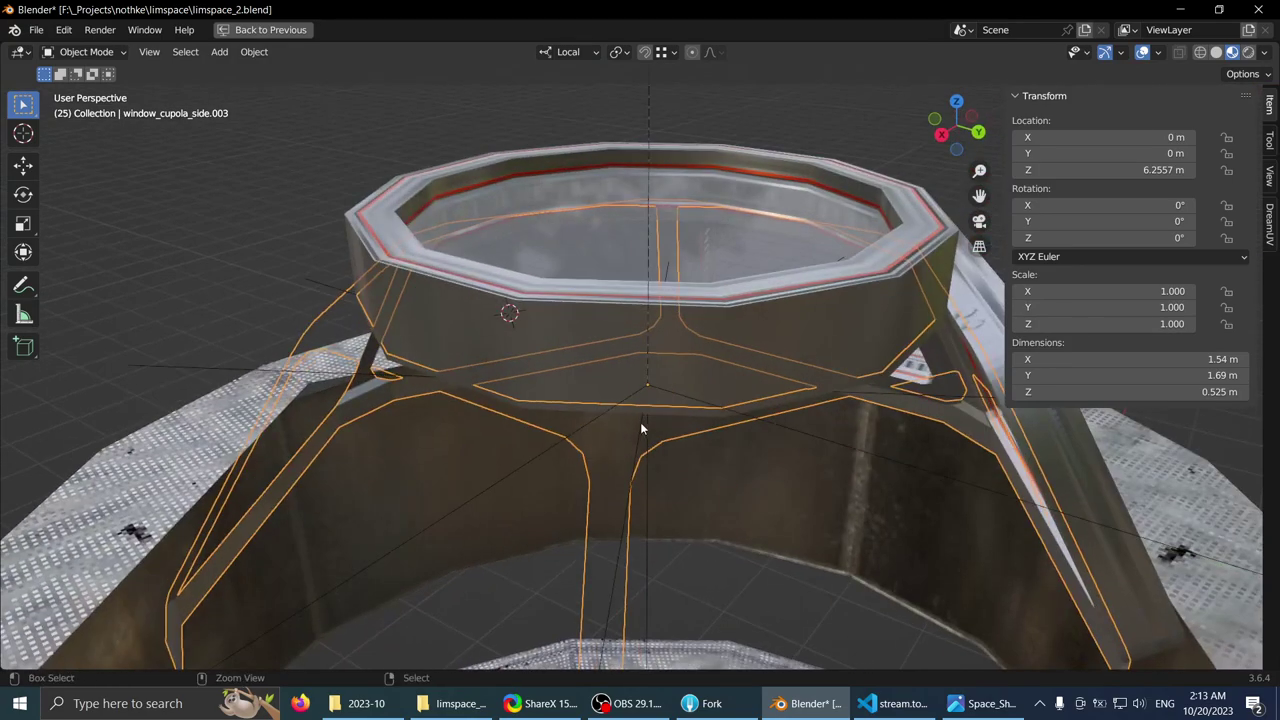
key(ctrl+space)
middle_drag(608, 370, 513, 348)
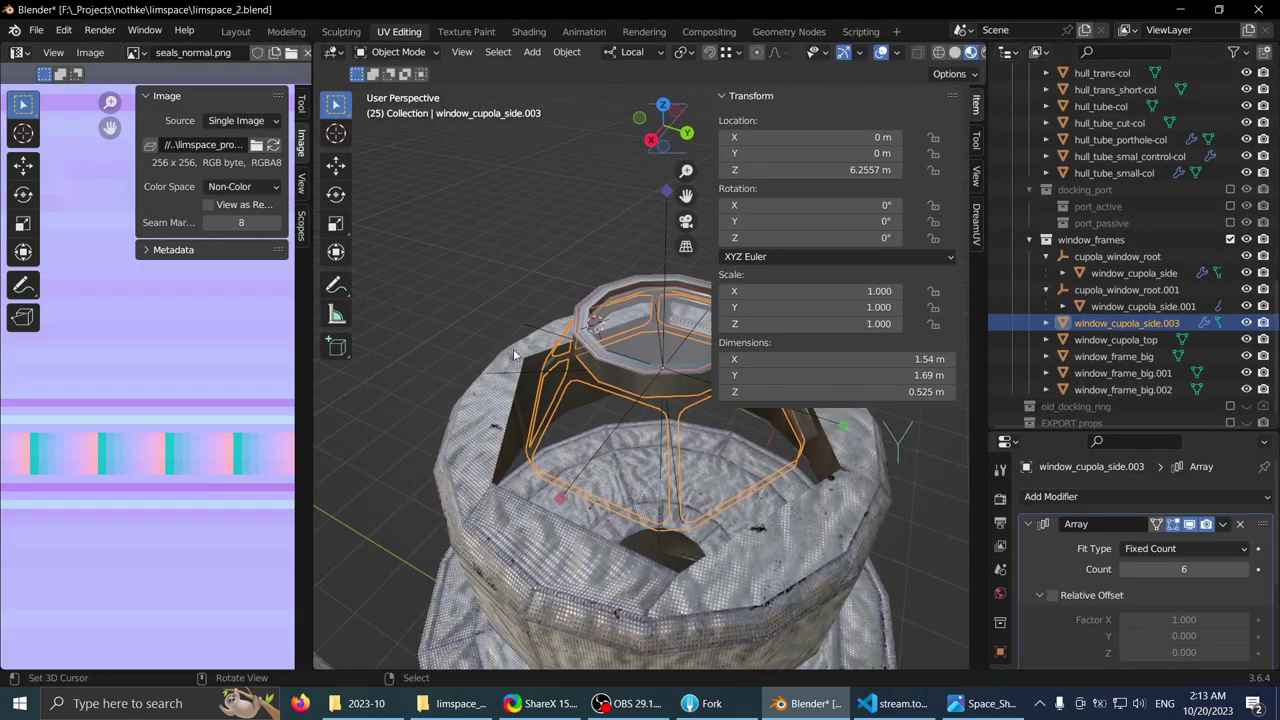
click(574, 381)
click(555, 361)
scroll(555, 361, up, 1)
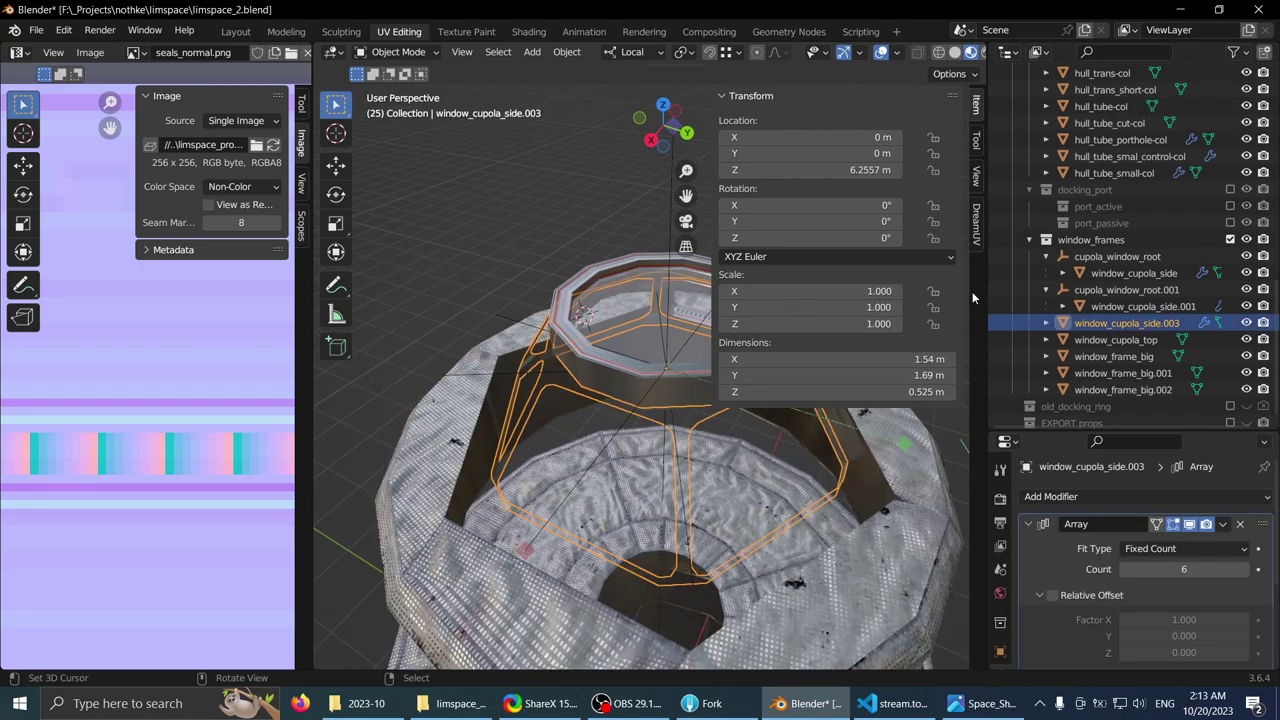
click(1116, 310)
click(1118, 321)
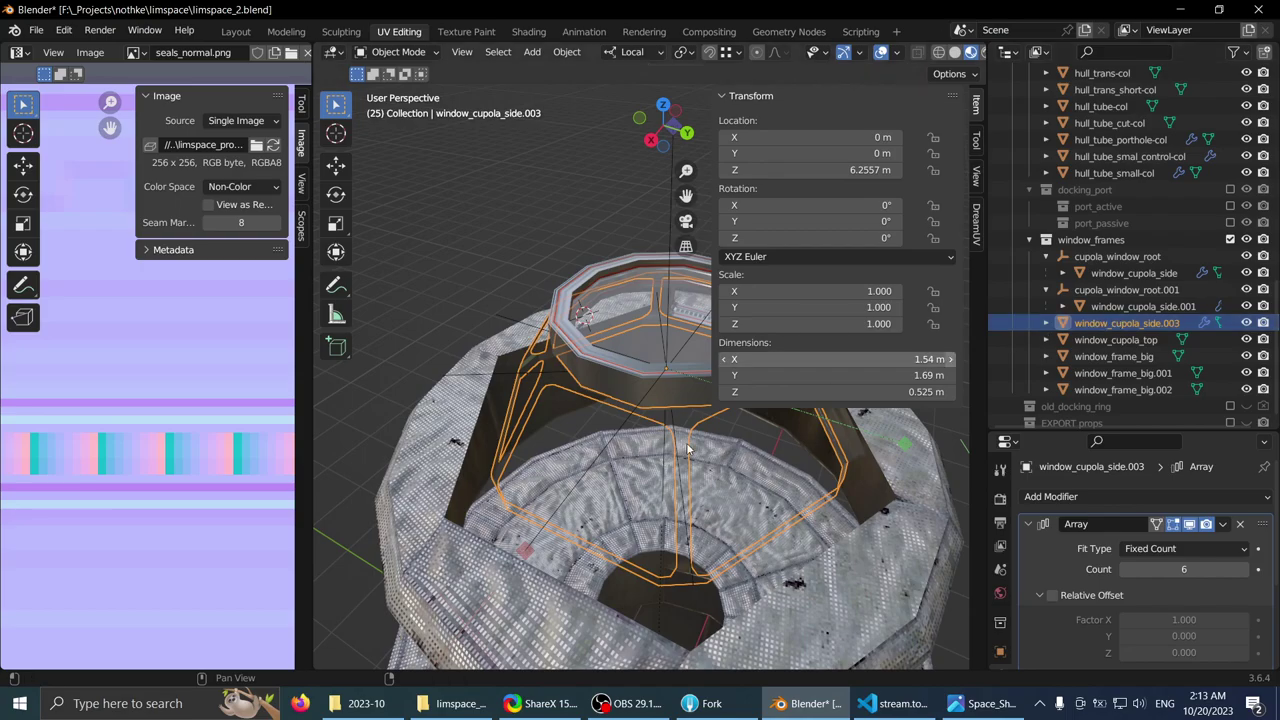
middle_drag(687, 449, 580, 390)
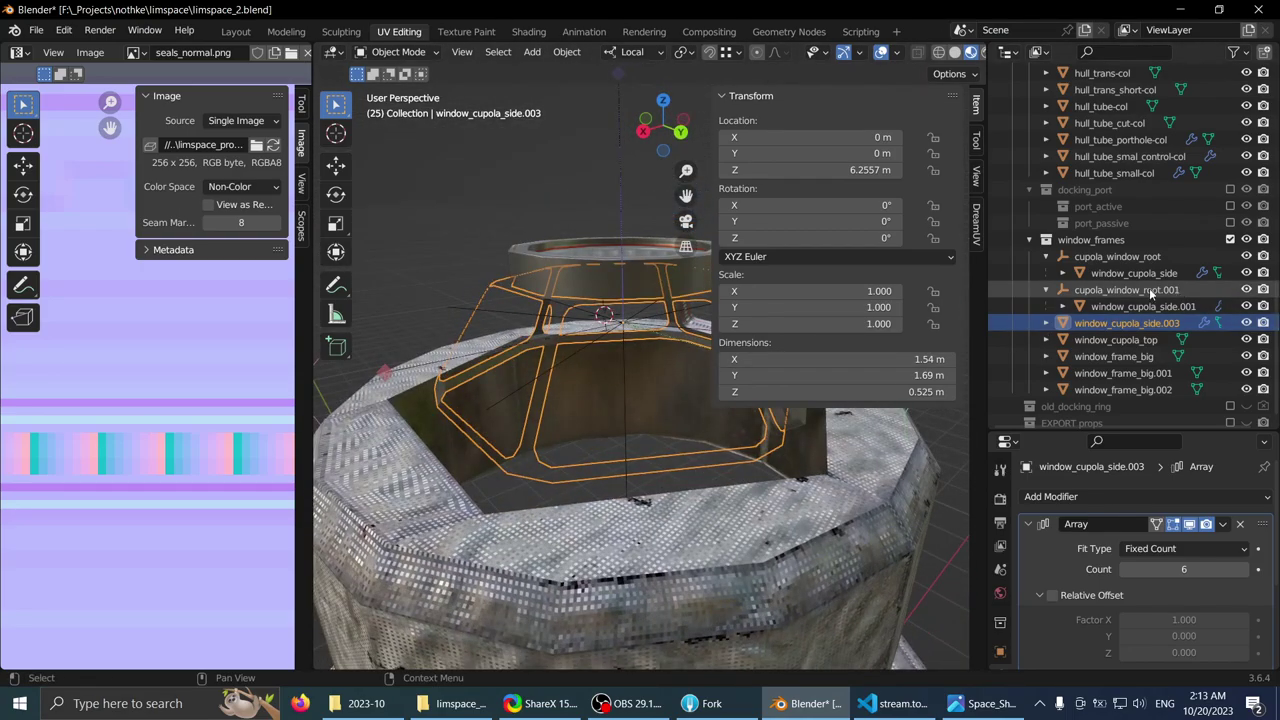
scroll(1130, 290, down, 1)
middle_drag(557, 435, 562, 460)
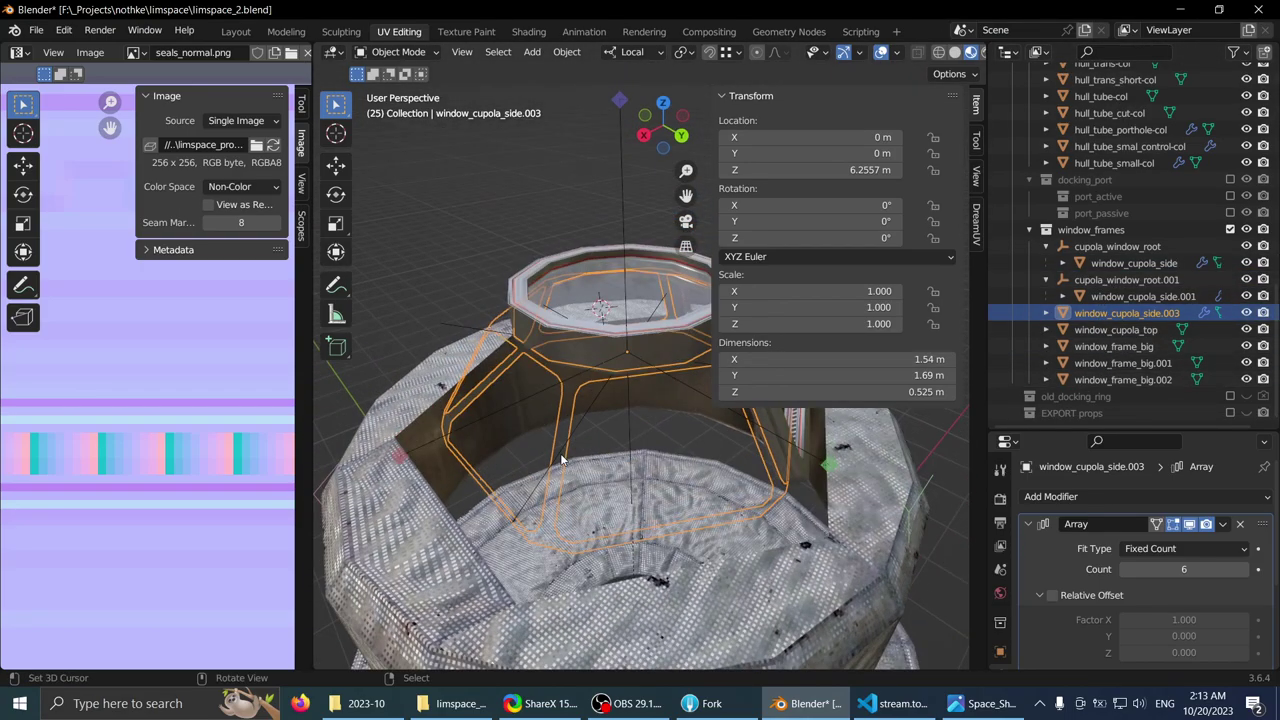
middle_drag(590, 370, 548, 340)
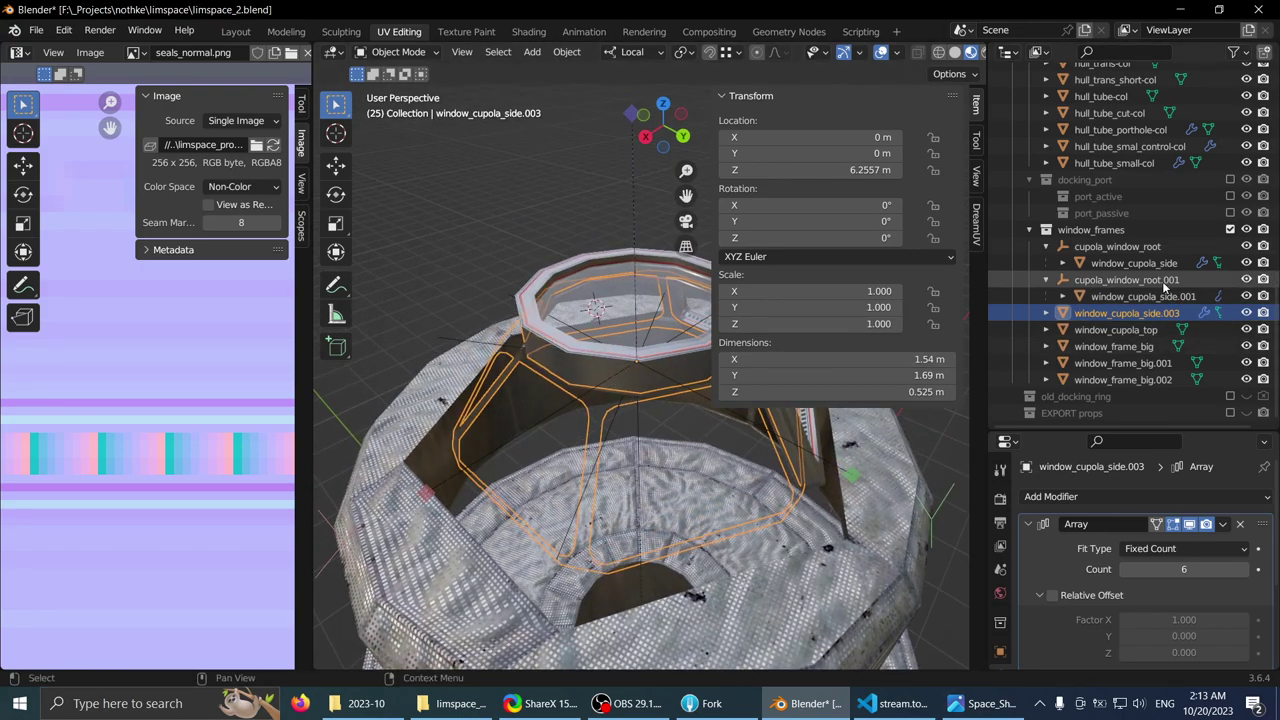
- Toggle the visibility of cupola-col.001 to compare the old cupola hull with the new segment ring, leaving it hidden
scroll(1120, 330, up, 10)
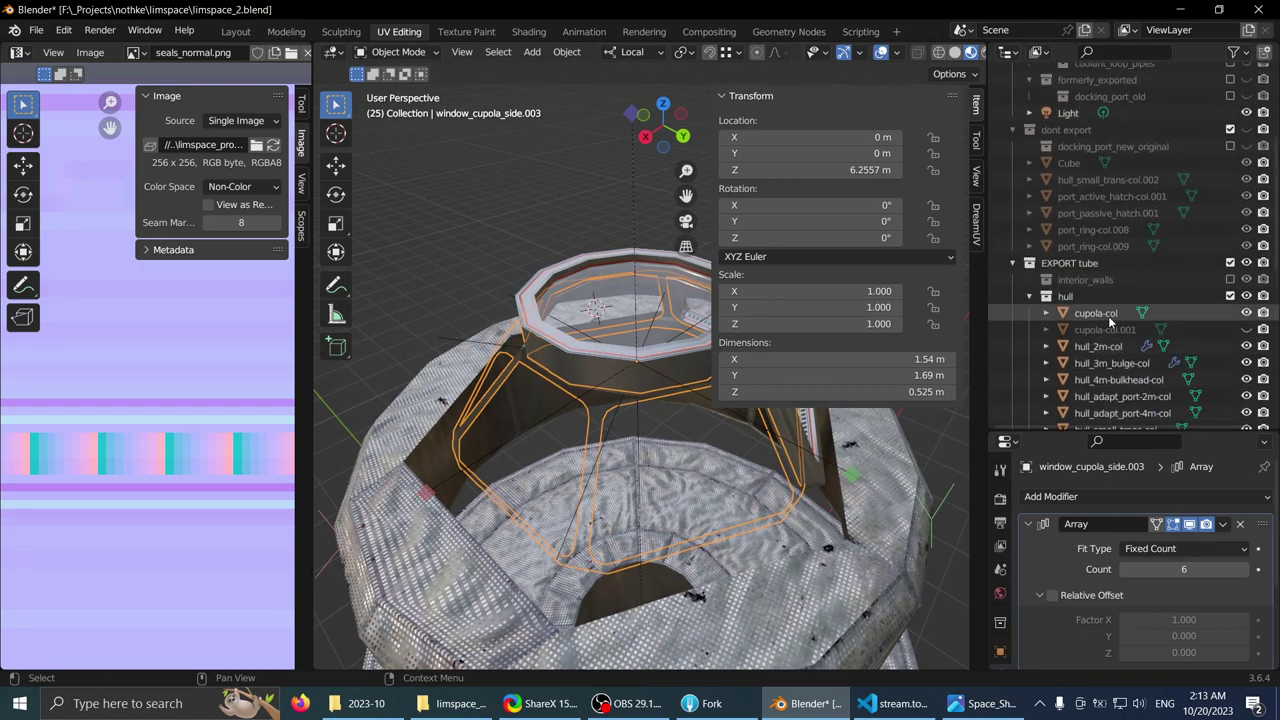
click(1247, 303)
middle_drag(540, 400, 588, 337)
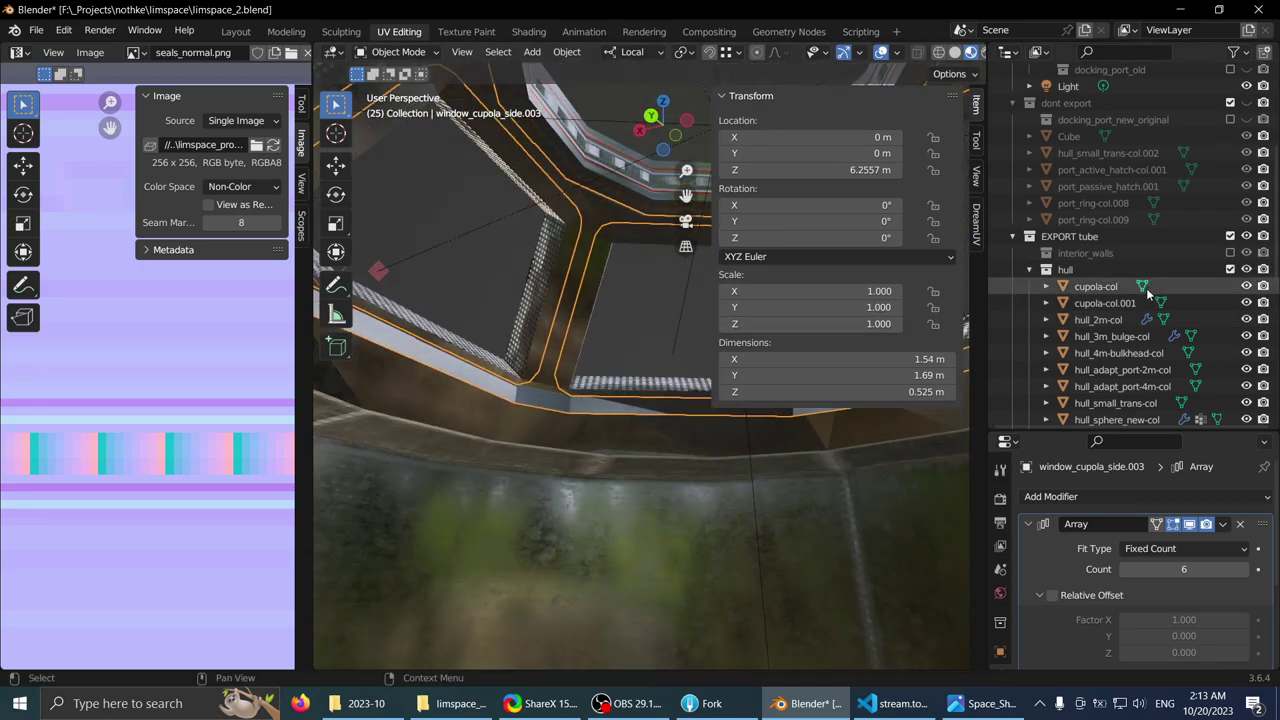
click(1246, 303)
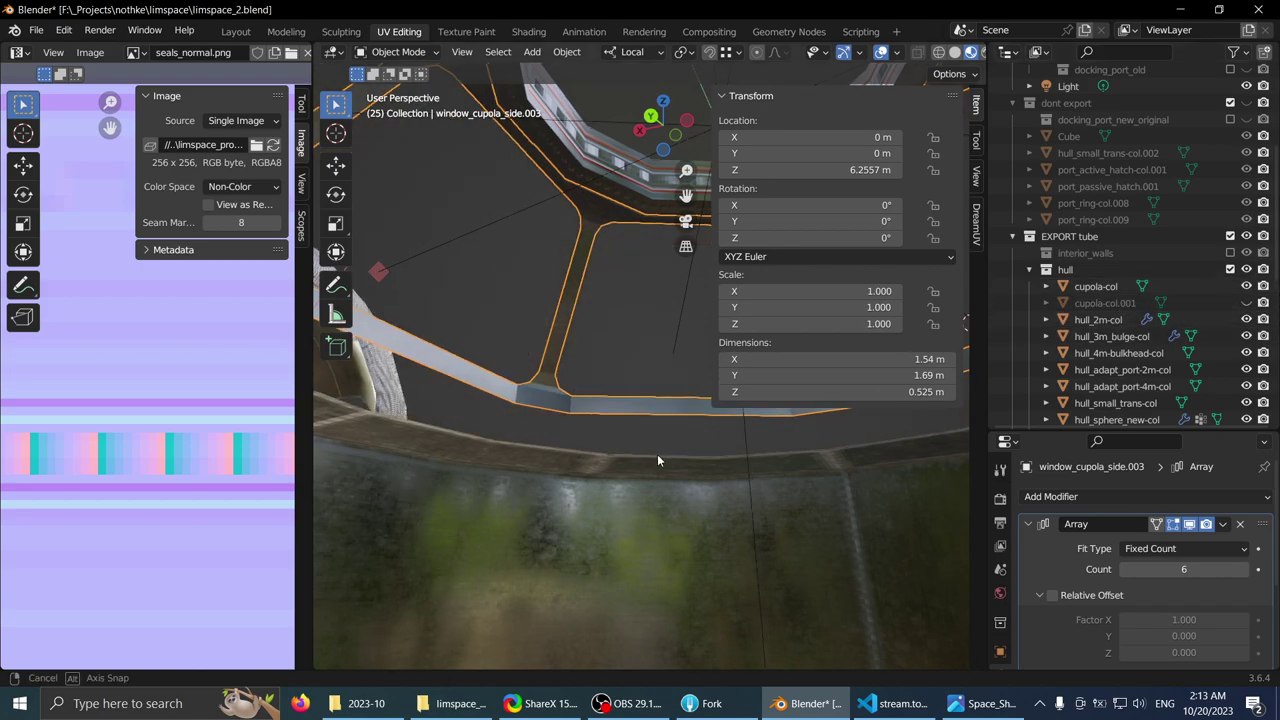
middle_drag(657, 460, 607, 512)
click(1246, 303)
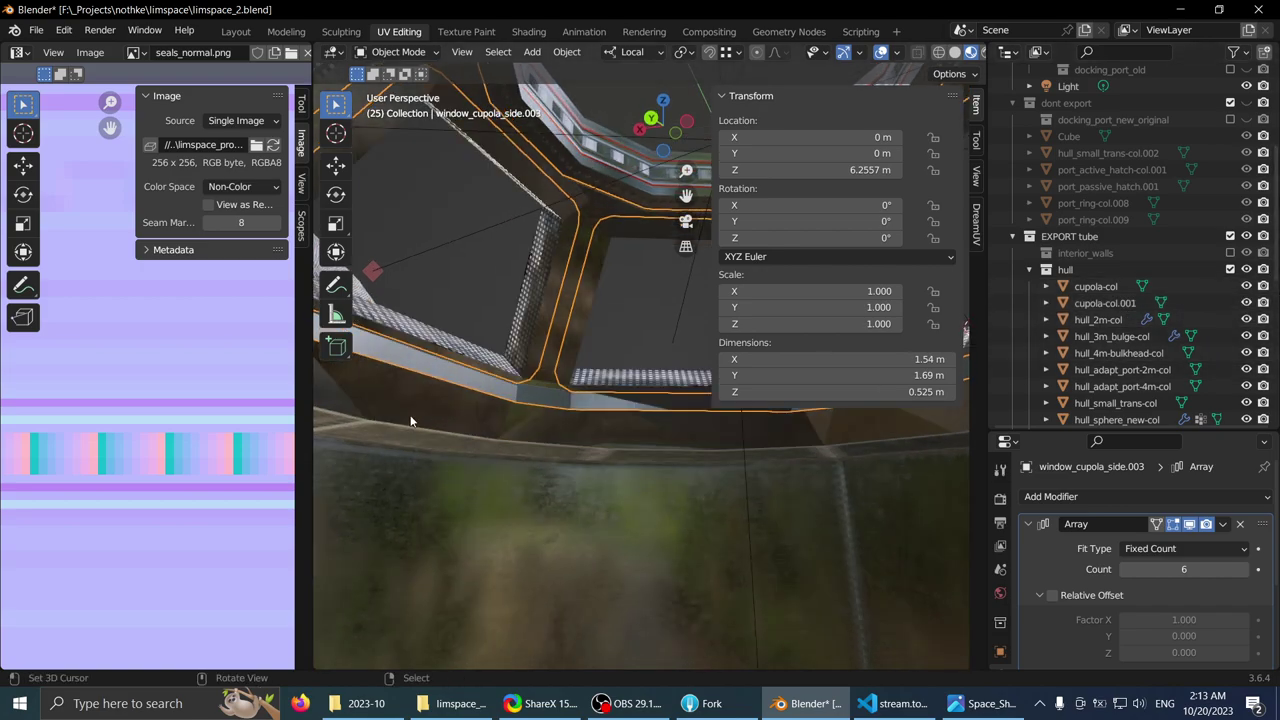
middle_drag(410, 421, 620, 345)
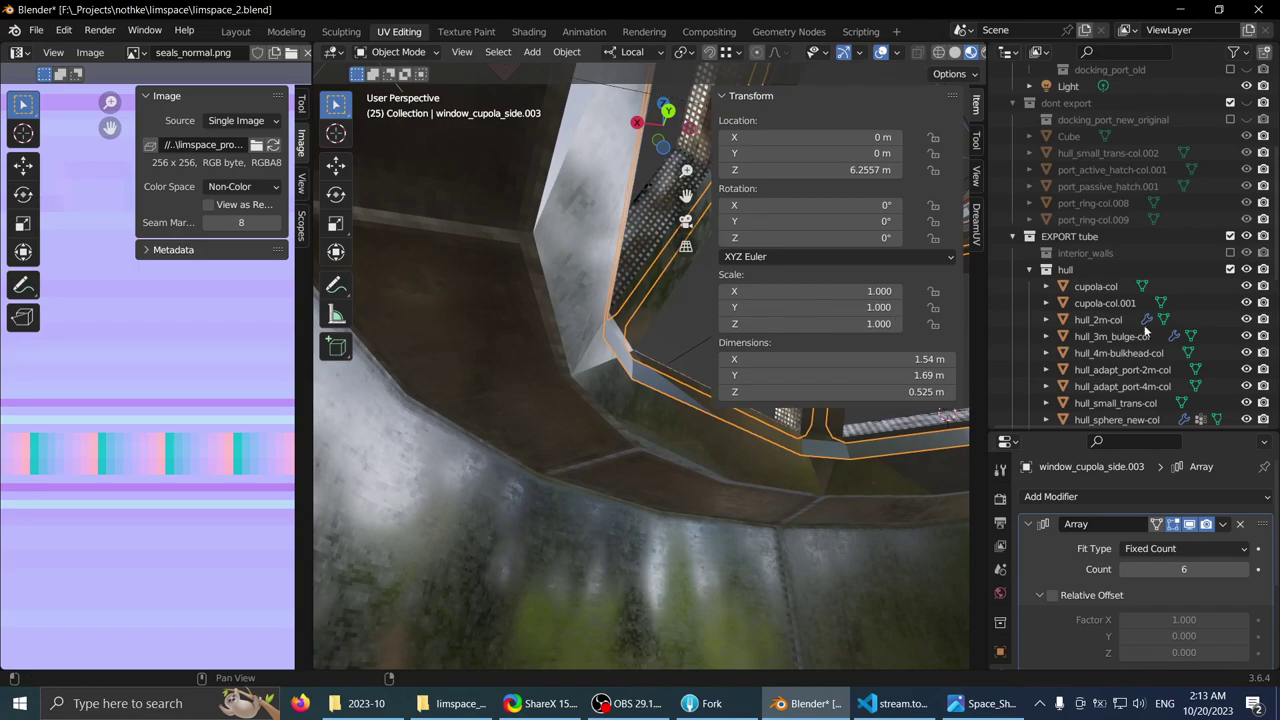
click(1250, 301)
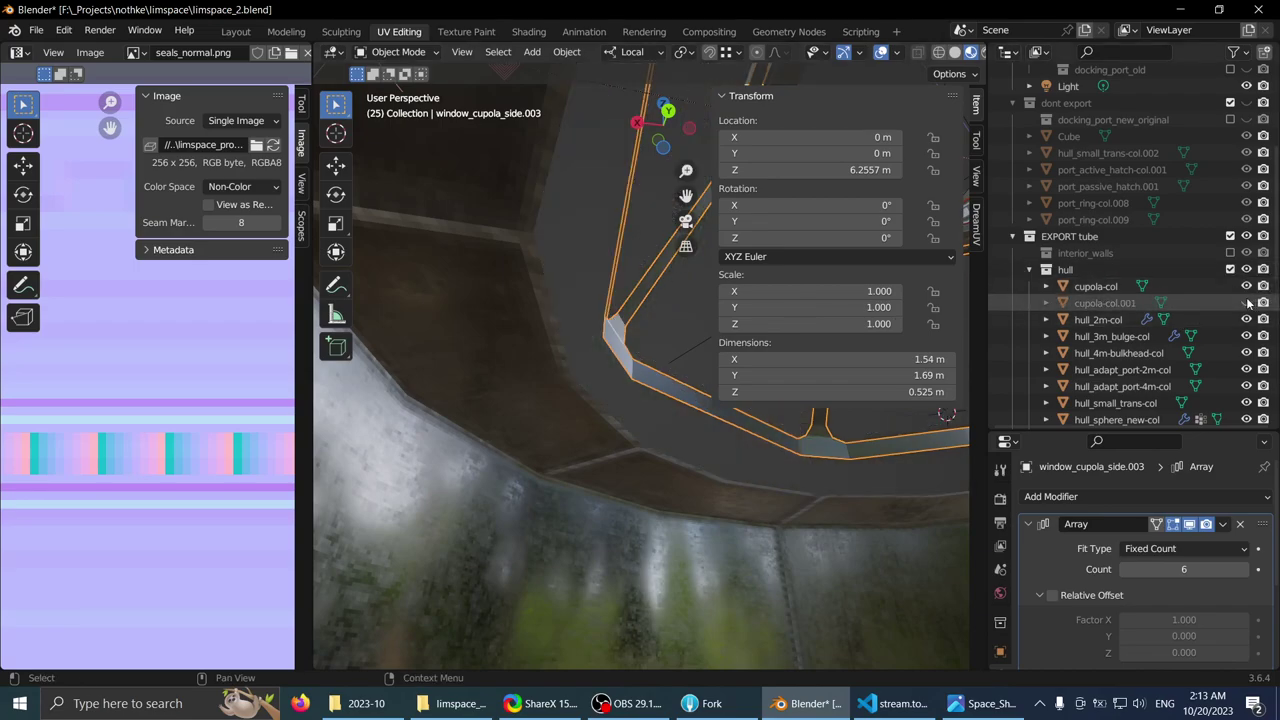
- Isolate the cupola geometry in Local View and examine the new ring's lower rim up close in Edit Mode
shift+right_click(579, 444)
middle_drag(579, 444, 612, 314)
key(KP_Divide)
scroll(514, 488, up, 3)
scroll(626, 438, up, 3)
key(ctrl+space)
key(Tab)
middle_drag(743, 374, 600, 386)
key(Tab)
click(606, 420)
key(Tab)
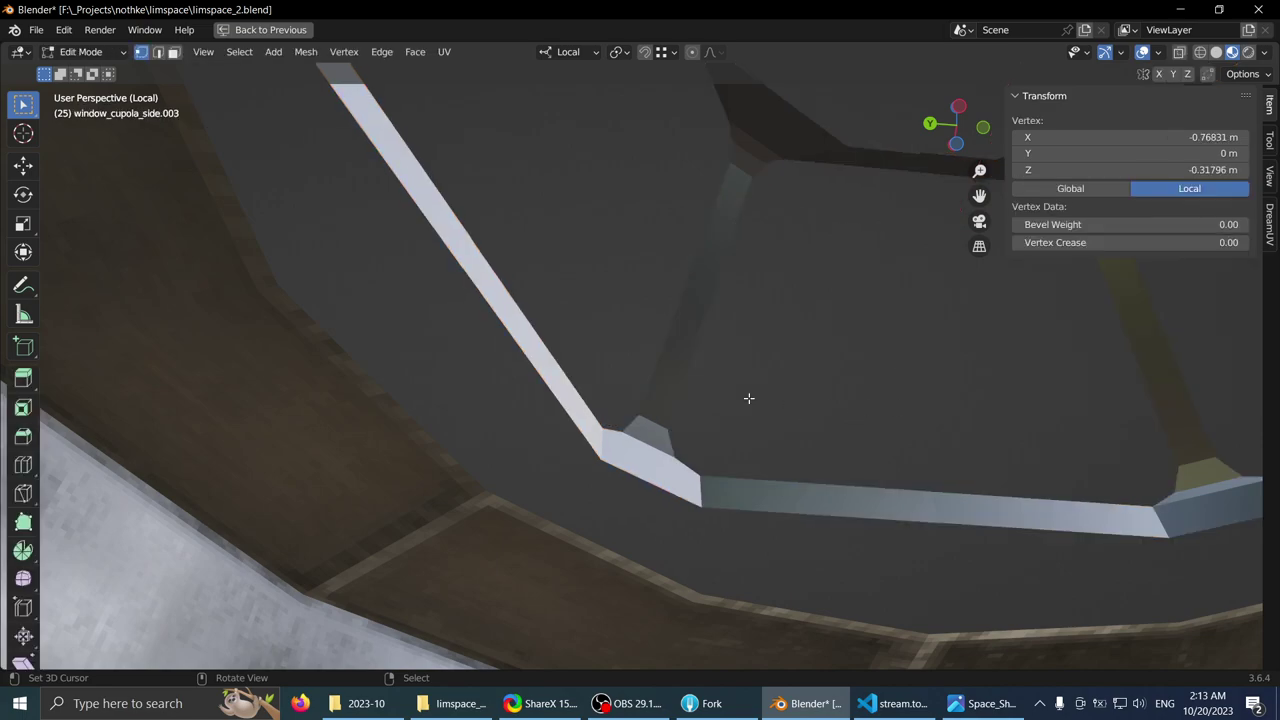
- Compare the rim and surrounding hull in Solid and Material Preview shading
middle_drag(749, 397, 650, 463)
click(1216, 52)
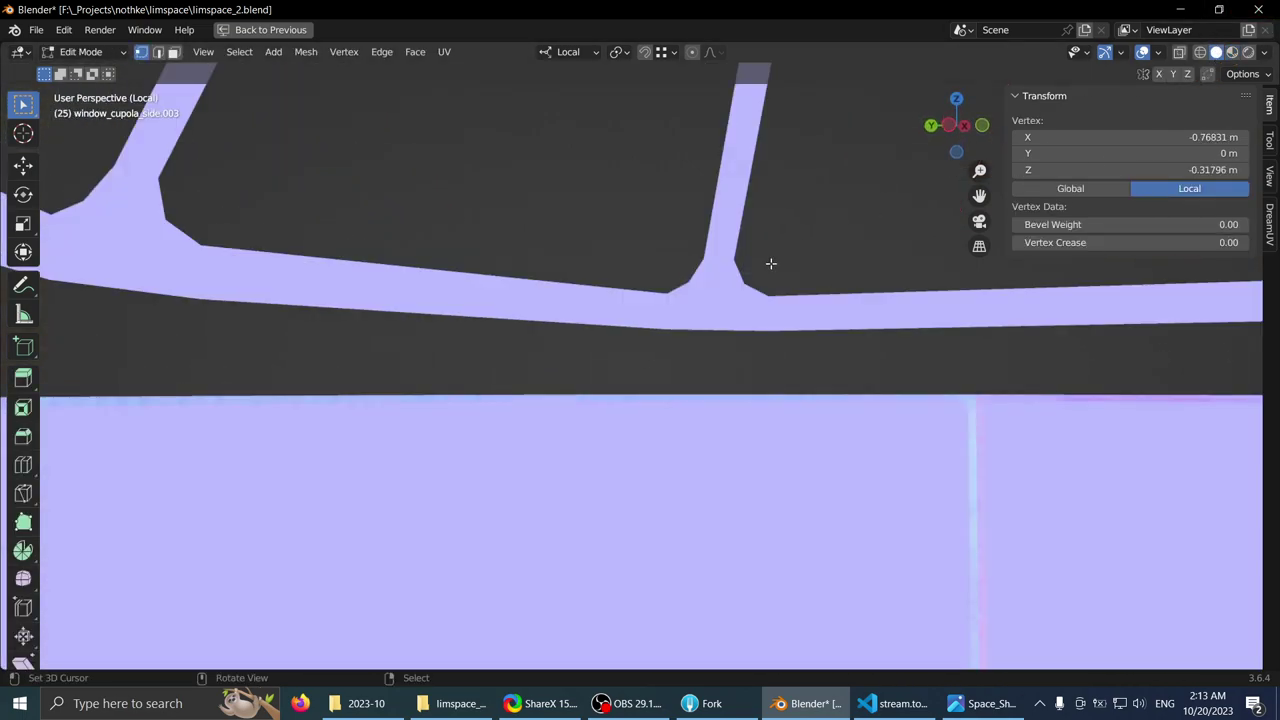
middle_drag(769, 266, 880, 188)
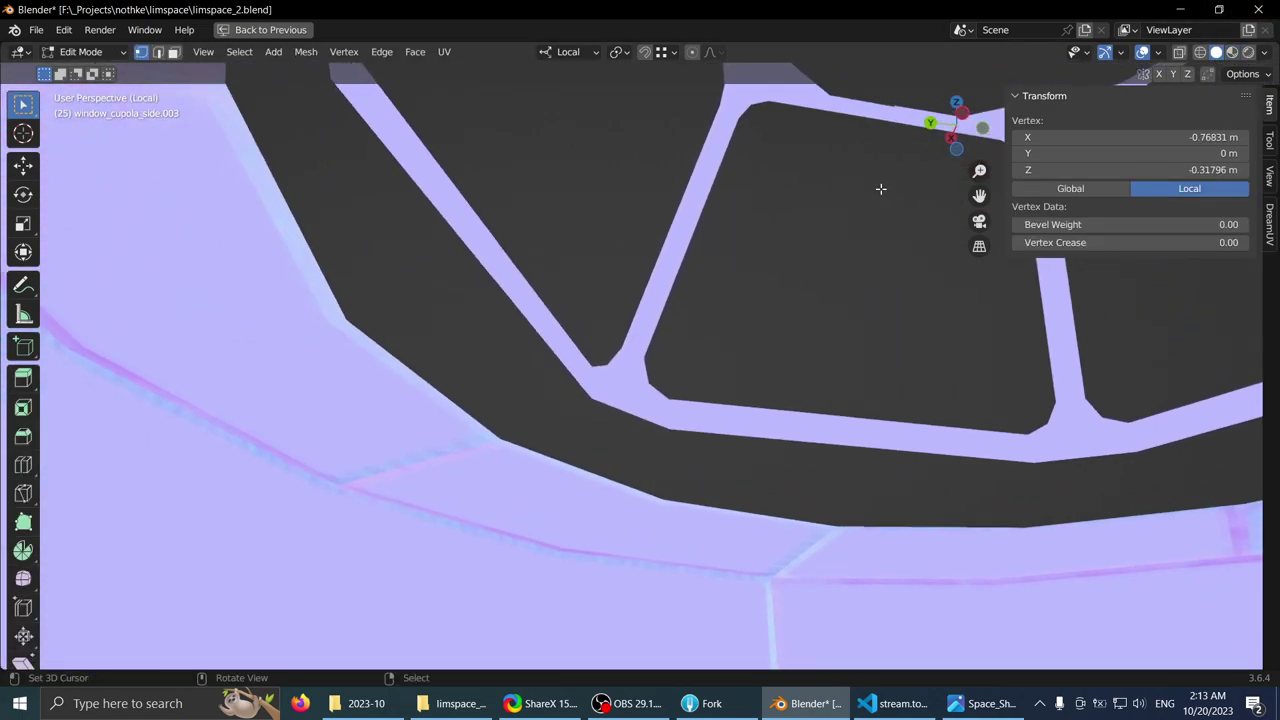
click(1264, 52)
key(ctrl+space)
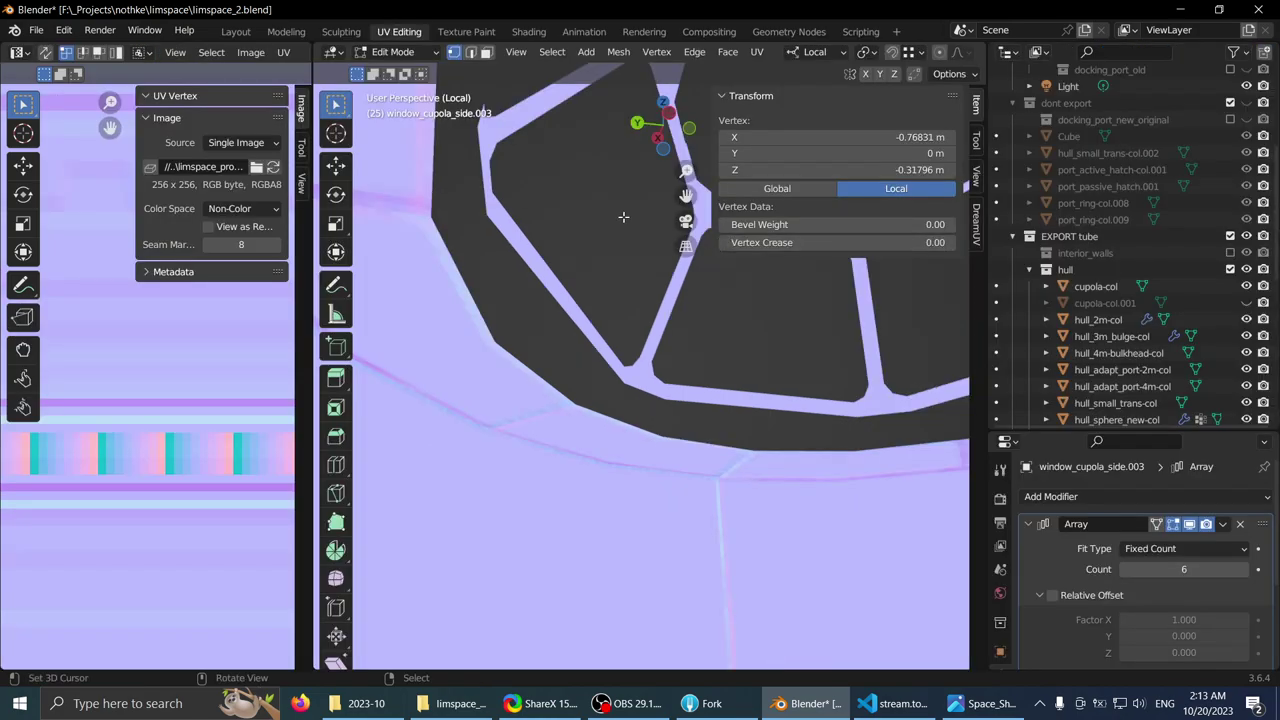
click(939, 52)
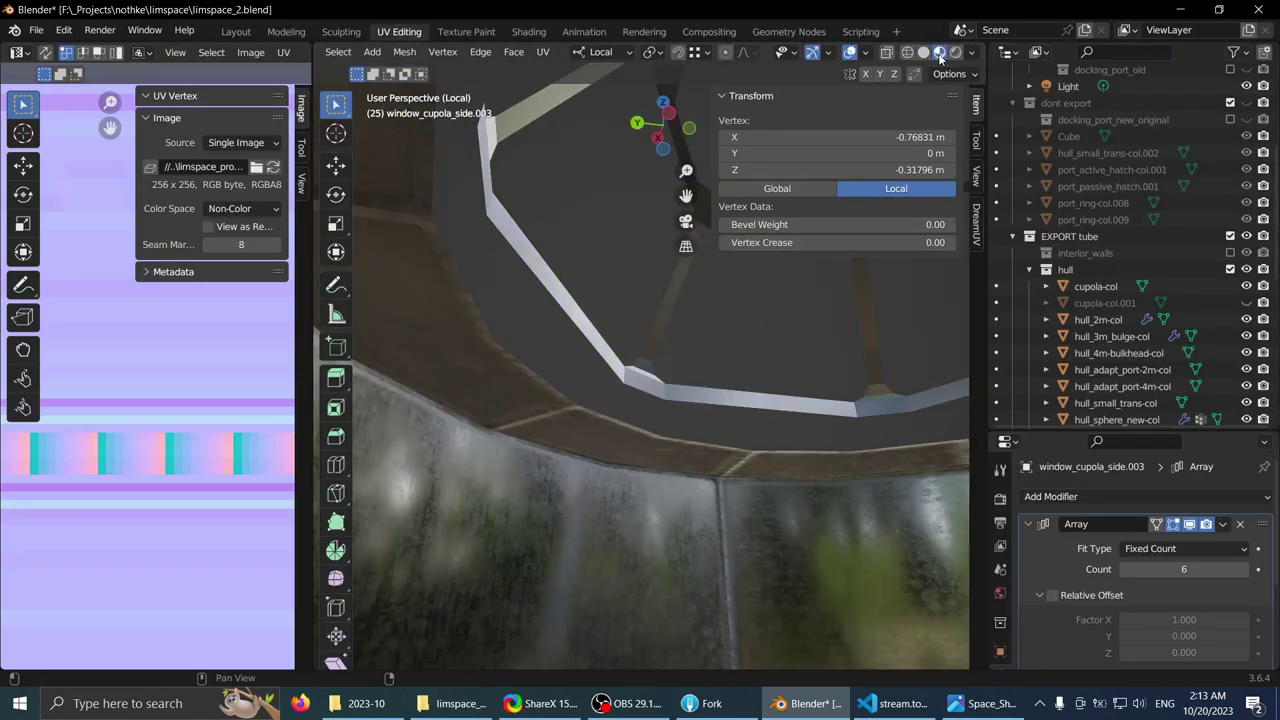
click(923, 52)
- Switch to the Layout workspace, exit Local View and frame window_cupola_side.003 in a maximized viewport in Object Mode
click(240, 31)
middle_drag(322, 196, 336, 232)
scroll(336, 232, down, 5)
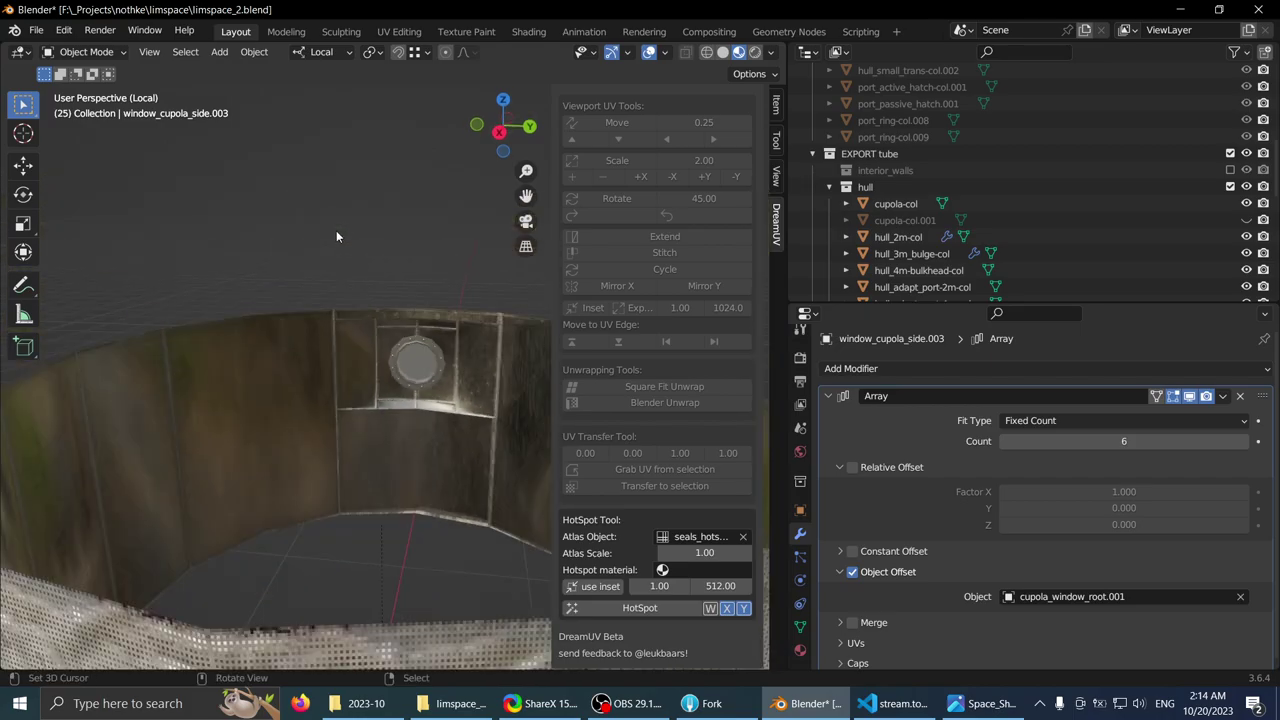
key(KP_Divide)
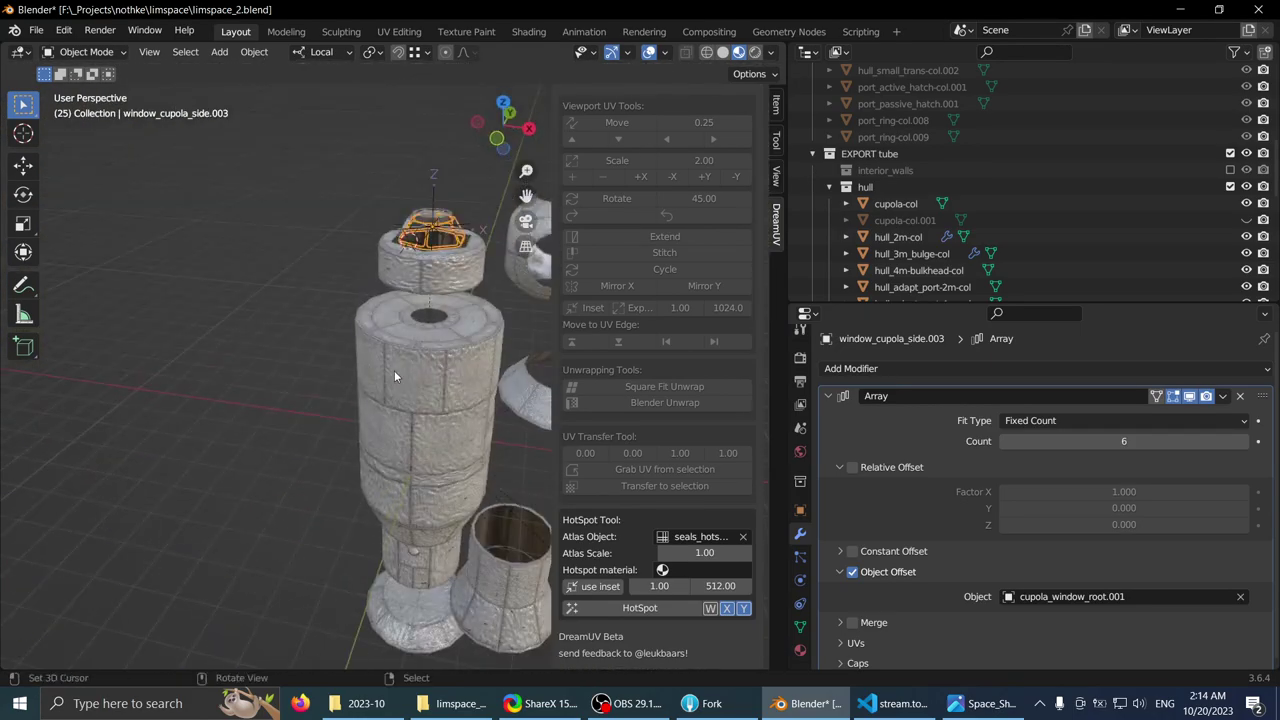
key(KP_Decimal)
key(ctrl+space)
key(Tab)
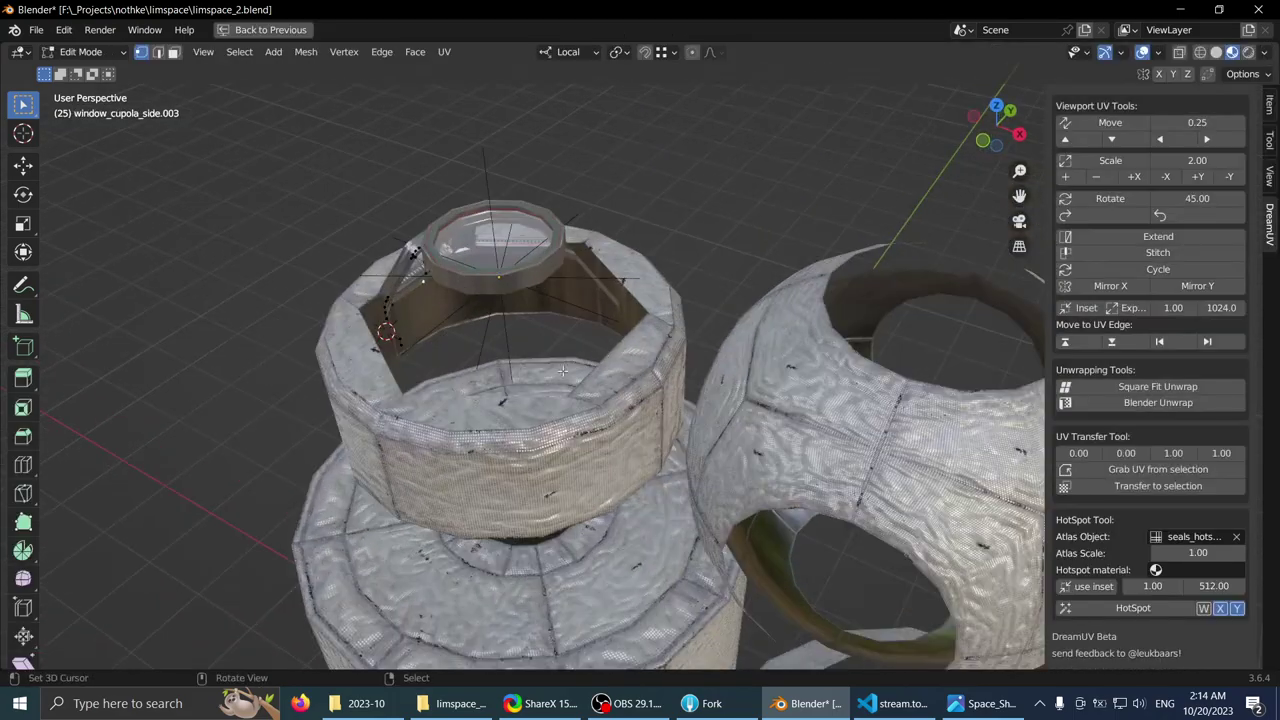
key(Tab)
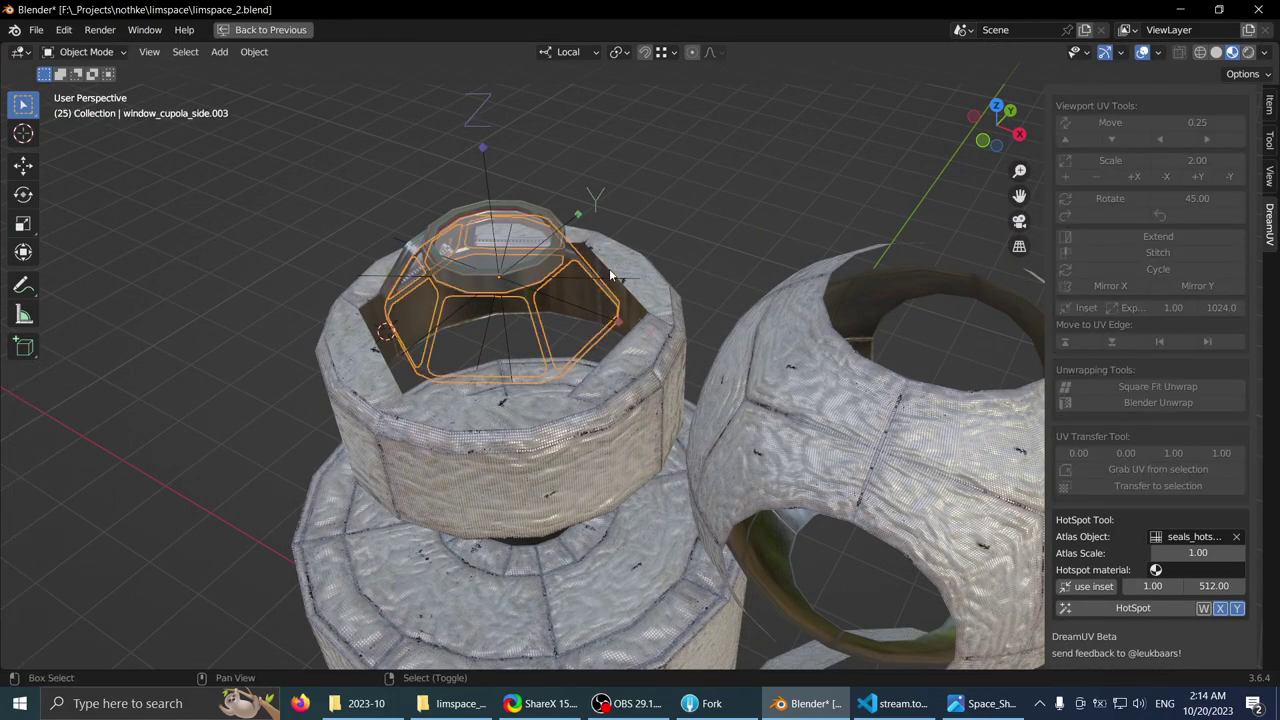
- Add cupola-col to the selection, isolate both objects in Local View and open their meshes together in Edit Mode at the inner rim
shift+click(542, 297)
key(KP_Divide)
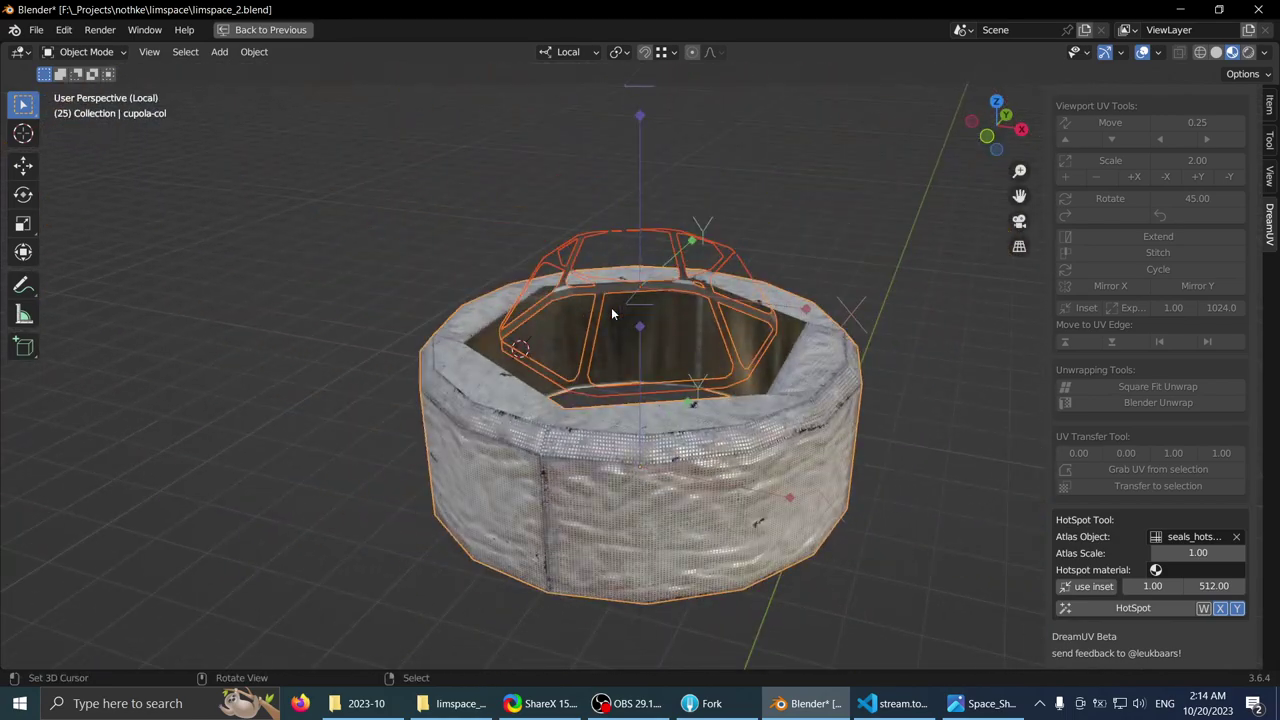
scroll(611, 307, up, 2)
middle_drag(558, 400, 503, 300)
scroll(502, 282, up, 3)
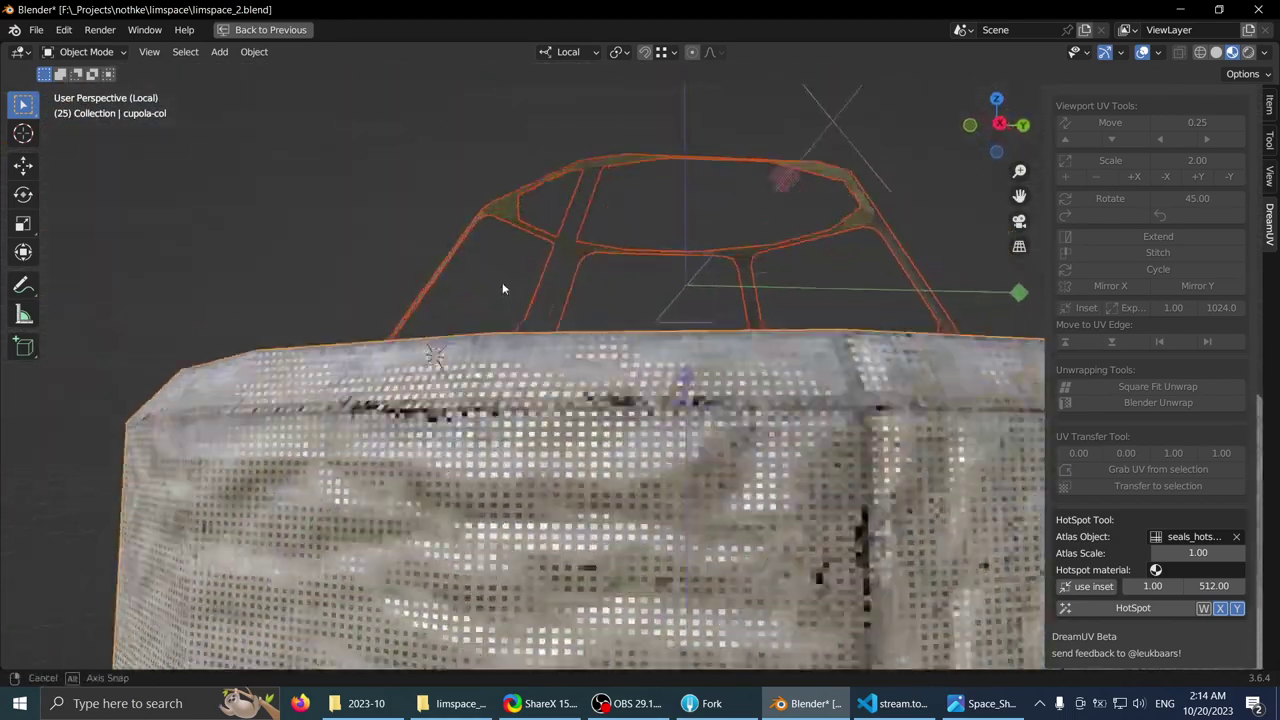
middle_drag(492, 375, 458, 298)
key(Tab)
shift+middle_drag(650, 321, 720, 180)
scroll(600, 298, up, 3)
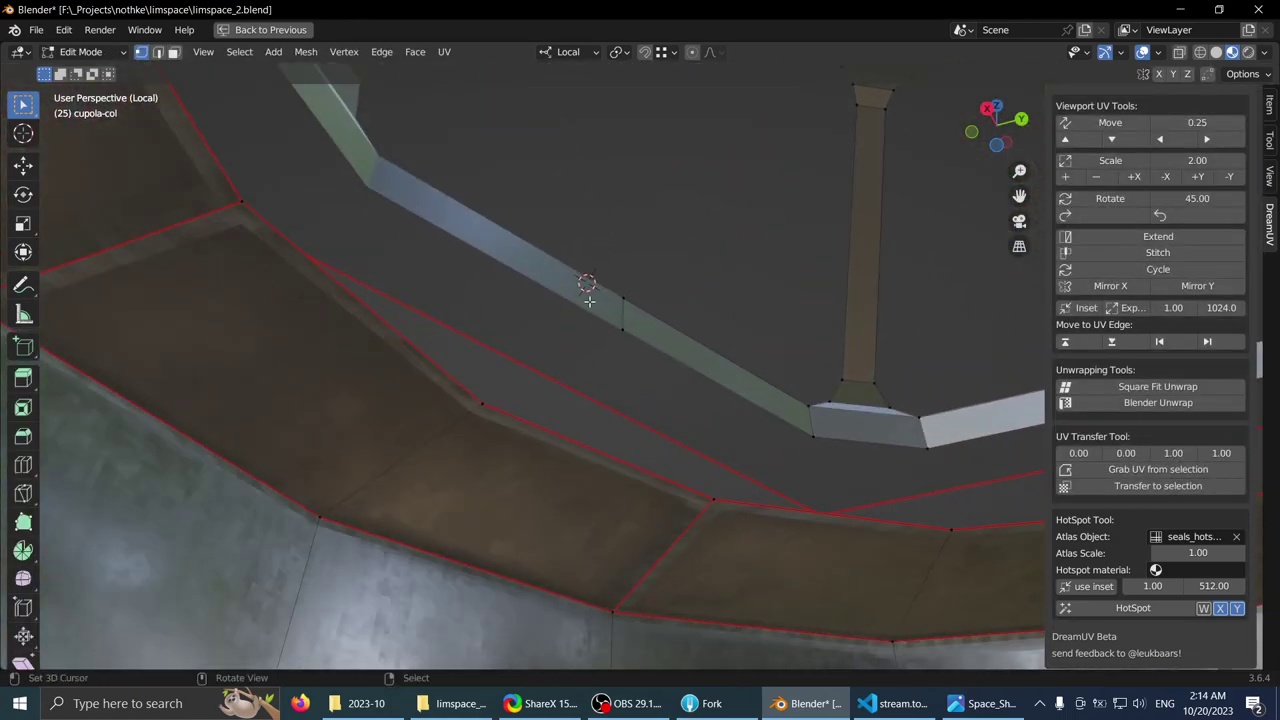
- Edit only the window_cupola_side.003 mesh and select the lower rim edges of its ring segment in edge mode
middle_drag(589, 300, 517, 274)
key(2)
shift+middle_drag(480, 350, 526, 391)
scroll(630, 350, down, 2)
shift+middle_drag(626, 351, 500, 300)
middle_drag(412, 318, 375, 330)
key(Tab)
click(458, 324)
key(Tab)
middle_drag(523, 271, 658, 312)
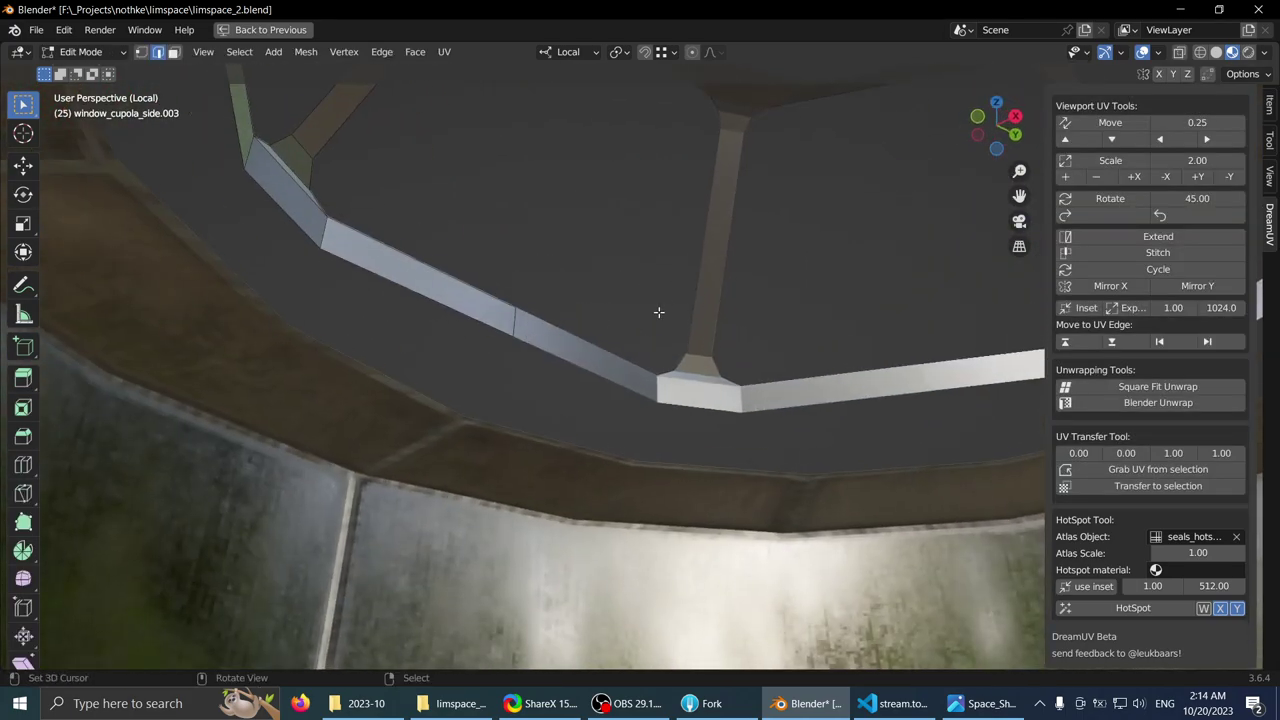
middle_drag(436, 317, 598, 298)
shift+middle_drag(533, 327, 561, 269)
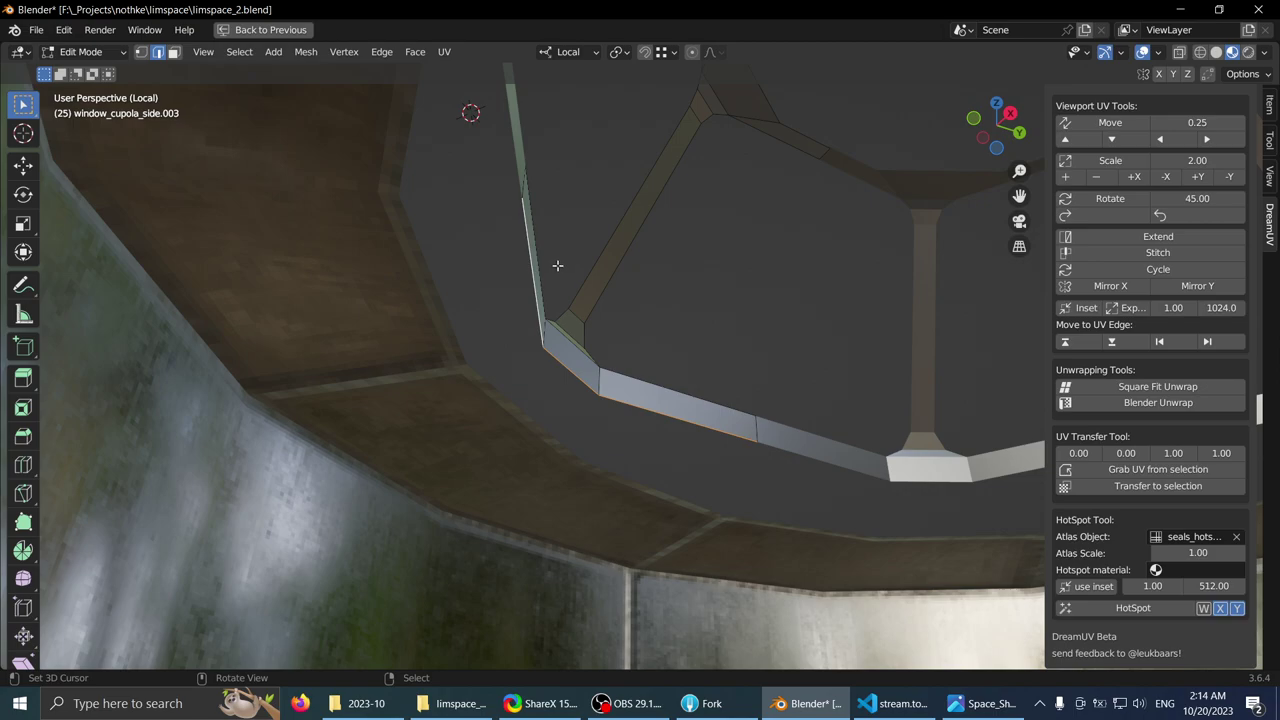
- Try lowering the selected rim edges by about 0.10 m along local Z to meet the hull rim
middle_drag(557, 265, 586, 217)
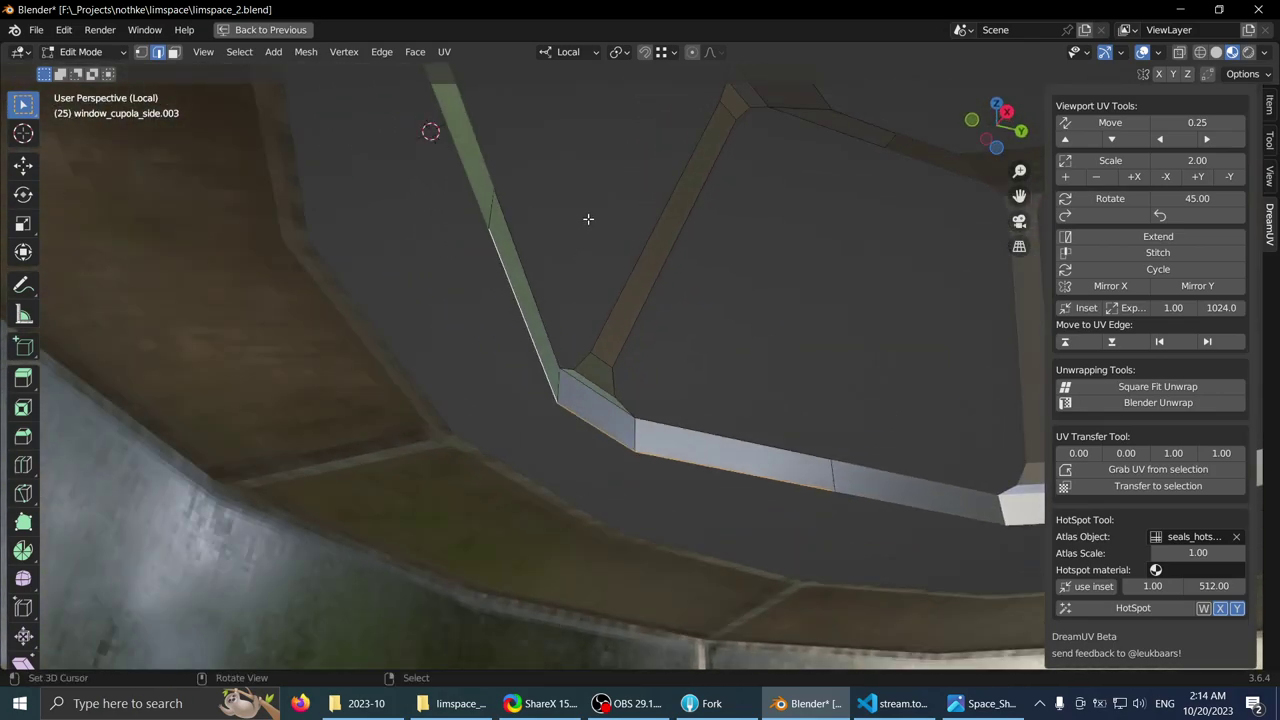
key(g)
key(z)
key(z)
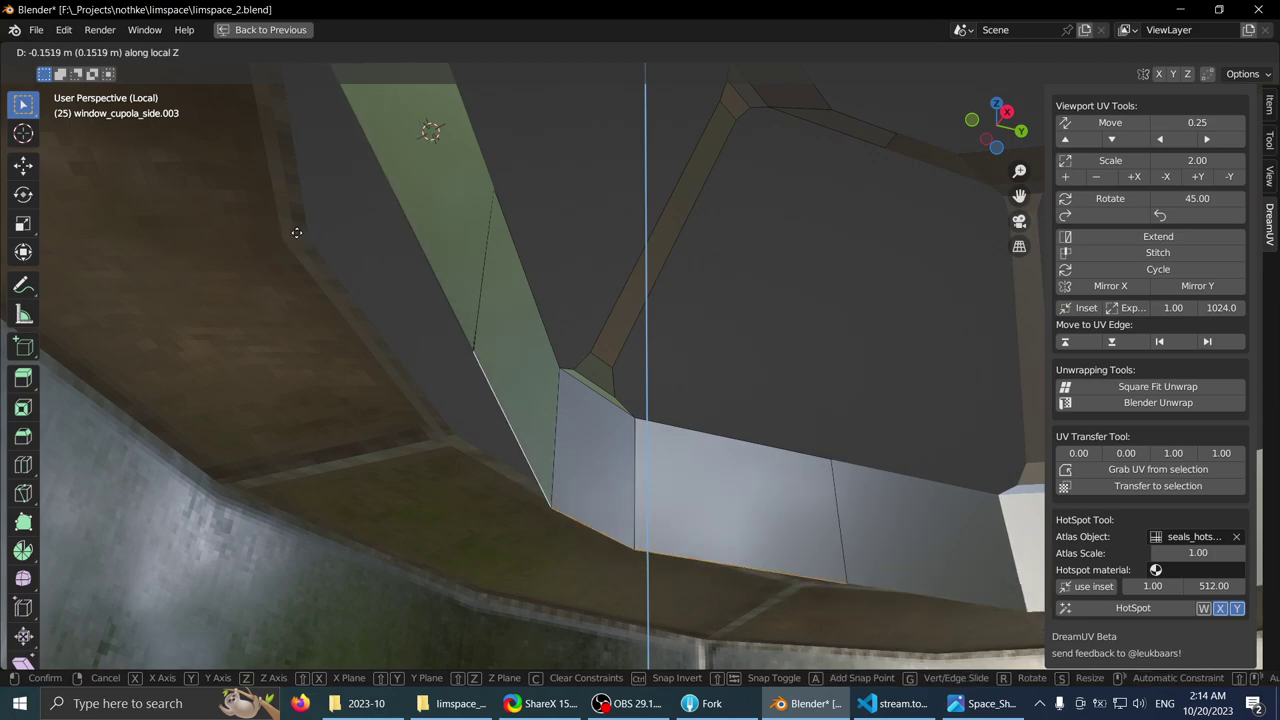
click(397, 280)
middle_drag(397, 280, 569, 297)
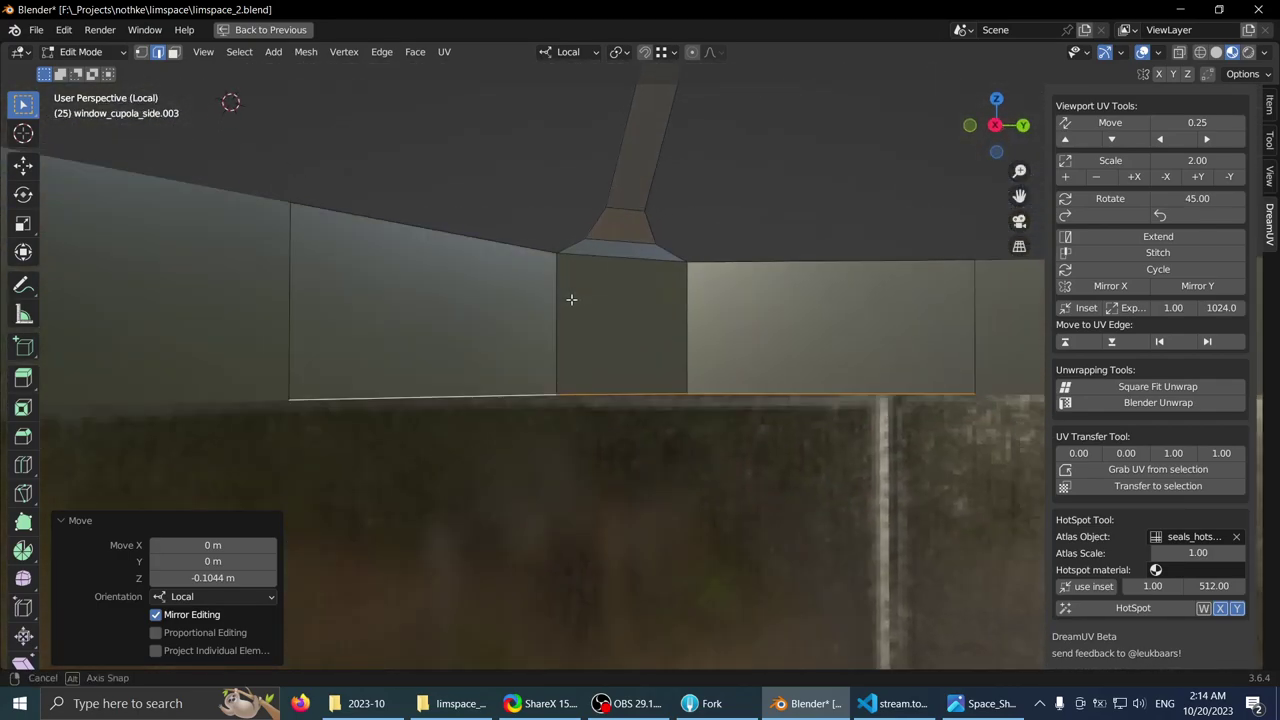
key(g)
key(z)
key(z)
click(594, 198)
- Extrude the segment's lower rim edges downwards to add a second row of faces below the ring
middle_drag(594, 198, 638, 355)
click(728, 323)
mouse_move(728, 323)
middle_down()
mouse_move(524, 323)
mouse_move(531, 292)
mouse_move(472, 336)
mouse_move(480, 386)
mouse_move(529, 291)
mouse_move(512, 284)
mouse_move(623, 326)
mouse_move(646, 280)
mouse_move(660, 356)
middle_up()
key(e)
click(455, 336)
- Try moving an end vertex of the extruded lower rim horizontally towards the hull
key(1)
key(g)
key(x)
key(y)
click(608, 325)
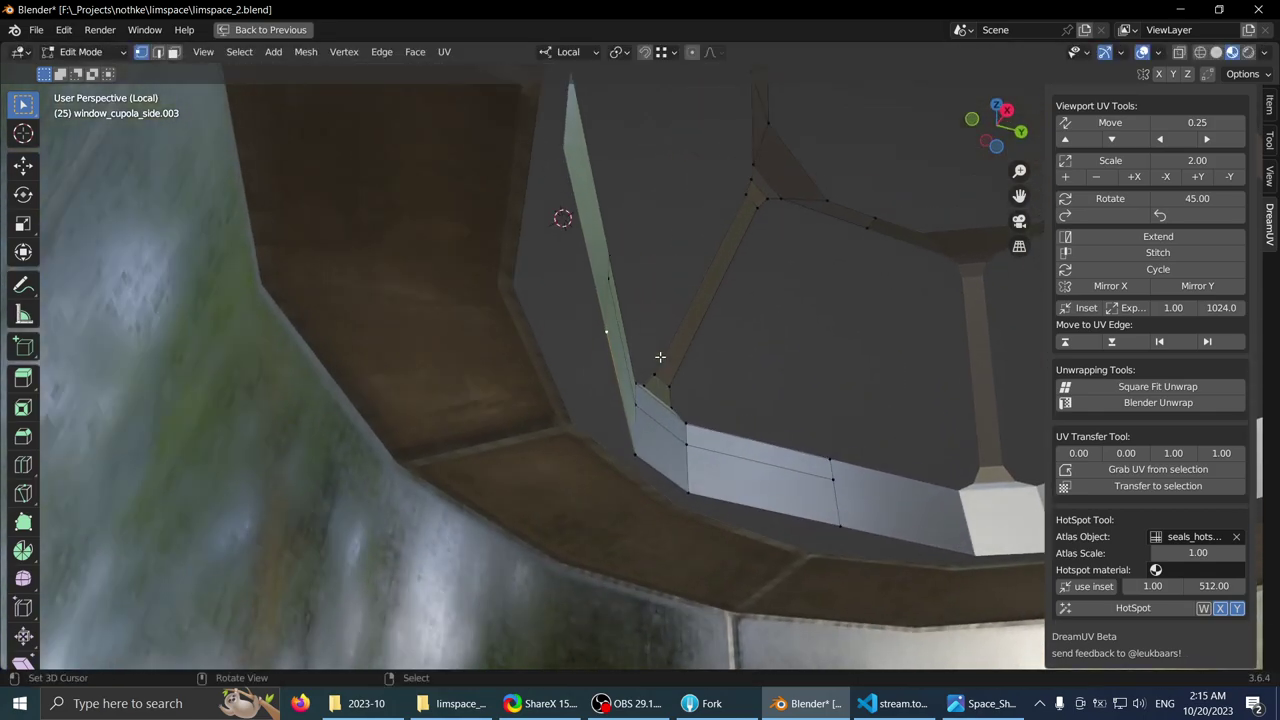
click(576, 340)
middle_drag(576, 340, 626, 361)
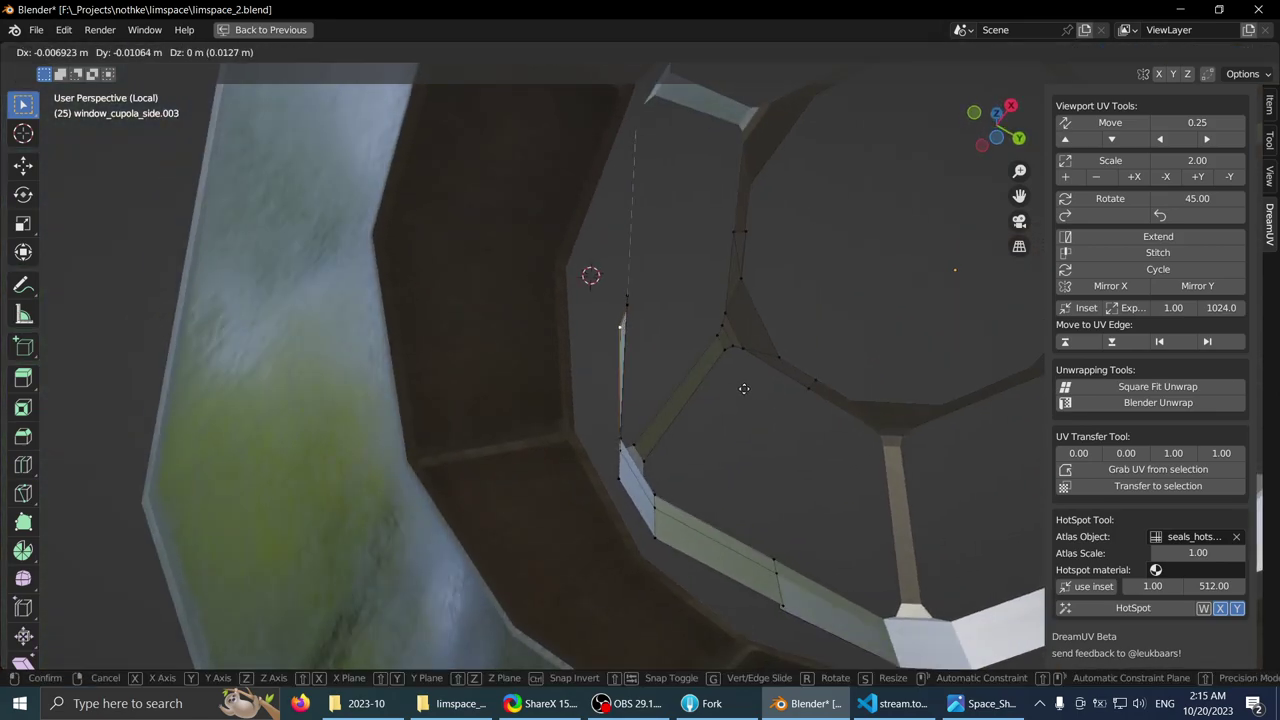
click(670, 373)
middle_drag(660, 366, 611, 349)
key(Tab)
key(Tab)
- Select both end vertices of the extruded lower rim and display the 3D cursor's location settings
middle_drag(657, 294, 544, 358)
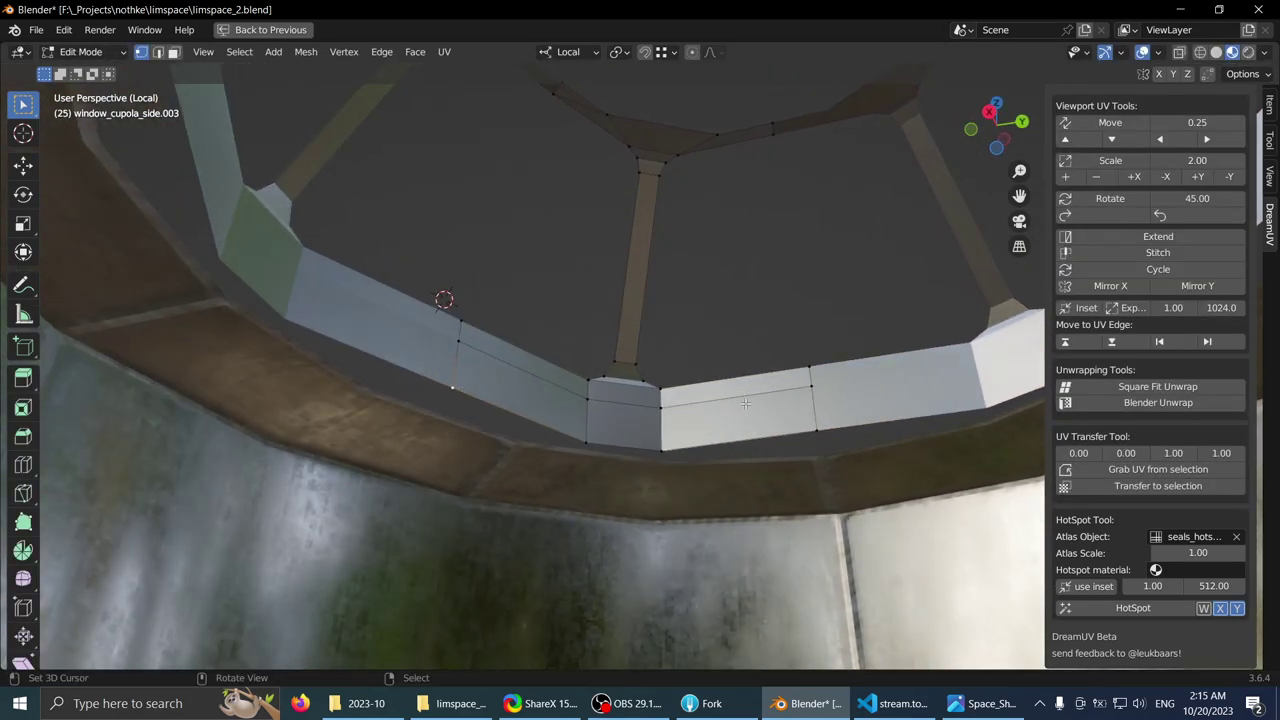
middle_drag(818, 431, 730, 257)
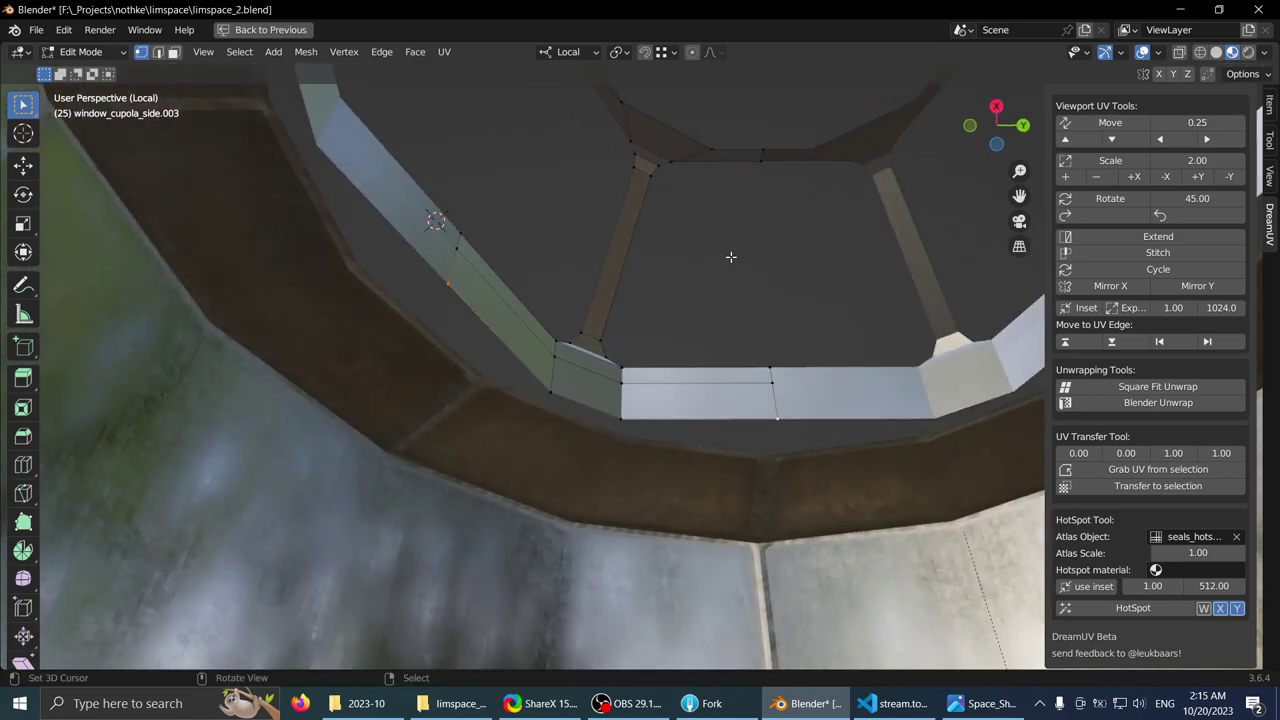
click(1270, 140)
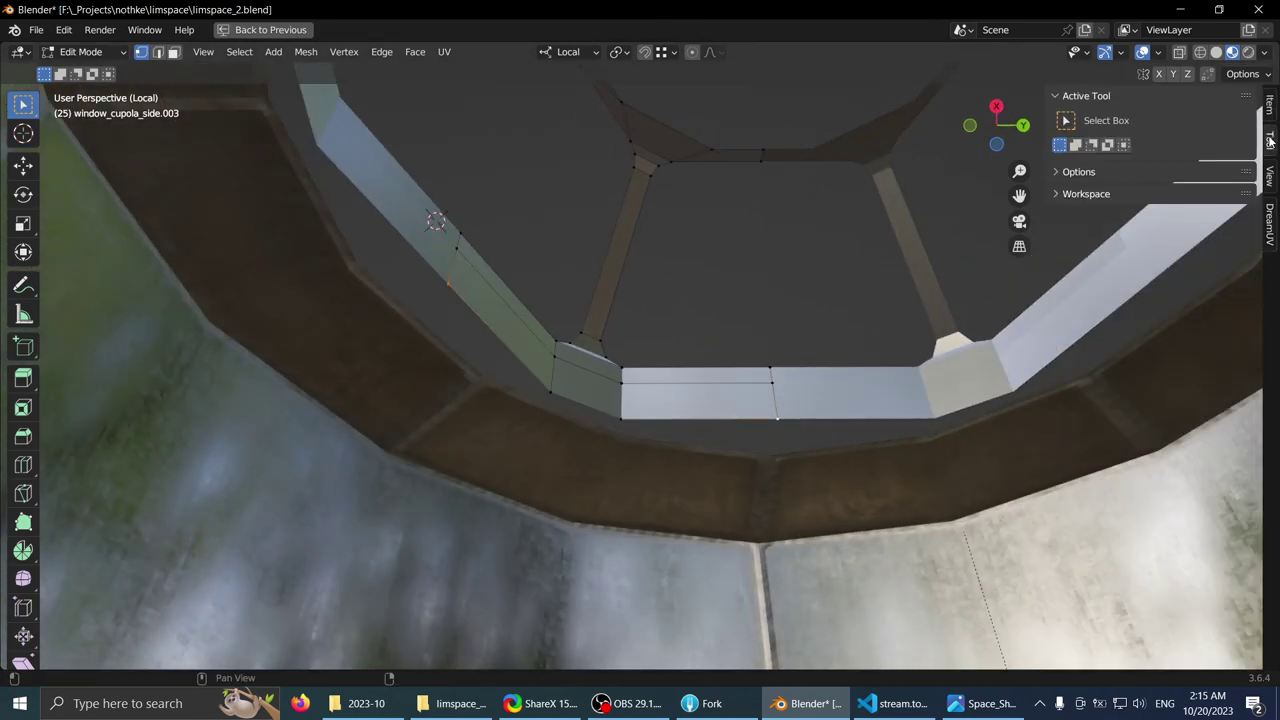
click(1269, 176)
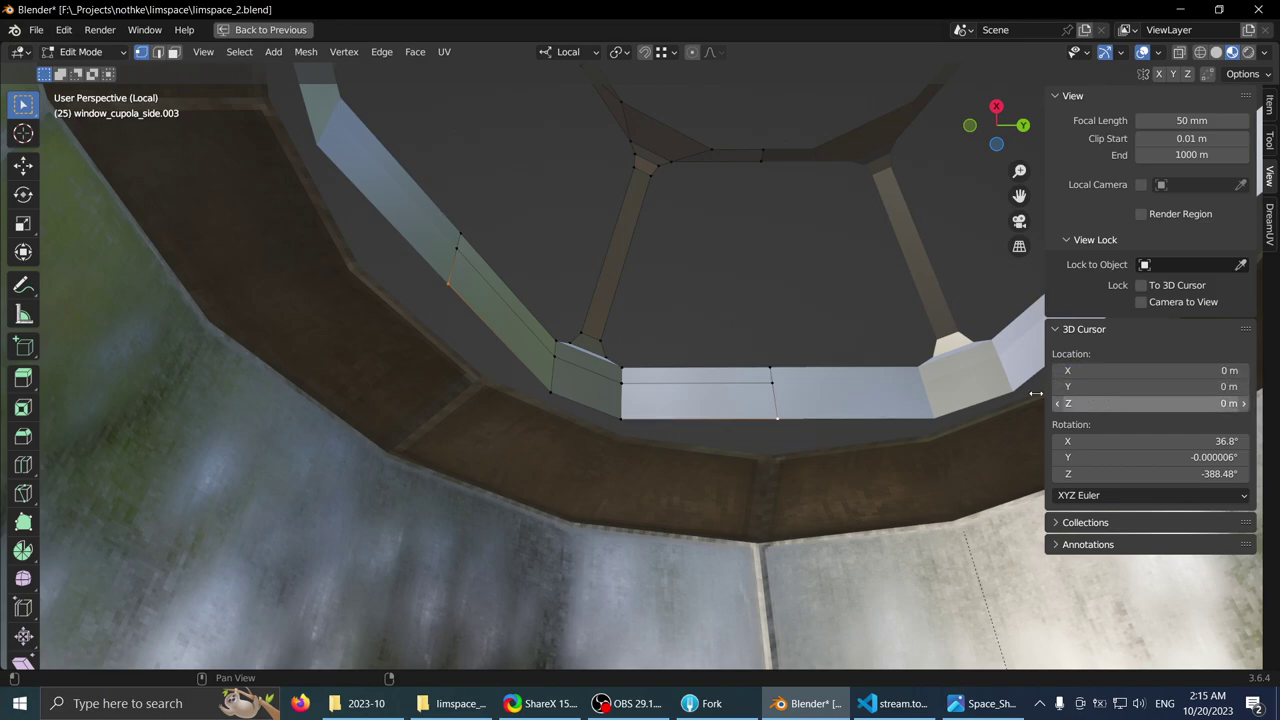
scroll(770, 341, up, 1)
scroll(738, 323, down, 1)
middle_drag(737, 330, 742, 336)
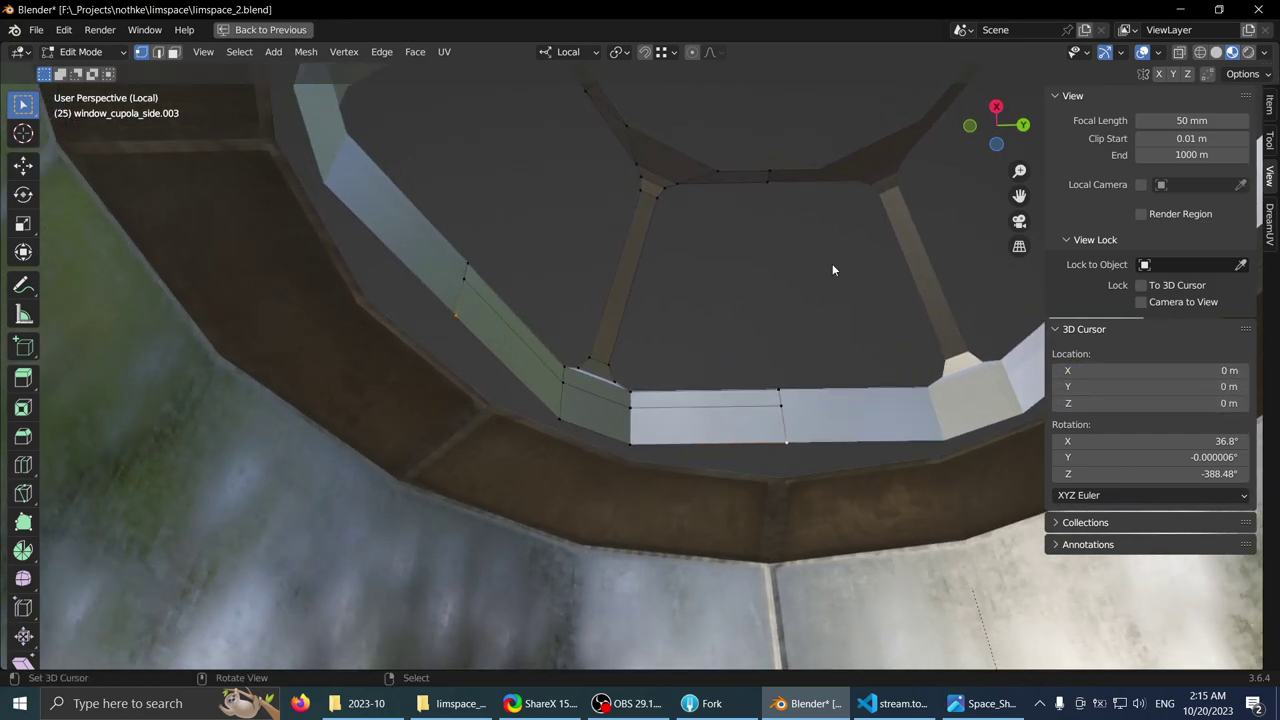
- Set the pivot point to 3D Cursor and scale both end vertices by about 1.119 with local Z locked
click(666, 54)
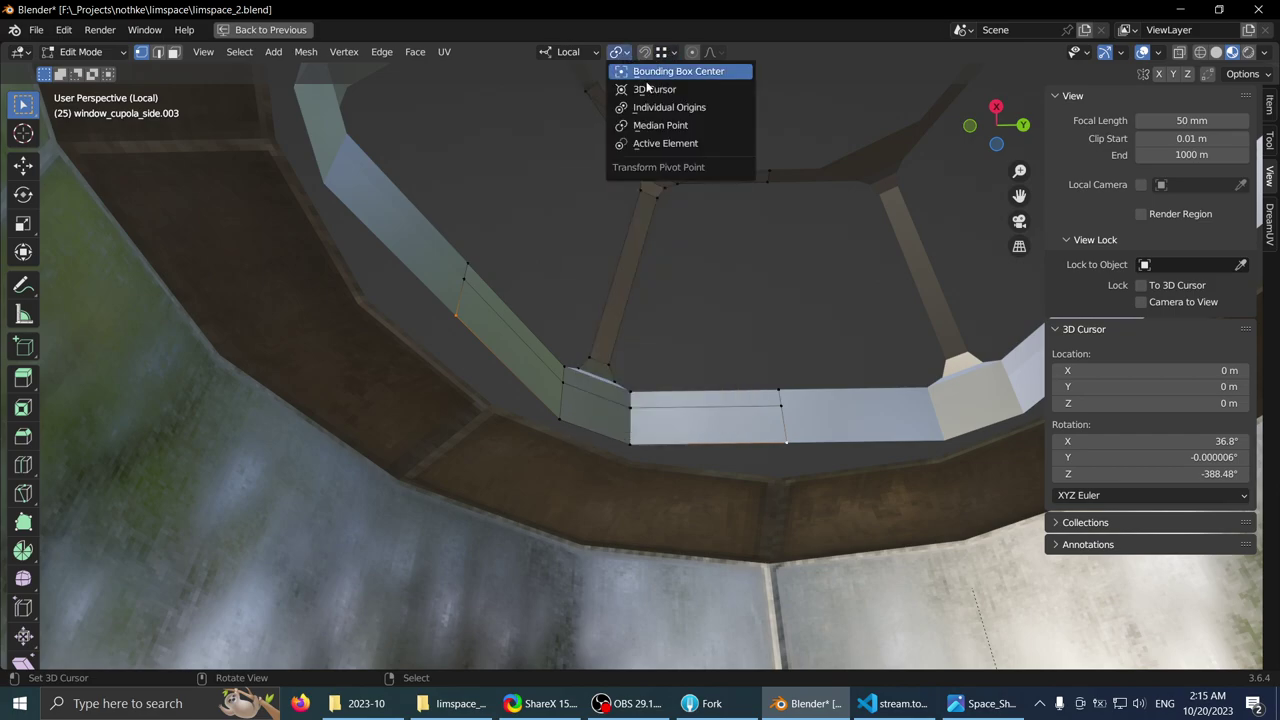
click(701, 92)
middle_drag(604, 180, 606, 190)
scroll(640, 190, up, 1)
key(s)
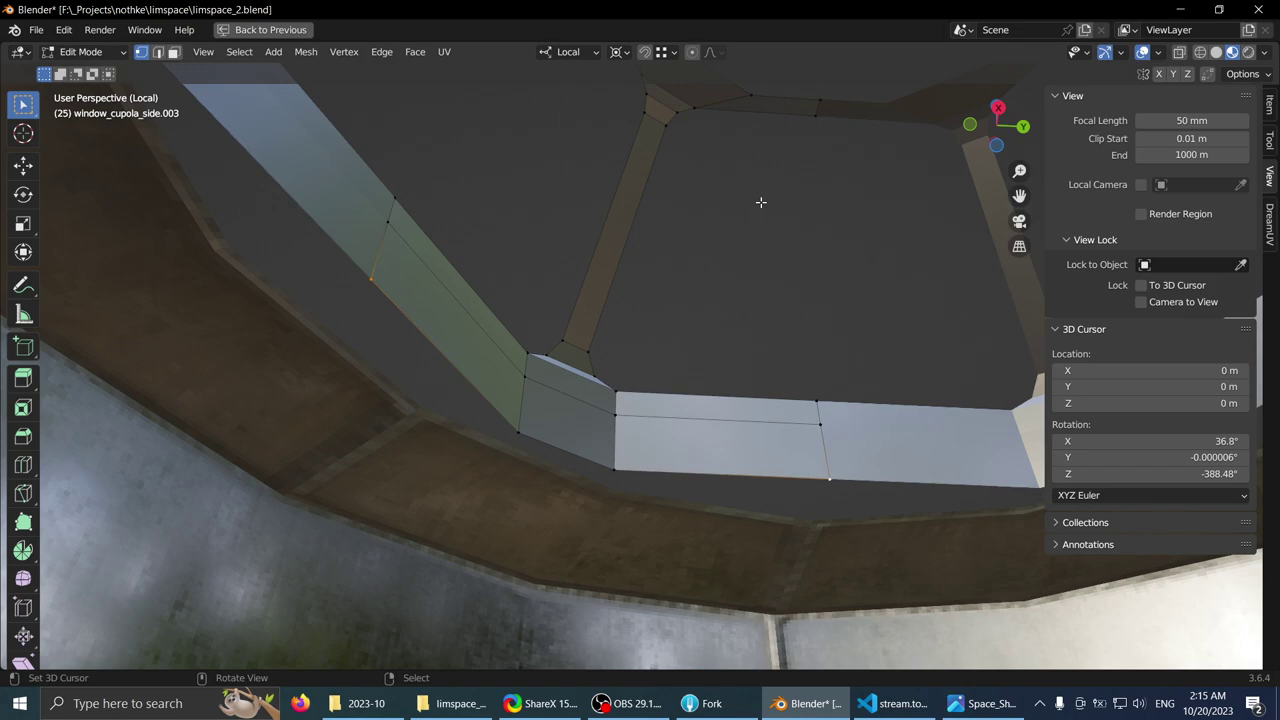
right_click(770, 213)
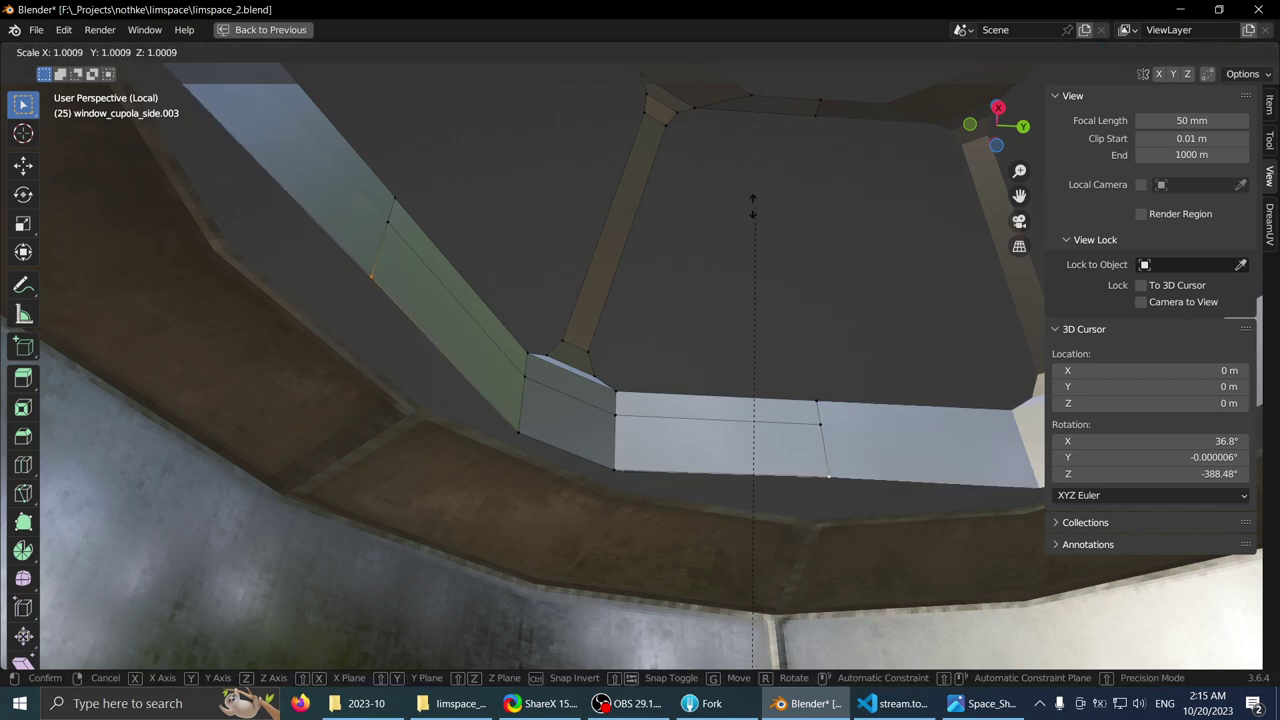
click(718, 234)
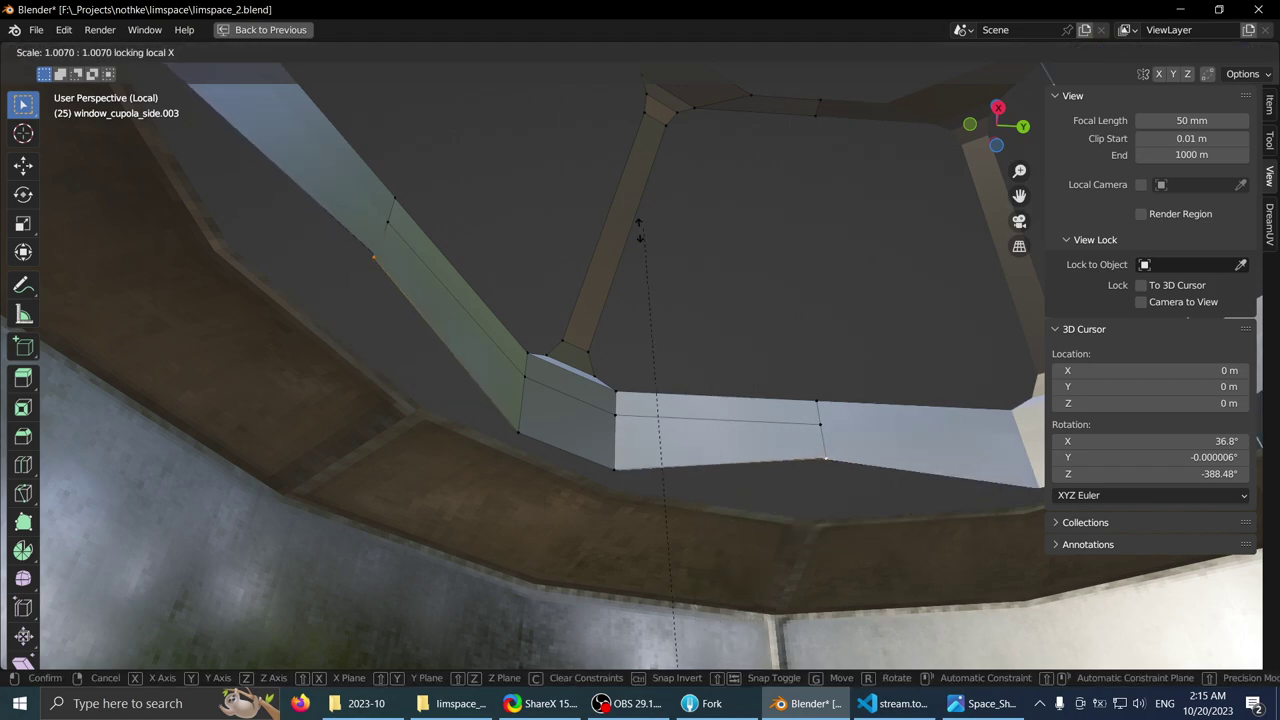
key(shift+x)
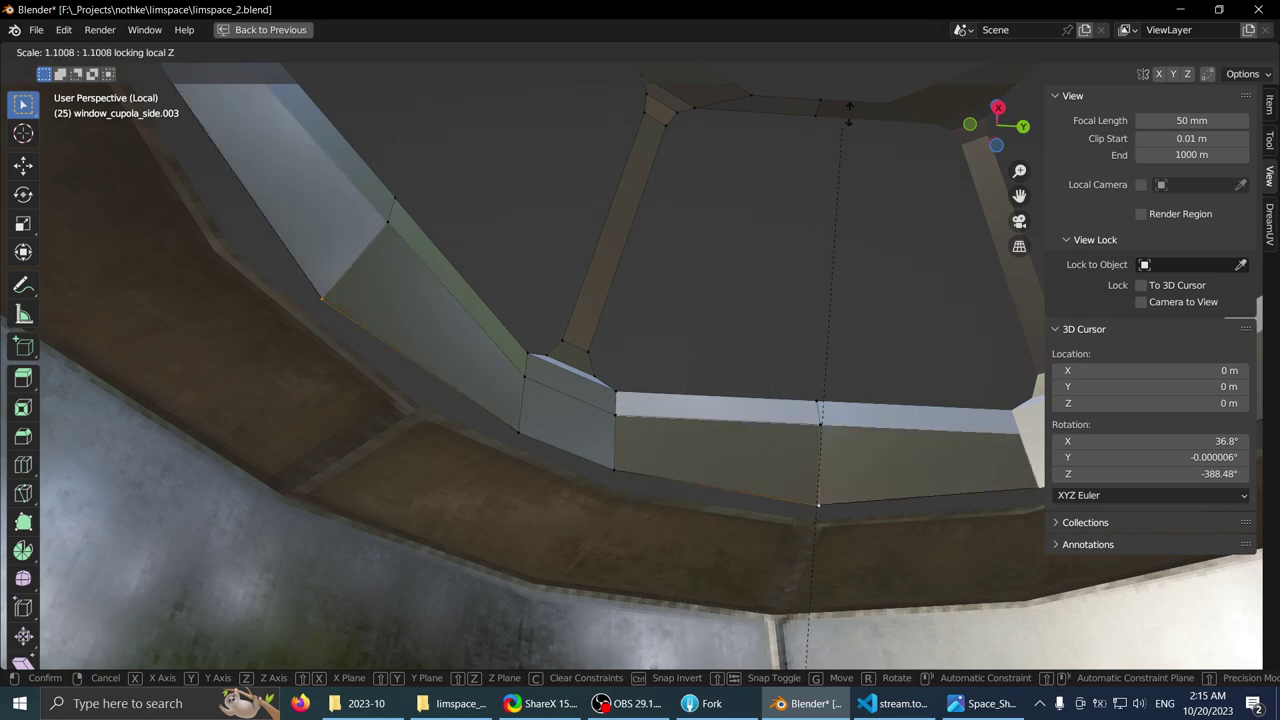
click(780, 123)
middle_drag(780, 123, 788, 222)
- Adjust the end vertices' distance from the 3D cursor by scaling again with local Z locked
key(s)
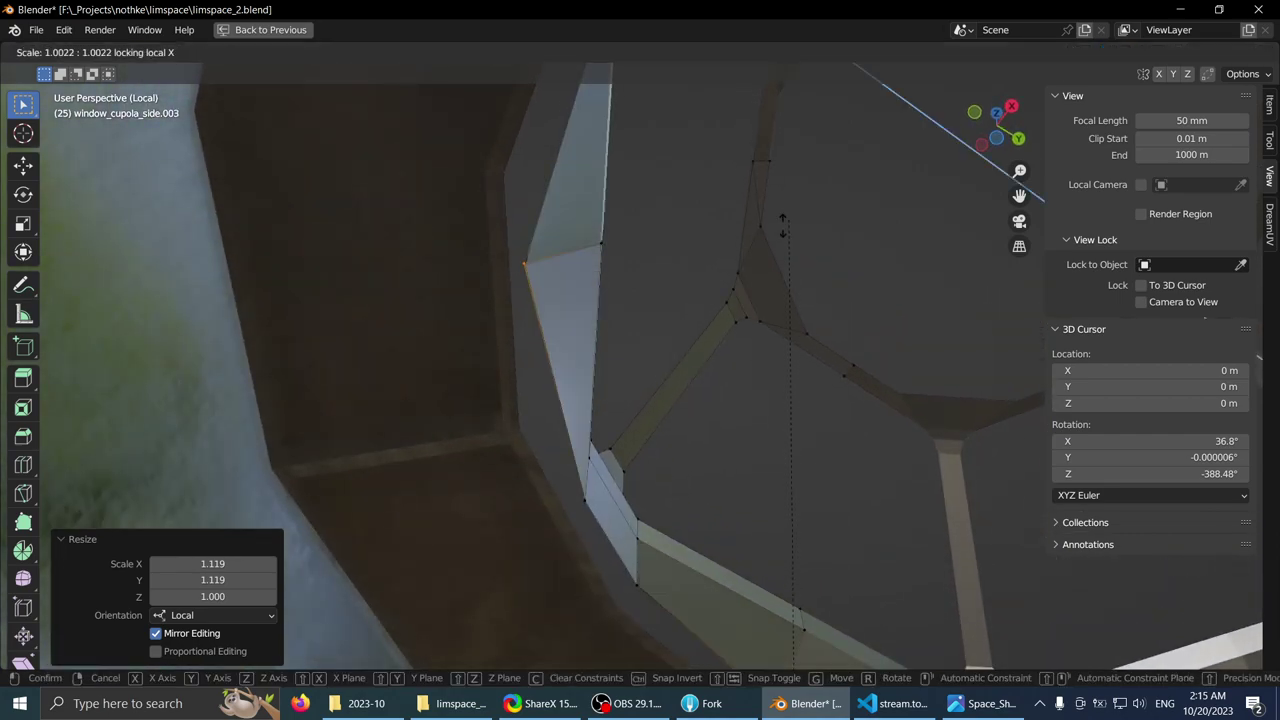
key(Escape)
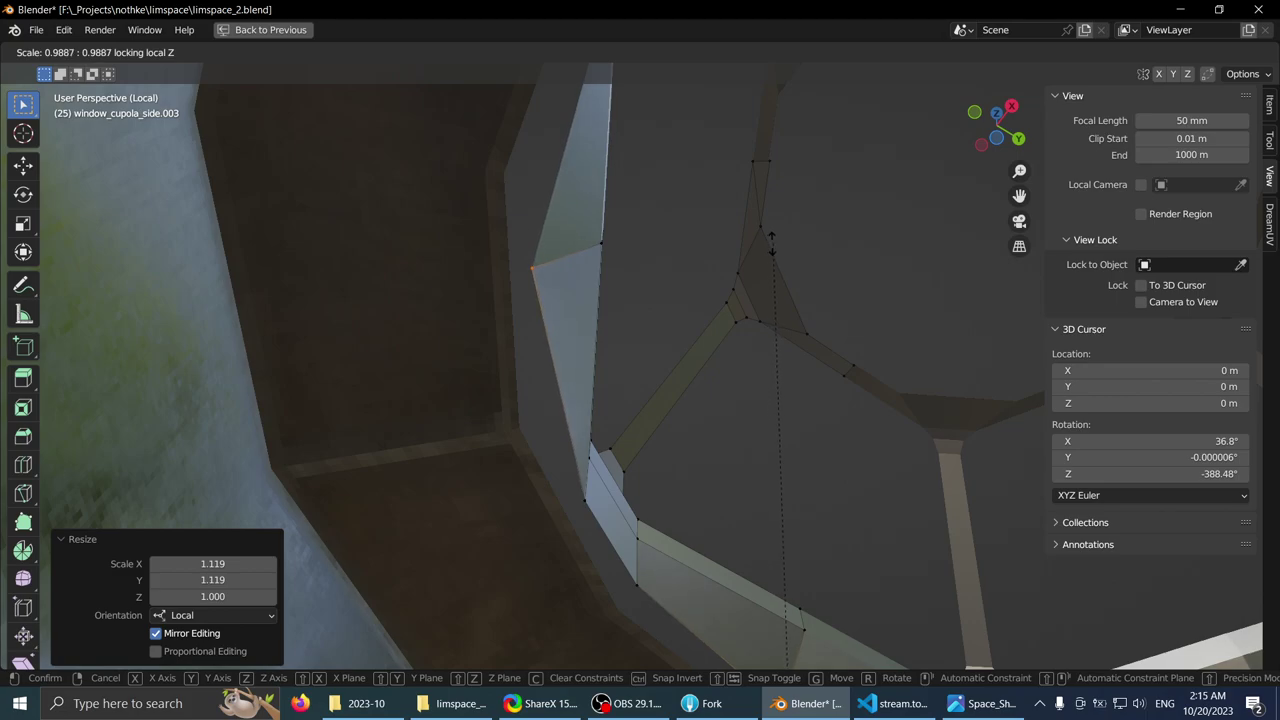
click(772, 240)
middle_drag(772, 240, 641, 190)
middle_drag(610, 368, 631, 358)
- Select the short bottom edge below the window post and scale it by about 1.002 with local Z locked
key(2)
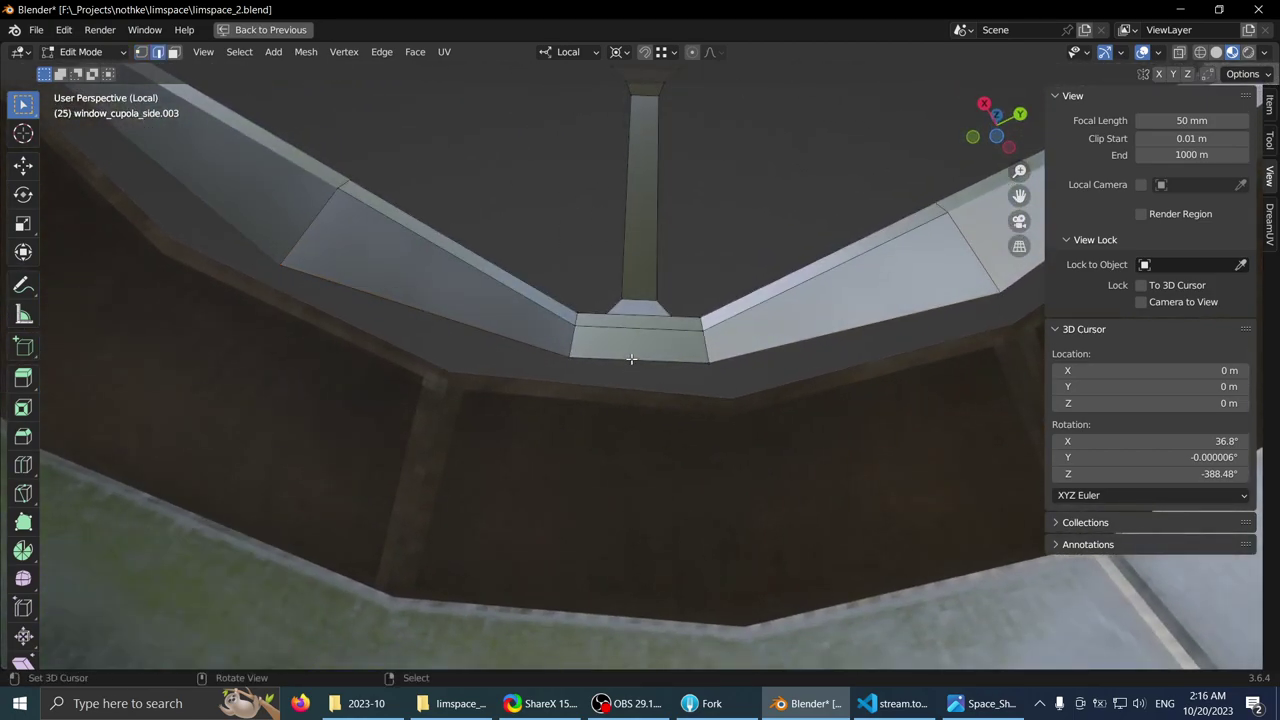
right_click(851, 94)
key(s)
key(shift+z)
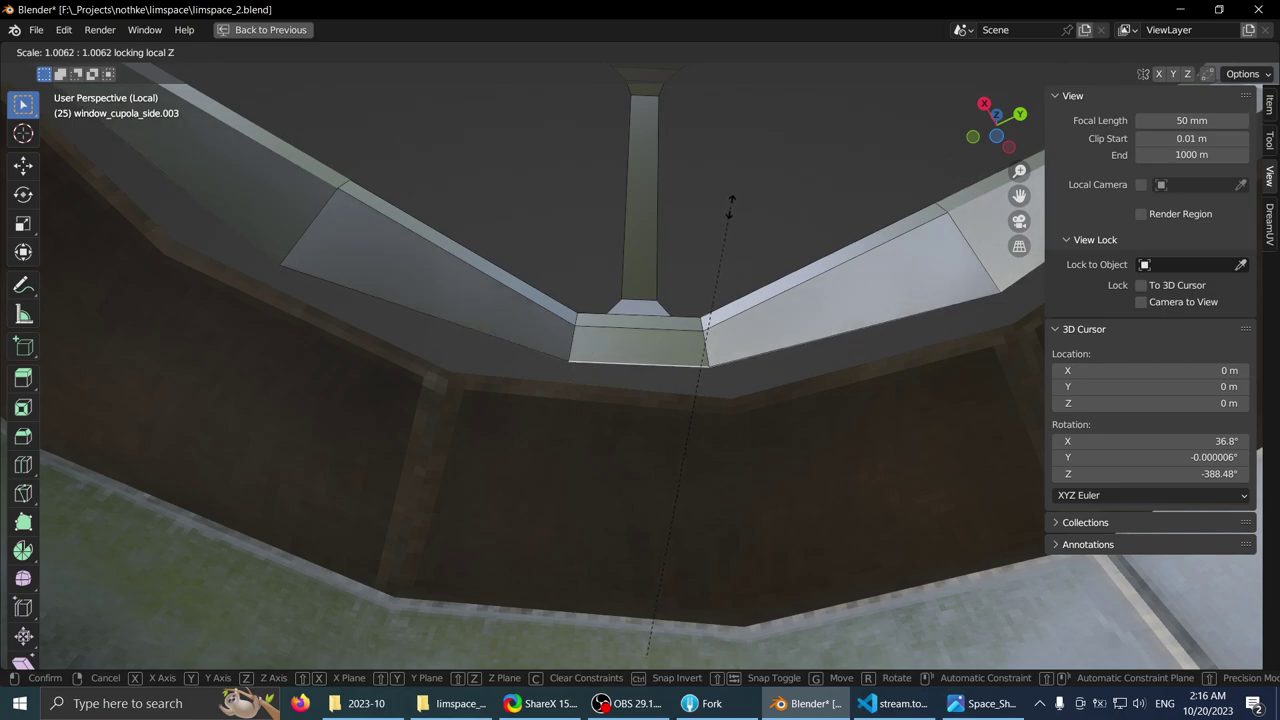
click(731, 207)
middle_drag(731, 207, 689, 290)
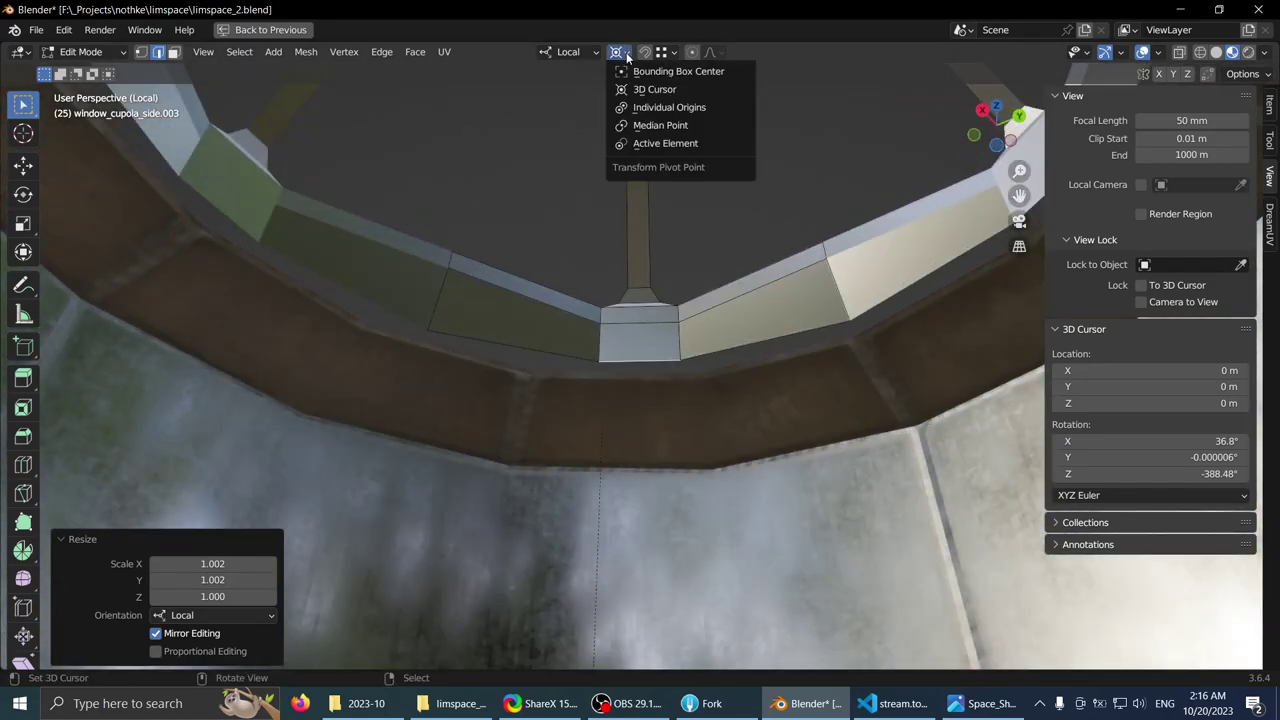
- Set the pivot point to Individual Origins and widen the short bottom edge by a scale of about 1.713
click(635, 342)
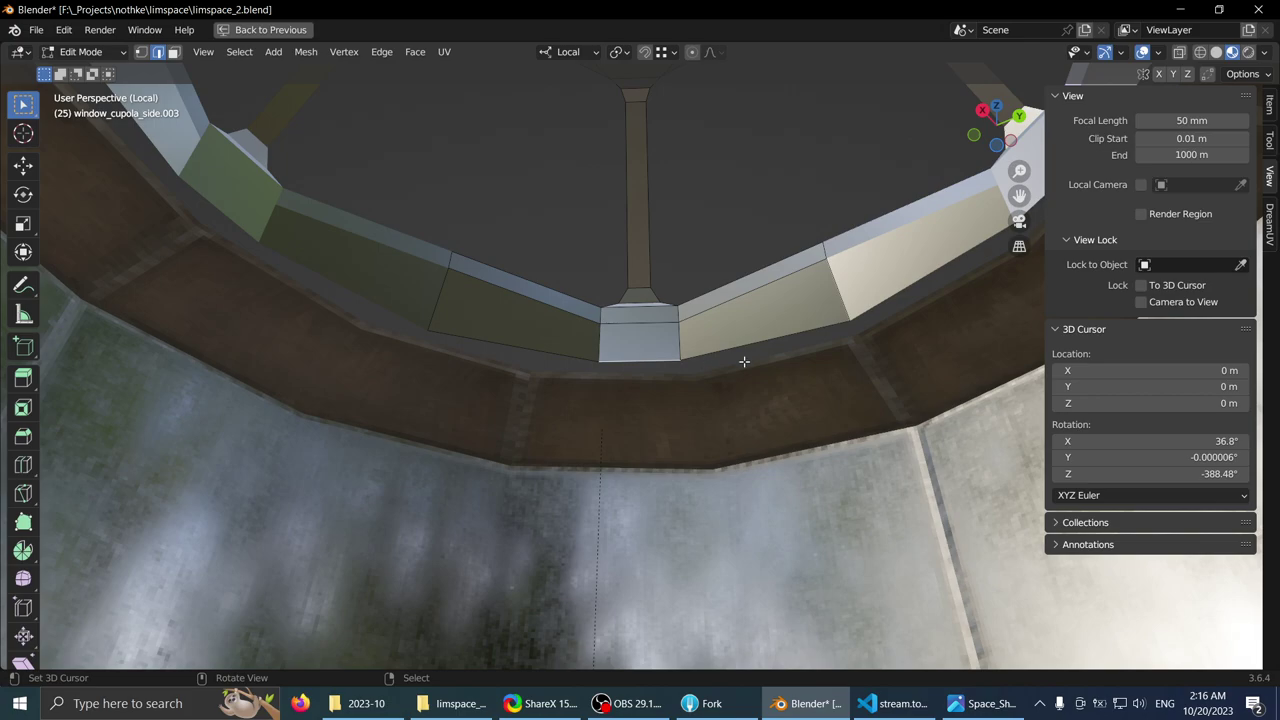
click(862, 315)
middle_drag(737, 294, 584, 303)
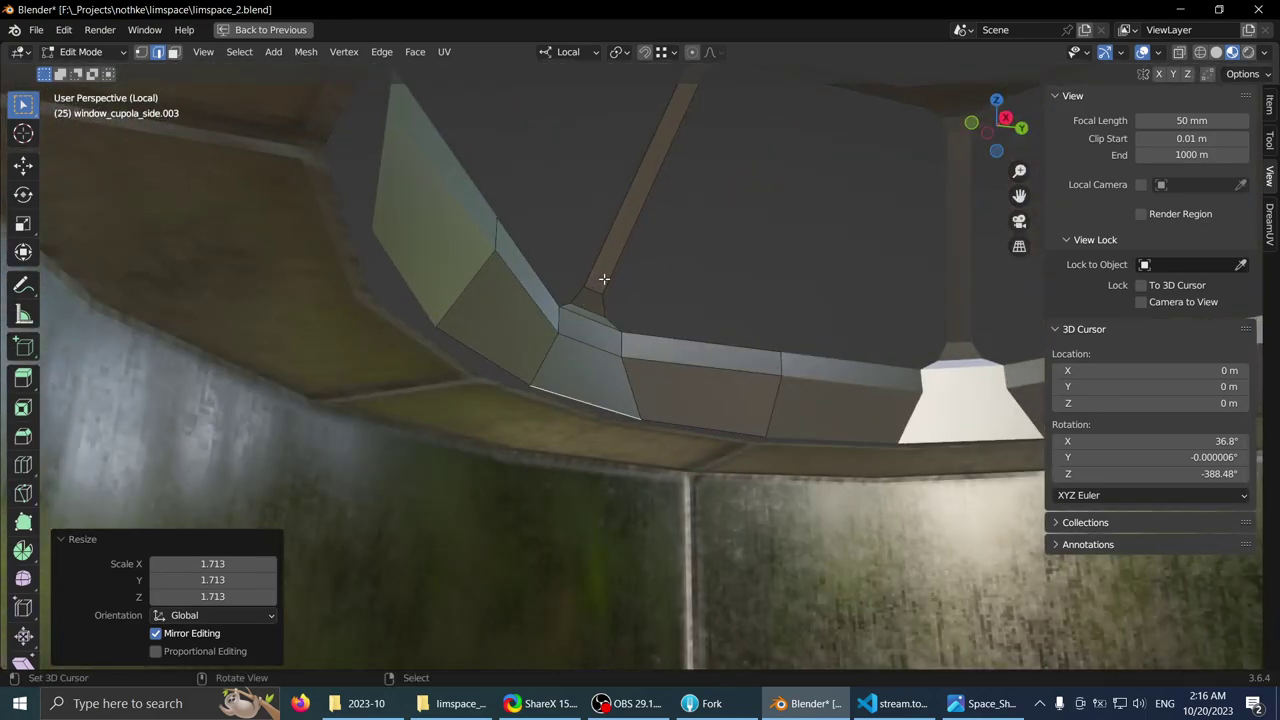
- Try moving the widened bottom edge freely towards the inner rim of the hull
middle_drag(601, 275, 614, 192)
key(g)
click(636, 188)
key(g)
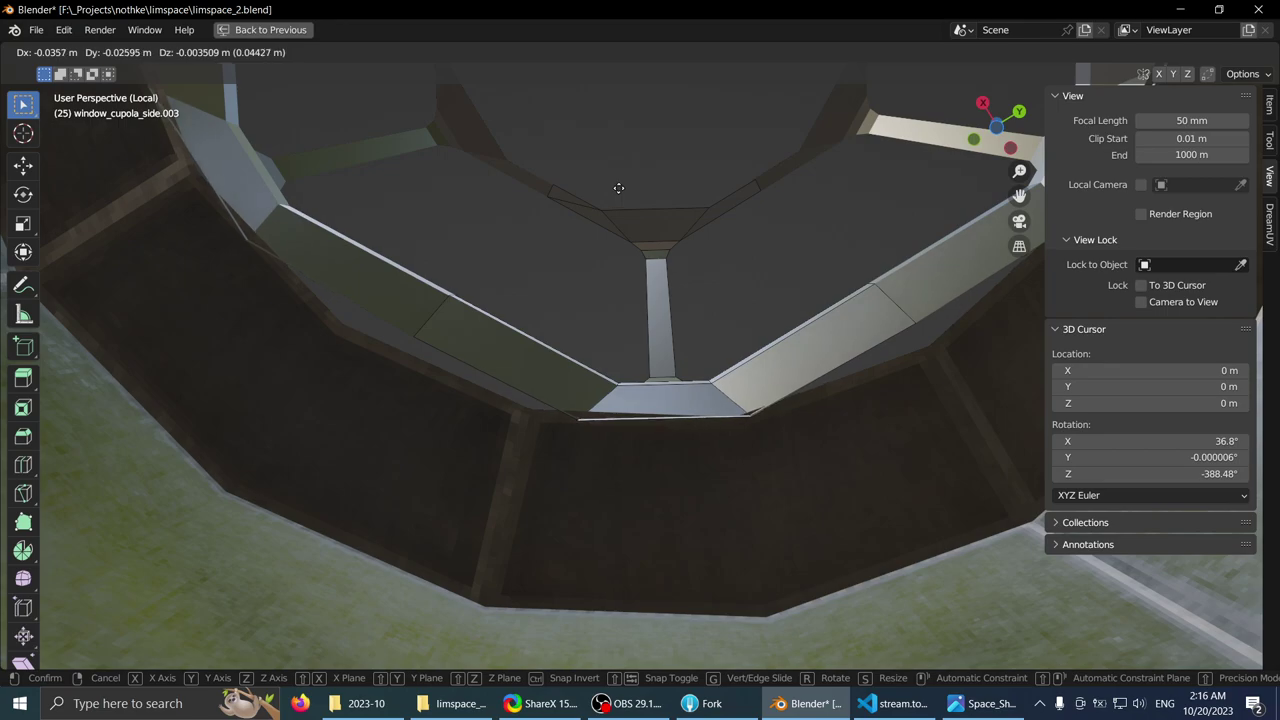
click(619, 186)
middle_drag(619, 188, 628, 334)
middle_drag(586, 256, 576, 181)
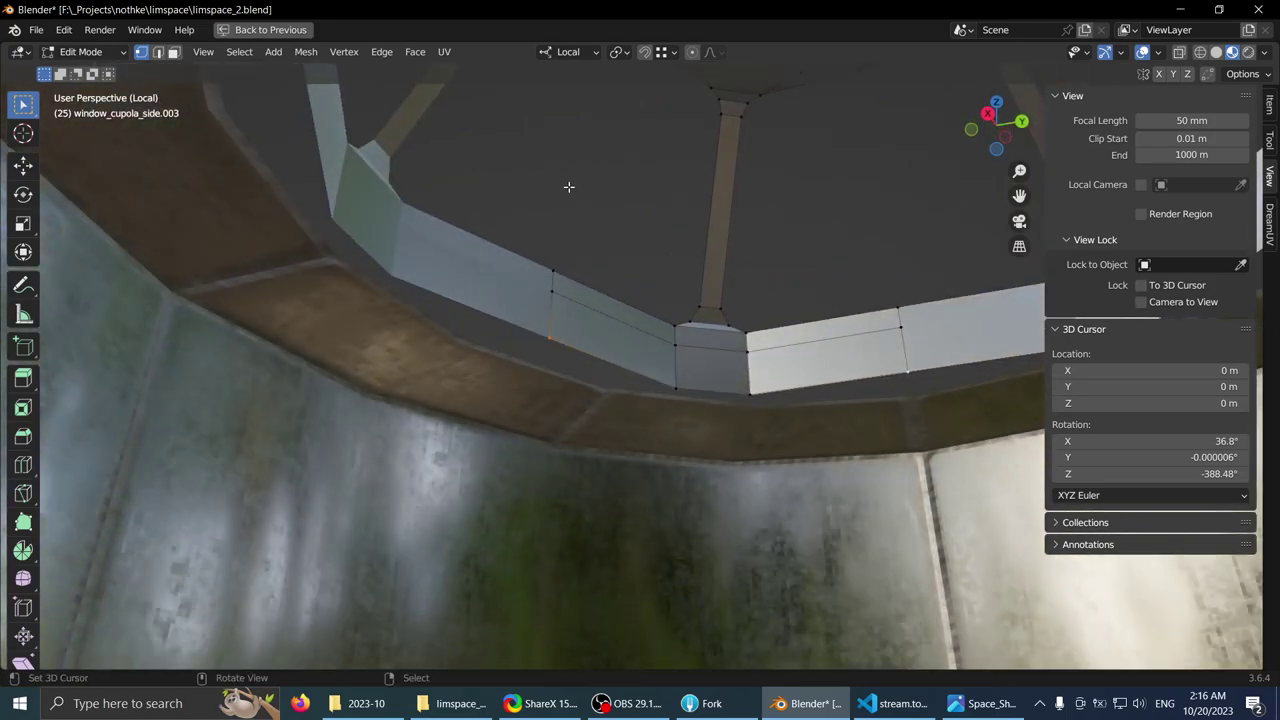
- Return to Object Mode and examine how the arrayed ring meets the hull from inside and outside
middle_drag(568, 187, 640, 290)
scroll(940, 95, down, 1)
middle_drag(796, 138, 735, 155)
scroll(694, 163, up, 2)
key(Tab)
scroll(612, 210, down, 1)
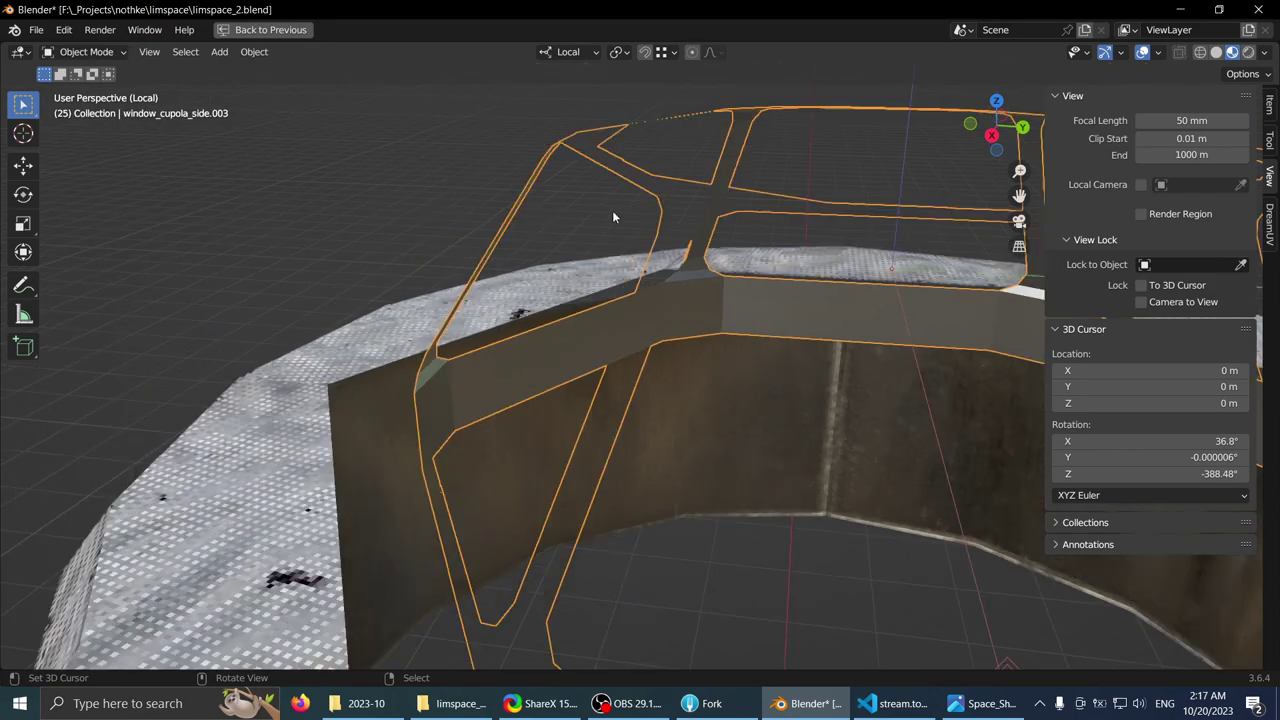
middle_drag(612, 212, 623, 243)
scroll(613, 226, down, 2)
- Unhide and select cupola-col.001, then isolate it in Local View in a maximized viewport with its inner rim in view
key(ctrl+space)
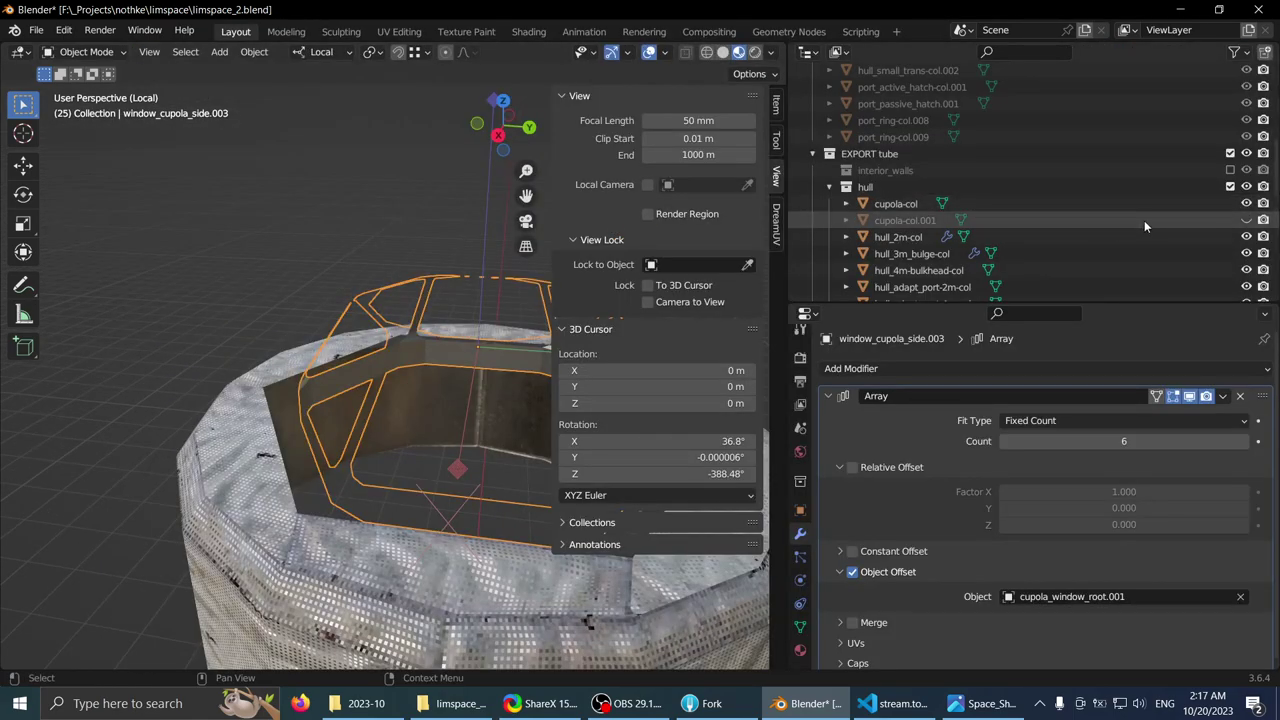
click(928, 221)
middle_drag(429, 320, 399, 323)
key(KP_Divide)
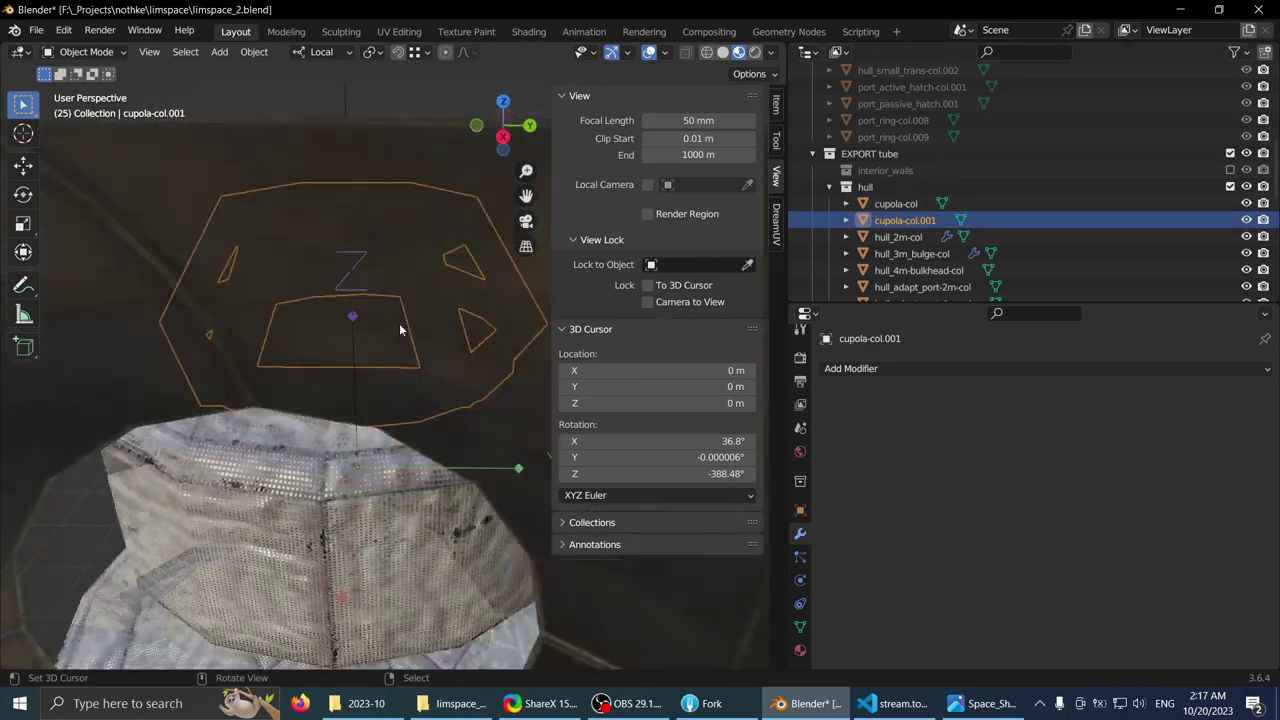
key(ctrl+space)
key(KP_Divide)
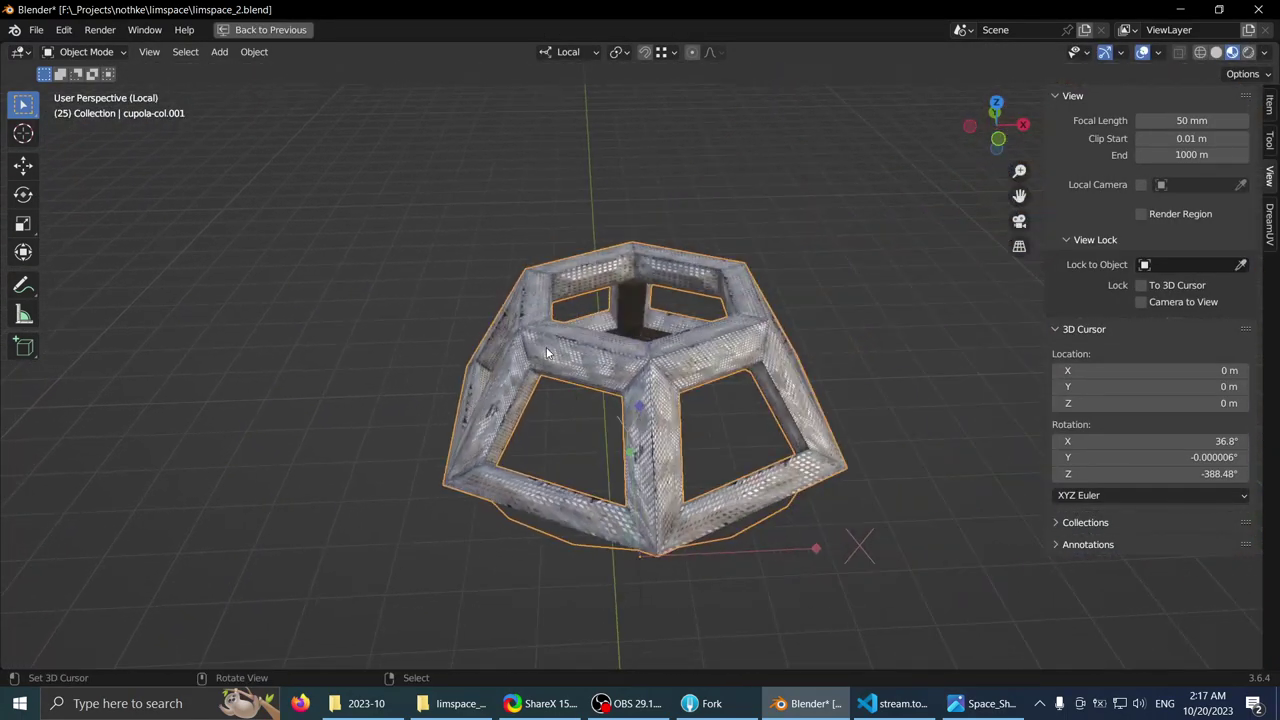
middle_drag(547, 352, 417, 278)
scroll(508, 274, up, 4)
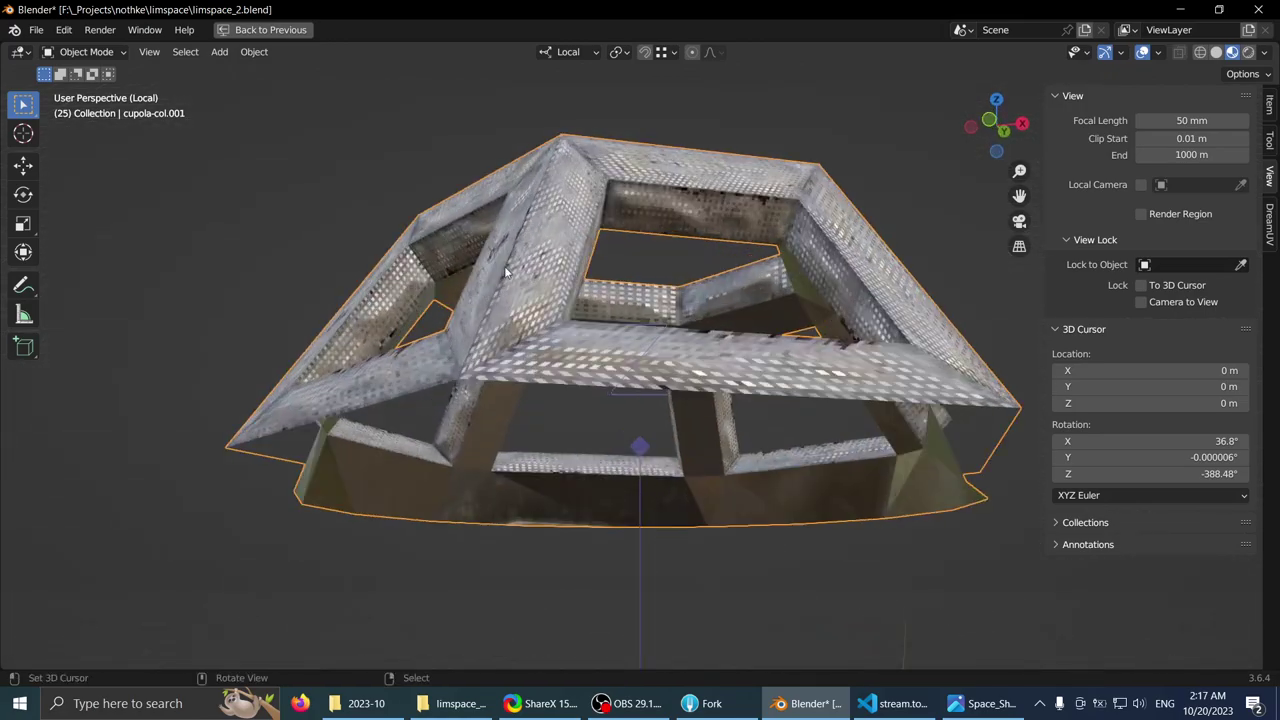
middle_drag(508, 274, 565, 185)
scroll(565, 185, up, 1)
- Edit the cupola-col.001 mesh in face mode and select adjoining interior faces on the lower rim and window post
key(Tab)
middle_drag(908, 281, 526, 369)
key(3)
click(598, 358)
click(394, 370)
shift+click(528, 384)
shift+click(598, 376)
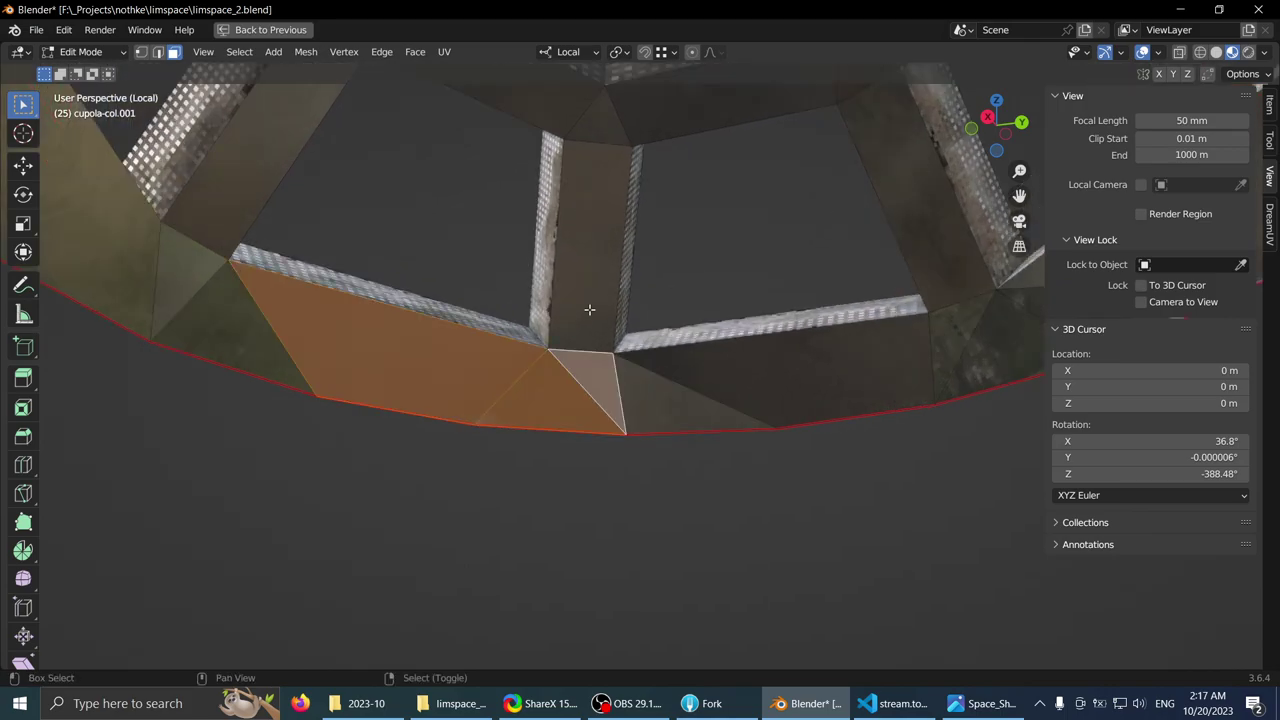
shift+click(591, 300)
middle_drag(655, 185, 640, 283)
- Select all faces of cupola-col.001 that use the hull_int_hotspot material
key(ctrl+space)
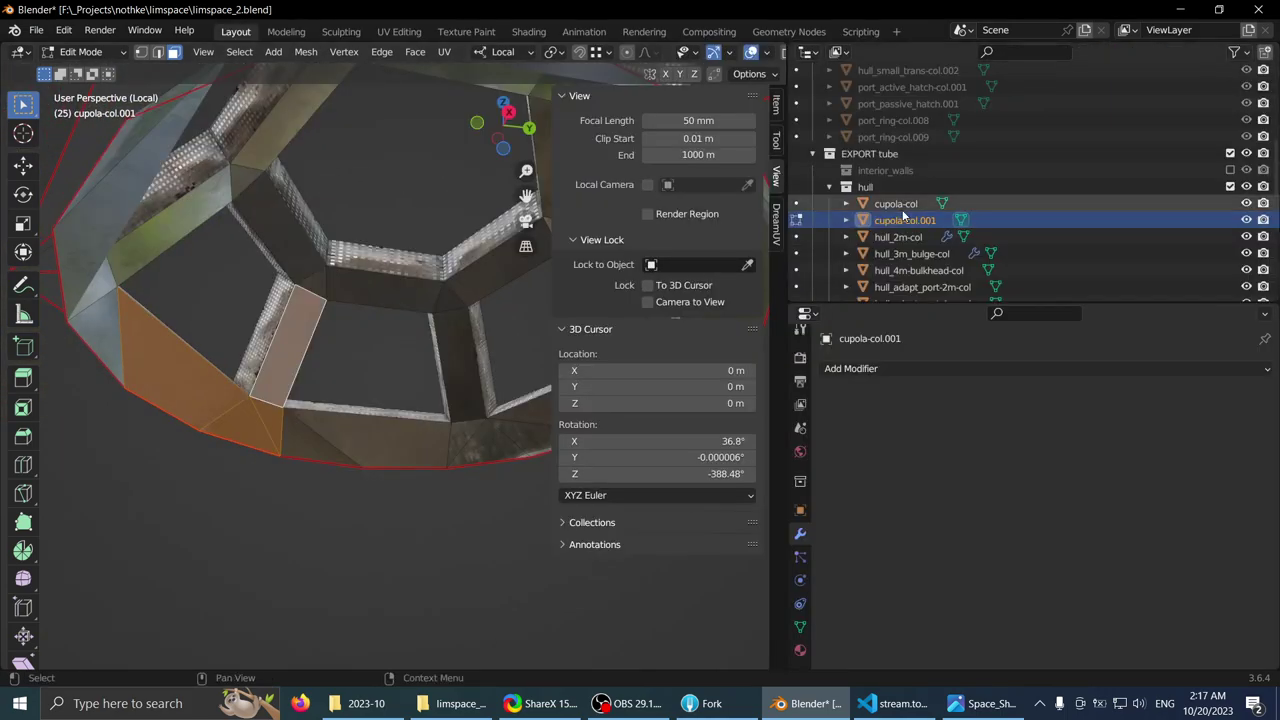
click(800, 650)
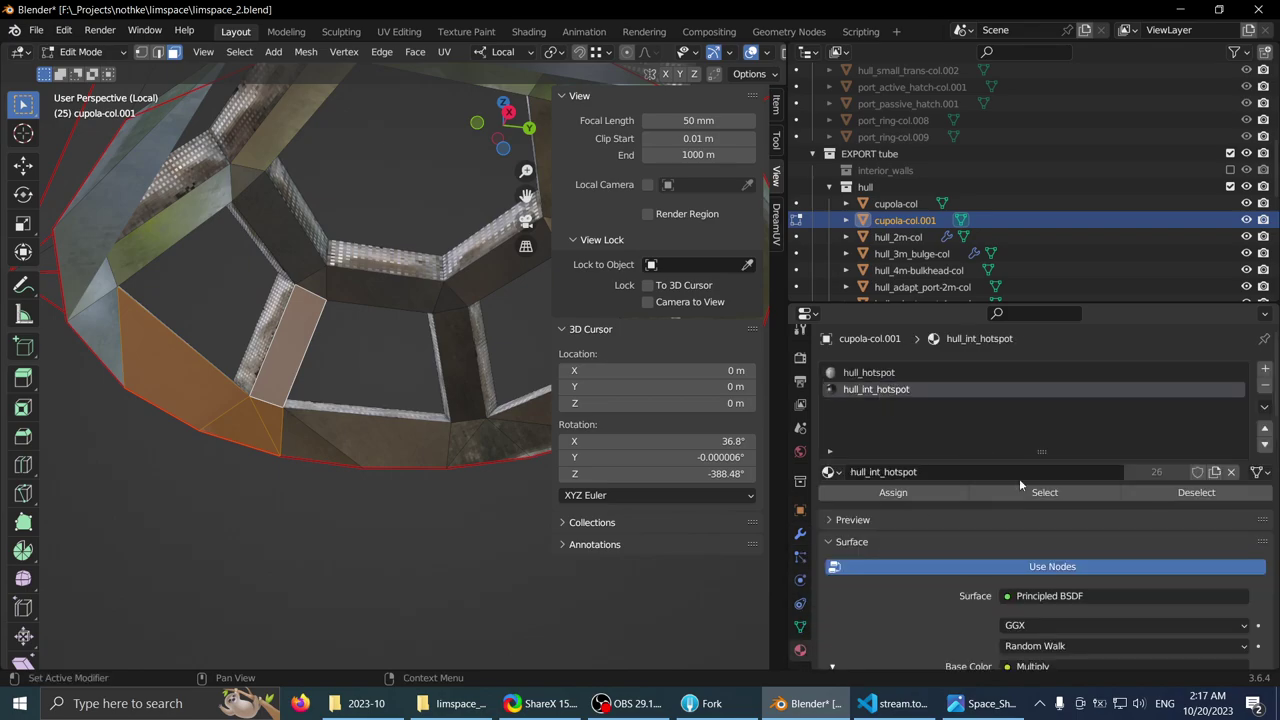
click(1054, 494)
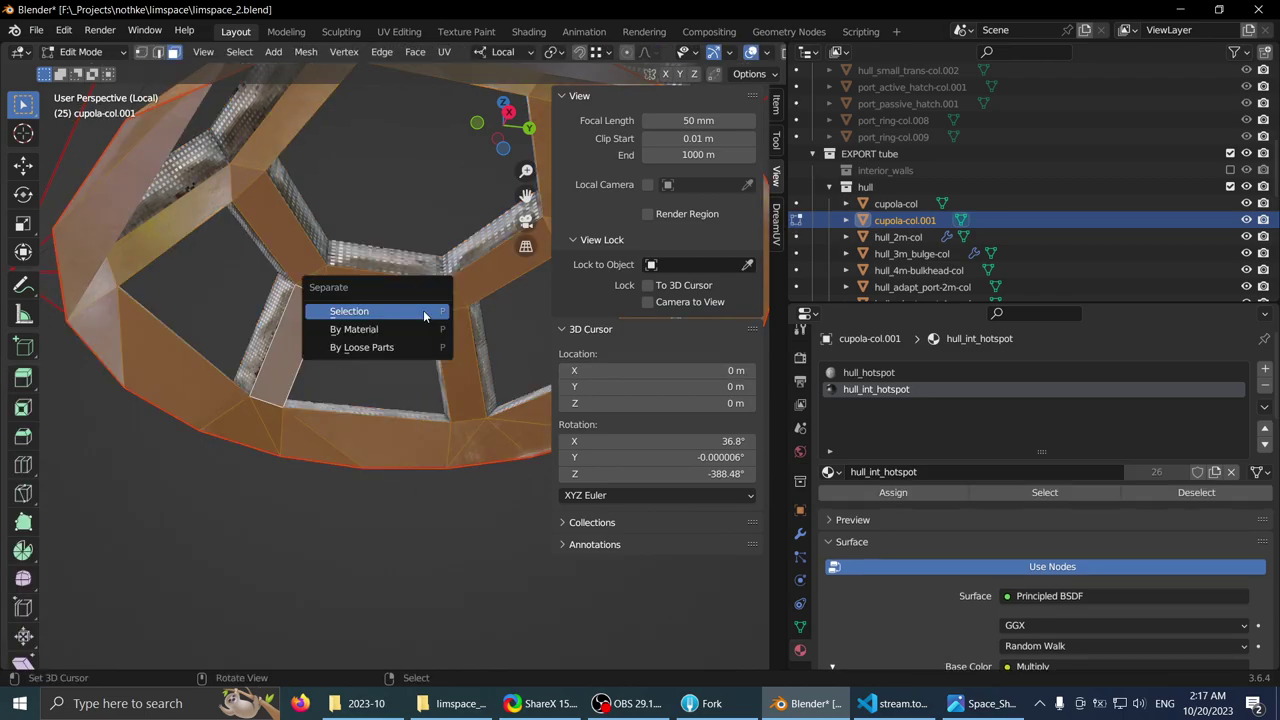
- Separate the selected interior faces of cupola-col.001 into their own object, return to Object Mode and hide cupola-col.002
click(424, 316)
key(Tab)
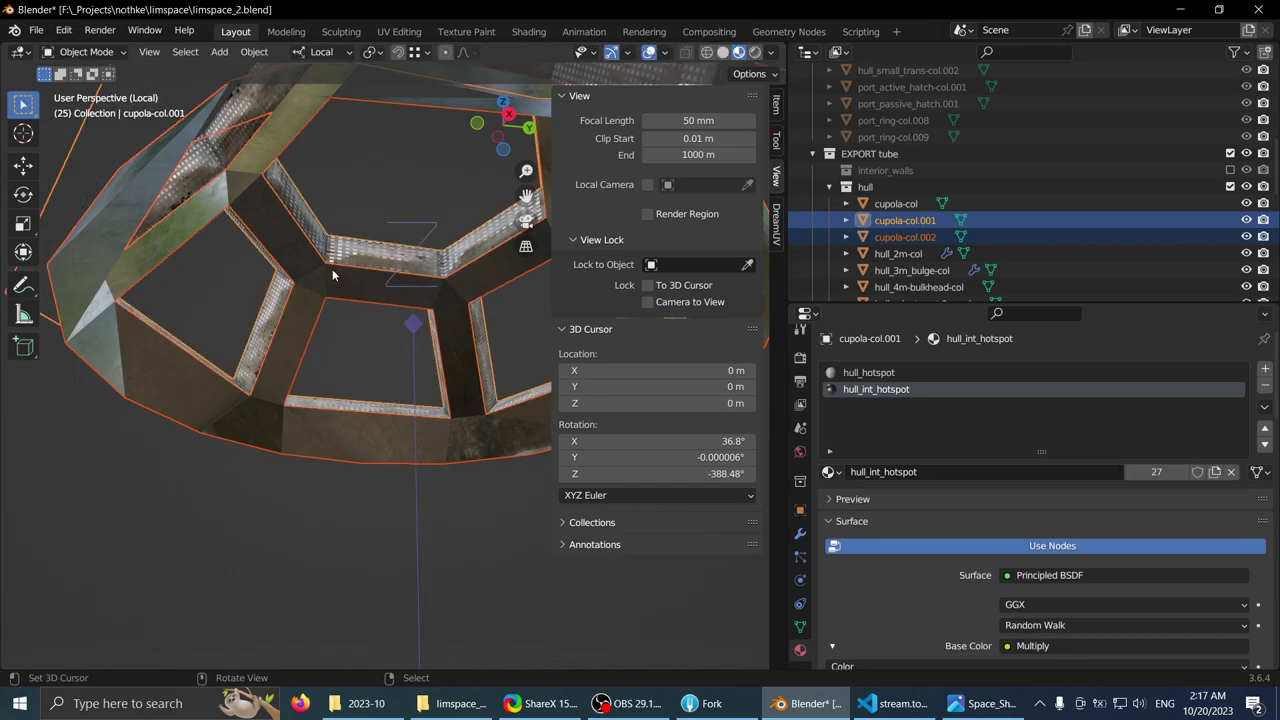
click(320, 276)
click(1246, 237)
- Maximize the viewport and leave Local View to examine cupola-col.001 against the window frames and hull
middle_drag(362, 274, 522, 226)
key(ctrl+space)
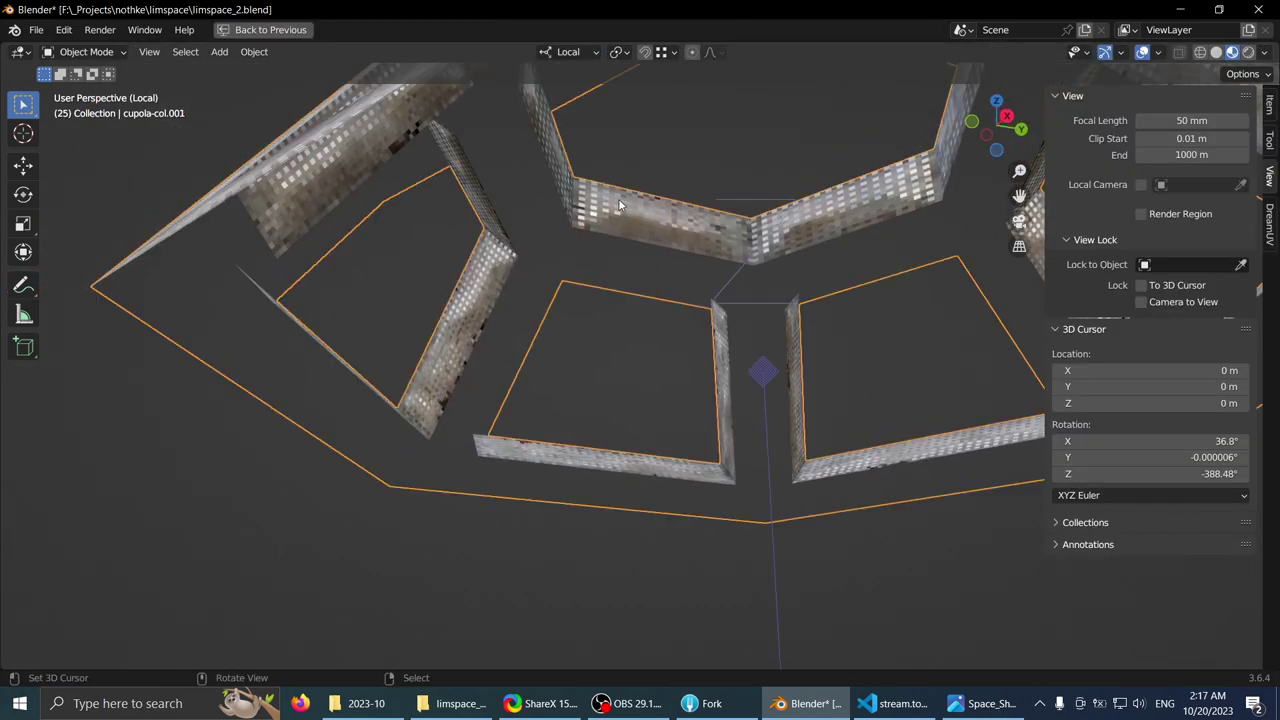
key(KP_Divide)
middle_drag(623, 199, 646, 382)
scroll(648, 380, up, 4)
middle_drag(650, 378, 624, 370)
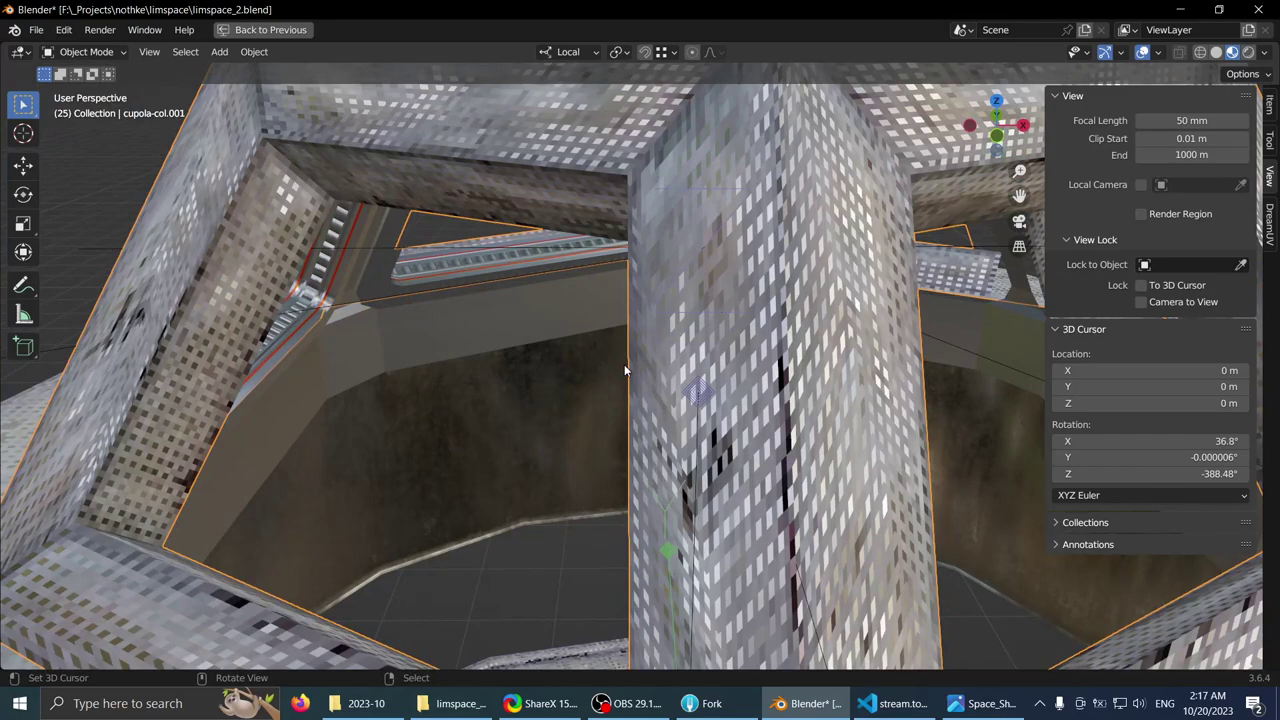
- Set the viewport's focal length to 26.2 mm
click(1269, 105)
click(1269, 140)
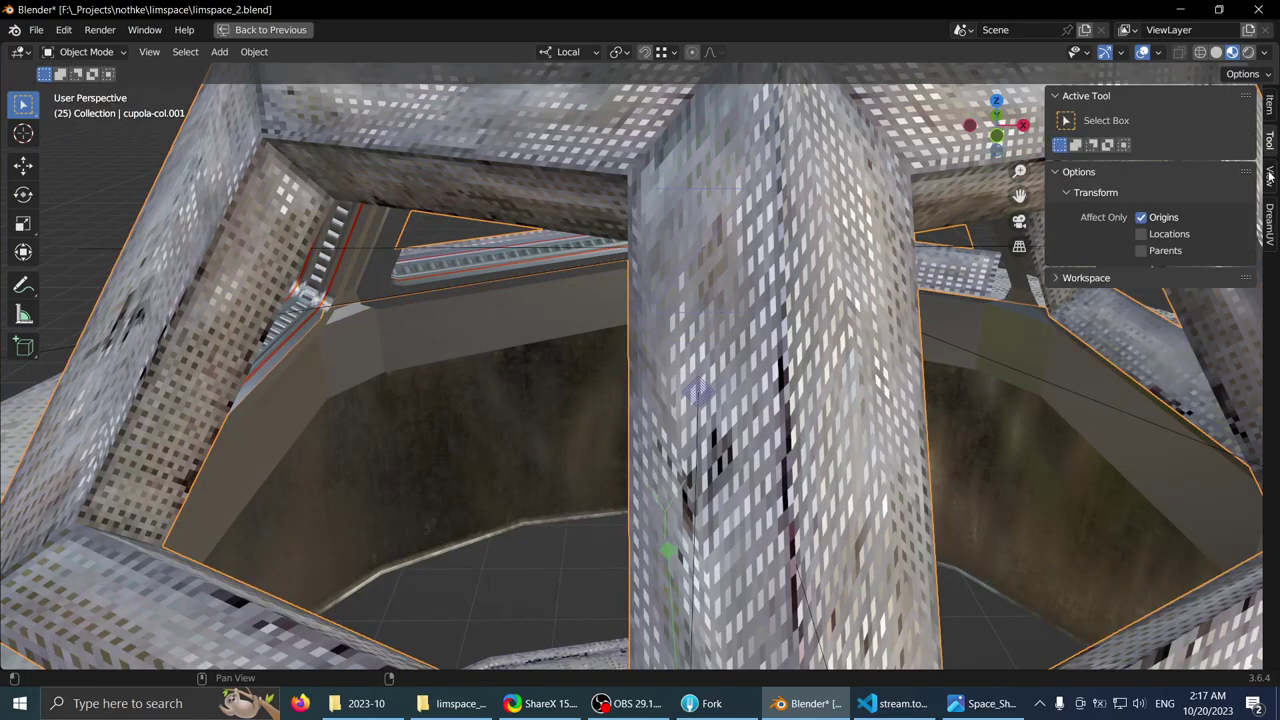
click(1270, 177)
click(1270, 226)
click(1270, 140)
click(1269, 105)
click(1272, 142)
click(1271, 175)
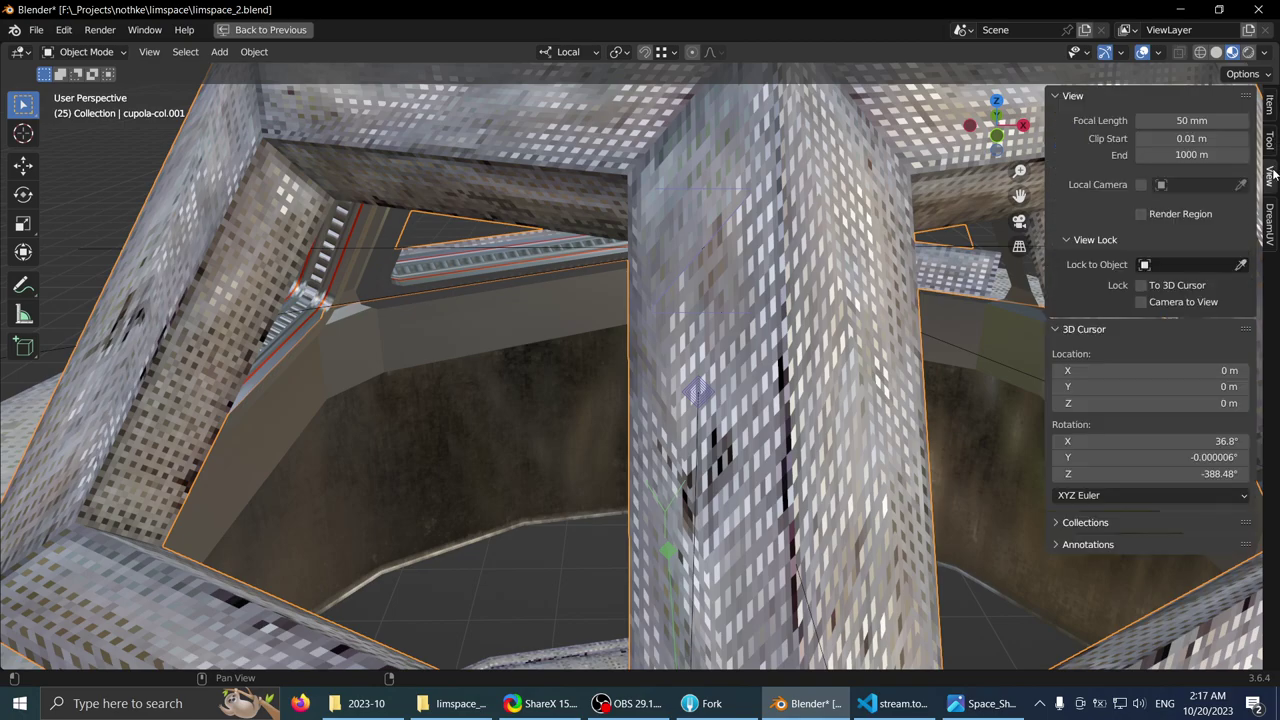
drag(1191, 121, 1060, 121)
- Select the cupola's side windows together with cupola-col and isolate them in Local View, facing the inner lower rim
middle_drag(580, 306, 508, 340)
scroll(632, 373, up, 5)
shift+right_click(644, 463)
shift+click(497, 398)
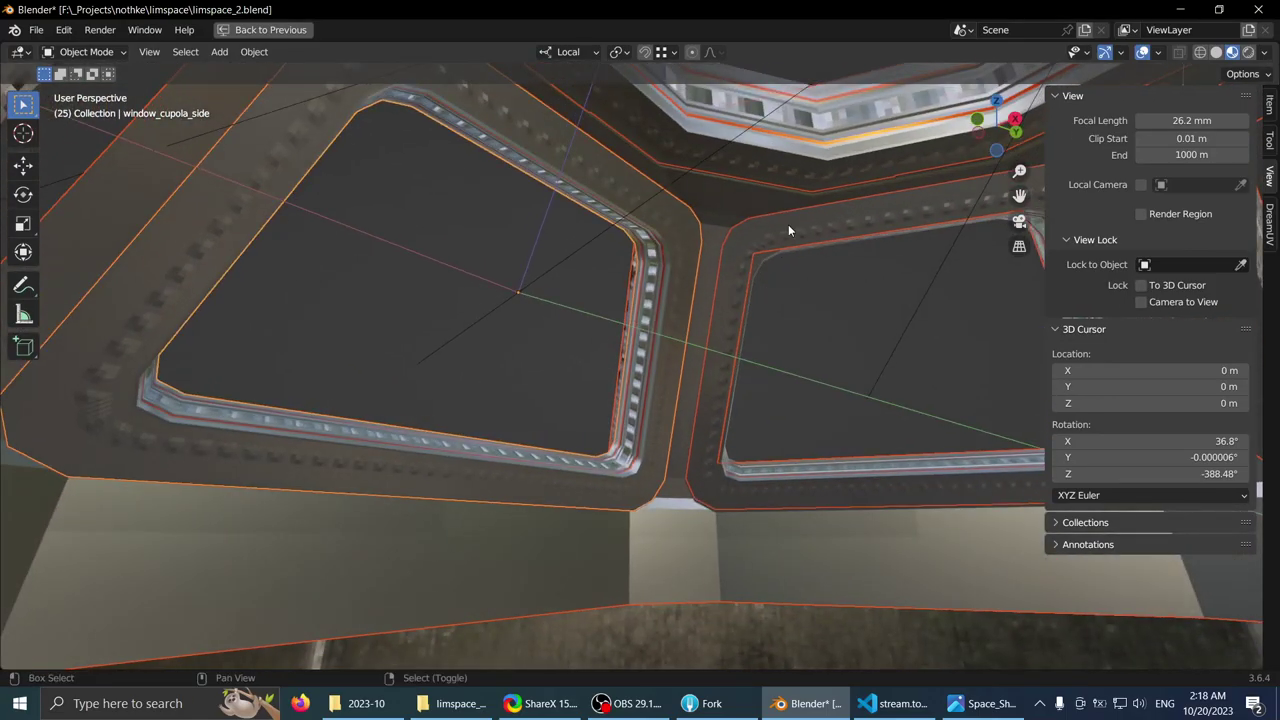
key(KP_Divide)
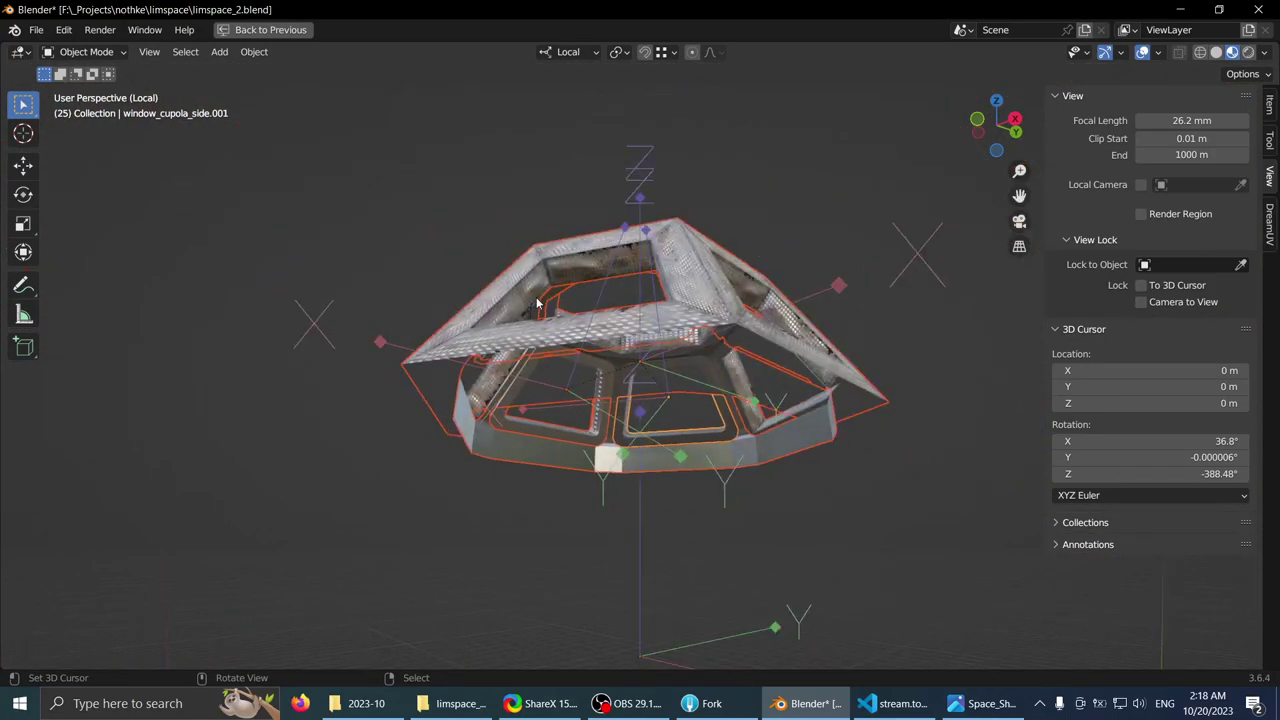
ctrl+middle_drag(536, 300, 441, 265)
key(KP_Divide)
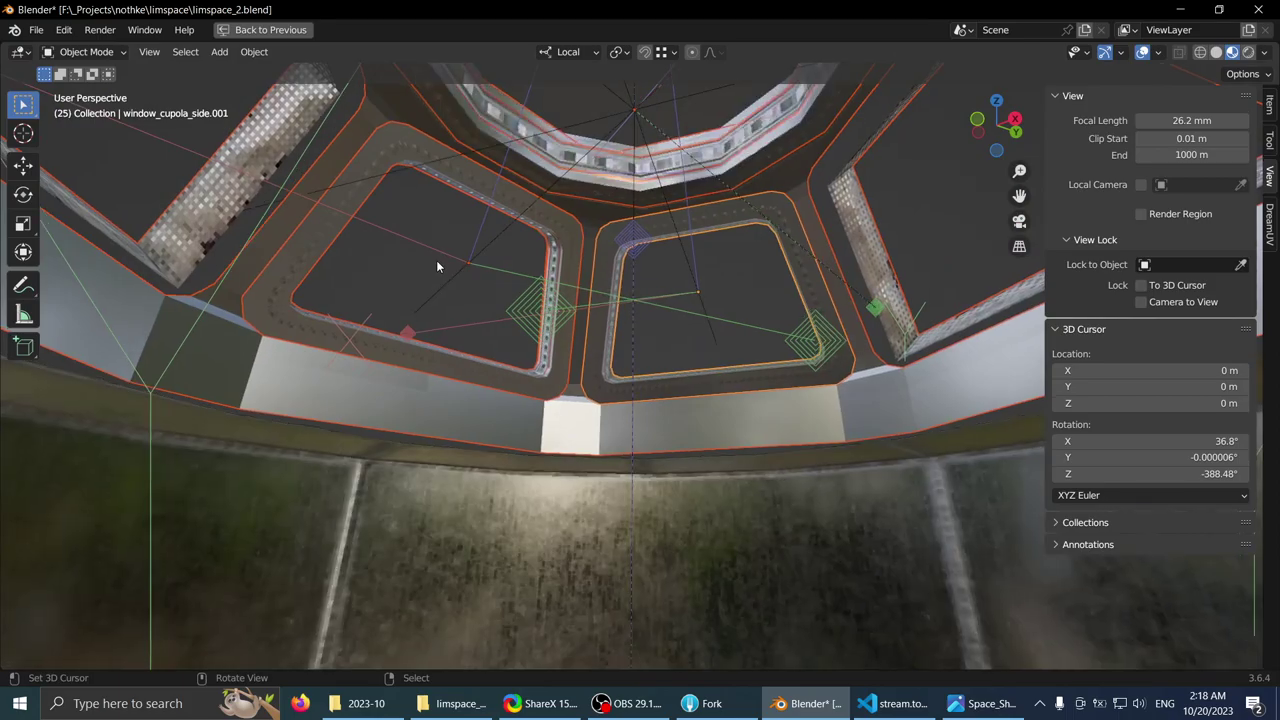
scroll(486, 488, up, 1)
shift+middle_drag(488, 488, 508, 405)
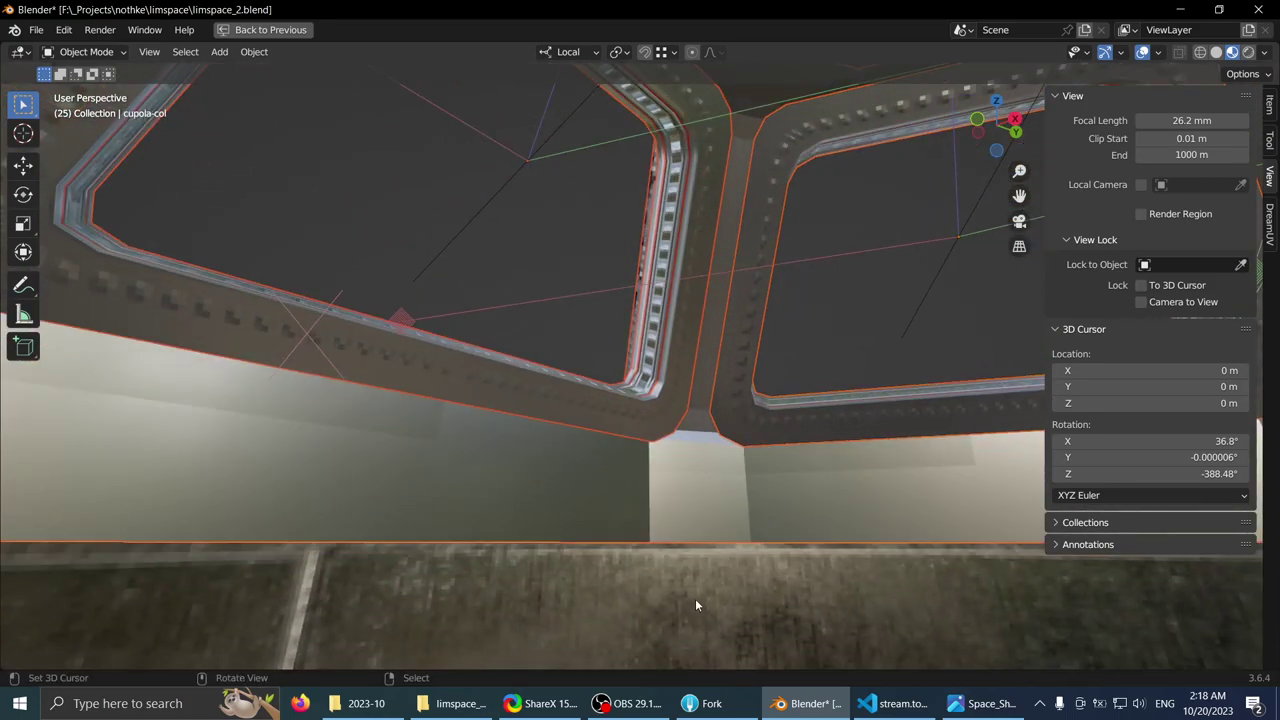
key(KP_Divide)
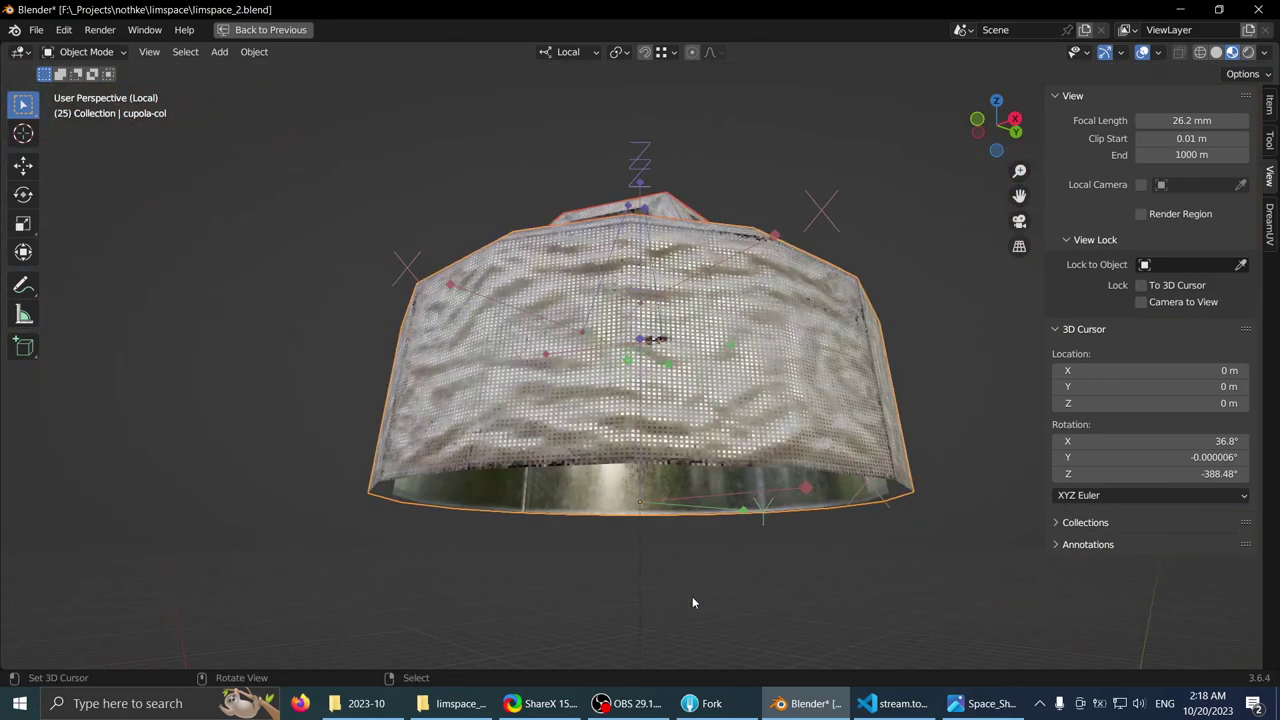
scroll(692, 596, up, 4)
middle_drag(634, 505, 523, 349)
- Open the window_cupola_side.003 mesh for editing and select the short vertical edge of its lower rim strip in edge mode
click(491, 436)
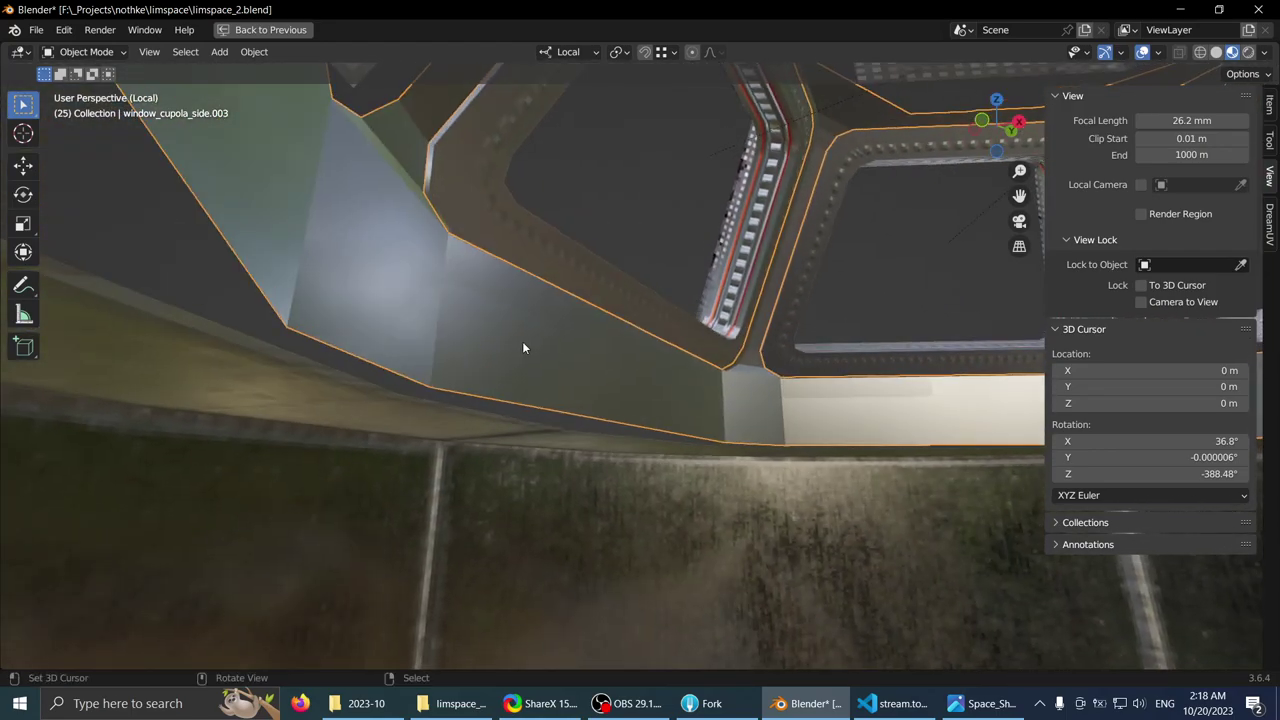
key(Tab)
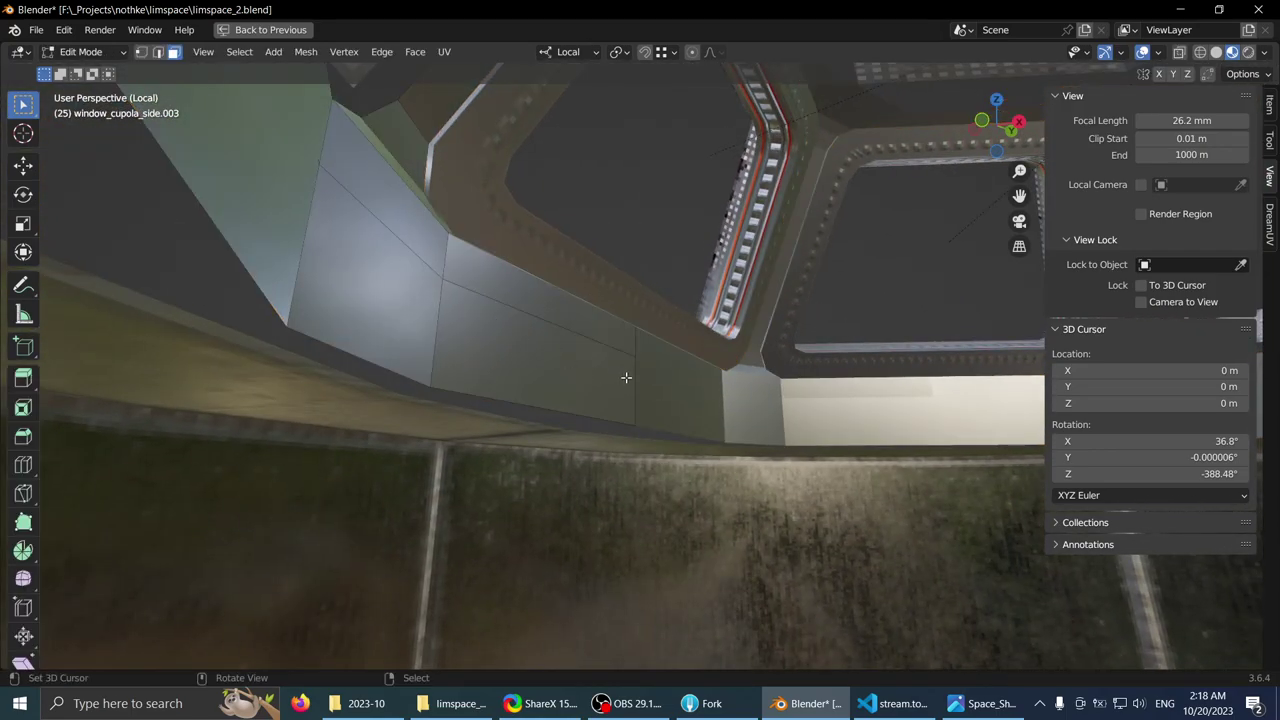
middle_drag(612, 368, 589, 377)
scroll(586, 377, up, 1)
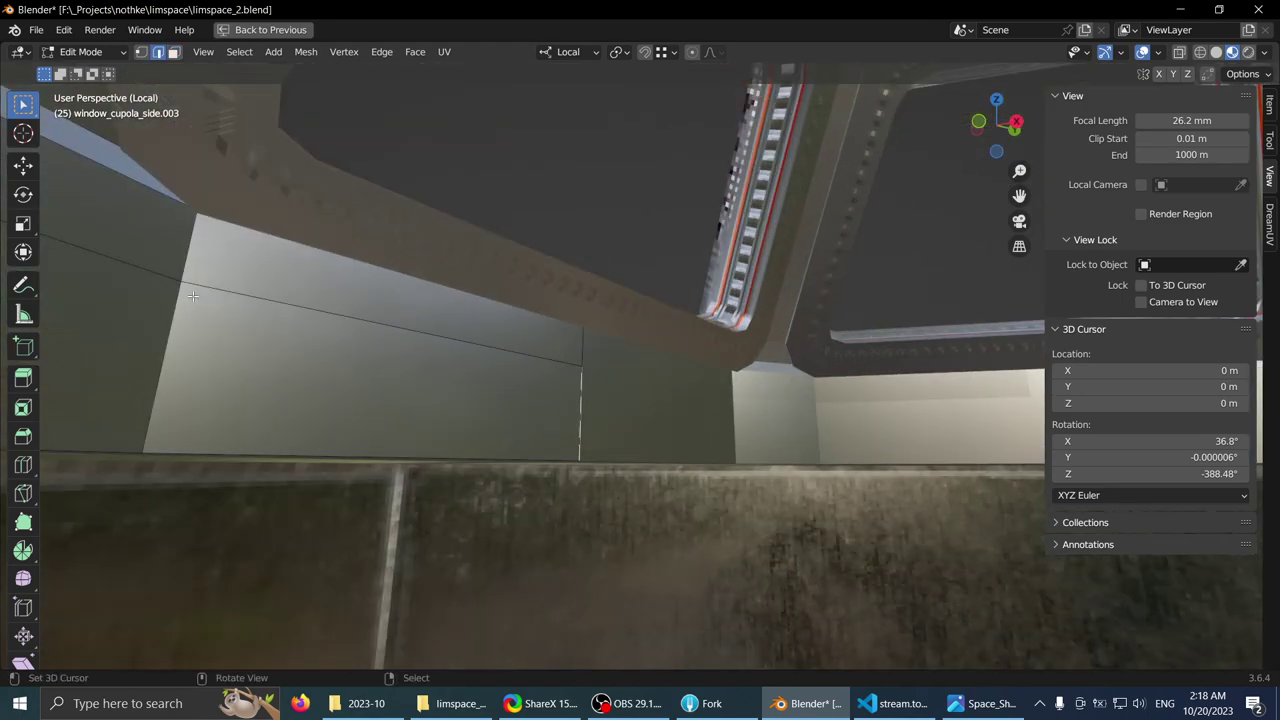
- Try subdividing the short rim edge and raising the new vertex along local Z, first by 0.012674 m
right_click(424, 345)
click(386, 220)
click(651, 421)
click(654, 410)
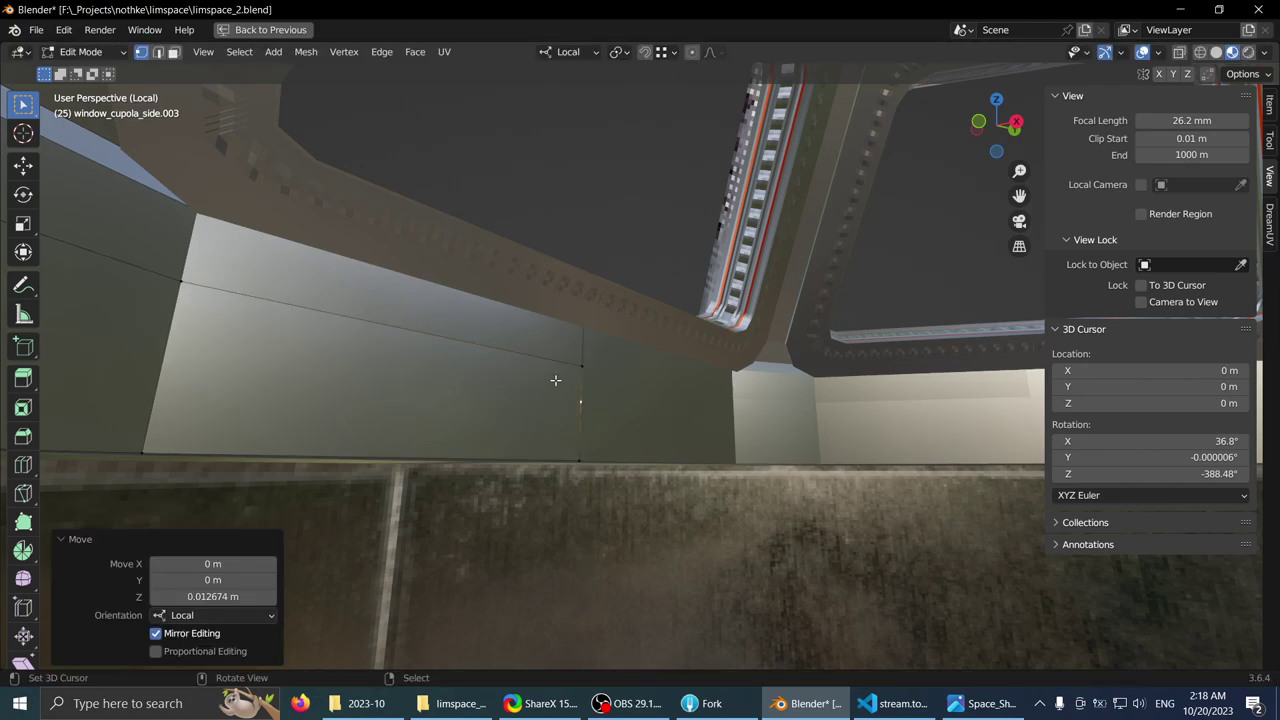
middle_drag(494, 380, 460, 389)
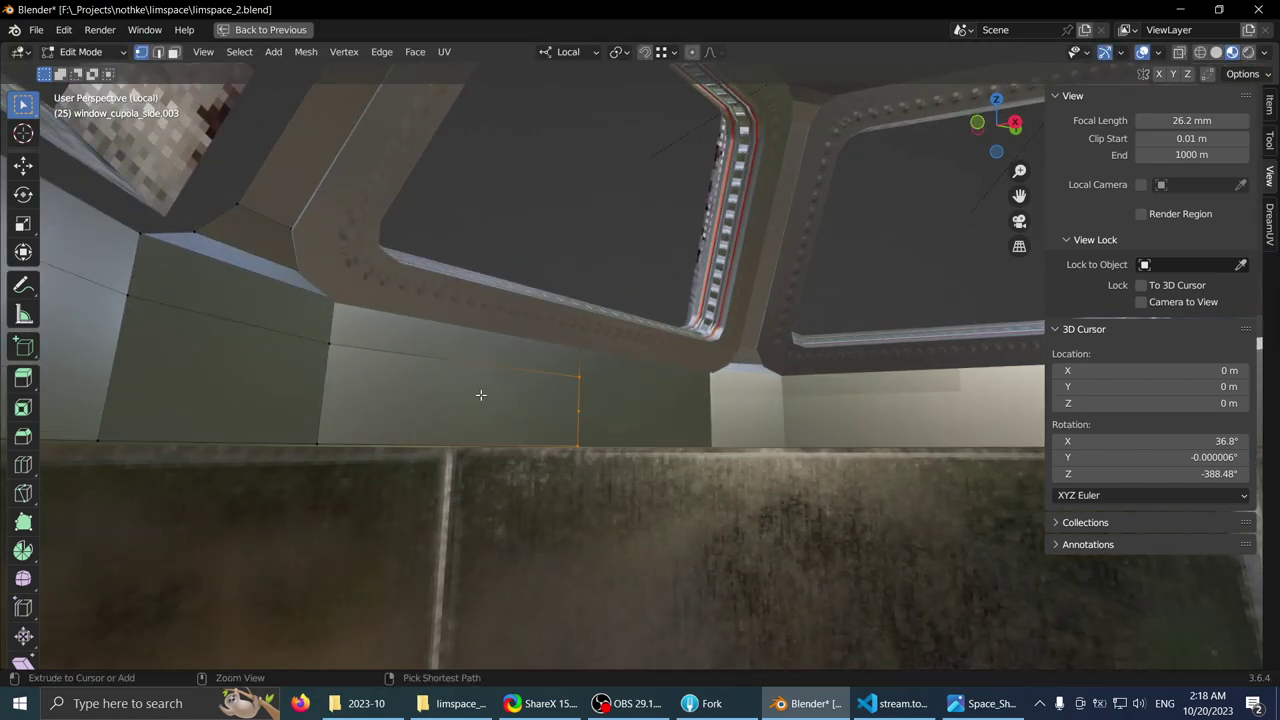
scroll(588, 404, up, 4)
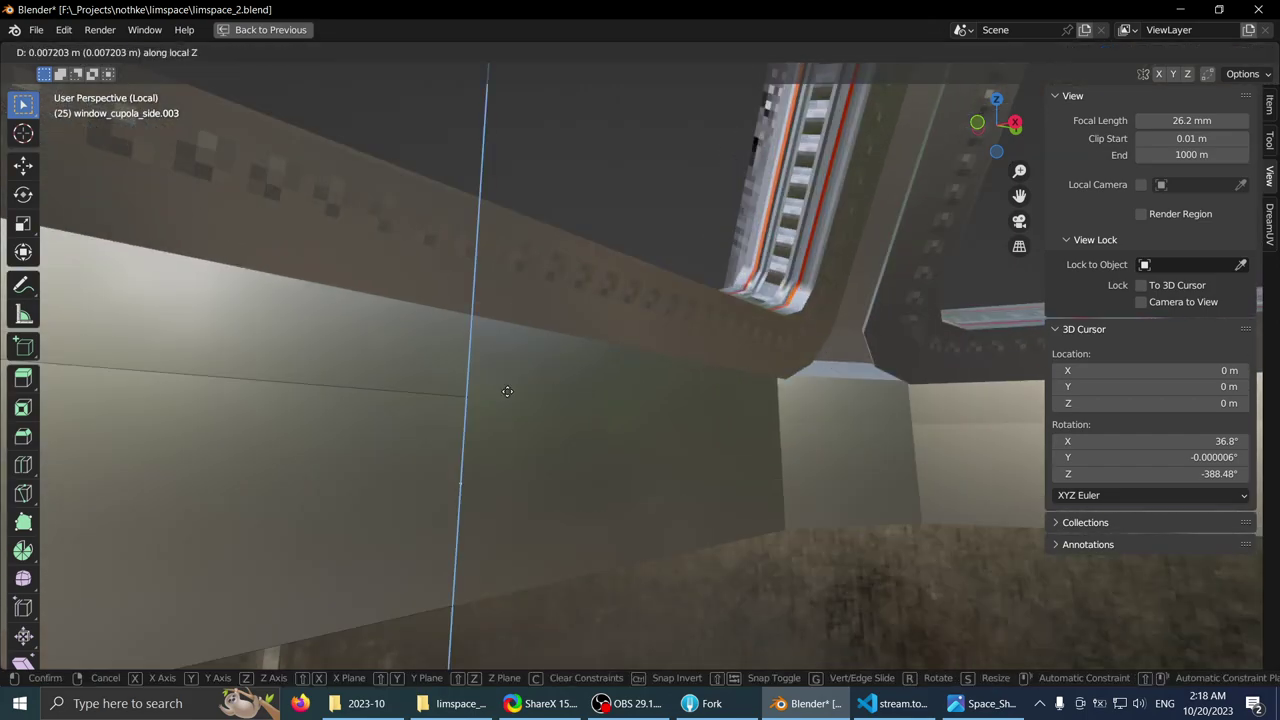
click(465, 392)
scroll(509, 446, down, 4)
middle_drag(509, 446, 649, 360)
right_click(611, 356)
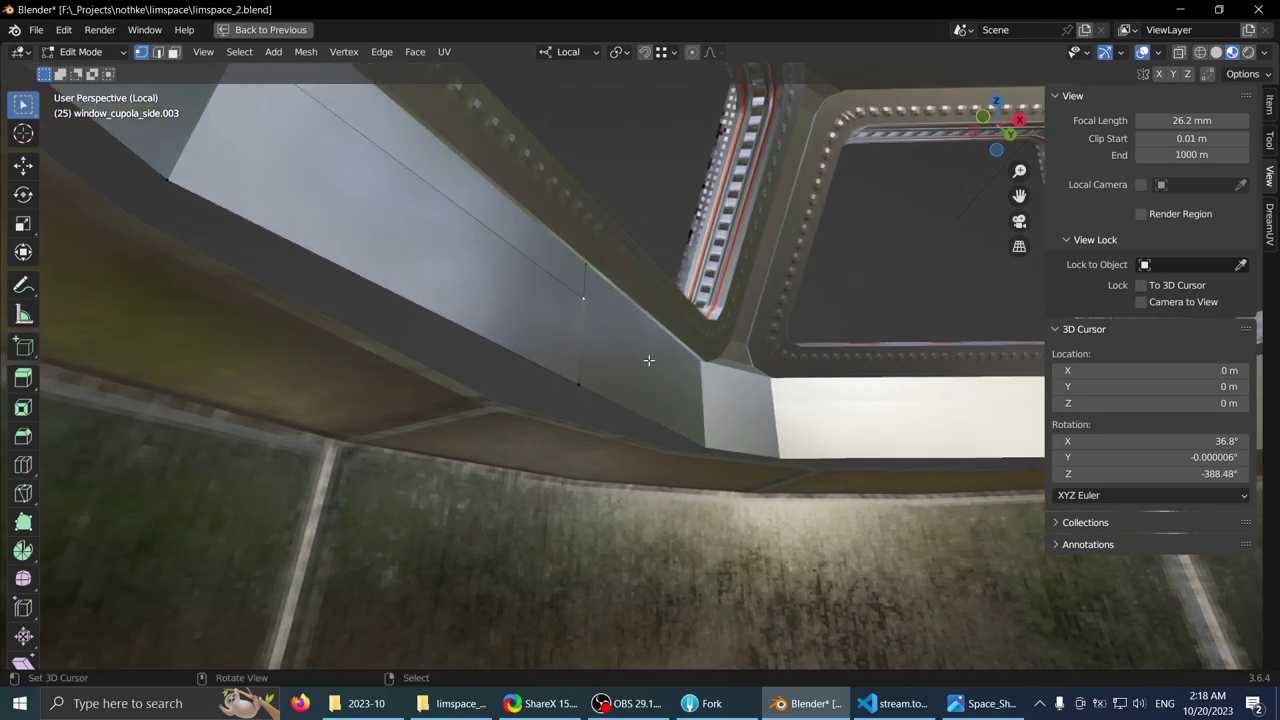
- Subdivide the vertical edge of the lower rim strip once and switch to vertex mode
middle_drag(733, 354, 597, 373)
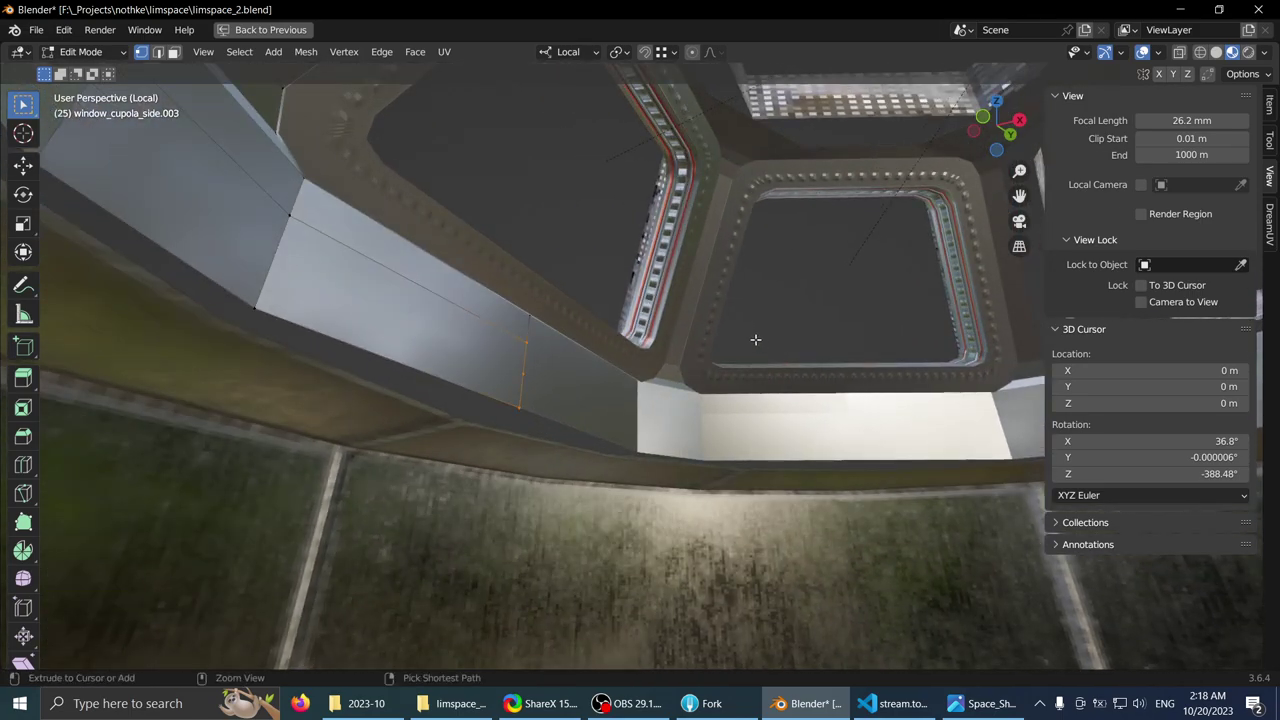
click(470, 326)
mouse_move(609, 337)
middle_down()
mouse_move(480, 371)
mouse_move(790, 381)
middle_up()
middle_drag(638, 347, 478, 372)
right_click(478, 372)
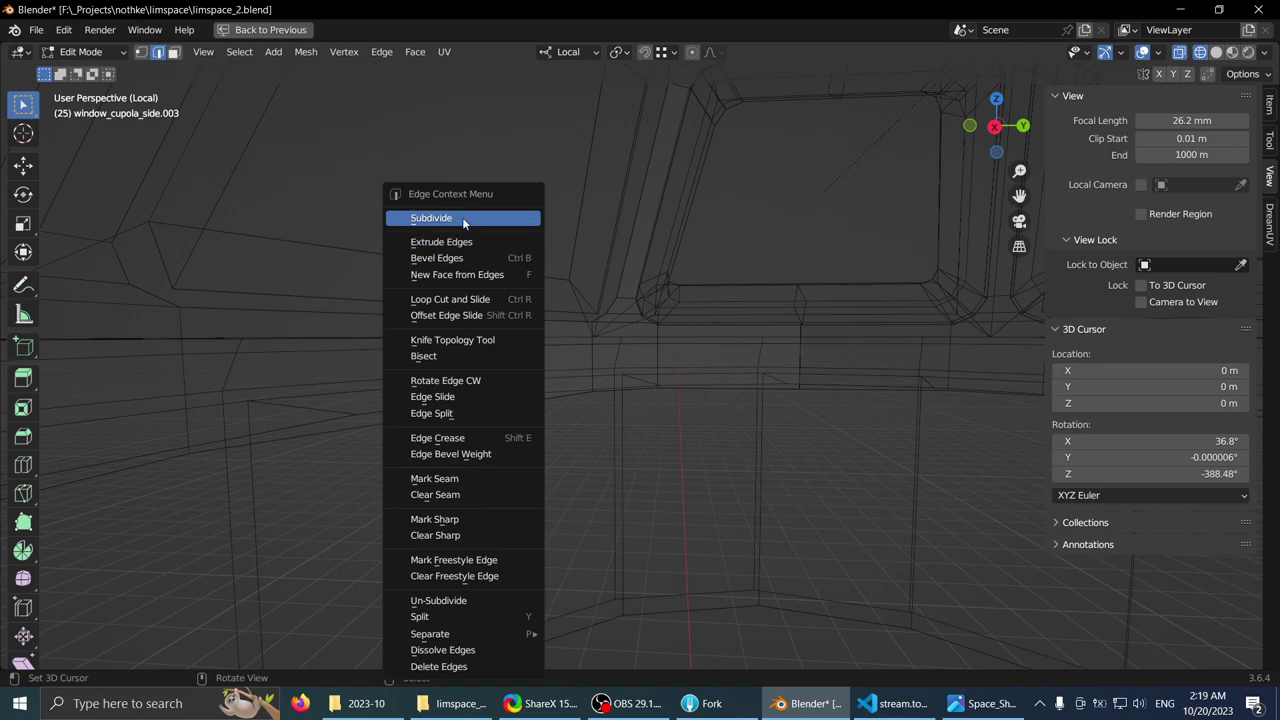
click(462, 217)
key(1)
- Move the new rim vertex 0.05513 m up along local Z
middle_drag(800, 366, 774, 336)
middle_drag(913, 163, 709, 309)
key(g)
key(z)
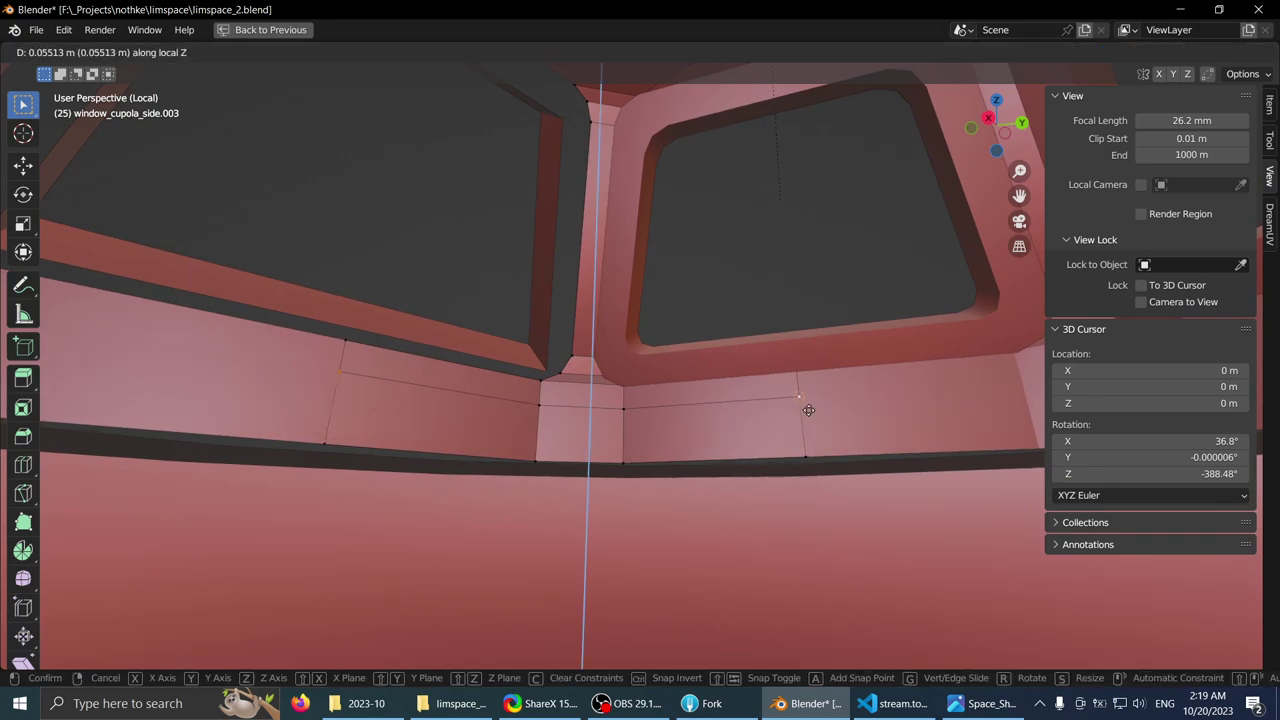
click(808, 410)
middle_drag(800, 391, 708, 283)
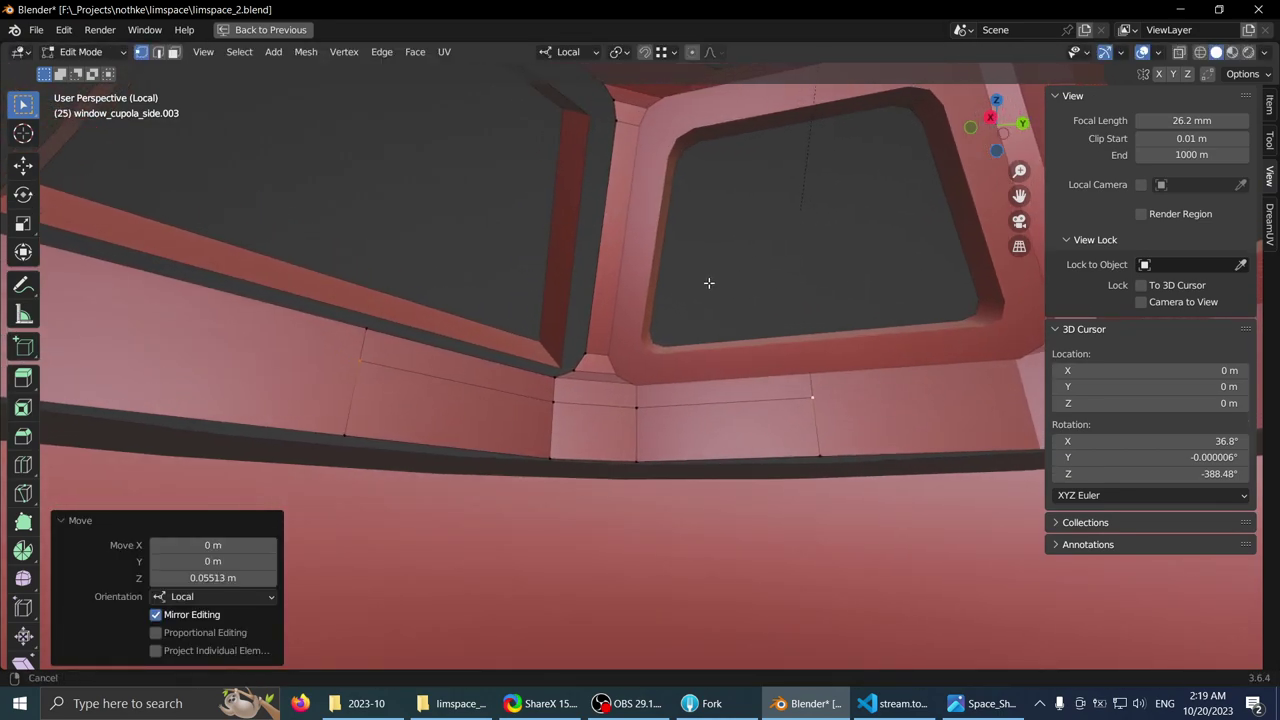
- Set the pivot point to the 3D Cursor and display the model in Material Preview shading
click(619, 52)
click(640, 89)
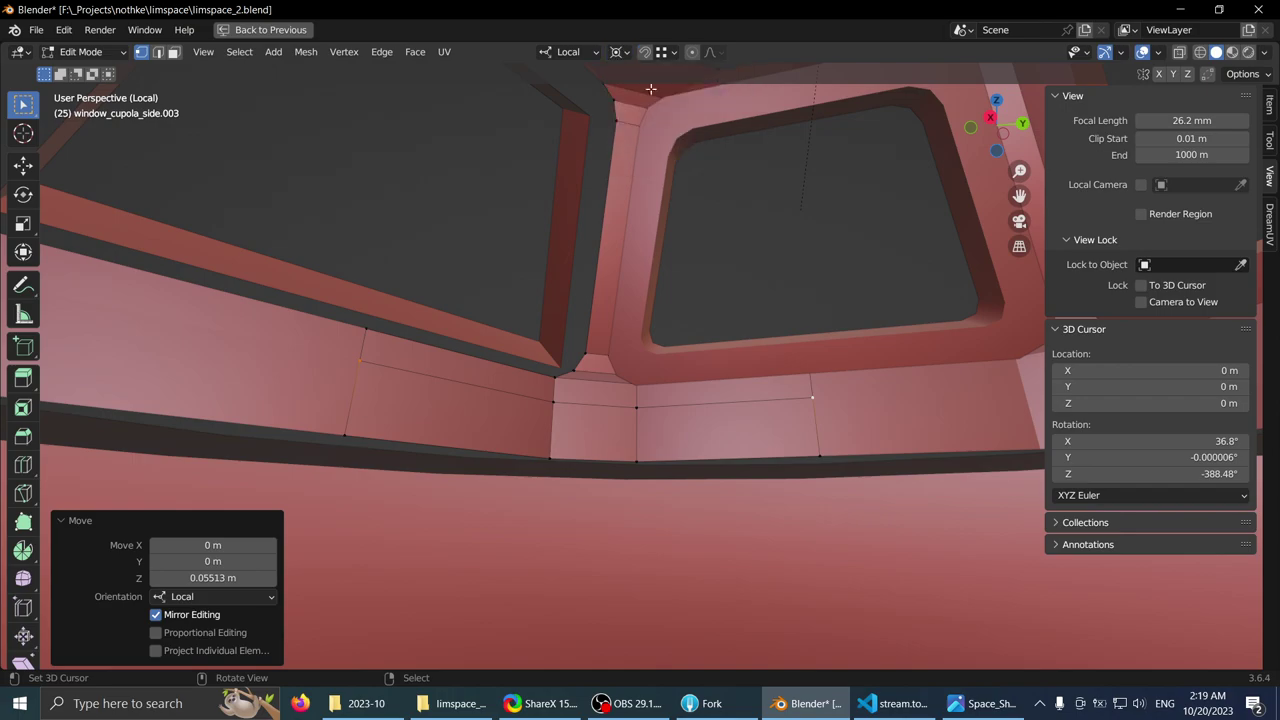
click(1232, 52)
key(s)
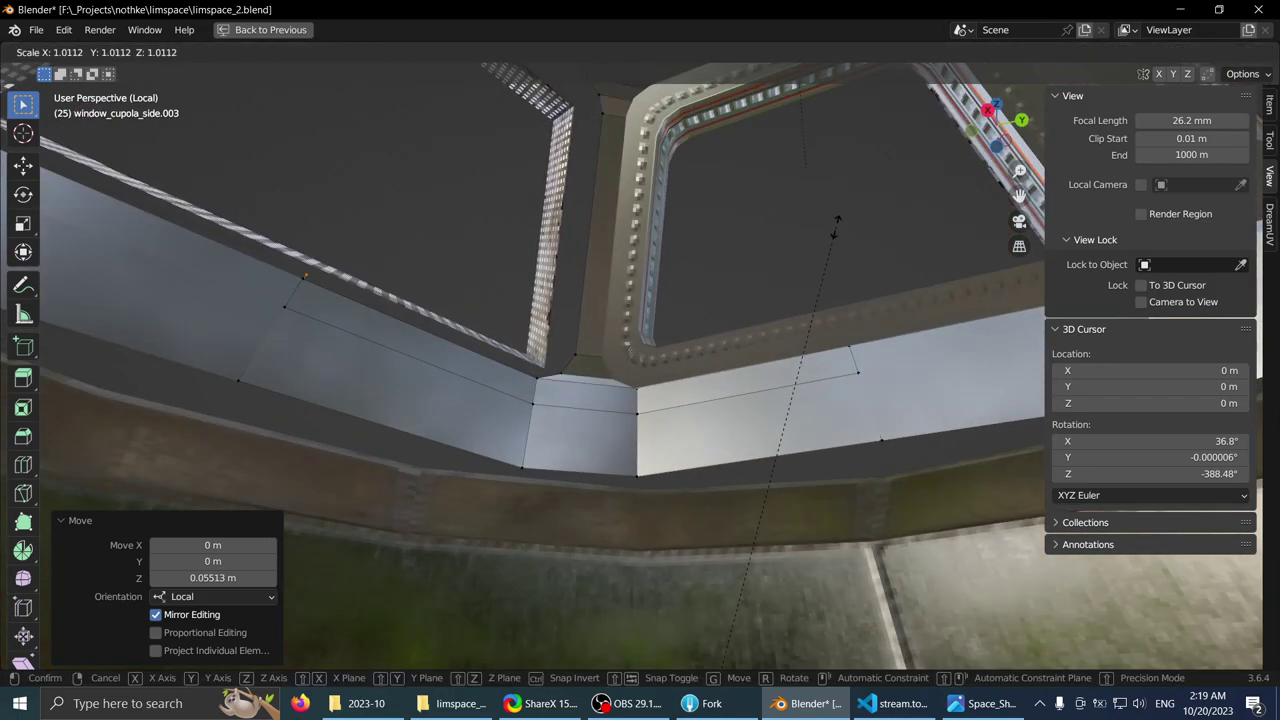
right_click(829, 240)
key(s)
key(shift+x)
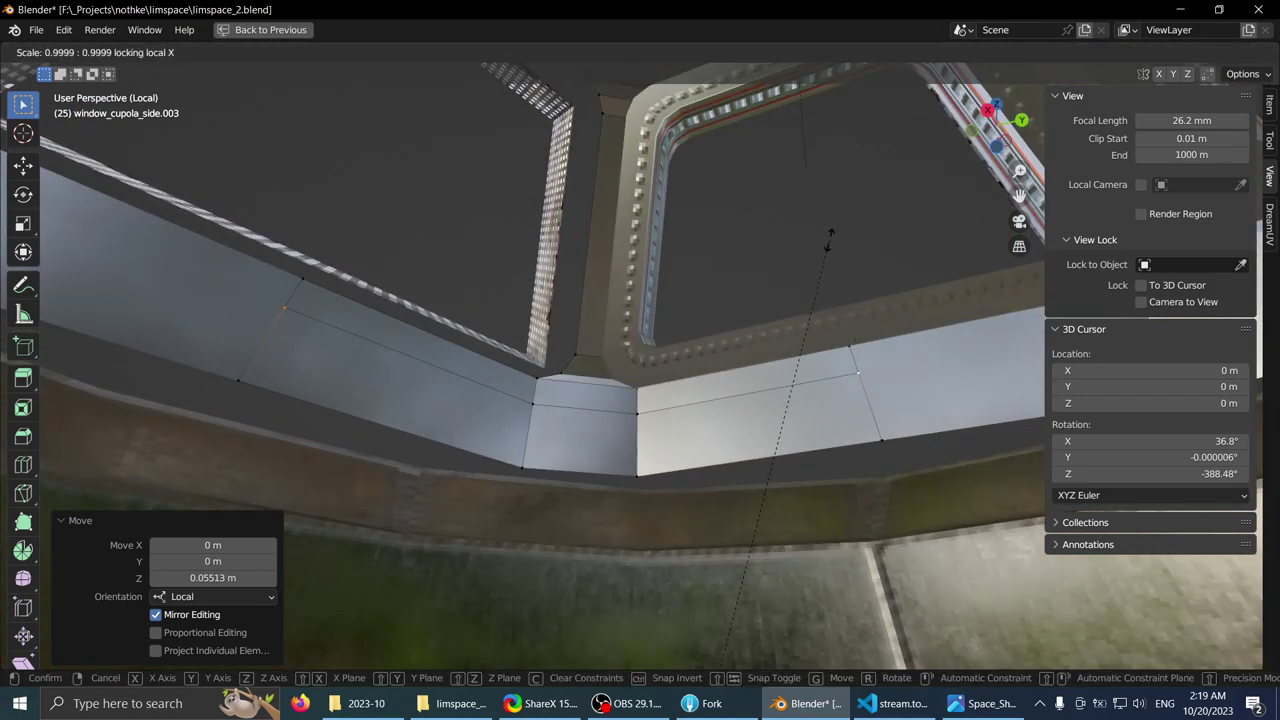
key(Escape)
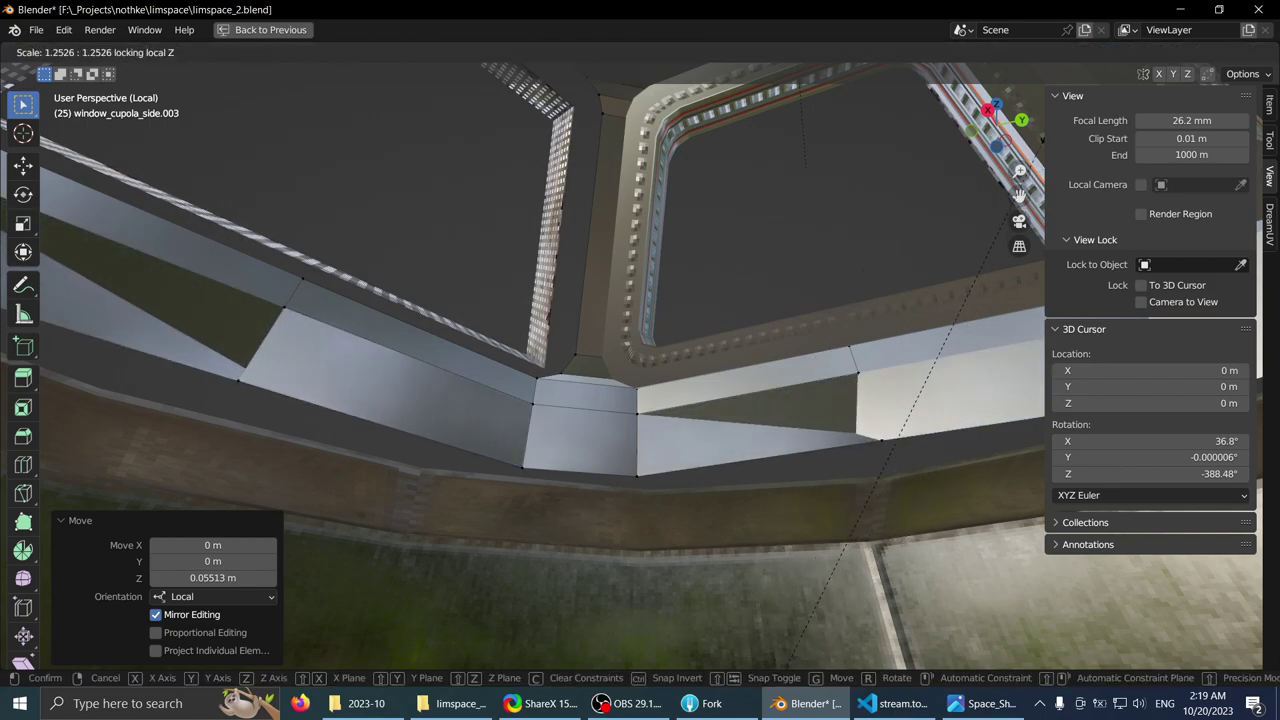
- Scale the raised rim vertex outward from the 3D Cursor with local Z locked
click(961, 212)
middle_drag(961, 212, 636, 367)
- Connect the outward-scaled vertex to the strip's corner vertex in wireframe display, then restore Material Preview shading
key(shift+z)
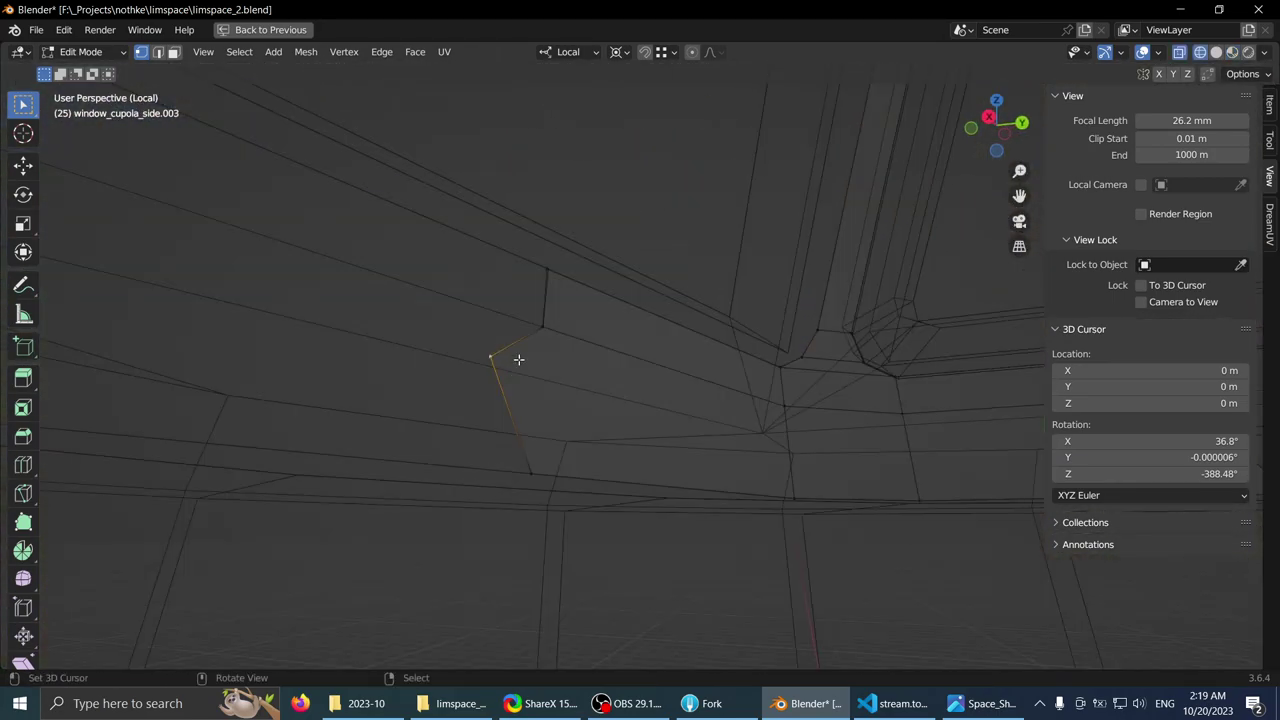
middle_drag(729, 431, 733, 432)
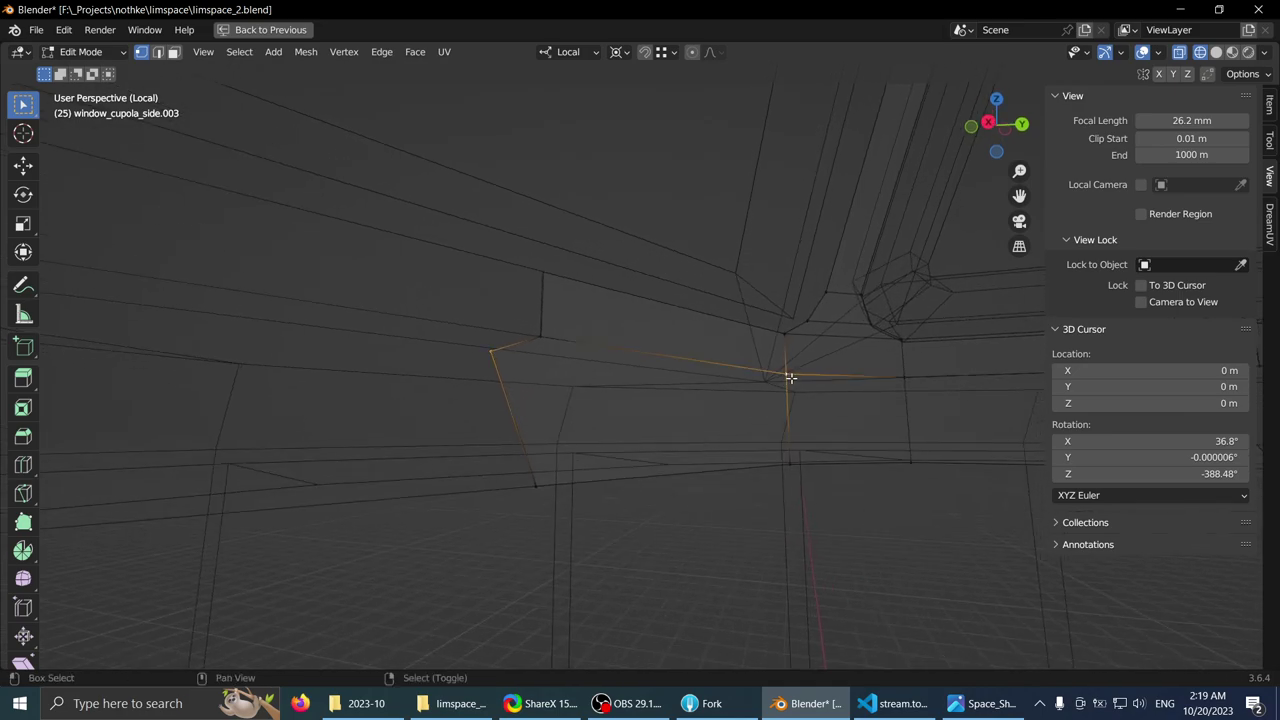
middle_drag(827, 355, 568, 371)
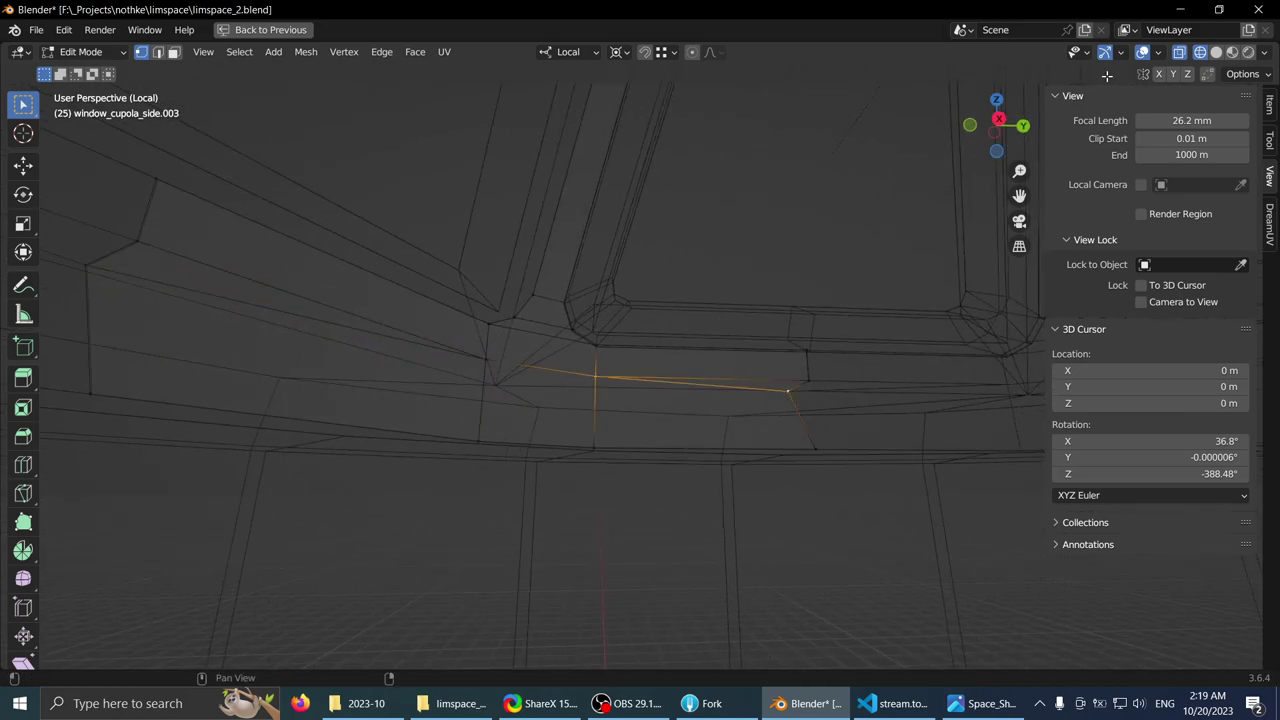
click(1232, 54)
mouse_move(622, 345)
middle_down()
mouse_move(576, 330)
mouse_move(575, 305)
mouse_move(617, 376)
mouse_move(451, 388)
mouse_move(884, 564)
middle_up()
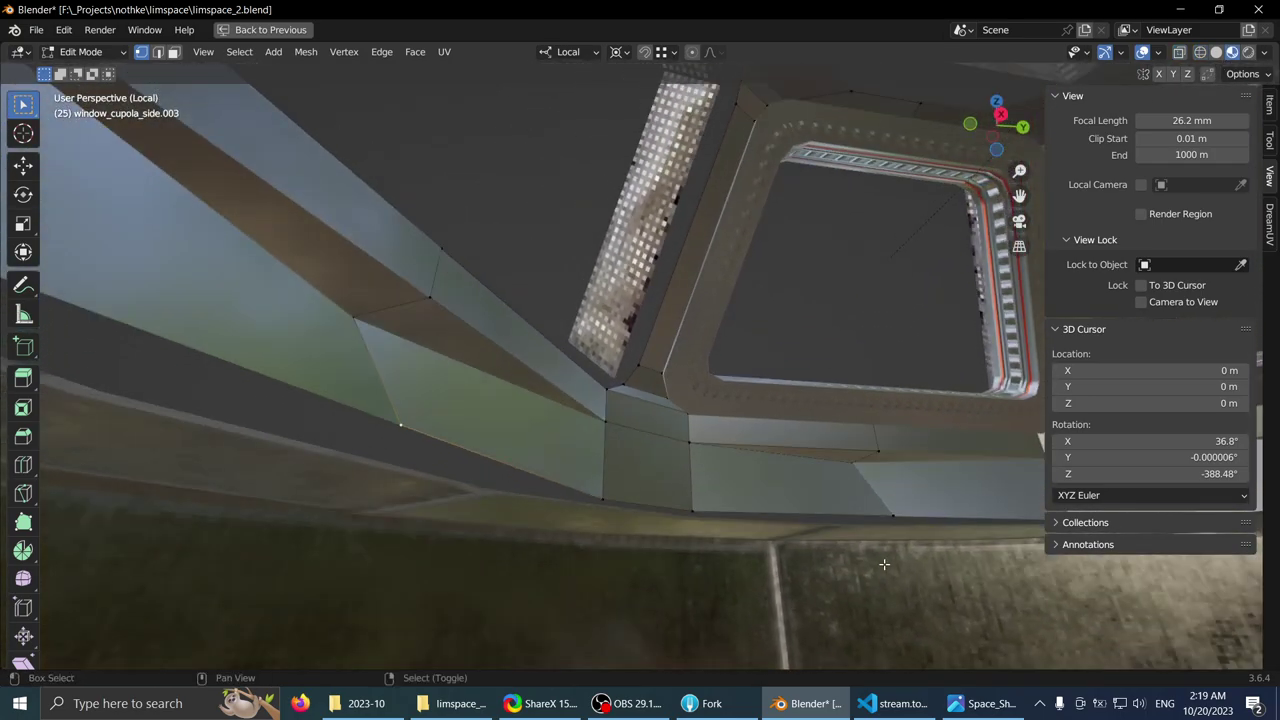
key(g)
key(shift+z)
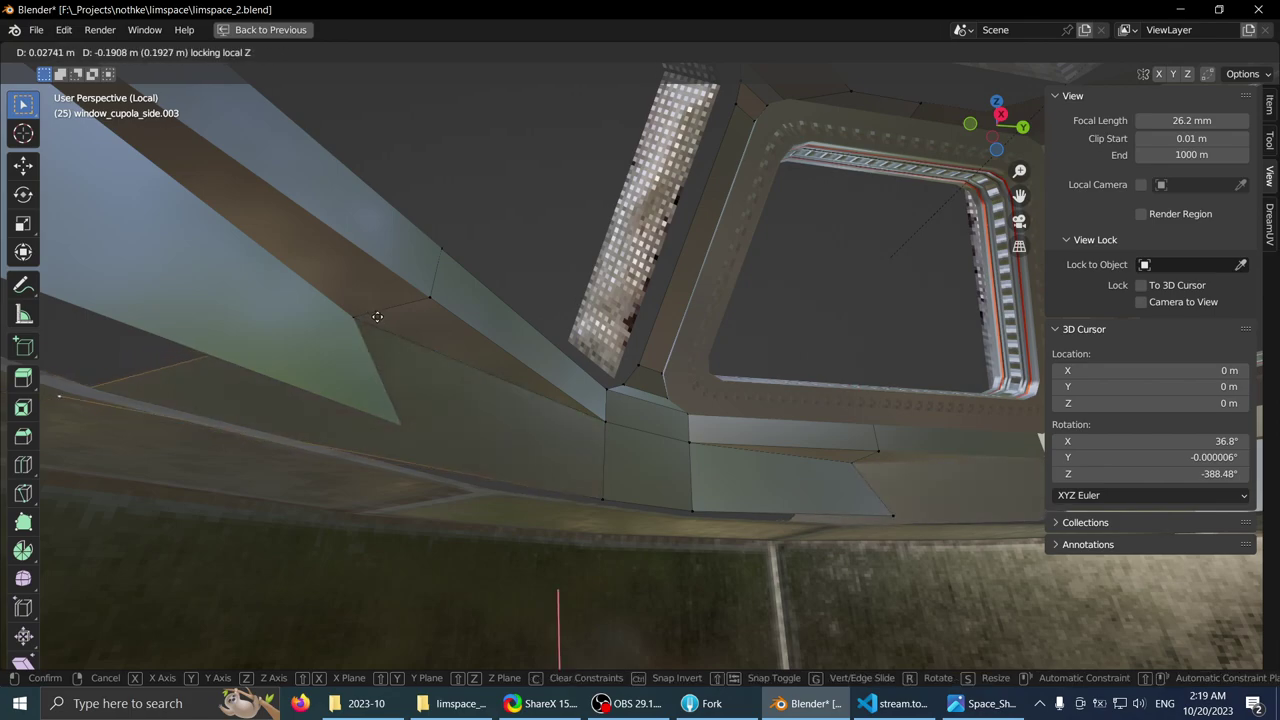
key(shift+z)
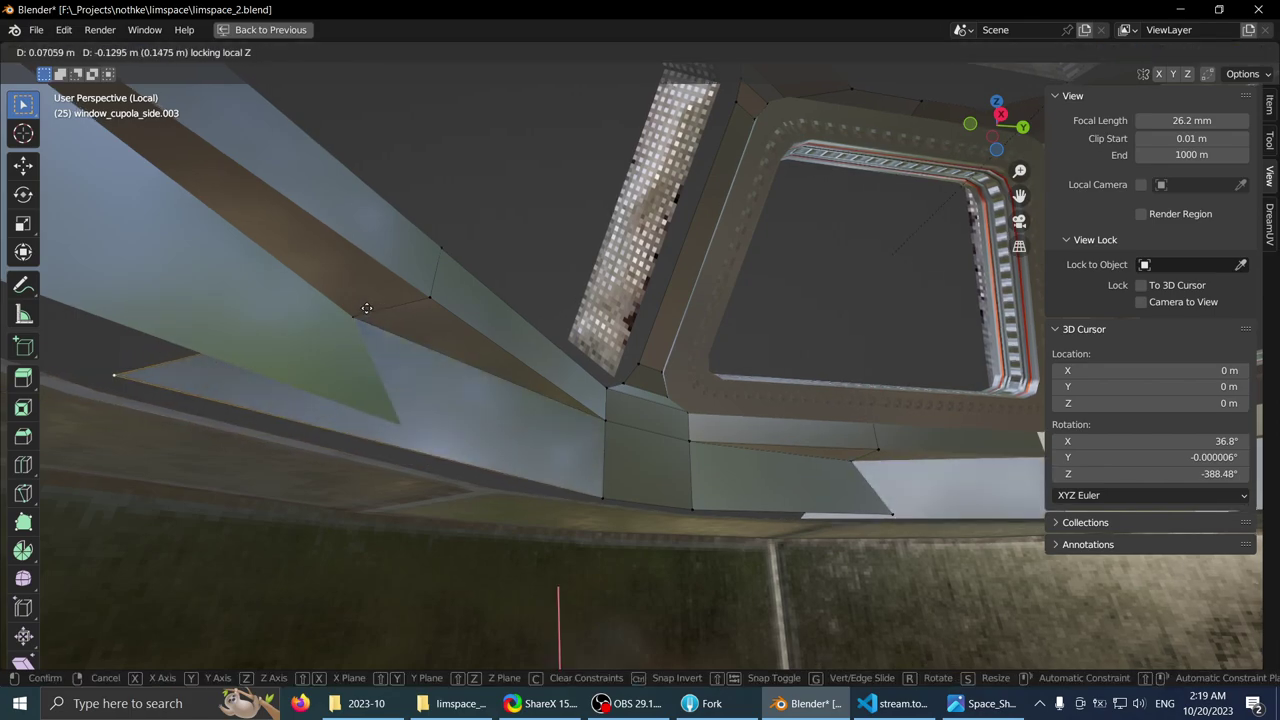
right_click(348, 307)
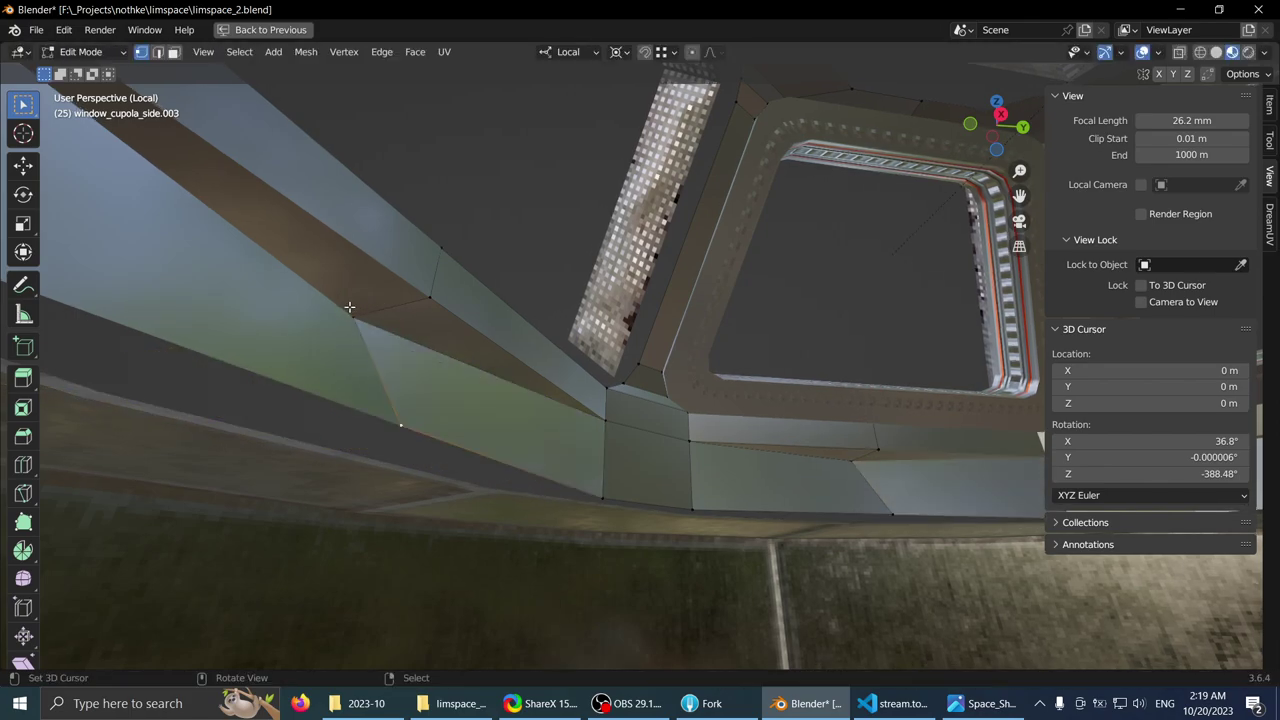
key(g)
key(shift+x)
right_click(366, 308)
key(g)
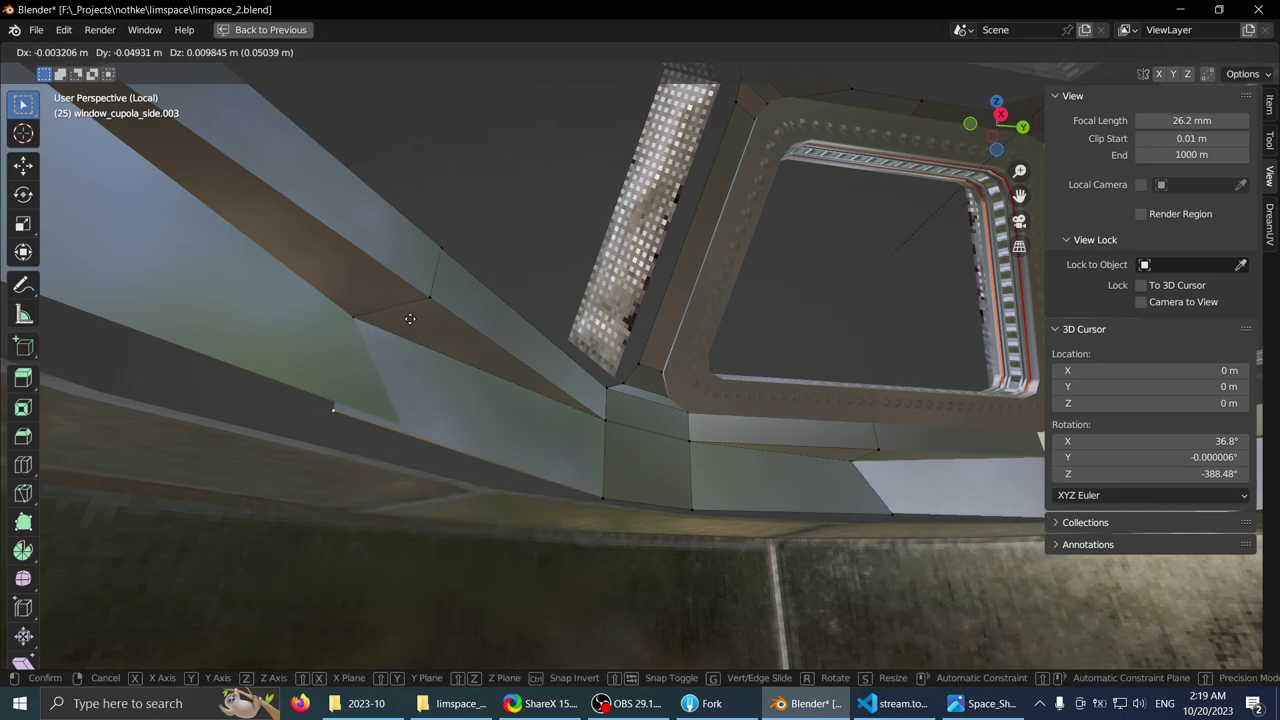
key(shift+z)
key(Escape)
- Move the lower rim vertex -0.08703 m along local X and examine the rim where it meets the hull ring
middle_drag(416, 322, 420, 264)
key(g)
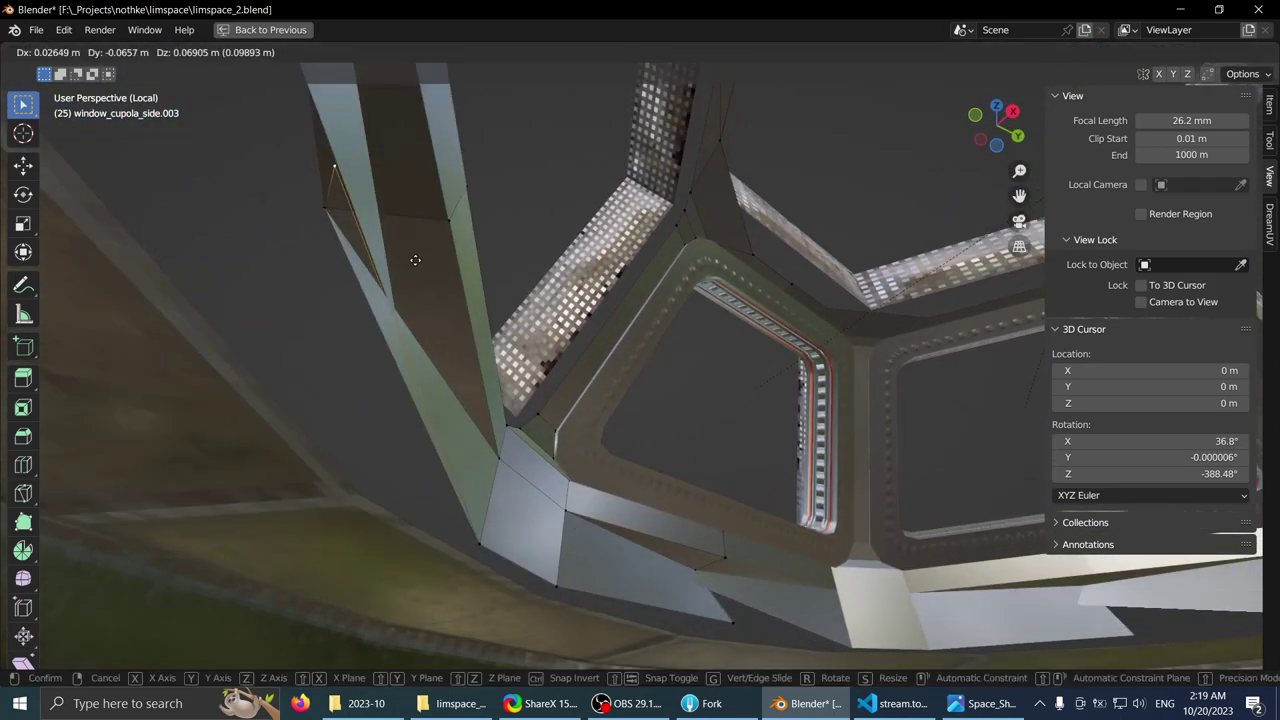
key(shift+z)
click(325, 203)
middle_drag(325, 203, 618, 443)
middle_drag(659, 500, 635, 278)
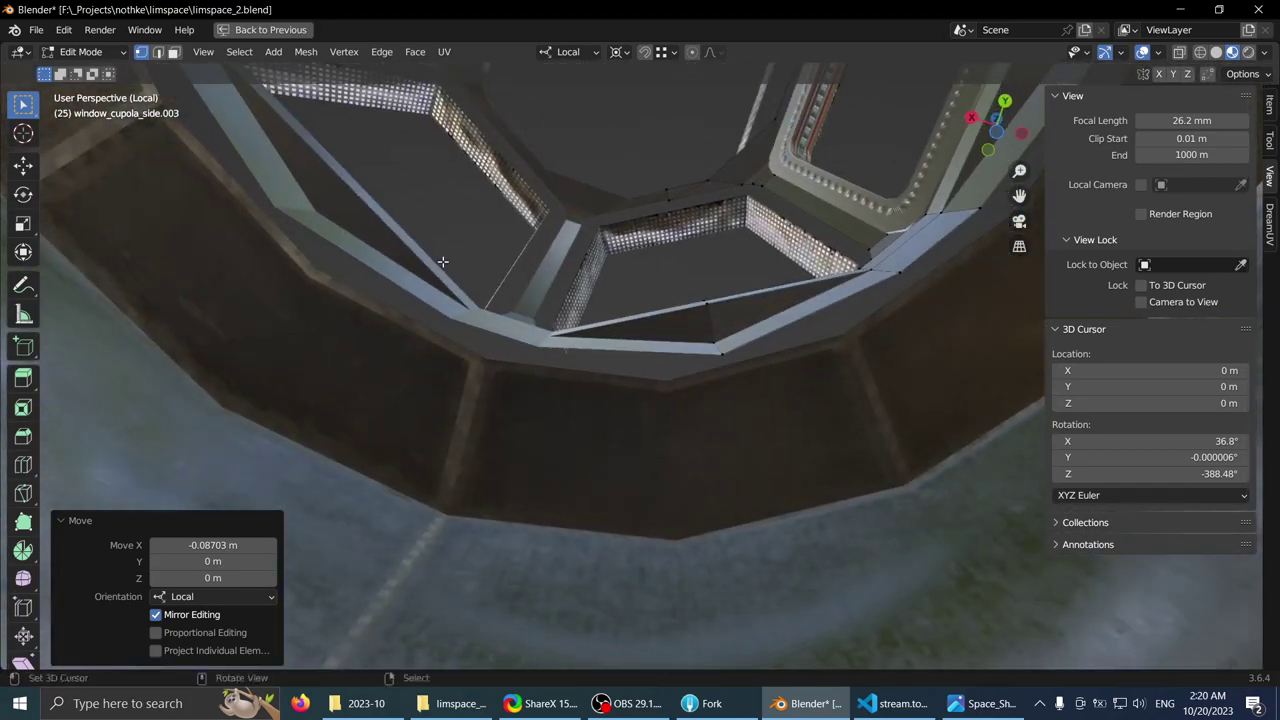
- Switch editing to the cupola-col hull and select the inner edge loop of its ring beneath the windows
middle_drag(443, 261, 567, 291)
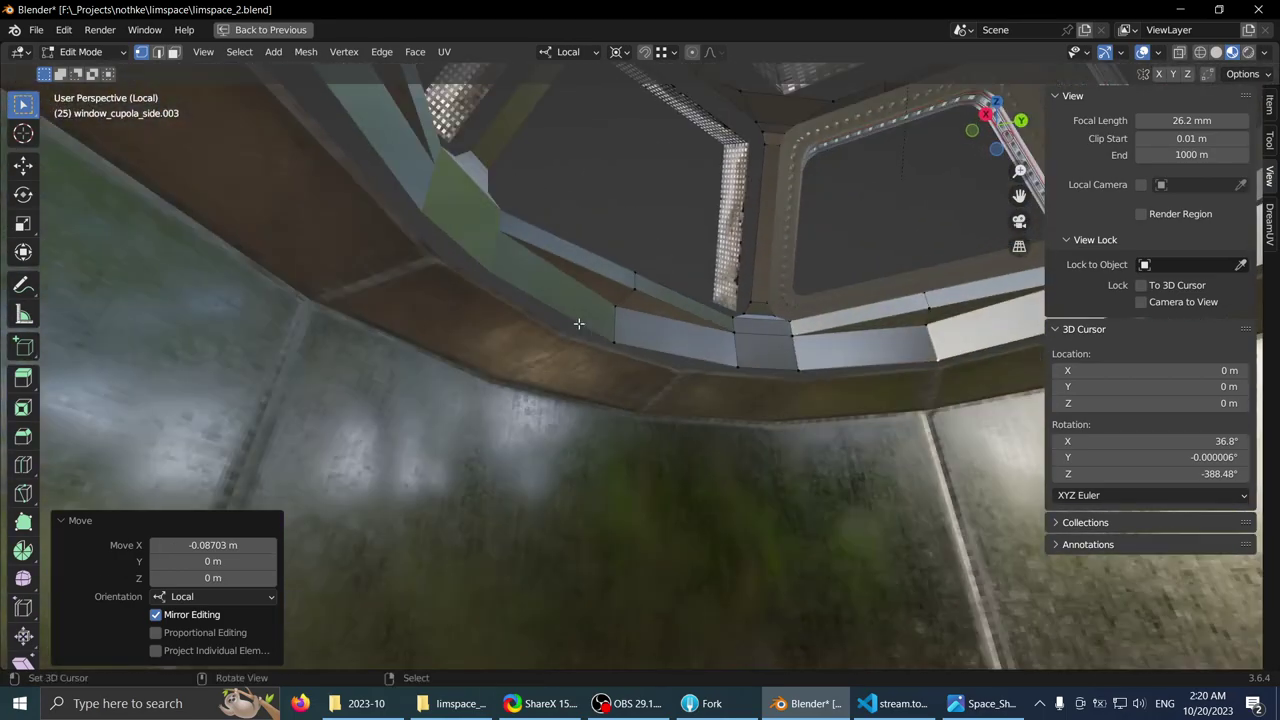
middle_drag(578, 323, 557, 340)
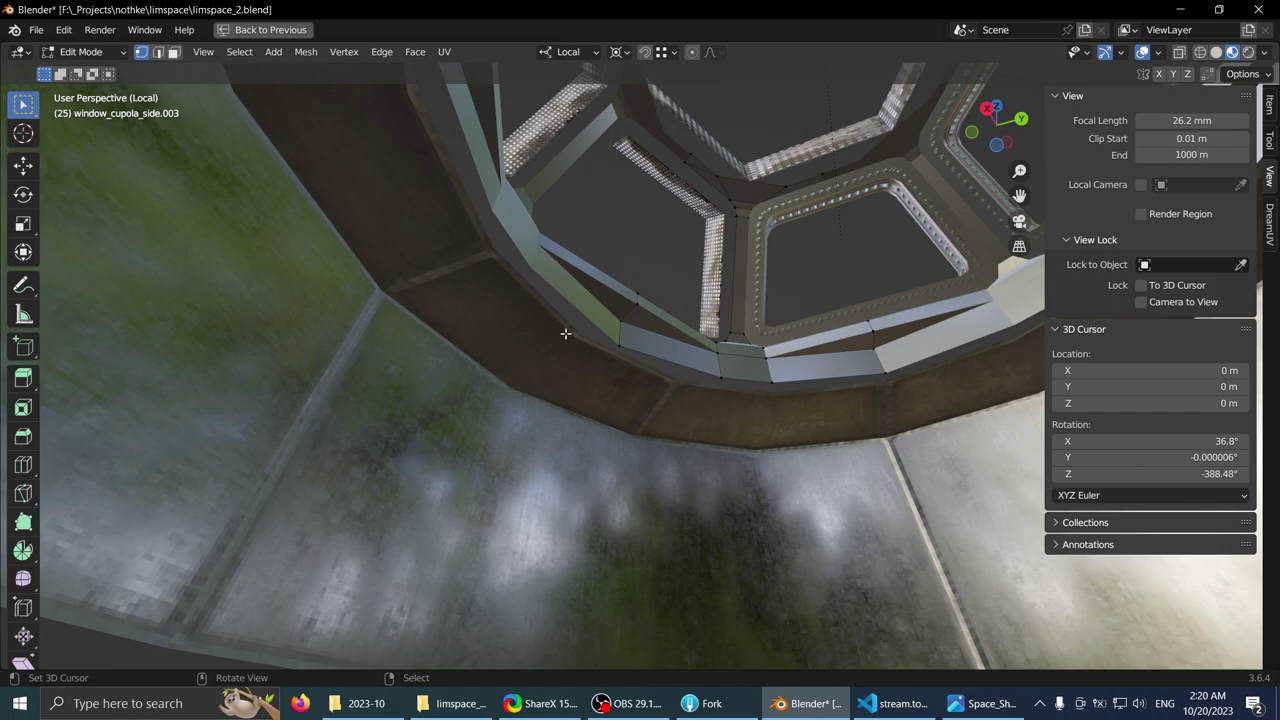
mouse_move(565, 333)
middle_down()
mouse_move(551, 369)
mouse_move(516, 331)
mouse_move(471, 400)
mouse_move(520, 314)
mouse_move(557, 340)
middle_up()
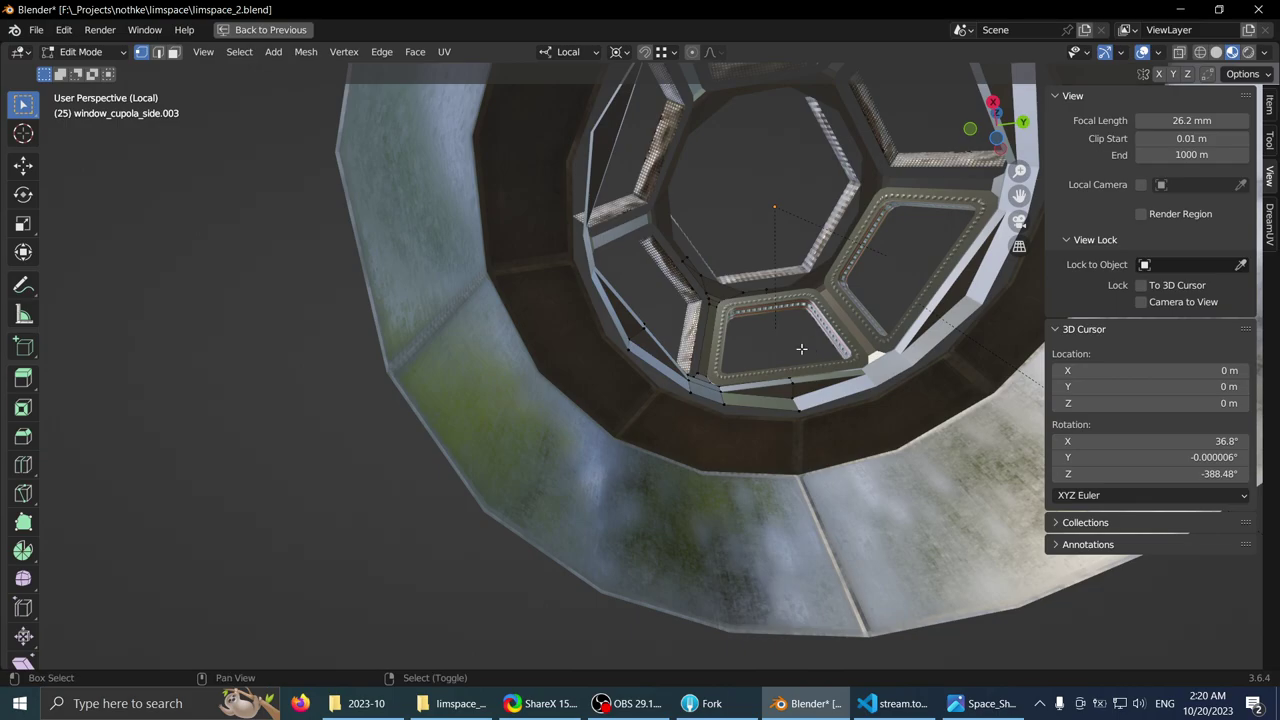
shift+middle_drag(801, 349, 690, 328)
scroll(671, 334, up, 2)
key(Tab)
right_click(514, 411)
middle_drag(496, 438, 590, 405)
scroll(579, 356, up, 4)
key(Tab)
middle_drag(544, 335, 765, 315)
alt+click(540, 365)
- Scale the hull ring's inner edge loop inward from the 3D Cursor with local Z locked, finishing with a factor of 0.987
key(s)
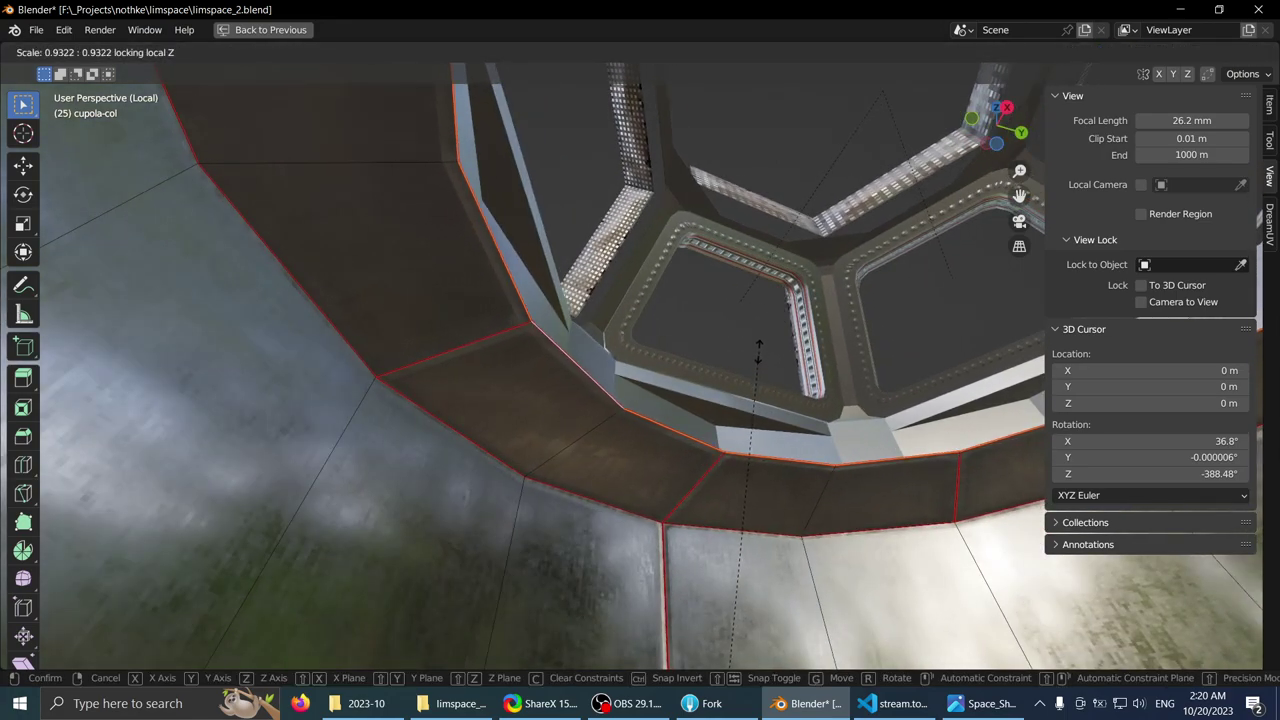
click(758, 355)
middle_drag(757, 351, 705, 350)
key(s)
click(791, 381)
key(s)
key(shift+z)
key(Escape)
key(s)
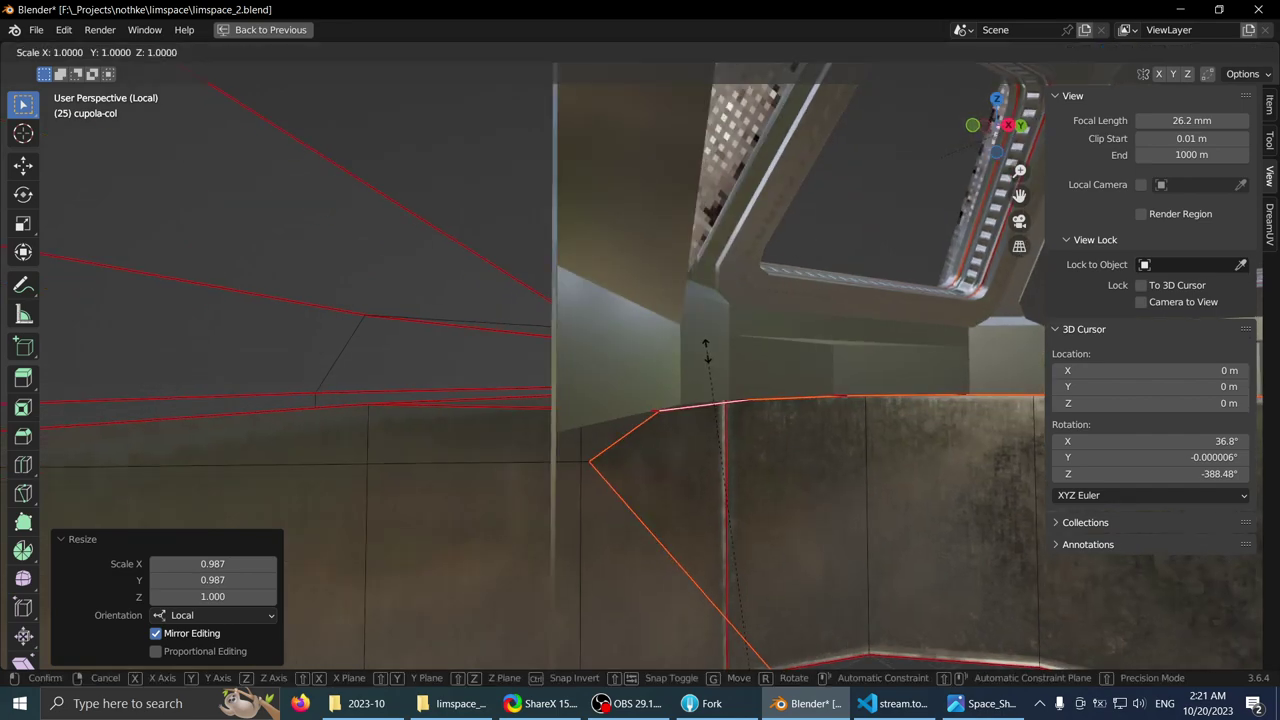
key(Escape)
key(s)
key(shift+z)
key(Escape)
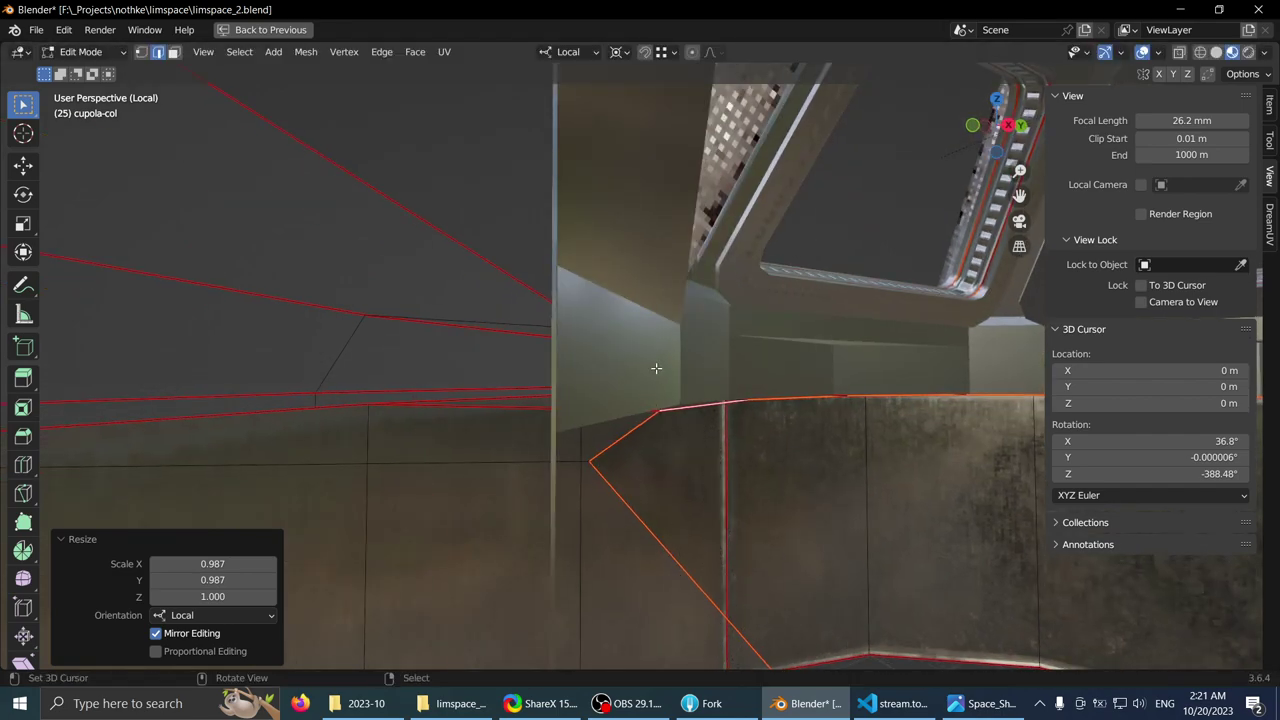
- Scale the hull's inner edge loop outward with local Z locked, by 1.009 and again by 1.016
key(s)
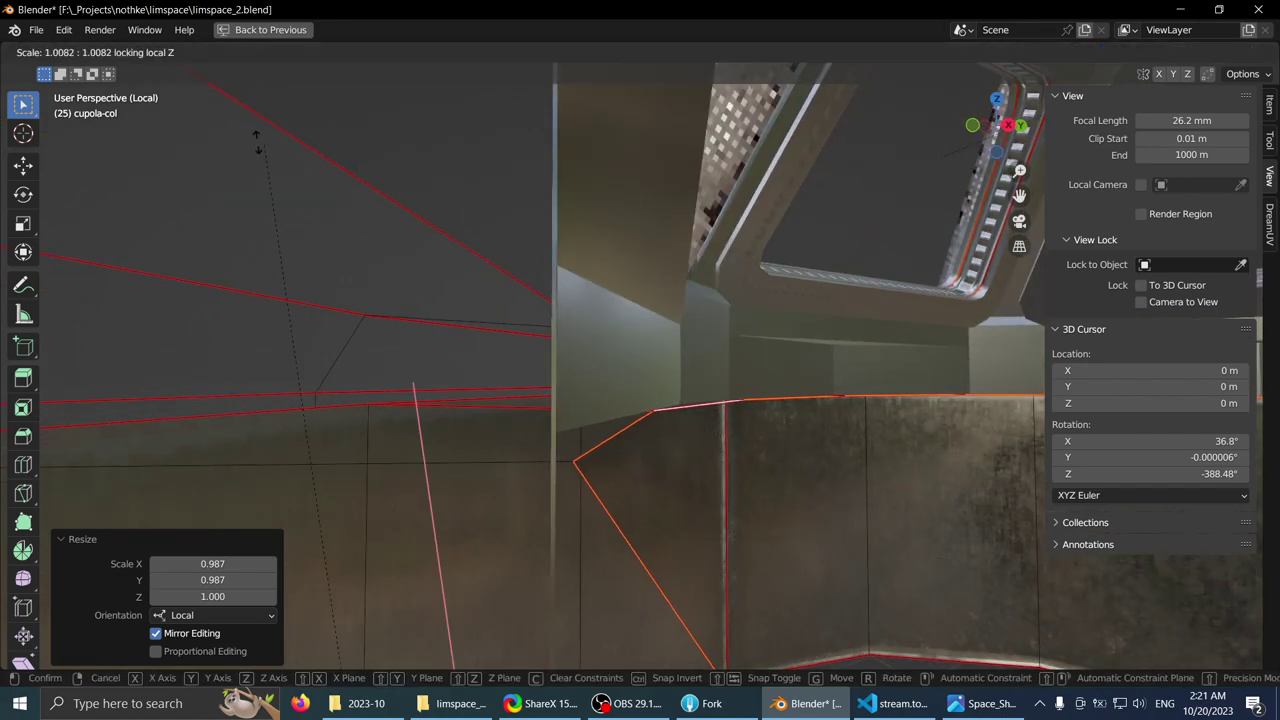
click(181, 90)
middle_drag(203, 134, 553, 270)
key(s)
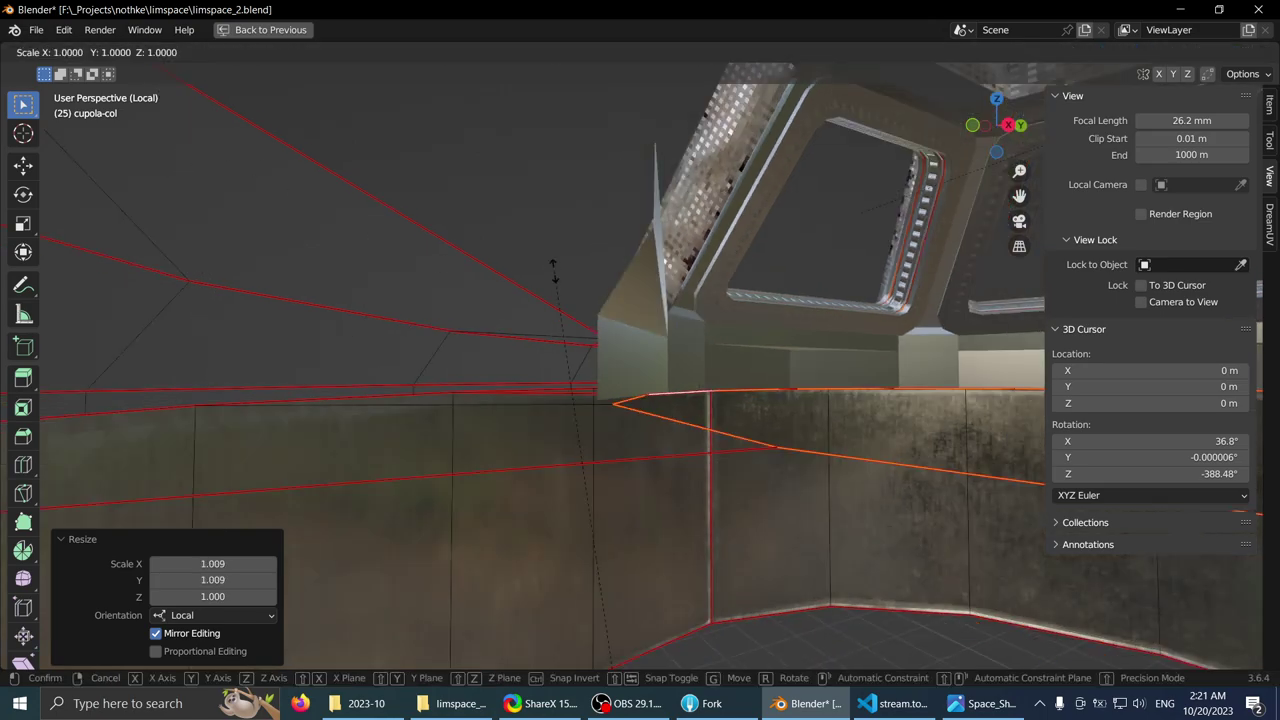
click(433, 170)
middle_drag(433, 170, 622, 405)
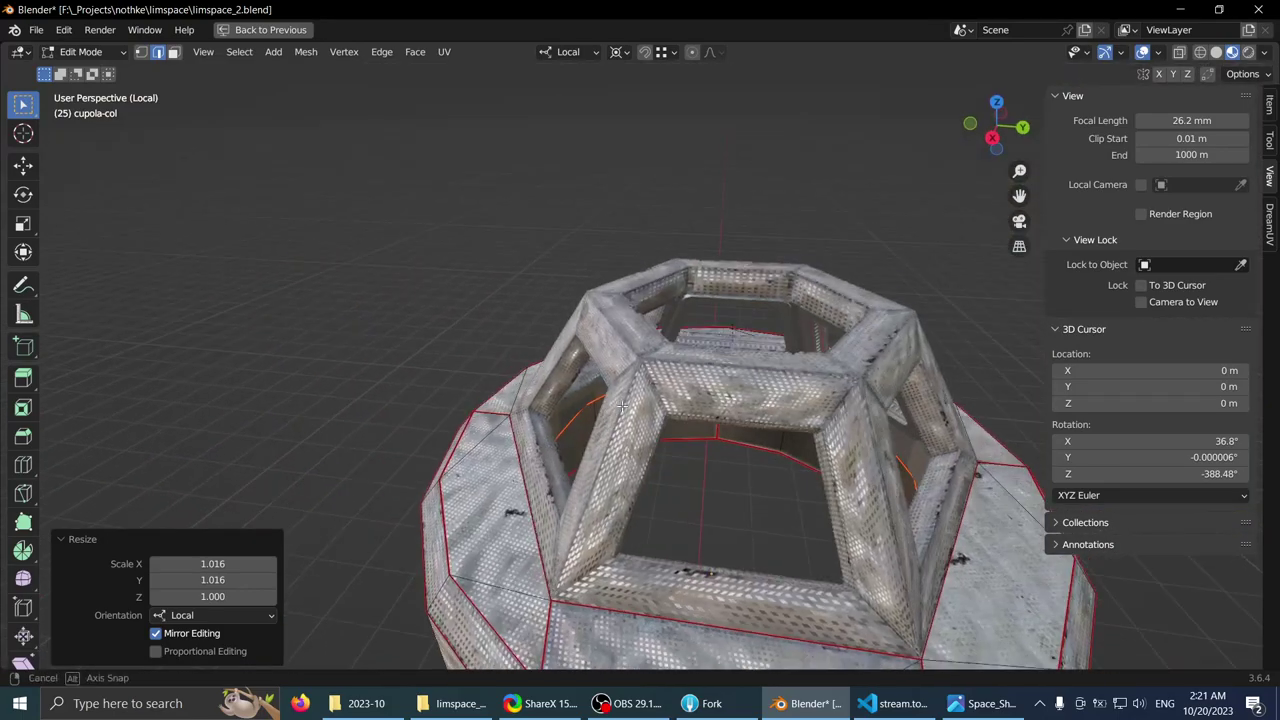
key(s)
key(shift+z)
right_click(361, 174)
scroll(365, 180, down, 5)
middle_drag(430, 225, 520, 270)
key(s)
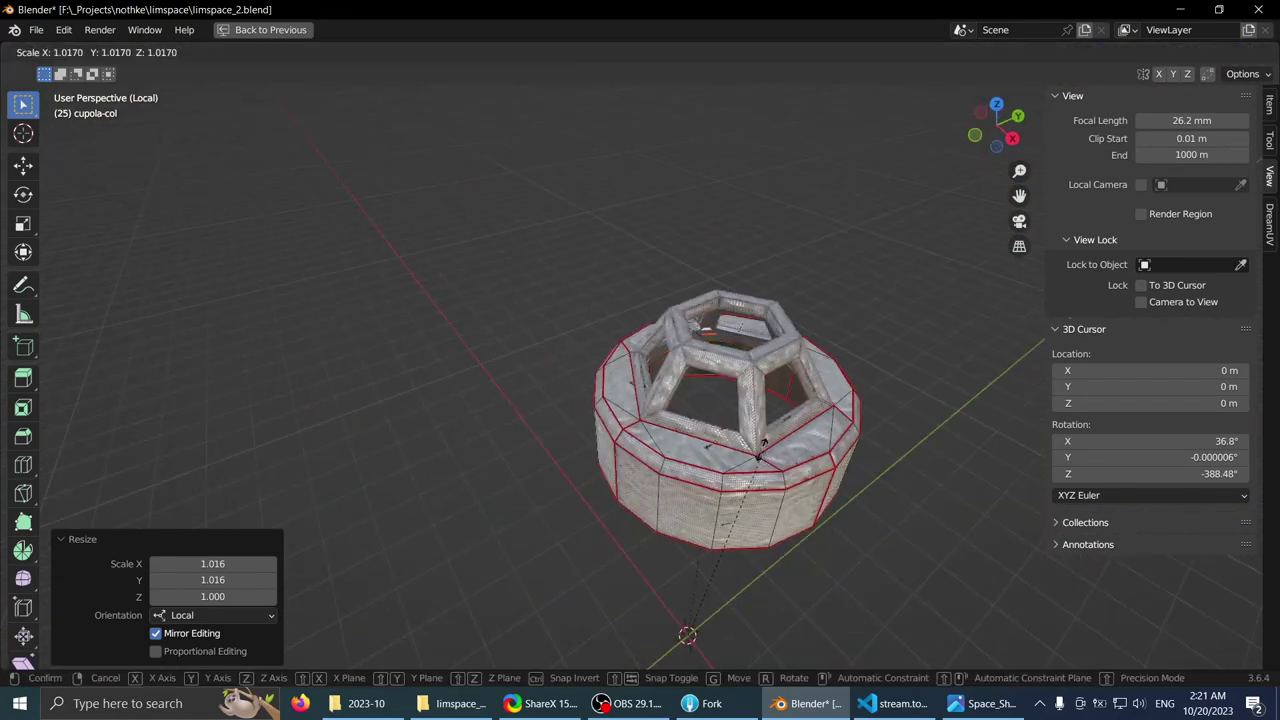
key(shift+z)
right_click(415, 216)
- Switch editing to window_cupola_side.003 and scale its lower rim edge by 1.011 from the 3D Cursor with local Z locked
middle_drag(415, 216, 352, 150)
scroll(746, 397, up, 10)
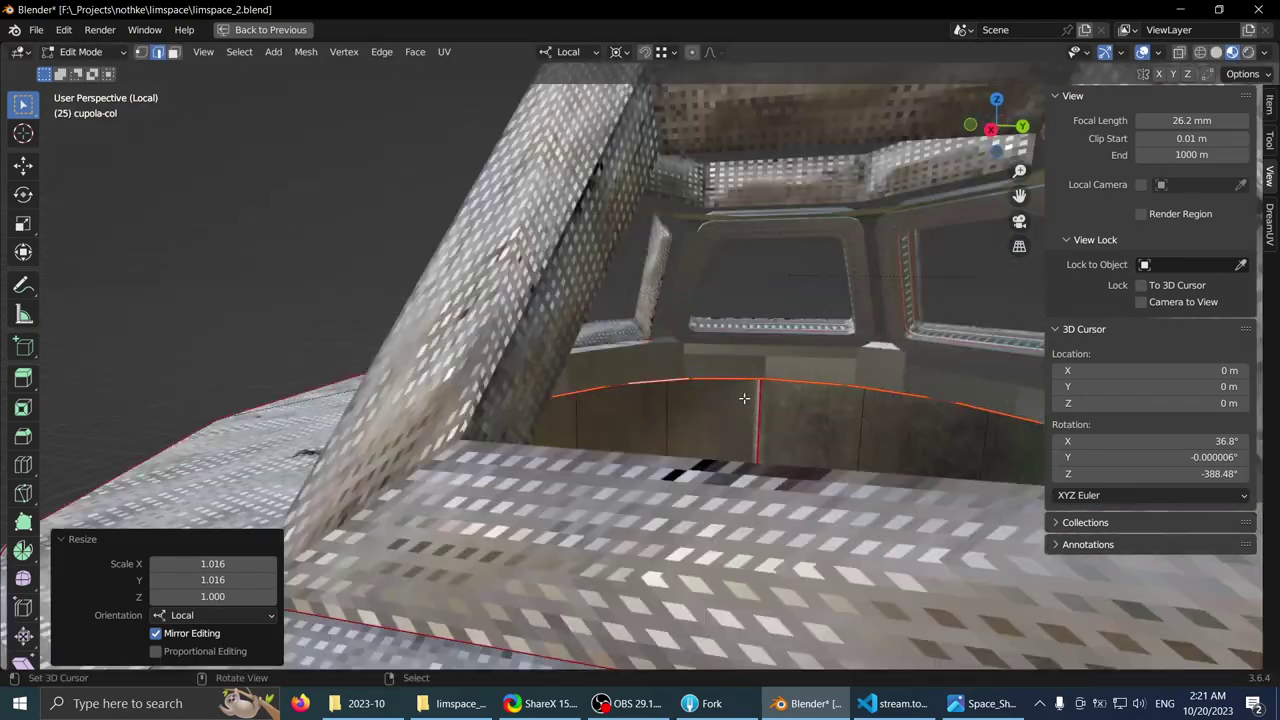
middle_drag(711, 409, 592, 324)
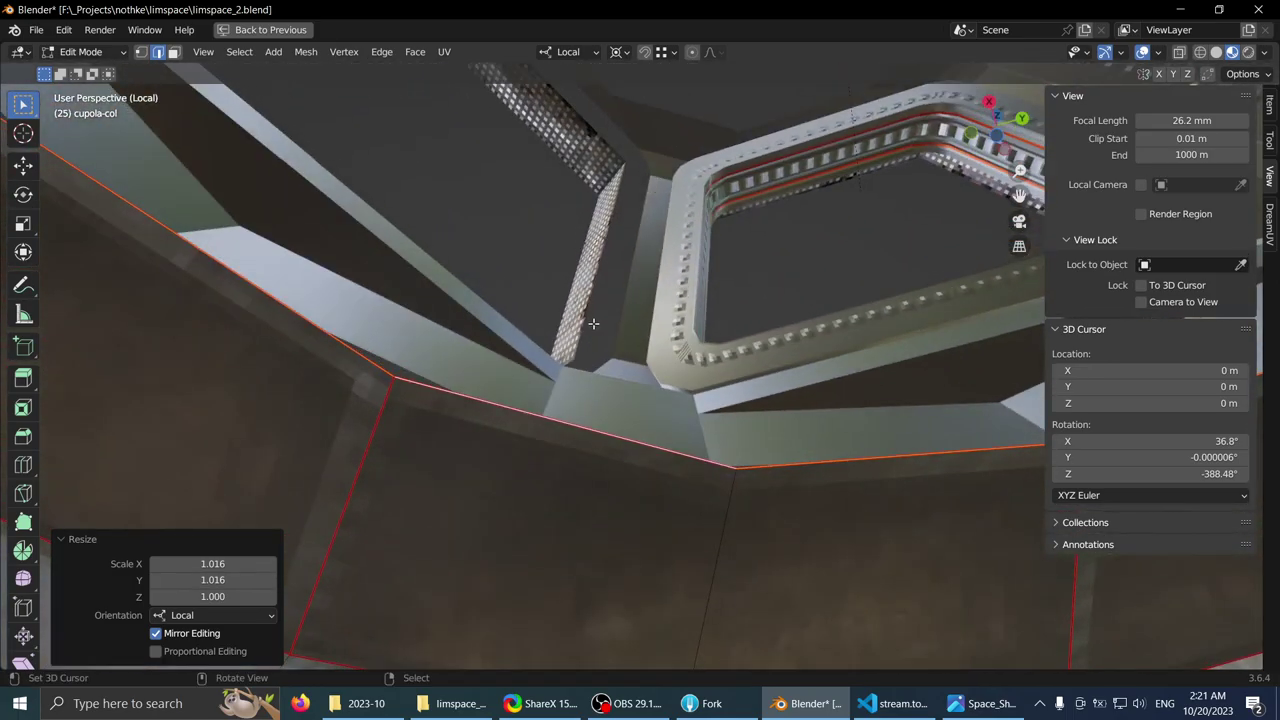
key(Tab)
right_click(624, 405)
key(Tab)
middle_drag(866, 409, 795, 293)
key(s)
key(shift+z)
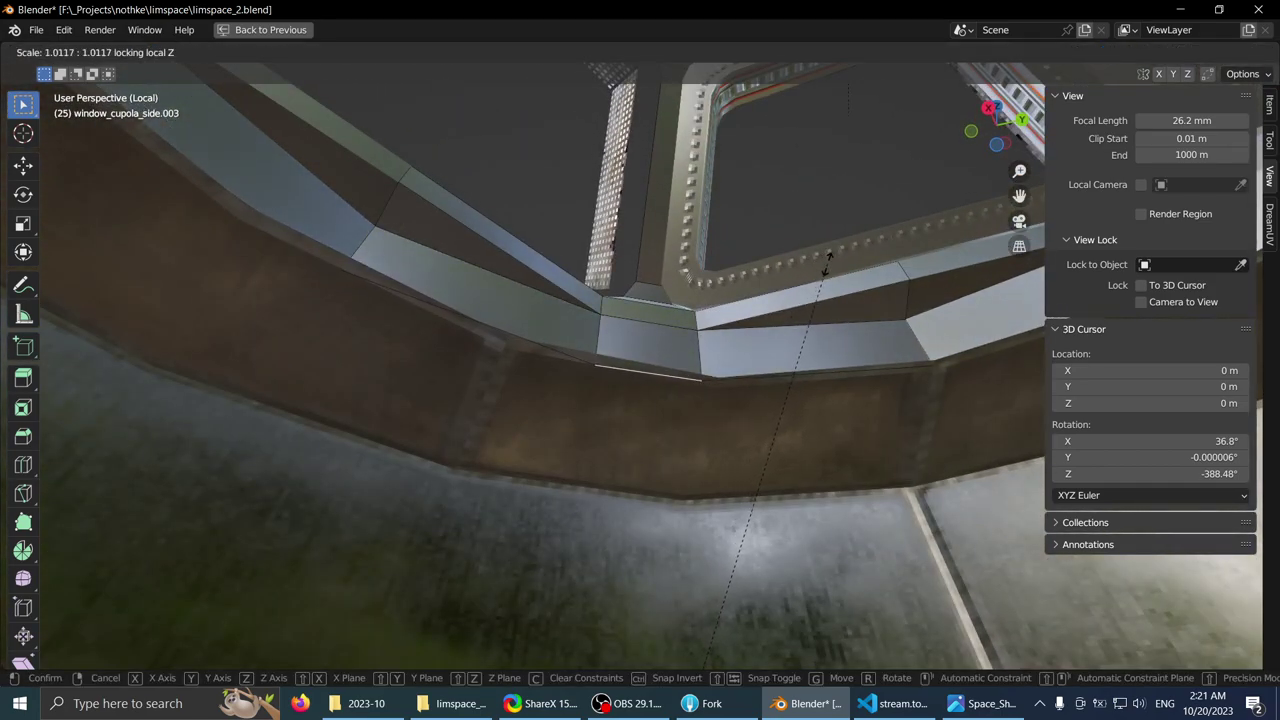
click(827, 262)
middle_drag(827, 262, 692, 345)
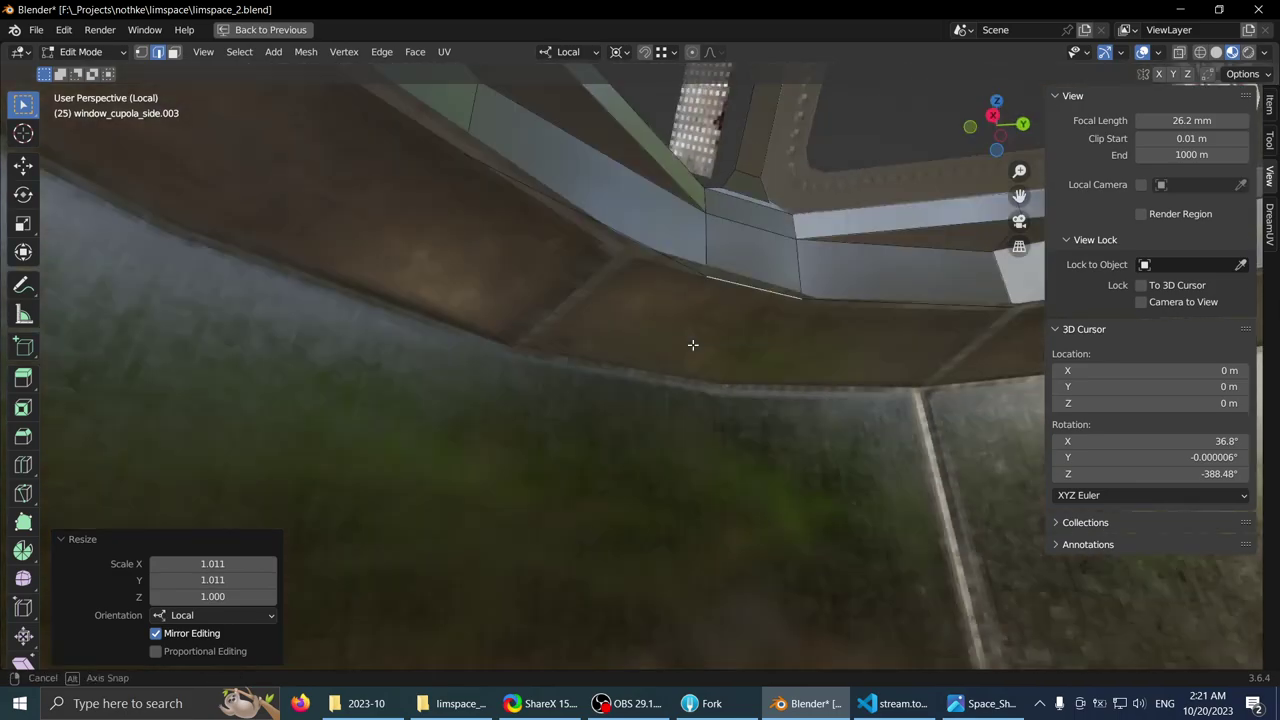
- Display the model in wireframe and return to editing the cupola-col hull with its inner edge loop selected
key(Tab)
key(Tab)
mouse_move(766, 357)
middle_down()
mouse_move(681, 283)
mouse_move(663, 331)
mouse_move(614, 314)
middle_up()
key(z)
click(367, 305)
scroll(586, 366, down, 5)
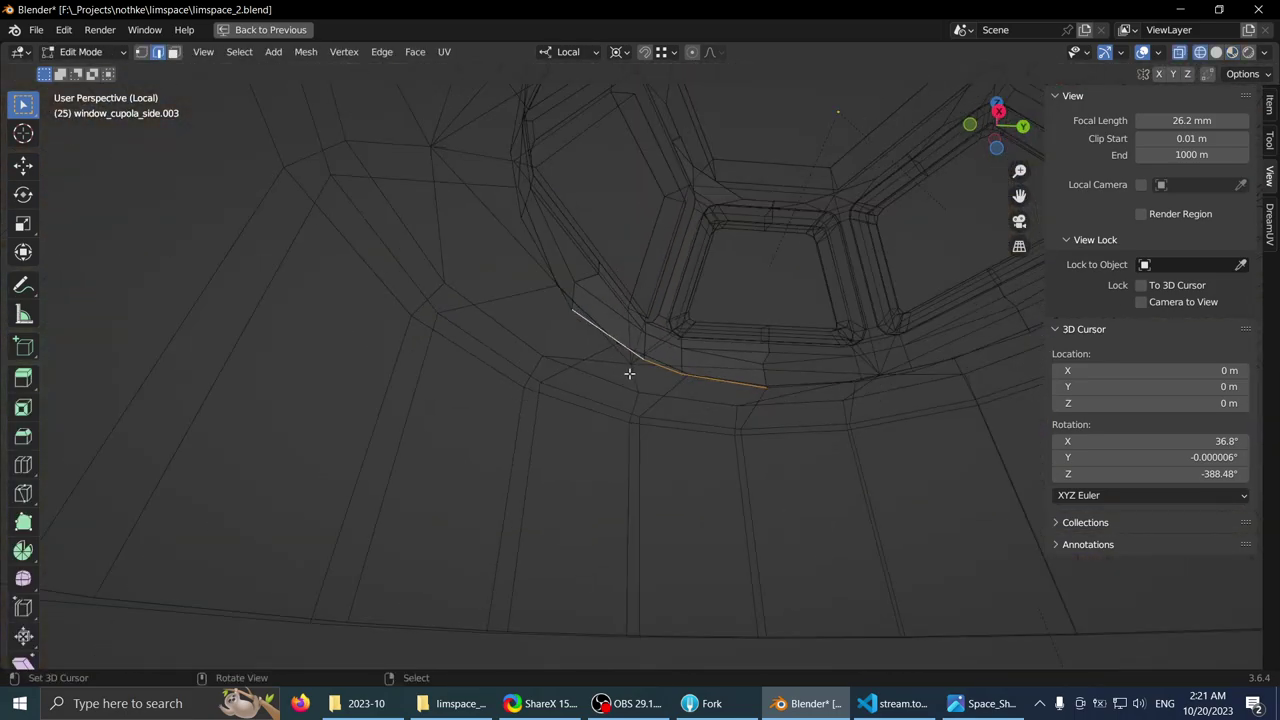
key(Tab)
click(468, 339)
key(Tab)
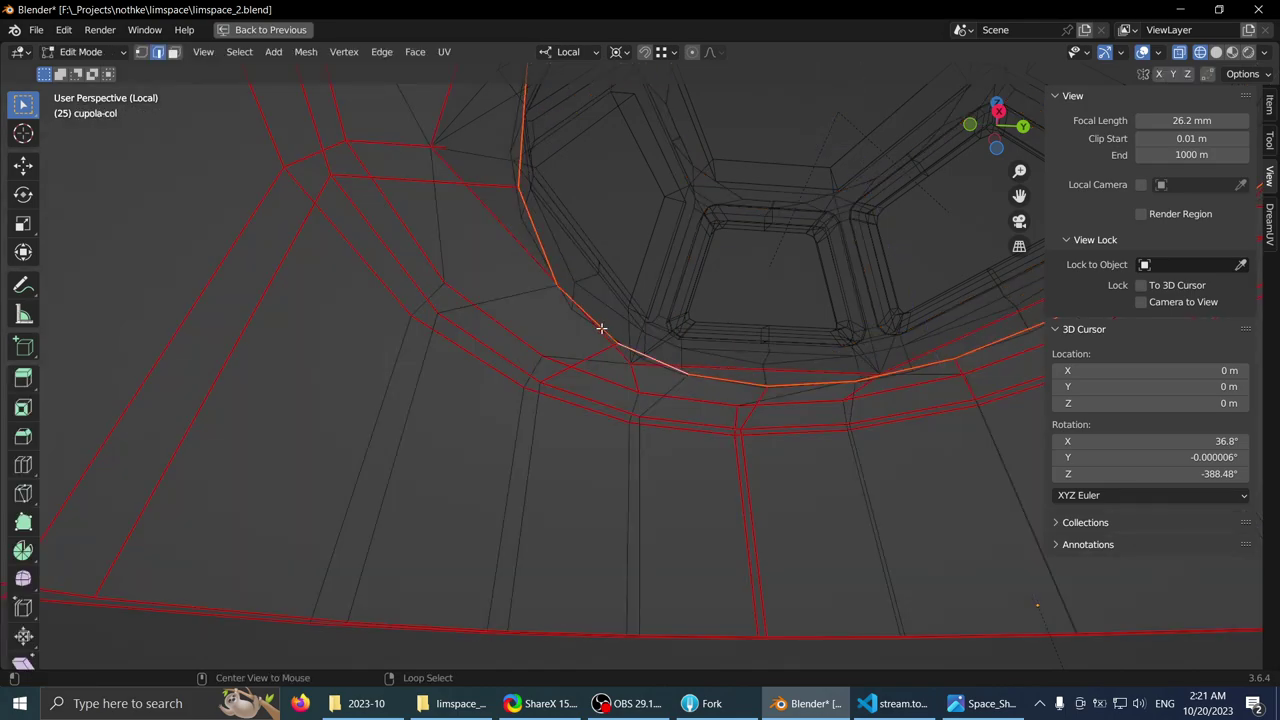
- Switch to Solid shading and extrude the hull's inner edge loop 0.024798 m upward along local Z
middle_drag(588, 323, 1190, 117)
click(1217, 53)
middle_drag(776, 312, 771, 297)
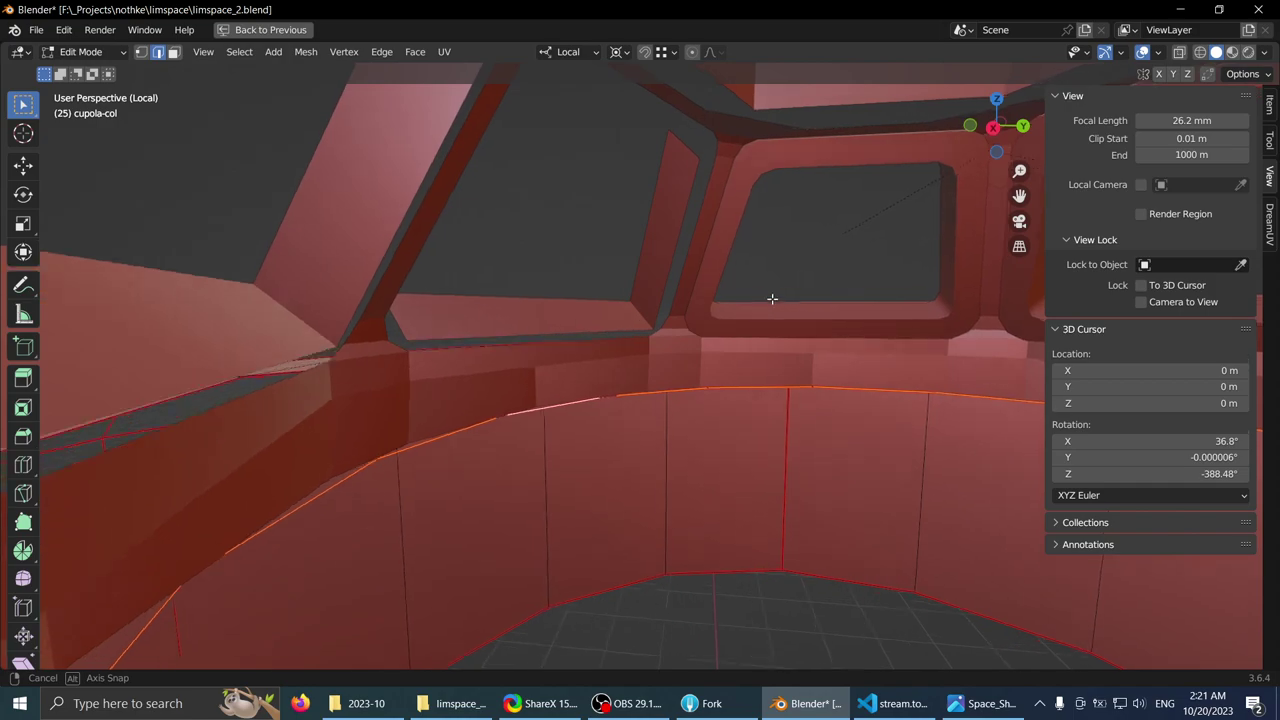
scroll(700, 325, up, 1)
key(e)
key(z)
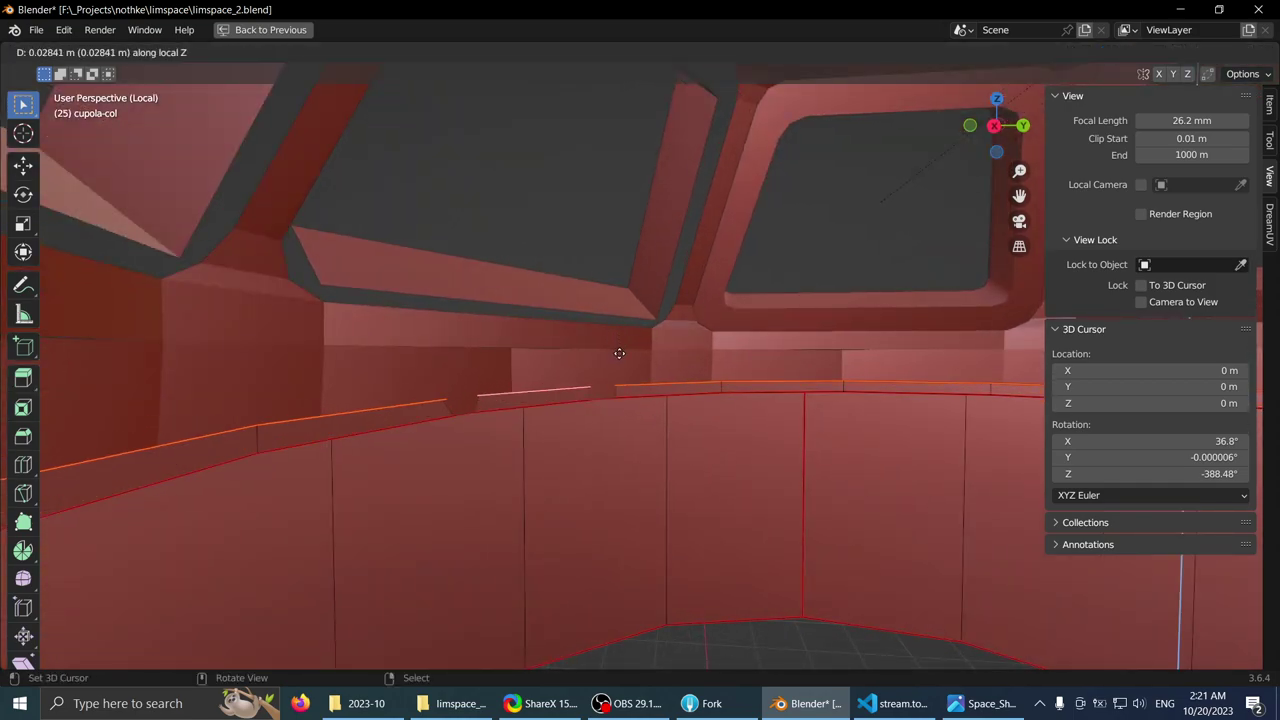
click(620, 355)
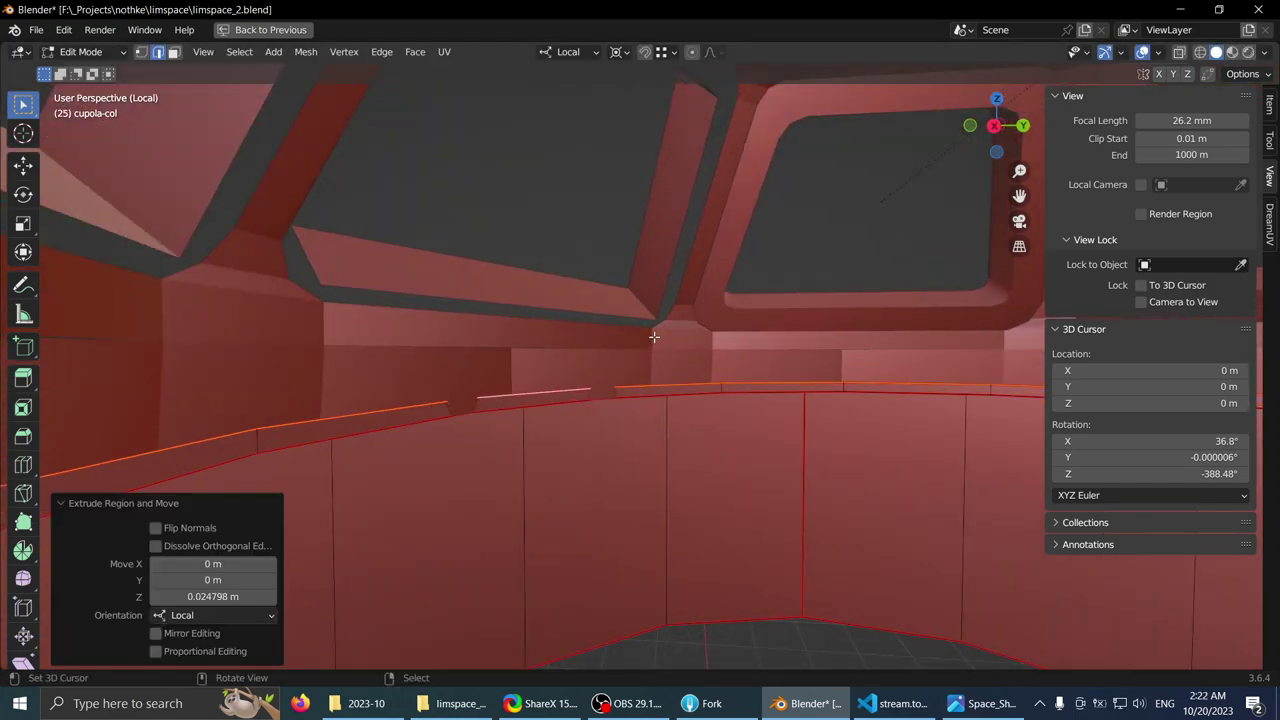
- Extrude the raised hull loop in place in wireframe display and try scaling it from the 3D Cursor
key(shift+z)
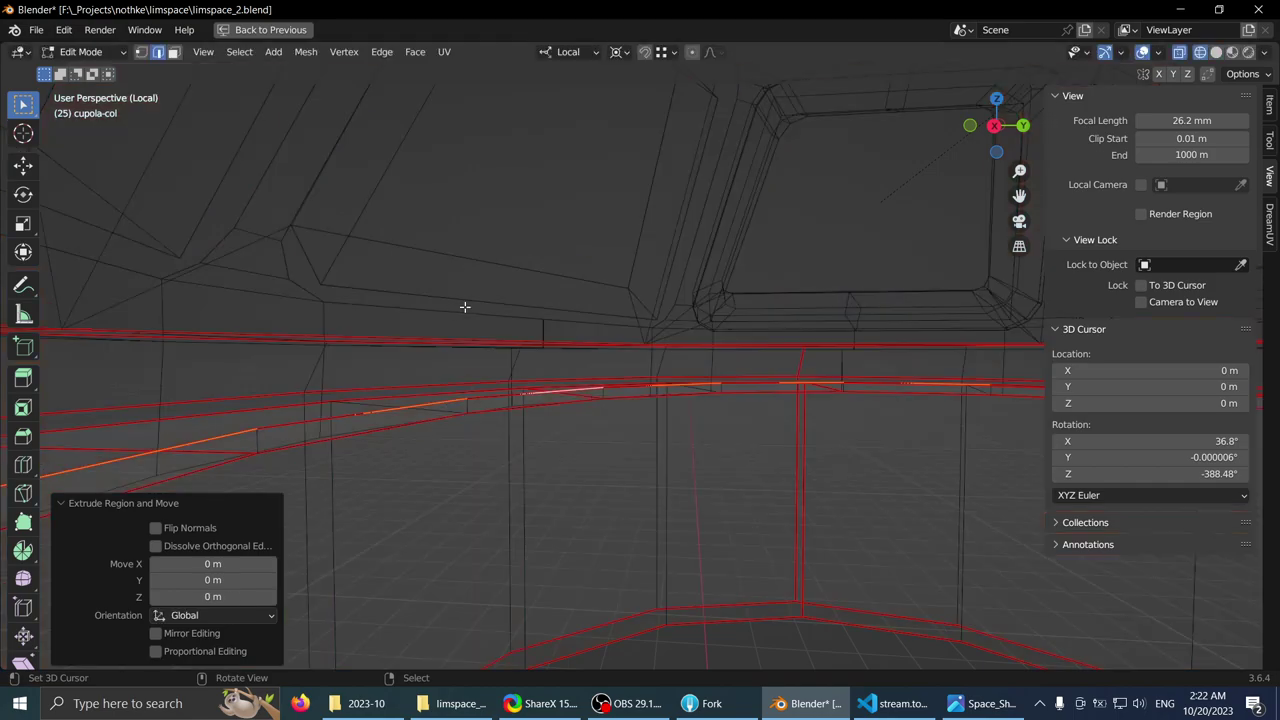
key(s)
click(652, 306)
middle_drag(652, 306, 806, 274)
key(s)
right_click(665, 290)
click(834, 262)
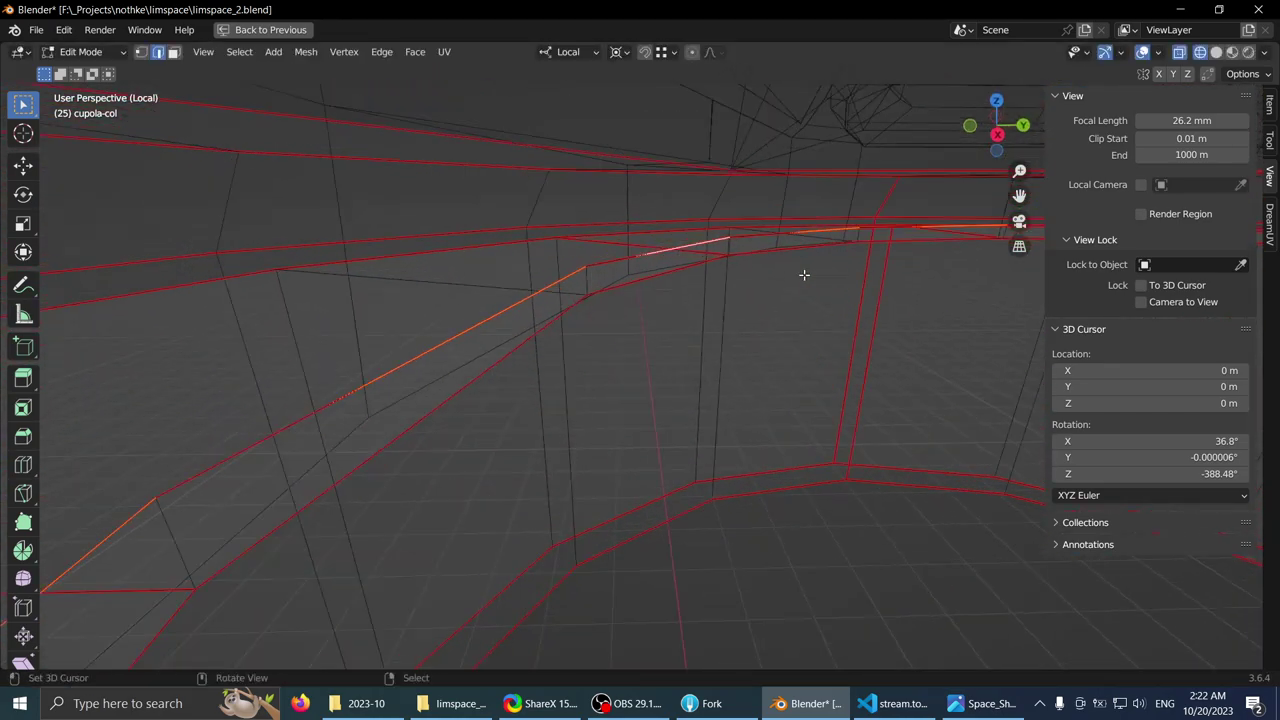
- Scale the newly extruded loop outward with local Z locked, by 1.034 and again by 1.014
key(s)
key(shift+z)
click(728, 230)
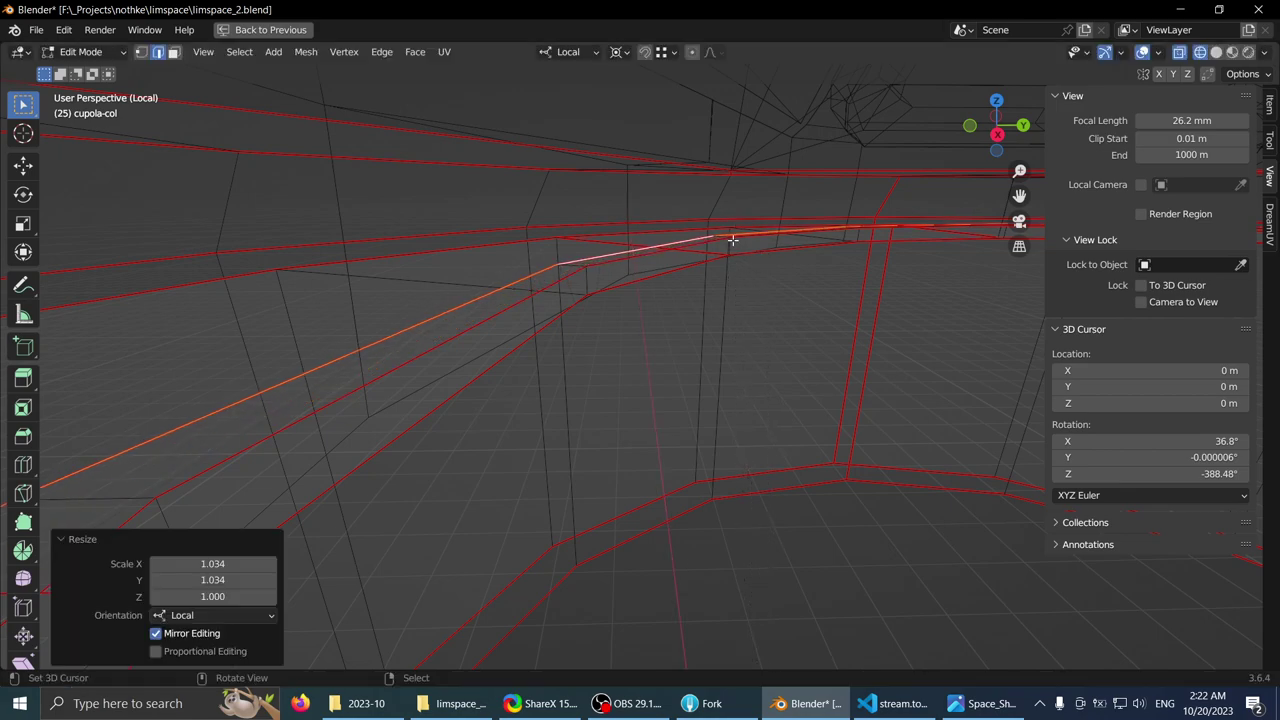
middle_drag(729, 240, 731, 269)
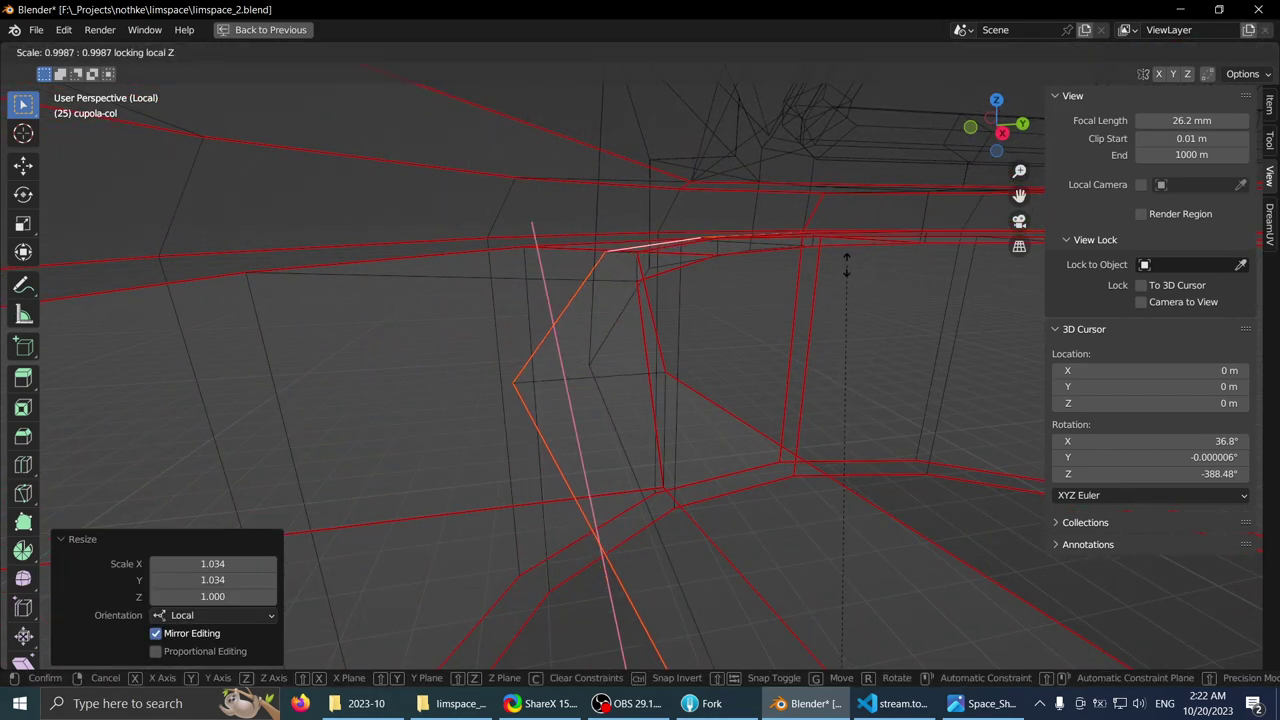
click(755, 250)
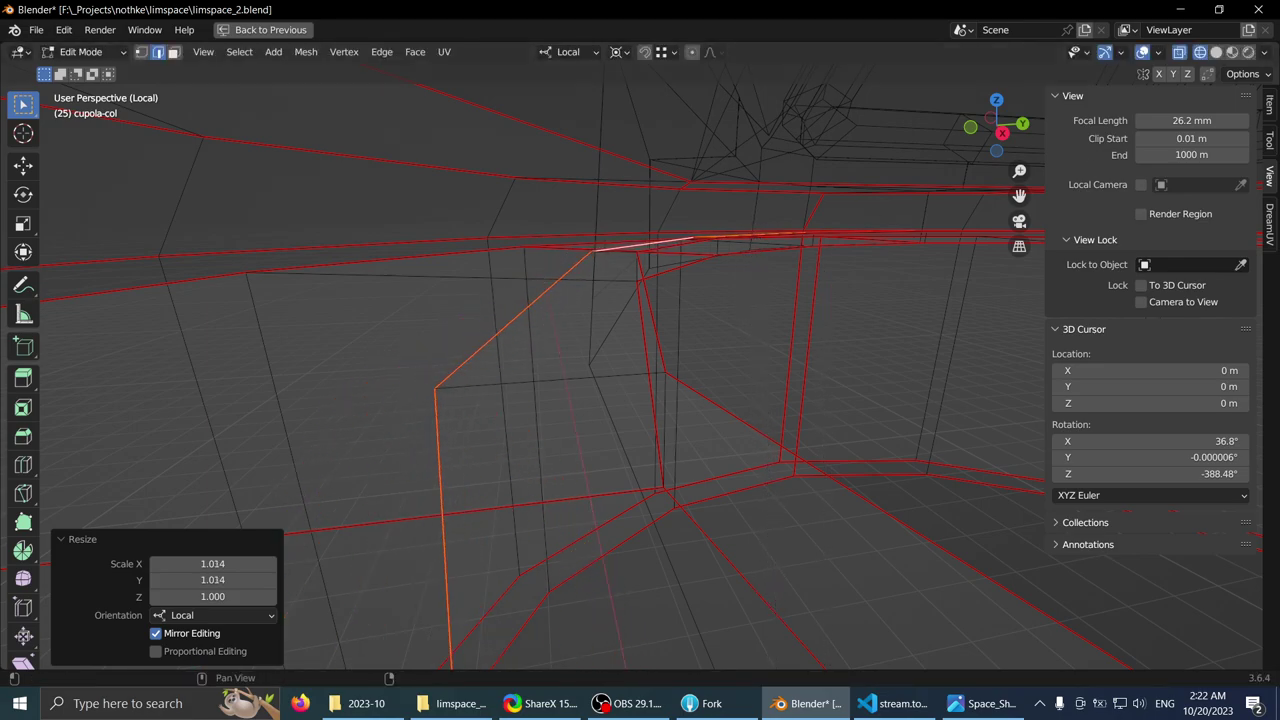
- Restore Material Preview shading, switch editing to window_cupola_side.003 and select a vertical edge of its lower strip
click(1232, 52)
mouse_move(650, 230)
middle_down()
mouse_move(831, 266)
mouse_move(792, 226)
mouse_move(557, 263)
middle_up()
key(Tab)
click(556, 361)
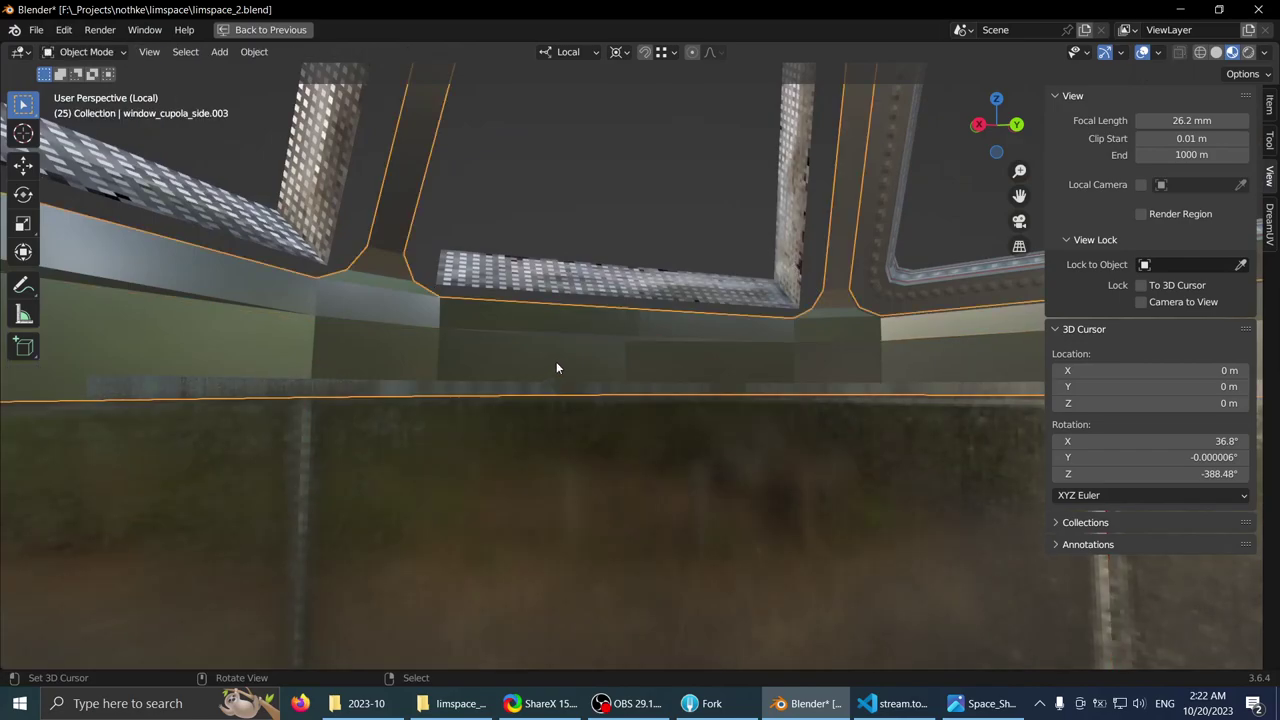
key(Tab)
mouse_move(719, 296)
middle_down()
mouse_move(617, 286)
mouse_move(700, 280)
mouse_move(748, 303)
mouse_move(606, 251)
mouse_move(711, 308)
middle_up()
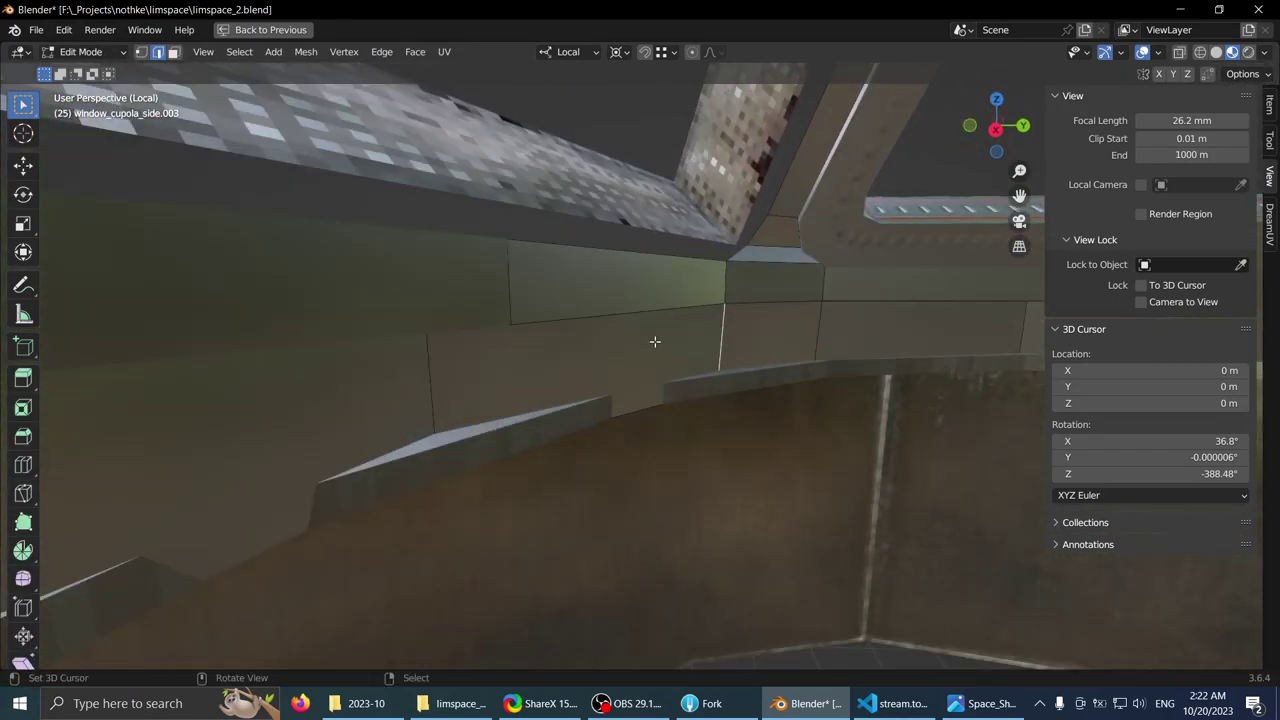
click(430, 400)
middle_drag(430, 400, 426, 416)
middle_drag(638, 332, 635, 273)
- Examine how the window segment's lower strip meets the hull's new lip, comparing both meshes in different shading modes
key(z)
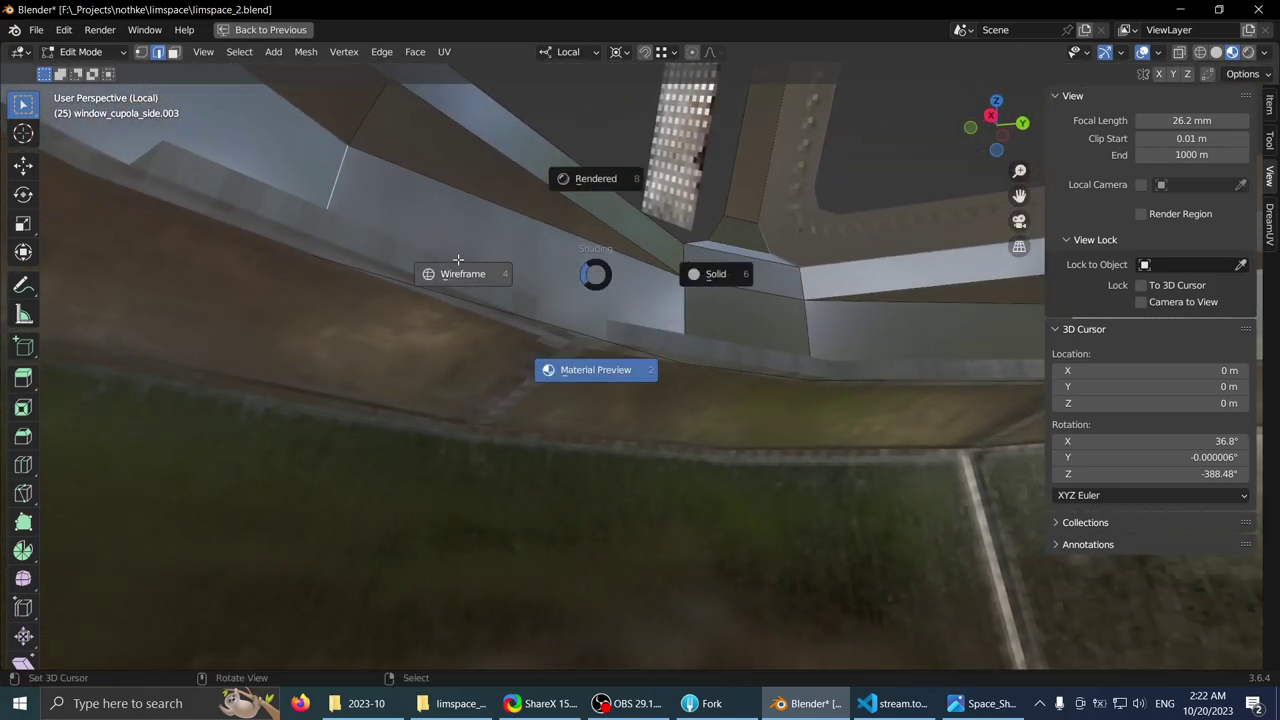
click(541, 297)
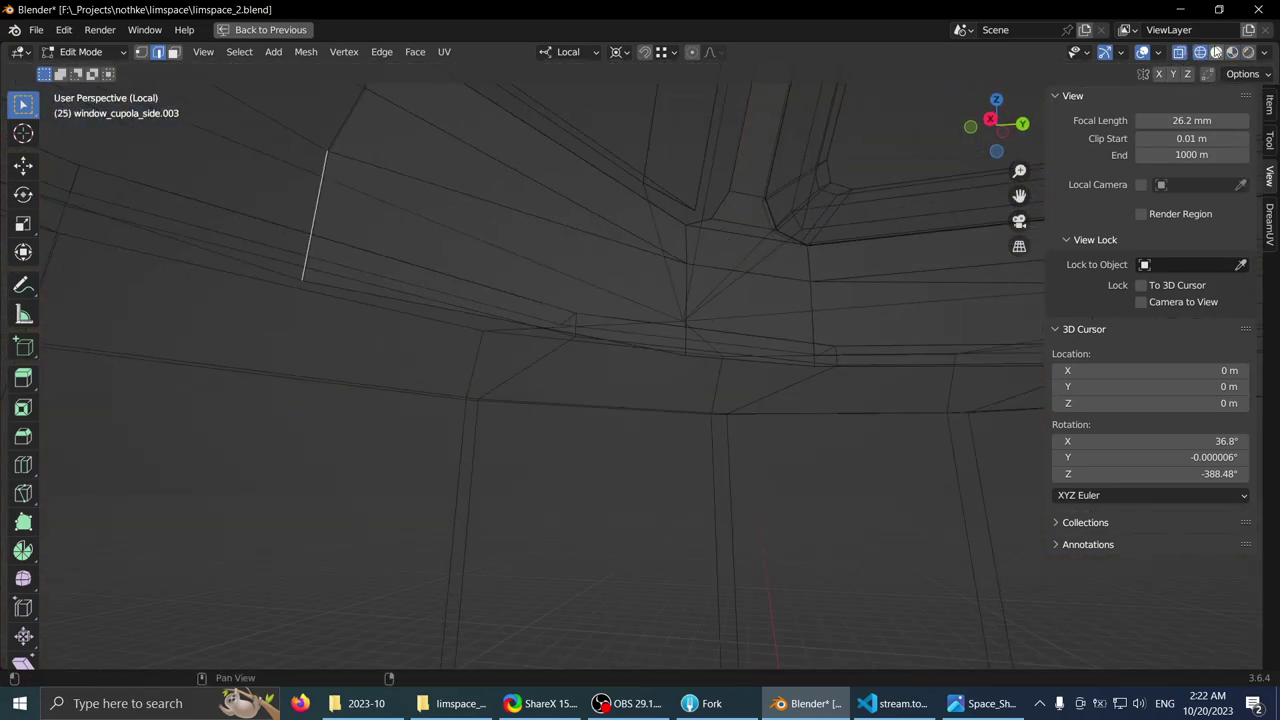
click(1216, 51)
mouse_move(762, 122)
middle_down()
mouse_move(769, 140)
mouse_move(798, 132)
mouse_move(740, 249)
mouse_move(611, 277)
mouse_move(629, 270)
mouse_move(544, 267)
mouse_move(563, 194)
middle_up()
key(Tab)
click(1232, 51)
key(Tab)
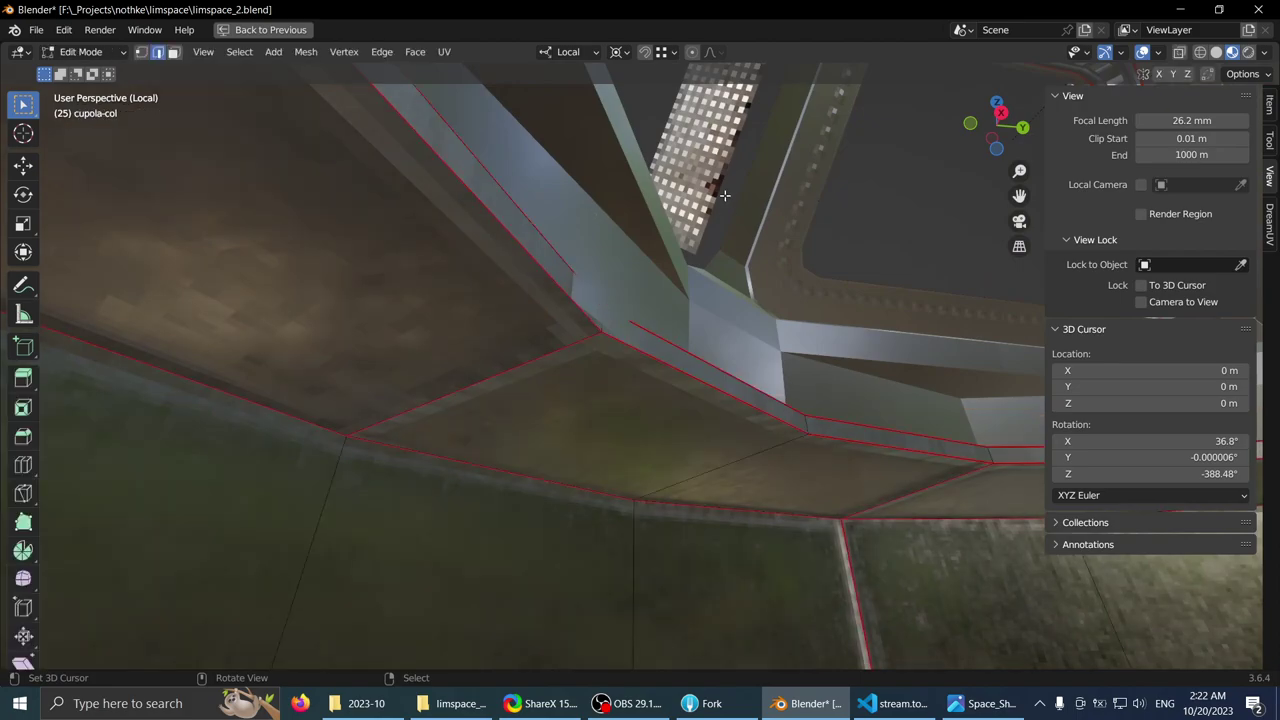
middle_drag(725, 195, 547, 338)
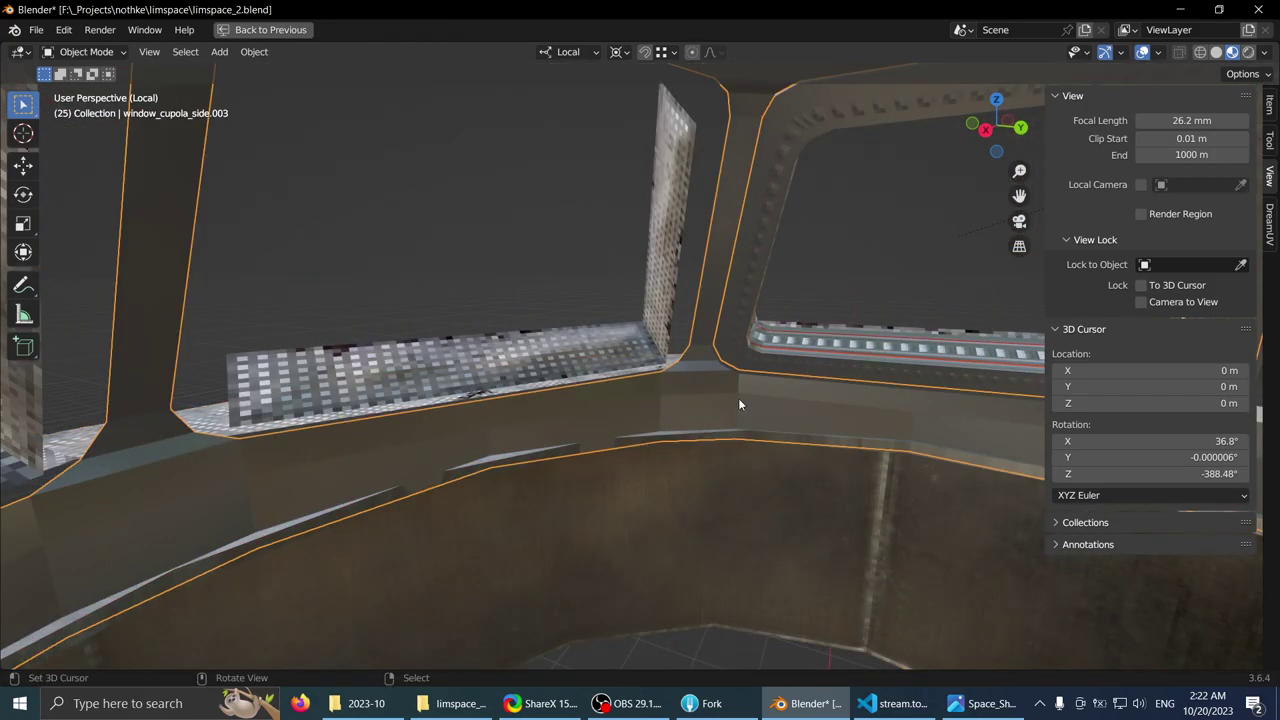
middle_drag(768, 343, 637, 299)
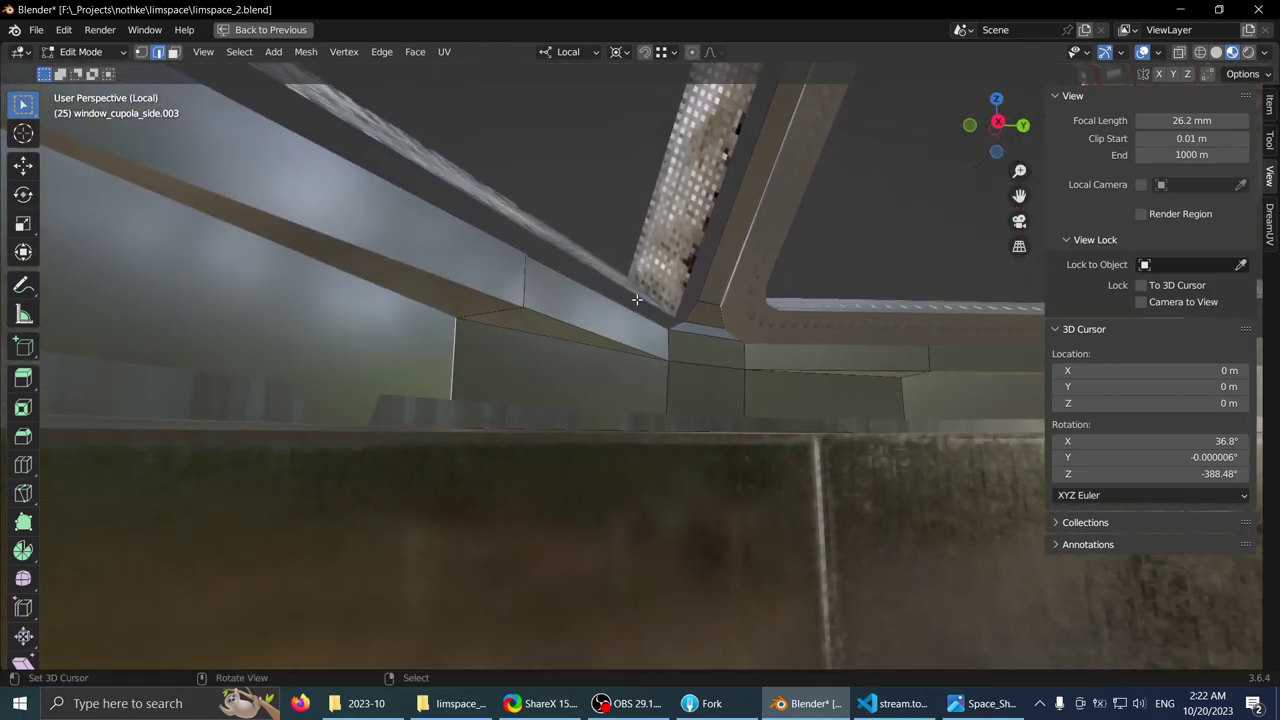
middle_drag(712, 390, 694, 326)
- In Solid shading, scale the lower edge of the segment's corner strip outward from the 3D Cursor with local Z locked
key(shift+z)
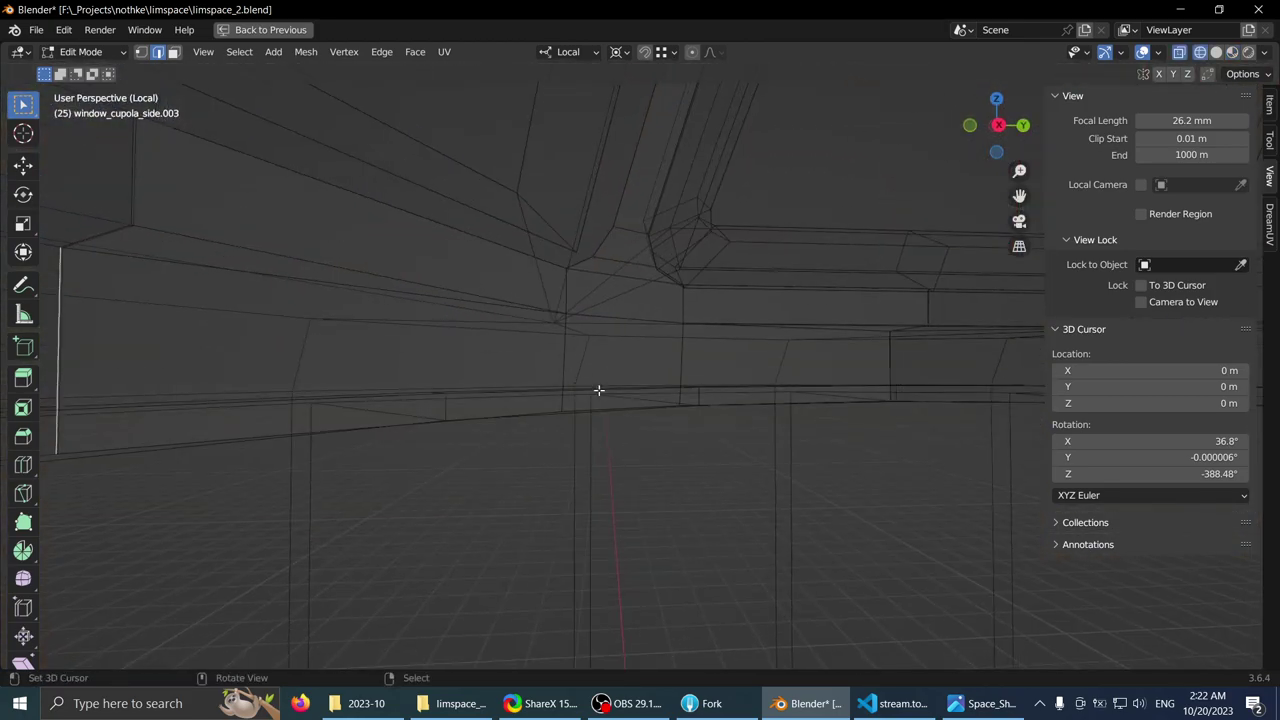
click(1217, 54)
middle_drag(750, 272, 692, 292)
key(s)
key(shift+z)
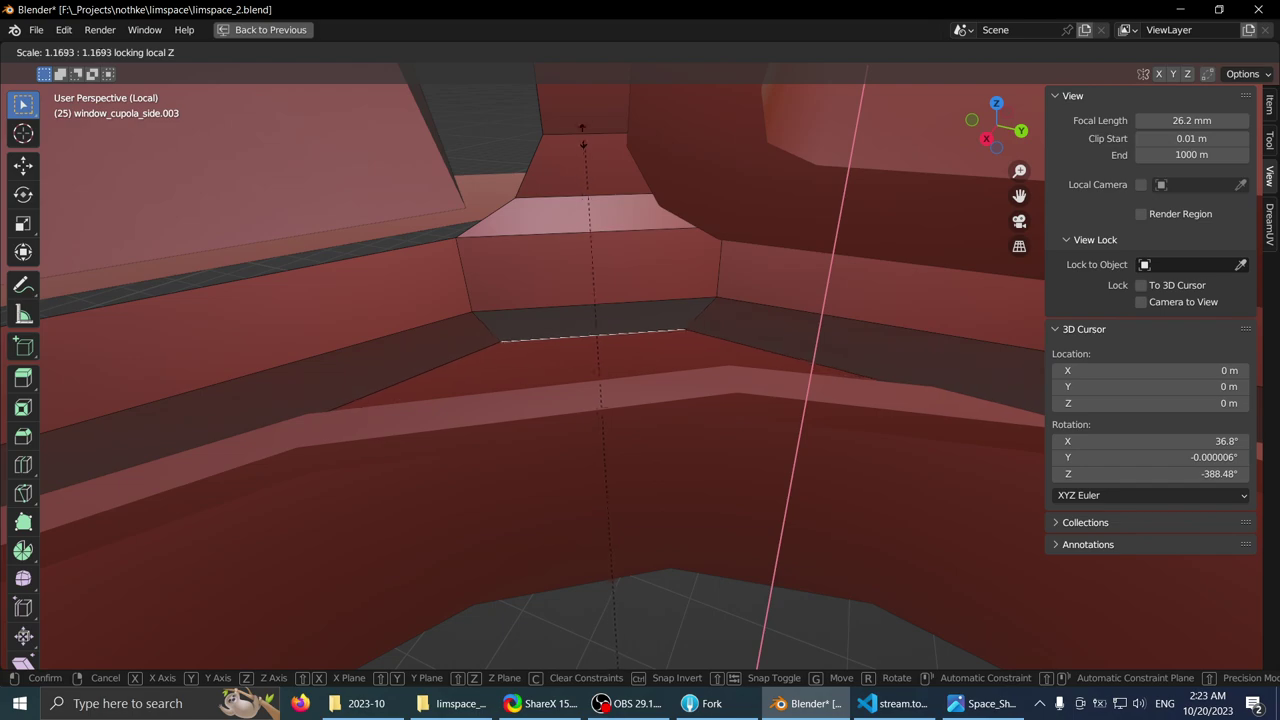
key(shift+z)
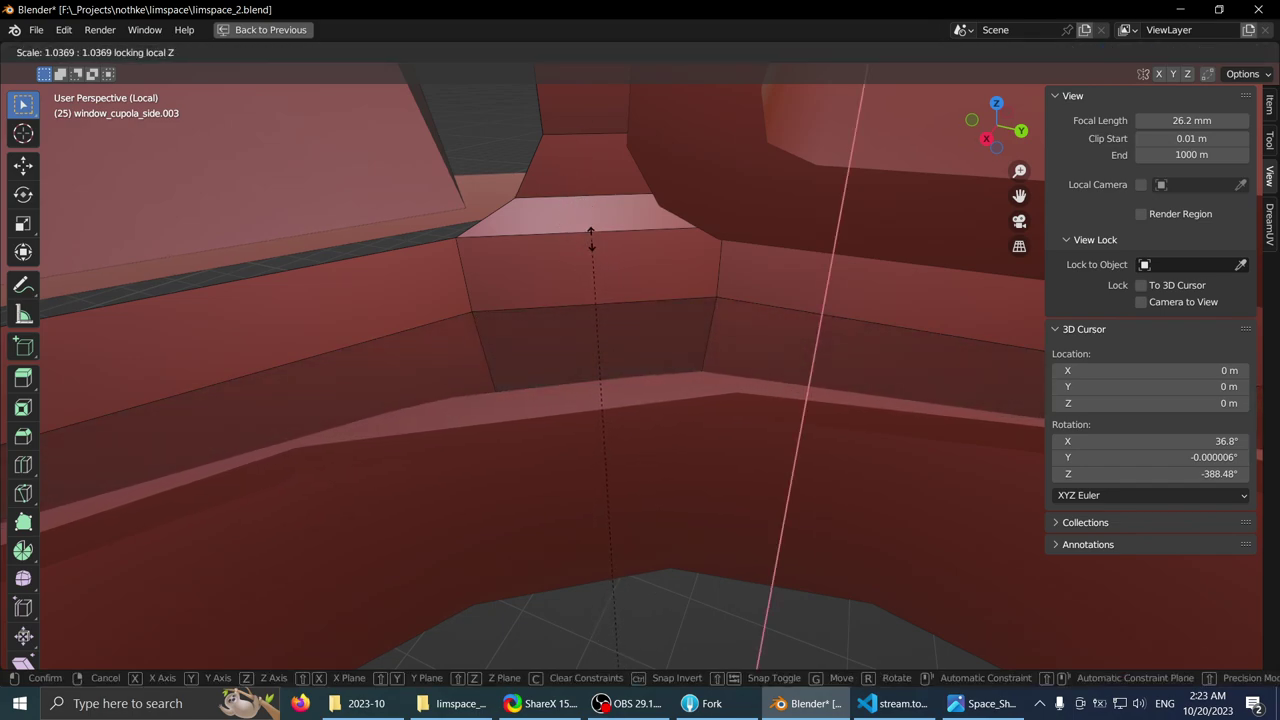
click(817, 343)
- Scale the side edges of the window segment's lower strip outward by 1.008 with local Z locked, and restore Material Preview shading
middle_drag(817, 343, 616, 461)
key(shift+z)
mouse_move(755, 415)
shift+middle_down()
mouse_move(646, 349)
mouse_move(731, 423)
shift+middle_up()
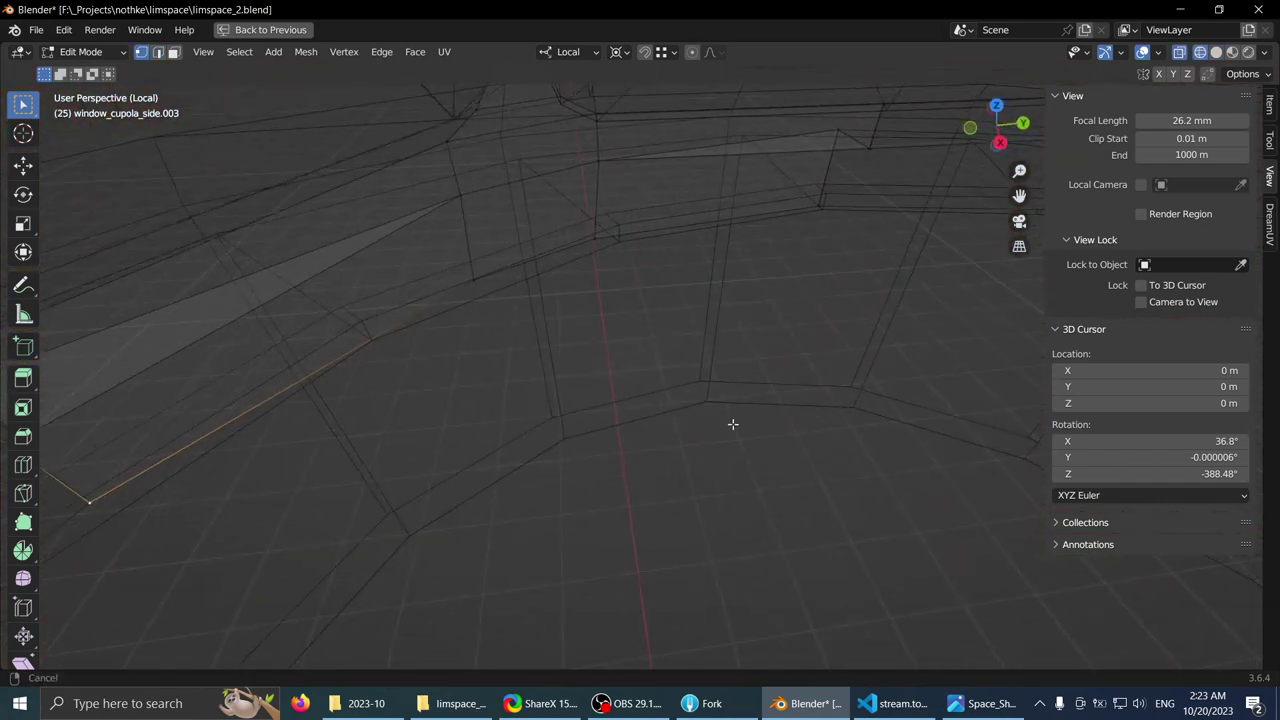
mouse_move(840, 240)
shift+middle_down()
mouse_move(744, 264)
mouse_move(503, 263)
mouse_move(412, 313)
mouse_move(788, 326)
shift+middle_up()
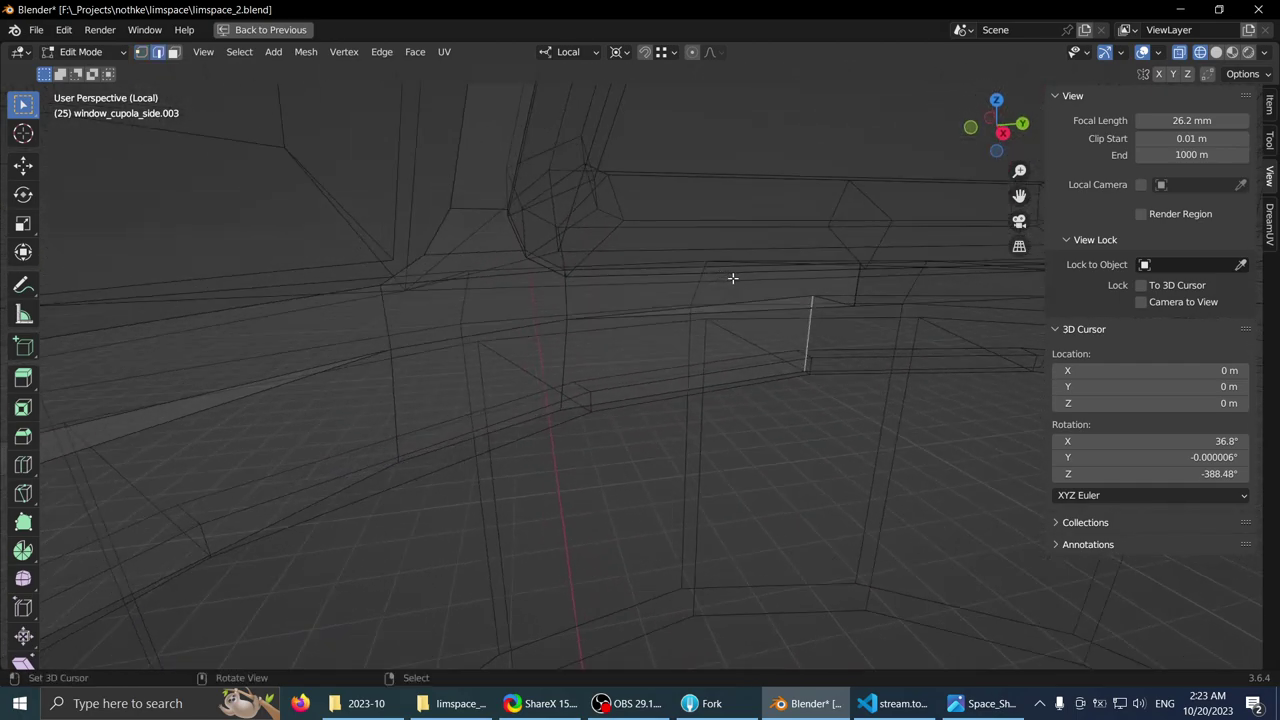
click(1216, 52)
mouse_move(726, 266)
middle_down()
mouse_move(903, 189)
mouse_move(906, 234)
mouse_move(687, 262)
mouse_move(805, 209)
middle_up()
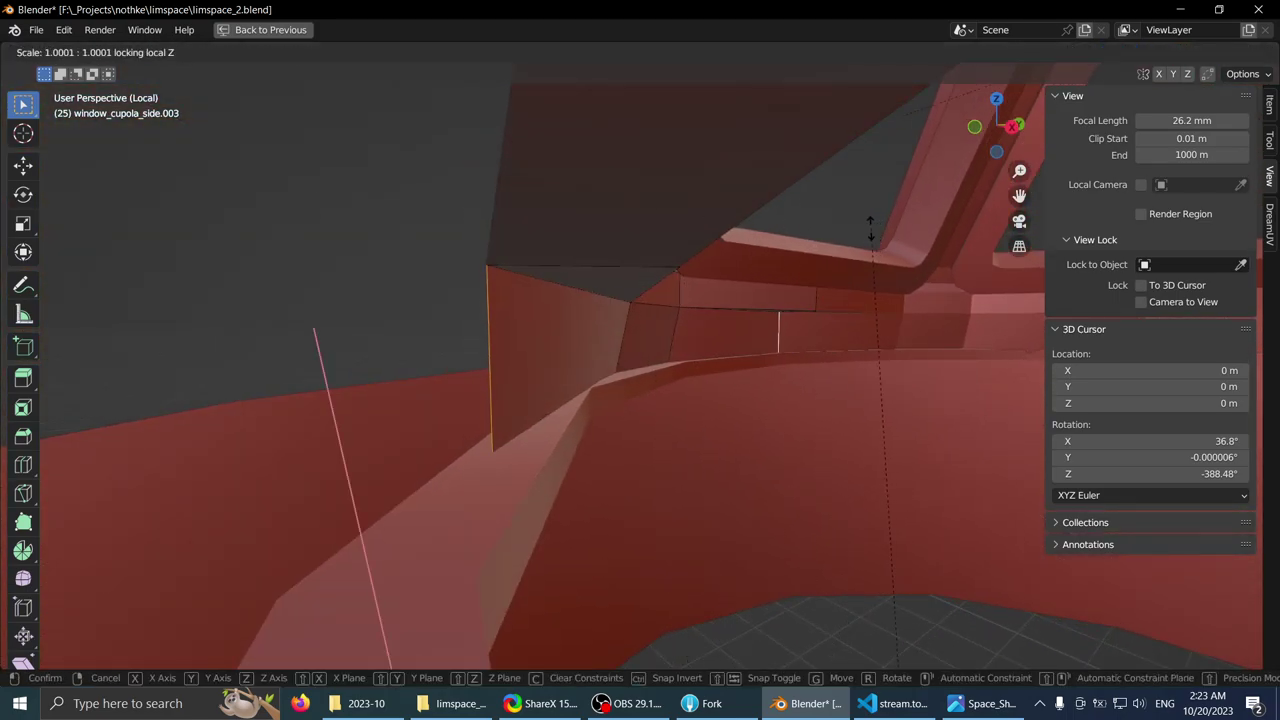
click(687, 208)
mouse_move(687, 208)
middle_down()
mouse_move(780, 283)
mouse_move(744, 255)
mouse_move(783, 234)
mouse_move(760, 234)
mouse_move(789, 263)
mouse_move(810, 255)
middle_up()
click(1232, 51)
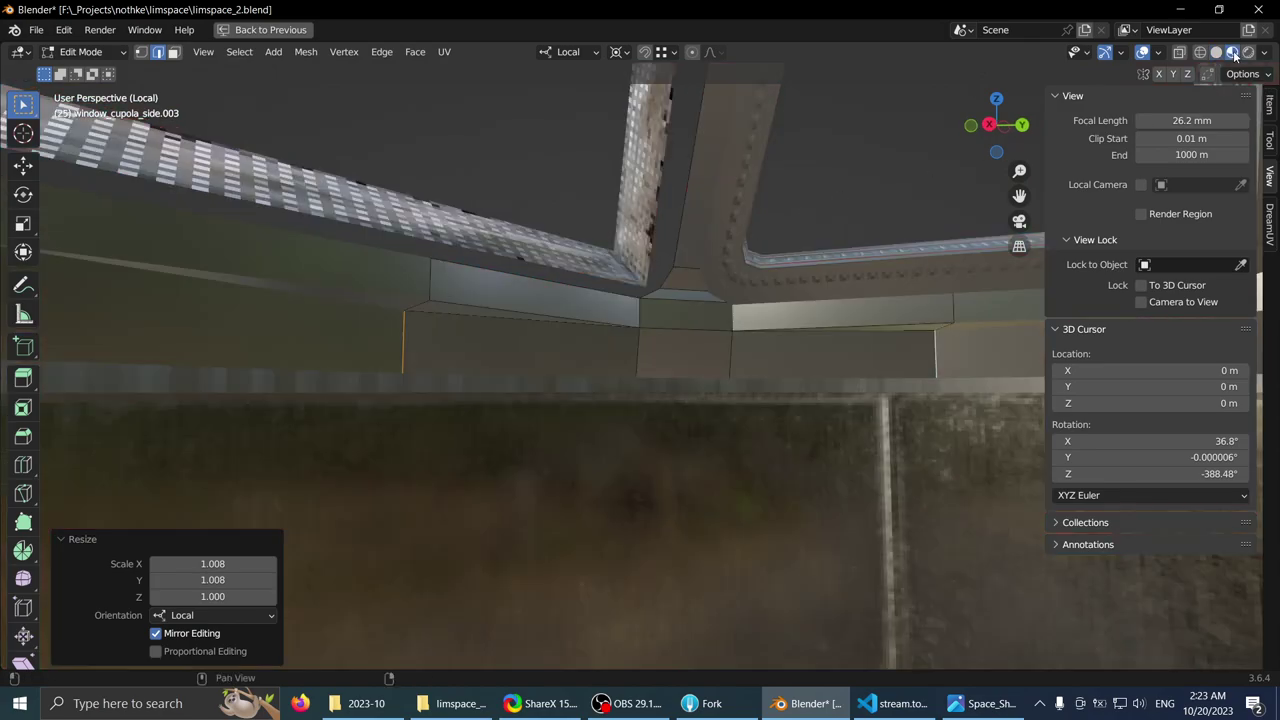
mouse_move(740, 300)
middle_down()
mouse_move(751, 317)
mouse_move(483, 320)
mouse_move(598, 297)
mouse_move(483, 300)
mouse_move(467, 256)
mouse_move(480, 251)
mouse_move(320, 337)
mouse_move(716, 368)
mouse_move(534, 278)
mouse_move(617, 261)
mouse_move(655, 312)
middle_up()
- Try HotSpot mapping on cupola-col's lip with the seals_hotspot atlas, and undo it
key(Tab)
middle_drag(536, 365, 581, 358)
key(Tab)
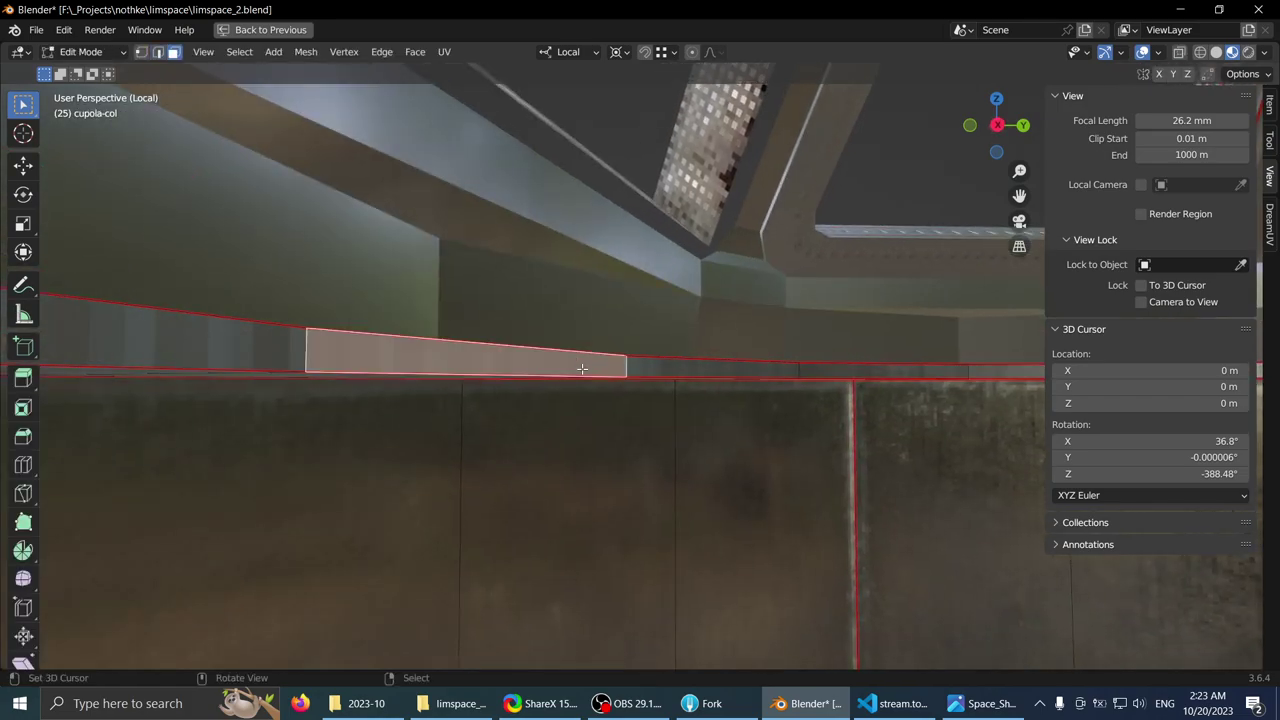
key(ctrl+l)
middle_drag(698, 268, 639, 210)
key(Tab)
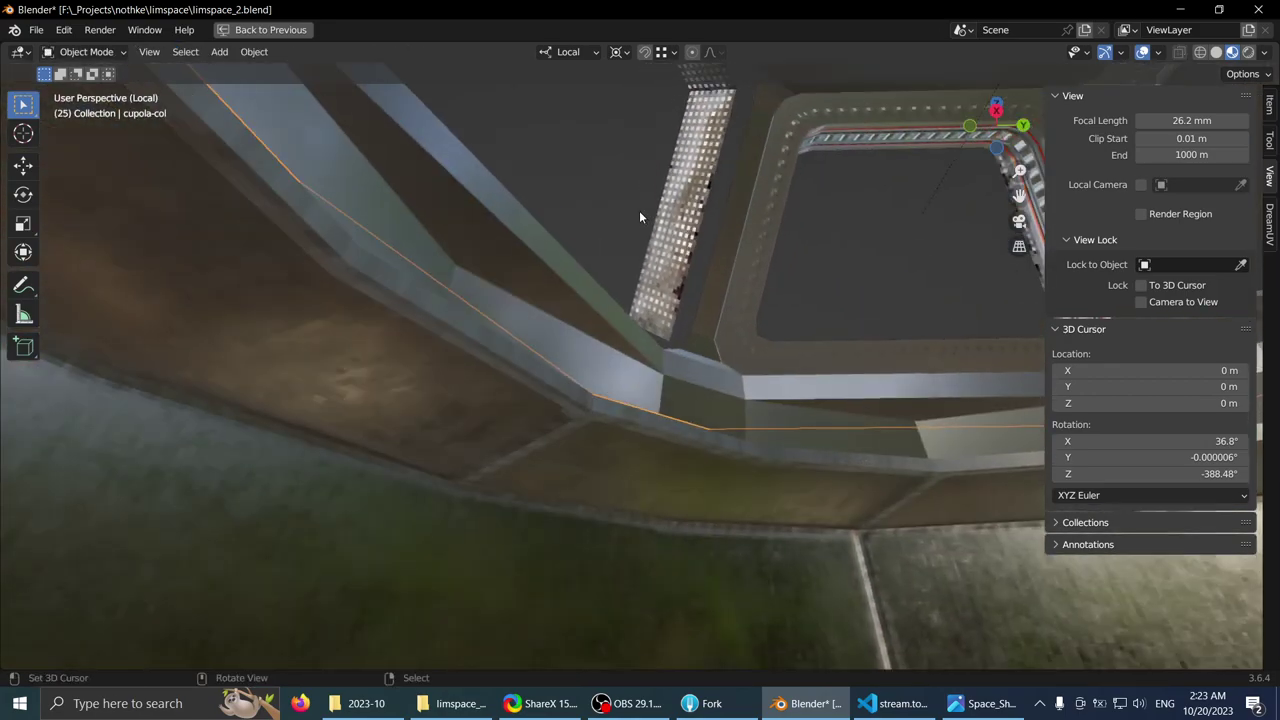
key(ctrl+space)
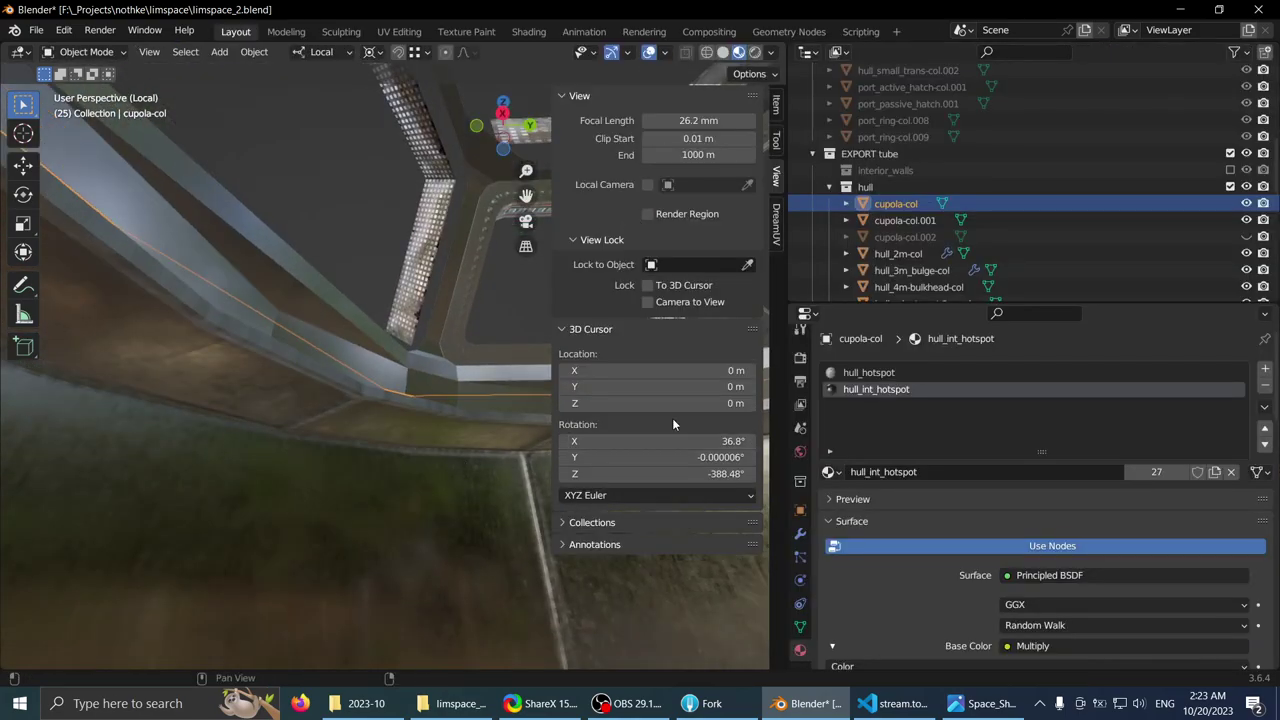
click(777, 228)
click(602, 630)
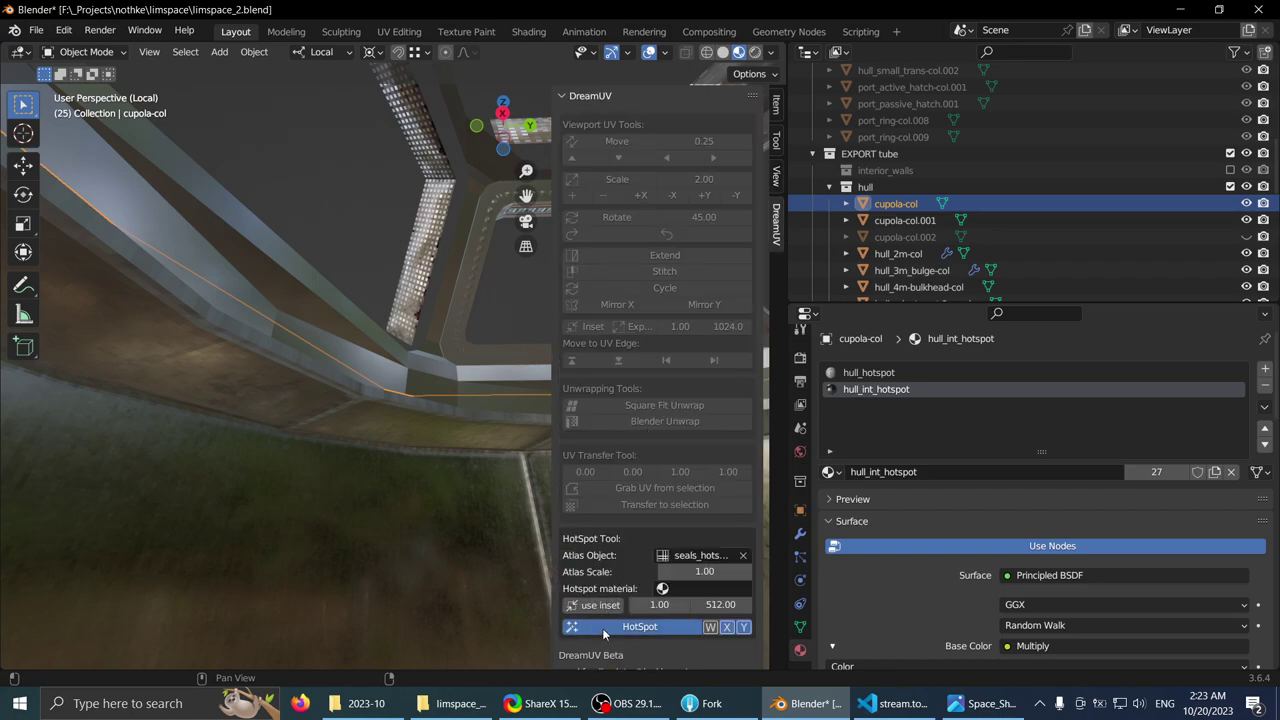
middle_drag(426, 398, 604, 488)
key(ctrl+z)
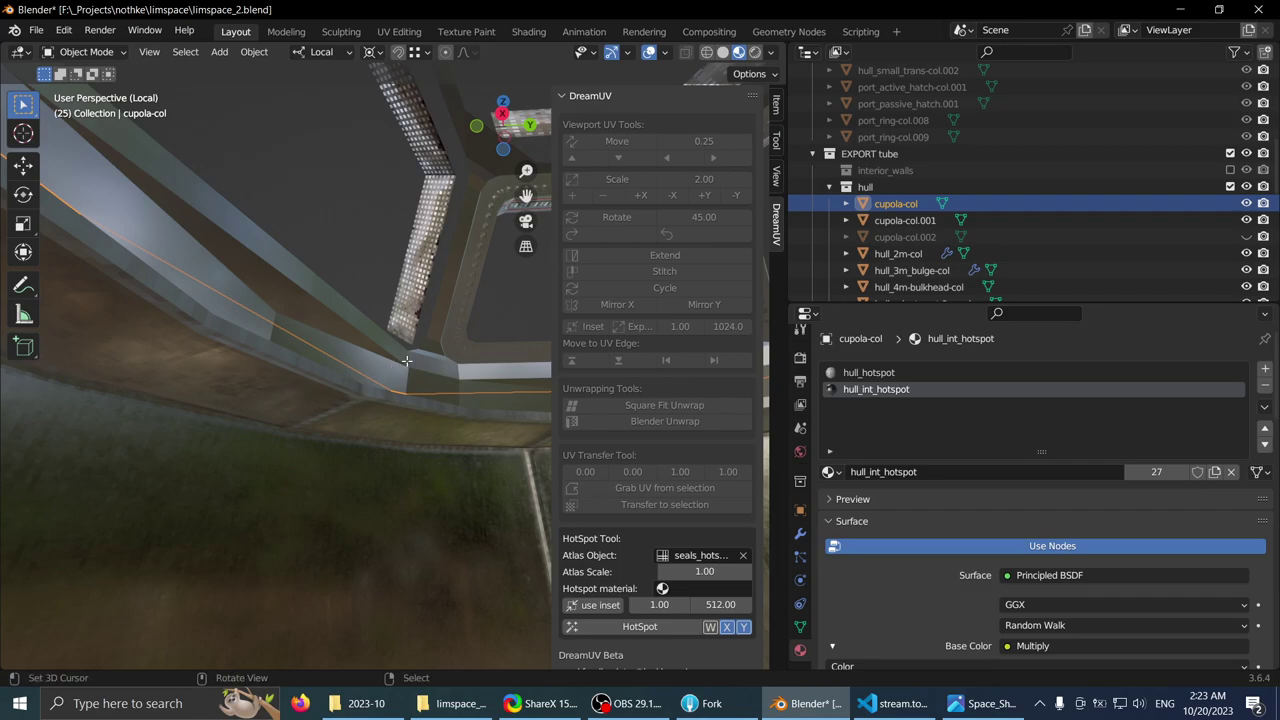
- Set the HotSpot atlas object to sample_hotspot, select the ring of lip faces on cupola-col and apply HotSpot mapping
click(705, 554)
text(hotp)
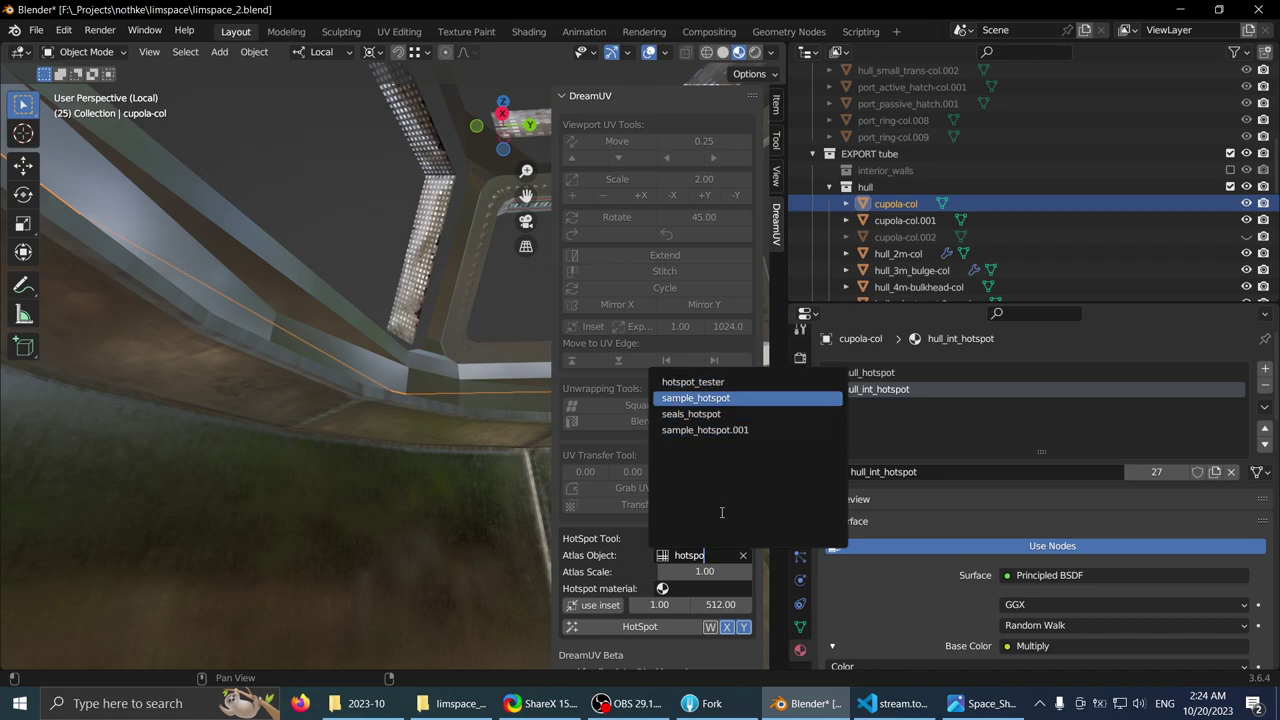
middle_drag(553, 474, 506, 444)
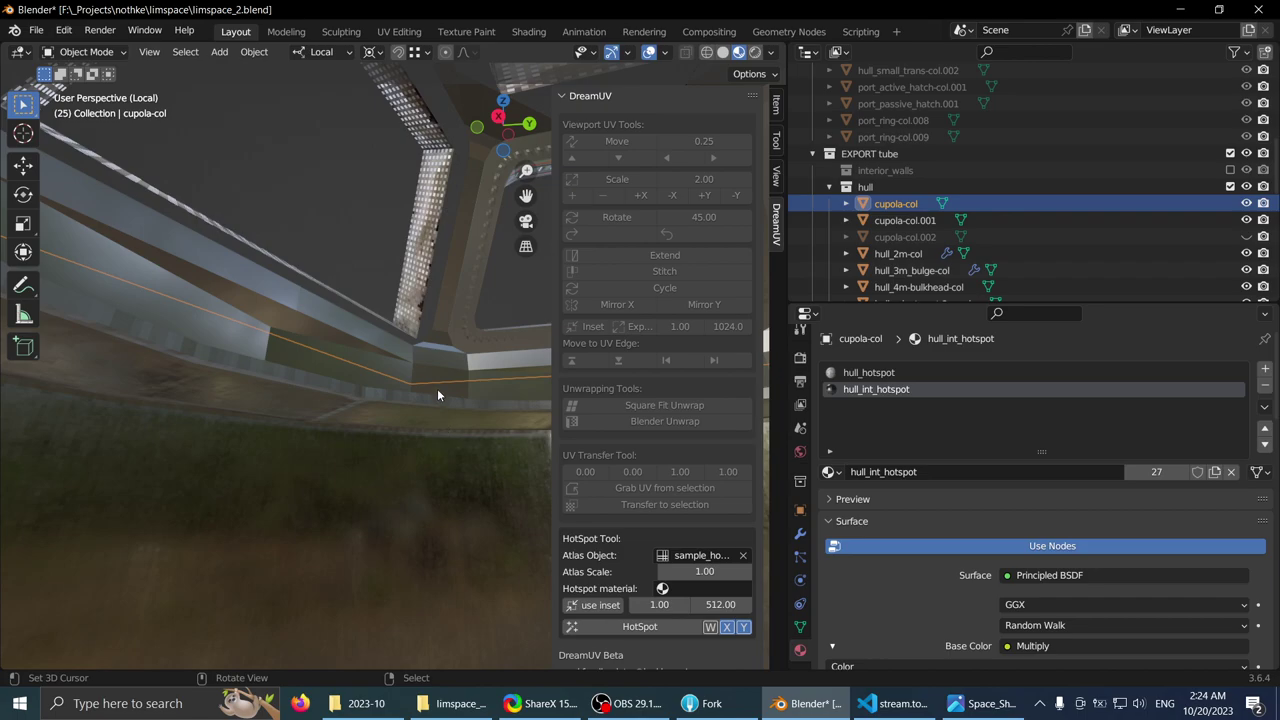
key(ctrl+space)
middle_drag(497, 345, 588, 343)
key(Tab)
key(2)
key(ctrl+KP_Add)
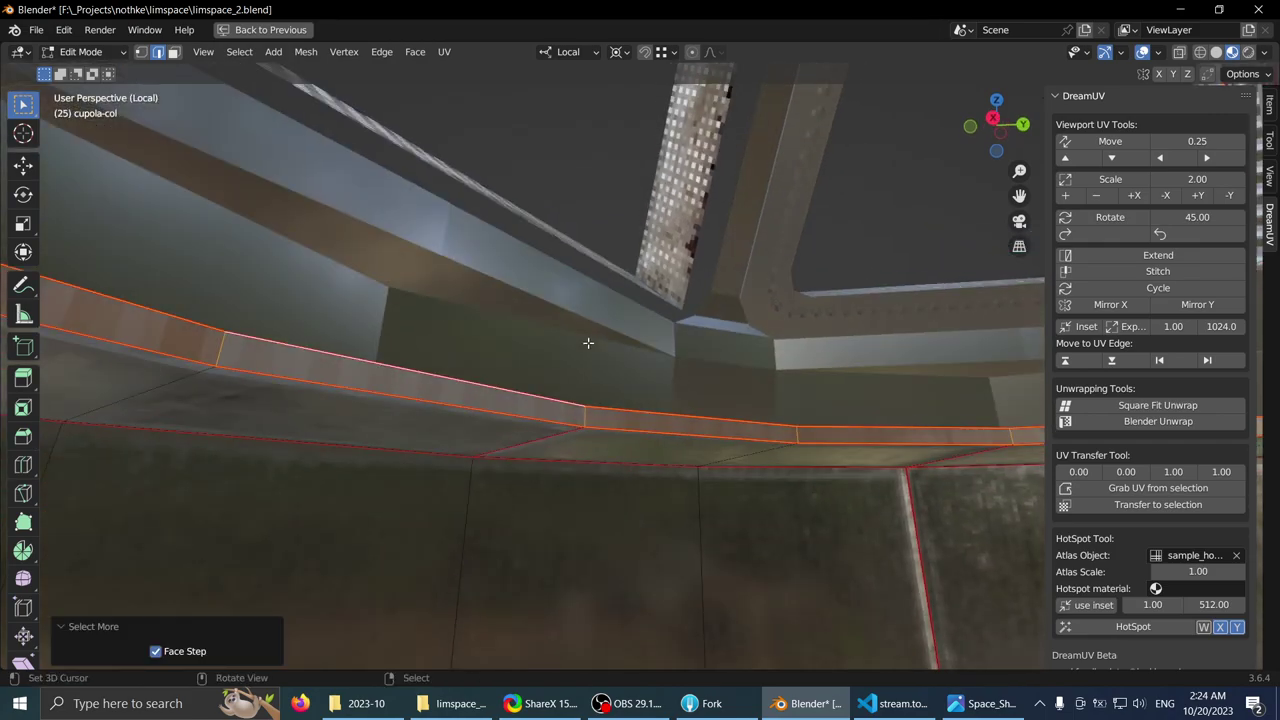
key(ctrl+space)
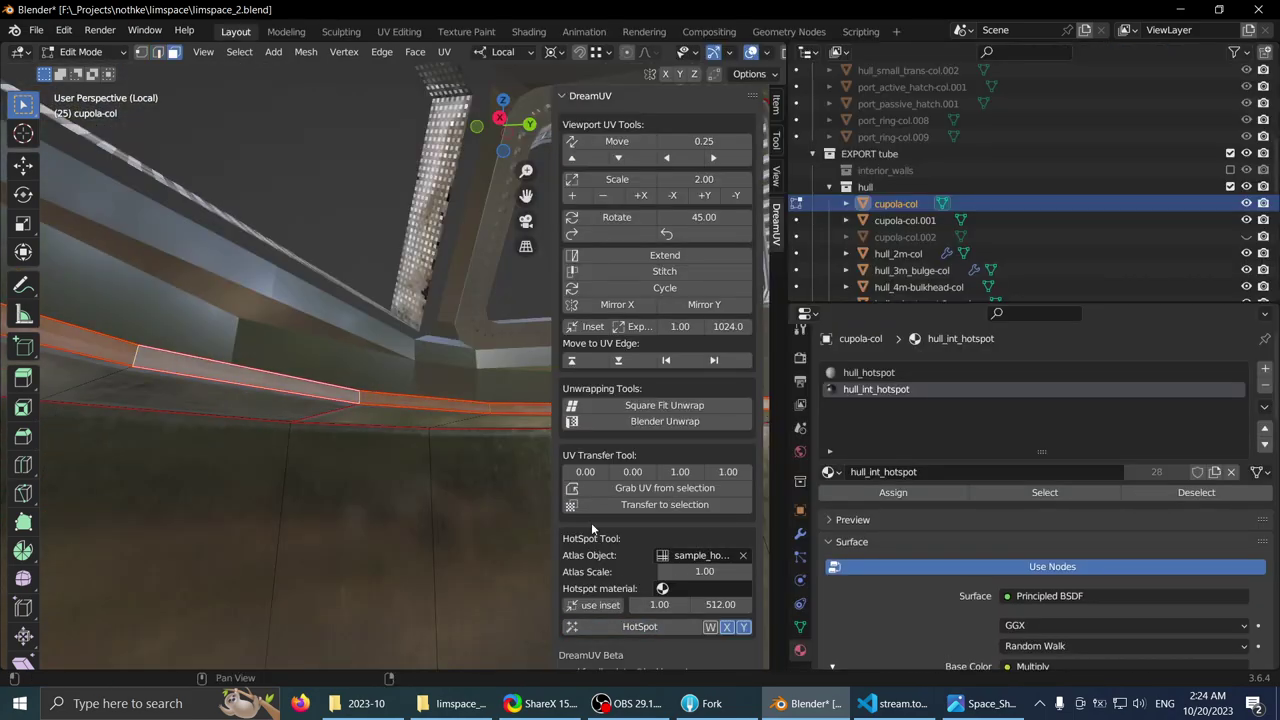
mouse_move(456, 430)
middle_down()
mouse_move(426, 349)
mouse_move(383, 337)
mouse_move(437, 314)
mouse_move(448, 290)
mouse_move(494, 360)
mouse_move(481, 433)
middle_up()
- Examine the texture on cupola-col's lip and how the lip meets the window segment's lower strip
key(ctrl+space)
key(Tab)
middle_drag(502, 476, 641, 340)
key(Tab)
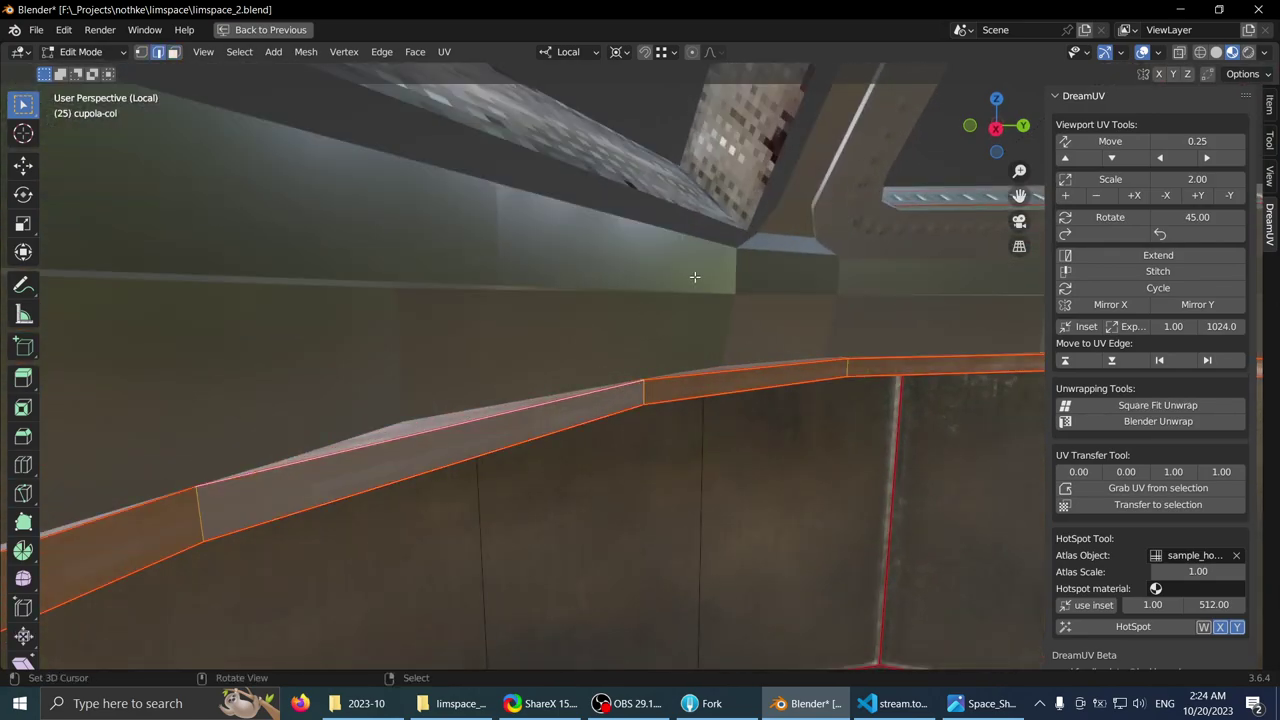
middle_drag(695, 277, 634, 274)
middle_drag(744, 295, 680, 306)
key(Tab)
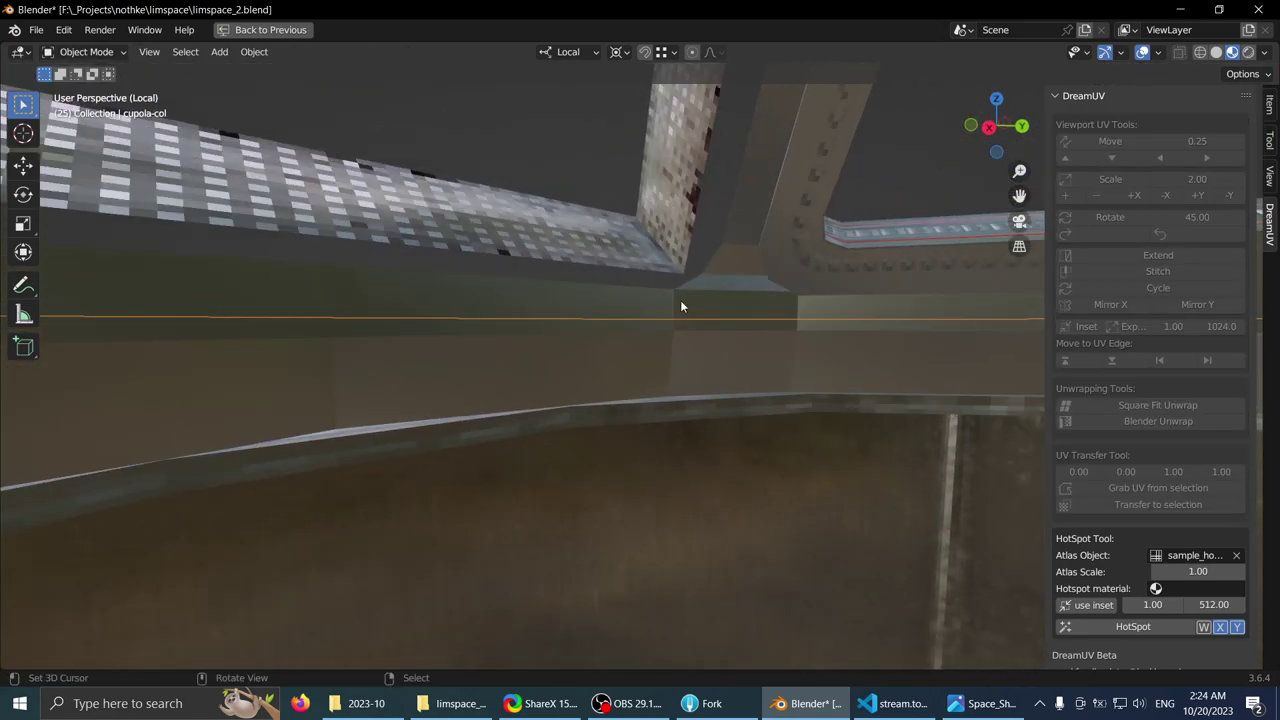
key(Tab)
middle_drag(665, 355, 370, 390)
key(k)
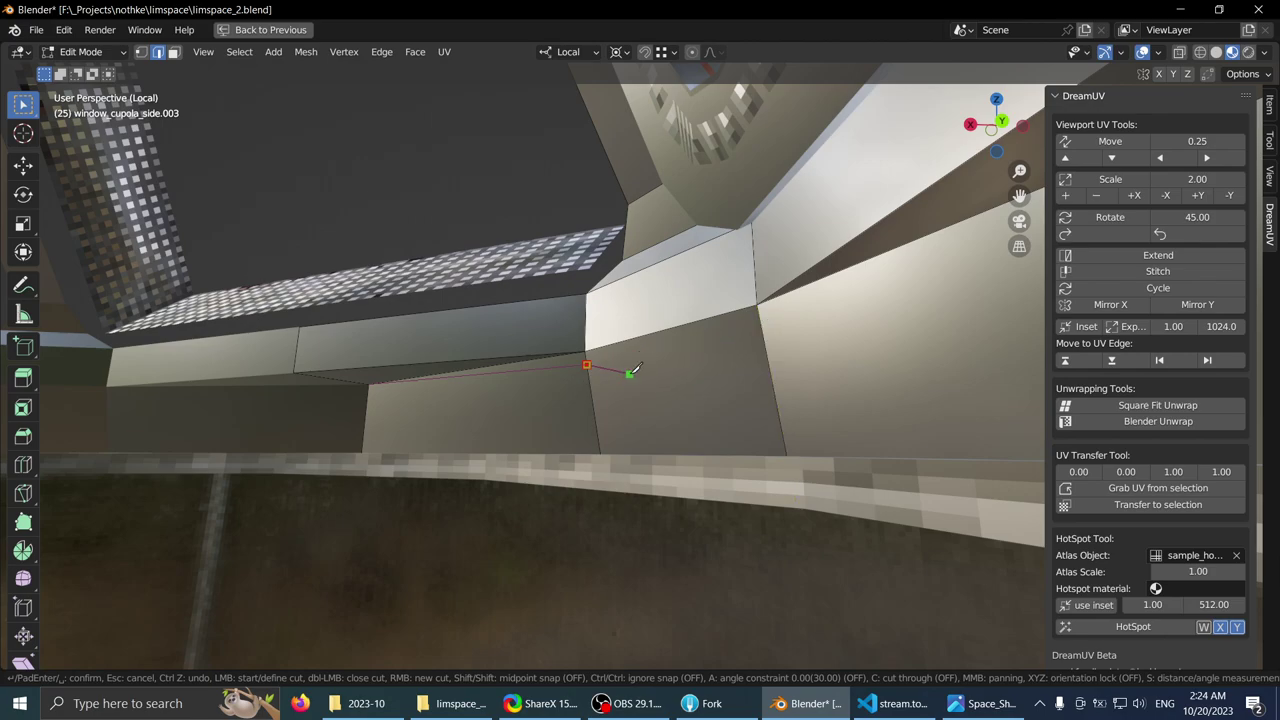
middle_drag(490, 374, 530, 385)
click(583, 381)
right_click(583, 382)
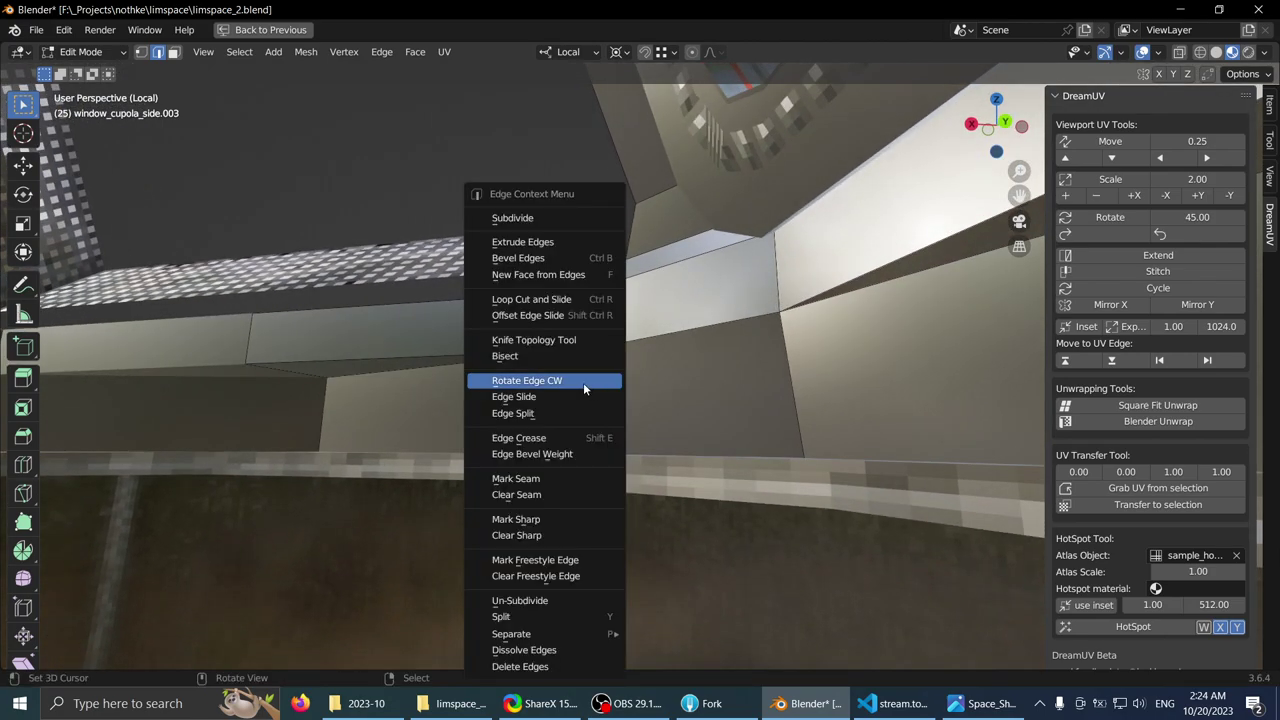
key(Escape)
middle_drag(582, 374, 609, 375)
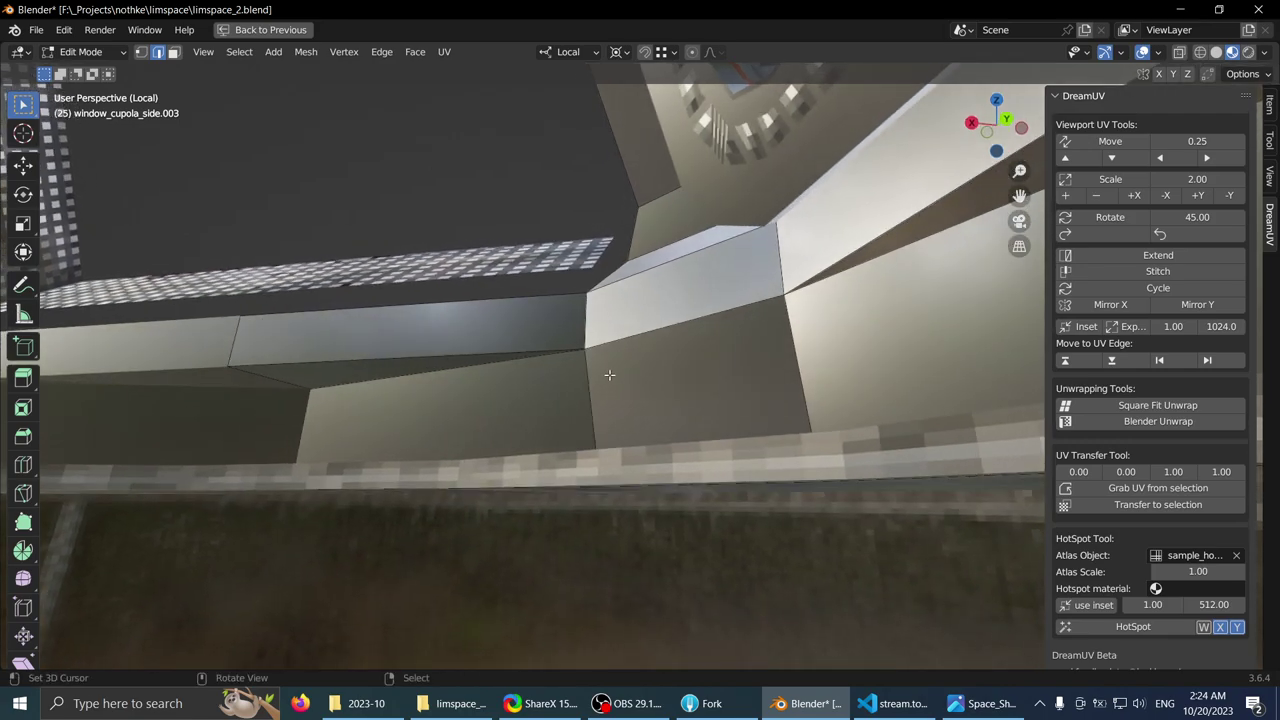
- Add an edge loop just below the upper edge of the lower strip on window_cupola_side.003
click(565, 331)
key(g)
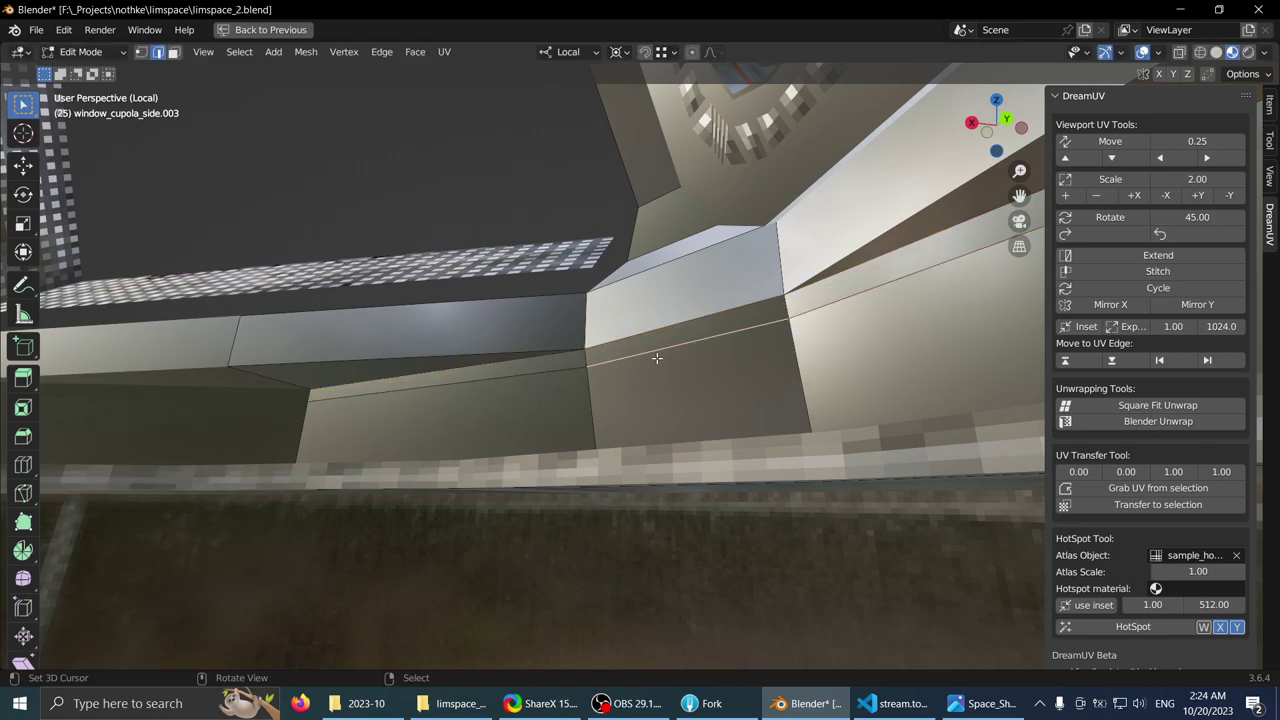
key(z)
key(z)
click(648, 370)
- In wireframe, move one corner vertex of the strip's upper edge by -0.017716 m in X and -0.012802 m in Y, local Z locked
middle_drag(648, 370, 471, 264)
scroll(700, 332, up, 3)
key(1)
click(468, 266)
key(z)
click(350, 292)
mouse_move(364, 350)
middle_down()
mouse_move(377, 389)
mouse_move(450, 412)
middle_up()
click(526, 423)
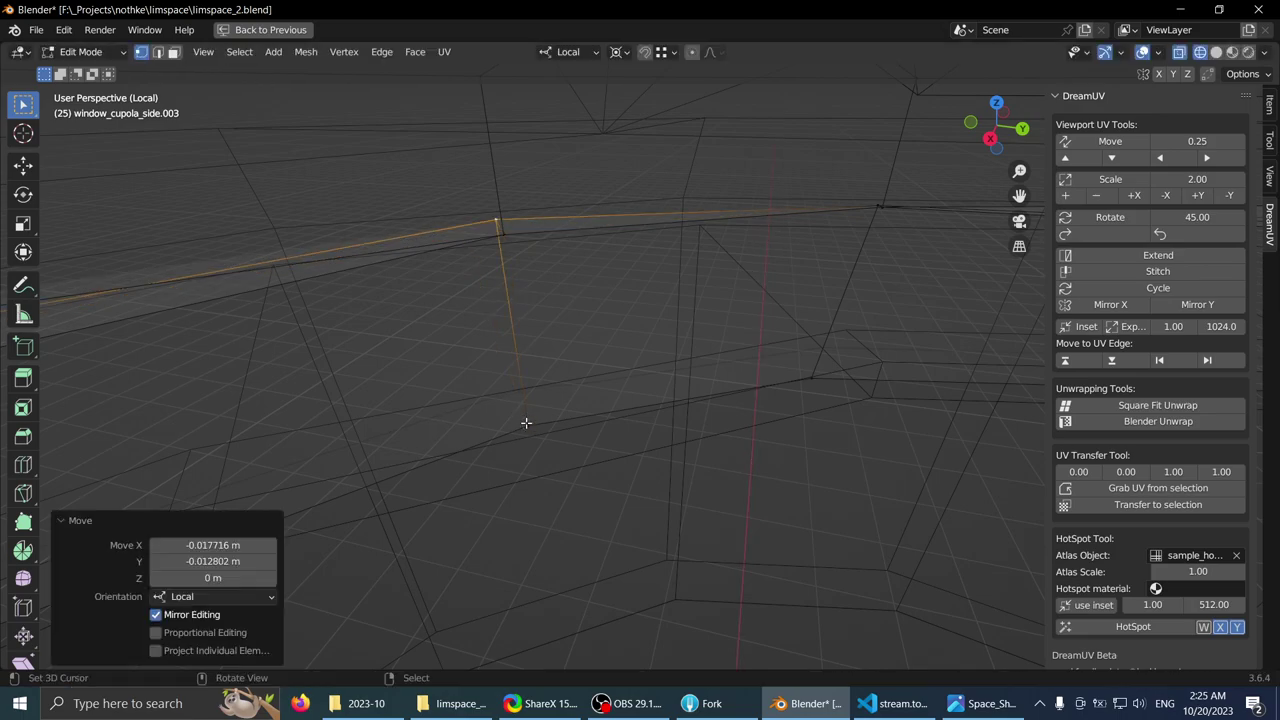
- Move the neighbouring corner vertex by -0.019957 m in X and -0.008962 m in Y, local Z locked, and restore Material Preview shading
click(826, 222)
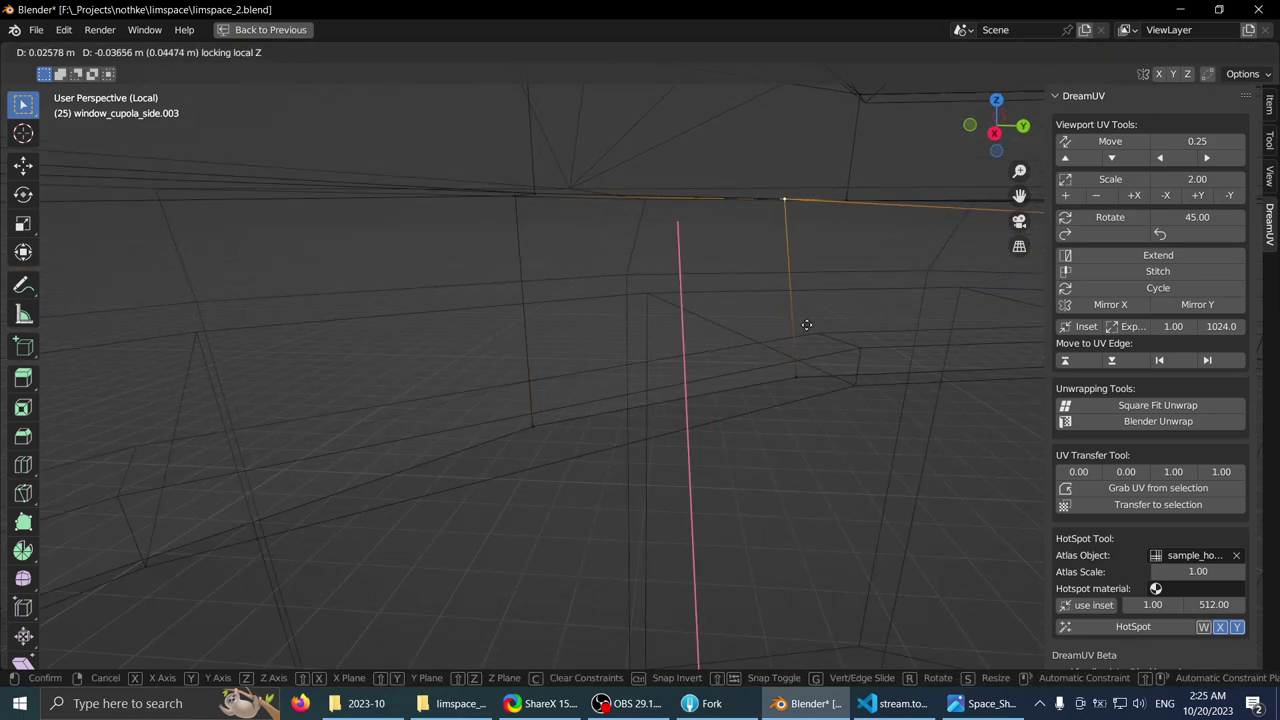
click(799, 373)
middle_drag(799, 373, 738, 343)
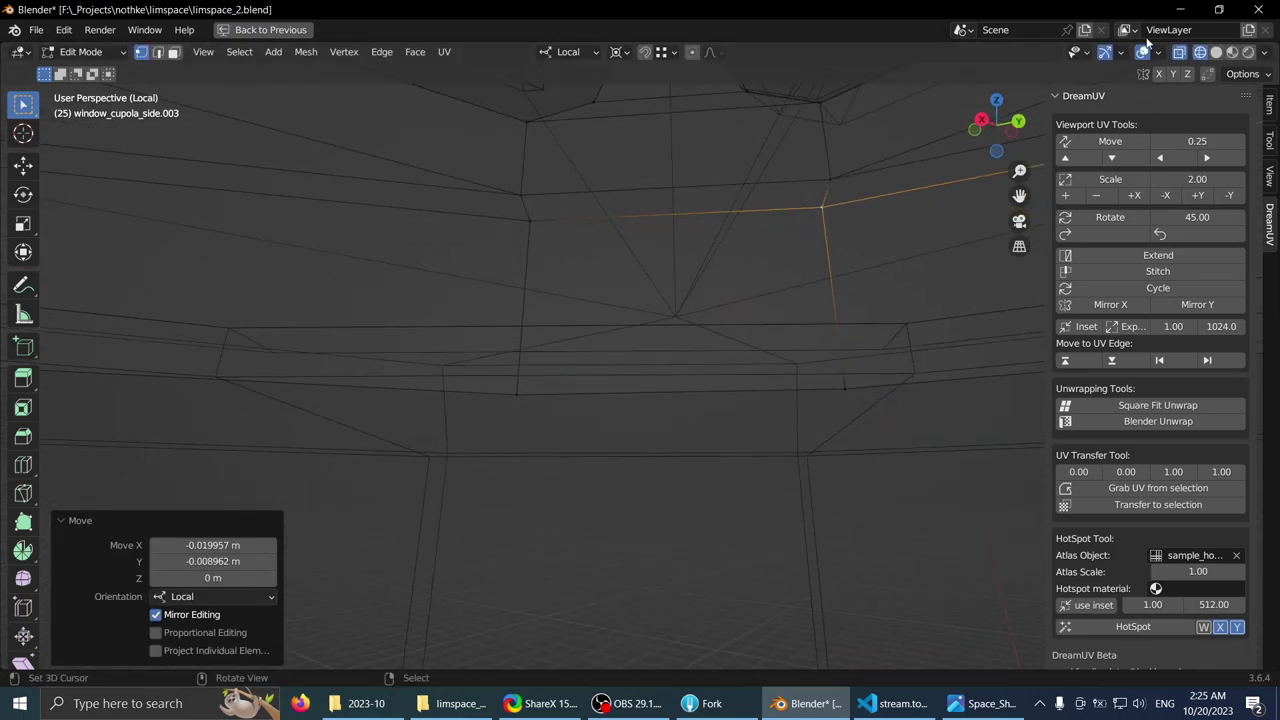
click(1230, 53)
mouse_move(956, 145)
middle_down()
mouse_move(660, 383)
mouse_move(588, 286)
mouse_move(678, 265)
mouse_move(583, 277)
mouse_move(617, 351)
mouse_move(452, 308)
mouse_move(534, 320)
mouse_move(714, 309)
mouse_move(698, 241)
mouse_move(648, 253)
mouse_move(639, 302)
mouse_move(499, 276)
mouse_move(584, 243)
mouse_move(651, 249)
middle_up()
key(Tab)
key(Tab)
key(Tab)
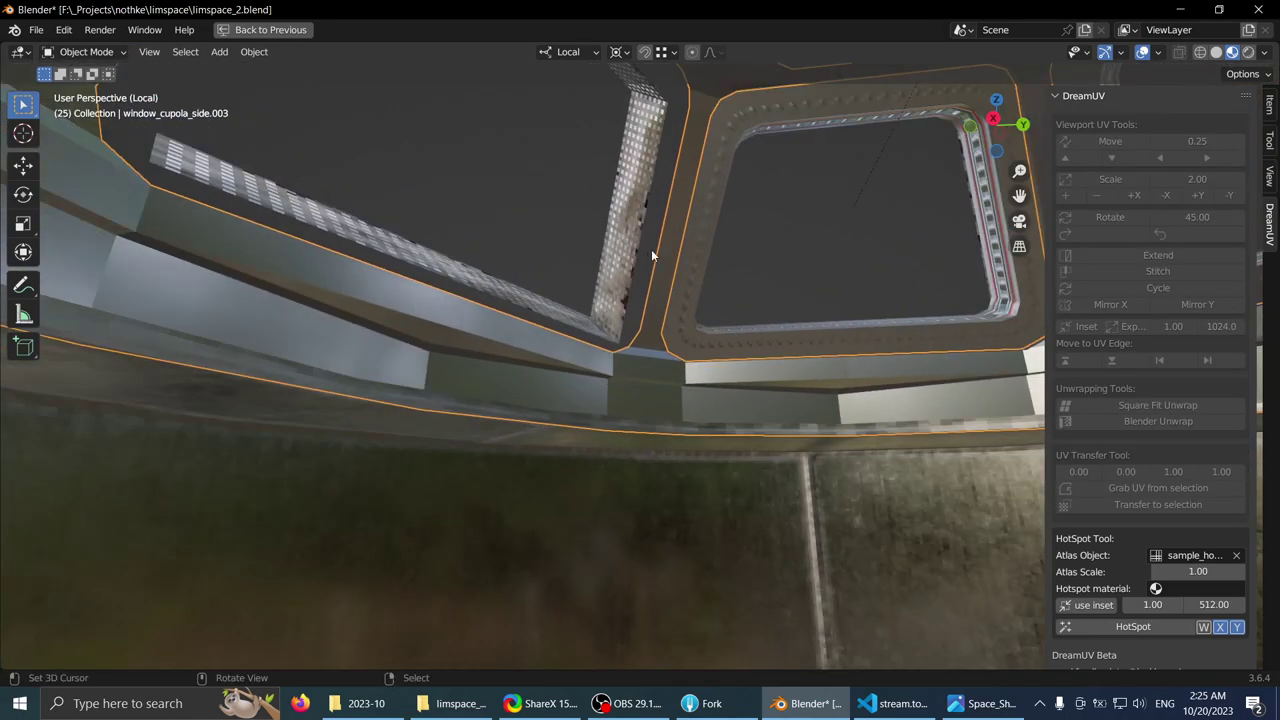
- Replace the seals and glass_window materials of window_cupola_side.003 with hull_int_hotspot
key(ctrl+space)
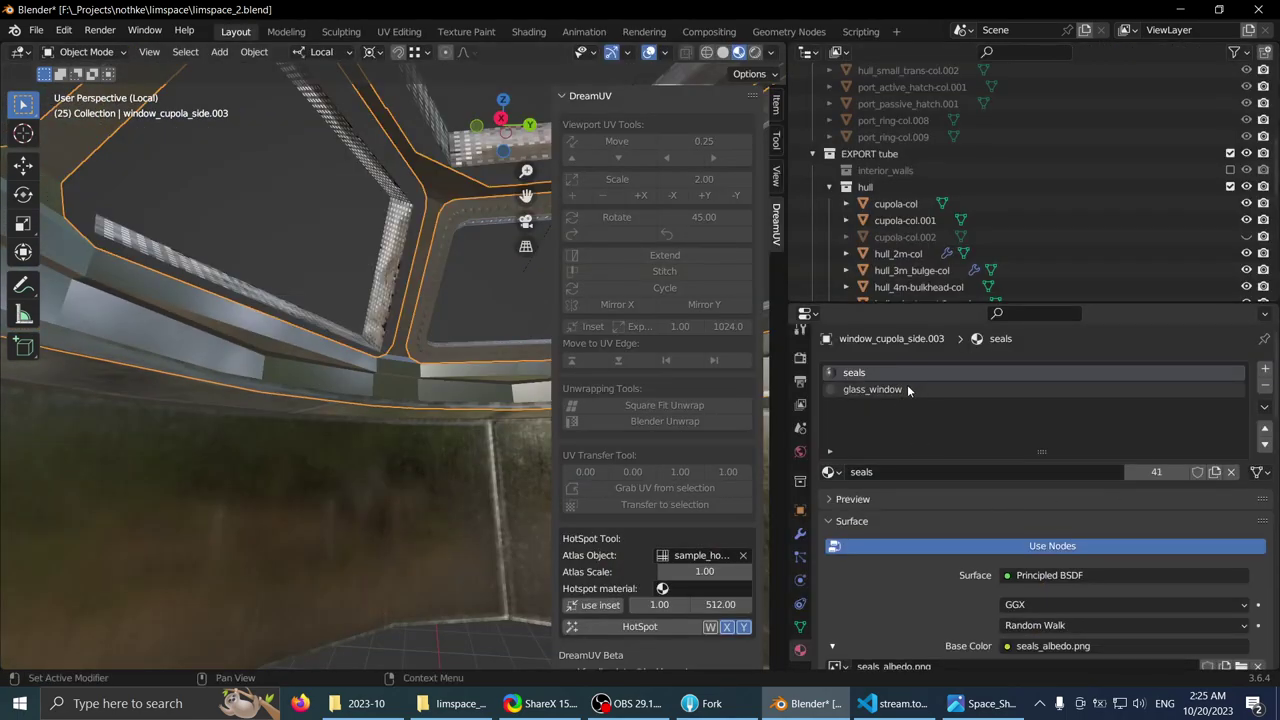
scroll(416, 329, up, 2)
middle_drag(416, 329, 438, 321)
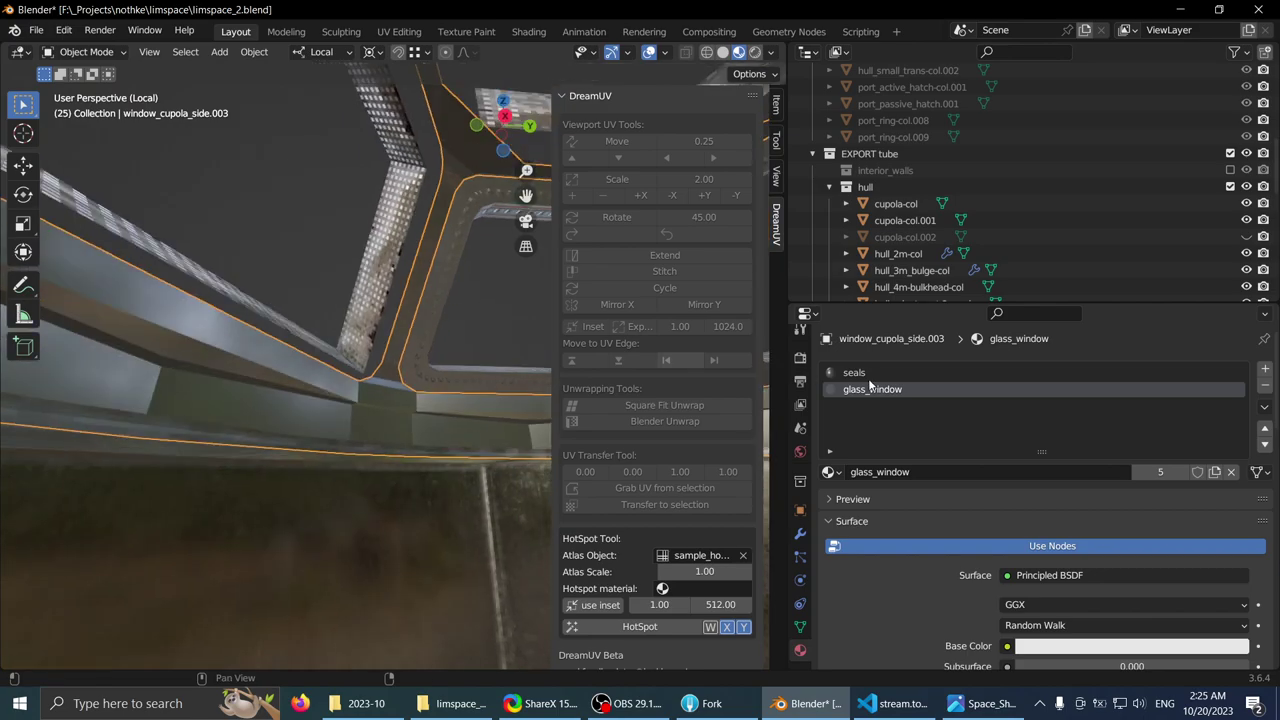
shift+middle_drag(368, 361, 380, 362)
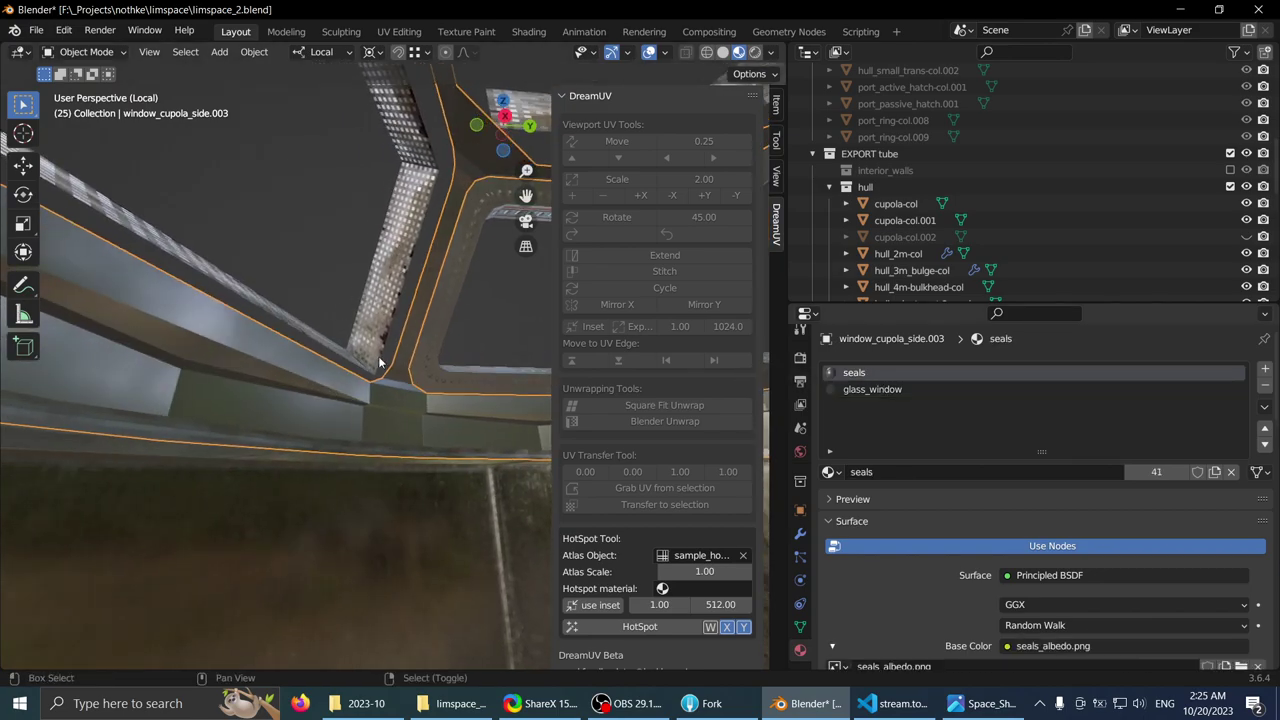
click(1264, 389)
click(1265, 388)
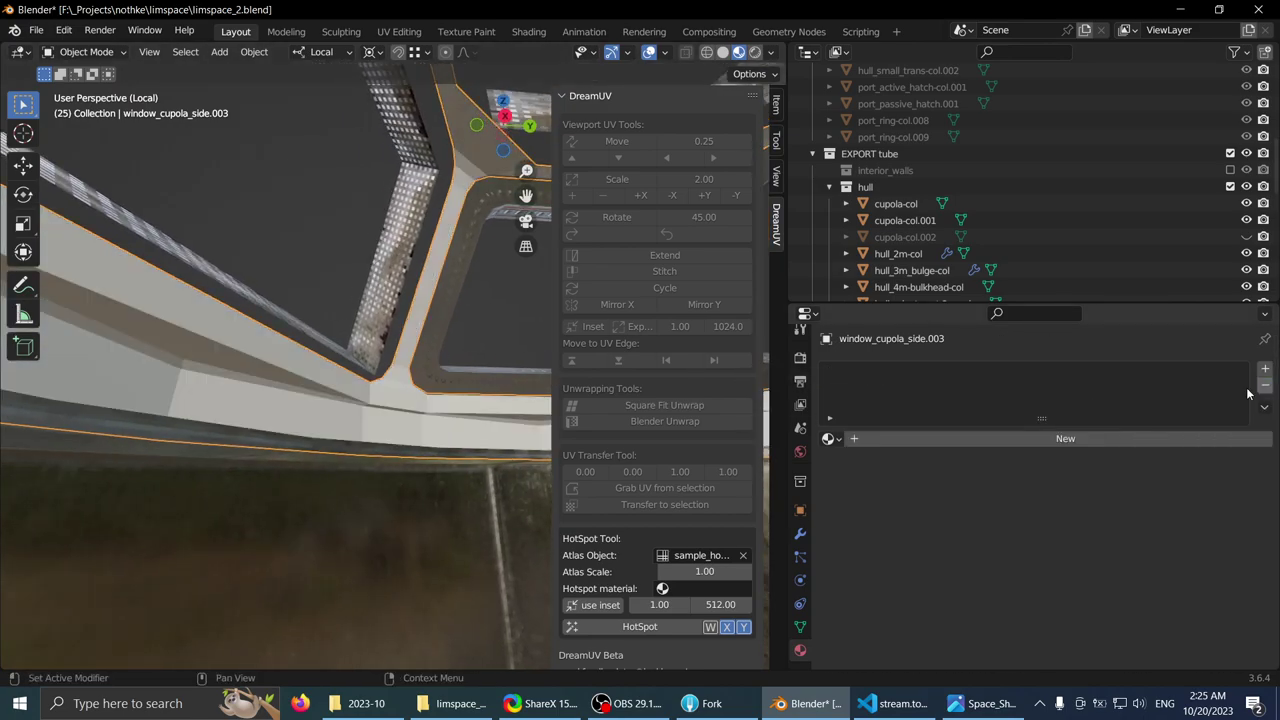
click(834, 439)
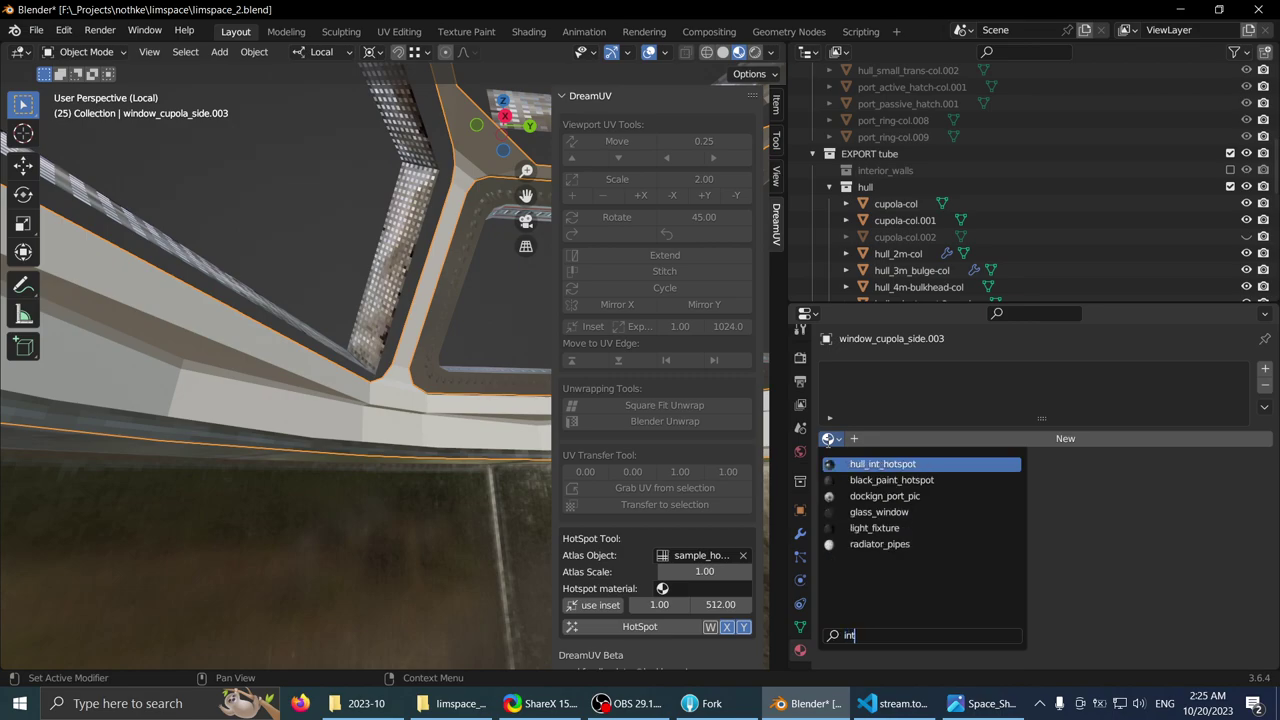
key(Return)
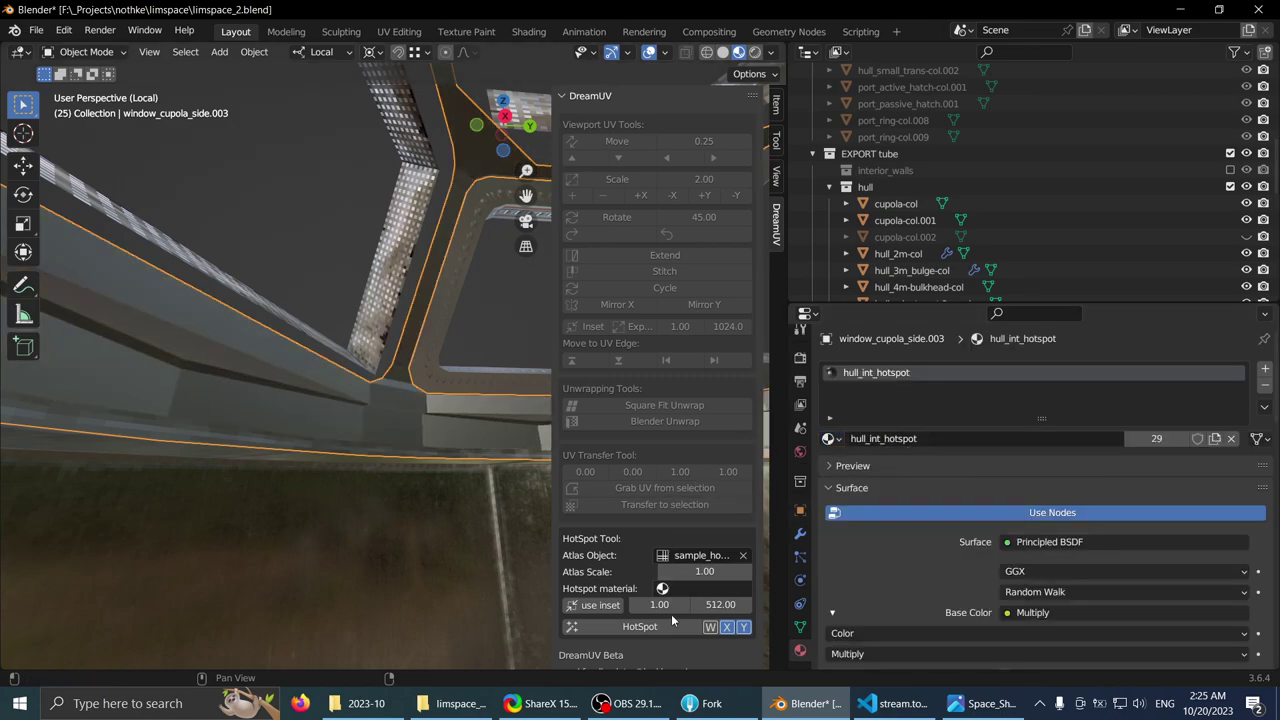
- Apply HotSpot mapping with the sample_hotspot atlas to the faces of window_cupola_side.003
middle_drag(378, 470, 532, 328)
key(ctrl+space)
key(Tab)
key(Tab)
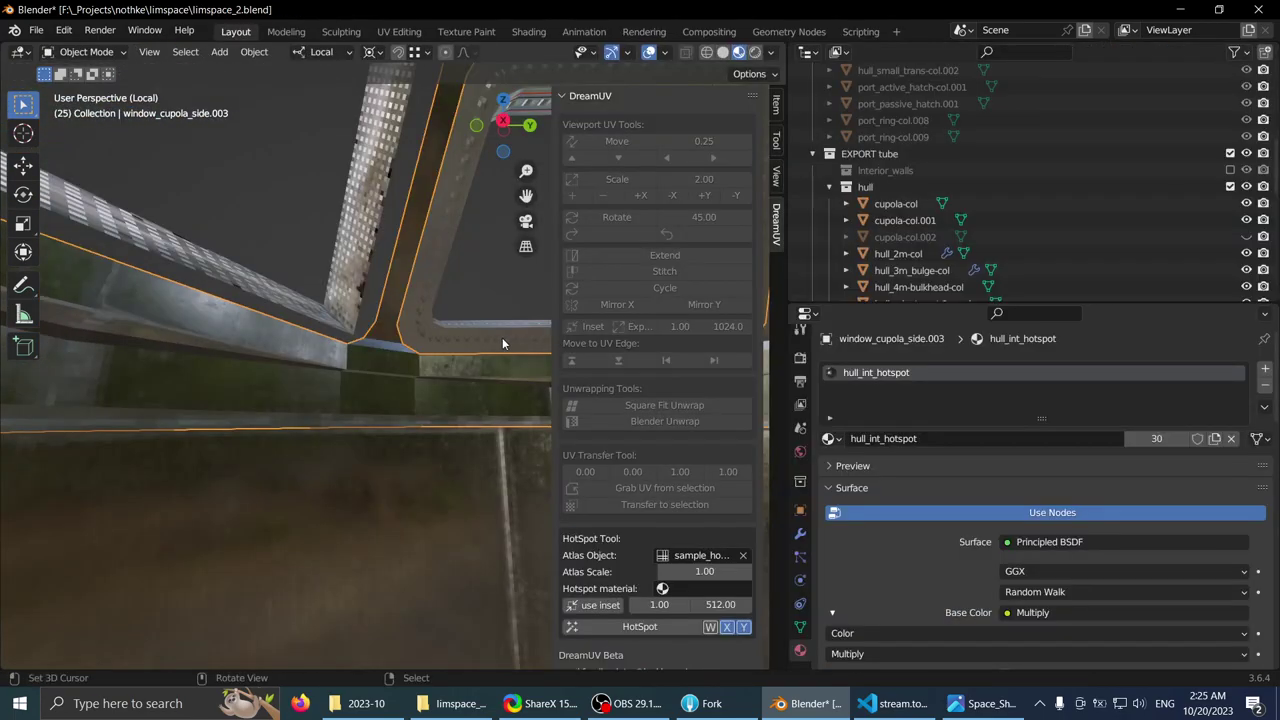
middle_drag(502, 343, 445, 312)
scroll(825, 550, down, 2)
- Select the window segment's linked faces and shade them smooth, with the mesh's Normals settings in view
click(800, 628)
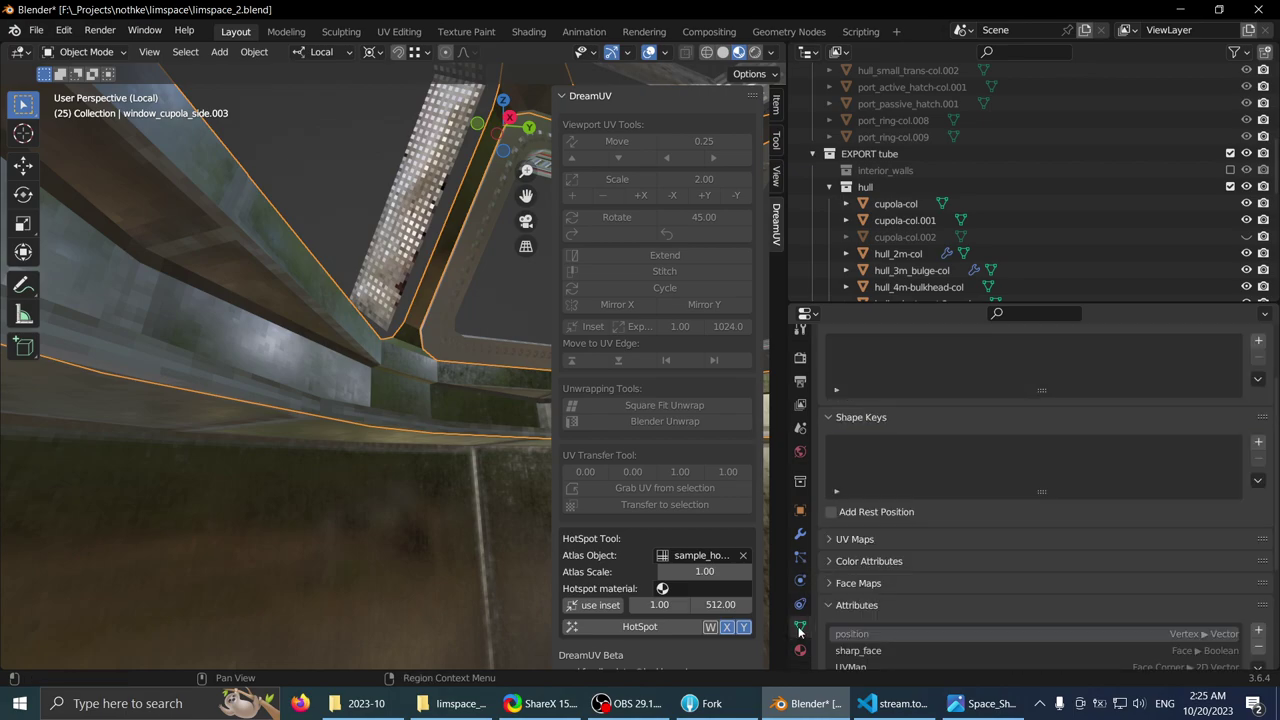
scroll(871, 560, down, 4)
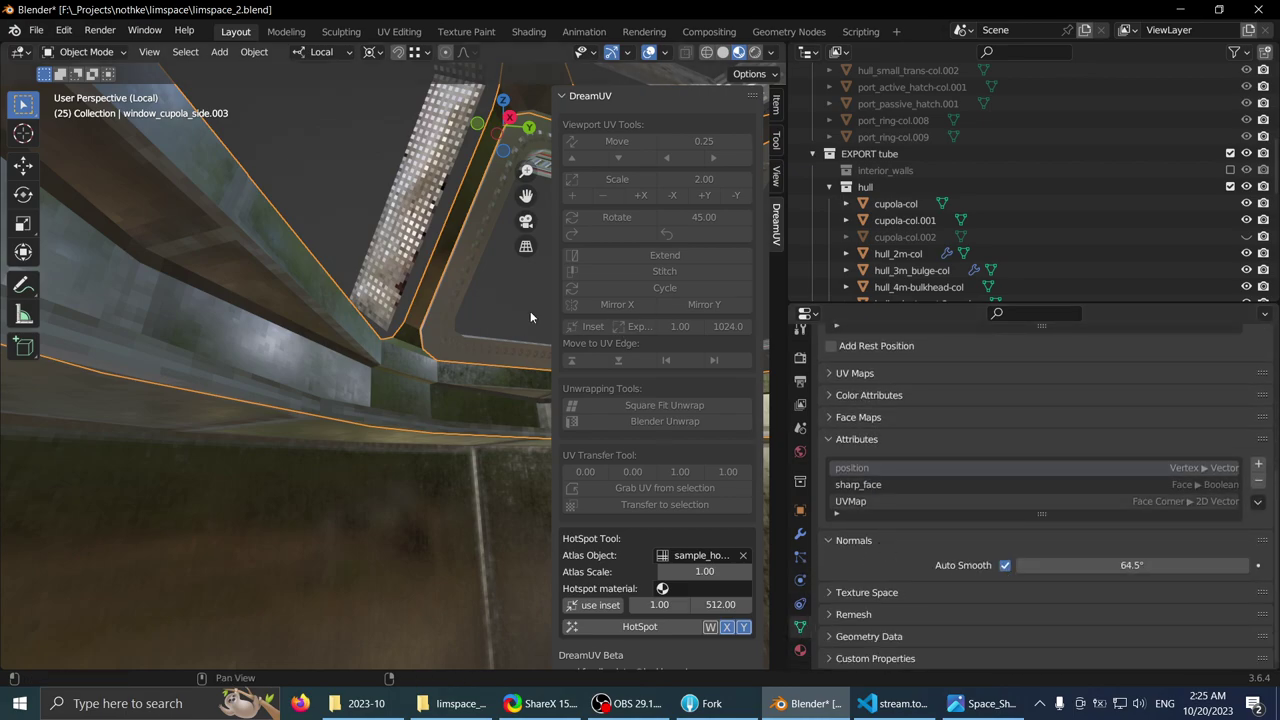
key(Tab)
key(l)
key(ctrl+f)
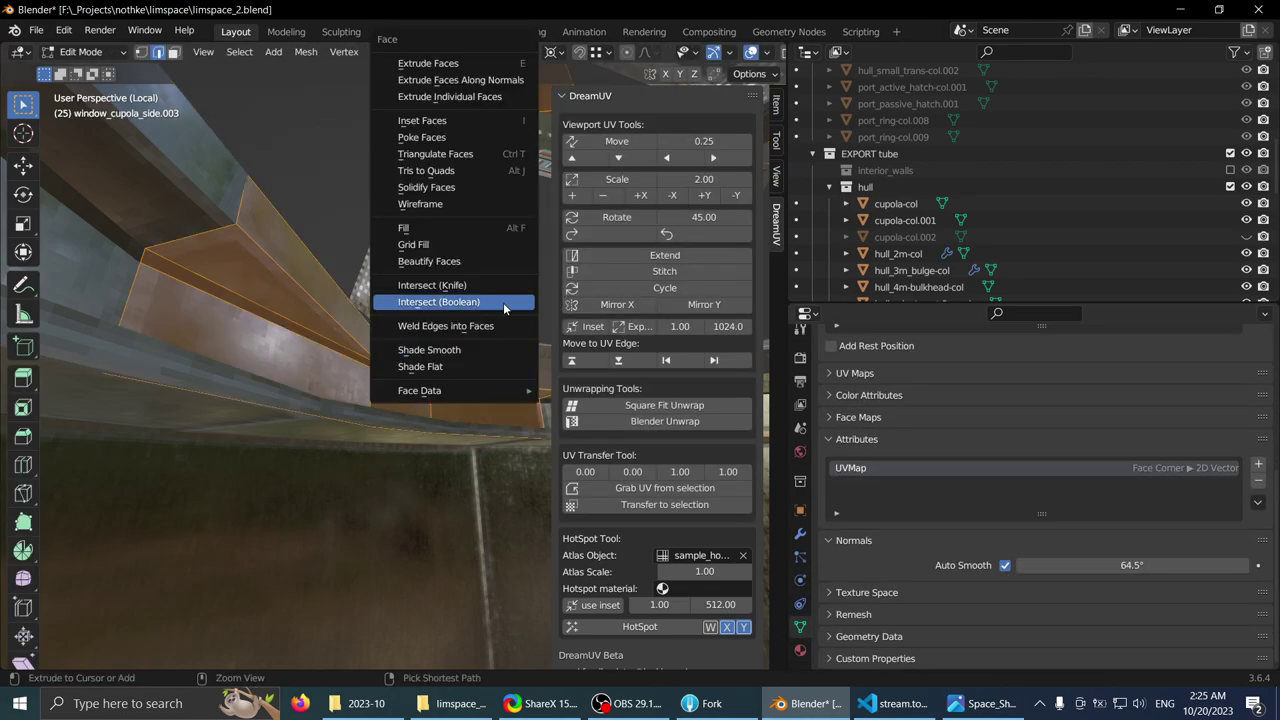
click(457, 350)
key(Tab)
- Set the Auto Smooth angle of window_cupola_side.003 to about 36.4° and resume editing its mesh
middle_drag(366, 300, 584, 350)
key(ctrl+space)
key(Tab)
click(651, 404)
key(ctrl+space)
key(Tab)
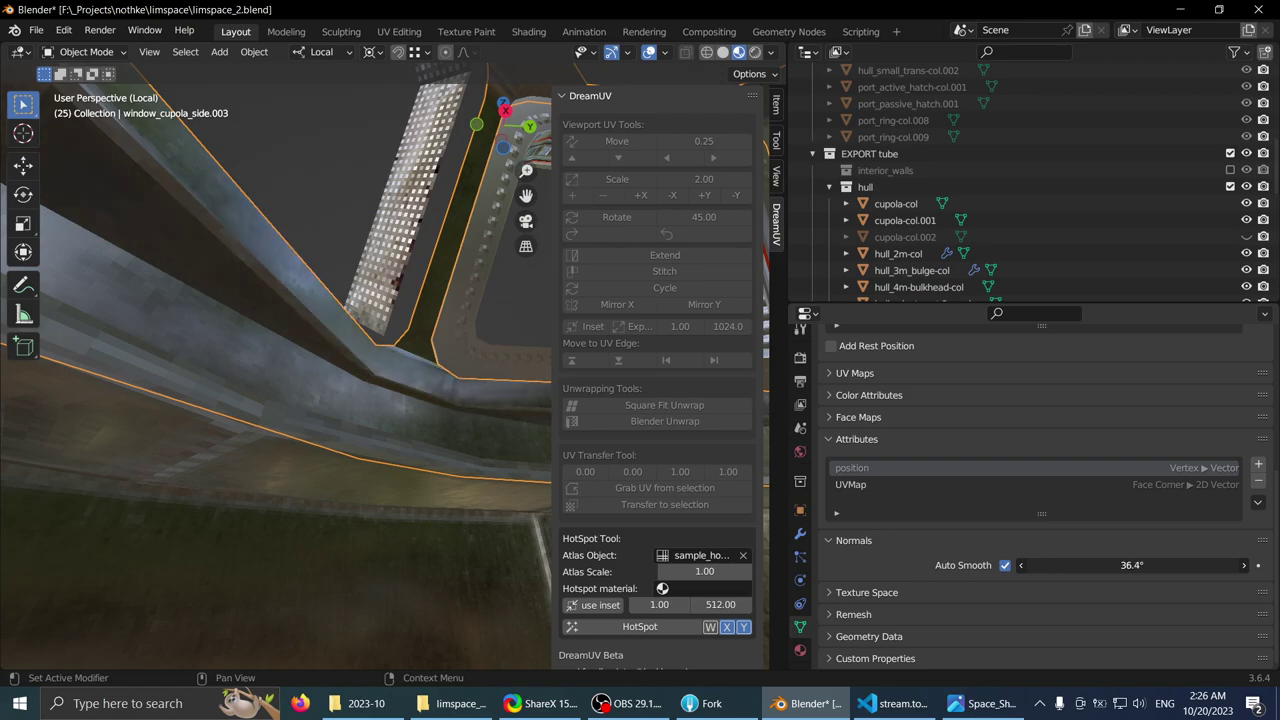
drag(1132, 565, 1139, 565)
middle_drag(160, 252, 526, 350)
key(ctrl+space)
key(Tab)
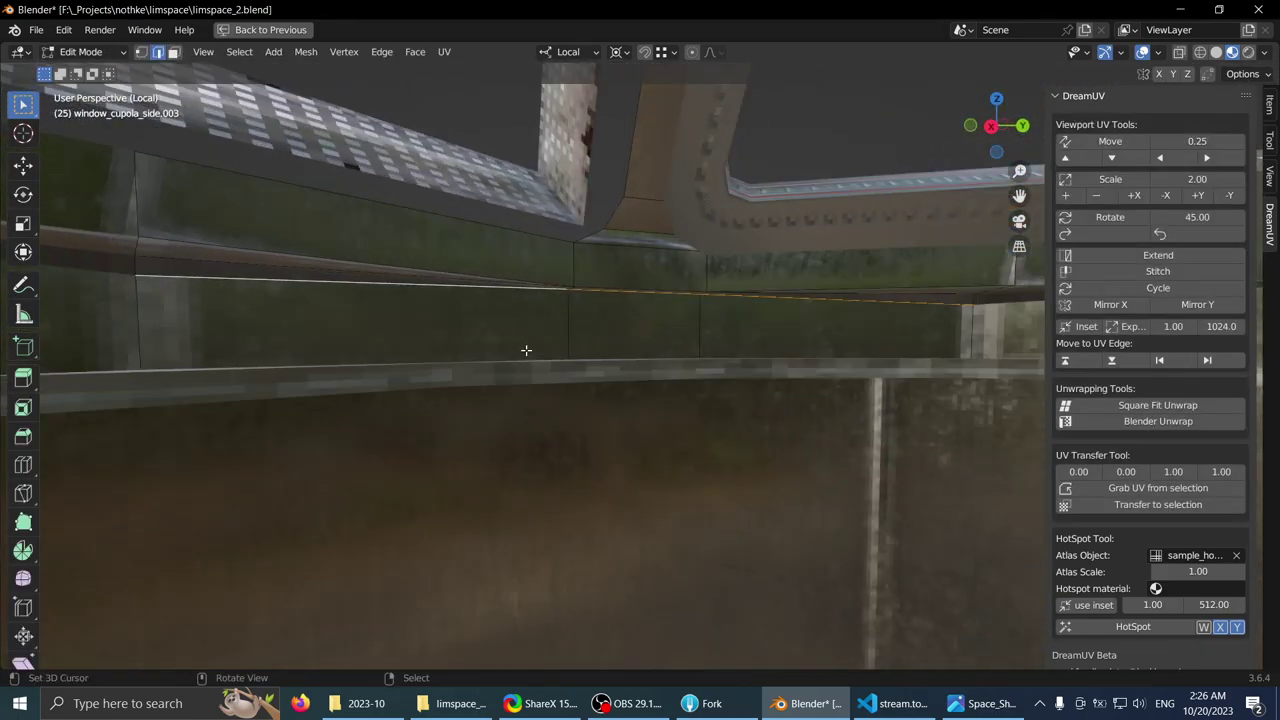
- Raise the selected rim edges of window_cupola_side.003 about 0.025 m along local Z and return to material preview shading
key(shift+z)
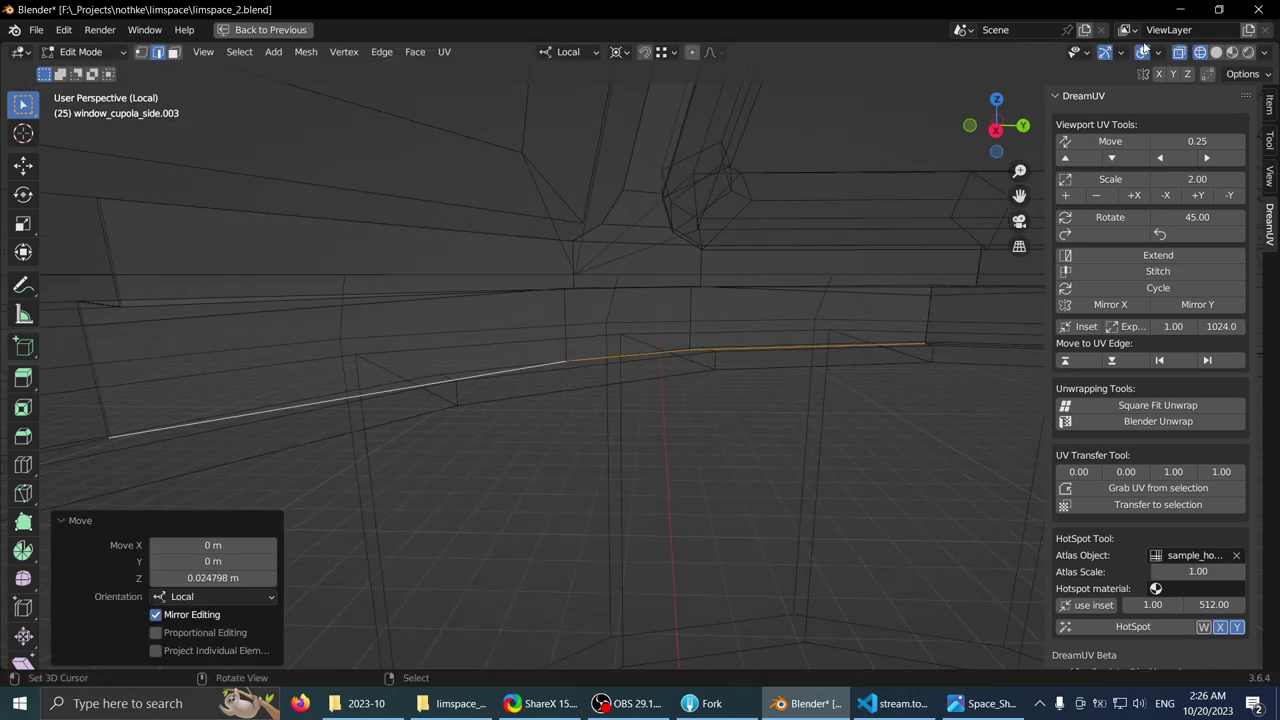
click(1232, 52)
mouse_move(640, 200)
middle_down()
mouse_move(597, 210)
mouse_move(557, 156)
mouse_move(524, 295)
mouse_move(590, 270)
mouse_move(590, 243)
mouse_move(451, 240)
mouse_move(514, 298)
middle_up()
- Try marking the two vertical corner edges of the window segment's lower strip as sharp
key(Tab)
key(Tab)
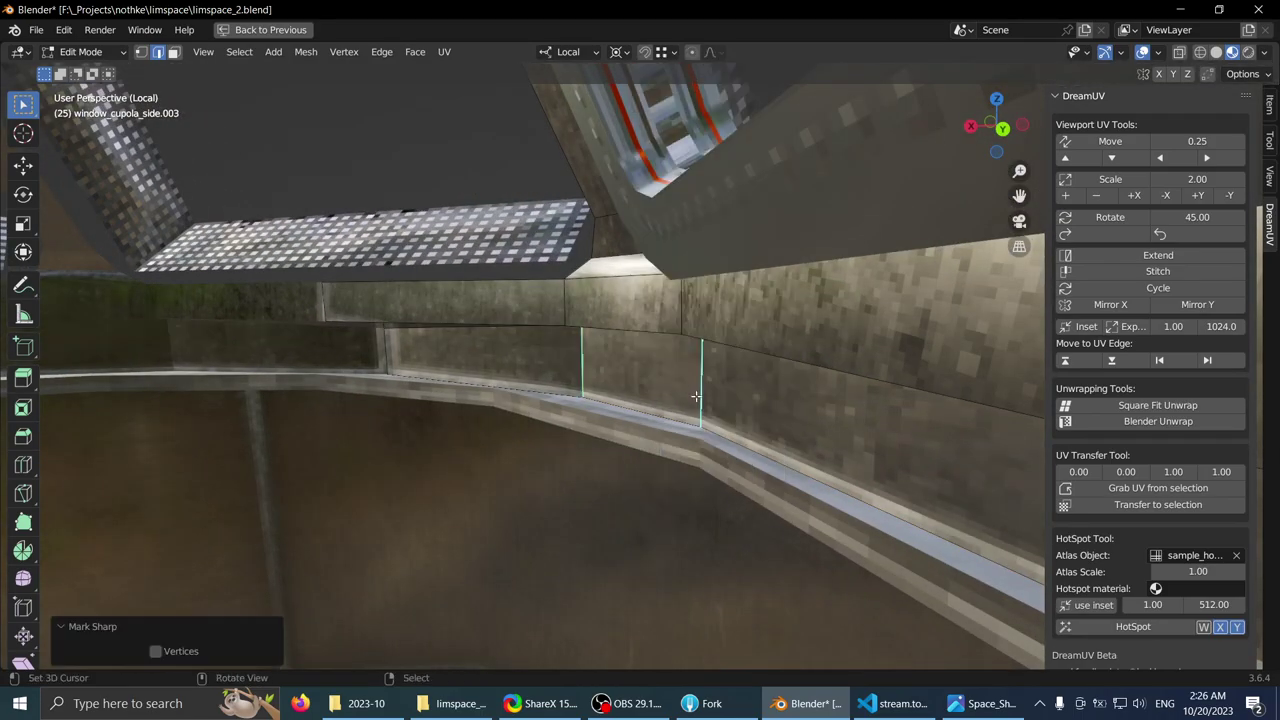
key(Tab)
middle_drag(270, 365, 526, 301)
key(Tab)
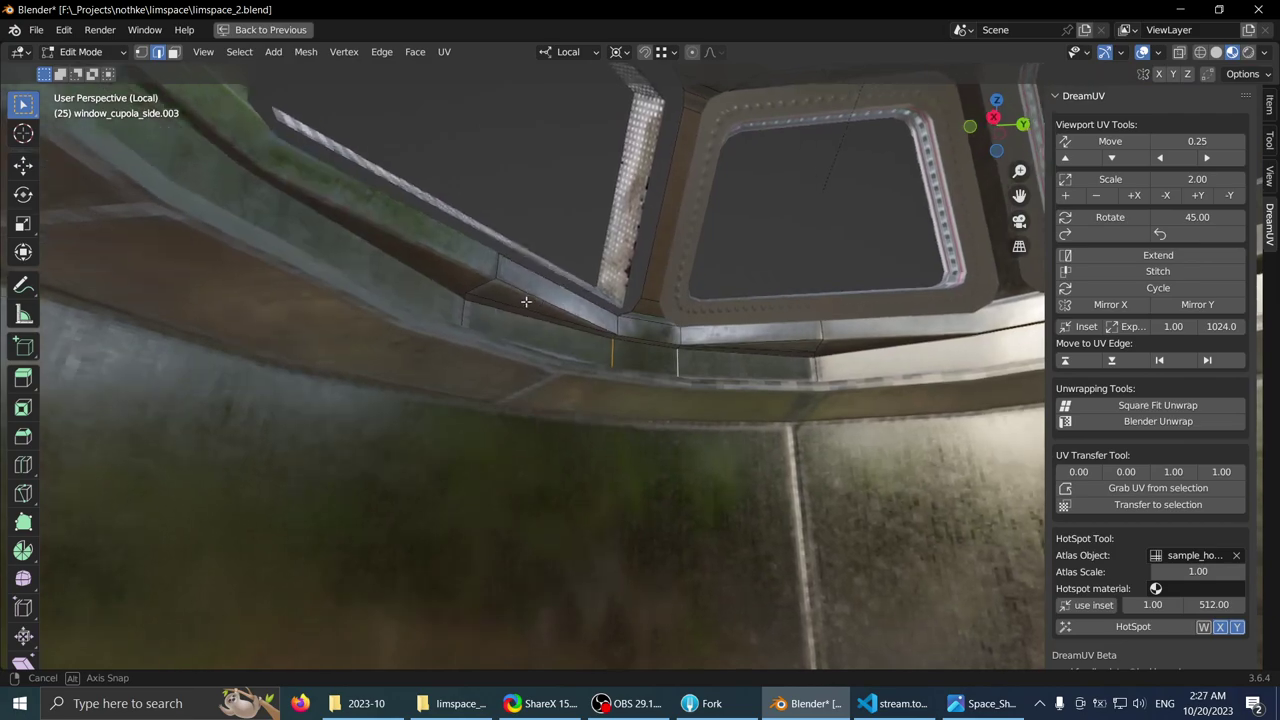
- Reapply HotSpot mapping to the window segment's rim strips, clear the selection and leave mesh editing
middle_drag(645, 352, 684, 365)
key(Tab)
middle_drag(563, 314, 585, 342)
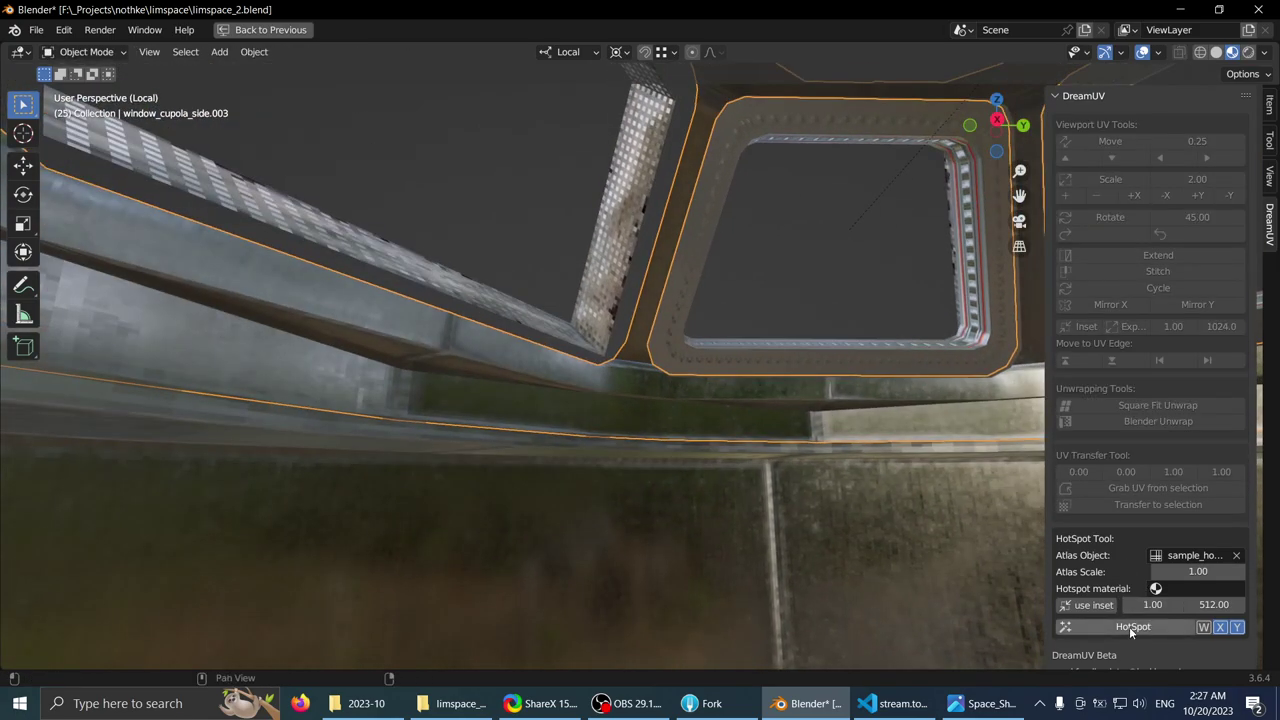
middle_drag(827, 415, 607, 333)
key(Tab)
key(alt+a)
key(Tab)
key(Tab)
key(Tab)
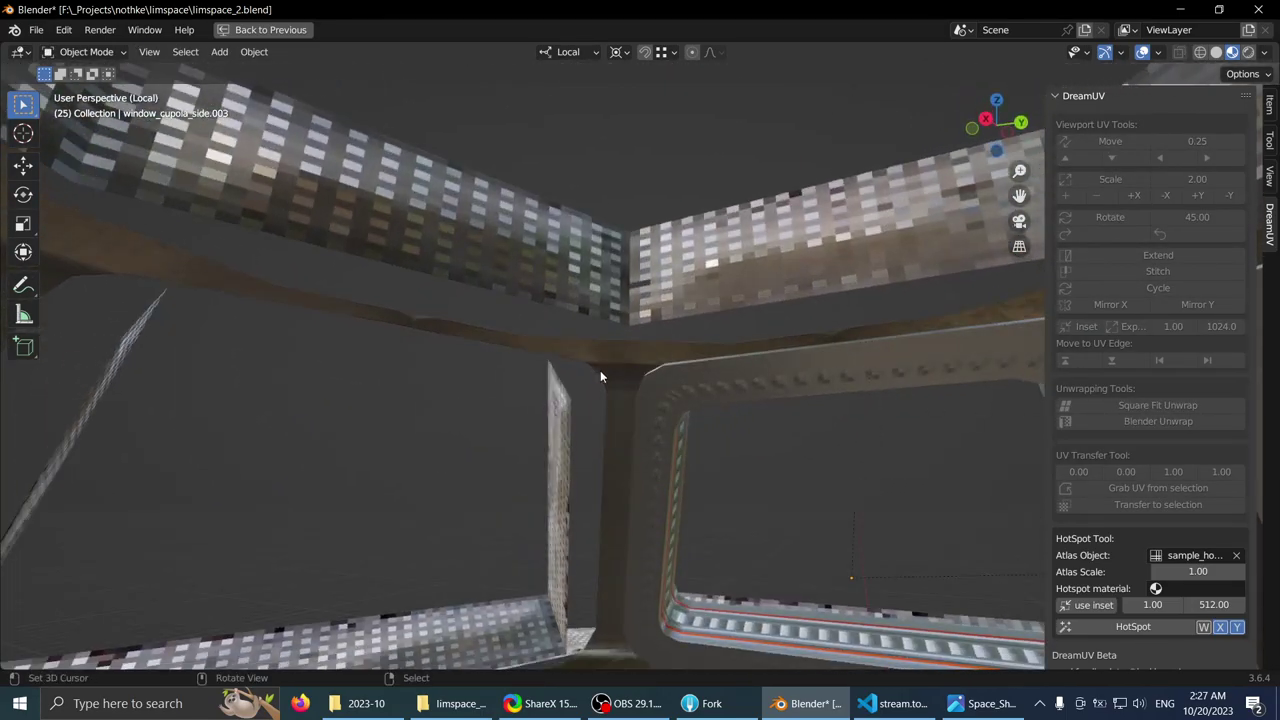
- Select cupola-col and start editing its mesh in a front orthographic wireframe view
middle_drag(600, 377, 614, 338)
click(571, 302)
middle_drag(571, 302, 604, 335)
middle_drag(493, 330, 509, 384)
key(Tab)
key(Tab)
click(512, 408)
scroll(521, 368, down, 5)
key(KP_1)
key(z)
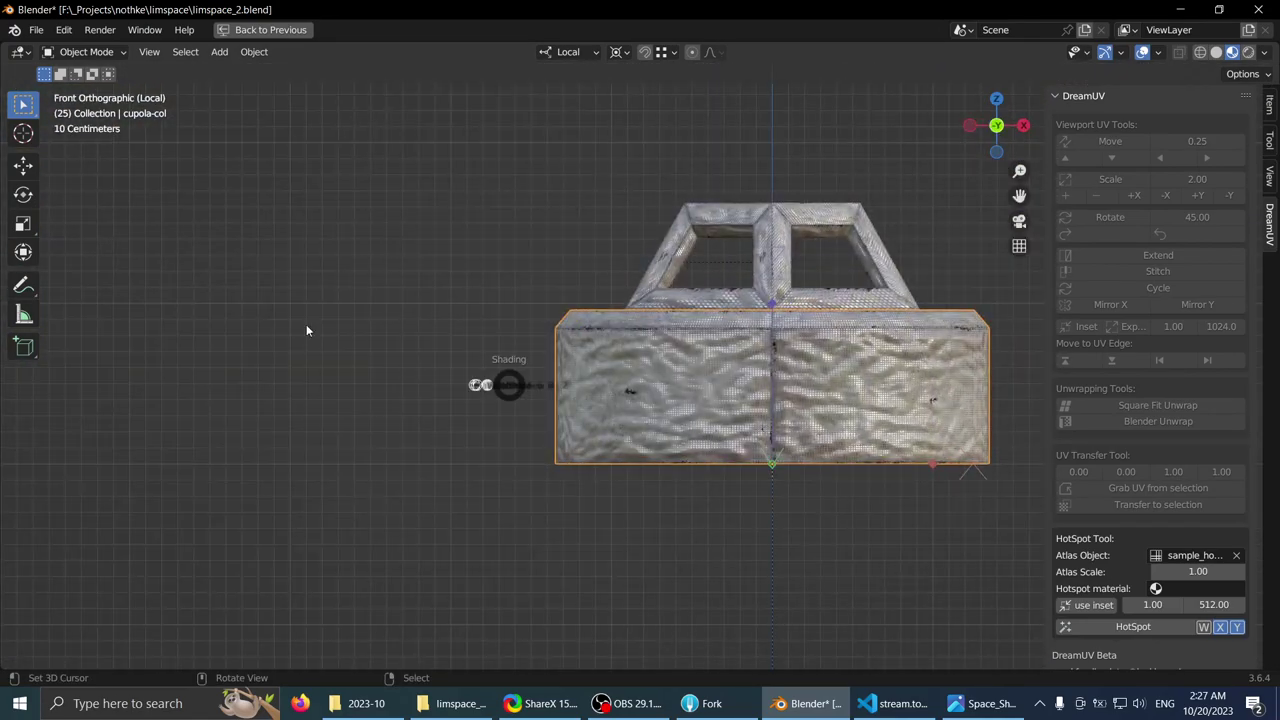
scroll(655, 313, up, 2)
shift+middle_drag(655, 313, 527, 326)
key(Tab)
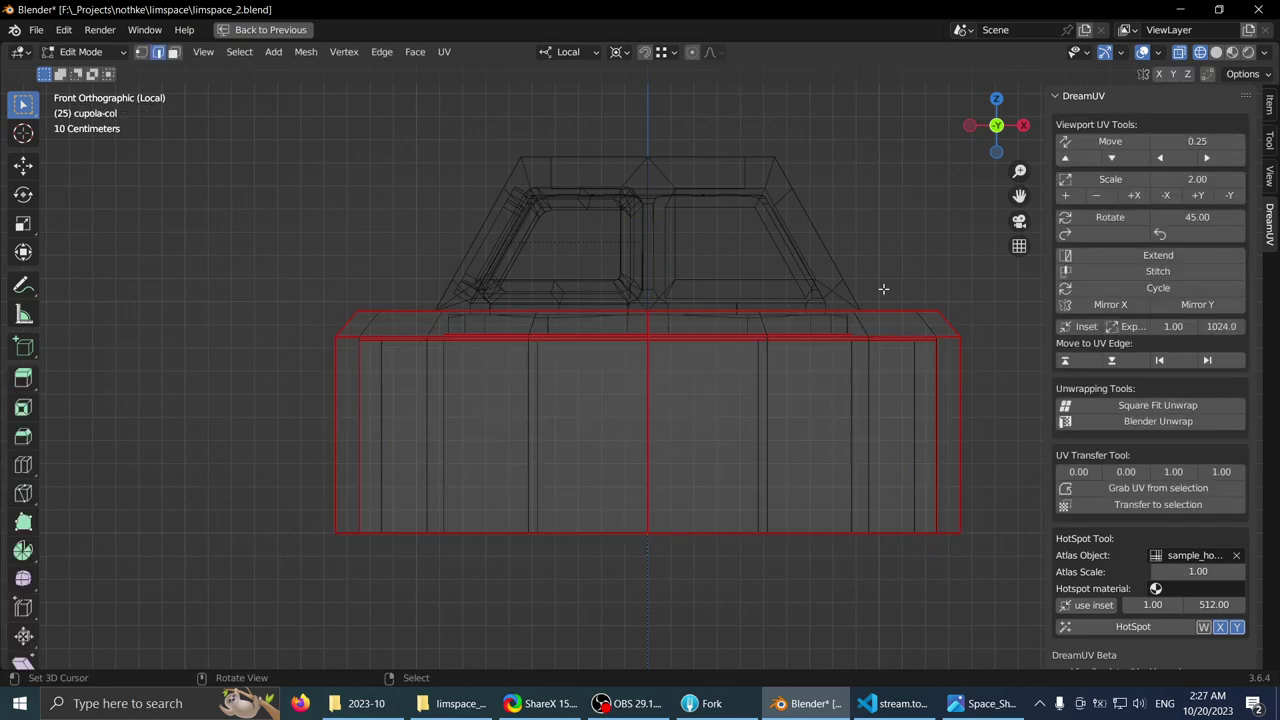
- Select the vertex loop along cupola-col's inner upper lip and grow the selection to the adjoining ring faces
scroll(406, 297, up, 2)
scroll(560, 354, up, 2)
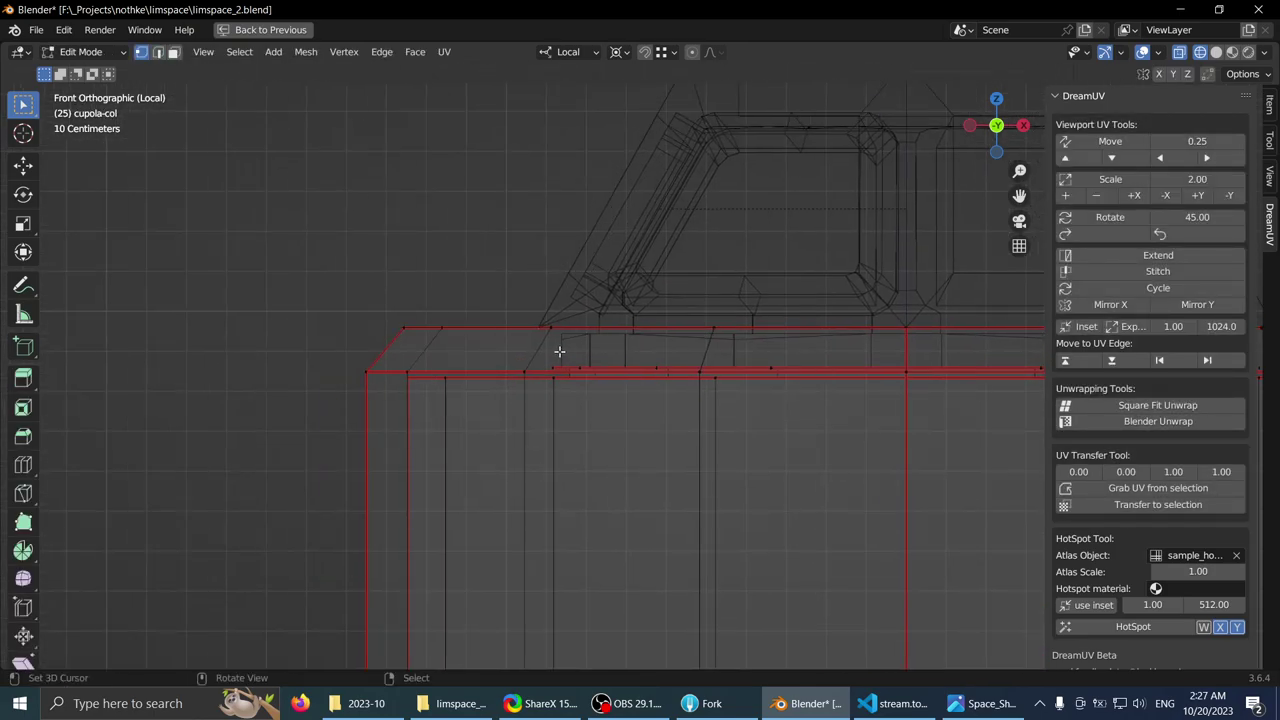
mouse_move(560, 354)
middle_down()
mouse_move(552, 381)
mouse_move(589, 382)
mouse_move(606, 291)
mouse_move(612, 308)
middle_up()
scroll(605, 345, down, 2)
scroll(591, 349, up, 3)
click(1217, 53)
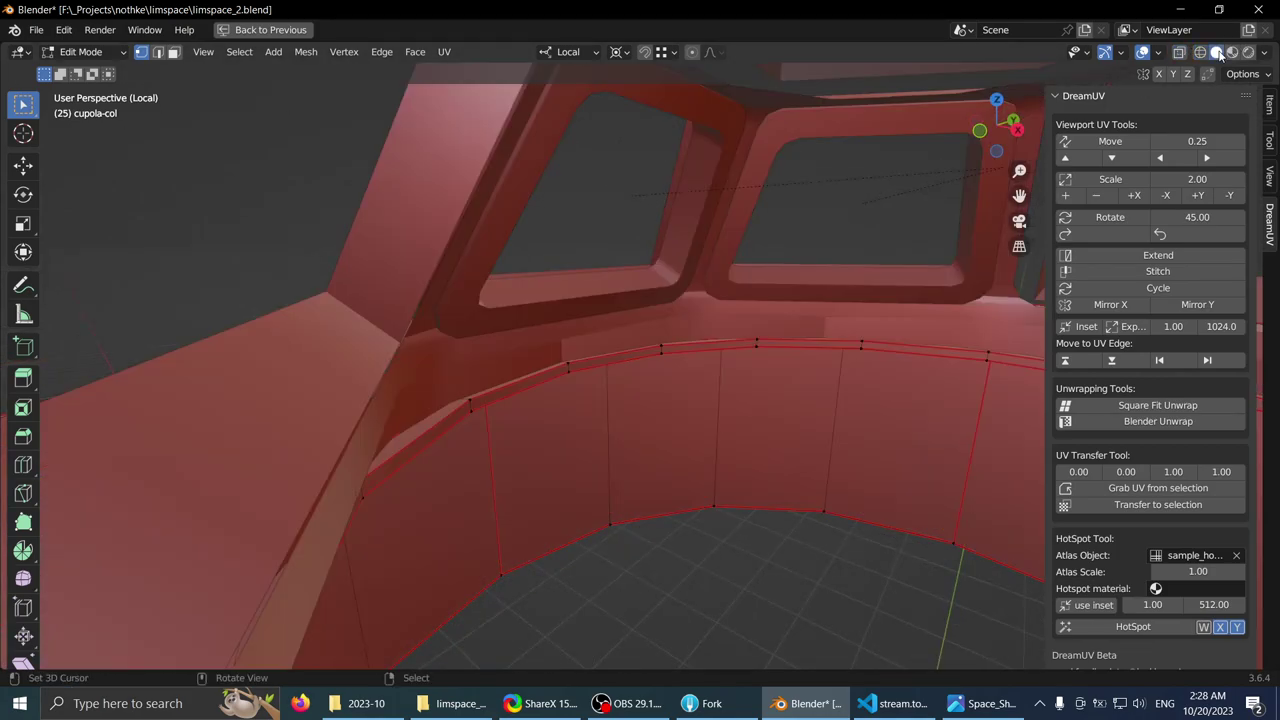
scroll(660, 260, up, 3)
middle_drag(660, 260, 587, 307)
key(shift+z)
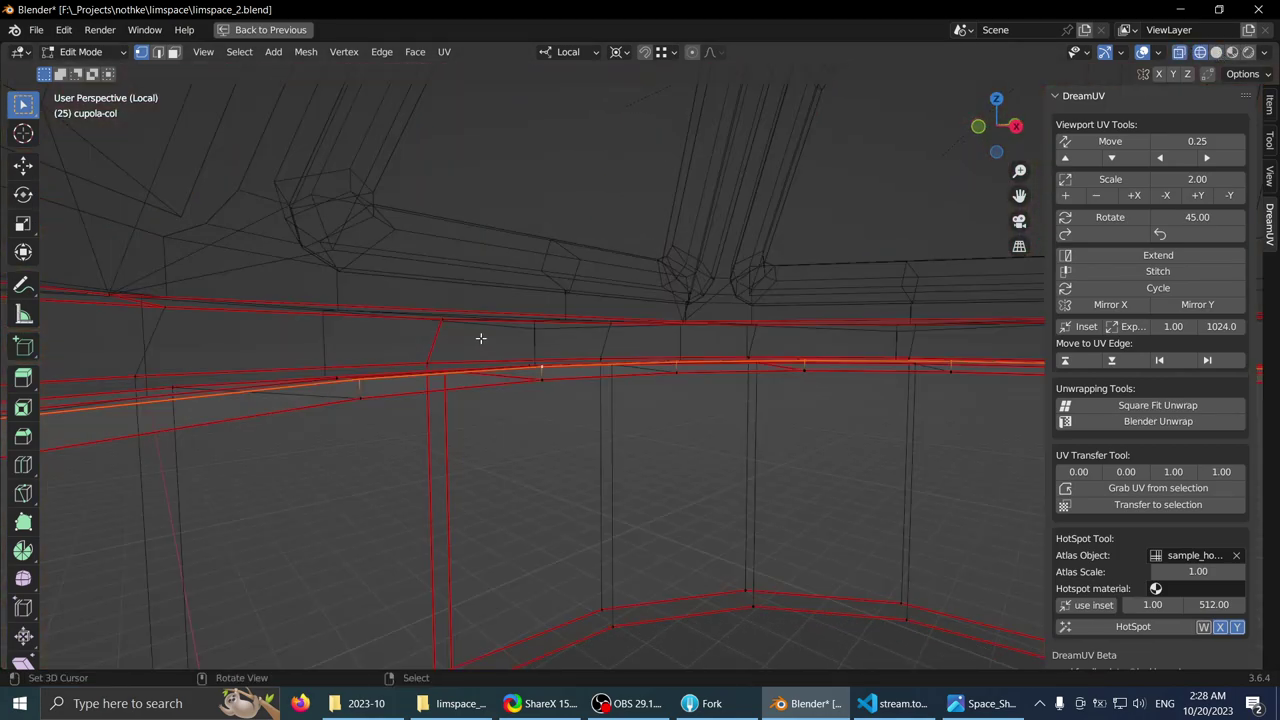
middle_drag(480, 337, 504, 394)
key(ctrl+KP_Add)
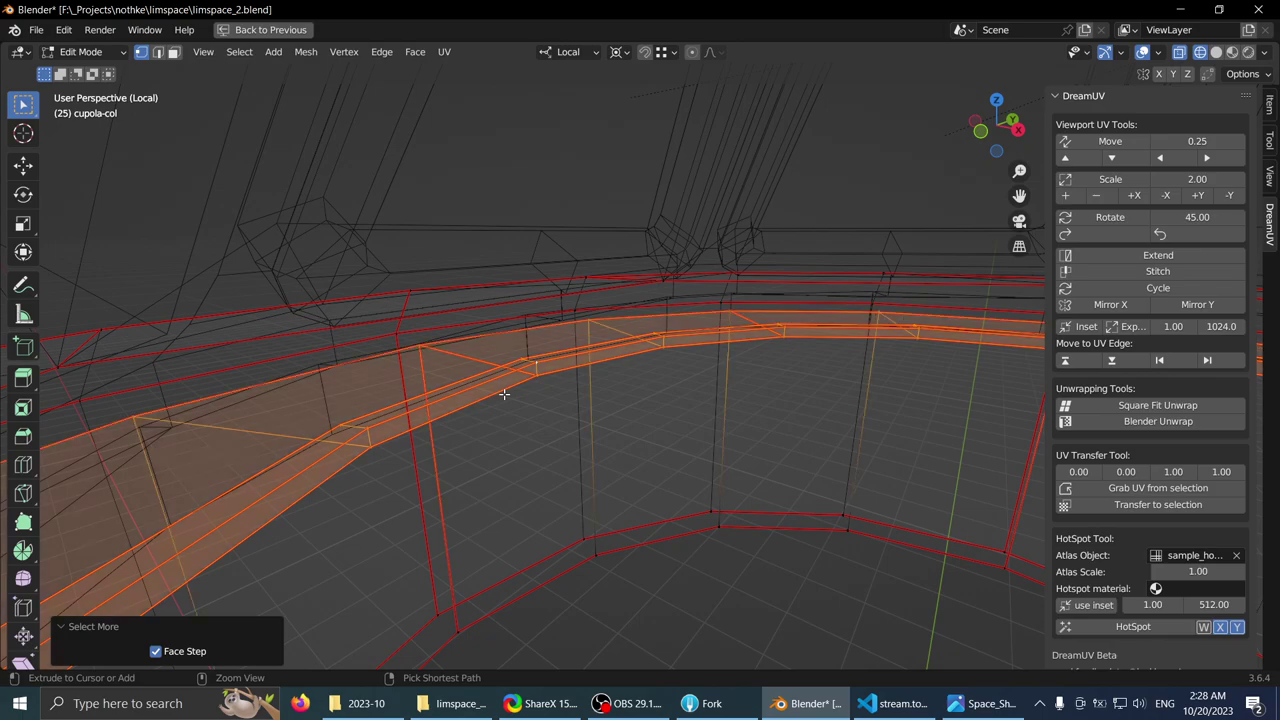
scroll(504, 394, down, 4)
middle_drag(504, 394, 579, 332)
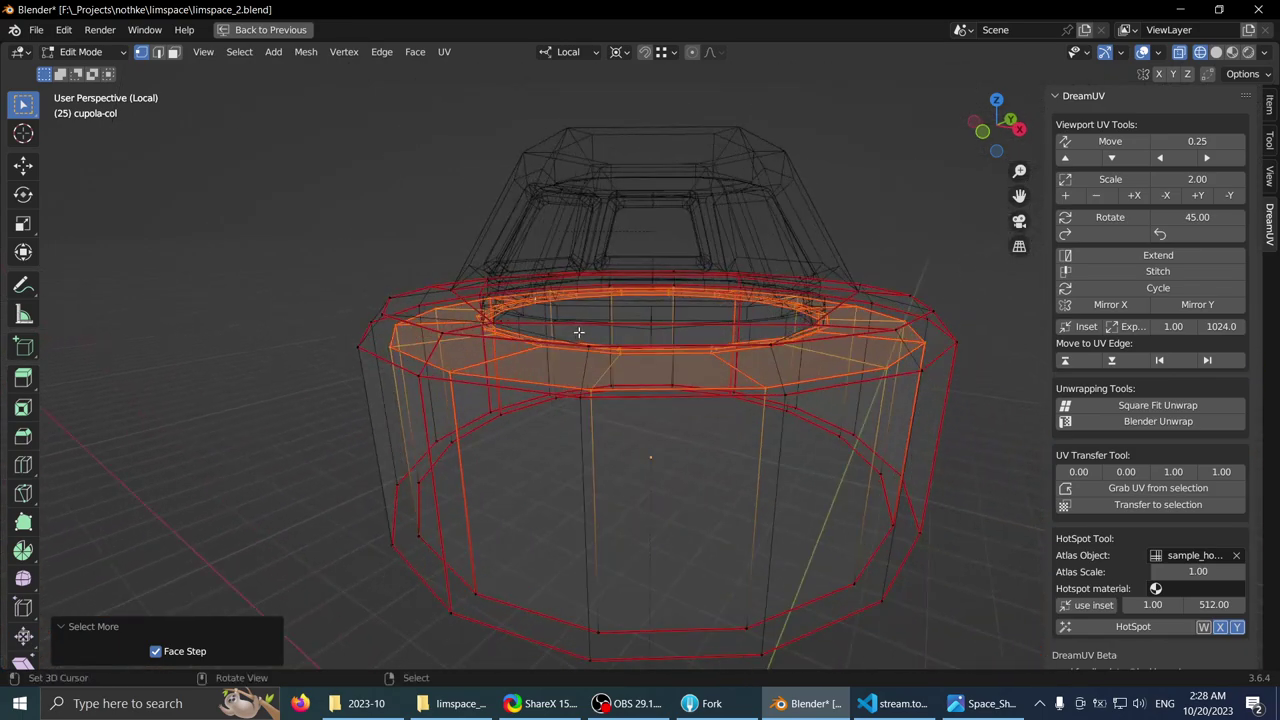
- Lower the selected lip ring of cupola-col about 0.022 m along local Z
key(KP_1)
scroll(608, 134, up, 5)
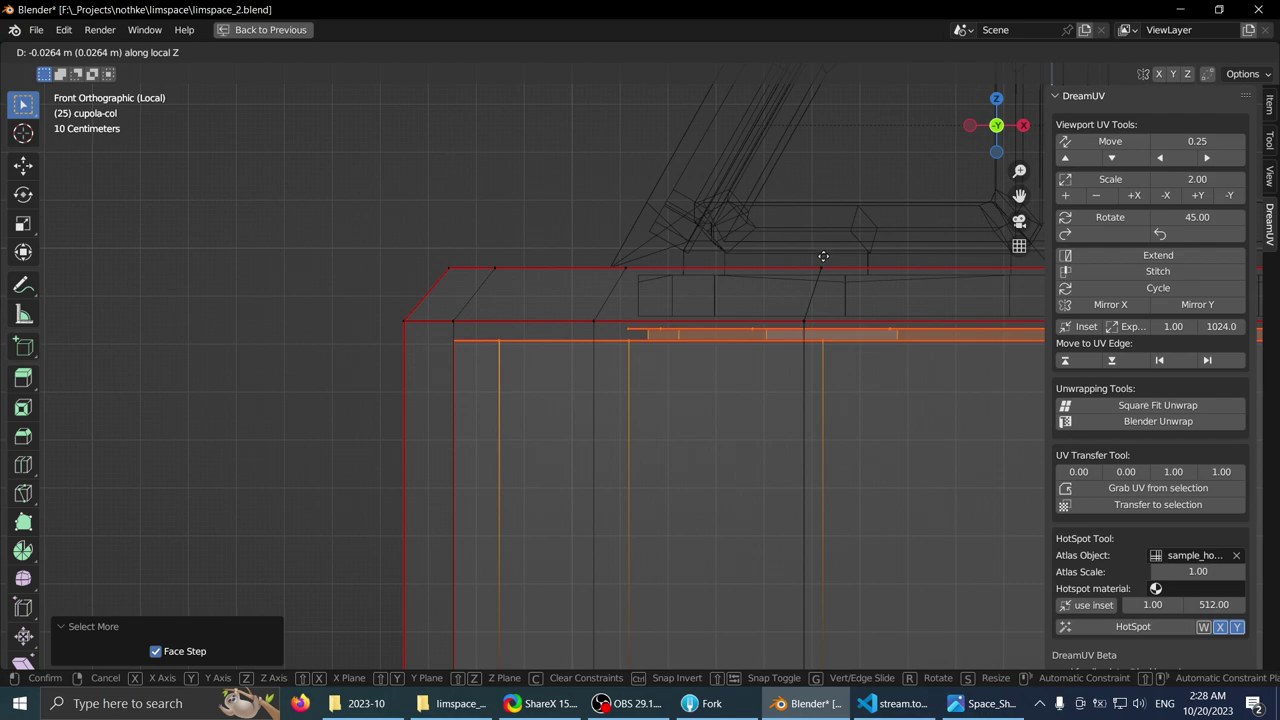
click(823, 255)
scroll(829, 263, down, 5)
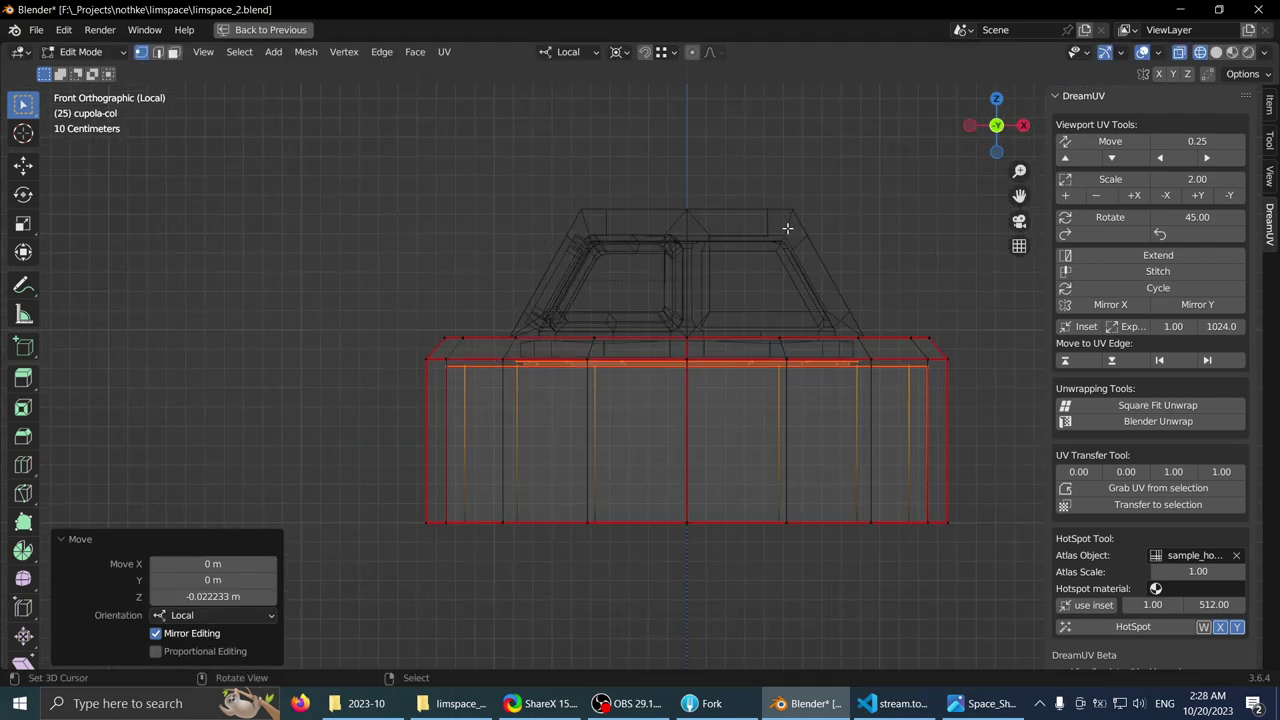
key(KP_5)
middle_drag(766, 240, 706, 283)
scroll(706, 283, up, 3)
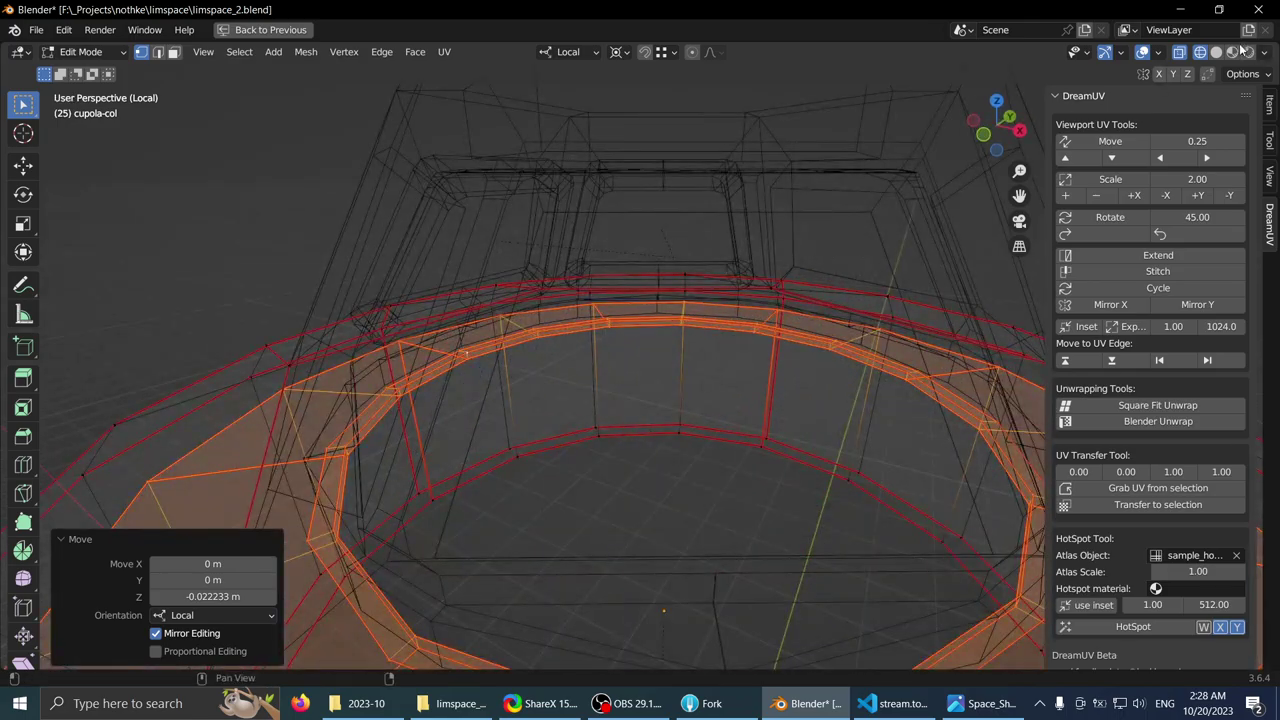
- Back in material preview, lower the rim of window_cupola_side.003 by 0.02223 m along local Z to meet the cupola-col lip
click(1235, 52)
scroll(690, 218, up, 4)
middle_drag(690, 218, 773, 234)
scroll(680, 229, up, 2)
scroll(773, 234, up, 4)
key(Tab)
key(Tab)
key(Tab)
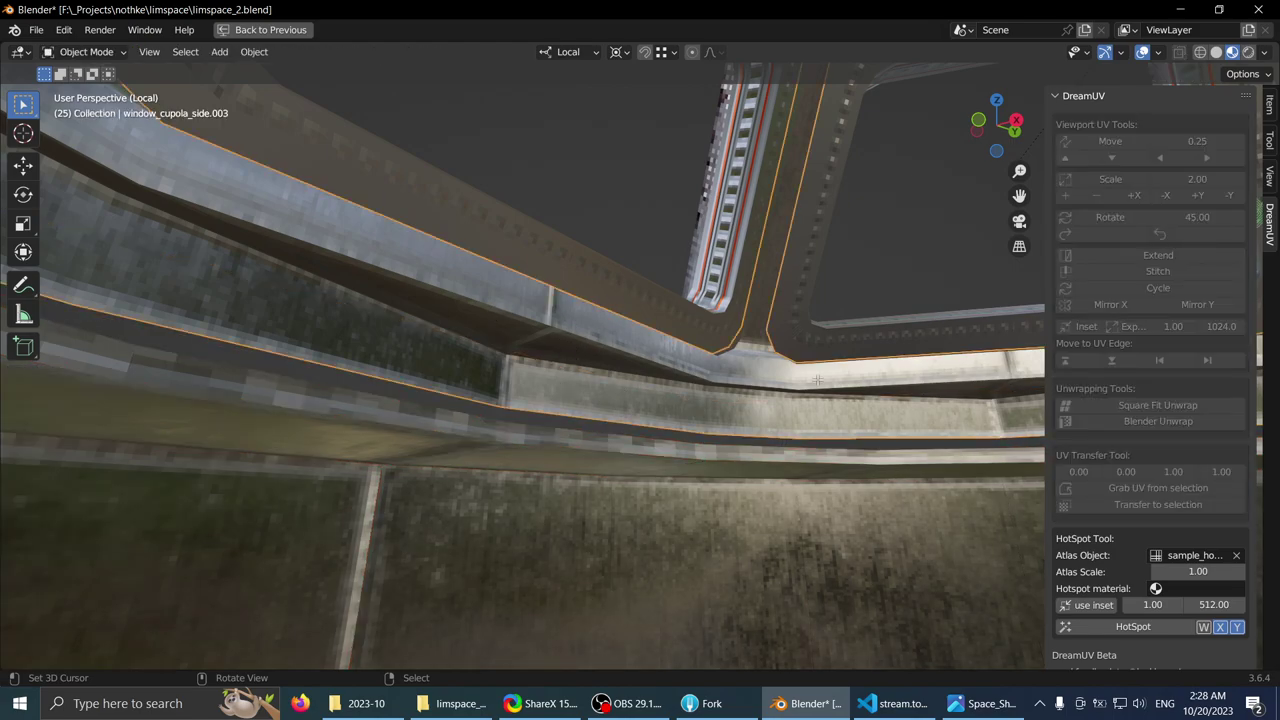
key(Tab)
middle_drag(561, 388, 634, 314)
key(g)
key(z)
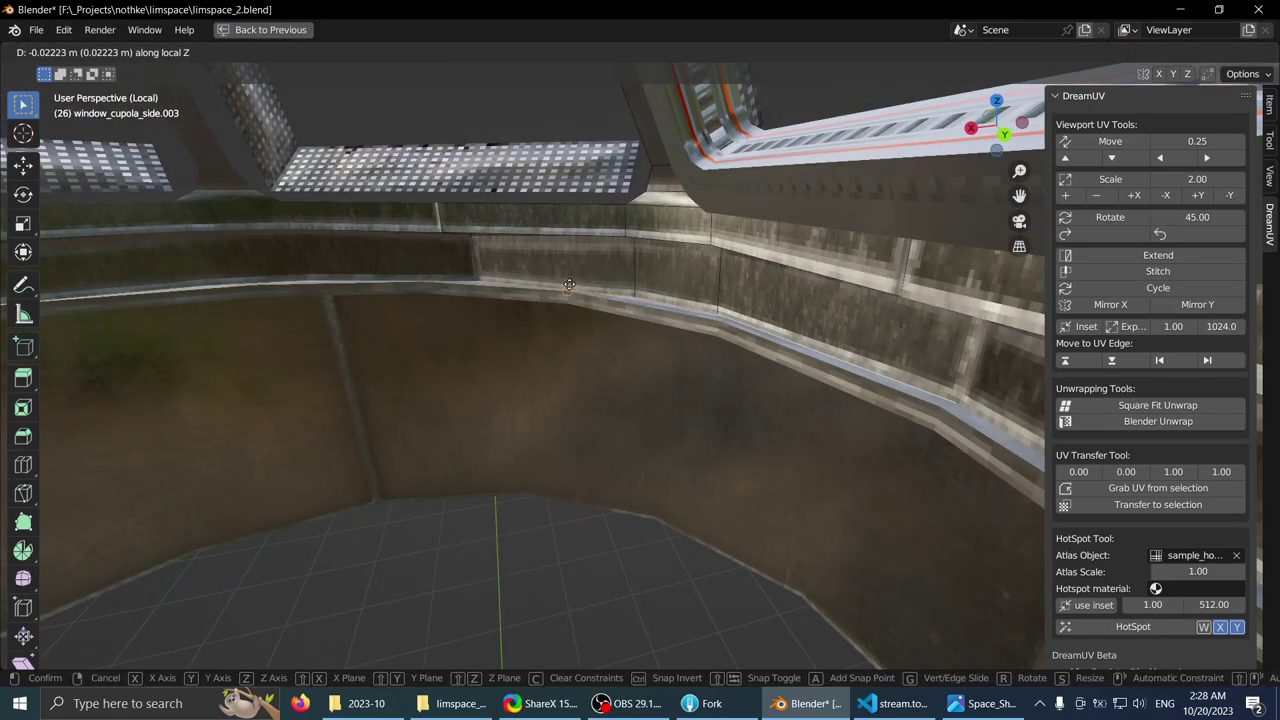
click(578, 294)
middle_drag(578, 294, 608, 248)
key(Tab)
- Select the window frame window_cupola_side and examine it from inside the cupola
middle_drag(630, 172, 731, 344)
click(636, 285)
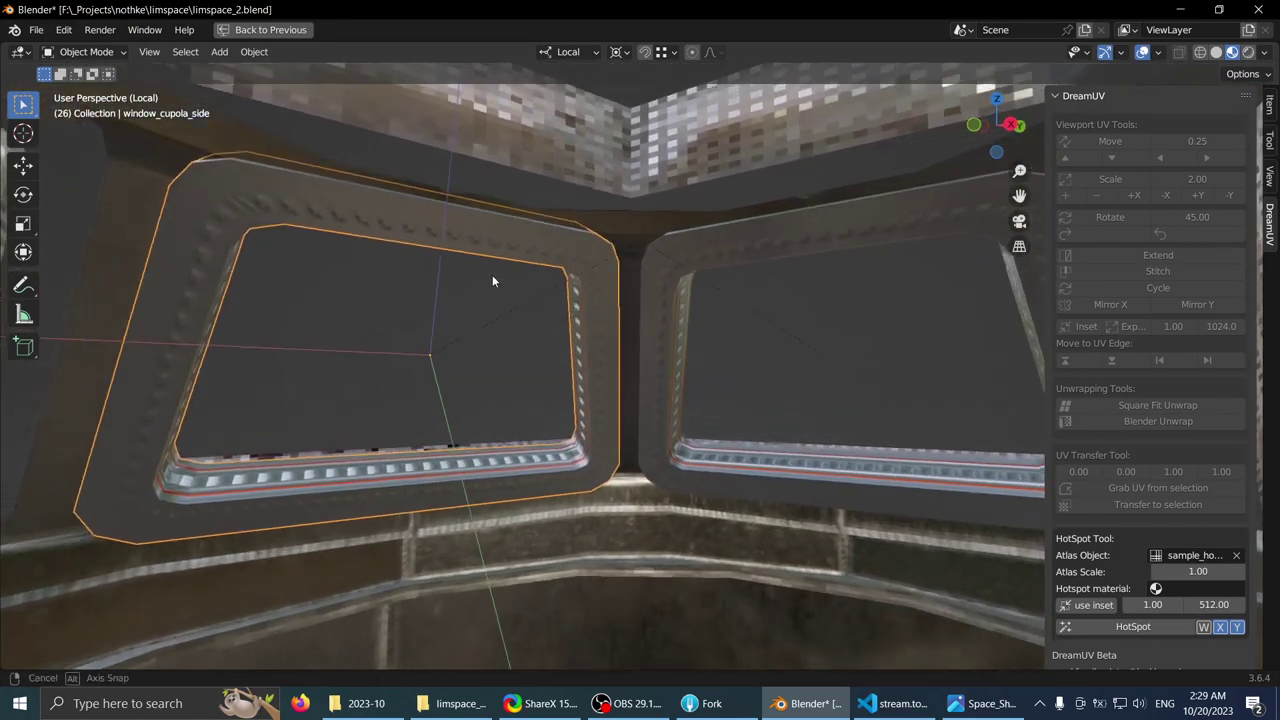
middle_drag(492, 281, 703, 301)
middle_drag(625, 297, 911, 271)
key(Tab)
key(Tab)
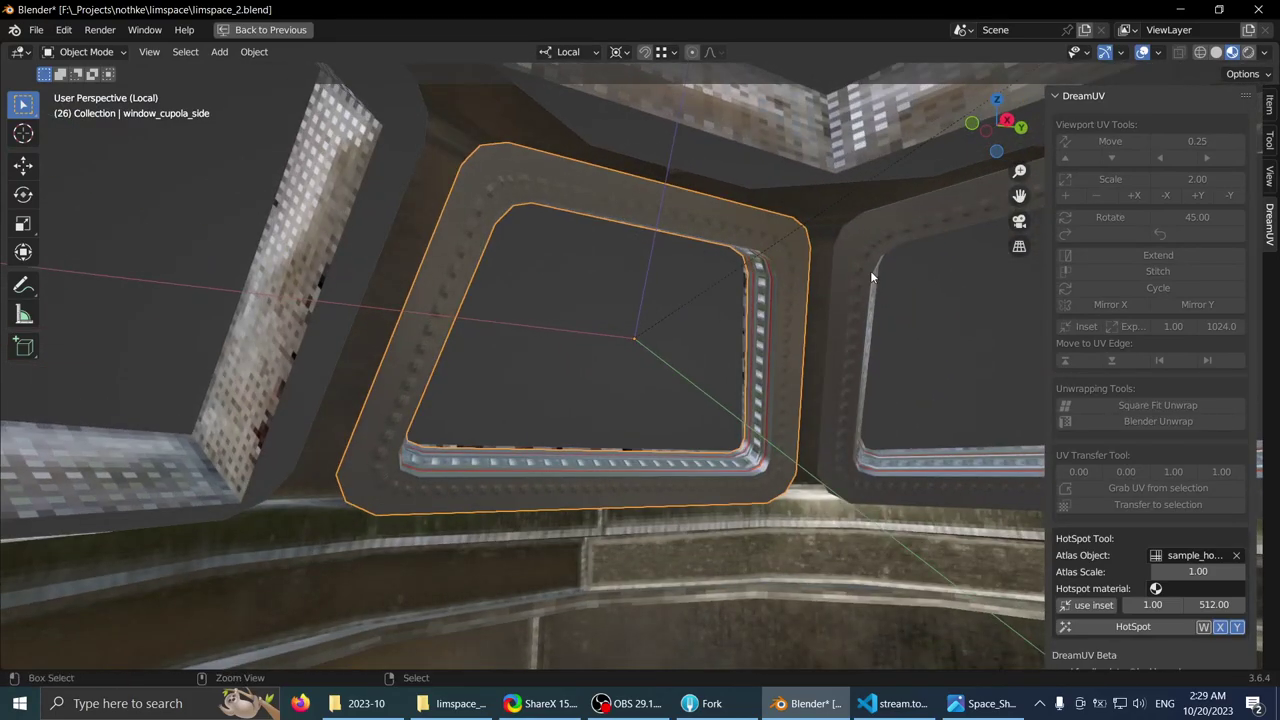
- Try to apply the Mirror modifier of window_cupola_side in the full Layout workspace
key(ctrl+space)
click(799, 535)
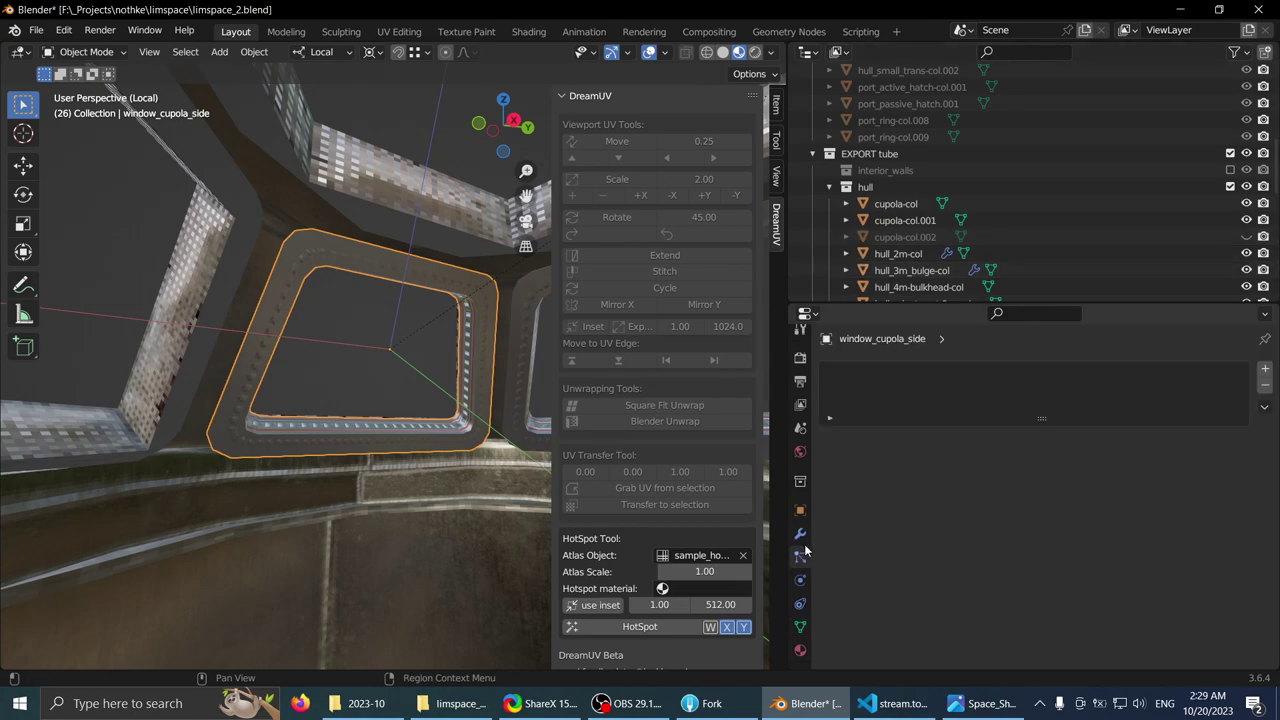
middle_drag(420, 380, 540, 330)
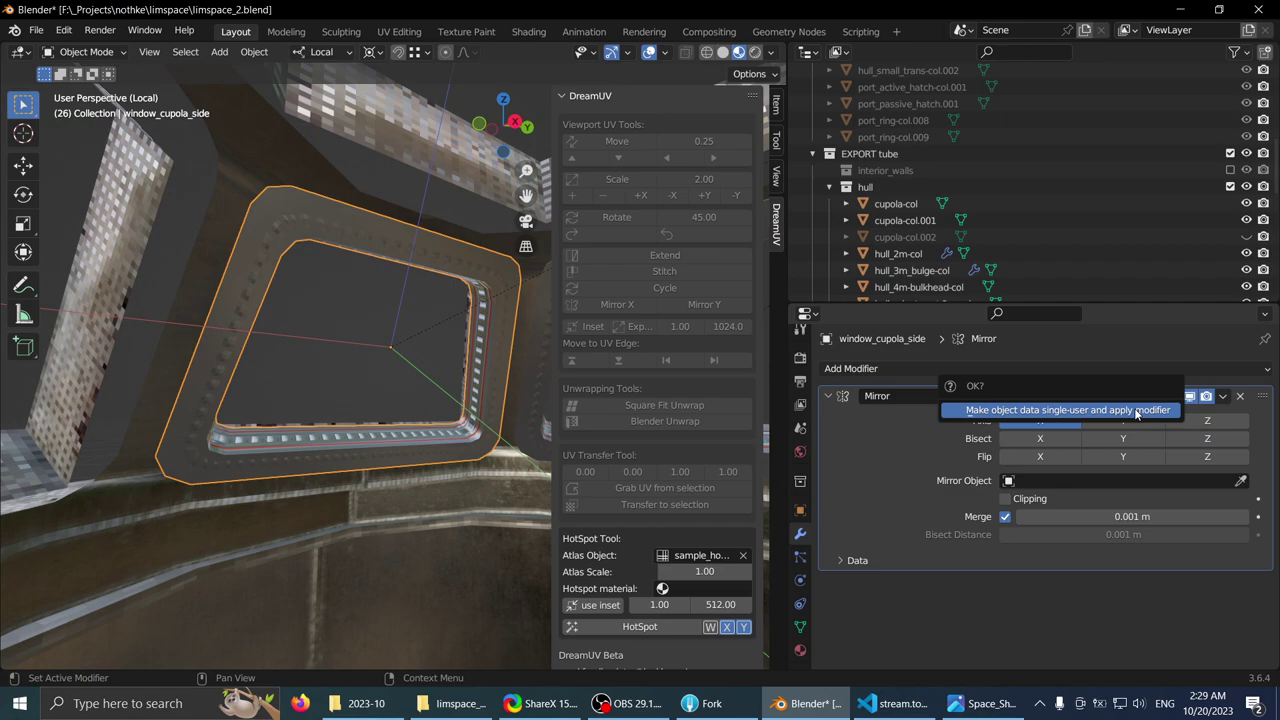
mouse_move(500, 347)
middle_down()
mouse_move(411, 357)
mouse_move(482, 362)
middle_up()
scroll(411, 357, down, 3)
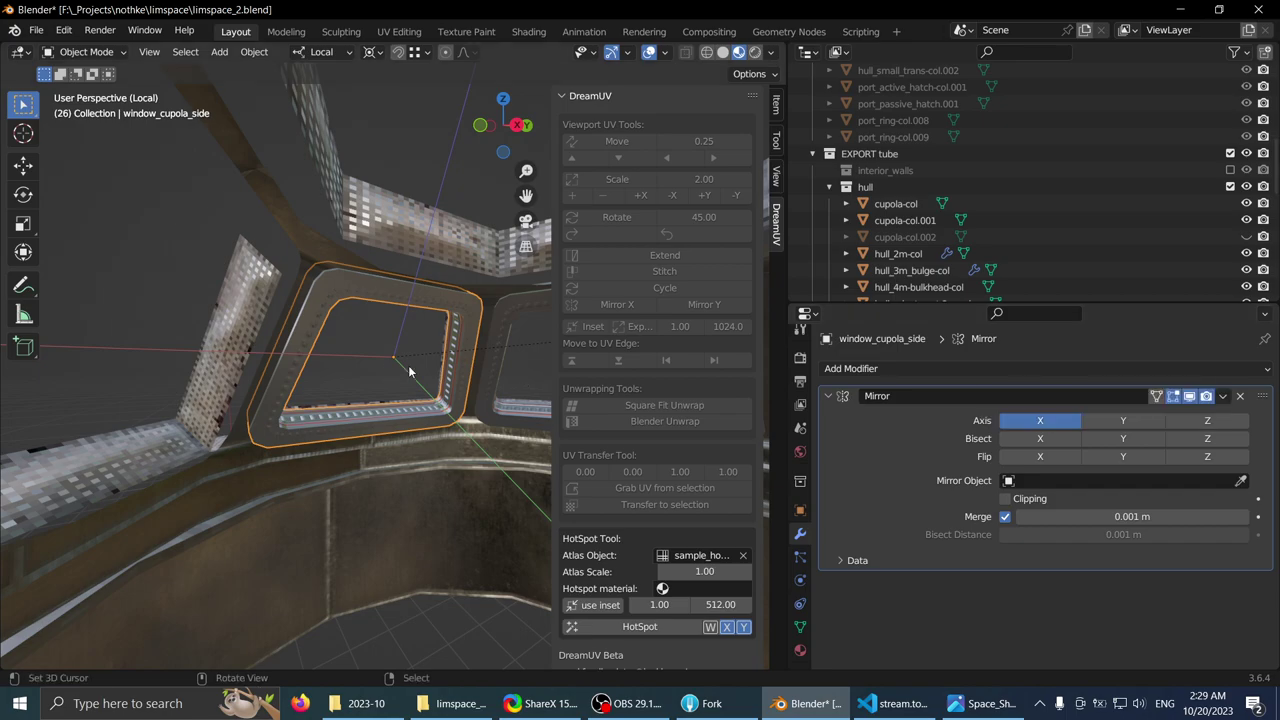
middle_drag(409, 372, 437, 379)
middle_drag(342, 360, 419, 387)
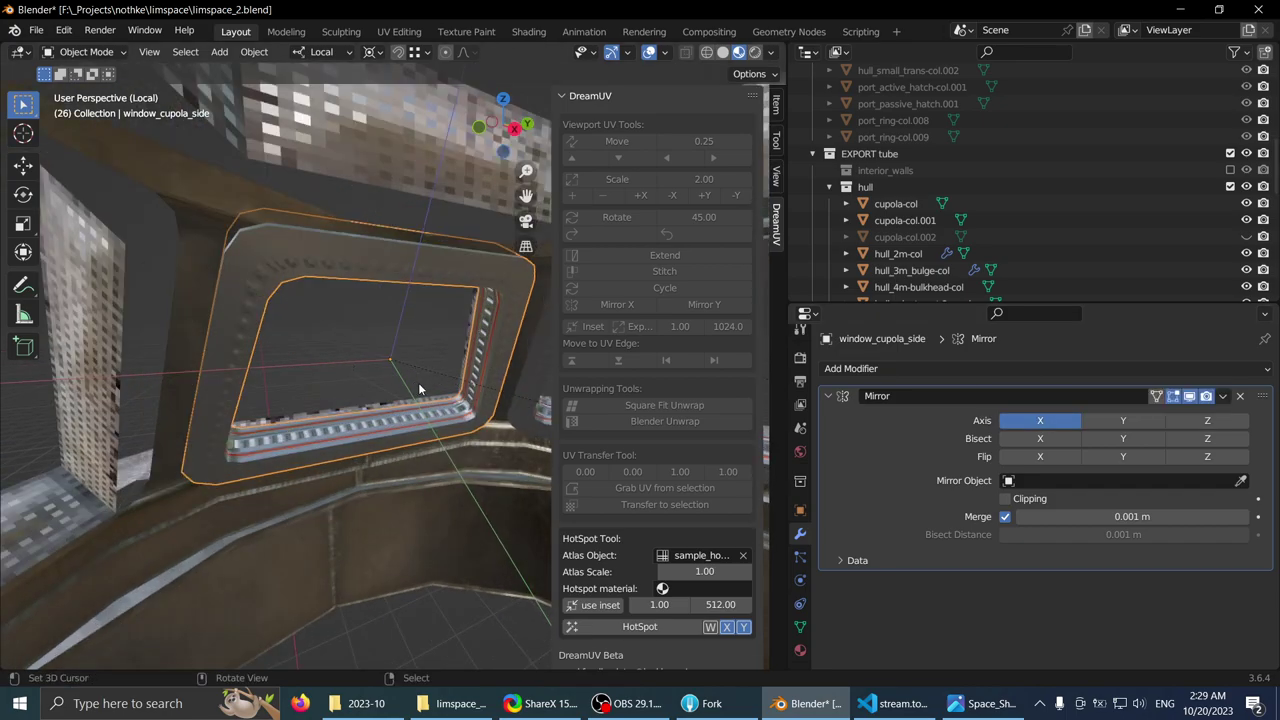
- Leave mesh editing of the window frame, maximize the 3D viewport again and save limspace_2.blend
key(Tab)
middle_drag(168, 373, 330, 340)
key(Tab)
key(ctrl+space)
key(ctrl+s)
scroll(521, 323, up, 3)
shift+middle_drag(521, 323, 544, 350)
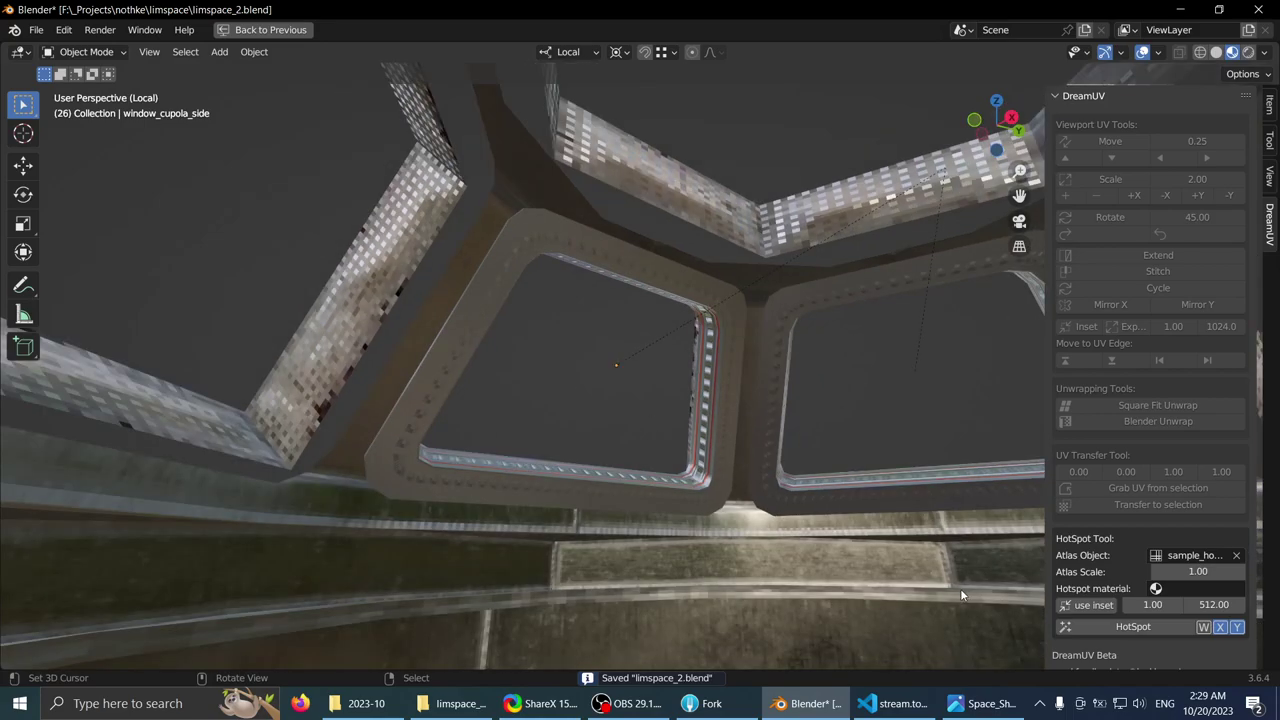
- Leave local view, select the cupola hull together with its window parts, and isolate them in local view
middle_drag(961, 595, 526, 326)
click(608, 292)
scroll(526, 326, down, 3)
key(KP_Divide)
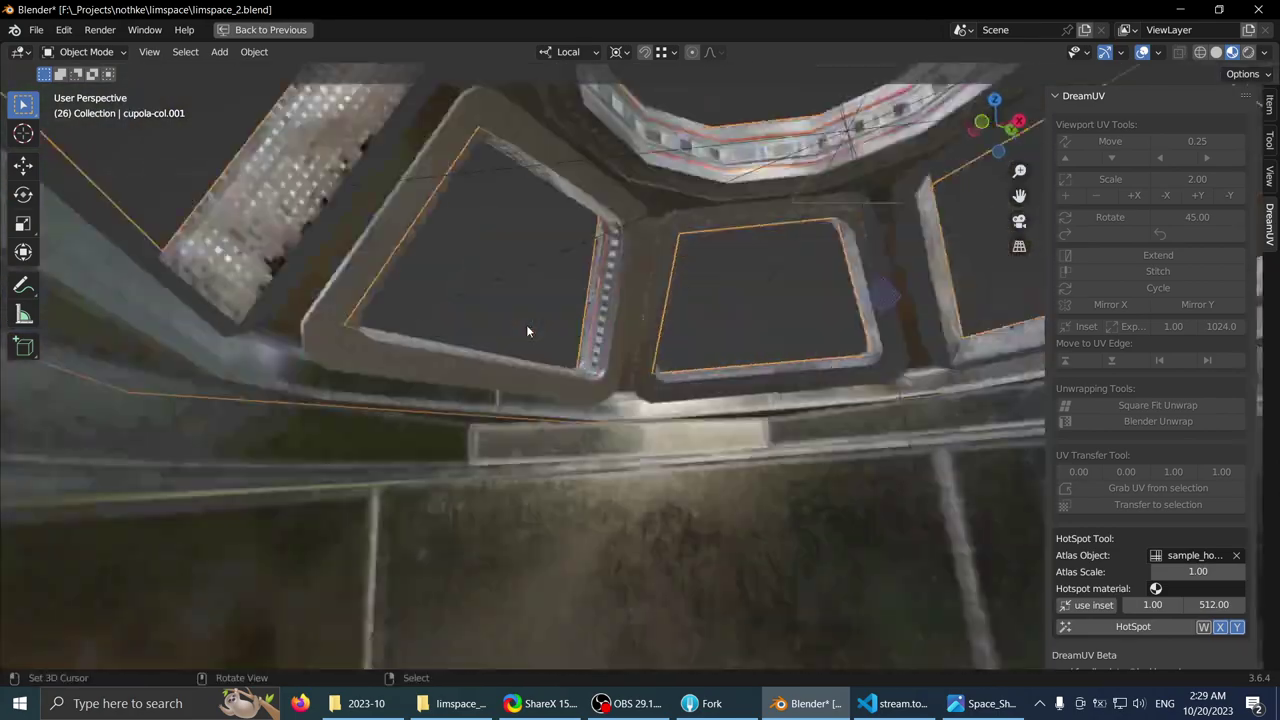
scroll(526, 326, down, 4)
middle_drag(588, 356, 640, 284)
scroll(584, 420, down, 4)
drag(451, 122, 672, 242)
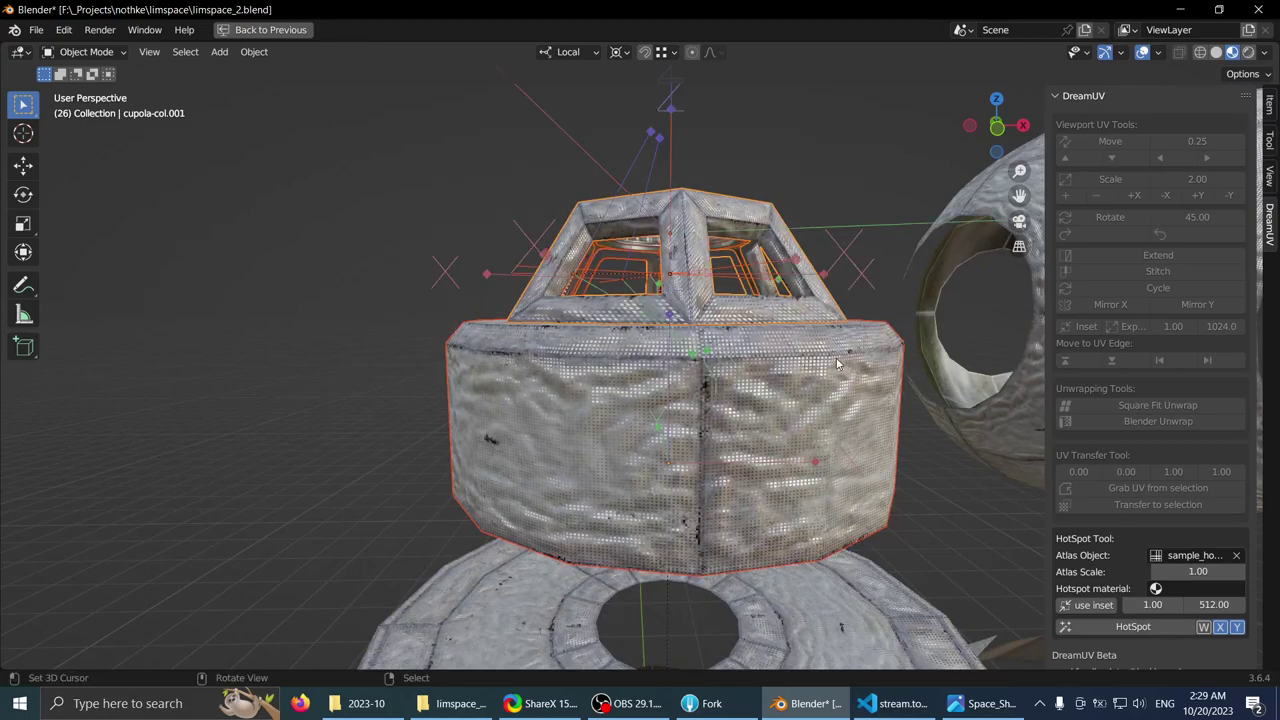
middle_drag(838, 364, 749, 348)
key(KP_Divide)
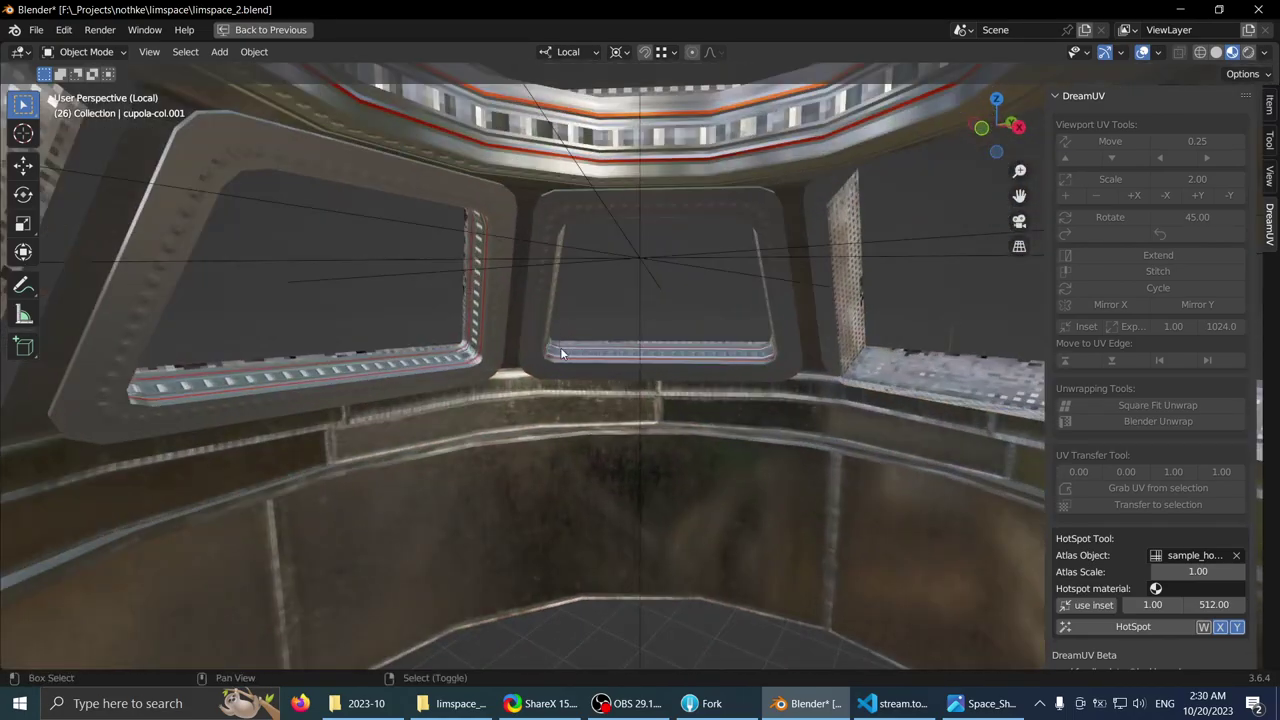
middle_drag(562, 353, 655, 415)
- Switch to the image viewer and open the cupola interior photo 02sci-spacestation-moments-cupola1-superJumbo-v2.jpg
click(990, 704)
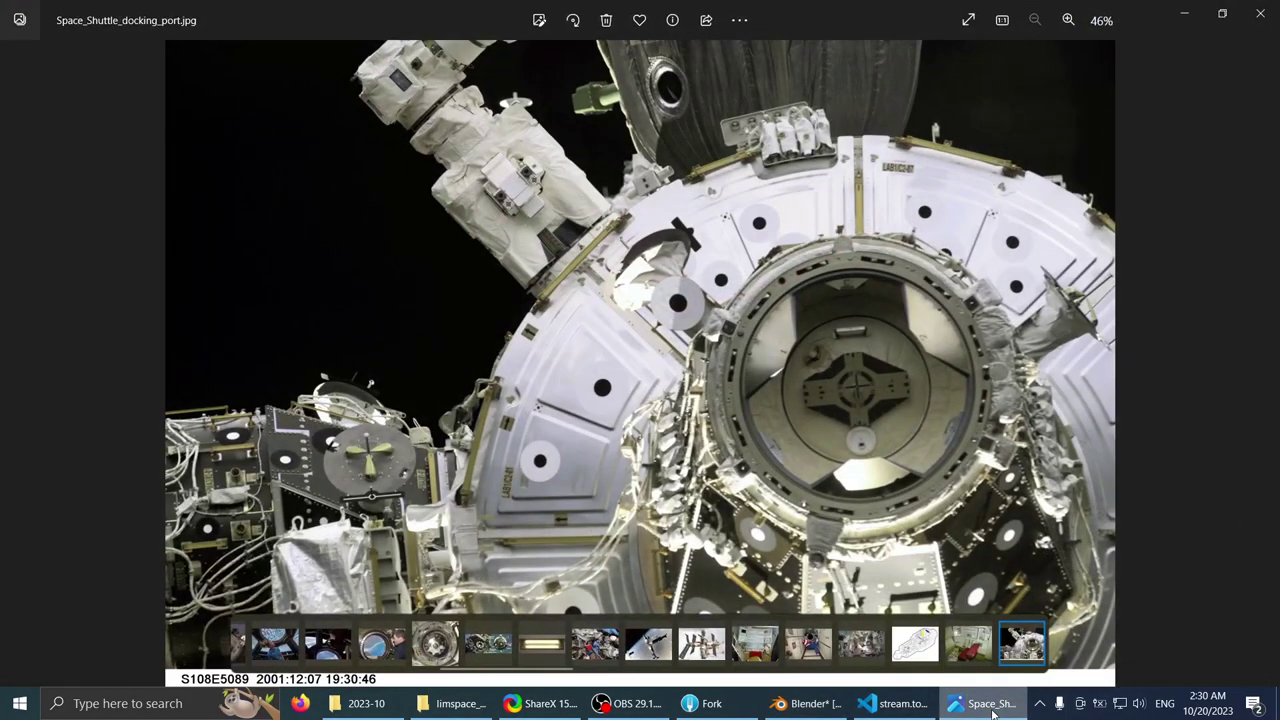
click(990, 704)
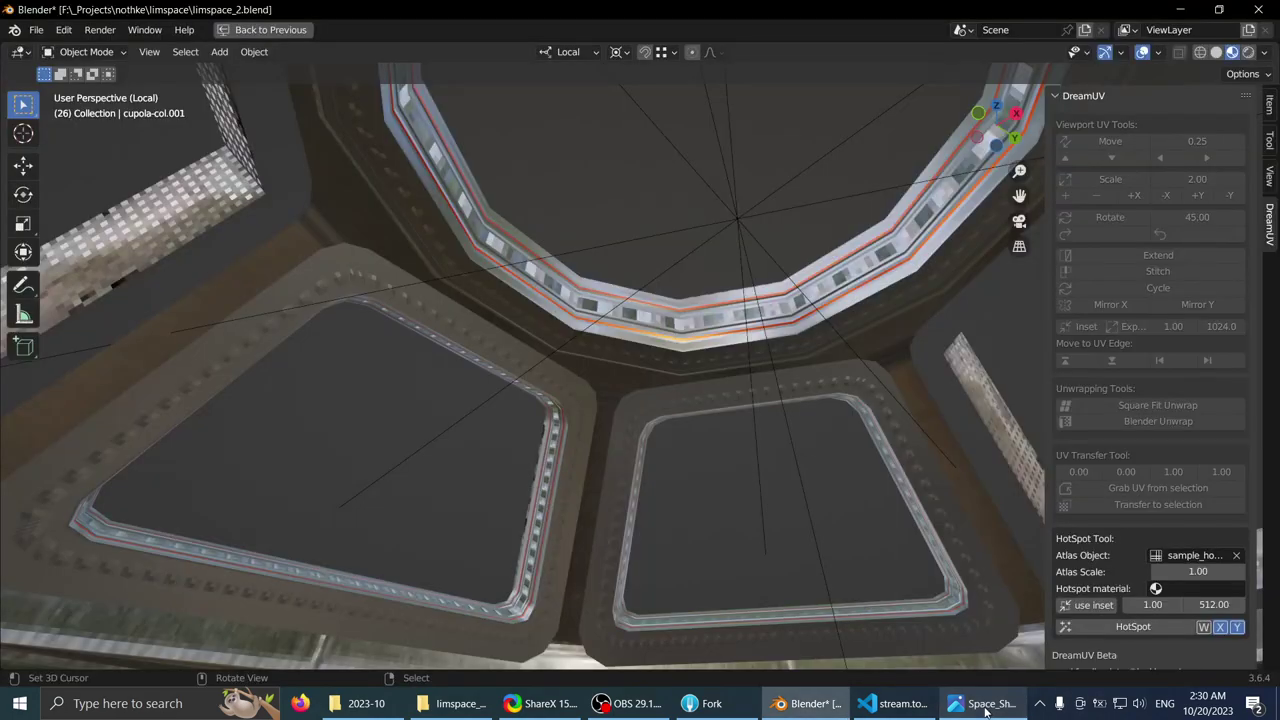
click(990, 704)
click(678, 645)
click(630, 646)
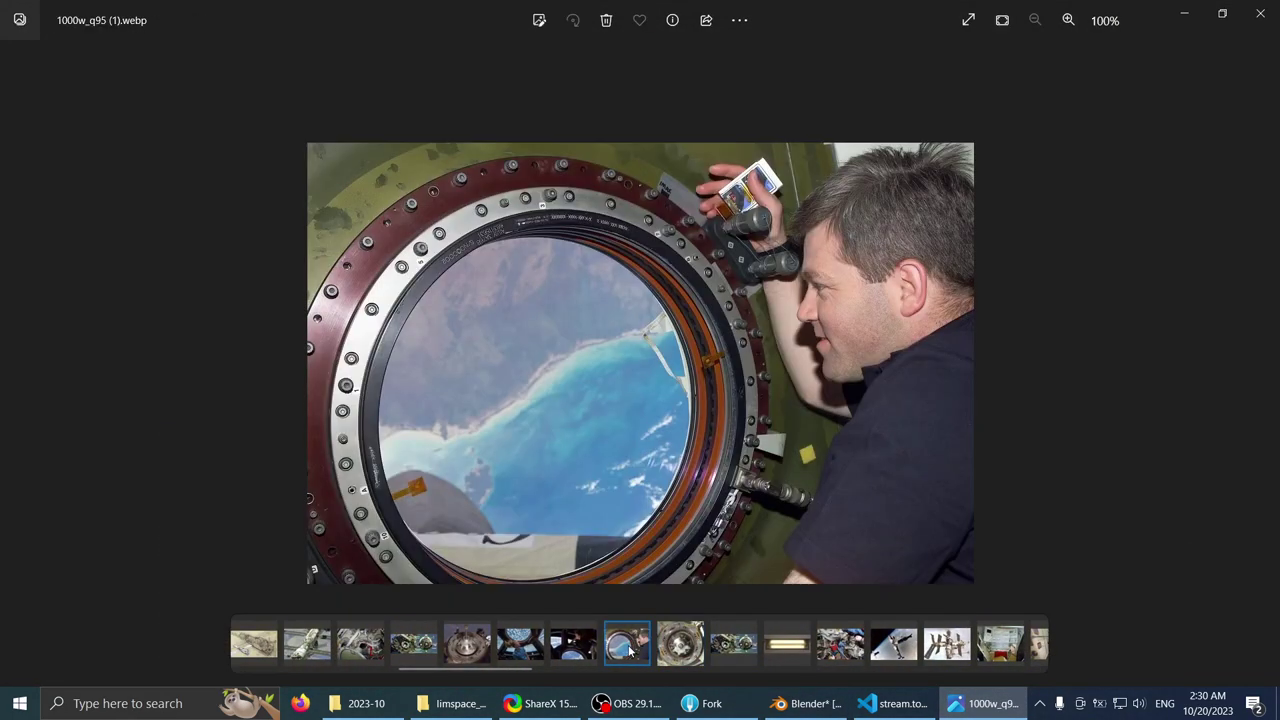
click(560, 650)
click(517, 650)
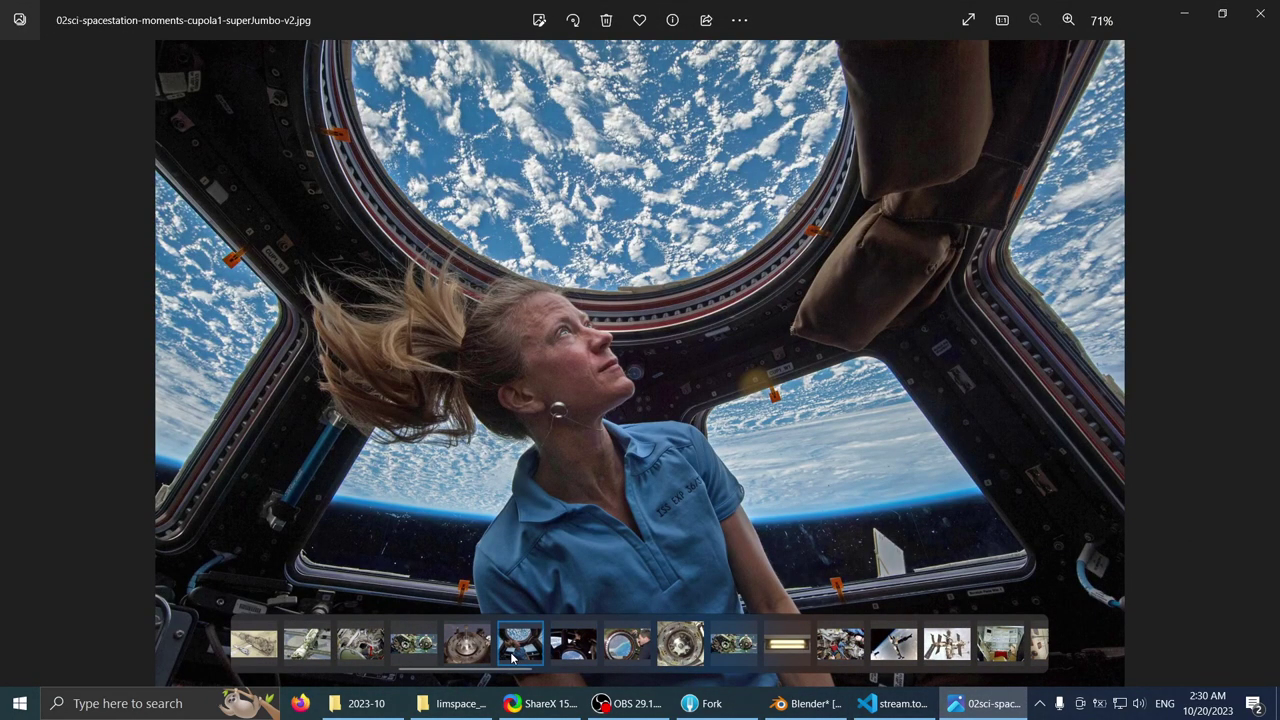
- Compare the cupola interior photo with the modelled window frames by alternating between the image viewer and Blender
click(985, 704)
click(985, 704)
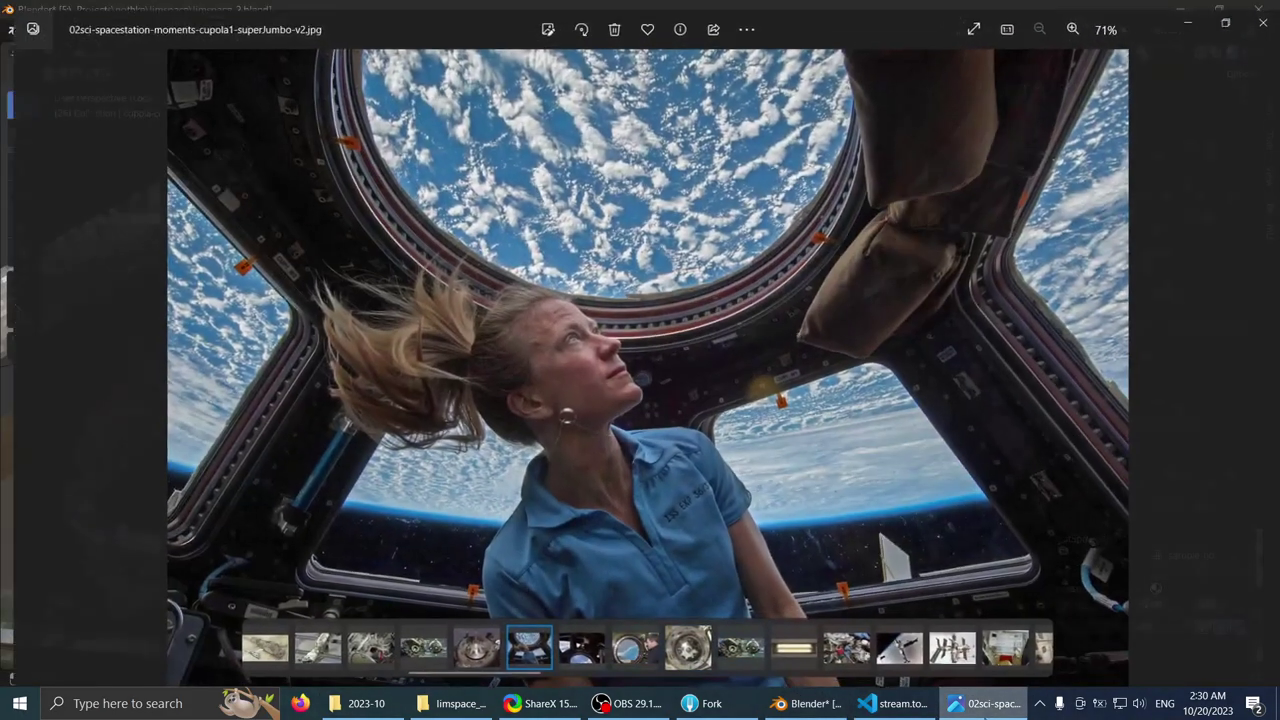
click(985, 706)
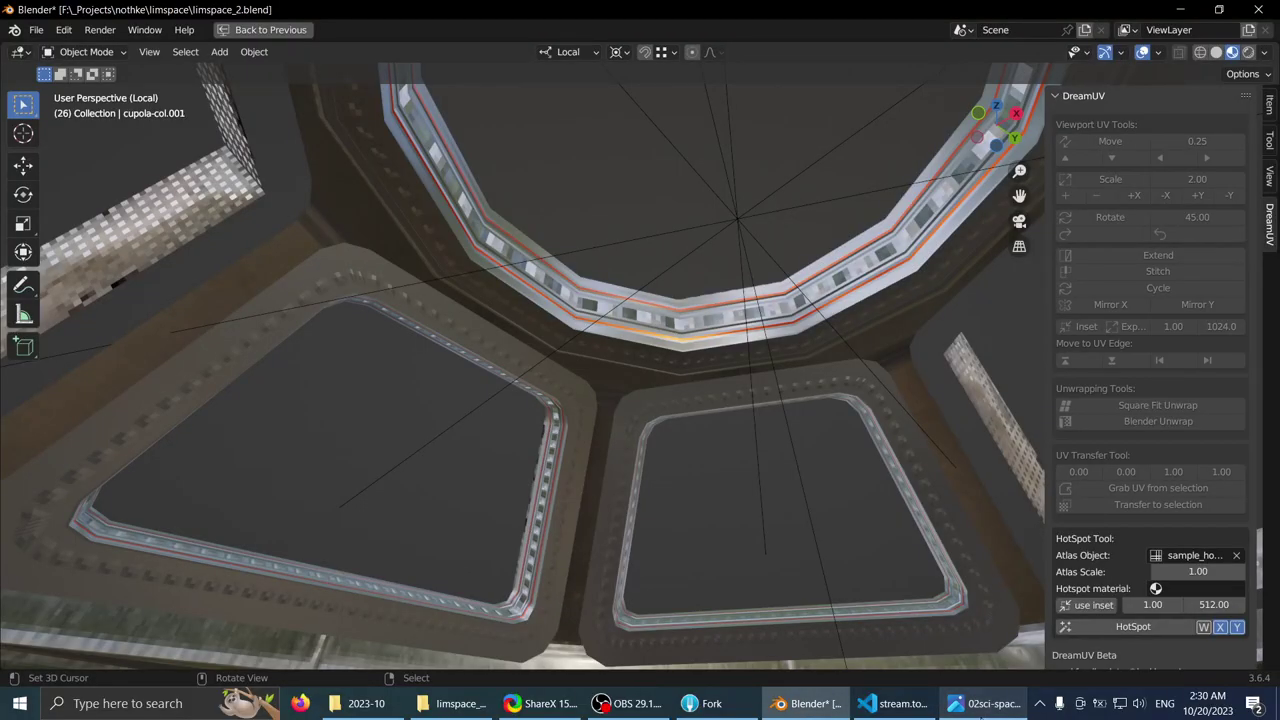
click(985, 704)
click(978, 714)
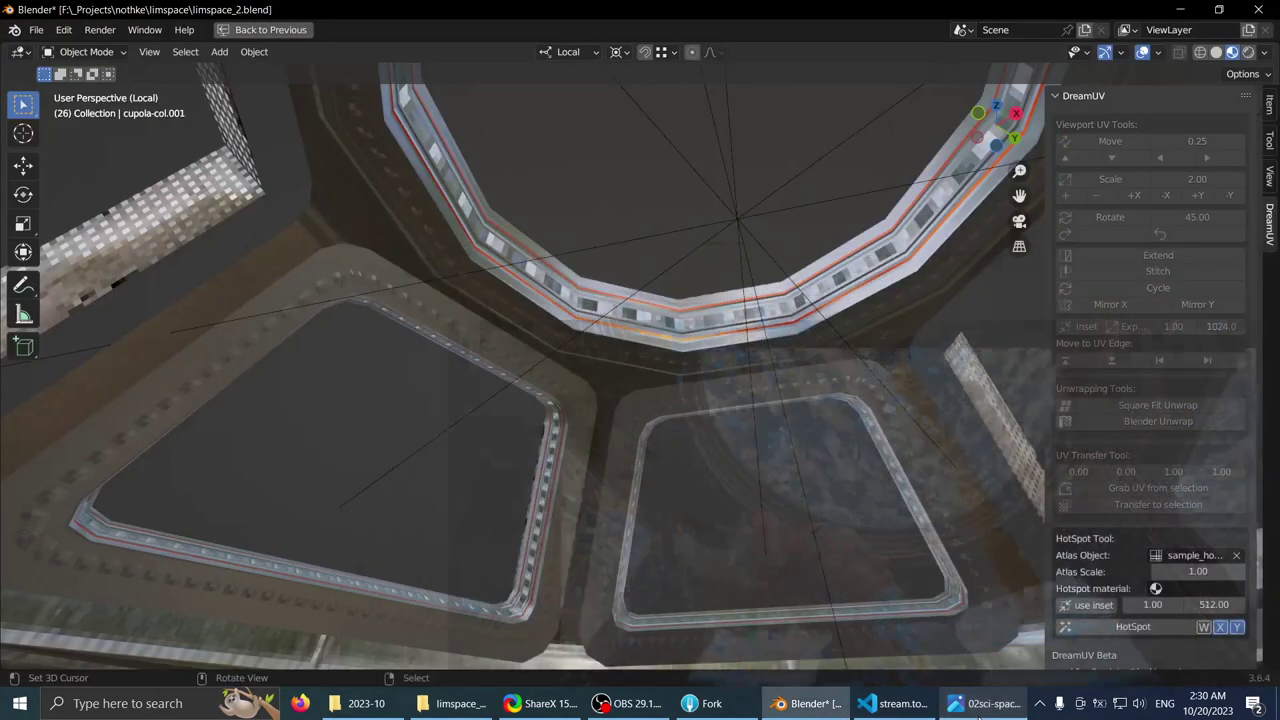
- Examine the space station cupola reference photo and return to the Blender model
click(978, 714)
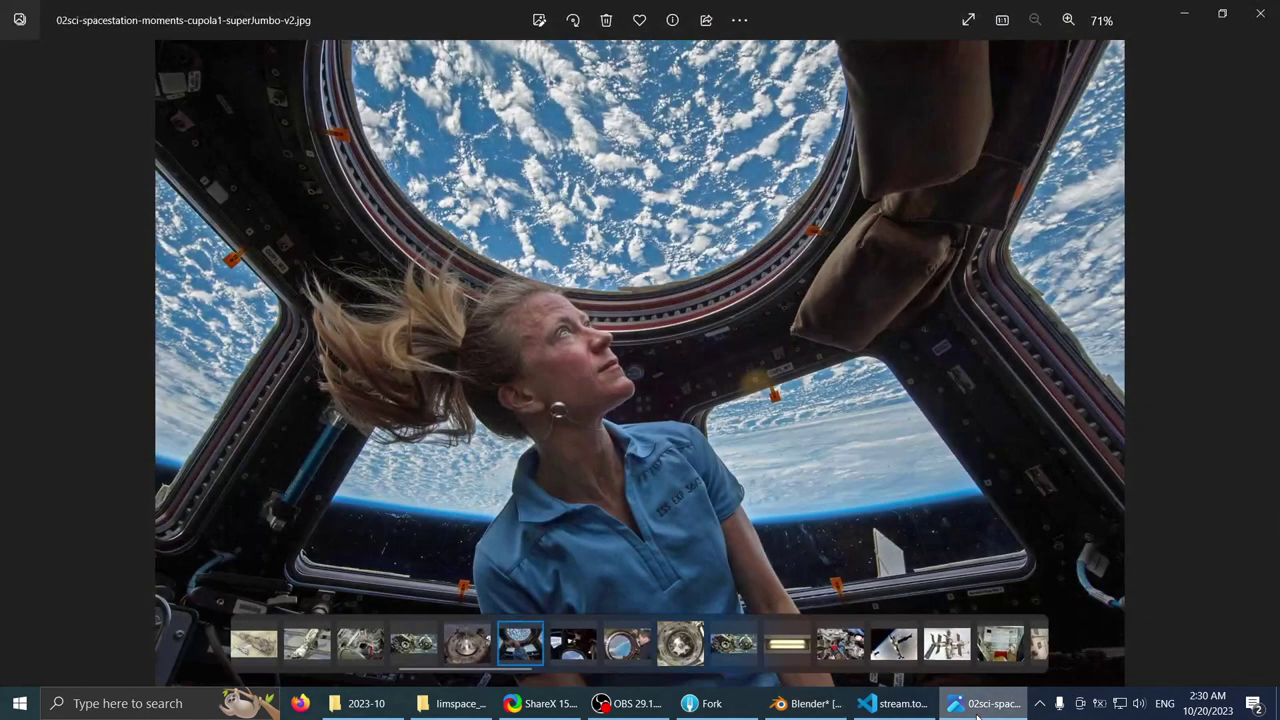
click(978, 714)
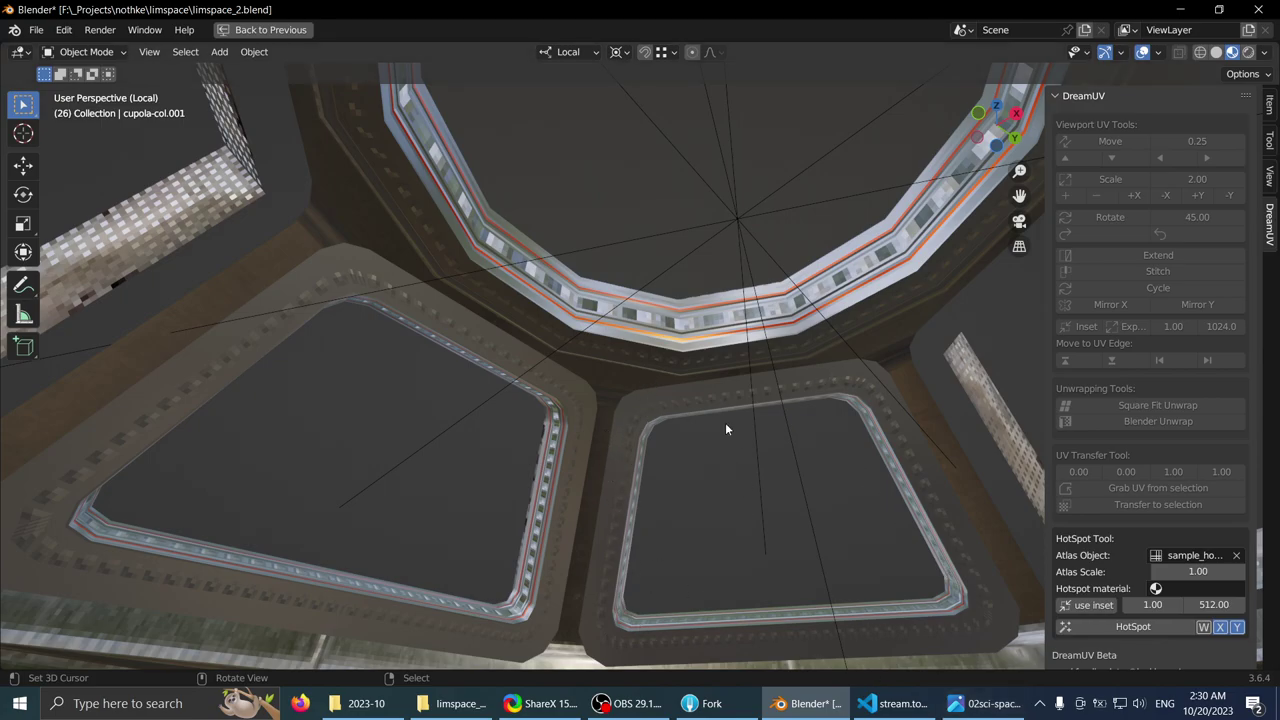
- Flip the normals of the glass face in the cupola's round top window, window_cupola_top, and leave Edit Mode
middle_drag(726, 429, 1037, 148)
click(546, 243)
click(533, 225)
click(1270, 103)
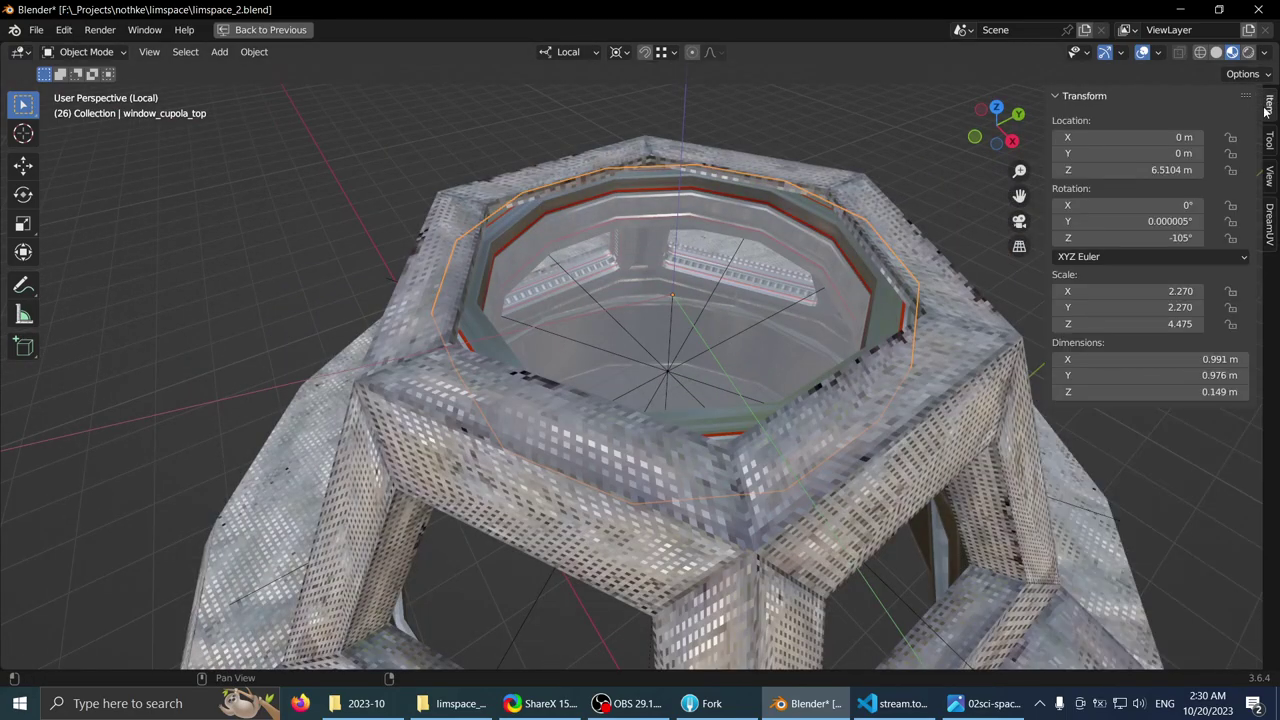
click(1274, 145)
middle_drag(705, 241, 686, 253)
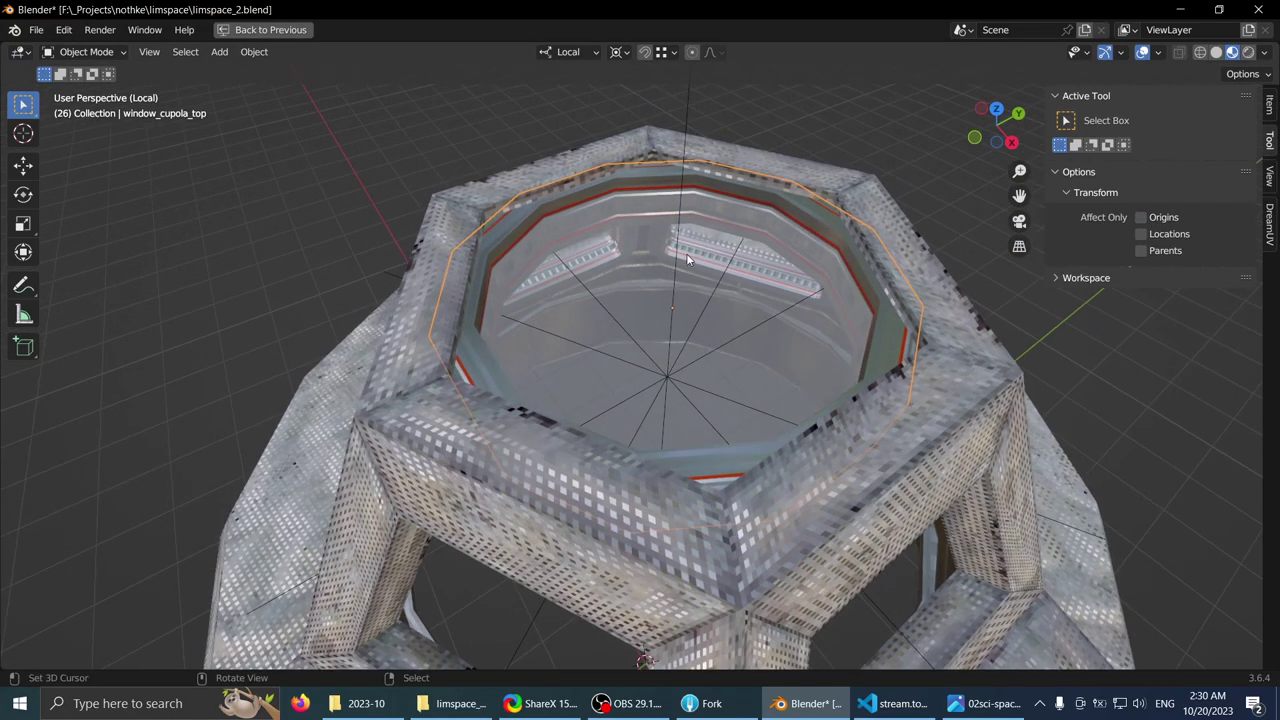
middle_drag(586, 244, 645, 225)
key(Tab)
key(3)
right_click(592, 186)
scroll(612, 184, down, 2)
middle_drag(615, 183, 670, 165)
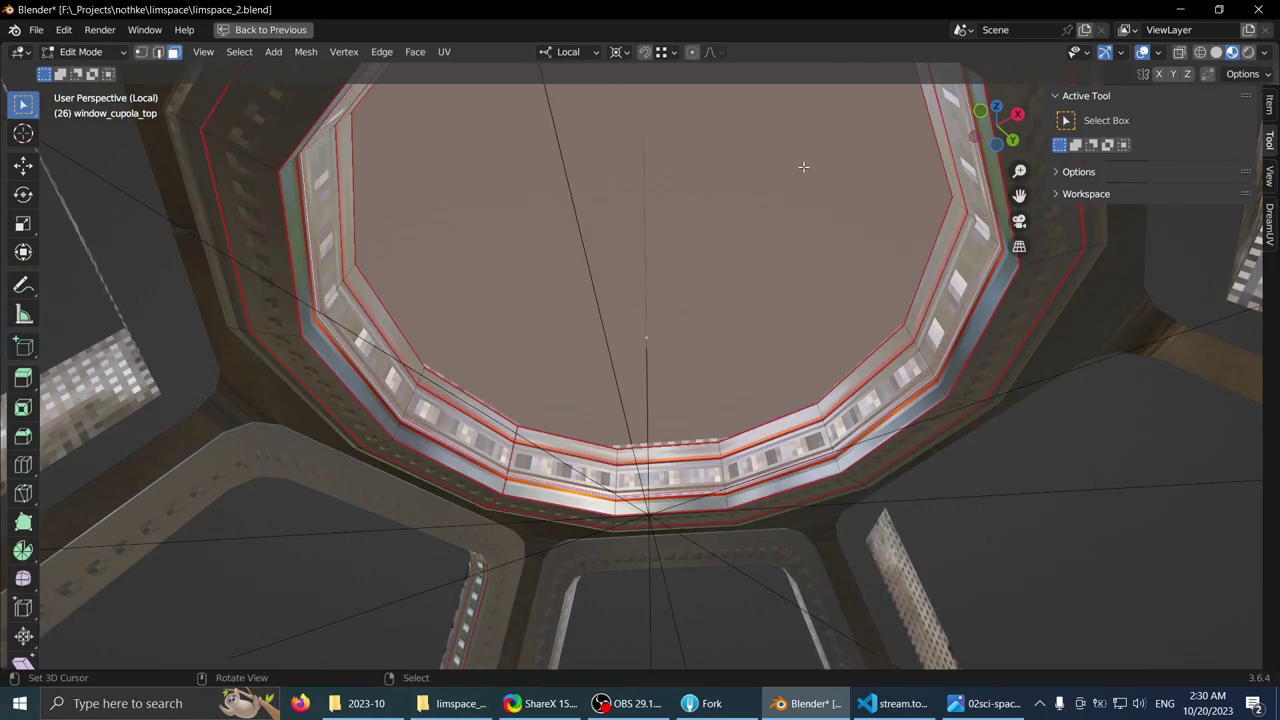
key(q)
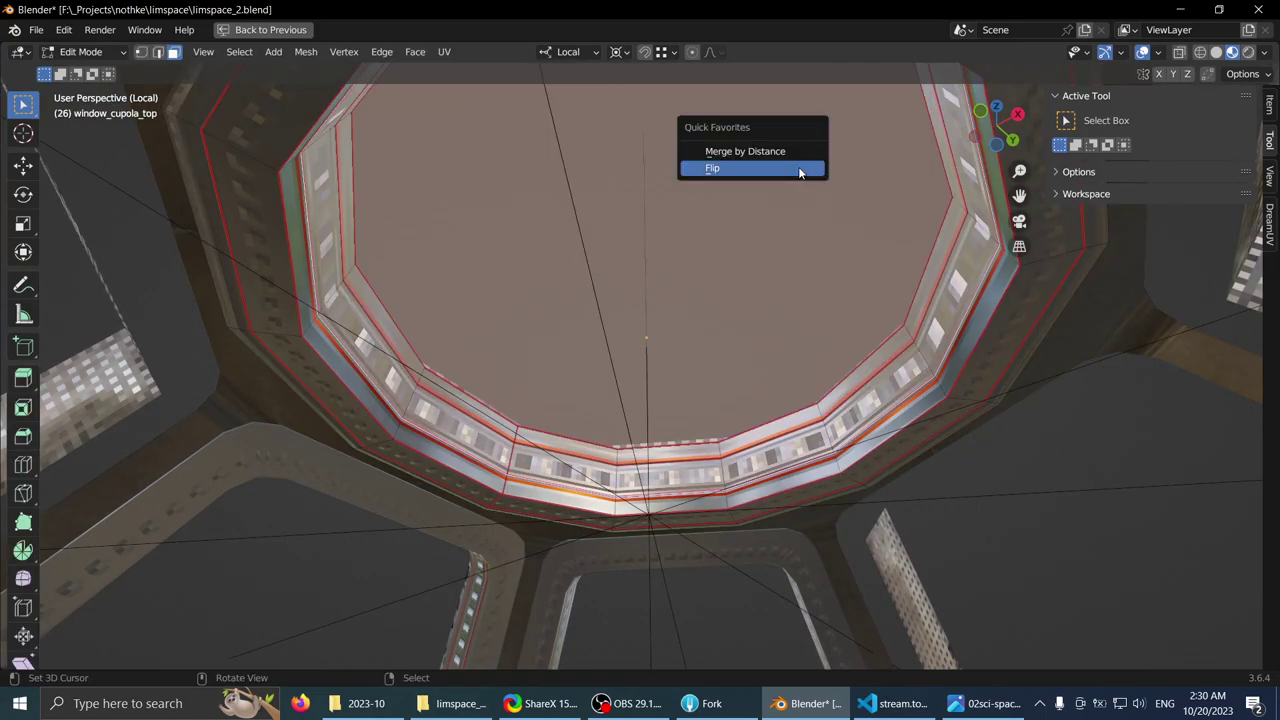
click(799, 168)
key(Tab)
- Isolate the trapezoidal side window, window_cupola_side, in local view
middle_drag(702, 153, 712, 297)
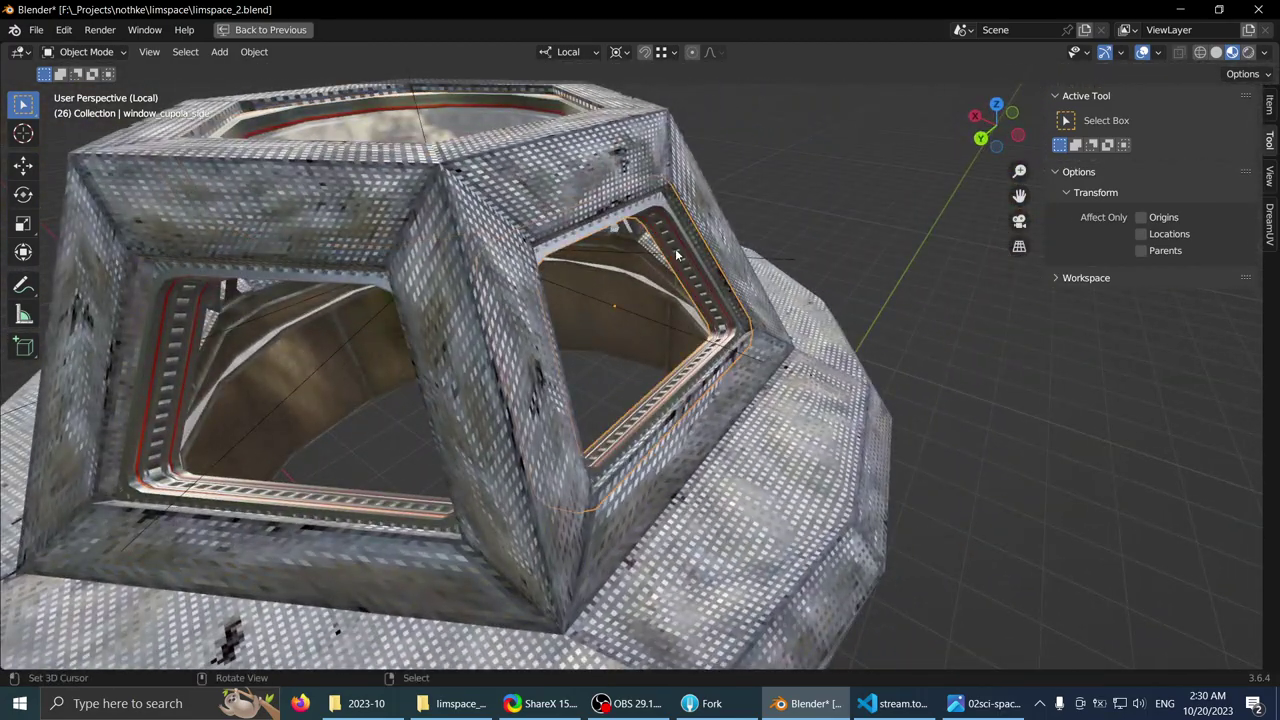
scroll(676, 256, down, 2)
key(KP_Divide)
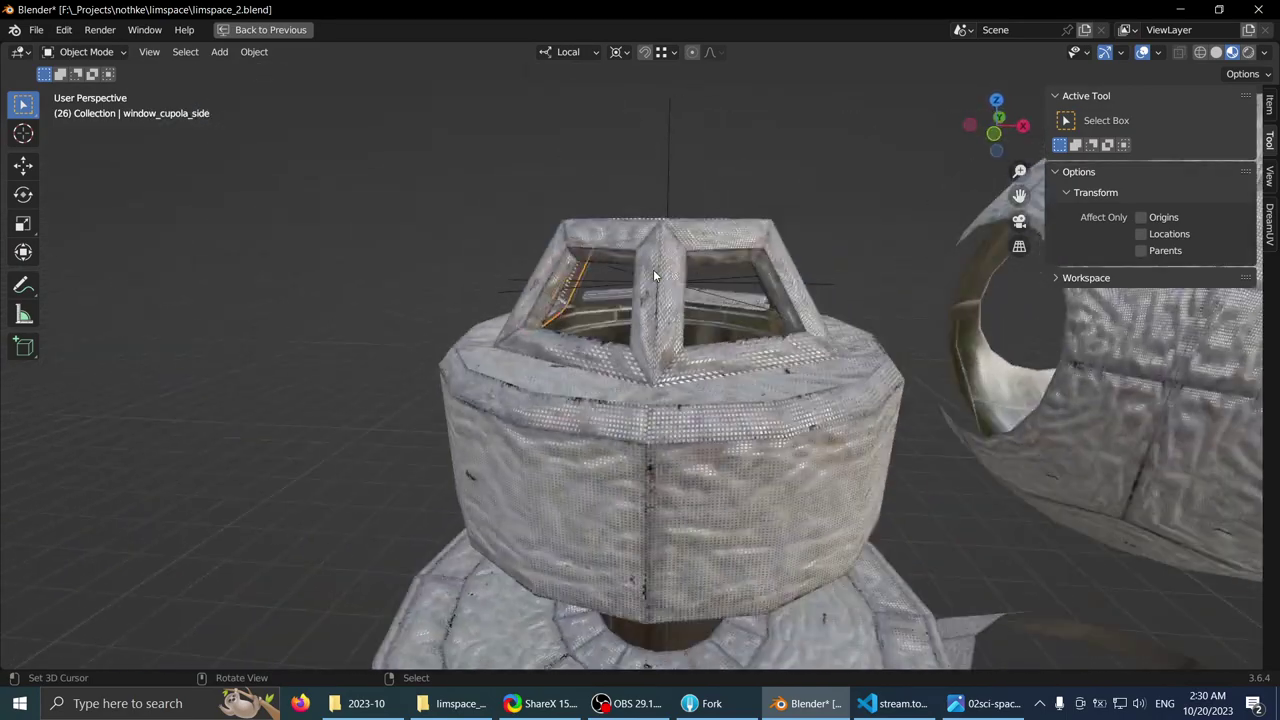
mouse_move(575, 270)
middle_down()
mouse_move(597, 300)
mouse_move(598, 268)
middle_up()
key(KP_Divide)
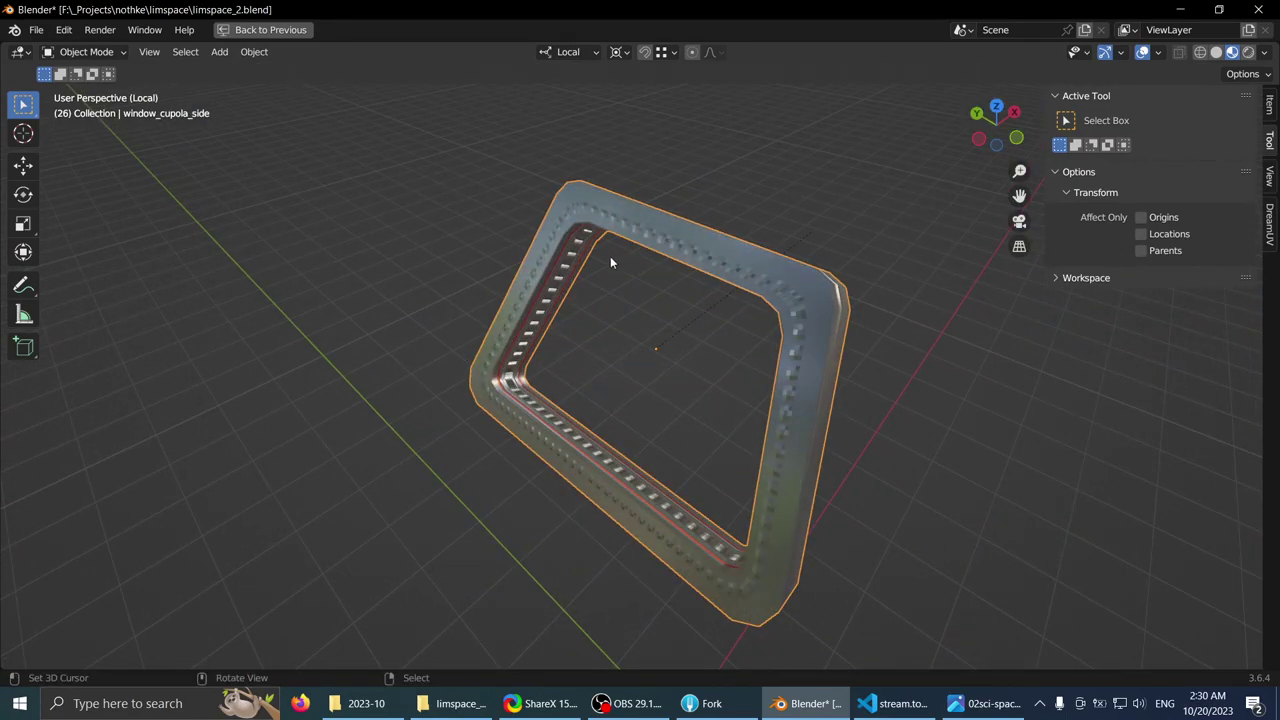
- Duplicate the inner edge loop of the side window frame in place and fill it with a face
key(Tab)
middle_drag(765, 271, 710, 235)
scroll(710, 235, up, 2)
middle_drag(592, 264, 577, 274)
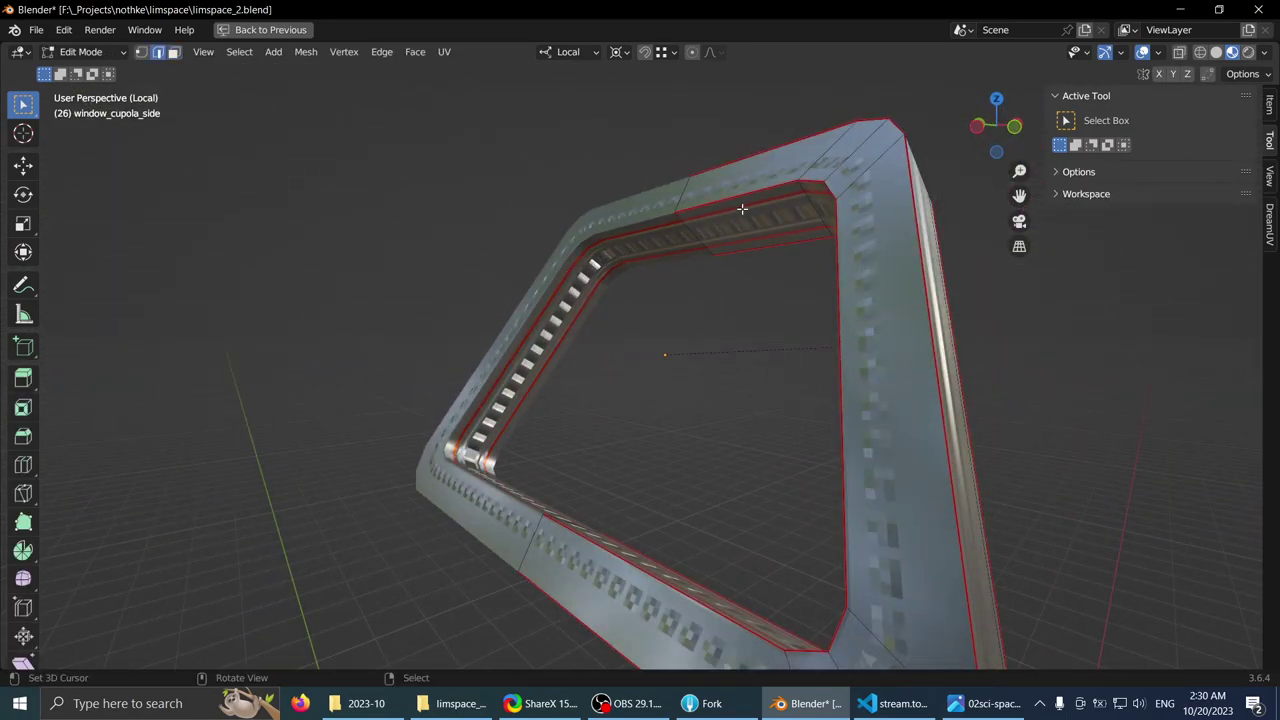
mouse_move(741, 208)
middle_down()
mouse_move(757, 425)
mouse_move(750, 280)
mouse_move(716, 247)
middle_up()
scroll(700, 213, down, 2)
key(z)
click(836, 227)
key(shift+d)
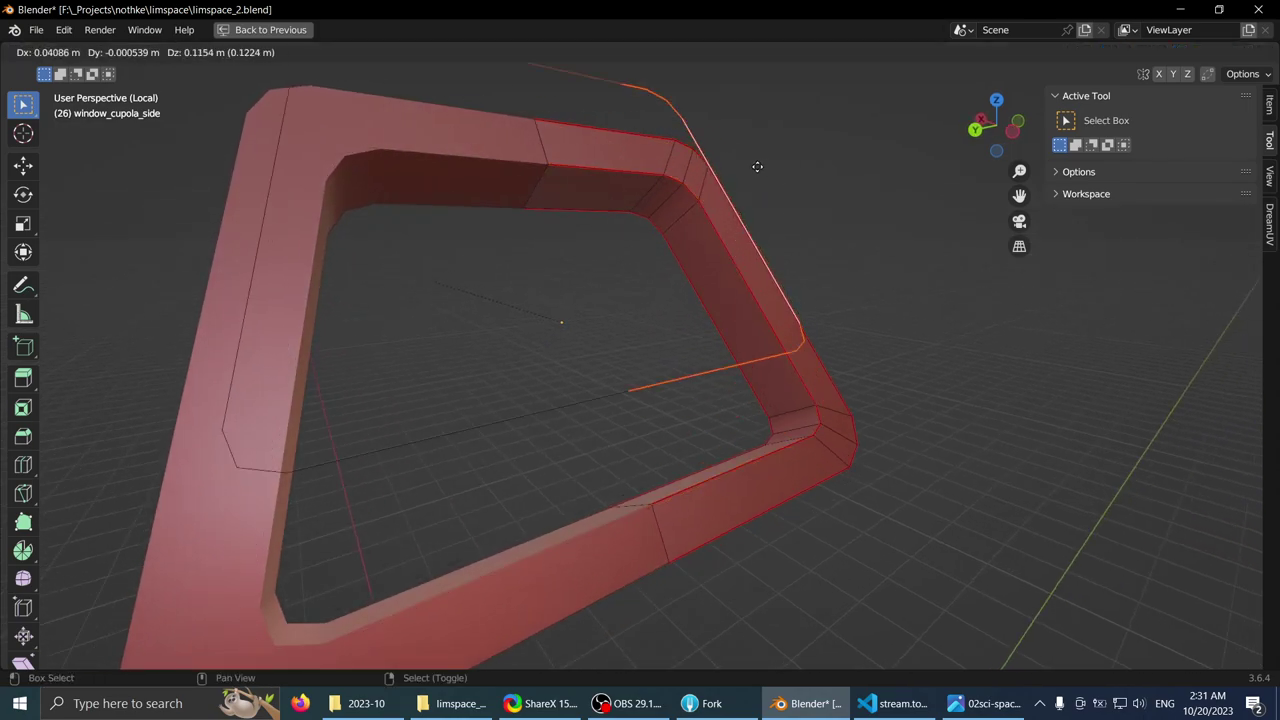
right_click(758, 202)
key(f)
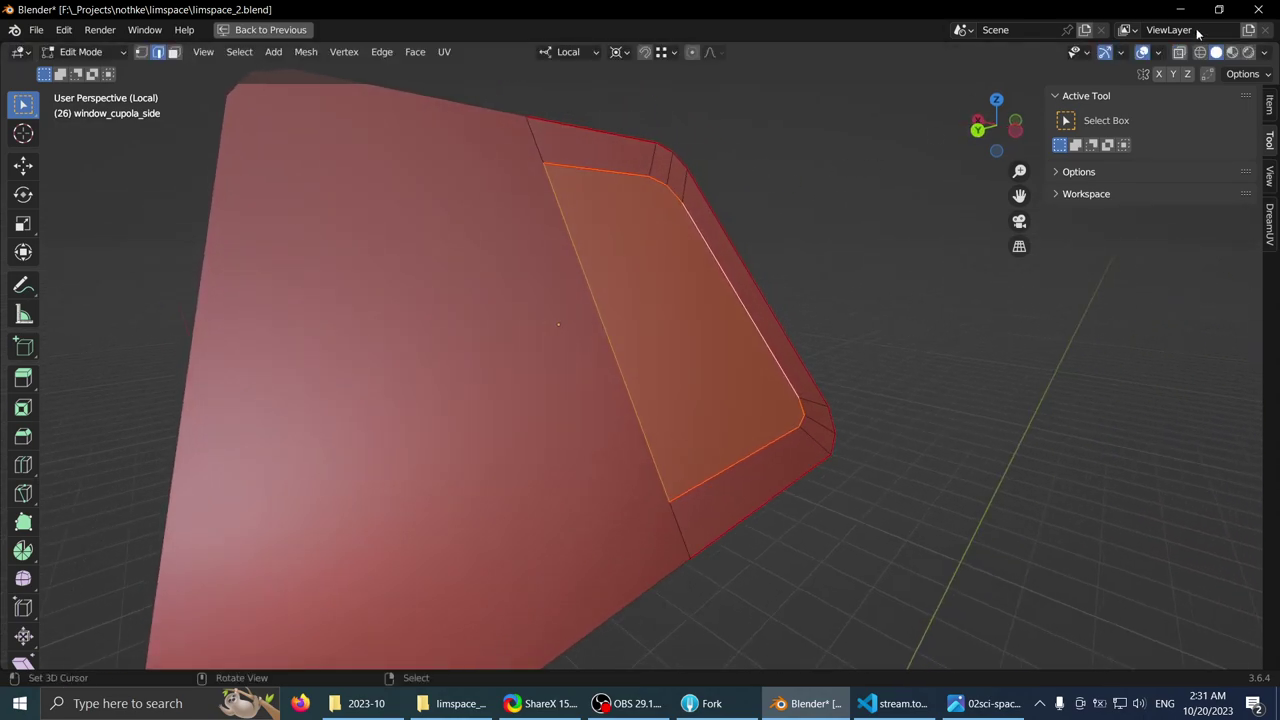
- Restore the material preview shading and move the new pane about 0.022 m along its local Y axis
click(1232, 53)
key(g)
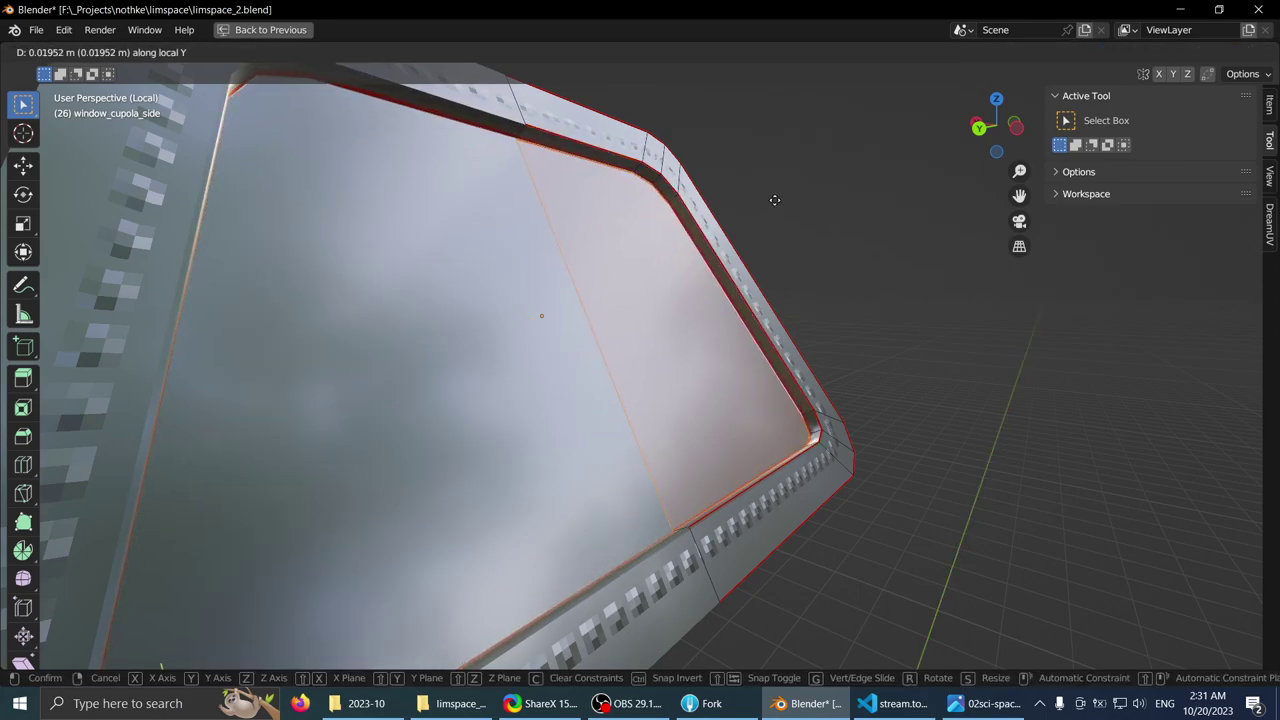
click(774, 200)
- Add a second material slot with the glass_window material to the side window and assign it to the pane
key(ctrl+space)
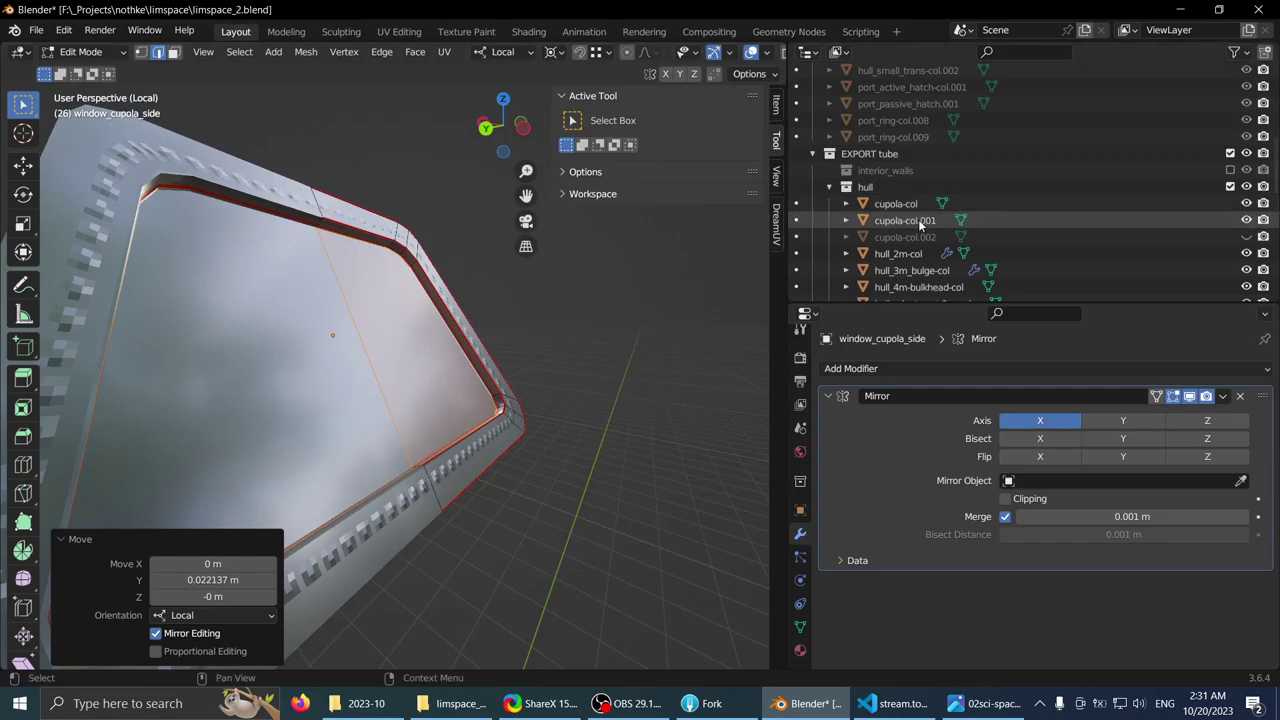
click(800, 650)
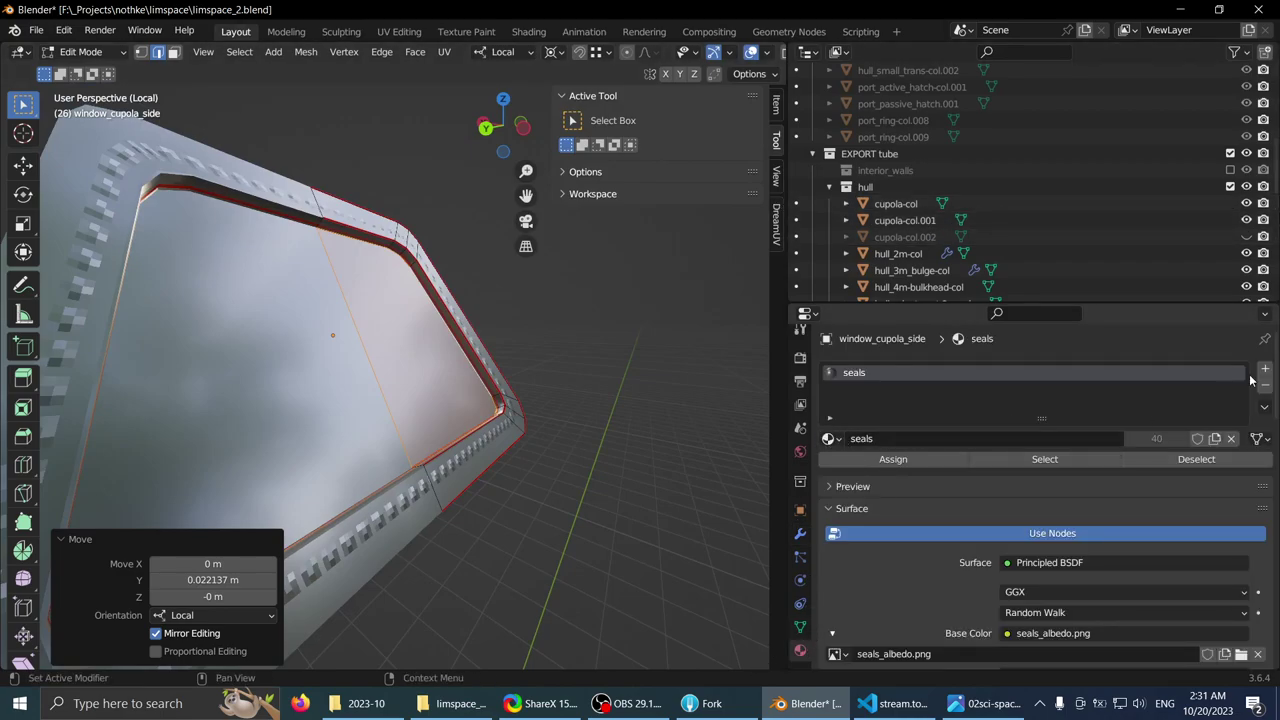
click(1266, 370)
click(831, 472)
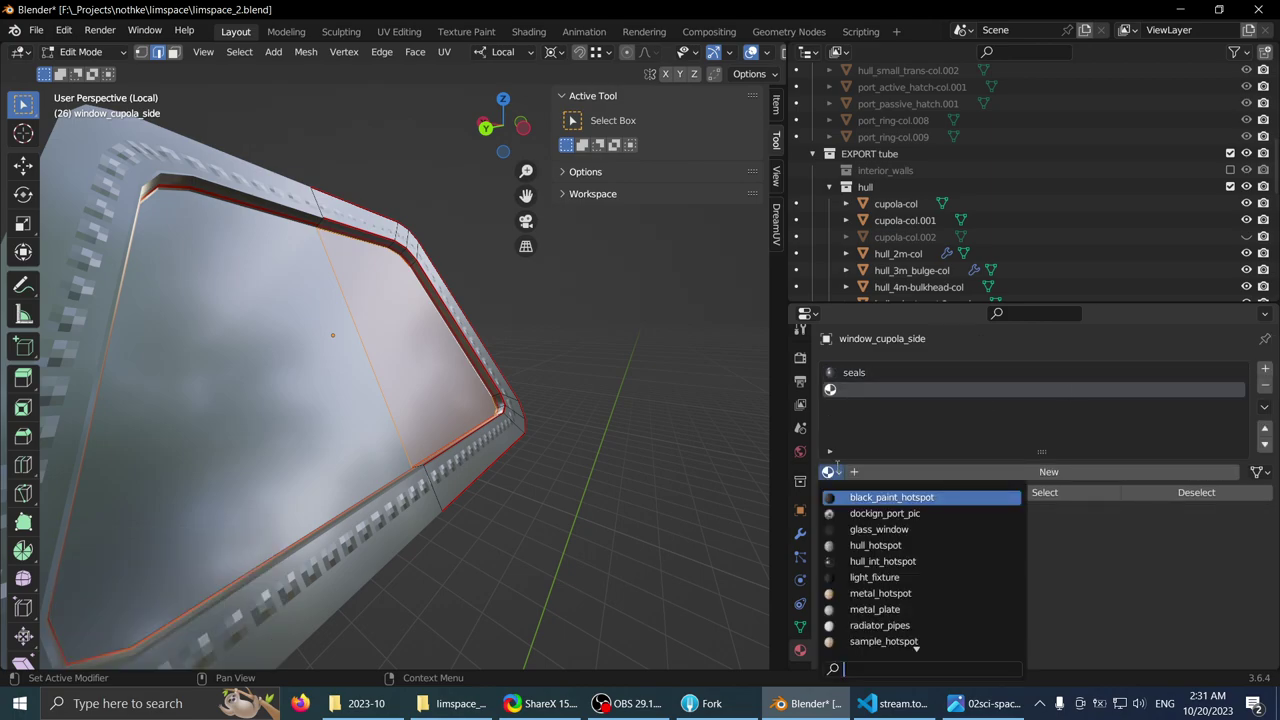
key(Return)
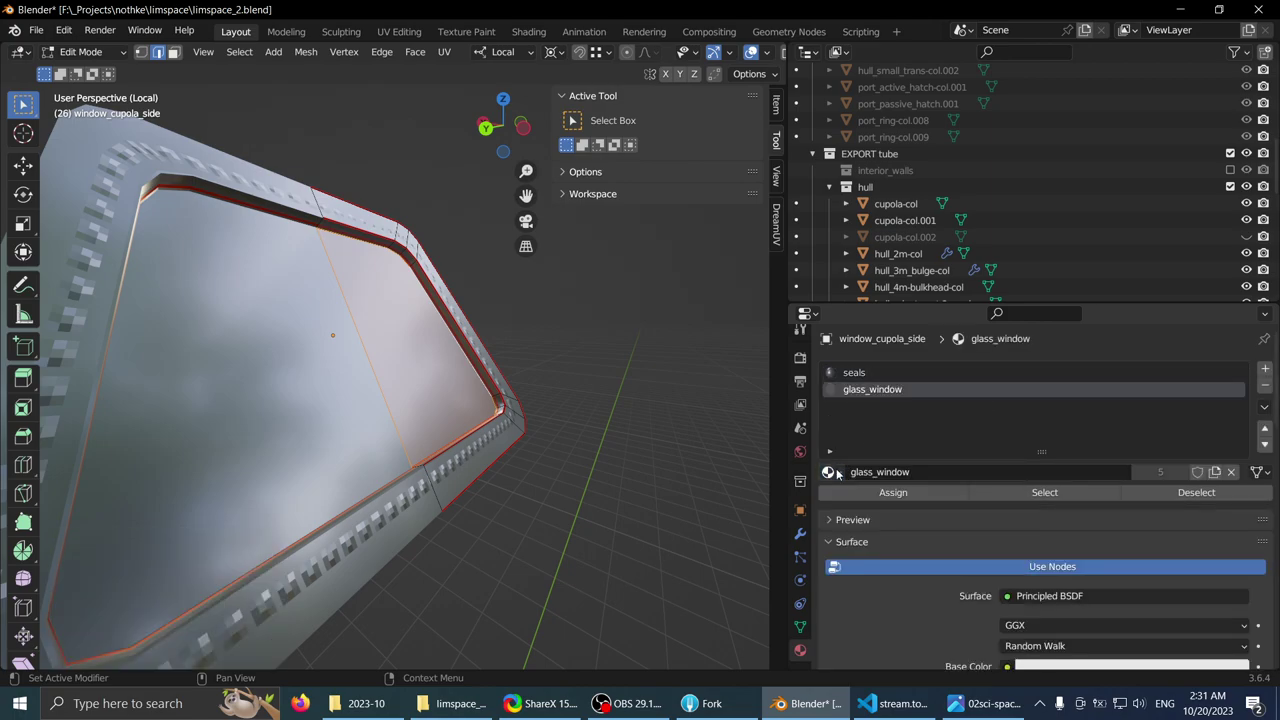
click(873, 493)
- Duplicate the glass pane about 0.045 m along local Y and leave Edit Mode
mouse_move(492, 341)
middle_down()
mouse_move(477, 334)
mouse_move(477, 309)
mouse_move(499, 327)
middle_up()
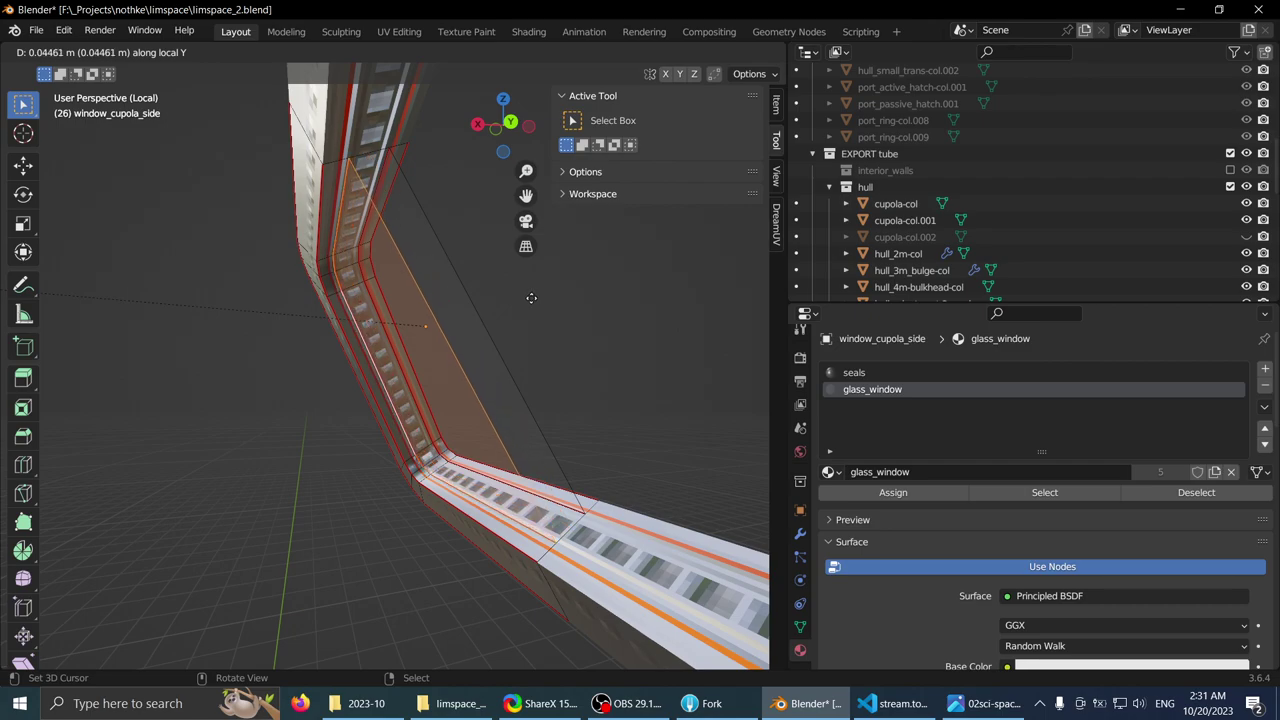
click(531, 298)
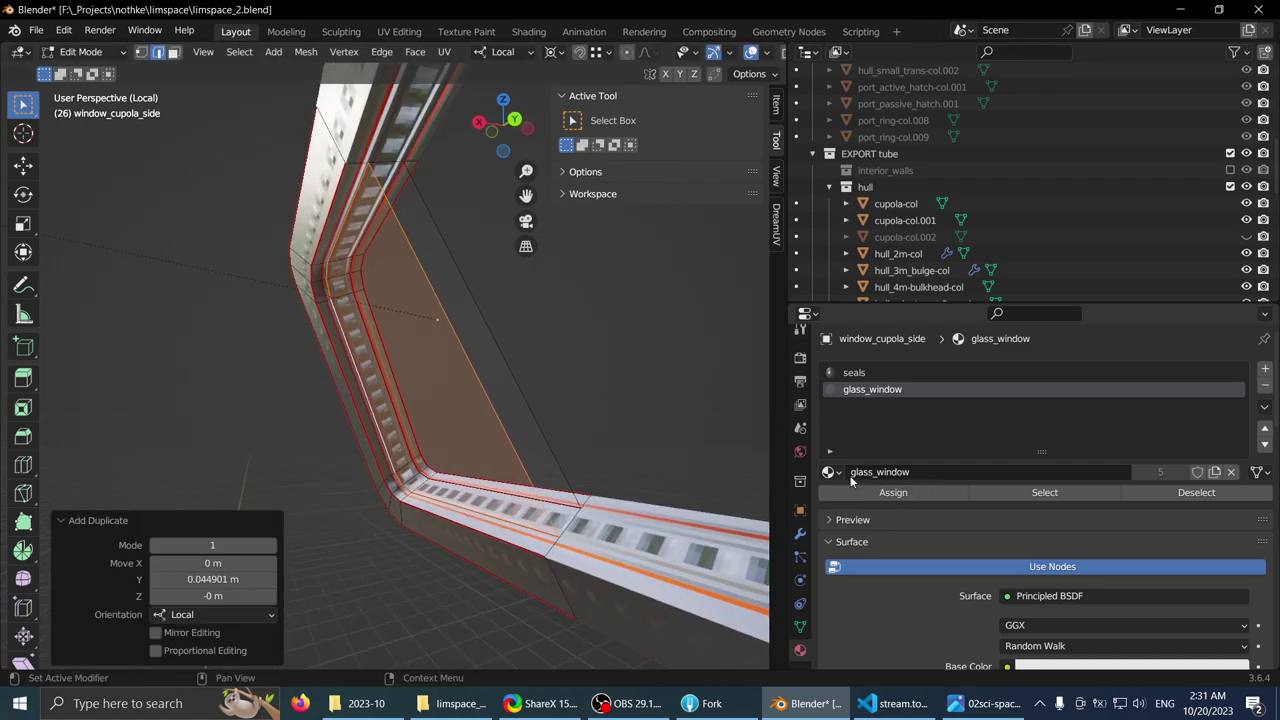
click(550, 322)
middle_drag(506, 300, 528, 306)
key(Tab)
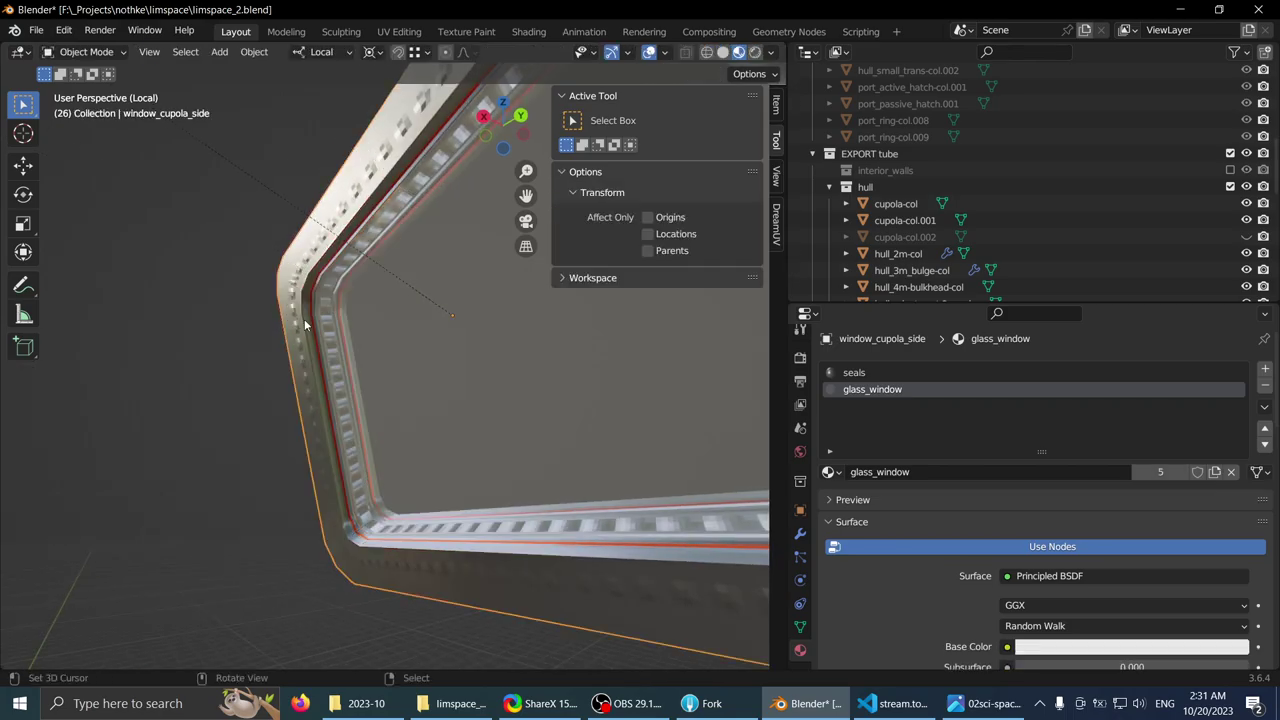
- Exit local view and select the round top window from inside the cupola in a maximized viewport
scroll(420, 318, down, 3)
middle_drag(400, 318, 580, 251)
key(KP_Divide)
scroll(476, 340, up, 5)
scroll(333, 346, up, 3)
scroll(333, 346, down, 4)
scroll(332, 397, down, 2)
key(ctrl+space)
right_click(588, 256)
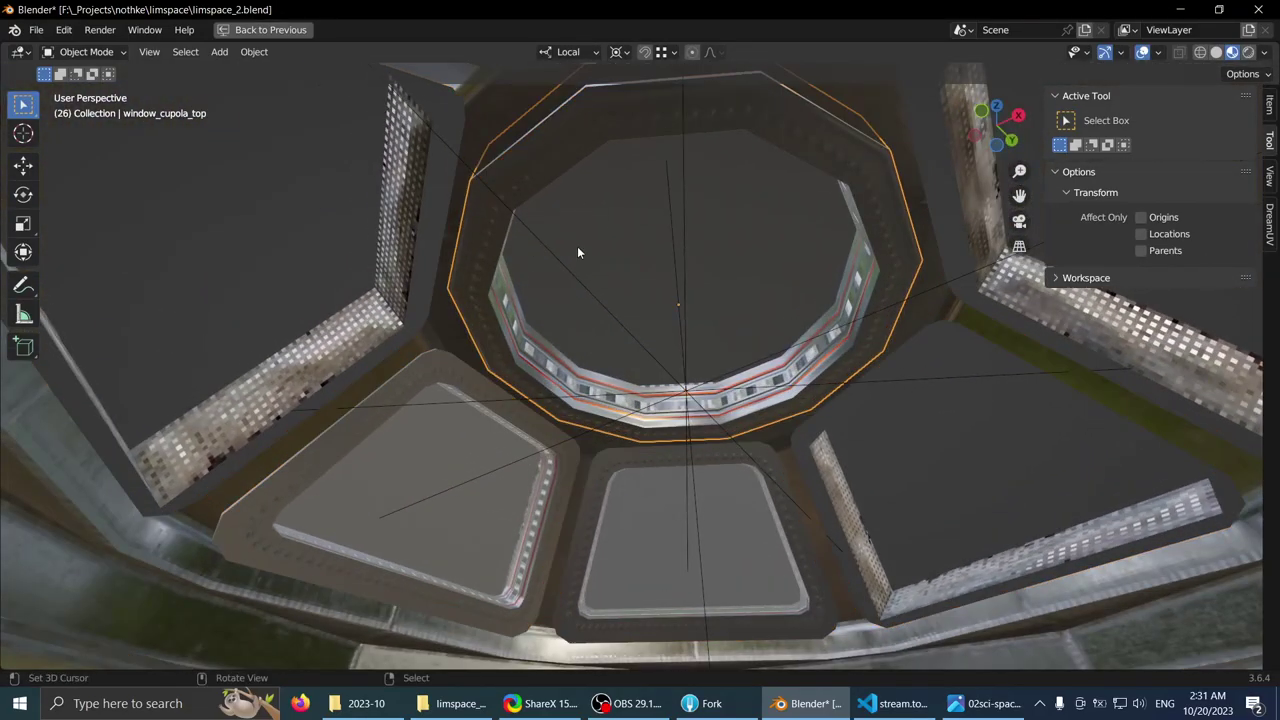
click(612, 219)
key(r)
right_click(465, 300)
scroll(417, 312, down, 3)
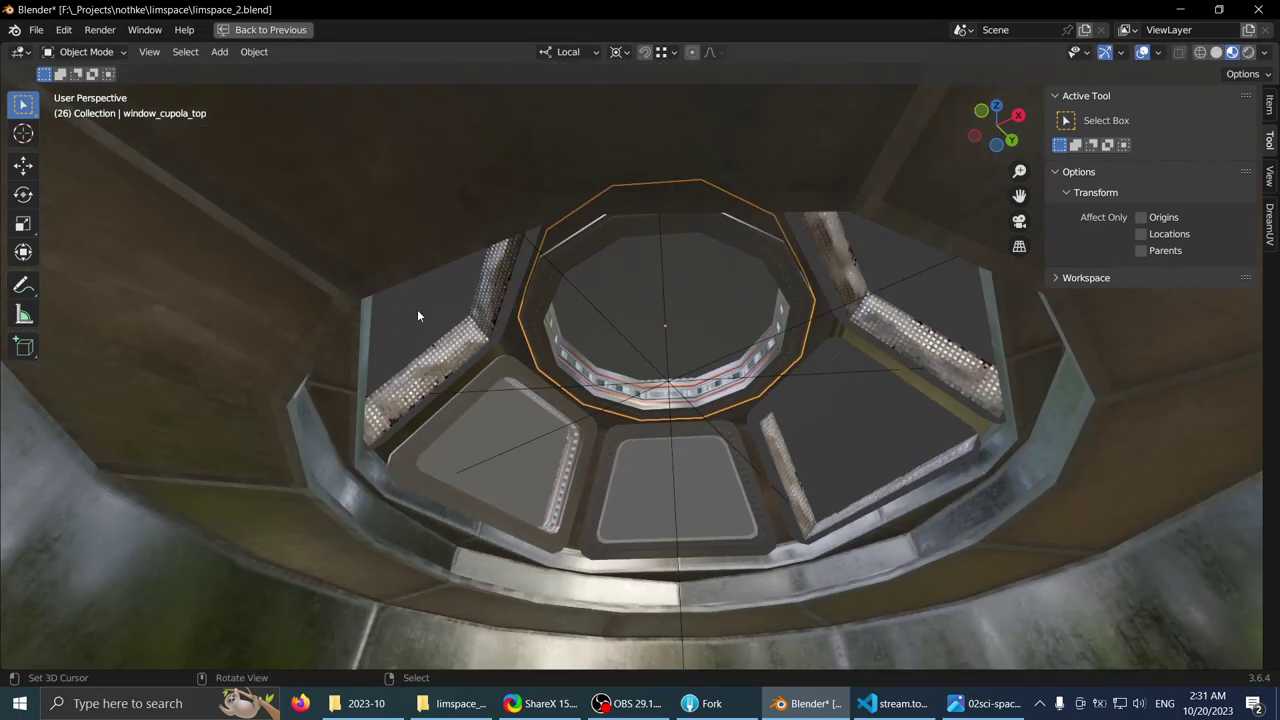
- Set the transform pivot point to Median Point and try to rotate the round top window
middle_drag(540, 225, 588, 67)
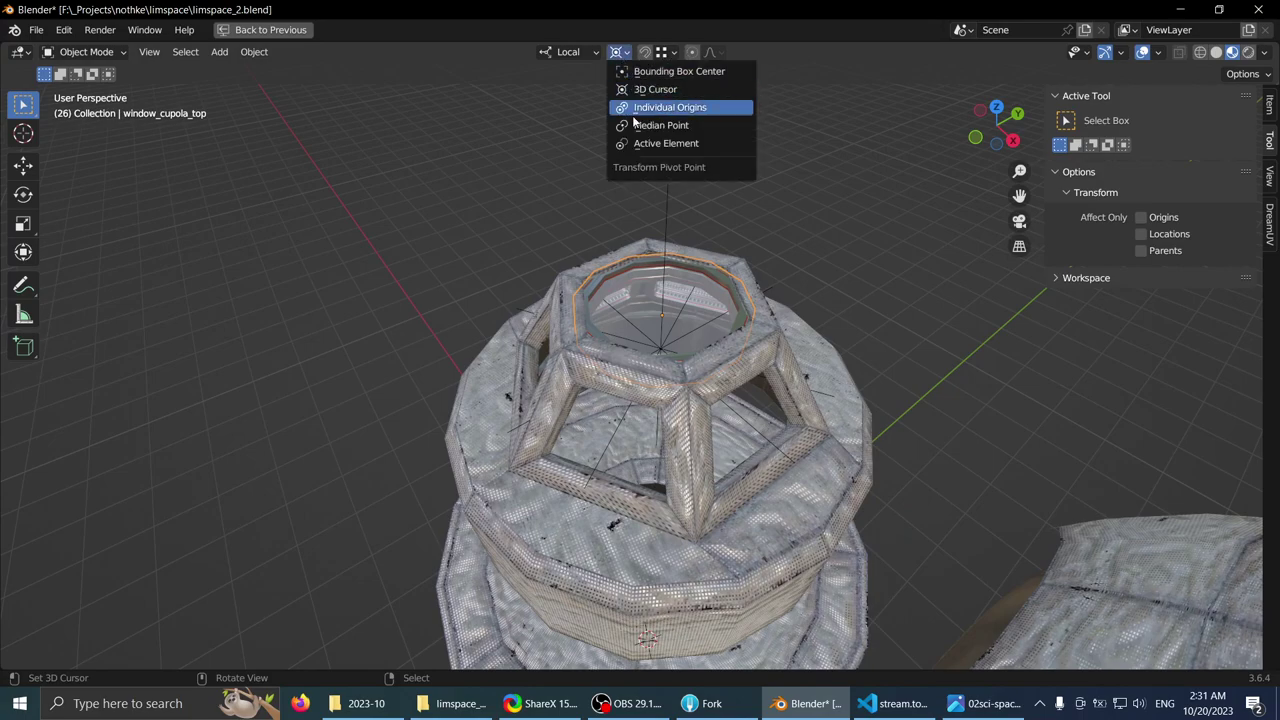
click(660, 125)
middle_drag(633, 127, 616, 220)
key(r)
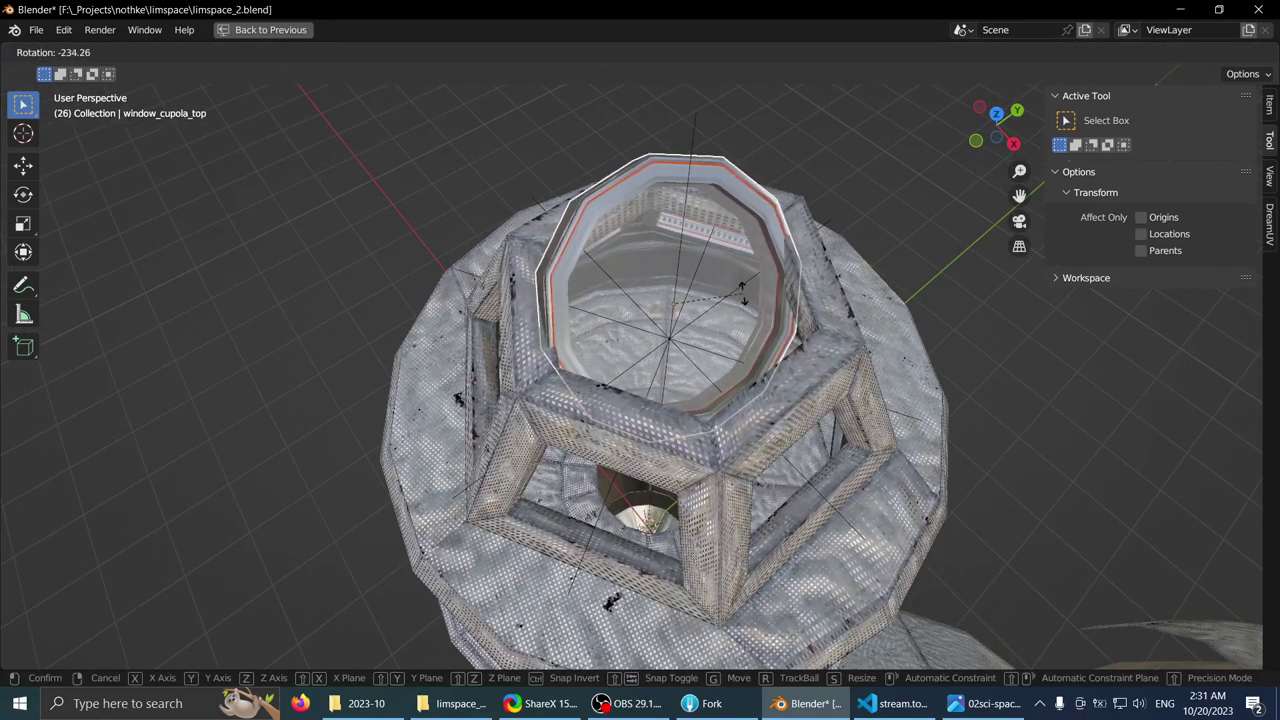
middle_drag(506, 224, 360, 205)
key(r)
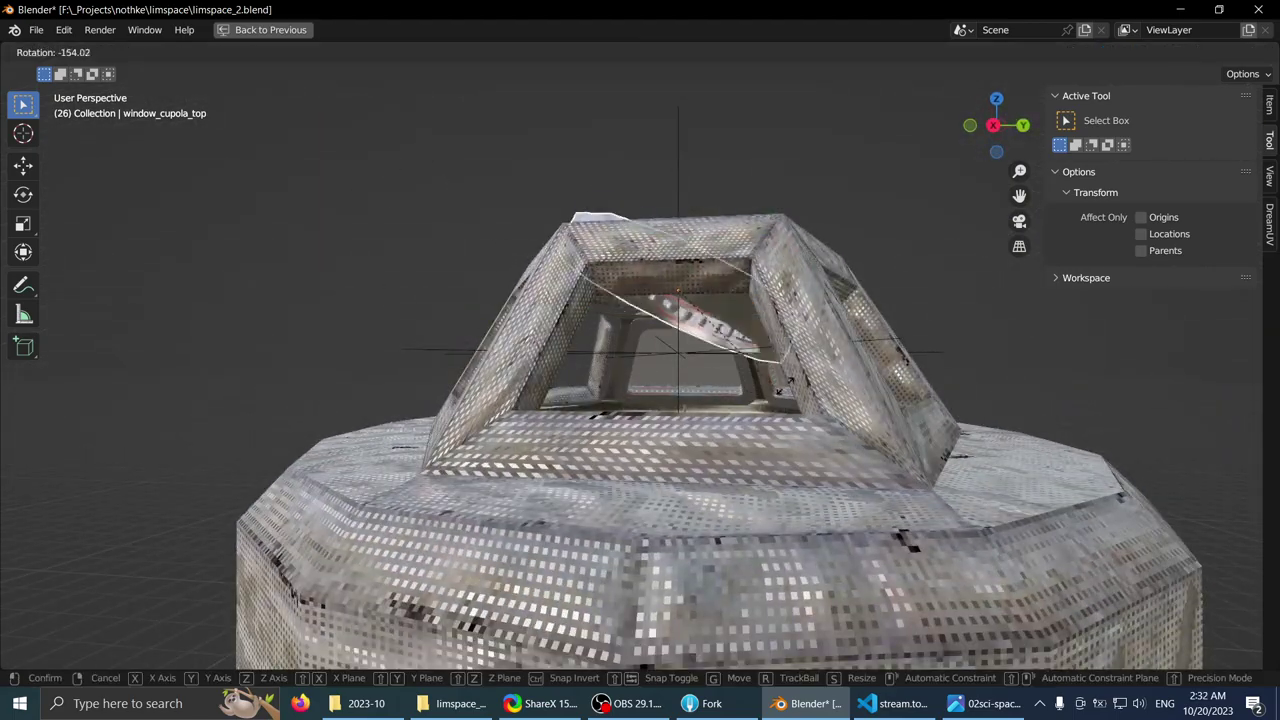
click(788, 382)
middle_drag(788, 382, 519, 362)
- Select the side window beside the top ring and examine it both within the cupola and in isolation
click(481, 314)
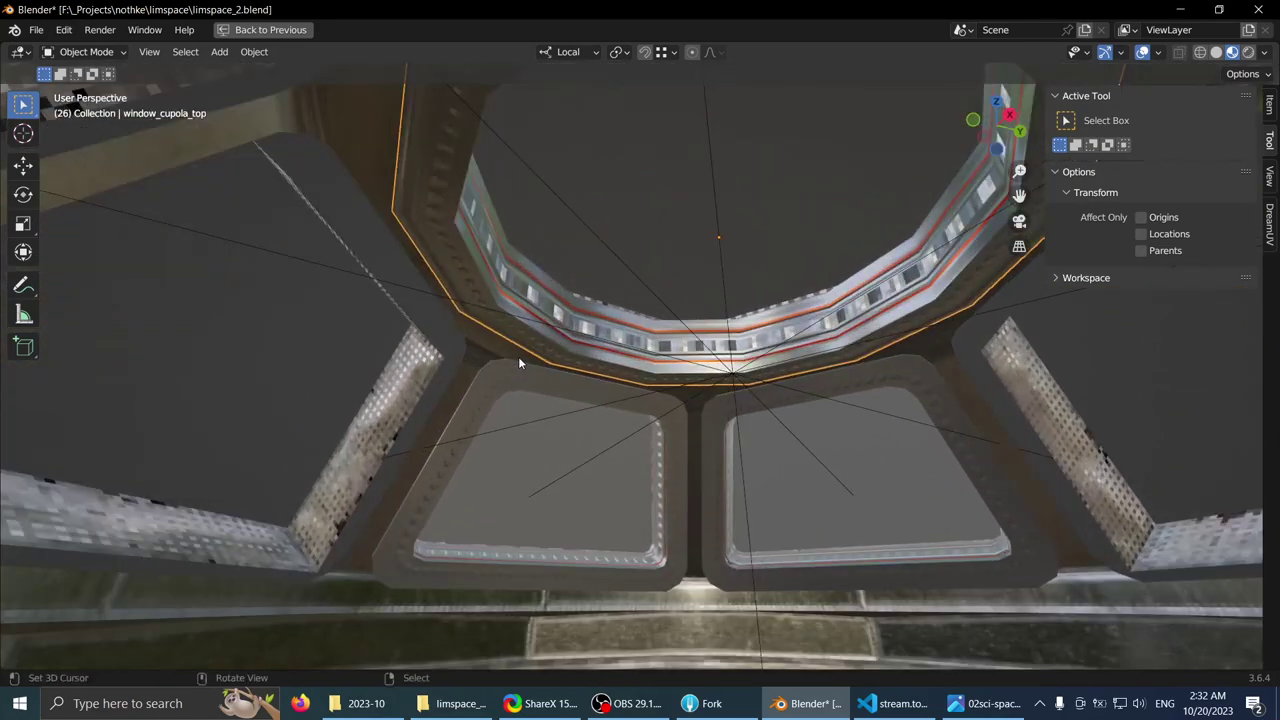
right_click(308, 341)
right_click(463, 276)
middle_drag(580, 335, 575, 356)
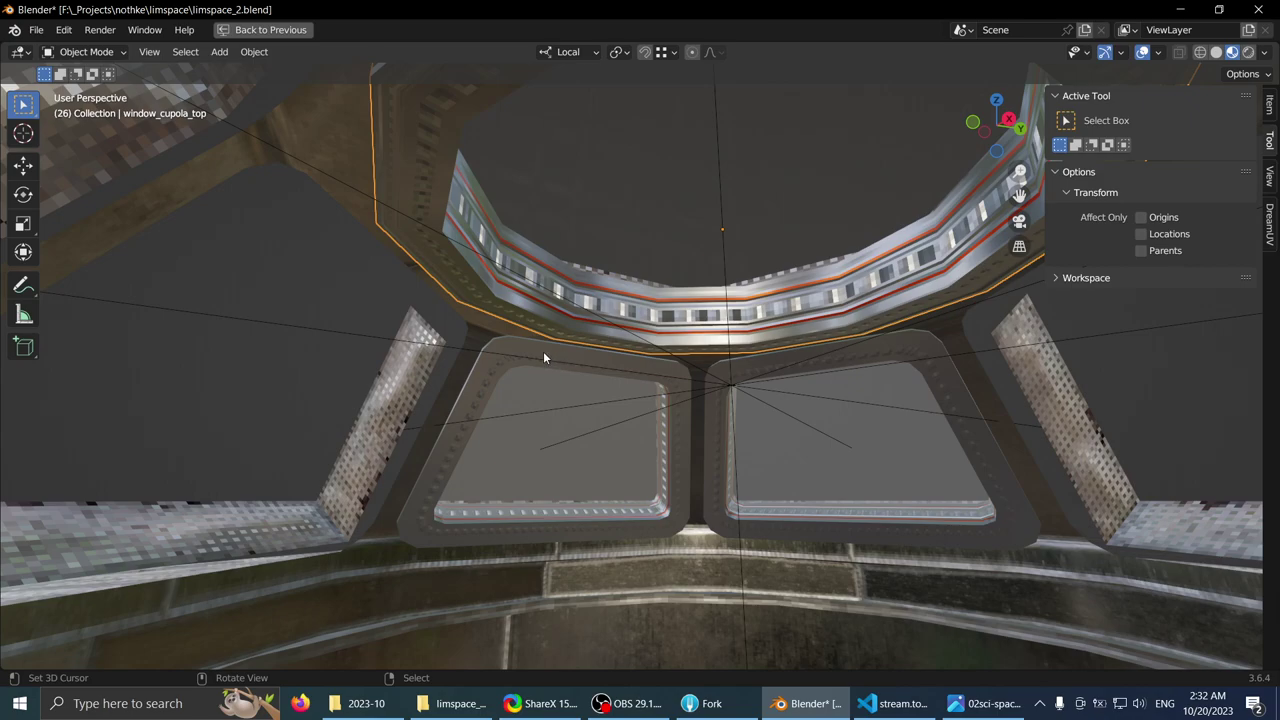
click(510, 351)
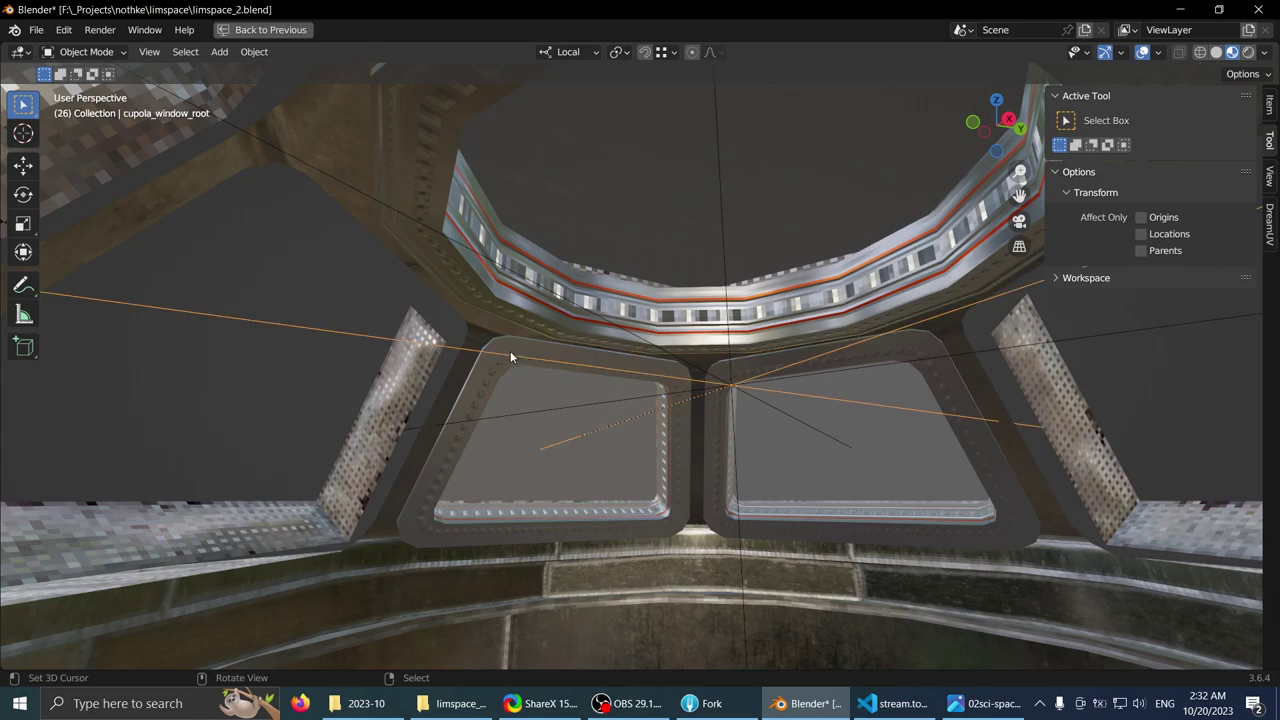
click(509, 345)
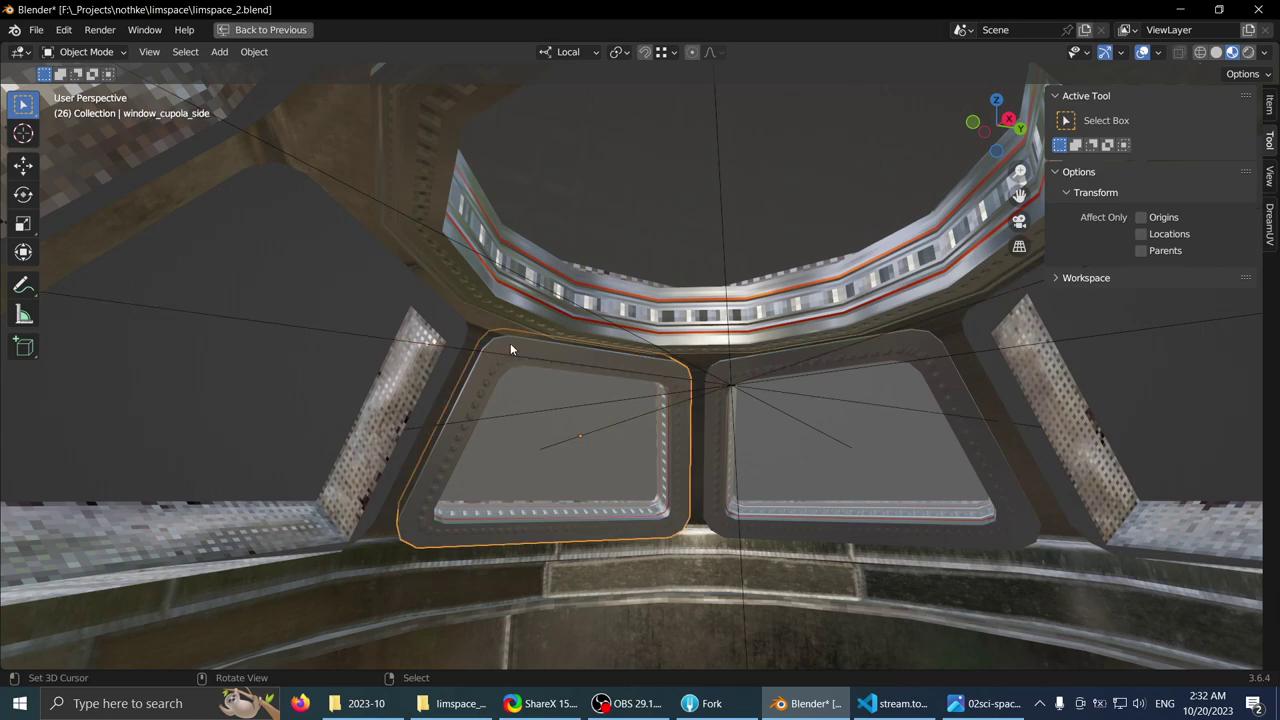
middle_drag(510, 343, 553, 379)
middle_drag(399, 365, 583, 422)
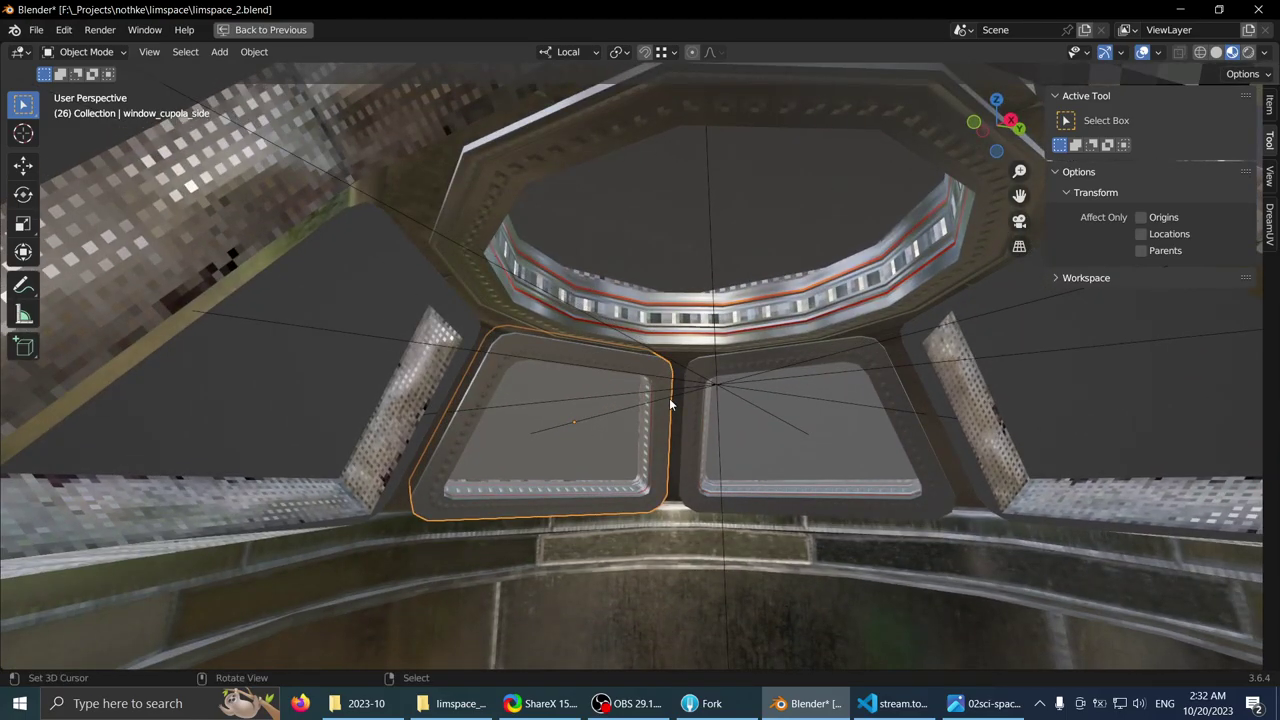
key(KP_Divide)
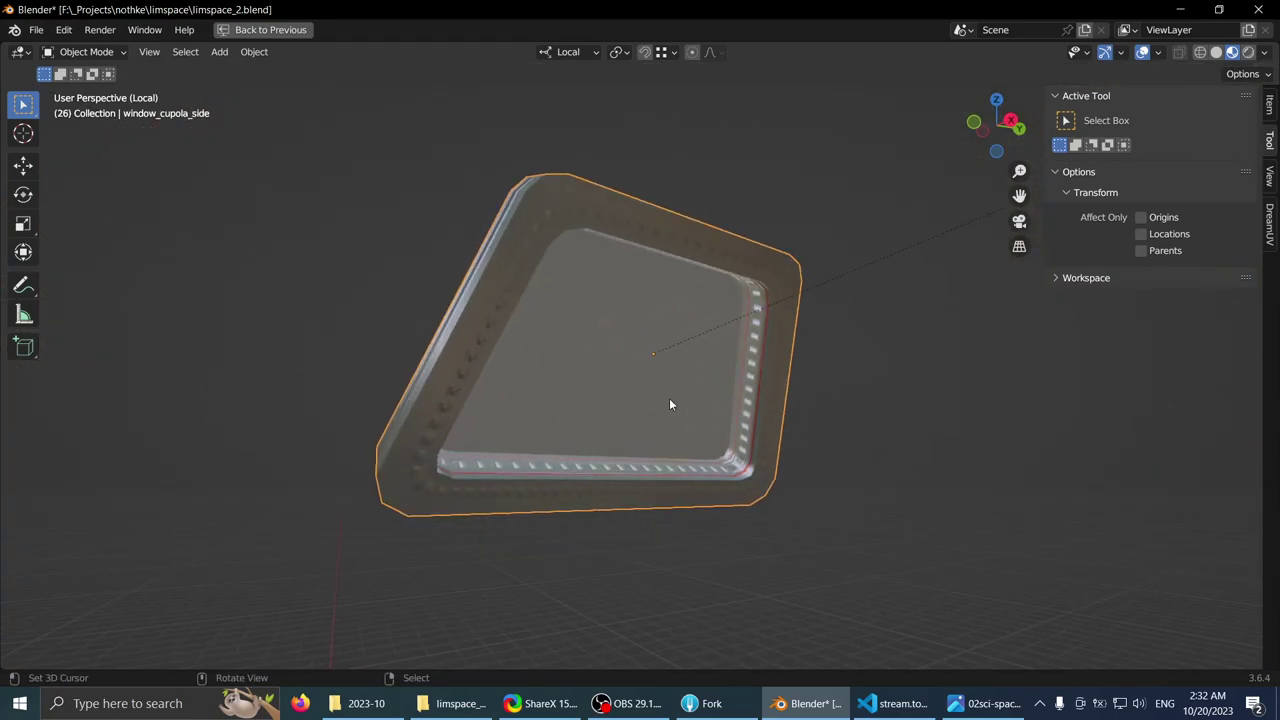
key(KP_Divide)
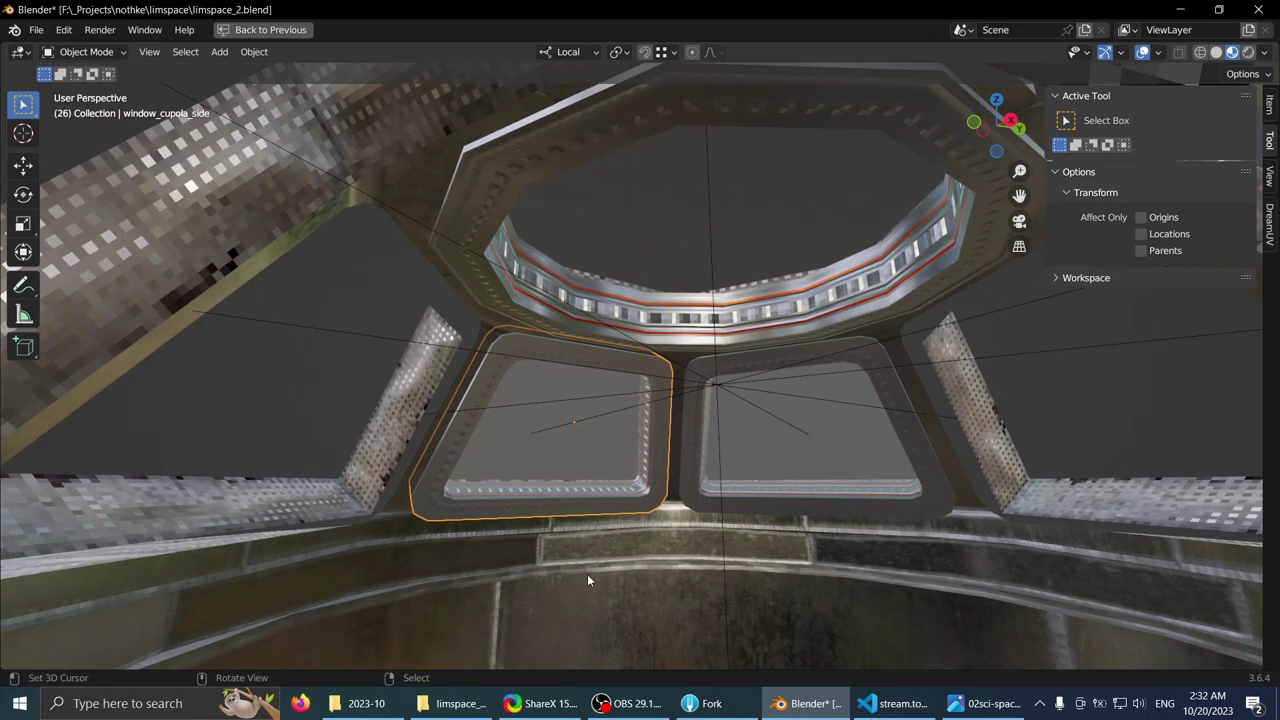
- Examine how the top and side windows fit the cupola openings from inside
click(592, 549)
middle_drag(592, 549, 659, 600)
middle_drag(593, 474, 589, 402)
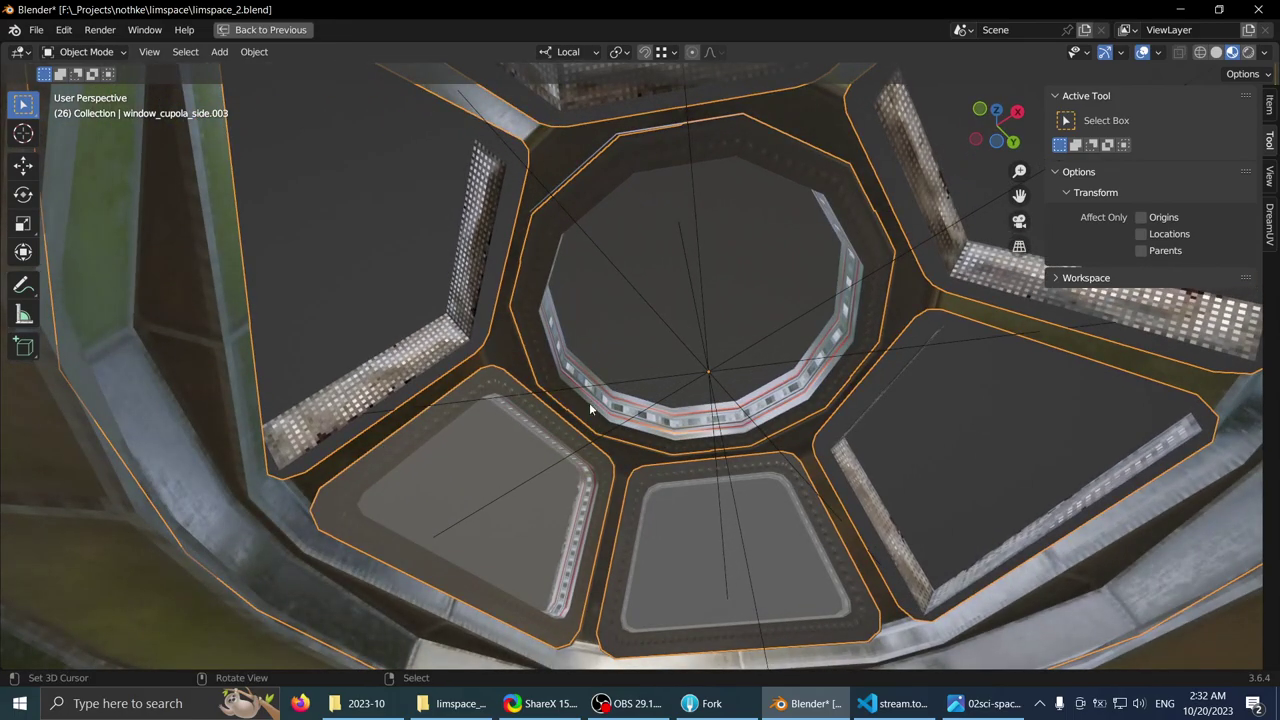
middle_drag(512, 378, 622, 382)
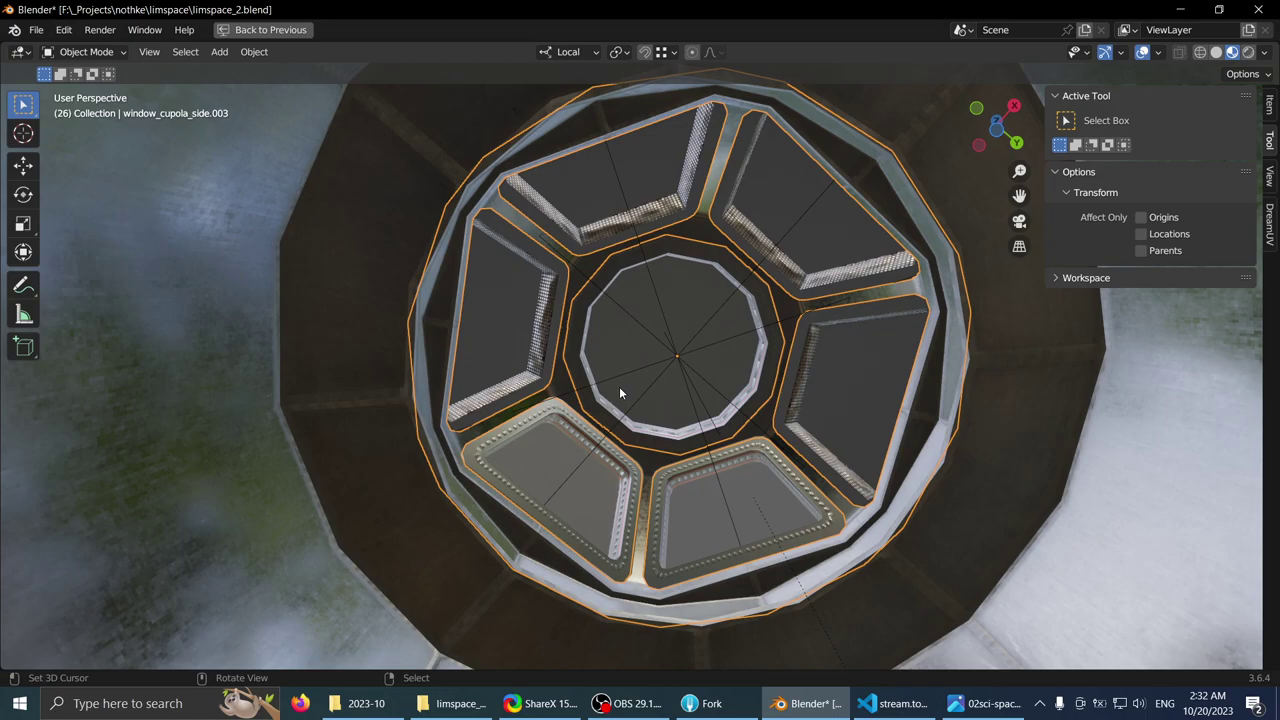
middle_drag(619, 383, 579, 383)
scroll(547, 421, up, 3)
scroll(560, 425, down, 5)
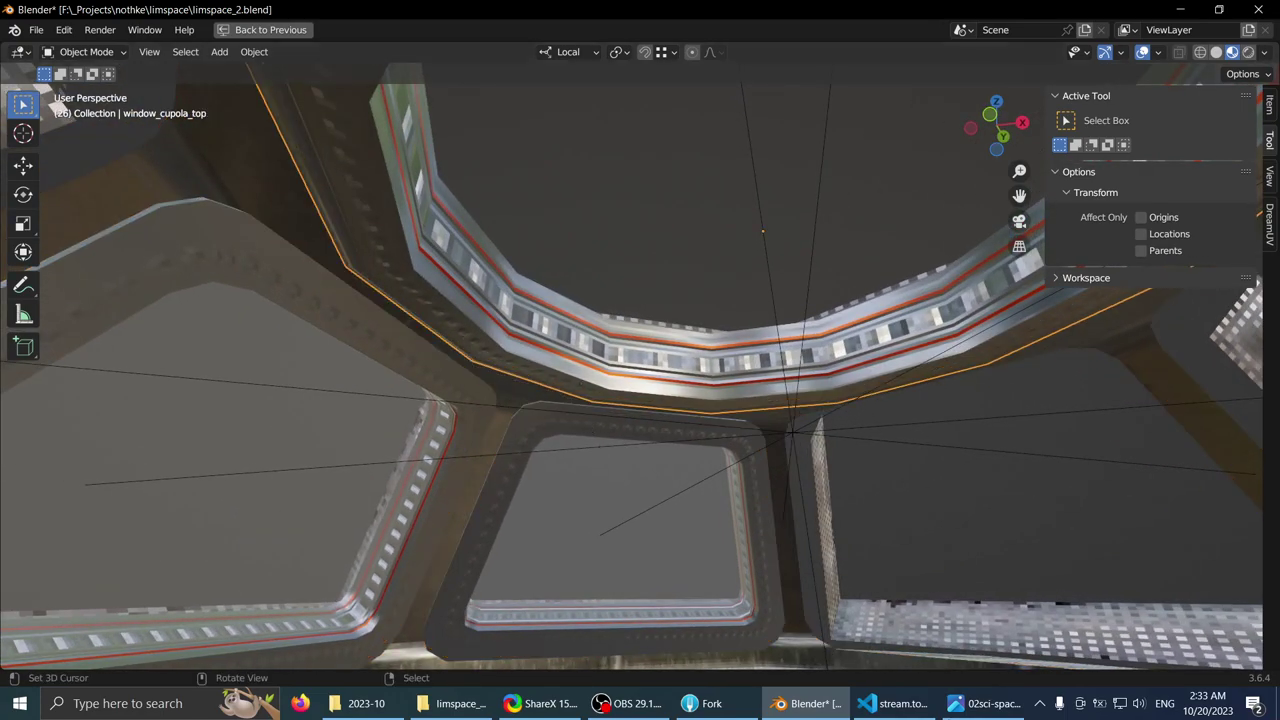
- Switch to the photo viewer, examine the round window's seal ring in the cupola reference photo, and return to Blender
click(990, 705)
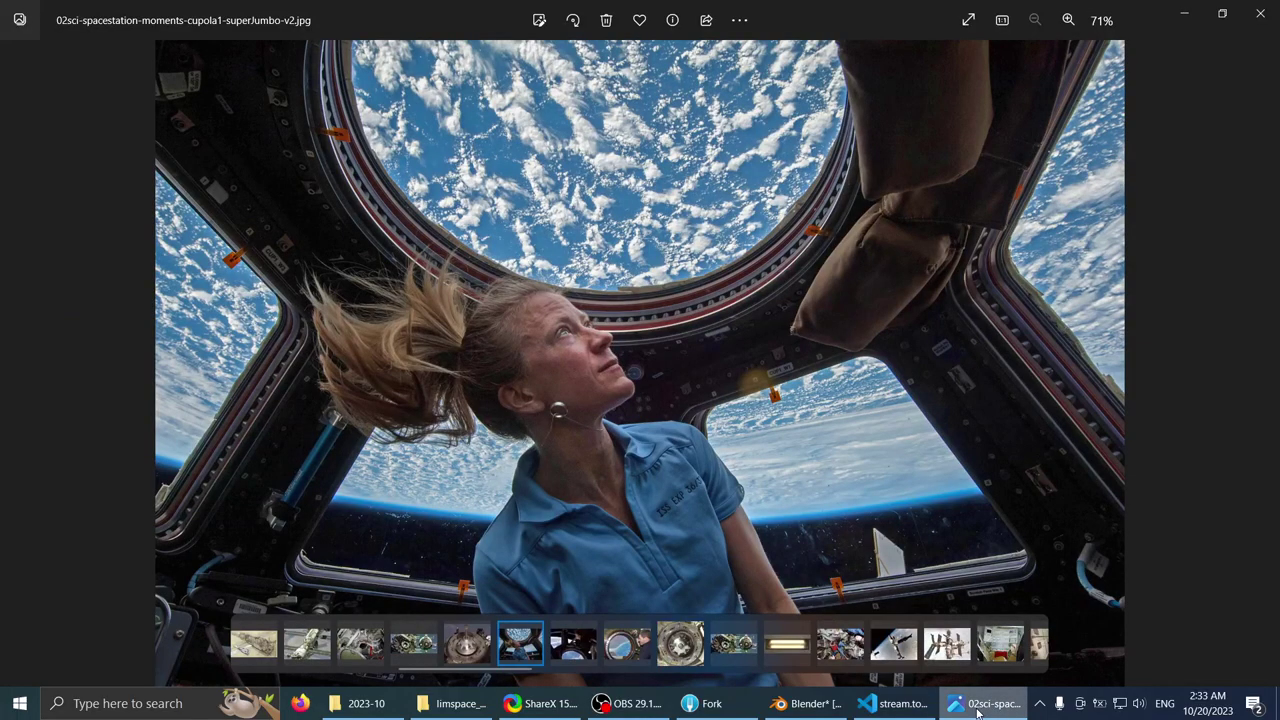
scroll(700, 285, up, 8)
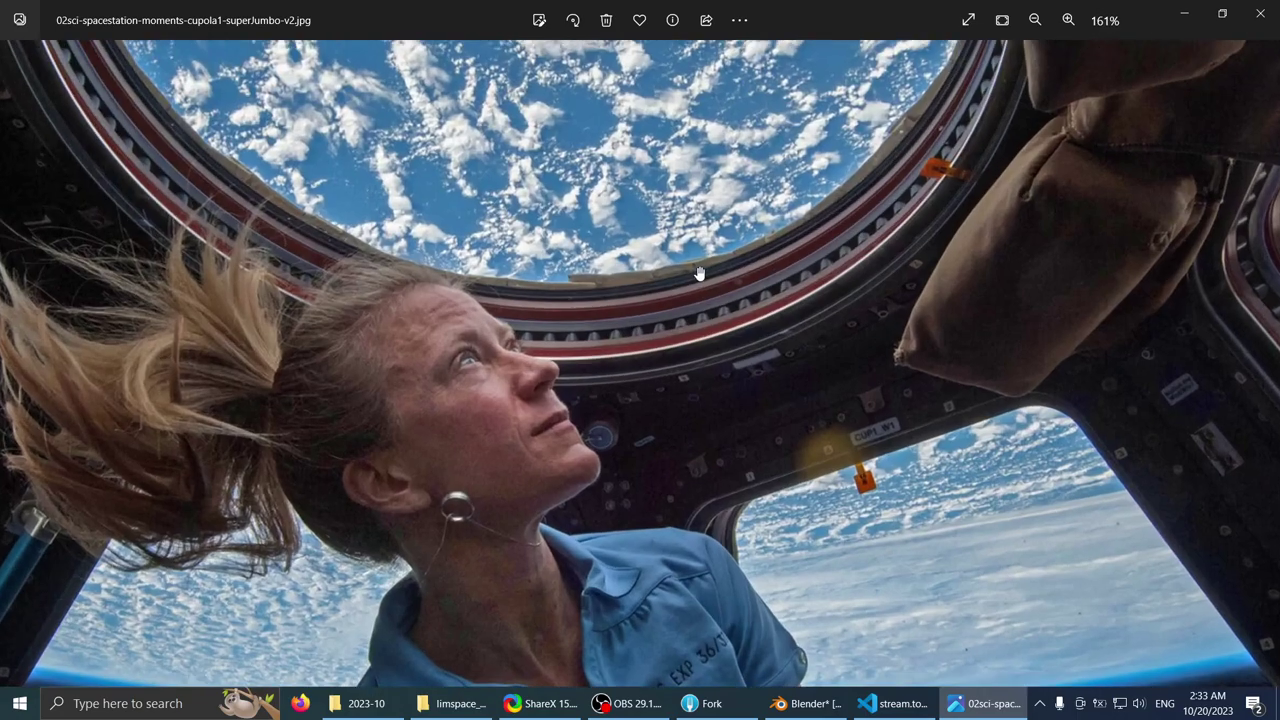
scroll(713, 279, down, 3)
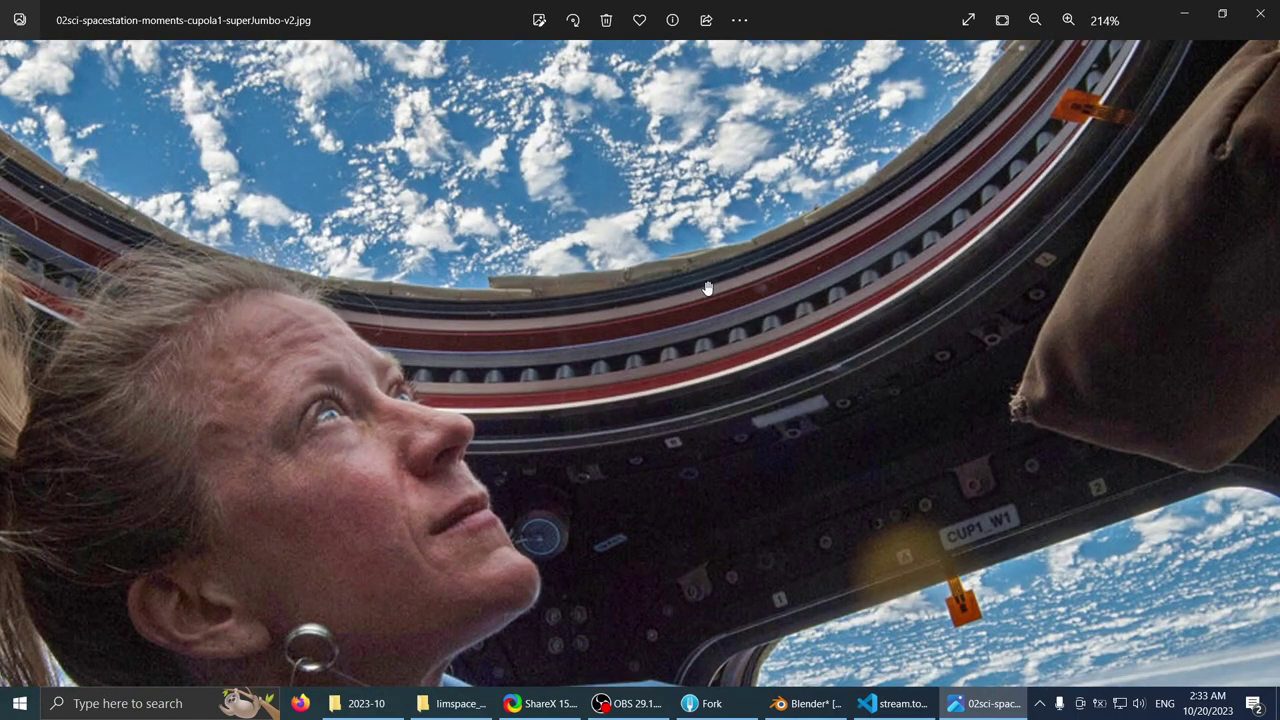
click(983, 699)
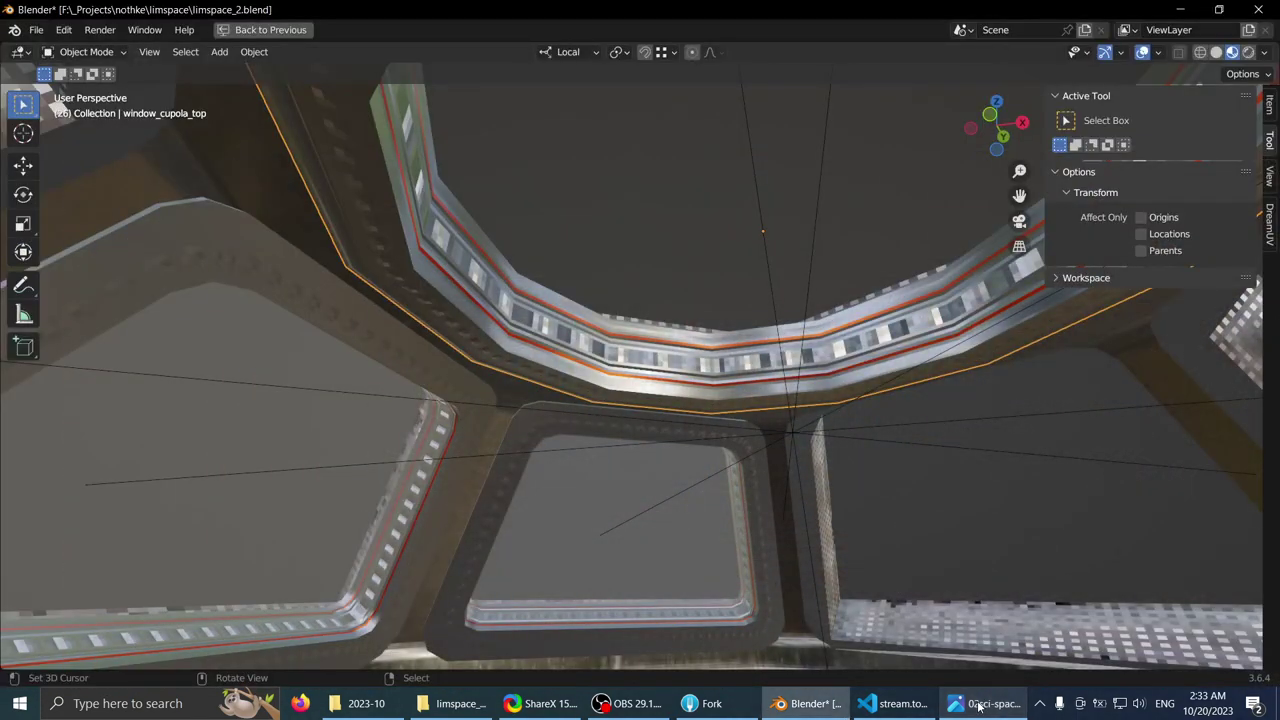
click(978, 705)
click(977, 706)
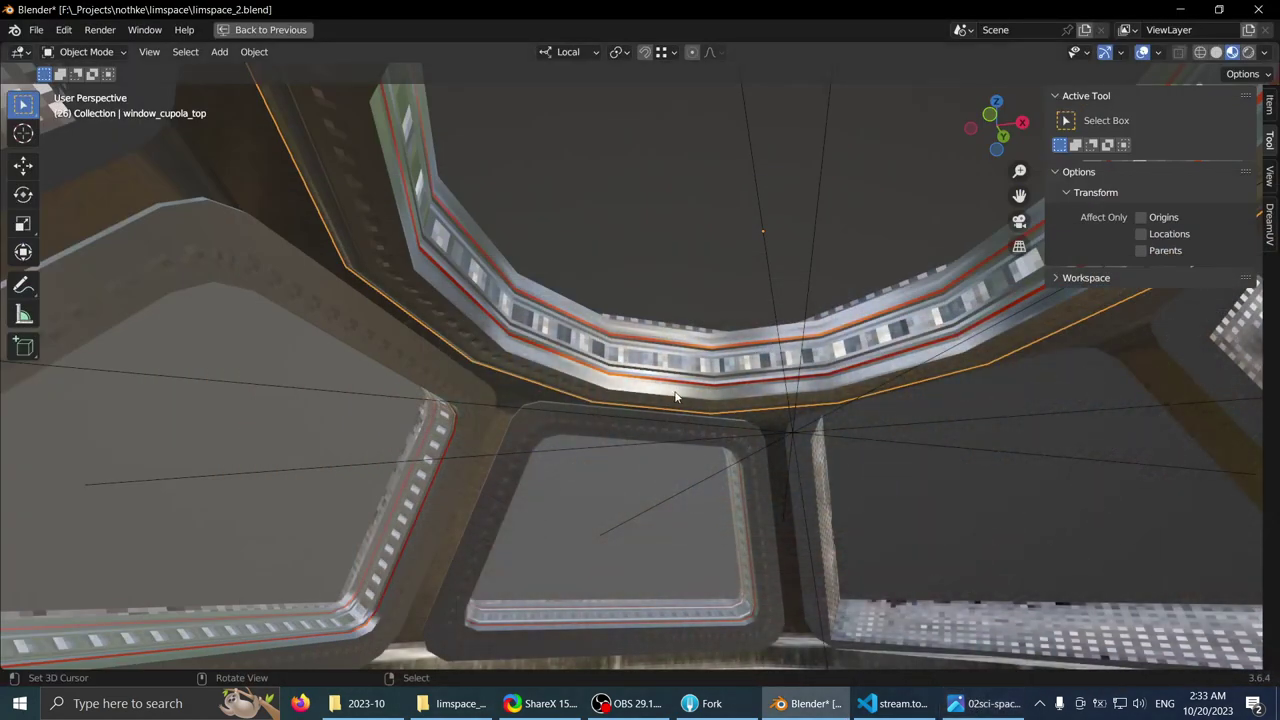
- Examine the round top window from inside the cupola, including its entire mesh in Edit Mode with material preview shading
middle_drag(677, 393, 652, 352)
scroll(652, 352, up, 2)
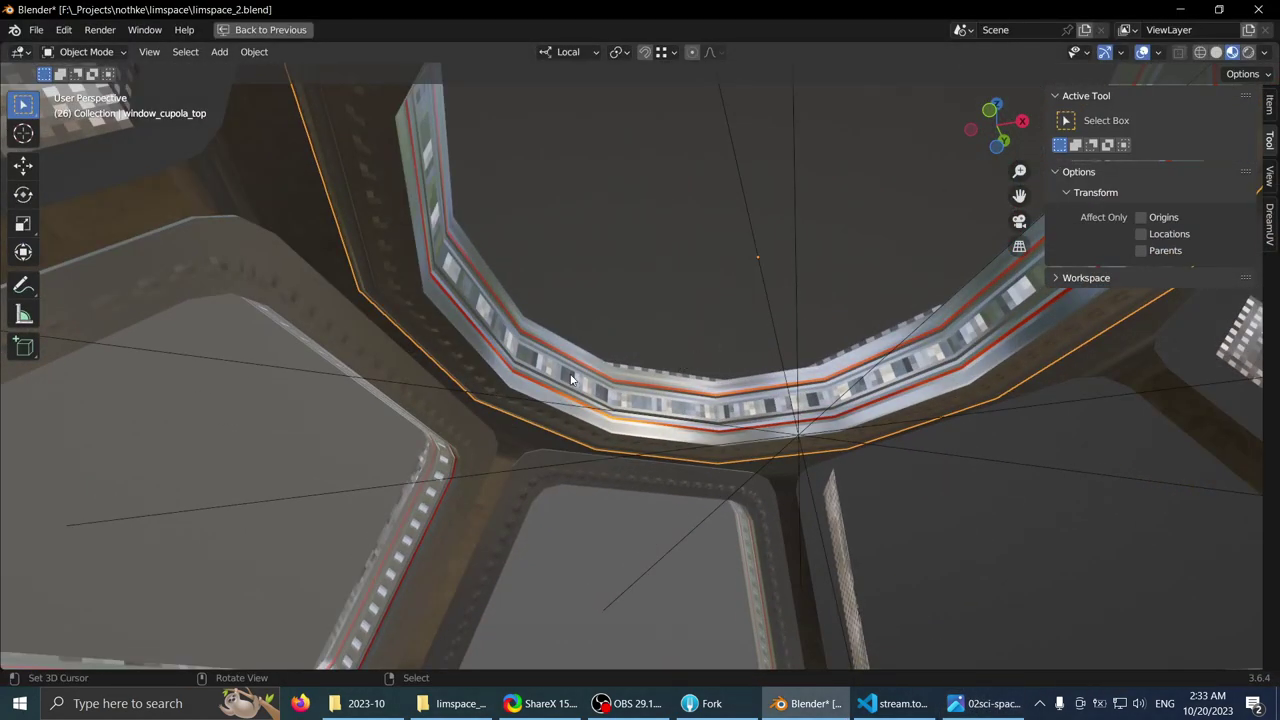
scroll(638, 400, down, 3)
middle_drag(757, 401, 668, 402)
mouse_move(735, 368)
middle_down()
mouse_move(709, 375)
mouse_move(711, 390)
mouse_move(551, 377)
mouse_move(547, 401)
mouse_move(740, 369)
middle_up()
scroll(711, 390, up, 3)
middle_drag(632, 353, 641, 304)
key(a)
key(a)
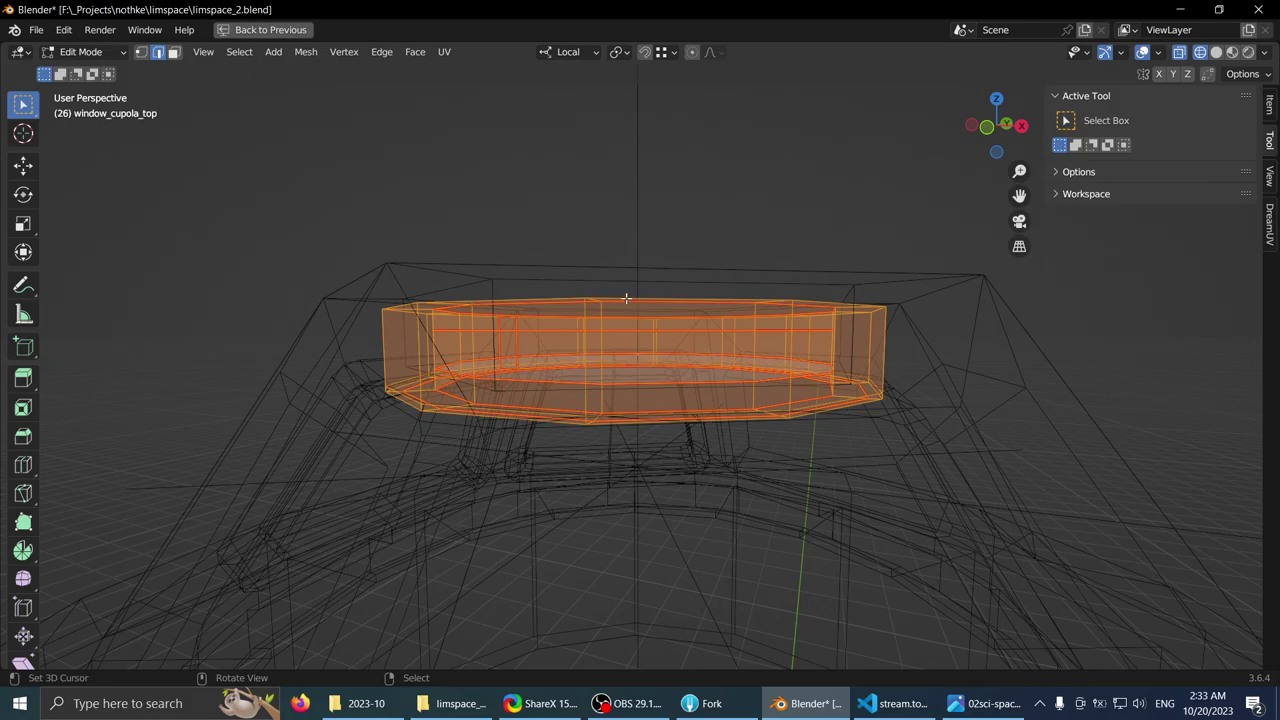
click(1232, 56)
middle_drag(737, 355, 731, 277)
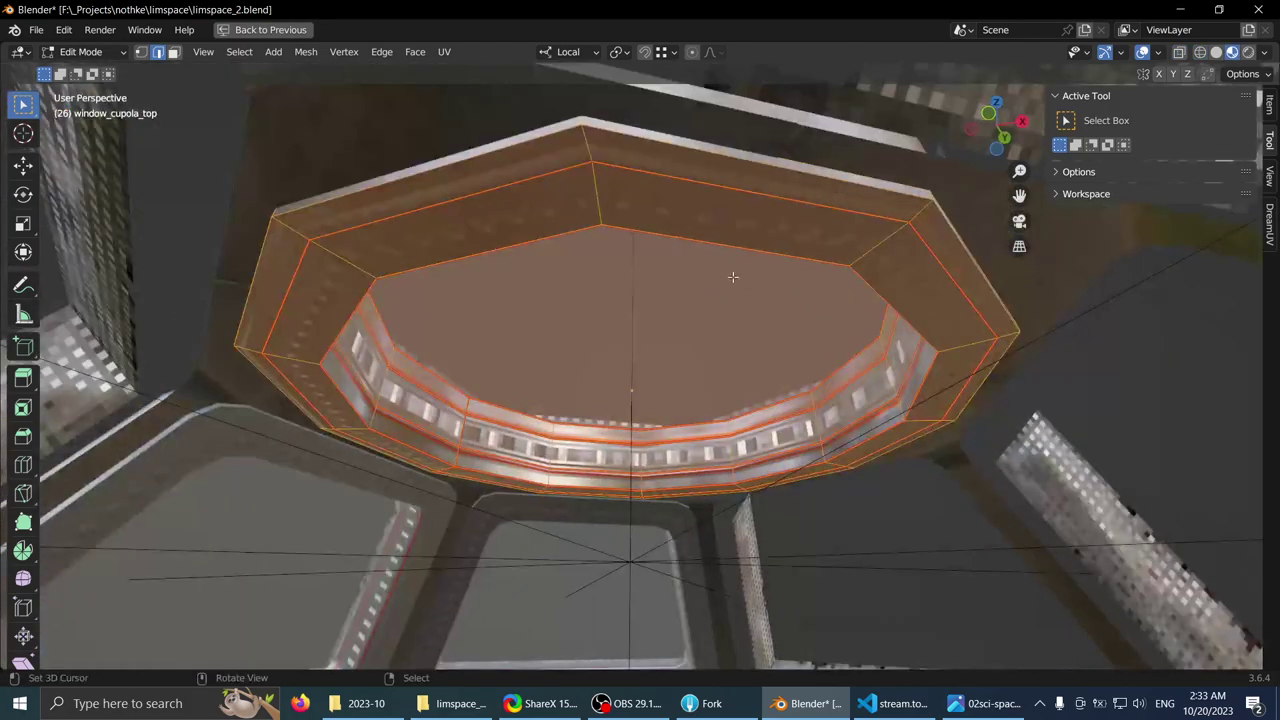
- Scale the round top window object to about 0.64 along its local Z axis and adjust its position along local Z
key(Tab)
middle_drag(630, 278, 657, 251)
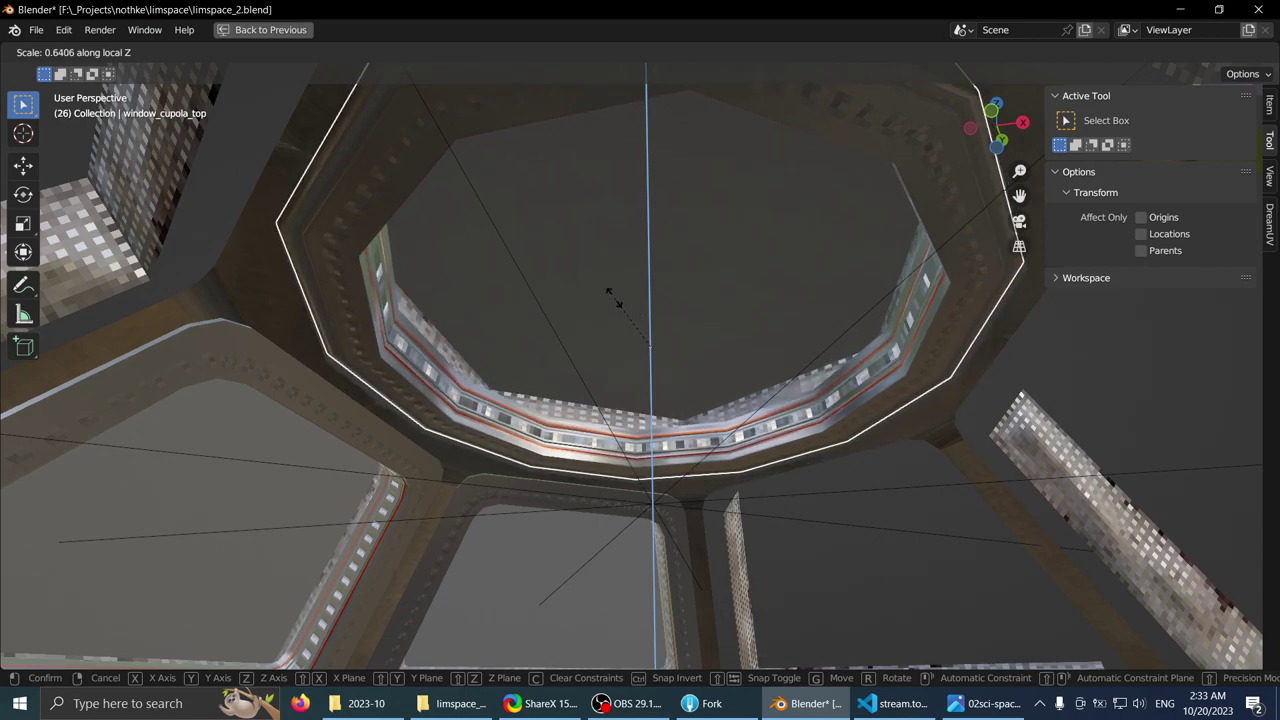
click(608, 292)
key(g)
key(z)
key(z)
middle_drag(615, 316, 679, 289)
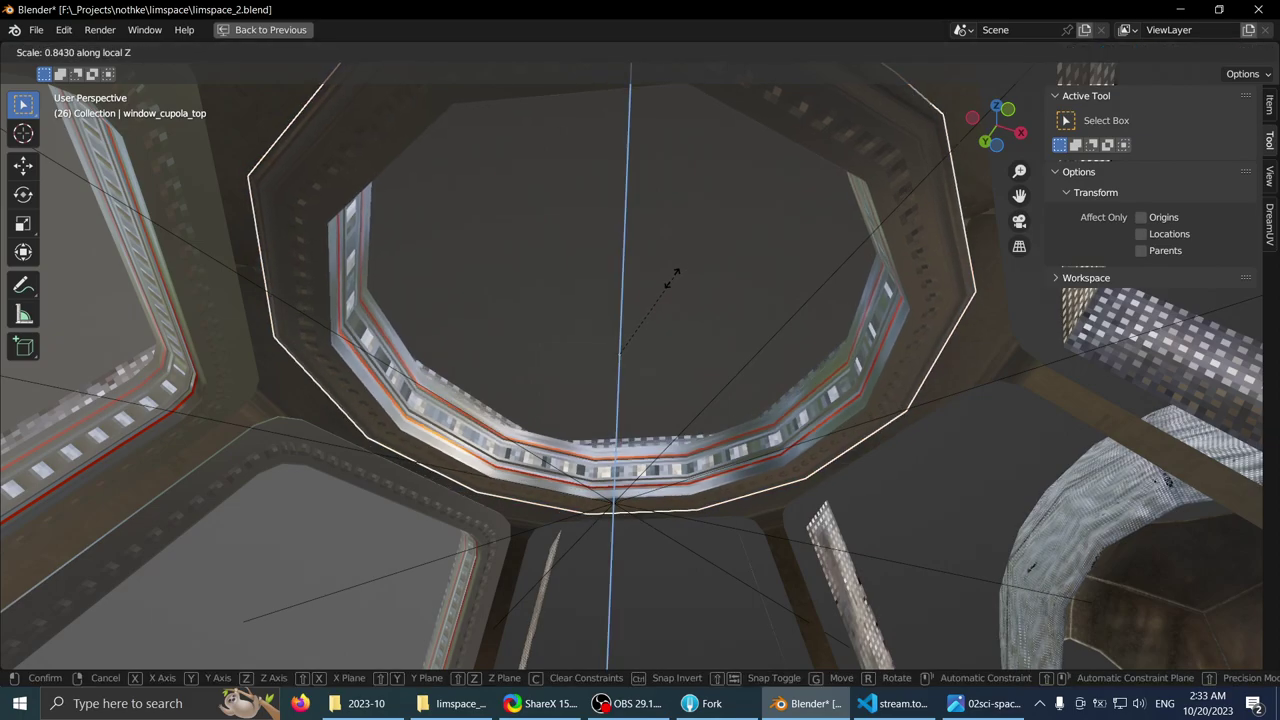
right_click(672, 280)
- Select the round top window's inner band of faces as a linked region delimited by UVs
scroll(672, 280, down, 2)
key(Tab)
middle_drag(574, 283, 597, 291)
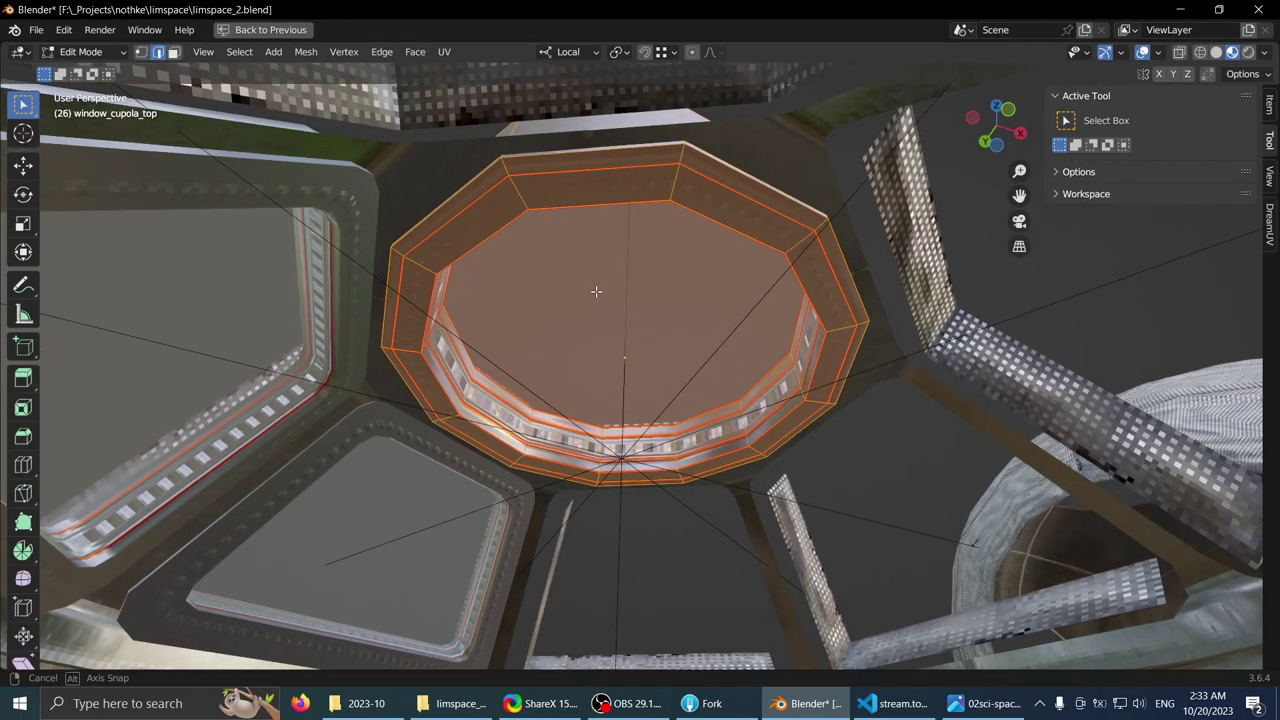
scroll(600, 291, up, 2)
key(Tab)
middle_drag(815, 282, 620, 391)
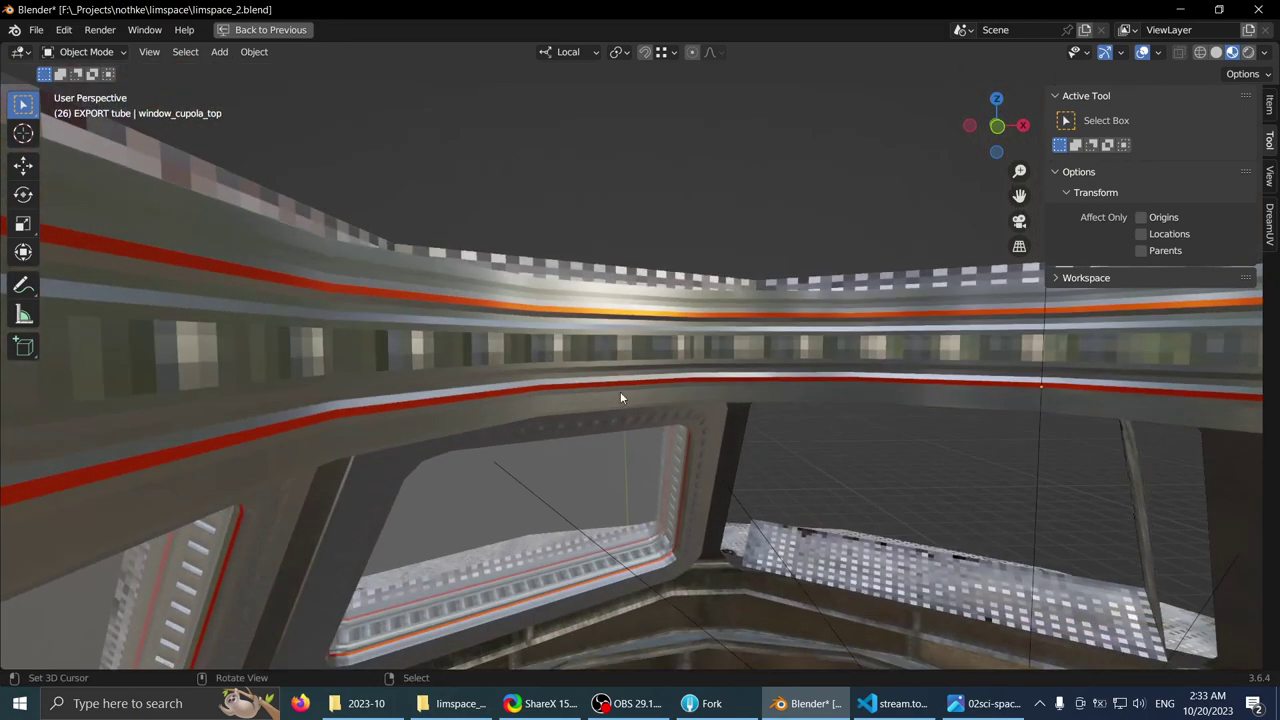
key(Tab)
click(526, 349)
key(ctrl+l)
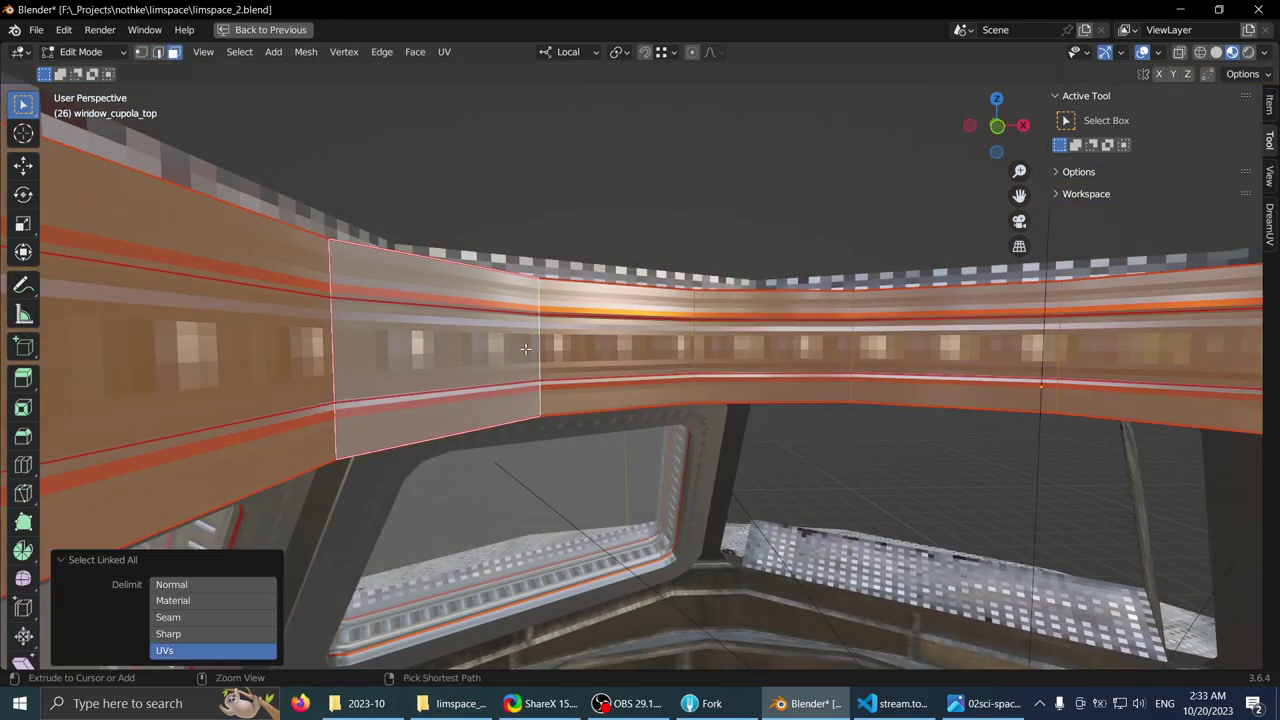
- In the UV Editing workspace, scale the inner band's UVs up slightly along Y over the seals texture
key(ctrl+space)
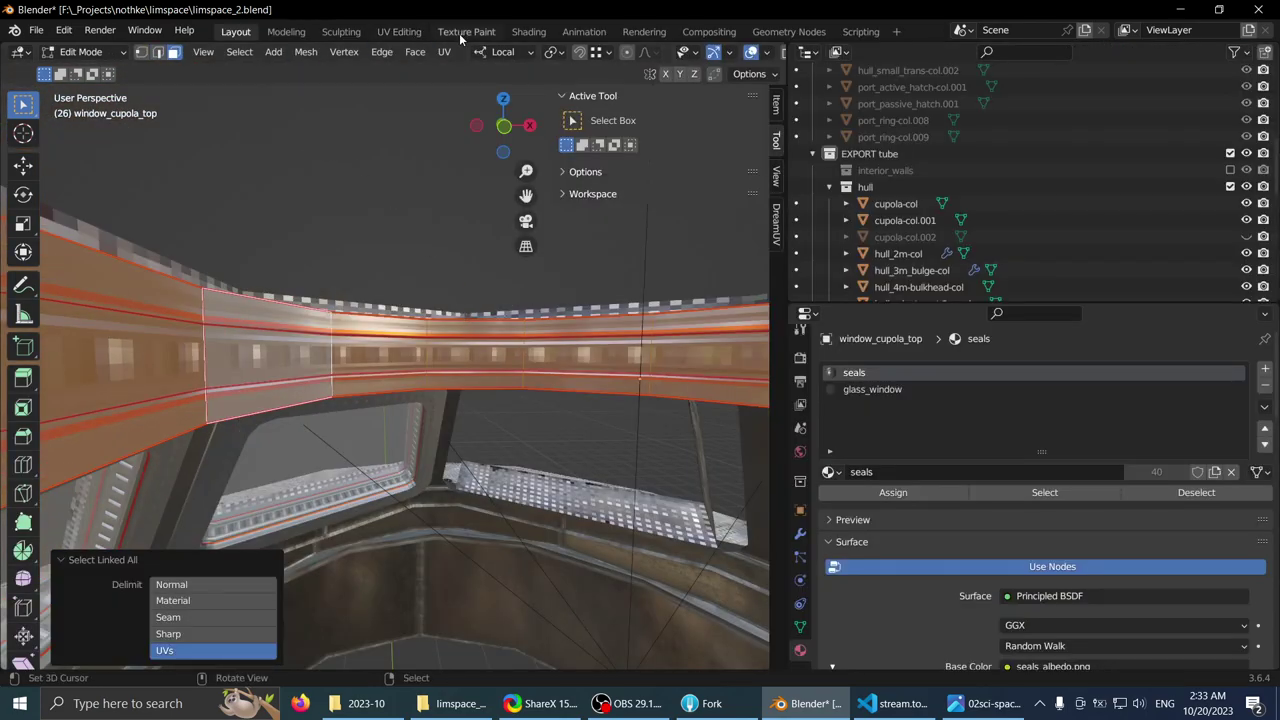
click(399, 31)
key(ctrl+space)
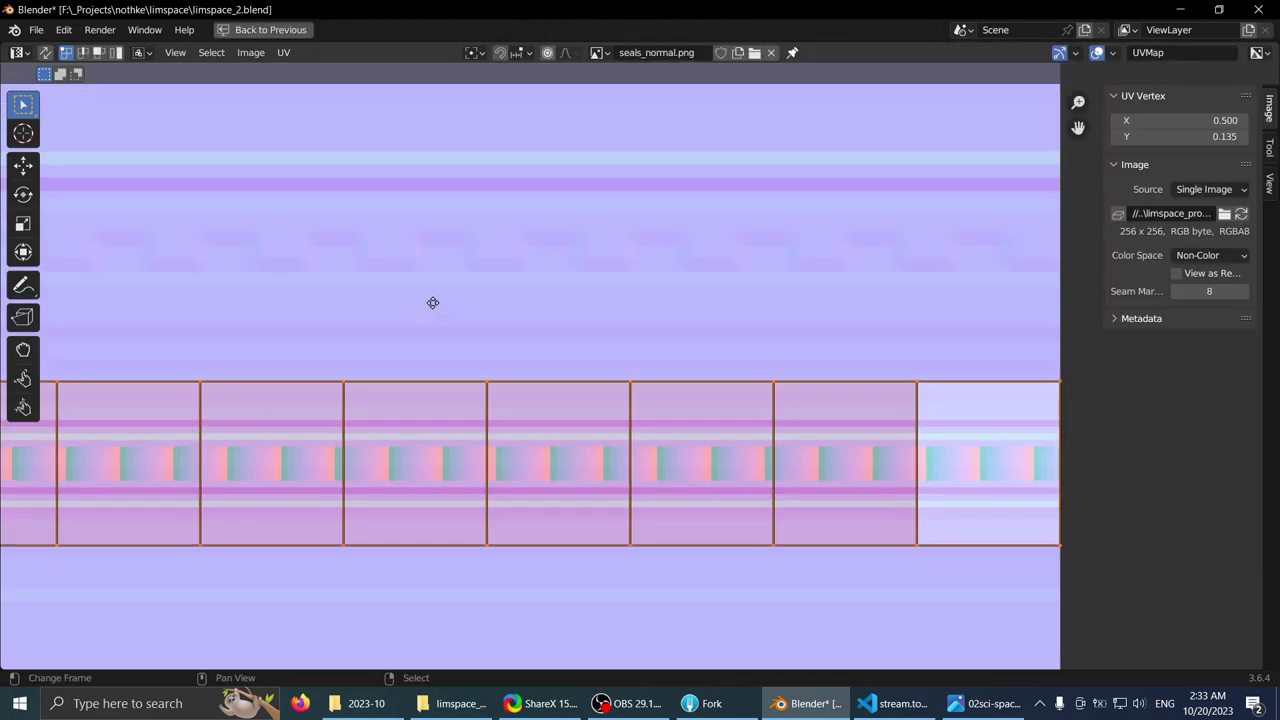
key(s)
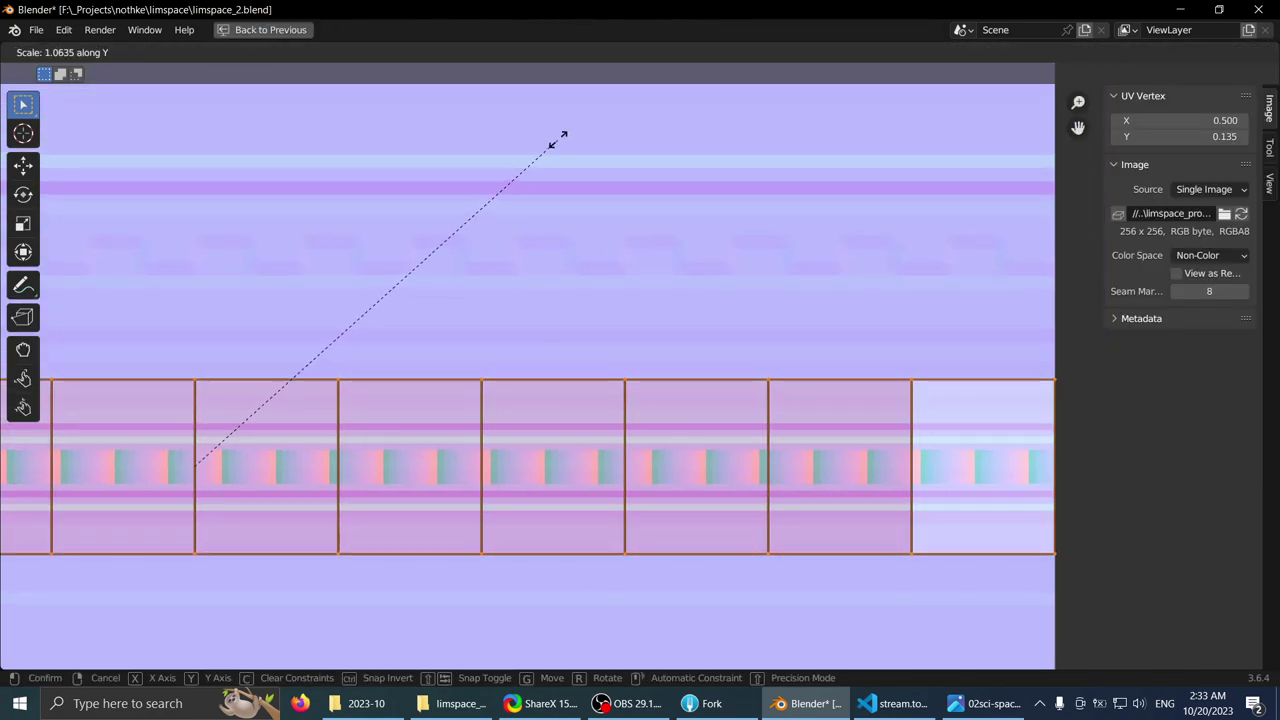
key(ctrl+space)
- Exit local view with material preview shading, inspect the round window's inner band up close, and return to the UV editor layout
scroll(592, 277, down, 3)
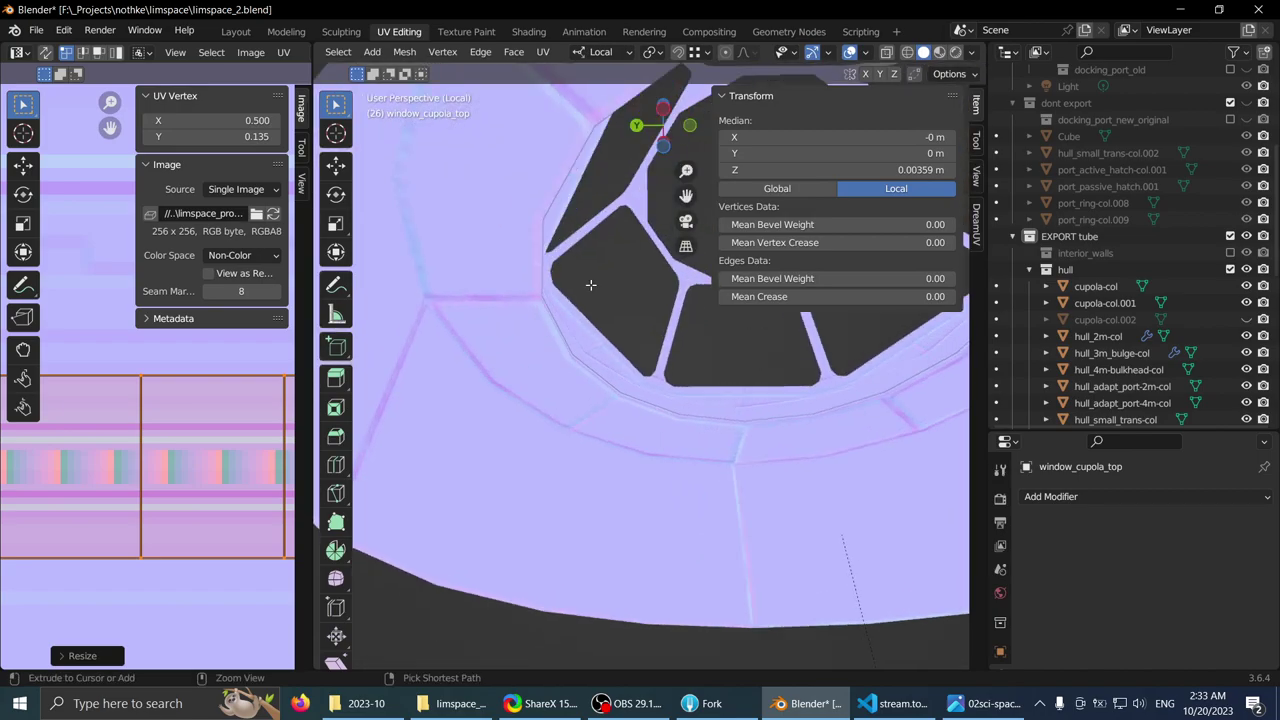
key(ctrl+space)
click(1231, 54)
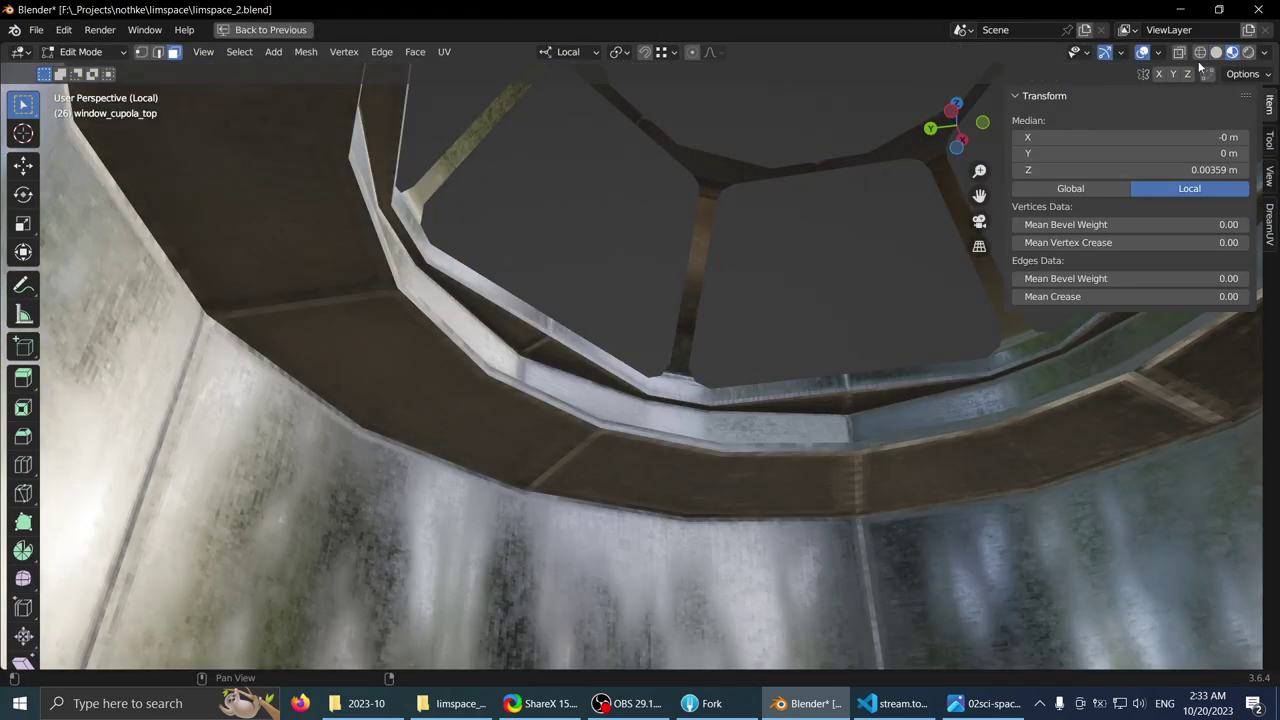
mouse_move(716, 150)
middle_down()
mouse_move(700, 203)
mouse_move(743, 349)
mouse_move(690, 386)
mouse_move(691, 440)
mouse_move(706, 320)
middle_up()
scroll(706, 318, down, 3)
scroll(706, 317, up, 1)
key(slash)
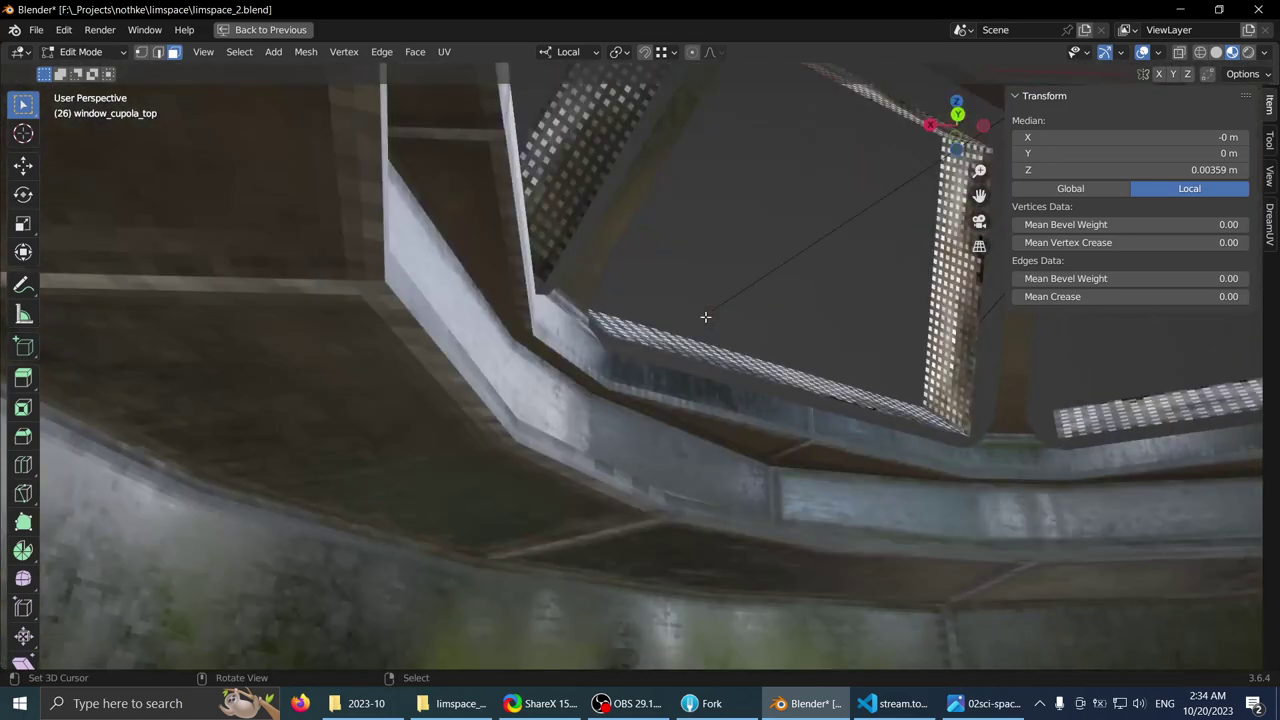
key(shift+grave)
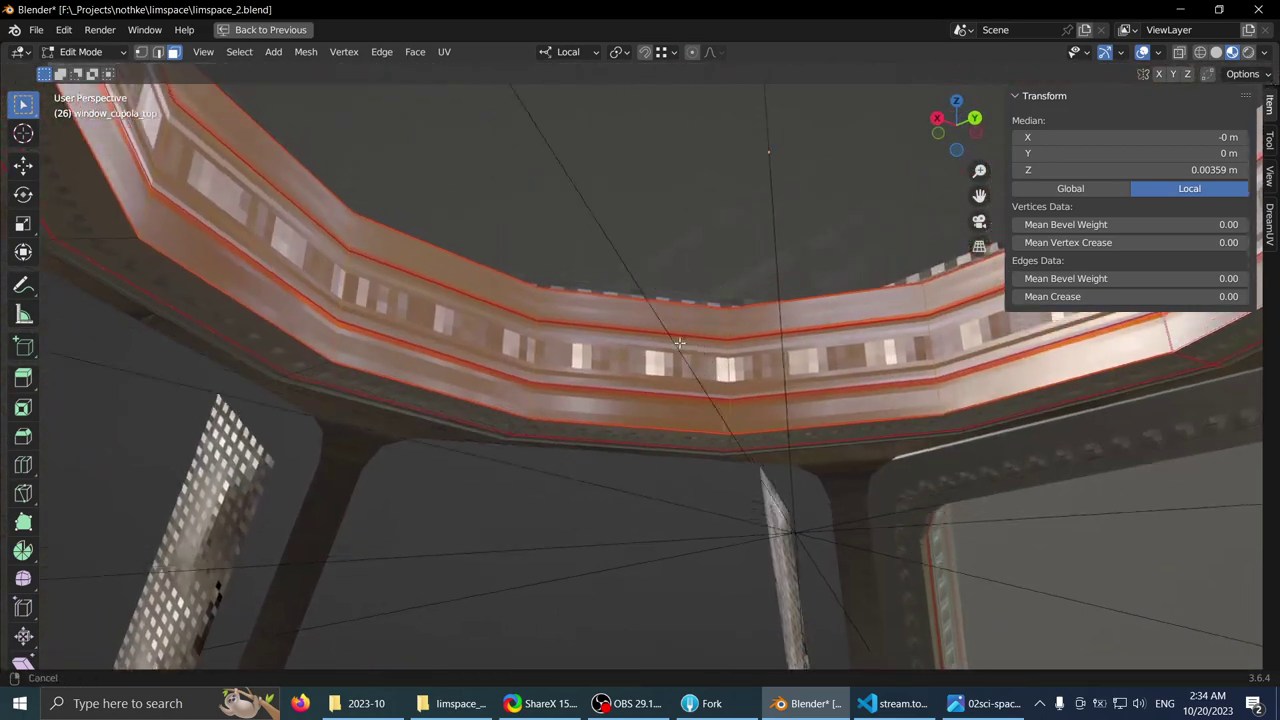
scroll(685, 341, up, 2)
shift+middle_drag(680, 343, 666, 272)
scroll(631, 346, up, 1)
key(ctrl+space)
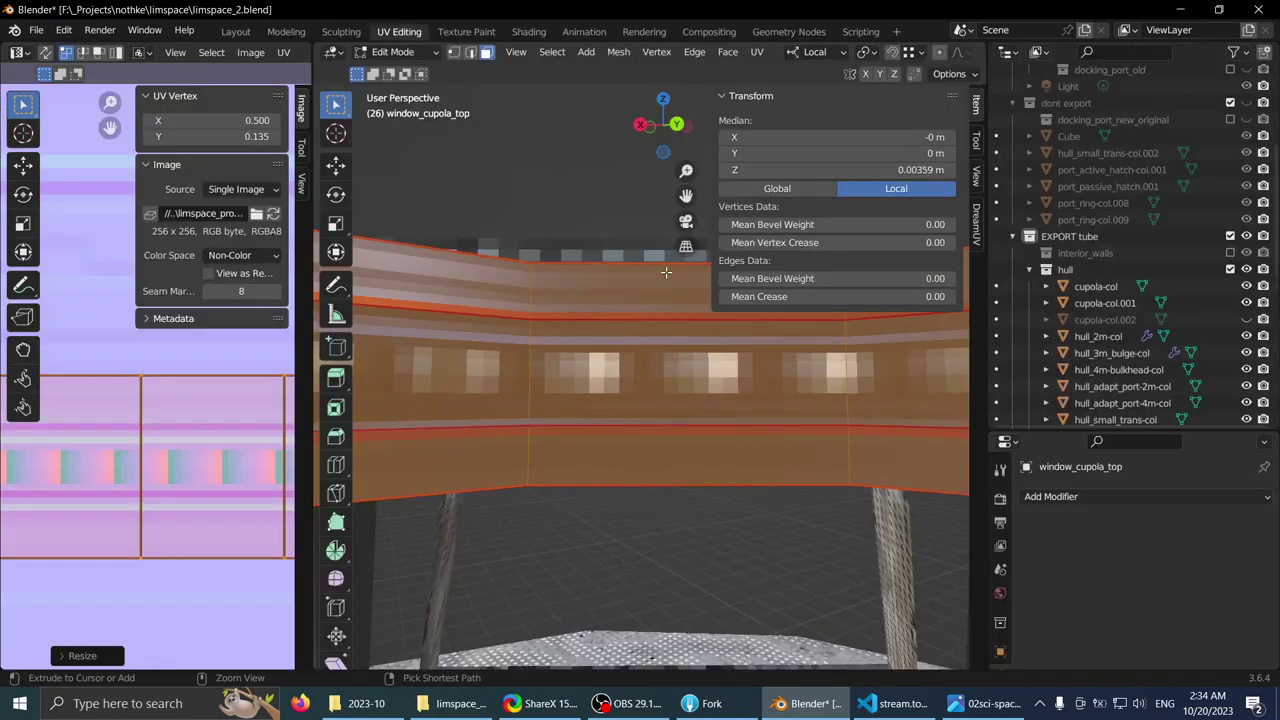
click(225, 391)
key(h)
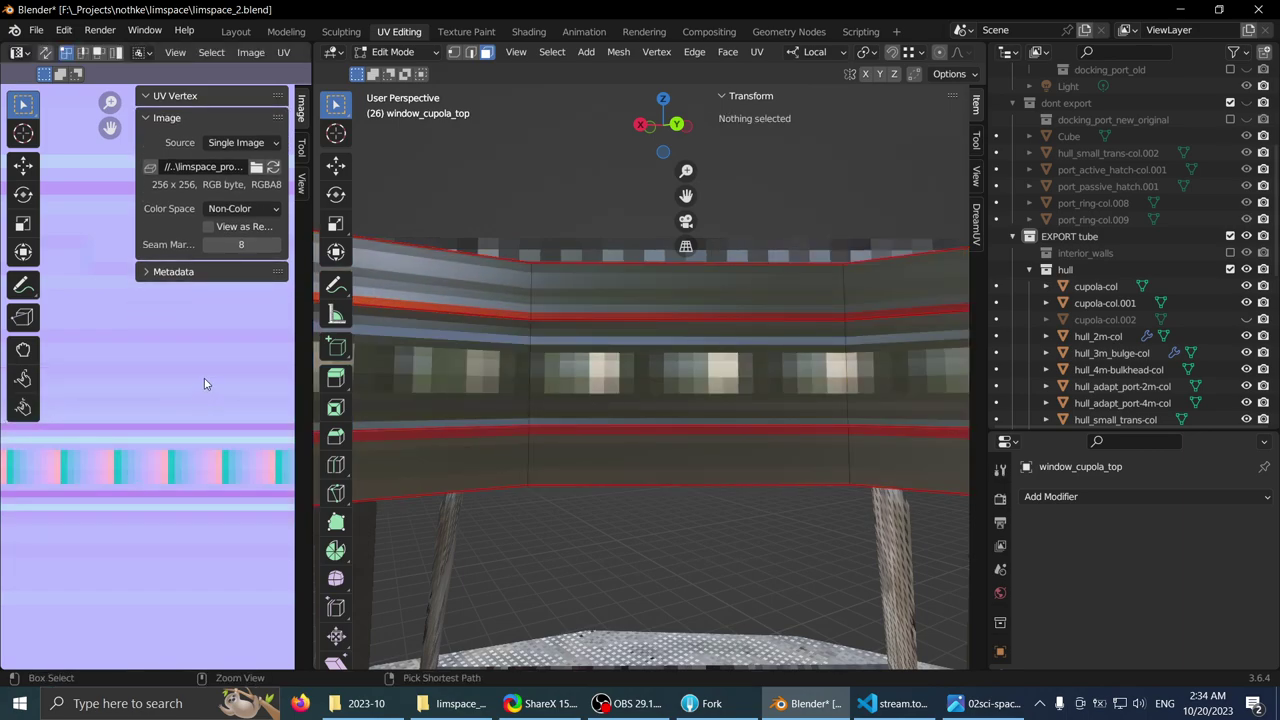
key(l)
scroll(572, 322, down, 1)
key(ctrl+z)
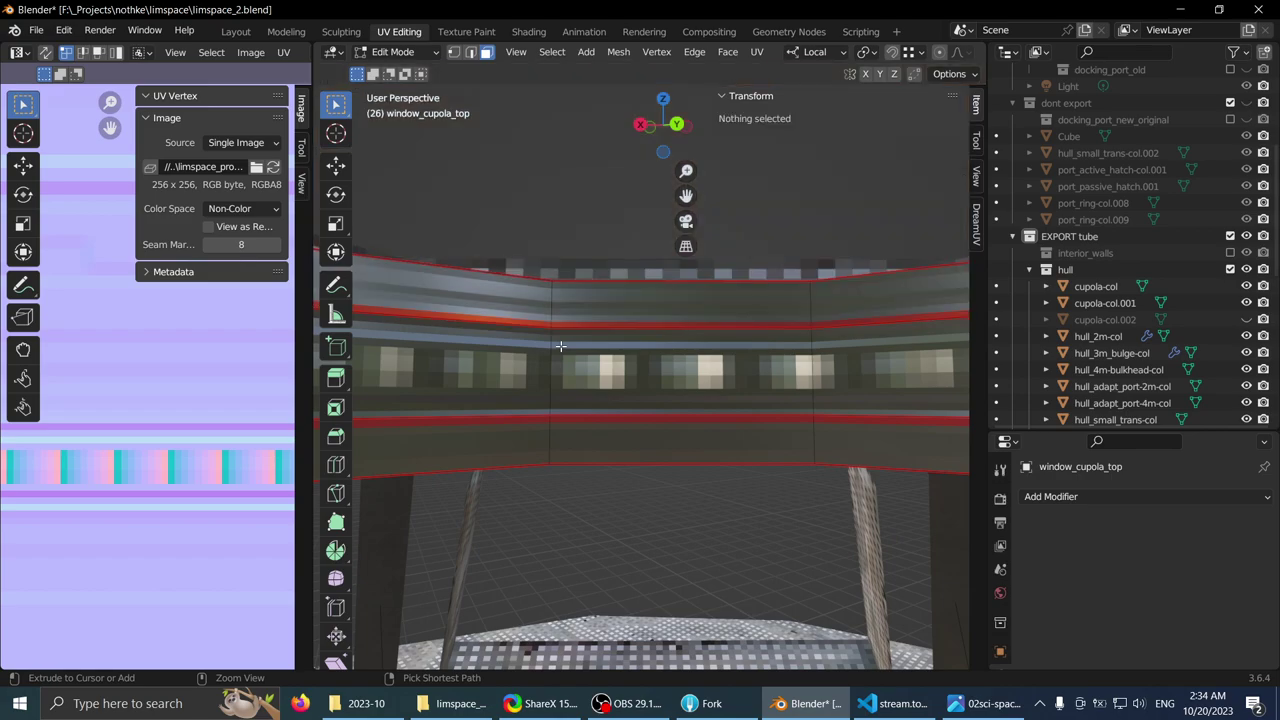
key(ctrl+z)
- Move the inner band's UVs upward along Y to about 0.146 and leave Edit Mode in a maximized viewport
key(g)
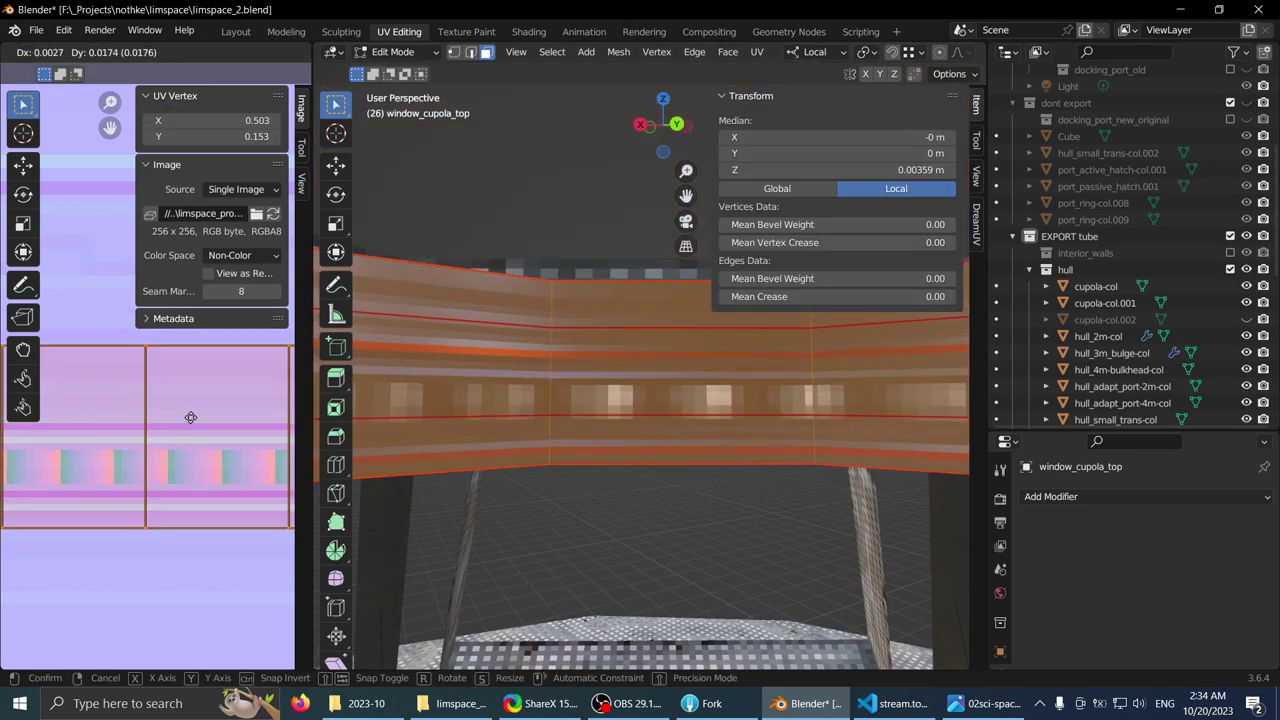
key(y)
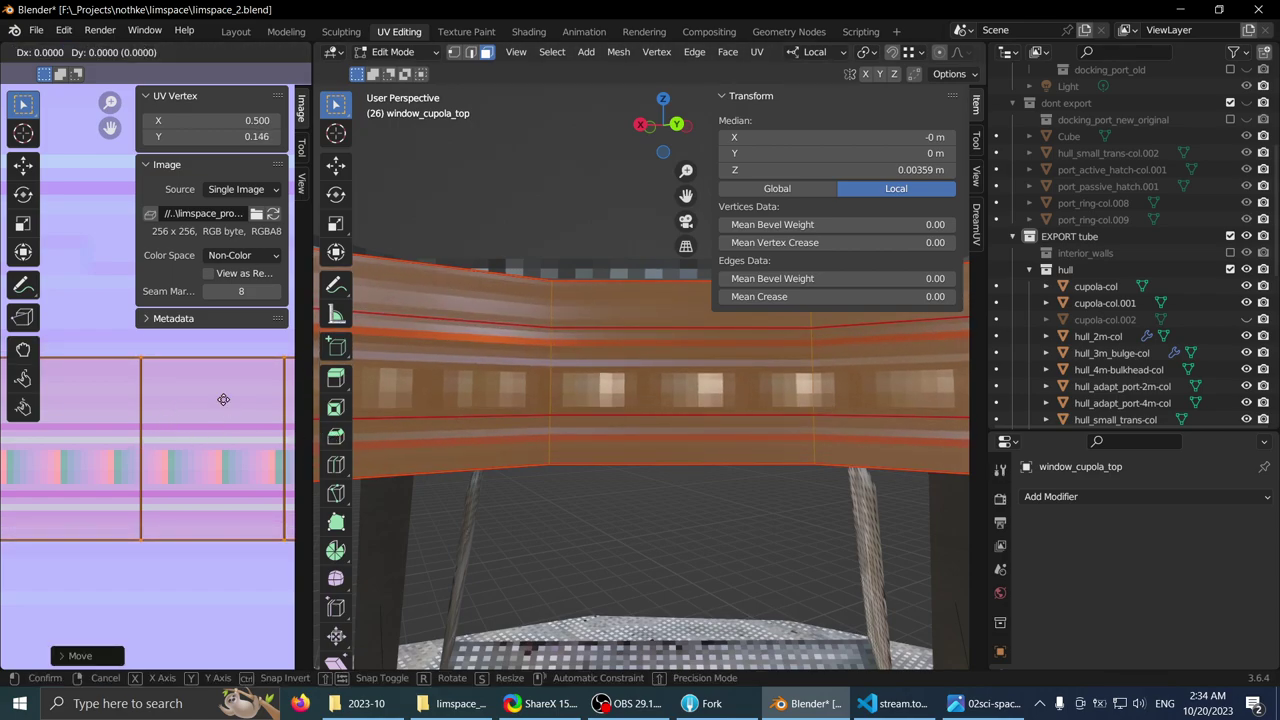
key(ctrl+space)
key(Tab)
- Inspect the round top window's band from inside the cupola and select the side window beneath it
middle_drag(623, 397, 519, 418)
scroll(506, 406, down, 1)
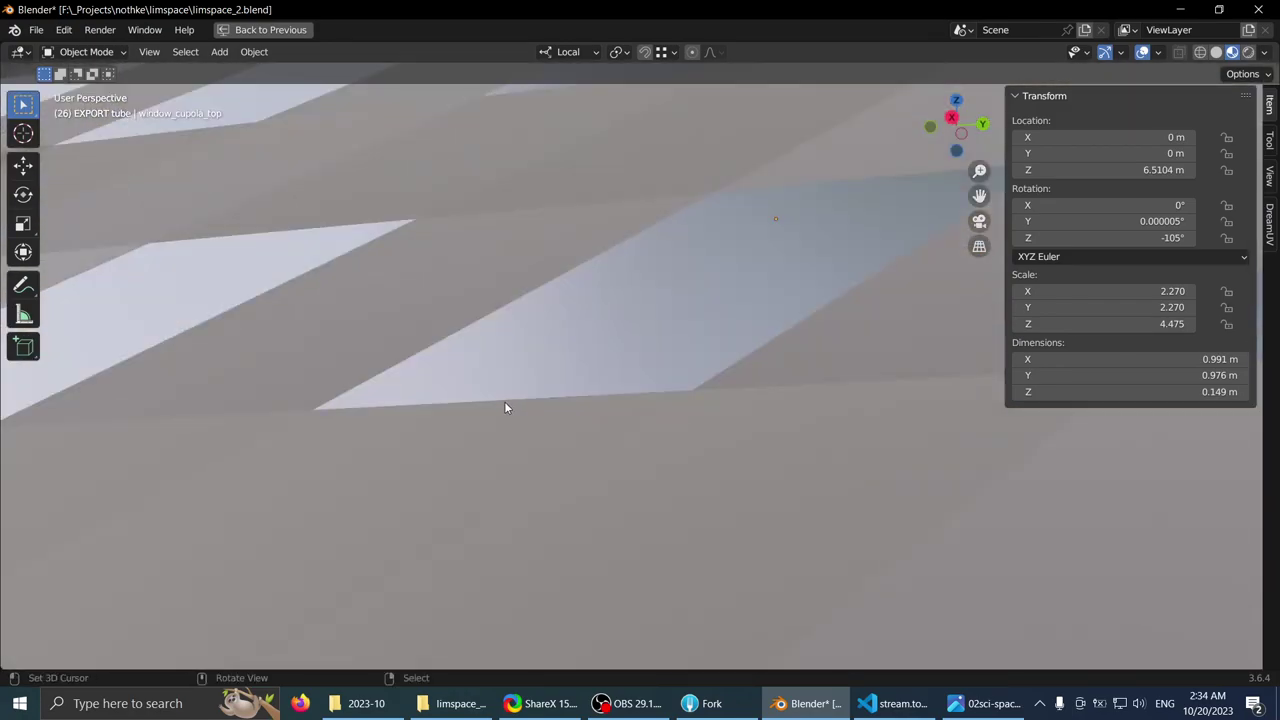
scroll(443, 340, up, 1)
middle_drag(443, 340, 445, 351)
right_click(411, 299)
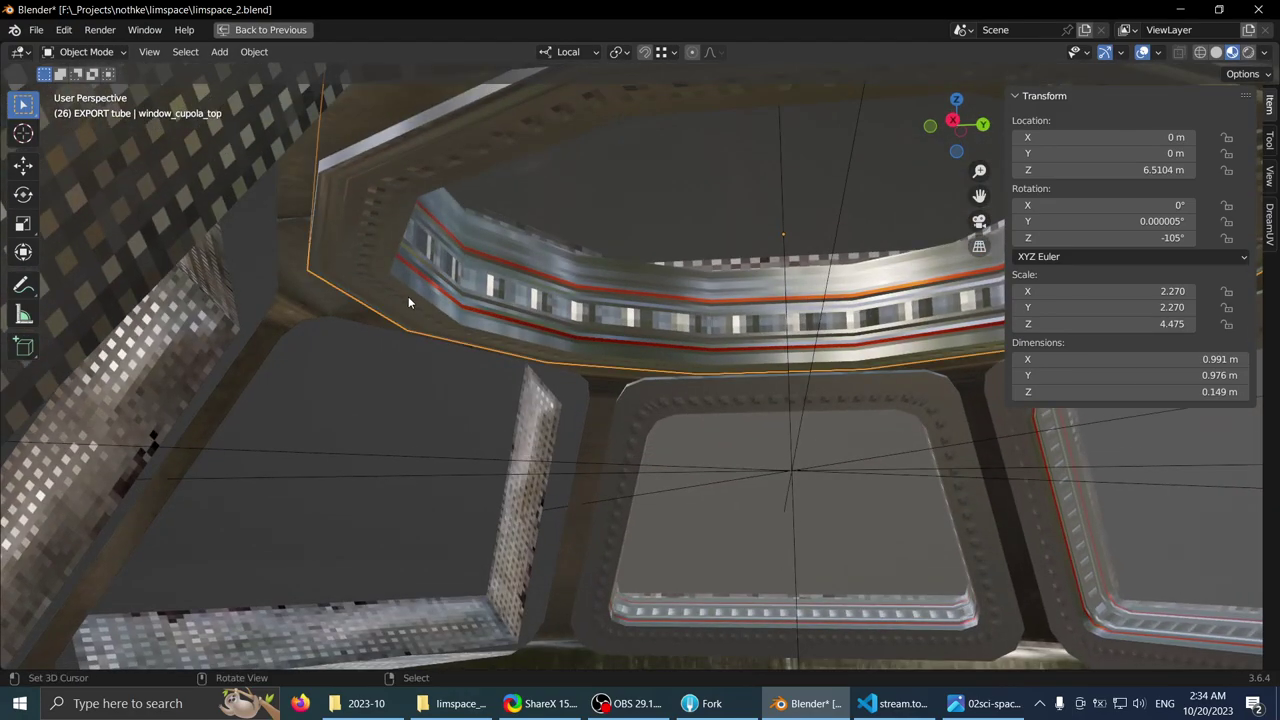
right_click(536, 408)
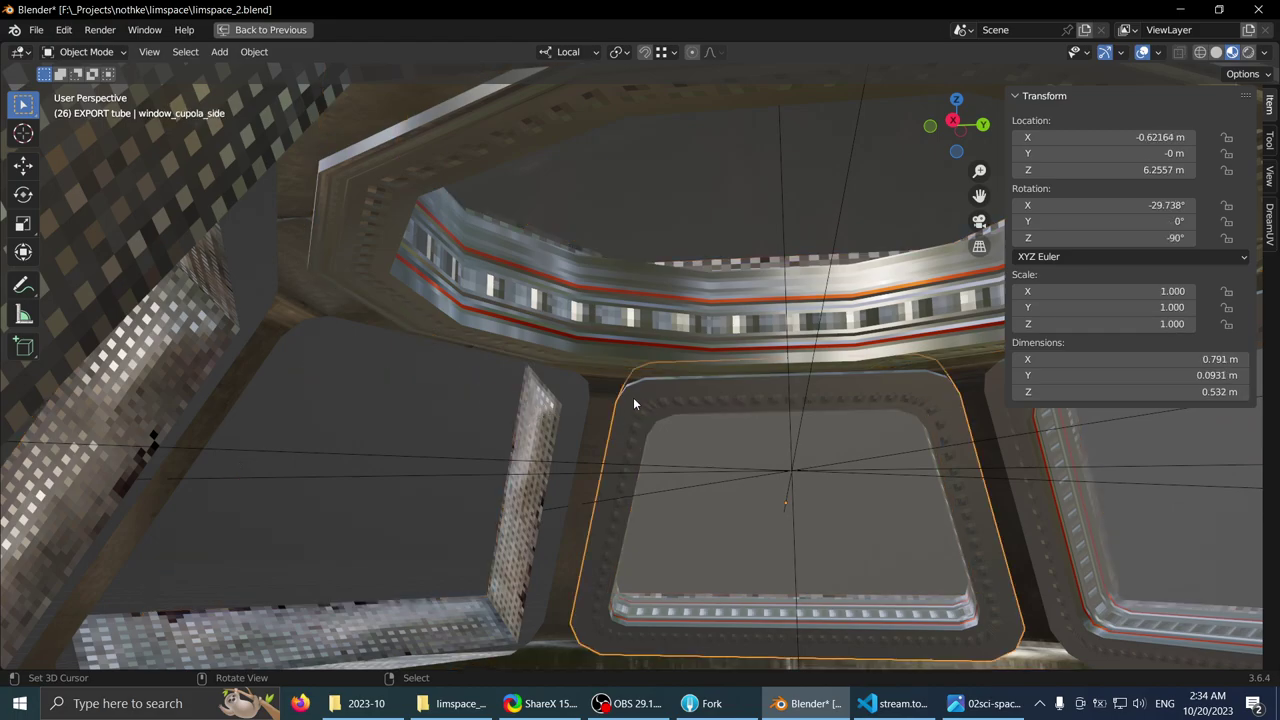
- Locate the window_cupola_side.001 window in the outliner and select its parent empty, cupola_window_root.001
scroll(620, 415, down, 8)
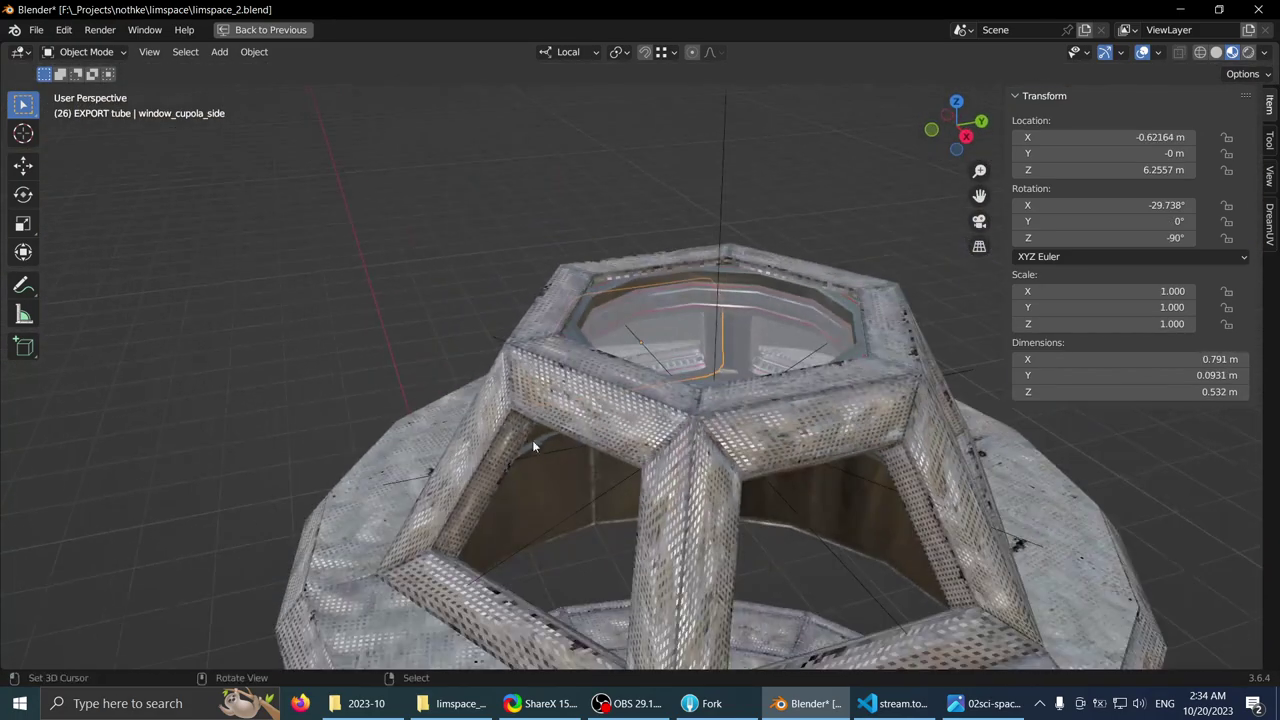
middle_drag(532, 440, 656, 272)
key(ctrl+space)
scroll(623, 286, up, 6)
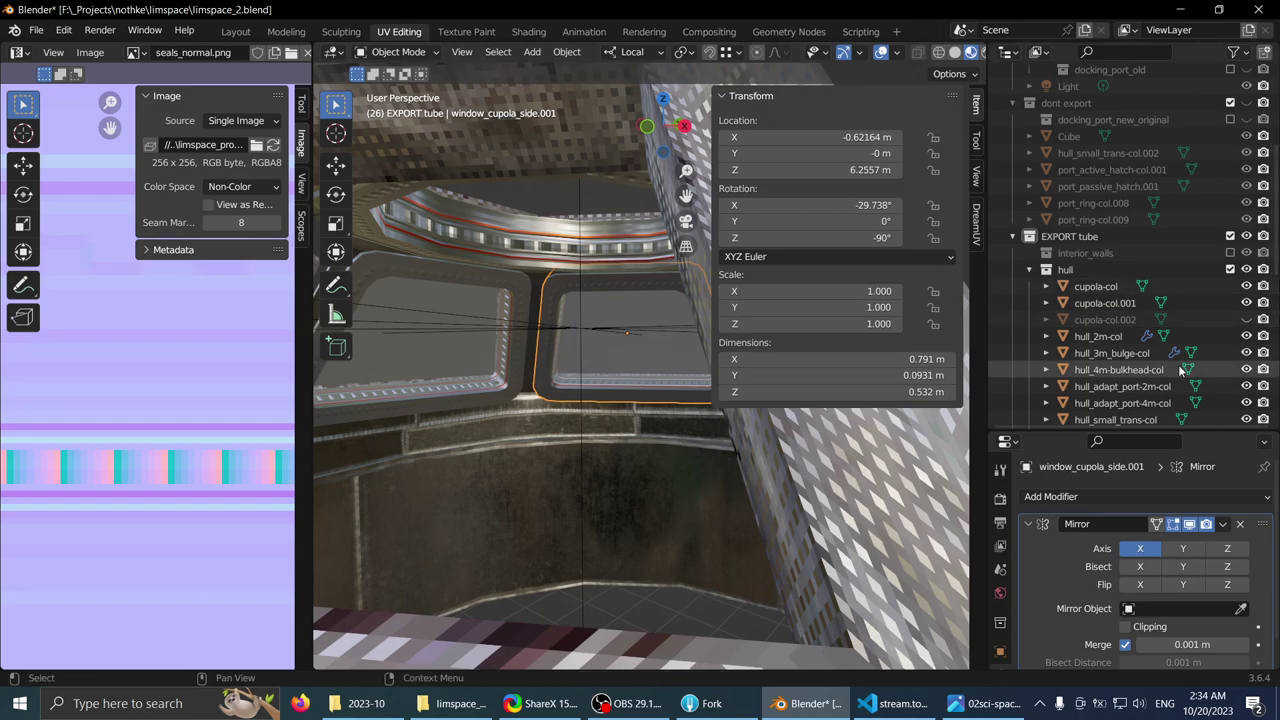
key(KP_Decimal)
click(1113, 297)
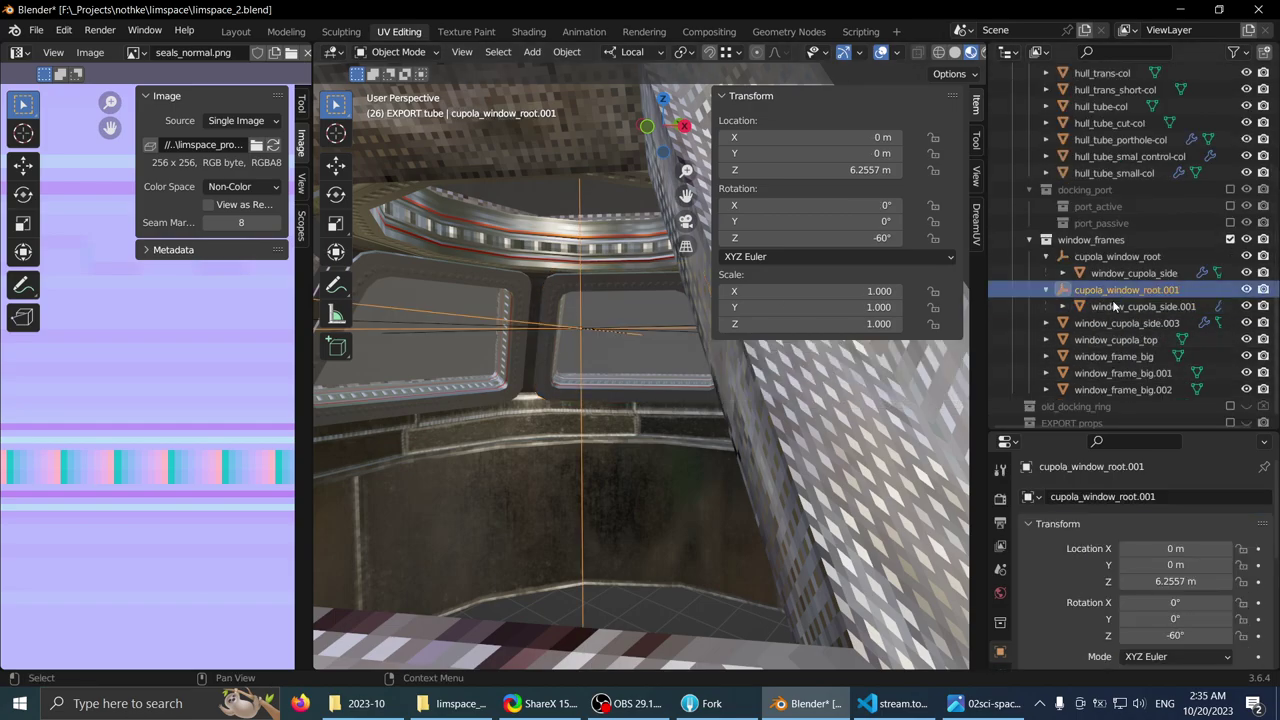
- Fill the remaining side openings with linked duplicates of cupola_window_root.001 and its window, each rotated a further 60° about Z in top view
scroll(640, 340, down, 4)
middle_drag(638, 322, 628, 420)
scroll(645, 389, down, 3)
key(KP_7)
key(alt+d)
right_click(557, 260)
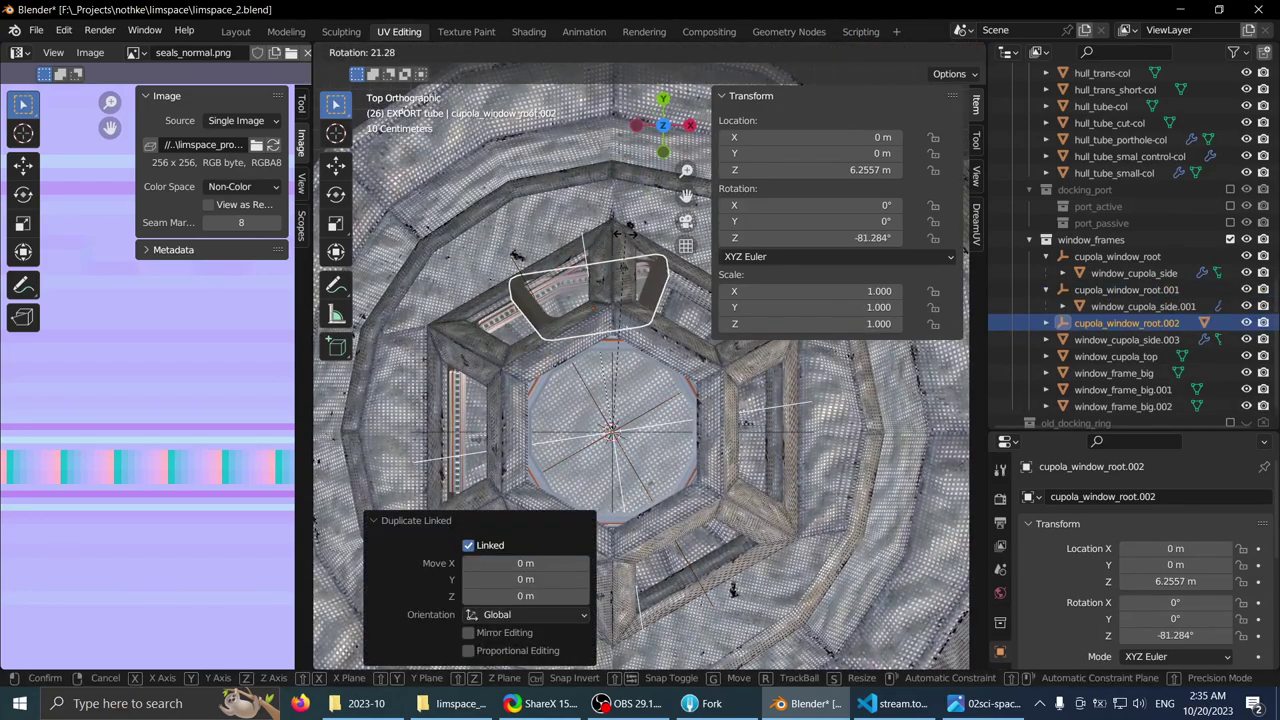
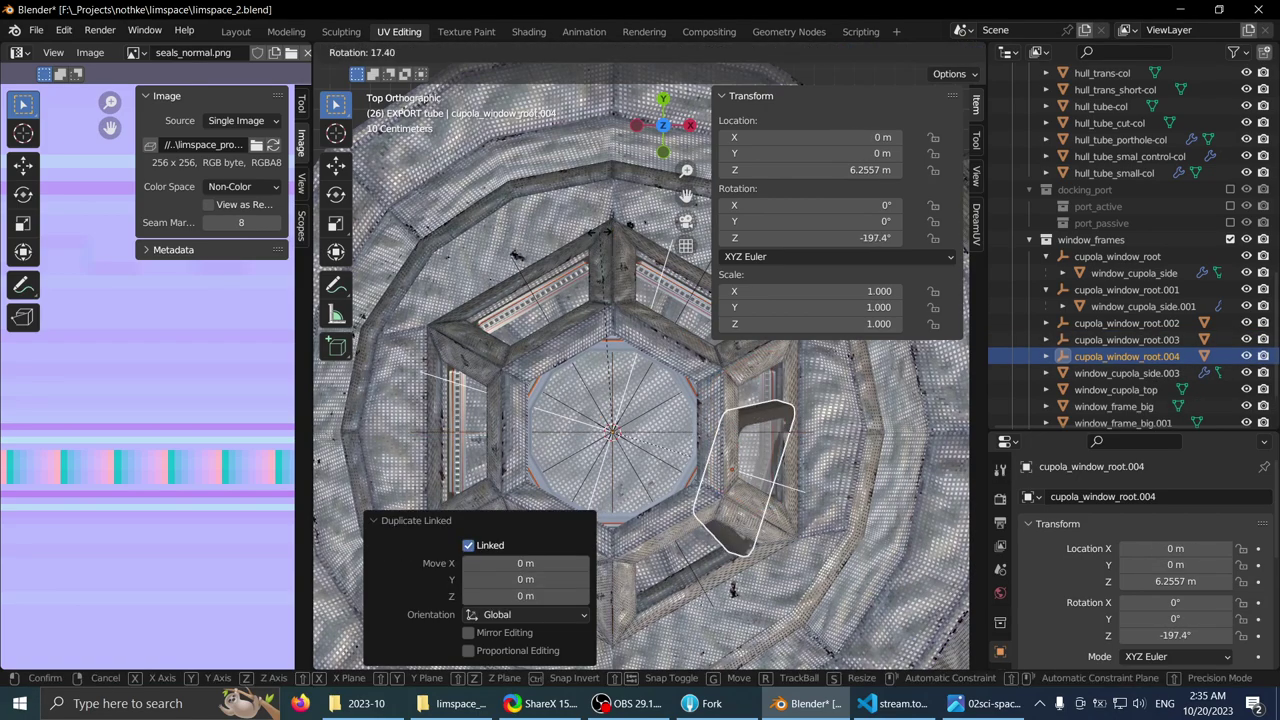
key(alt+d)
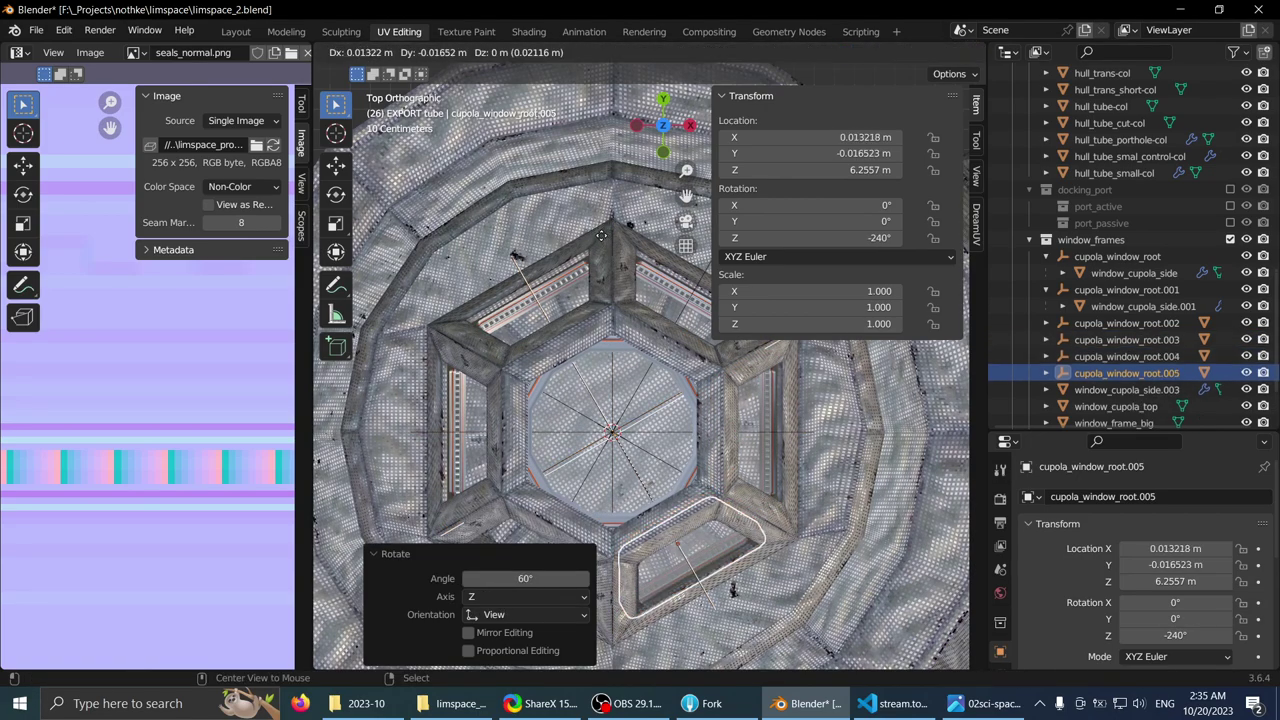
right_click(603, 222)
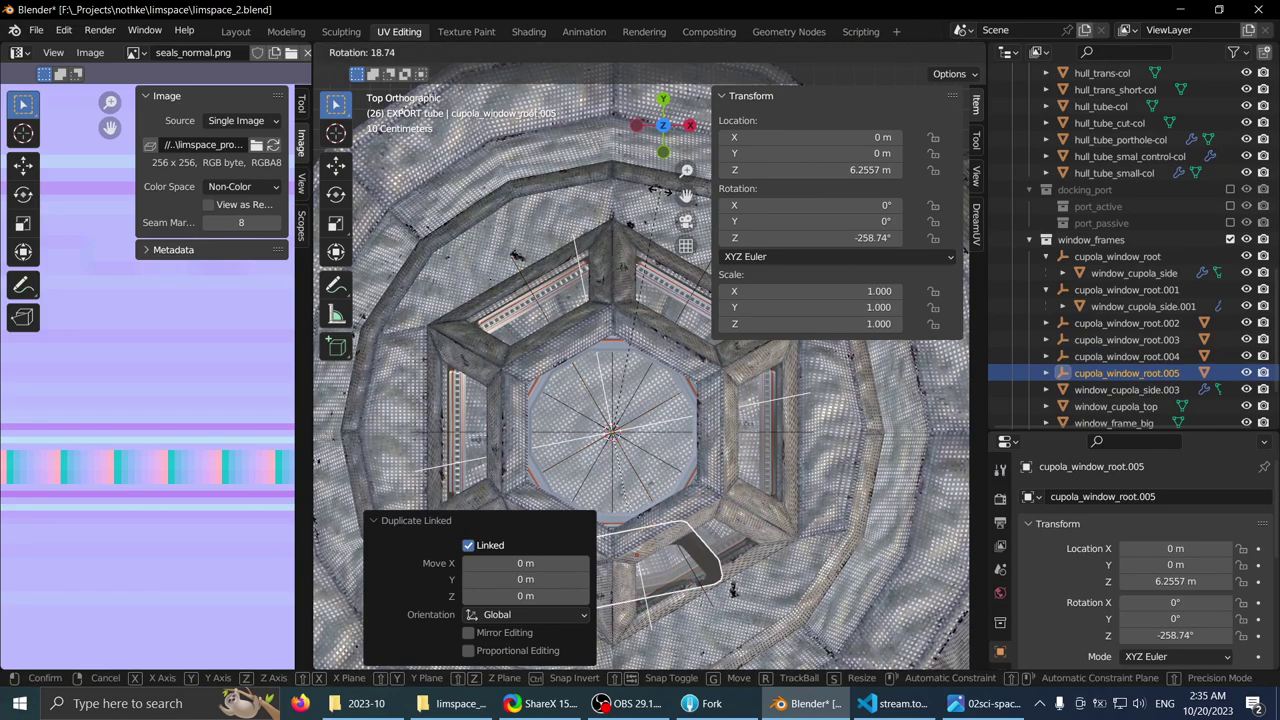
- Examine the filled side windows from inside the cupola in a maximized viewport and select the window_cupola_top window
middle_drag(650, 310, 705, 325)
key(ctrl+space)
click(708, 215)
shift+middle_drag(705, 325, 633, 75)
scroll(636, 226, down, 1)
scroll(647, 247, up, 1)
scroll(615, 238, down, 2)
scroll(621, 241, up, 1)
click(592, 222)
scroll(613, 259, down, 1)
middle_drag(660, 240, 687, 145)
scroll(685, 150, up, 2)
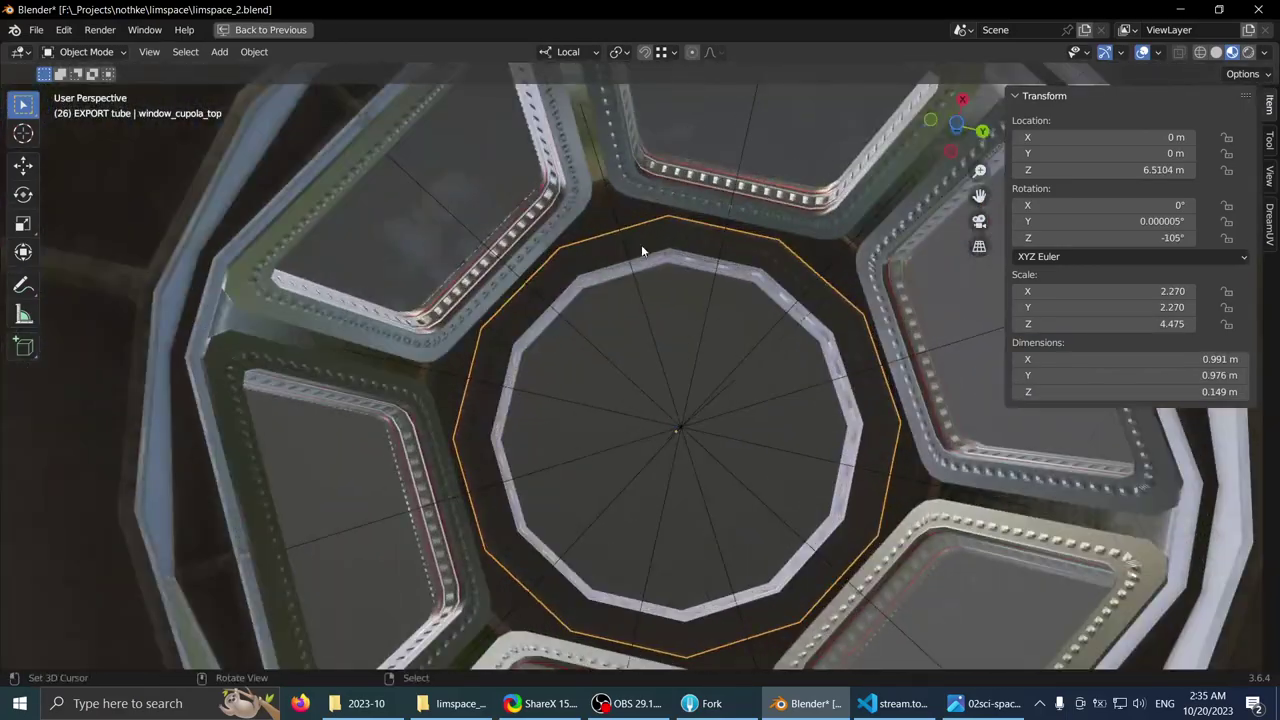
- Inspect the round top window's band and the cupola's exterior, and return to the UV editor layout
middle_drag(641, 246, 559, 190)
shift+middle_drag(704, 201, 615, 258)
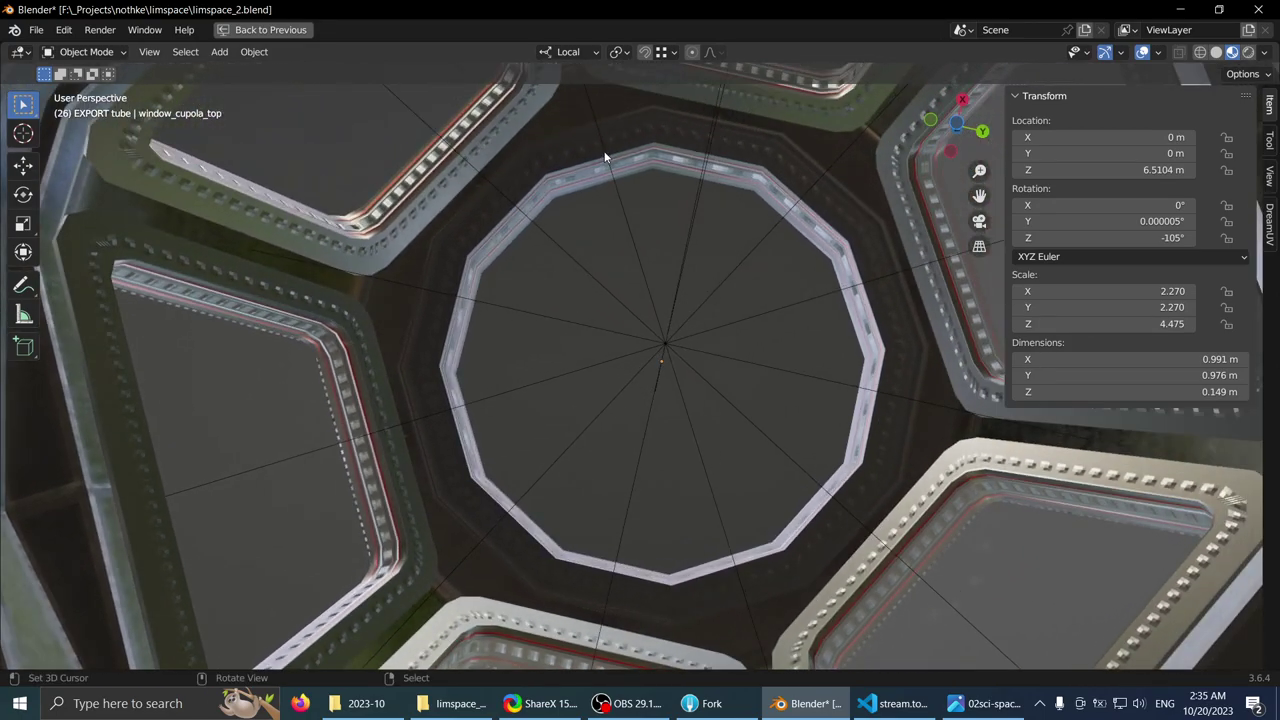
right_click(661, 188)
scroll(661, 188, down, 1)
right_click(661, 221)
mouse_move(661, 188)
shift+middle_down()
mouse_move(670, 263)
mouse_move(651, 231)
mouse_move(725, 285)
mouse_move(712, 211)
mouse_move(690, 194)
mouse_move(716, 270)
mouse_move(582, 310)
mouse_move(684, 255)
mouse_move(672, 318)
mouse_move(711, 437)
mouse_move(737, 243)
mouse_move(631, 214)
mouse_move(644, 266)
mouse_move(610, 212)
mouse_move(644, 285)
mouse_move(623, 286)
mouse_move(663, 280)
mouse_move(600, 296)
mouse_move(634, 317)
mouse_move(651, 246)
mouse_move(646, 440)
mouse_move(660, 260)
mouse_move(791, 280)
mouse_move(561, 278)
mouse_move(617, 228)
mouse_move(638, 251)
mouse_move(625, 209)
mouse_move(571, 209)
mouse_move(597, 234)
mouse_move(575, 163)
mouse_move(608, 143)
mouse_move(660, 192)
shift+middle_up()
scroll(661, 221, down, 1)
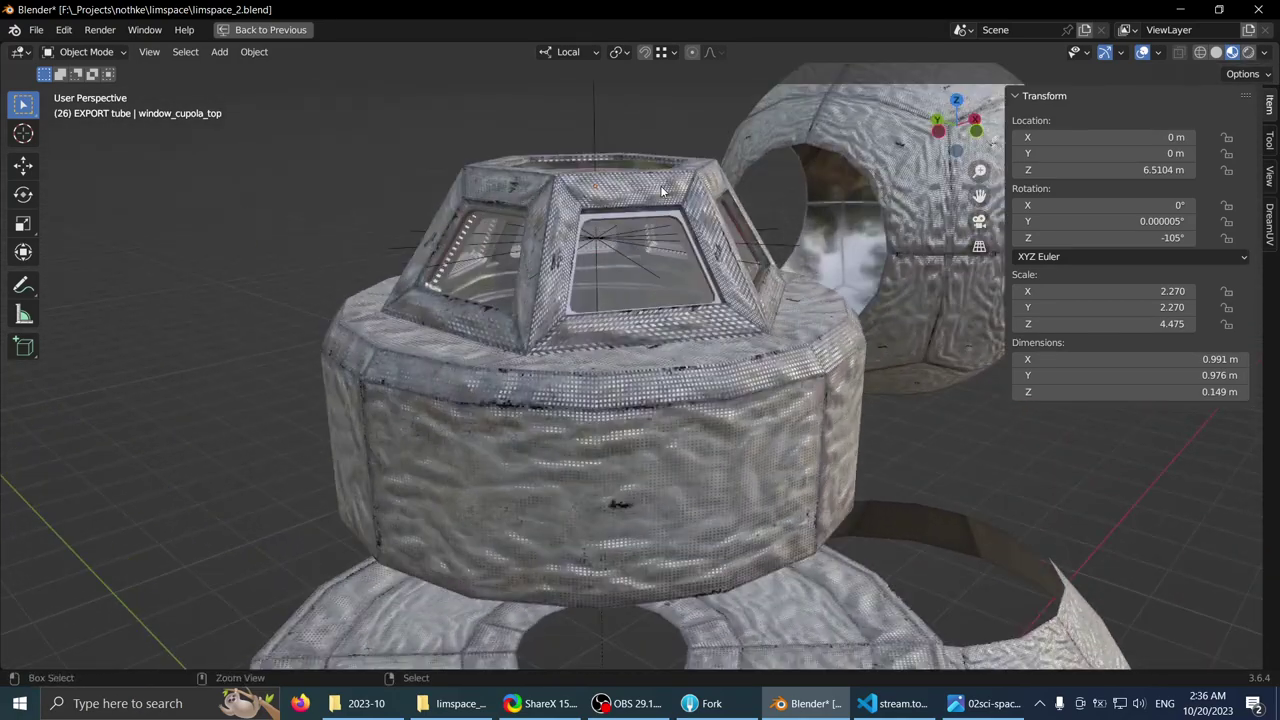
key(ctrl+space)
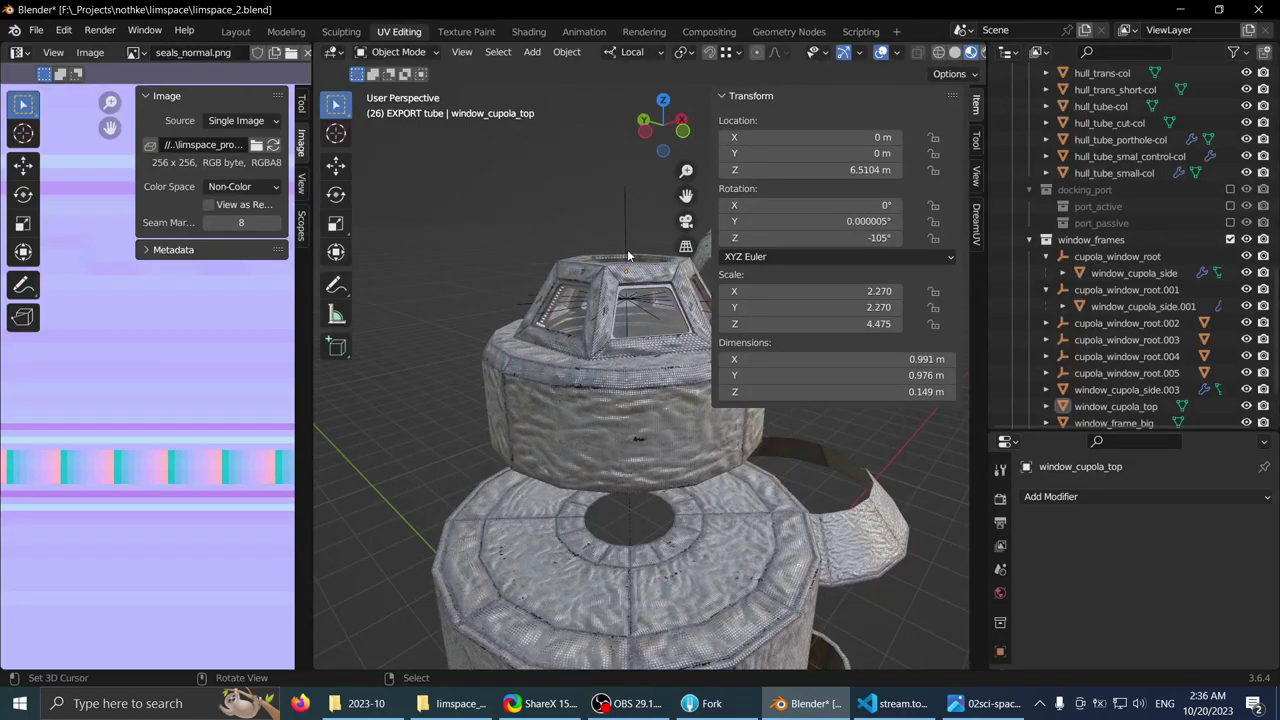
- Enlarge the outliner and expand cupola_window_root.002 through cupola_window_root.005 to check the child window of each
middle_drag(607, 303, 568, 314)
click(565, 316)
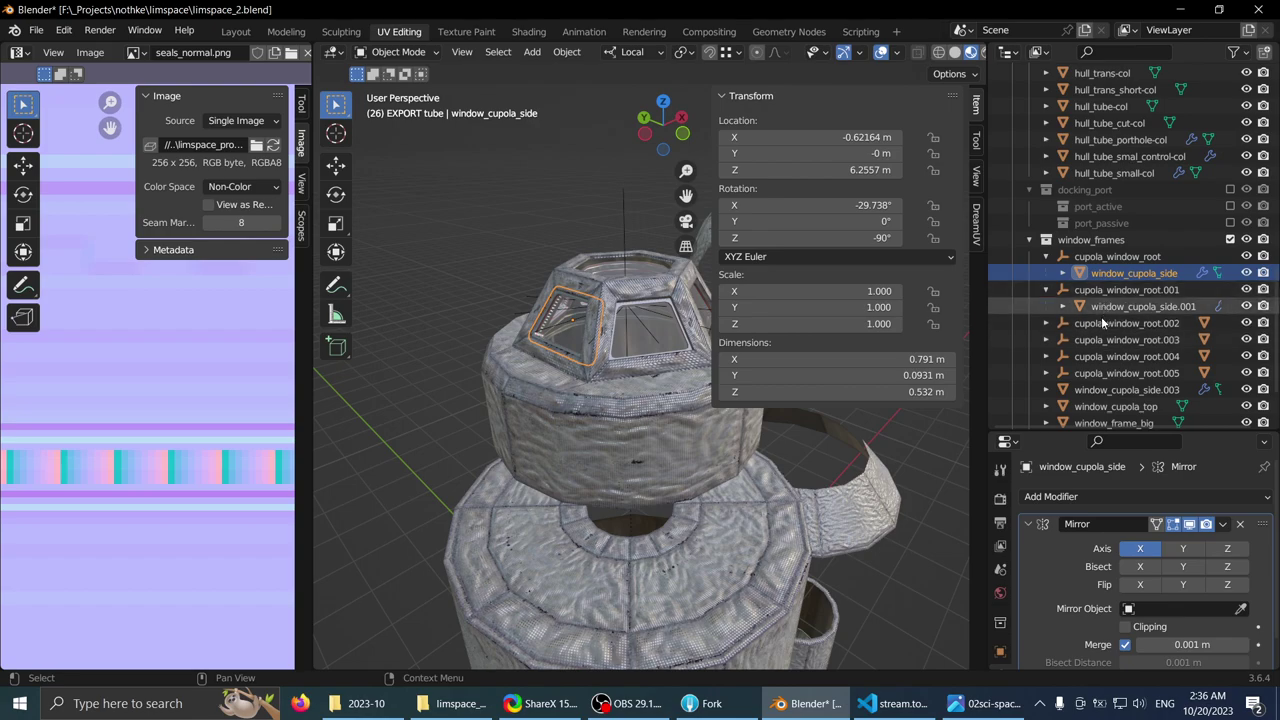
click(1150, 323)
drag(1196, 430, 1196, 580)
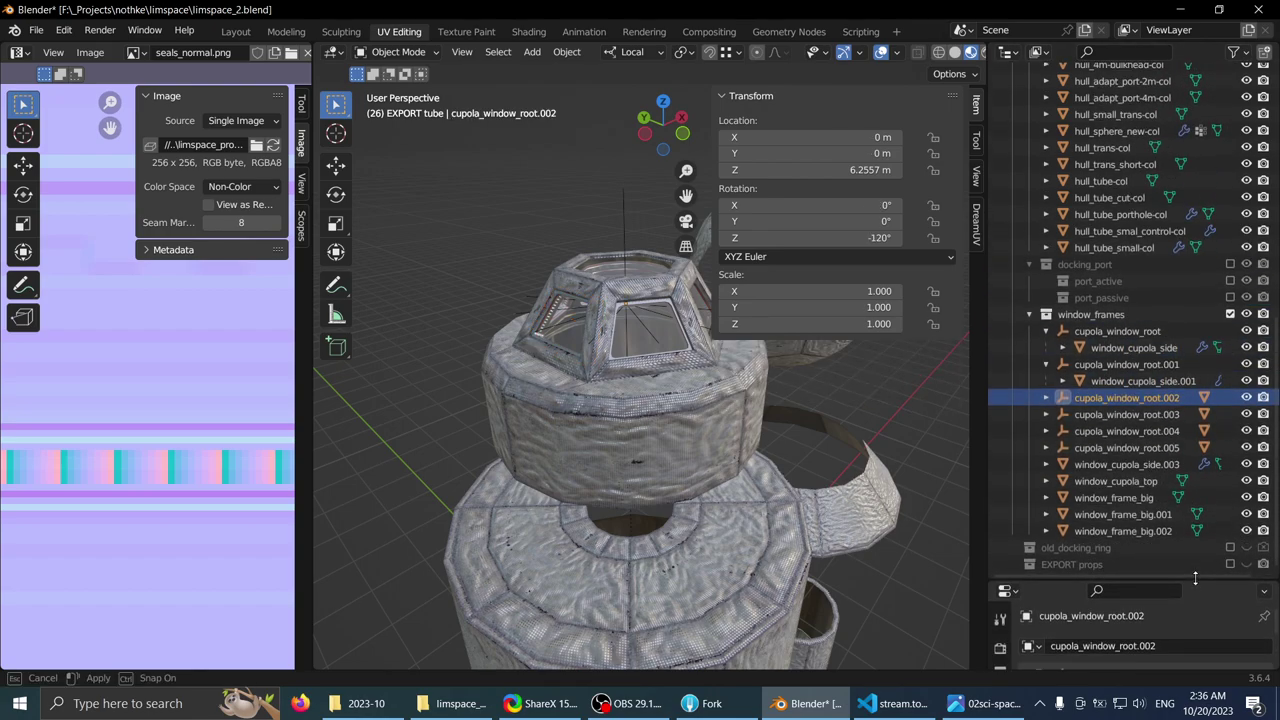
click(1045, 366)
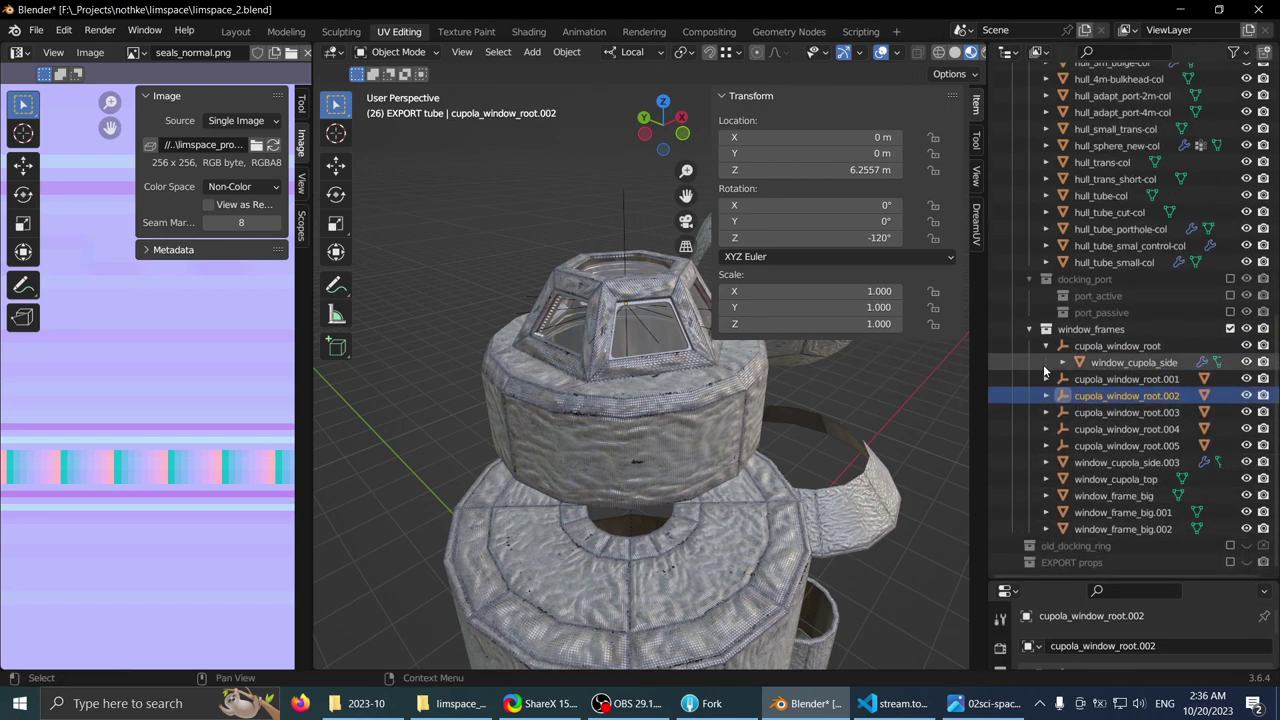
click(1046, 396)
click(1046, 429)
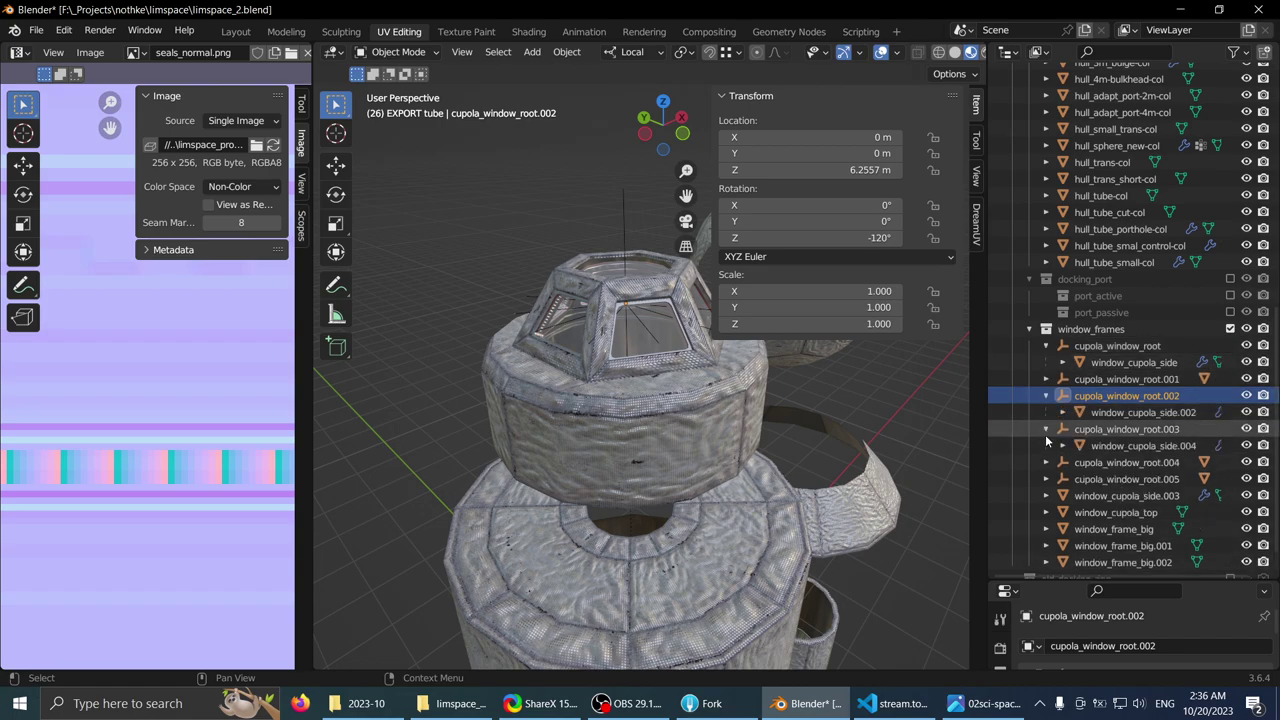
click(1046, 462)
click(1046, 479)
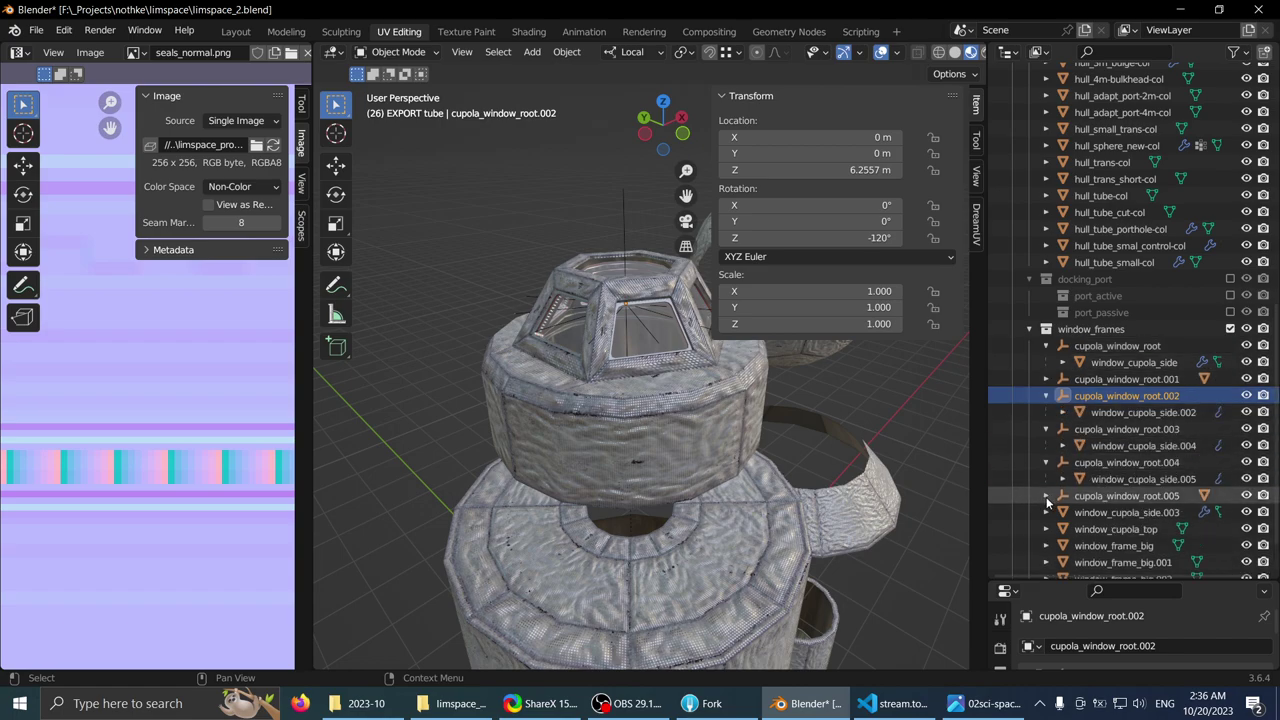
- Select window_cupola_side, frame it in the viewport and save the file limspace_2.blend
click(1110, 346)
click(1096, 363)
key(KP_Decimal)
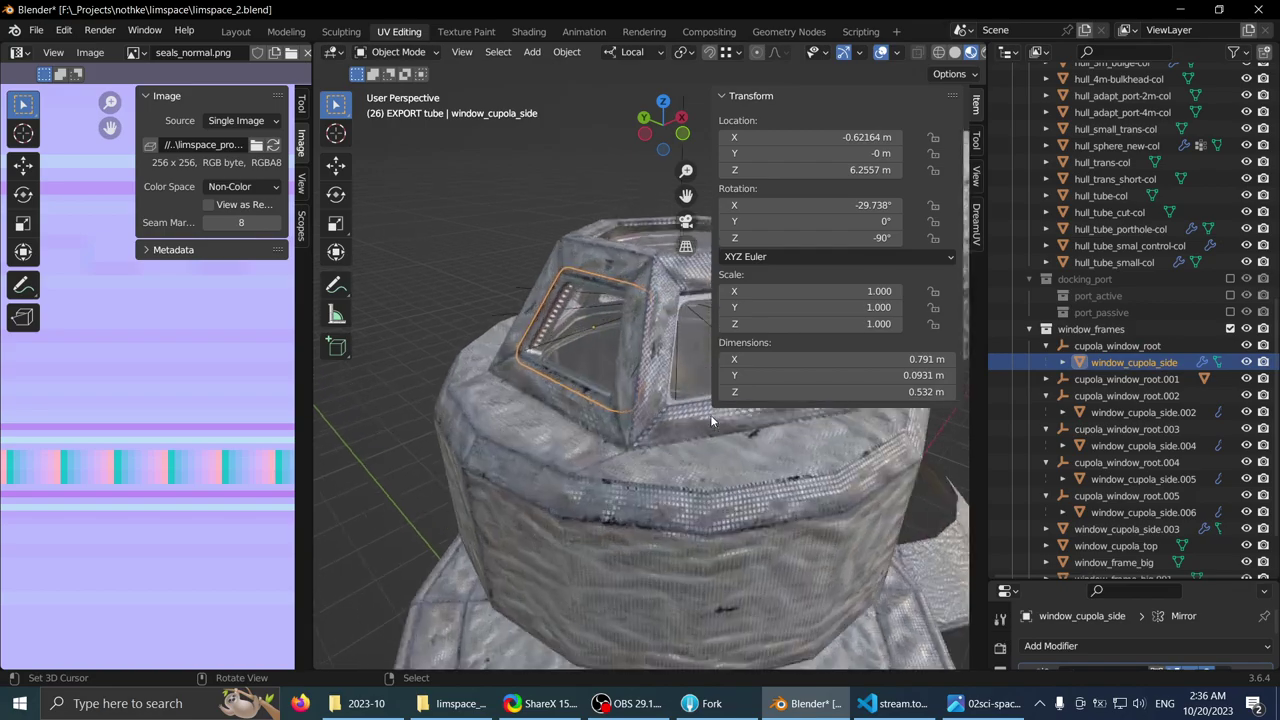
scroll(620, 384, down, 4)
middle_drag(577, 393, 587, 346)
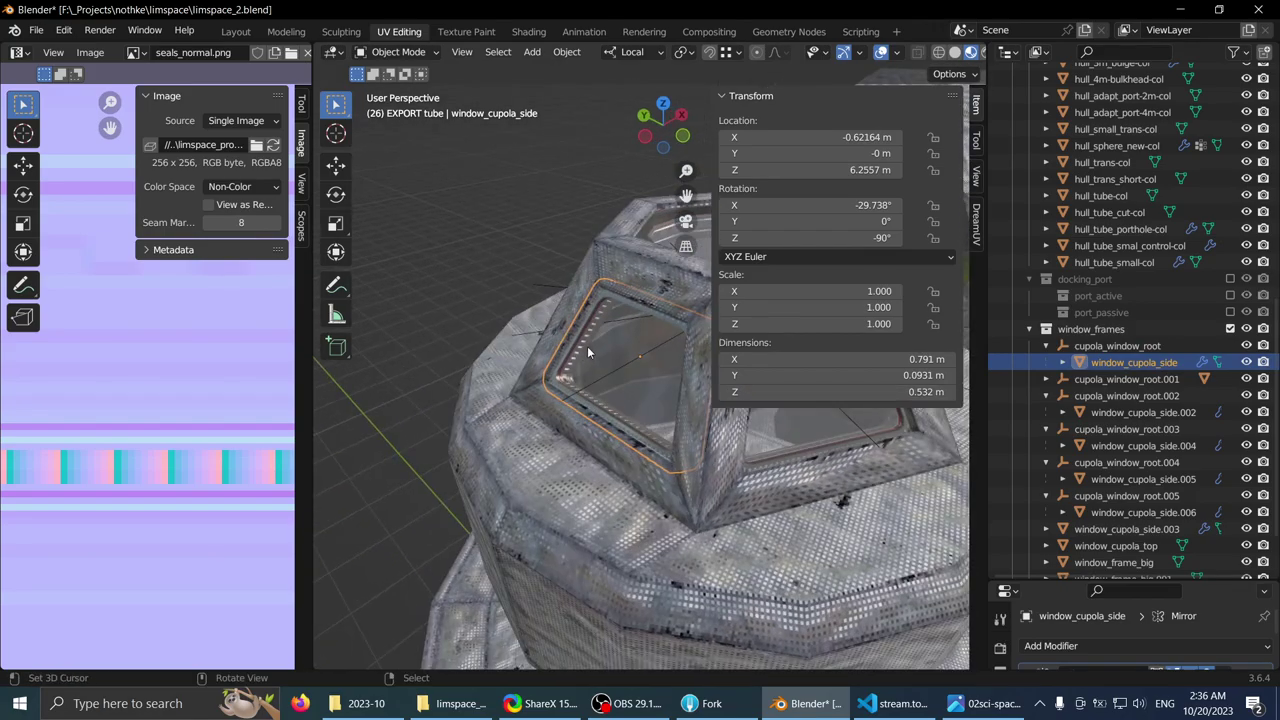
right_click(598, 258)
mouse_move(684, 308)
middle_down()
mouse_move(626, 329)
mouse_move(683, 330)
middle_up()
right_click(640, 341)
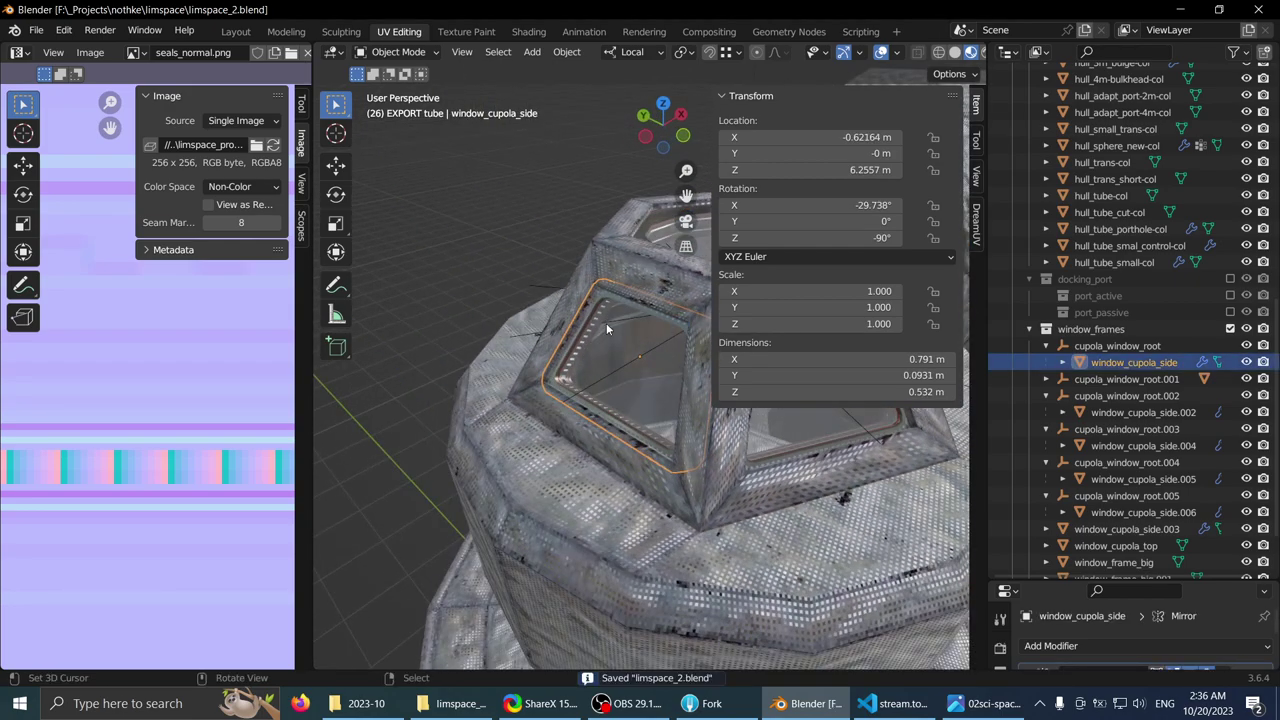
middle_drag(606, 323, 565, 338)
- Move the empties cupola_window_root.001 through cupola_window_root.005 and their child windows into the dont export collection
click(1112, 346)
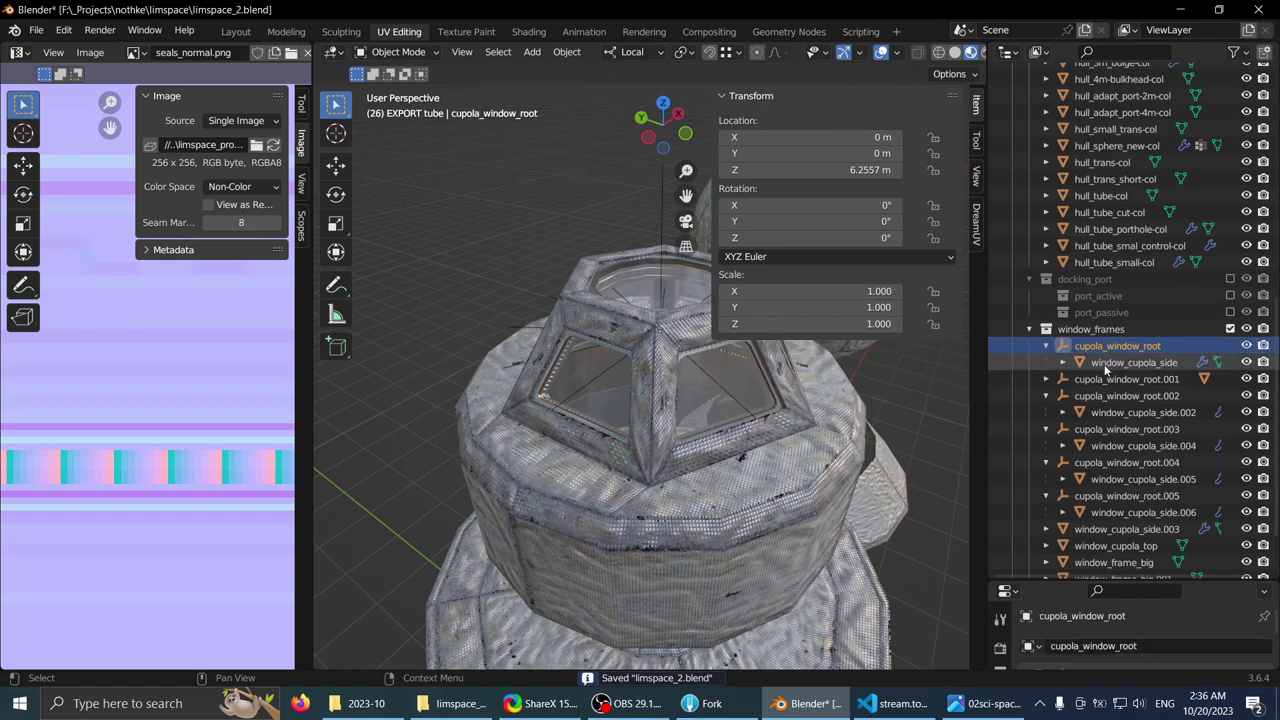
click(1106, 365)
click(1092, 383)
click(1047, 380)
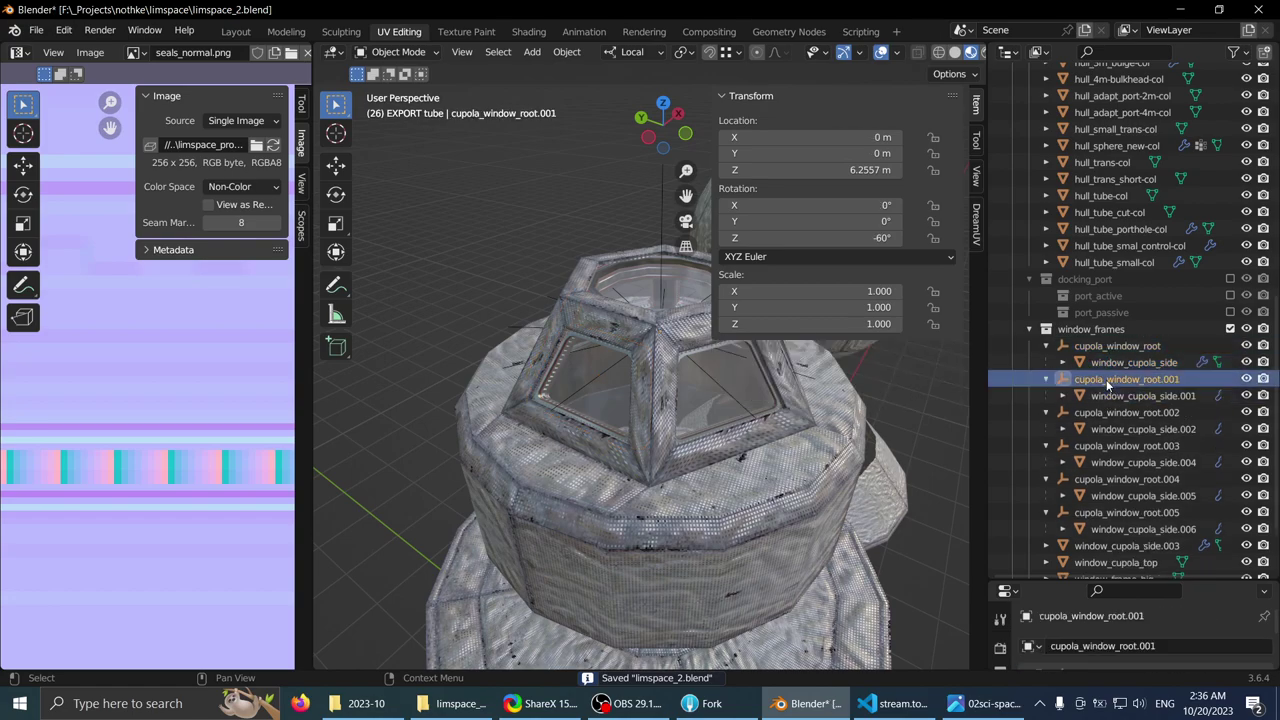
scroll(1107, 386, down, 2)
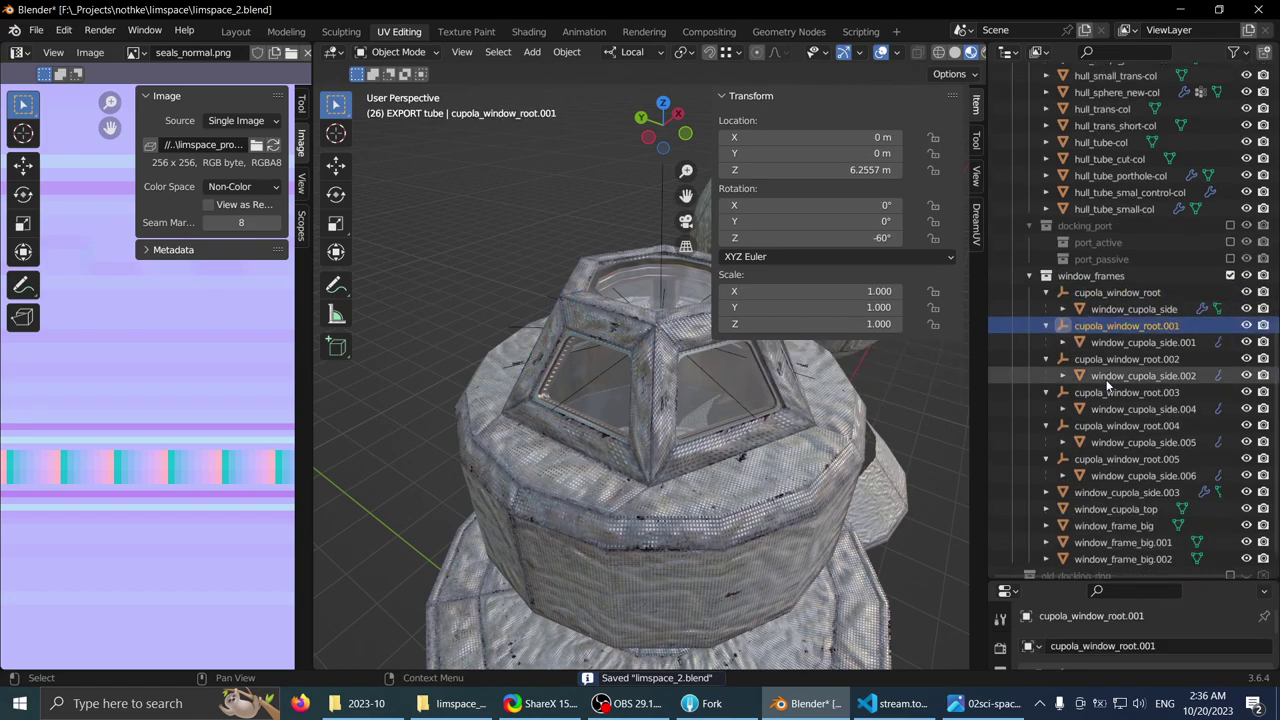
click(1064, 477)
click(1064, 477)
scroll(1111, 455, up, 5)
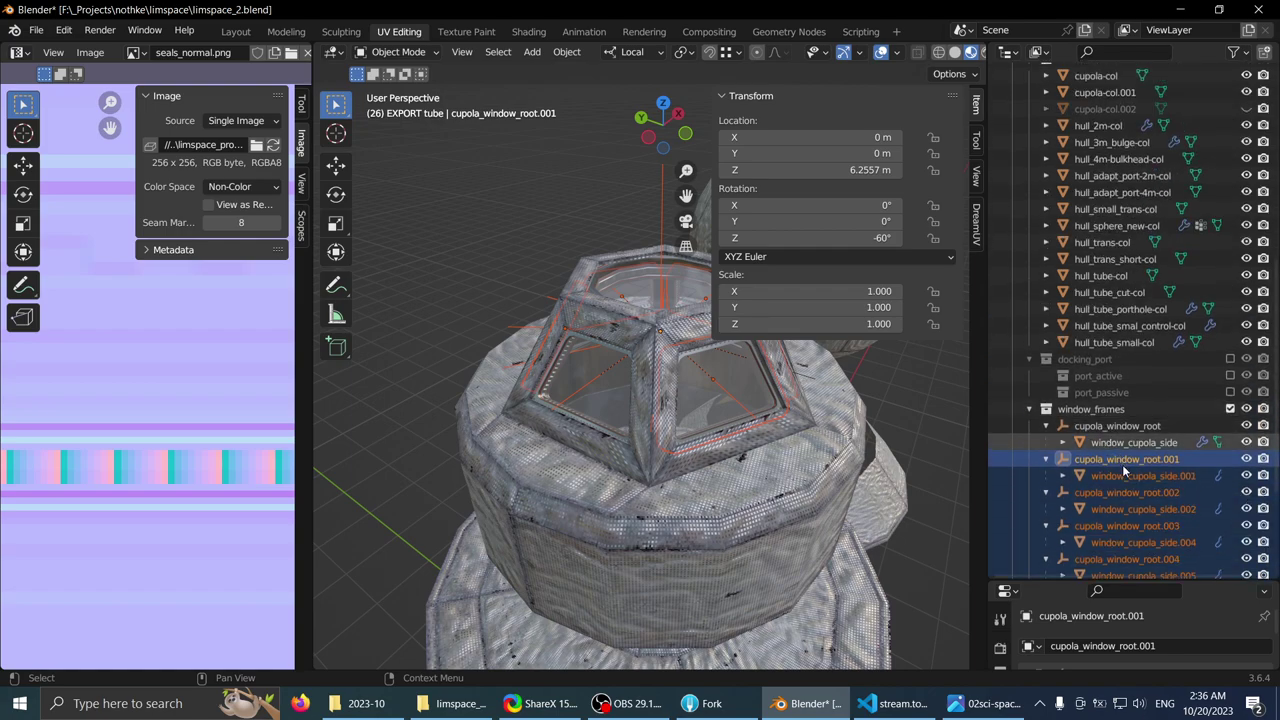
scroll(1133, 448, up, 15)
drag(1122, 458, 1112, 312)
scroll(1126, 375, down, 5)
scroll(1125, 400, down, 5)
scroll(1127, 365, up, 5)
scroll(1114, 318, up, 5)
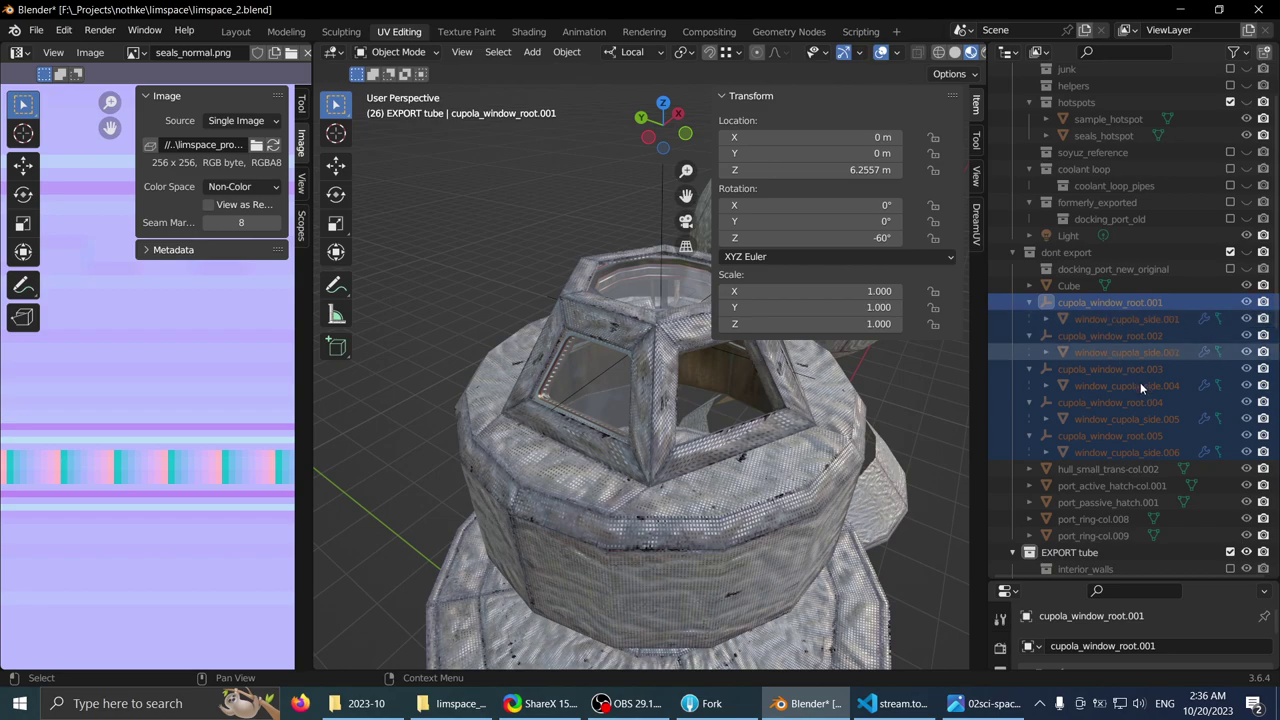
- Make the dont export collection active and visible in the viewport
middle_drag(762, 392, 778, 388)
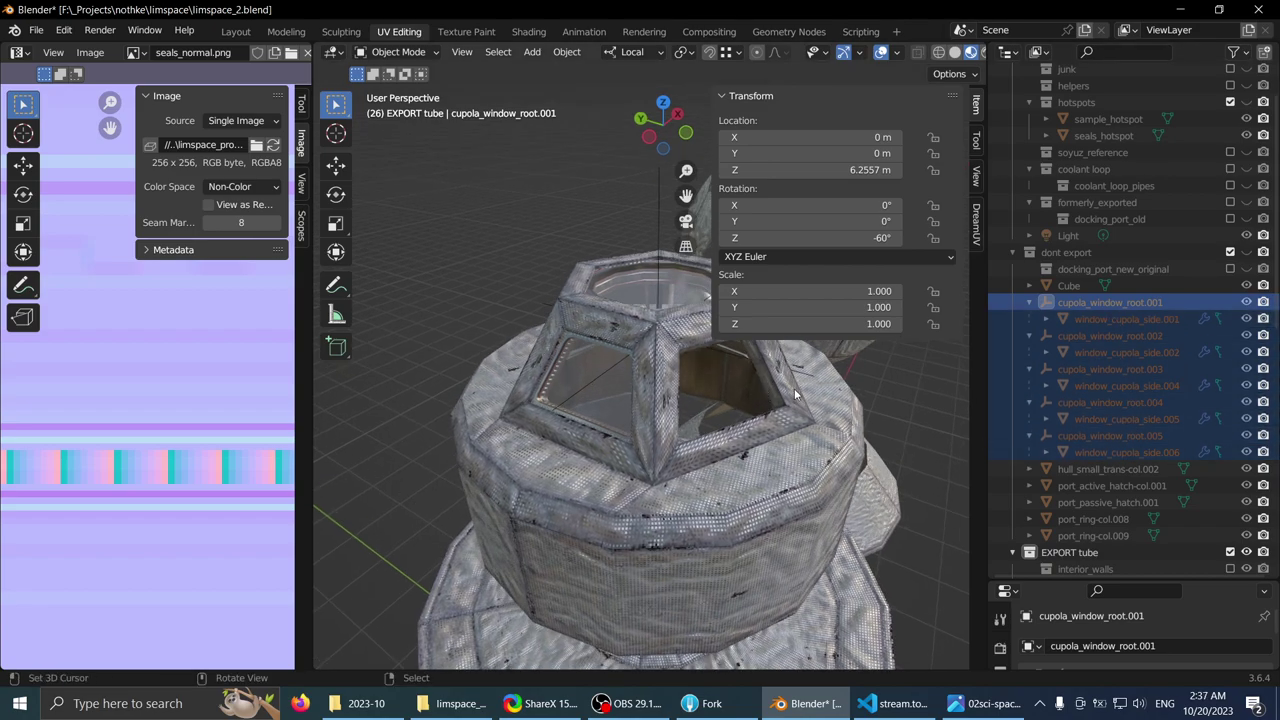
click(1084, 249)
click(1247, 253)
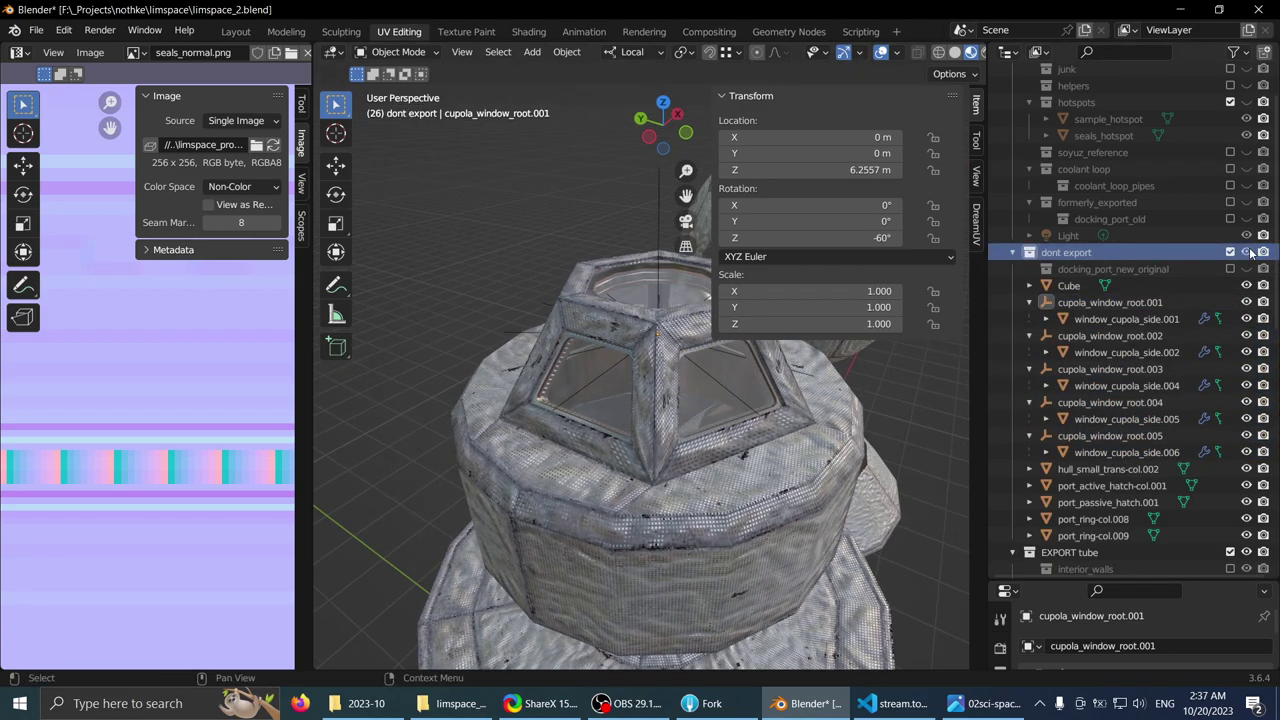
- Check the cupola_window_root empty and its window_cupola_side child in the window_frames collection against the cupola model
middle_drag(700, 410, 659, 418)
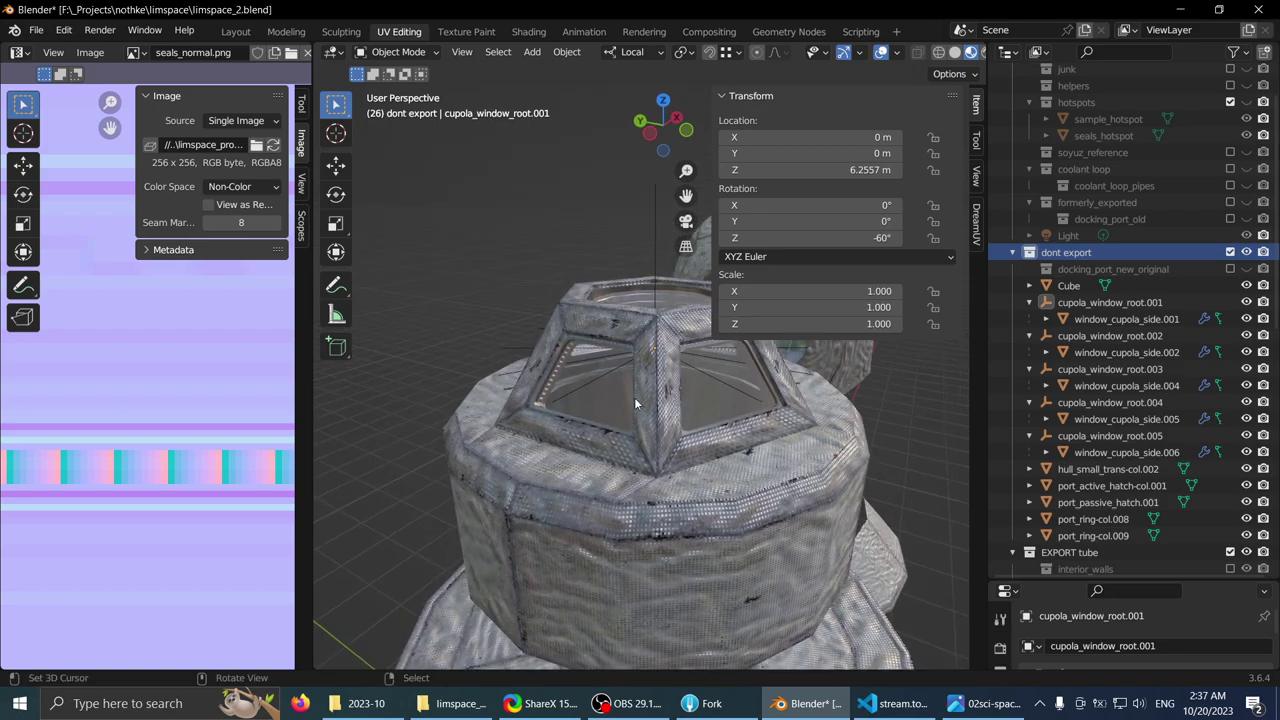
middle_drag(636, 403, 640, 440)
scroll(1104, 412, down, 10)
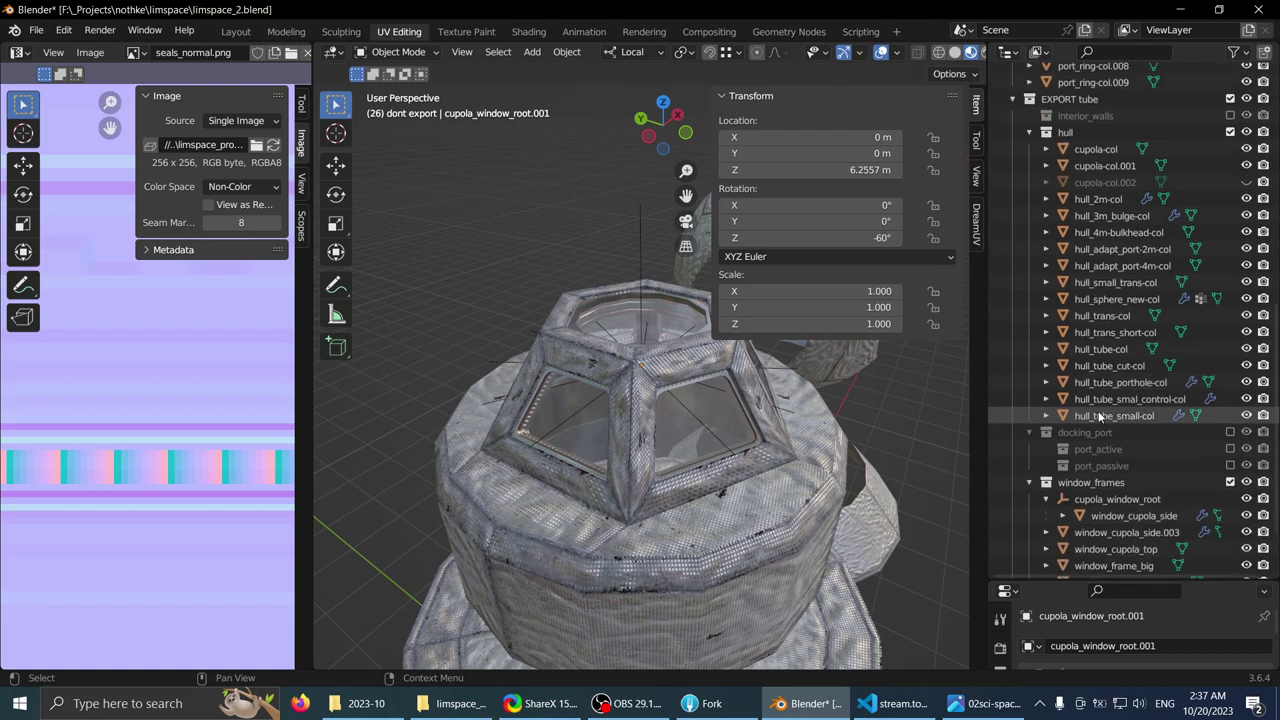
scroll(1100, 417, down, 3)
click(1118, 429)
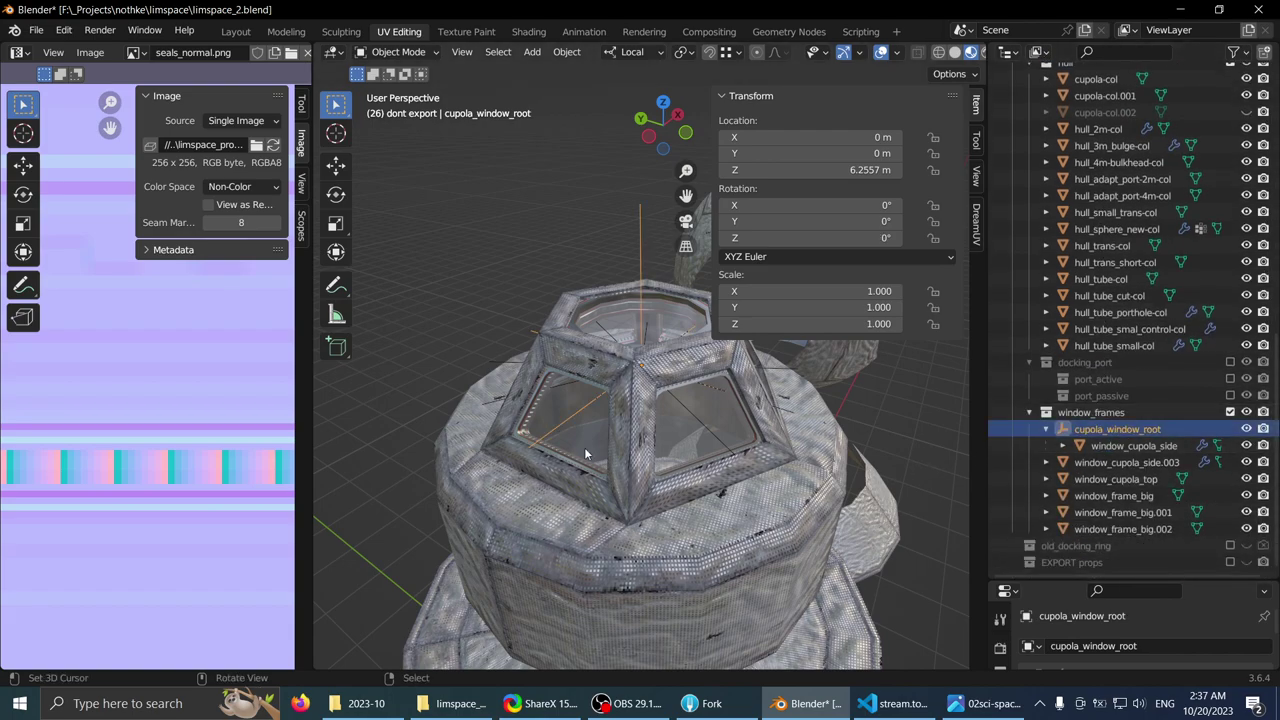
click(1134, 446)
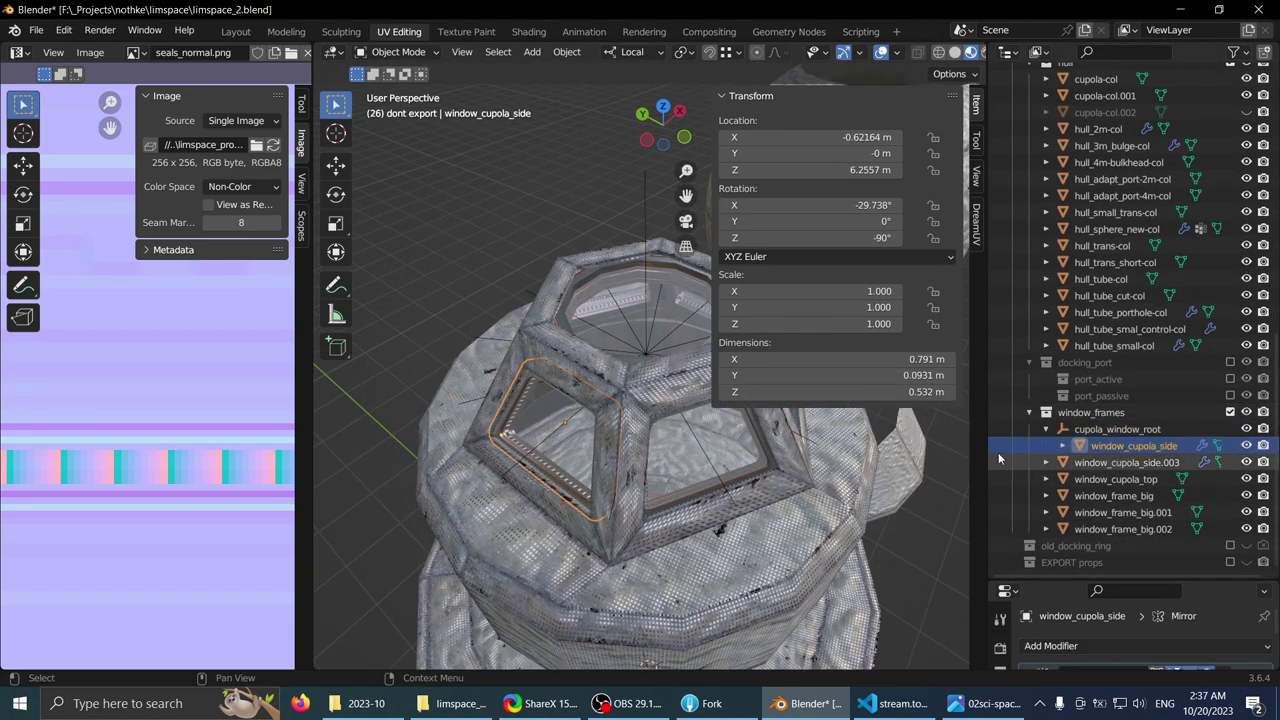
middle_drag(688, 428, 660, 395)
- Rename the window_cupola_side.003 object as cupola_int_frame
click(1128, 464)
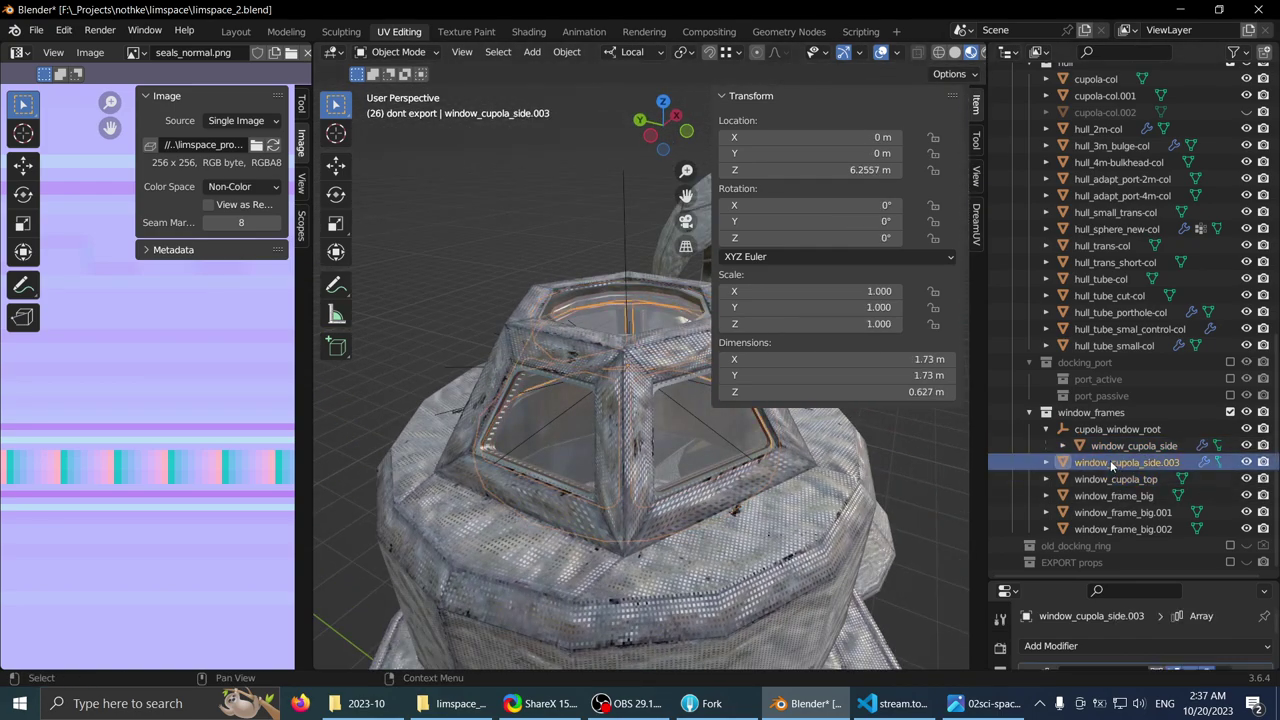
mouse_move(740, 475)
middle_down()
mouse_move(673, 494)
mouse_move(840, 479)
mouse_move(680, 493)
mouse_move(760, 488)
middle_up()
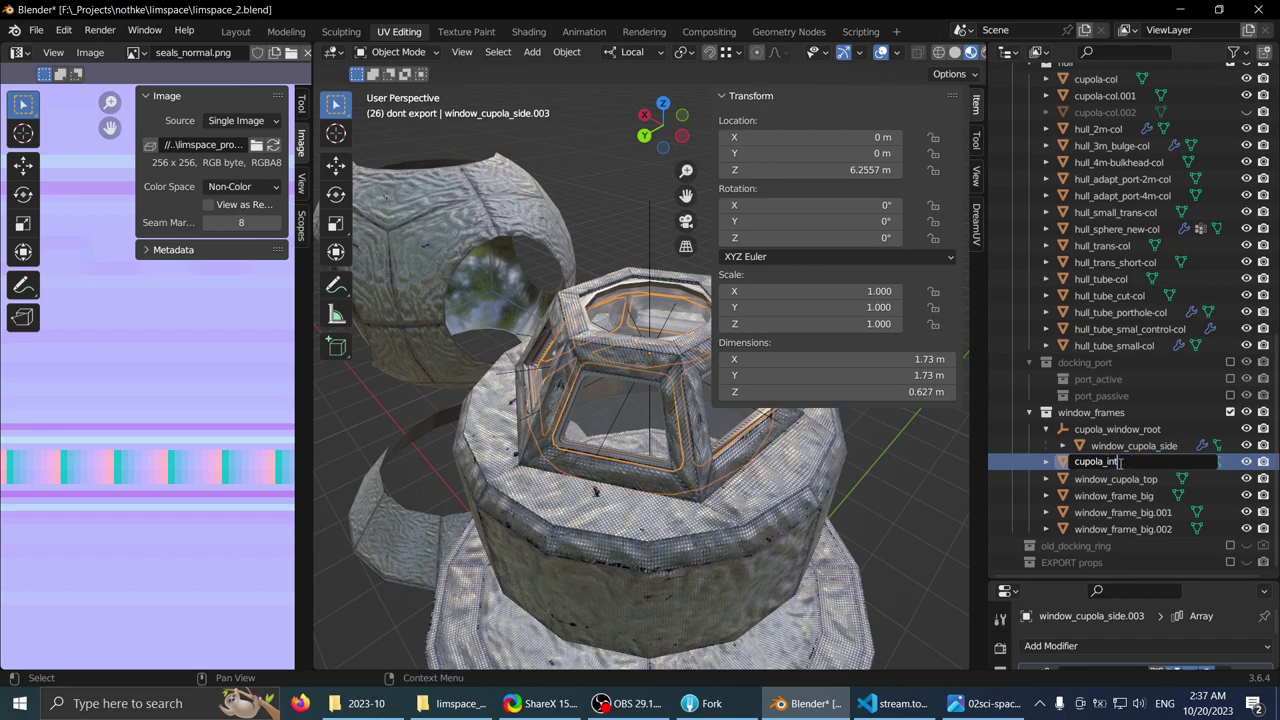
text(frame)
key(Return)
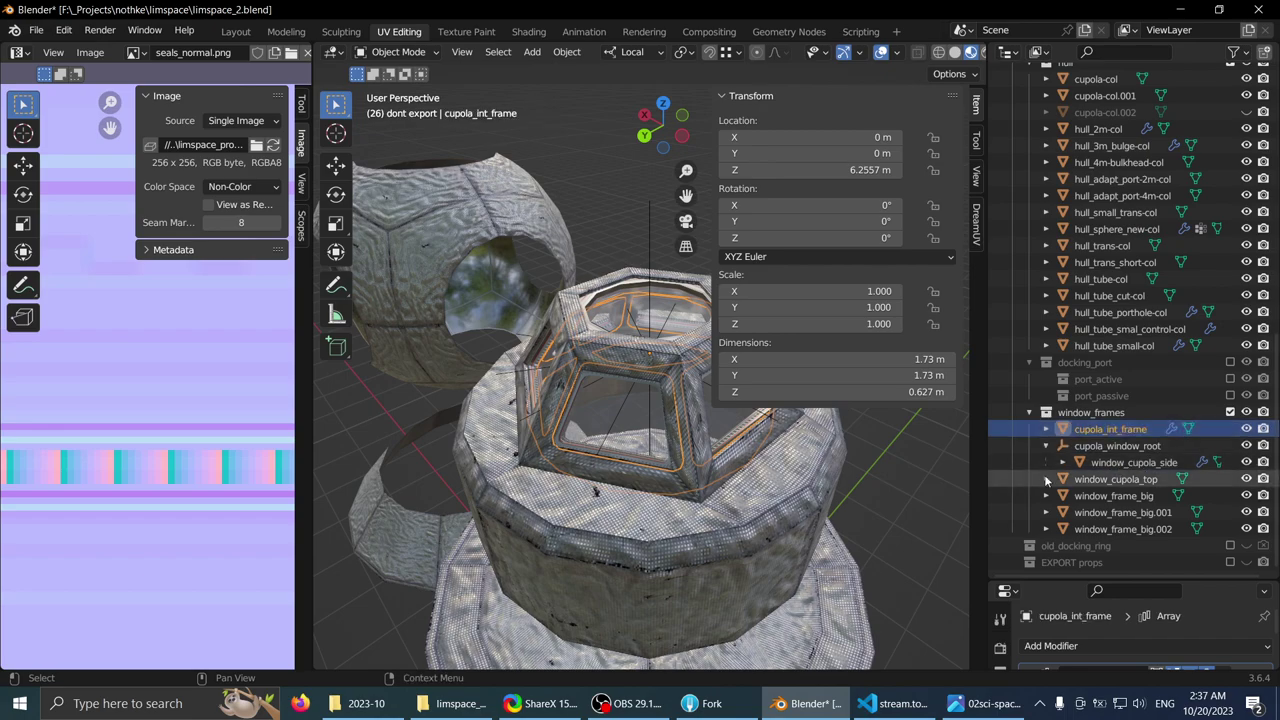
- Enlarge the properties editor and name the interior frame's mesh data cupola_int_frame
middle_drag(640, 430, 585, 450)
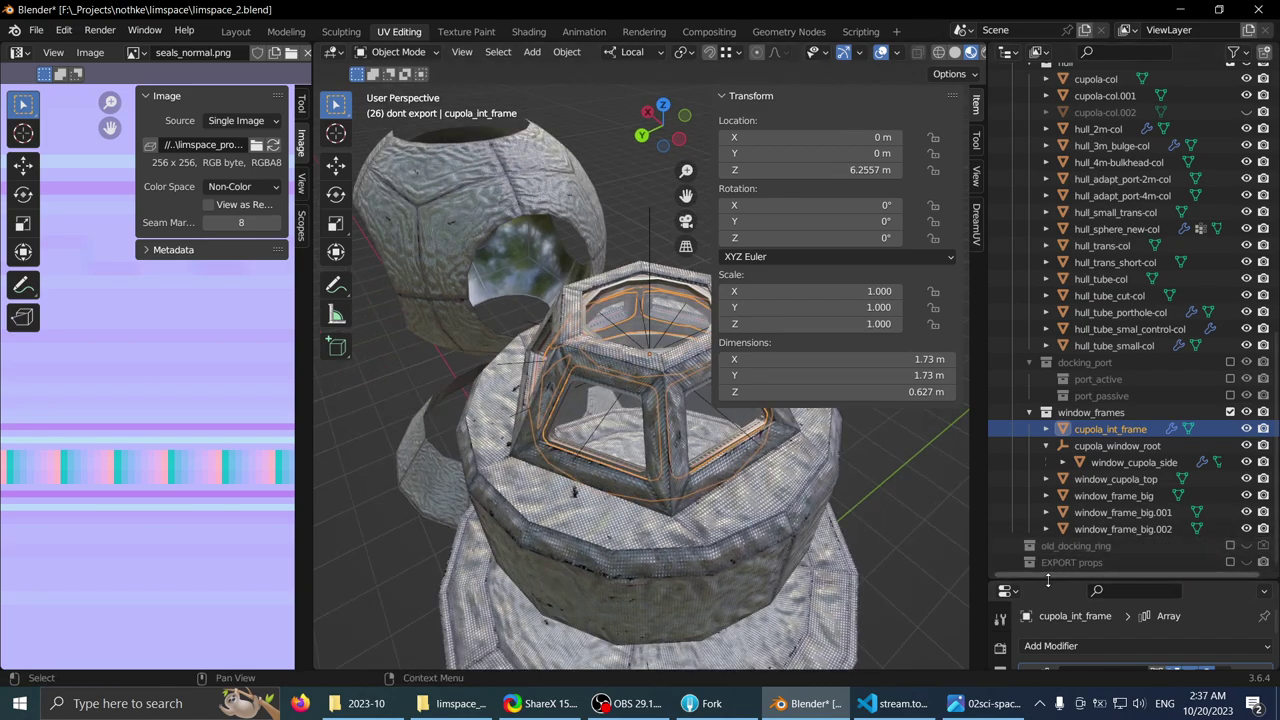
drag(1048, 580, 1040, 448)
click(1000, 648)
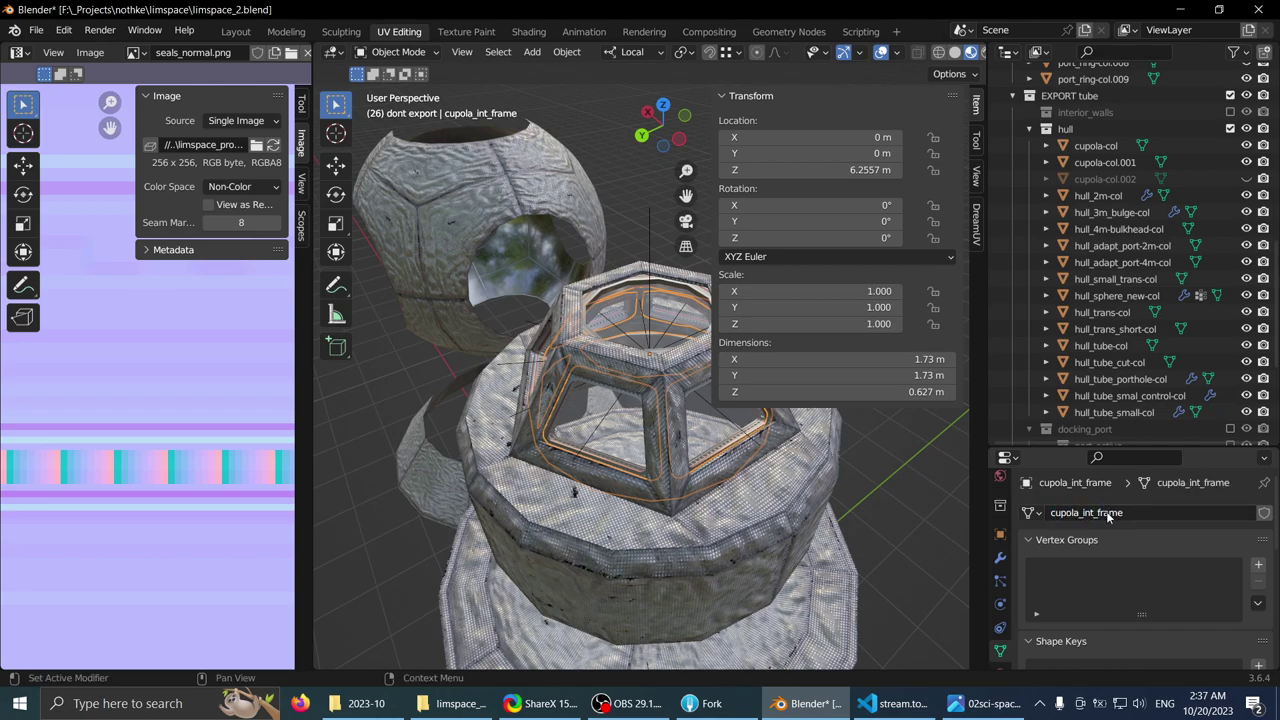
scroll(1114, 348, down, 5)
scroll(537, 460, up, 2)
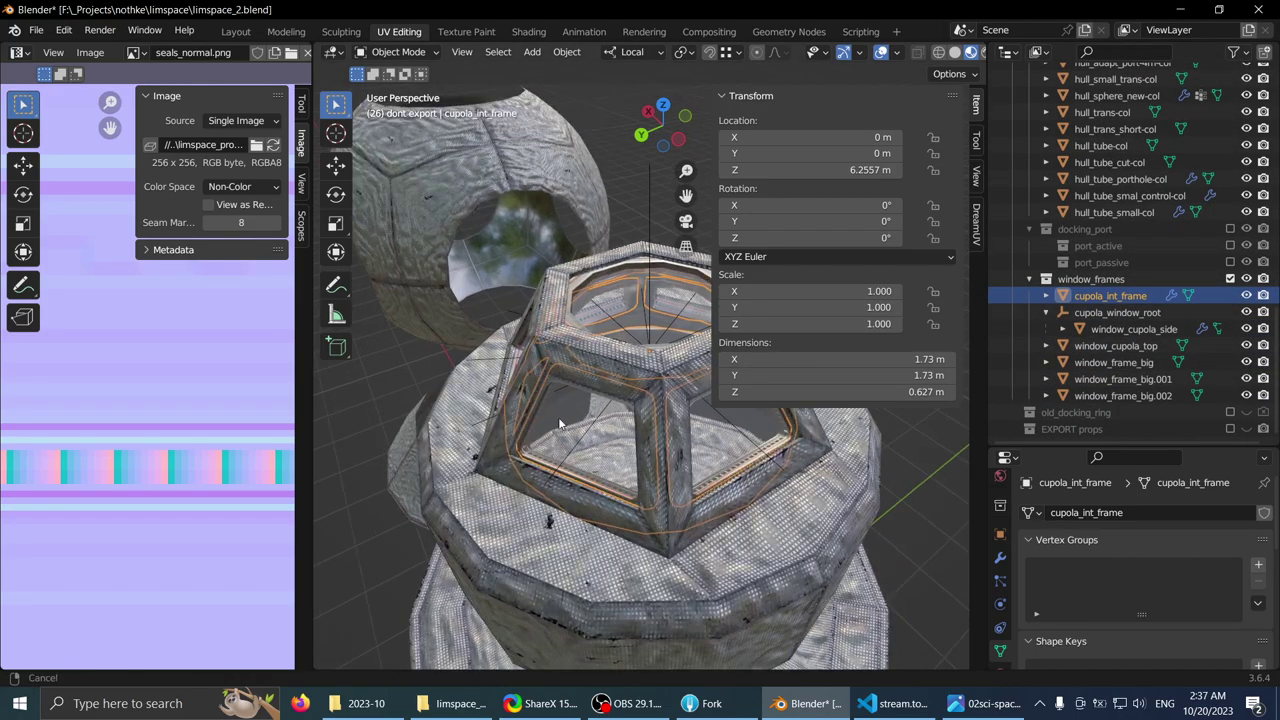
- Select the hull objects cupola-col.001 and cupola-col and show them in orthographic projection in a maximized viewport
scroll(583, 412, up, 1)
middle_drag(560, 424, 517, 380)
click(612, 392)
scroll(564, 378, up, 3)
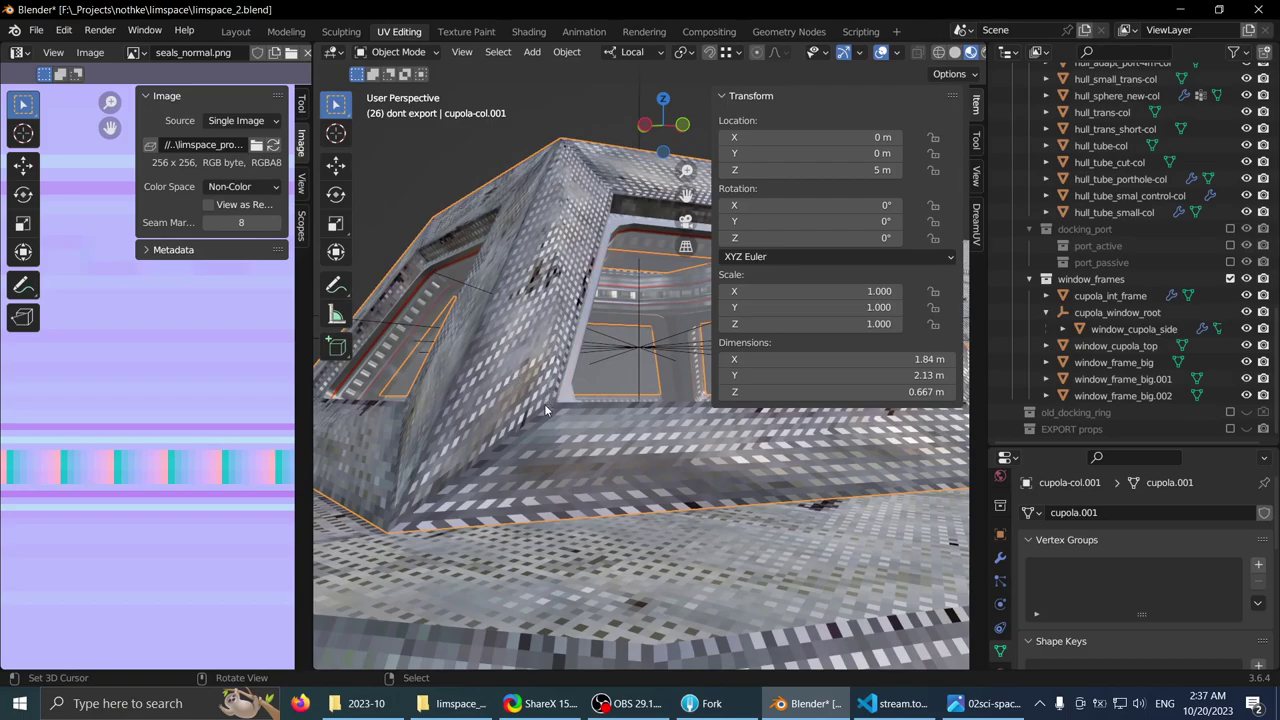
scroll(546, 410, down, 3)
key(KP_5)
mouse_move(536, 427)
middle_down()
mouse_move(591, 386)
mouse_move(594, 366)
mouse_move(464, 411)
mouse_move(540, 402)
middle_up()
key(ctrl+space)
scroll(595, 365, down, 2)
scroll(596, 375, down, 2)
scroll(592, 376, down, 1)
middle_drag(593, 375, 600, 353)
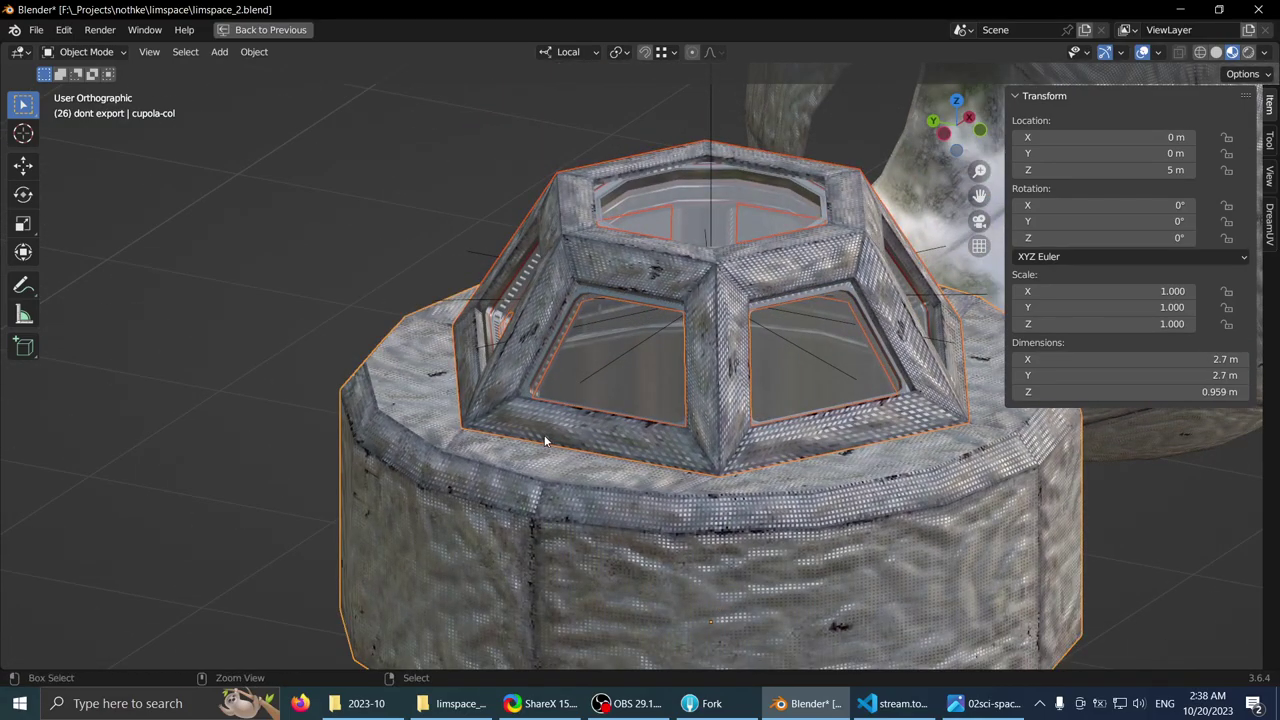
- Switch the viewport to perspective and inspect the cupola hull's surface up close
middle_drag(544, 435, 600, 442)
scroll(558, 436, down, 4)
scroll(600, 442, up, 2)
middle_drag(602, 442, 640, 402)
scroll(629, 346, up, 2)
key(KP_5)
scroll(674, 371, up, 4)
scroll(627, 404, up, 5)
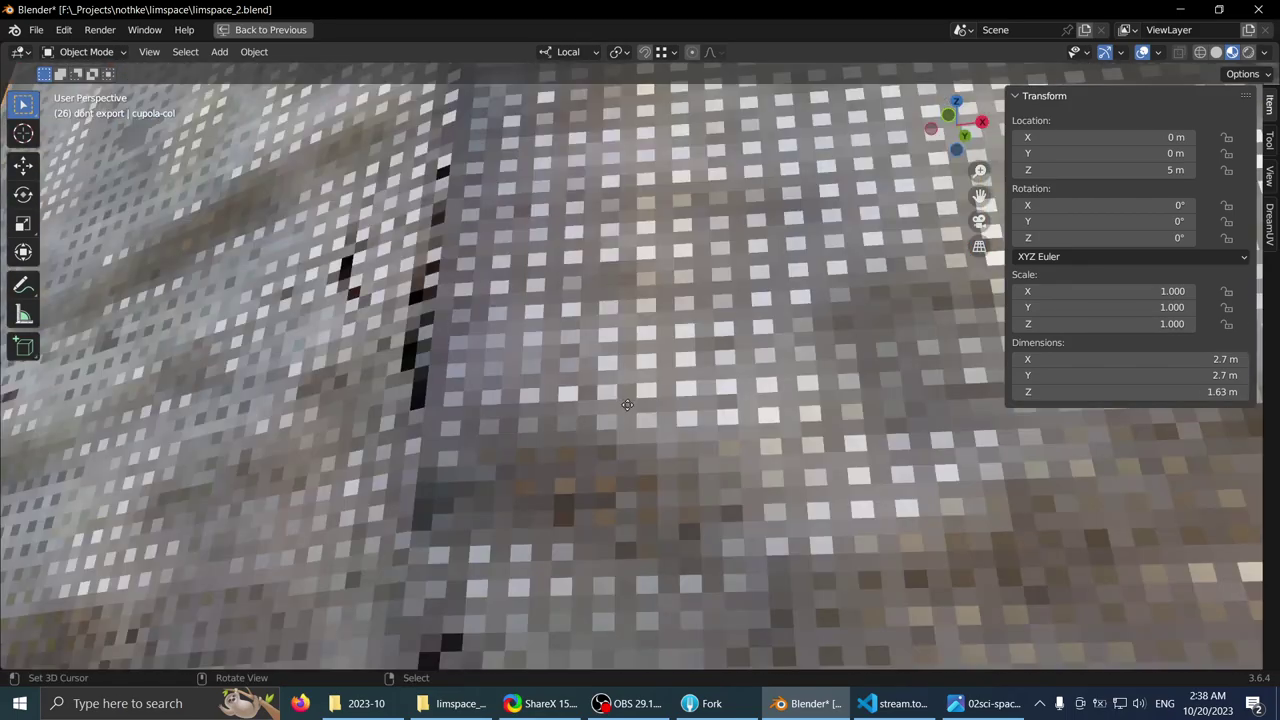
key(g)
scroll(630, 430, down, 8)
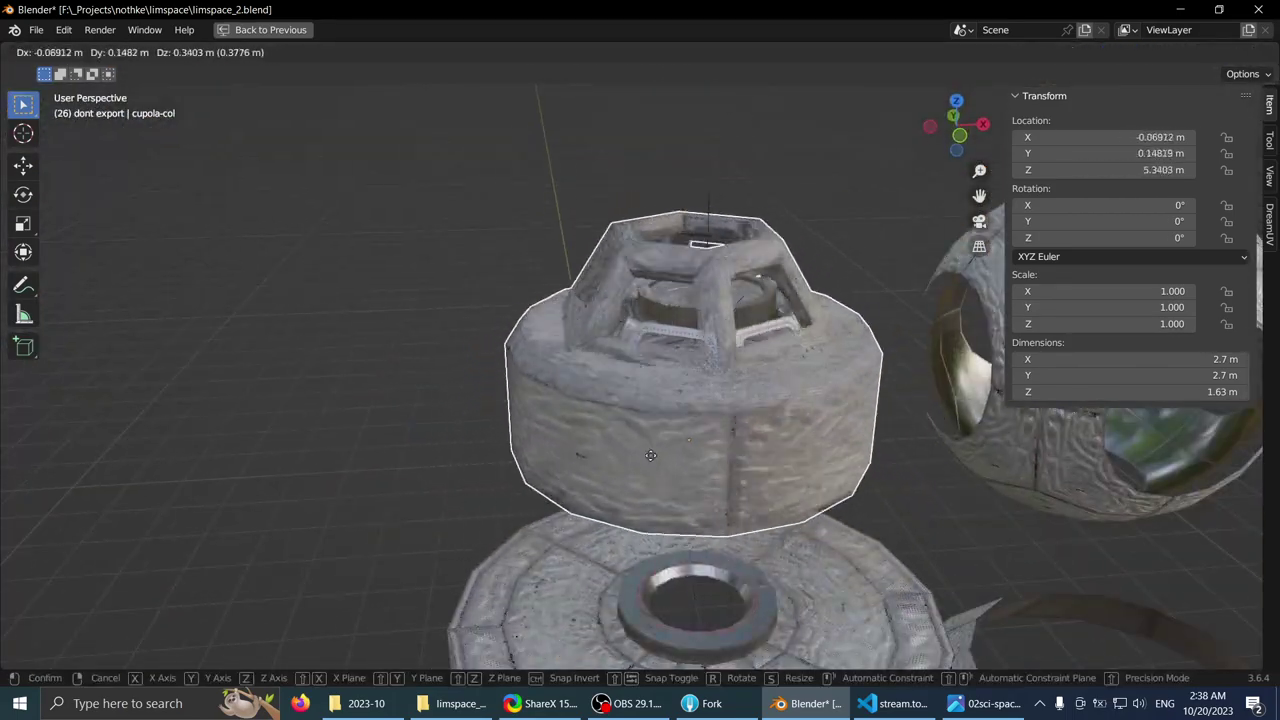
right_click(622, 503)
- Select the cupola_int_frame object inside the cupola and restore the multi-editor layout
middle_drag(628, 501, 737, 400)
scroll(595, 390, up, 8)
scroll(597, 388, down, 8)
scroll(597, 434, up, 2)
click(546, 421)
key(ctrl+space)
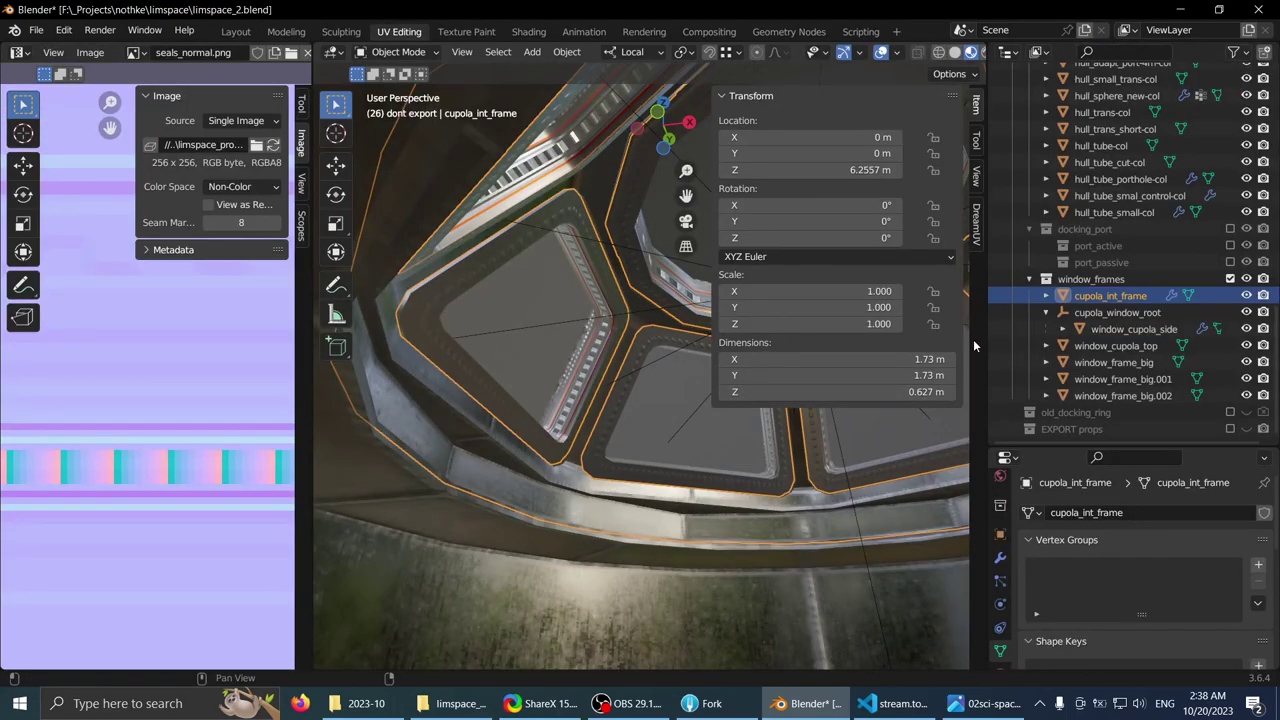
click(1104, 313)
click(1108, 296)
- Find the selected window_cupola_side.001 in the outliner and hide the dont export collection that contains it
middle_drag(600, 400, 622, 362)
click(623, 358)
click(633, 328)
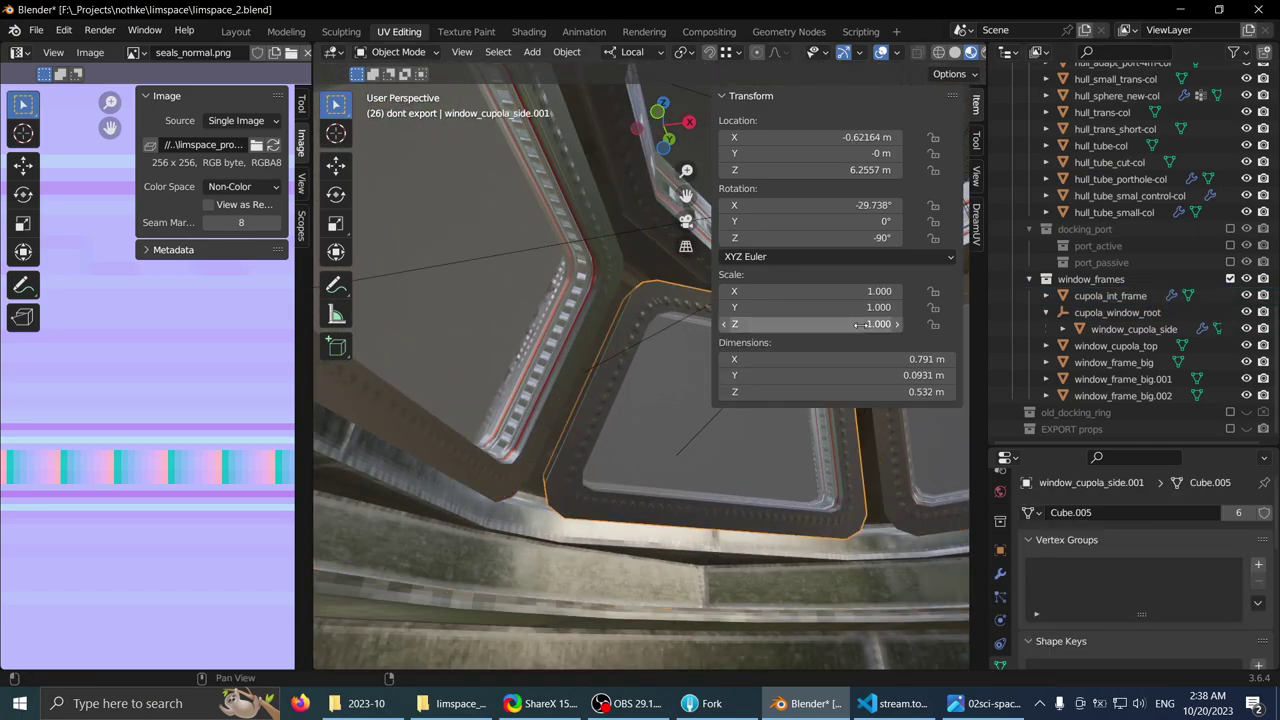
scroll(1156, 277, up, 10)
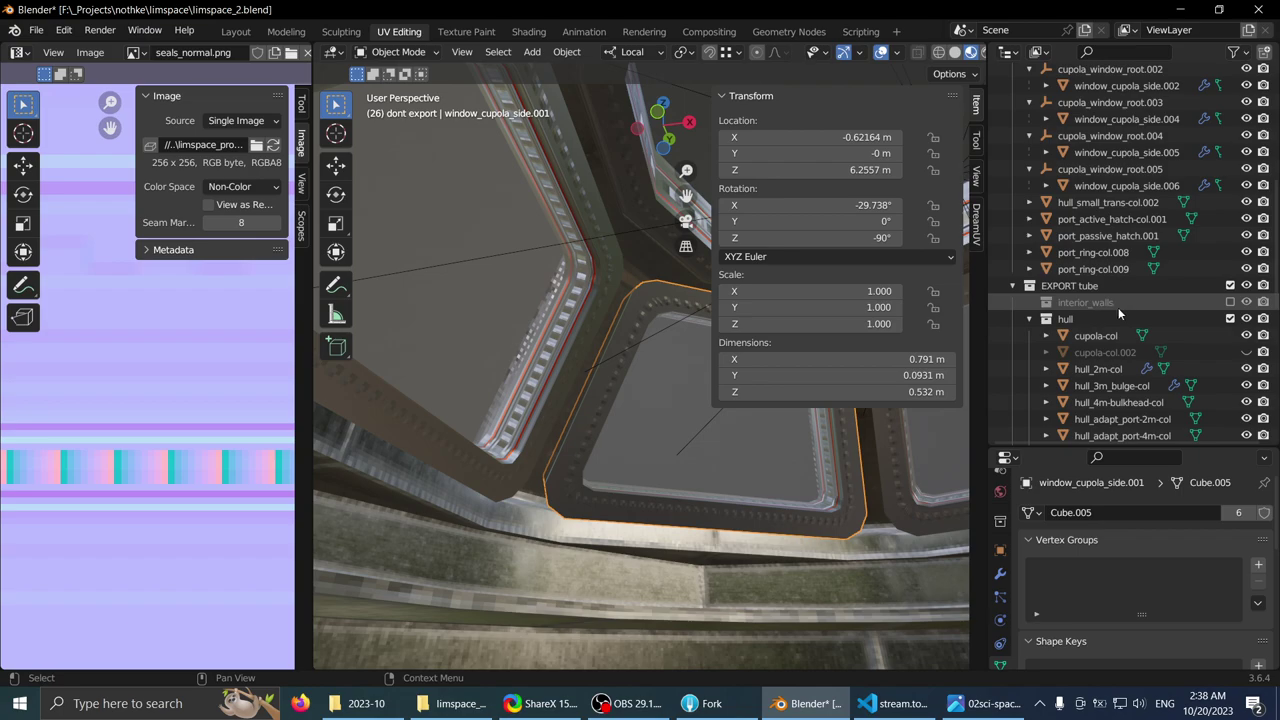
scroll(1115, 310, up, 3)
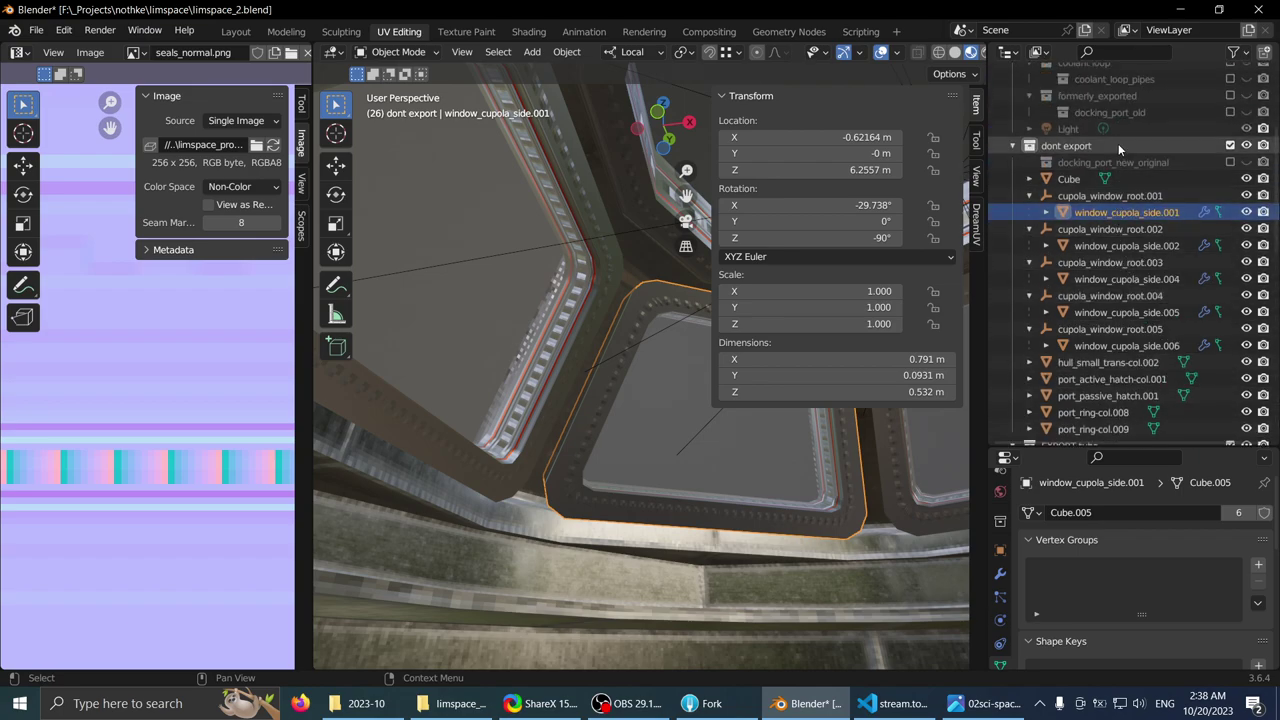
click(1118, 143)
middle_drag(560, 300, 622, 369)
- Locate the remaining side window in the outliner and check its cupola_window_root parent and the window_cupola_top object
click(536, 336)
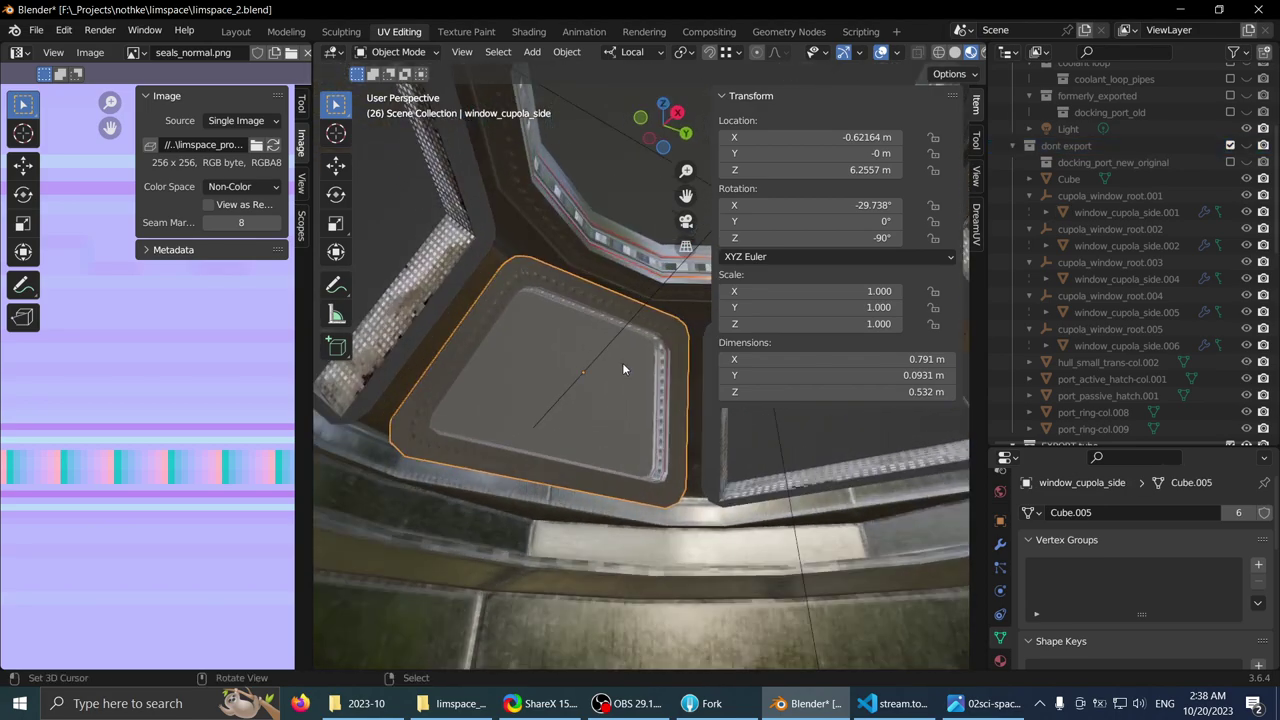
key(period)
click(1114, 322)
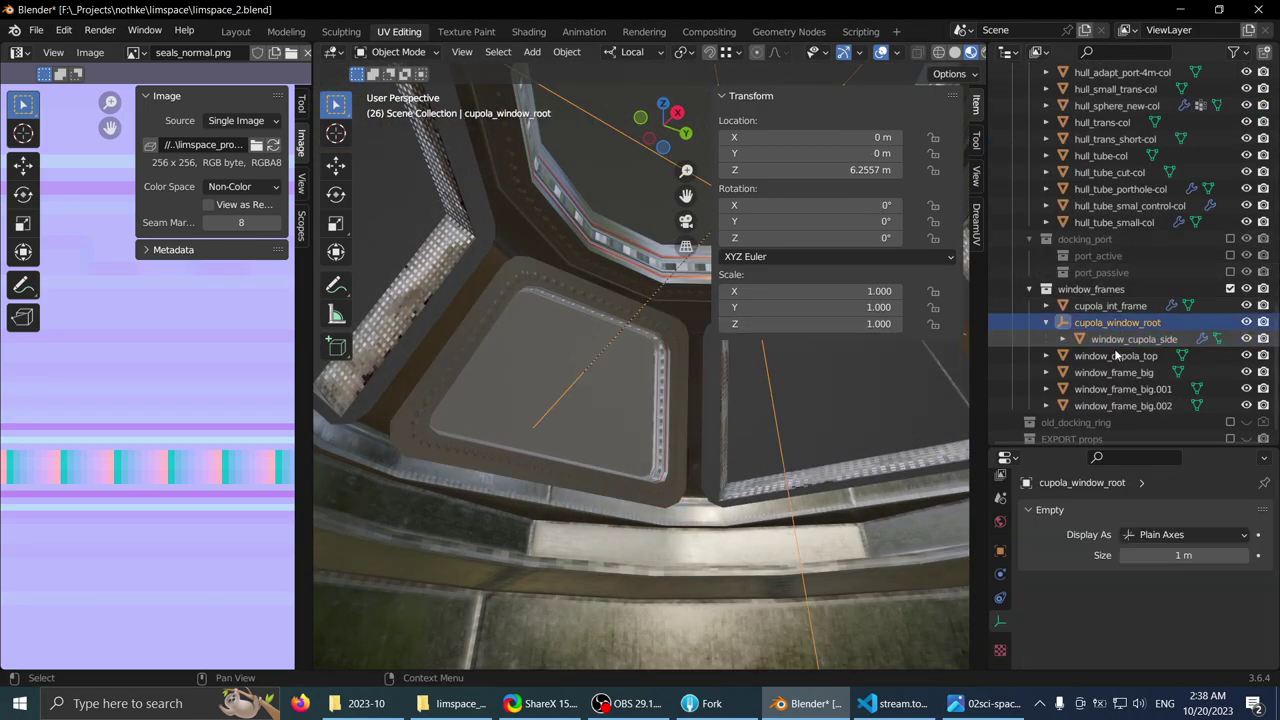
click(1117, 354)
click(1119, 338)
- Apply the scale of the window_cupola_top object
middle_drag(610, 382, 607, 250)
click(607, 250)
key(ctrl+a)
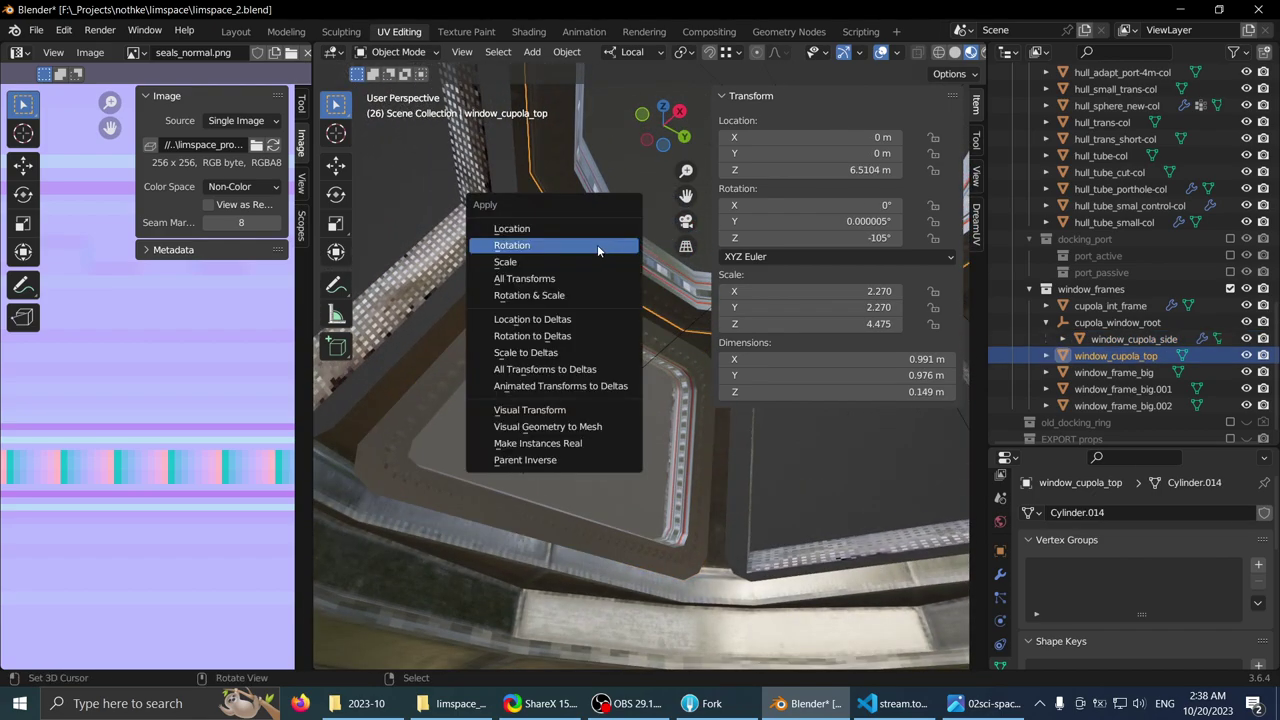
click(577, 260)
- Check the transforms of the cupola hull, windows and interior frame by selecting them one after another
middle_drag(601, 247, 546, 254)
click(535, 308)
click(544, 256)
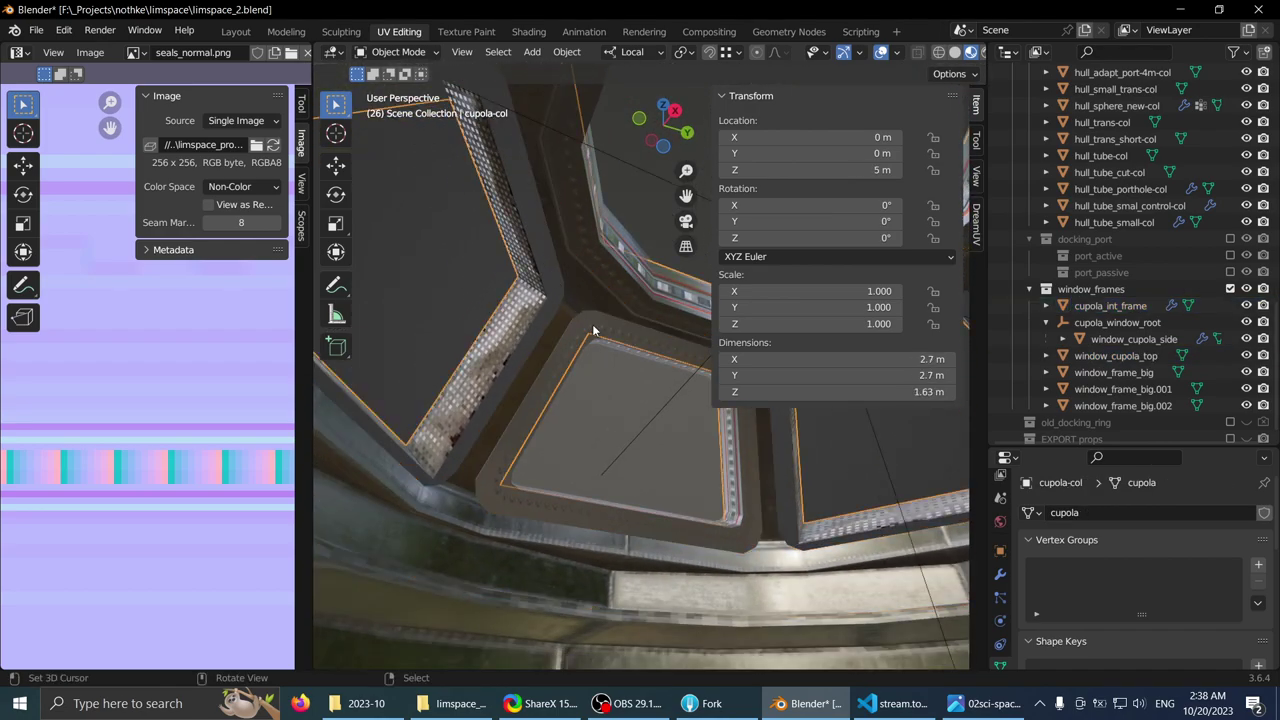
click(594, 327)
click(603, 277)
click(575, 288)
scroll(575, 289, down, 2)
mouse_move(575, 293)
middle_down()
mouse_move(563, 329)
mouse_move(563, 288)
mouse_move(584, 305)
mouse_move(598, 298)
middle_up()
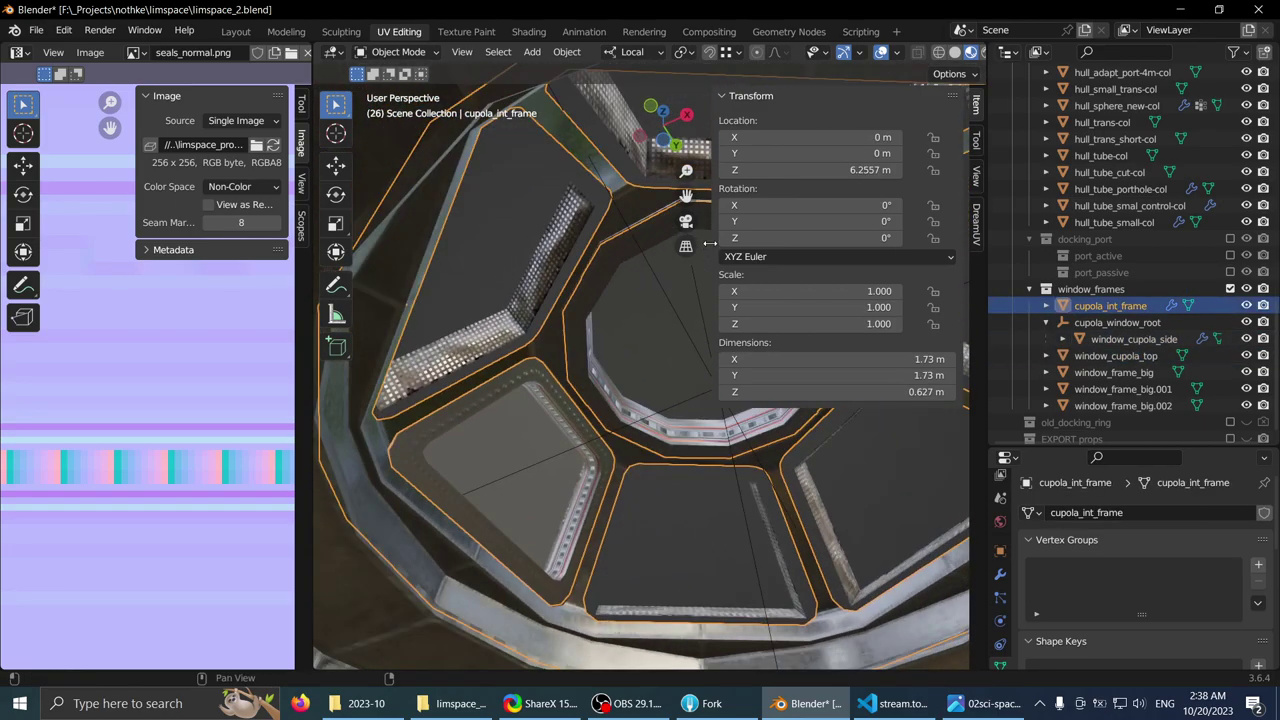
- Hide the transform sidebar and check the interior frame around the cupola's window openings
drag(709, 244, 770, 248)
middle_drag(680, 262, 643, 377)
click(645, 368)
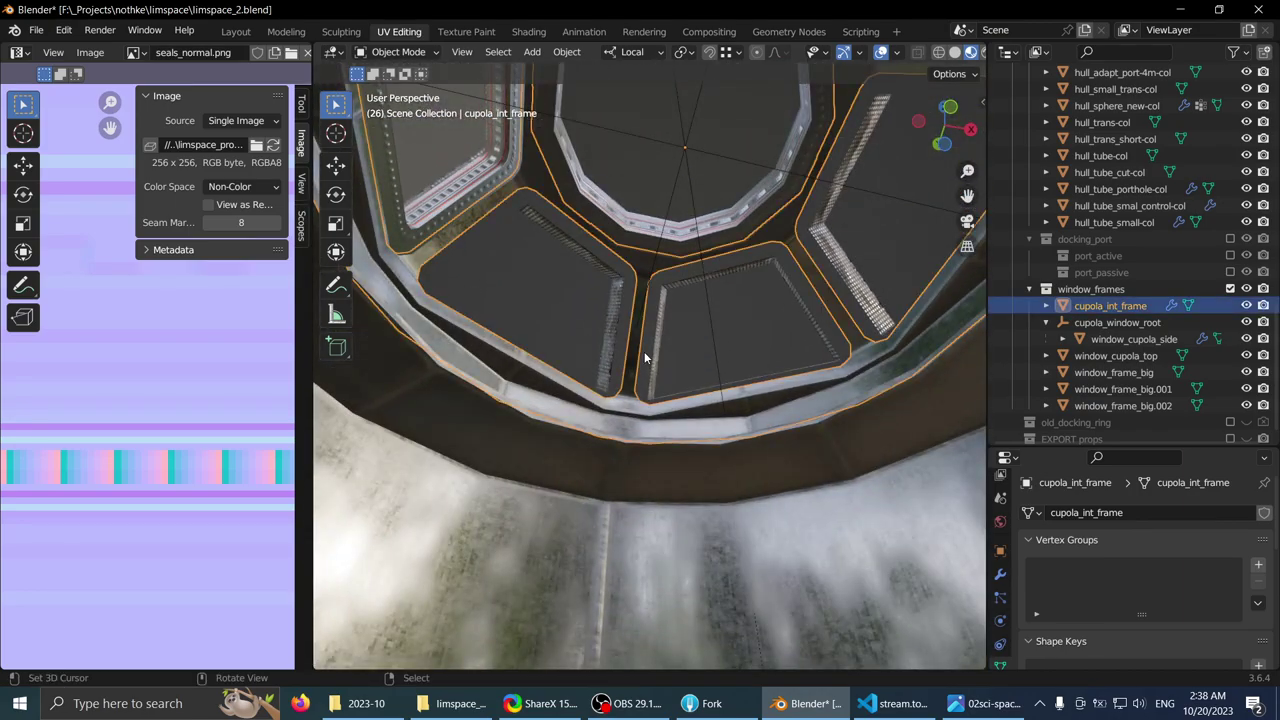
middle_drag(651, 257, 620, 519)
click(618, 281)
click(620, 513)
- Select the cupola_window_root empty in a maximized viewport, view the cupola from outside and restore the layout
middle_drag(615, 381, 622, 226)
scroll(627, 286, up, 3)
scroll(624, 292, up, 5)
key(ctrl+space)
click(670, 137)
middle_drag(670, 137, 653, 276)
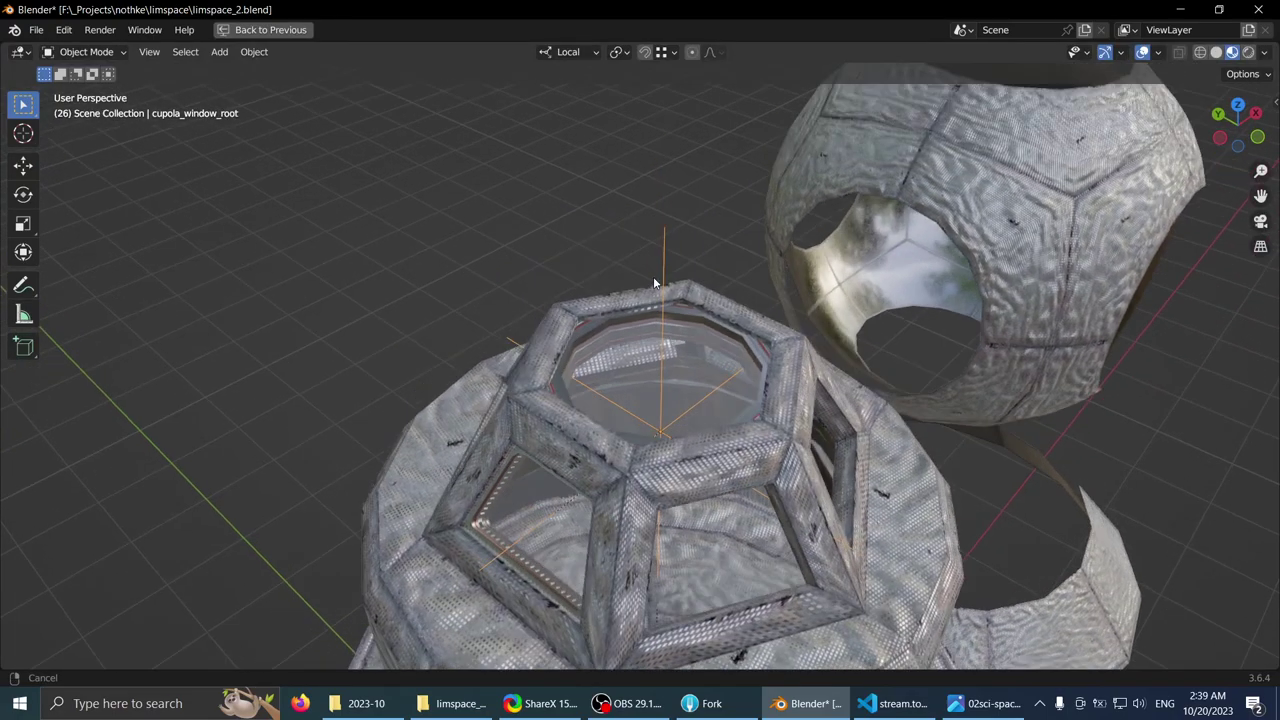
key(ctrl+space)
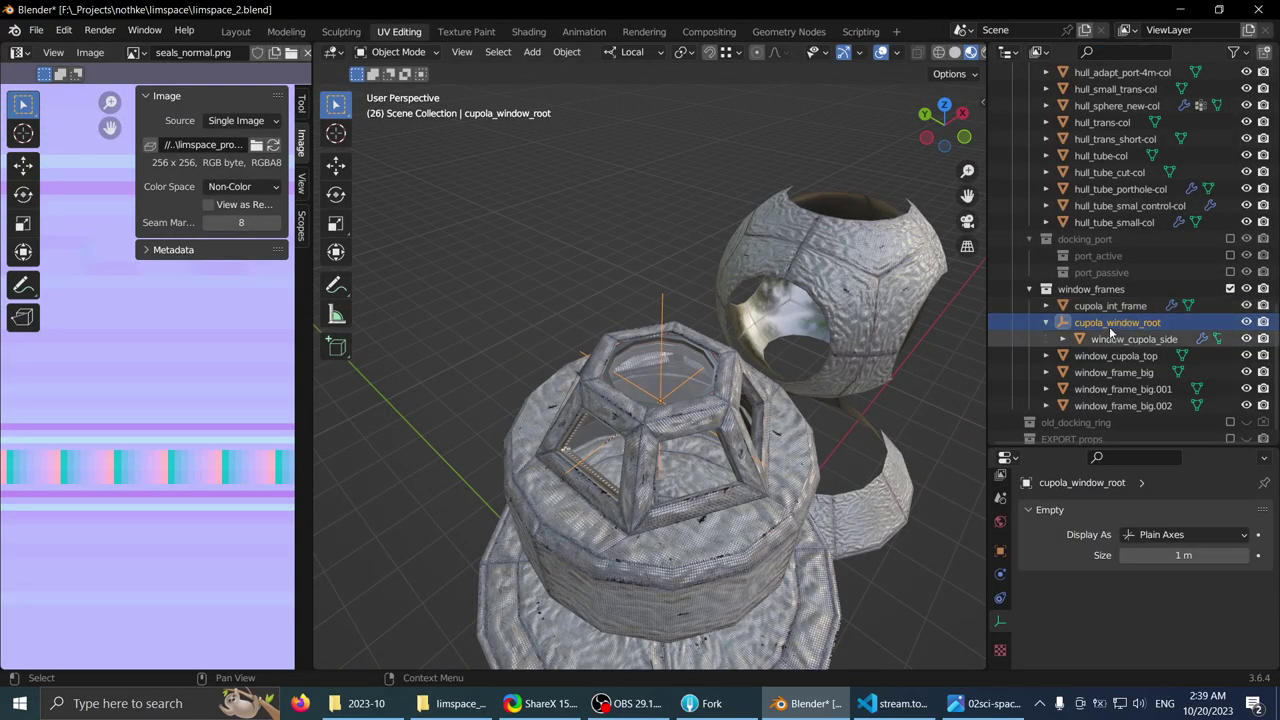
- Compare cupola_int_frame with cupola_window_root and its window_cupola_side child in the window_frames collection
click(1108, 305)
click(1093, 322)
click(1092, 308)
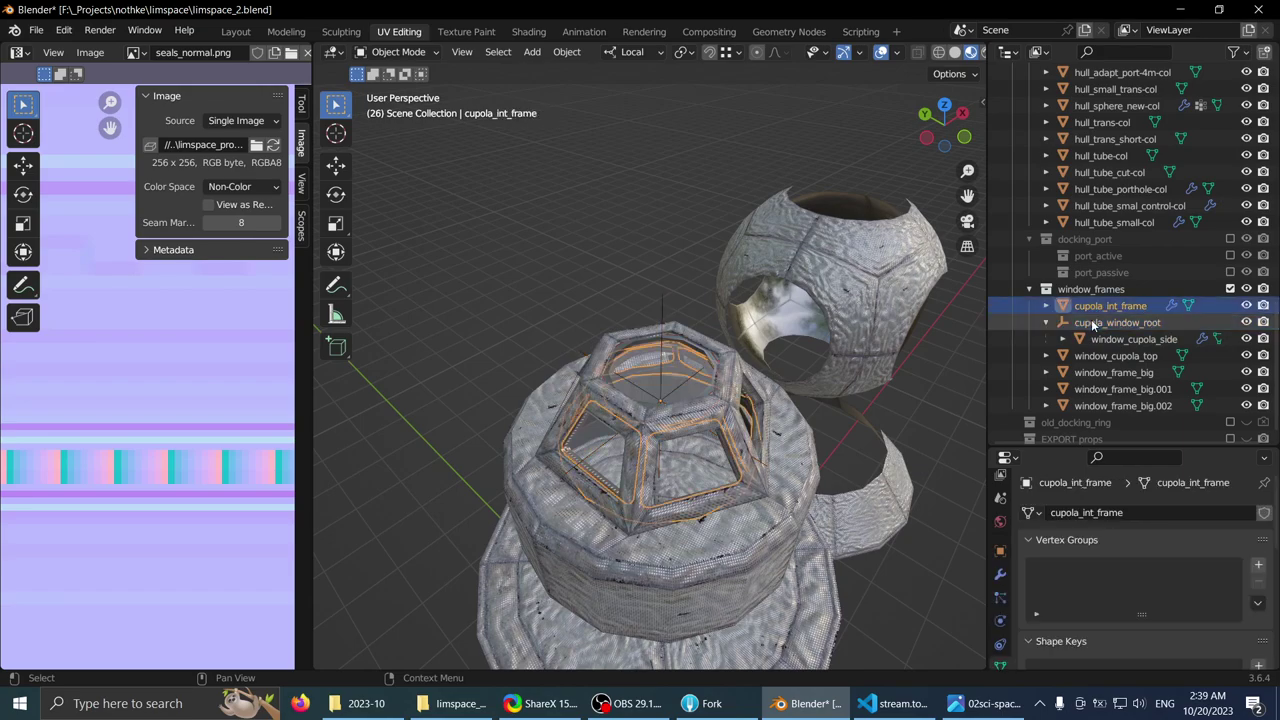
click(1091, 319)
scroll(627, 356, up, 1)
middle_drag(627, 356, 623, 383)
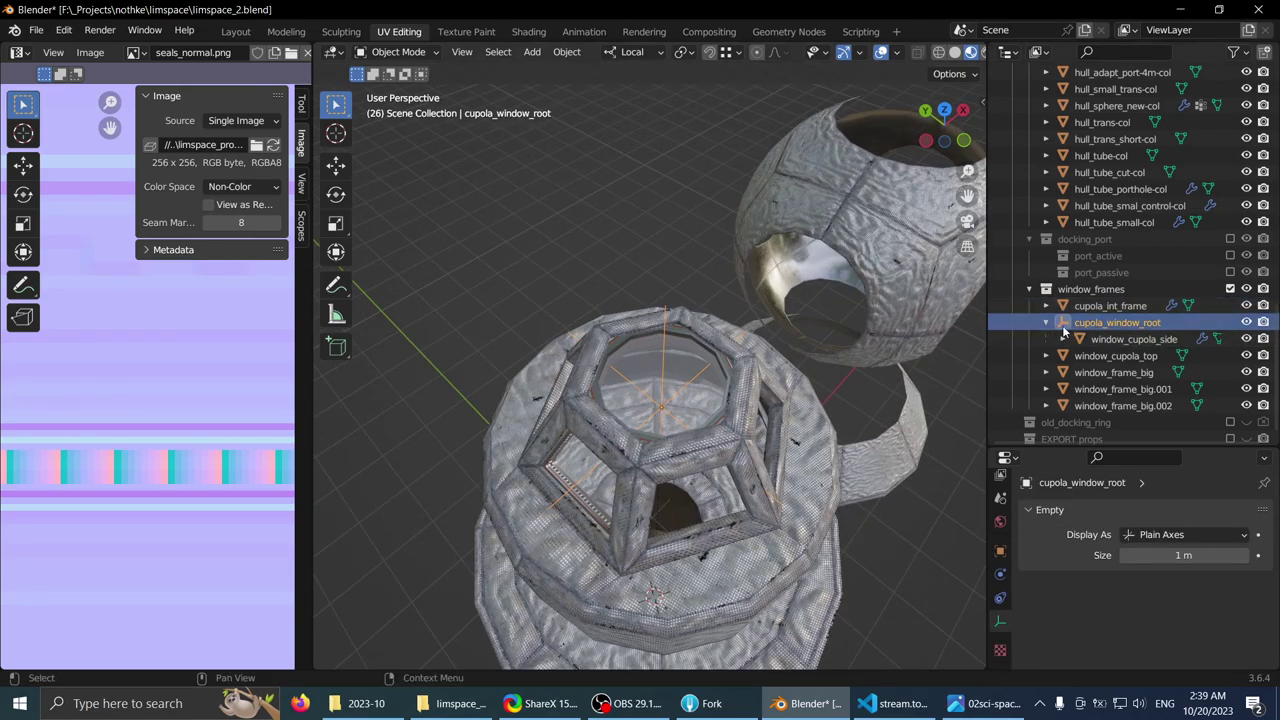
click(1112, 340)
click(1108, 322)
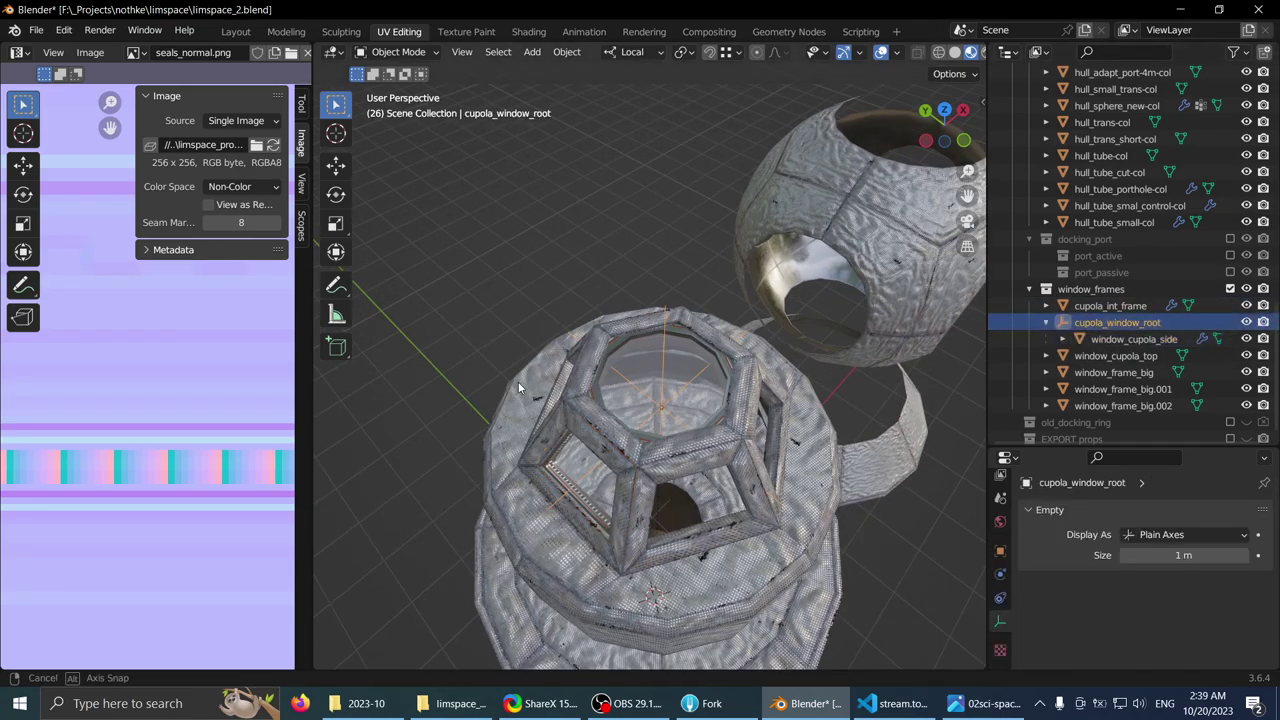
- Examine the cupola and the neighbouring hull modules from several distances and angles
middle_drag(518, 381, 861, 192)
middle_drag(700, 245, 738, 194)
key(ctrl+space)
scroll(713, 280, up, 1)
shift+middle_drag(700, 322, 628, 198)
scroll(640, 183, down, 5)
key(ctrl+space)
scroll(632, 308, down, 3)
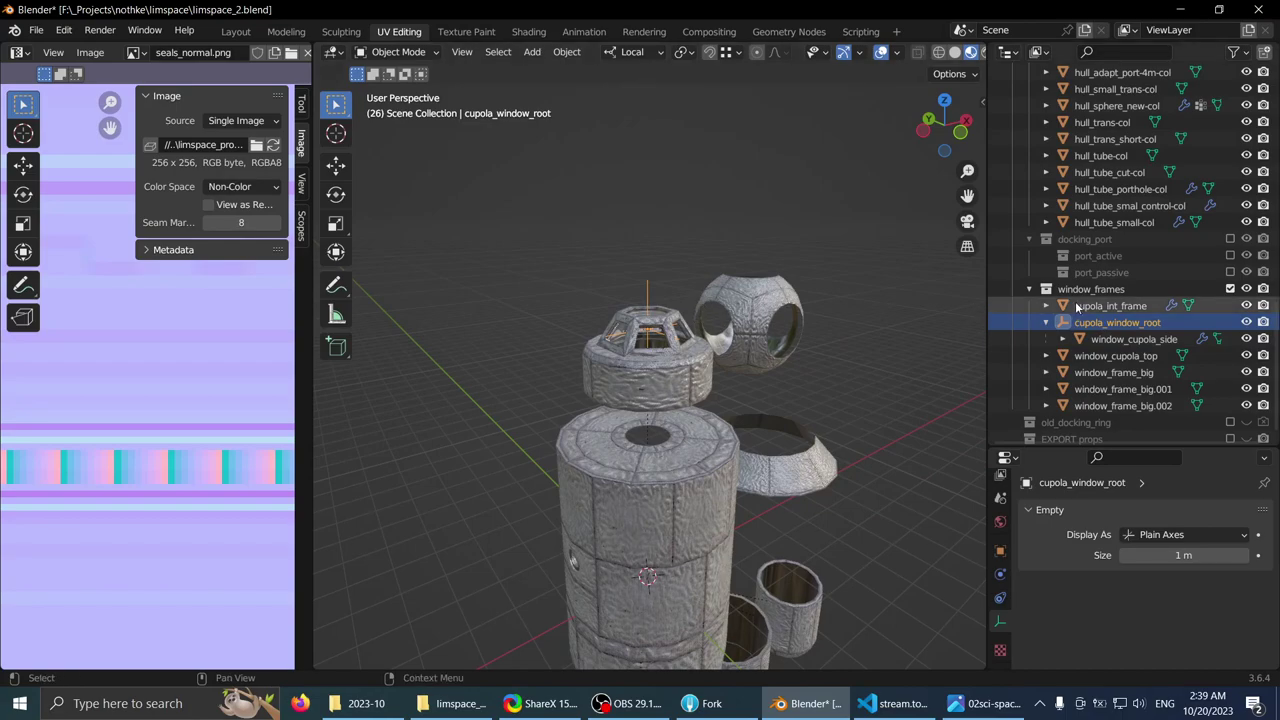
scroll(592, 392, up, 4)
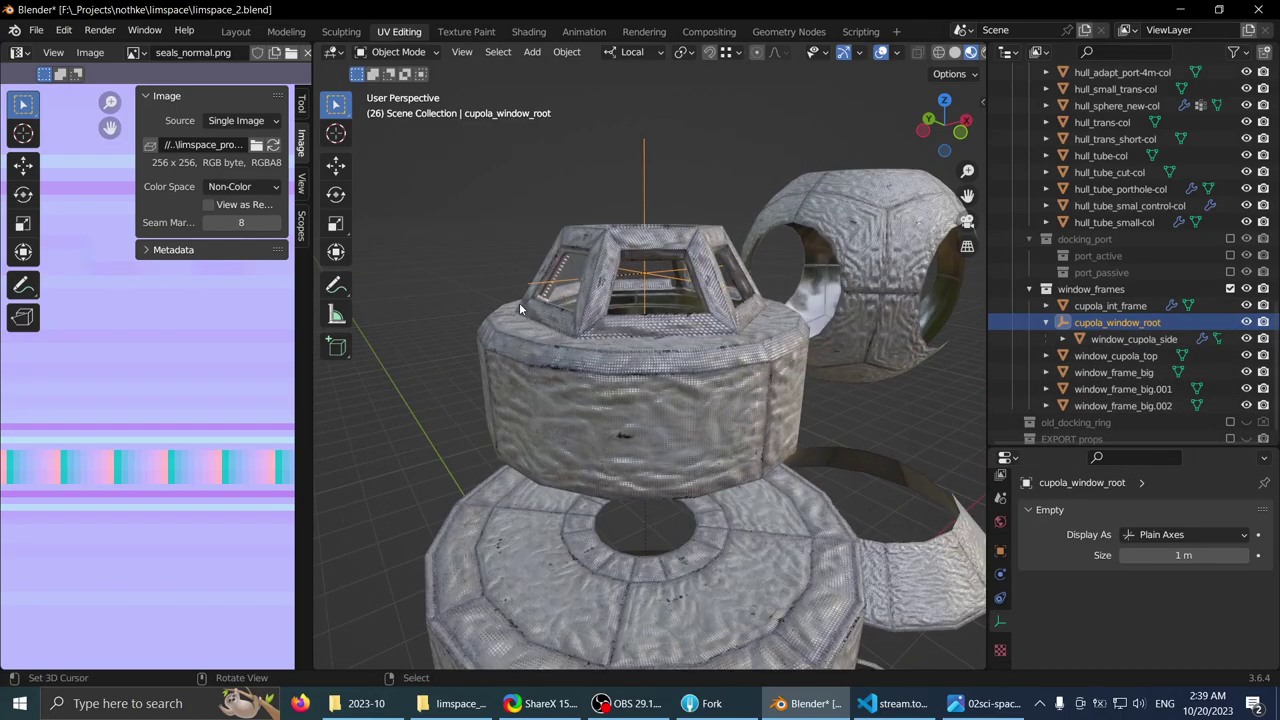
- Name the cupola side window's mesh data window_cupola_side
middle_drag(592, 392, 608, 292)
click(608, 292)
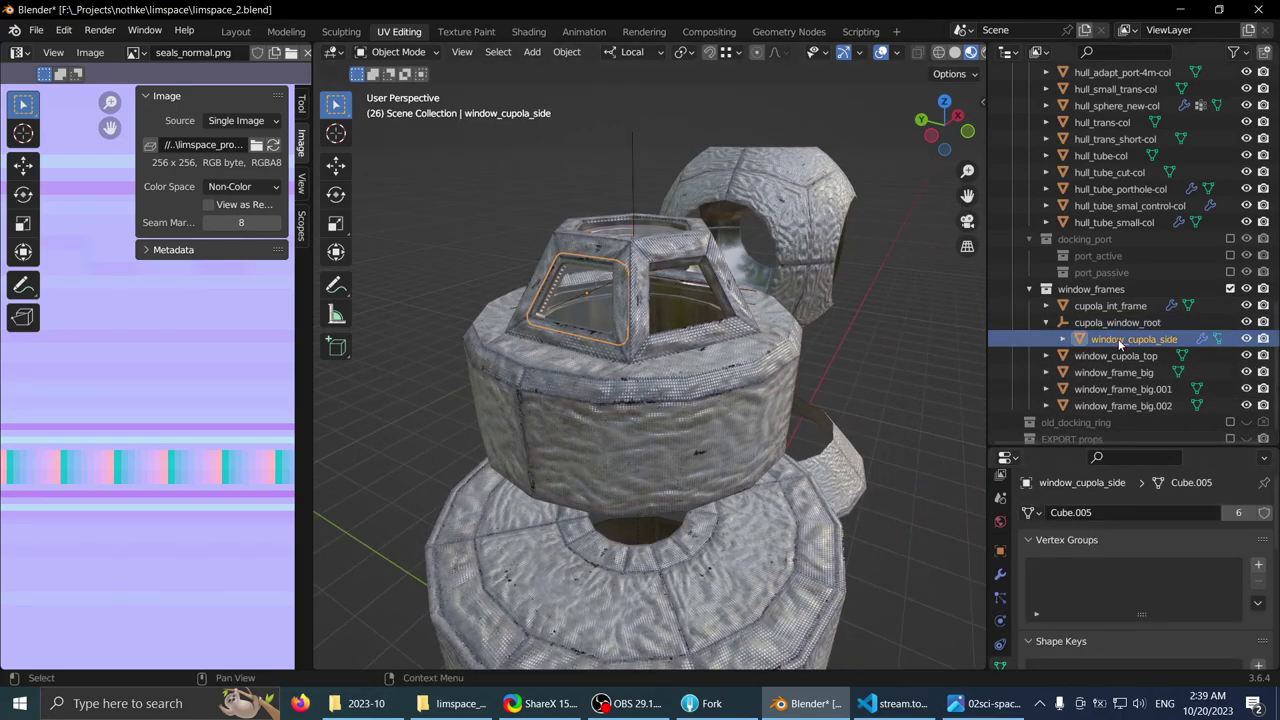
click(1106, 512)
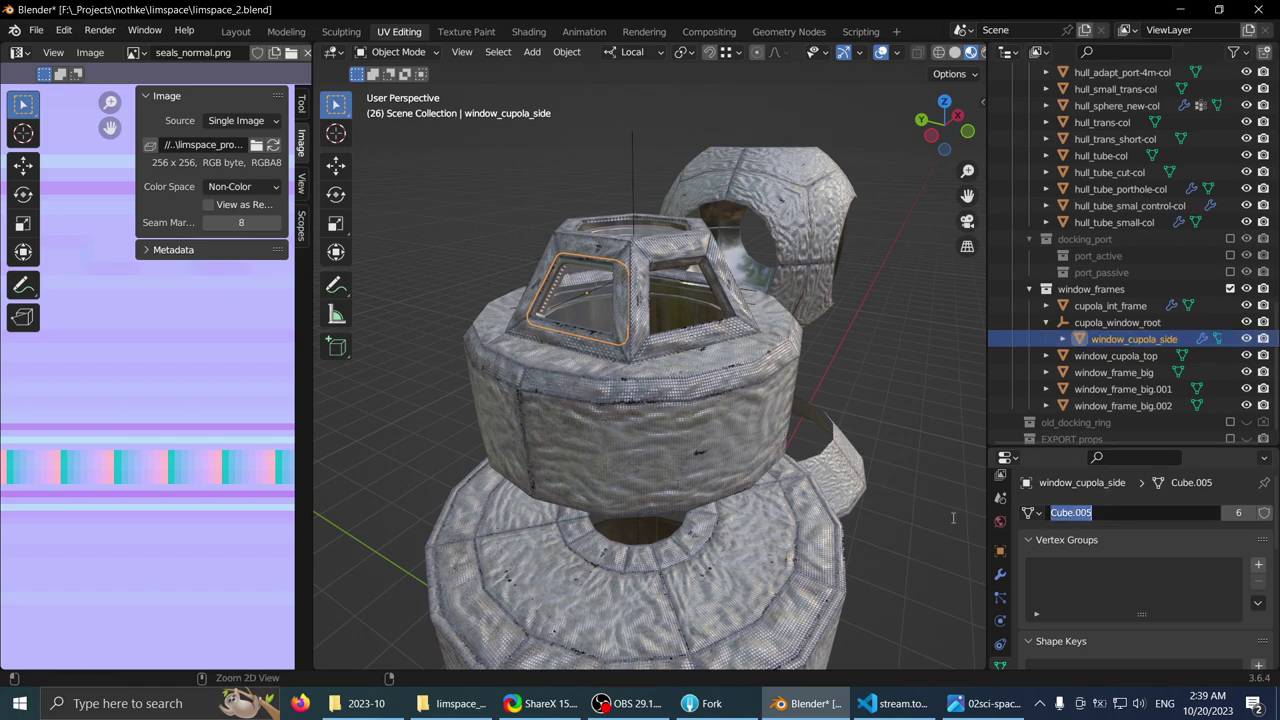
text(window_cupola_side)
key(Return)
- Copy the top window's object name to its mesh data so it is called window_cupola_top
middle_drag(680, 343, 637, 318)
click(622, 294)
double_click(1134, 356)
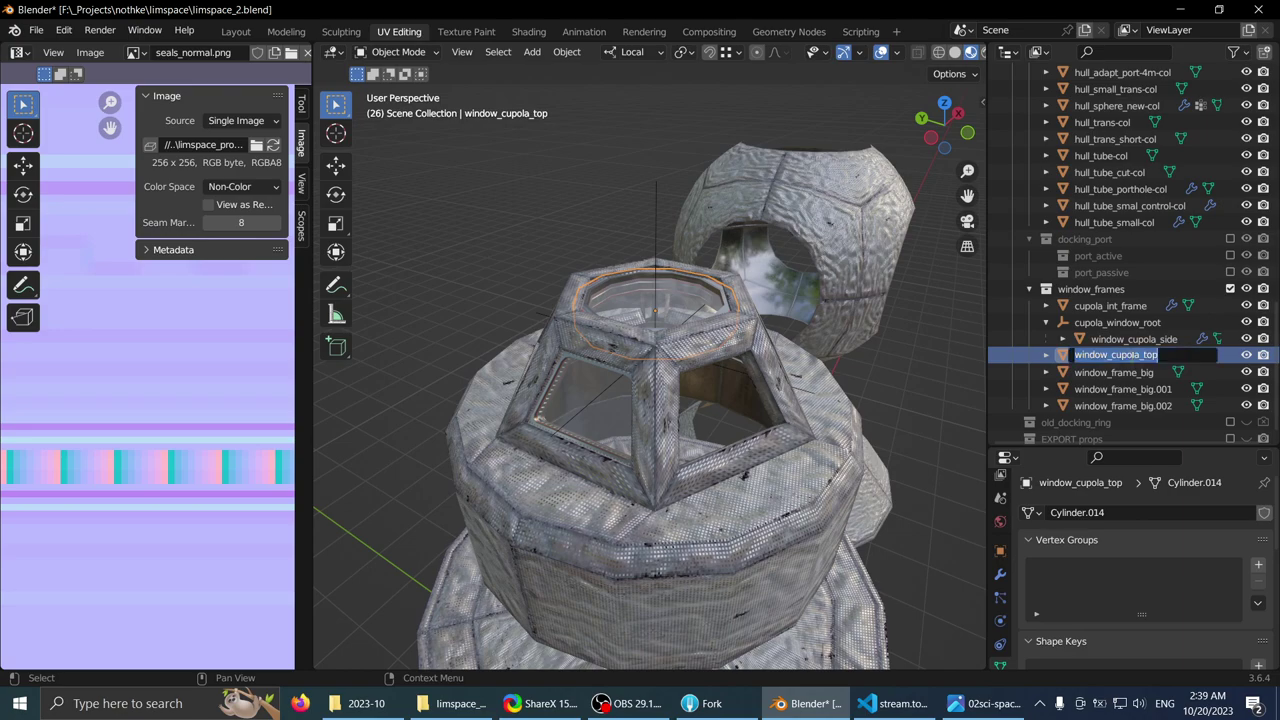
key(ctrl+c)
double_click(1114, 513)
key(ctrl+v)
key(Return)
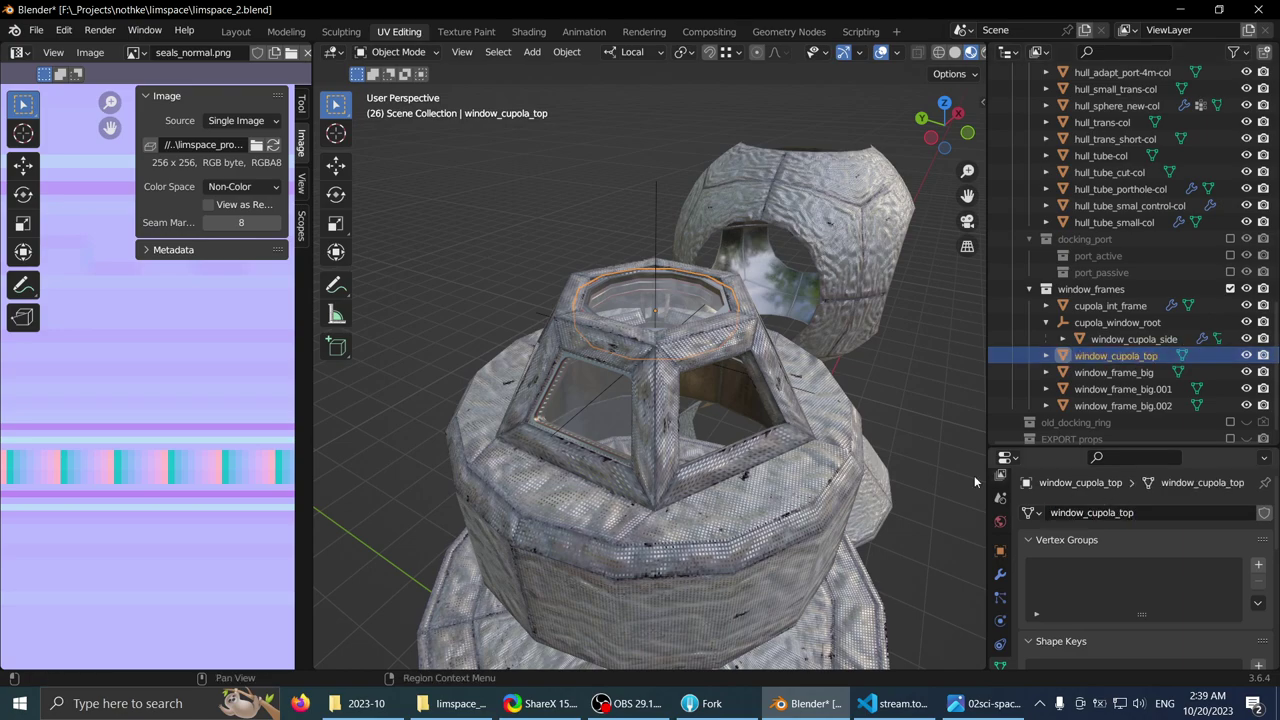
middle_drag(974, 475, 589, 386)
click(586, 436)
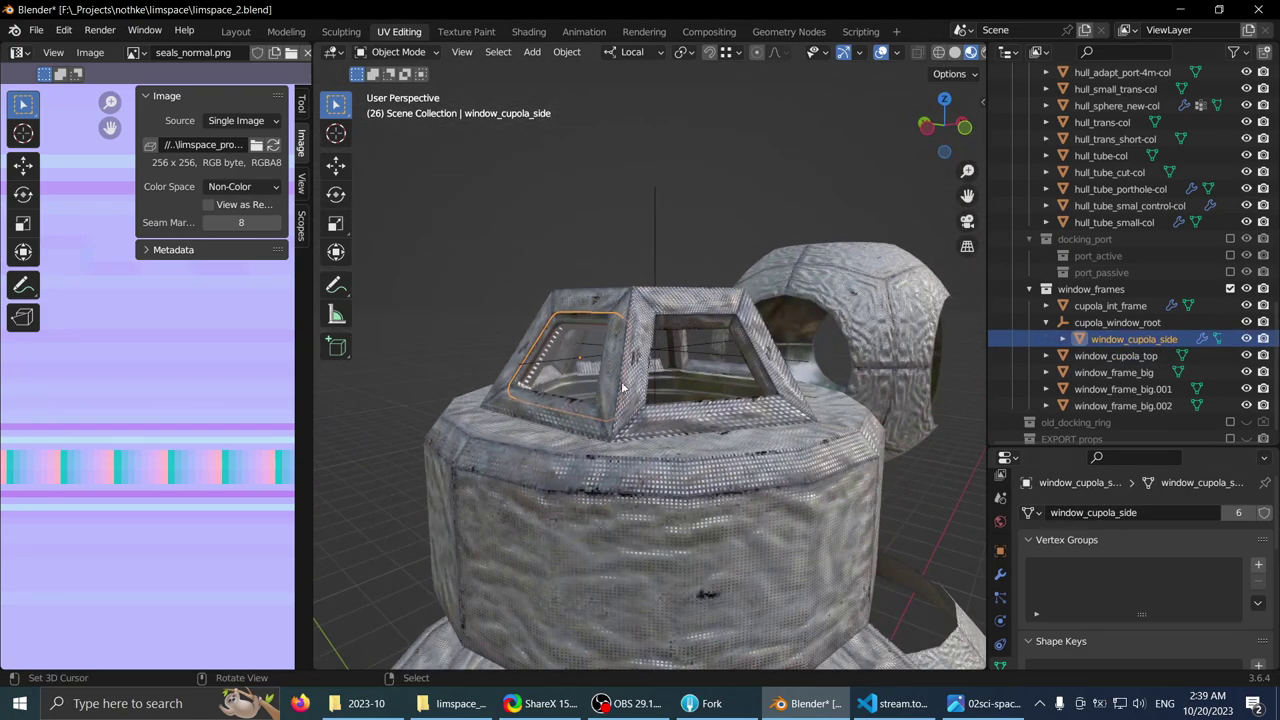
key(q)
key(Escape)
key(q)
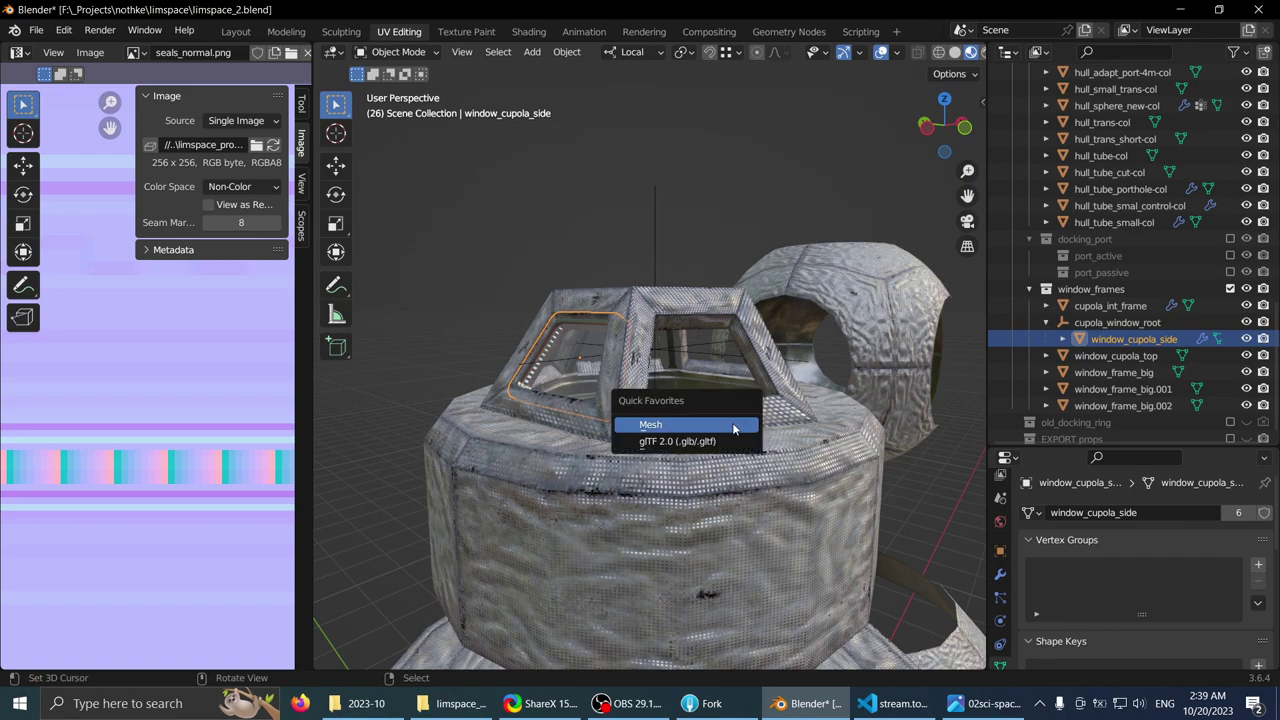
key(Escape)
click(714, 455)
- Select the round window frame in the wide cylindrical hull below the cupola and frame it in view
middle_drag(724, 426, 686, 411)
scroll(704, 478, down, 5)
scroll(685, 411, down, 3)
shift+middle_drag(675, 480, 739, 380)
scroll(620, 390, up, 3)
scroll(662, 412, up, 1)
scroll(700, 350, up, 4)
click(675, 335)
key(KP_Decimal)
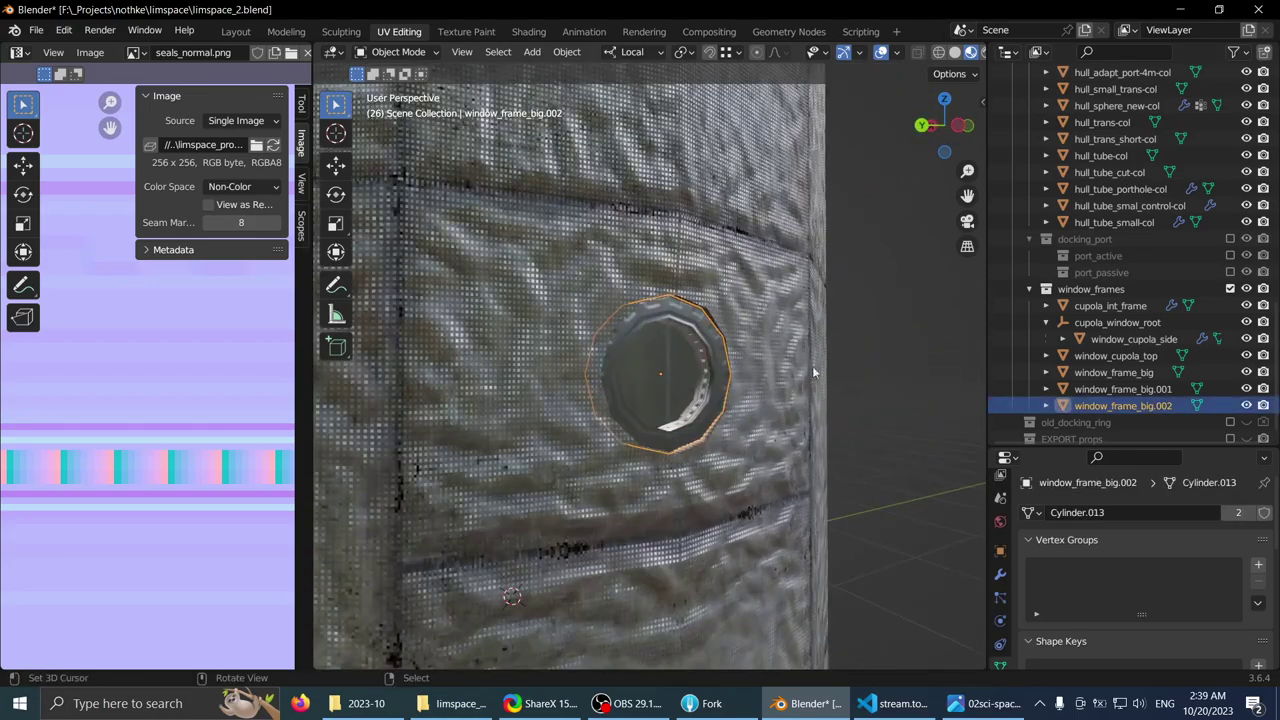
double_click(1110, 406)
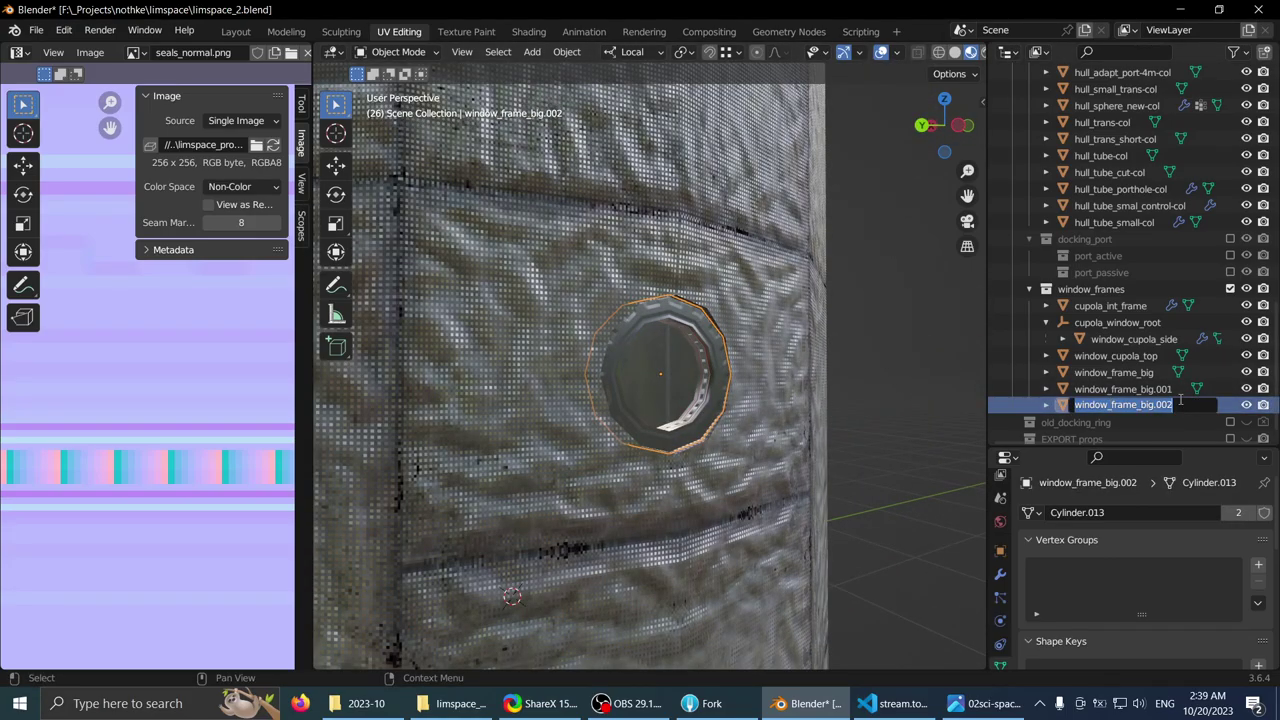
key(Escape)
- Rename the window_frame_big.002 object as window_4m_crew
scroll(665, 358, down, 5)
mouse_move(674, 363)
middle_down()
mouse_move(603, 371)
mouse_move(670, 370)
middle_up()
scroll(670, 370, up, 3)
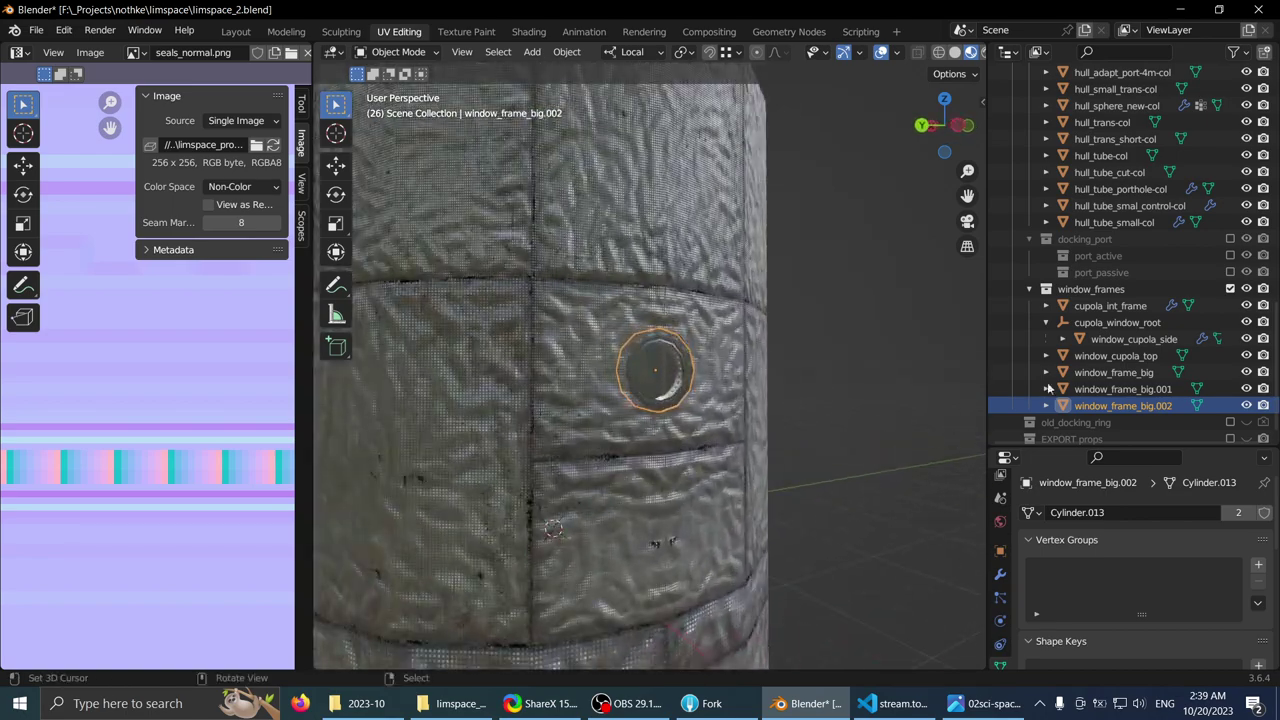
double_click(1104, 406)
drag(1179, 406, 1114, 427)
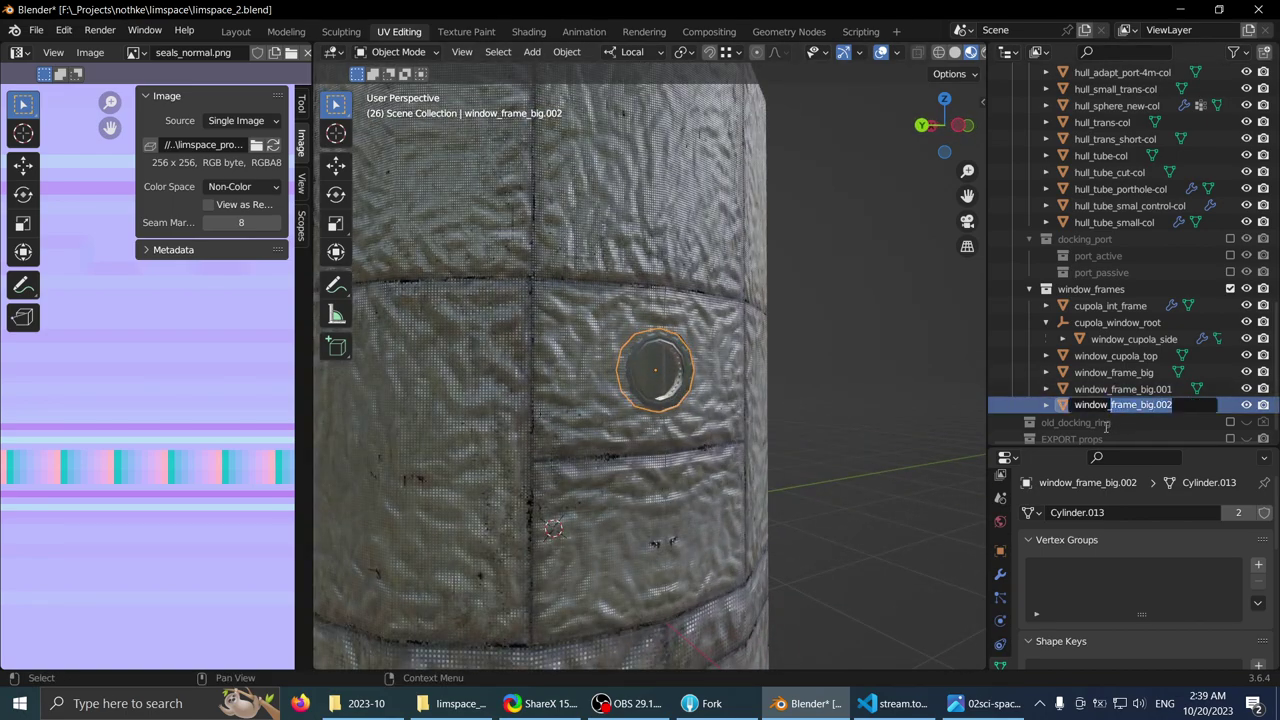
text(cre)
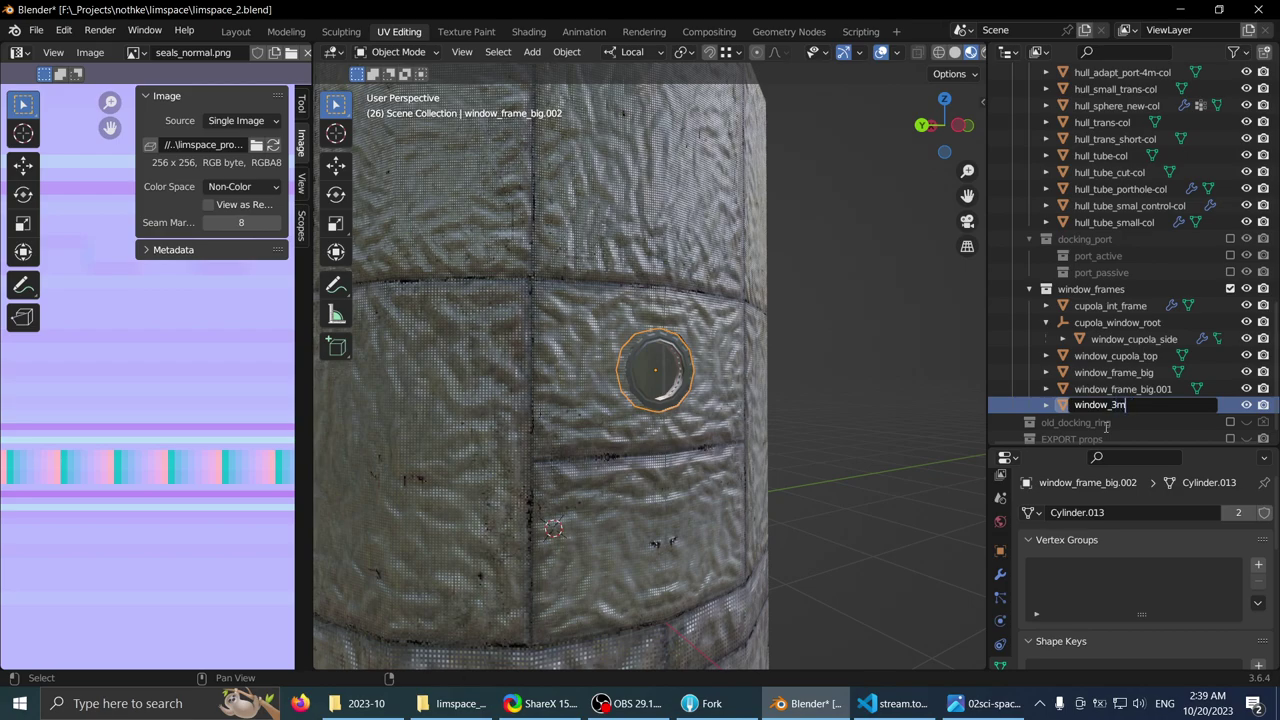
key(BackSpace)
key(BackSpace)
text(4m_crew)
key(Return)
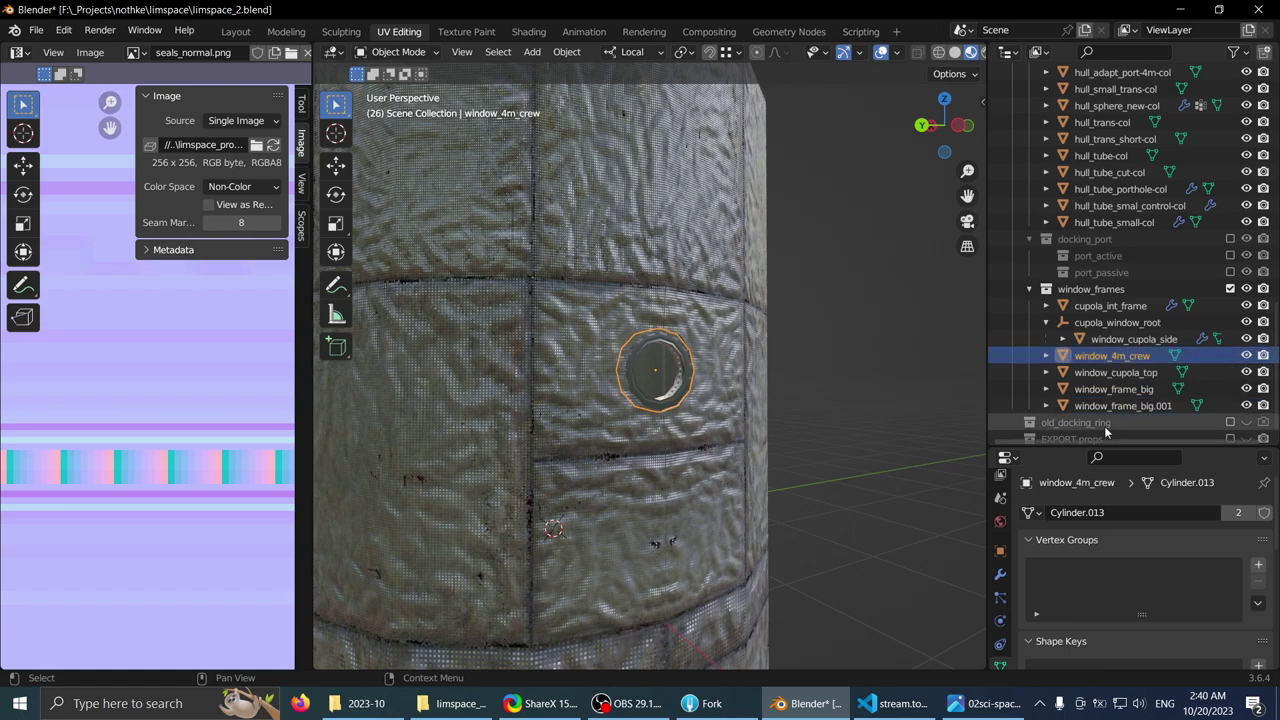
- Select the round window_frame_big in the narrower hull section and locate it in the window_frames collection
scroll(670, 444, down, 5)
middle_drag(670, 444, 850, 400)
middle_drag(773, 328, 723, 402)
click(725, 392)
scroll(726, 392, up, 3)
scroll(1173, 291, up, 5)
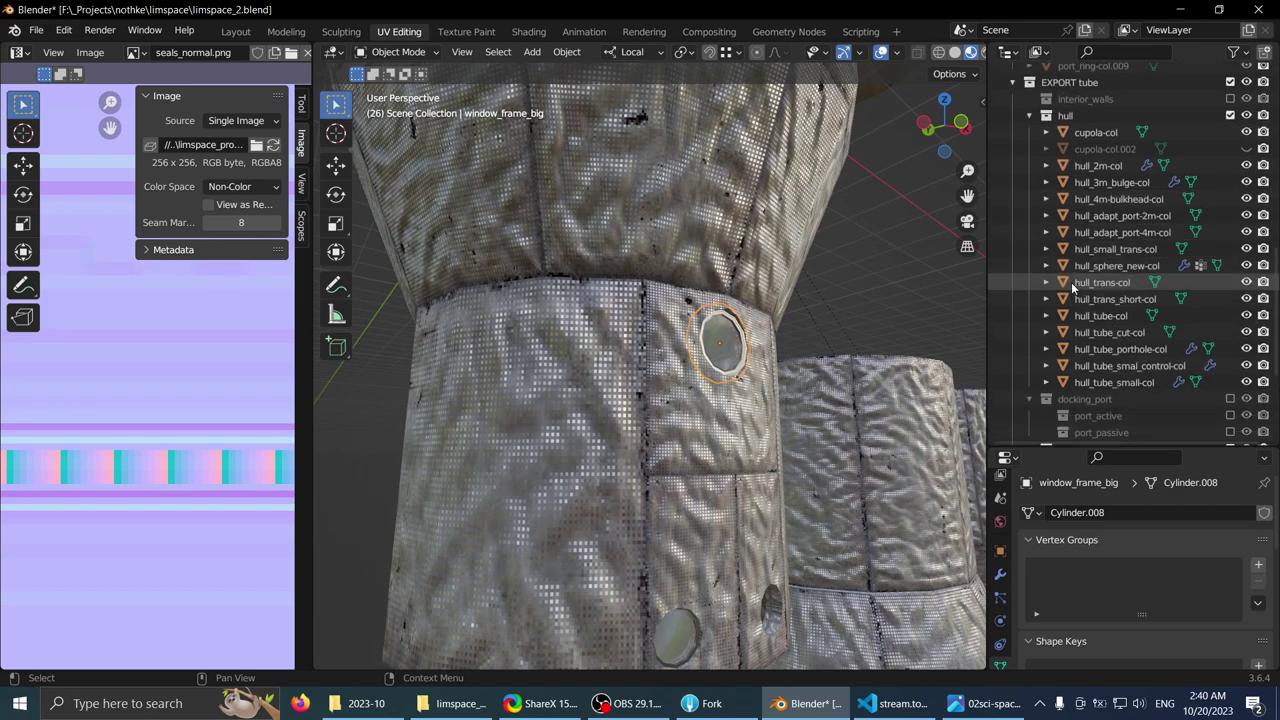
middle_drag(690, 370, 620, 374)
scroll(1150, 330, down, 5)
- Rename the window_frame_big object as window_3m_control
double_click(1158, 378)
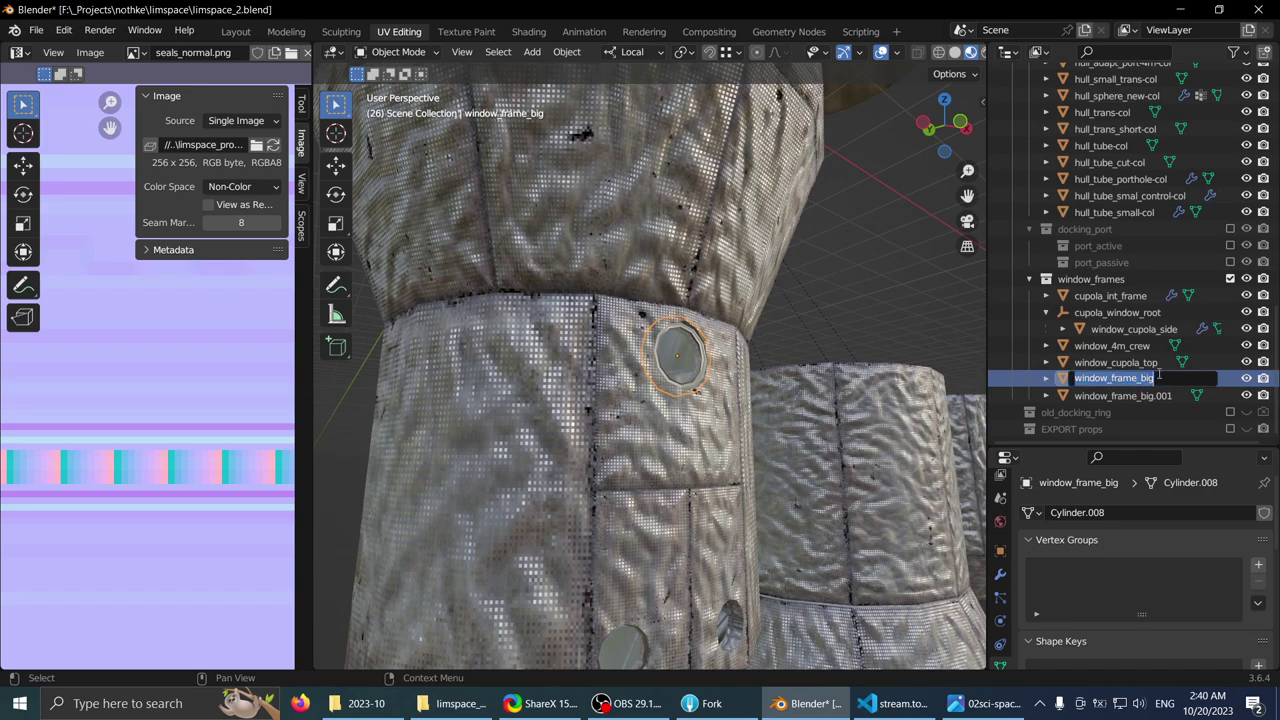
key(End)
key(BackSpace)
key(BackSpace)
key(BackSpace)
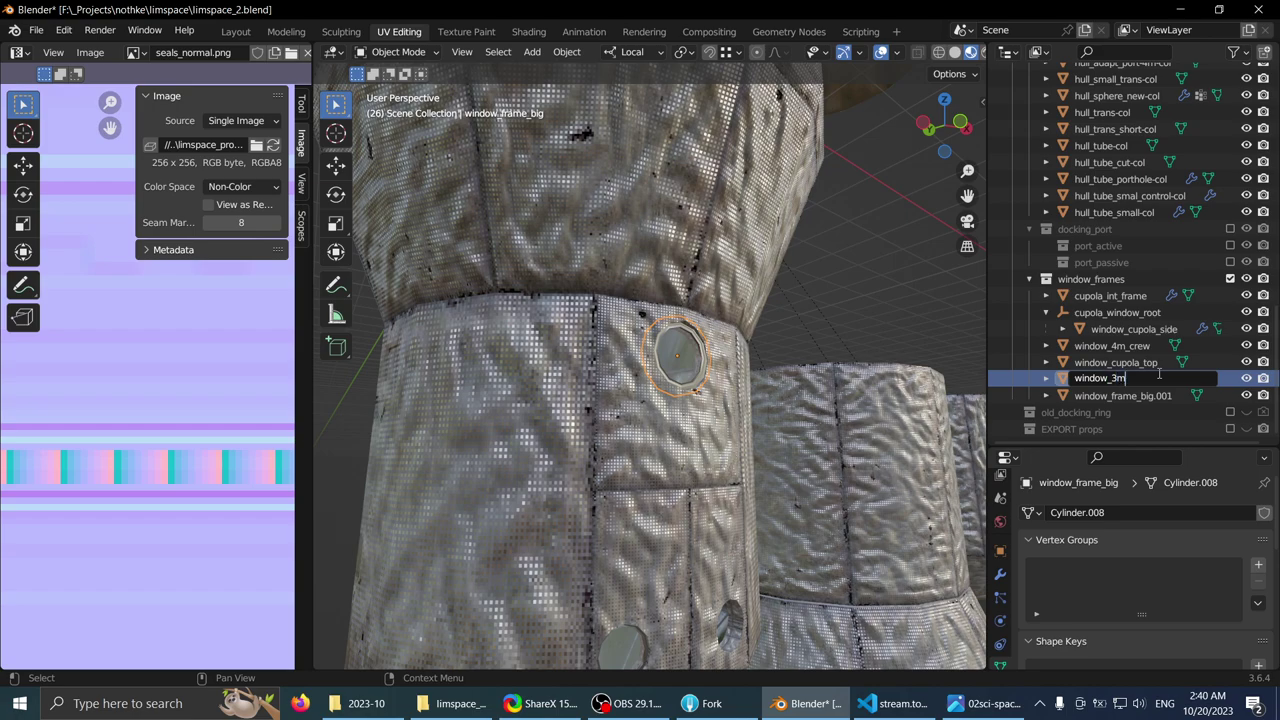
text(3m_control)
key(Return)
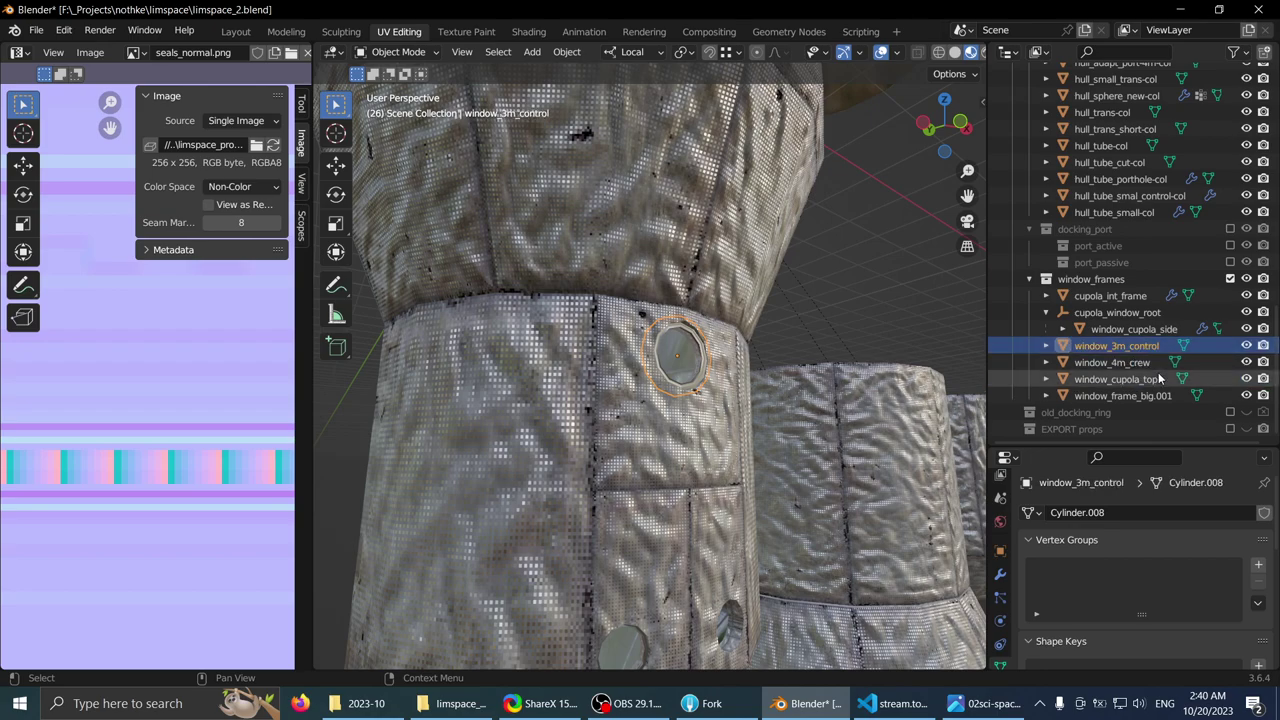
- Select the lower round window frame, window_frame_big.001, in the narrow hull section and rename the object window_3m_control_small
middle_drag(668, 442, 649, 352)
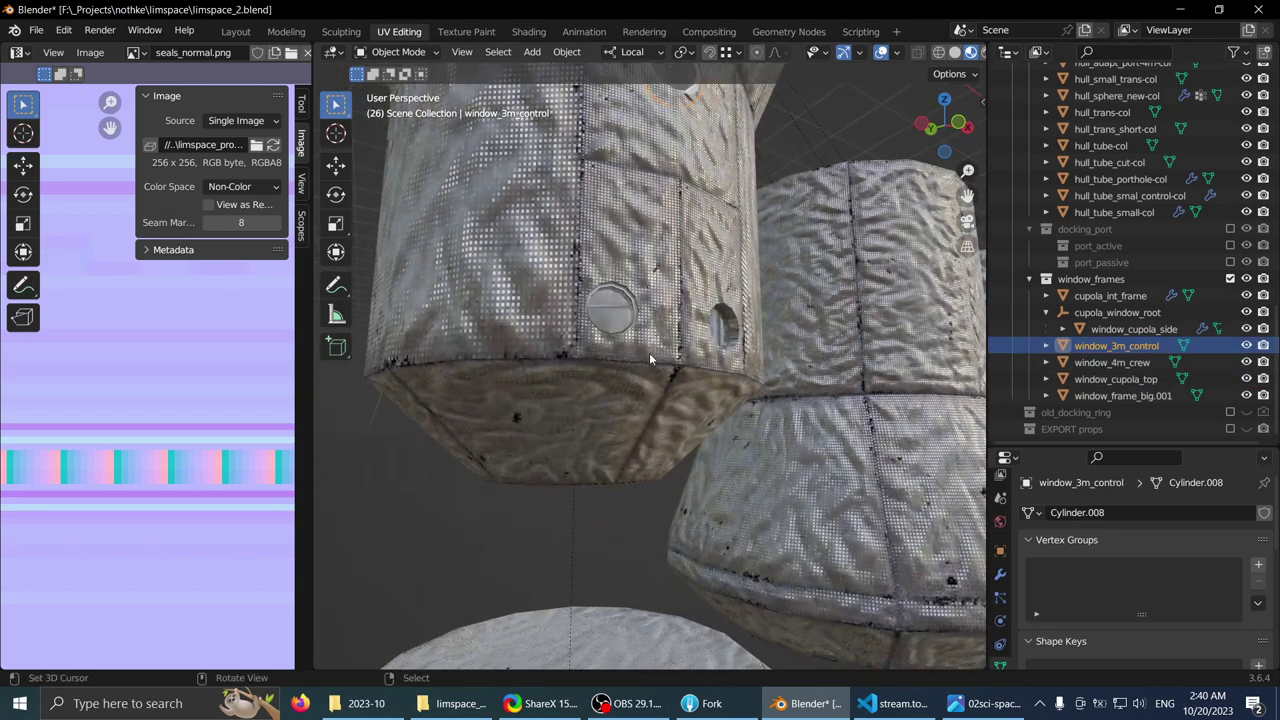
right_click(610, 298)
shift+middle_drag(612, 298, 640, 355)
double_click(1122, 394)
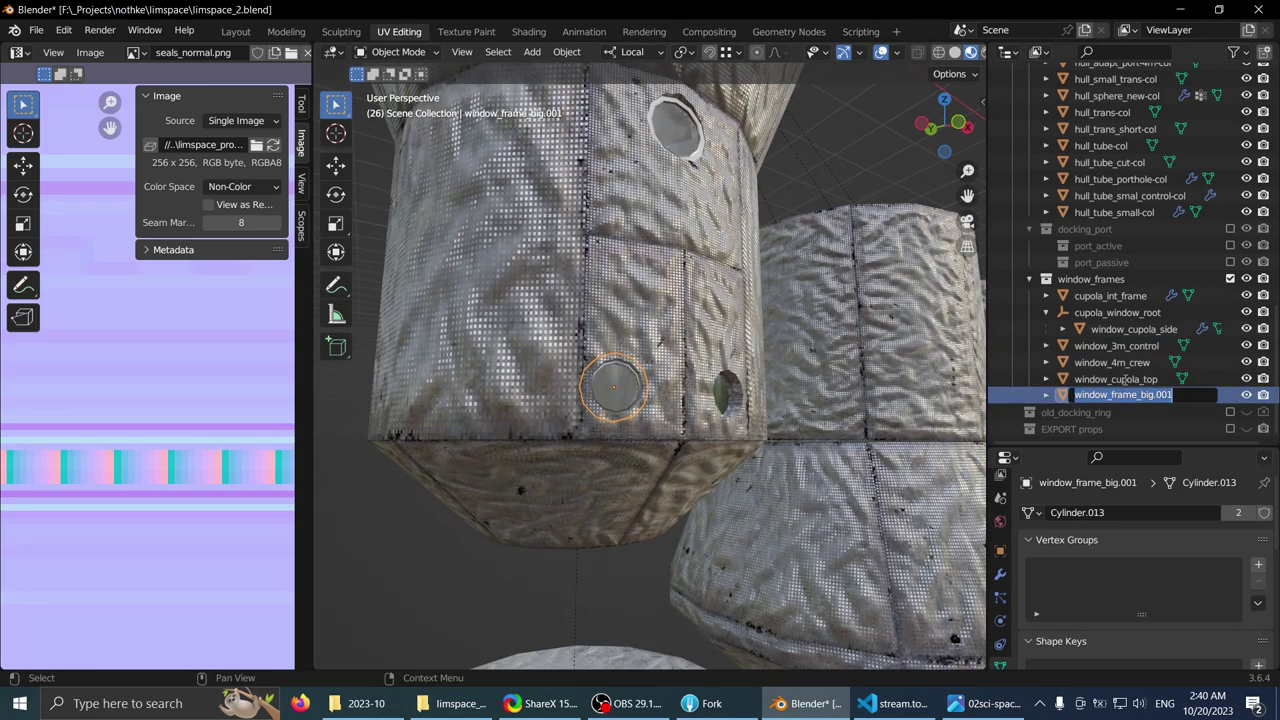
text(window_)
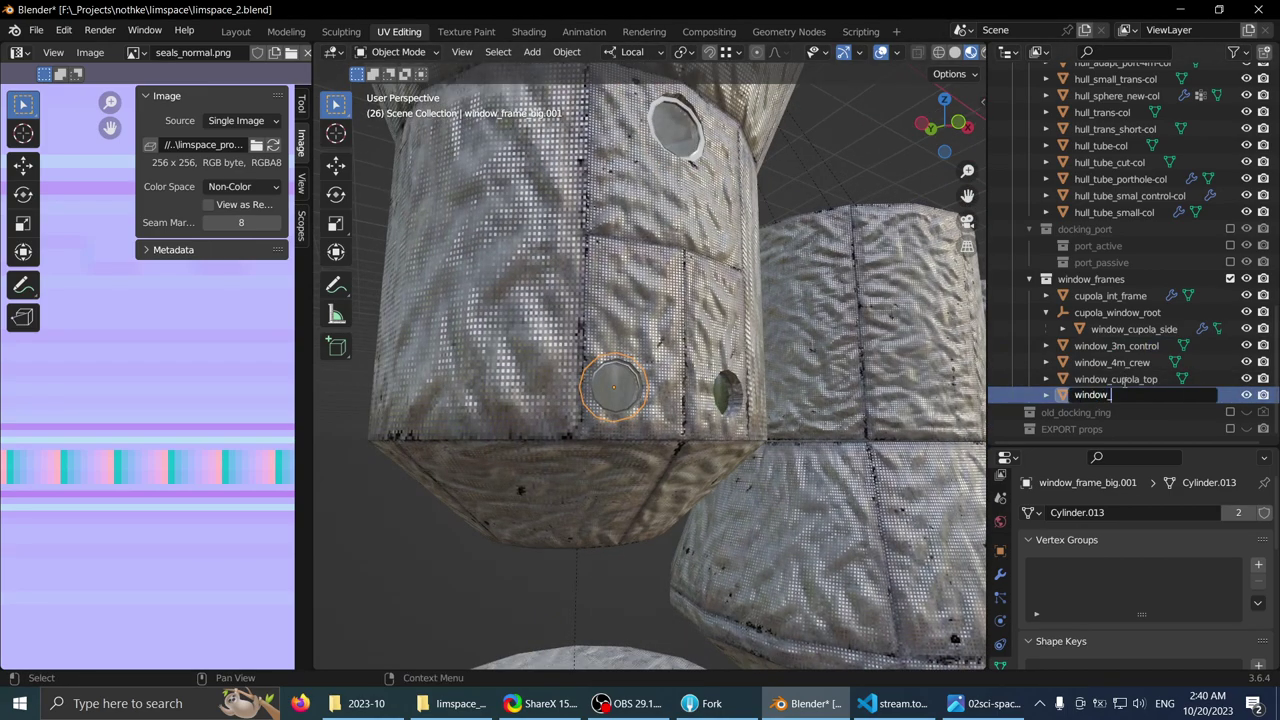
text(3m_control)
text(_small)
key(Return)
- Compare the upper and lower round windows of the narrow hull section by selecting window_3m_control and window_3m_control_small alternately
middle_drag(882, 170, 898, 264)
right_click(705, 206)
right_click(641, 511)
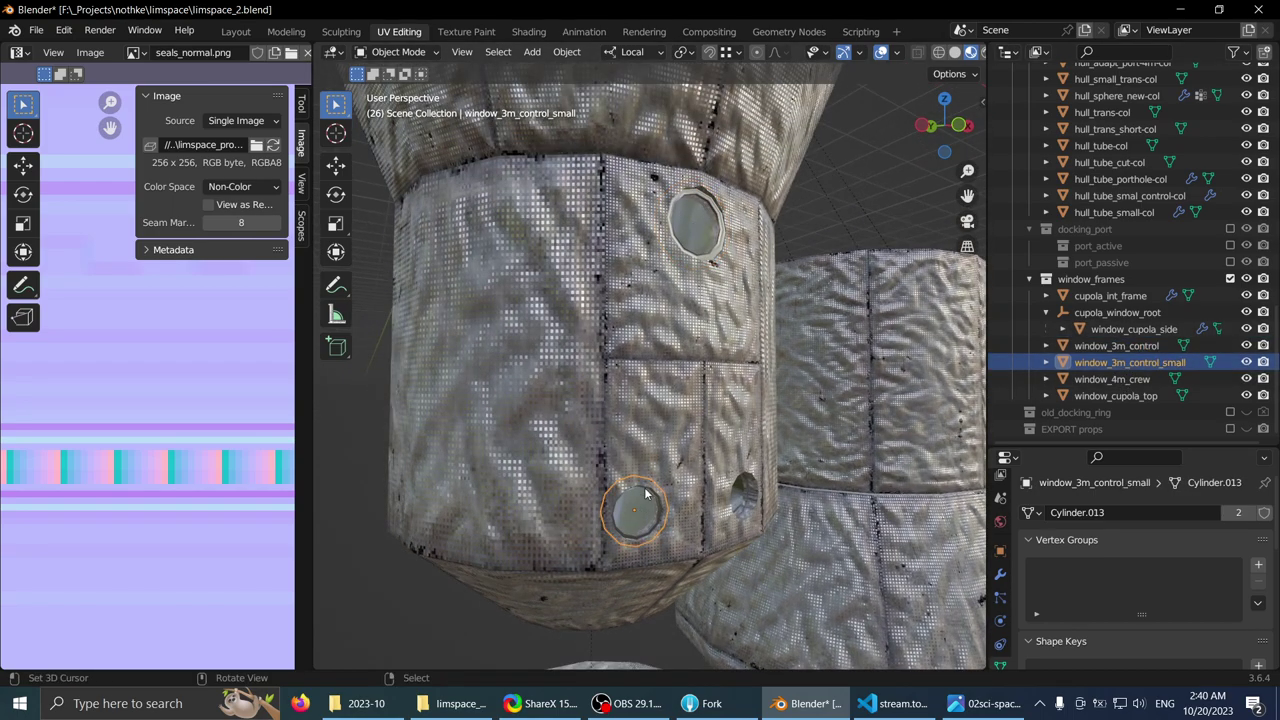
shift+middle_drag(661, 312, 655, 339)
right_click(676, 243)
click(630, 560)
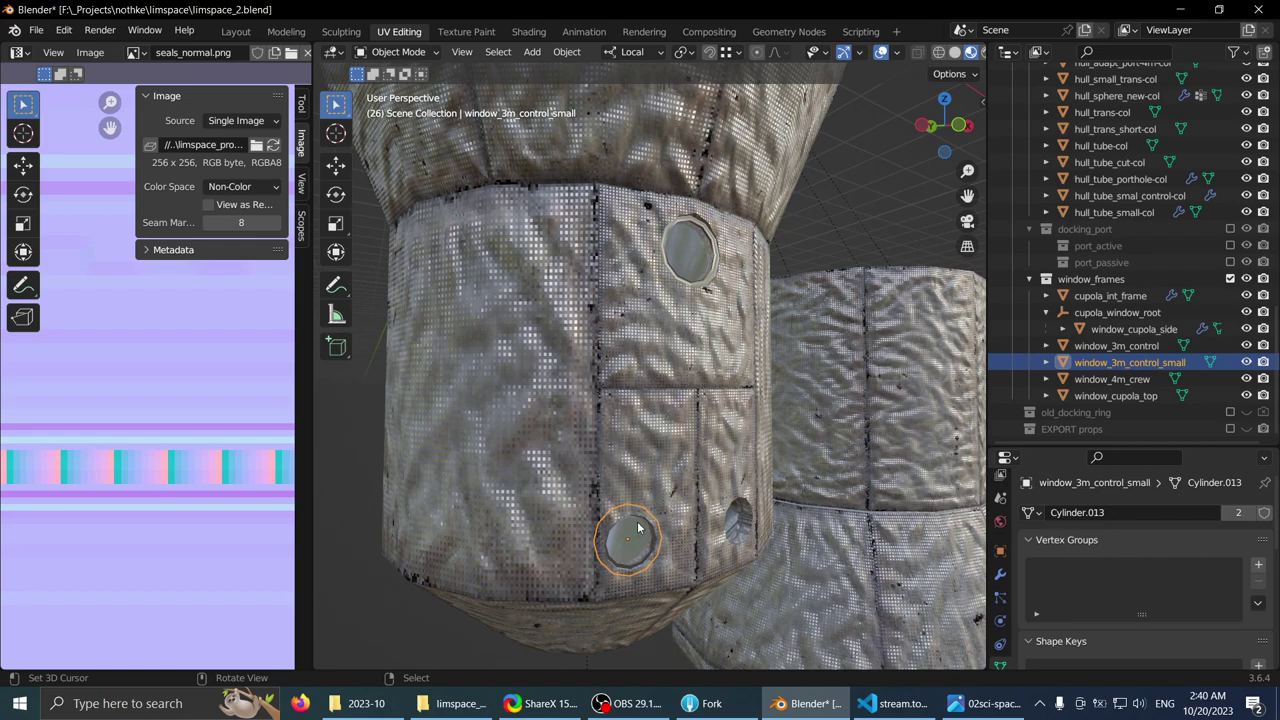
middle_drag(720, 380, 745, 350)
click(683, 272)
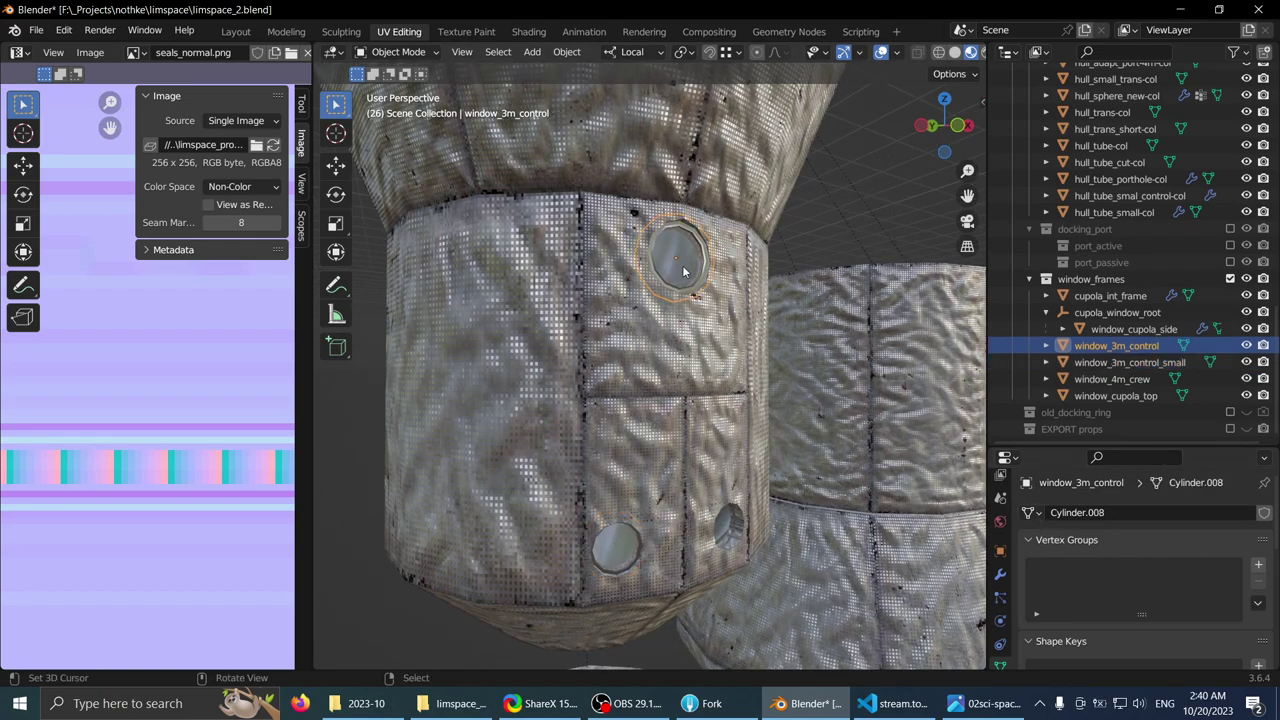
click(622, 550)
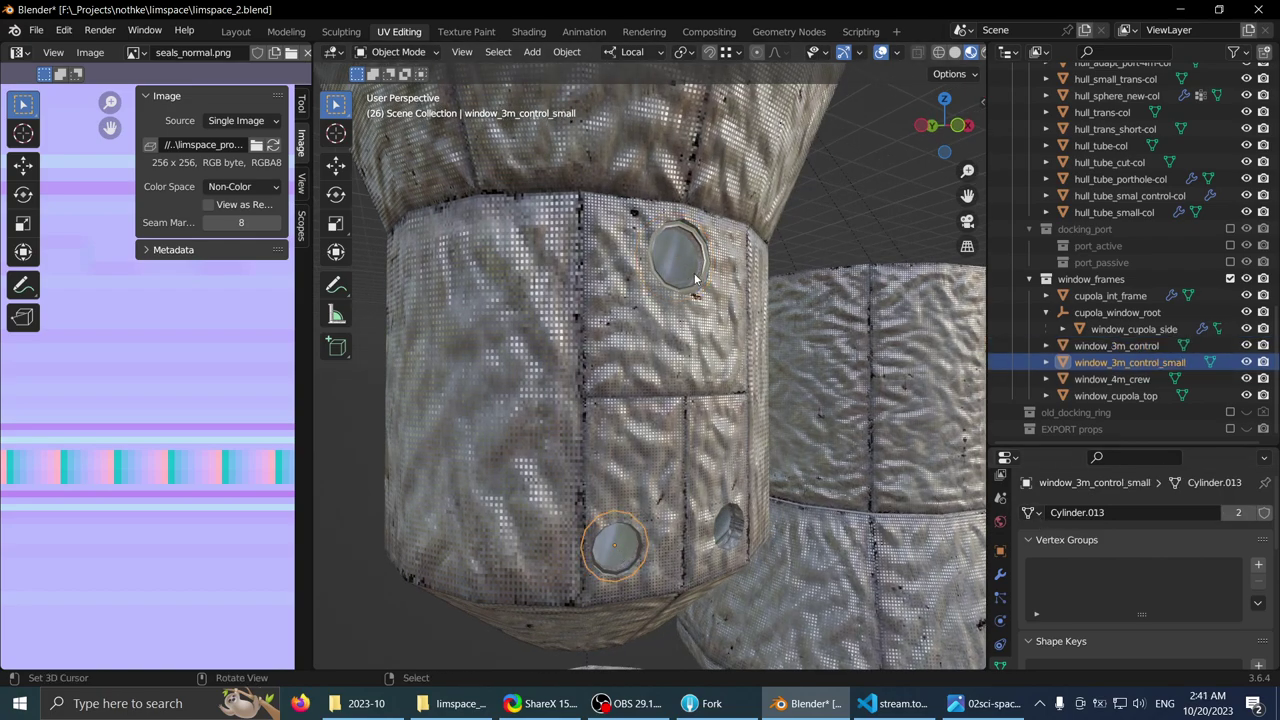
click(696, 279)
click(614, 553)
click(670, 268)
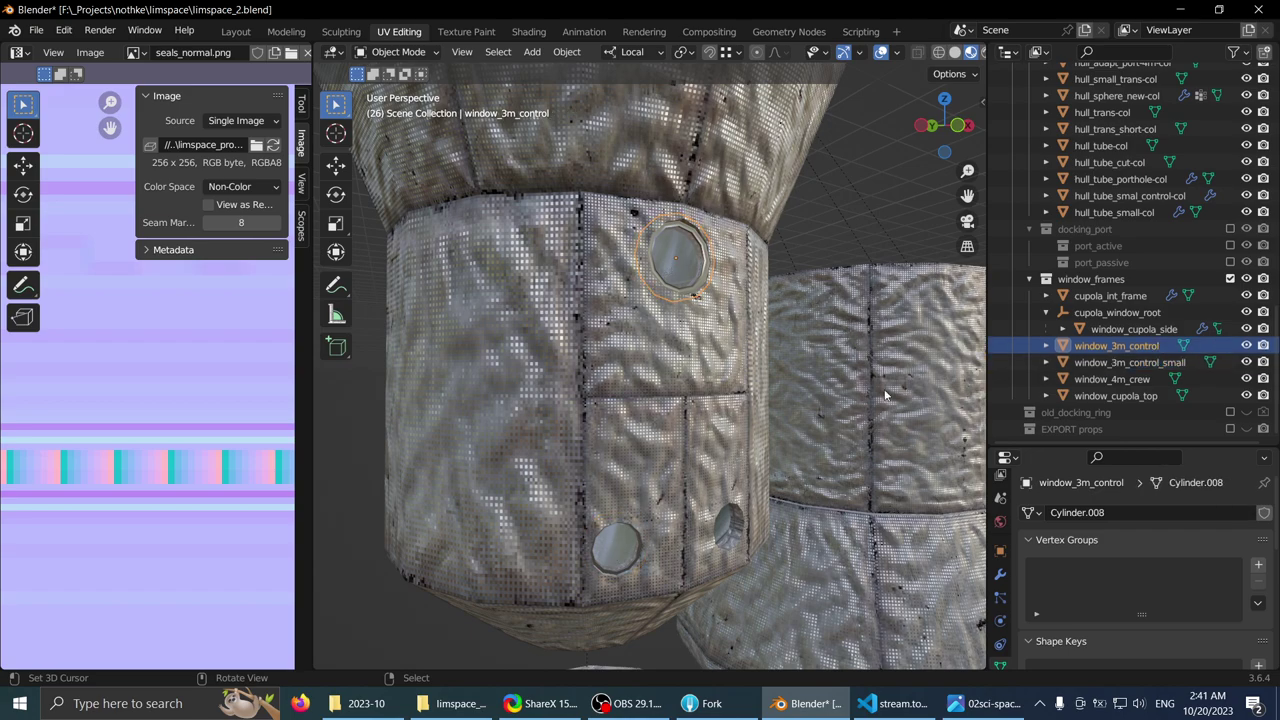
- Rename the mesh data of the window_3m_control object to window_3m_control, copying the object's name
click(1129, 513)
click(1112, 366)
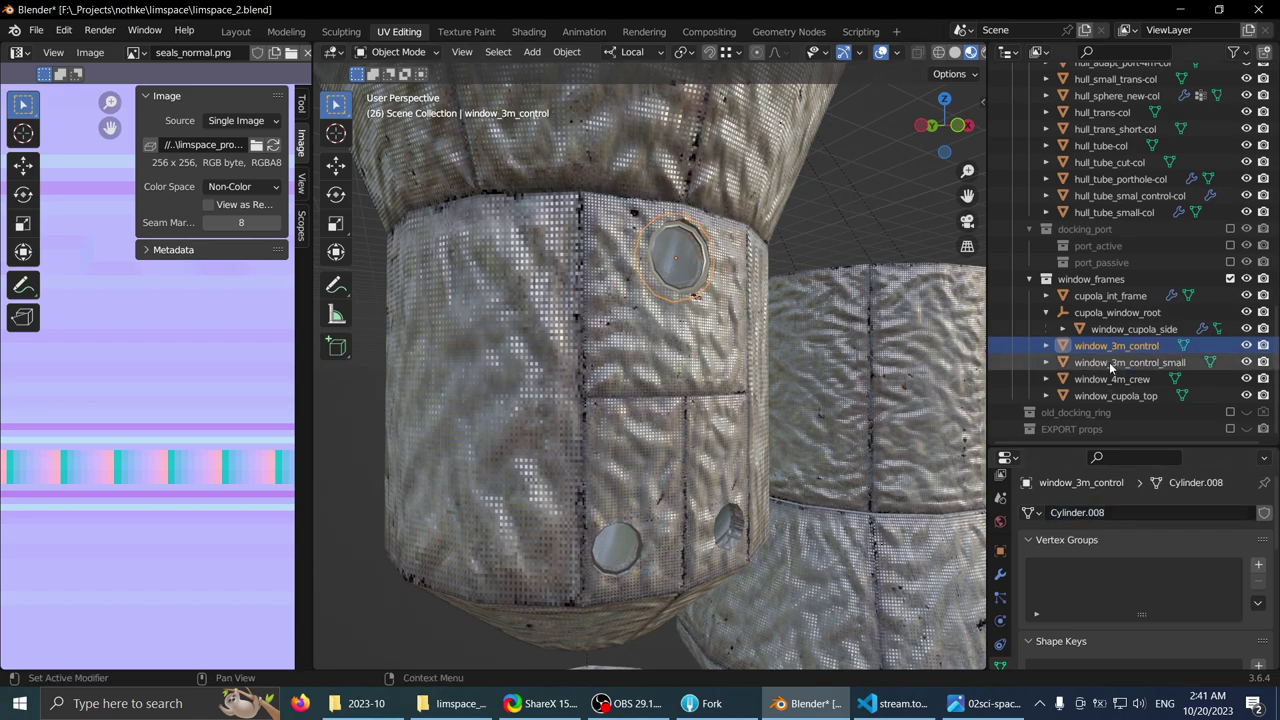
double_click(1136, 346)
key(ctrl+c)
key(Return)
double_click(1100, 512)
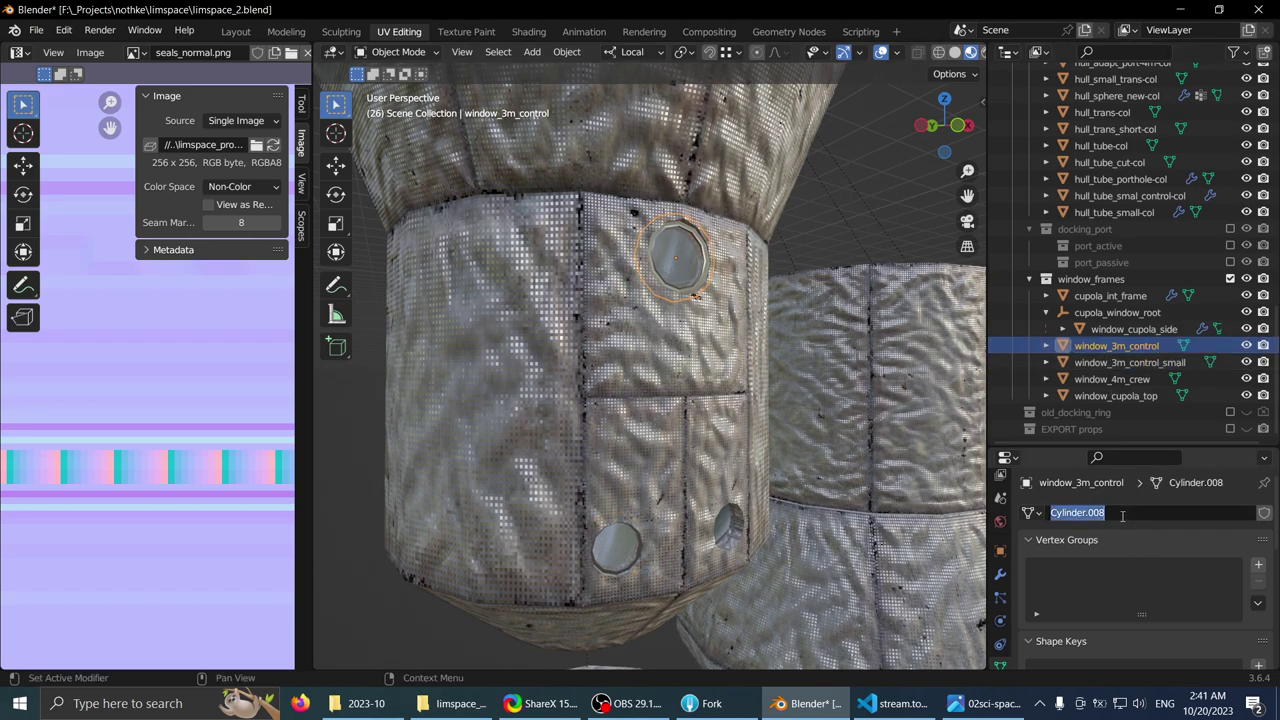
key(ctrl+v)
key(Return)
- Rename the mesh data of the window_3m_control_small object to window_3m_control_small, copying the object's name
click(1140, 362)
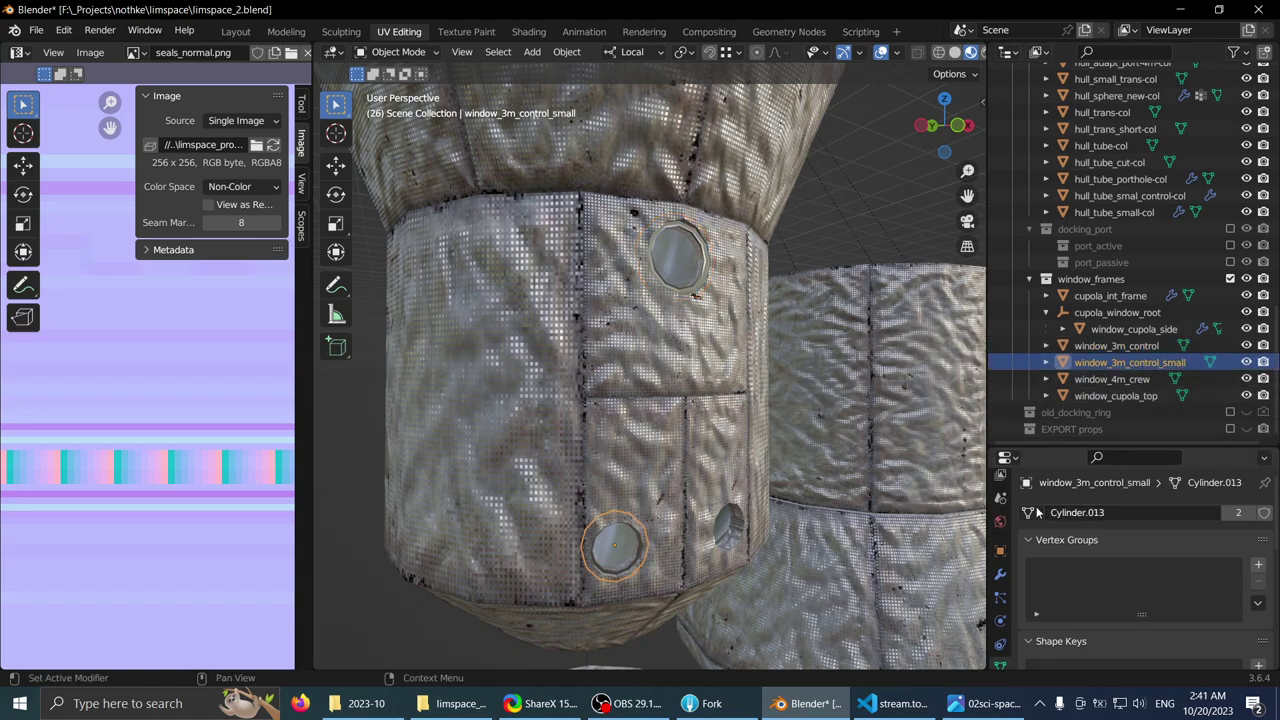
double_click(1135, 362)
key(ctrl+c)
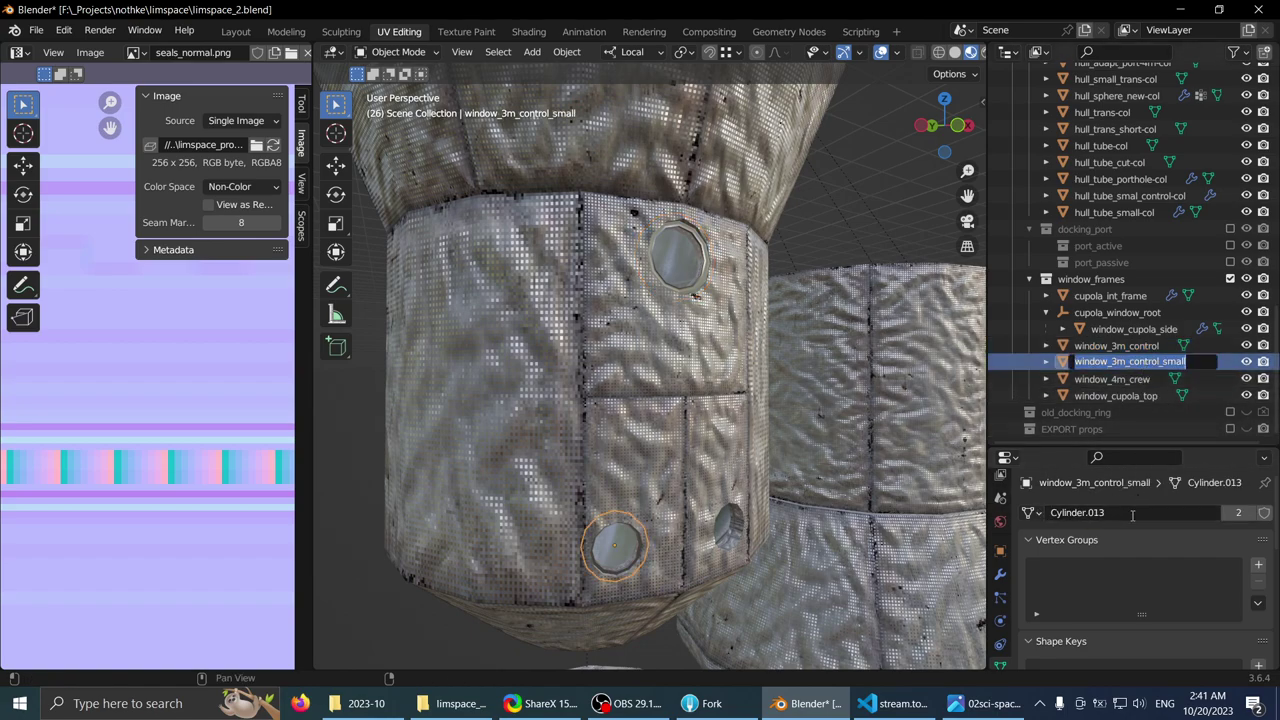
key(Return)
double_click(1105, 512)
key(ctrl+v)
key(Return)
- Select cupola_int_frame in the window_frames collection, frame it in view and inspect the inner frame from several sides
scroll(720, 350, down, 1)
middle_drag(690, 270, 807, 348)
click(657, 328)
click(1100, 296)
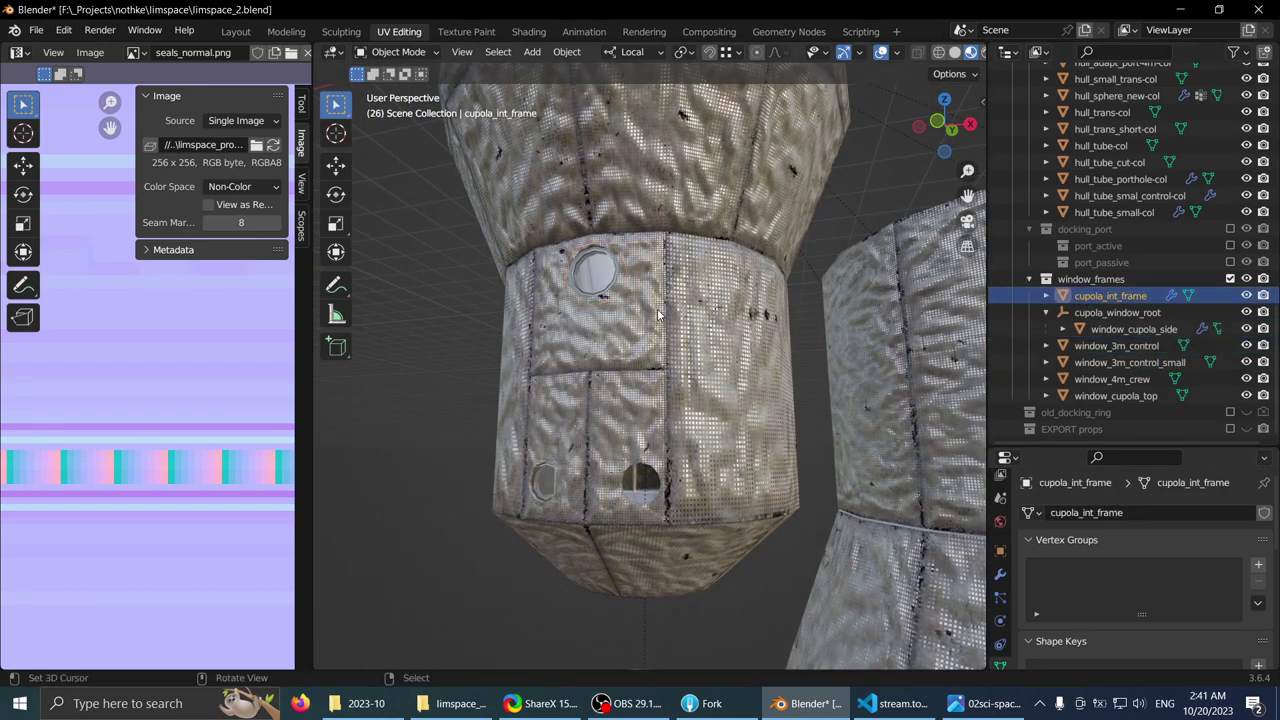
key(KP_Decimal)
middle_drag(718, 325, 741, 489)
scroll(690, 465, up, 2)
middle_drag(625, 445, 607, 390)
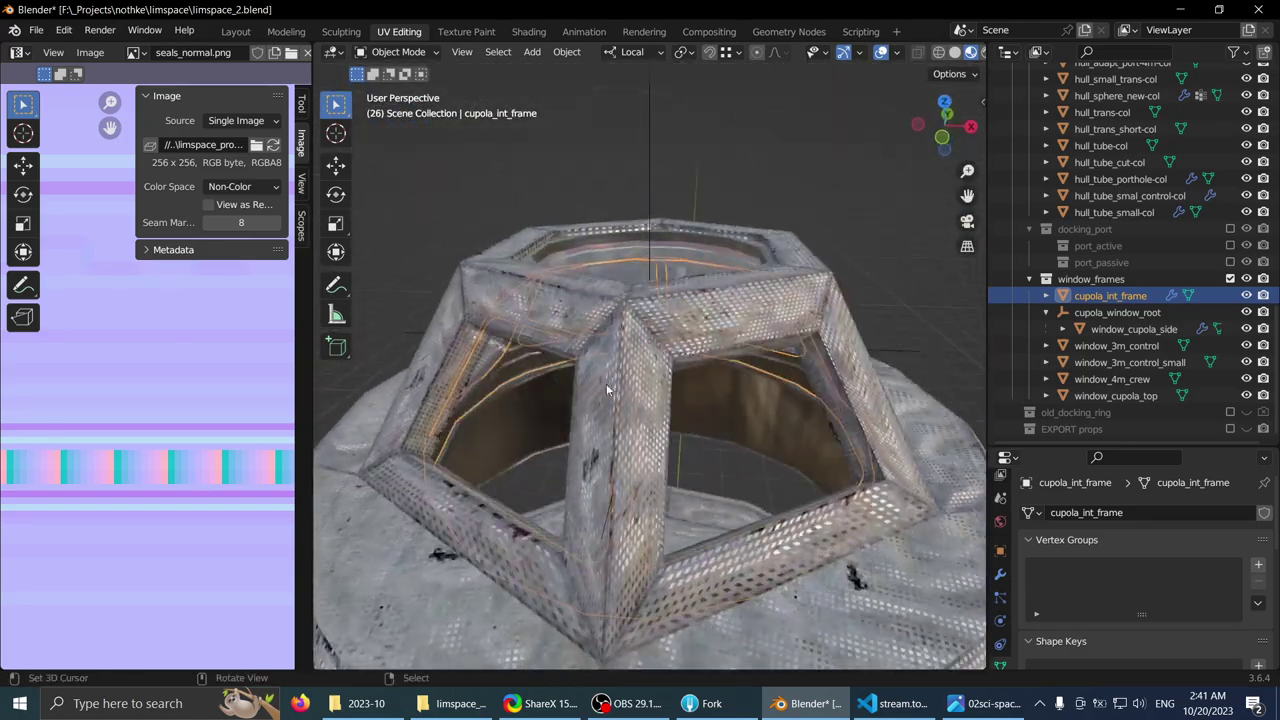
middle_drag(498, 393, 645, 330)
click(657, 381)
- Clear the selection, select the window_4m_crew frame in the wide hull and look over the surrounding station modules
scroll(657, 381, down, 2)
key(alt+a)
scroll(657, 426, down, 2)
middle_drag(640, 590, 650, 300)
scroll(671, 486, down, 2)
middle_drag(671, 486, 650, 400)
click(642, 252)
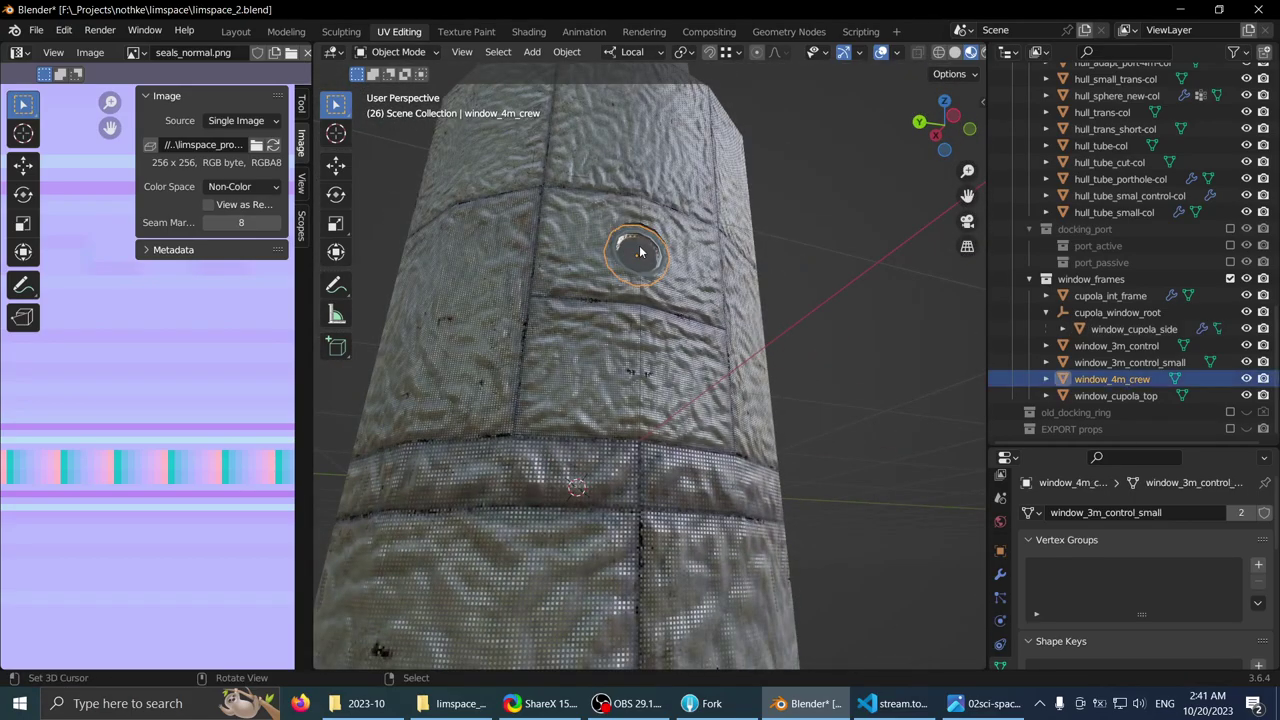
scroll(641, 252, down, 3)
middle_drag(641, 252, 622, 374)
scroll(648, 328, up, 3)
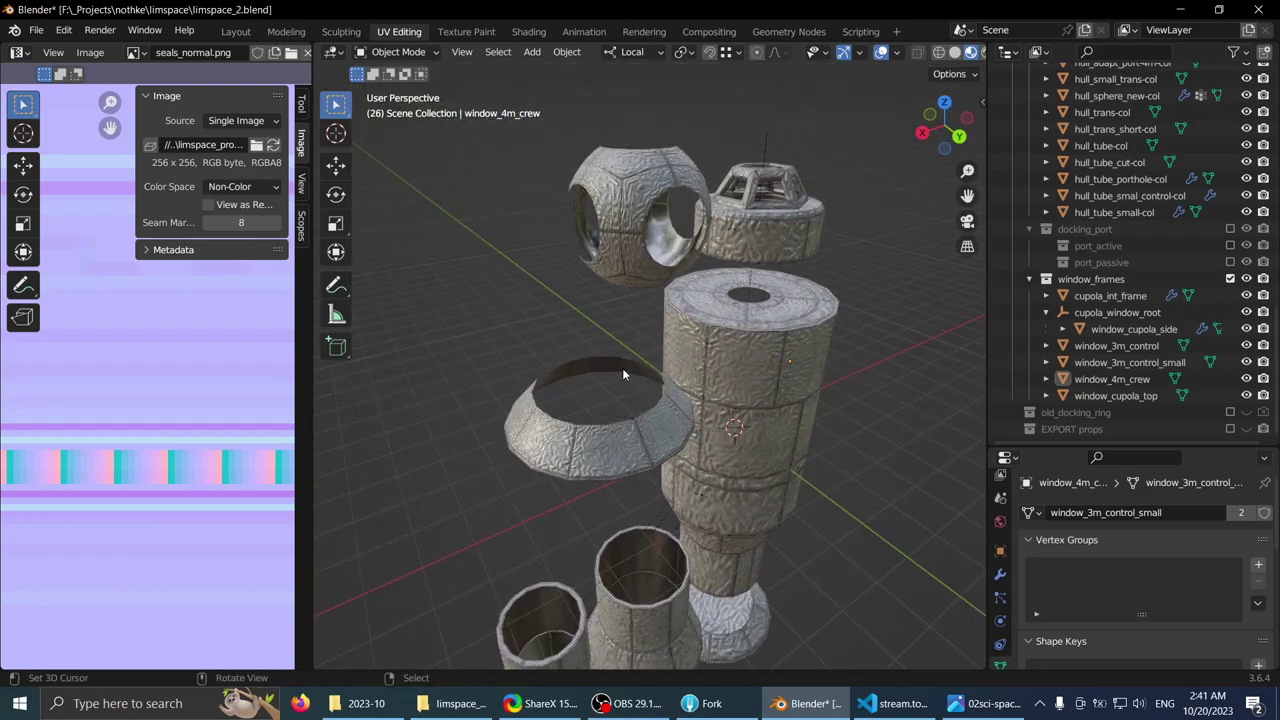
- Save limspace_2.blend and view the cupola and hull modules from above
key(ctrl+s)
scroll(617, 313, down, 2)
middle_drag(617, 313, 514, 426)
scroll(514, 426, up, 2)
middle_drag(496, 331, 544, 307)
scroll(548, 311, up, 2)
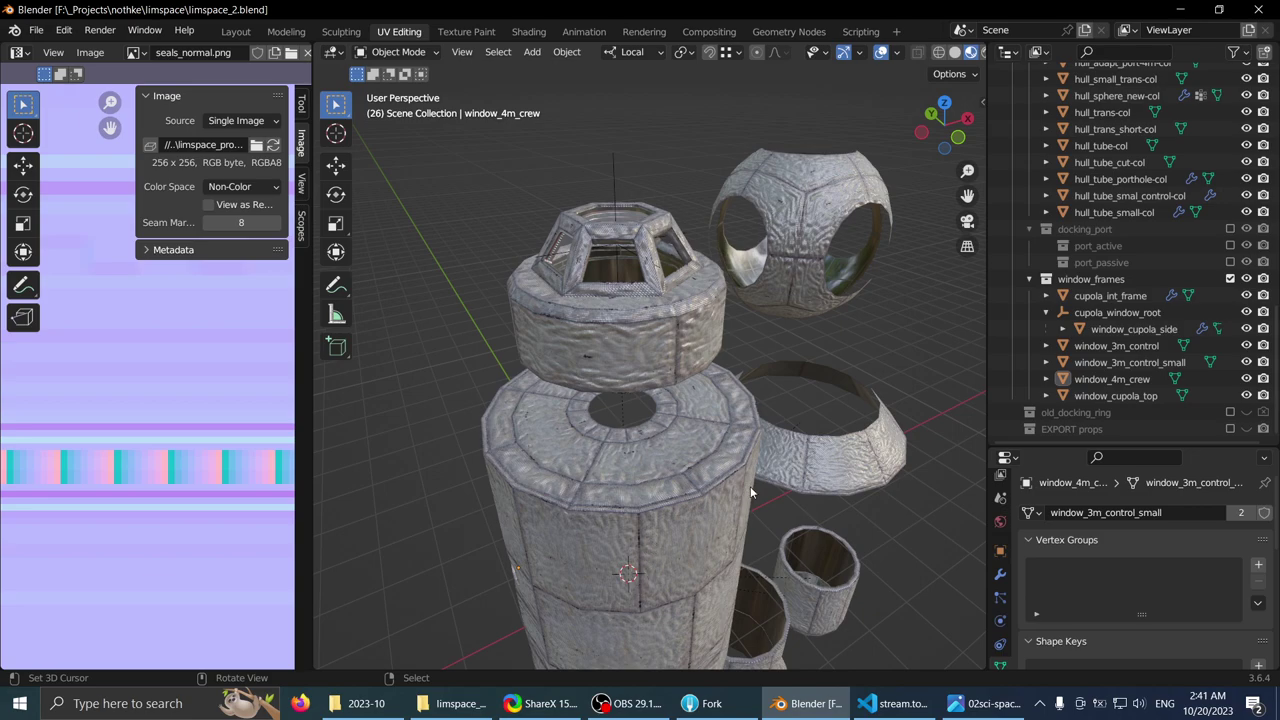
middle_drag(751, 492, 775, 500)
- Switch to Visual Studio Code and check the Window frames task in stream.todo against the station model
click(909, 710)
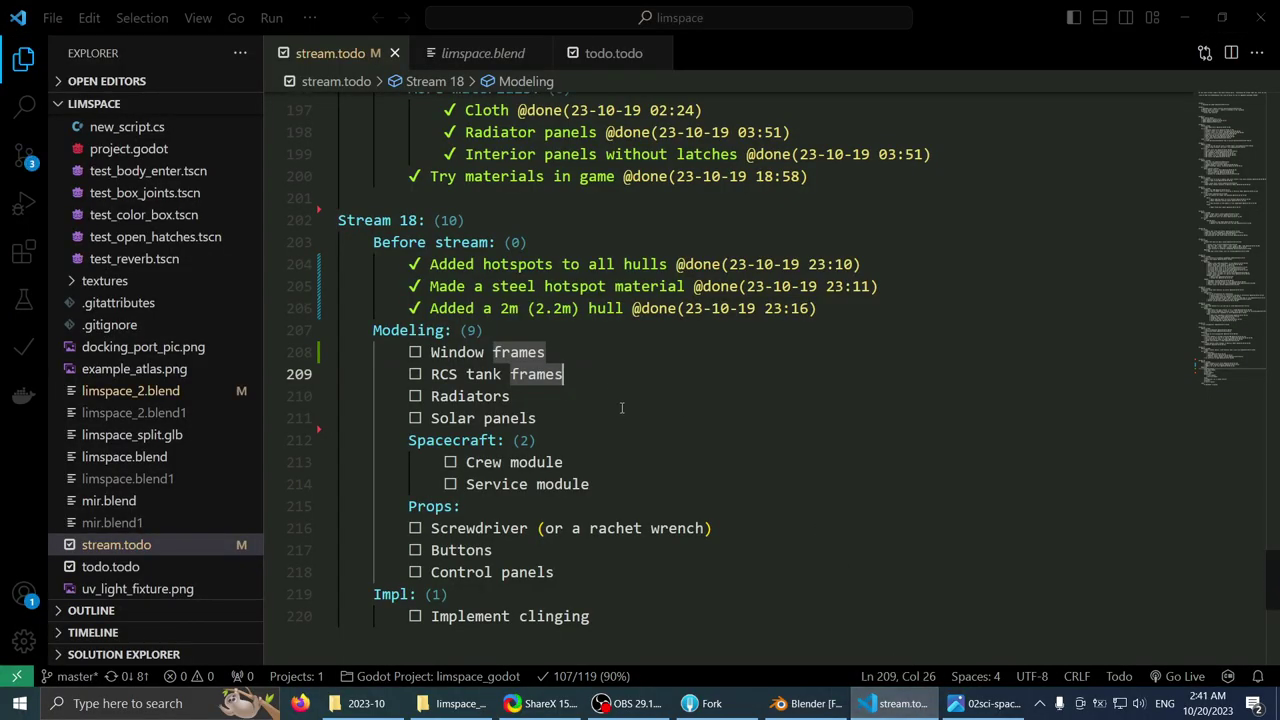
click(619, 357)
drag(431, 351, 622, 348)
click(613, 379)
click(603, 357)
drag(430, 352, 598, 352)
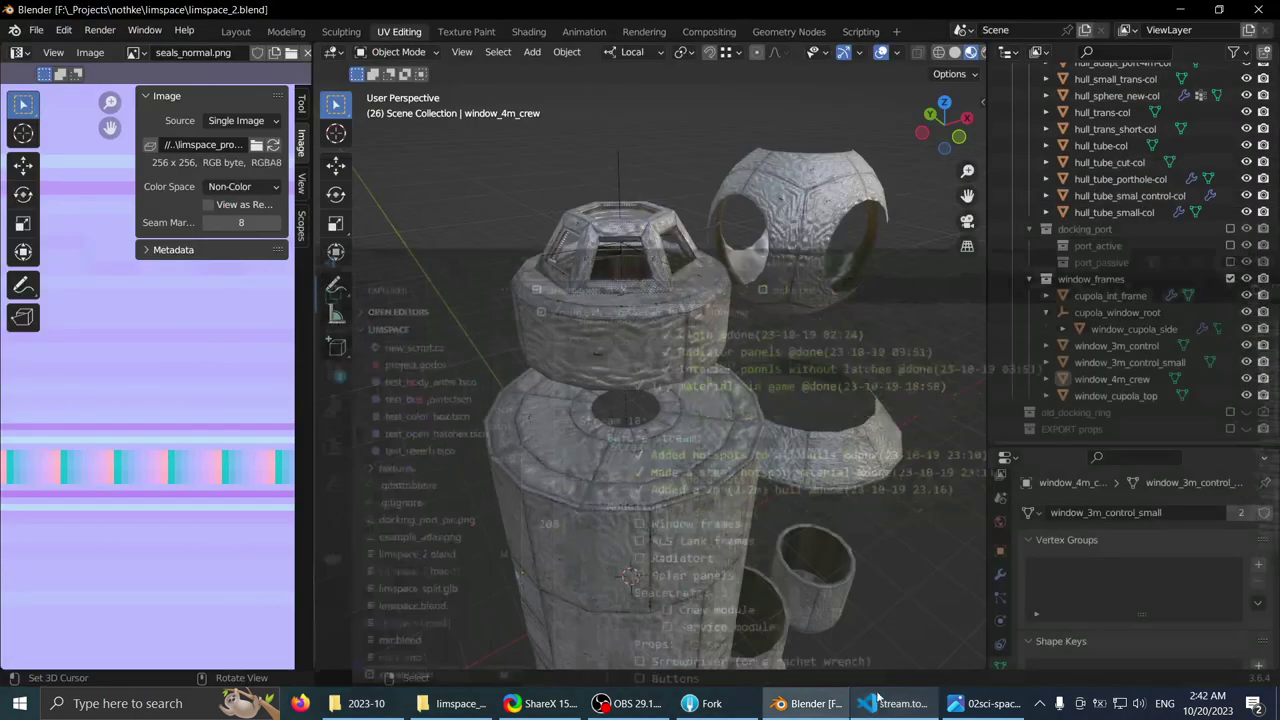
middle_drag(618, 290, 850, 626)
scroll(574, 350, up, 3)
- Return to stream.todo in Visual Studio Code and review the RCS tank frames and Radiators tasks under Modeling
click(897, 703)
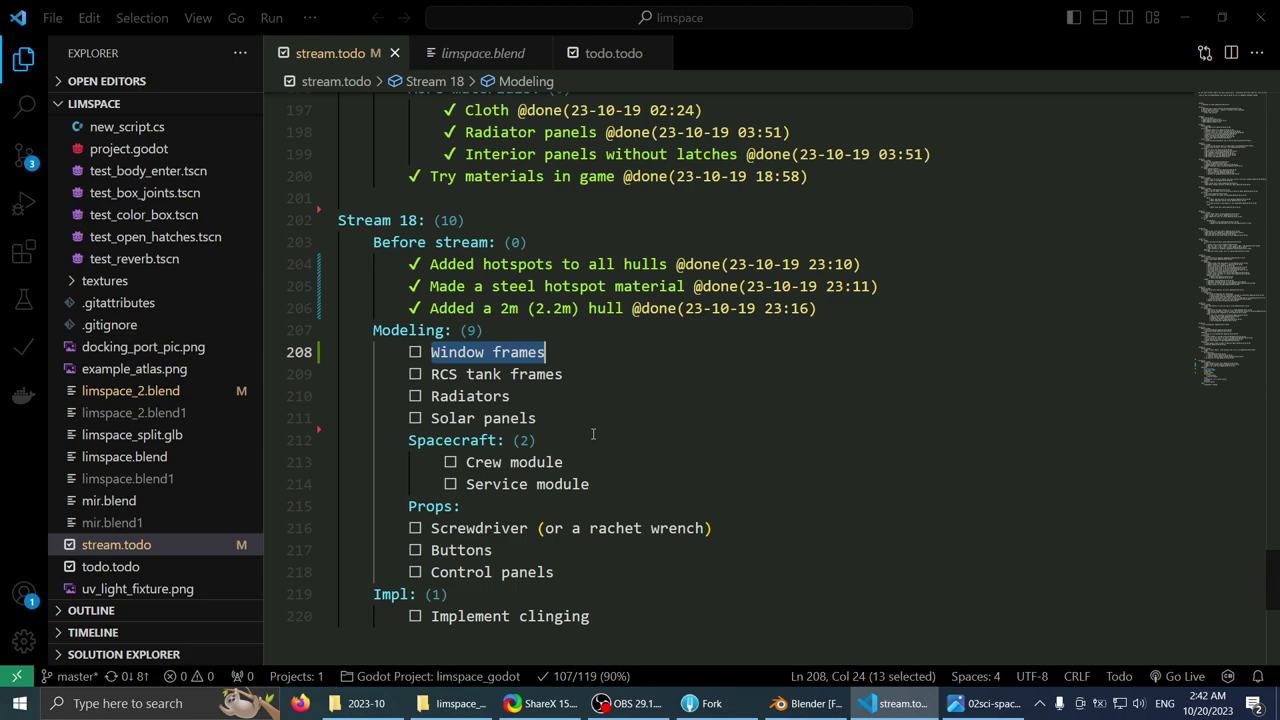
click(602, 370)
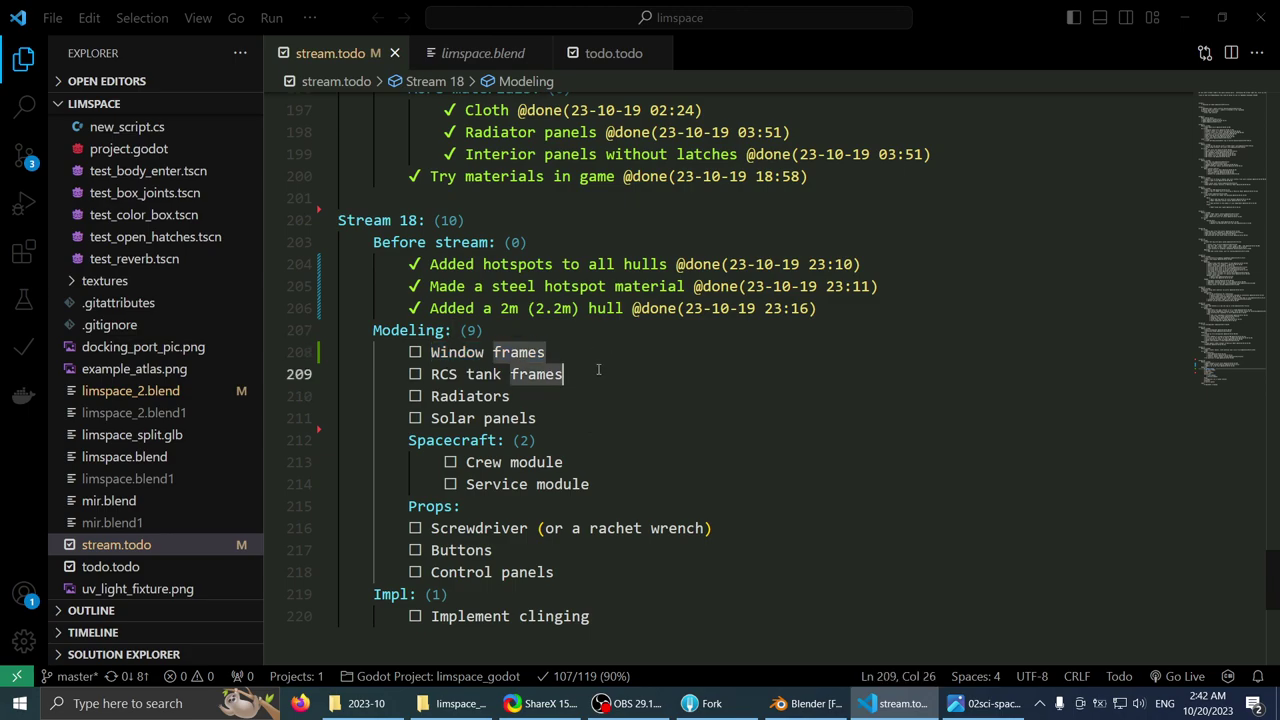
key(Down)
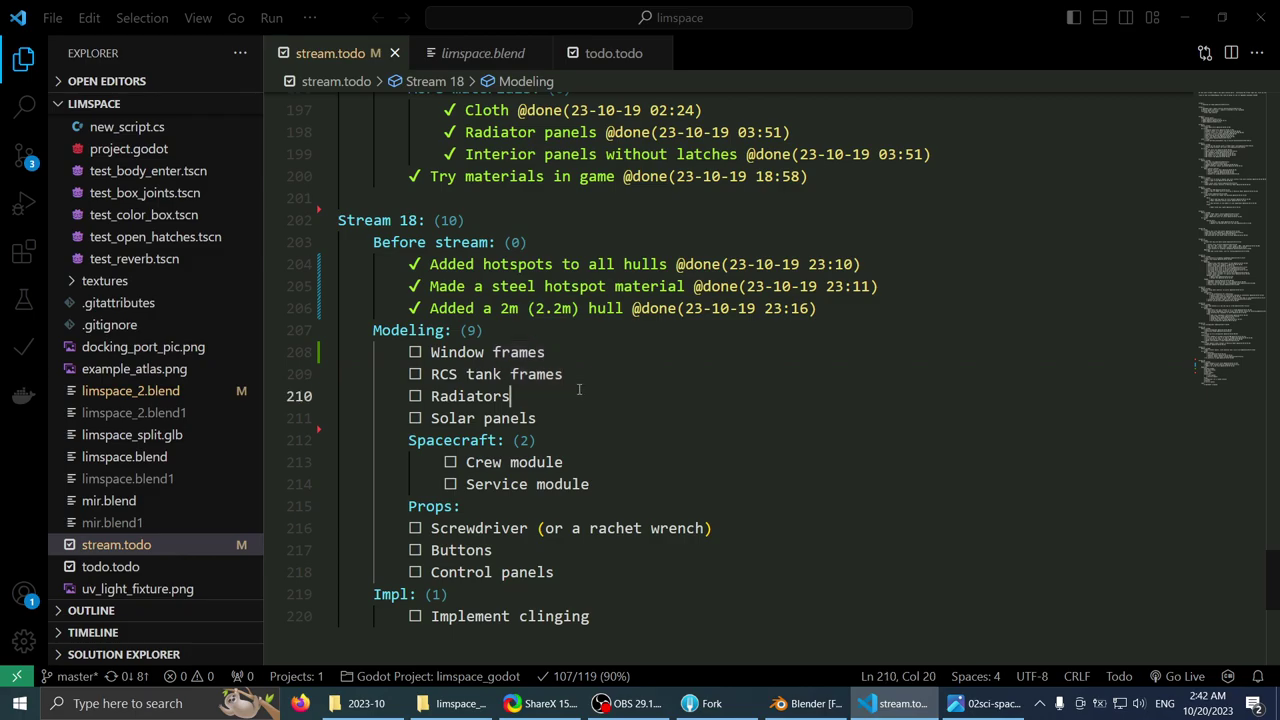
key(Up)
key(Down)
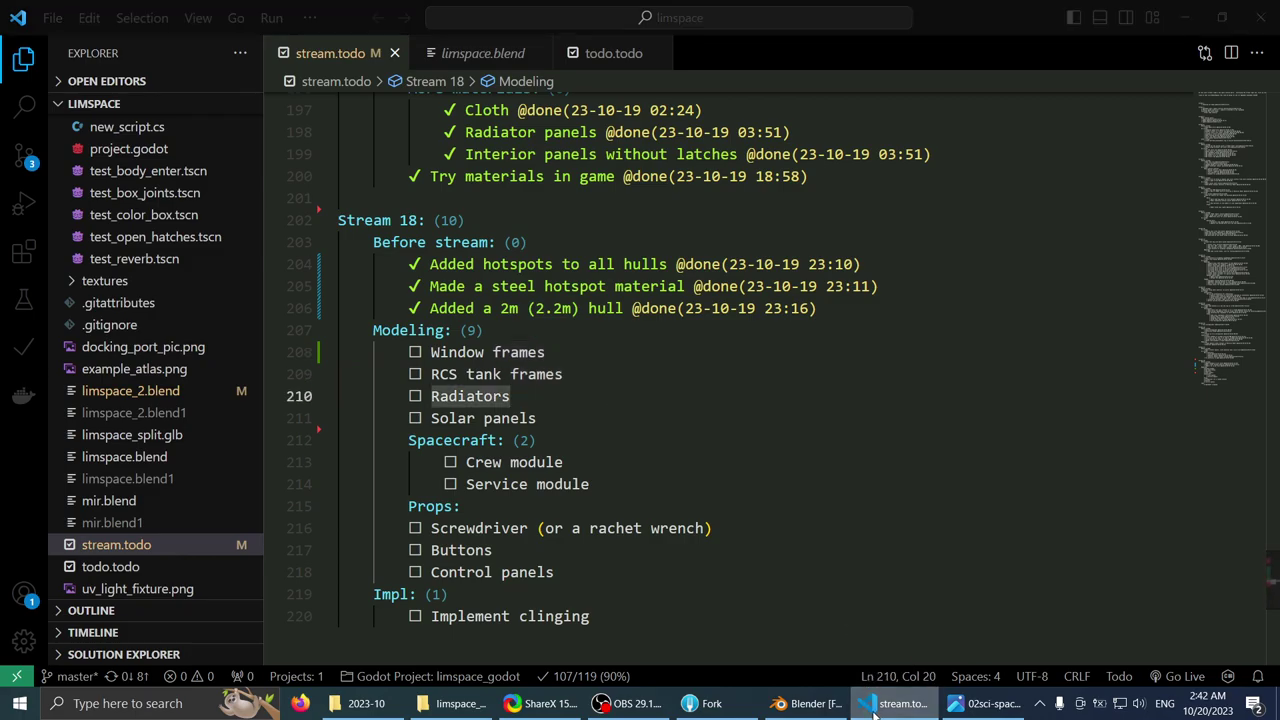
- Switch back to Blender, look over the cupola and hull once more, and save the file
key(alt+Tab)
mouse_move(645, 435)
middle_down()
mouse_move(604, 380)
mouse_move(643, 440)
middle_up()
scroll(643, 440, up, 3)
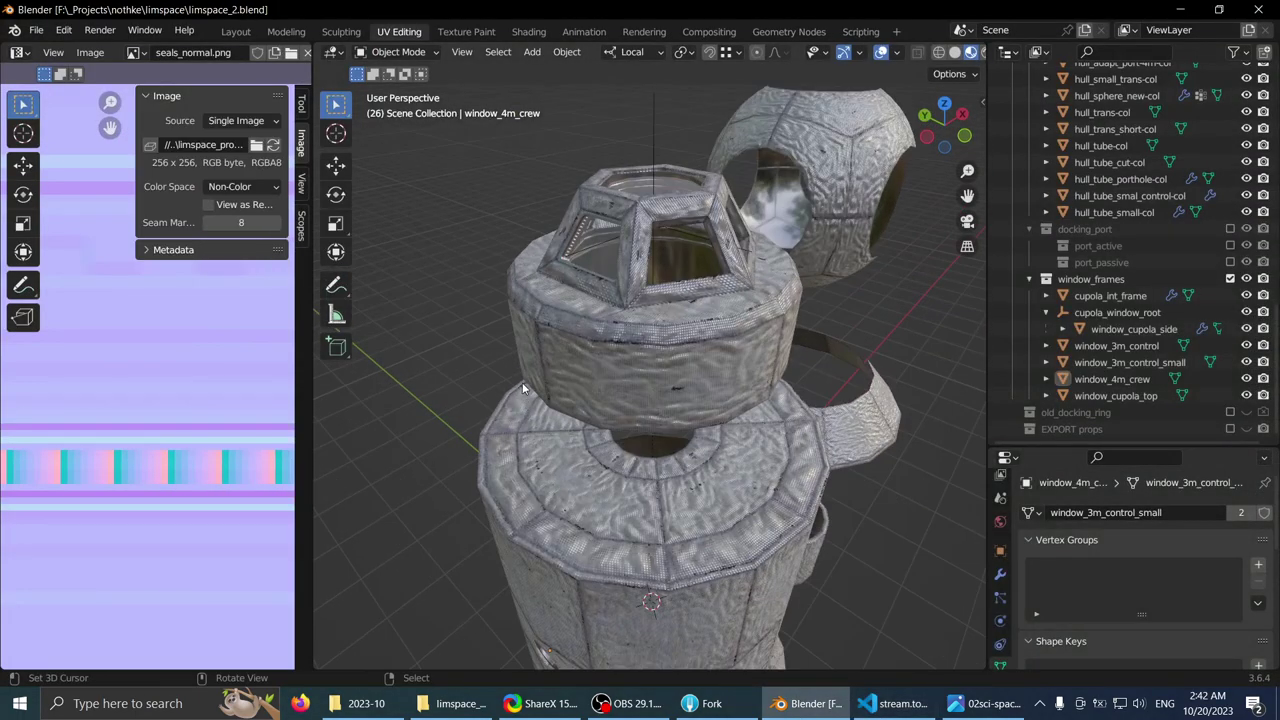
middle_drag(522, 382, 634, 288)
scroll(547, 310, down, 2)
key(q)
middle_drag(632, 213, 568, 338)
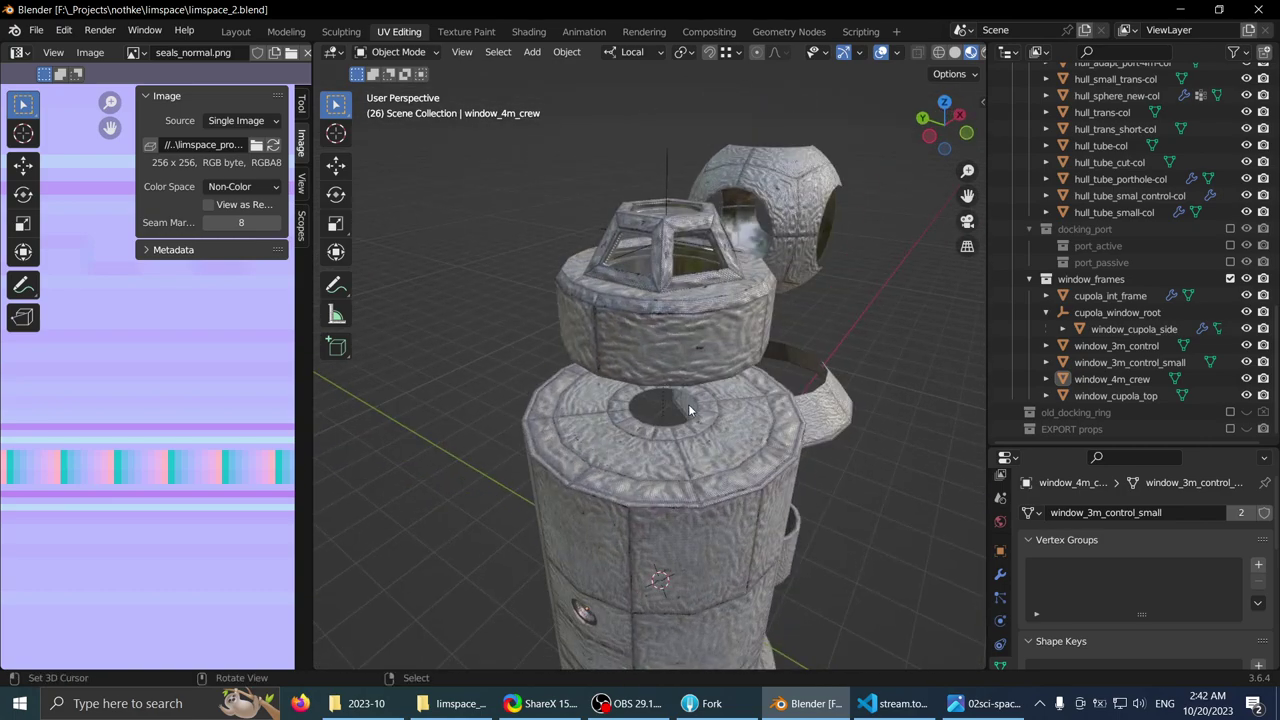
key(ctrl+s)
- Switch to Fork and stage tube_hull_tube_porthole.res, limspace_2.blend and stream.todo in the limspace repository
key(alt+Tab)
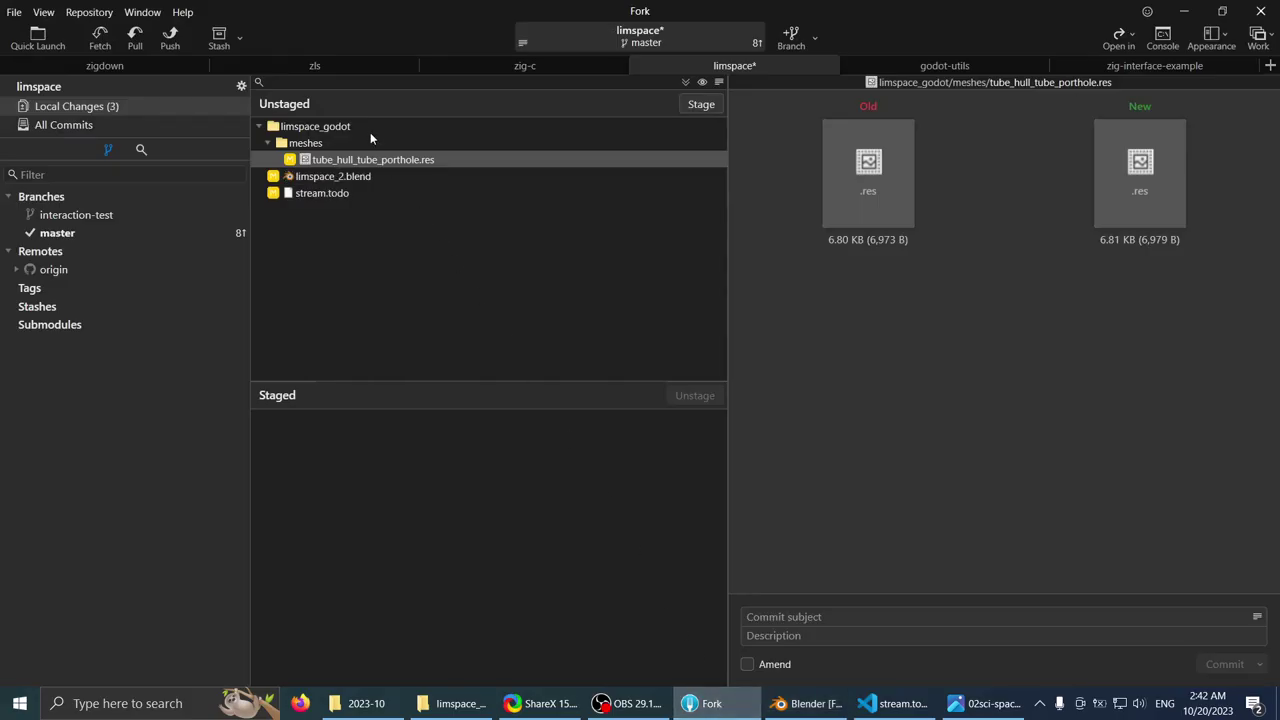
double_click(371, 130)
double_click(369, 130)
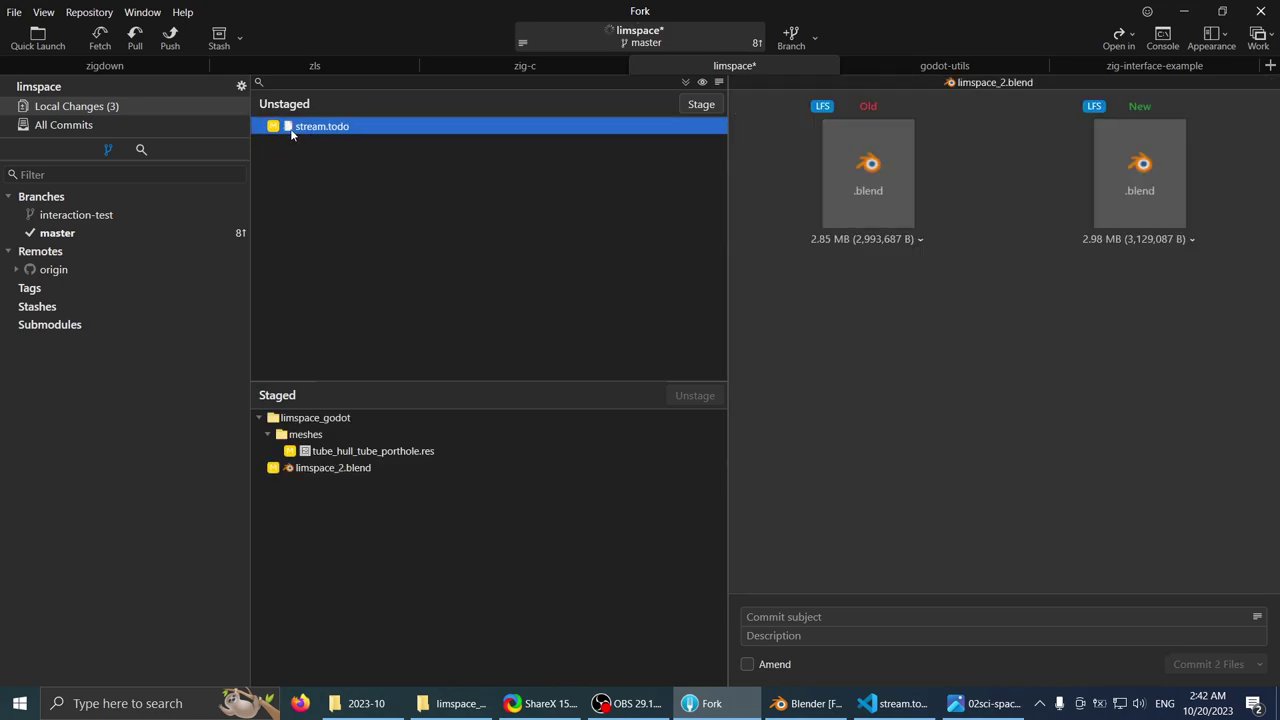
key(Return)
- Commit the three staged files with the subject "Window frames before export"
click(814, 614)
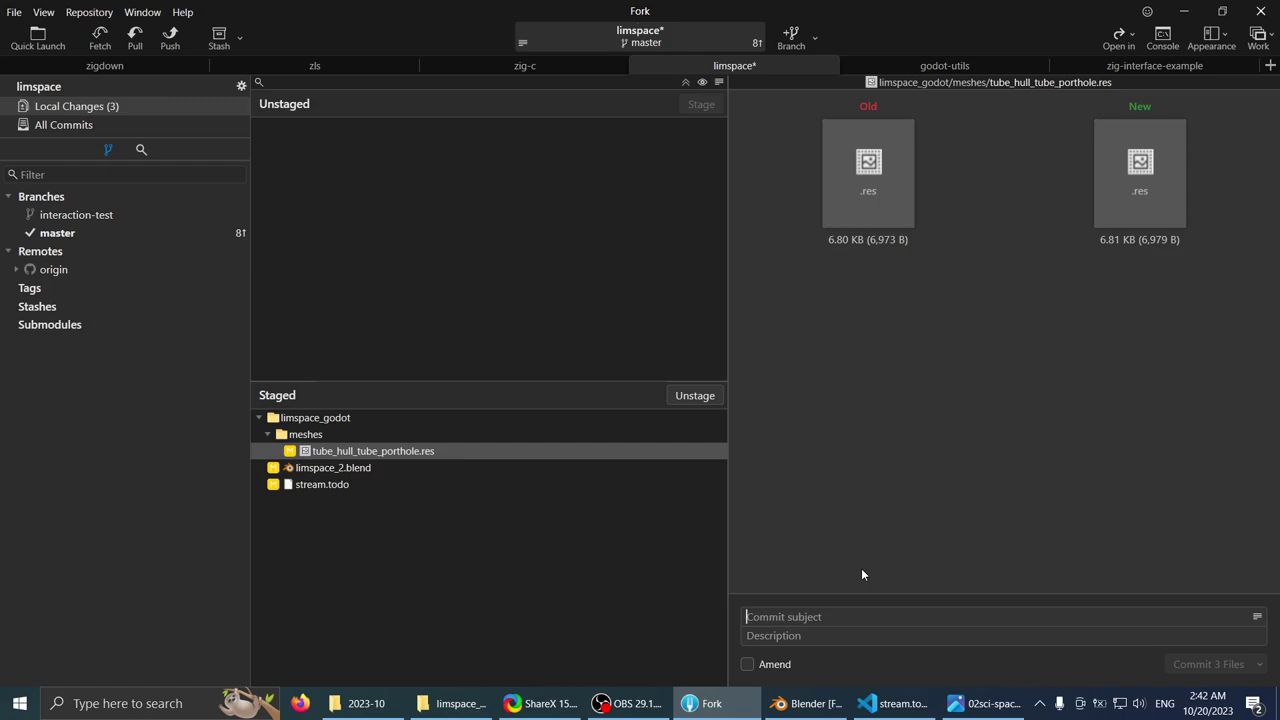
text(Window fra)
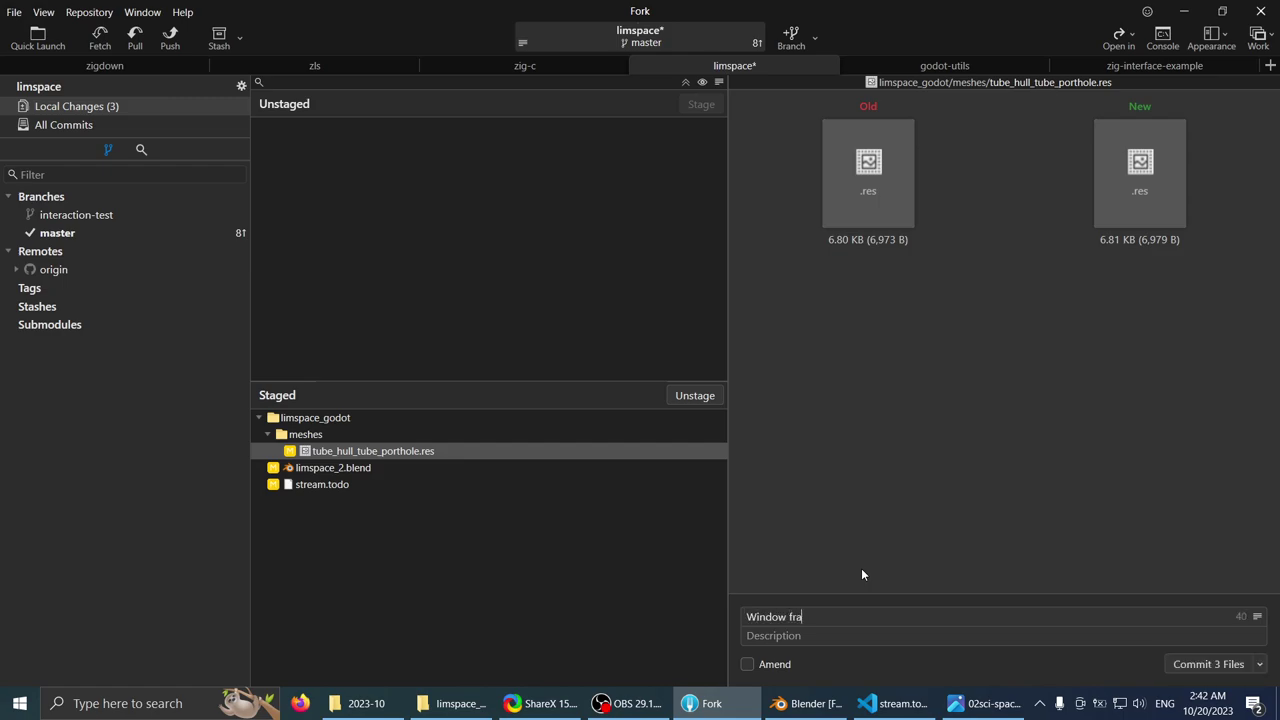
text(mes before export)
click(1205, 664)
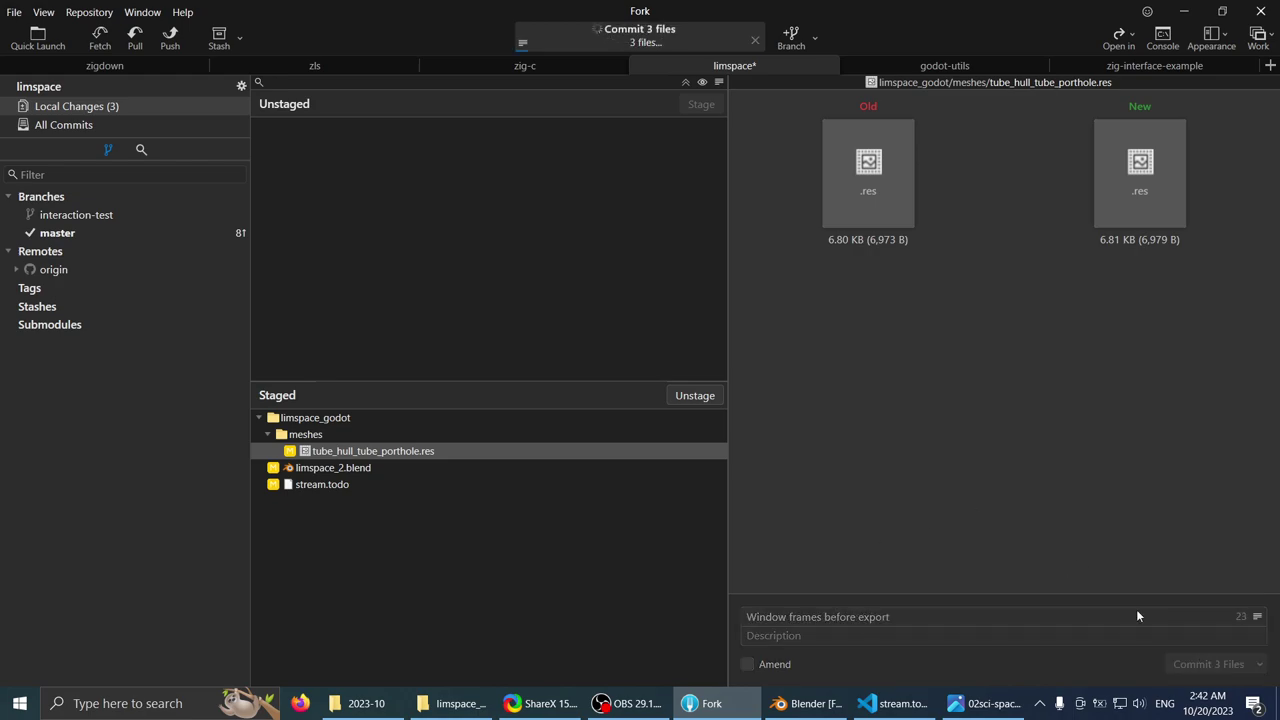
- Switch back to Blender, enable the docking_port collection and enlarge the outliner to view the EXPORT tube hierarchy
key(alt+Tab)
scroll(590, 447, down, 3)
middle_drag(601, 361, 611, 337)
scroll(611, 337, down, 4)
scroll(695, 368, up, 2)
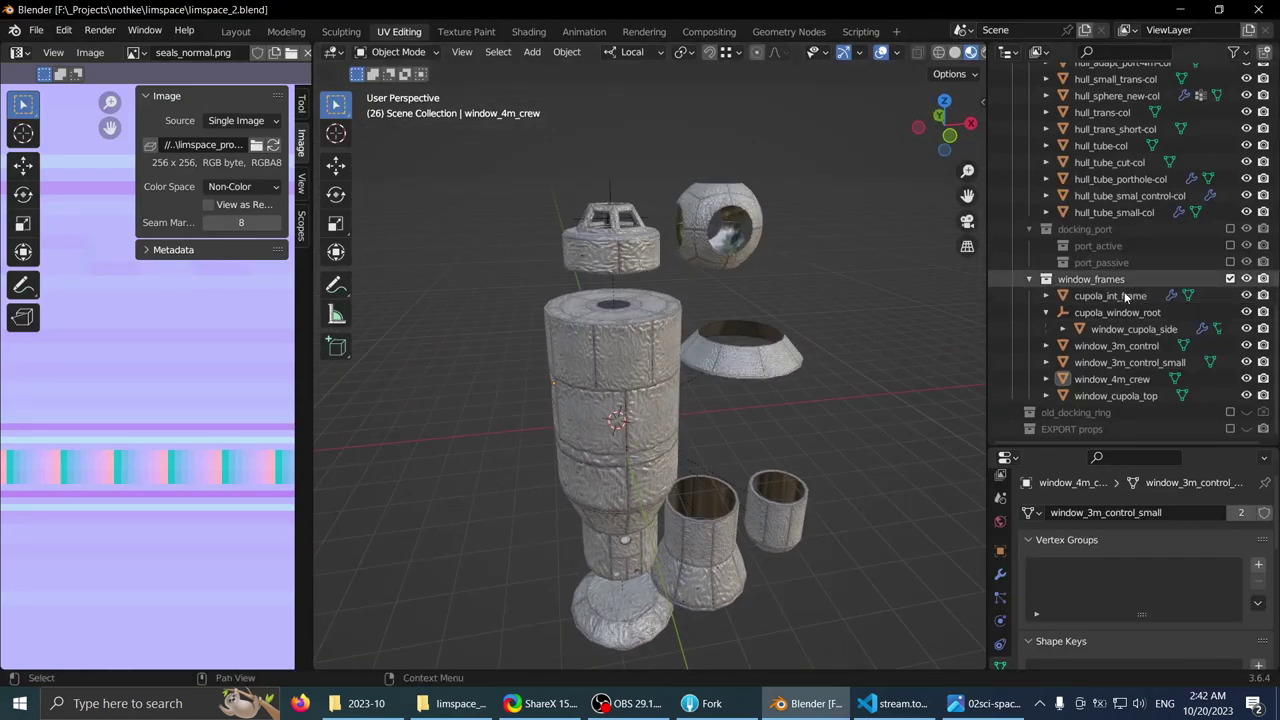
scroll(1132, 293, up, 1)
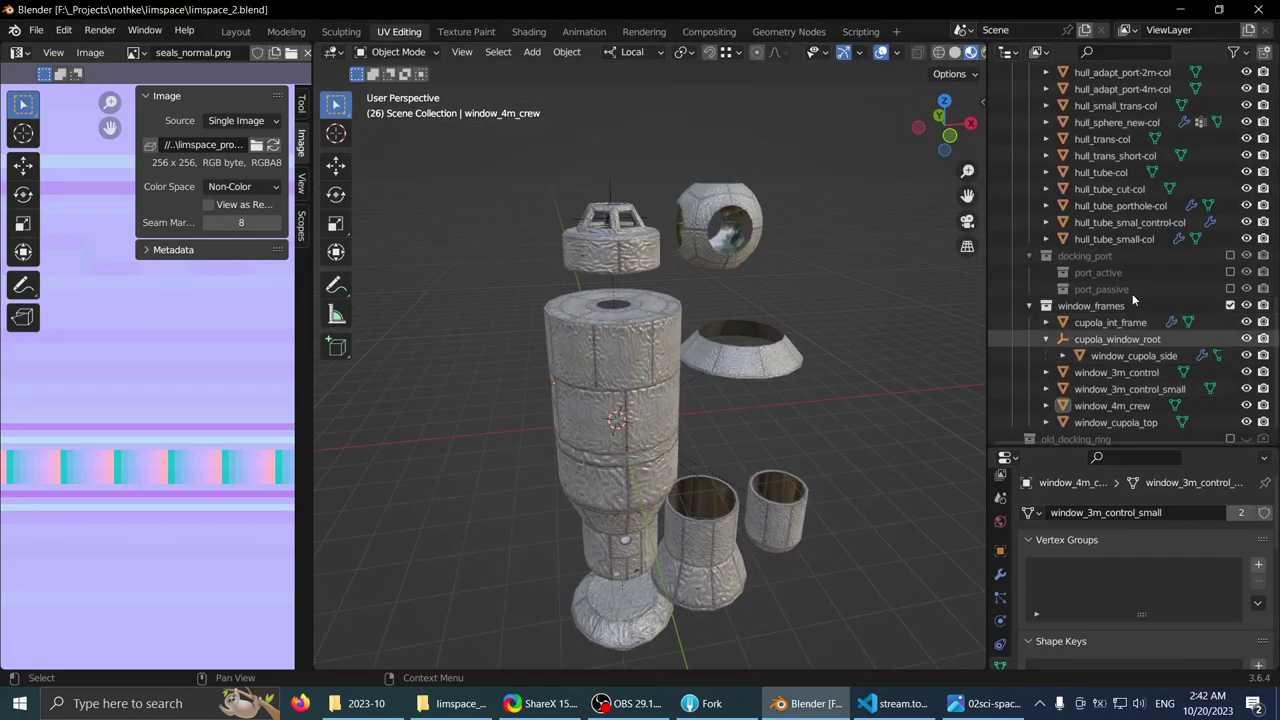
click(1230, 255)
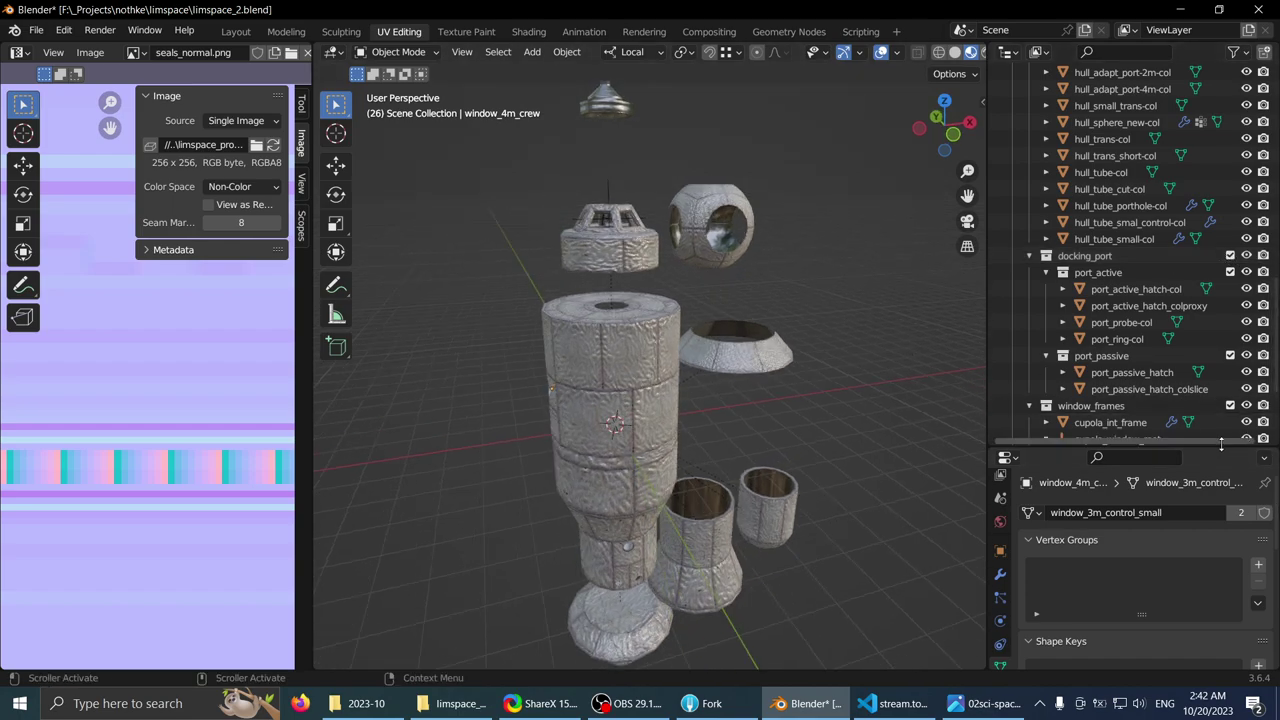
drag(1220, 447, 1220, 600)
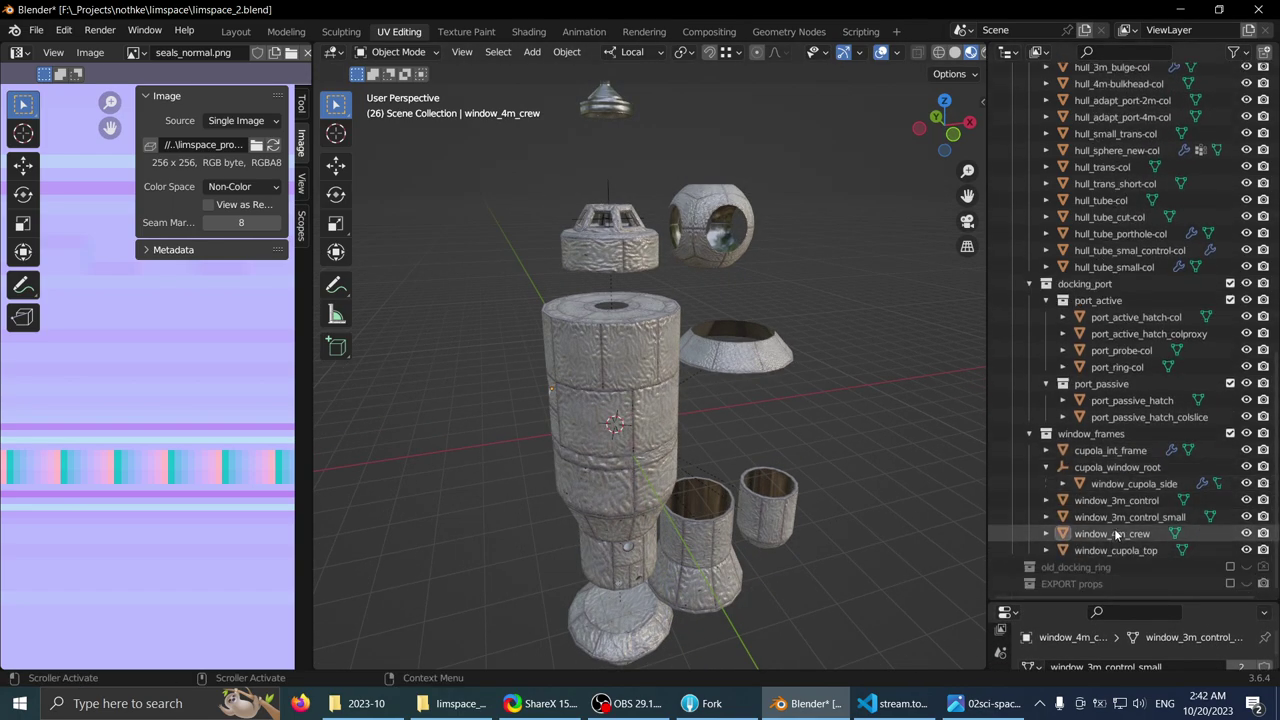
scroll(1118, 415, up, 7)
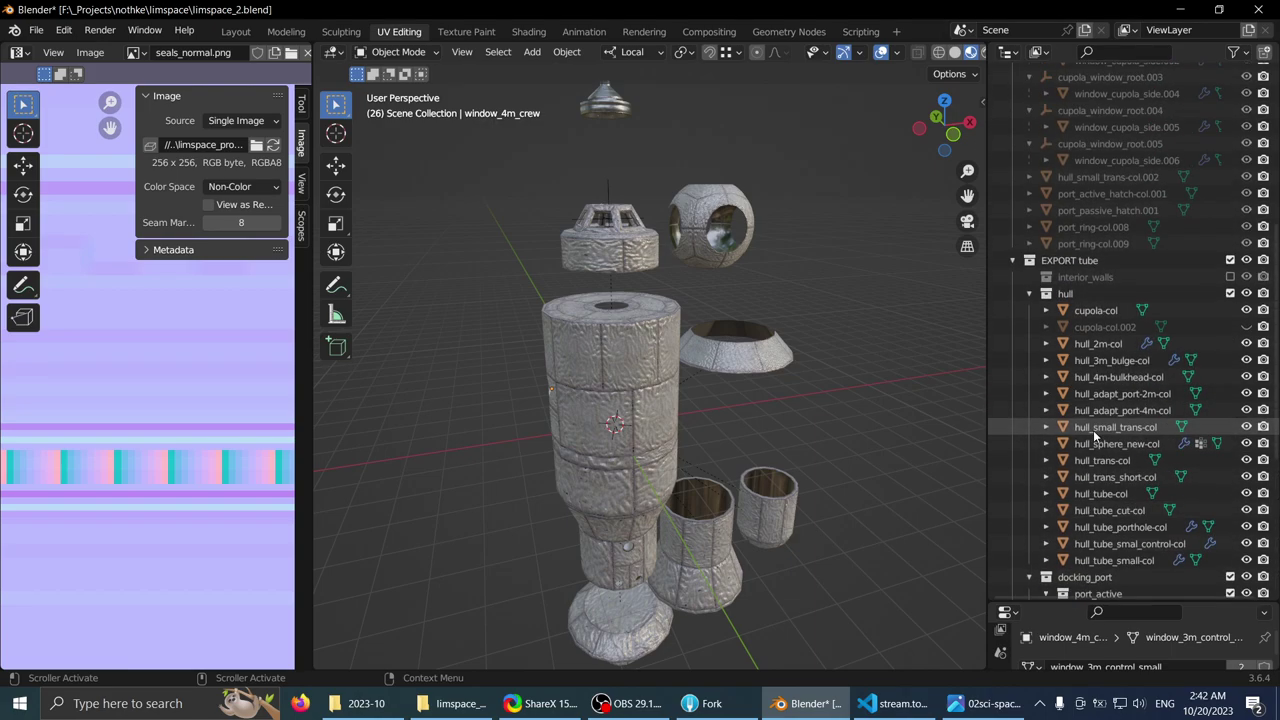
- Unhide cupola-col.002 and move it from the hull collection into the formerly_exported collection
click(1112, 327)
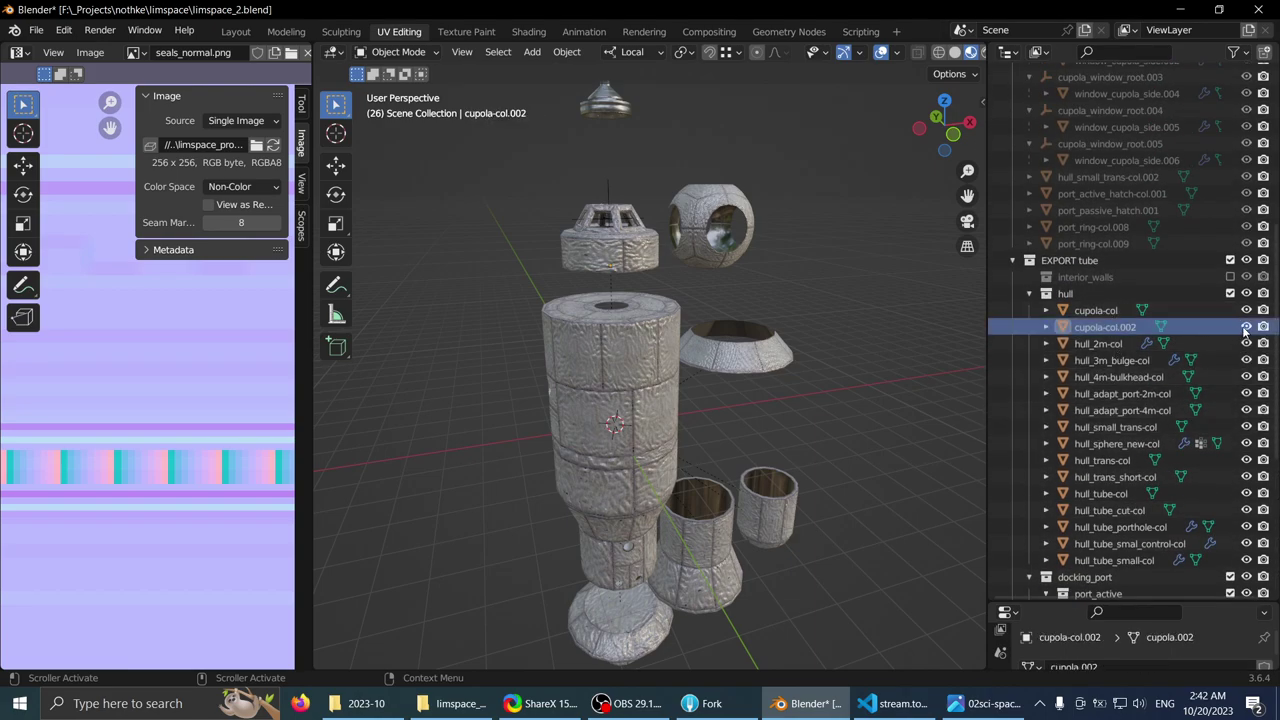
key(KP_Decimal)
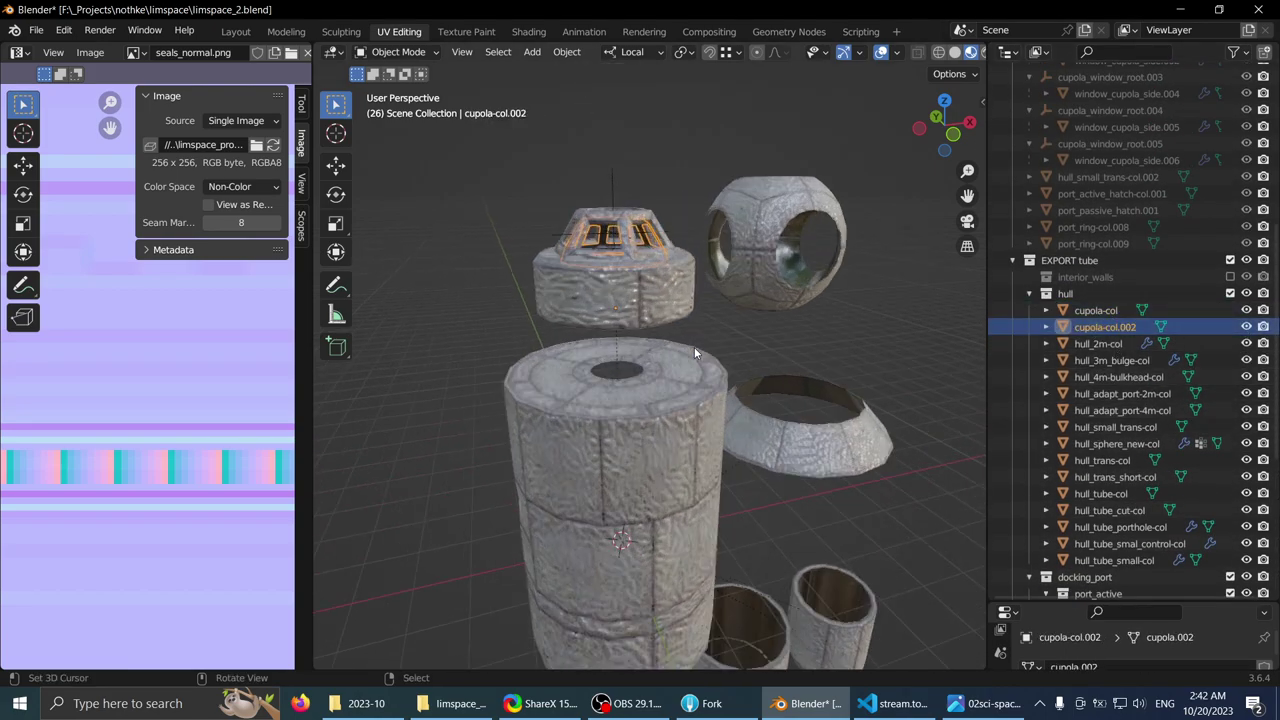
middle_drag(716, 367, 722, 275)
drag(1112, 327, 1149, 255)
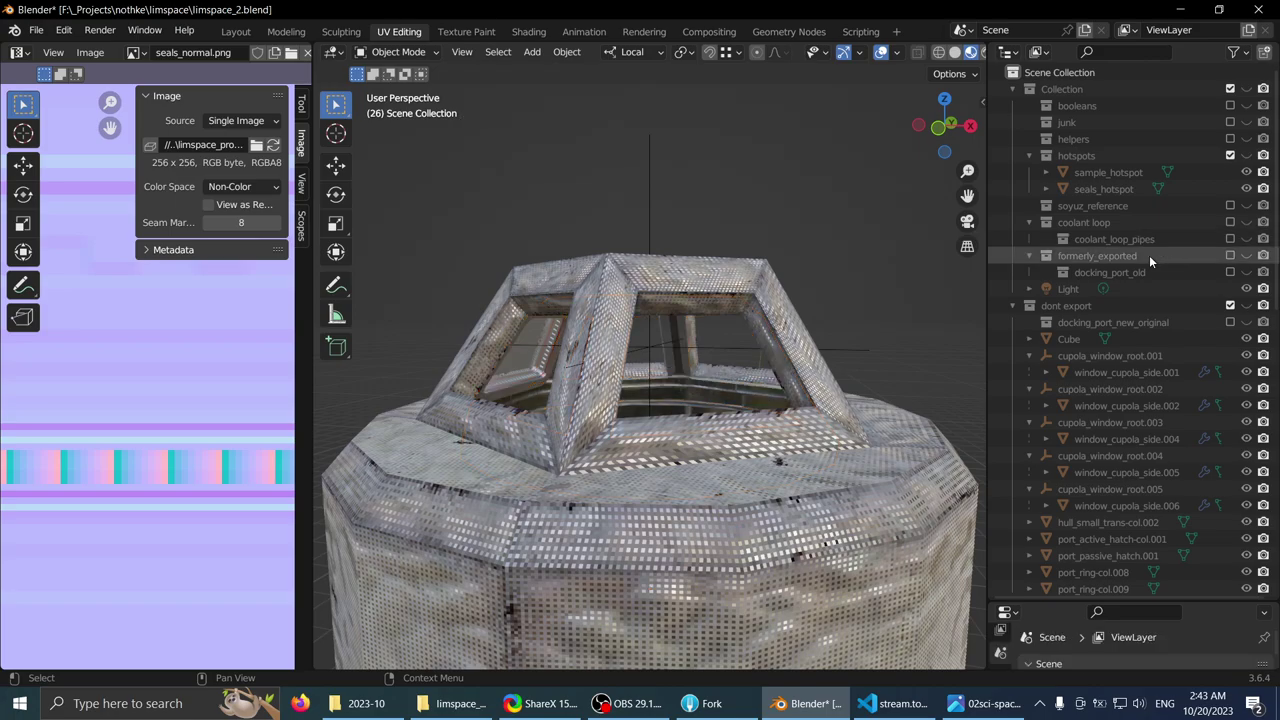
scroll(700, 280, down, 5)
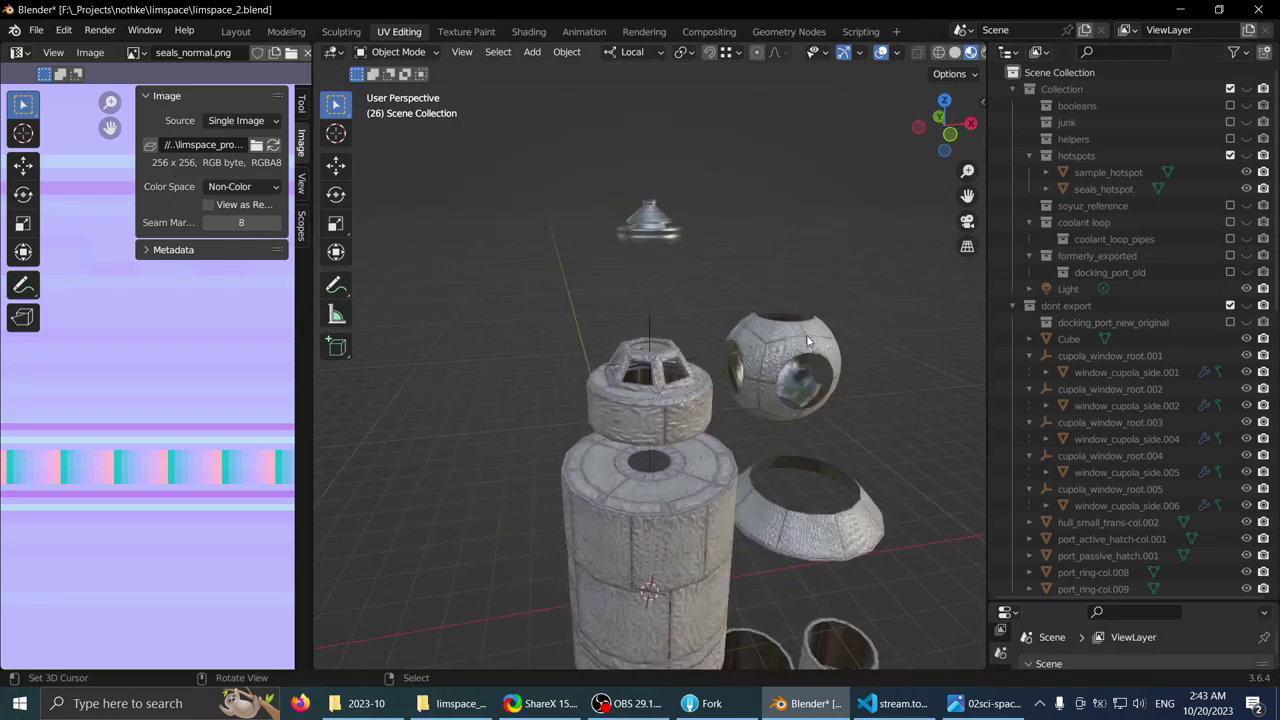
scroll(800, 345, up, 6)
scroll(1175, 397, down, 6)
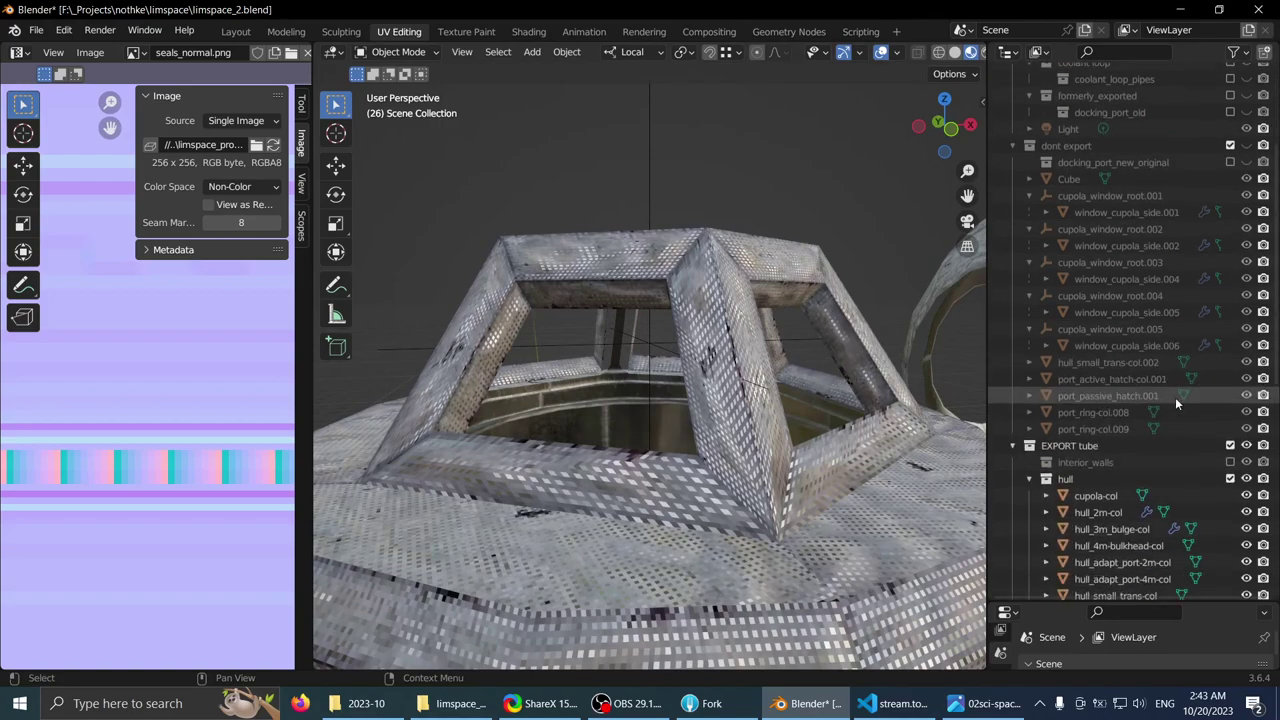
- Select all objects in the EXPORT tube collection and review which parts it contains
click(1080, 340)
right_click(1080, 340)
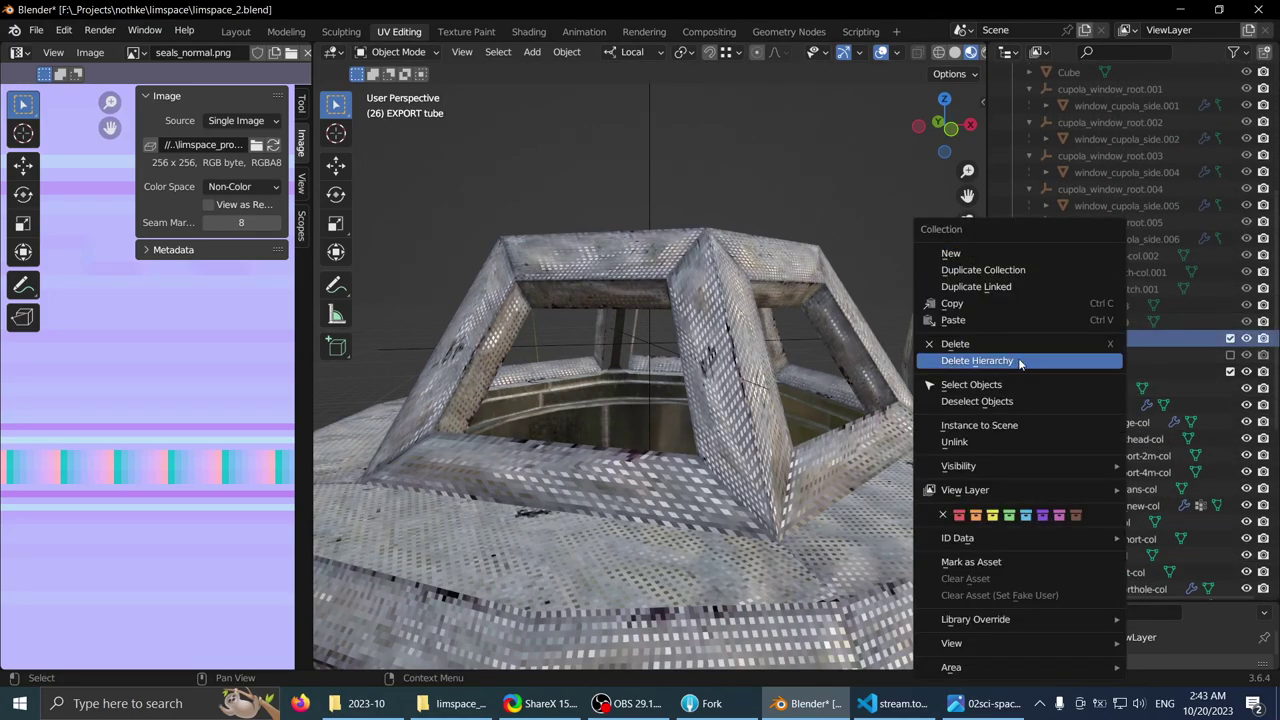
click(1003, 385)
scroll(640, 372, down, 9)
middle_drag(639, 374, 638, 394)
scroll(640, 395, up, 3)
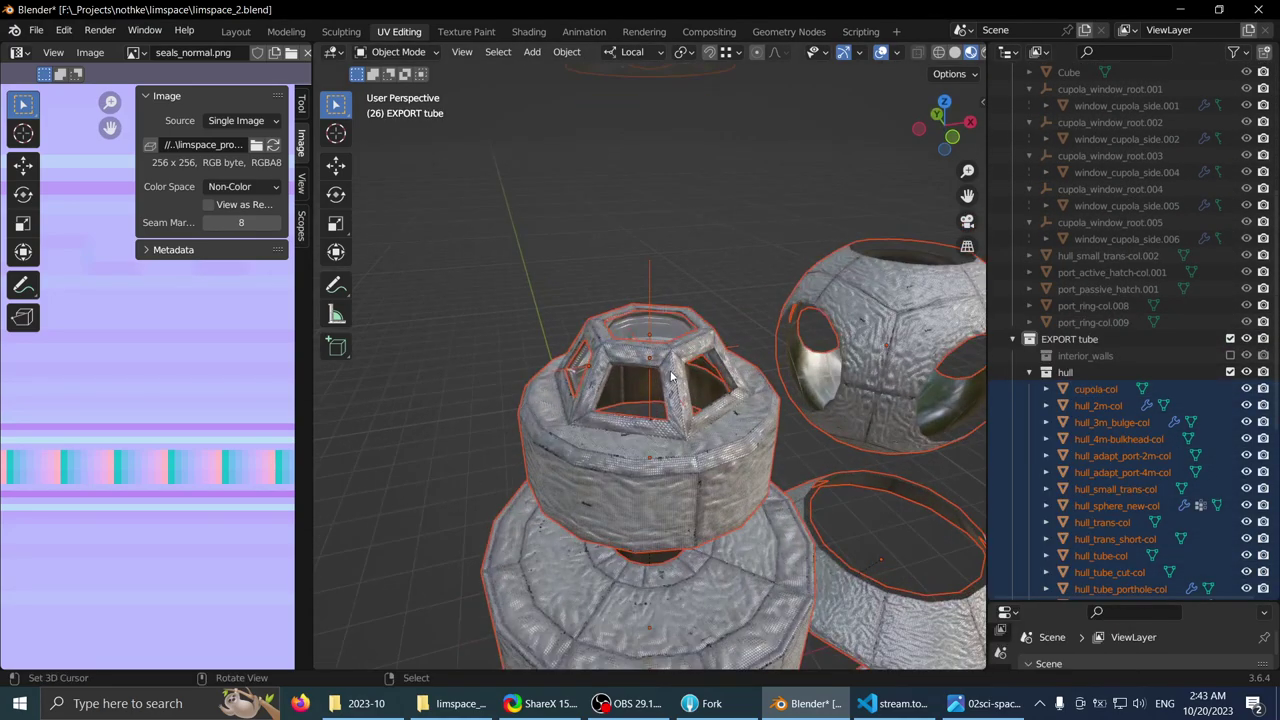
scroll(1123, 391, down, 6)
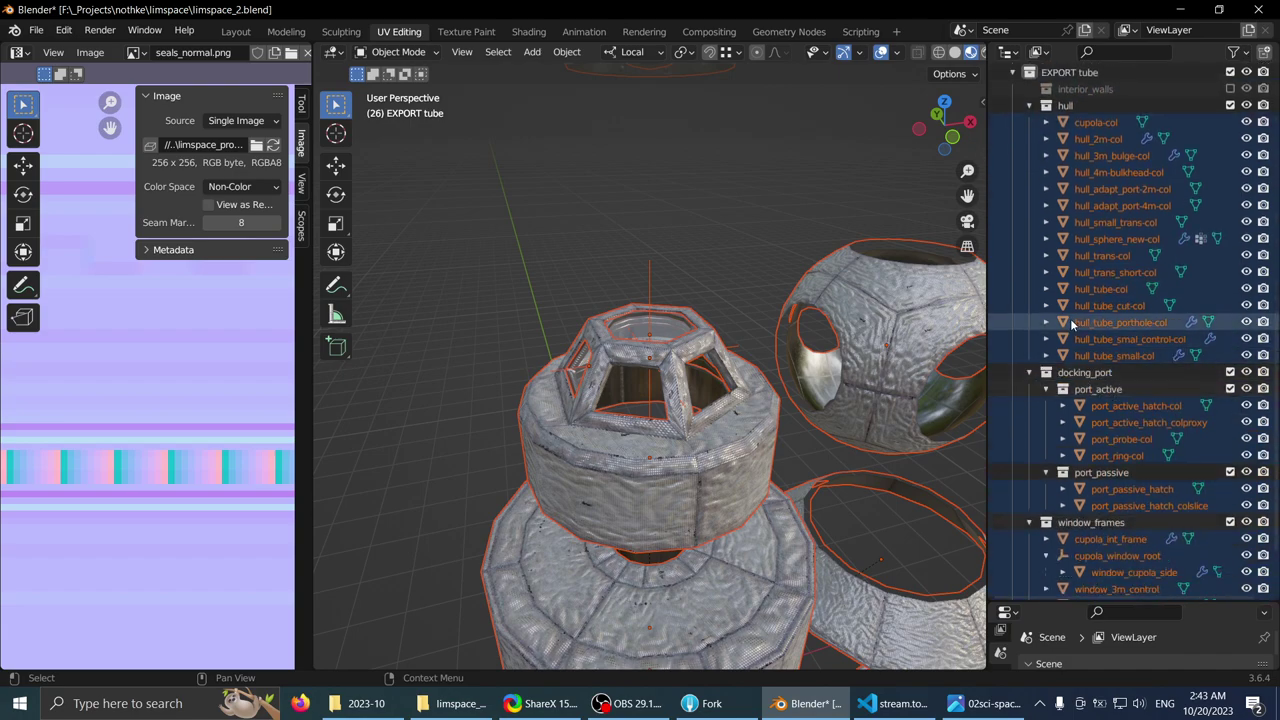
scroll(1109, 393, down, 3)
- Select the cupola's side and top windows in turn and check which window_frames objects they correspond to
middle_drag(668, 418, 657, 334)
click(616, 362)
scroll(616, 362, up, 2)
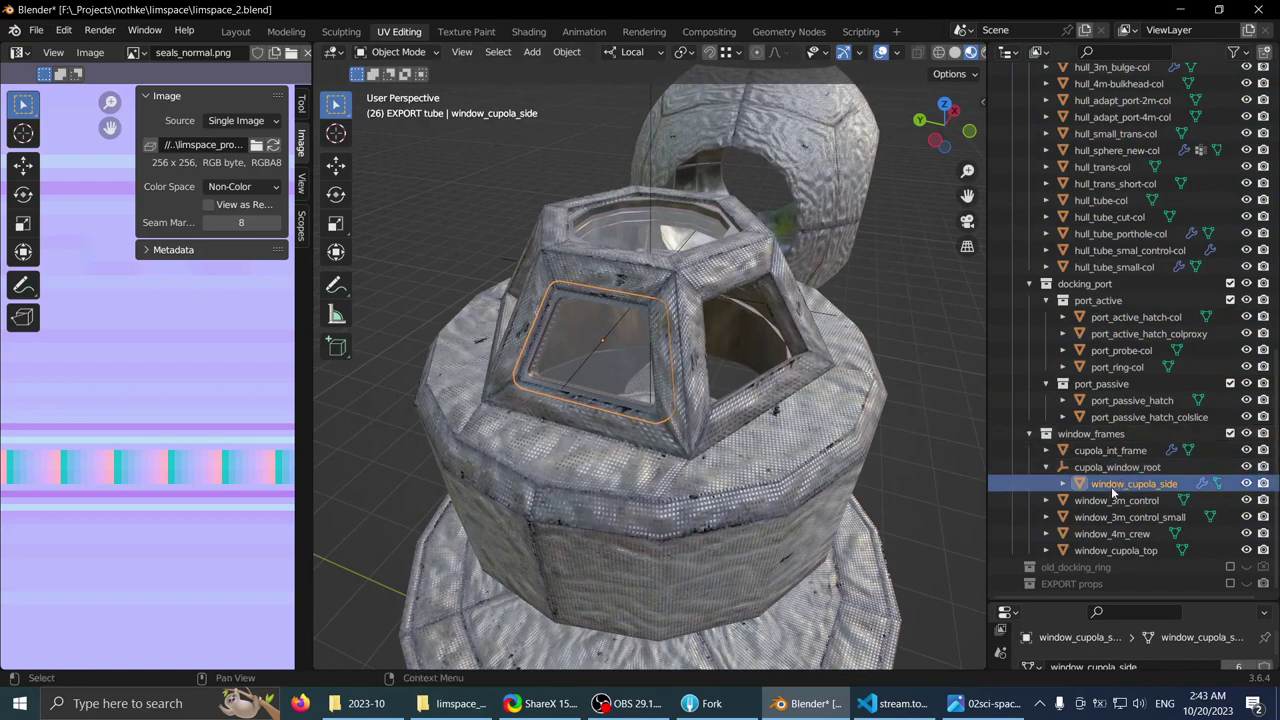
middle_drag(692, 398, 700, 300)
scroll(672, 326, up, 1)
click(657, 289)
click(671, 204)
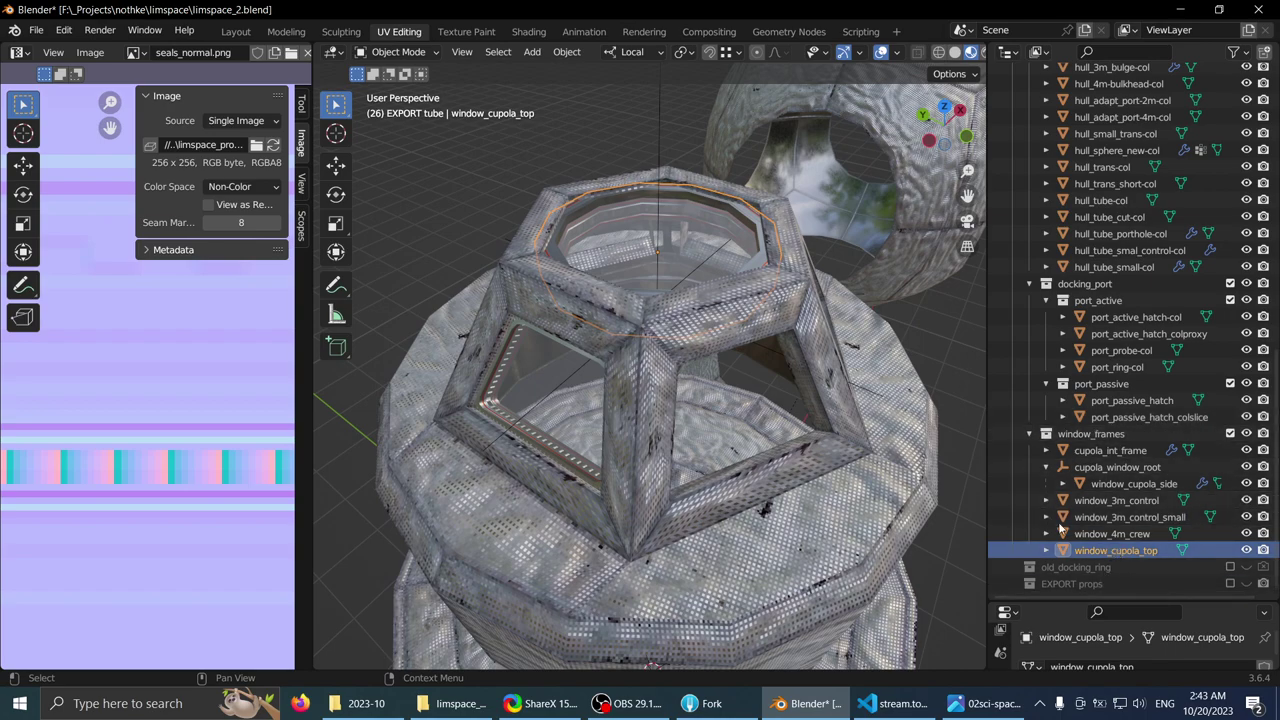
click(600, 341)
click(530, 367)
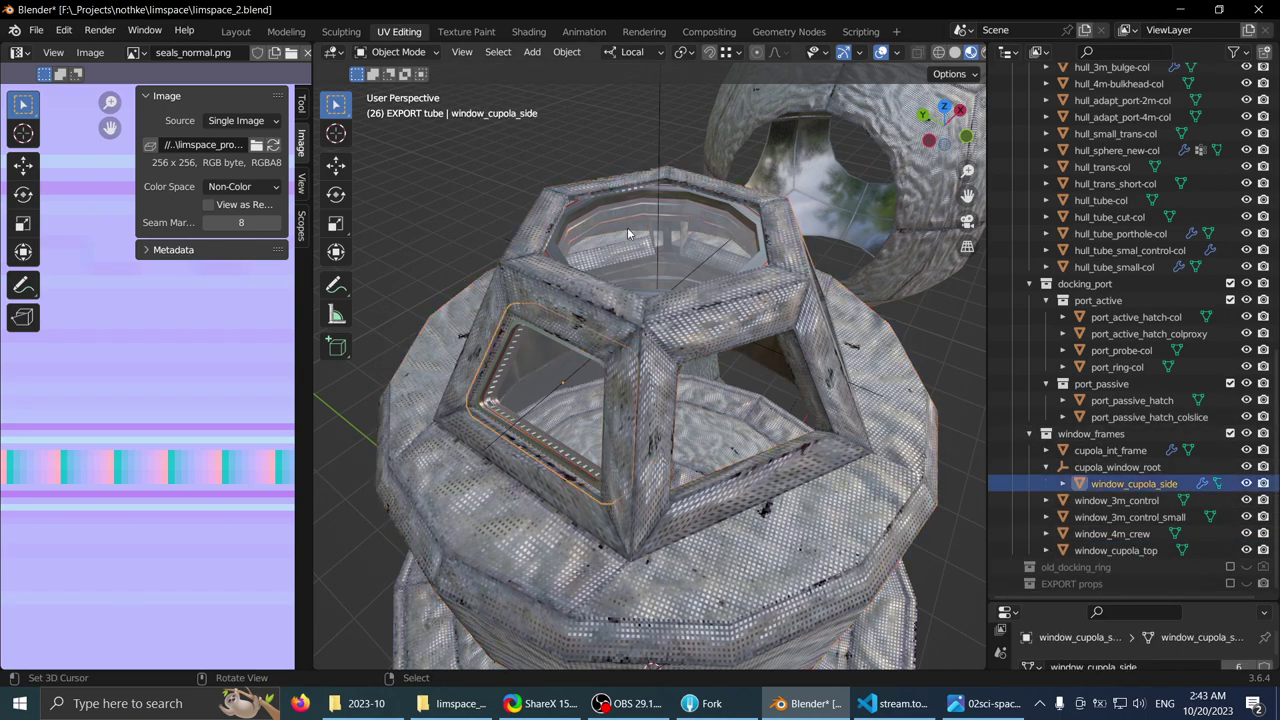
click(530, 367)
middle_drag(530, 367, 581, 360)
click(580, 360)
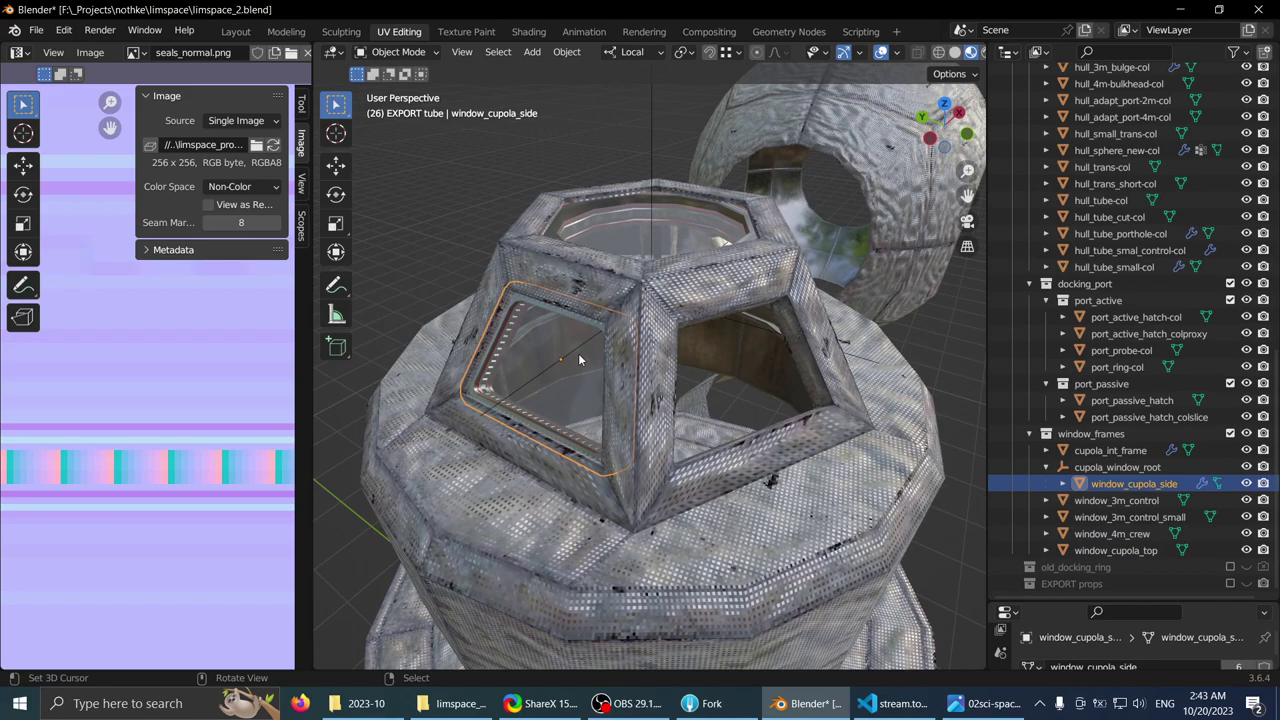
click(598, 228)
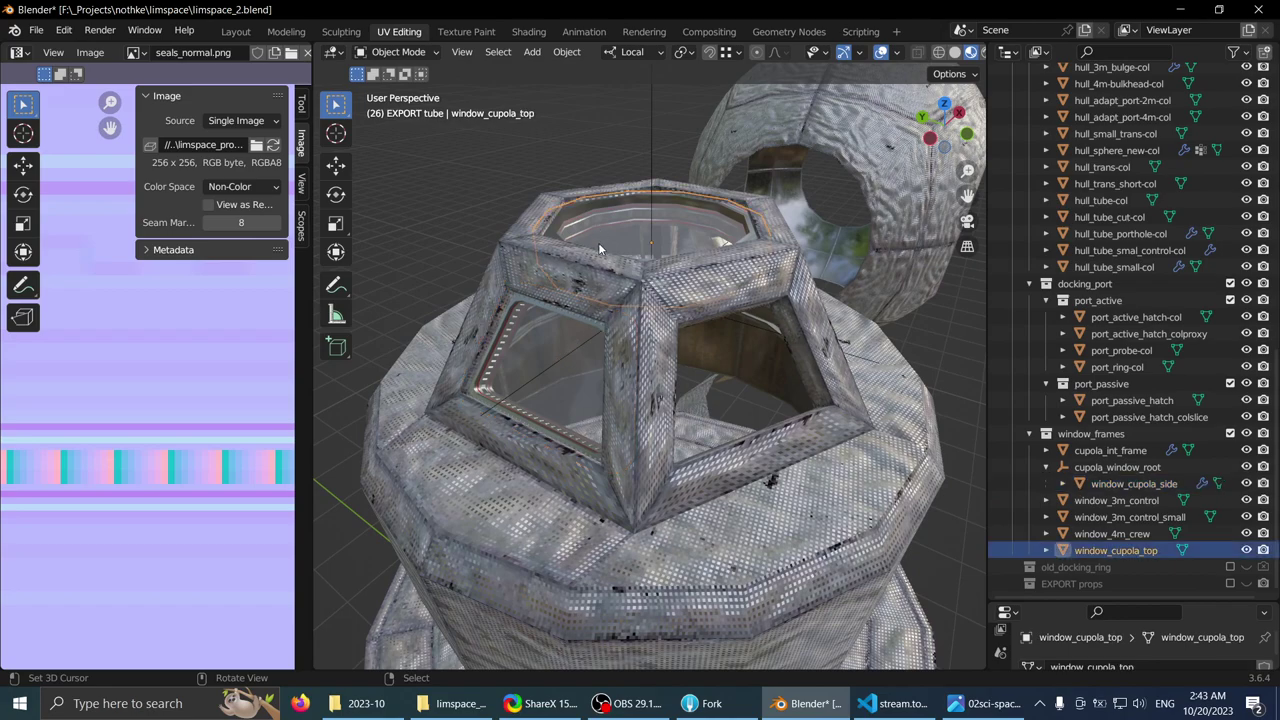
middle_drag(598, 228, 562, 350)
click(561, 352)
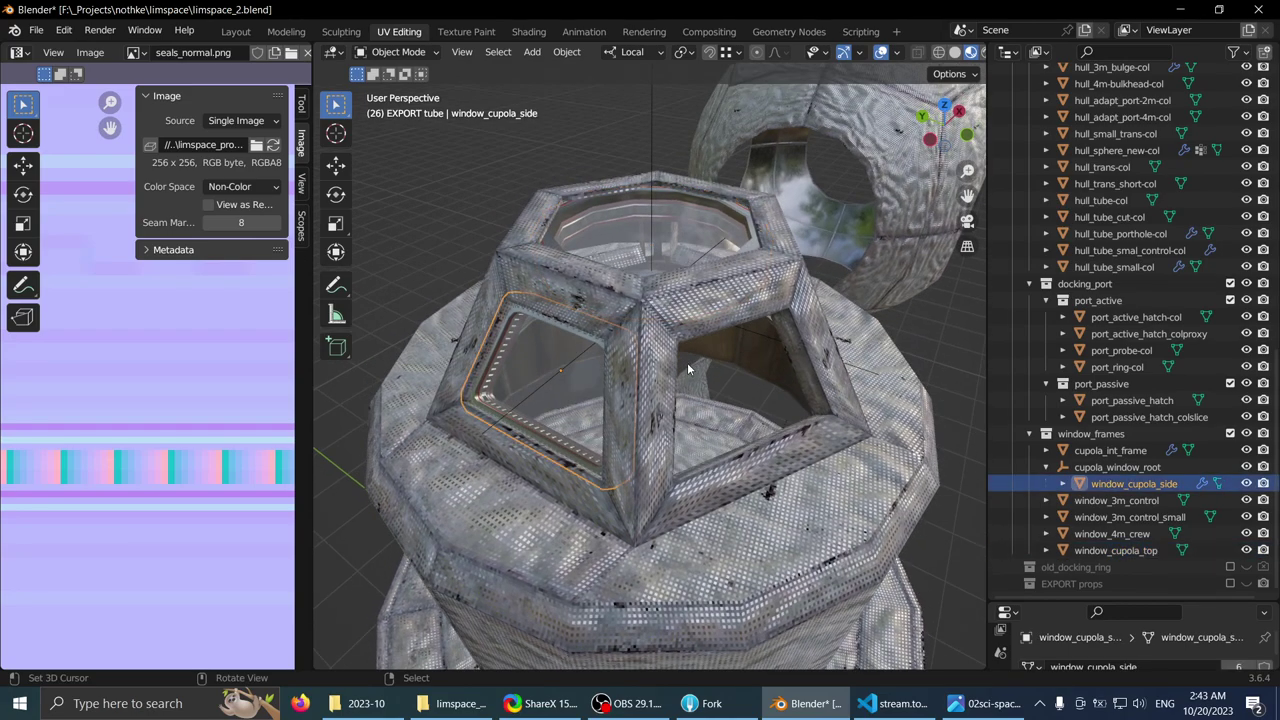
click(612, 255)
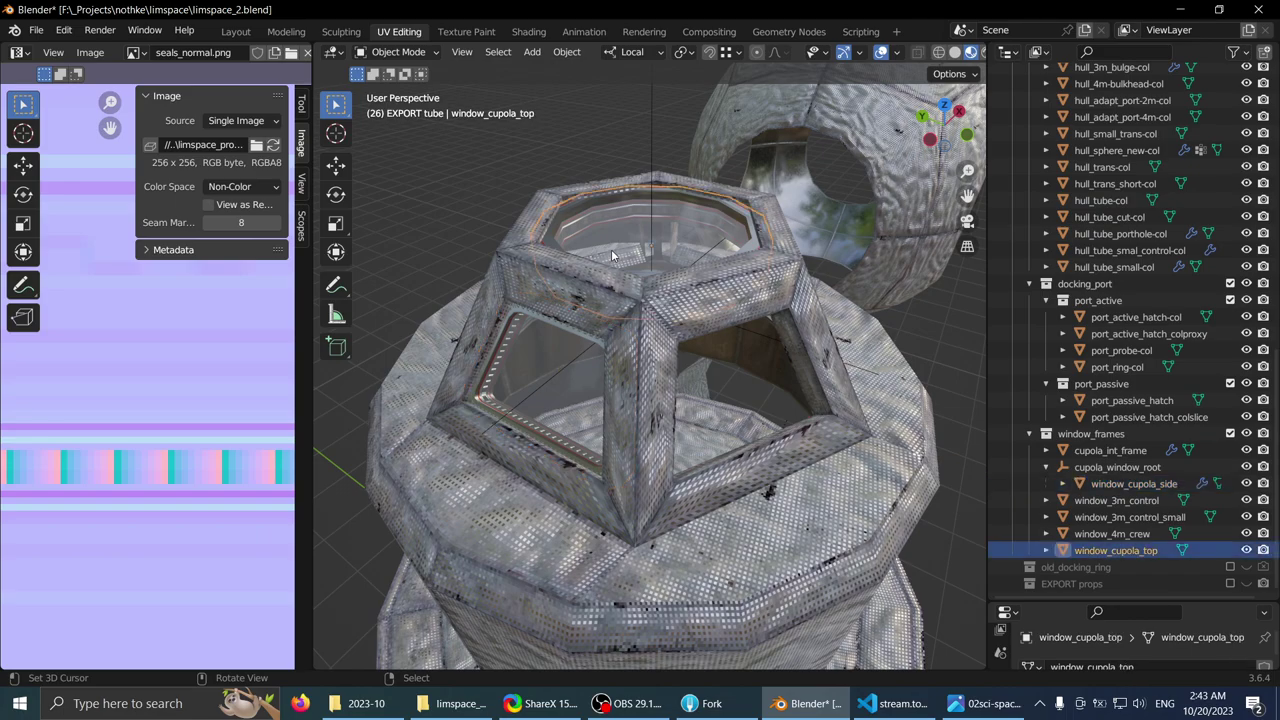
click(509, 378)
- Select the cupola's interior frame from inside and rename it cupola_int_frame-col
scroll(634, 428, down, 3)
middle_drag(634, 428, 690, 478)
scroll(625, 261, up, 4)
click(690, 482)
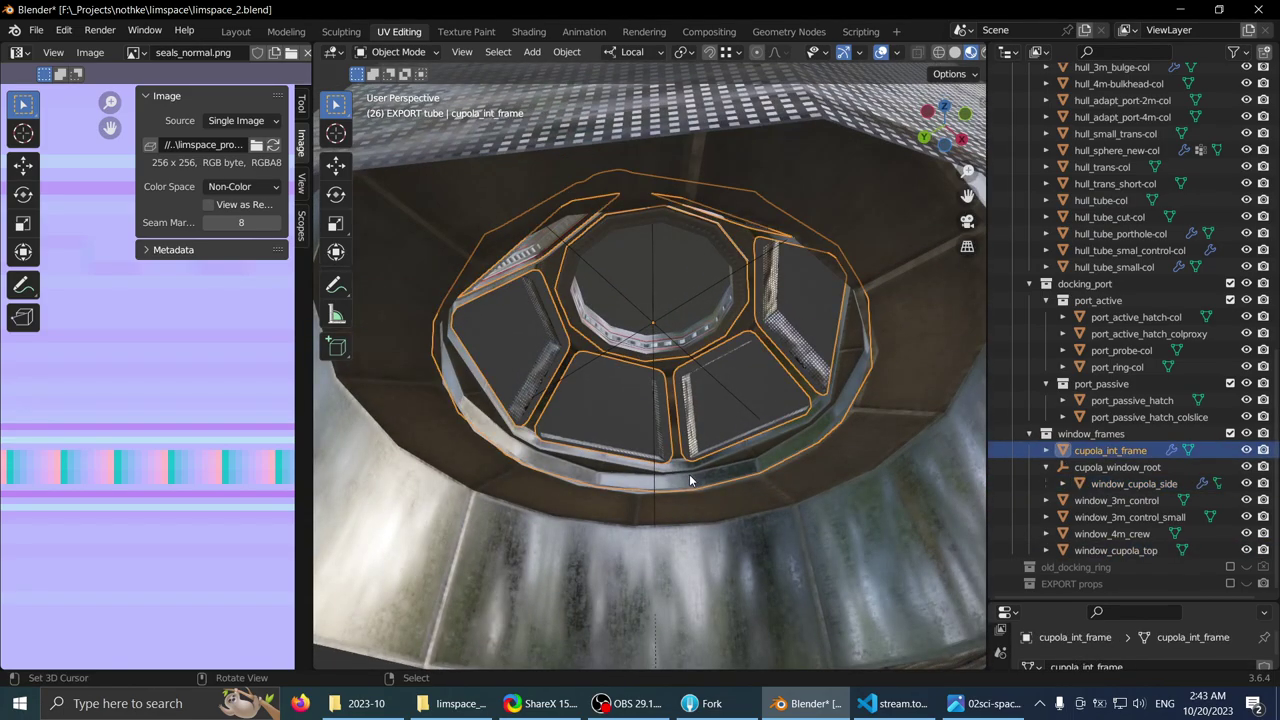
double_click(1163, 449)
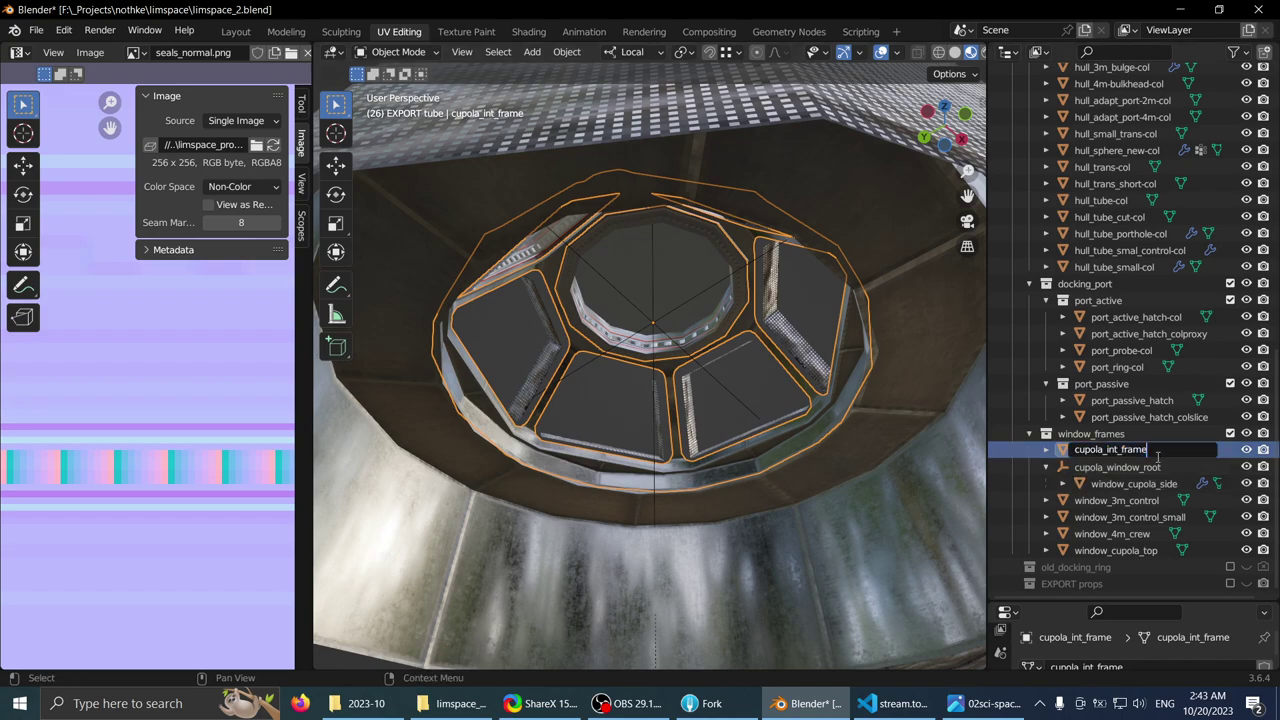
text(-col)
key(Return)
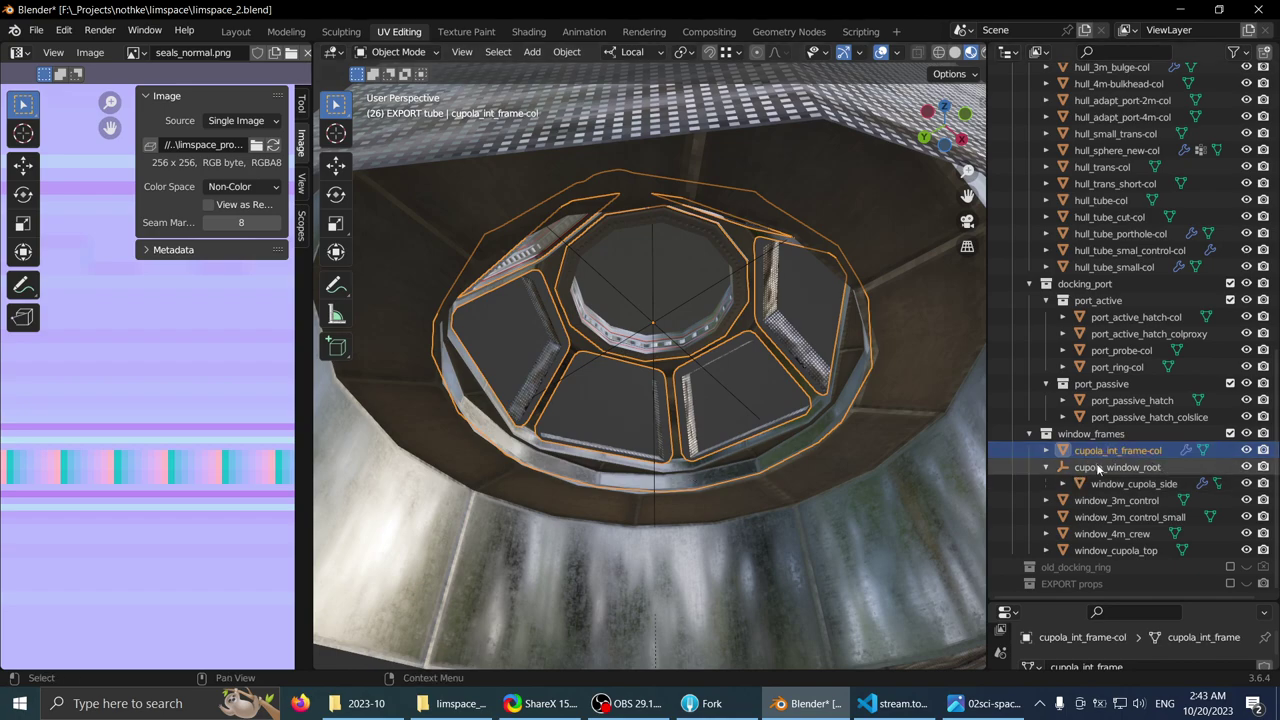
- Select the cupola's round top window and rename it window_cupola_top-col
click(611, 303)
middle_drag(612, 306, 617, 341)
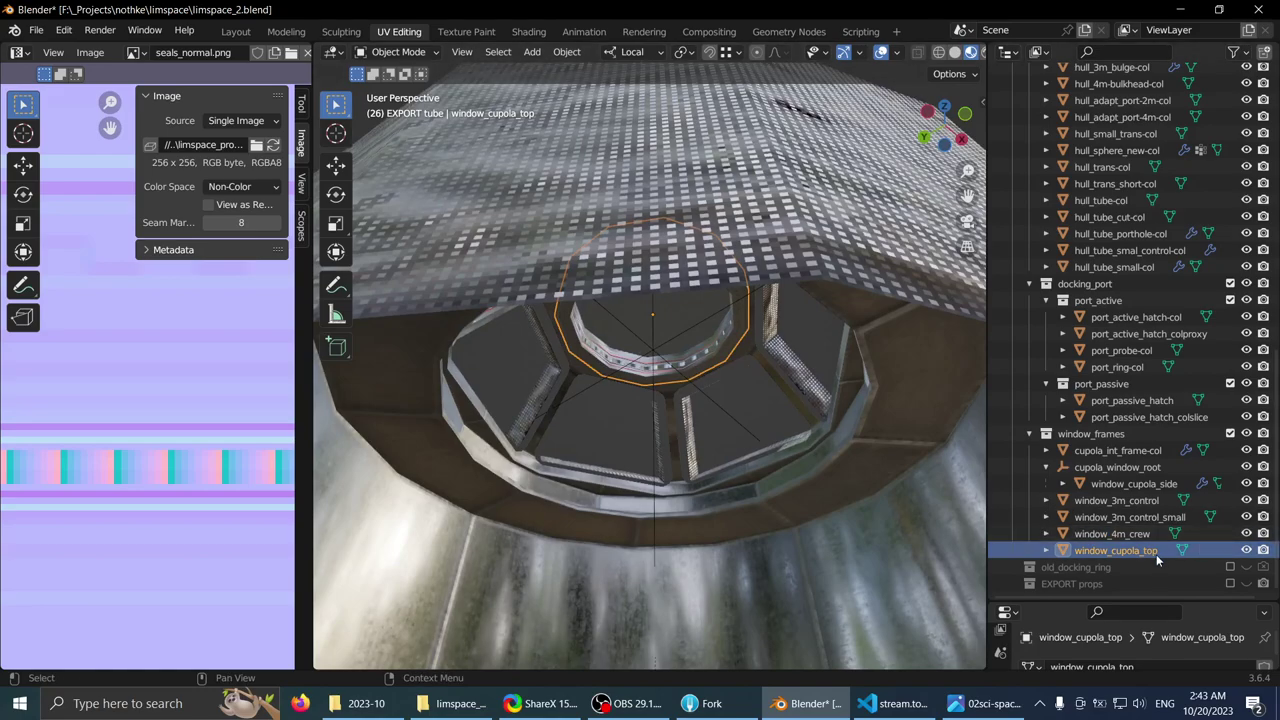
double_click(1170, 550)
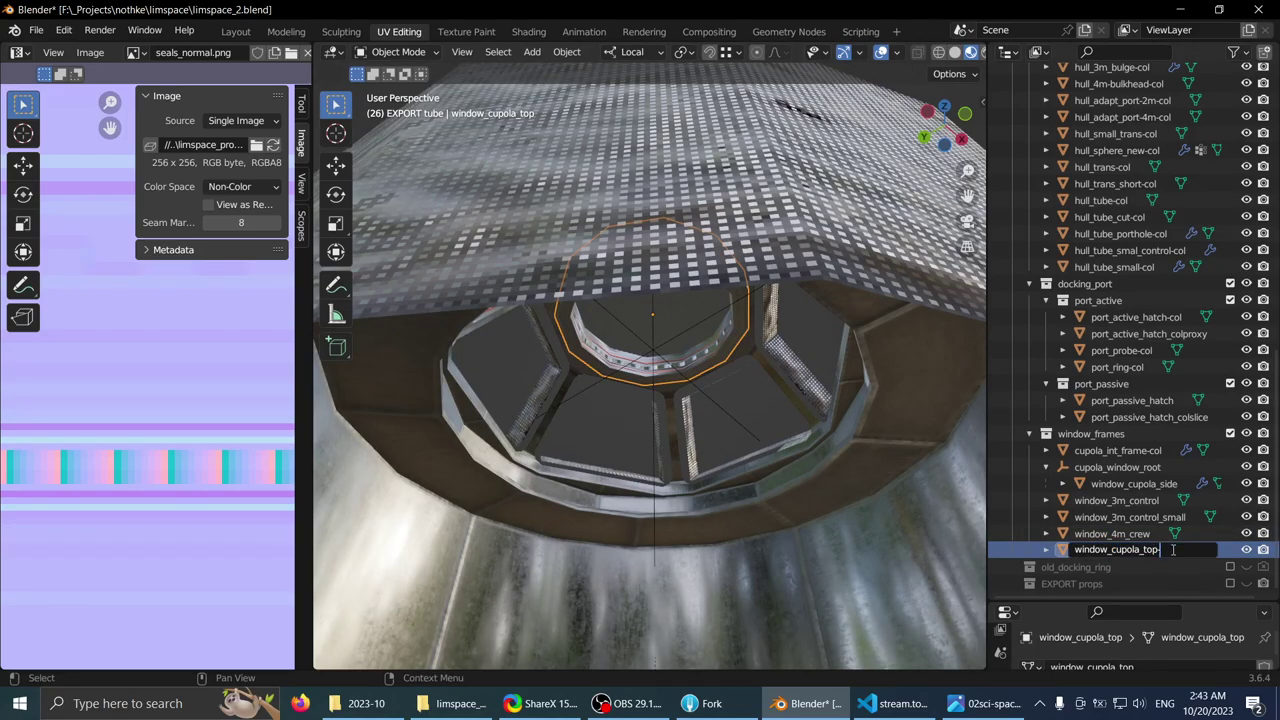
text(-col)
key(Return)
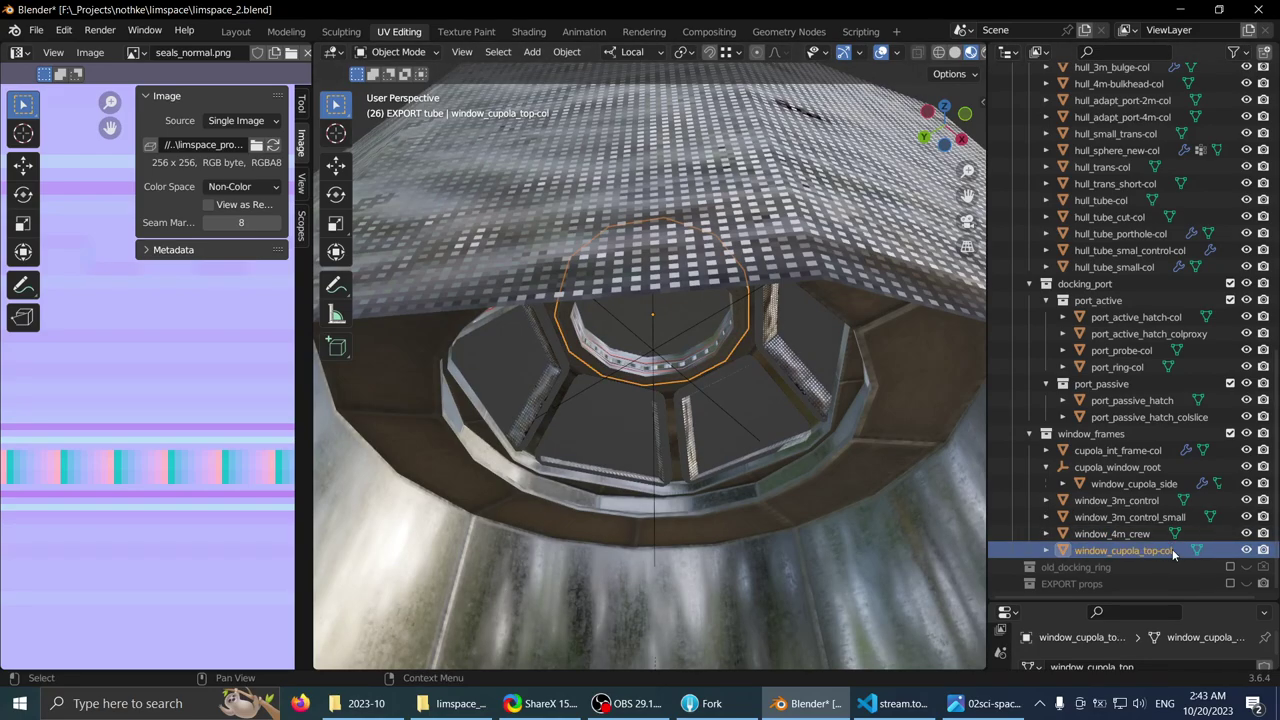
- Select the cupola's side window and rename it window_cupola_side-col
click(504, 357)
click(571, 421)
middle_drag(562, 422, 550, 393)
click(548, 392)
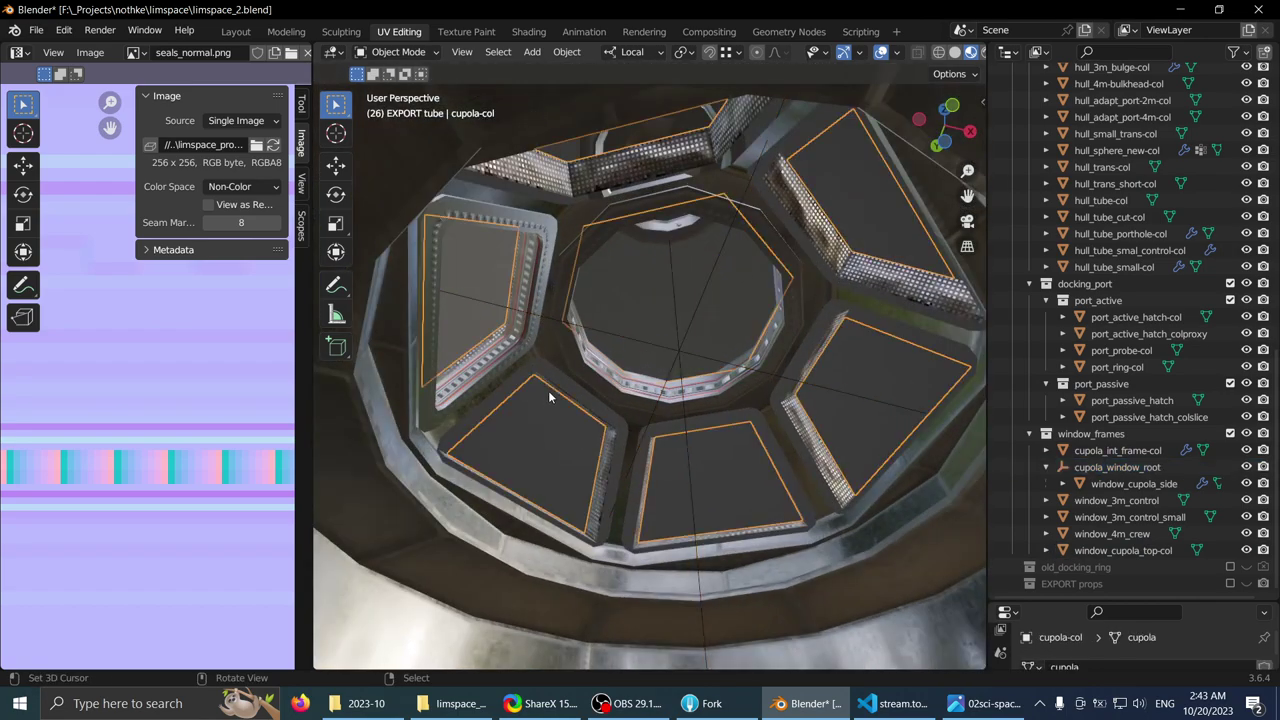
click(522, 328)
double_click(1150, 483)
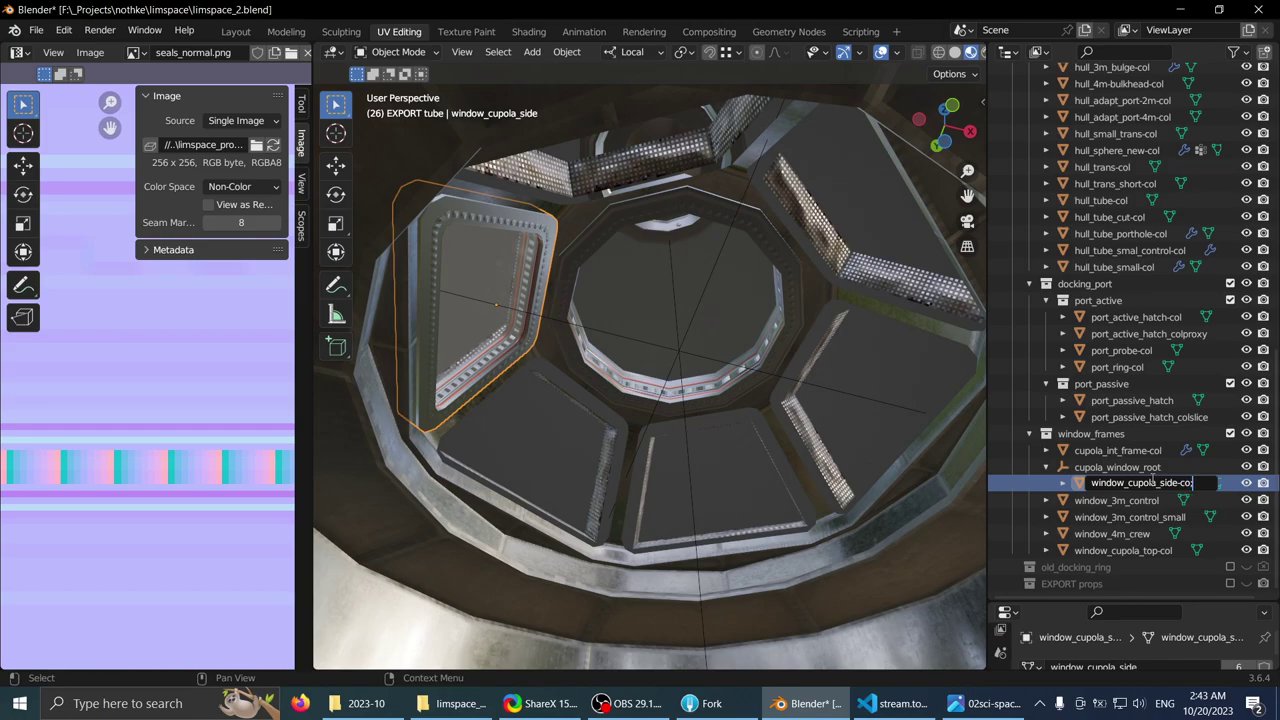
text(-col)
key(Return)
- Select the round crew window on the large hull tube and examine how it sits in its porthole
scroll(709, 418, down, 5)
middle_drag(709, 418, 635, 358)
scroll(1140, 469, up, 3)
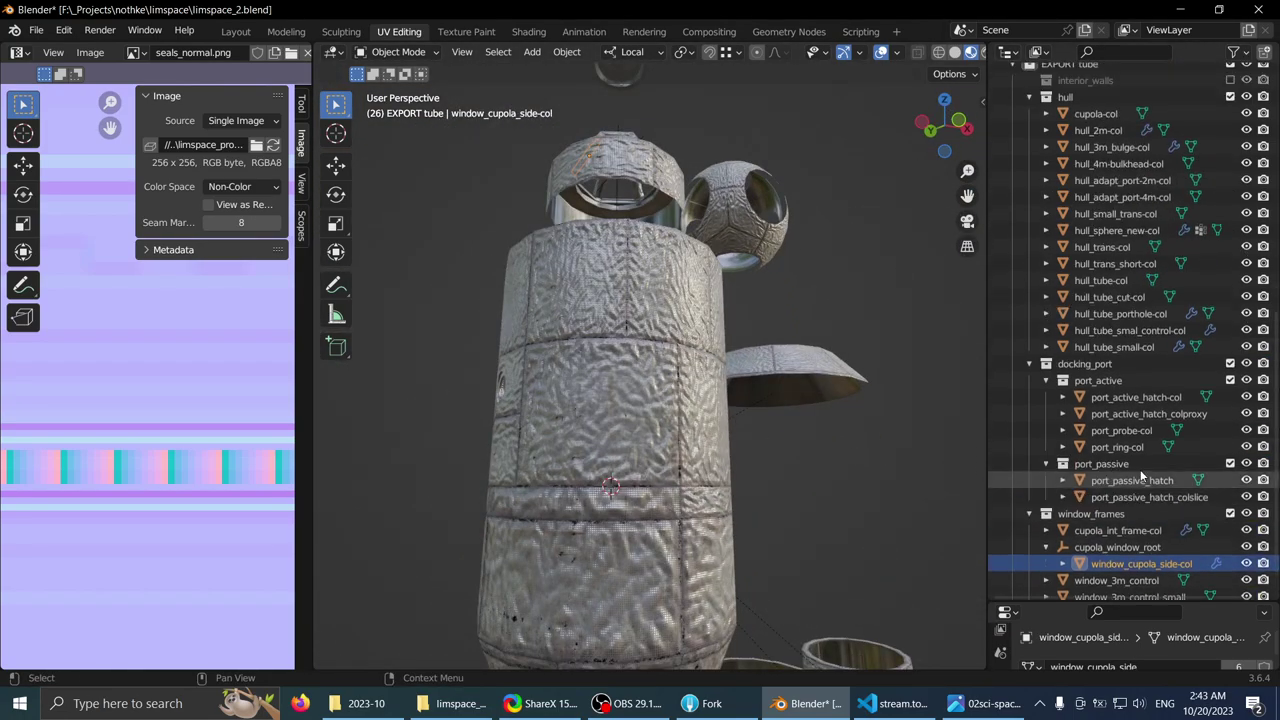
scroll(660, 430, down, 2)
middle_drag(640, 432, 826, 323)
scroll(719, 395, up, 3)
right_click(781, 250)
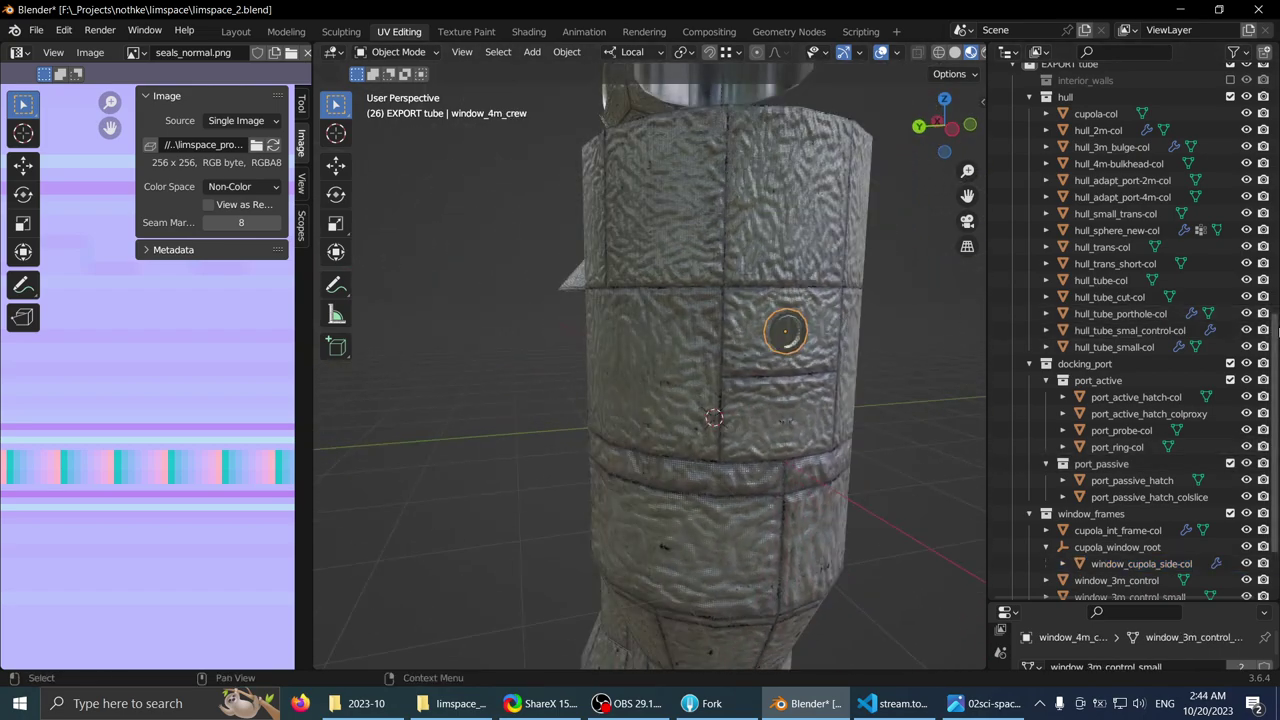
scroll(1183, 318, down, 3)
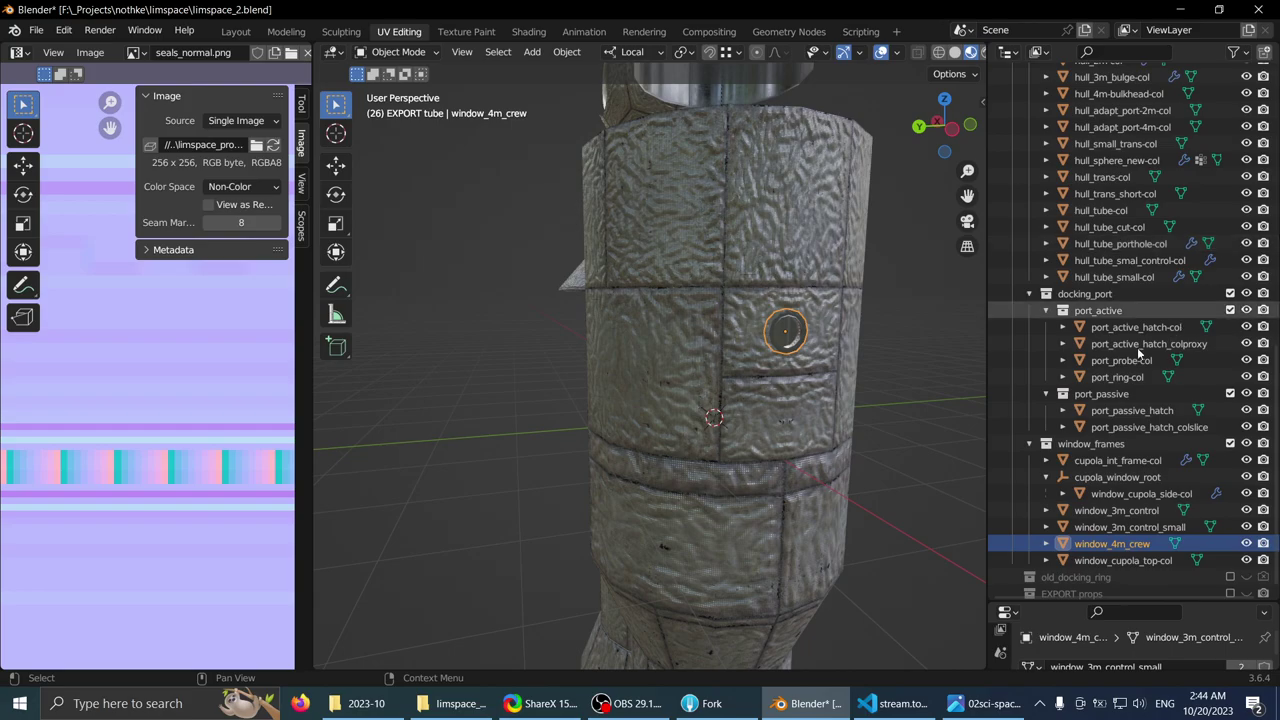
middle_drag(555, 364, 737, 335)
scroll(634, 362, up, 5)
scroll(750, 363, up, 2)
scroll(745, 334, down, 4)
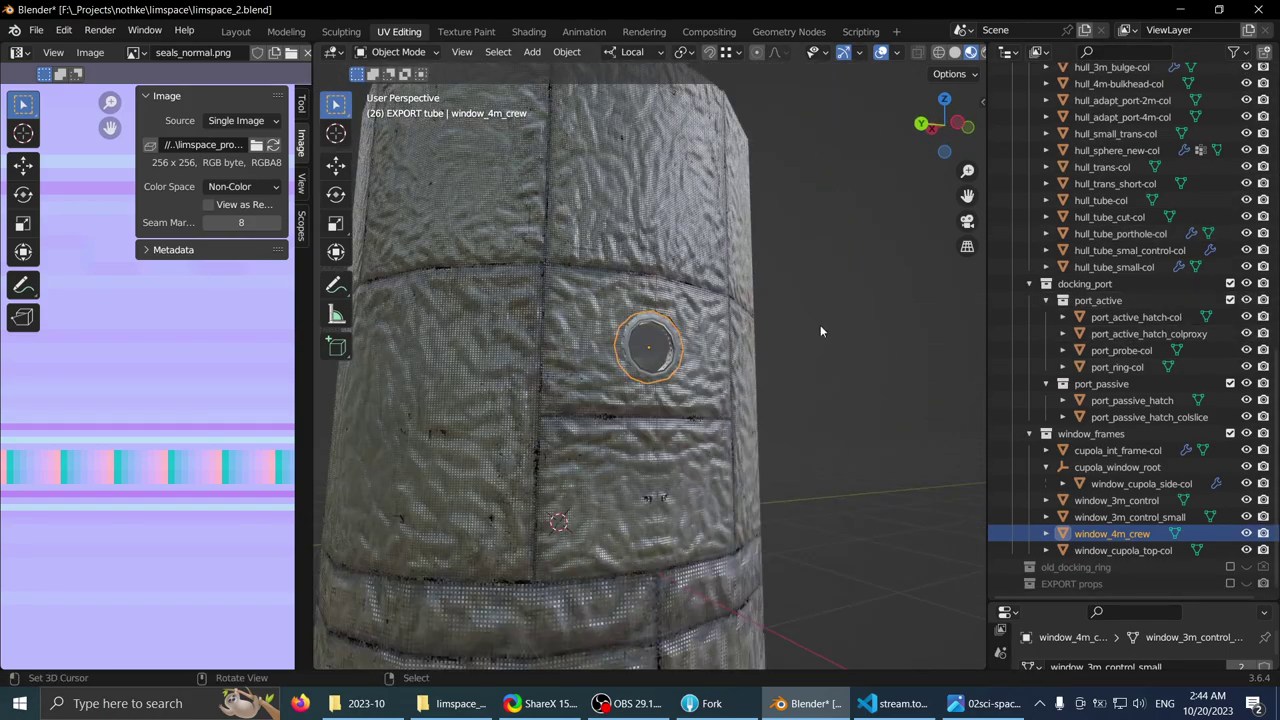
mouse_move(820, 324)
middle_down()
mouse_move(856, 324)
mouse_move(808, 345)
mouse_move(820, 333)
middle_up()
scroll(855, 326, up, 3)
scroll(850, 325, up, 3)
scroll(832, 325, down, 3)
scroll(832, 331, down, 2)
- Rename the crew window window_4m_crew-col
double_click(1110, 533)
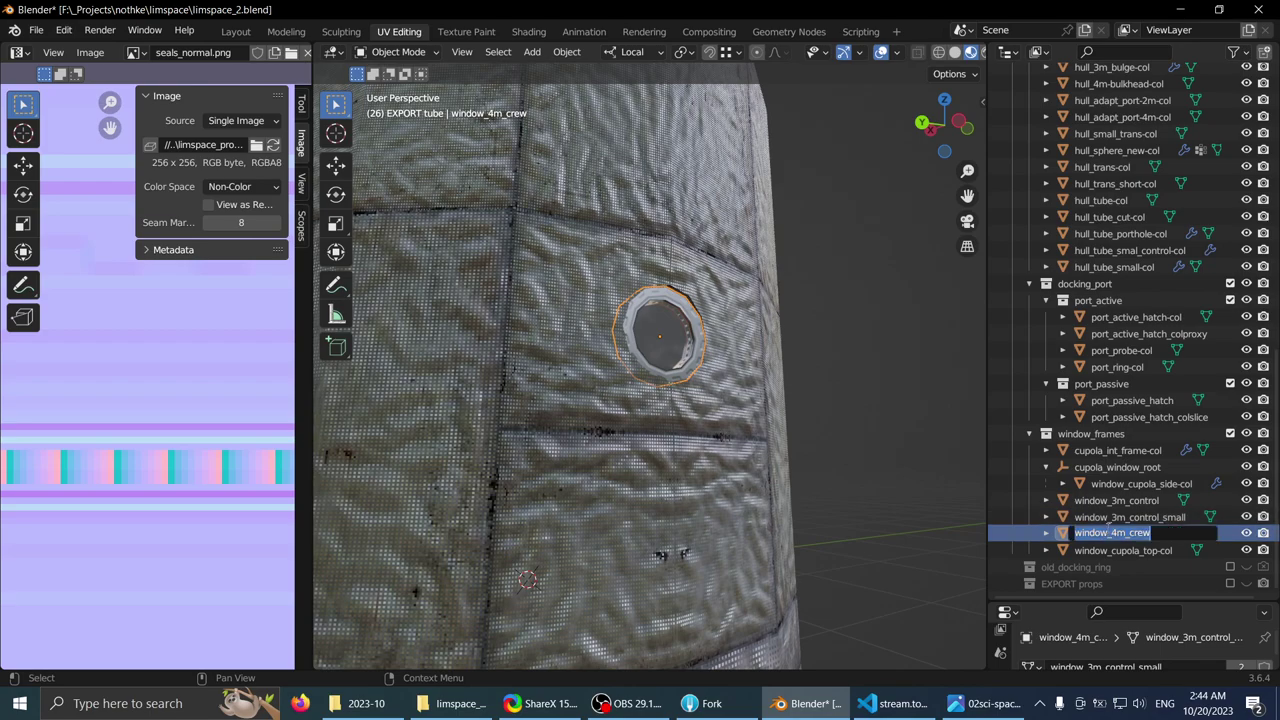
text(-col)
key(Return)
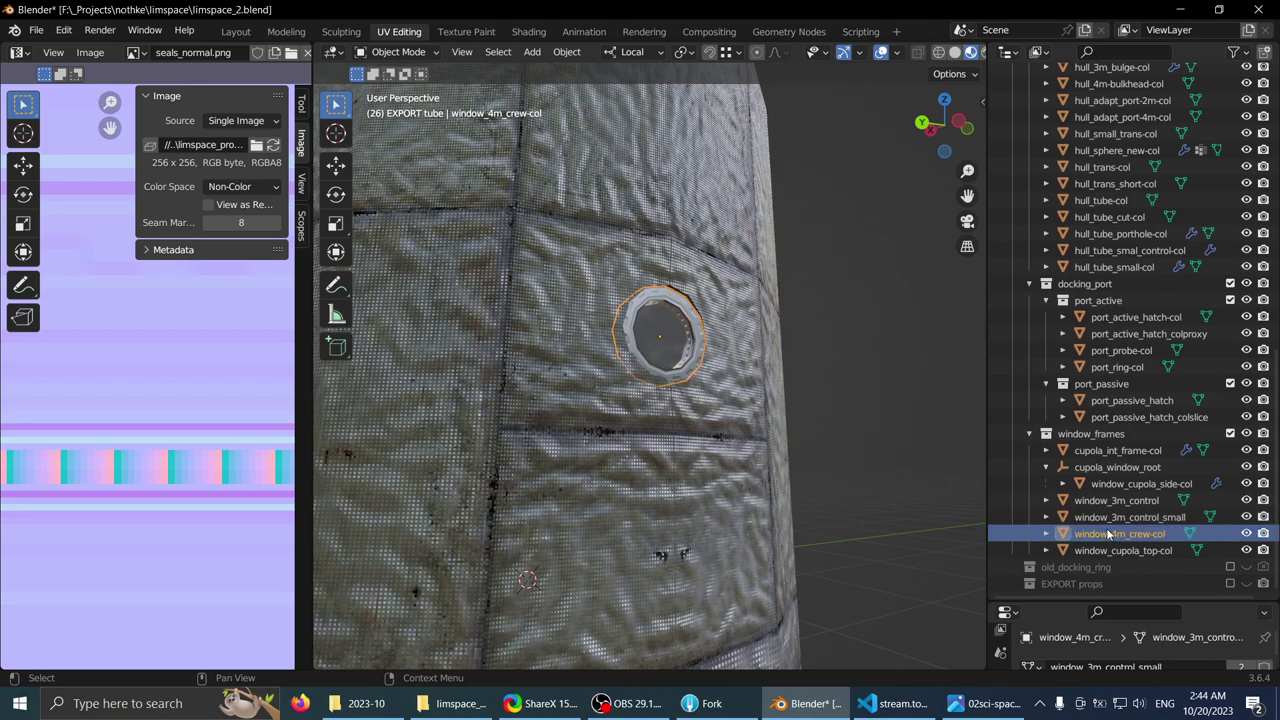
- Select the upper round window on the small control module and rename it window_3m_control-col
scroll(606, 460, down, 5)
middle_drag(606, 460, 592, 430)
scroll(502, 436, up, 4)
right_click(546, 324)
scroll(550, 335, down, 1)
double_click(1132, 503)
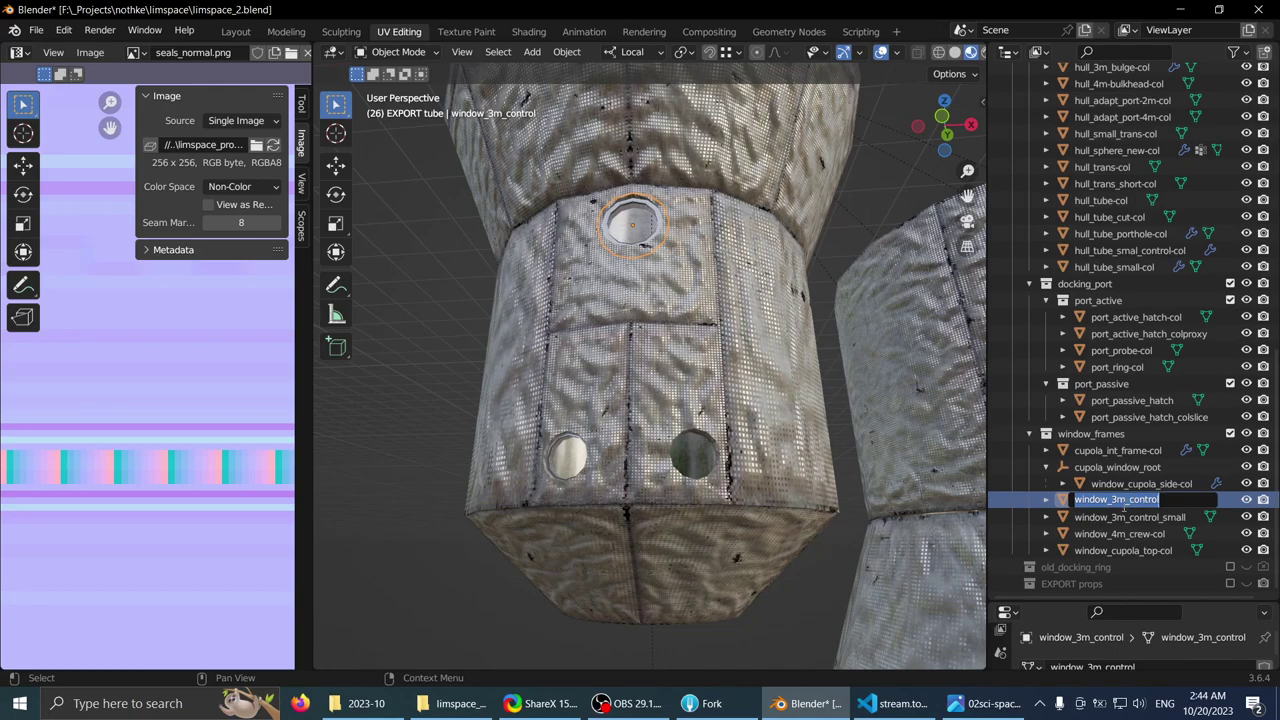
text(-col)
key(Return)
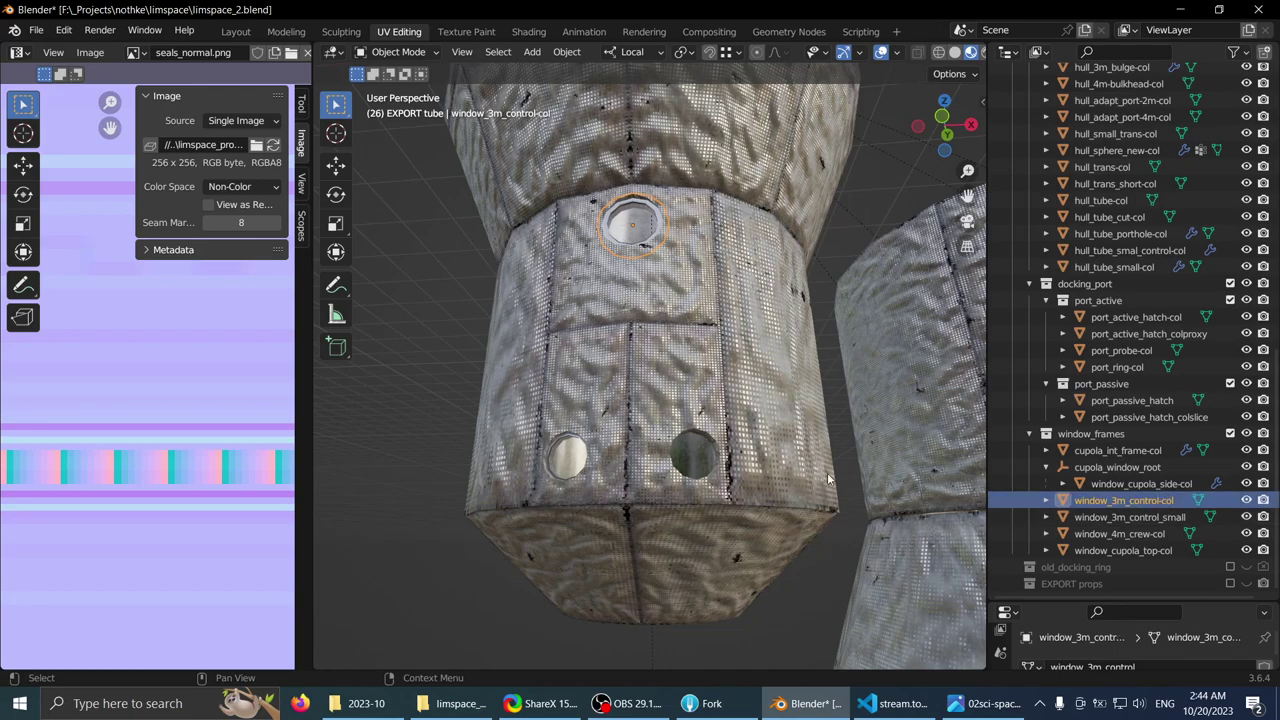
- Select the small lower window on the control module and rename it window_3m_control_small-col
click(572, 462)
double_click(1070, 516)
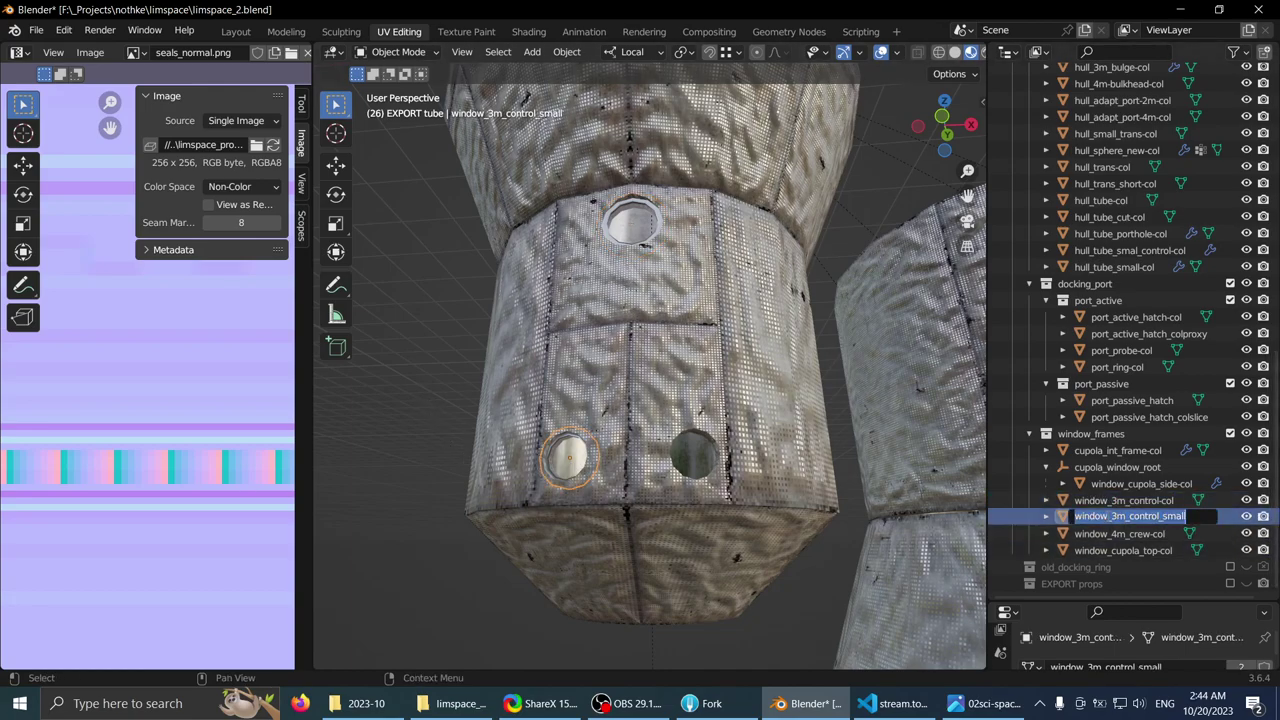
key(End)
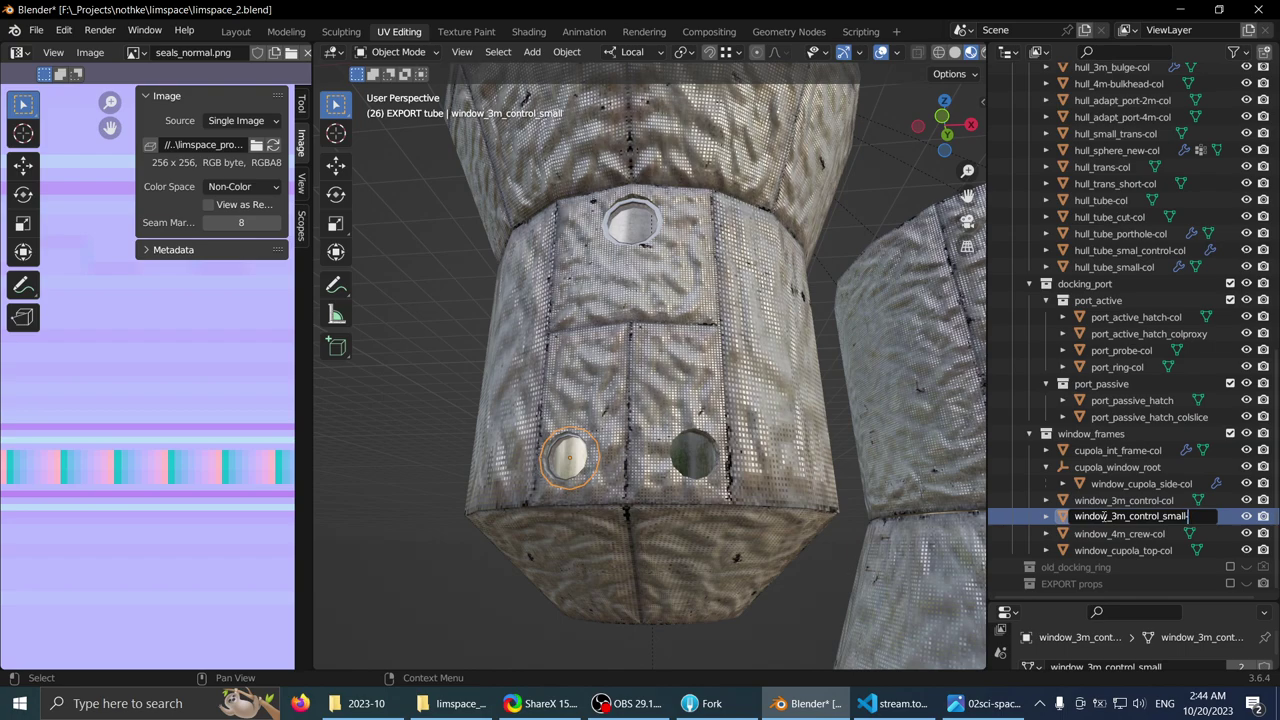
text(-col)
key(Return)
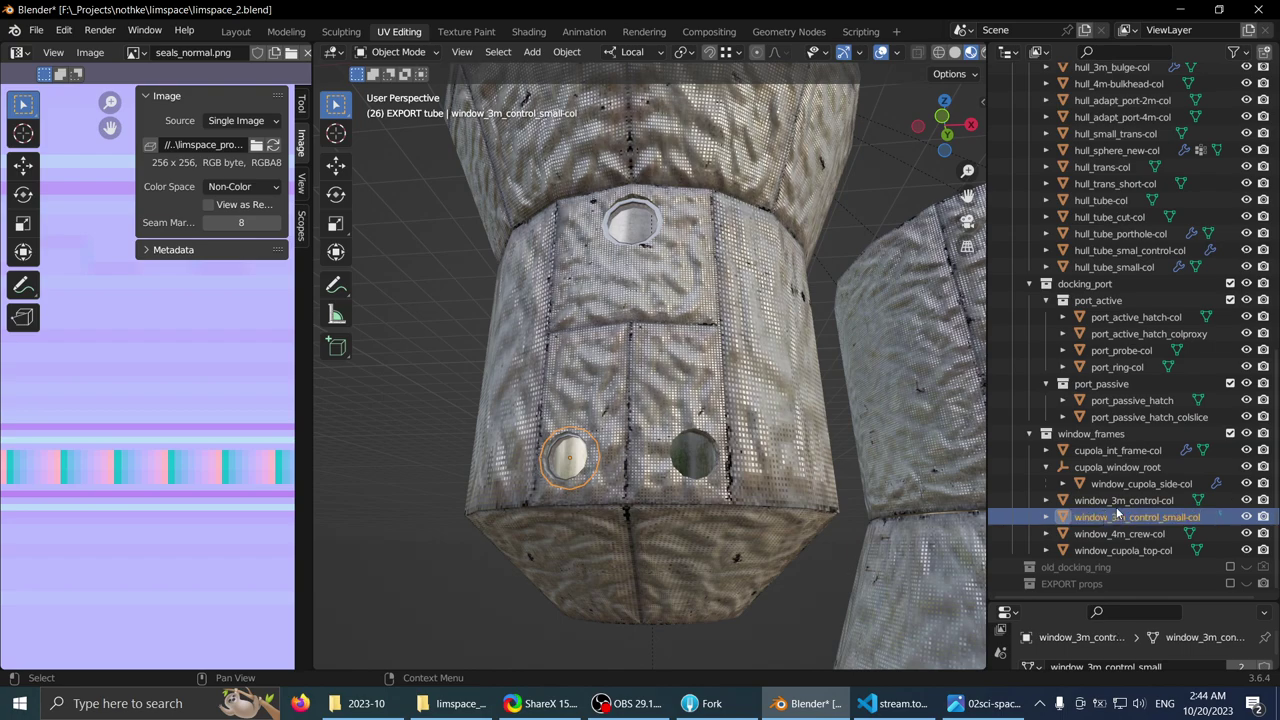
click(1117, 485)
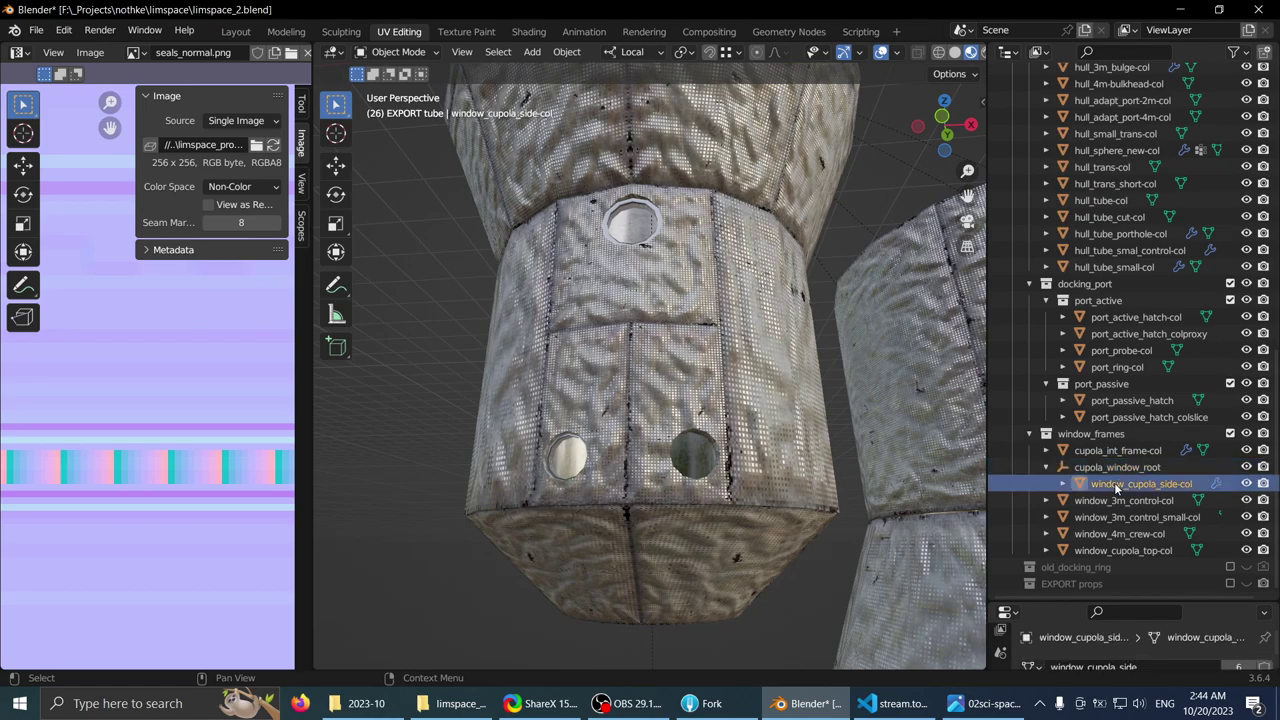
- Select the crew window window_4m_crew-col and save the Blender file
click(1113, 505)
click(1106, 538)
scroll(675, 362, down, 3)
middle_drag(672, 360, 529, 314)
scroll(719, 356, down, 1)
key(ctrl+s)
shift+middle_drag(611, 196, 680, 405)
scroll(1100, 313, up, 4)
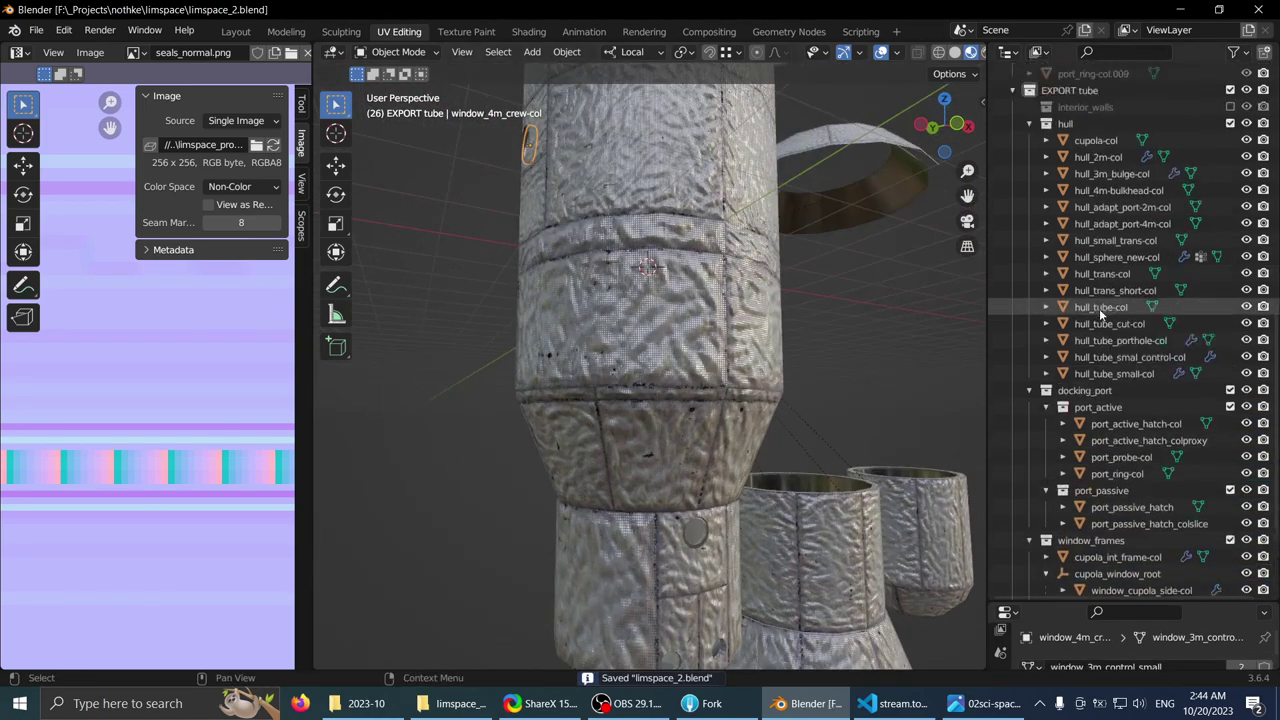
- Select all objects in the EXPORT tube collection
scroll(1101, 313, up, 5)
right_click(1082, 251)
click(1002, 259)
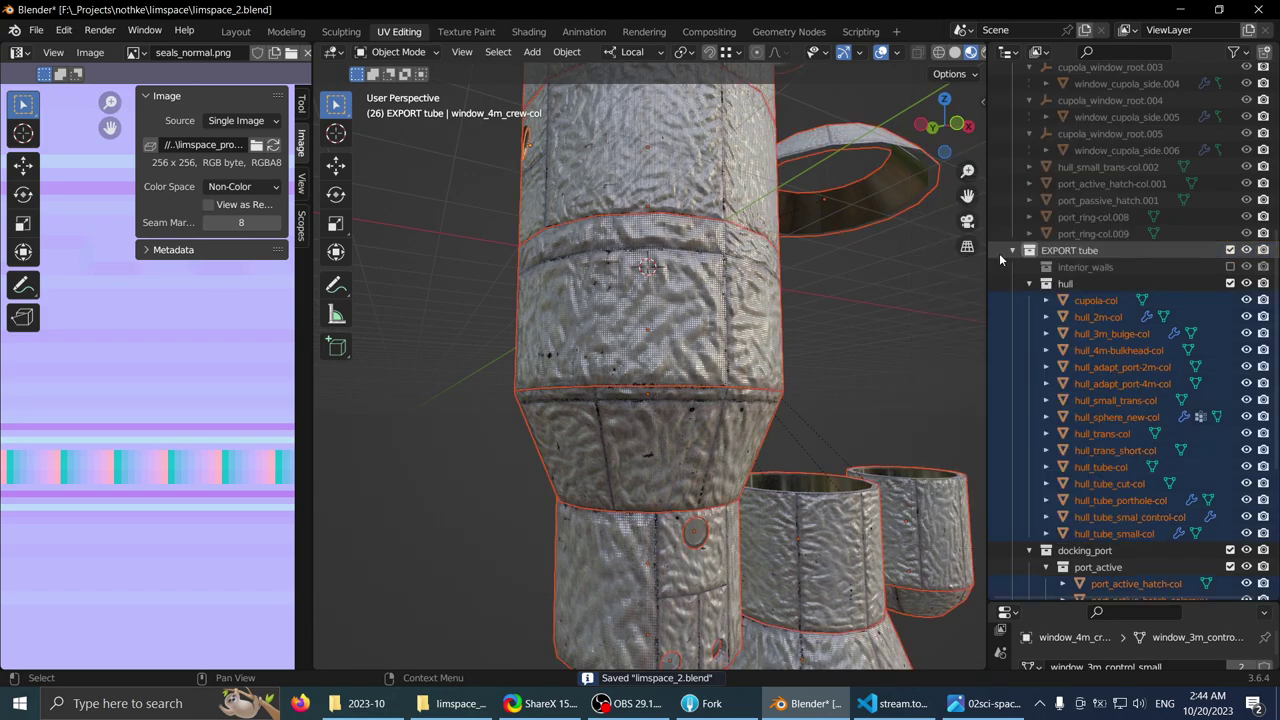
scroll(680, 382, down, 6)
key(q)
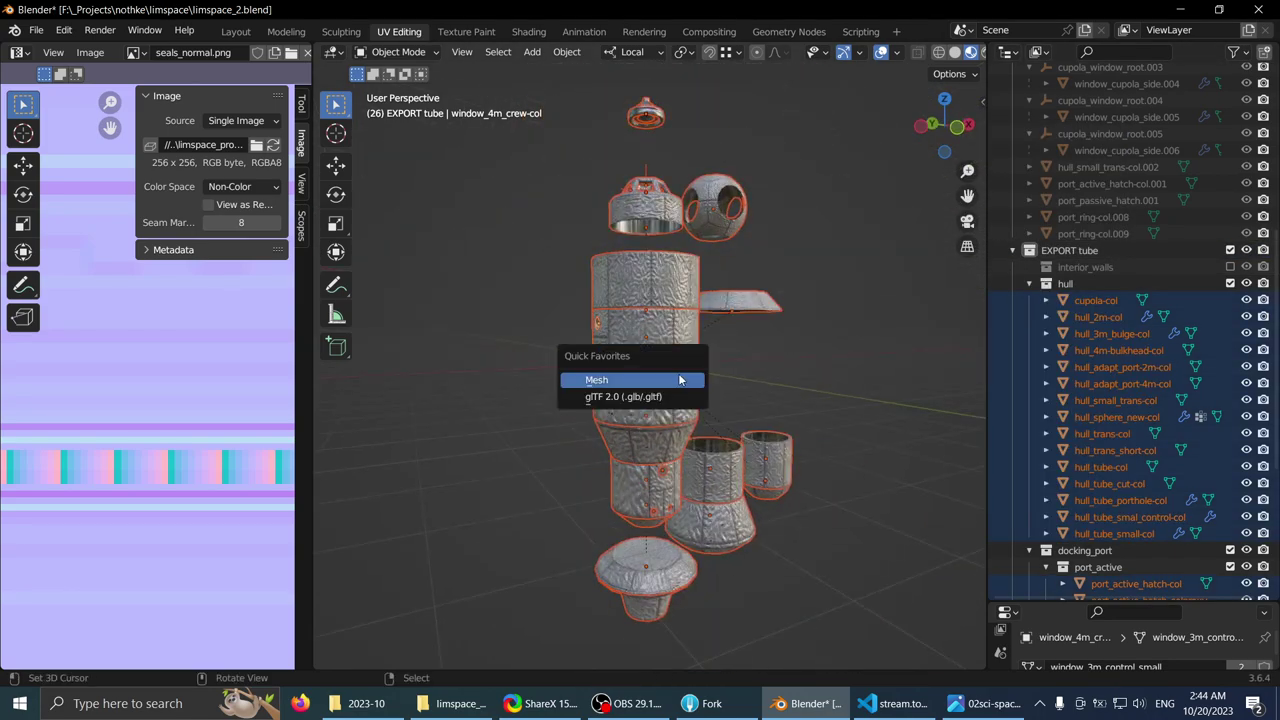
click(667, 398)
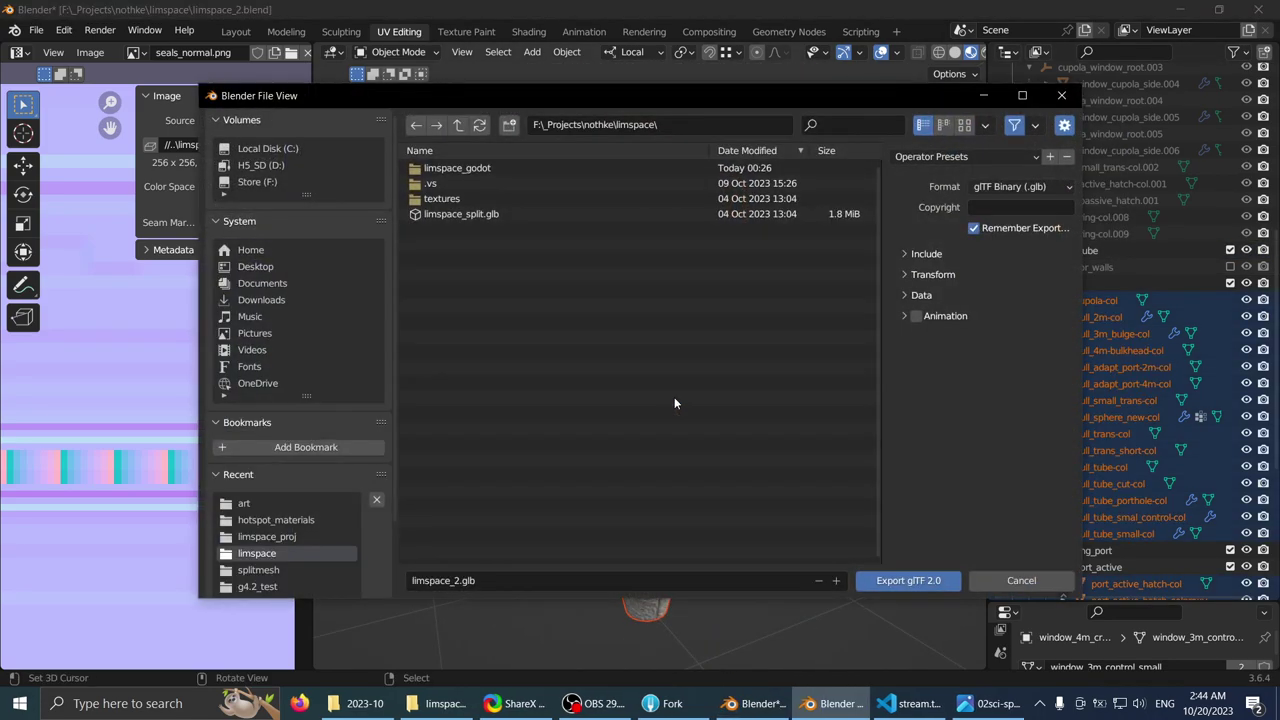
click(1017, 580)
scroll(1110, 411, down, 6)
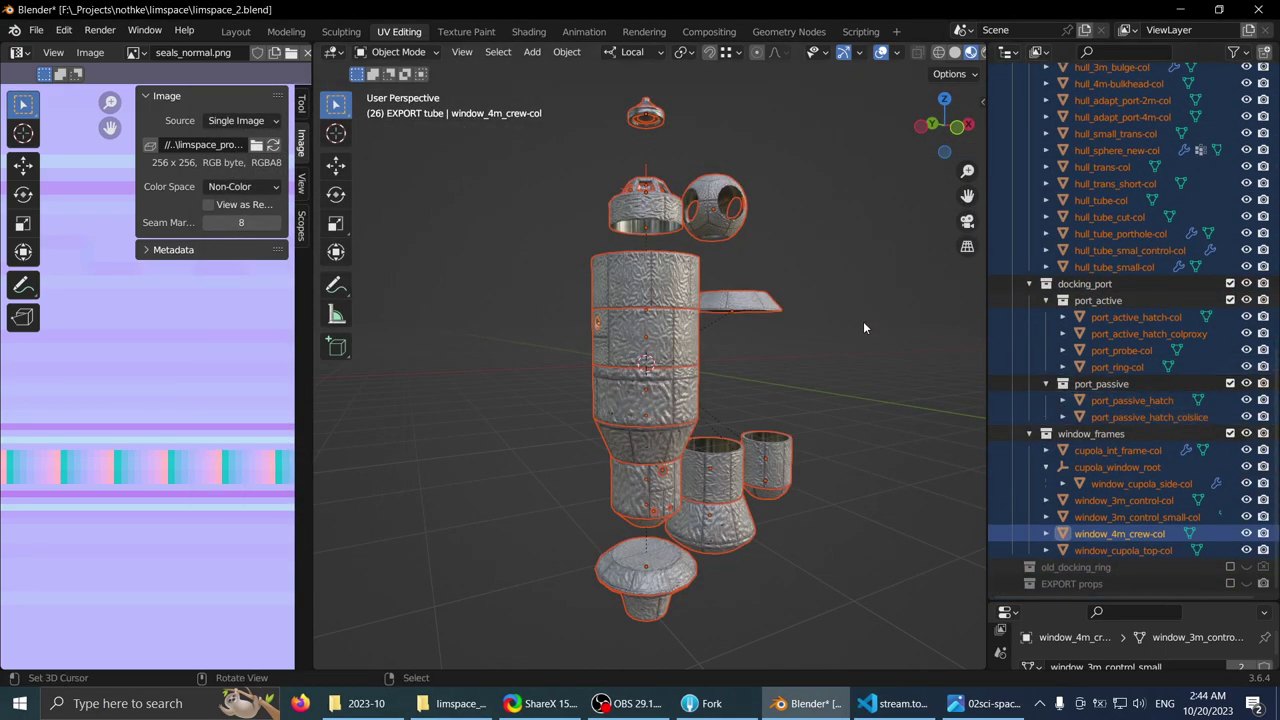
key(q)
click(830, 325)
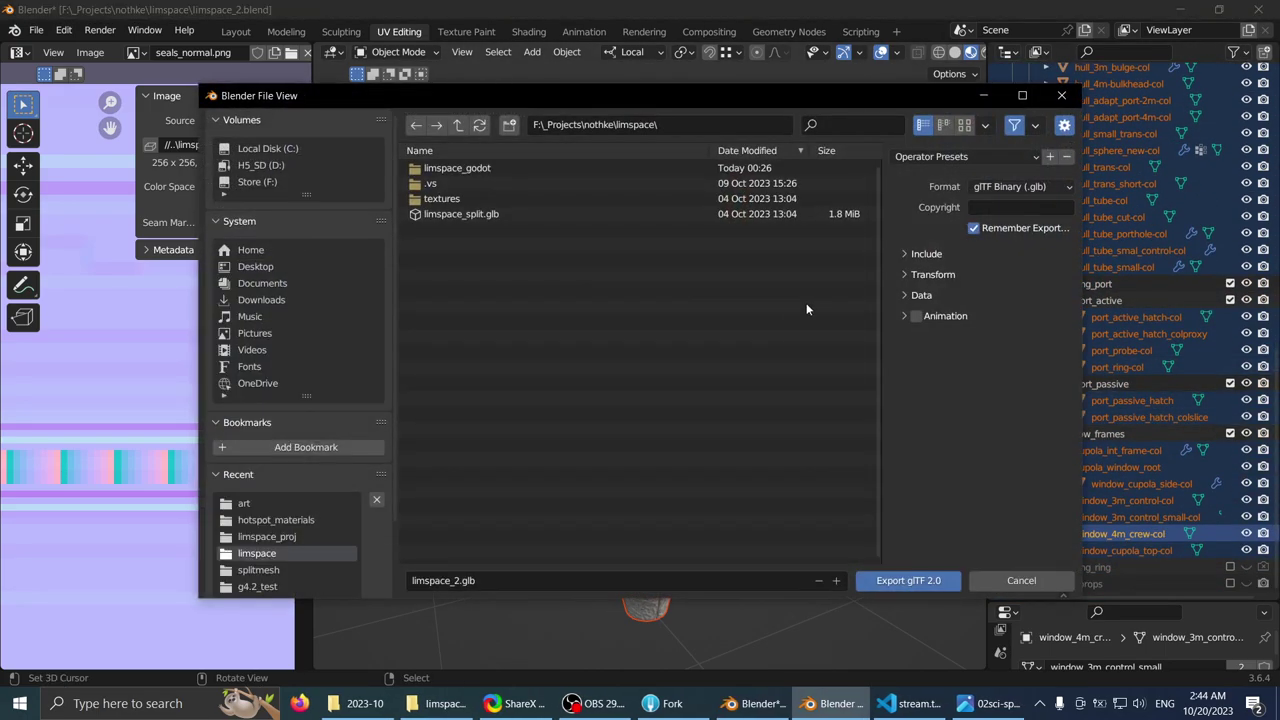
click(288, 508)
click(286, 520)
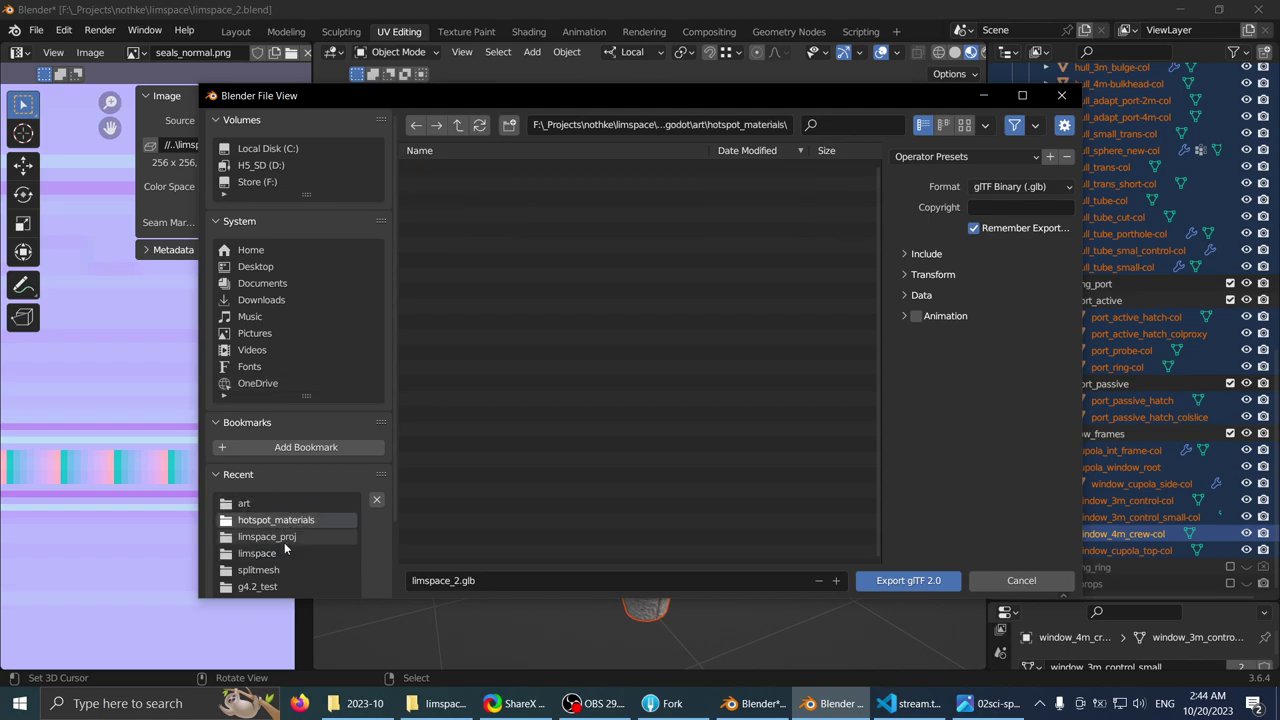
click(284, 540)
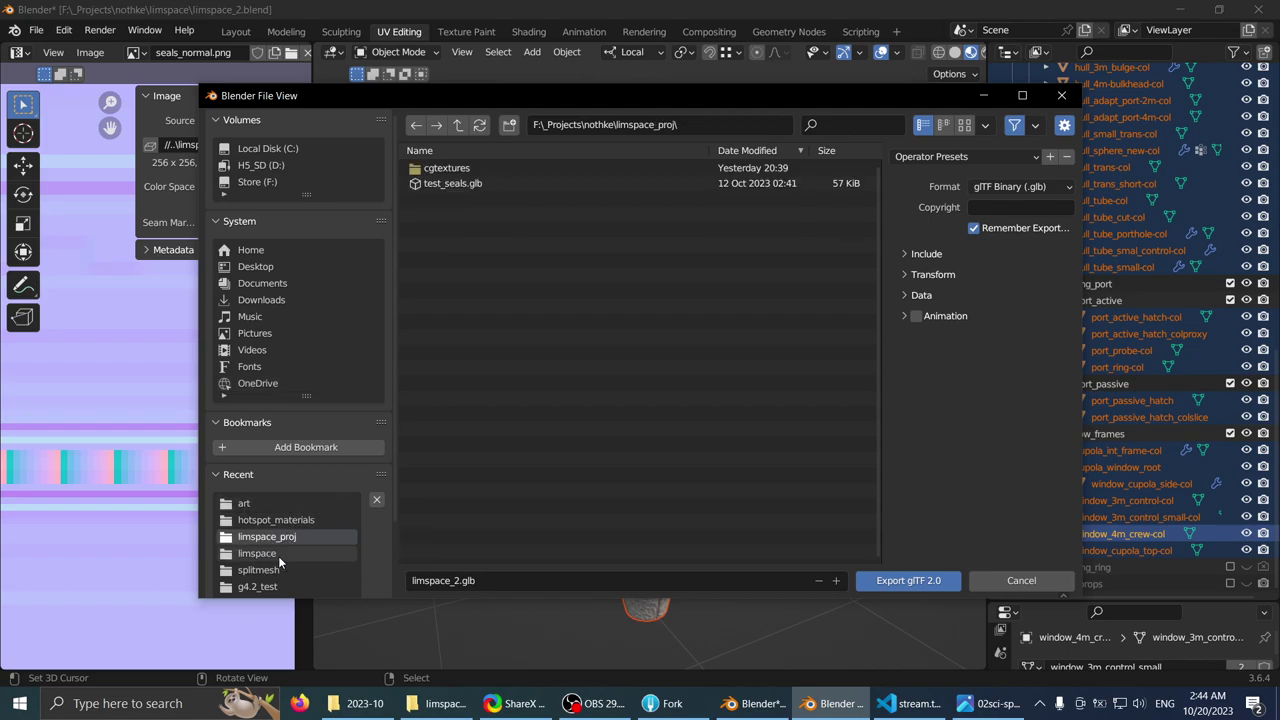
click(278, 556)
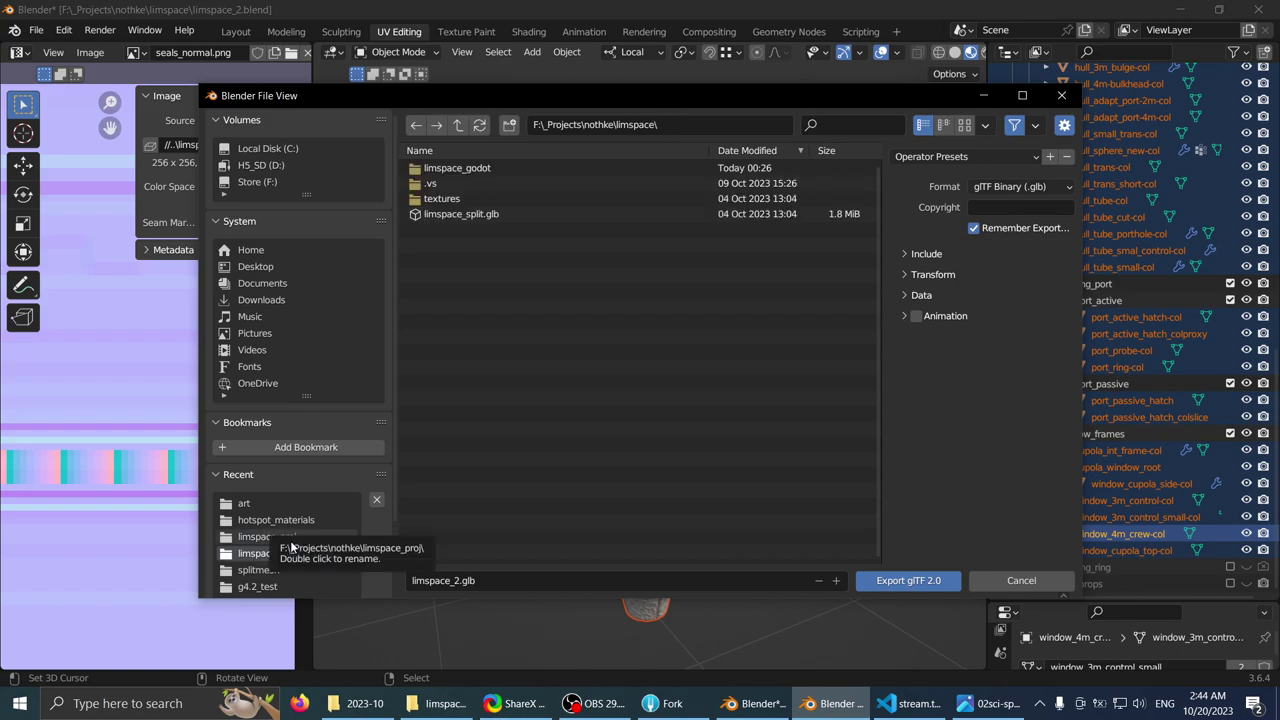
click(1030, 578)
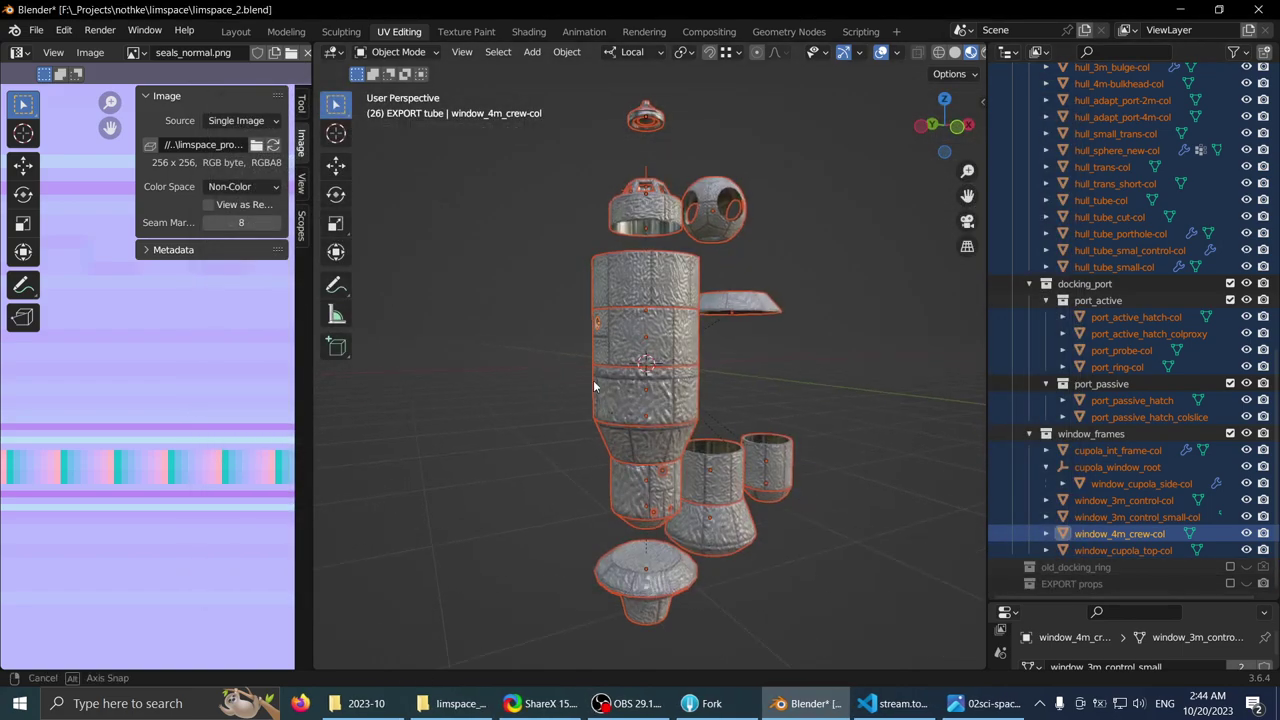
- Export the selected tube objects as glTF Binary, overwriting tube.glb in the limspace_godot\art folder
scroll(611, 368, up, 1)
middle_drag(640, 372, 775, 390)
scroll(770, 380, up, 2)
middle_drag(445, 305, 505, 318)
scroll(713, 376, down, 2)
middle_drag(714, 376, 707, 378)
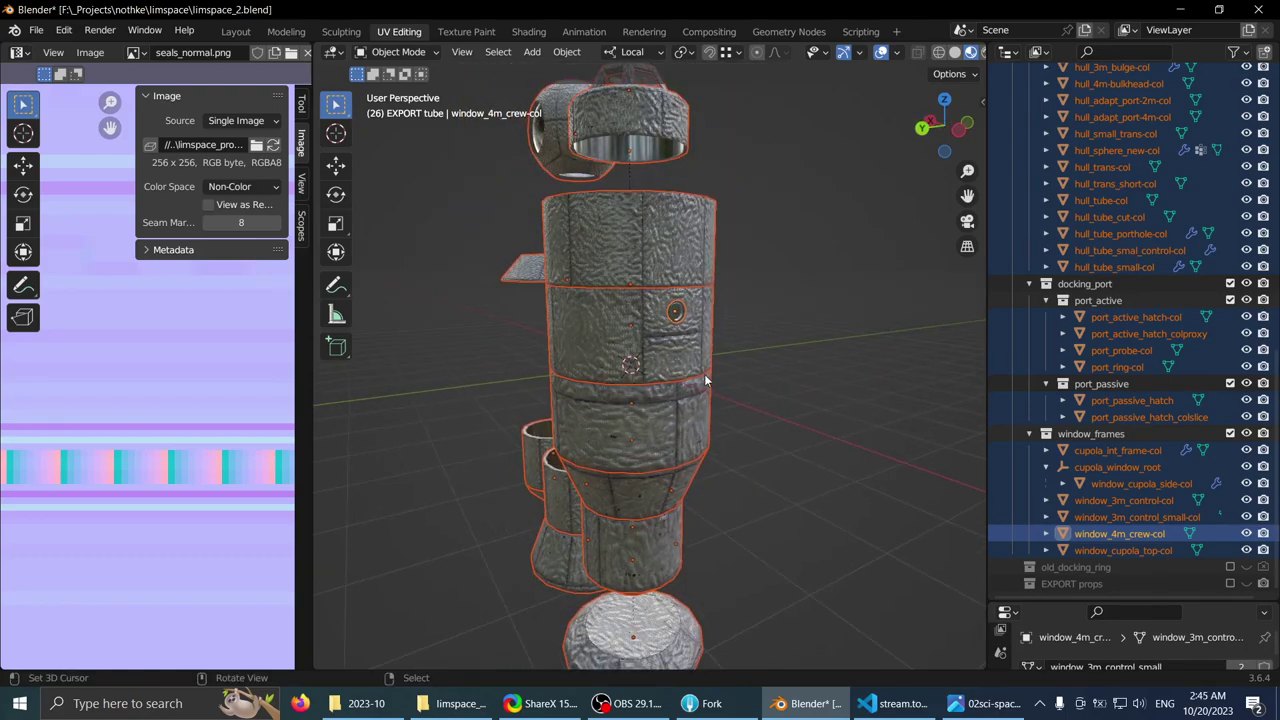
key(q)
click(779, 364)
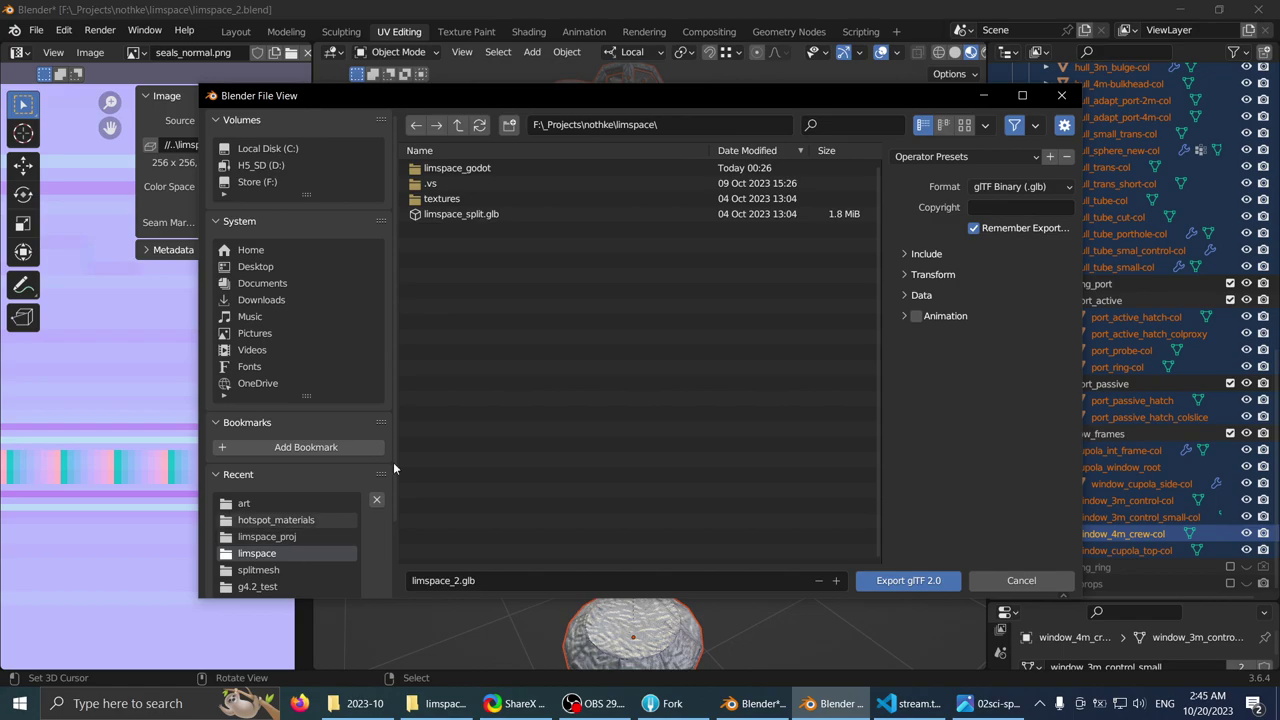
double_click(443, 170)
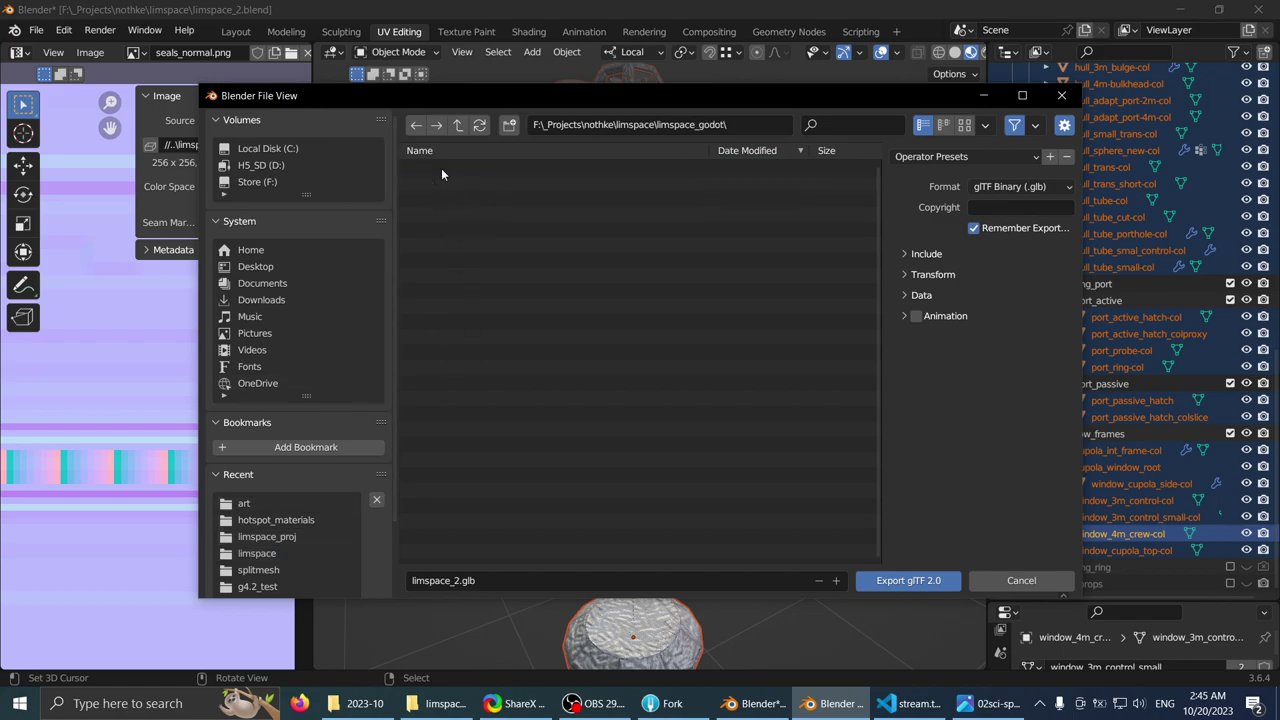
double_click(458, 184)
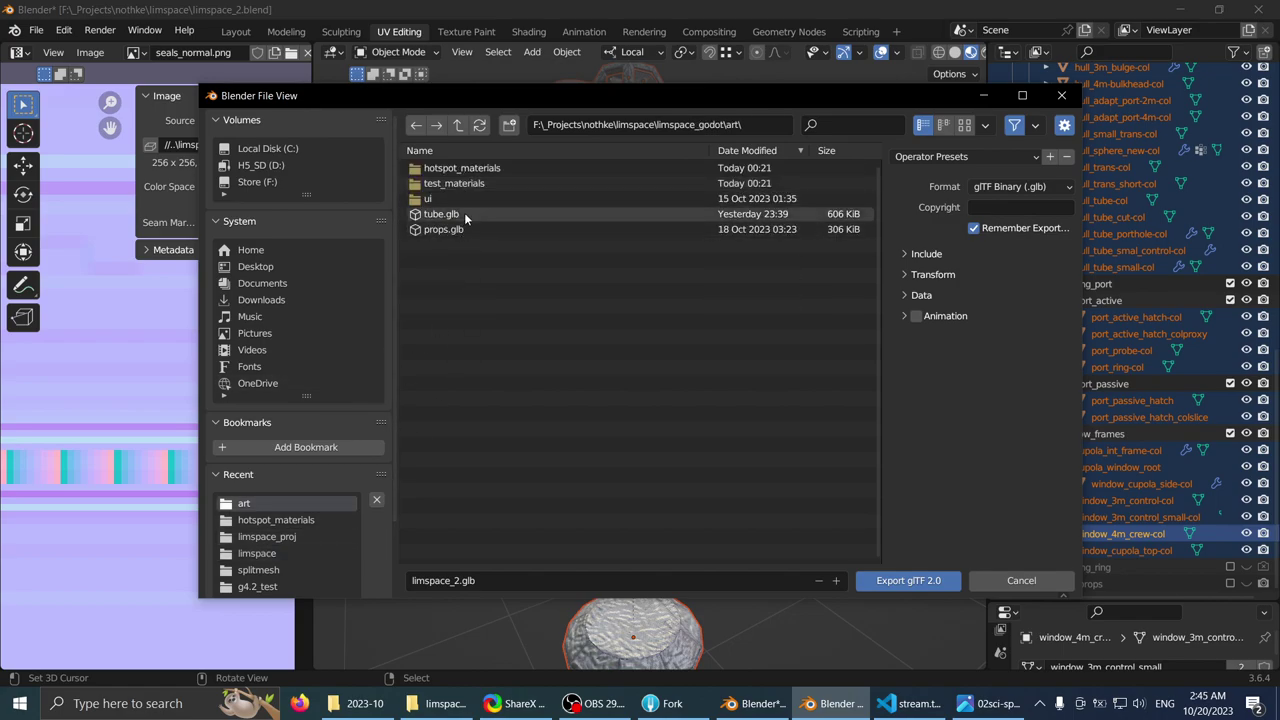
click(464, 213)
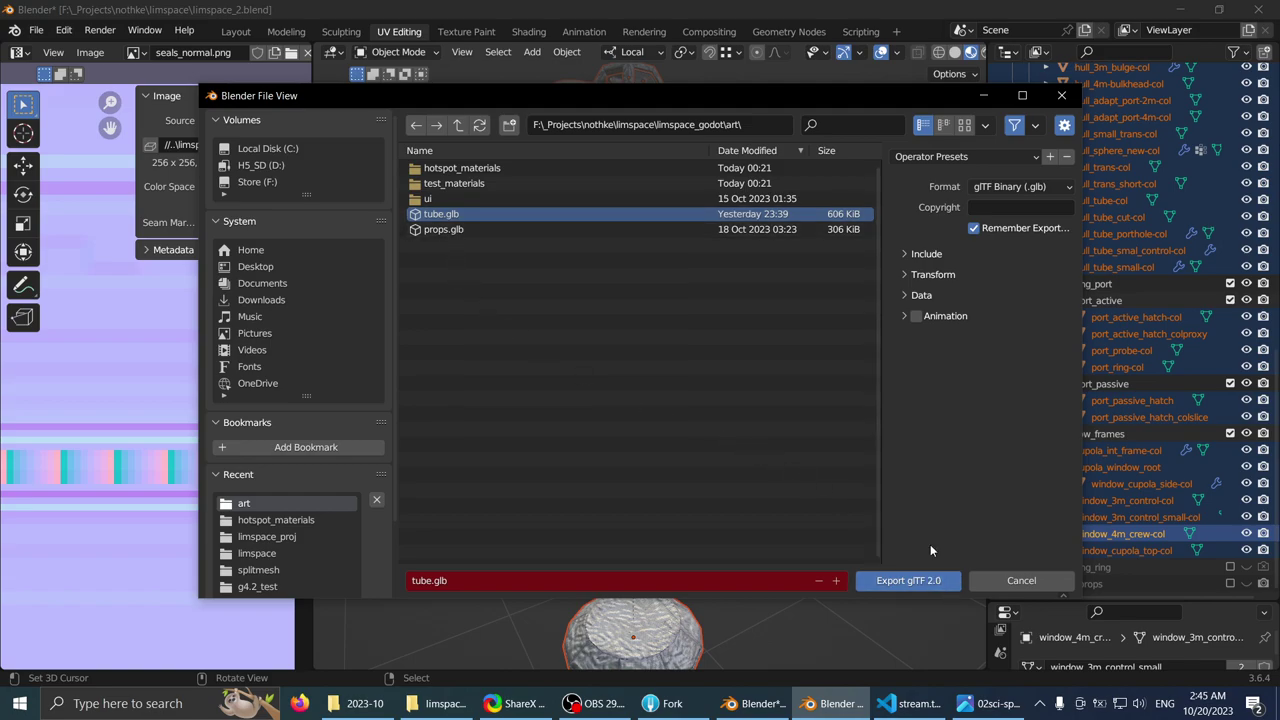
click(905, 580)
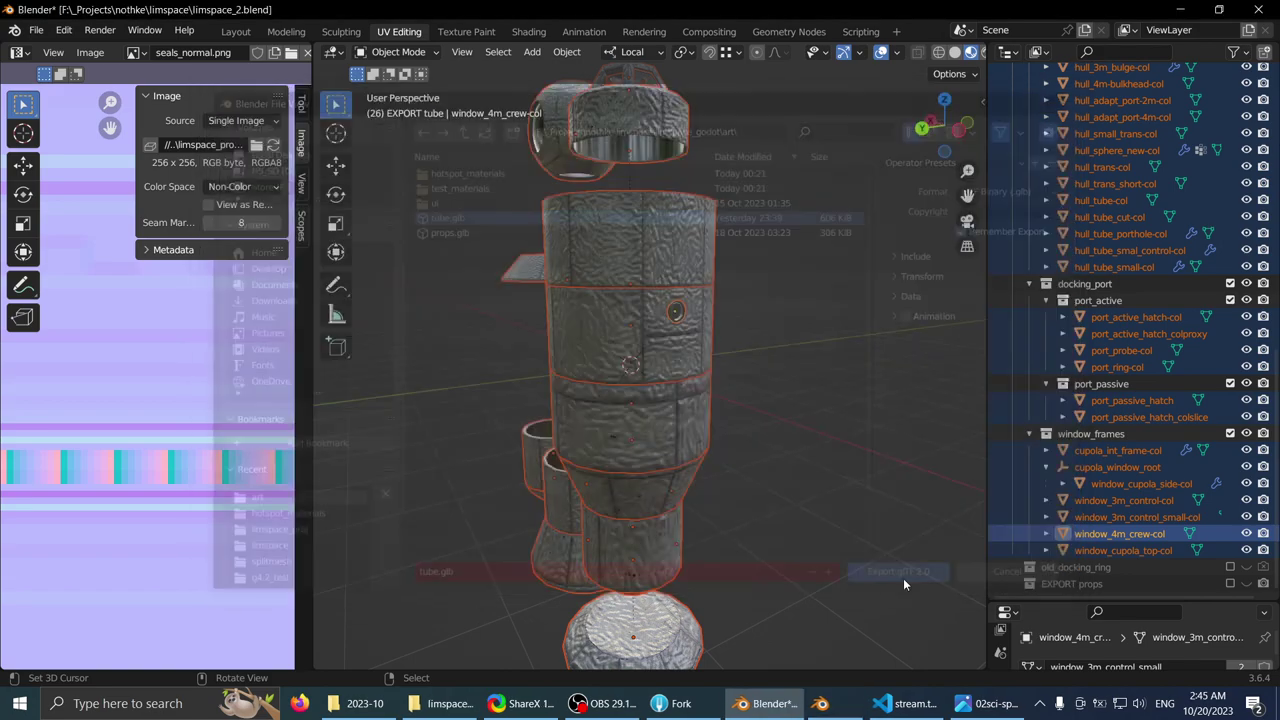
- Deselect all objects in the Blender scene
scroll(755, 438, down, 2)
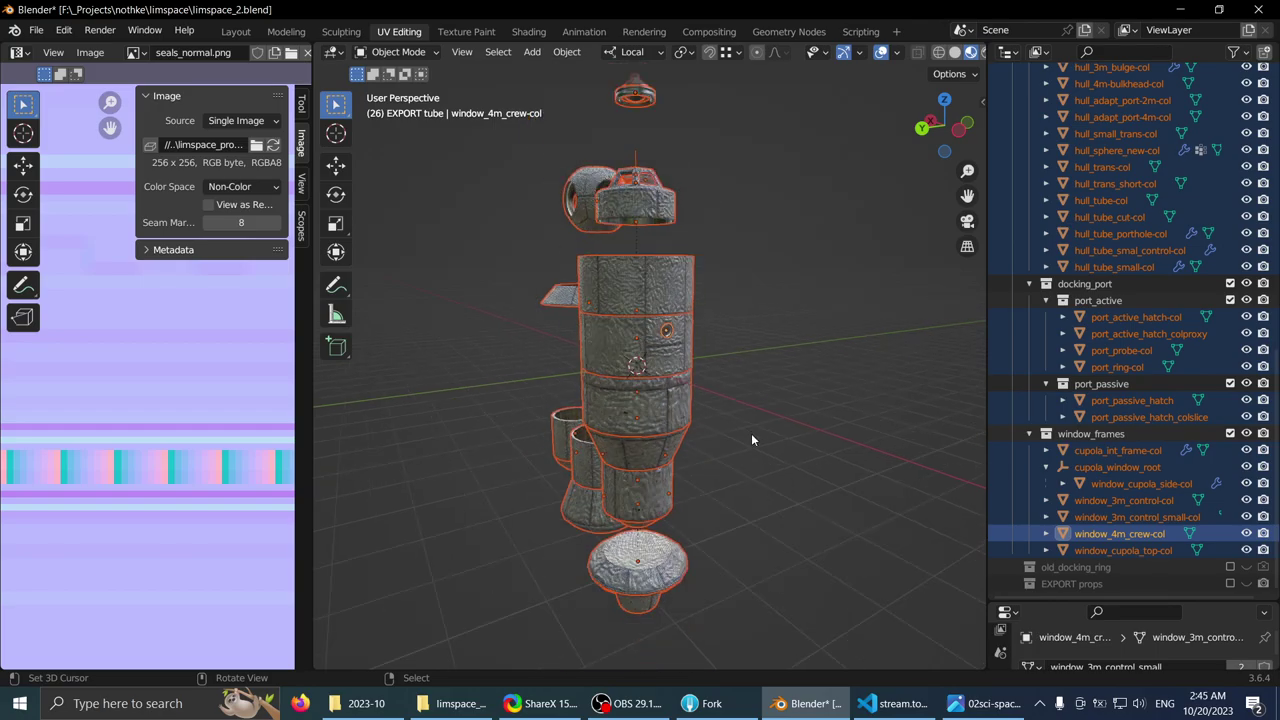
scroll(751, 434, up, 1)
middle_drag(751, 434, 759, 438)
key(alt+a)
- Launch Godot 4.1.1 from the desktop and open the limspace project
key(super+d)
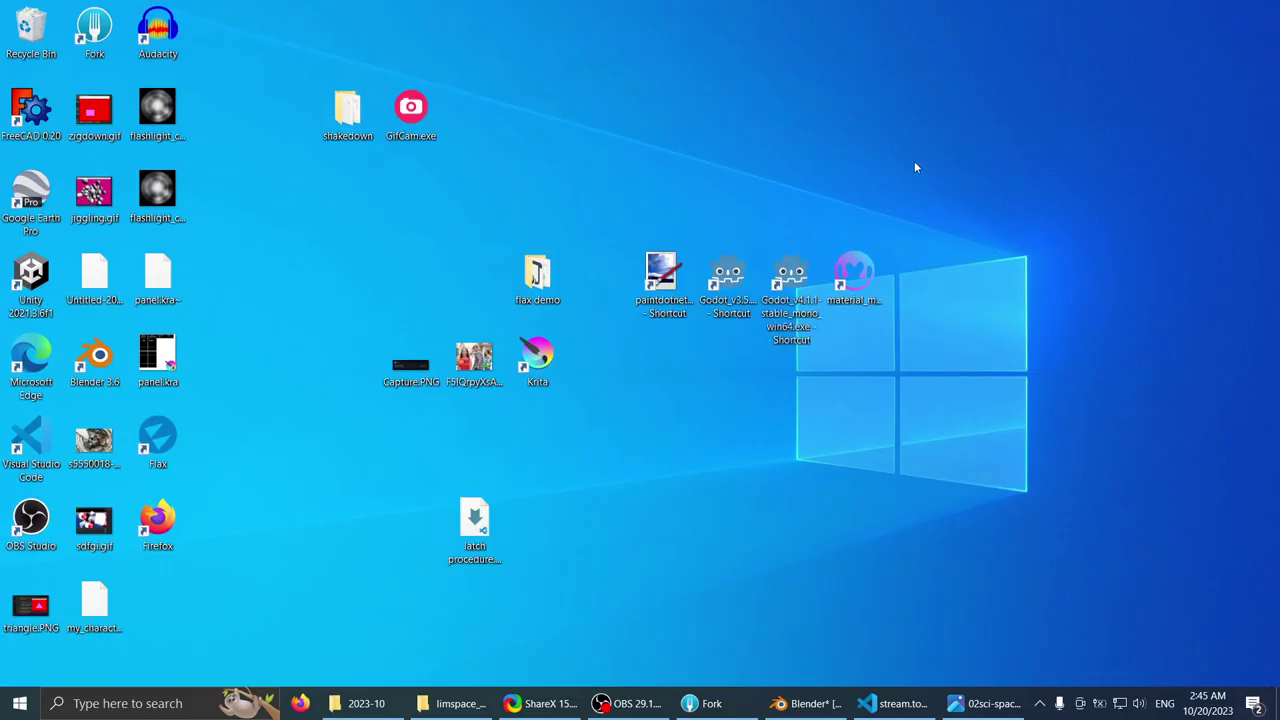
double_click(862, 268)
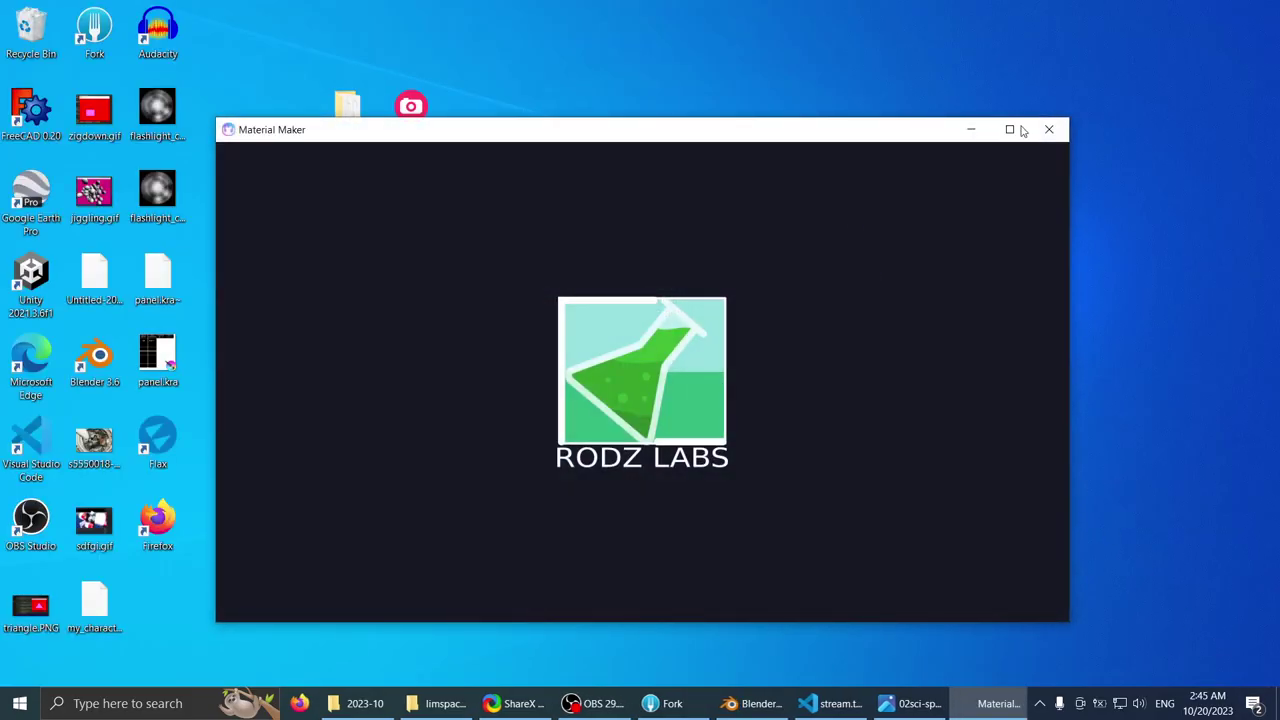
click(1050, 132)
double_click(790, 285)
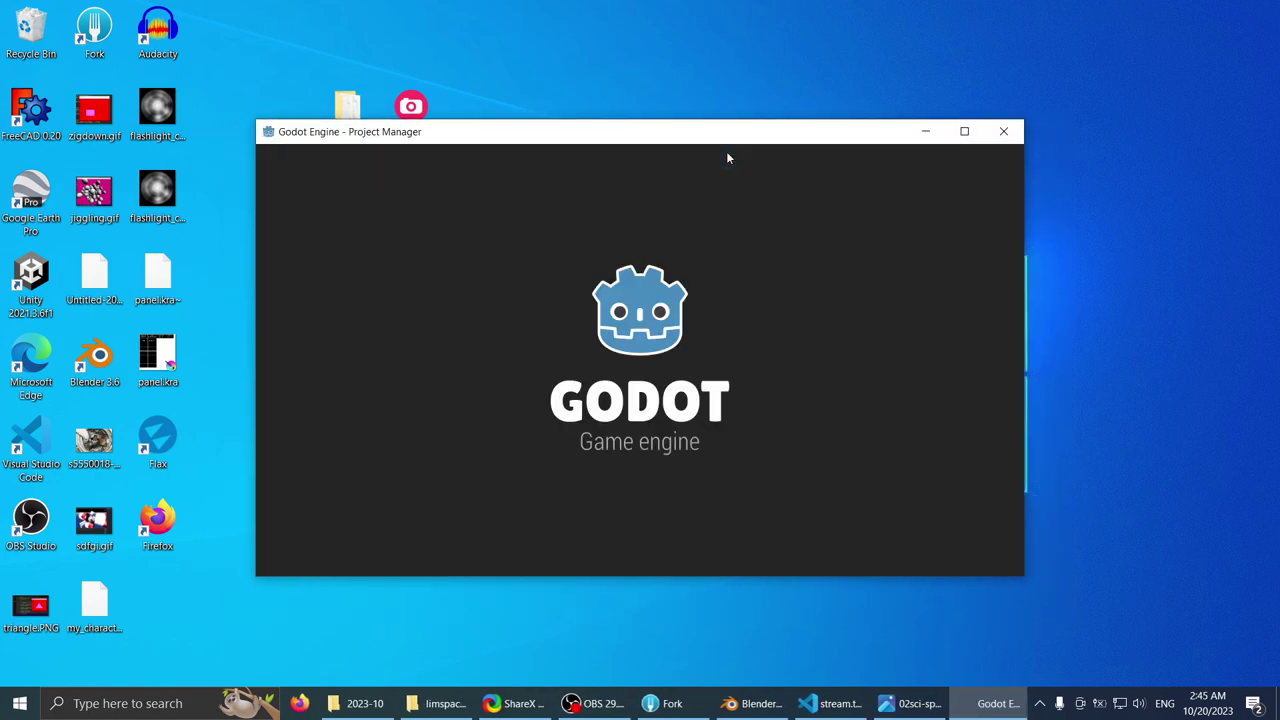
click(664, 238)
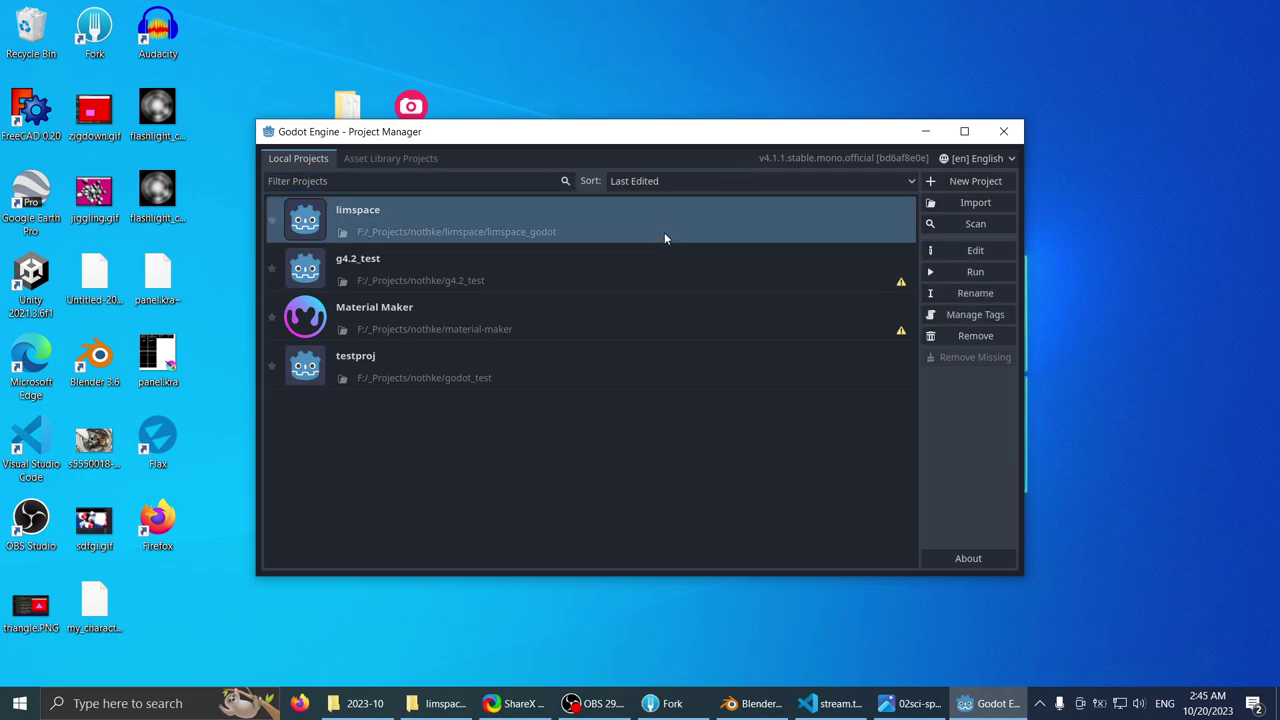
double_click(664, 237)
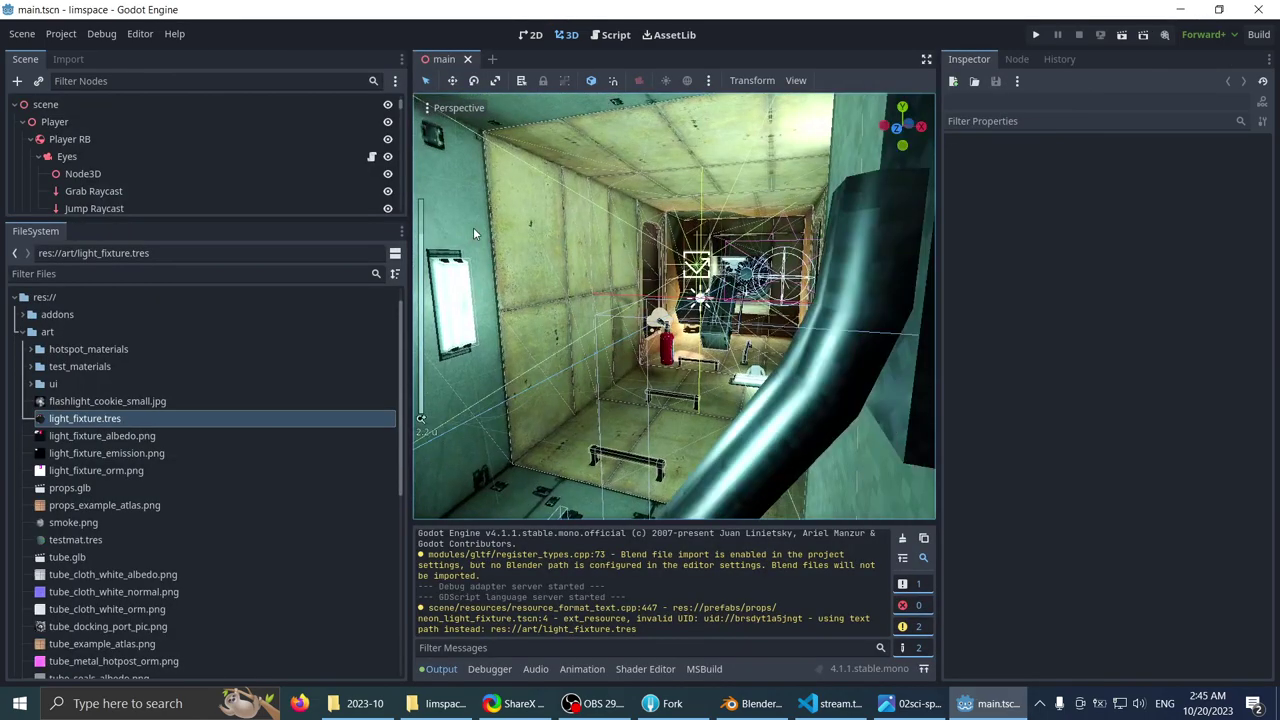
- Examine the main scene from the module interior out to the station's exterior around the cupola
scroll(561, 259, down, 15)
scroll(610, 300, up, 5)
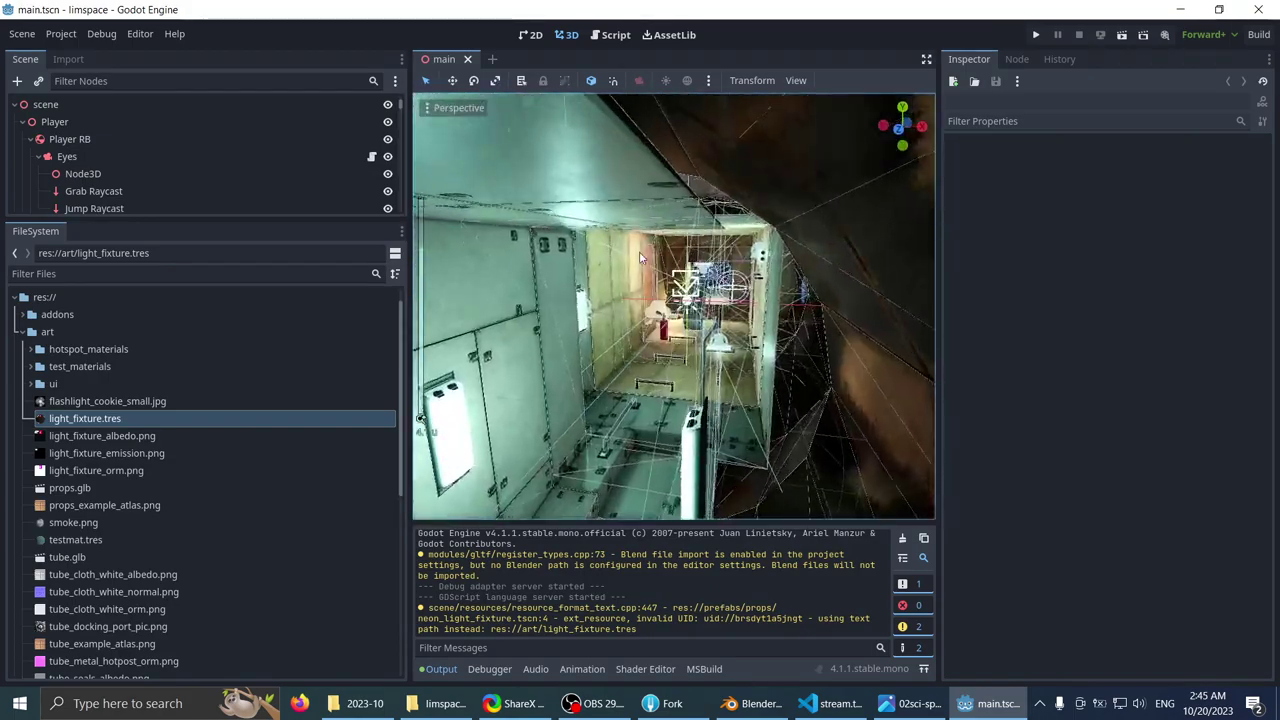
scroll(547, 277, down, 6)
middle_drag(547, 277, 698, 420)
scroll(730, 310, up, 4)
right_drag(698, 420, 664, 298)
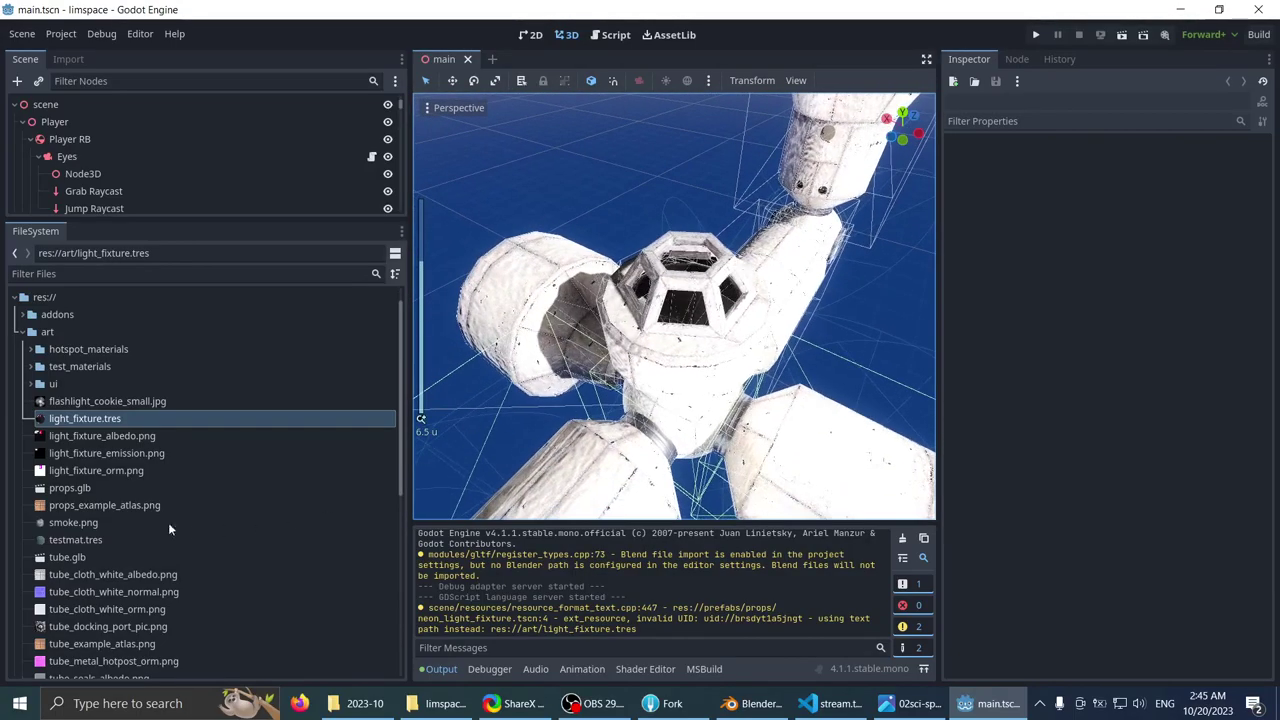
- Open the advanced import settings for tube.glb and inspect the hull and cupola in the model preview
double_click(88, 556)
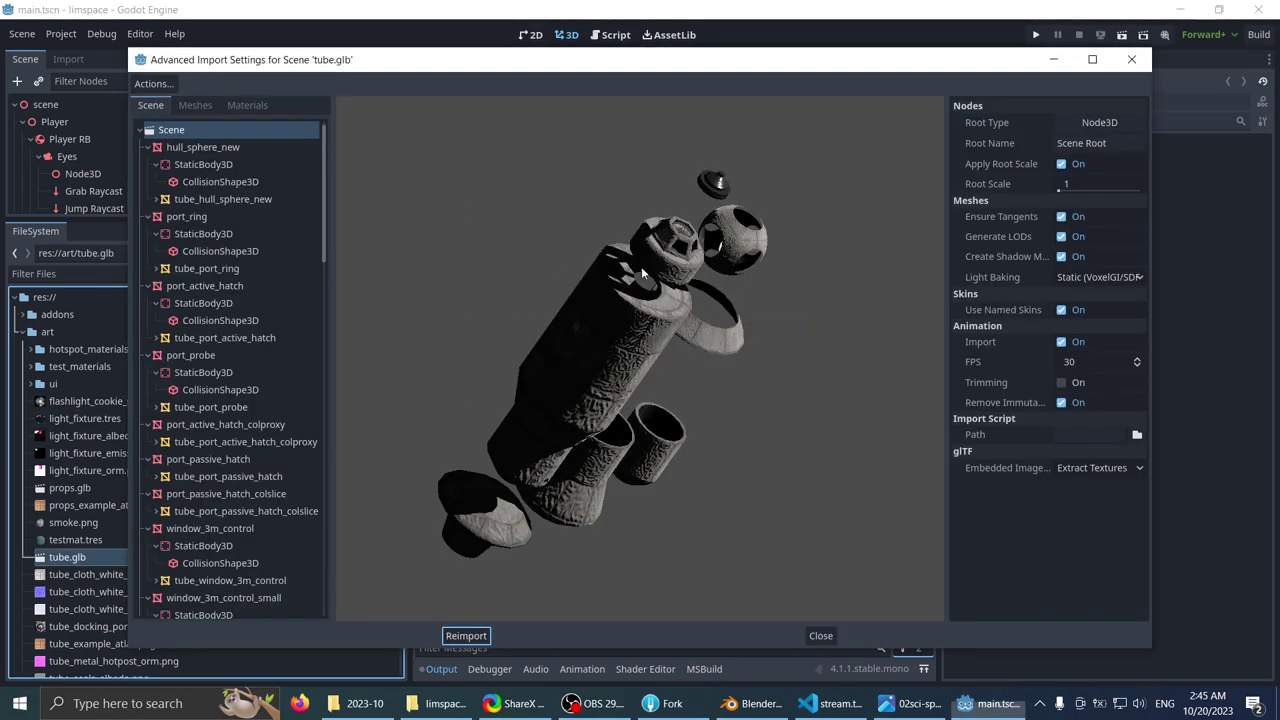
scroll(656, 194, up, 5)
drag(662, 189, 428, 232)
scroll(634, 217, up, 6)
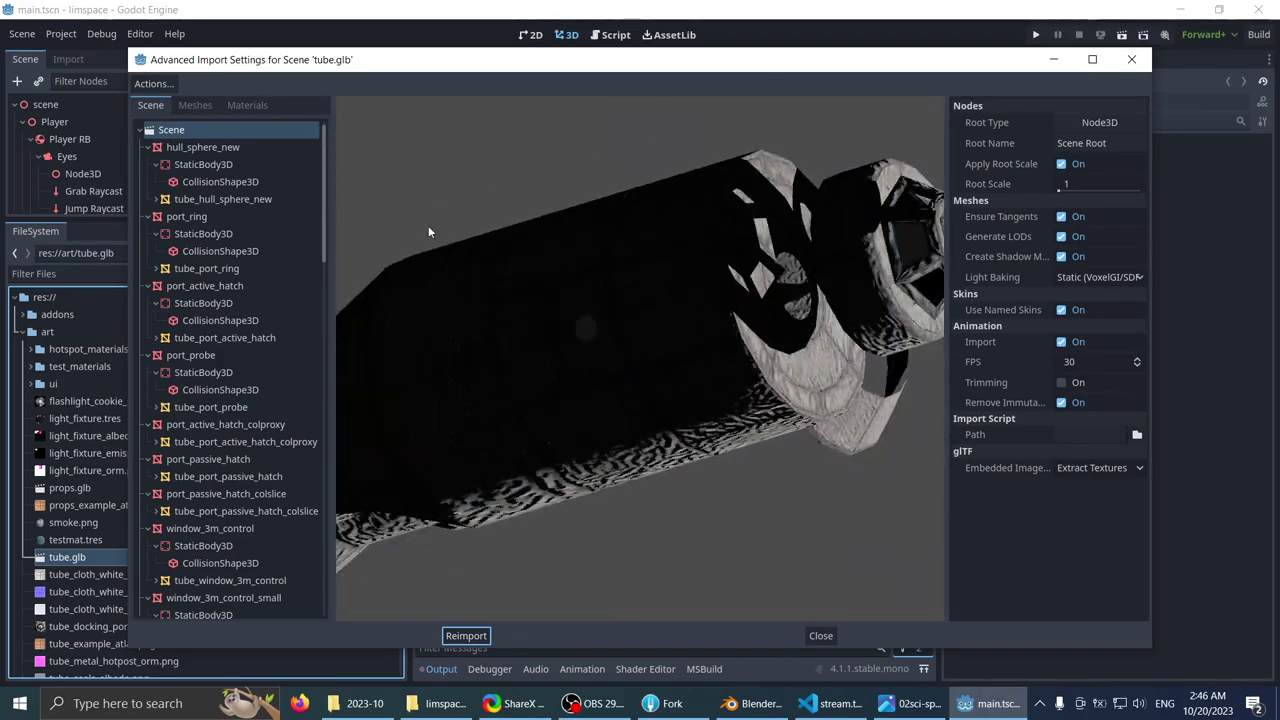
- Set the new window and cupola interior frame meshes to save in res://meshes as resource files, and reimport tube.glb
click(187, 106)
click(155, 84)
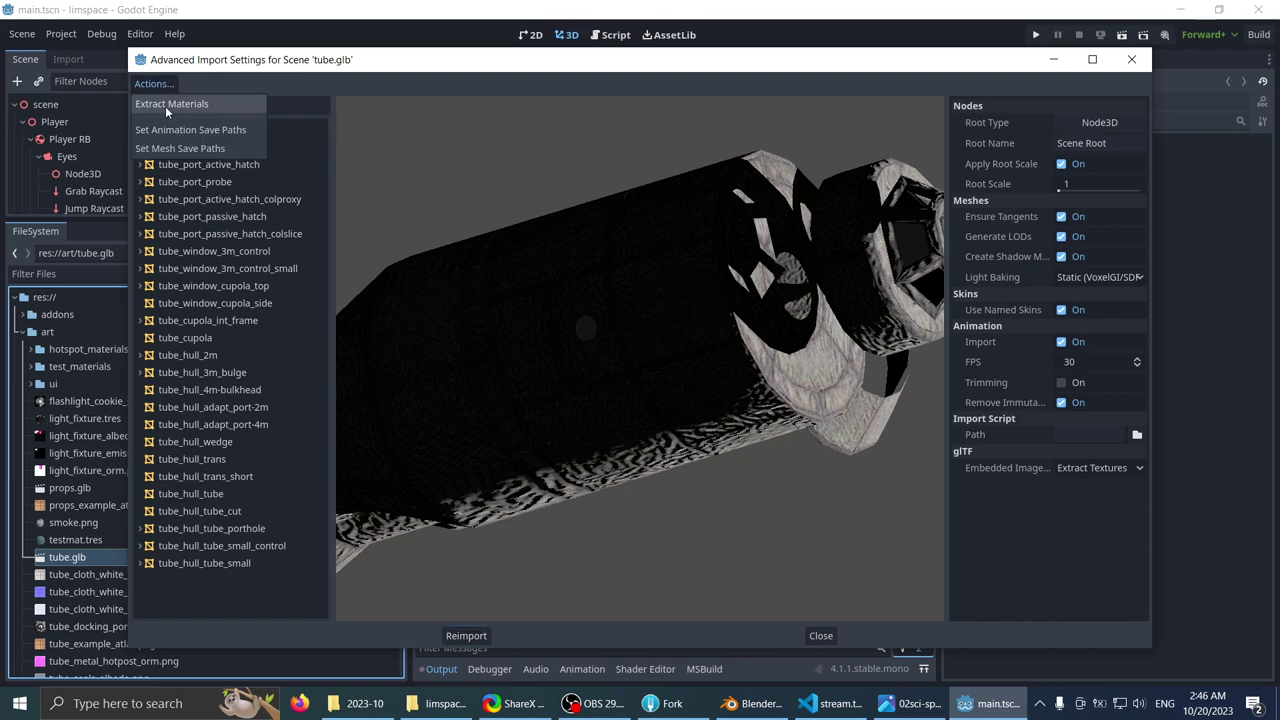
click(180, 148)
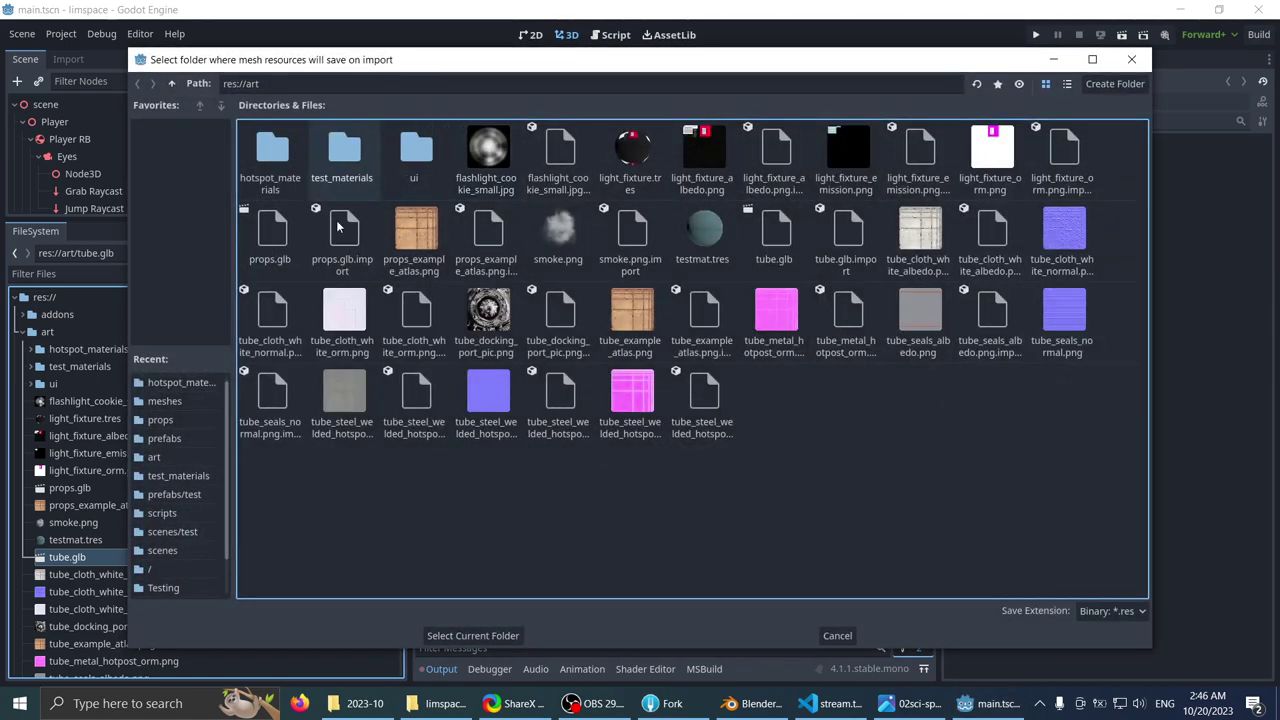
click(164, 405)
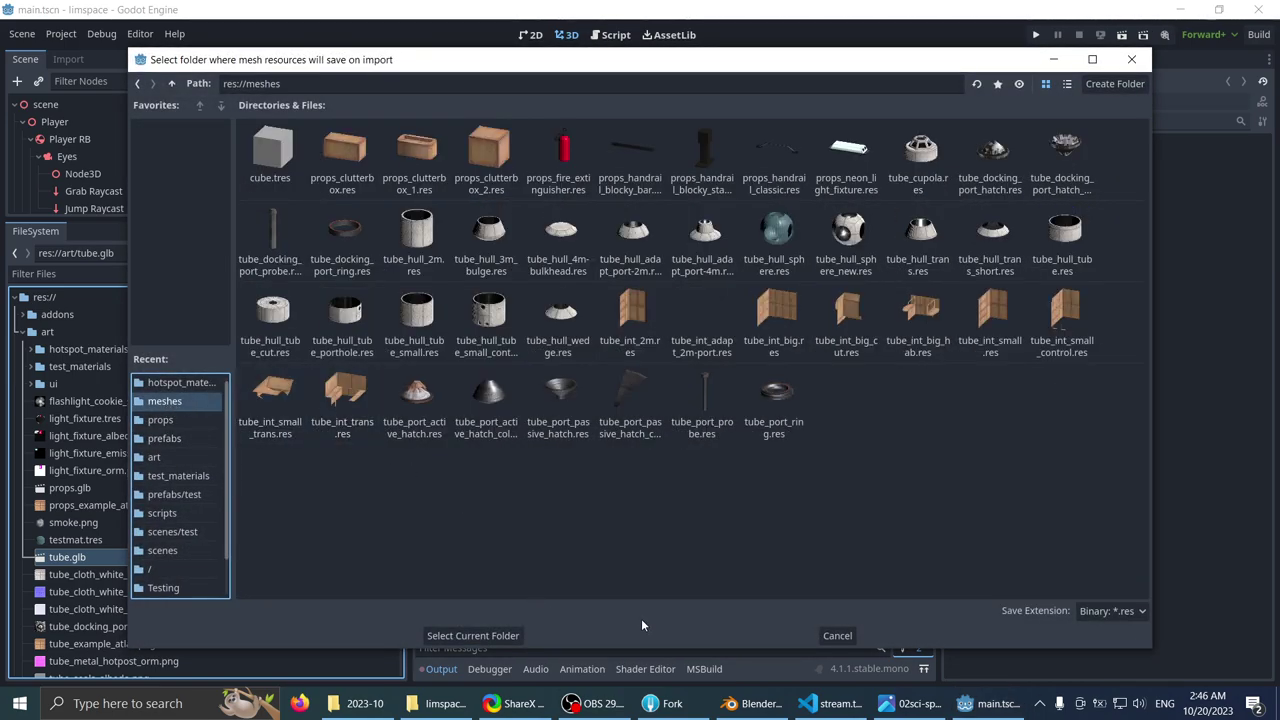
click(472, 636)
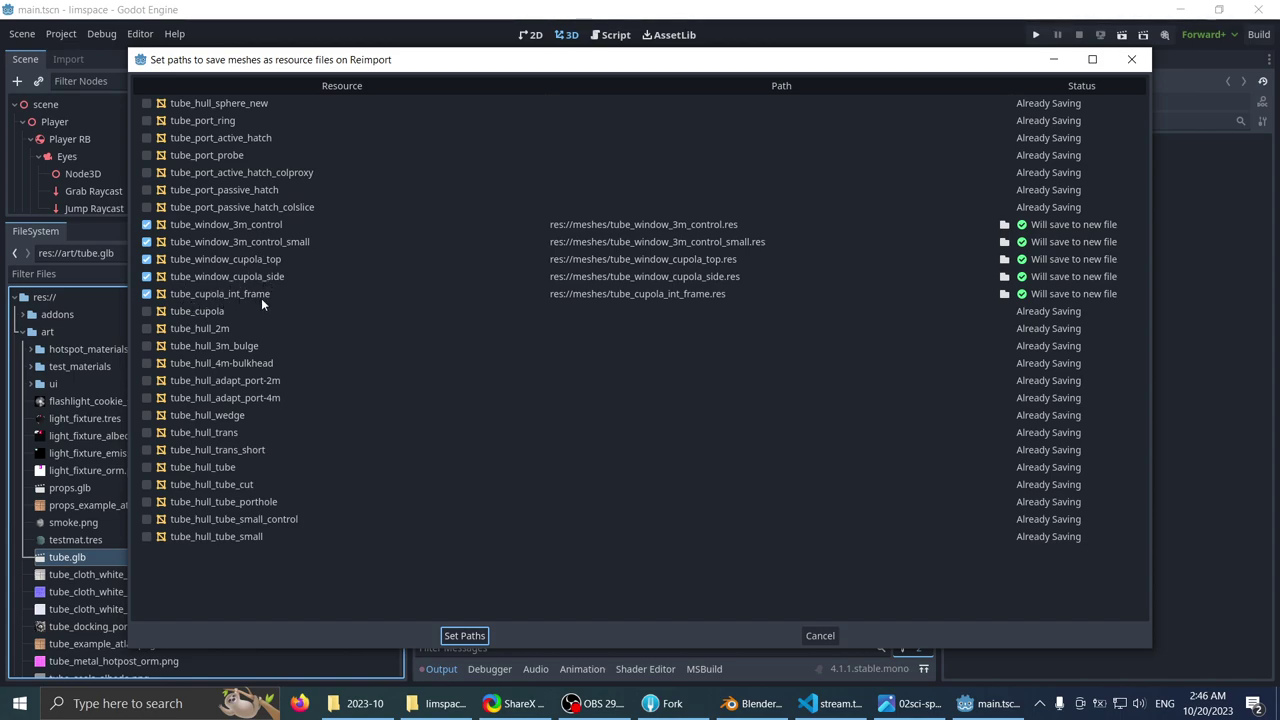
click(464, 637)
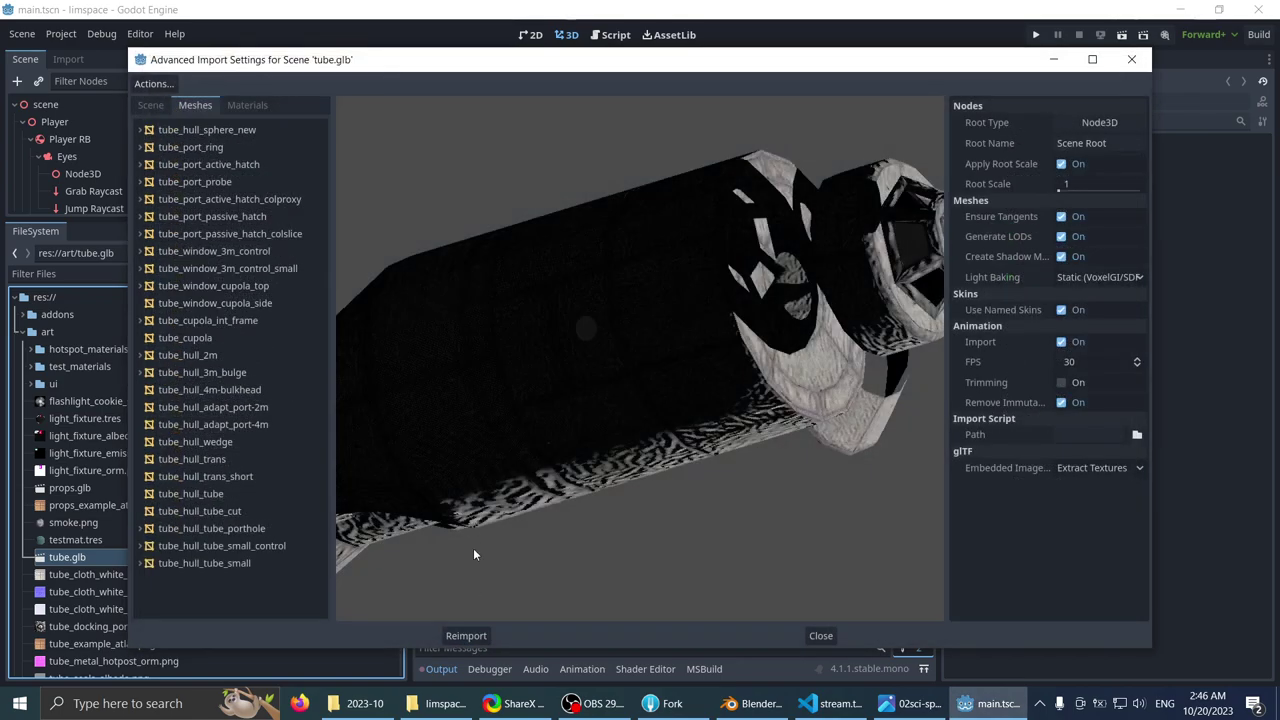
click(468, 637)
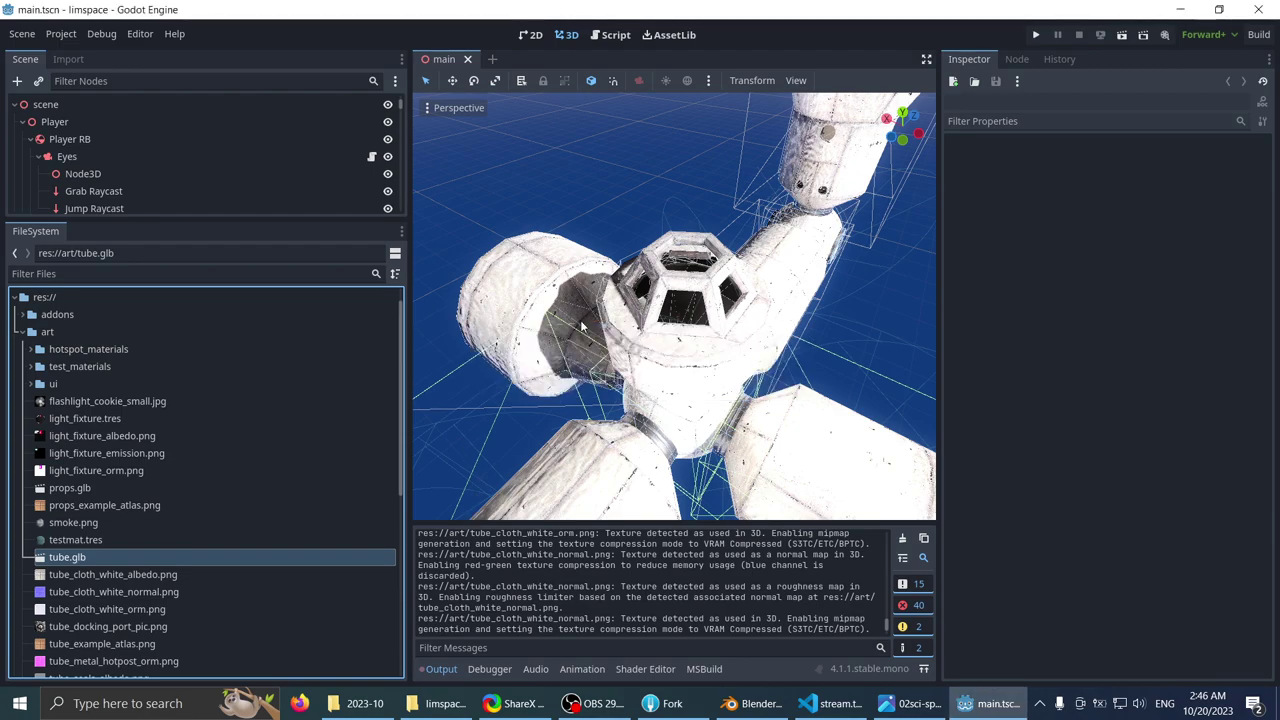
- Check the station exterior around the cupola after the reimport and look through the art folder's files
click(581, 325)
scroll(585, 326, down, 3)
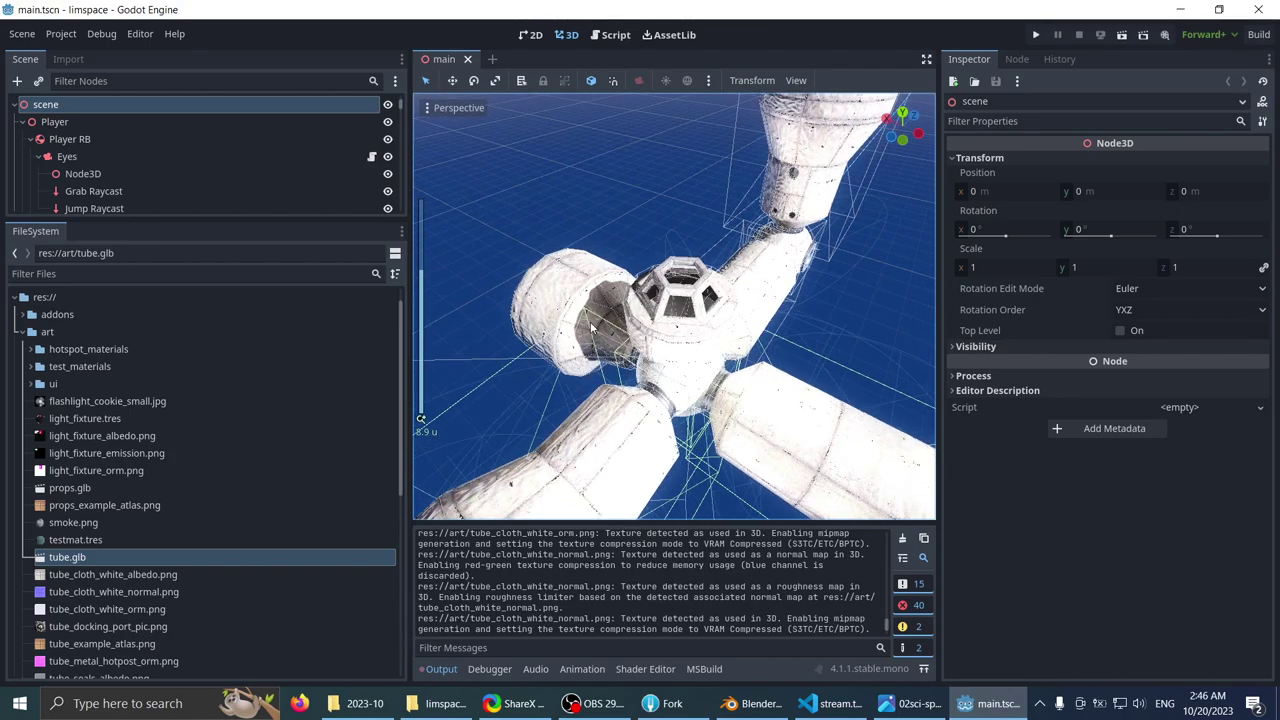
scroll(590, 326, up, 4)
scroll(586, 330, down, 2)
scroll(208, 490, down, 3)
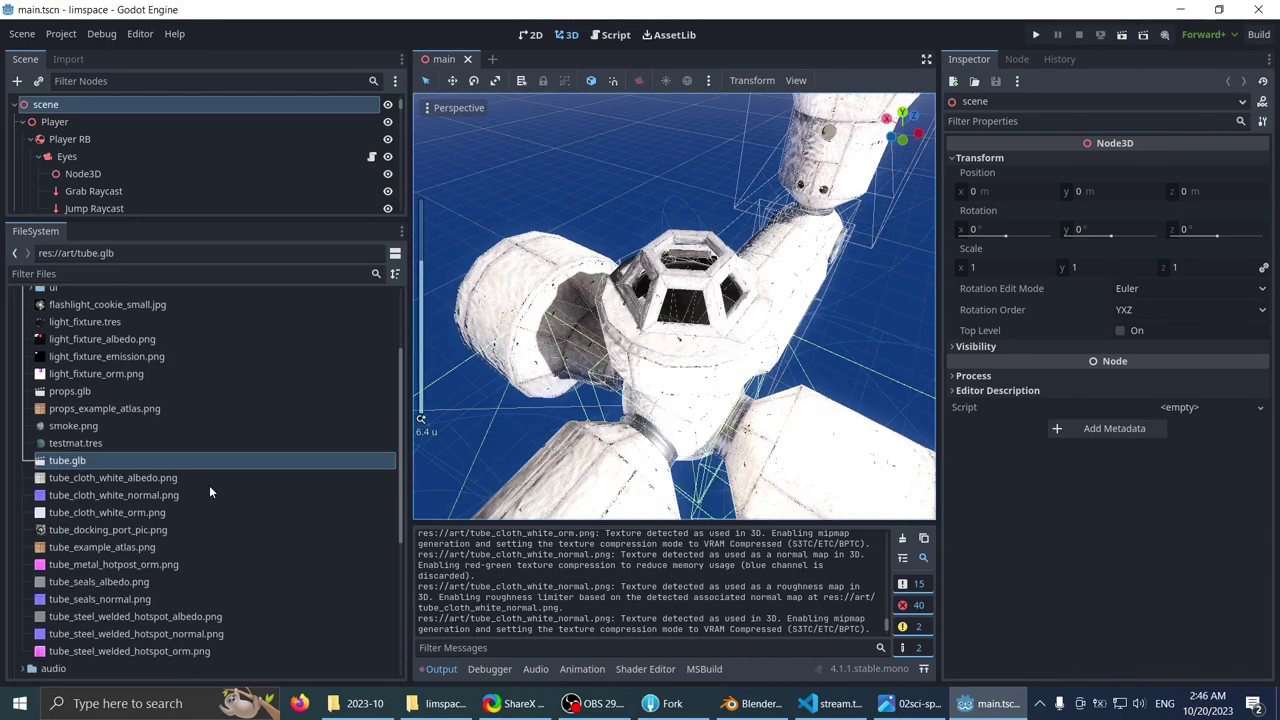
scroll(210, 484, up, 3)
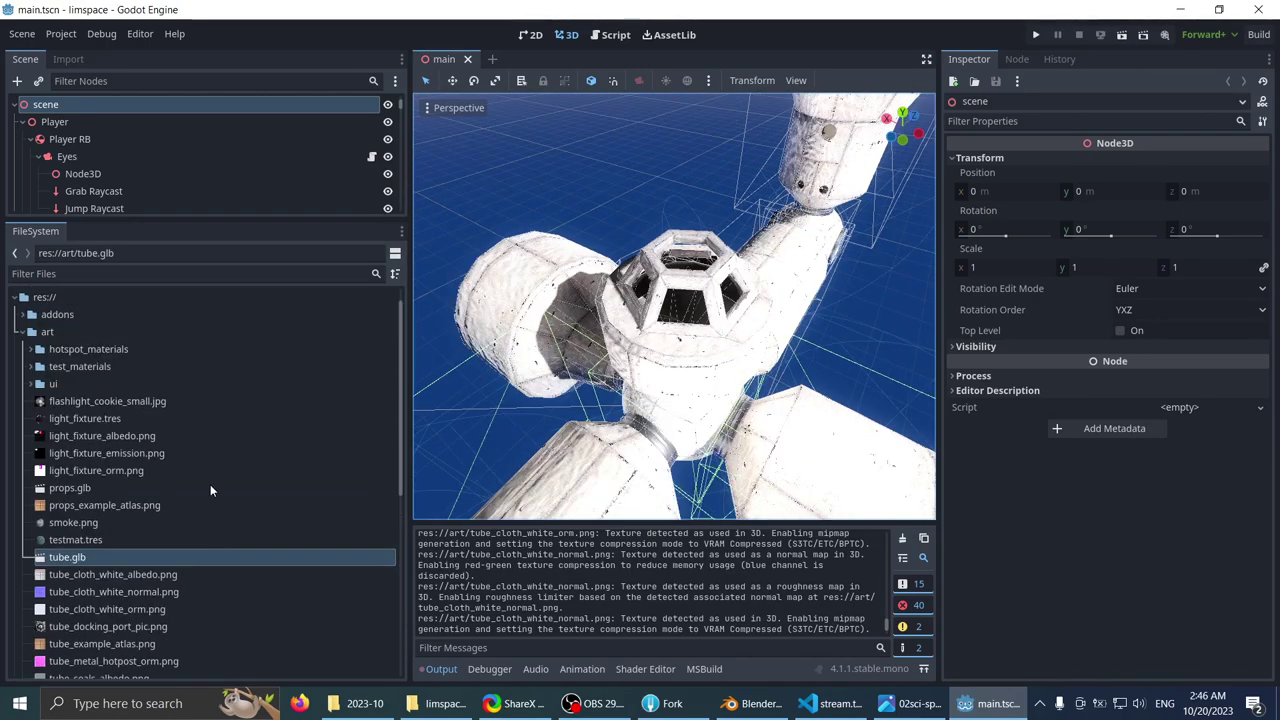
- Try to assign an external material file to the glass_window material in tube.glb's advanced import settings
scroll(205, 480, down, 3)
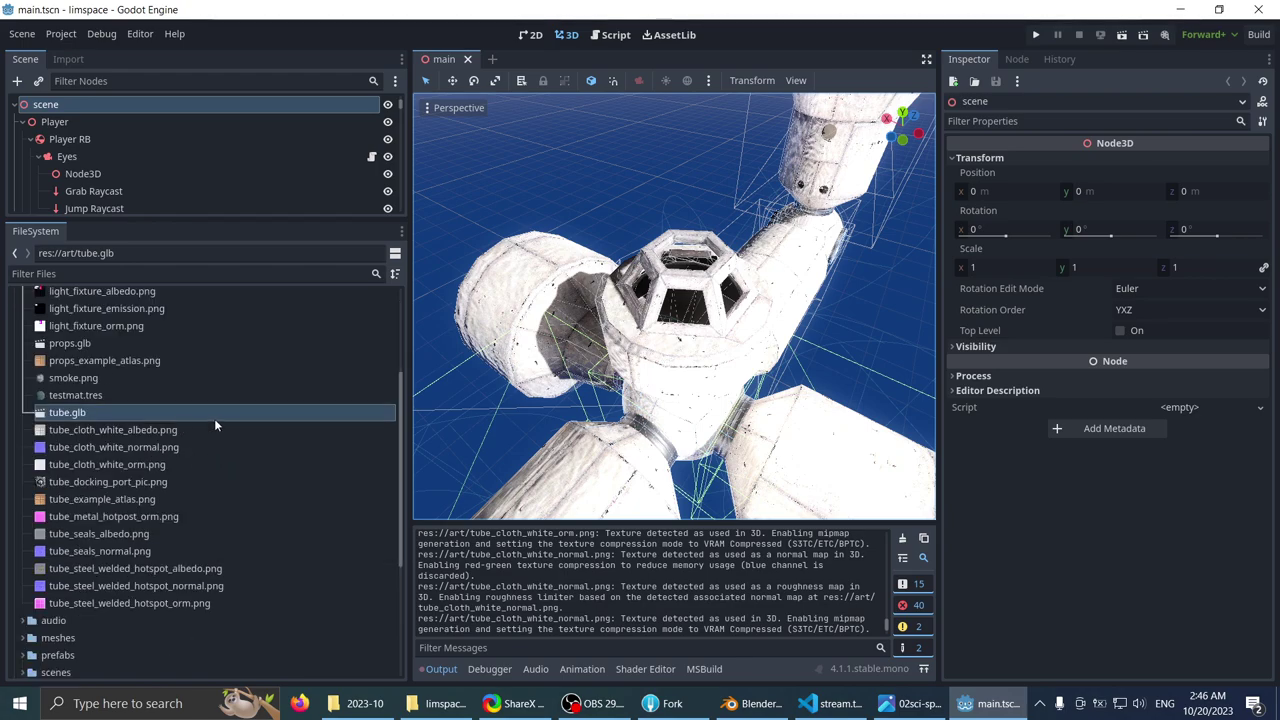
scroll(214, 418, down, 1)
scroll(306, 411, up, 1)
scroll(569, 315, up, 3)
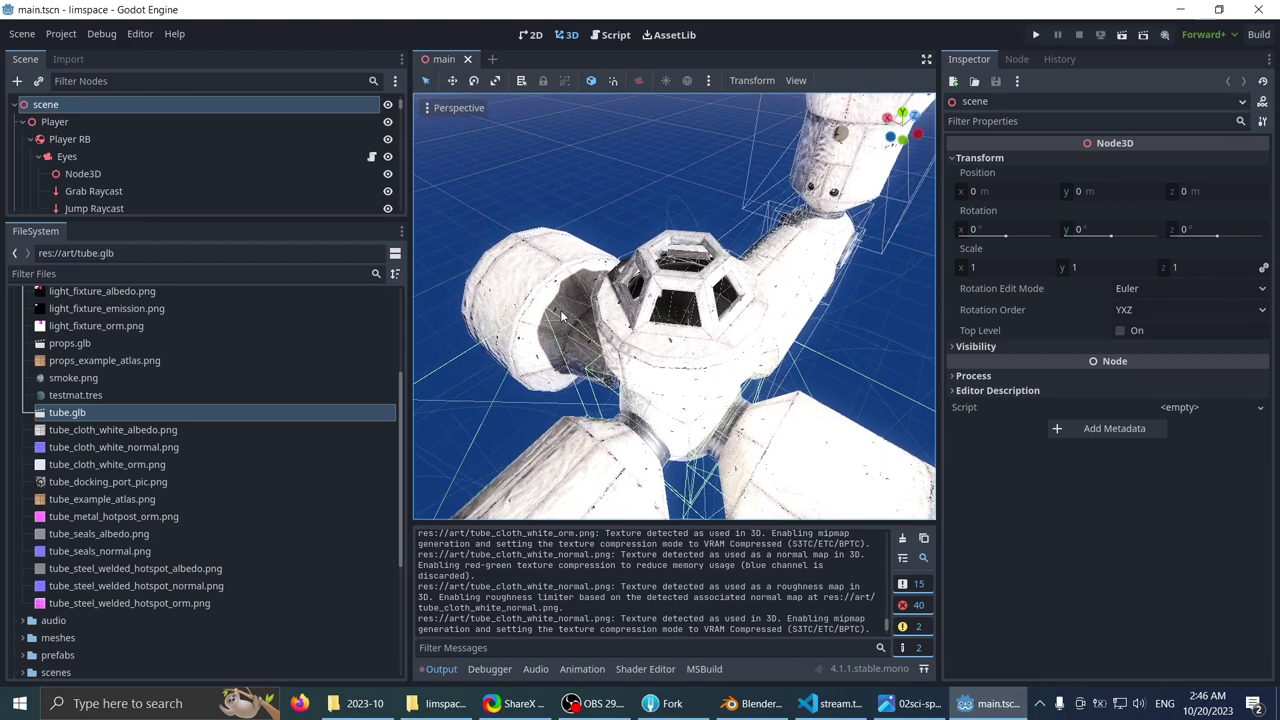
double_click(154, 410)
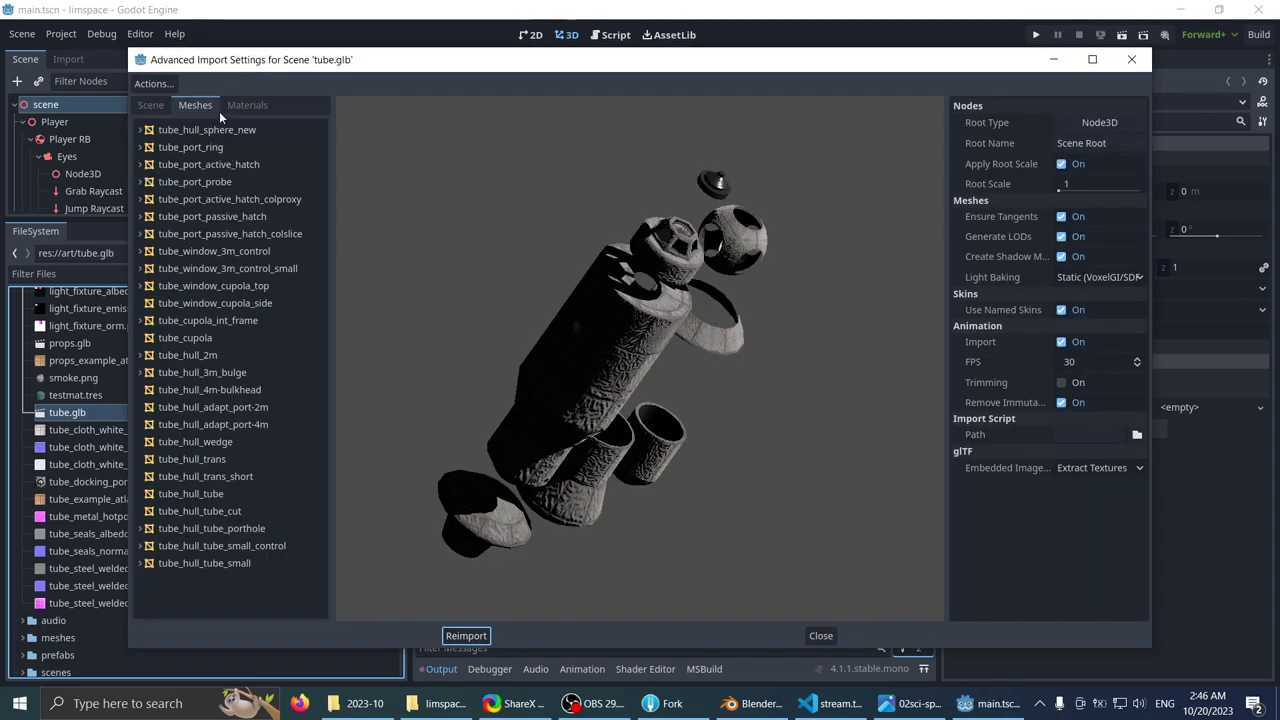
click(234, 107)
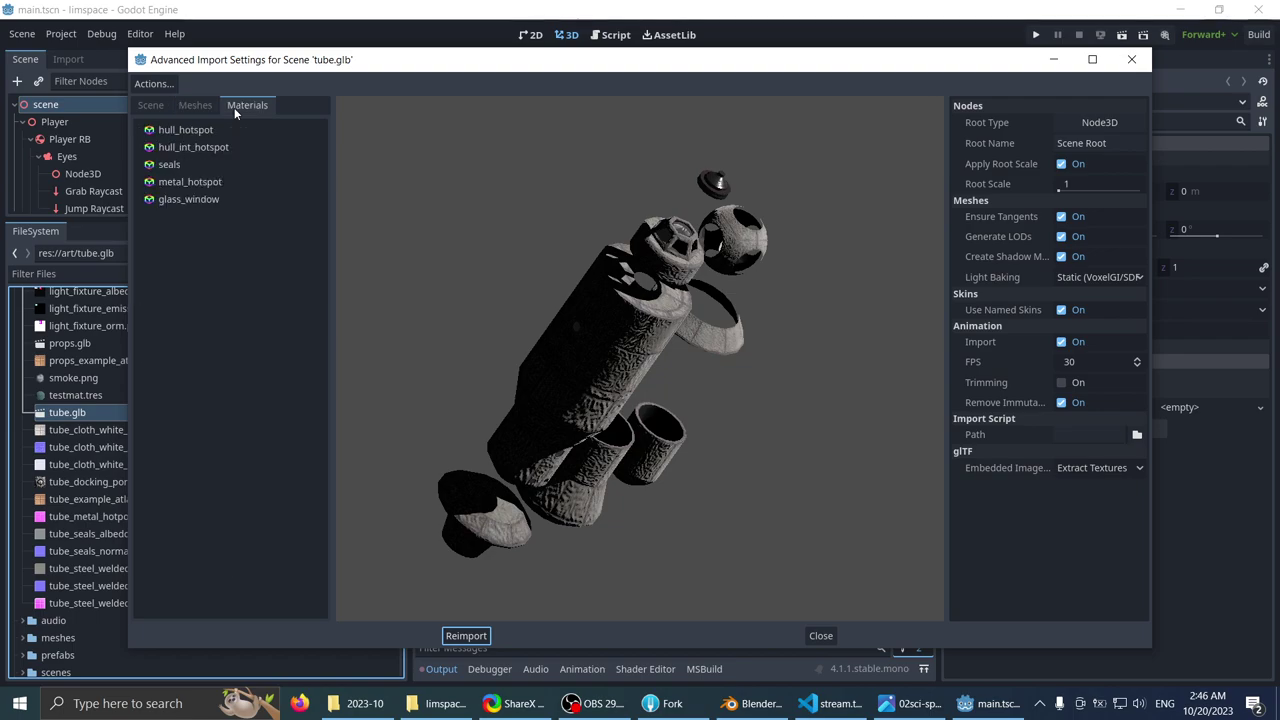
click(195, 198)
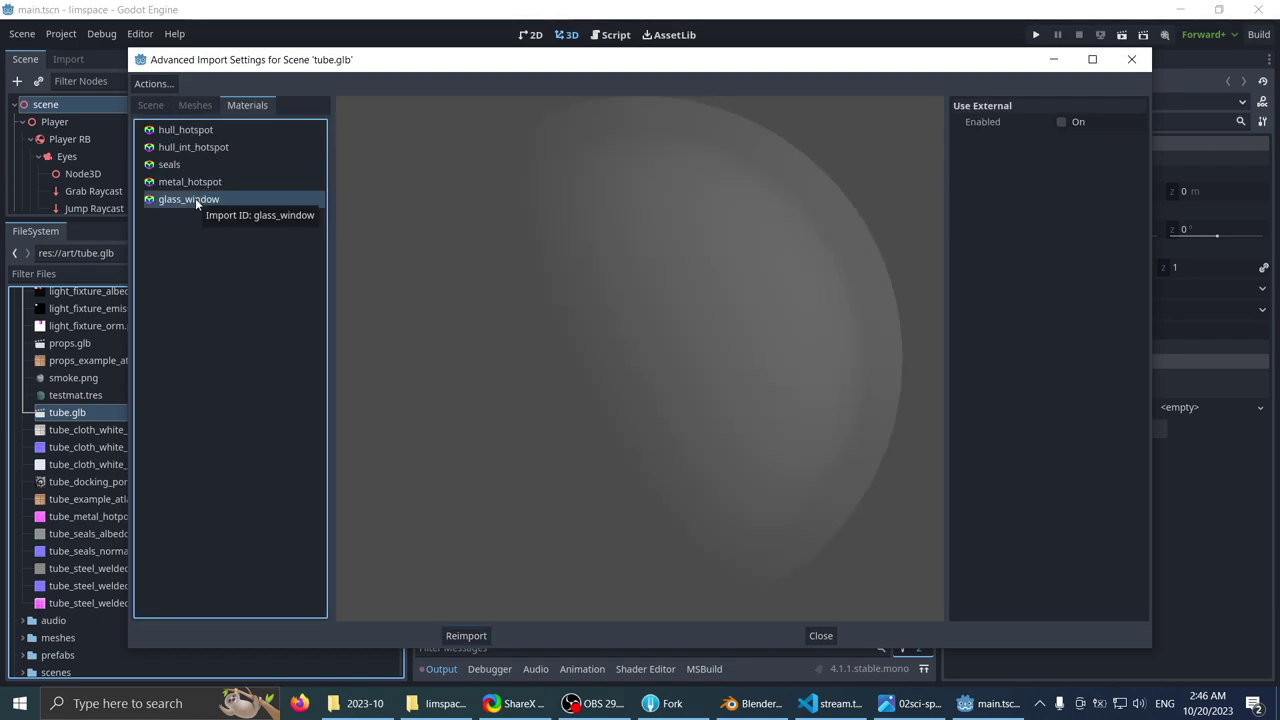
click(1061, 122)
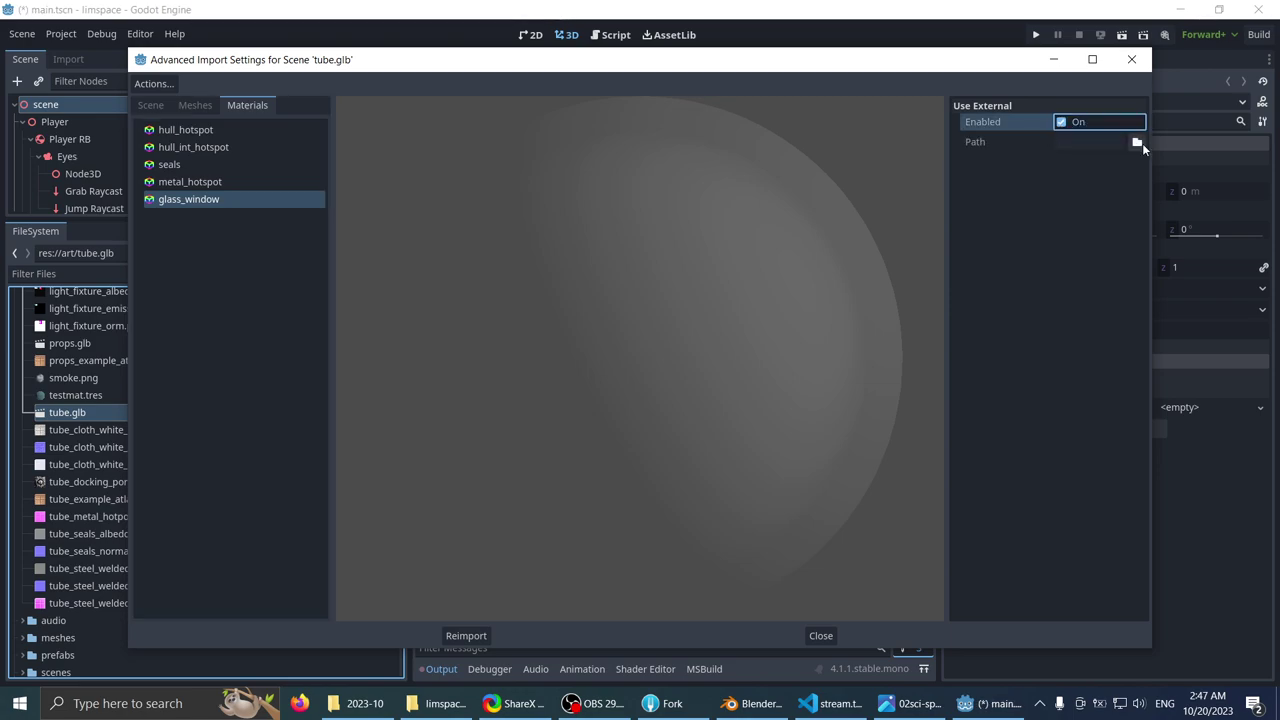
click(1137, 142)
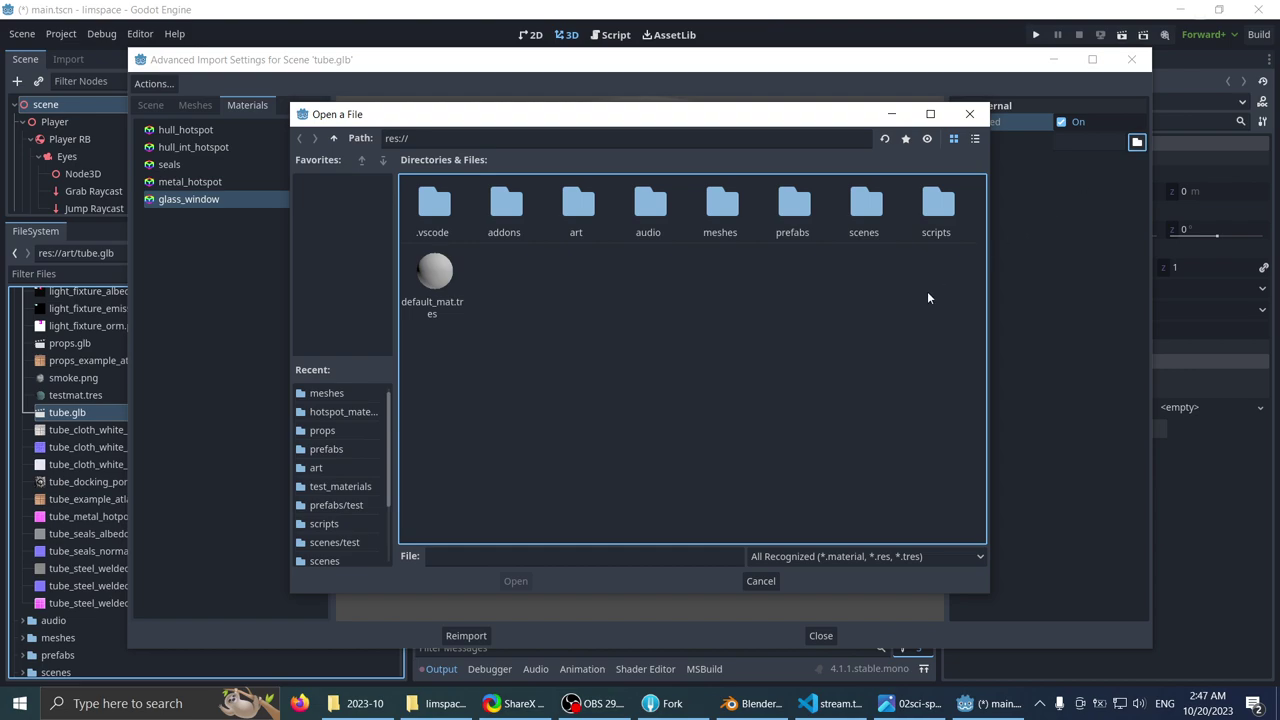
click(760, 581)
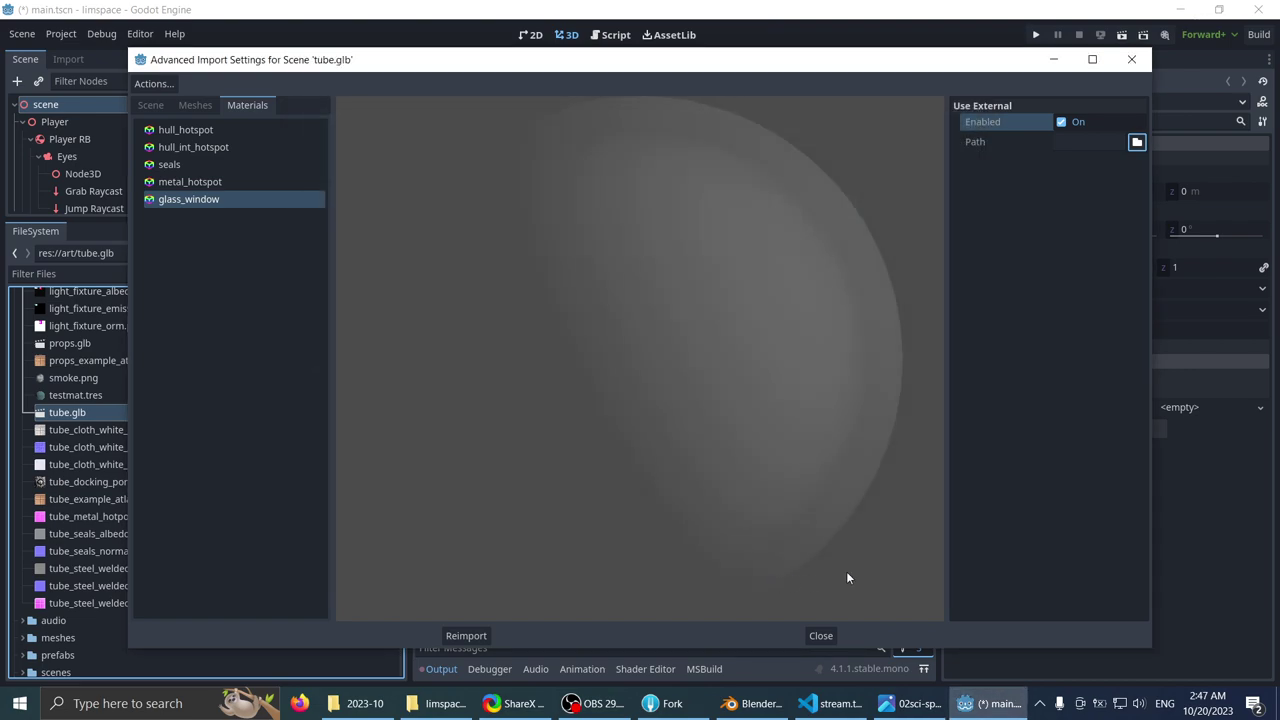
click(821, 636)
- Create a new empty scene and place an instance of tube.glb in it
scroll(624, 283, up, 4)
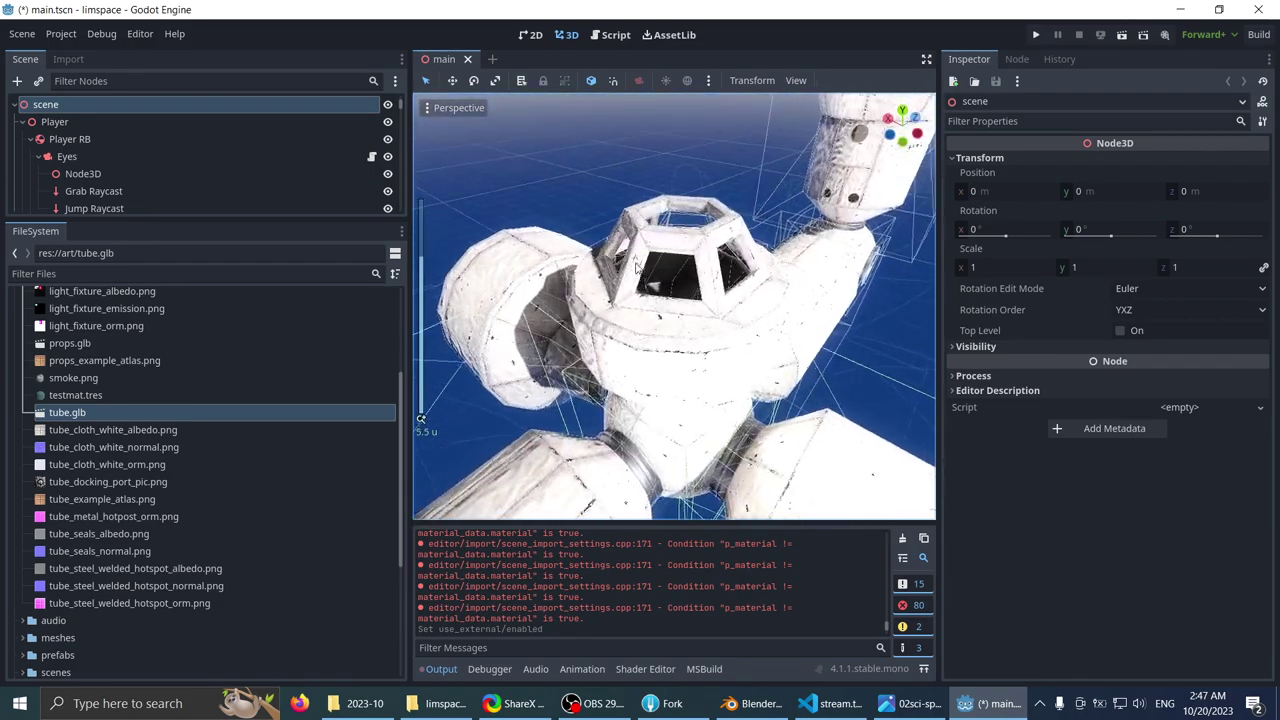
middle_drag(624, 283, 559, 295)
scroll(557, 313, down, 6)
scroll(556, 314, down, 14)
scroll(559, 295, up, 10)
middle_drag(524, 226, 505, 150)
click(492, 59)
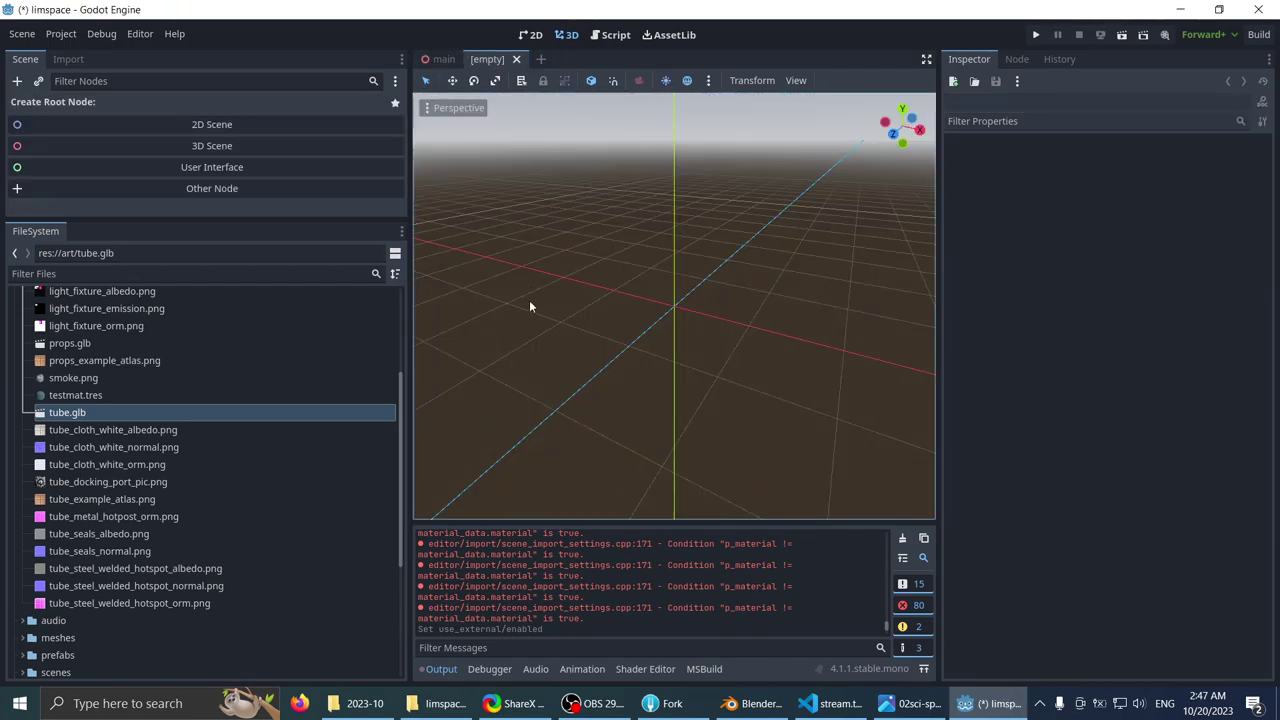
mouse_move(530, 306)
middle_down()
mouse_move(537, 291)
mouse_move(543, 300)
middle_up()
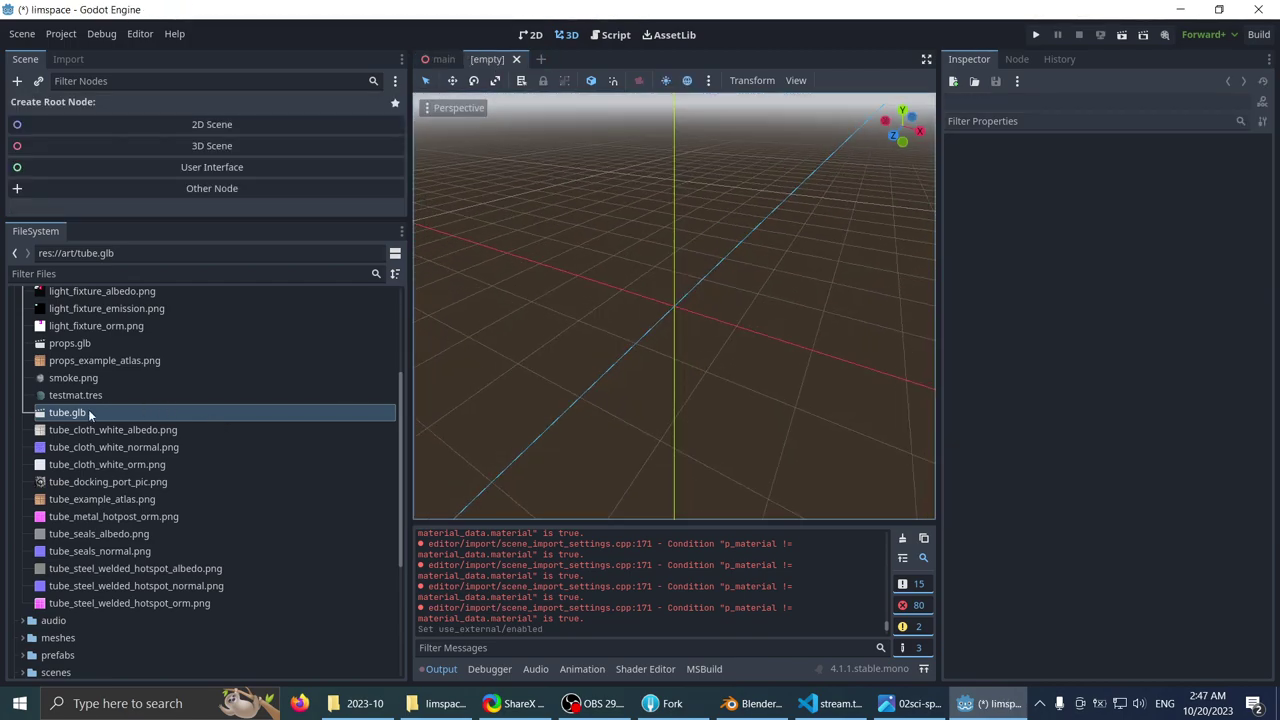
drag(82, 414, 665, 313)
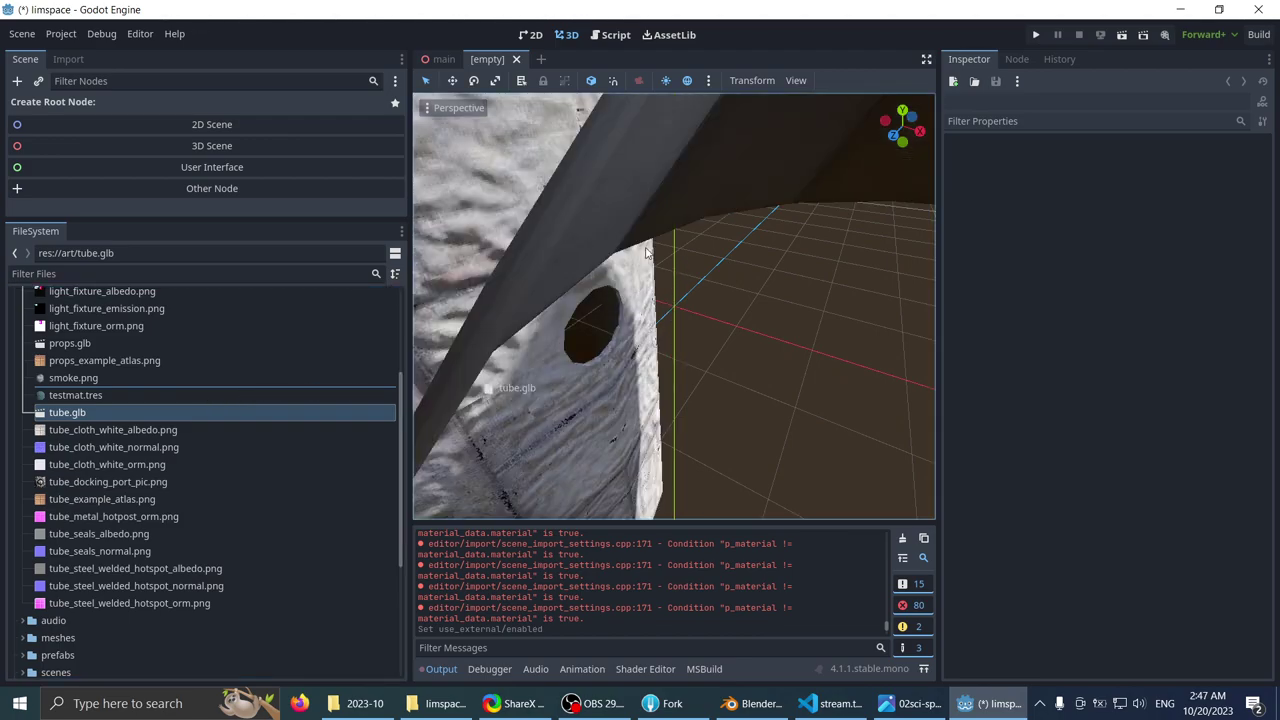
drag(646, 253, 660, 290)
scroll(667, 289, down, 8)
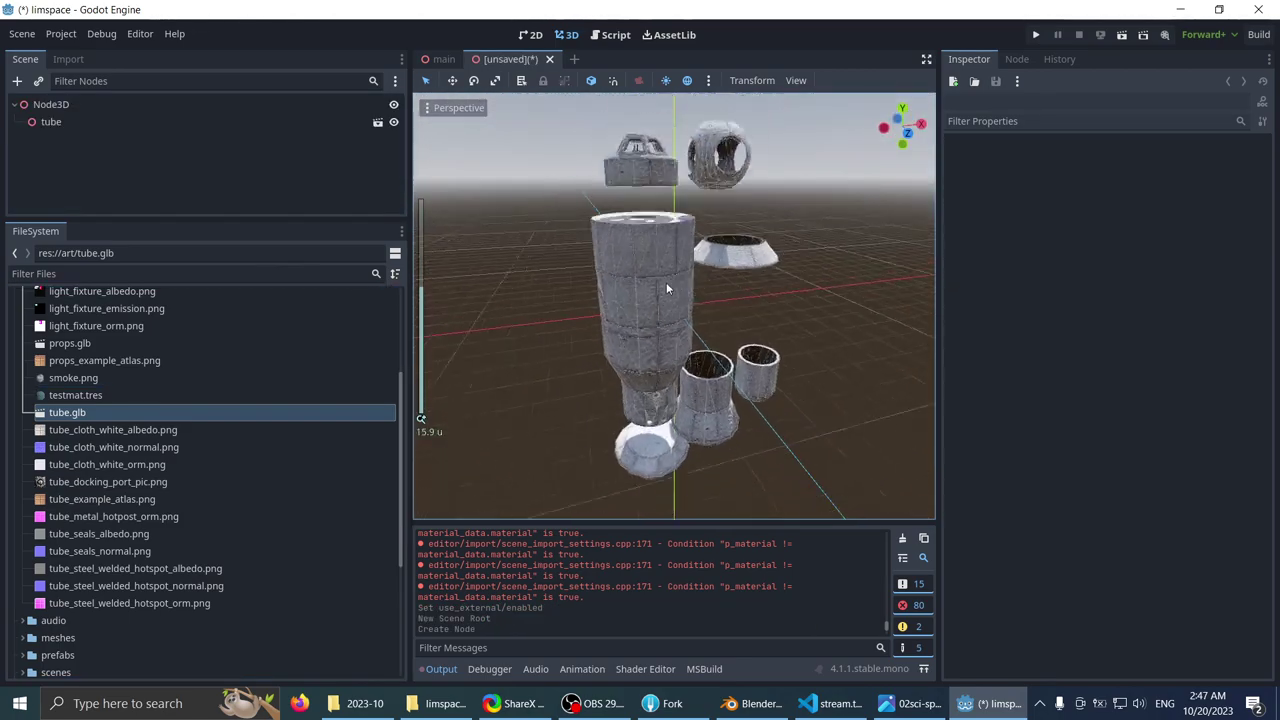
- Make the tube instance local to the scene and select the window_cupola_top mesh on the cupola
middle_drag(667, 289, 650, 345)
scroll(614, 317, up, 5)
shift+middle_drag(590, 255, 648, 328)
scroll(650, 330, up, 8)
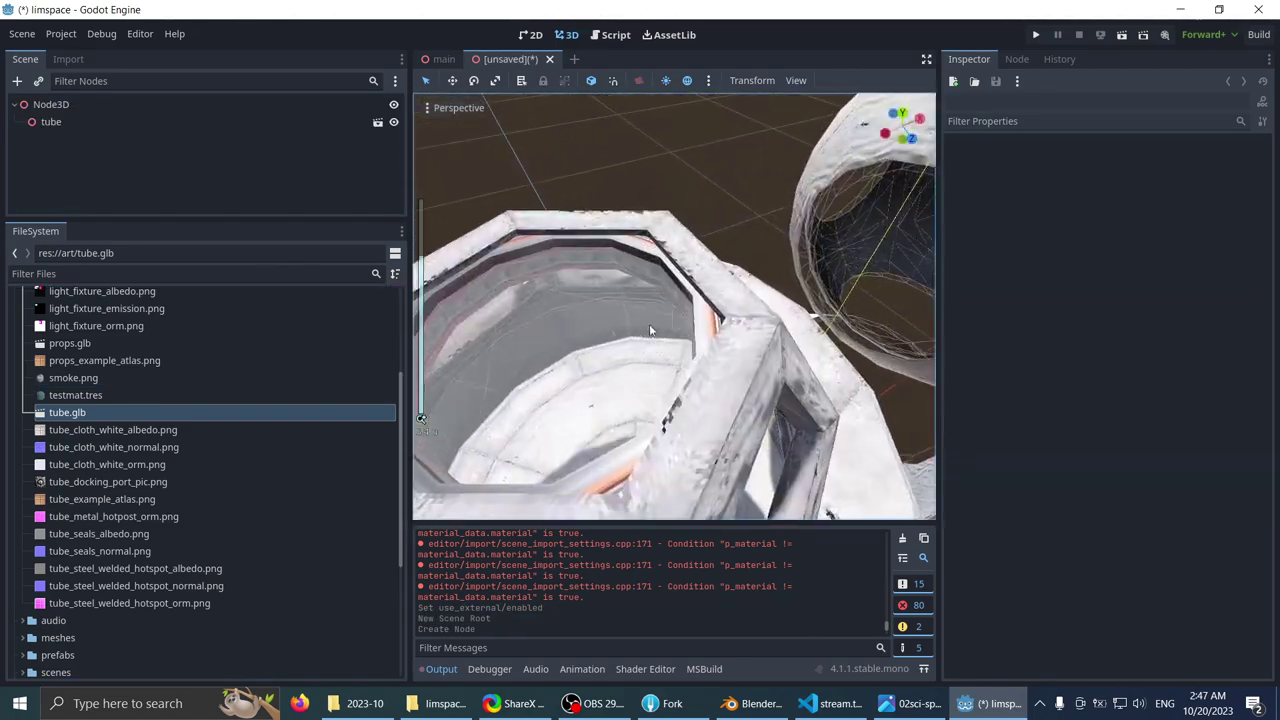
scroll(648, 310, down, 5)
click(646, 302)
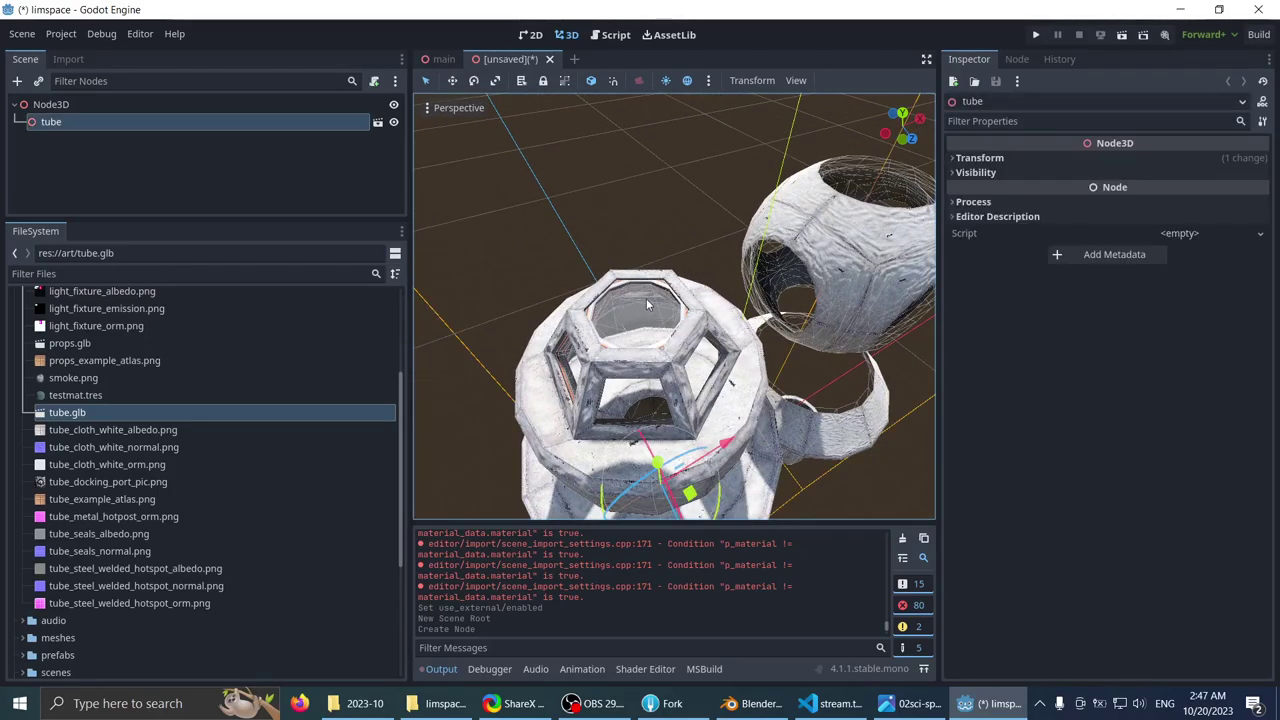
middle_drag(631, 302, 633, 290)
right_click(342, 118)
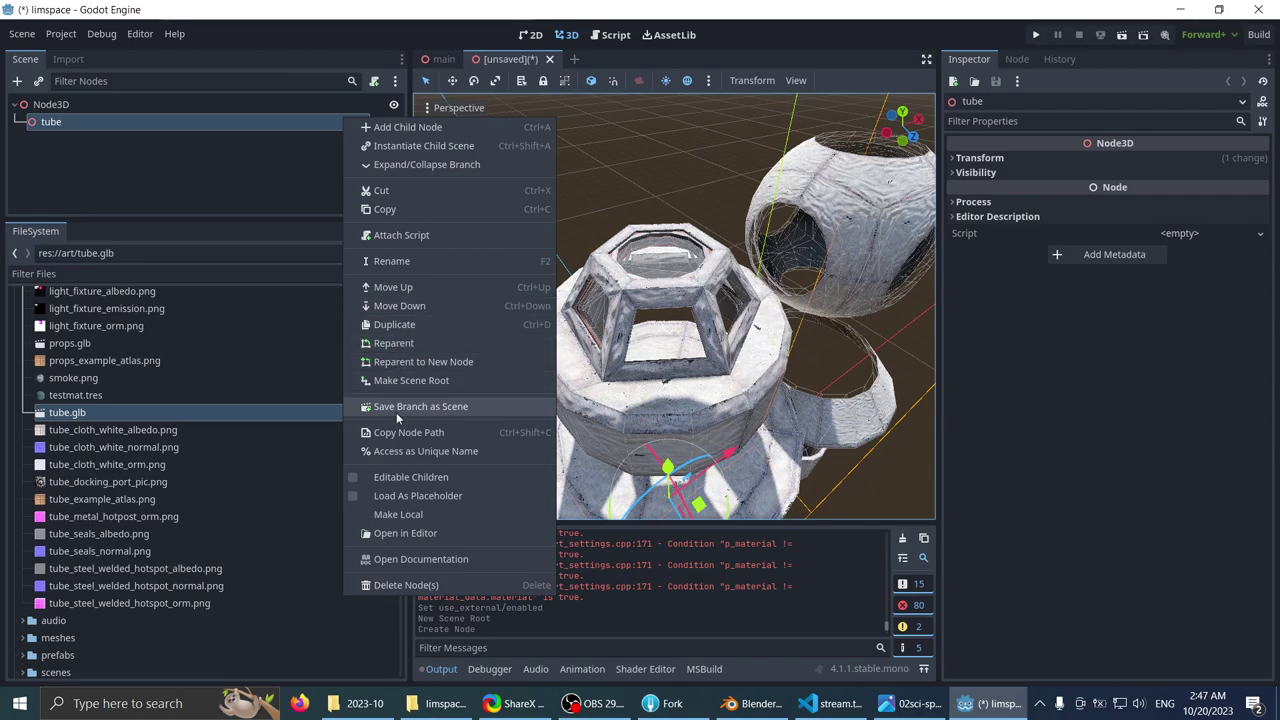
click(398, 514)
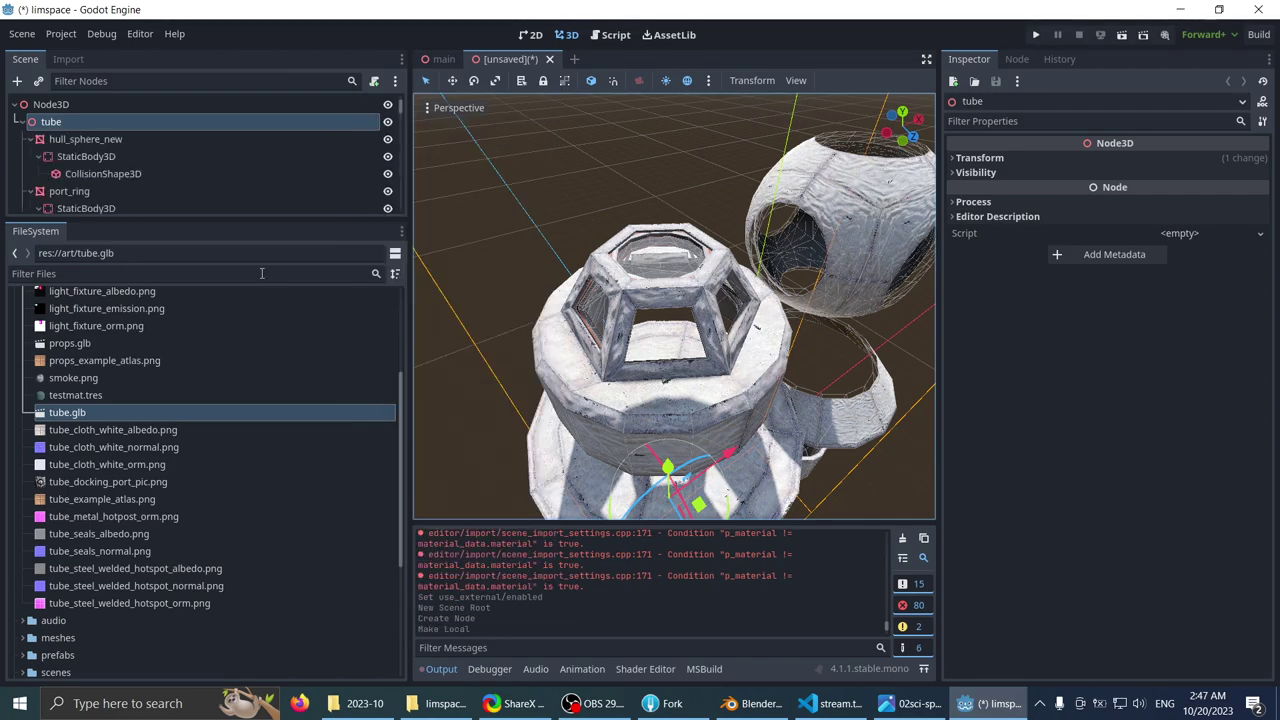
click(650, 228)
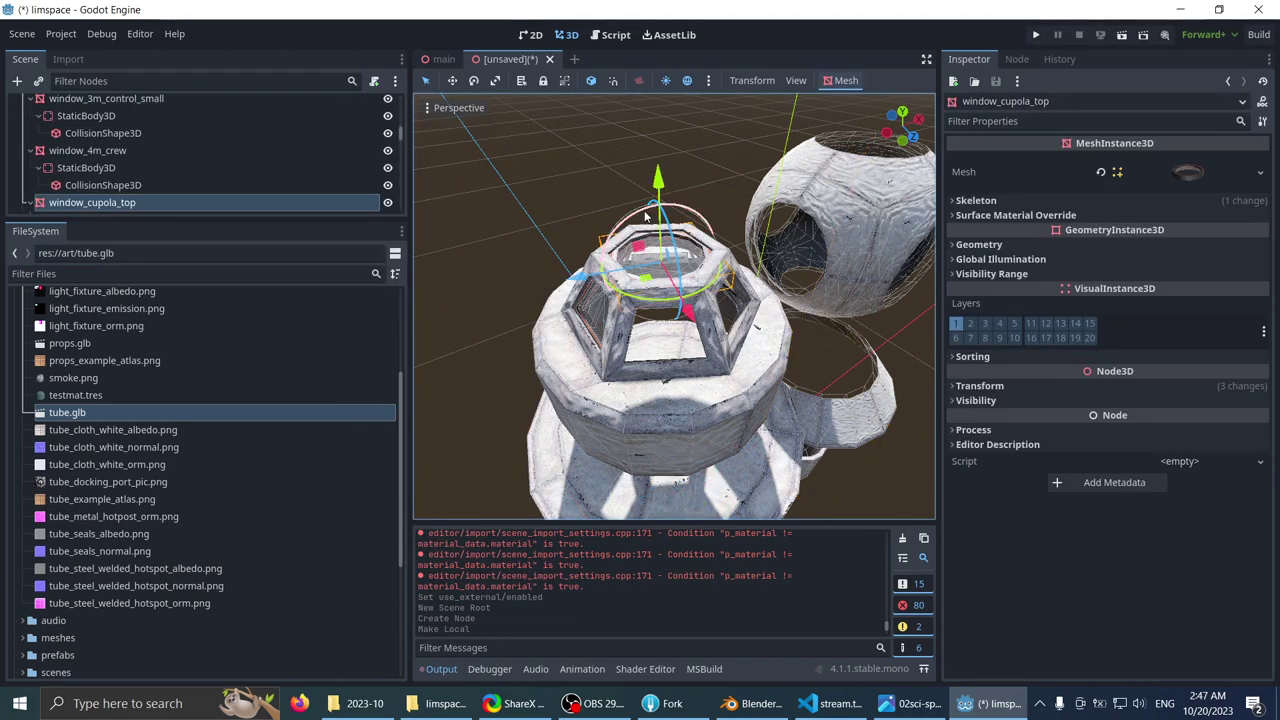
- Examine the cupola's top window and its frame from outside and from inside the cupola
mouse_move(612, 204)
middle_down()
mouse_move(543, 207)
mouse_move(562, 176)
mouse_move(531, 200)
mouse_move(603, 157)
mouse_move(600, 142)
mouse_move(596, 189)
mouse_move(669, 225)
mouse_move(554, 202)
mouse_move(590, 192)
middle_up()
scroll(531, 200, down, 4)
scroll(531, 200, up, 3)
scroll(600, 142, down, 6)
scroll(589, 174, up, 2)
scroll(586, 194, up, 4)
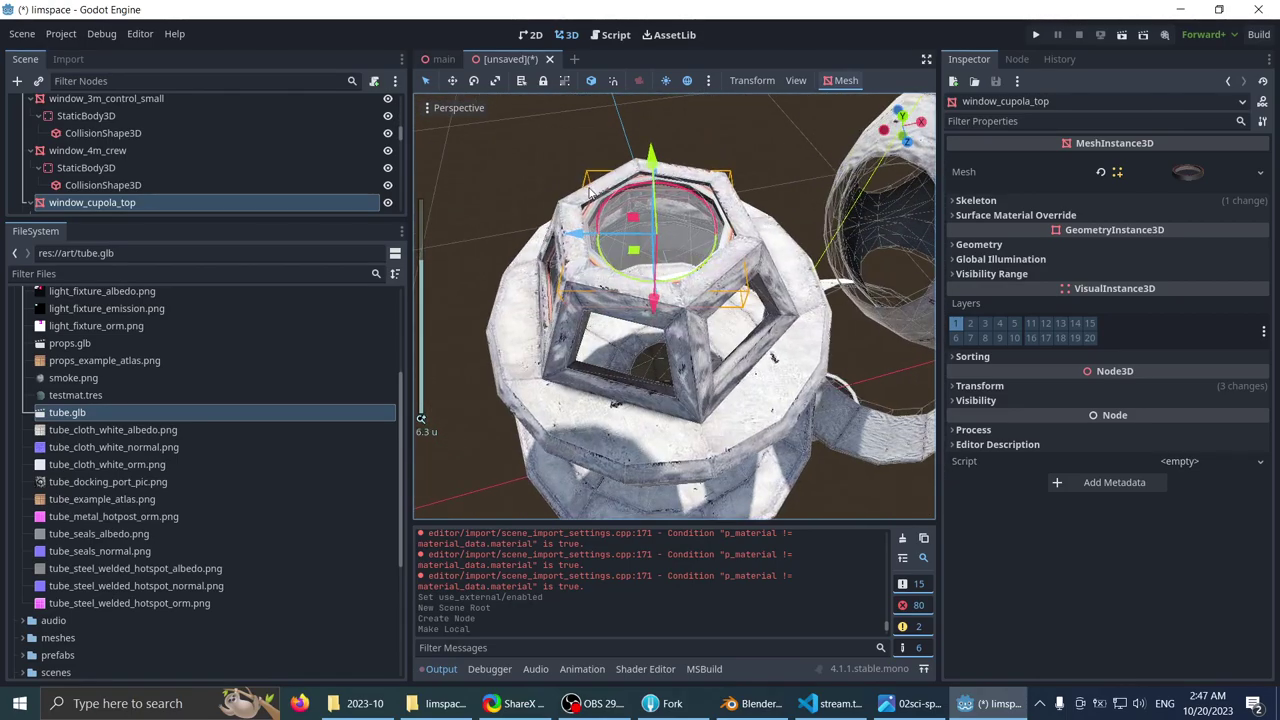
scroll(592, 184, up, 6)
scroll(592, 185, down, 6)
scroll(592, 190, up, 3)
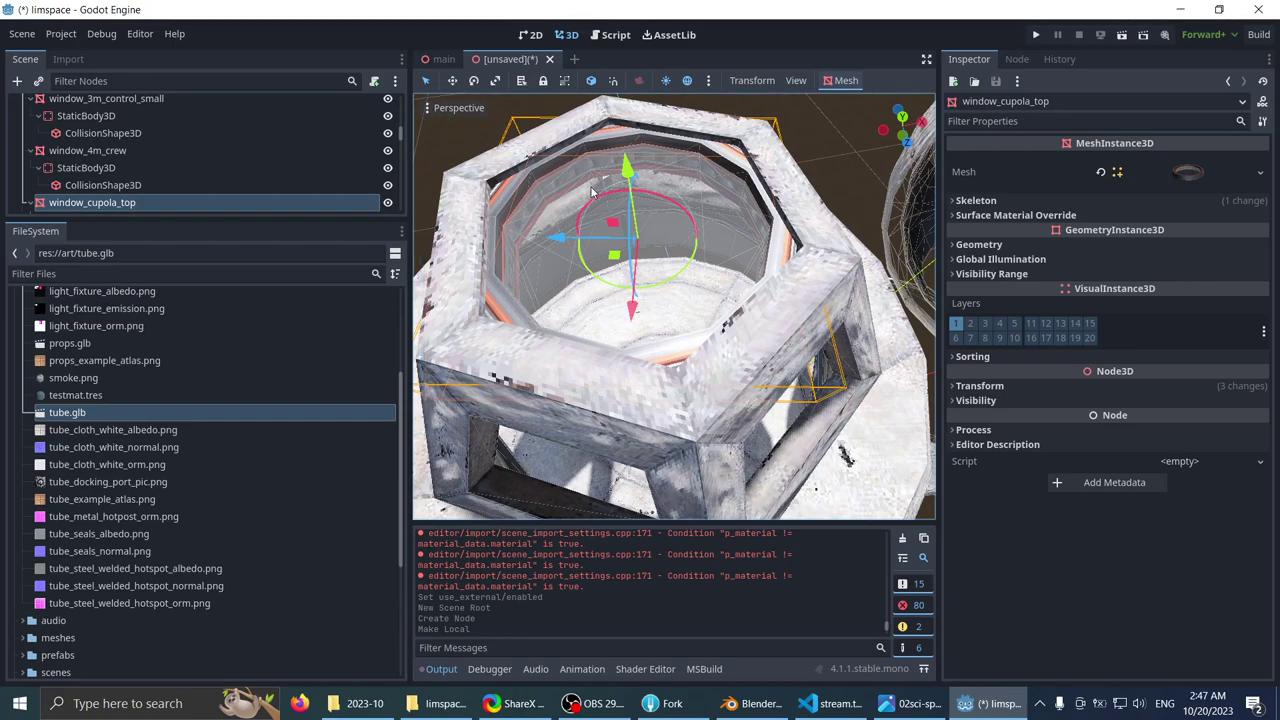
scroll(591, 192, down, 3)
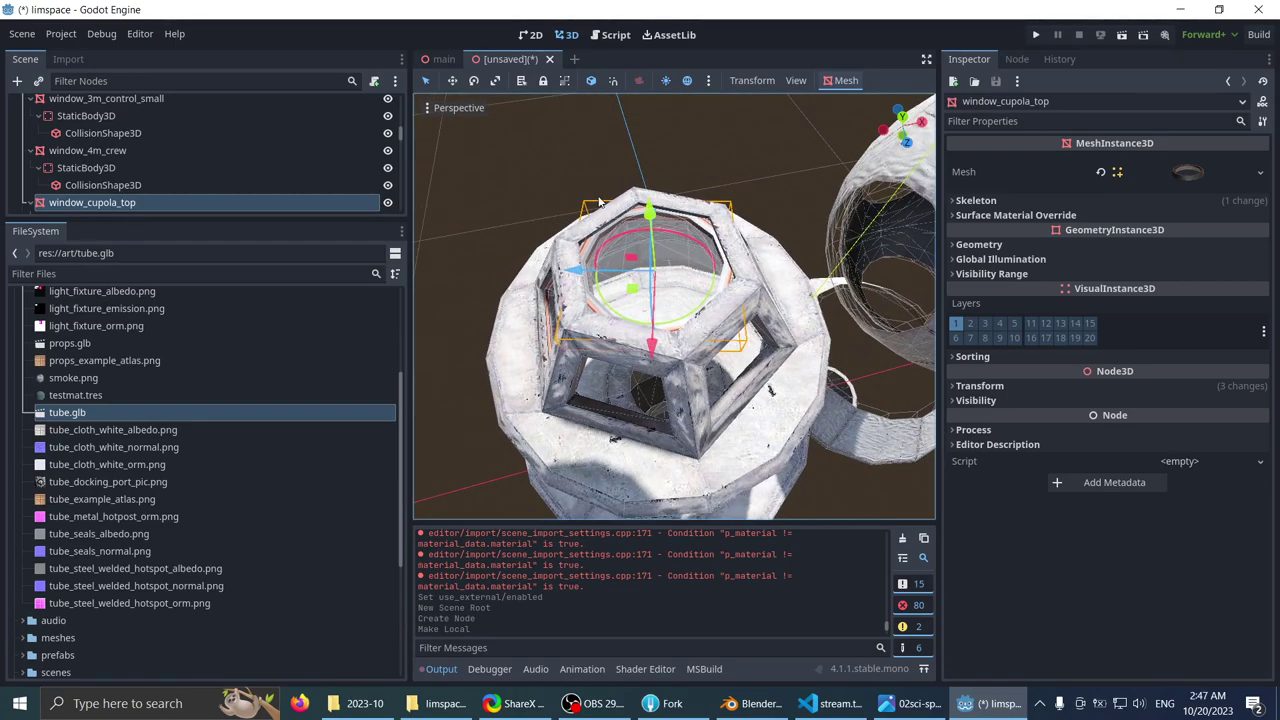
scroll(600, 203, down, 4)
middle_drag(600, 204, 618, 267)
scroll(613, 211, up, 2)
scroll(611, 213, up, 5)
scroll(601, 193, up, 3)
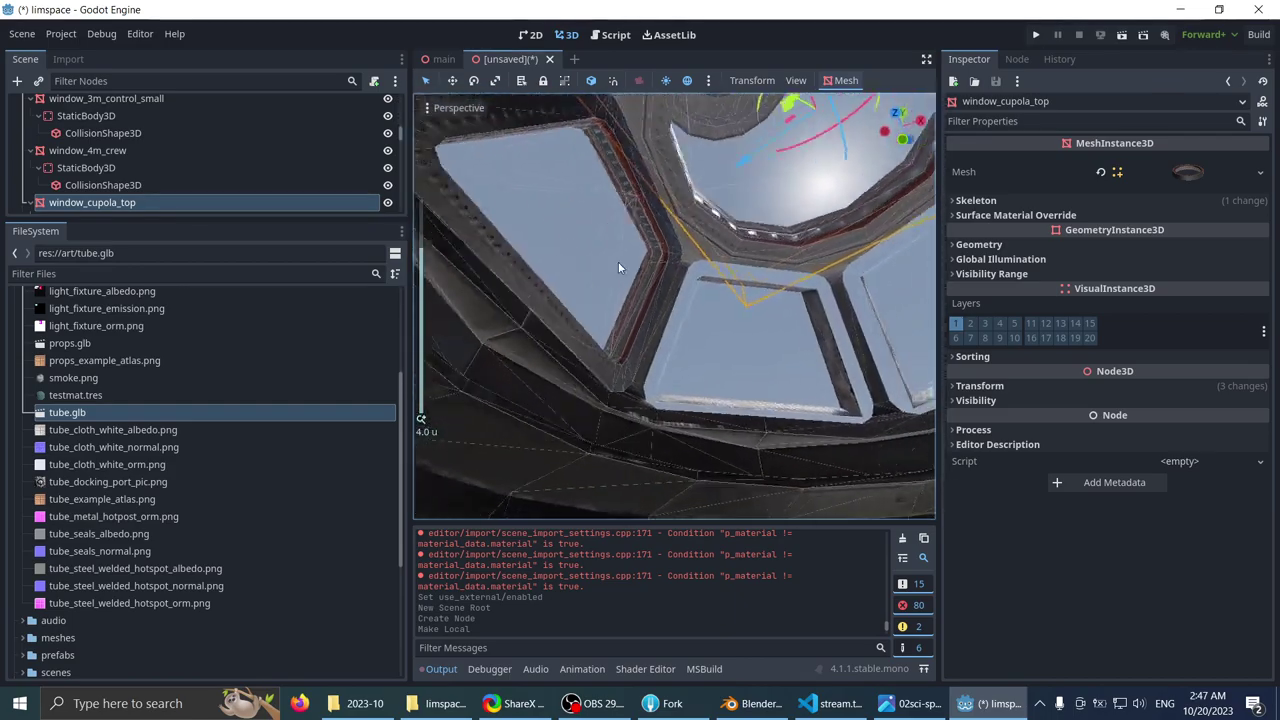
drag(618, 267, 616, 266)
scroll(616, 266, down, 8)
middle_drag(616, 266, 604, 340)
- Switch to Blender, select and frame window_cupola_top-col, and display its transform values
key(alt+Tab)
scroll(616, 322, up, 5)
shift+middle_drag(608, 240, 699, 321)
click(617, 323)
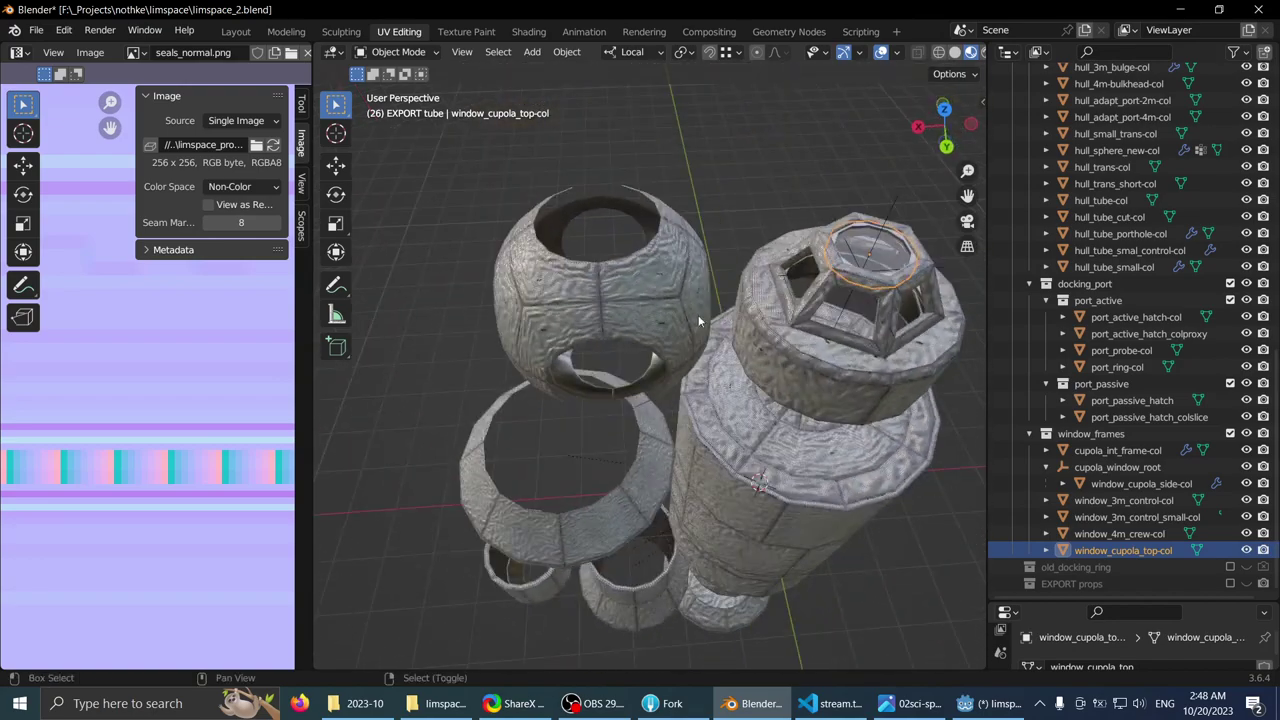
key(KP_Decimal)
middle_drag(608, 152, 569, 203)
click(983, 102)
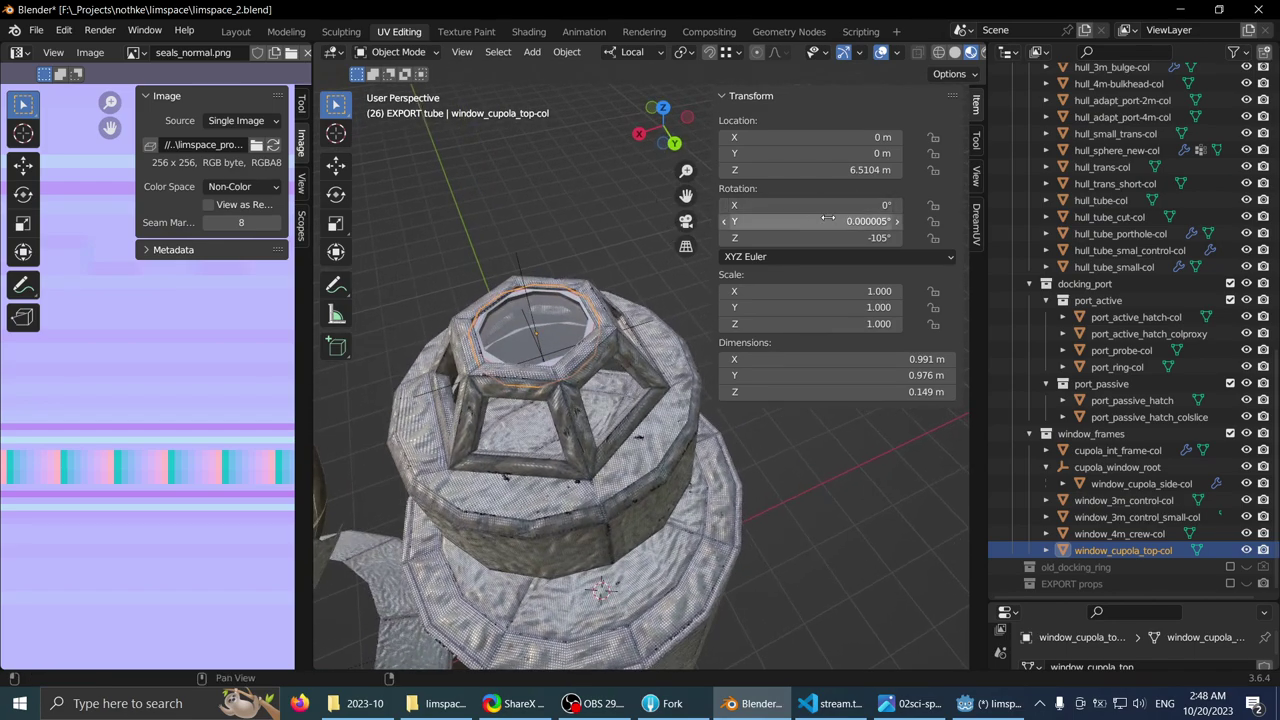
- Apply the rotation of window_cupola_top-col and check the cupola from the side
key(q)
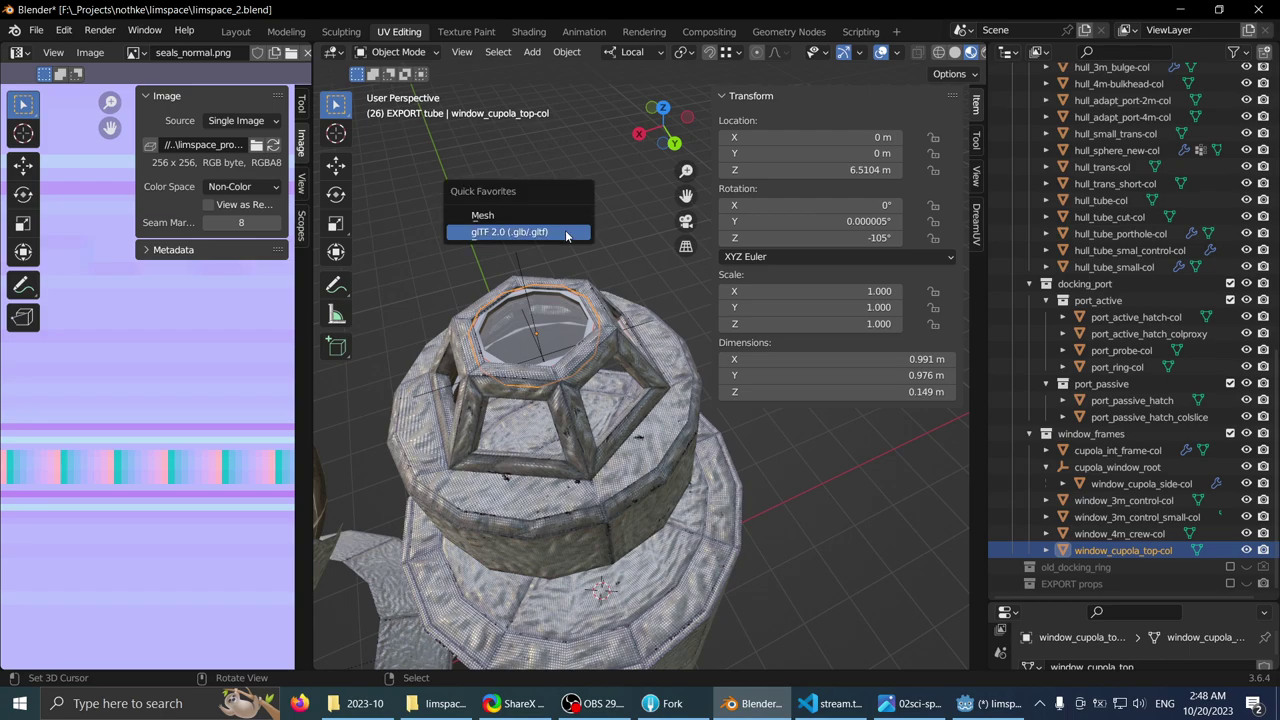
key(ctrl+a)
click(550, 217)
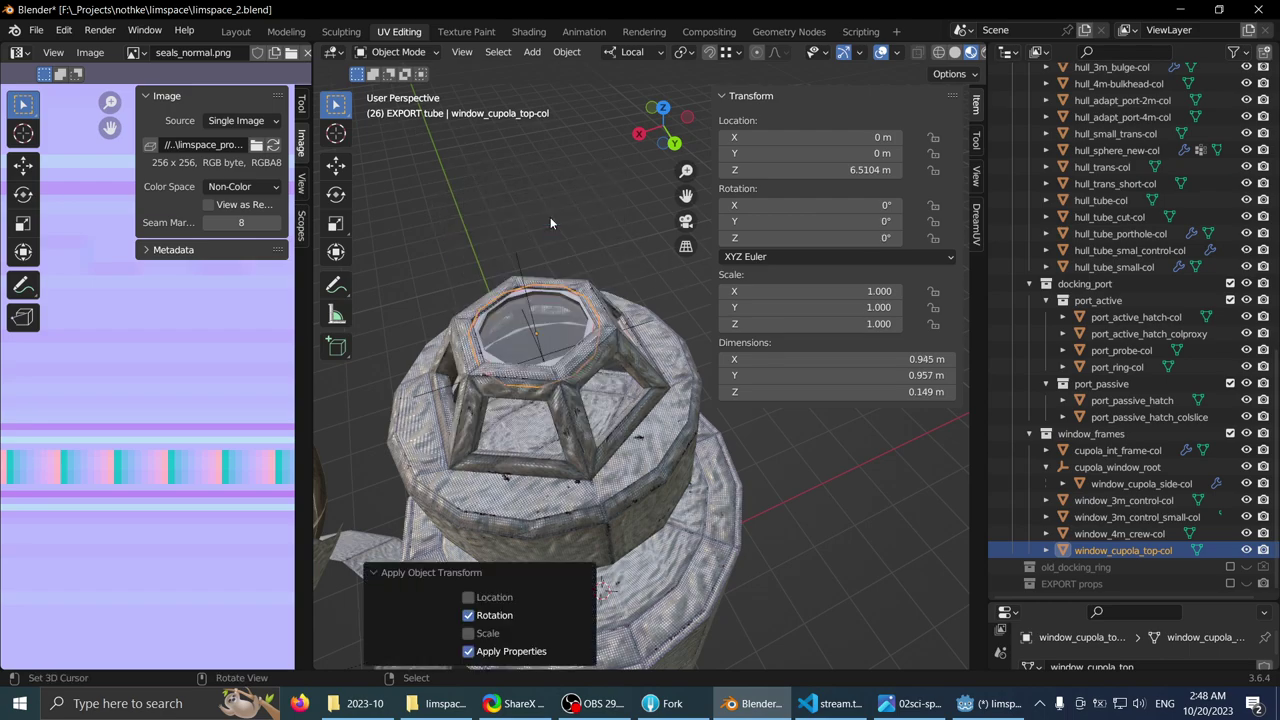
key(q)
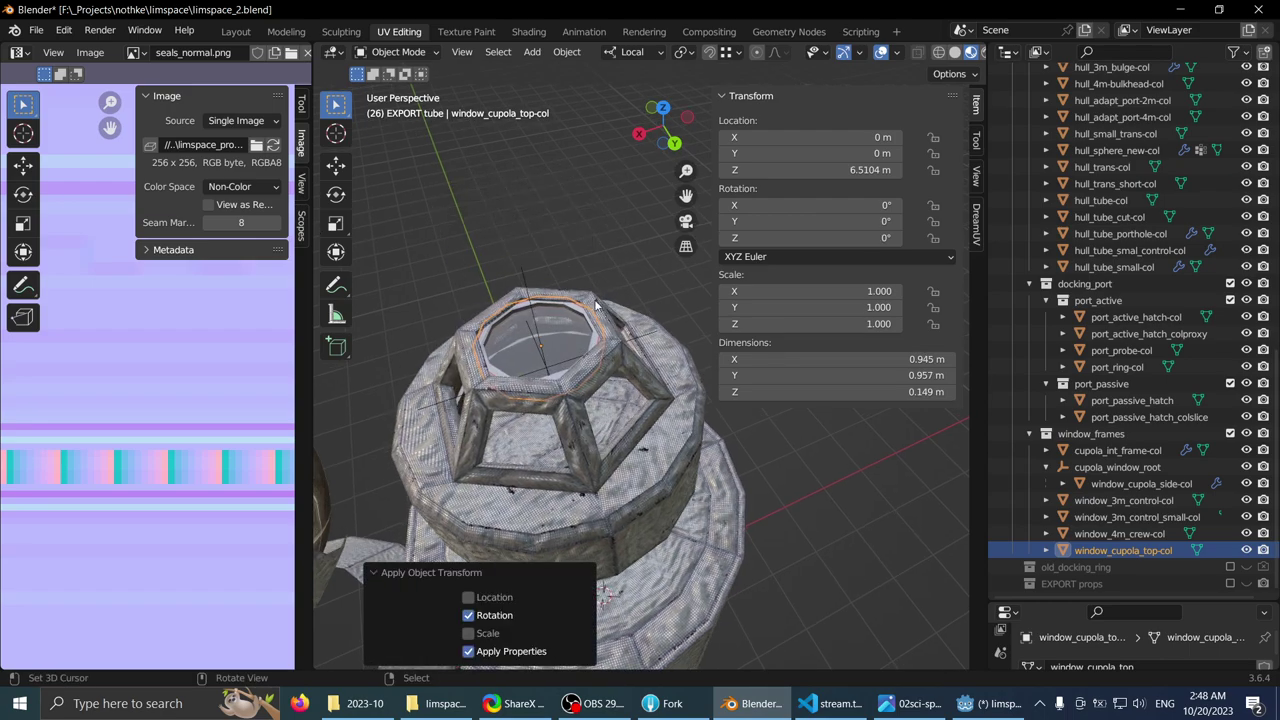
middle_drag(598, 306, 650, 262)
scroll(1110, 224, up, 6)
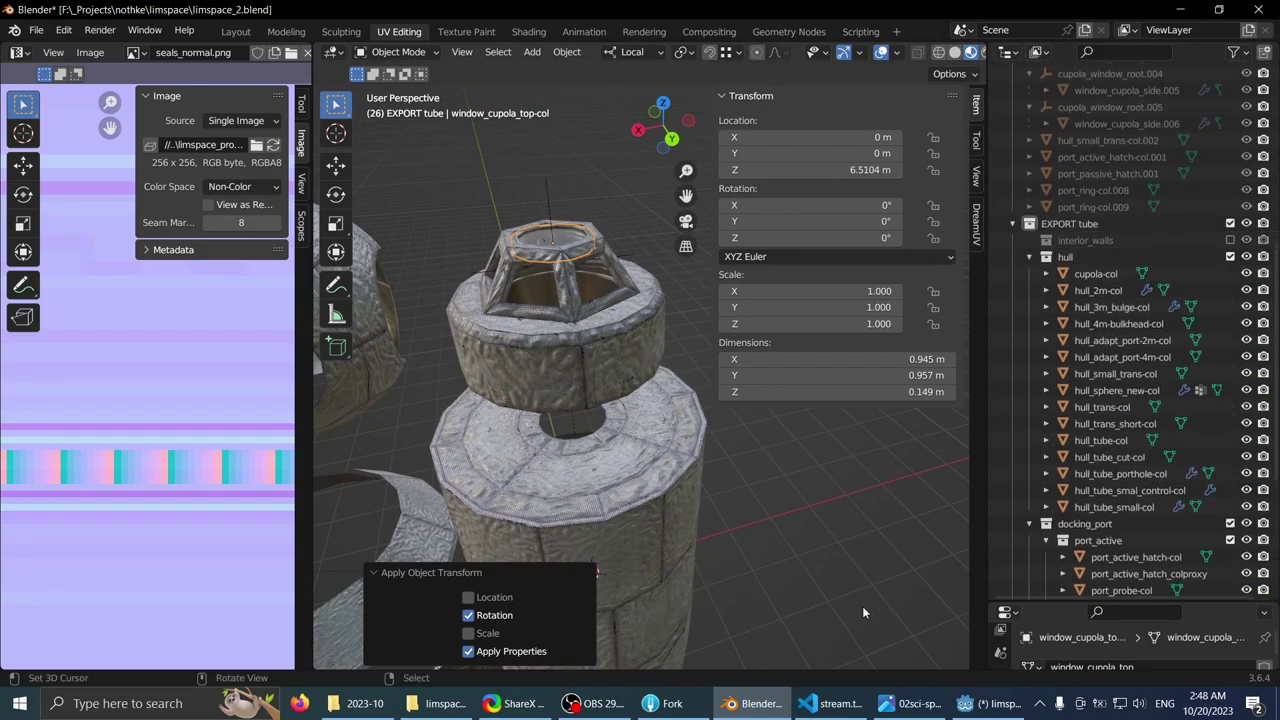
- Switch to Godot and examine the cupola's top window and glass up close from above
click(990, 703)
scroll(552, 233, down, 5)
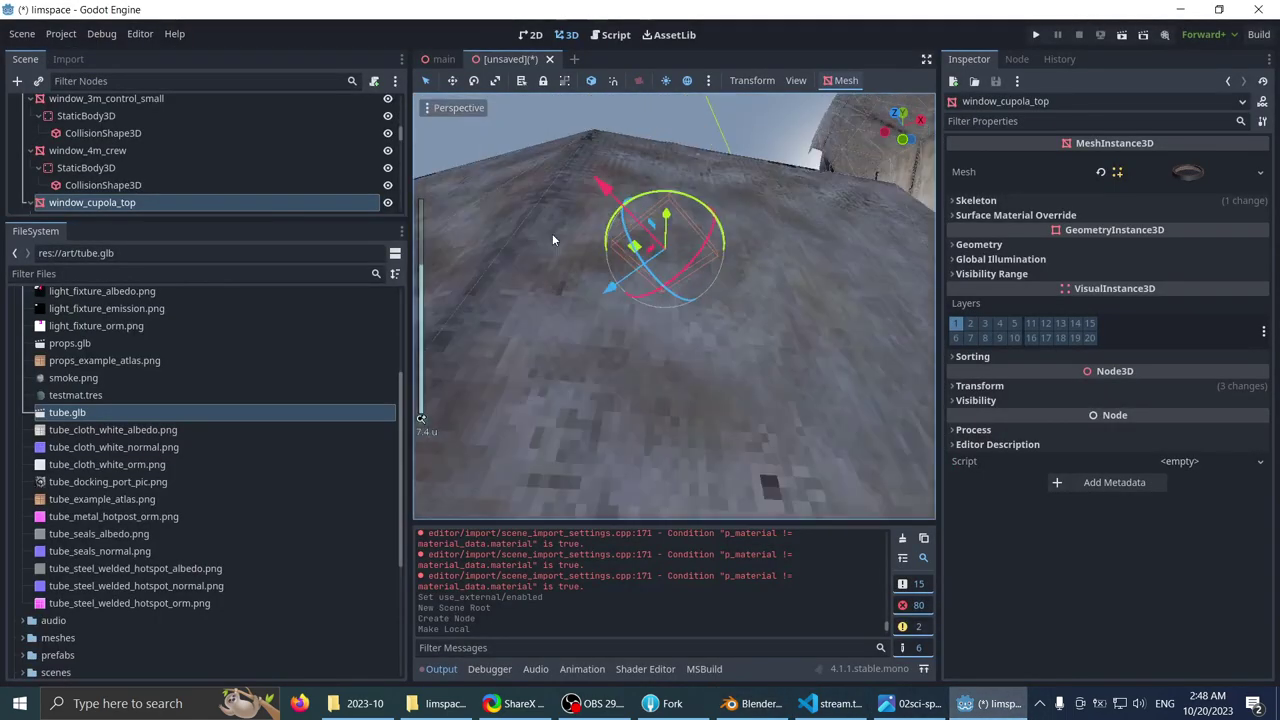
middle_drag(614, 282, 598, 396)
click(558, 251)
scroll(558, 251, up, 7)
mouse_move(578, 329)
shift+middle_down()
mouse_move(558, 251)
mouse_move(567, 310)
mouse_move(564, 283)
mouse_move(550, 290)
mouse_move(579, 319)
shift+middle_up()
scroll(564, 283, up, 7)
scroll(566, 284, down, 2)
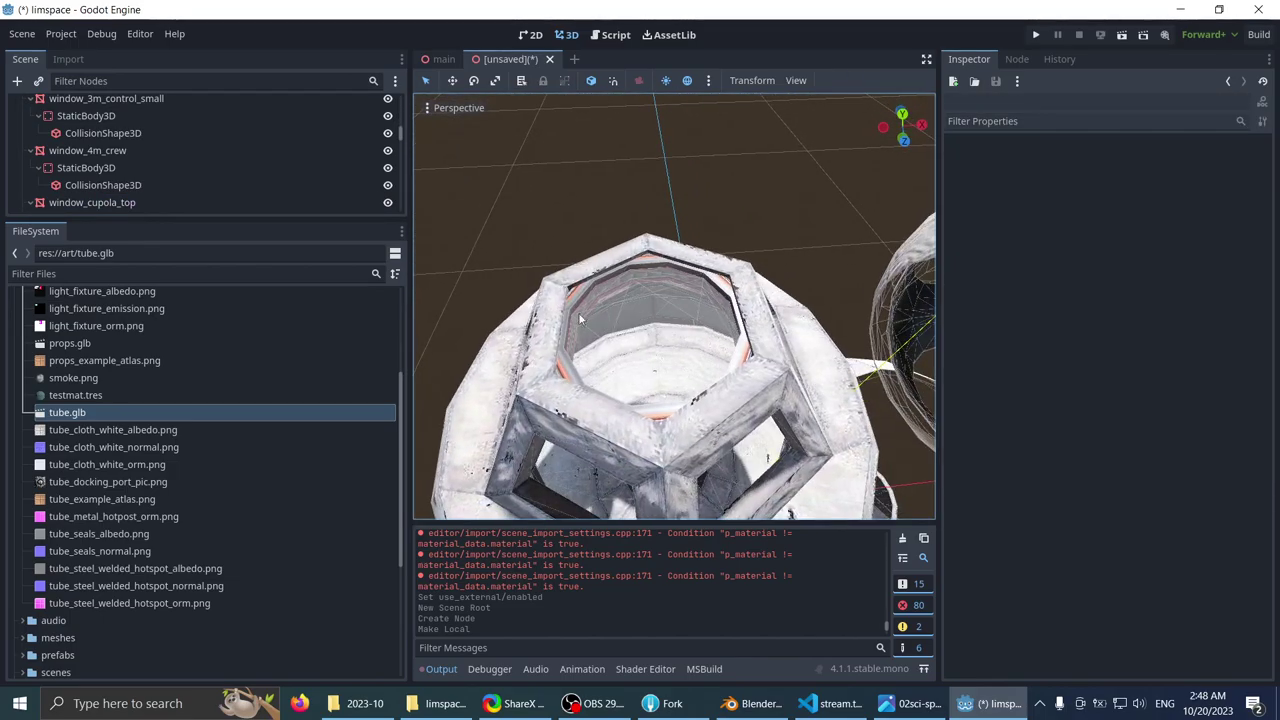
- Switch to Blender, select all objects in the EXPORT tube collection, and export them as glTF Binary, overwriting tube.glb in the art folder
click(971, 716)
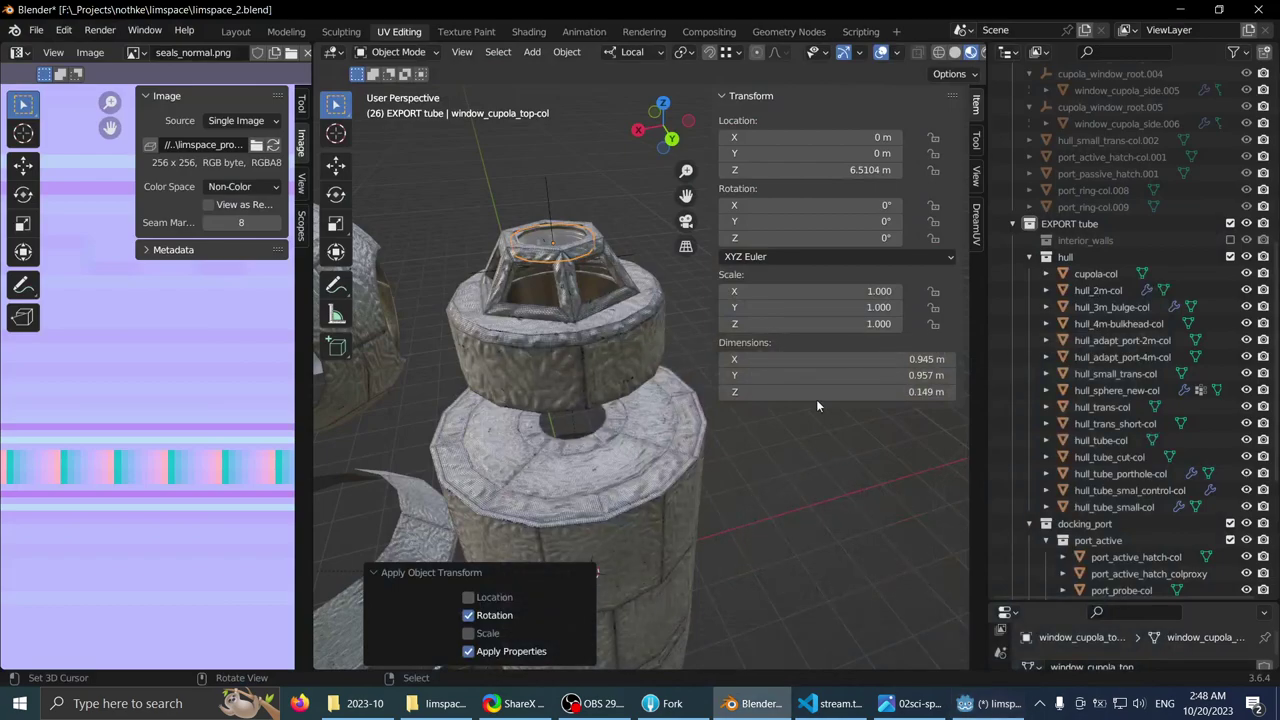
right_click(1085, 227)
click(1025, 224)
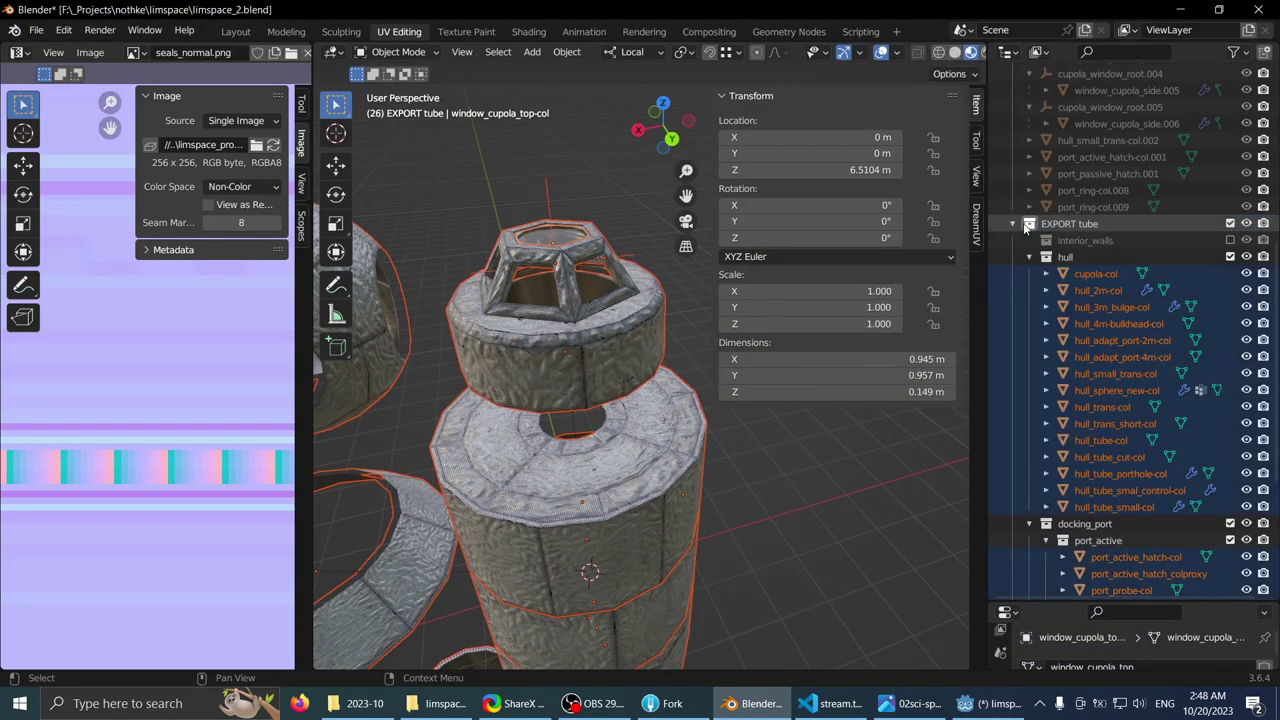
key(q)
click(612, 245)
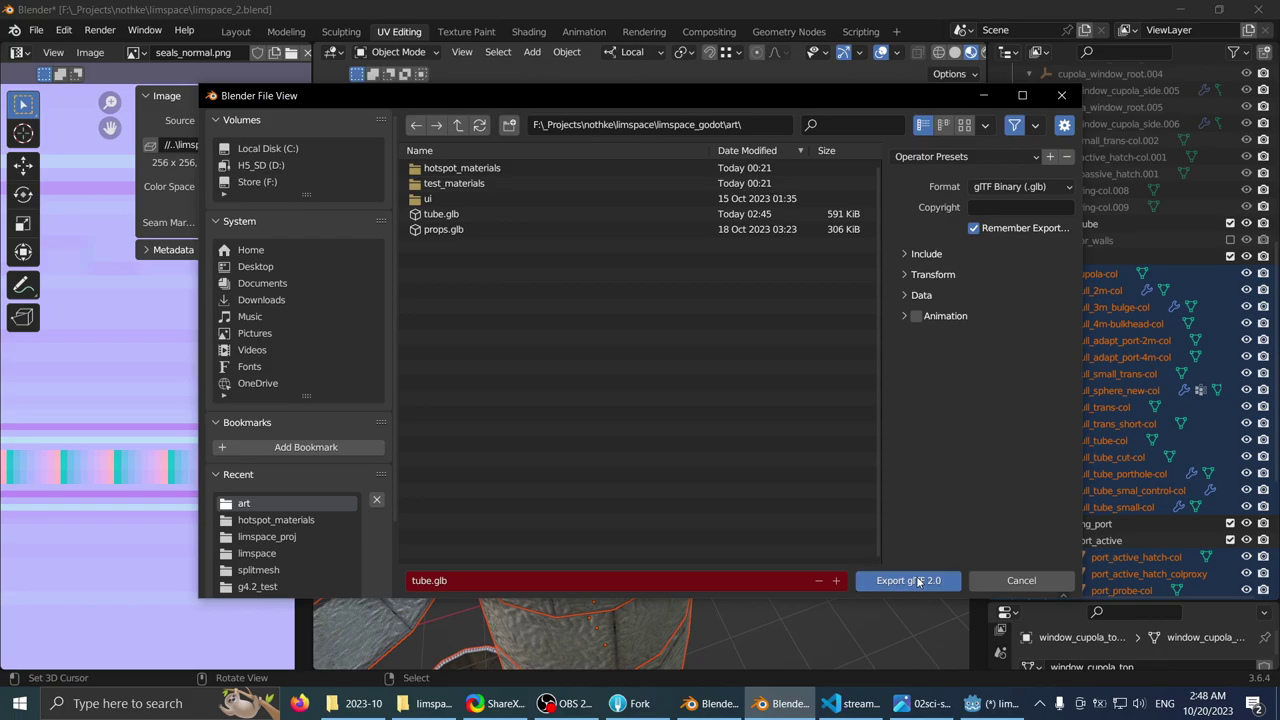
click(917, 580)
- Switch to Godot to reimport tube.glb, and select the collision shape of window_cupola_top
click(971, 703)
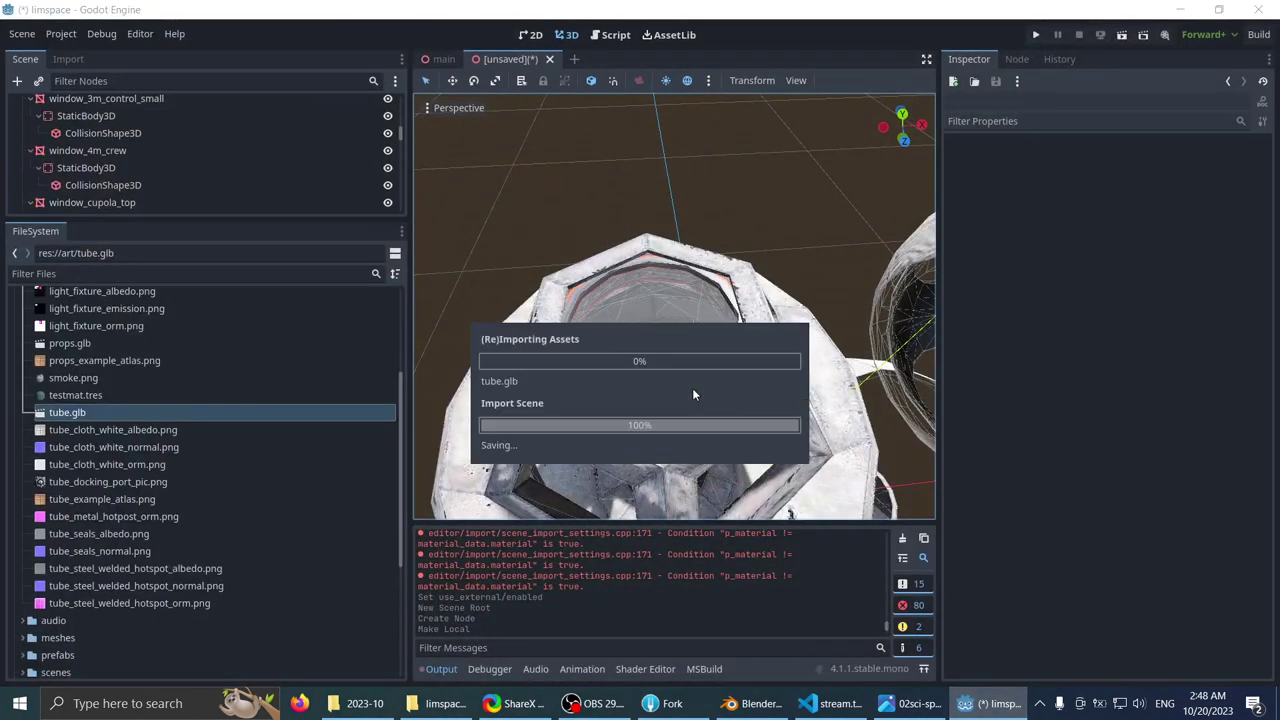
click(680, 330)
click(651, 262)
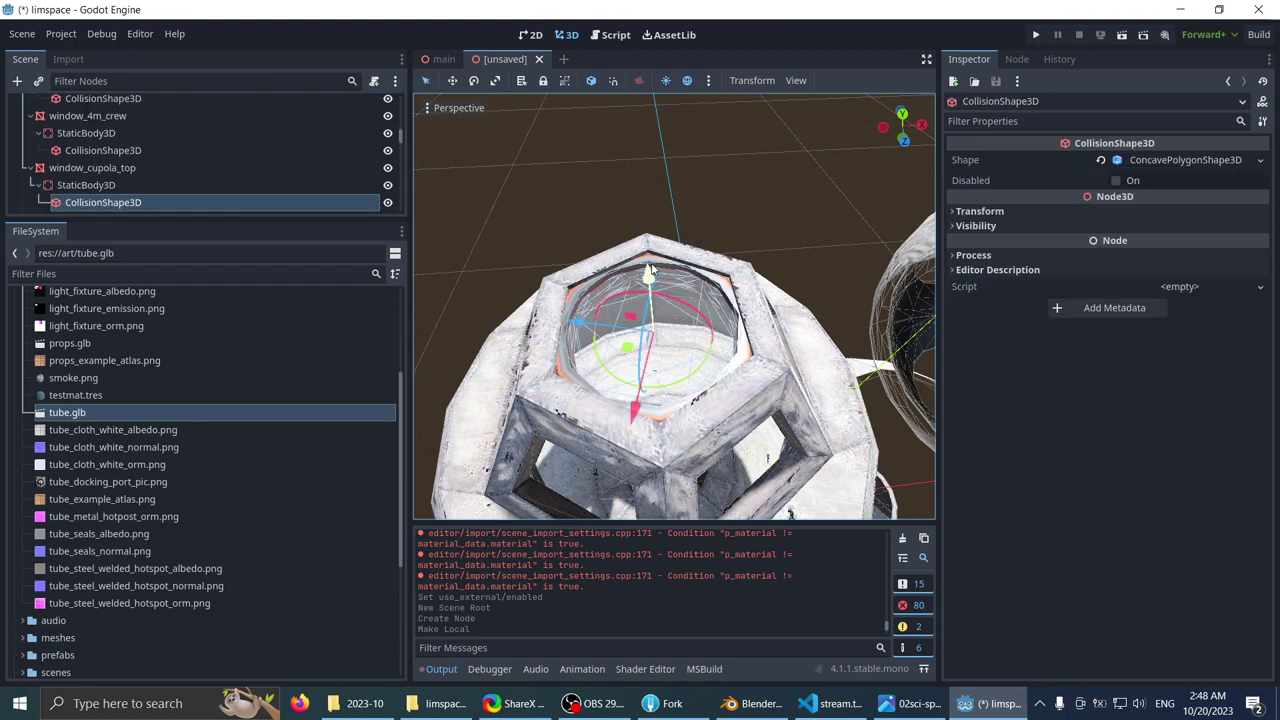
- Check the collision shape's transform values, then select window_cupola_top and examine it from closer and farther away
click(979, 212)
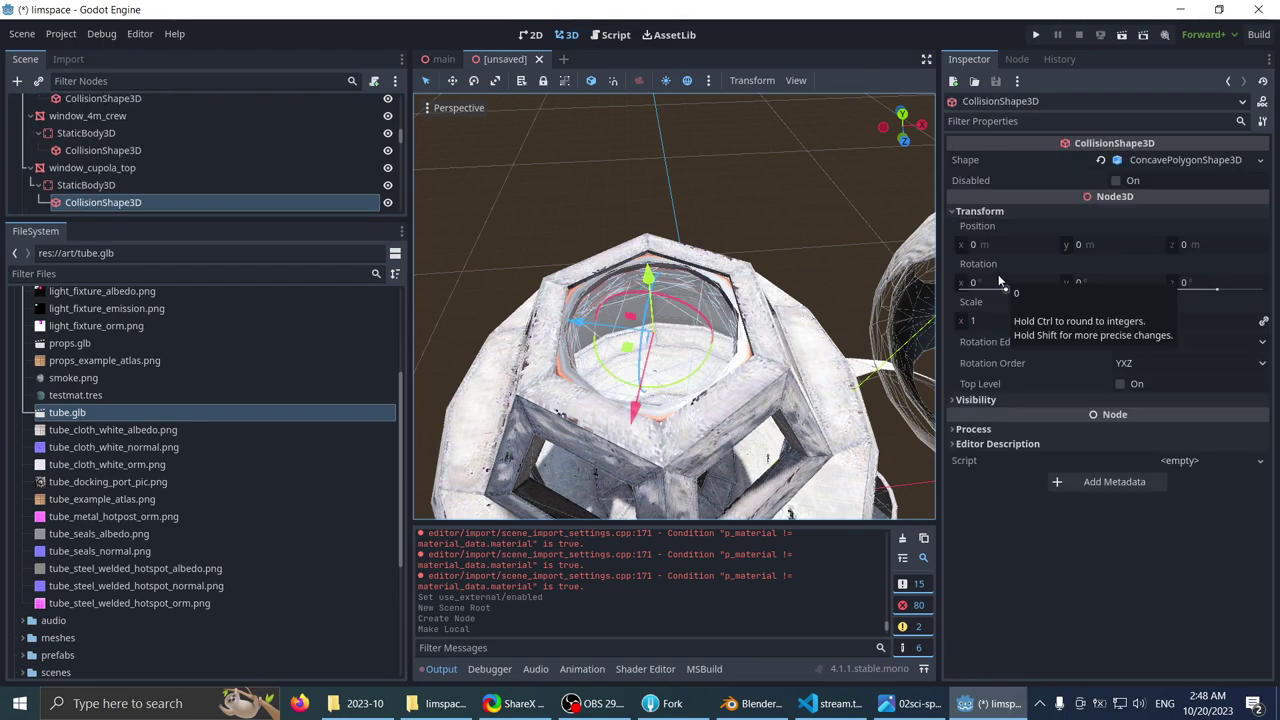
scroll(588, 347, down, 3)
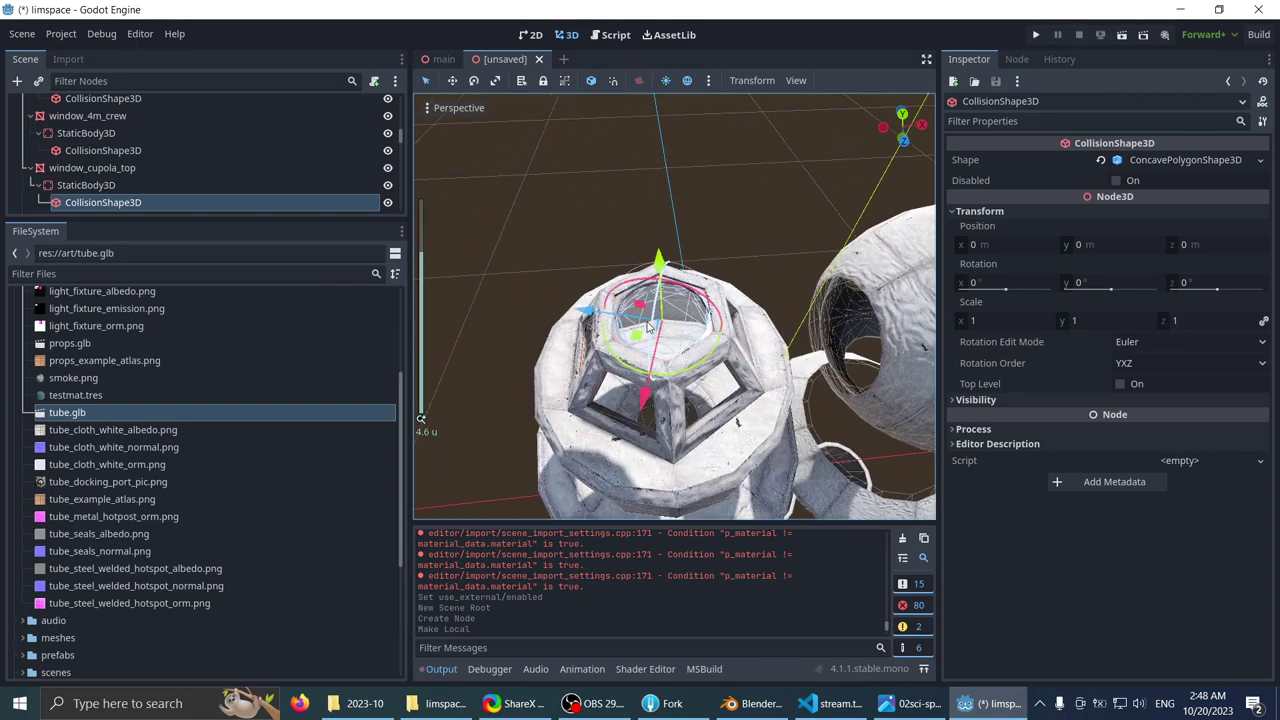
click(104, 169)
scroll(614, 215, up, 2)
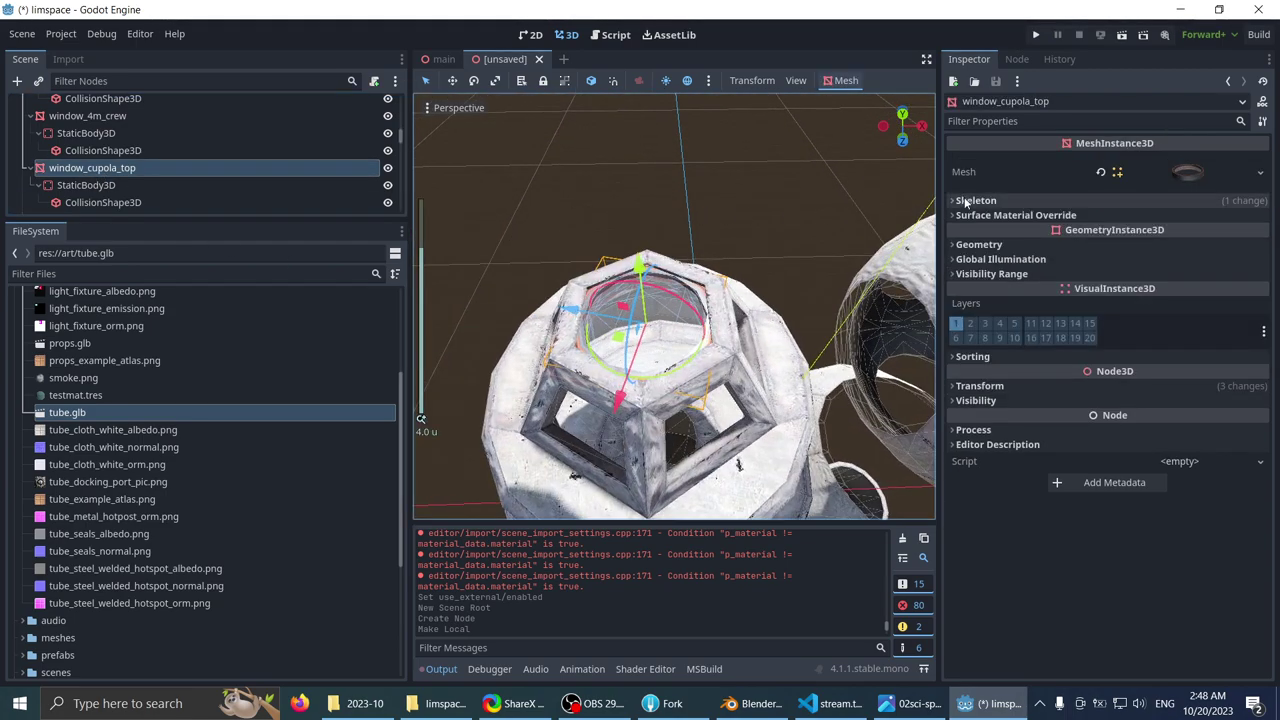
middle_drag(700, 230, 727, 227)
scroll(727, 227, up, 2)
scroll(727, 228, down, 5)
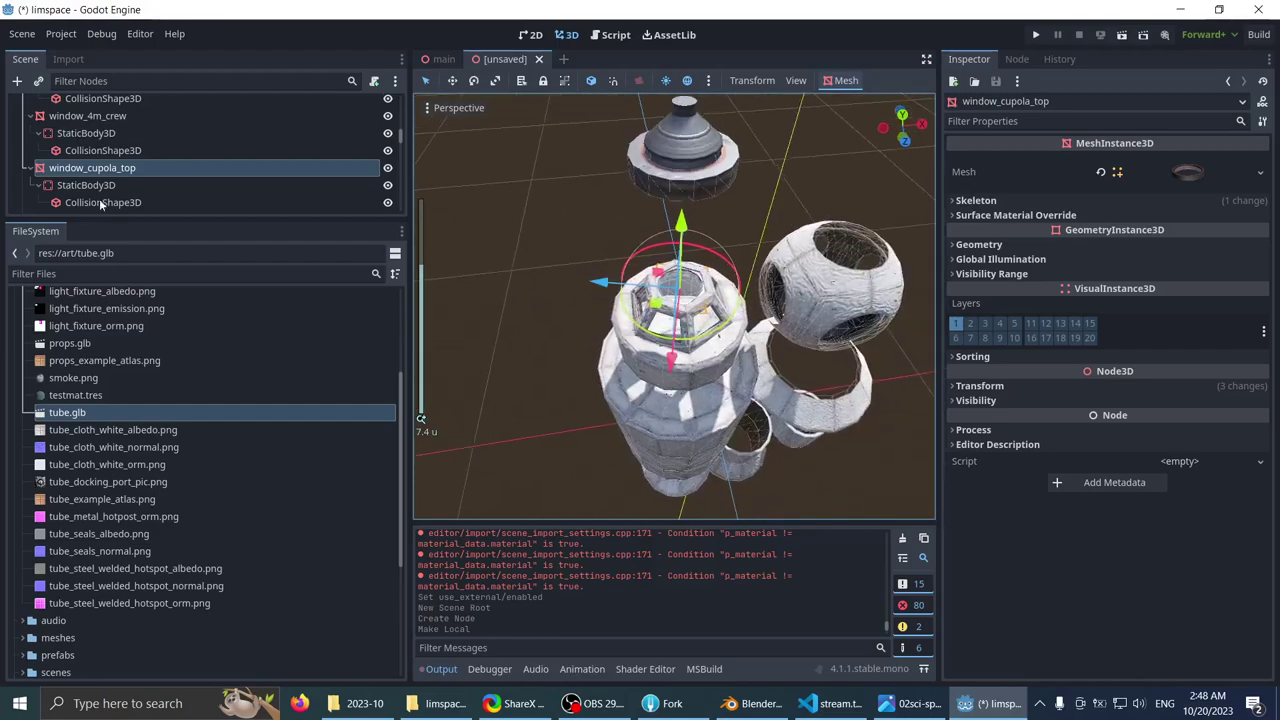
- Delete the outdated tube node from the scene and place a new instance of tube.glb in the viewport
scroll(193, 166, up, 5)
scroll(92, 102, up, 2)
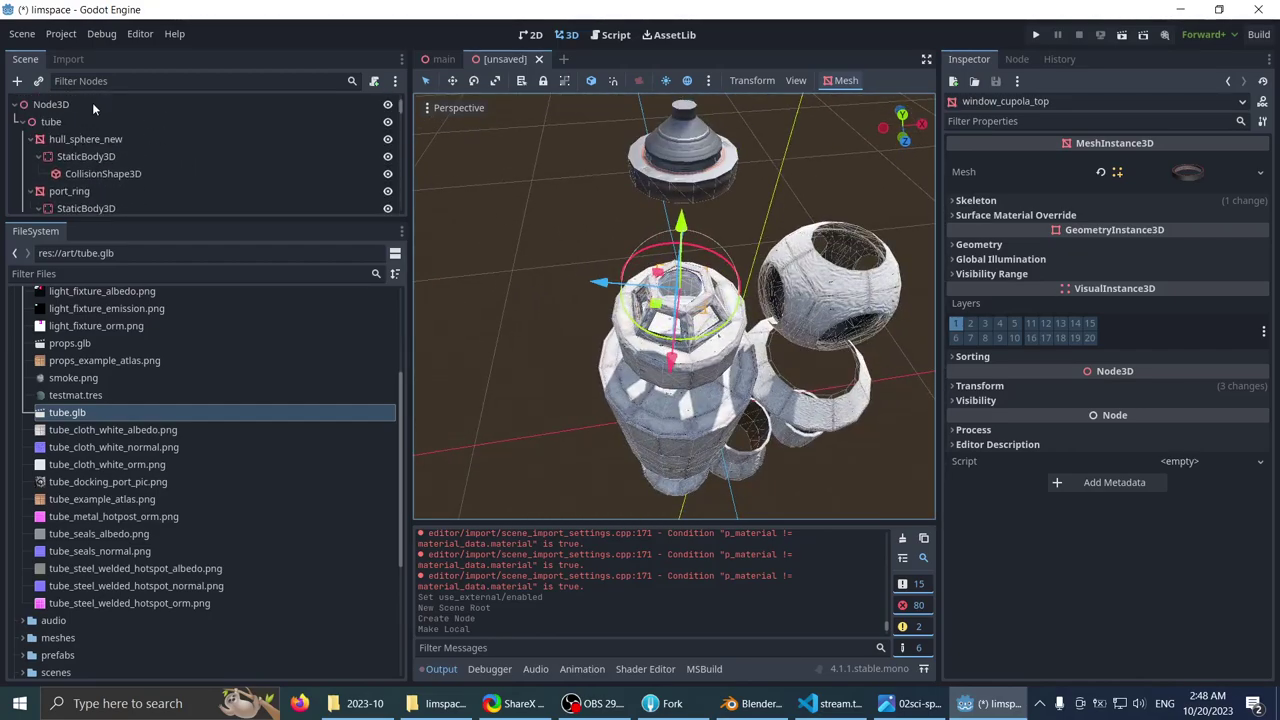
click(80, 121)
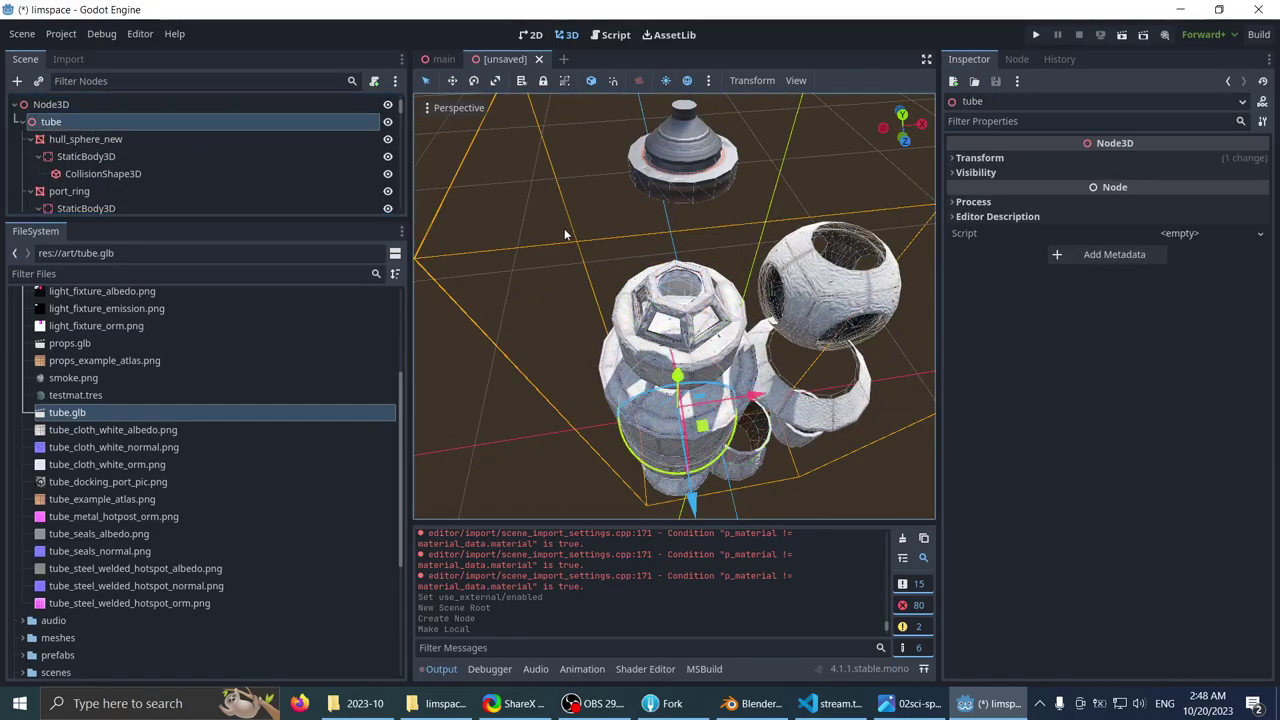
key(Delete)
drag(102, 412, 592, 355)
- Examine the cupola's top and side windows on the newly placed tube instance
middle_drag(592, 355, 674, 318)
scroll(629, 332, down, 3)
scroll(672, 325, up, 12)
scroll(660, 229, up, 3)
middle_drag(660, 229, 650, 215)
click(650, 215)
scroll(650, 210, down, 5)
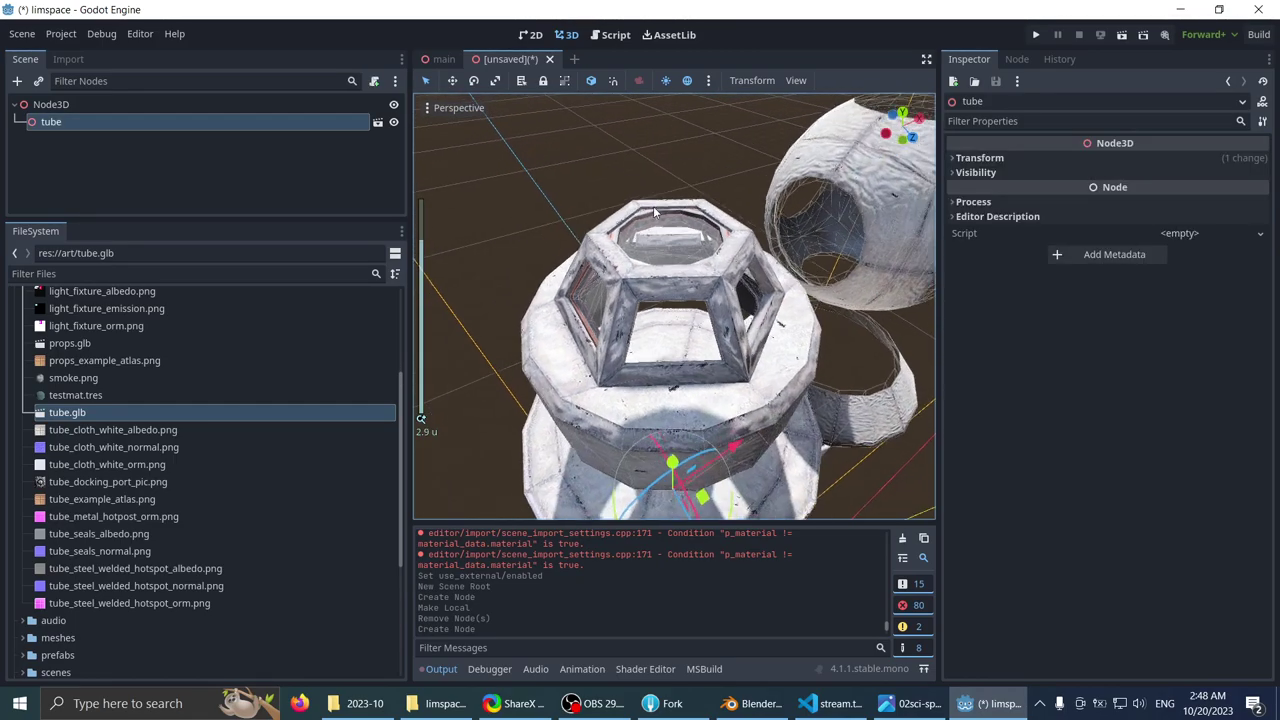
scroll(656, 245, up, 4)
- Make the tube instance local so its individual nodes can be edited in the scene
right_click(193, 122)
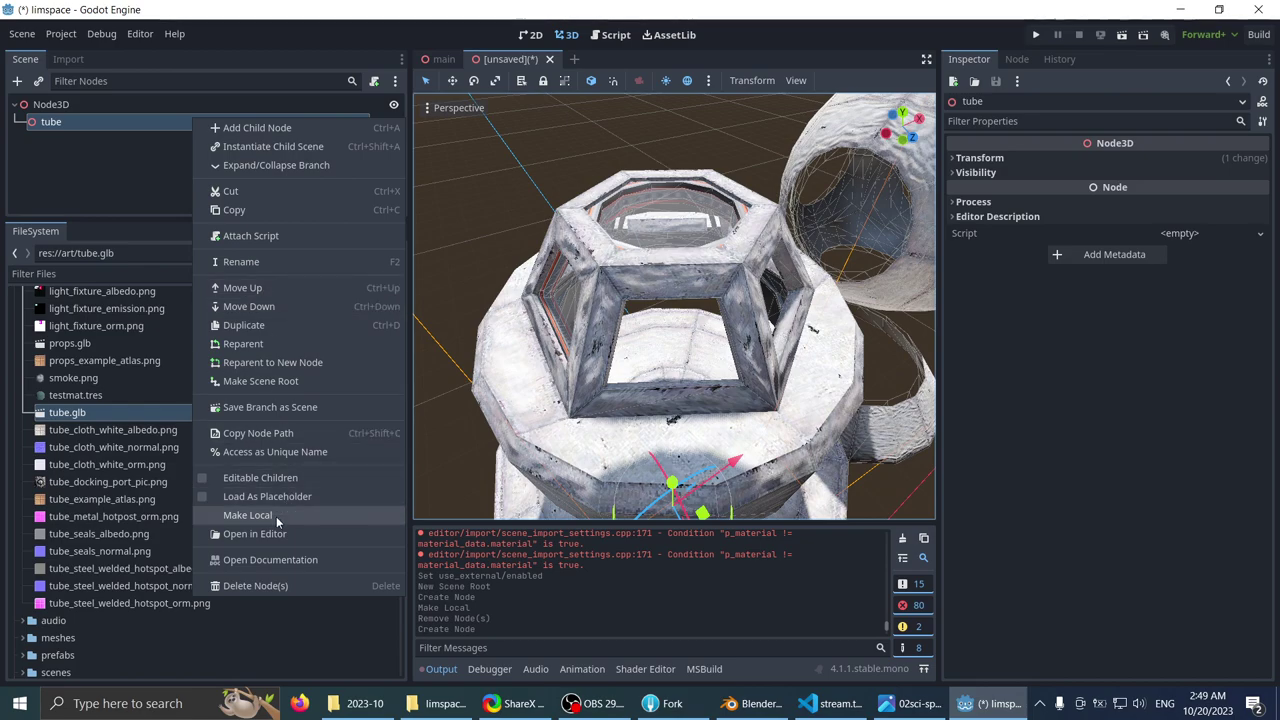
click(135, 401)
right_click(115, 121)
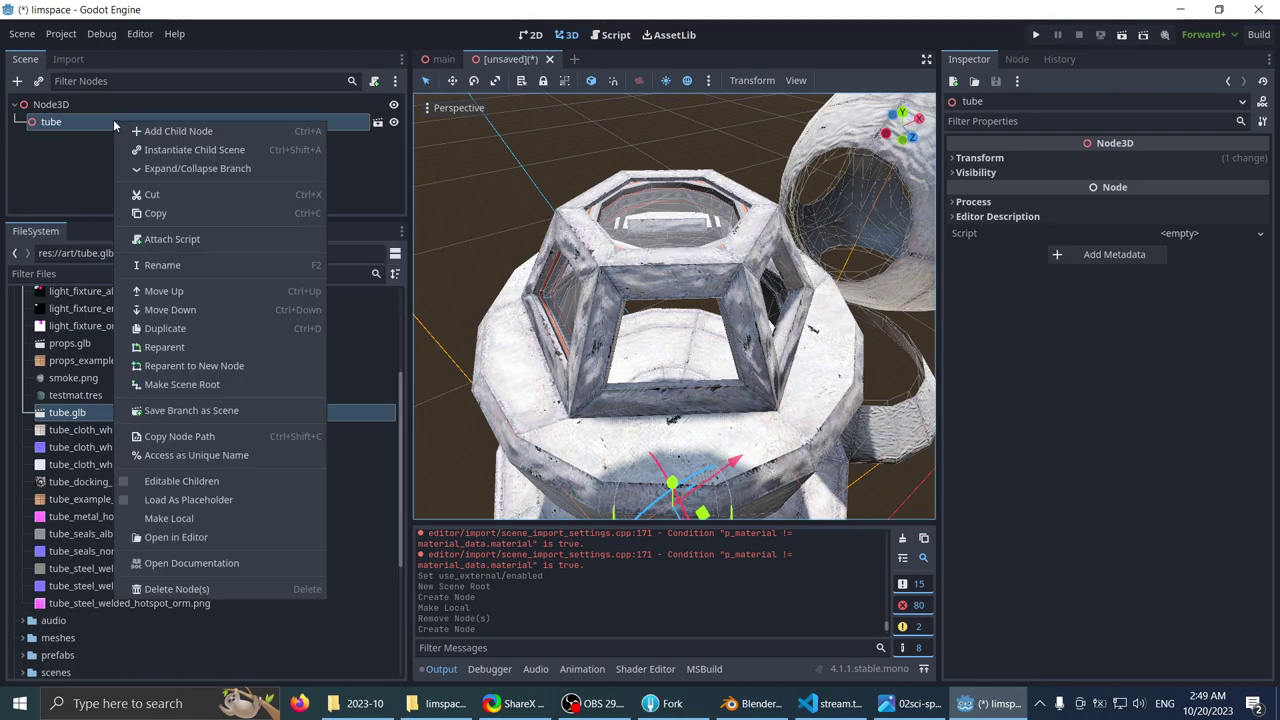
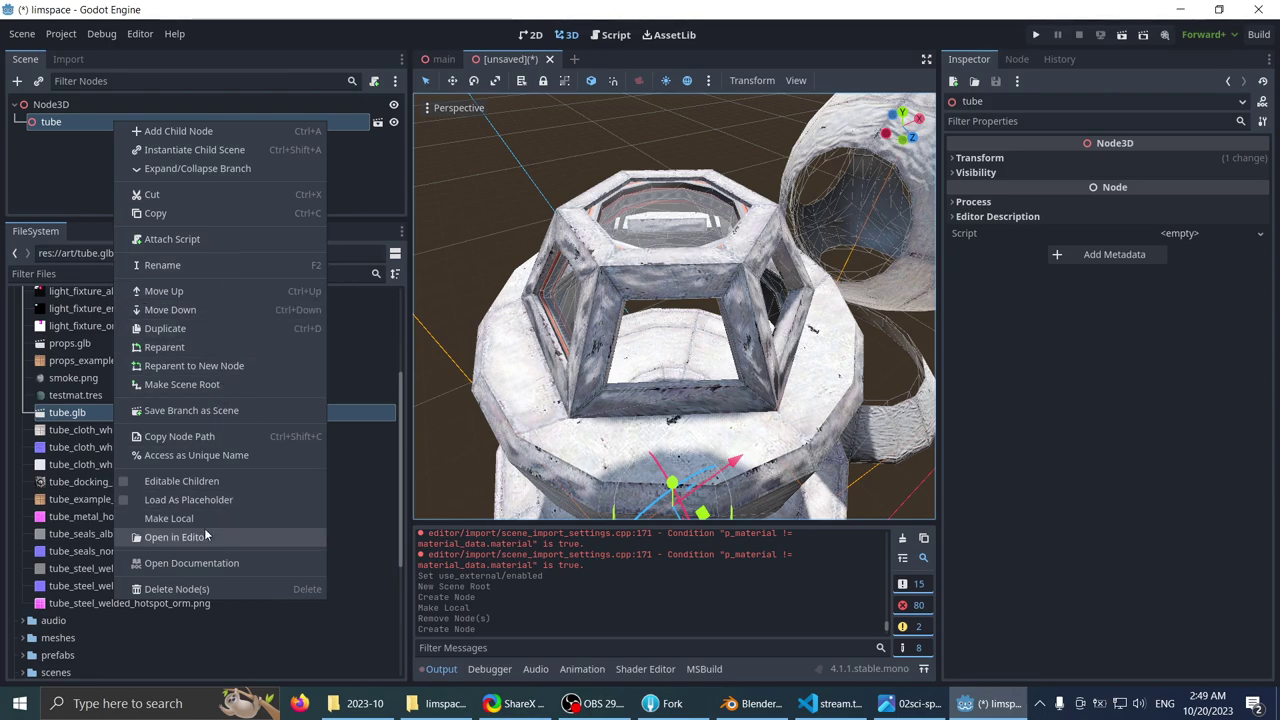
click(175, 518)
scroll(534, 251, down, 4)
middle_drag(534, 251, 535, 261)
scroll(535, 261, up, 4)
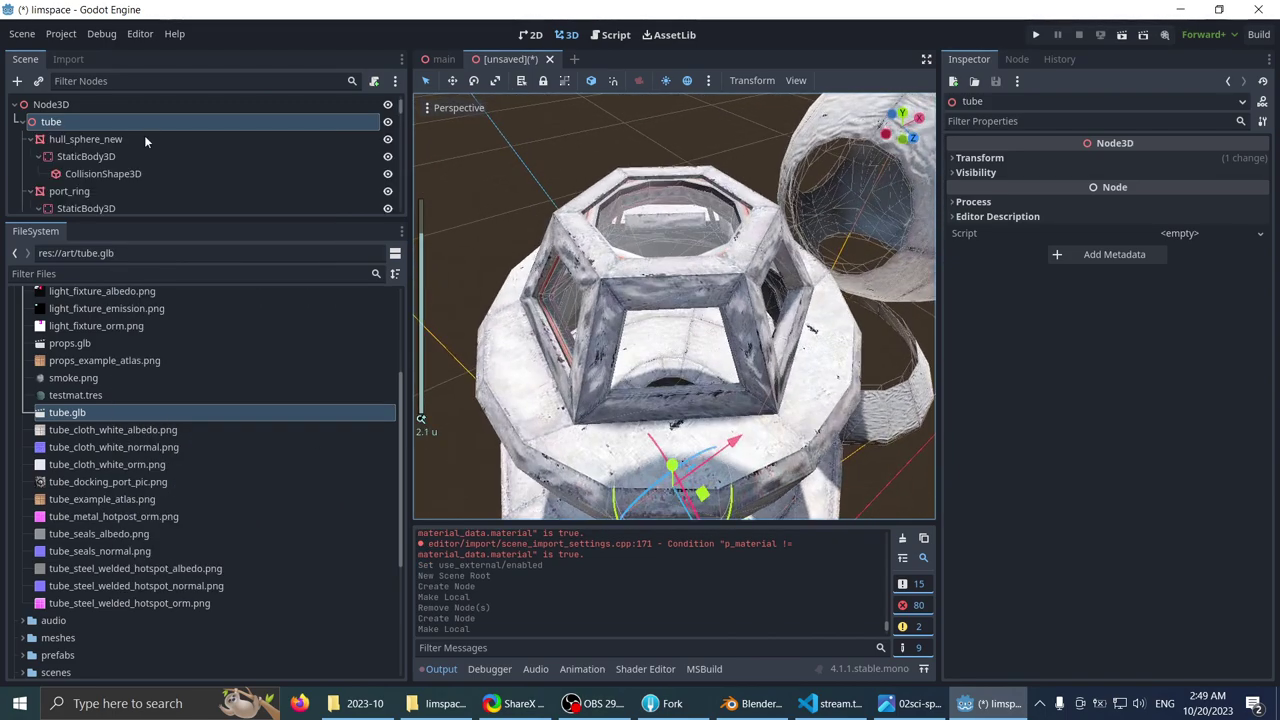
- Select and focus the cupola mesh, and enlarge the scene tree to show more of its nodes
click(578, 222)
key(f)
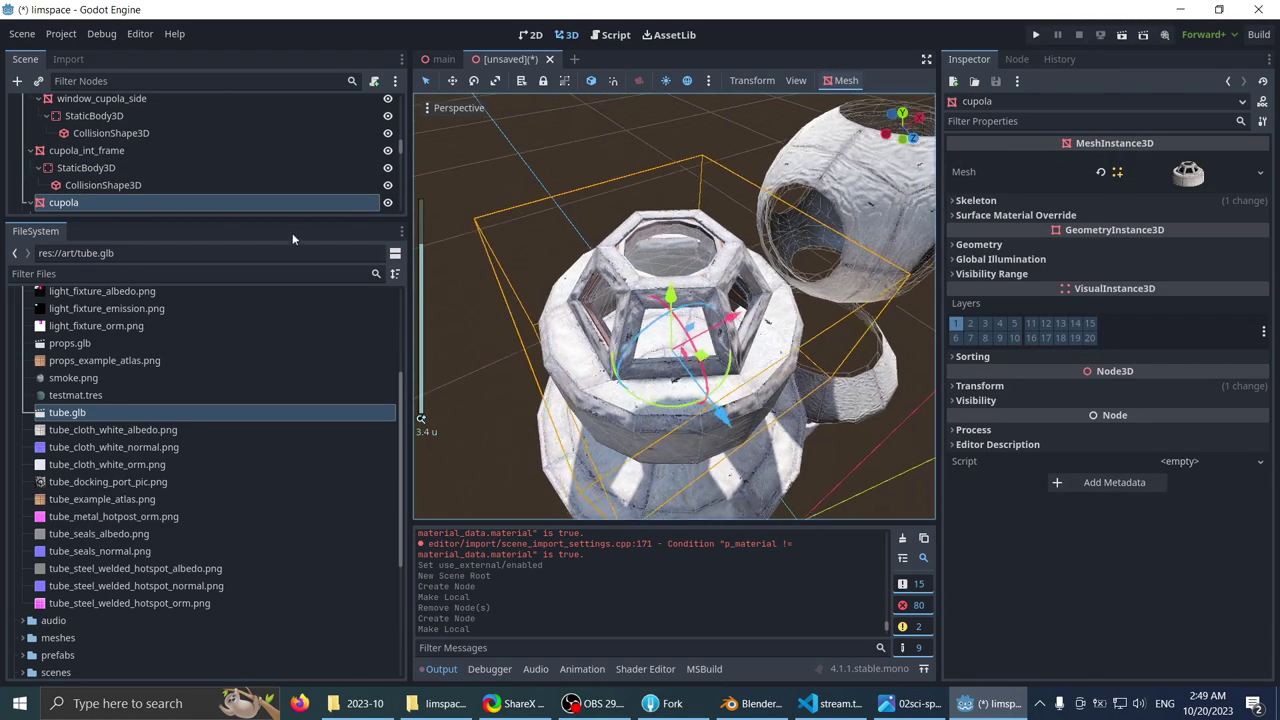
drag(245, 262, 286, 270)
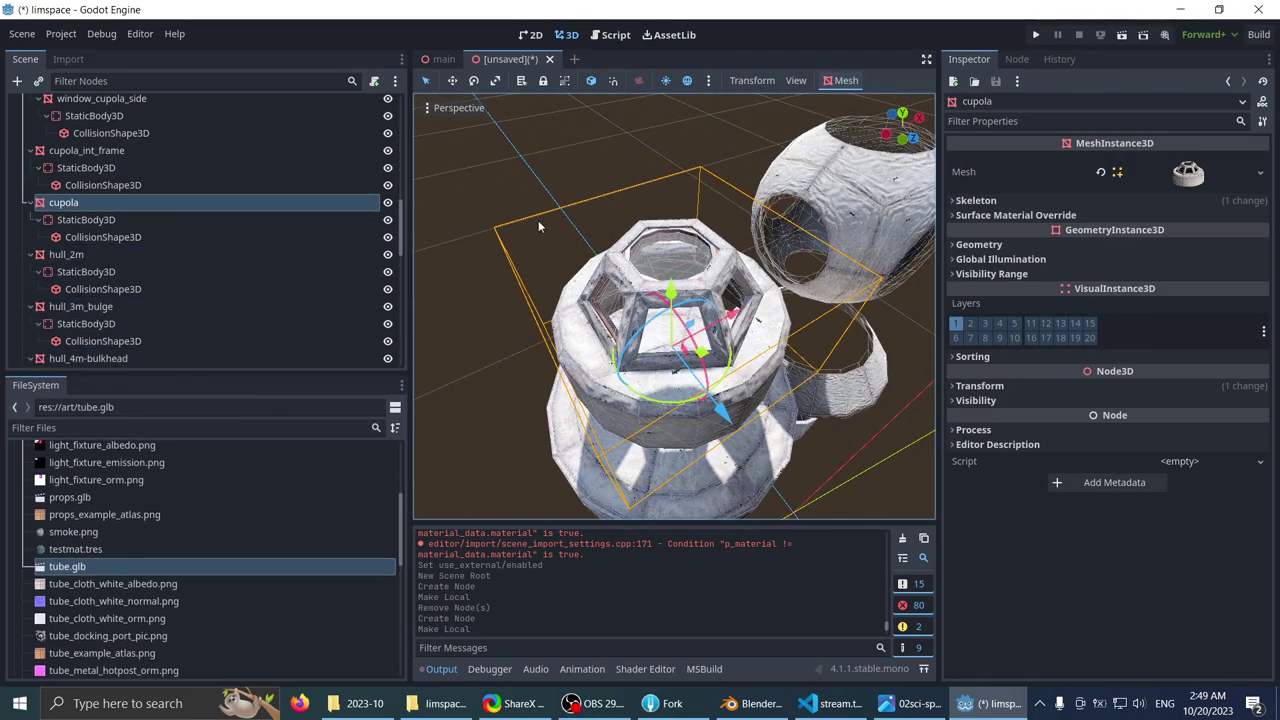
- Select the cupola's top window, collapse its node, and reparent window_cupola_top under cupola
scroll(640, 253, up, 6)
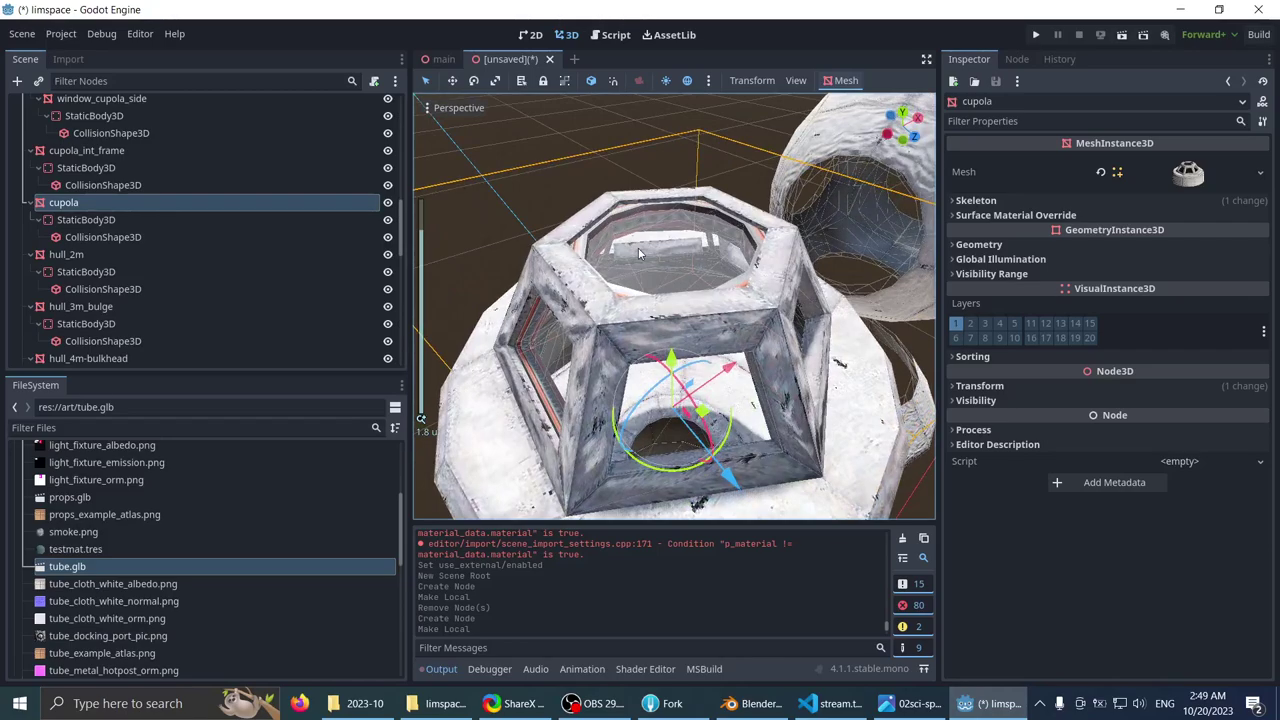
click(640, 253)
scroll(116, 144, up, 1)
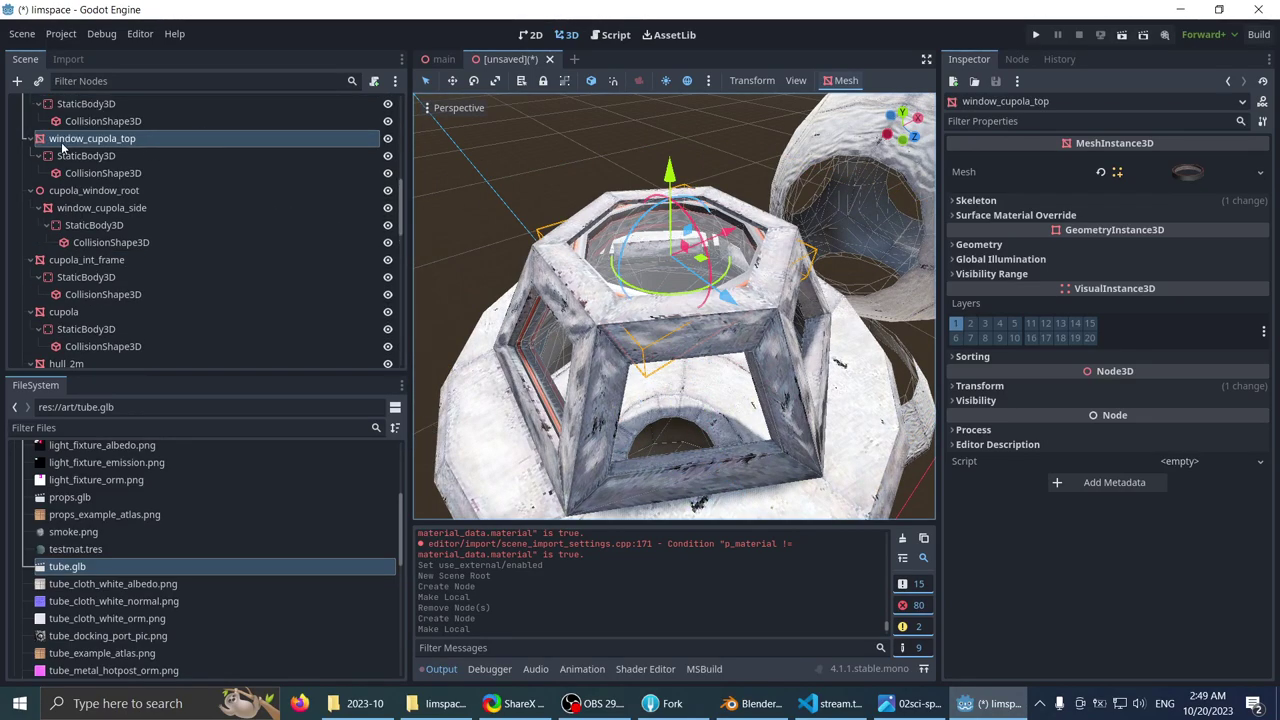
click(30, 139)
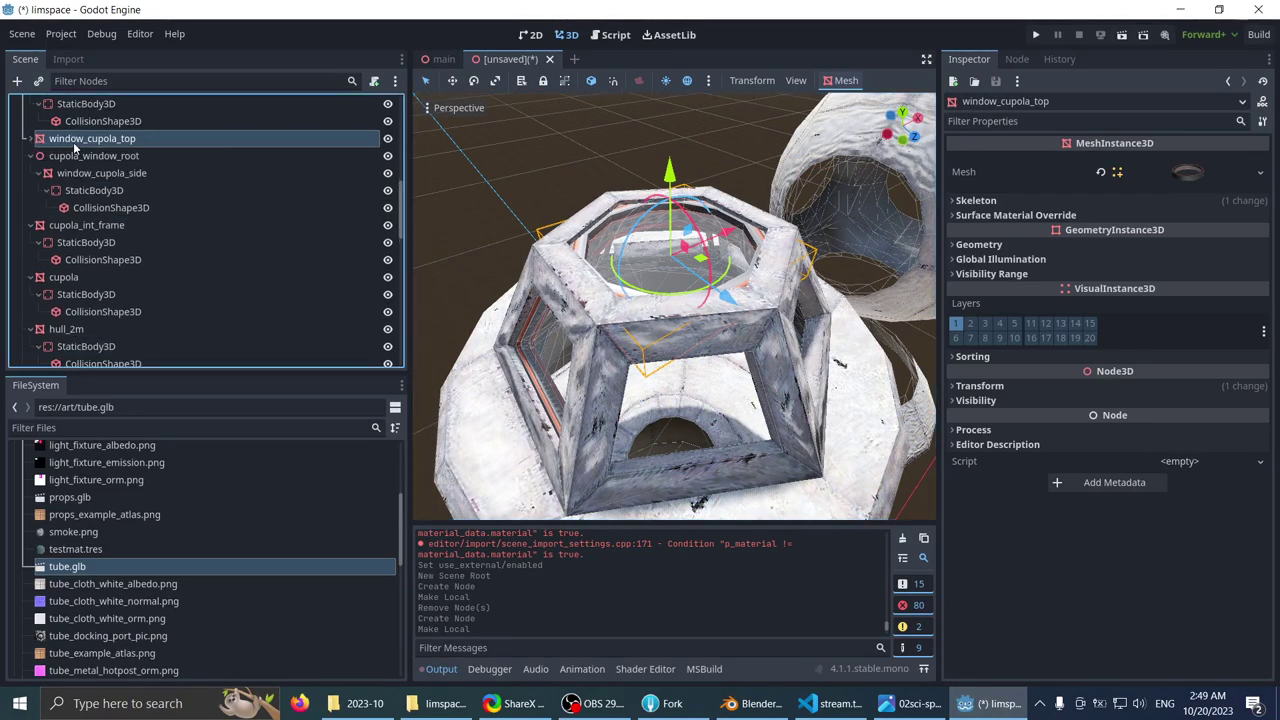
drag(73, 142, 87, 280)
- Locate the parent of the cupola's side window and reparent cupola_window_root under cupola
middle_drag(470, 270, 518, 240)
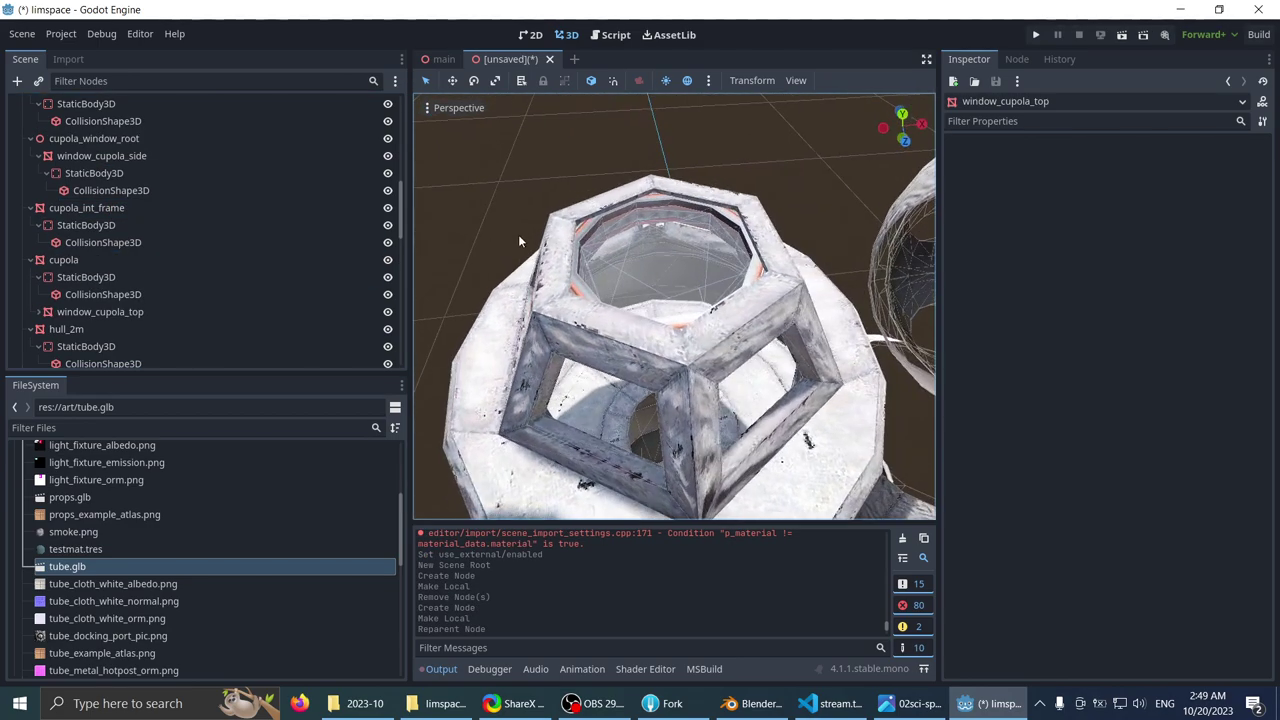
middle_drag(557, 339, 649, 298)
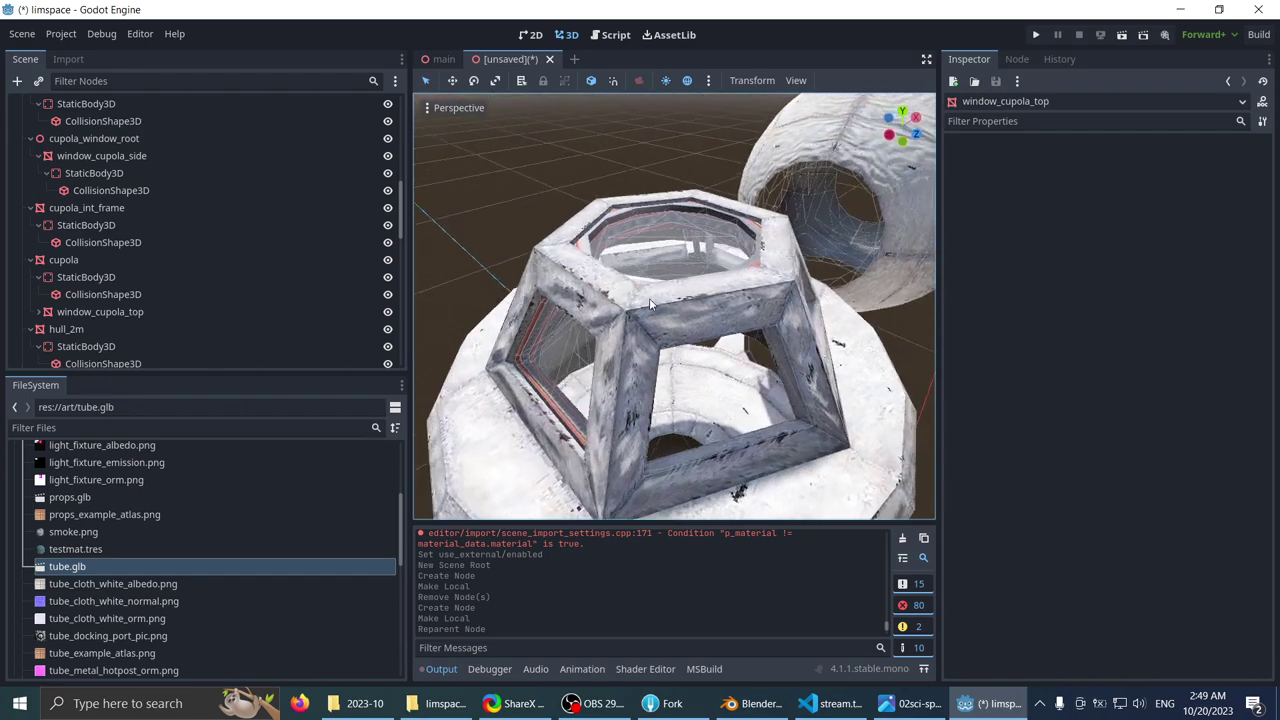
click(555, 352)
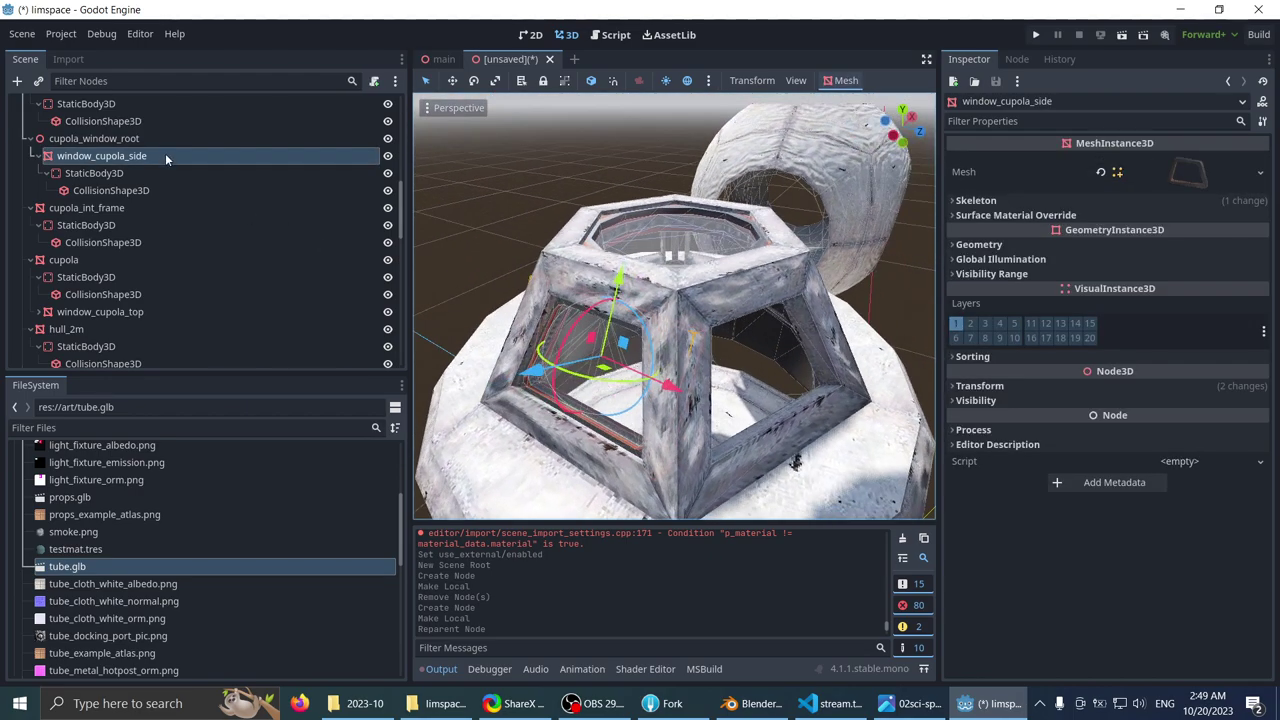
click(99, 138)
scroll(432, 222, down, 5)
middle_drag(432, 222, 400, 234)
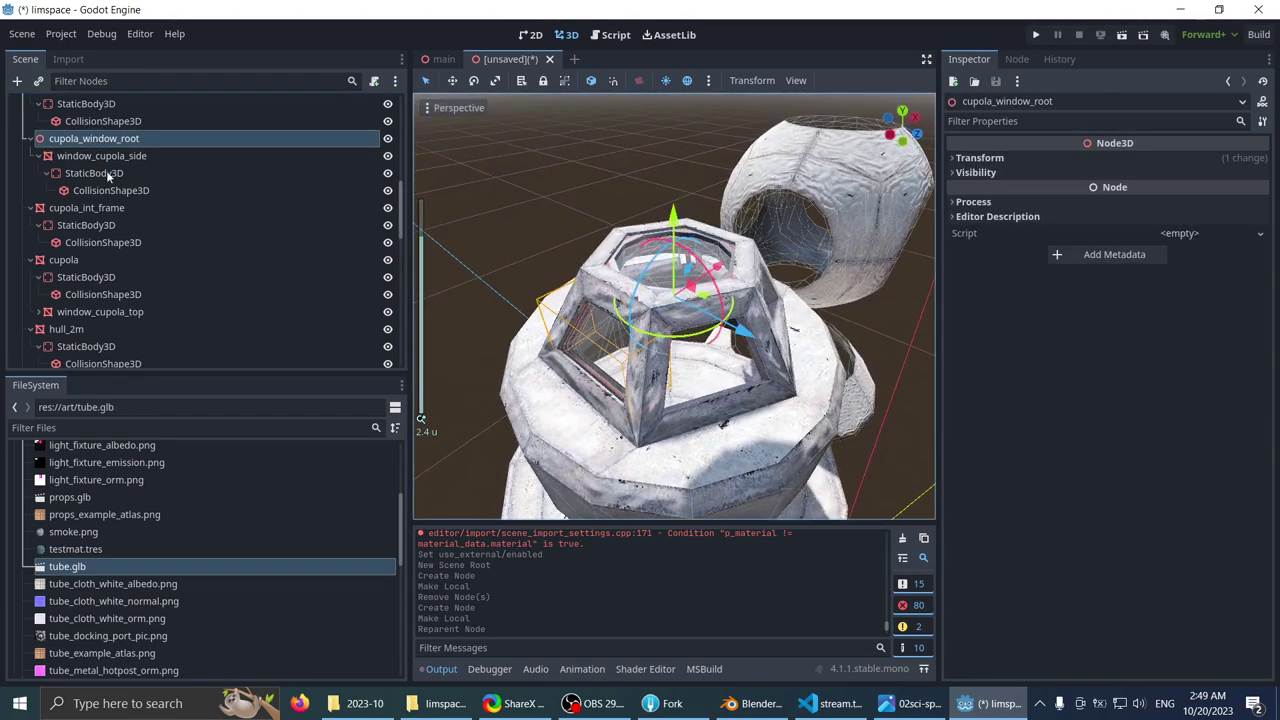
drag(86, 146, 110, 193)
drag(84, 264, 82, 258)
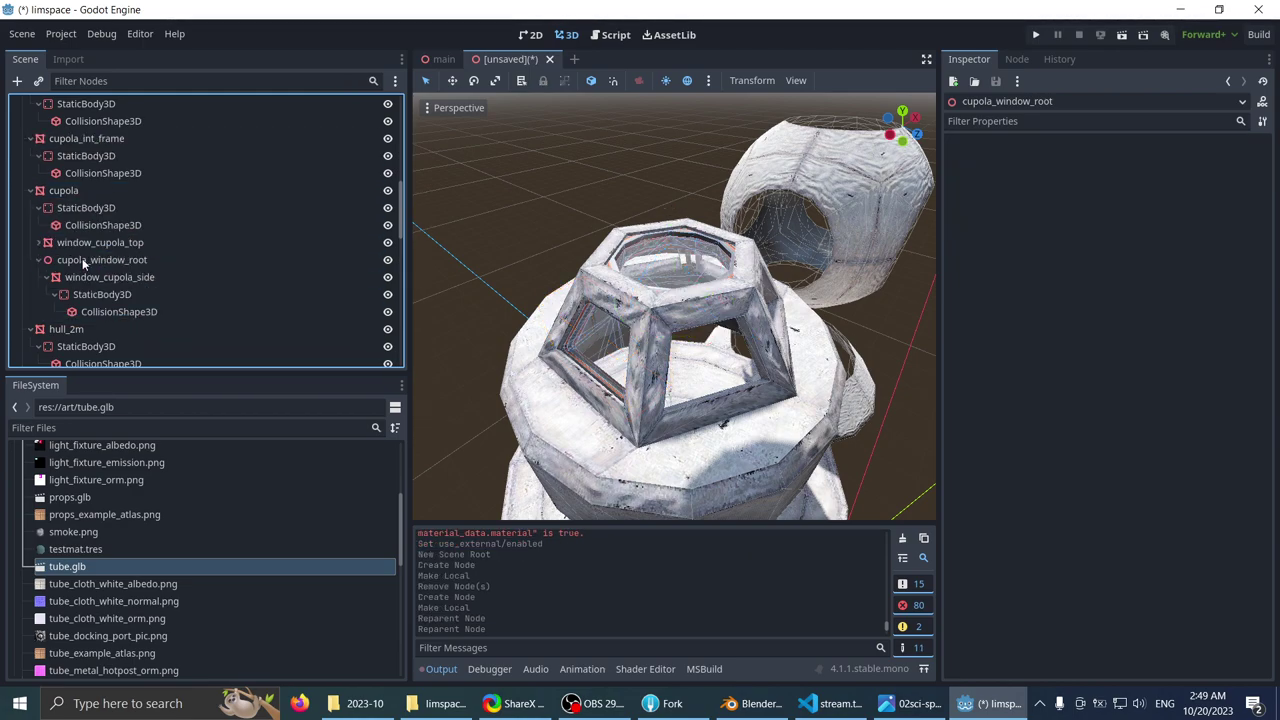
- Identify the cupola's interior frame from inside and reparent cupola_int_frame under cupola
scroll(560, 190, up, 8)
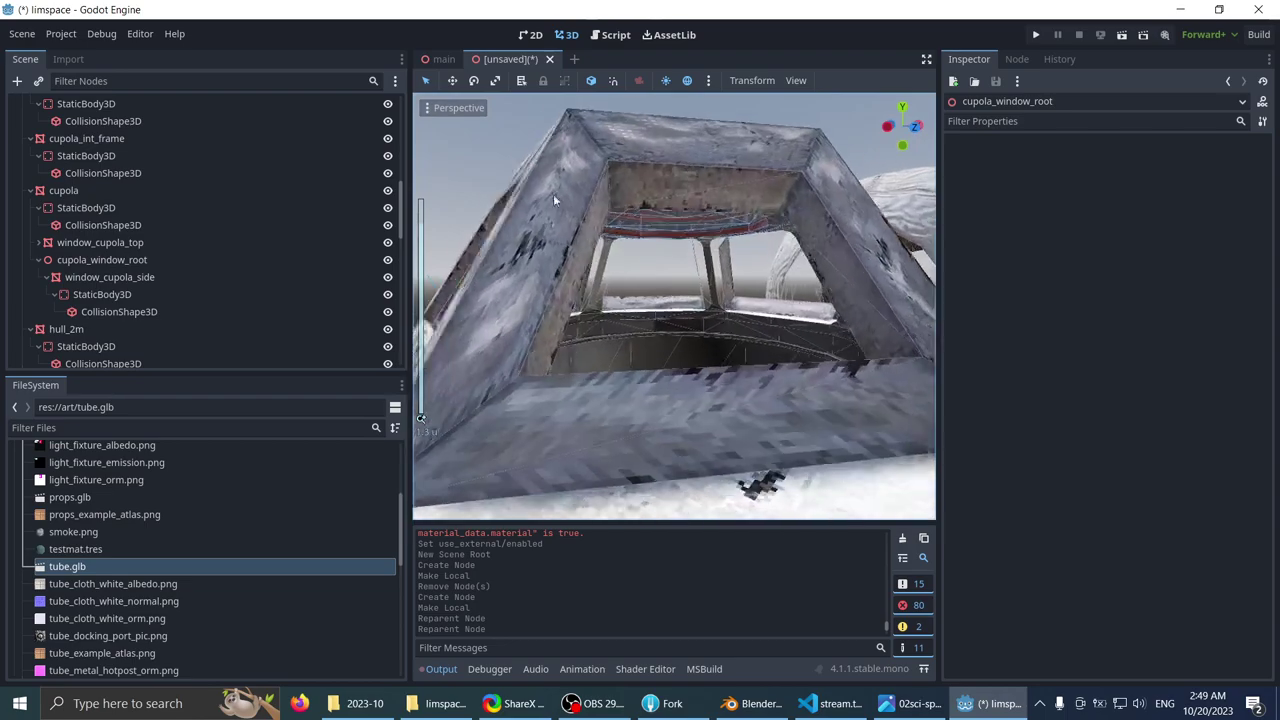
click(741, 222)
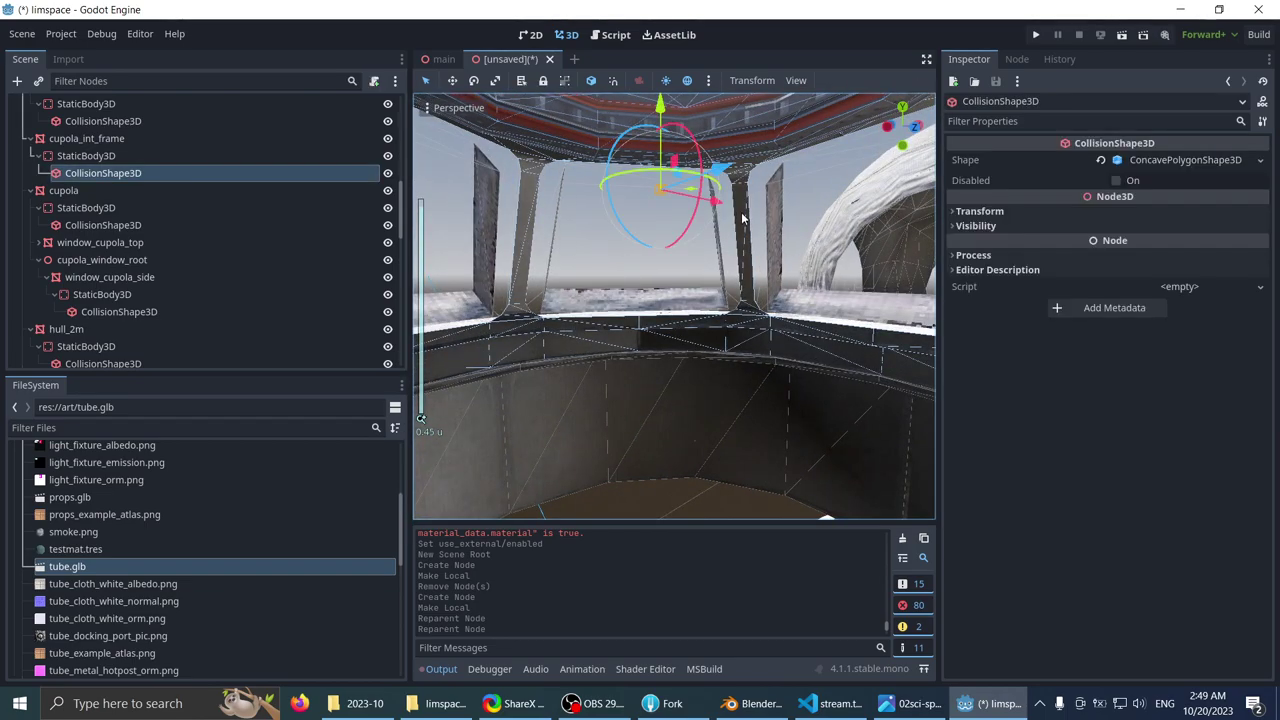
drag(78, 143, 97, 196)
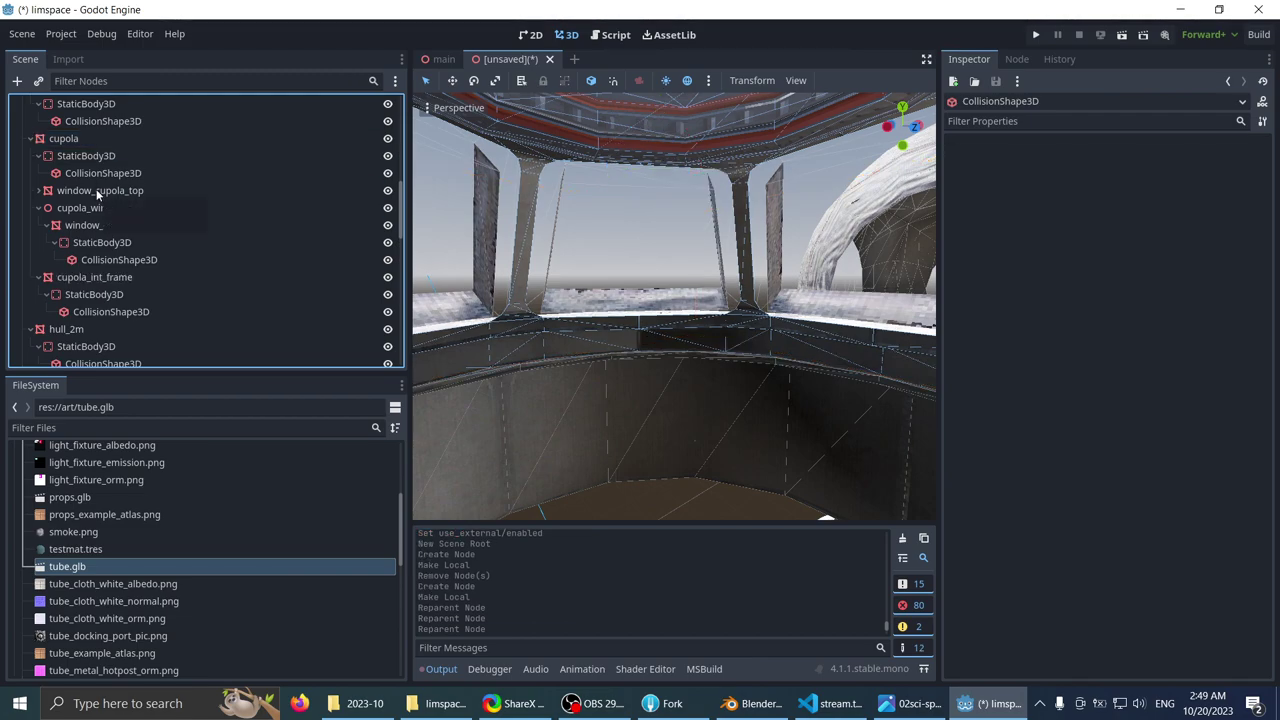
- Hide the cupola node and show it again to check that all its parts are grouped under it
click(78, 138)
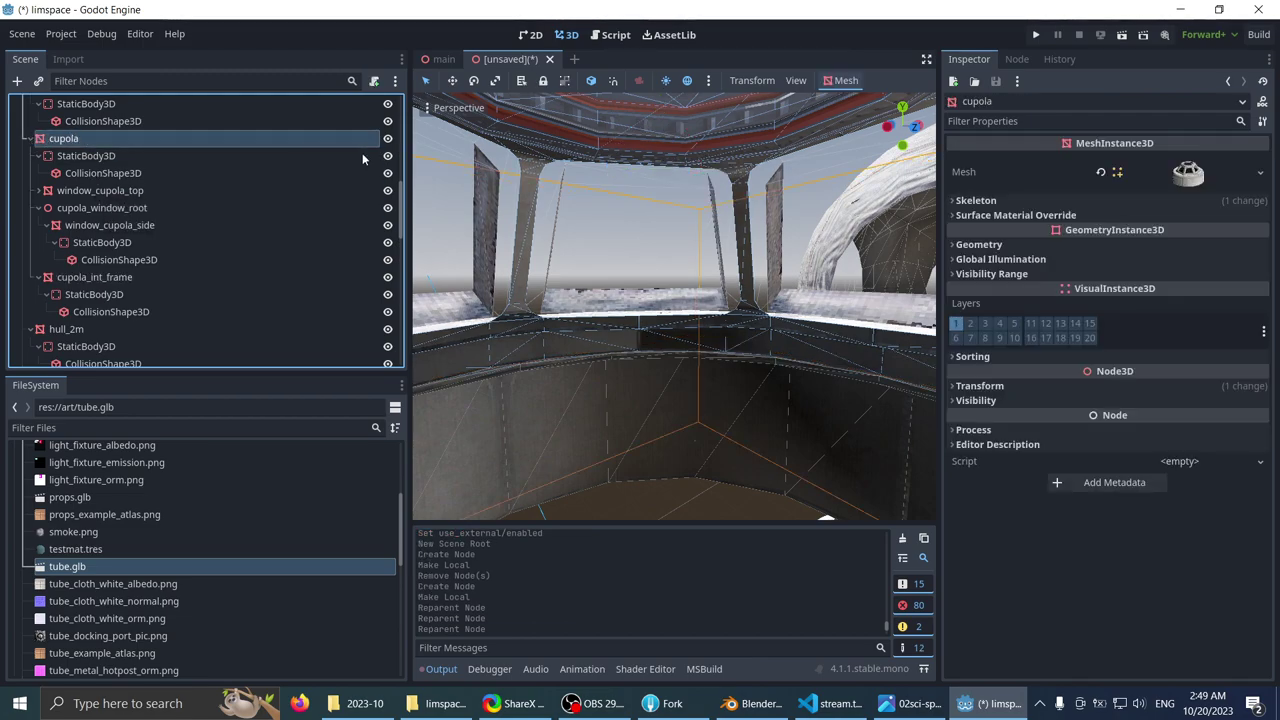
click(387, 140)
scroll(570, 230, down, 5)
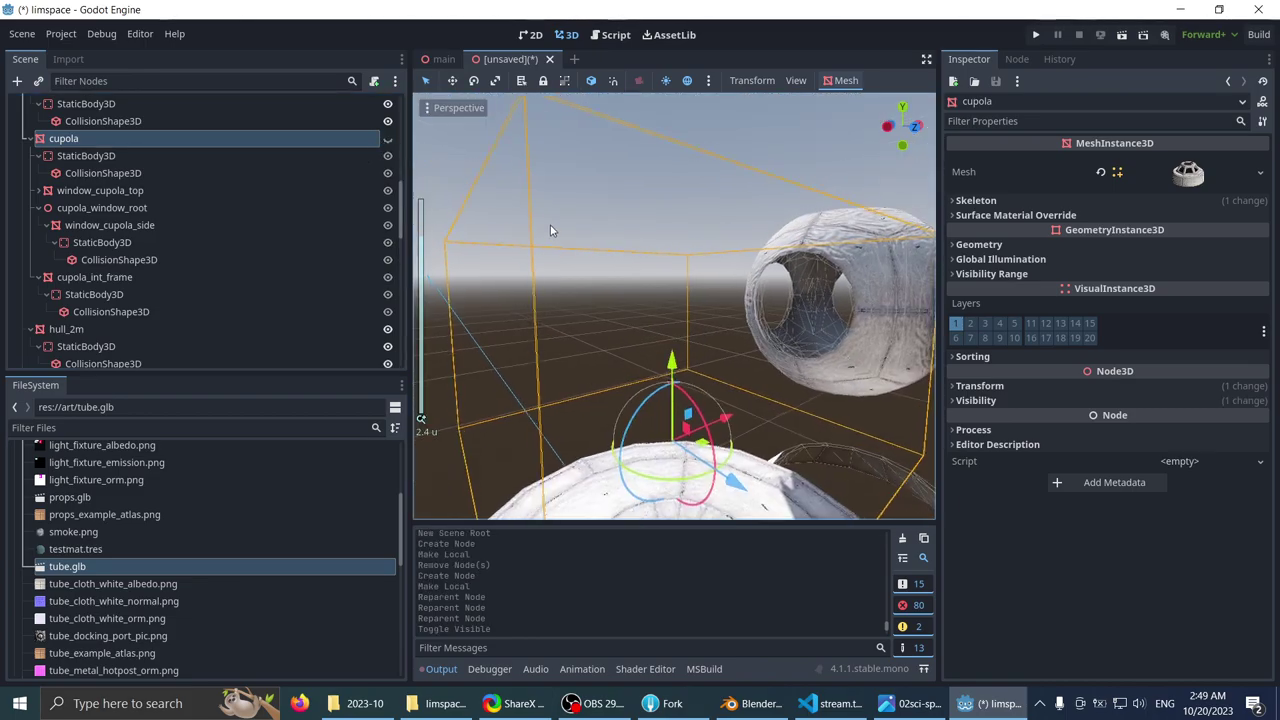
click(387, 138)
middle_drag(473, 162, 477, 192)
scroll(490, 198, down, 2)
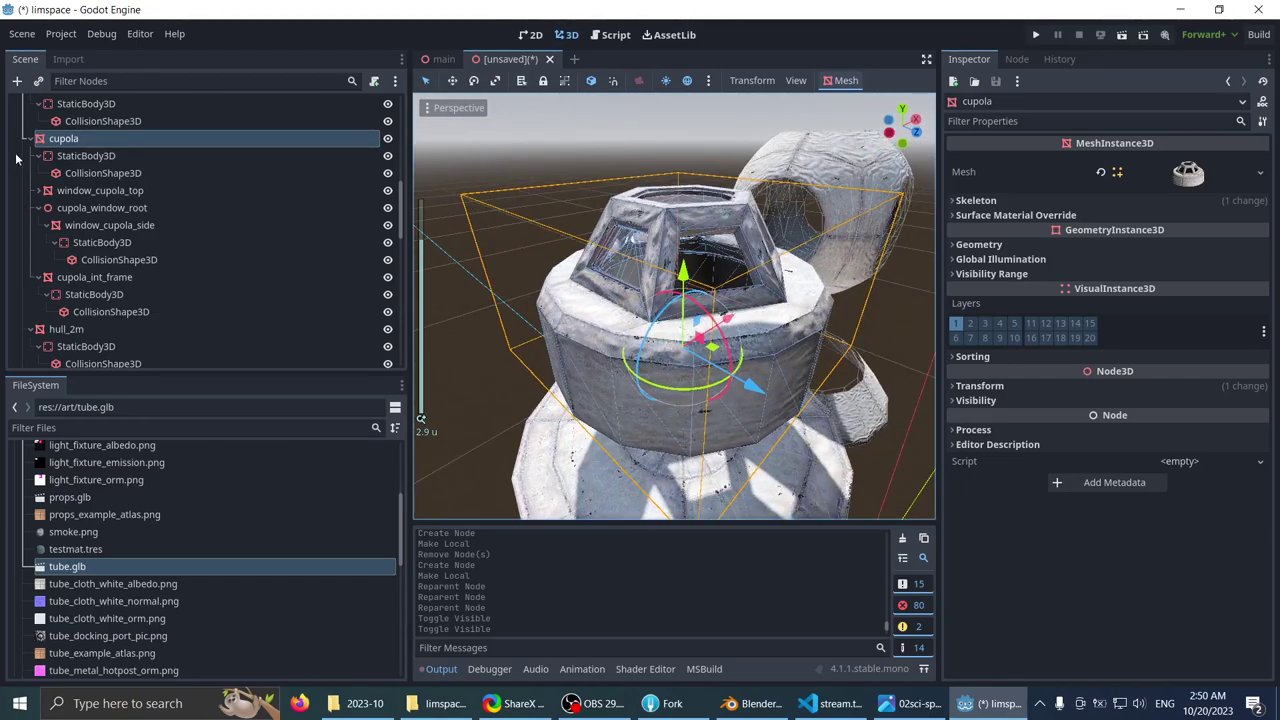
- Review the cupola's child nodes, including its collision shape, window_cupola_top and cupola_window_root
click(67, 122)
click(74, 140)
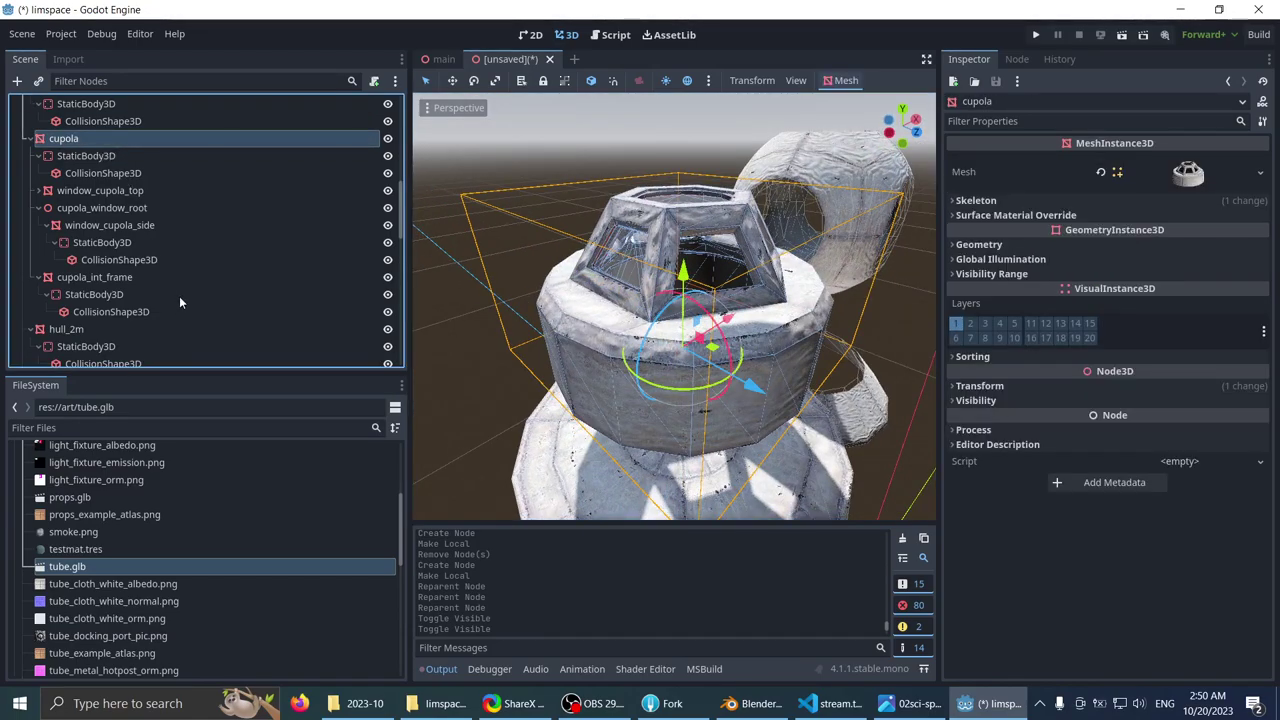
scroll(180, 298, up, 2)
scroll(211, 293, down, 1)
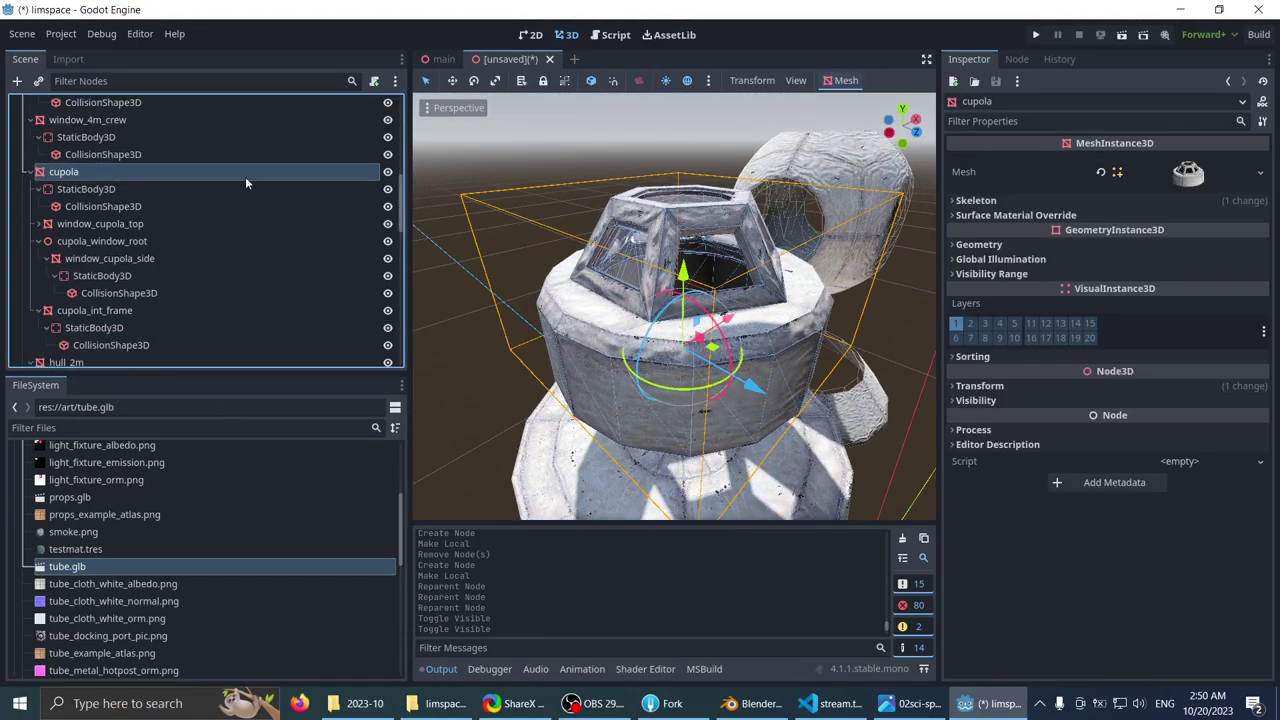
click(149, 156)
click(105, 172)
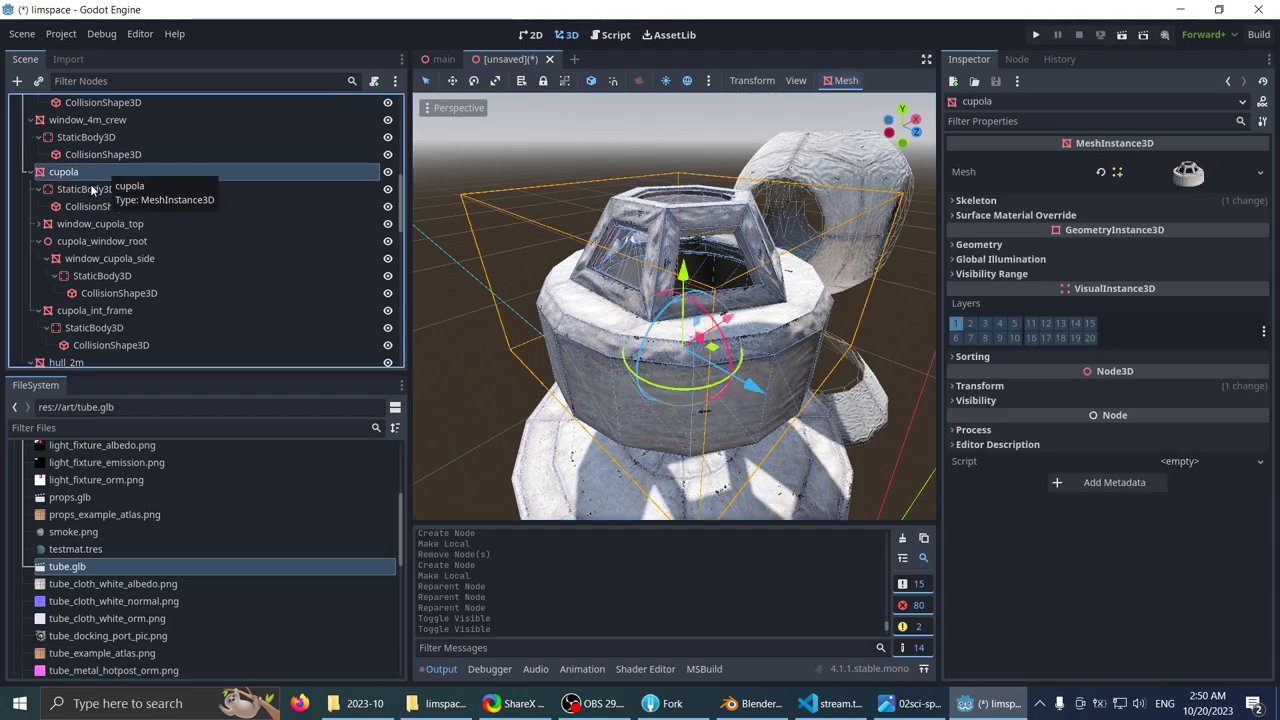
click(82, 206)
click(79, 226)
click(80, 211)
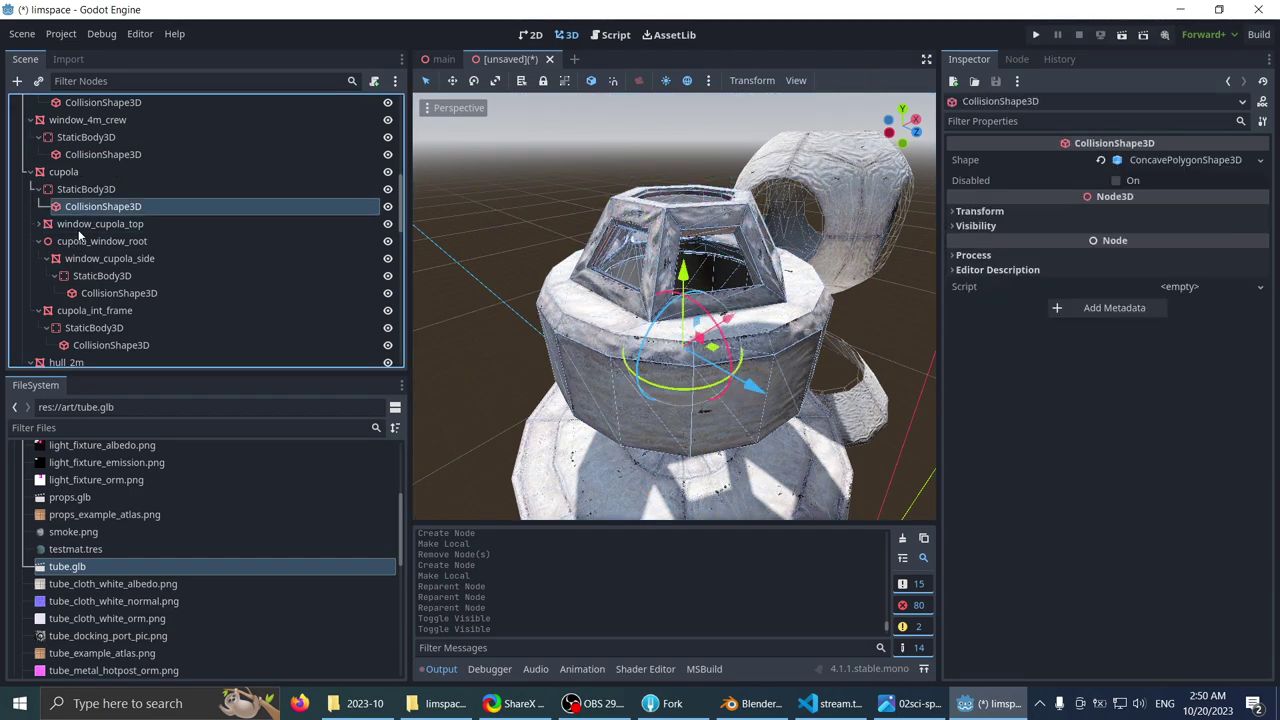
click(80, 227)
click(81, 241)
middle_drag(518, 208, 514, 240)
scroll(514, 240, up, 5)
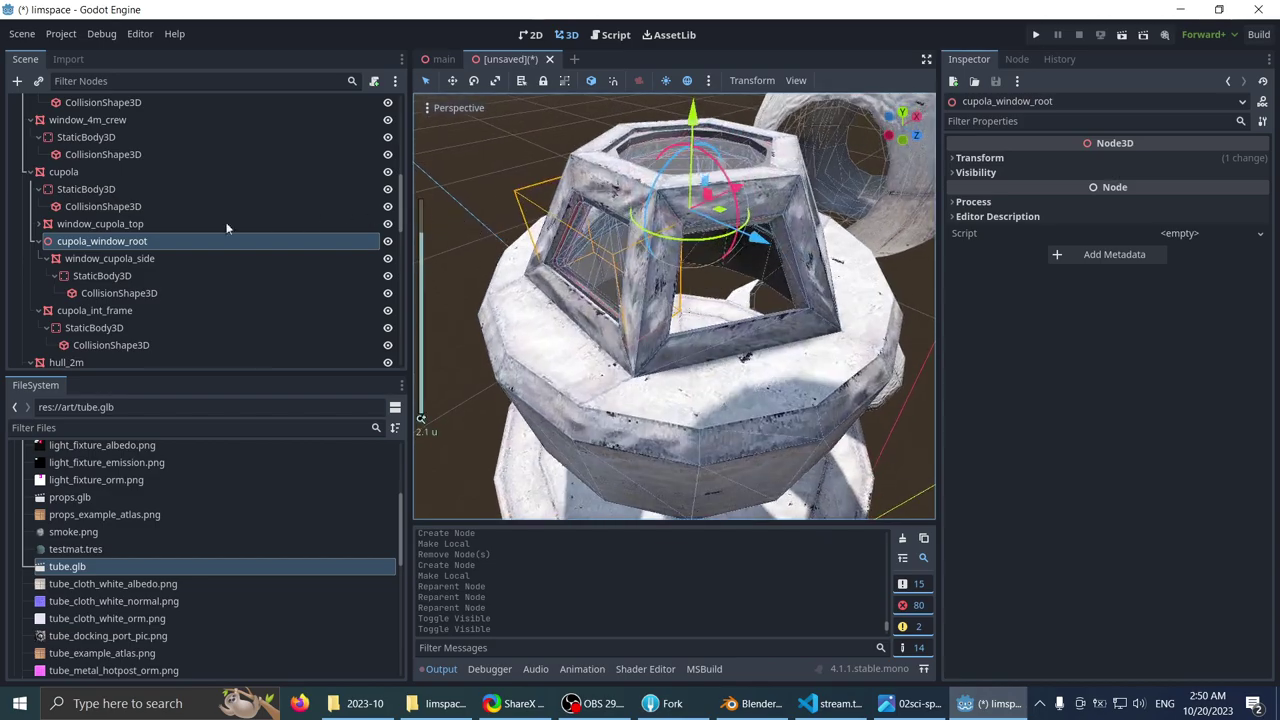
- Examine window_cupola_side with its static body and collision shape up close, then select cupola_window_root
click(114, 261)
click(115, 278)
click(120, 294)
middle_drag(447, 205, 546, 209)
scroll(563, 182, up, 5)
scroll(604, 238, up, 7)
scroll(546, 209, down, 4)
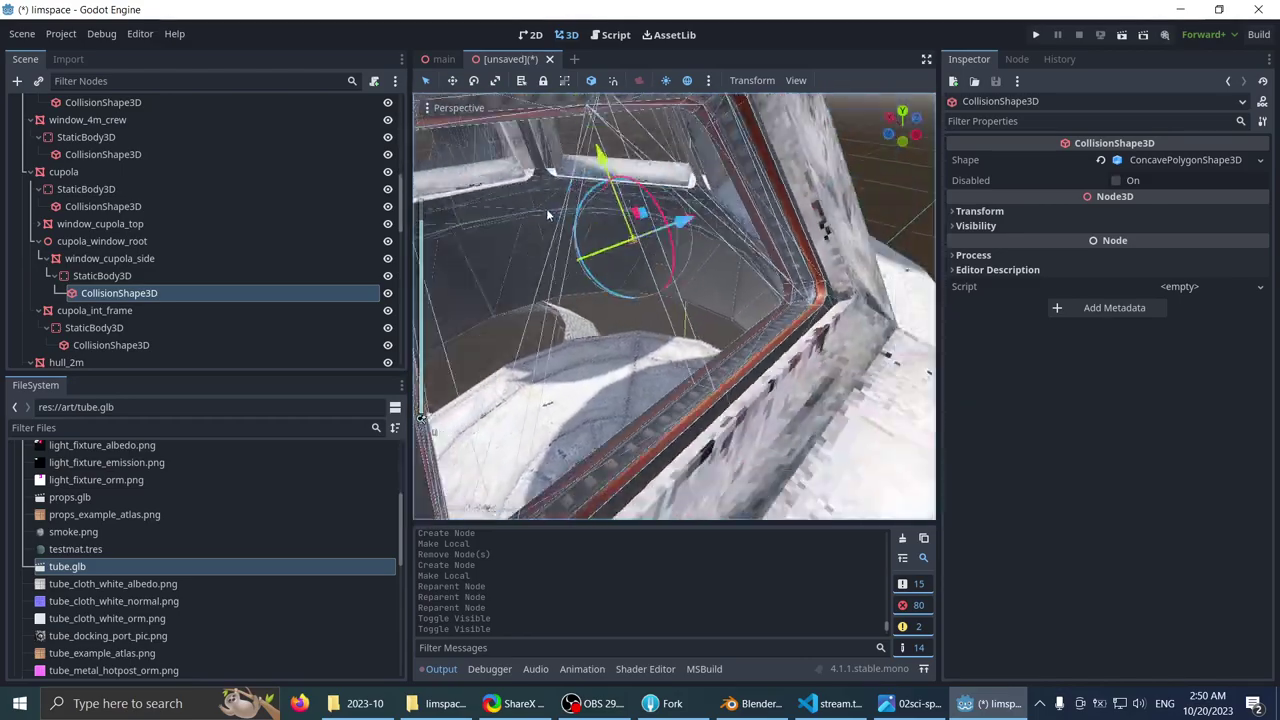
click(120, 270)
double_click(127, 241)
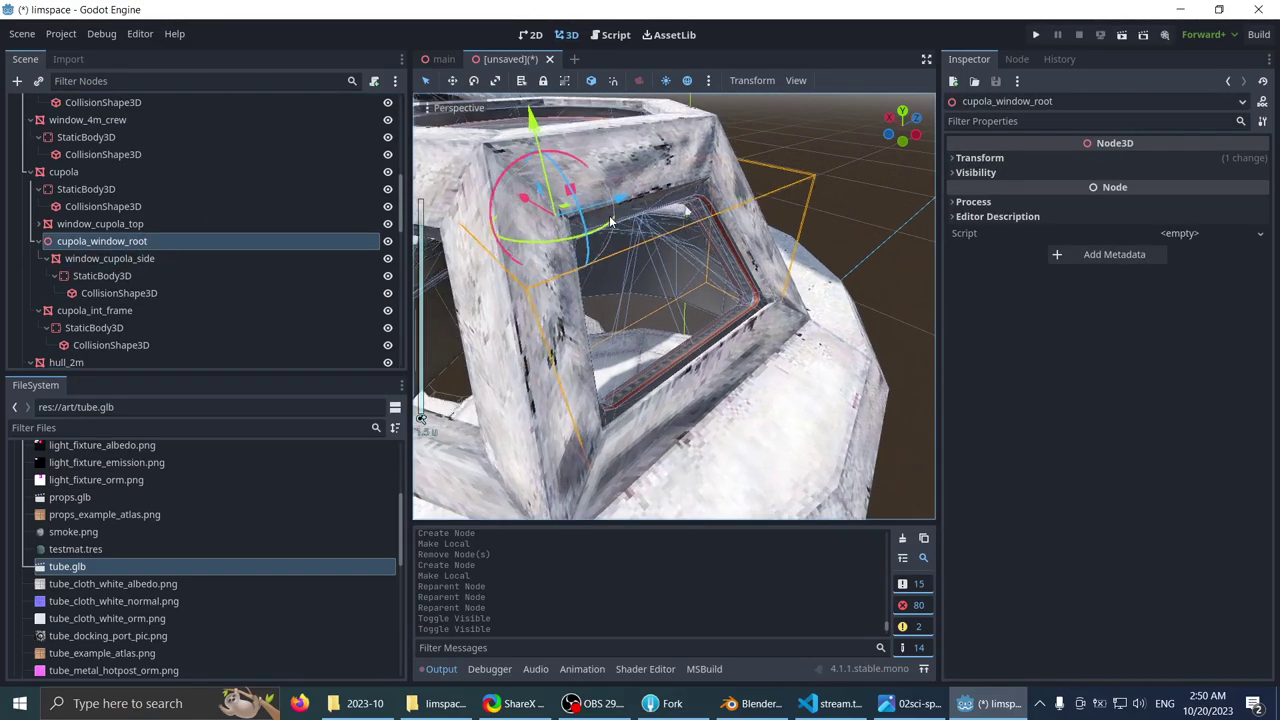
click(88, 241)
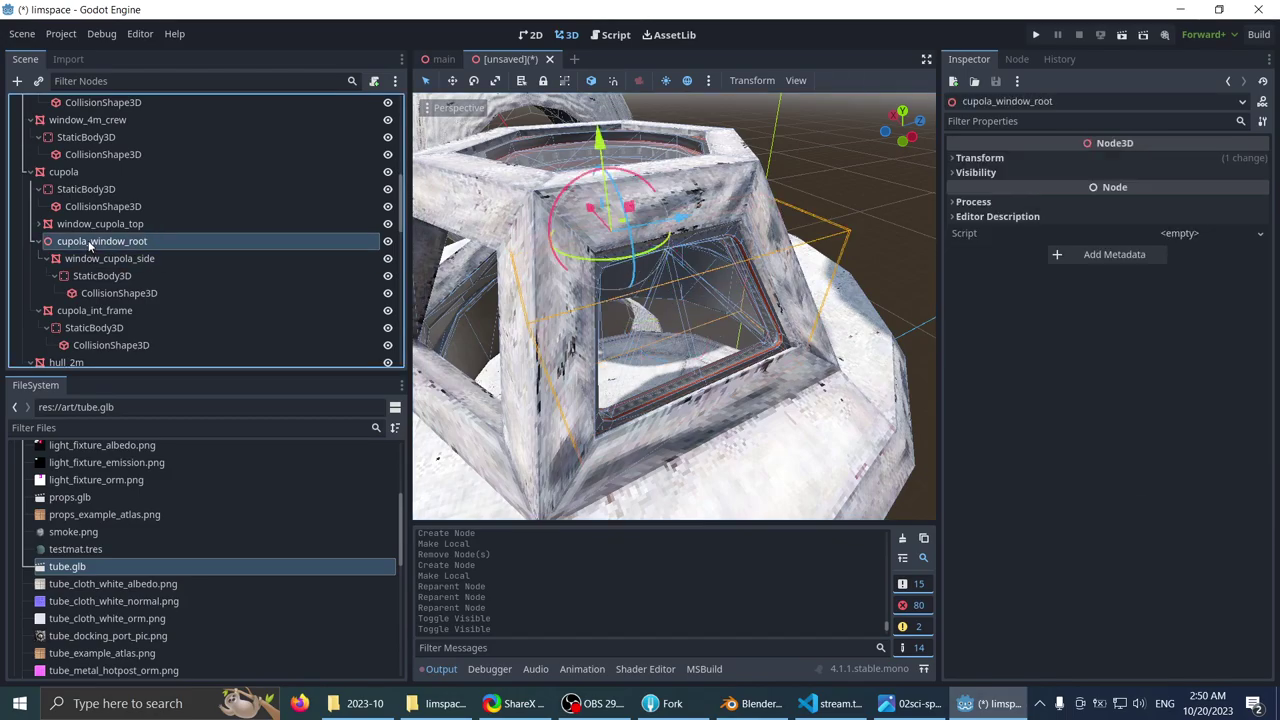
- Inspect the cupola's side window from several angles, comparing cupola_window_root with its child window_cupola_side
scroll(618, 248, up, 5)
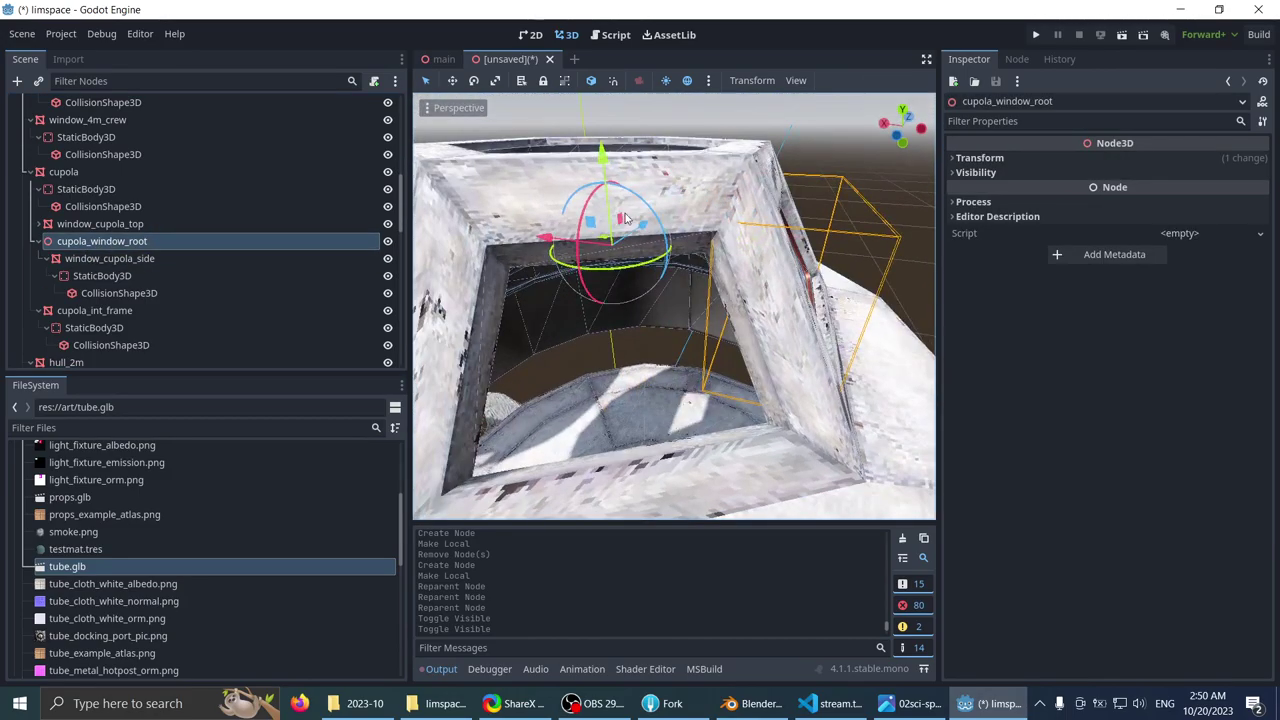
middle_drag(618, 248, 597, 210)
scroll(565, 252, down, 10)
click(135, 258)
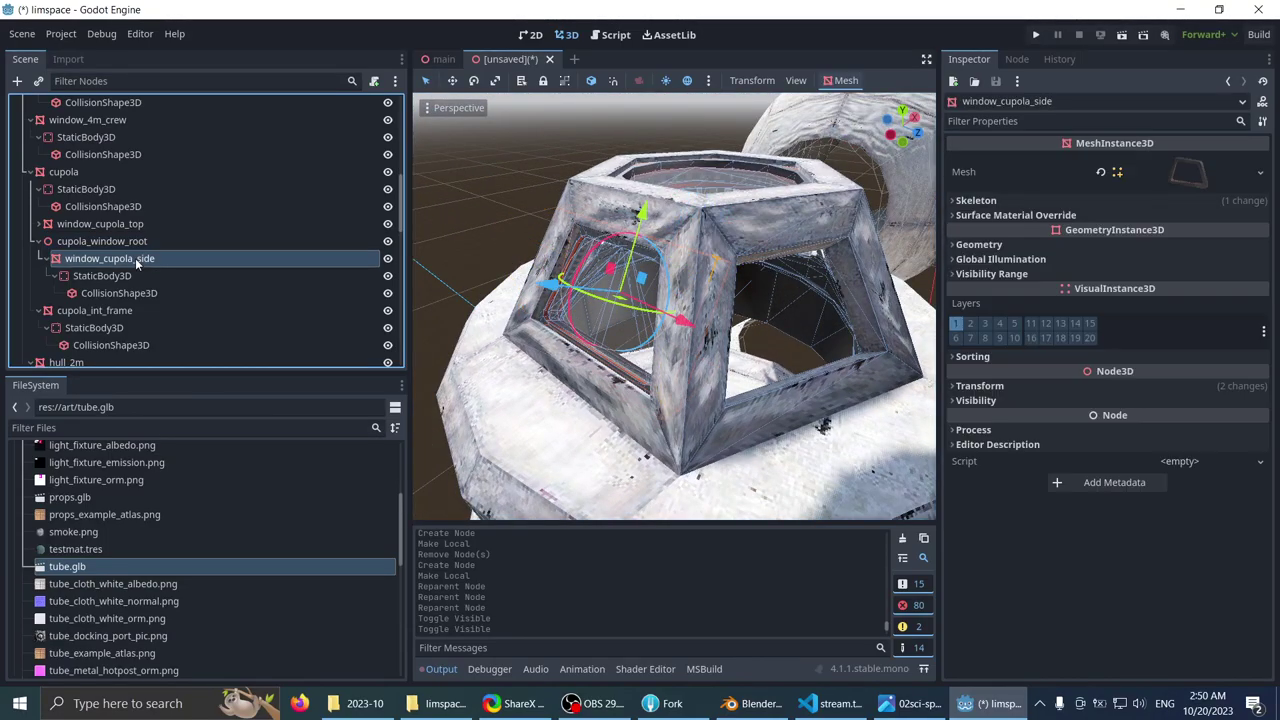
middle_drag(564, 250, 530, 250)
click(109, 243)
click(107, 259)
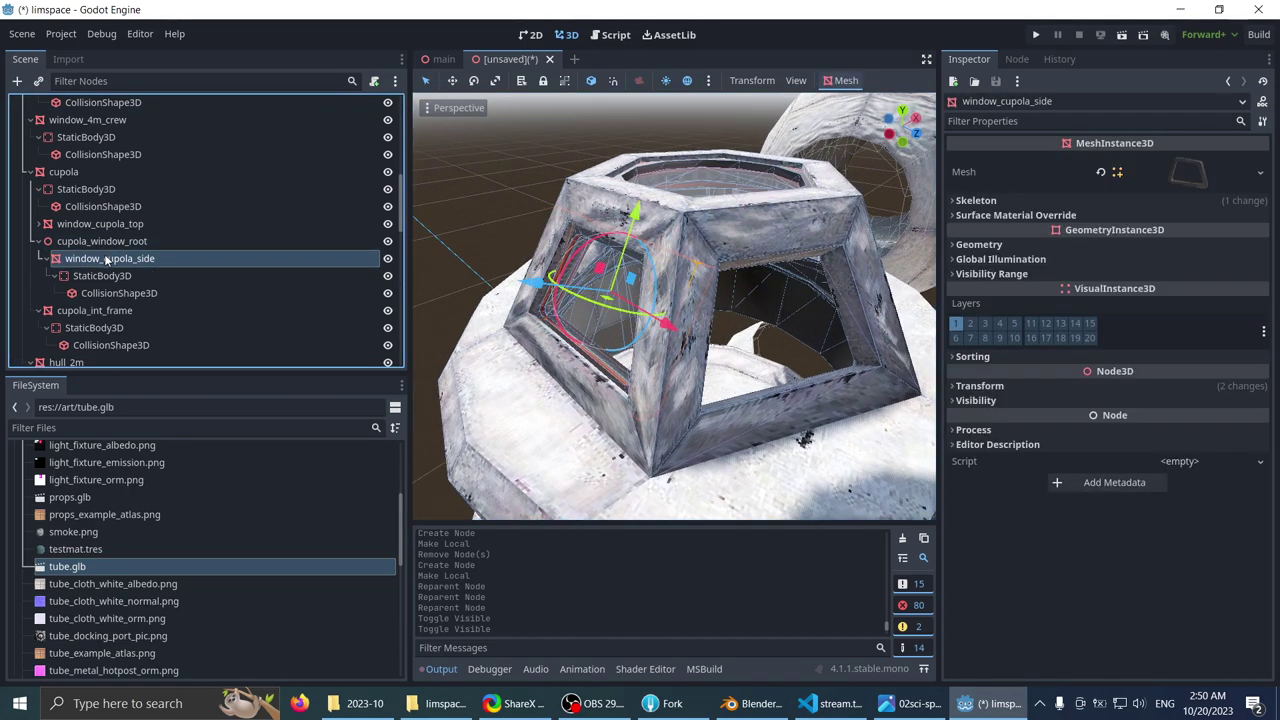
right_click(107, 259)
mouse_move(190, 254)
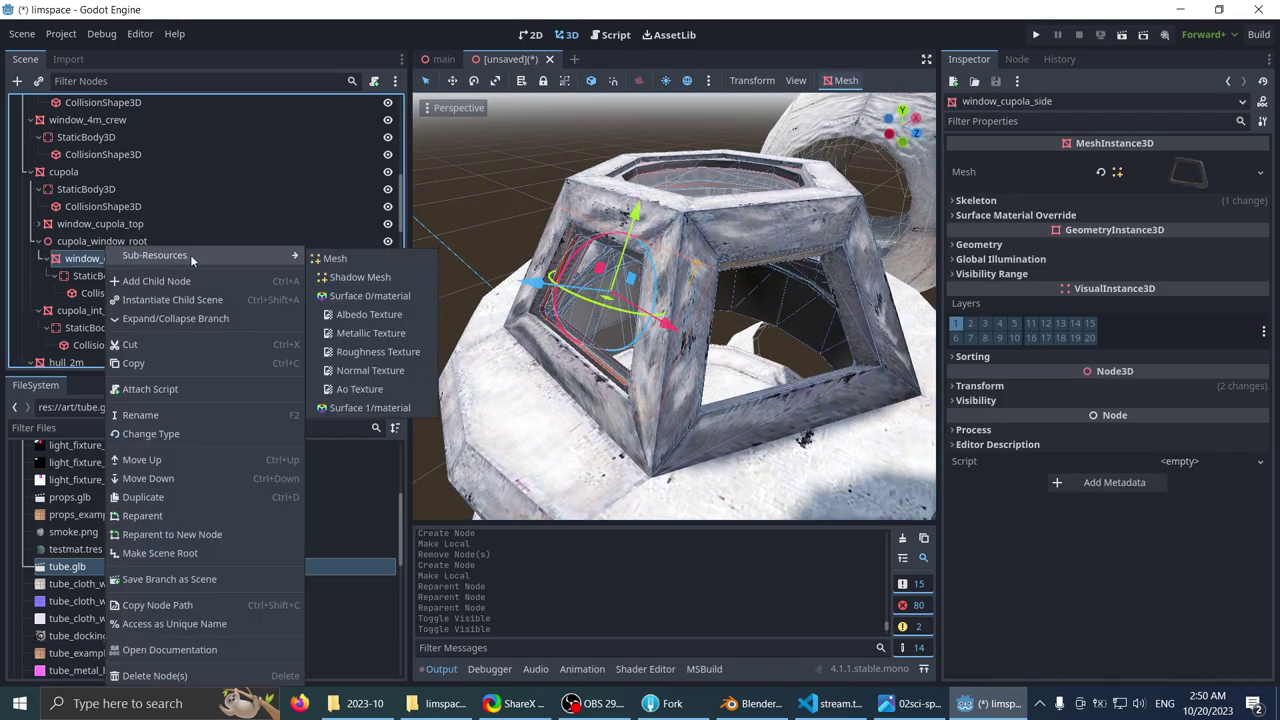
click(88, 243)
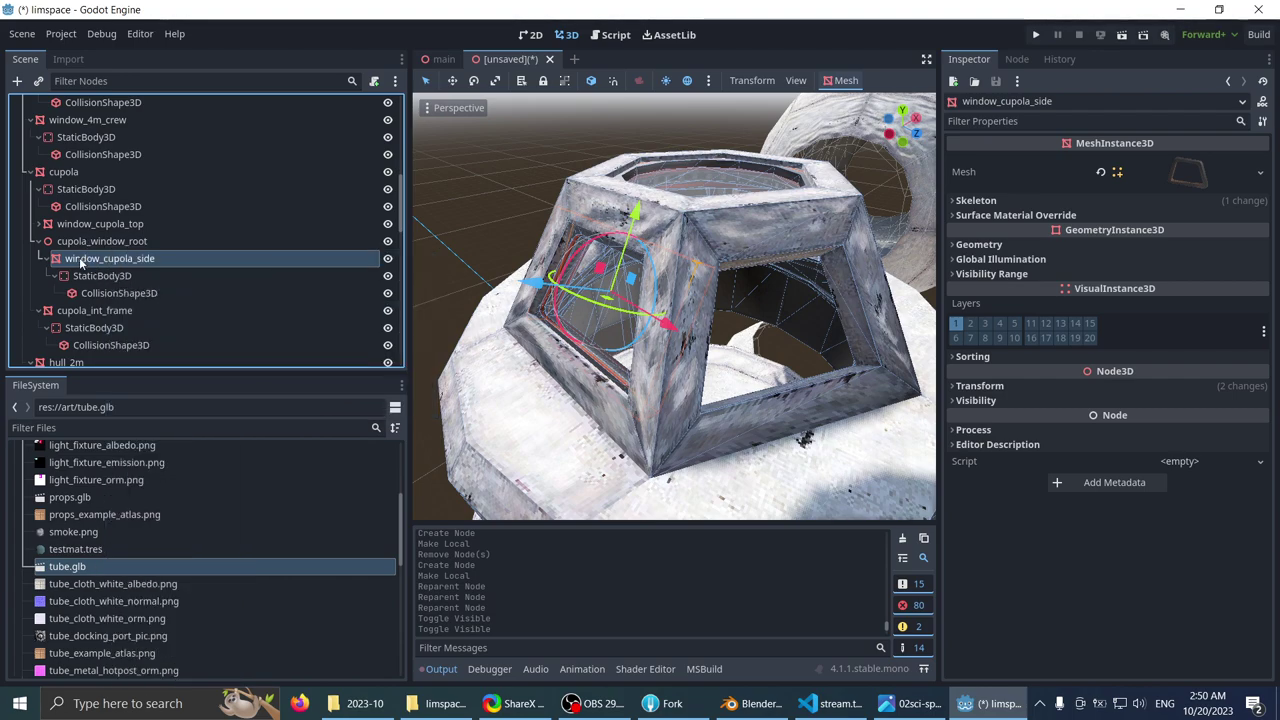
- Save the window_cupola_side branch as the scene window_cupola_side.tscn in the res://prefabs folder
right_click(79, 258)
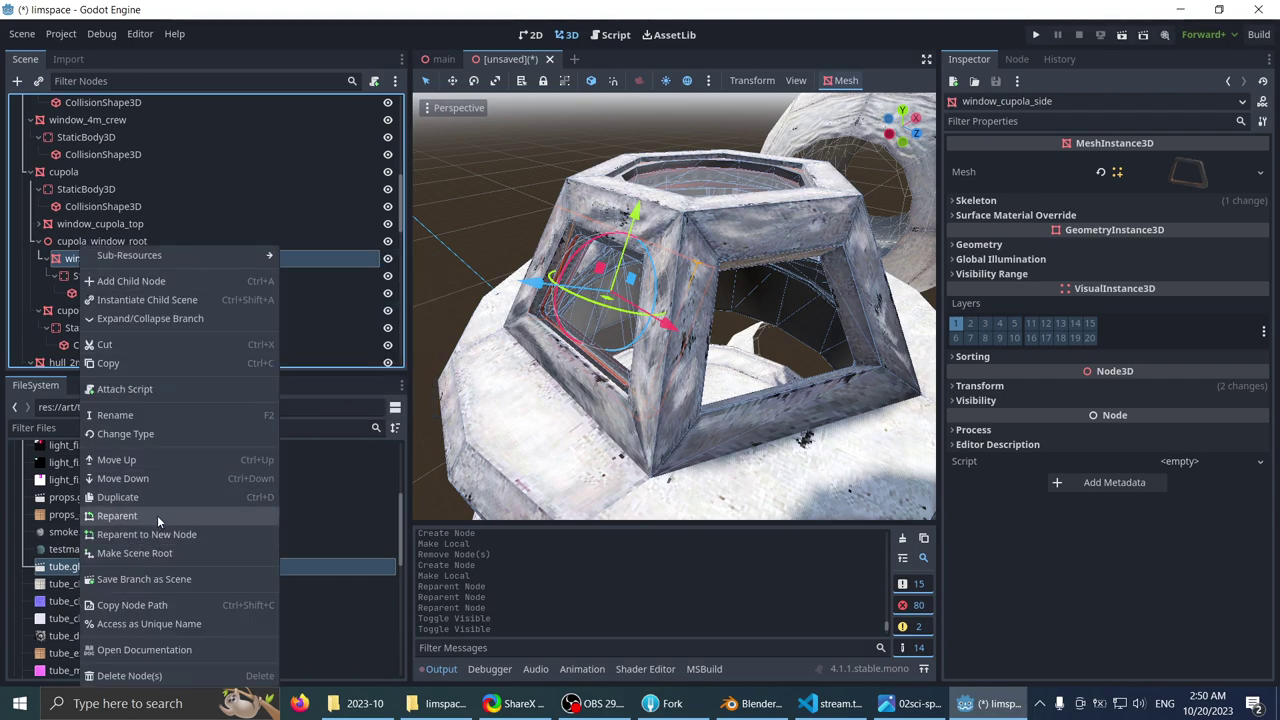
click(159, 579)
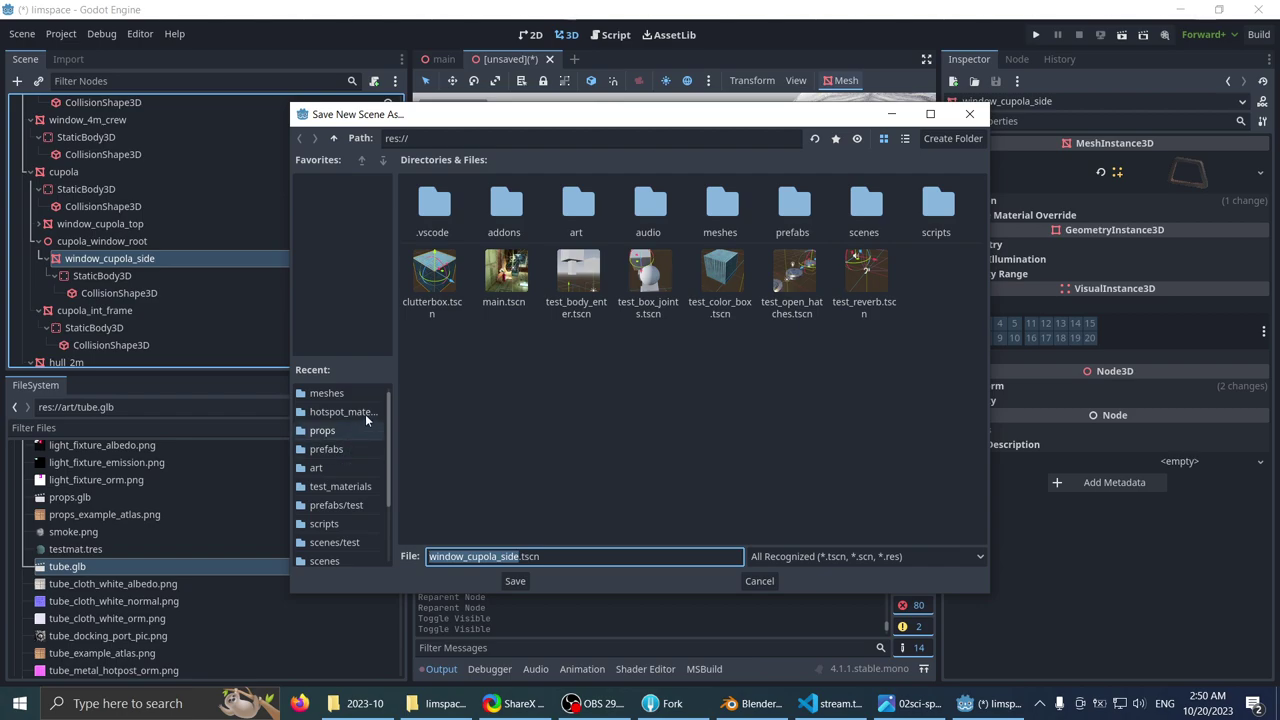
double_click(803, 201)
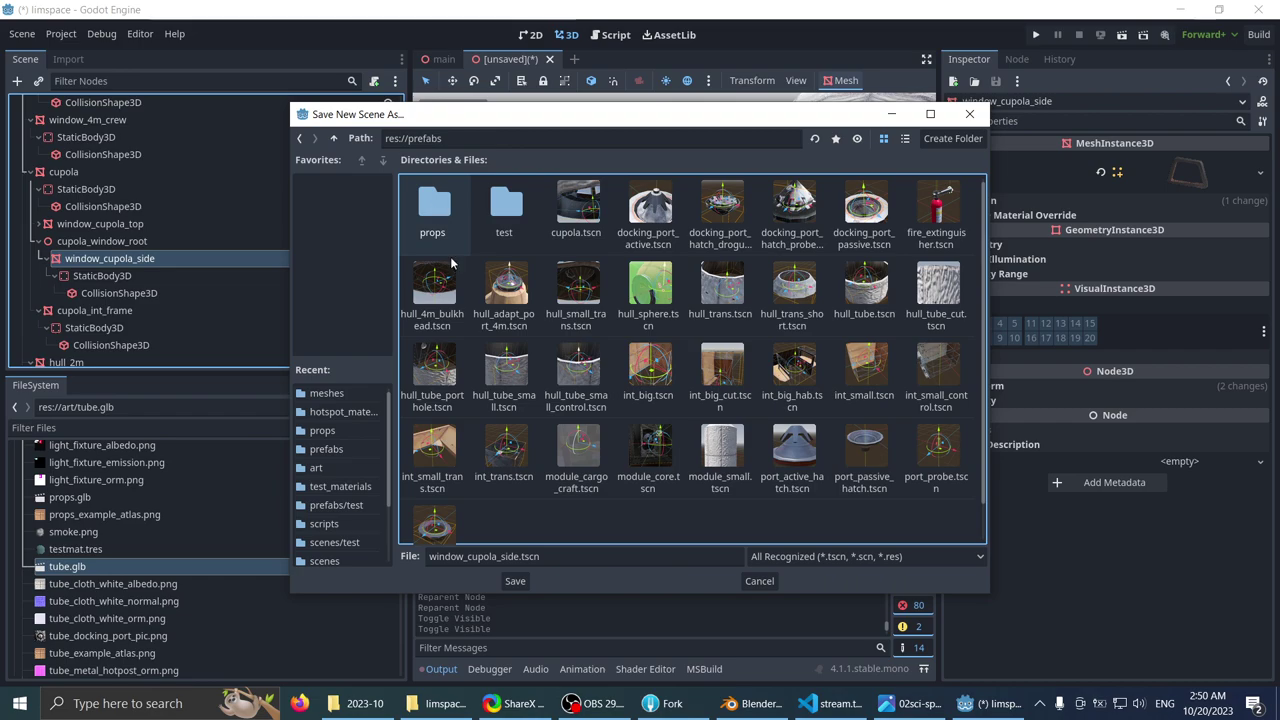
click(515, 582)
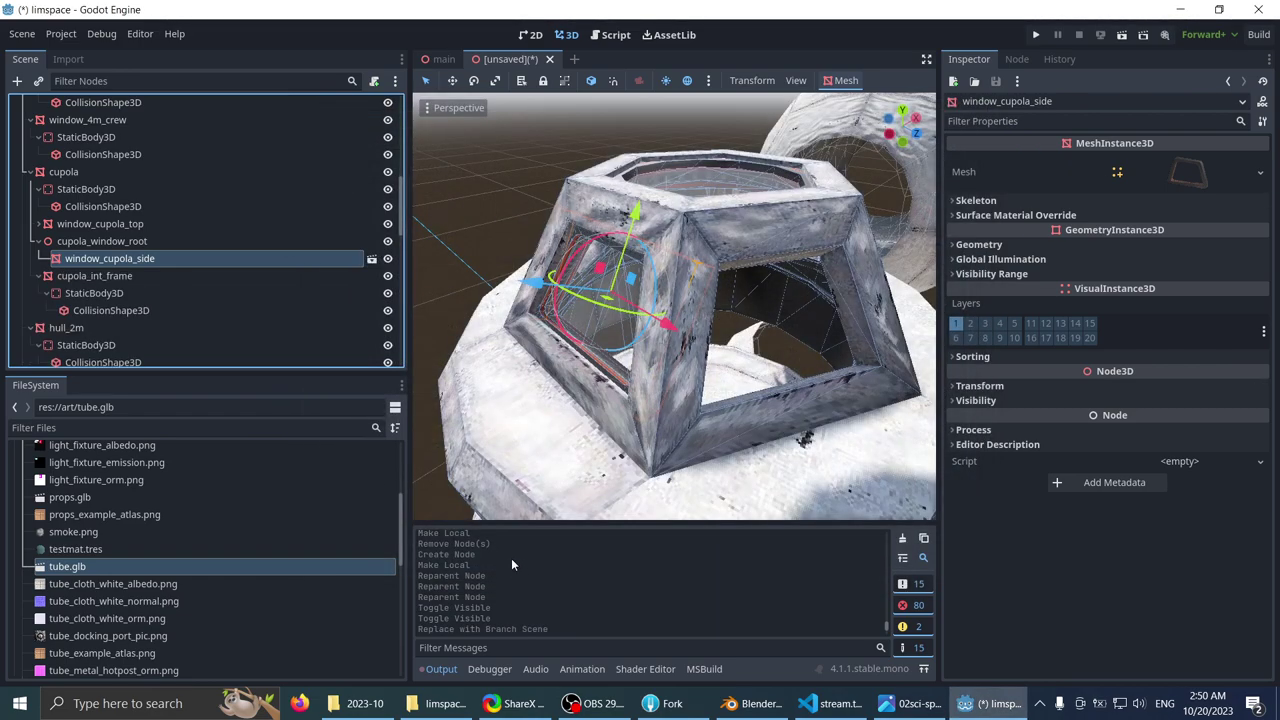
- Save the cupola_window_root branch as the scene cupola_window_root.tscn in res://prefabs
click(179, 243)
right_click(179, 243)
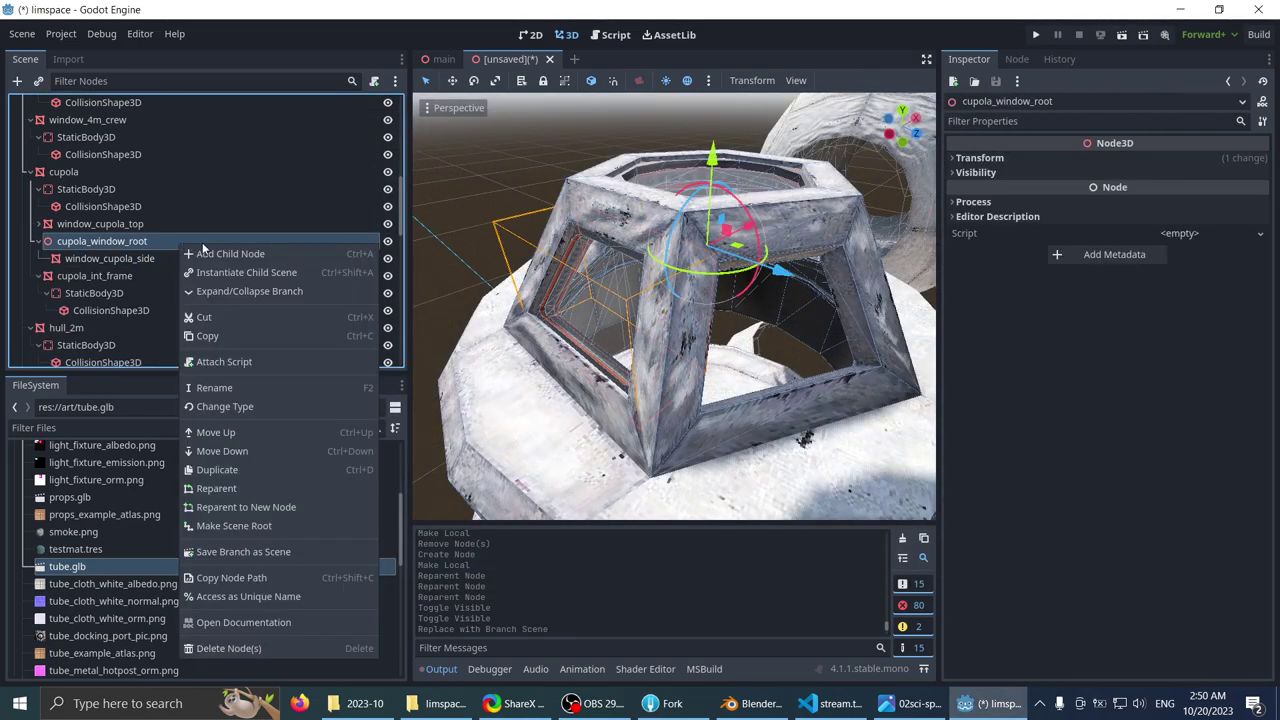
click(244, 552)
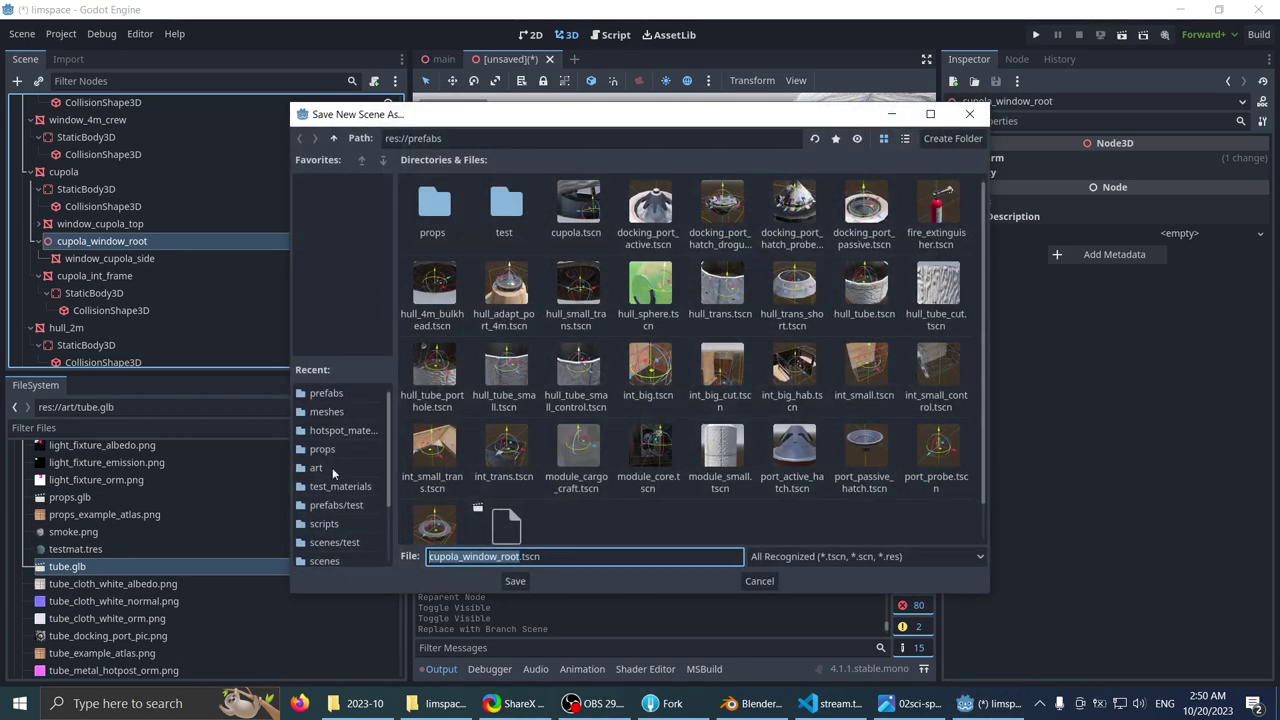
click(514, 581)
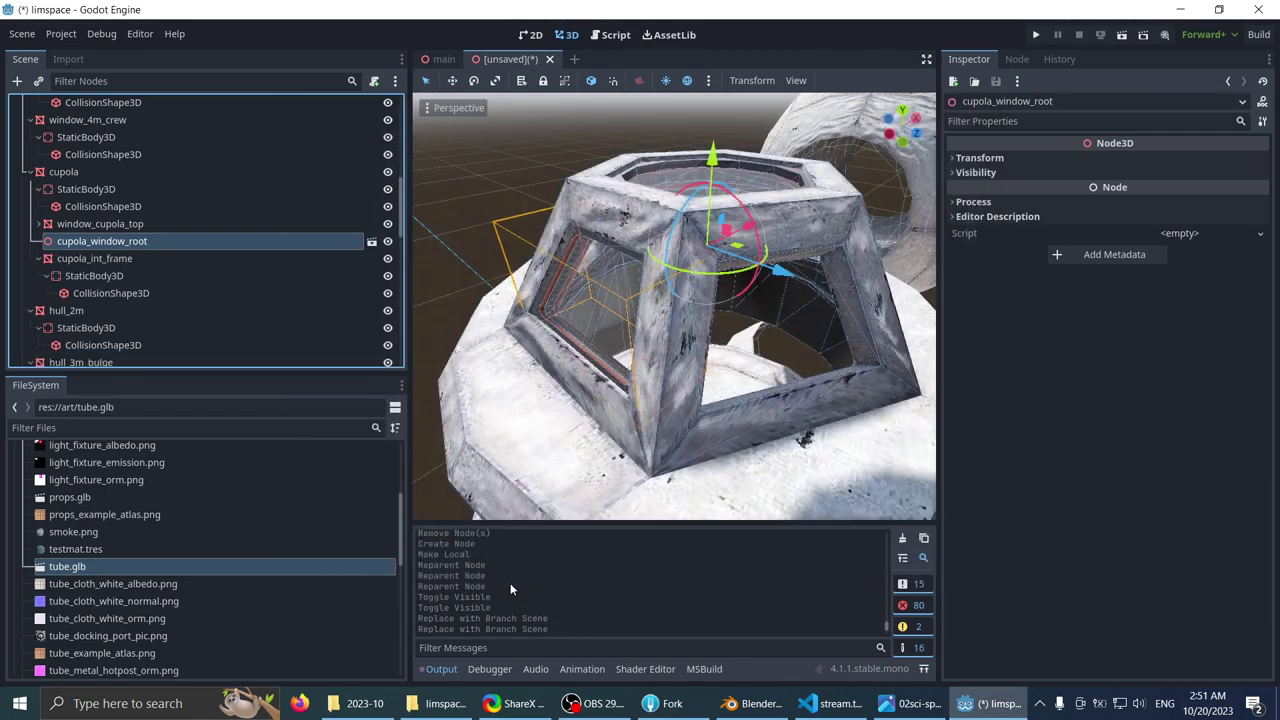
- Duplicate cupola_window_root and rotate the copy about the vertical axis into the next side opening of the cupola
middle_drag(520, 320, 677, 297)
scroll(615, 384, up, 4)
key(e)
scroll(697, 308, down, 2)
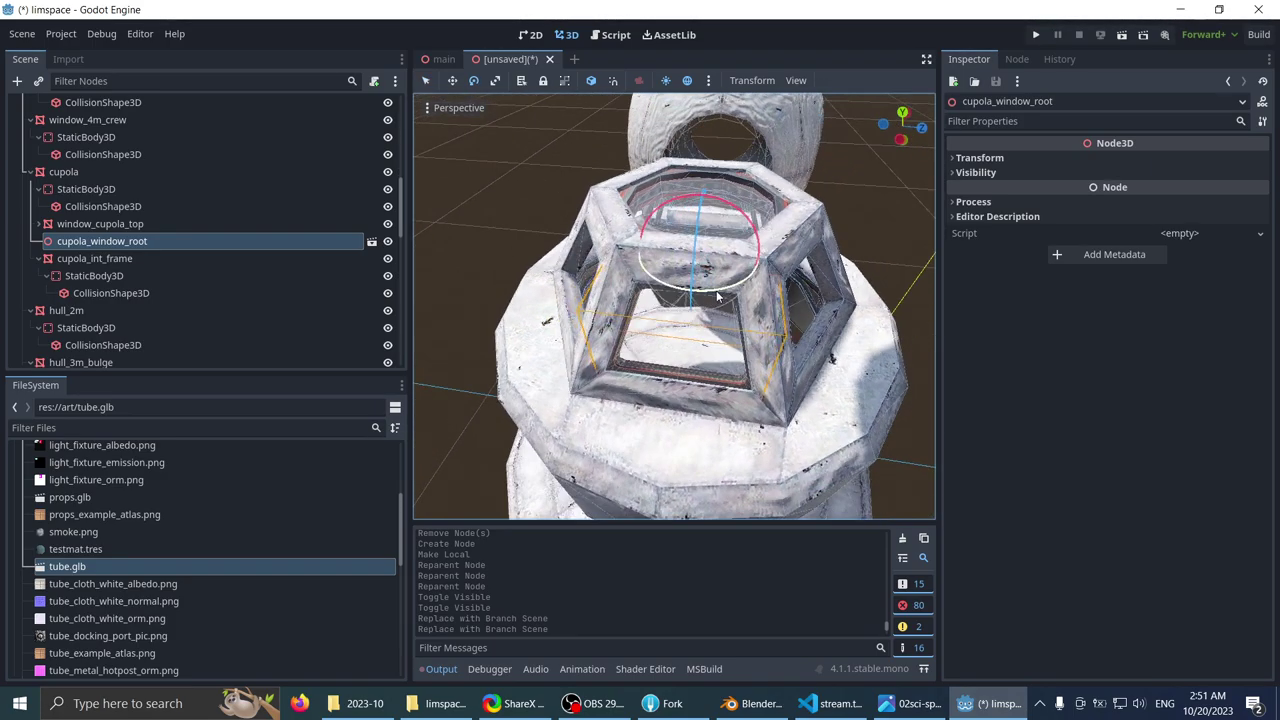
key(ctrl+d)
drag(676, 290, 717, 297)
middle_drag(717, 297, 669, 290)
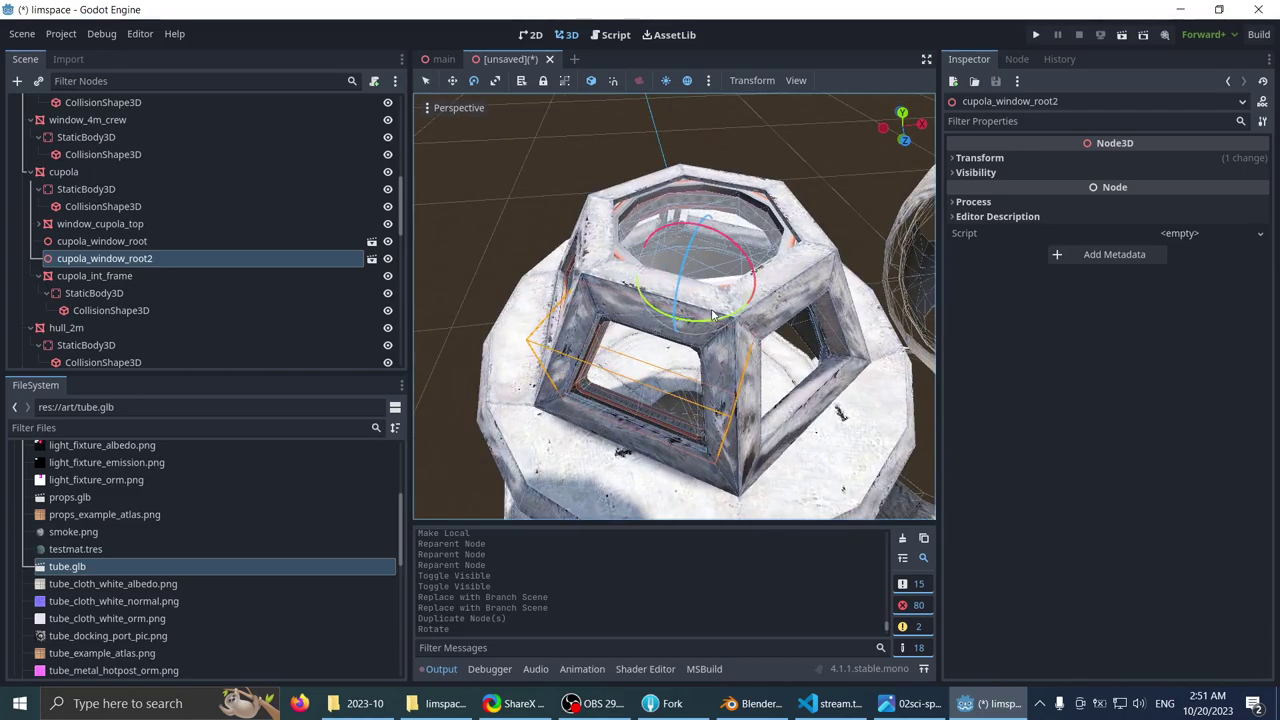
- Add two more side windows by duplicating the latest copy and rotating each duplicate 60 degrees about the vertical axis
key(ctrl+d)
drag(712, 316, 785, 322)
middle_drag(785, 322, 740, 328)
key(ctrl+d)
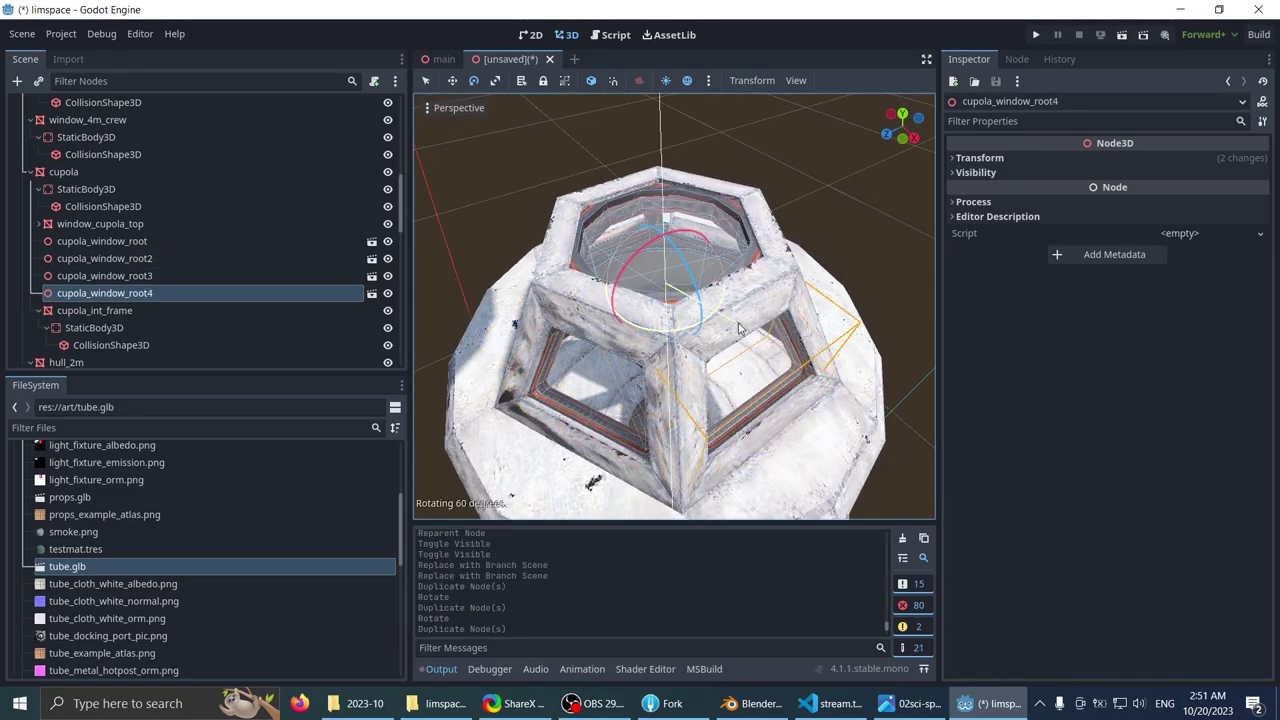
drag(740, 328, 740, 328)
middle_drag(740, 328, 640, 317)
- Fill the last two side openings of the cupola with further duplicates of the window root rotated about the vertical axis
key(ctrl+d)
drag(643, 315, 712, 320)
middle_drag(712, 320, 648, 291)
key(ctrl+d)
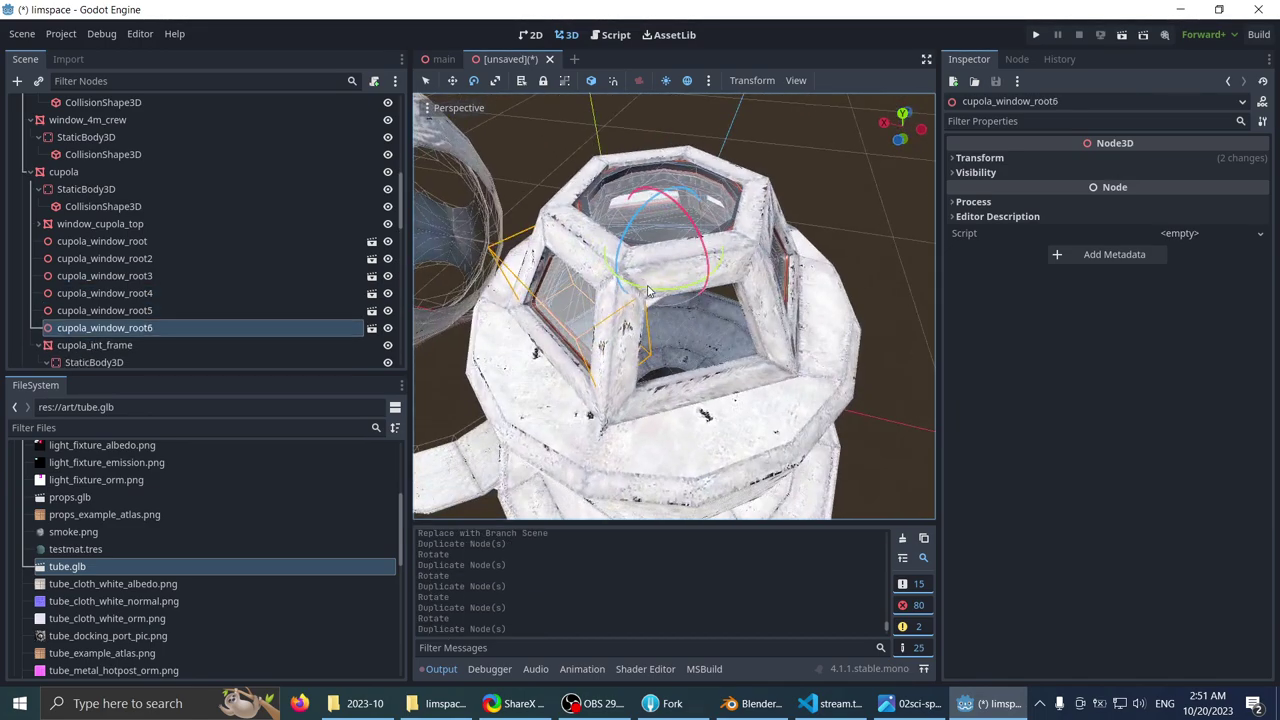
drag(648, 290, 709, 289)
middle_drag(709, 289, 578, 286)
- Examine the fit of the six side windows in the cupola from several angles, using a distraction-free view and collapsing the output log
scroll(593, 250, up, 5)
key(q)
scroll(593, 250, down, 4)
key(ctrl+shift+F11)
scroll(578, 286, up, 4)
key(ctrl+shift+F11)
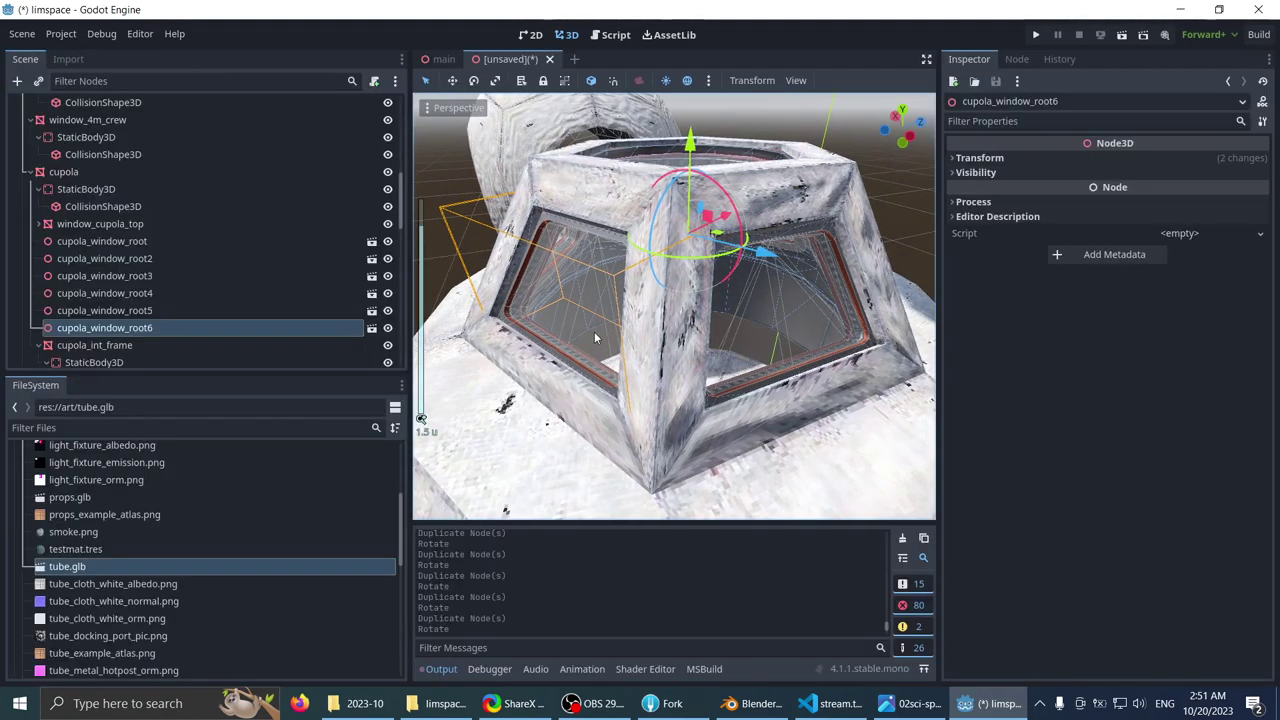
click(443, 671)
middle_drag(534, 367, 576, 443)
key(ctrl+shift+F11)
scroll(521, 373, up, 10)
scroll(609, 535, down, 2)
scroll(517, 397, down, 2)
scroll(576, 443, down, 3)
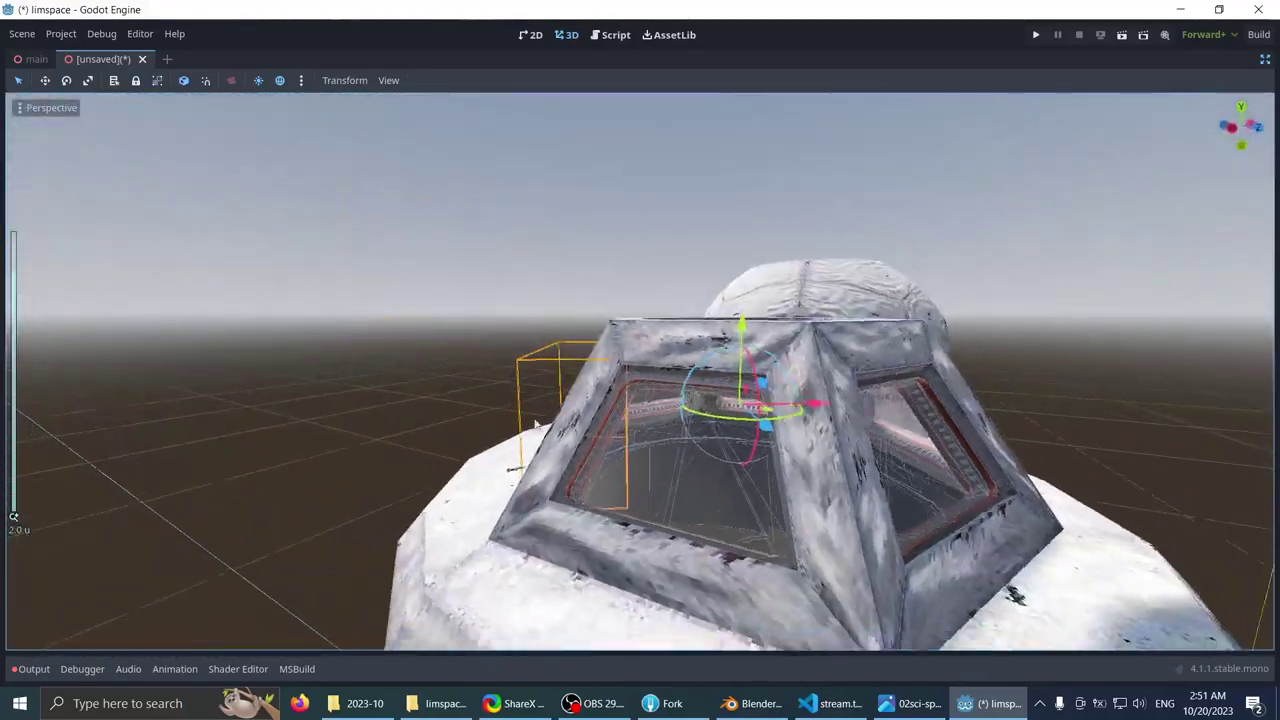
key(ctrl+shift+F11)
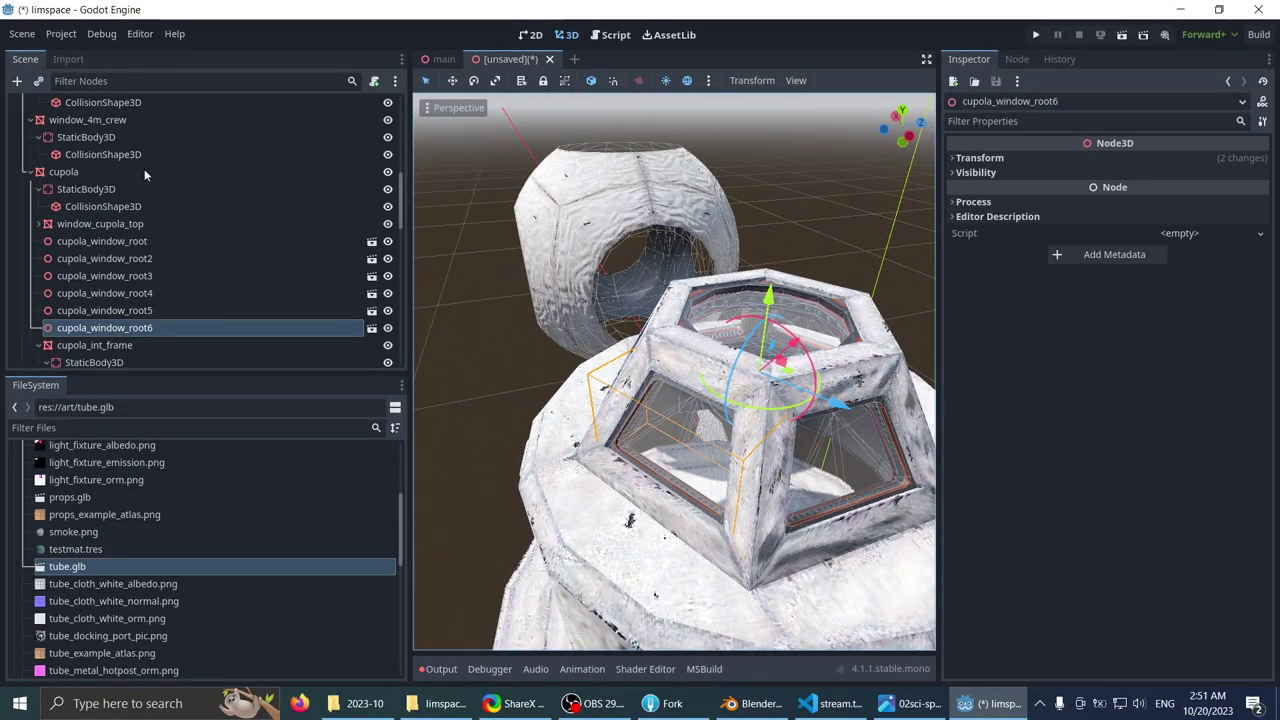
- Add a Node3D as a child of cupola and move it to the start of the cupola's child nodes
click(144, 172)
scroll(568, 354, down, 4)
middle_drag(582, 391, 571, 349)
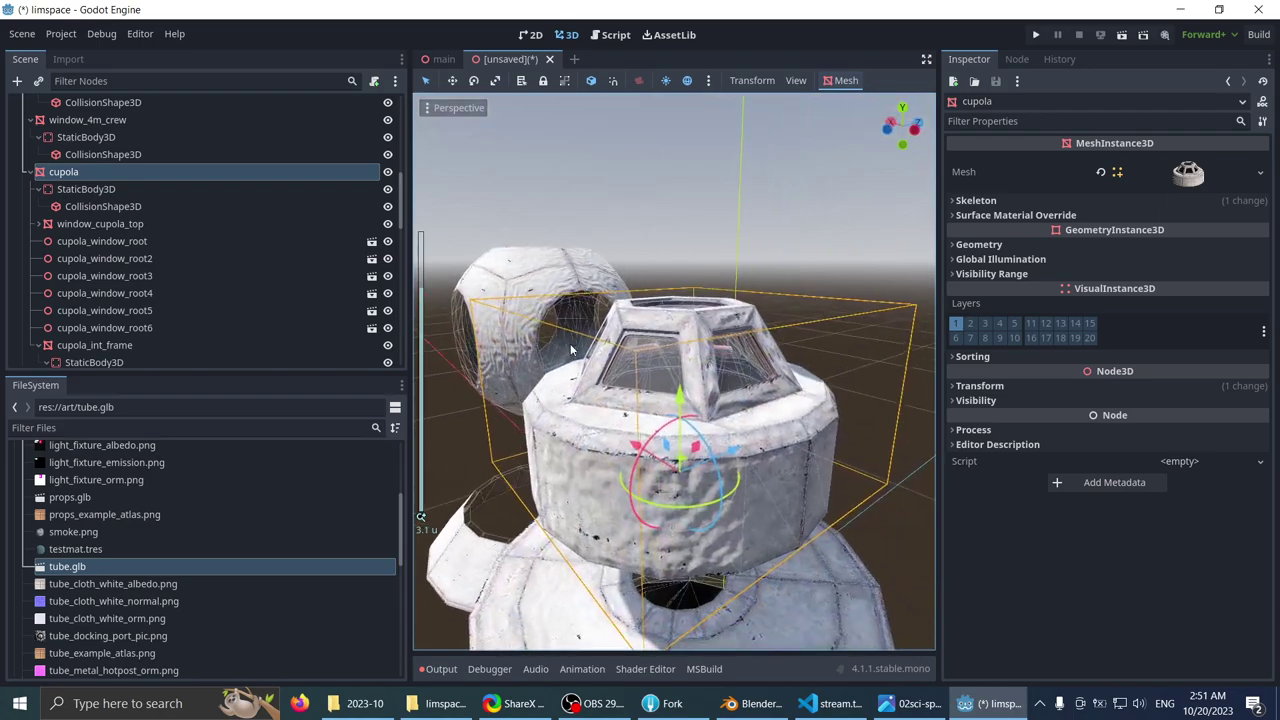
right_click(54, 173)
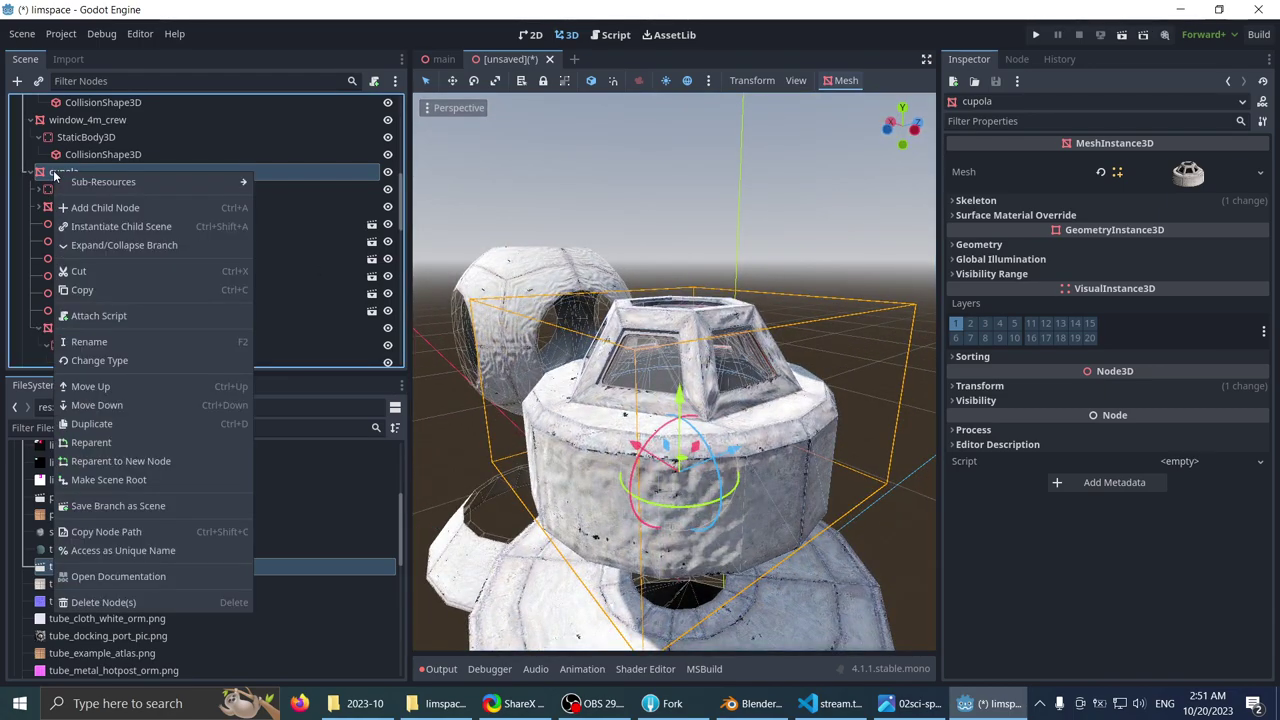
click(100, 208)
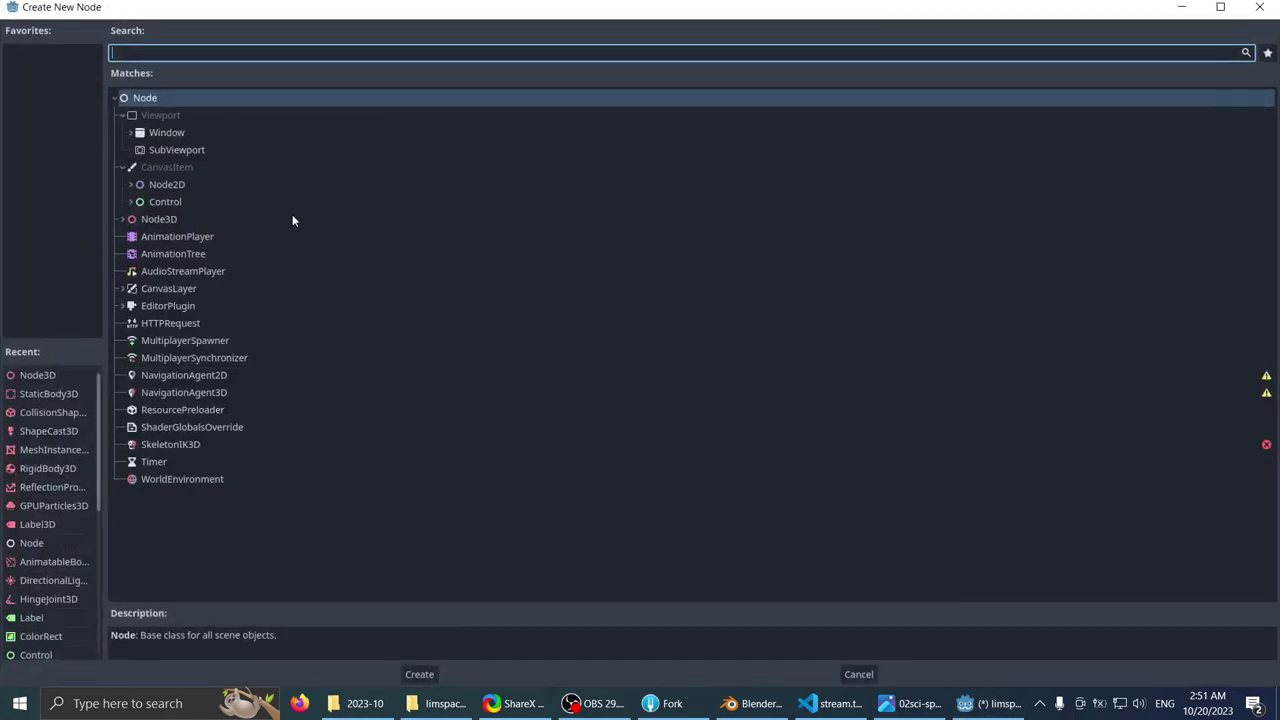
double_click(161, 215)
scroll(69, 167, down, 2)
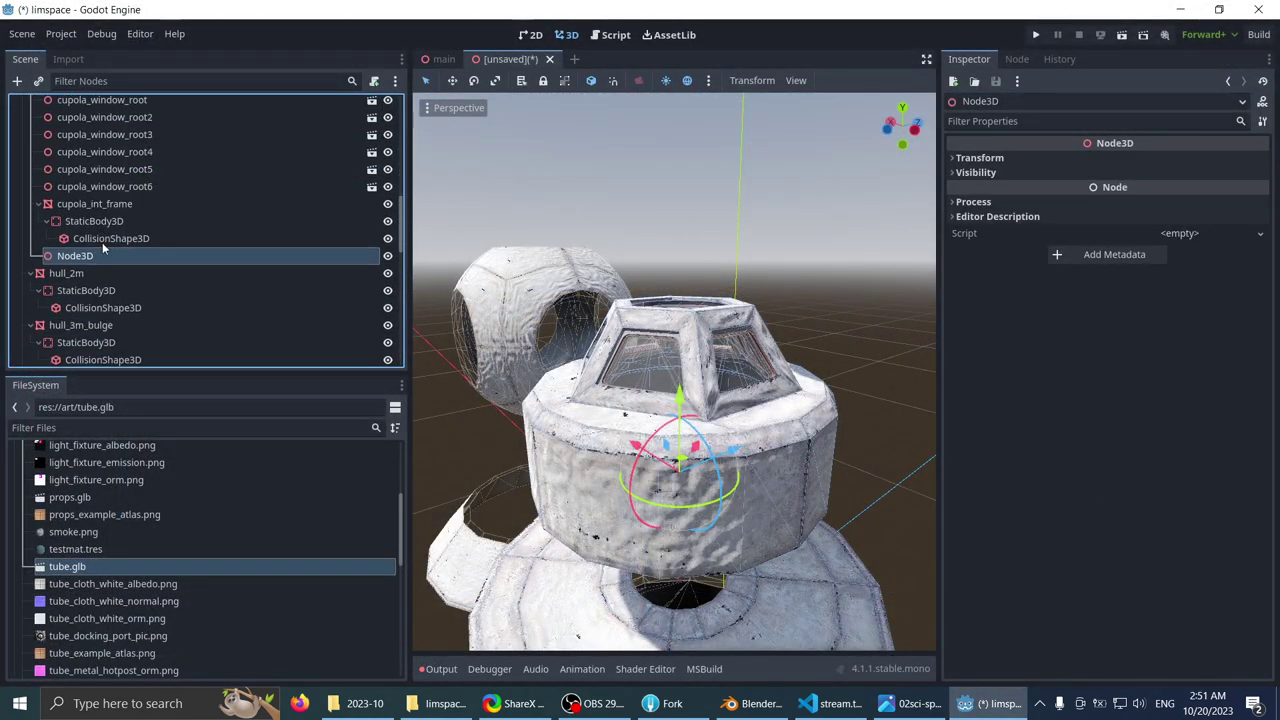
scroll(86, 250, up, 1)
drag(75, 323, 72, 130)
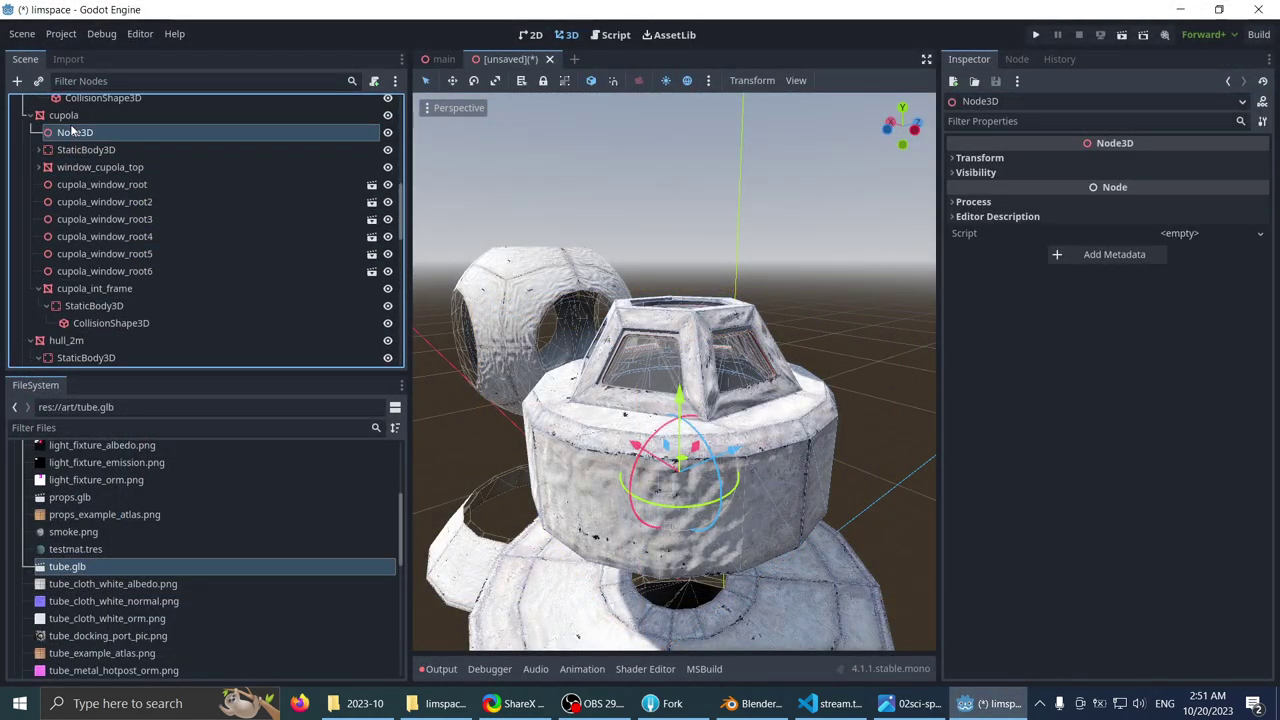
- Rename the new Node3D under cupola as cupola_int_root
double_click(158, 137)
text(cupola)
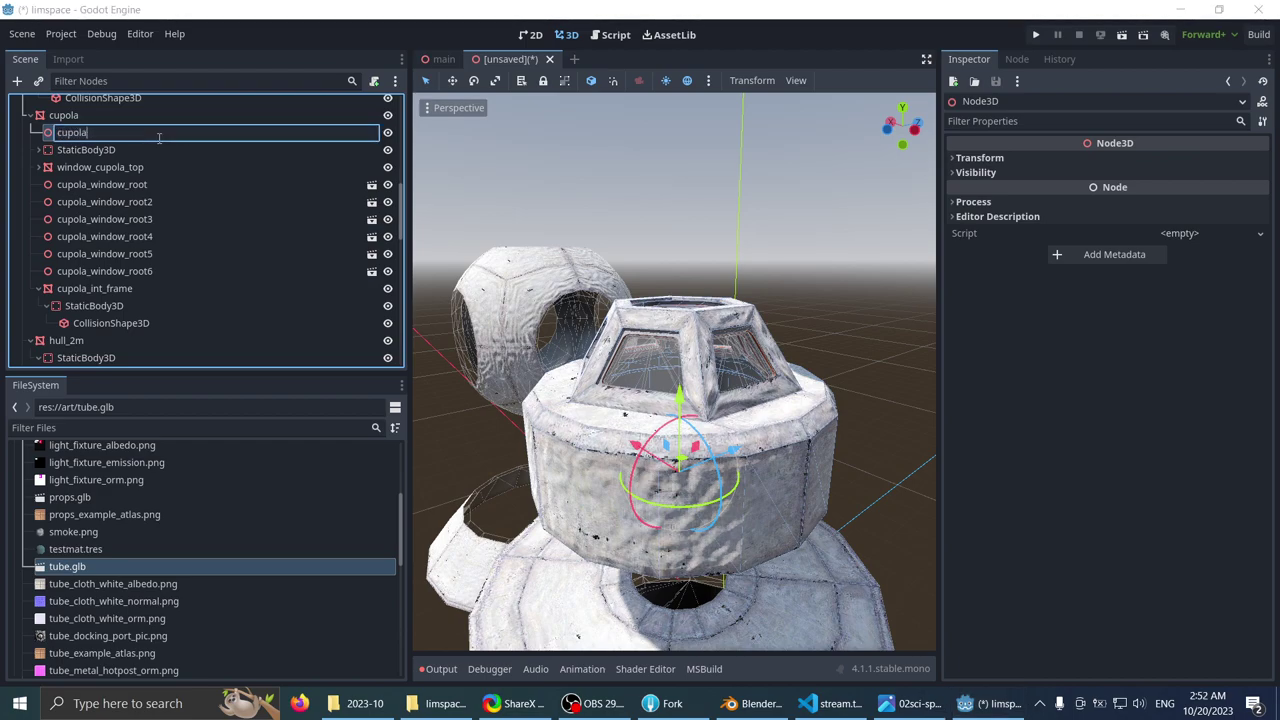
text(_int_root)
key(Return)
- Move the cupola's StaticBody3D above cupola_int_root in the node order
click(87, 151)
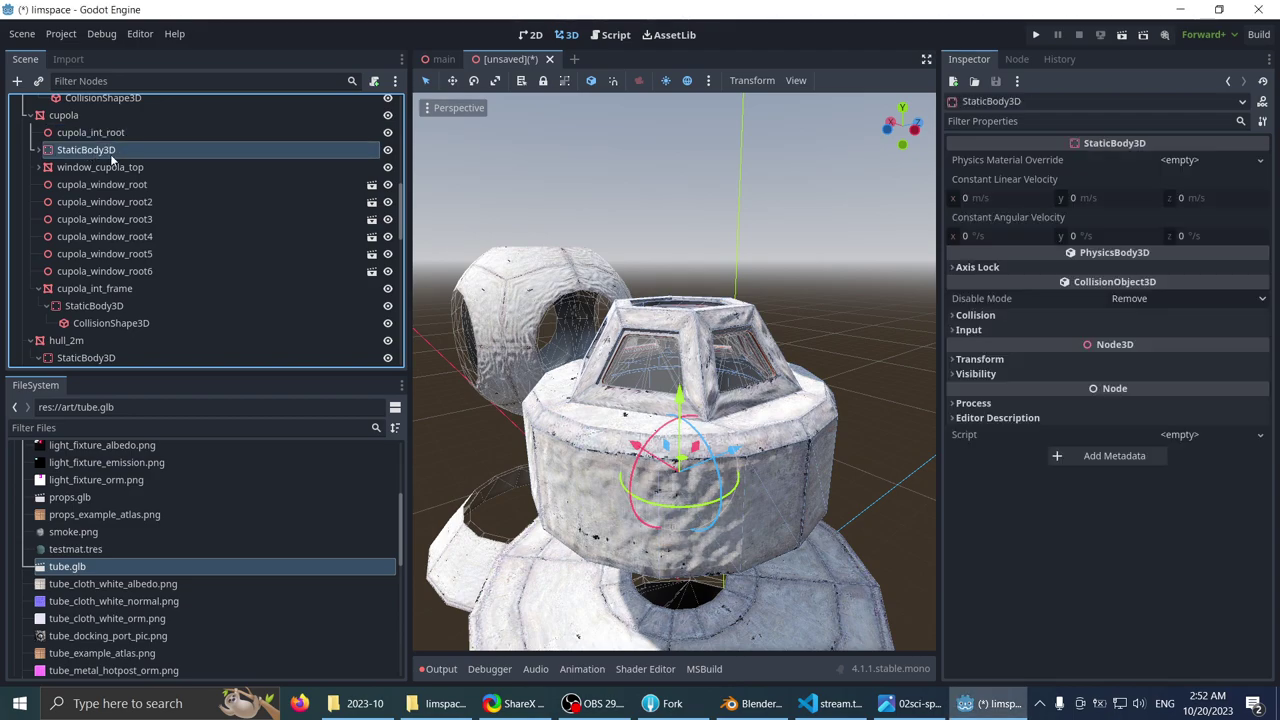
key(Up)
key(Down)
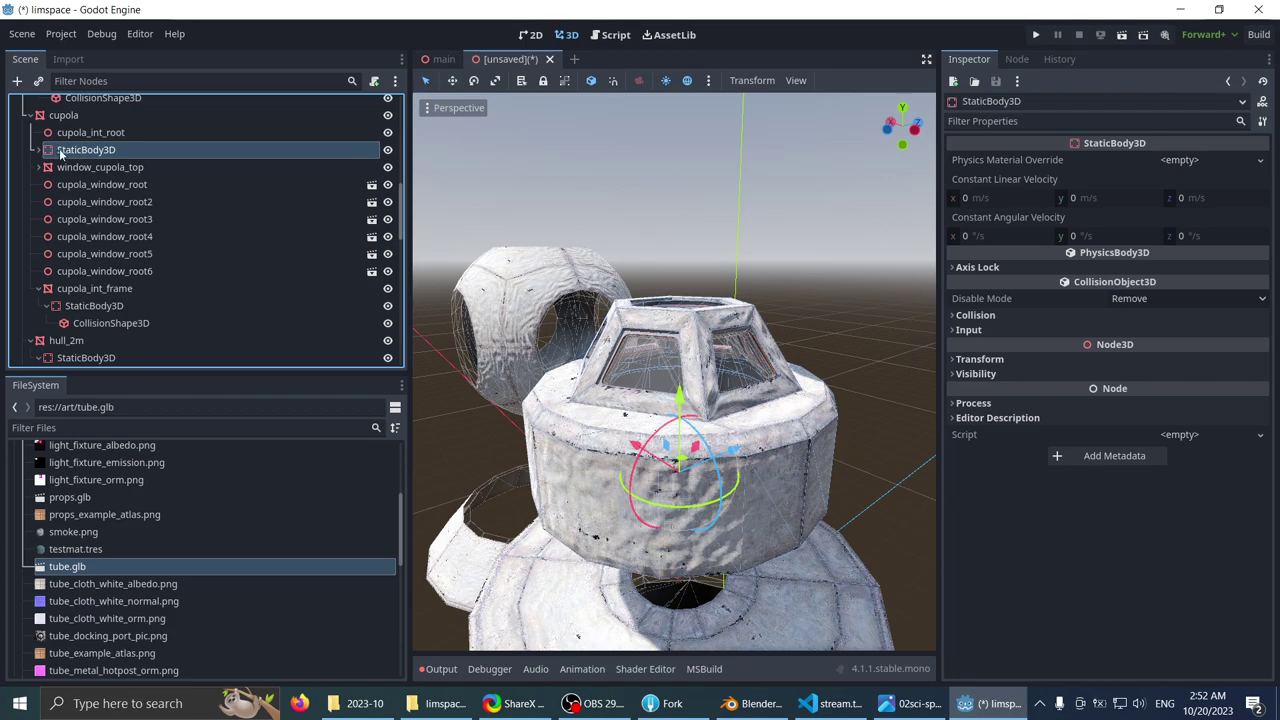
shift+click(89, 169)
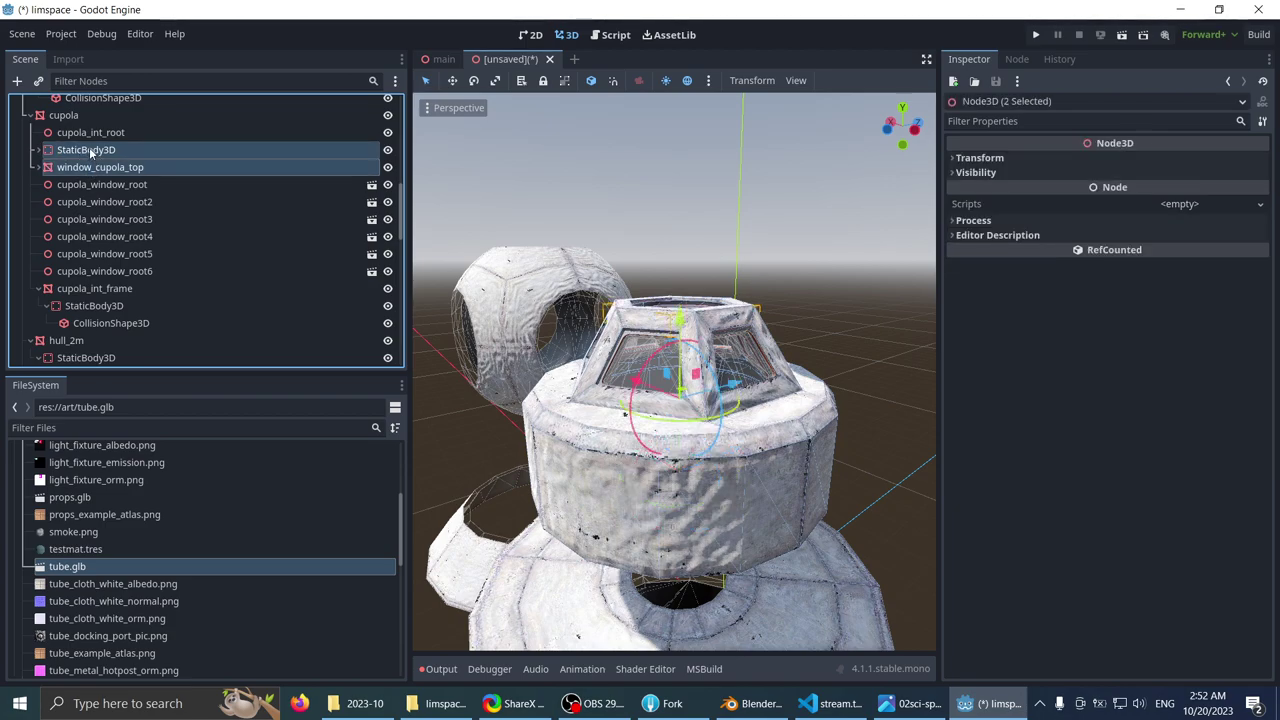
click(70, 151)
drag(72, 129, 74, 128)
click(92, 150)
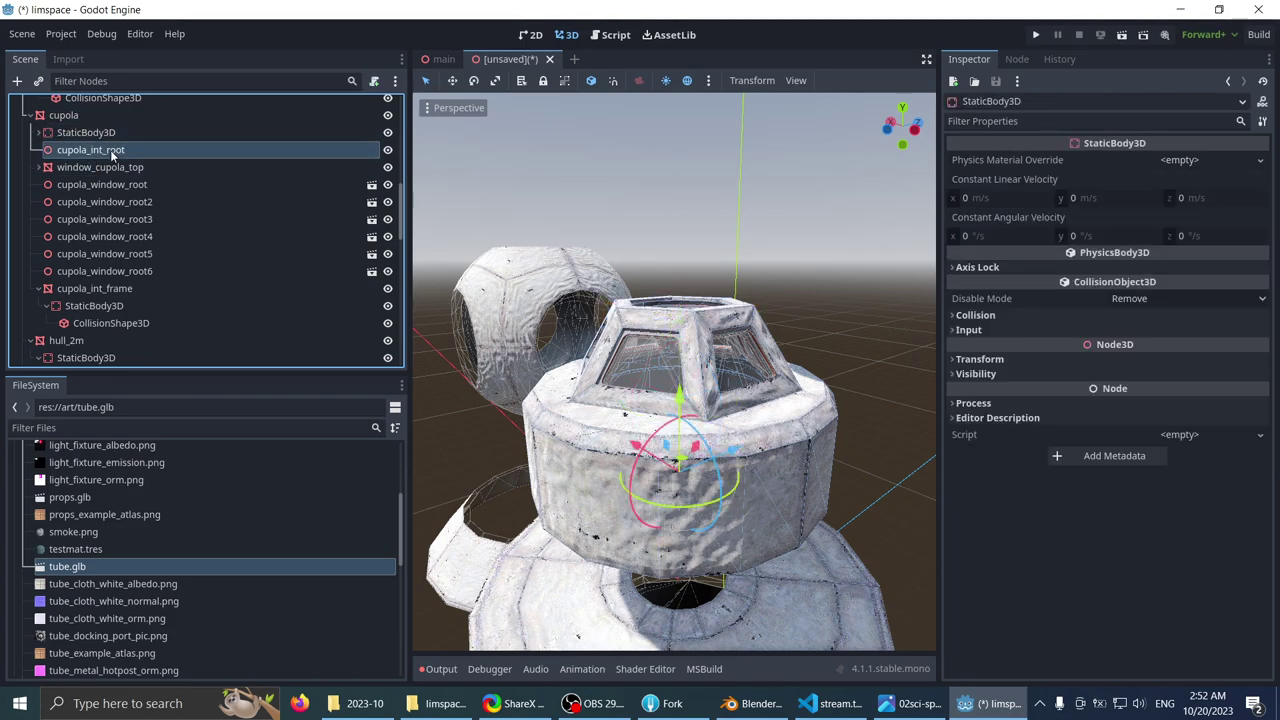
- Examine window_cupola_top on the cupola, comparing it with cupola_window_root and checking its child nodes
click(109, 170)
key(f)
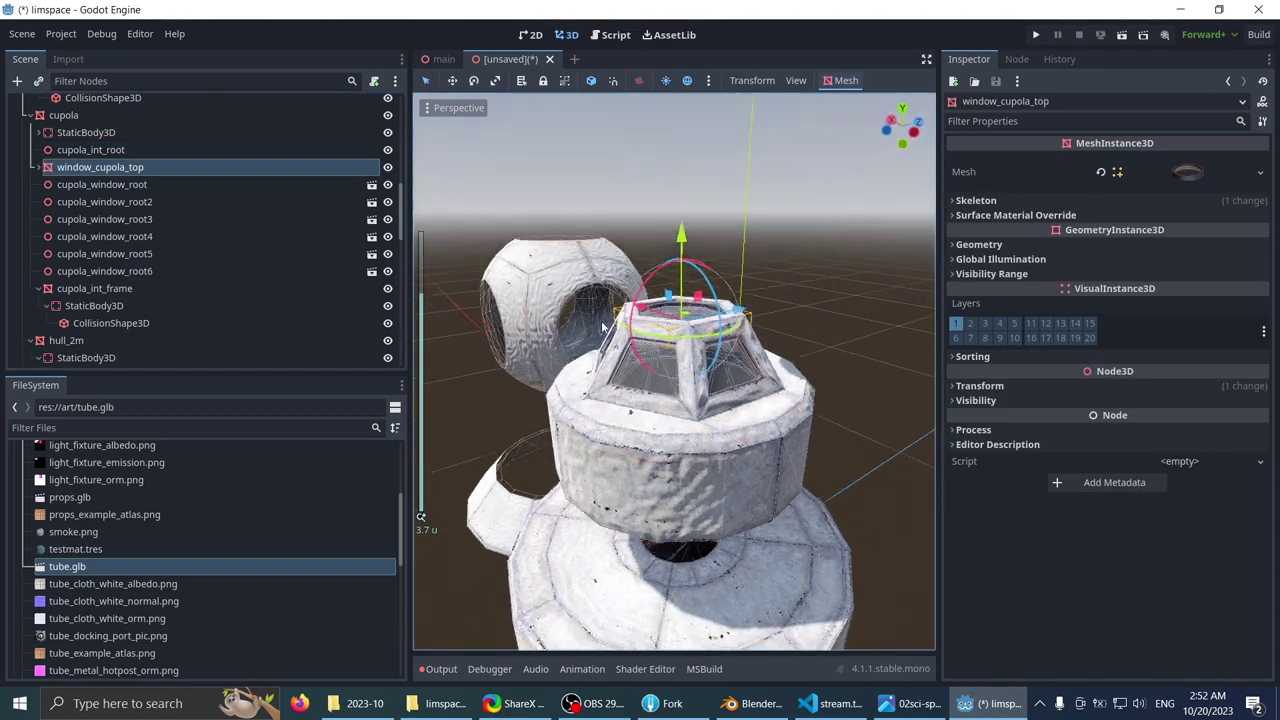
click(98, 186)
click(100, 167)
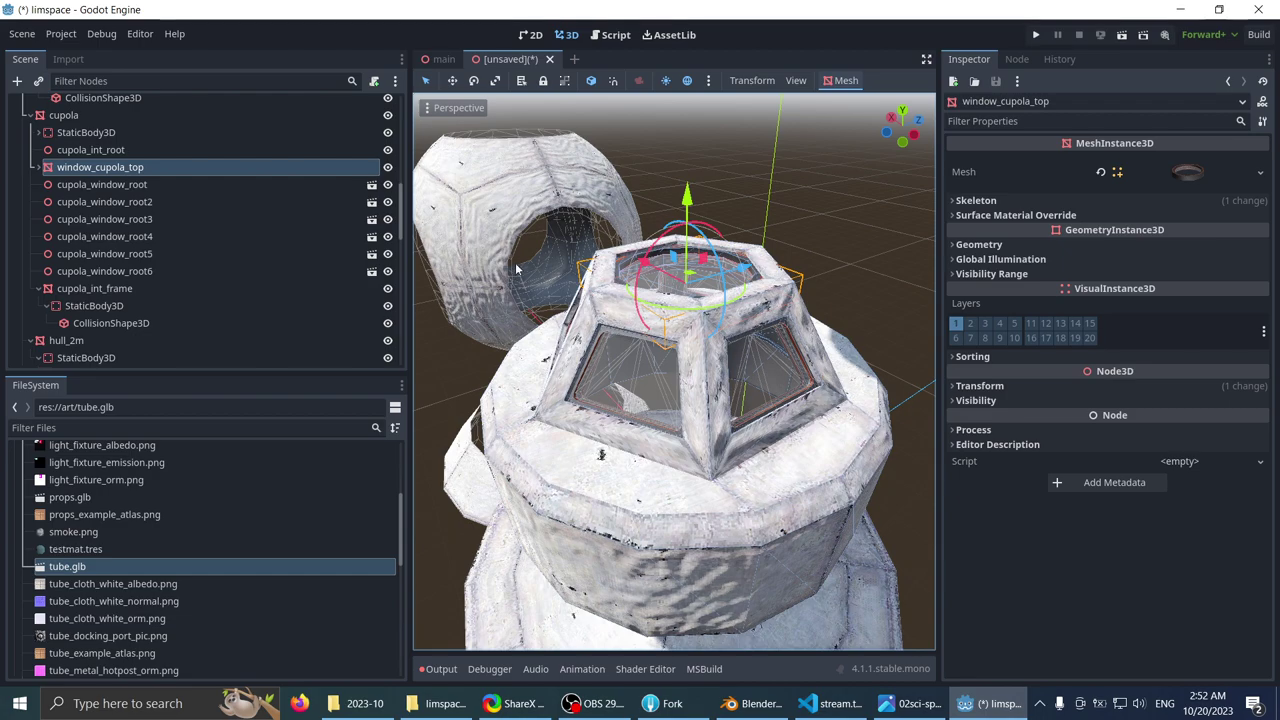
right_click(87, 168)
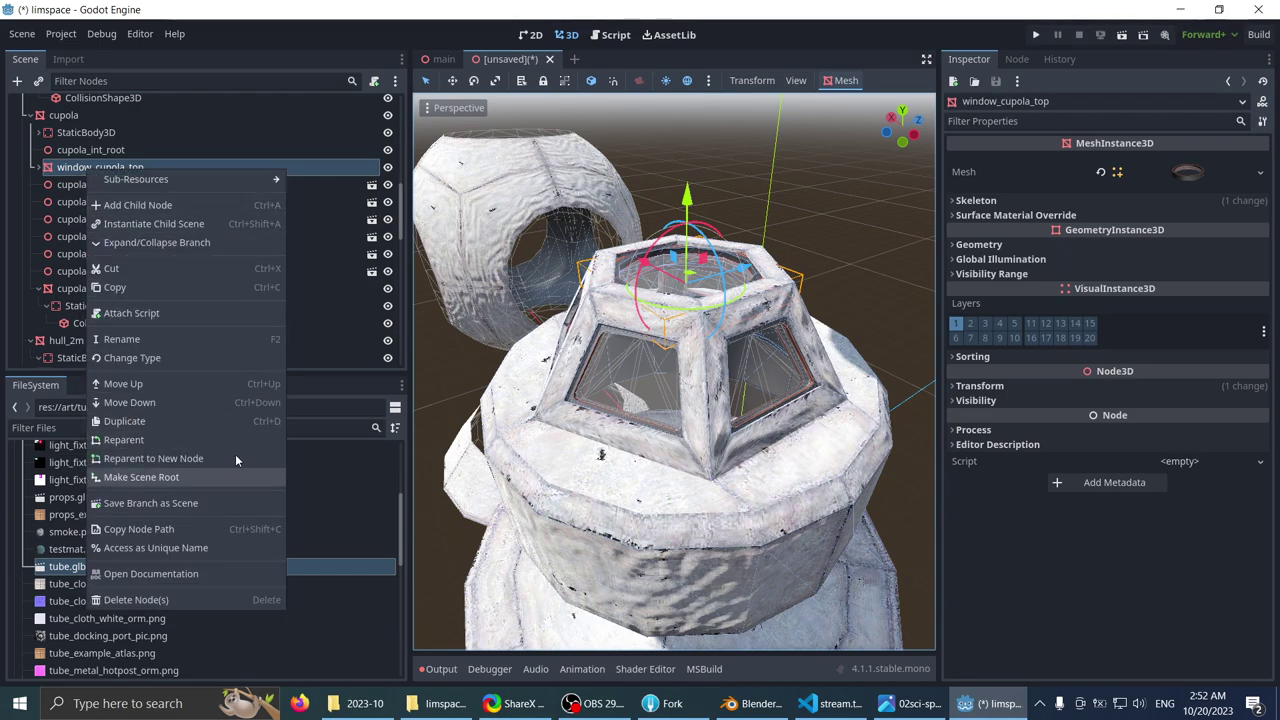
click(30, 173)
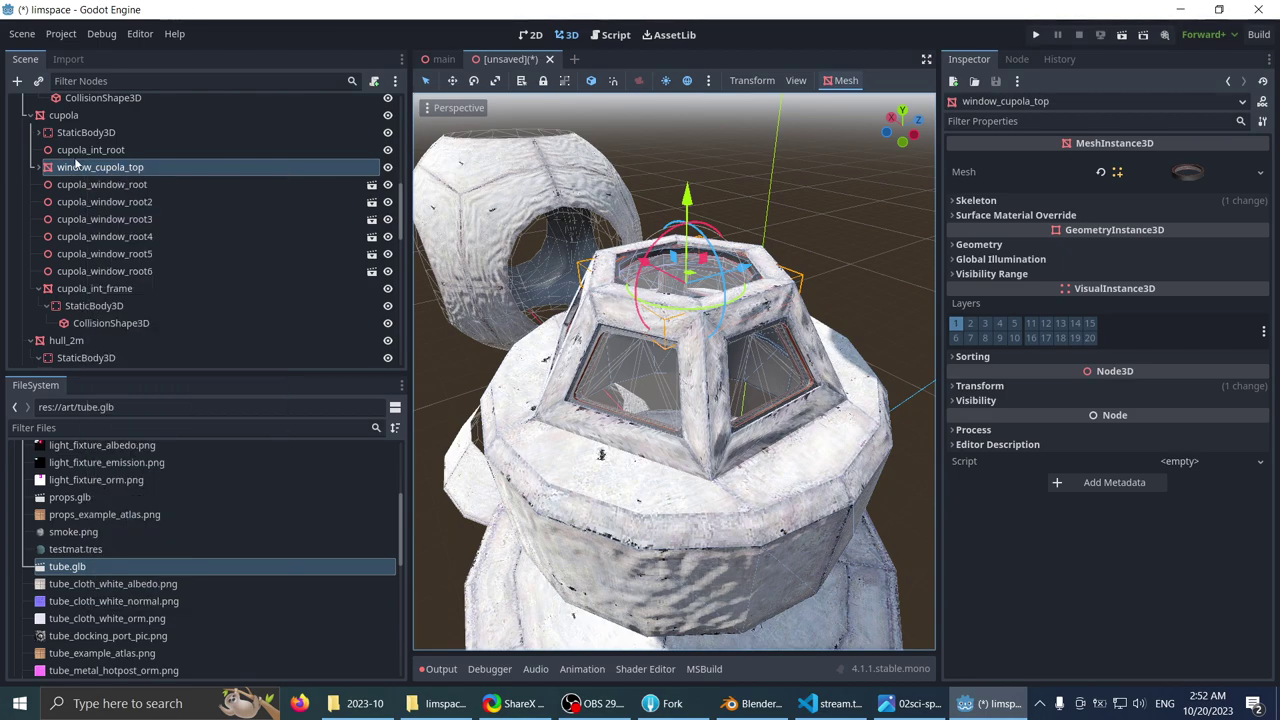
double_click(37, 168)
click(37, 168)
click(37, 168)
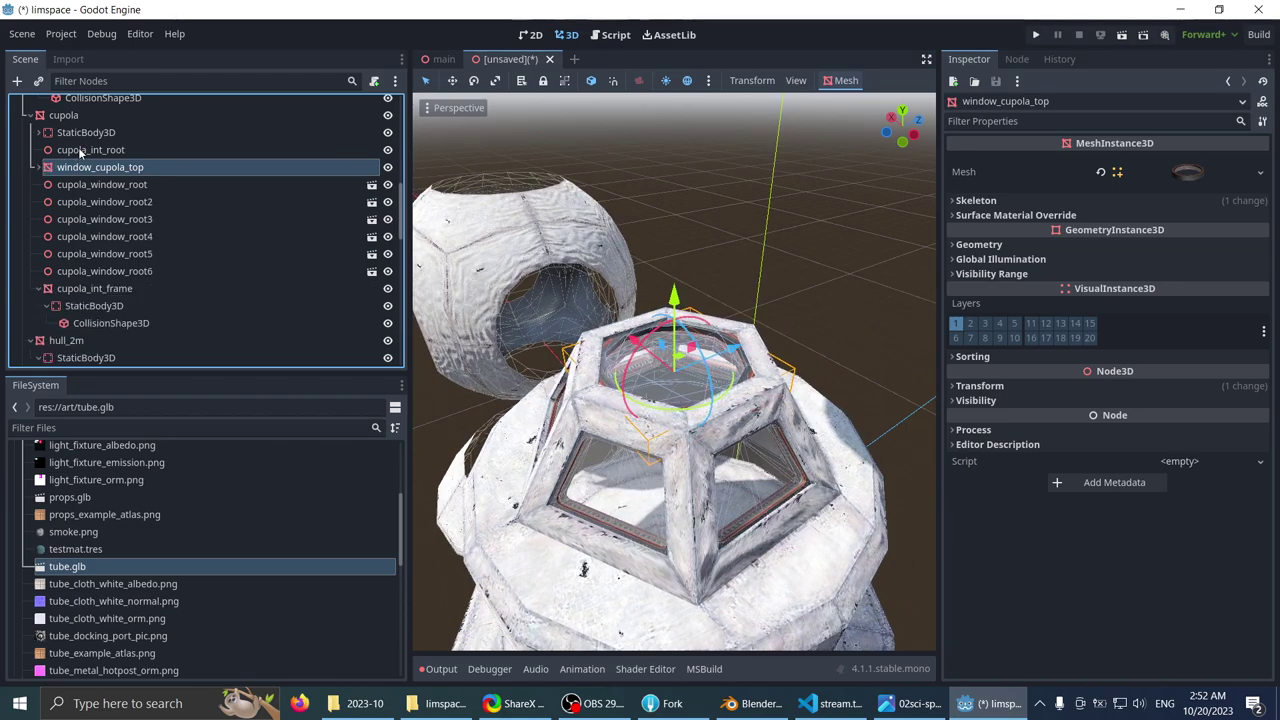
- Save the window_cupola_top branch as the scene window_cupola_top.tscn in res://prefabs
click(78, 149)
click(70, 169)
right_click(69, 168)
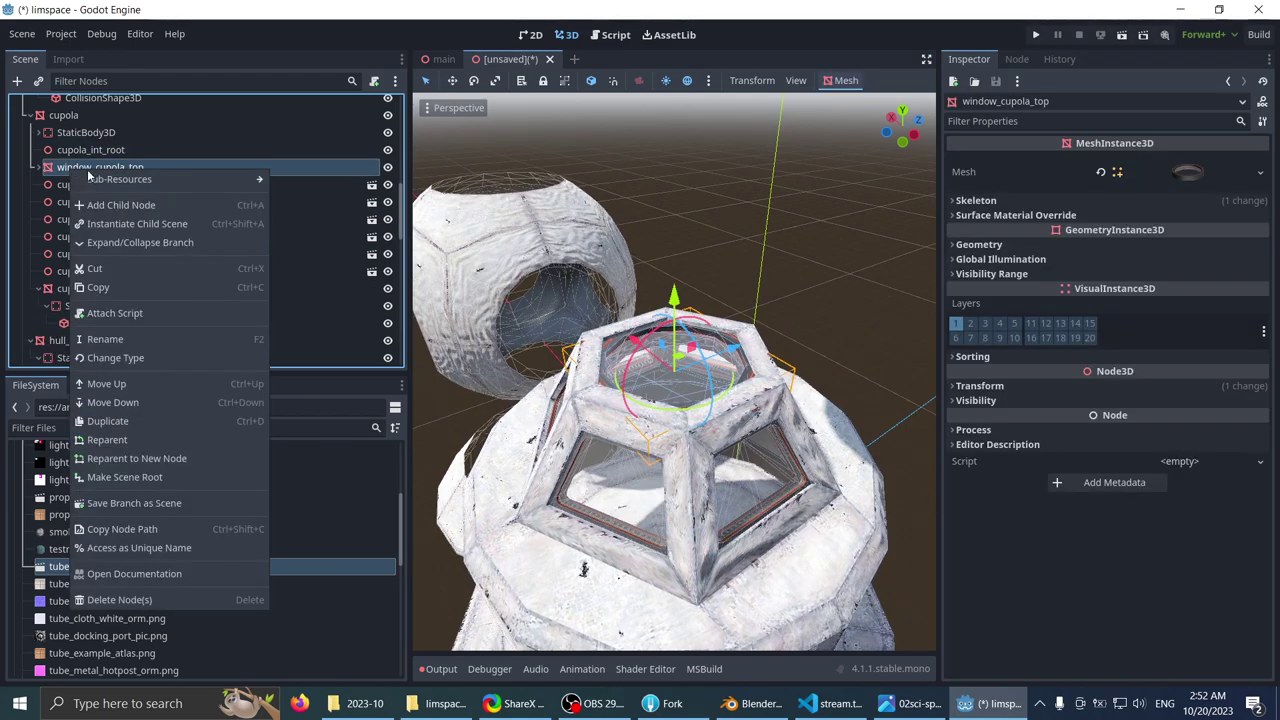
click(141, 503)
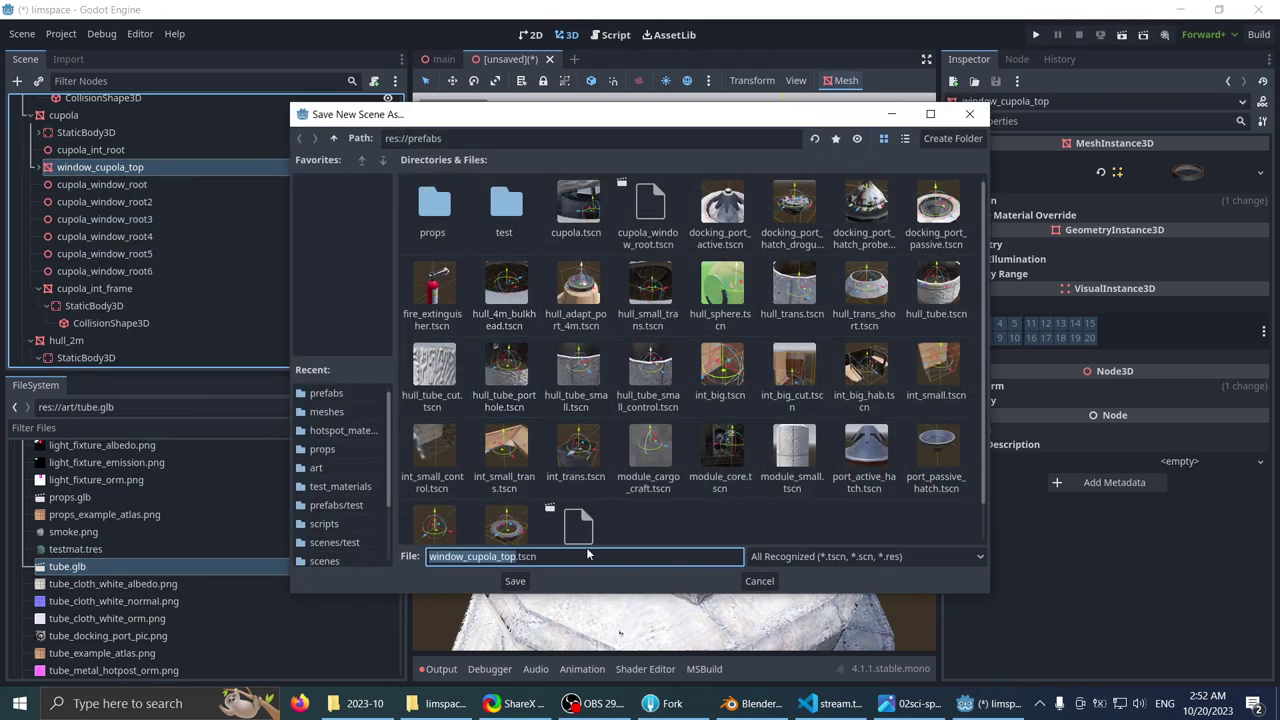
click(514, 581)
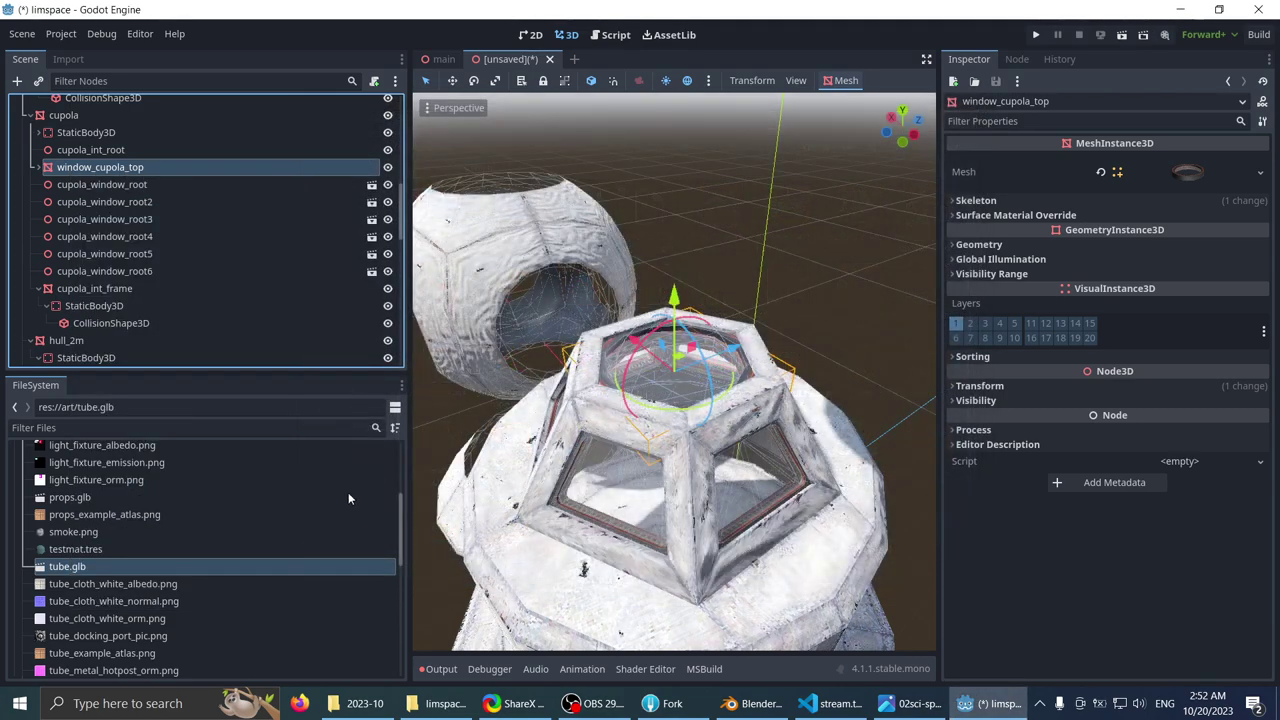
- Reparent window_cupola_top and all six cupola_window_root nodes under cupola_int_root
click(78, 153)
click(72, 169)
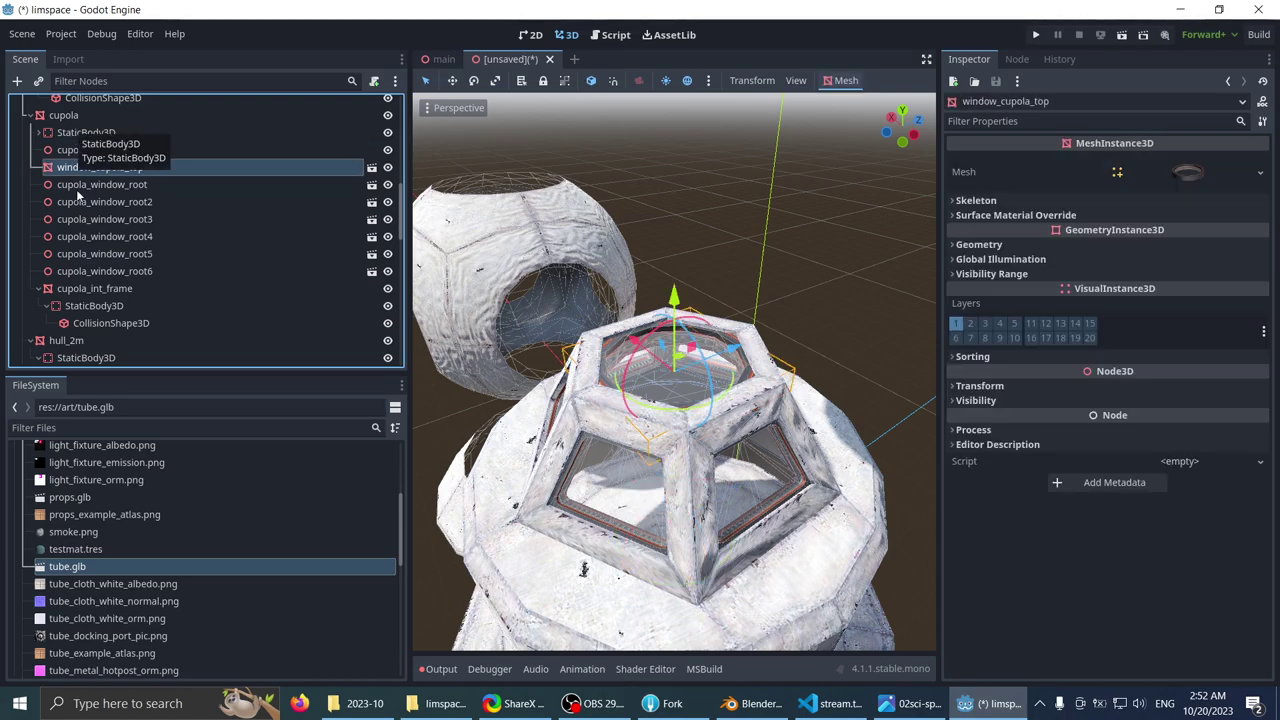
shift+click(93, 271)
key(f)
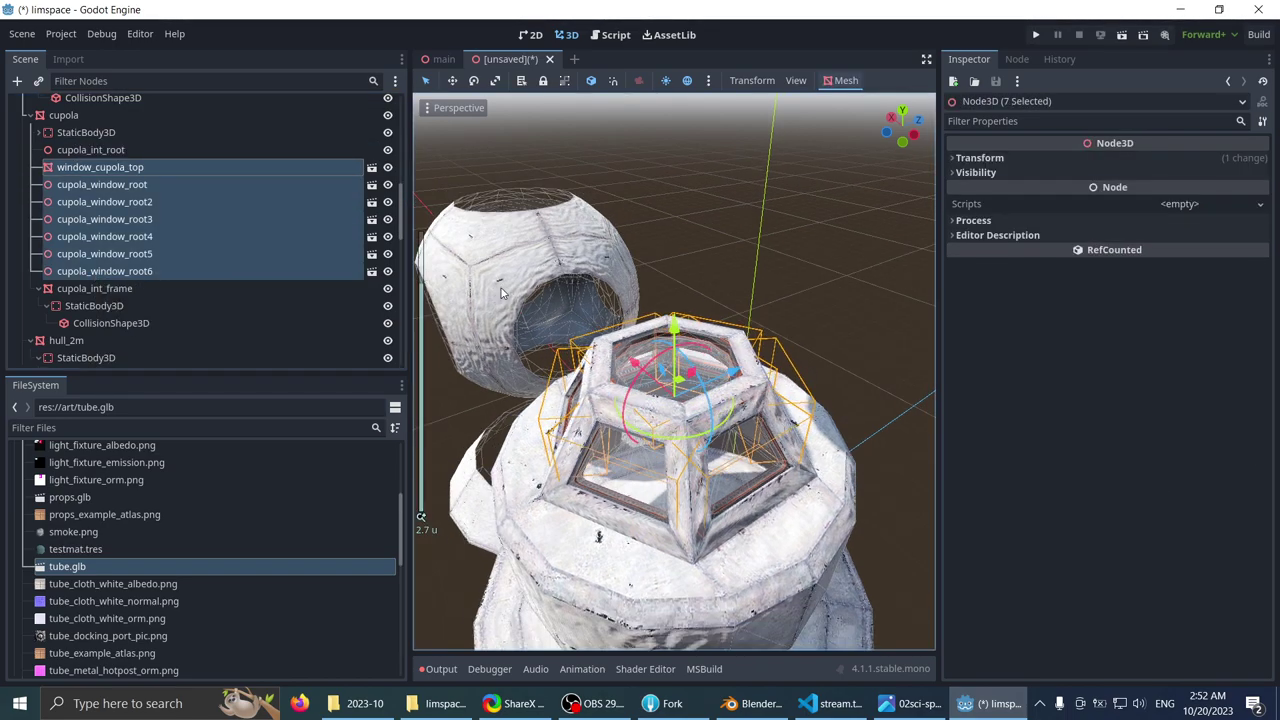
click(79, 152)
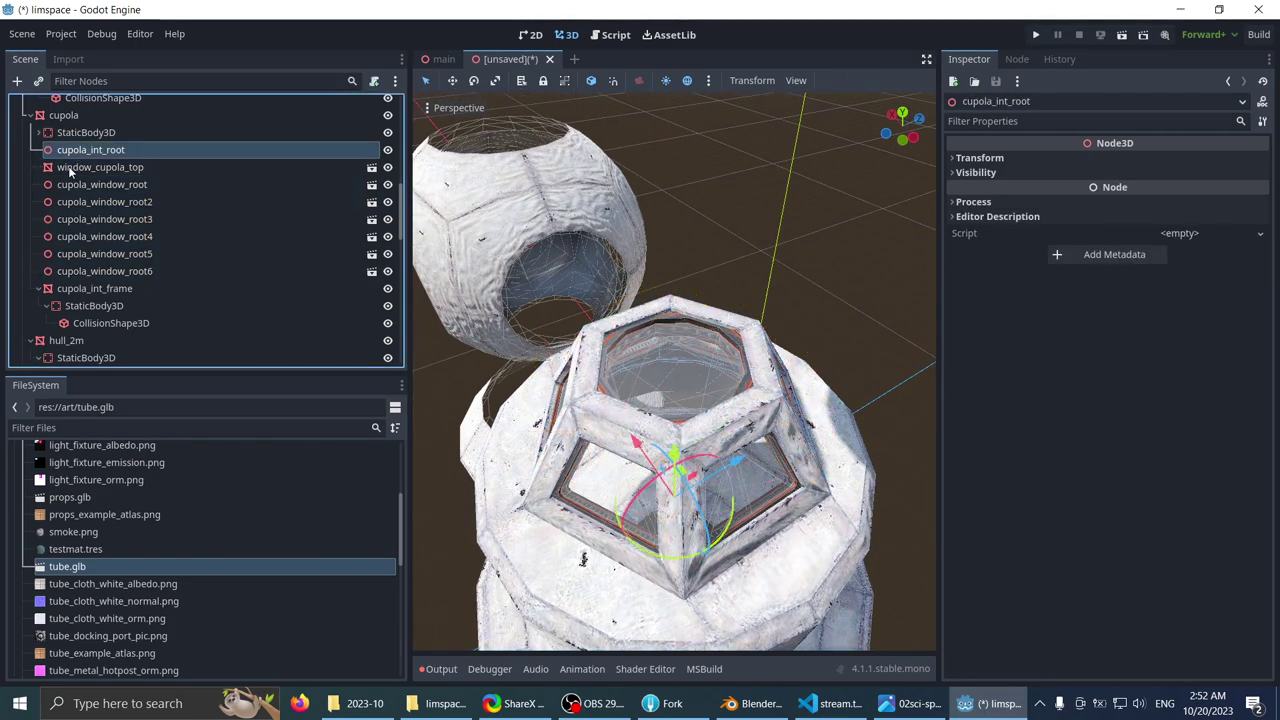
click(72, 169)
shift+click(88, 271)
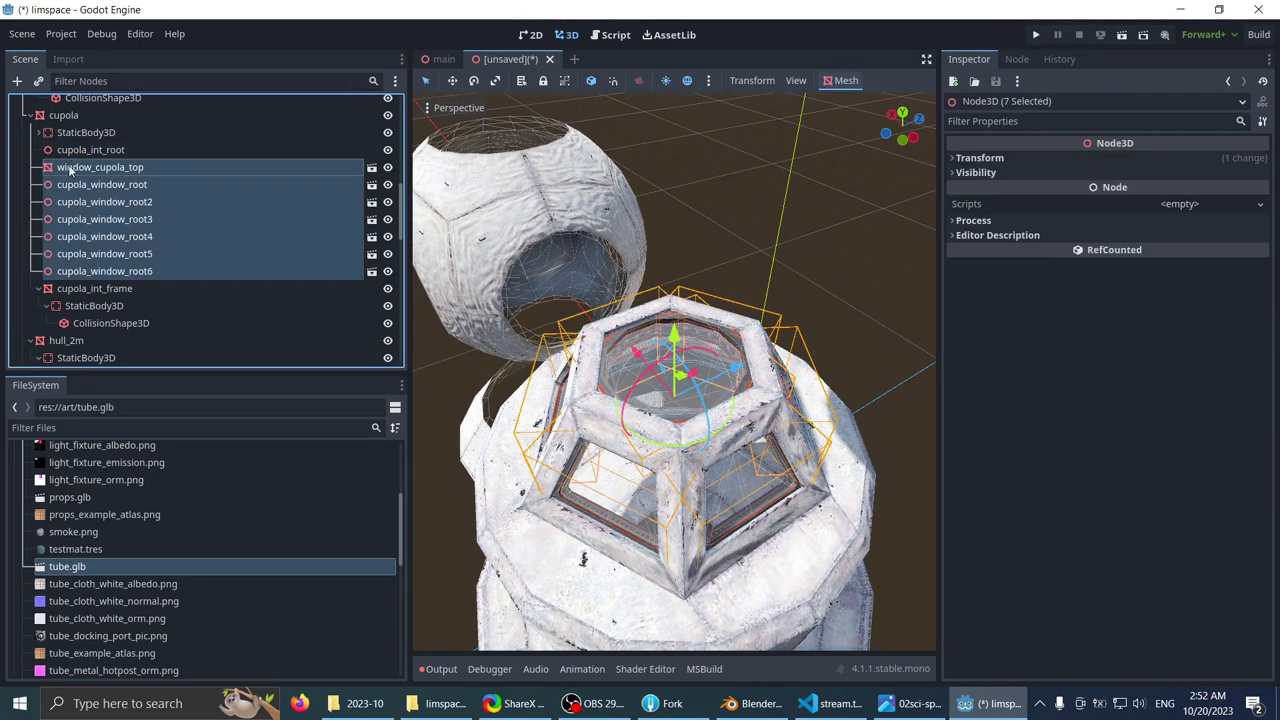
drag(71, 166, 100, 152)
click(100, 152)
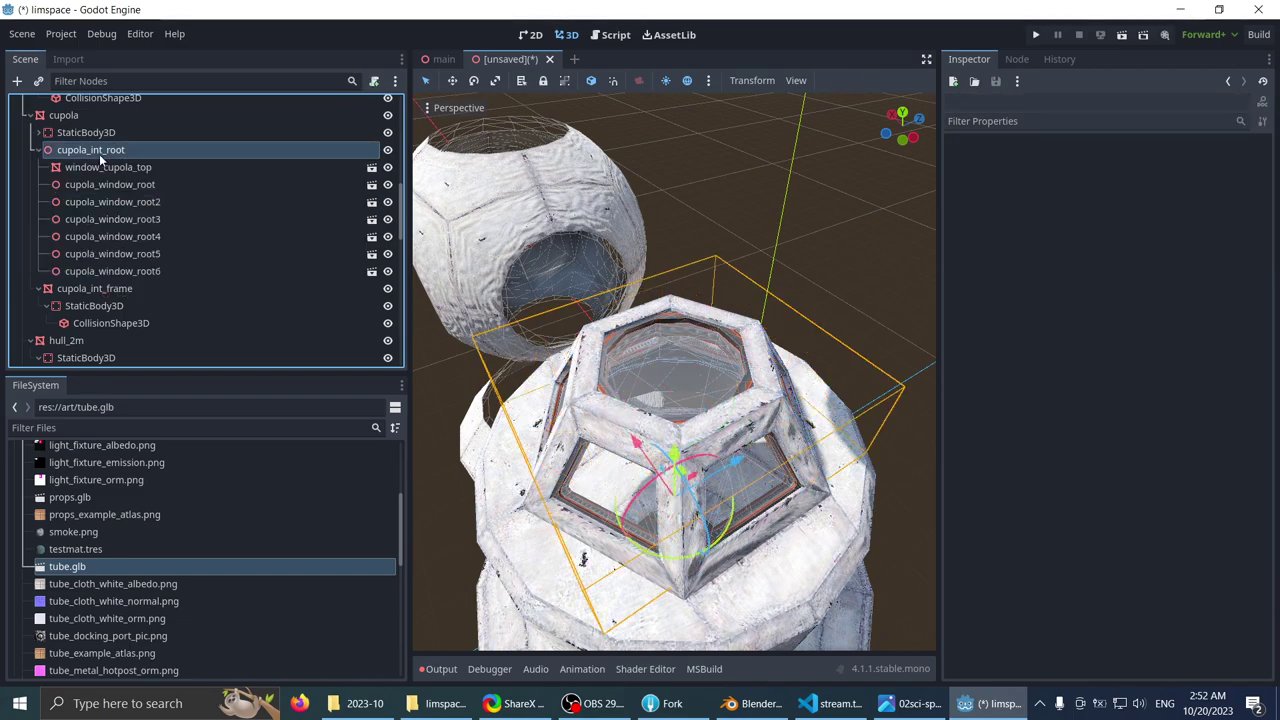
- Reparent cupola_int_frame, including its static body, under cupola_int_root
click(109, 289)
scroll(598, 400, down, 2)
double_click(45, 288)
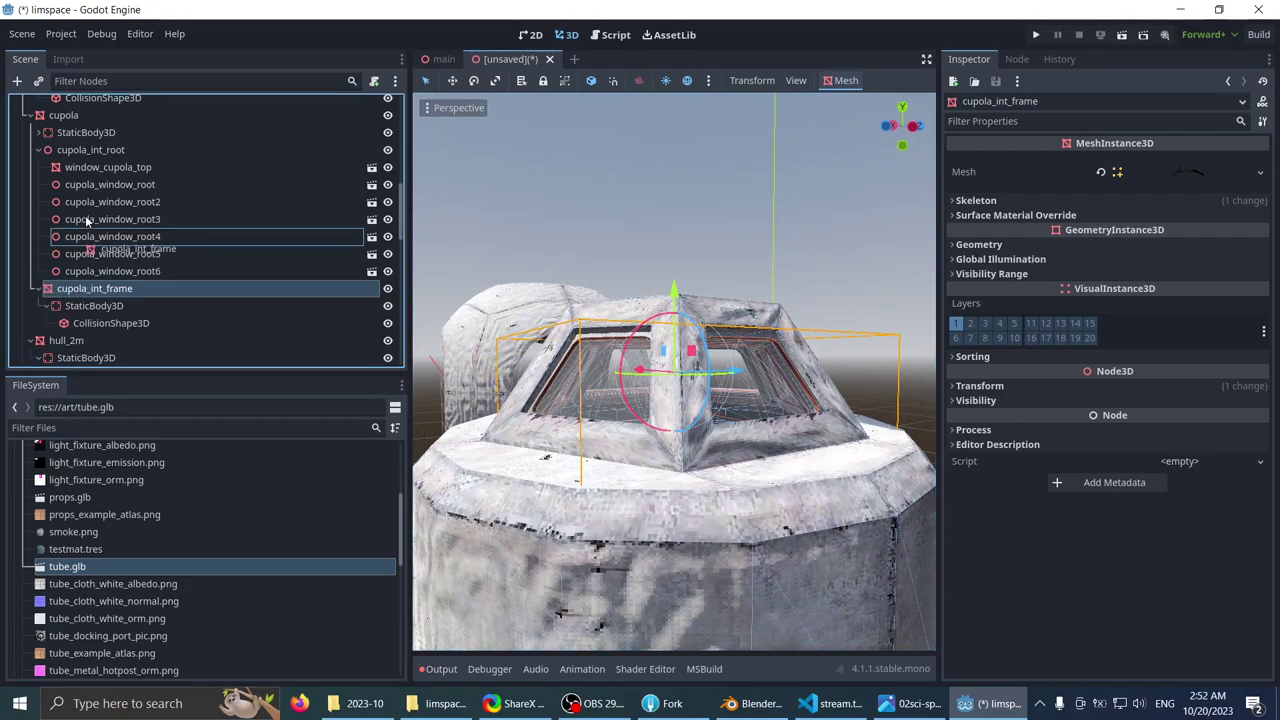
drag(92, 157, 93, 154)
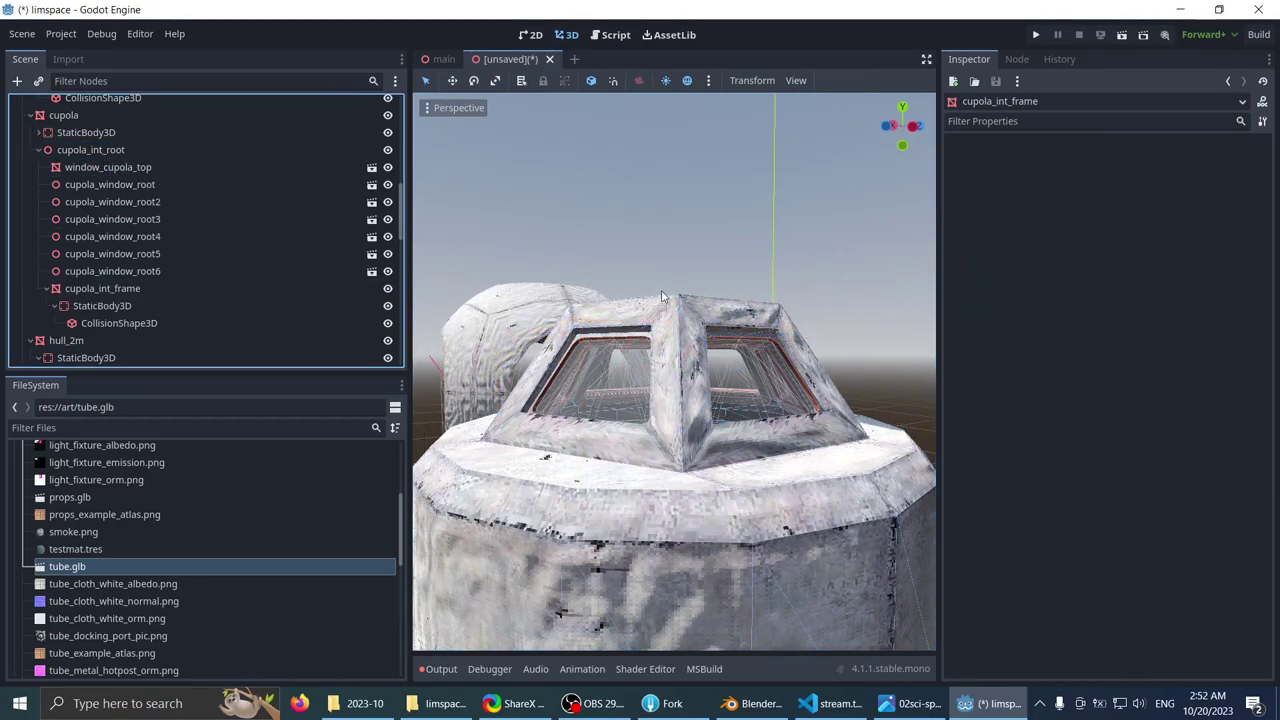
scroll(663, 297, down, 5)
middle_drag(664, 297, 682, 318)
scroll(682, 318, up, 4)
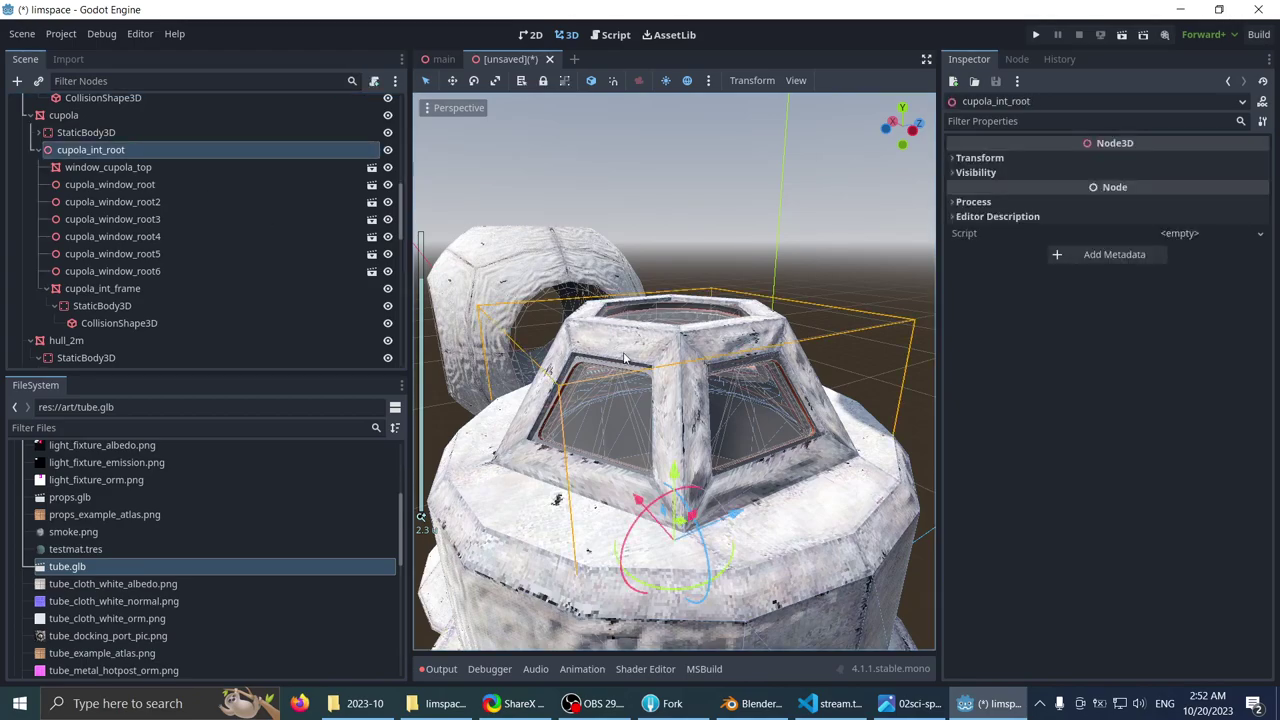
scroll(498, 313, down, 3)
- Copy cupola_int_root with its children into the cupola.tscn prefab scene, under the cupola root node
click(136, 148)
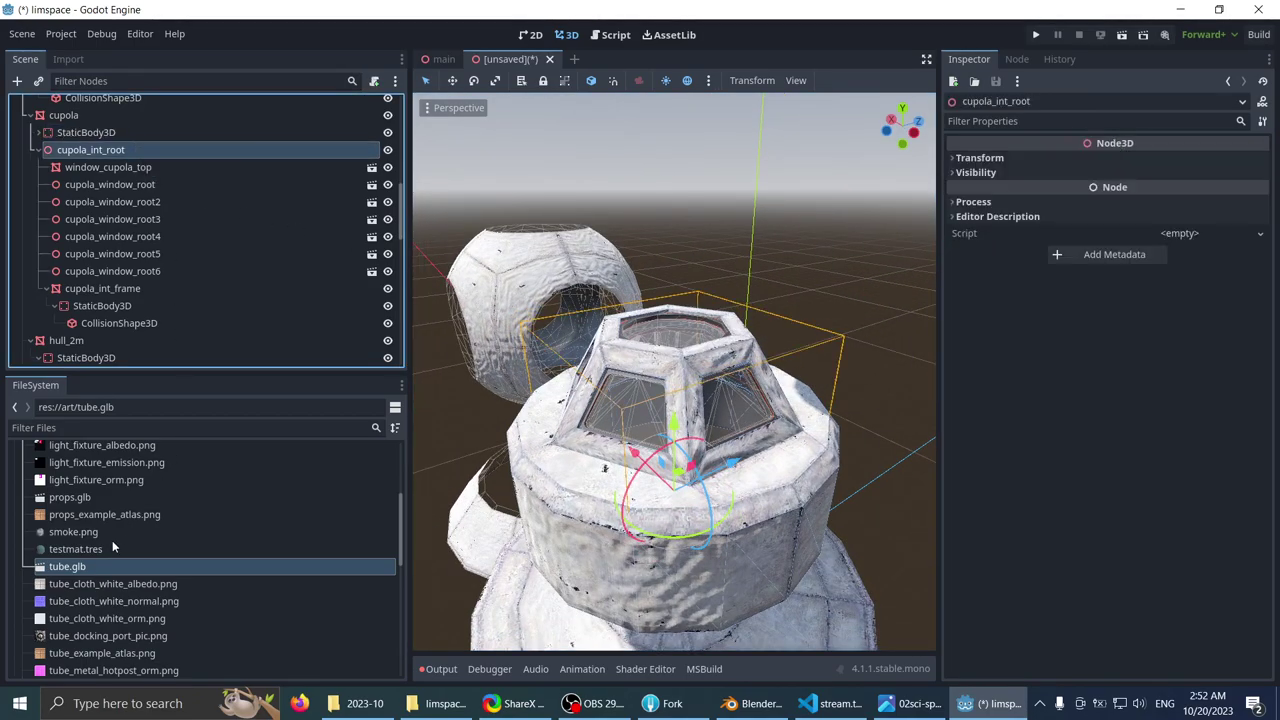
scroll(90, 556, up, 3)
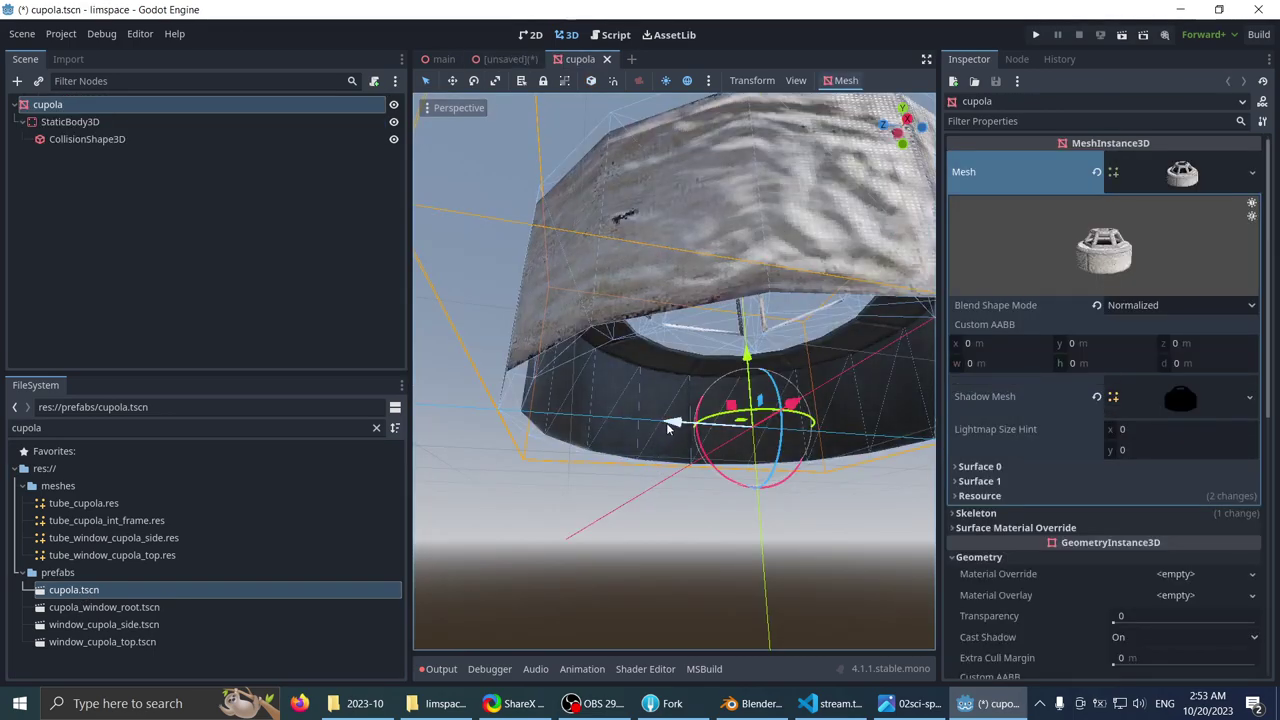
scroll(634, 369, down, 4)
middle_drag(634, 369, 622, 450)
click(190, 241)
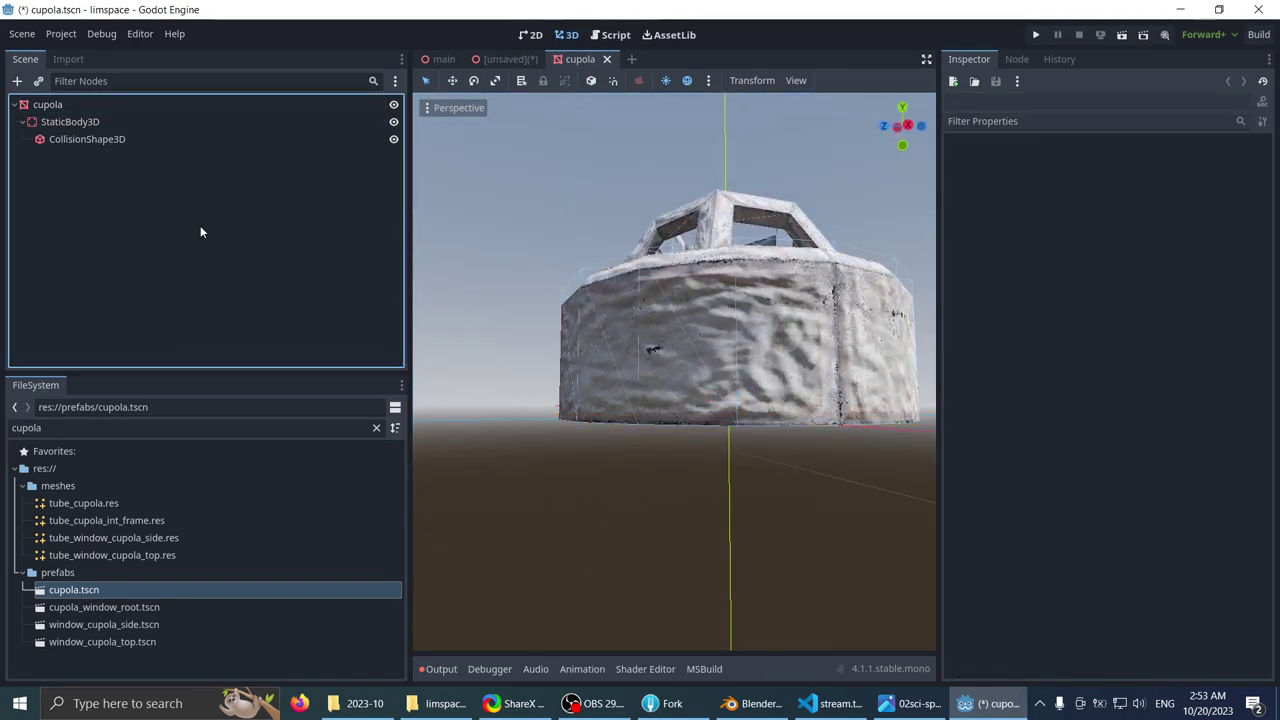
key(ctrl+v)
- Examine the pasted windows and interior frame in the cupola prefab from outside and inside
middle_drag(594, 212, 620, 284)
scroll(620, 284, down, 1)
scroll(620, 285, up, 10)
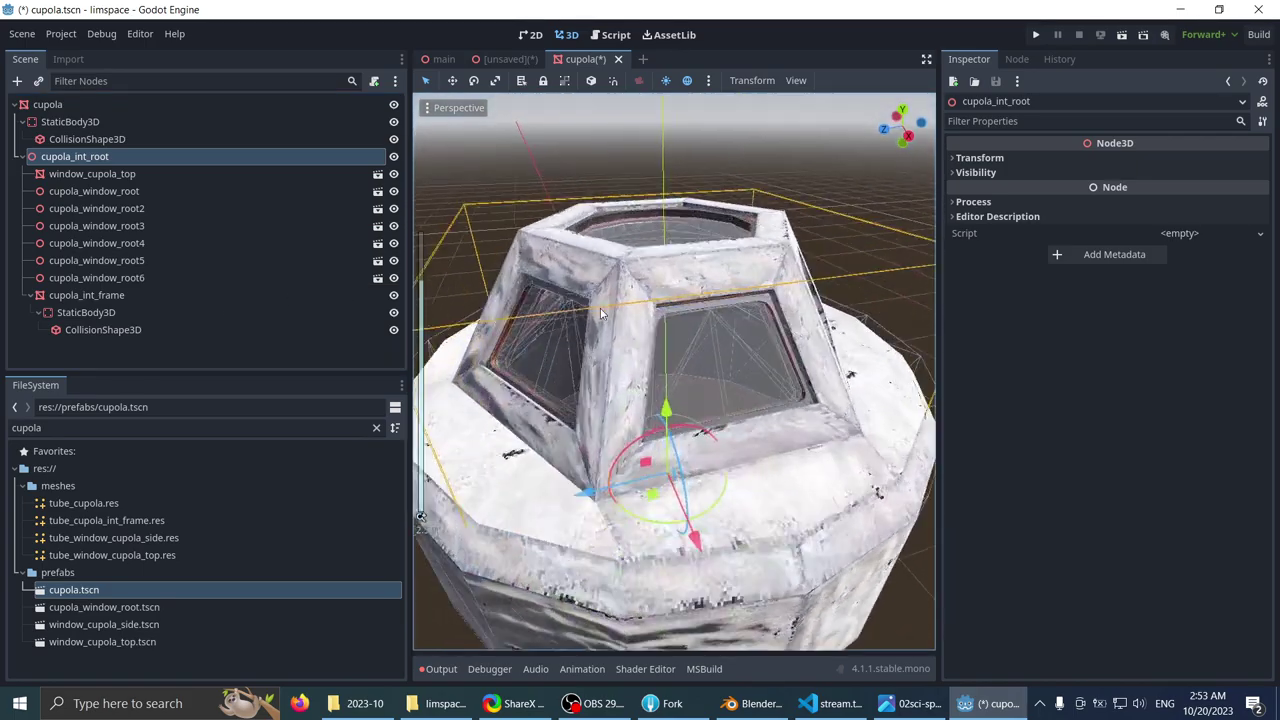
scroll(530, 307, down, 8)
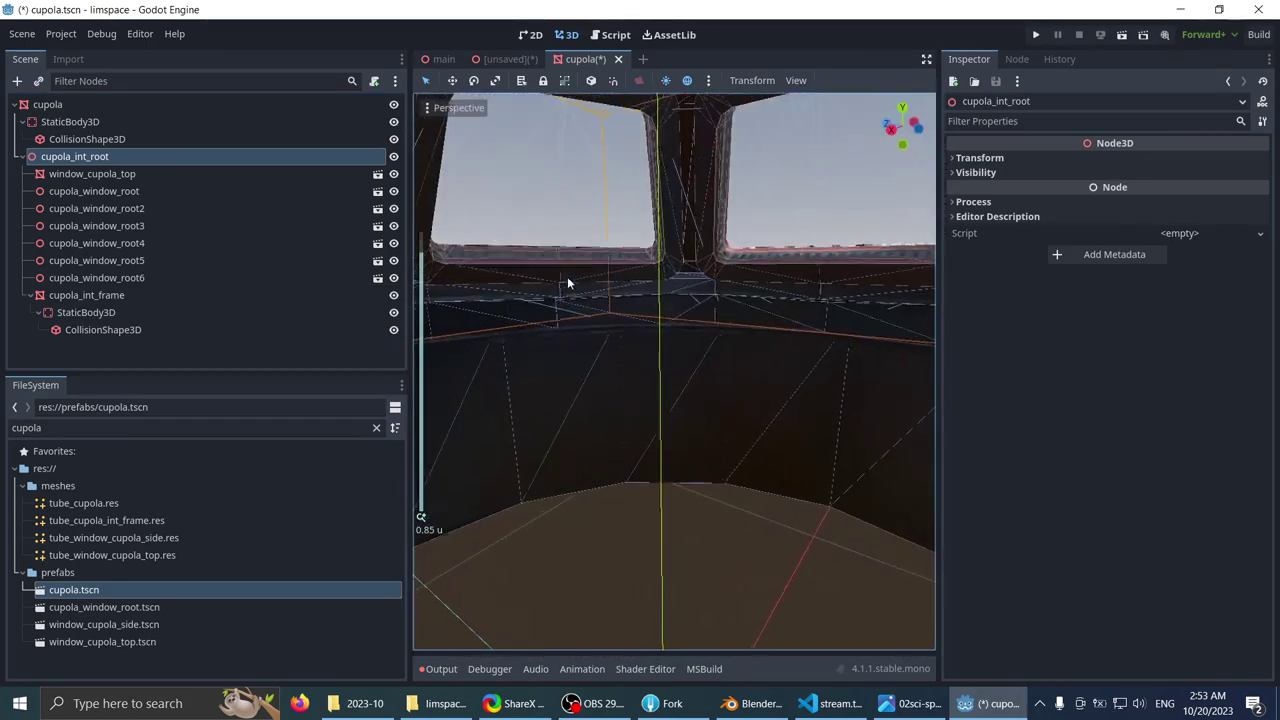
scroll(626, 326, down, 5)
middle_drag(626, 326, 684, 480)
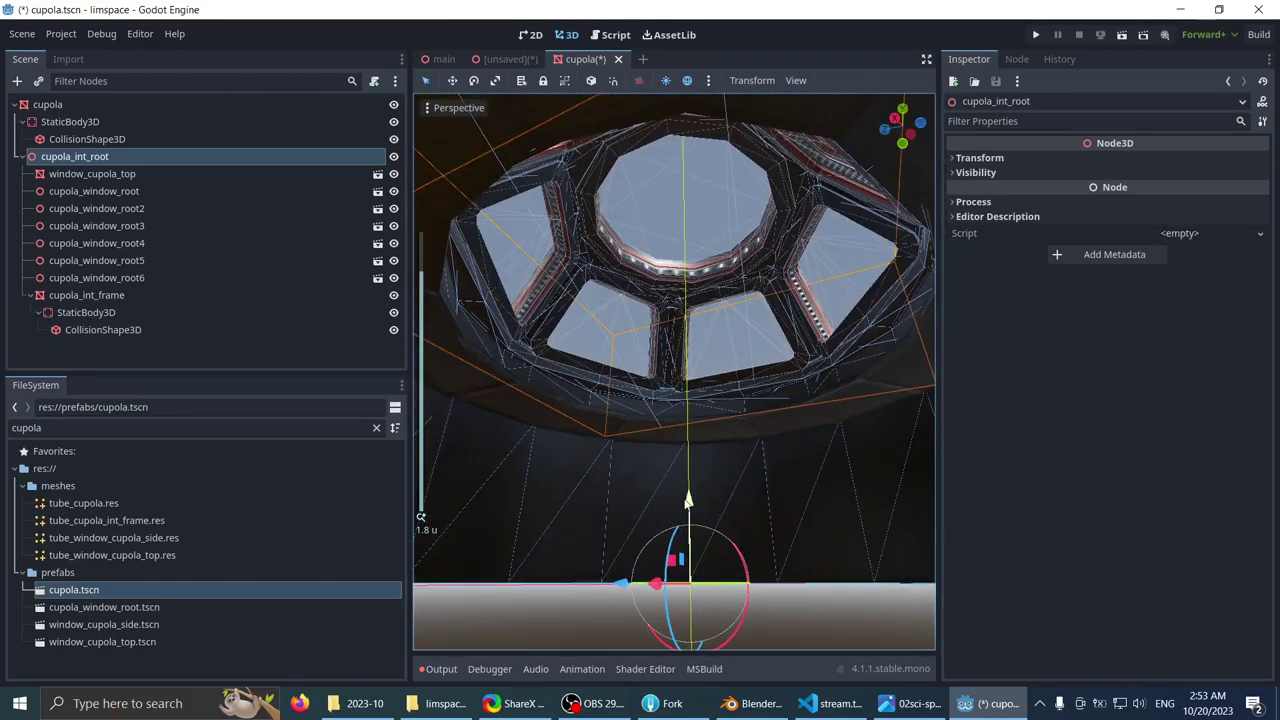
drag(688, 500, 688, 400)
middle_drag(688, 400, 655, 312)
scroll(682, 468, up, 8)
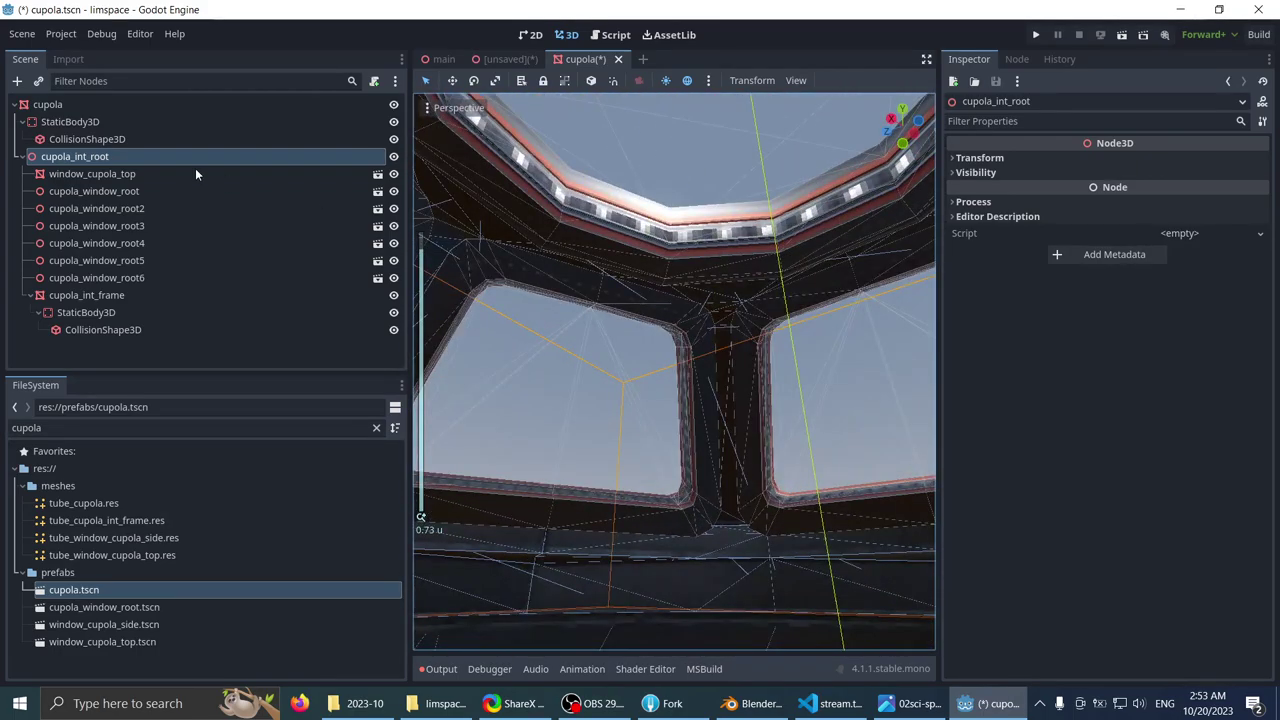
- Check the mesh resource path of window_cupola_top in the cupola prefab
click(177, 176)
scroll(814, 272, down, 2)
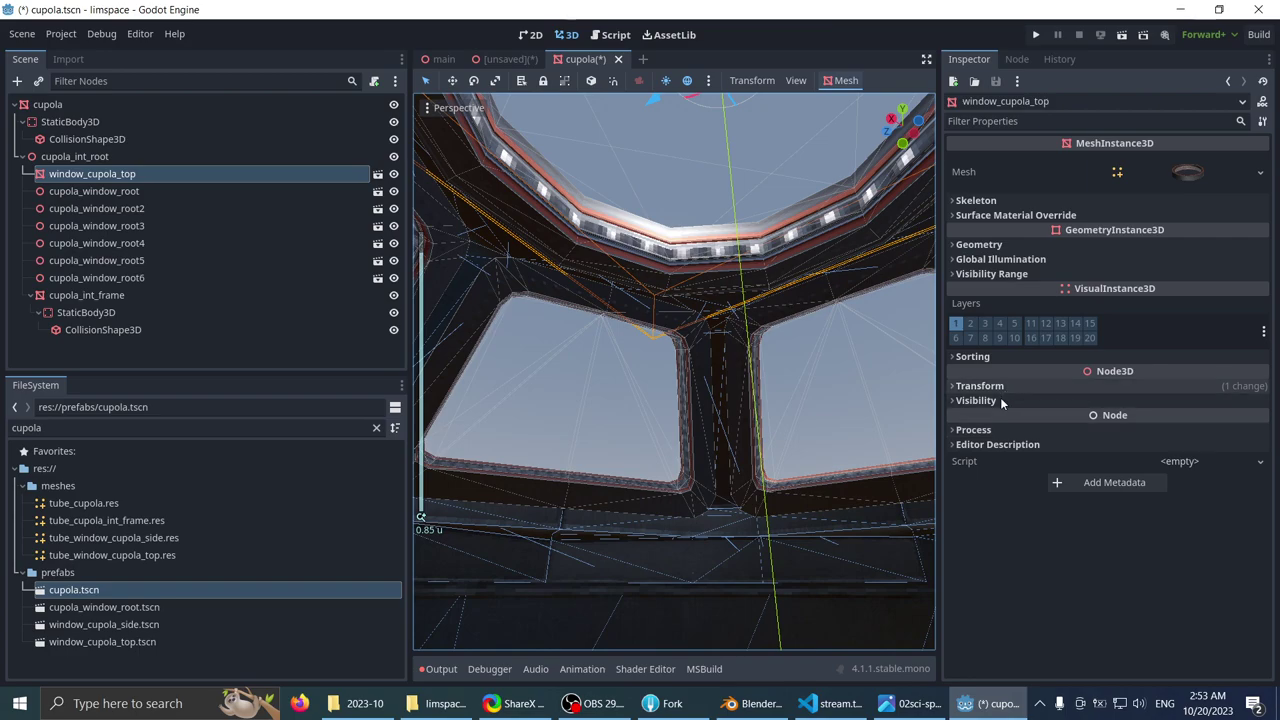
click(978, 244)
click(978, 244)
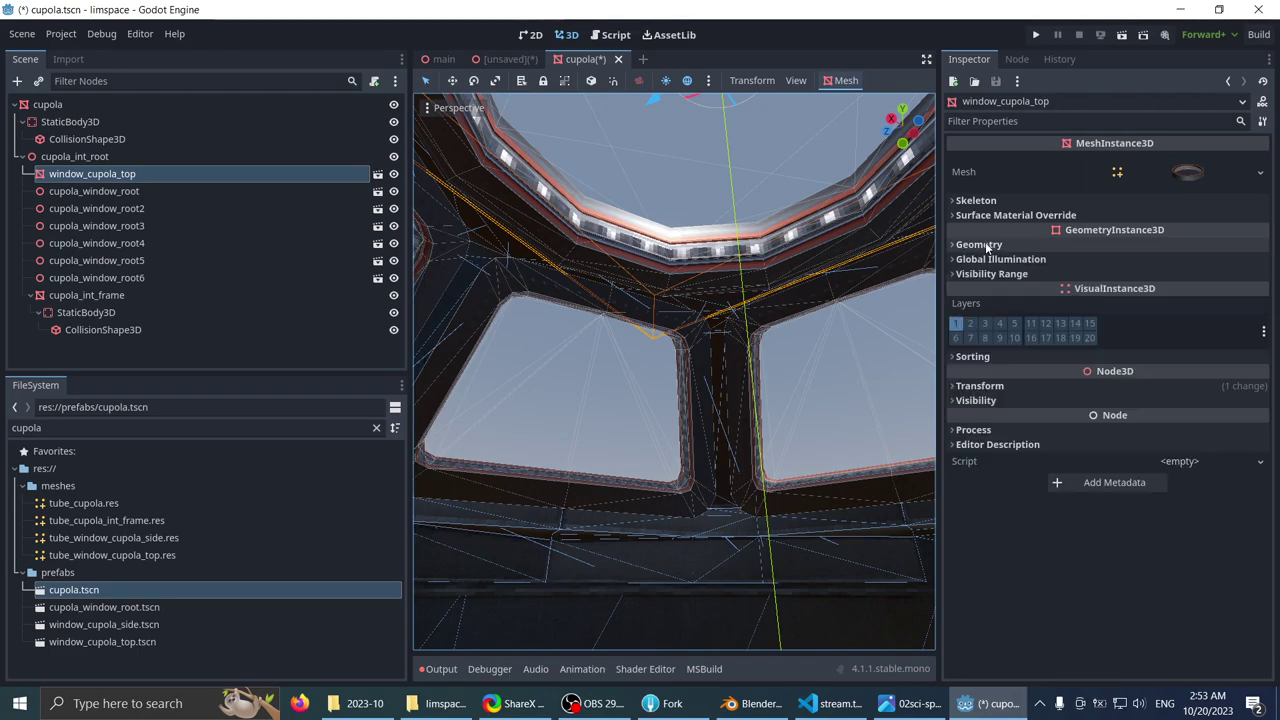
middle_drag(740, 250, 770, 255)
click(1179, 175)
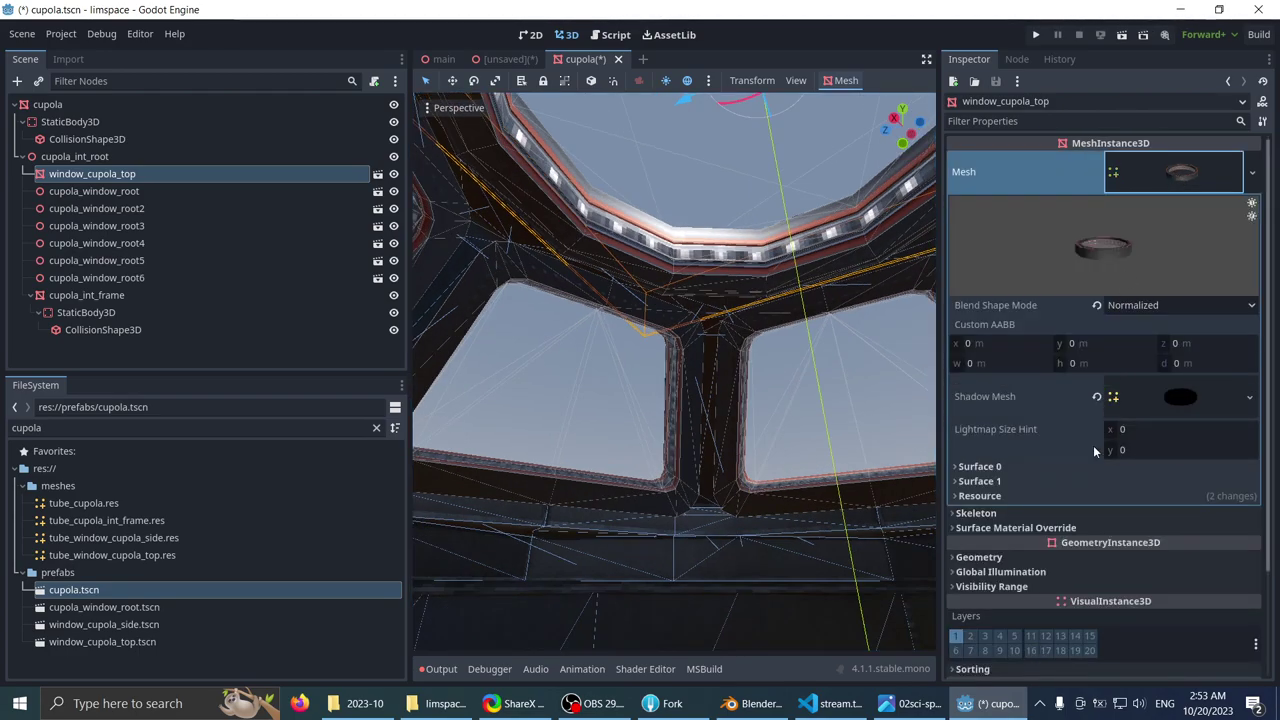
click(980, 496)
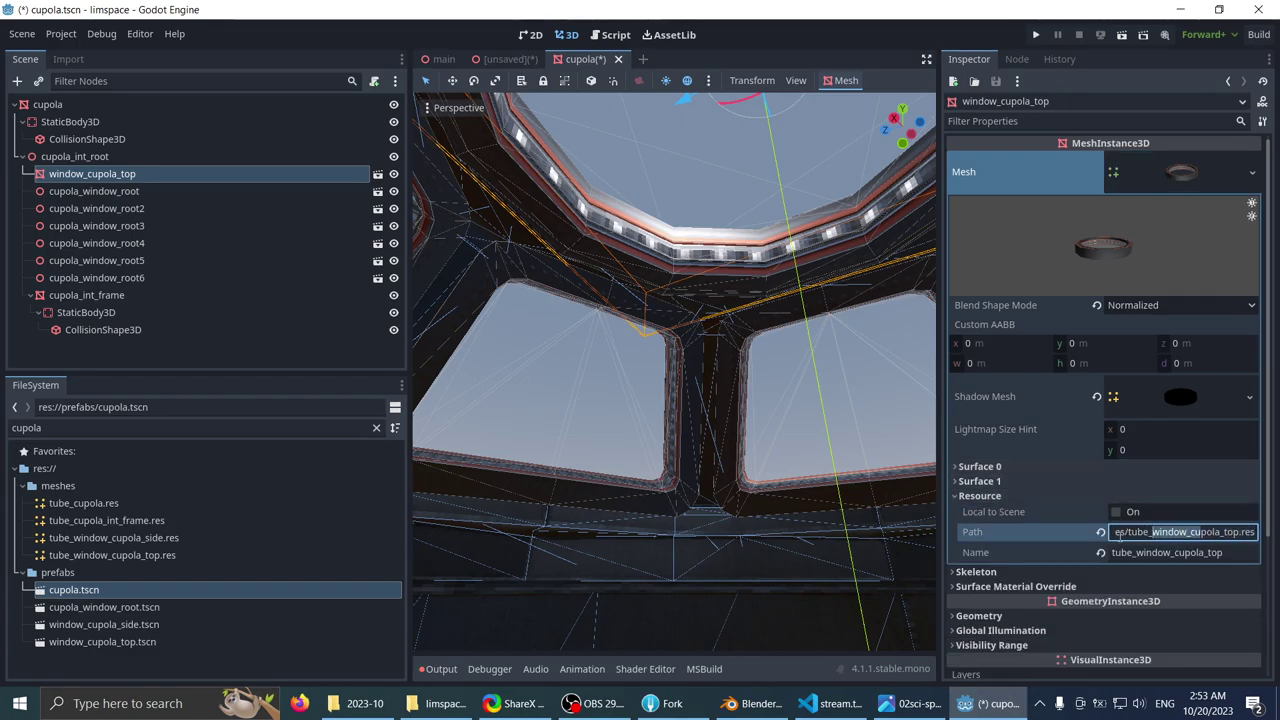
scroll(578, 287, down, 5)
middle_drag(580, 289, 626, 374)
scroll(626, 374, down, 5)
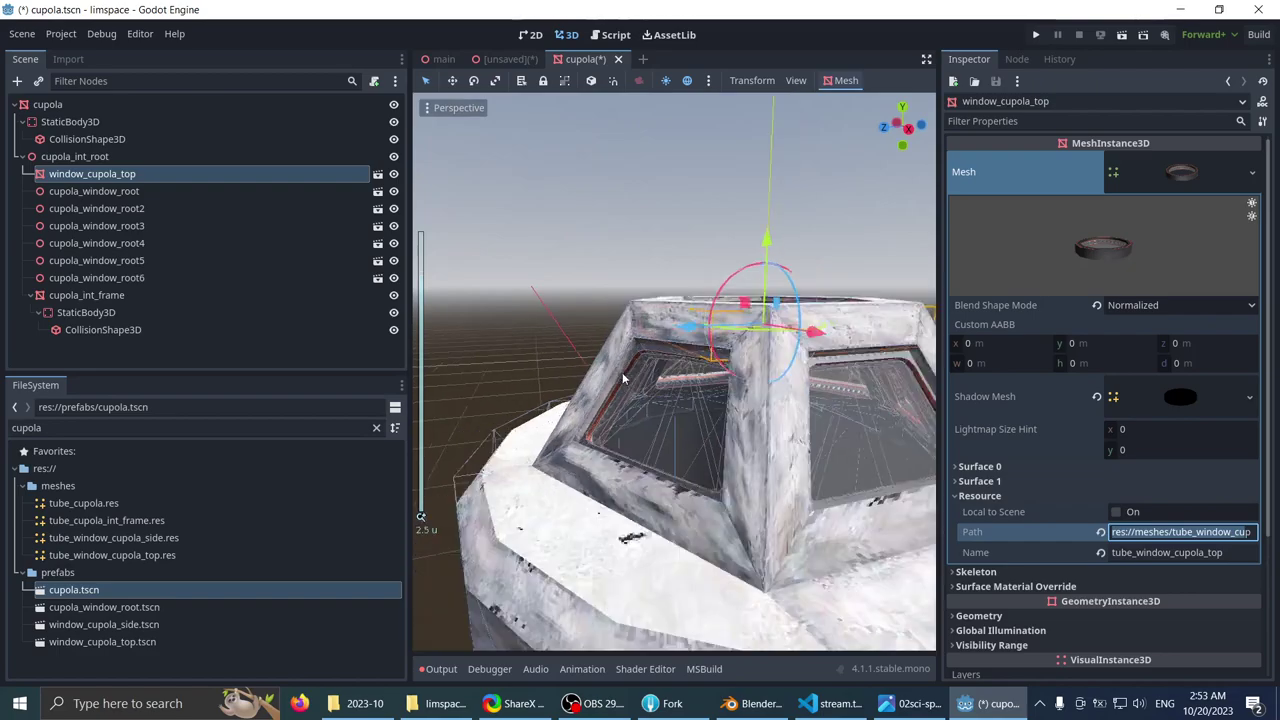
- Check the mesh resource path of cupola_int_frame in the cupola prefab
click(556, 263)
middle_drag(555, 263, 629, 318)
click(178, 298)
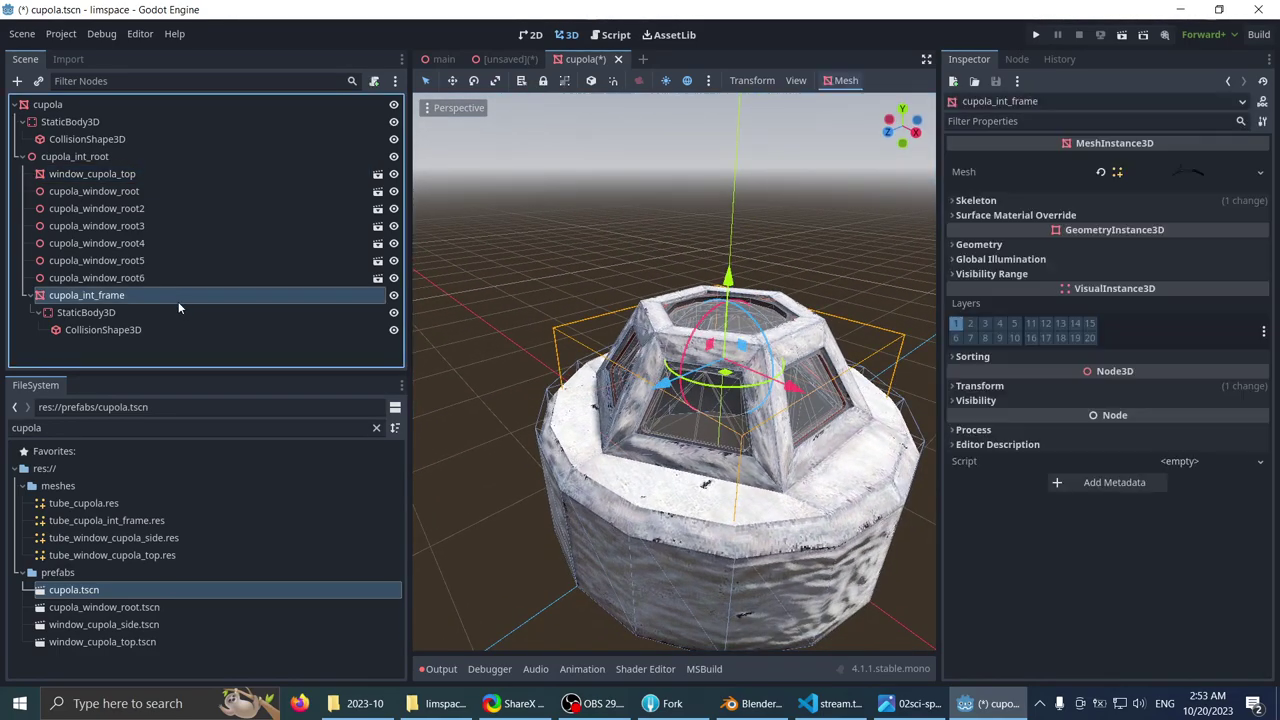
scroll(762, 344, down, 2)
click(123, 313)
click(124, 297)
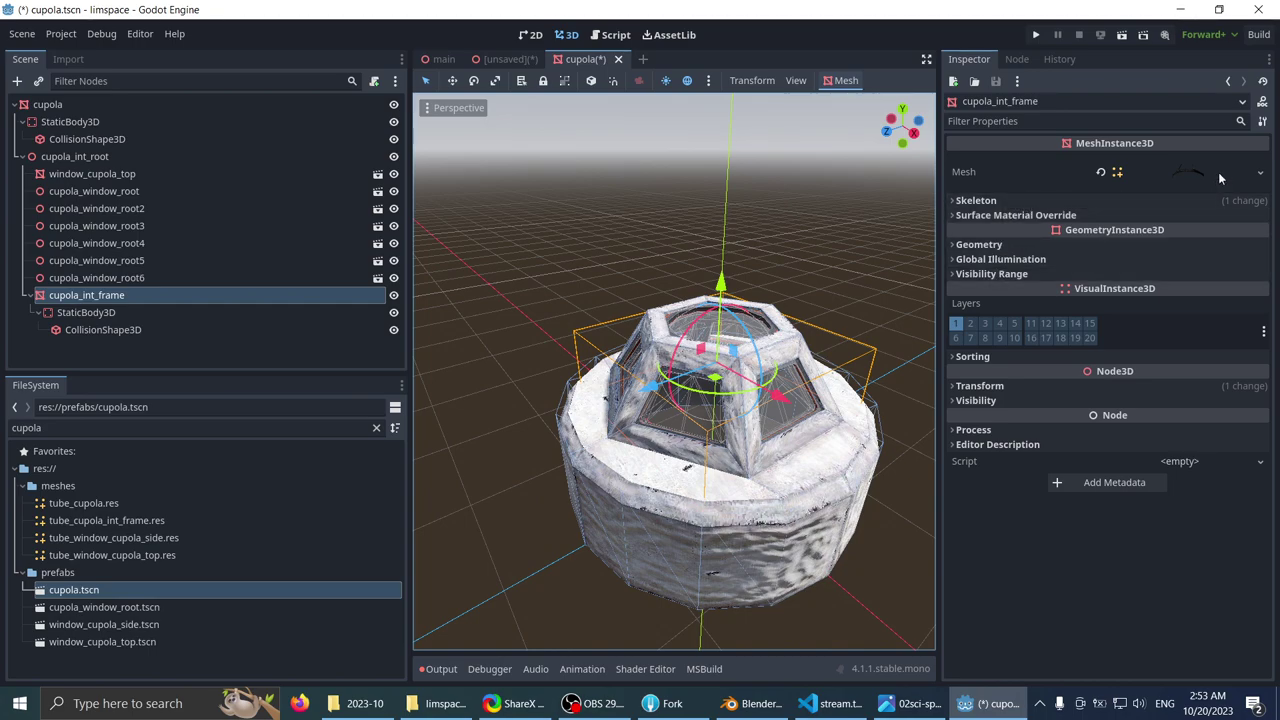
click(1190, 172)
scroll(1078, 275, down, 1)
scroll(1078, 275, up, 1)
click(980, 481)
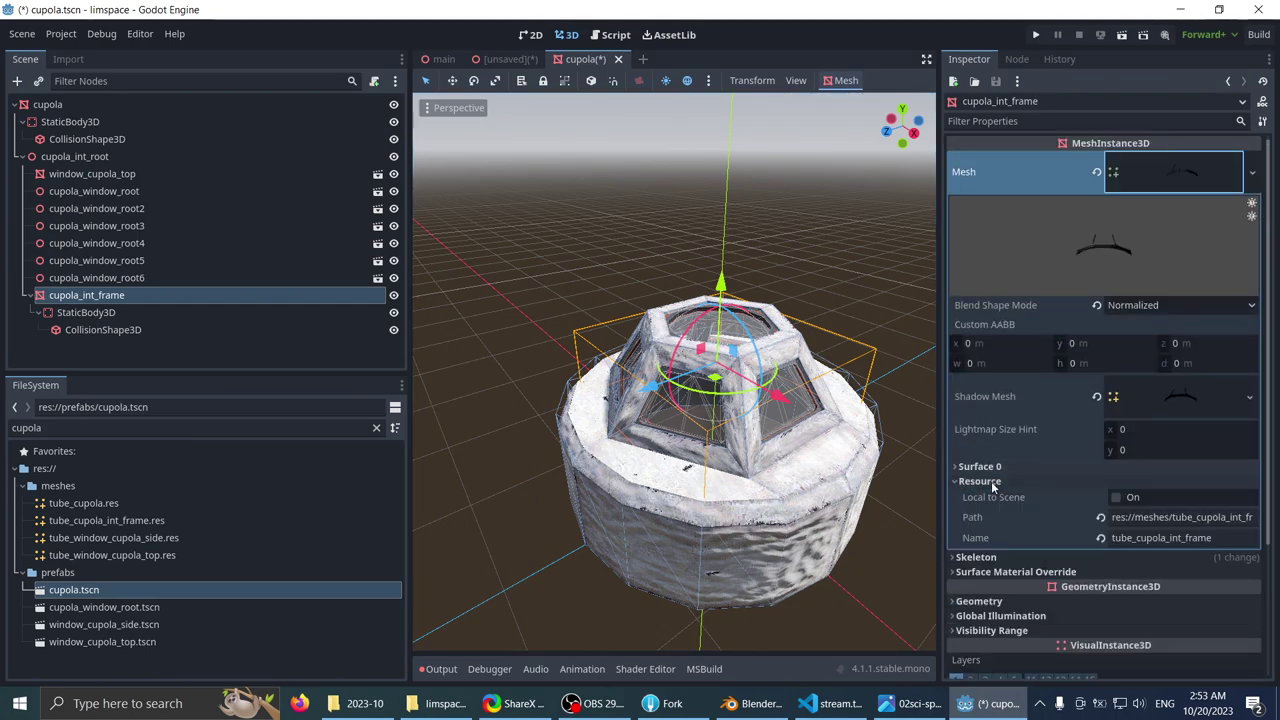
scroll(1216, 494, down, 3)
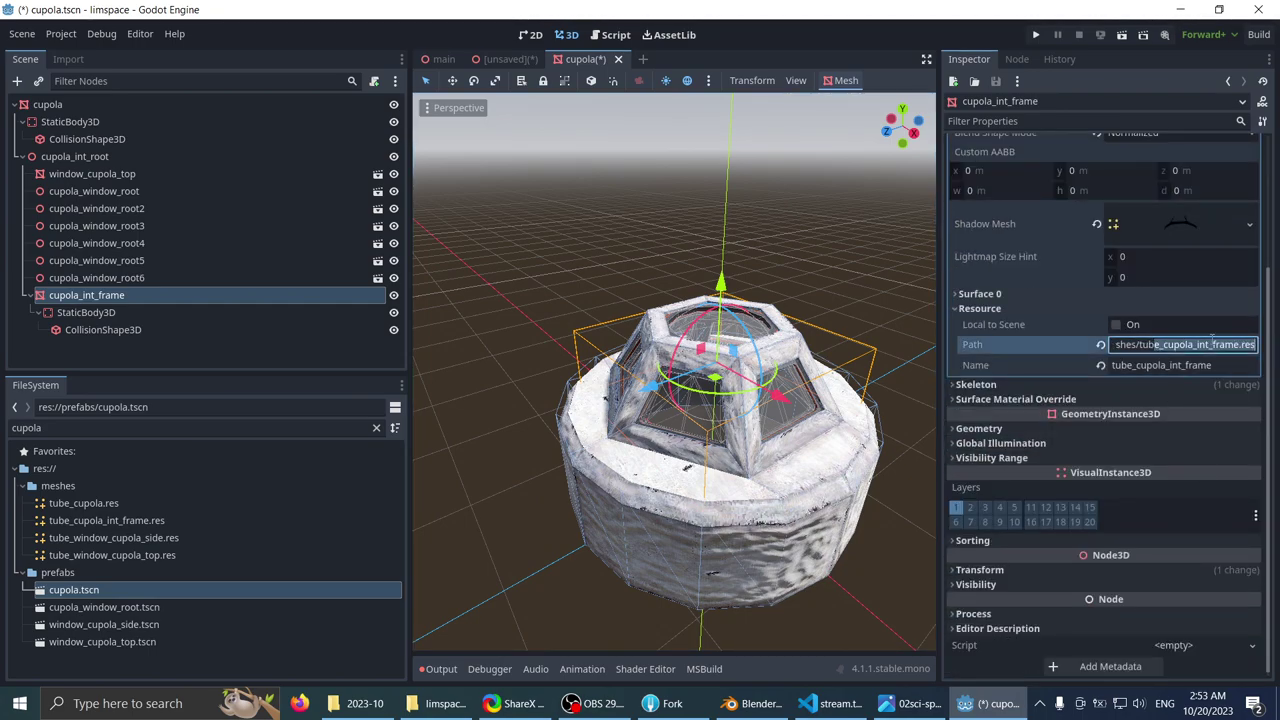
scroll(677, 289, down, 4)
middle_drag(677, 289, 688, 265)
scroll(688, 263, up, 5)
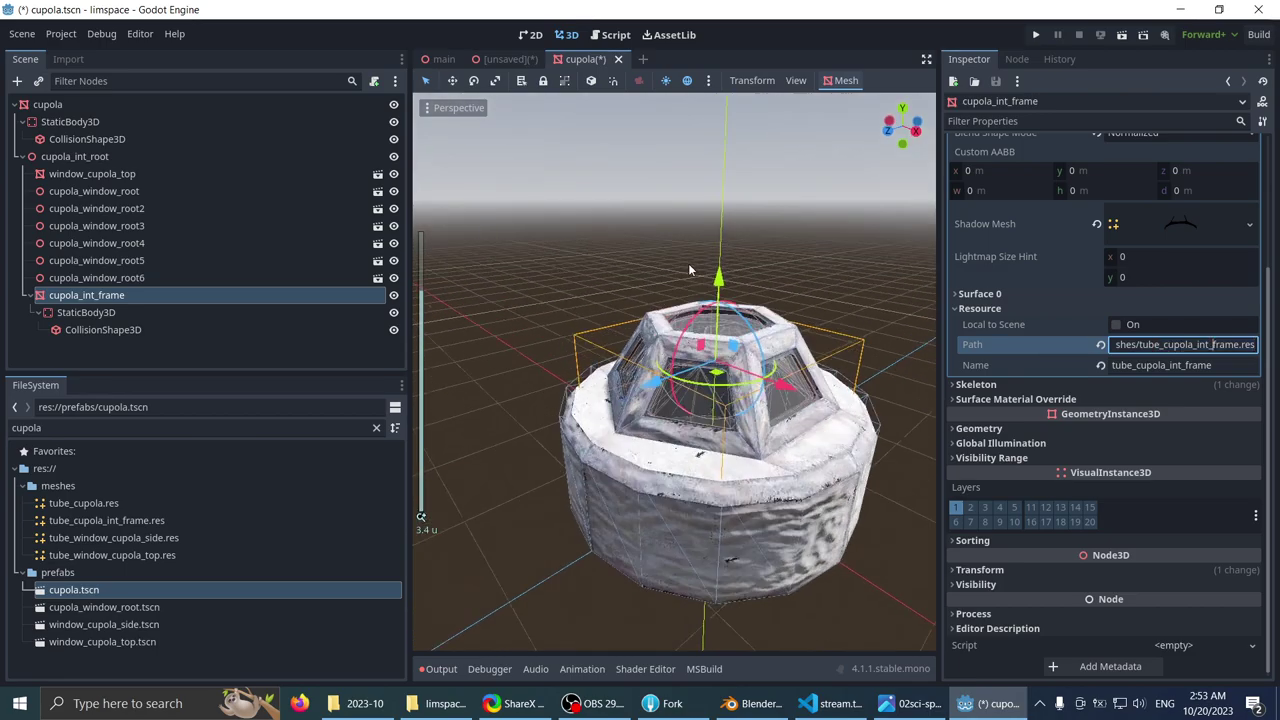
- Examine the cupola root node's mesh and the assembled prefab from several sides
click(535, 242)
scroll(543, 237, down, 1)
scroll(543, 236, up, 3)
click(61, 105)
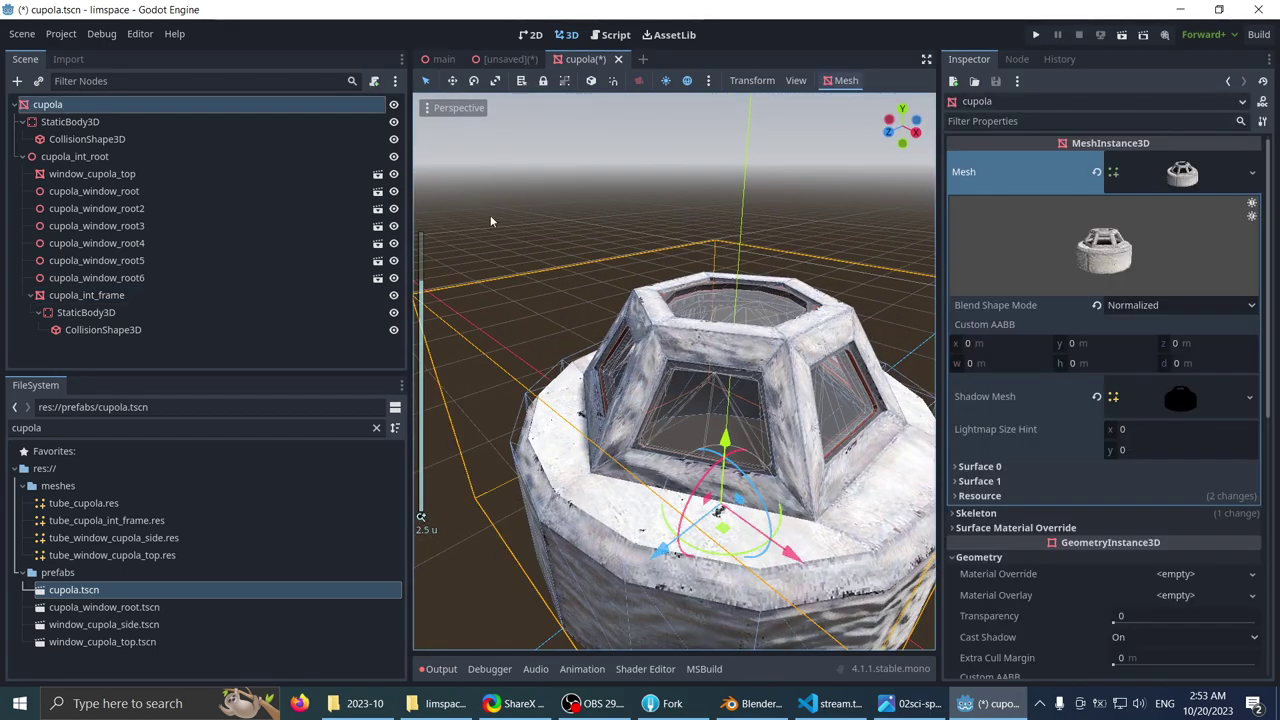
middle_drag(491, 220, 590, 312)
scroll(516, 296, down, 4)
scroll(613, 203, up, 2)
middle_drag(616, 434, 681, 460)
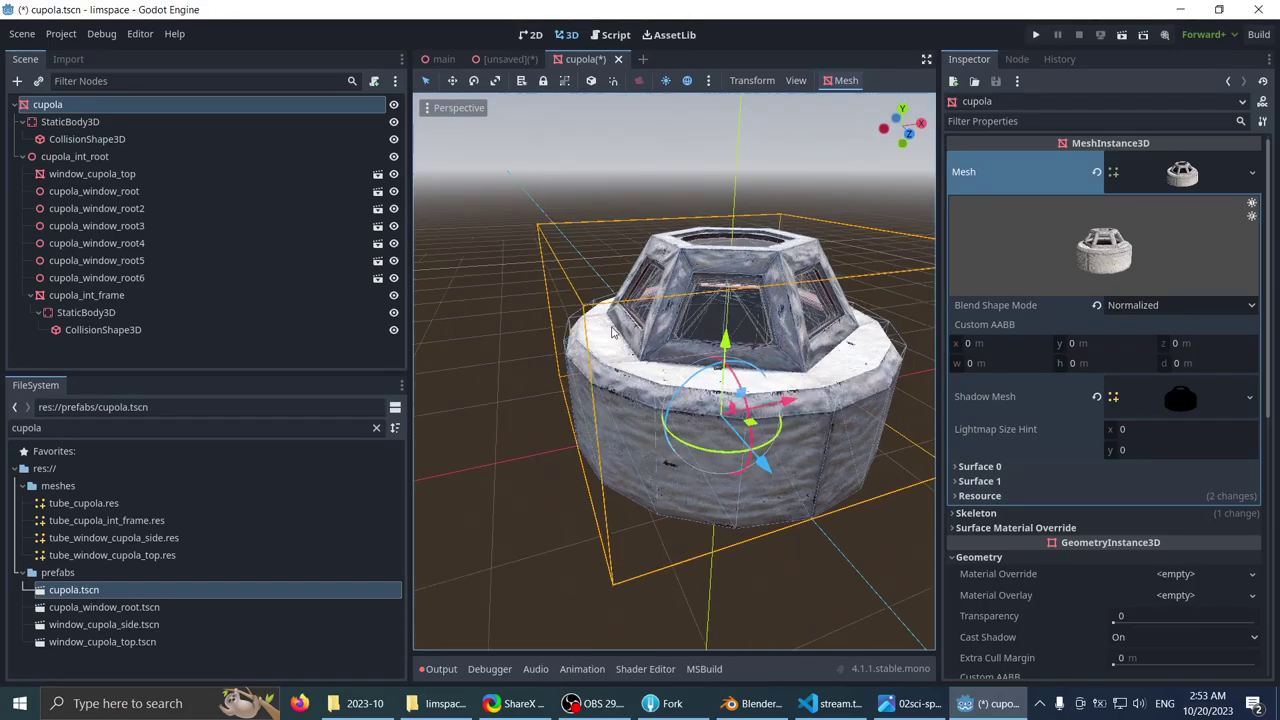
scroll(681, 460, up, 2)
- Delete the cupola's StaticBody3D and generate a new static collision body from the cupola mesh
click(80, 126)
click(82, 138)
click(79, 122)
middle_drag(515, 195, 546, 227)
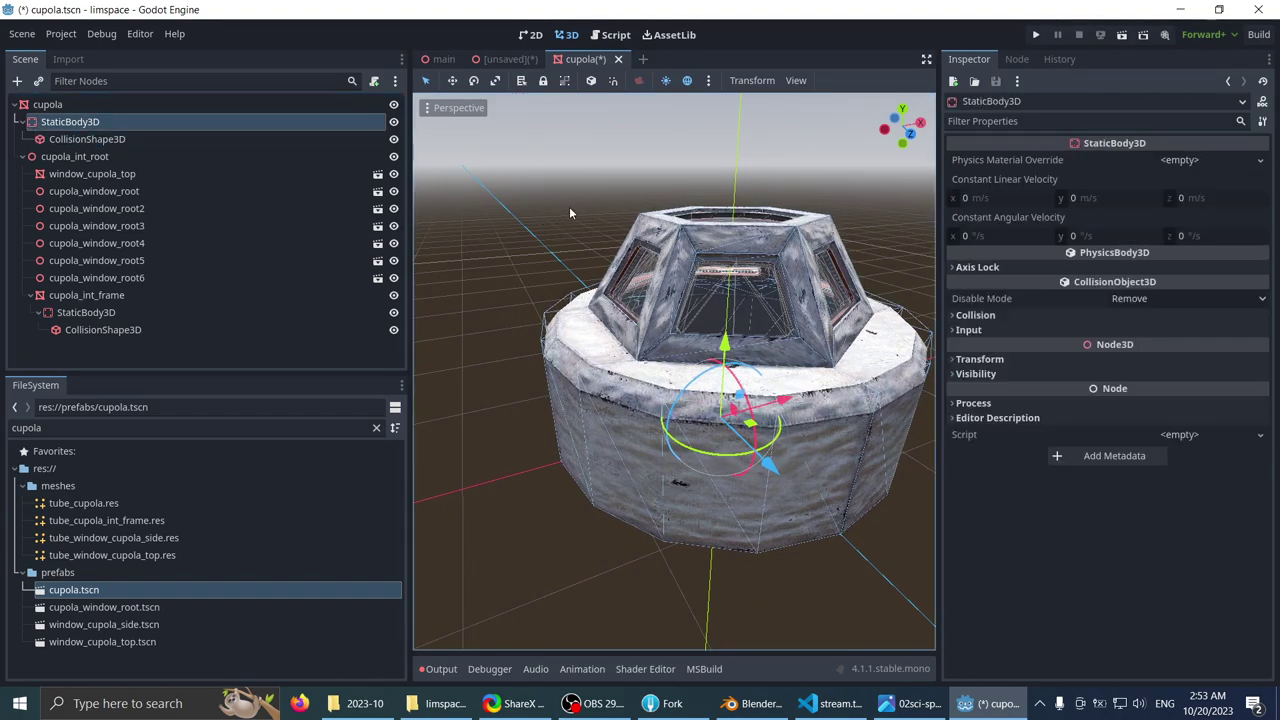
key(Delete)
click(153, 104)
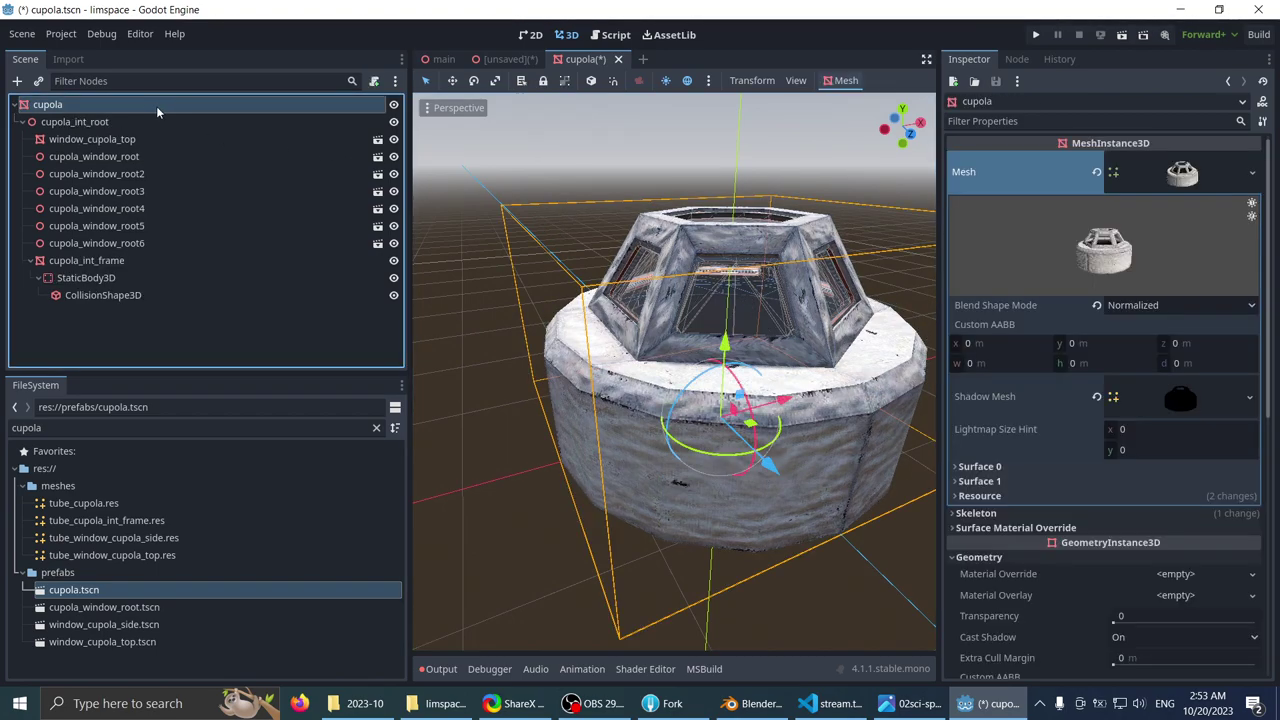
click(840, 81)
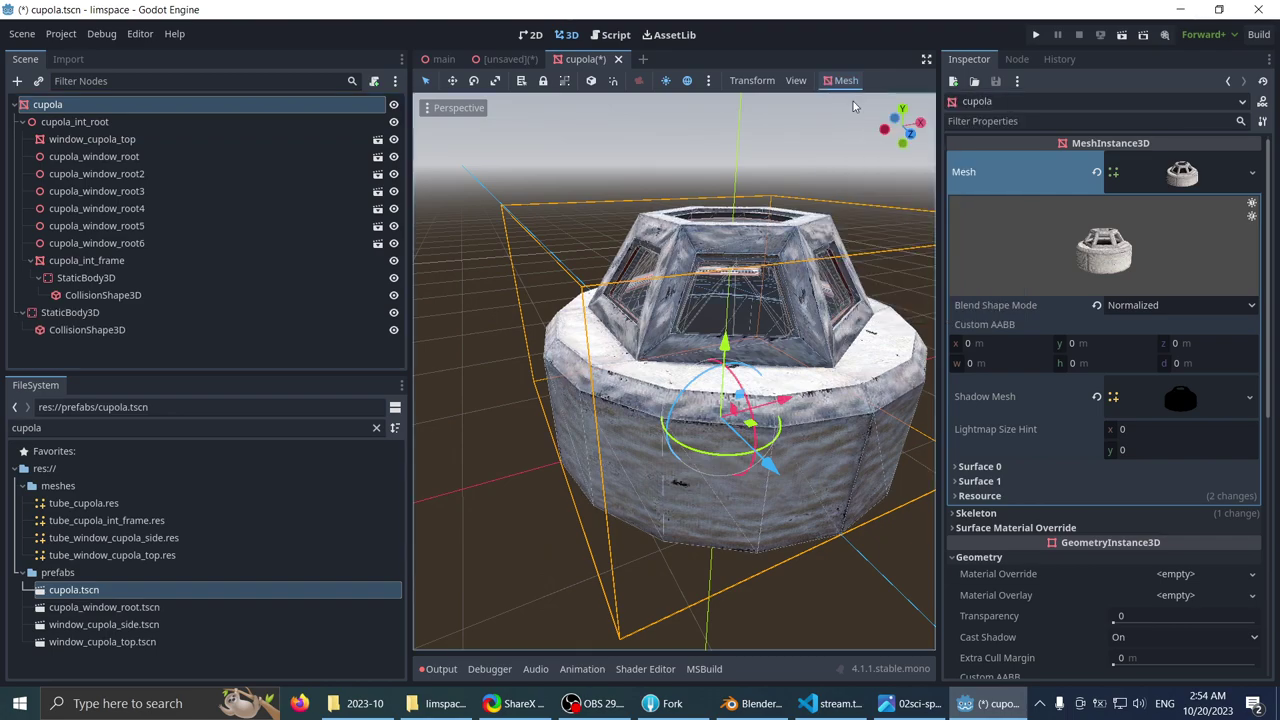
click(852, 100)
- Collapse cupola_int_root and inspect the cupola's regenerated StaticBody3D around the window openings
click(66, 313)
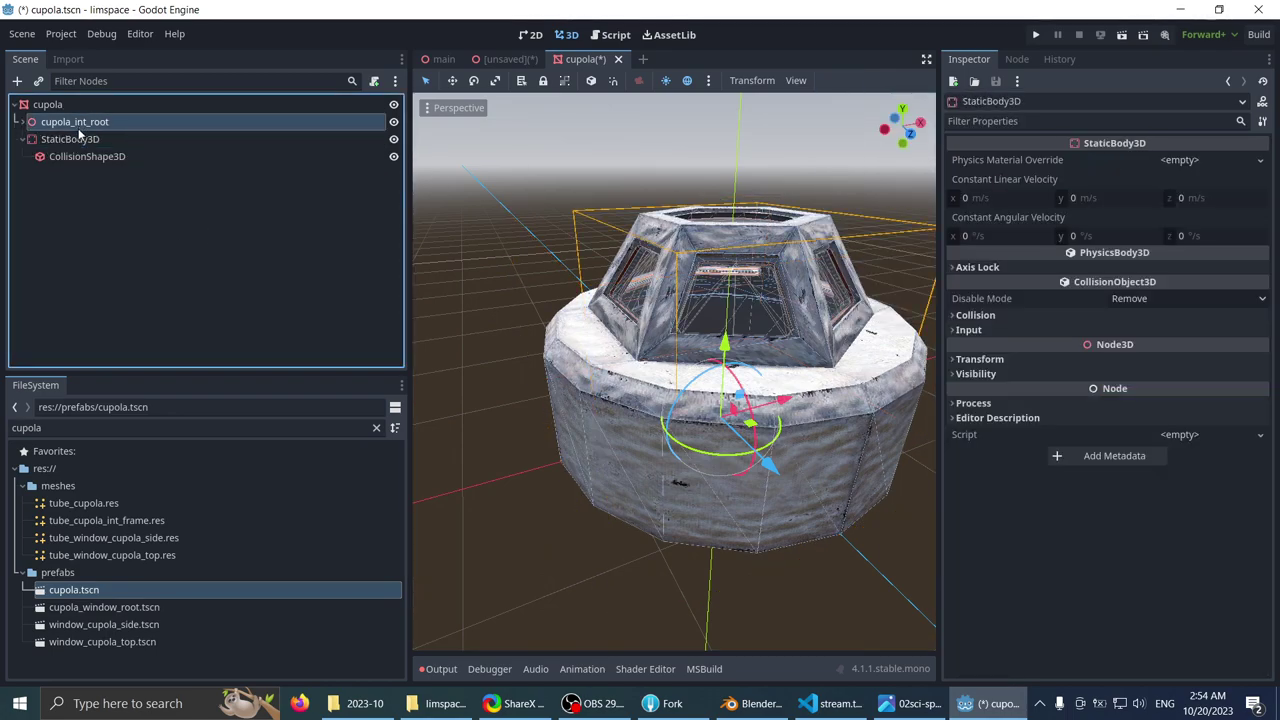
click(70, 139)
scroll(740, 230, up, 10)
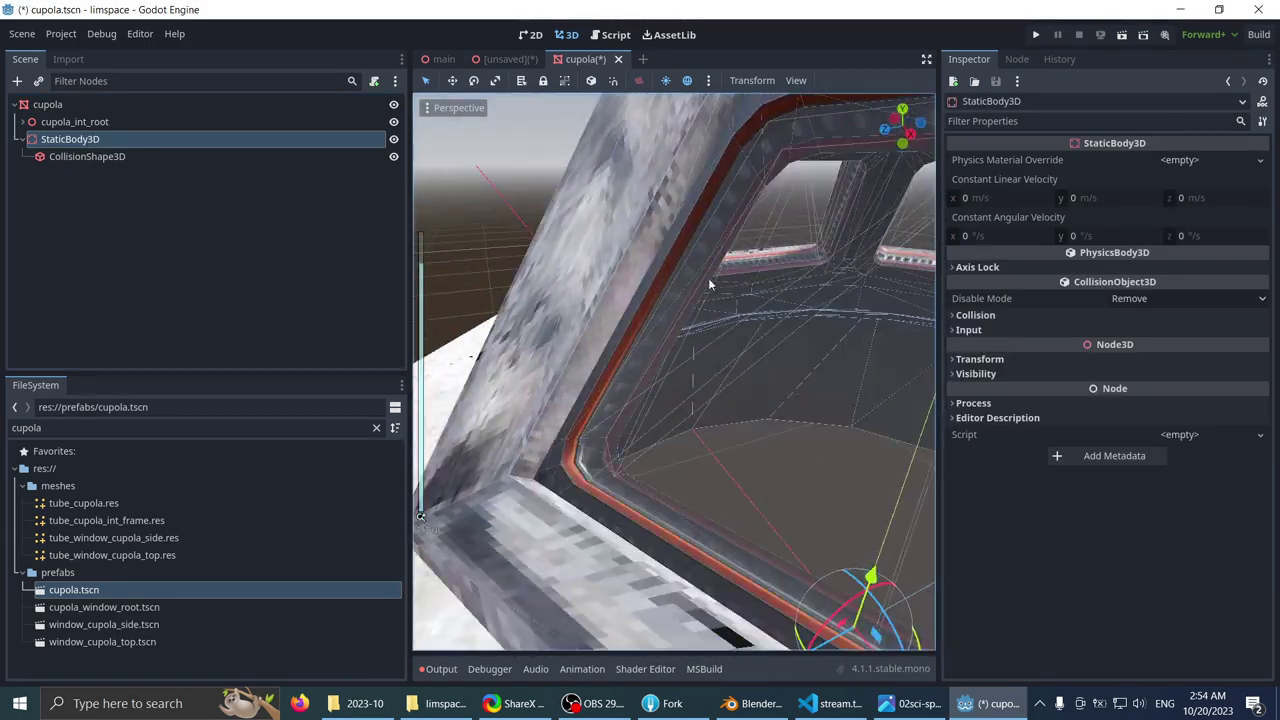
- Save the cupola scene and inspect the cupola's window frames and hull from inside and outside
scroll(708, 284, up, 3)
middle_drag(708, 284, 716, 338)
scroll(639, 260, down, 2)
scroll(727, 328, up, 4)
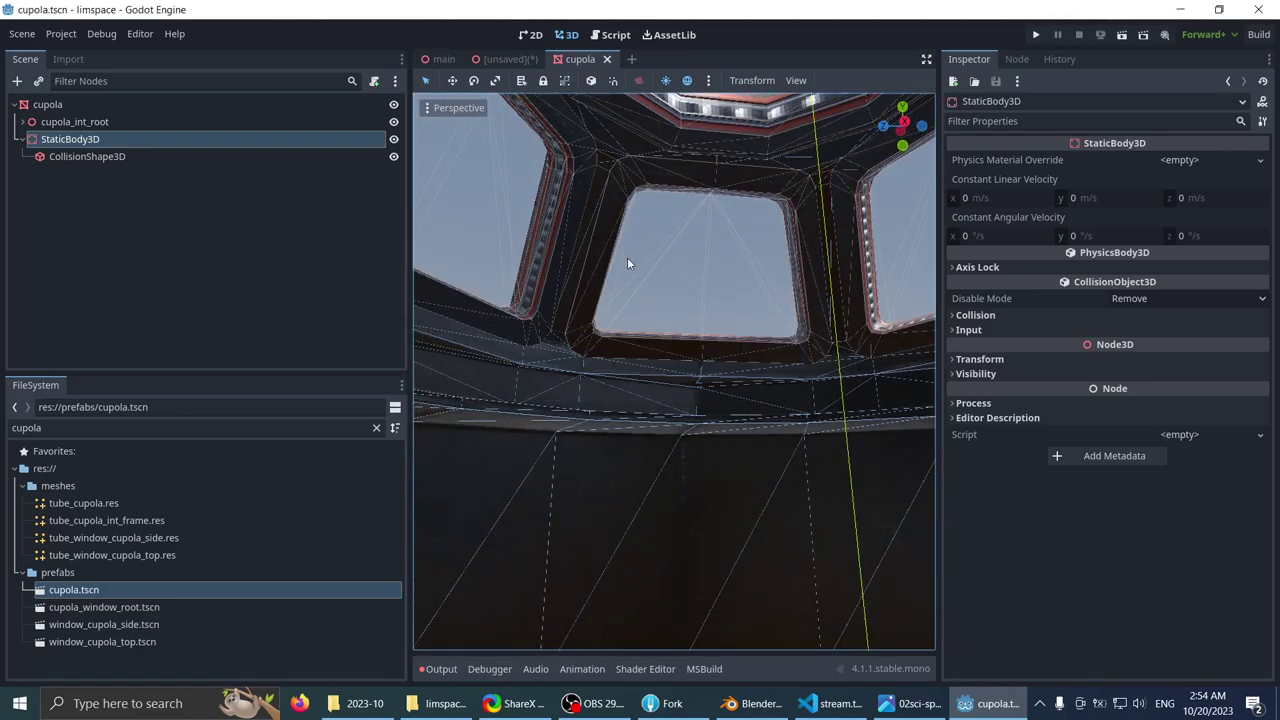
scroll(629, 263, down, 12)
scroll(680, 345, down, 2)
middle_drag(680, 345, 712, 392)
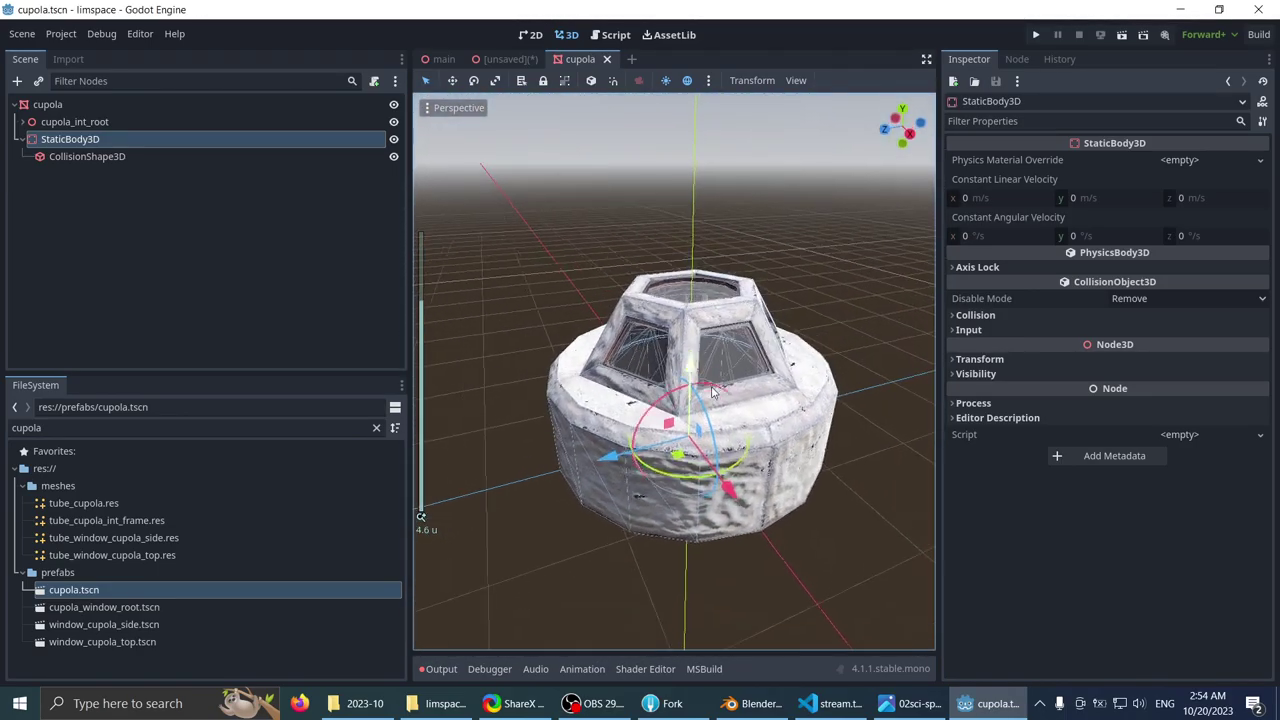
- Switch to the unsaved scene of hull parts and examine hull_tube_porthole and its window_4m_crew mesh
click(498, 59)
scroll(560, 240, down, 5)
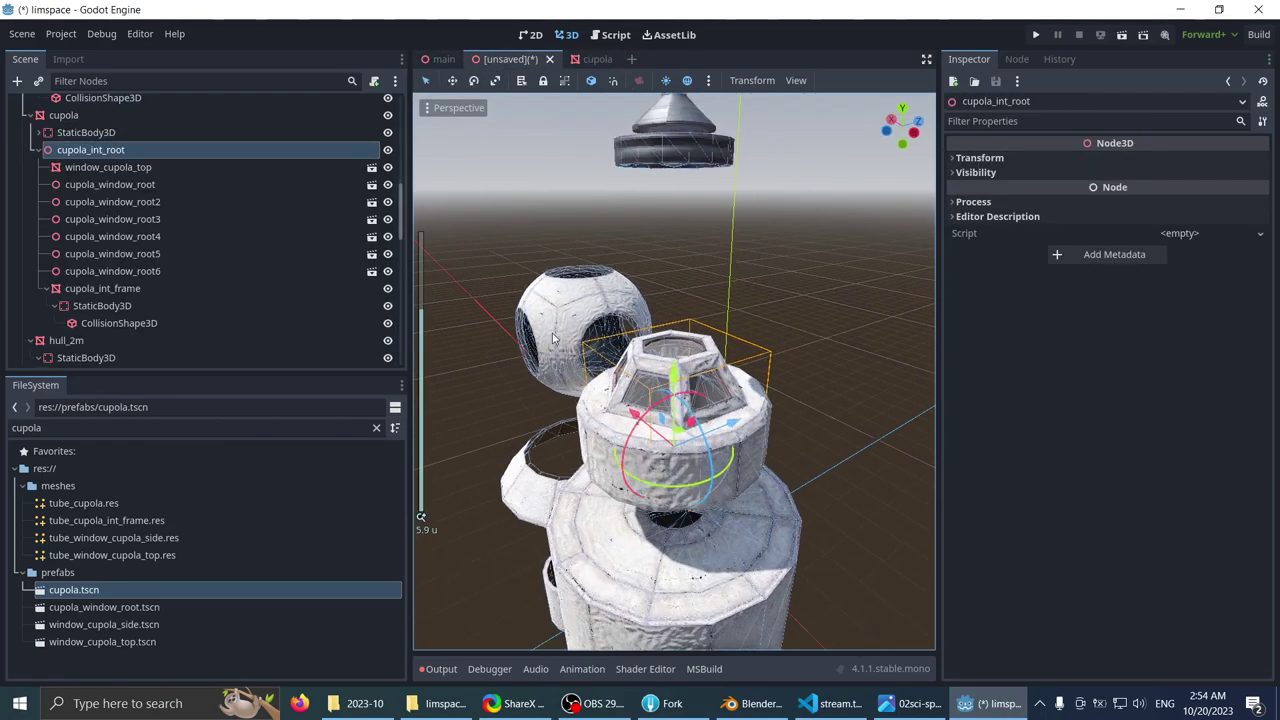
middle_drag(690, 385, 468, 338)
scroll(651, 320, up, 9)
scroll(612, 306, up, 5)
click(648, 290)
scroll(648, 292, down, 2)
scroll(560, 330, up, 3)
middle_drag(668, 328, 563, 325)
scroll(610, 322, up, 5)
scroll(610, 322, down, 6)
click(578, 320)
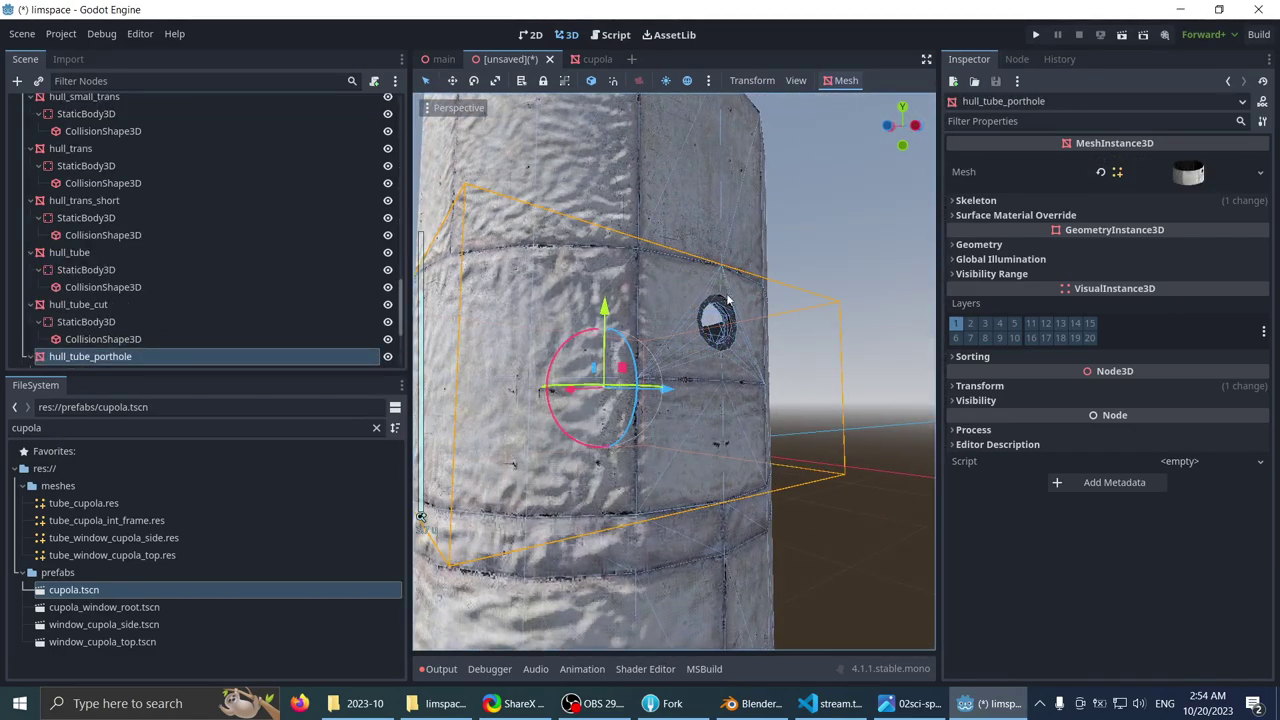
click(892, 300)
middle_drag(892, 300, 695, 312)
scroll(670, 317, up, 2)
click(643, 319)
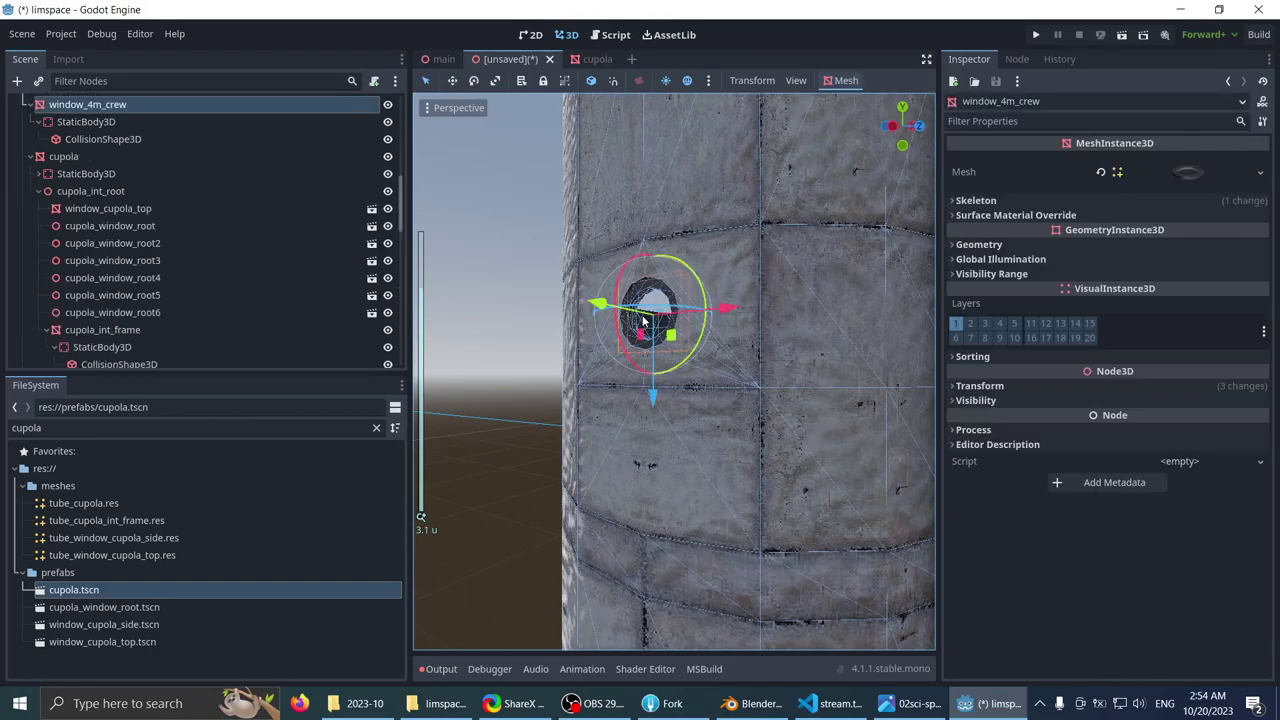
- Examine the cupola in the main scene in an enlarged view, looking through its windows and from outside
scroll(600, 282, down, 6)
middle_drag(561, 242, 577, 391)
scroll(576, 395, down, 5)
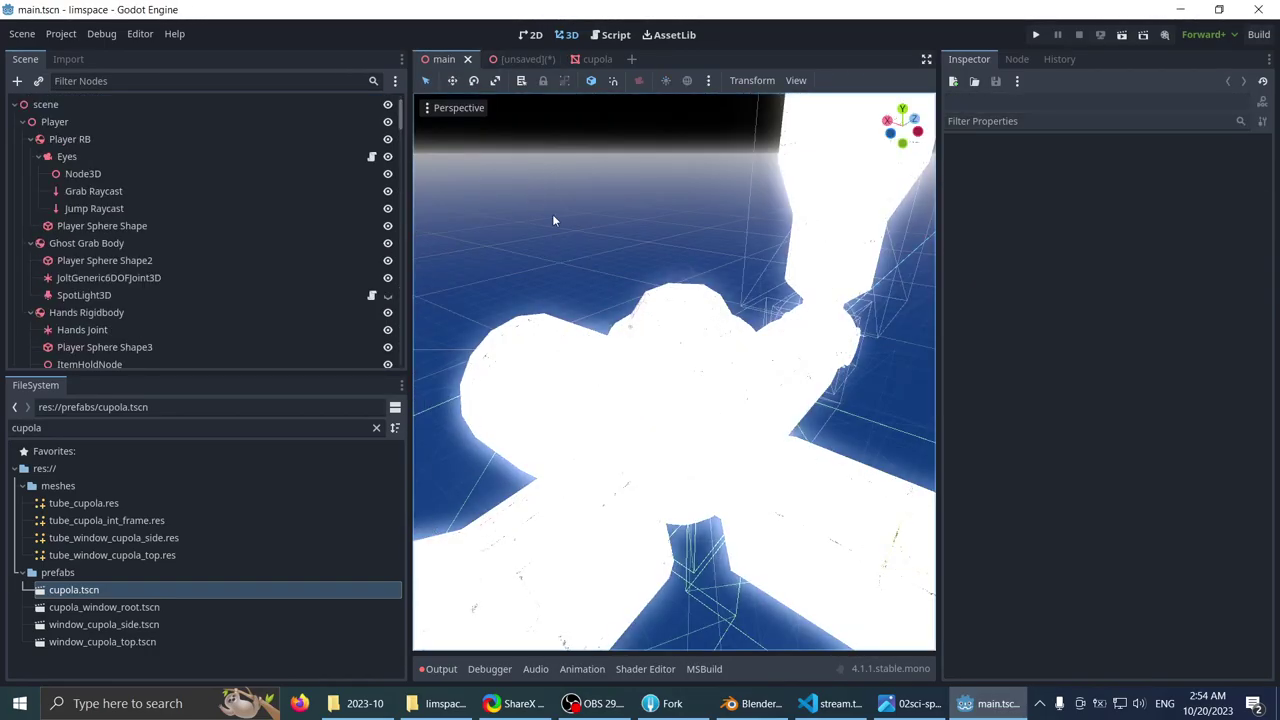
scroll(552, 214, down, 3)
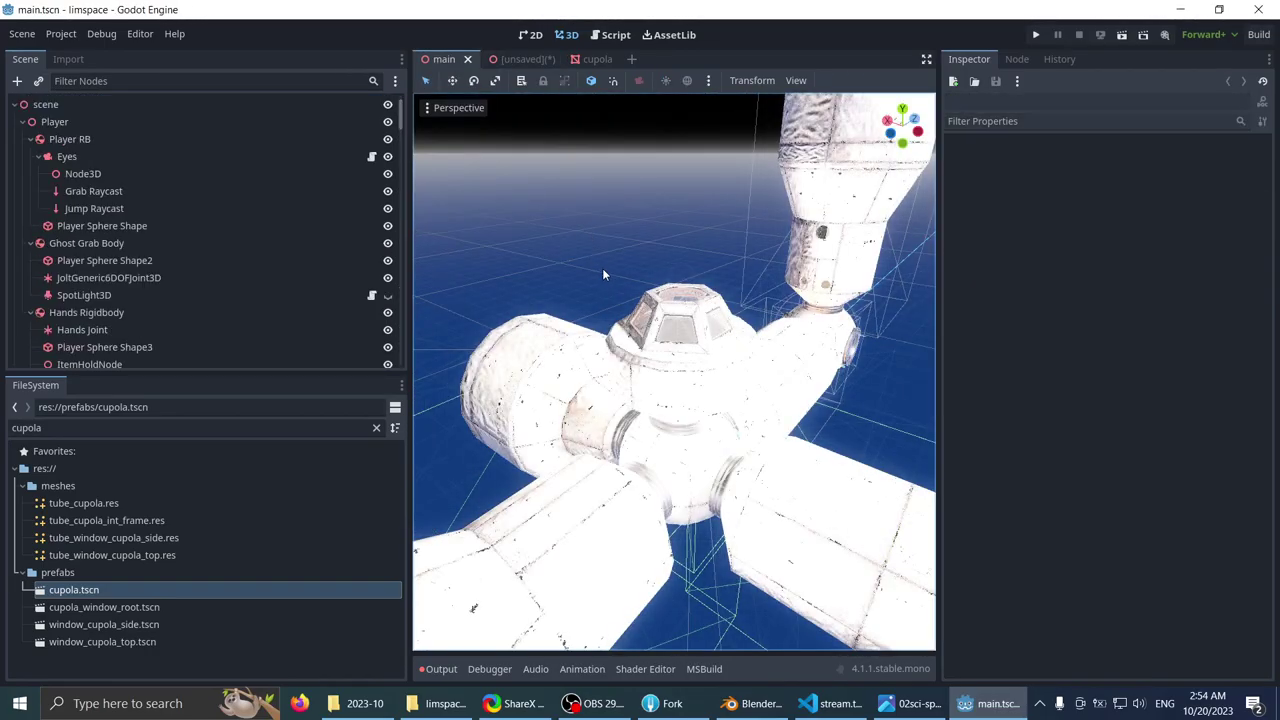
mouse_move(602, 268)
middle_down()
mouse_move(579, 225)
mouse_move(553, 212)
mouse_move(600, 248)
middle_up()
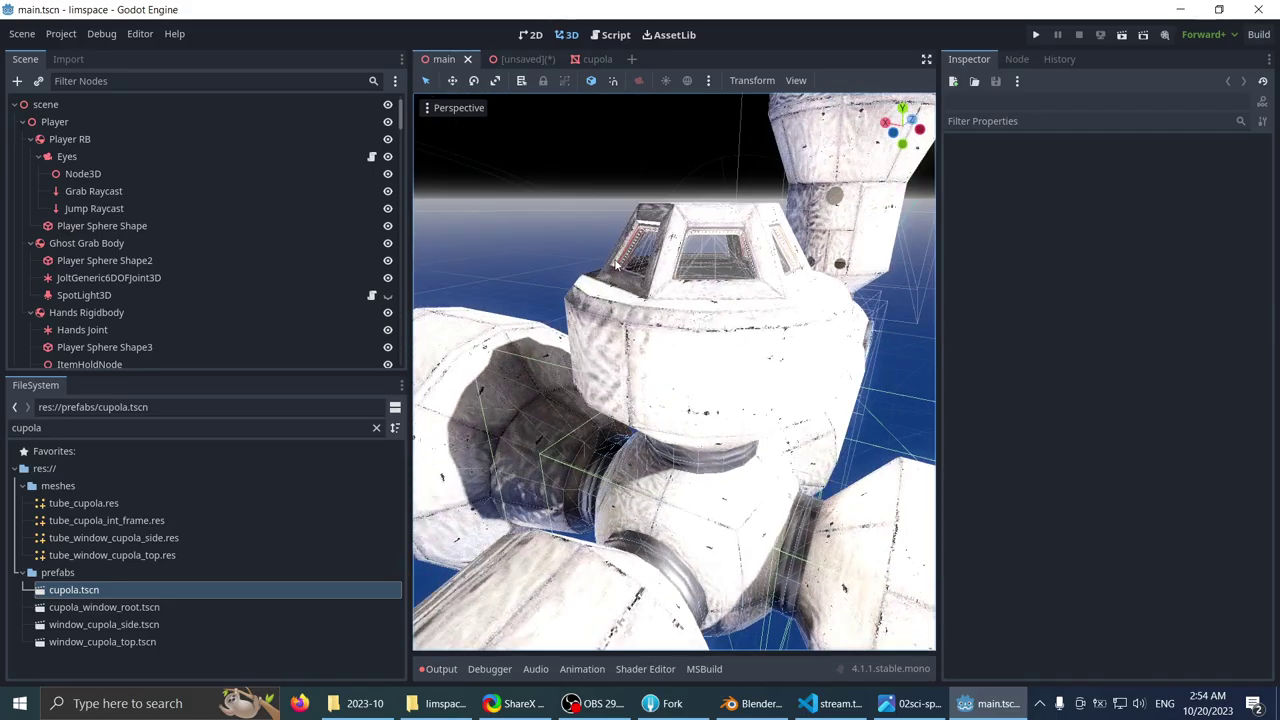
key(ctrl+shift+F11)
scroll(510, 290, up, 4)
middle_drag(510, 290, 532, 342)
scroll(569, 432, up, 10)
scroll(570, 254, up, 9)
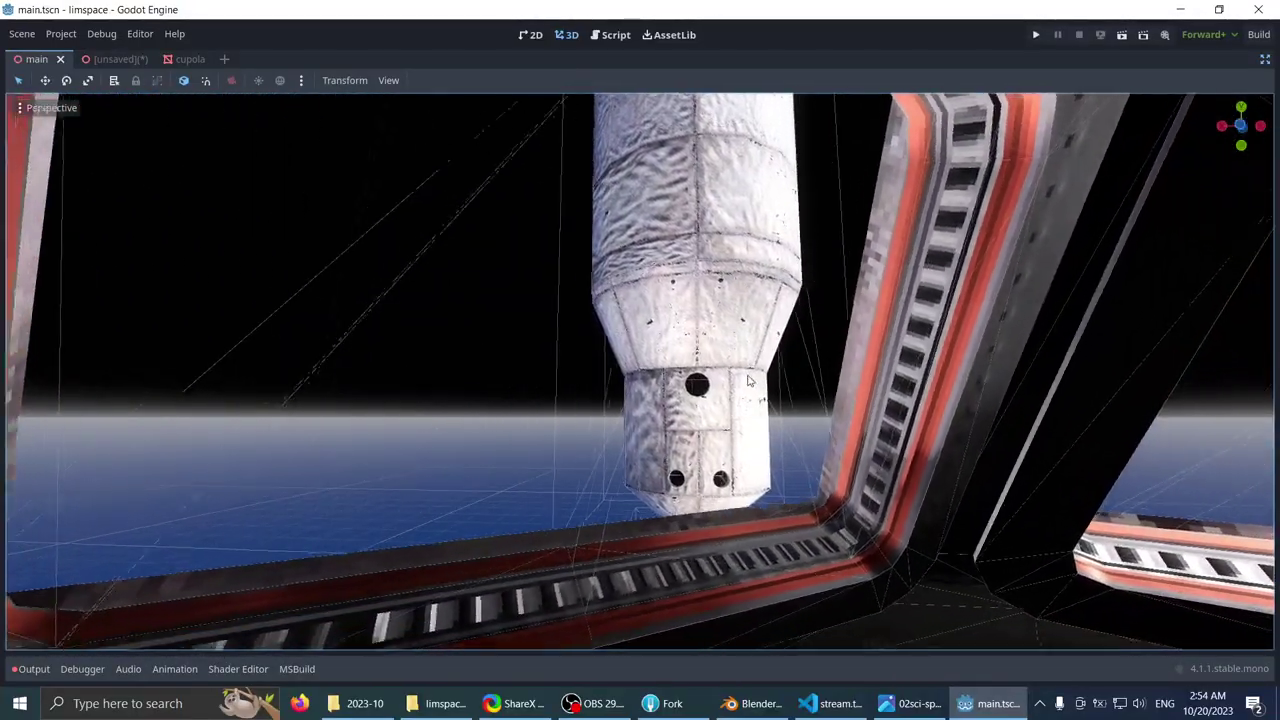
scroll(600, 360, down, 4)
middle_drag(668, 382, 514, 465)
scroll(645, 361, up, 8)
scroll(643, 359, down, 8)
scroll(535, 350, up, 2)
scroll(551, 383, up, 4)
scroll(550, 385, down, 4)
scroll(663, 337, down, 7)
scroll(514, 465, down, 4)
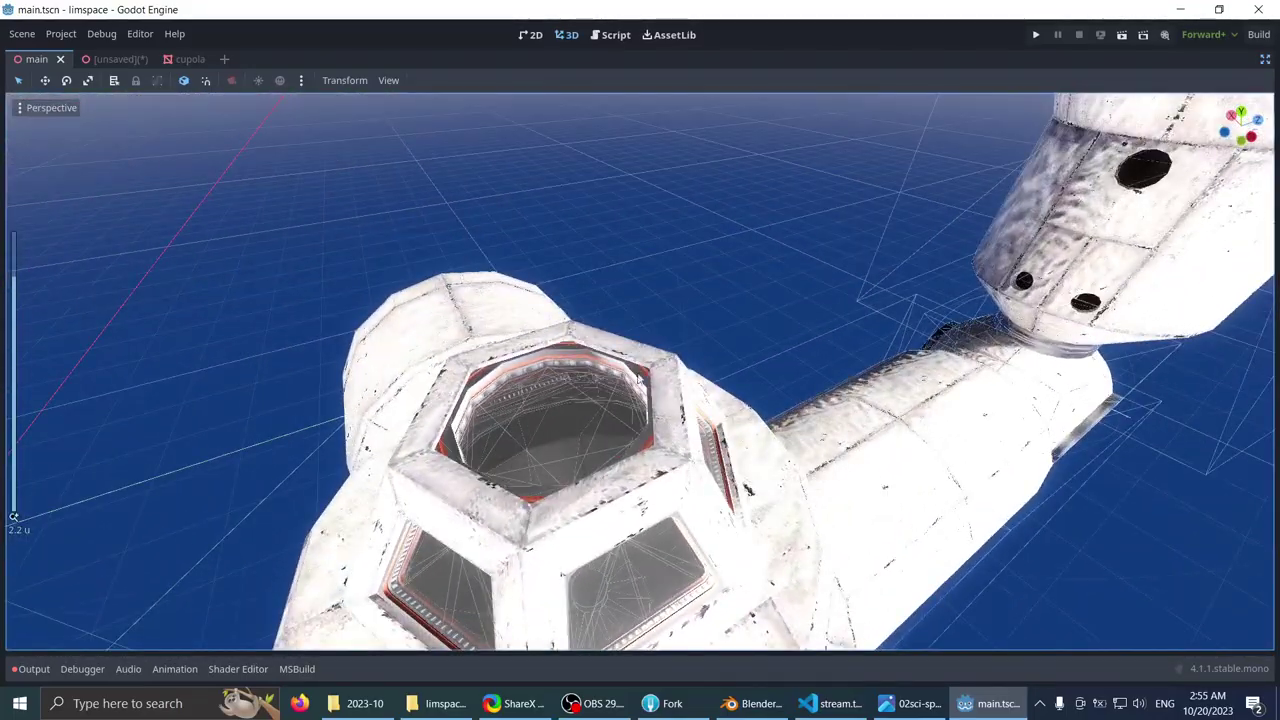
key(ctrl+shift+F11)
middle_drag(588, 287, 650, 100)
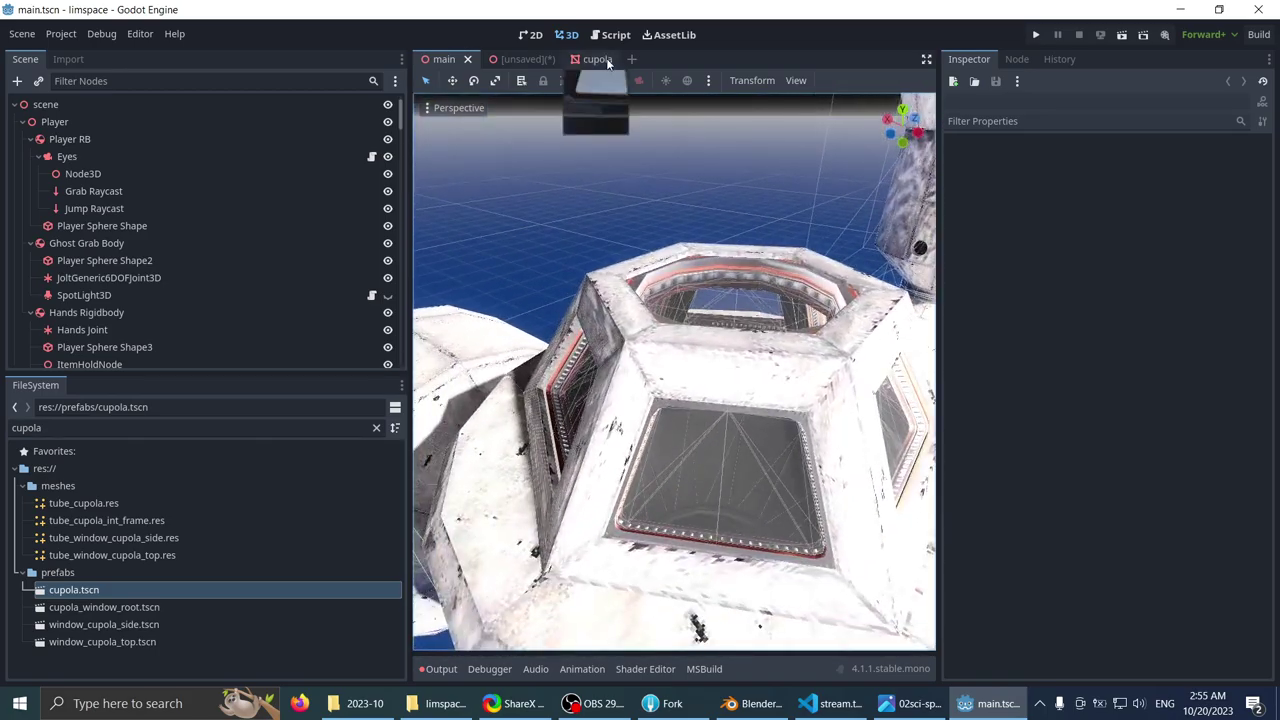
- Return to the unsaved scene of hull parts, select window_4m_crew in the porthole and collapse its branch
click(598, 62)
click(511, 60)
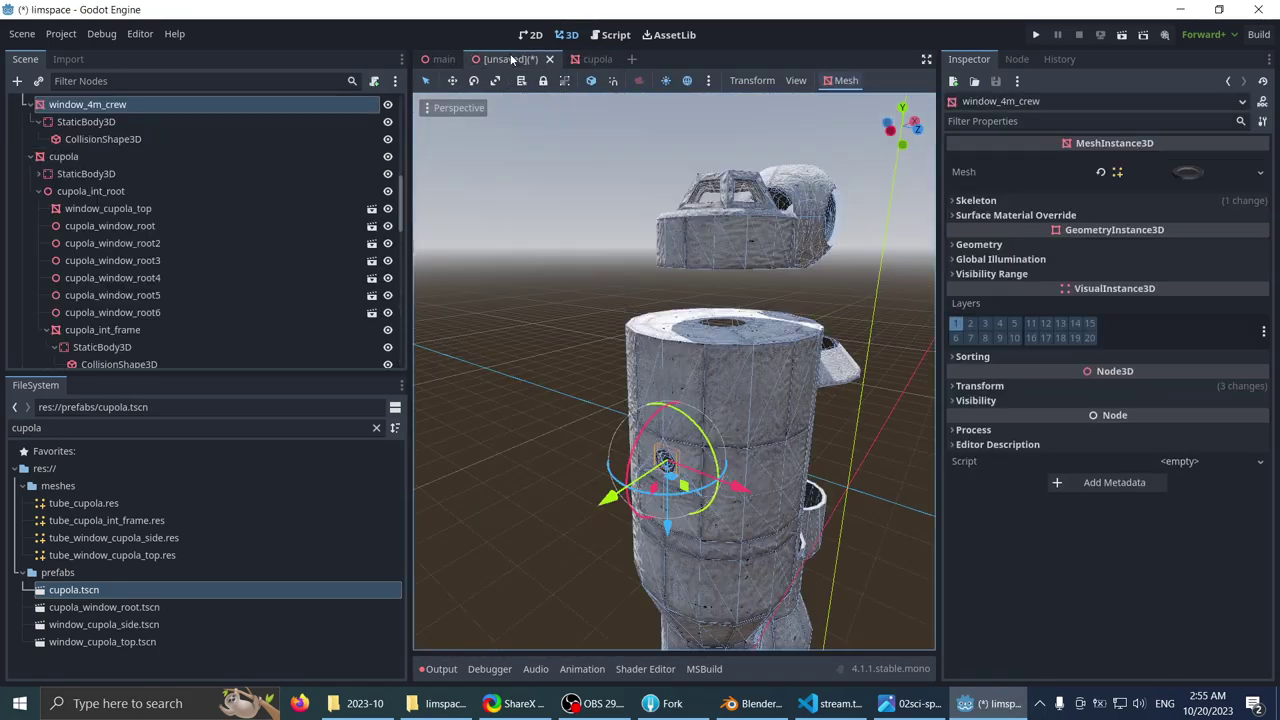
scroll(642, 341, down, 5)
middle_drag(642, 341, 587, 251)
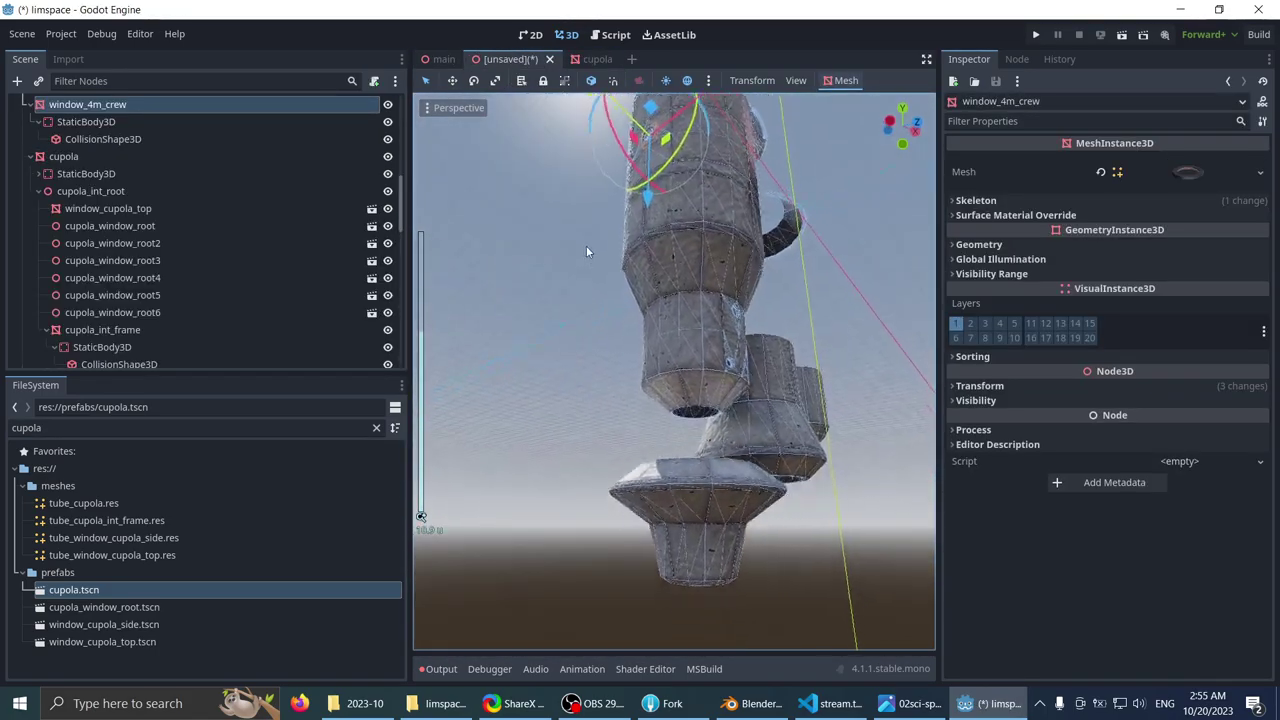
scroll(561, 254, up, 10)
click(559, 254)
shift+middle_drag(575, 140, 648, 263)
click(648, 265)
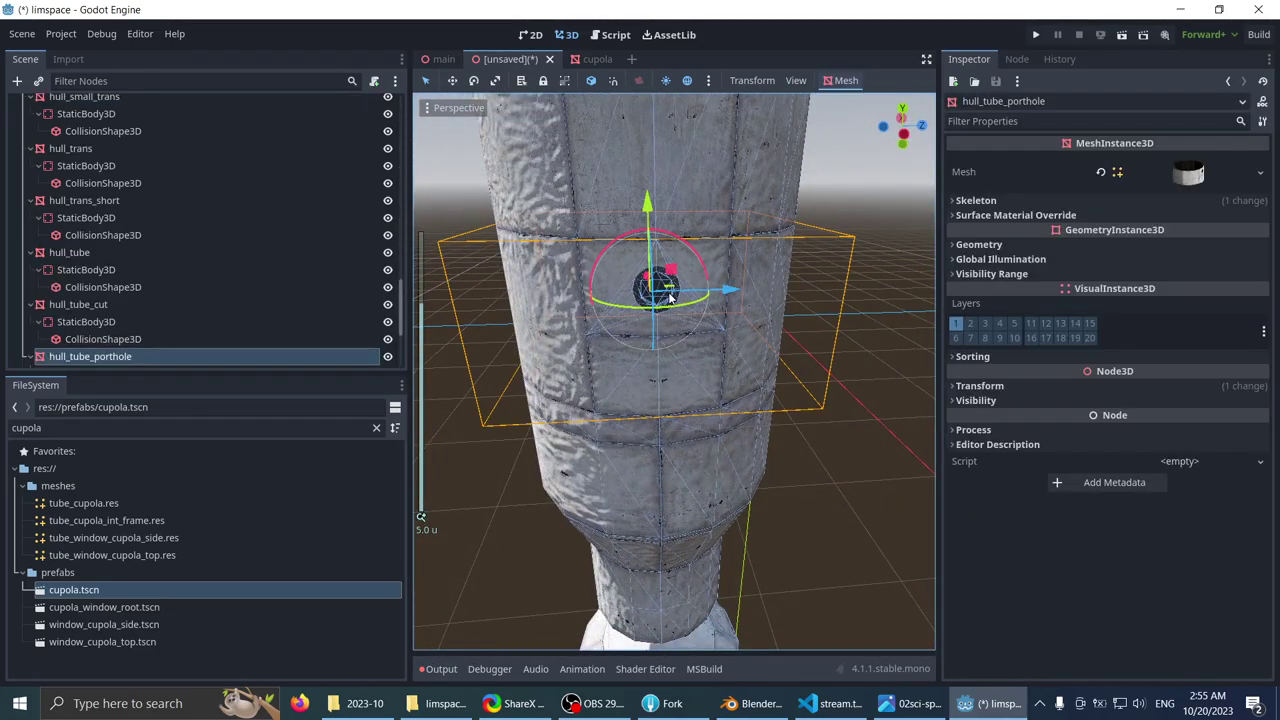
click(894, 270)
click(648, 283)
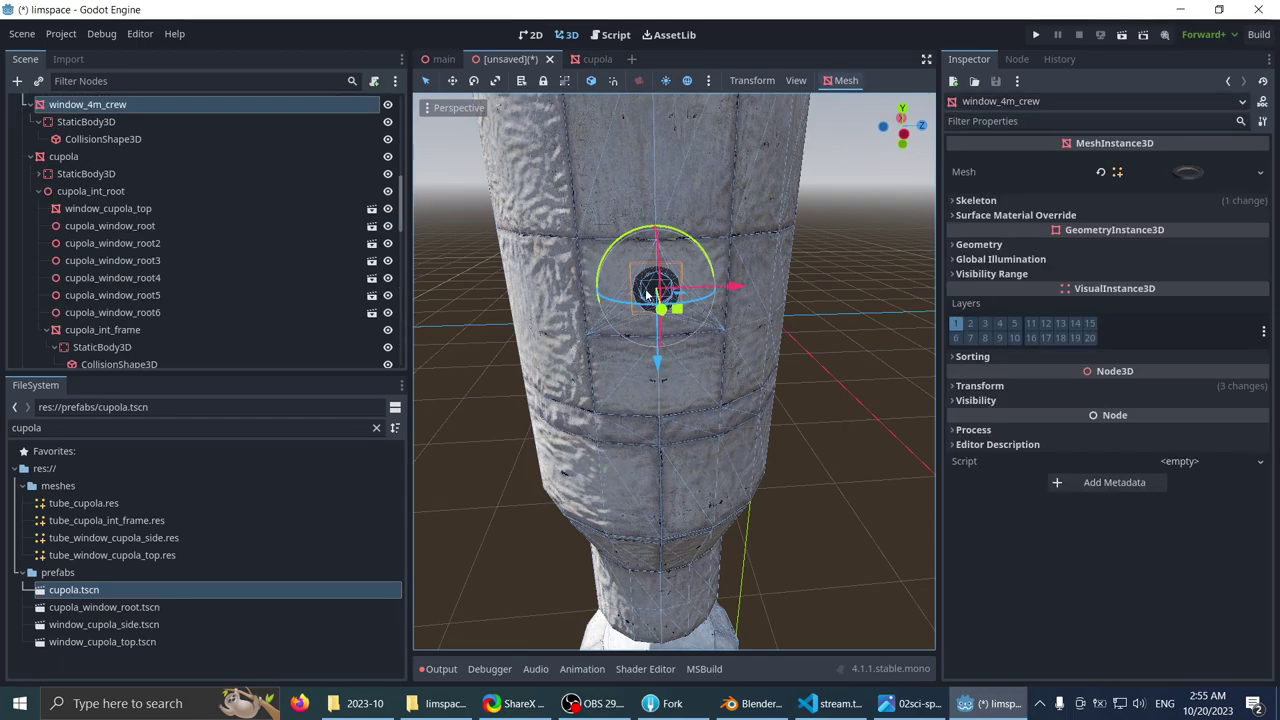
middle_drag(648, 293, 135, 248)
scroll(205, 245, up, 5)
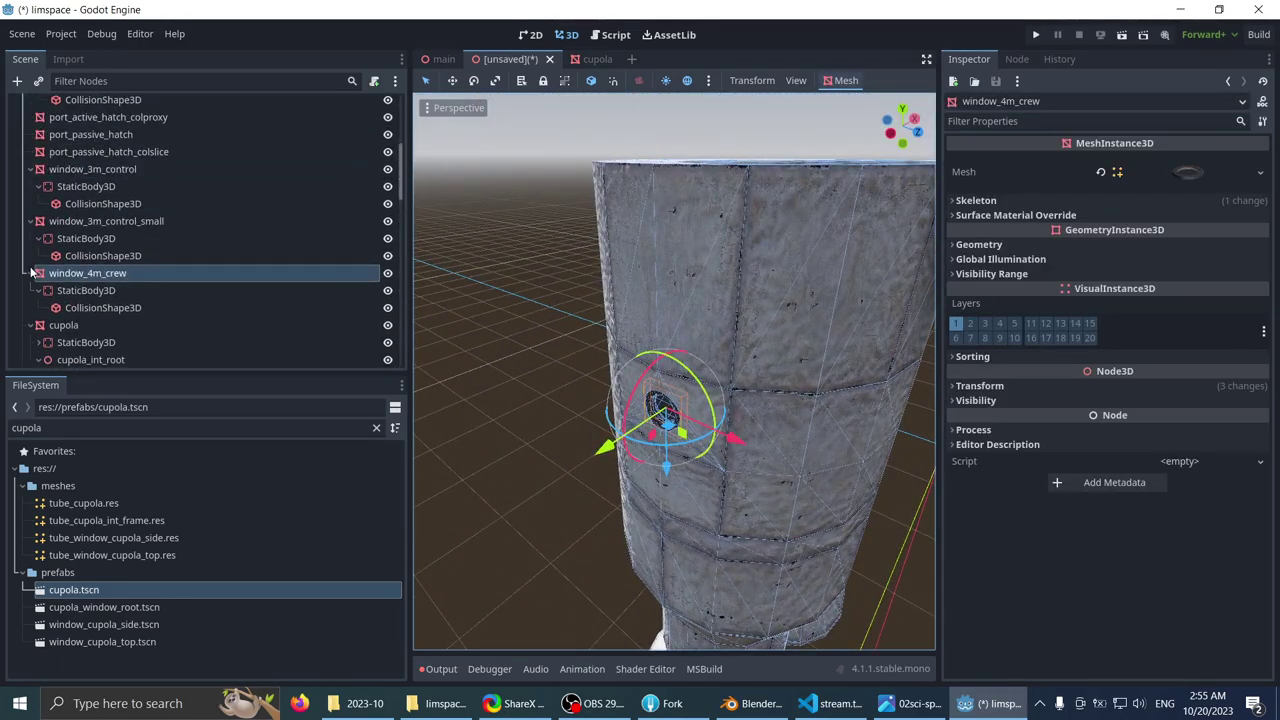
- Add a Node3D as a child of hull_tube_porthole
scroll(714, 337, down, 4)
middle_drag(714, 337, 423, 272)
scroll(559, 250, up, 8)
scroll(600, 256, down, 12)
scroll(544, 270, up, 2)
scroll(516, 312, up, 2)
middle_drag(516, 312, 493, 330)
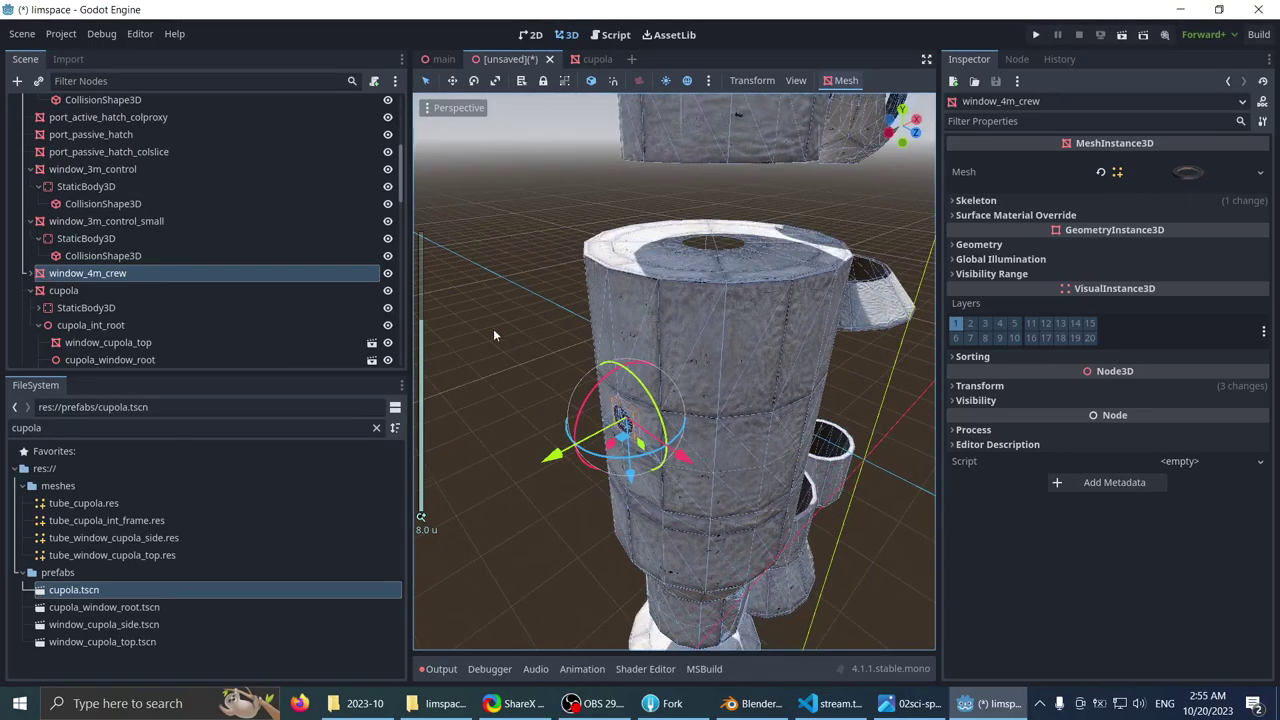
click(756, 499)
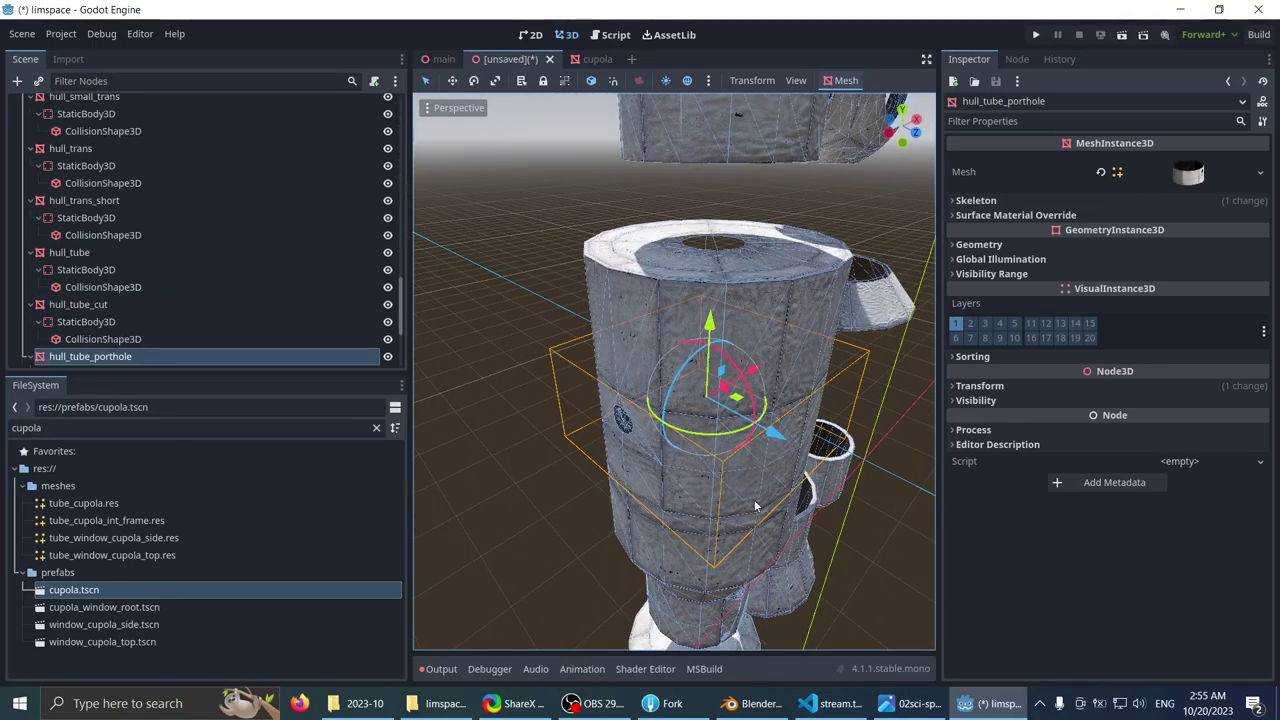
right_click(93, 289)
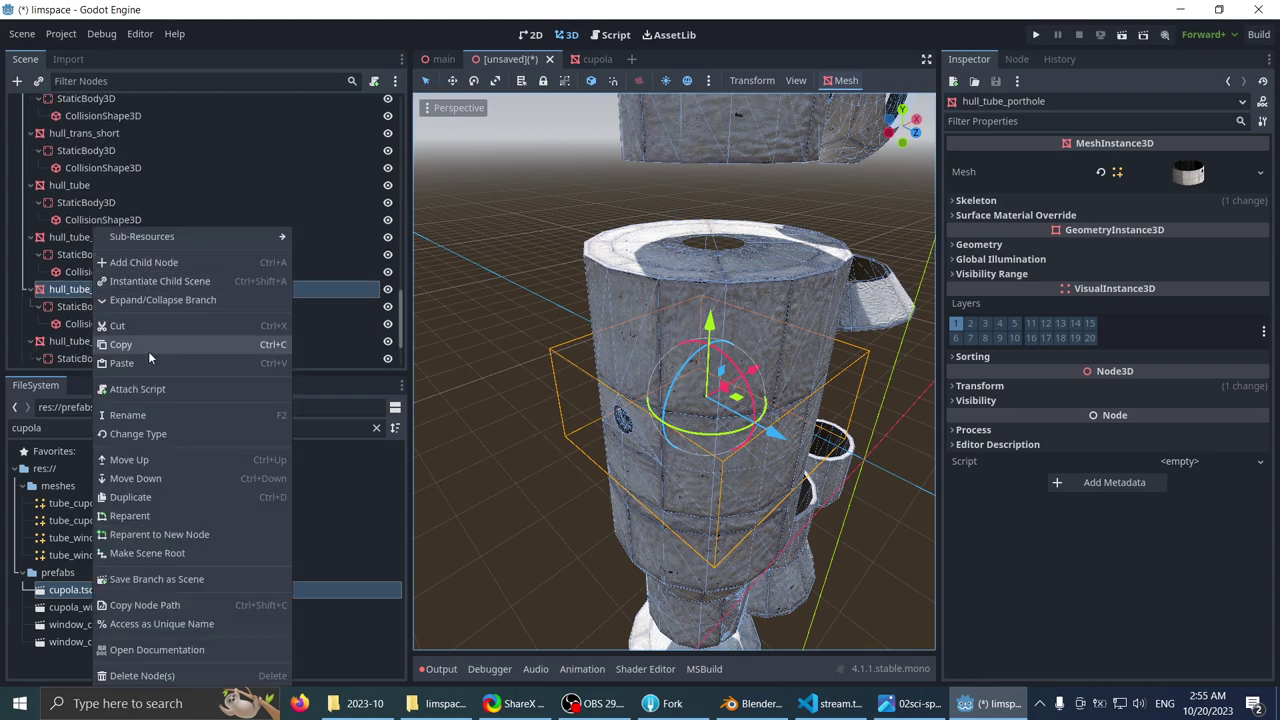
click(130, 262)
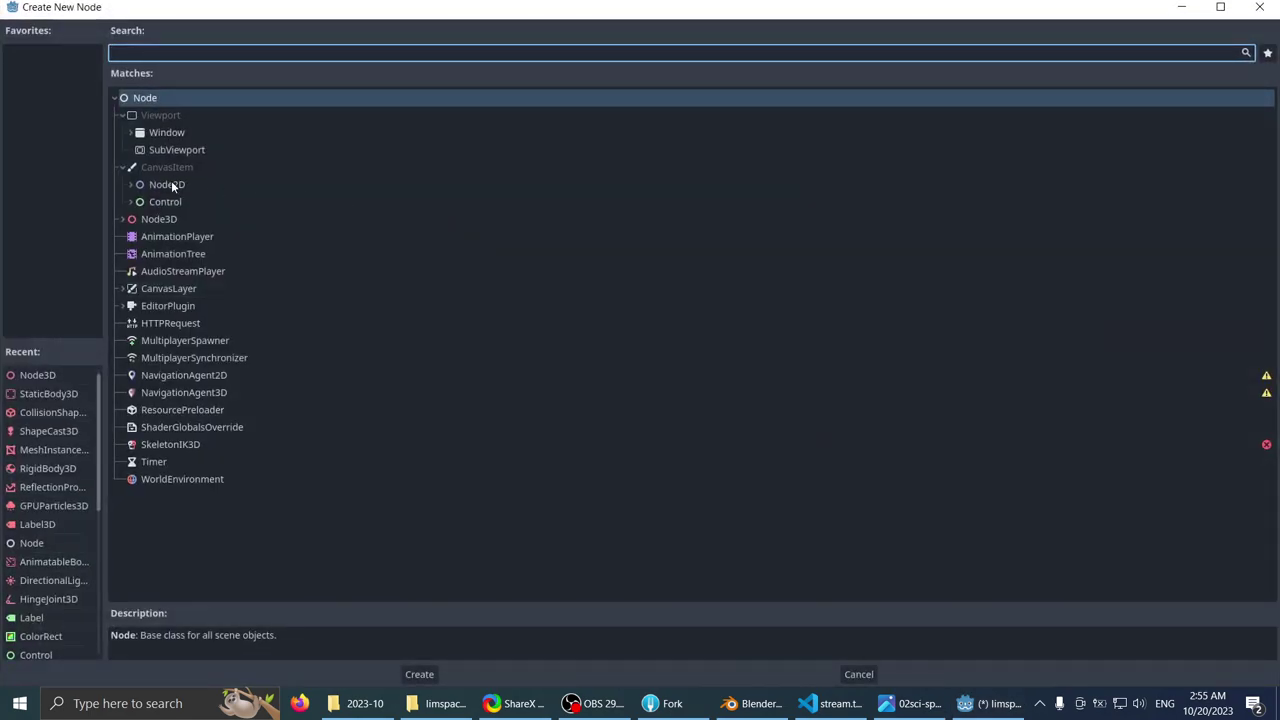
double_click(157, 219)
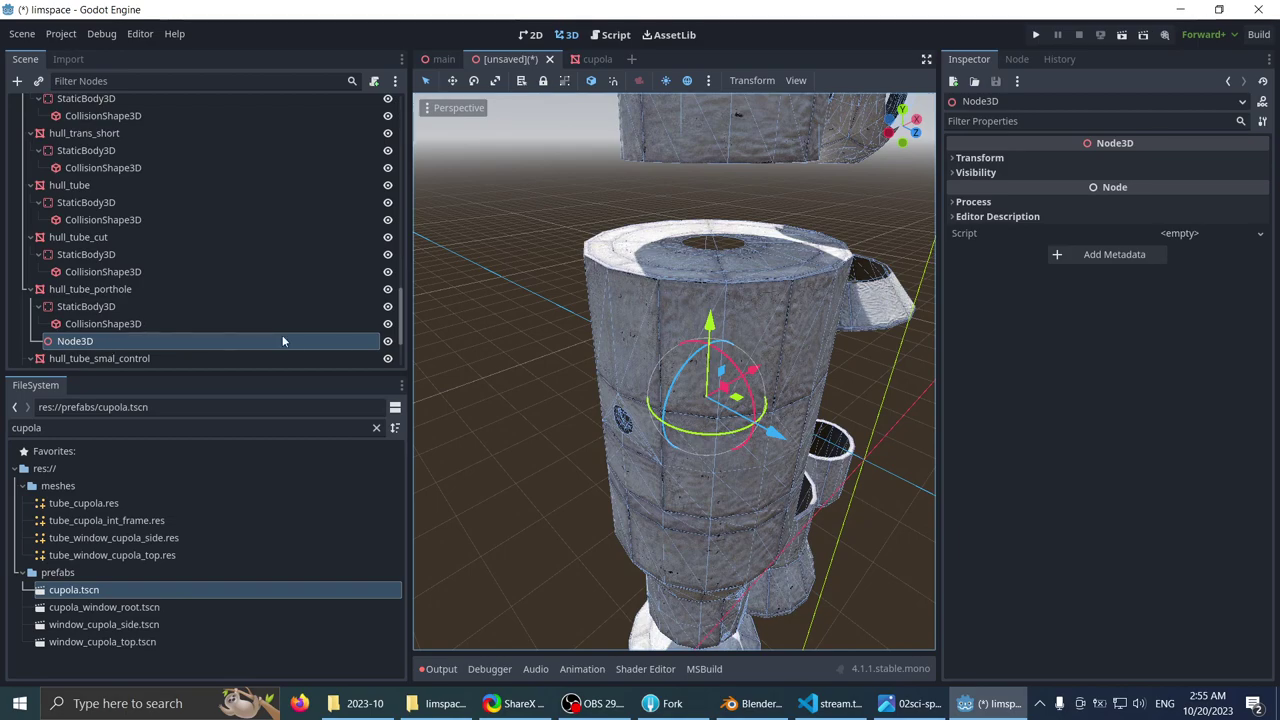
- Reparent window_4m_crew under the new Node3D of hull_tube_porthole
scroll(583, 378, up, 6)
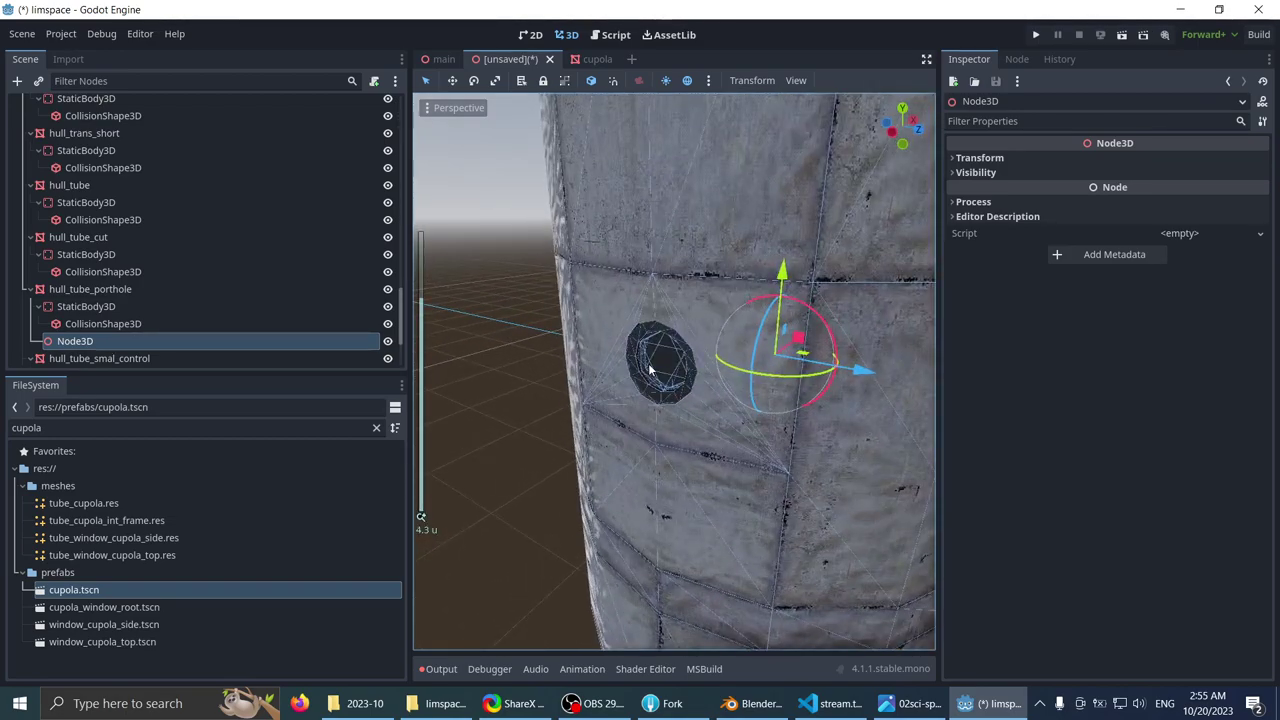
click(650, 370)
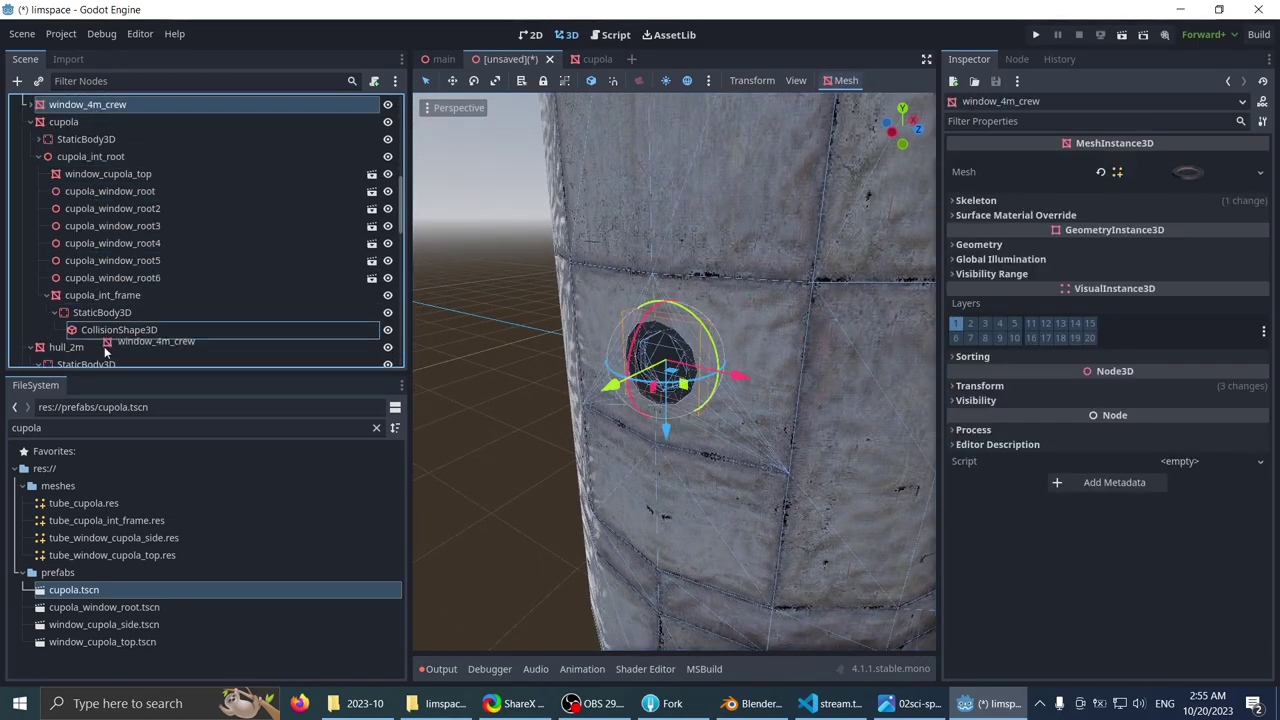
drag(105, 350, 157, 357)
drag(156, 357, 114, 310)
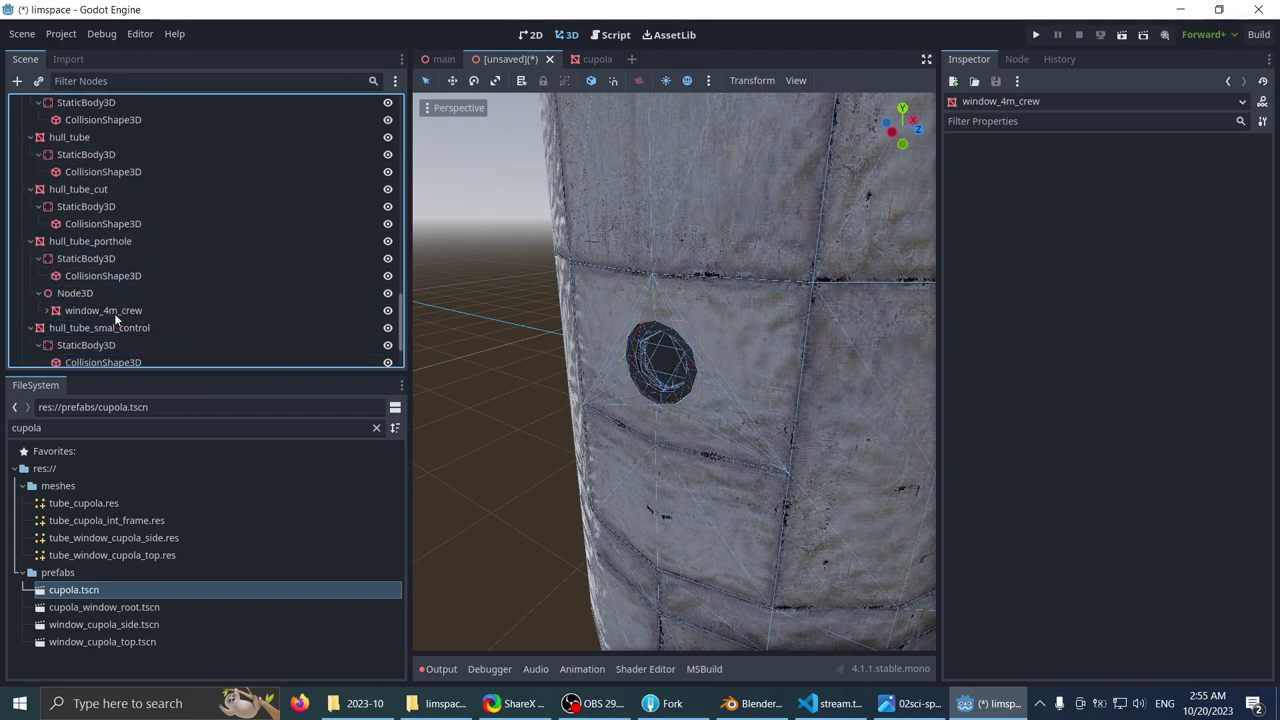
click(112, 296)
click(106, 309)
click(112, 294)
click(153, 307)
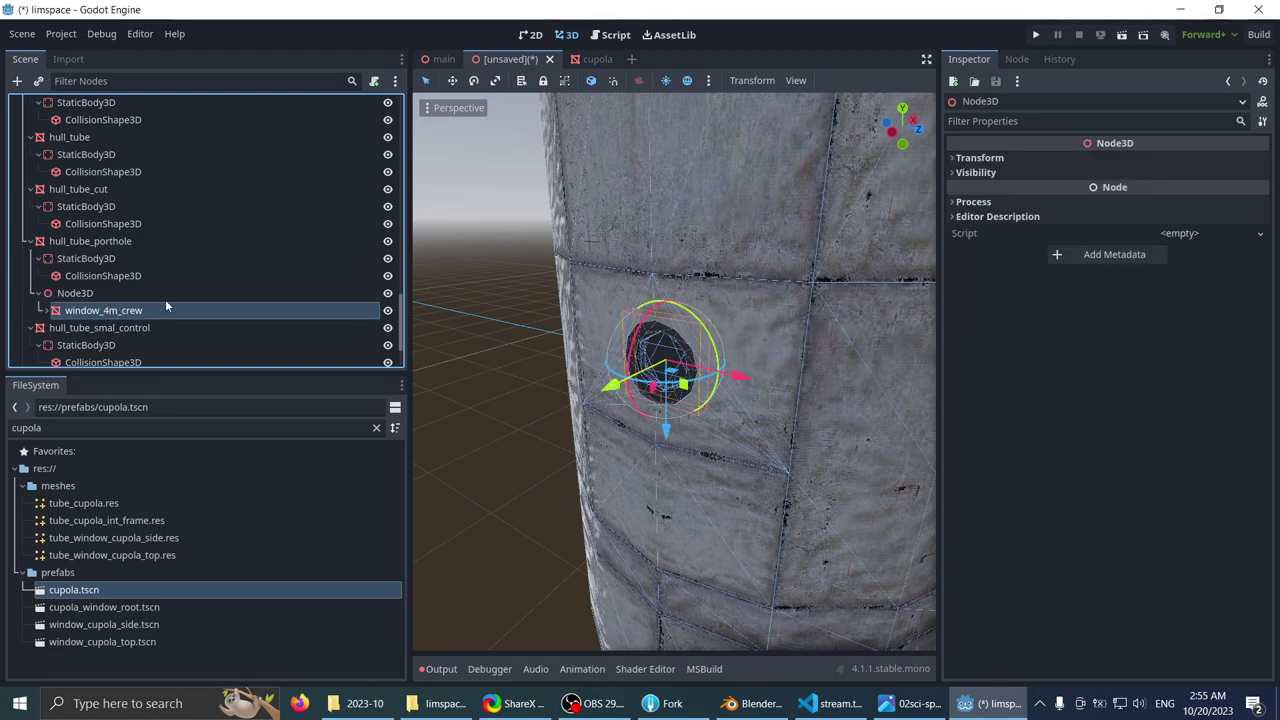
- Rename the Node3D under hull_tube_porthole as window_pivot
scroll(640, 219, down, 3)
middle_drag(640, 219, 560, 252)
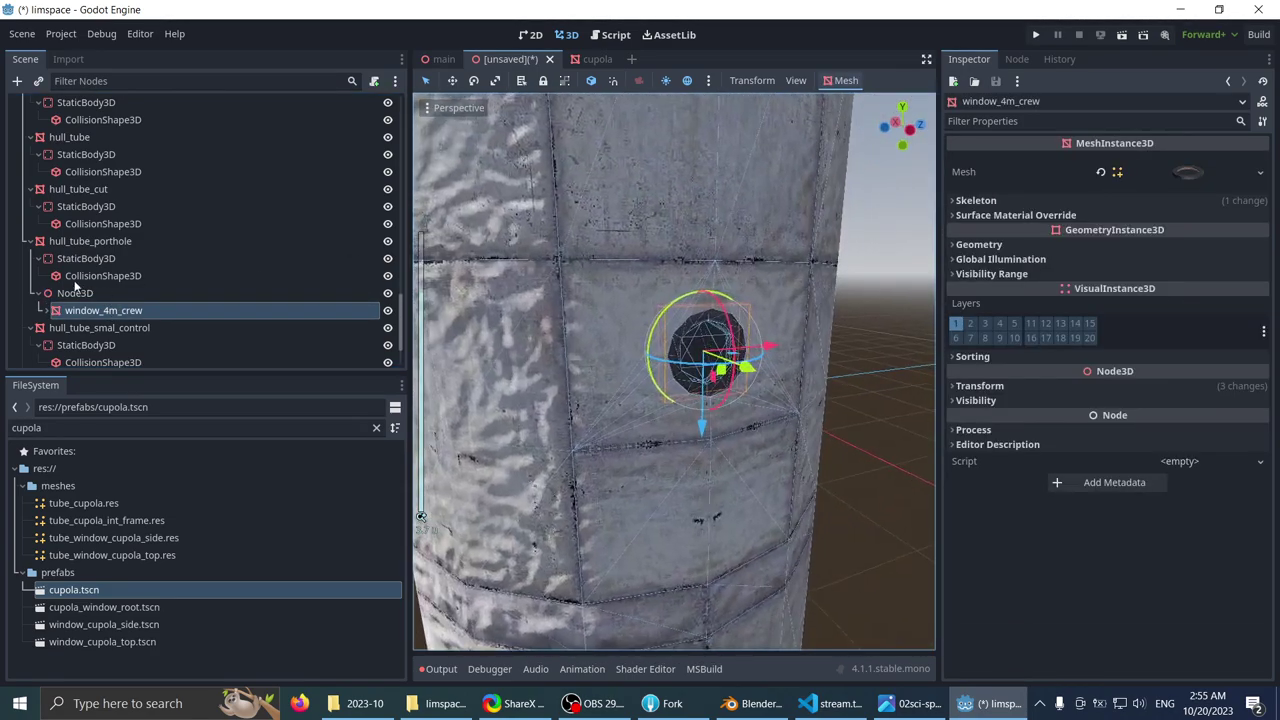
click(75, 293)
scroll(513, 257, down, 3)
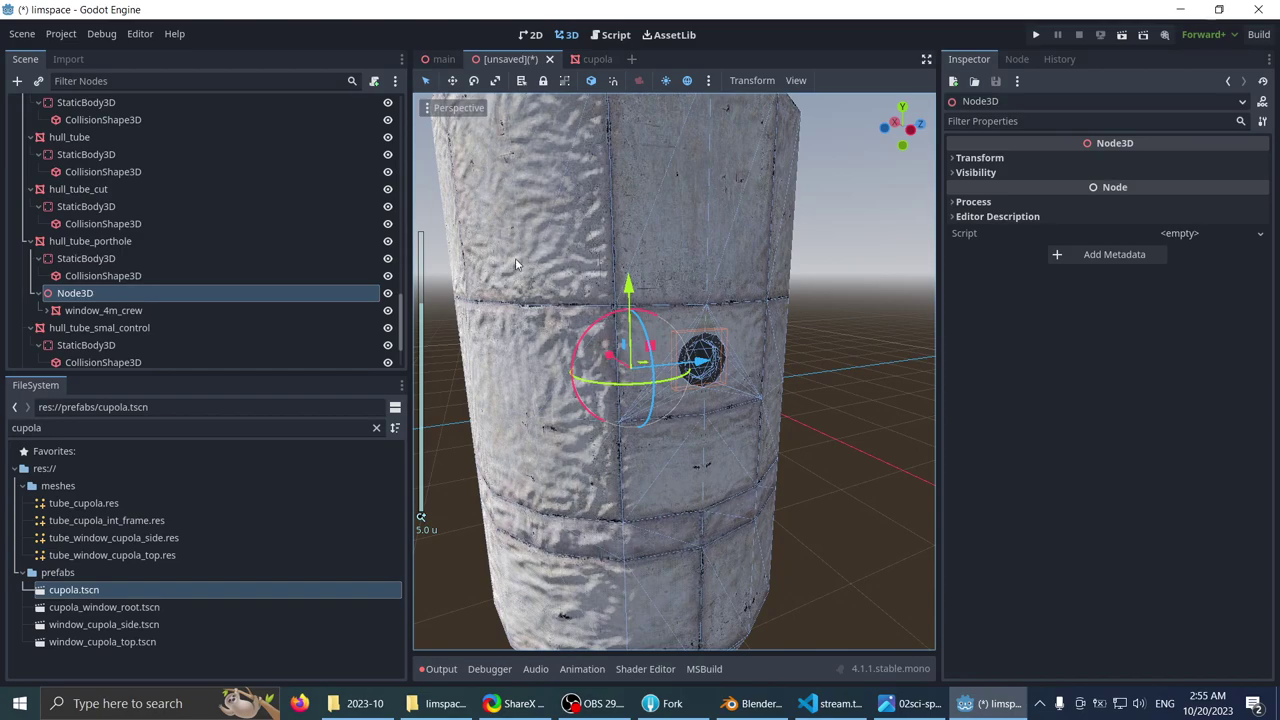
mouse_move(515, 258)
middle_down()
mouse_move(534, 272)
mouse_move(517, 259)
middle_up()
click(72, 294)
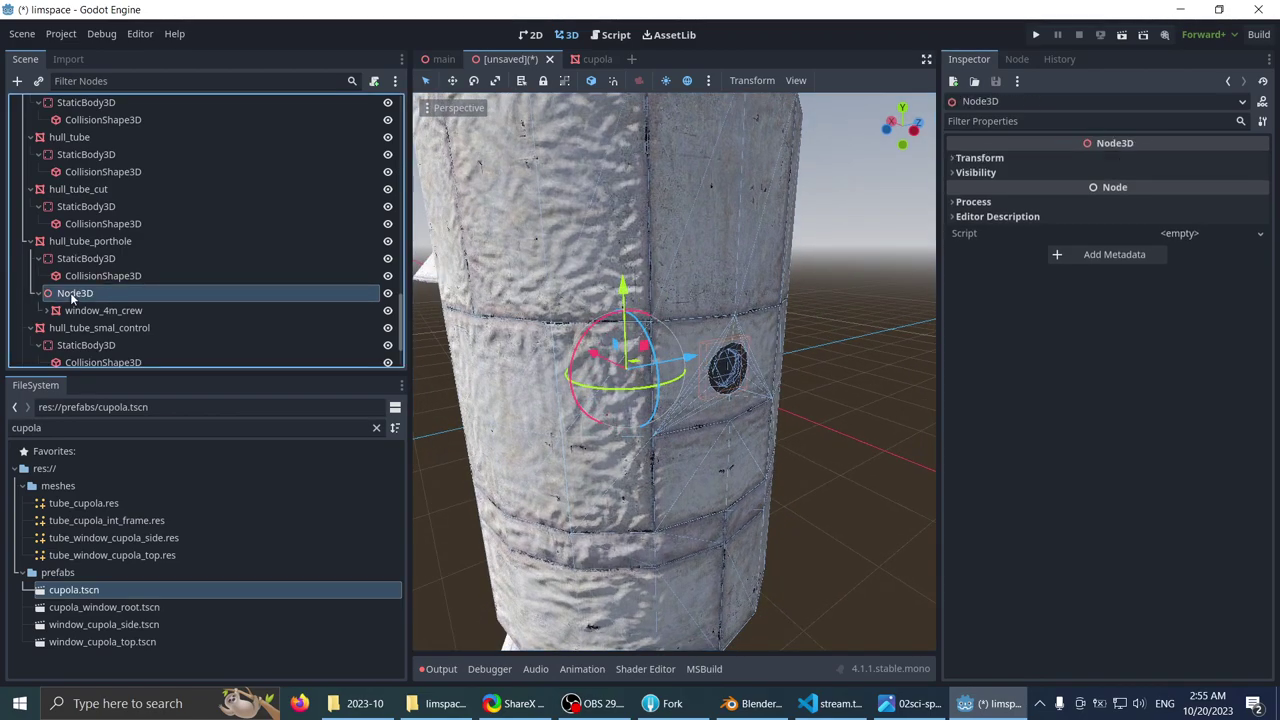
double_click(107, 296)
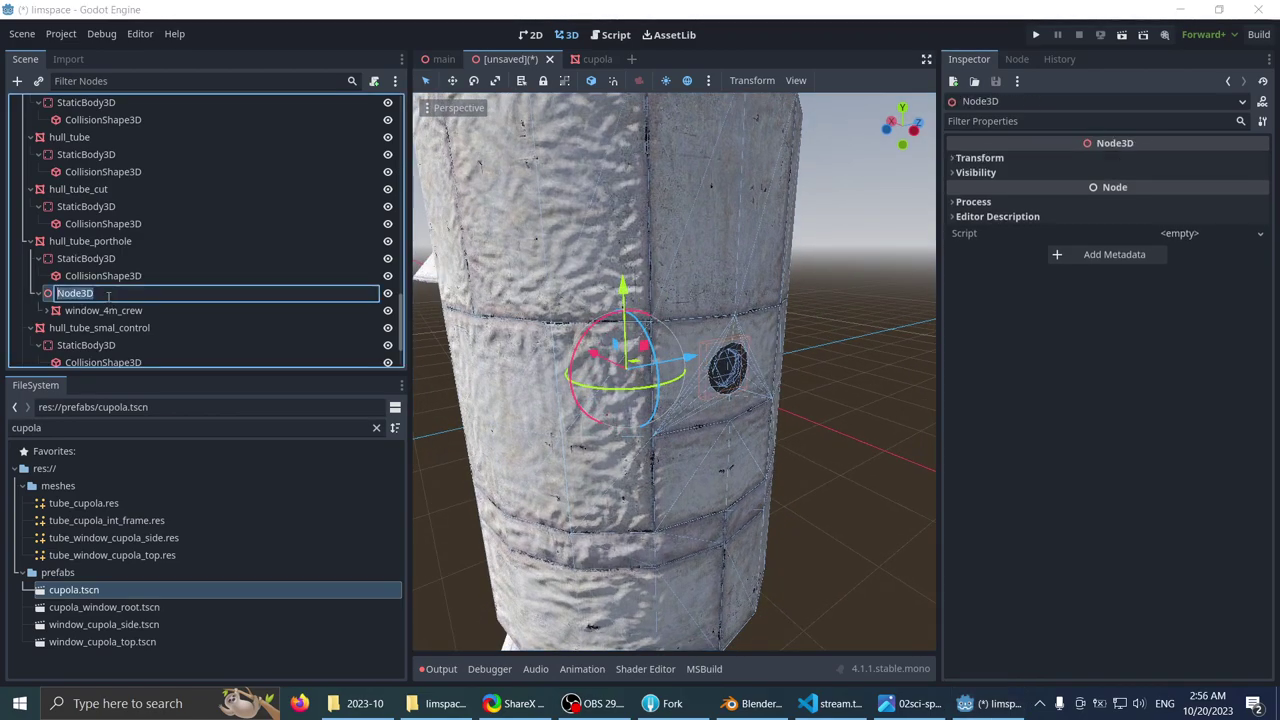
text(window_)
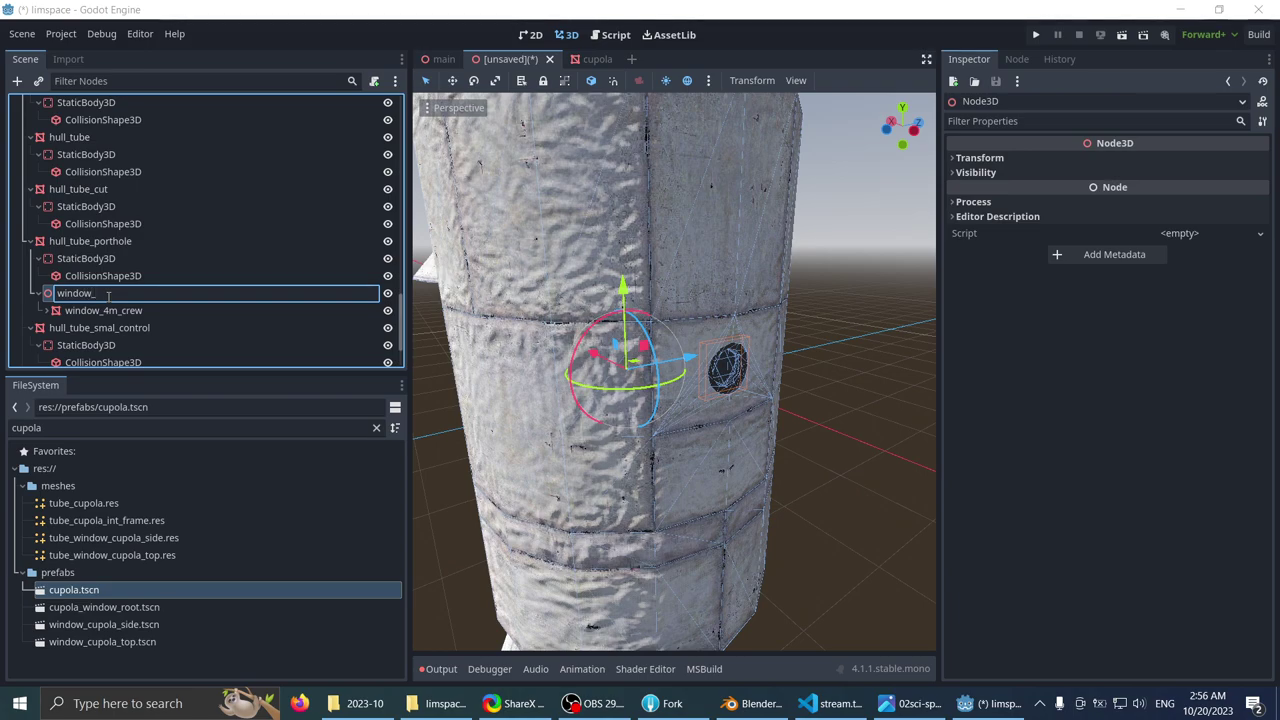
text(pivot)
key(Return)
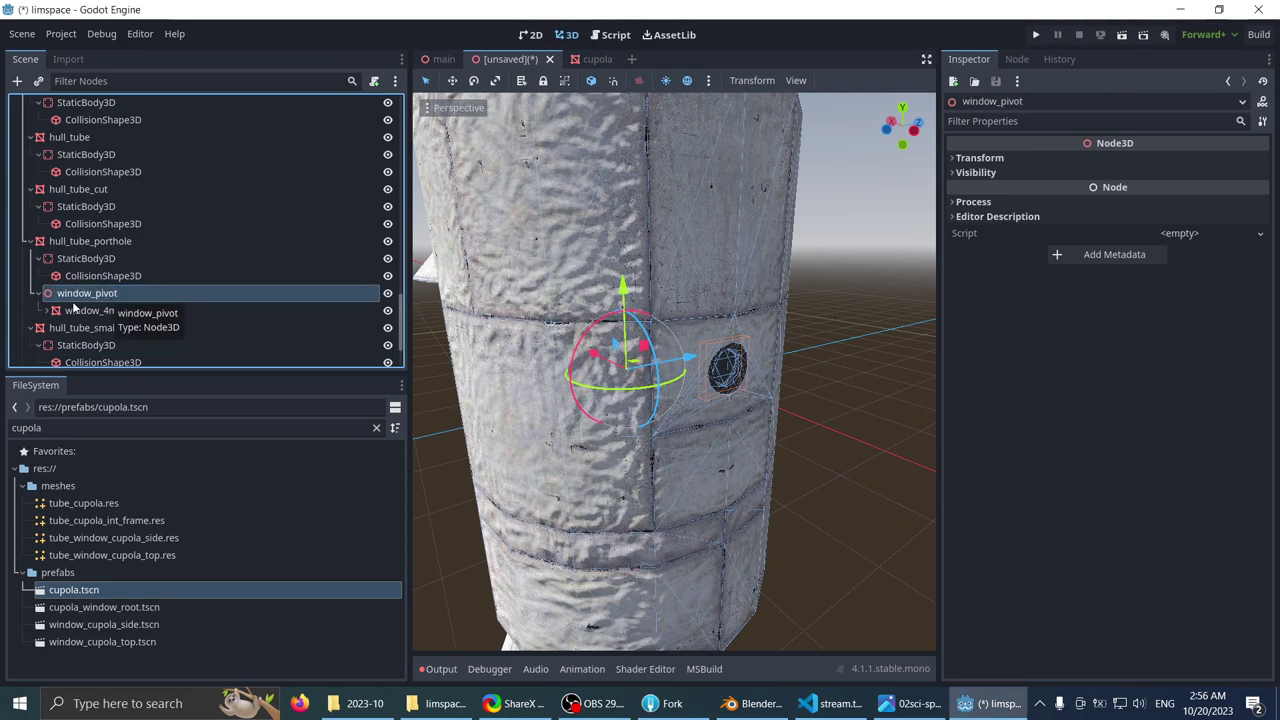
key(Up)
click(85, 293)
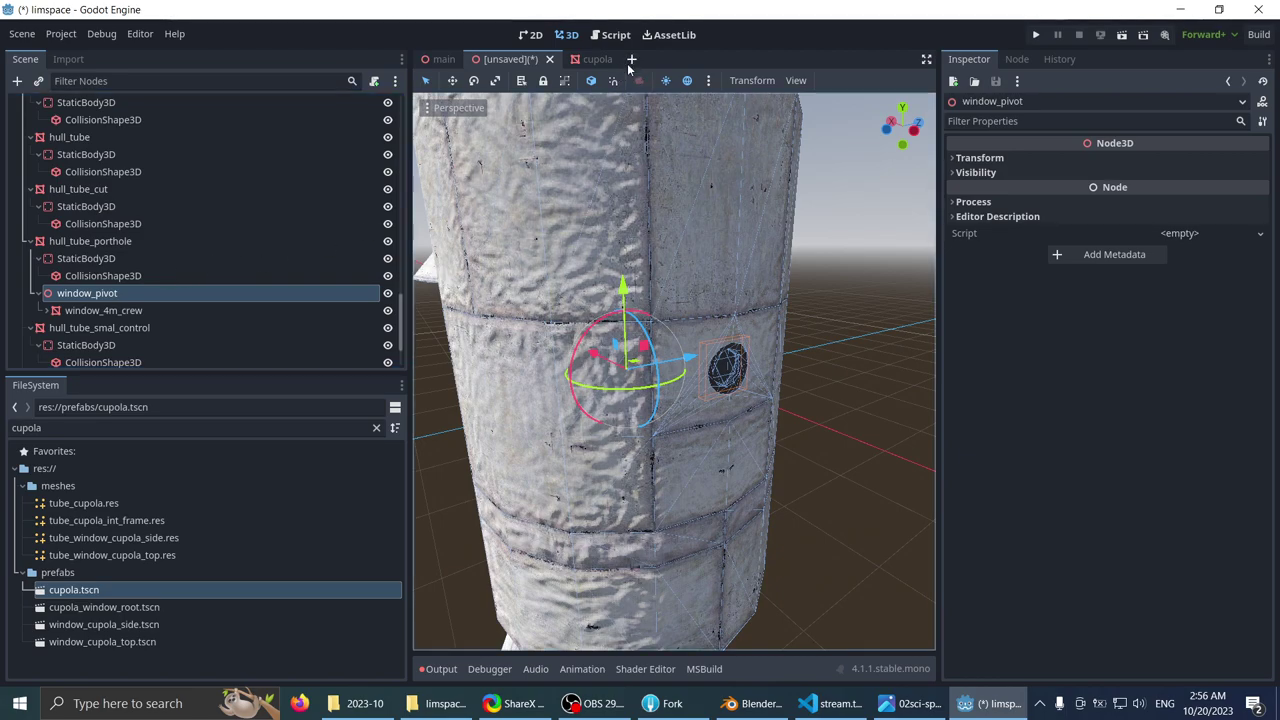
- Filter the project files by "crew"
click(84, 428)
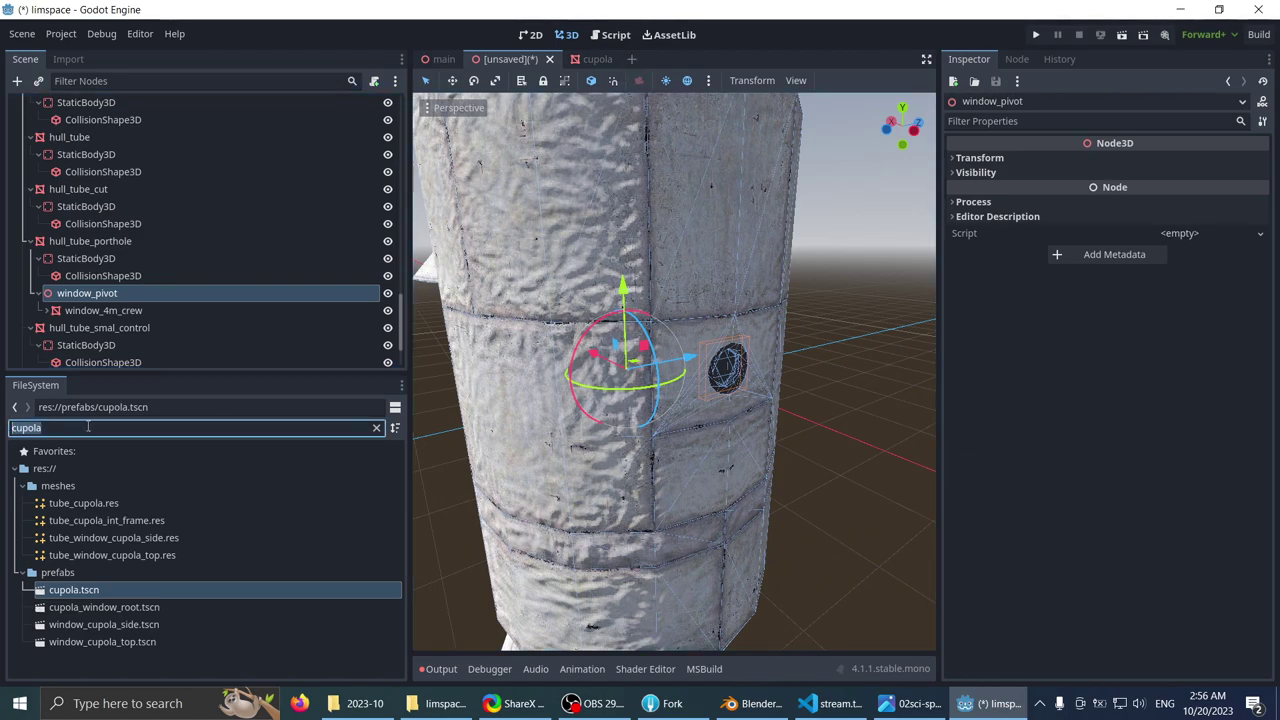
key(BackSpace)
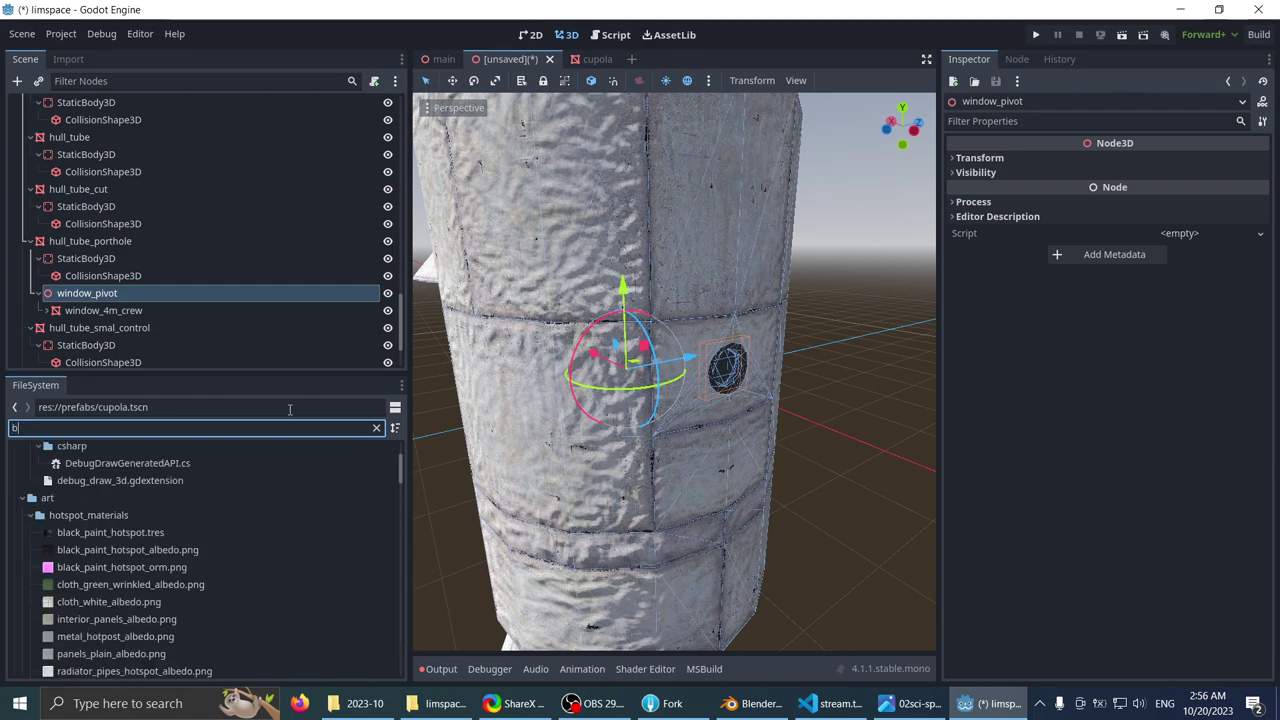
text(crew)
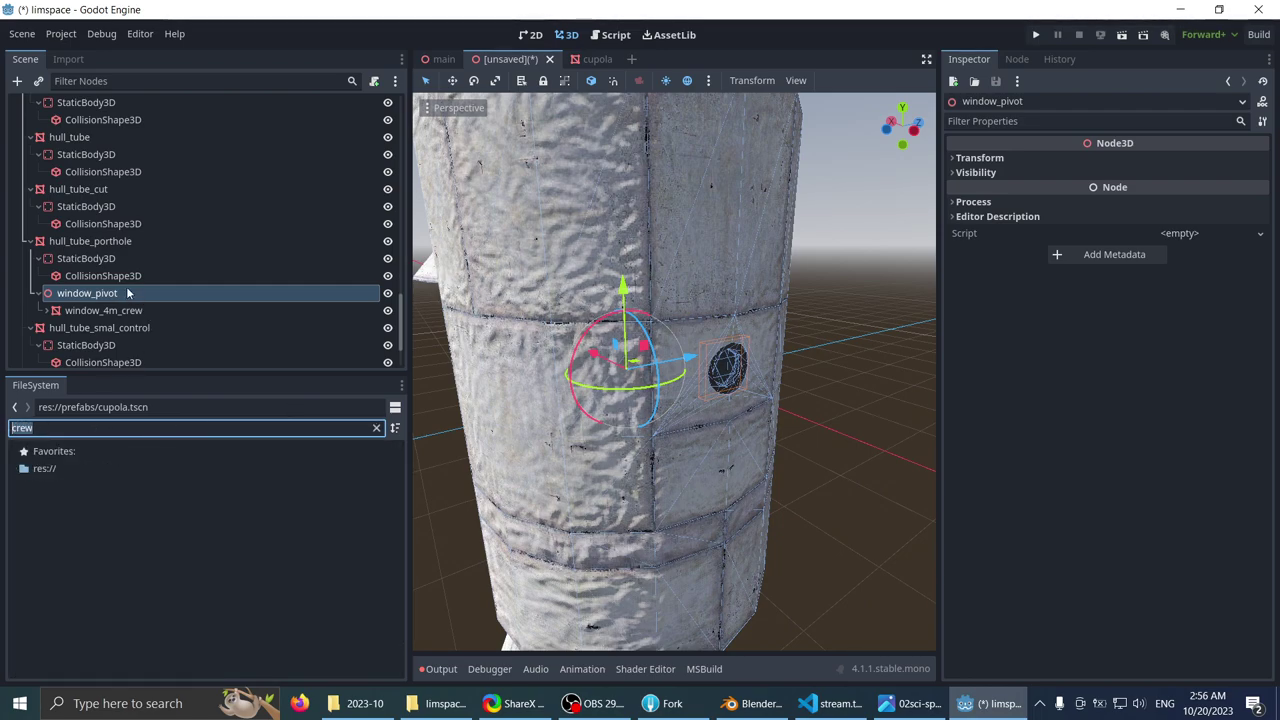
- Filter the project files by "portho" and open the hull_tube_porthole.tscn prefab
text(portho)
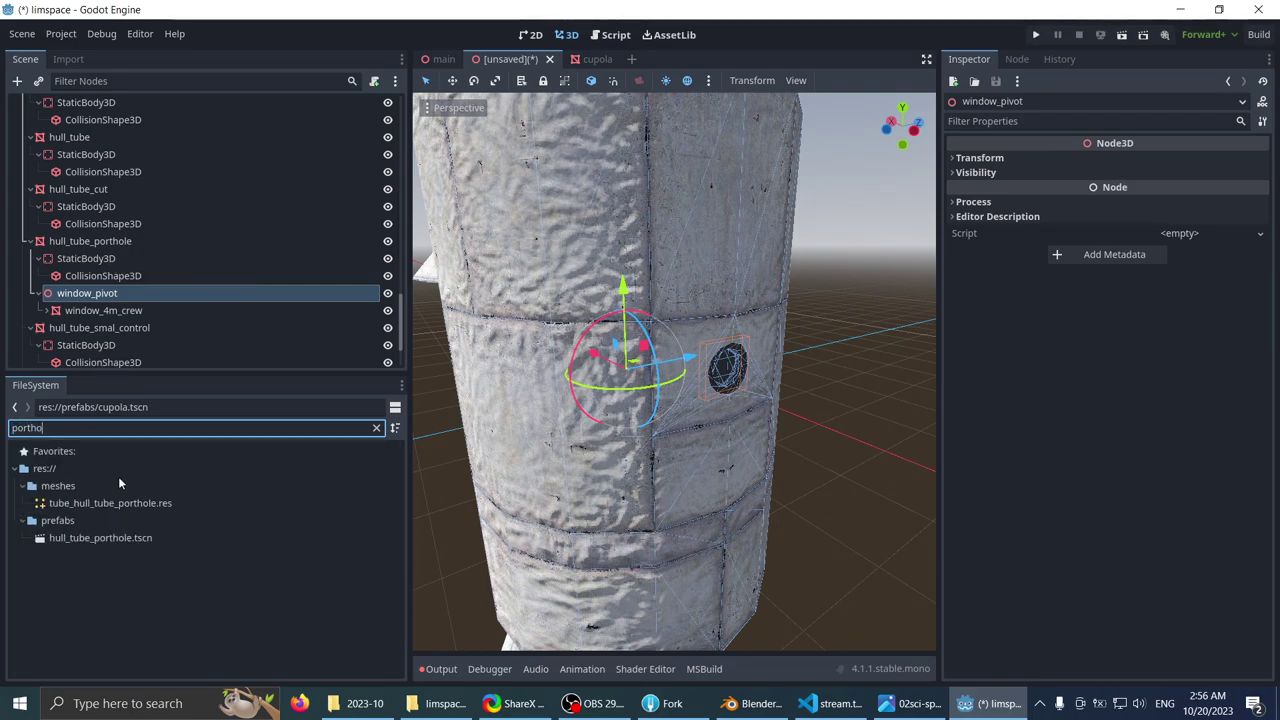
double_click(86, 538)
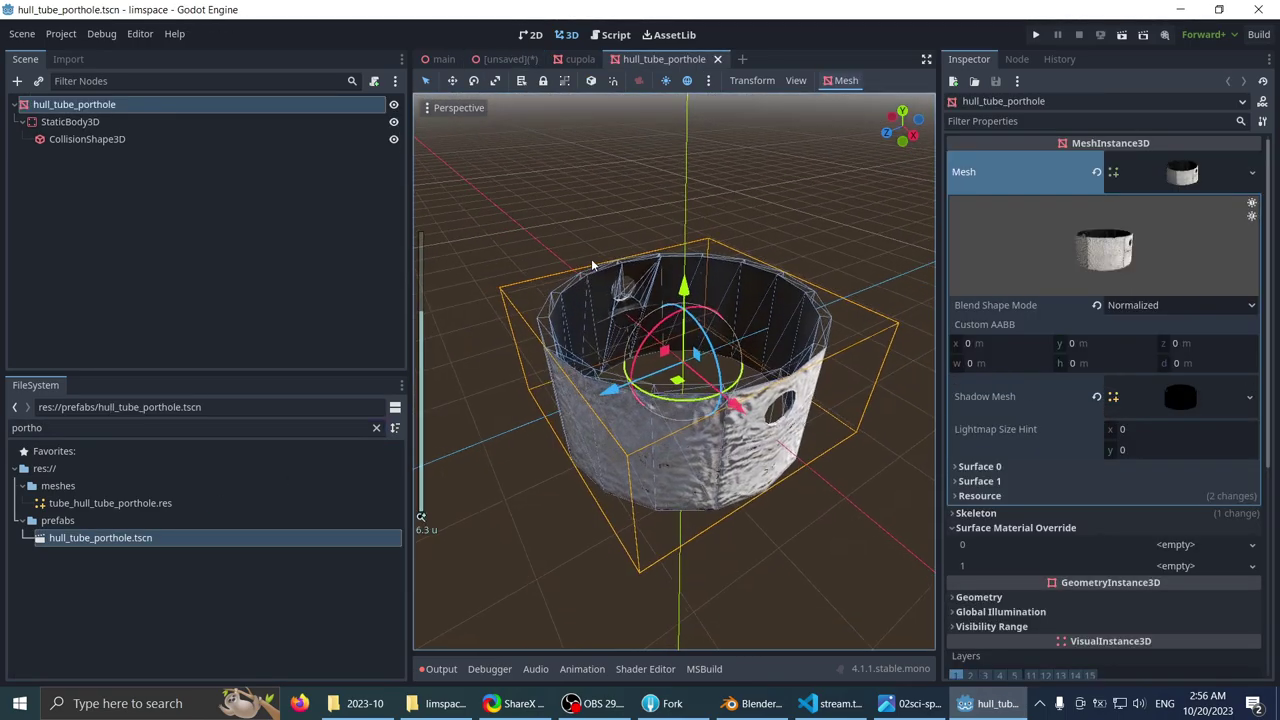
scroll(592, 266, up, 4)
mouse_move(593, 280)
middle_down()
mouse_move(626, 260)
mouse_move(566, 243)
mouse_move(597, 283)
middle_up()
- Paste the copied window_pivot with its crew window into the hull_tube_porthole prefab
click(256, 238)
key(ctrl+v)
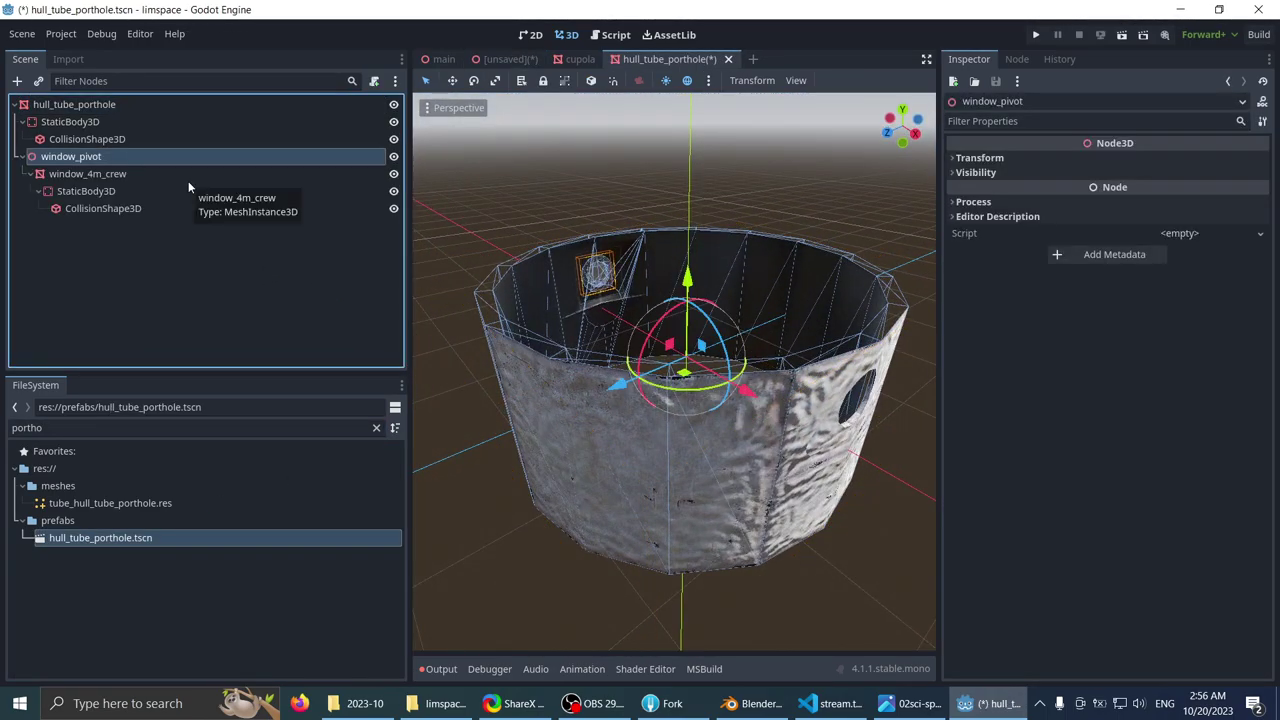
middle_drag(607, 230, 658, 330)
- Delete the porthole tube's own StaticBody3D and generate a new static collision body from the hull_tube_porthole mesh
scroll(777, 300, up, 5)
click(70, 121)
key(Delete)
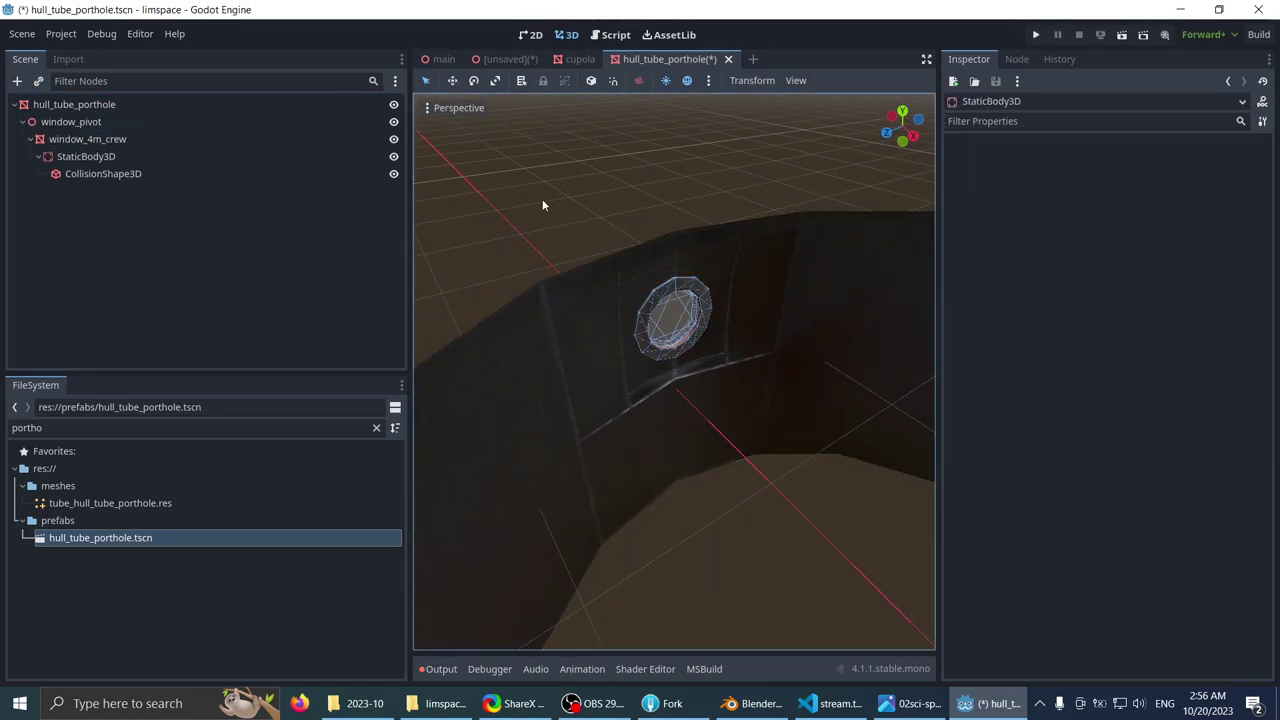
click(143, 104)
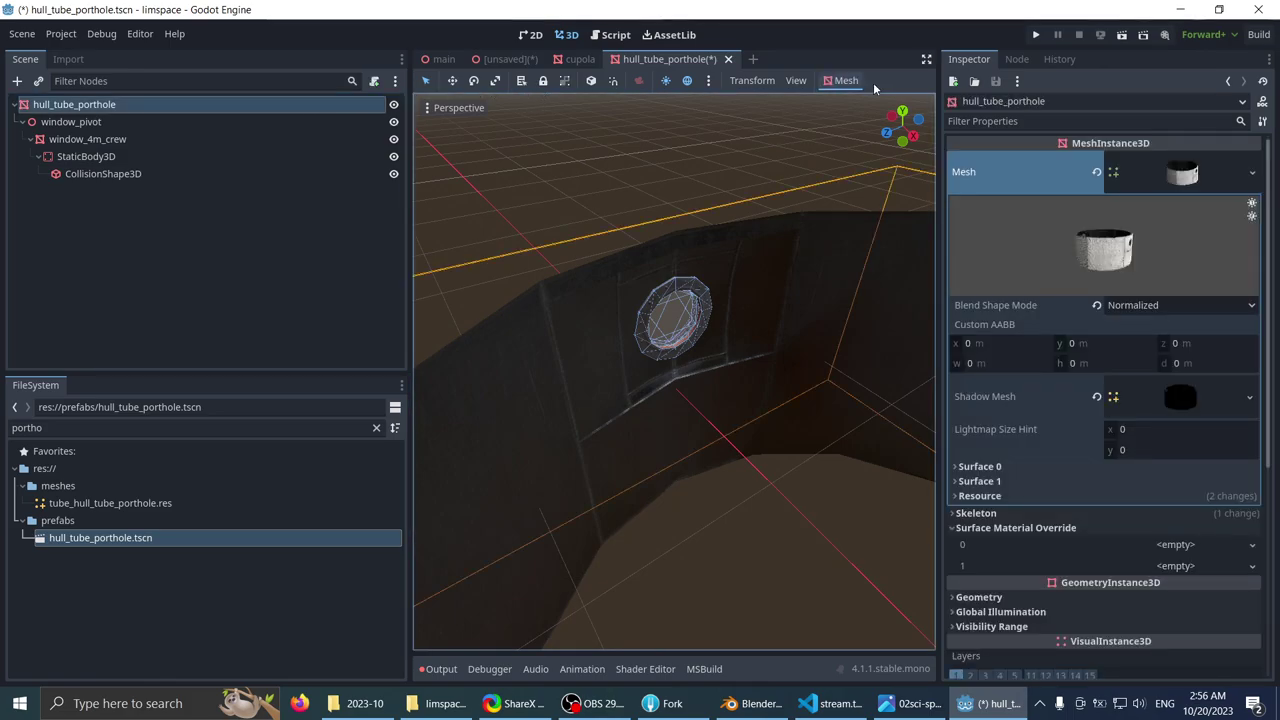
click(840, 80)
click(844, 102)
middle_drag(708, 186, 340, 228)
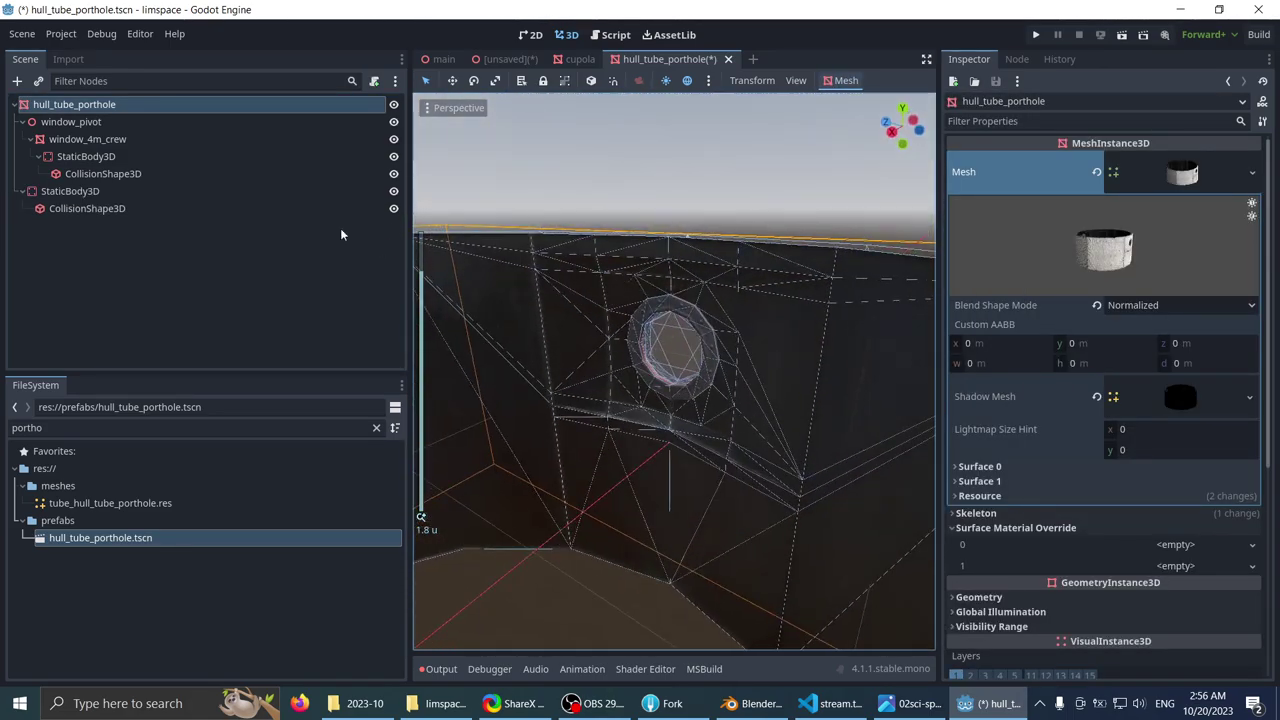
- Duplicate window_pivot together with its crew window inside hull_tube_porthole
click(122, 127)
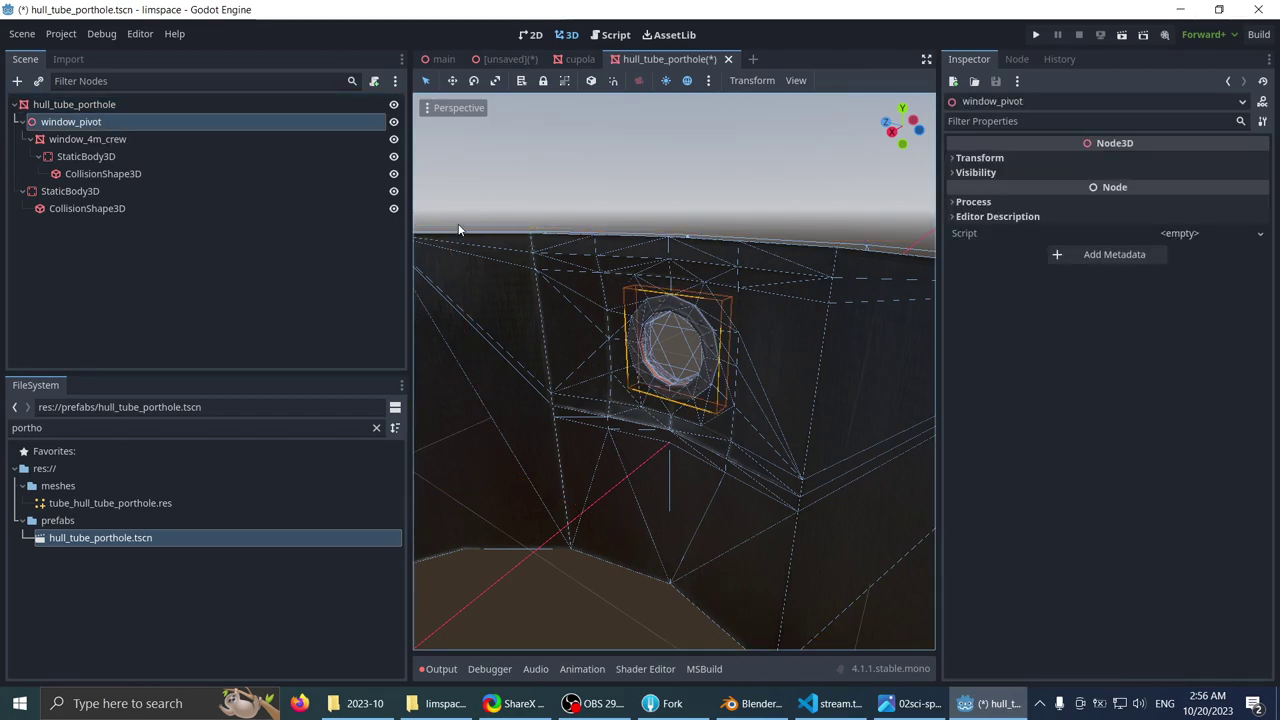
scroll(513, 265, down, 2)
middle_drag(460, 229, 635, 256)
scroll(513, 265, down, 6)
key(ctrl+d)
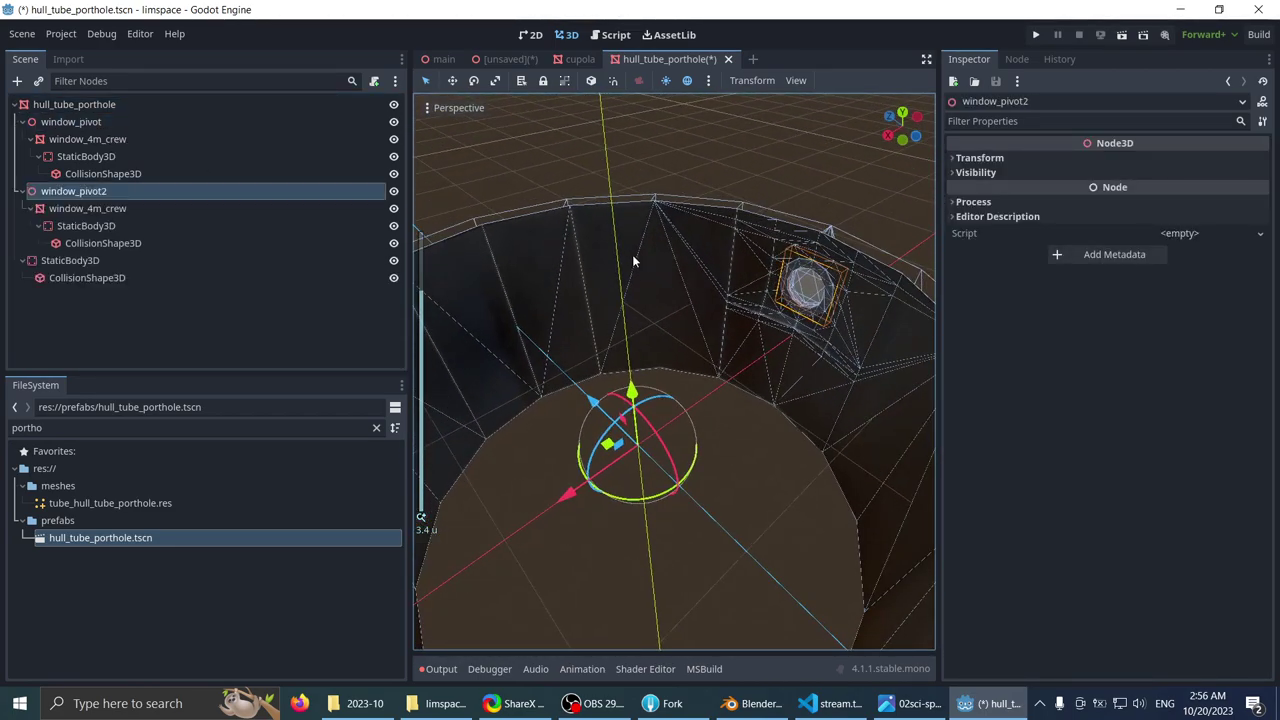
- Rotate window_pivot2 around the vertical axis to fit its window into the second porthole, with a final correction of -30 degrees
key(e)
drag(630, 527, 715, 336)
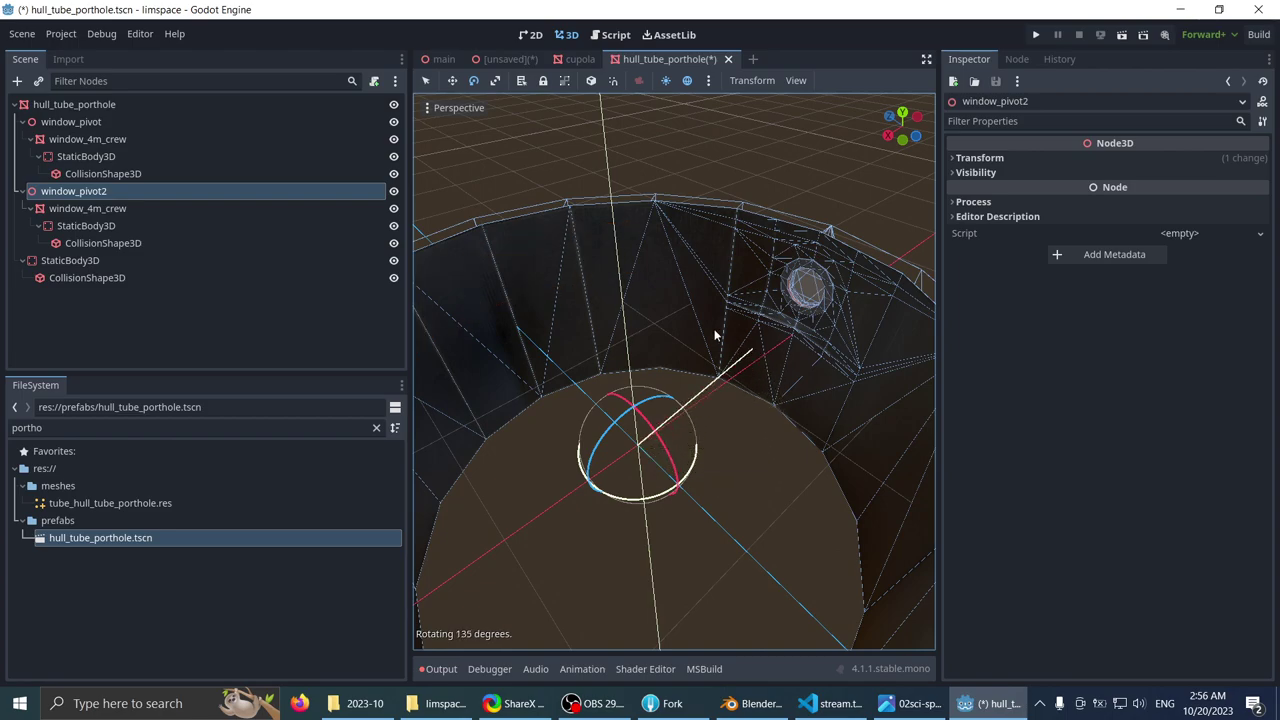
drag(624, 322, 622, 324)
mouse_move(622, 324)
middle_down()
mouse_move(478, 365)
mouse_move(658, 359)
mouse_move(612, 333)
middle_up()
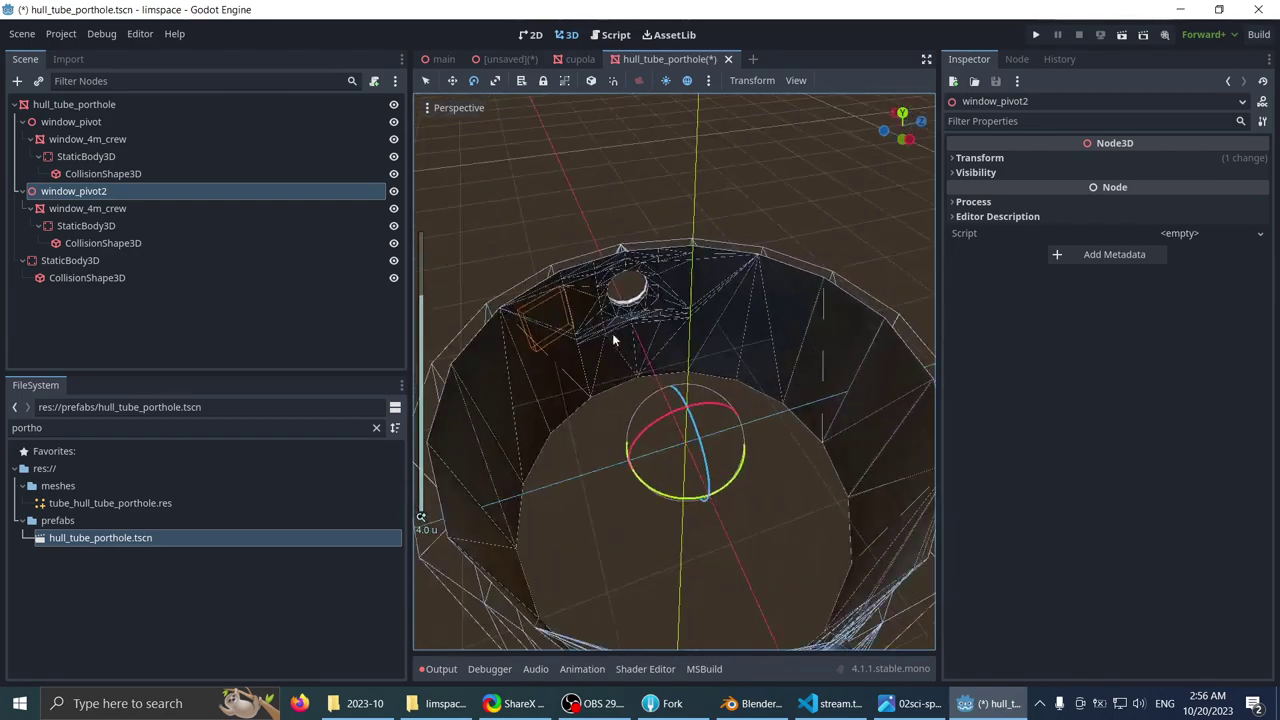
drag(679, 501, 625, 481)
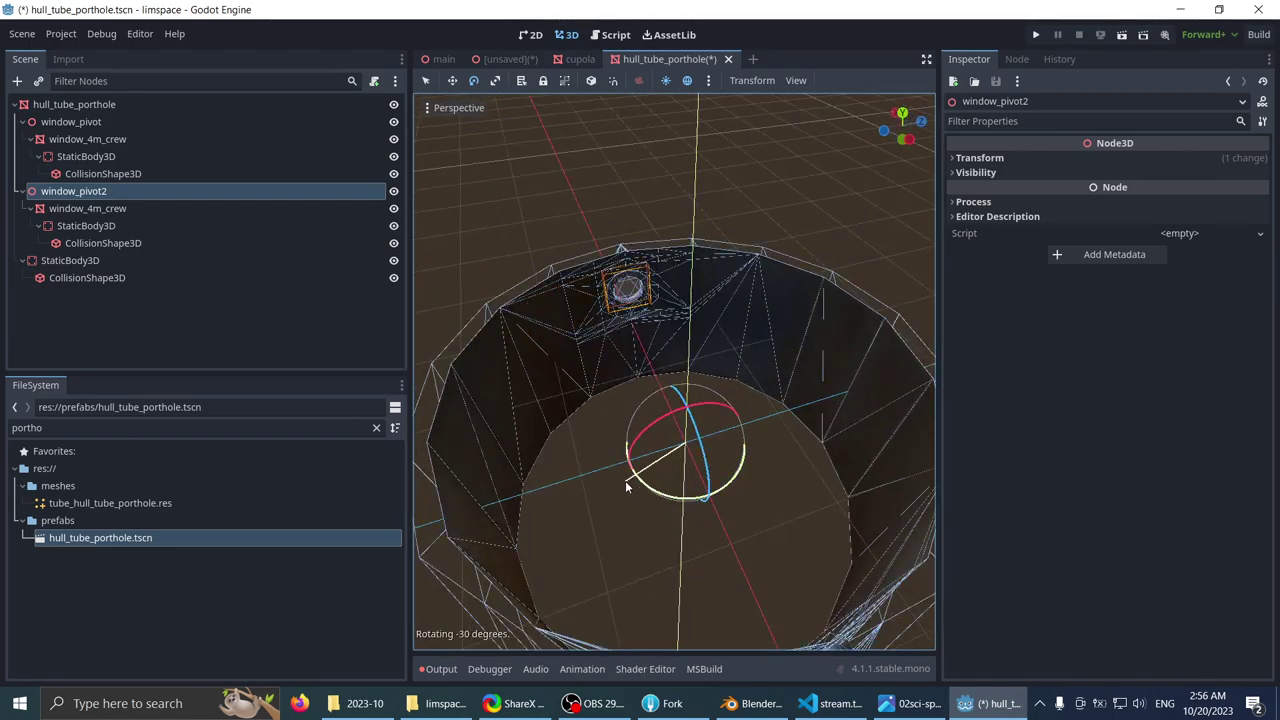
middle_drag(625, 481, 691, 322)
key(q)
scroll(691, 322, up, 2)
scroll(691, 322, up, 2)
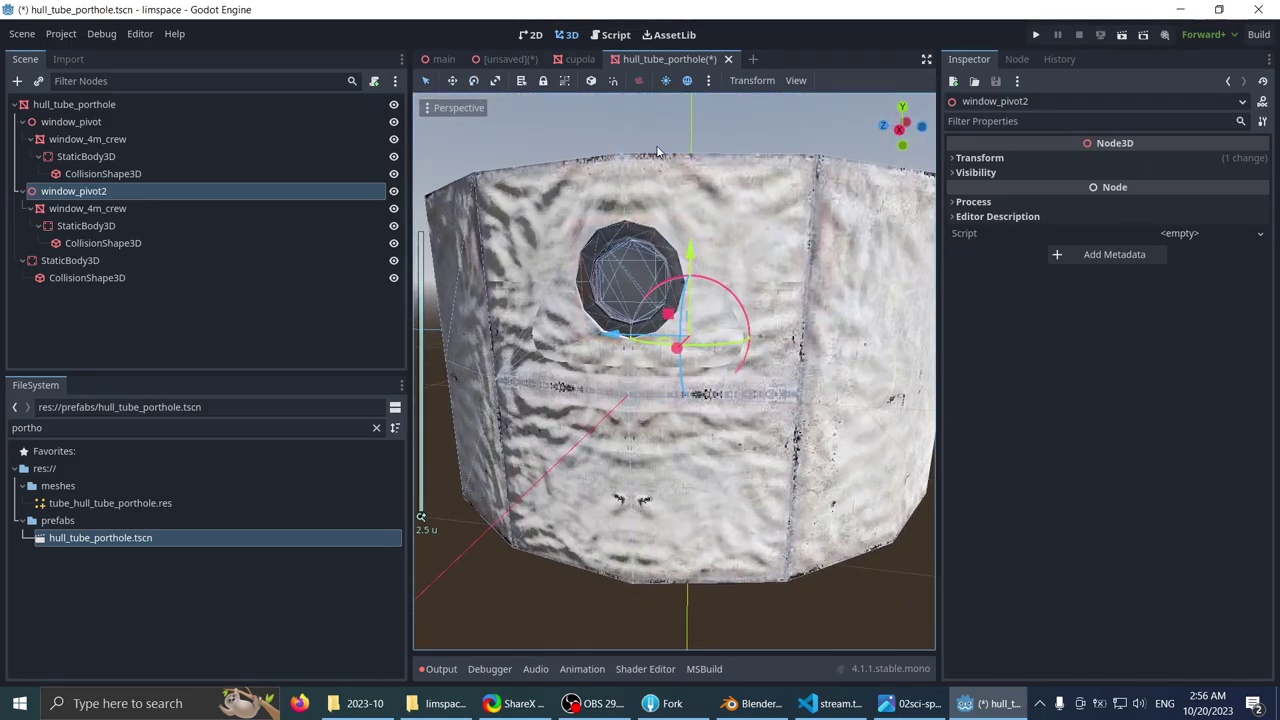
- Deselect the pivot and save the hull_tube_porthole scene with both windows in place
click(656, 145)
scroll(582, 164, down, 4)
middle_drag(580, 165, 625, 258)
key(ctrl+s)
scroll(650, 236, down, 4)
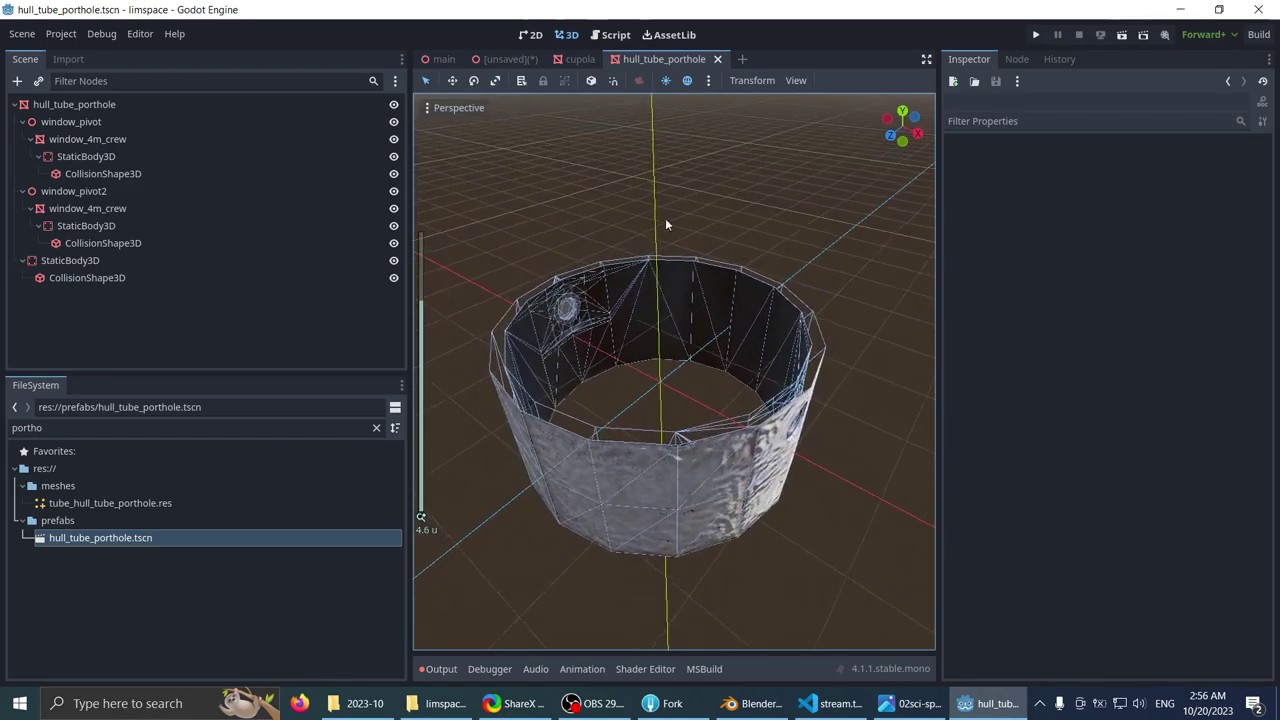
middle_drag(665, 220, 731, 70)
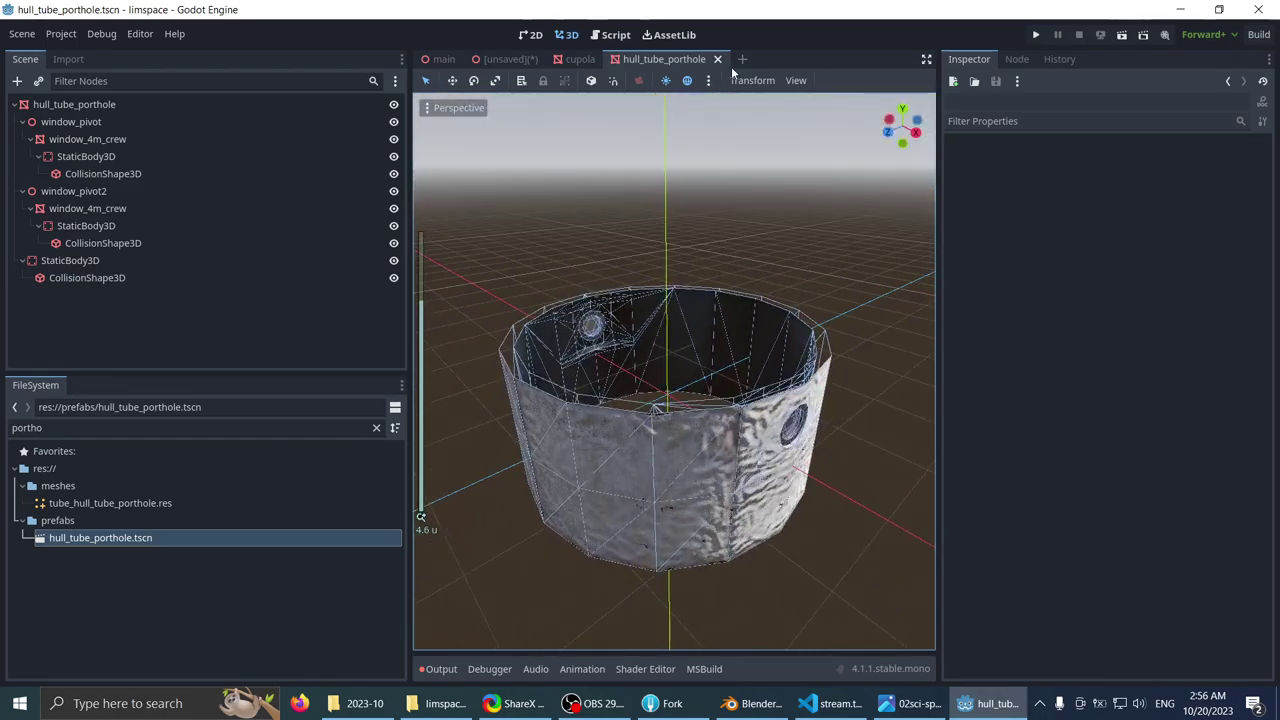
- Return to the unsaved assembly scene and examine the windows of the small control tube
click(489, 59)
scroll(578, 301, down, 3)
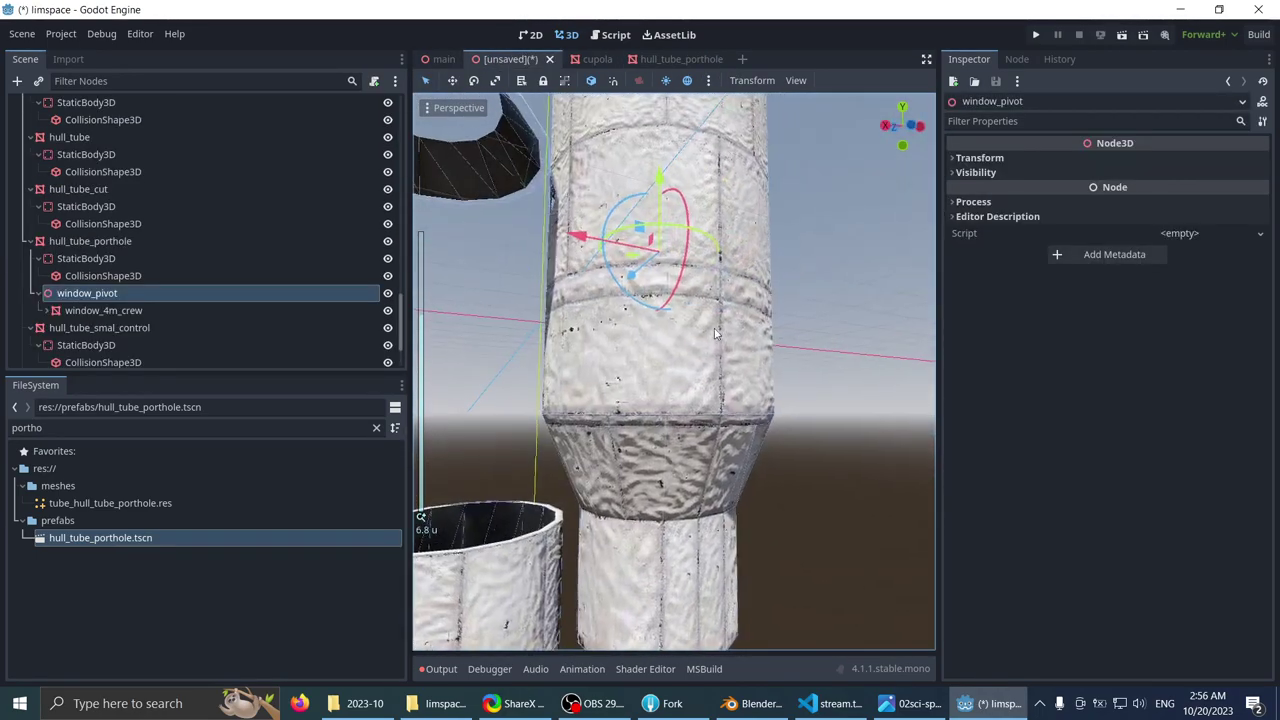
shift+middle_drag(714, 334, 718, 170)
scroll(660, 330, down, 3)
middle_drag(617, 403, 609, 334)
scroll(650, 420, up, 5)
scroll(681, 337, down, 6)
scroll(609, 334, up, 6)
middle_drag(605, 460, 583, 337)
click(638, 240)
scroll(633, 328, up, 4)
scroll(268, 232, up, 3)
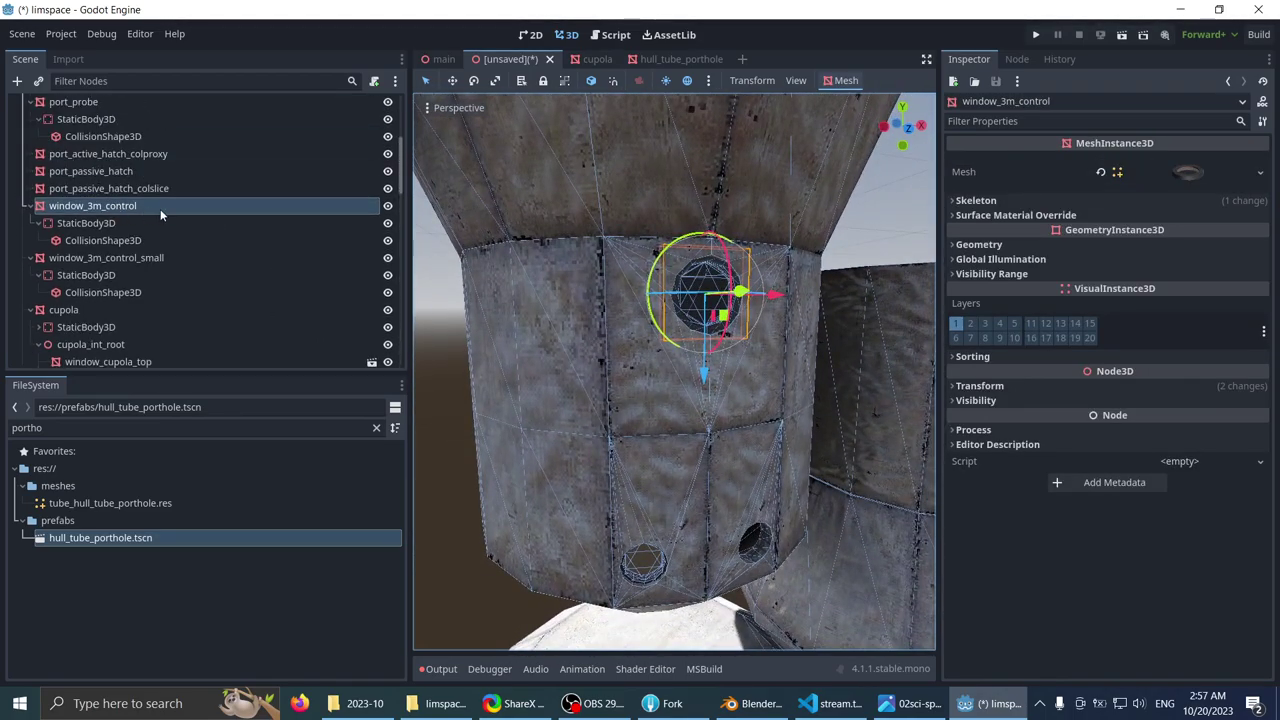
- Add a Node3D as a child of hull_tube_smal_control
middle_drag(575, 290, 546, 235)
click(531, 322)
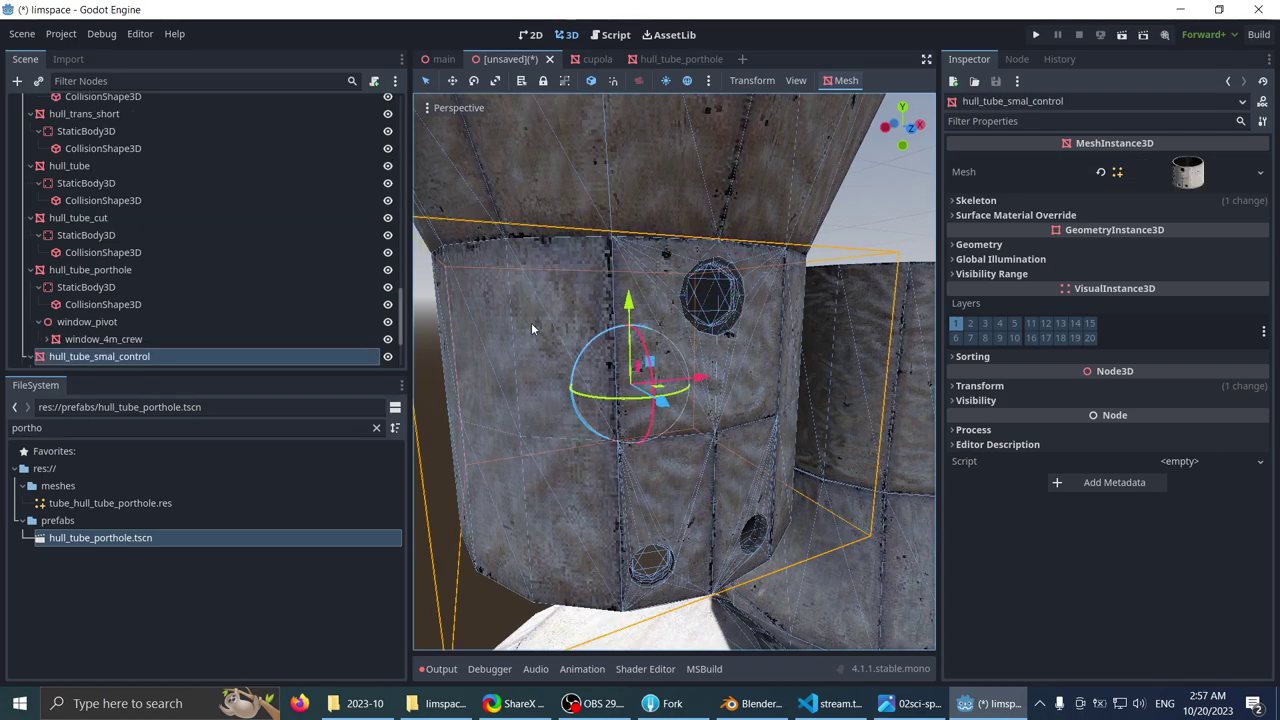
scroll(531, 322, down, 3)
scroll(130, 349, down, 2)
right_click(121, 292)
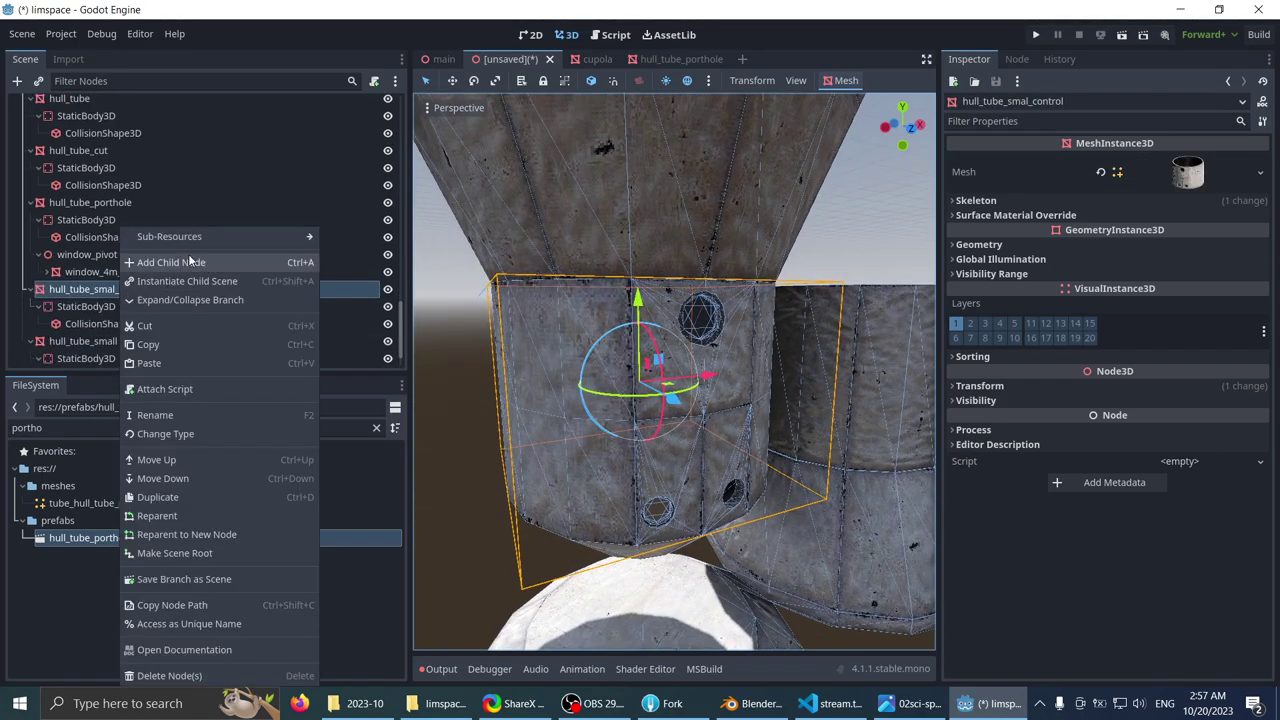
click(178, 264)
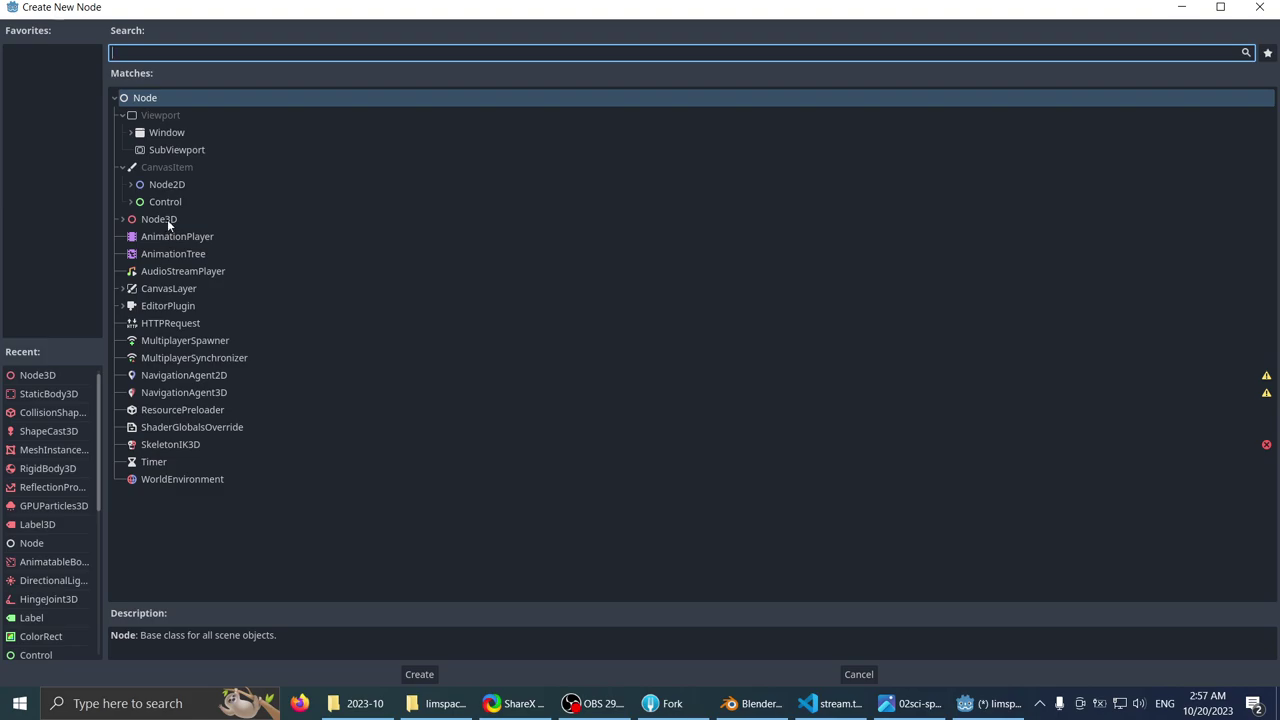
double_click(167, 218)
- Reparent window_3m_control and window_3m_control_small under the new Node3D of hull_tube_smal_control
scroll(562, 336, up, 3)
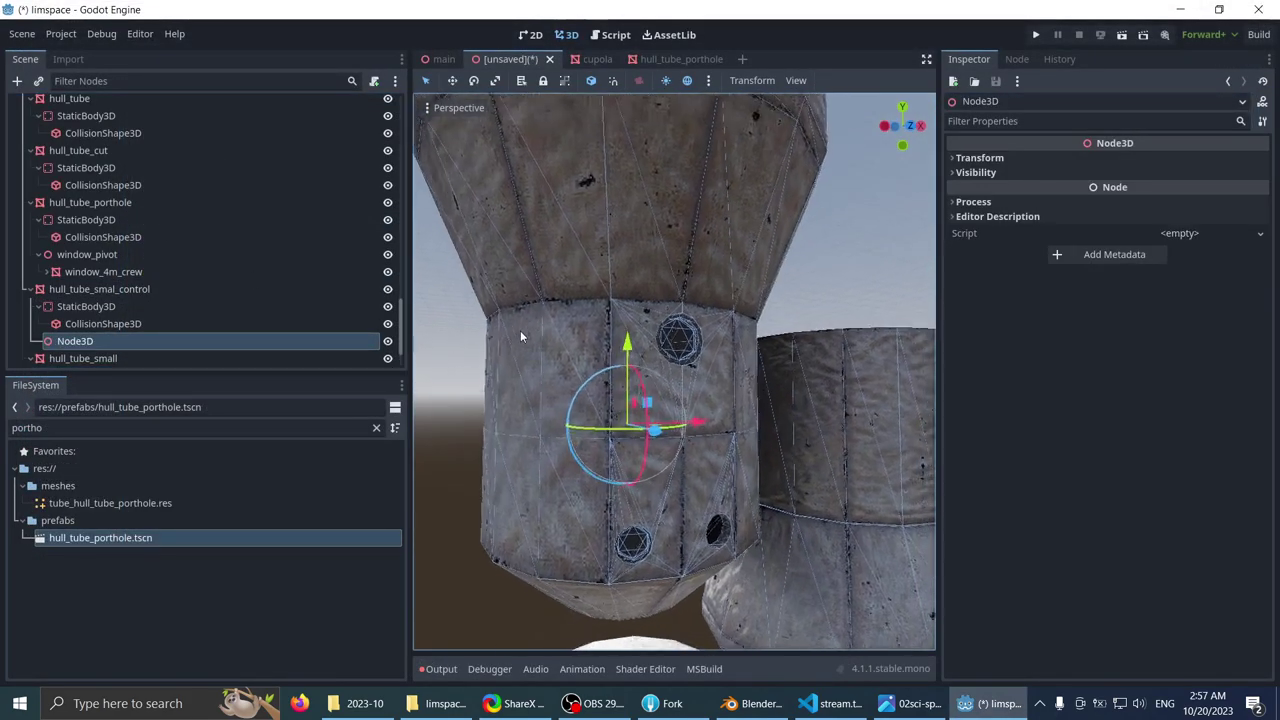
click(654, 364)
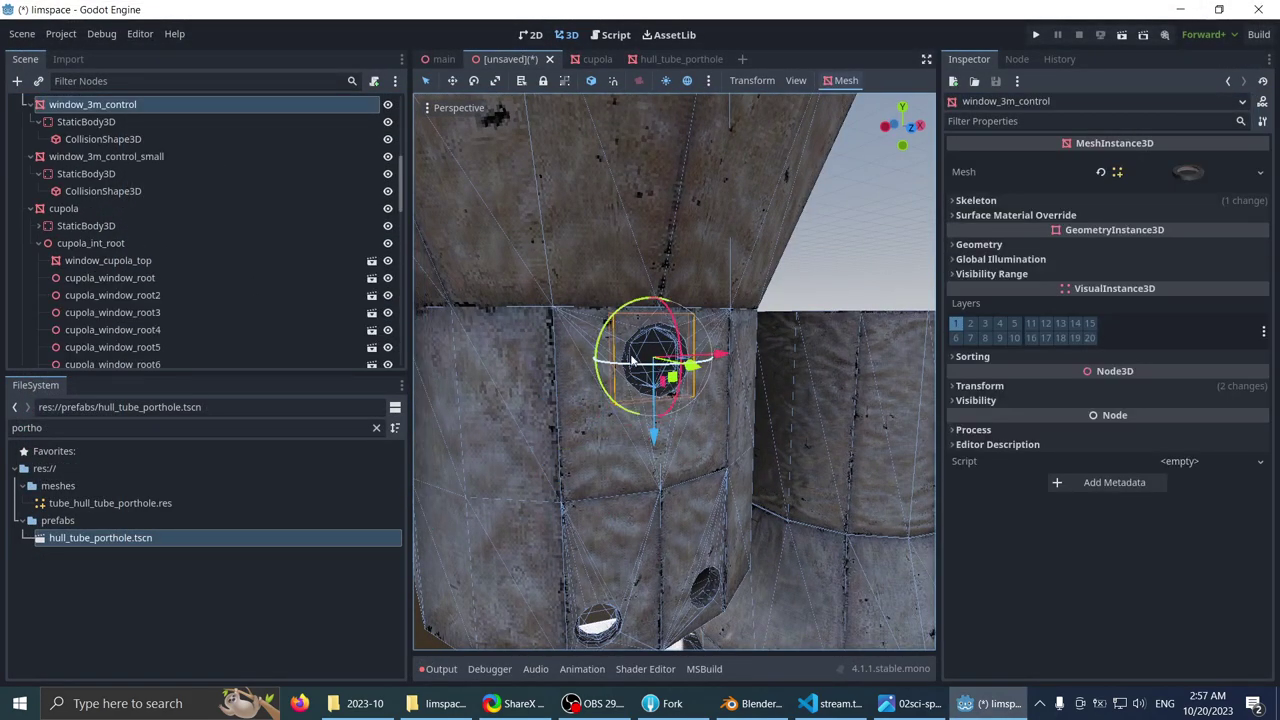
scroll(43, 142, up, 1)
click(29, 138)
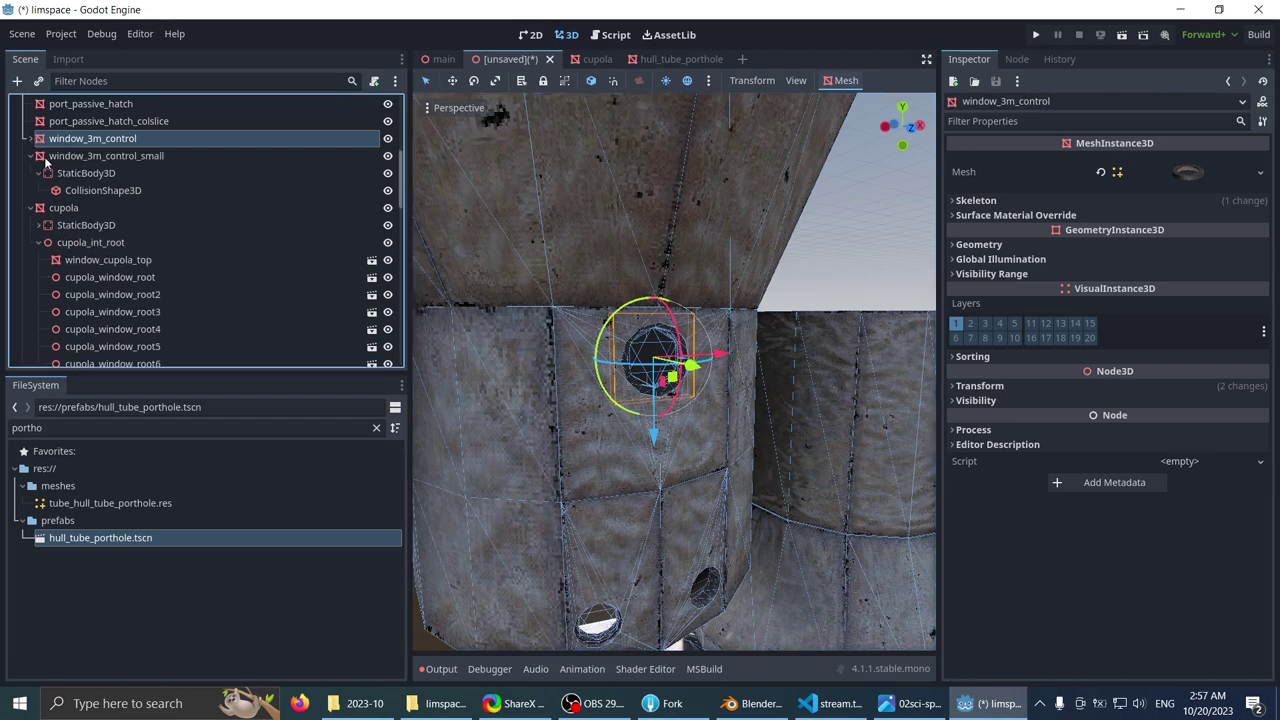
click(31, 156)
shift+click(64, 156)
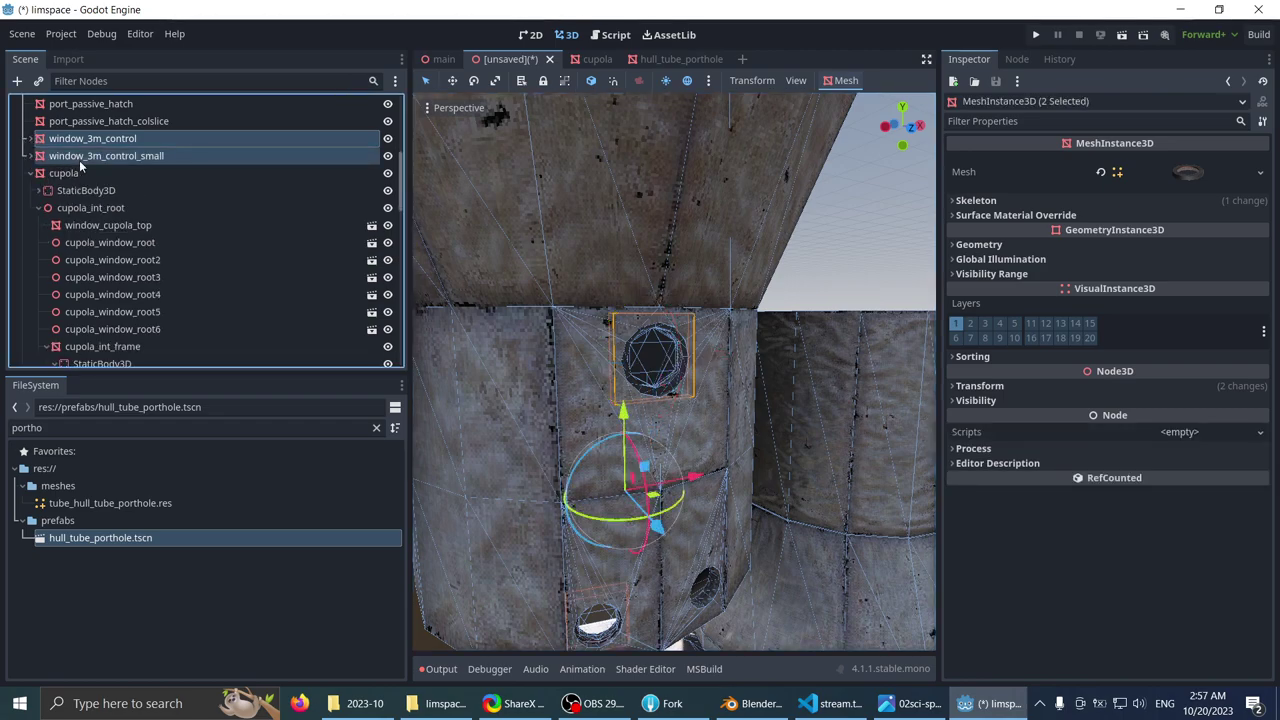
drag(79, 160, 99, 308)
- Rename the Node3D under hull_tube_smal_control as windows_pivot
click(96, 268)
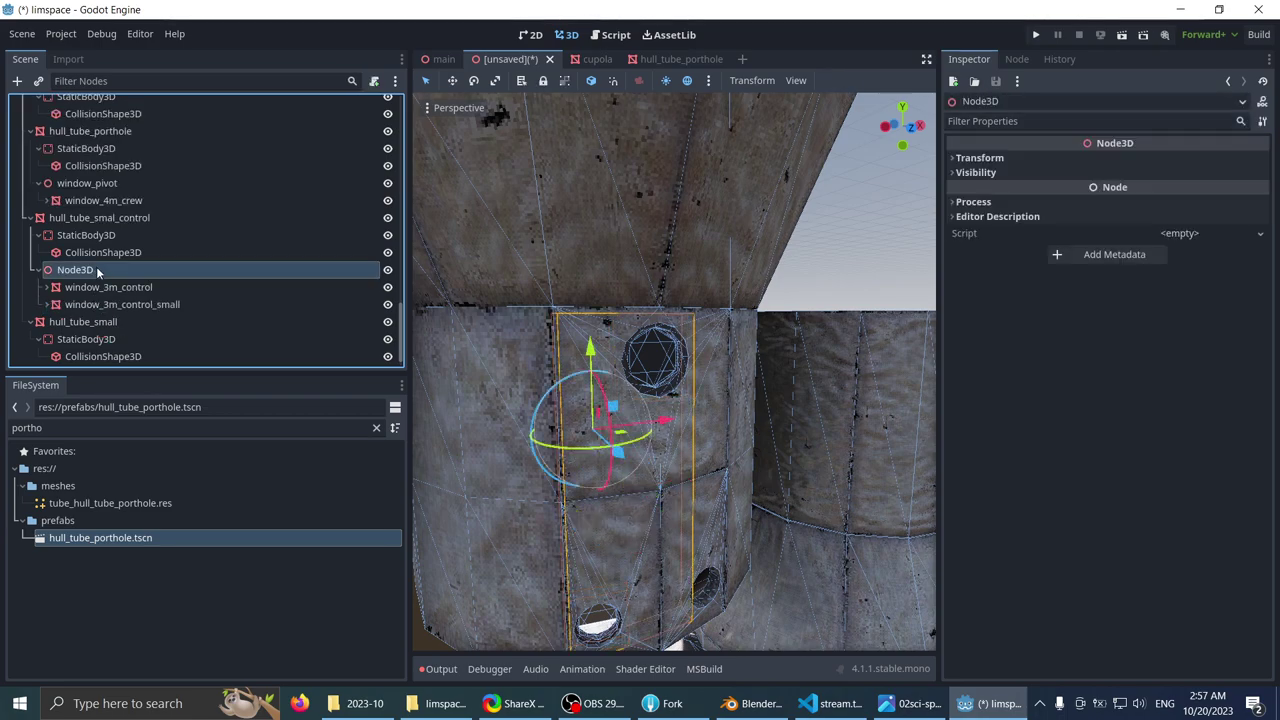
click(99, 269)
text(windows_piv)
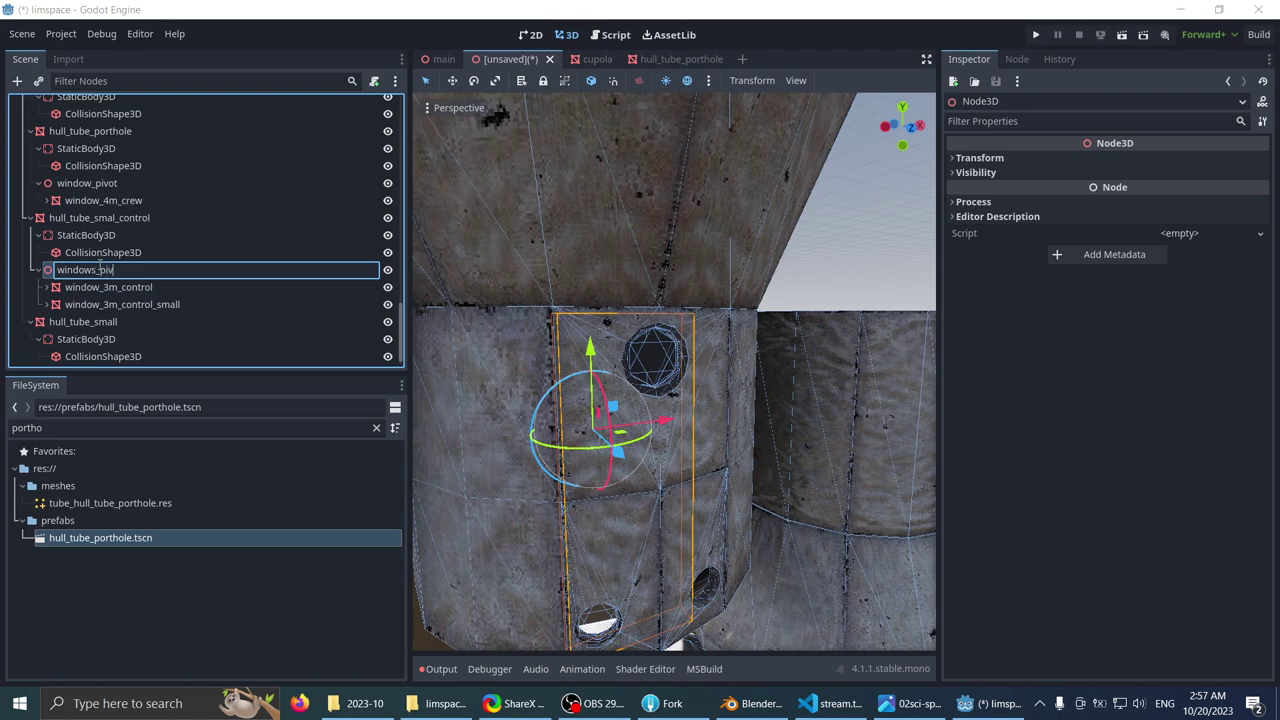
key(Escape)
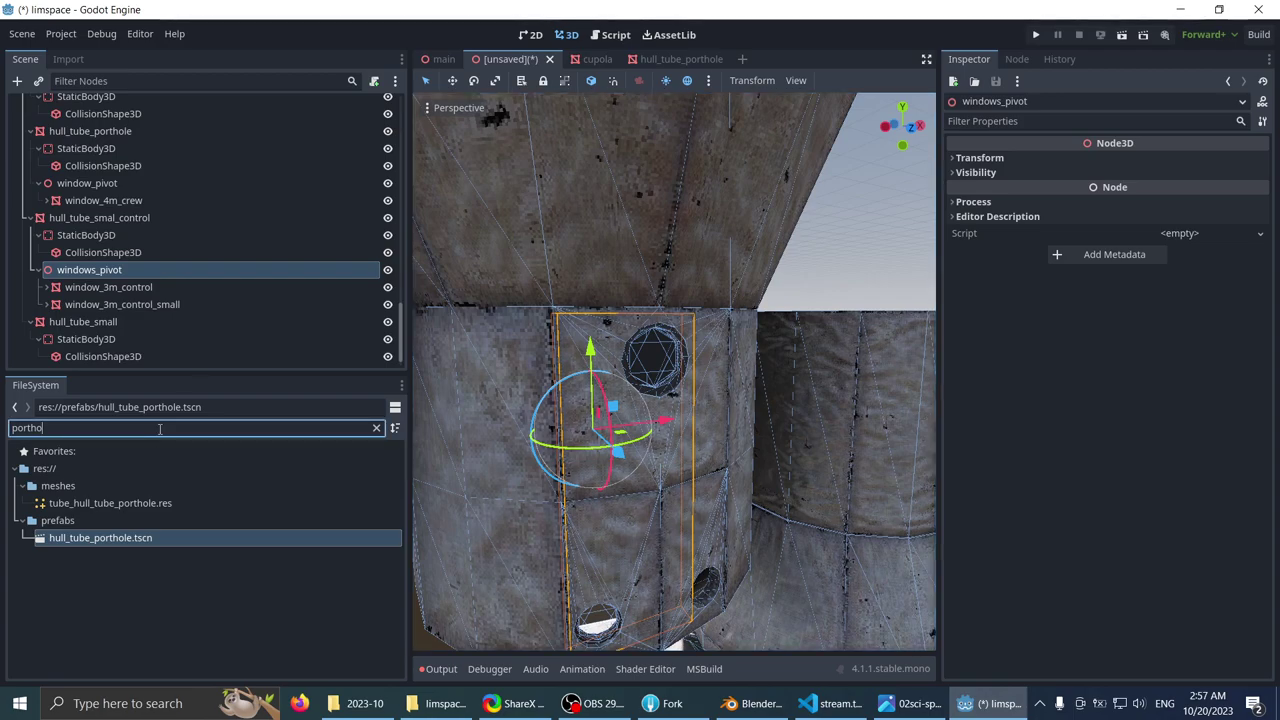
- Filter the project files by "control" and open the hull_tube_small_control.tscn prefab
double_click(40, 427)
text(control)
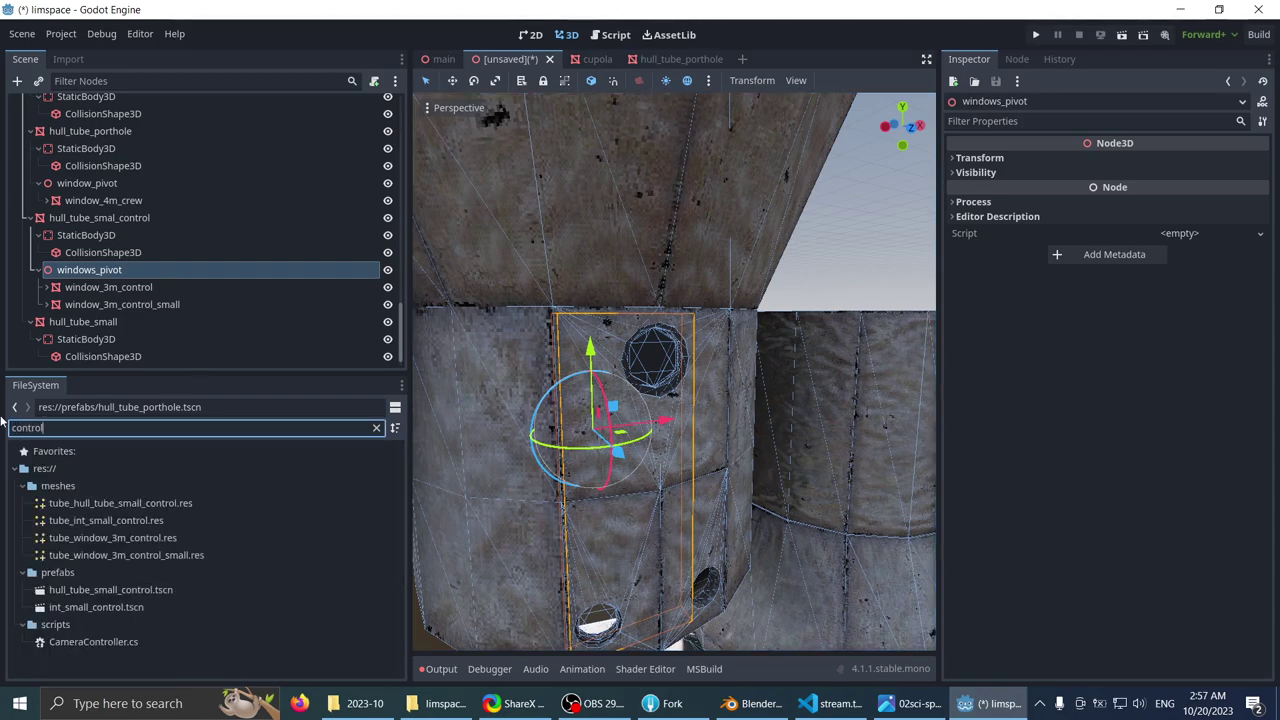
click(101, 590)
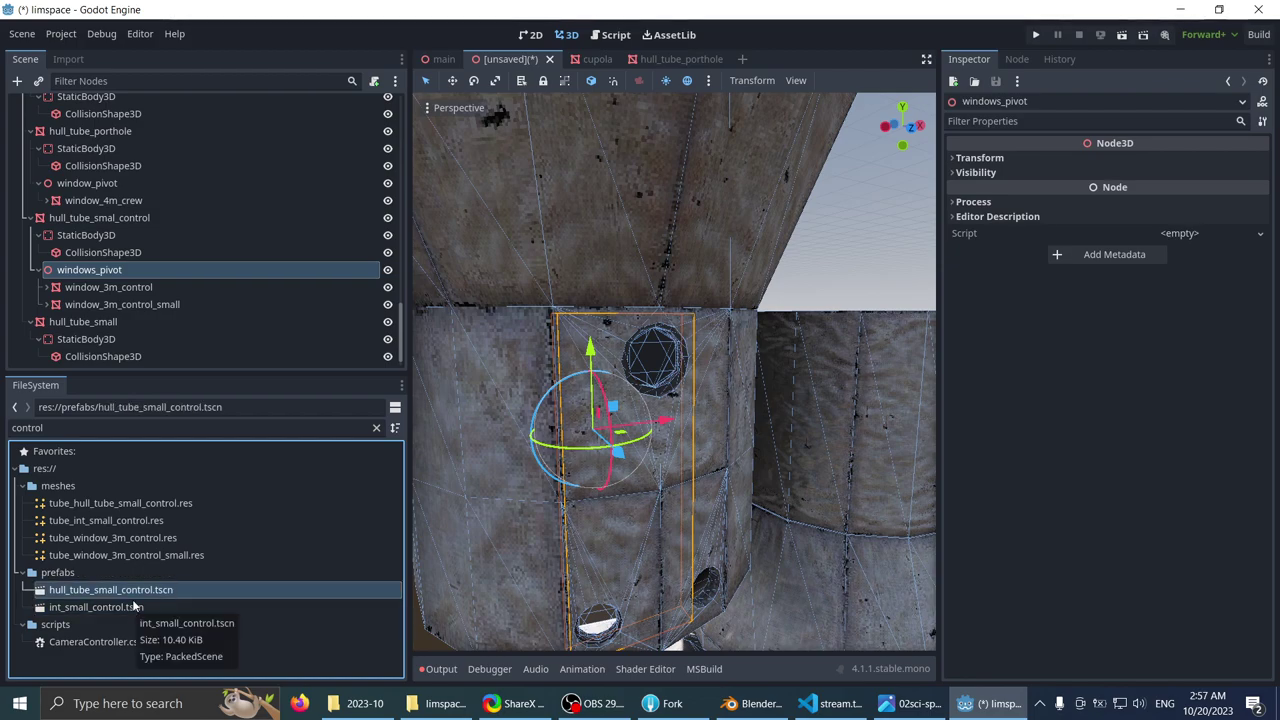
double_click(138, 590)
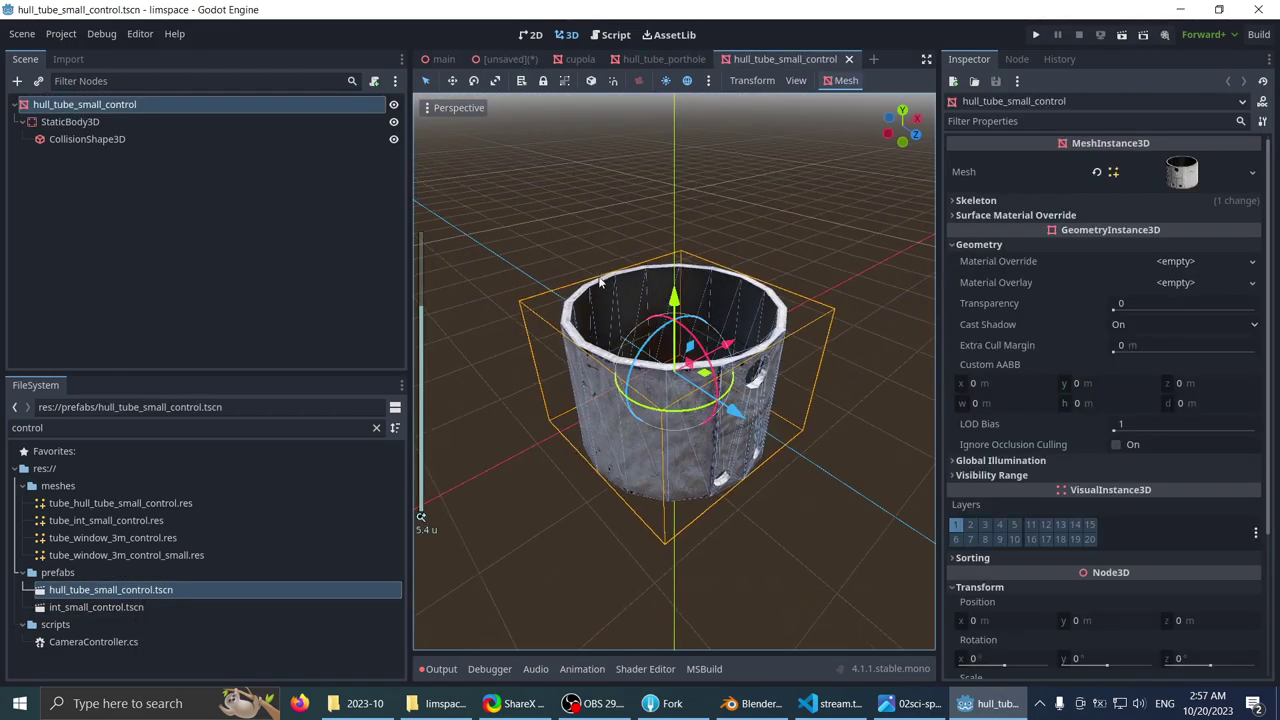
- Paste the copied windows_pivot with its two control windows into the hull_tube_small_control prefab
click(325, 240)
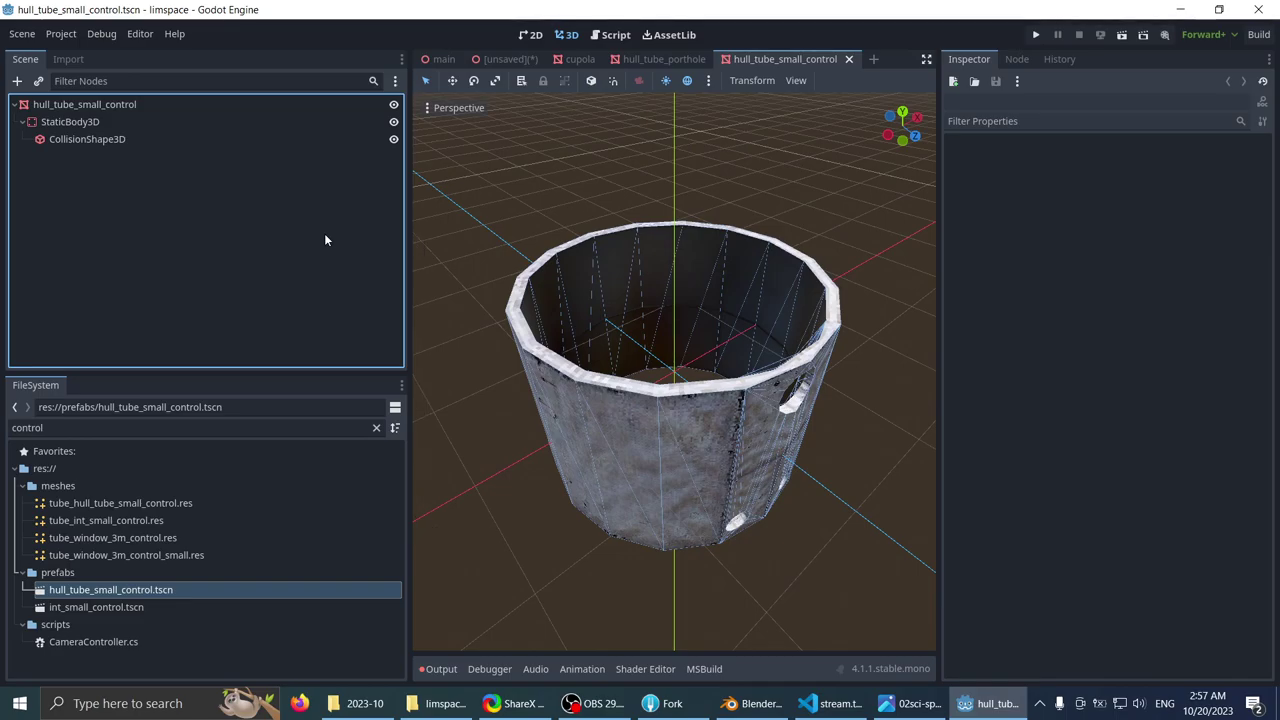
key(ctrl+v)
scroll(674, 257, down, 2)
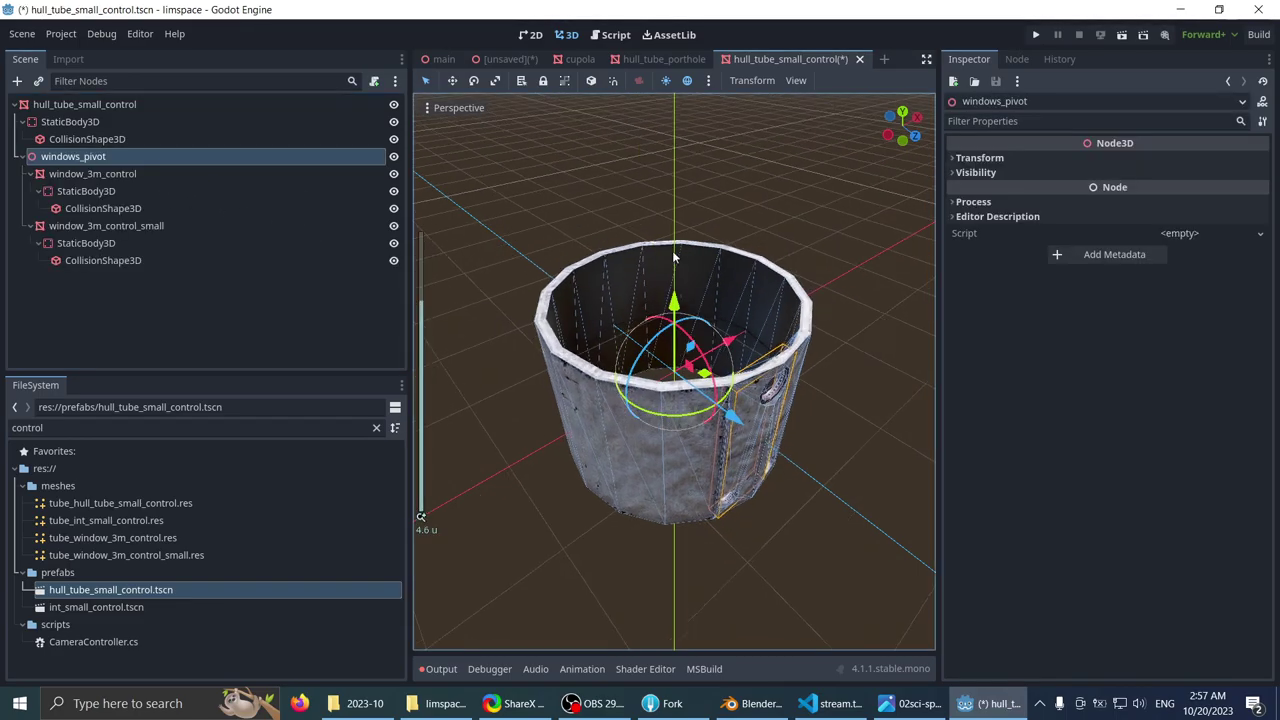
scroll(674, 257, up, 6)
middle_drag(674, 257, 618, 228)
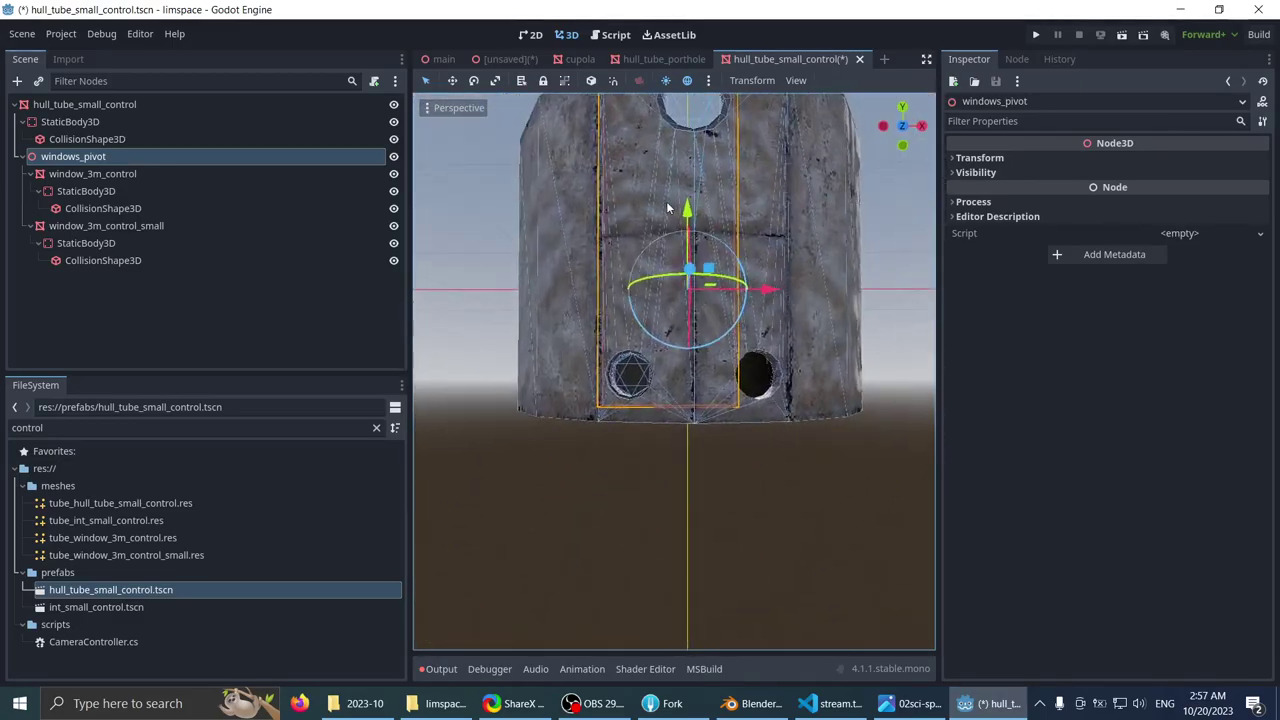
scroll(626, 211, up, 2)
- Examine the window_3m_control_small node, its fit in the hull opening and its transform values
click(186, 345)
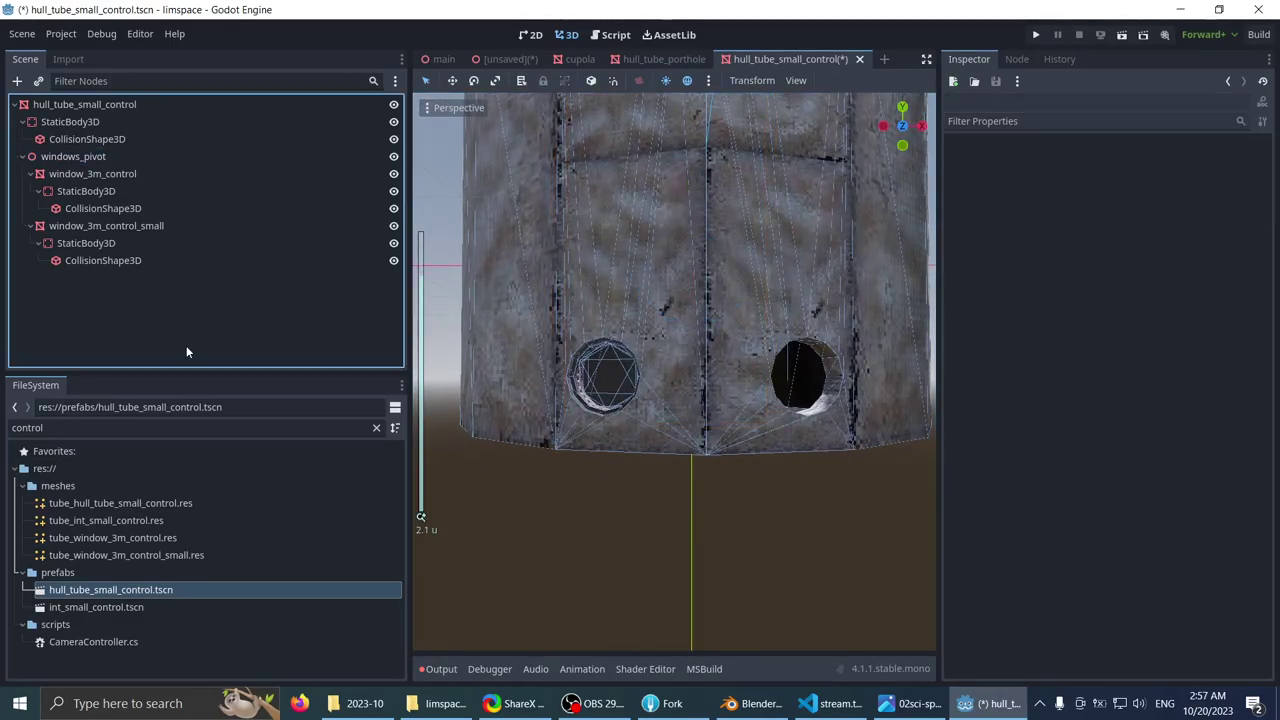
click(111, 157)
click(106, 226)
scroll(490, 318, up, 4)
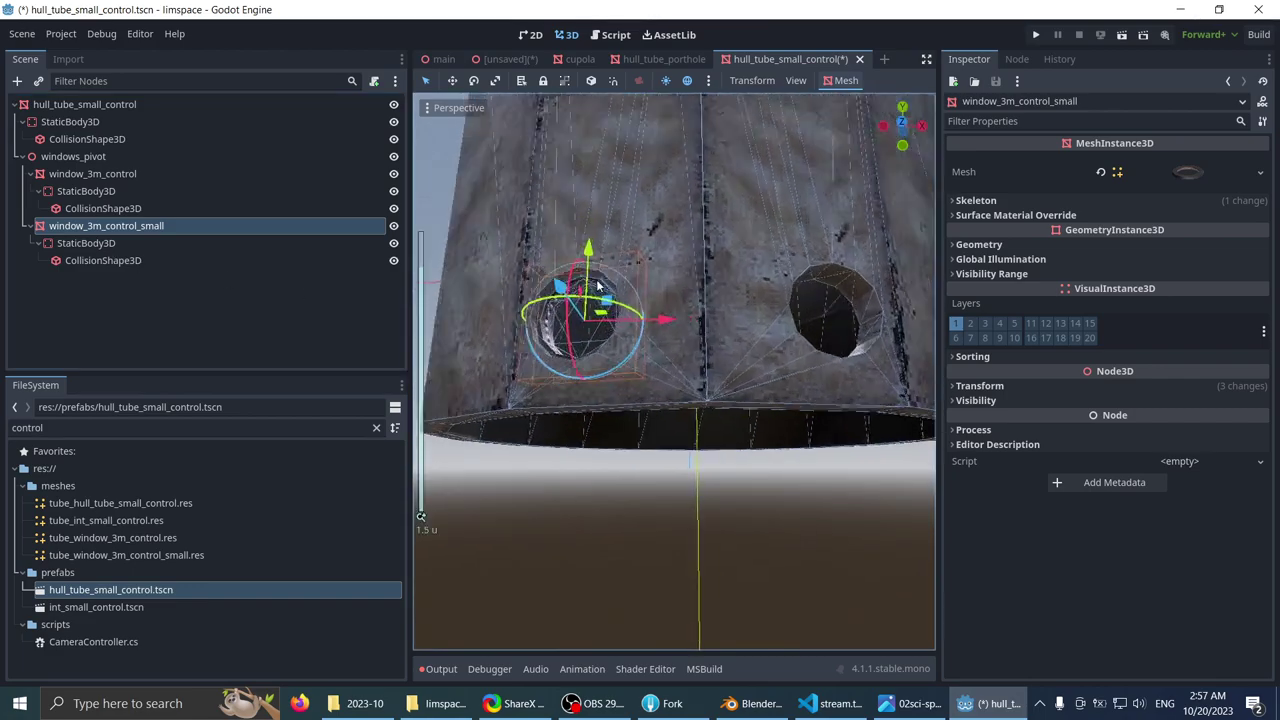
click(186, 209)
right_click(182, 226)
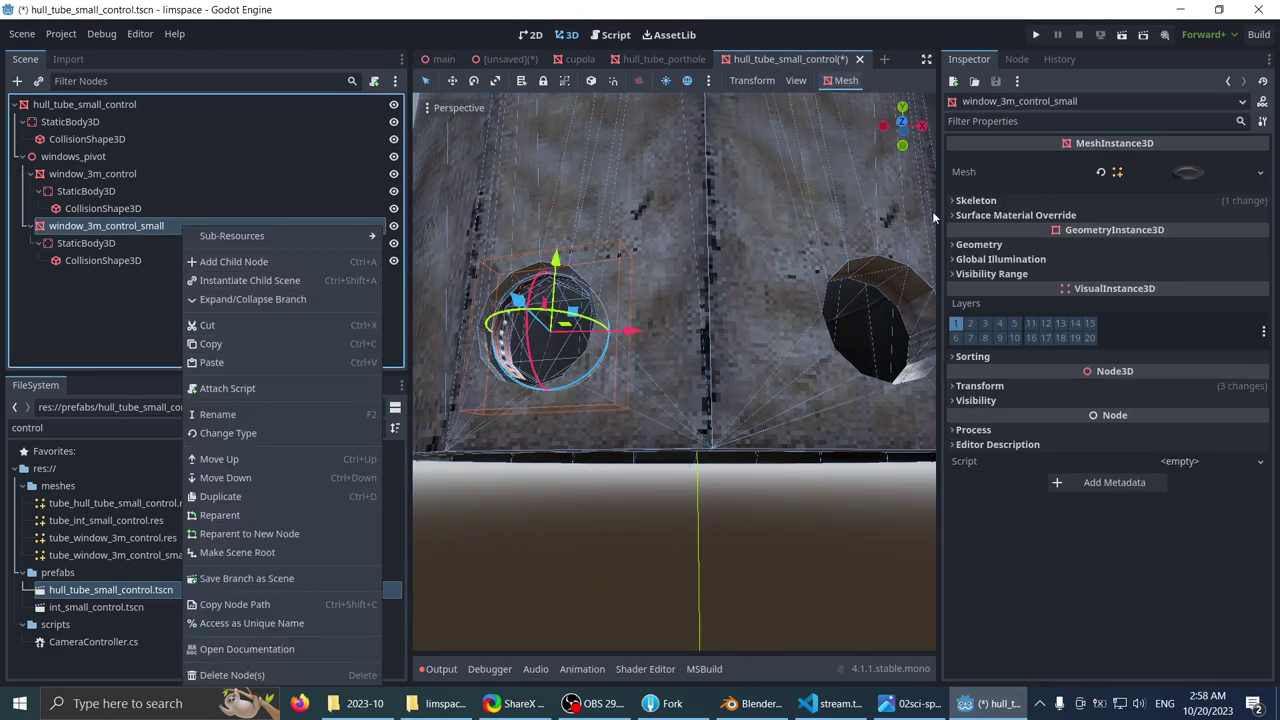
click(965, 386)
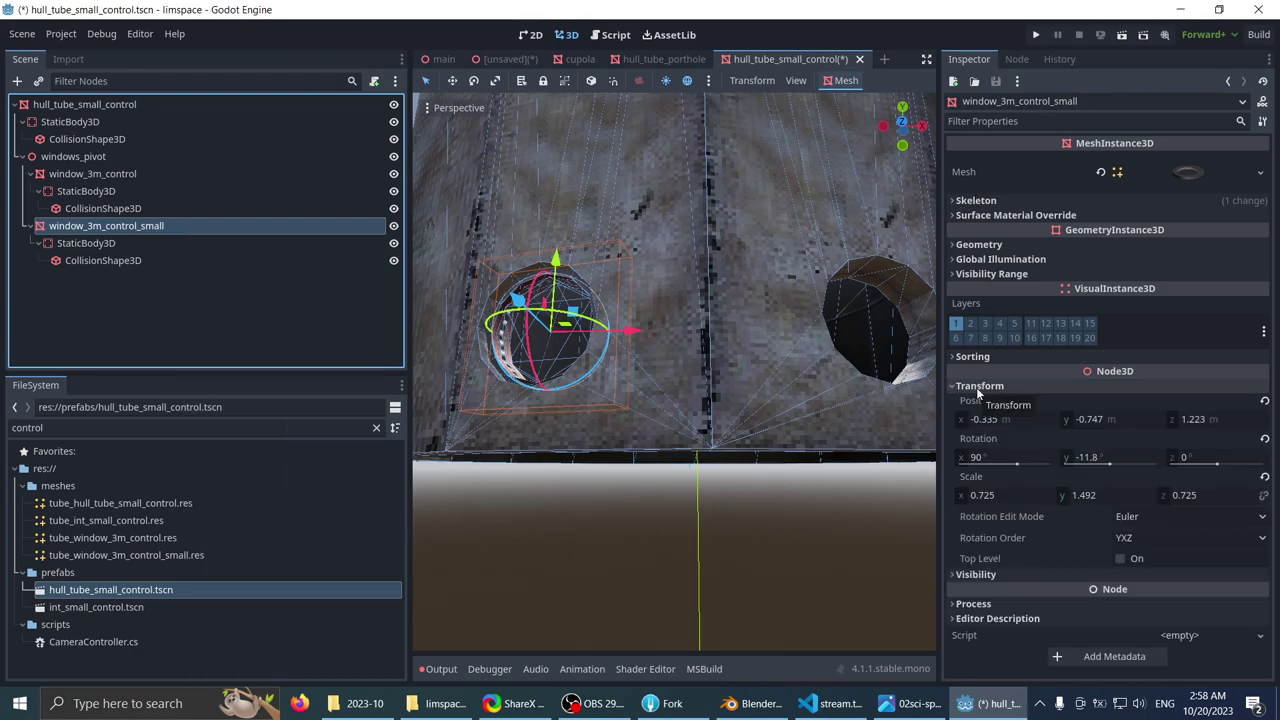
click(976, 387)
scroll(607, 287, down, 3)
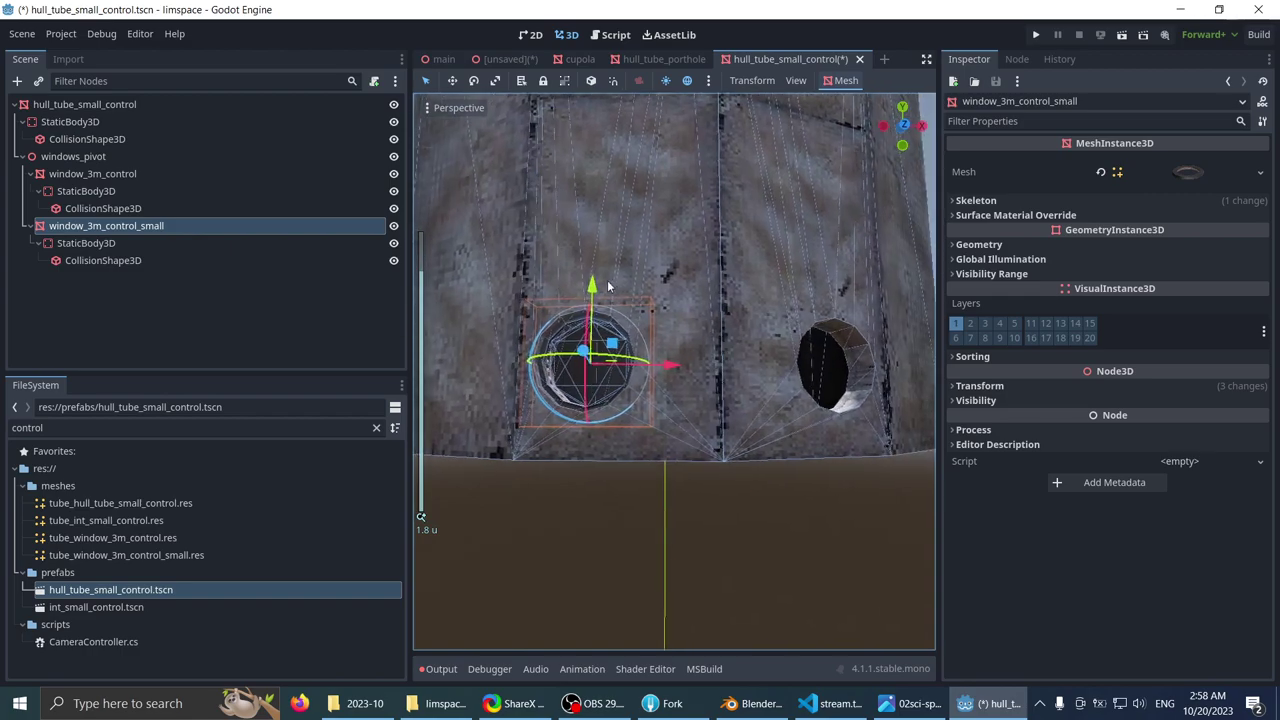
mouse_move(607, 287)
middle_down()
mouse_move(566, 270)
mouse_move(616, 294)
middle_up()
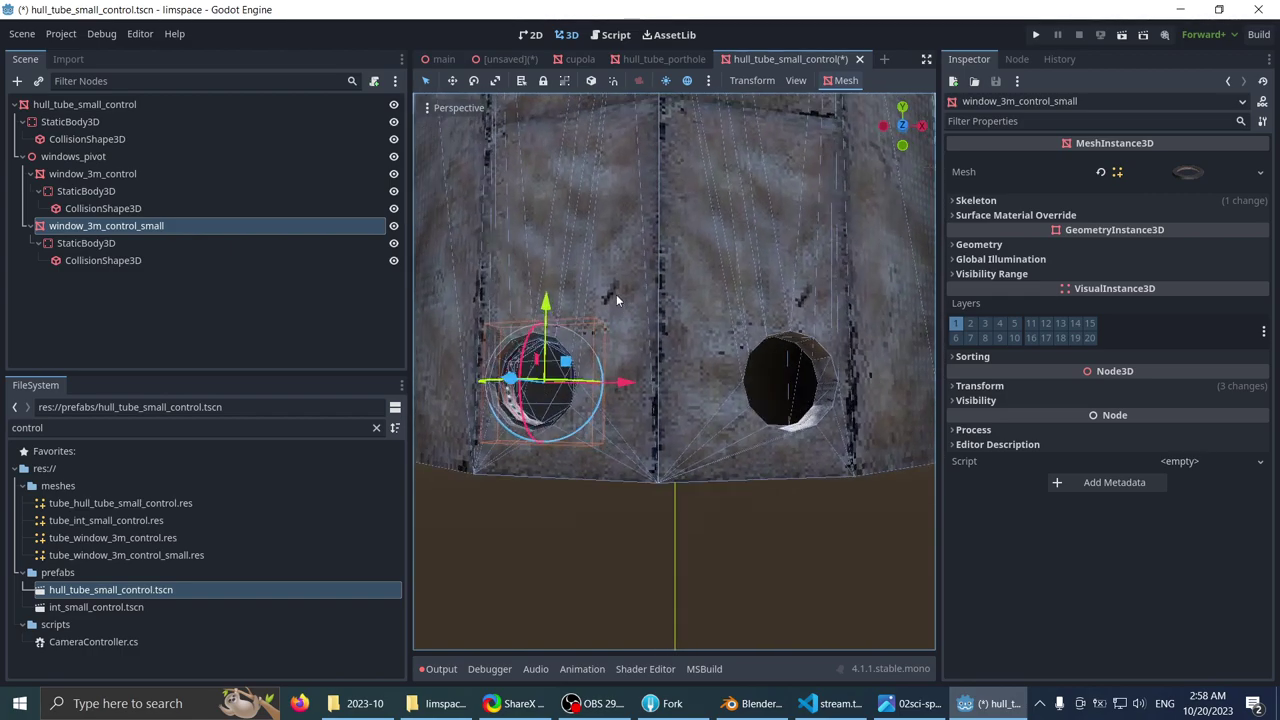
- Save the window_3m_control_small branch as its own scene, window_3m_control_small.tscn, in res://prefabs
click(124, 244)
click(124, 261)
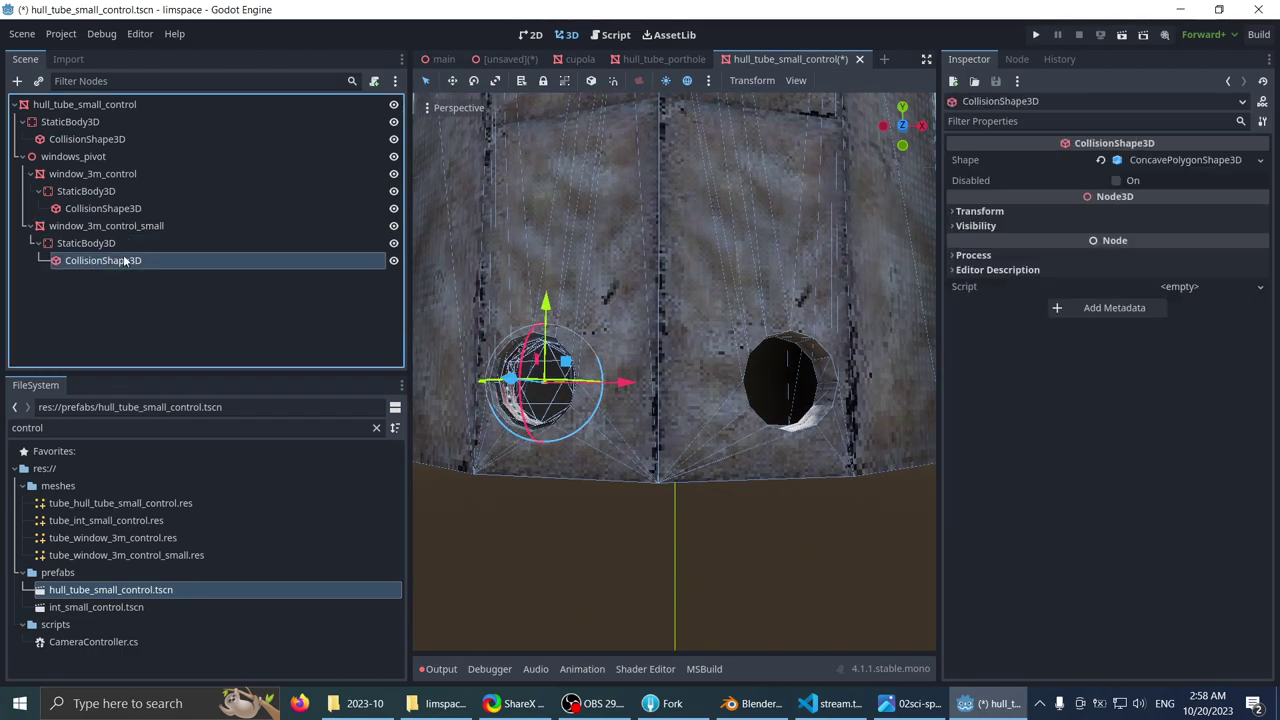
click(125, 244)
click(132, 226)
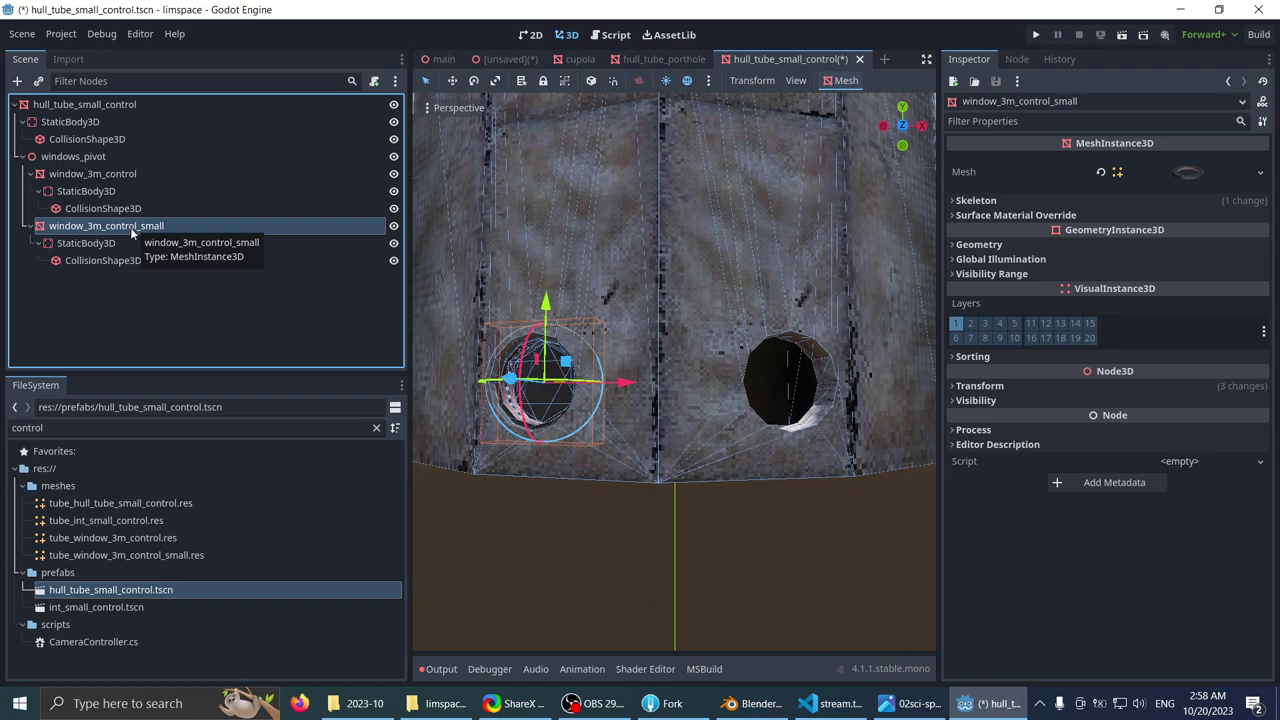
right_click(129, 228)
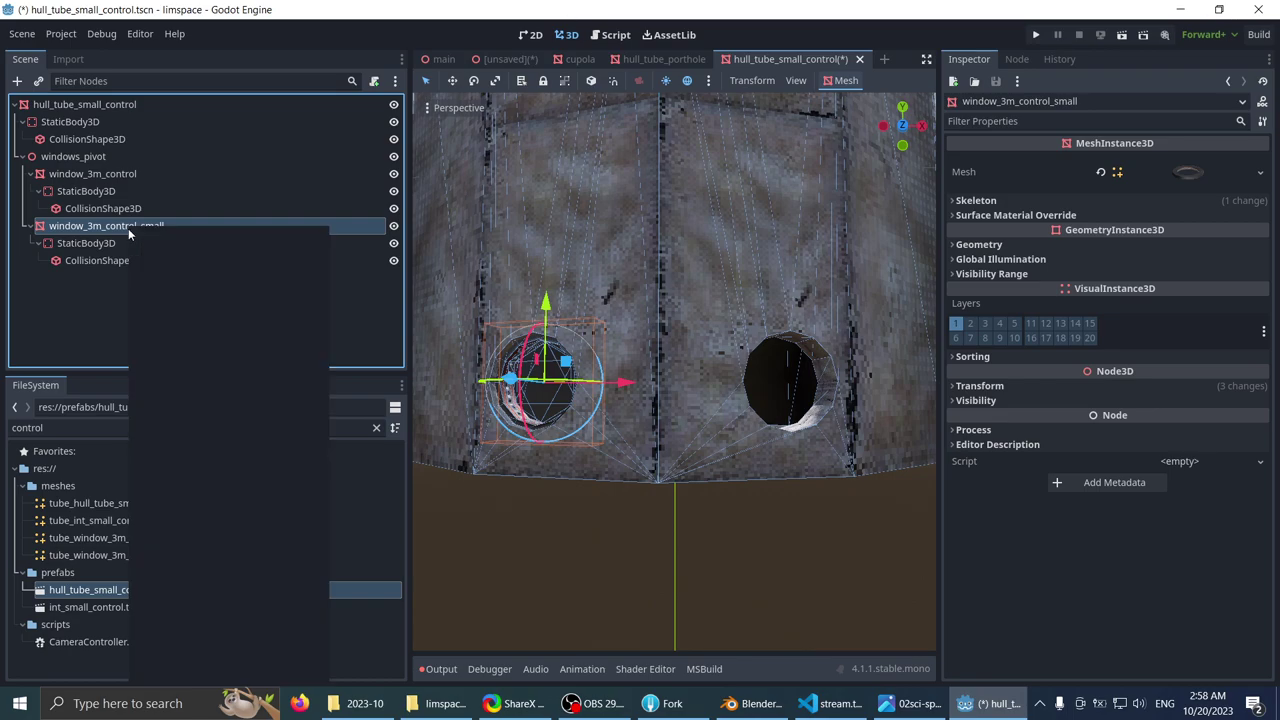
mouse_move(138, 240)
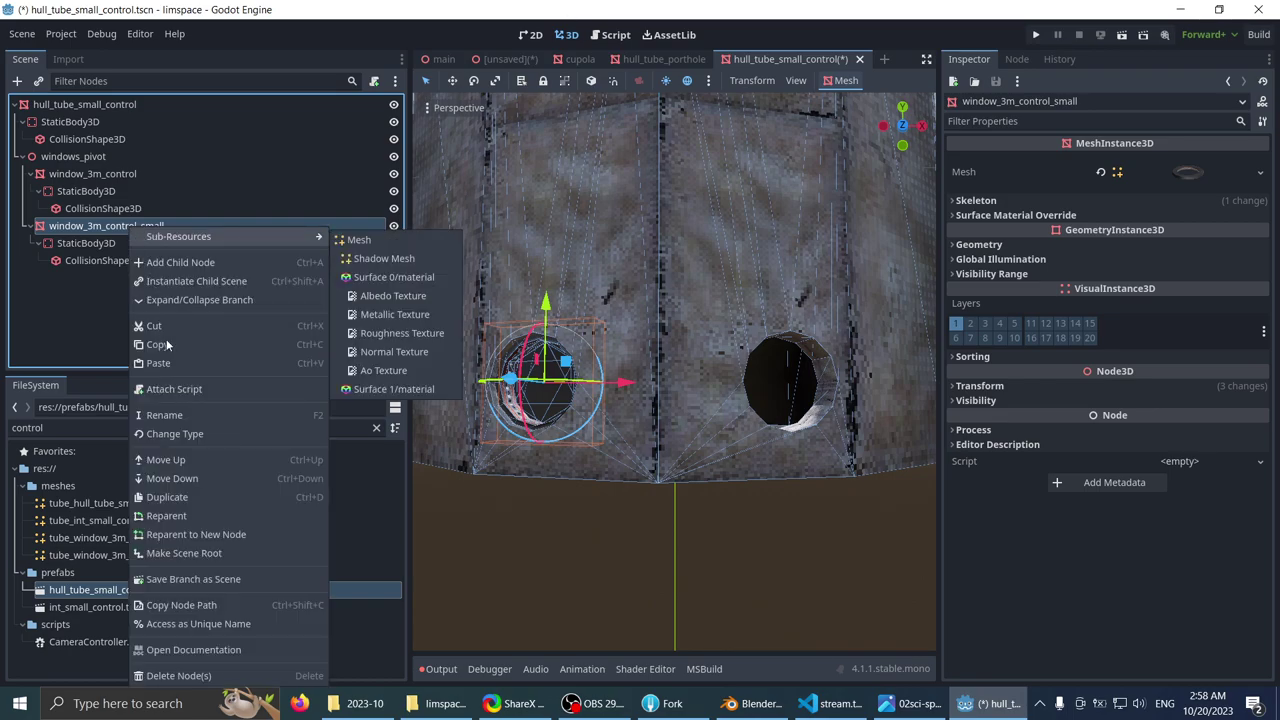
click(185, 579)
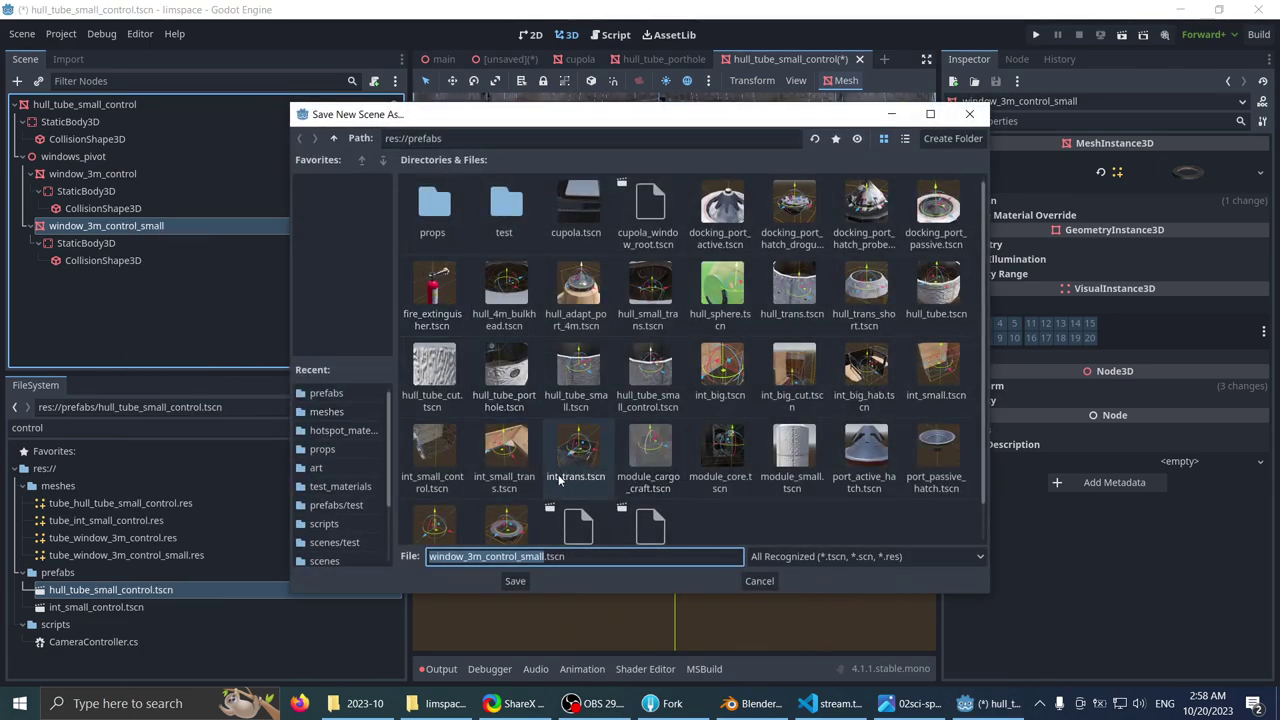
click(515, 582)
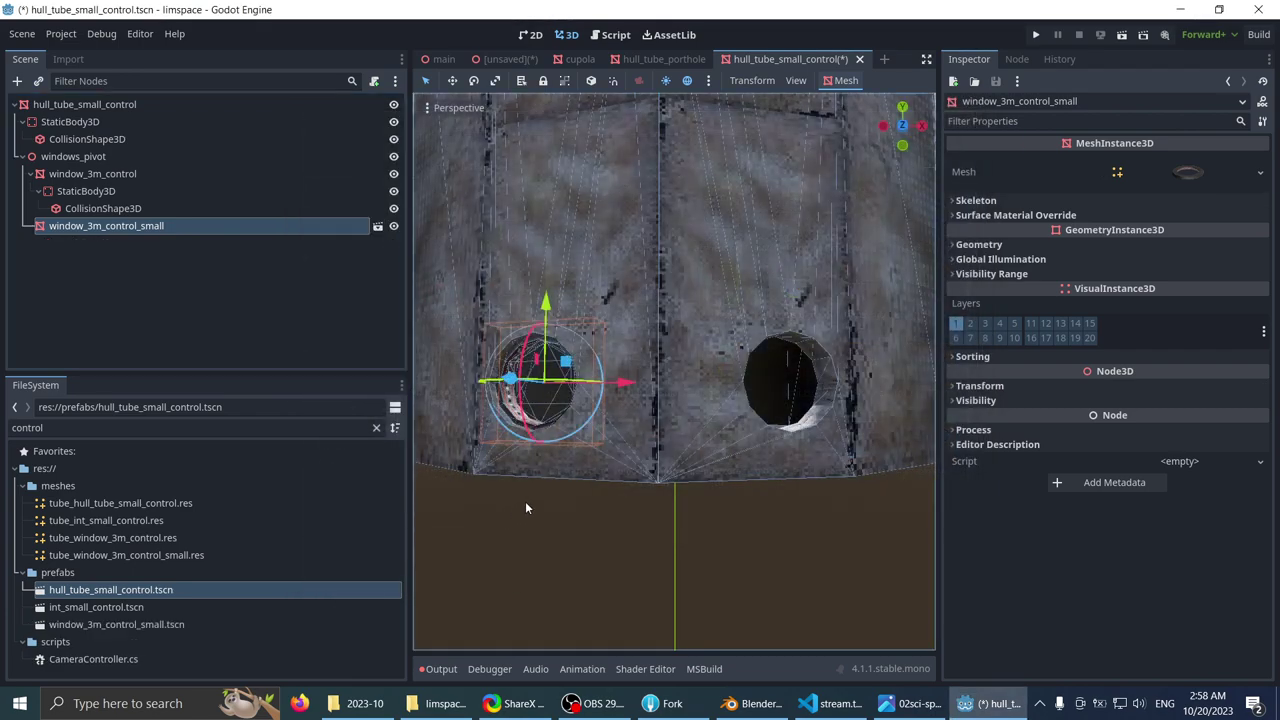
- Duplicate window_3m_control_small and set the copy's X position to 0.335 m
scroll(500, 382, down, 4)
middle_drag(532, 425, 531, 498)
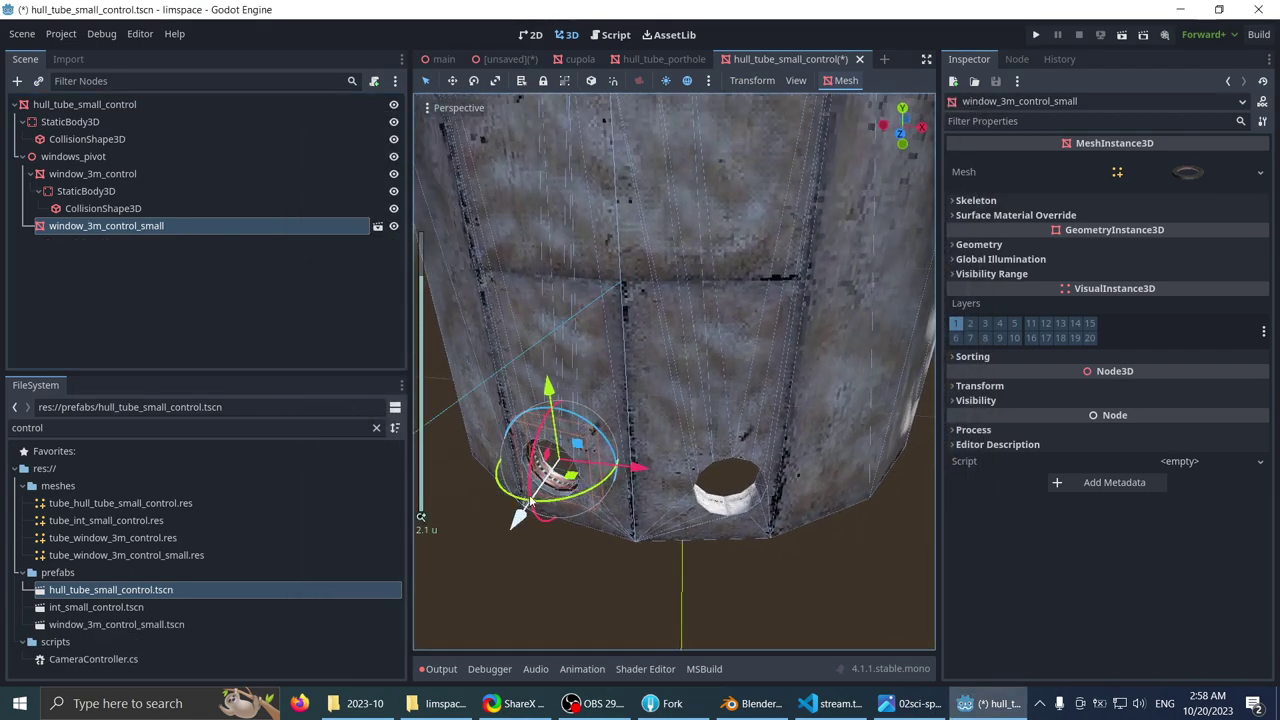
key(ctrl+d)
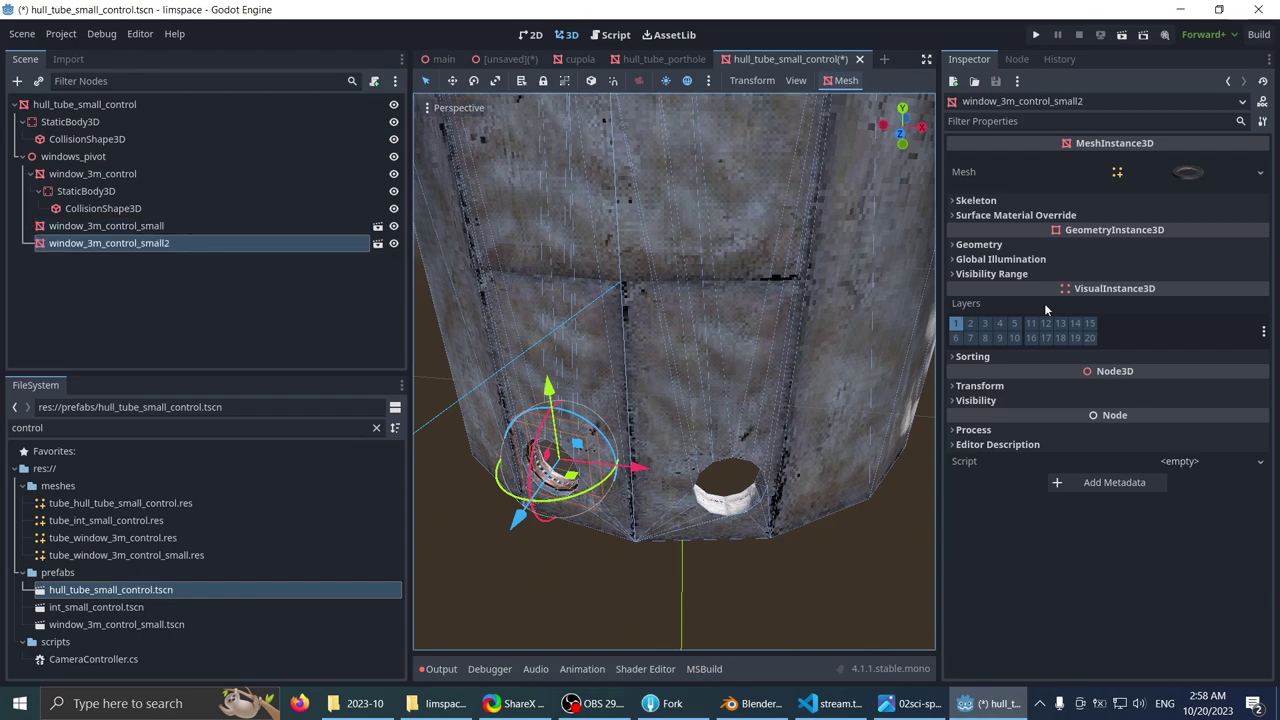
click(969, 386)
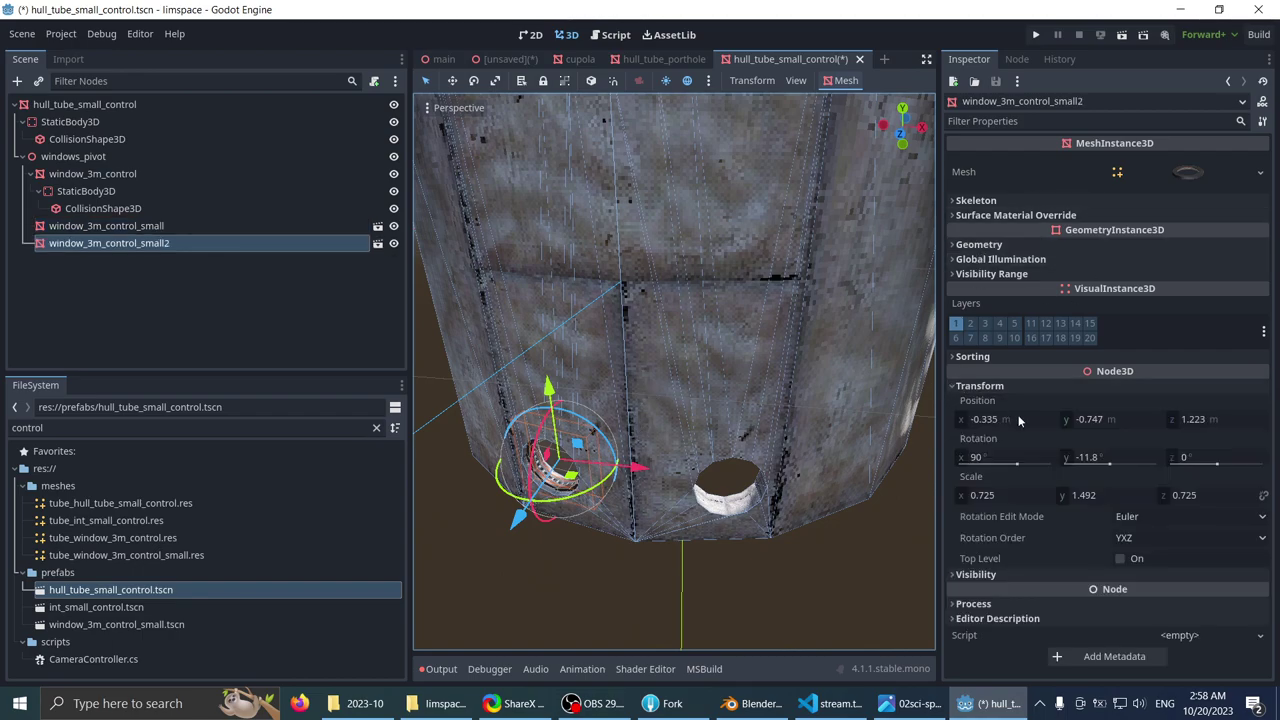
click(1025, 420)
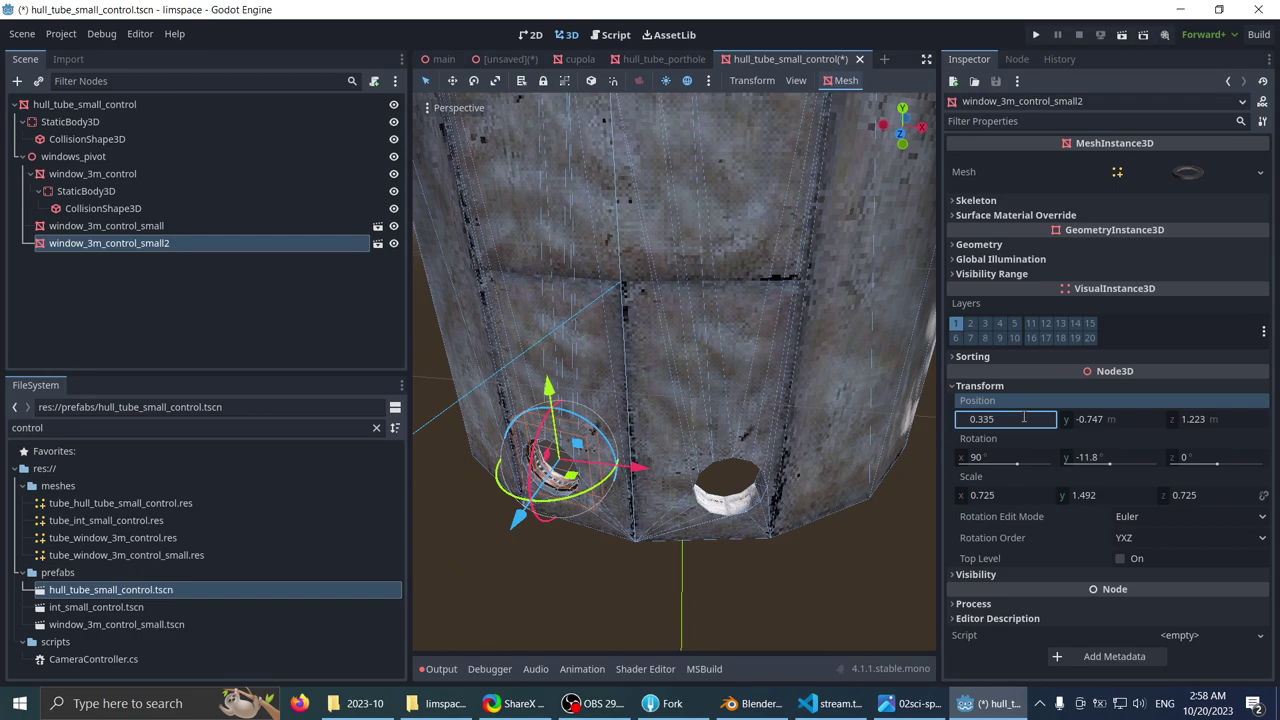
text(0.335)
key(Return)
- Set the Y rotation of window_3m_control_small2 to 11.8° and save the prefab
click(1151, 460)
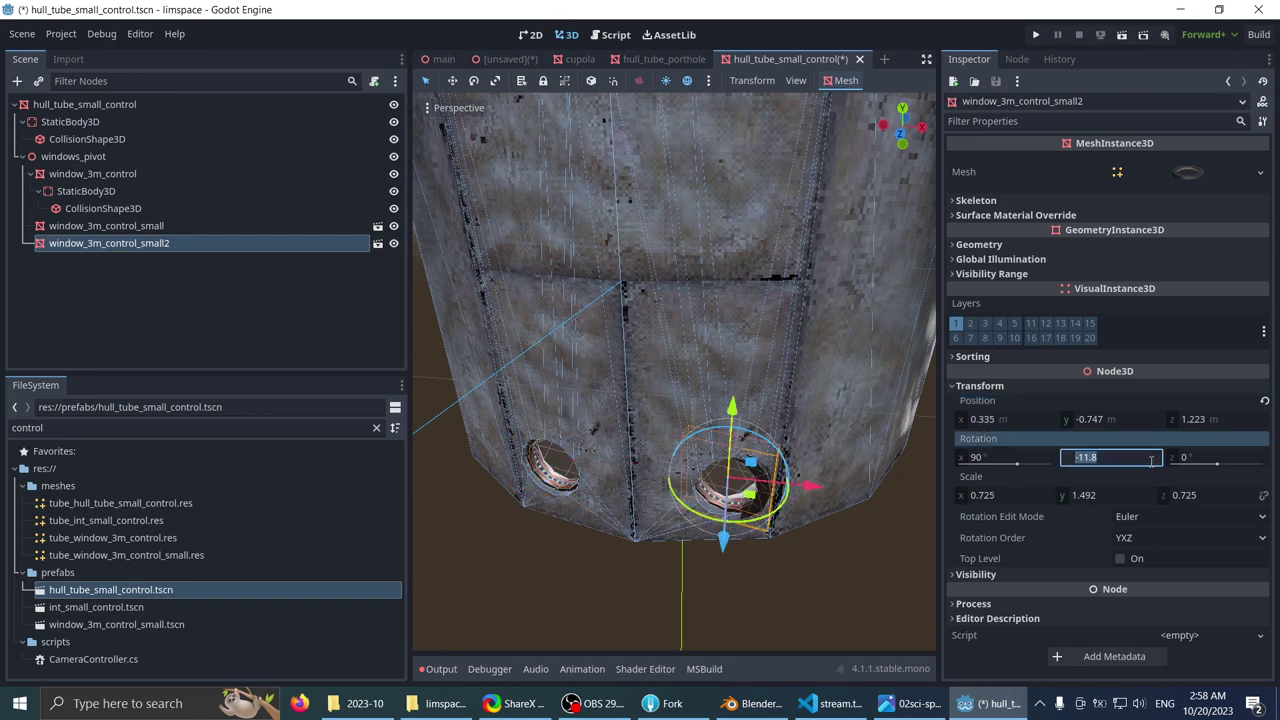
key(Return)
middle_drag(630, 410, 712, 325)
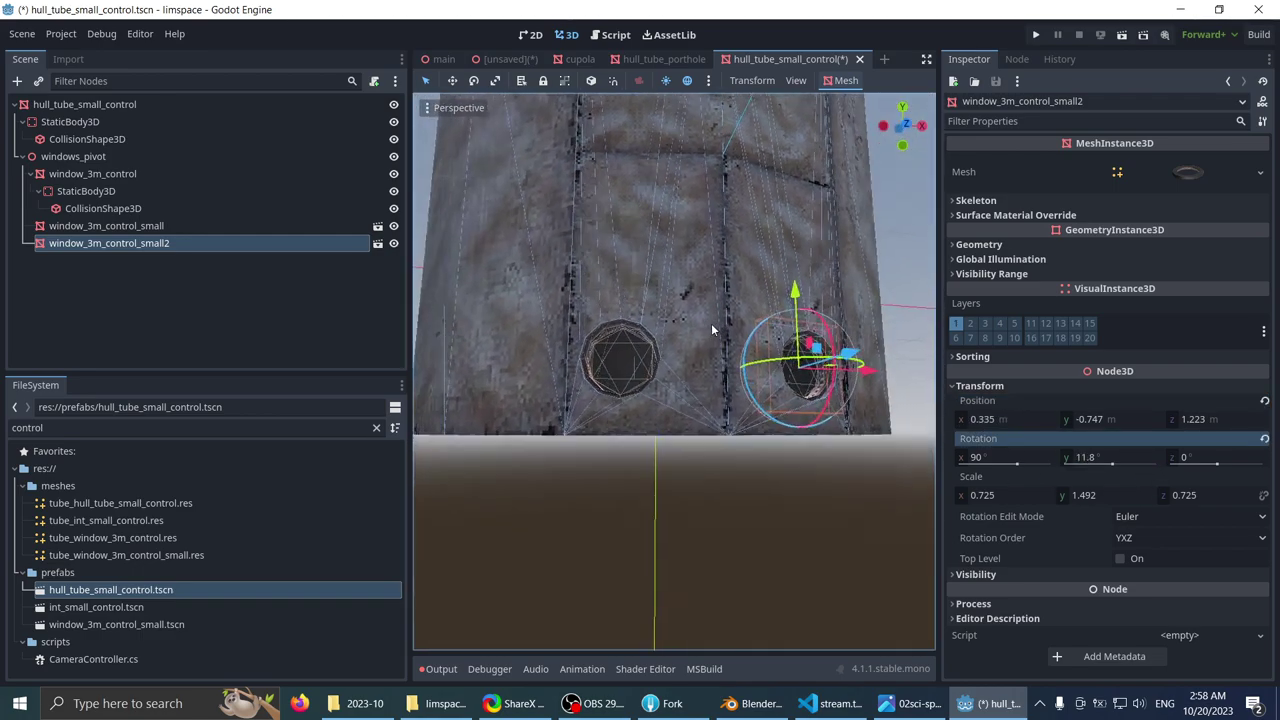
scroll(688, 388, down, 5)
middle_drag(686, 391, 722, 430)
key(ctrl+s)
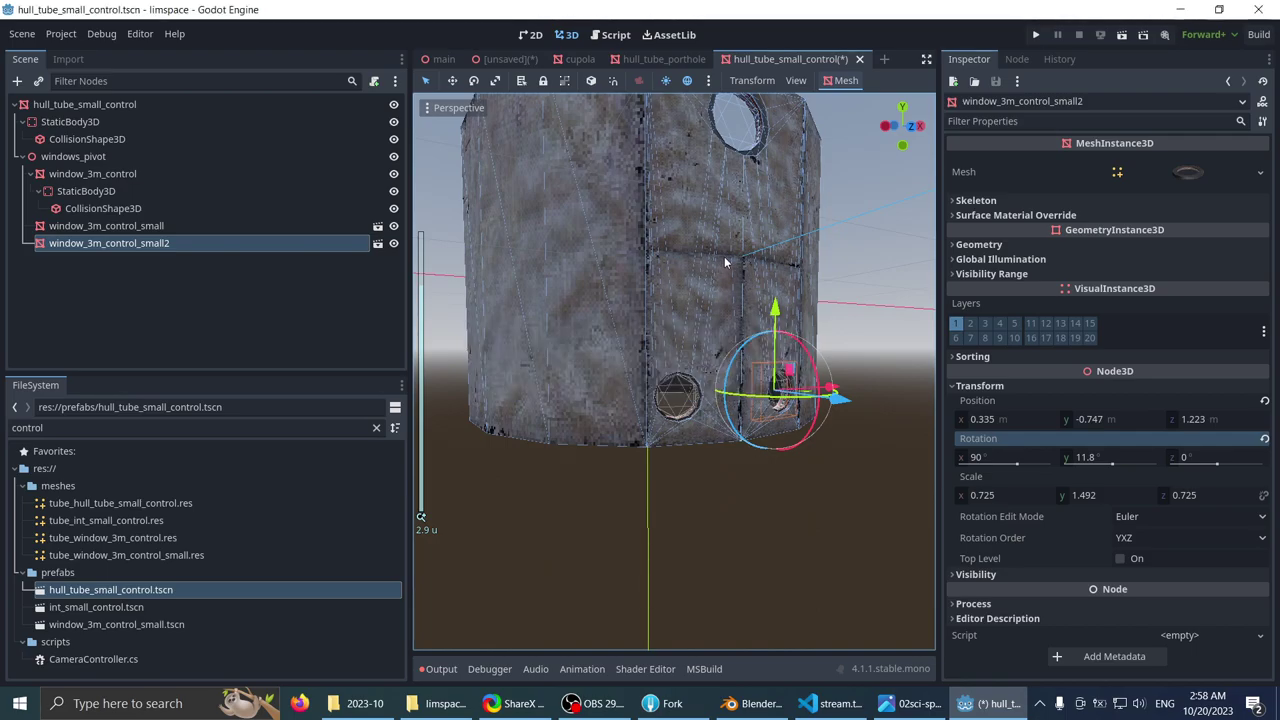
- Examine the fit of the large window_3m_control in the hull opening from outside and inside
shift+middle_drag(685, 288, 670, 444)
scroll(742, 394, up, 4)
click(747, 393)
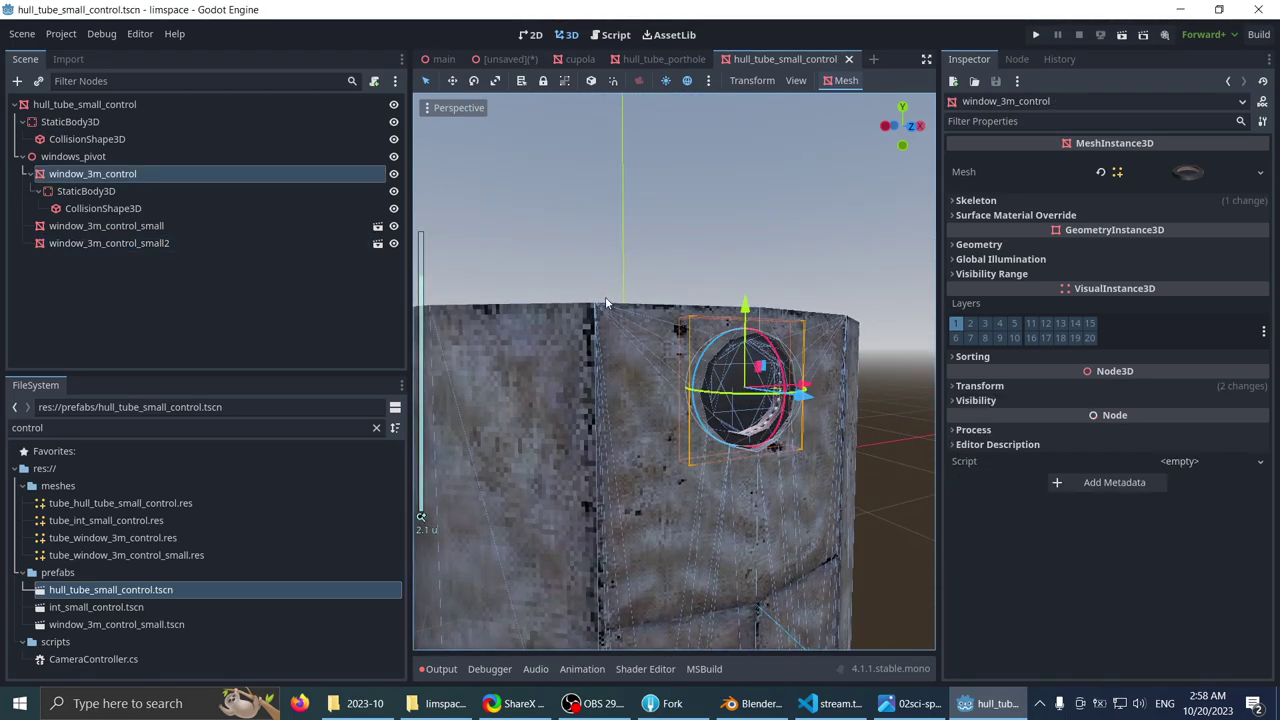
middle_drag(605, 296, 578, 296)
scroll(745, 400, up, 6)
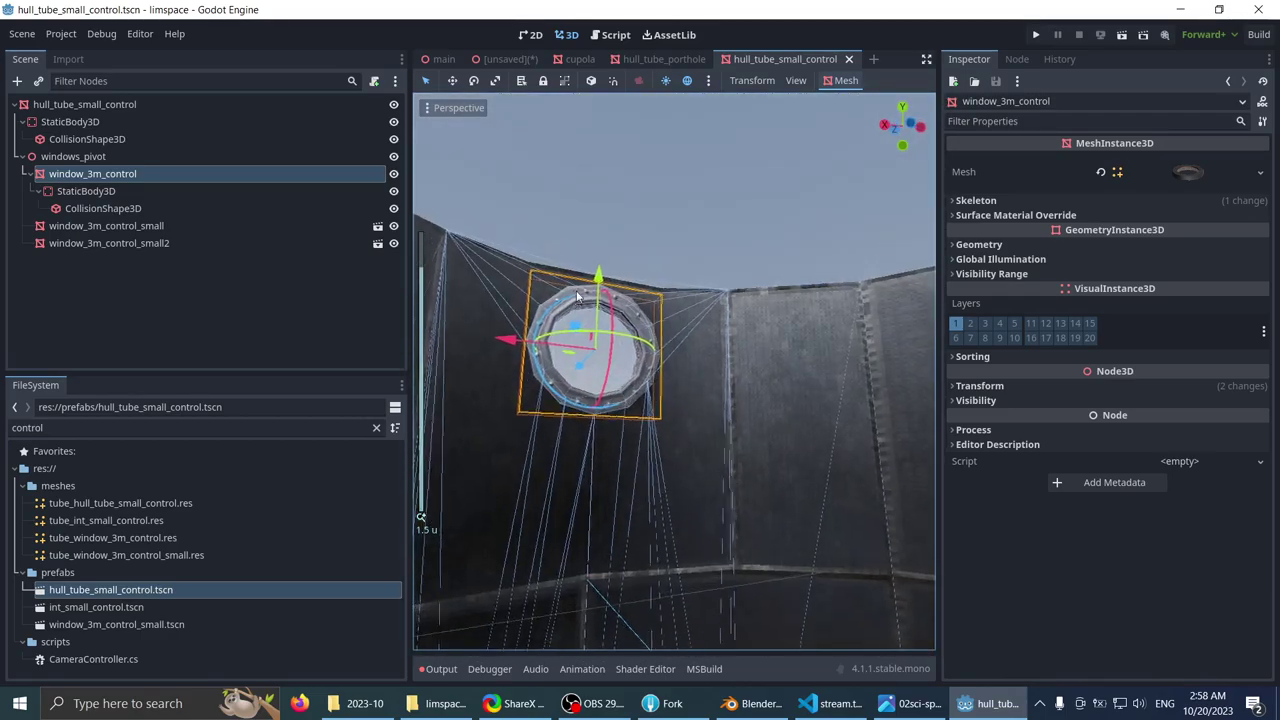
click(599, 194)
scroll(600, 198, down, 6)
middle_drag(600, 198, 722, 405)
click(650, 318)
scroll(632, 328, up, 1)
scroll(567, 311, up, 4)
scroll(602, 381, up, 2)
- Delete the StaticBody3D with its collision shape directly under the hull_tube_small_control root
click(93, 123)
scroll(558, 229, down, 12)
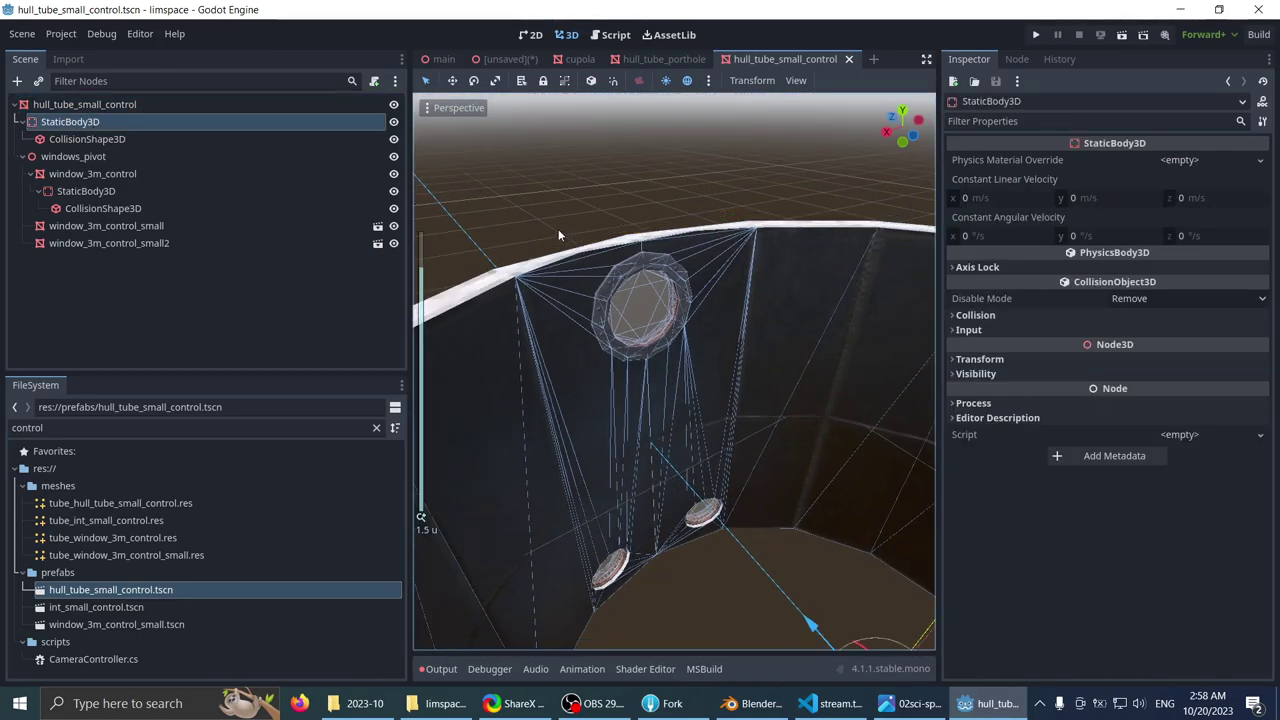
drag(757, 434, 783, 282)
key(ctrl+z)
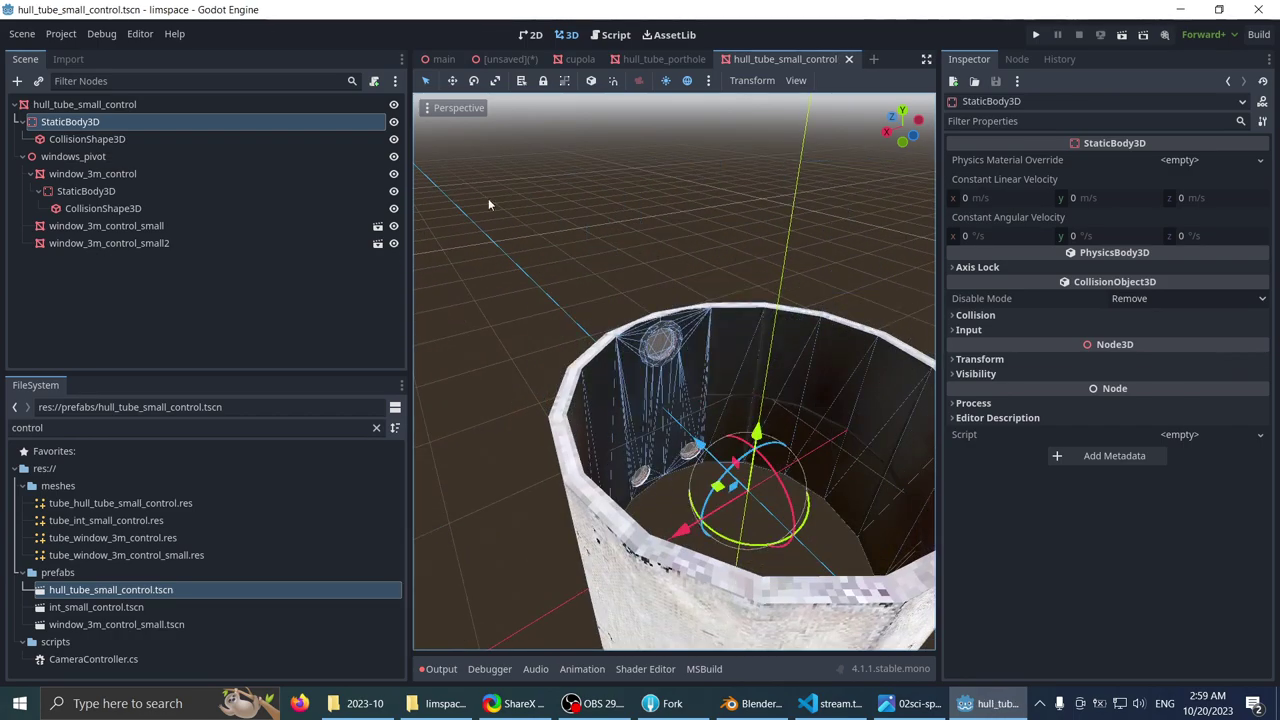
click(52, 104)
click(70, 121)
key(Delete)
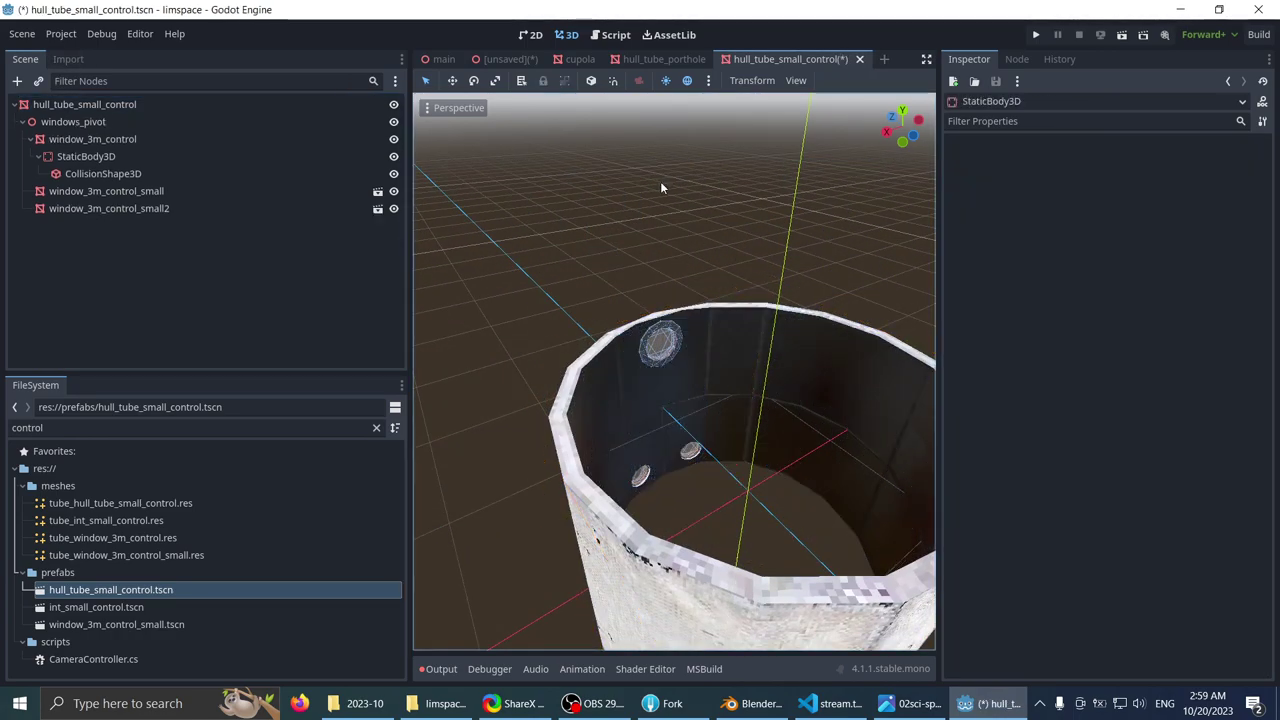
- Generate a new static body with a collision shape from the hull_tube_small_control mesh and save the prefab
click(127, 103)
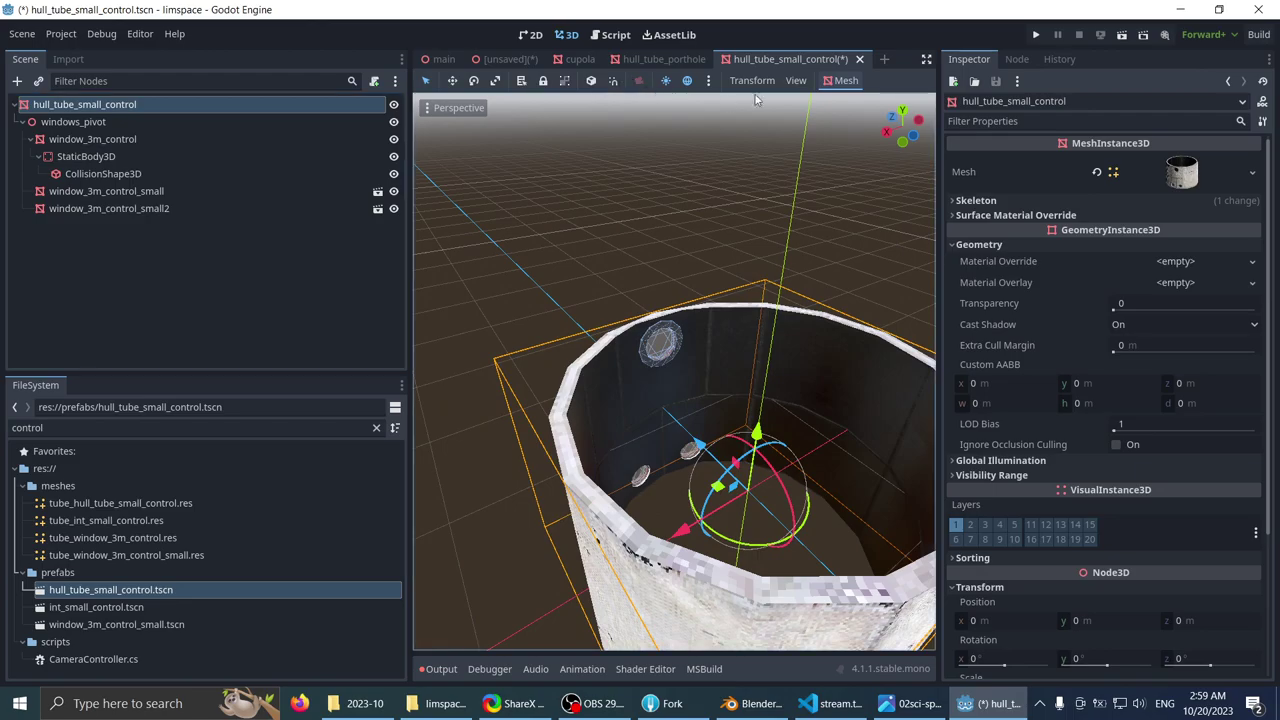
click(853, 83)
scroll(690, 165, down, 5)
middle_drag(565, 225, 474, 227)
scroll(560, 280, up, 7)
mouse_move(602, 322)
middle_down()
mouse_move(646, 340)
mouse_move(596, 252)
mouse_move(512, 234)
mouse_move(640, 235)
middle_up()
scroll(442, 236, down, 3)
click(541, 248)
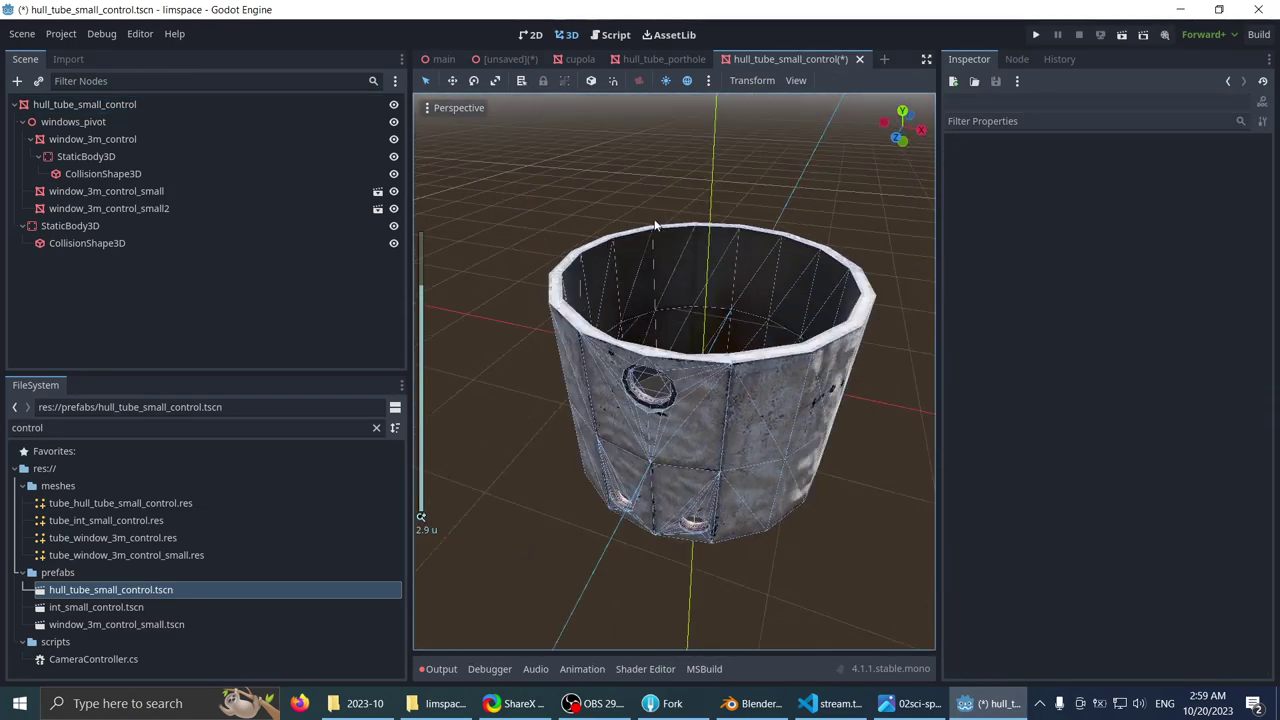
key(ctrl+s)
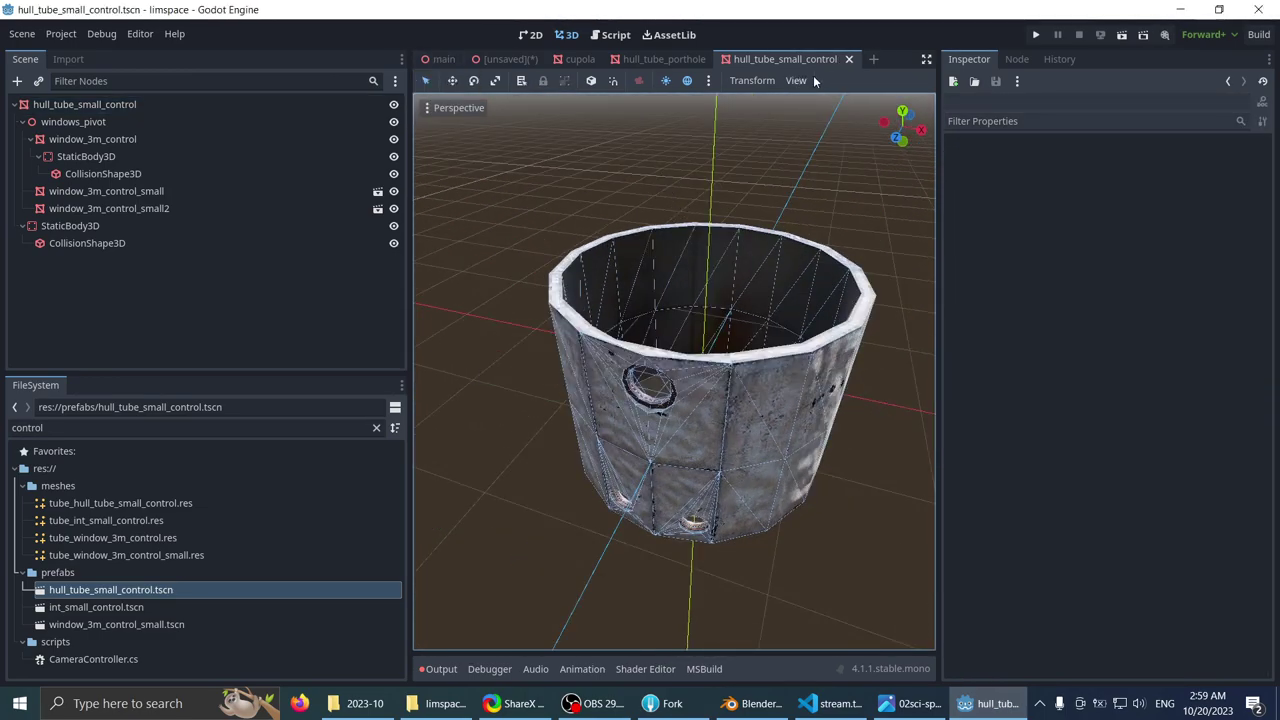
- Switch to the main scene and examine the station's hull modules, portholes and cupola from several sides
click(438, 62)
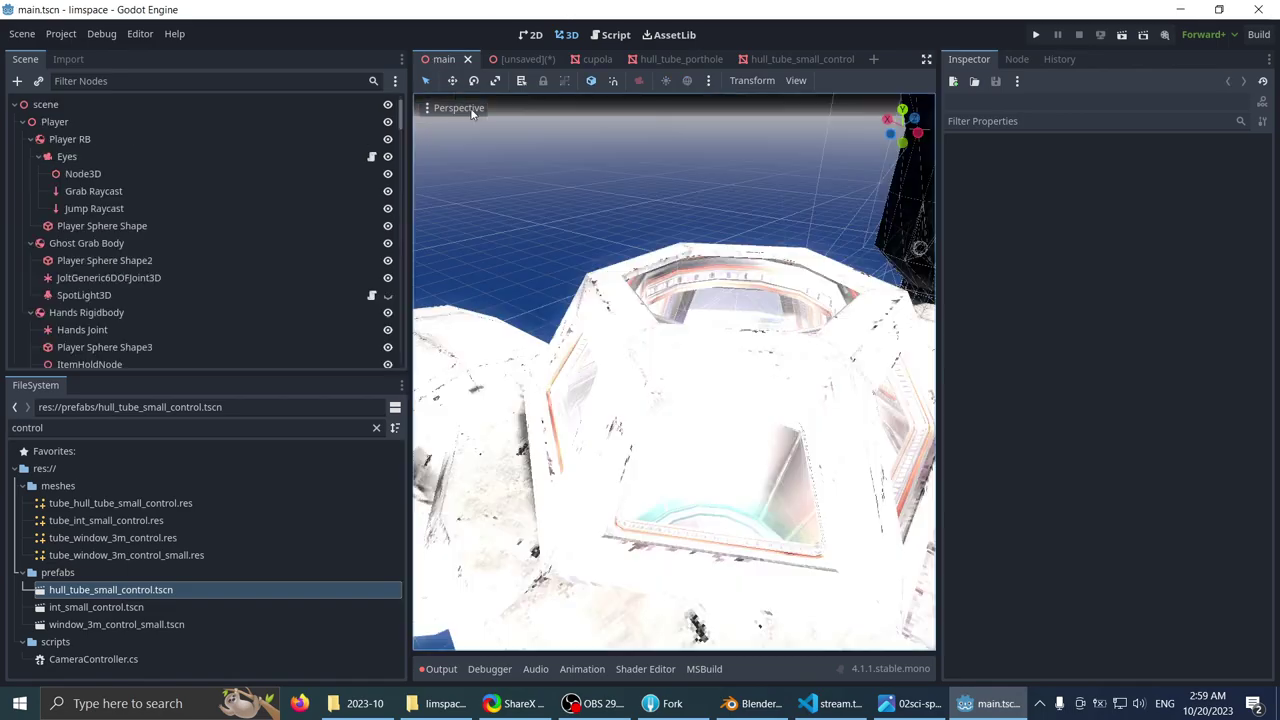
middle_drag(549, 152, 663, 205)
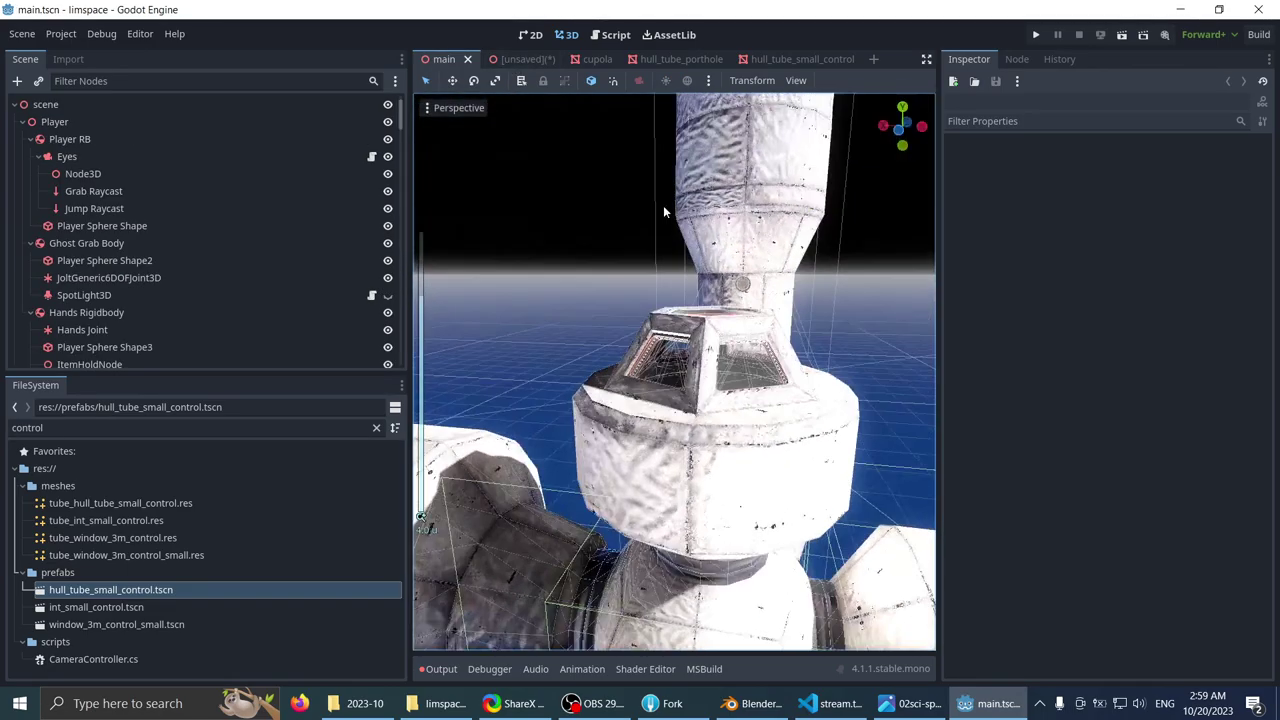
scroll(621, 234, up, 3)
middle_drag(615, 288, 702, 245)
scroll(574, 243, up, 5)
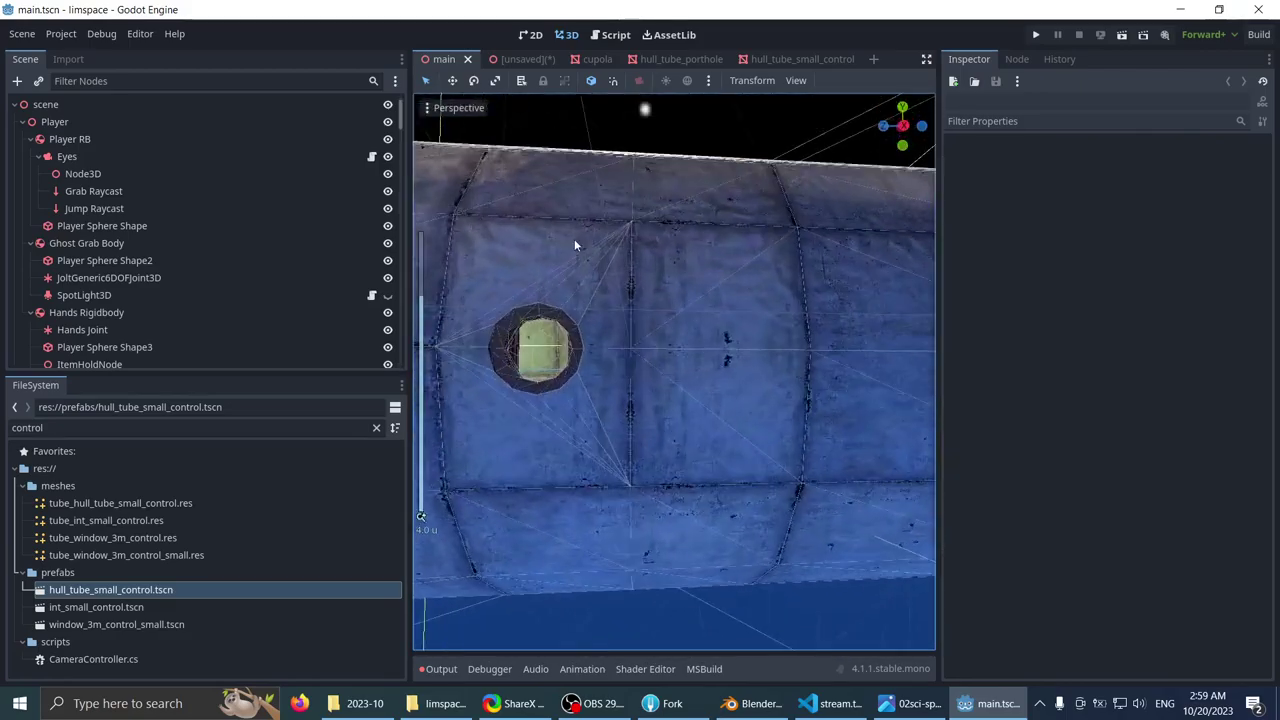
middle_drag(574, 243, 735, 262)
scroll(670, 232, up, 6)
middle_drag(503, 271, 700, 268)
scroll(622, 246, up, 4)
middle_drag(619, 245, 530, 289)
scroll(603, 217, up, 2)
scroll(591, 252, down, 2)
scroll(591, 258, down, 3)
scroll(592, 323, down, 10)
scroll(530, 290, down, 5)
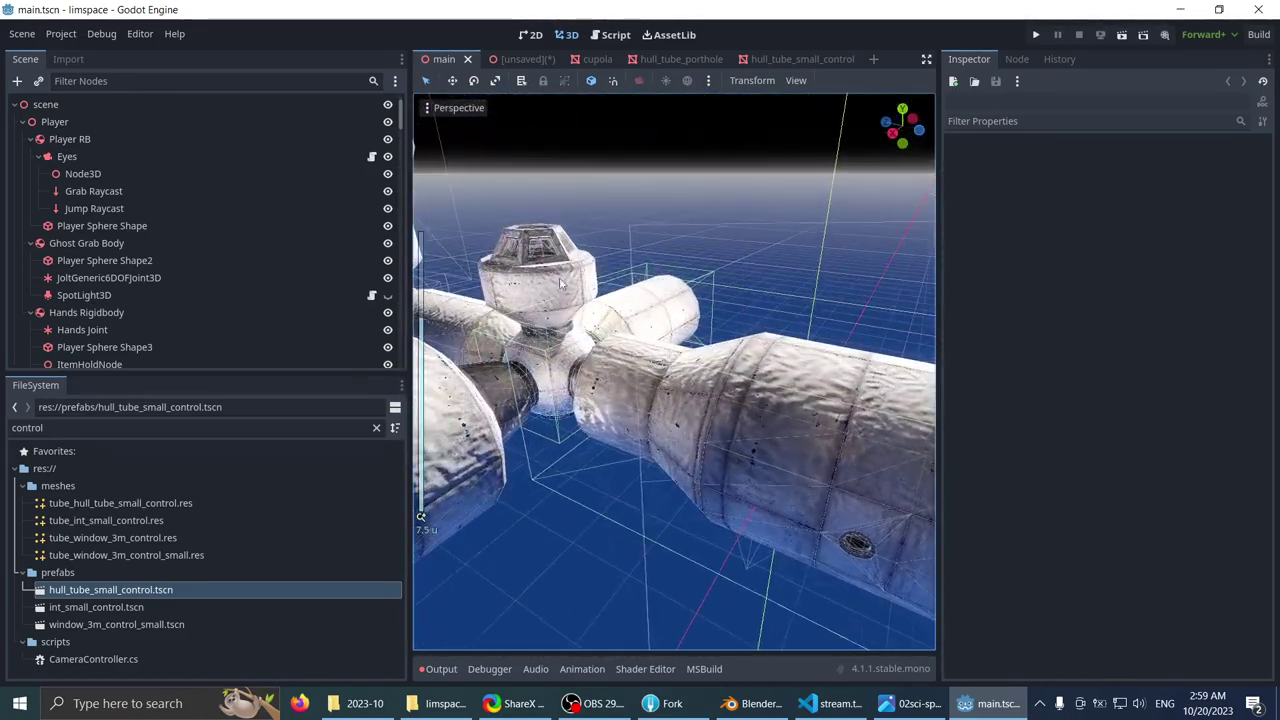
scroll(661, 236, up, 2)
middle_drag(660, 305, 643, 282)
scroll(643, 282, up, 3)
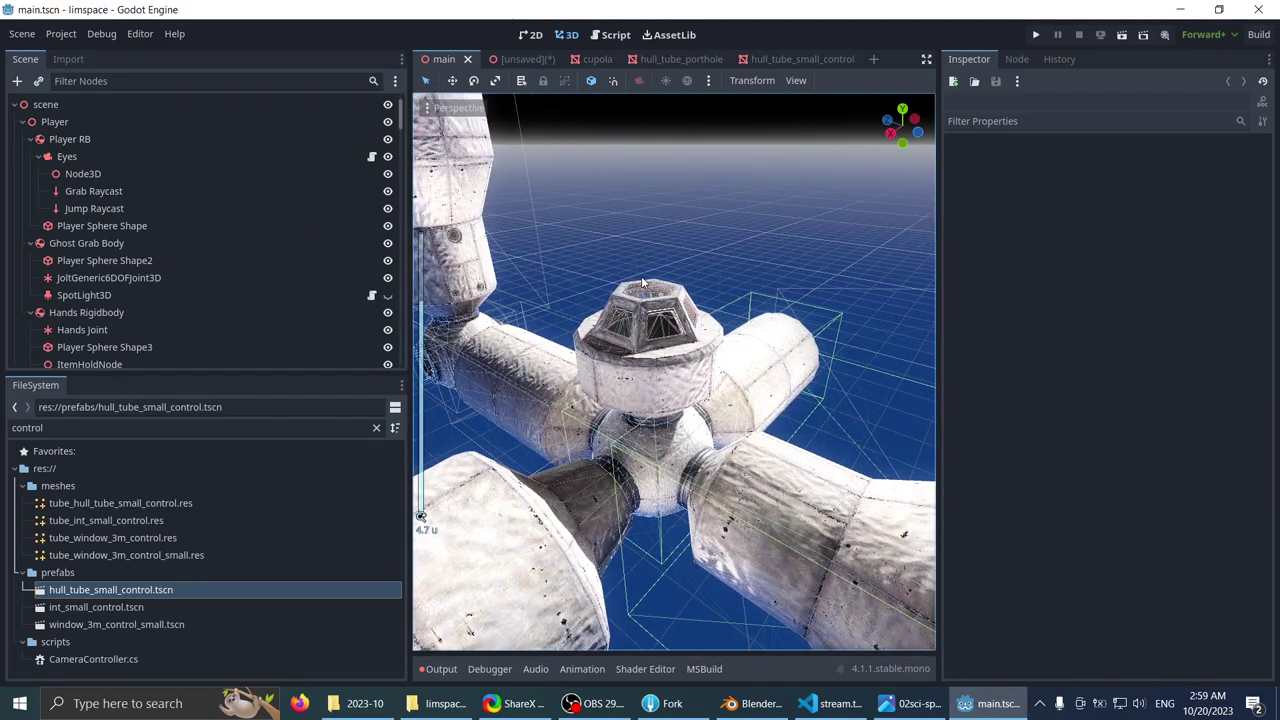
- Save the main scene and run the project to inspect the windows from inside the station
key(ctrl+s)
middle_drag(620, 240, 700, 210)
key(ctrl+s)
key(F5)
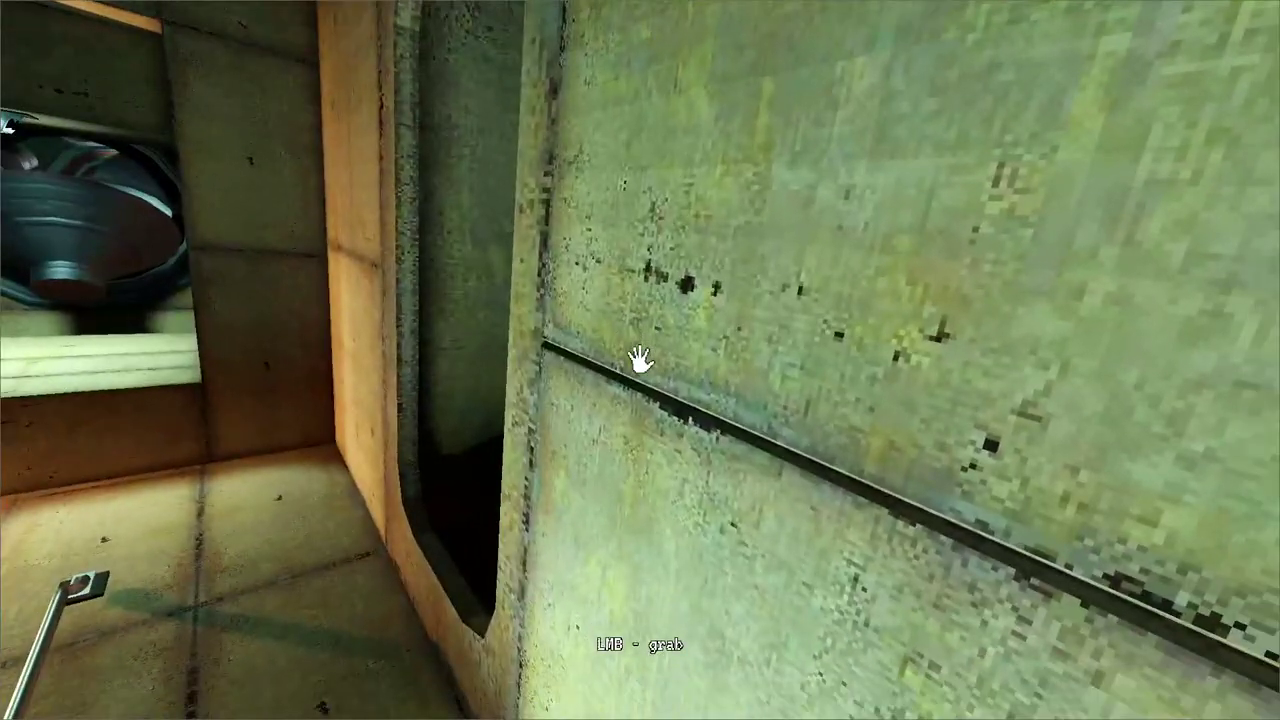
mouse_move(640, 360)
mouse_down()
mouse_move(400, 303)
mouse_move(640, 360)
mouse_move(680, 388)
mouse_move(514, 307)
mouse_move(583, 349)
mouse_move(539, 371)
mouse_move(663, 363)
mouse_move(731, 323)
mouse_move(666, 360)
mouse_move(608, 371)
mouse_move(650, 382)
mouse_move(589, 377)
mouse_move(589, 343)
mouse_move(623, 357)
mouse_move(626, 379)
mouse_move(600, 357)
mouse_move(571, 277)
mouse_move(747, 357)
mouse_move(683, 374)
mouse_move(689, 397)
mouse_move(723, 357)
mouse_move(640, 358)
mouse_move(686, 346)
mouse_move(560, 360)
mouse_move(751, 329)
mouse_move(689, 363)
mouse_move(566, 372)
mouse_move(586, 360)
mouse_move(506, 380)
mouse_move(754, 351)
mouse_move(489, 386)
mouse_move(828, 318)
mouse_move(634, 360)
mouse_move(672, 373)
mouse_move(497, 377)
mouse_move(589, 323)
mouse_move(569, 331)
mouse_move(534, 257)
mouse_move(717, 317)
mouse_move(871, 420)
mouse_move(638, 358)
mouse_up()
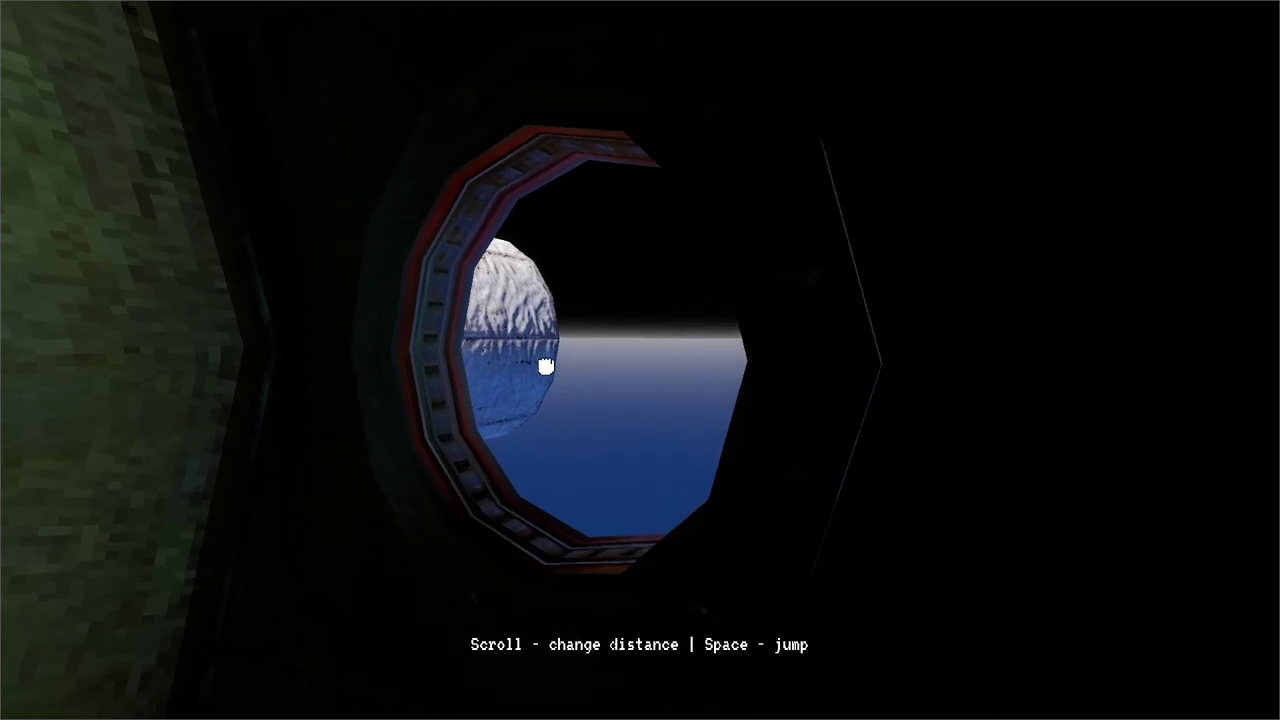
drag(632, 363, 586, 347)
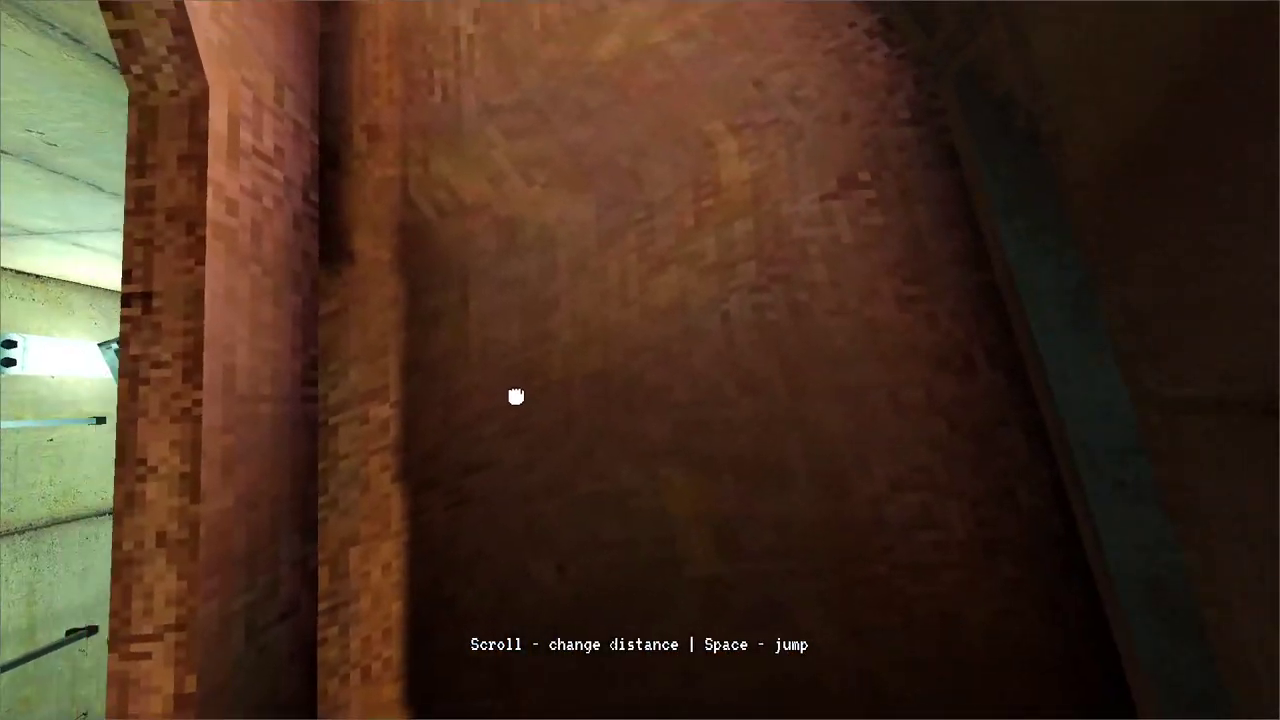
- Look over the porthole beside the rusty hatchway, then travel through the yellow corridor into the green-panelled module
drag(516, 396, 640, 360)
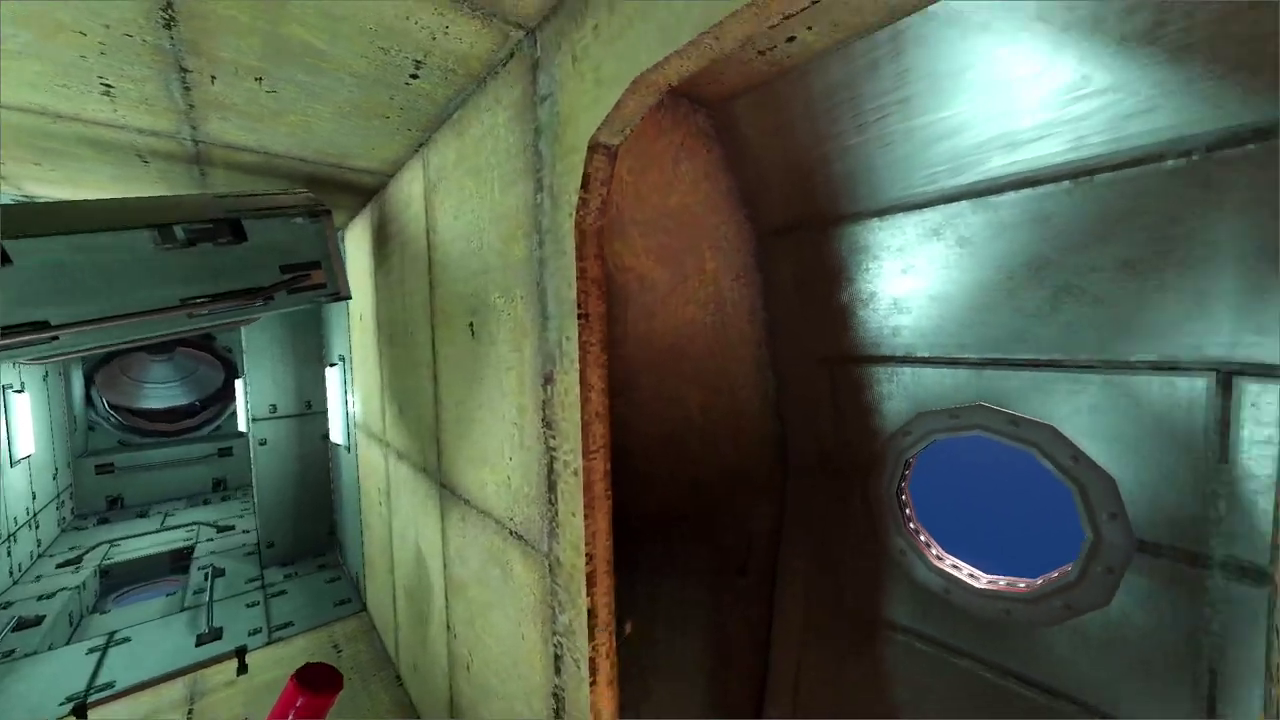
mouse_move(638, 360)
mouse_down()
mouse_move(486, 363)
mouse_move(621, 378)
mouse_move(640, 360)
mouse_move(786, 369)
mouse_move(606, 397)
mouse_move(663, 374)
mouse_move(671, 386)
mouse_move(640, 360)
mouse_up()
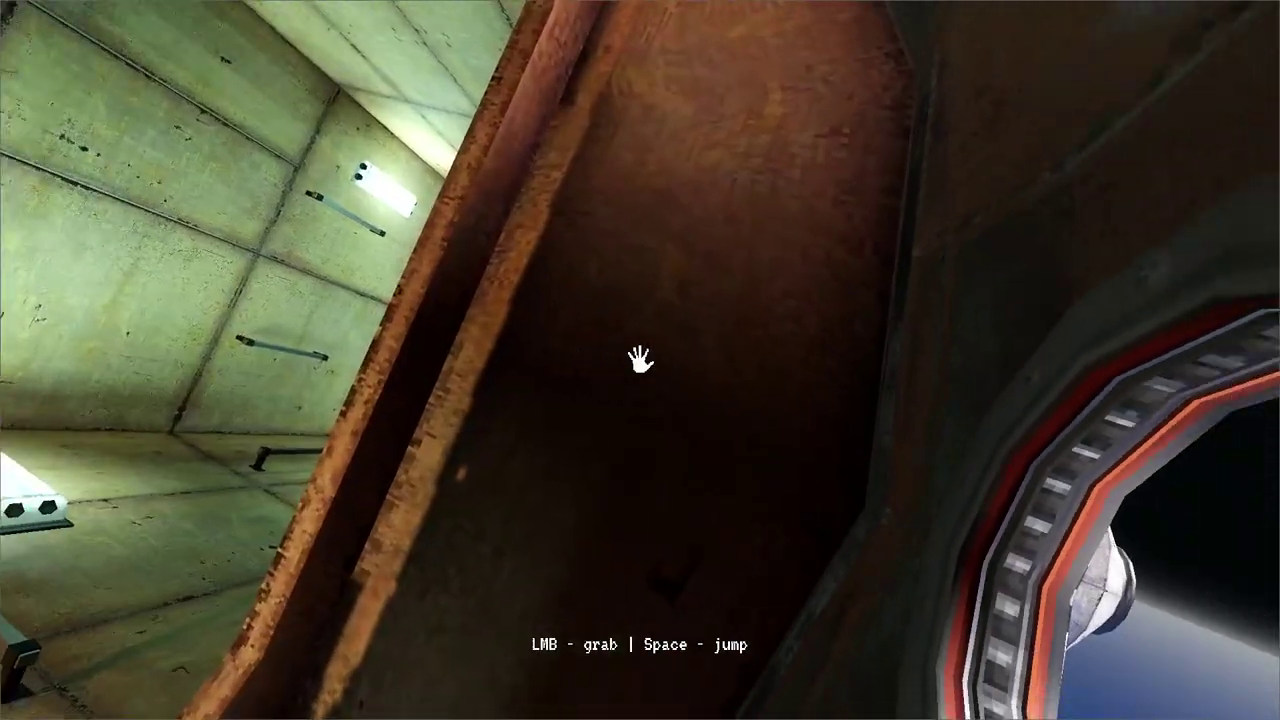
mouse_move(640, 360)
mouse_down()
mouse_move(603, 274)
mouse_move(649, 300)
mouse_move(633, 363)
mouse_move(677, 449)
mouse_move(643, 357)
mouse_move(723, 429)
mouse_move(657, 366)
mouse_move(431, 292)
mouse_move(640, 360)
mouse_move(573, 349)
mouse_move(969, 357)
mouse_move(640, 360)
mouse_move(474, 417)
mouse_move(640, 360)
mouse_move(430, 335)
mouse_move(350, 300)
mouse_up()
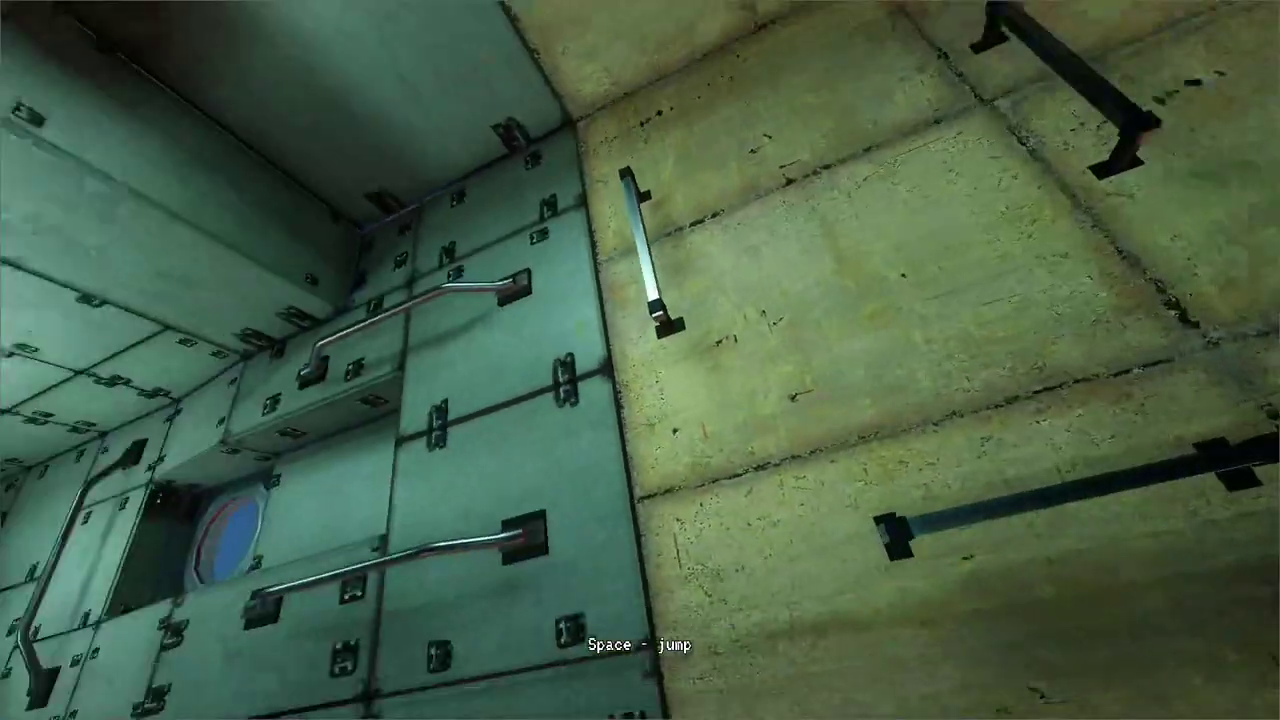
mouse_move(640, 360)
mouse_down()
mouse_move(756, 112)
mouse_move(640, 360)
mouse_up()
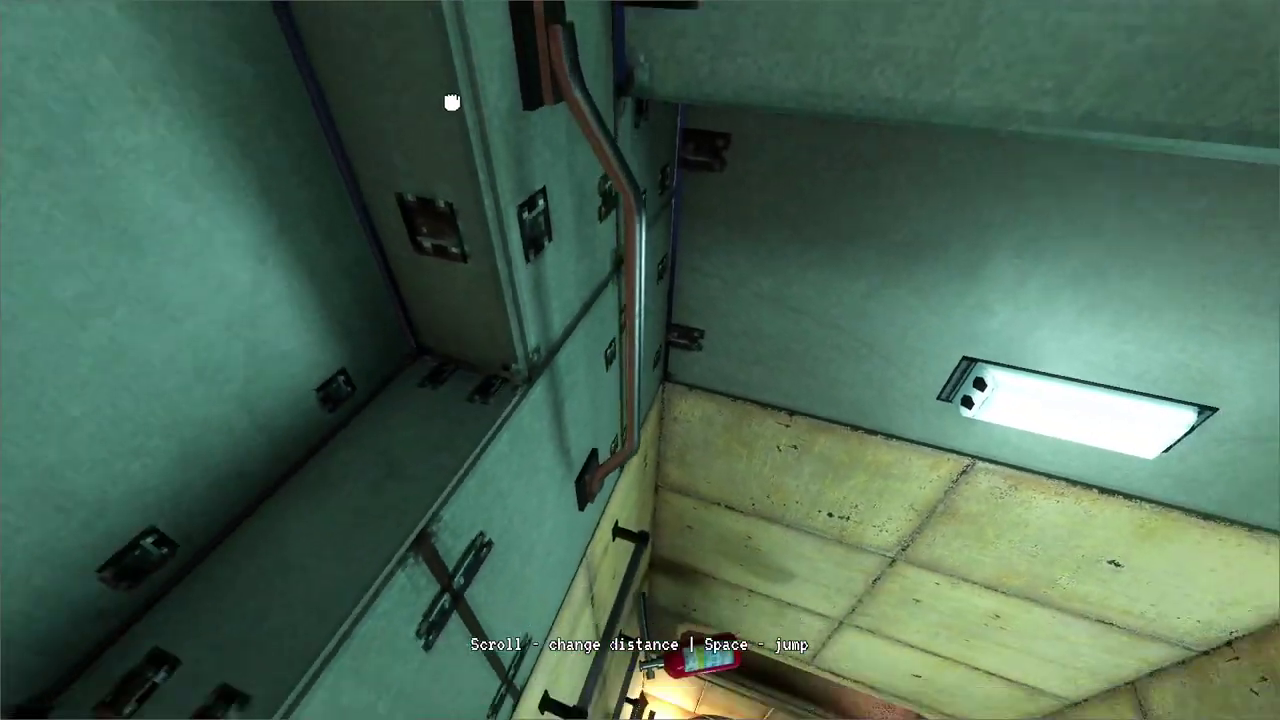
- Examine the recessed porthole in the green-panelled module up close and from the surrounding handrails
drag(452, 102, 640, 360)
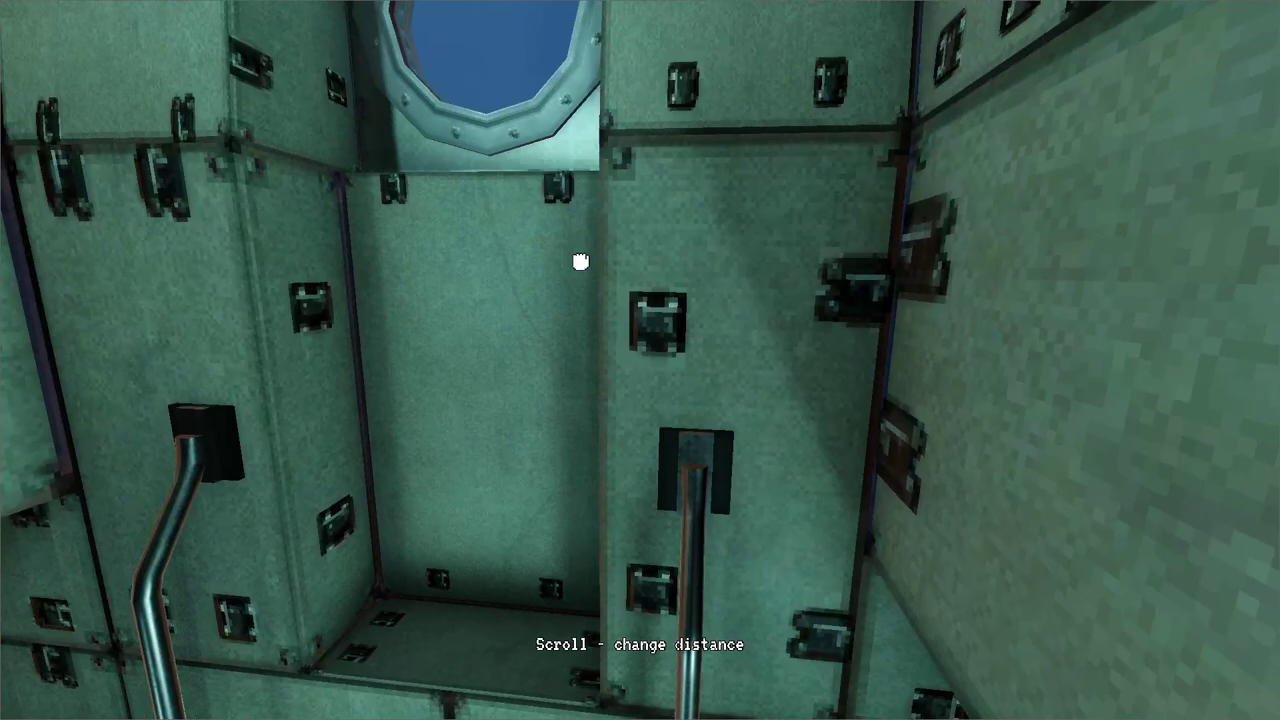
drag(580, 262, 640, 360)
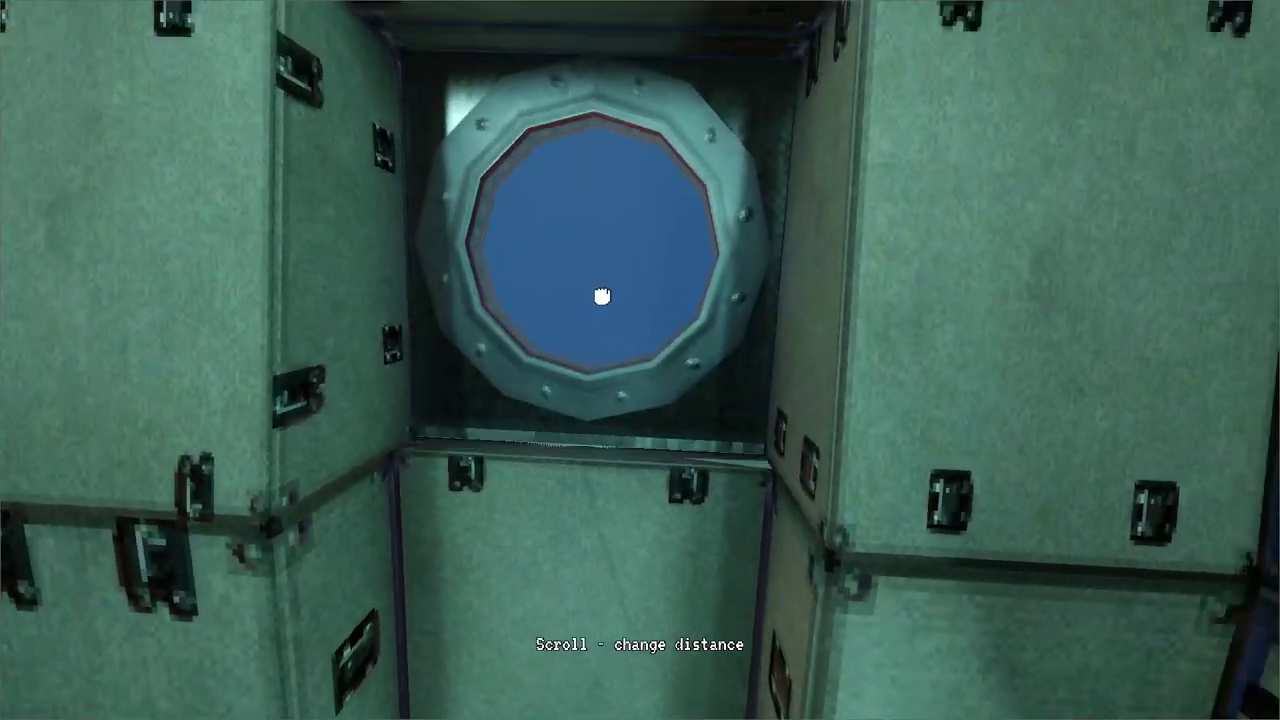
drag(601, 296, 626, 389)
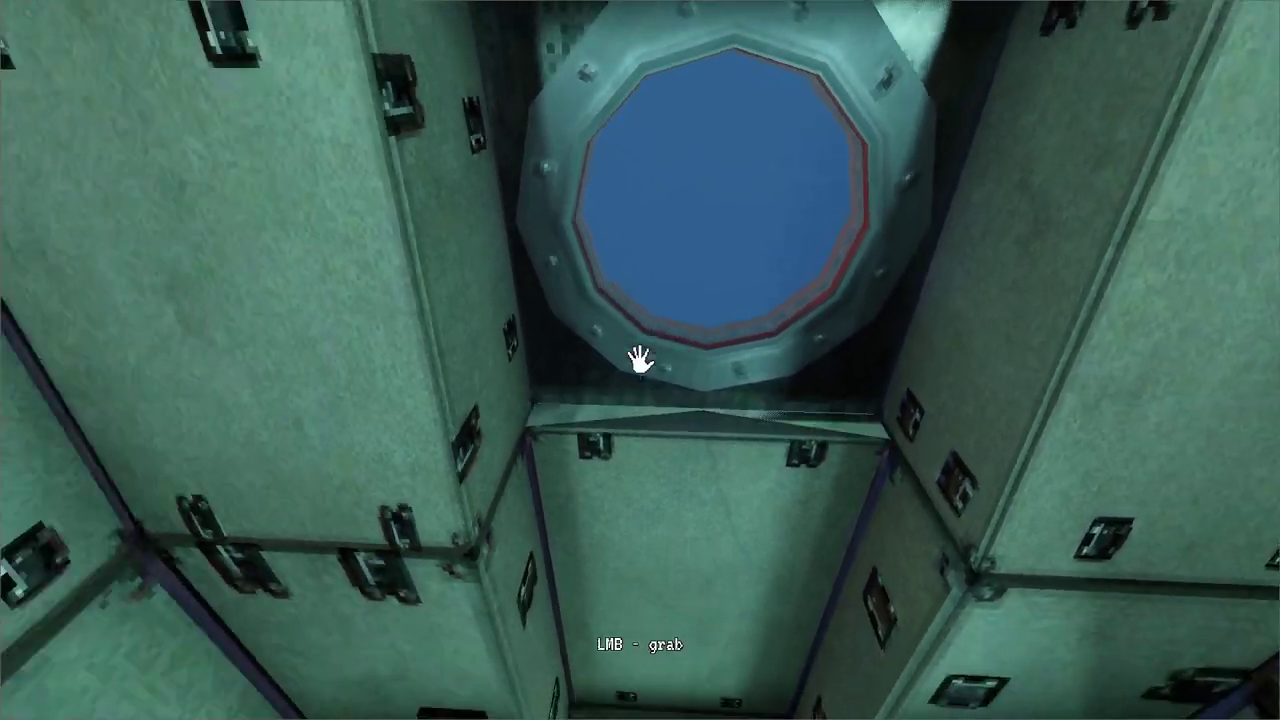
drag(640, 360, 639, 431)
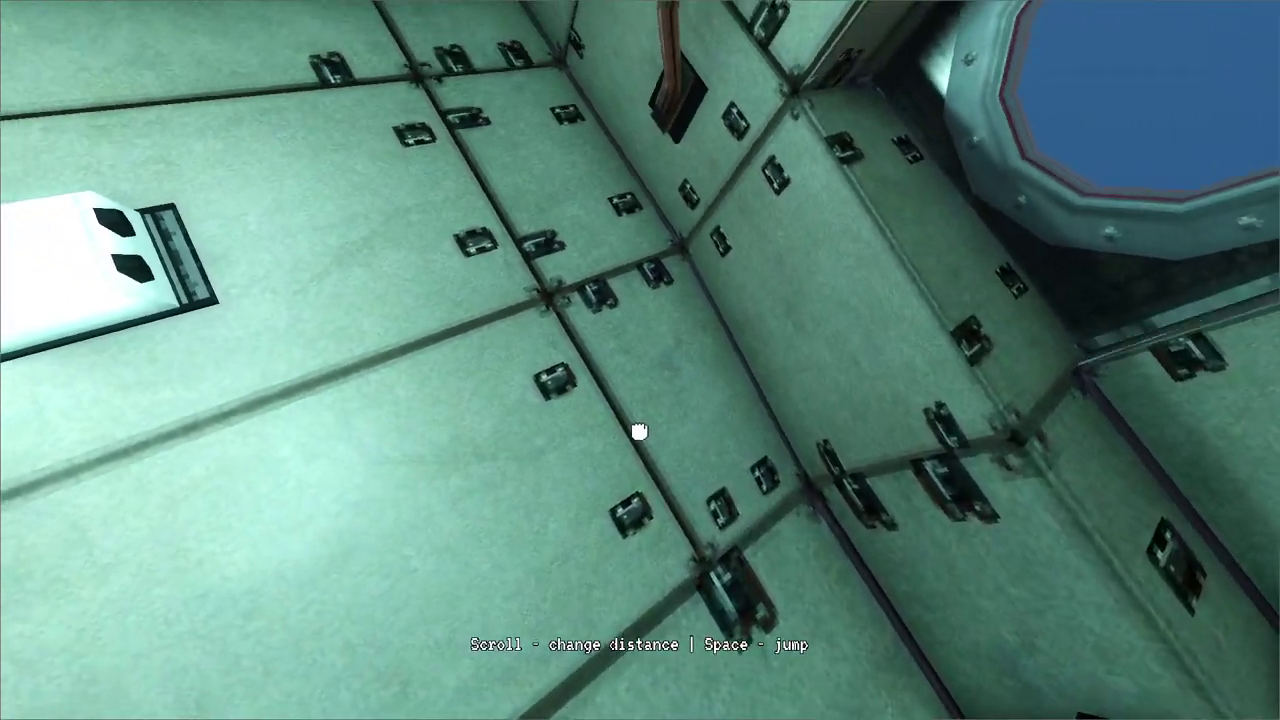
click(639, 431)
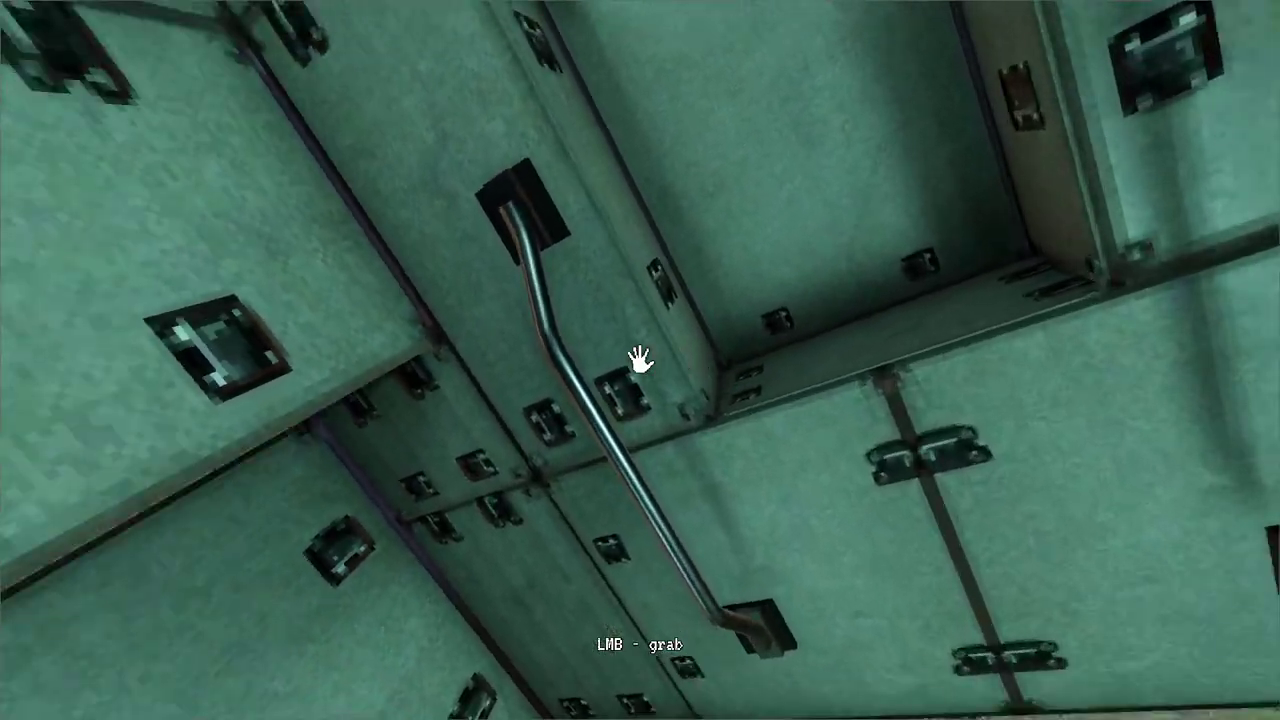
click(638, 356)
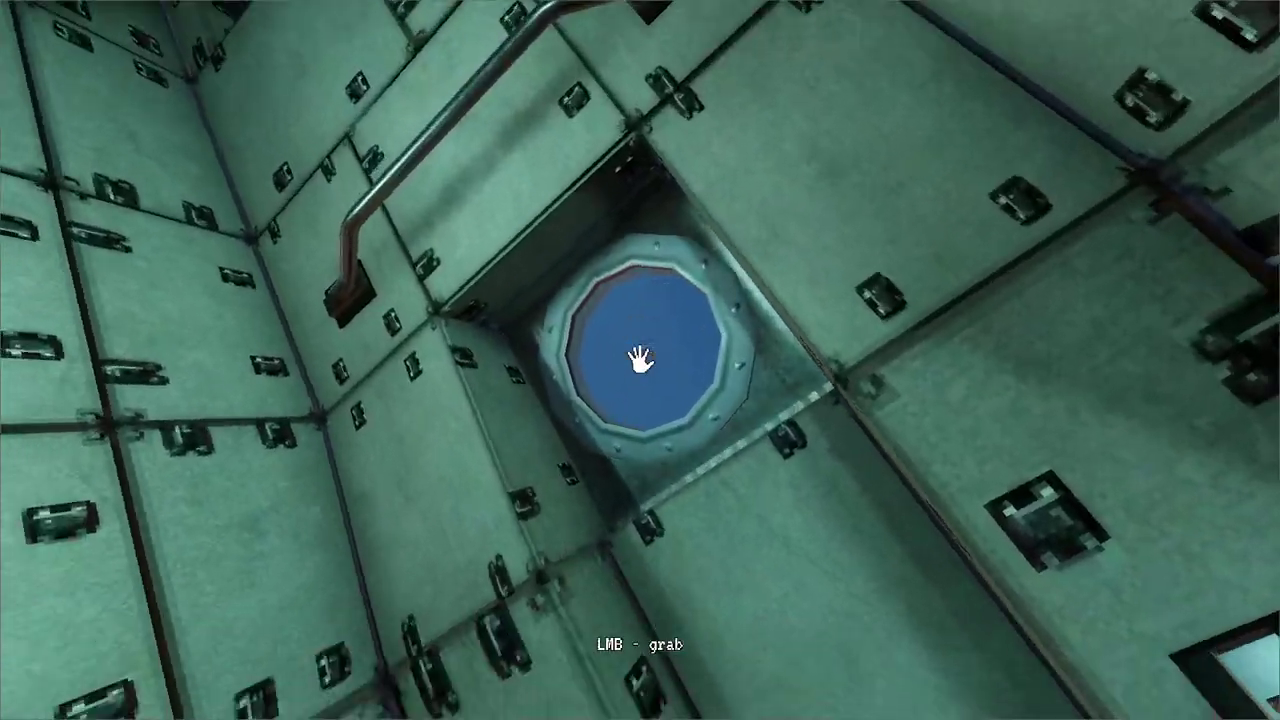
mouse_move(640, 361)
mouse_down()
mouse_move(611, 361)
mouse_move(641, 361)
mouse_move(627, 369)
mouse_up()
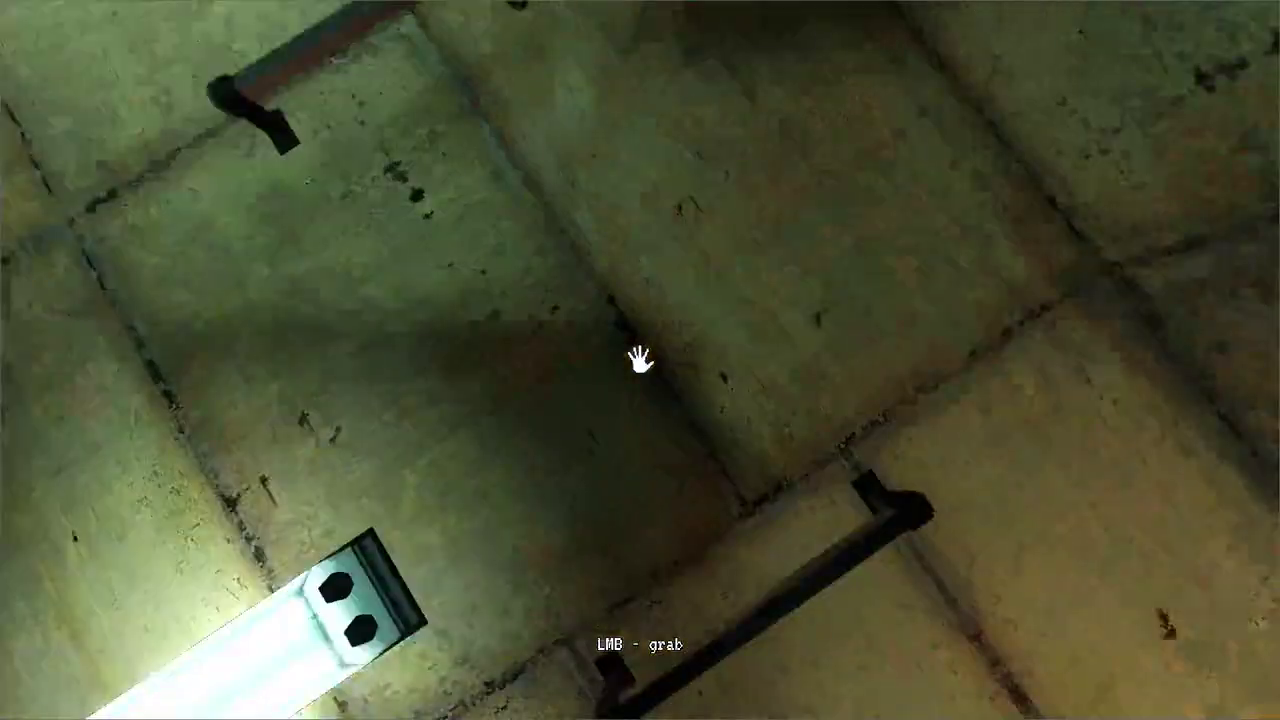
drag(640, 360, 728, 394)
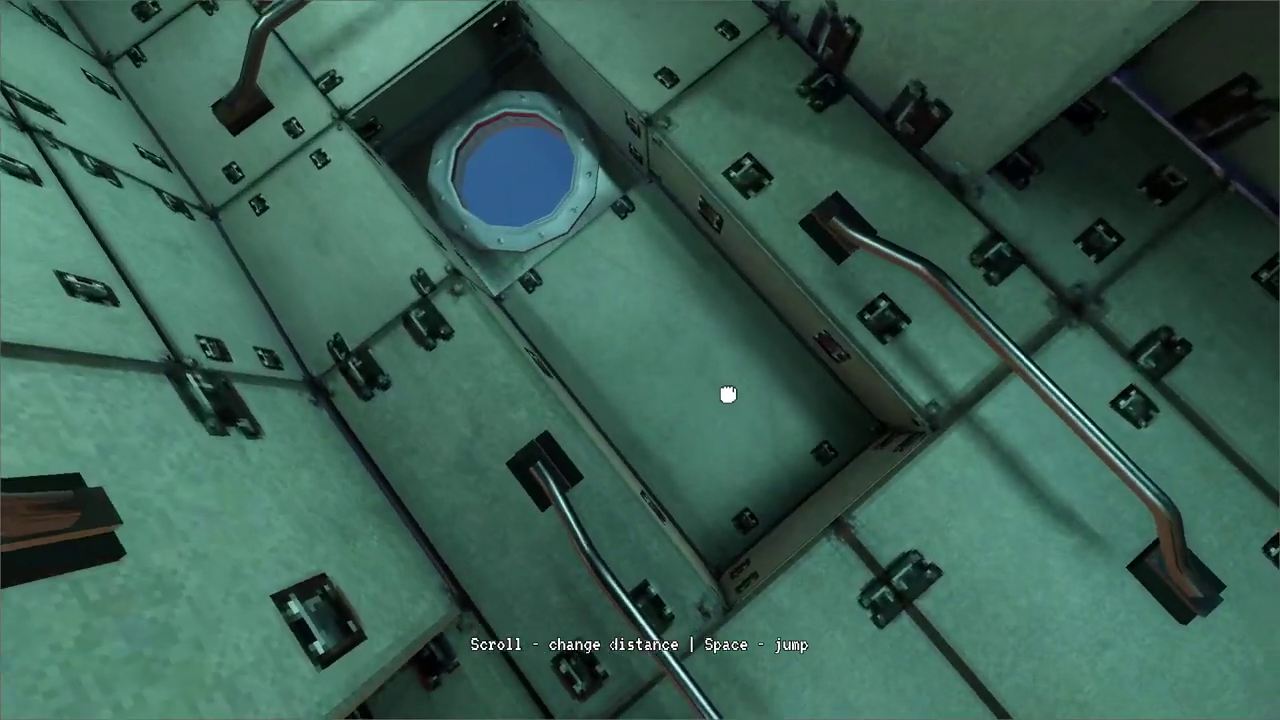
click(640, 358)
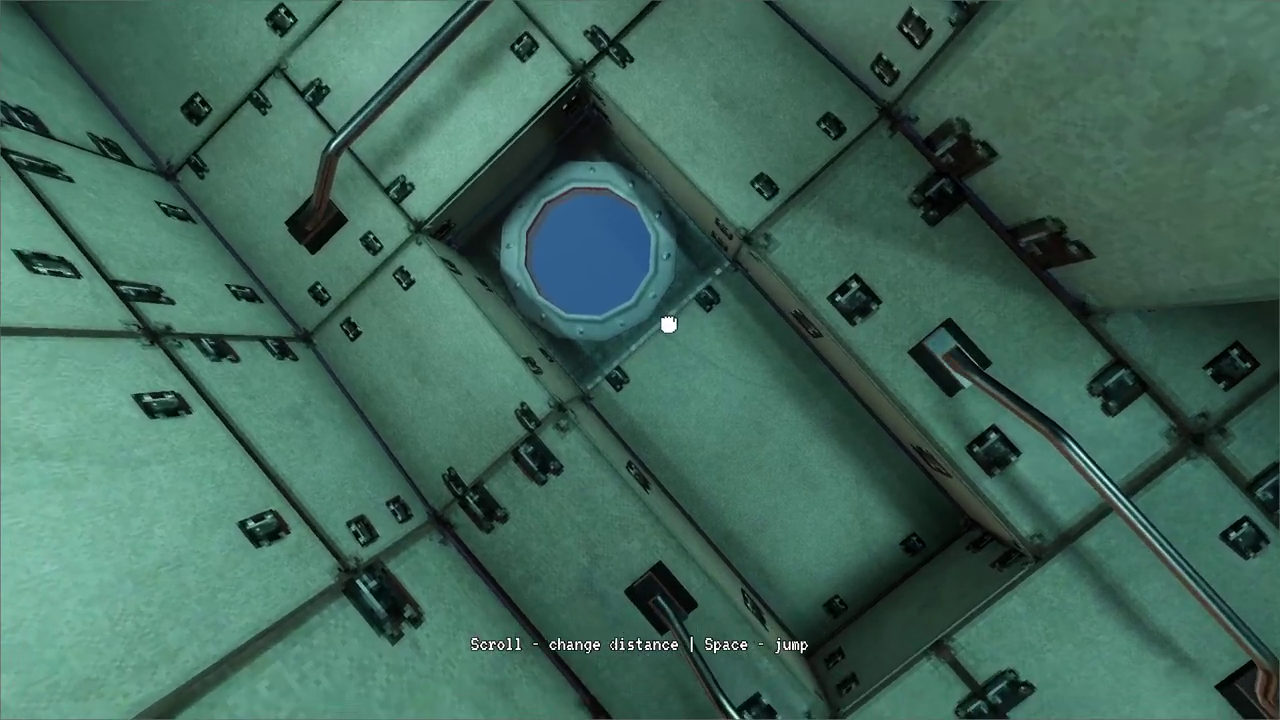
drag(668, 324, 548, 280)
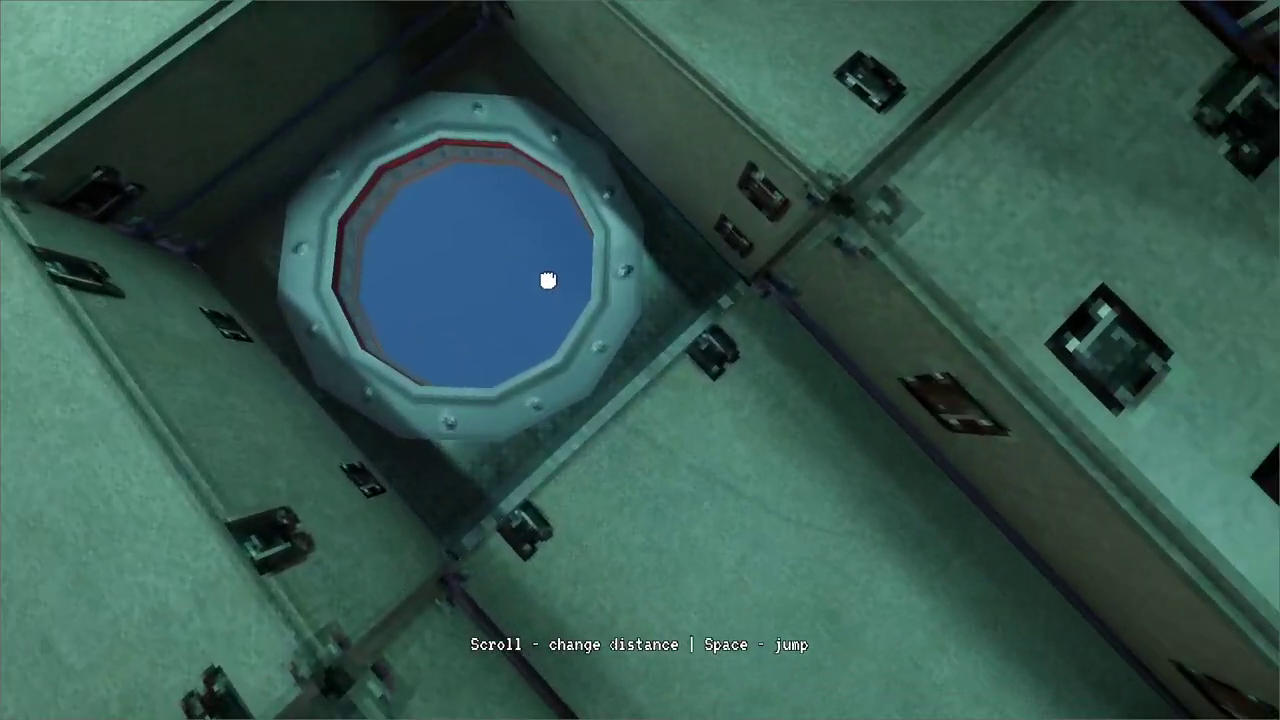
drag(615, 340, 675, 397)
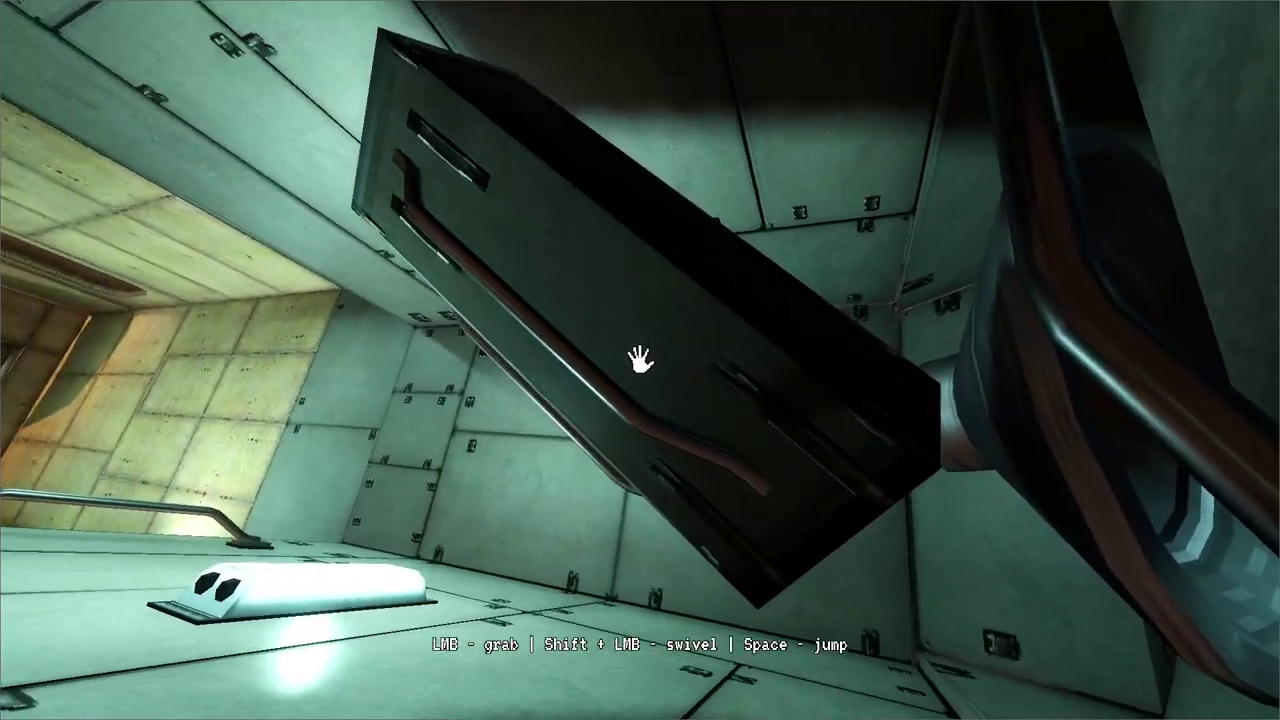
- Inspect the dark recessed portholes in the green-panelled module and the round hatch passage near them
mouse_move(640, 360)
mouse_down()
mouse_move(726, 363)
mouse_move(640, 360)
mouse_move(540, 400)
mouse_move(640, 357)
mouse_up()
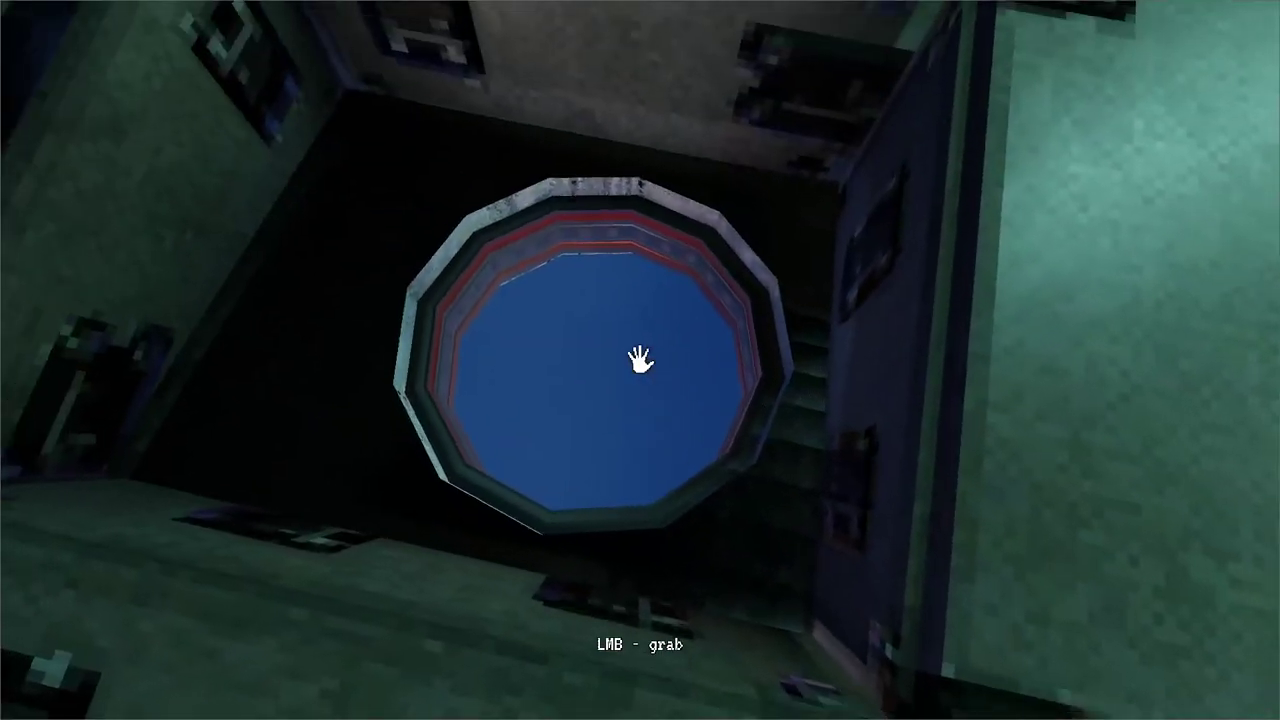
drag(640, 360, 621, 252)
drag(621, 326, 639, 284)
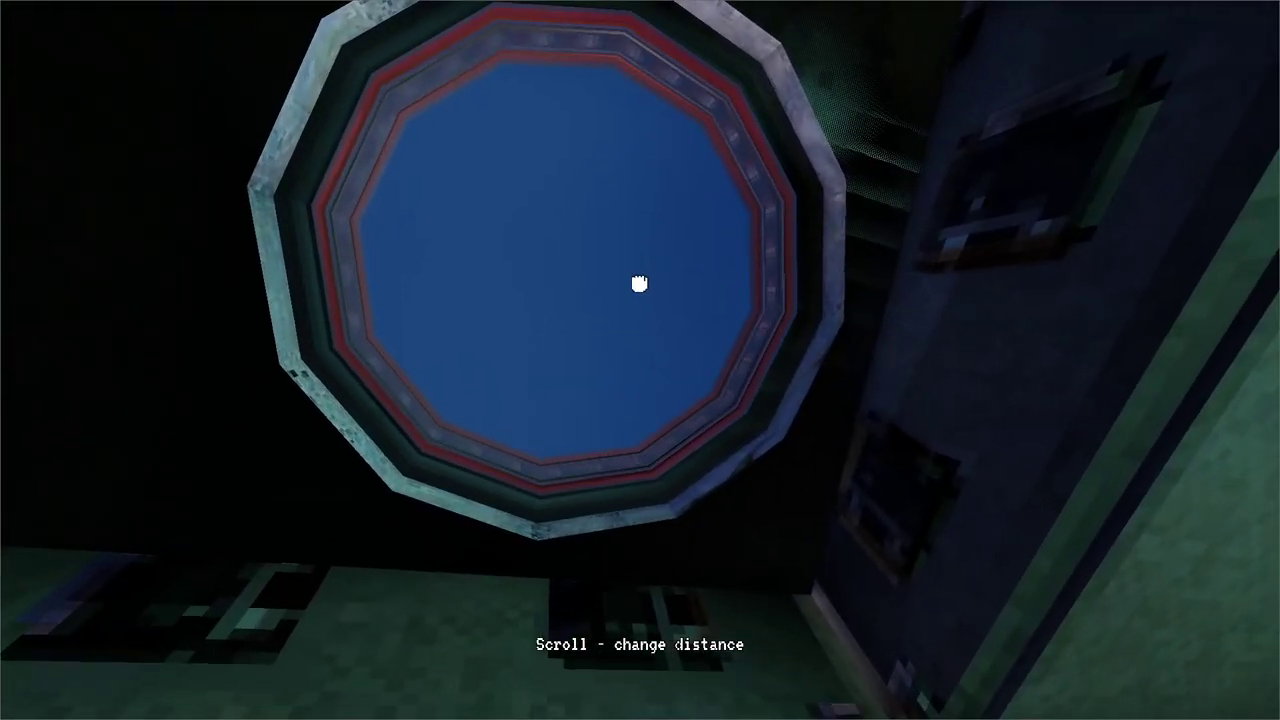
mouse_move(590, 363)
mouse_down()
mouse_move(640, 360)
mouse_move(437, 349)
mouse_move(640, 360)
mouse_move(591, 351)
mouse_move(694, 323)
mouse_move(649, 401)
mouse_move(715, 377)
mouse_up()
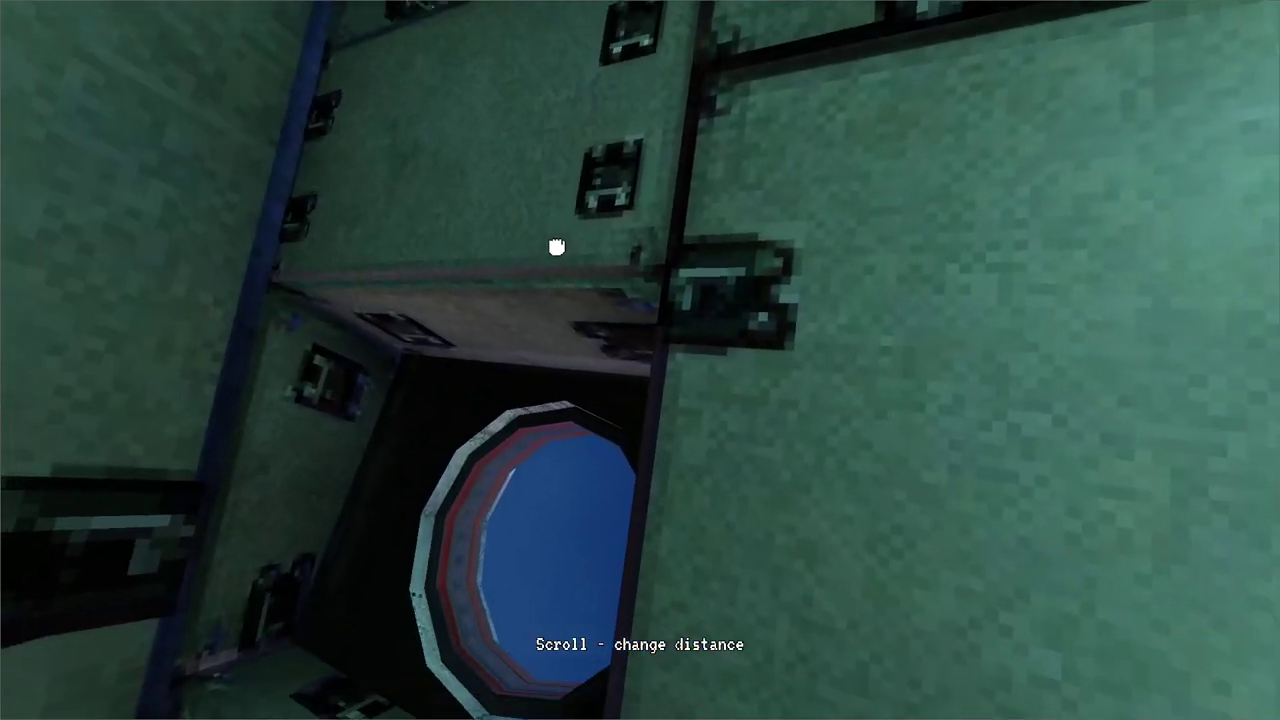
mouse_move(636, 213)
mouse_down()
mouse_move(651, 271)
mouse_move(640, 357)
mouse_move(606, 390)
mouse_move(486, 357)
mouse_move(380, 391)
mouse_move(629, 371)
mouse_move(740, 334)
mouse_move(651, 349)
mouse_move(686, 367)
mouse_move(557, 383)
mouse_move(409, 378)
mouse_move(640, 360)
mouse_move(705, 393)
mouse_up()
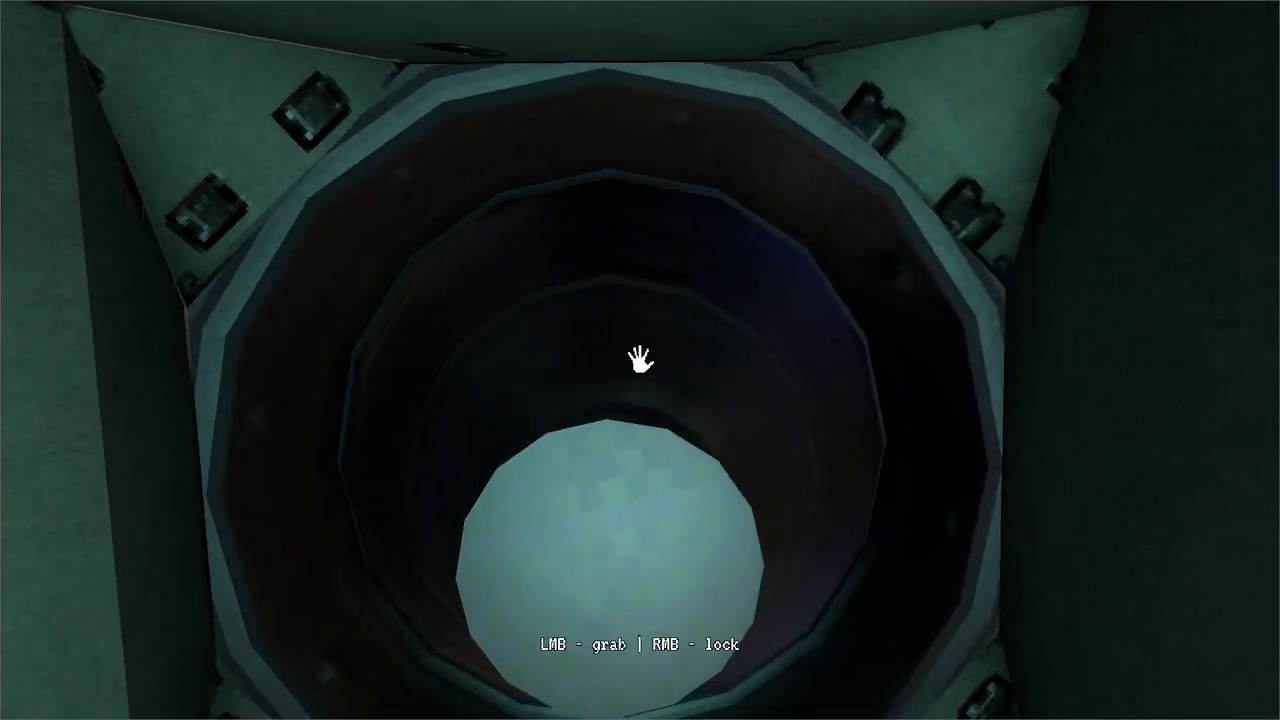
mouse_move(717, 347)
mouse_down()
mouse_move(703, 378)
mouse_move(640, 360)
mouse_move(755, 379)
mouse_move(640, 360)
mouse_move(499, 364)
mouse_move(400, 414)
mouse_up()
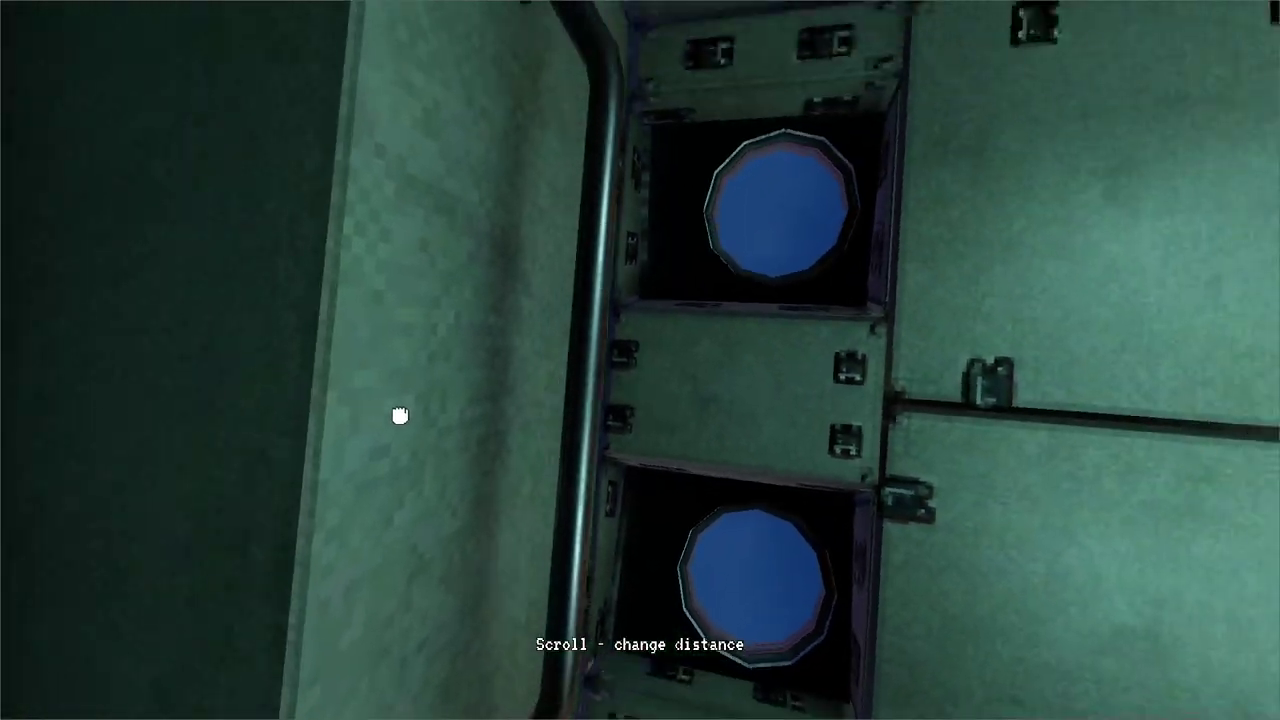
mouse_move(640, 360)
mouse_down()
mouse_move(666, 326)
mouse_move(640, 360)
mouse_move(637, 438)
mouse_move(640, 357)
mouse_up()
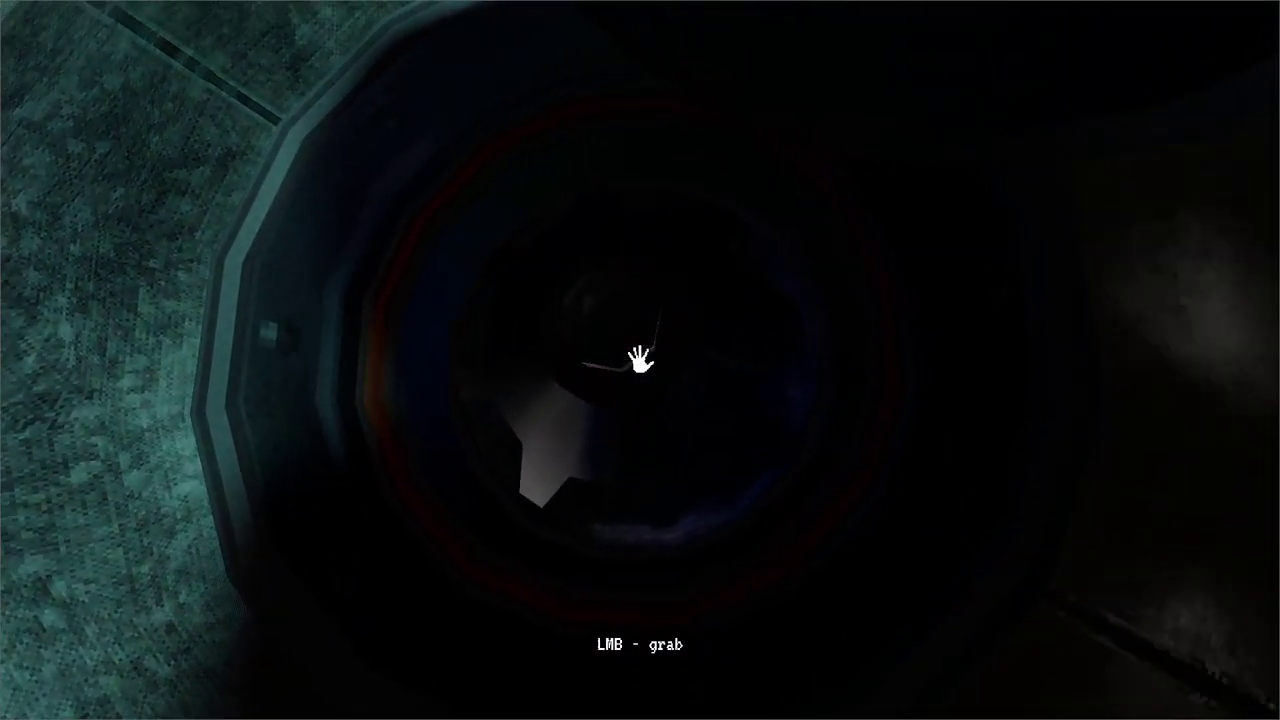
- Float through the dark docking node, past its round hatches, towards the cupola
drag(640, 360, 574, 336)
right_click(624, 342)
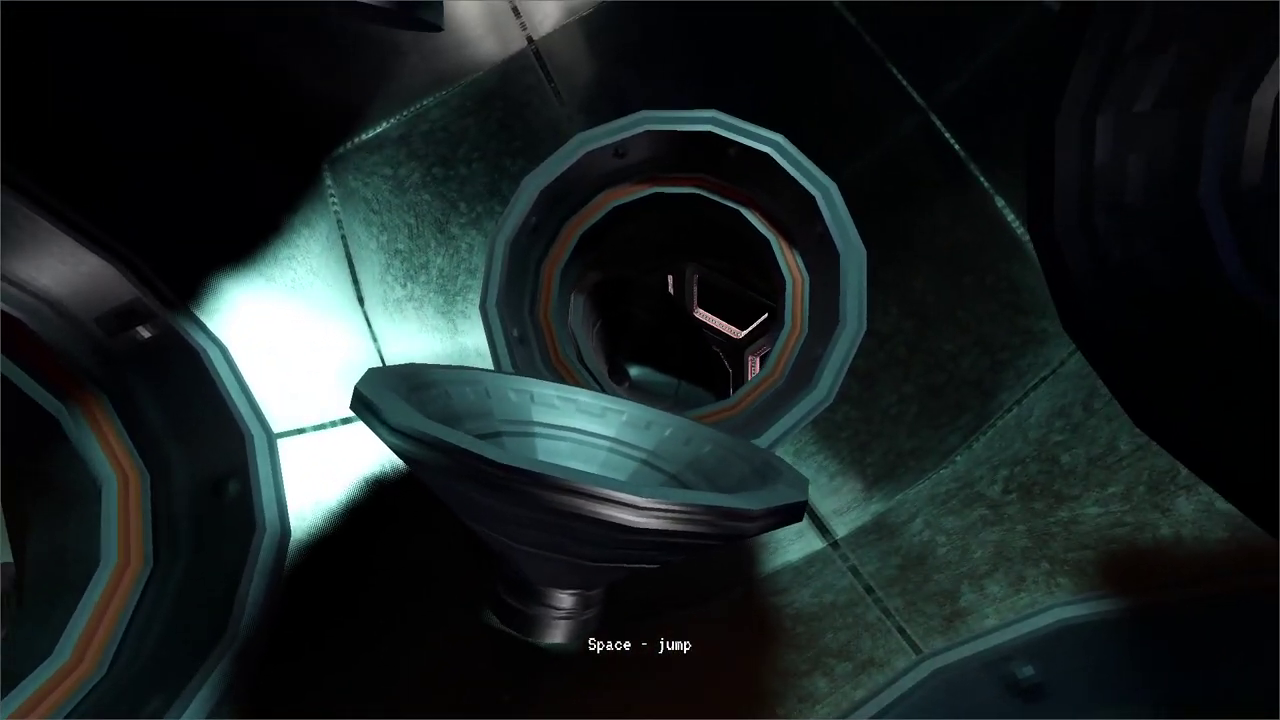
mouse_move(640, 360)
mouse_down()
mouse_move(667, 299)
mouse_move(612, 344)
mouse_move(666, 314)
mouse_move(633, 357)
mouse_move(623, 341)
mouse_move(643, 359)
mouse_move(634, 390)
mouse_move(623, 383)
mouse_move(644, 347)
mouse_move(640, 360)
mouse_up()
right_click(646, 345)
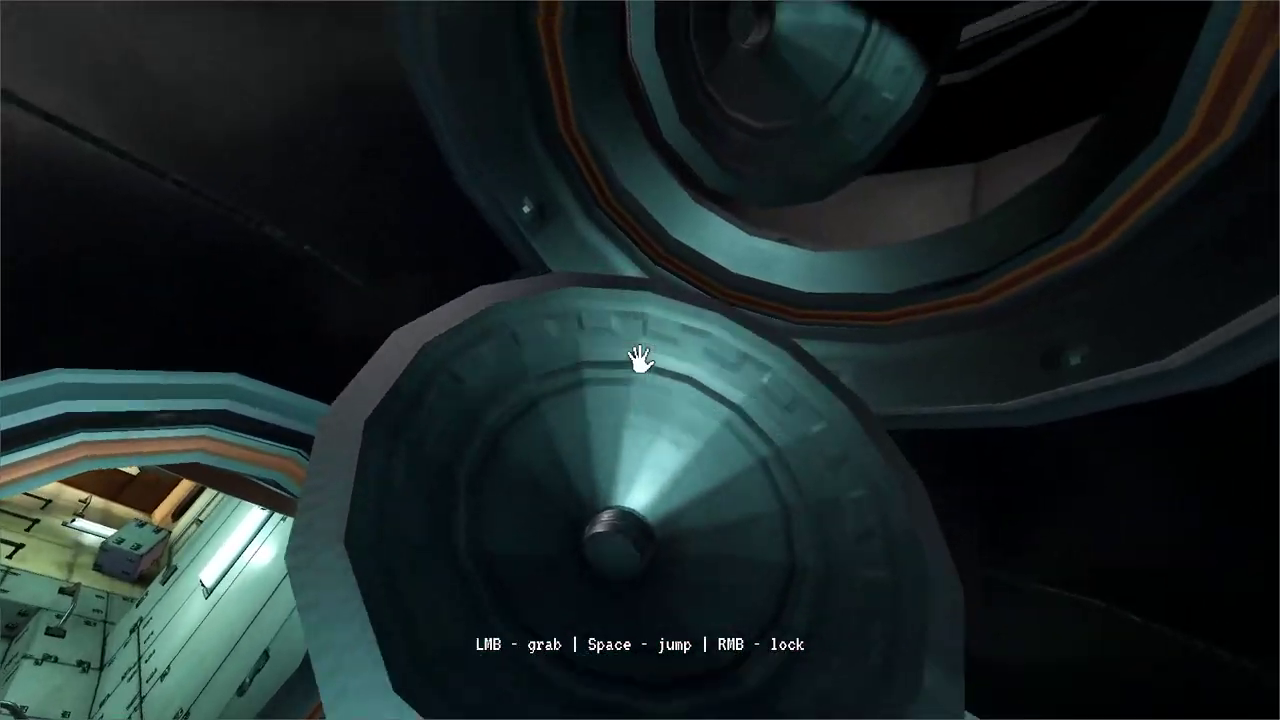
key(space)
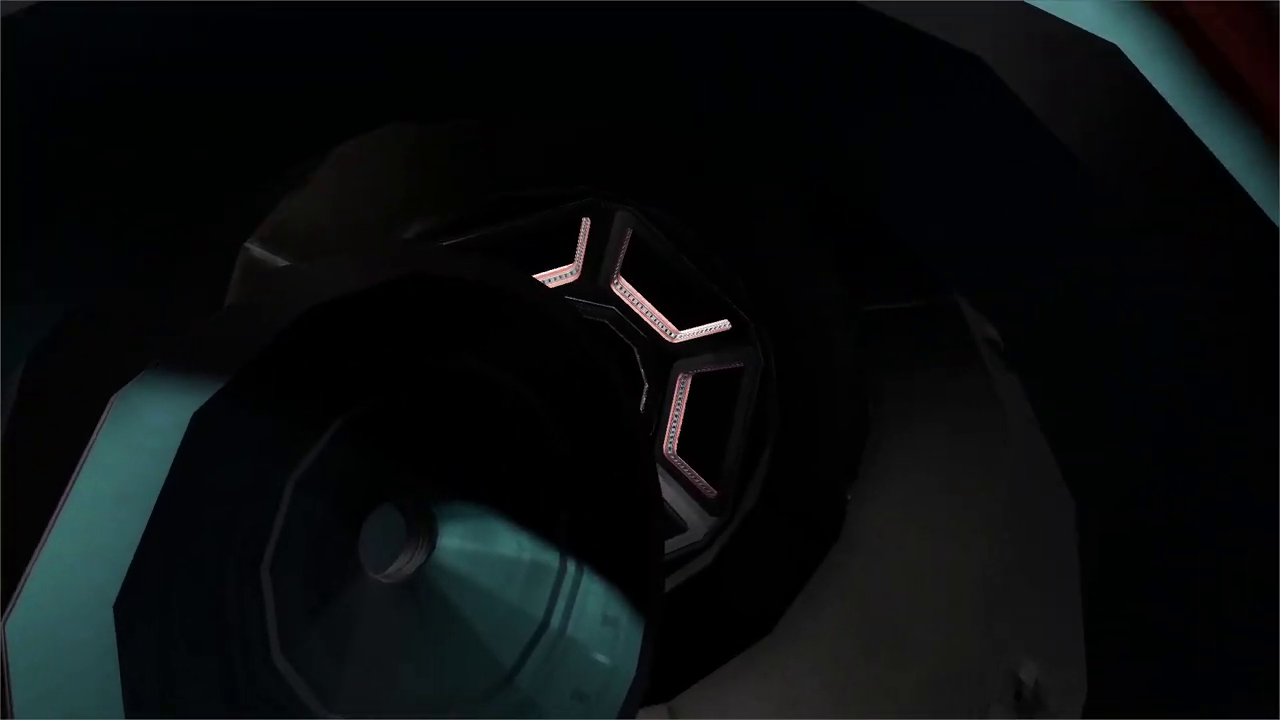
- Enter the cupola and examine its side window frames and surrounding ring from inside
drag(640, 360, 695, 378)
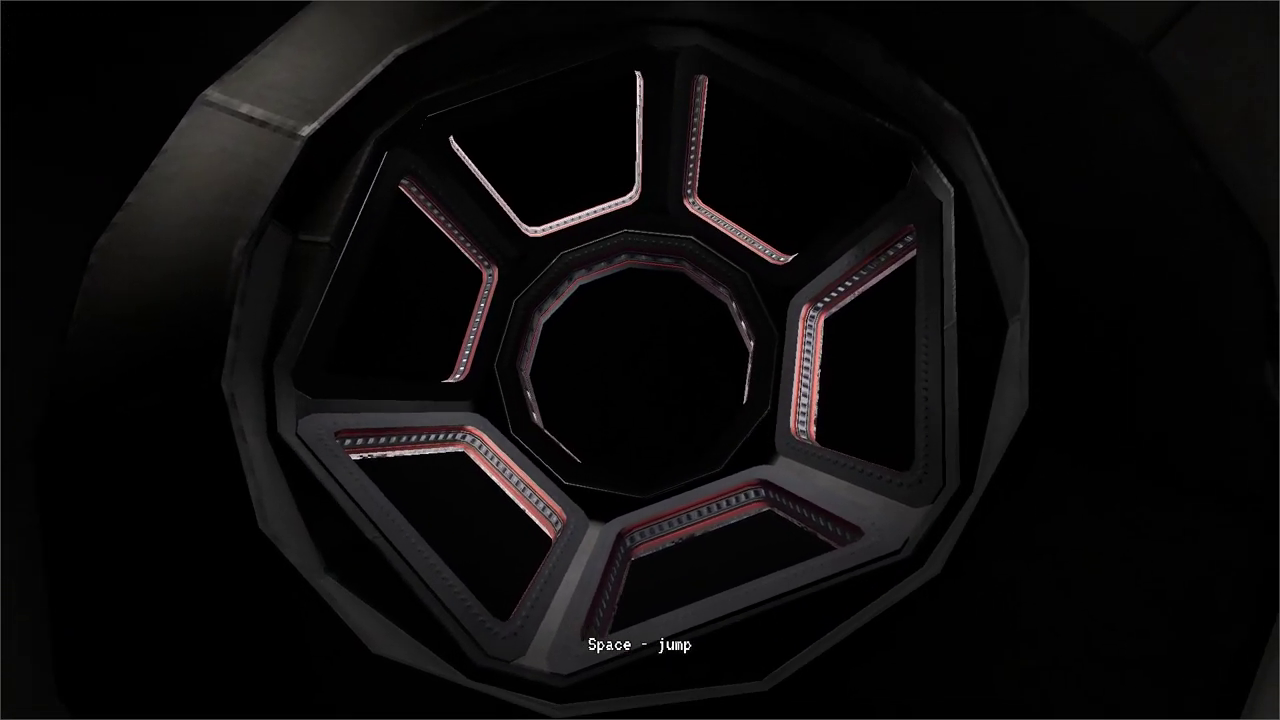
key(F12)
mouse_move(640, 360)
mouse_down()
mouse_move(580, 257)
mouse_move(631, 371)
mouse_move(657, 274)
mouse_move(634, 289)
mouse_move(641, 348)
mouse_move(615, 314)
mouse_move(655, 367)
mouse_move(629, 343)
mouse_move(654, 334)
mouse_move(661, 313)
mouse_move(642, 355)
mouse_move(526, 323)
mouse_move(600, 294)
mouse_move(640, 360)
mouse_up()
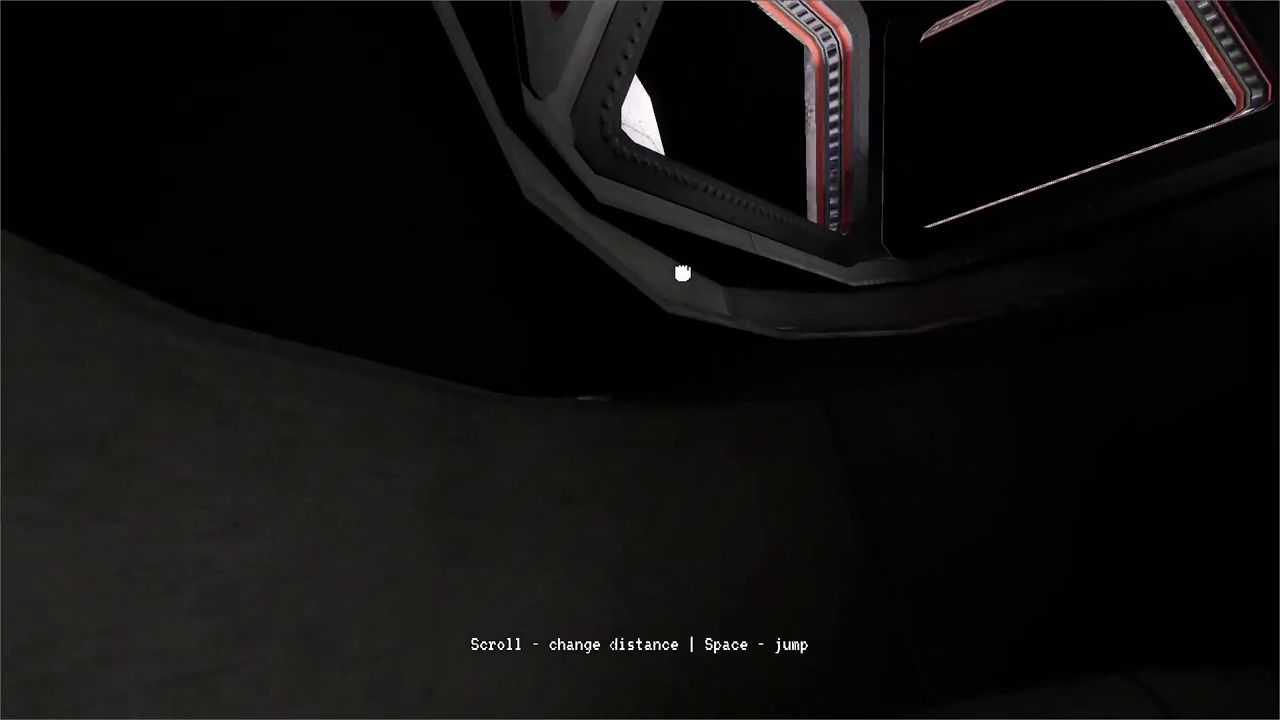
drag(743, 275, 640, 360)
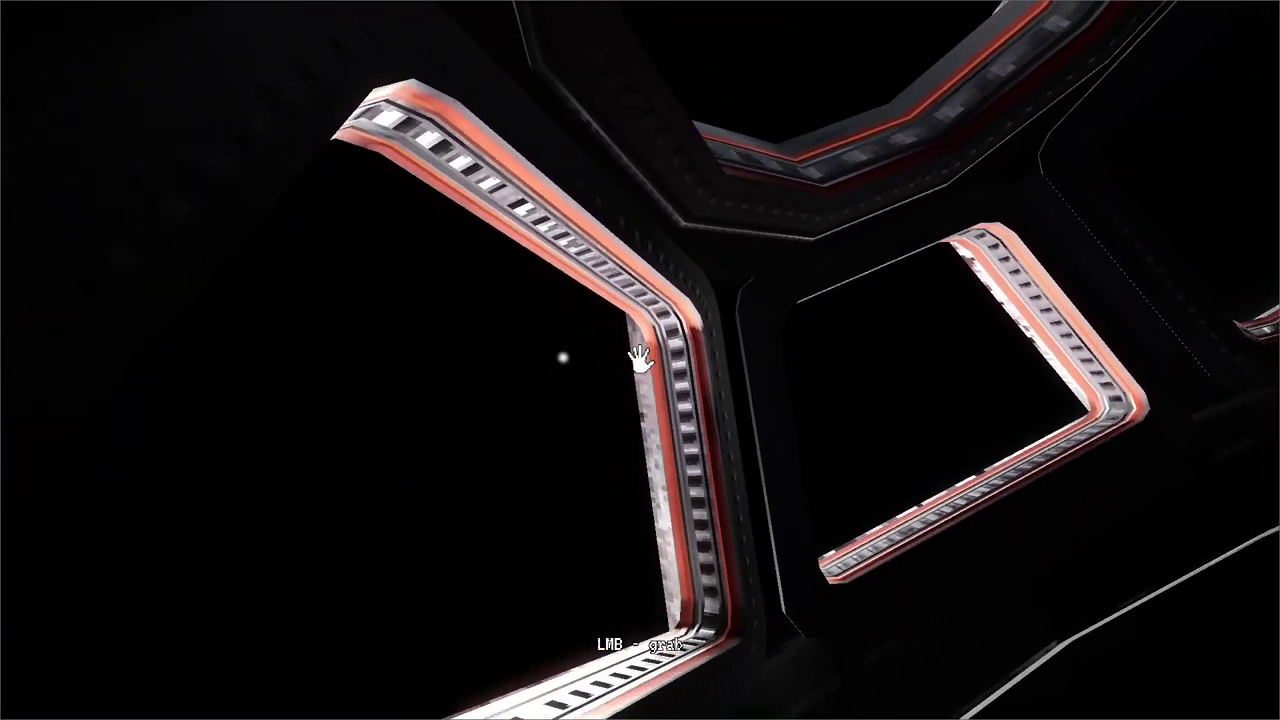
drag(640, 360, 651, 321)
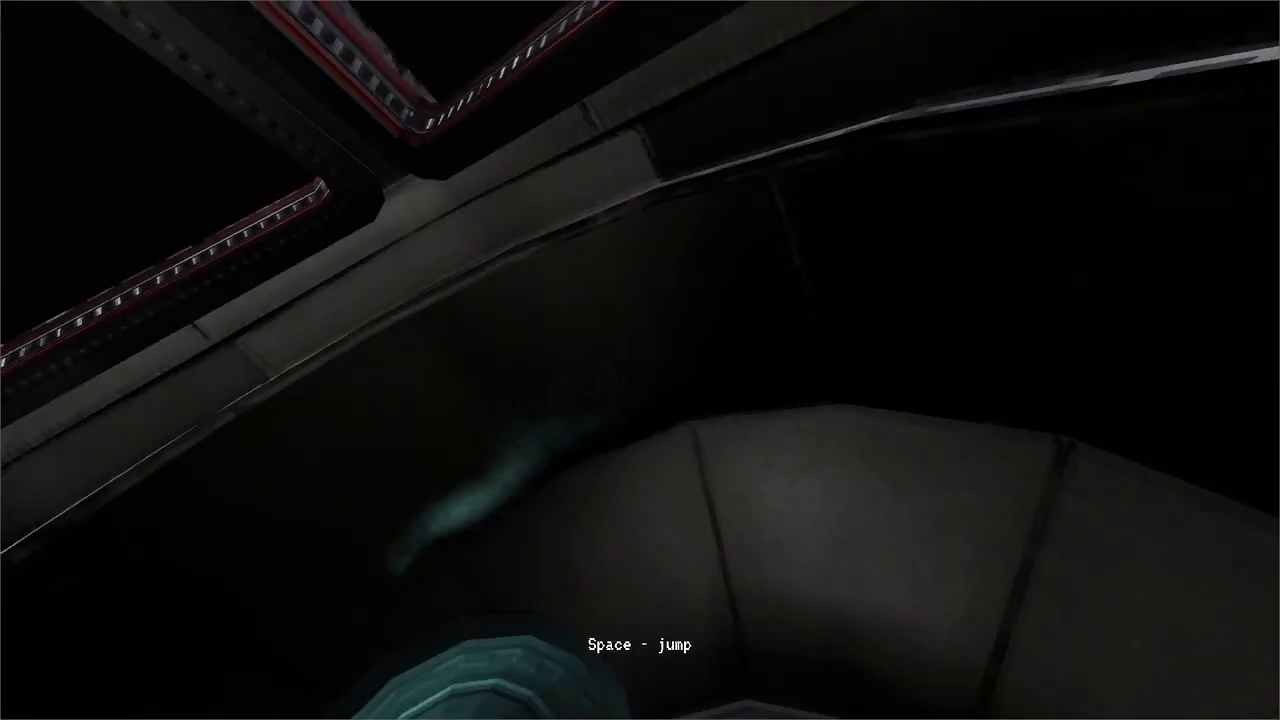
mouse_move(640, 363)
mouse_down()
mouse_move(762, 362)
mouse_move(566, 346)
mouse_move(635, 360)
mouse_move(701, 350)
mouse_move(603, 369)
mouse_move(640, 357)
mouse_up()
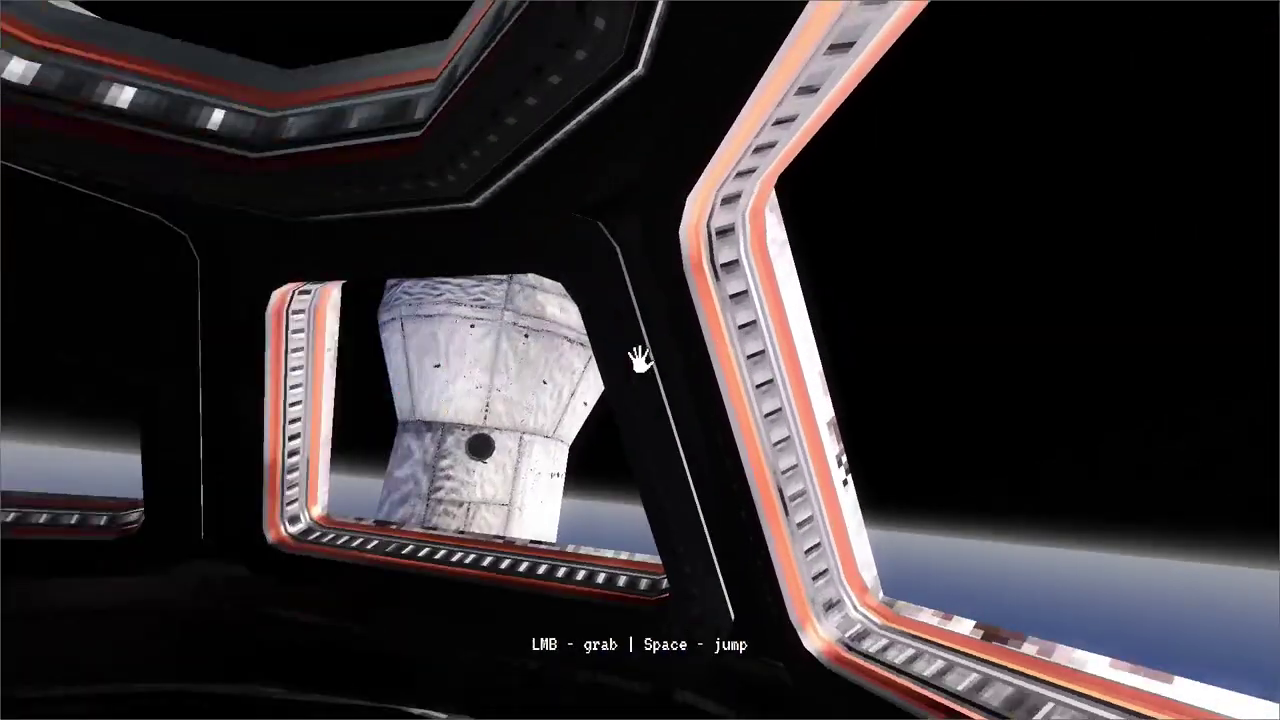
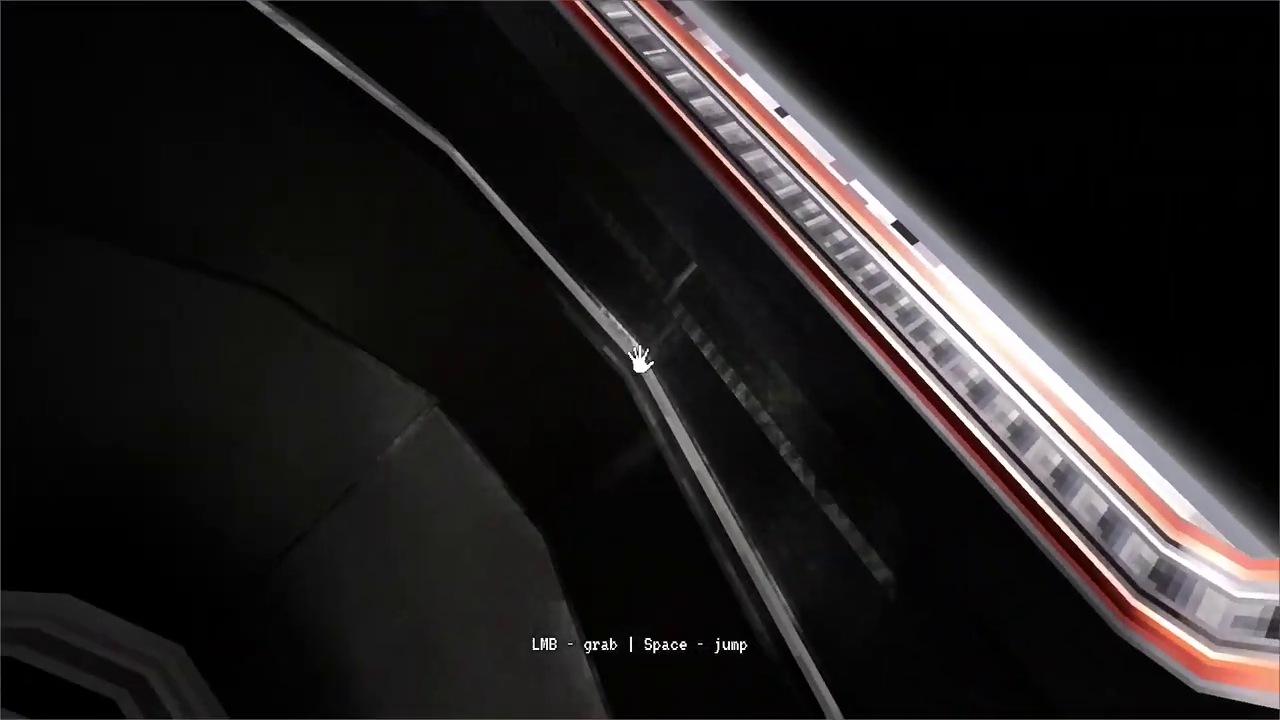
- Check the view of the planet and the station's outer hull through the cupola's side and central windows
drag(640, 357, 640, 235)
key(space)
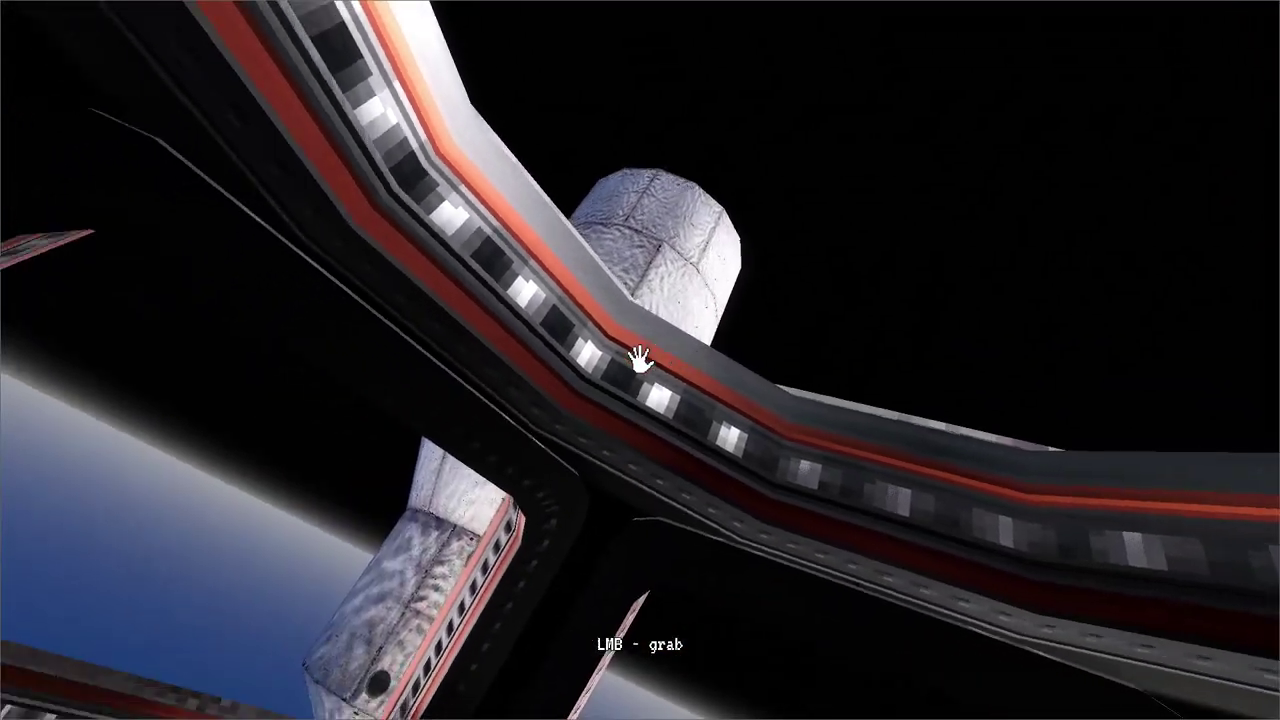
drag(640, 357, 487, 250)
drag(551, 292, 810, 315)
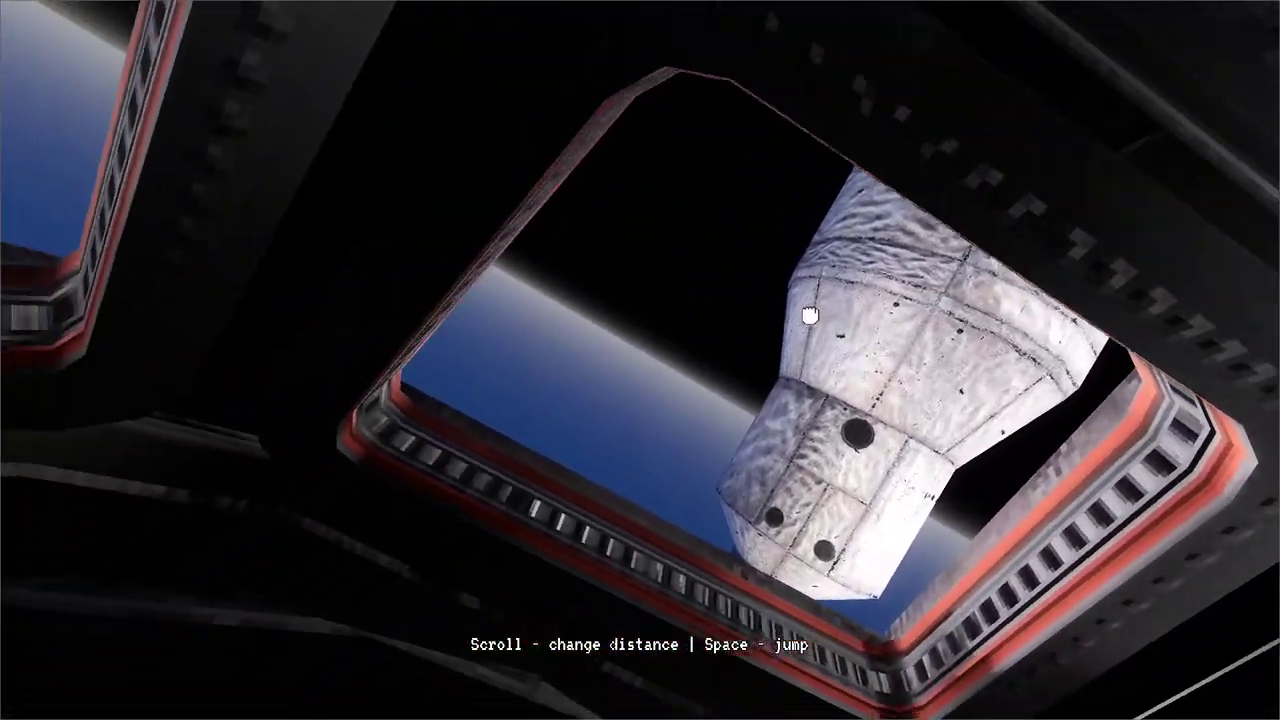
mouse_move(640, 360)
mouse_down()
mouse_move(586, 320)
mouse_move(643, 357)
mouse_up()
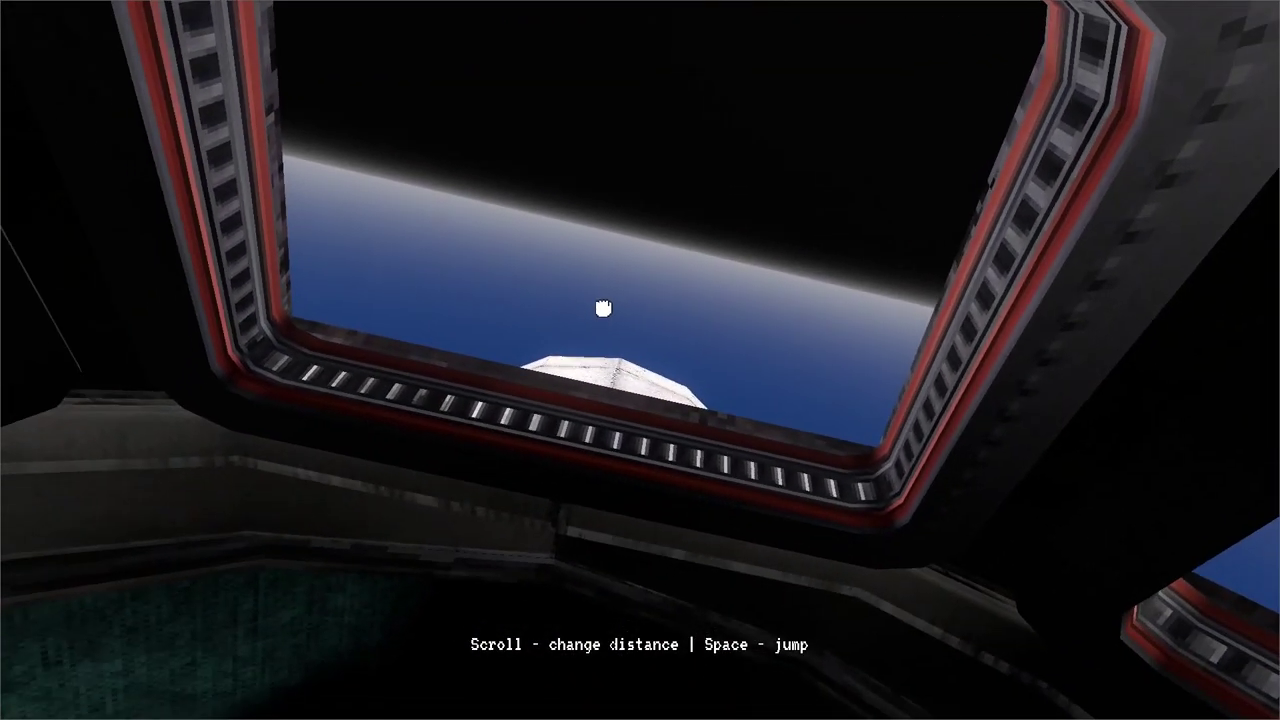
drag(603, 308, 640, 360)
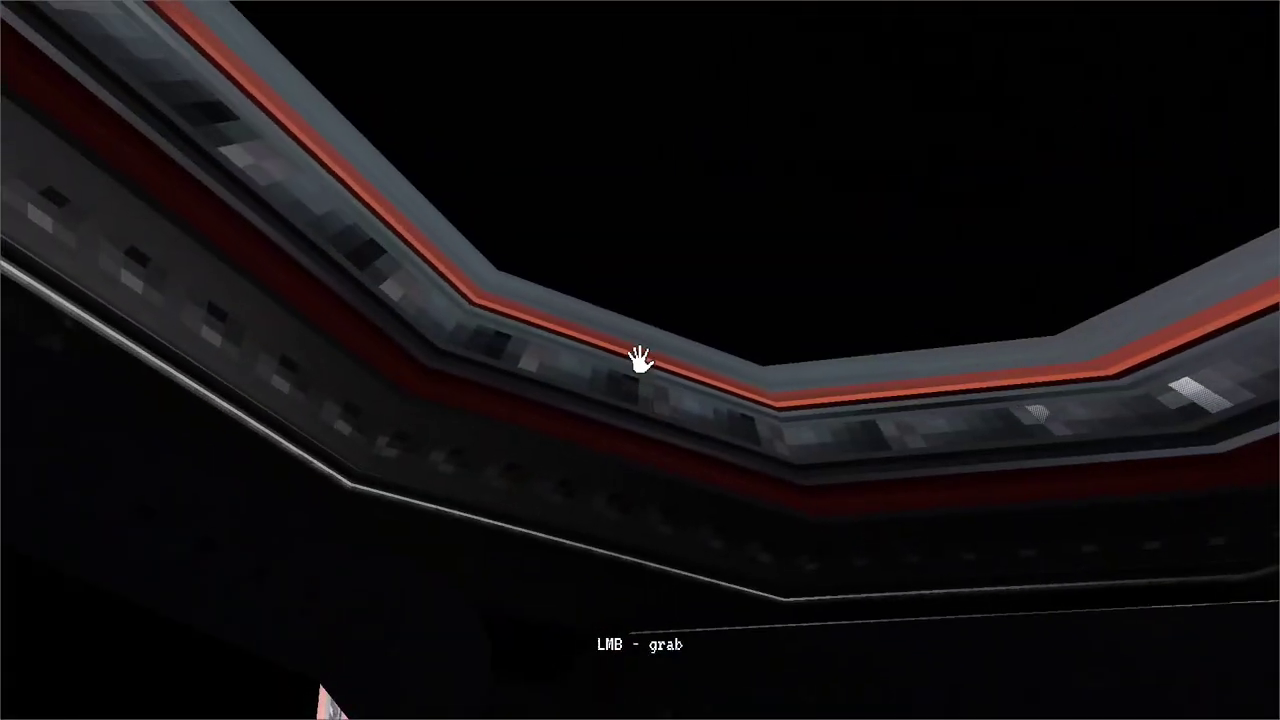
drag(633, 261, 640, 360)
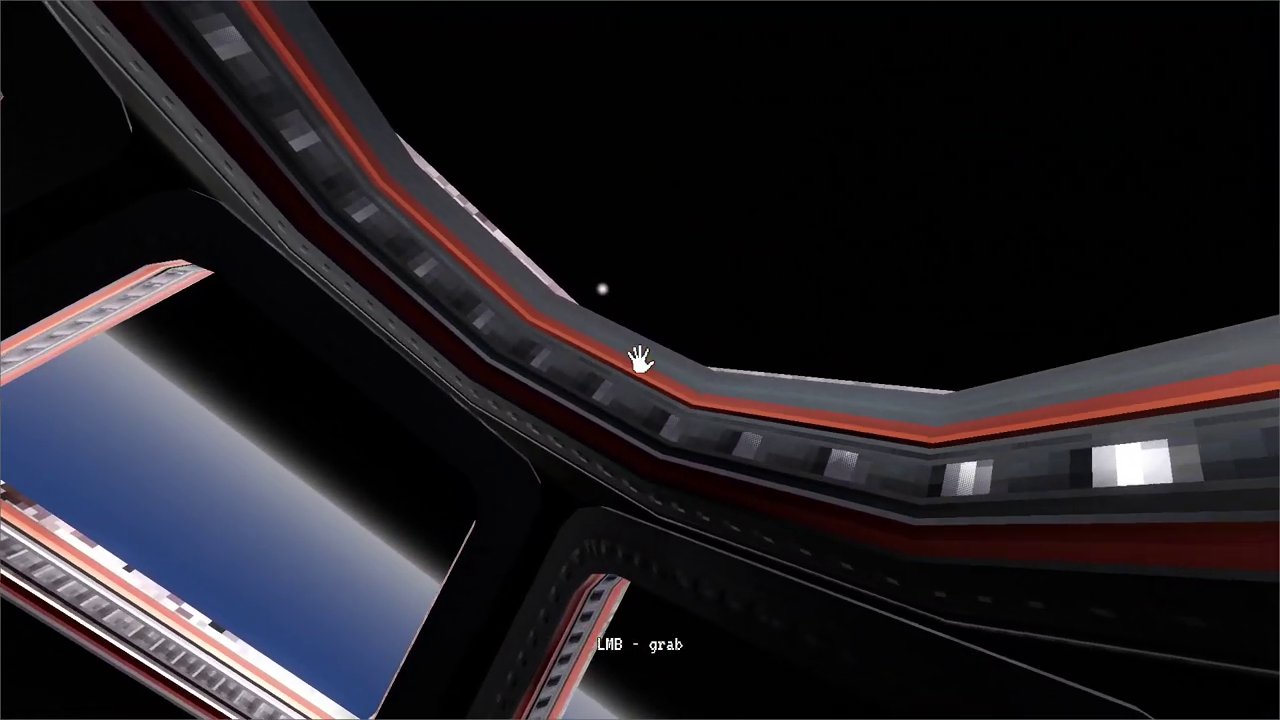
- Look around inside the cupola, checking its side and central window frames and the station hull and planet outside
drag(638, 360, 590, 303)
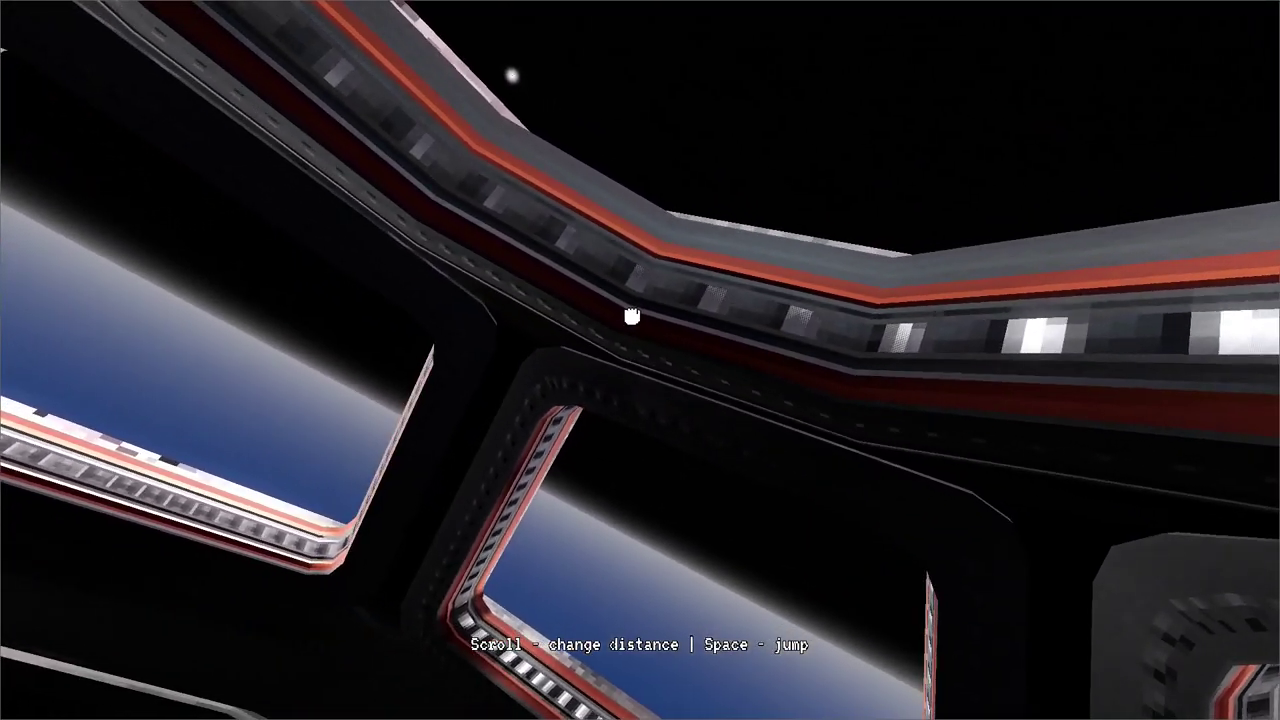
drag(671, 225, 665, 90)
mouse_move(640, 360)
mouse_down()
mouse_move(667, 130)
mouse_move(721, 140)
mouse_move(640, 360)
mouse_up()
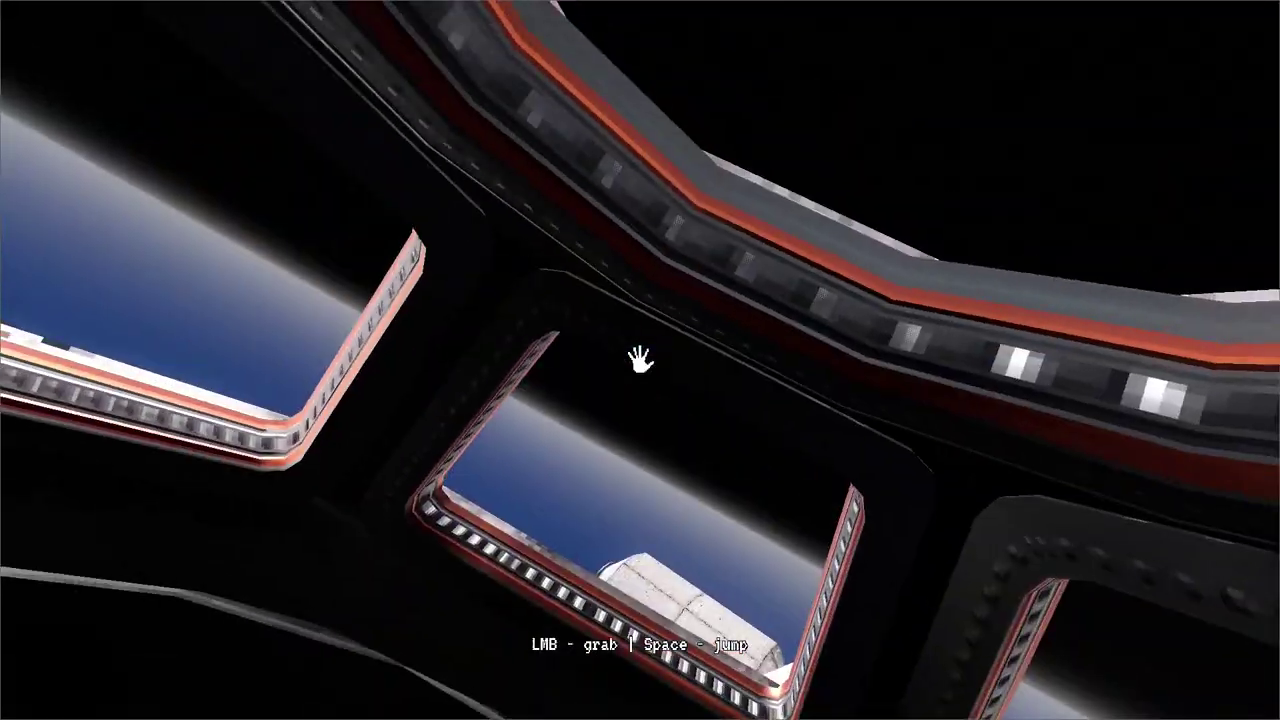
drag(649, 286, 685, 143)
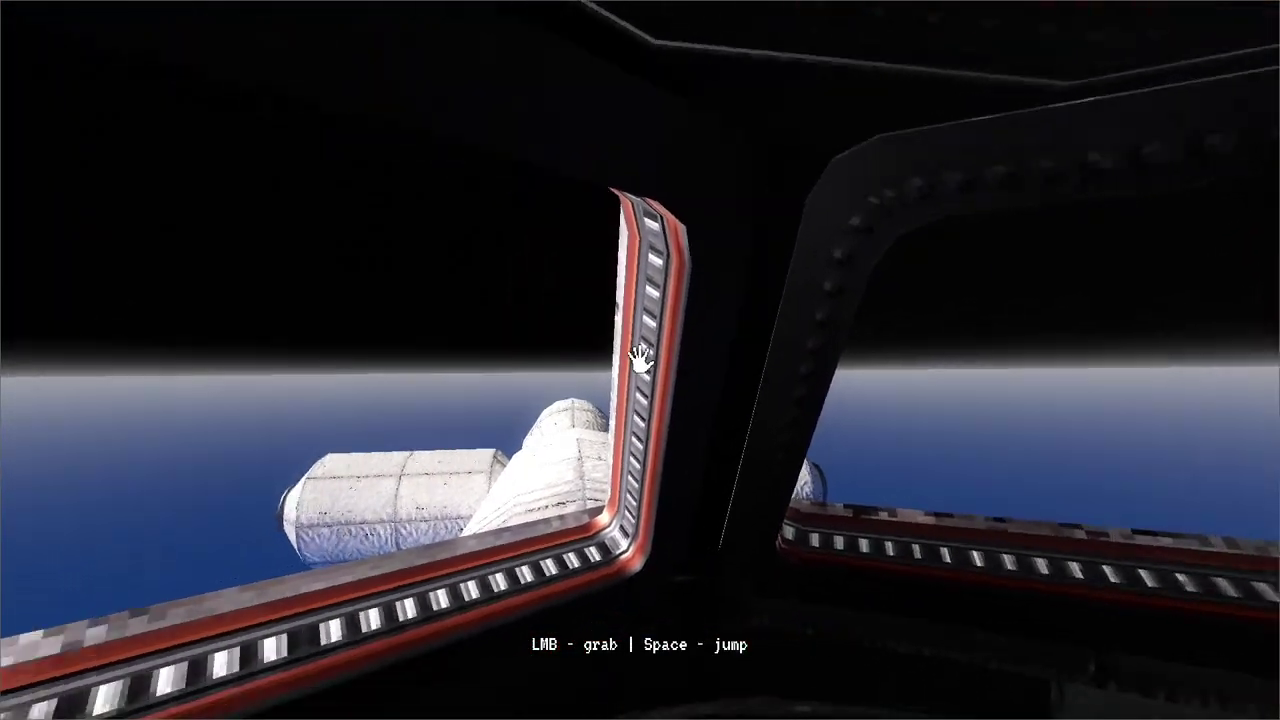
drag(640, 360, 741, 327)
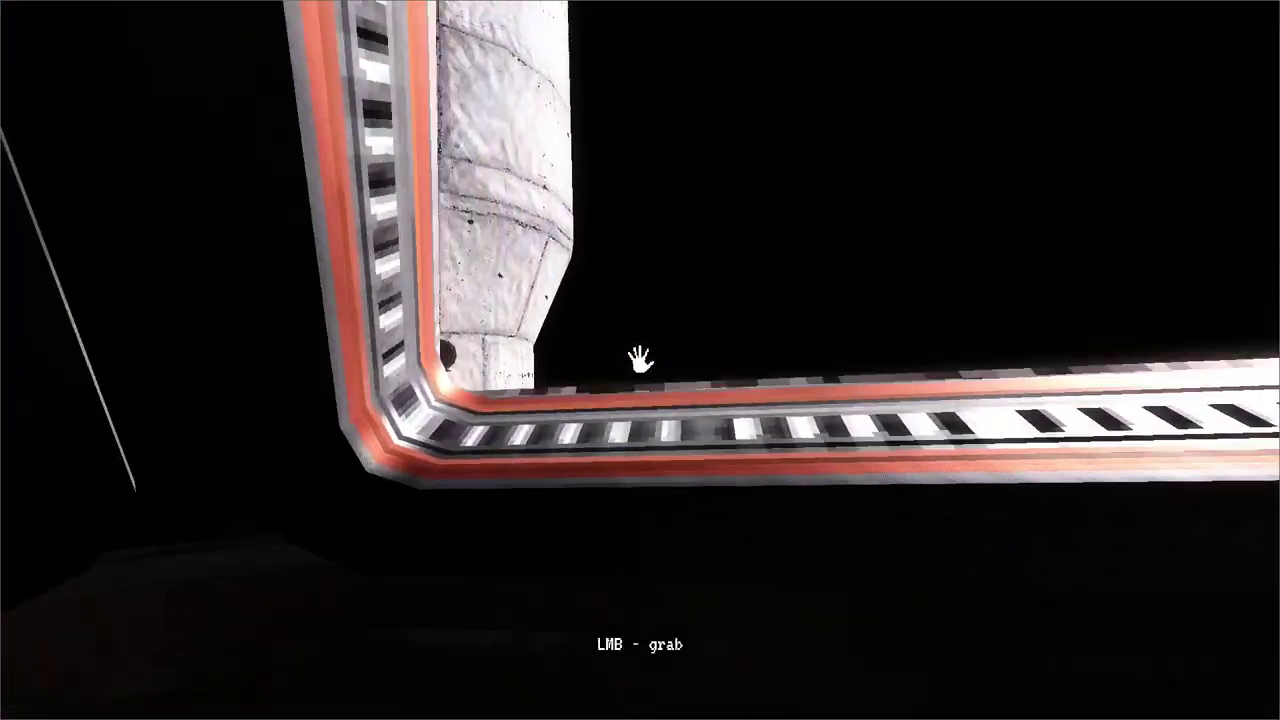
mouse_move(640, 358)
mouse_down()
mouse_move(506, 189)
mouse_move(640, 360)
mouse_move(629, 369)
mouse_move(640, 360)
mouse_up()
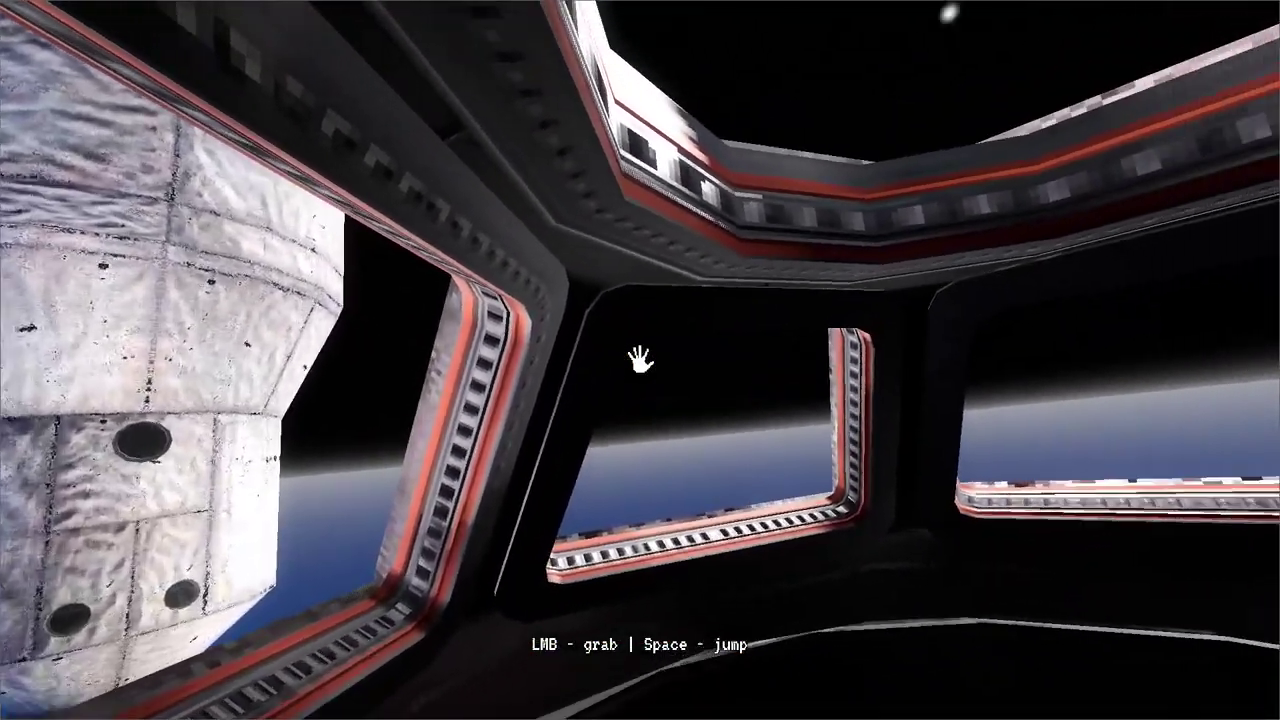
- Leave the cupola through the docking node and examine the round recessed porthole in the green-panelled module
mouse_move(640, 360)
mouse_down()
mouse_move(806, 366)
mouse_move(640, 360)
mouse_up()
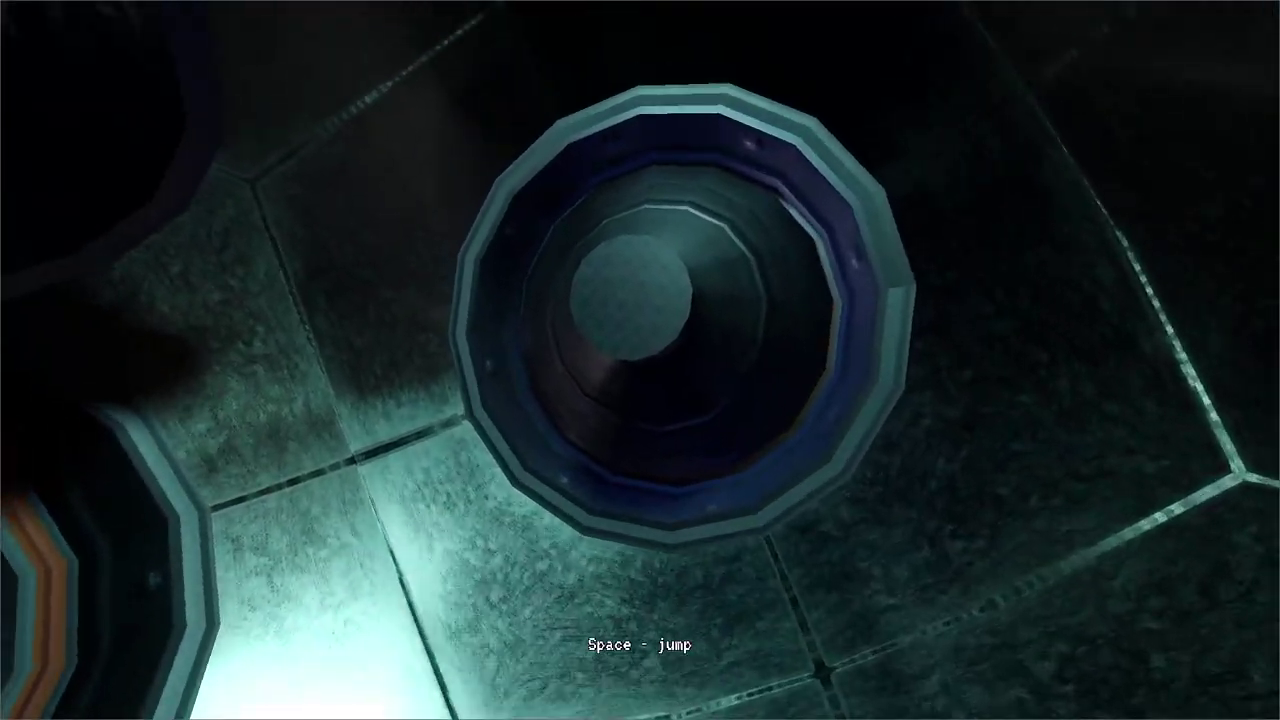
drag(640, 360, 683, 496)
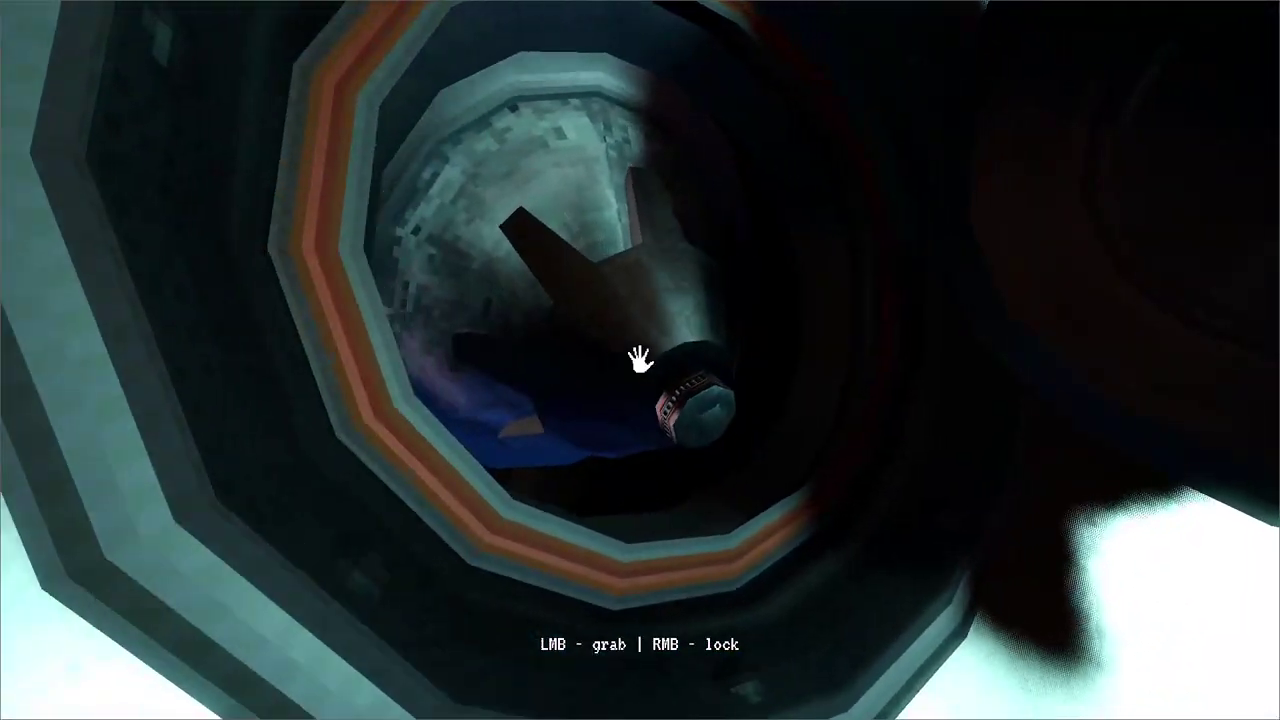
mouse_move(640, 360)
mouse_down()
mouse_move(336, 272)
mouse_move(640, 360)
mouse_move(687, 425)
mouse_move(639, 360)
mouse_up()
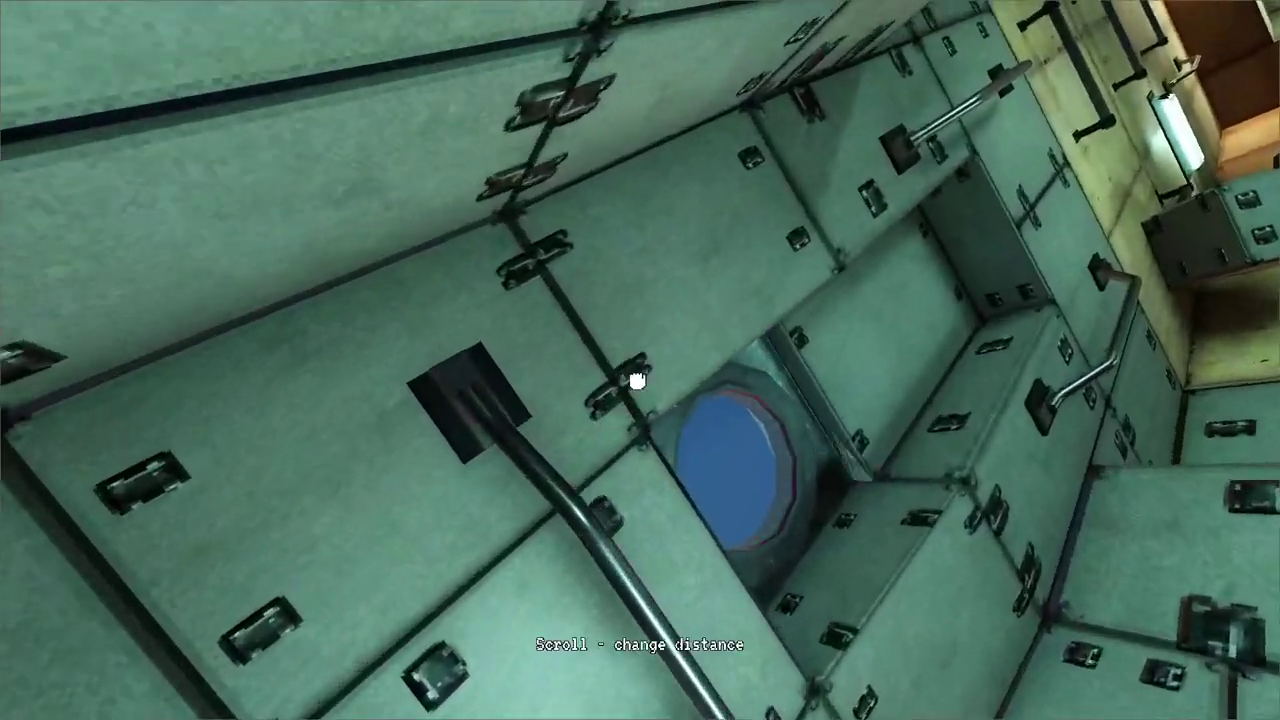
drag(638, 381, 500, 387)
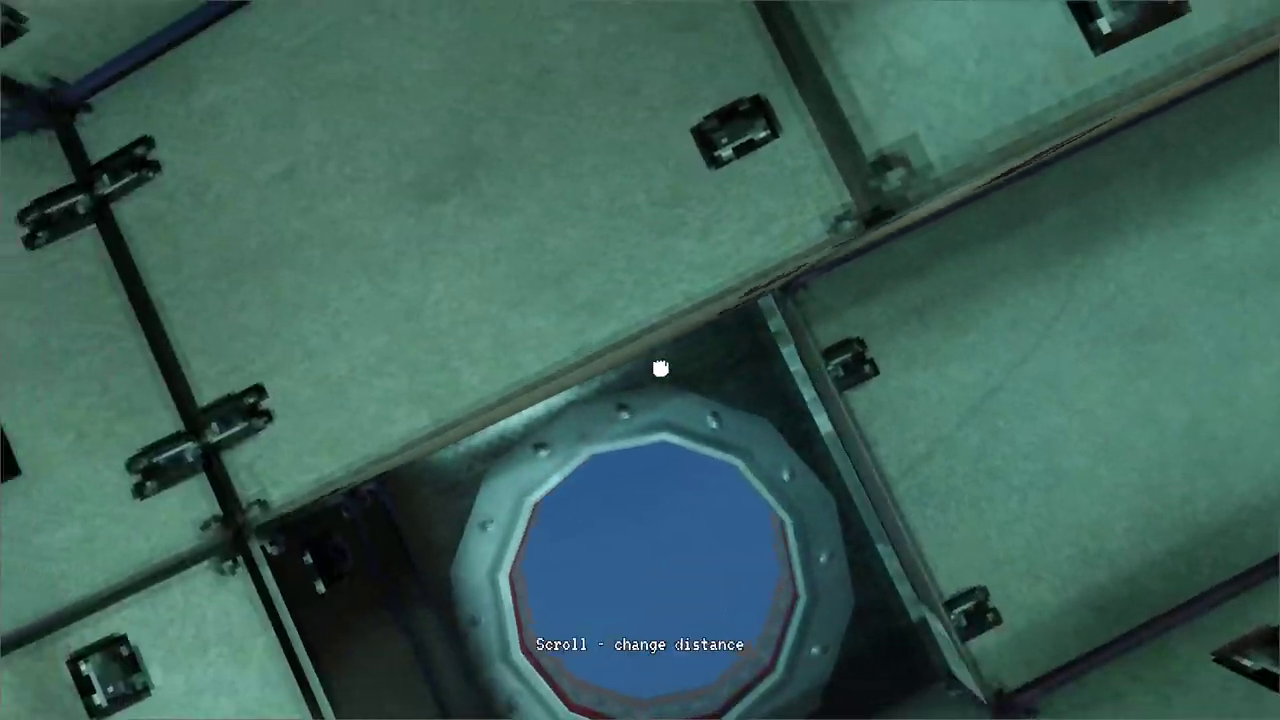
drag(660, 369, 685, 407)
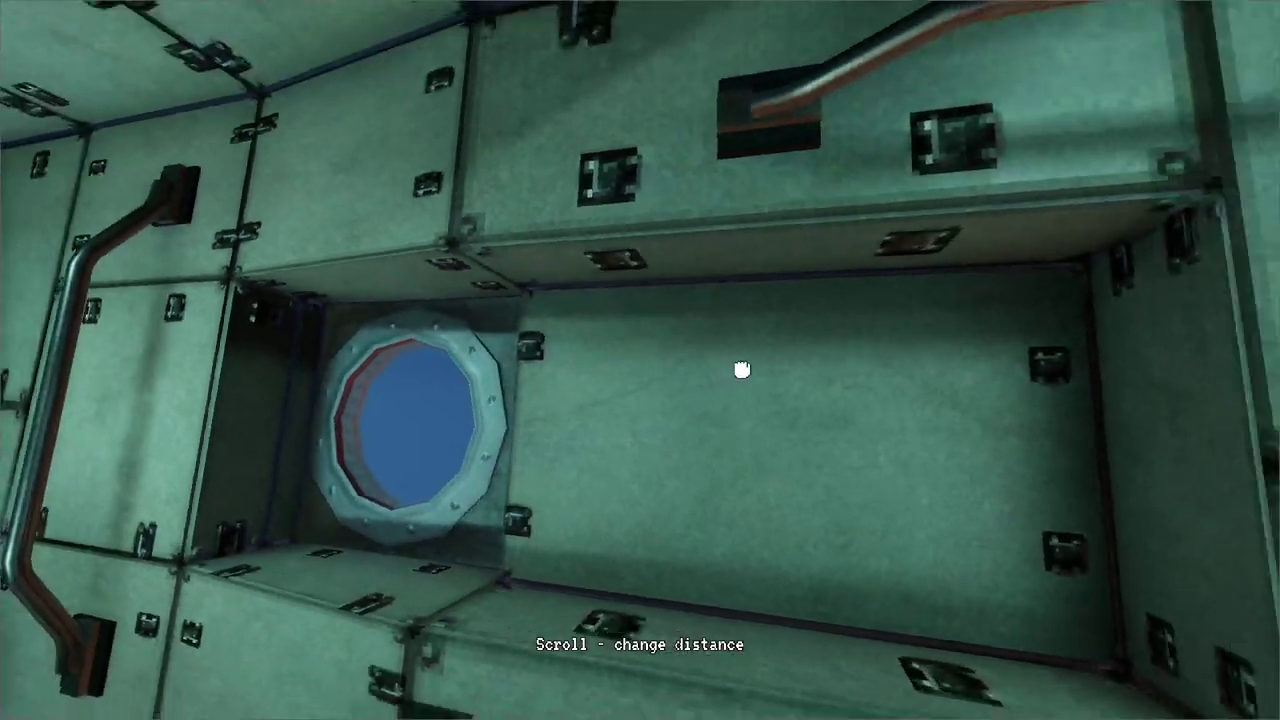
drag(741, 369, 640, 360)
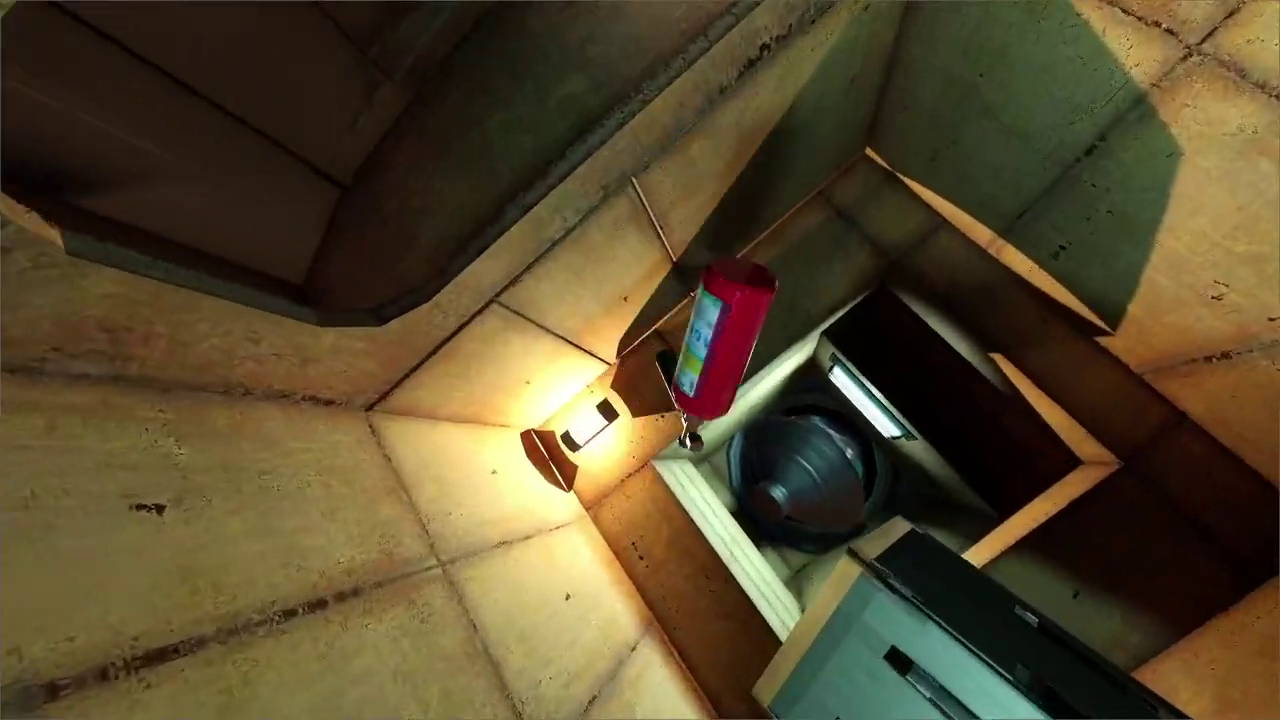
- Examine the yellow-panelled area around the floating fire extinguisher and turn back along the module
key(w)
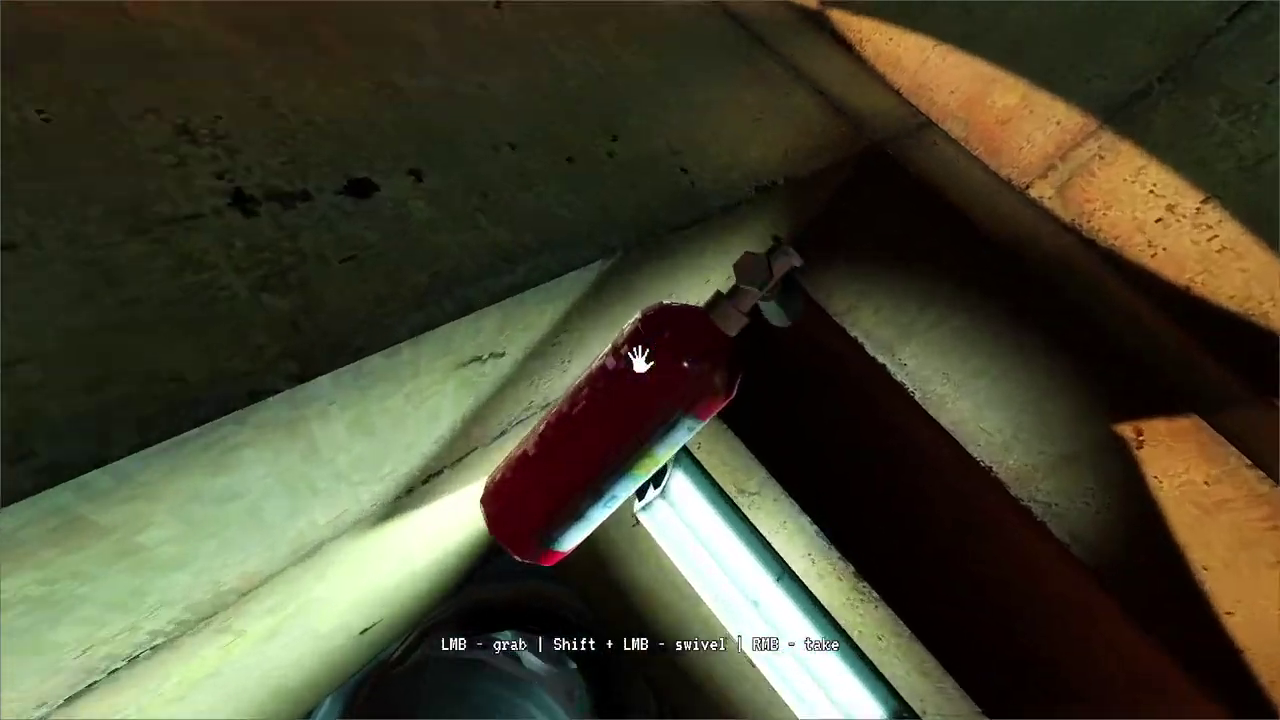
key(w)
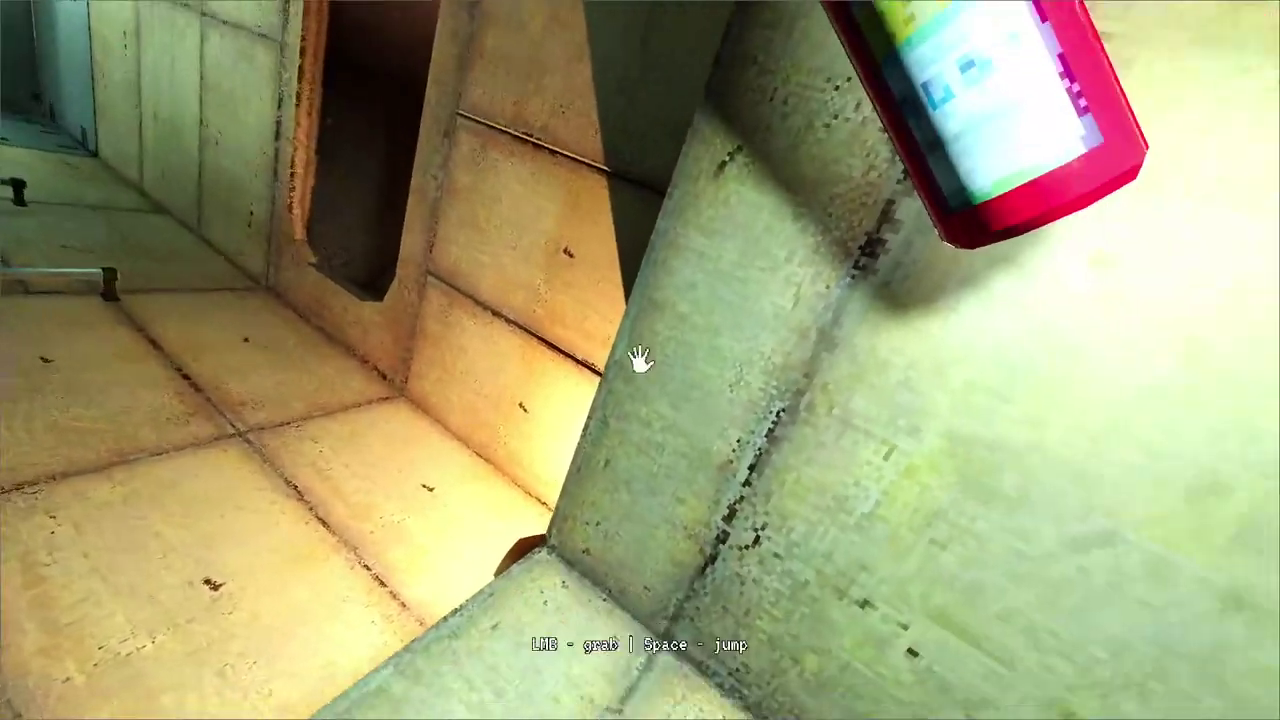
drag(640, 360, 374, 209)
key(space)
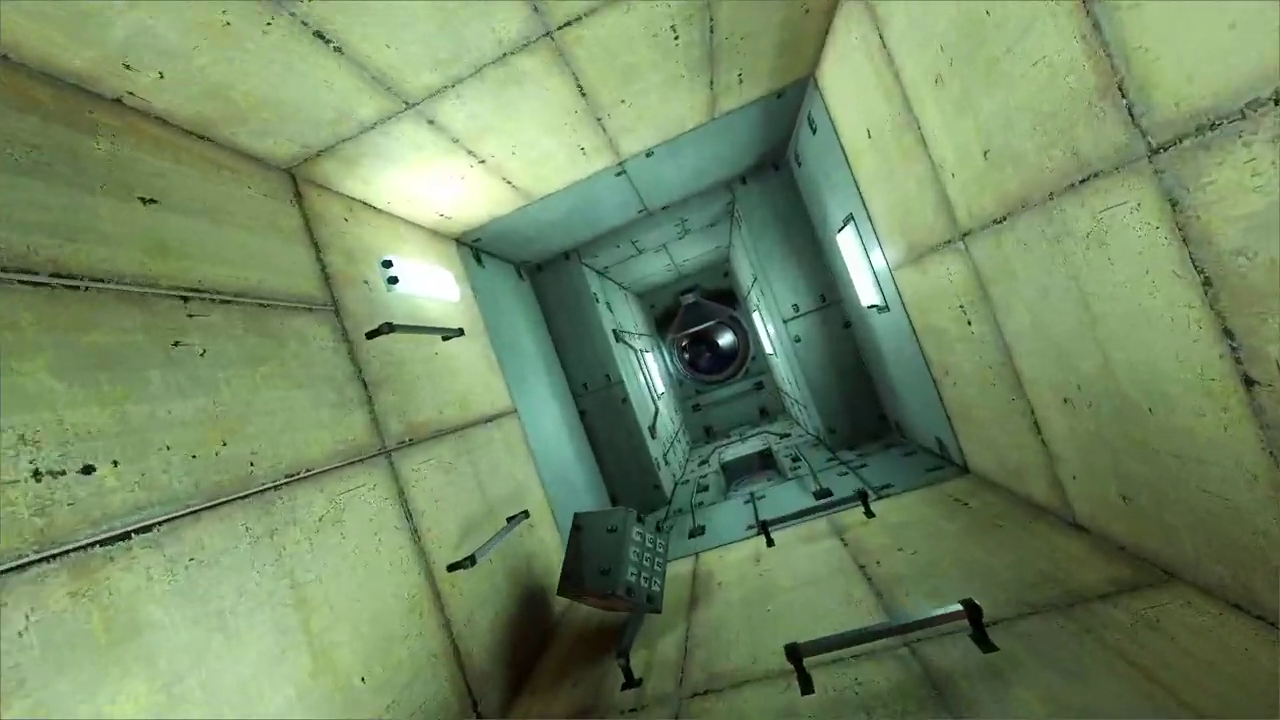
- Float through the length of the green-panelled module and its round hatch into the docking node
key(w)
key(w)
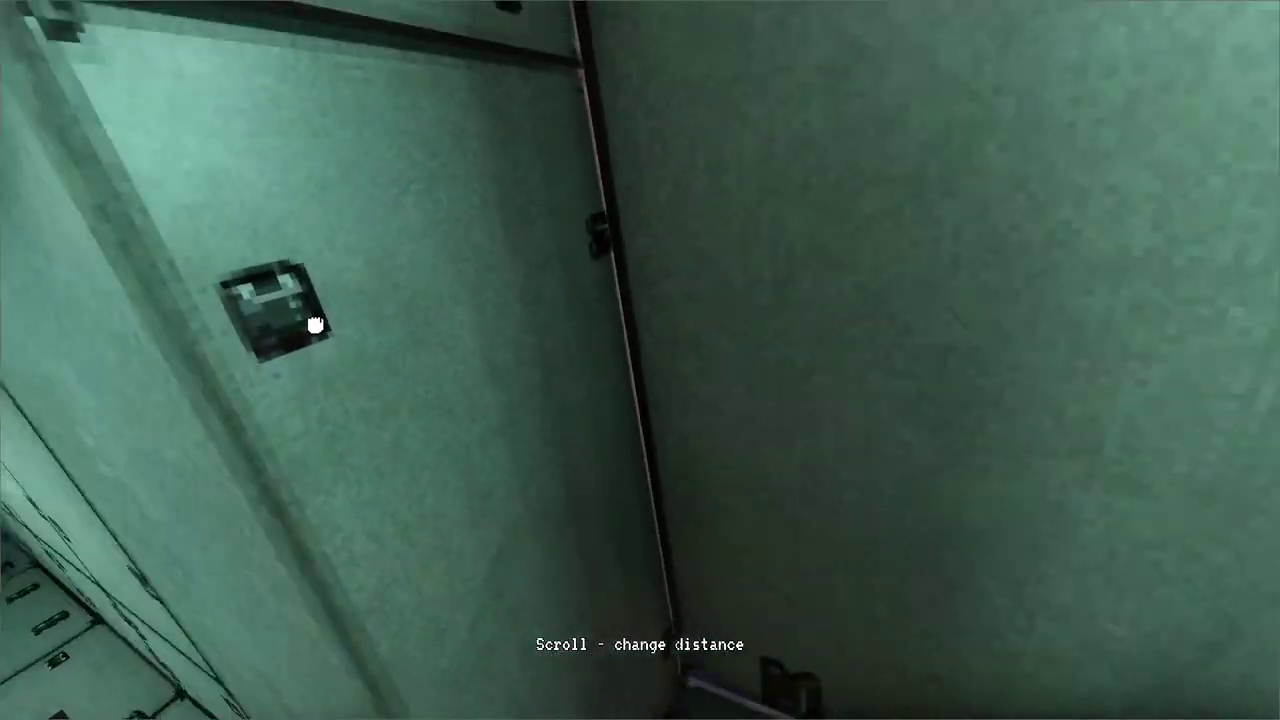
drag(316, 325, 283, 329)
key(space)
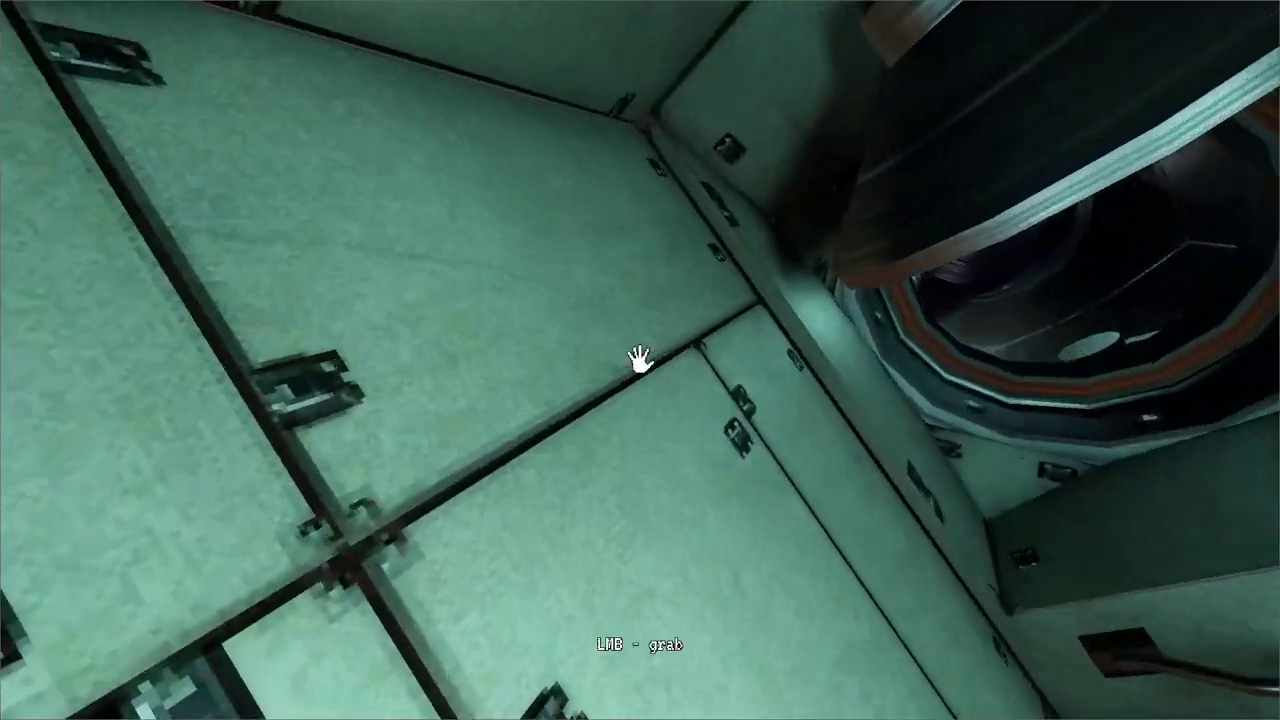
drag(640, 360, 719, 446)
mouse_move(640, 360)
mouse_down()
mouse_move(849, 211)
mouse_move(643, 357)
mouse_move(543, 277)
mouse_move(745, 442)
mouse_move(810, 406)
mouse_up()
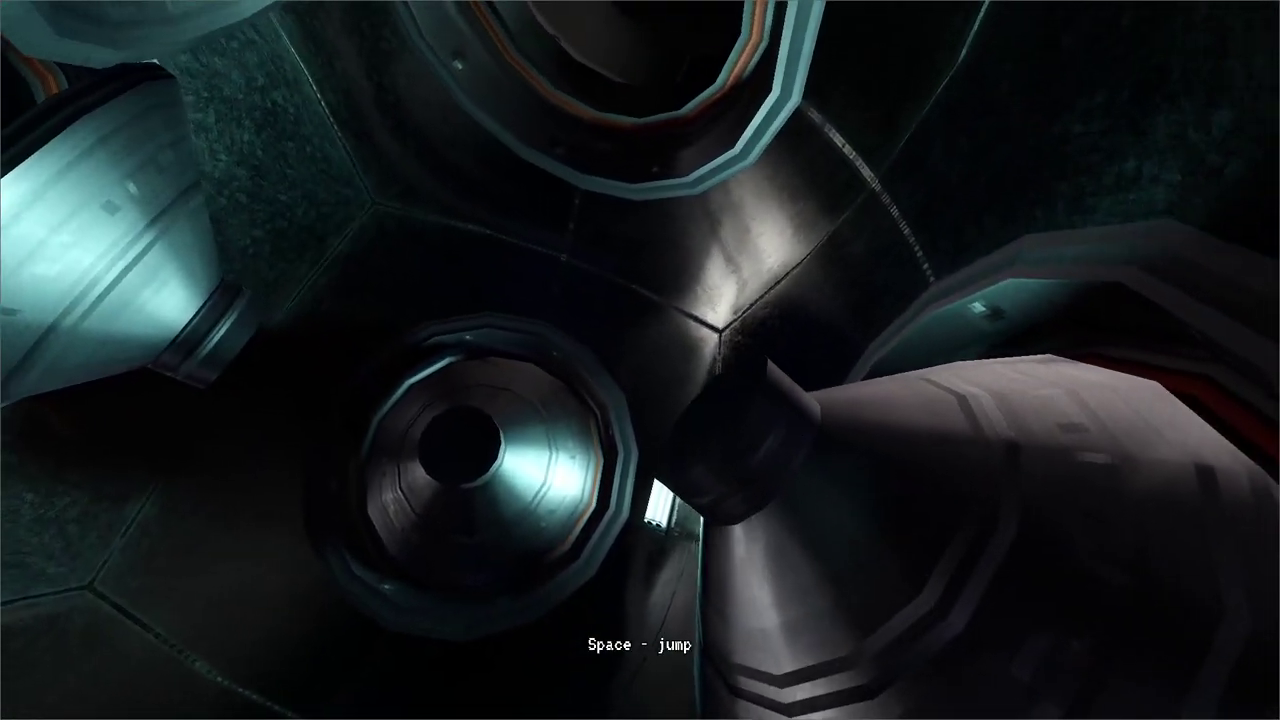
- Move among the docking node's conical hatch covers and view the cupola windows through the open hatch
mouse_move(640, 360)
mouse_move(627, 551)
mouse_down()
mouse_move(640, 360)
mouse_move(507, 374)
mouse_move(657, 320)
mouse_up()
key(space)
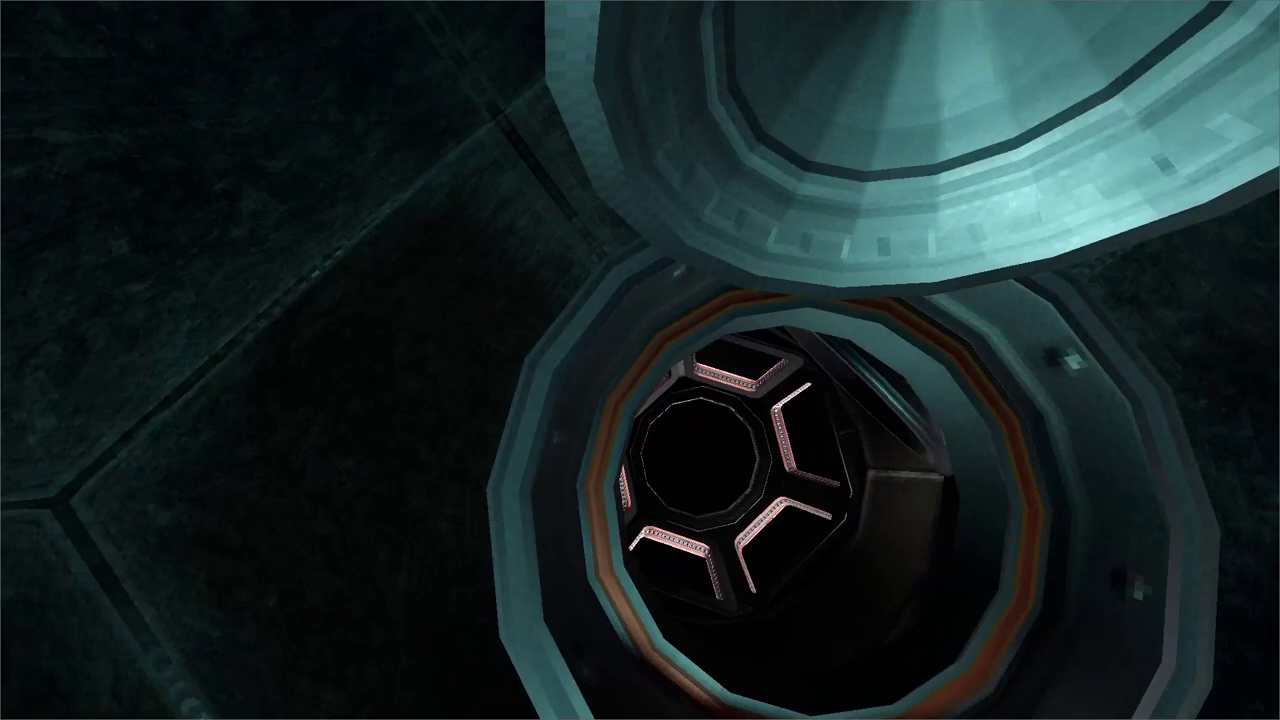
mouse_move(660, 362)
mouse_down()
mouse_move(903, 403)
mouse_move(566, 363)
mouse_move(638, 360)
mouse_move(477, 219)
mouse_move(640, 360)
mouse_move(591, 460)
mouse_move(466, 406)
mouse_move(640, 360)
mouse_move(645, 645)
mouse_move(640, 360)
mouse_move(683, 644)
mouse_move(871, 254)
mouse_move(640, 360)
mouse_move(517, 271)
mouse_move(320, 85)
mouse_up()
key(space)
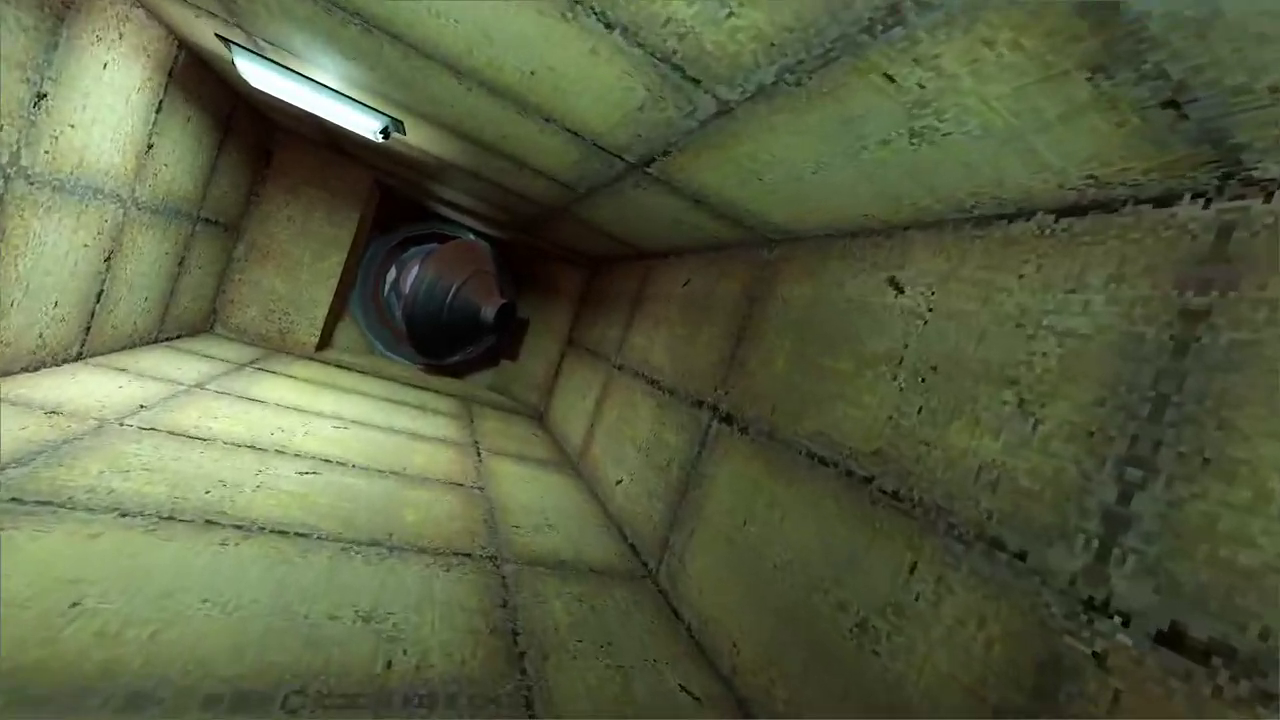
- Inspect the hatch opening and conical cover at the end of the yellow-panelled module and float through
key(w)
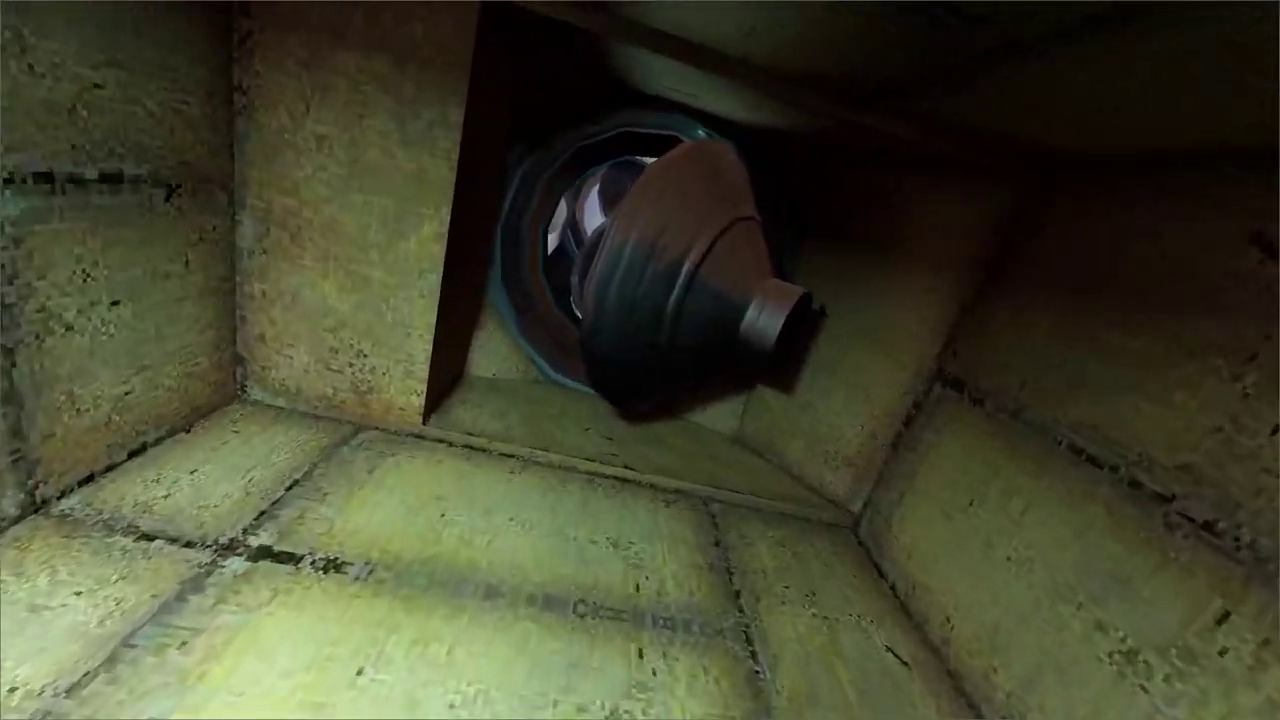
mouse_move(640, 360)
mouse_down()
mouse_move(522, 347)
mouse_move(560, 322)
mouse_up()
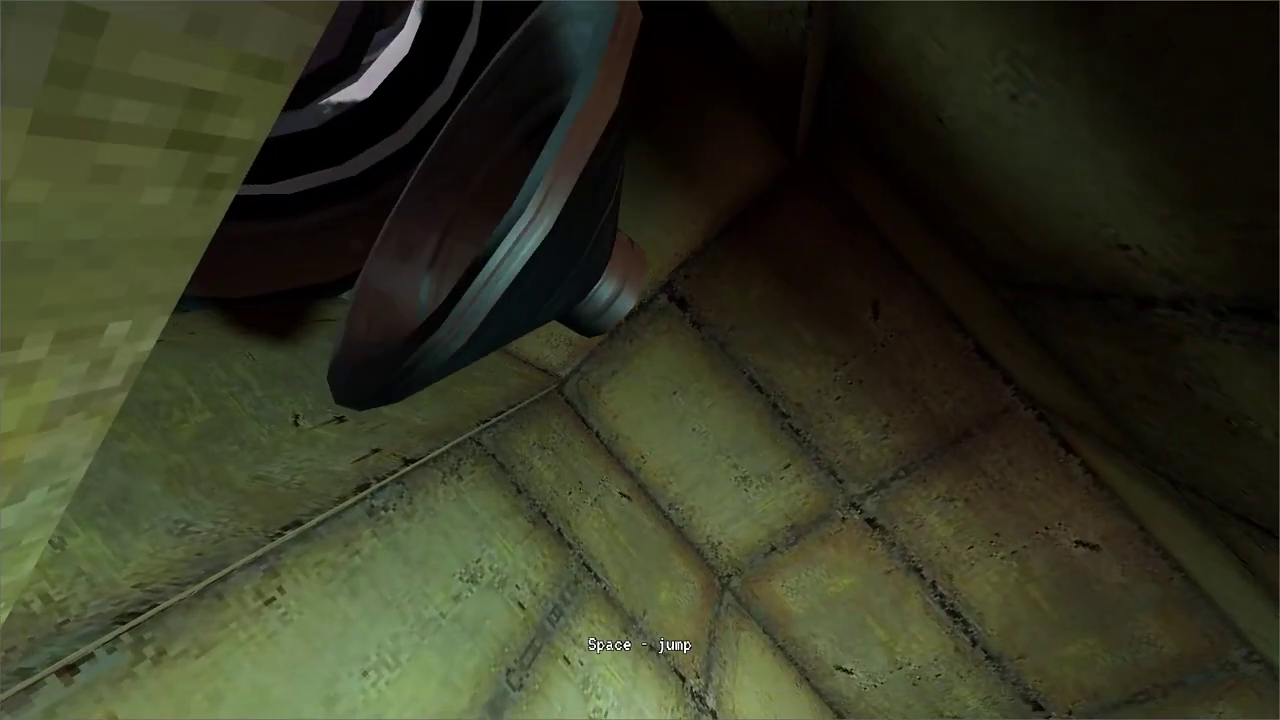
mouse_move(640, 360)
mouse_down()
mouse_move(571, 324)
mouse_move(246, 237)
mouse_up()
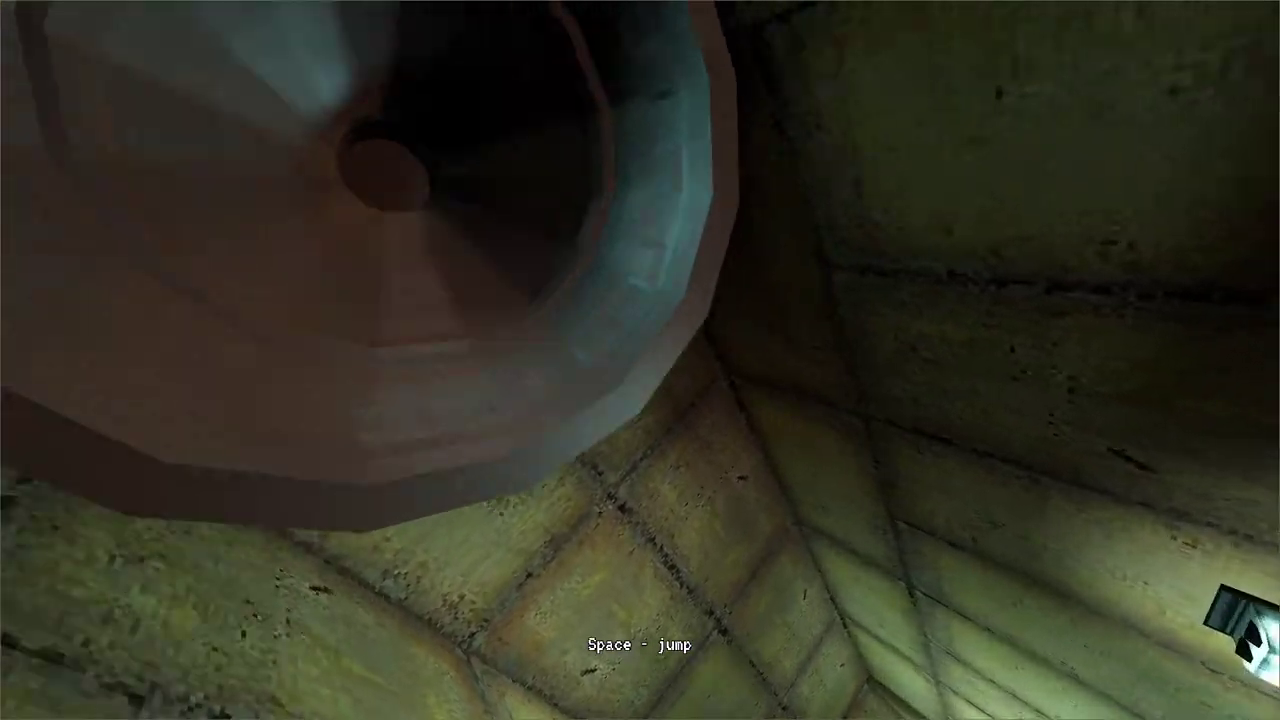
key(space)
mouse_move(640, 360)
mouse_down()
mouse_move(623, 337)
mouse_move(631, 260)
mouse_move(634, 300)
mouse_up()
key(space)
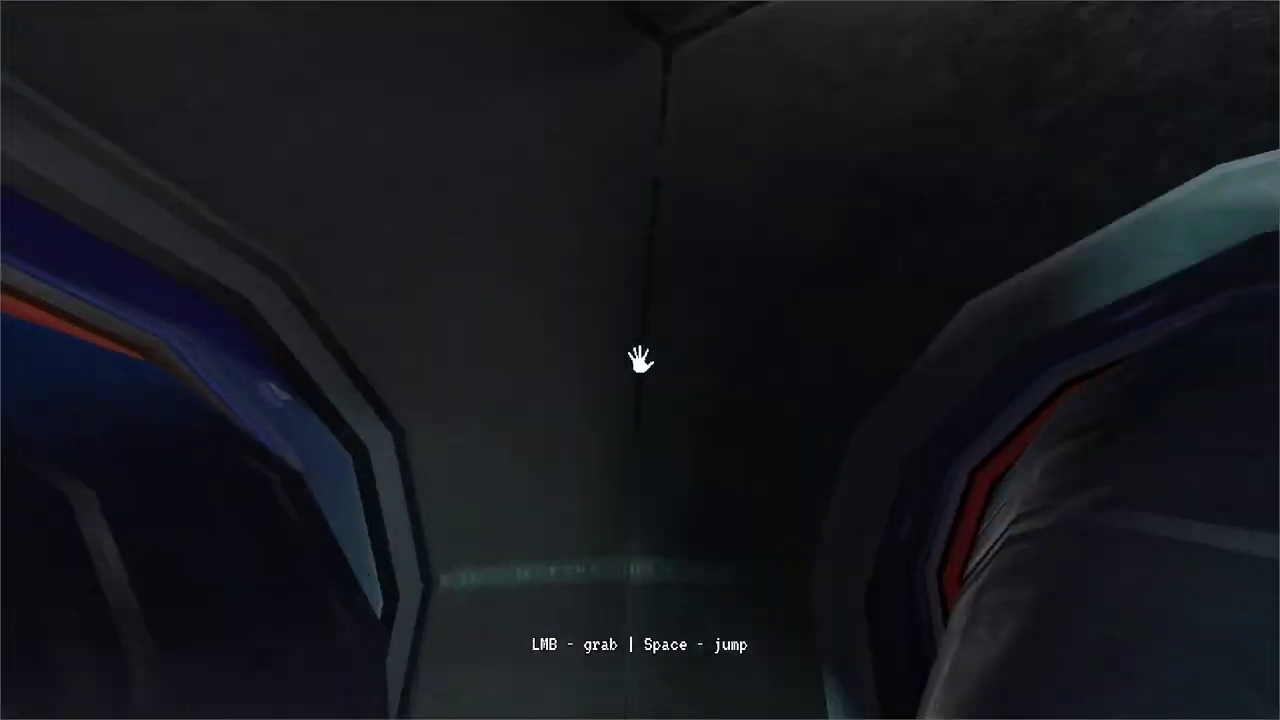
- Look over the docking node's open hatches and conical covers and approach the hatch to the unlit module
key(space)
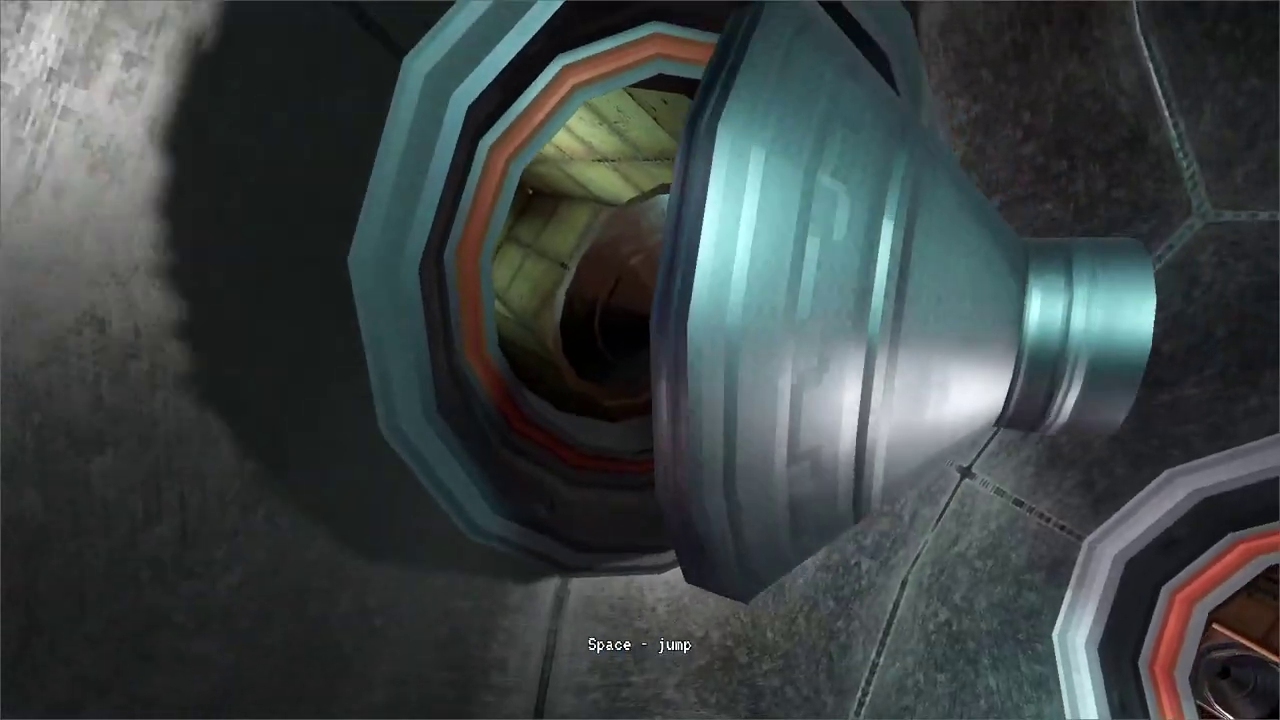
mouse_move(640, 360)
mouse_down()
mouse_move(502, 386)
mouse_move(577, 380)
mouse_move(497, 326)
mouse_move(540, 340)
mouse_up()
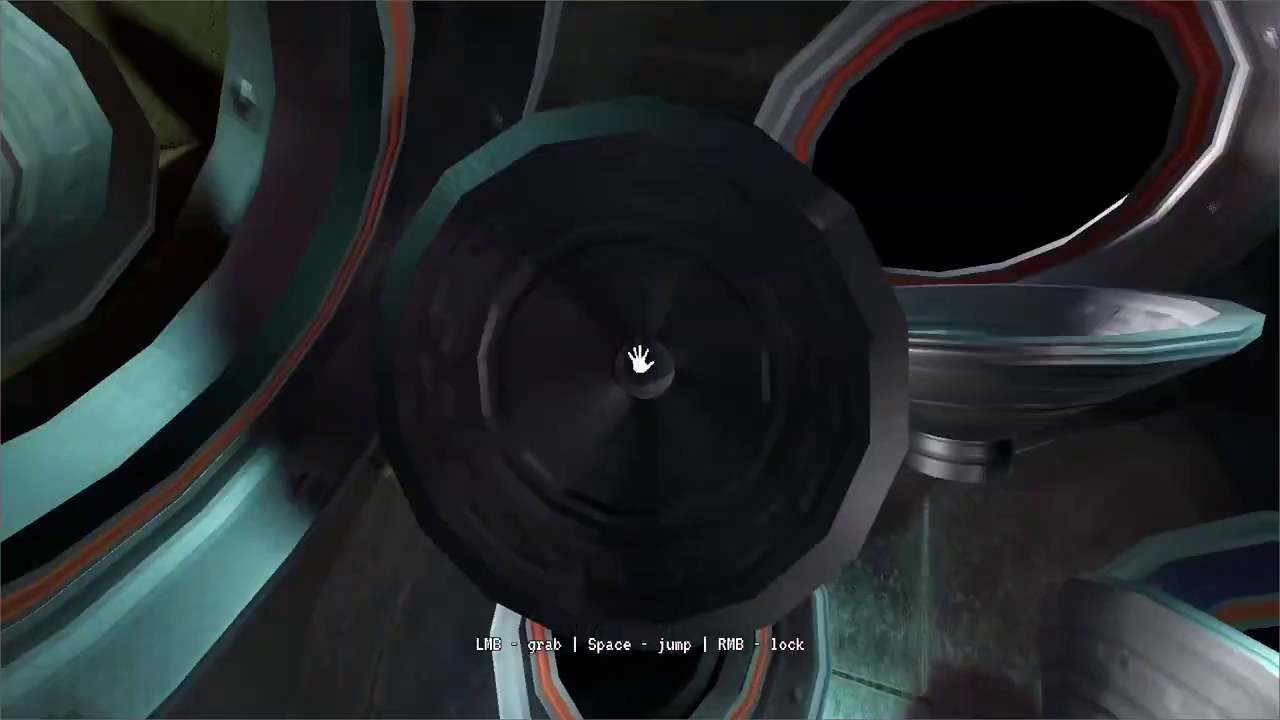
key(space)
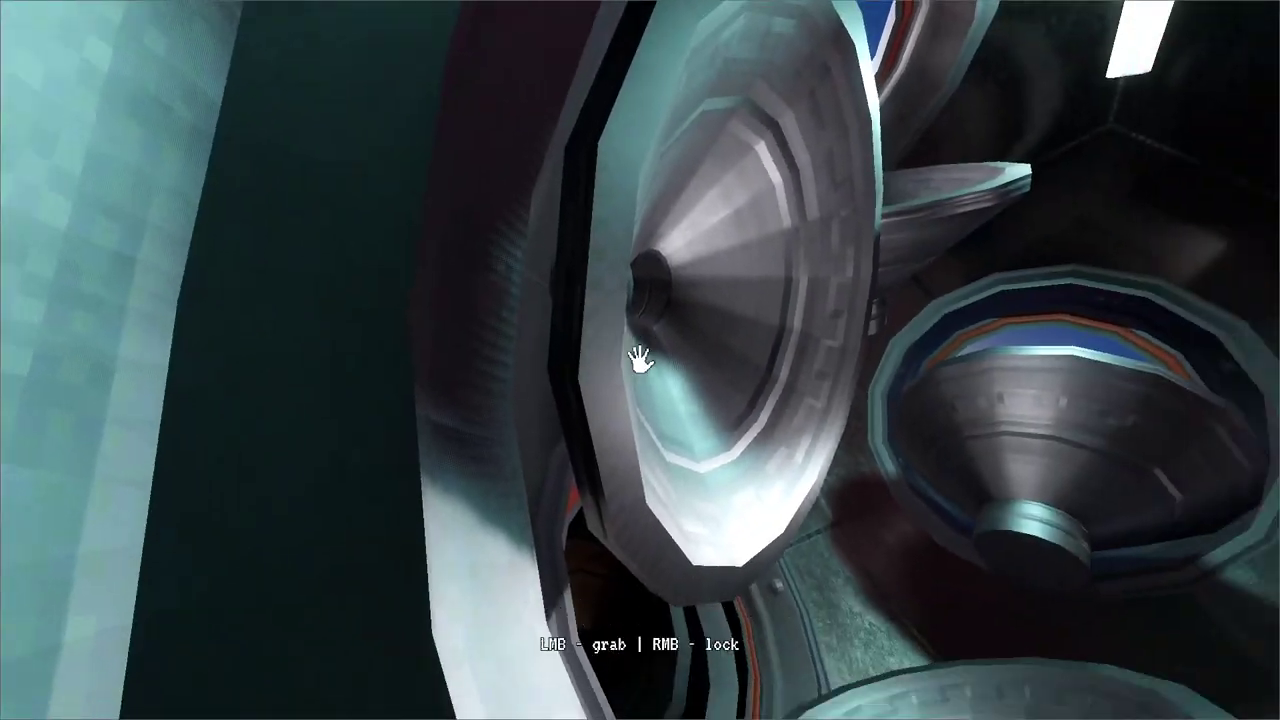
drag(640, 360, 877, 446)
key(space)
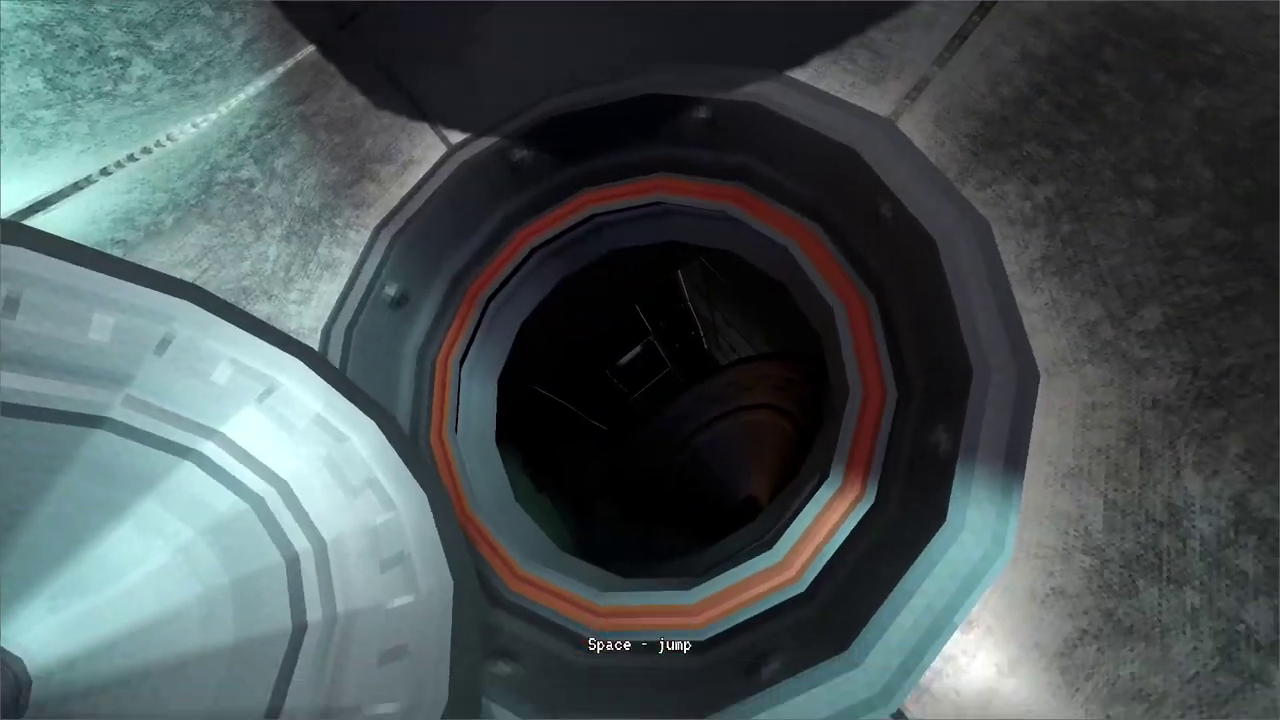
- Enter the unlit module and take a close-up screenshot of the cupola's exterior through its round porthole
mouse_move(640, 360)
mouse_down()
mouse_move(594, 323)
mouse_move(600, 277)
mouse_move(640, 360)
mouse_up()
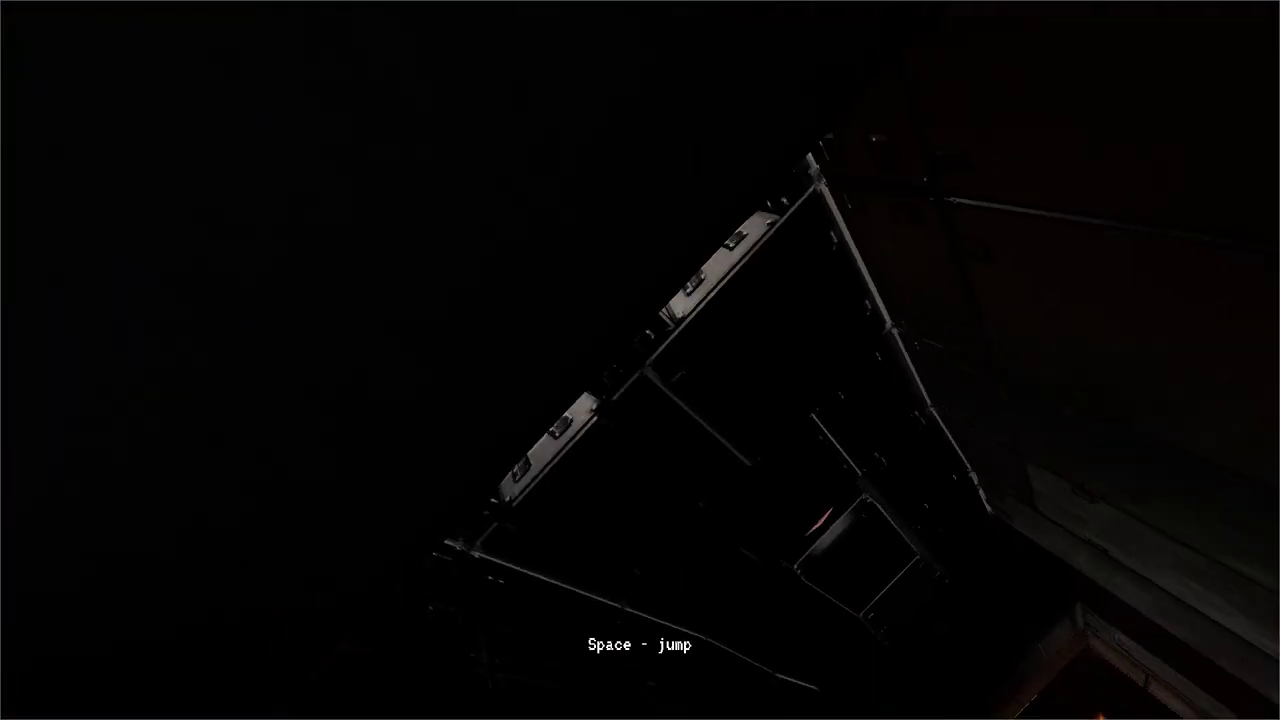
drag(640, 360, 647, 326)
drag(594, 361, 614, 308)
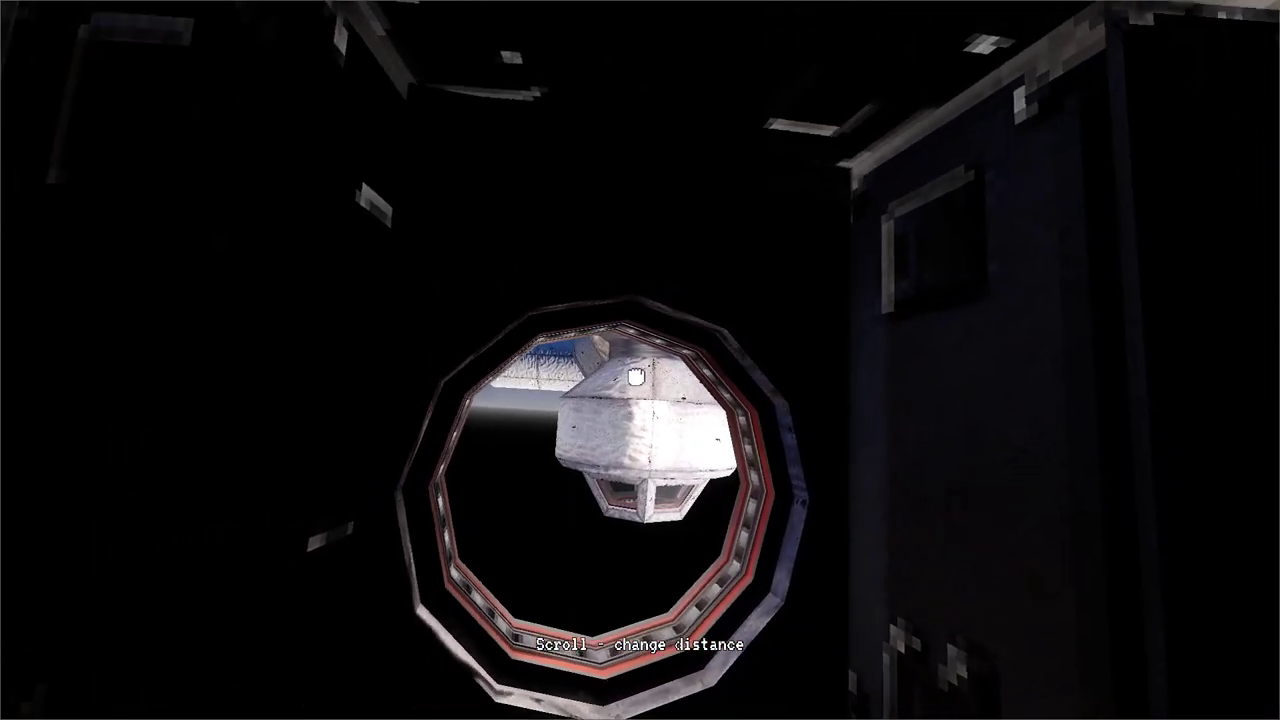
scroll(640, 360, up, 5)
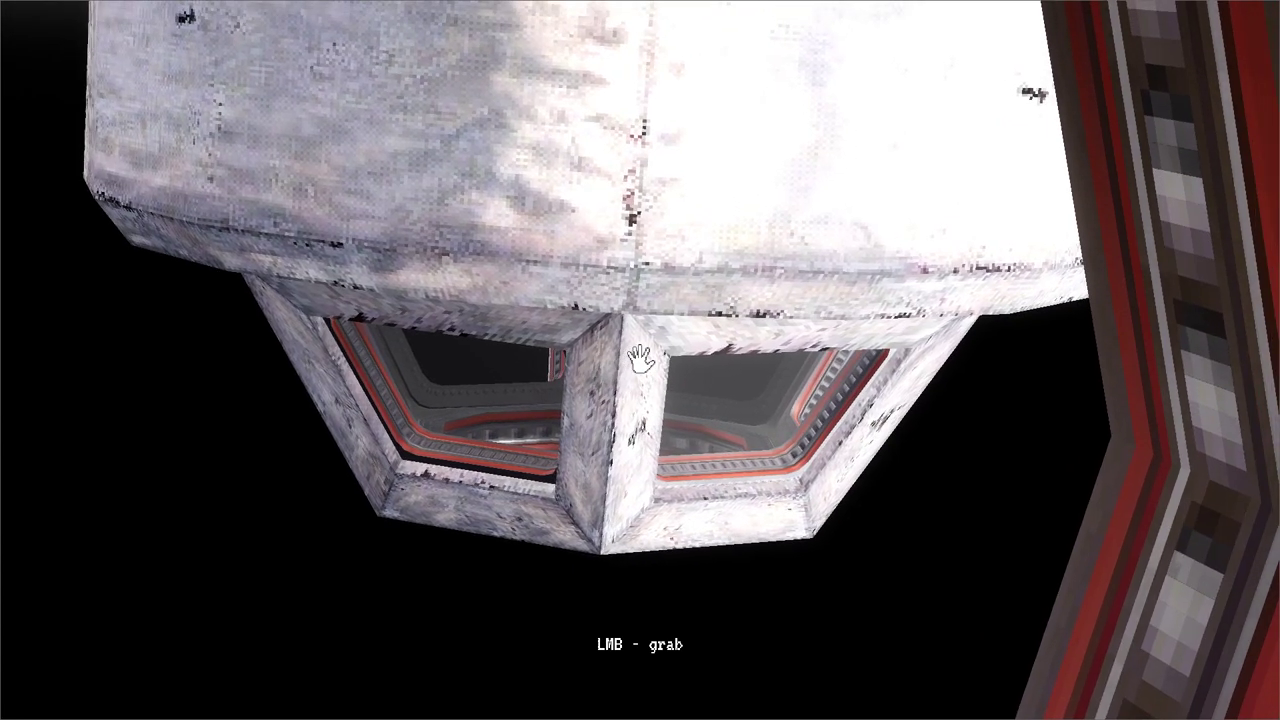
key(Print)
scroll(640, 360, down, 5)
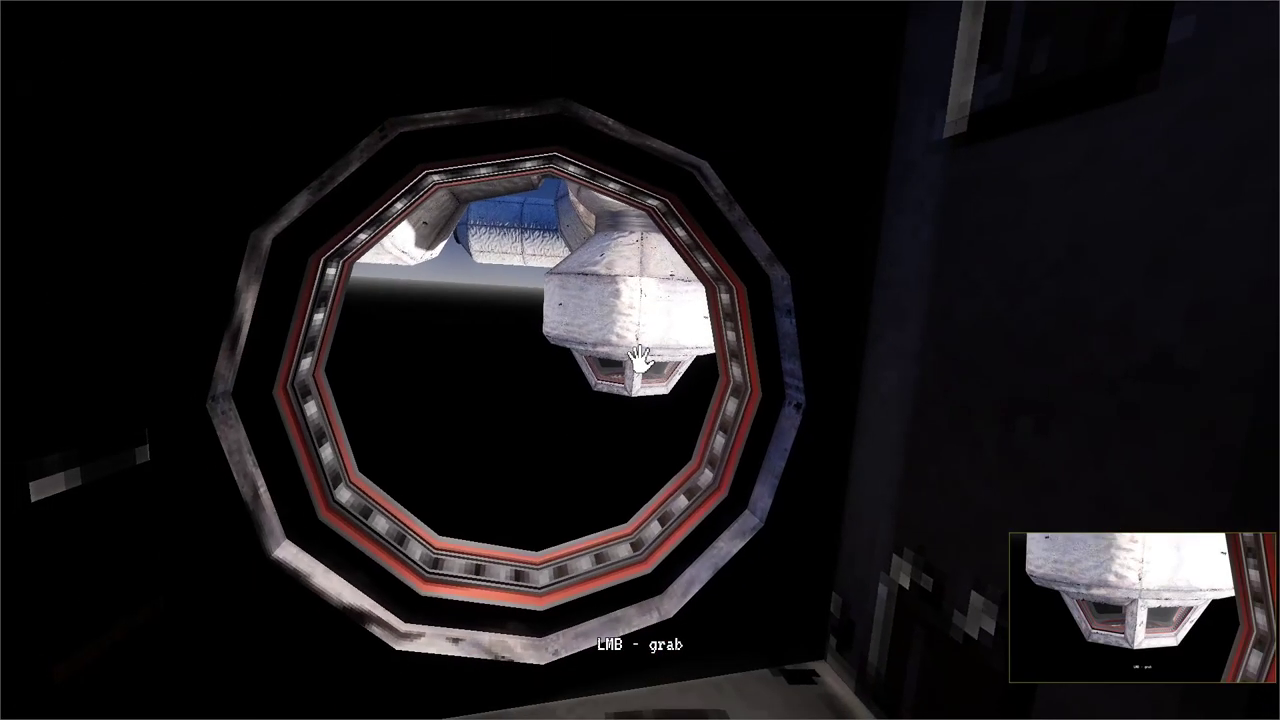
- Examine the cupola and surrounding station hull from outside through the unlit module's portholes, including a close-up view
click(640, 360)
drag(640, 360, 831, 454)
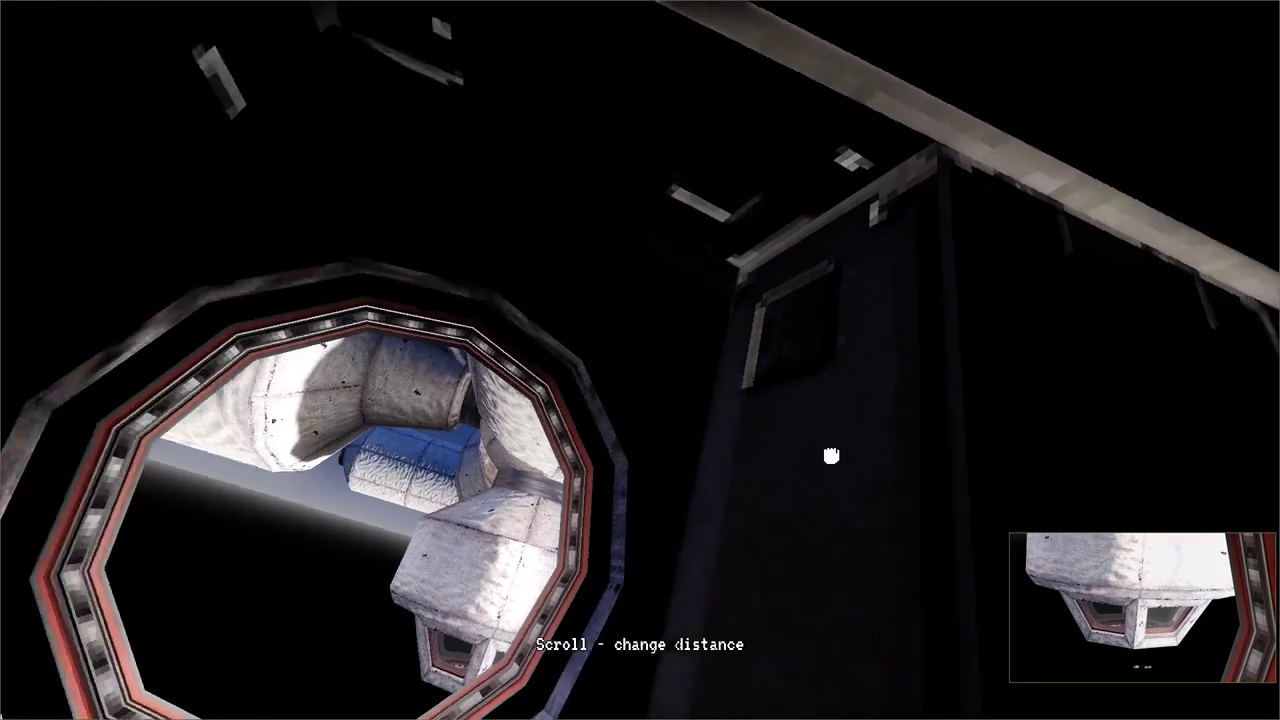
drag(640, 360, 560, 300)
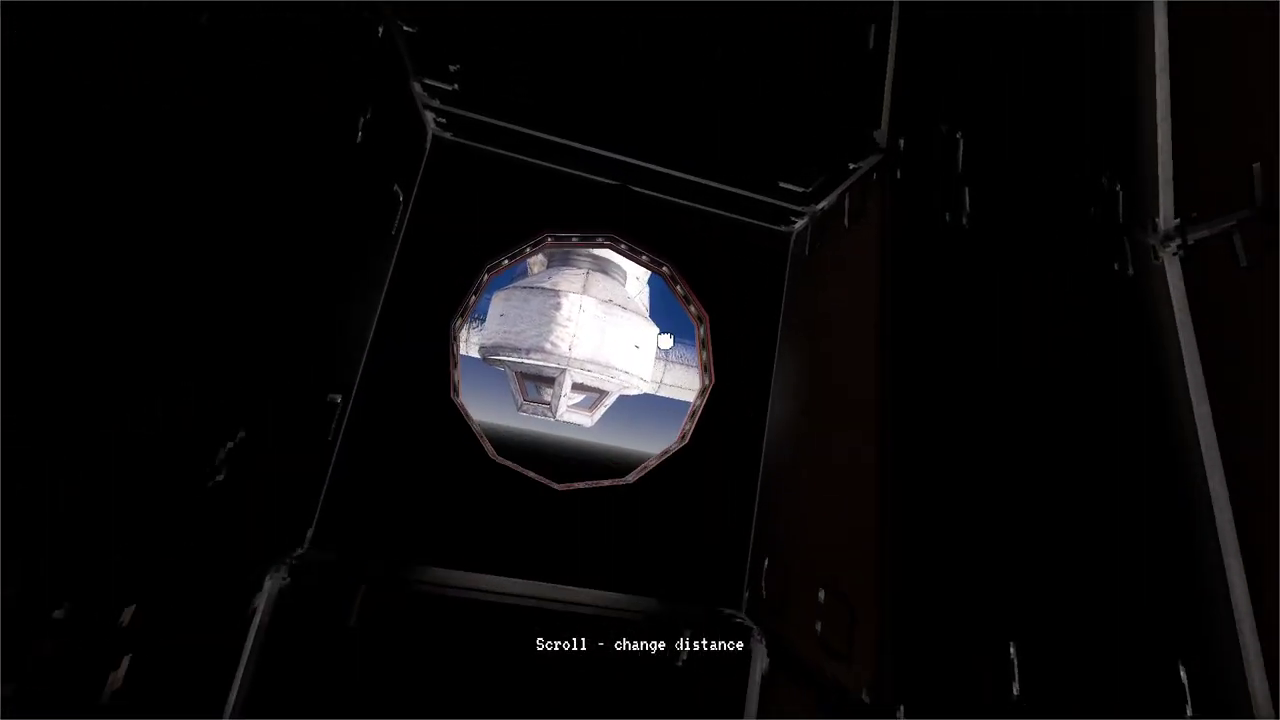
drag(657, 357, 706, 317)
drag(641, 358, 682, 462)
mouse_move(640, 360)
mouse_down()
mouse_move(657, 334)
mouse_move(640, 357)
mouse_up()
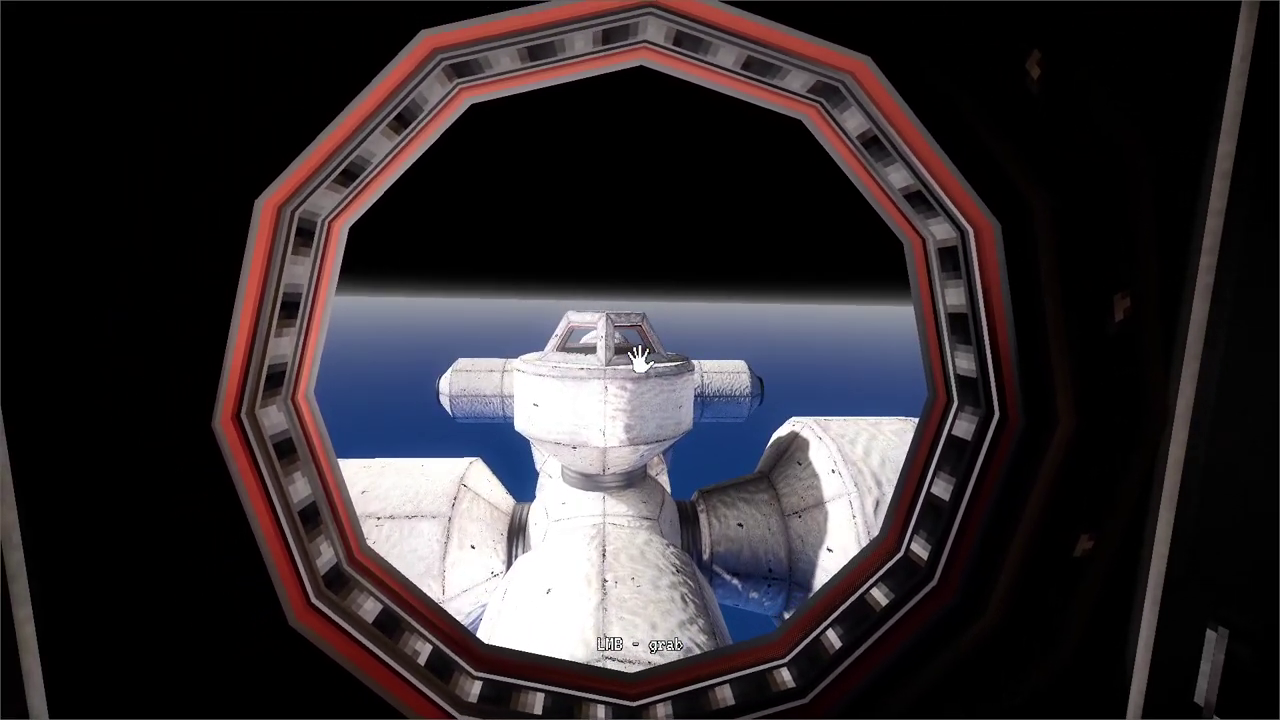
scroll(640, 359, up, 5)
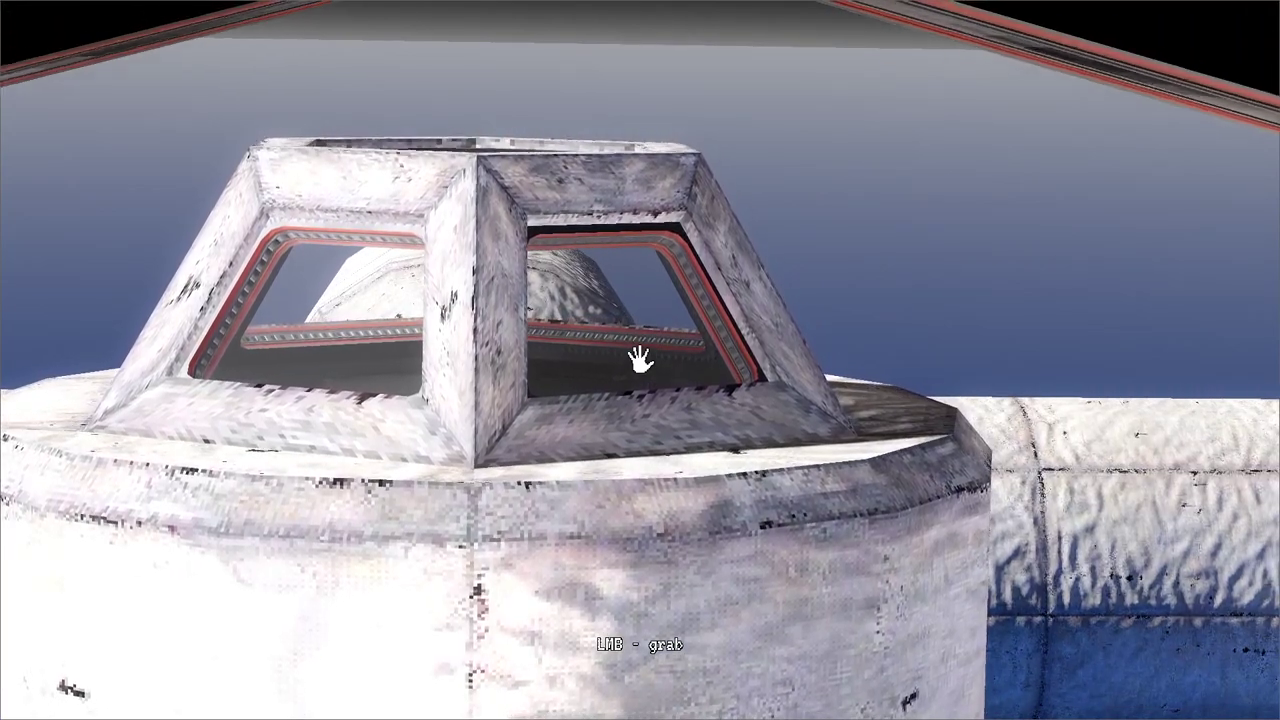
- Move away from the porthole facing the cupola and float through the unlit module to the round porthole facing the planet
click(640, 360)
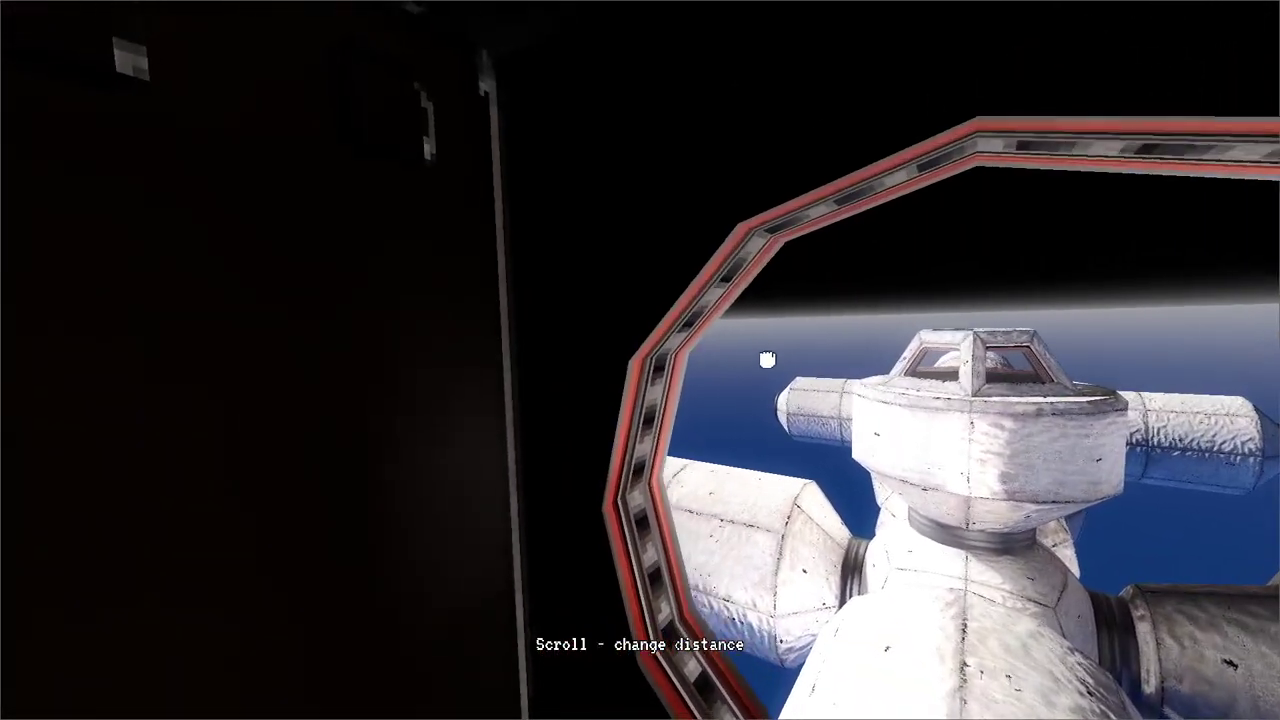
click(767, 360)
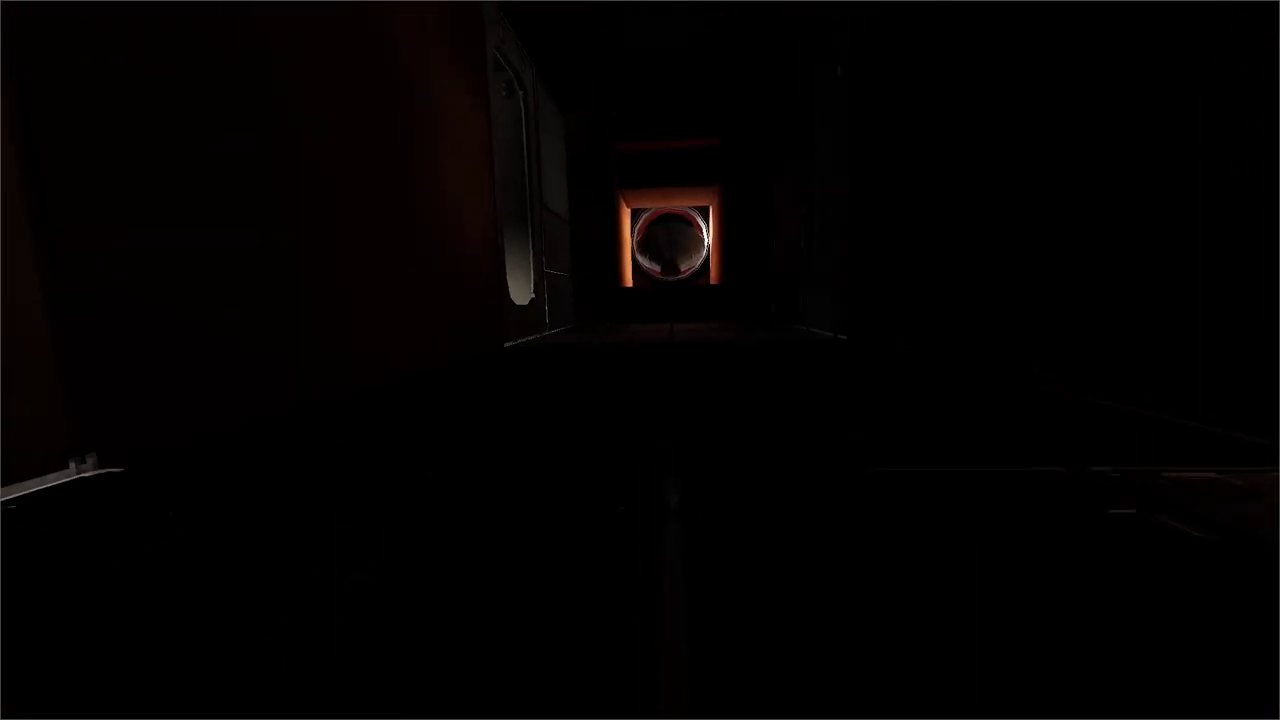
key(w)
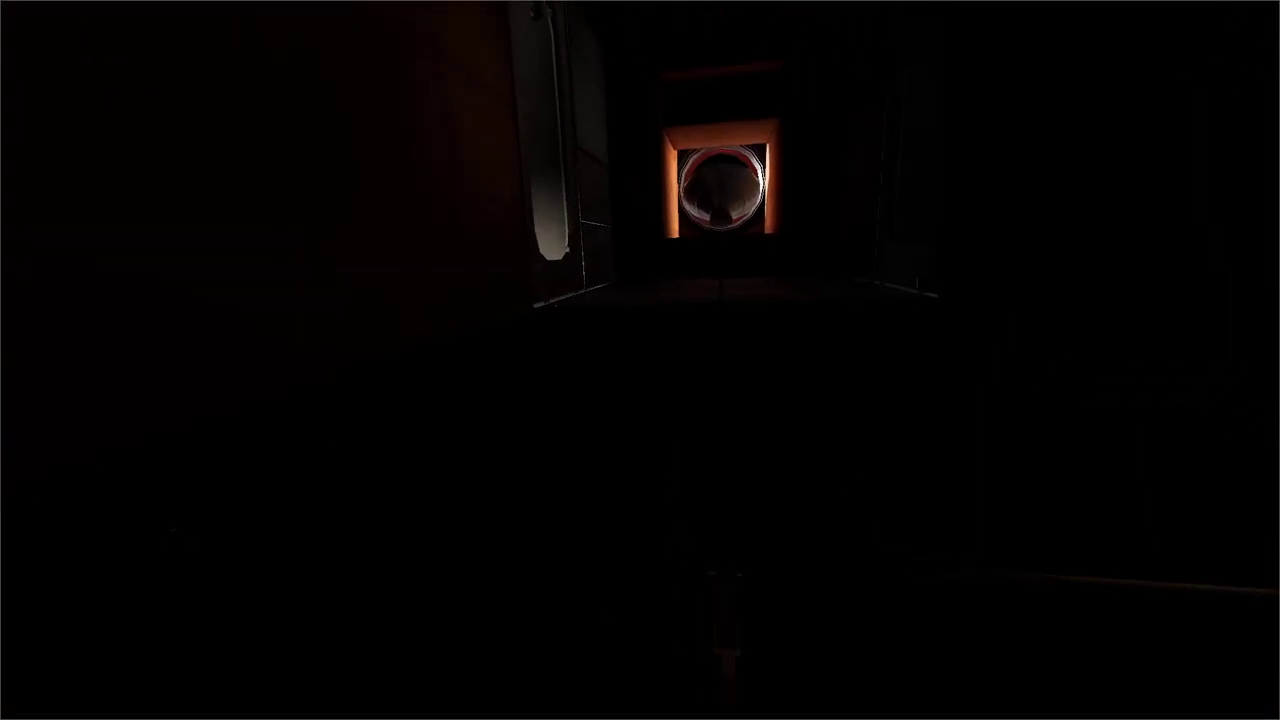
key(w)
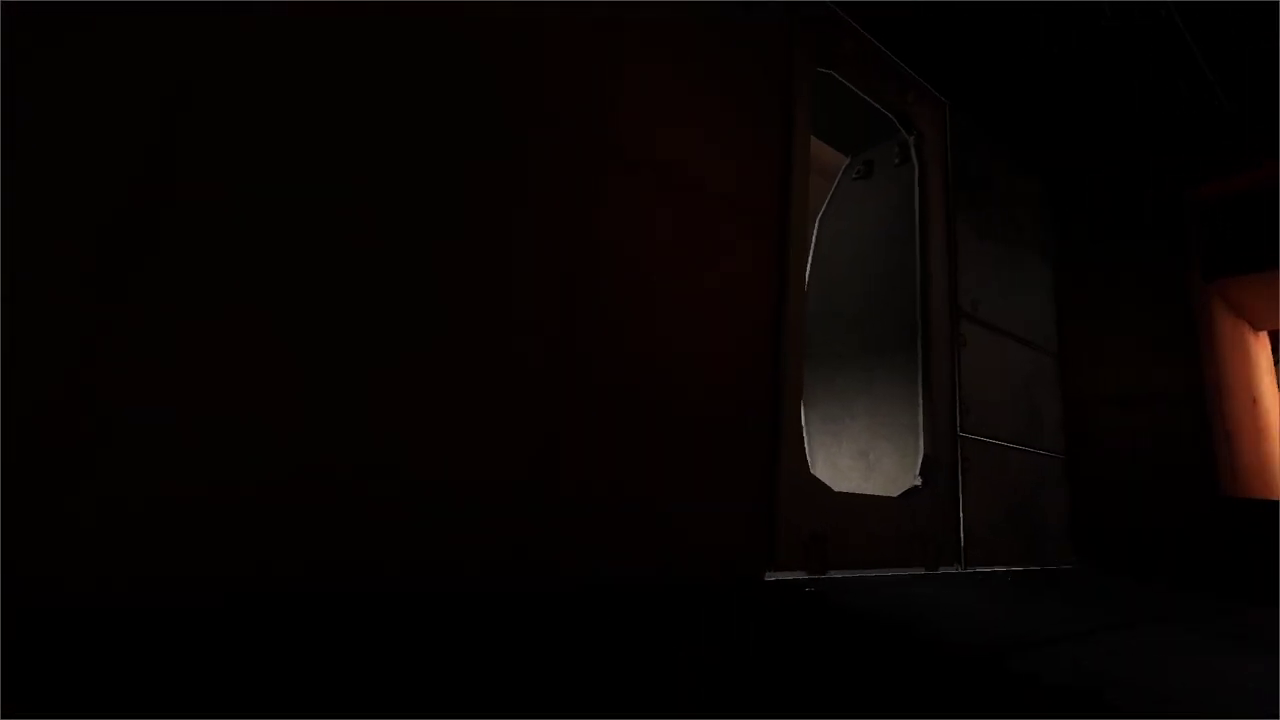
drag(640, 360, 678, 248)
key(w)
key(w)
mouse_move(640, 360)
mouse_down()
mouse_move(697, 511)
mouse_move(631, 346)
mouse_move(863, 520)
mouse_move(634, 351)
mouse_move(791, 328)
mouse_move(640, 360)
mouse_move(761, 376)
mouse_move(640, 360)
mouse_move(462, 362)
mouse_move(640, 360)
mouse_move(560, 366)
mouse_move(419, 347)
mouse_move(640, 360)
mouse_move(520, 297)
mouse_move(640, 360)
mouse_up()
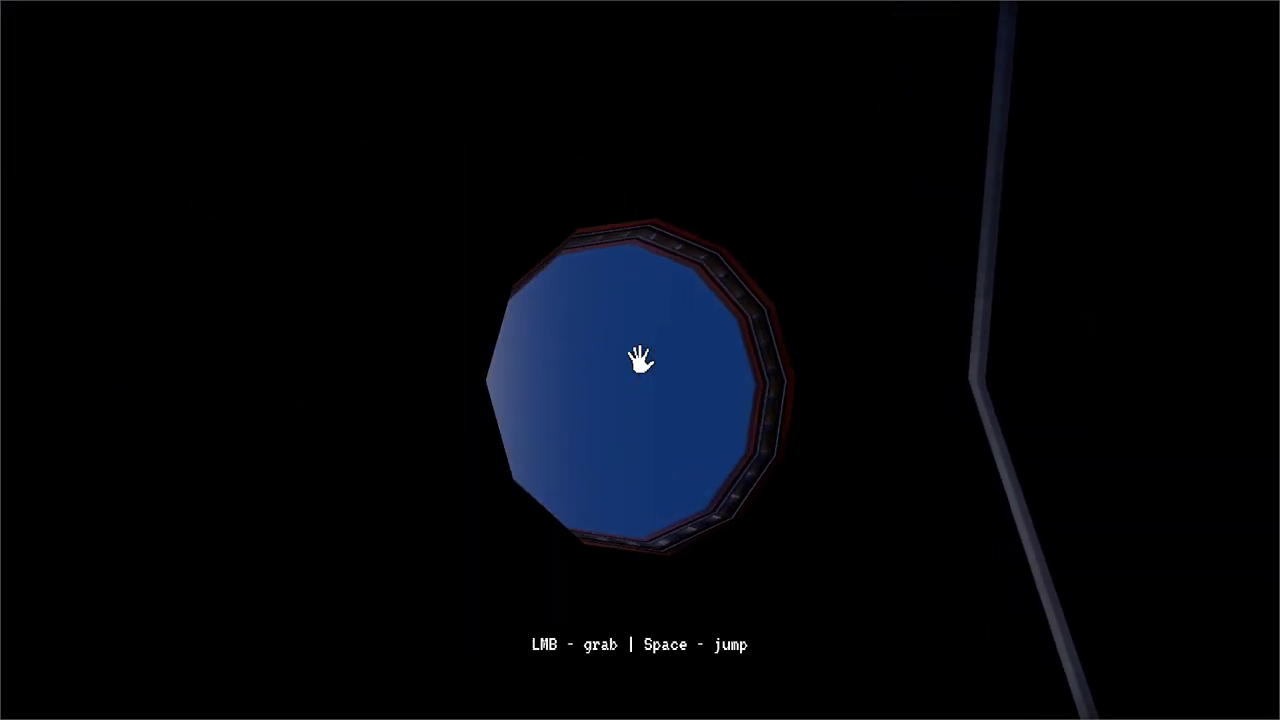
- Stop the running game and select the cupola in the main station scene
key(F8)
middle_drag(640, 300, 480, 270)
scroll(622, 272, up, 5)
click(622, 272)
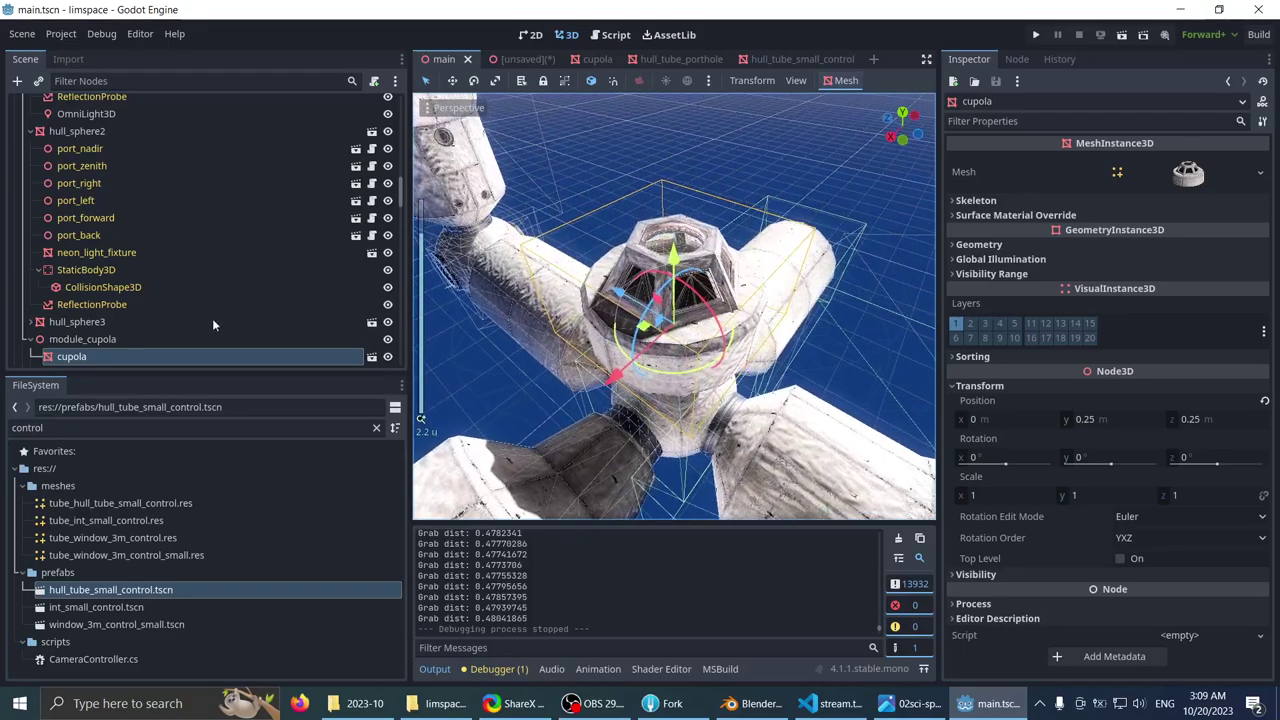
- Search the project files for "window" and open the cupola_window_root.tscn prefab
scroll(215, 315, down, 3)
double_click(14, 427)
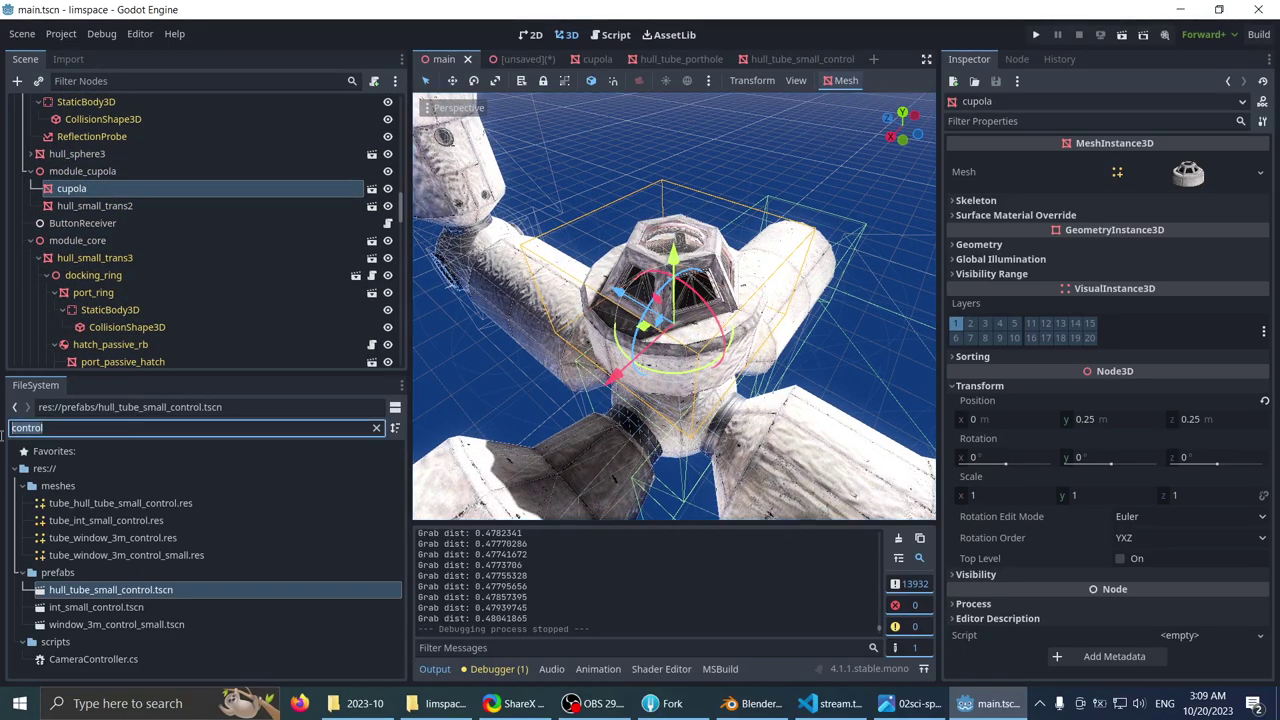
text(win)
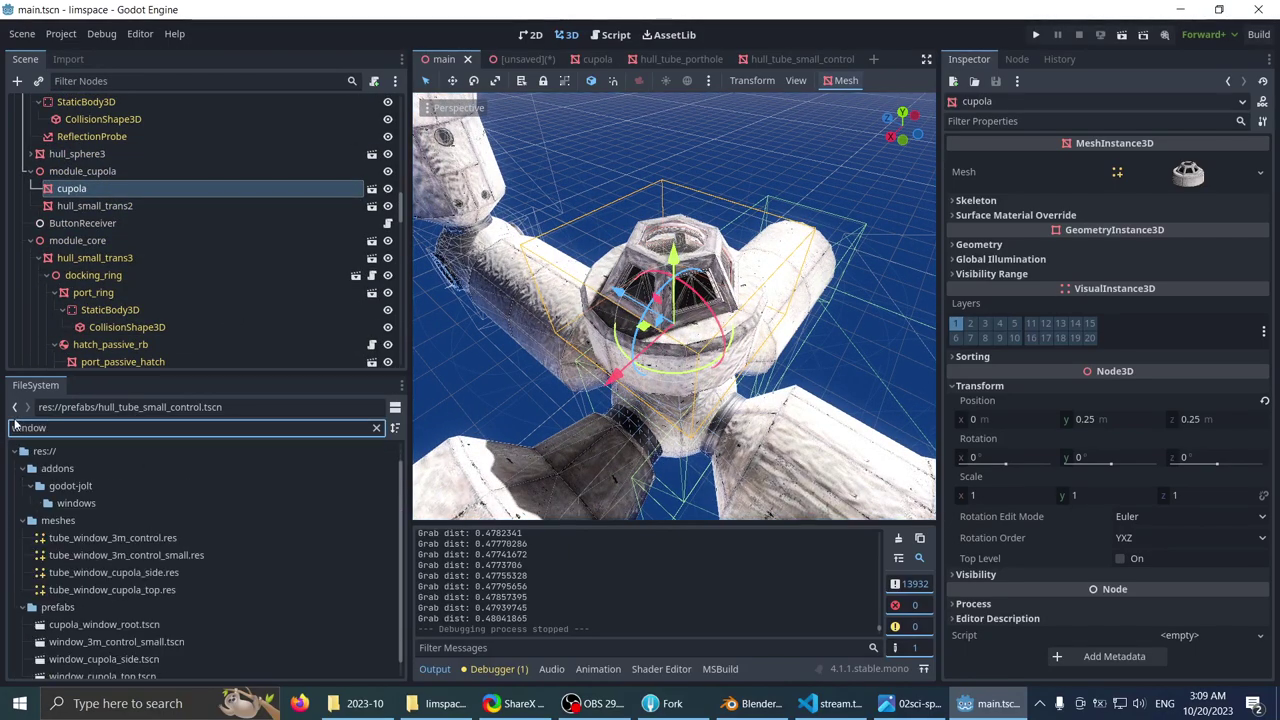
text(dow)
click(123, 613)
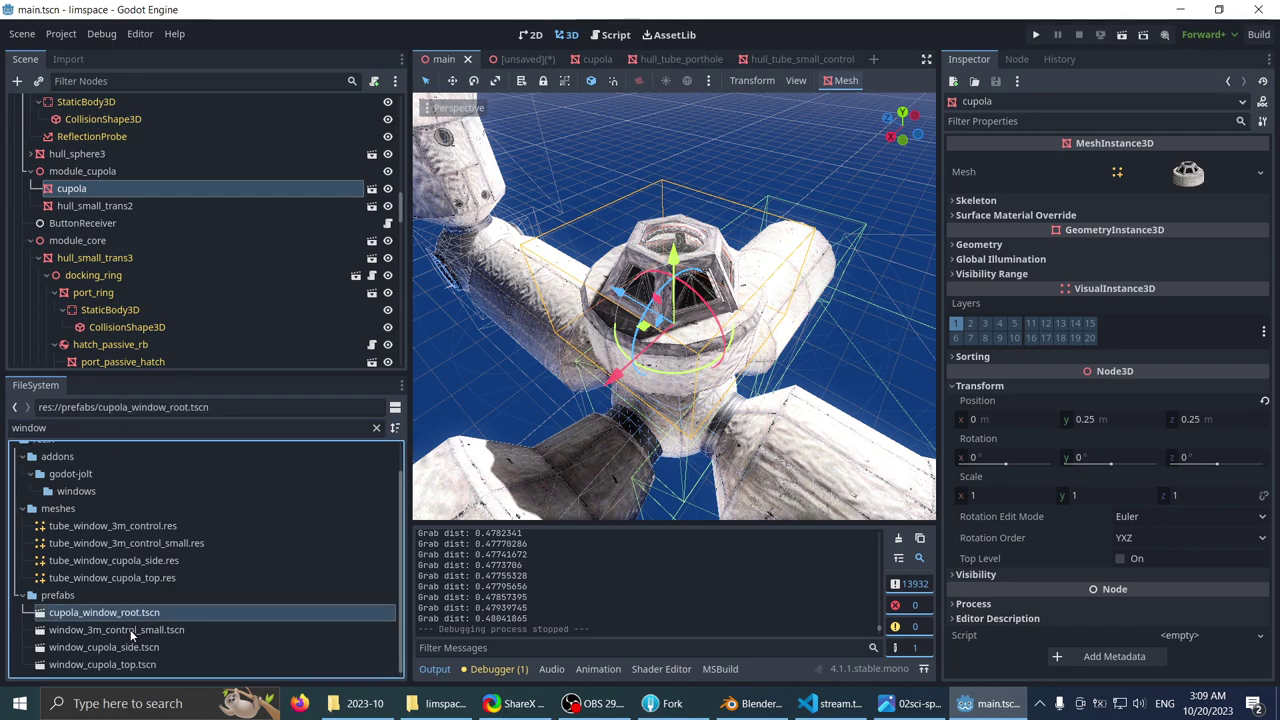
double_click(130, 613)
- Select the cupola's side window in the prefab and examine its frame and glass up close
middle_drag(561, 358, 771, 378)
scroll(771, 378, up, 5)
click(728, 360)
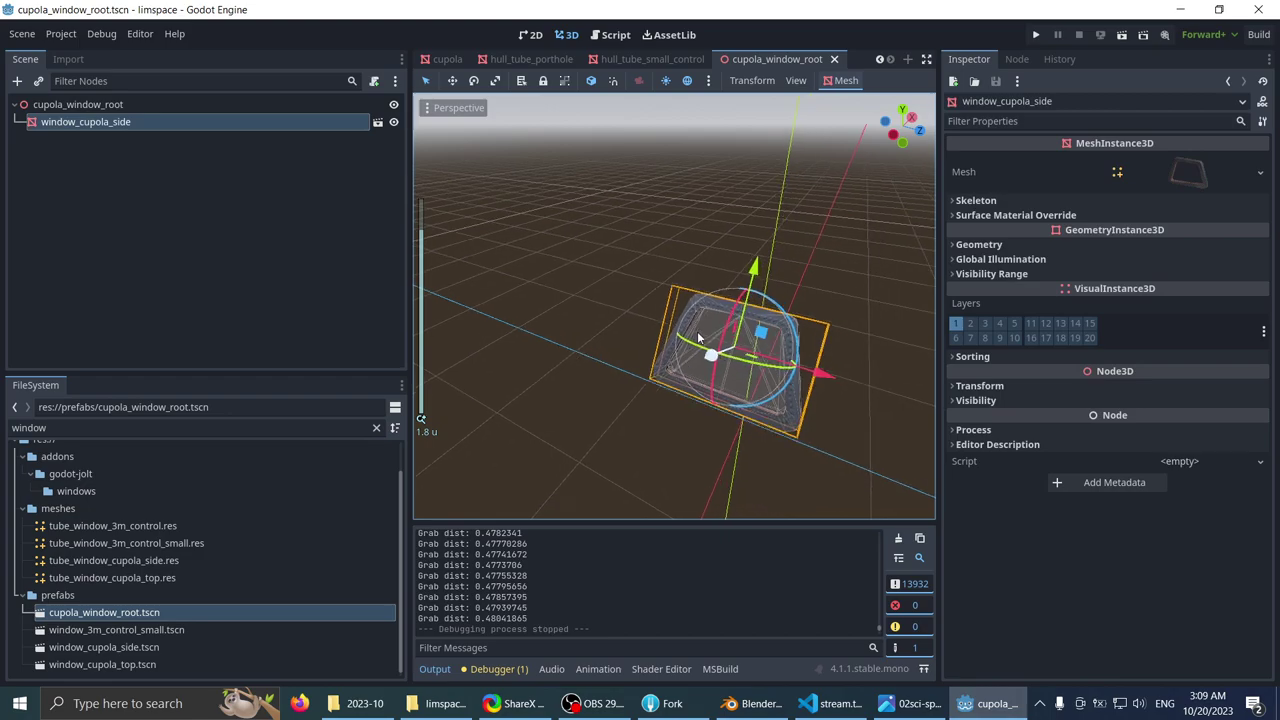
scroll(689, 334, up, 3)
middle_drag(642, 314, 732, 305)
scroll(732, 305, up, 2)
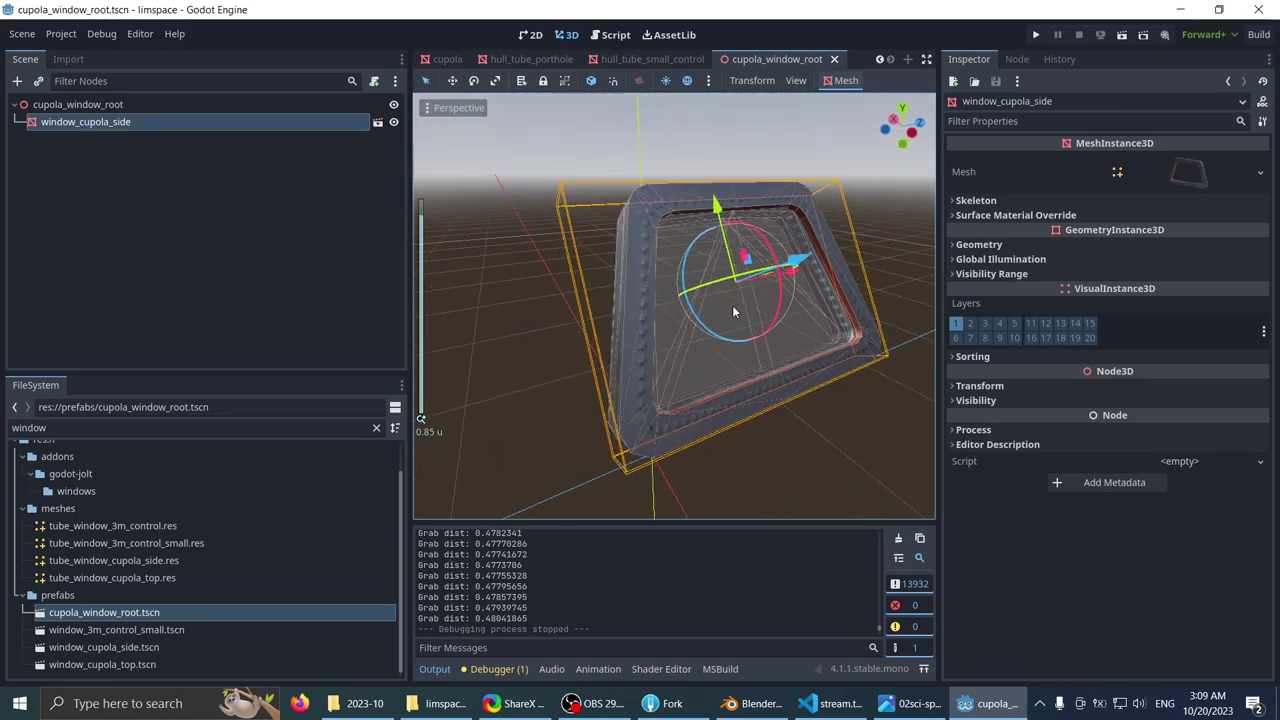
- Expand the side window's mesh resource and its shadow mesh to review their properties
click(1213, 168)
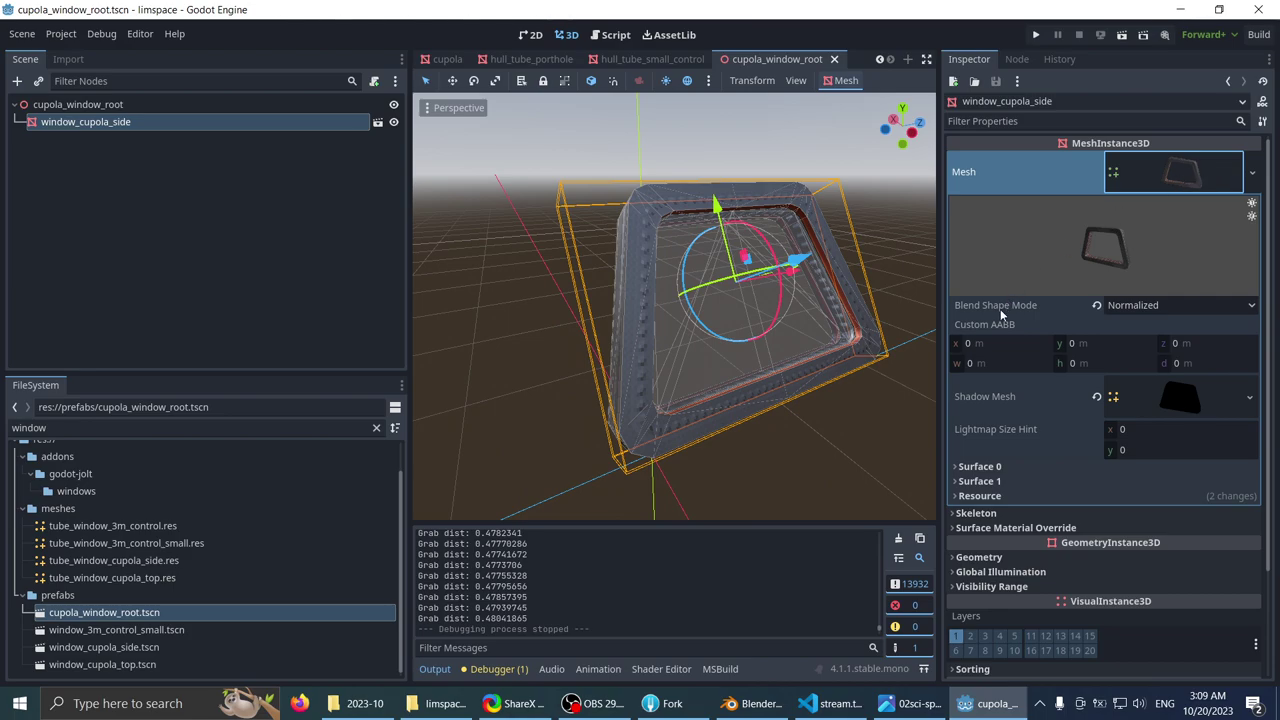
scroll(977, 428, down, 2)
scroll(977, 422, up, 2)
click(1172, 400)
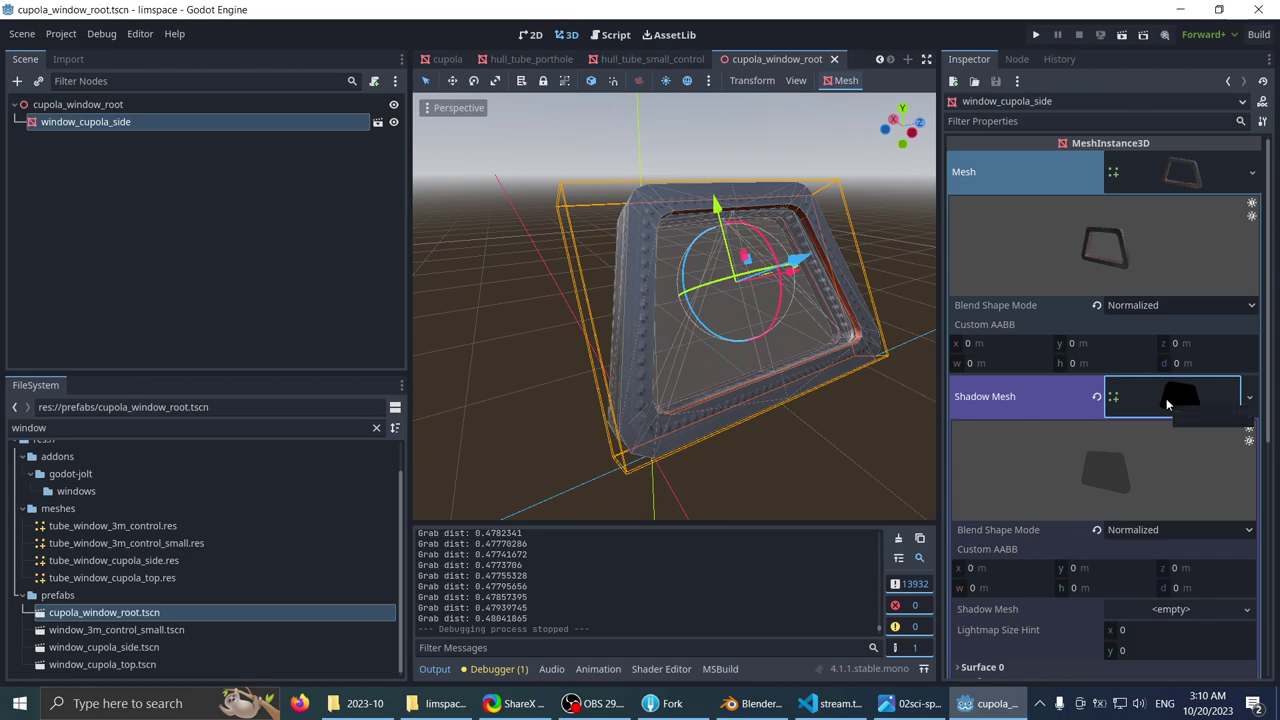
scroll(1021, 428, down, 2)
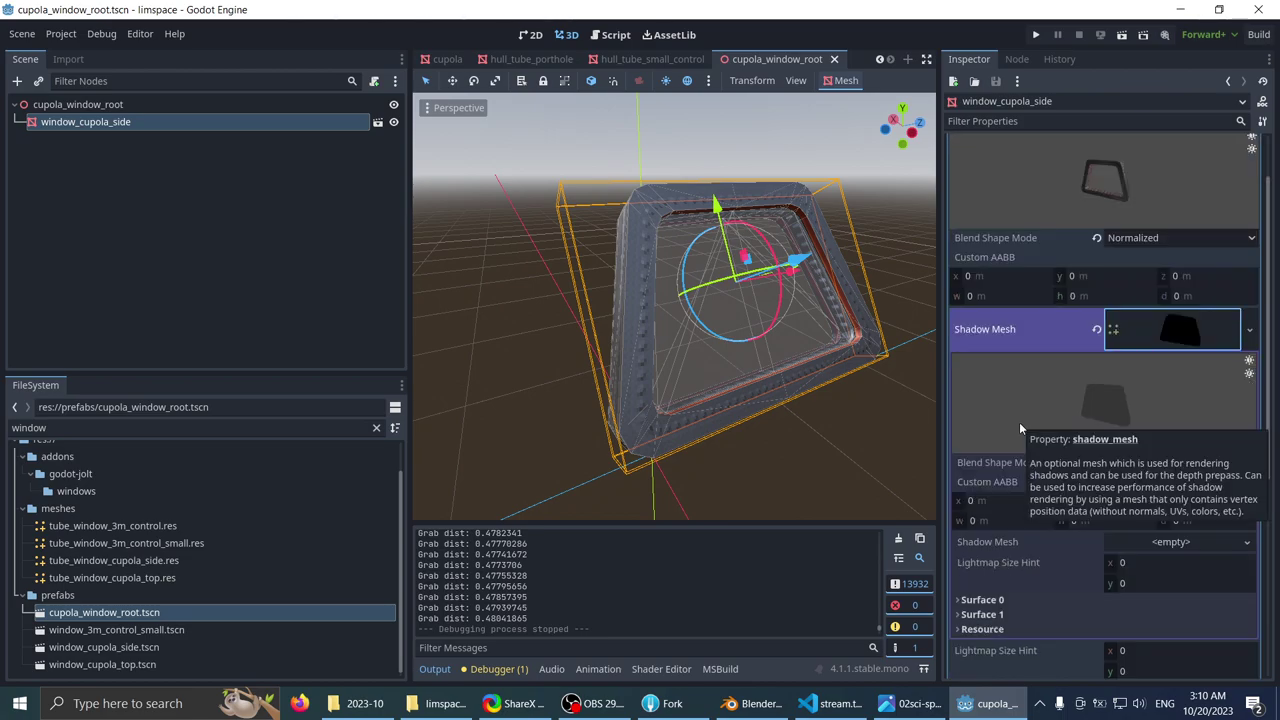
scroll(1019, 422, down, 2)
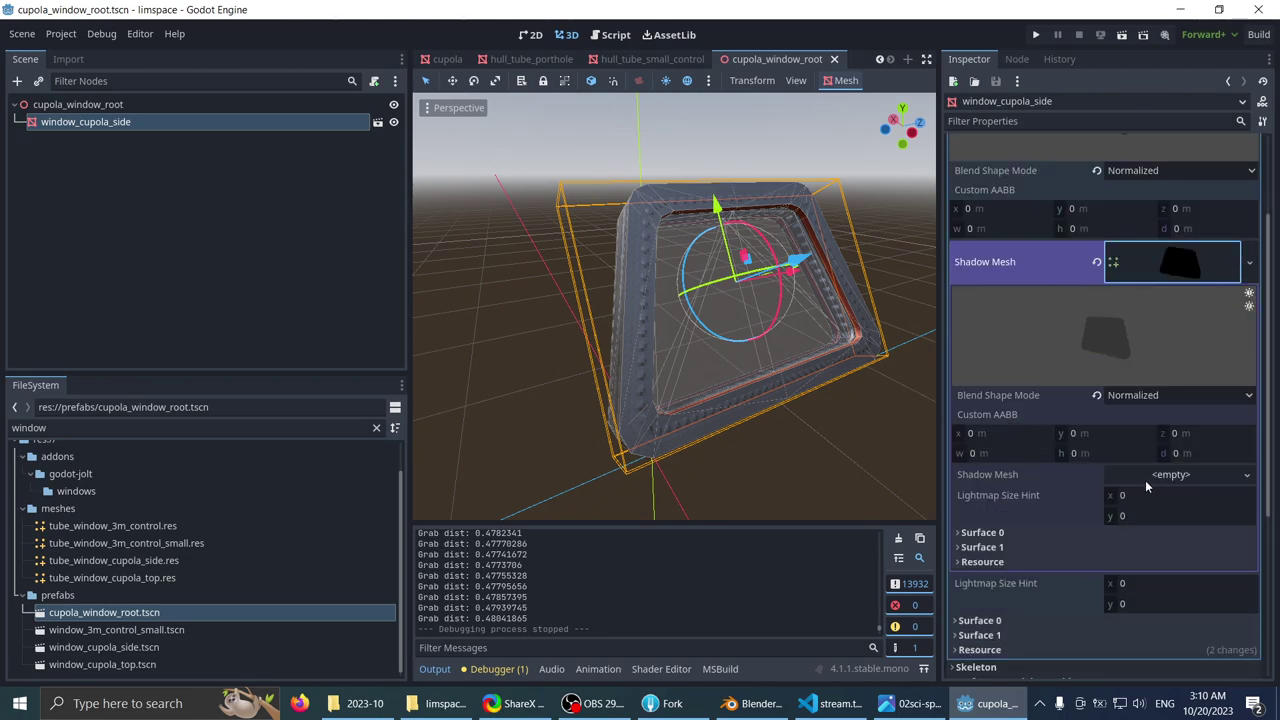
- Check the names and materials of the shadow mesh's two surfaces and its resource settings
click(992, 532)
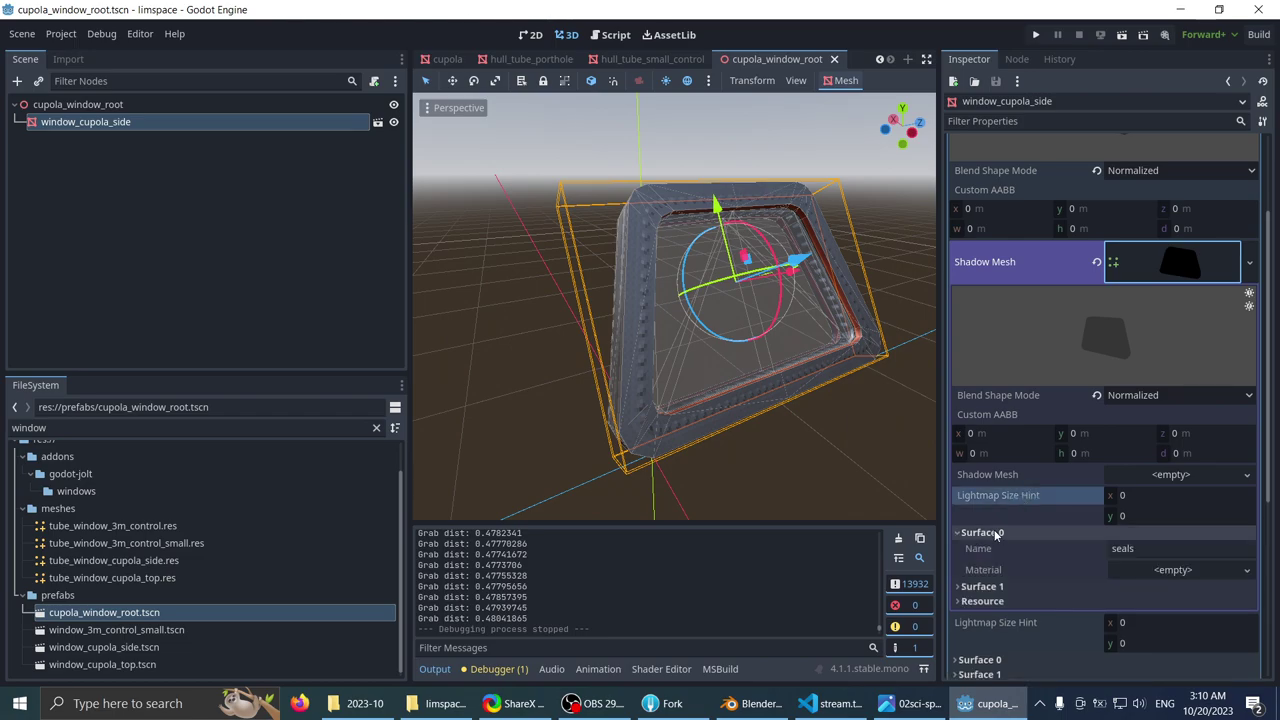
click(992, 532)
click(983, 547)
scroll(990, 540, down, 4)
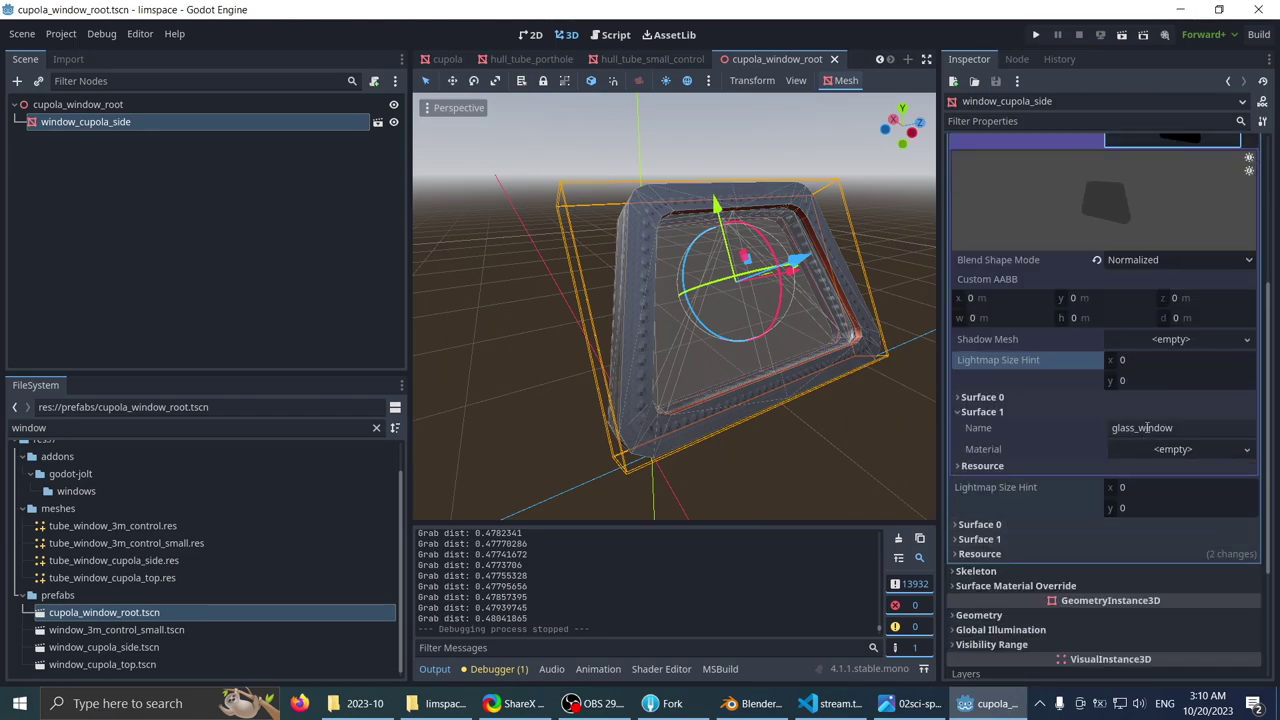
click(1002, 467)
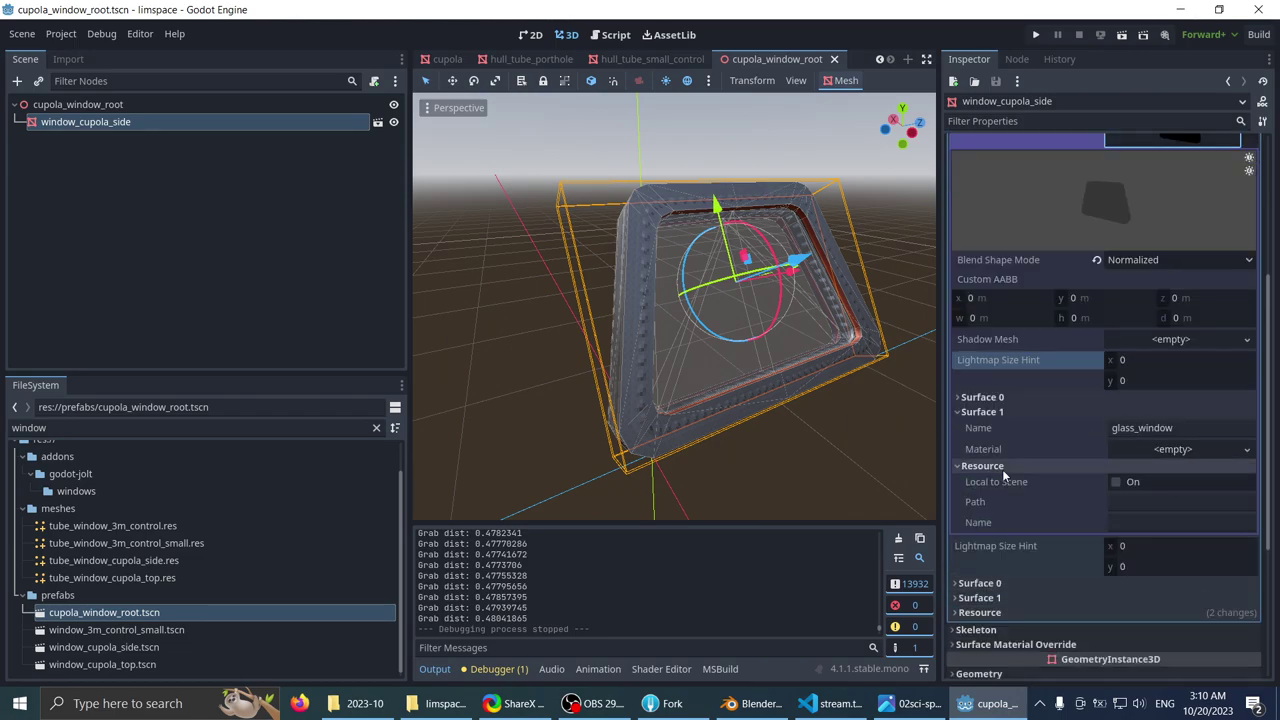
click(1002, 467)
scroll(1002, 468, up, 8)
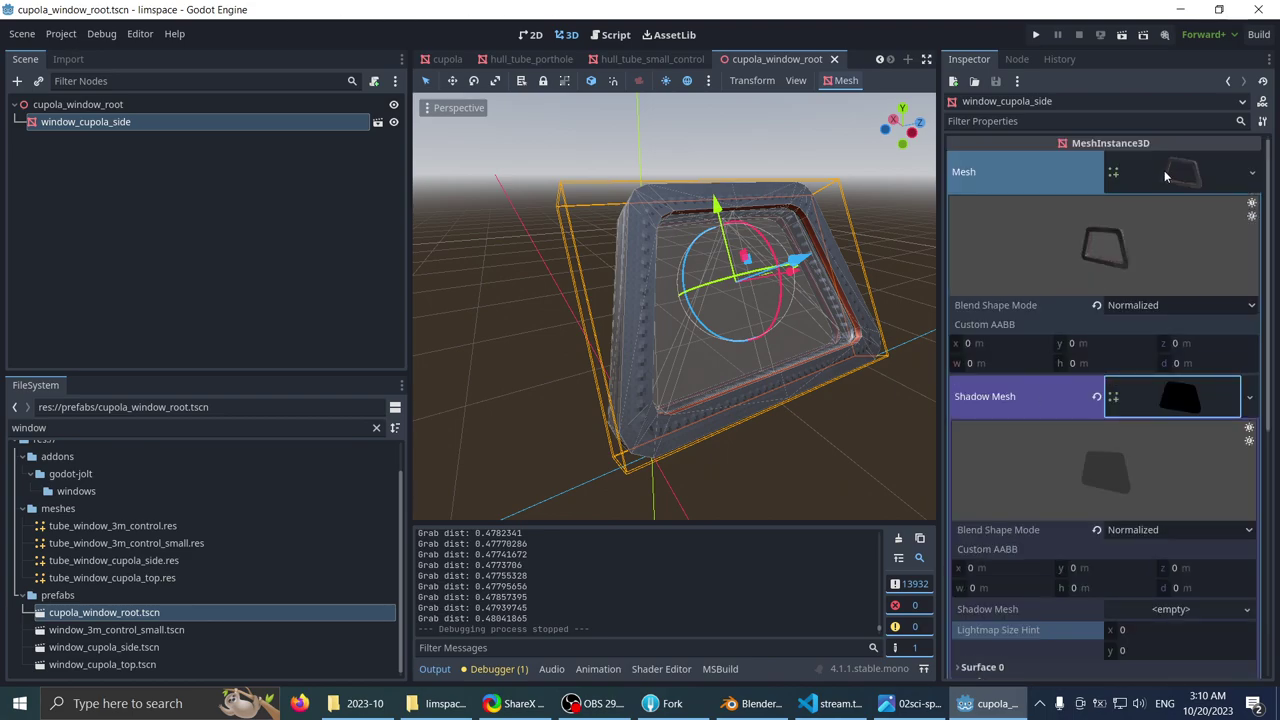
- Expand the material of the main mesh's glass_window surface to review its settings
scroll(1100, 320, down, 12)
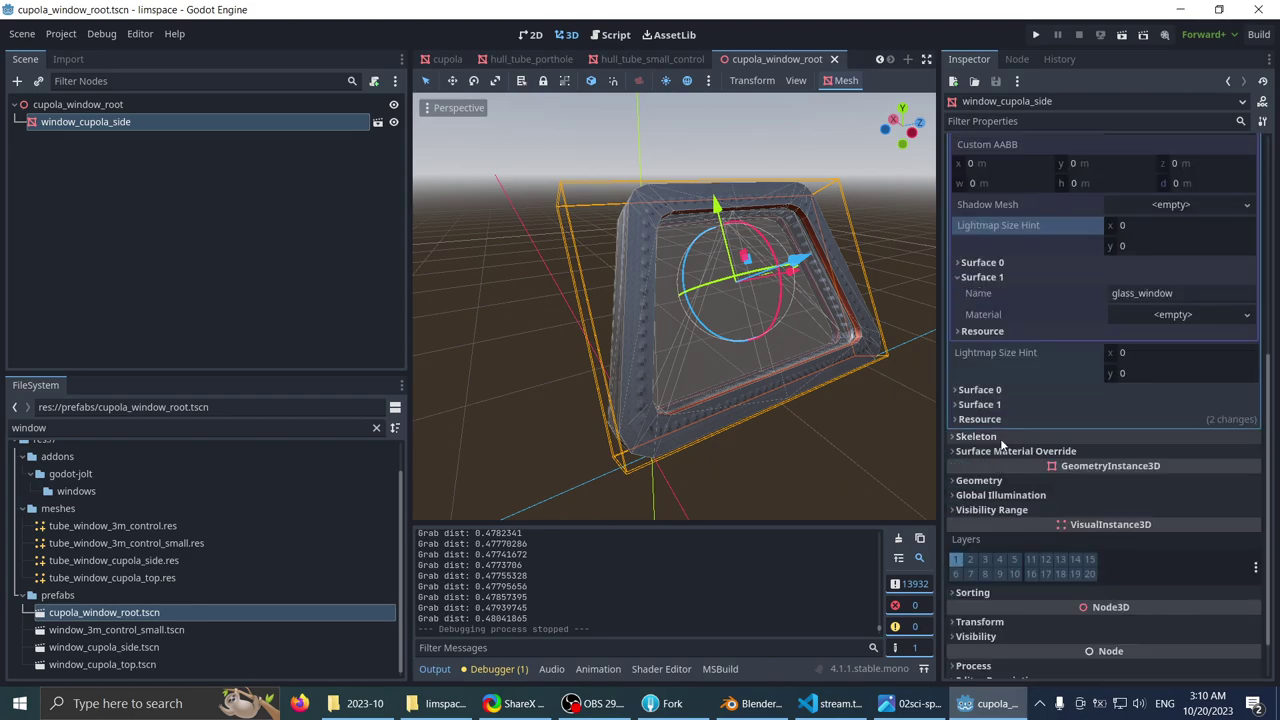
click(1002, 404)
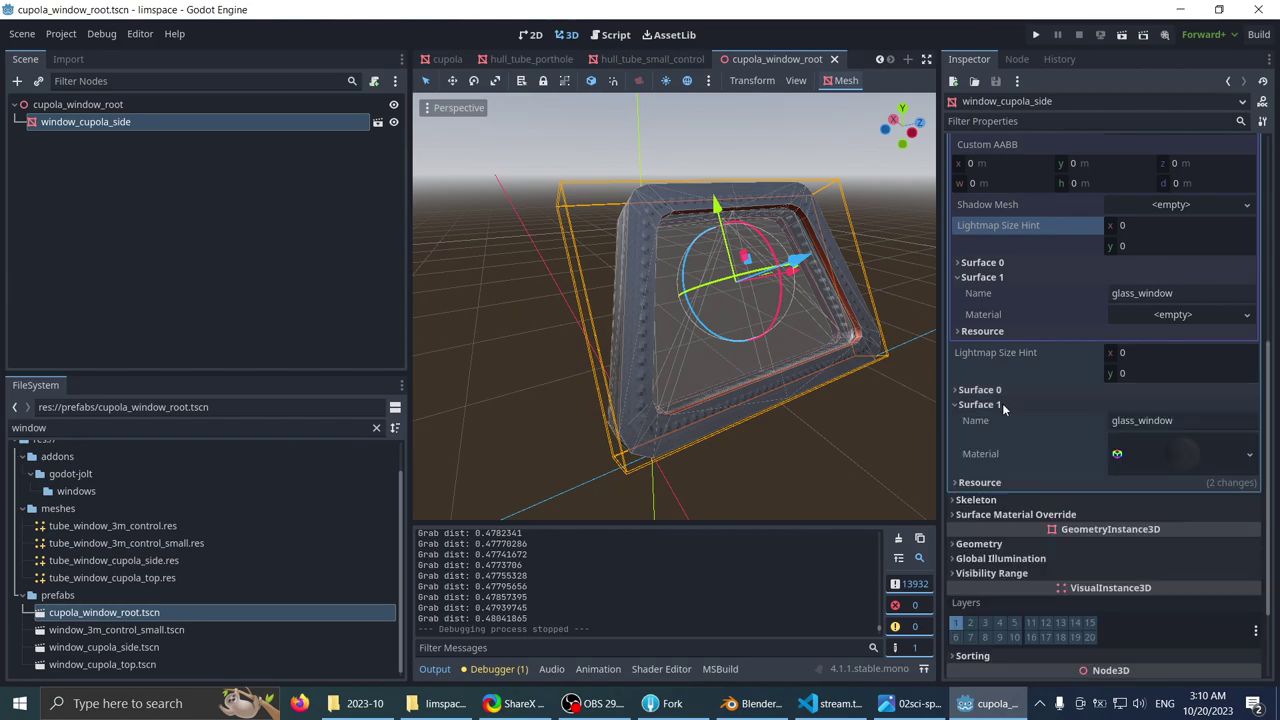
click(1160, 453)
scroll(1008, 505, down, 4)
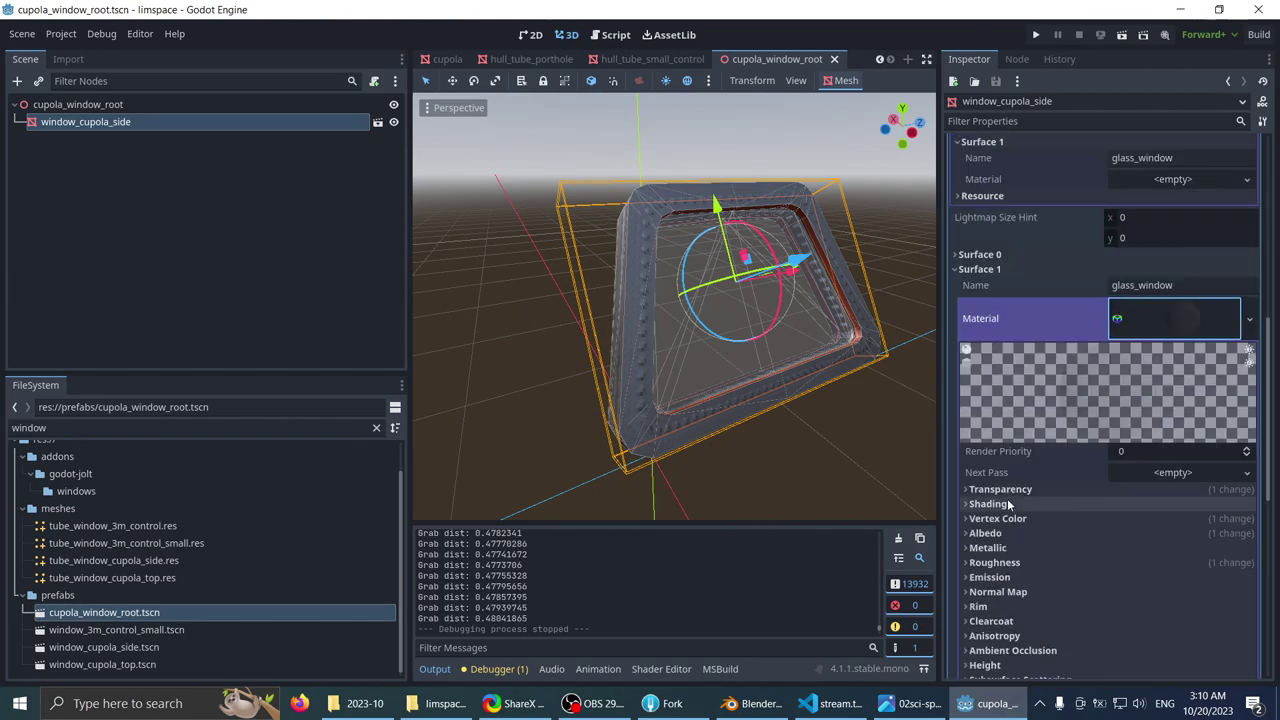
scroll(1008, 505, down, 4)
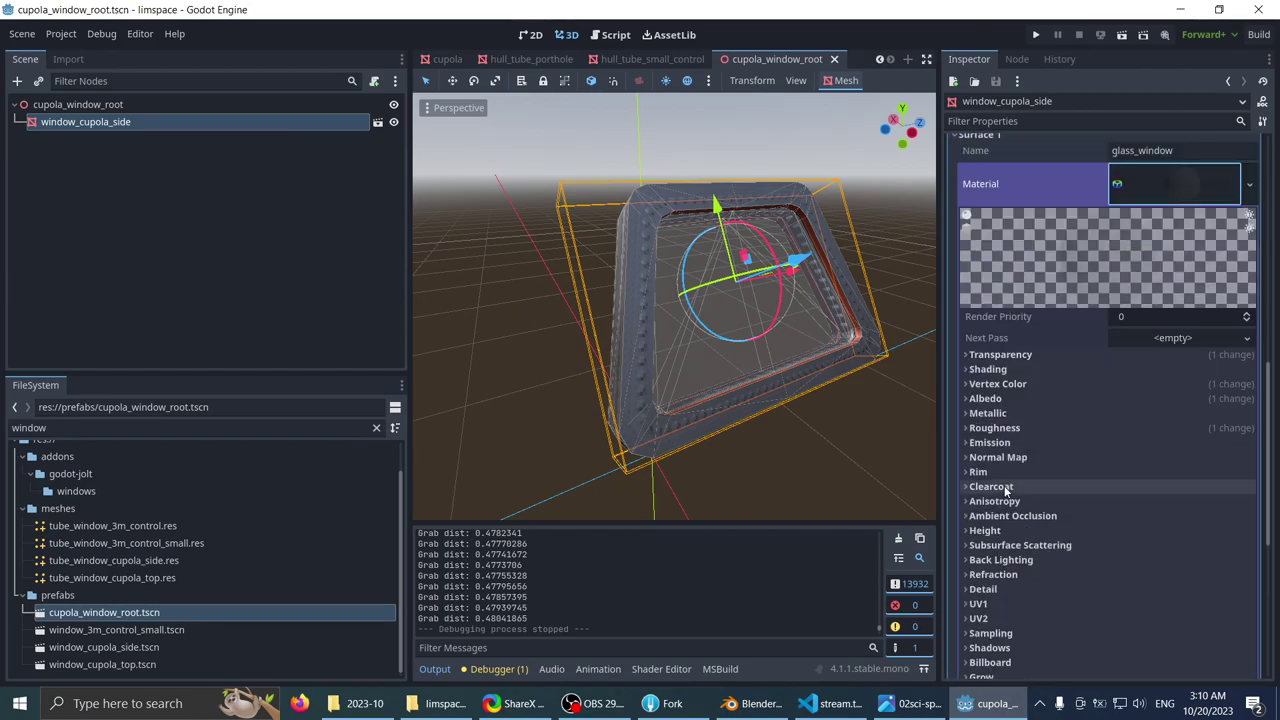
- Review the glass material's shading and transparency settings, including the available transparency and blend mode options
click(1020, 370)
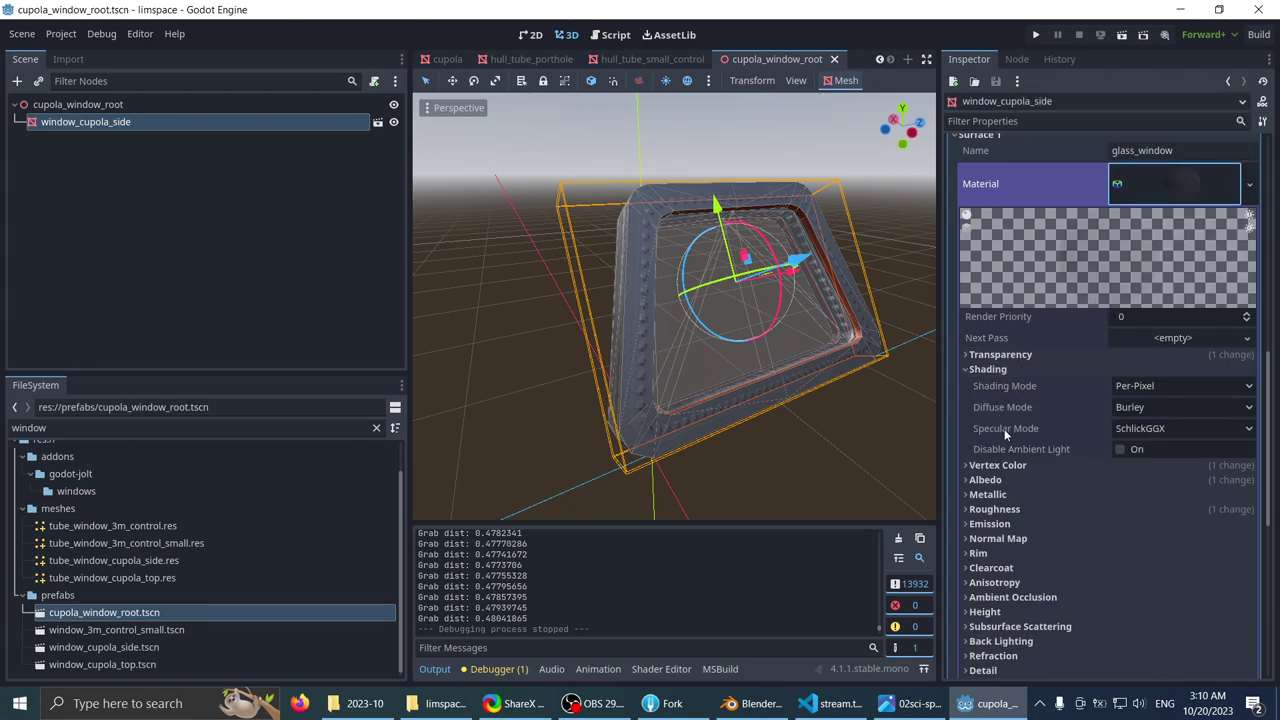
click(1012, 354)
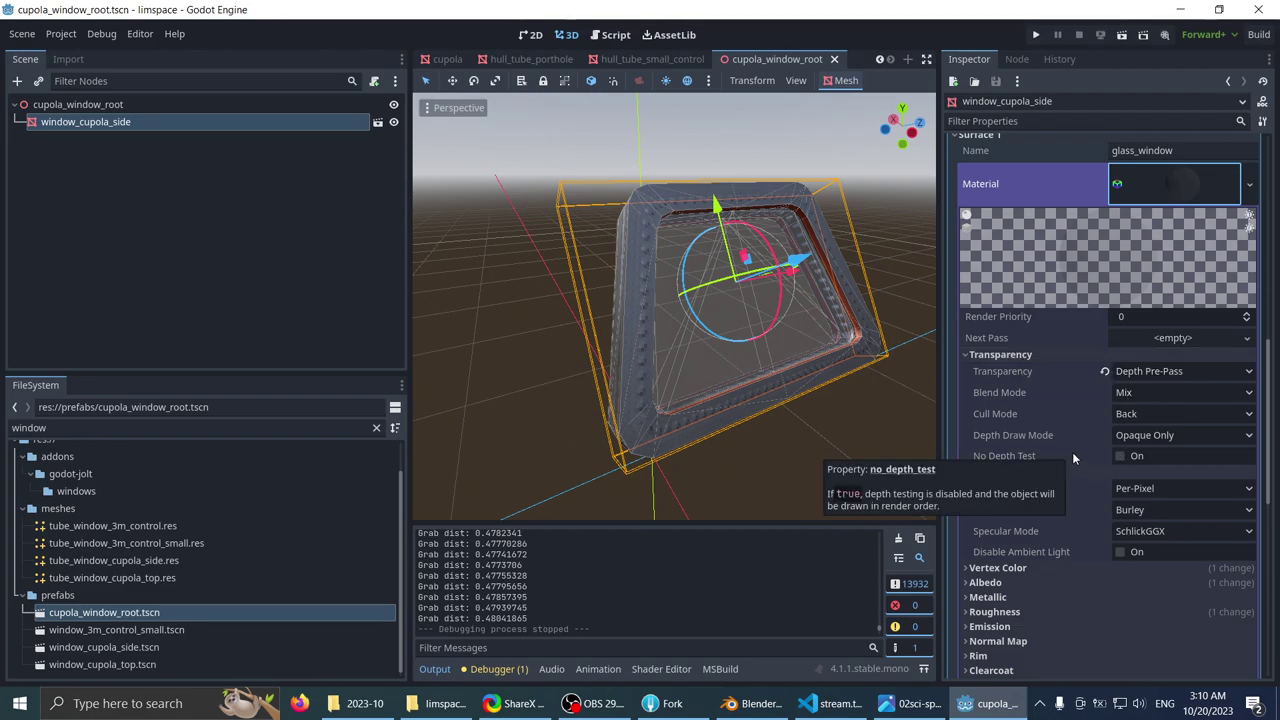
click(1140, 375)
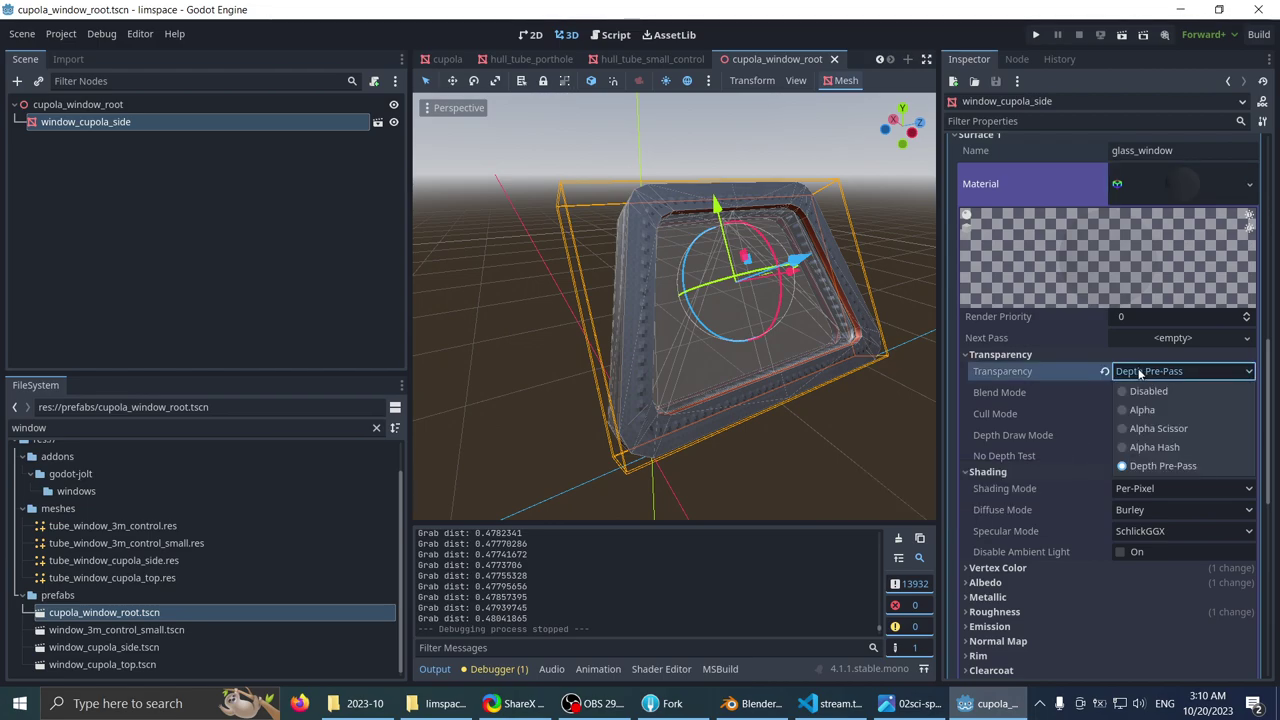
click(1078, 371)
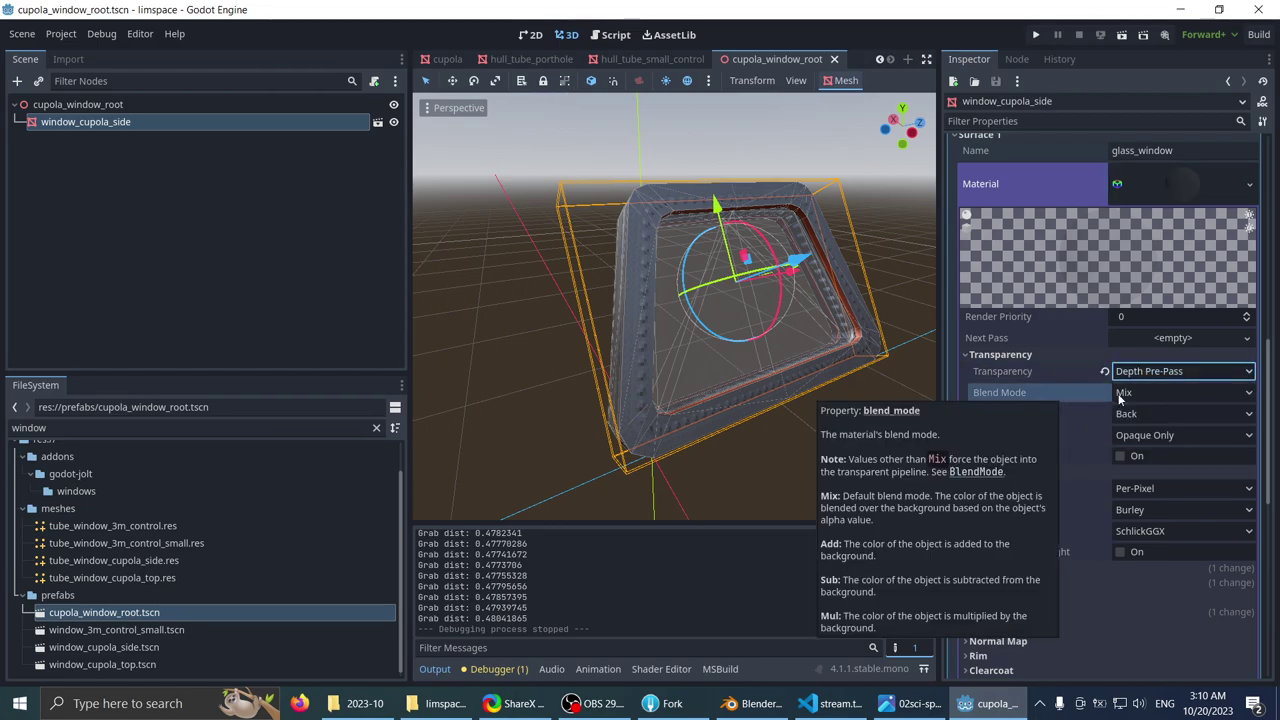
click(1126, 398)
click(1086, 394)
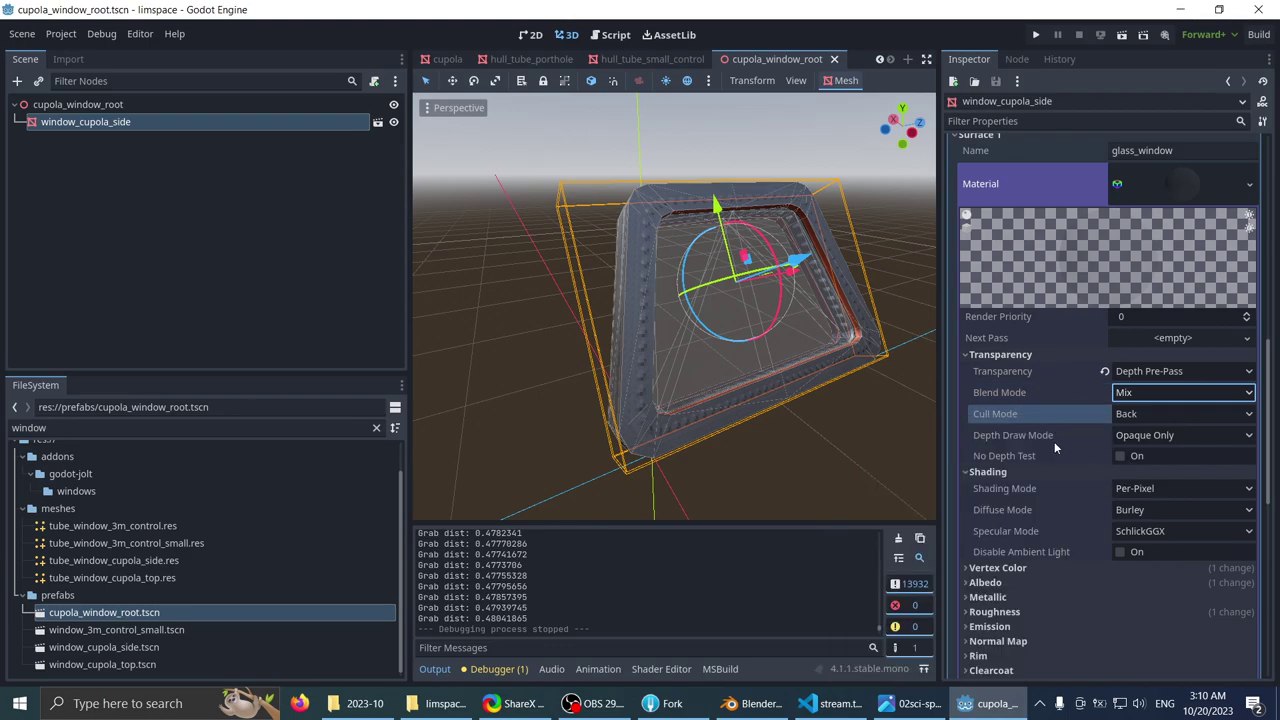
scroll(1043, 442, down, 2)
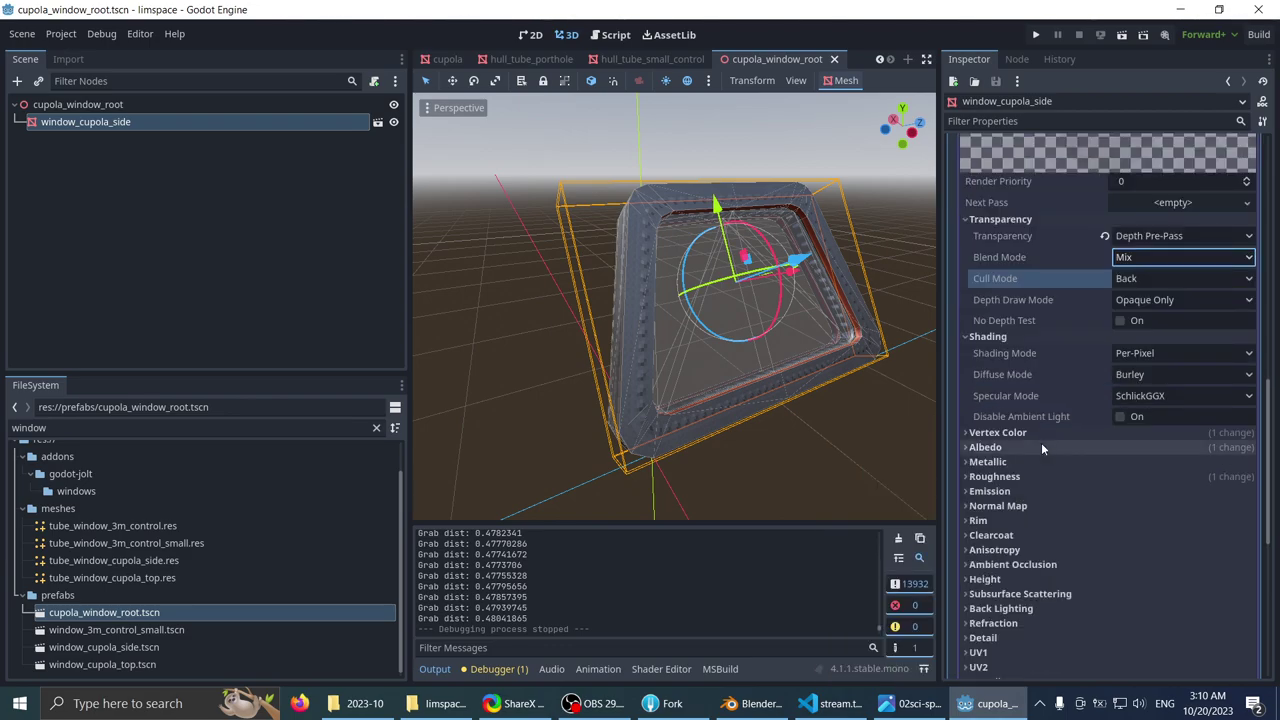
scroll(1042, 442, up, 2)
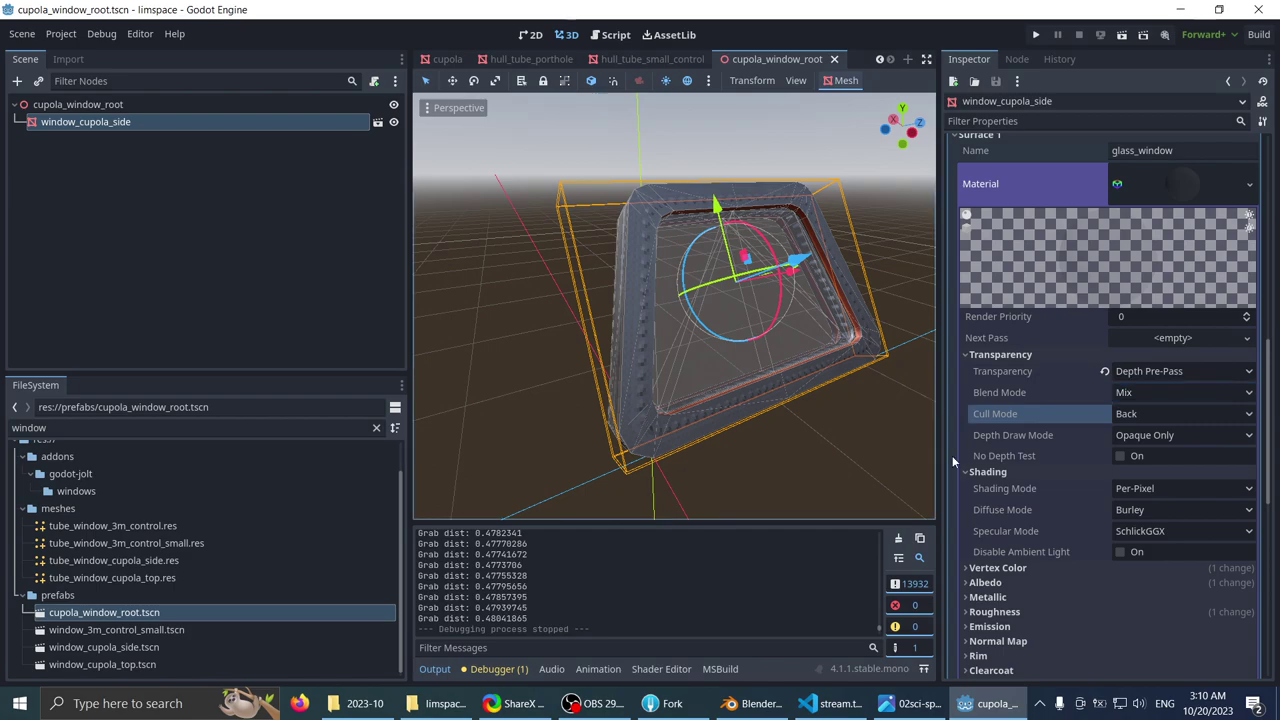
scroll(1002, 406, down, 2)
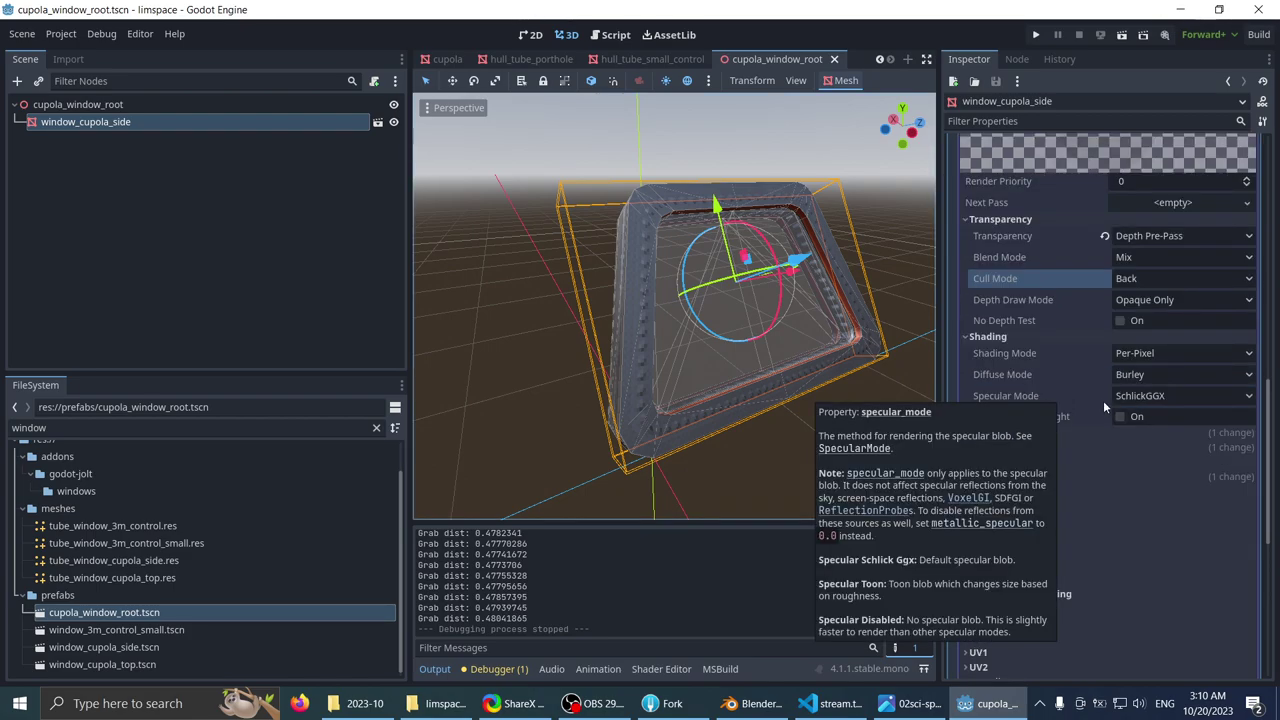
- Expand the glass material's shadow settings and read the description of Disable Receive Shadows
scroll(1131, 486, down, 1)
scroll(1133, 490, down, 1)
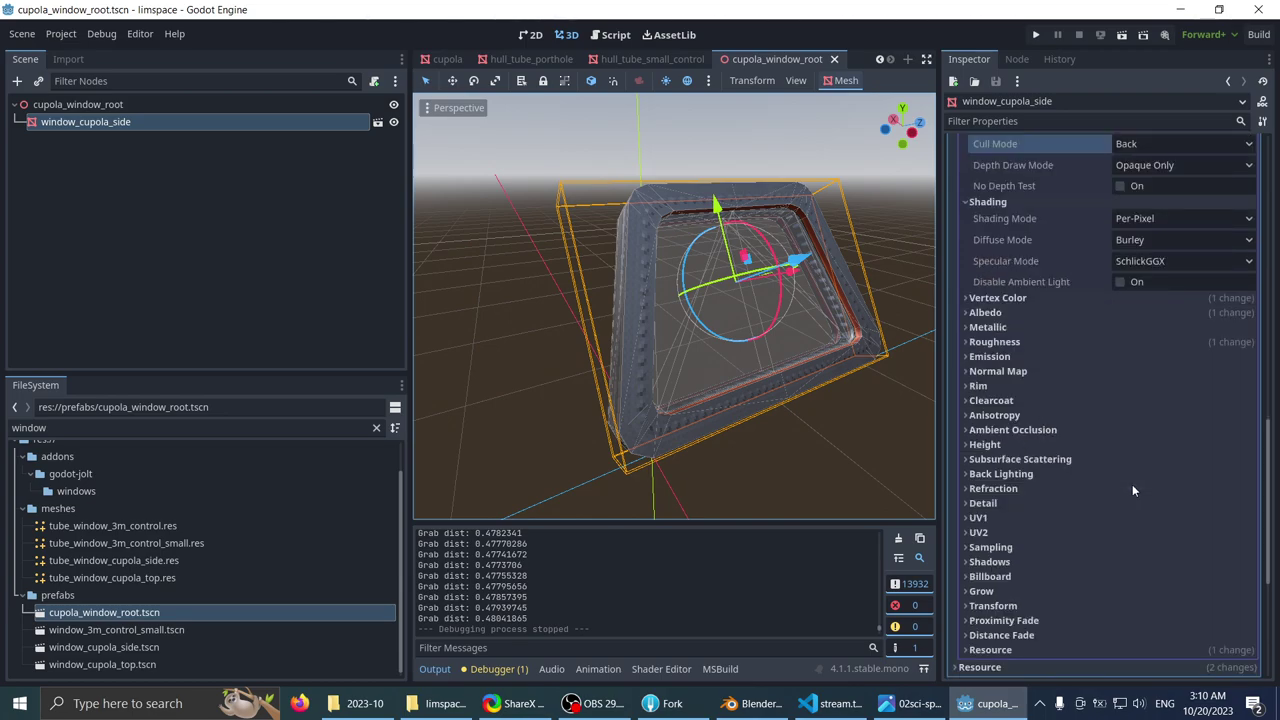
click(978, 562)
scroll(979, 564, down, 1)
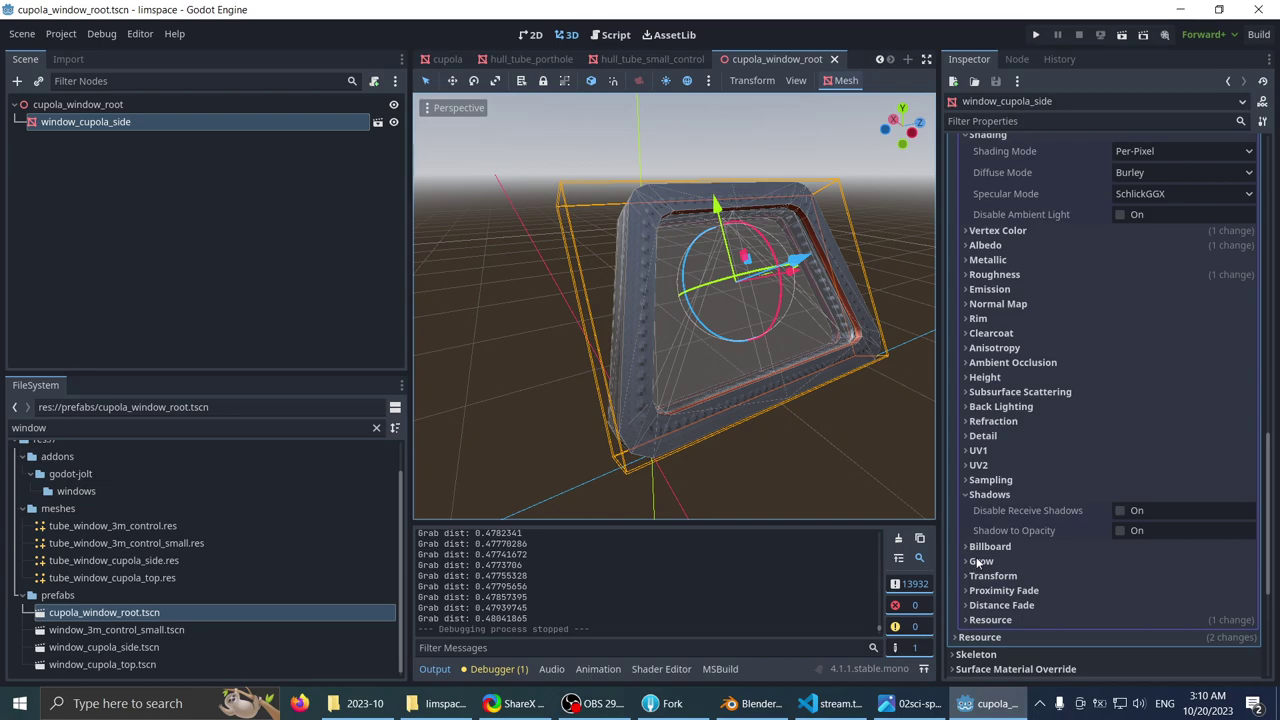
scroll(978, 562, down, 1)
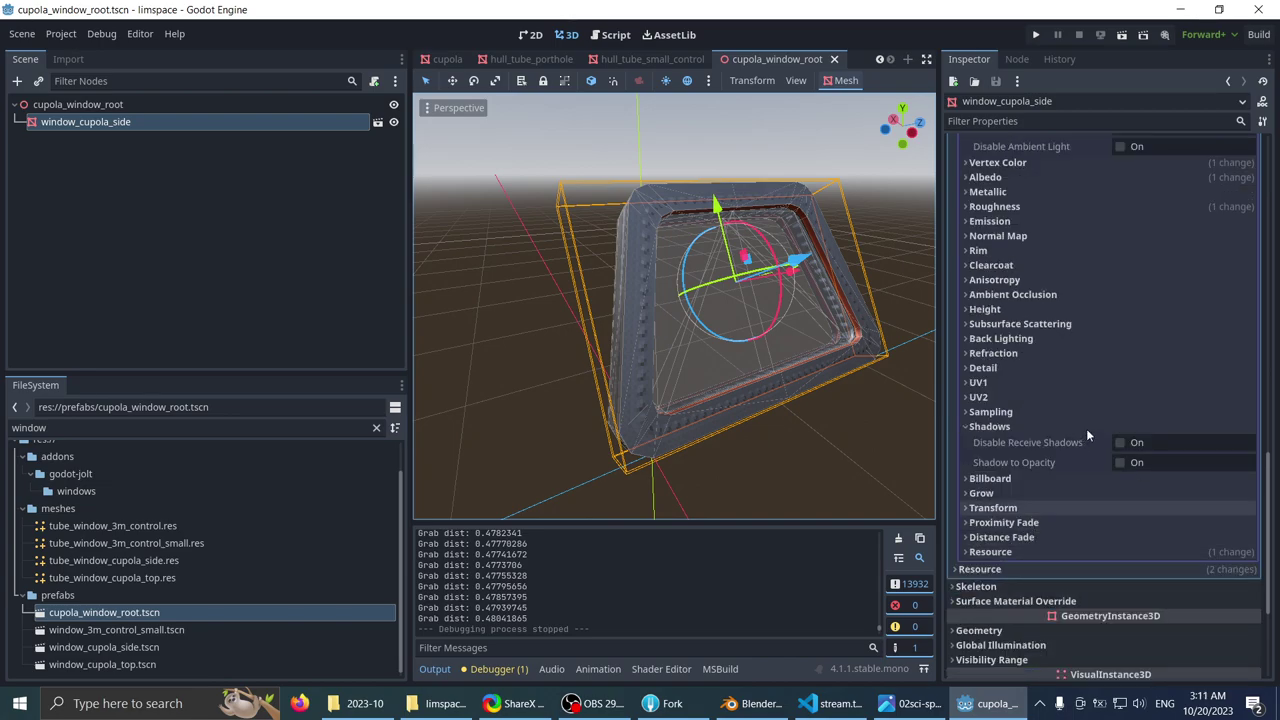
mouse_move(1094, 441)
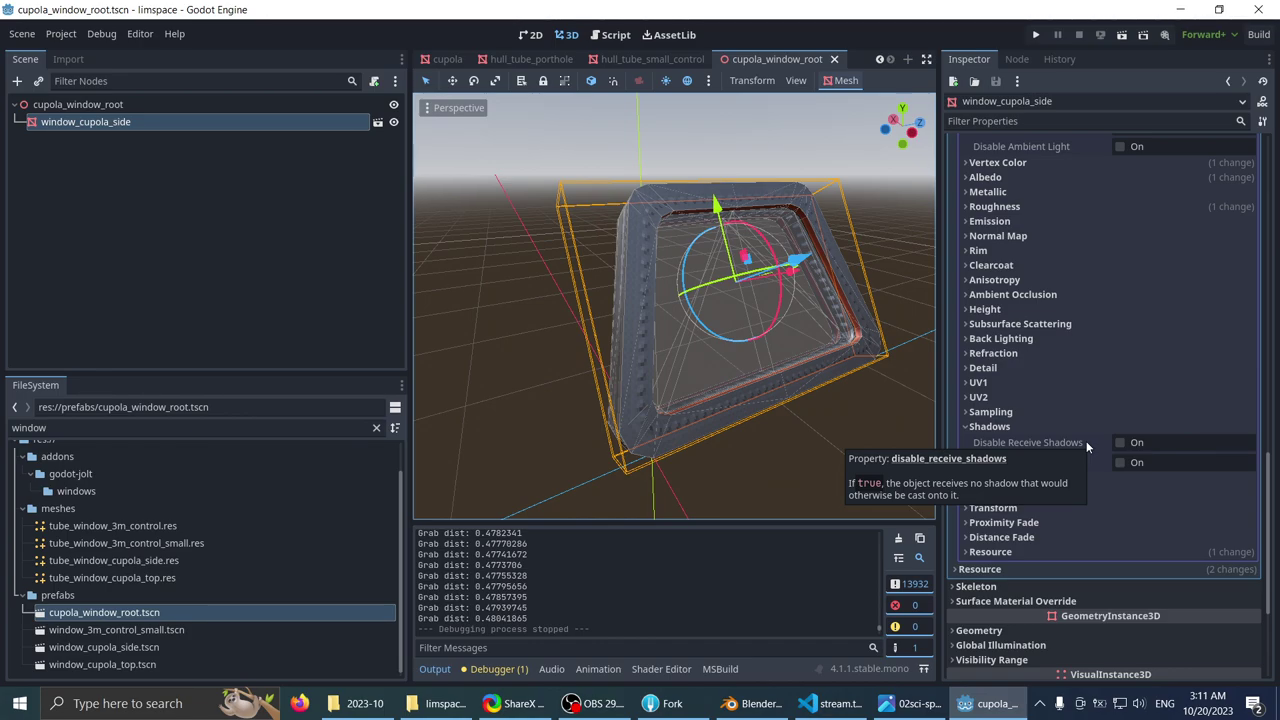
- Read the description of Shadow to Opacity, check the glass material's sampling settings, and collapse the material
mouse_move(995, 466)
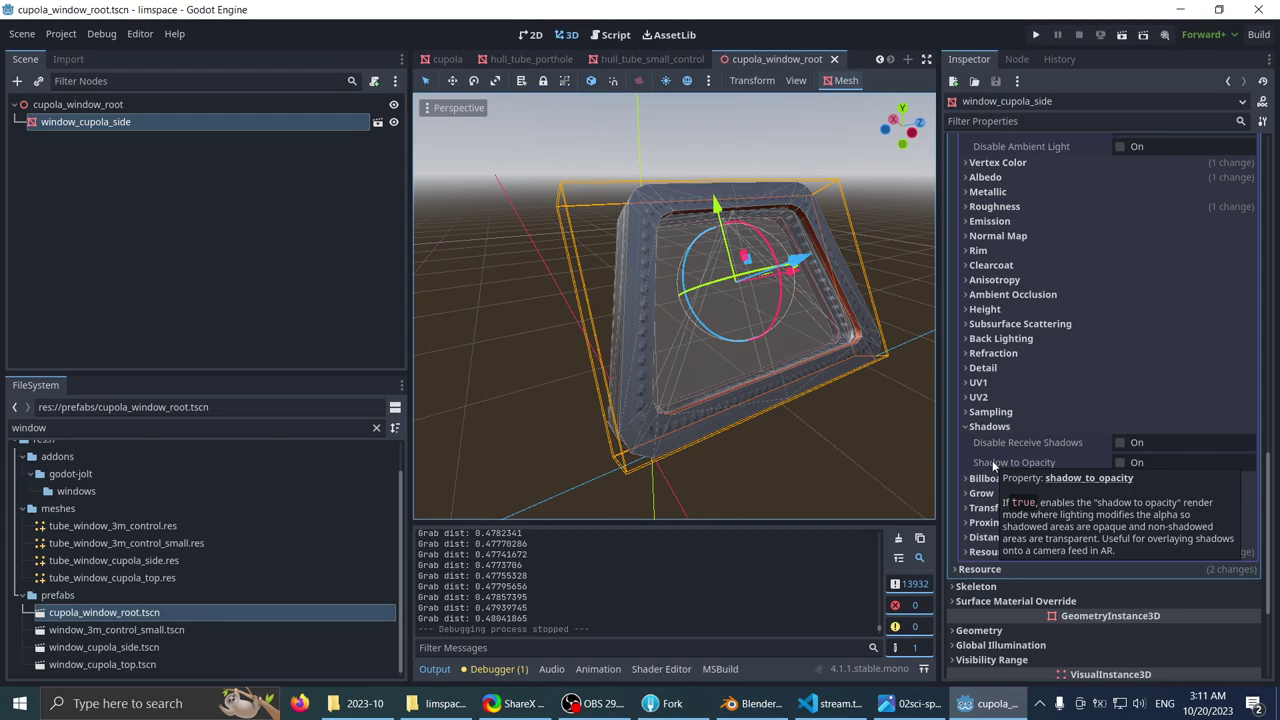
click(997, 427)
click(1001, 413)
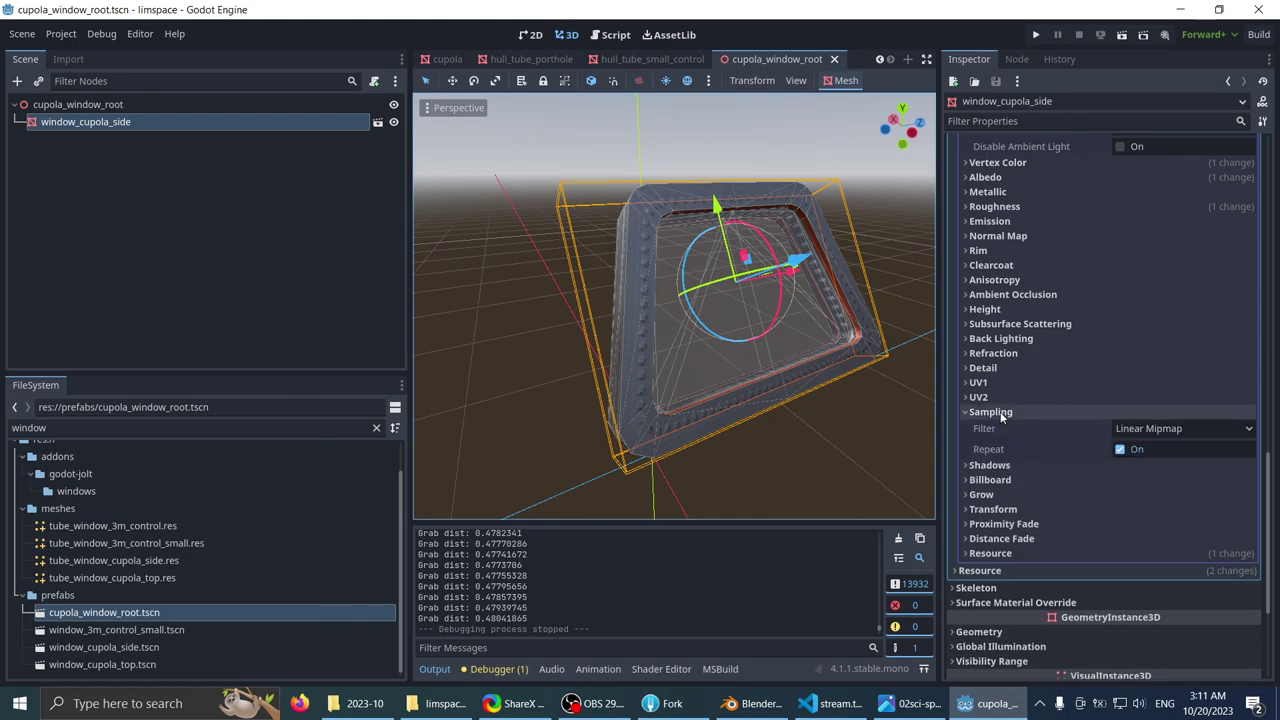
click(1001, 413)
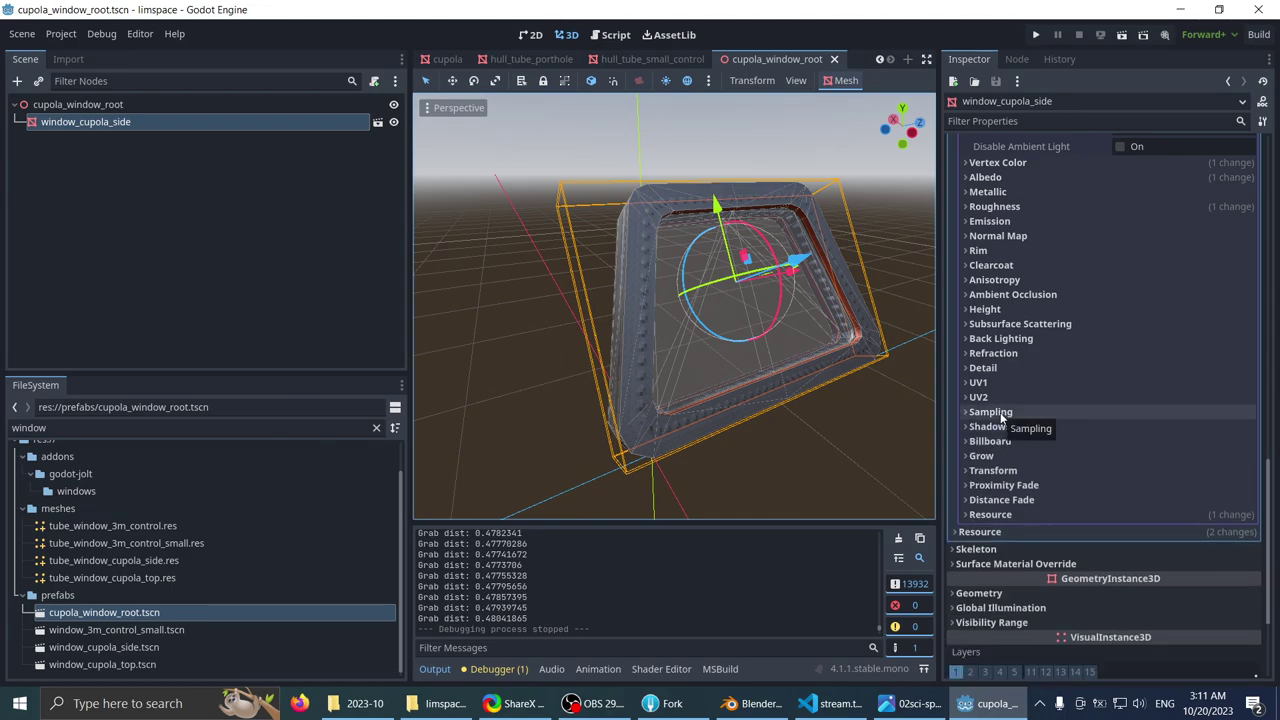
scroll(981, 527, up, 5)
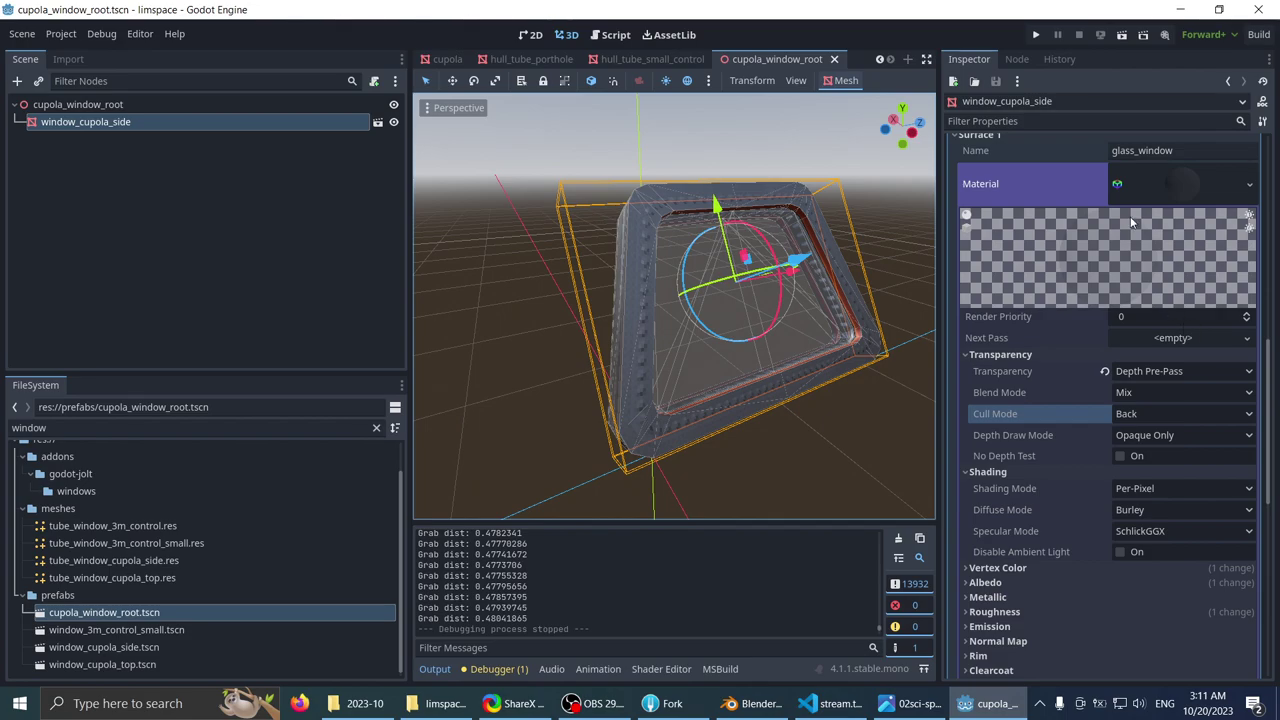
click(1162, 179)
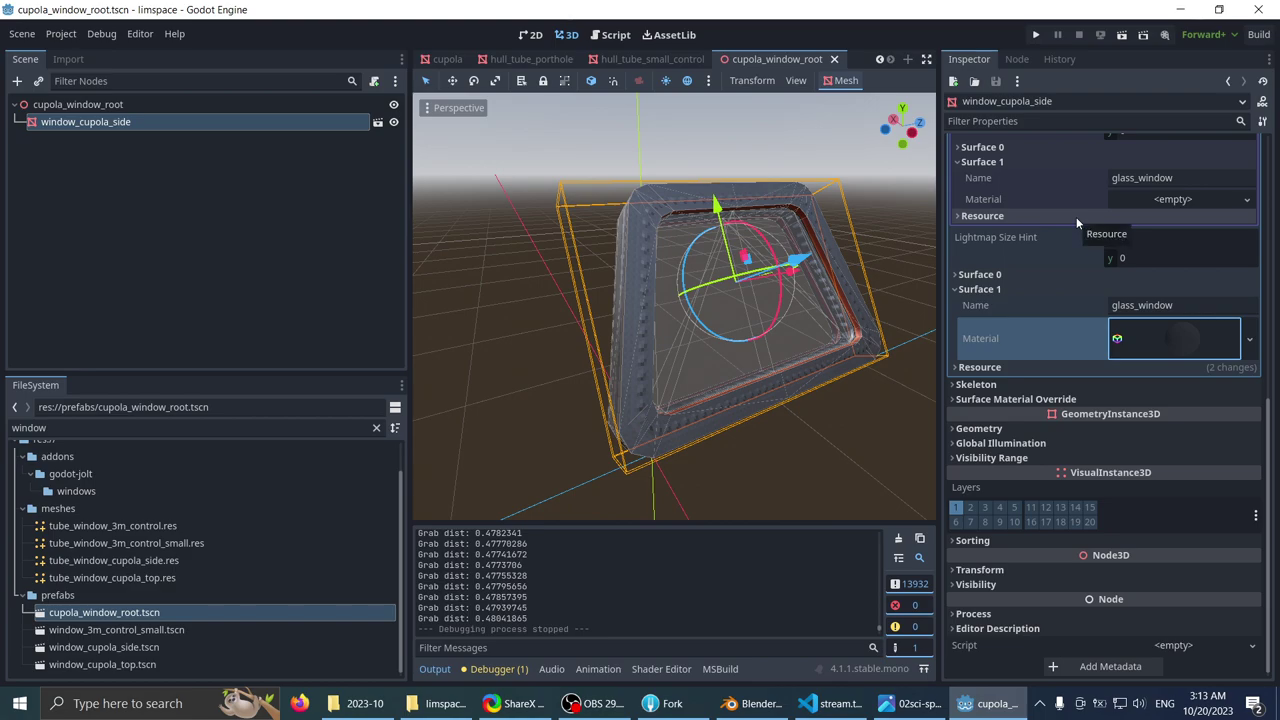
- Inspect the cupola side window's frame and opening from different angles and at close range
scroll(727, 277, down, 2)
middle_drag(727, 277, 768, 215)
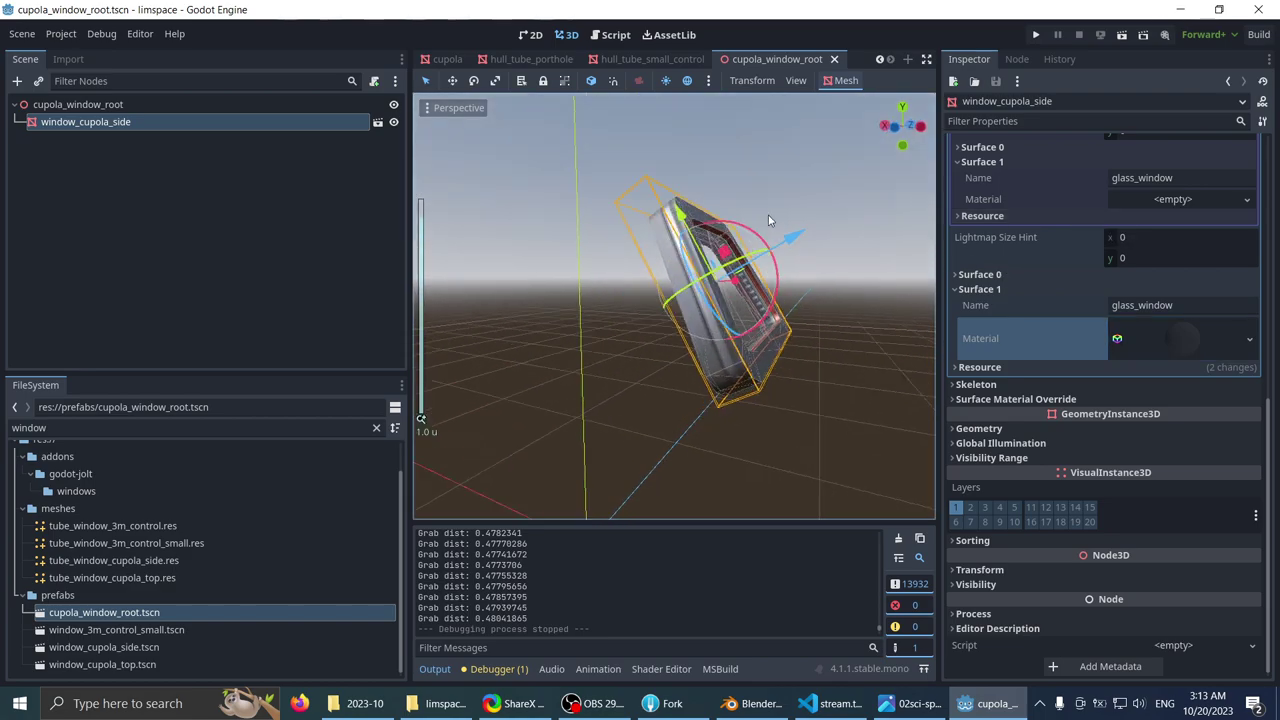
scroll(648, 255, up, 5)
middle_drag(648, 255, 708, 286)
scroll(731, 229, up, 2)
scroll(708, 286, down, 2)
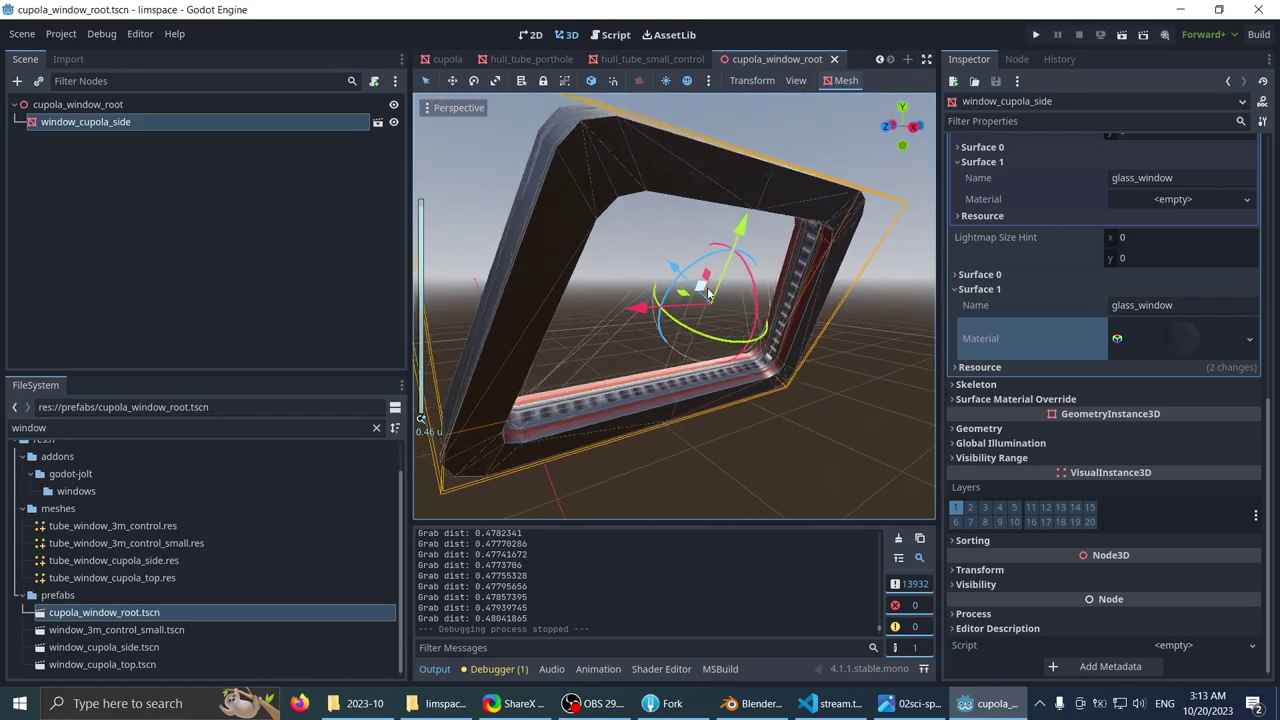
- Check the cupola side window's skeleton and surface material override settings
click(1029, 384)
click(1028, 384)
click(1017, 400)
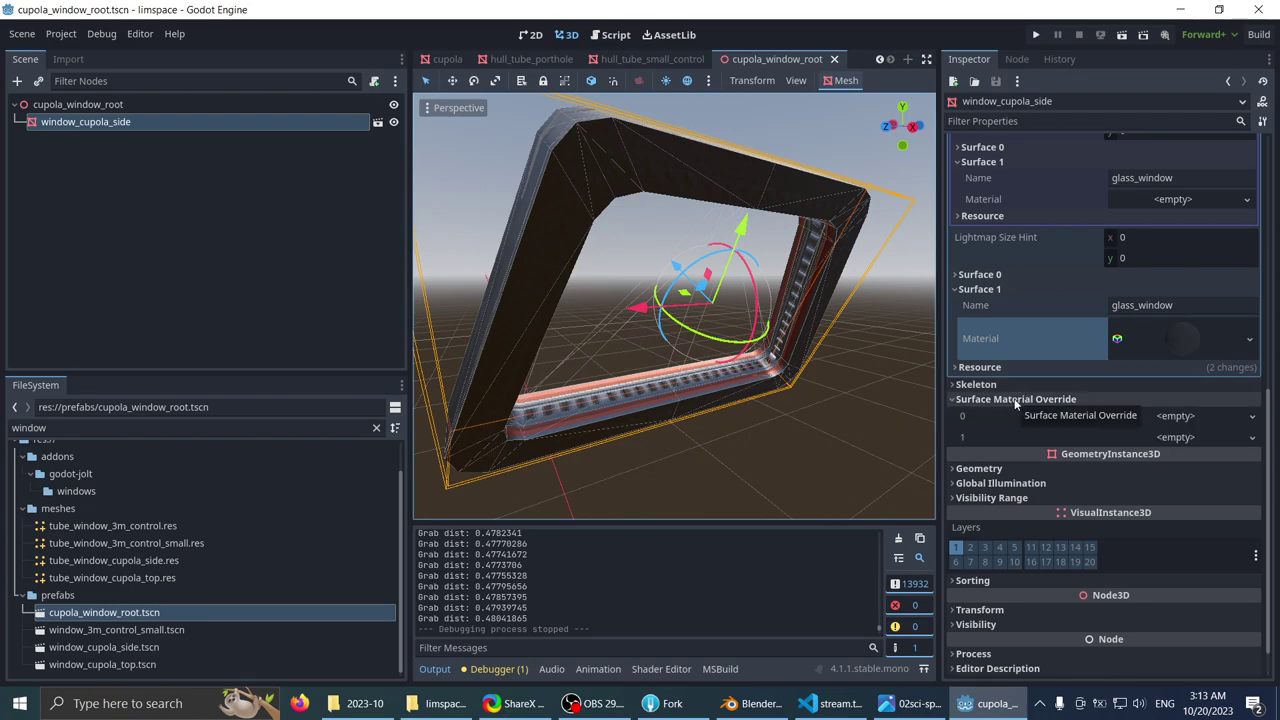
click(1001, 401)
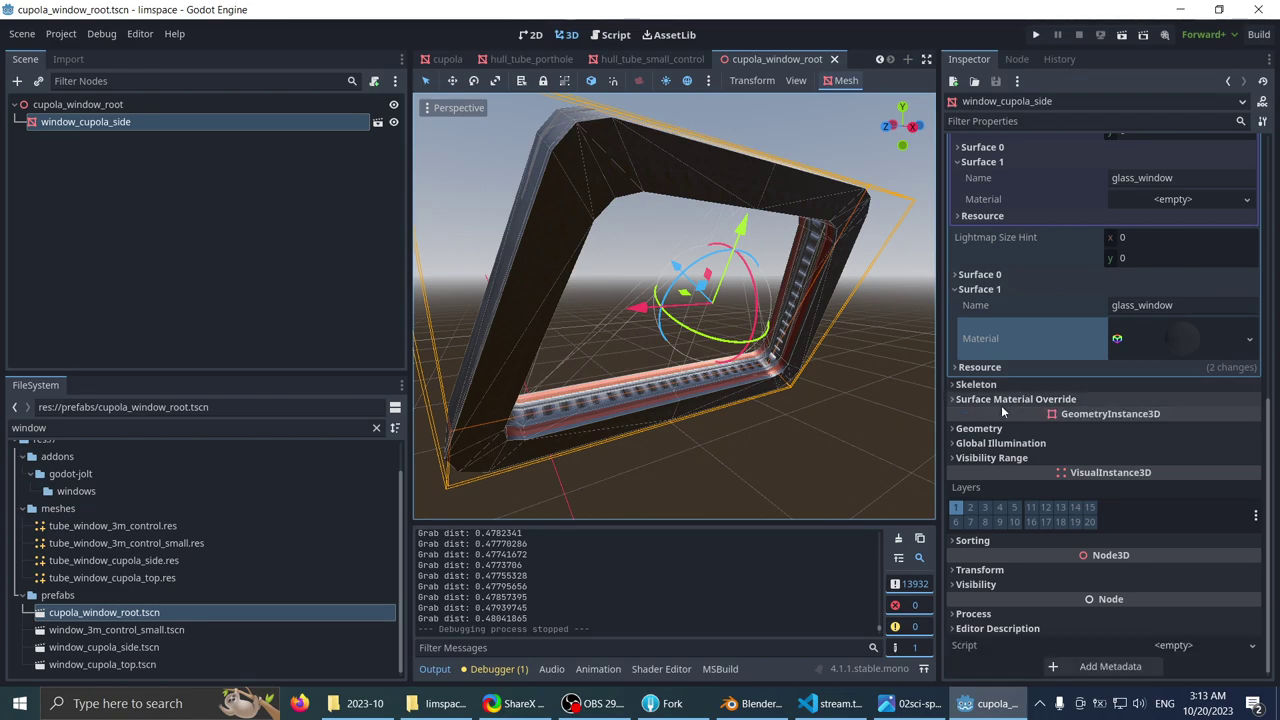
- Switch to Firefox, search Google for "godot transparent object shadow" and look through the results
click(299, 704)
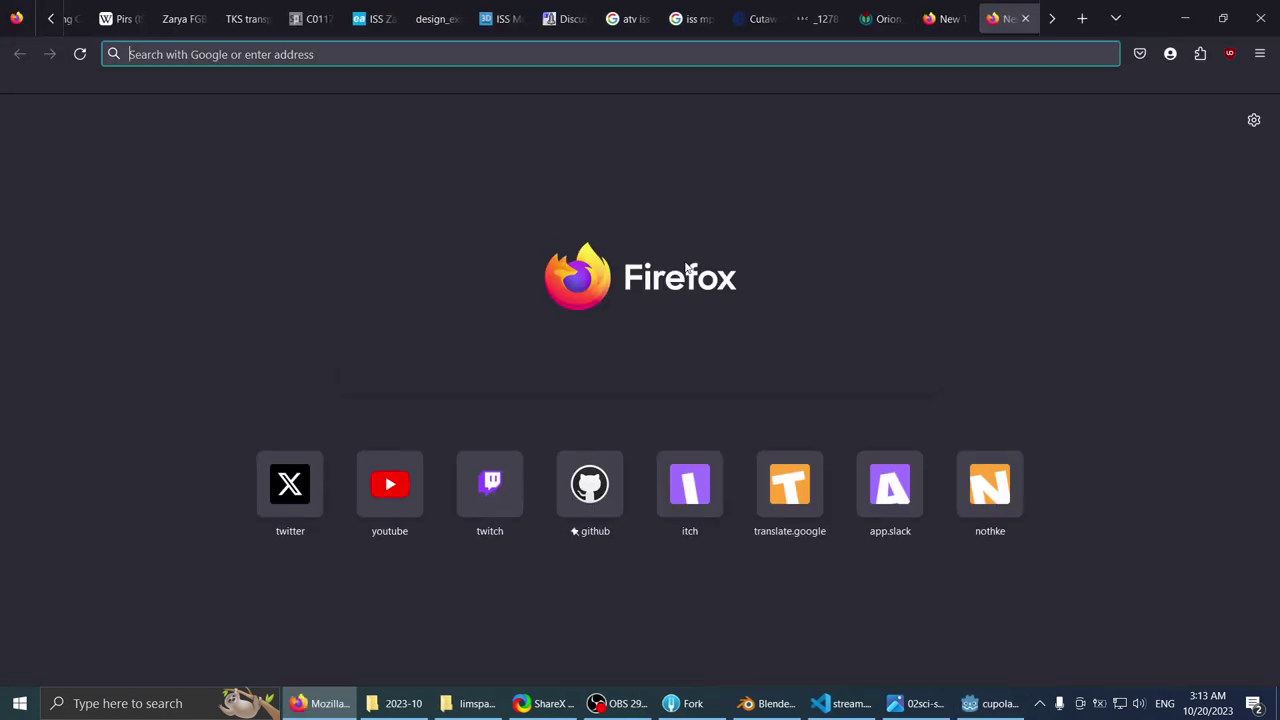
text(godot transparent)
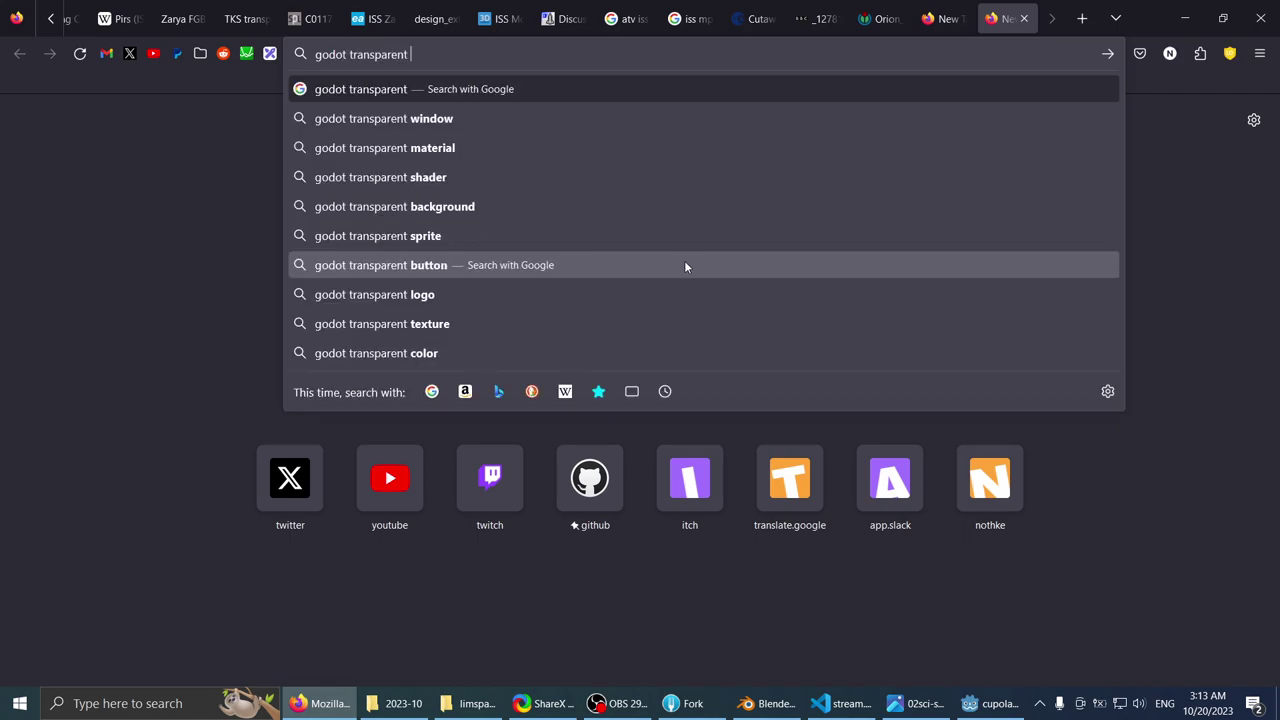
text( object shadow)
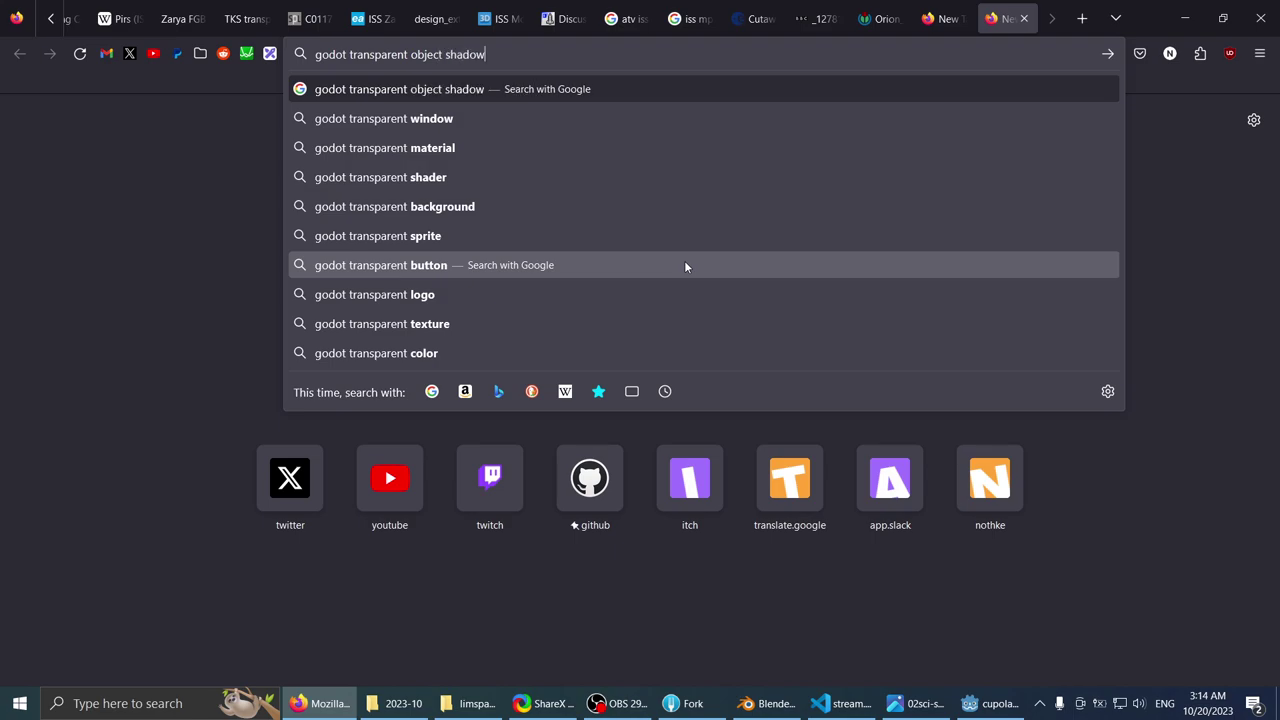
key(Return)
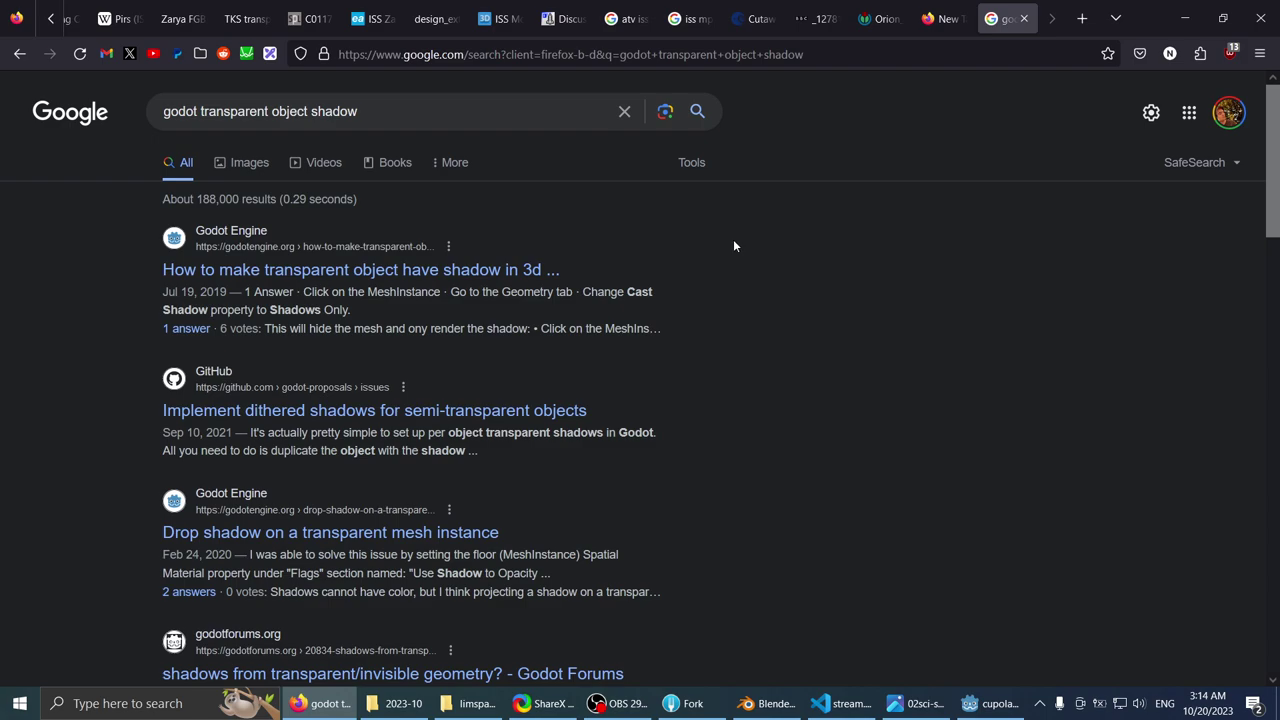
scroll(114, 342, down, 1)
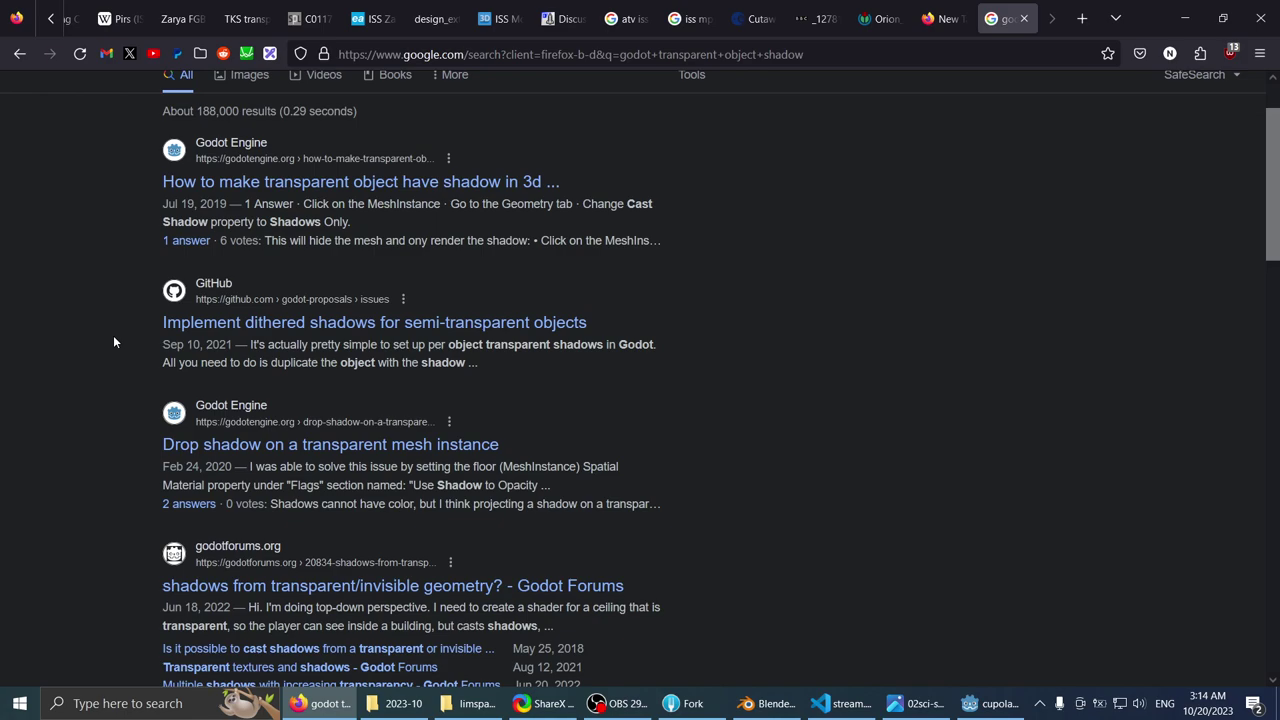
- Switch back to Godot and expand the material of the glass_window surface to review its transparency and shading settings
mouse_move(333, 712)
click(312, 703)
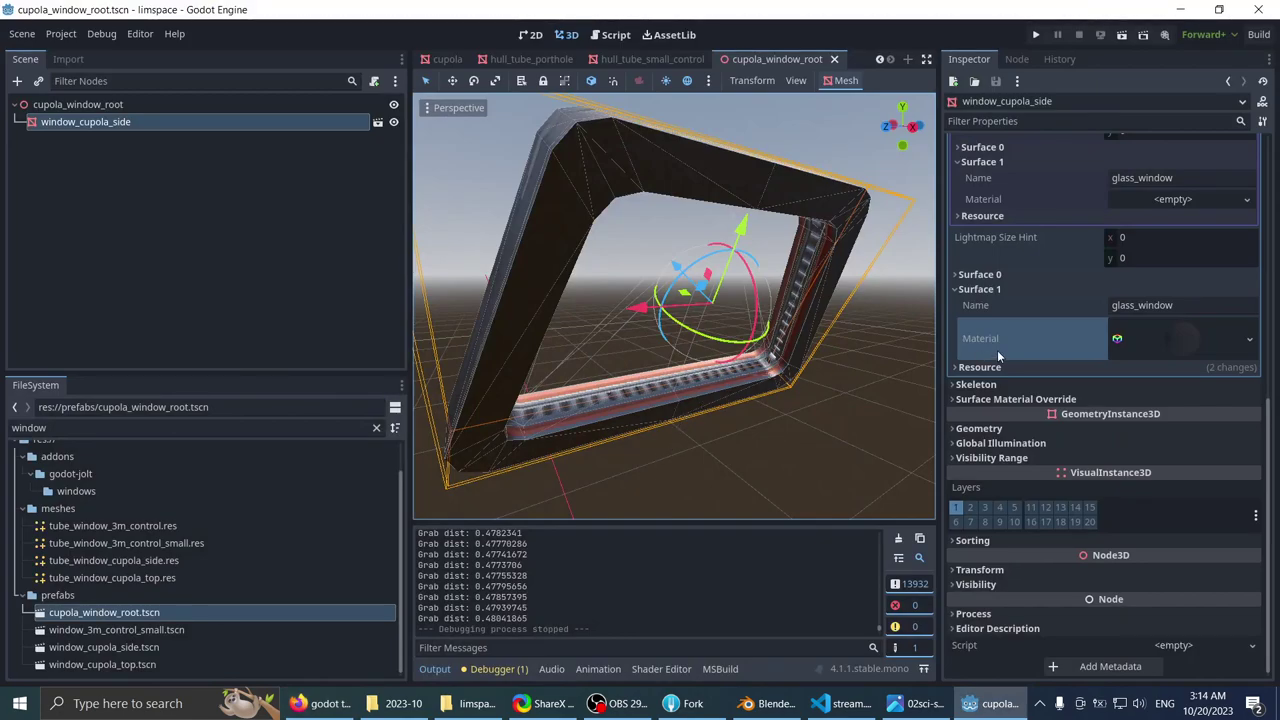
click(1138, 342)
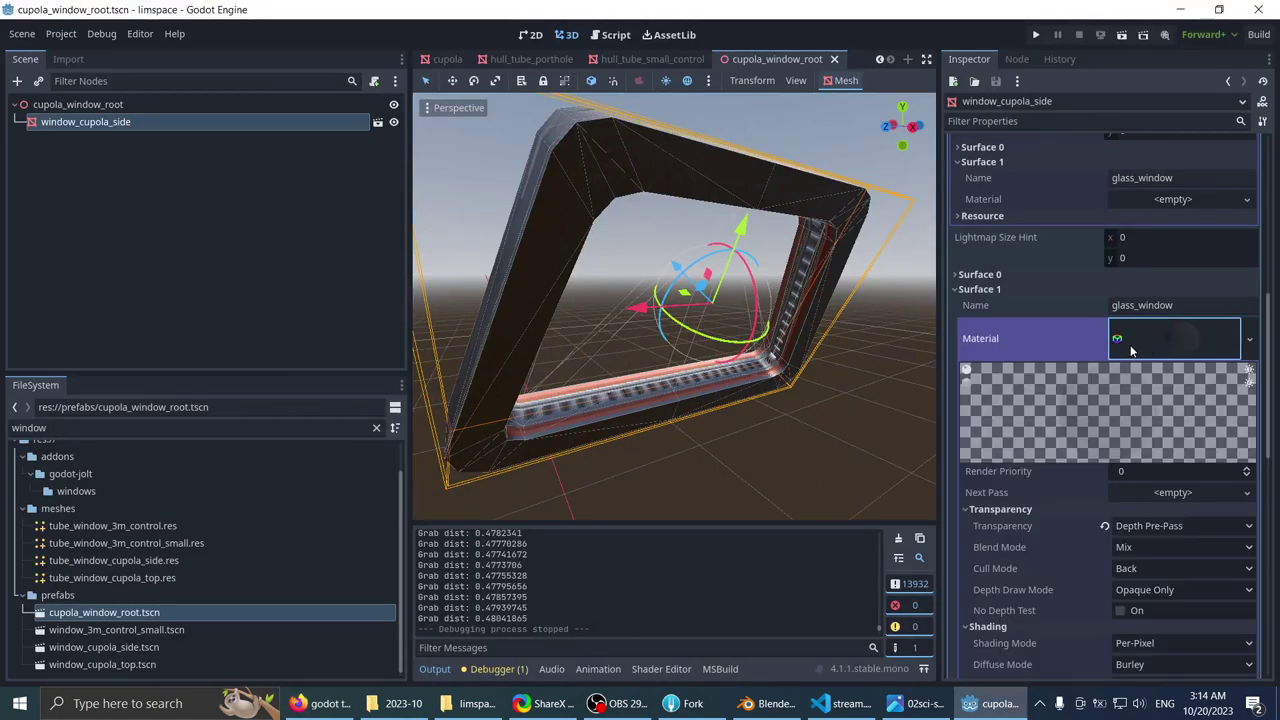
scroll(1100, 355, down, 3)
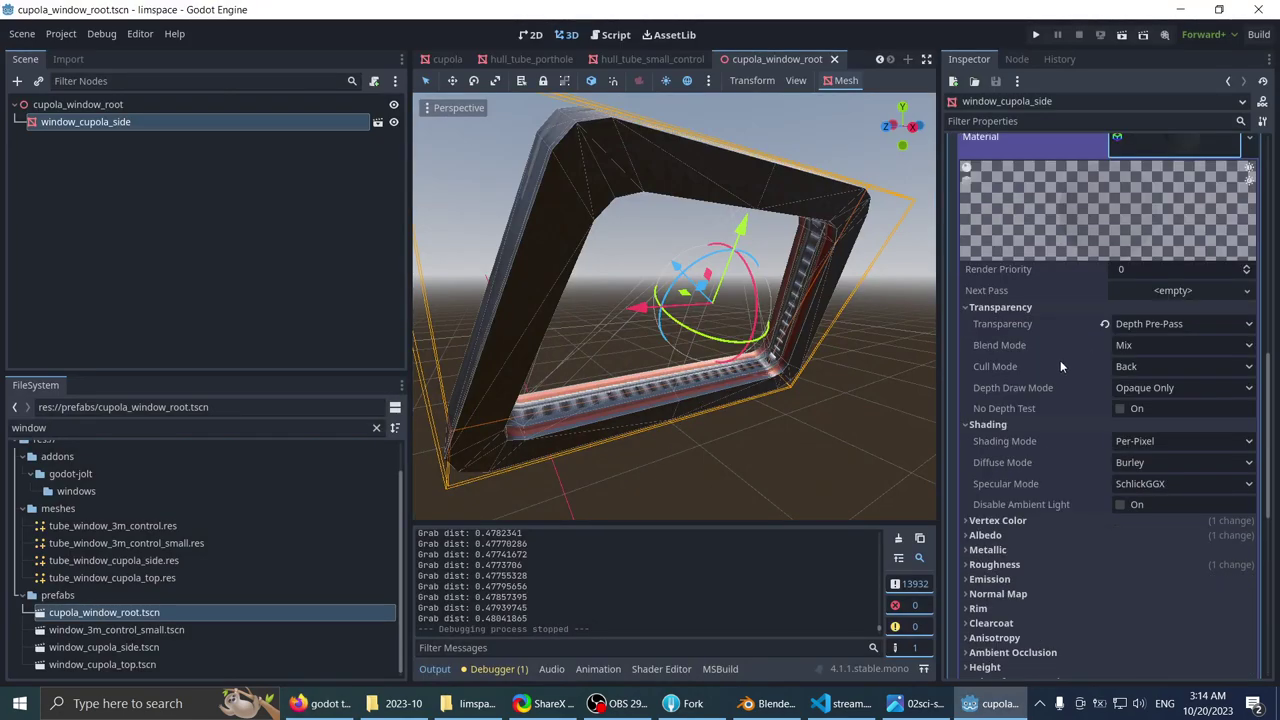
scroll(1058, 358, up, 3)
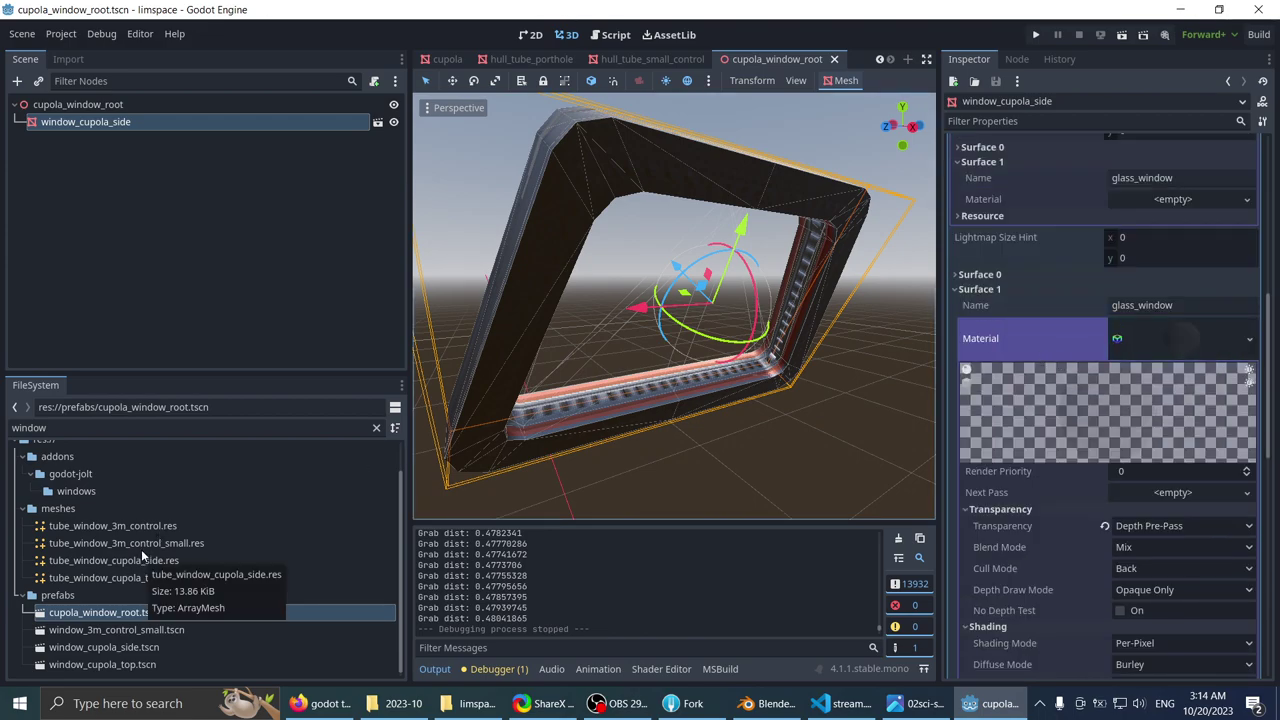
scroll(141, 547, up, 2)
scroll(42, 508, down, 2)
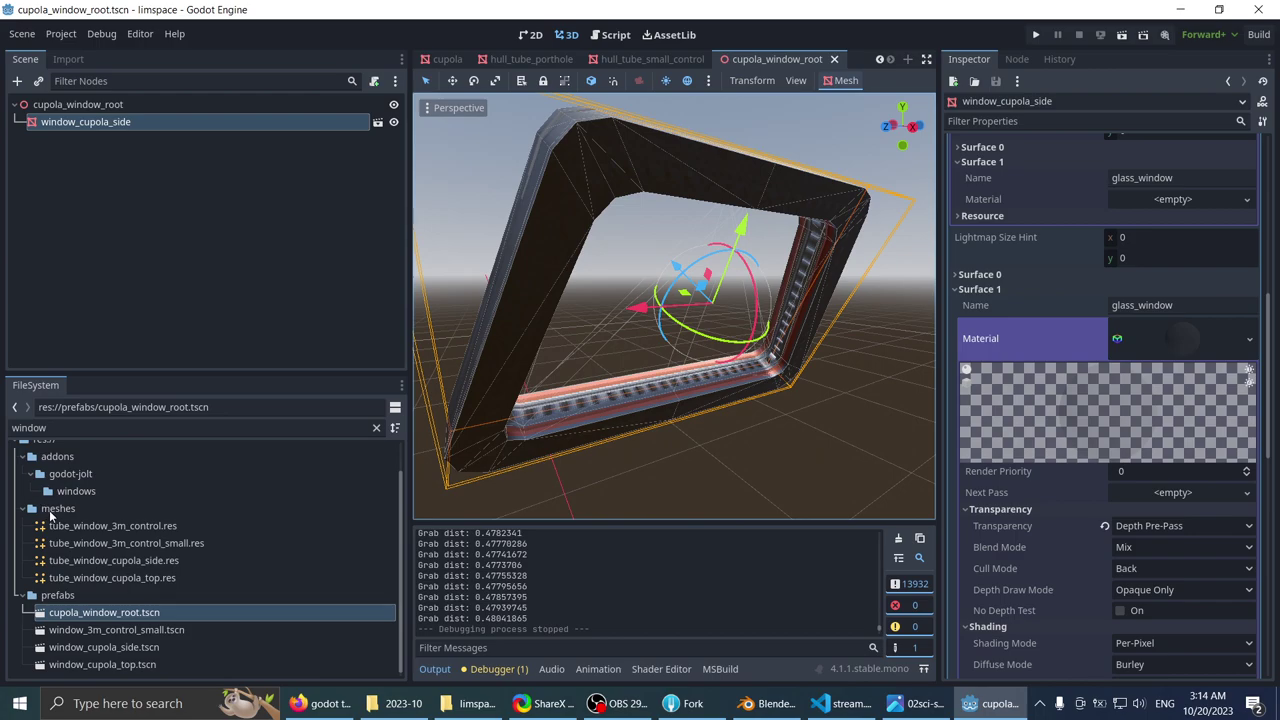
scroll(44, 511, up, 3)
- Look through the resource actions available for the glass material, leaving them unused
right_click(1185, 340)
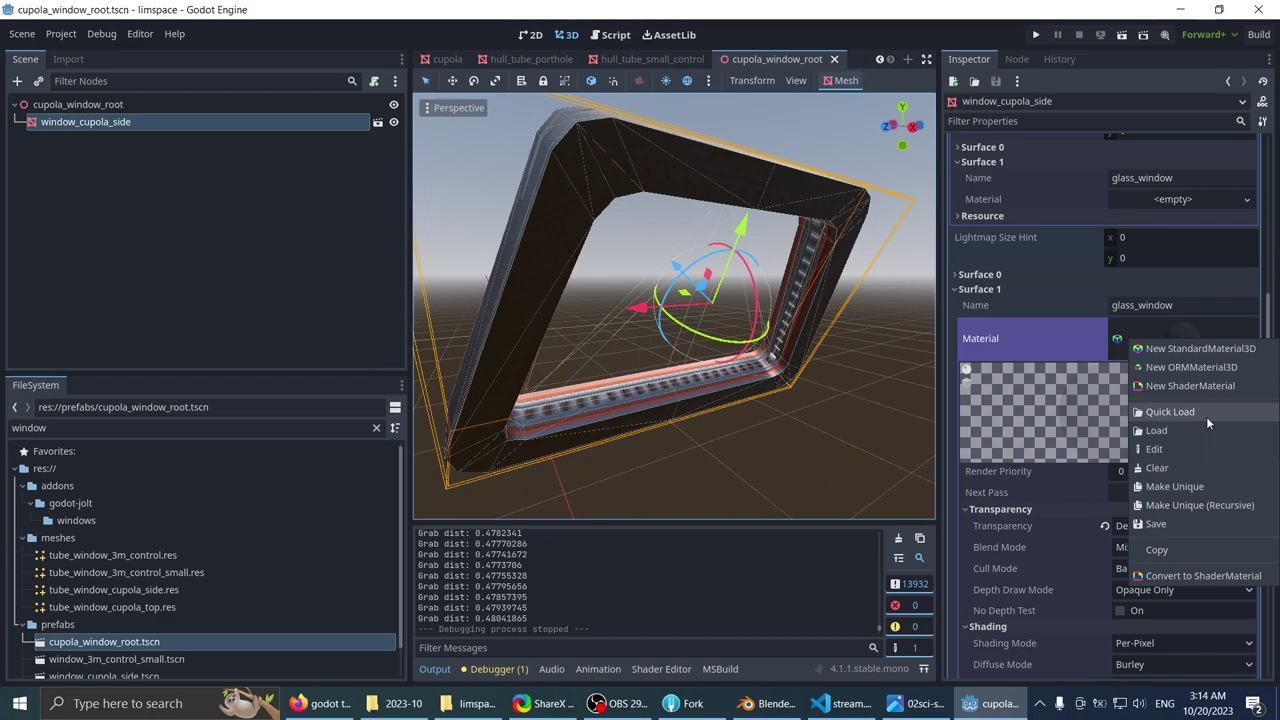
click(1076, 322)
click(1185, 342)
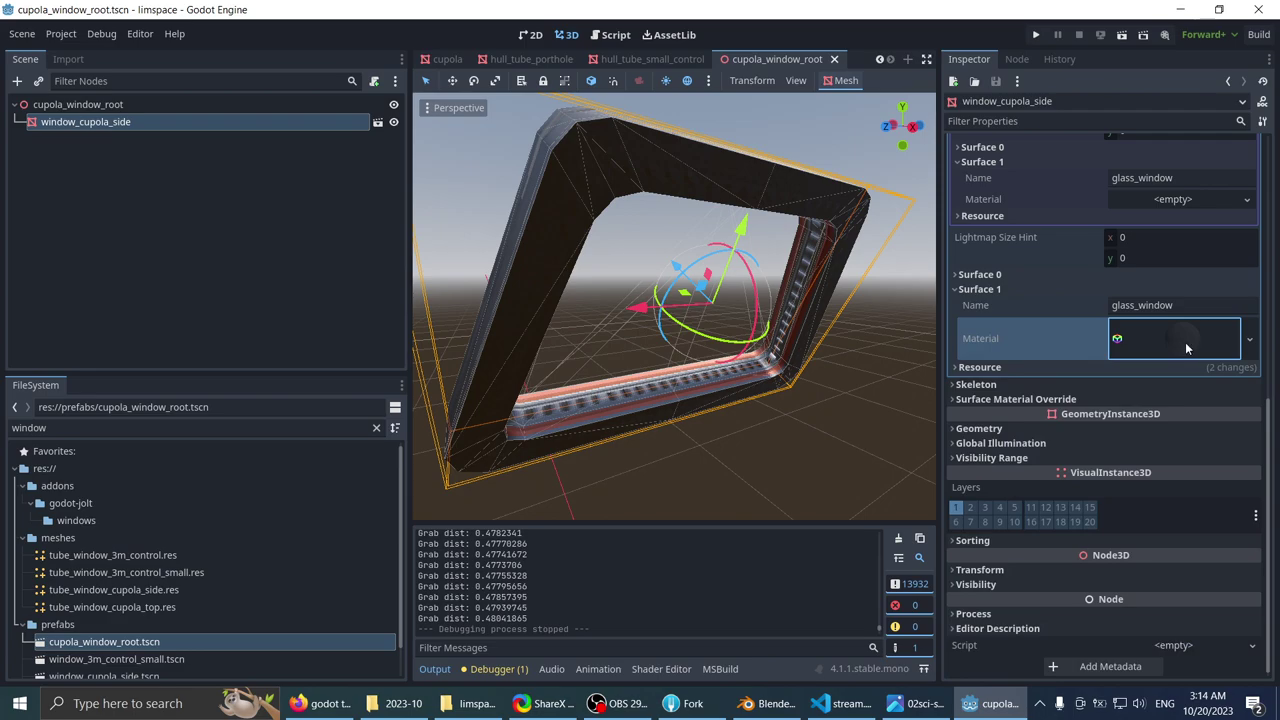
- Expand the resource settings of the cupola side mesh and its glass material to check their paths and names
scroll(1086, 424, down, 8)
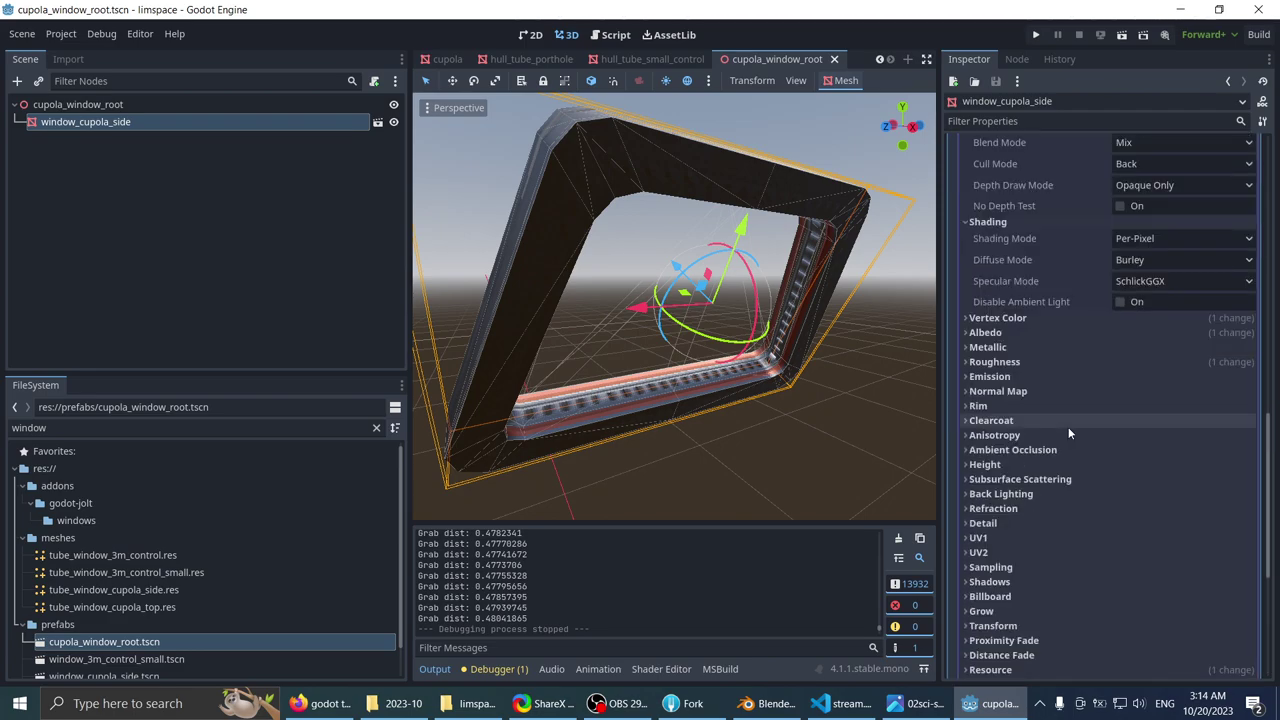
scroll(1067, 427, down, 8)
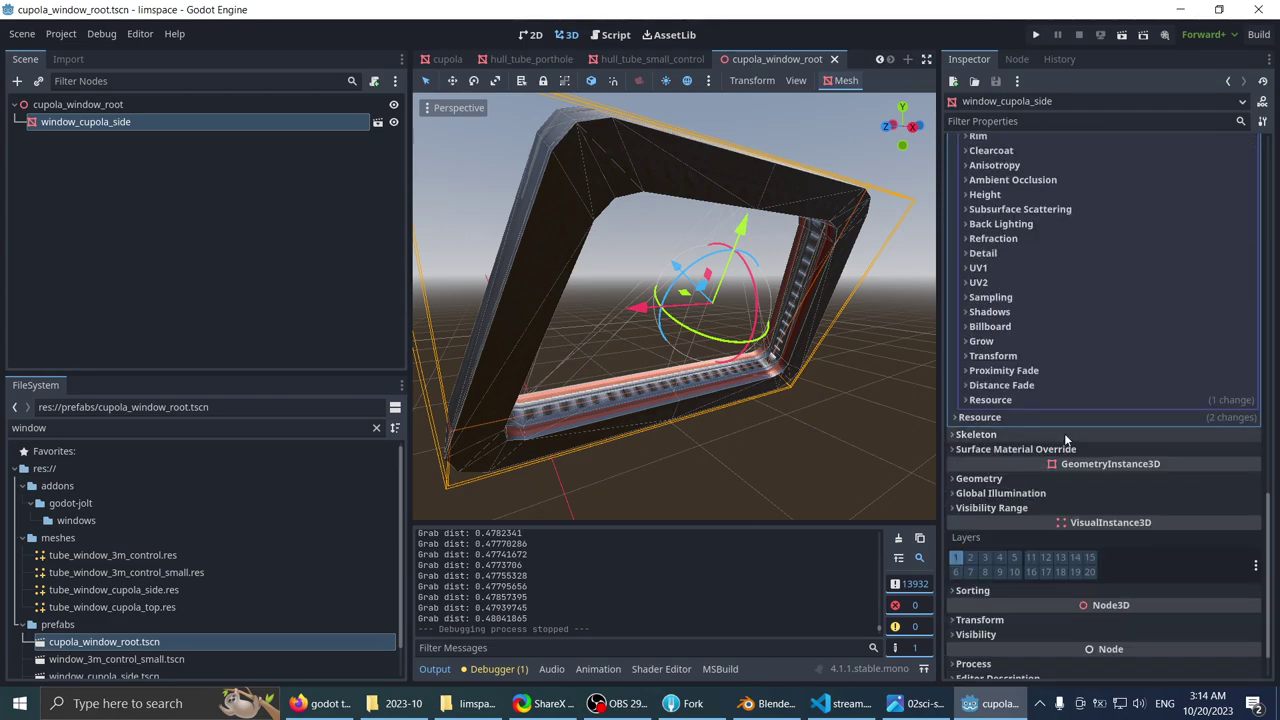
scroll(1065, 435, up, 5)
scroll(1063, 438, down, 5)
click(1031, 483)
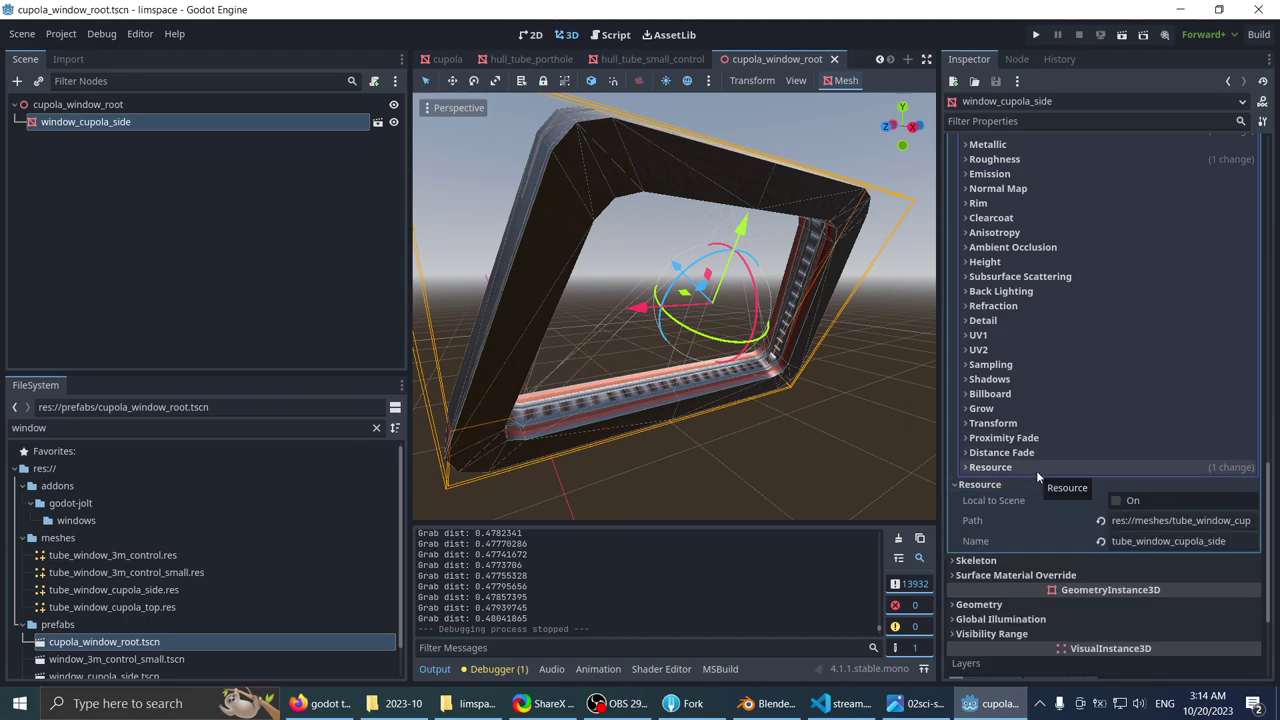
click(1037, 472)
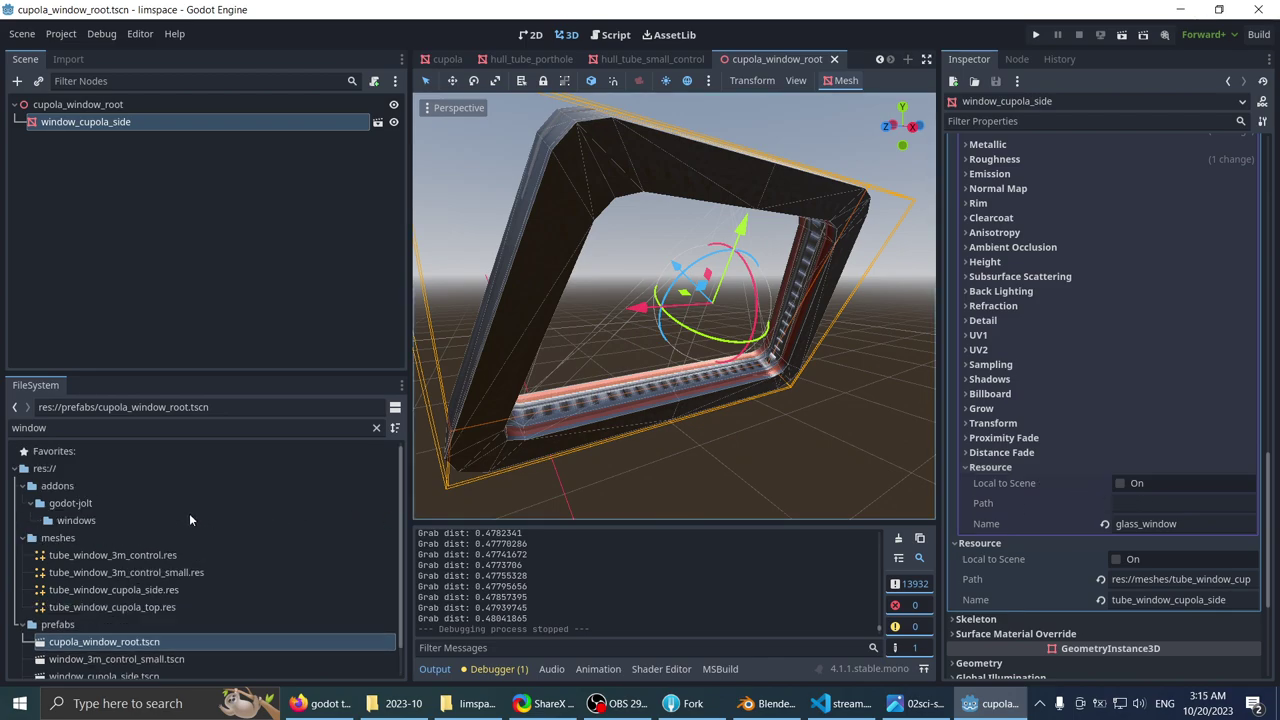
- Go back to the mesh's Shadow Mesh and review its properties and surfaces
scroll(1228, 368, up, 8)
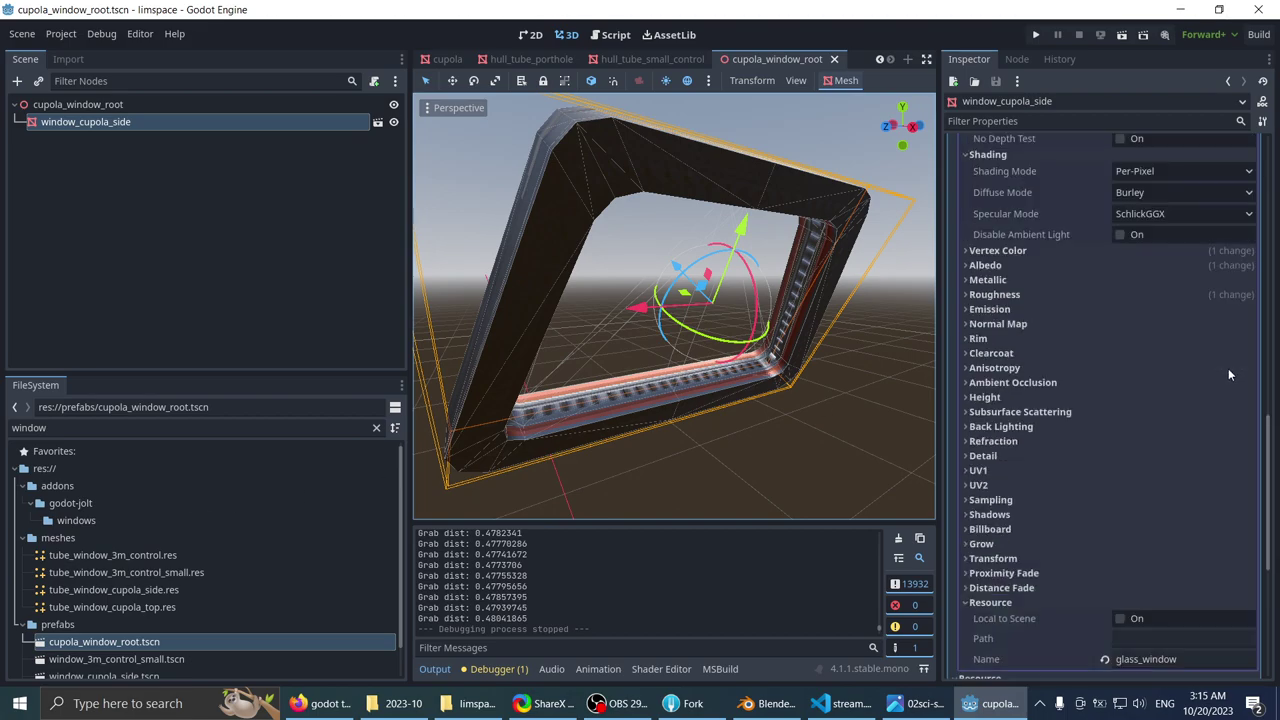
scroll(1186, 360, up, 4)
scroll(1166, 548, down, 6)
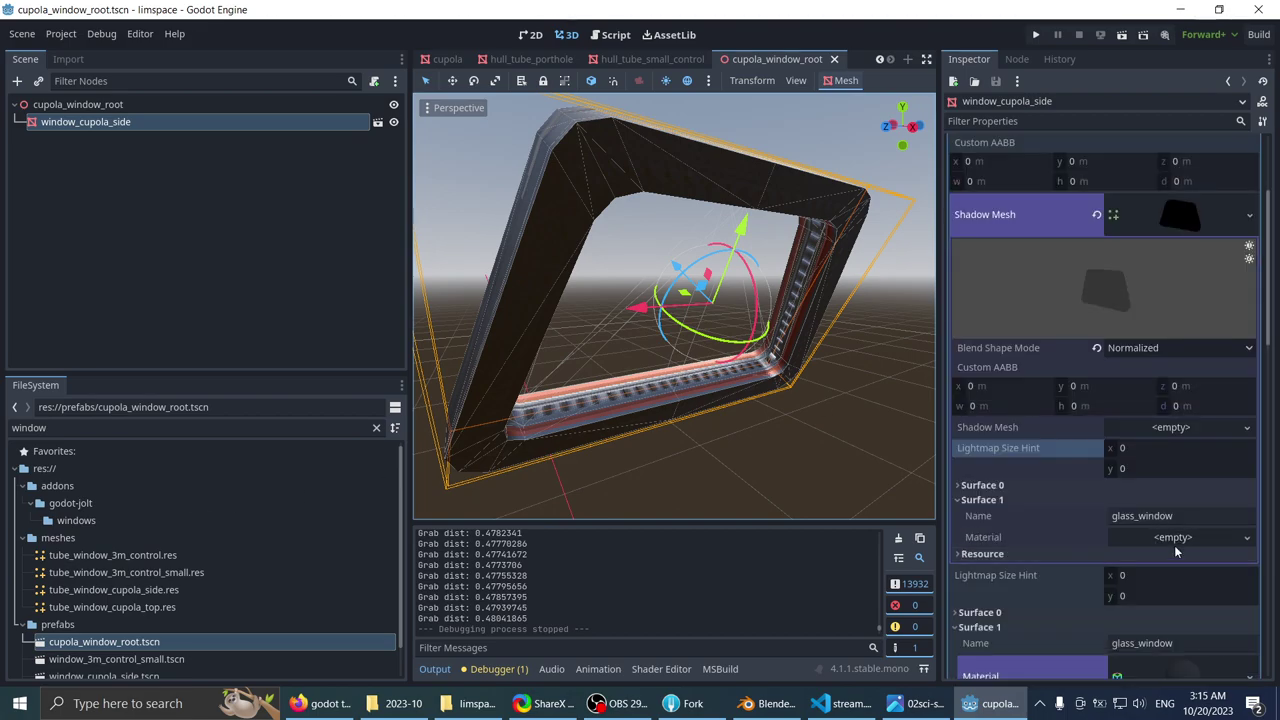
scroll(1162, 523, up, 8)
click(1176, 400)
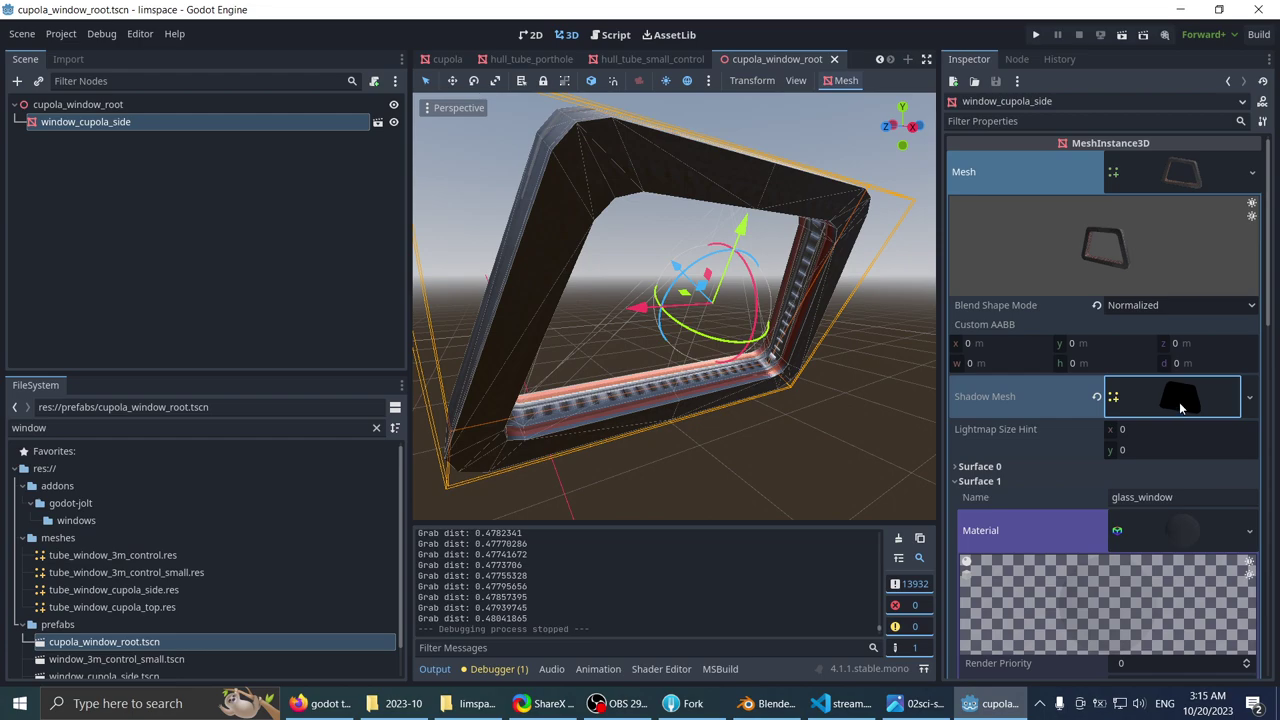
click(1176, 400)
scroll(1180, 410, down, 2)
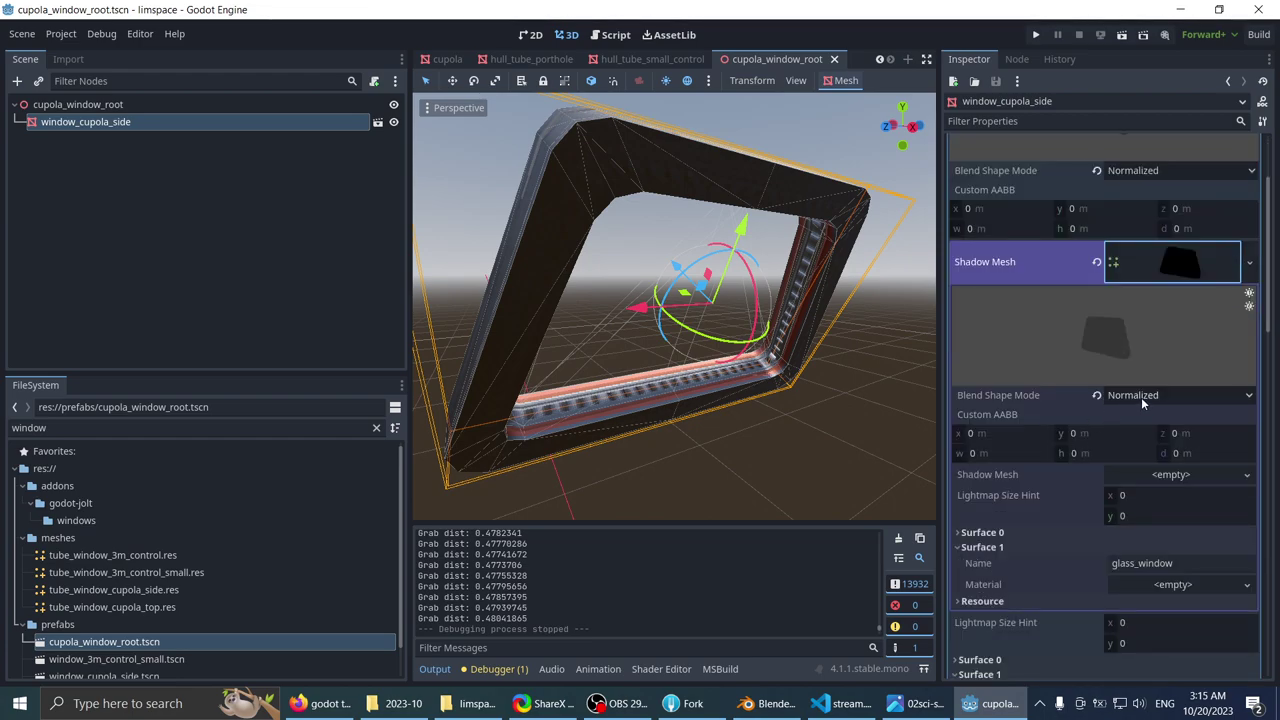
- Check the shadow mesh's blend shape mode options and rotate its preview to examine the shape
click(1141, 397)
click(1068, 399)
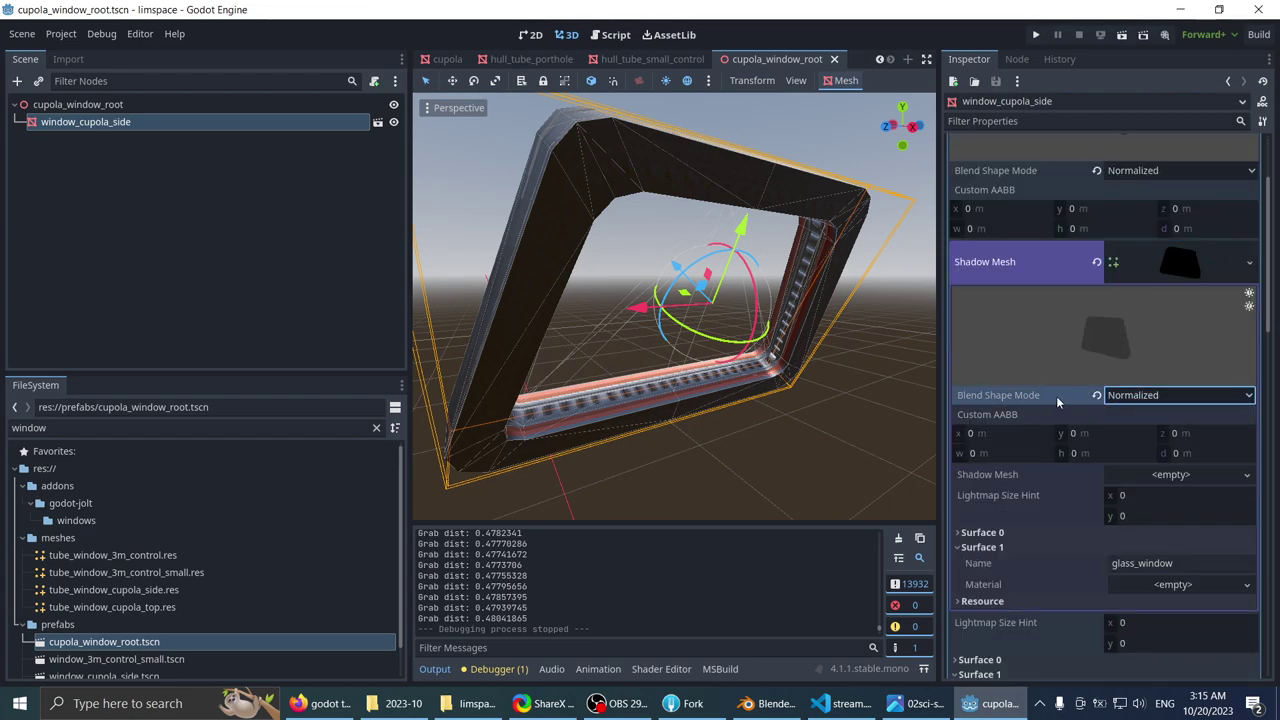
click(1168, 266)
click(1166, 266)
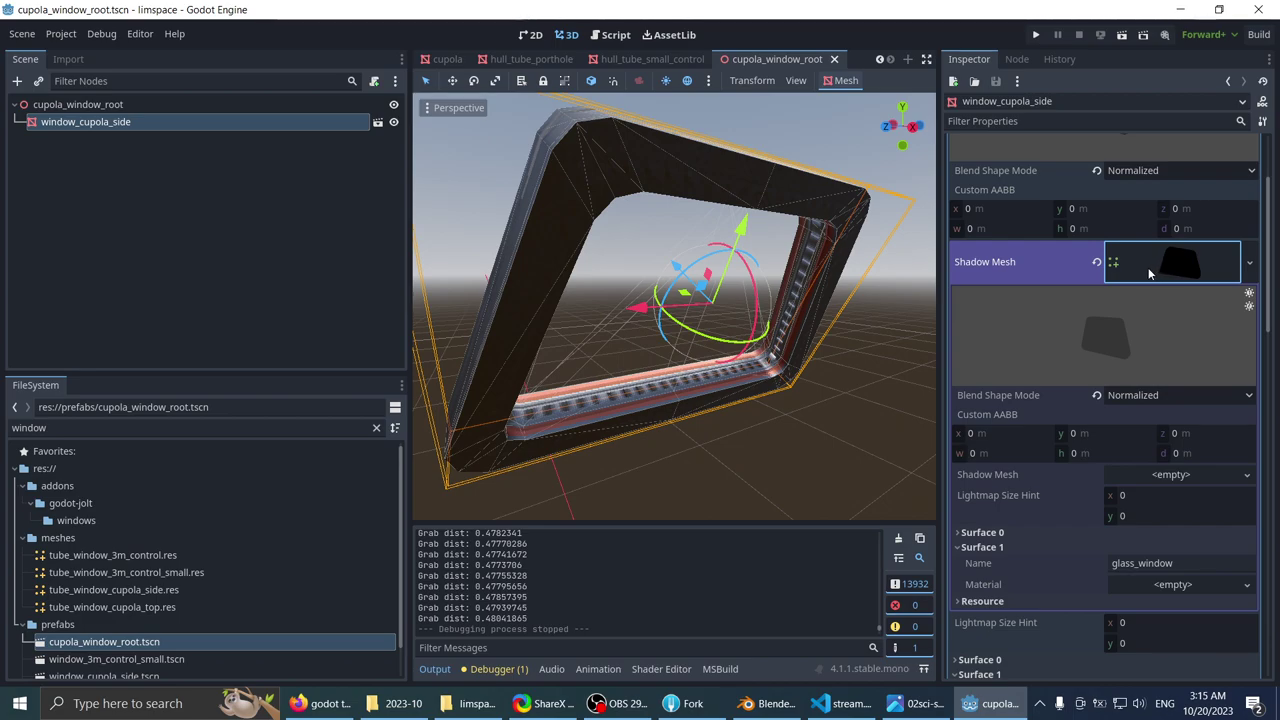
drag(1152, 266, 1109, 343)
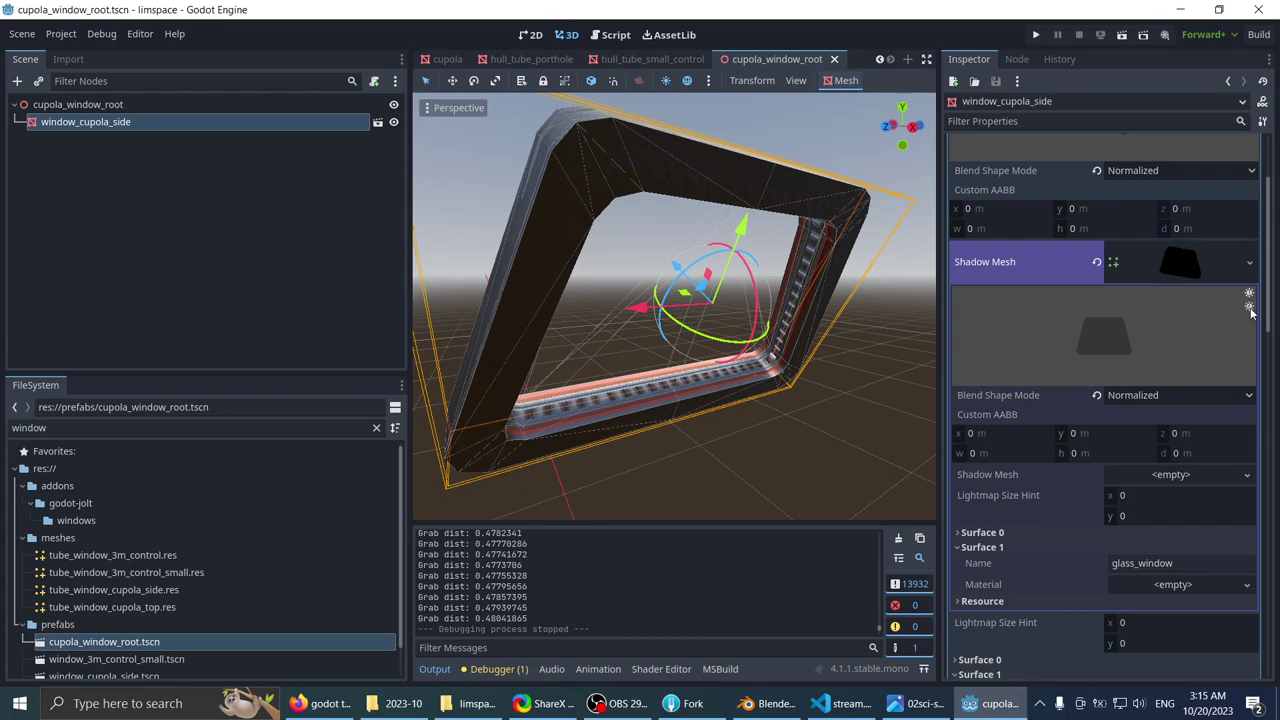
- Expand the glass material's shadow settings and try the Shadow to Opacity option
scroll(1100, 420, down, 3)
click(1017, 528)
scroll(1017, 528, down, 5)
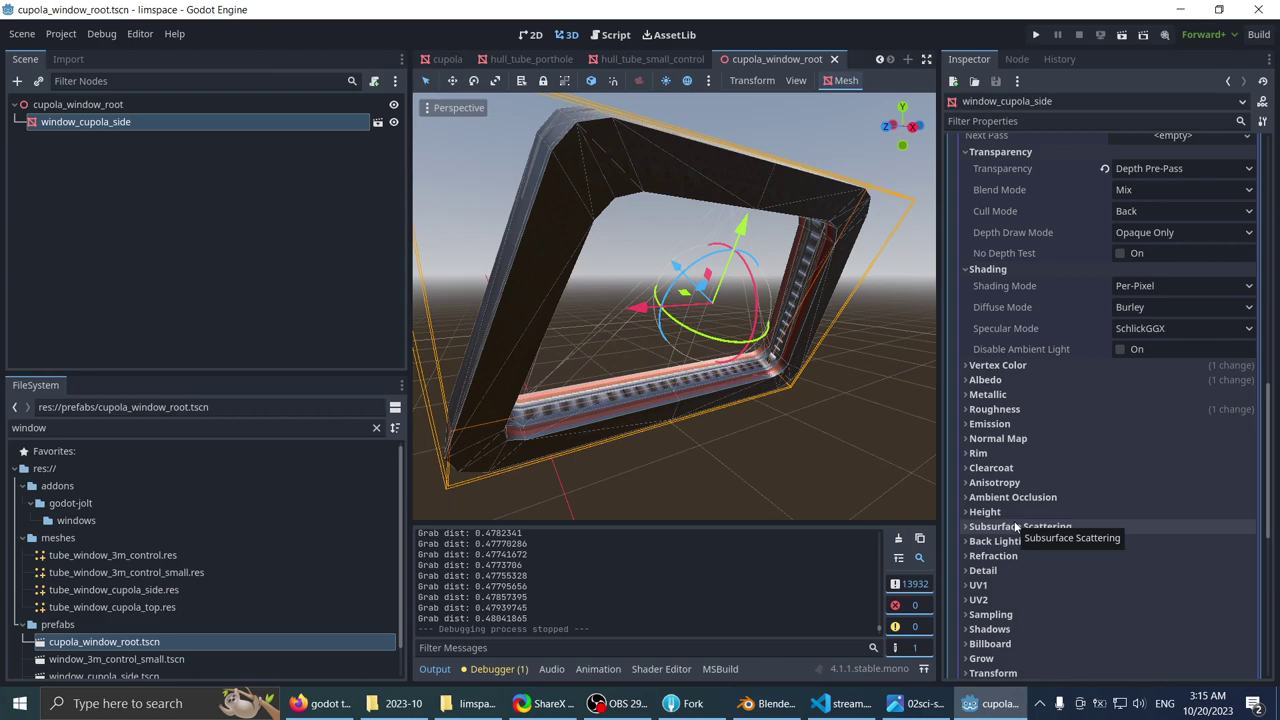
click(987, 629)
scroll(987, 628, down, 3)
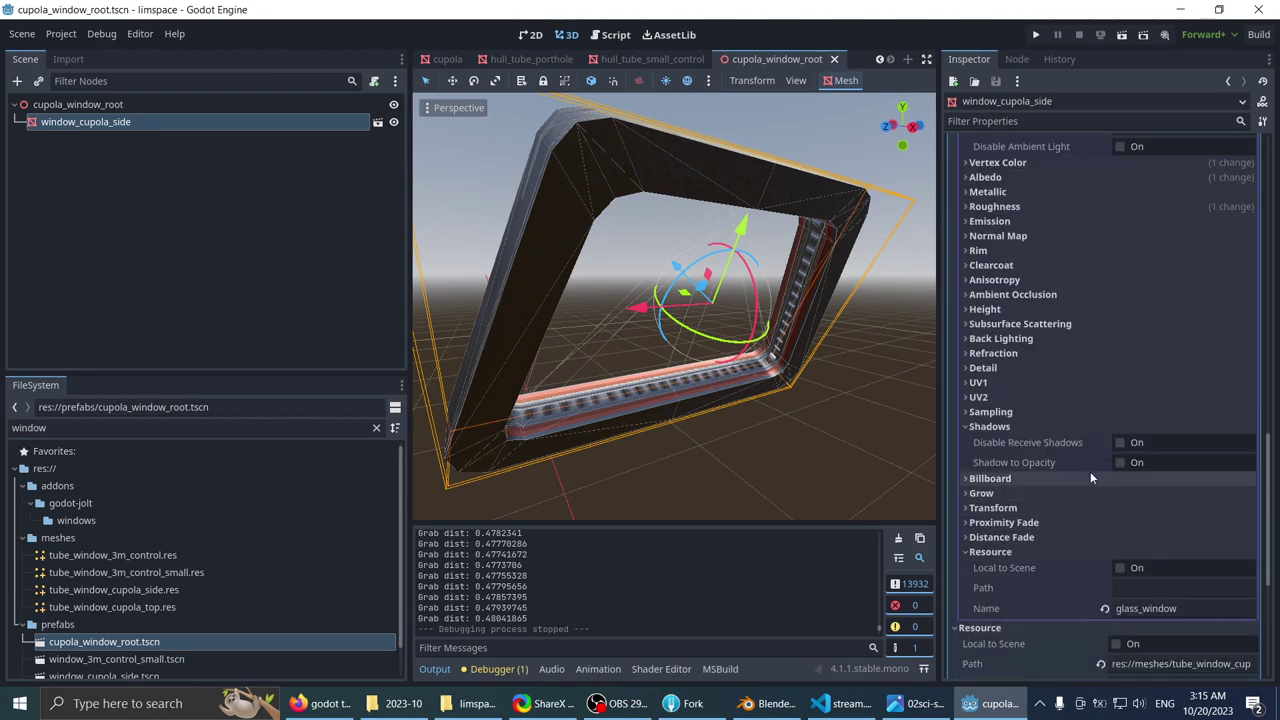
click(1120, 463)
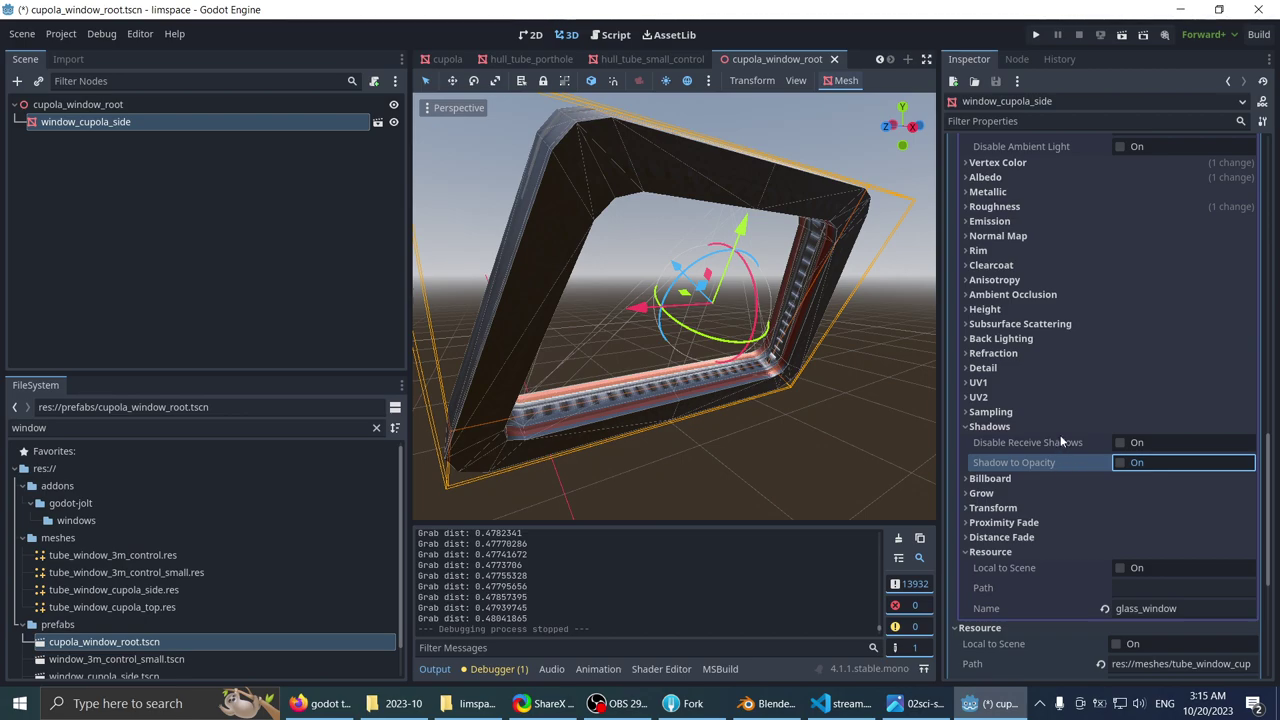
- Try the glass material's Shadow to Opacity option, examine the cupola window from several angles, and turn the option back off
key(space)
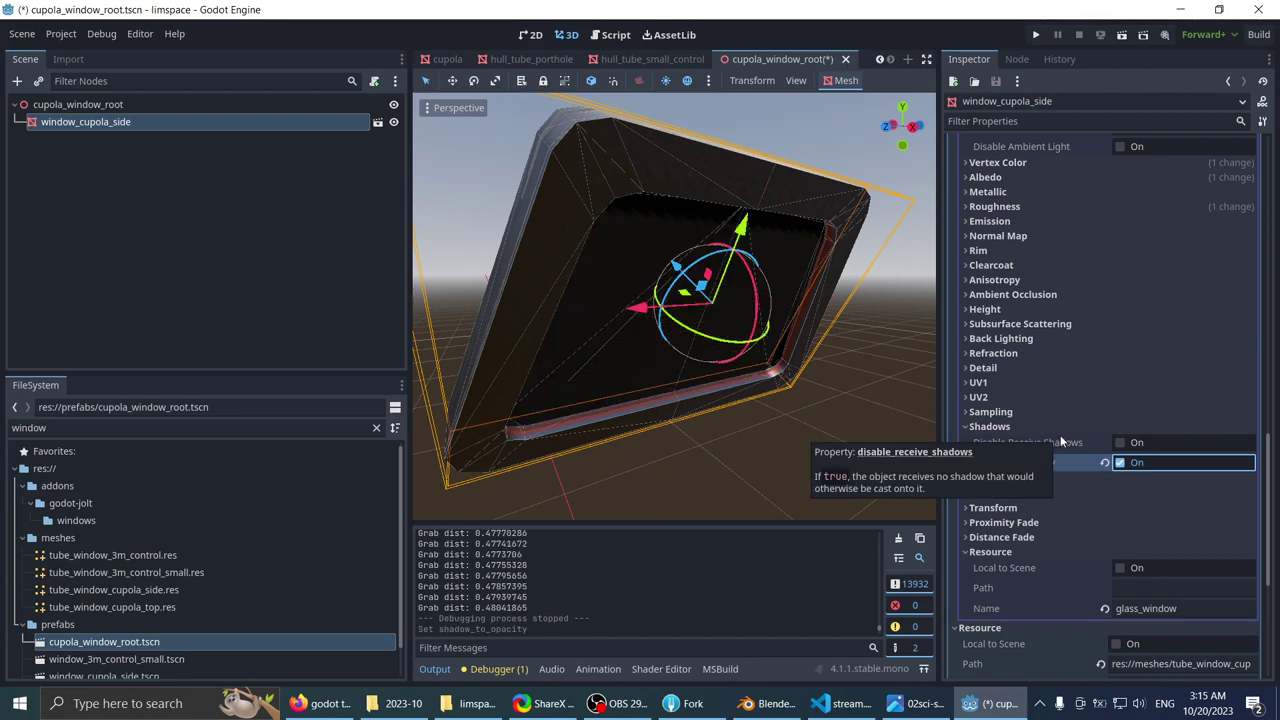
middle_drag(616, 365, 485, 393)
scroll(485, 393, up, 2)
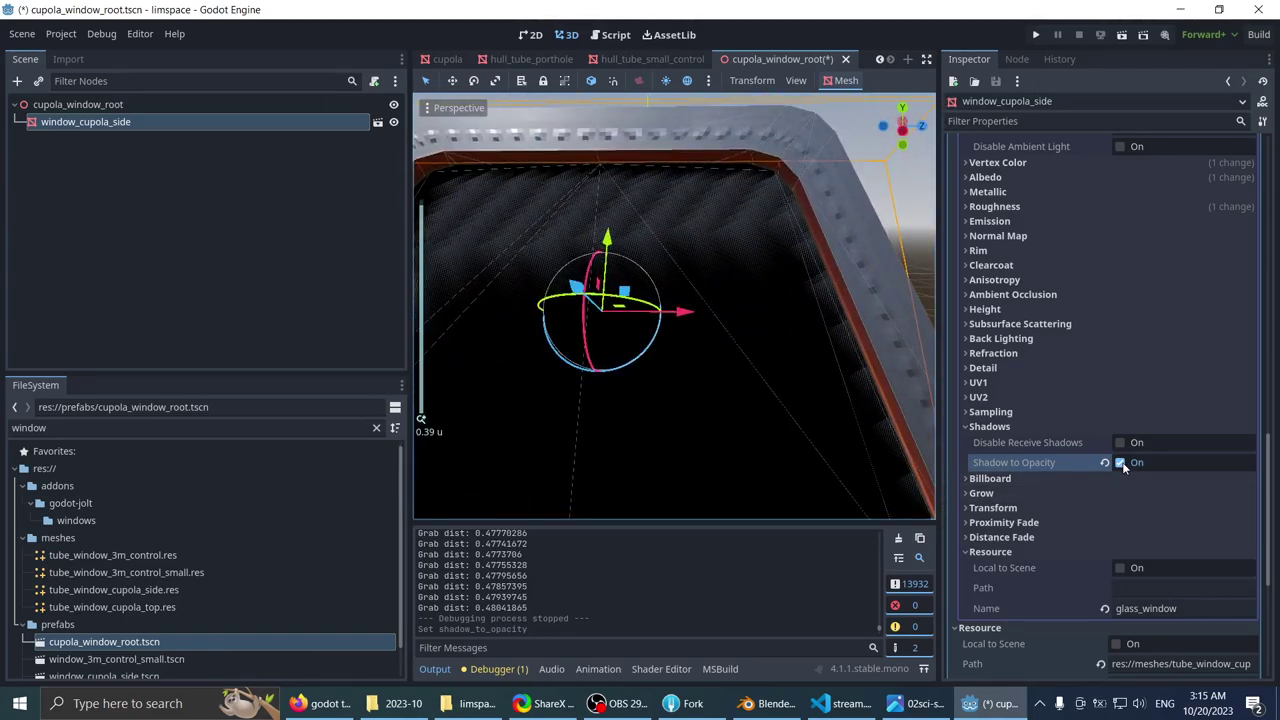
click(1120, 463)
middle_drag(690, 350, 608, 373)
scroll(802, 406, down, 2)
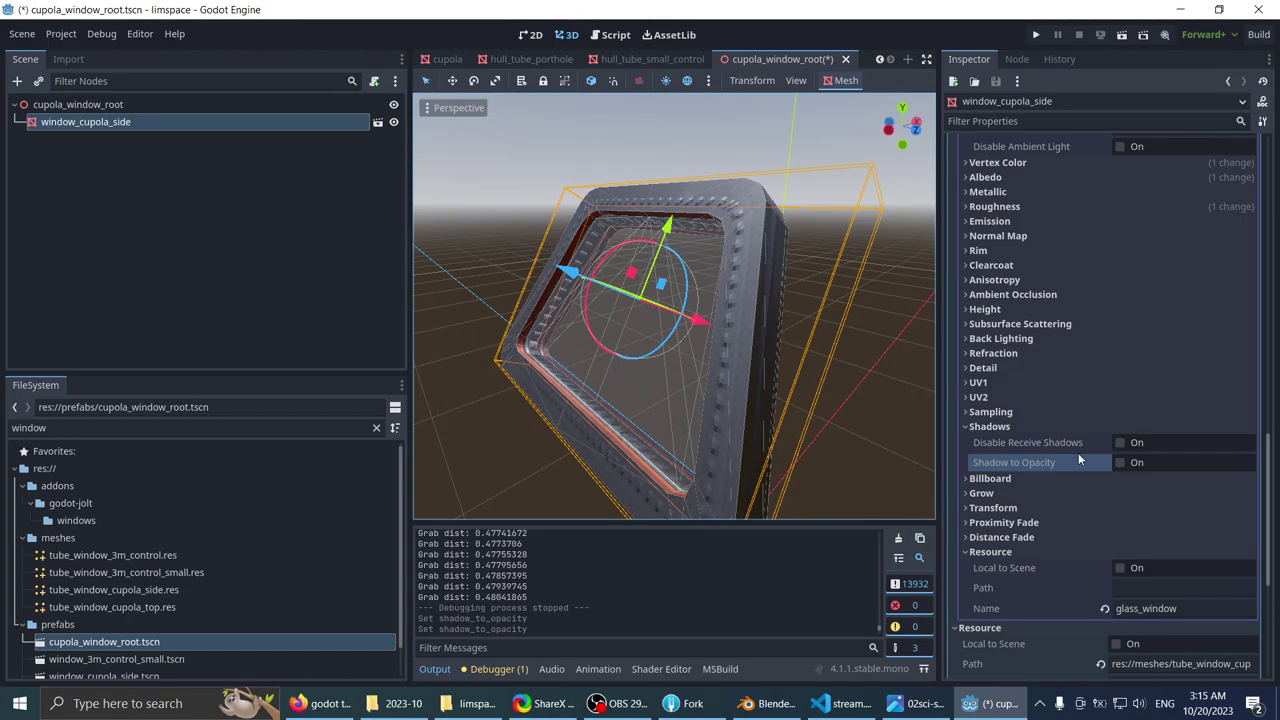
- Review the glass material's transparency and shading settings for anything that affects shadow casting
scroll(1075, 450, up, 5)
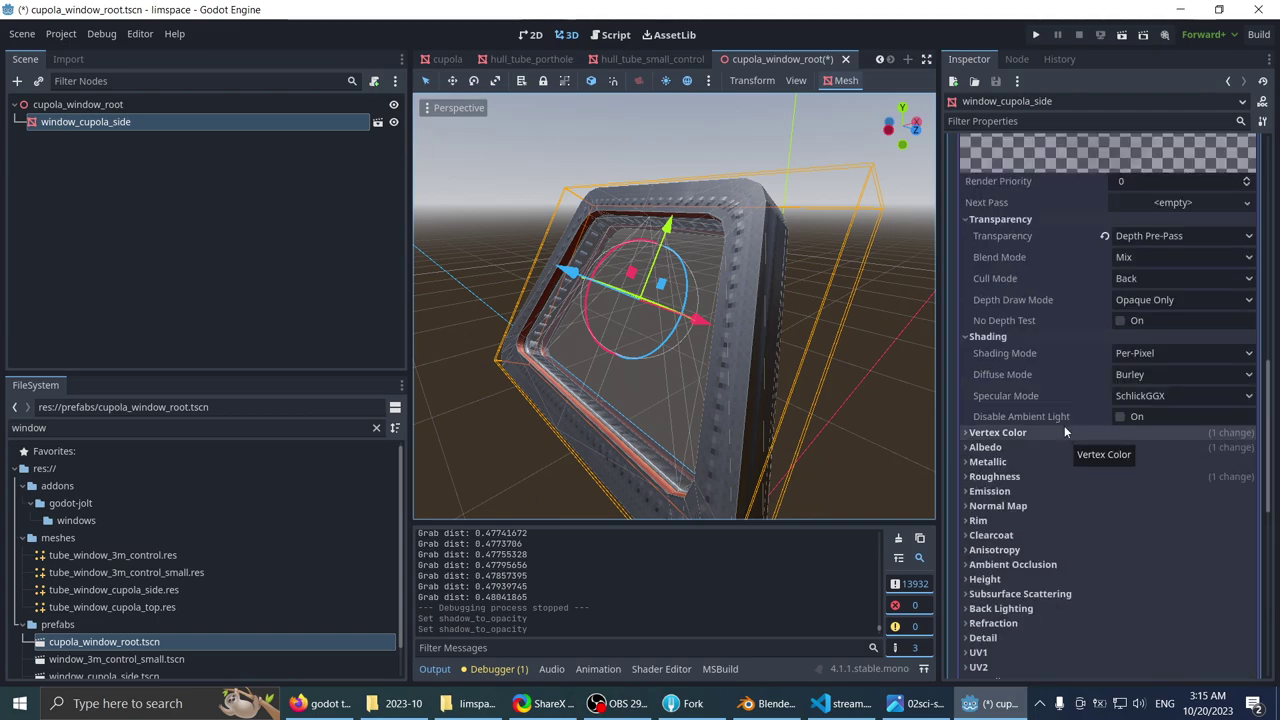
scroll(1044, 388, up, 4)
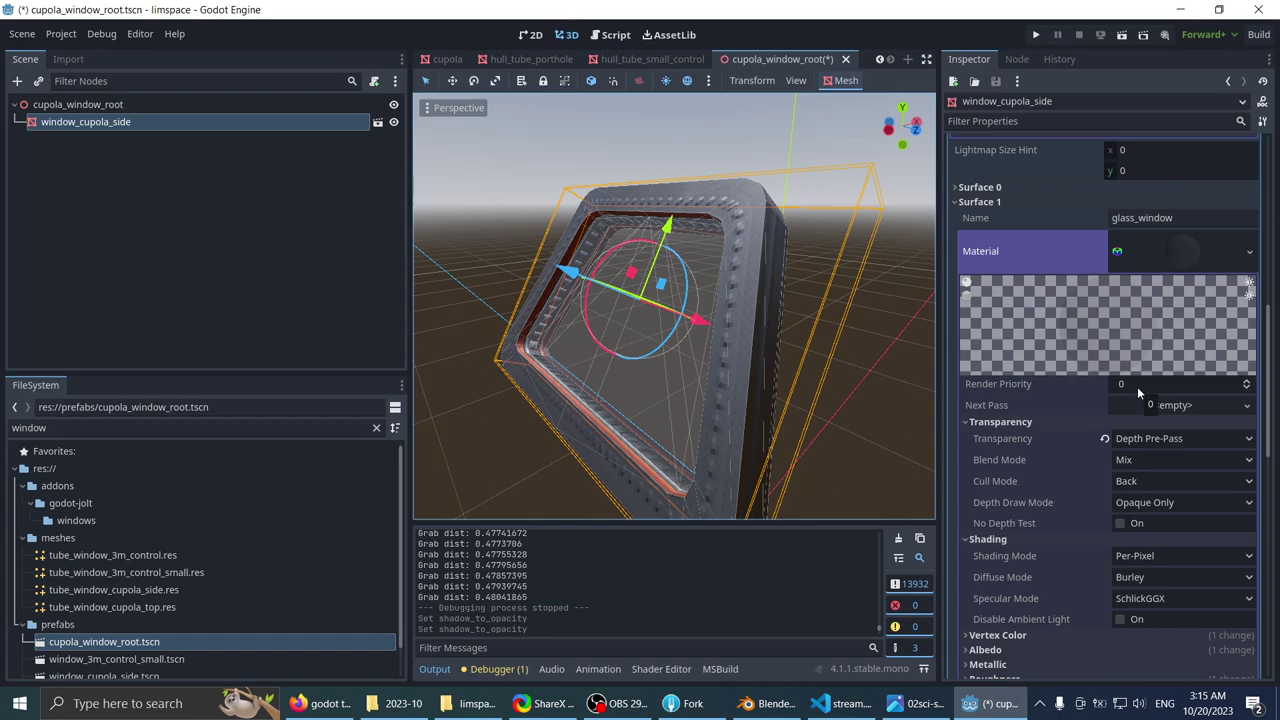
scroll(1131, 385, down, 4)
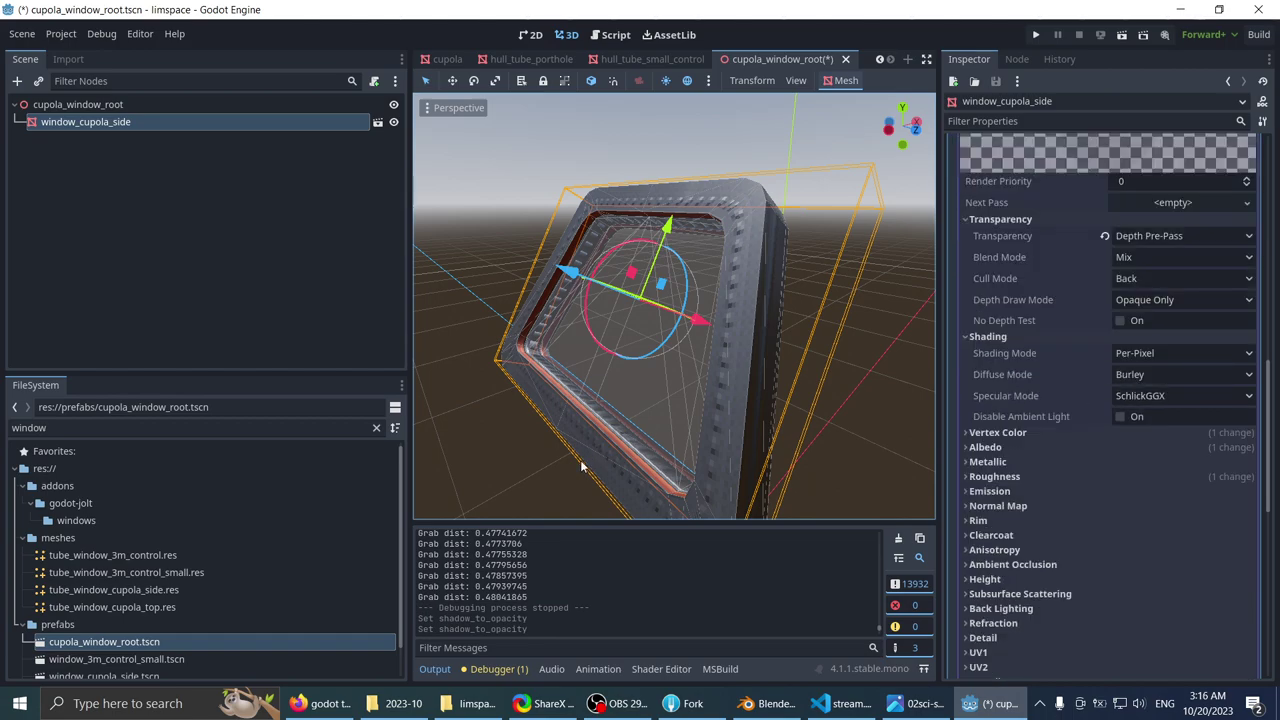
- Switch to Firefox and look through the search results for "godot transparent object shadow"
click(318, 703)
middle_click(89, 488)
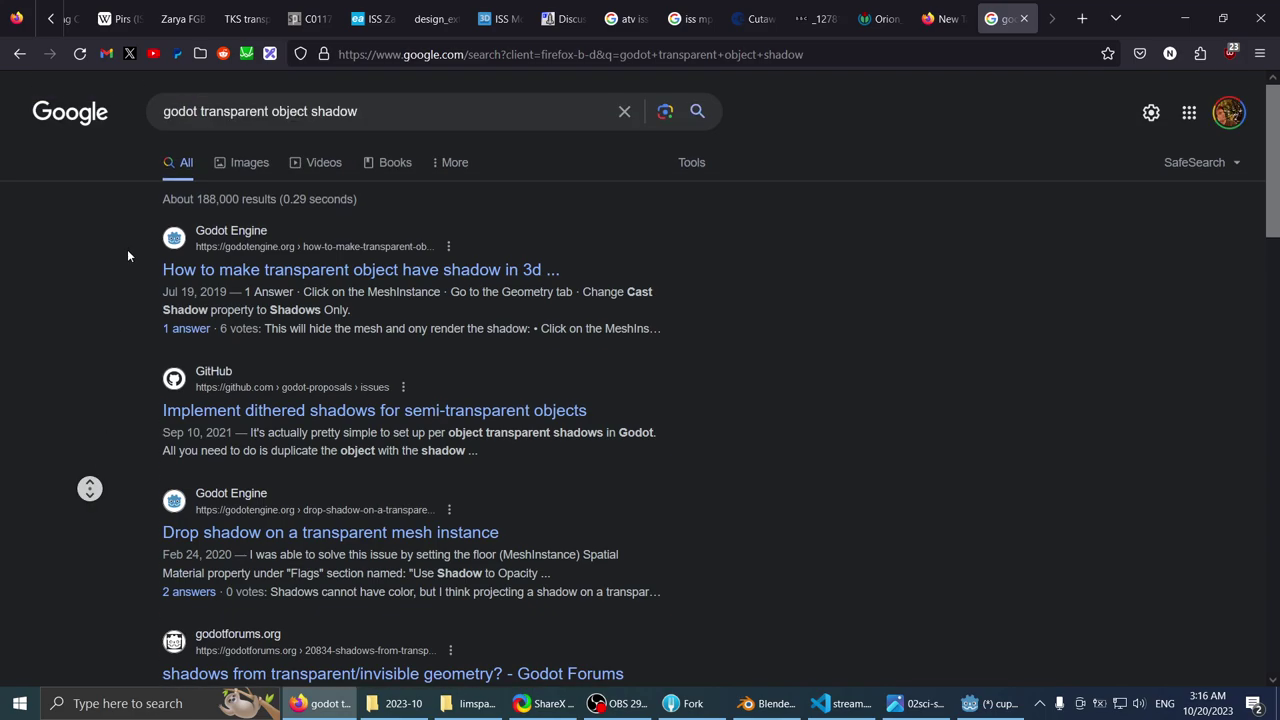
scroll(114, 252, down, 2)
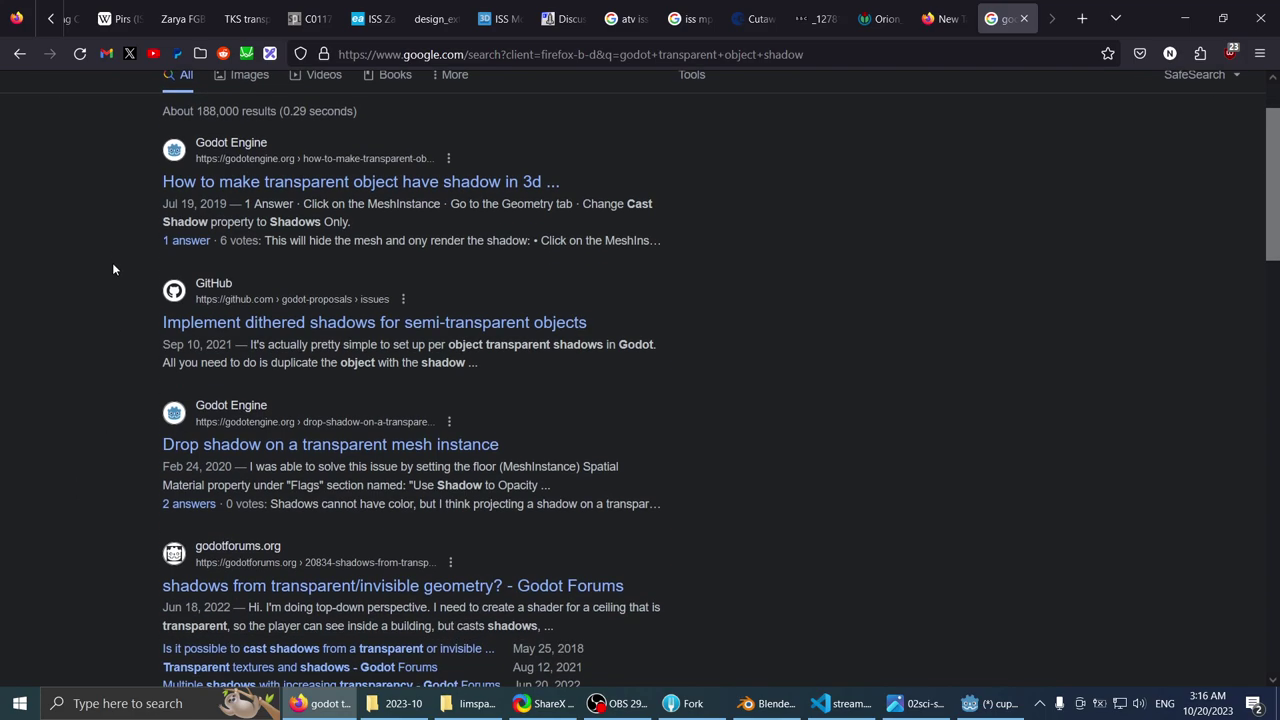
scroll(113, 268, down, 2)
scroll(111, 268, down, 6)
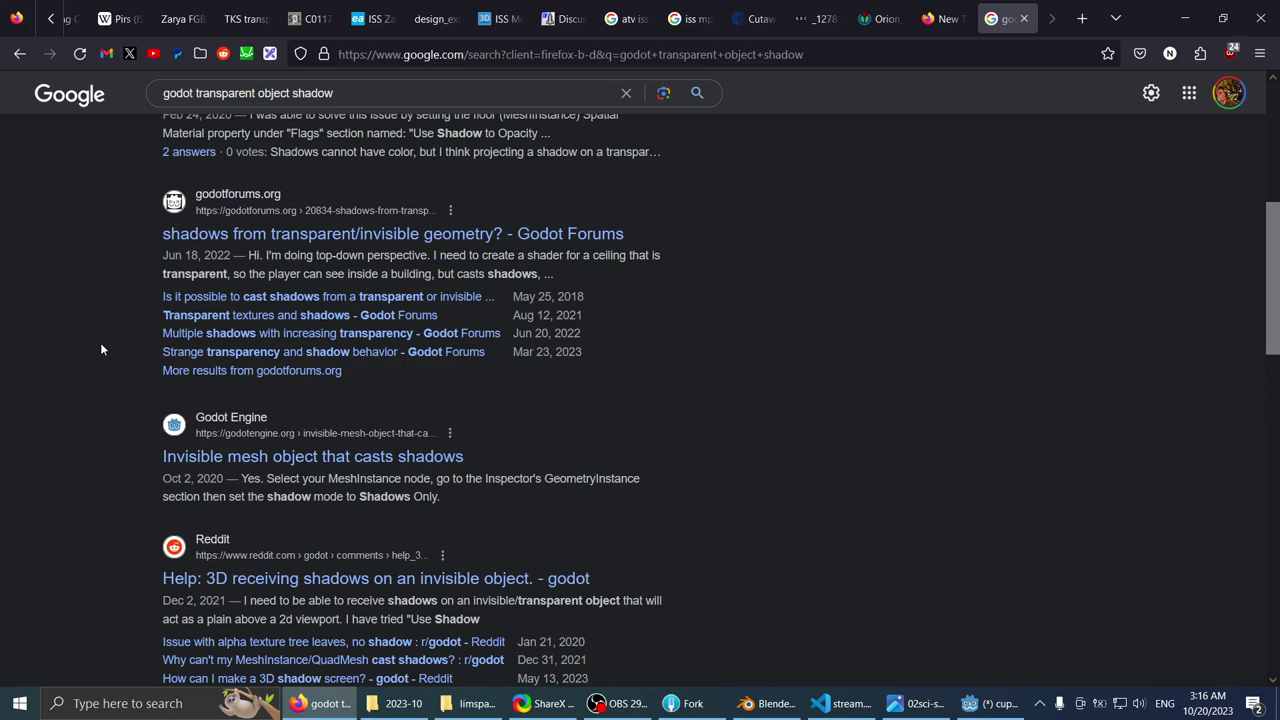
scroll(100, 490, up, 10)
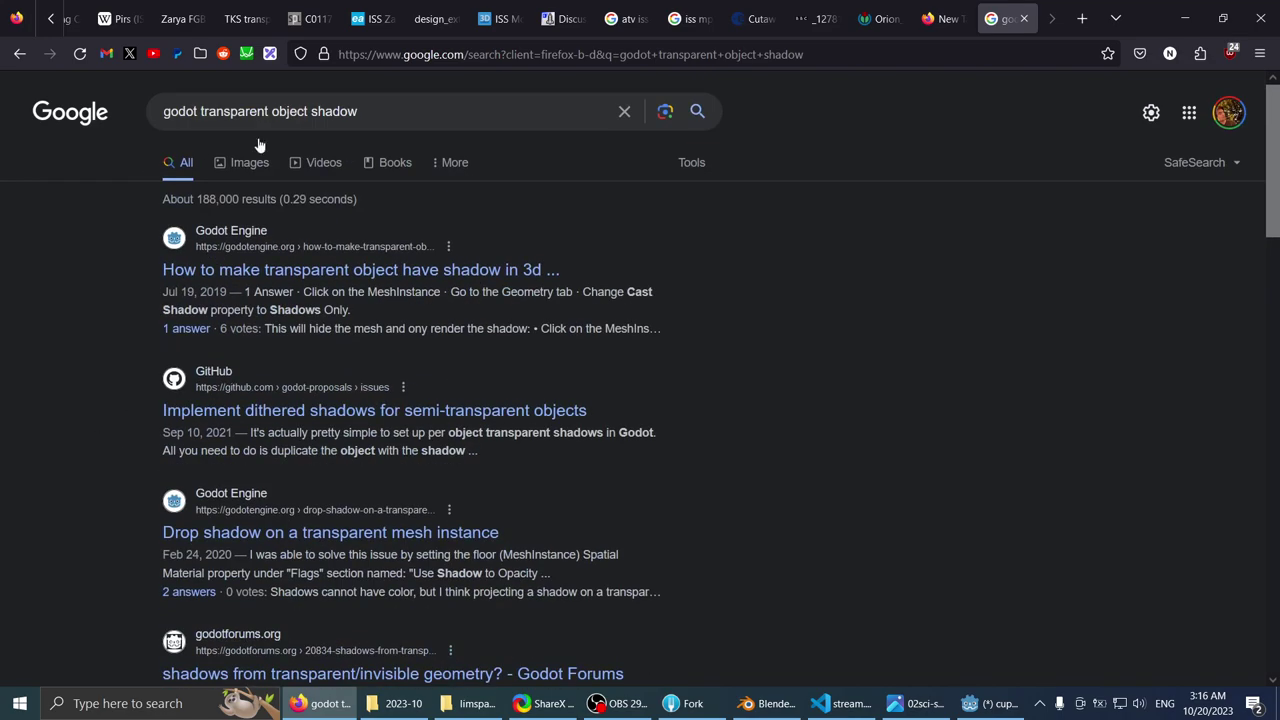
- Search Google for "godot transparent disable shadow" and open the Godot Q&A thread about stopping light from casting shadows in different layers
drag(359, 111, 341, 111)
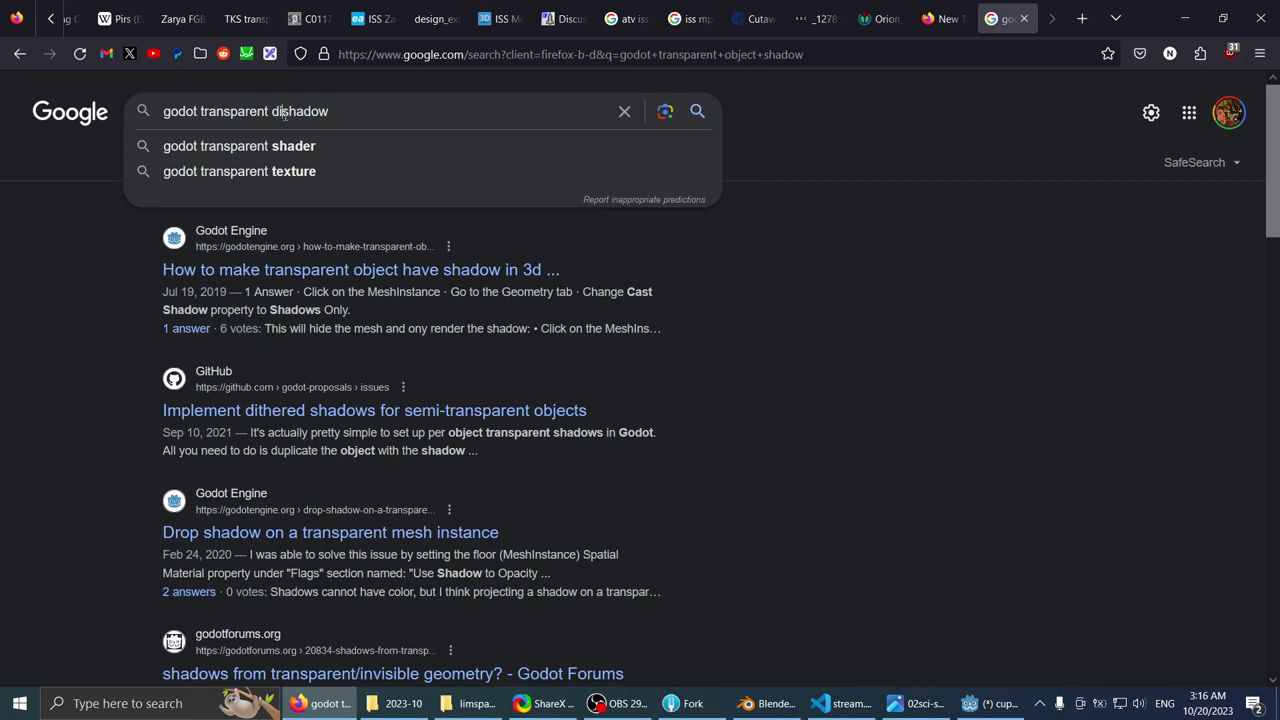
text(sable s)
key(Return)
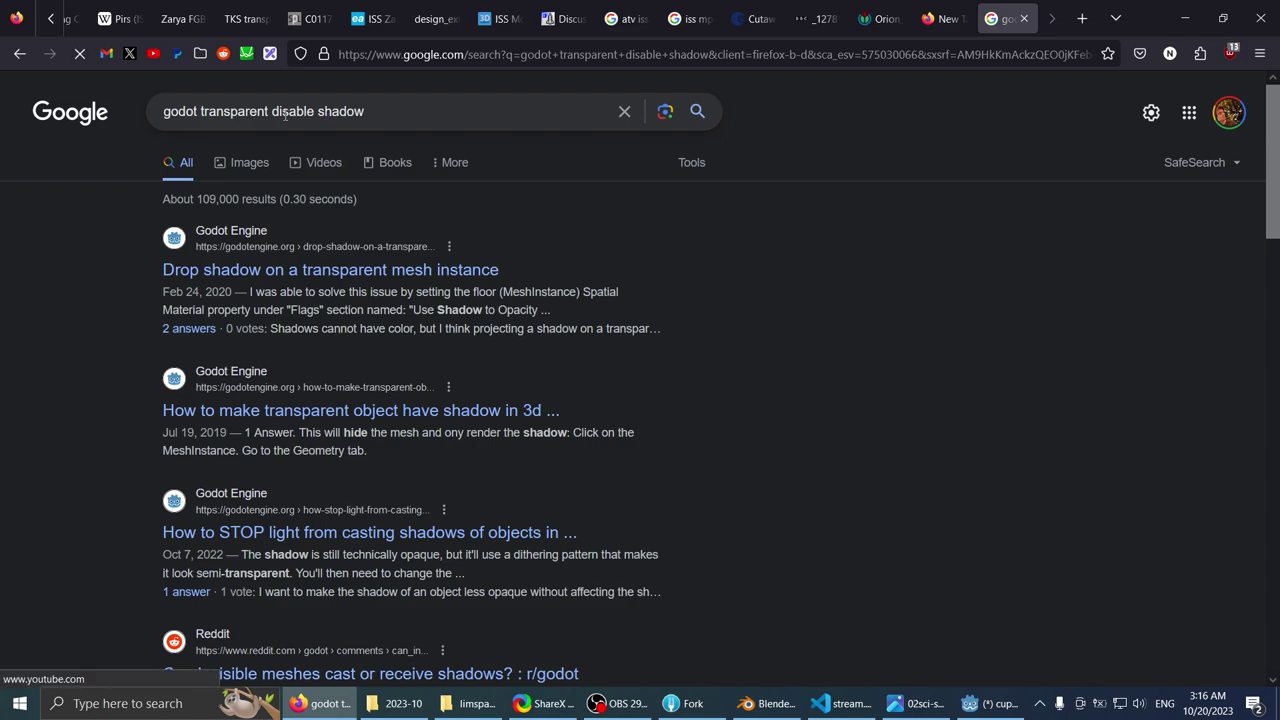
scroll(80, 423, down, 1)
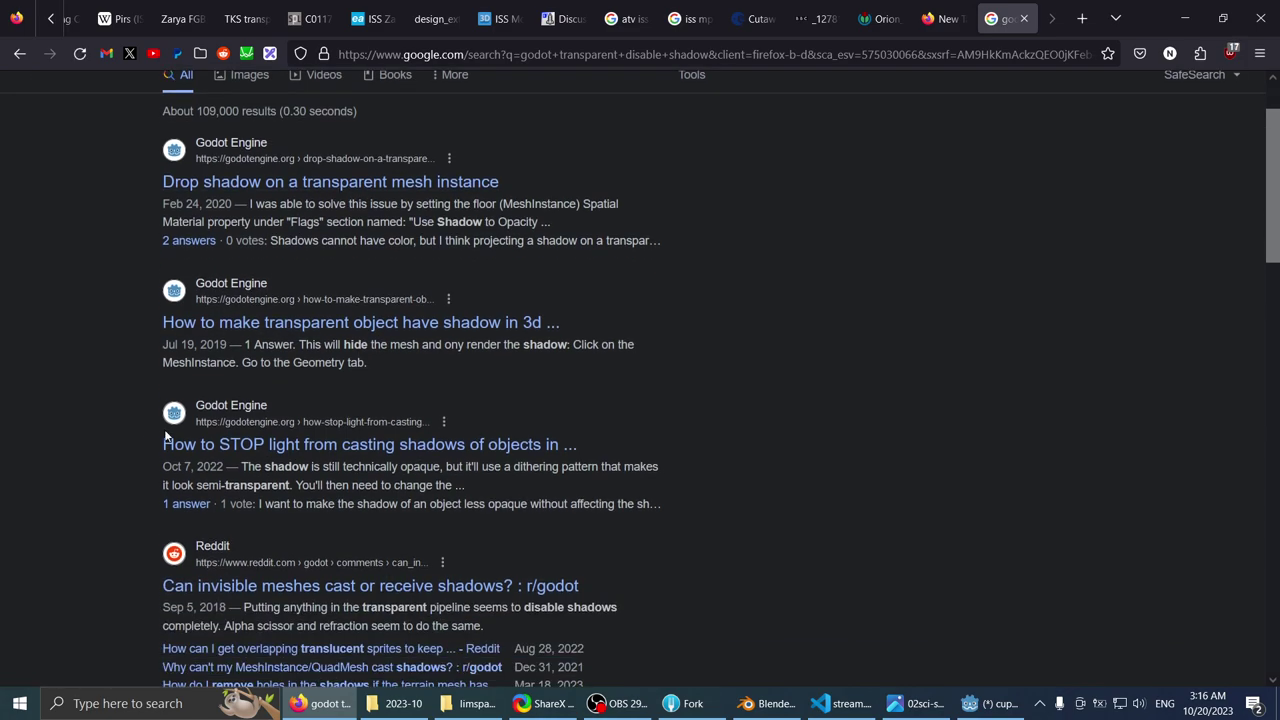
click(190, 450)
middle_click(190, 450)
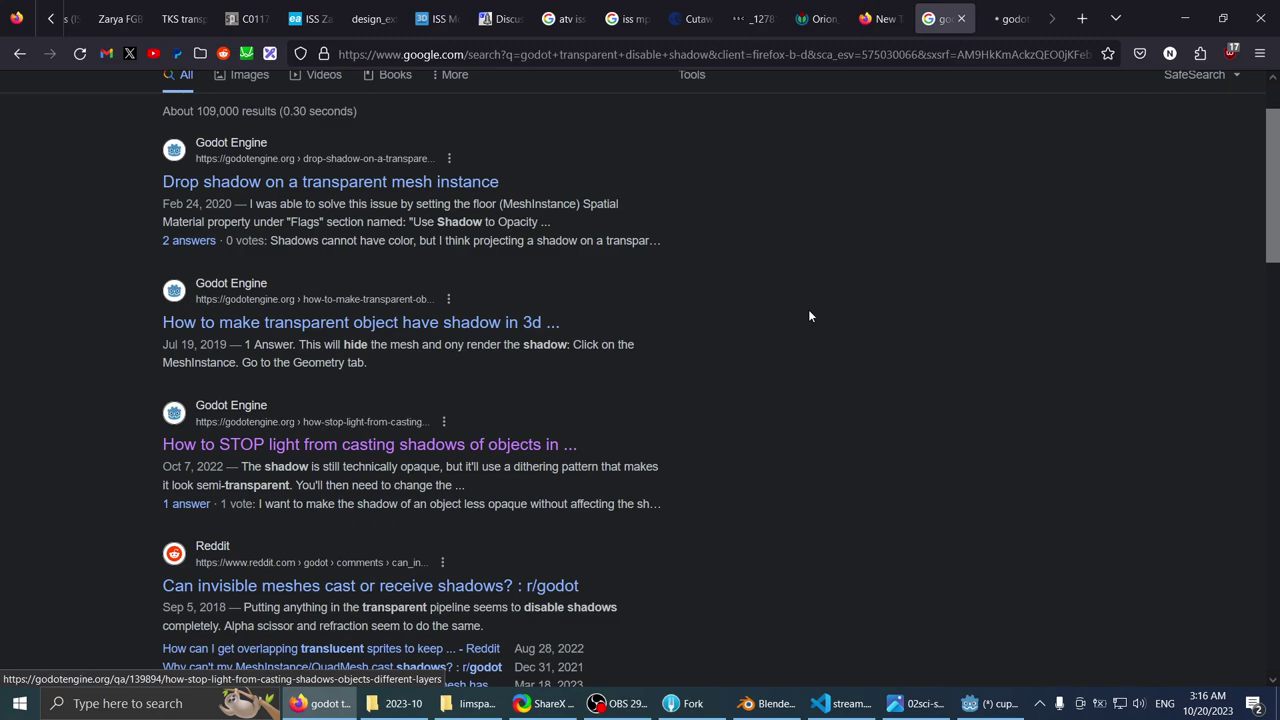
click(995, 9)
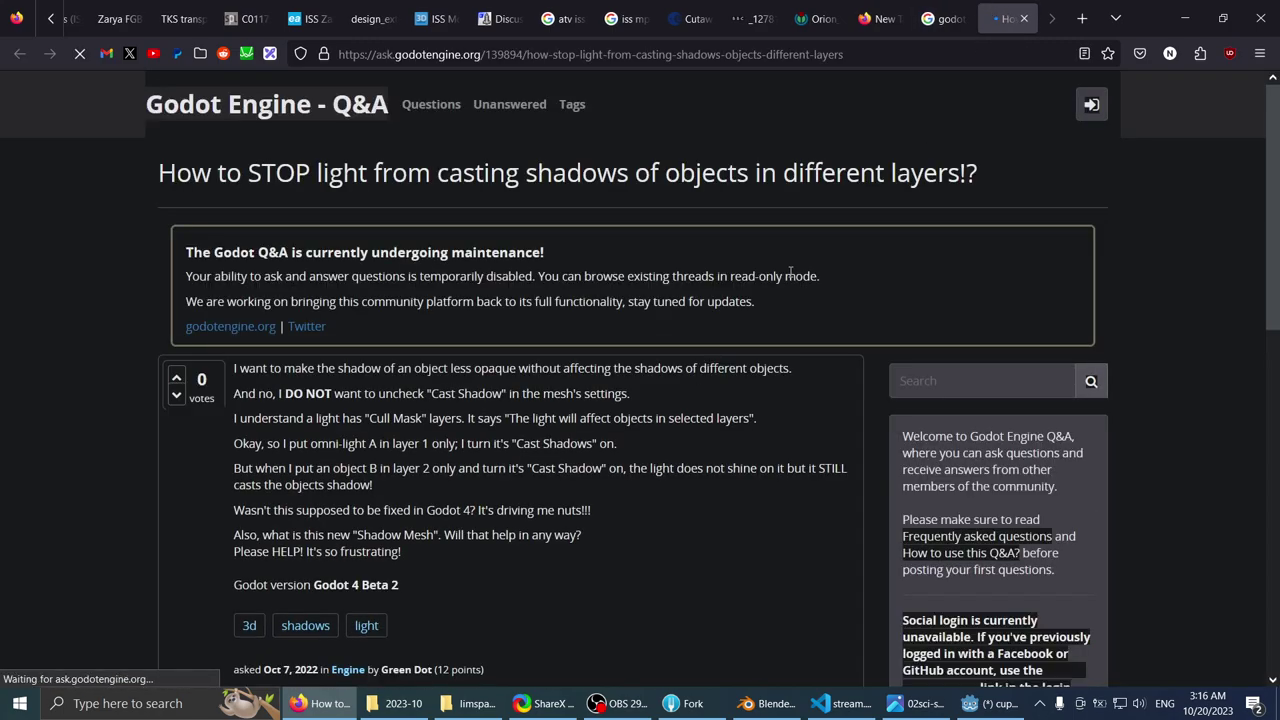
- Go back to the search results and scan the remaining entries for a way to disable shadows on transparent objects
click(958, 8)
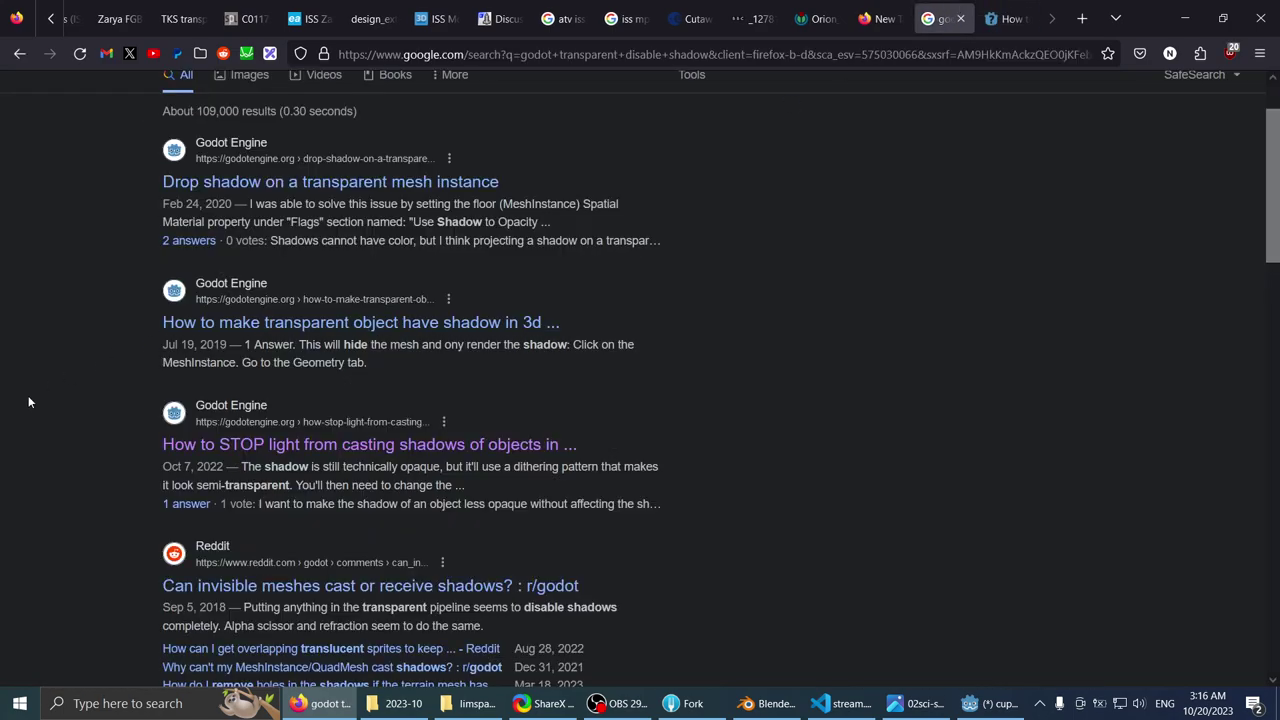
scroll(29, 401, down, 3)
scroll(13, 409, down, 3)
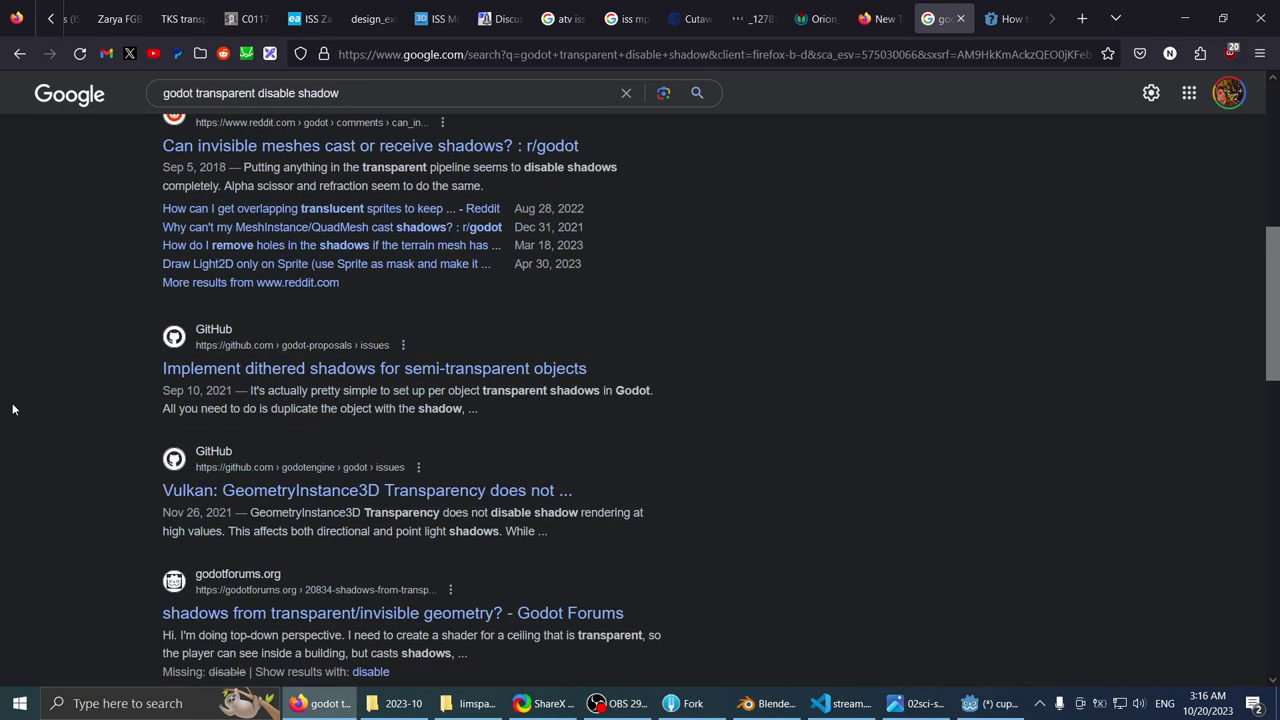
scroll(13, 409, down, 1)
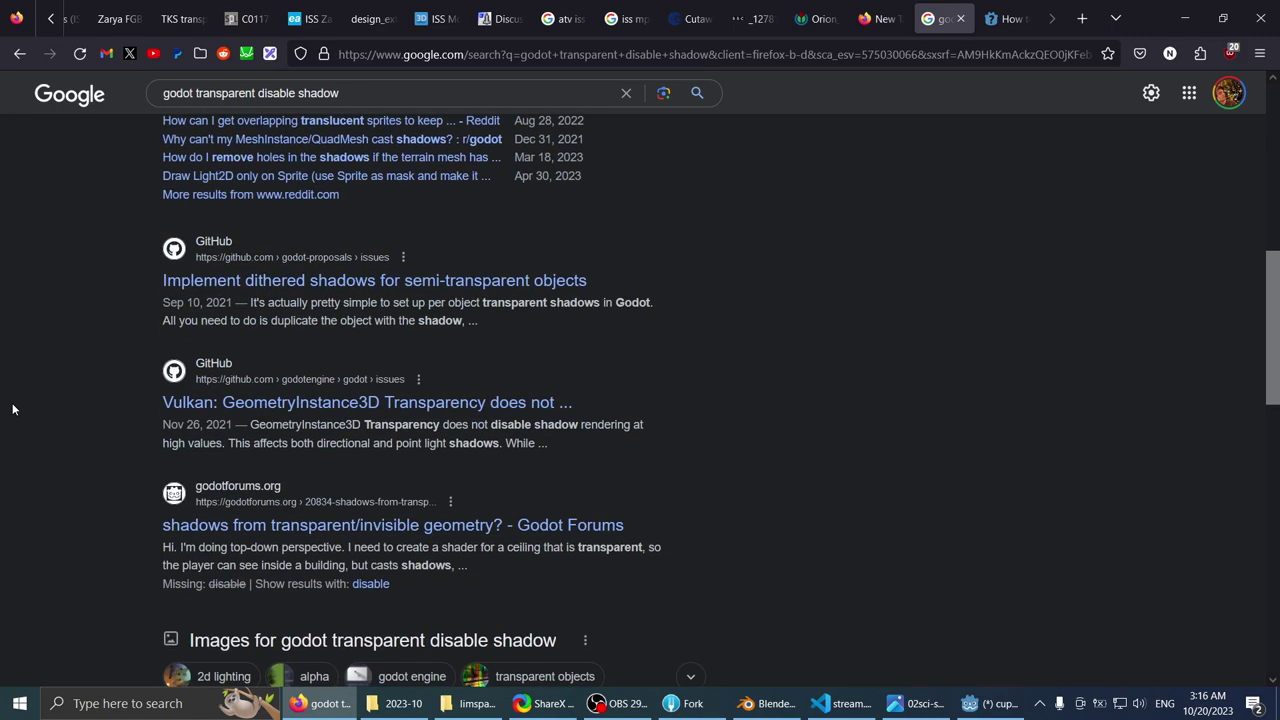
scroll(13, 409, down, 2)
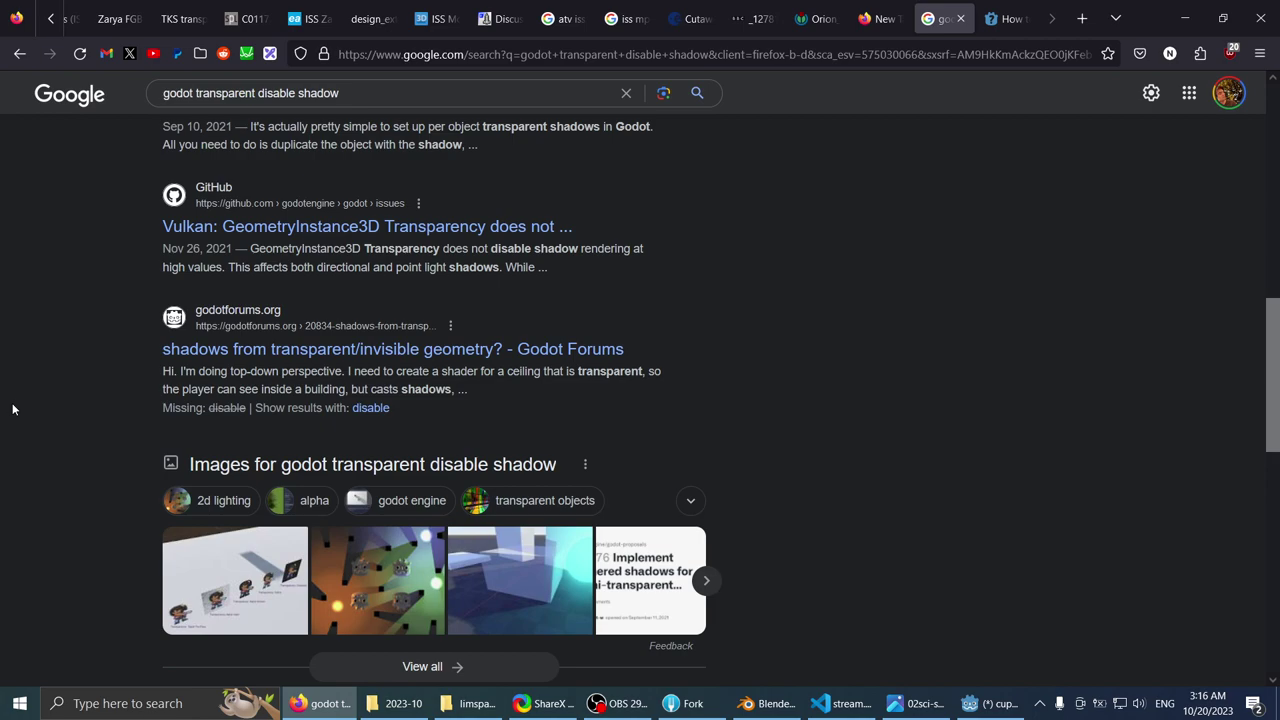
scroll(19, 406, down, 2)
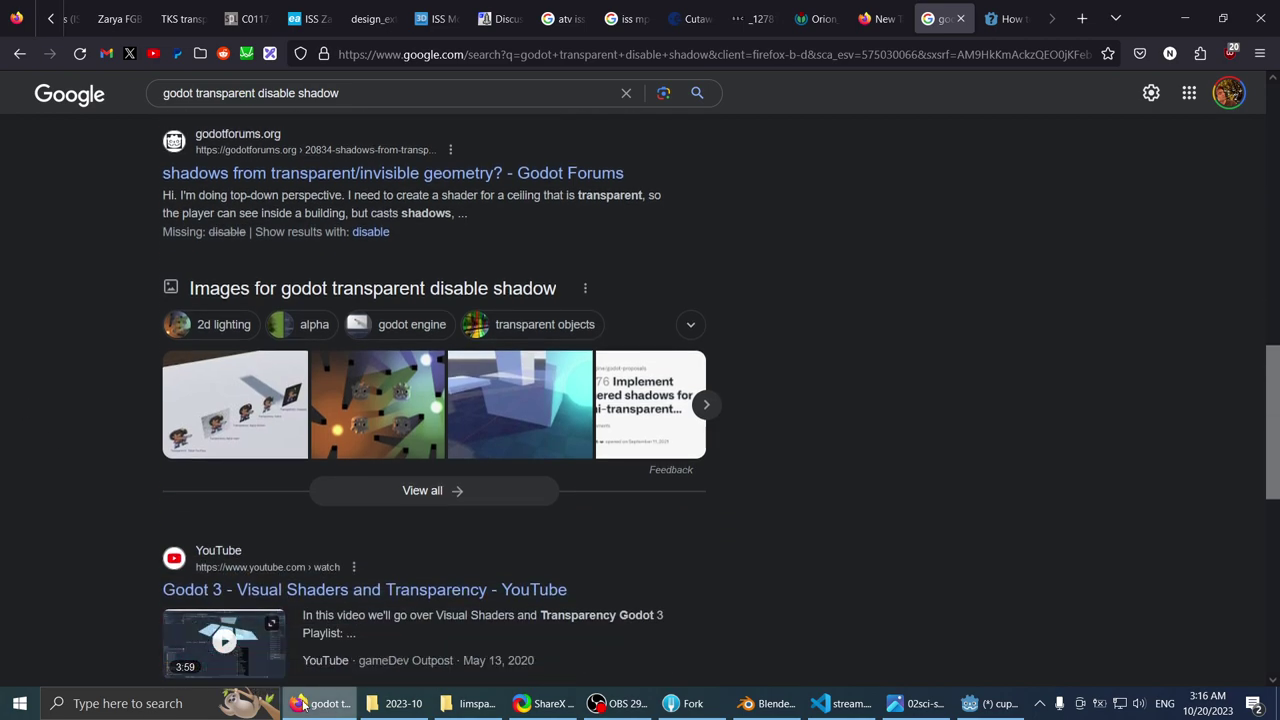
- Switch back to Godot, orbit around the cupola side window, and return to the mesh's Shadow Mesh resource
key(alt+Tab)
middle_drag(524, 380, 674, 318)
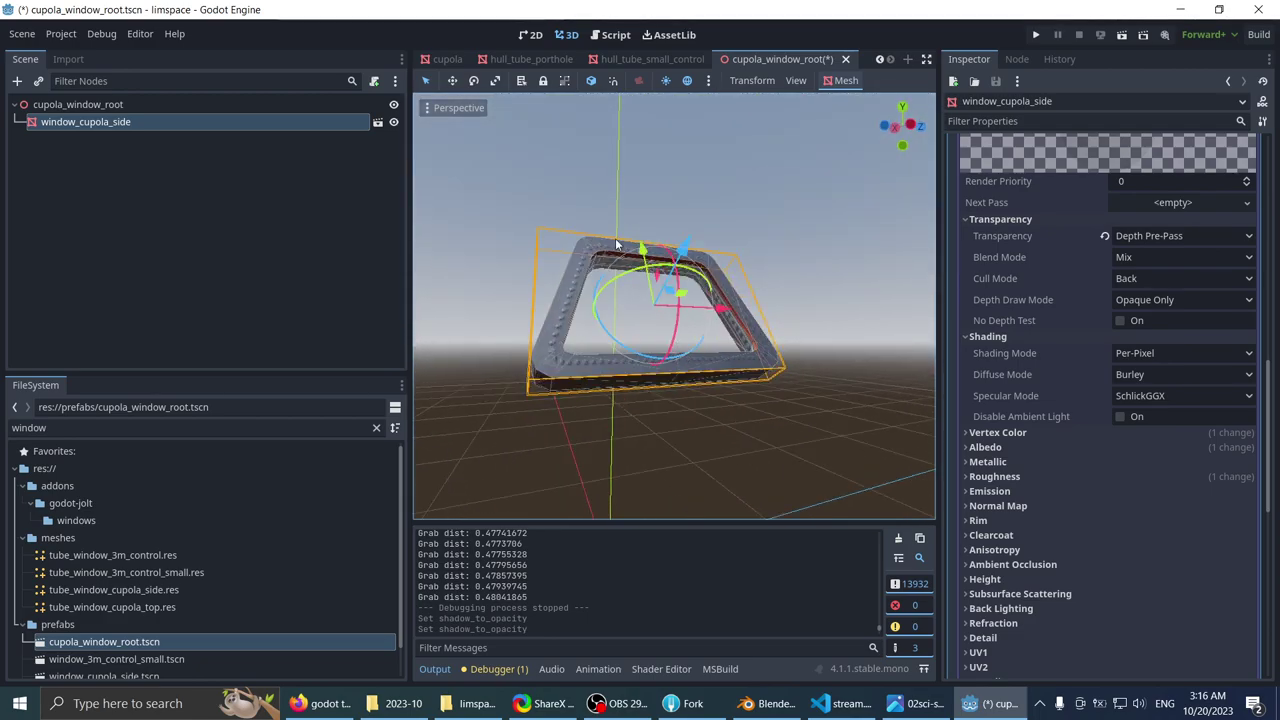
middle_drag(616, 238, 657, 289)
scroll(833, 309, up, 3)
scroll(1078, 344, up, 10)
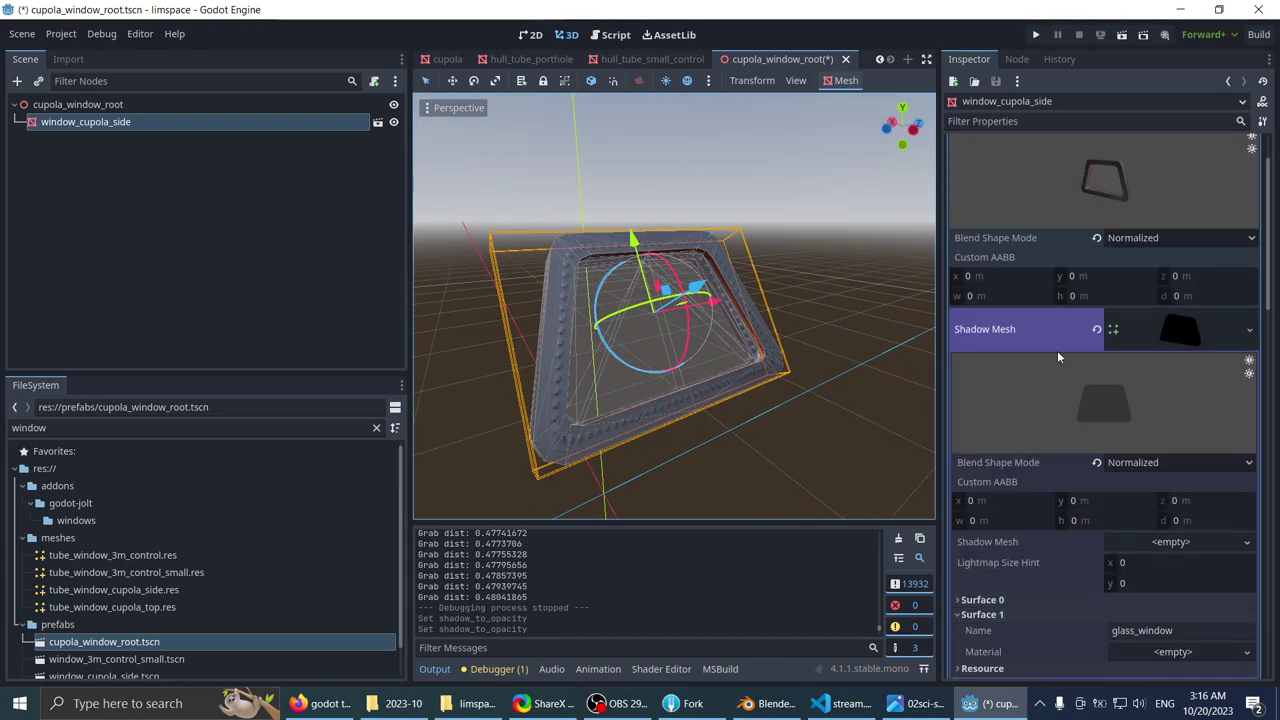
mouse_move(1057, 350)
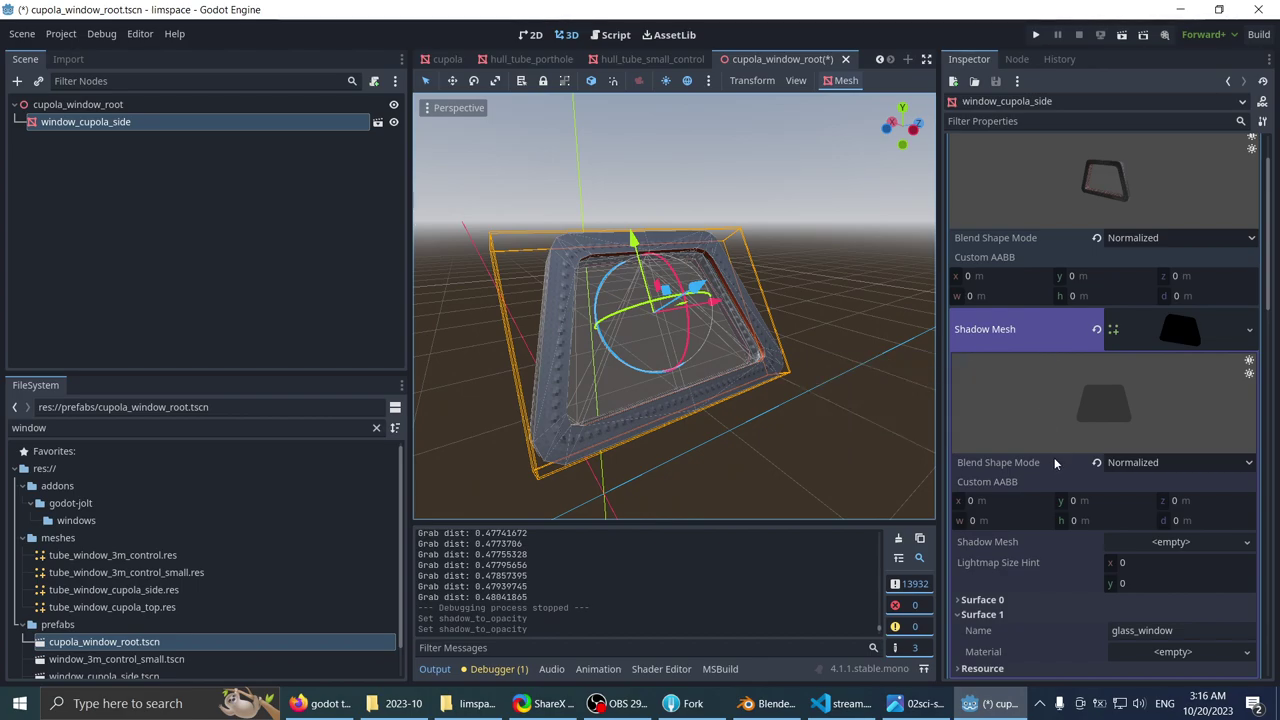
click(1165, 338)
click(1167, 337)
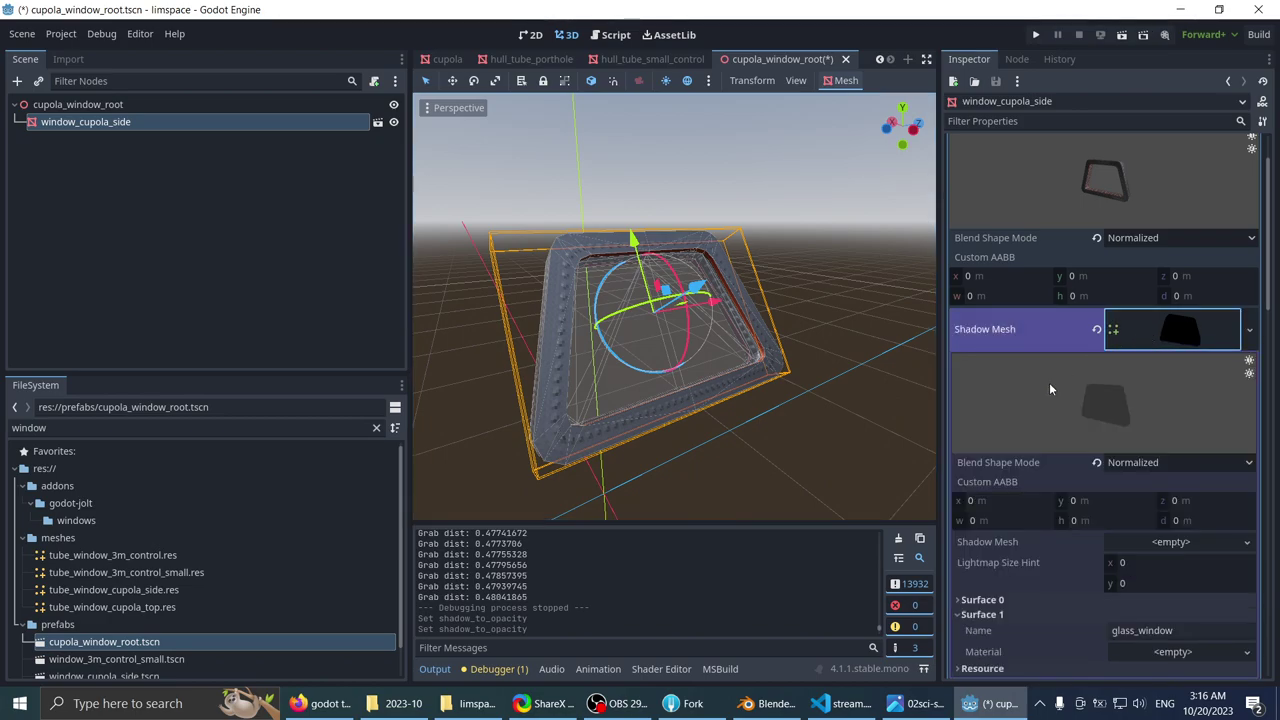
- Check the resource options and description of the nested Shadow Mesh property, and review the surface settings below it
click(1146, 547)
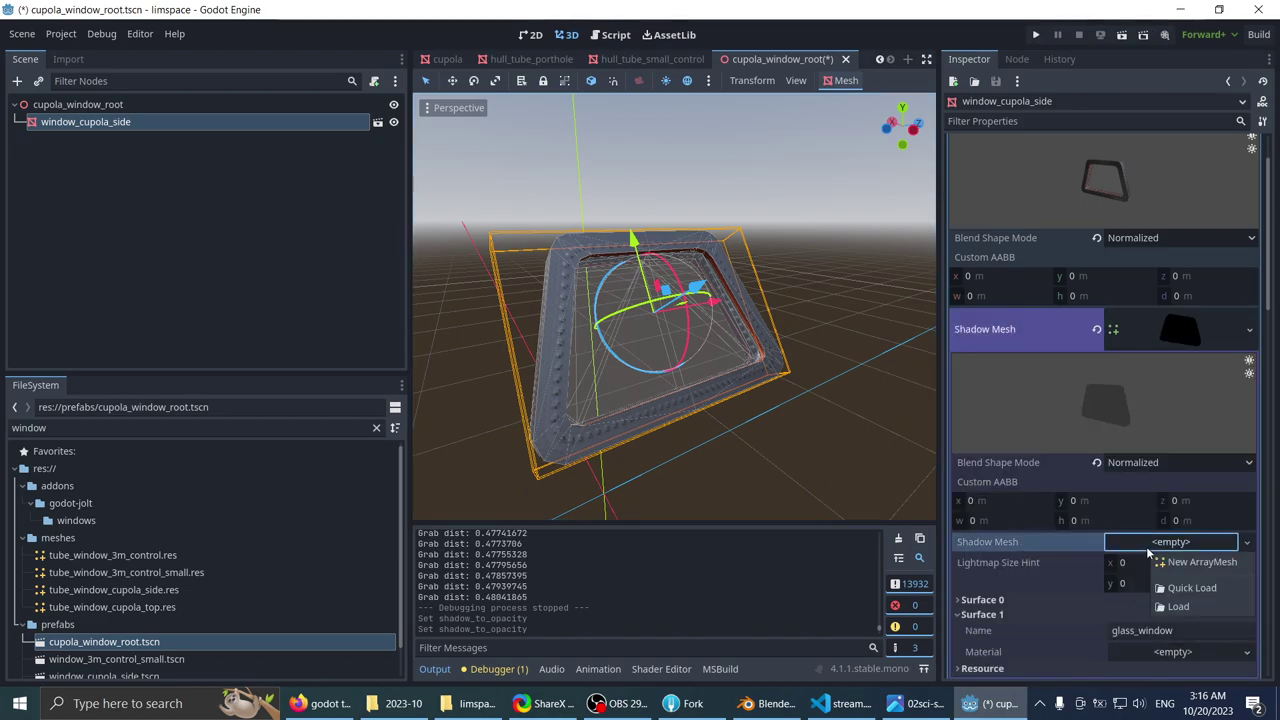
click(1063, 543)
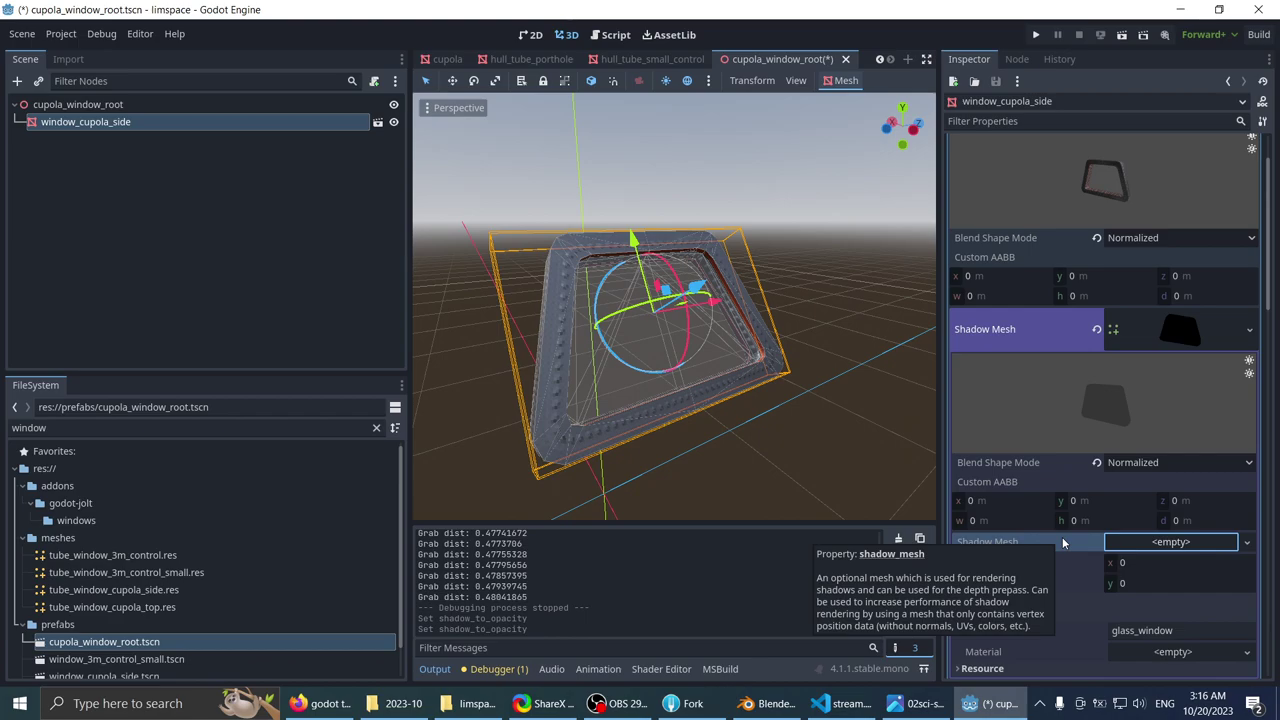
scroll(1058, 530, down, 3)
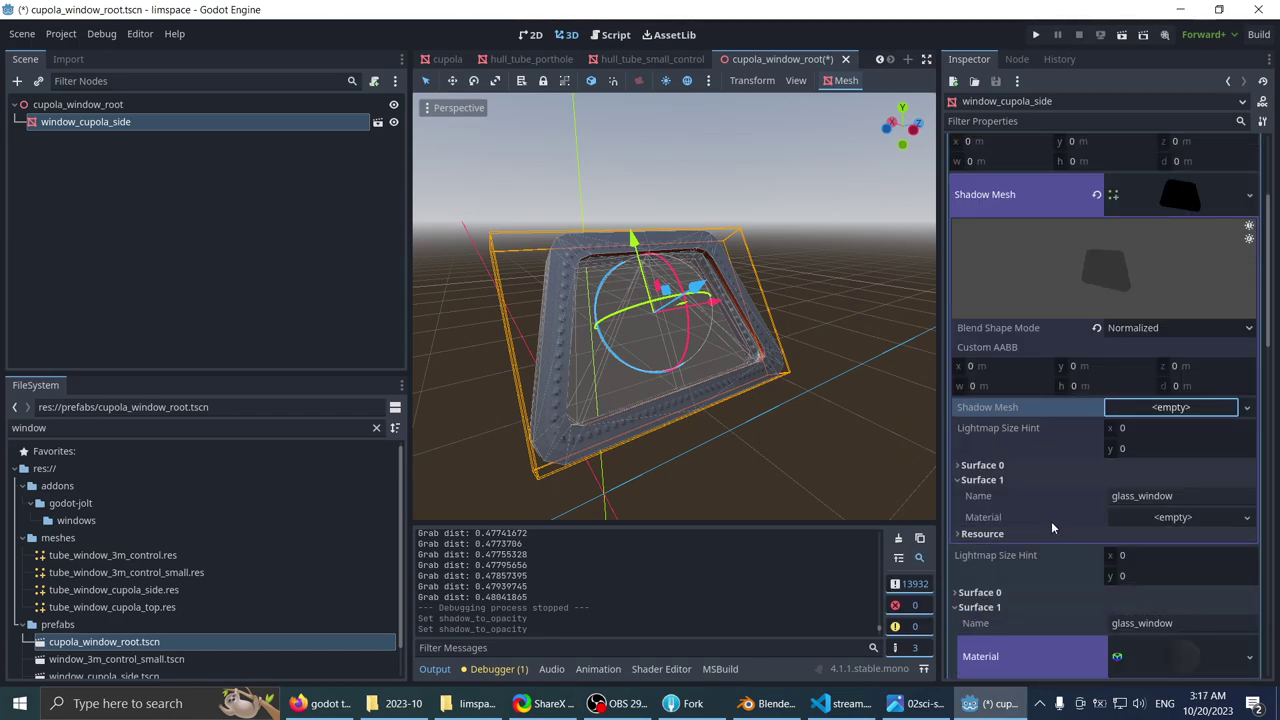
scroll(1047, 517, up, 2)
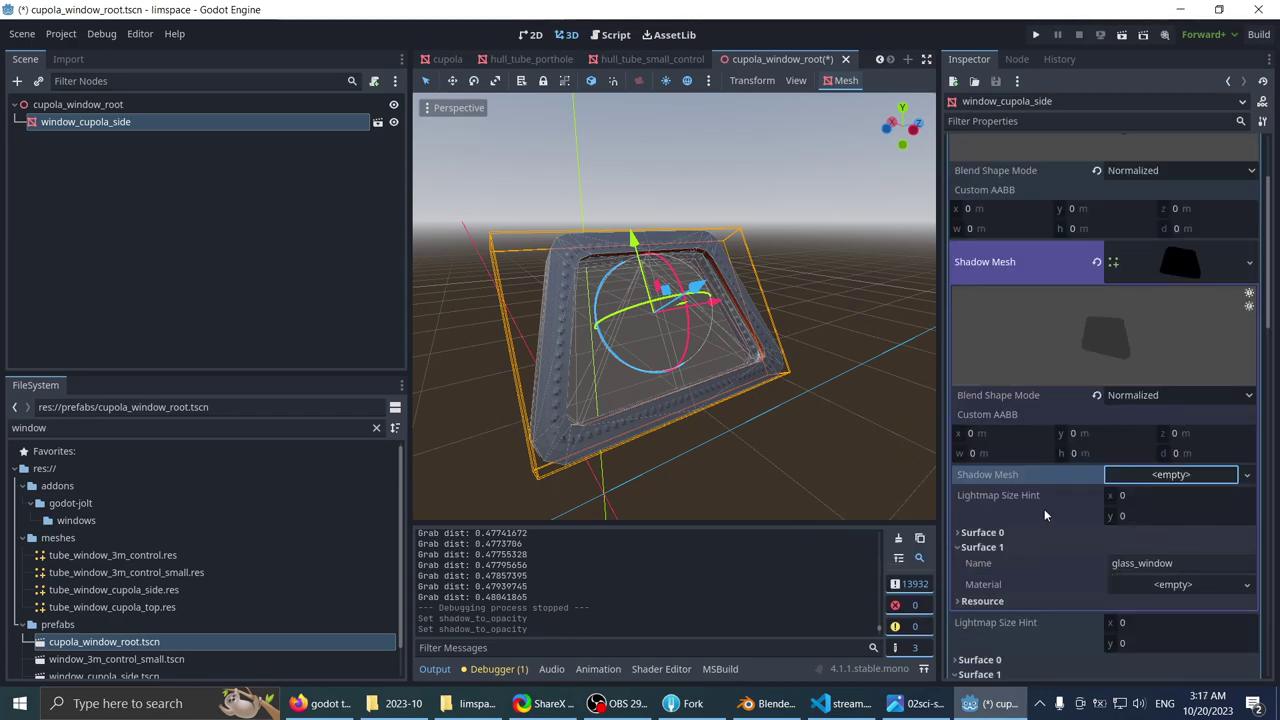
scroll(1044, 509, up, 3)
scroll(1116, 446, down, 3)
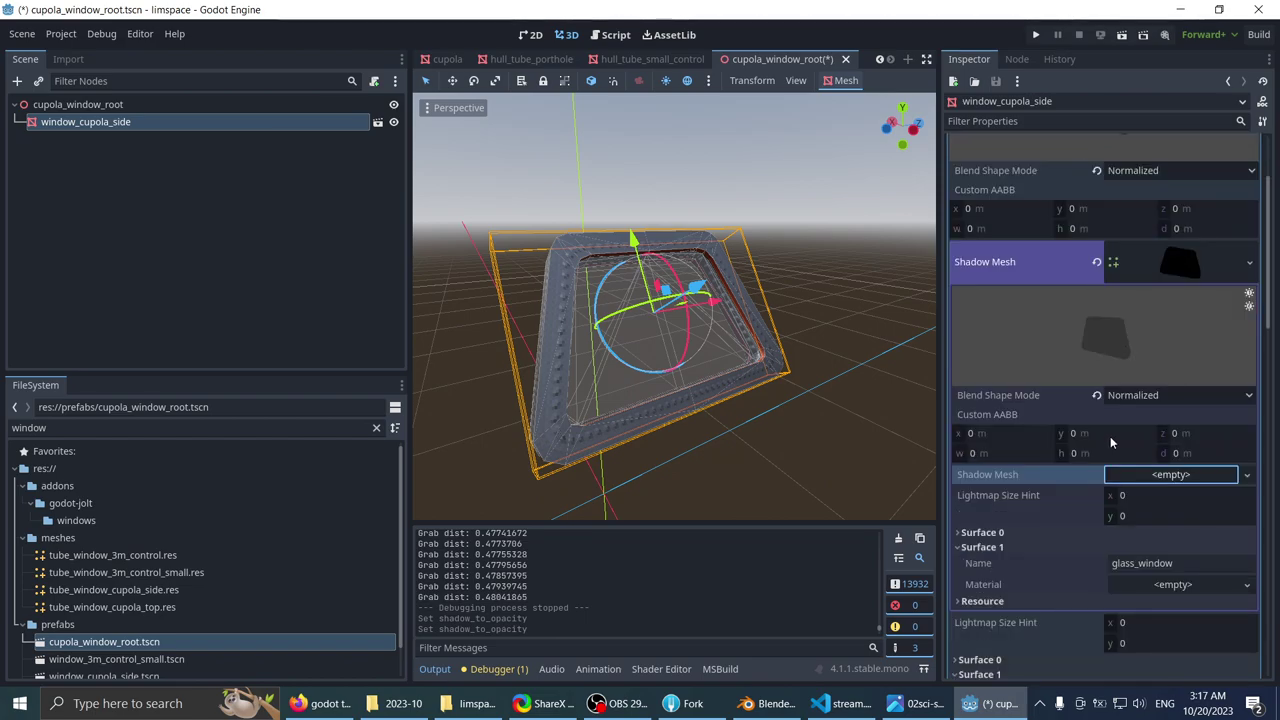
- Collapse and re-expand the cupola side mesh's Shadow Mesh resource to compare what it contains
click(1249, 262)
click(1250, 264)
click(1224, 266)
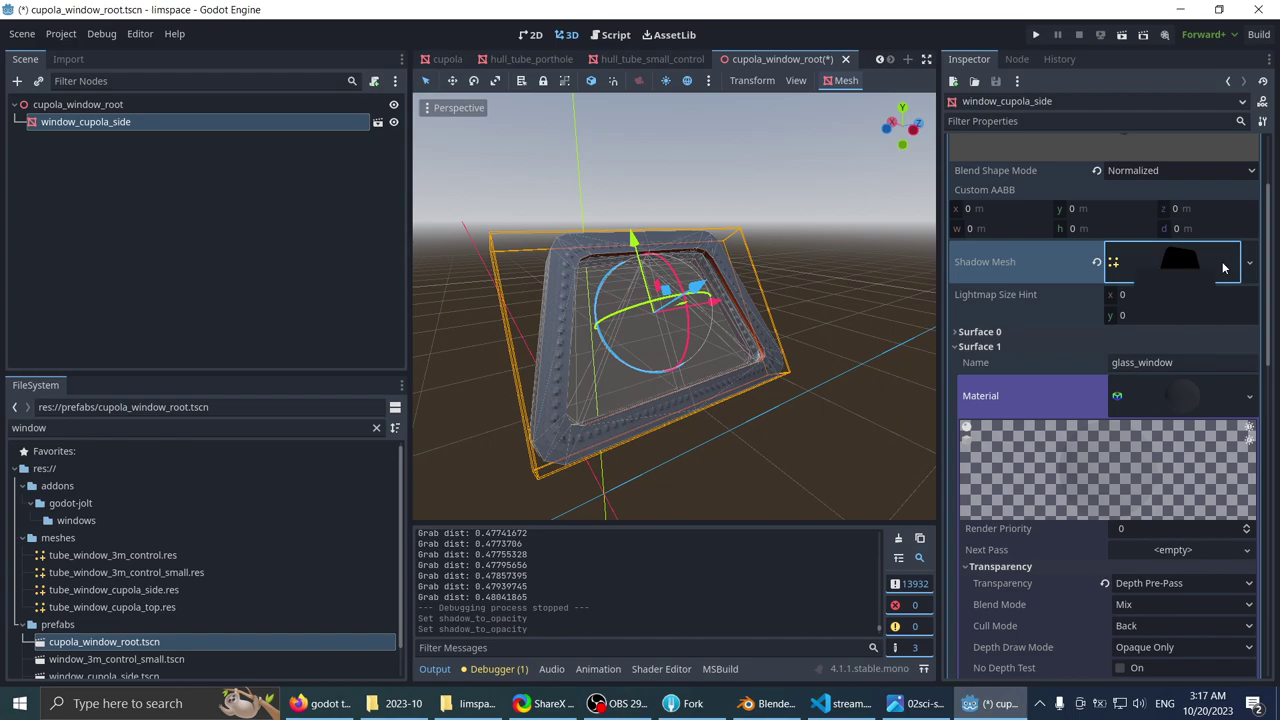
click(1219, 267)
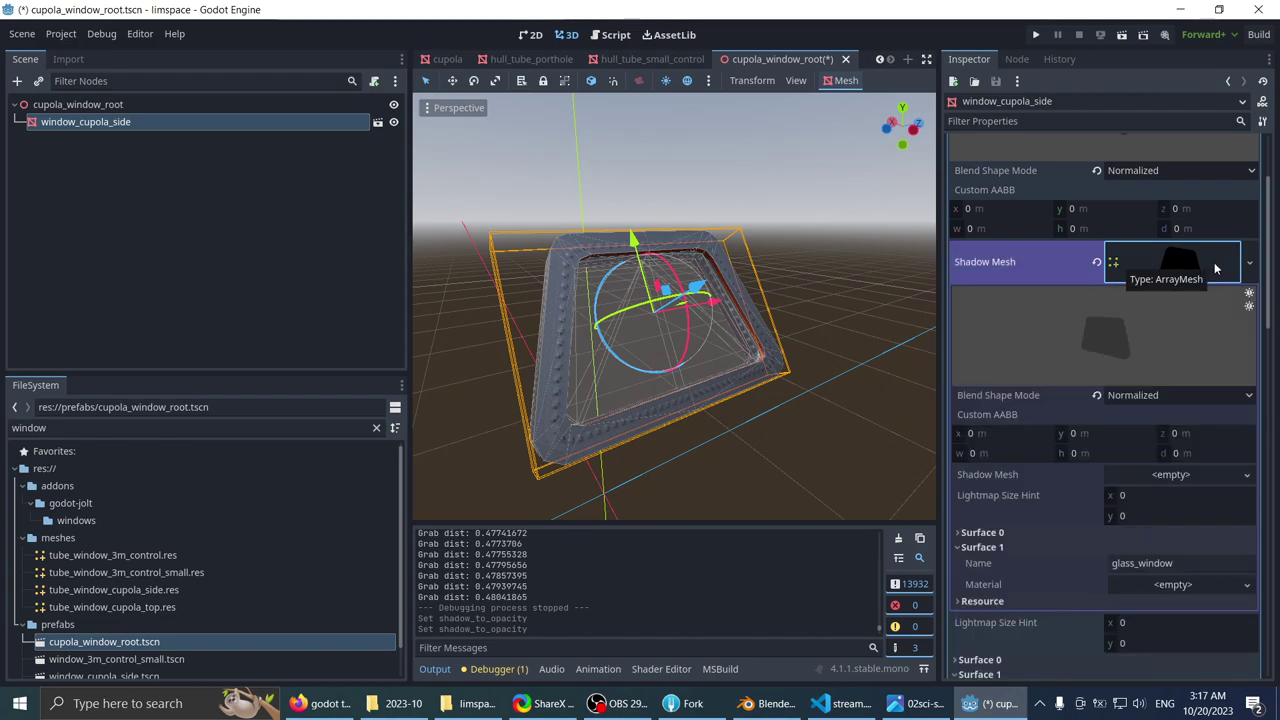
click(1215, 268)
click(1215, 268)
- Recheck the nested Shadow Mesh property and view the resource options available for the main Shadow Mesh without choosing any
click(1139, 477)
click(1083, 475)
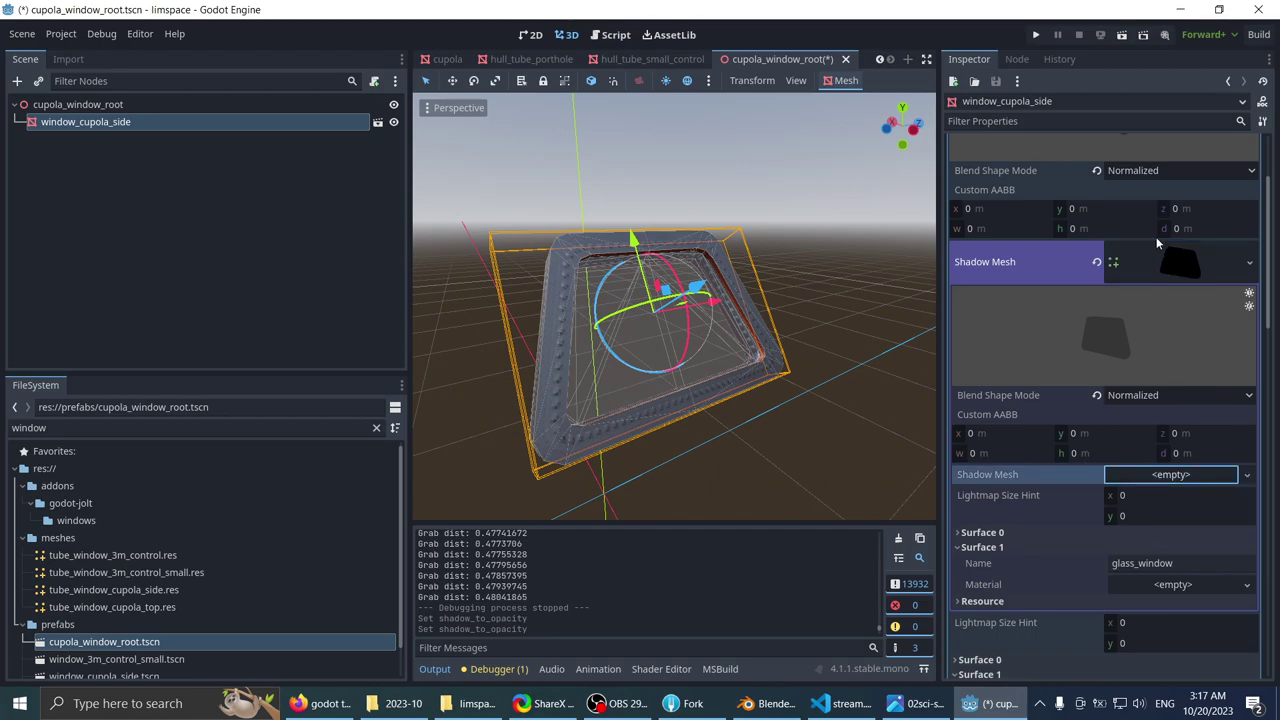
click(1162, 213)
click(1160, 260)
click(1164, 262)
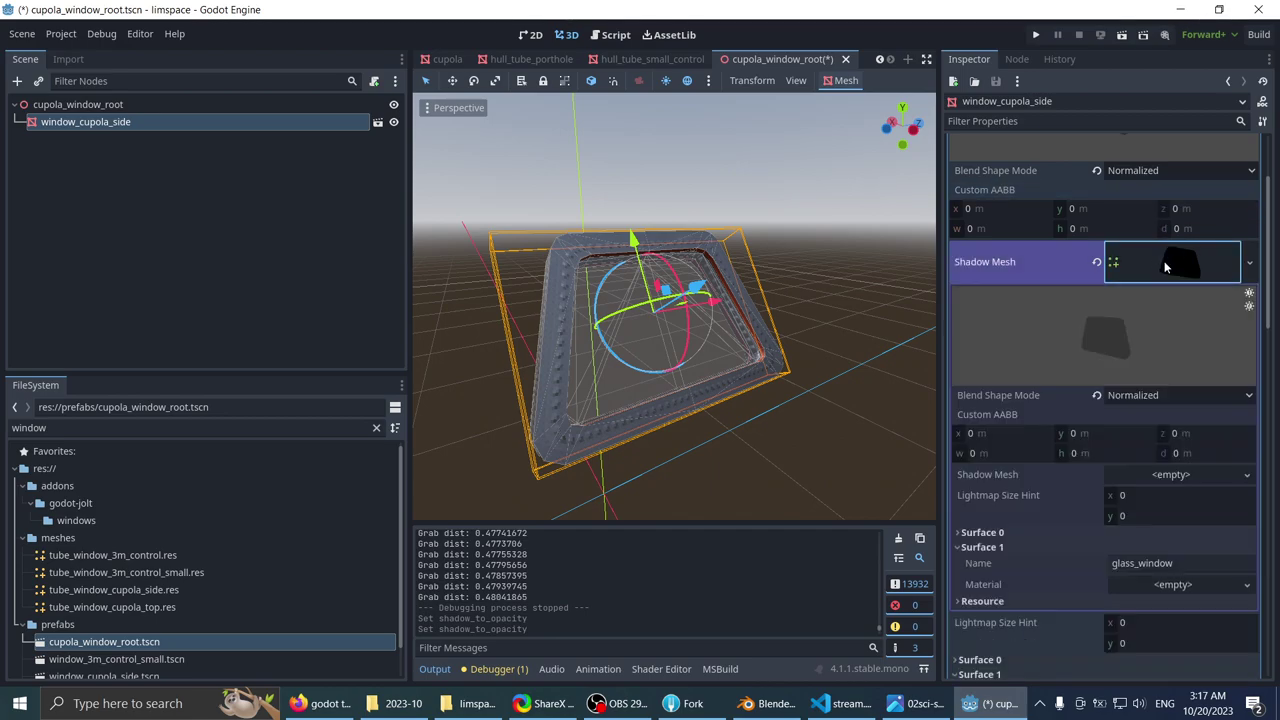
click(1250, 265)
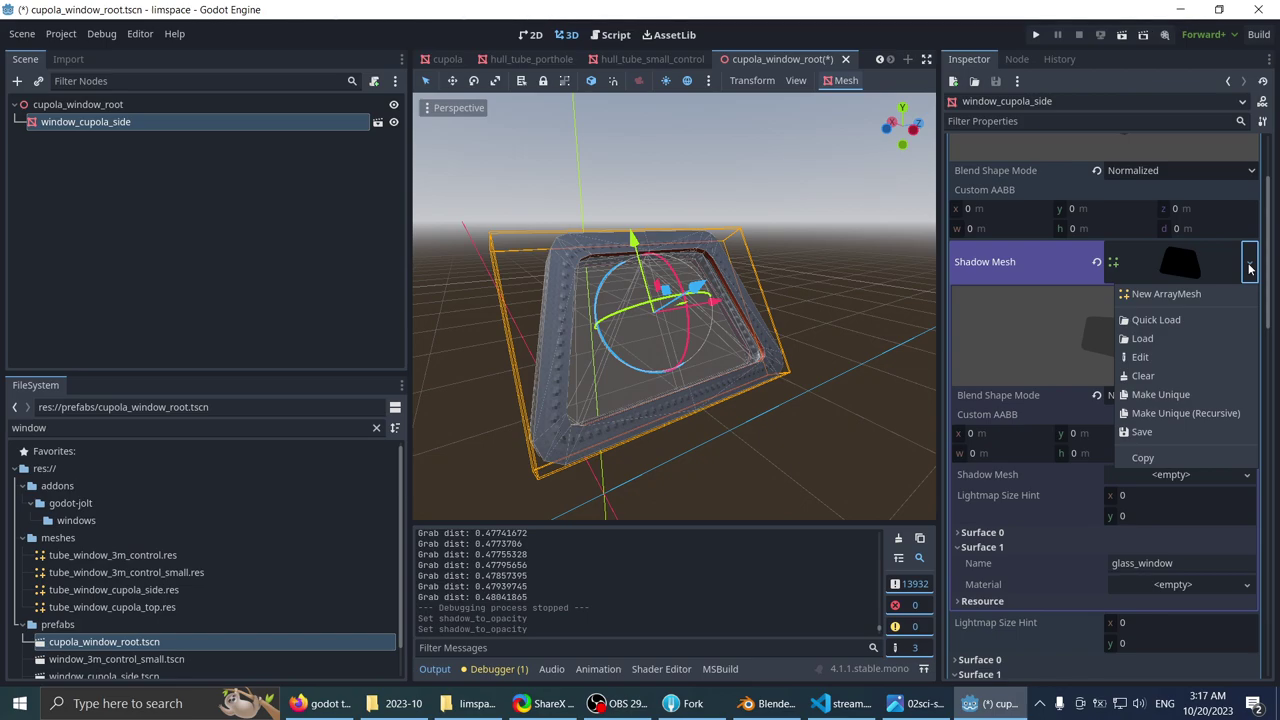
click(1002, 261)
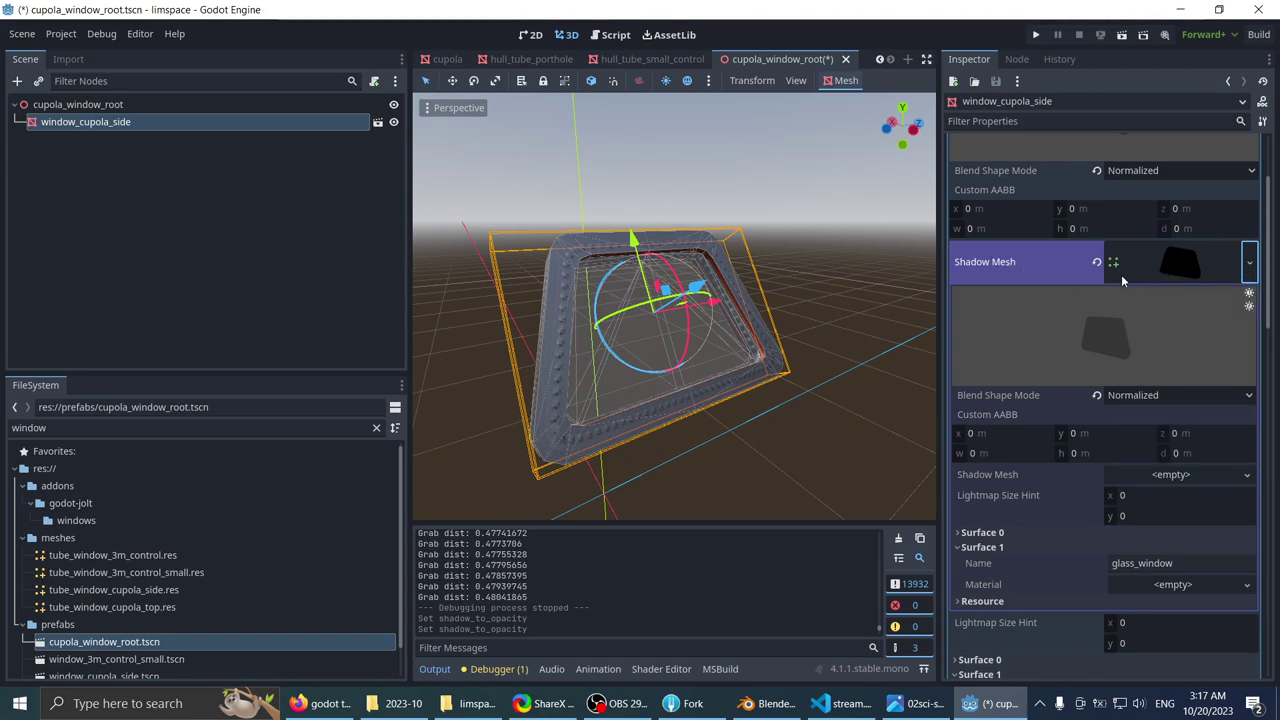
- Review the Resource settings inside the side window's Shadow Mesh and collapse the mesh resource
scroll(1122, 281, down, 1)
click(1001, 533)
scroll(1001, 525, down, 2)
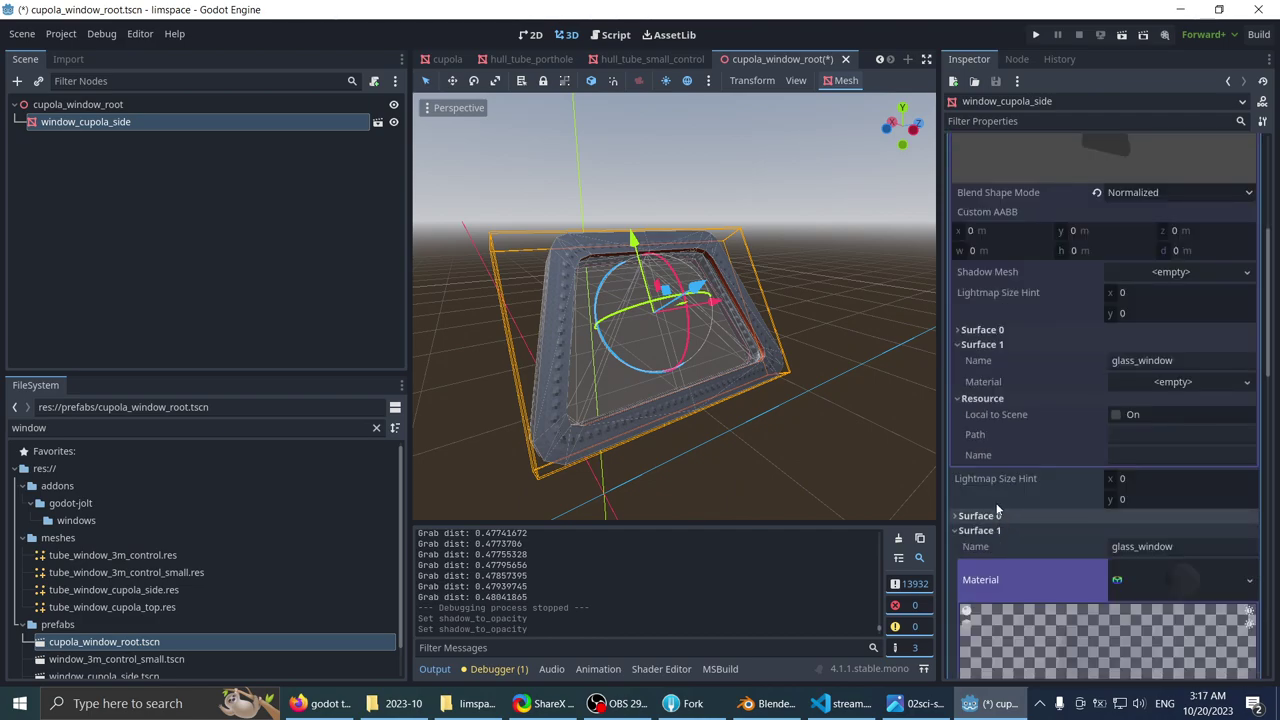
scroll(1008, 416, up, 3)
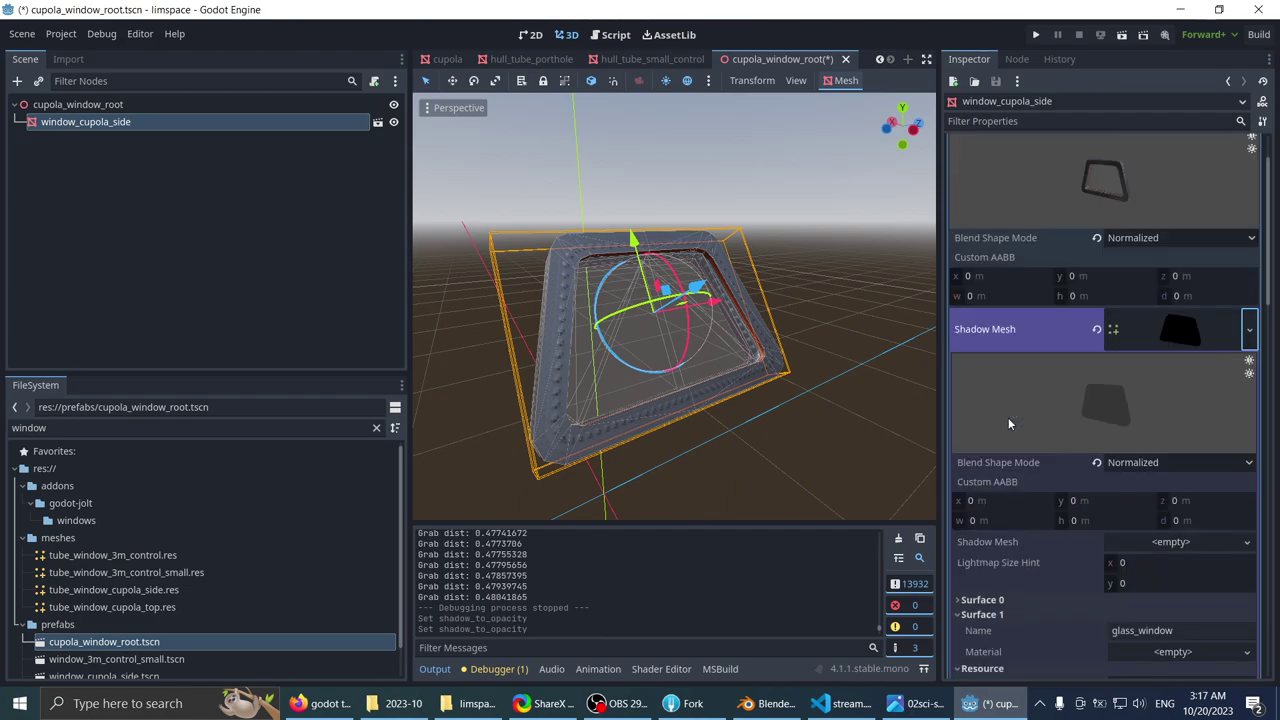
scroll(1006, 421, up, 1)
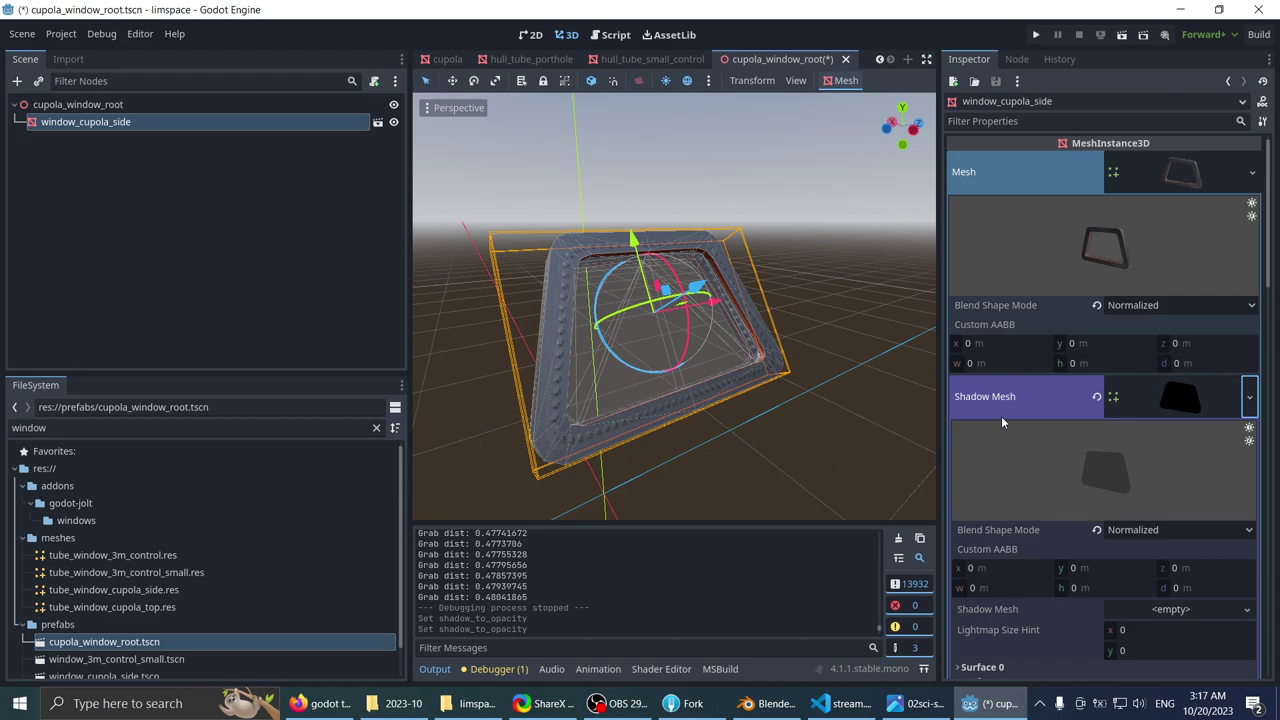
click(1150, 172)
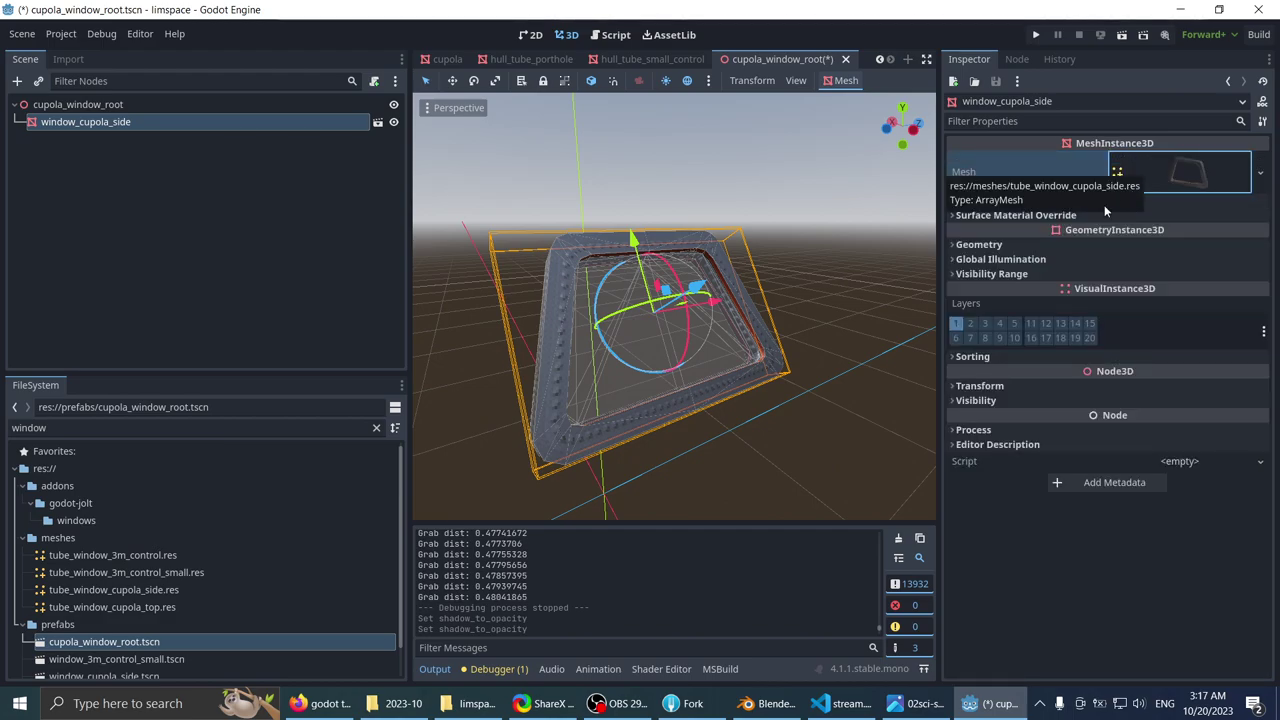
- Look through the Skeleton and Surface Material Override properties of window_cupola_side
click(1021, 201)
click(1021, 201)
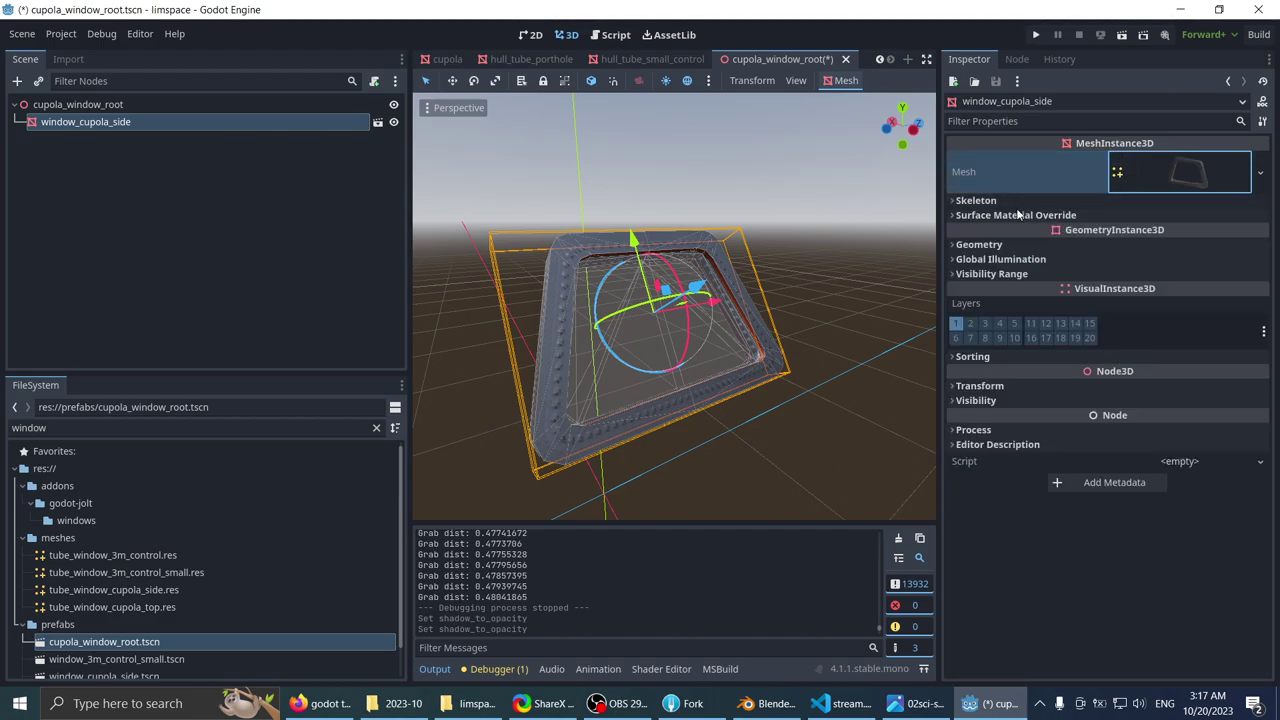
click(1005, 214)
click(1005, 214)
click(1014, 199)
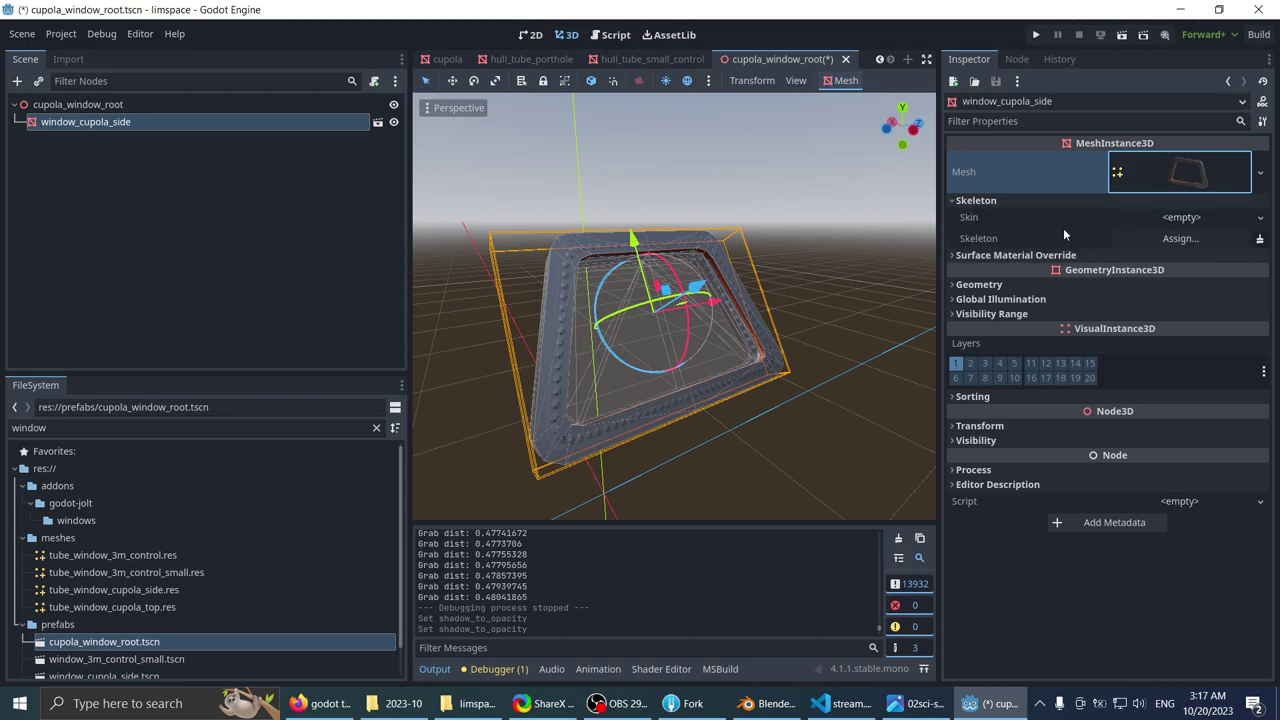
- Set Cast Shadow to Off in the Geometry properties of window_cupola_side, leaving Transparency at 0
click(984, 285)
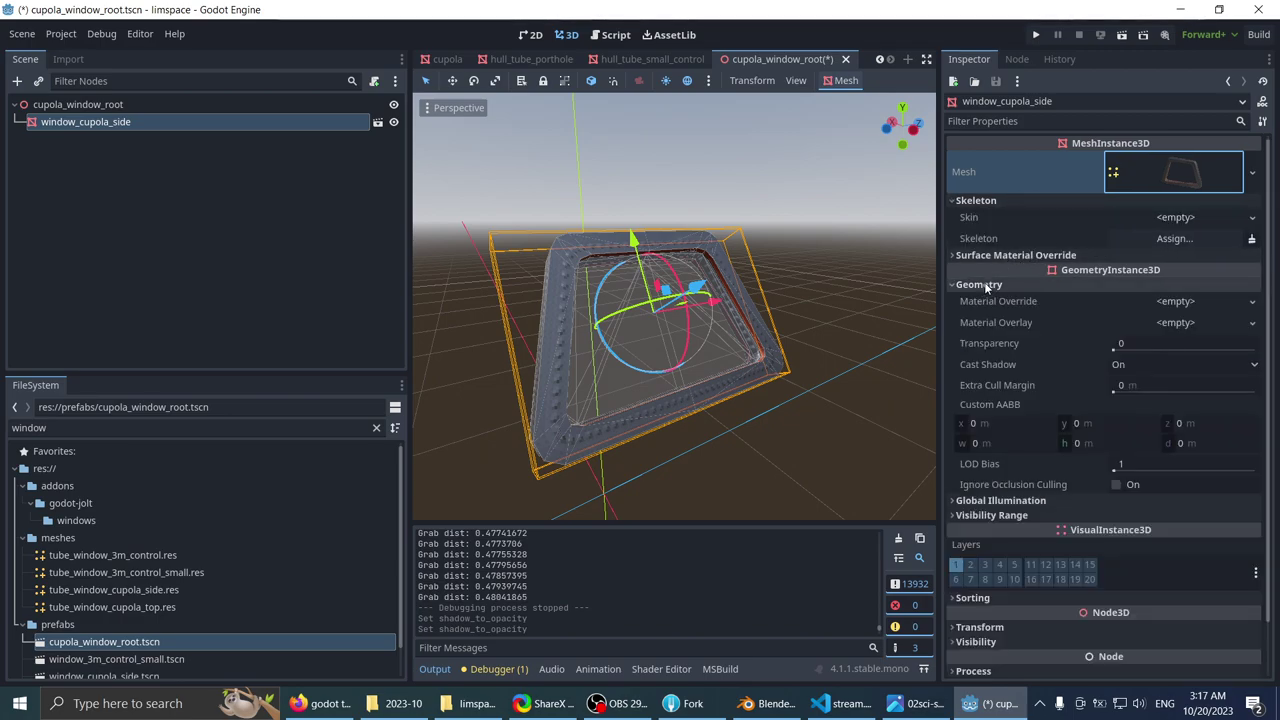
click(1115, 347)
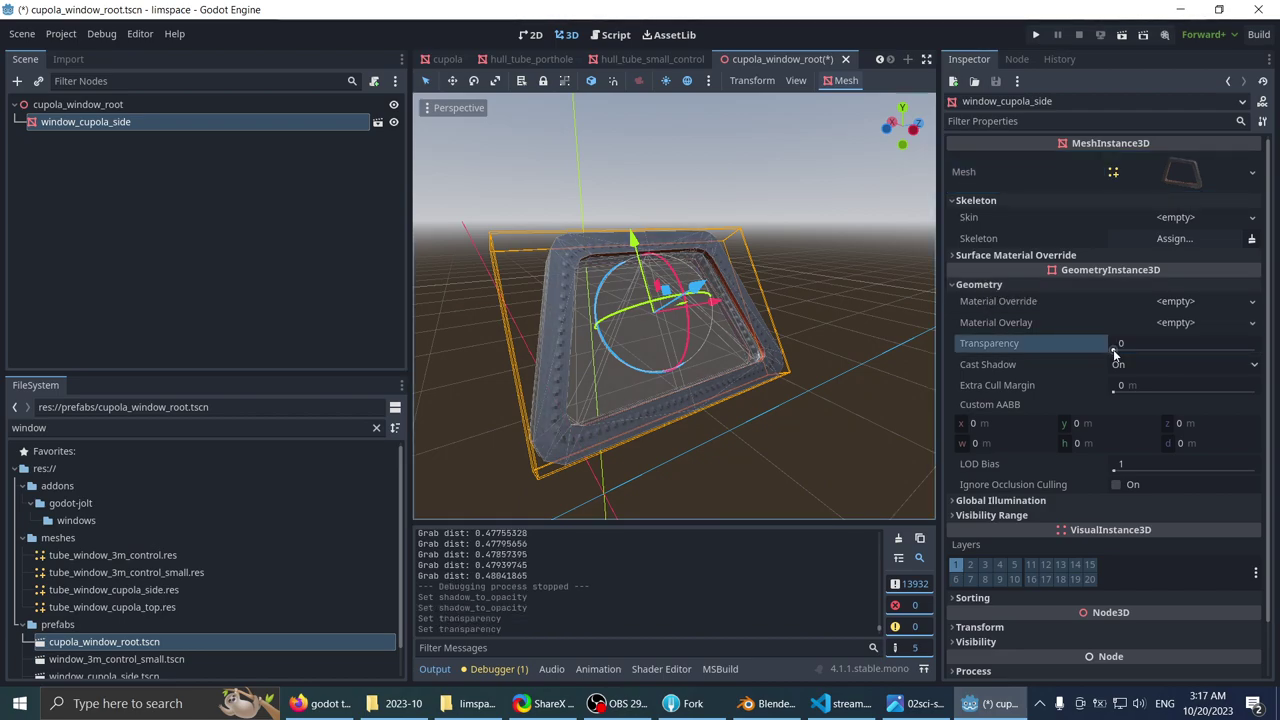
click(1135, 366)
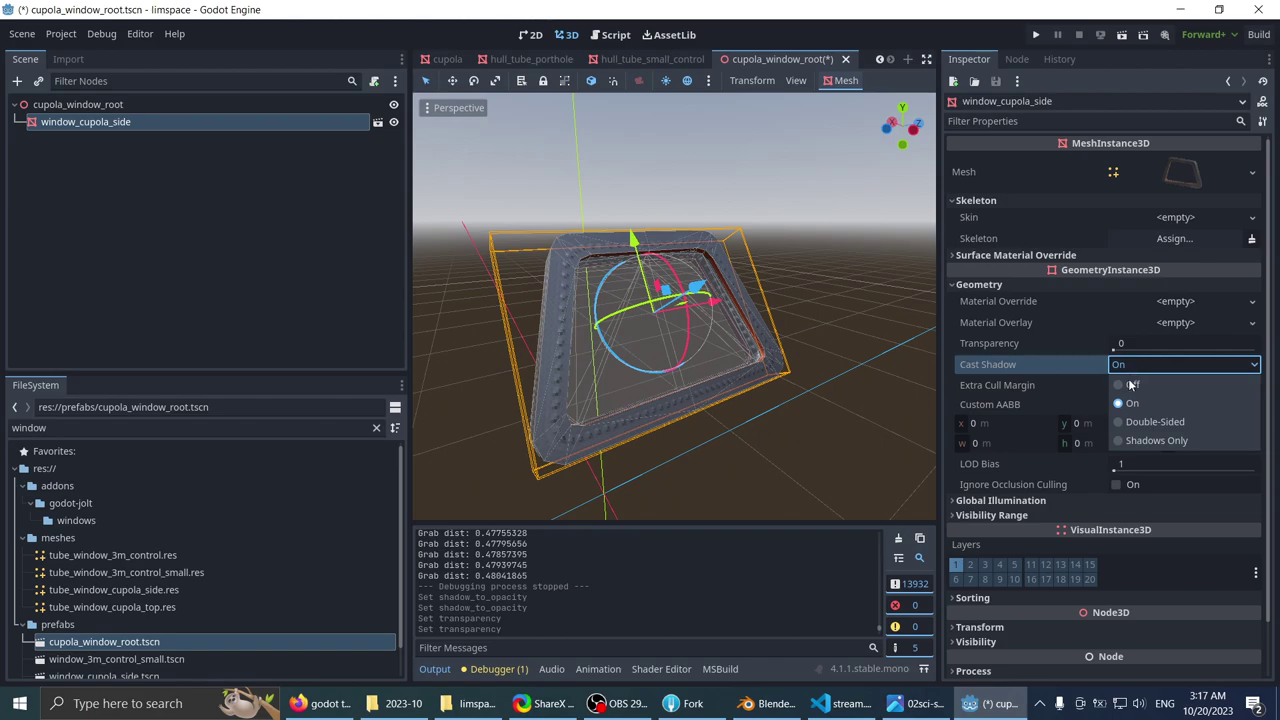
click(1130, 386)
- Examine the lighting on the cupola side window's frame from several angles and review its mesh and geometry settings
middle_drag(557, 309, 854, 269)
scroll(856, 268, up, 2)
click(1180, 172)
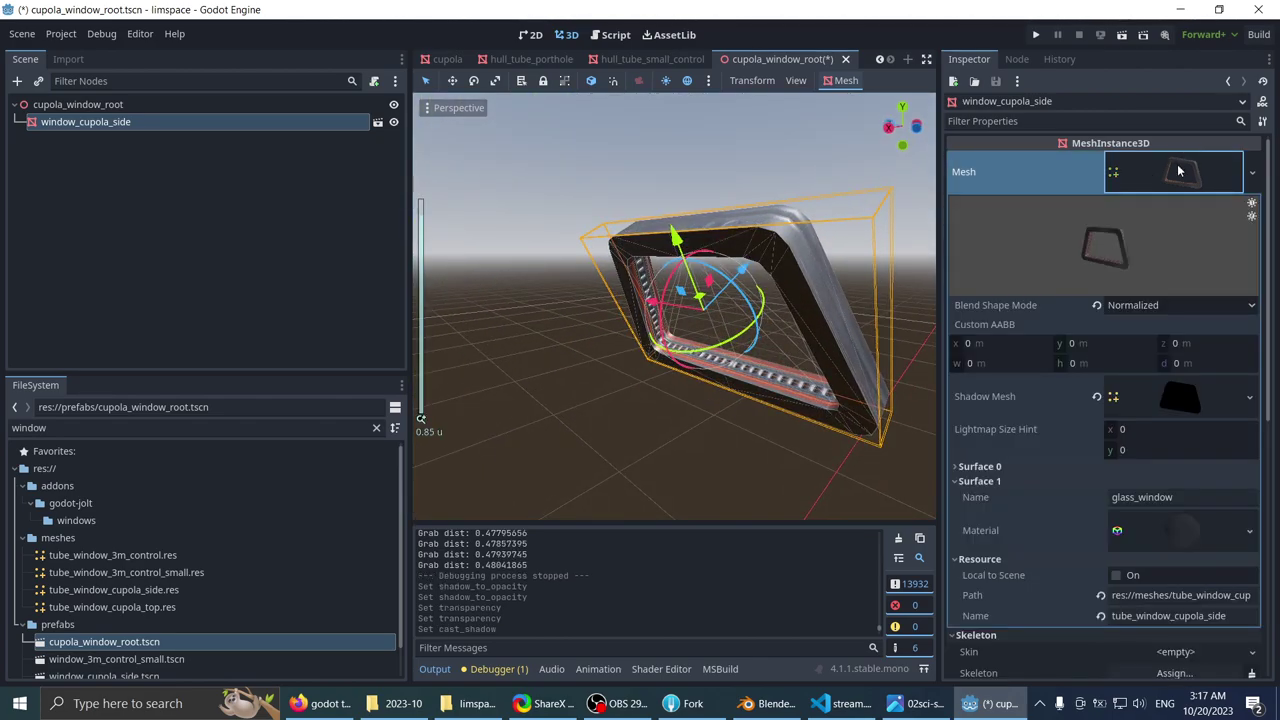
click(1179, 171)
middle_drag(738, 274, 892, 270)
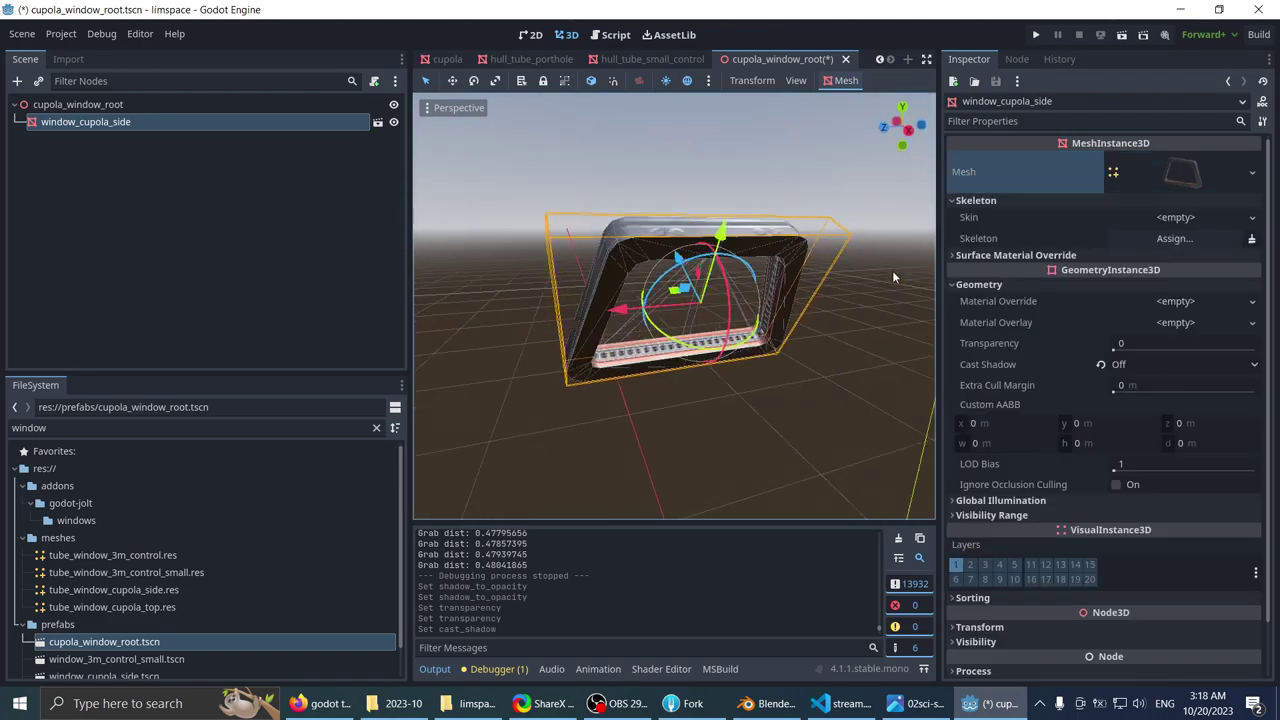
scroll(800, 273, up, 5)
middle_drag(769, 274, 1030, 269)
scroll(1100, 320, down, 2)
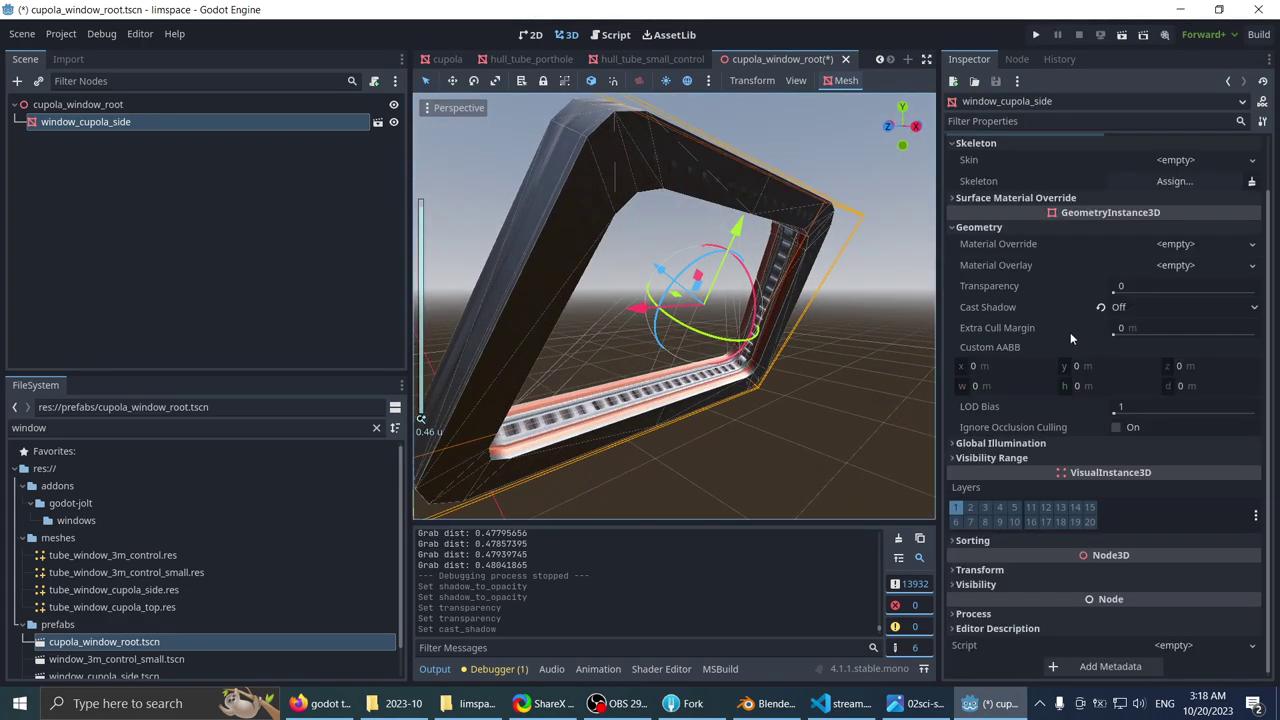
scroll(1028, 343, up, 2)
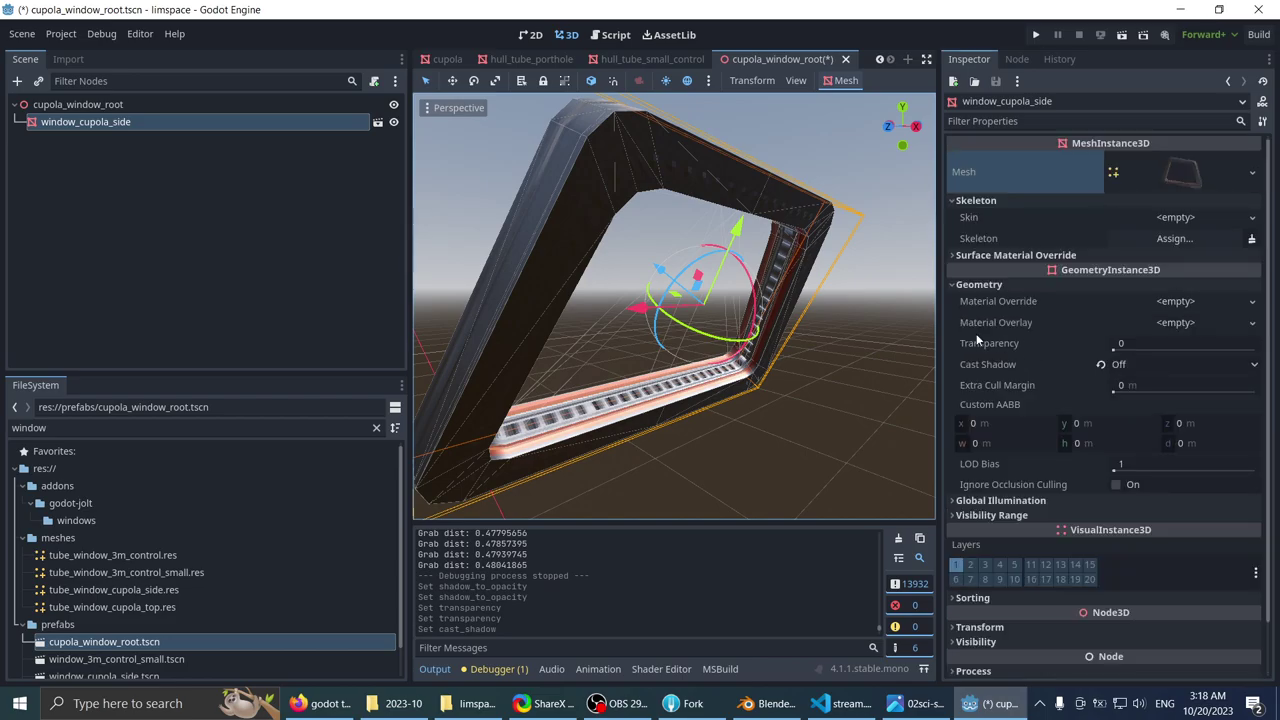
middle_drag(744, 335, 783, 312)
scroll(744, 331, down, 4)
scroll(1100, 389, down, 2)
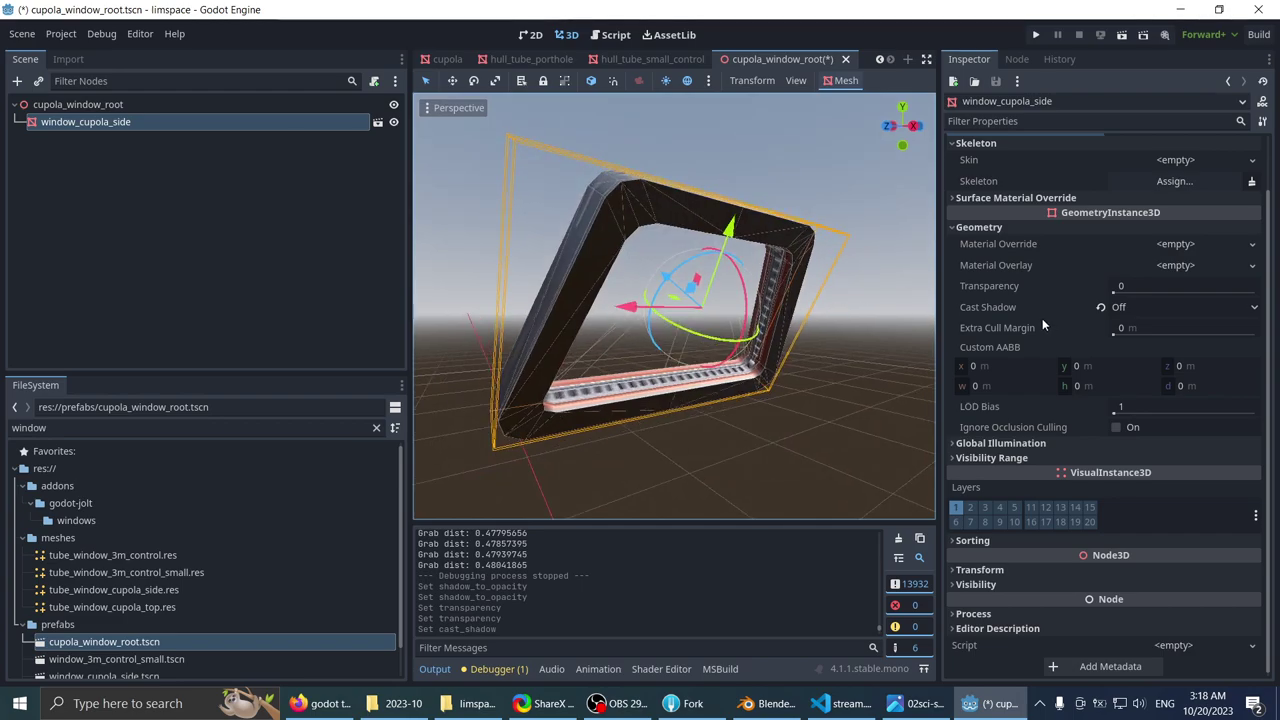
- Set the side window's Cast Shadow to On and back to Off to compare the lighting on its frame
click(1125, 308)
click(1122, 346)
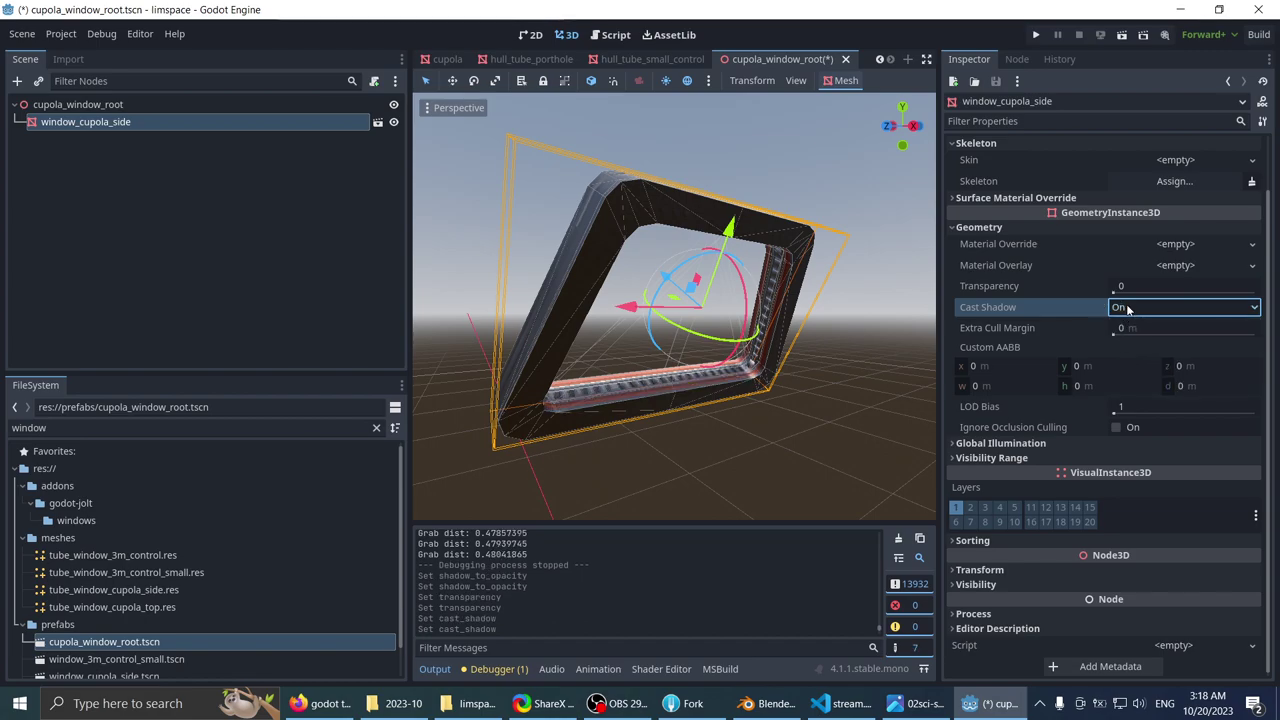
click(1128, 309)
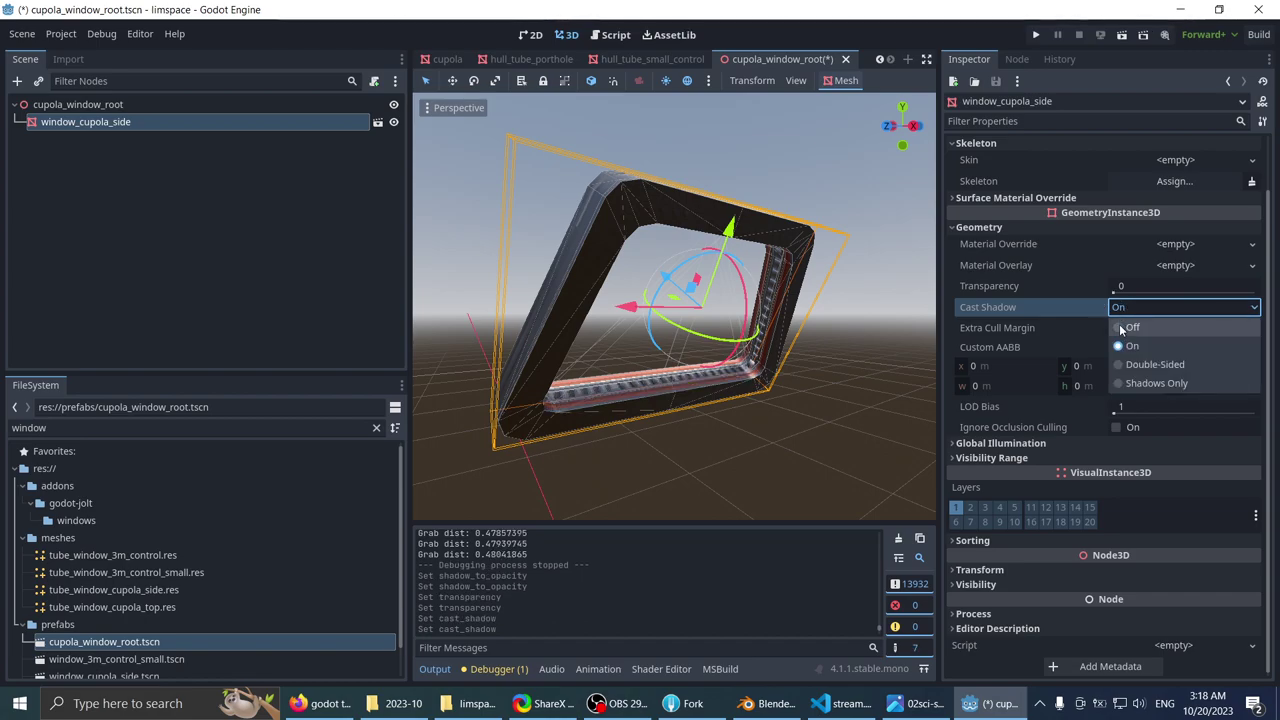
click(1122, 328)
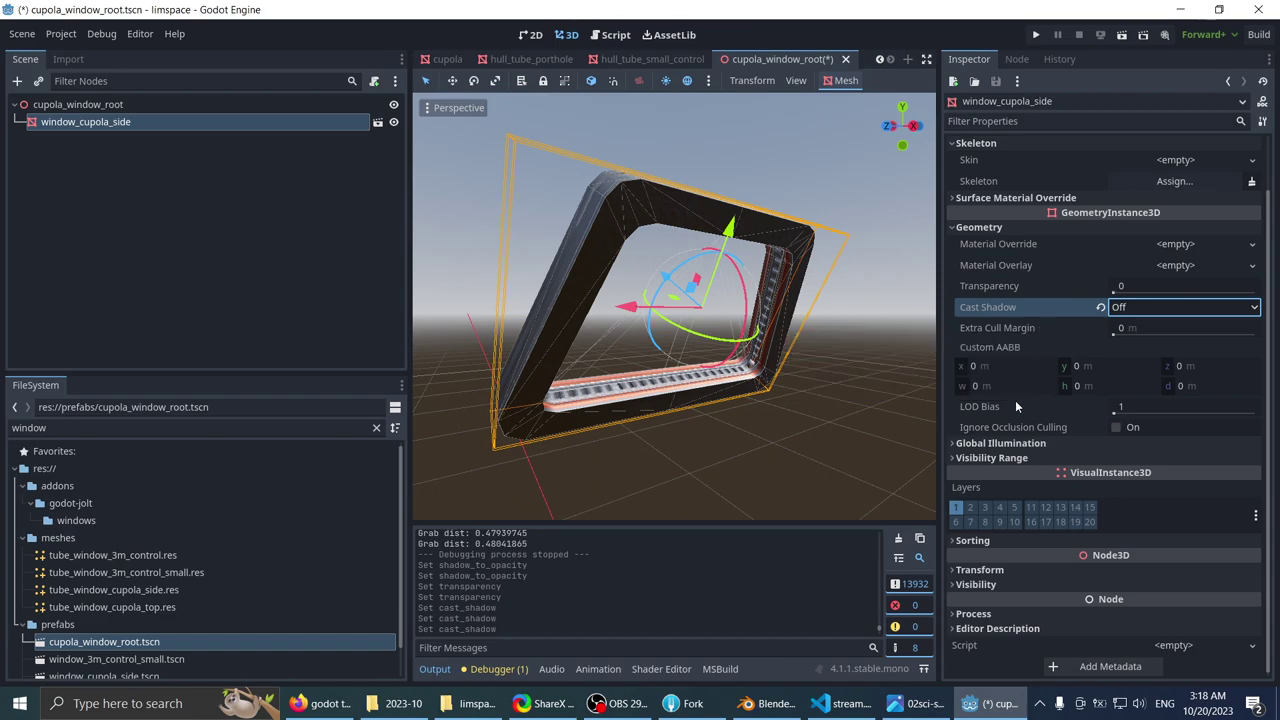
- Check the side window's Global Illumination and Visibility Range properties, and save the cupola_window_root scene
click(987, 443)
click(986, 443)
click(985, 458)
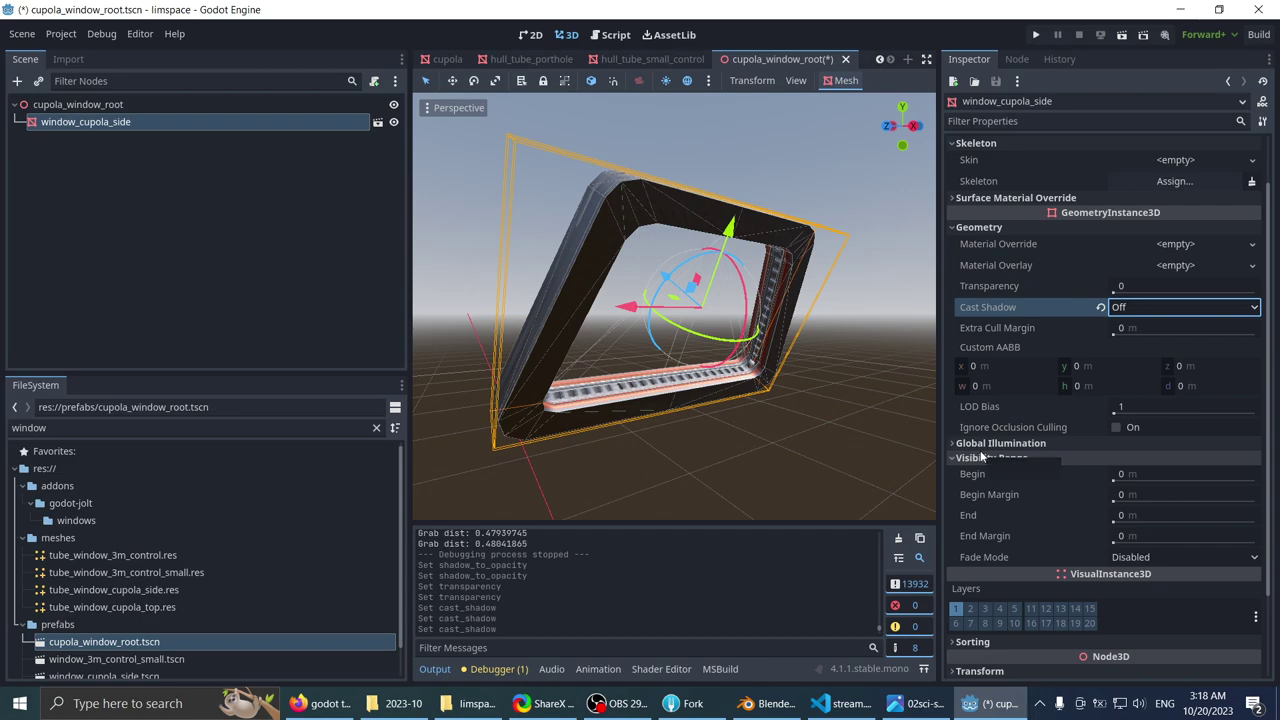
click(985, 458)
scroll(1030, 349, up, 2)
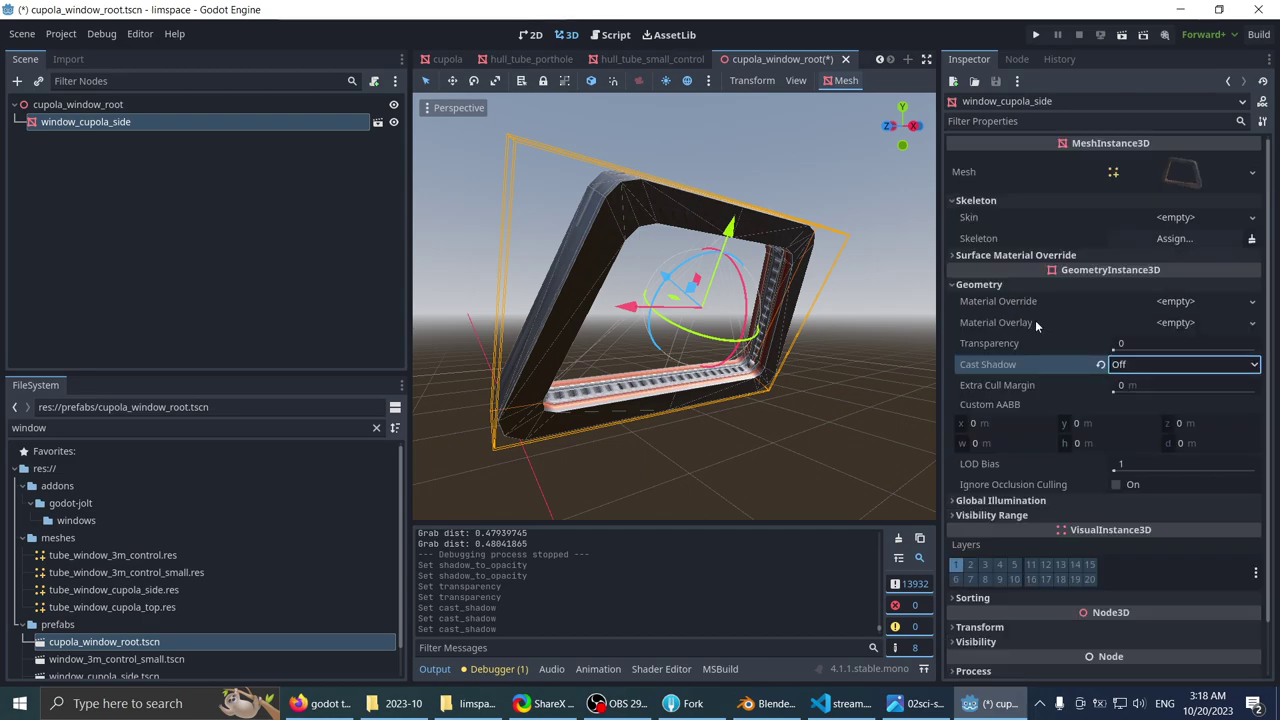
key(ctrl+s)
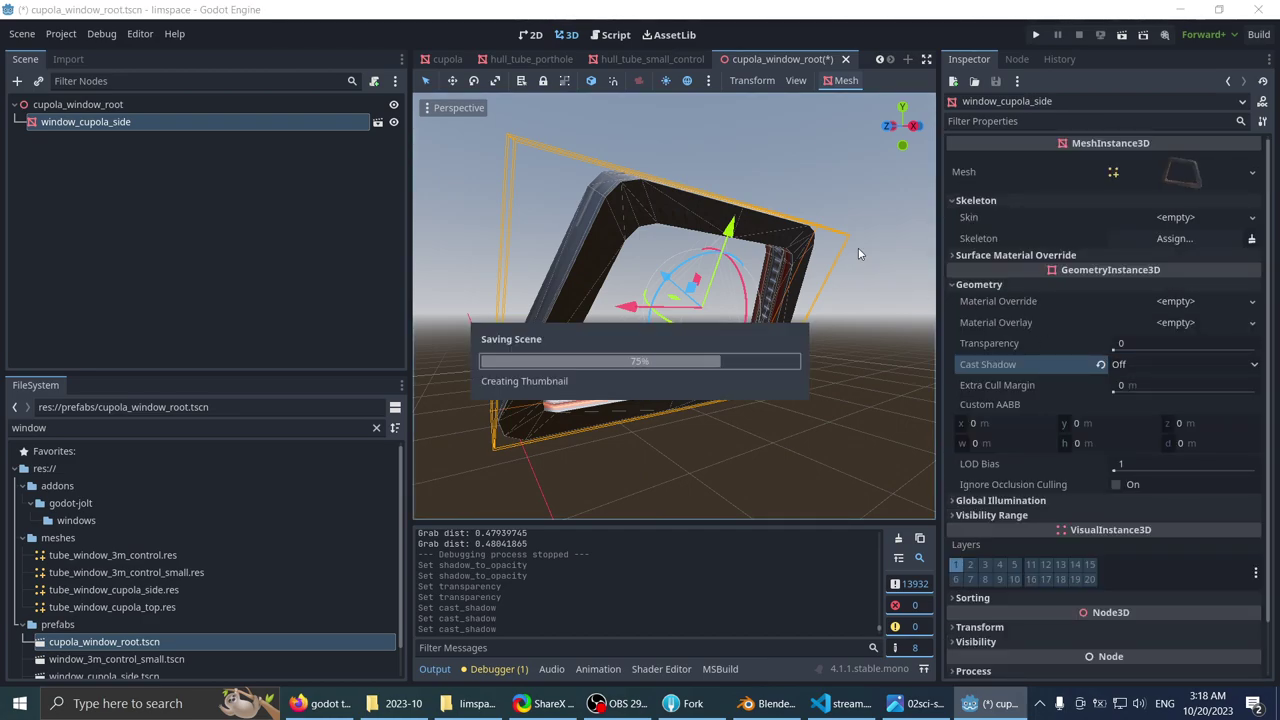
- Go through the hull_tube_small_control and hull_tube_porthole scenes and return to the cupola scene
click(660, 59)
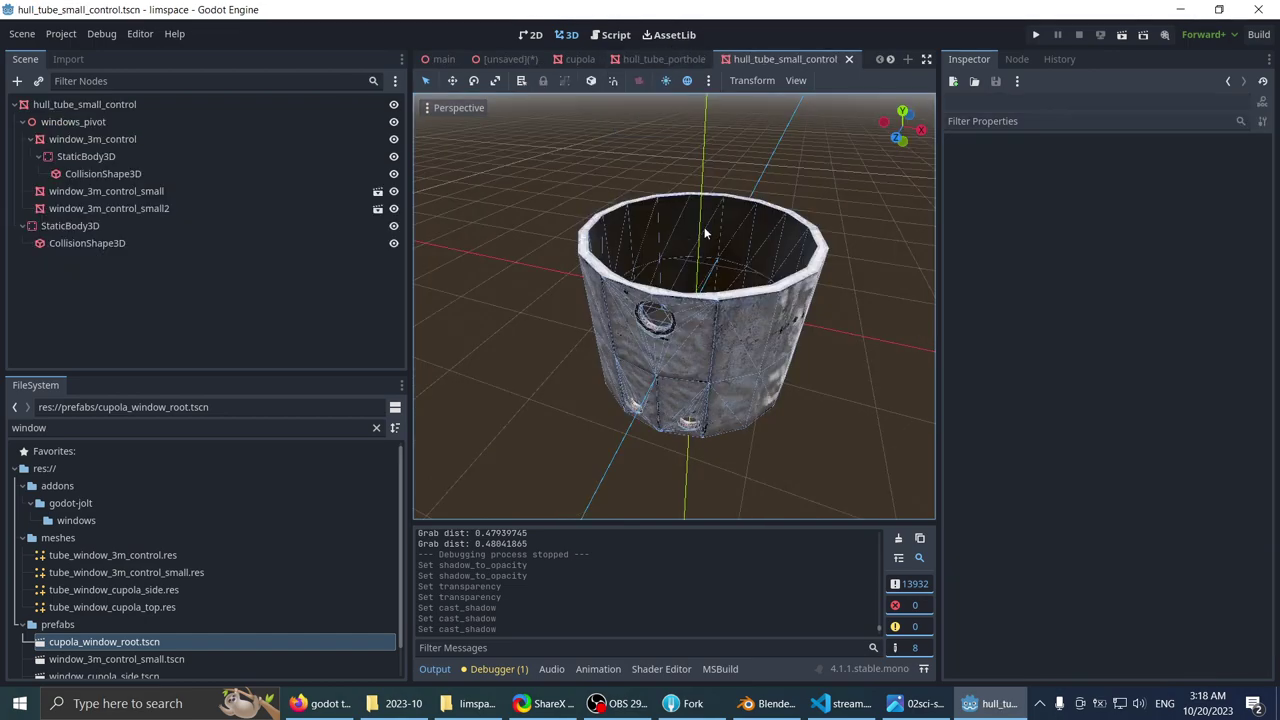
middle_drag(700, 130, 723, 177)
scroll(724, 195, up, 2)
click(655, 57)
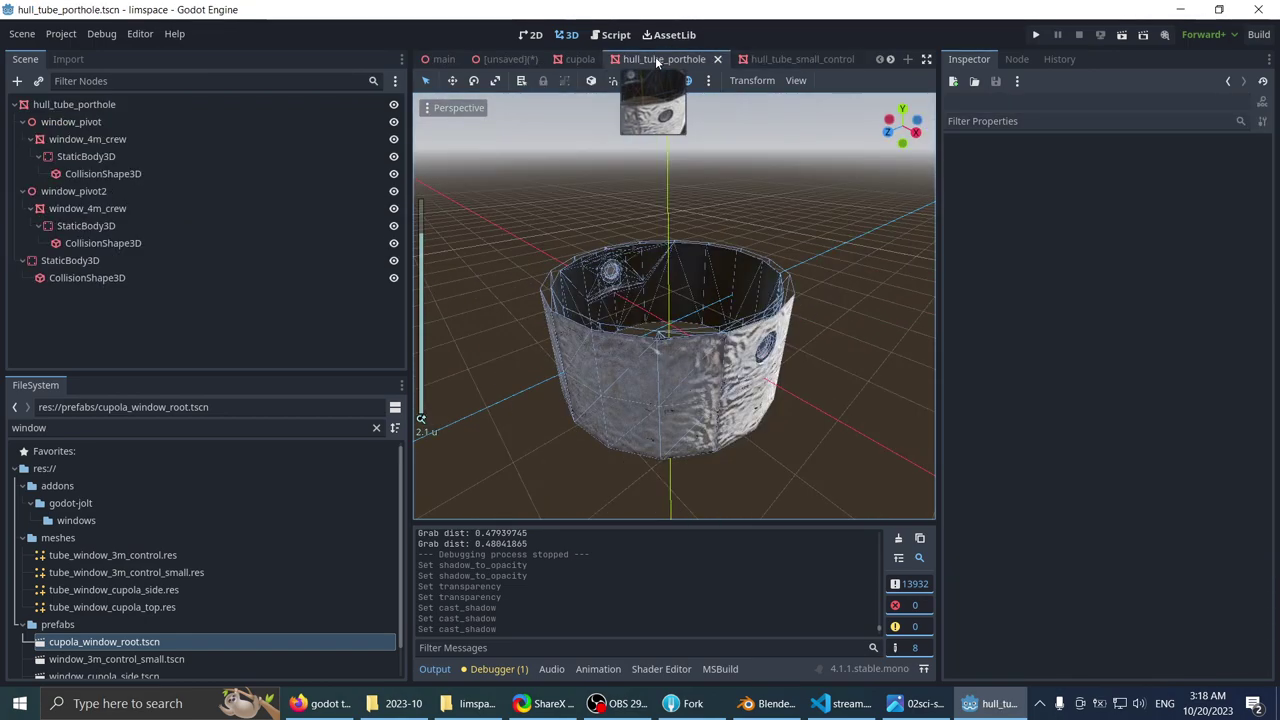
click(556, 59)
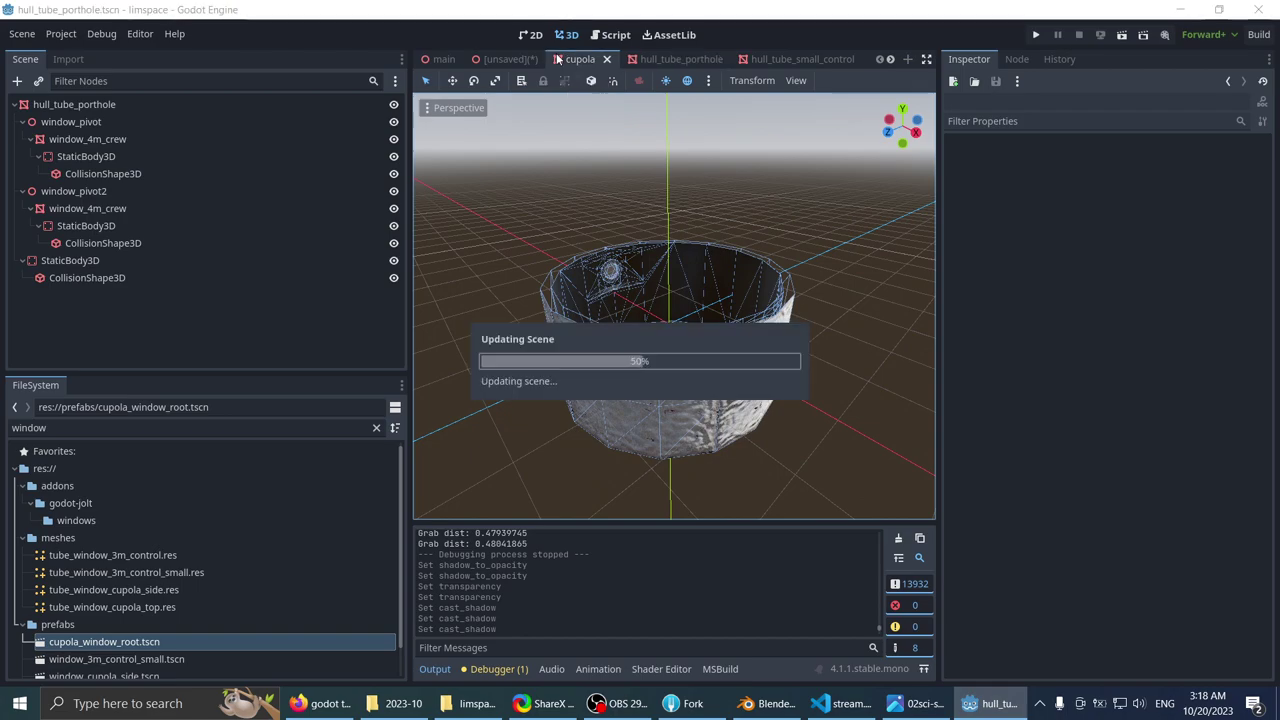
scroll(655, 200, up, 4)
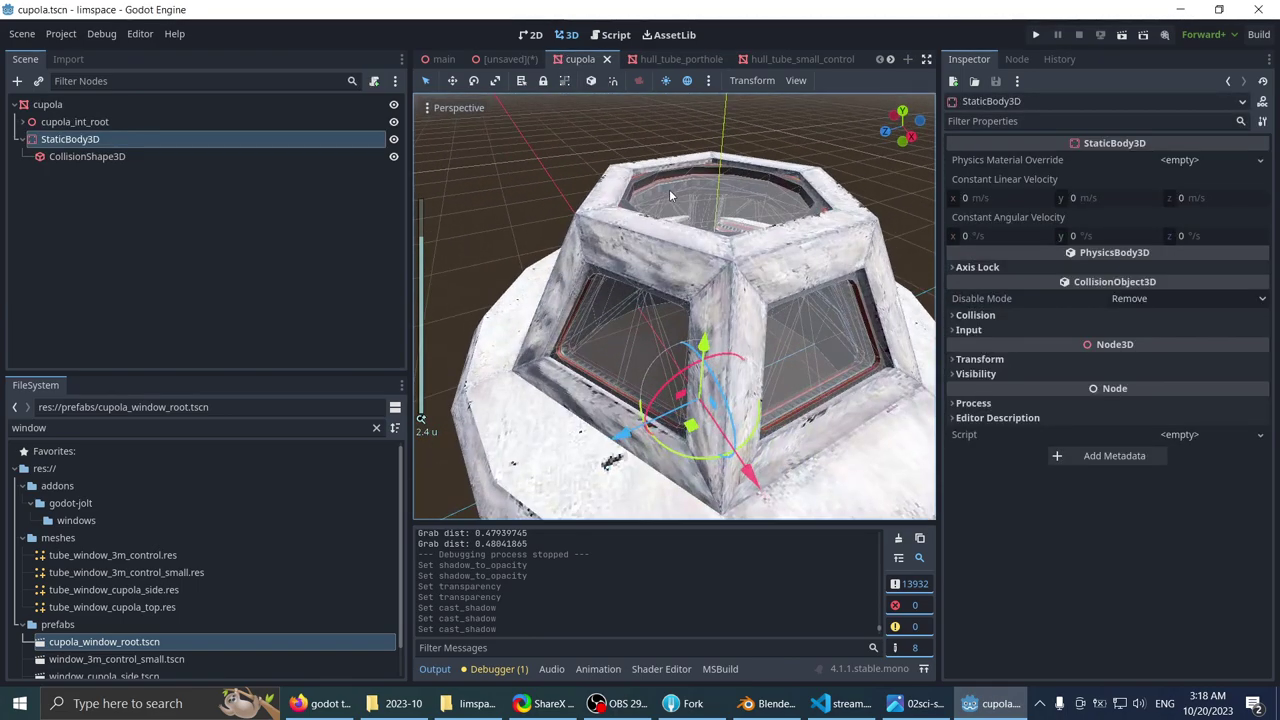
- Select the cupola's top window and open its window_cupola_top scene for editing
click(669, 189)
scroll(670, 190, down, 8)
middle_drag(672, 185, 690, 225)
scroll(685, 217, up, 8)
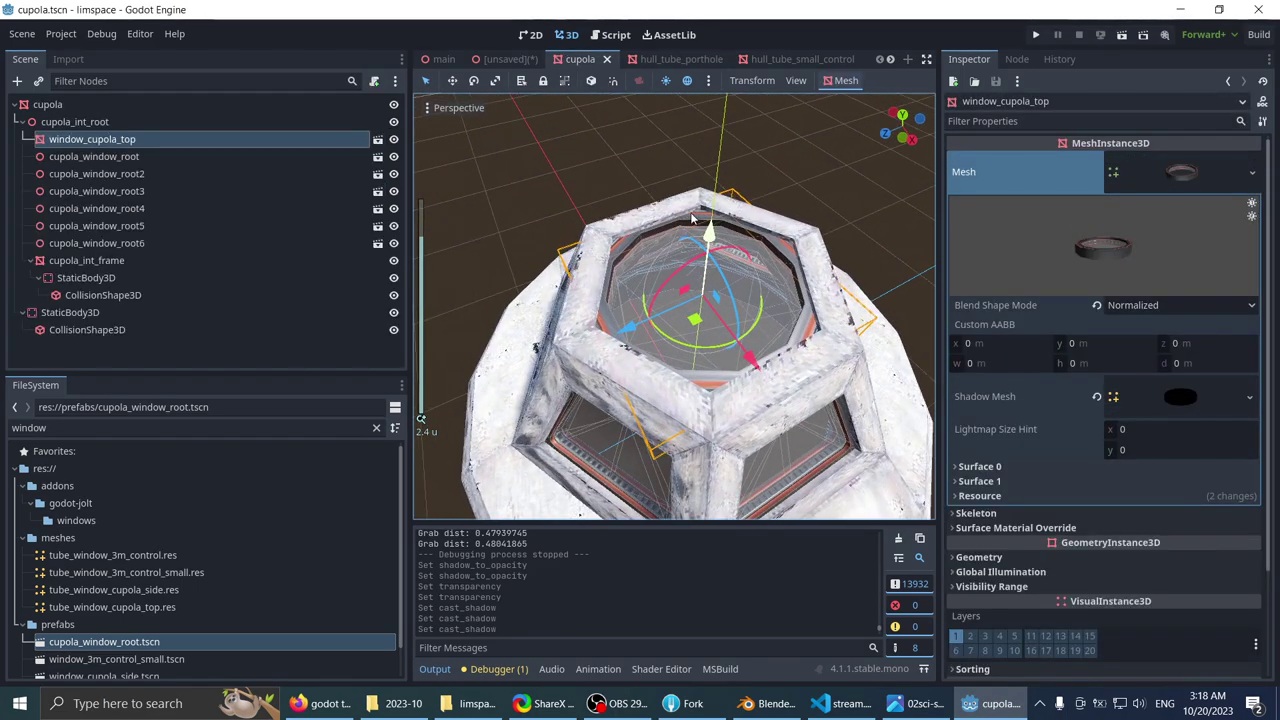
click(377, 140)
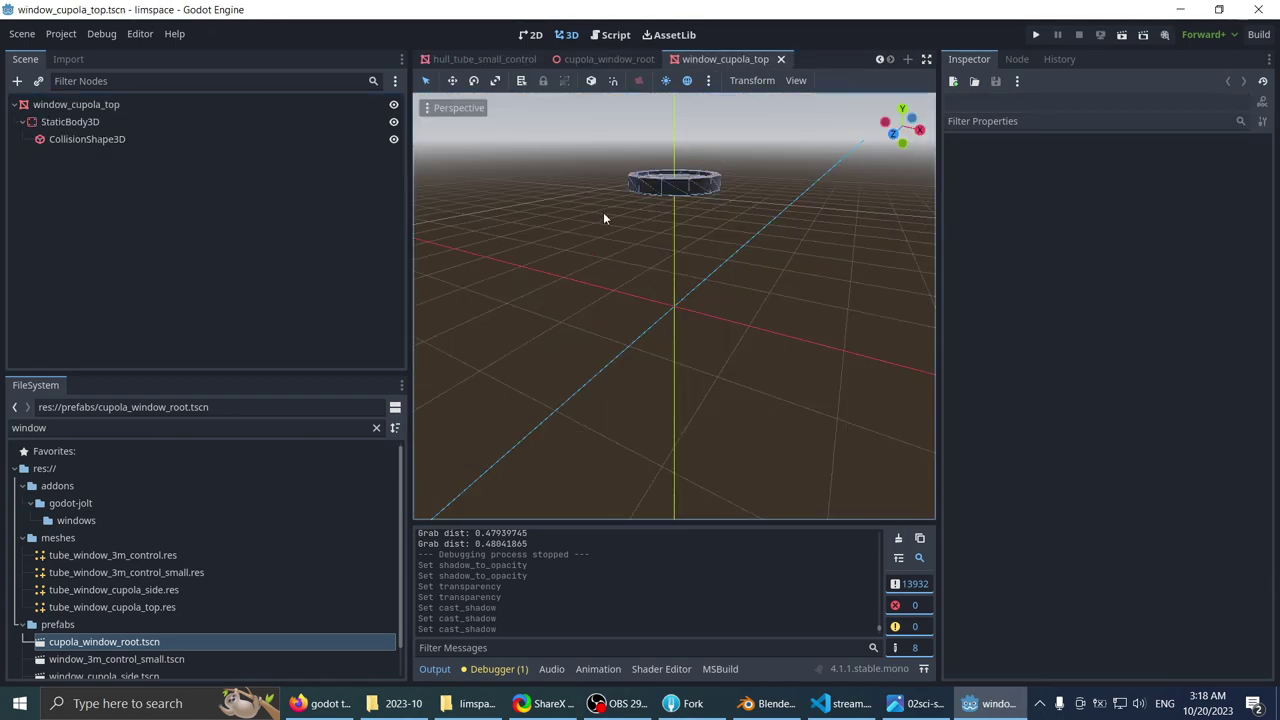
- Set Cast Shadow to Off for the window_cupola_top mesh and save its scene
scroll(610, 213, up, 5)
click(648, 254)
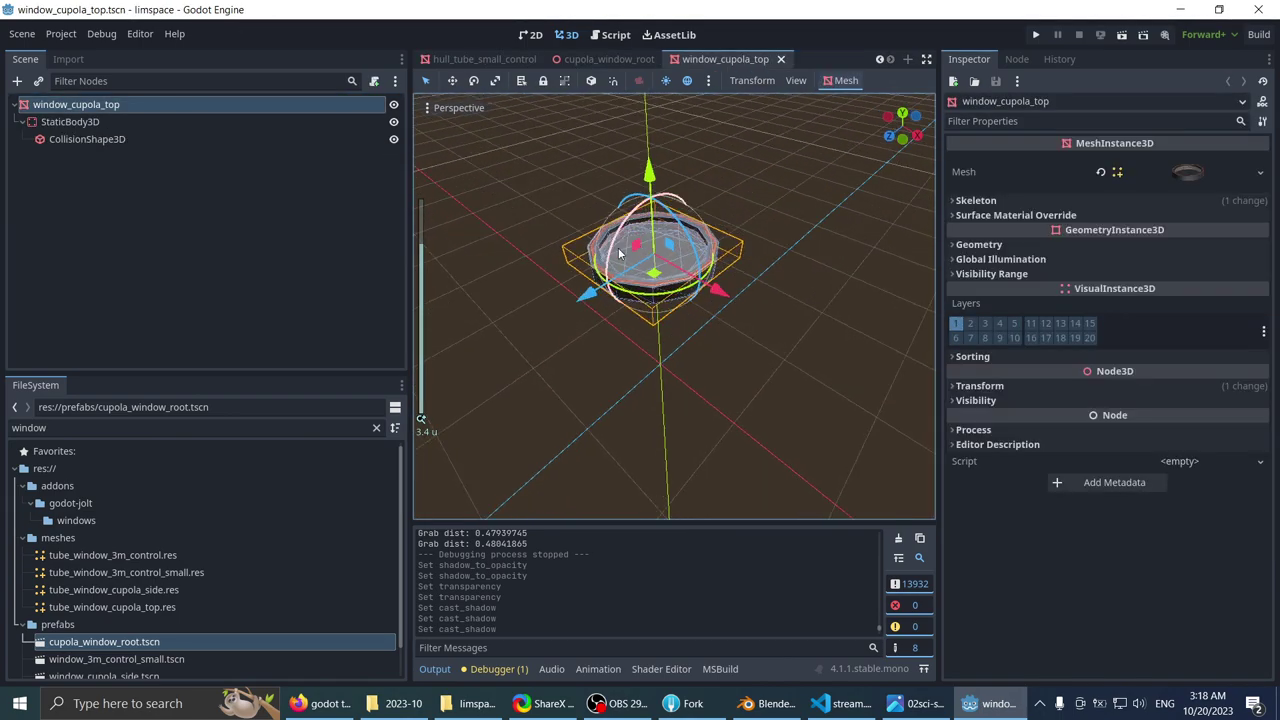
scroll(648, 254, up, 3)
click(975, 240)
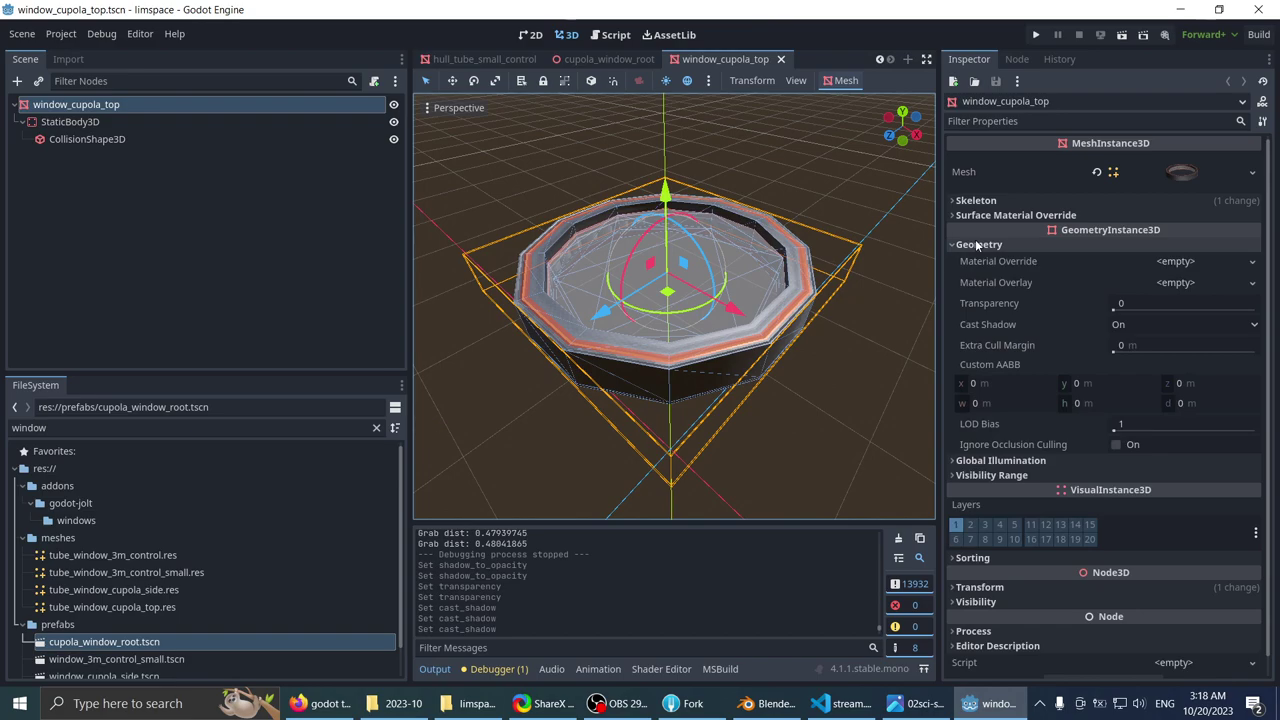
click(1133, 326)
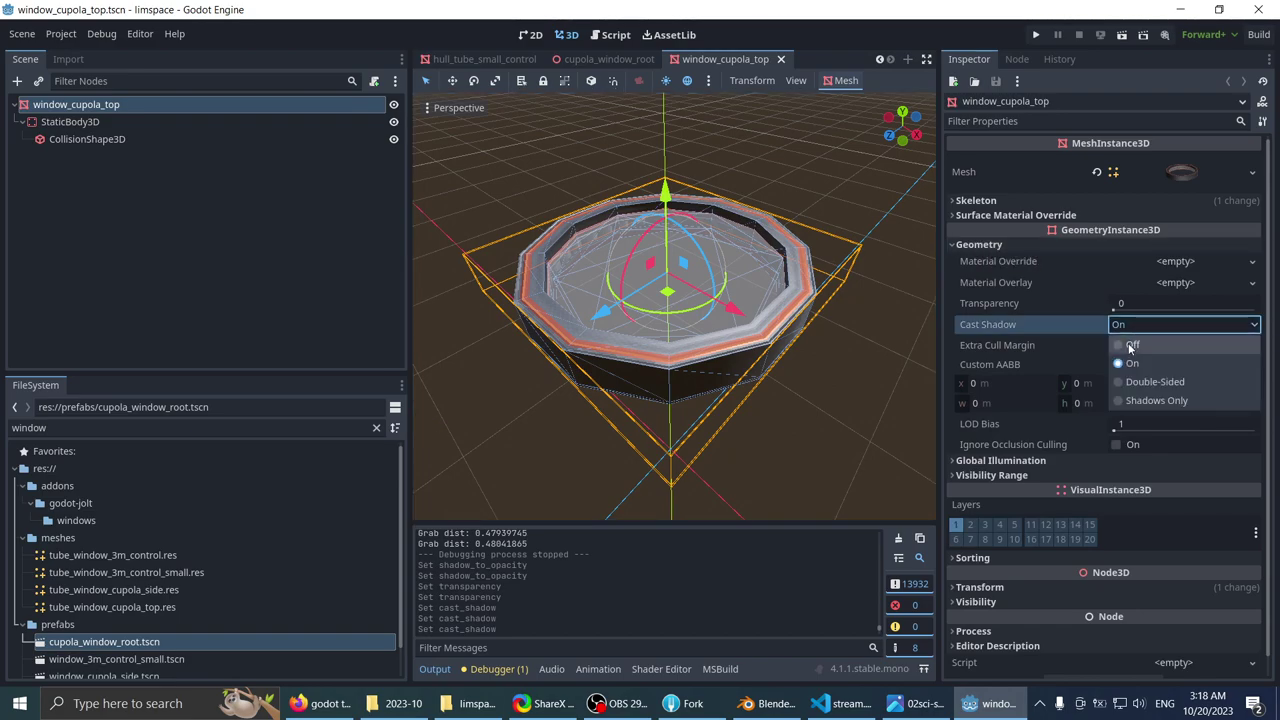
click(1130, 345)
middle_drag(742, 237, 690, 208)
key(ctrl+s)
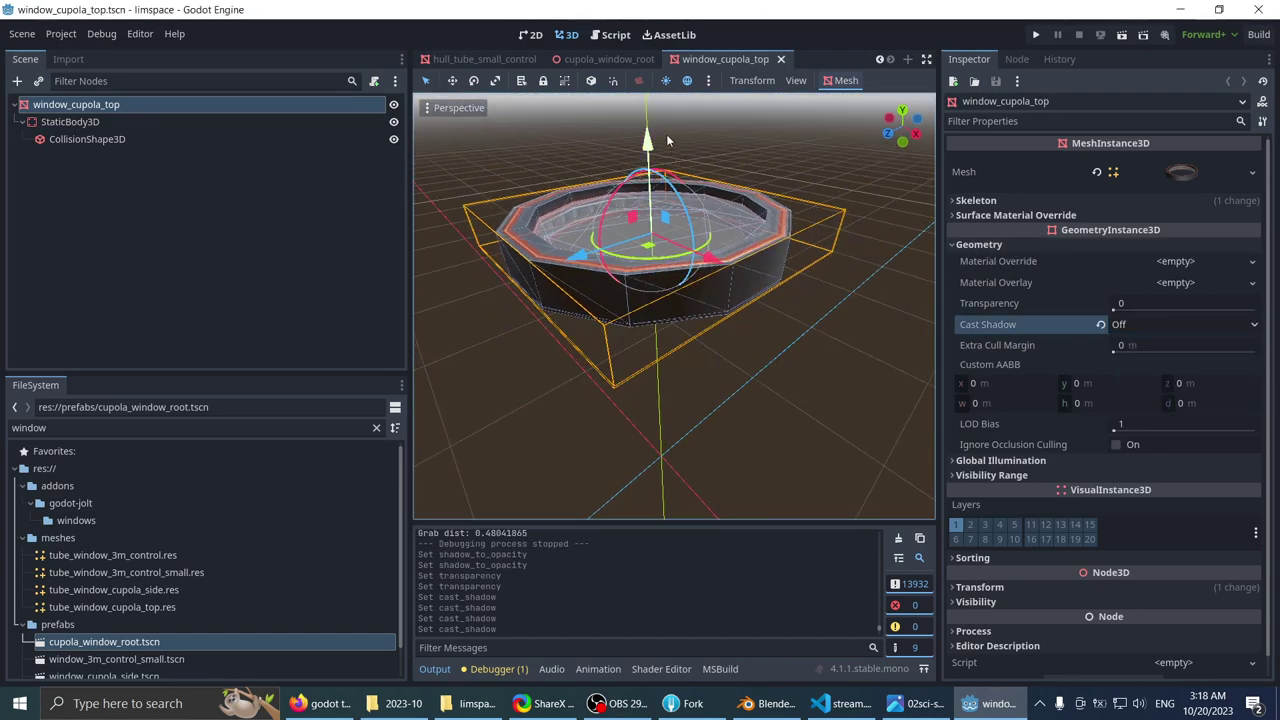
- Recheck the side window in the cupola_window_root scene and switch to the main station scene
middle_drag(666, 134, 700, 194)
scroll(700, 200, down, 4)
click(605, 59)
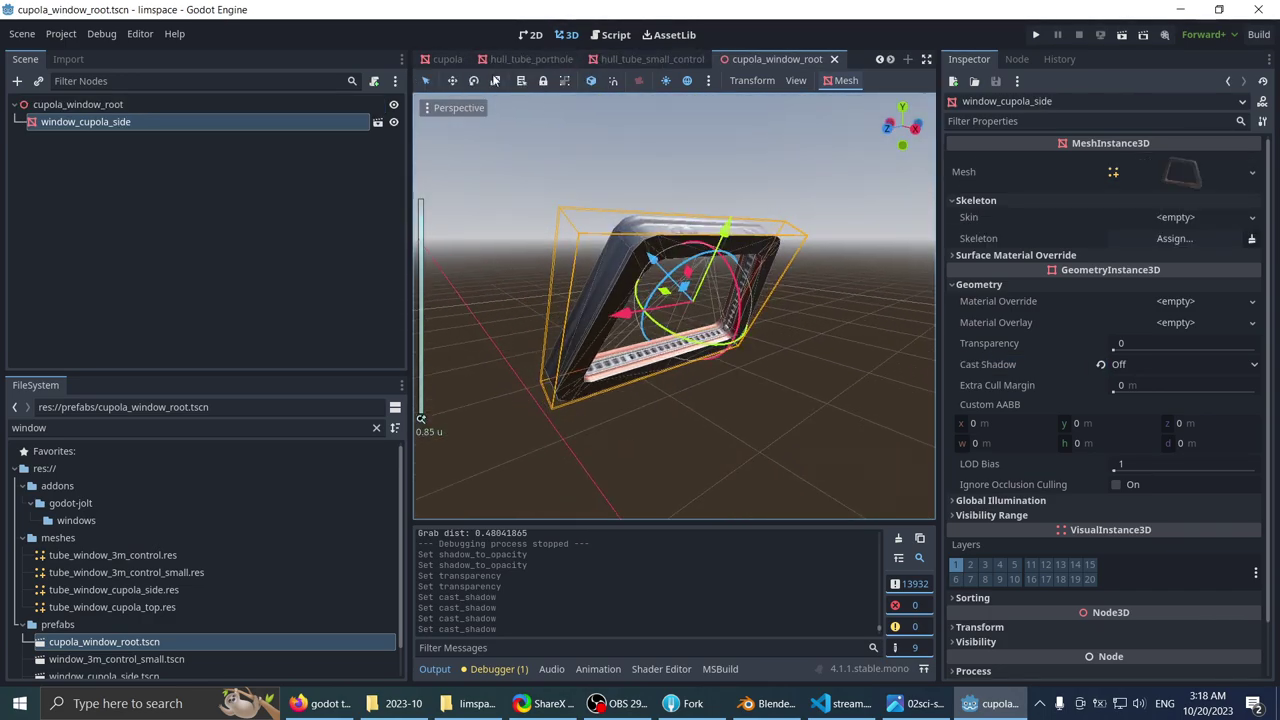
scroll(435, 62, up, 2)
click(440, 59)
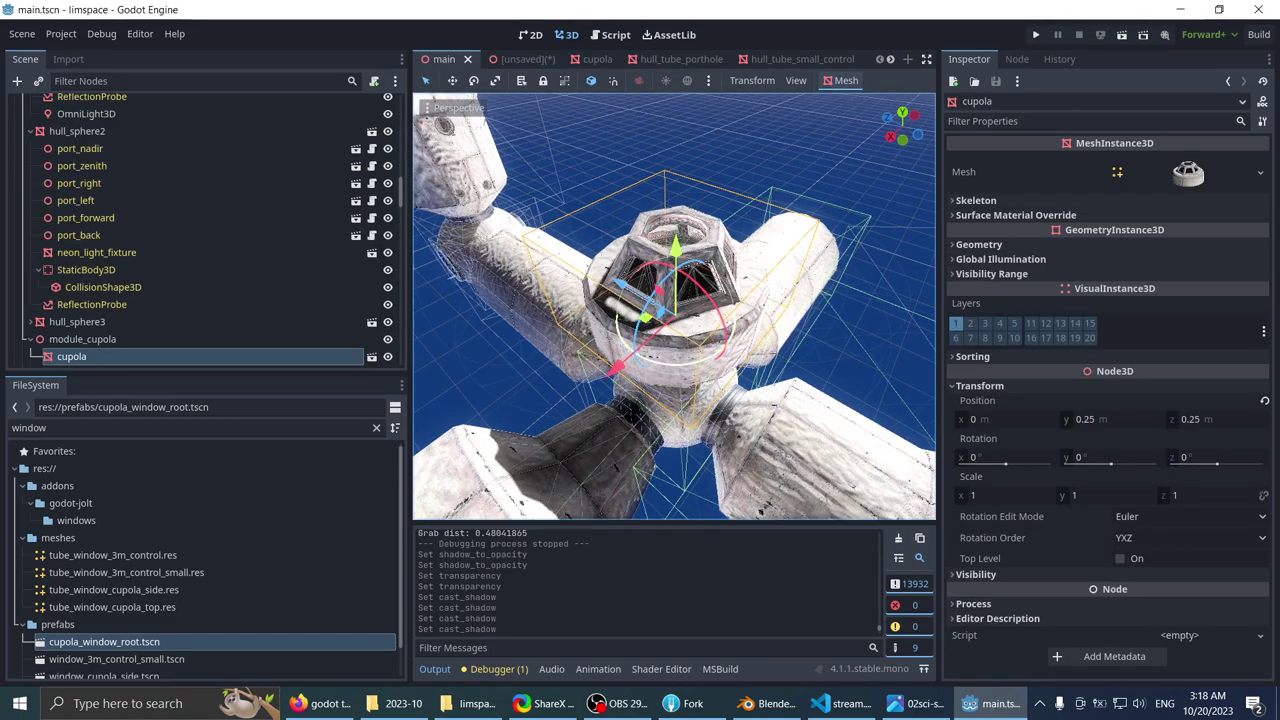
- Fly around the cupola in the main scene and examine the light and shadows through its windows
key(w)
right_drag(640, 360, 890, 315)
key(s)
key(w)
key(s)
key(w)
scroll(625, 290, down, 3)
key(s)
scroll(650, 290, down, 10)
key(w)
right_drag(655, 310, 650, 305)
right_drag(674, 306, 720, 365)
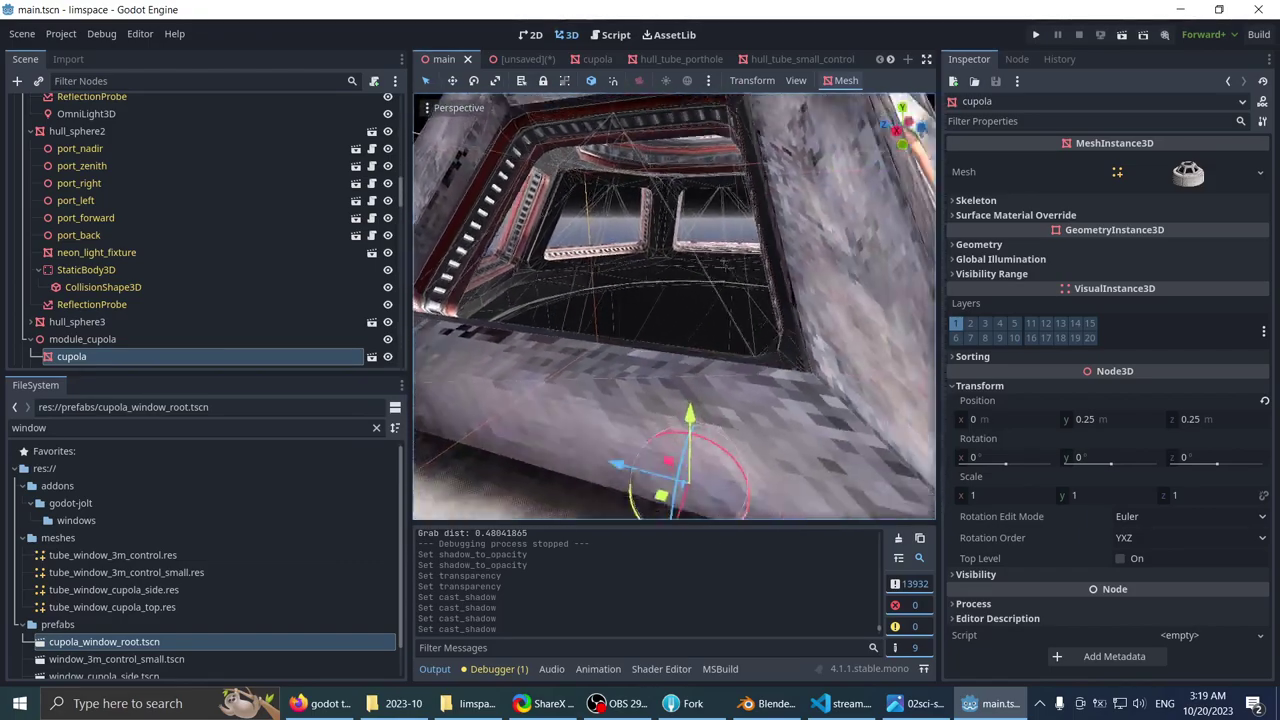
right_drag(674, 306, 764, 330)
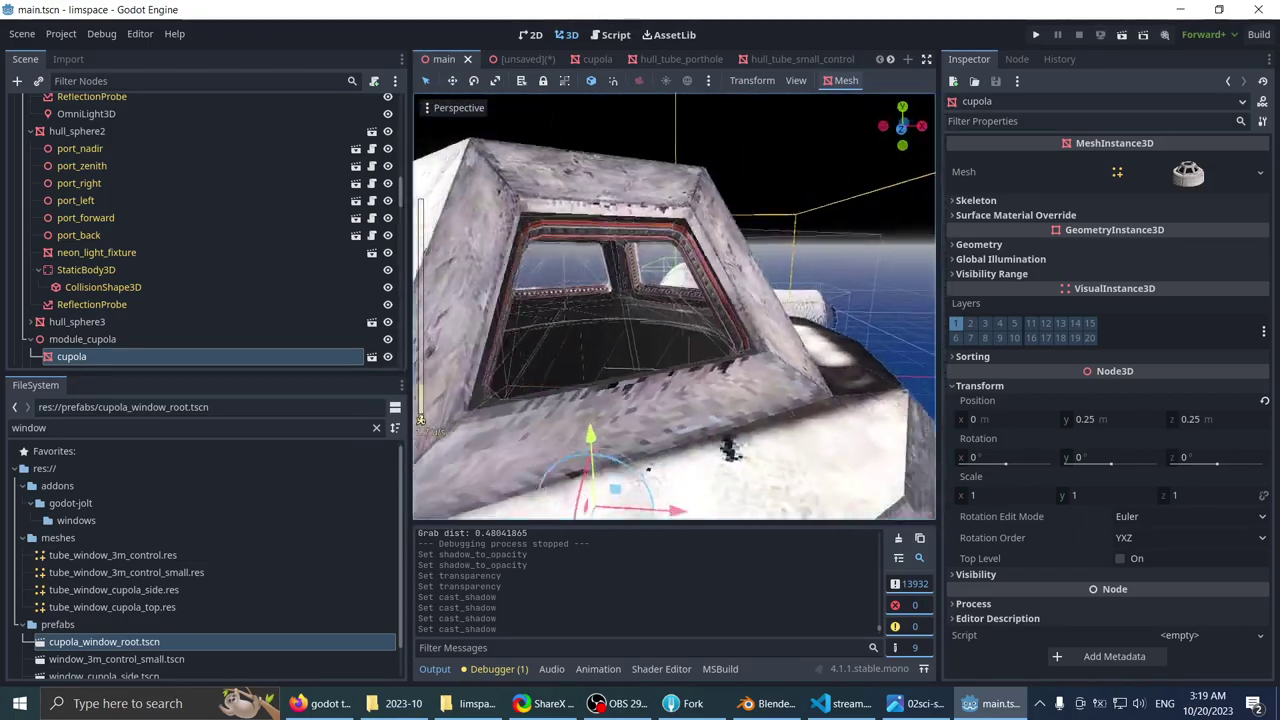
right_drag(674, 306, 752, 290)
key(w)
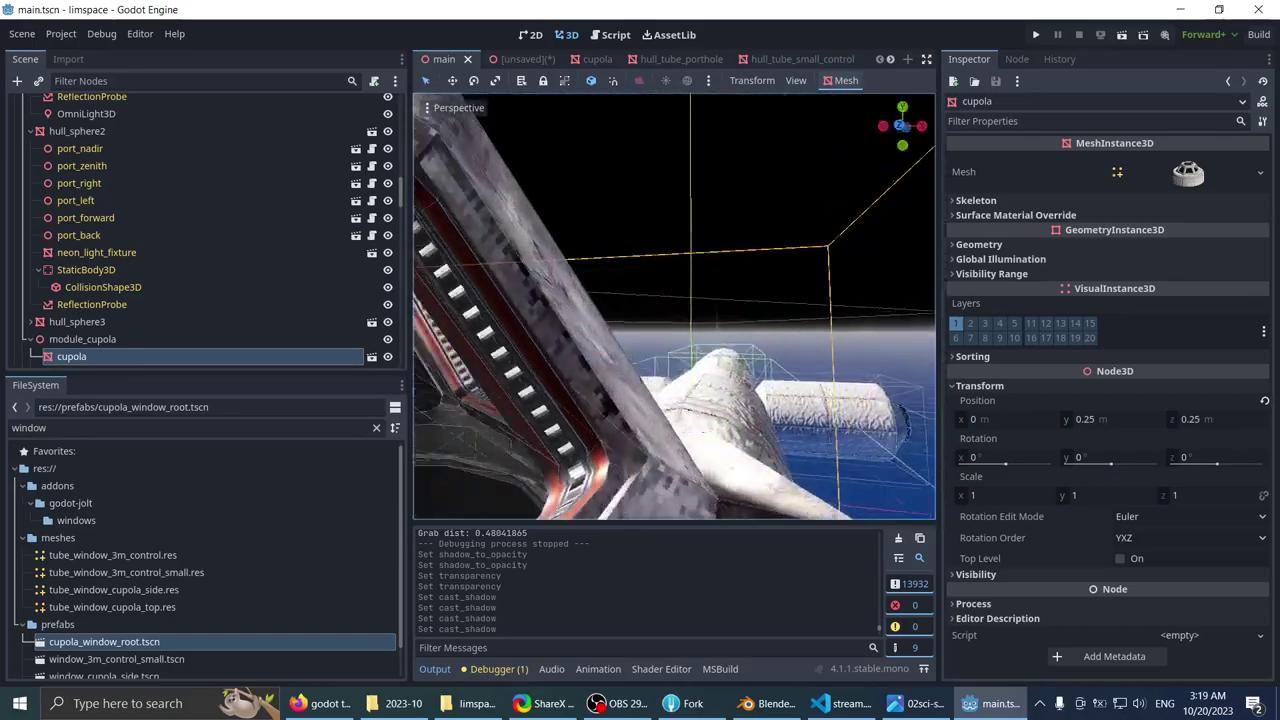
- Open the window_3m_control_small prefab scene from the project files
right_drag(674, 306, 860, 180)
key(w)
mouse_move(580, 280)
right_down()
mouse_move(565, 292)
mouse_move(580, 284)
right_up()
scroll(576, 292, up, 3)
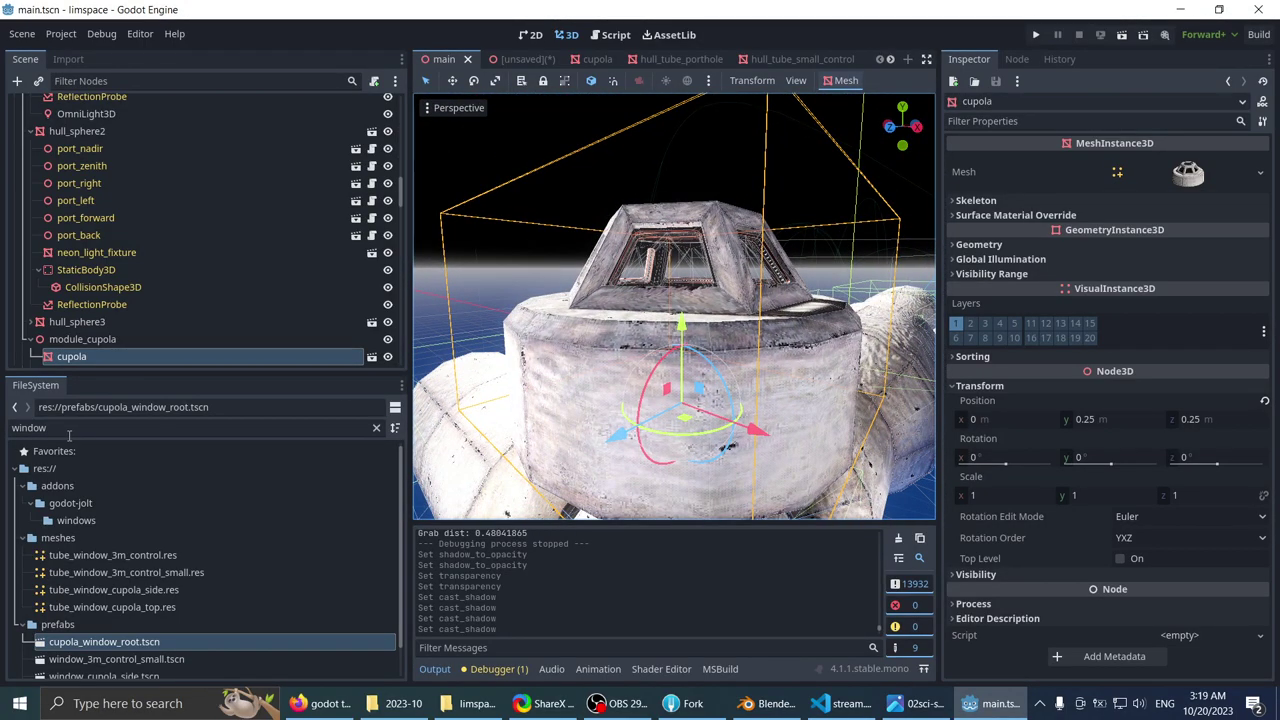
click(90, 422)
scroll(101, 556, down, 1)
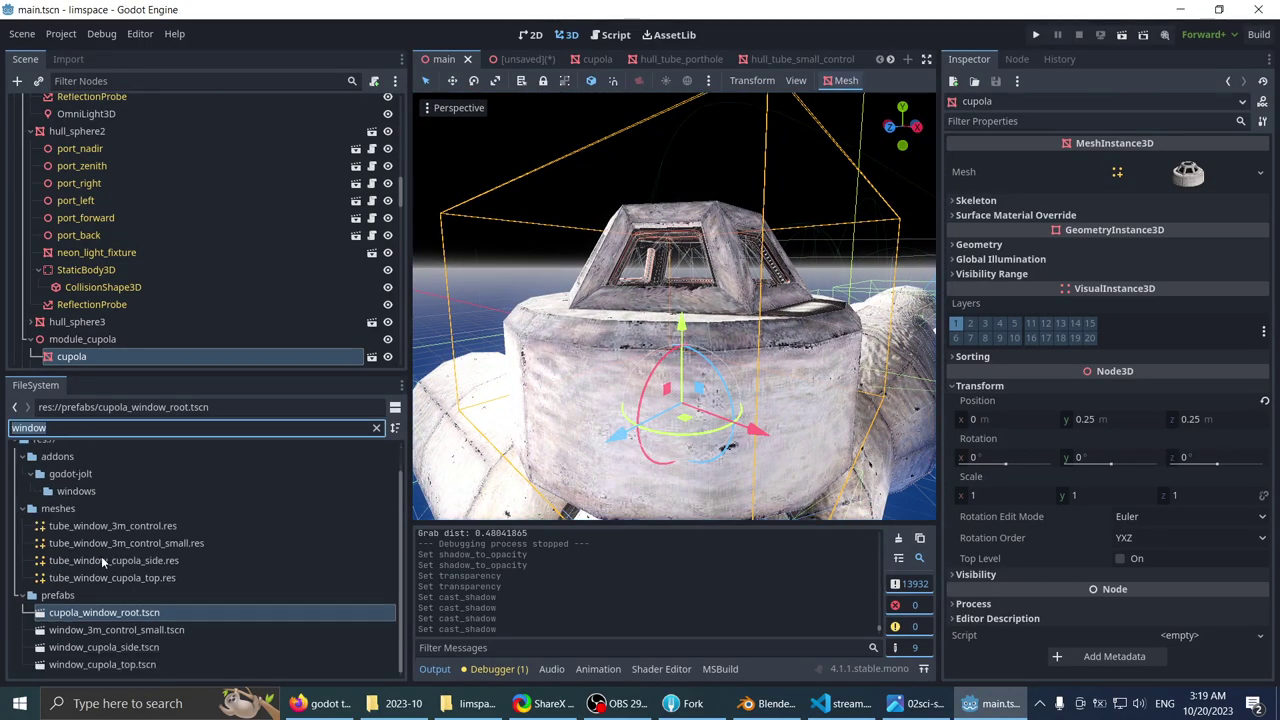
double_click(182, 629)
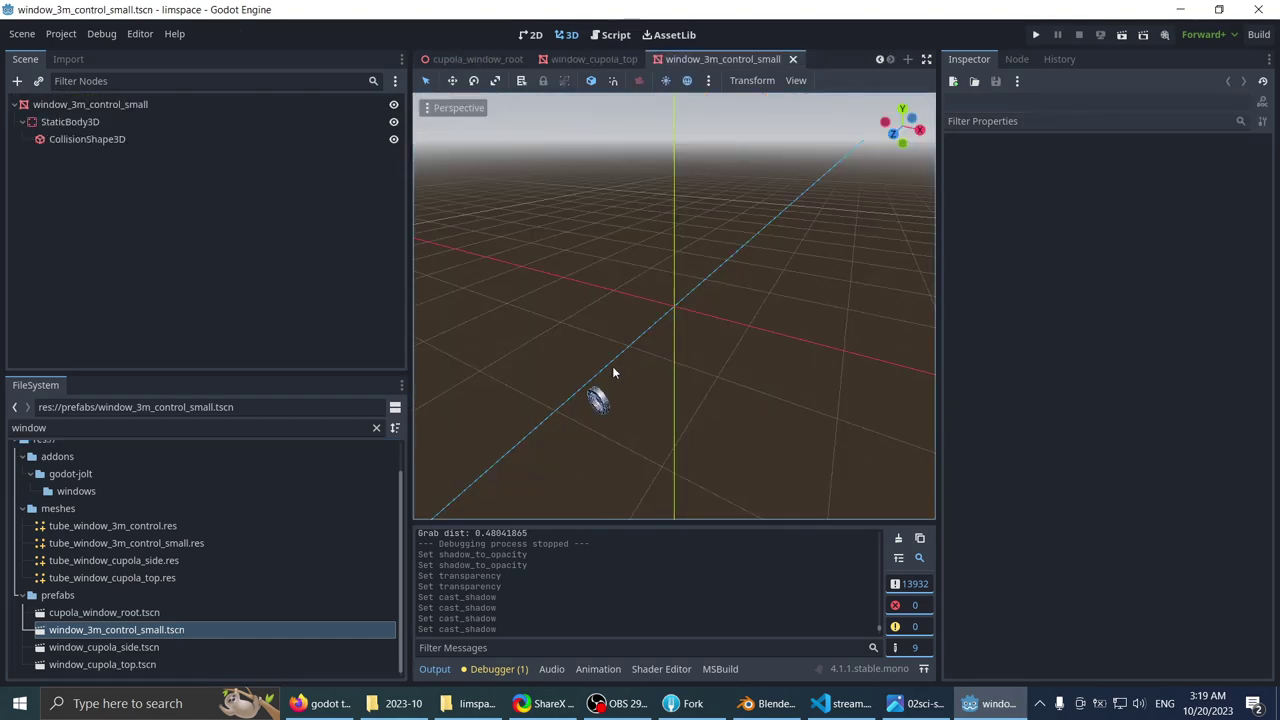
scroll(612, 366, up, 2)
middle_drag(612, 366, 632, 270)
scroll(582, 305, up, 2)
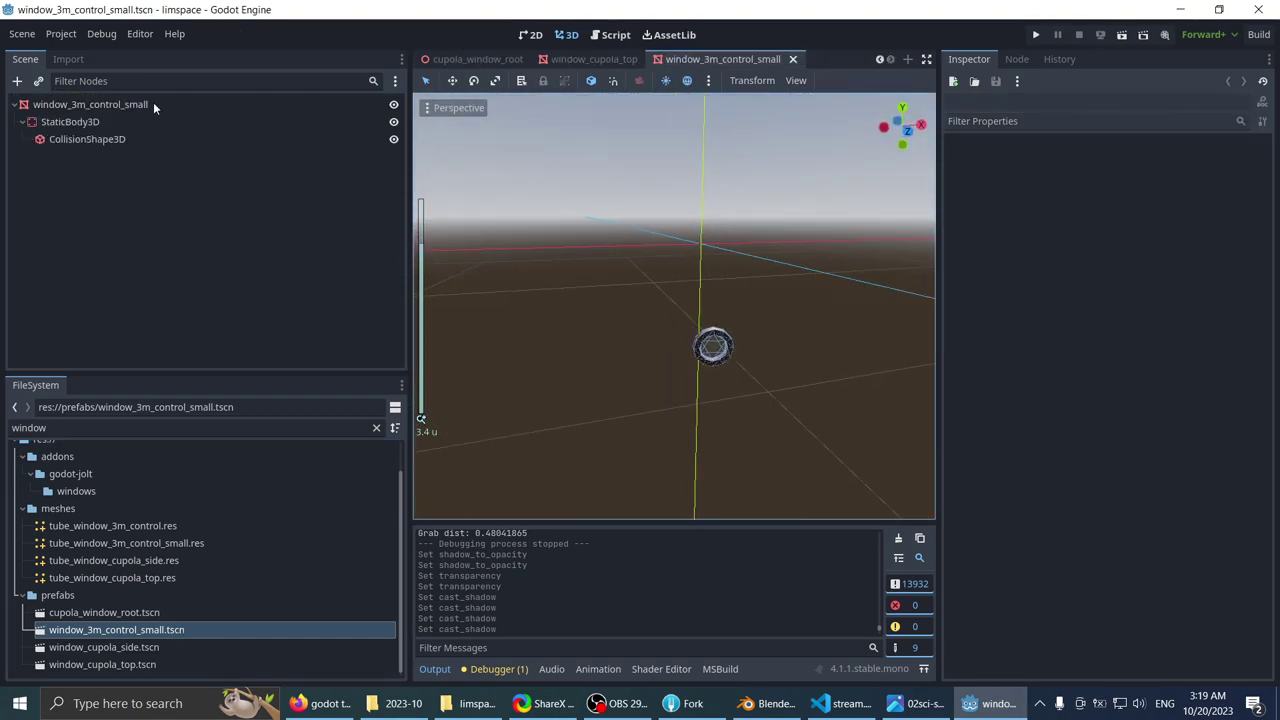
- Set Cast Shadow to Off for the window_3m_control_small mesh and save its scene
double_click(153, 104)
middle_drag(606, 126, 894, 154)
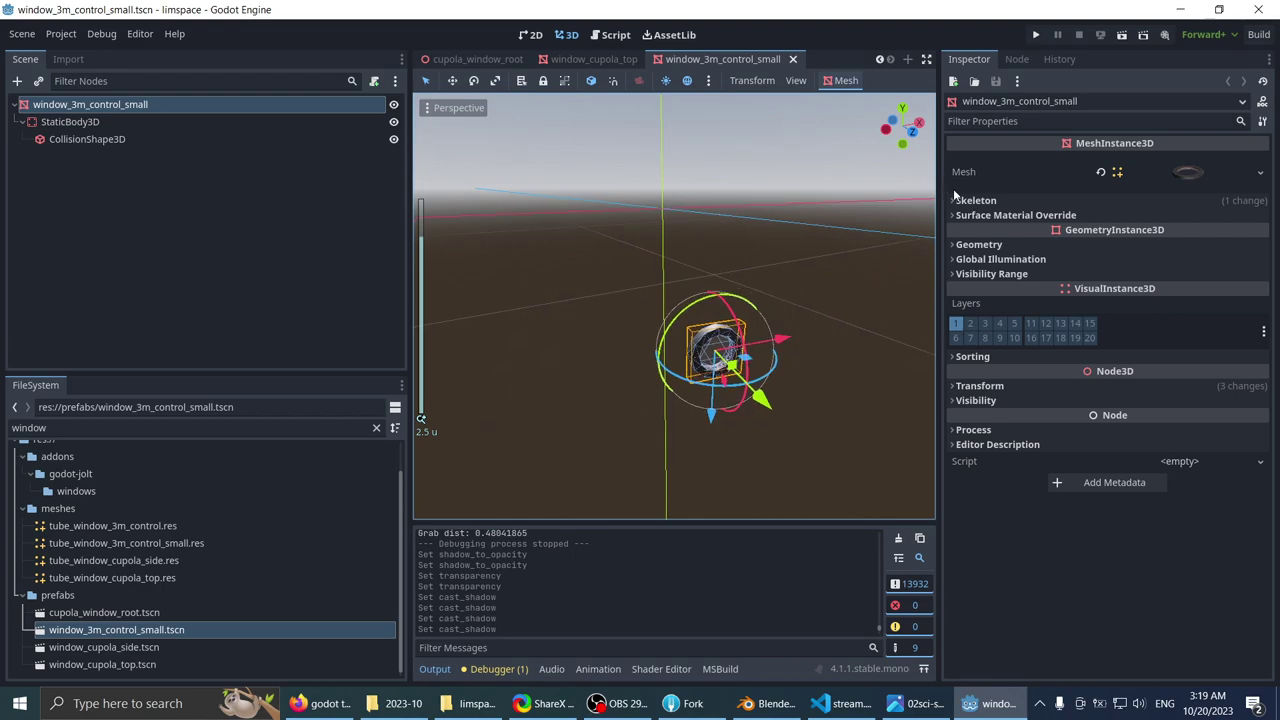
click(985, 245)
click(1140, 322)
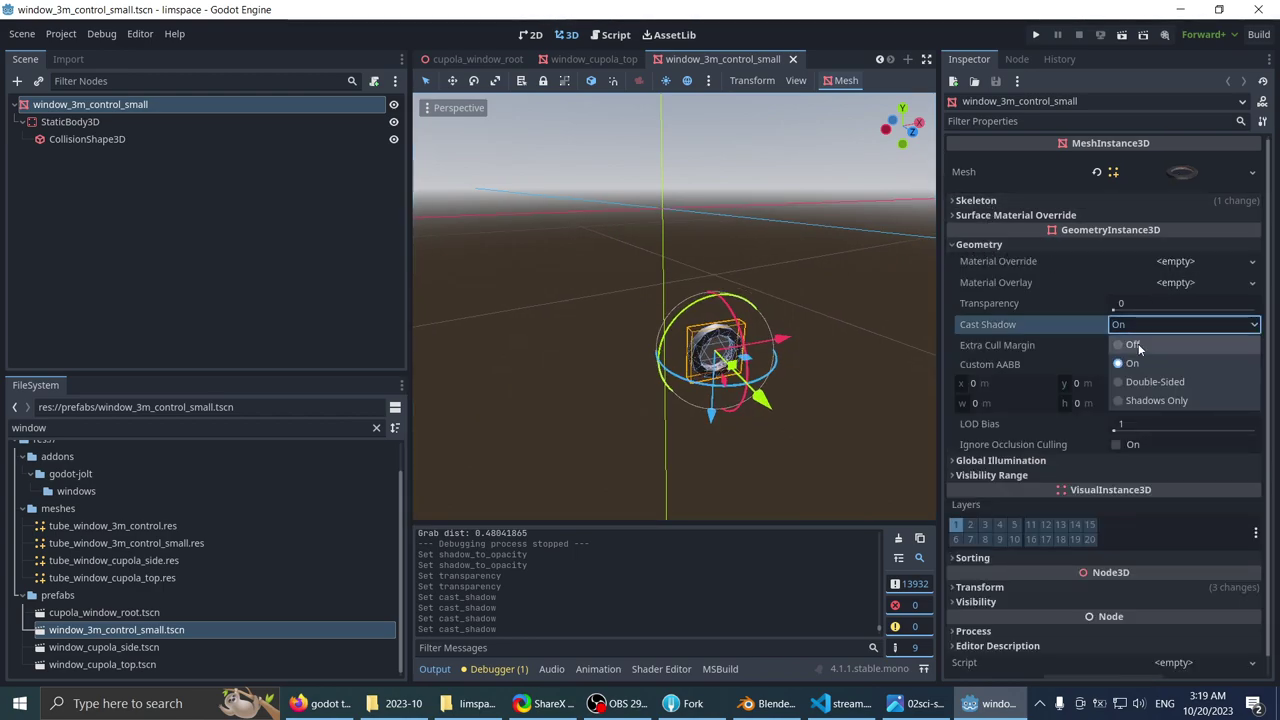
click(1133, 345)
scroll(765, 265, up, 2)
key(ctrl+s)
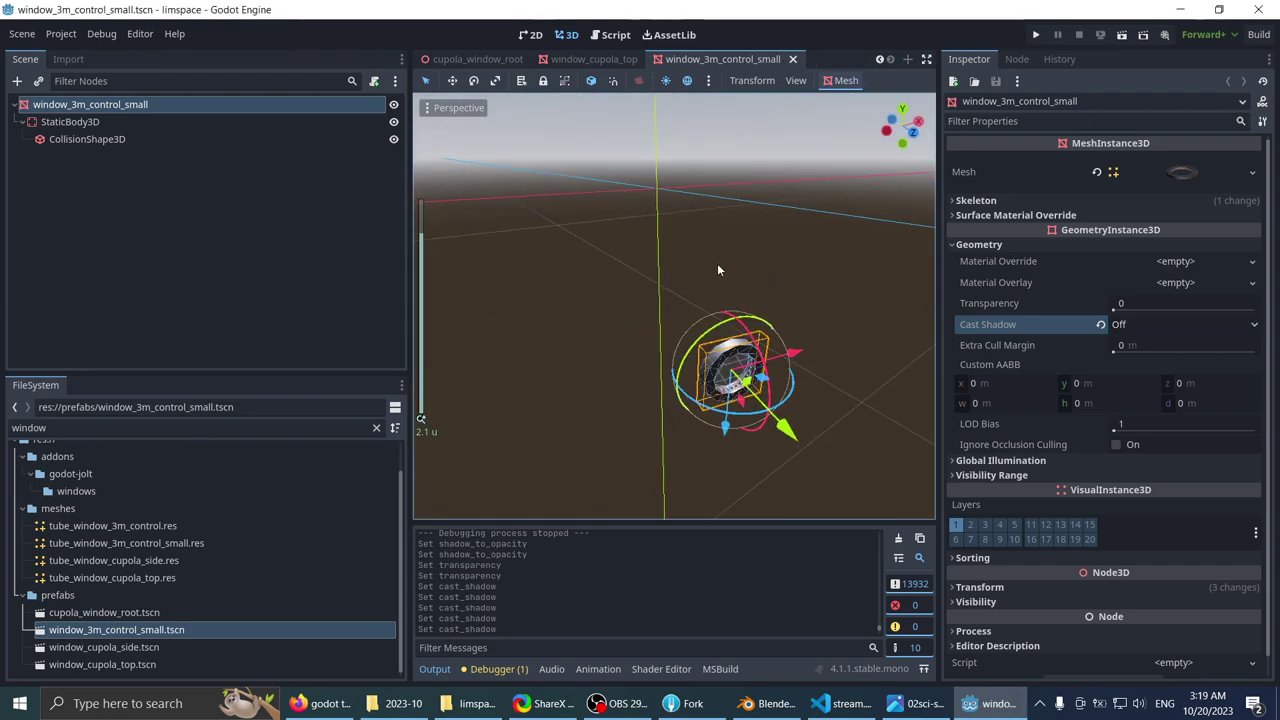
- Check the window_cupola_side and cupola_window_root scenes, returning to window_3m_control_small
double_click(116, 647)
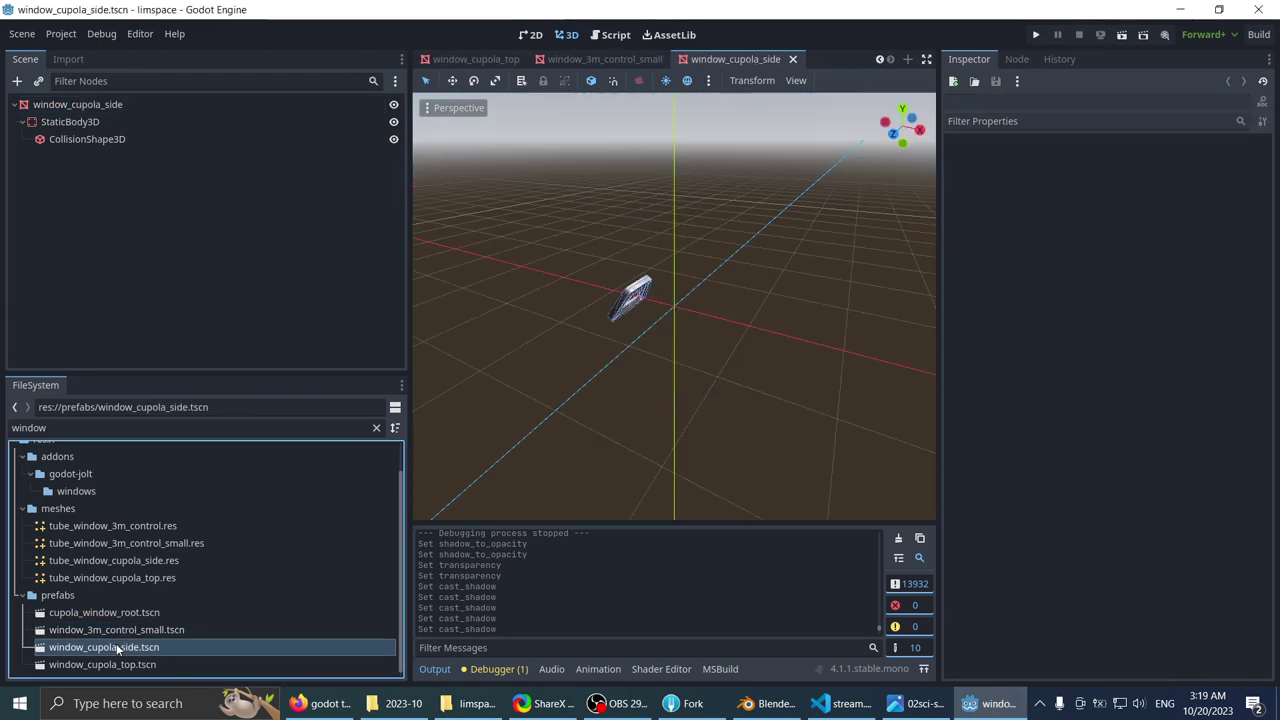
middle_drag(597, 296, 707, 304)
click(102, 615)
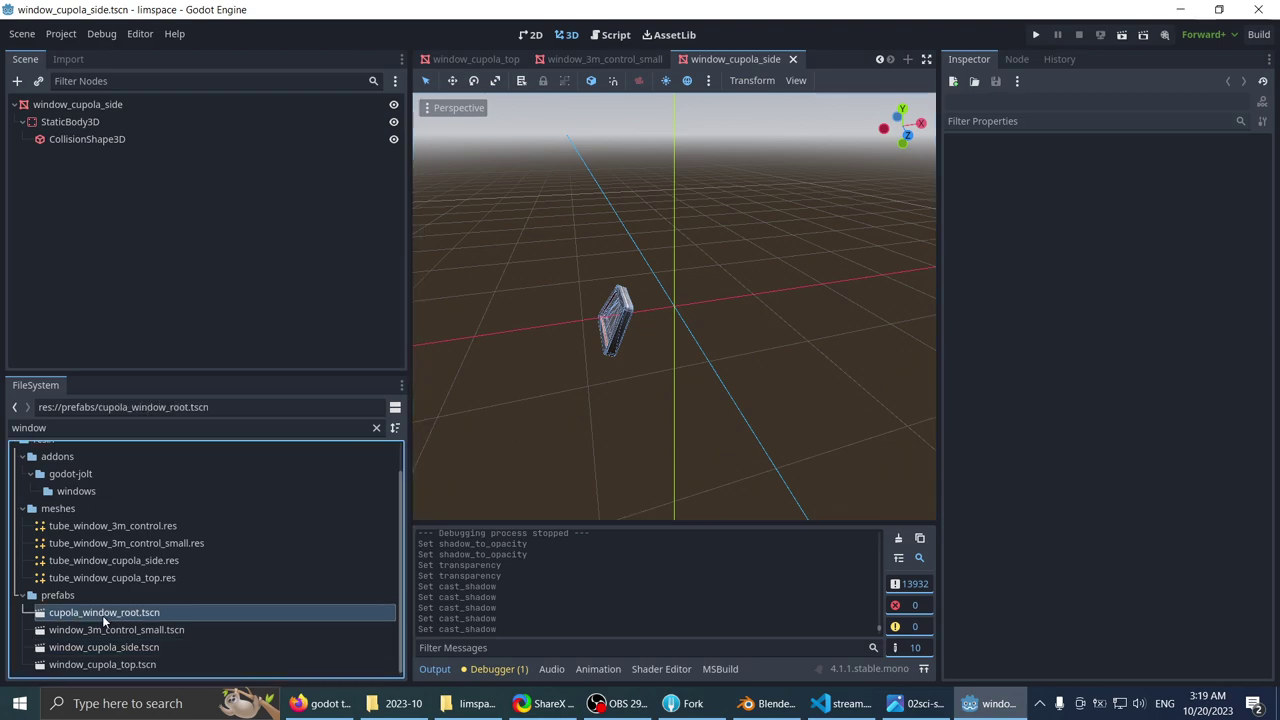
double_click(102, 615)
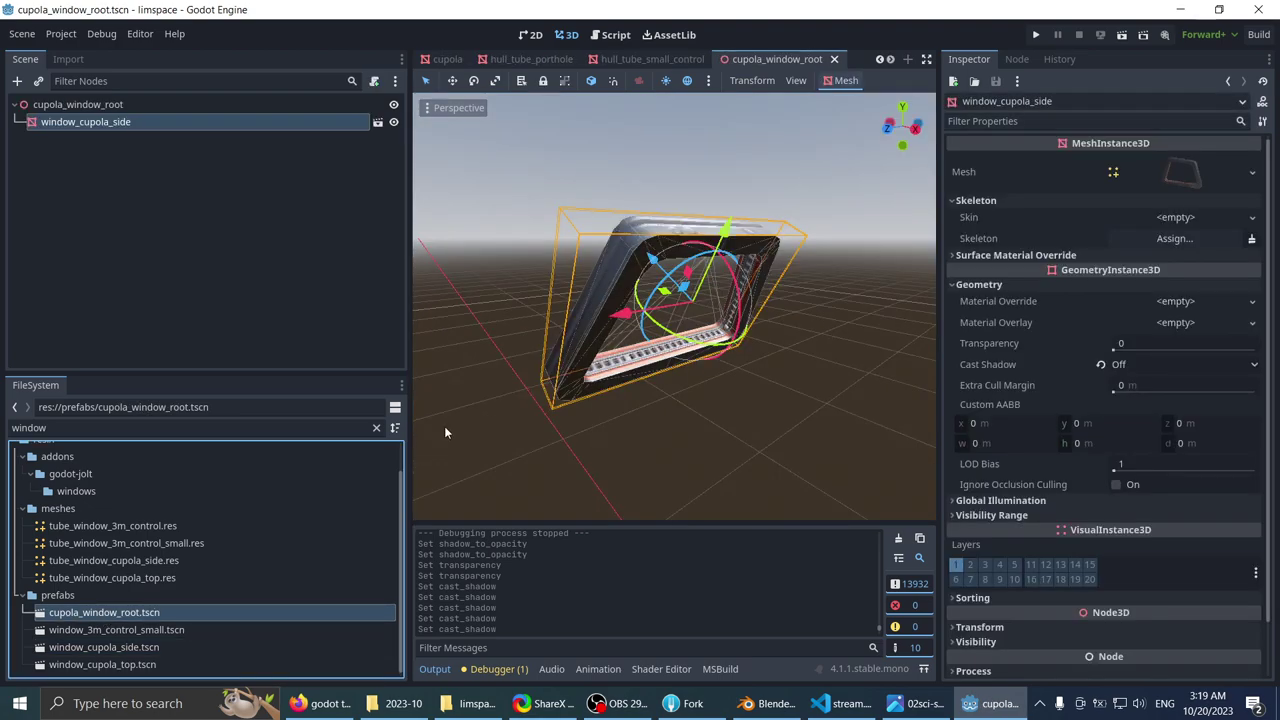
double_click(112, 632)
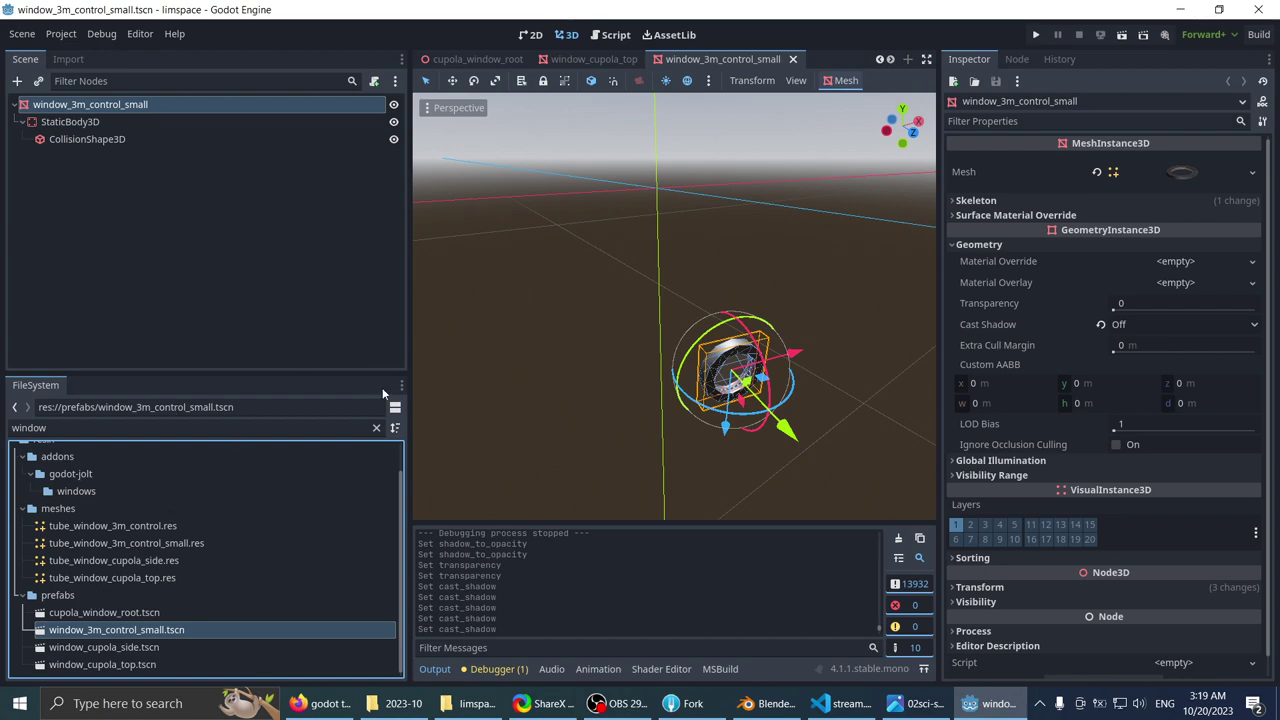
- Search the project files for "portho" and open the hull_tube_porthole prefab scene
double_click(55, 427)
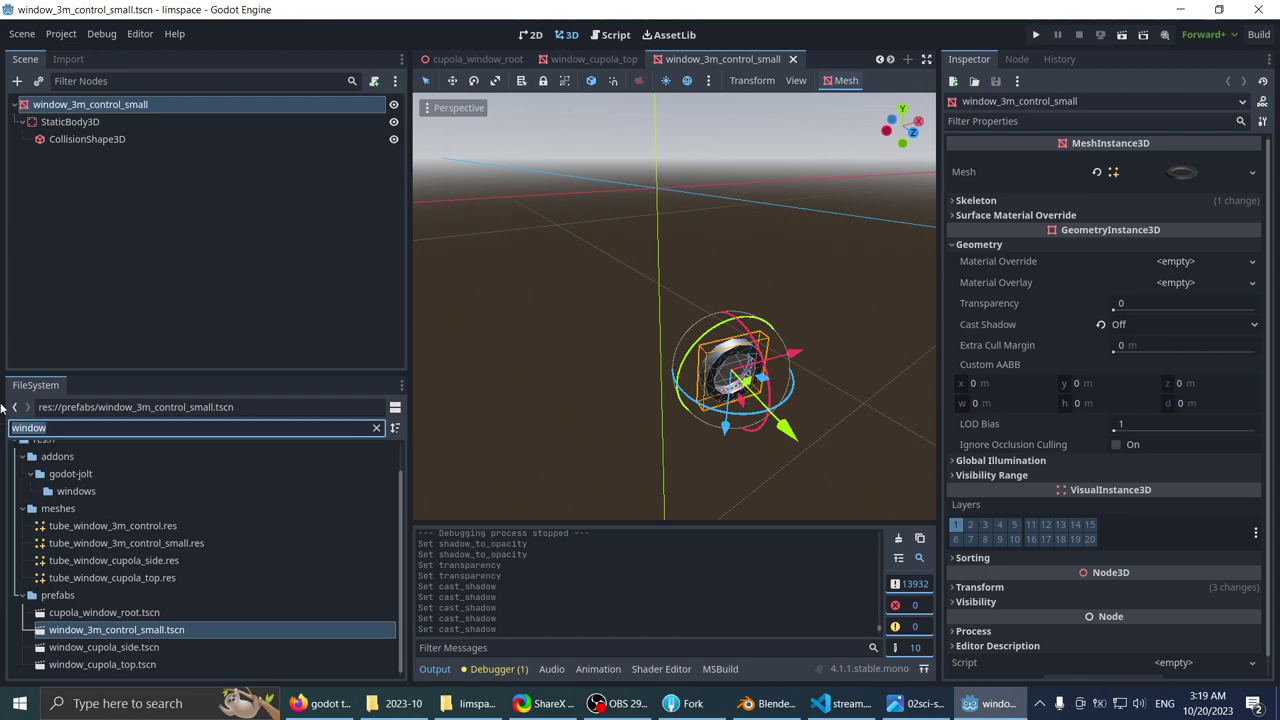
text(portho)
double_click(110, 538)
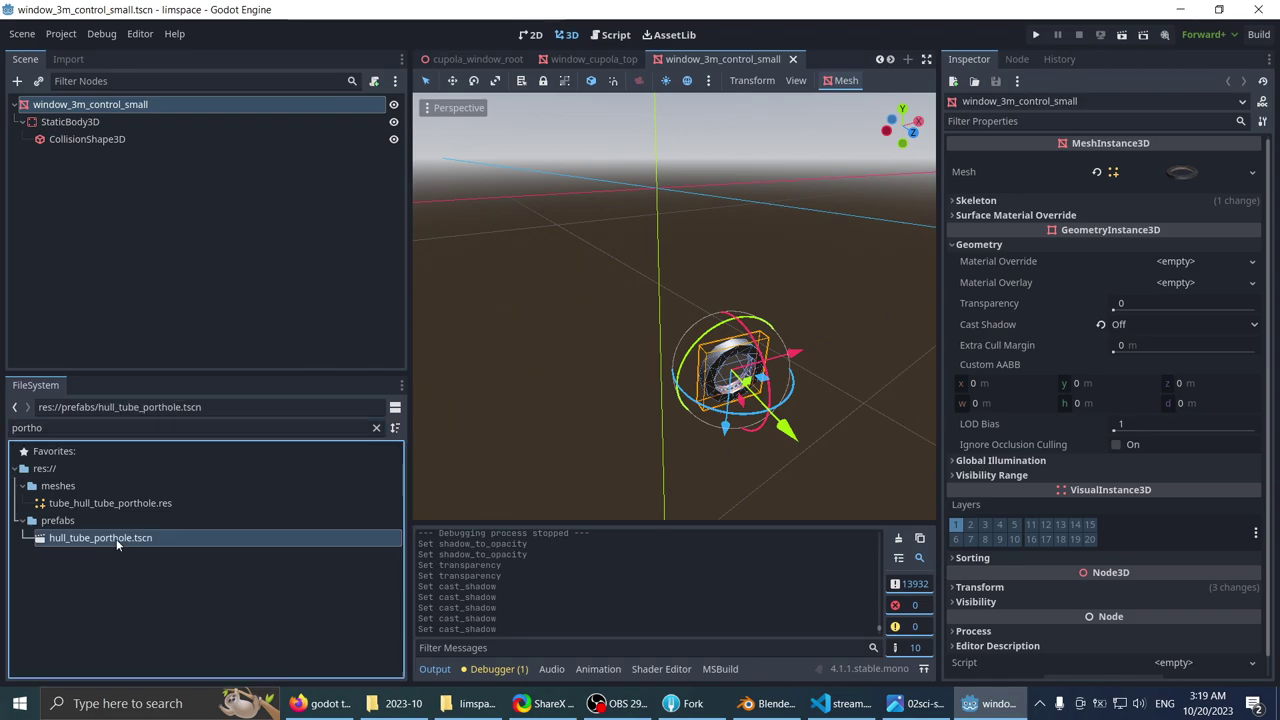
scroll(685, 318, up, 3)
middle_drag(685, 318, 650, 290)
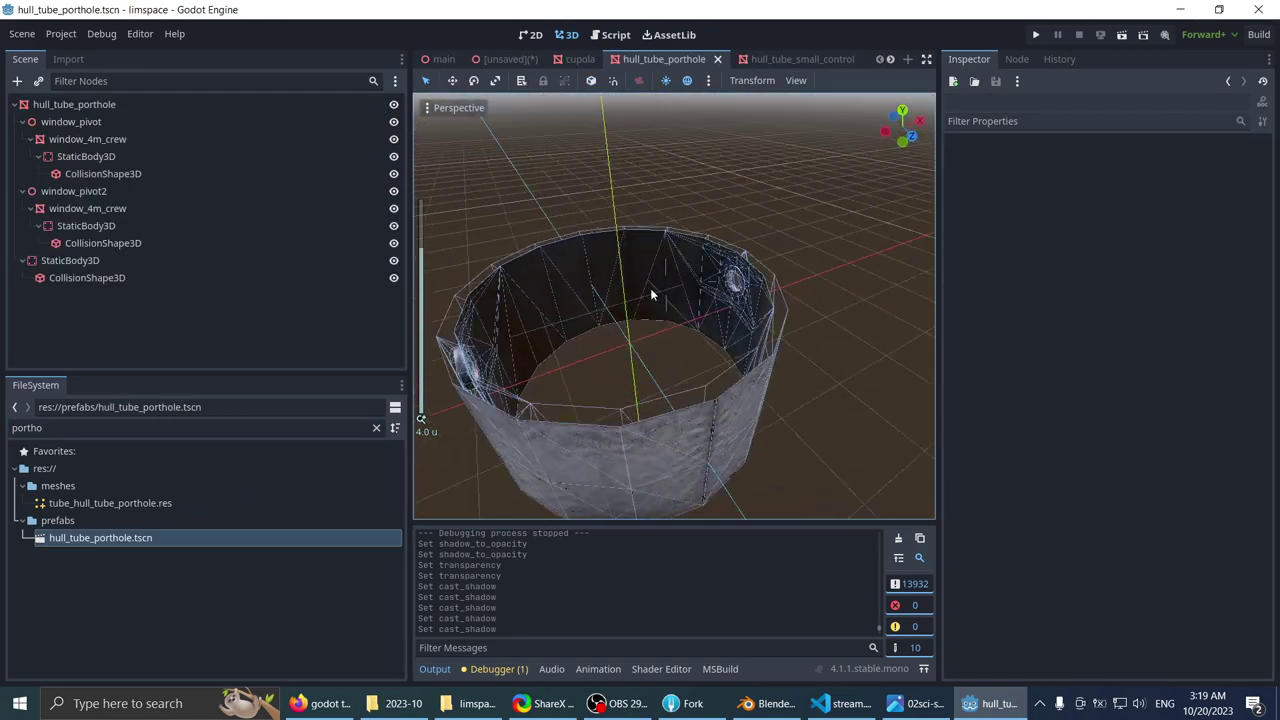
scroll(773, 291, up, 10)
middle_drag(773, 291, 617, 262)
scroll(729, 336, down, 3)
- Identify the porthole windows' pivot nodes and delete window_pivot2 together with its window
click(791, 390)
scroll(617, 262, up, 2)
click(61, 198)
click(60, 212)
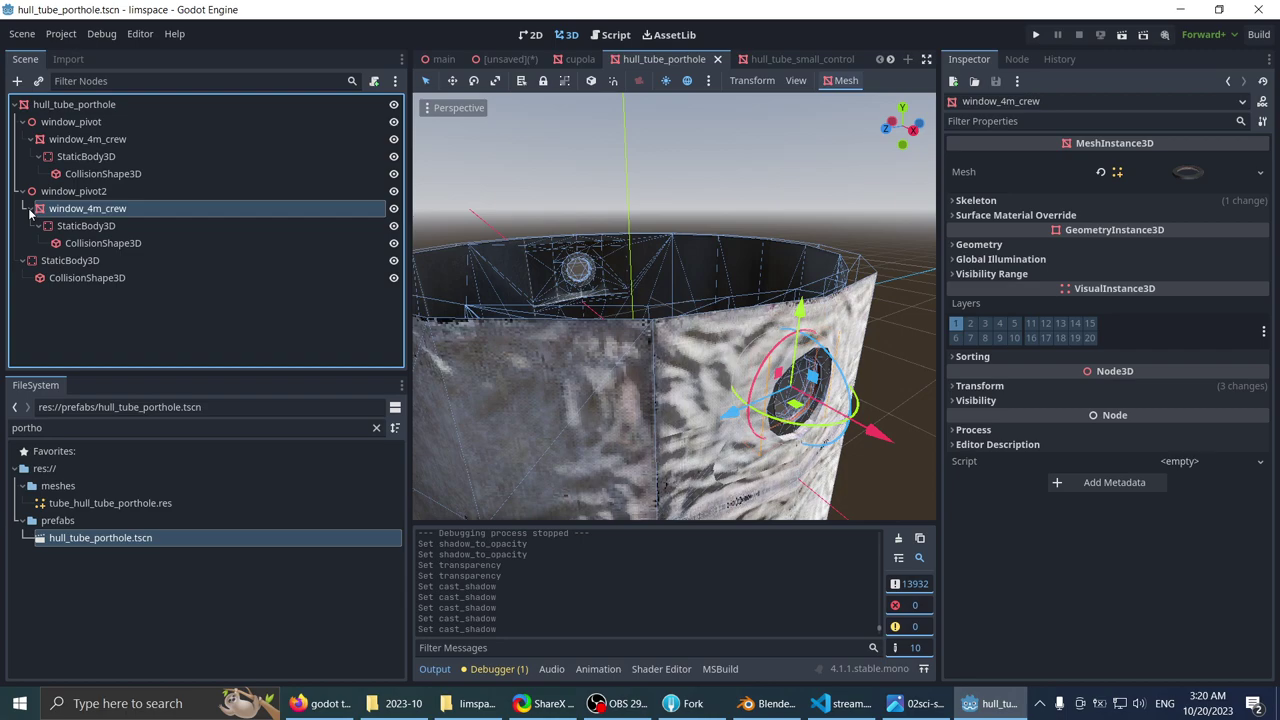
click(56, 197)
click(83, 121)
click(75, 139)
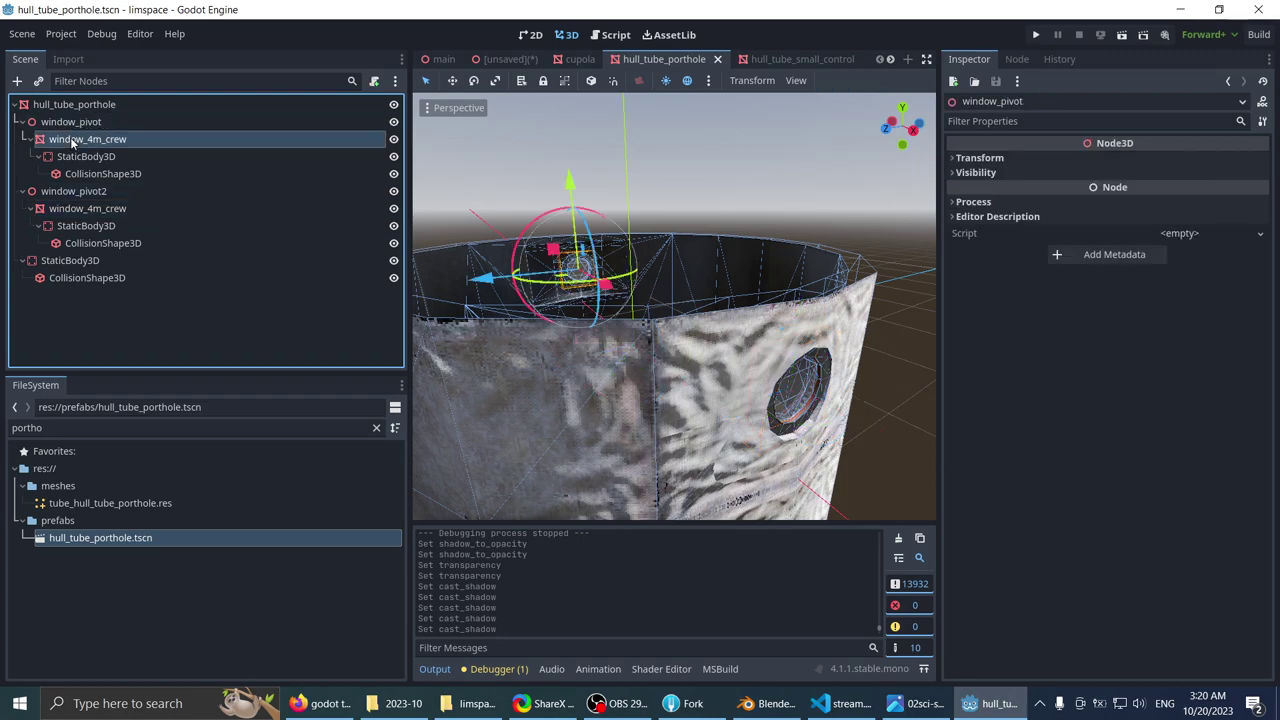
click(76, 129)
click(72, 193)
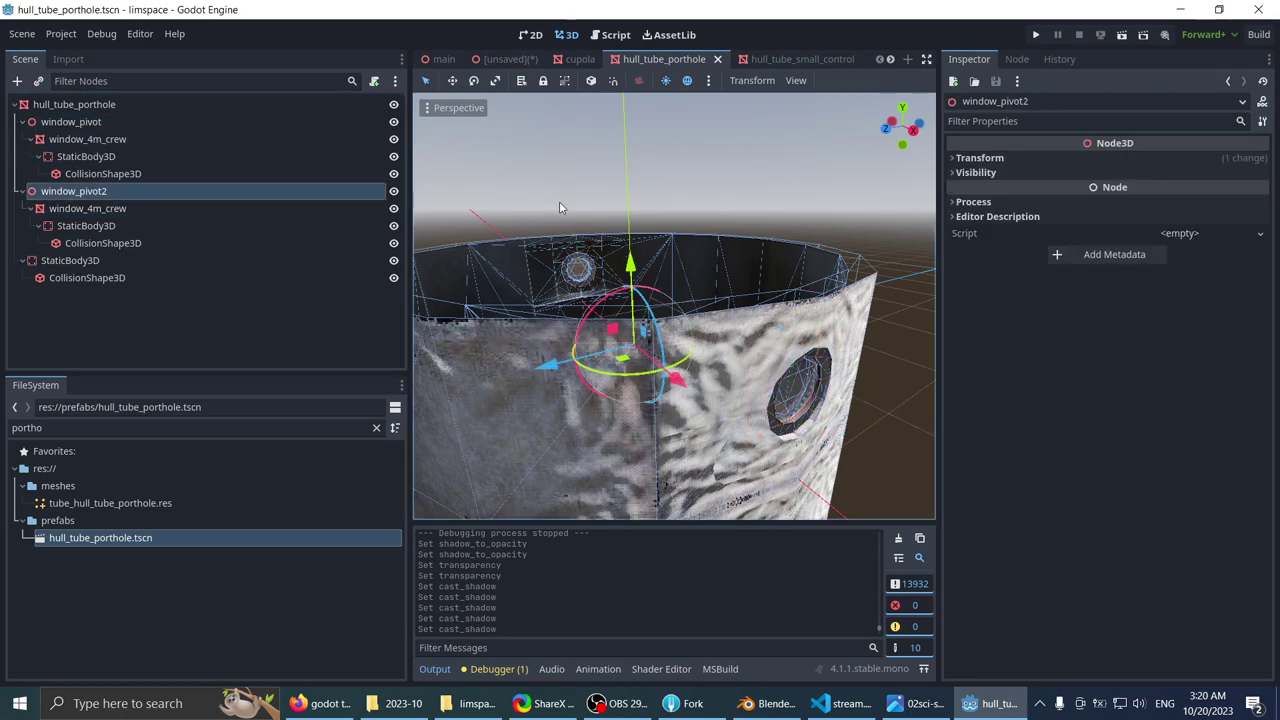
middle_drag(559, 205, 573, 212)
key(Delete)
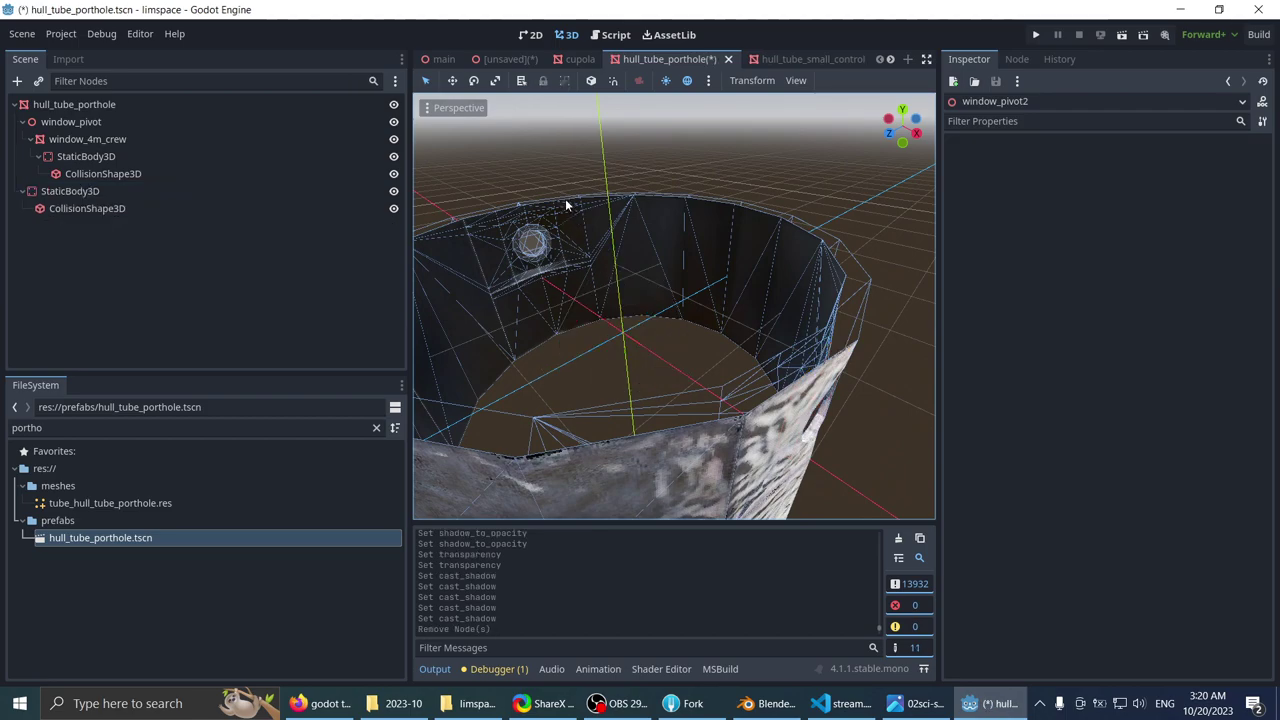
- Rename the remaining window_pivot node to window_4m_crew_pivot
click(149, 122)
middle_drag(495, 179, 582, 210)
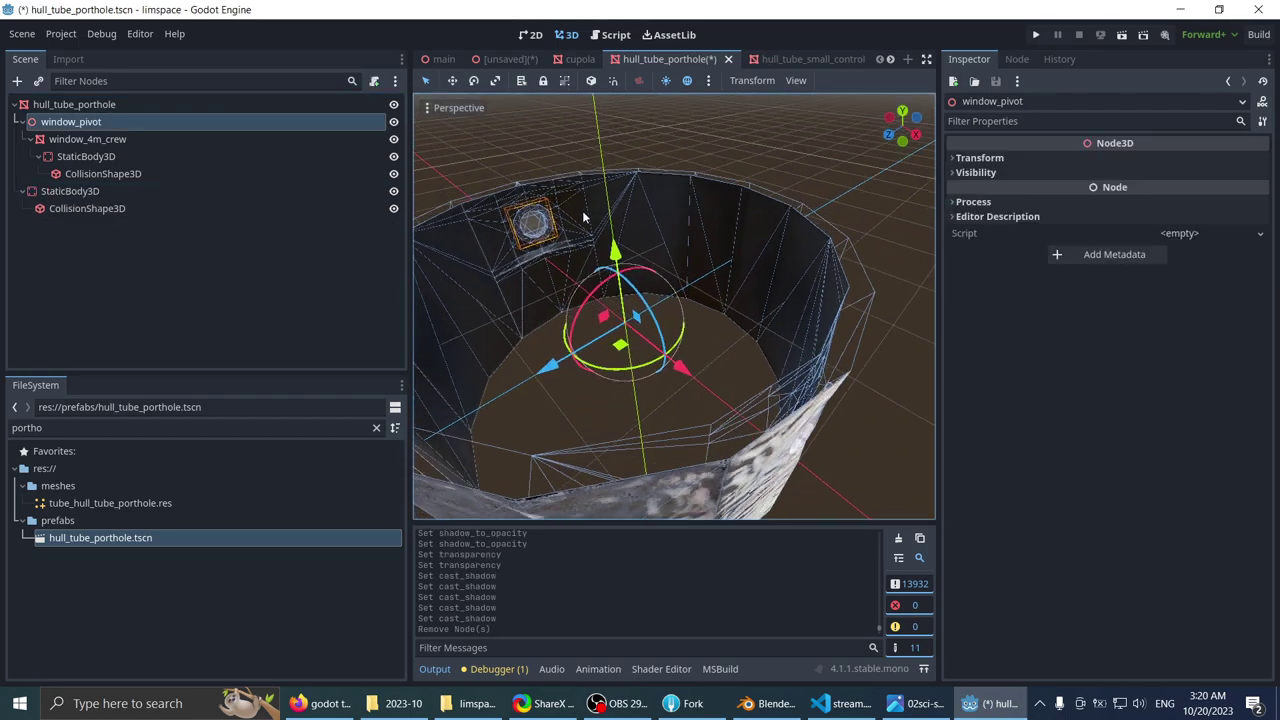
click(83, 121)
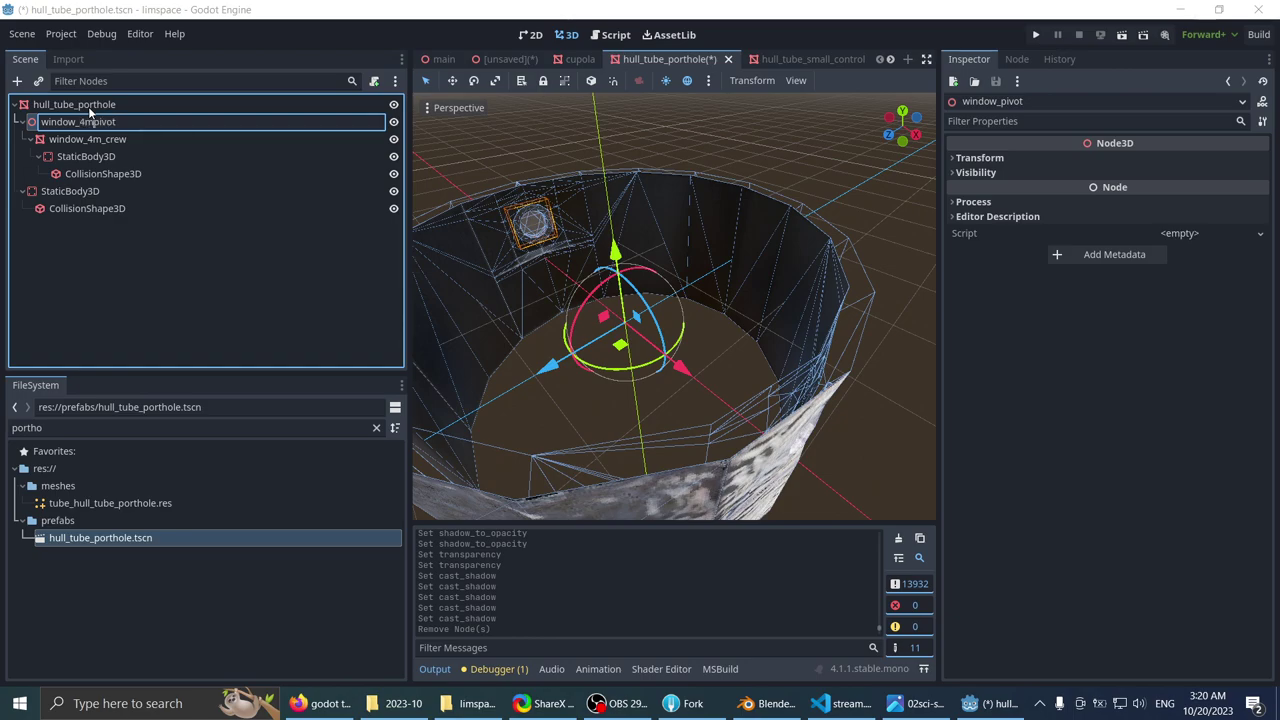
text(4m_crew_)
key(Return)
- Save the window_4m_crew_pivot branch as its own scene, window_4m_crew_pivot.tscn, in res://prefabs
right_click(100, 125)
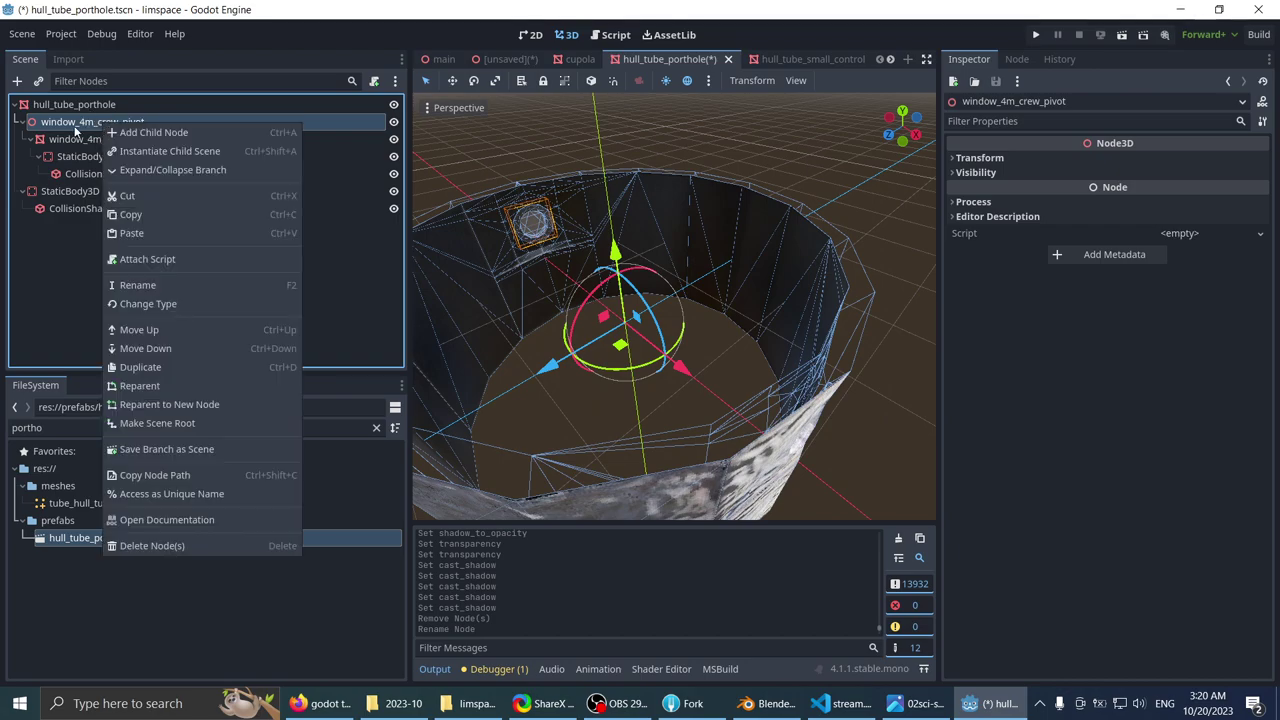
click(182, 448)
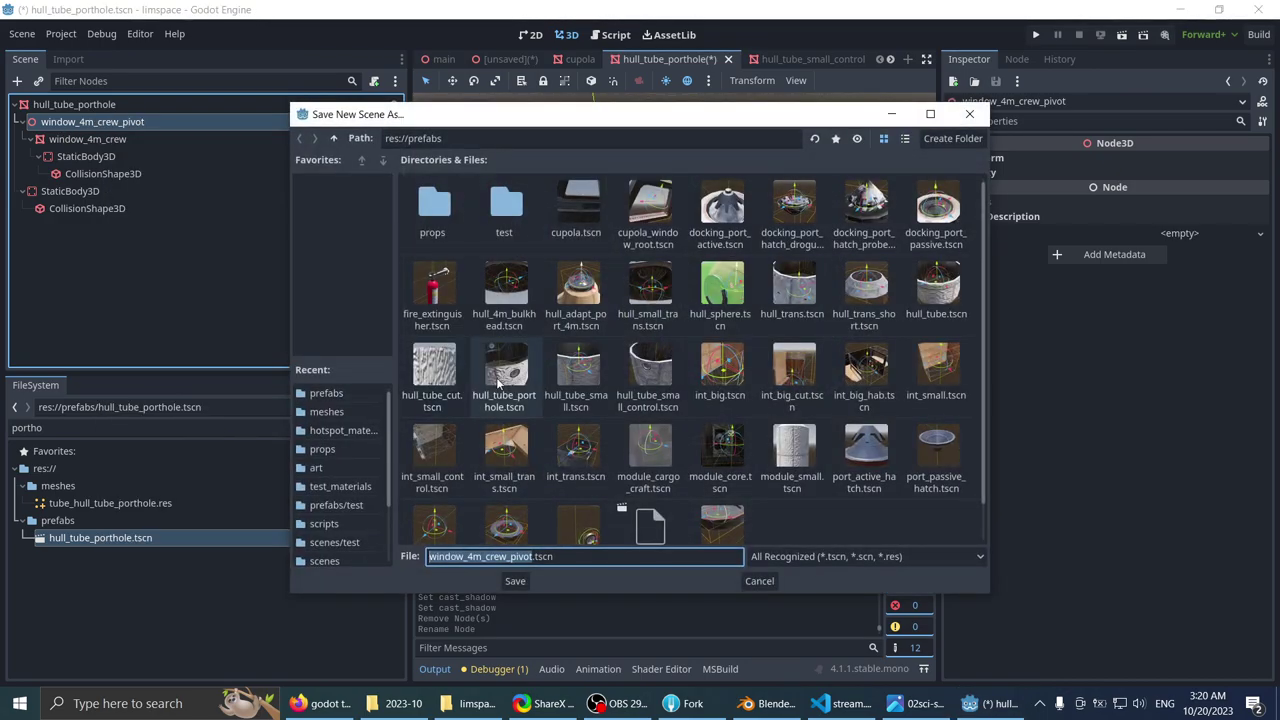
click(515, 581)
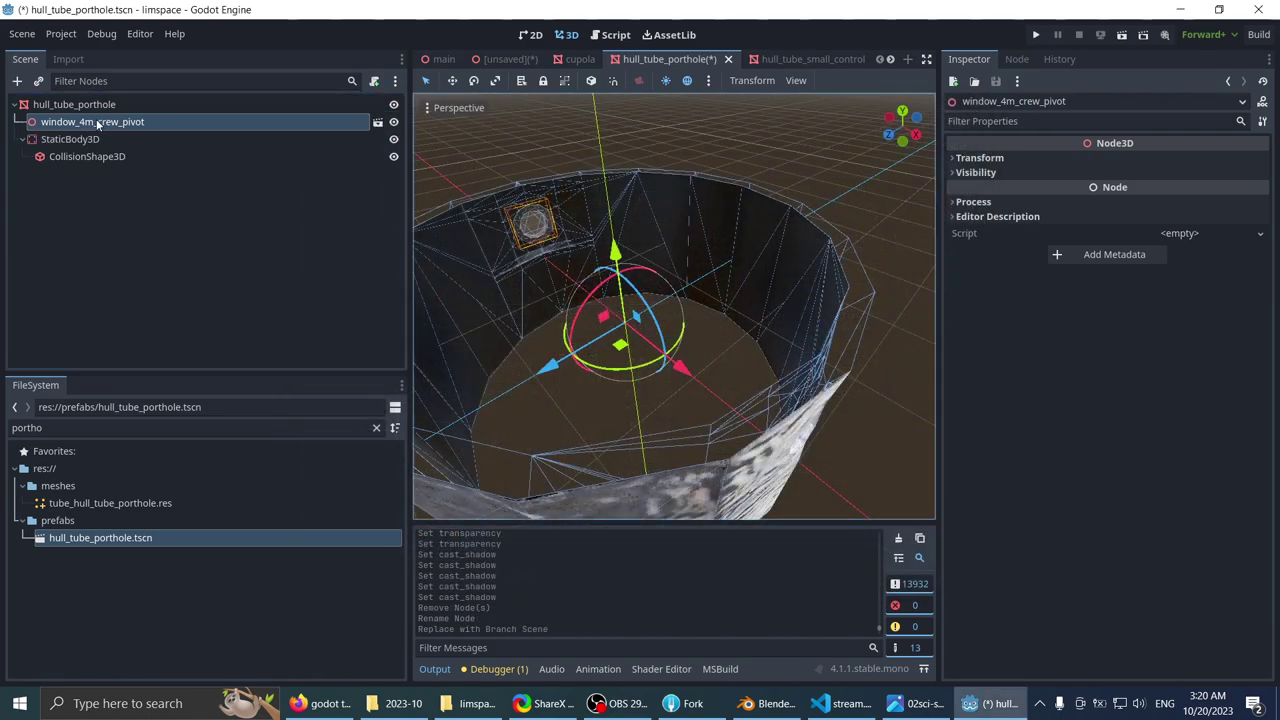
middle_drag(532, 248, 530, 264)
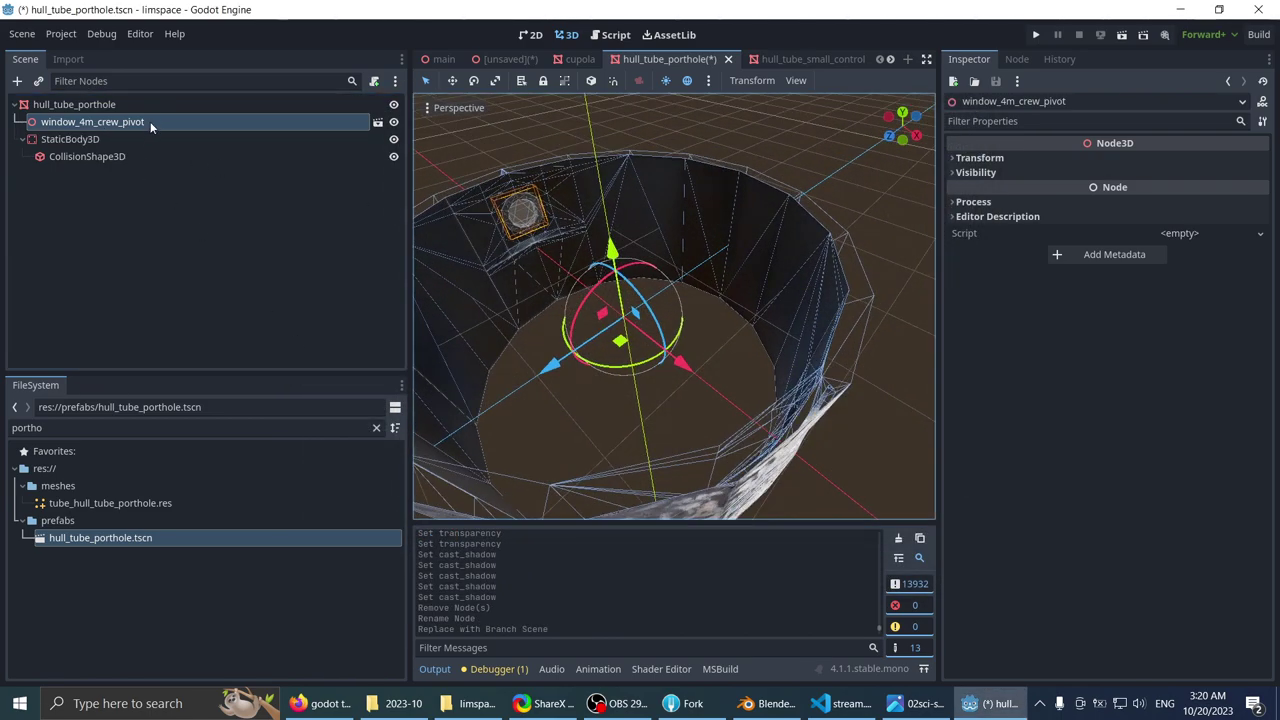
- Duplicate window_4m_crew_pivot and rotate the copy so its window fits the opposite porthole opening
click(149, 123)
key(ctrl+d)
middle_drag(657, 311, 648, 320)
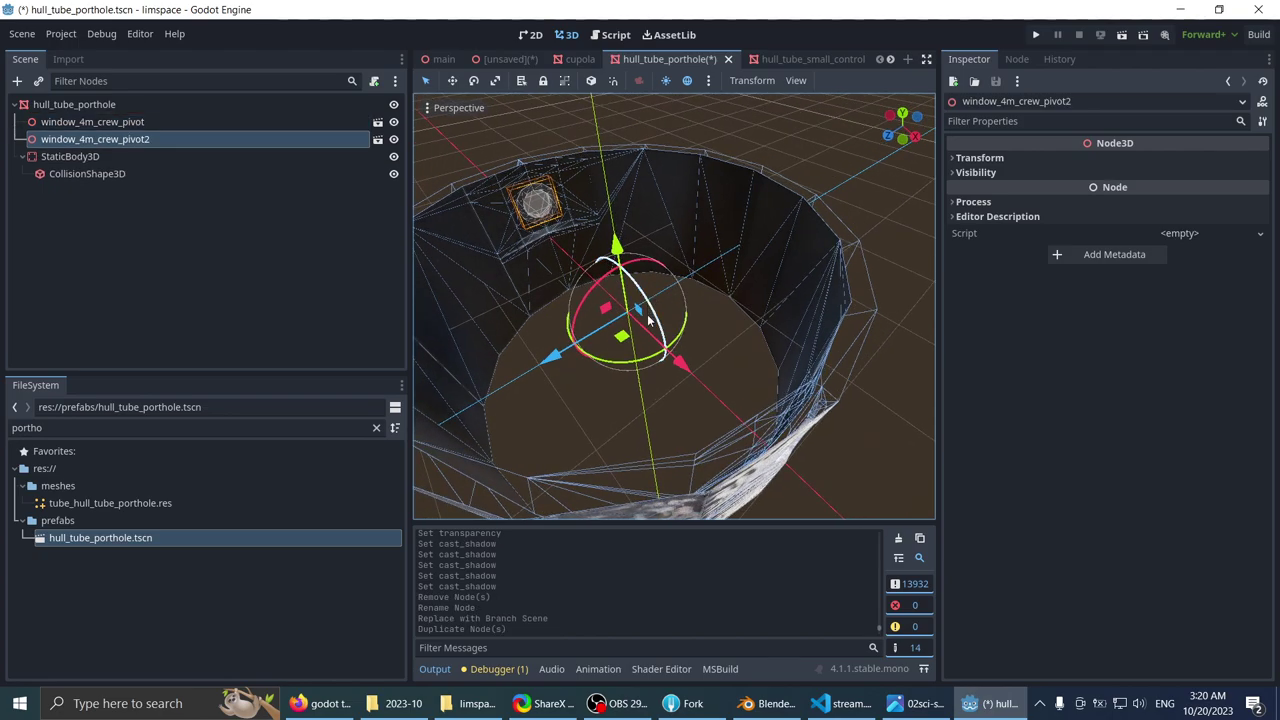
drag(648, 318, 623, 190)
middle_drag(623, 190, 685, 392)
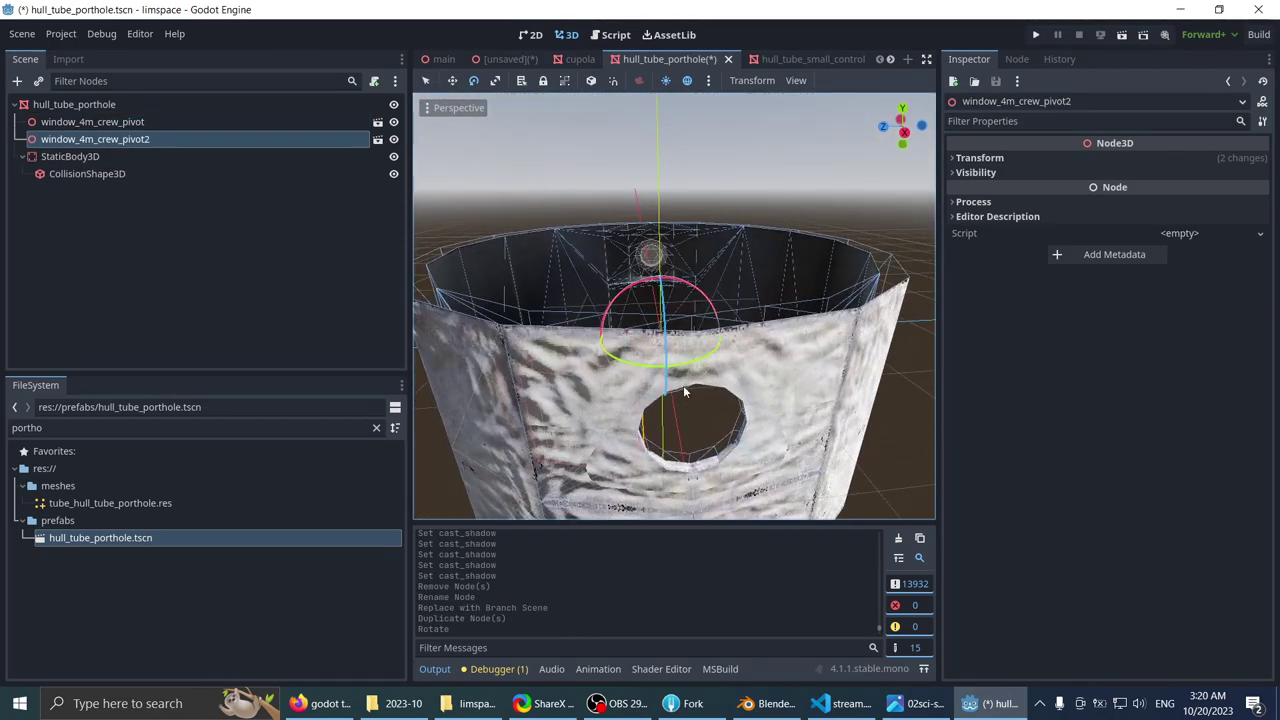
drag(685, 367, 693, 361)
key(w)
middle_drag(532, 293, 604, 348)
- In the window_4m_crew_pivot scene, set Cast Shadow to Off for the window_4m_crew mesh, then save and close the scene
click(378, 122)
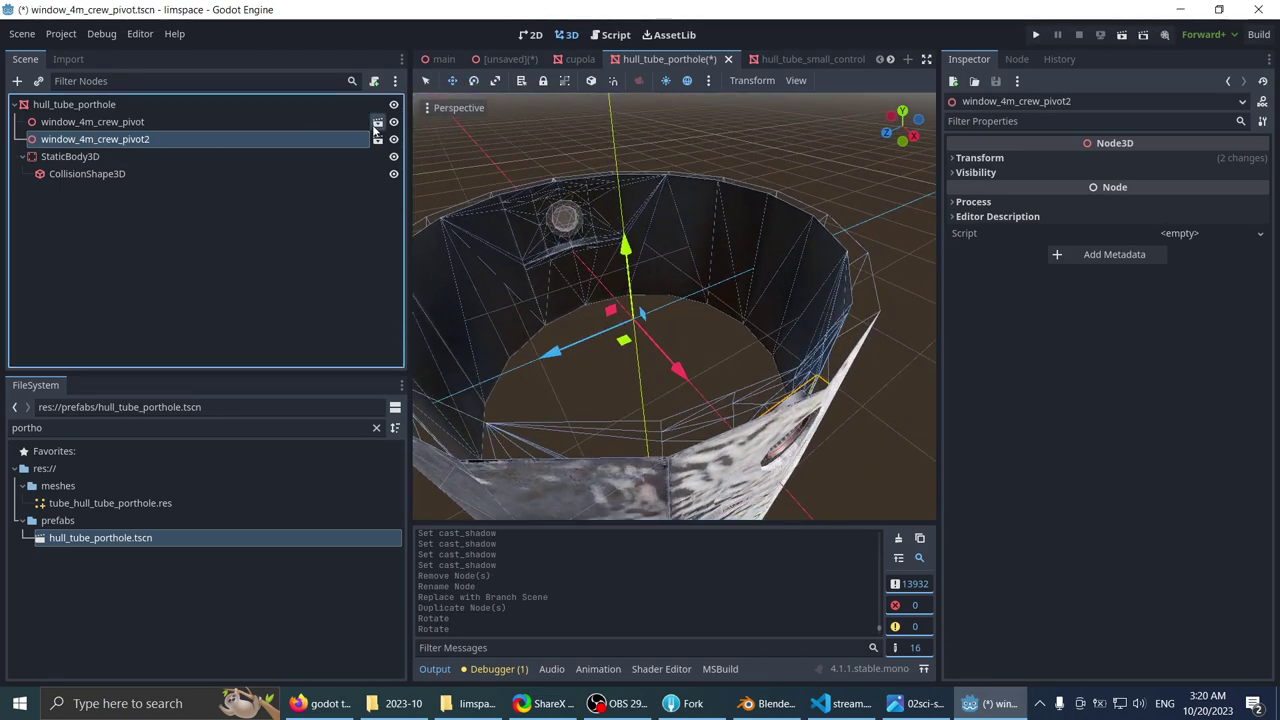
click(118, 121)
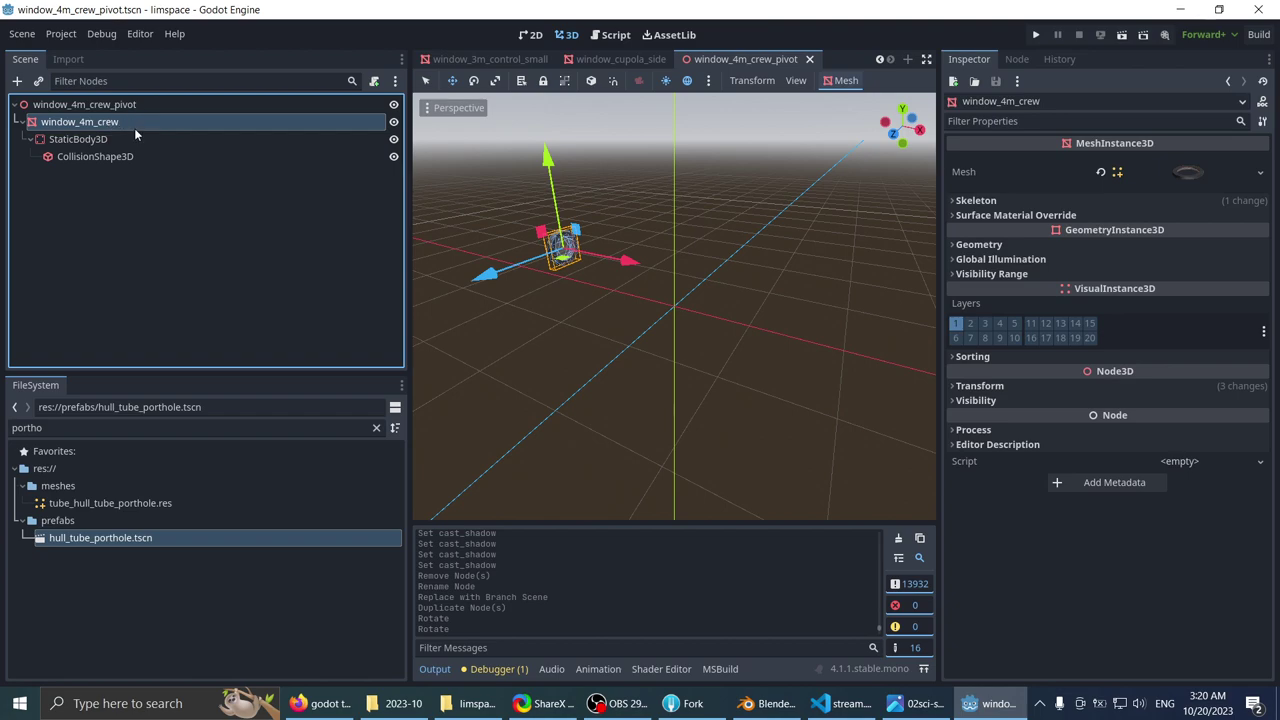
scroll(826, 242, up, 2)
click(979, 244)
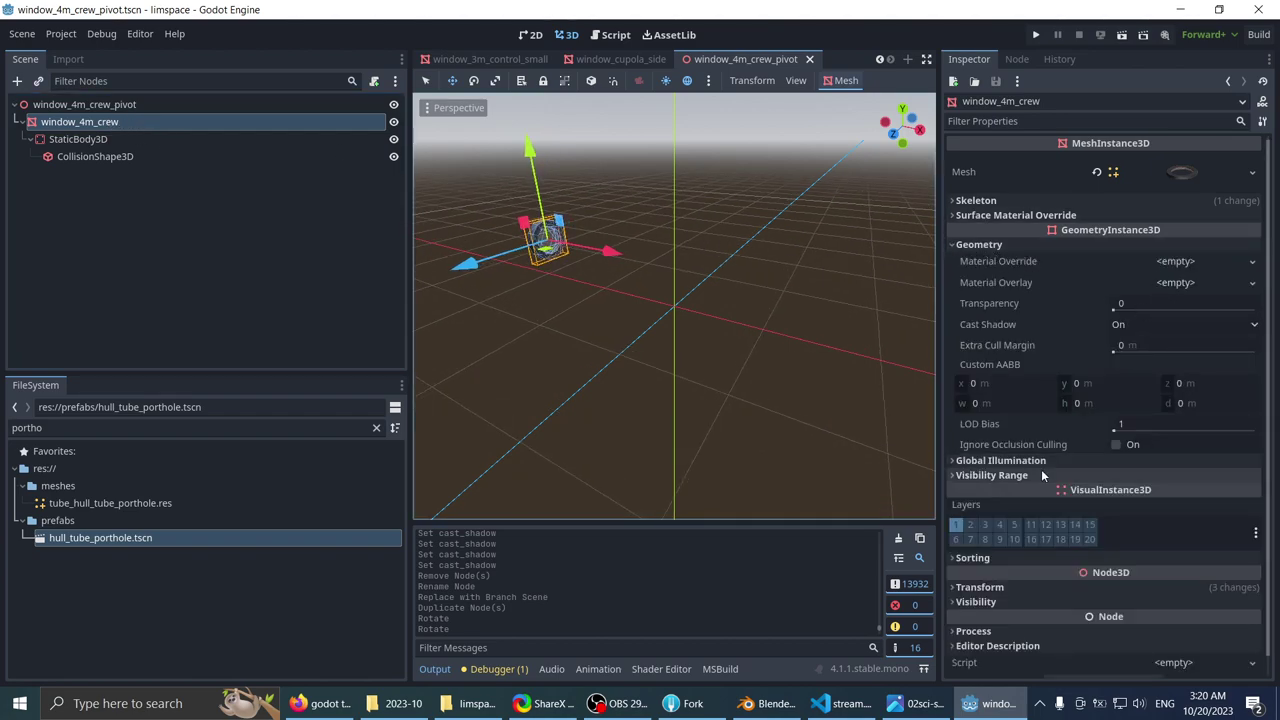
click(1151, 324)
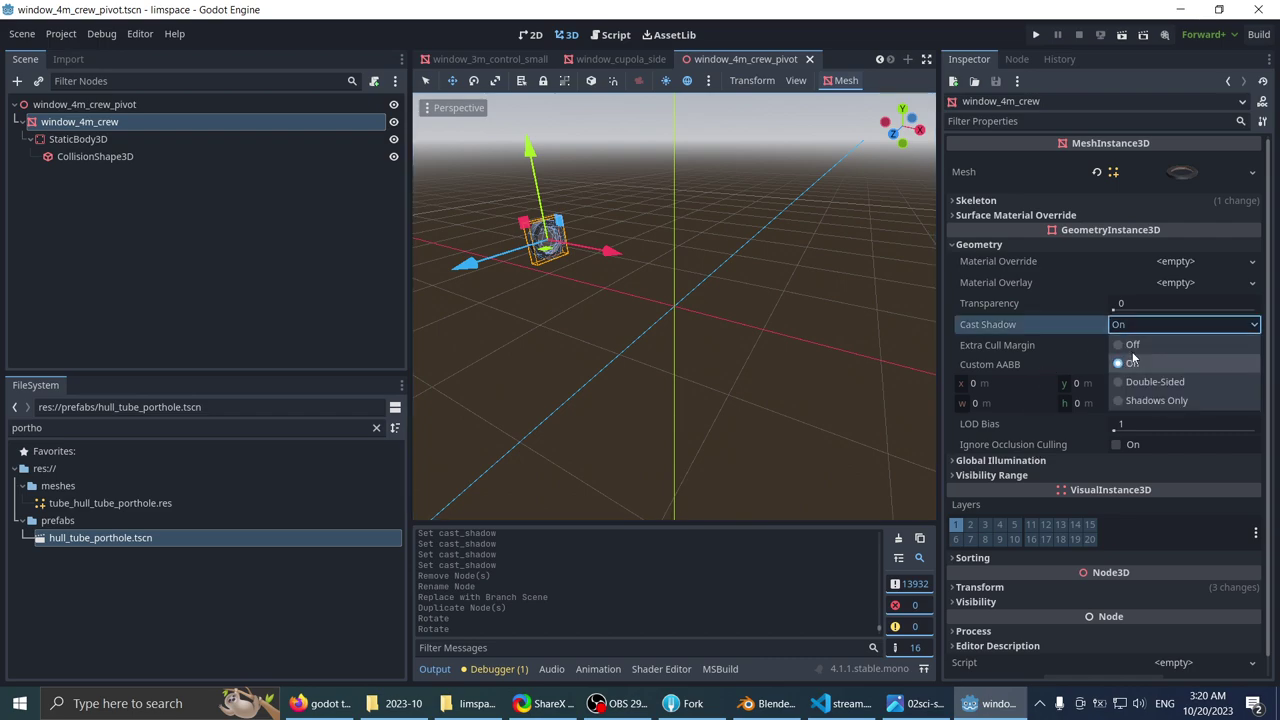
click(1130, 343)
middle_drag(635, 300, 655, 313)
key(ctrl+s)
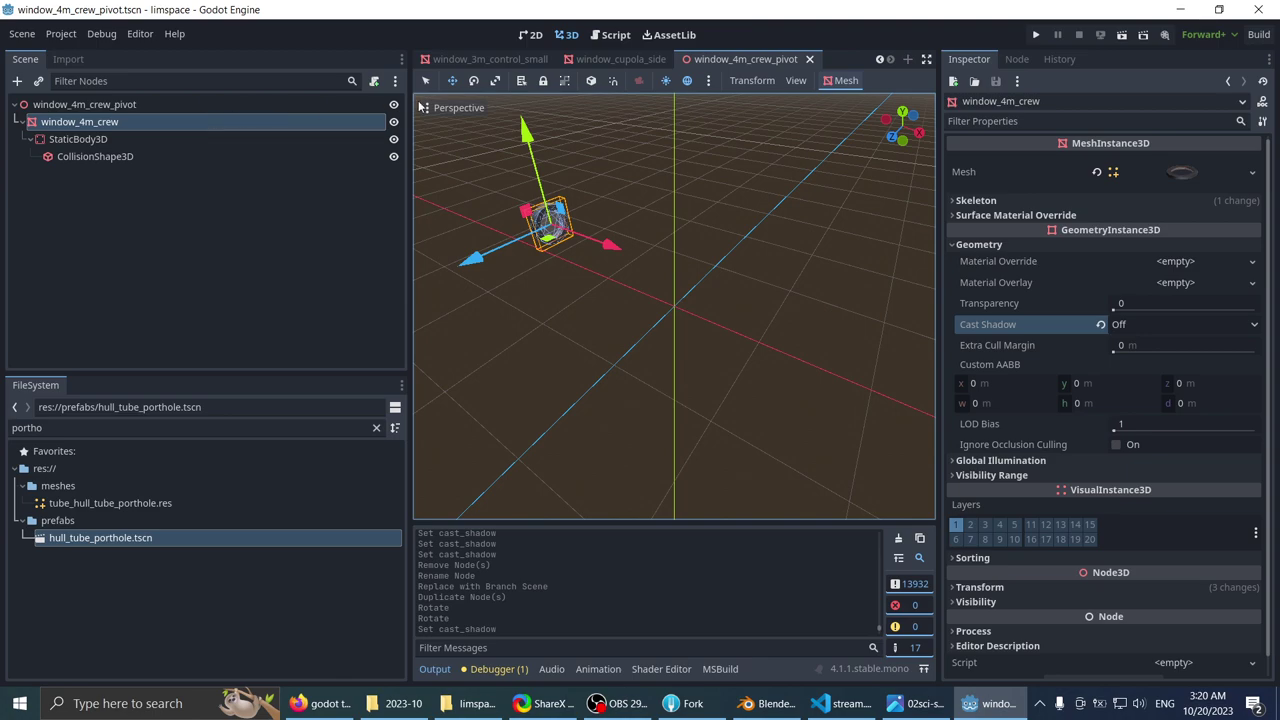
scroll(626, 174, down, 3)
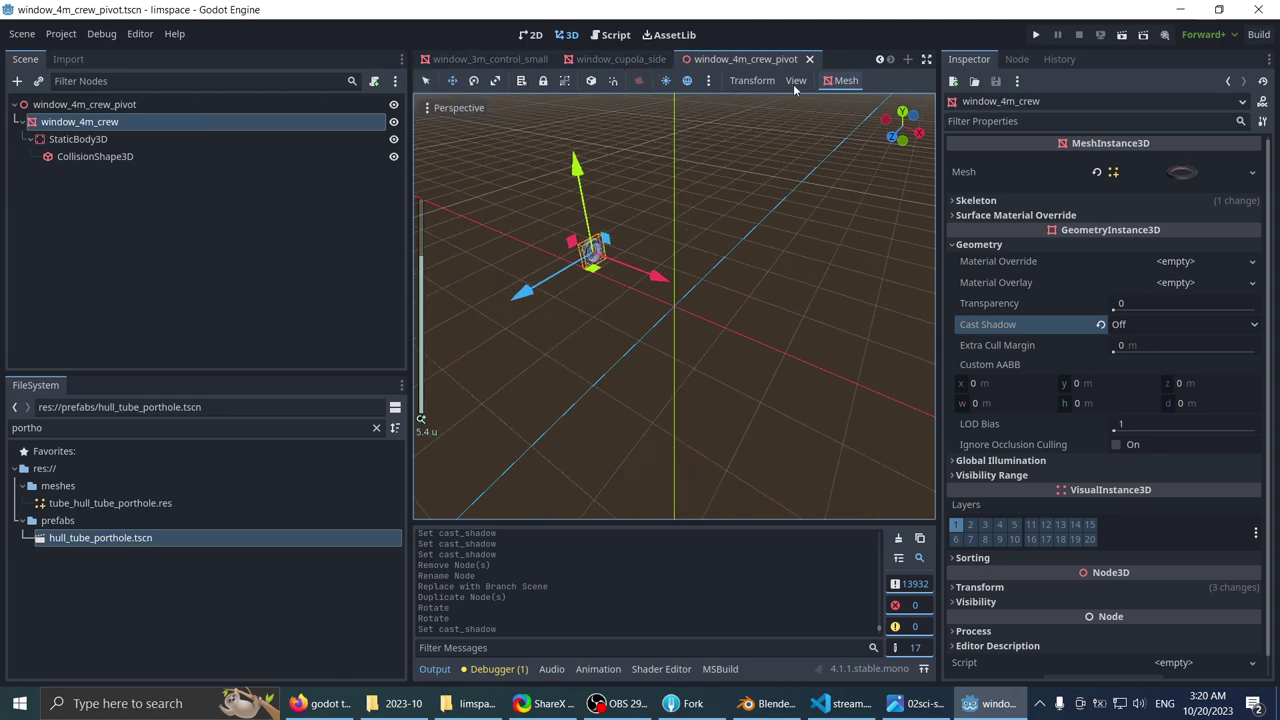
click(810, 60)
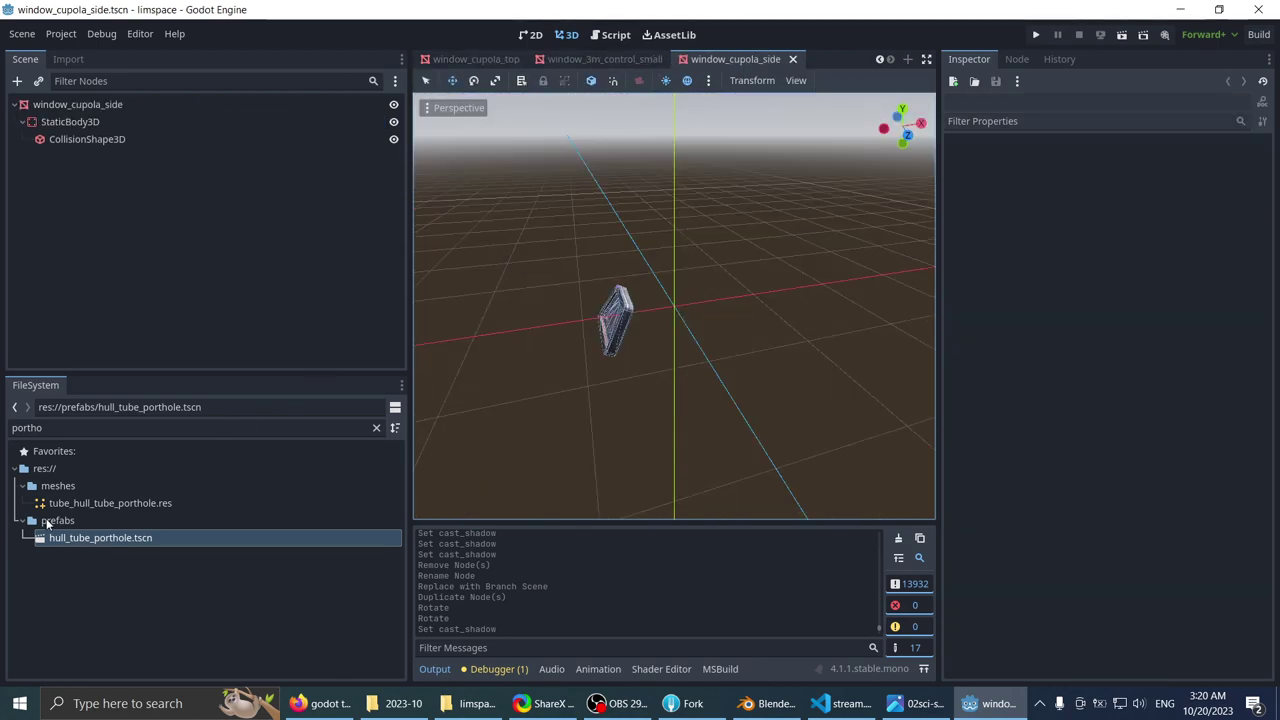
- Search the project files for "control" and open the hull_tube_small_control.tscn prefab
double_click(76, 430)
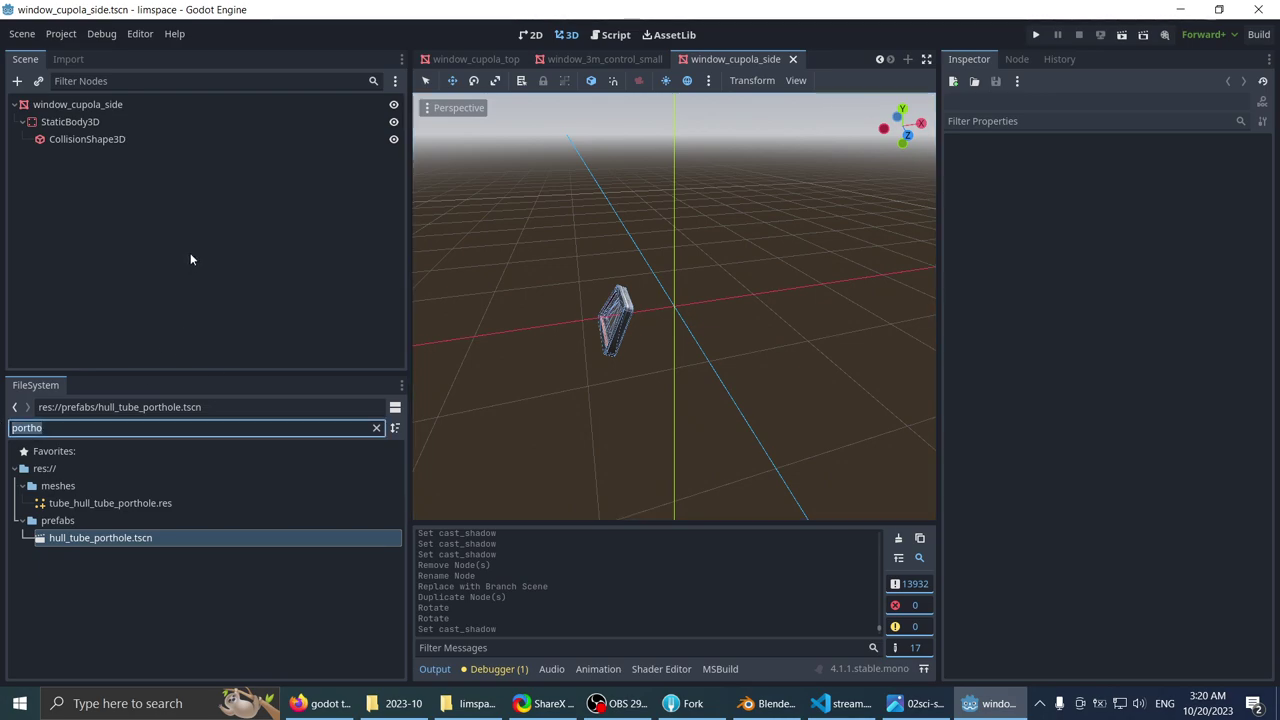
key(BackSpace)
text(control)
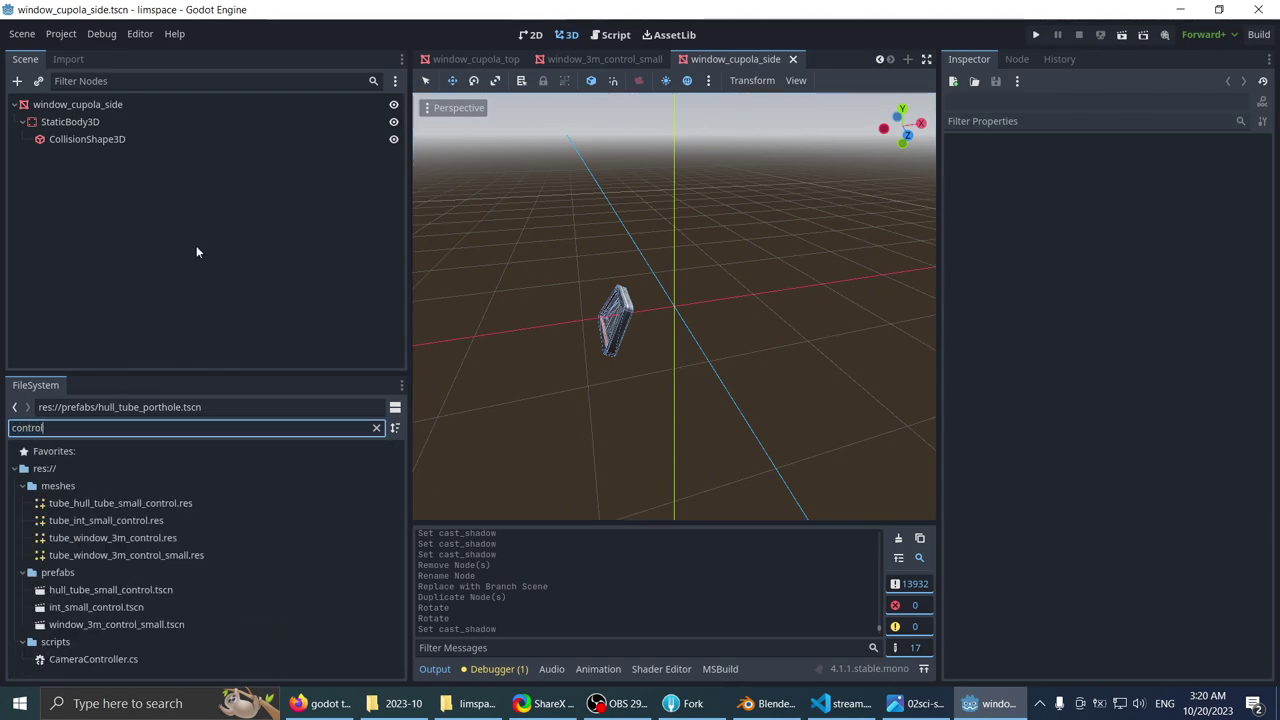
click(138, 599)
click(131, 608)
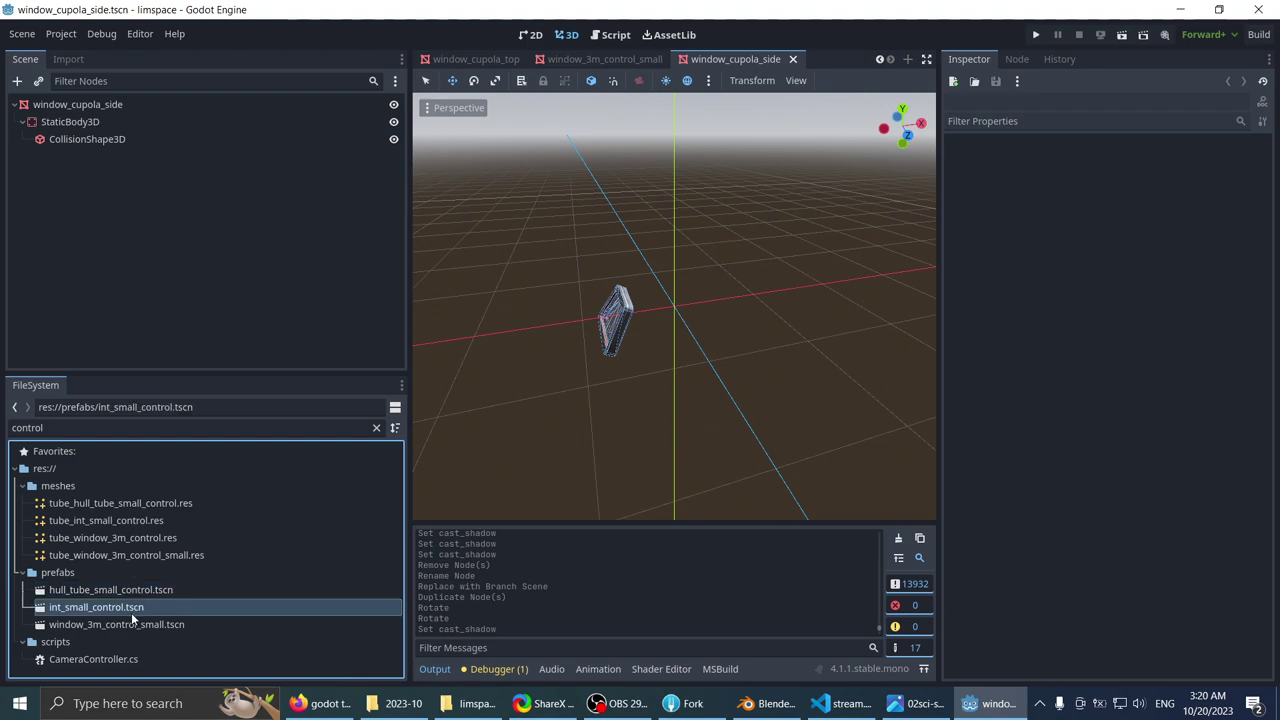
double_click(138, 590)
scroll(627, 263, up, 4)
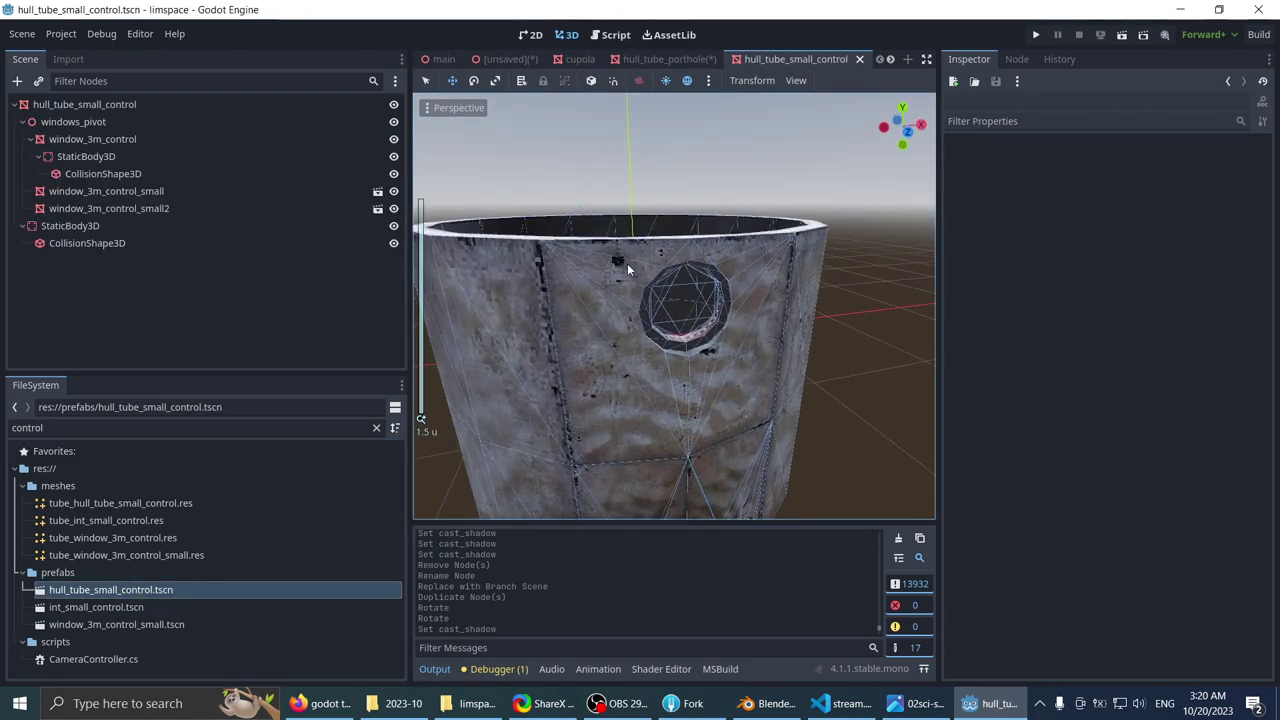
- Set Cast Shadow to Off for the window_3m_control mesh and save the hull_tube_small_control scene
double_click(197, 137)
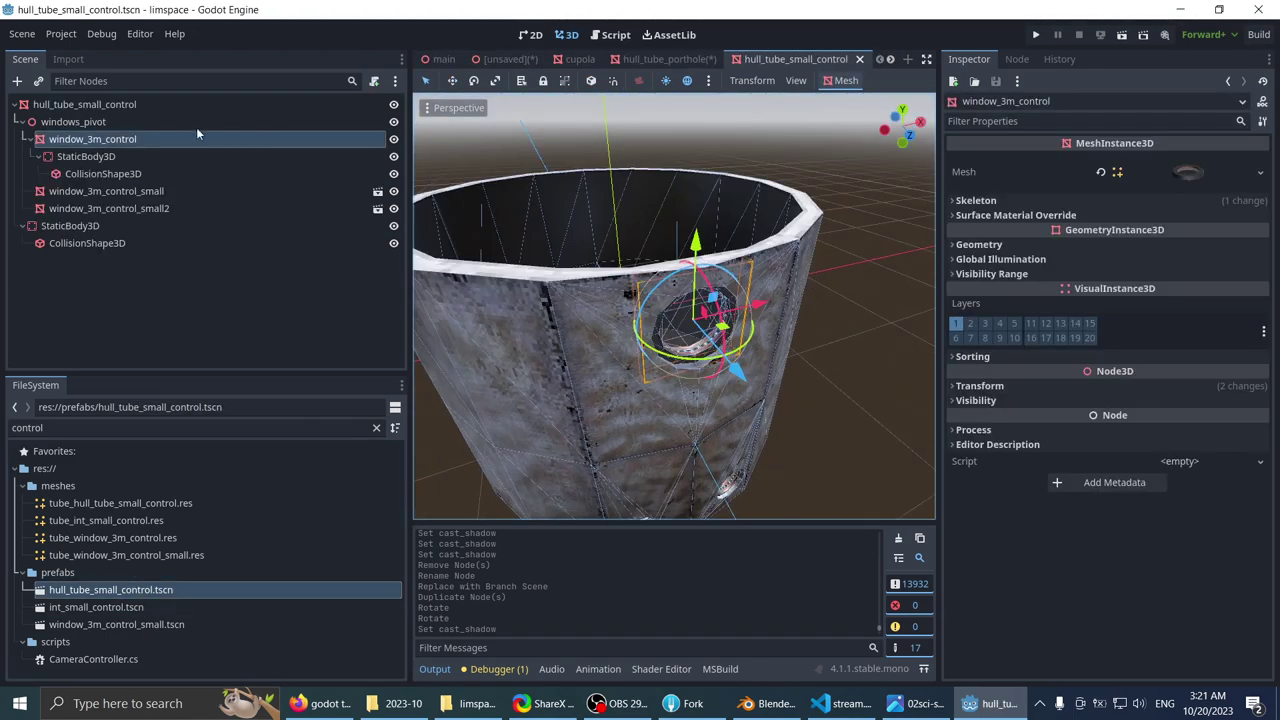
click(1160, 245)
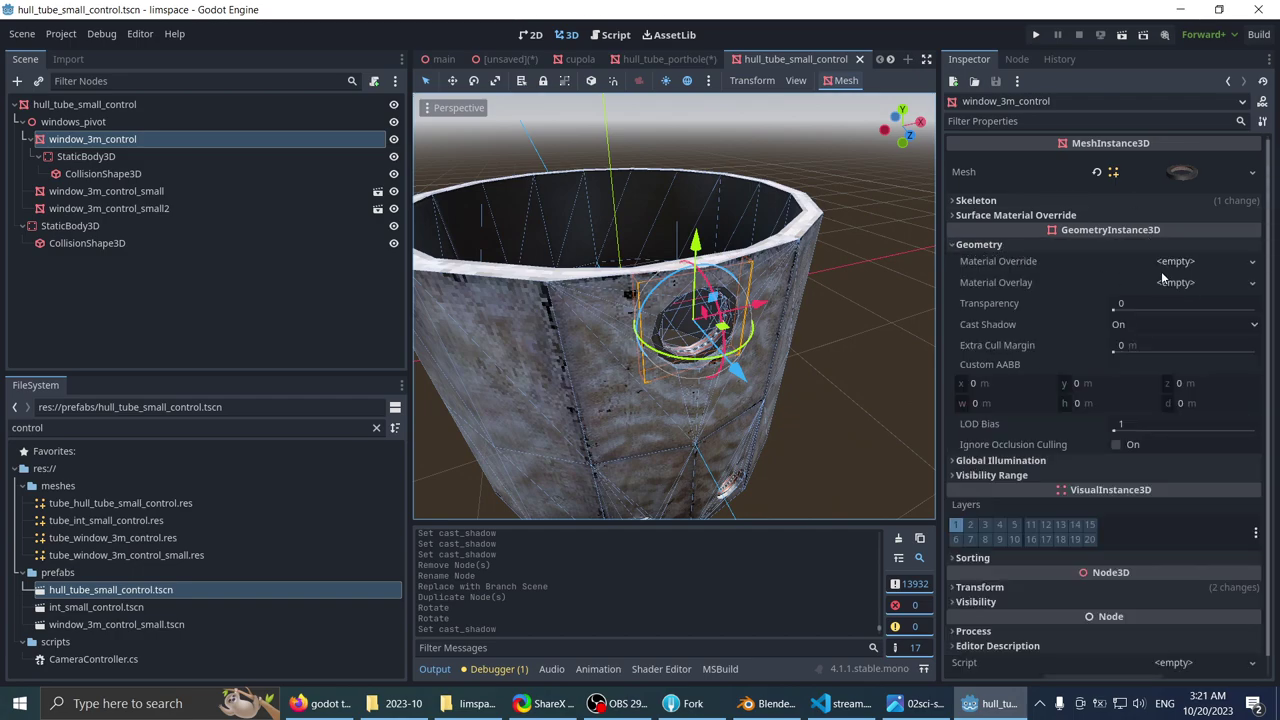
click(1150, 324)
click(1156, 342)
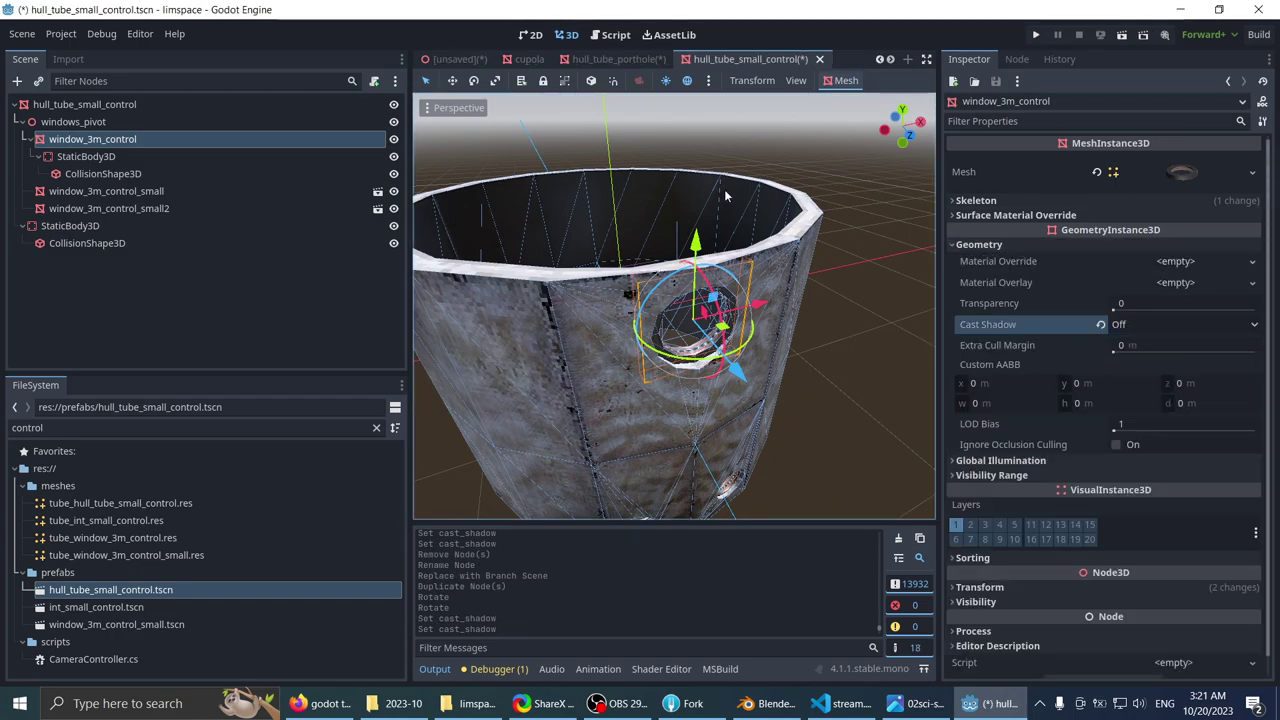
middle_drag(724, 189, 733, 225)
key(ctrl+s)
scroll(615, 246, down, 5)
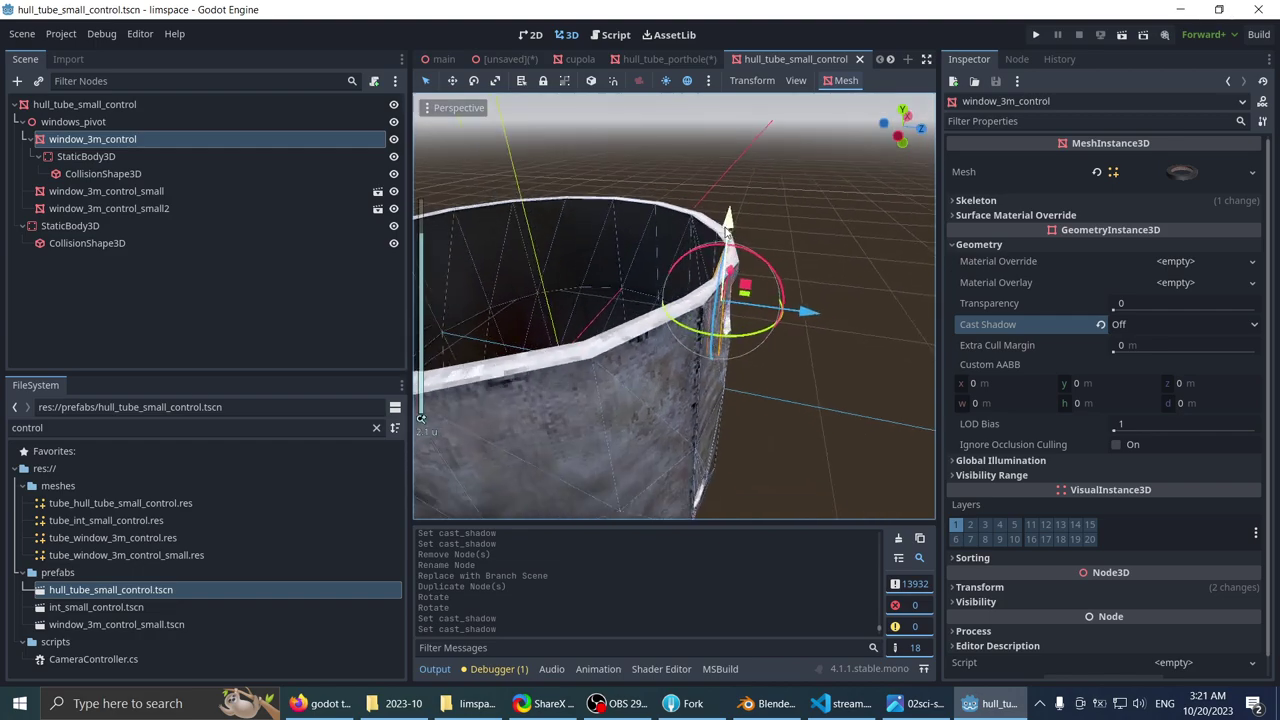
shift+middle_drag(594, 203, 600, 226)
scroll(600, 226, up, 2)
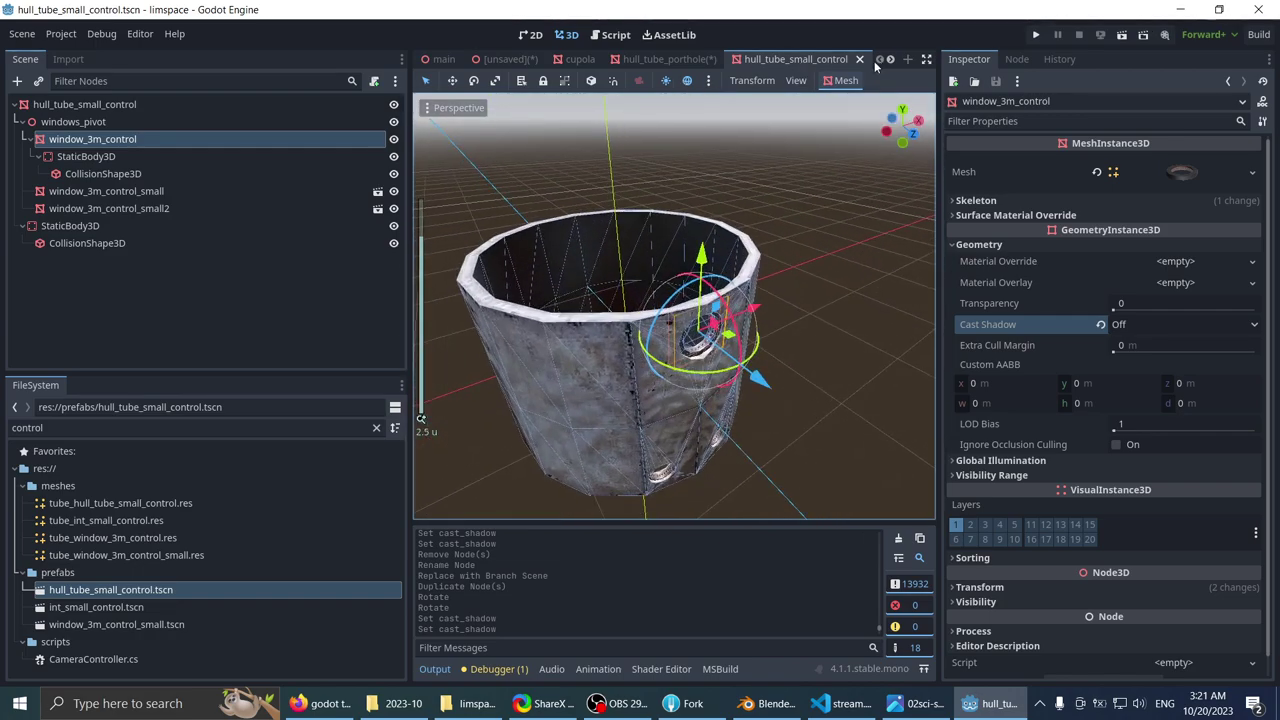
- Run the project from the main scene and check the lighting around the round porthole from inside the station
click(700, 60)
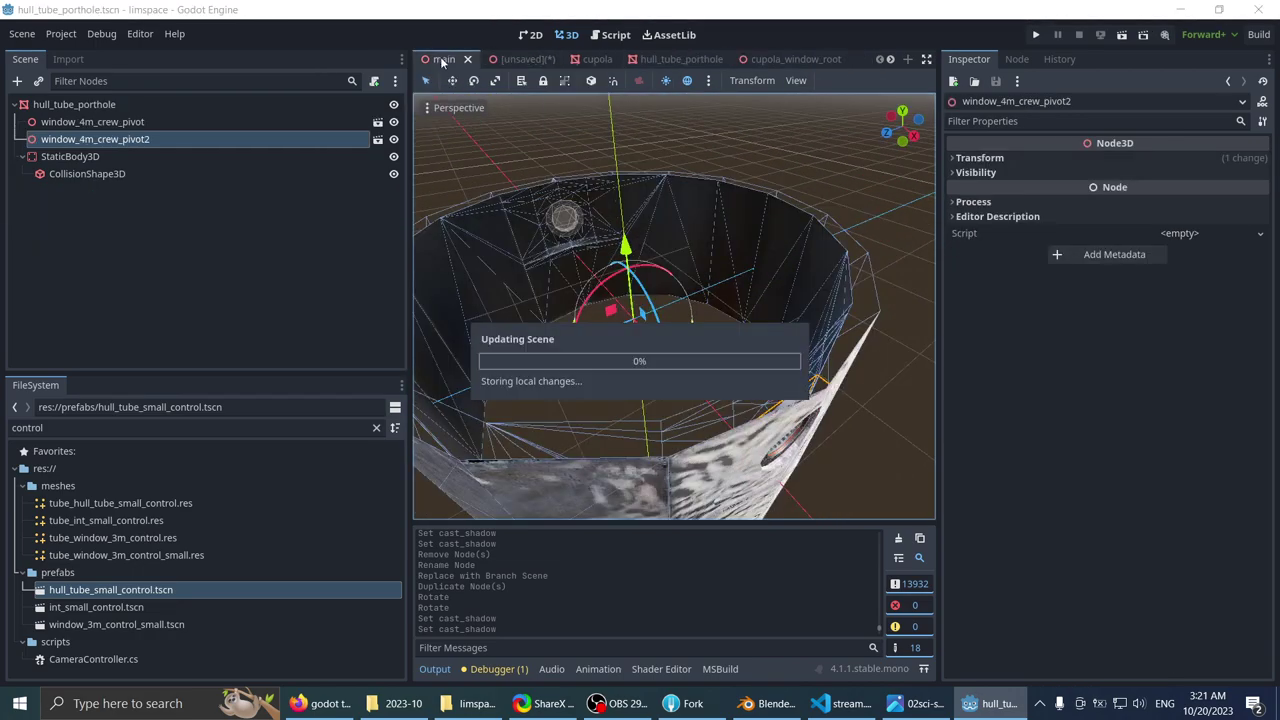
scroll(546, 150, down, 5)
click(553, 152)
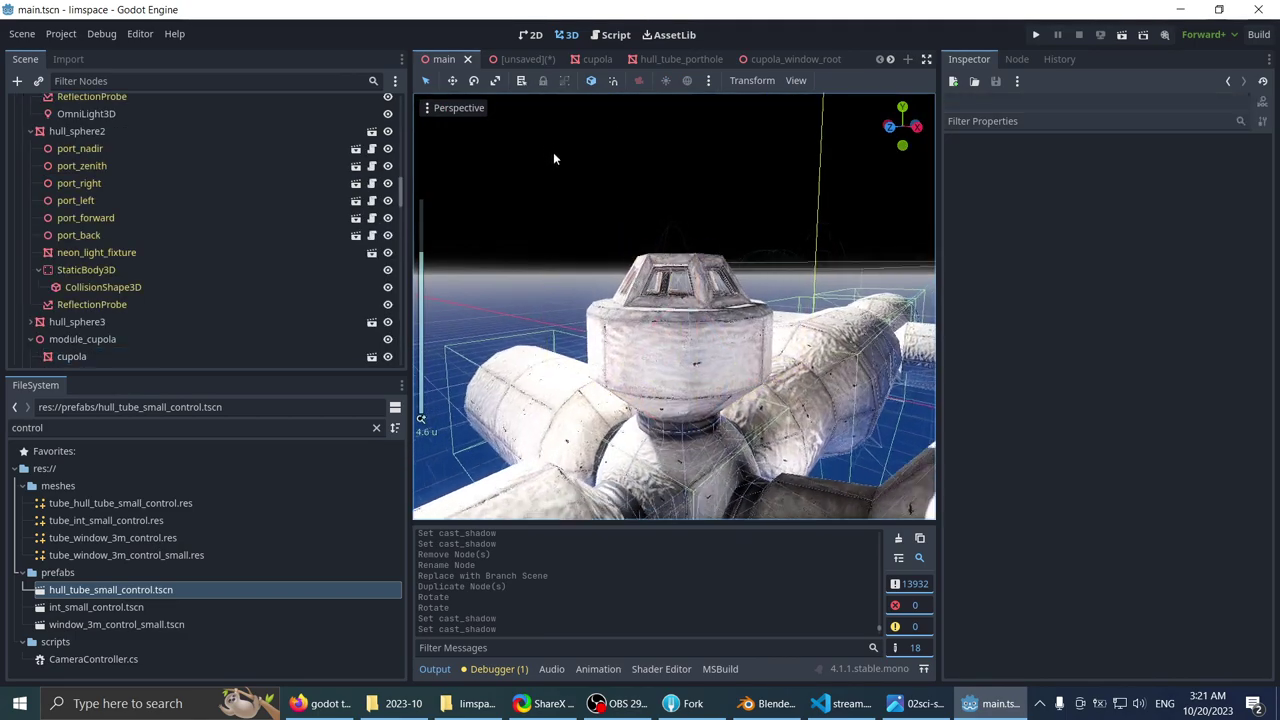
middle_drag(553, 154, 546, 176)
click(1036, 34)
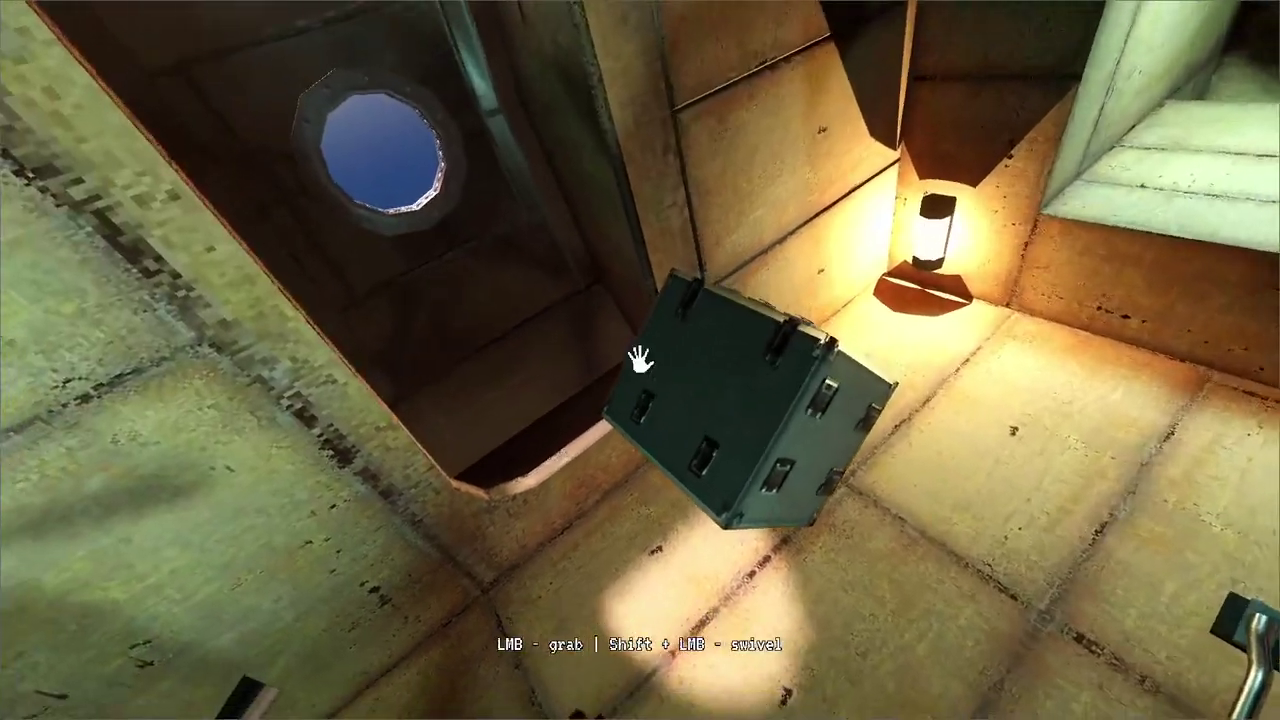
click(640, 358)
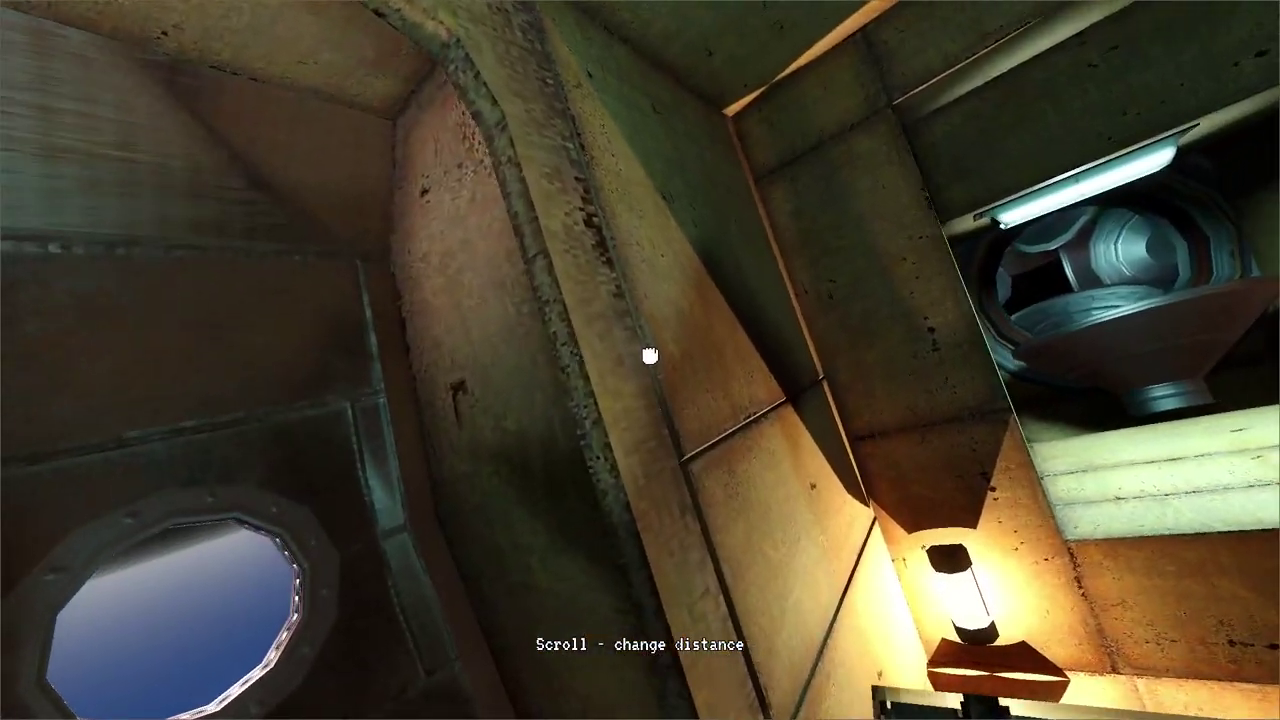
mouse_move(650, 356)
mouse_down()
mouse_move(635, 361)
mouse_move(660, 384)
mouse_move(640, 360)
mouse_move(662, 367)
mouse_up()
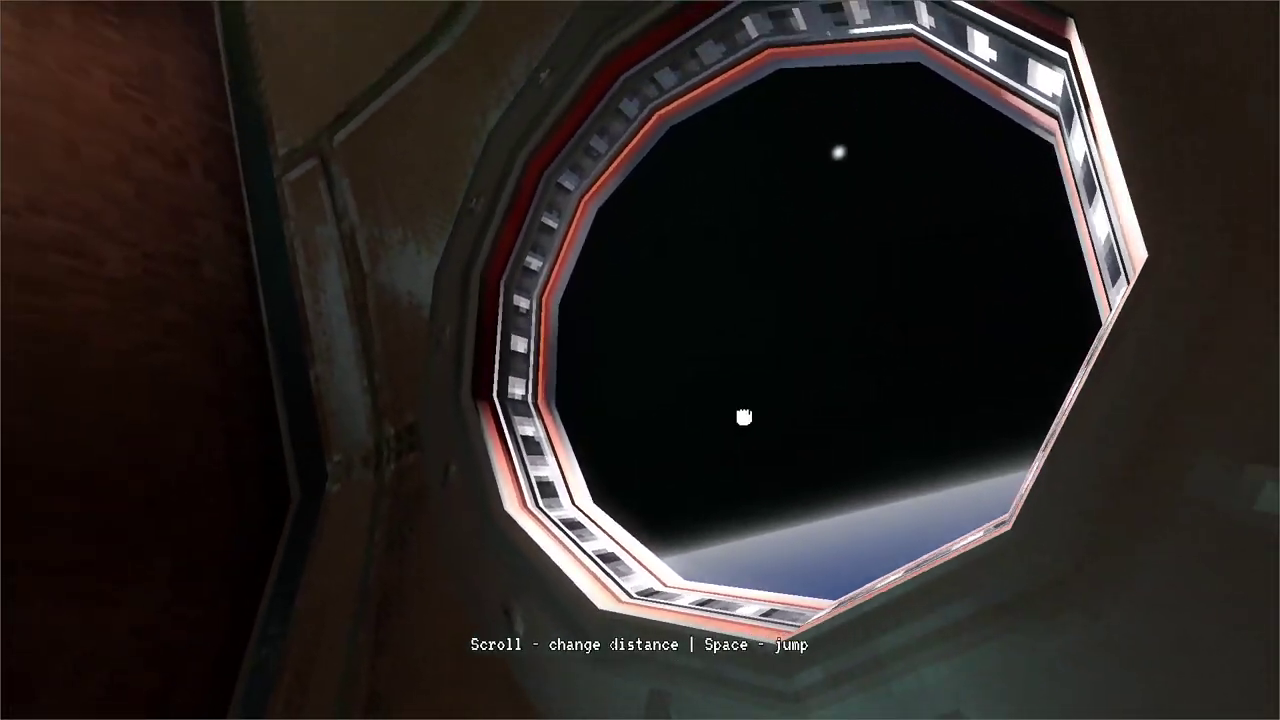
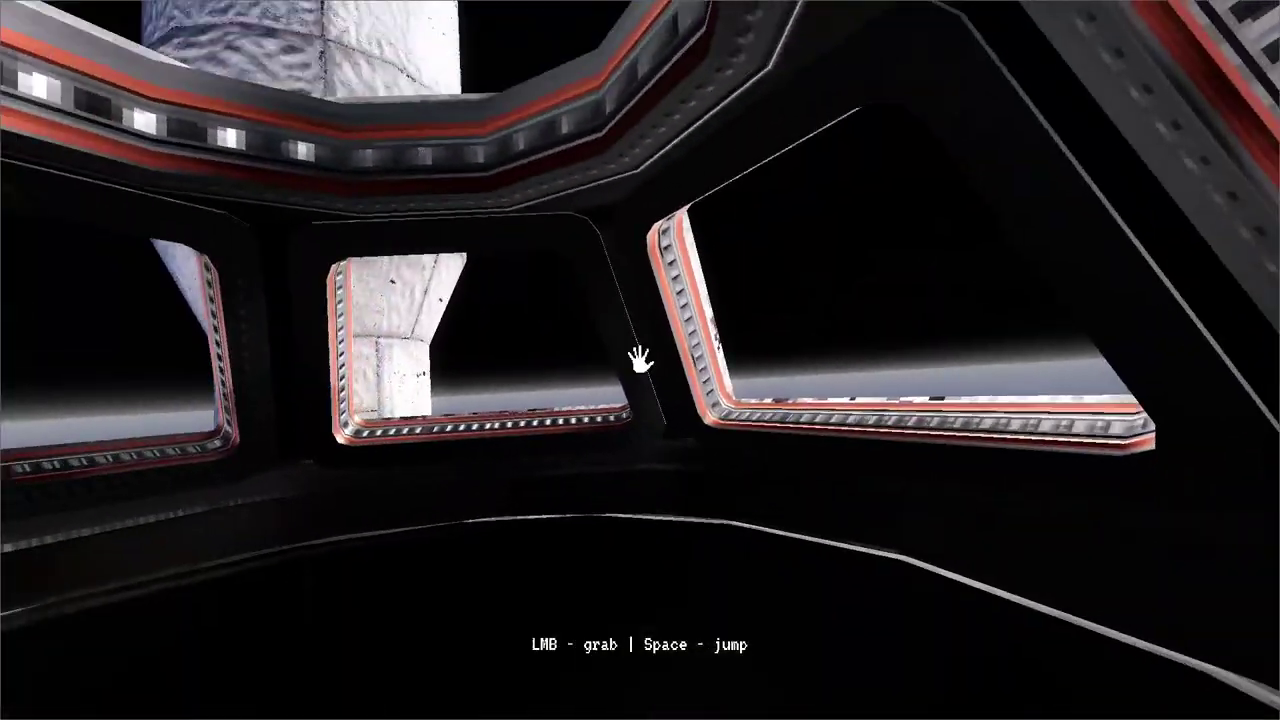
- Inspect the cupola's side and top windows from inside the running game, including the view of the neighbouring hull module
mouse_move(640, 360)
mouse_down()
mouse_move(580, 473)
mouse_move(600, 480)
mouse_move(662, 372)
mouse_up()
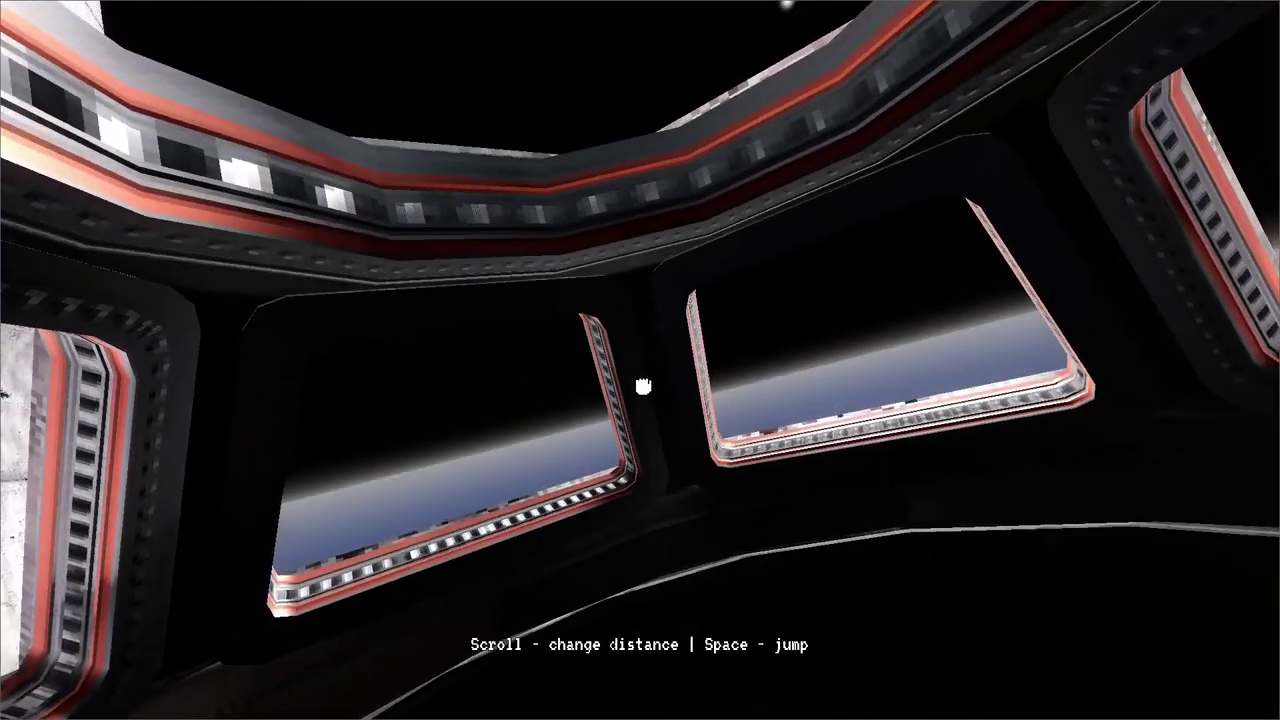
drag(643, 386, 760, 363)
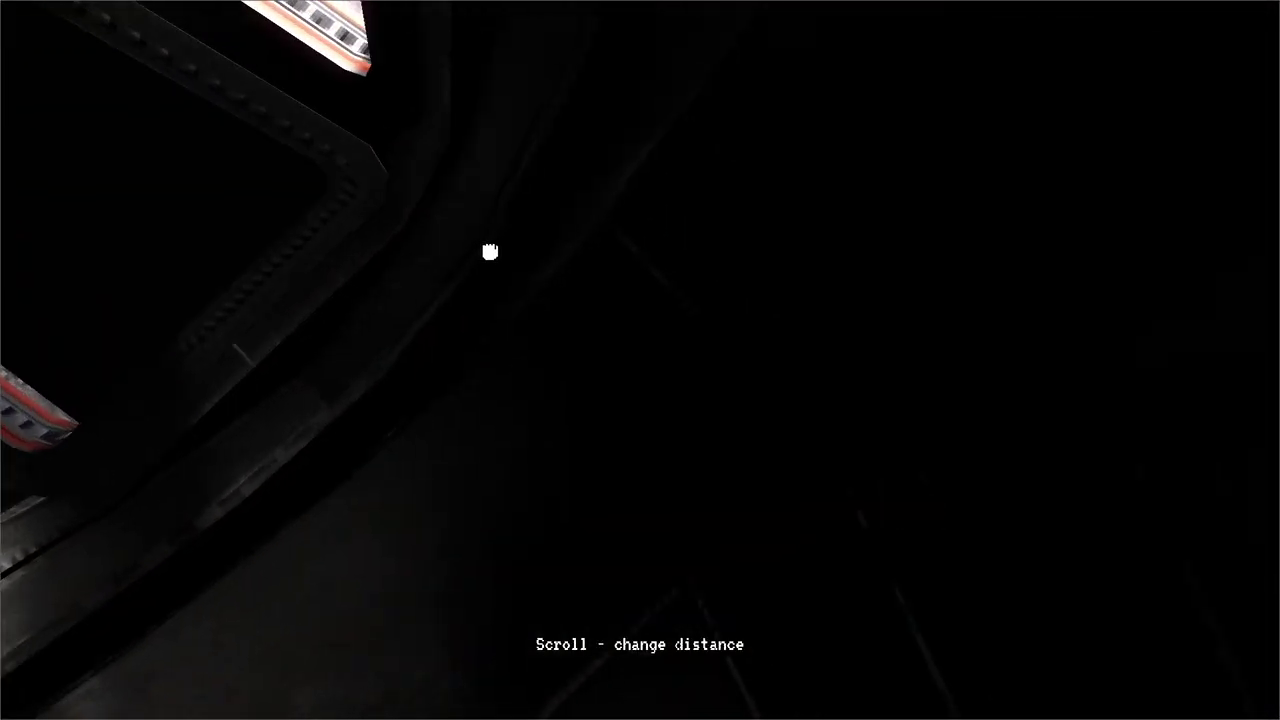
drag(490, 252, 640, 360)
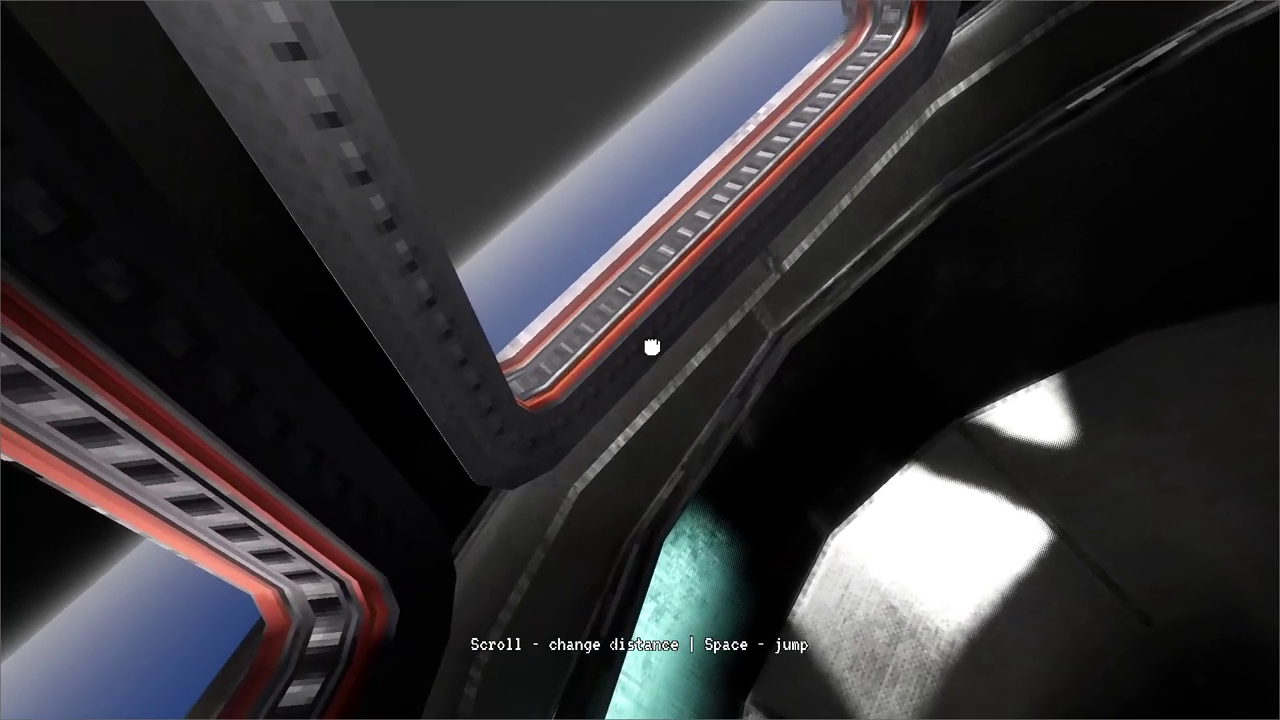
drag(652, 347, 640, 360)
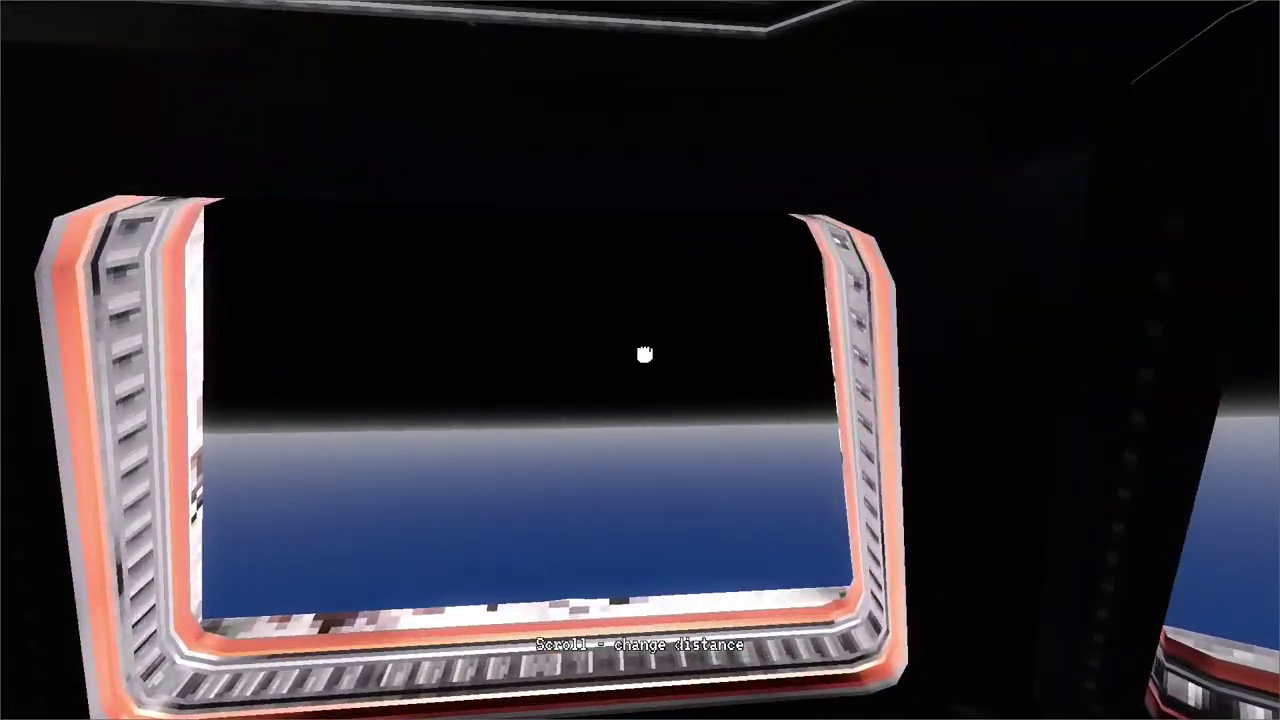
drag(644, 354, 504, 381)
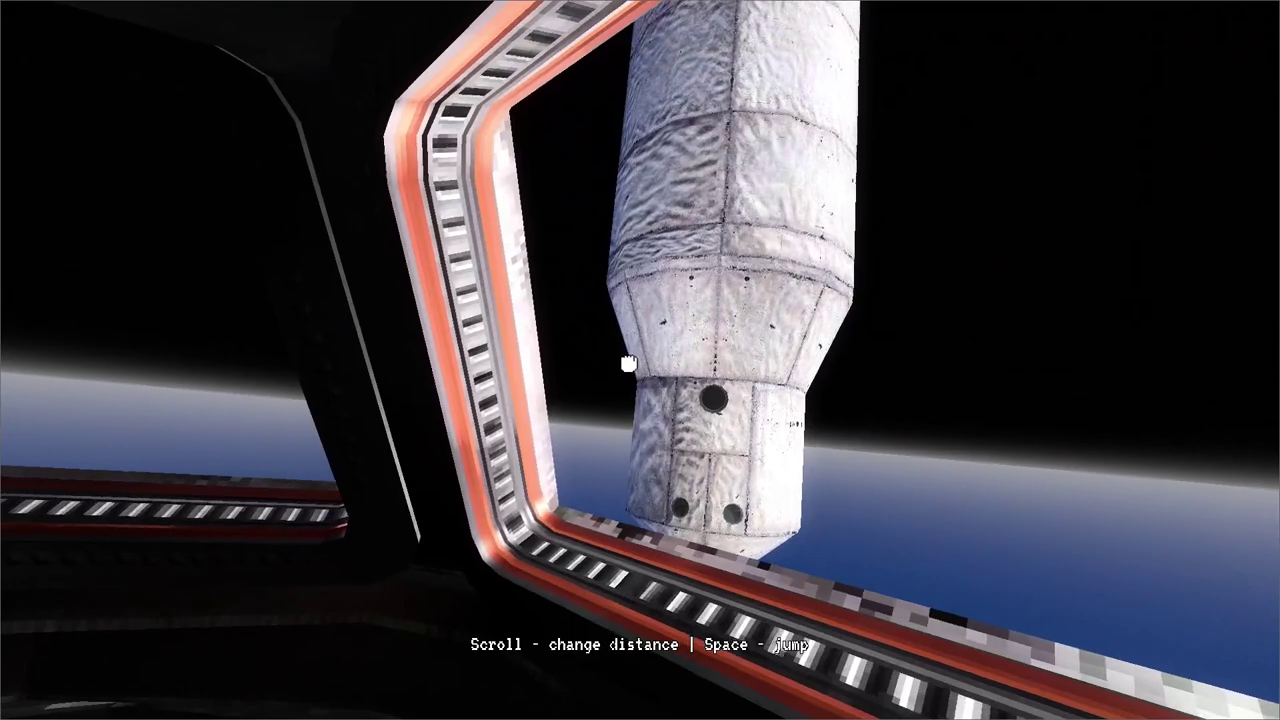
mouse_move(628, 363)
mouse_down()
mouse_move(594, 346)
mouse_move(514, 354)
mouse_move(520, 369)
mouse_move(640, 360)
mouse_up()
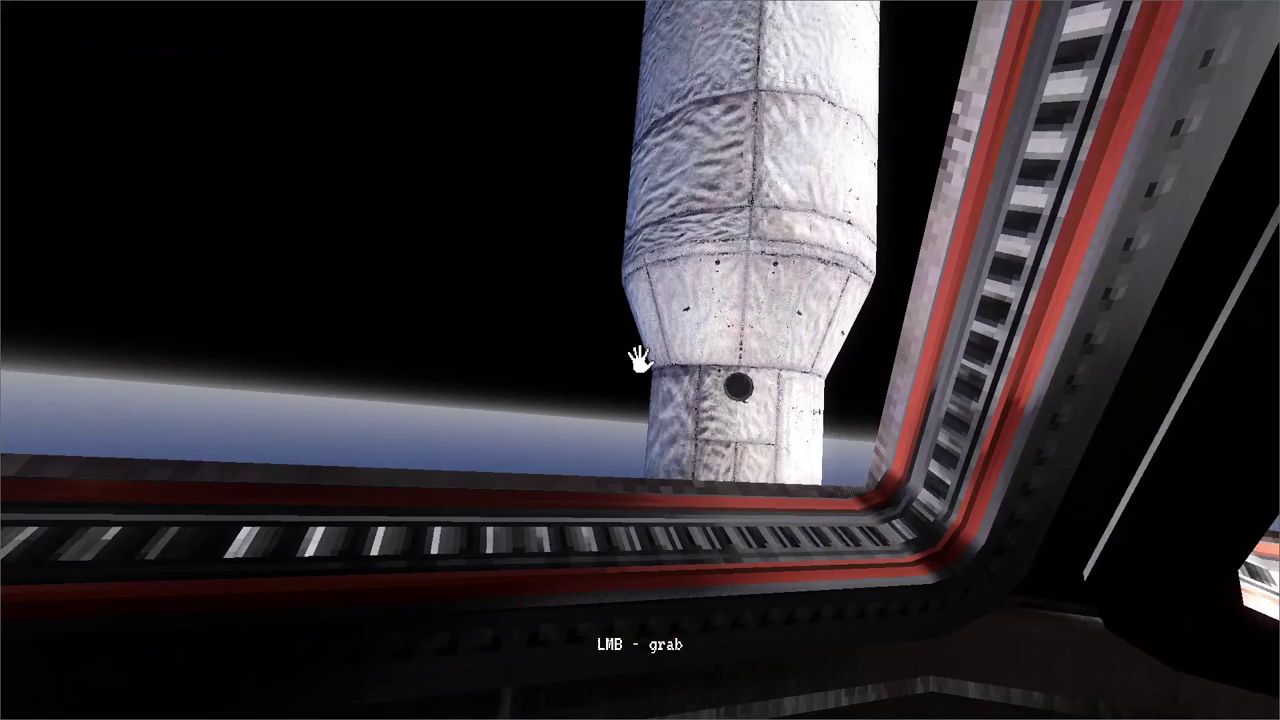
drag(640, 360, 640, 360)
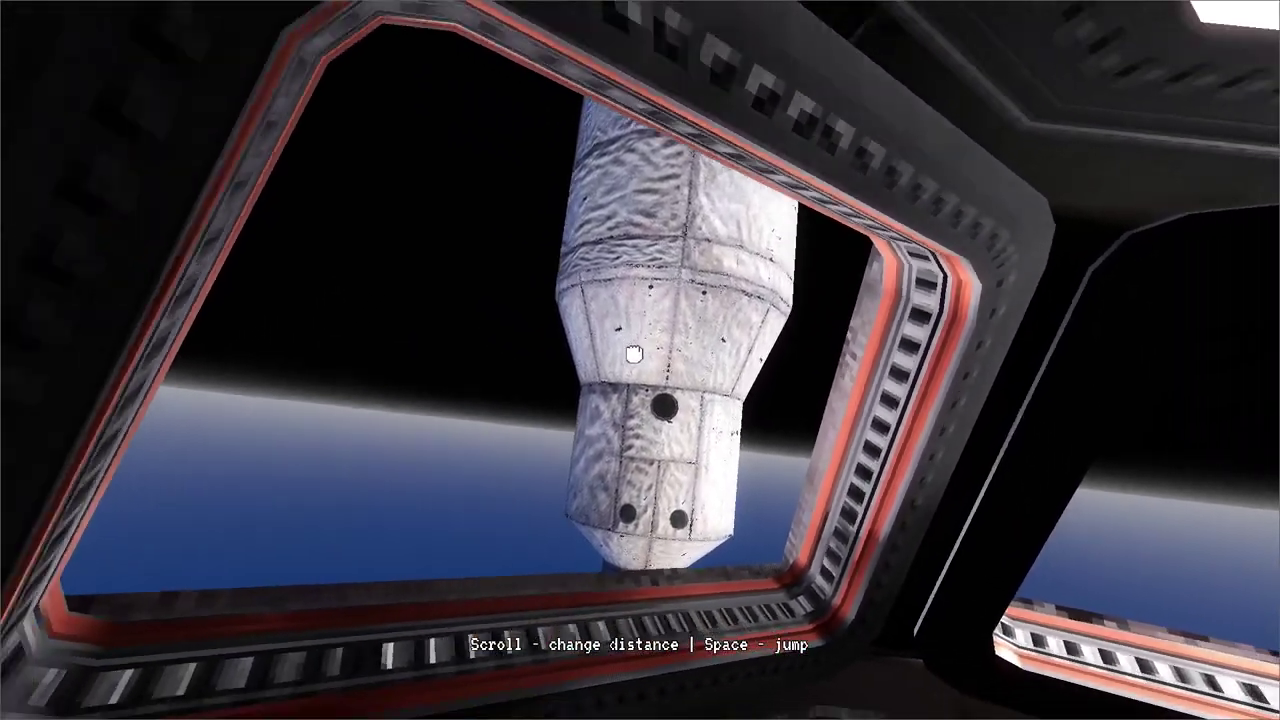
drag(634, 355, 637, 360)
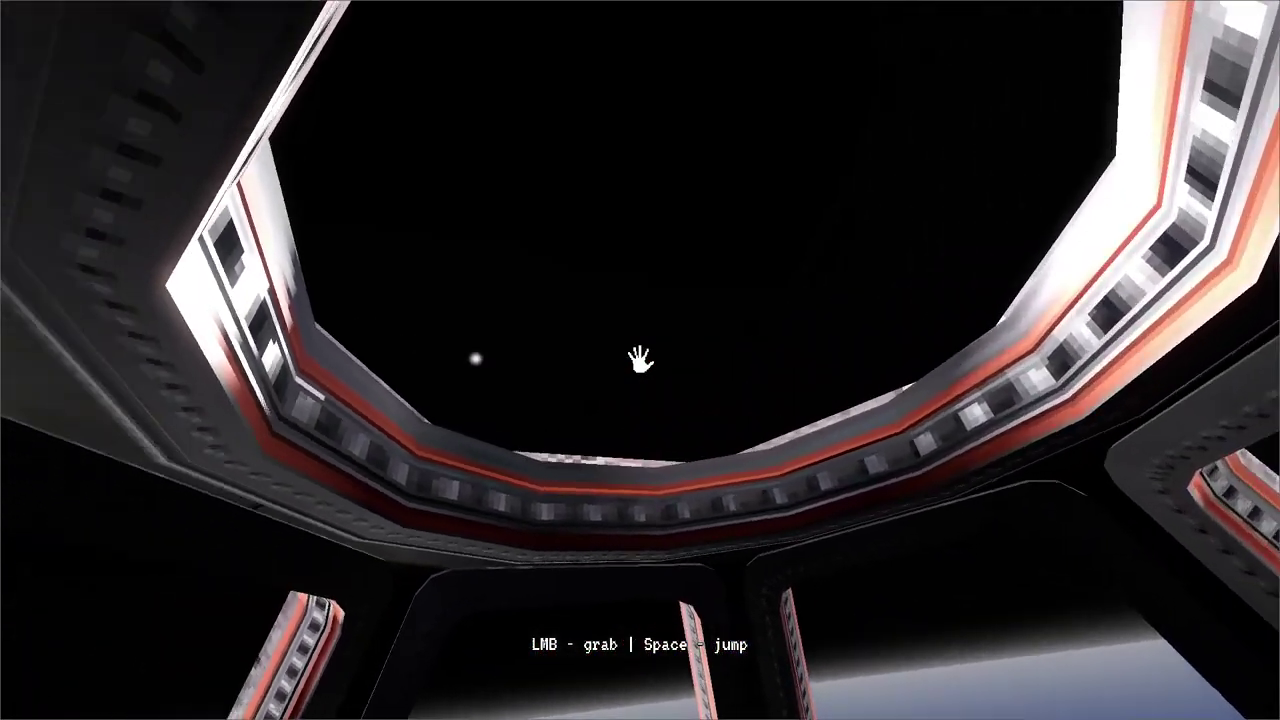
mouse_move(640, 360)
mouse_down()
mouse_move(686, 354)
mouse_move(640, 360)
mouse_move(705, 296)
mouse_move(666, 280)
mouse_move(689, 197)
mouse_move(789, 280)
mouse_move(694, 481)
mouse_move(640, 357)
mouse_up()
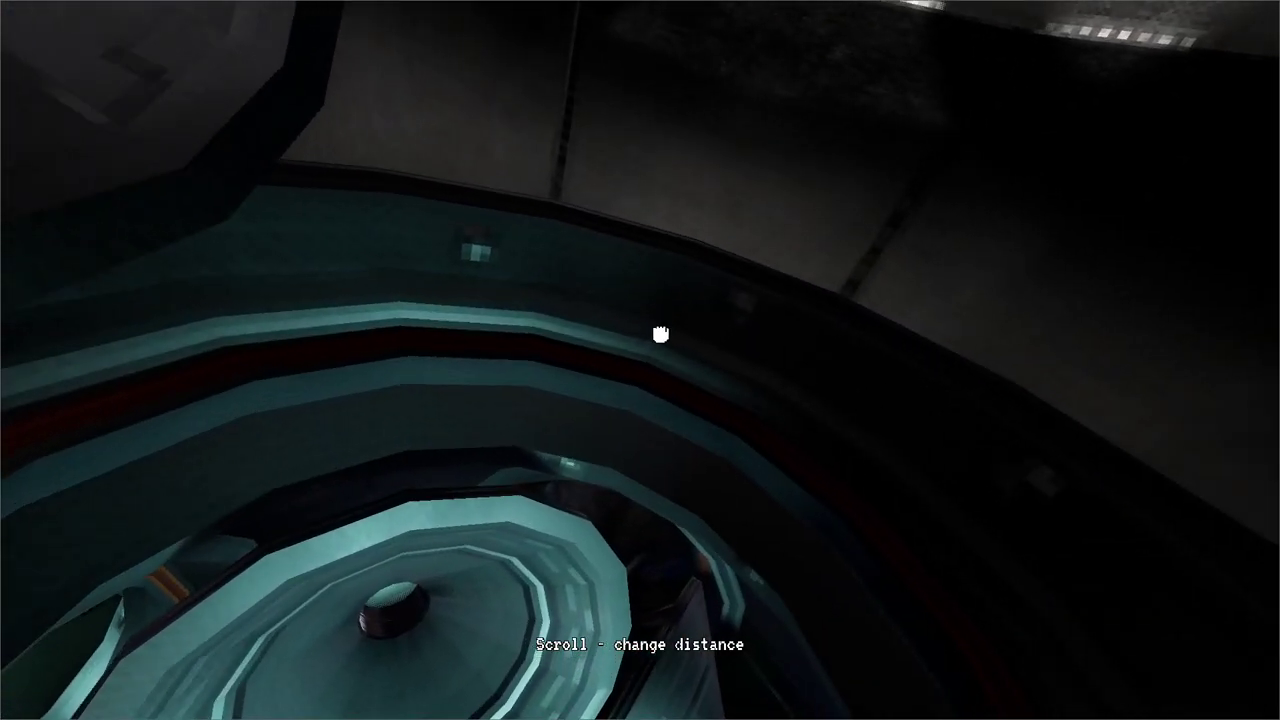
- Move through the hatch below the cupola, look back at its windows through the opening, and return inside
drag(661, 334, 637, 516)
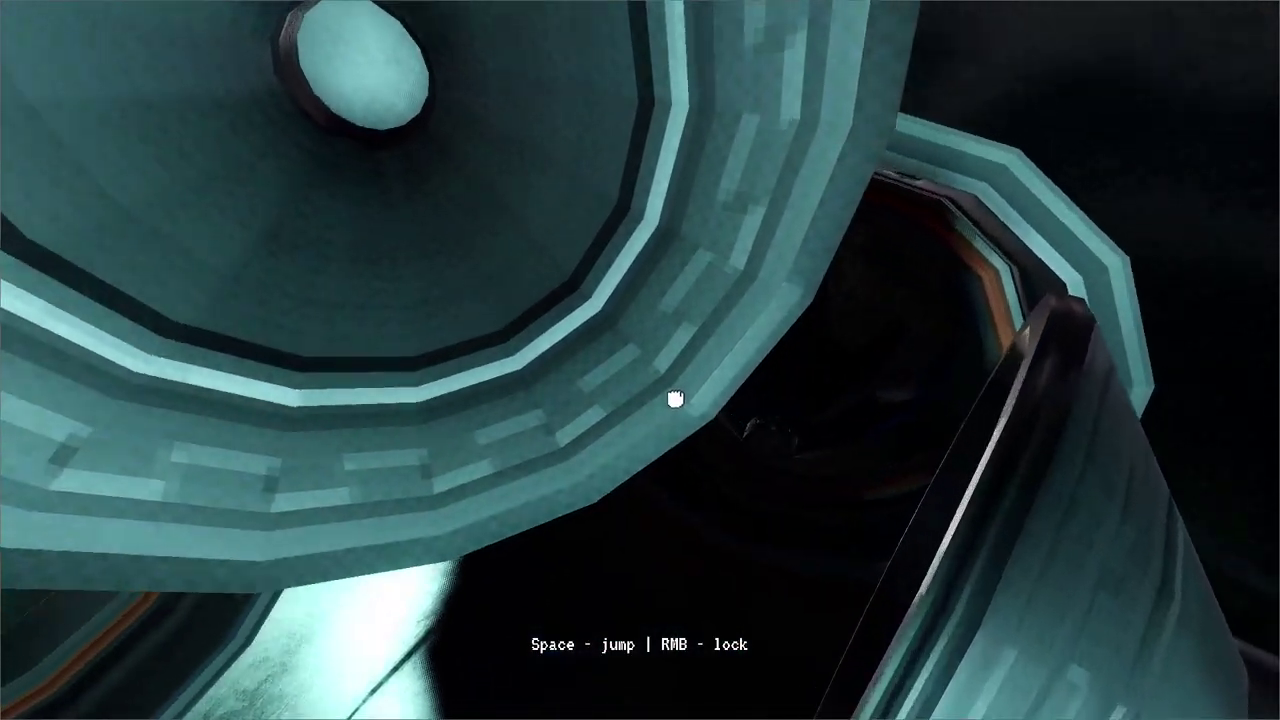
drag(675, 399, 800, 410)
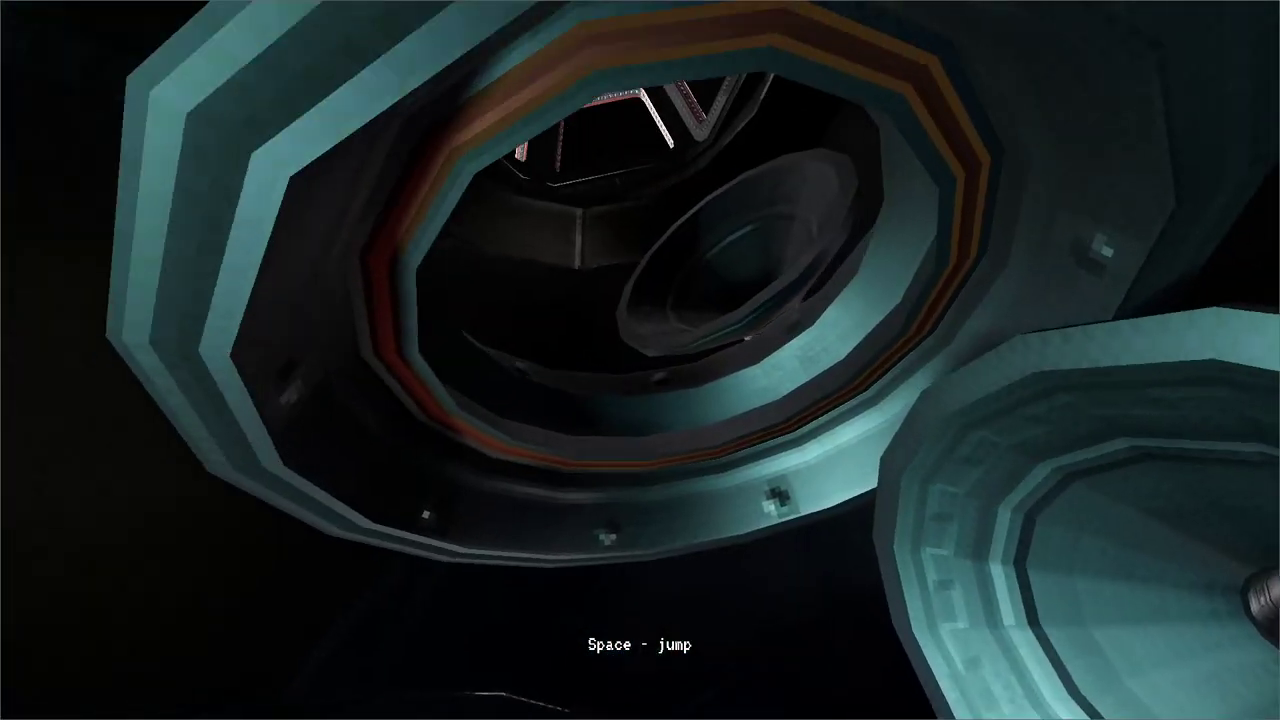
drag(640, 360, 659, 397)
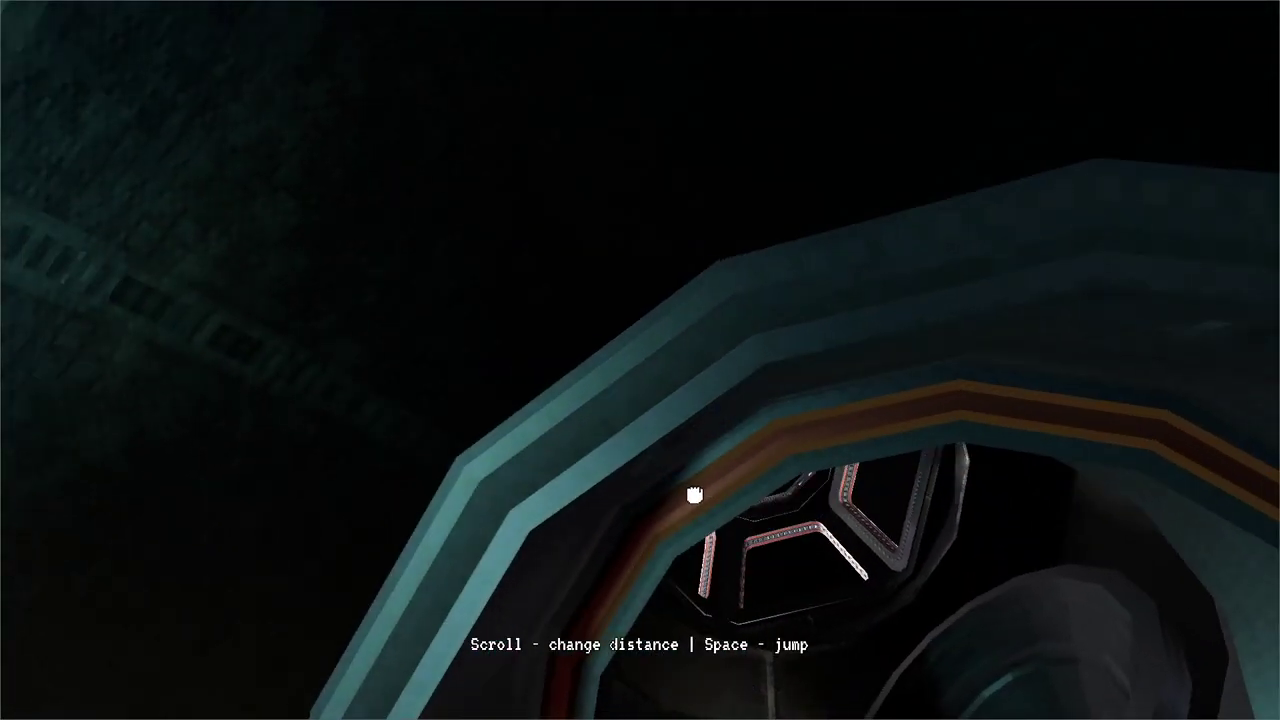
drag(695, 495, 655, 425)
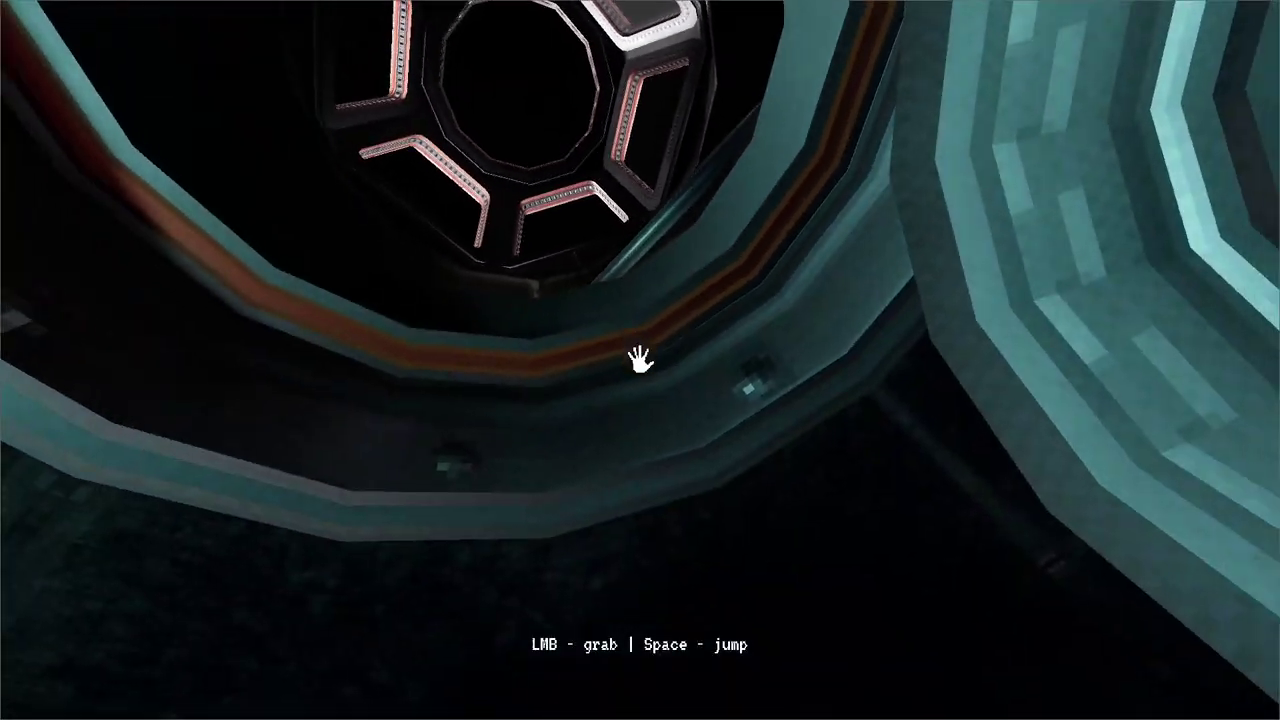
mouse_move(640, 360)
mouse_down()
mouse_move(599, 94)
mouse_move(649, 129)
mouse_move(649, 180)
mouse_up()
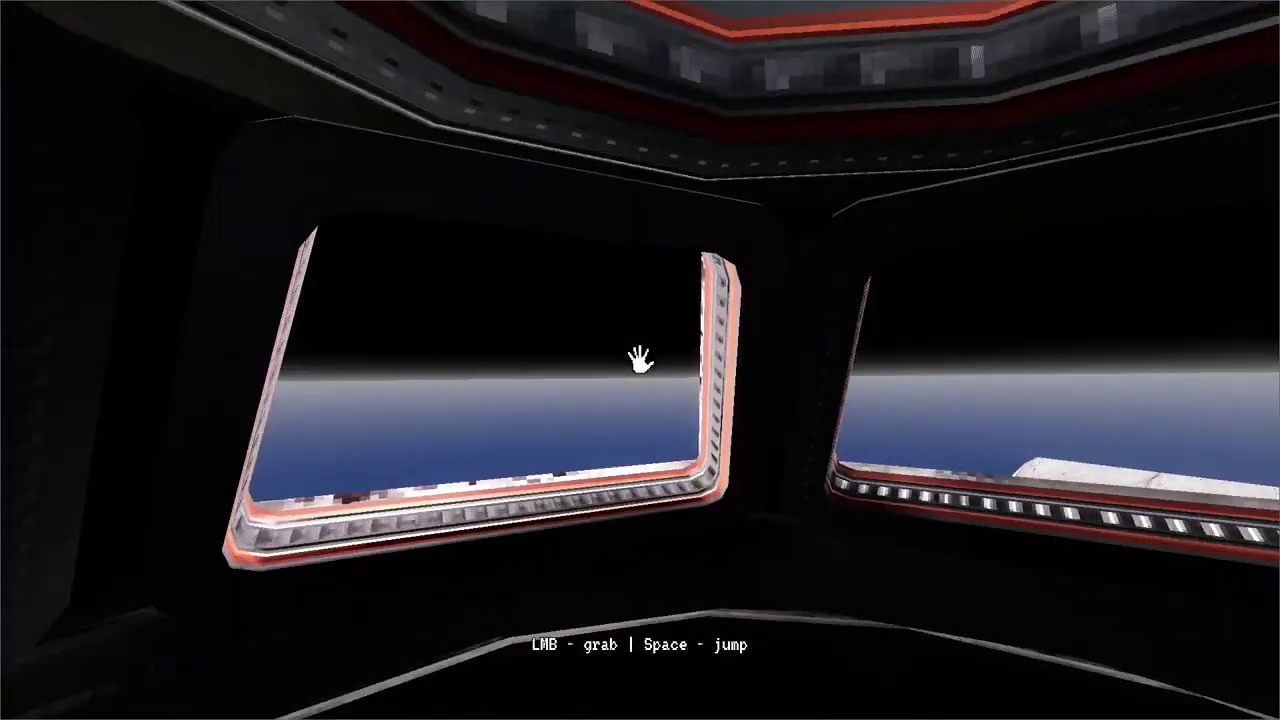
- Look around the cupola interior again, checking each side window's frame lighting and outside view
mouse_move(640, 358)
mouse_down()
mouse_move(740, 363)
mouse_move(563, 346)
mouse_move(634, 363)
mouse_move(623, 345)
mouse_up()
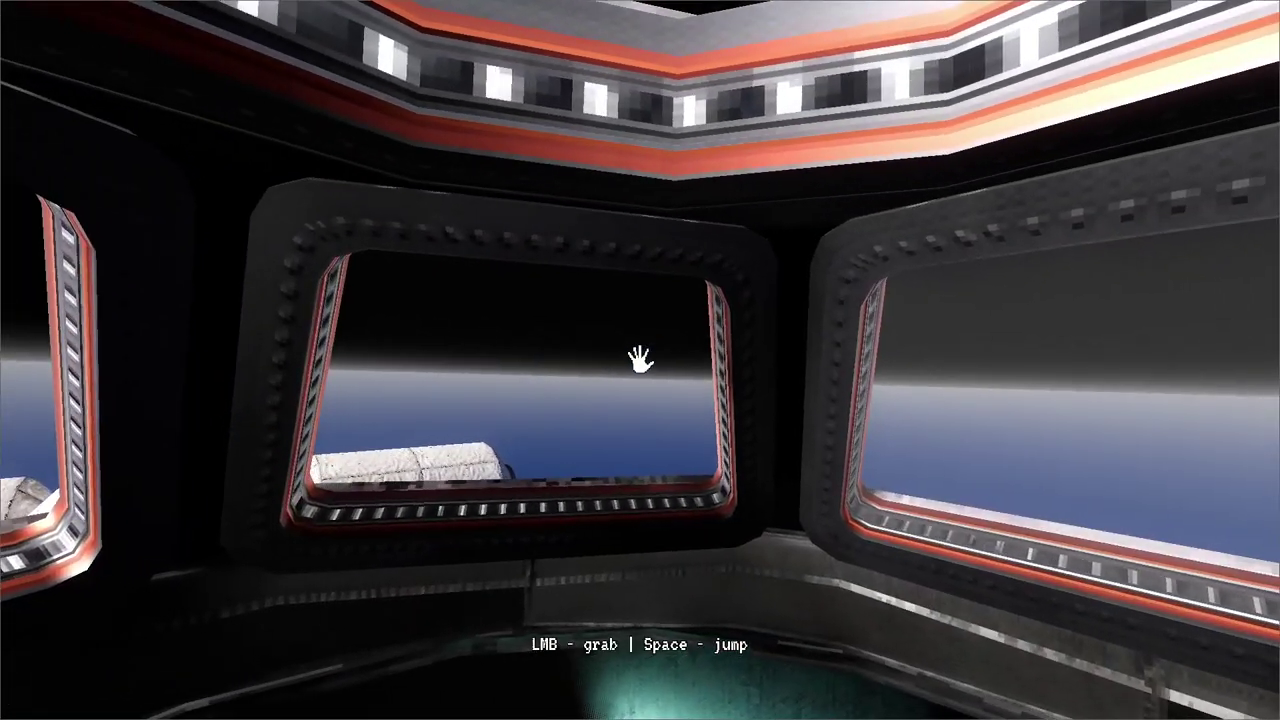
drag(638, 359, 588, 316)
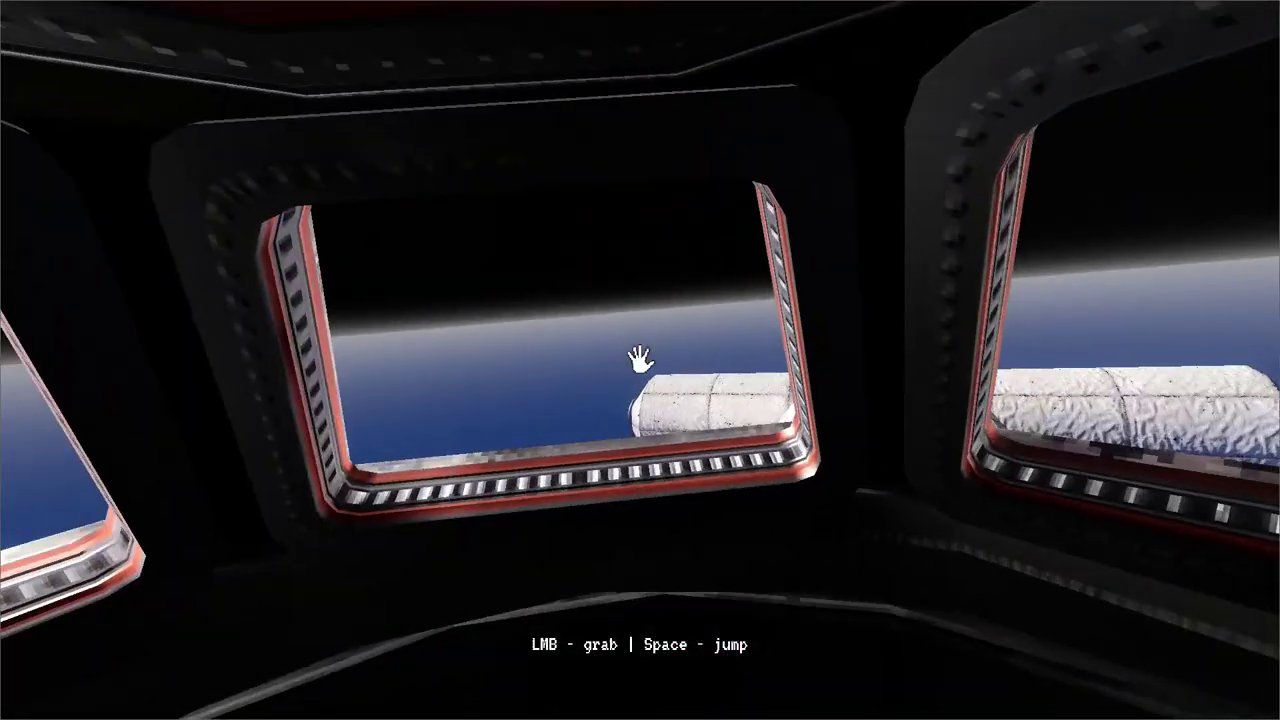
drag(638, 359, 604, 332)
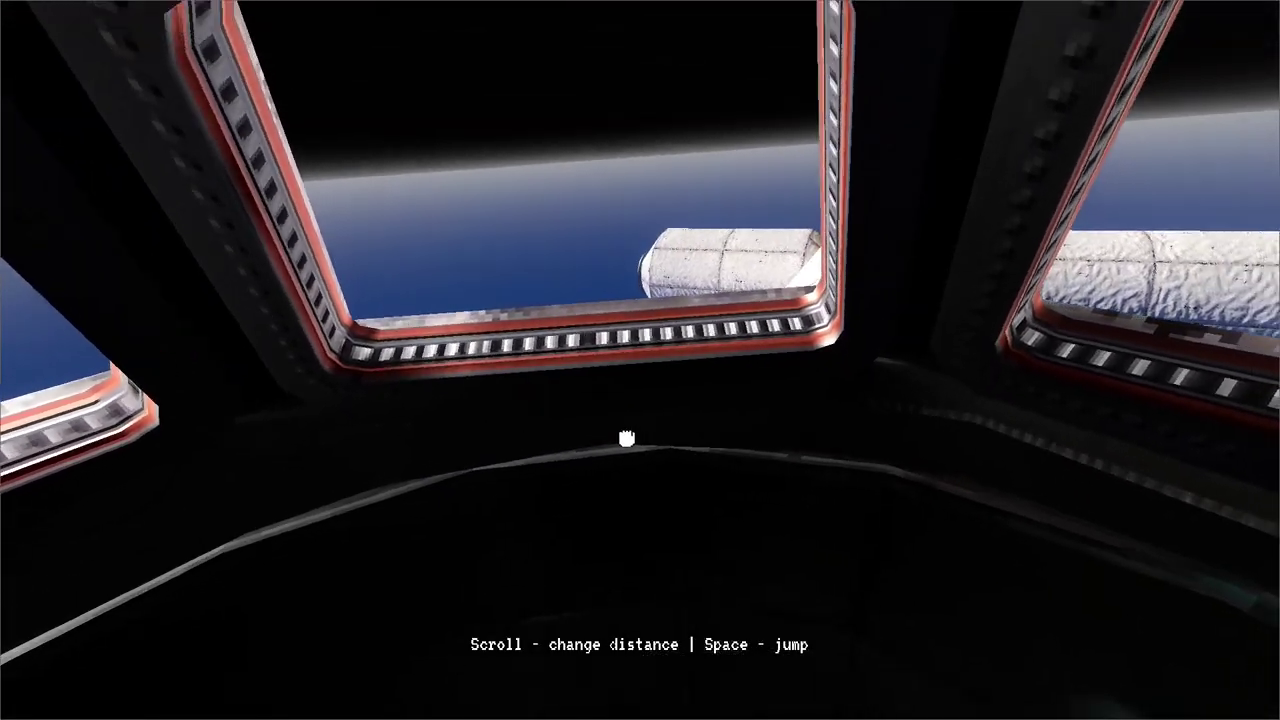
drag(626, 438, 663, 455)
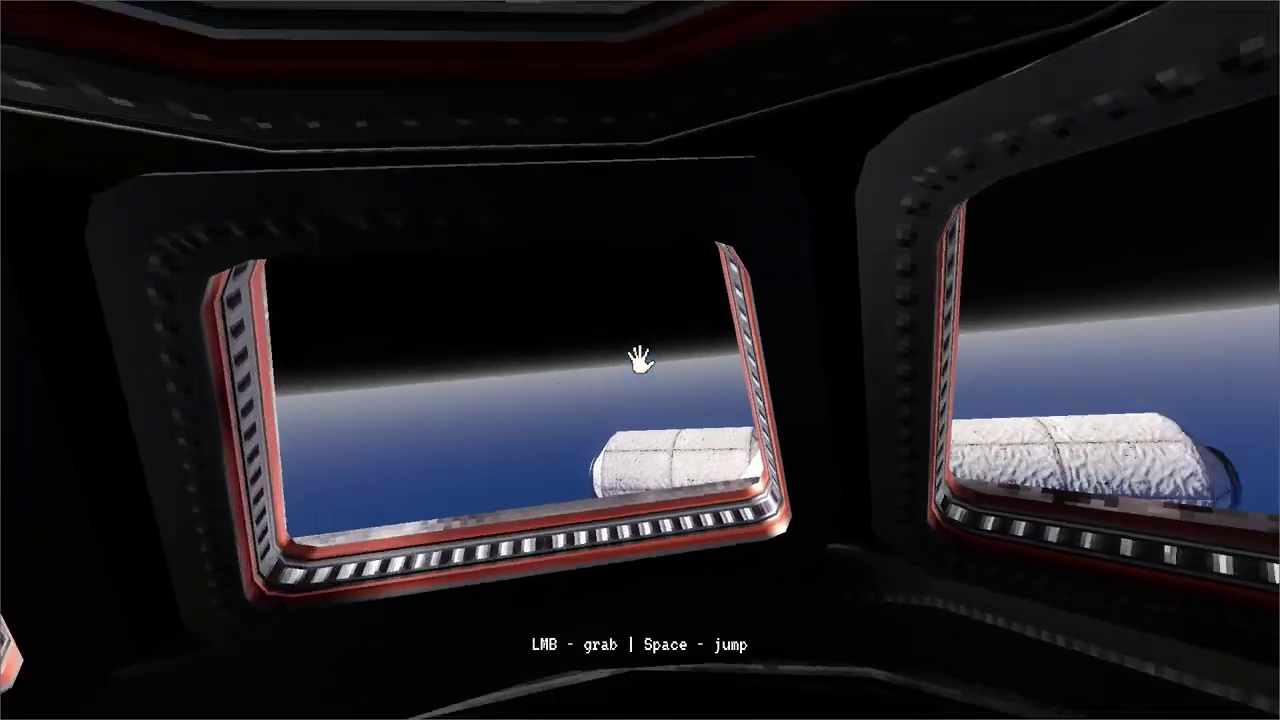
drag(640, 357, 642, 276)
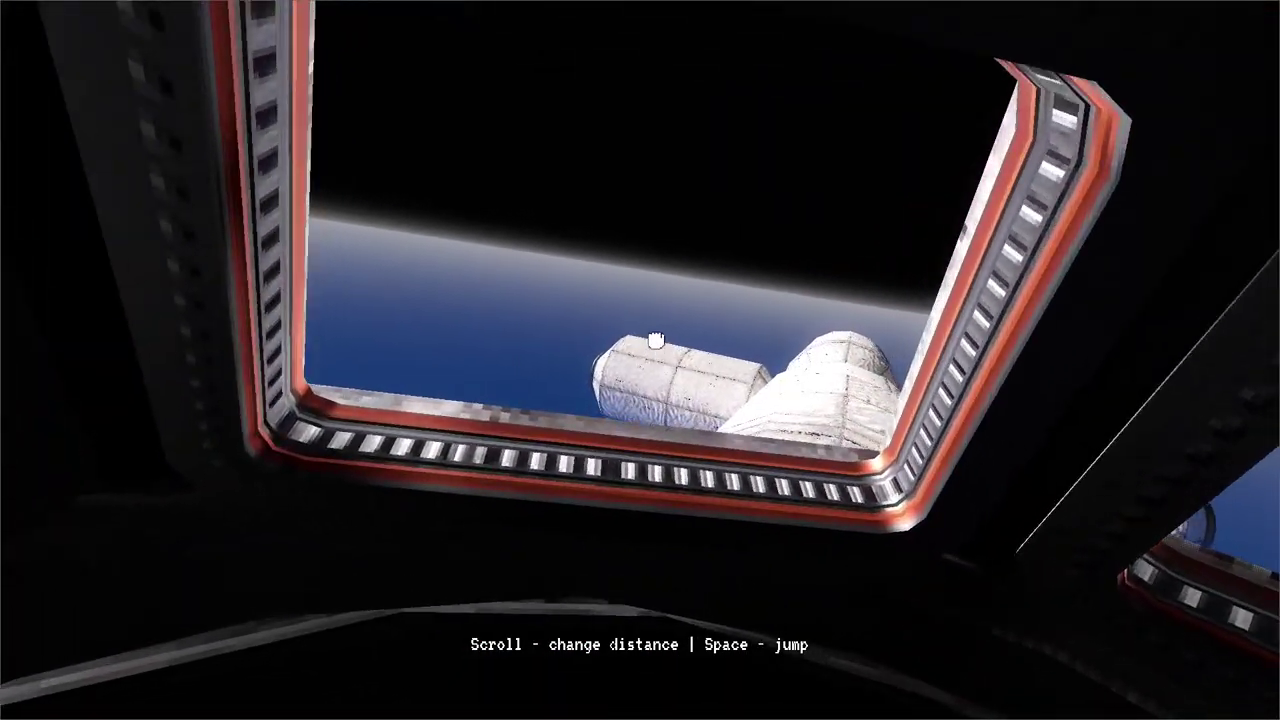
drag(655, 341, 780, 373)
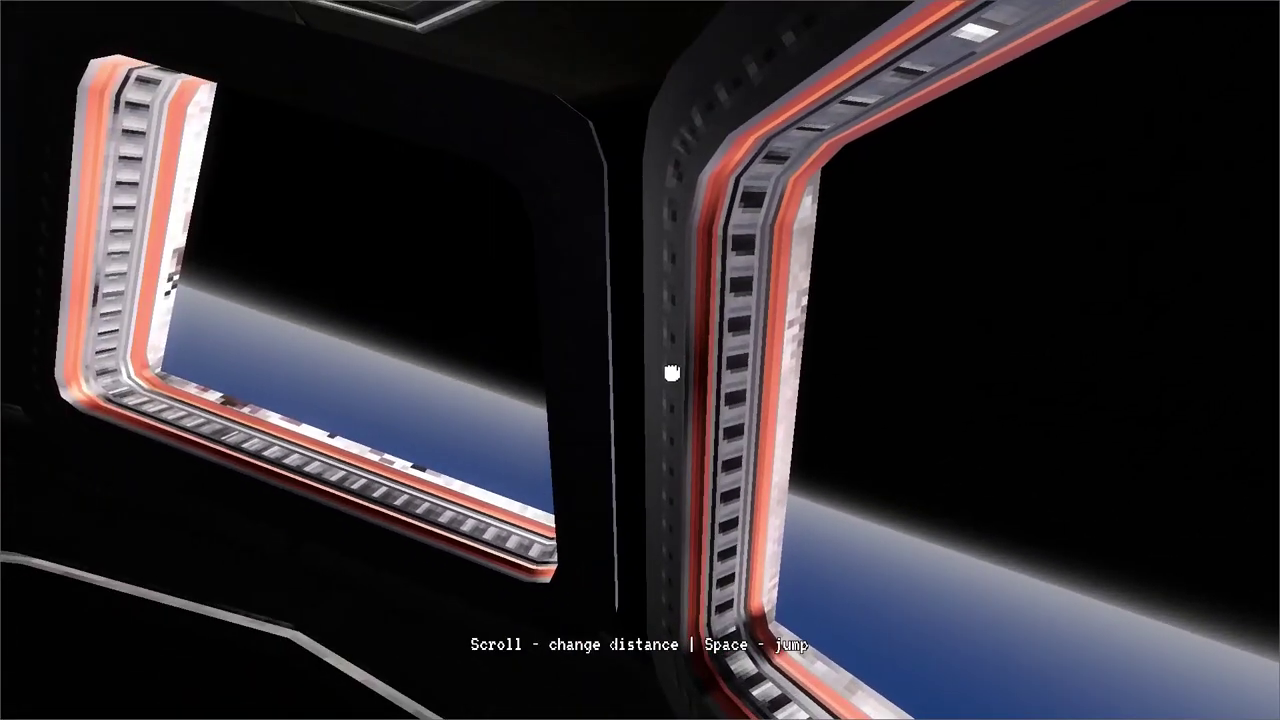
- Look around the cupola interior in the running game and exit the test run
drag(671, 373, 592, 291)
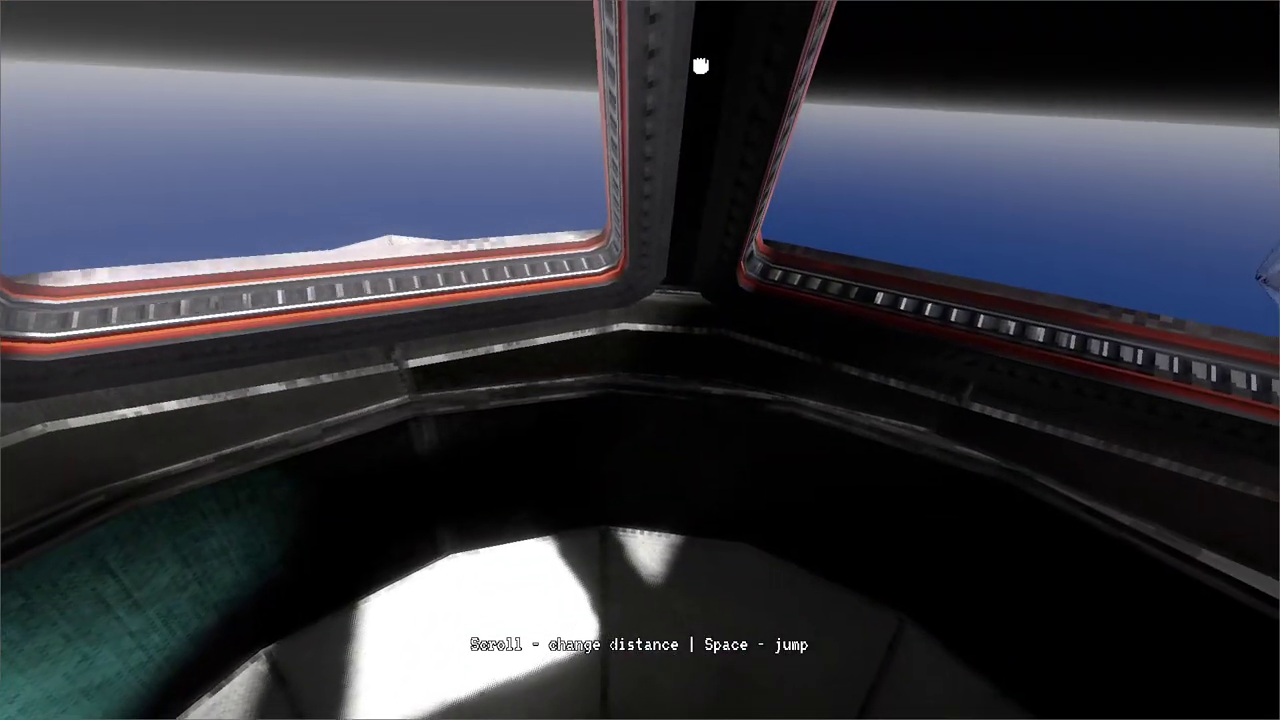
drag(700, 65, 624, 284)
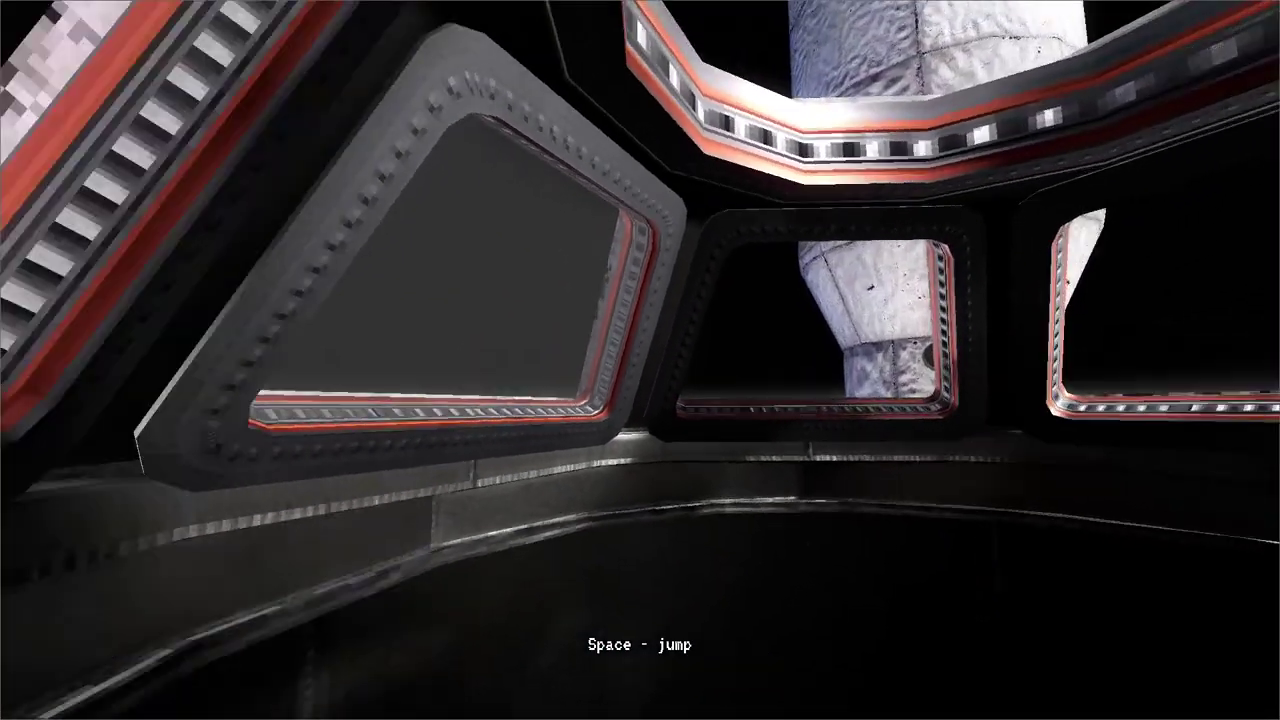
click(640, 360)
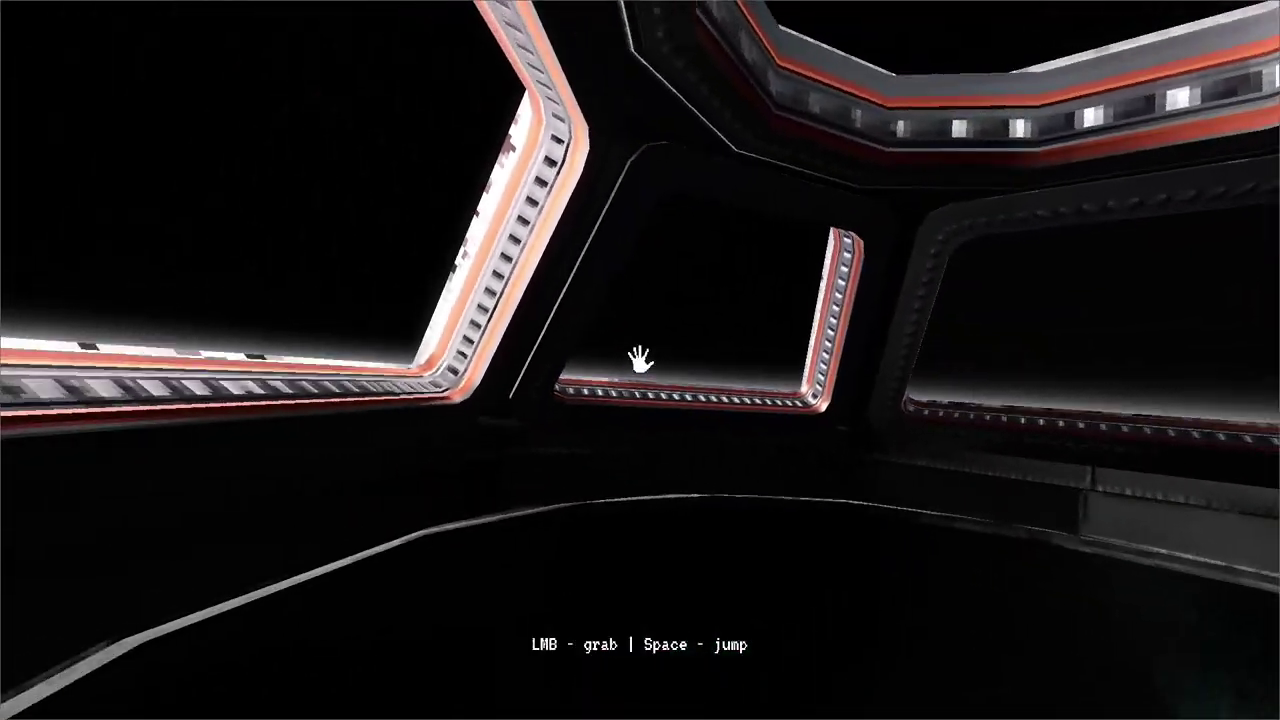
mouse_move(640, 360)
mouse_down()
mouse_move(754, 352)
mouse_move(594, 357)
mouse_move(631, 321)
mouse_move(640, 360)
mouse_up()
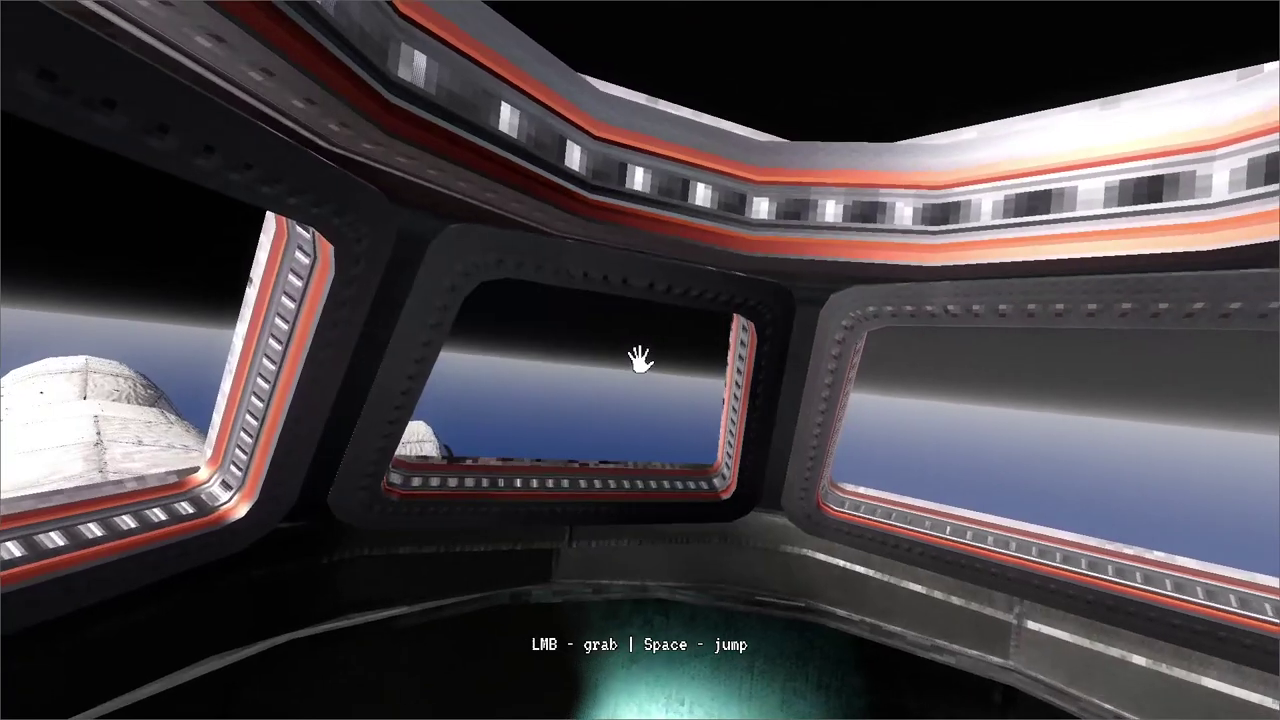
mouse_move(640, 360)
mouse_down()
mouse_move(659, 441)
mouse_move(617, 457)
mouse_move(706, 457)
mouse_move(654, 362)
mouse_move(623, 337)
mouse_move(640, 360)
mouse_up()
key(Escape)
- Select the cupola mesh on top of the station in the main scene
scroll(603, 292, down, 2)
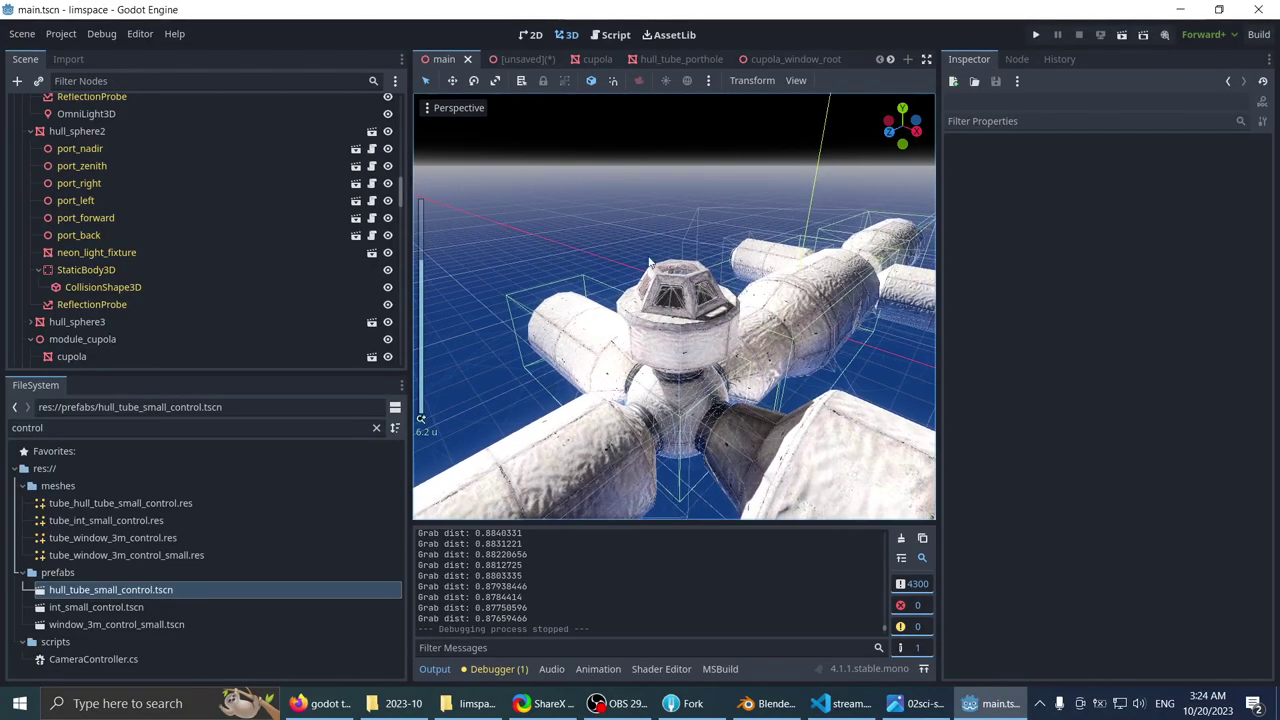
middle_drag(600, 150, 592, 182)
scroll(591, 182, up, 8)
scroll(626, 238, down, 6)
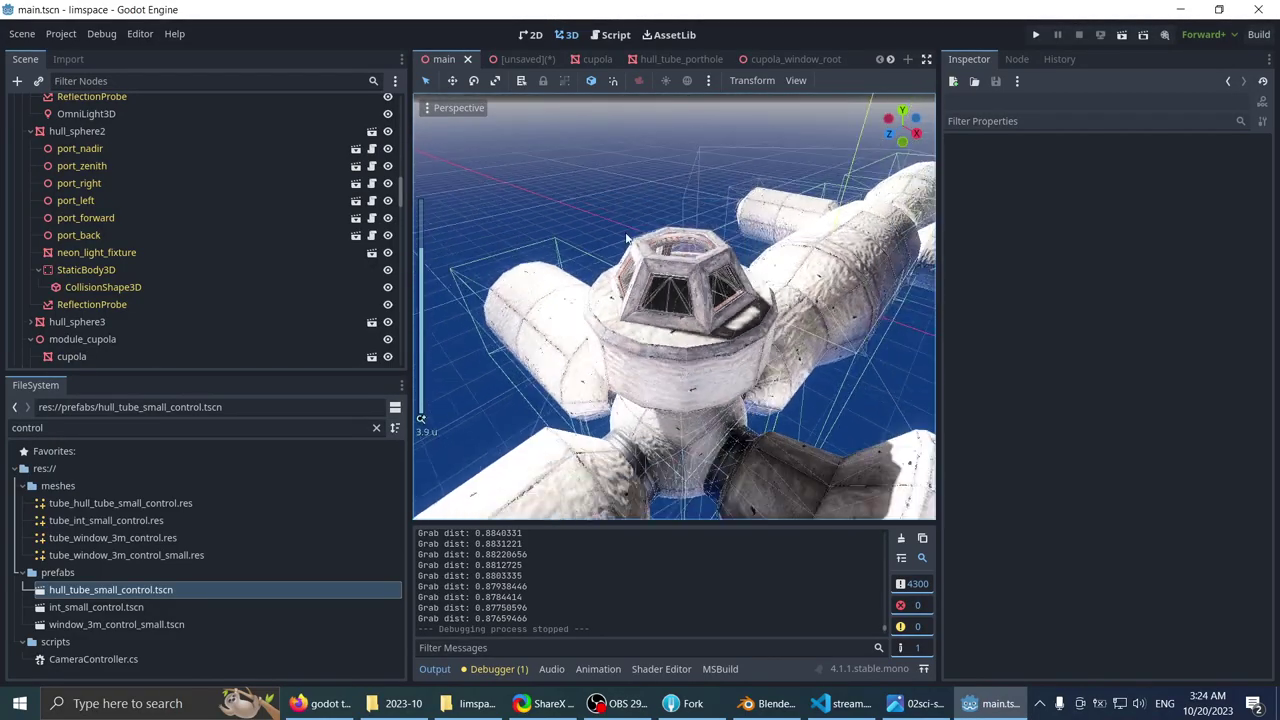
click(646, 290)
middle_drag(646, 290, 645, 264)
scroll(248, 306, down, 2)
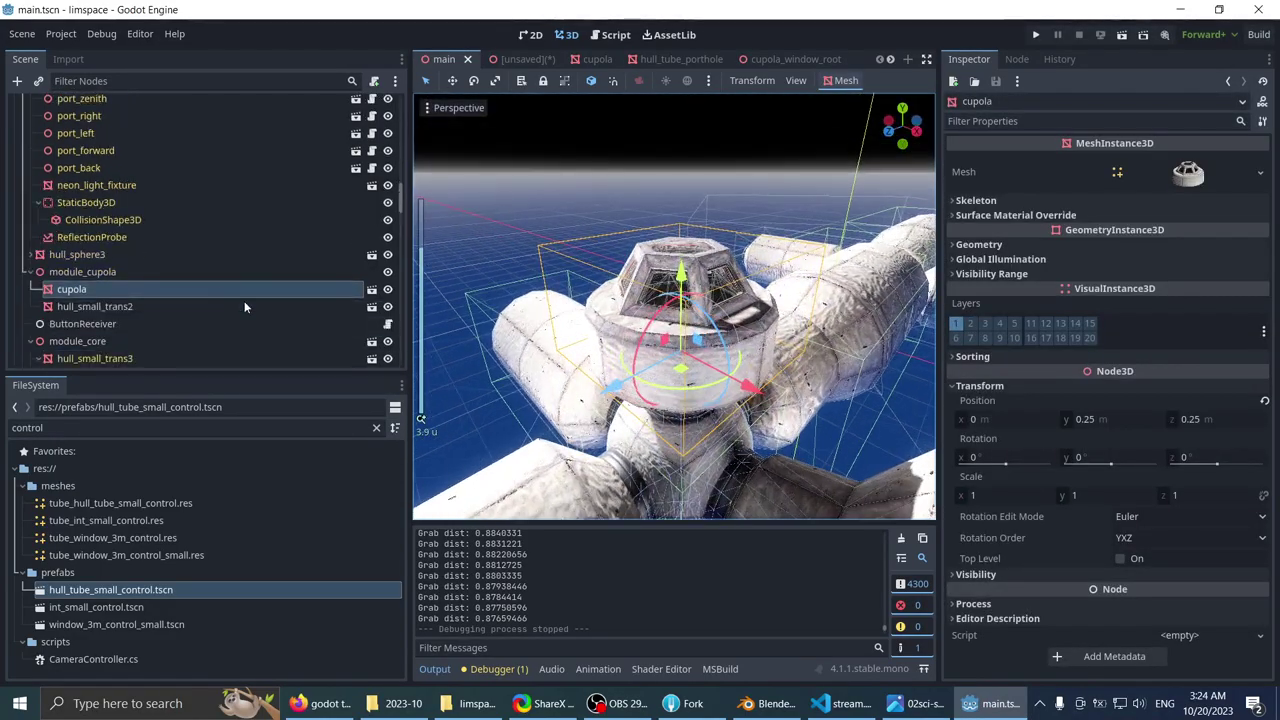
- Save the module_cupola branch as its own scene, module_cupola.tscn, in res://prefabs
click(111, 305)
click(115, 291)
click(117, 273)
scroll(512, 228, down, 2)
middle_drag(512, 228, 461, 230)
click(113, 290)
click(122, 275)
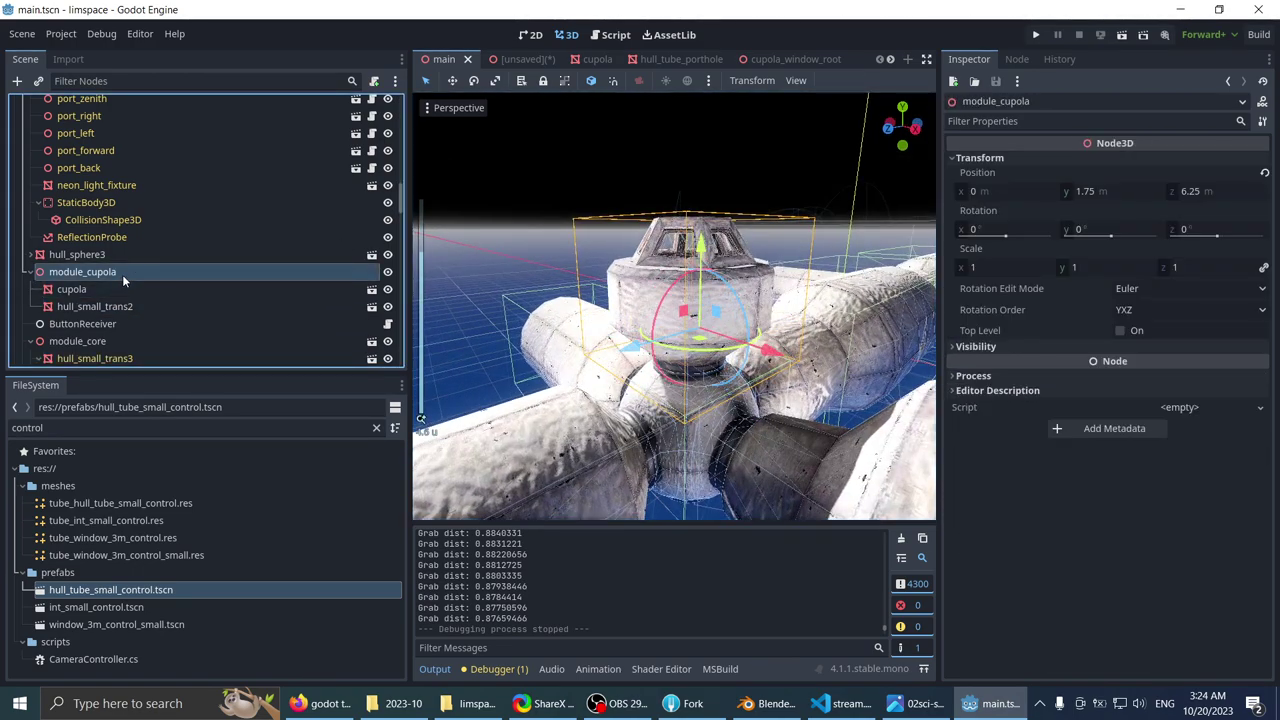
right_click(122, 274)
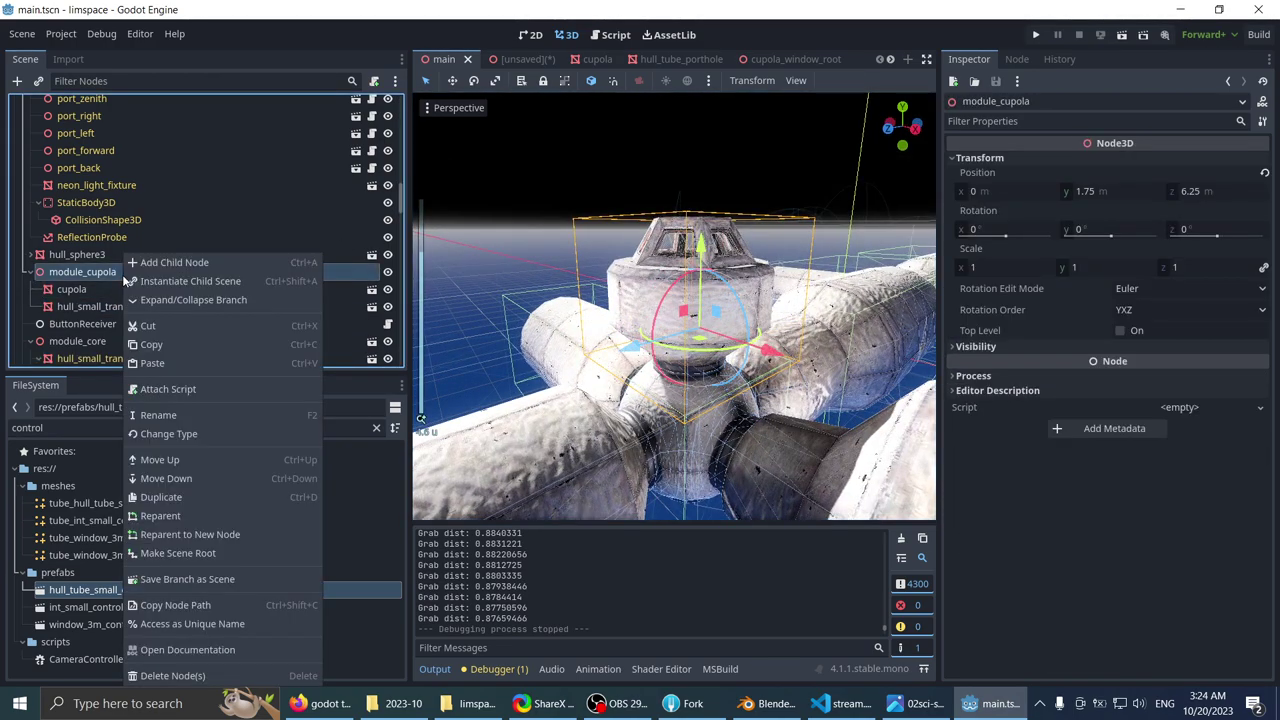
click(177, 579)
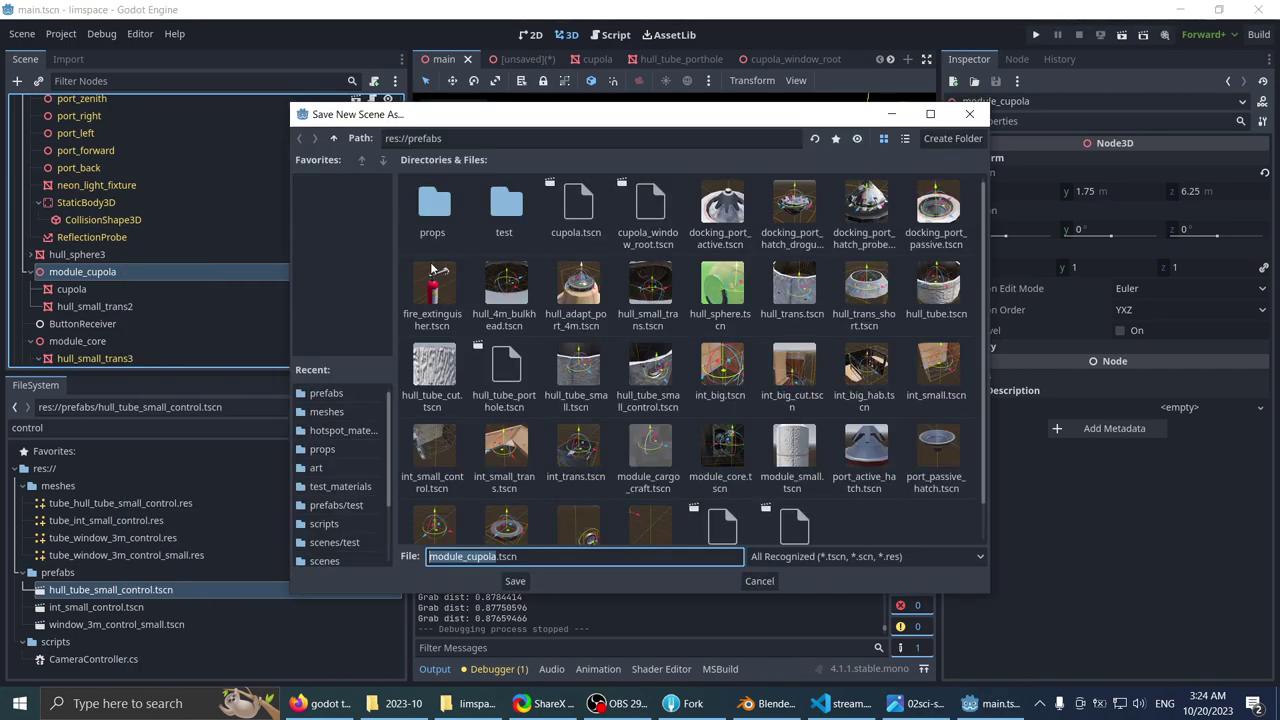
click(515, 581)
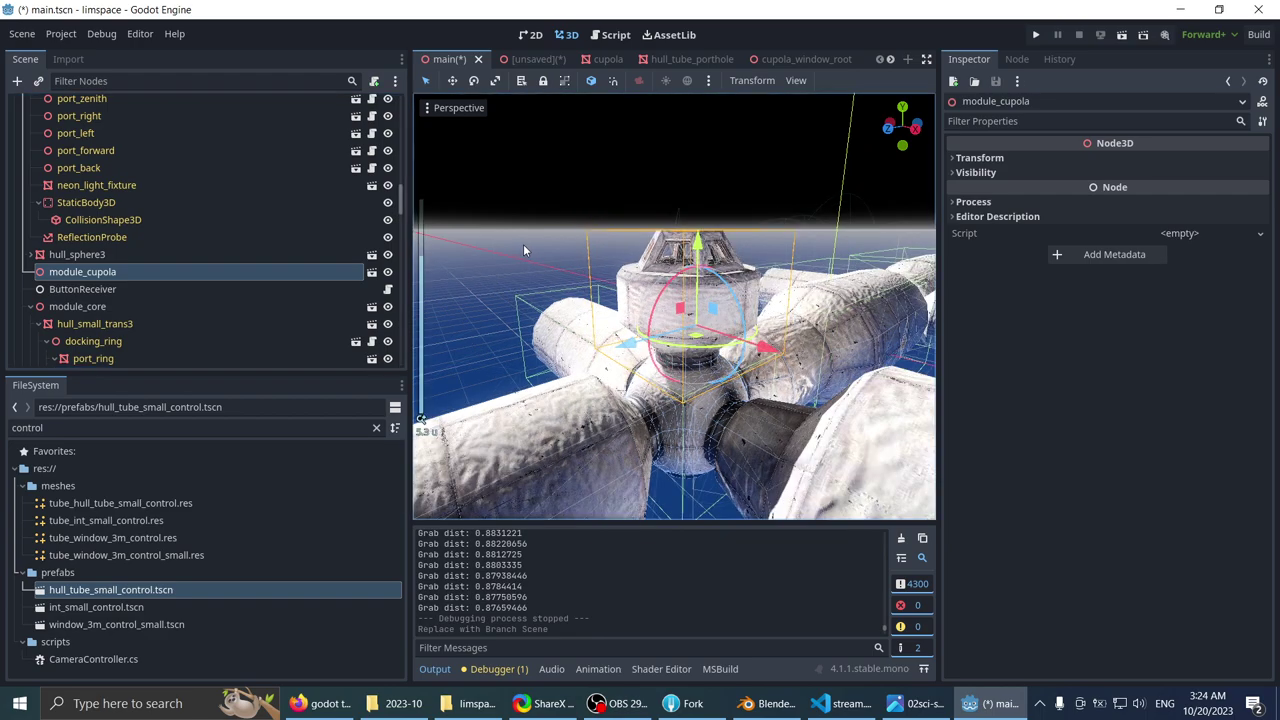
- Open the module_cupola scene for editing and focus the view on its cupola mesh
scroll(536, 196, up, 2)
middle_drag(534, 190, 523, 266)
click(372, 273)
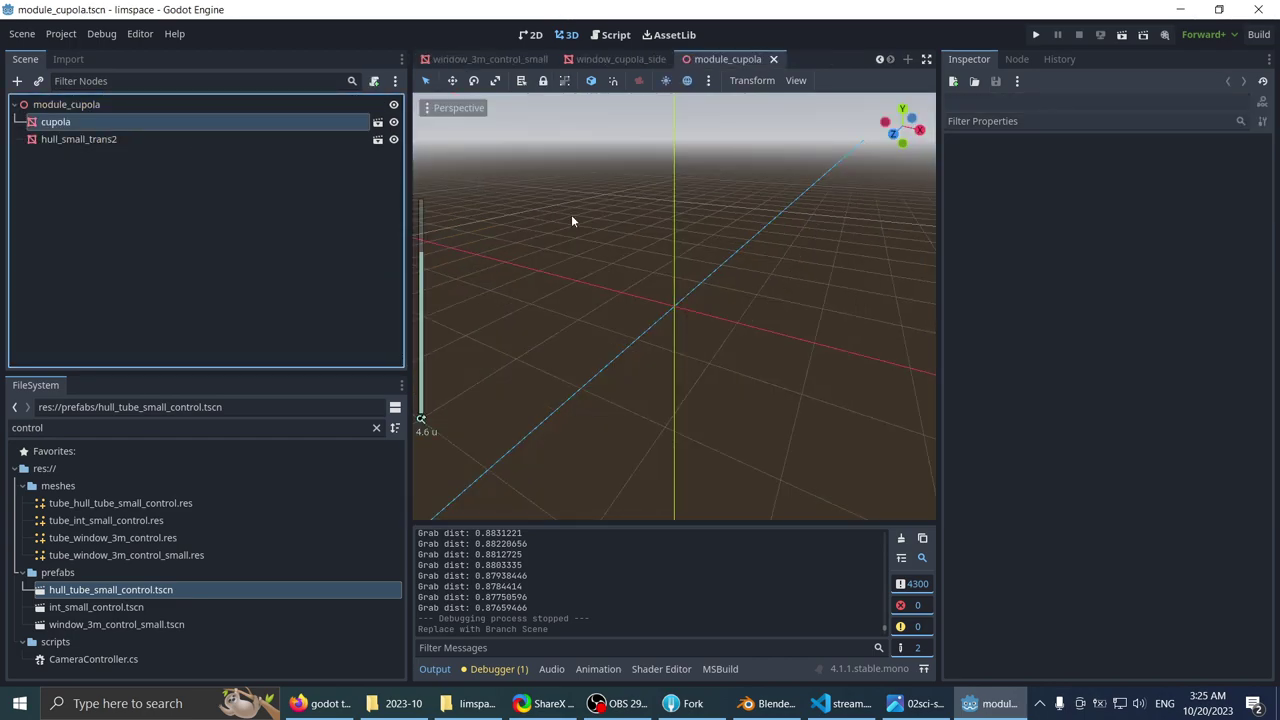
scroll(609, 286, down, 5)
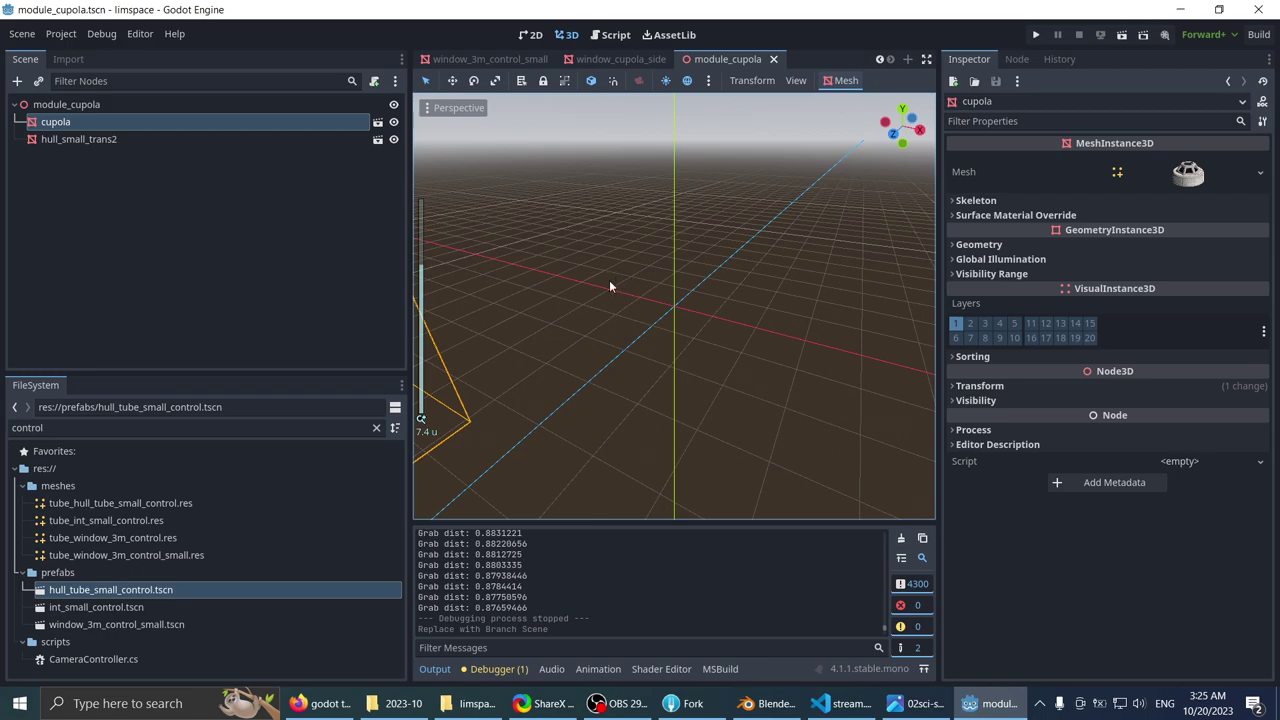
key(f)
scroll(768, 271, down, 2)
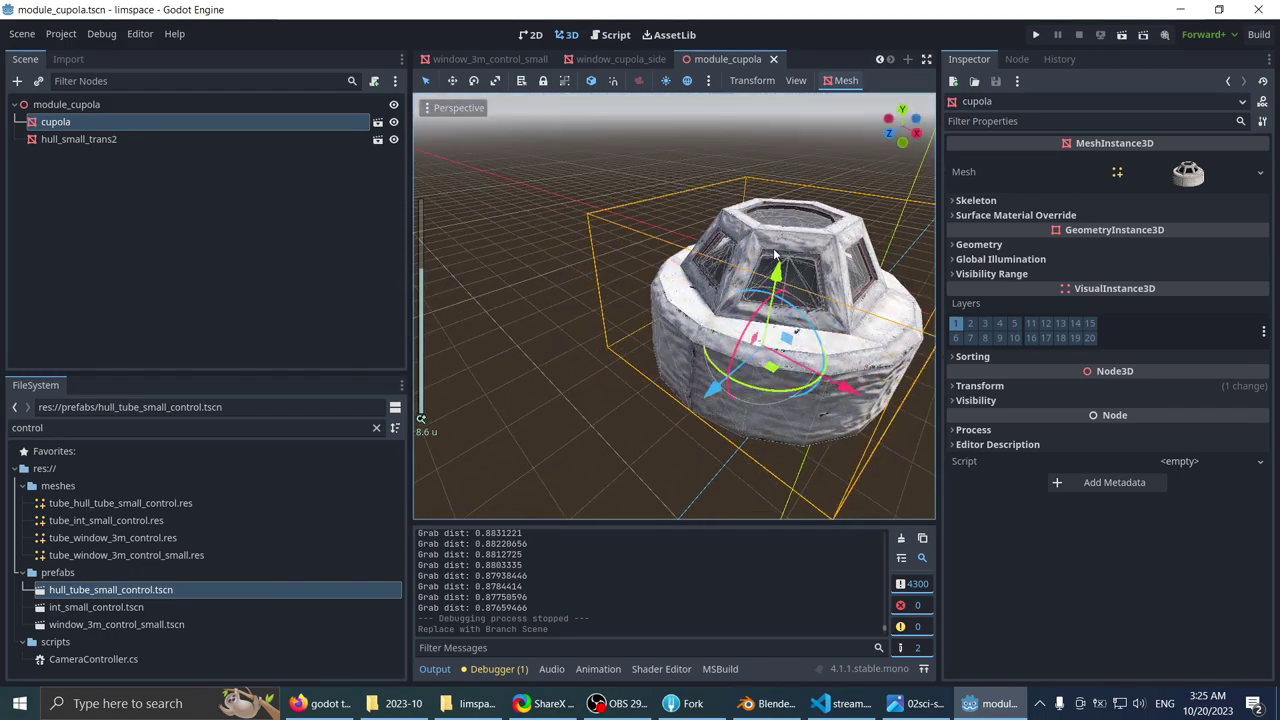
middle_drag(774, 257, 719, 215)
scroll(708, 197, down, 2)
- Try resetting the cupola mesh's position to 0, 0, 0 in the module_cupola scene
click(985, 386)
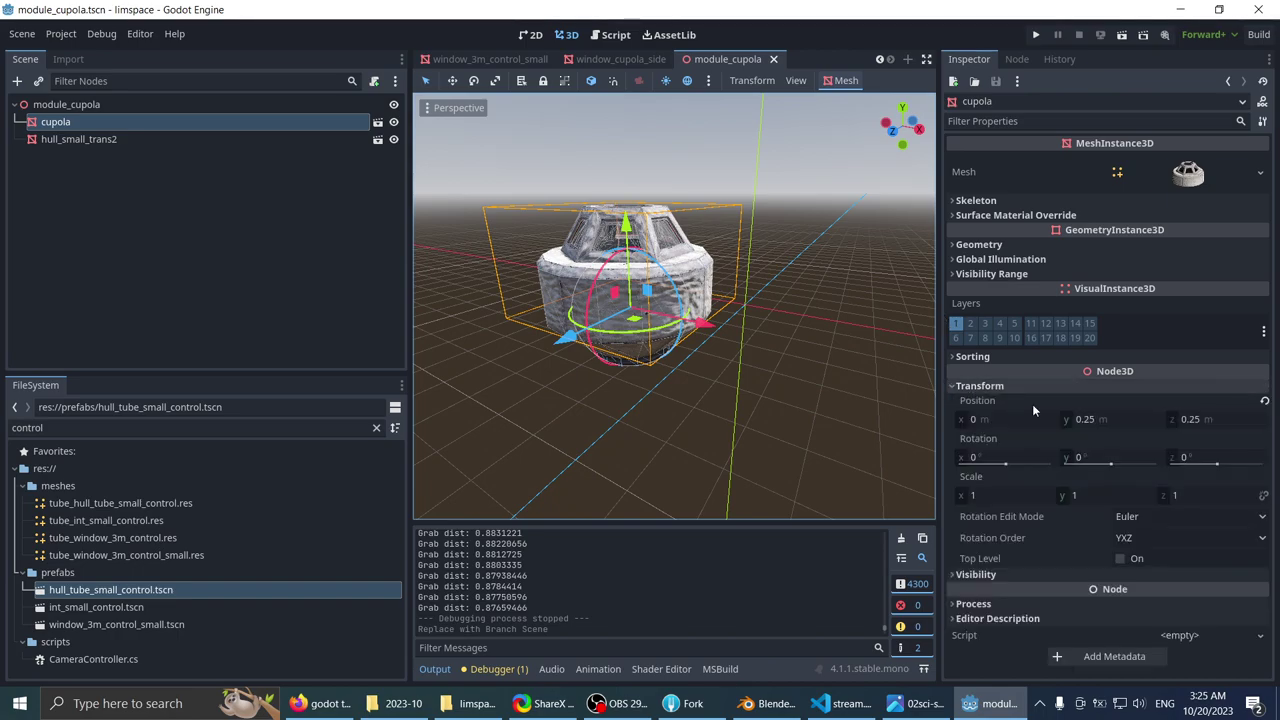
click(1266, 402)
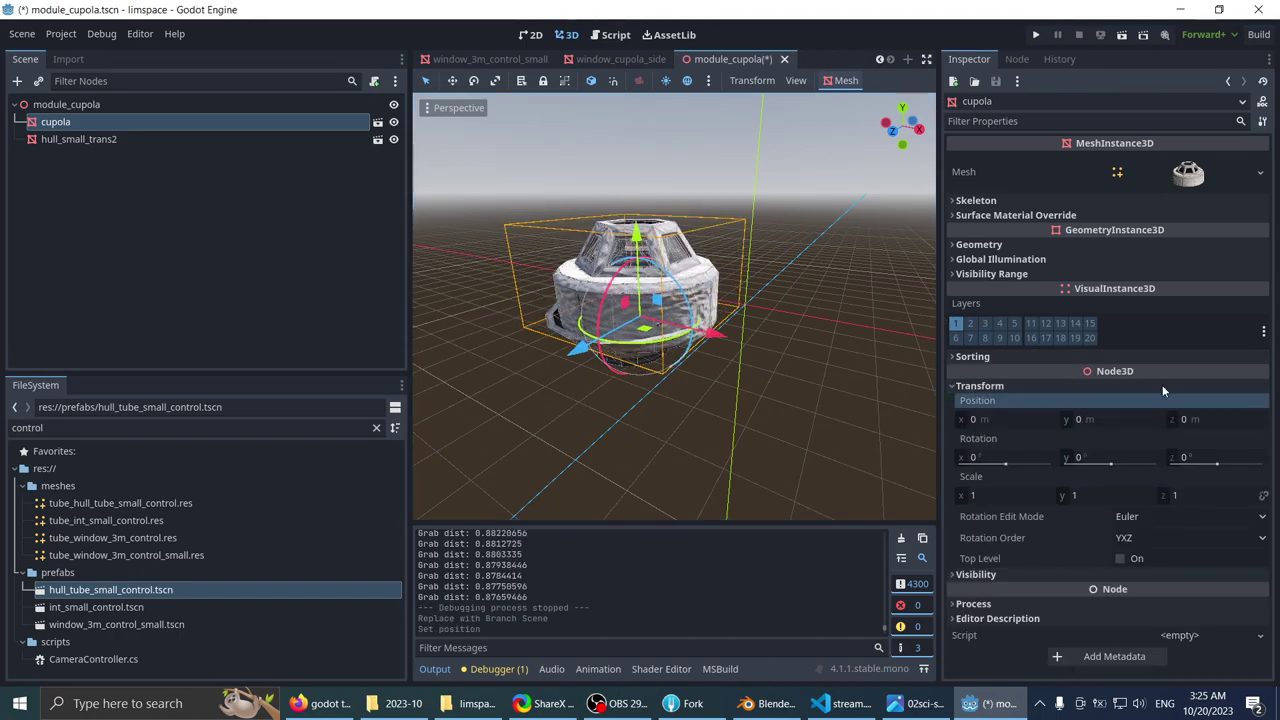
middle_drag(742, 293, 737, 264)
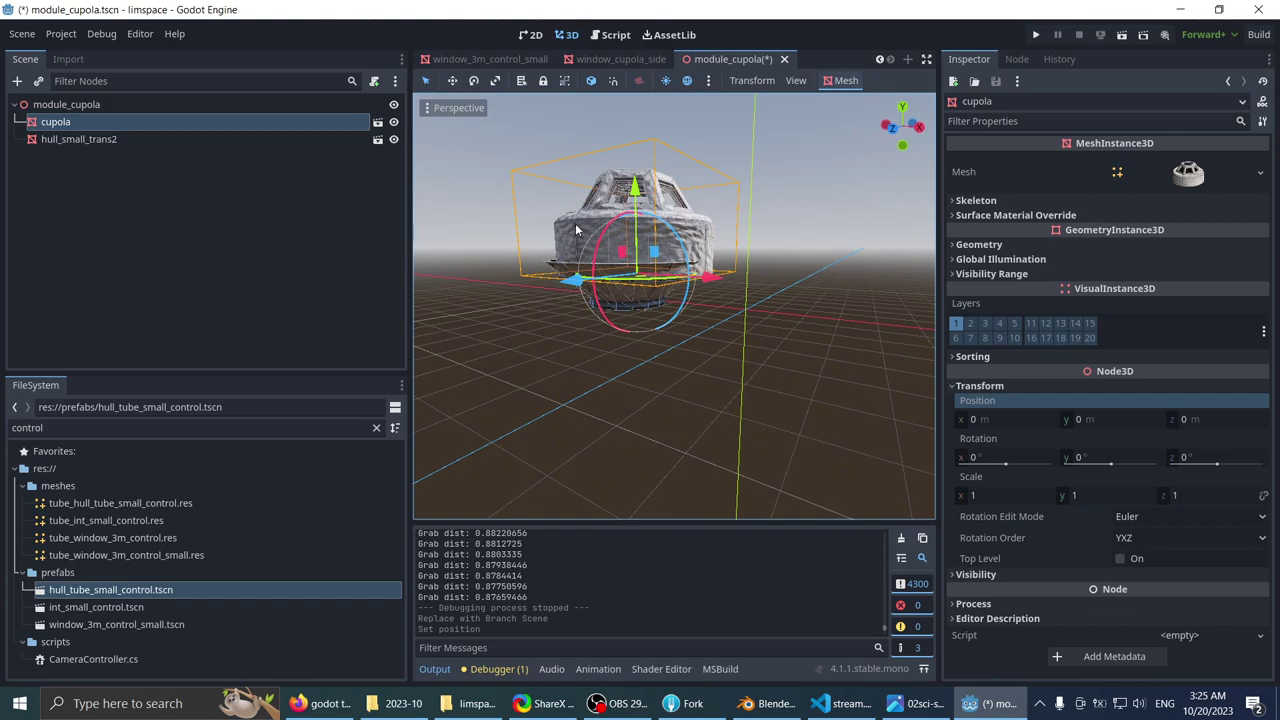
key(ctrl+z)
middle_drag(569, 224, 584, 241)
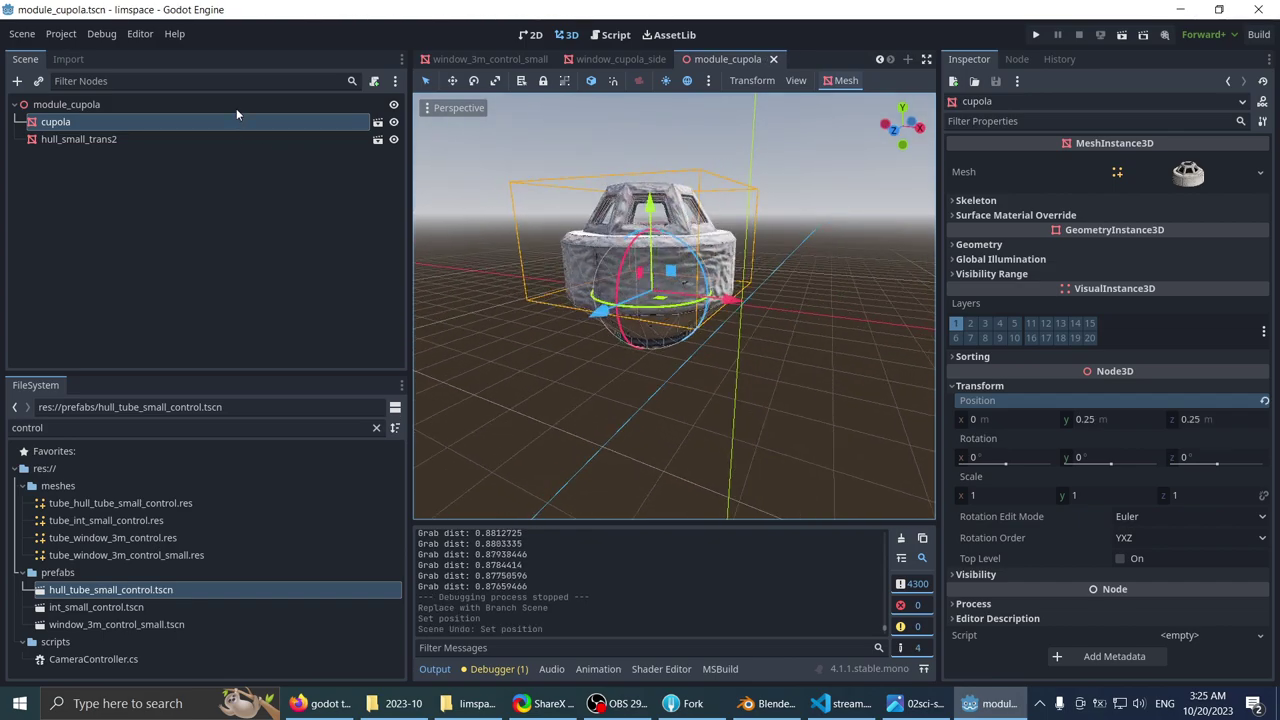
- Examine the transforms of the module_cupola root and its cupola mesh, and how the cupola meets the hull transition
click(235, 103)
click(1012, 157)
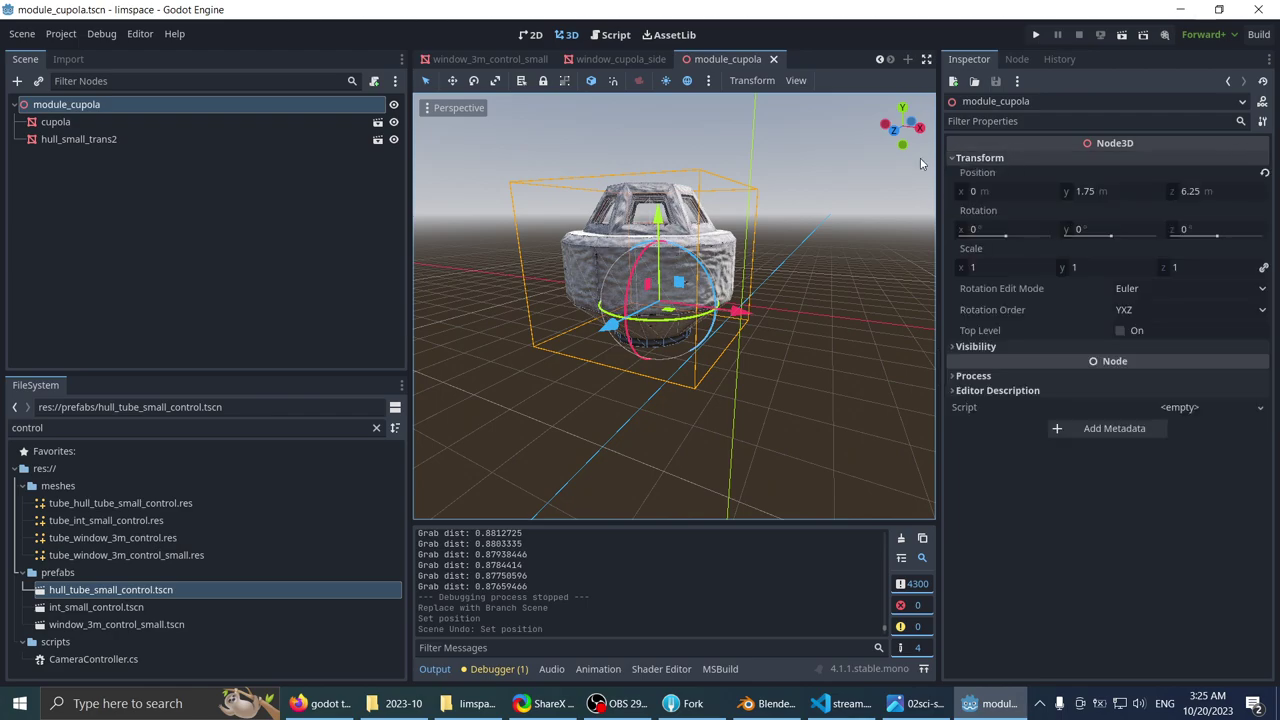
middle_drag(640, 185, 702, 218)
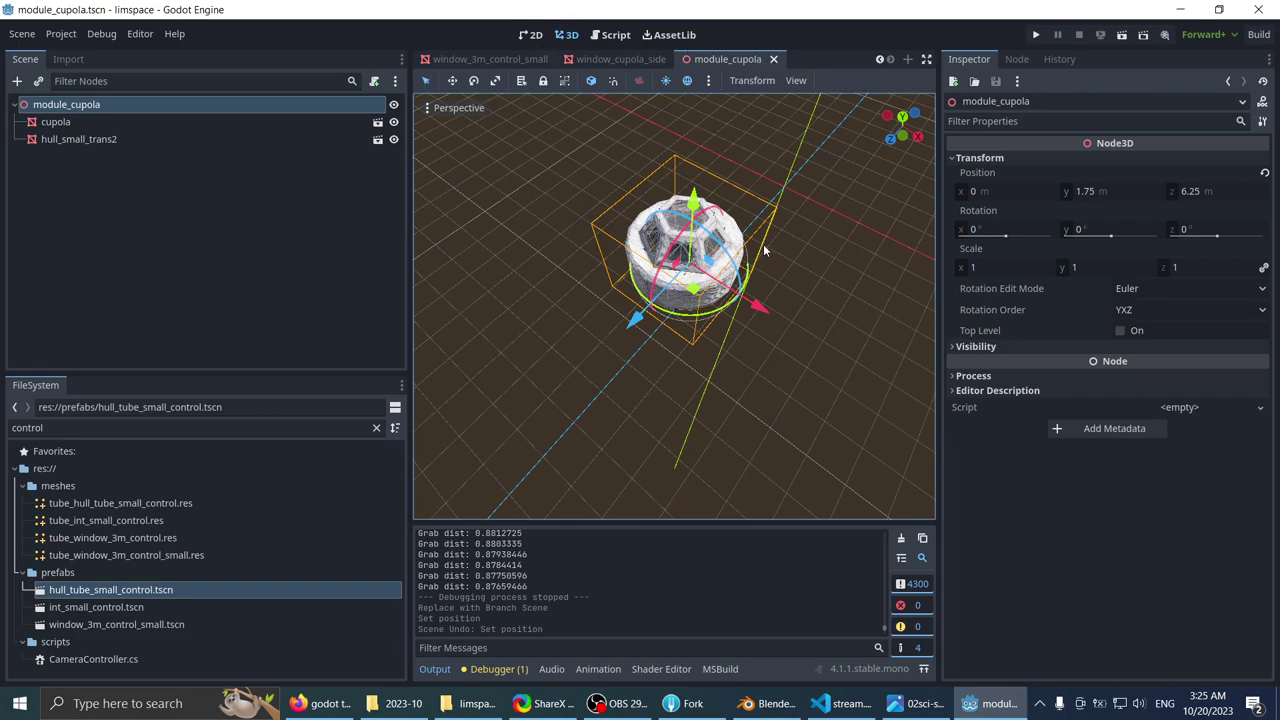
middle_drag(764, 246, 595, 197)
scroll(591, 196, up, 7)
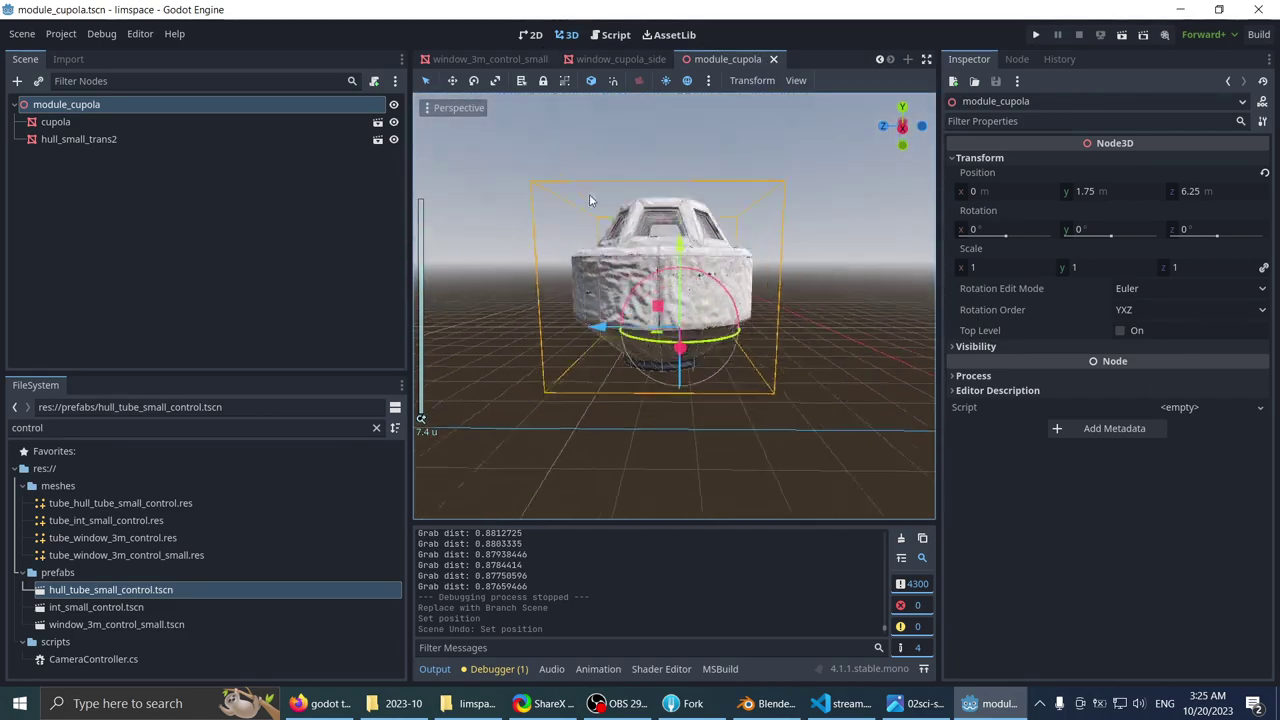
scroll(589, 200, up, 2)
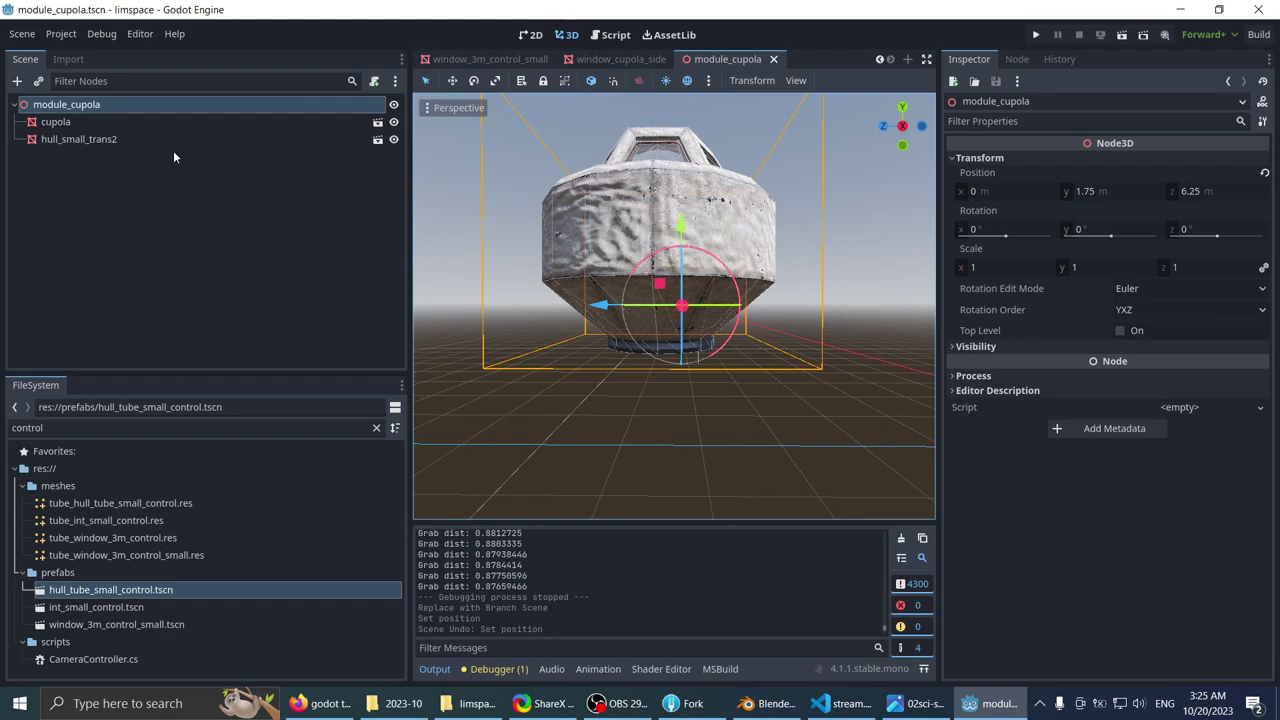
click(170, 121)
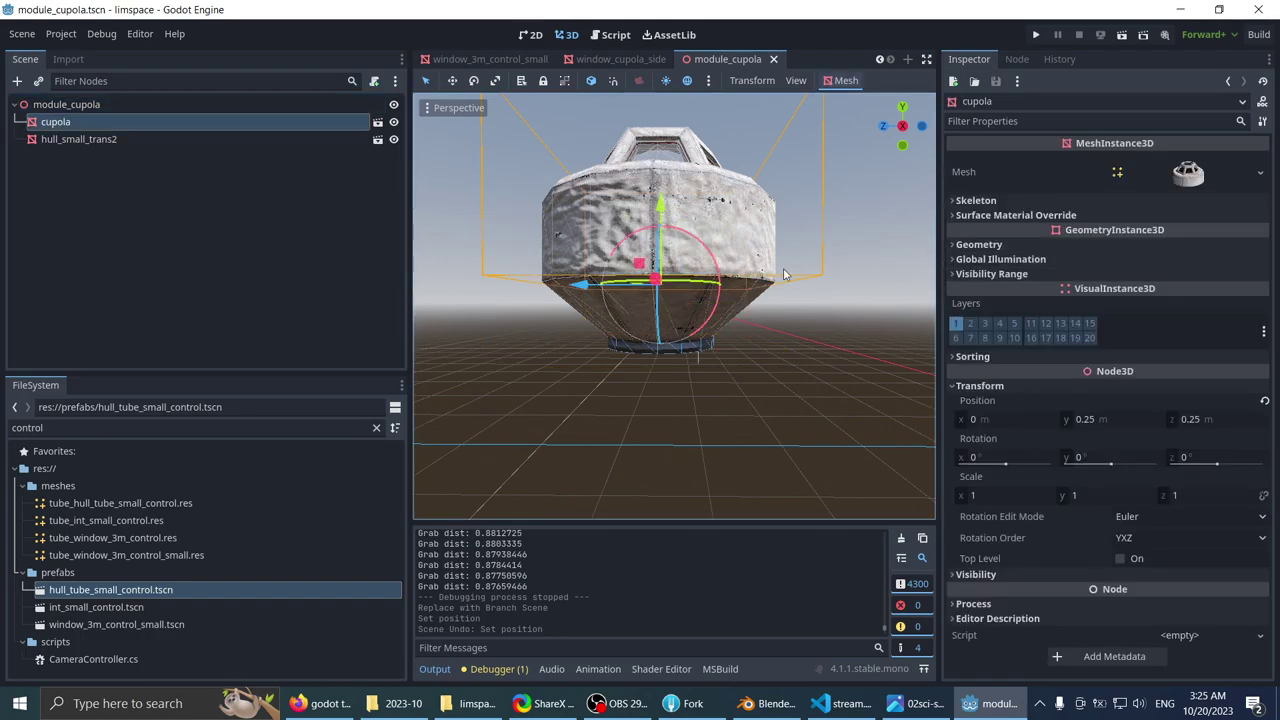
middle_drag(785, 274, 570, 243)
click(58, 140)
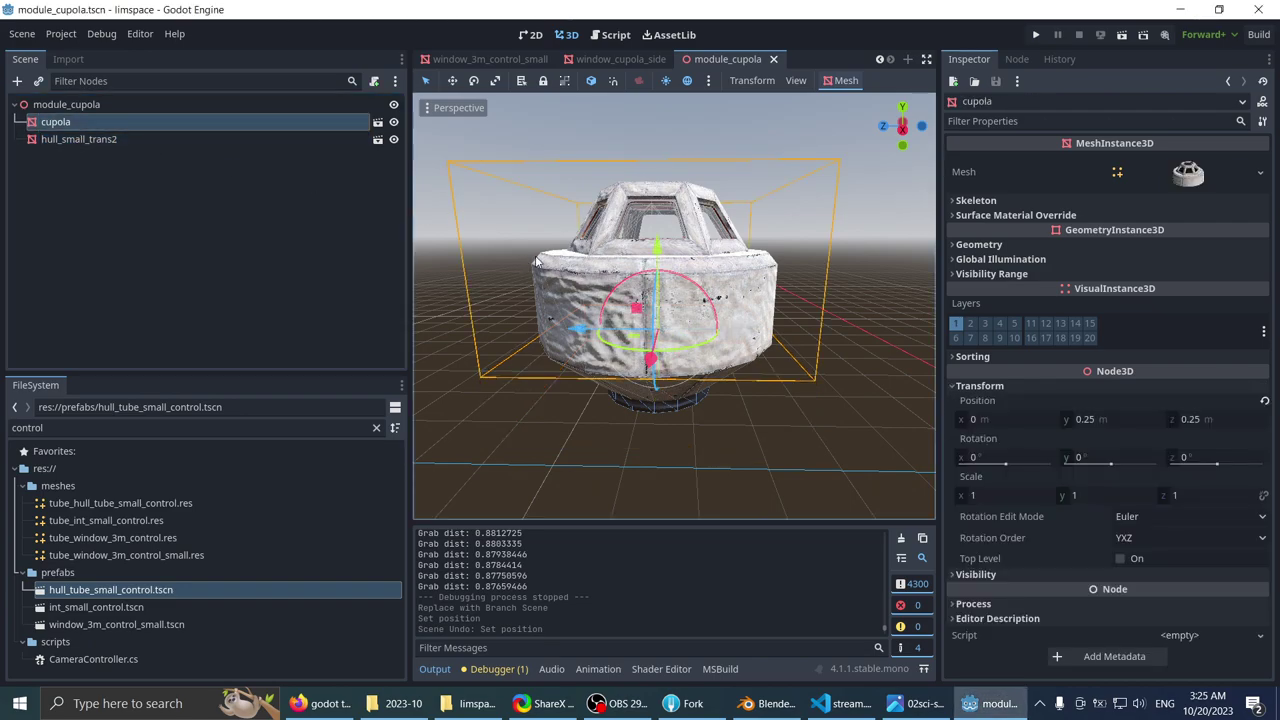
- Reset the positions of the cupola and hull_small_trans2 nodes to 0, 0, 0 and save the scene
middle_drag(907, 414, 917, 348)
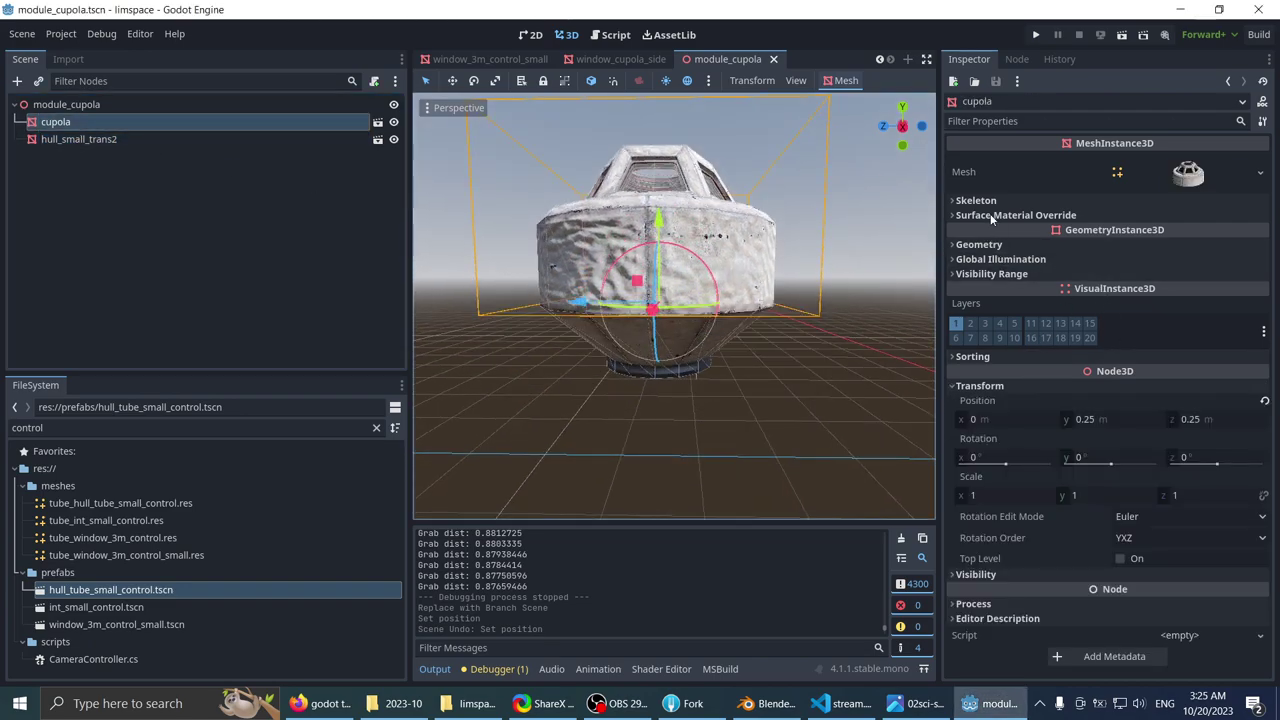
click(1265, 402)
click(249, 137)
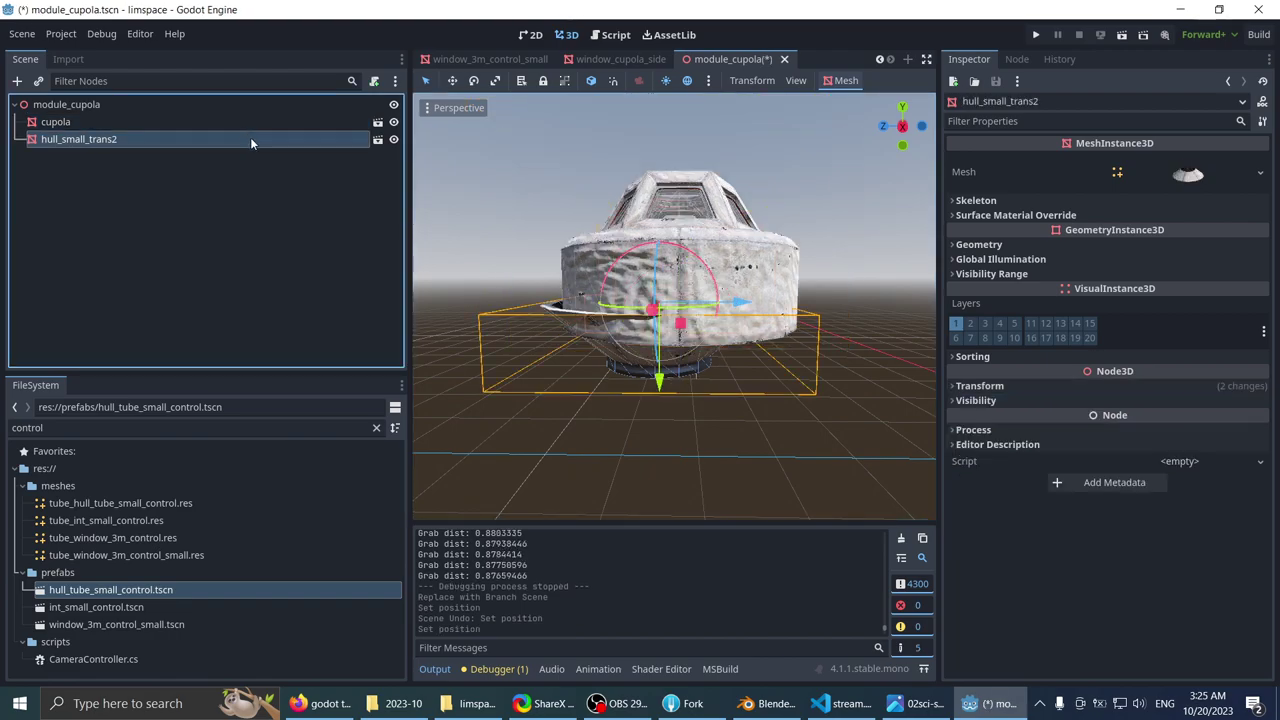
click(1038, 388)
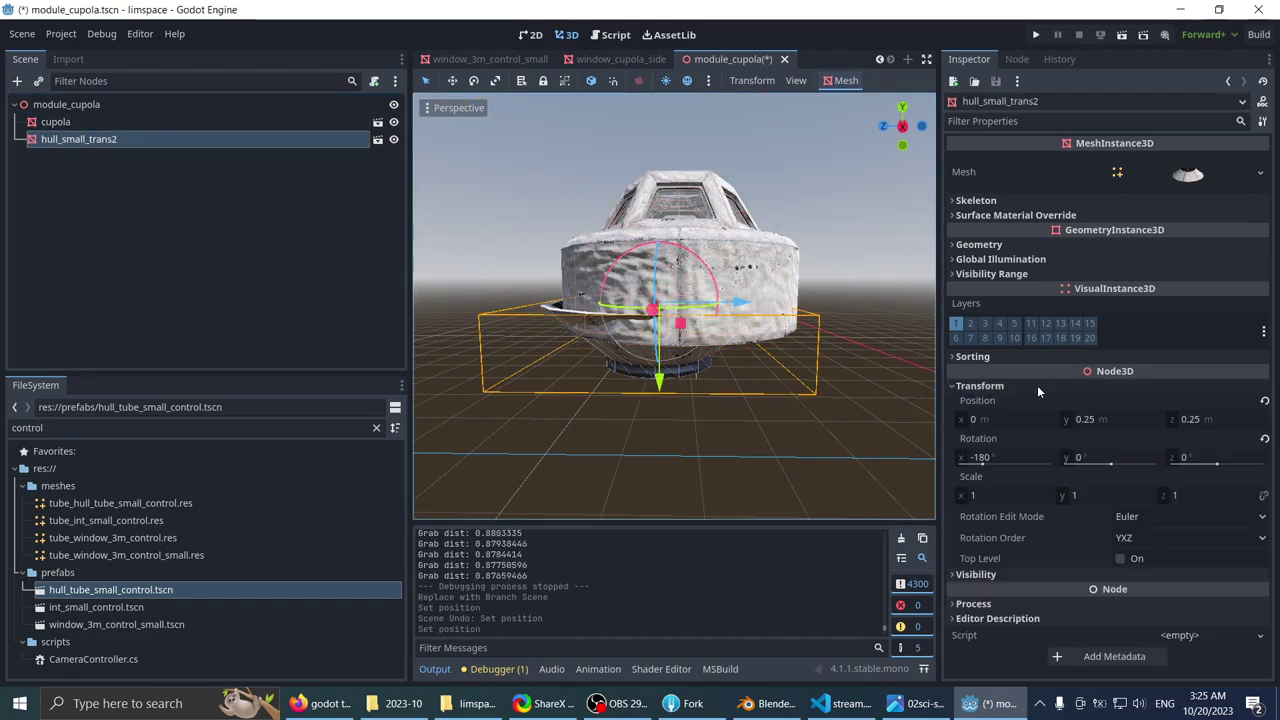
click(1266, 402)
middle_drag(757, 312, 729, 269)
scroll(729, 269, up, 1)
scroll(740, 280, up, 2)
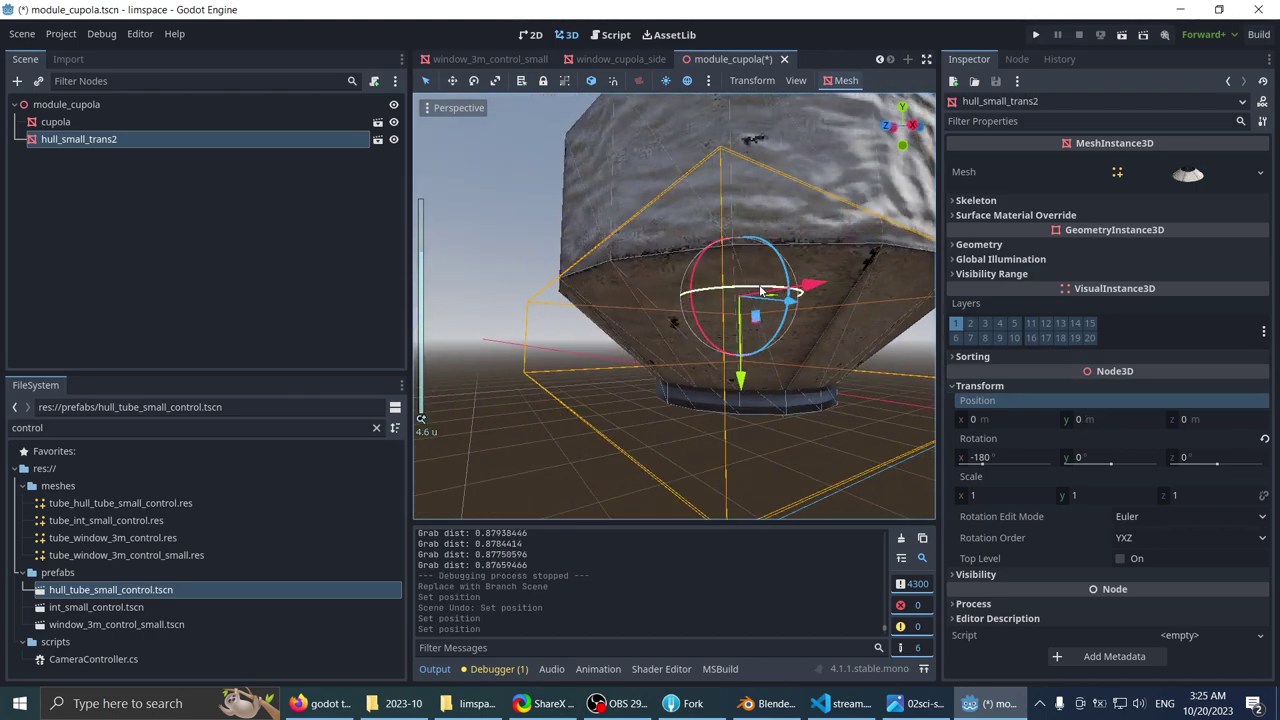
key(ctrl+s)
- Reset the module_cupola root node's position to 0, 0, 0 and save the scene
scroll(625, 197, down, 3)
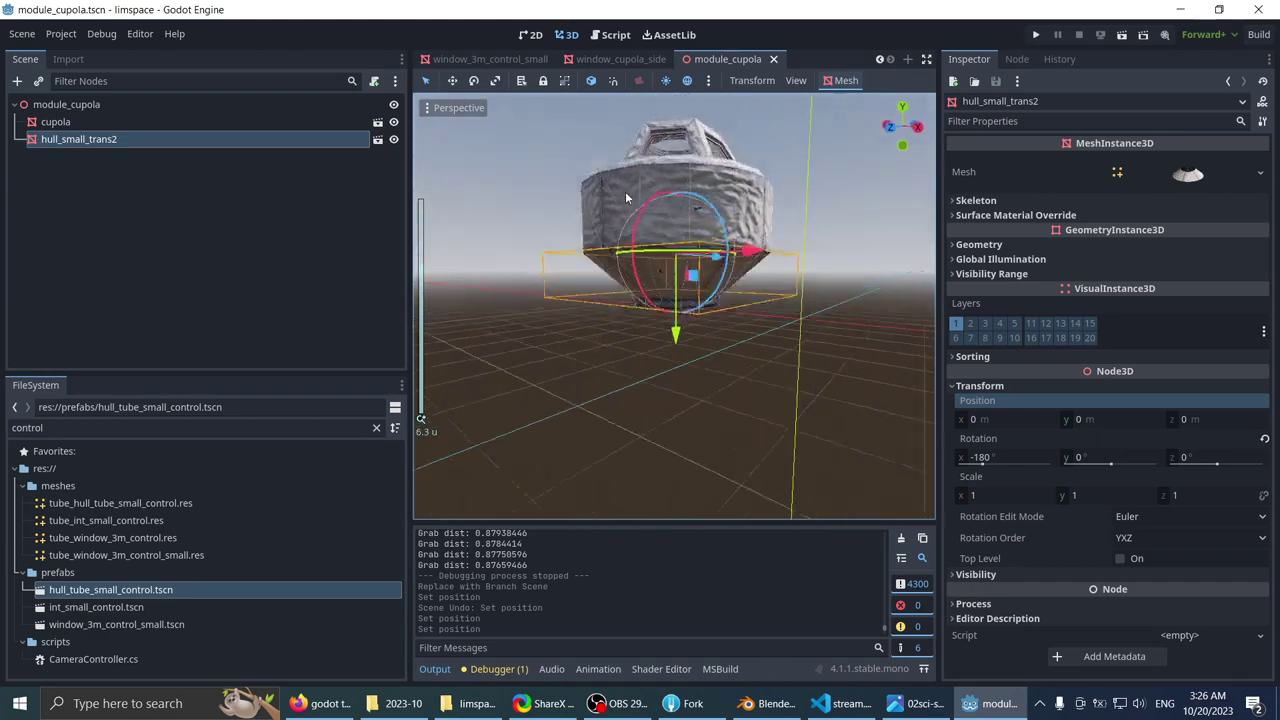
scroll(626, 197, up, 2)
middle_drag(626, 197, 530, 278)
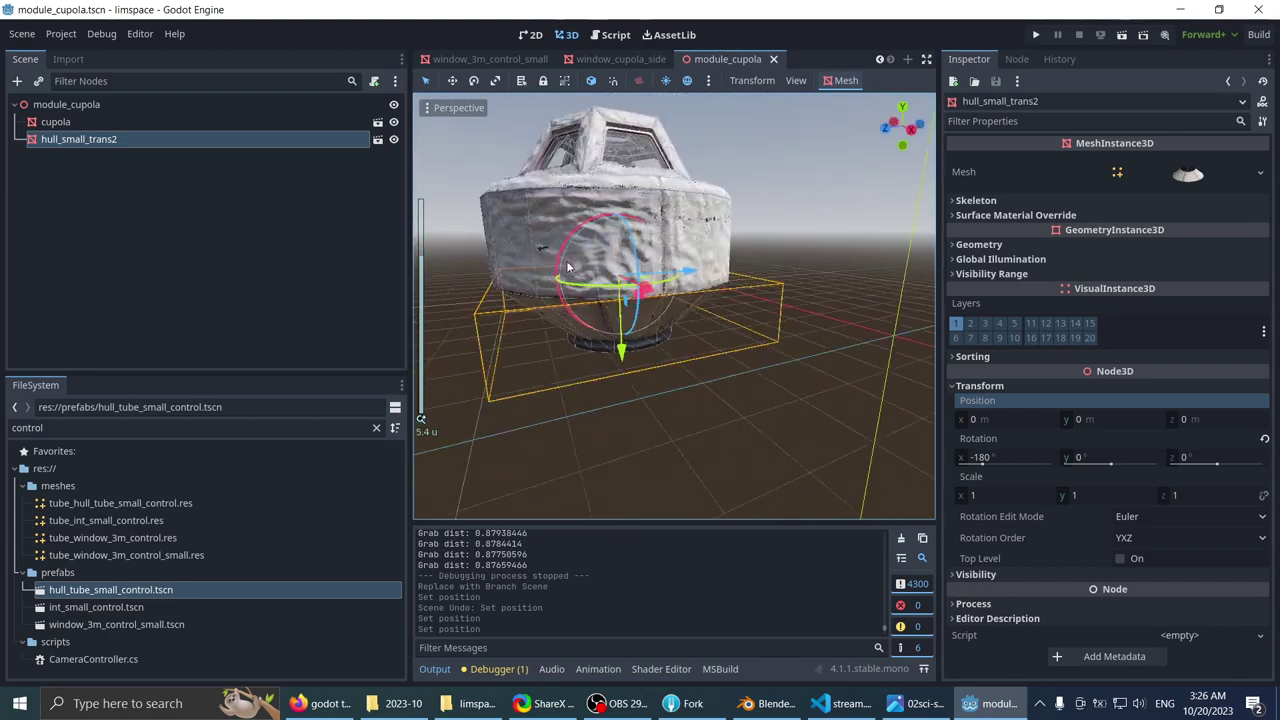
click(228, 102)
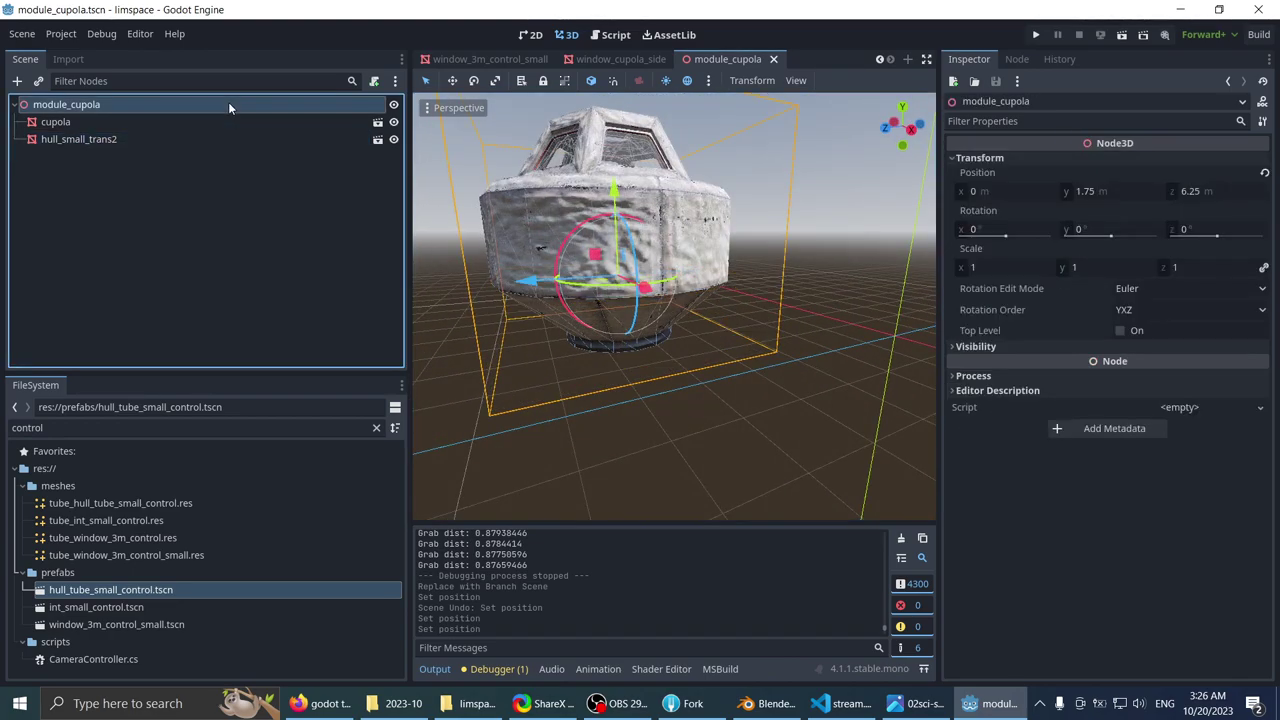
click(1264, 174)
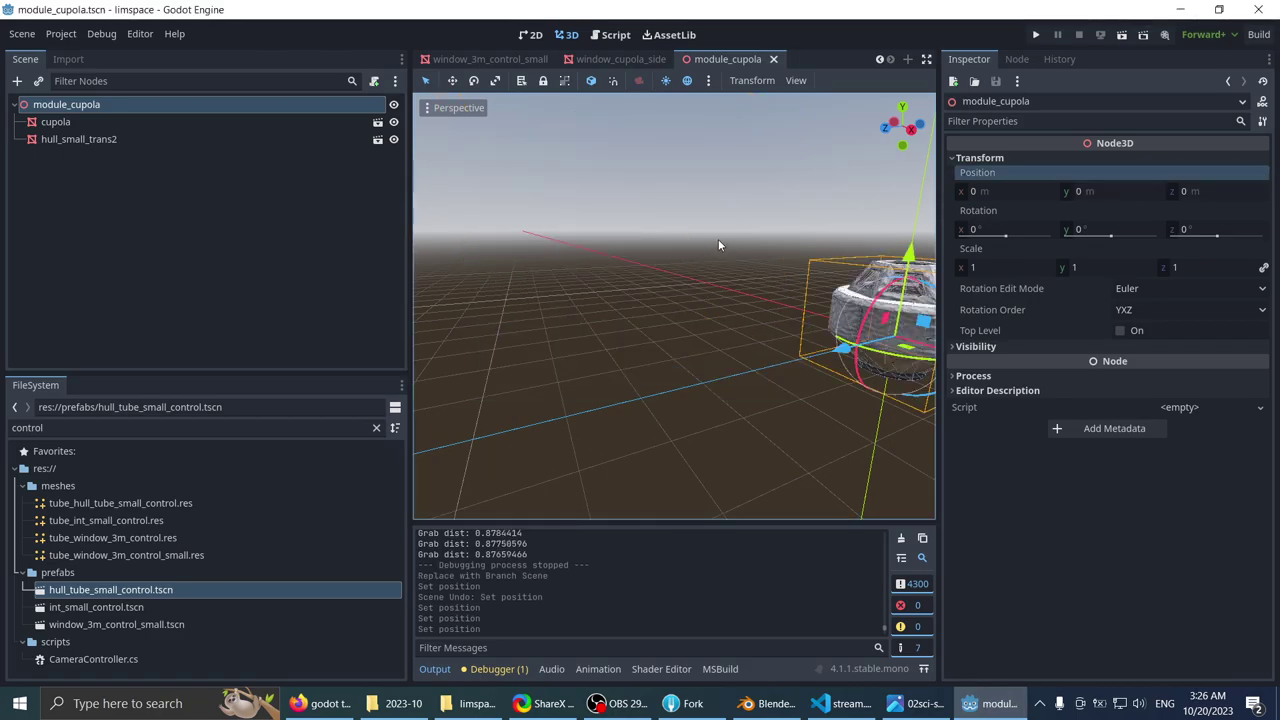
- Examine the interior of the cupola module around its windows and lower wall
shift+middle_drag(787, 228, 620, 252)
scroll(695, 291, up, 4)
shift+middle_drag(717, 265, 649, 240)
scroll(568, 188, up, 8)
scroll(602, 257, up, 7)
scroll(666, 232, down, 2)
scroll(668, 281, up, 1)
scroll(667, 280, up, 3)
scroll(659, 270, up, 4)
scroll(646, 229, up, 3)
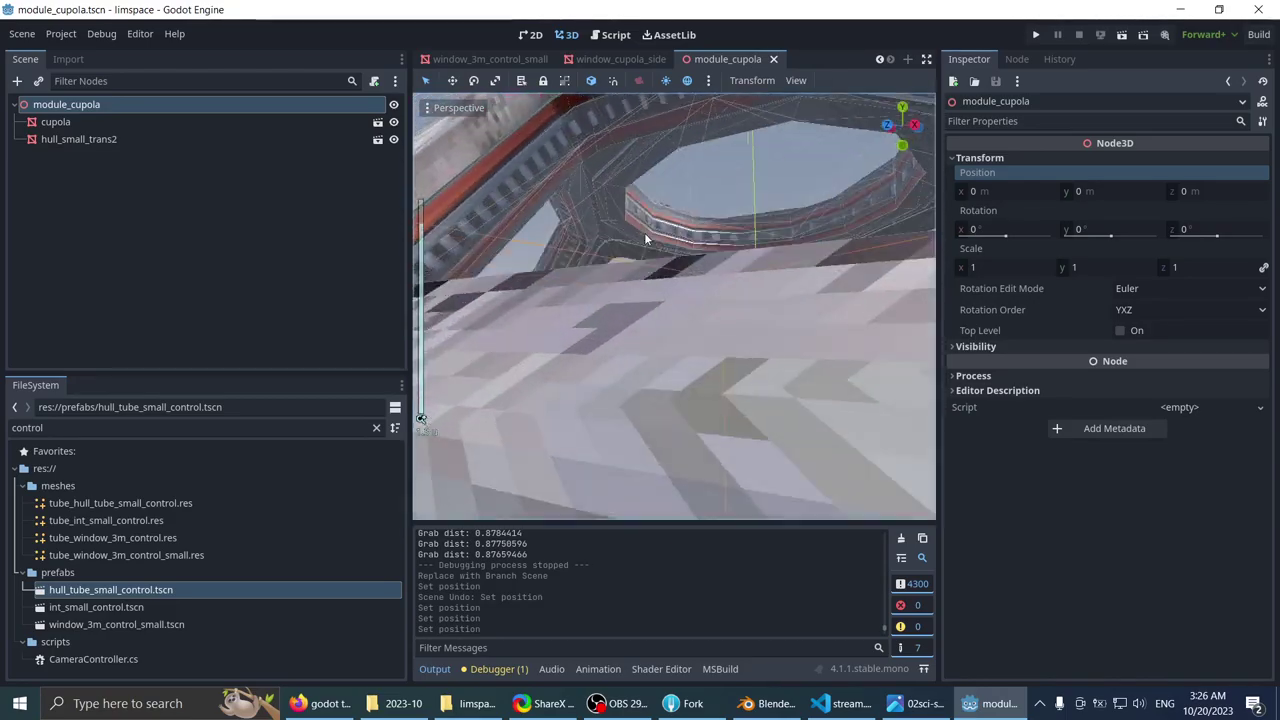
scroll(646, 232, up, 4)
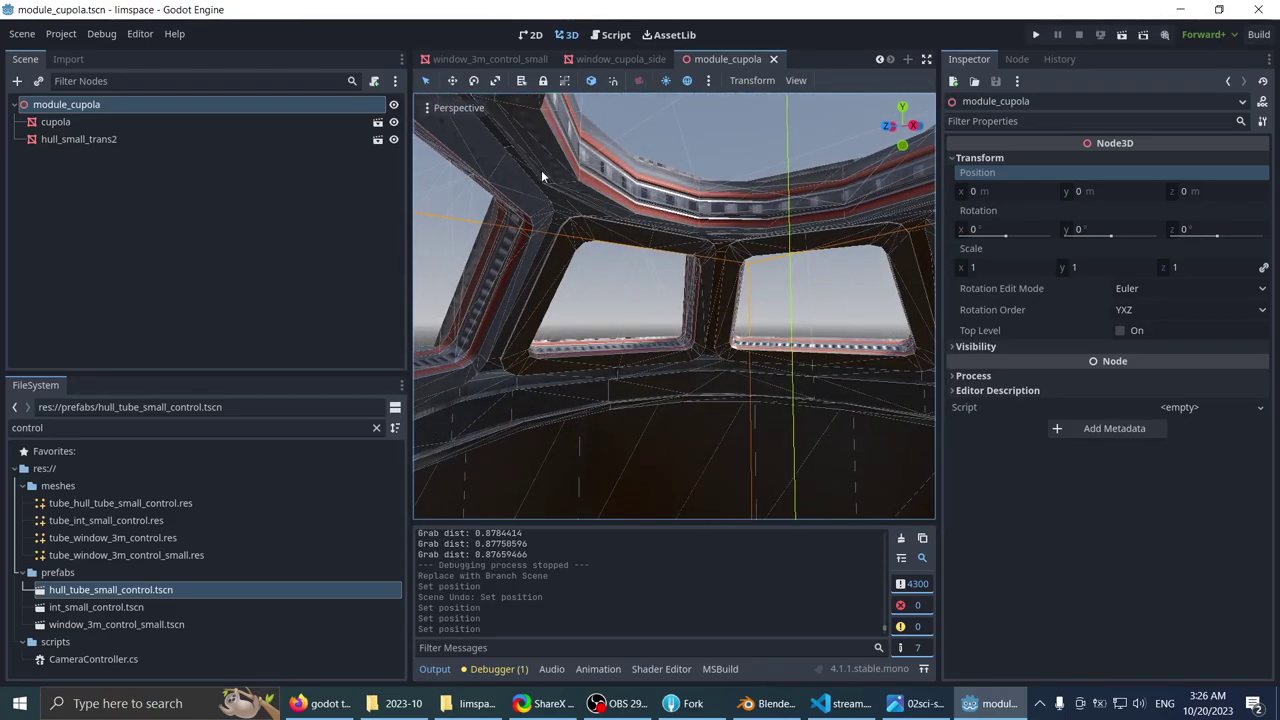
click(216, 123)
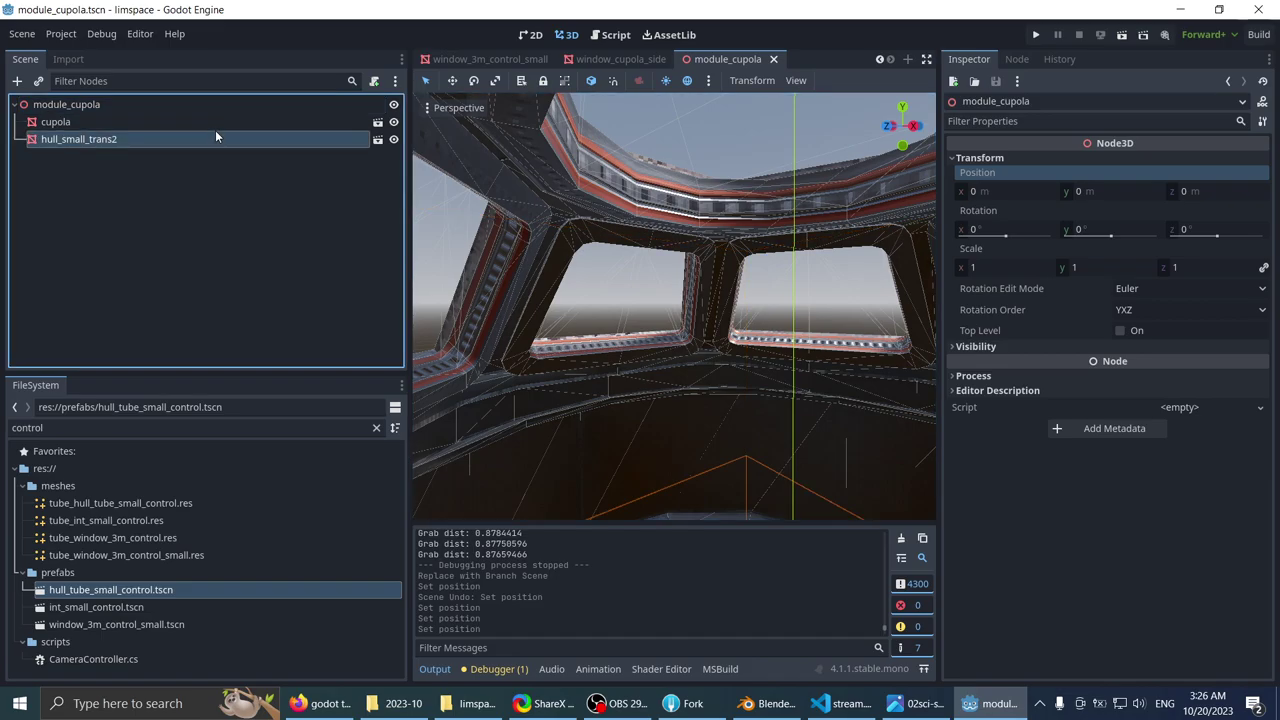
- Open the cupola node's own scene, examine its outer hull surface up close, and return to the module_cupola scene
click(377, 122)
scroll(580, 219, down, 5)
middle_drag(580, 219, 575, 153)
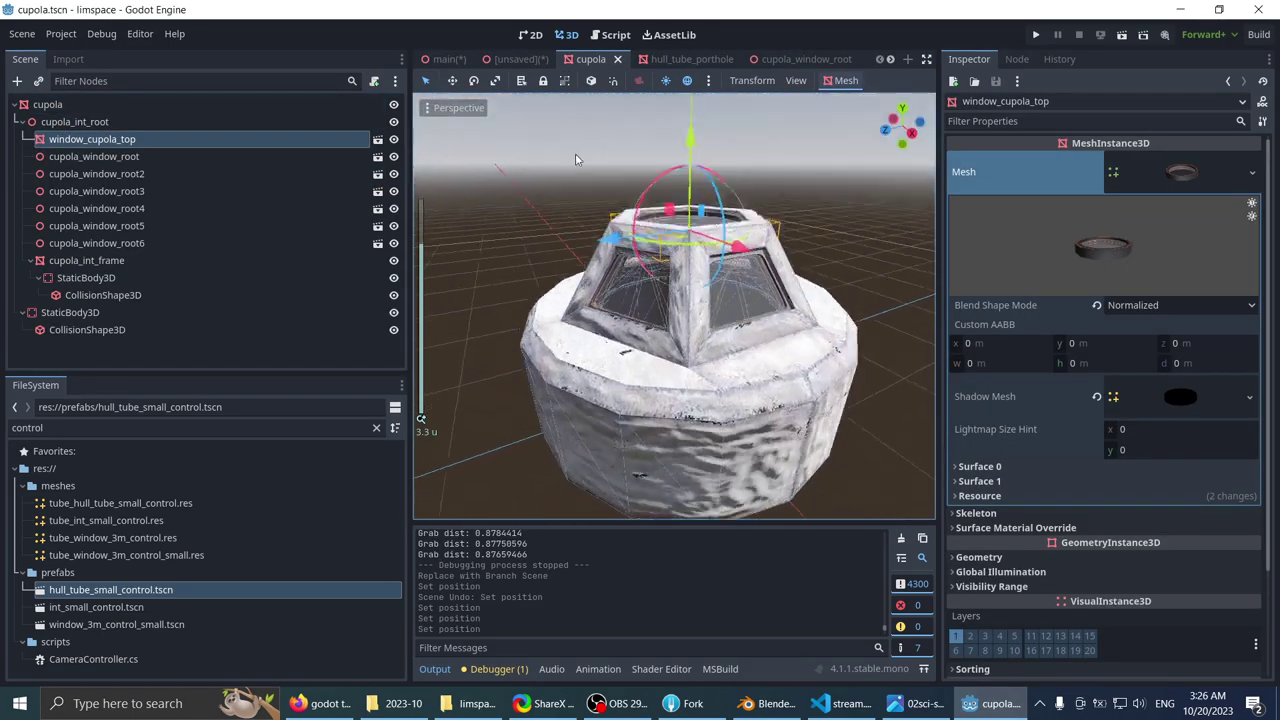
scroll(546, 208, up, 14)
middle_drag(542, 226, 534, 166)
scroll(504, 182, down, 8)
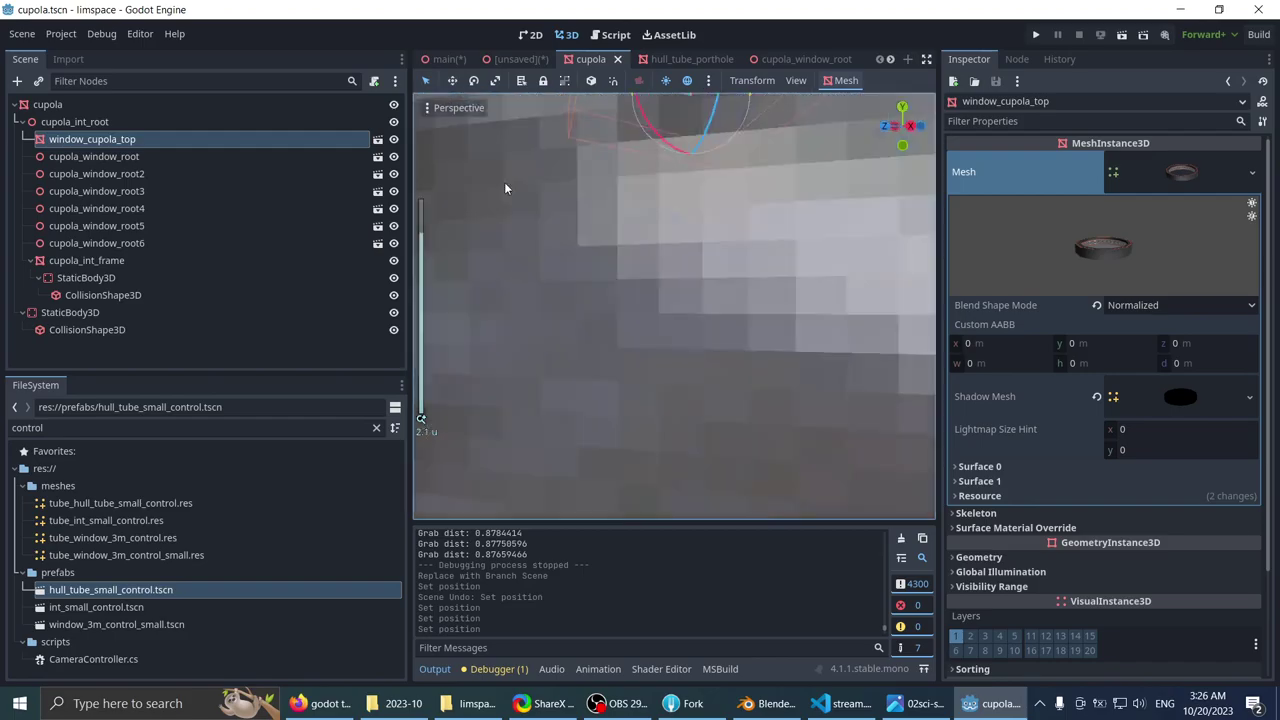
middle_drag(502, 248, 495, 187)
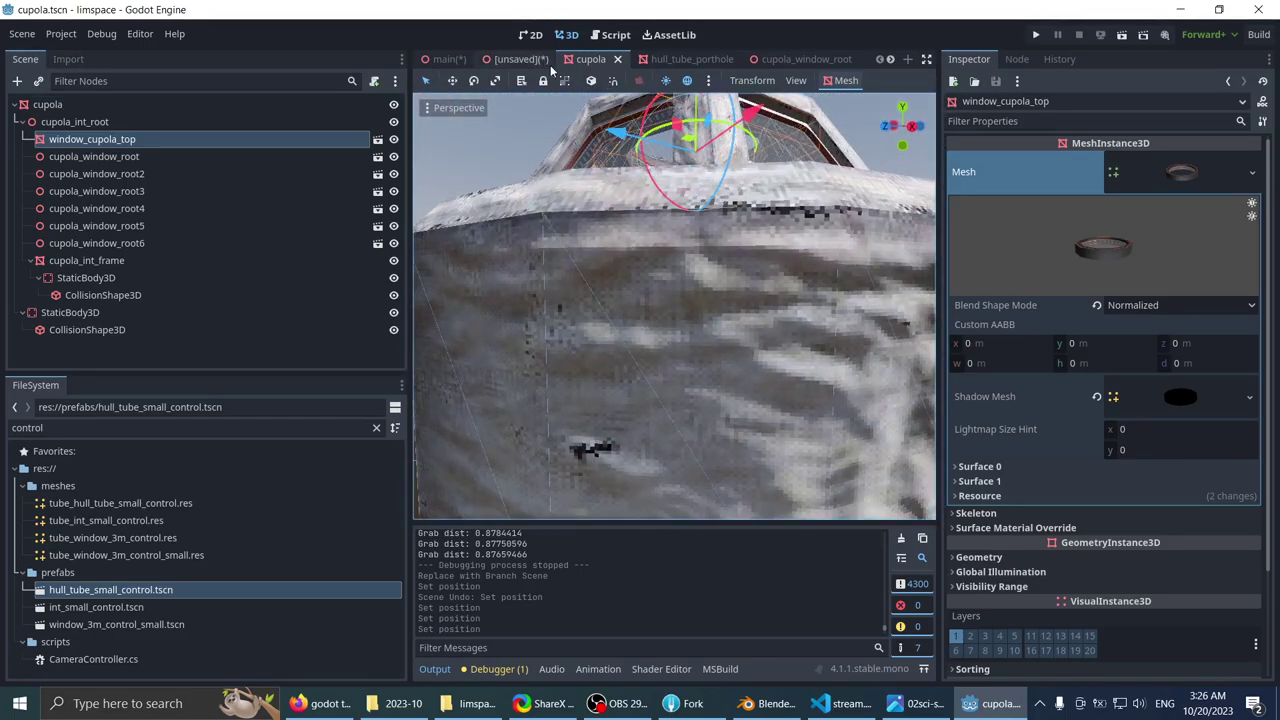
scroll(768, 60, down, 2)
scroll(588, 72, down, 3)
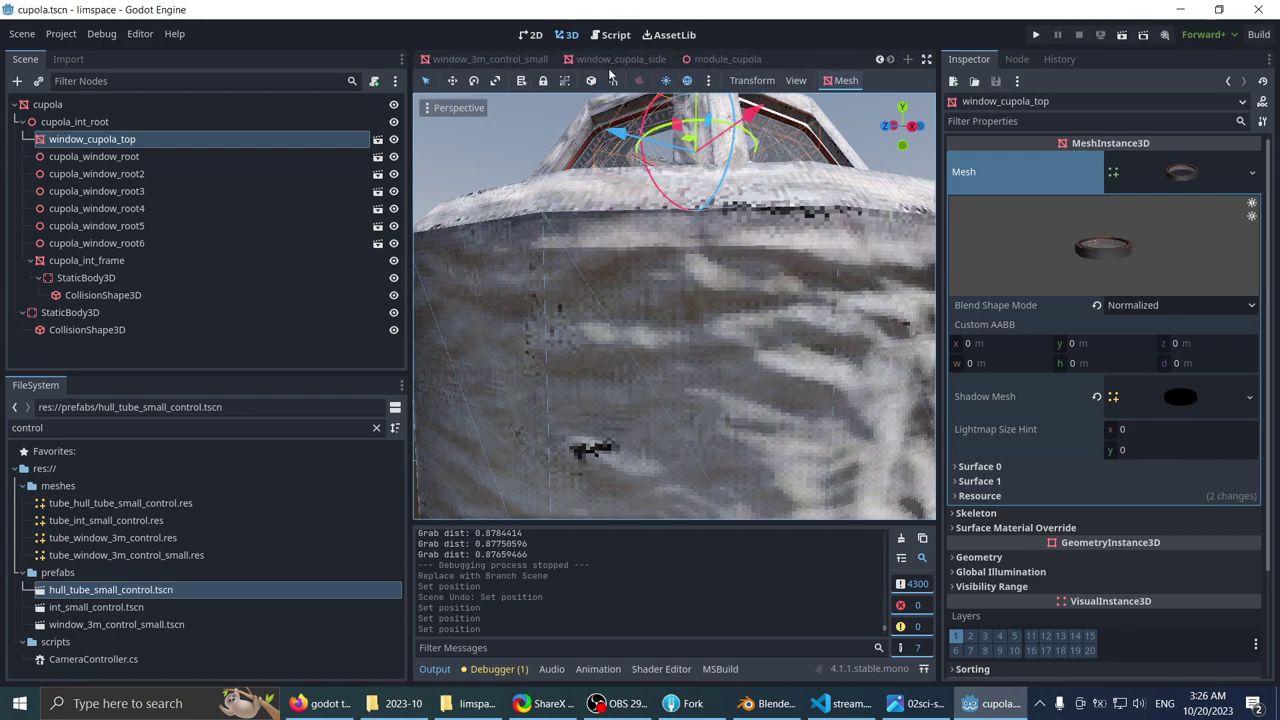
click(718, 67)
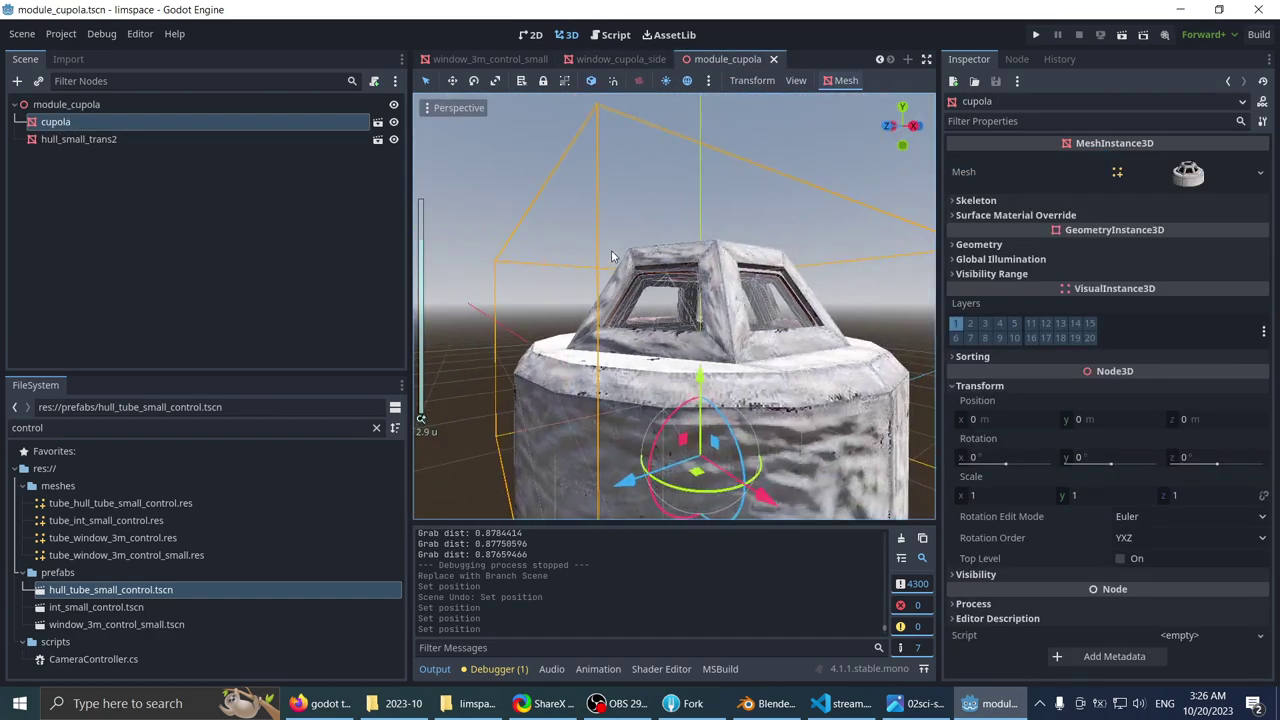
- Add a ReflectionProbe node as a child of the module_cupola root
right_click(76, 107)
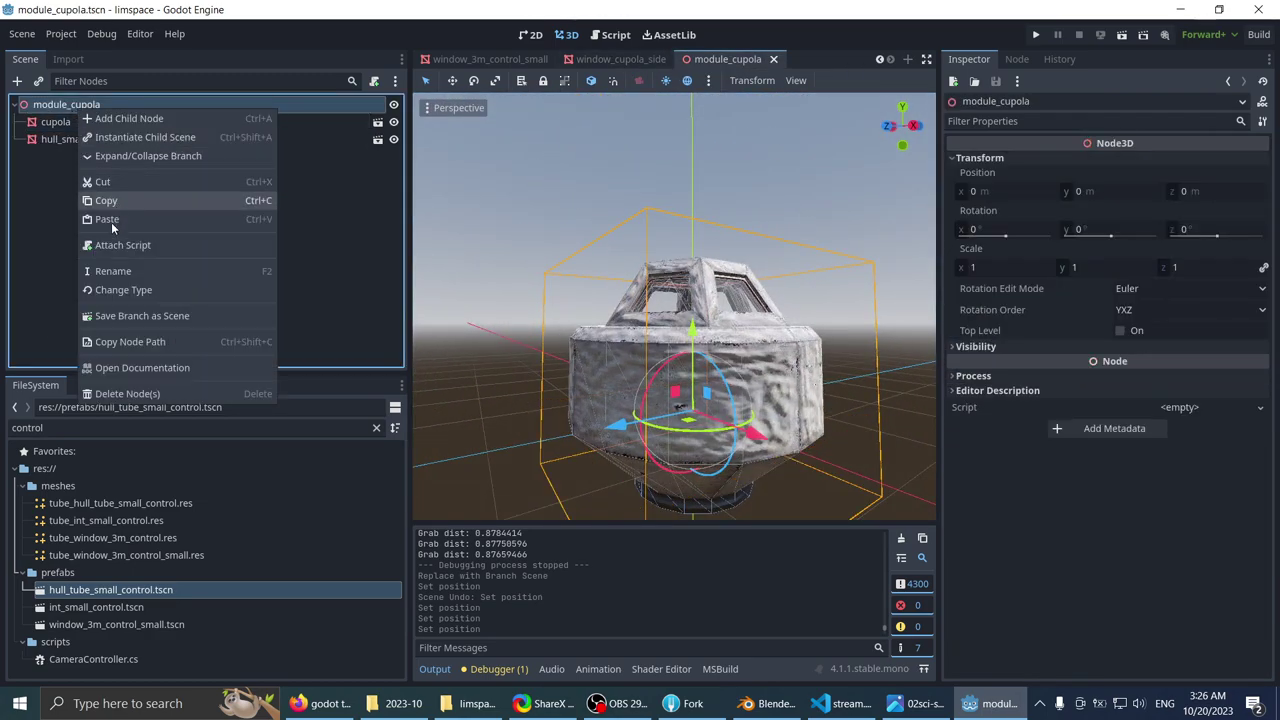
click(148, 119)
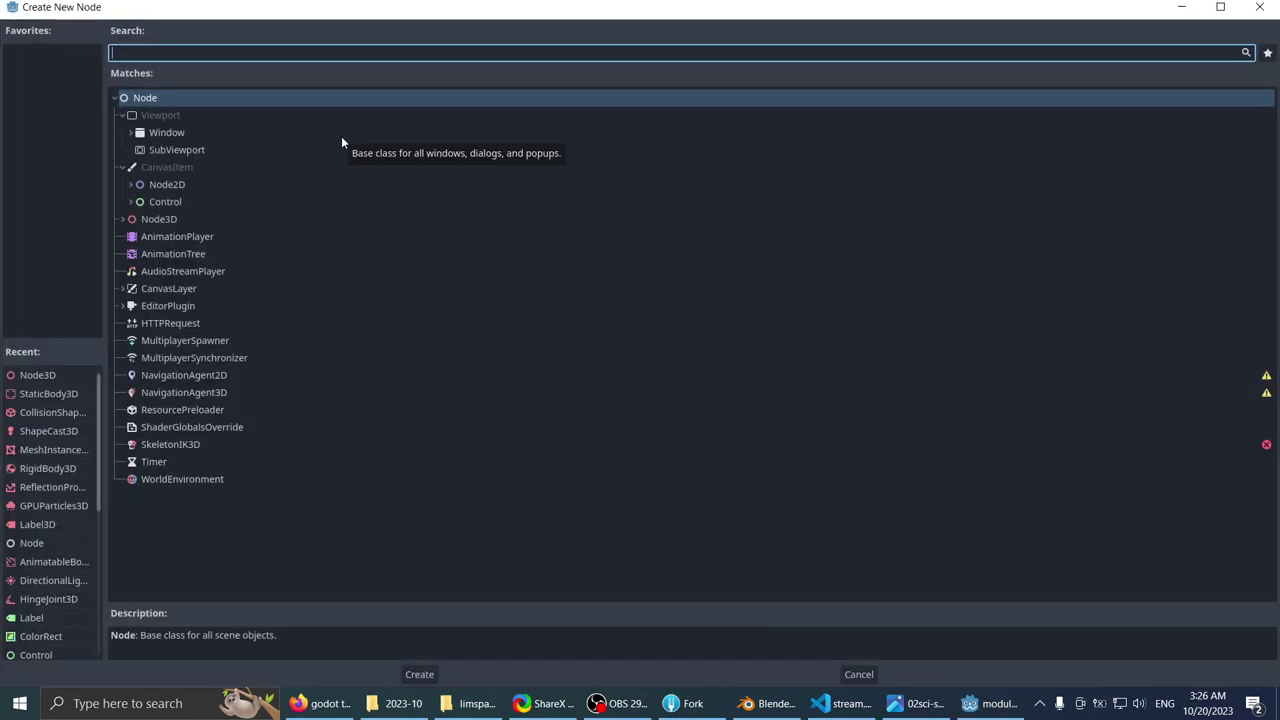
text(refle)
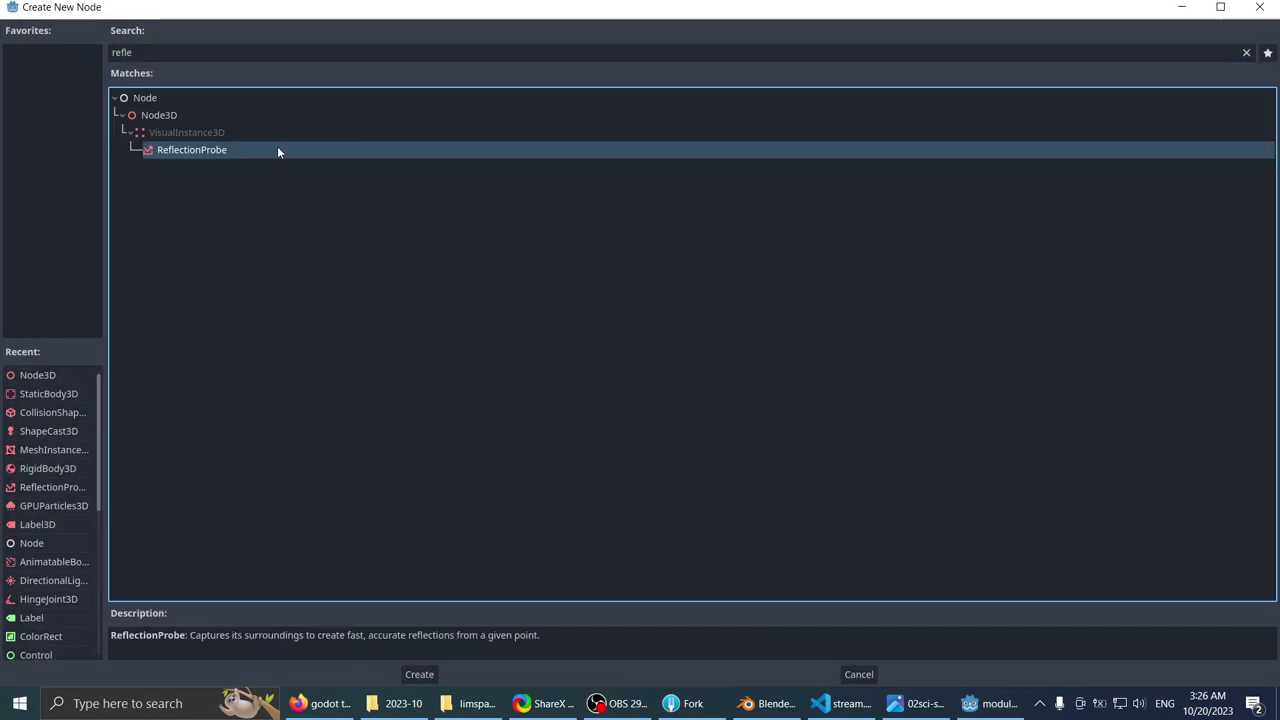
double_click(277, 149)
- Shrink the reflection probe's box vertically to a Y size of about 2.65 m
scroll(663, 239, down, 5)
middle_drag(666, 237, 631, 246)
scroll(631, 246, down, 10)
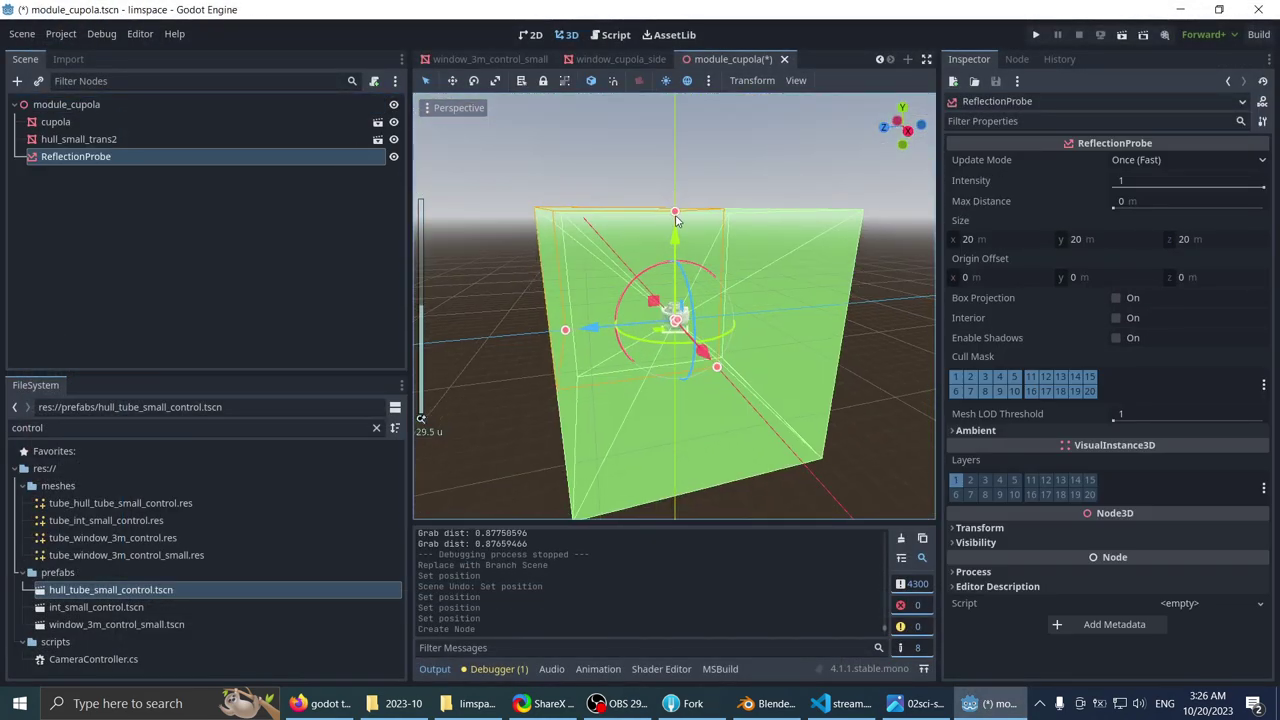
drag(675, 215, 676, 272)
- Set the reflection probe's size to 1 m on X and 2 m on Y and Z
scroll(700, 255, up, 5)
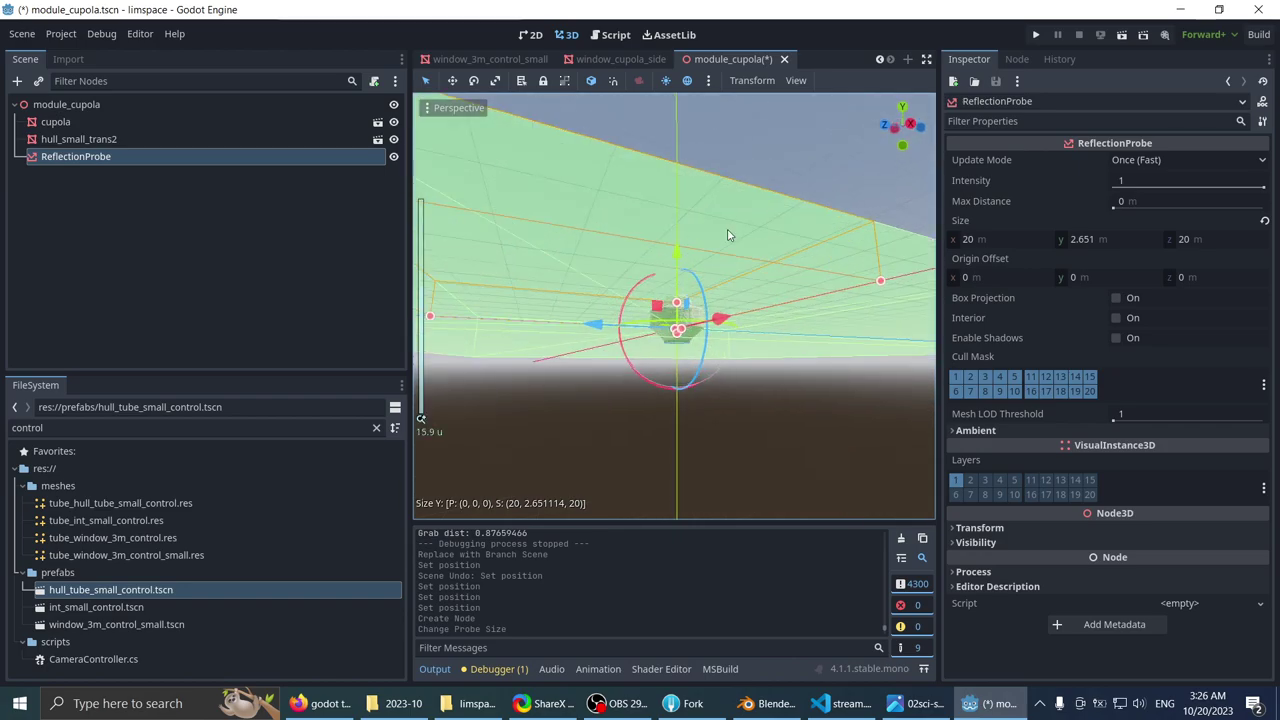
text(2)
click(995, 240)
click(1199, 241)
text(2)
middle_drag(709, 283, 662, 345)
click(1016, 237)
scroll(662, 347, up, 8)
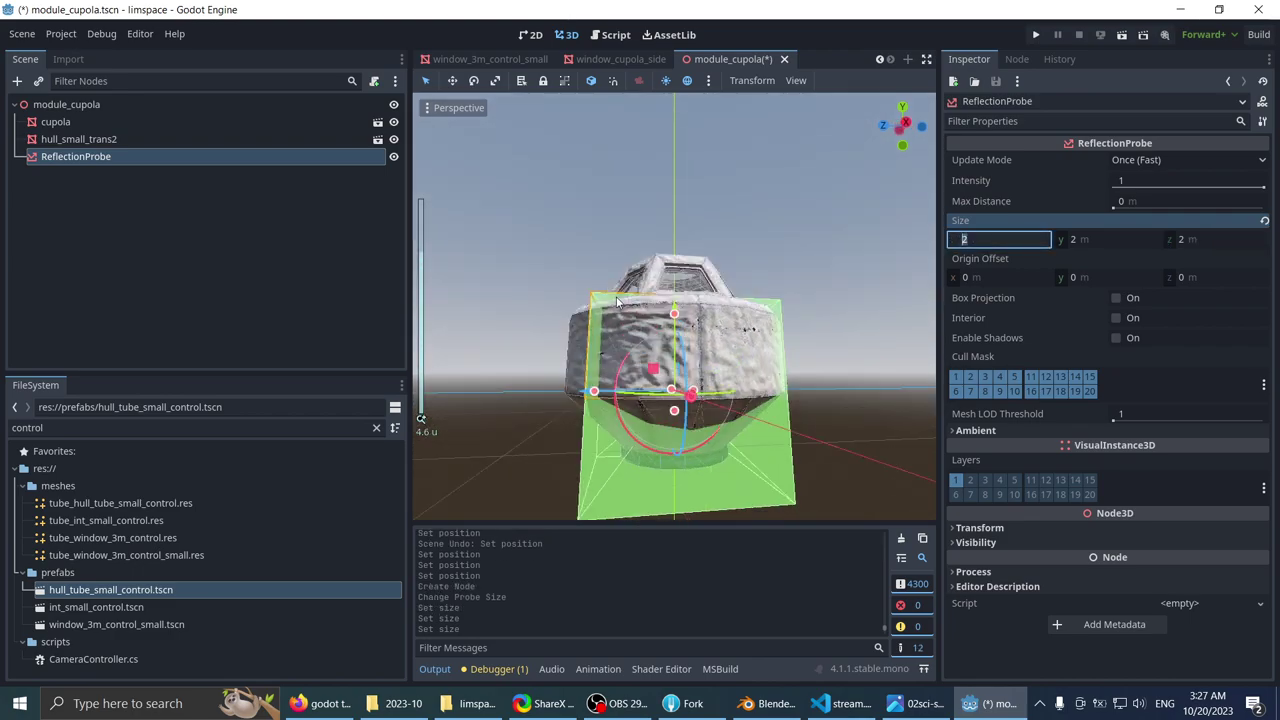
text(1)
key(Return)
click(637, 229)
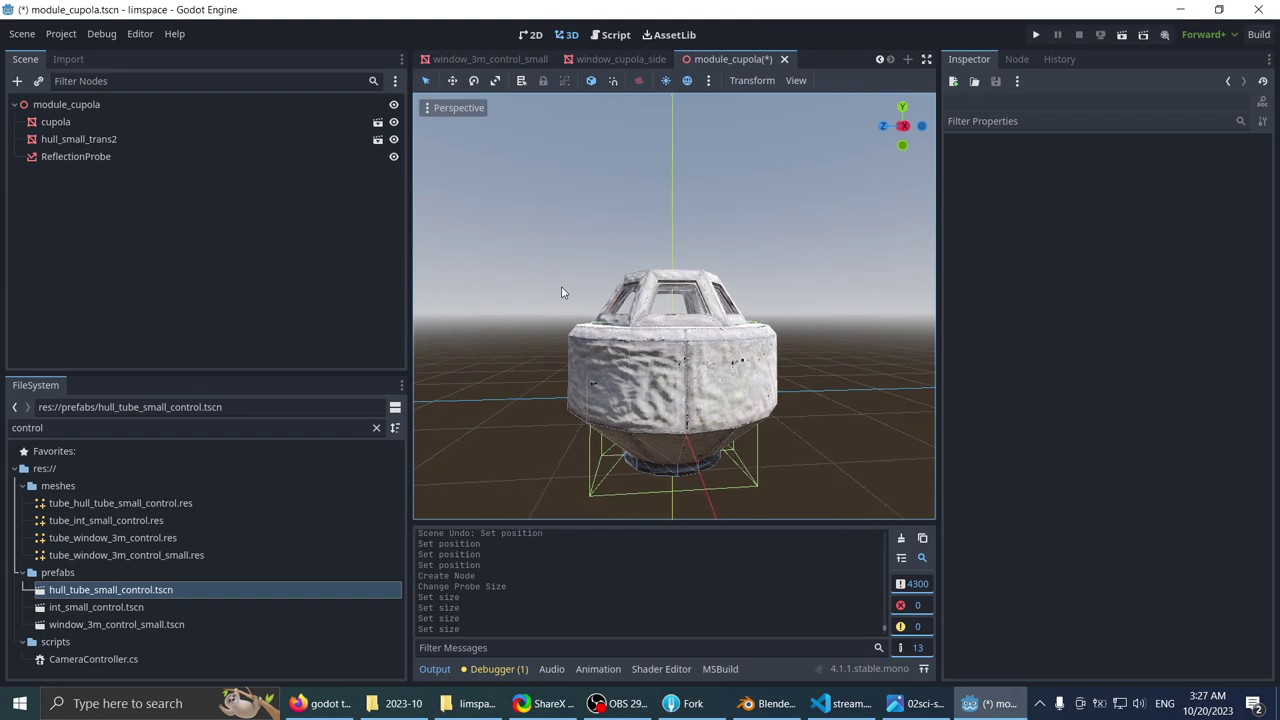
- In the front view, widen the reflection probe to the cupola's hull width and set its X size to 2.75 m
click(170, 158)
key(f)
key(KP_1)
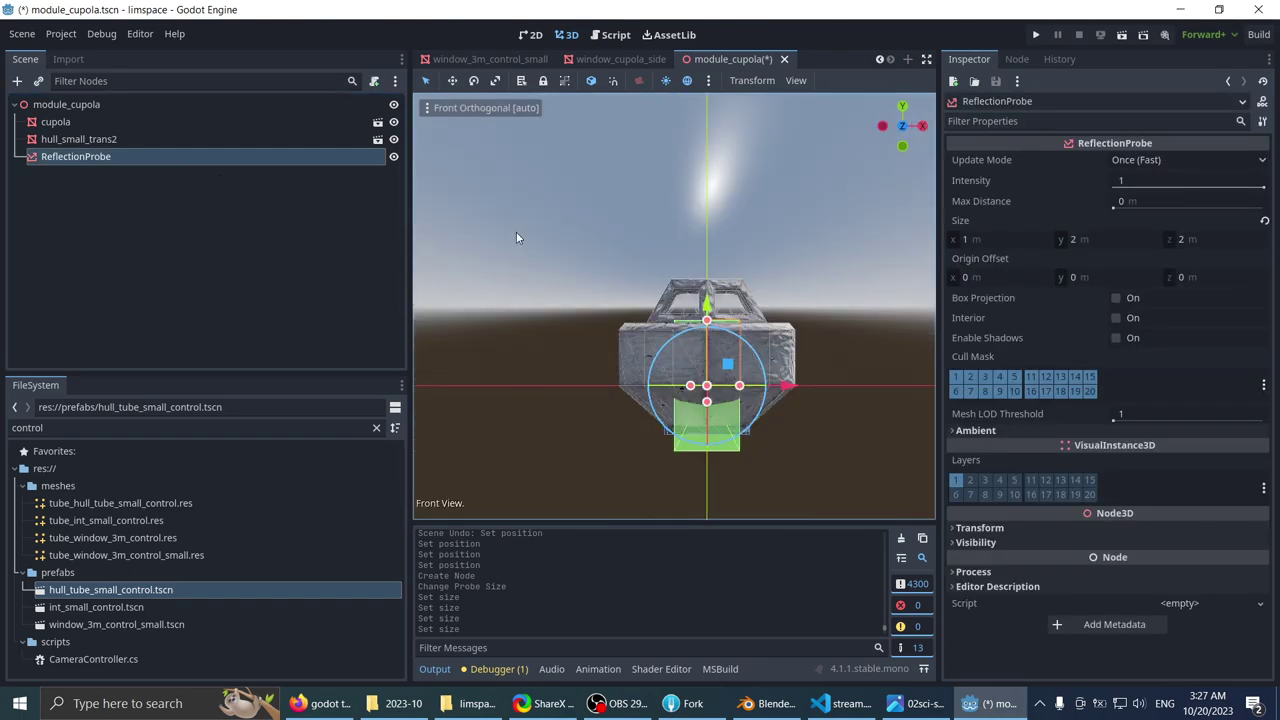
scroll(758, 403, up, 8)
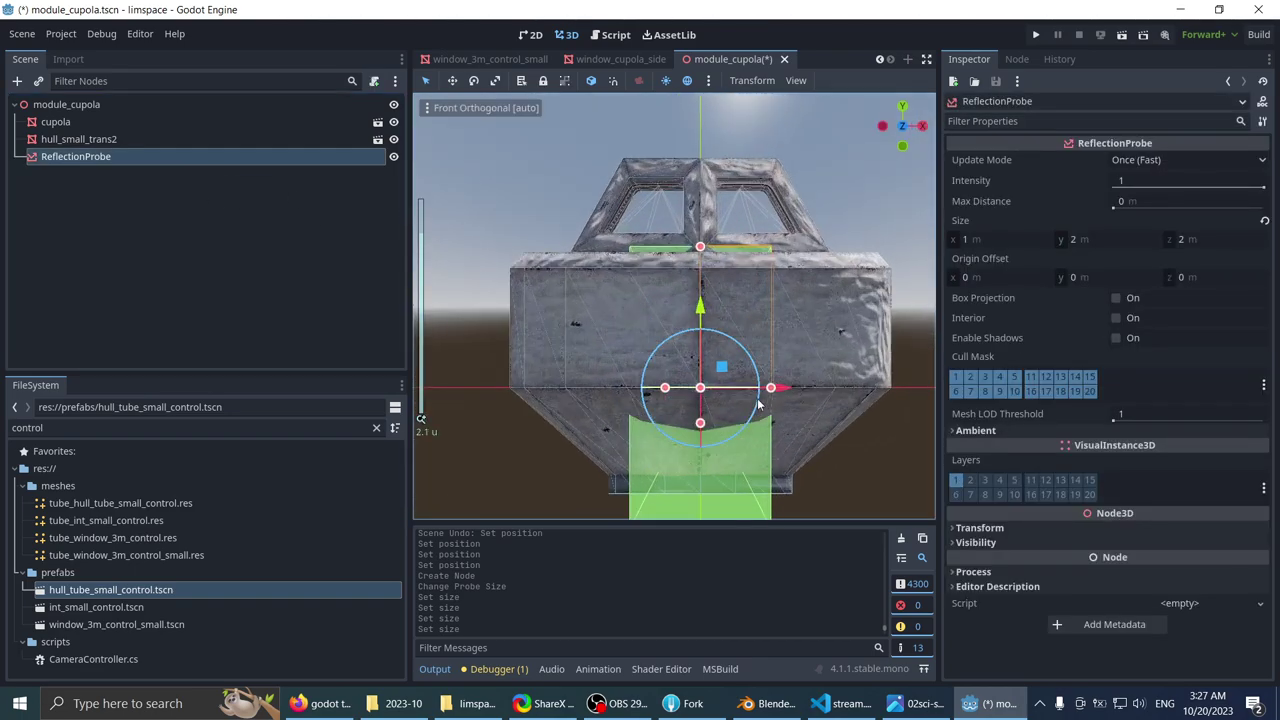
drag(771, 390, 884, 387)
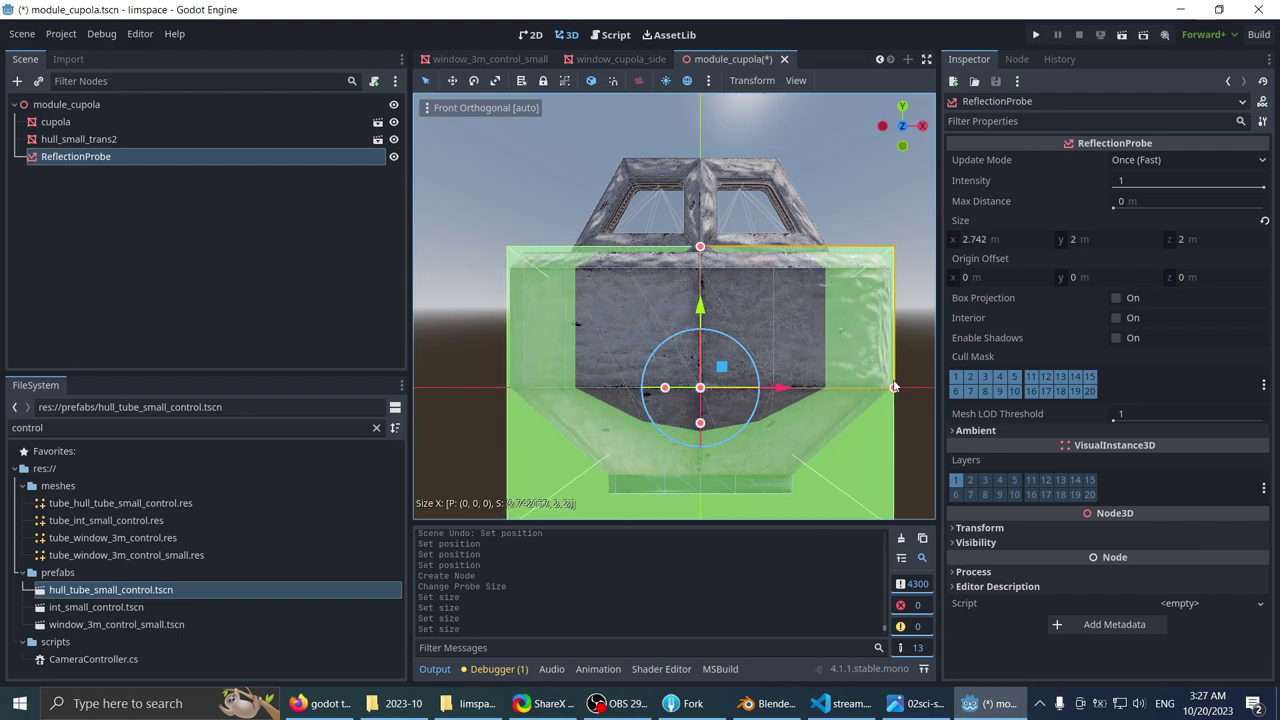
click(998, 240)
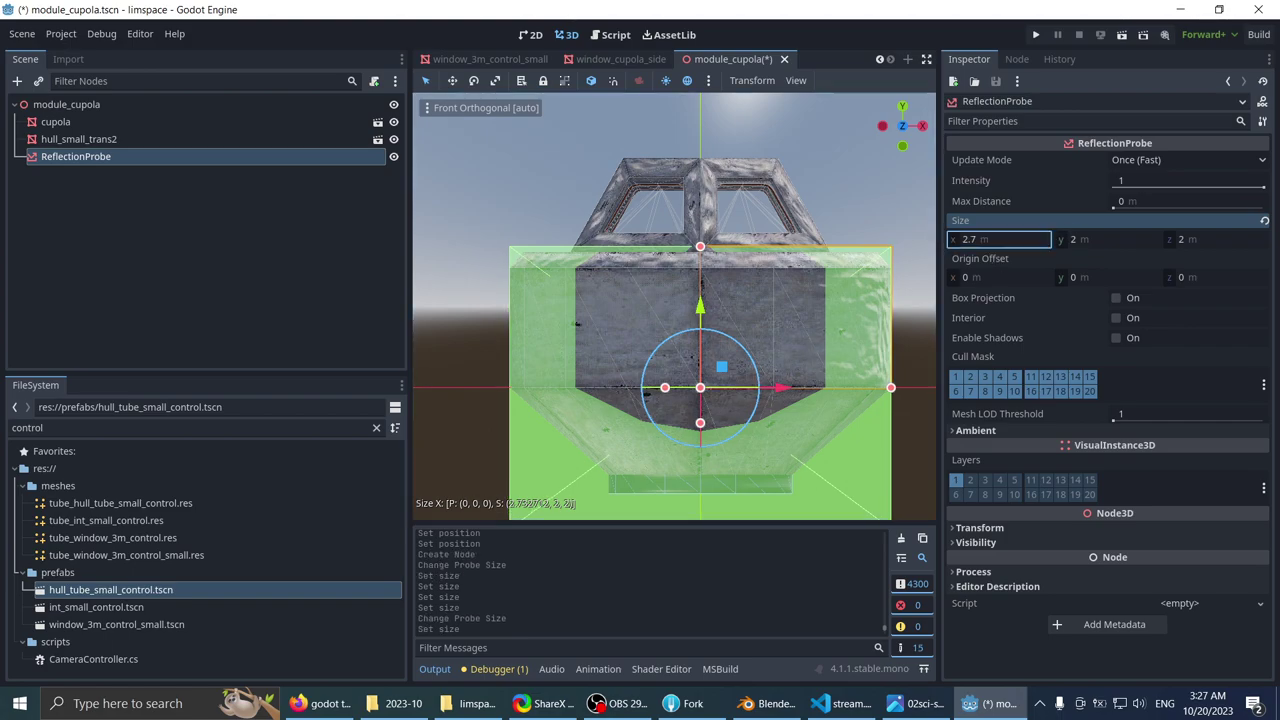
drag(998, 240, 915, 240)
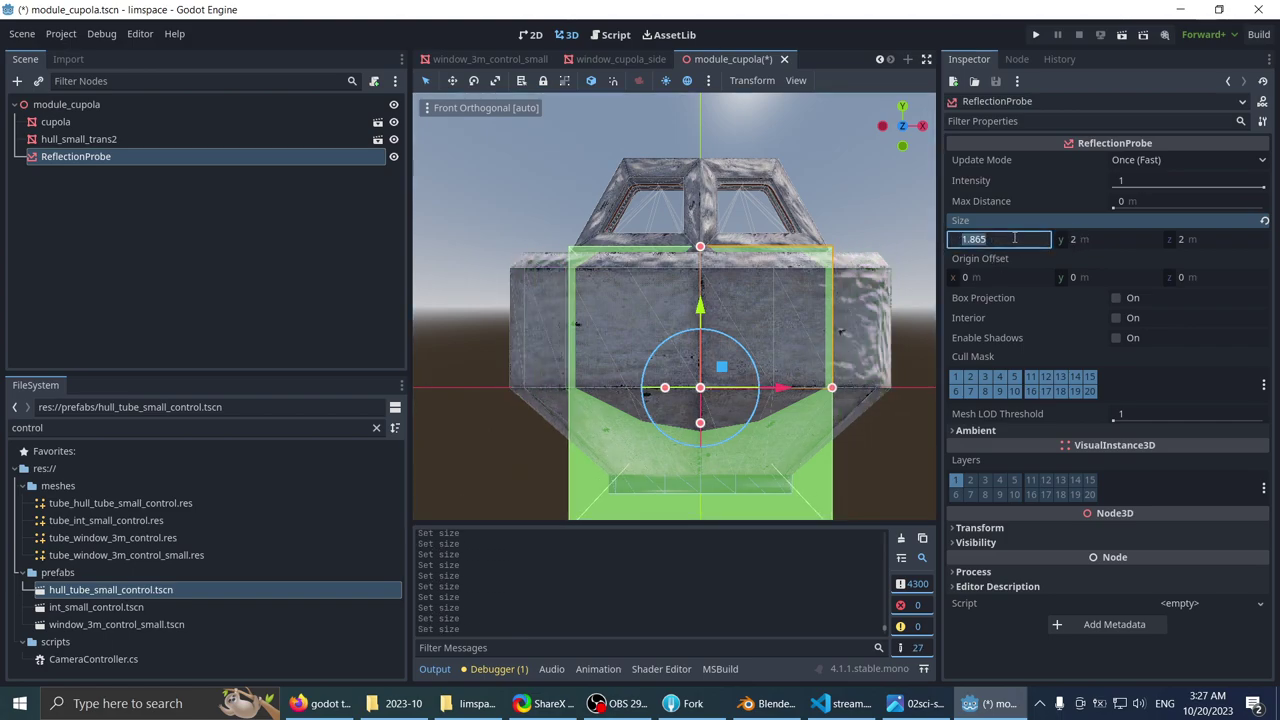
text(2.75)
key(Return)
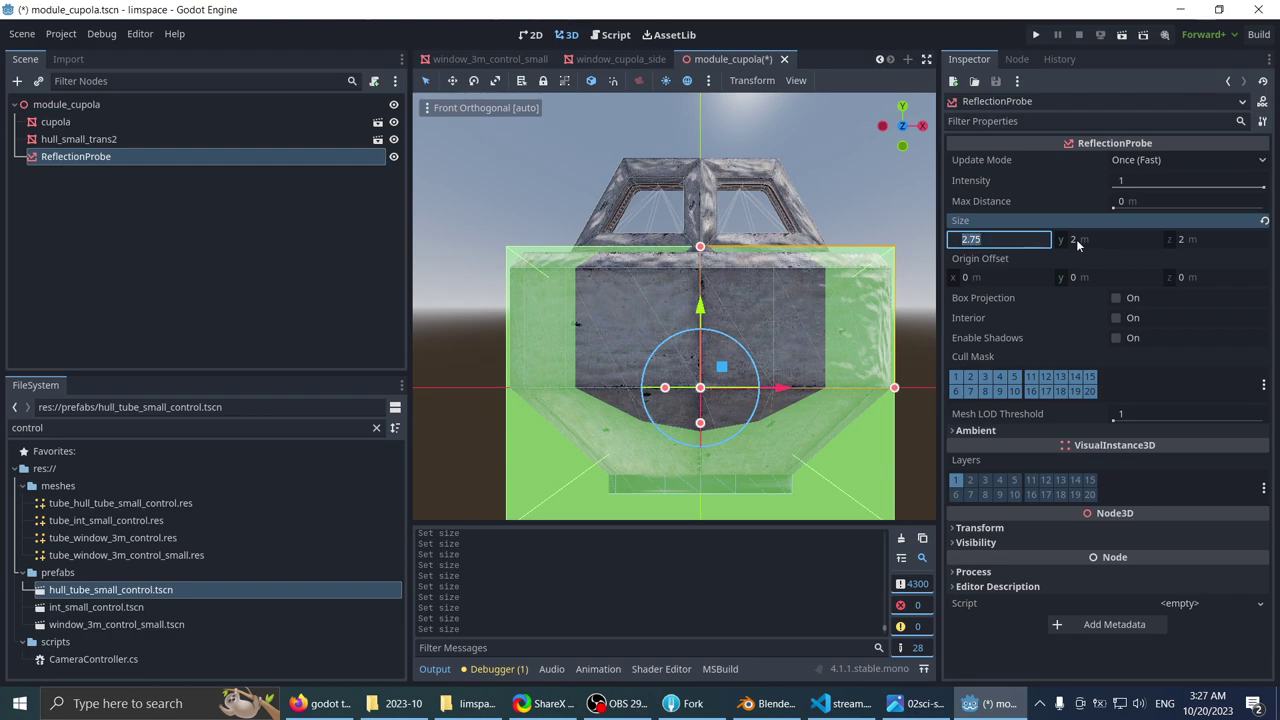
- Set the reflection probe's Y and Z sizes to 2.75 m
key(Return)
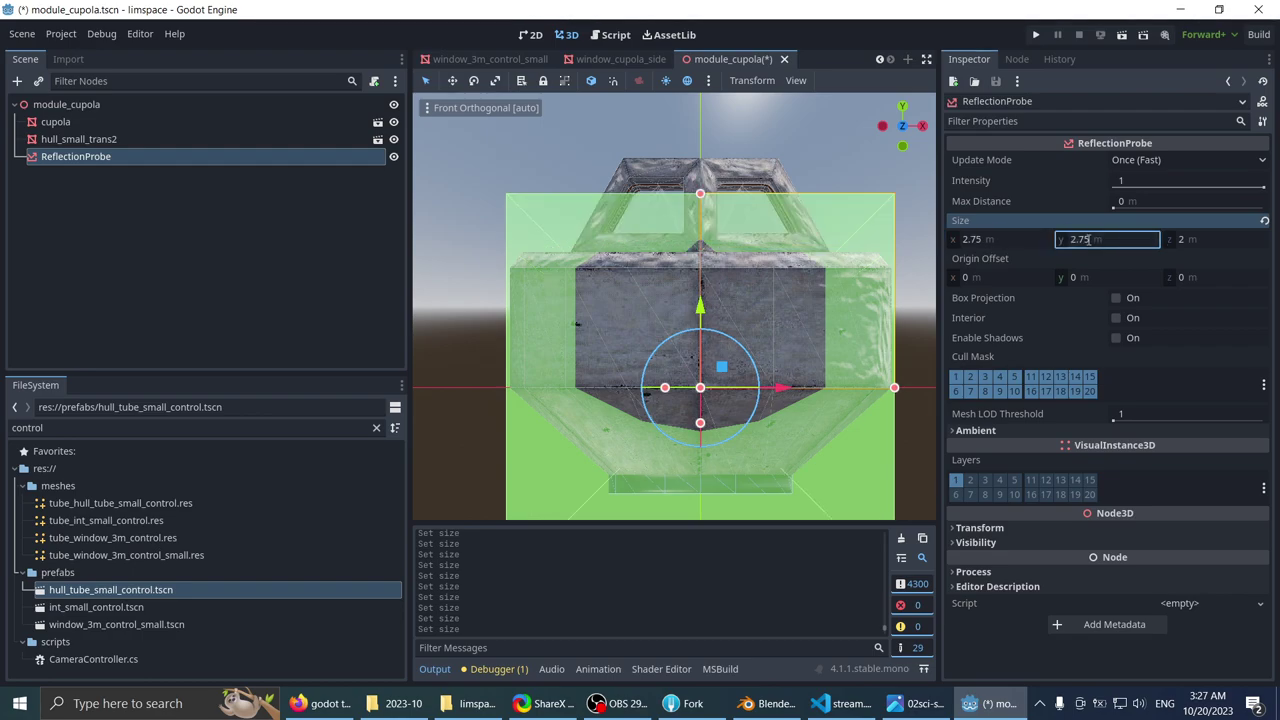
click(1195, 241)
text(2.75)
key(Return)
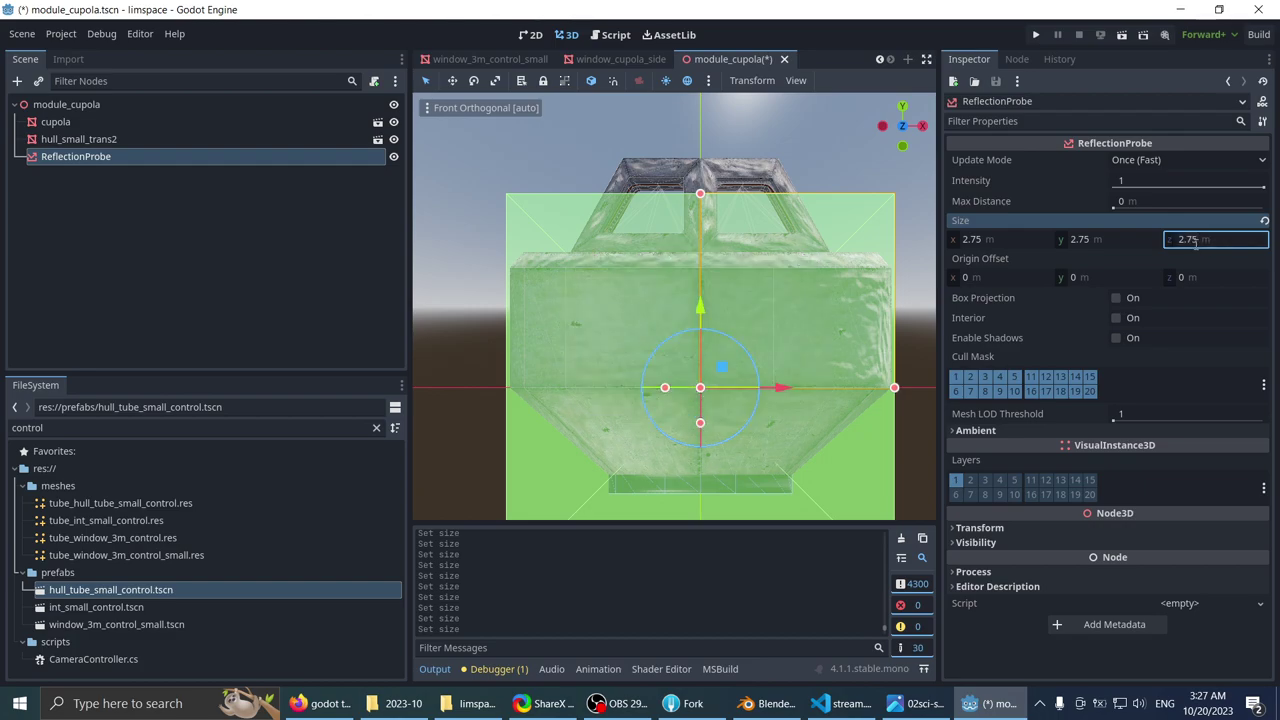
- Move the reflection probe up about 0.63 m along Y so its lower edge meets the module's base
scroll(617, 222, down, 3)
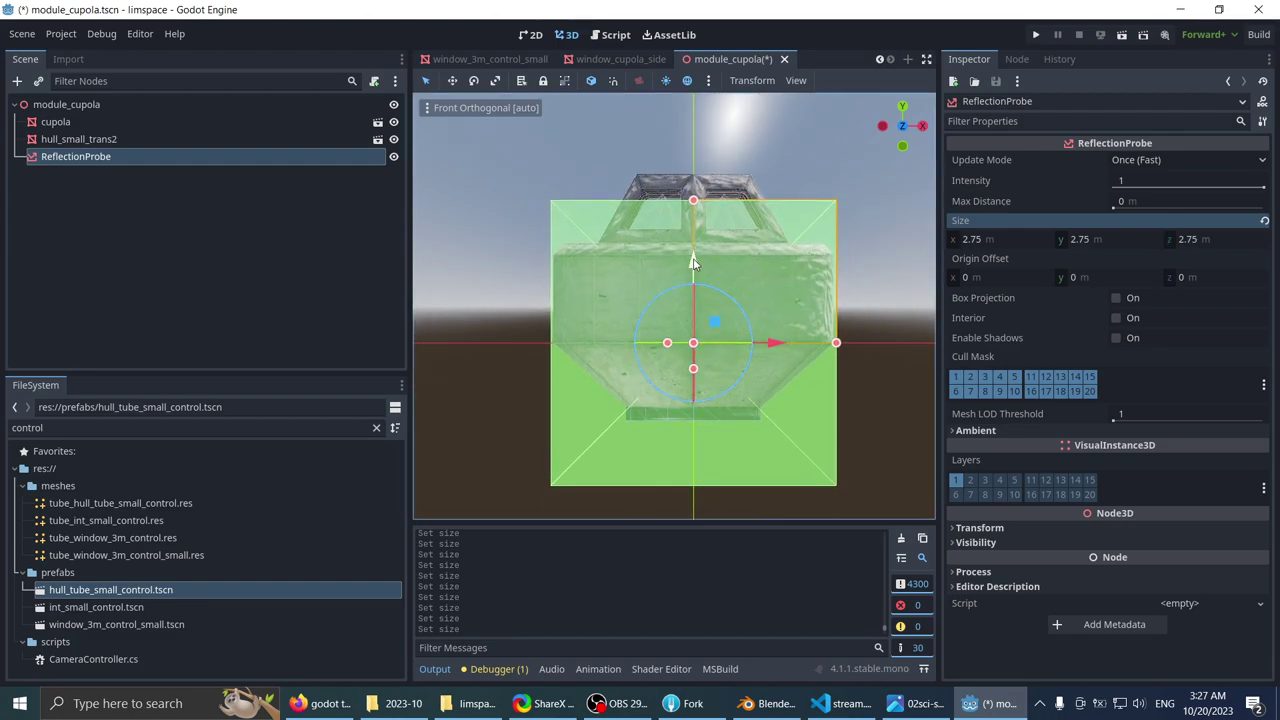
drag(693, 263, 701, 190)
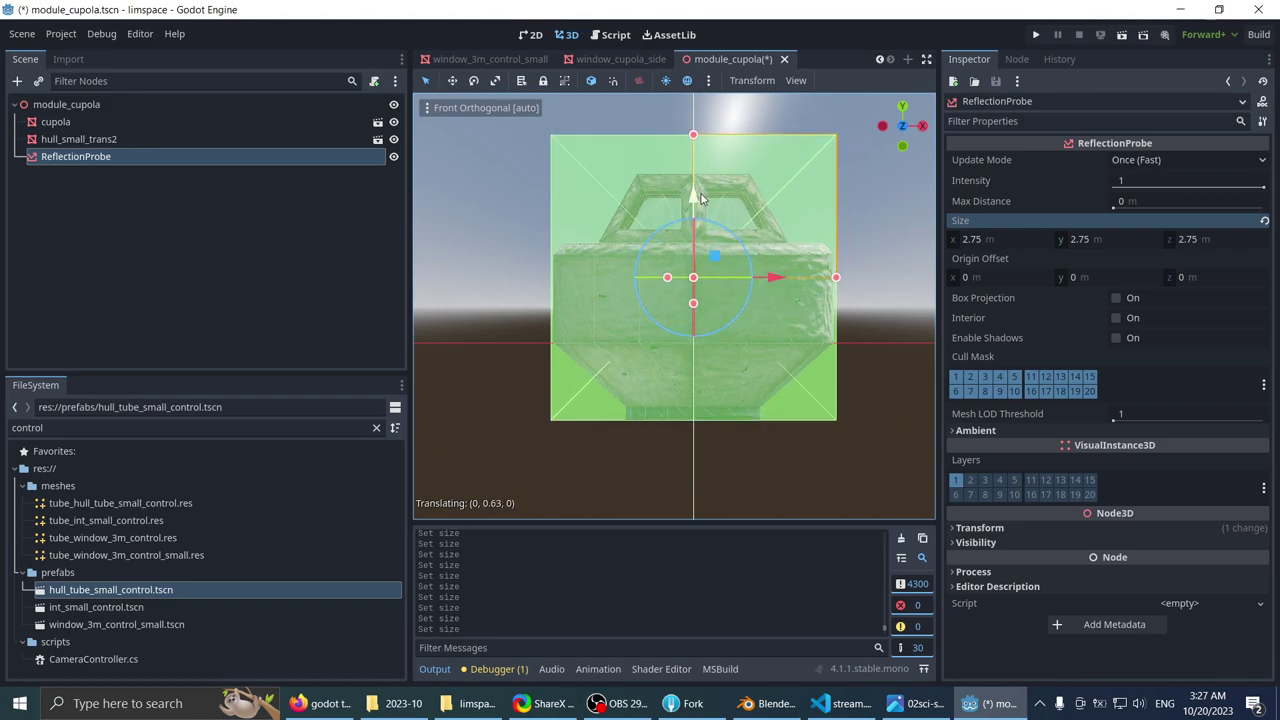
drag(700, 198, 701, 198)
- Reduce the reflection probe's Y size to about 2.46 m and reposition it vertically to enclose the cupola module
scroll(701, 198, up, 3)
scroll(714, 199, down, 5)
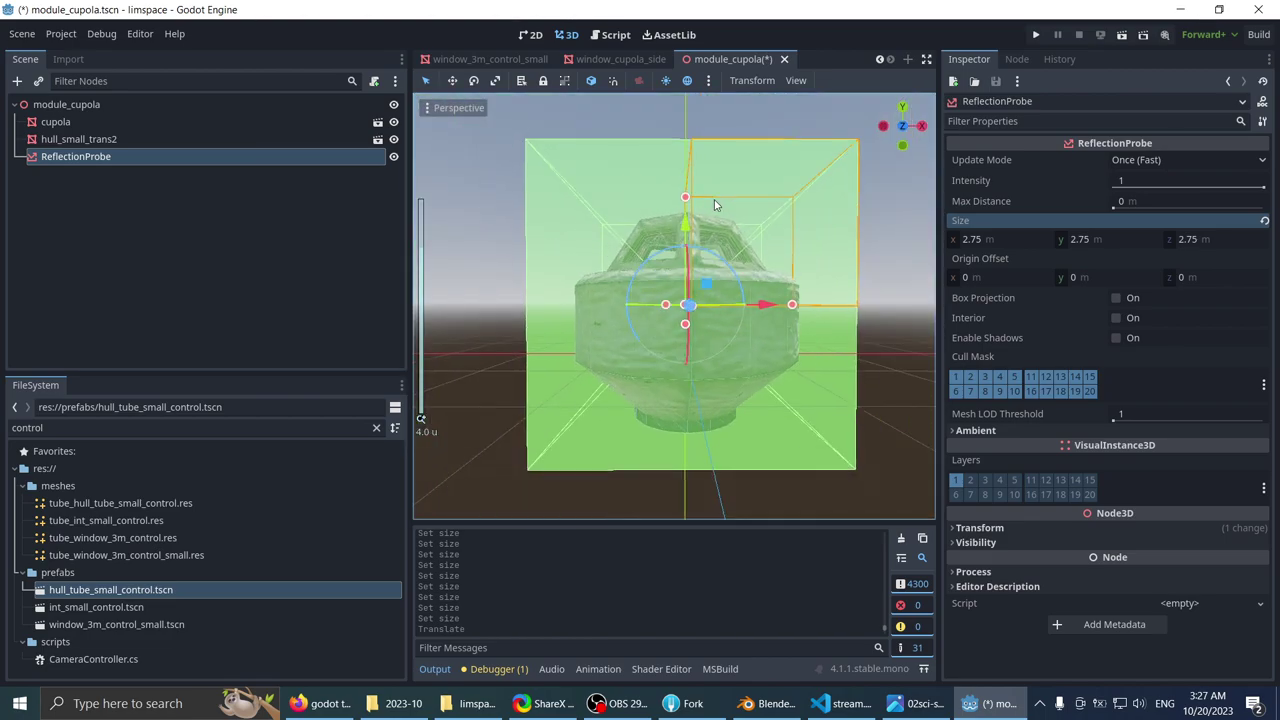
scroll(714, 199, up, 2)
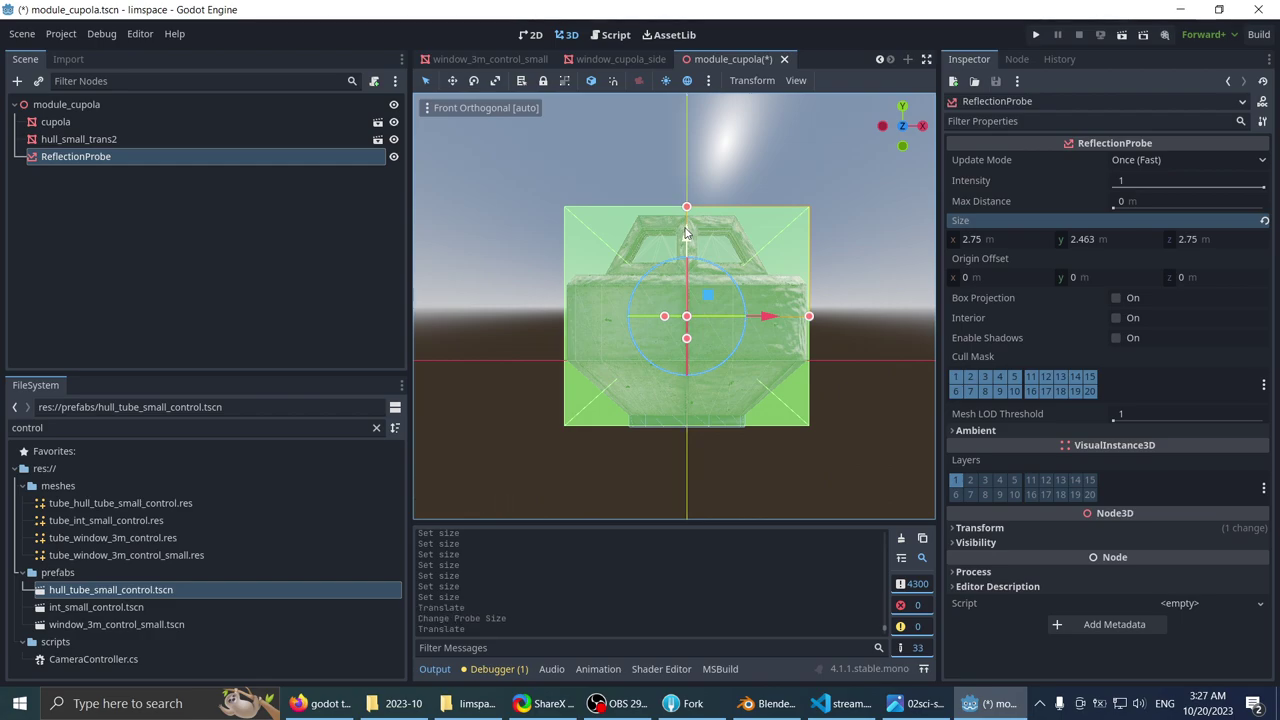
scroll(686, 233, up, 2)
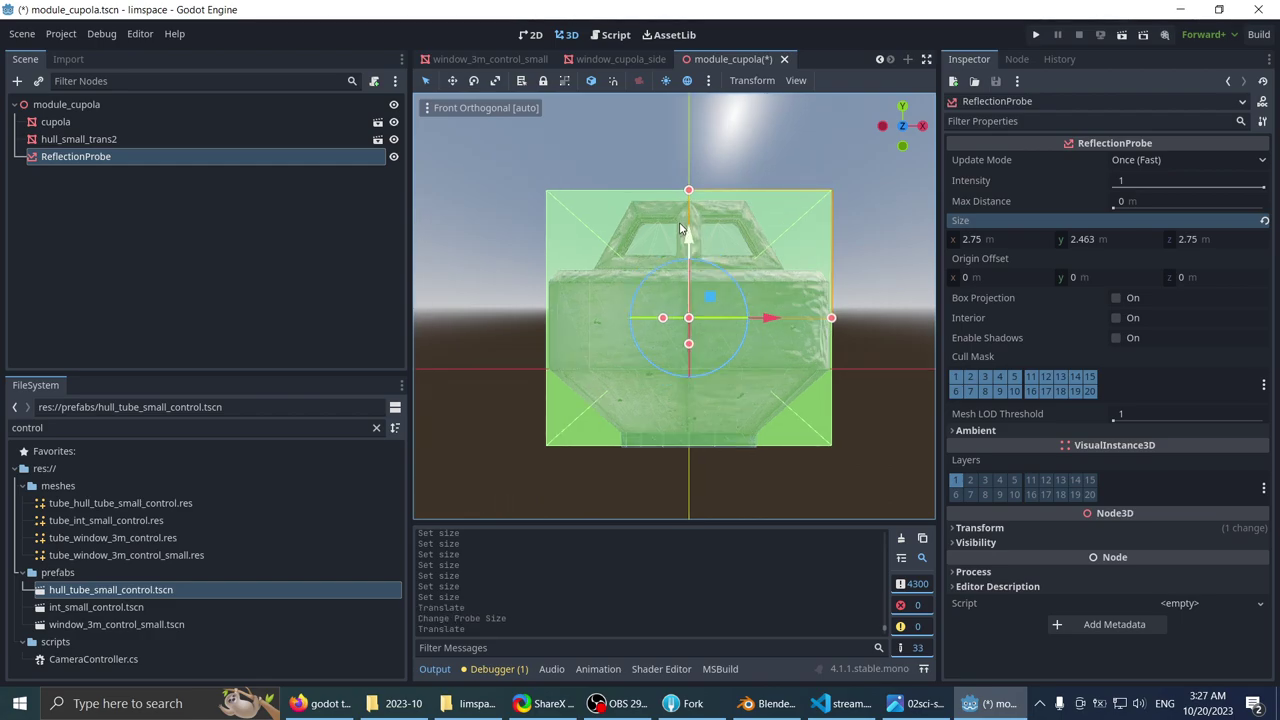
- Toggle the reflection probe's Interior option for comparison and leave it enabled
click(1117, 318)
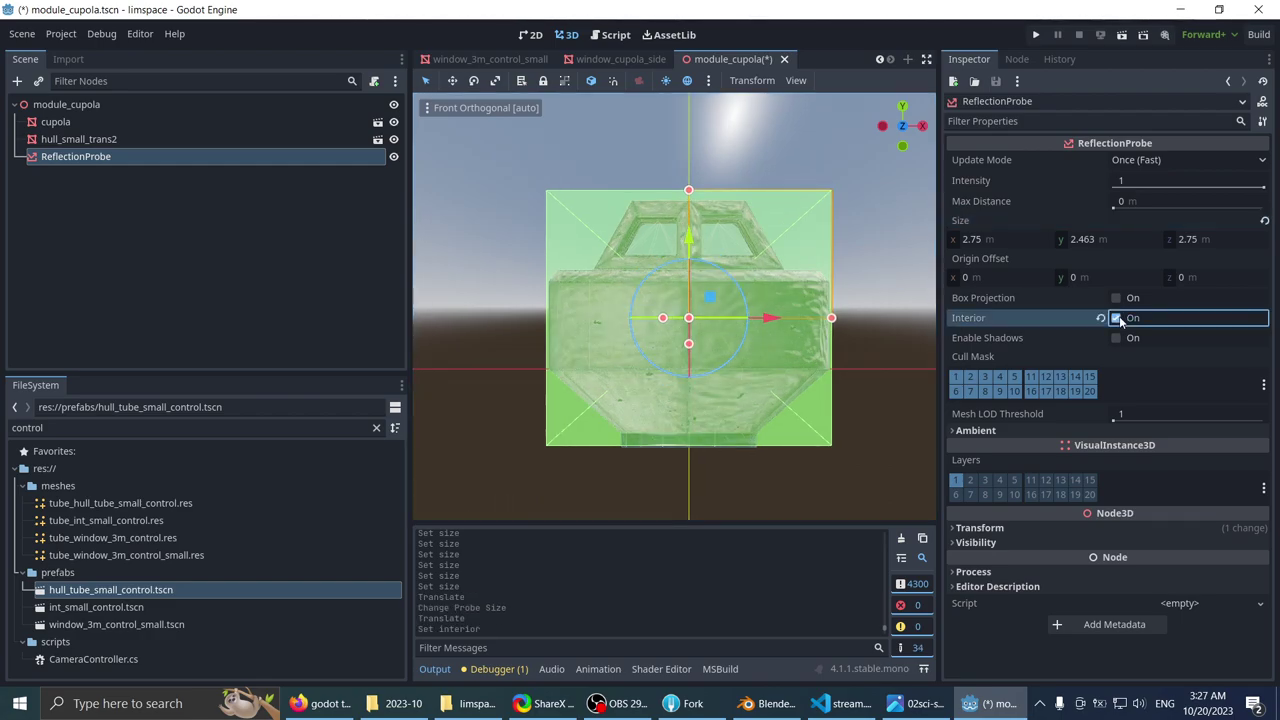
click(1117, 318)
middle_drag(443, 236, 542, 276)
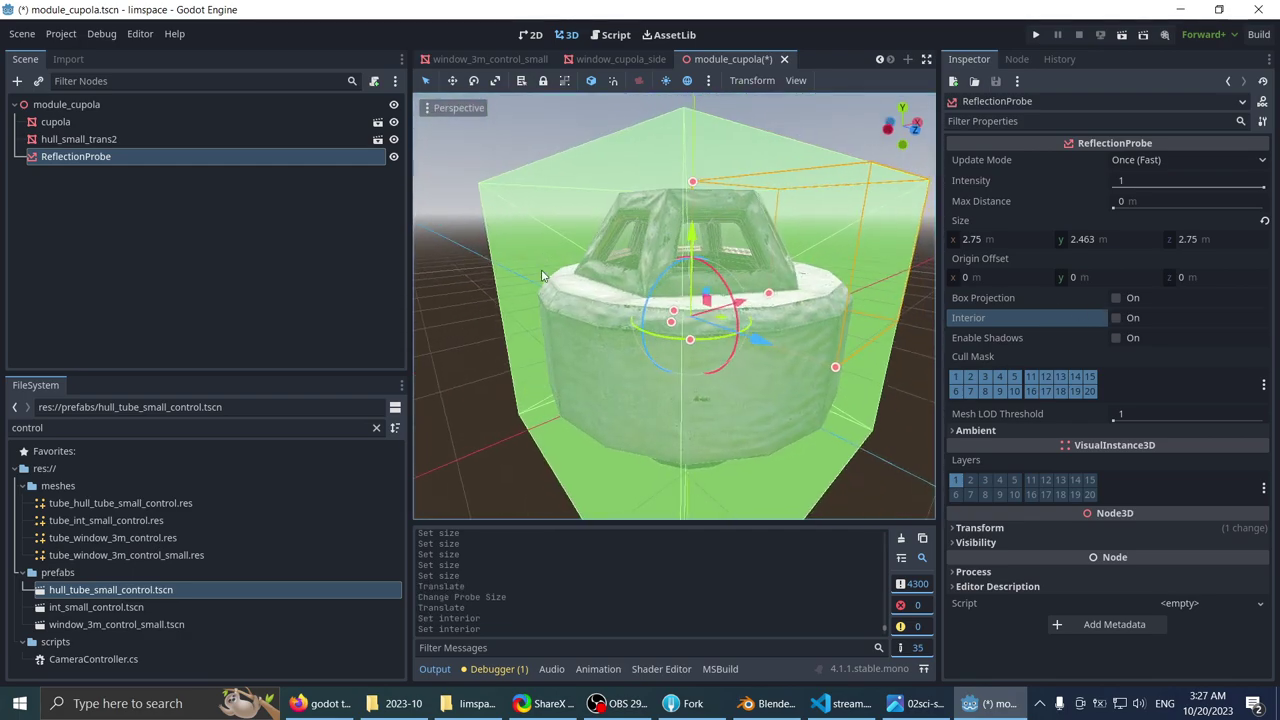
click(1140, 320)
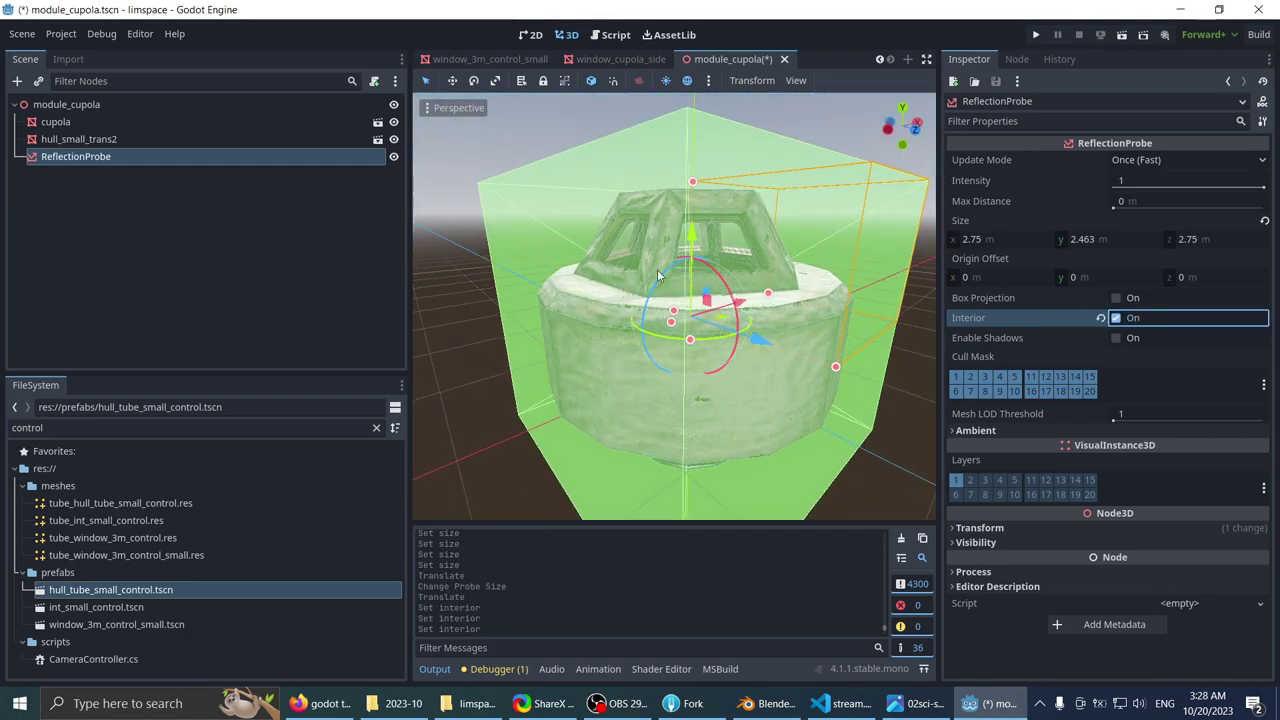
- Shift the reflection probe's origin offset to about 0.25 m on Y
middle_drag(658, 275, 681, 437)
scroll(562, 309, down, 3)
scroll(609, 240, down, 3)
scroll(728, 270, up, 20)
scroll(700, 238, down, 6)
scroll(678, 223, down, 5)
scroll(678, 223, up, 5)
drag(683, 421, 677, 344)
- From inside the cupola, adjust the reflection probe's origin offset to about 0.33 m on Y
middle_drag(686, 215, 645, 297)
scroll(616, 279, up, 4)
scroll(632, 374, down, 10)
scroll(632, 374, up, 14)
scroll(622, 275, down, 6)
scroll(660, 297, down, 4)
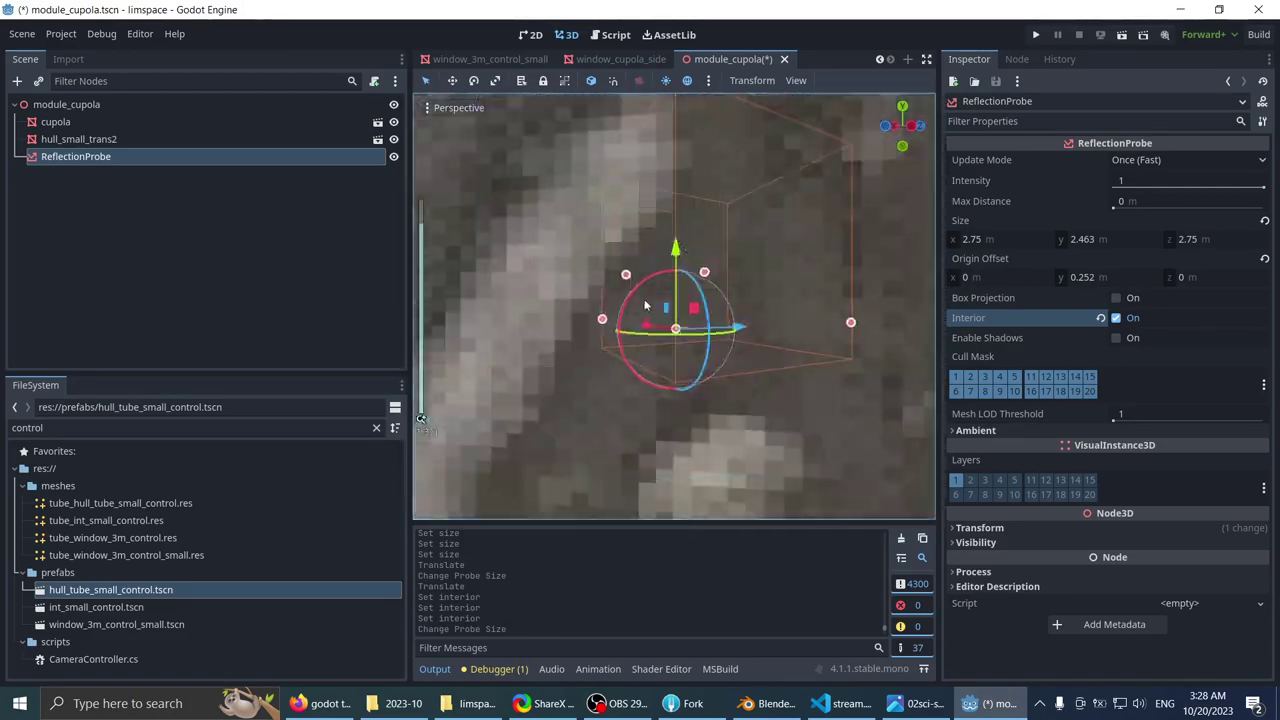
scroll(680, 287, up, 4)
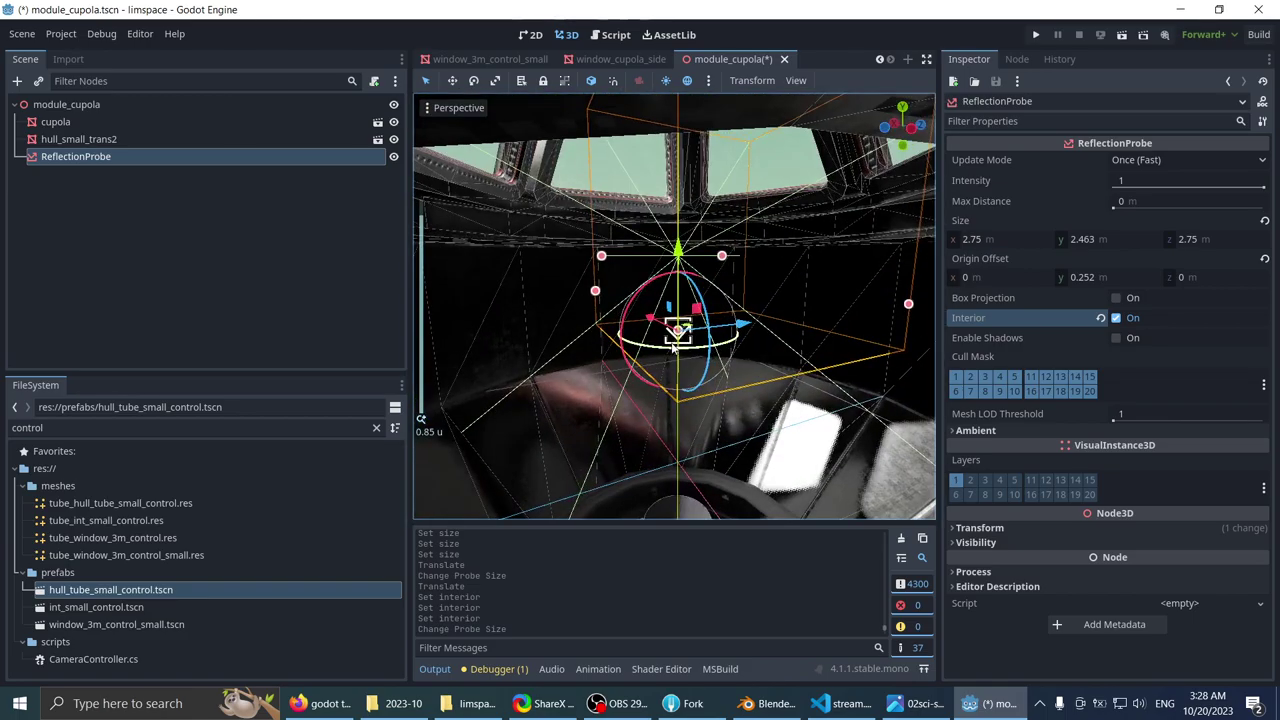
middle_drag(680, 287, 680, 346)
scroll(680, 346, up, 2)
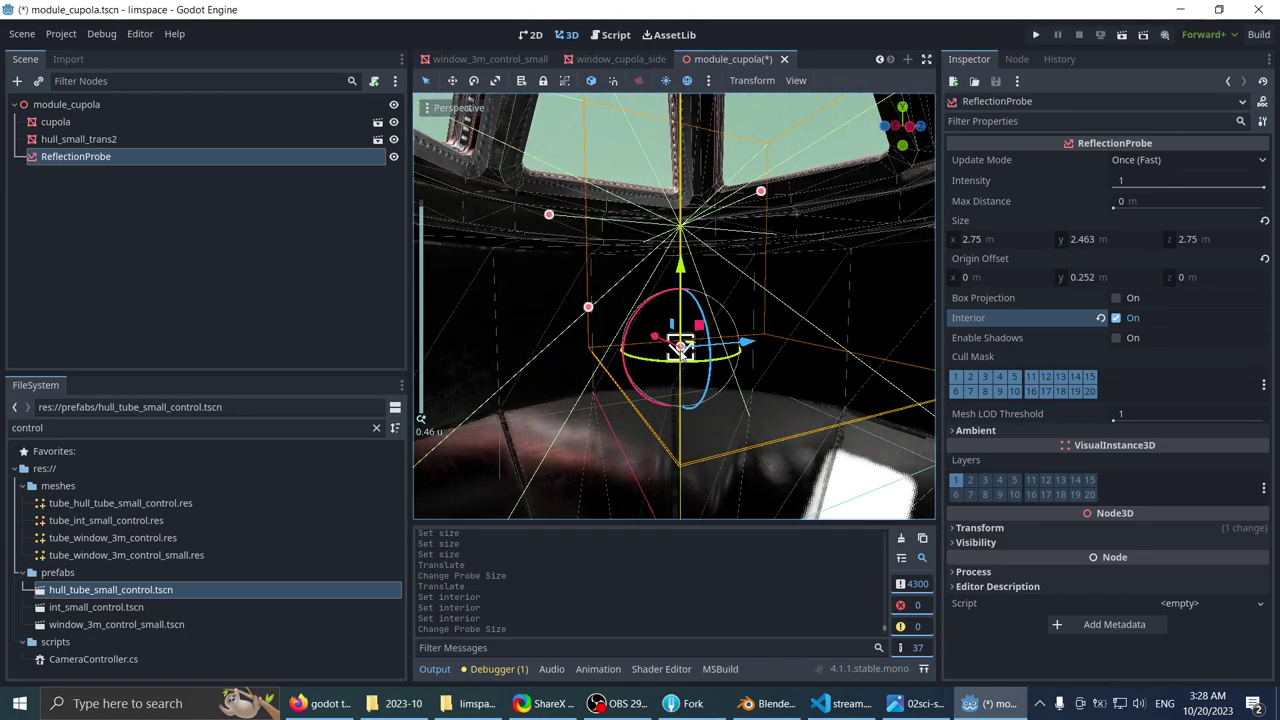
drag(680, 346, 639, 259)
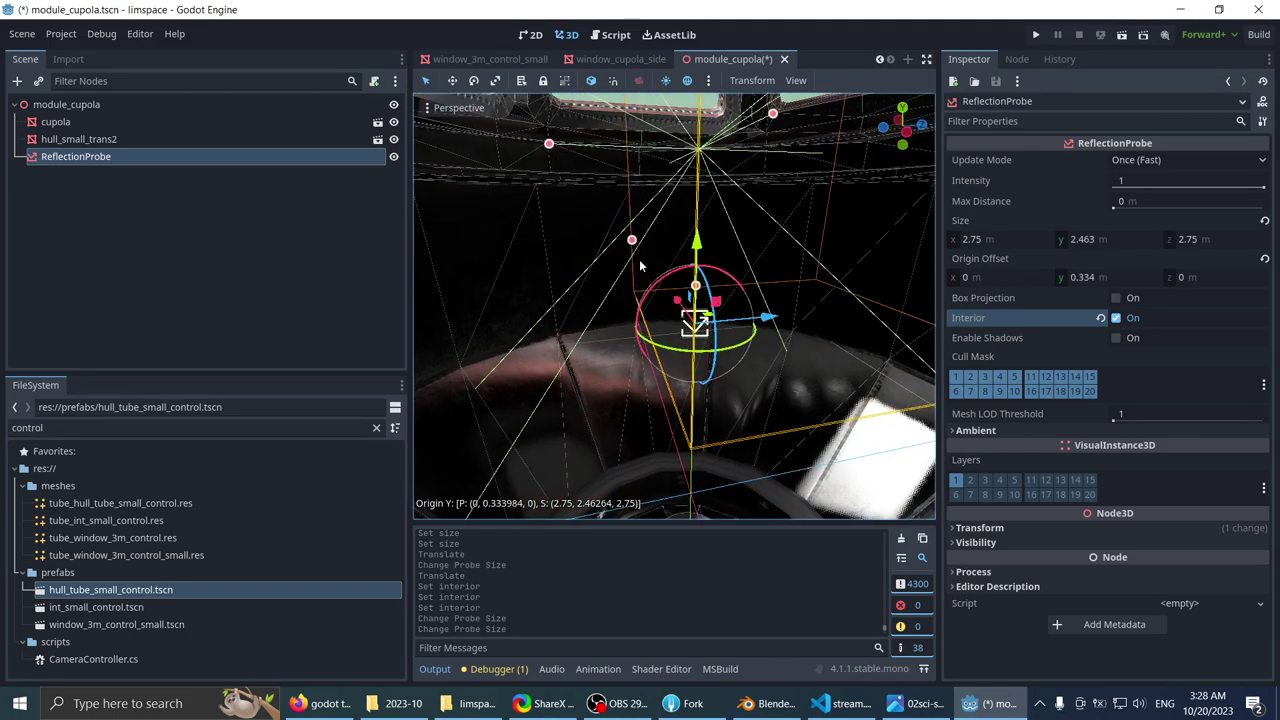
- Check the reflection probe's box around the module, then save and close the module_cupola scene
shift+middle_drag(640, 266, 600, 332)
scroll(673, 267, down, 5)
scroll(673, 267, up, 2)
scroll(673, 267, down, 18)
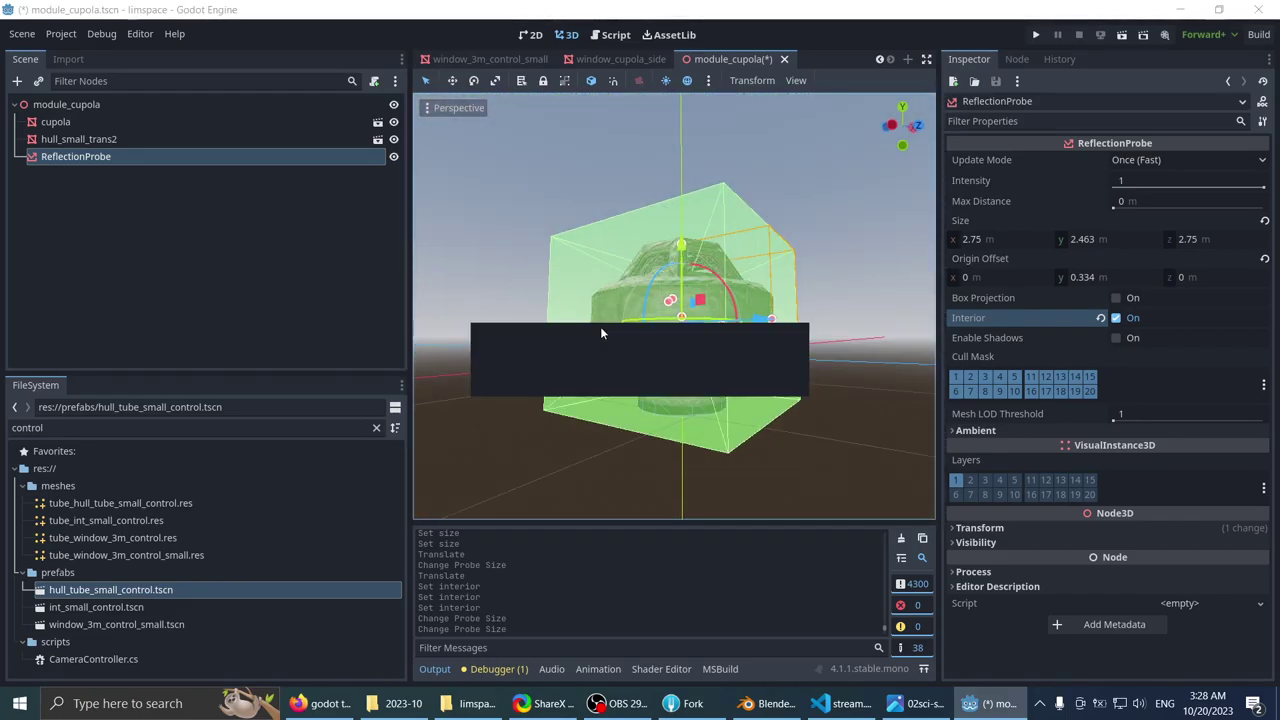
middle_drag(640, 120, 657, 201)
scroll(657, 201, down, 8)
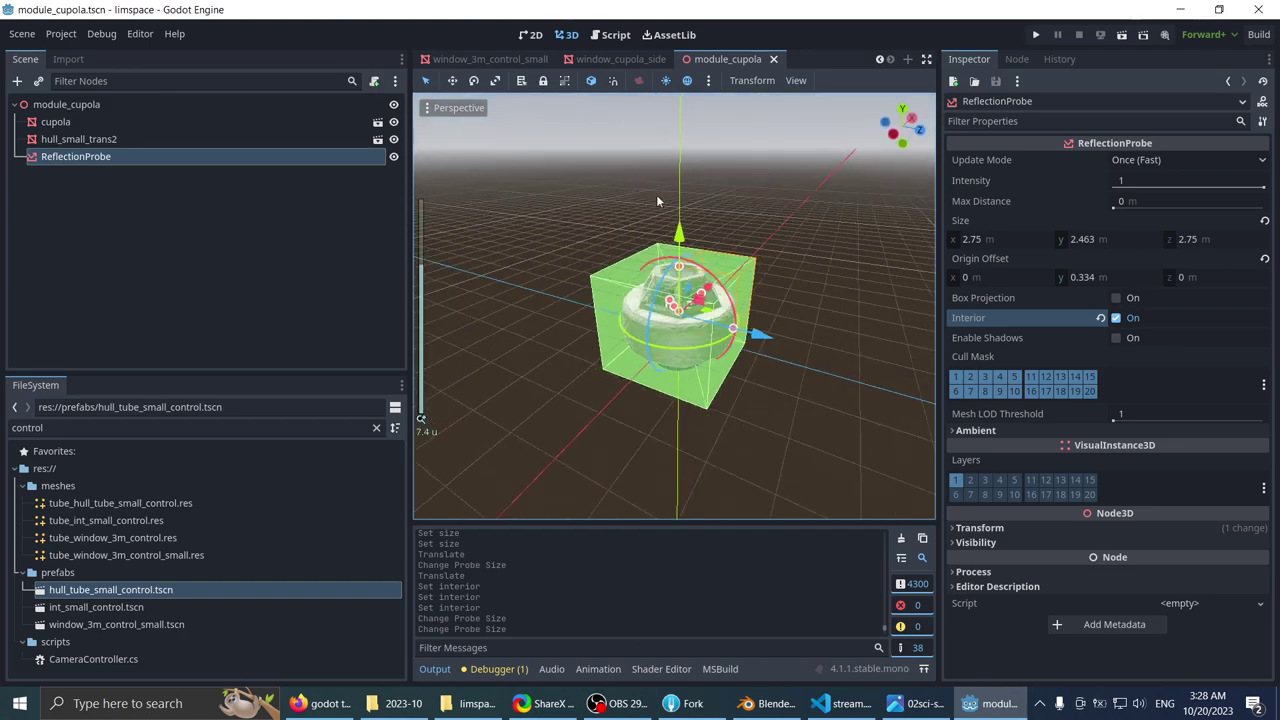
click(775, 61)
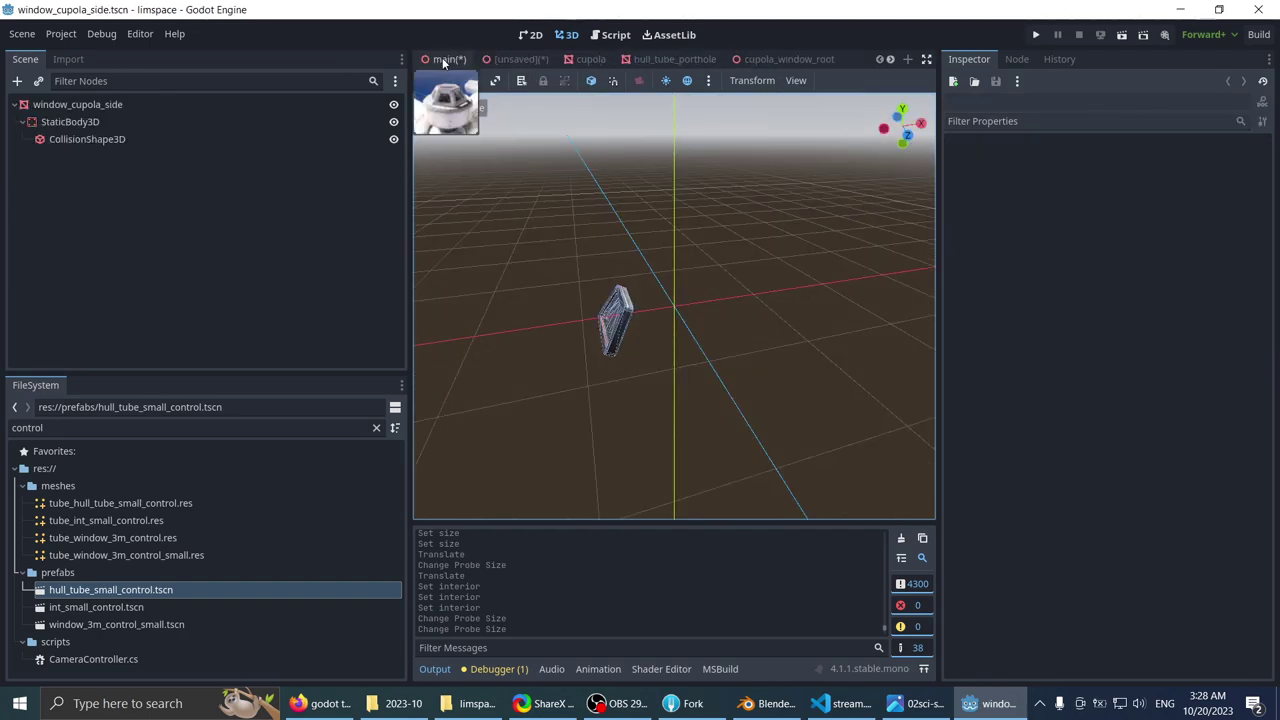
- In the main scene, move the module_cupola instance over the station's hub, raise it 2 m on Y, and fine-tune its position
click(440, 60)
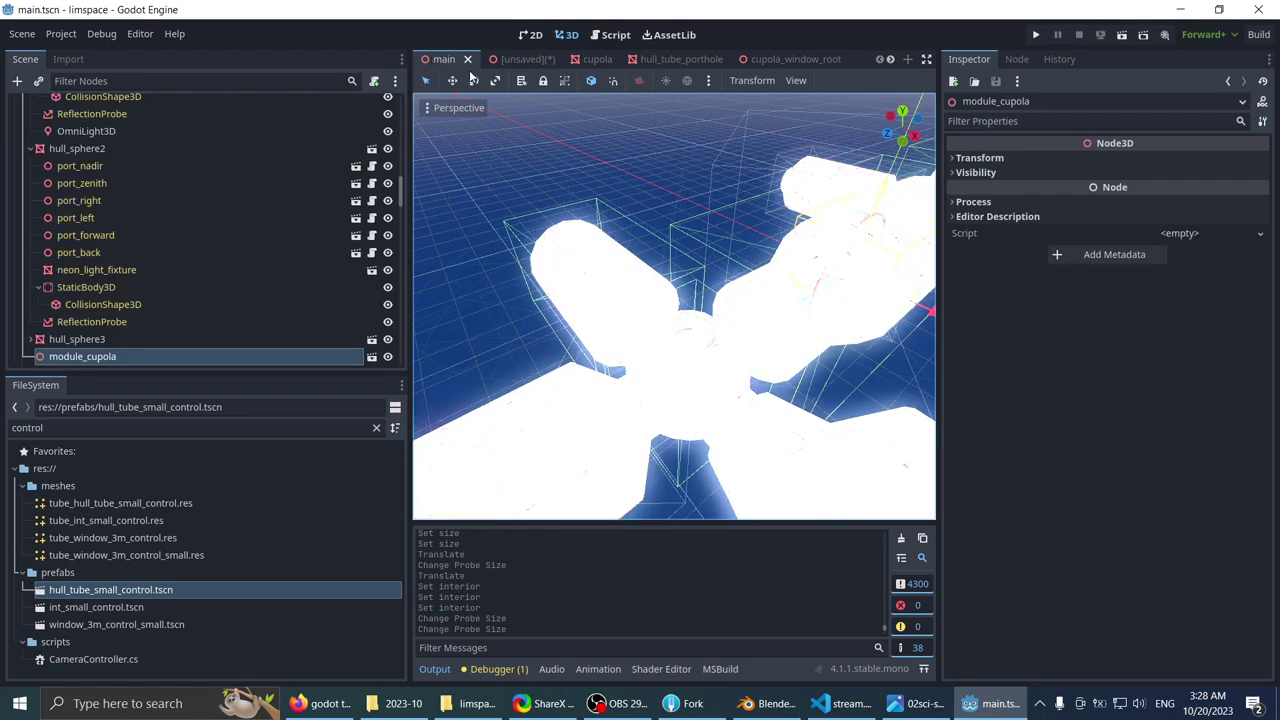
scroll(592, 203, down, 2)
middle_drag(592, 204, 638, 178)
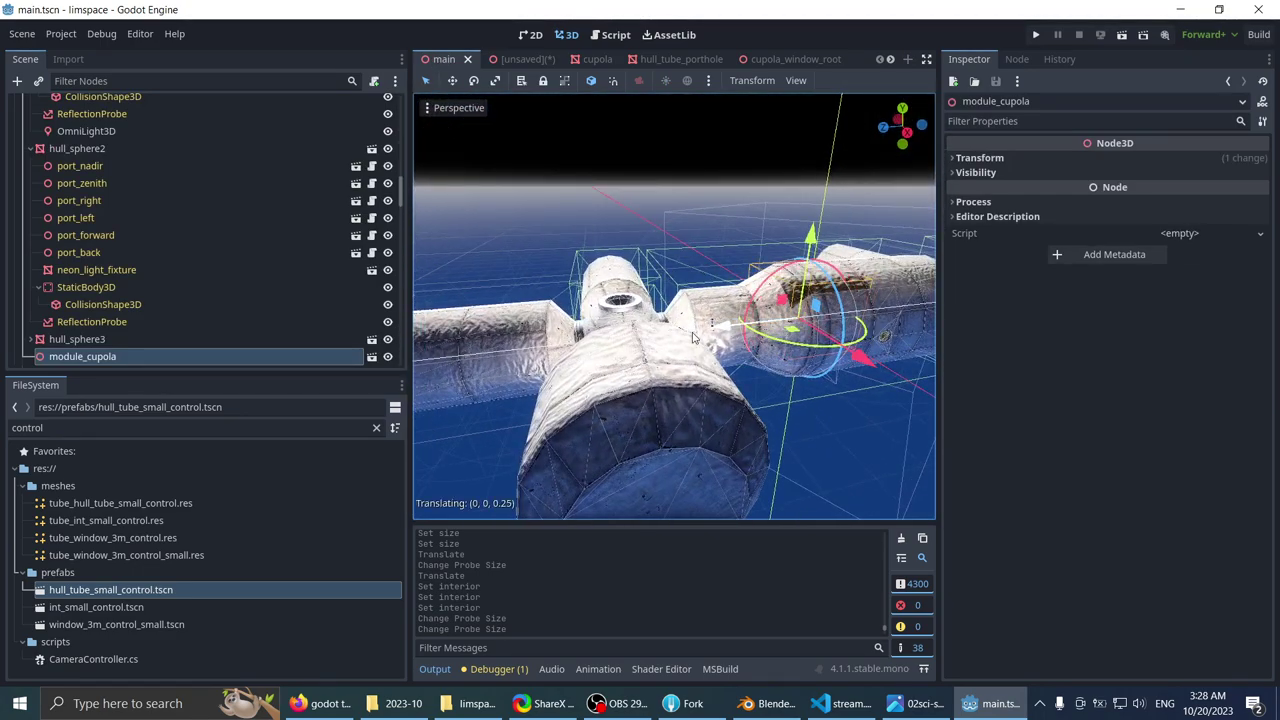
drag(693, 337, 520, 349)
middle_drag(604, 305, 578, 334)
scroll(600, 325, up, 4)
drag(686, 252, 684, 147)
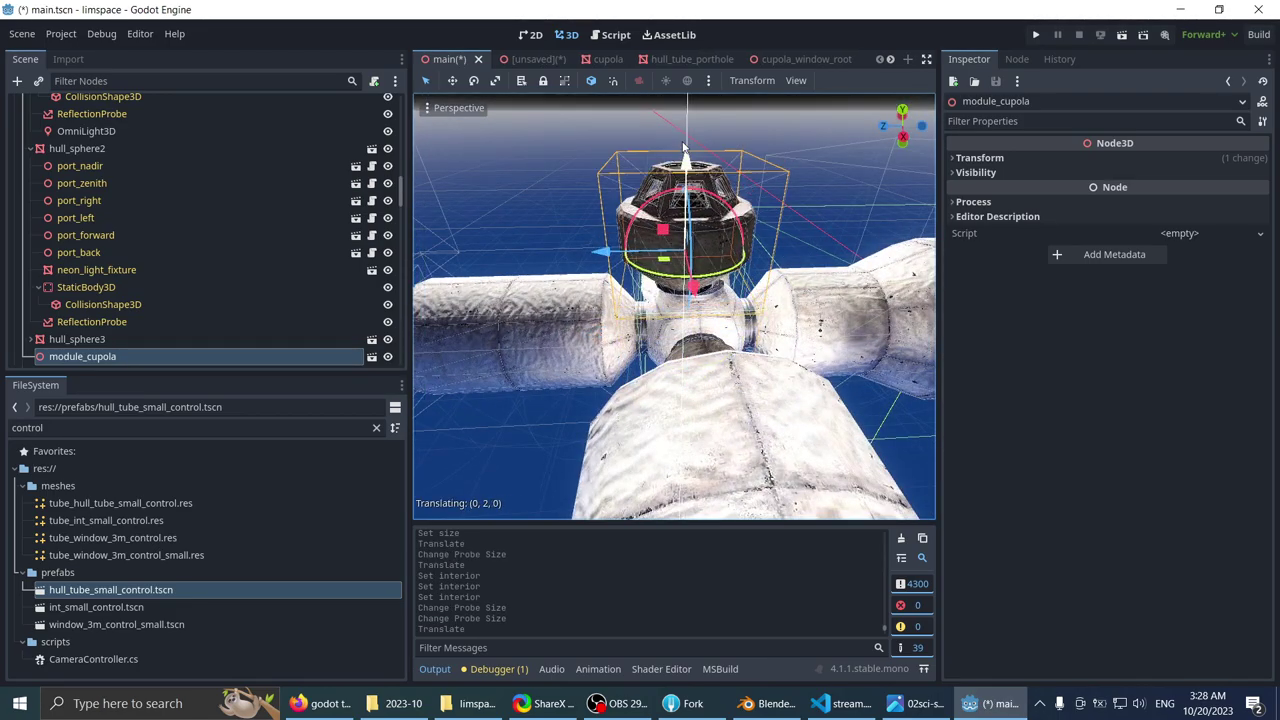
middle_drag(668, 186, 664, 144)
scroll(660, 160, up, 8)
drag(571, 256, 600, 259)
- Examine the placed cupola's interior, window frames and reflections from inside and outside in the main scene
middle_drag(600, 260, 650, 290)
scroll(707, 207, up, 3)
scroll(665, 270, up, 10)
scroll(634, 206, down, 1)
scroll(634, 206, down, 5)
scroll(660, 290, down, 12)
scroll(687, 290, down, 6)
scroll(650, 290, up, 18)
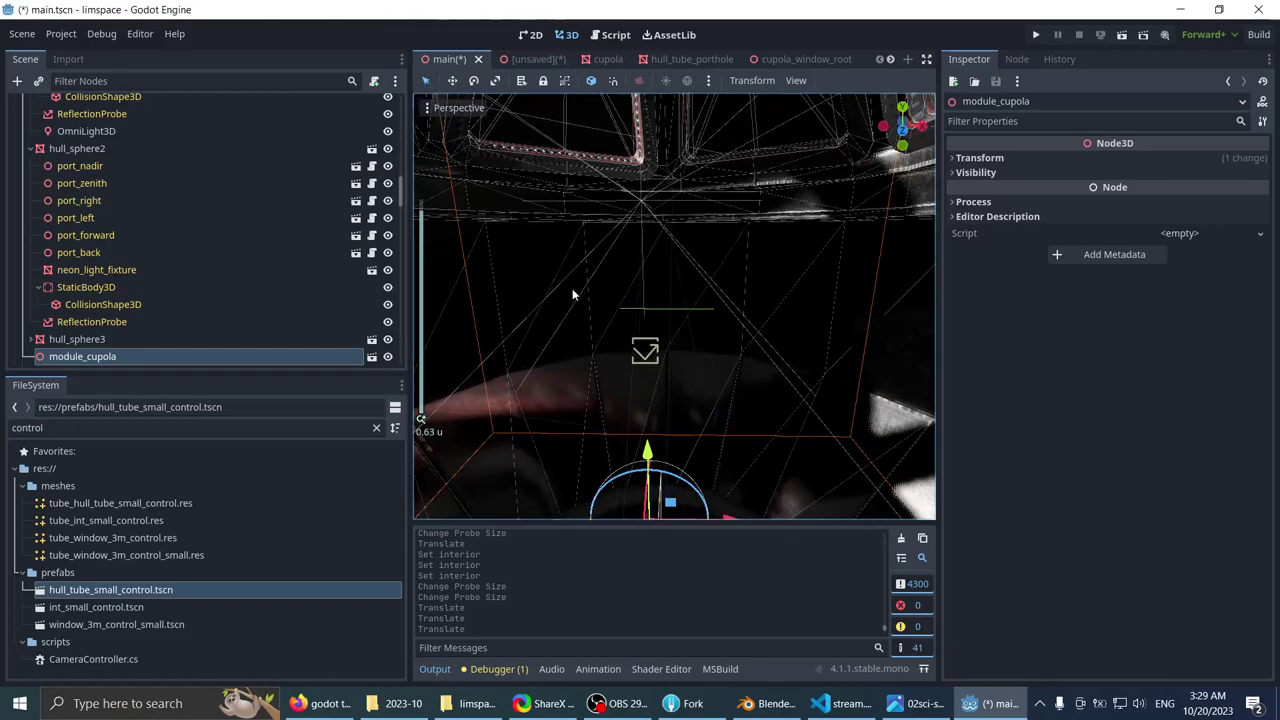
shift+middle_drag(572, 288, 619, 172)
scroll(618, 180, down, 3)
middle_drag(565, 198, 578, 285)
scroll(642, 215, down, 6)
scroll(648, 222, up, 8)
scroll(684, 186, down, 4)
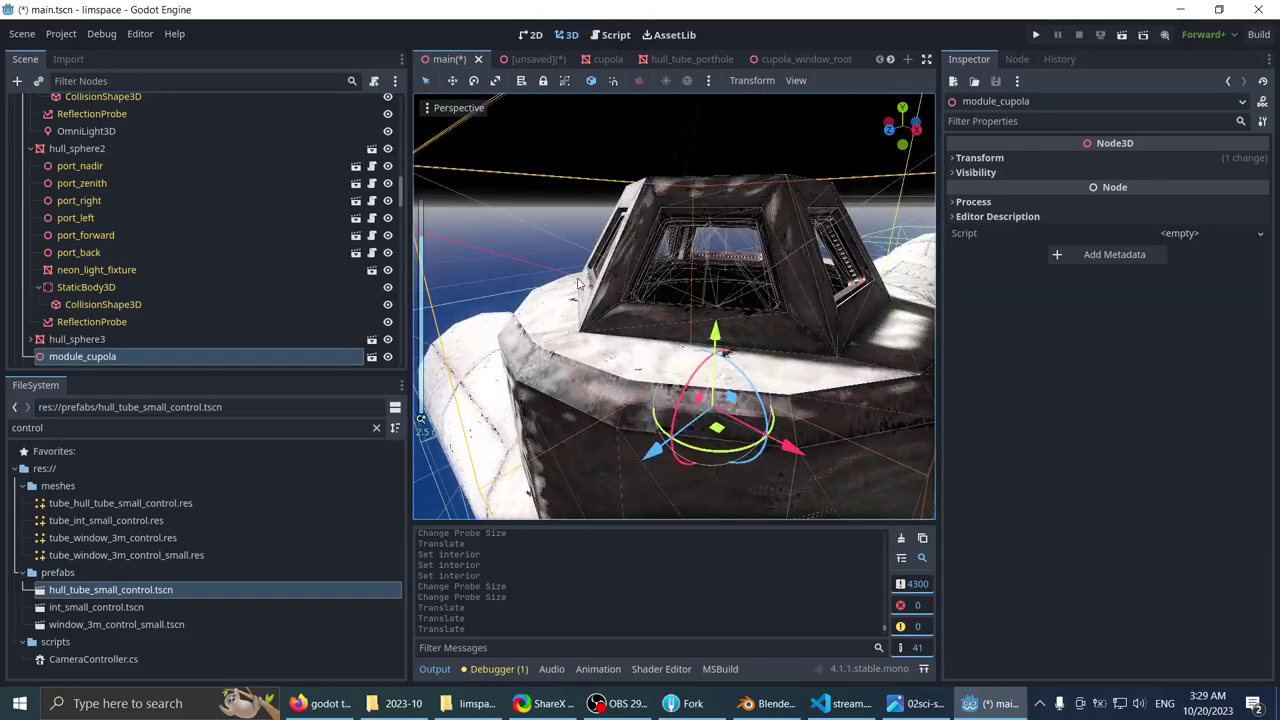
scroll(590, 270, up, 10)
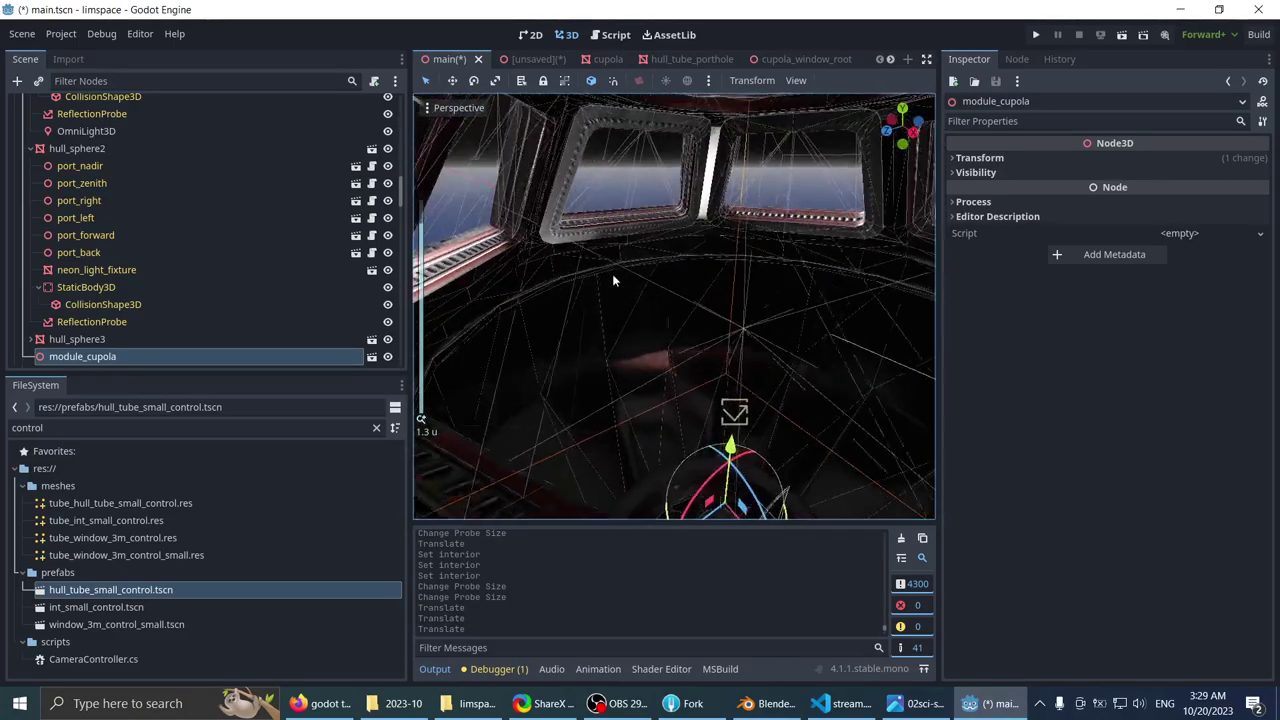
scroll(600, 276, down, 7)
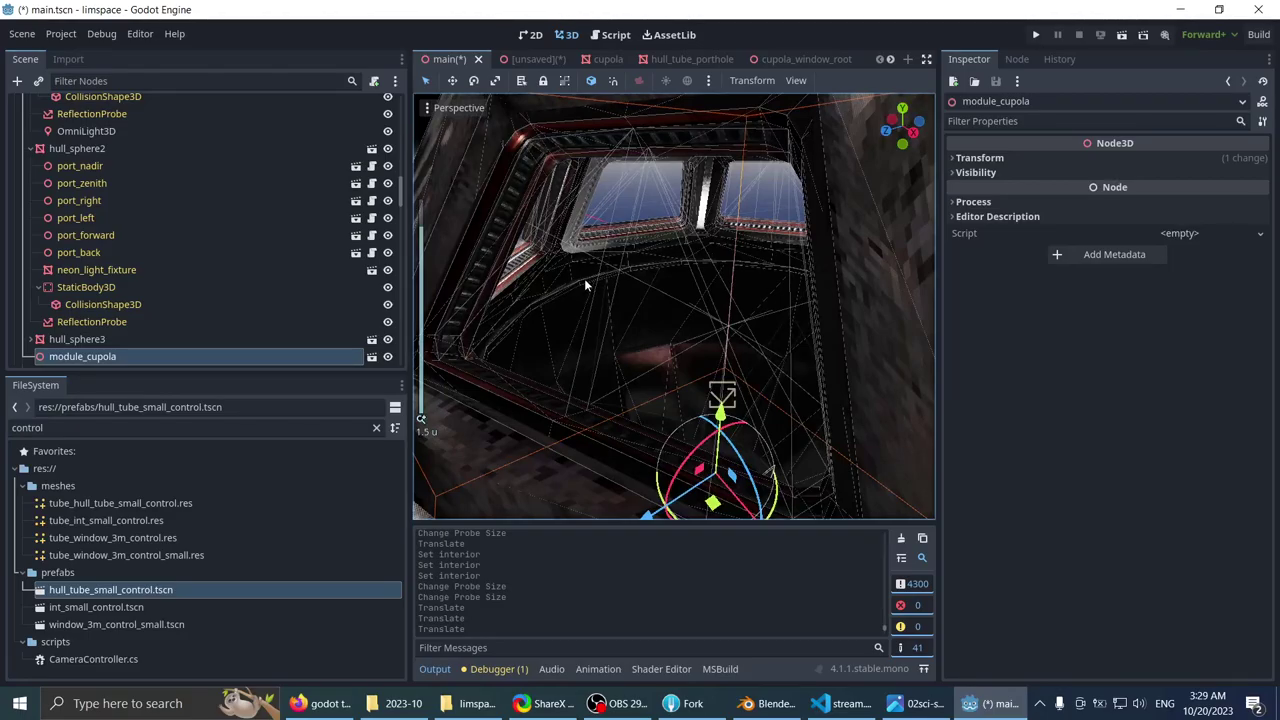
scroll(586, 280, up, 4)
middle_drag(592, 285, 591, 268)
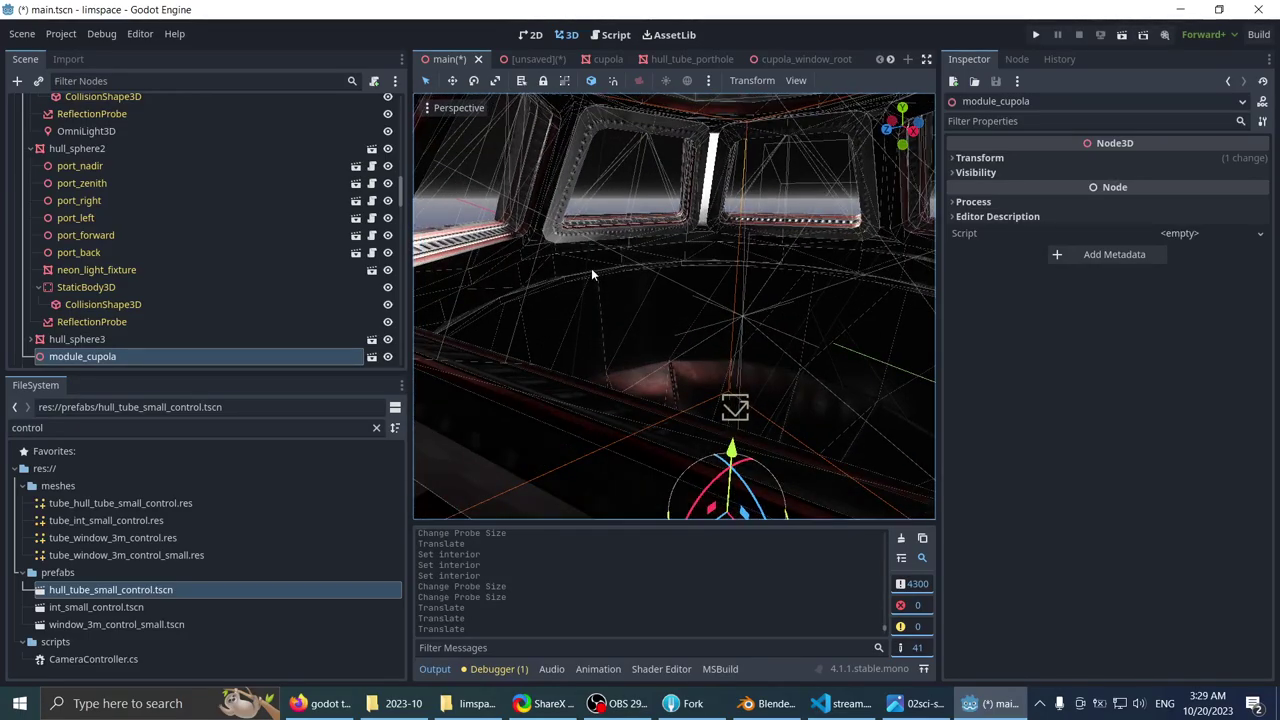
scroll(598, 267, up, 2)
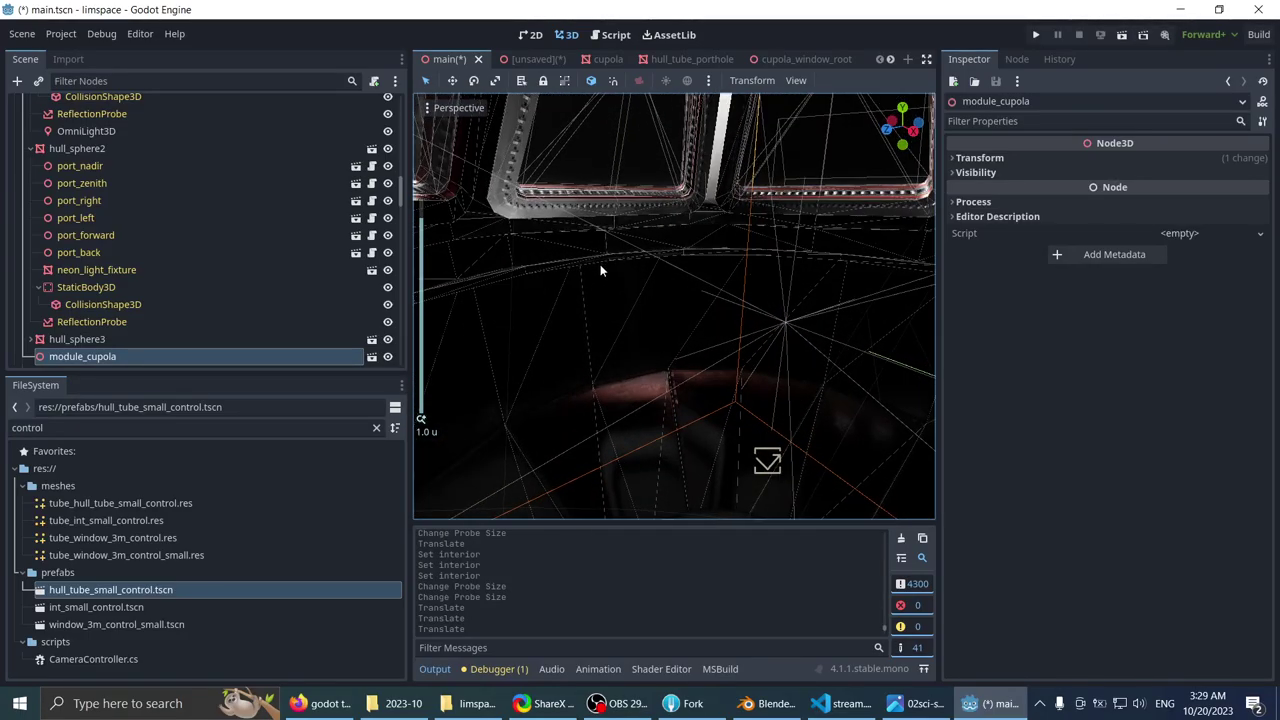
scroll(600, 265, down, 6)
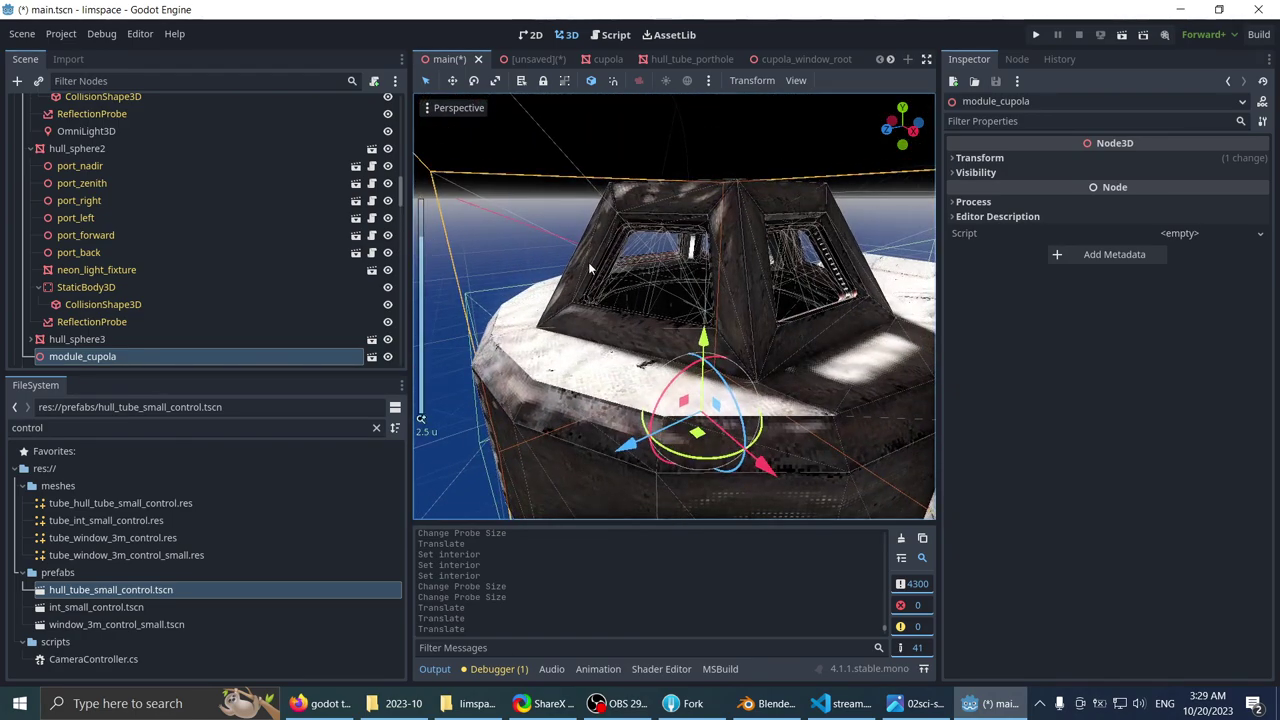
- Save the main scene and run the project
key(ctrl+s)
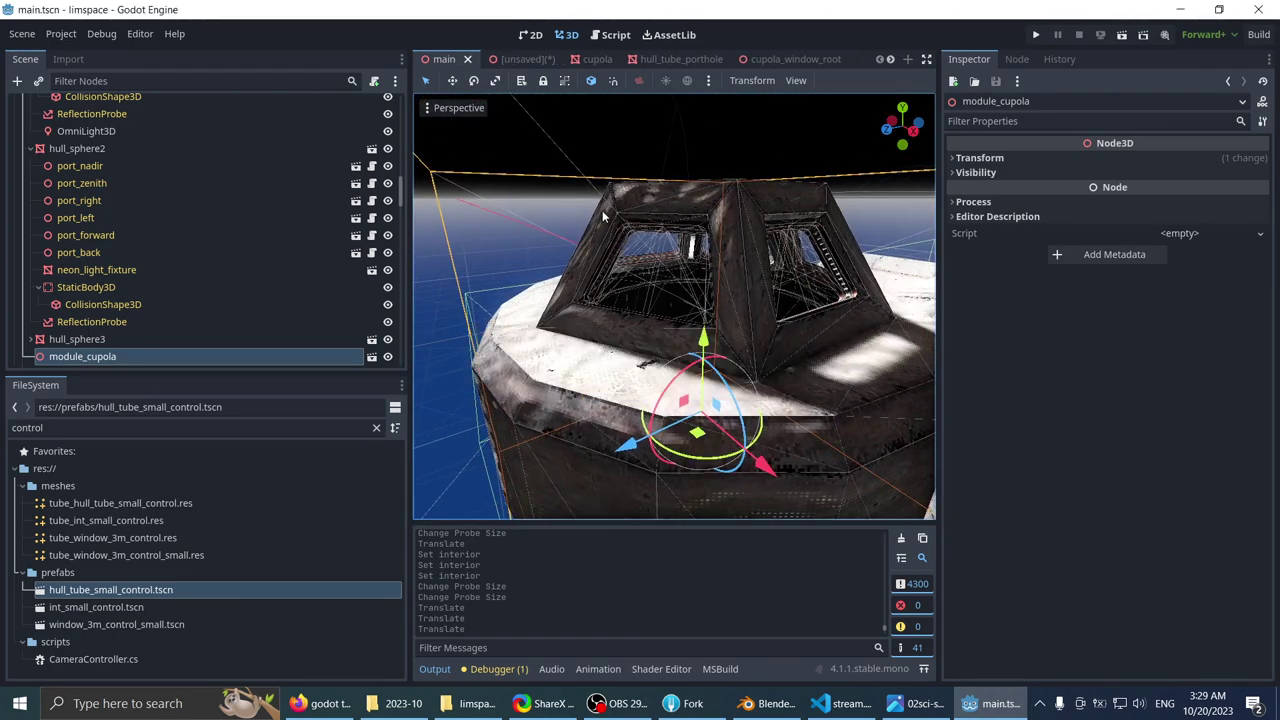
click(1036, 35)
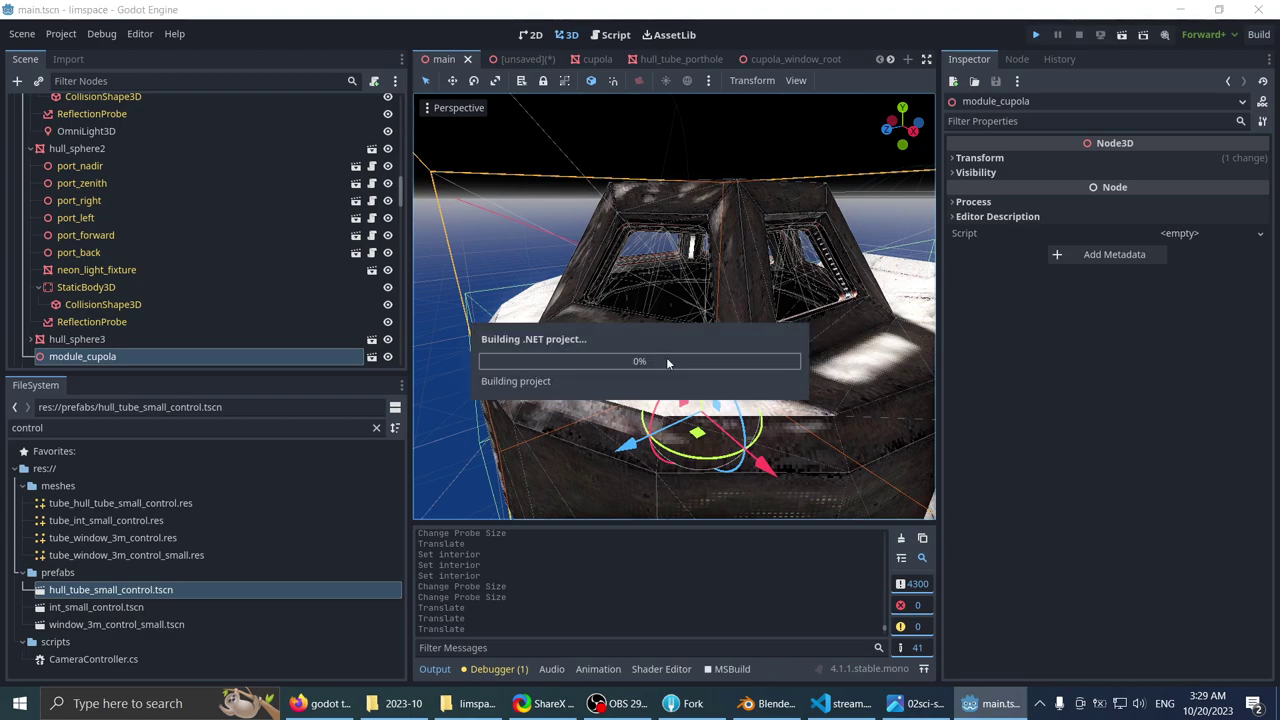
- Switch to VS Code, mark the "Window frames" task as done in stream.todo, and save the file
key(alt+Tab)
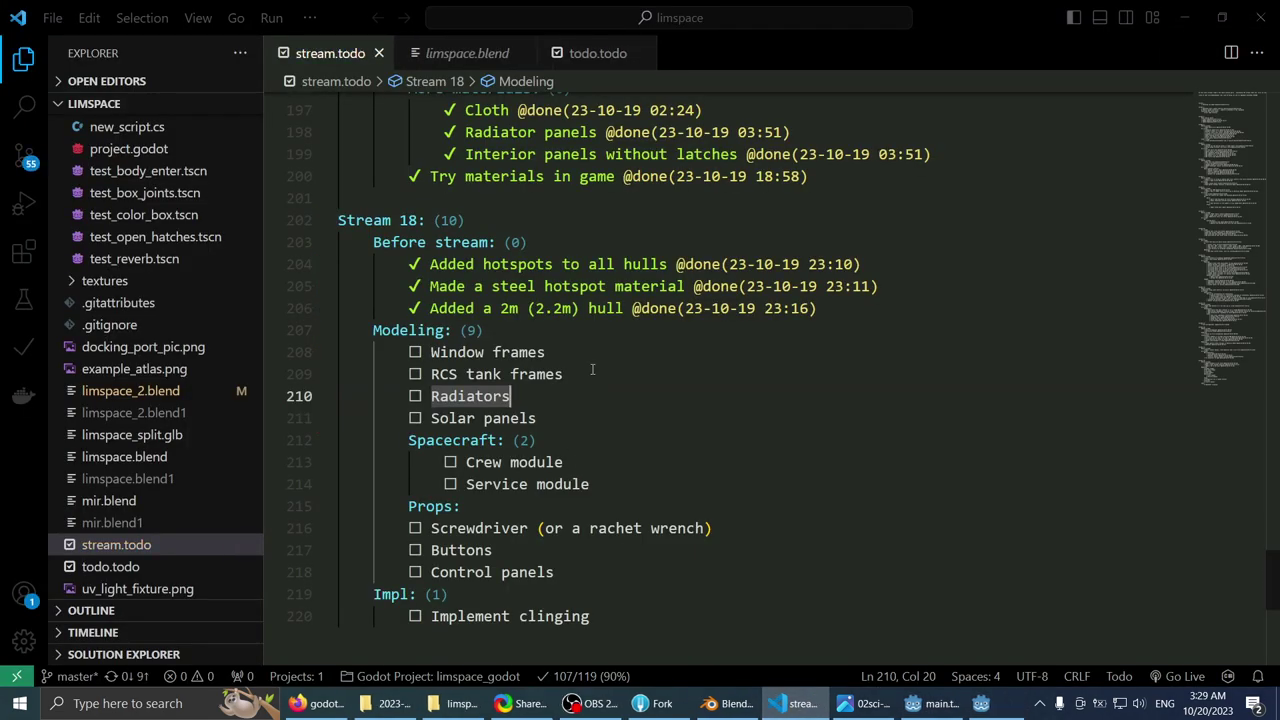
click(594, 352)
key(alt+d)
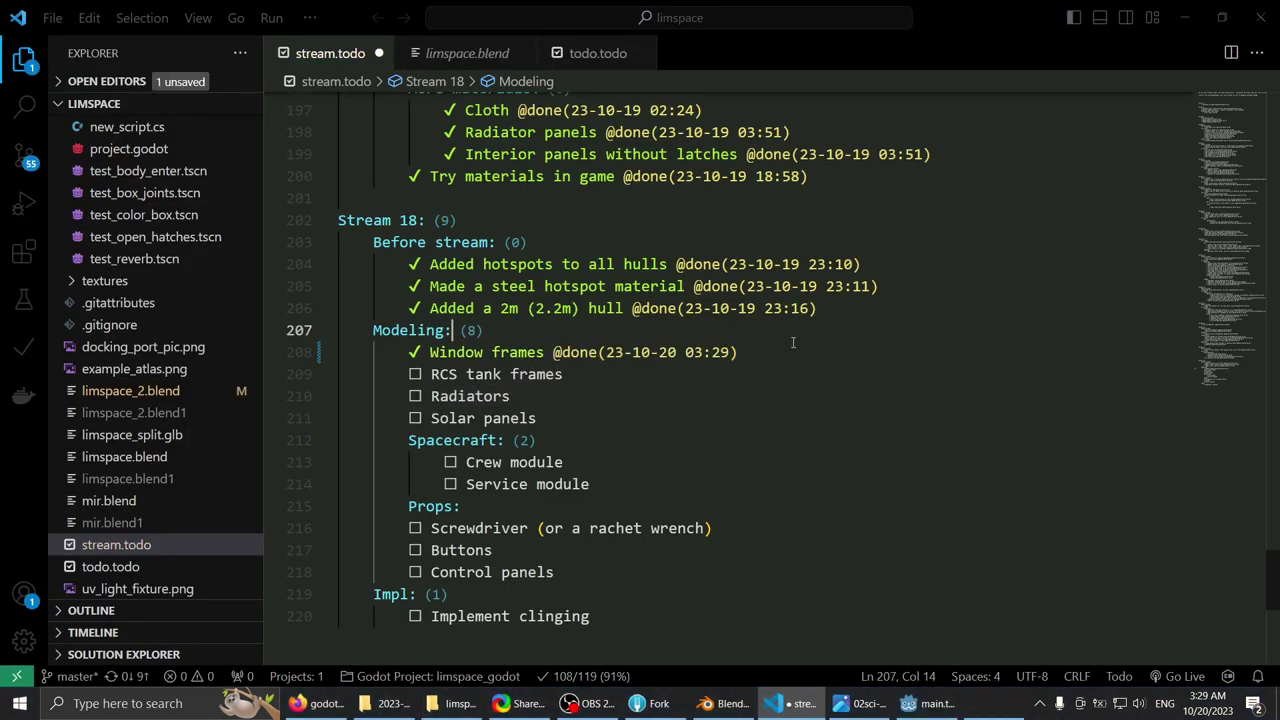
click(829, 350)
key(ctrl+s)
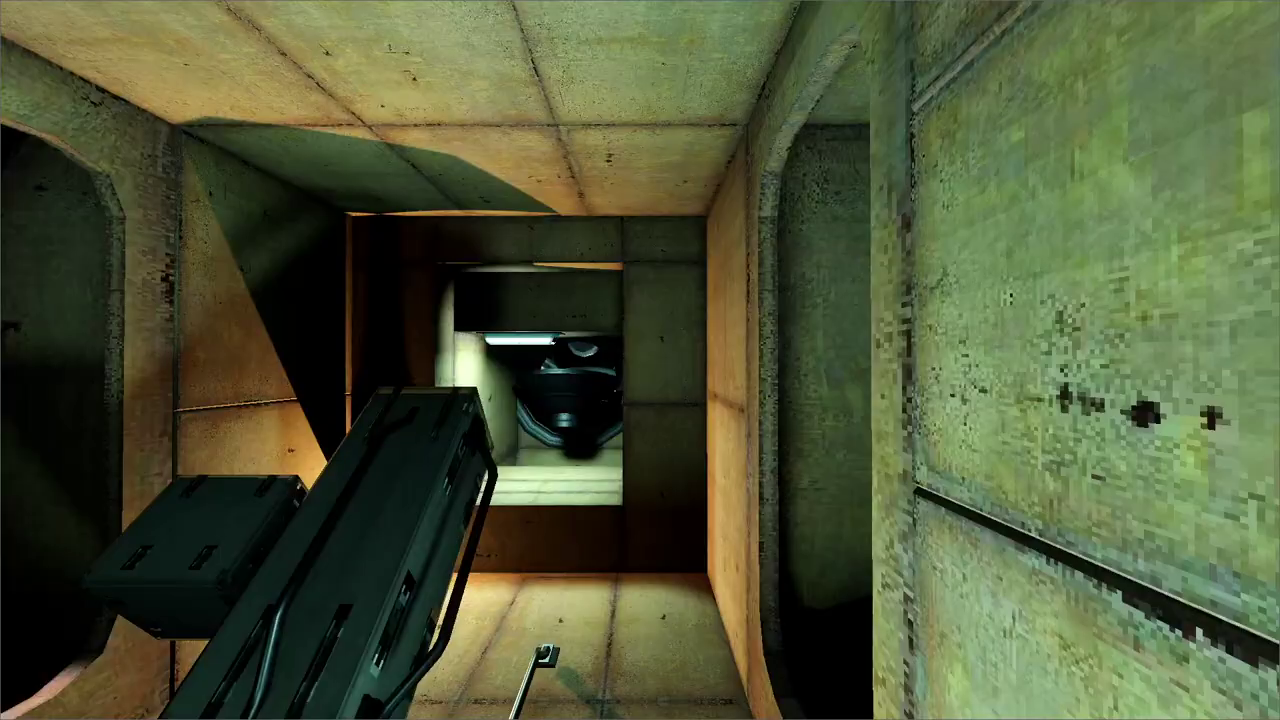
- Switch to the running game, inspect the cupola's windows and grab surfaces from inside, and stop the game
key(alt+Tab)
key(alt+Tab)
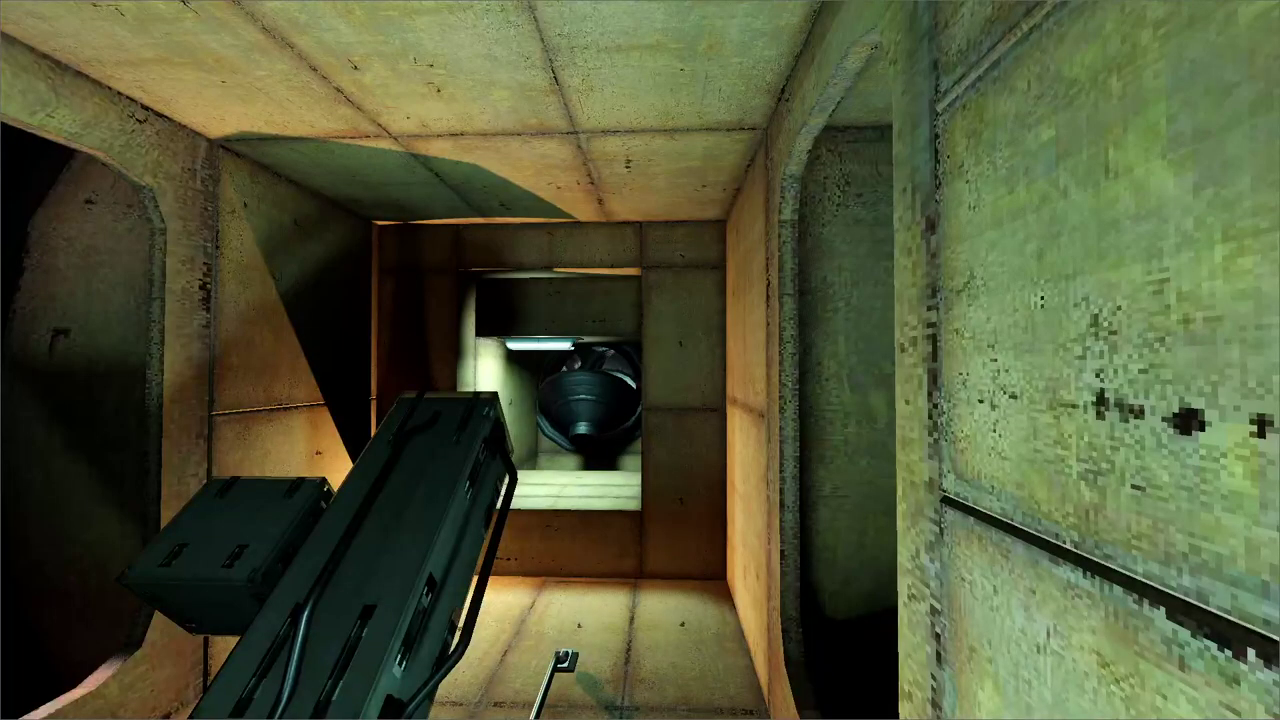
mouse_move(640, 360)
mouse_down()
mouse_move(399, 310)
mouse_move(528, 337)
mouse_move(368, 339)
mouse_move(640, 360)
mouse_move(651, 406)
mouse_move(560, 383)
mouse_move(676, 402)
mouse_move(640, 360)
mouse_move(795, 337)
mouse_move(740, 371)
mouse_move(640, 360)
mouse_move(769, 338)
mouse_move(640, 360)
mouse_move(865, 372)
mouse_move(640, 360)
mouse_up()
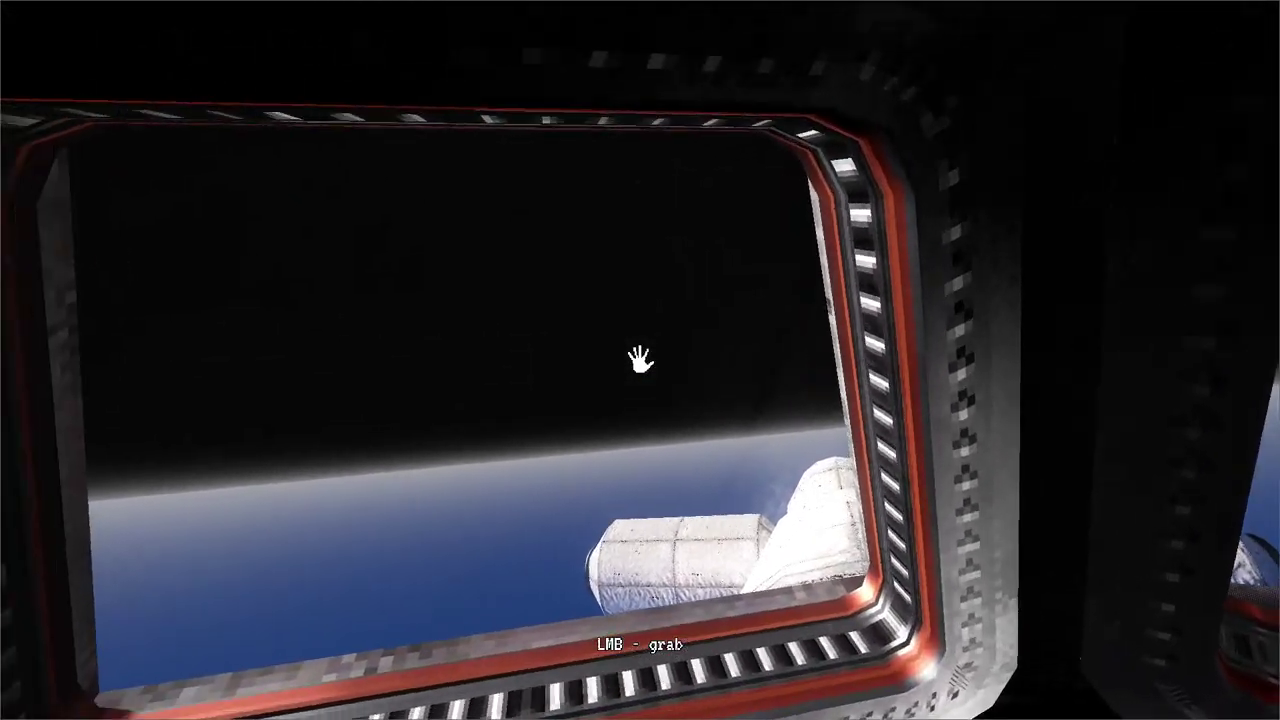
drag(634, 357, 626, 291)
drag(641, 355, 560, 360)
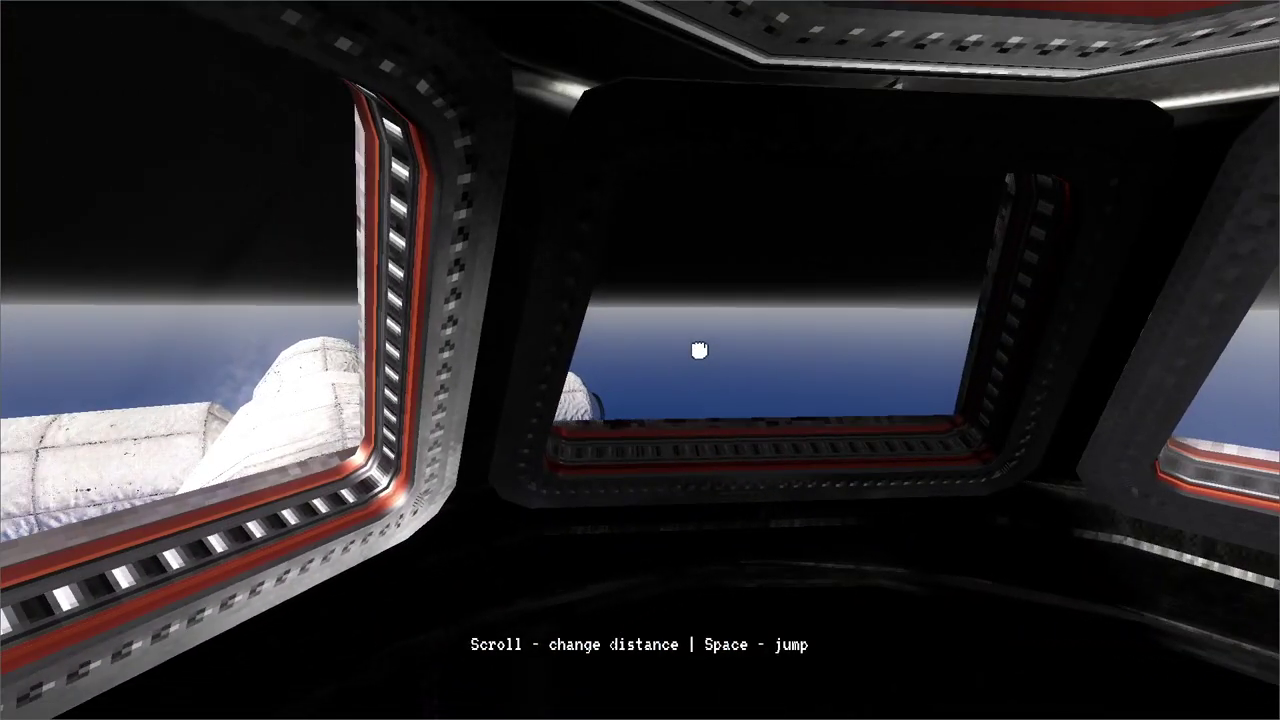
drag(699, 349, 640, 360)
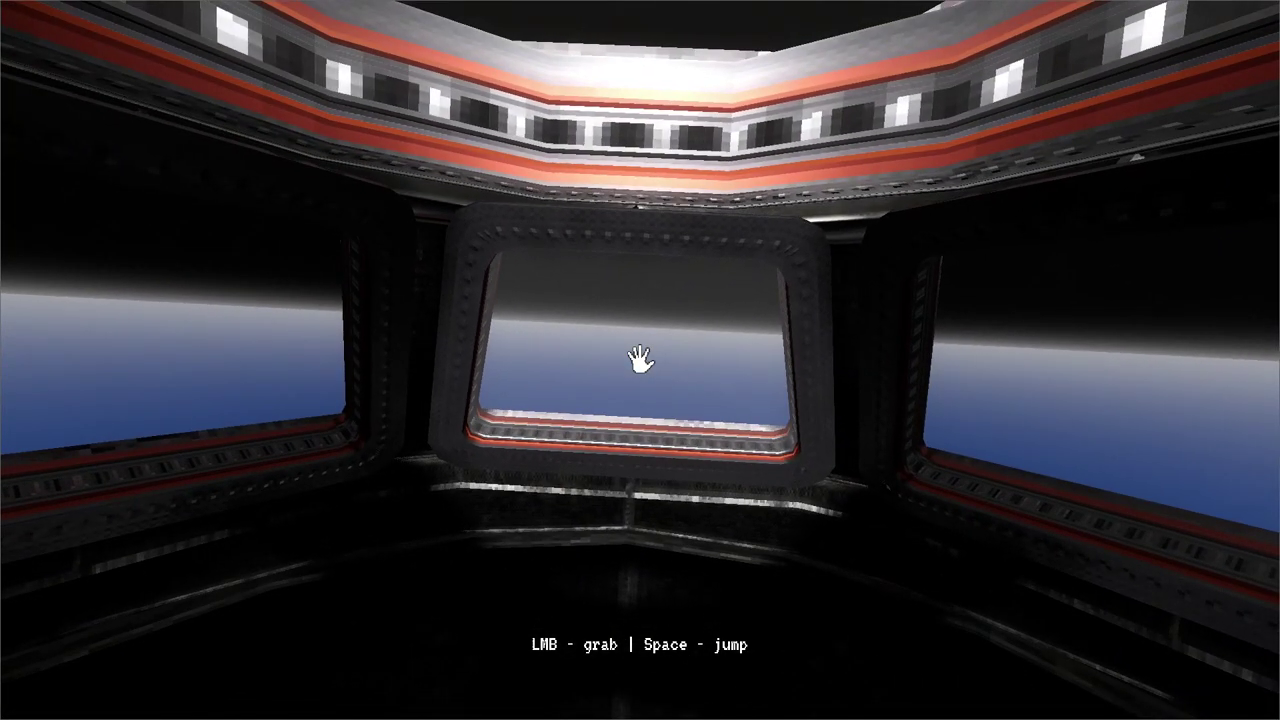
key(Escape)
- Open the module_cupola scene from the main scene, and from it open the nested cupola scene for editing
scroll(566, 305, down, 4)
middle_drag(566, 305, 556, 328)
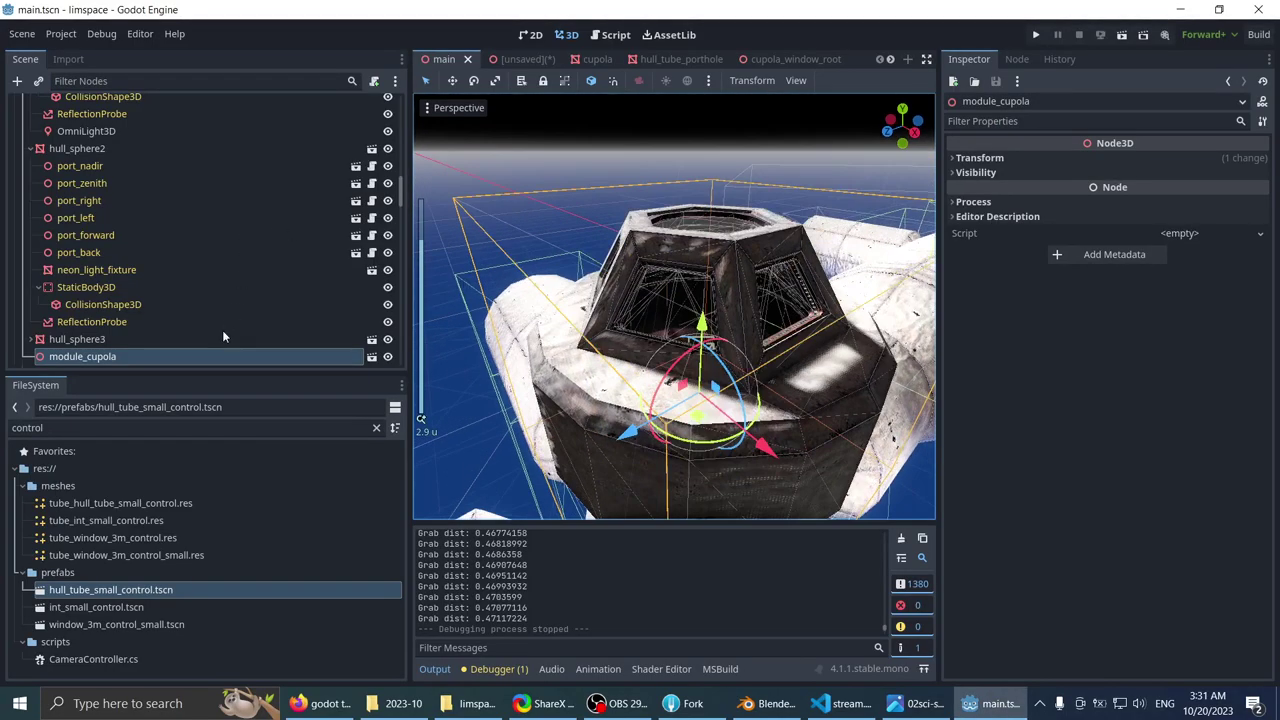
click(371, 356)
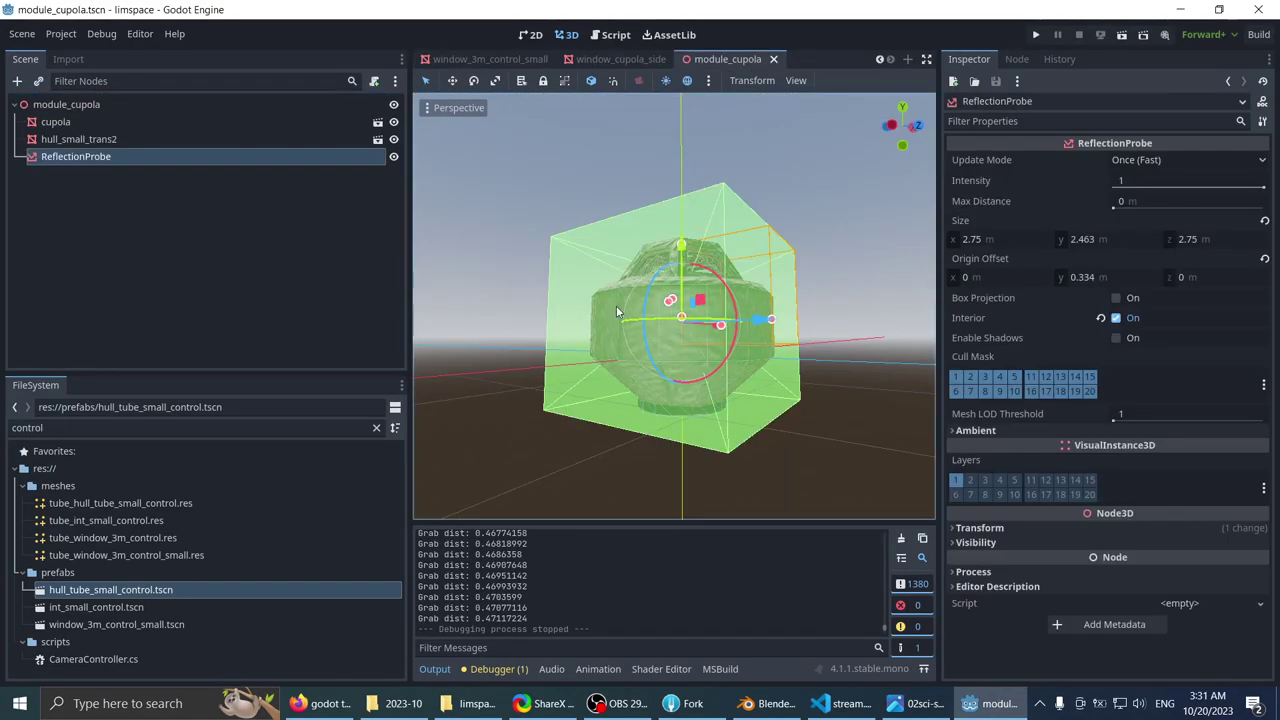
scroll(630, 239, up, 15)
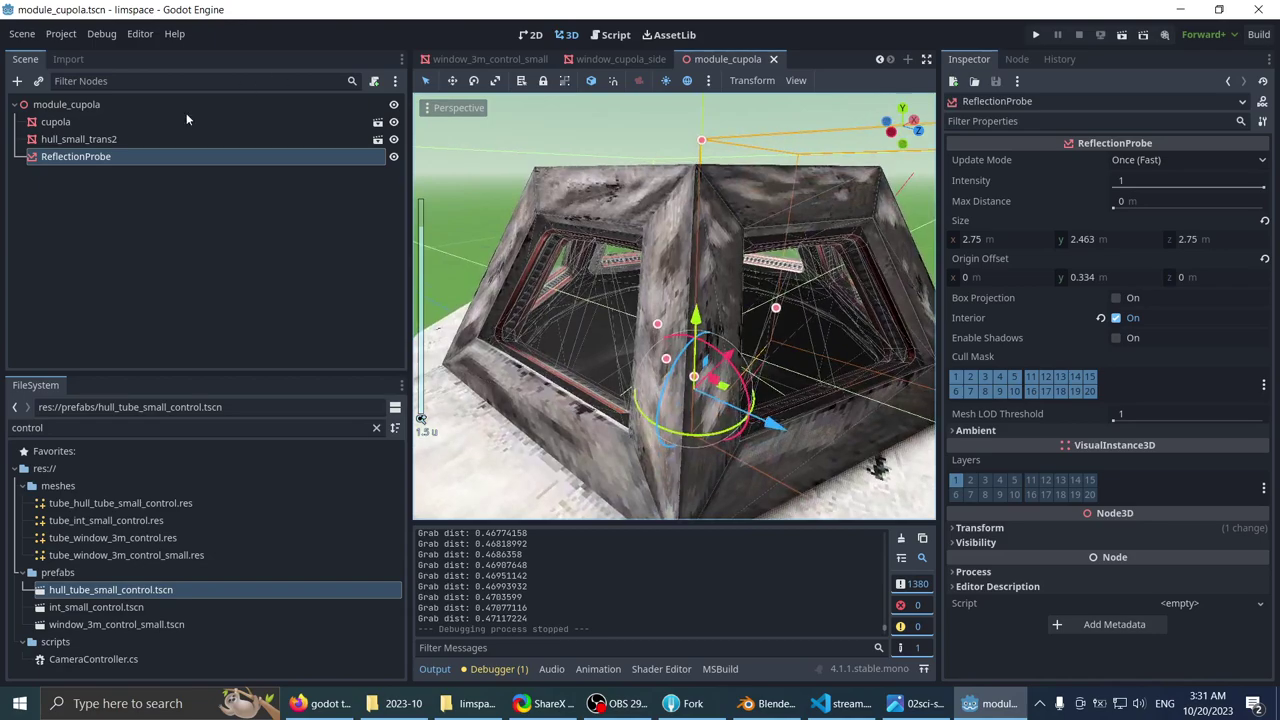
click(377, 123)
scroll(675, 234, down, 6)
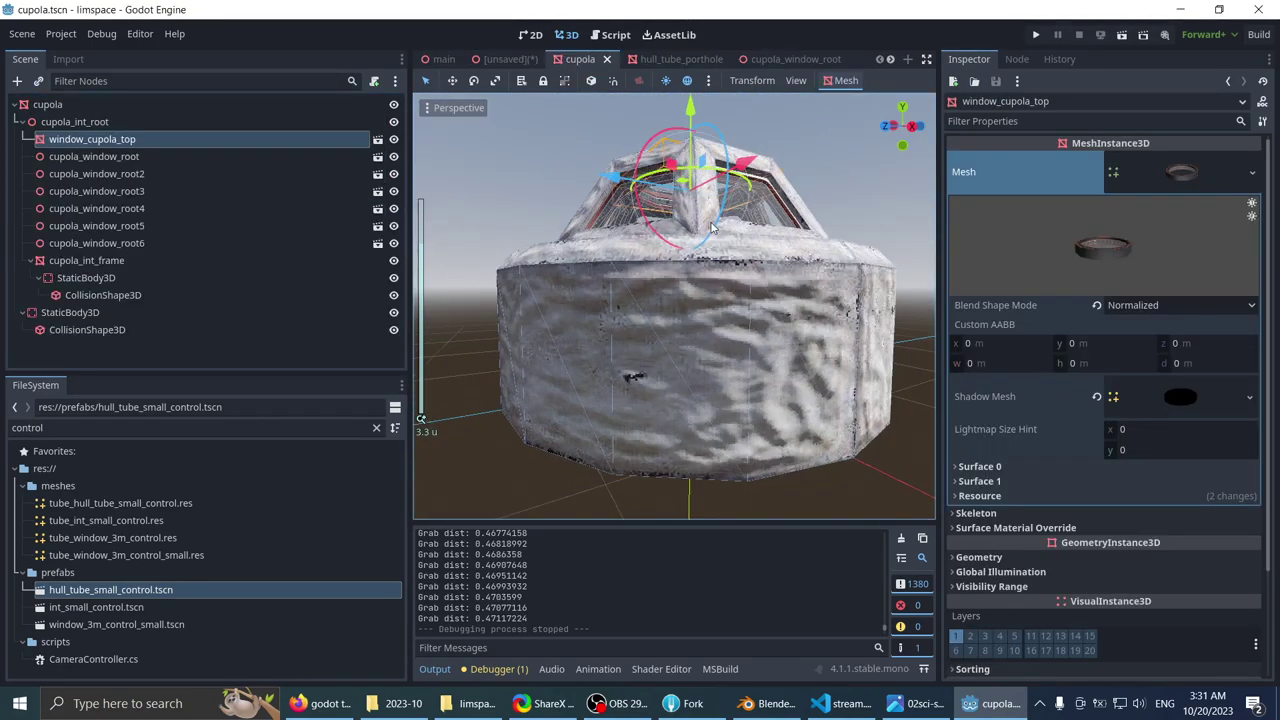
- Examine the collision outlines of cupola_int_frame and the outer StaticBody3D from outside and inside the cupola
scroll(675, 234, up, 5)
click(88, 260)
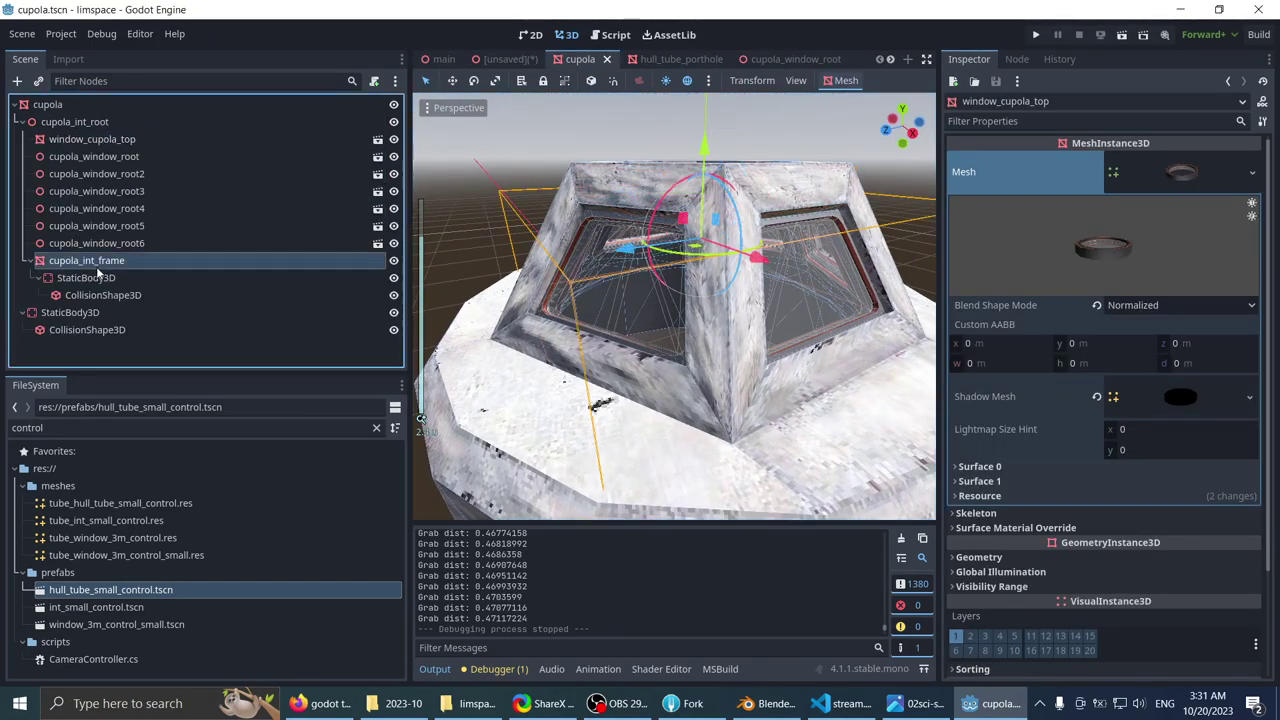
click(86, 278)
click(88, 260)
click(70, 312)
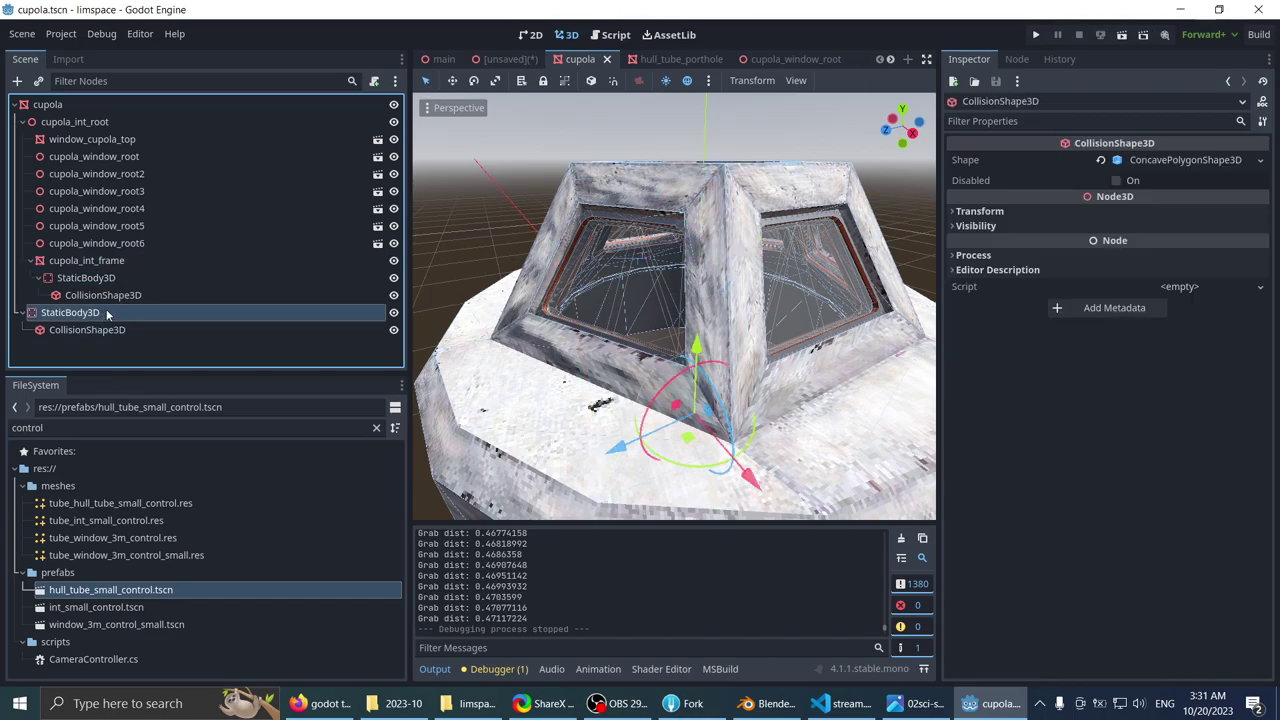
scroll(633, 233, down, 4)
scroll(633, 233, up, 6)
scroll(633, 233, down, 6)
middle_drag(627, 250, 694, 212)
scroll(694, 210, up, 10)
scroll(695, 212, down, 2)
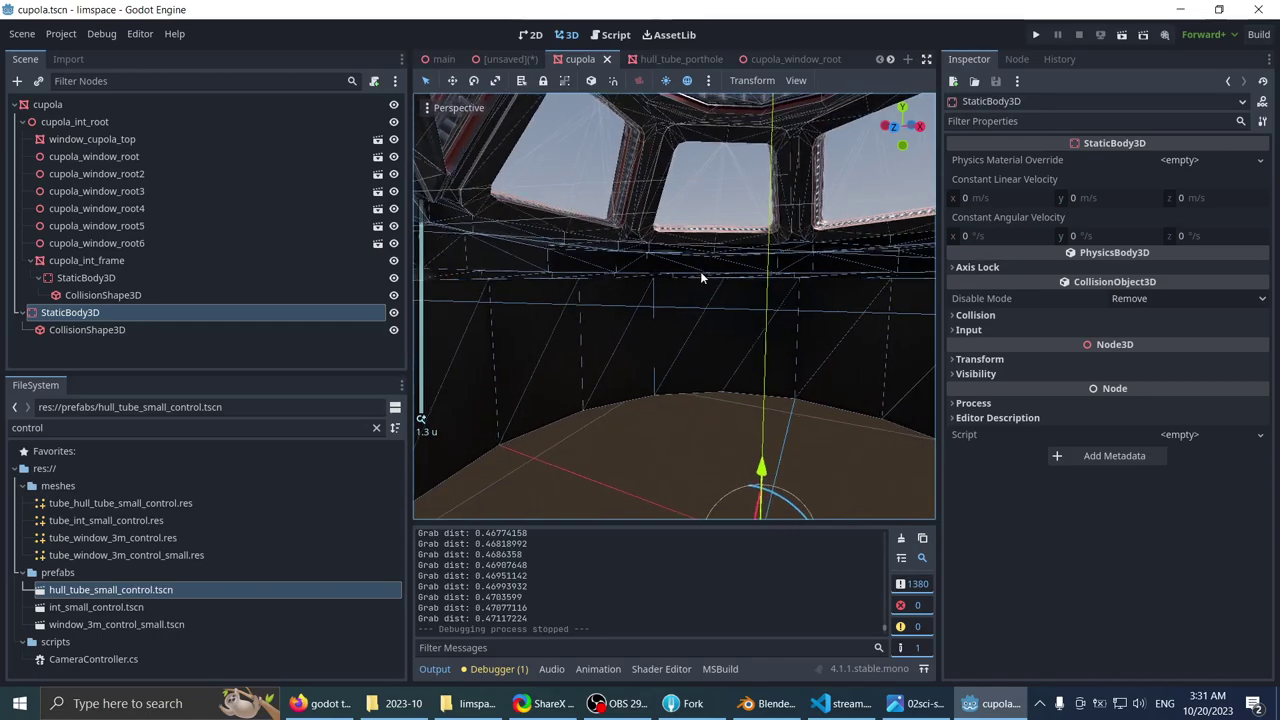
shift+middle_drag(701, 274, 708, 368)
scroll(703, 309, down, 2)
middle_drag(703, 309, 723, 292)
- Try raising the cupola's outer StaticBody3D slightly on Y in front view, and undo the move
key(KP_1)
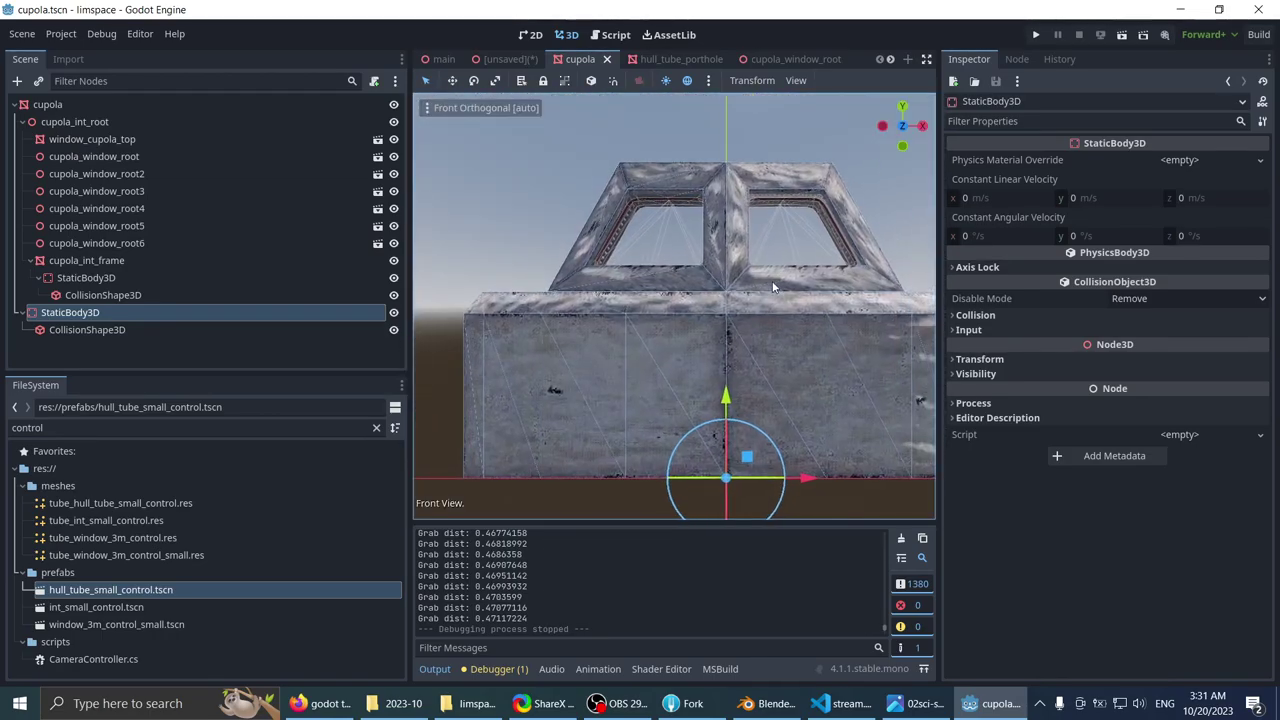
drag(725, 400, 729, 392)
scroll(687, 192, down, 2)
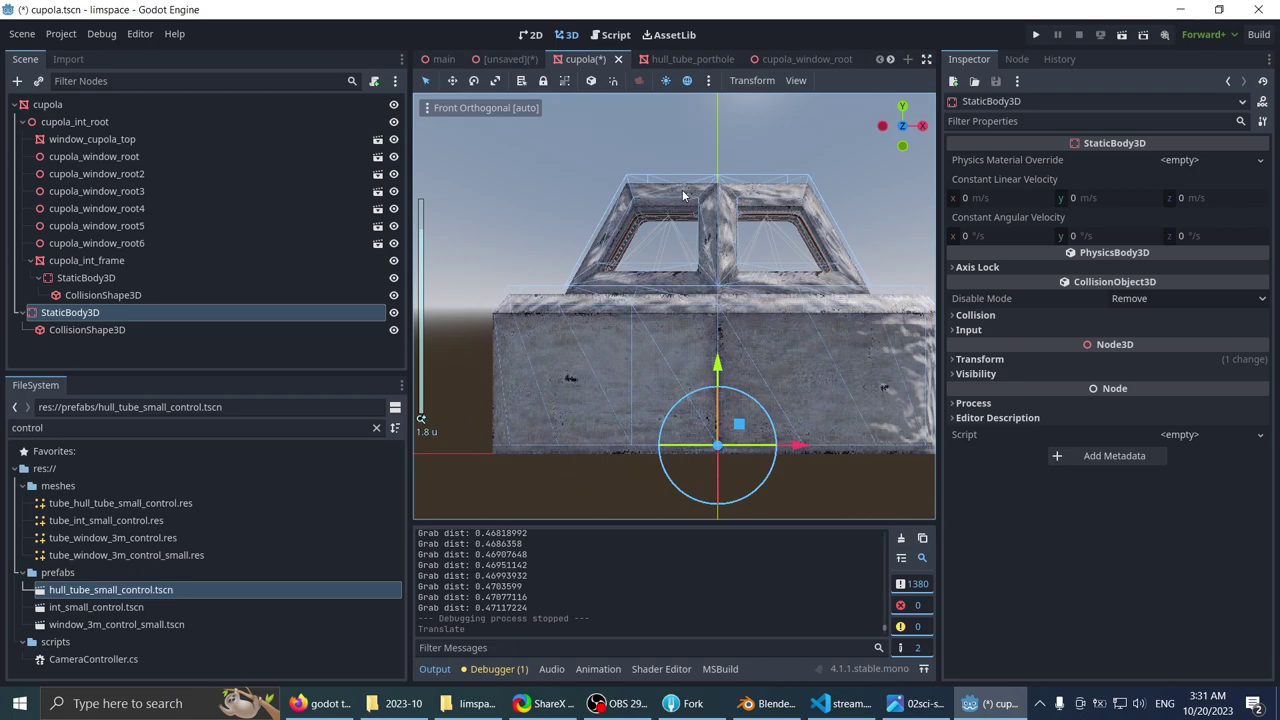
shift+middle_drag(687, 192, 631, 236)
scroll(631, 236, down, 4)
key(KP_1)
scroll(631, 245, down, 2)
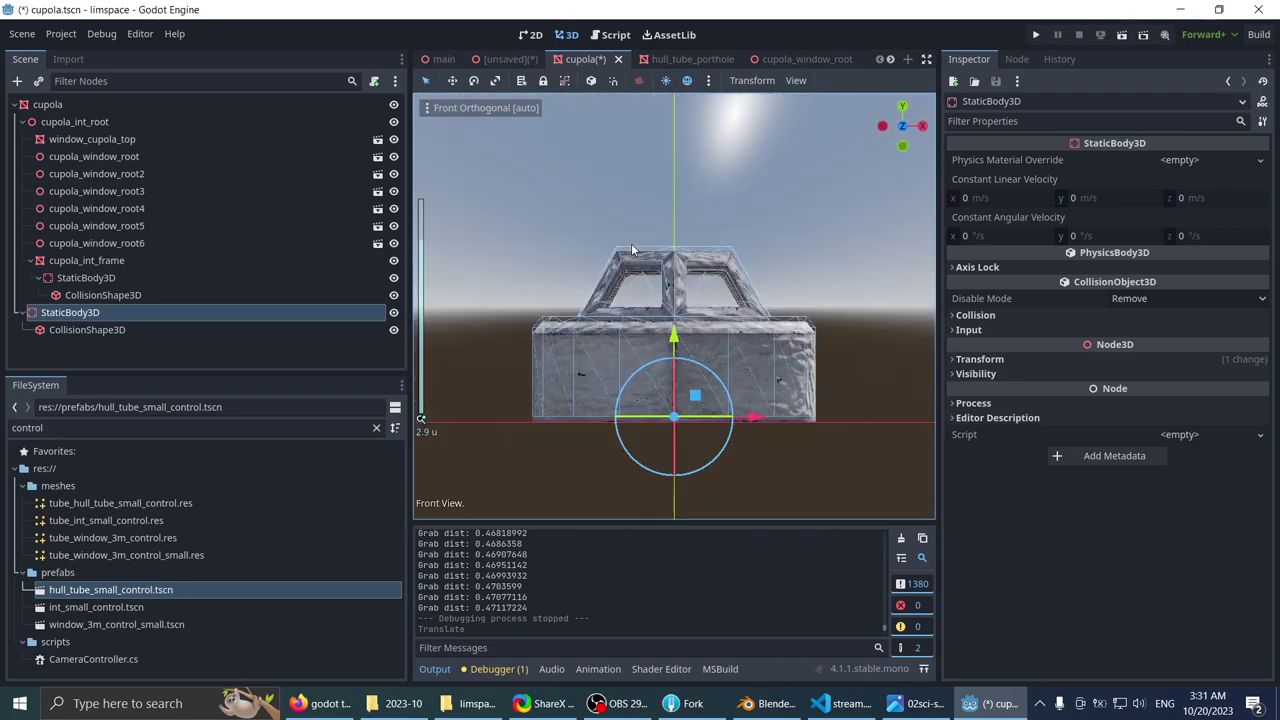
scroll(663, 256, up, 3)
key(ctrl+z)
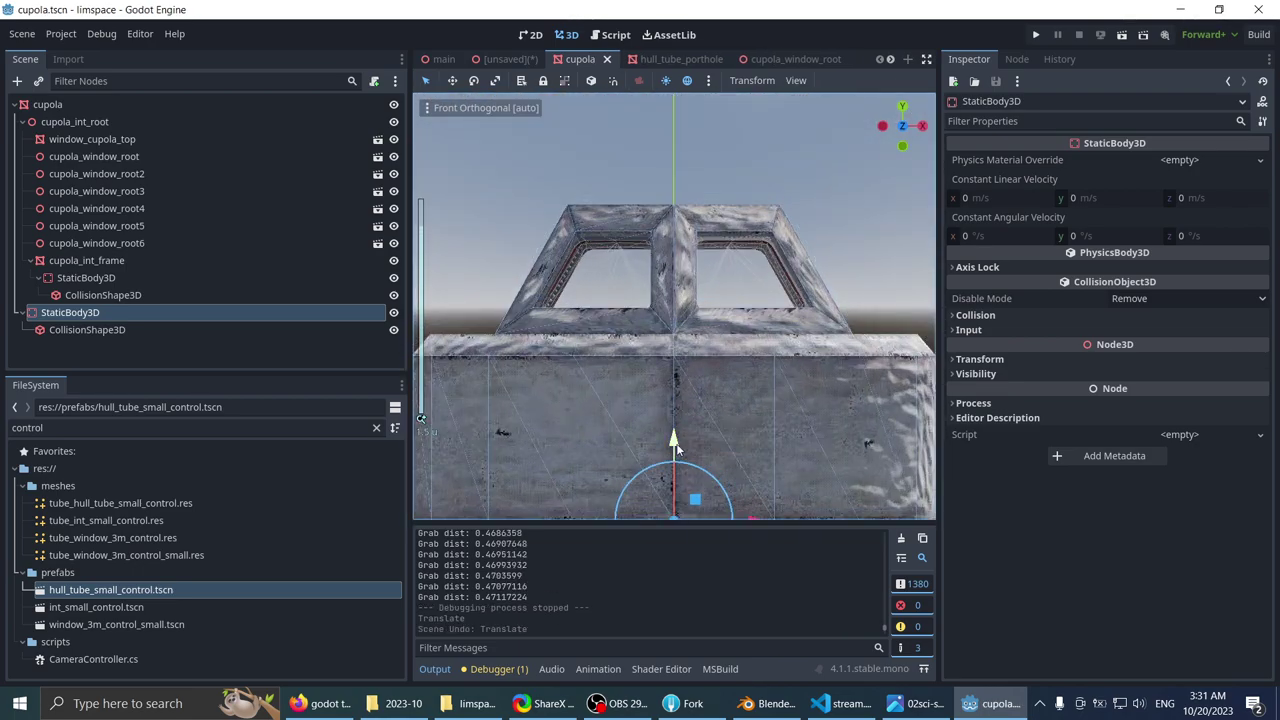
- Try a second small upward move of the outer StaticBody3D, inspect its collision outline around the hull, and undo it
drag(676, 447, 678, 429)
scroll(665, 398, down, 3)
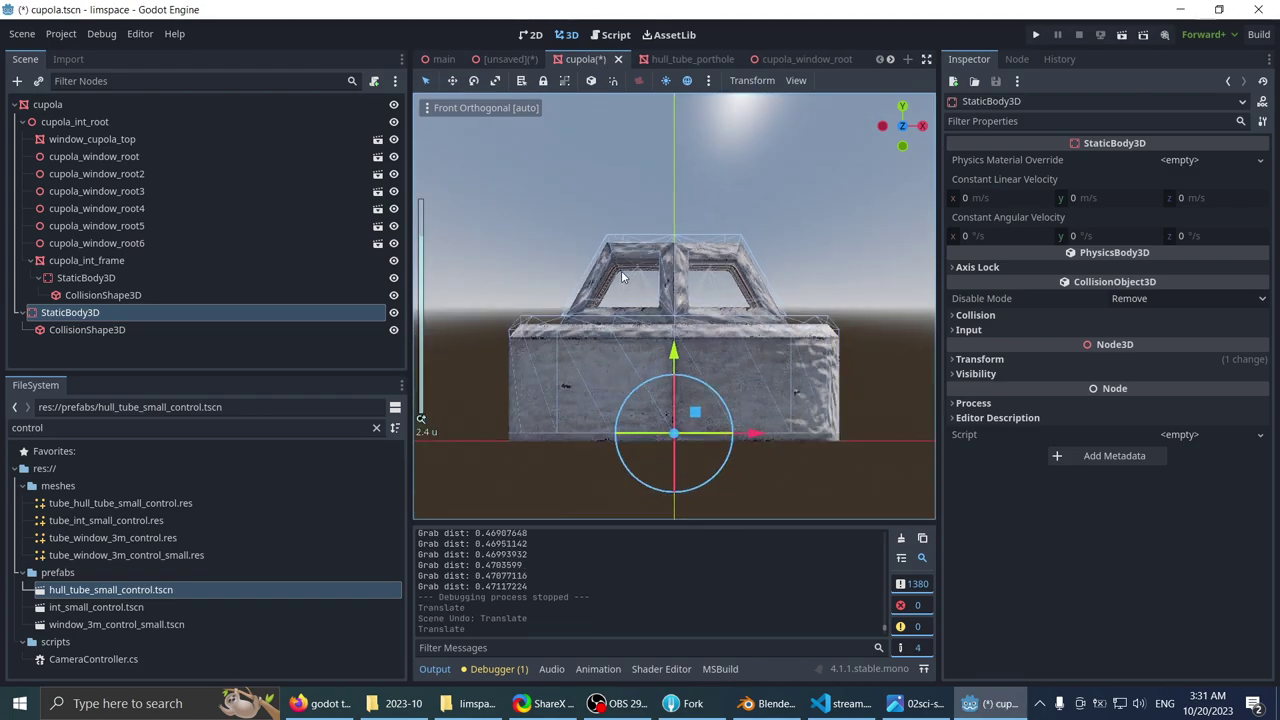
key(ctrl+s)
middle_drag(700, 196, 652, 294)
scroll(548, 275, up, 4)
scroll(548, 277, down, 5)
scroll(548, 277, up, 10)
key(ctrl+z)
scroll(652, 294, down, 12)
shift+middle_drag(676, 370, 690, 237)
scroll(690, 237, up, 7)
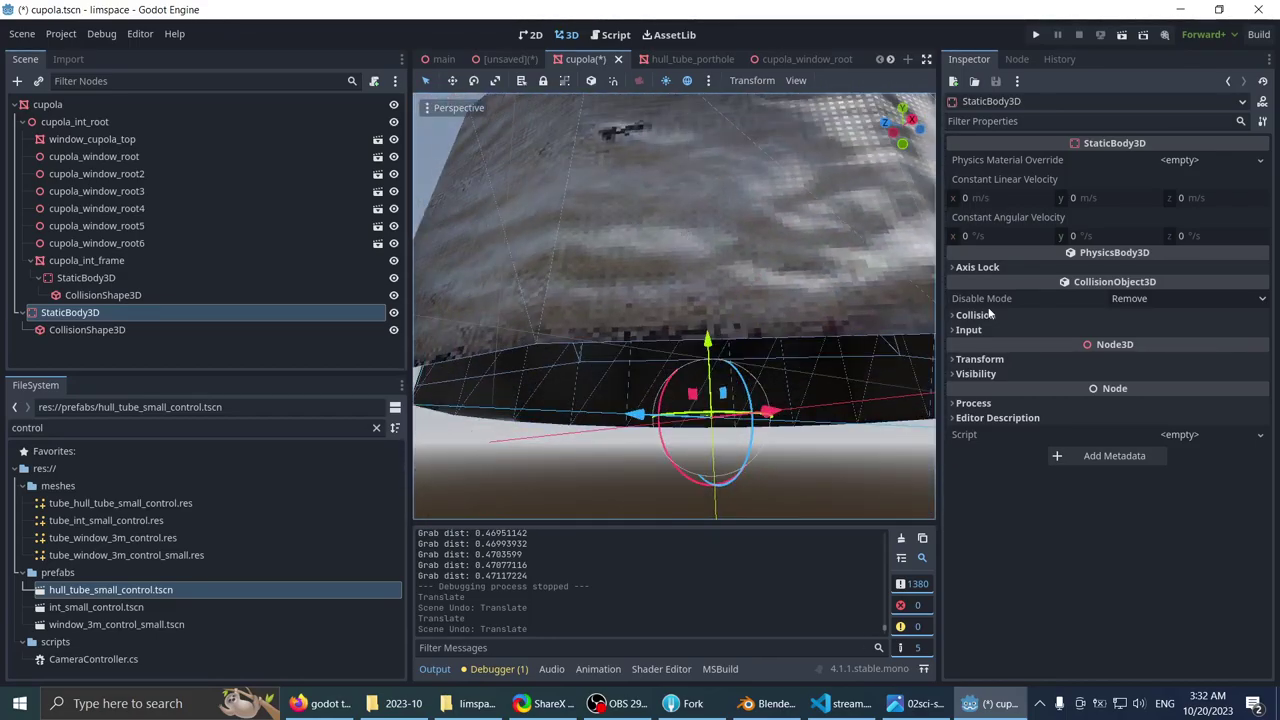
- Check the outer StaticBody3D's transform values and save the cupola scene
click(979, 359)
middle_drag(760, 320, 742, 311)
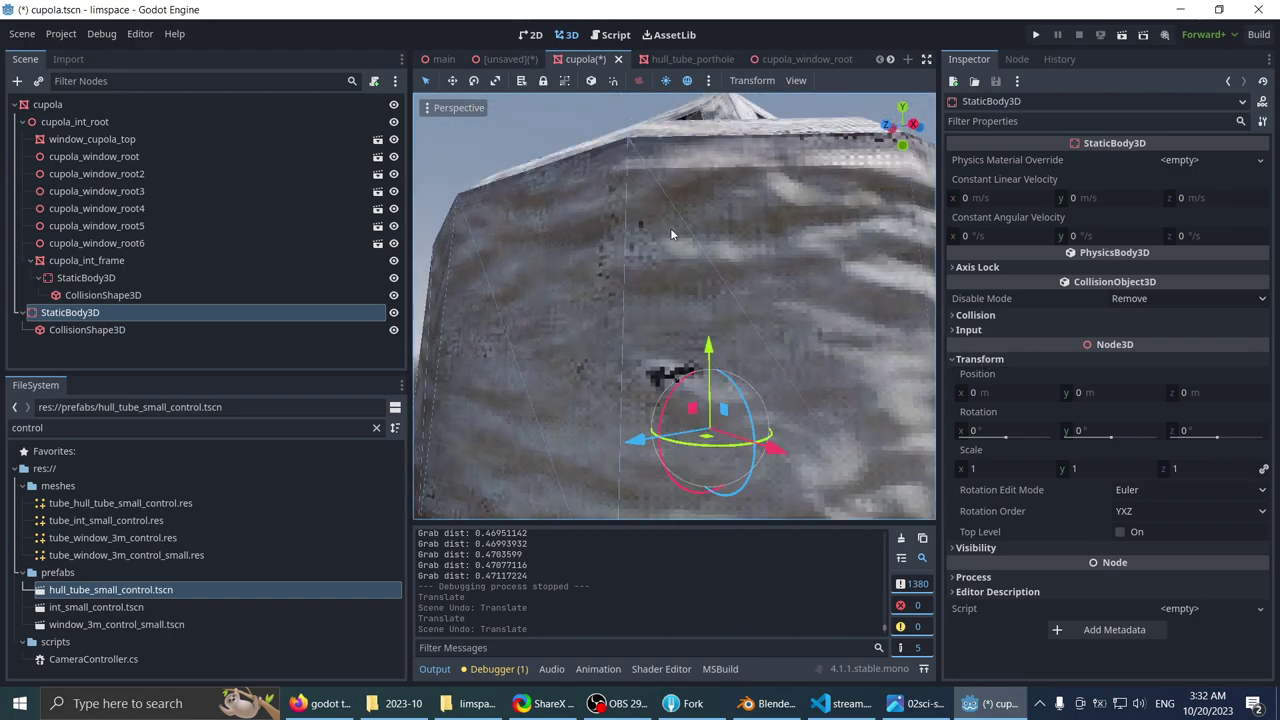
key(ctrl+s)
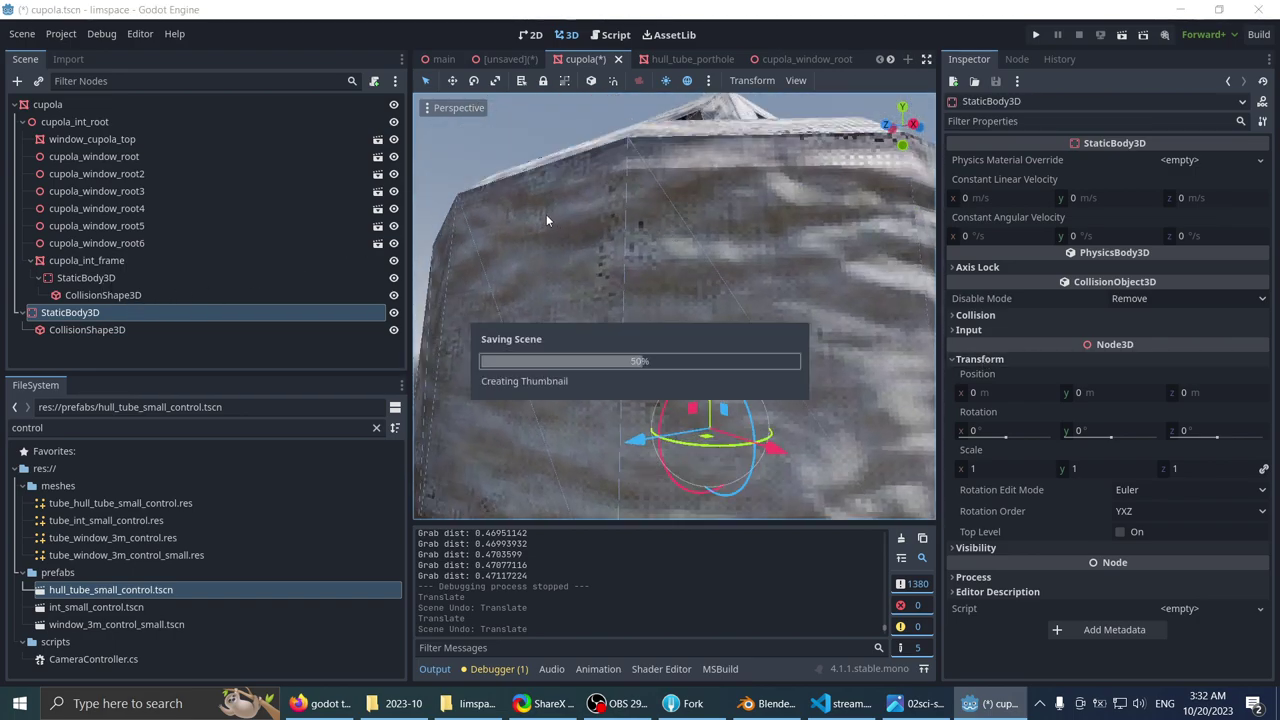
- Inspect cupola_int_frame and the top window from outside the cupola, and open the window_cupola_top scene for editing
click(140, 140)
click(124, 261)
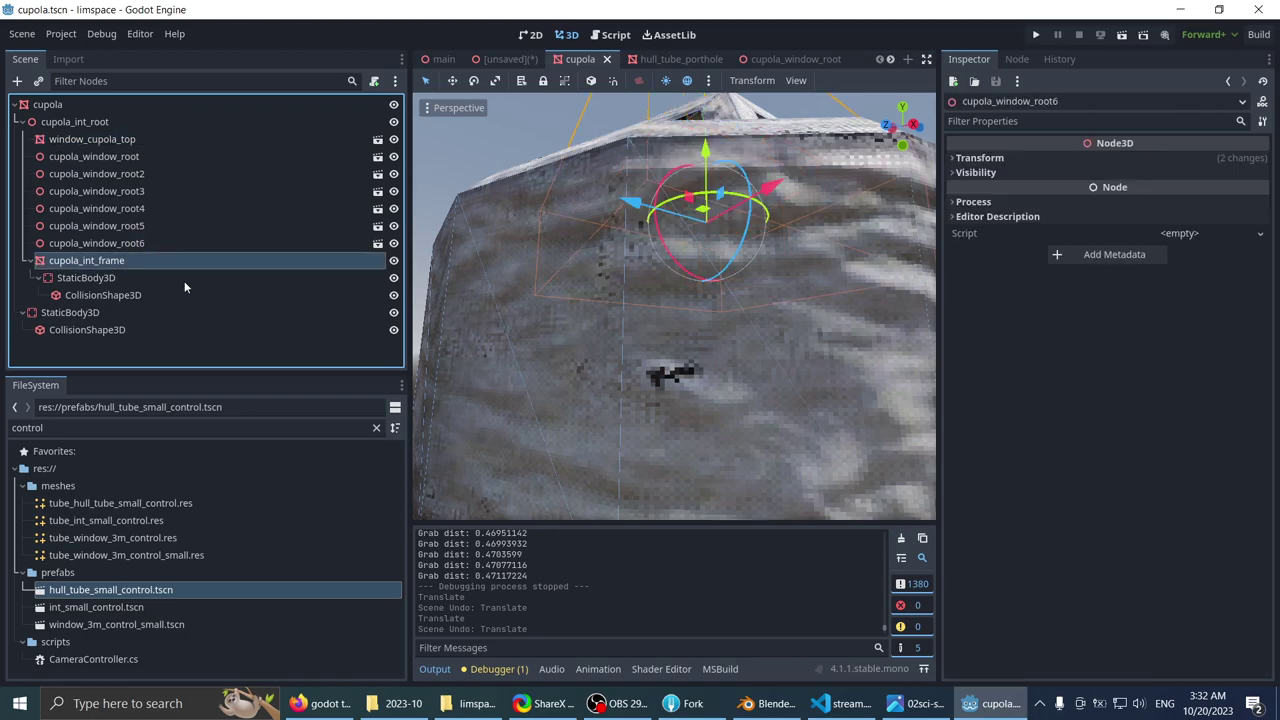
scroll(690, 205, down, 5)
middle_drag(690, 205, 624, 352)
scroll(624, 352, down, 4)
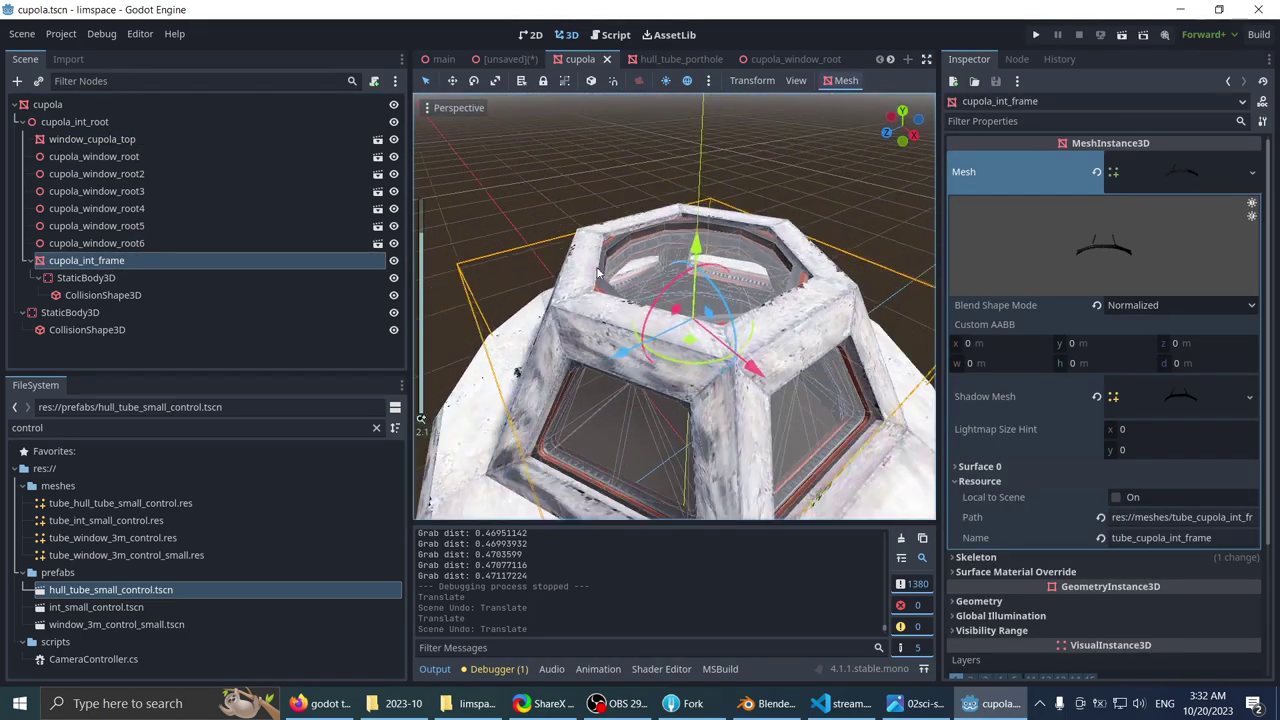
click(60, 140)
key(f)
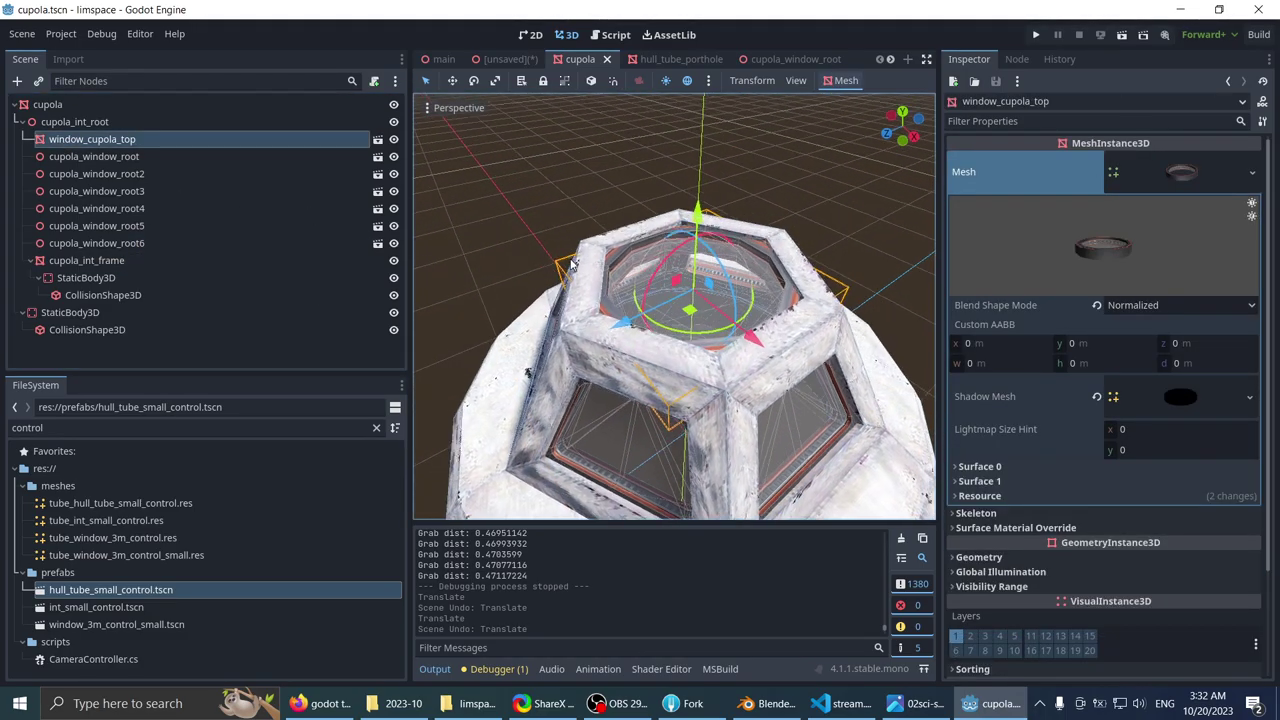
click(377, 140)
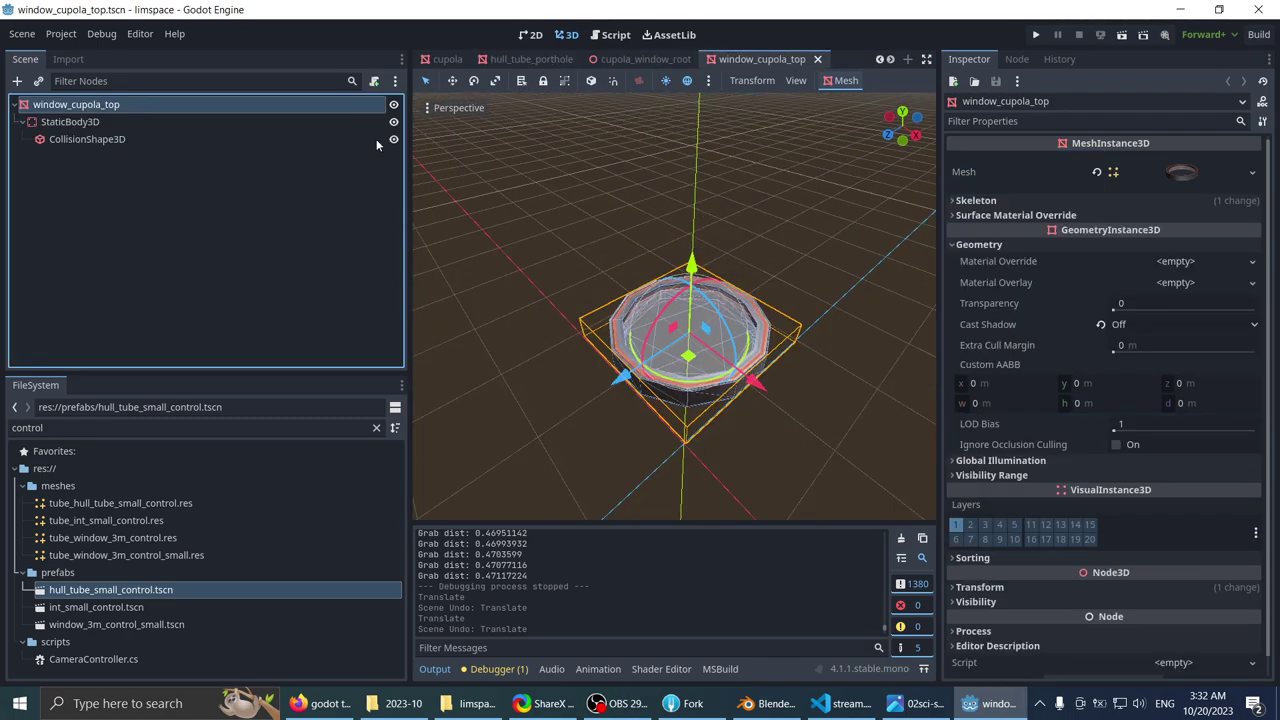
- Raise the StaticBody3D of window_cupola_top along Y by about half the ring's height and save the scene
click(254, 124)
scroll(634, 298, up, 10)
middle_drag(635, 300, 697, 158)
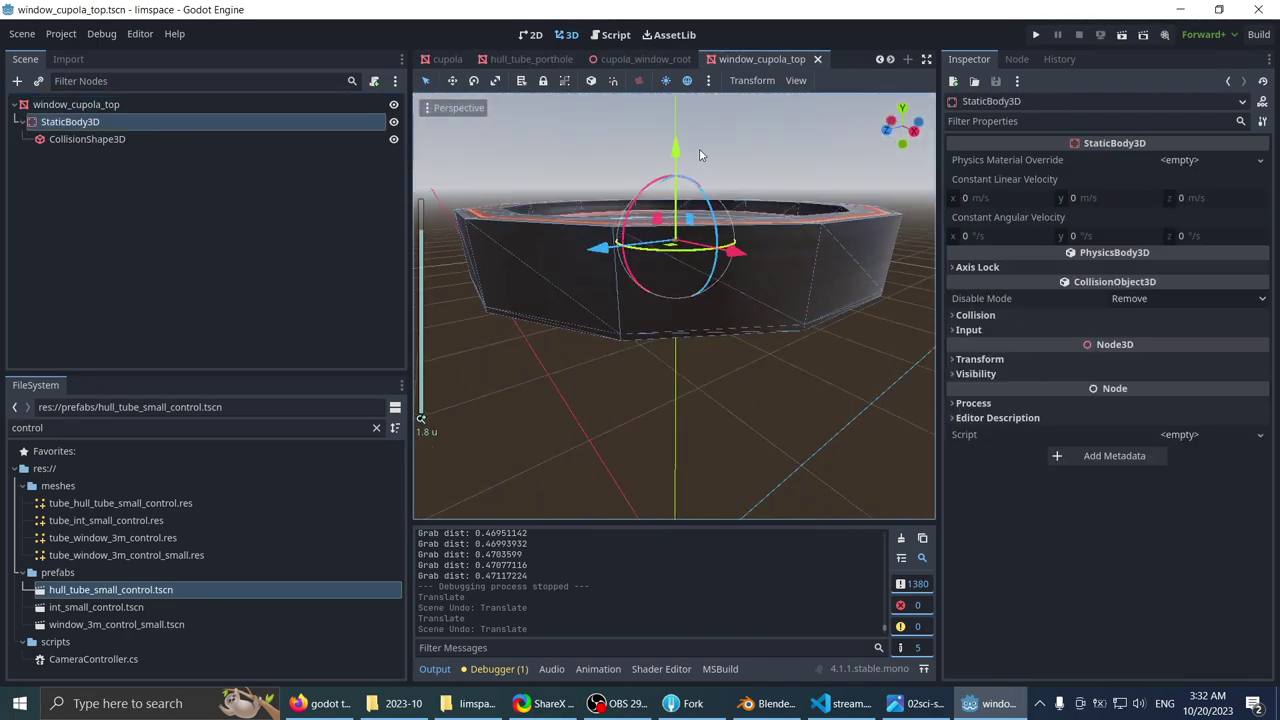
drag(674, 148, 674, 116)
mouse_move(560, 268)
middle_down()
mouse_move(552, 232)
mouse_move(562, 292)
middle_up()
drag(686, 187, 686, 184)
middle_drag(551, 224, 666, 146)
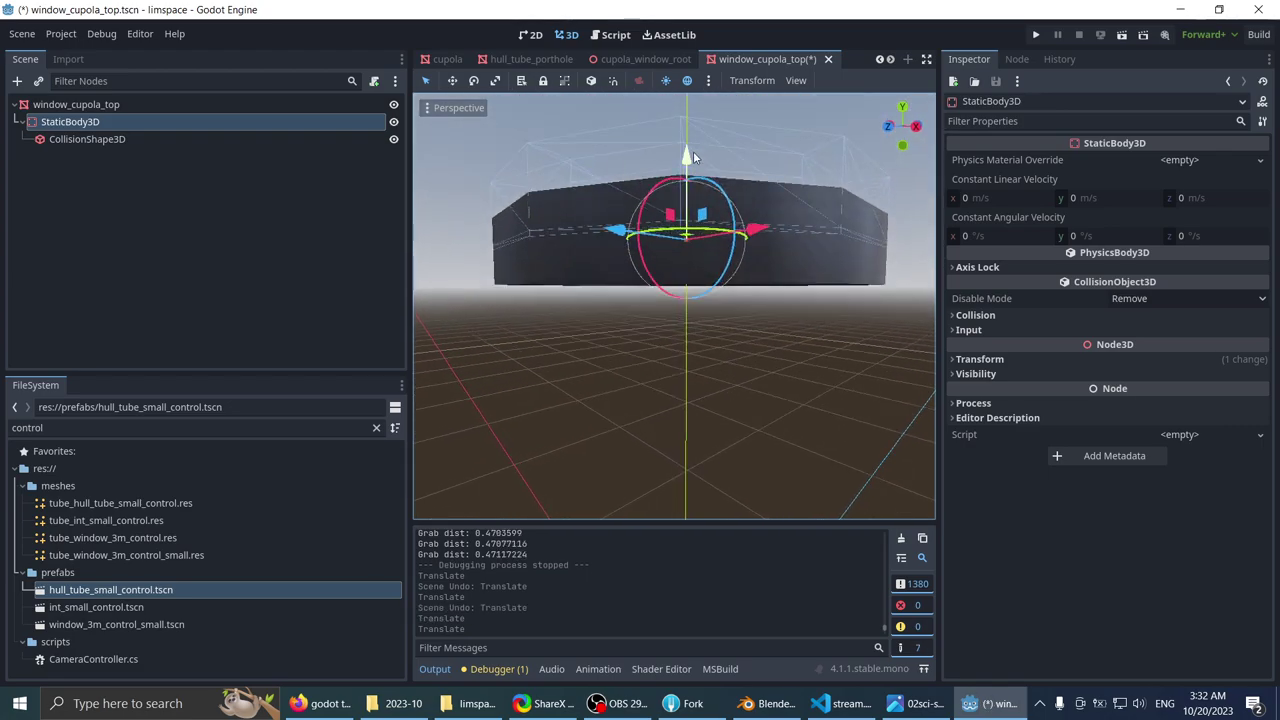
drag(693, 155, 693, 154)
scroll(571, 194, down, 3)
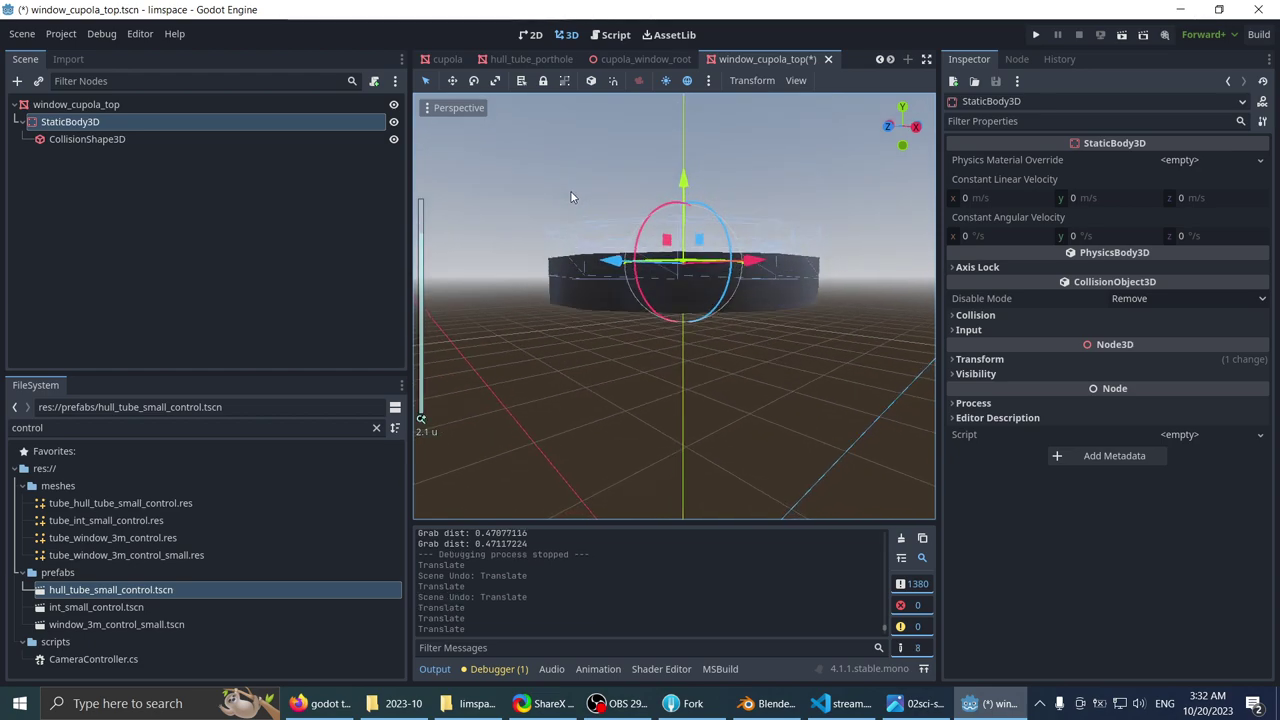
key(ctrl+s)
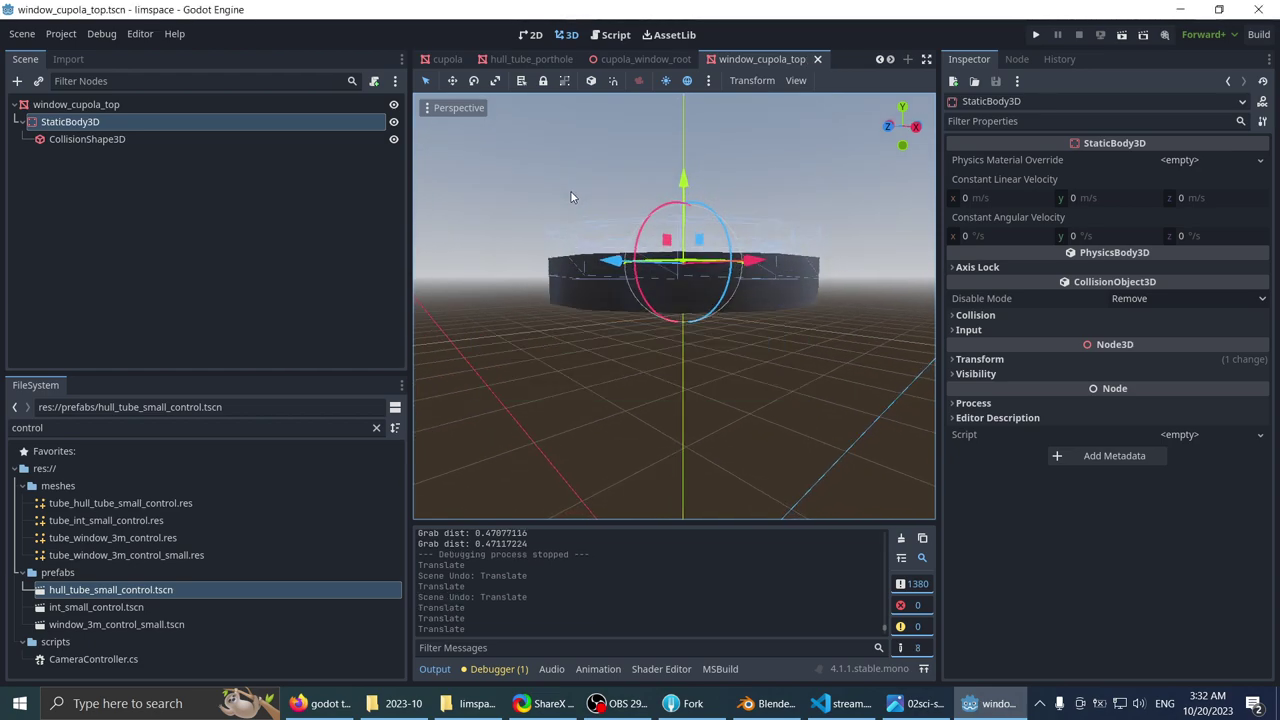
scroll(492, 63, up, 1)
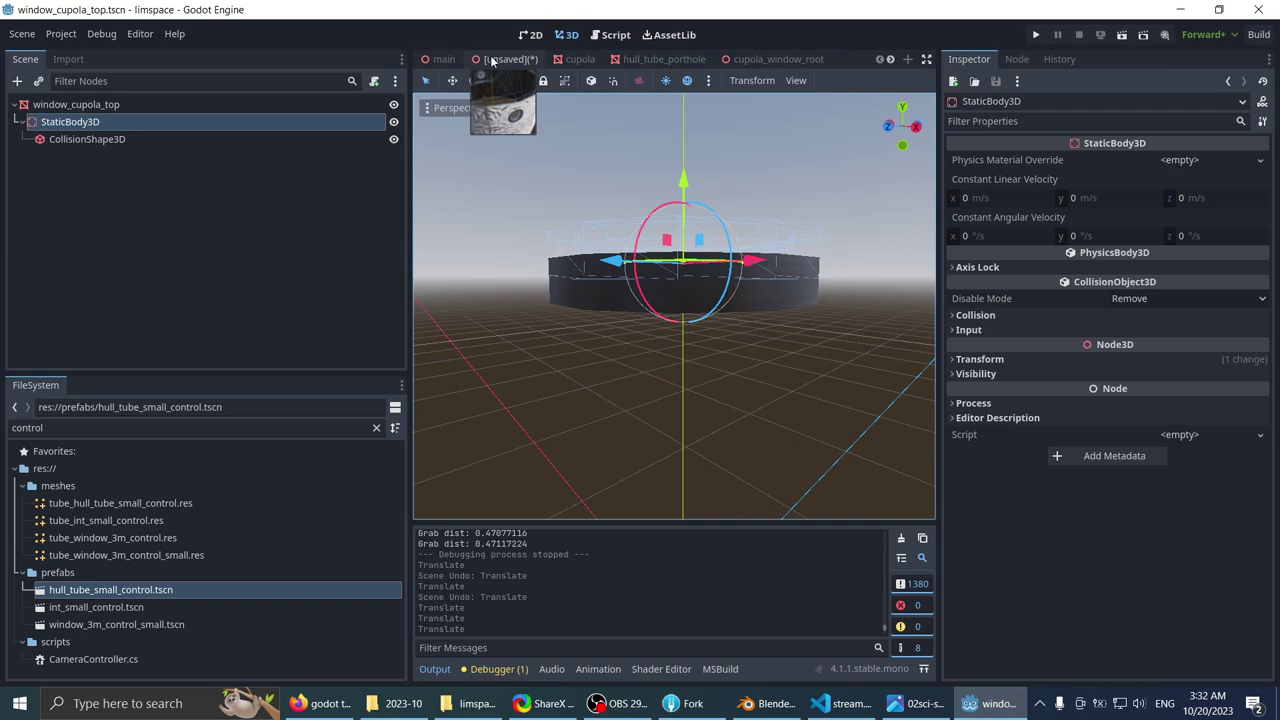
- Find the Player node in the main scene by filtering for "play" and move it along Z to 6.349 m
click(435, 65)
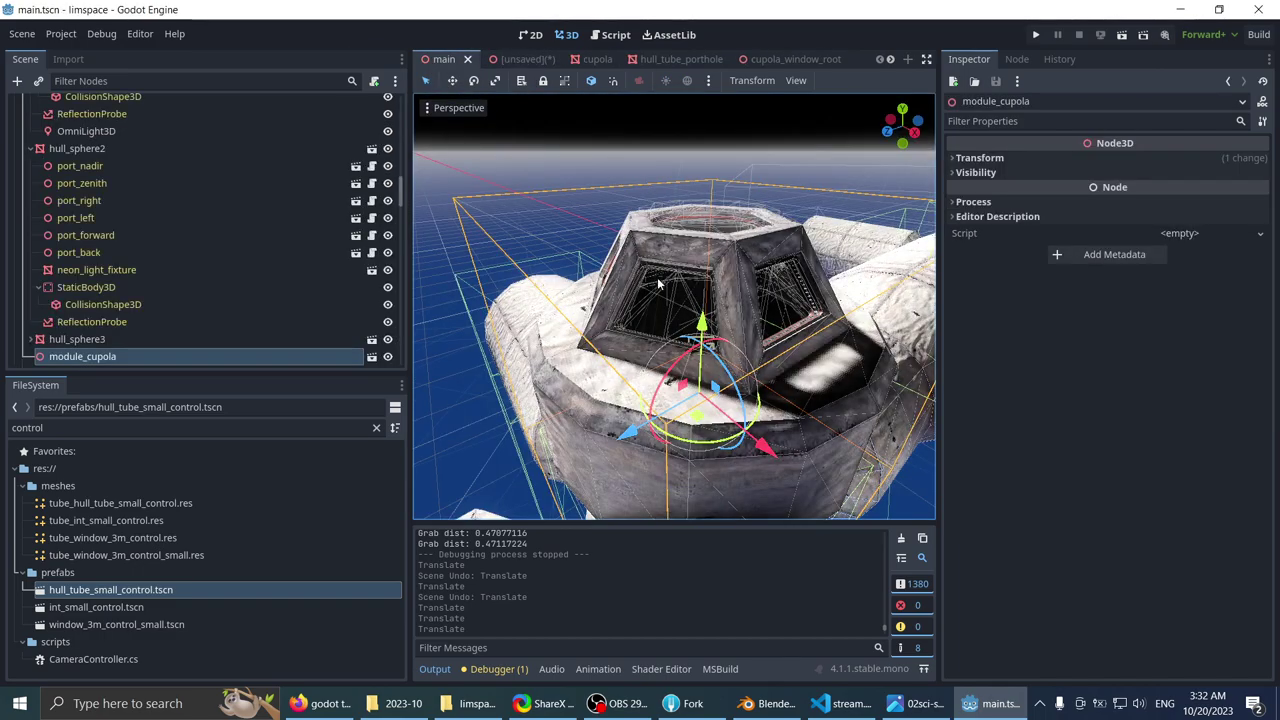
click(163, 81)
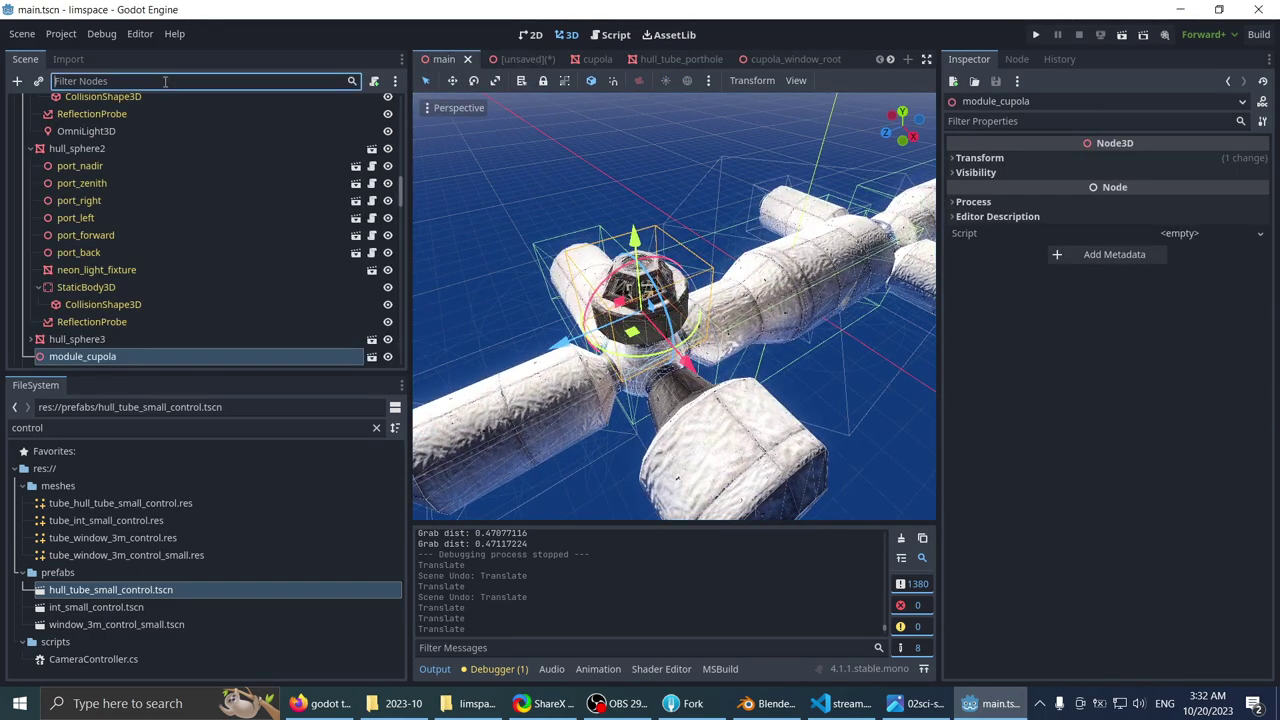
text(play)
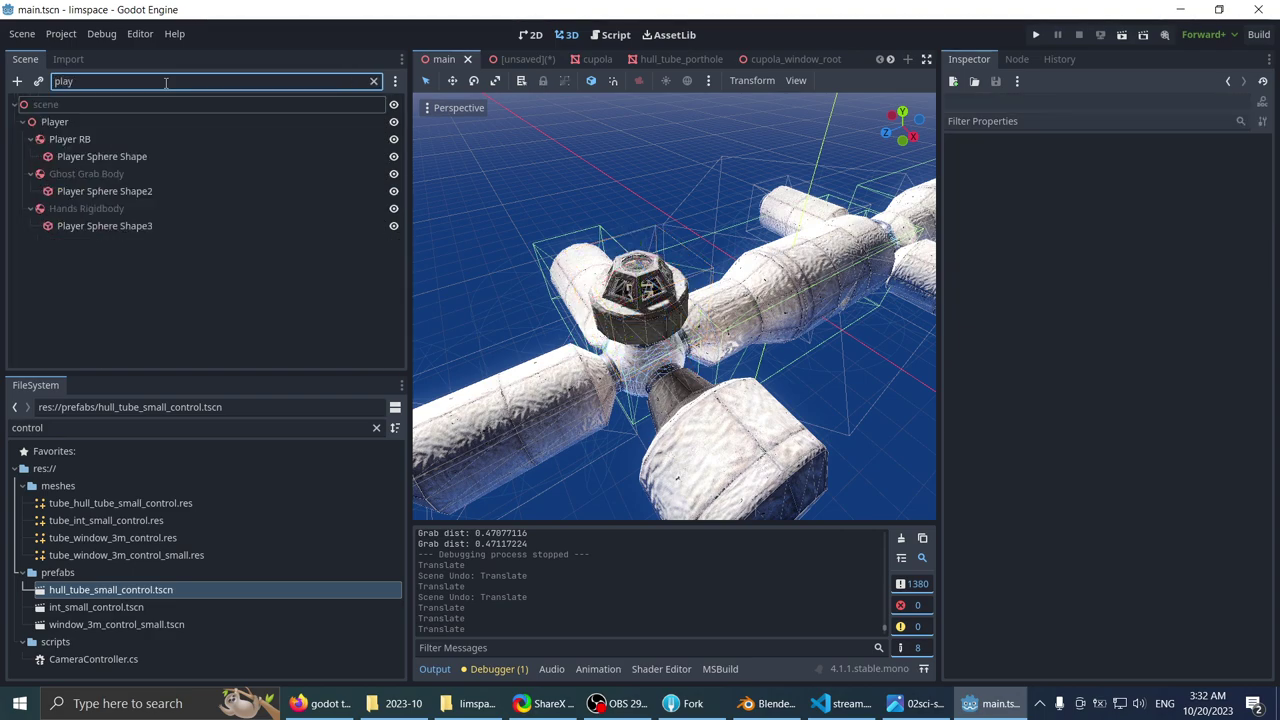
click(80, 125)
middle_drag(826, 396, 732, 316)
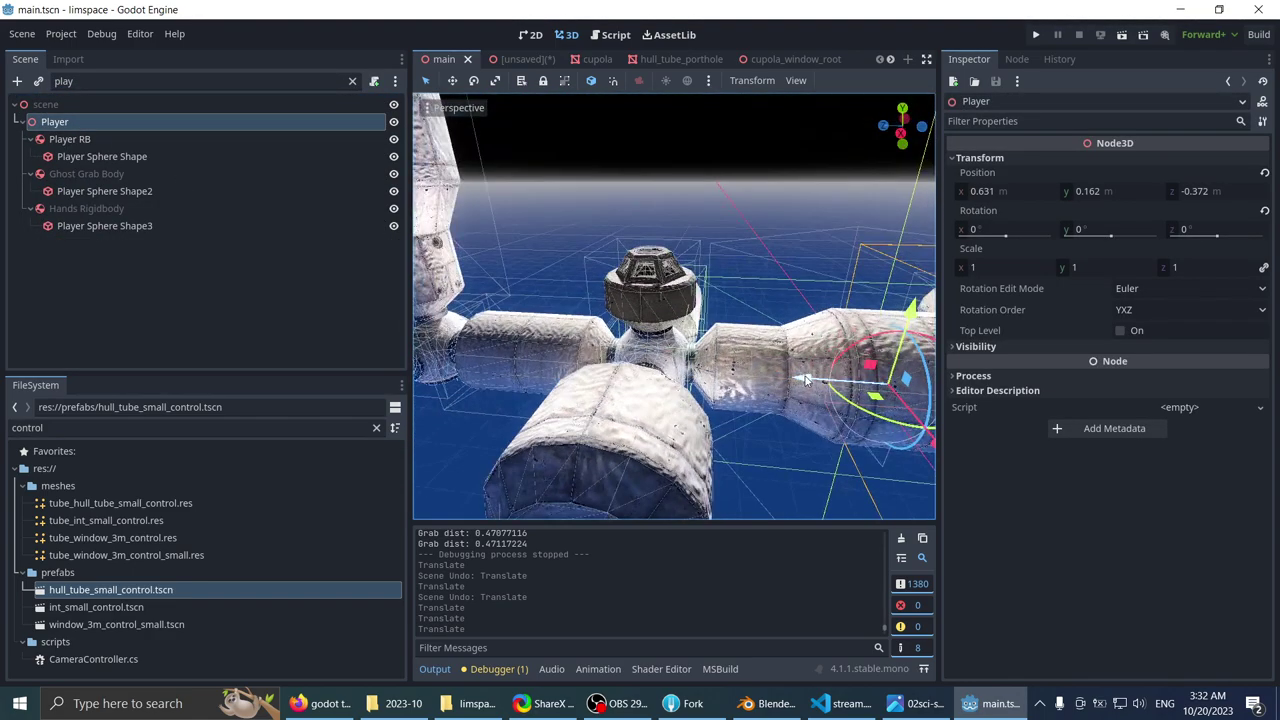
drag(800, 378, 559, 357)
middle_drag(590, 362, 630, 333)
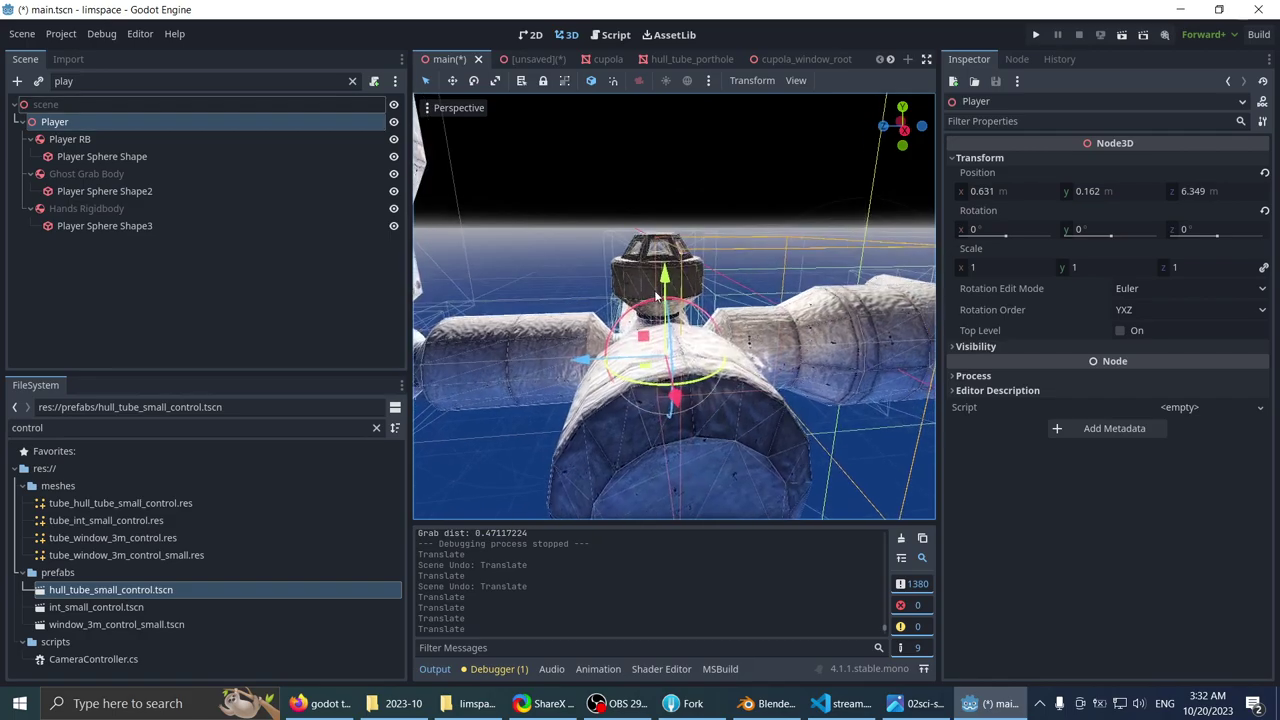
- Place the Player inside the cupola at Y 2.771 m and X 0.052 m, and save the main scene
drag(664, 281, 667, 174)
scroll(645, 242, up, 5)
shift+middle_drag(655, 182, 797, 370)
scroll(653, 330, up, 4)
drag(797, 357, 718, 334)
middle_drag(695, 365, 602, 242)
scroll(601, 240, up, 6)
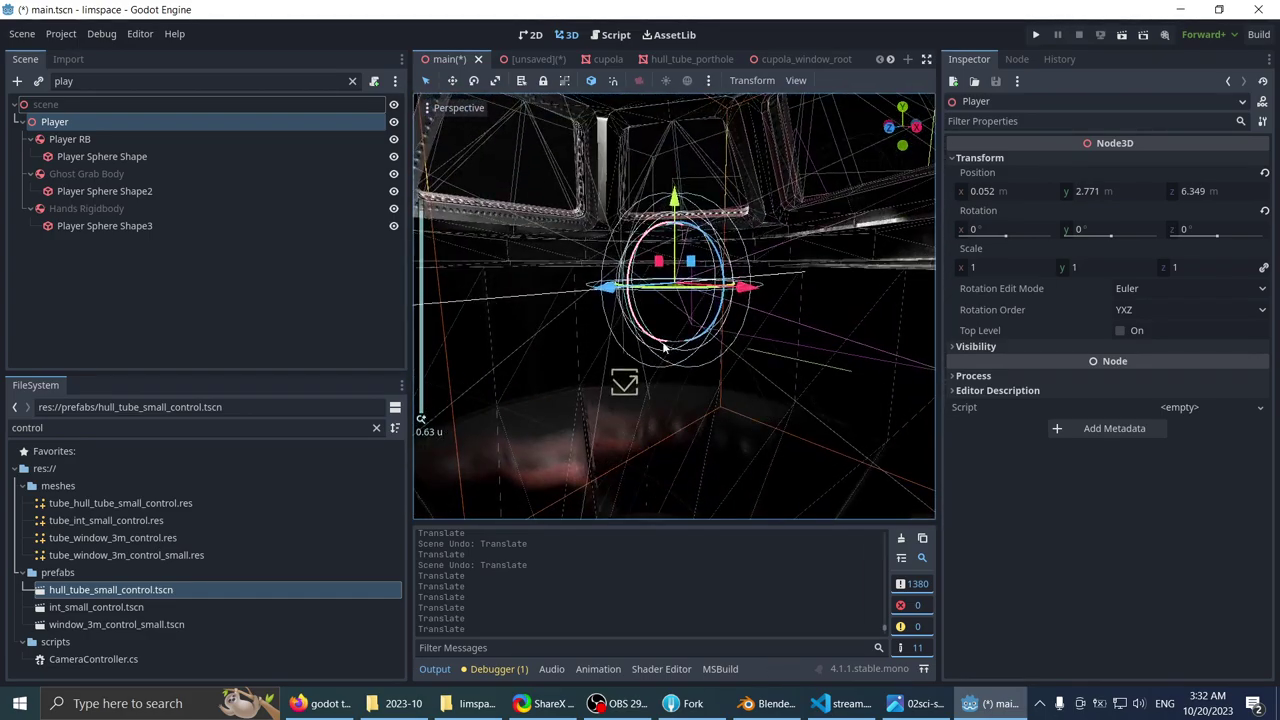
key(ctrl+s)
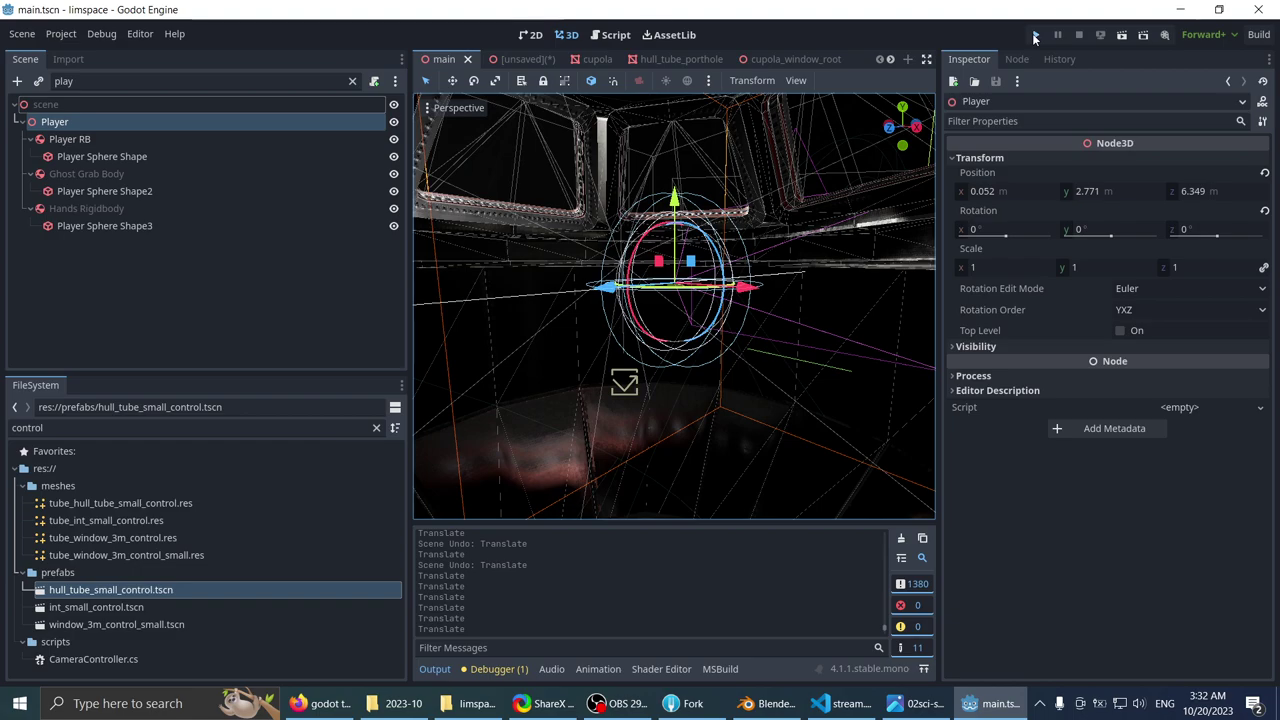
- Run the project and test grabbing and pulling along the top window's ring inside the cupola
click(1035, 35)
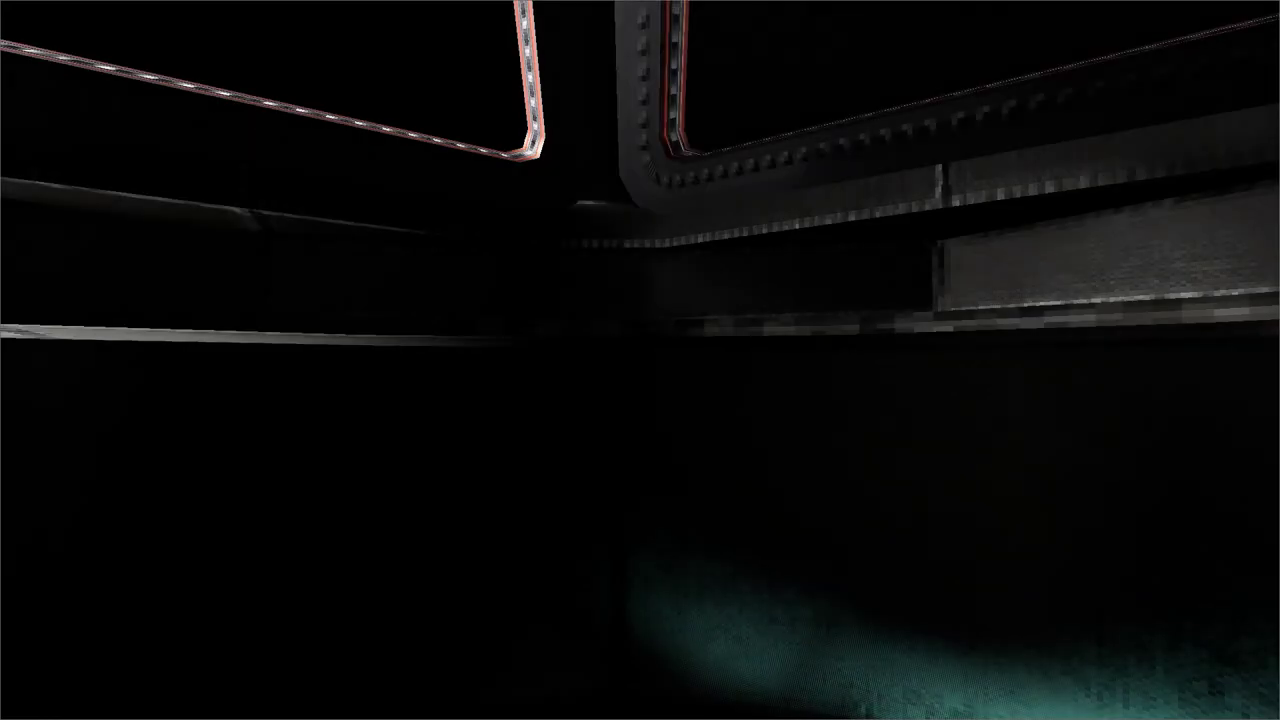
mouse_move(640, 360)
mouse_down()
mouse_move(636, 292)
mouse_move(640, 360)
mouse_move(580, 354)
mouse_move(631, 122)
mouse_move(640, 360)
mouse_move(701, 346)
mouse_move(617, 126)
mouse_move(543, 300)
mouse_move(589, 363)
mouse_move(371, 341)
mouse_move(331, 289)
mouse_move(434, 211)
mouse_move(549, 160)
mouse_move(661, 189)
mouse_move(703, 180)
mouse_move(634, 197)
mouse_move(626, 372)
mouse_up()
drag(624, 272, 700, 212)
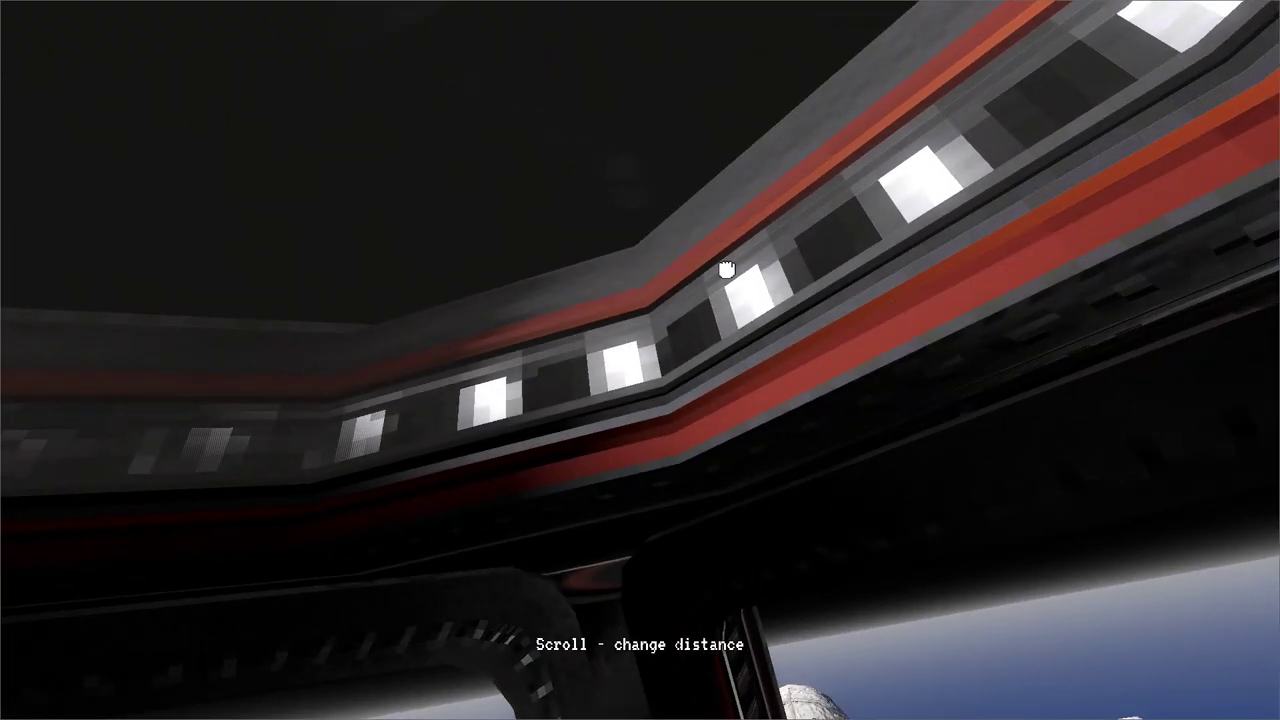
drag(727, 270, 796, 393)
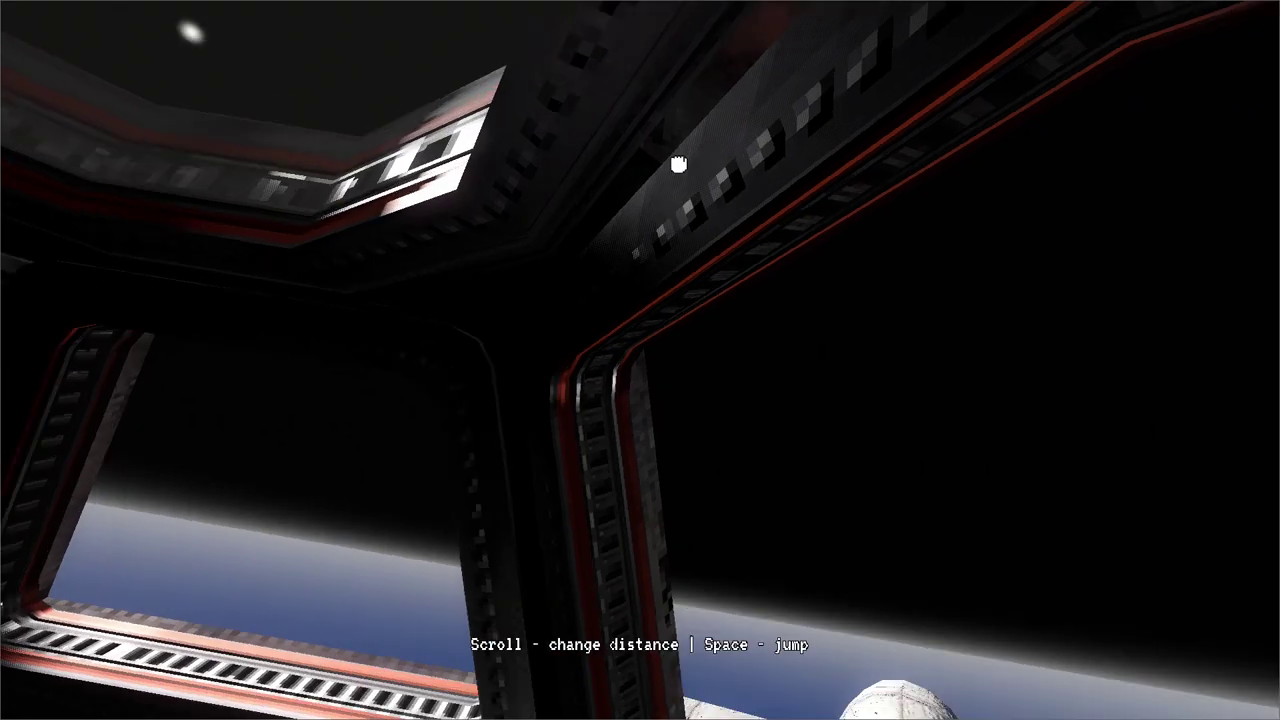
drag(678, 164, 640, 360)
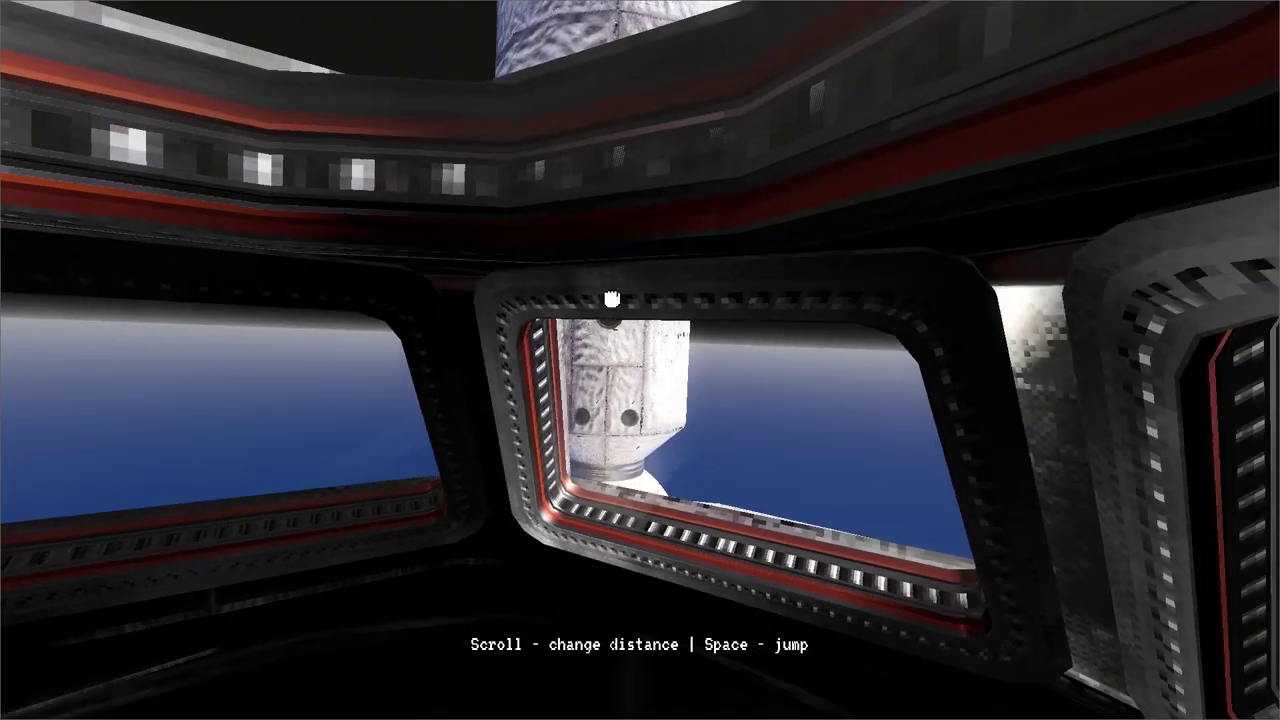
- Test grabbing the side window frames and moving around the cupola while viewing the station outside
drag(612, 298, 541, 248)
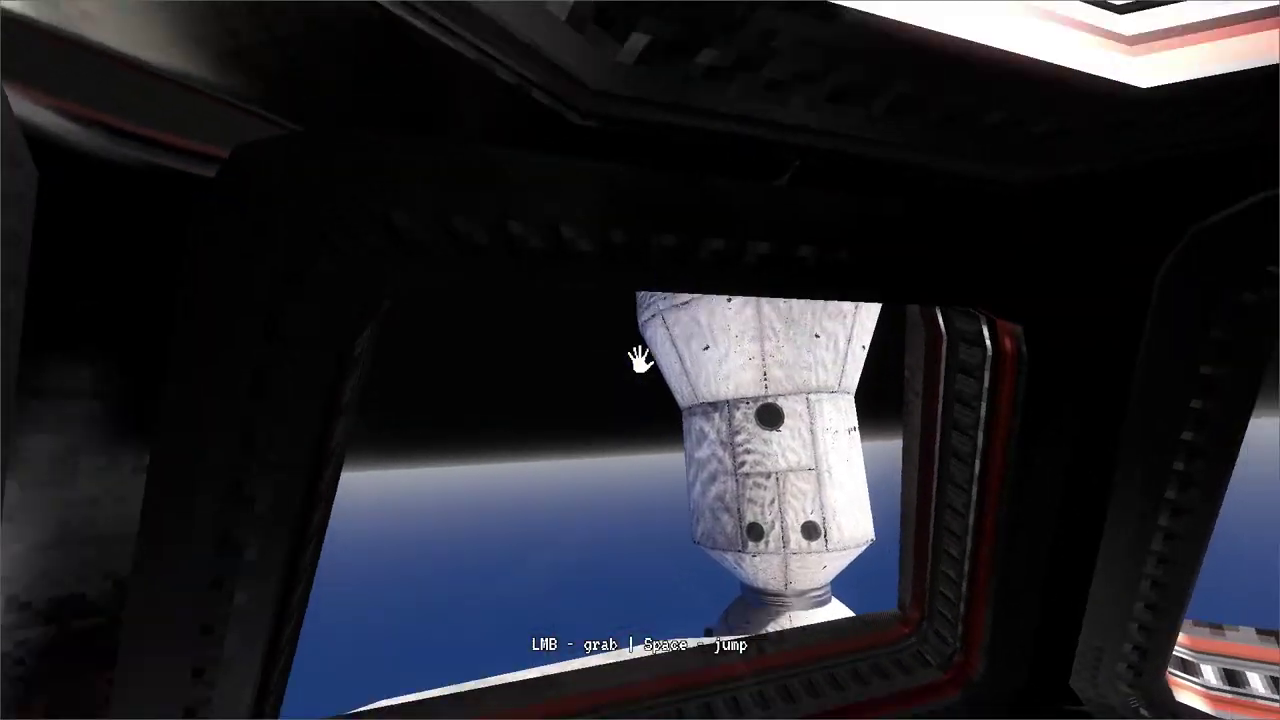
drag(640, 360, 704, 300)
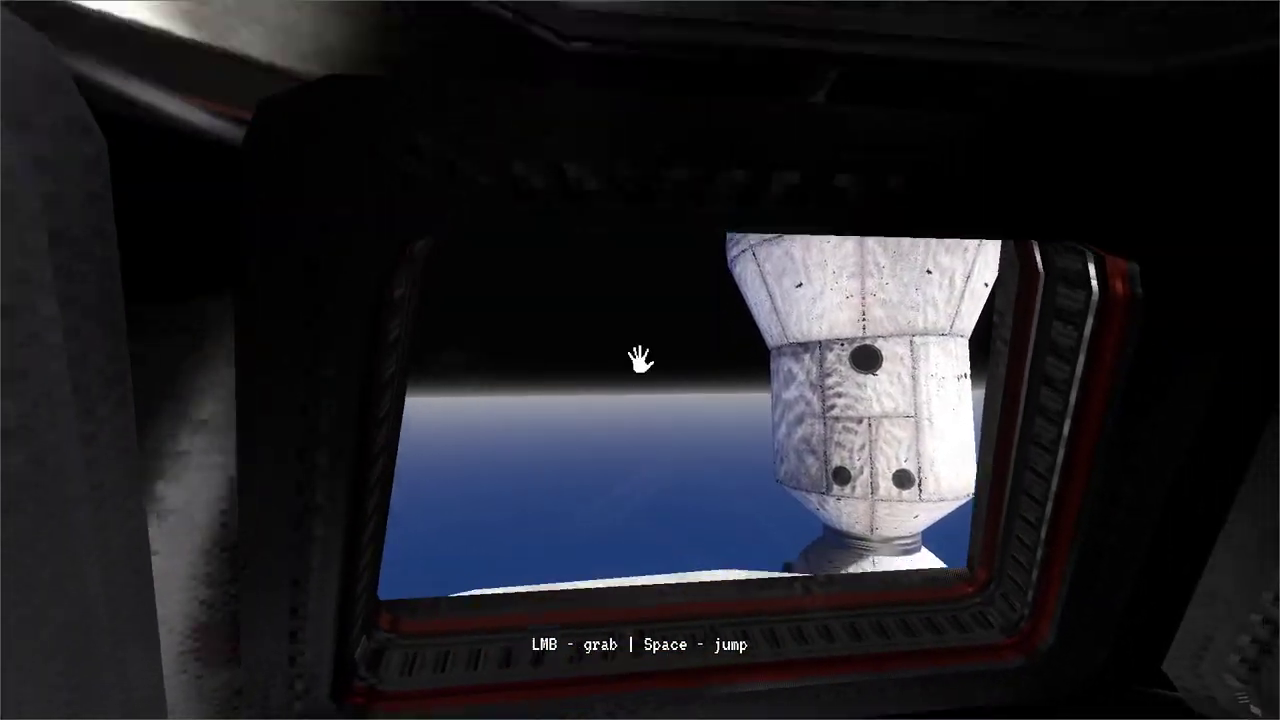
drag(640, 360, 664, 244)
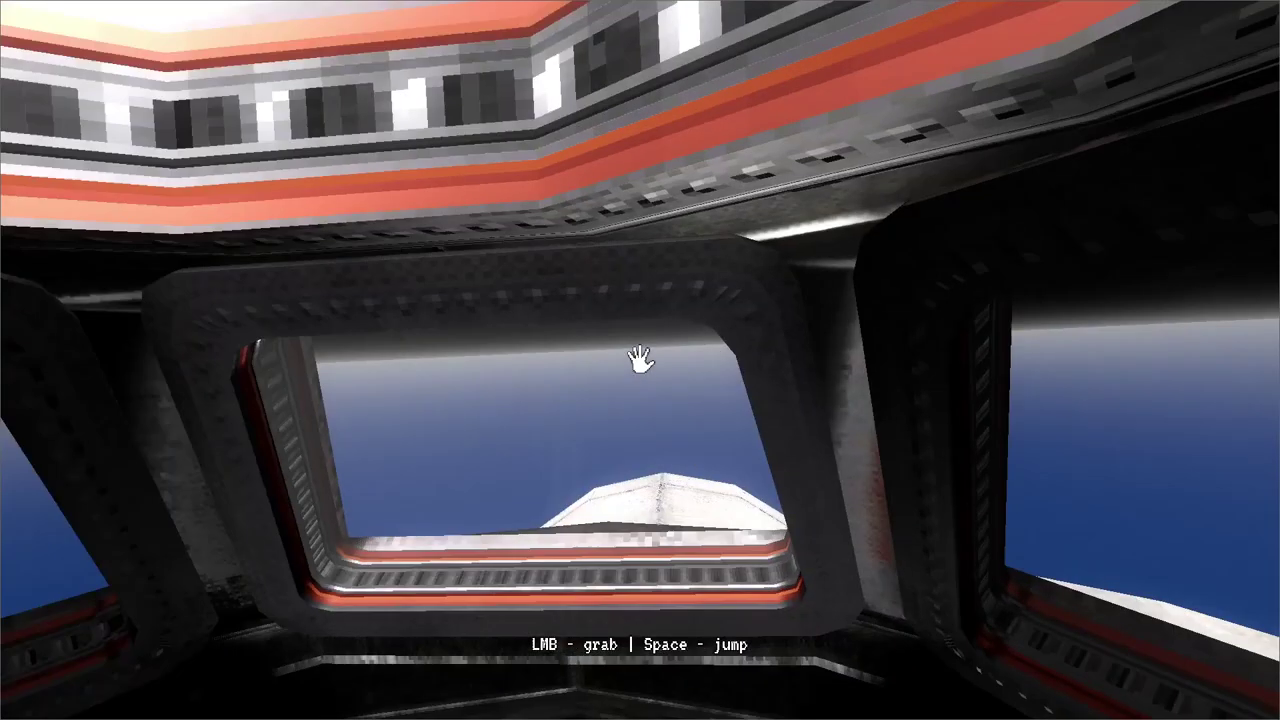
drag(640, 360, 546, 311)
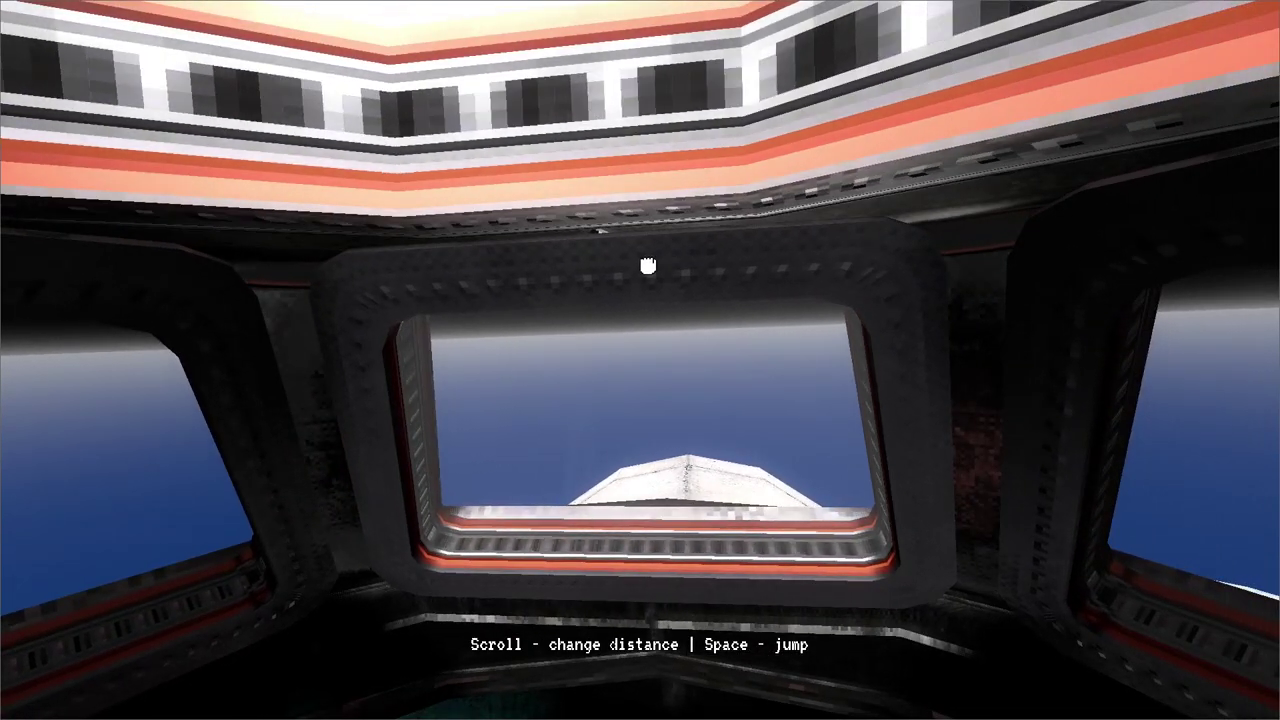
drag(648, 265, 486, 290)
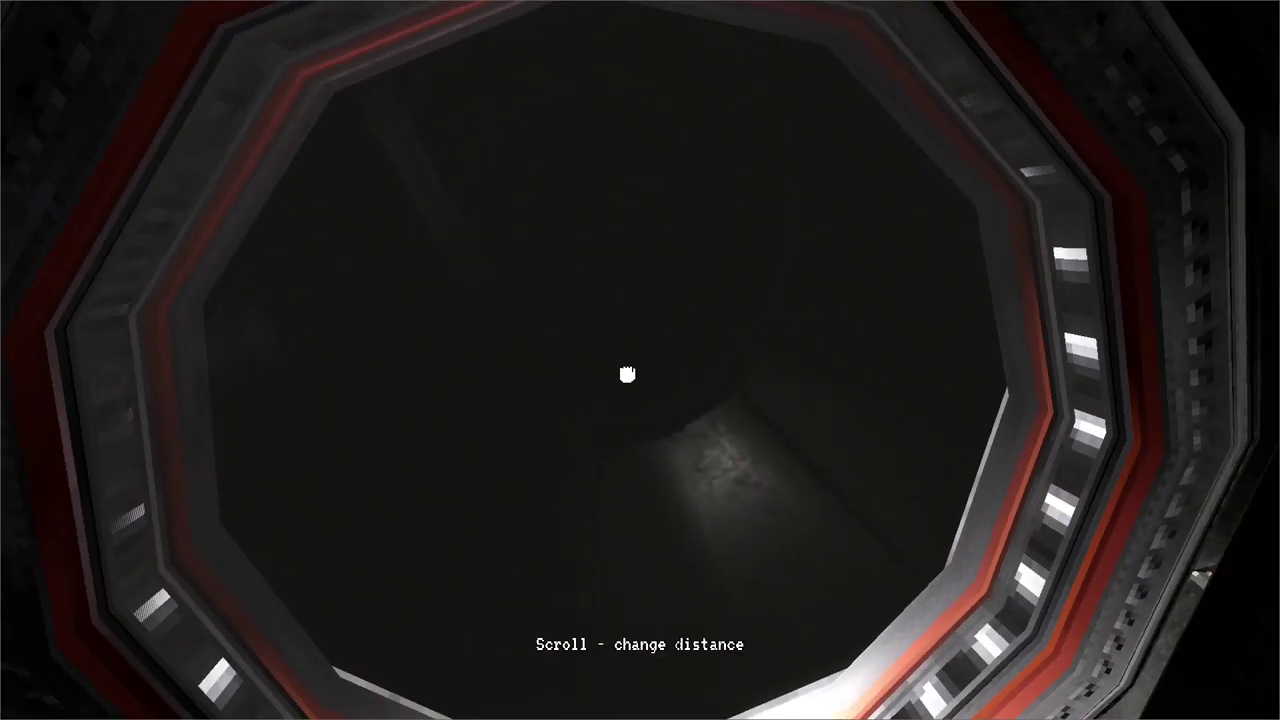
- Test grabbing the top window area, jumping off it, and grabbing the lower rim beneath the side windows
mouse_move(627, 374)
mouse_down()
mouse_move(640, 360)
mouse_move(646, 391)
mouse_move(660, 374)
mouse_move(628, 366)
mouse_move(587, 303)
mouse_move(652, 360)
mouse_move(630, 350)
mouse_up()
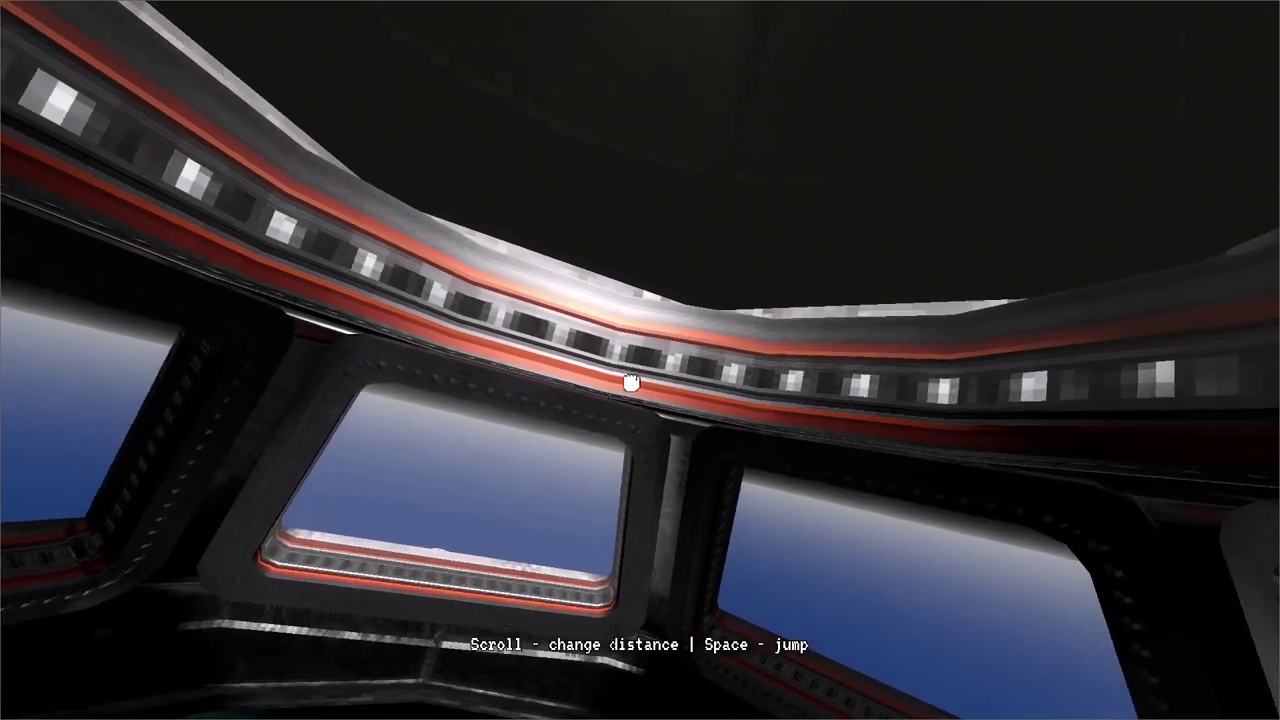
key(space)
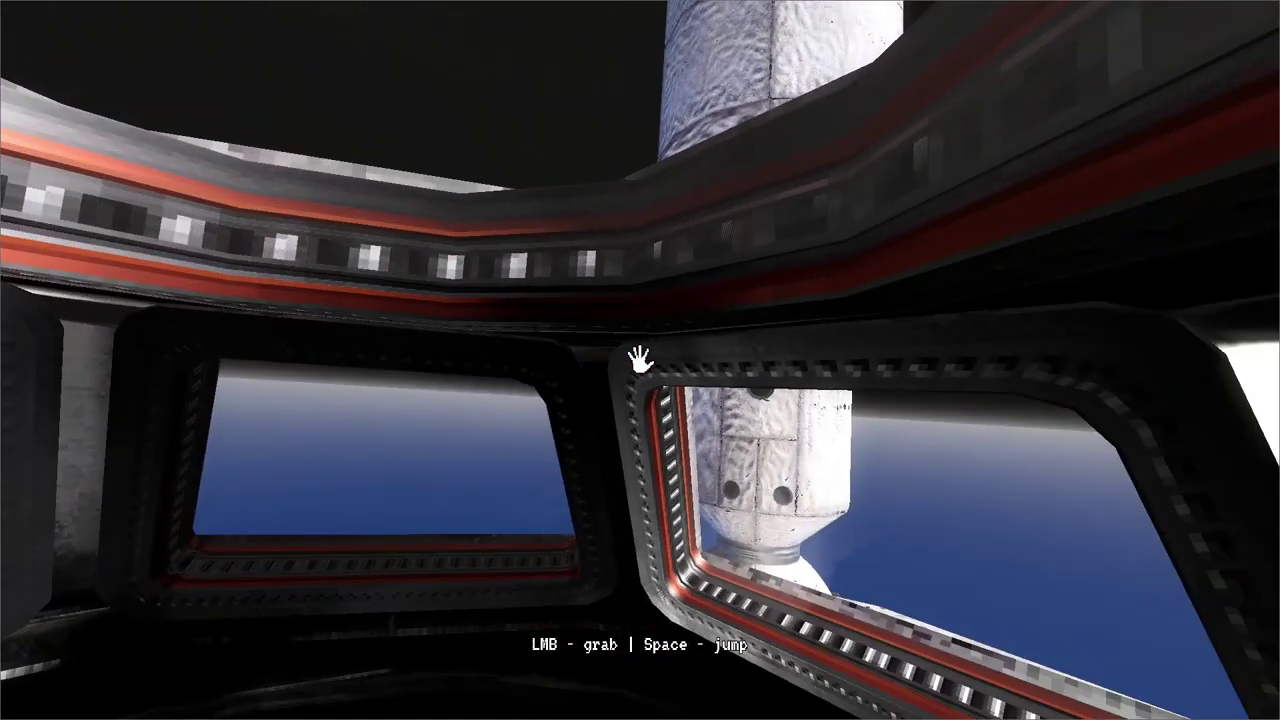
drag(640, 360, 606, 320)
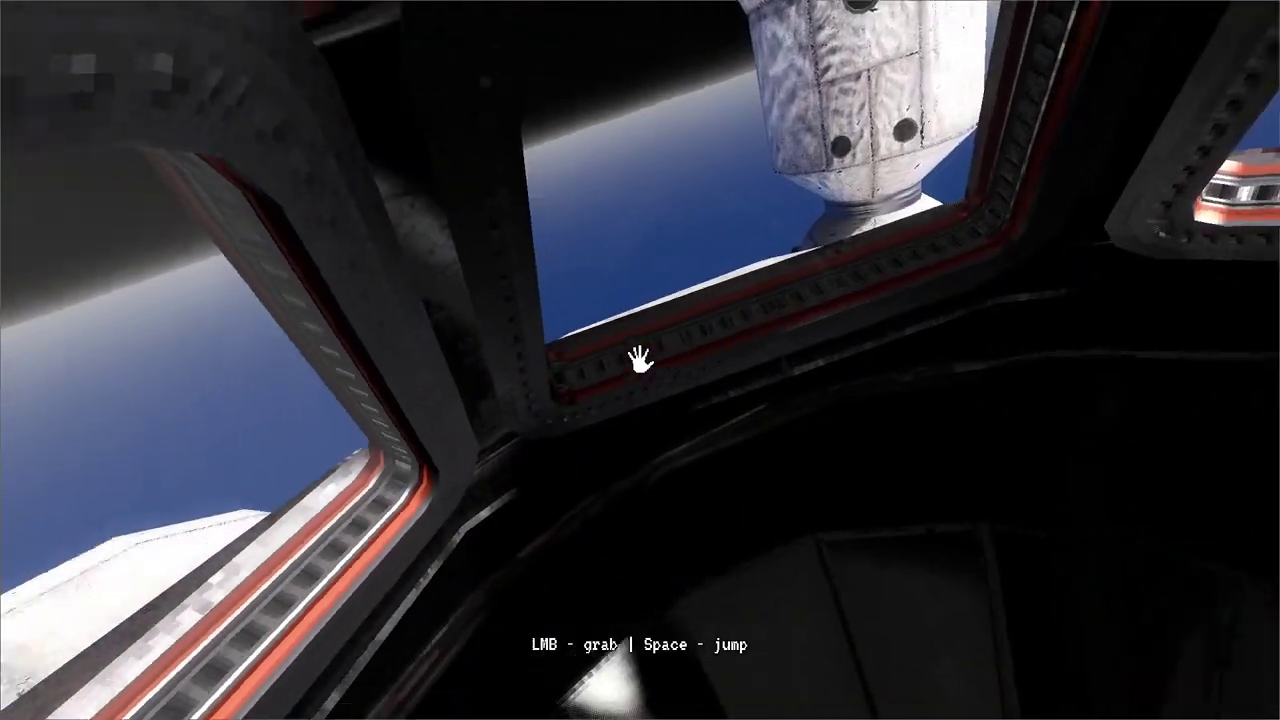
mouse_move(640, 360)
mouse_down()
mouse_move(700, 376)
mouse_move(614, 337)
mouse_move(640, 360)
mouse_up()
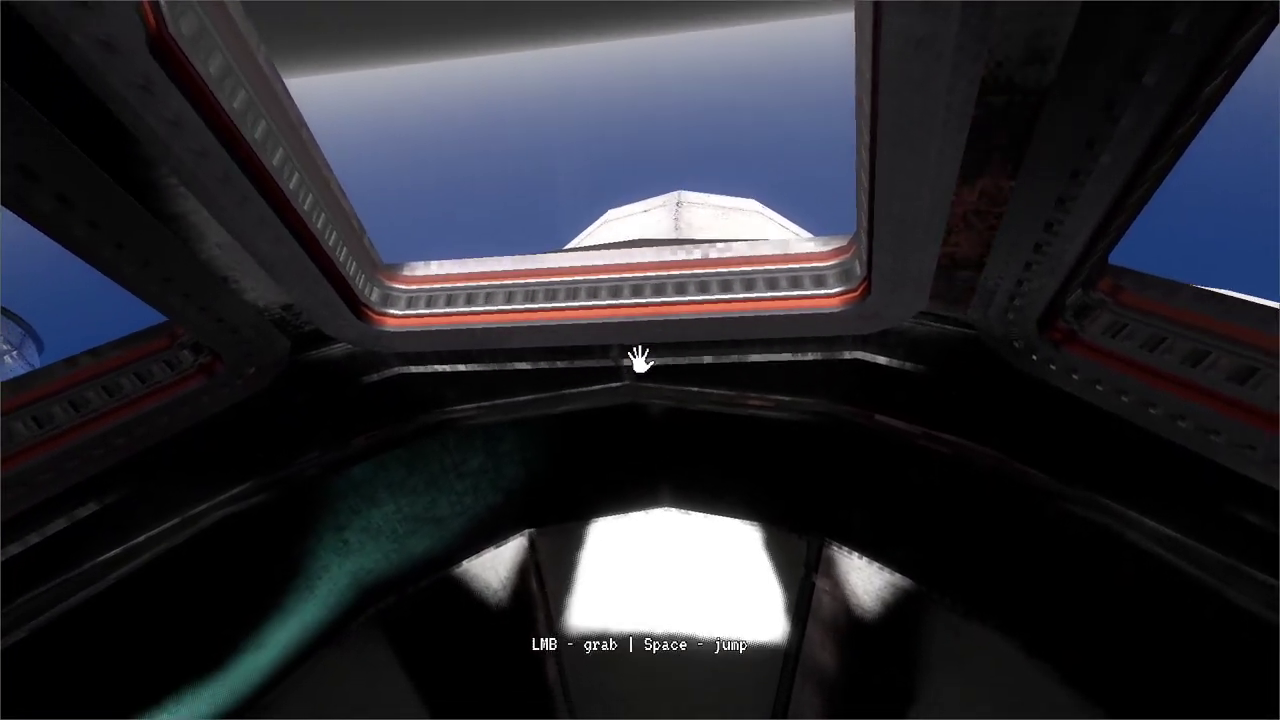
mouse_move(640, 358)
mouse_down()
mouse_move(609, 349)
mouse_move(640, 358)
mouse_up()
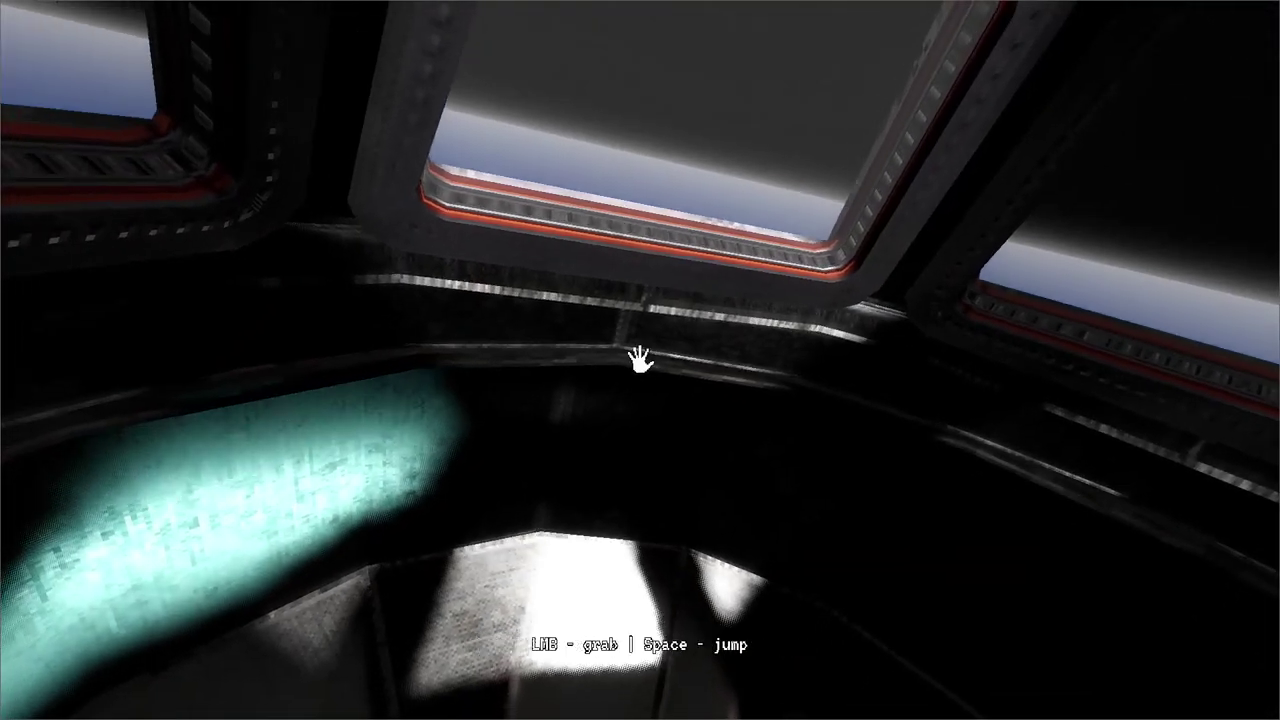
mouse_move(640, 358)
mouse_down()
mouse_move(677, 343)
mouse_move(663, 334)
mouse_move(570, 387)
mouse_move(686, 363)
mouse_move(665, 361)
mouse_up()
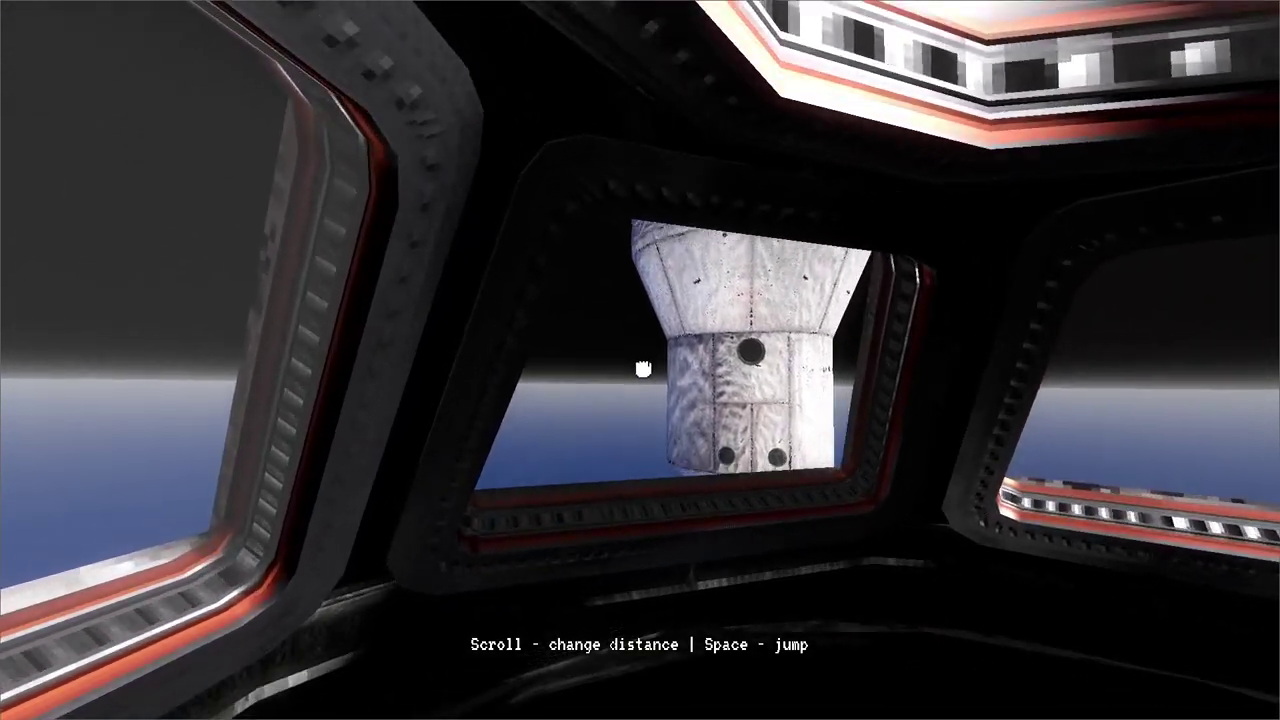
- Test further grabs around the side window frames and switch from the running game back to the Godot editor
mouse_move(643, 369)
mouse_down()
mouse_move(608, 397)
mouse_move(649, 352)
mouse_move(771, 331)
mouse_move(640, 360)
mouse_up()
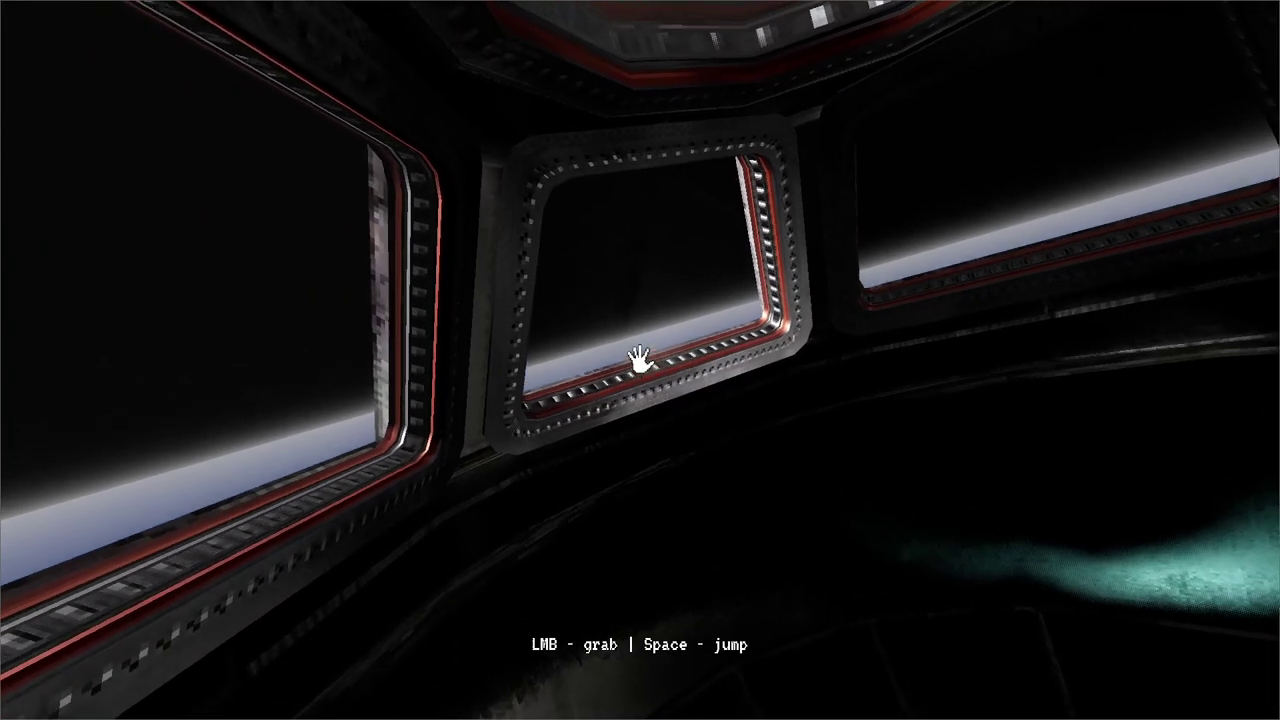
mouse_move(640, 354)
mouse_down()
mouse_move(694, 331)
mouse_move(626, 366)
mouse_move(638, 360)
mouse_up()
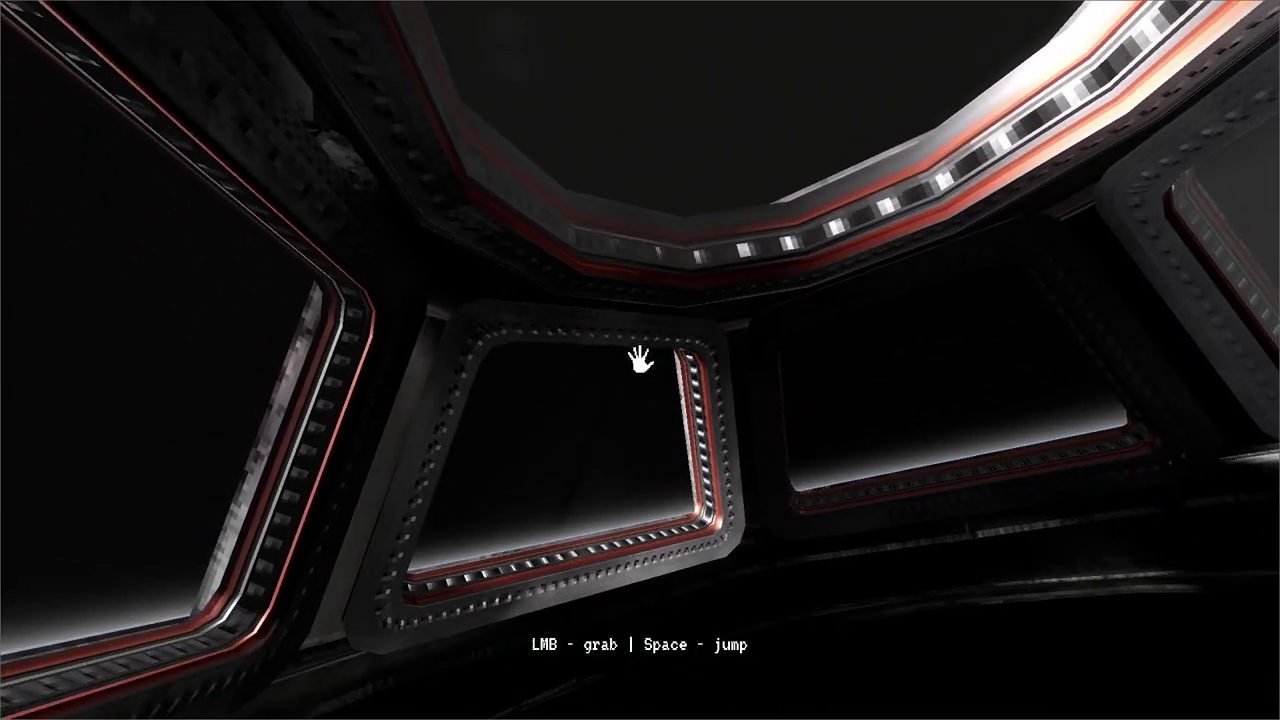
mouse_move(640, 357)
mouse_down()
mouse_move(663, 334)
mouse_move(654, 323)
mouse_move(634, 357)
mouse_move(634, 337)
mouse_move(640, 360)
mouse_up()
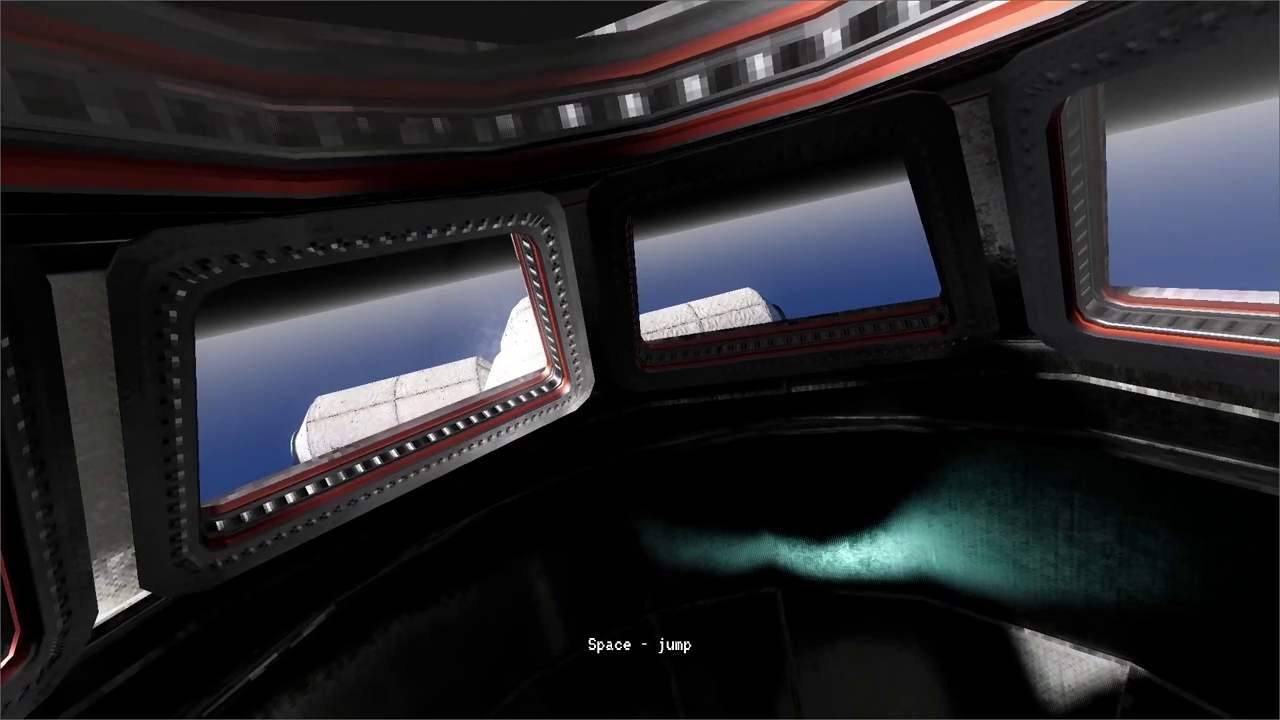
key(alt+Tab)
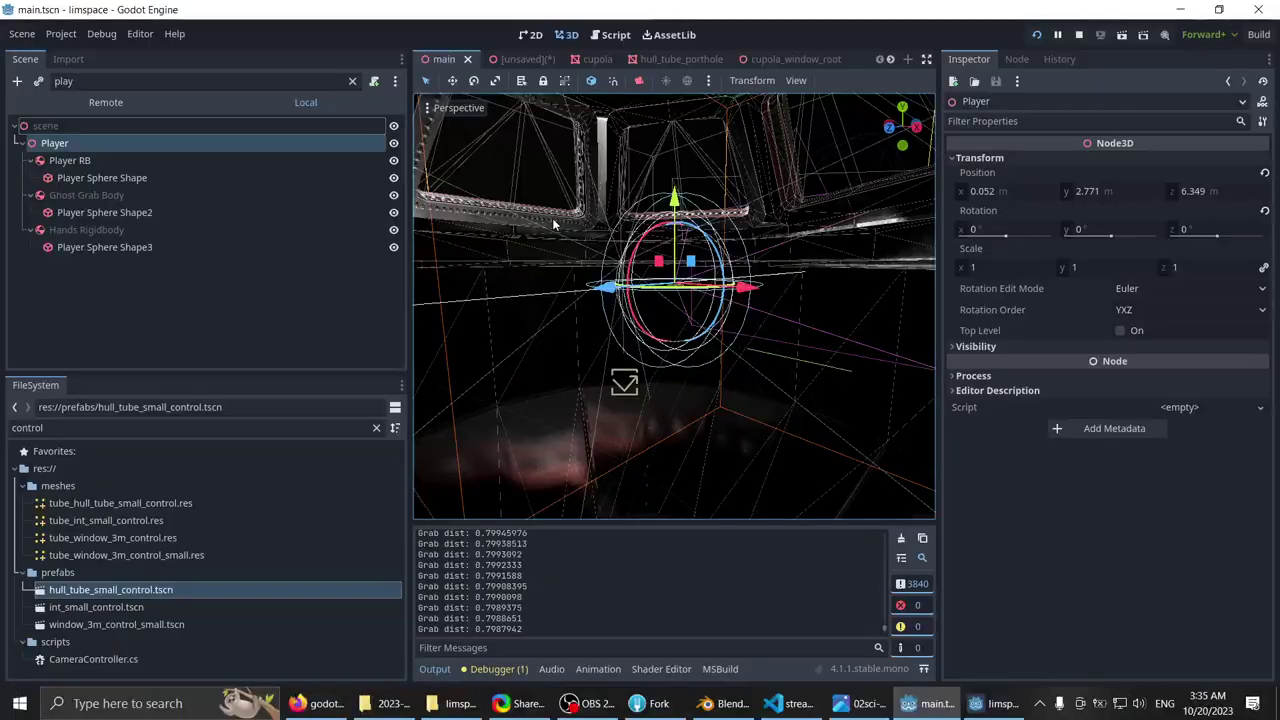
- Clear the scene tree's node filter, collapse the Player node, and rotate the Sun directional light to change how sunlight falls on the cupola
scroll(560, 217, down, 12)
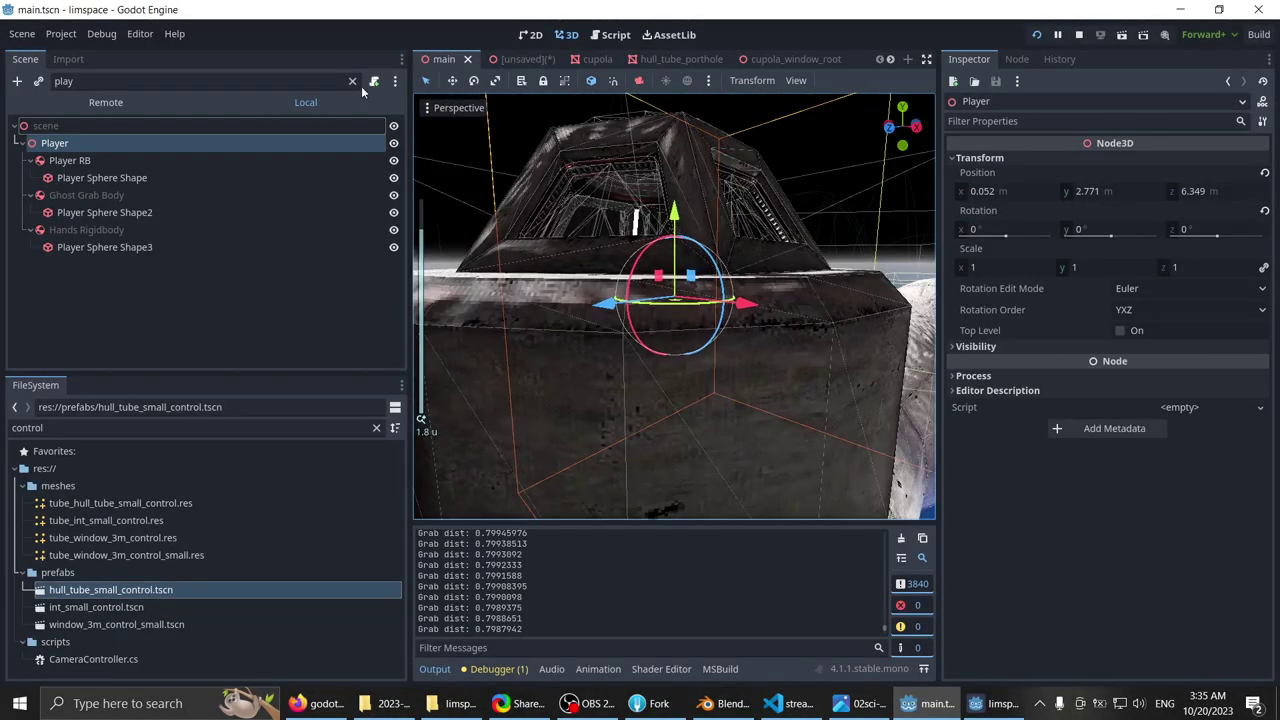
click(353, 82)
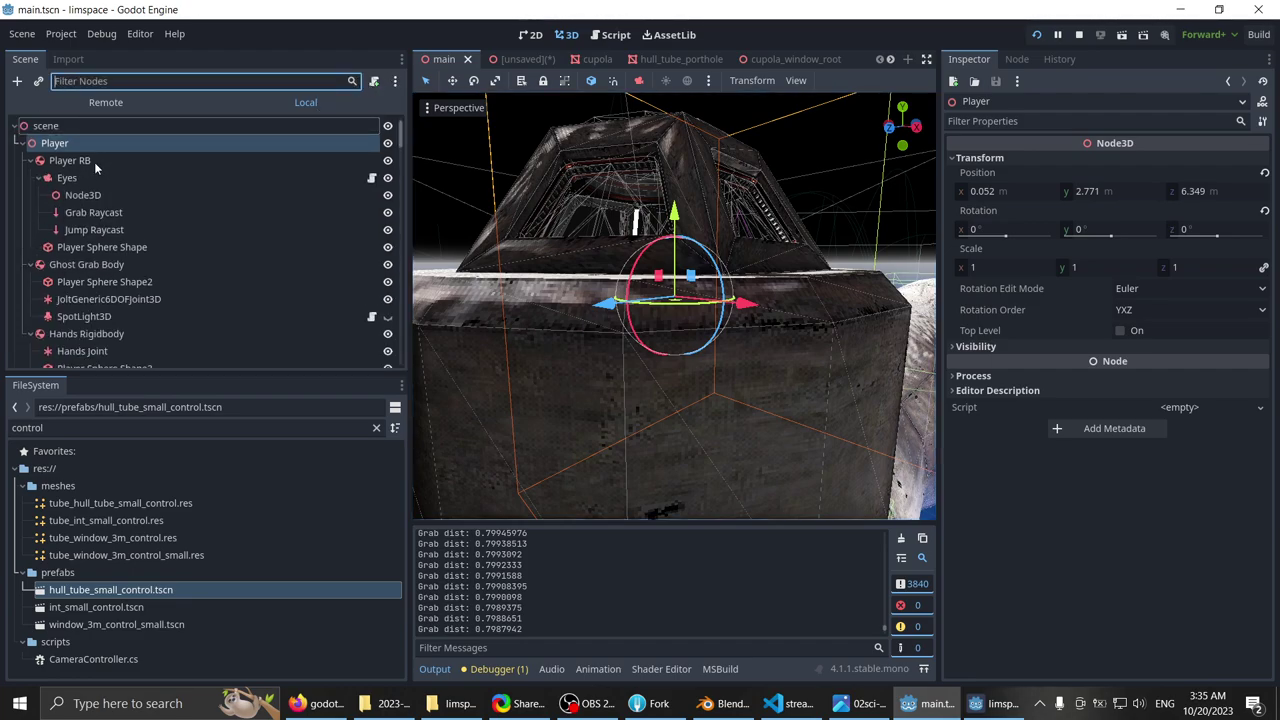
click(29, 144)
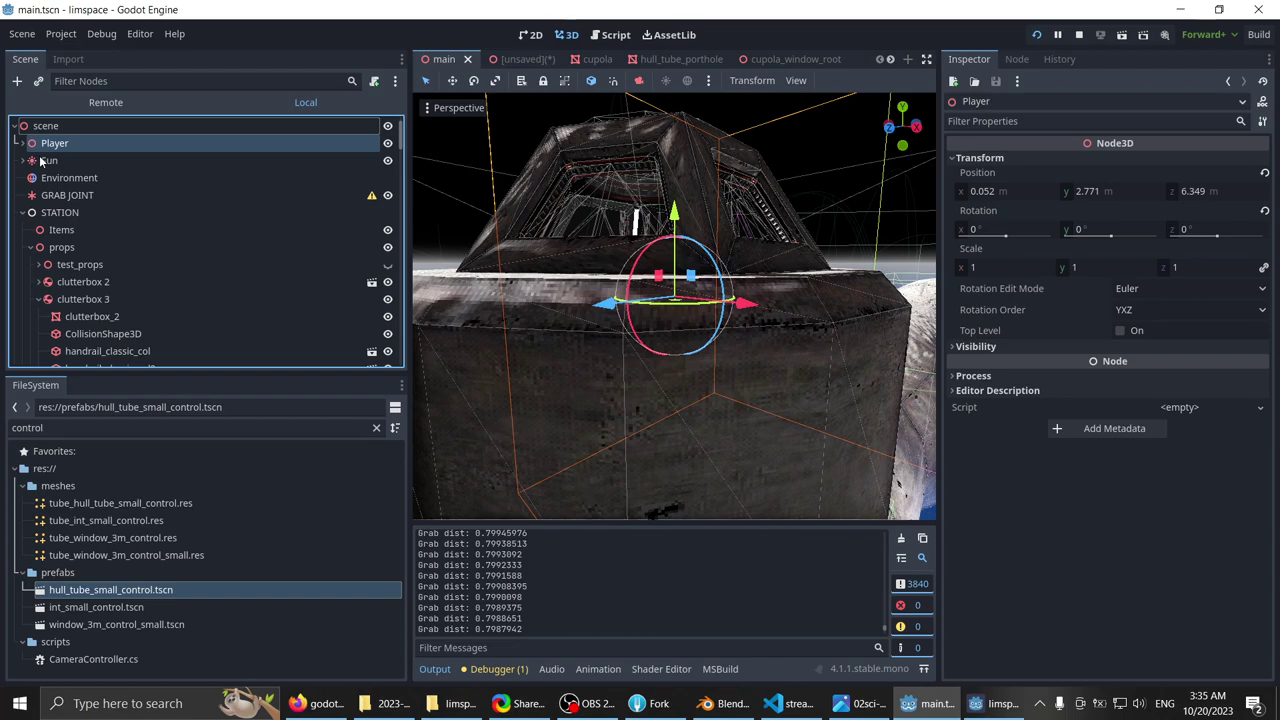
click(45, 161)
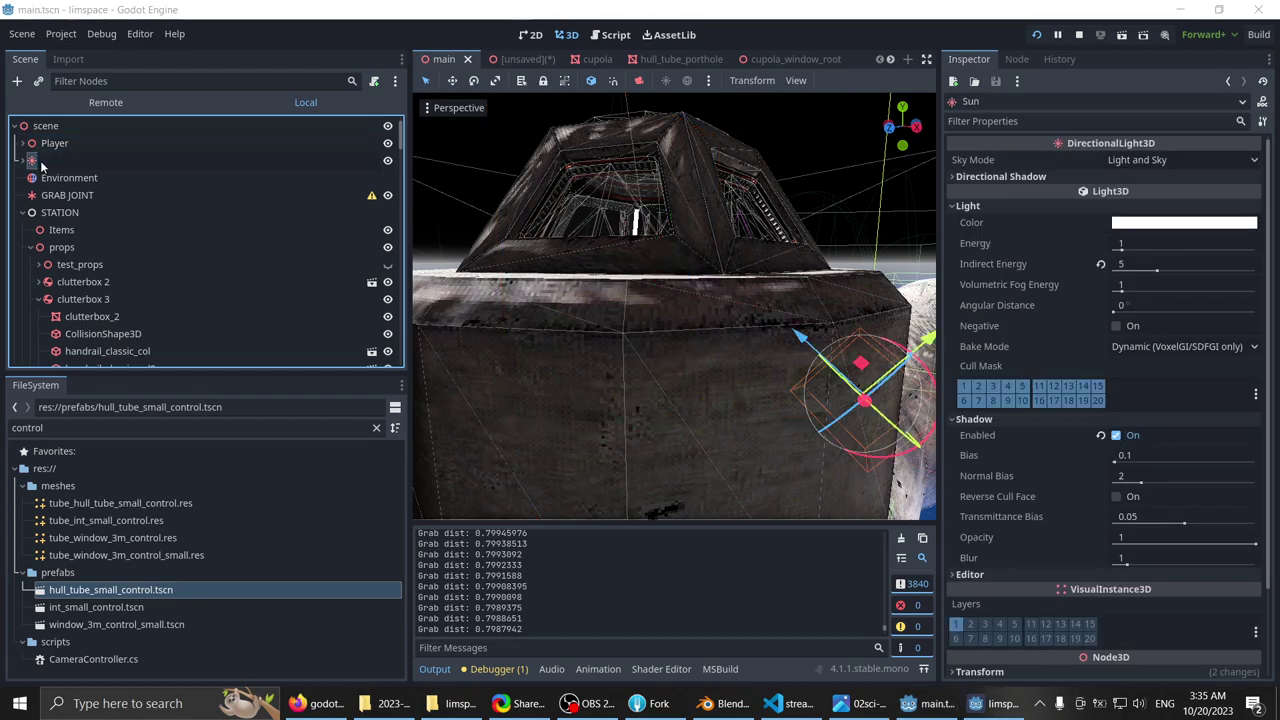
scroll(529, 234, down, 5)
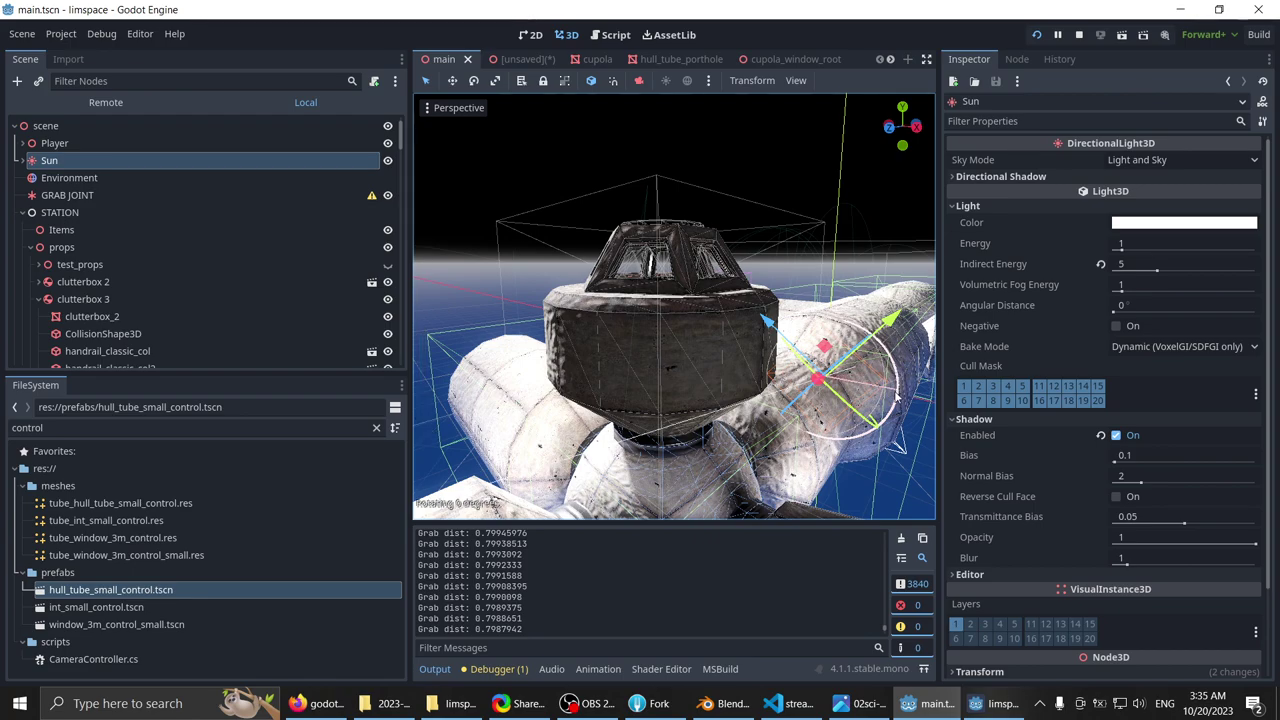
drag(896, 398, 896, 432)
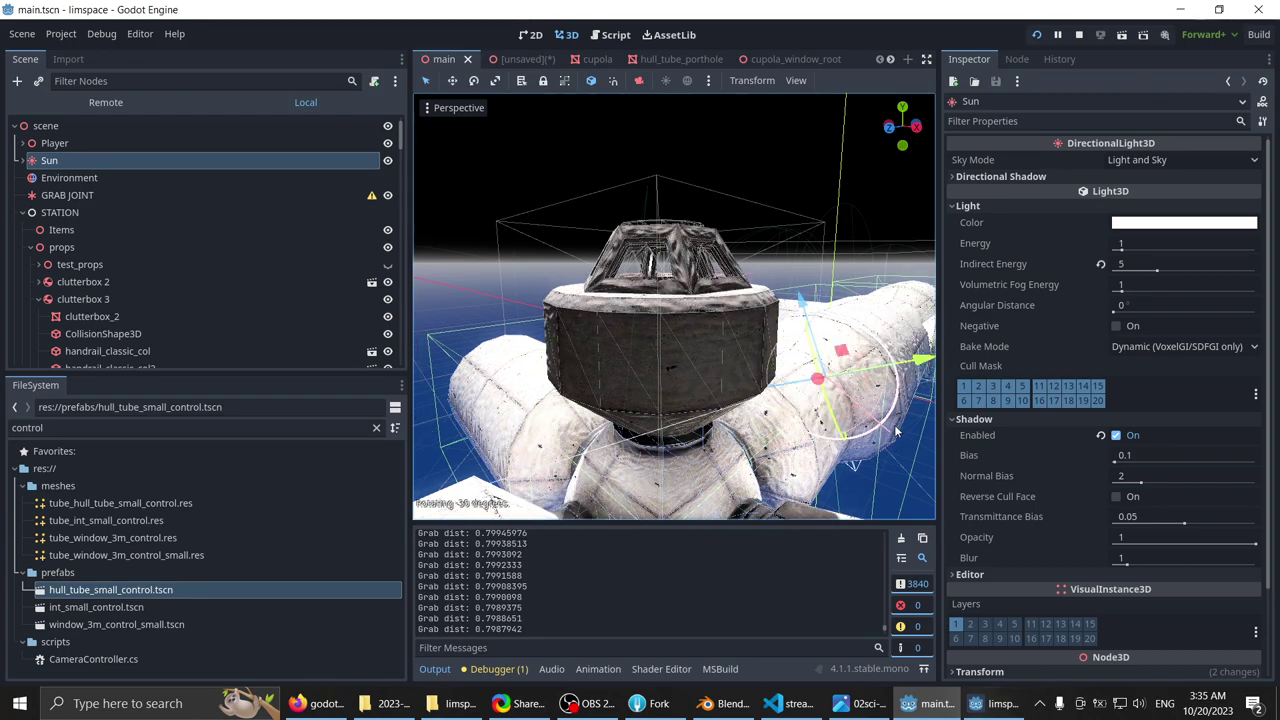
- Switch to the running game and check the new sunlight inside the cupola while grabbing its surfaces and jumping off
click(995, 711)
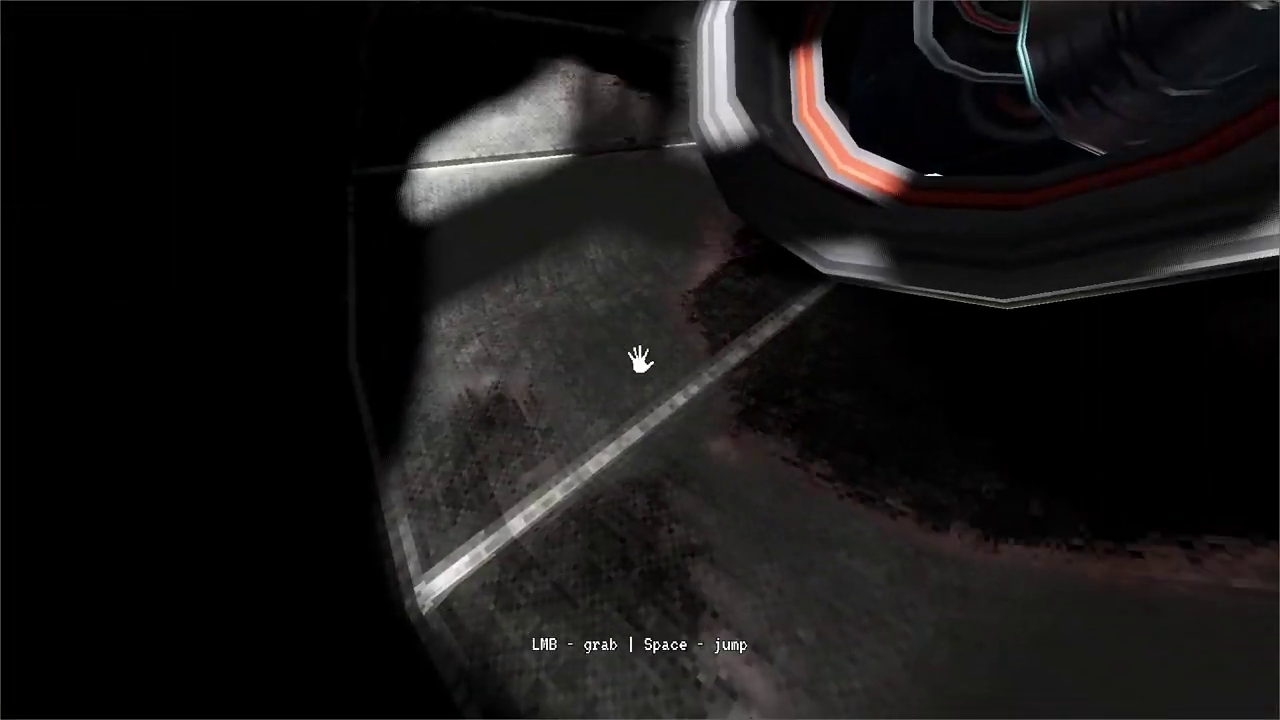
mouse_move(640, 360)
mouse_down()
mouse_move(637, 291)
mouse_move(642, 391)
mouse_move(640, 360)
mouse_move(488, 129)
mouse_move(683, 426)
mouse_move(630, 287)
mouse_move(640, 357)
mouse_move(645, 347)
mouse_up()
mouse_move(645, 364)
mouse_down()
mouse_move(643, 323)
mouse_move(638, 367)
mouse_move(633, 354)
mouse_up()
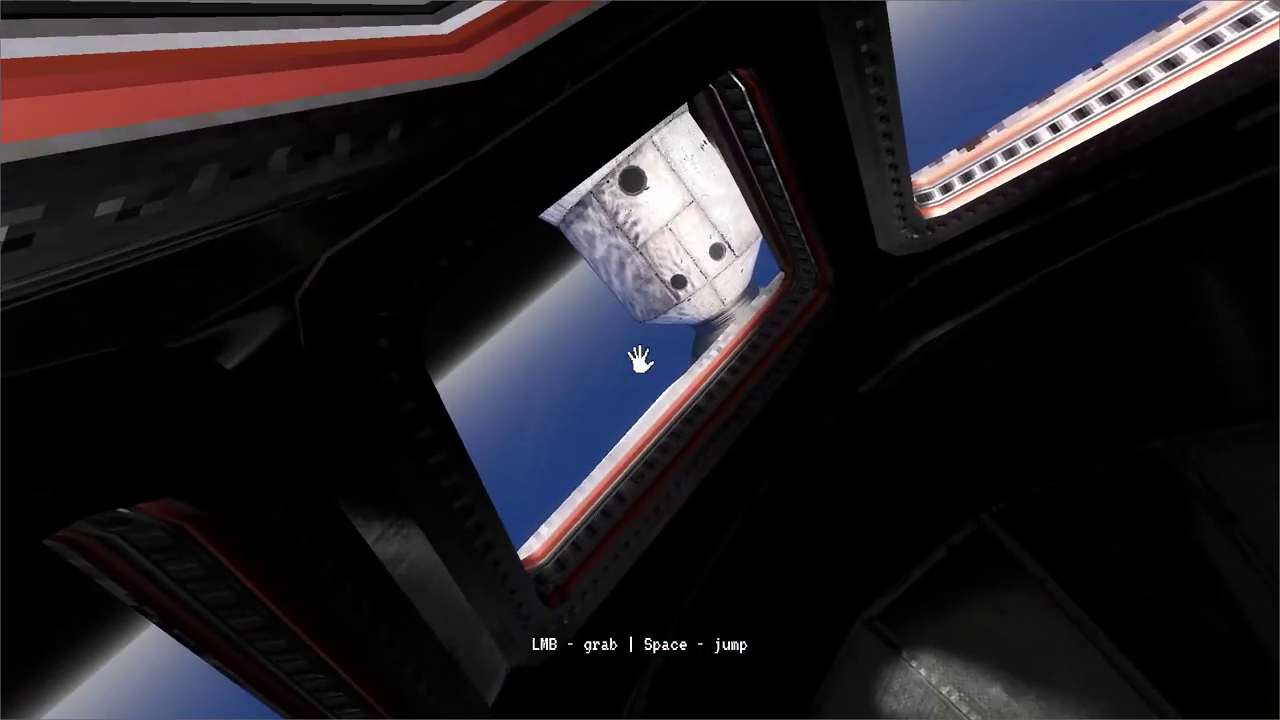
mouse_move(640, 360)
mouse_down()
mouse_move(684, 320)
mouse_move(643, 357)
mouse_move(630, 415)
mouse_move(640, 360)
mouse_up()
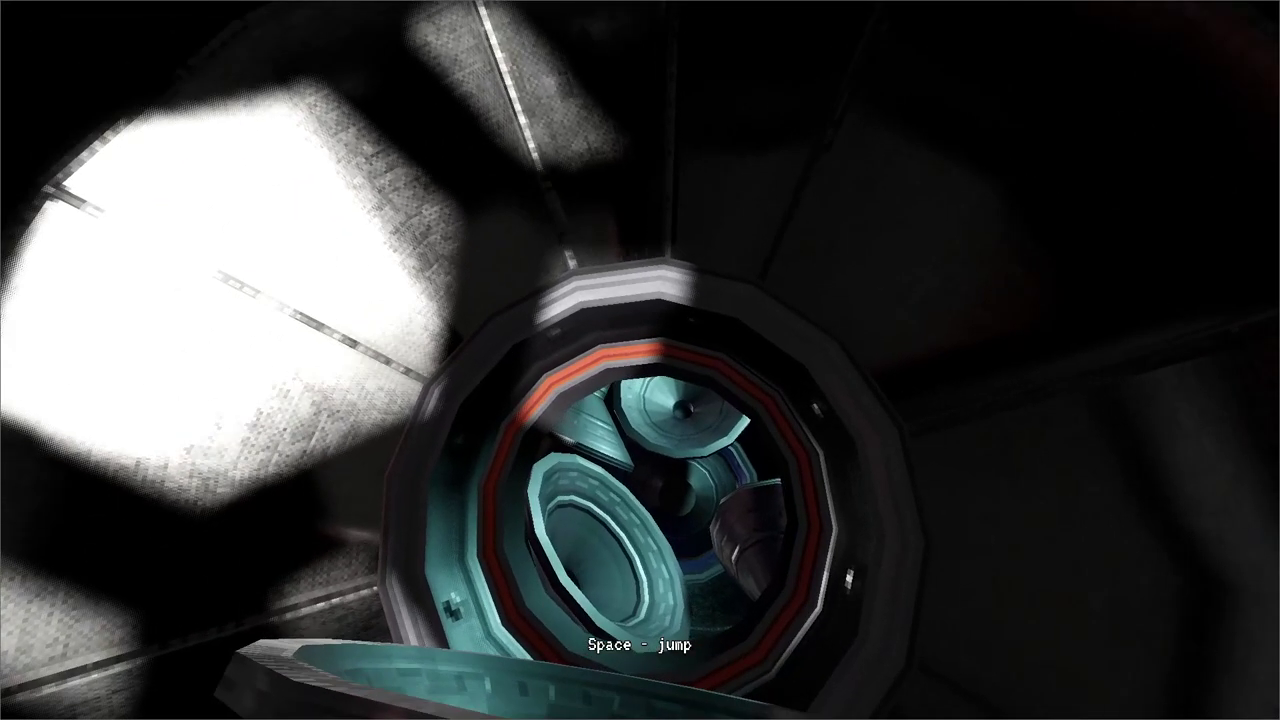
key(space)
mouse_move(640, 360)
mouse_down()
mouse_move(569, 160)
mouse_move(640, 360)
mouse_move(584, 185)
mouse_up()
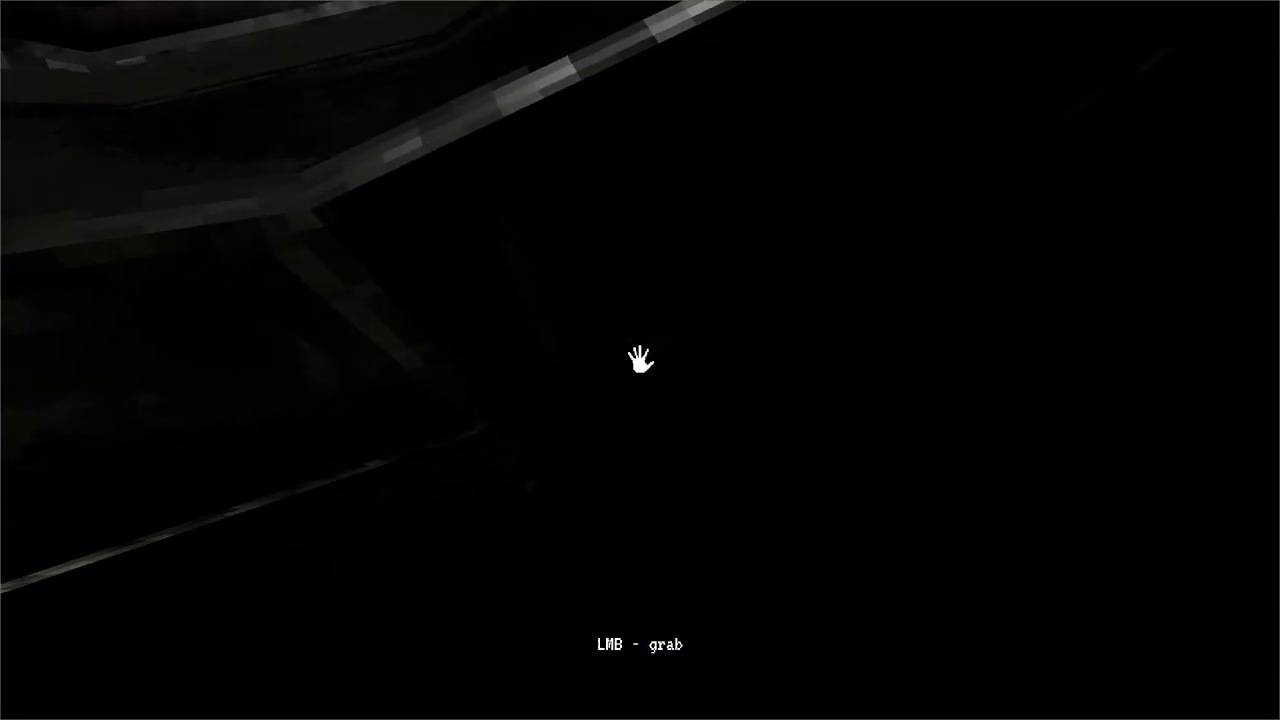
- Test grabbing around the cupola's side windows while viewing the station modules outside, including a zoomed-in look at the neighbouring module
drag(589, 302, 595, 310)
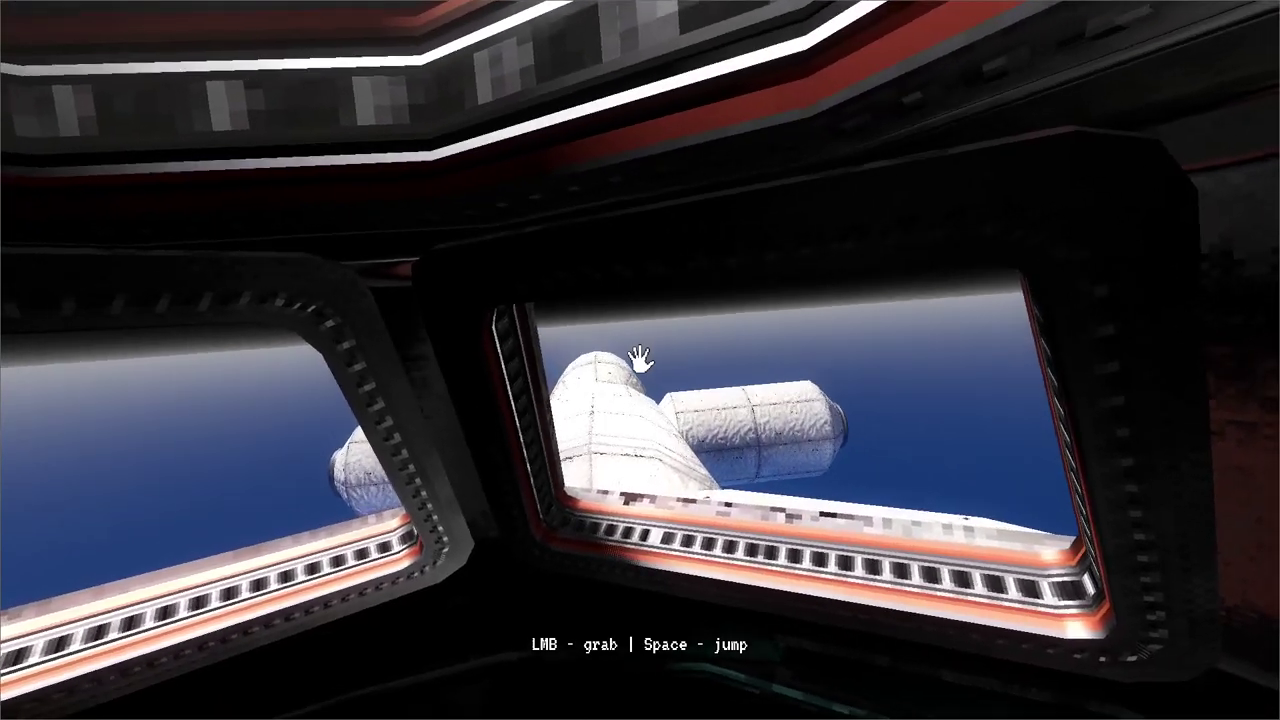
drag(638, 358, 660, 382)
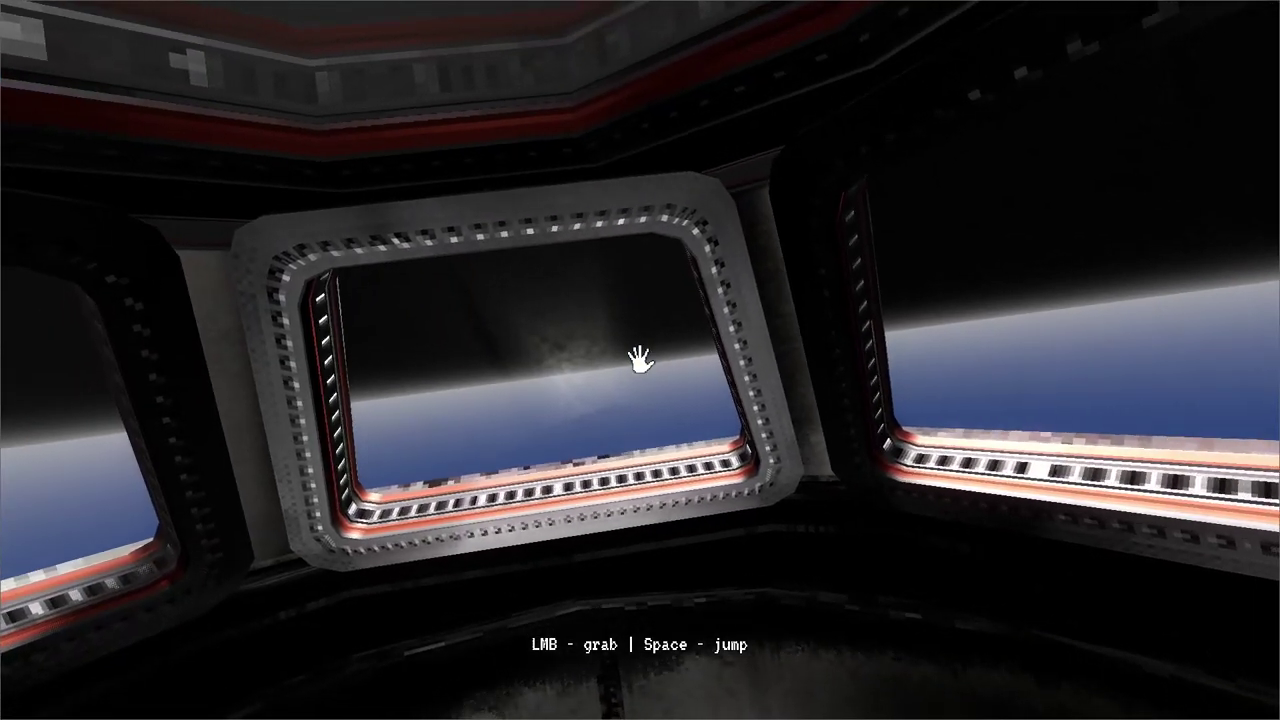
mouse_move(640, 360)
mouse_down()
mouse_move(592, 369)
mouse_move(614, 368)
mouse_move(571, 346)
mouse_move(609, 326)
mouse_move(686, 332)
mouse_move(706, 366)
mouse_move(623, 366)
mouse_move(638, 358)
mouse_move(588, 350)
mouse_move(632, 364)
mouse_up()
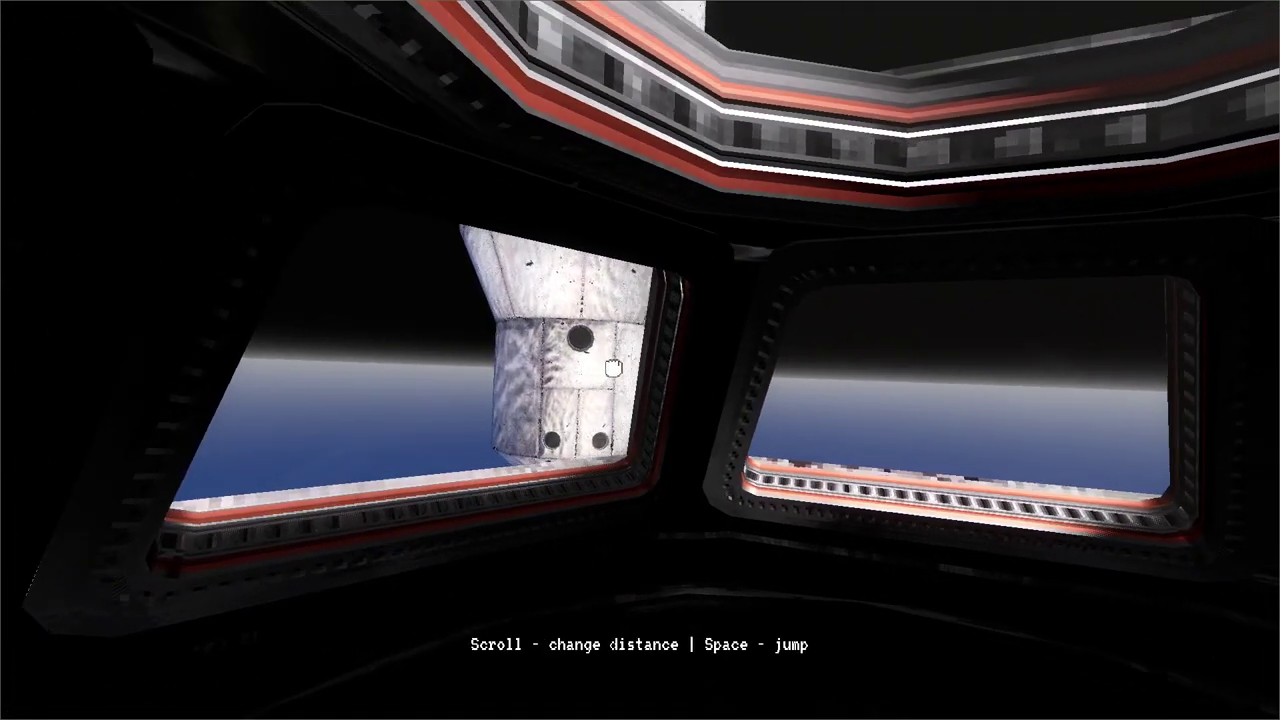
right_click(640, 360)
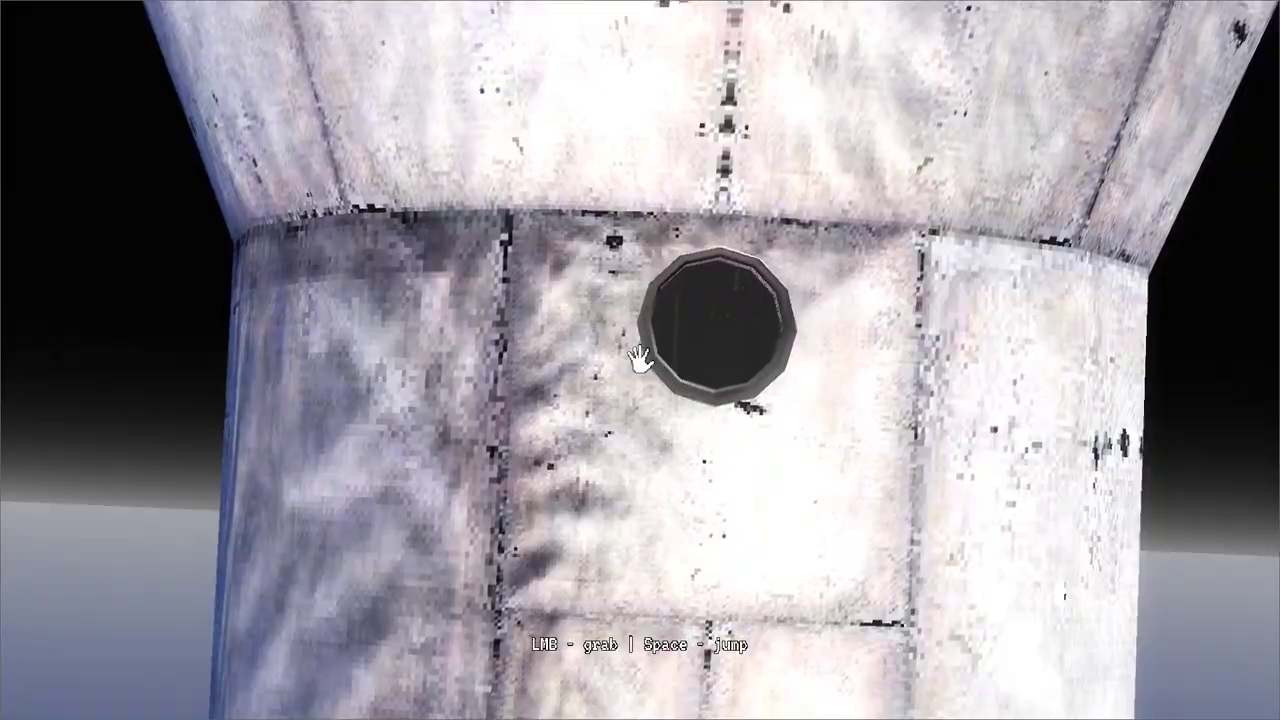
mouse_move(640, 360)
mouse_down()
mouse_move(631, 368)
mouse_move(644, 358)
mouse_up()
key(space)
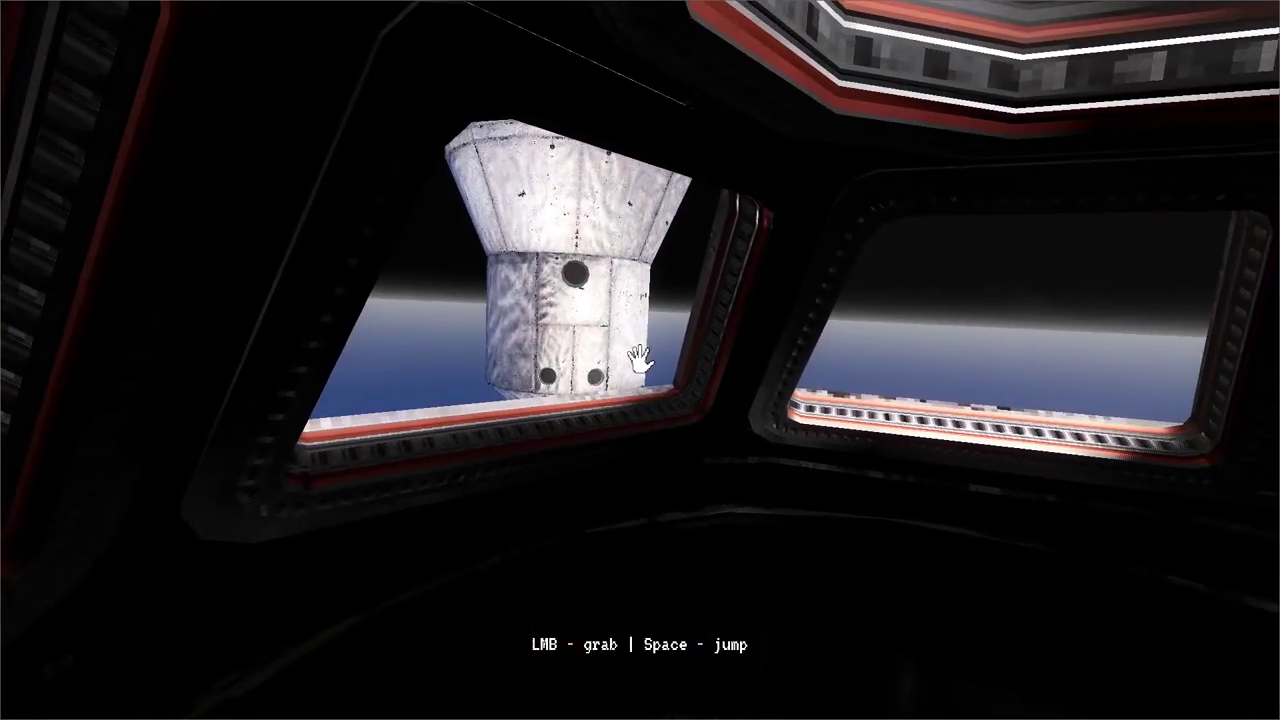
drag(640, 360, 639, 372)
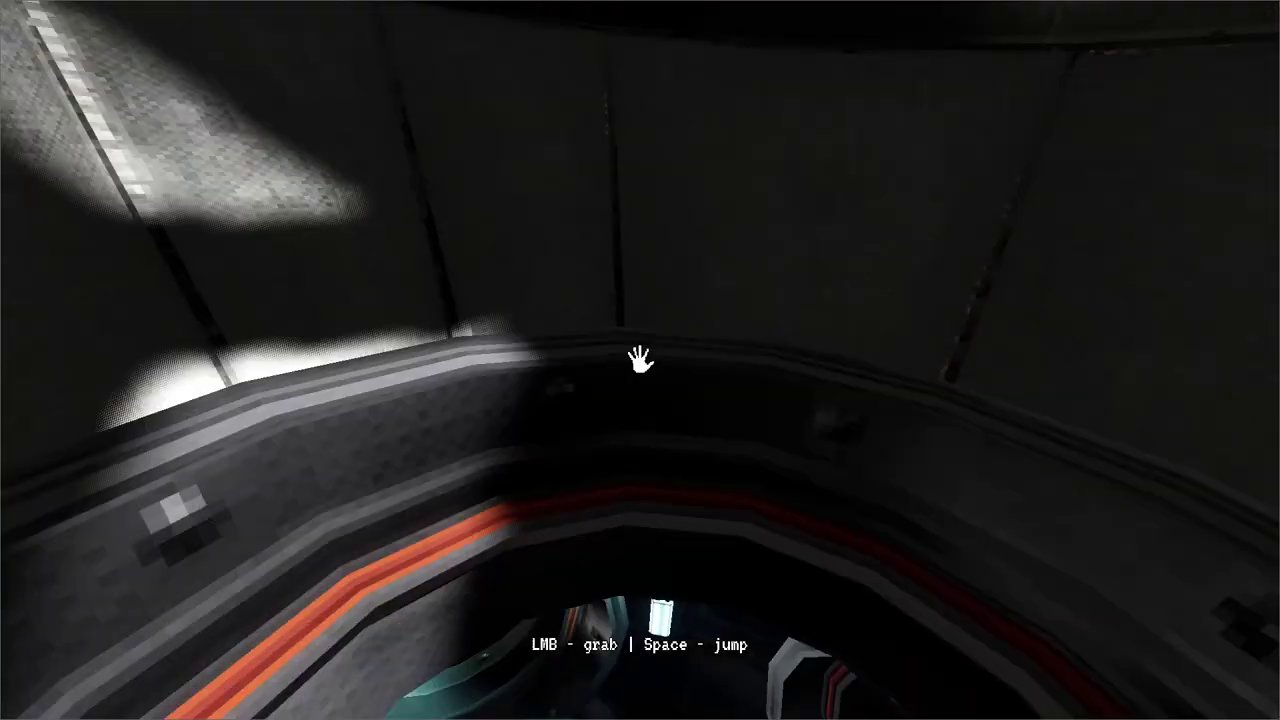
- Leave the cupola through its hatch and travel through the yellow-lit room into the green-lit module with the floating boxes
key(space)
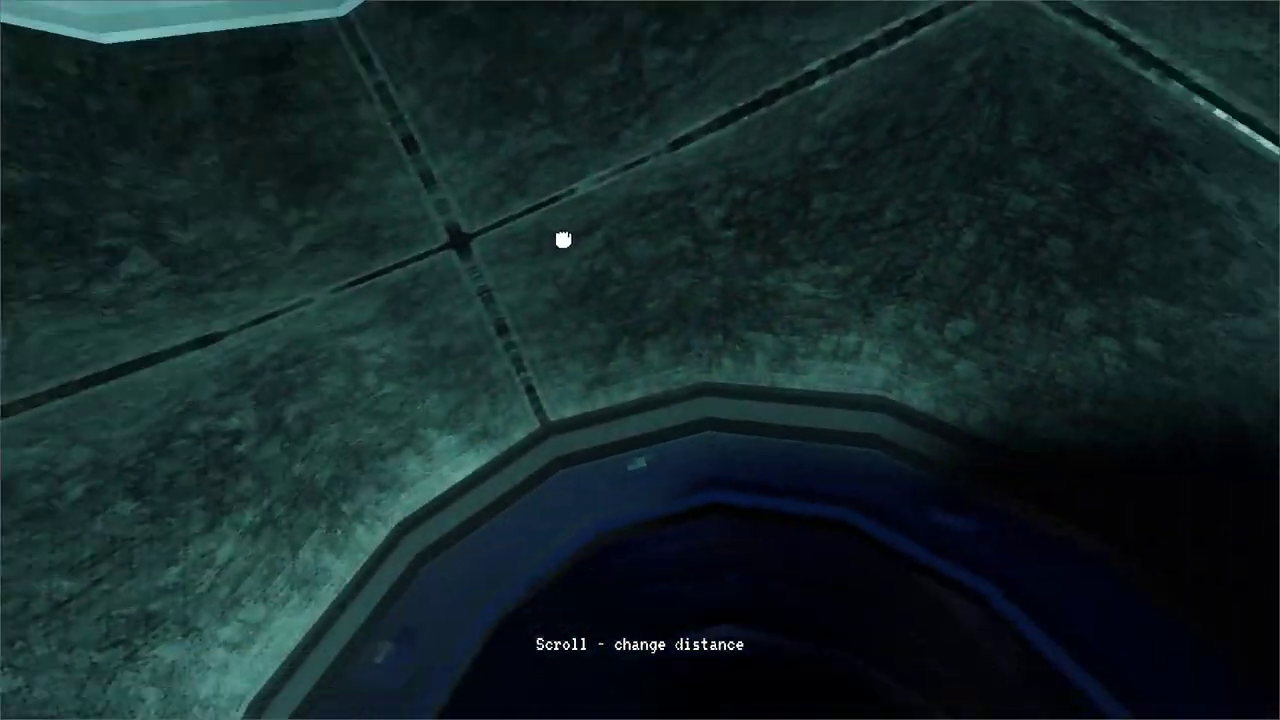
key(space)
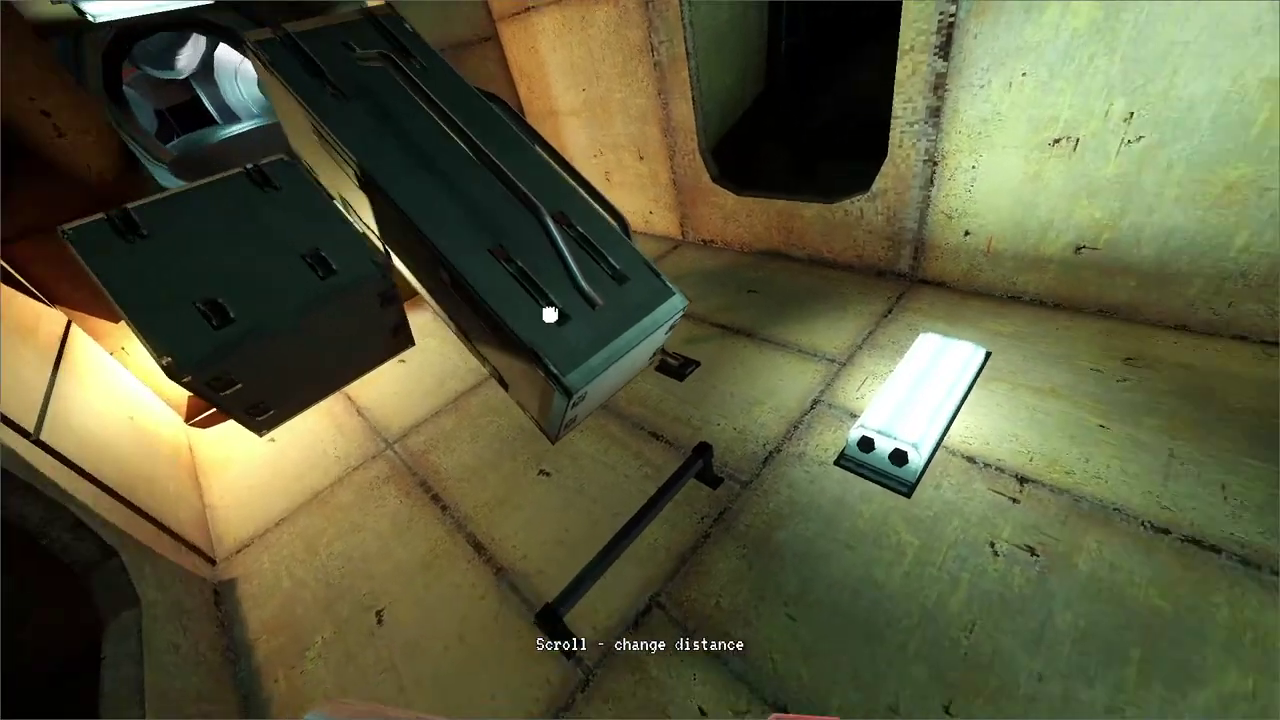
drag(550, 314, 405, 297)
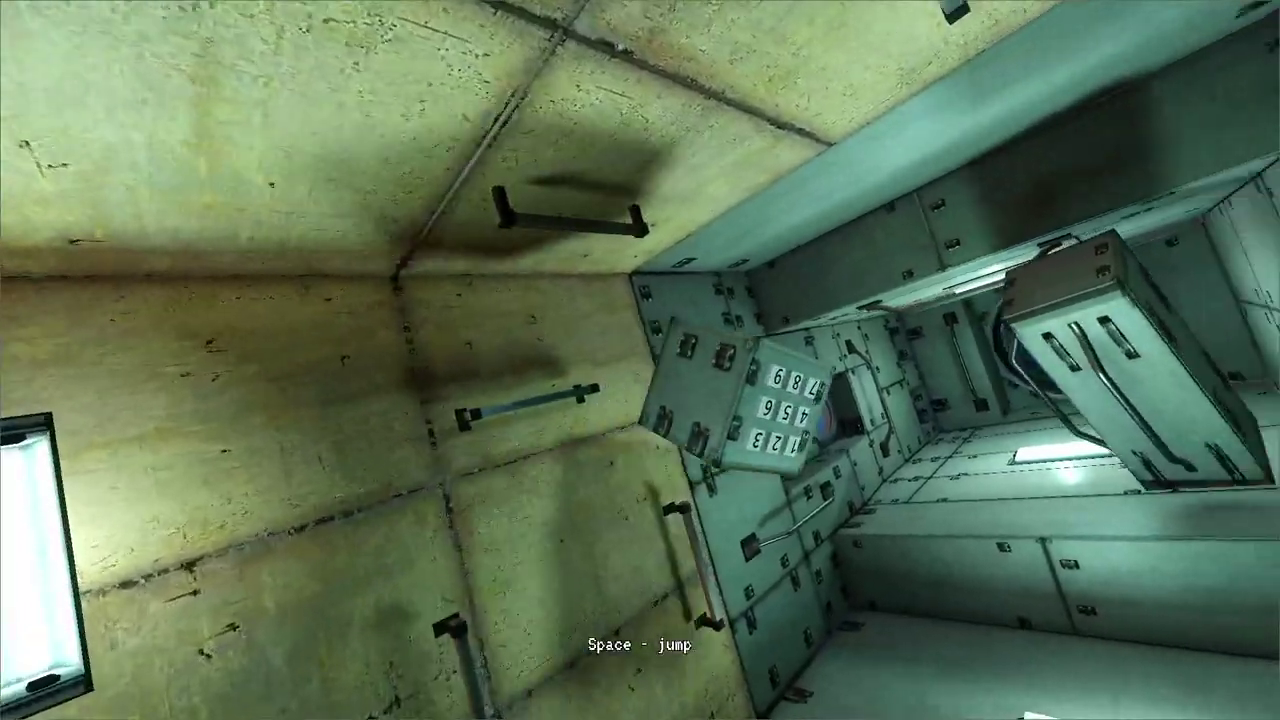
key(space)
click(543, 445)
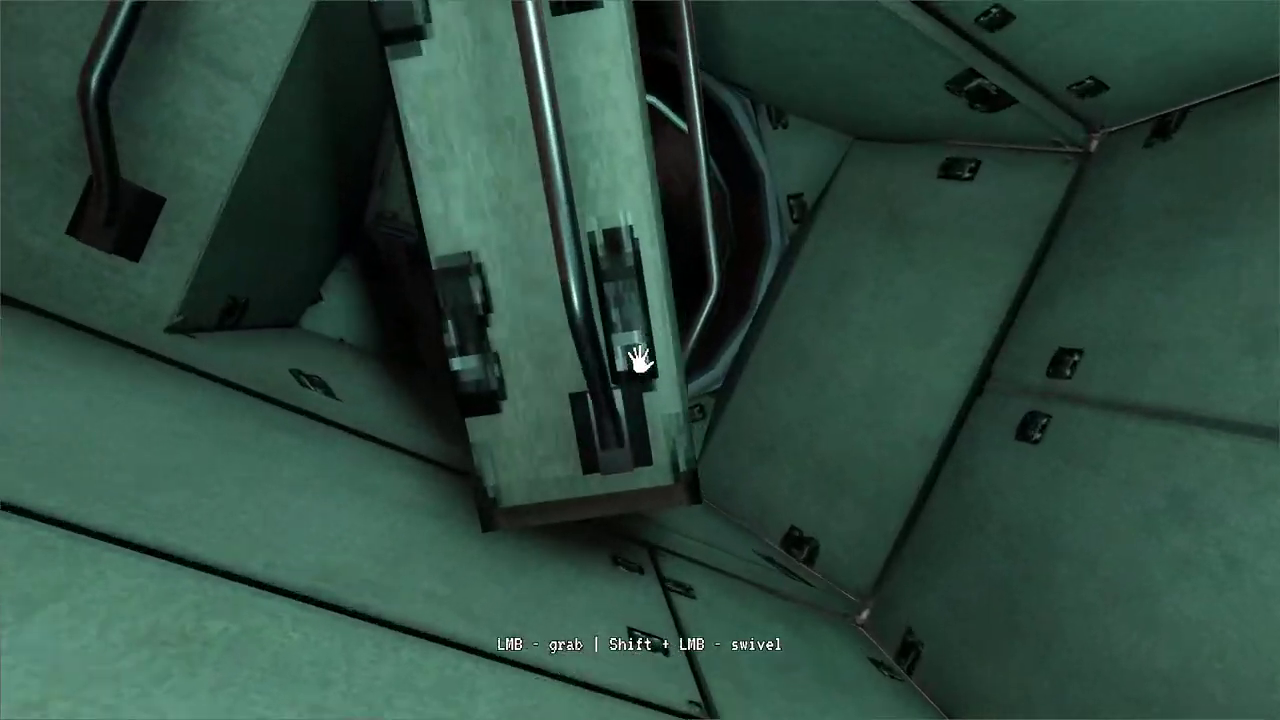
- Grab the long clutter box with handrails in the green-lit module and manoeuvre it towards the round hatch
drag(640, 360, 549, 291)
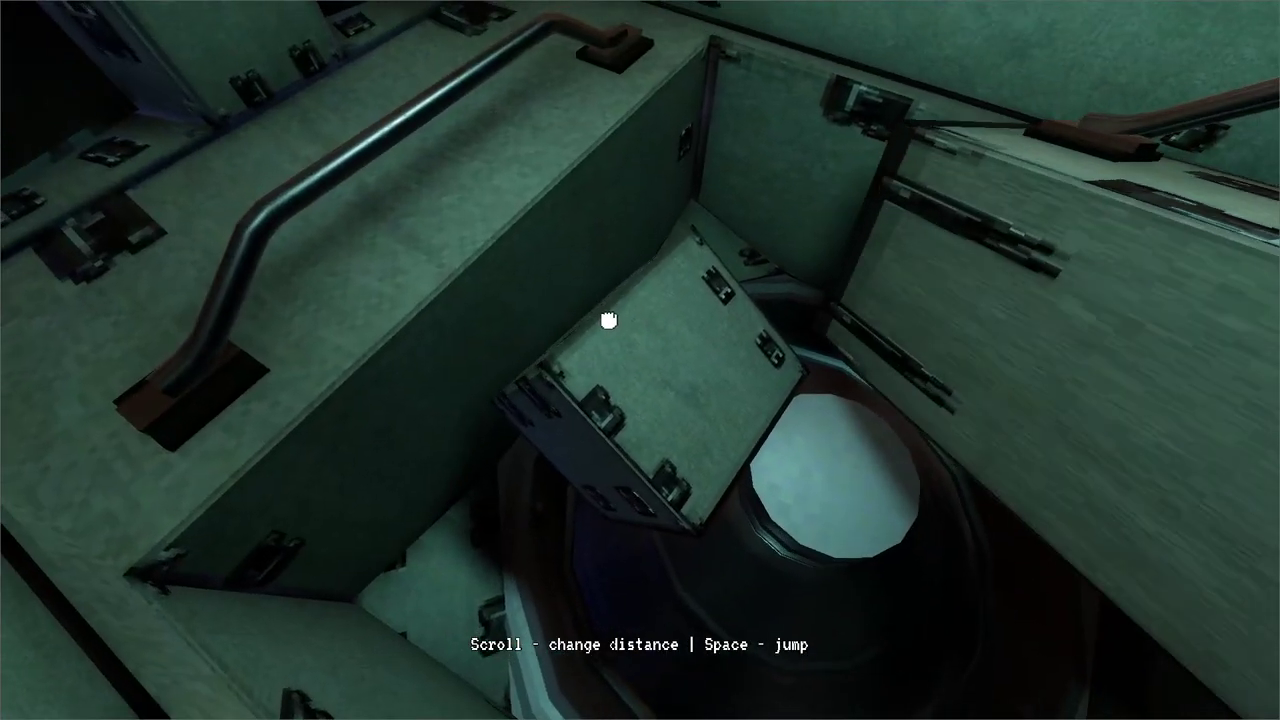
drag(608, 320, 640, 360)
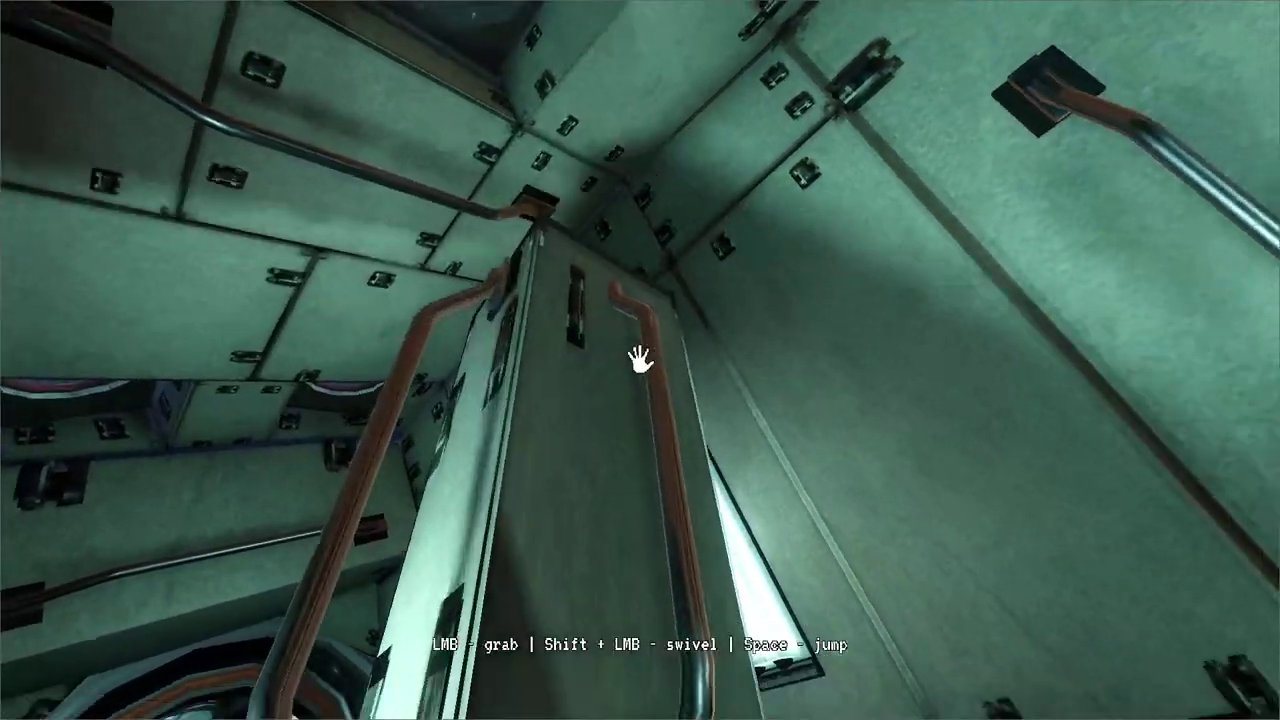
drag(640, 358, 673, 350)
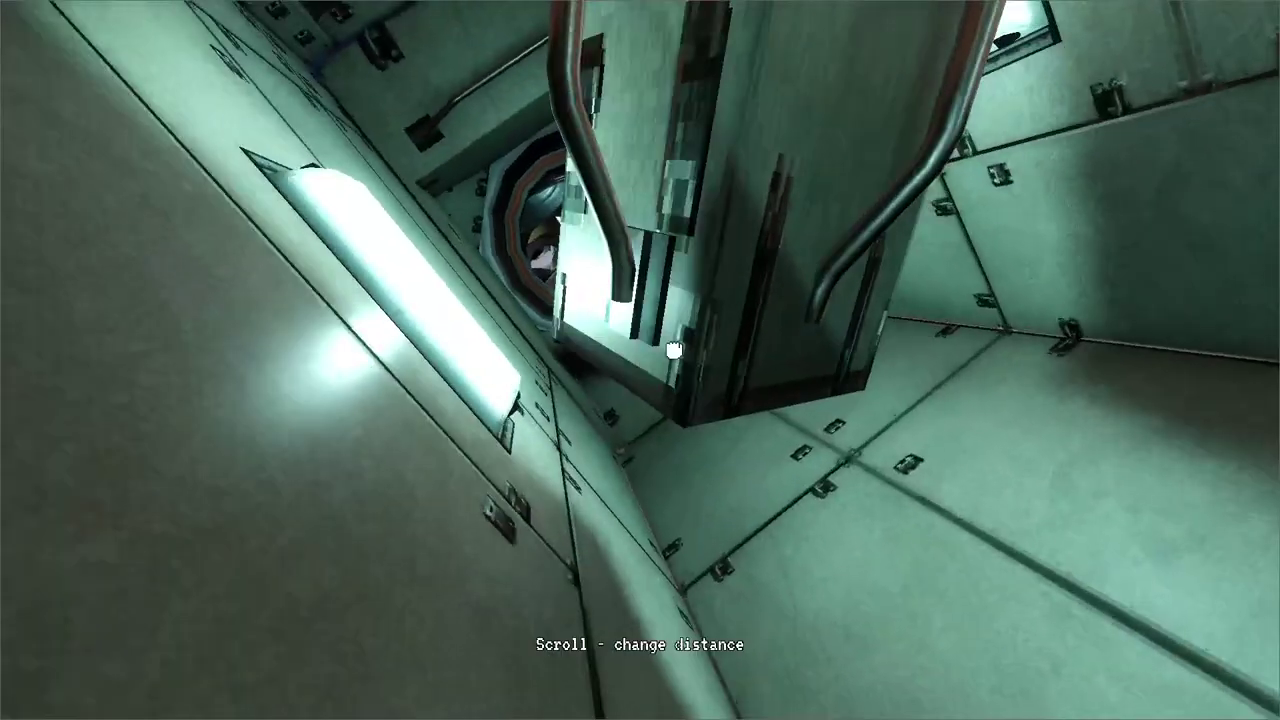
drag(638, 406, 606, 424)
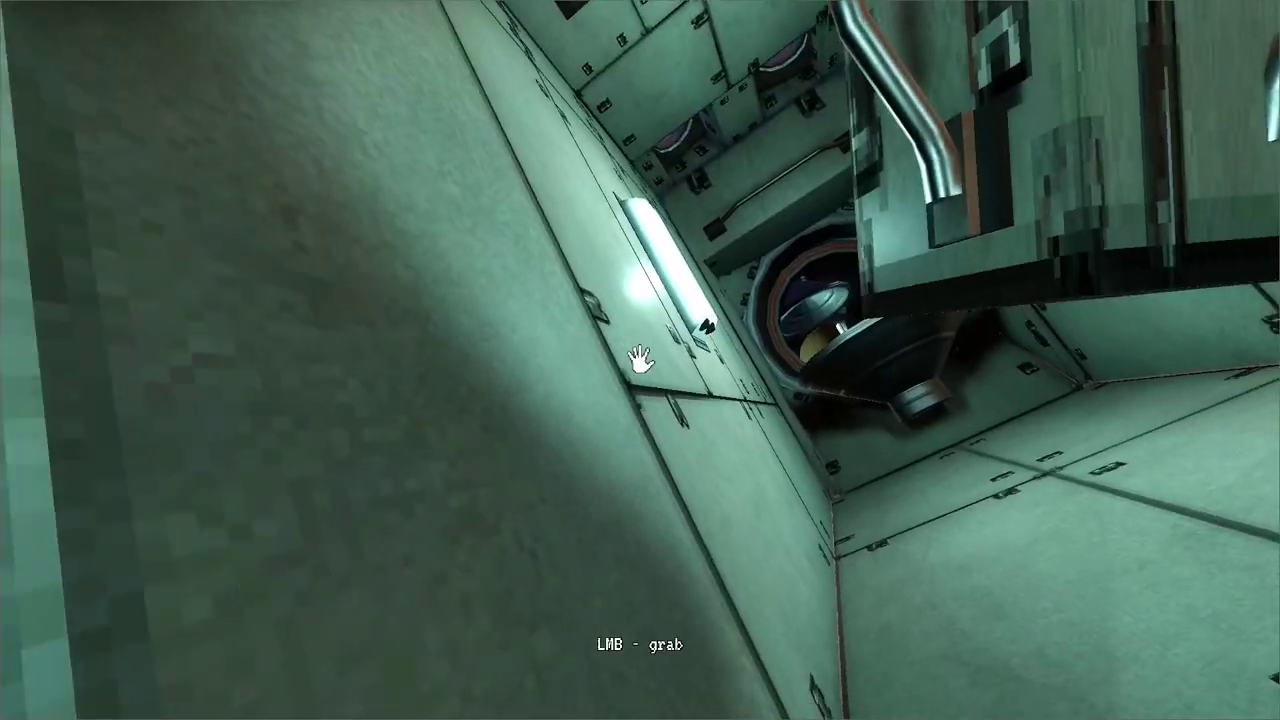
mouse_move(640, 361)
mouse_down()
mouse_move(666, 214)
mouse_move(536, 220)
mouse_move(603, 309)
mouse_move(634, 309)
mouse_move(634, 278)
mouse_move(648, 333)
mouse_move(640, 360)
mouse_move(474, 491)
mouse_move(640, 359)
mouse_move(720, 317)
mouse_move(669, 283)
mouse_move(643, 354)
mouse_move(660, 403)
mouse_move(640, 337)
mouse_move(646, 357)
mouse_up()
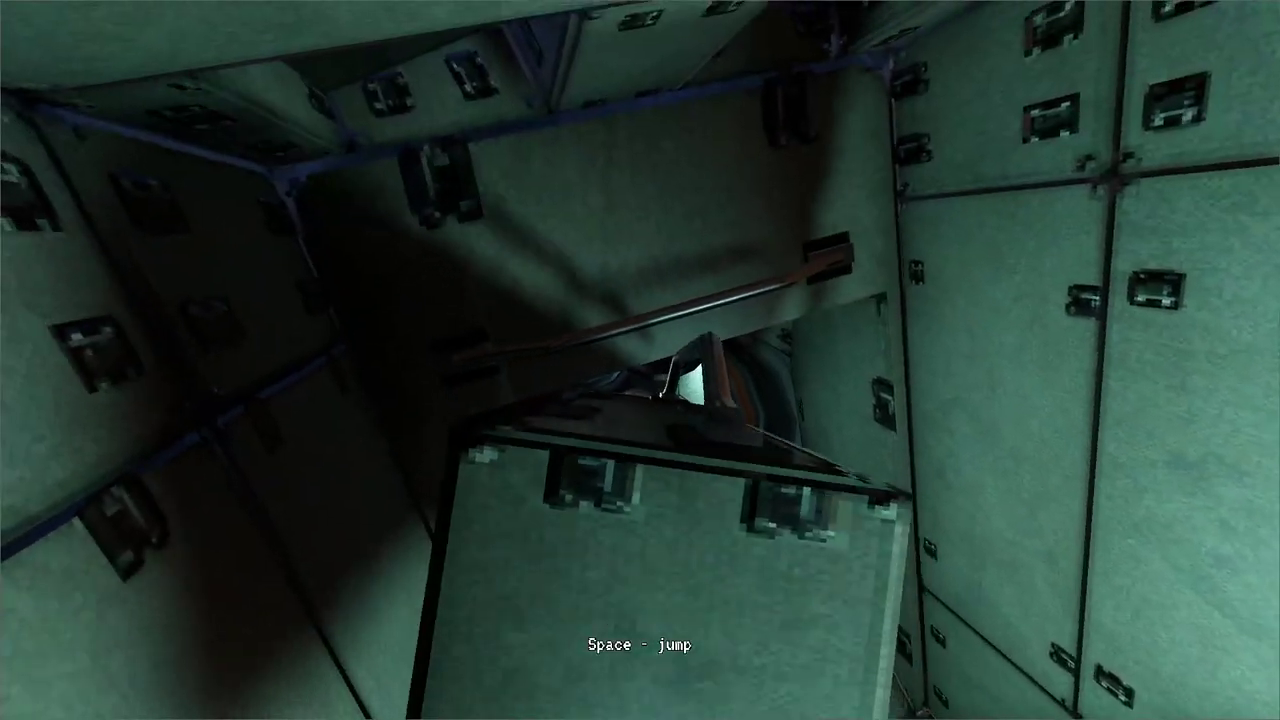
drag(640, 362, 640, 362)
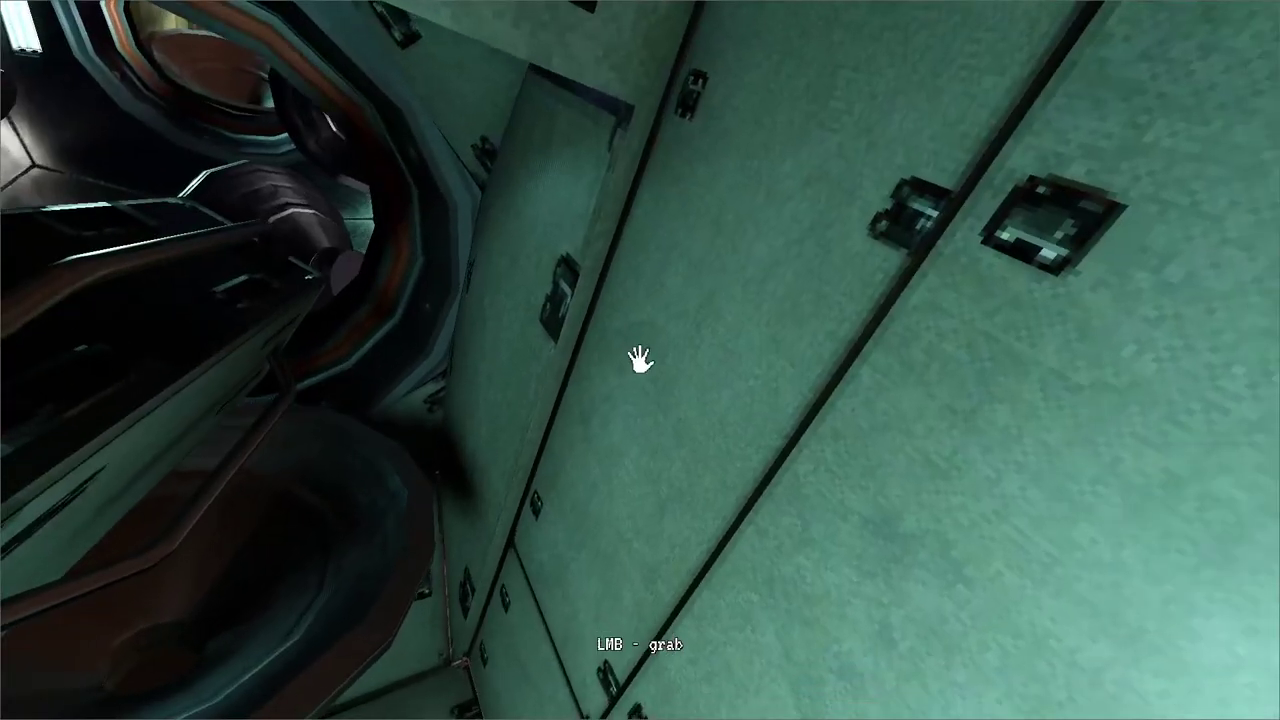
mouse_move(648, 352)
mouse_down()
mouse_move(611, 366)
mouse_move(657, 366)
mouse_move(640, 360)
mouse_move(640, 381)
mouse_move(651, 371)
mouse_move(640, 366)
mouse_move(609, 378)
mouse_move(640, 358)
mouse_move(507, 358)
mouse_move(640, 360)
mouse_up()
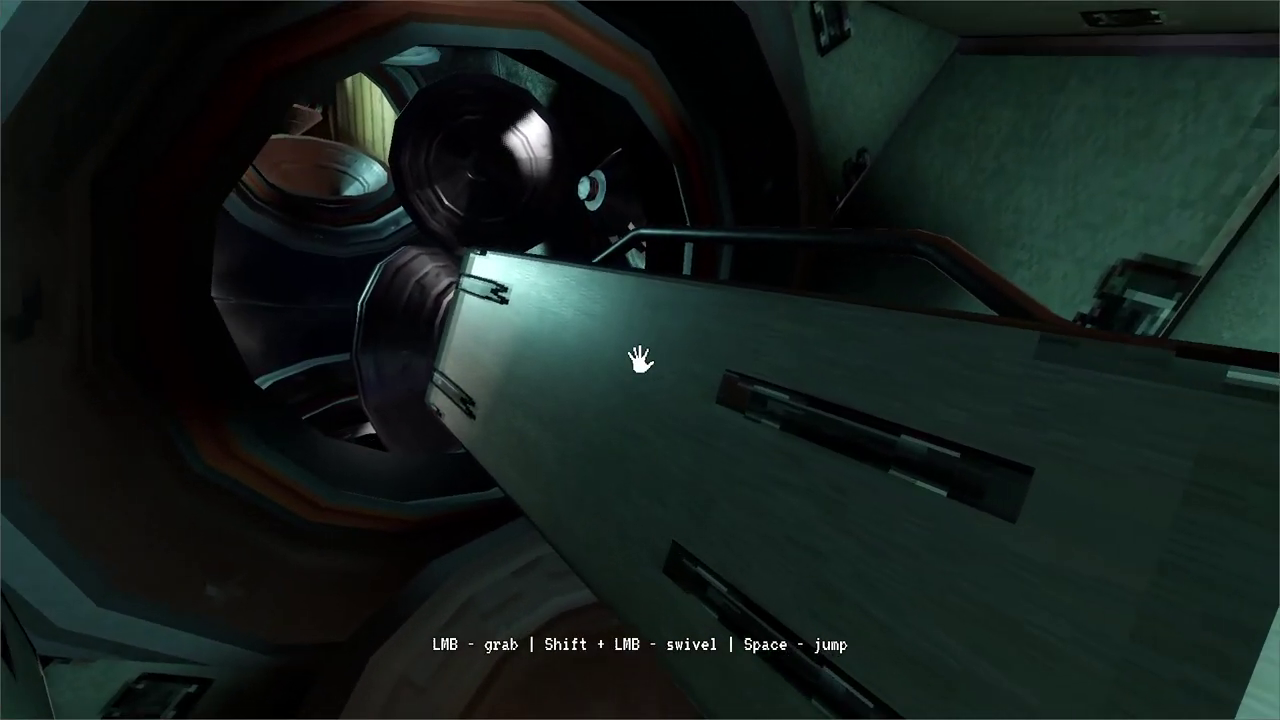
- Push the long clutter box through the hatch into the dark node and turn it among the open hatch covers
mouse_move(640, 358)
mouse_down()
mouse_move(768, 414)
mouse_move(643, 363)
mouse_move(740, 417)
mouse_move(640, 360)
mouse_move(617, 383)
mouse_move(640, 388)
mouse_move(640, 369)
mouse_move(589, 352)
mouse_move(629, 371)
mouse_move(623, 357)
mouse_move(634, 361)
mouse_up()
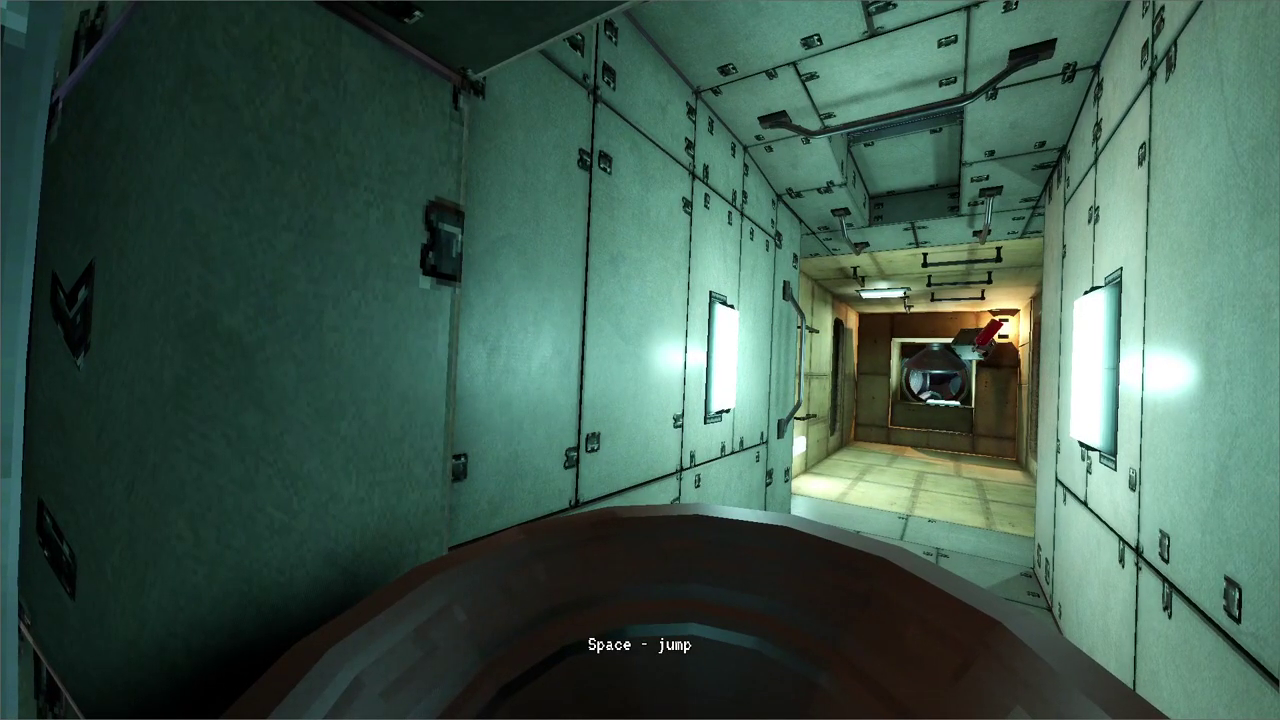
key(space)
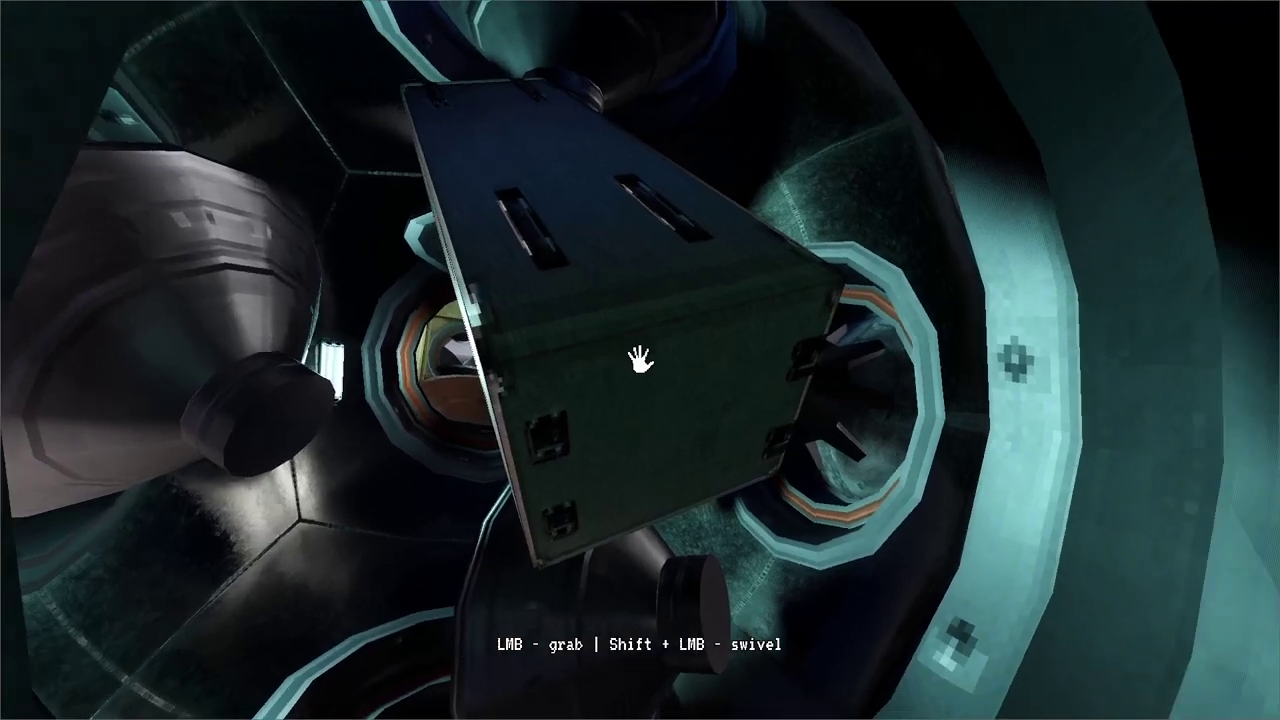
mouse_move(638, 360)
mouse_down()
mouse_move(643, 349)
mouse_move(640, 360)
mouse_up()
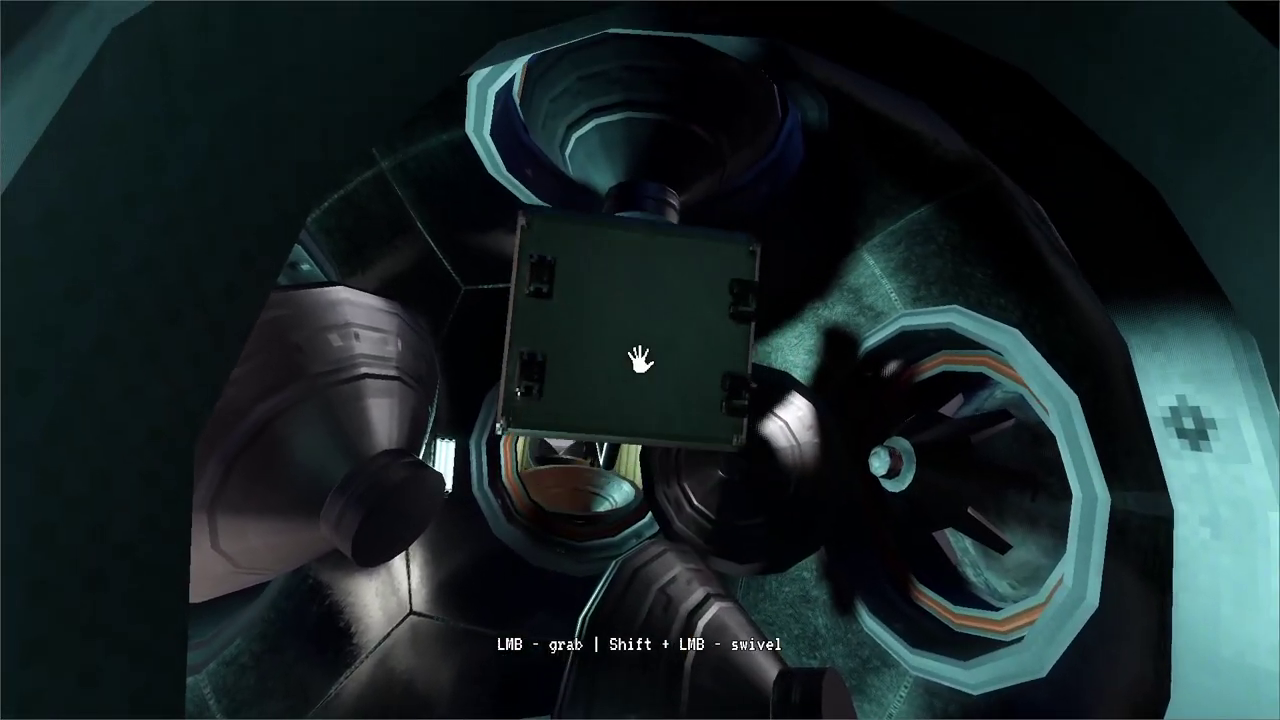
drag(640, 360, 700, 368)
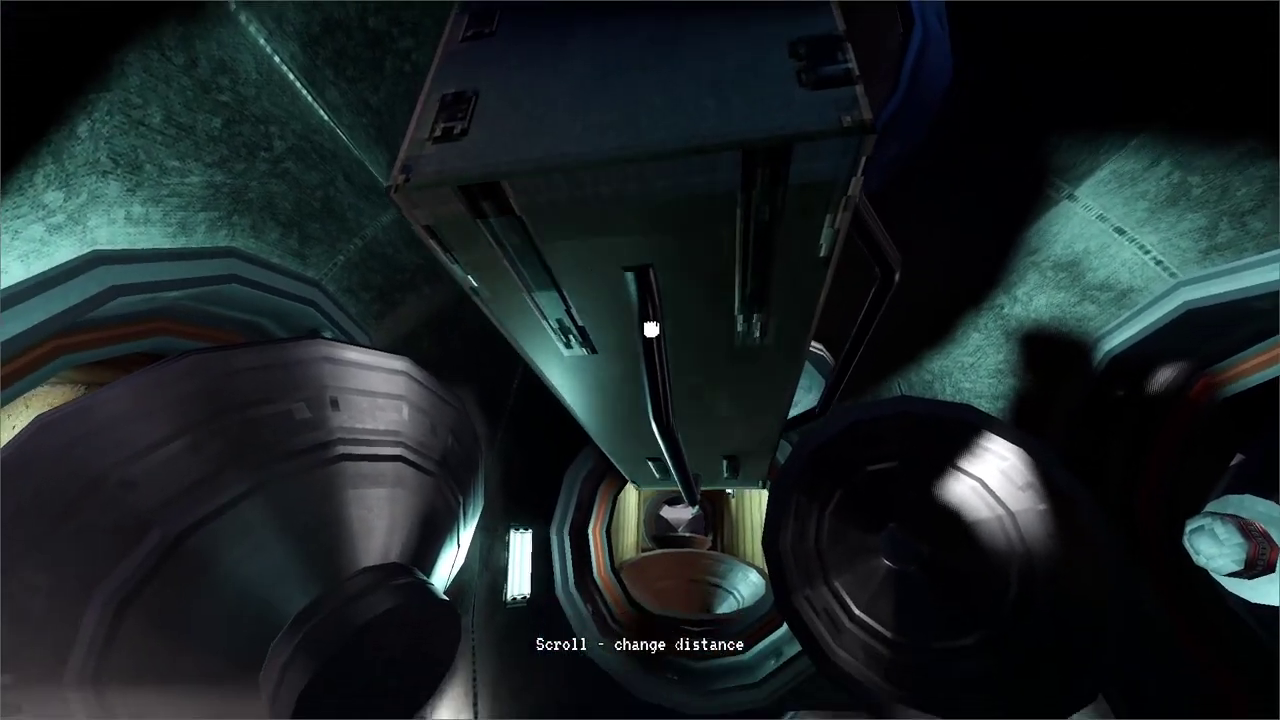
drag(651, 328, 644, 300)
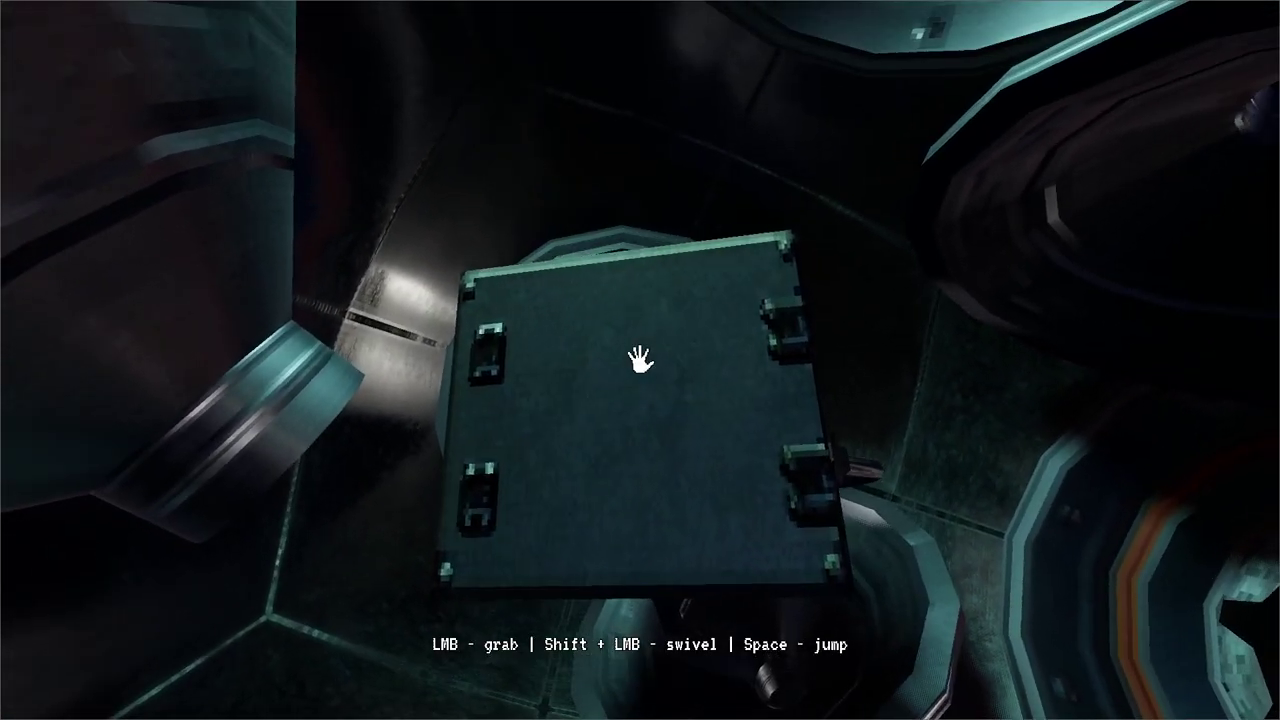
- Push the clutter box through the node's hatch into the cupola, follow it inside, and grab it beneath the windows
drag(667, 360, 637, 368)
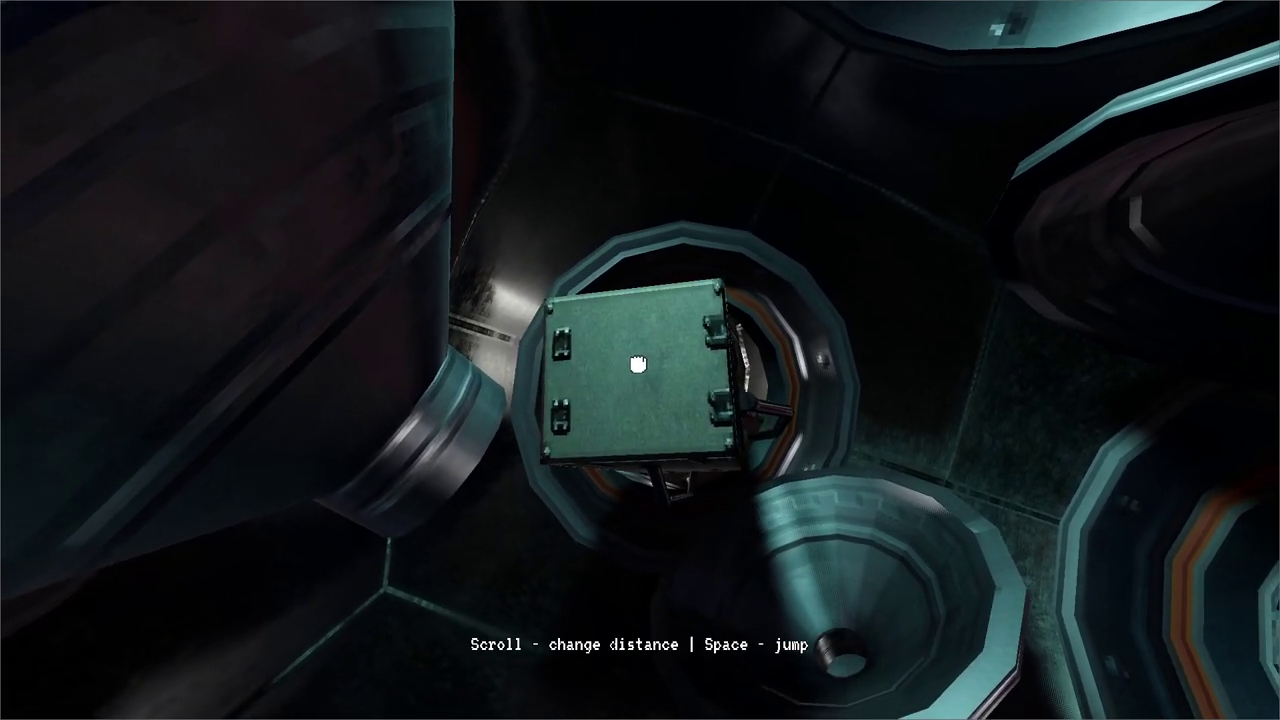
mouse_move(640, 360)
mouse_down()
mouse_move(743, 400)
mouse_move(771, 371)
mouse_move(633, 373)
mouse_move(640, 360)
mouse_up()
key(space)
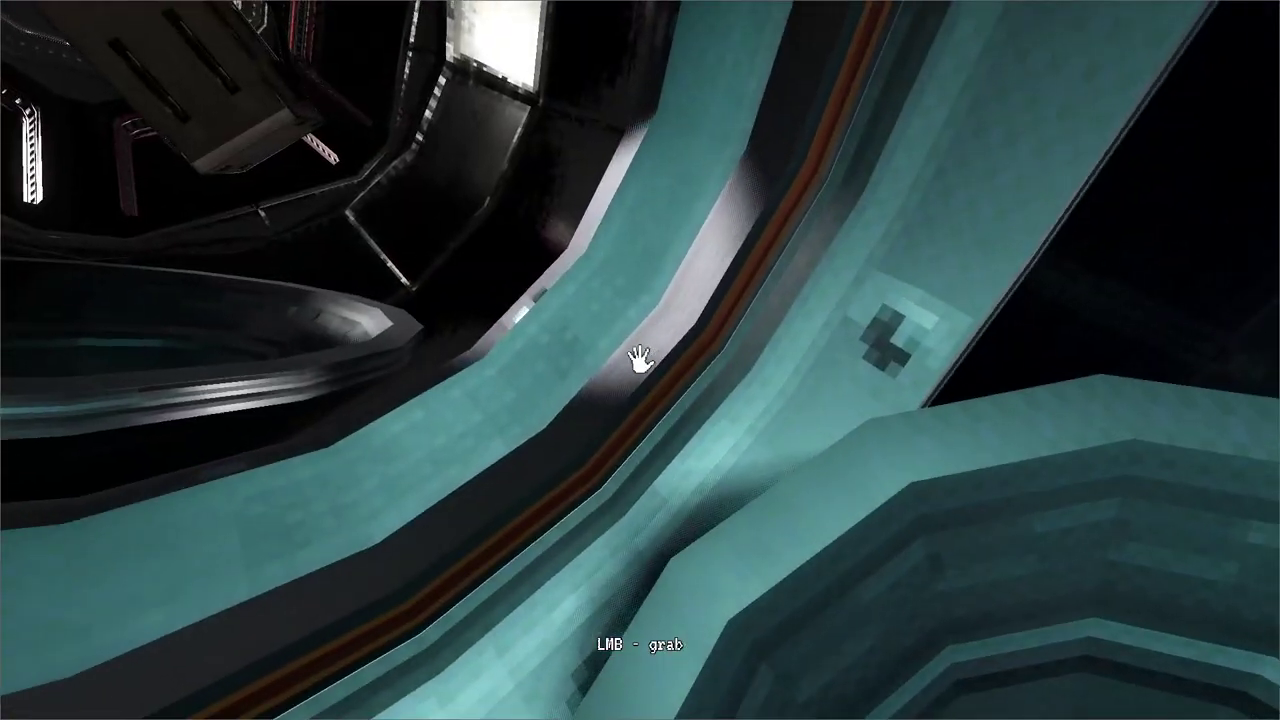
mouse_move(640, 360)
mouse_down()
mouse_move(420, 134)
mouse_move(640, 360)
mouse_move(677, 374)
mouse_move(620, 383)
mouse_move(640, 360)
mouse_move(569, 363)
mouse_move(640, 360)
mouse_move(537, 297)
mouse_move(498, 343)
mouse_move(613, 423)
mouse_up()
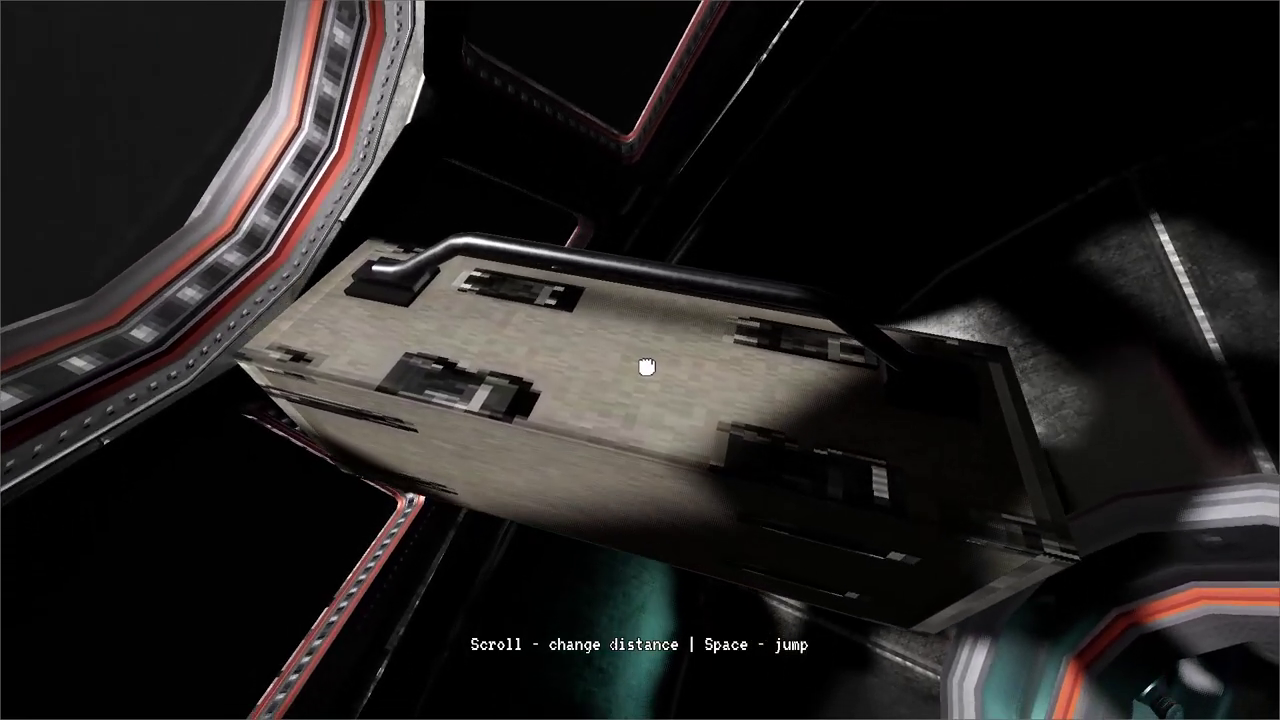
- Swing around the clutter box inside the cupola by its handrails and let go of it beneath the windows
mouse_move(646, 367)
mouse_down()
mouse_move(634, 426)
mouse_move(656, 406)
mouse_up()
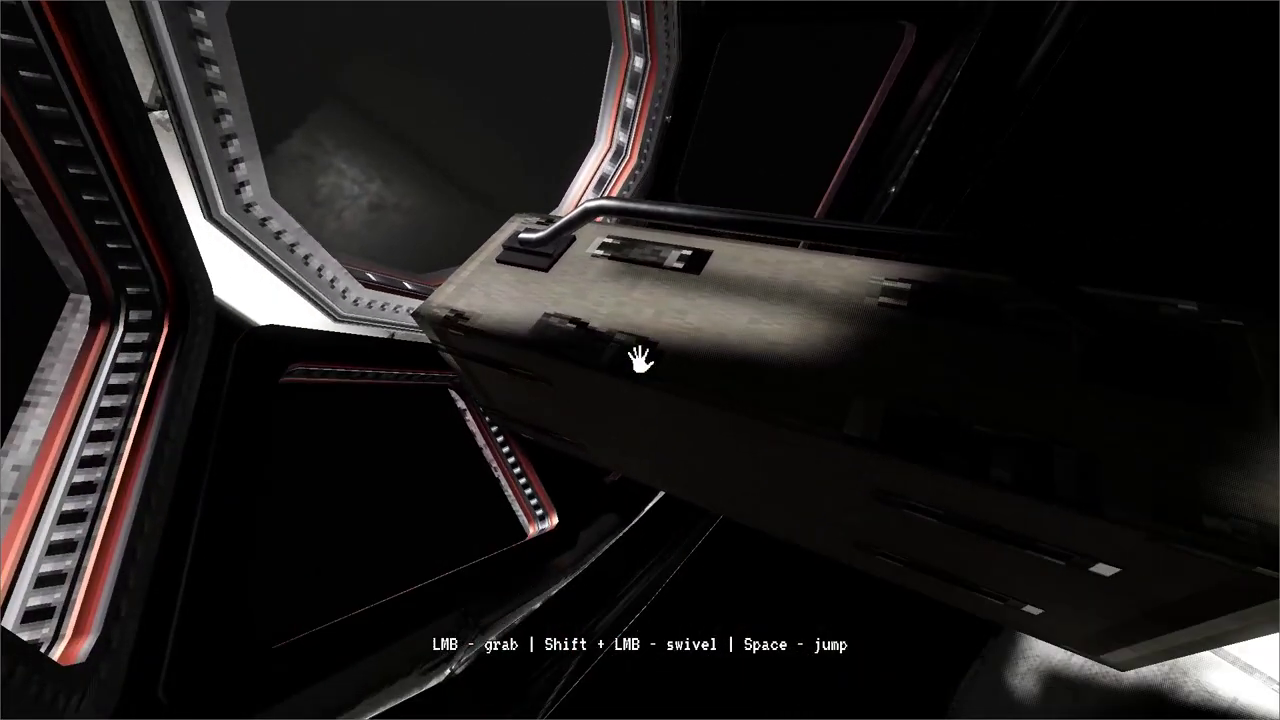
mouse_move(640, 360)
mouse_down()
mouse_move(649, 383)
mouse_move(640, 357)
mouse_move(677, 319)
mouse_move(631, 371)
mouse_move(659, 356)
mouse_move(638, 359)
mouse_up()
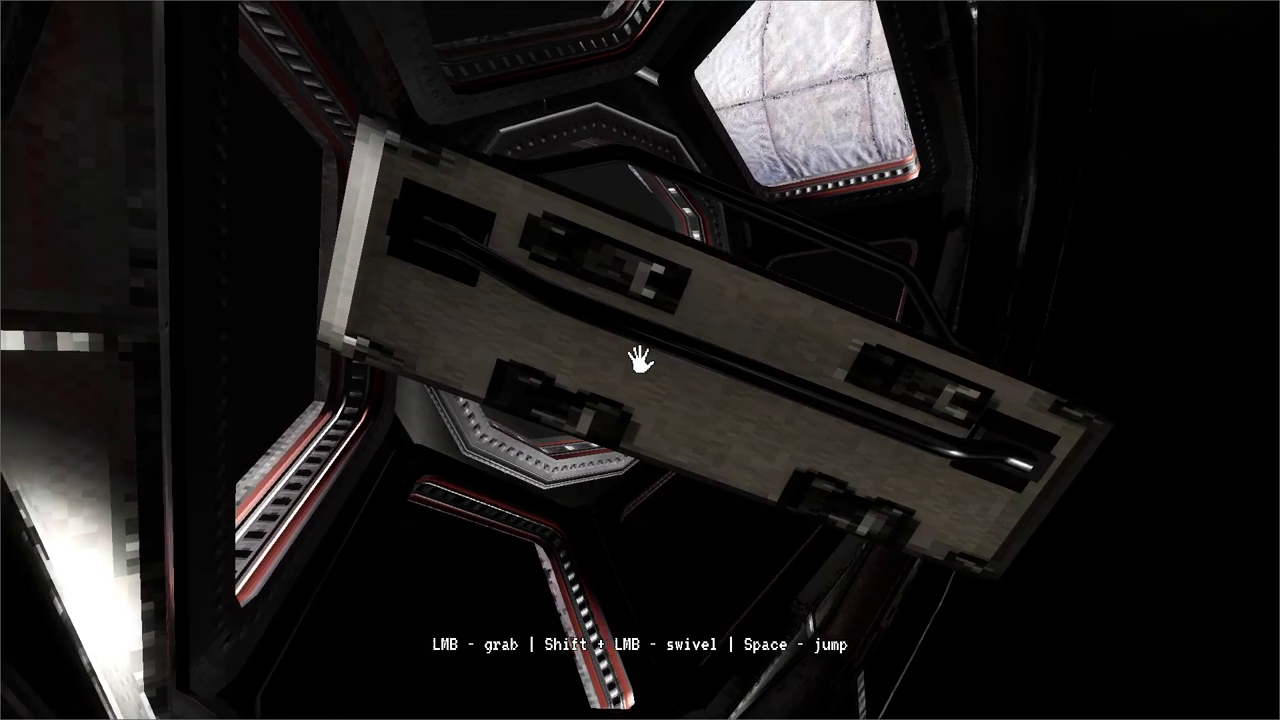
drag(646, 360, 650, 352)
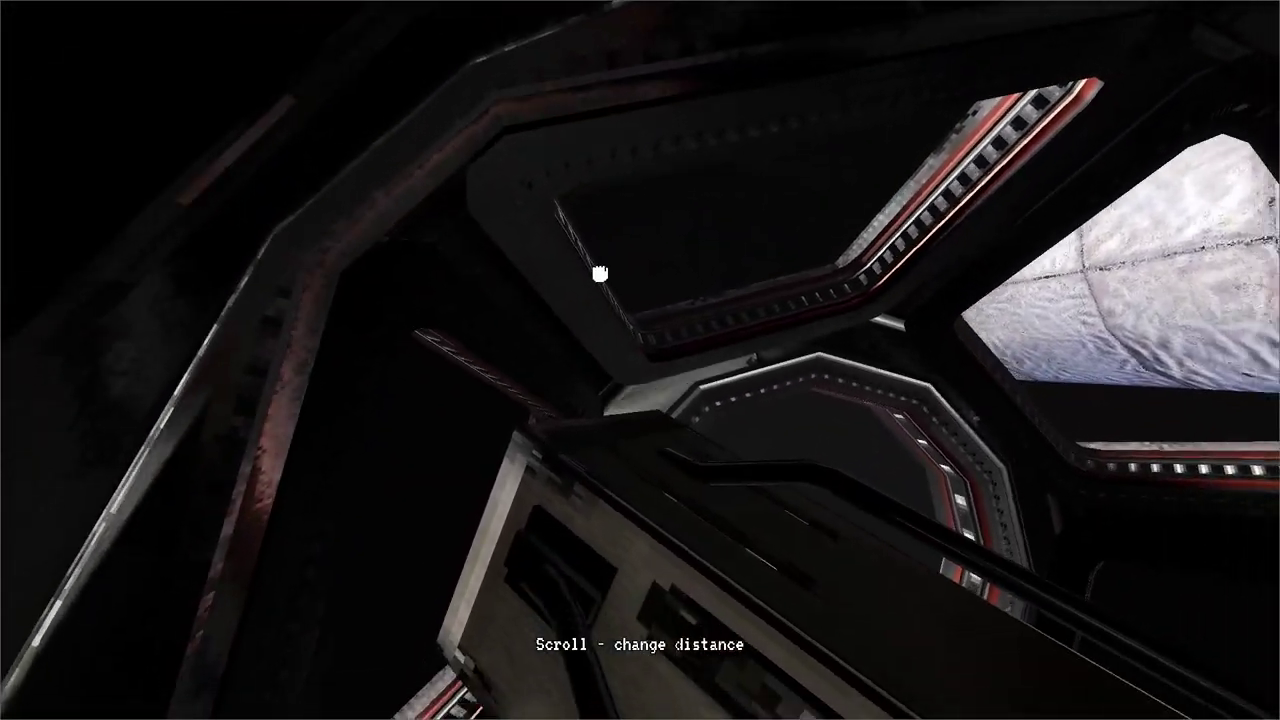
drag(600, 273, 742, 545)
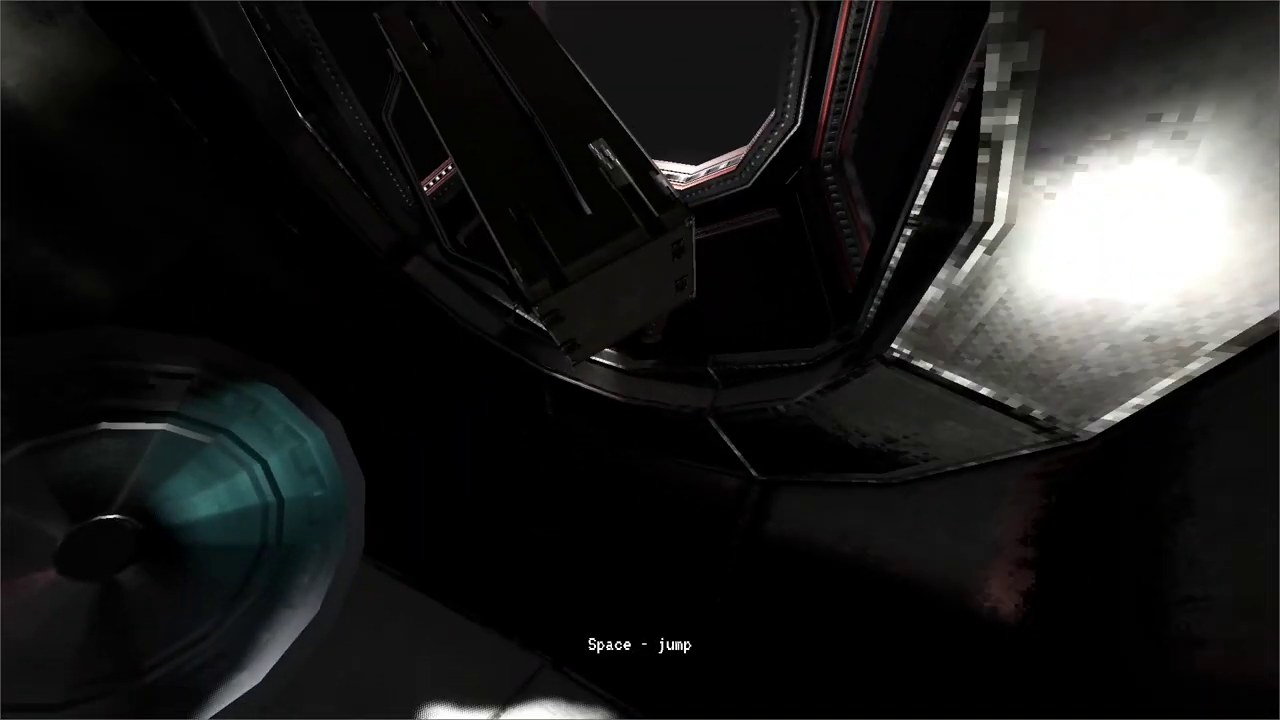
- Leave the cupola through its hatch and cross the dark node into the yellow-lit room
mouse_move(640, 360)
mouse_down()
mouse_move(632, 300)
mouse_move(569, 297)
mouse_move(508, 150)
mouse_up()
mouse_move(700, 419)
mouse_down()
mouse_move(463, 438)
mouse_move(536, 308)
mouse_up()
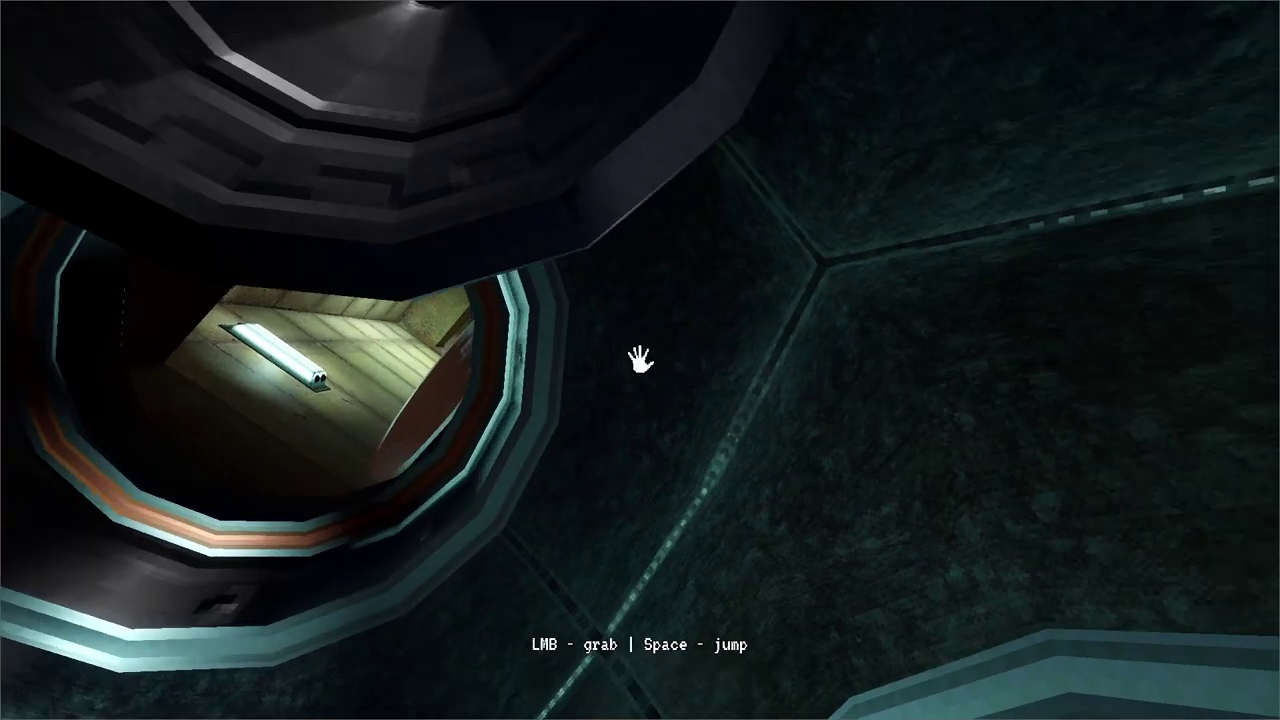
mouse_move(640, 360)
mouse_down()
mouse_move(555, 416)
mouse_move(554, 366)
mouse_move(603, 323)
mouse_move(726, 429)
mouse_move(718, 406)
mouse_move(640, 360)
mouse_up()
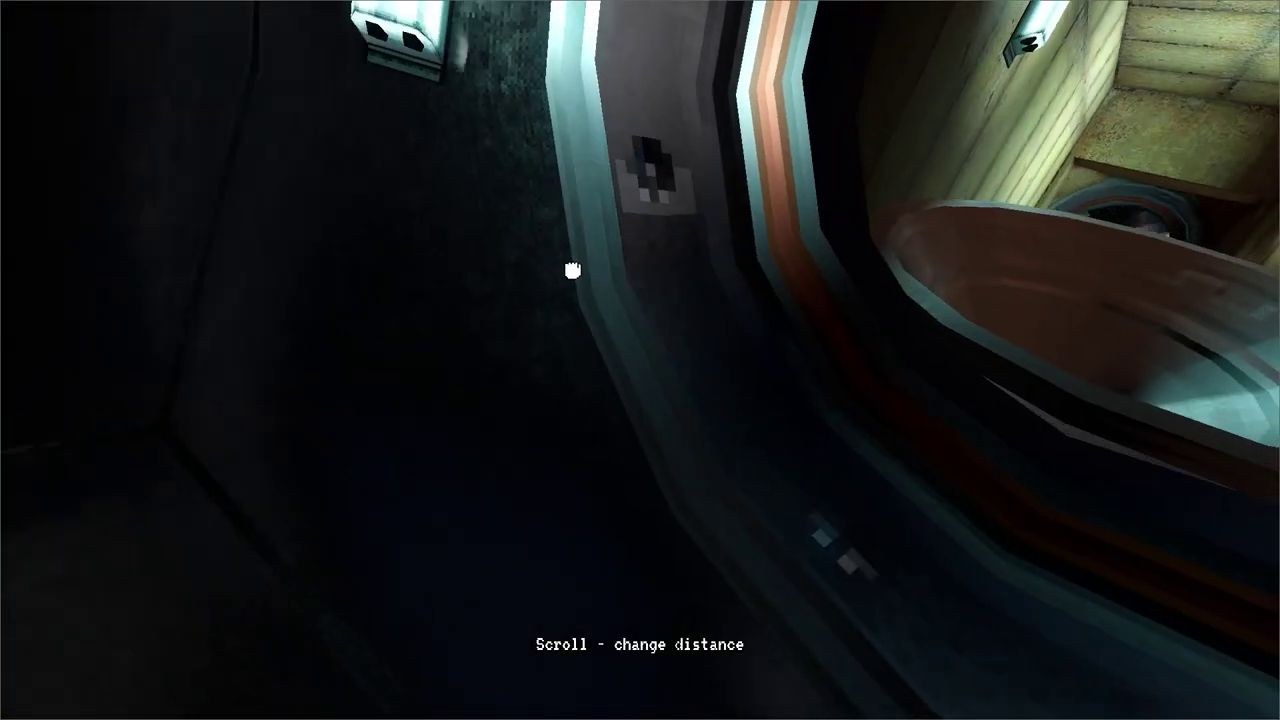
mouse_move(572, 270)
mouse_down()
mouse_move(640, 360)
mouse_move(522, 390)
mouse_up()
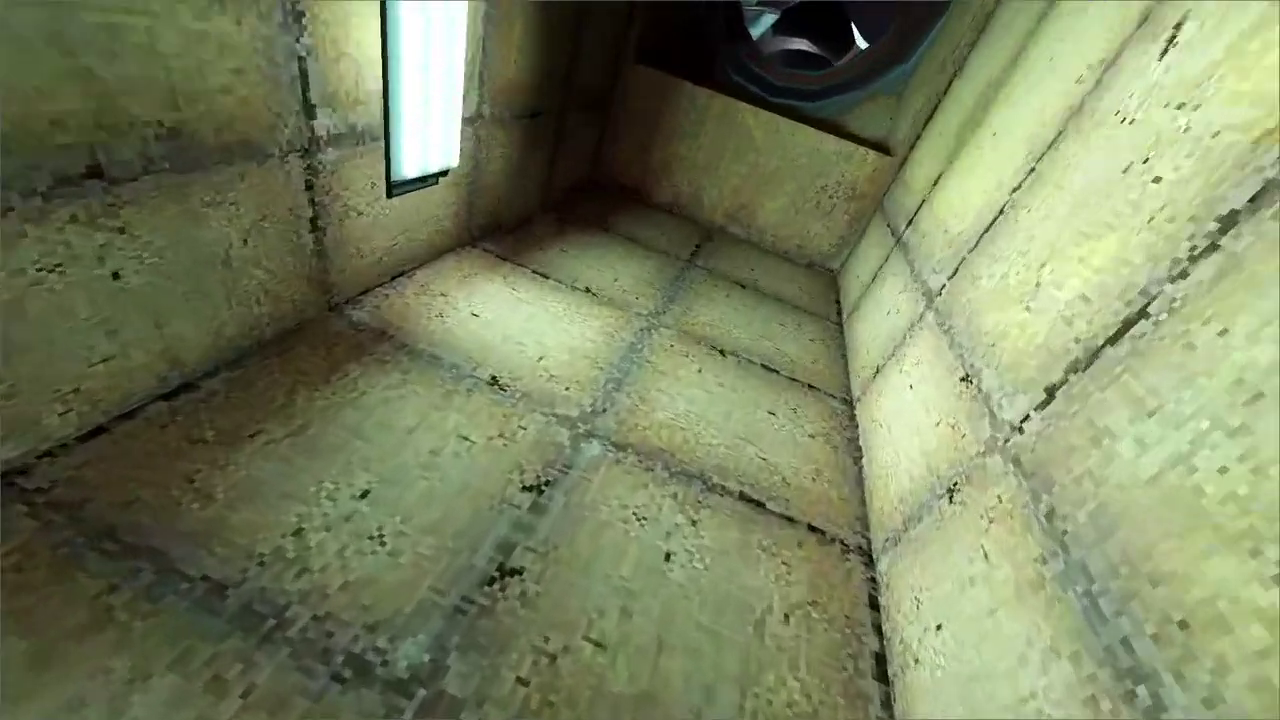
- Return from the yellow-lit room through the node's open hatches and enter the dark module with the round window
mouse_move(640, 360)
mouse_down()
mouse_move(669, 309)
mouse_move(640, 360)
mouse_up()
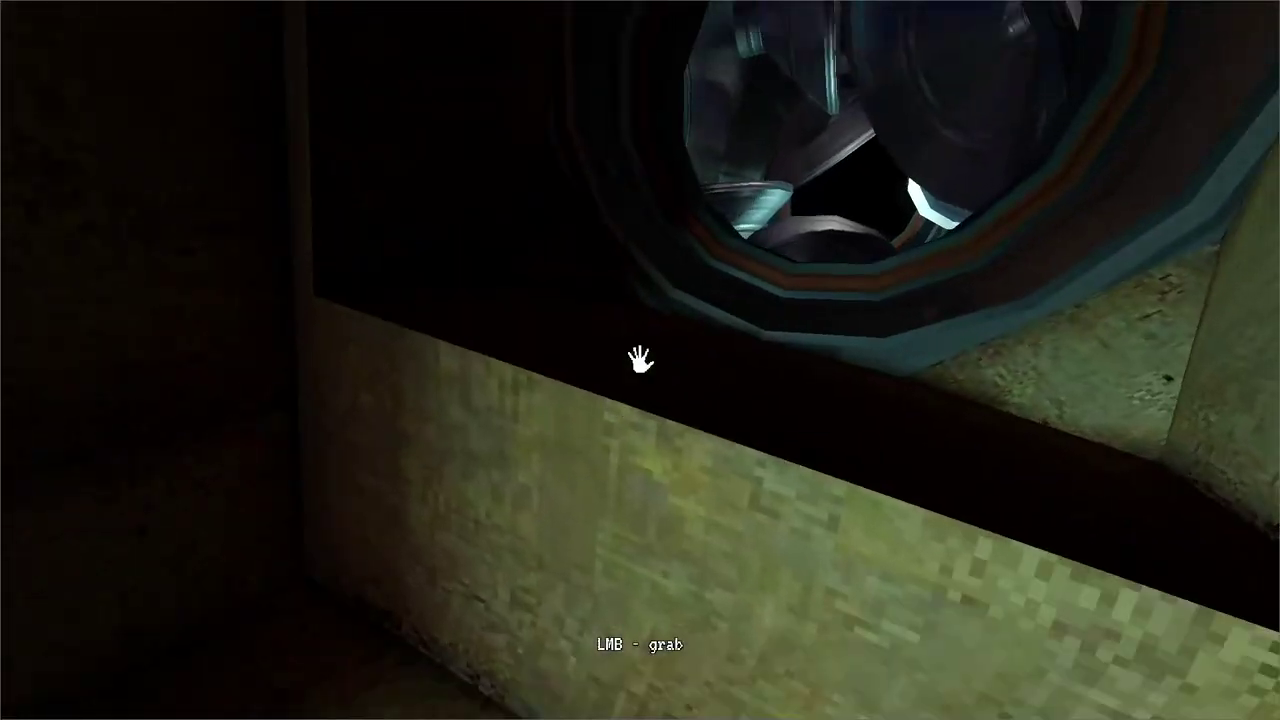
click(639, 359)
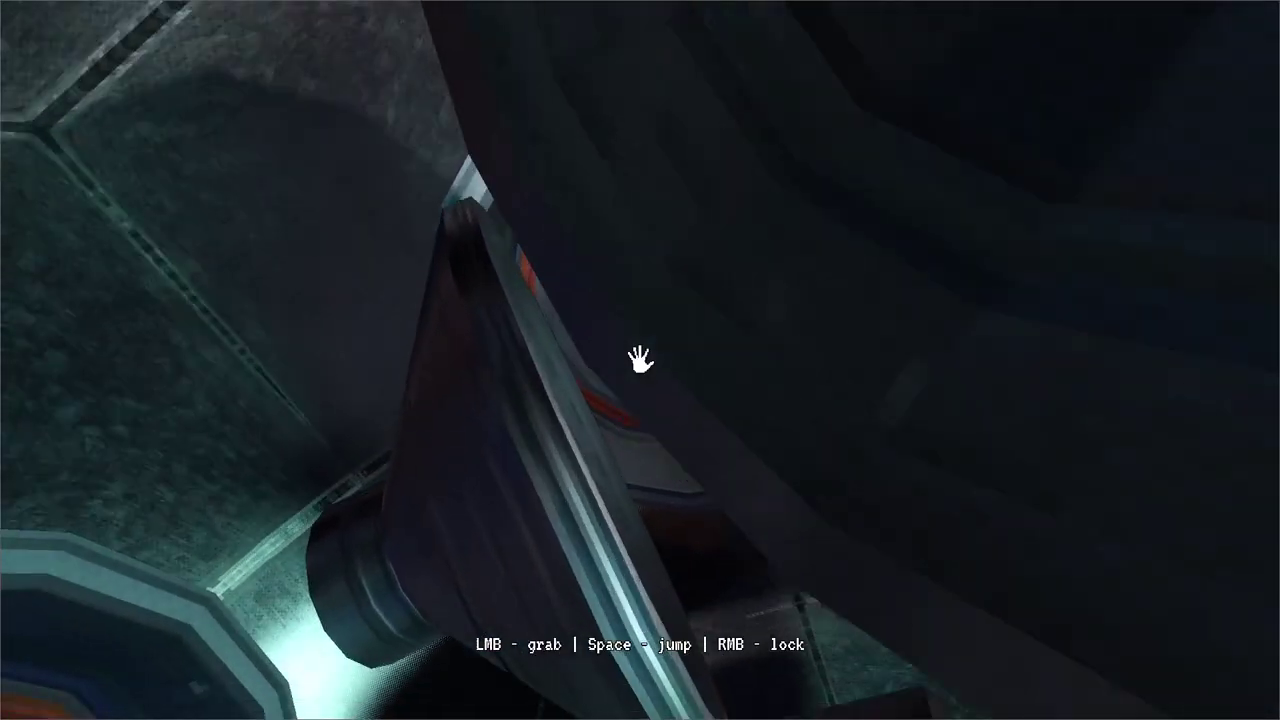
drag(640, 360, 866, 270)
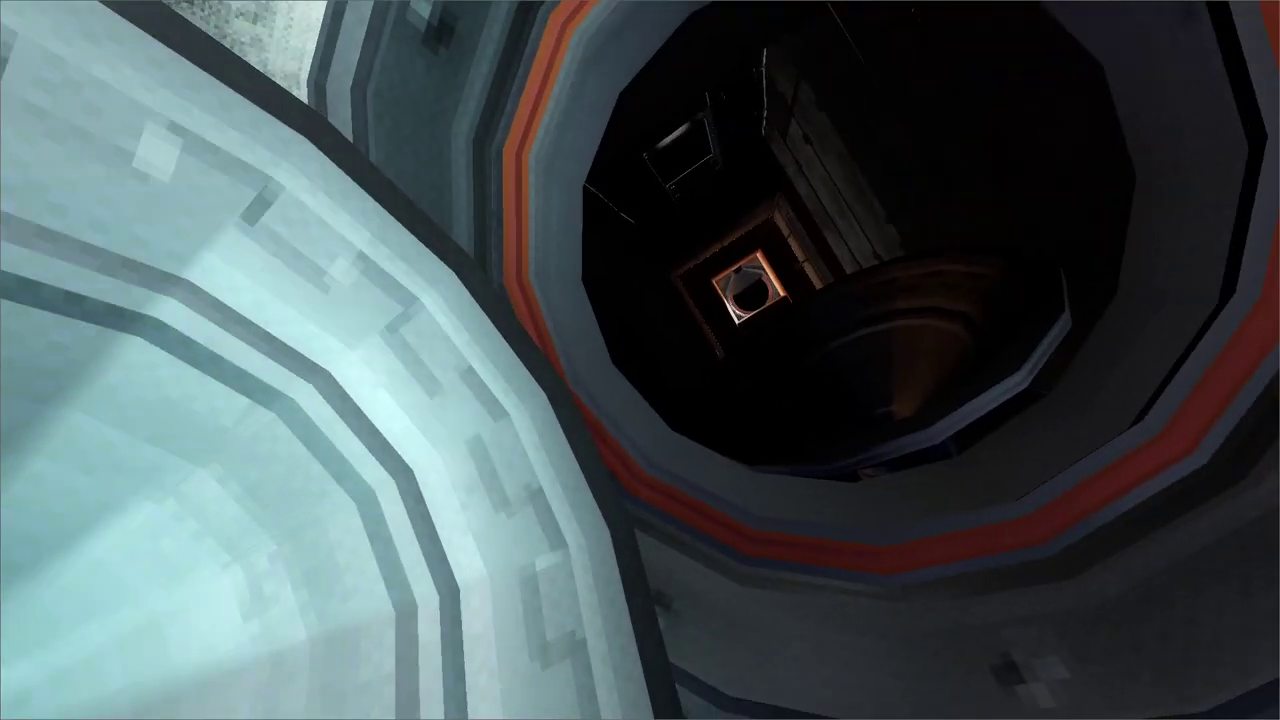
drag(640, 360, 914, 60)
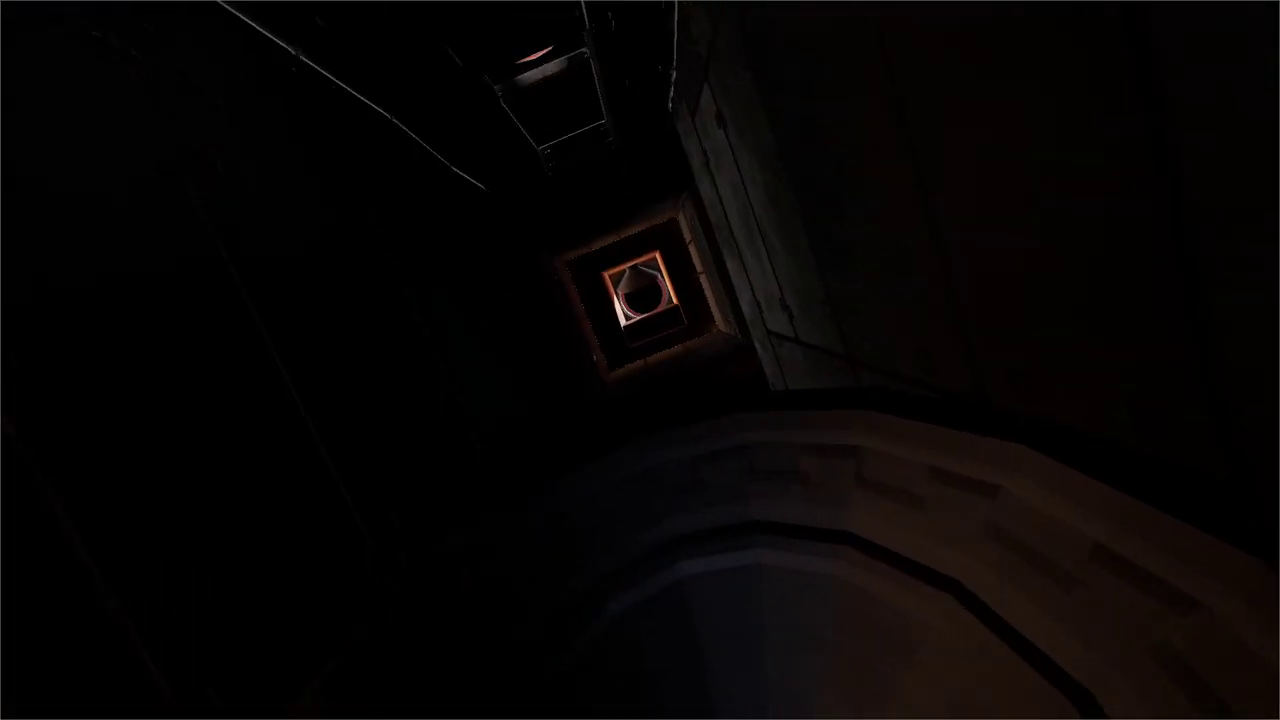
drag(637, 160, 640, 170)
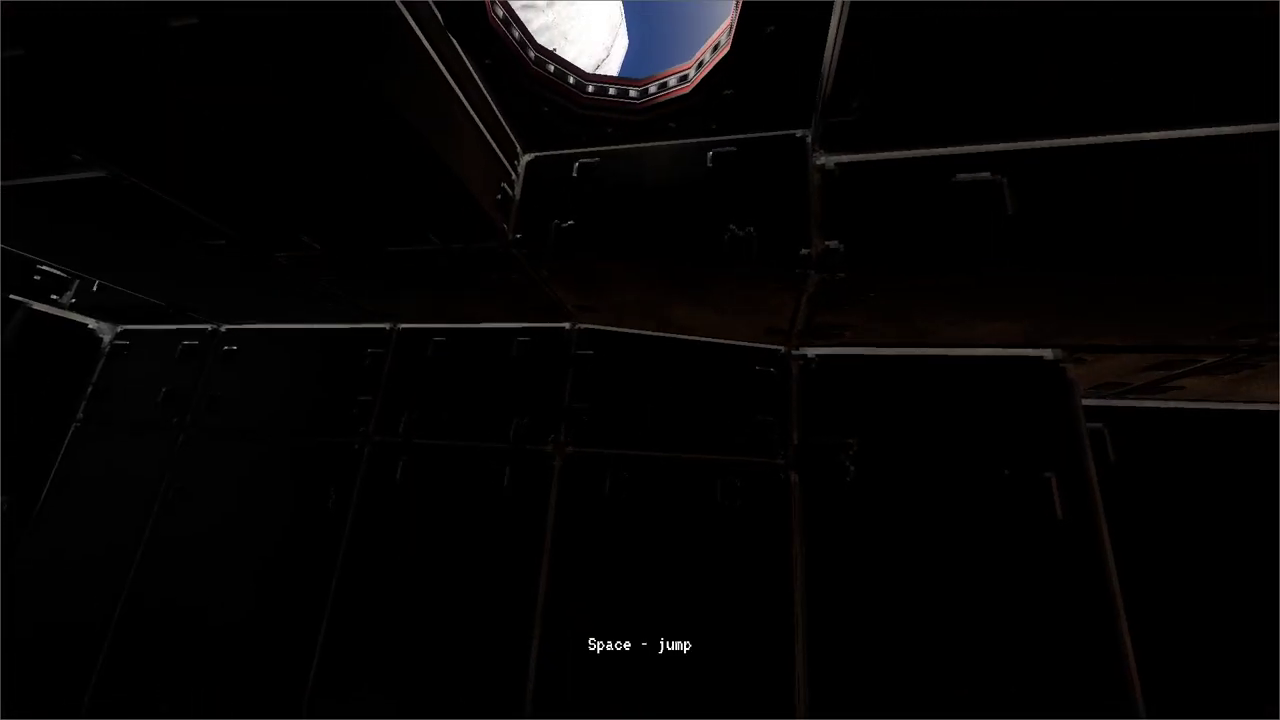
- Examine the cupola and the box inside it through the dark module's round window, using a magnified view
mouse_move(640, 357)
mouse_down()
mouse_move(659, 408)
mouse_move(686, 409)
mouse_move(657, 331)
mouse_move(606, 329)
mouse_move(639, 377)
mouse_move(638, 357)
mouse_up()
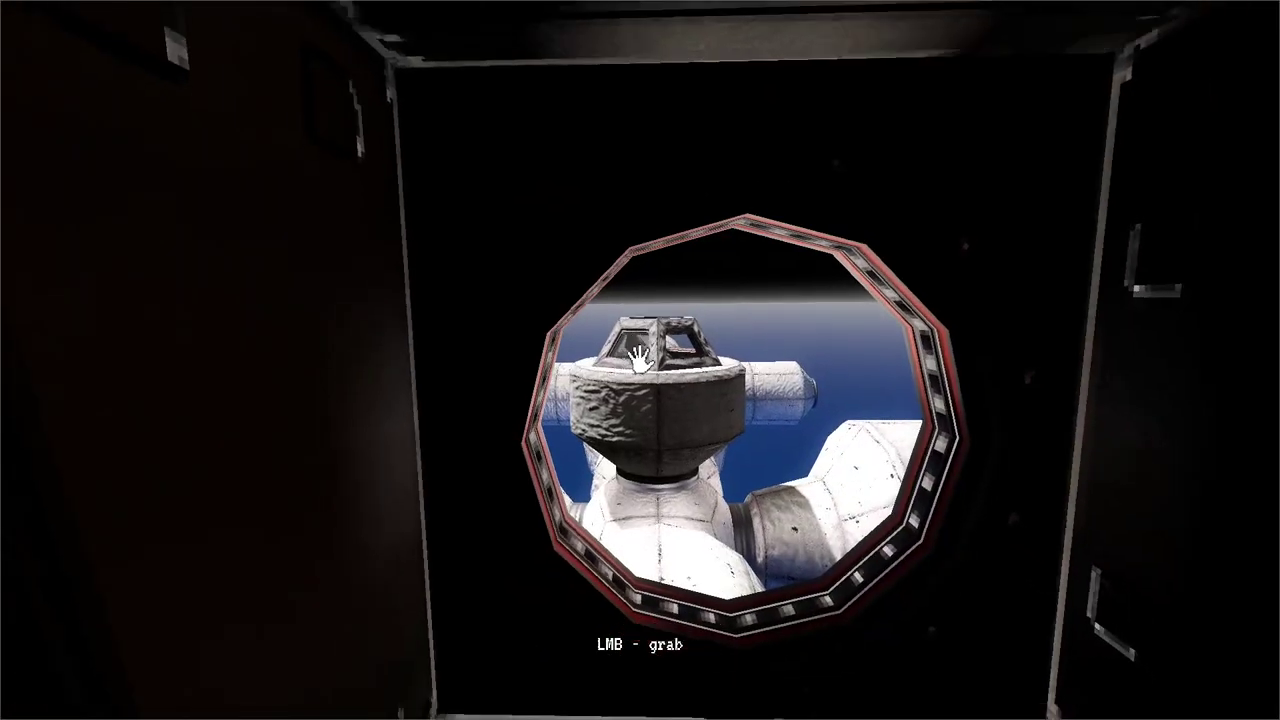
mouse_move(640, 360)
mouse_down()
mouse_move(671, 366)
mouse_move(634, 369)
mouse_move(637, 381)
mouse_move(640, 360)
mouse_up()
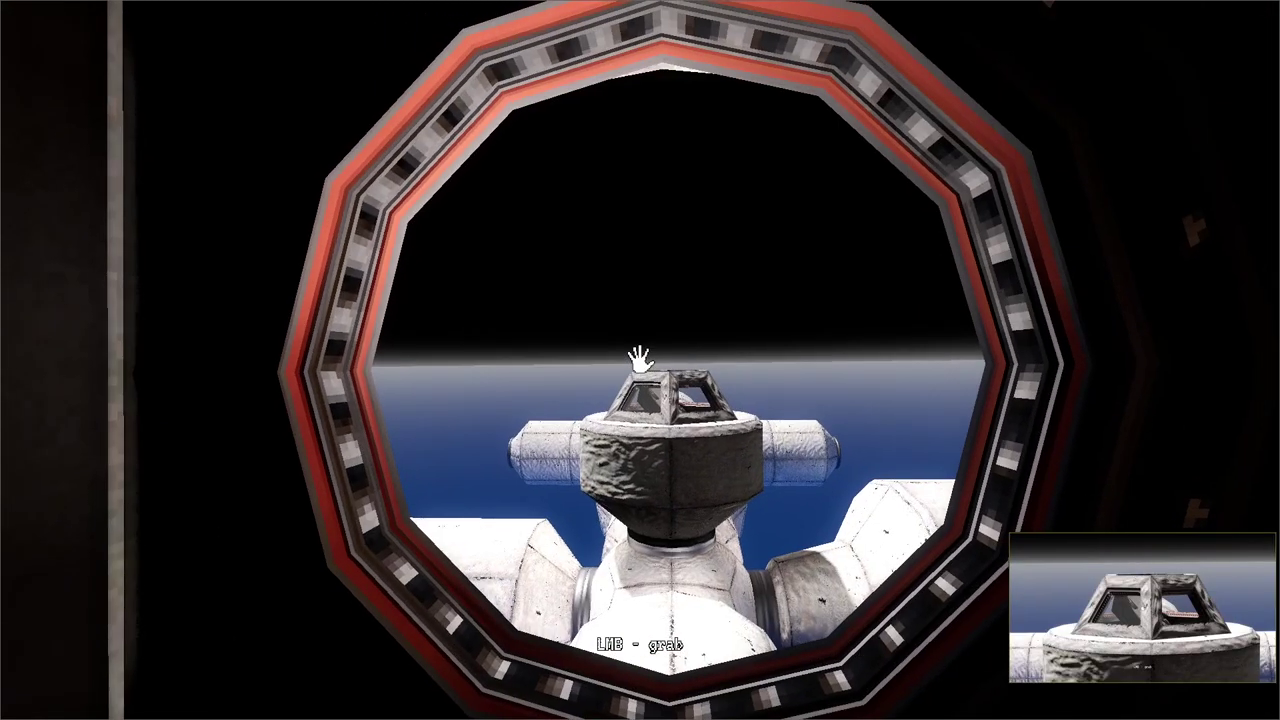
right_click(640, 360)
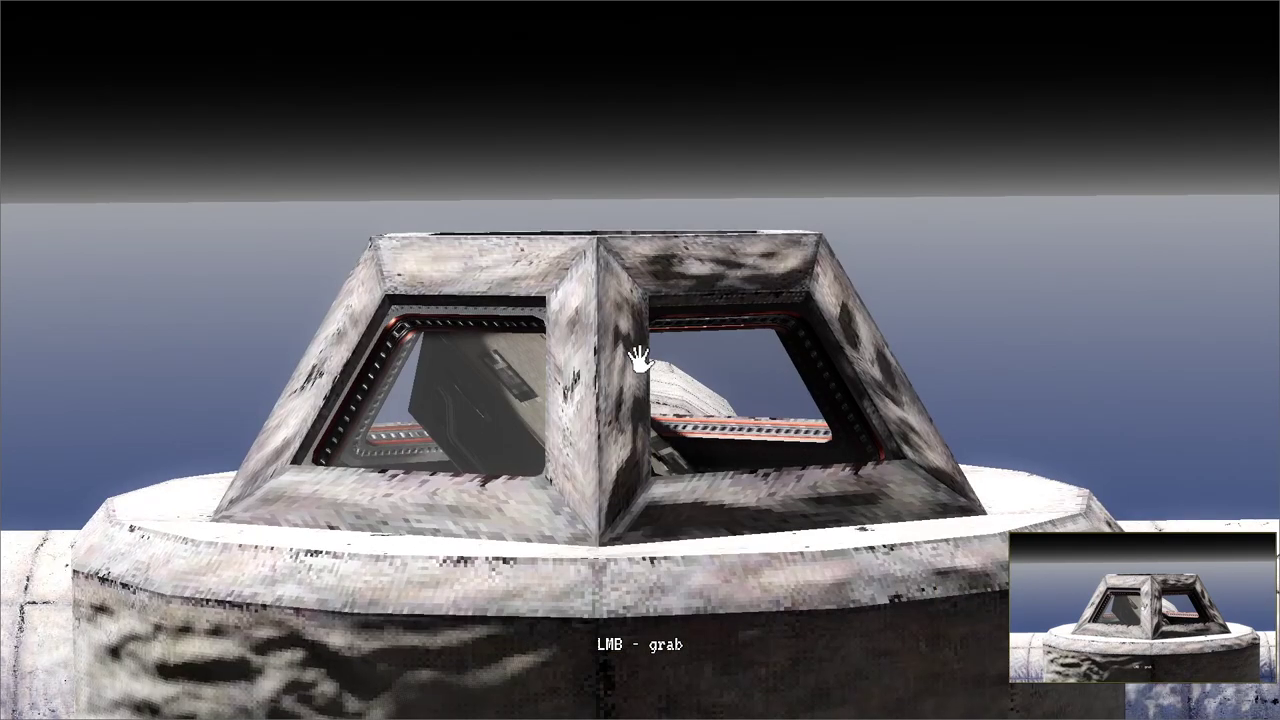
right_click(640, 360)
- Travel from the dark module into the orange-lit chamber and exit through its round hatch to the station's exterior
mouse_move(638, 358)
mouse_down()
mouse_move(637, 545)
mouse_move(652, 340)
mouse_move(643, 357)
mouse_up()
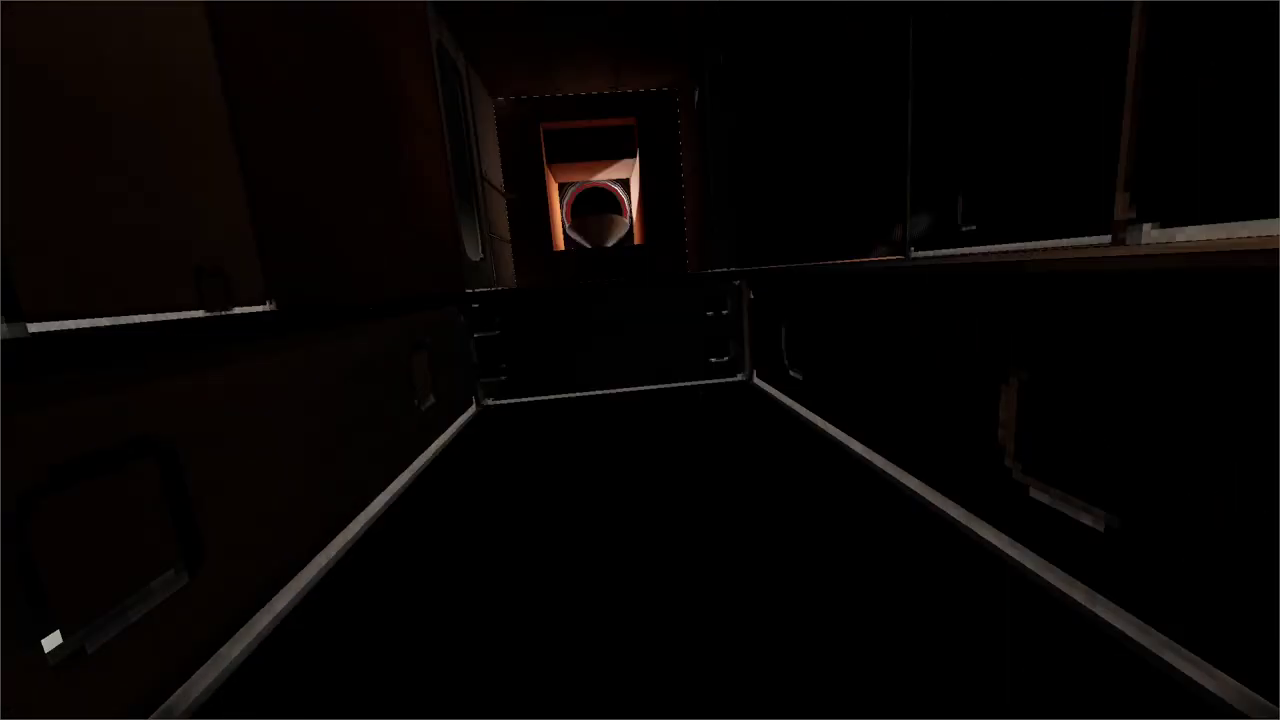
drag(640, 360, 586, 138)
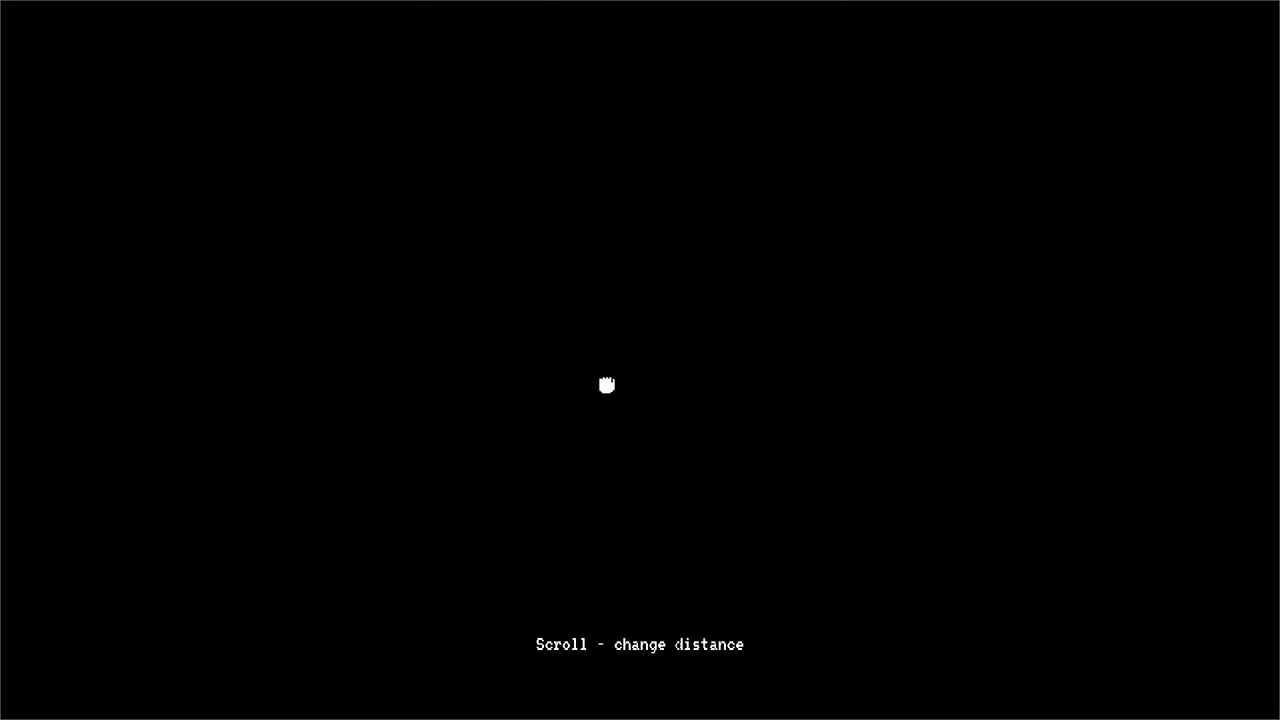
drag(607, 385, 612, 430)
mouse_move(640, 360)
mouse_down()
mouse_move(620, 314)
mouse_move(700, 457)
mouse_move(640, 358)
mouse_up()
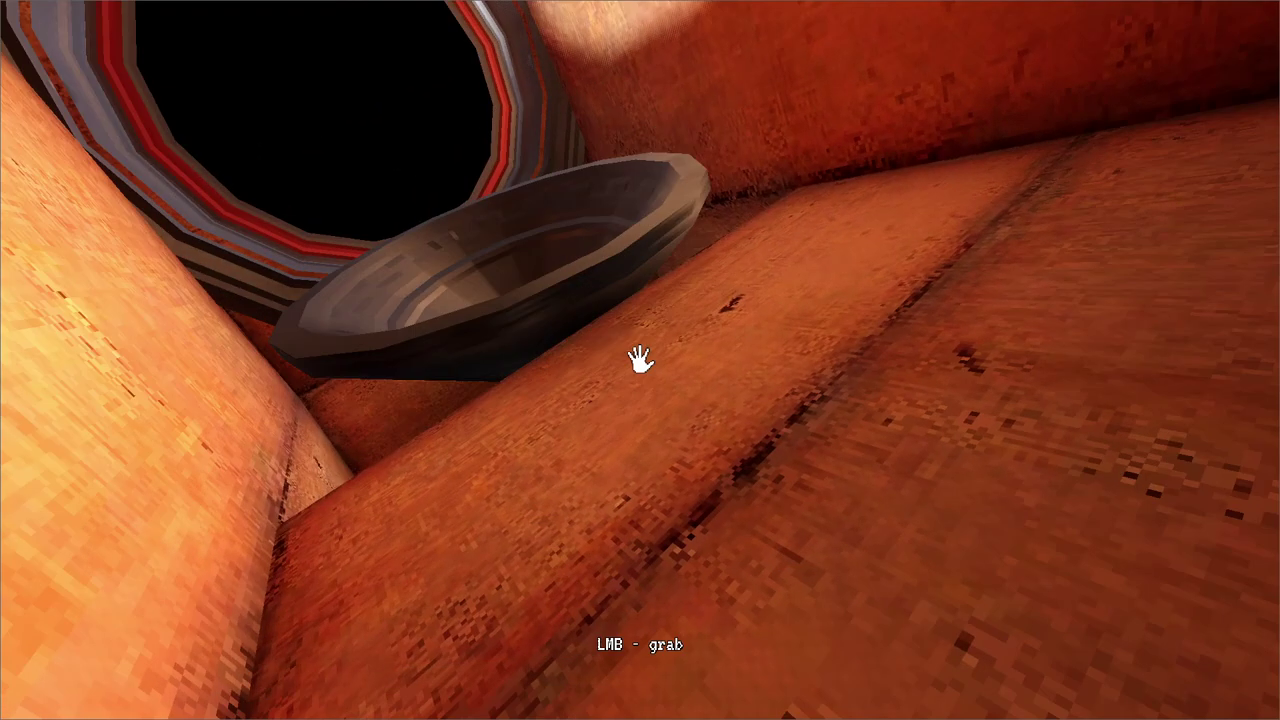
mouse_move(640, 360)
mouse_down()
mouse_move(448, 189)
mouse_move(560, 323)
mouse_move(531, 311)
mouse_move(640, 360)
mouse_move(871, 366)
mouse_move(660, 346)
mouse_move(809, 383)
mouse_move(788, 349)
mouse_move(640, 360)
mouse_move(601, 336)
mouse_move(720, 329)
mouse_move(640, 360)
mouse_move(620, 394)
mouse_move(640, 360)
mouse_move(716, 650)
mouse_move(640, 354)
mouse_up()
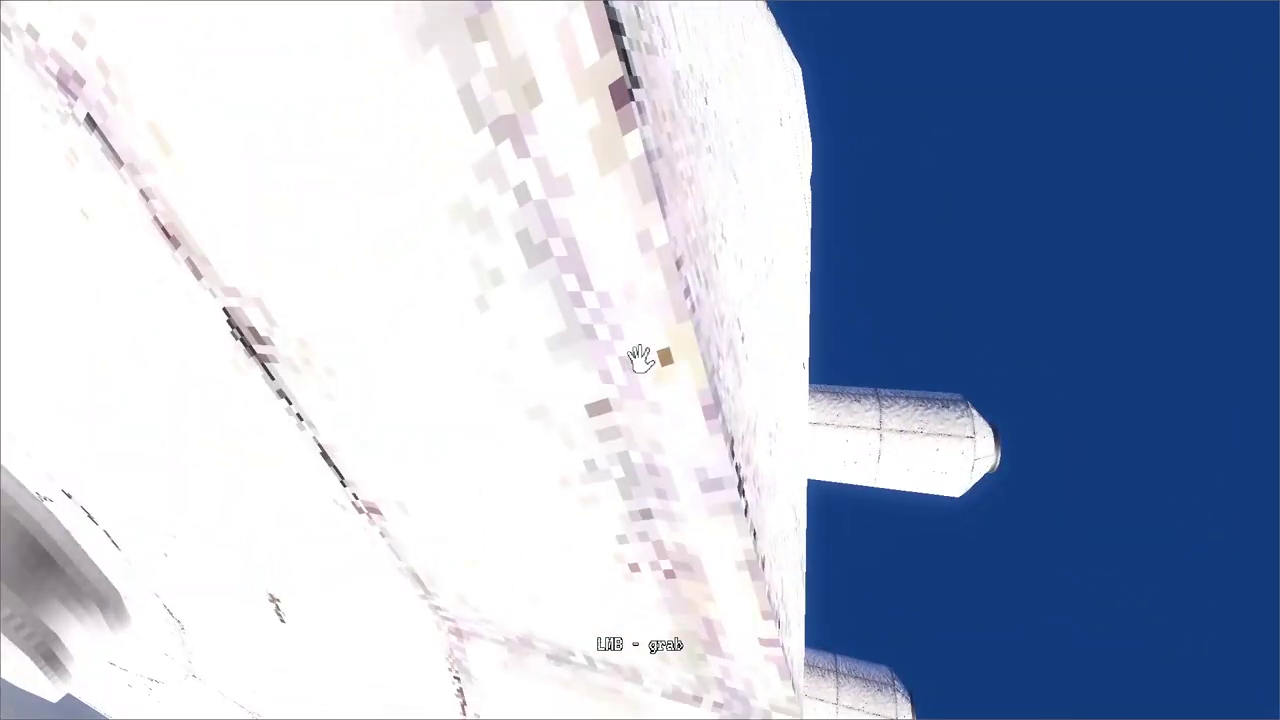
- Climb along the white exterior hull towards the cupola and pull up to its windows
drag(677, 542, 658, 671)
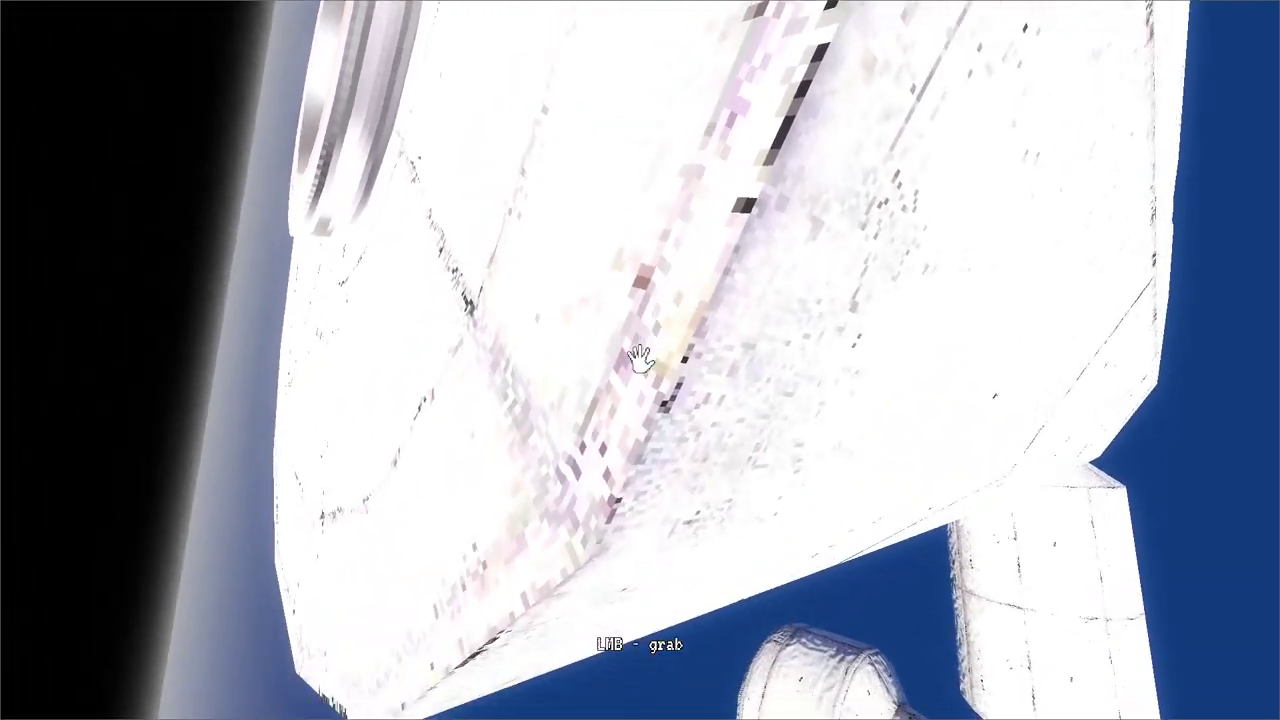
drag(640, 357, 442, 547)
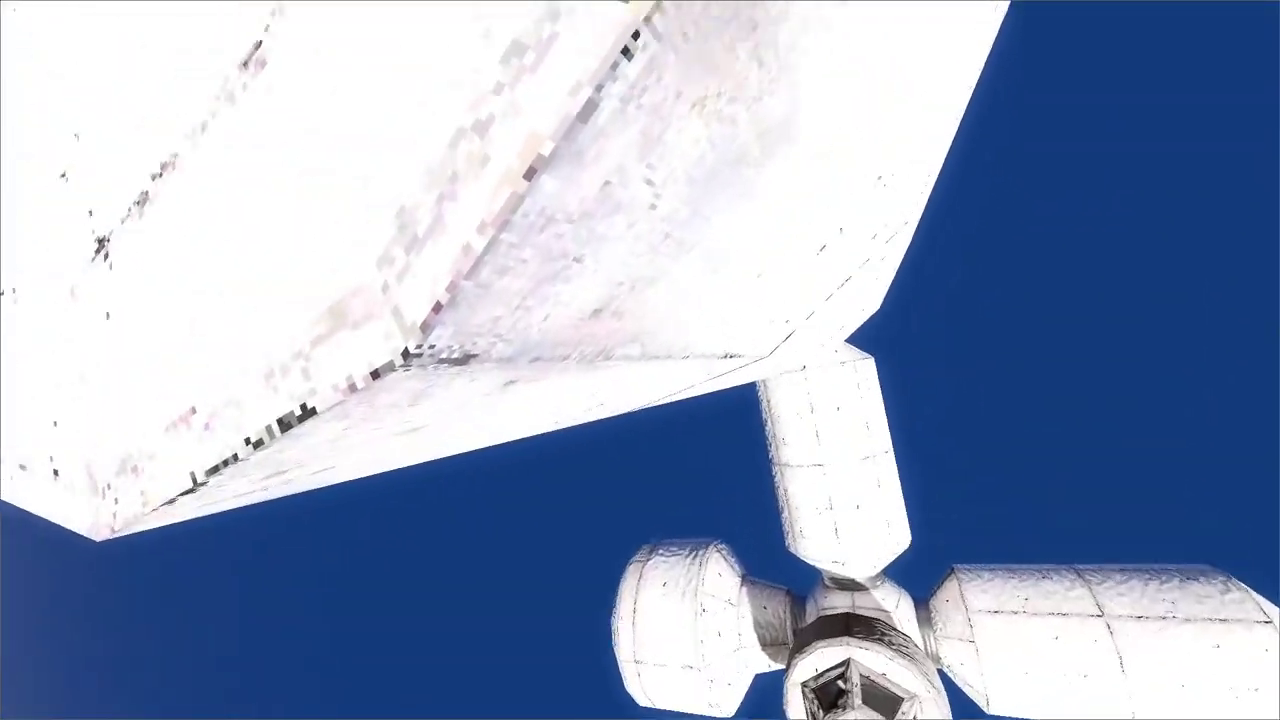
drag(640, 358, 600, 710)
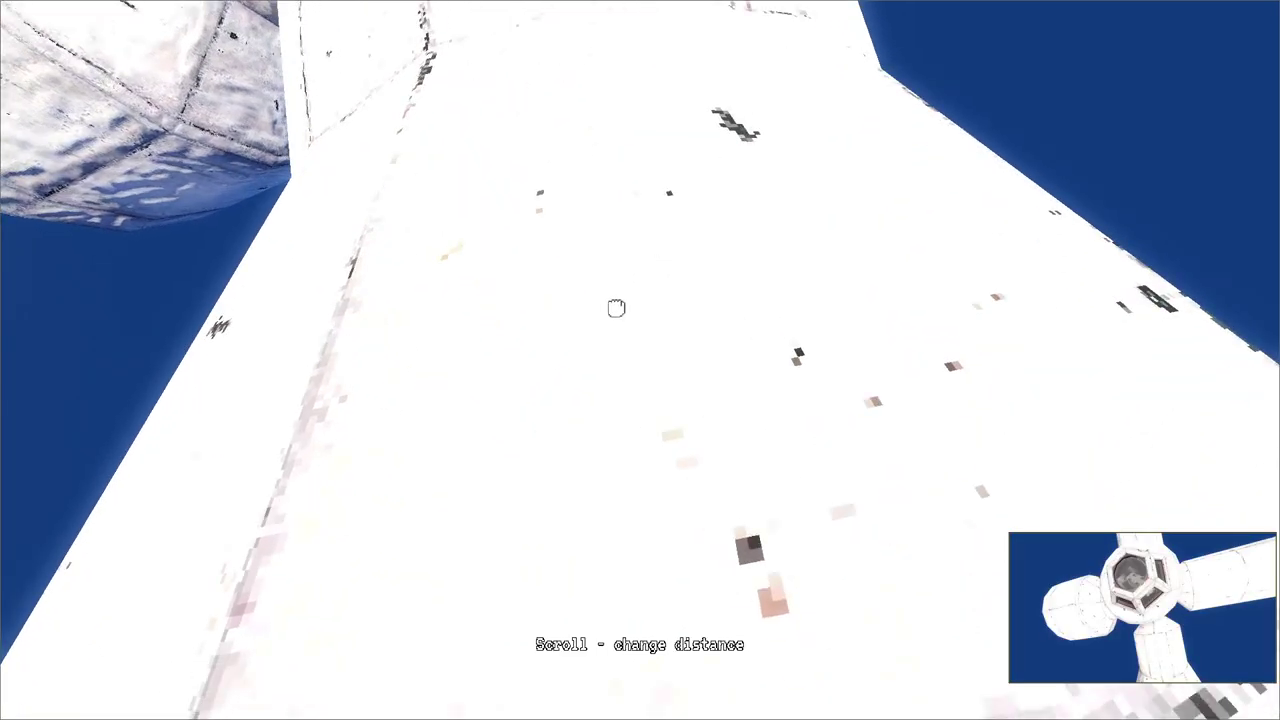
scroll(640, 360, up, 8)
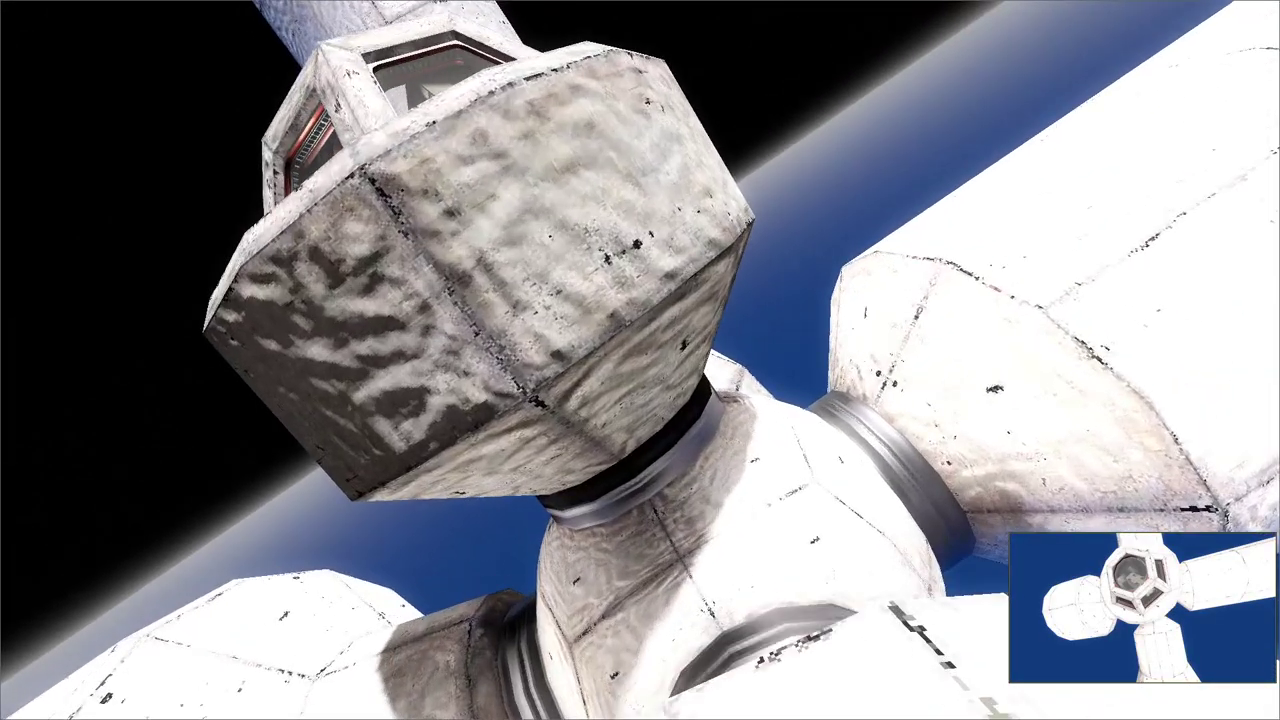
drag(638, 363, 494, 220)
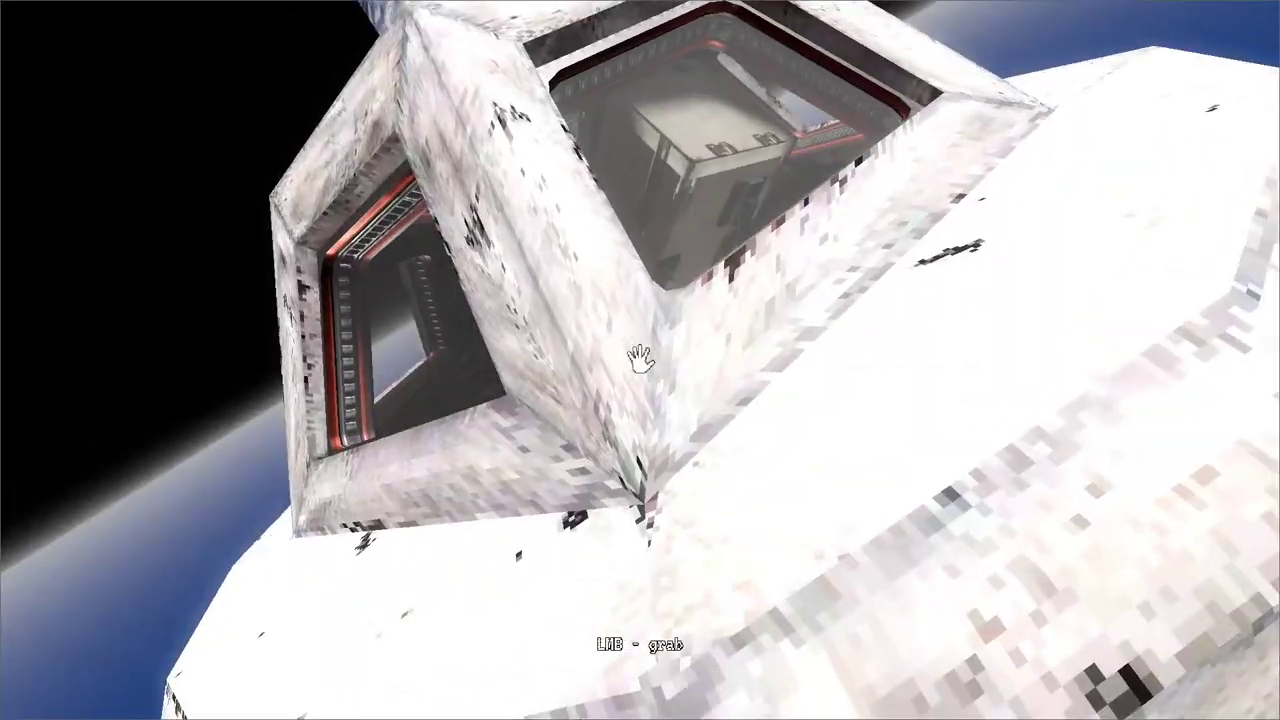
drag(640, 362, 547, 333)
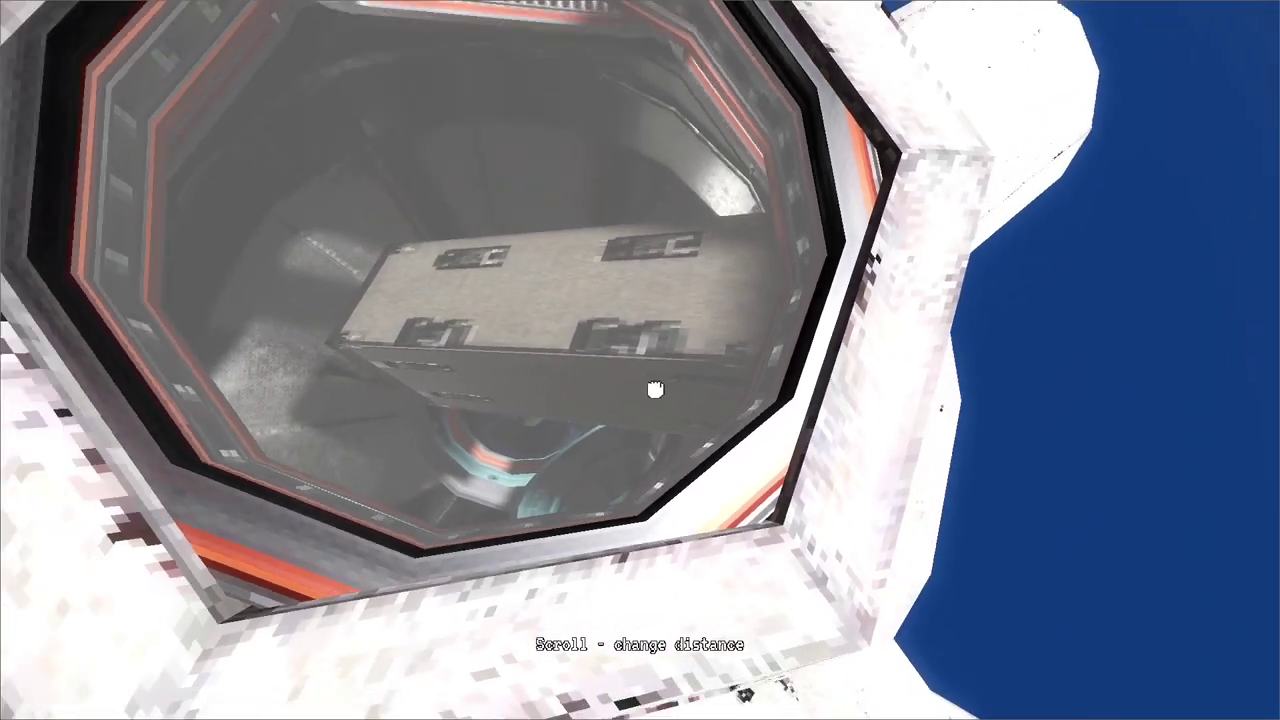
- Move around the outside of the cupola and examine the clutter box through its top and side windows
drag(655, 389, 510, 465)
drag(640, 360, 593, 401)
drag(668, 354, 441, 418)
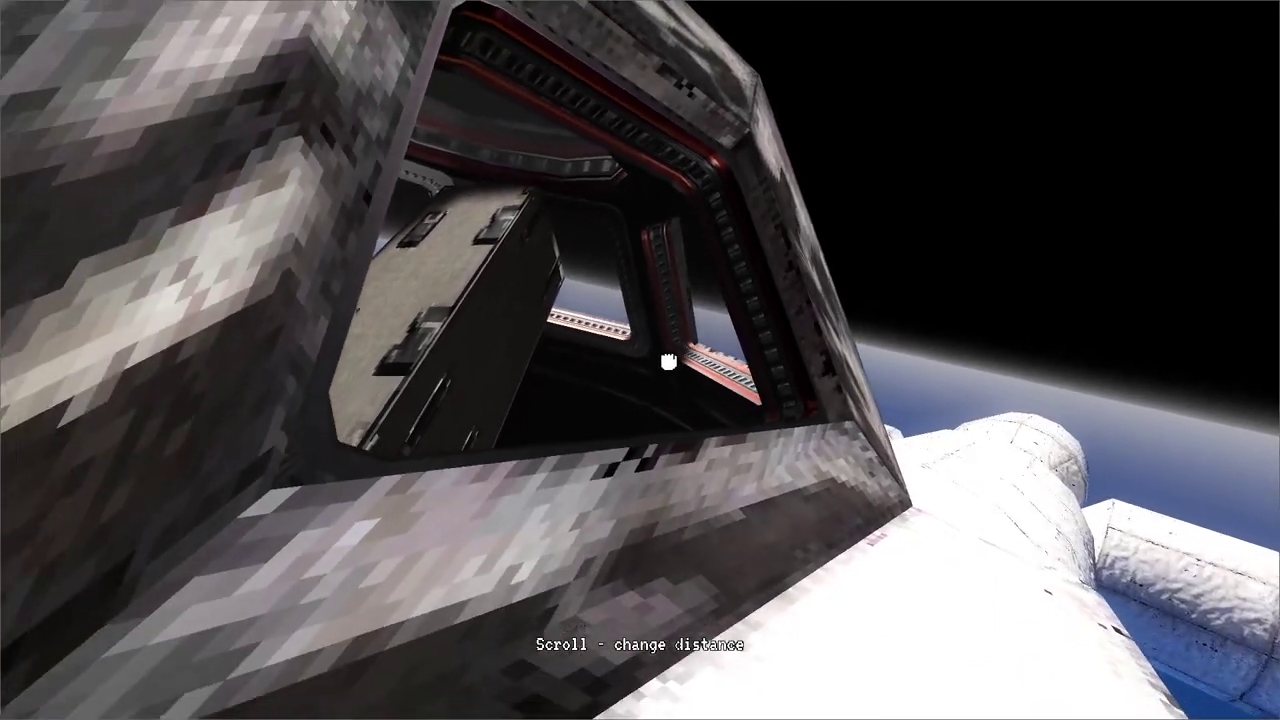
- Return inside the station and travel through the node into the yellow-panelled room with the floating clutter box
drag(668, 362, 640, 360)
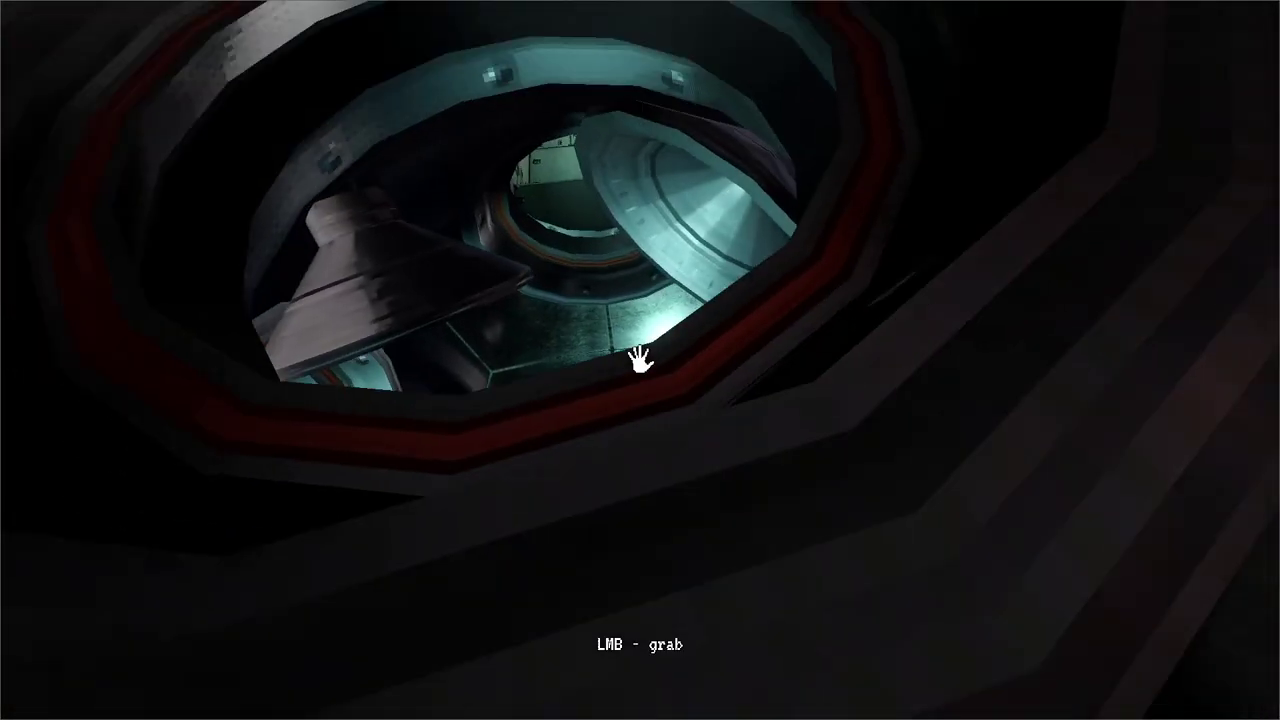
mouse_move(640, 360)
mouse_down()
mouse_move(643, 342)
mouse_move(431, 198)
mouse_move(640, 360)
mouse_move(406, 71)
mouse_move(640, 360)
mouse_up()
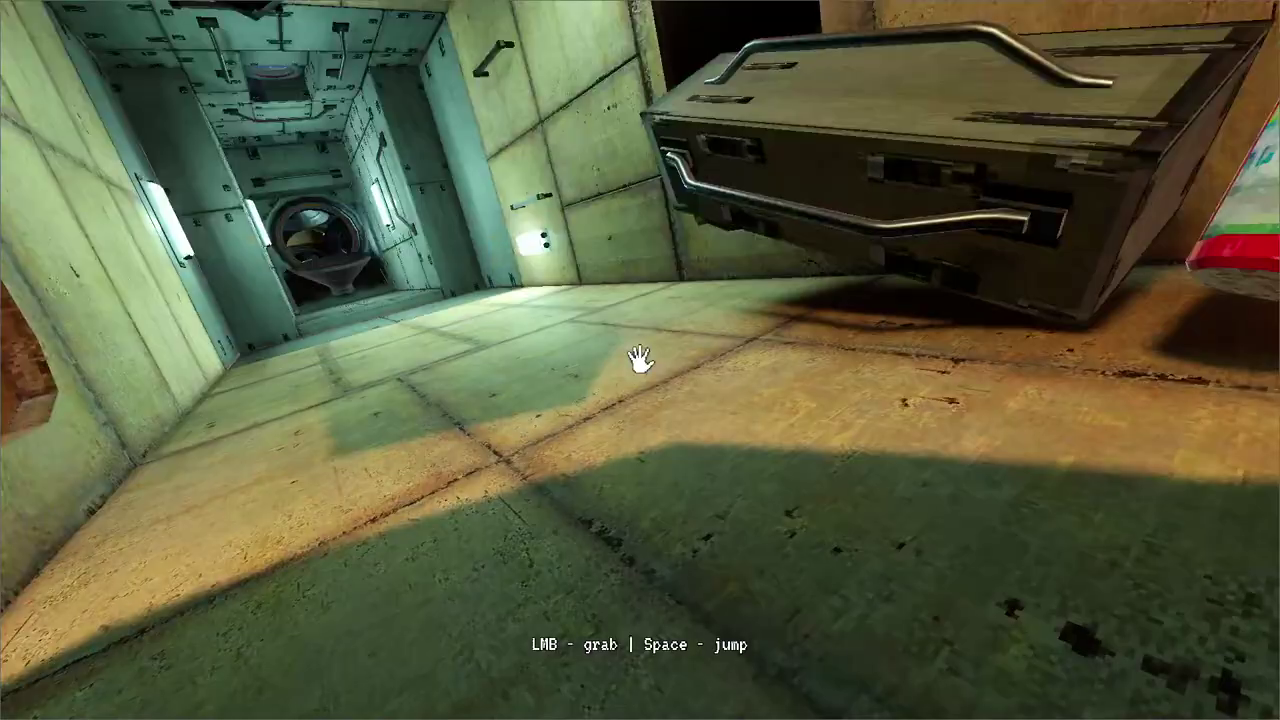
mouse_move(640, 360)
mouse_down()
mouse_move(597, 266)
mouse_move(640, 360)
mouse_up()
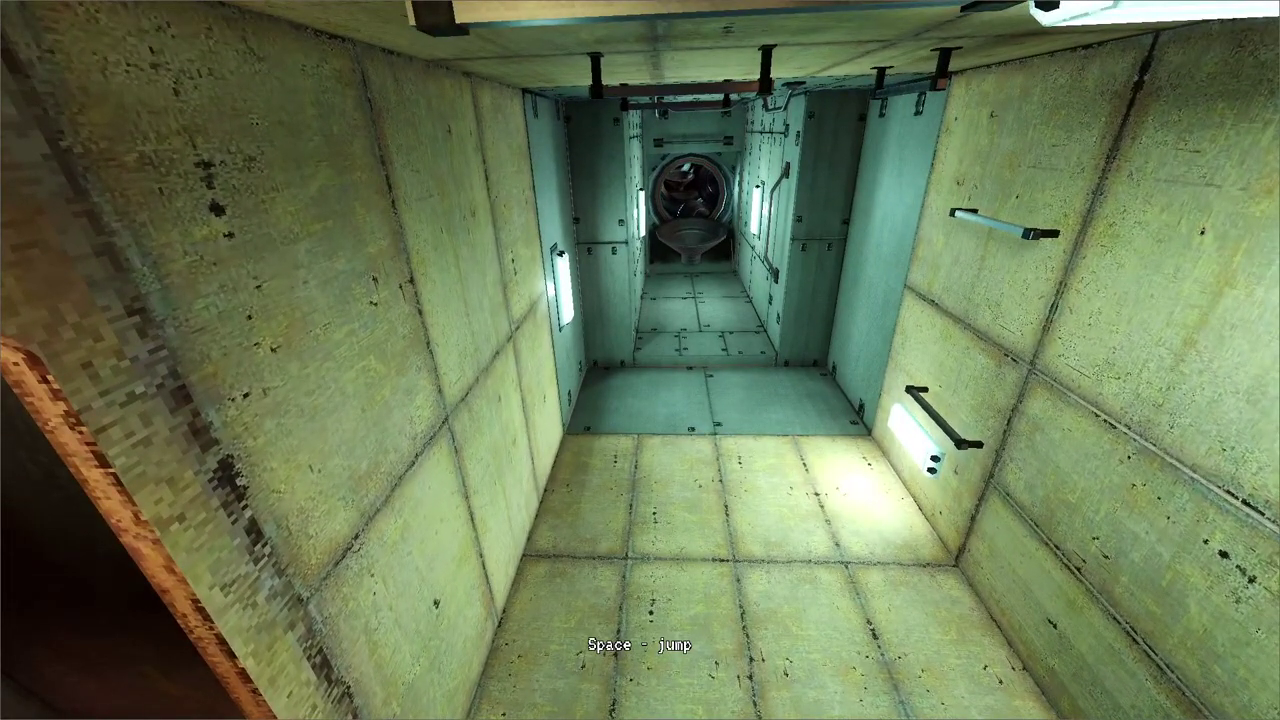
- Switch from the game to Fork and postpone its purchase prompt to show the limspace repository's local changes
key(alt+Tab)
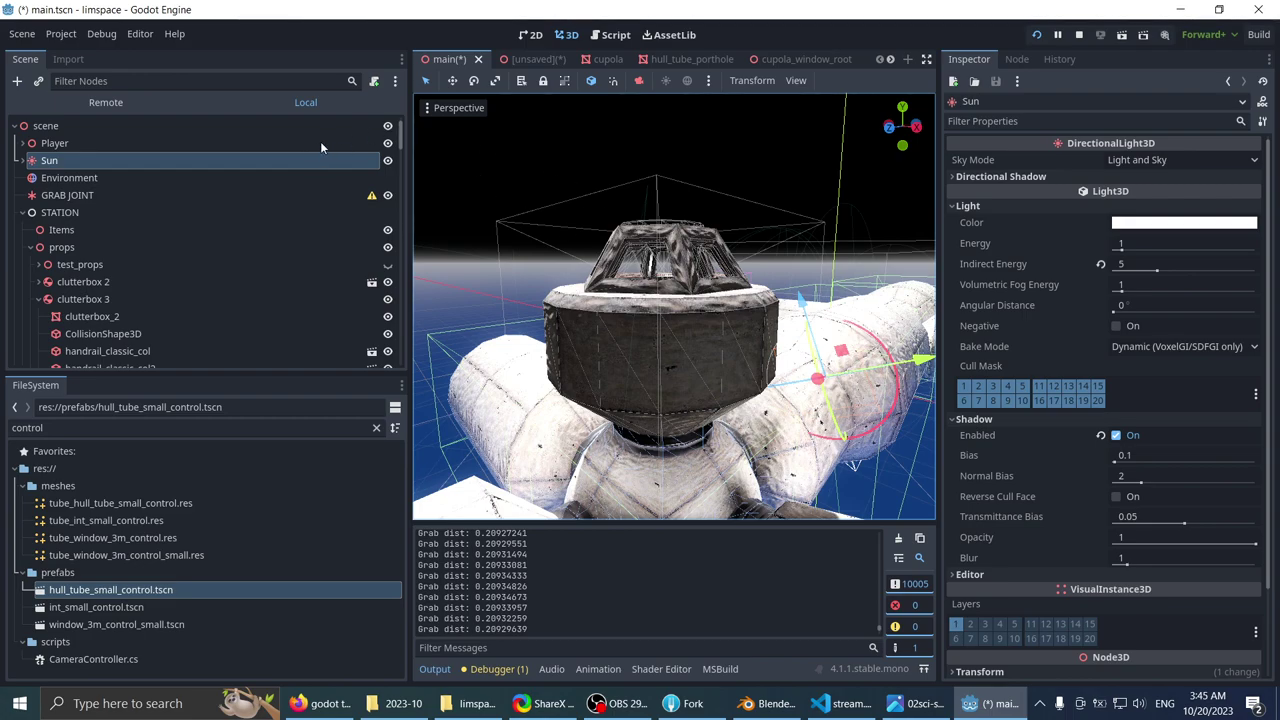
click(1000, 710)
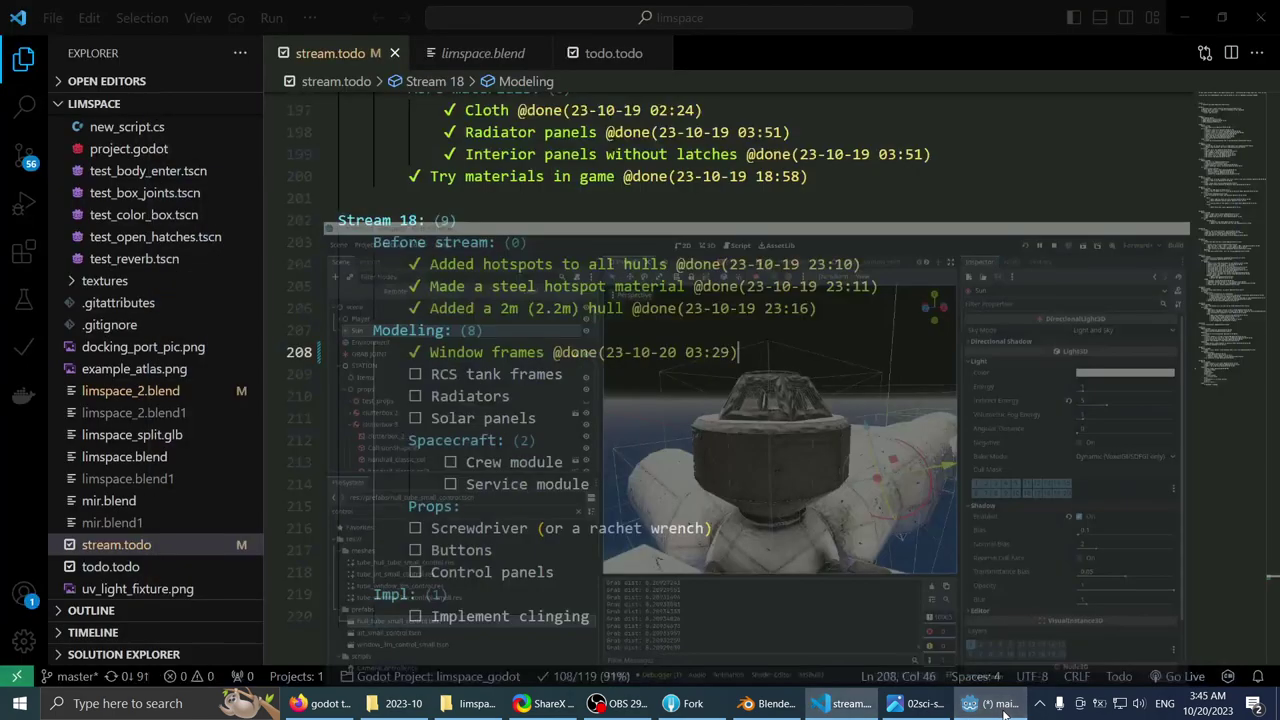
click(1000, 710)
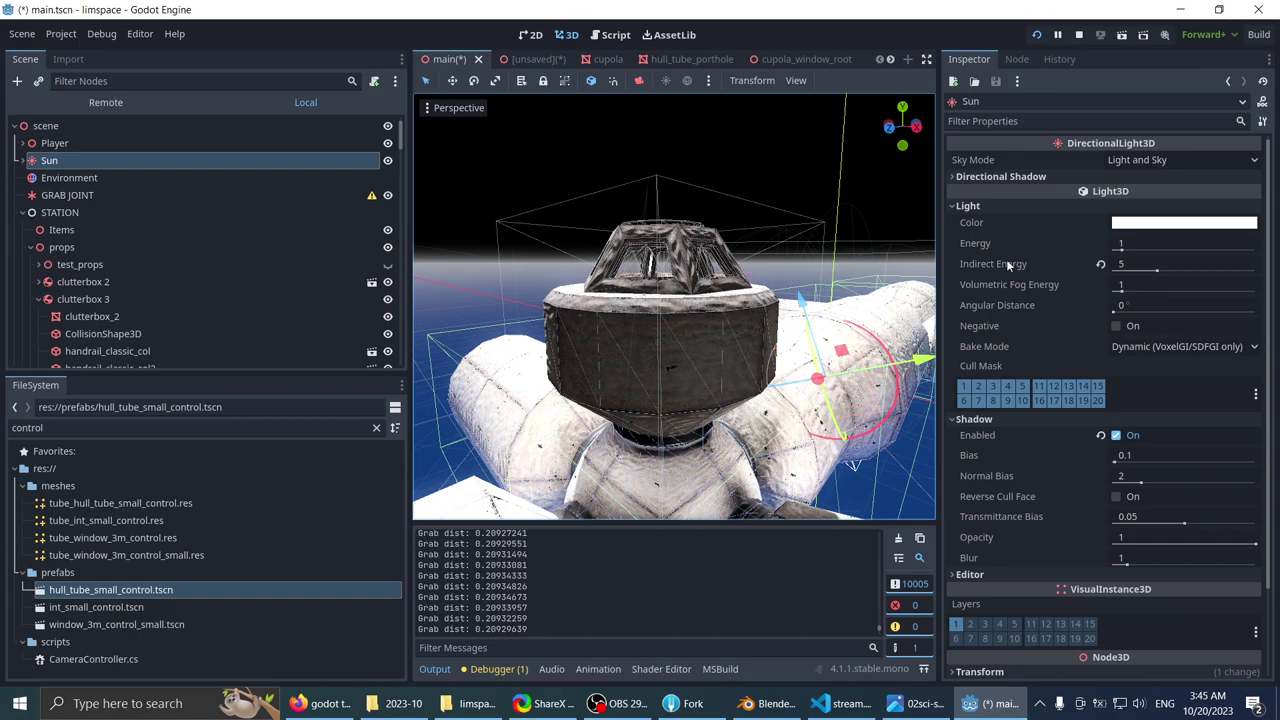
click(918, 716)
click(914, 713)
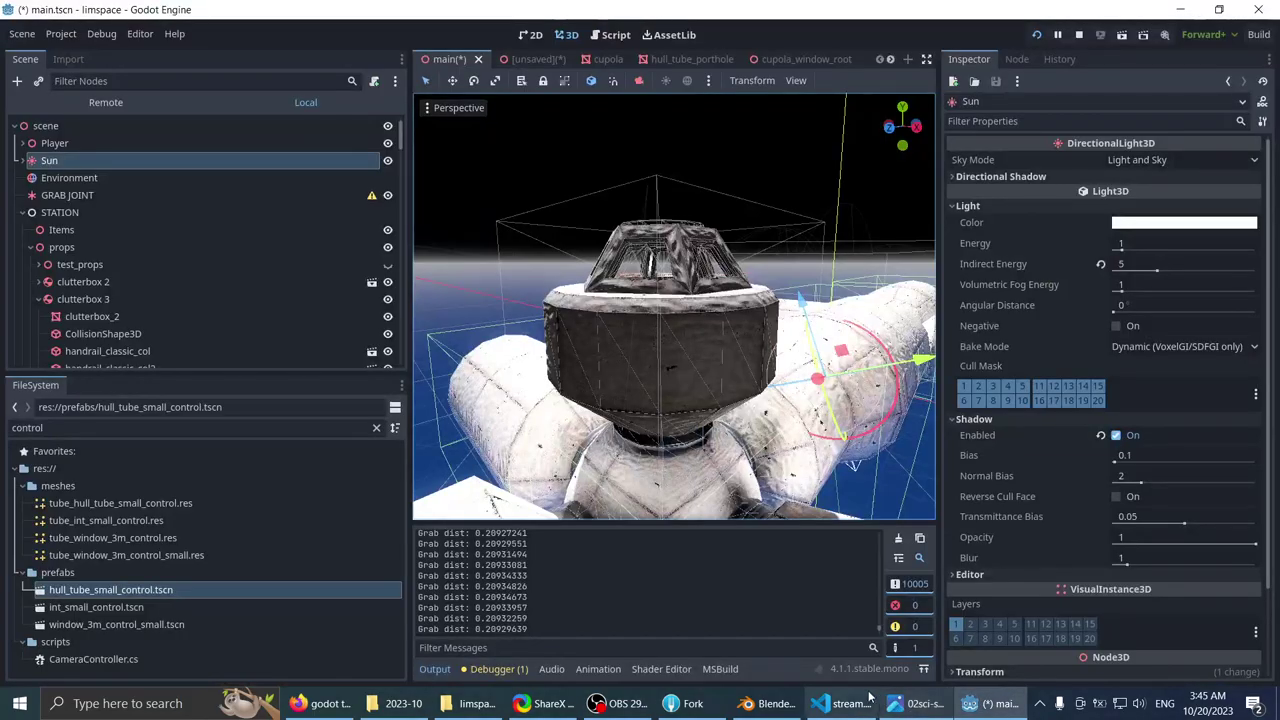
click(716, 703)
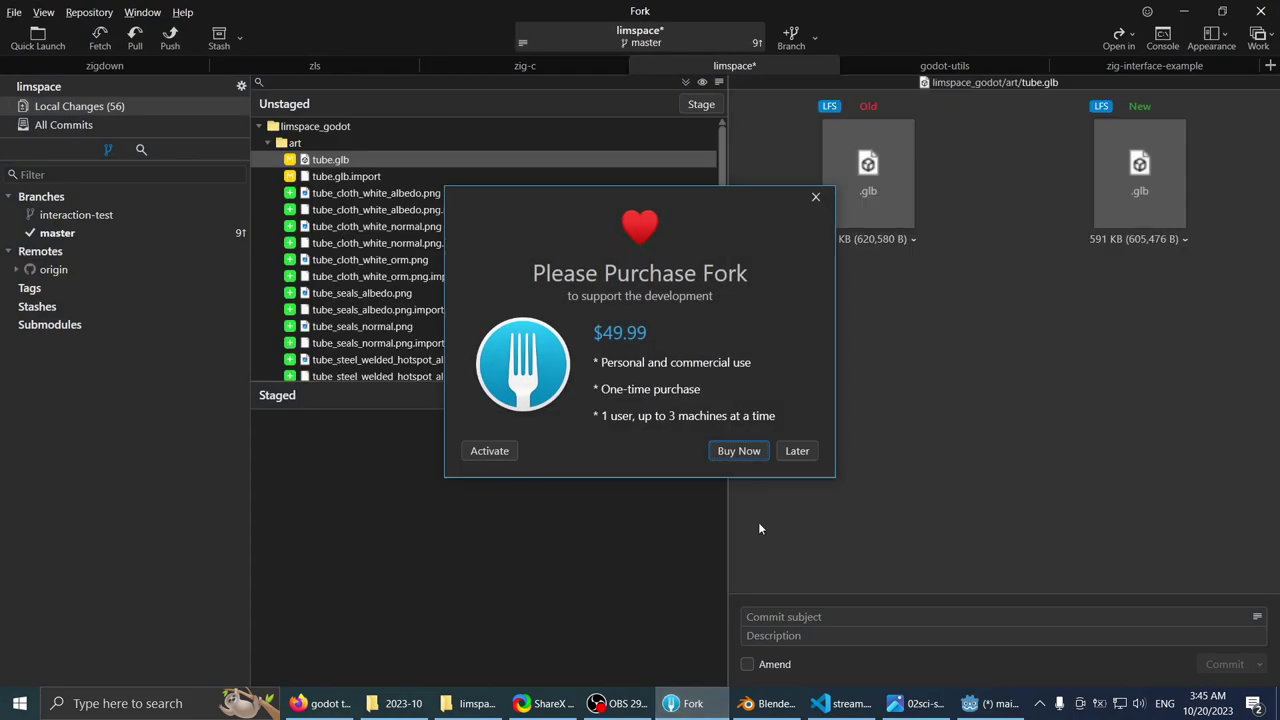
click(790, 451)
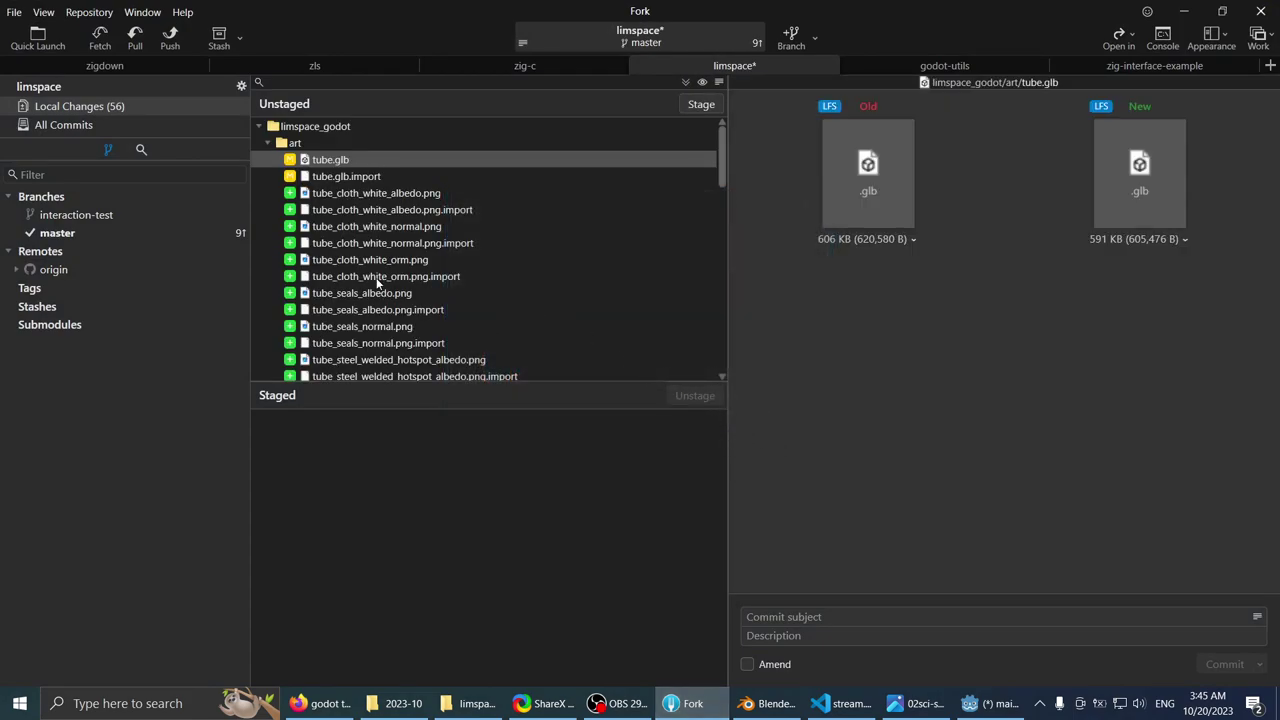
- Stage all local changes: the limspace_godot folder, limspace_2.blend and stream.todo
scroll(400, 240, down, 12)
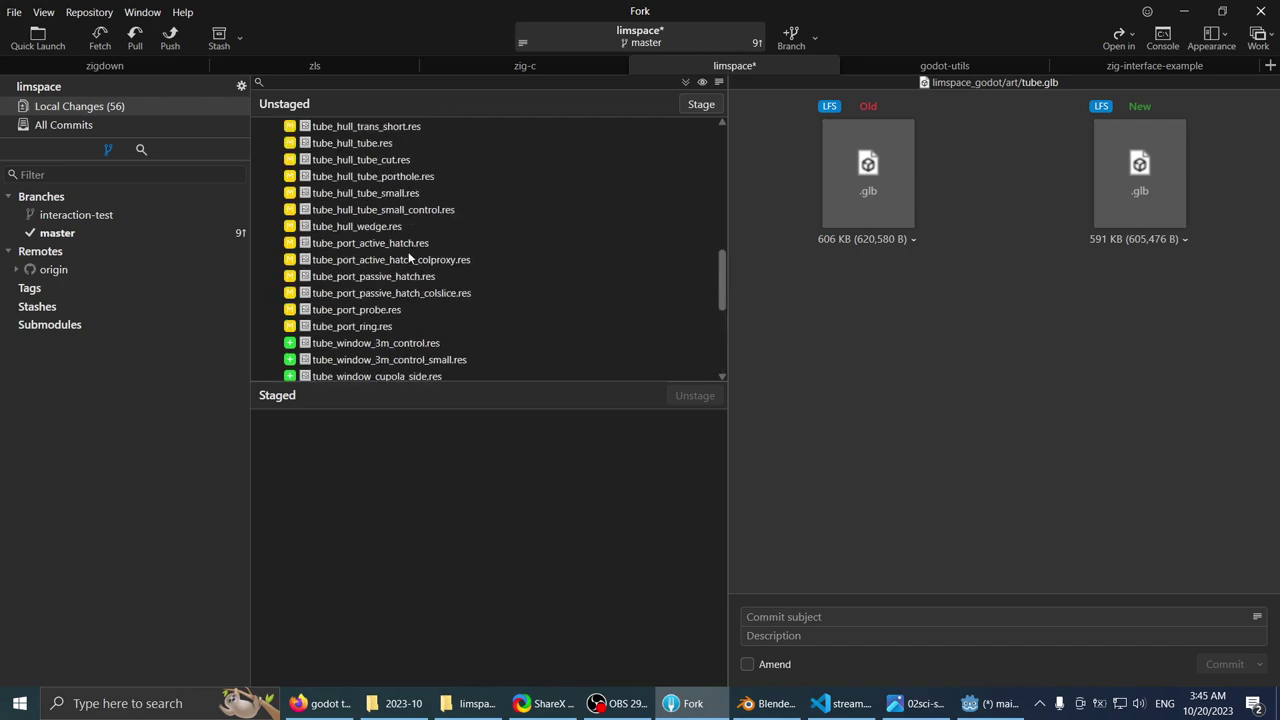
scroll(408, 258, up, 12)
click(320, 128)
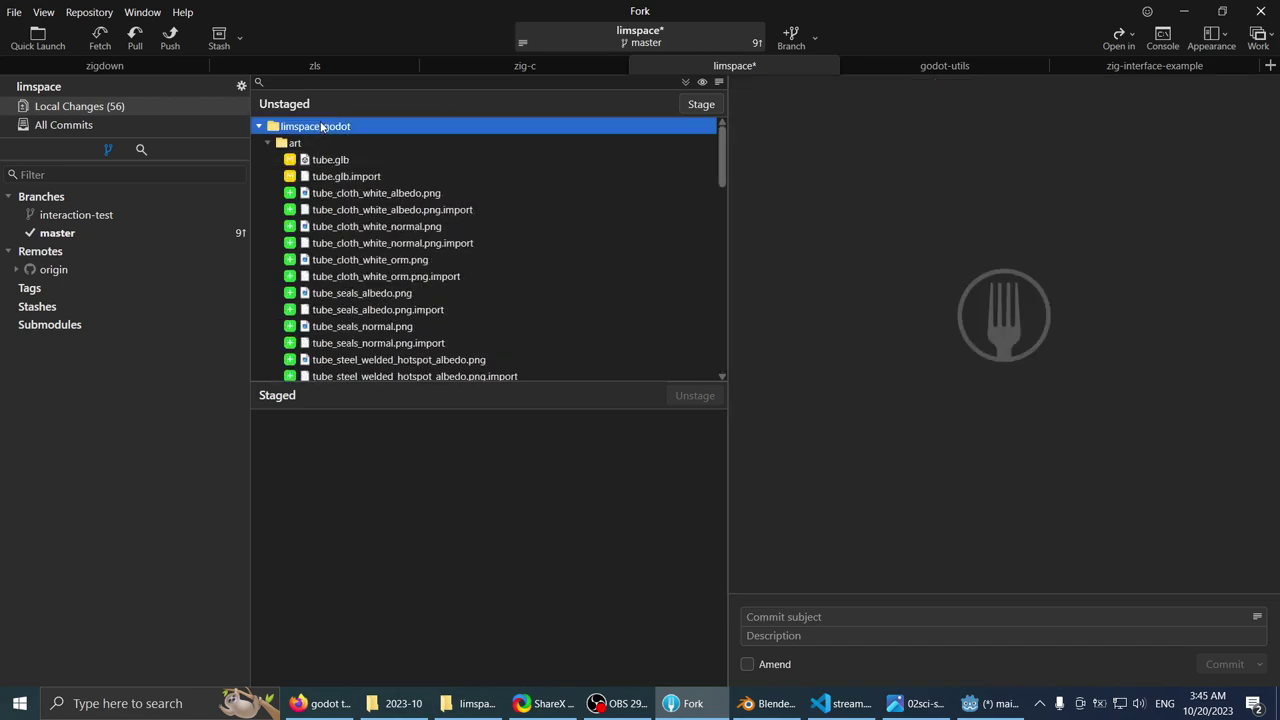
double_click(400, 138)
click(407, 127)
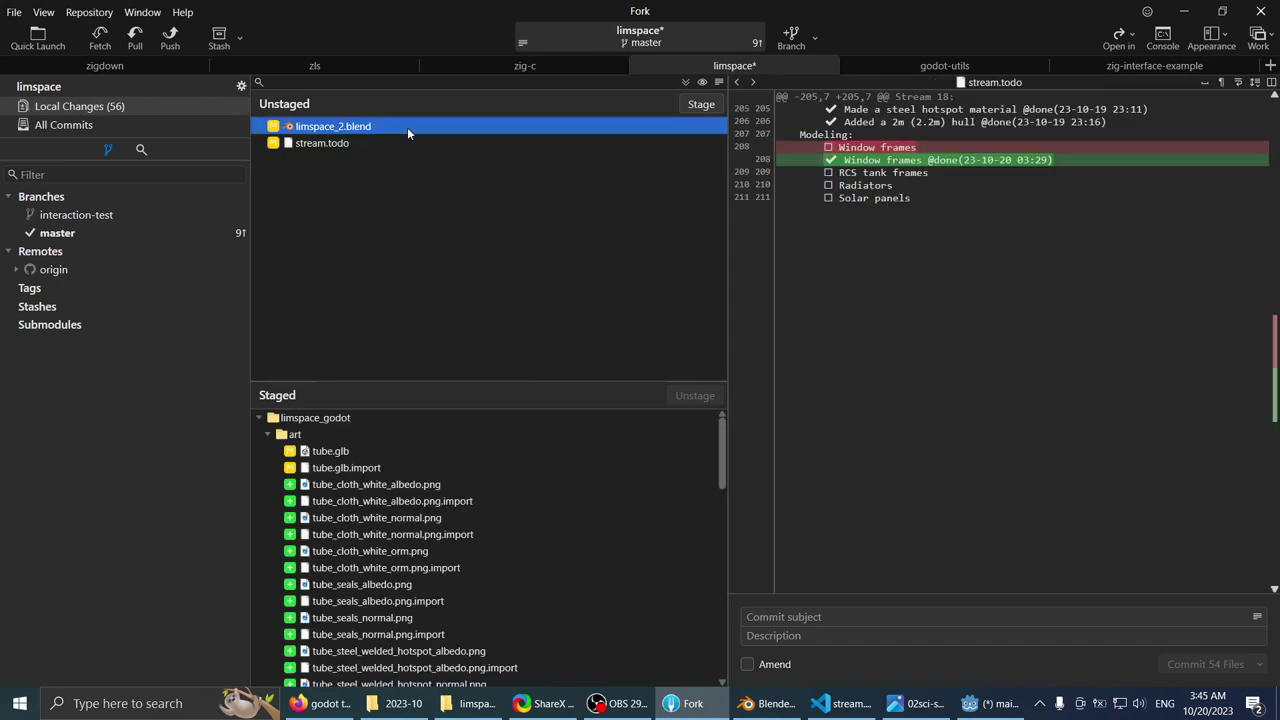
double_click(392, 130)
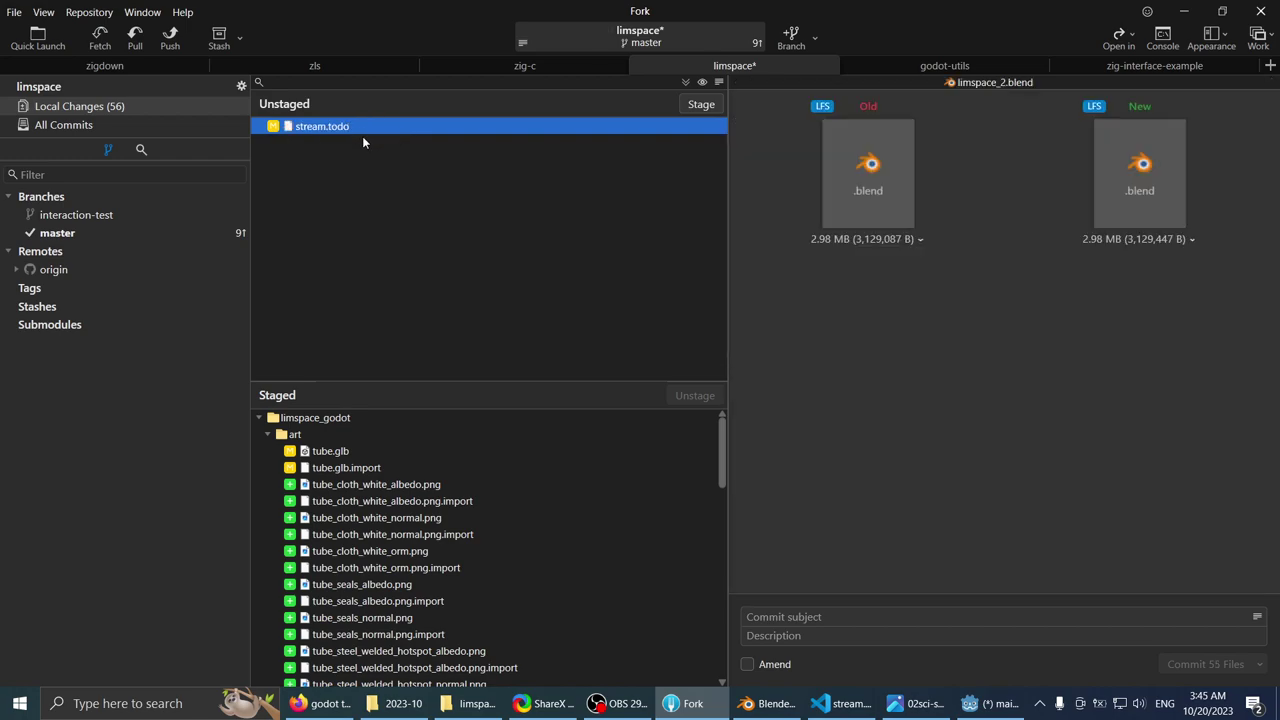
double_click(362, 126)
- Check the staged files and commit them to master with the subject "Windows in game, cupola is amazing!!"
scroll(496, 495, down, 10)
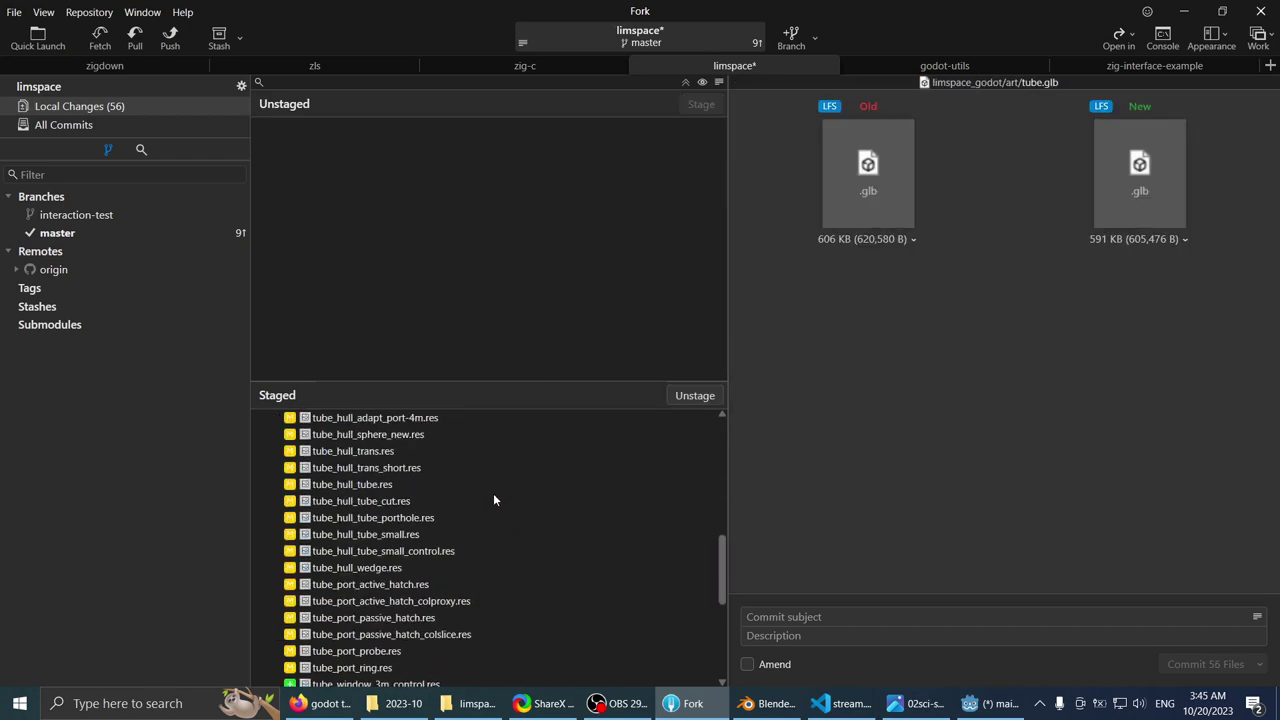
scroll(505, 487, up, 10)
click(822, 616)
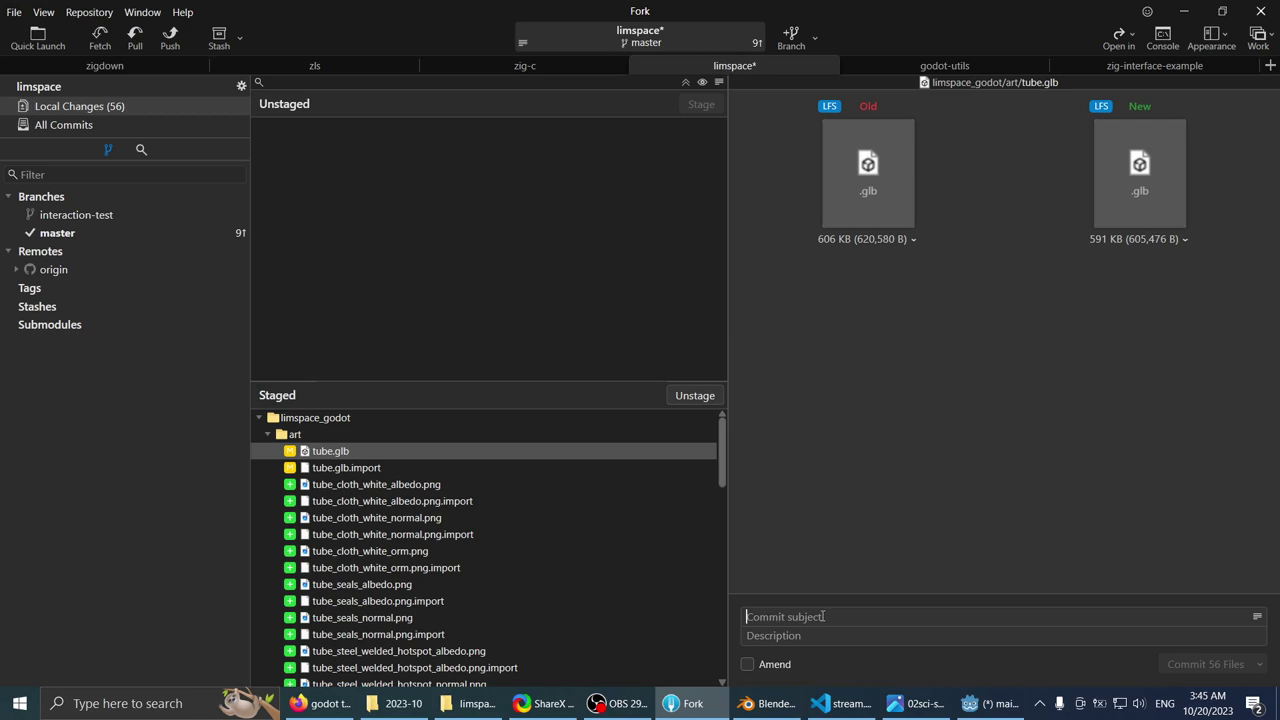
text(Window)
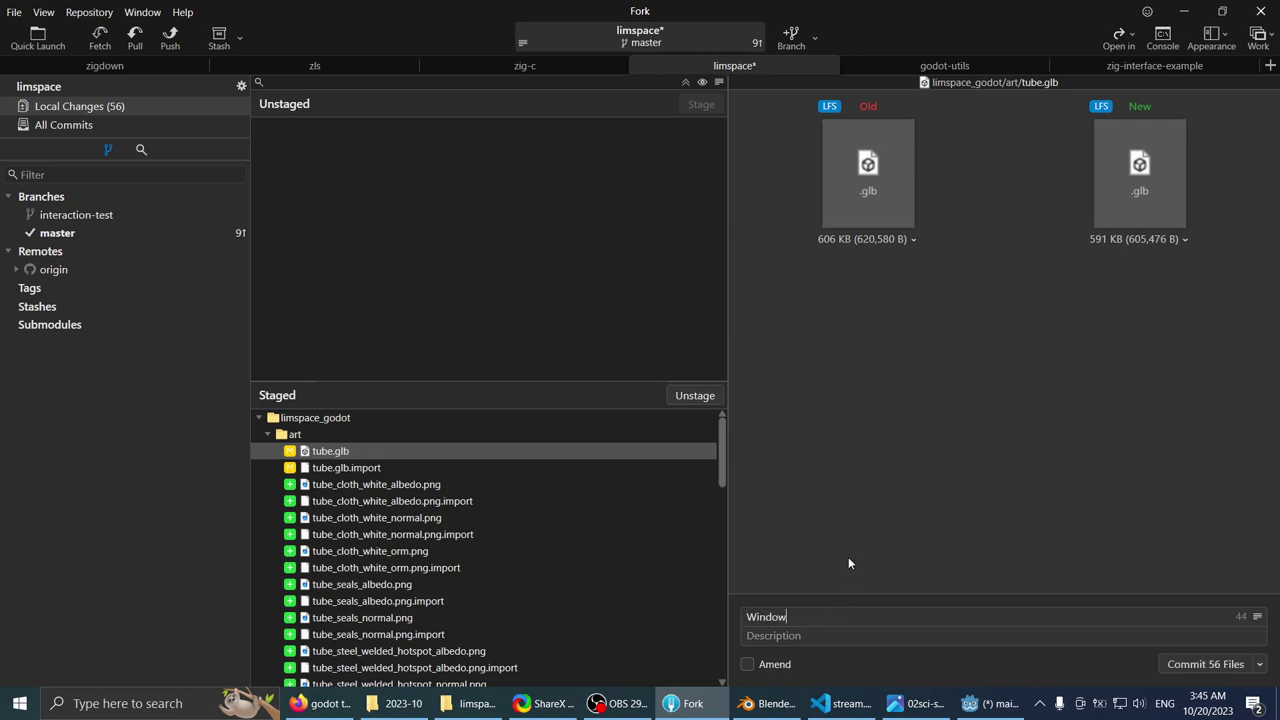
text(s in game)
text(, cupola is amazing!!)
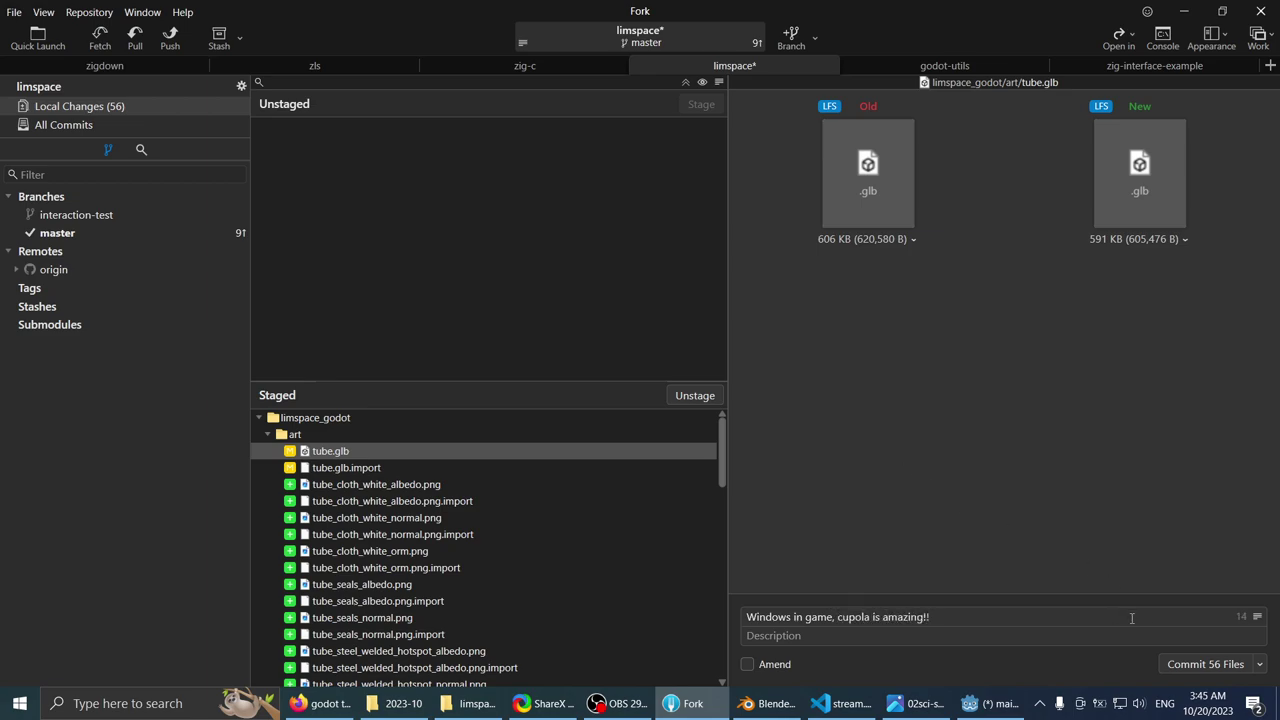
click(1186, 665)
- Switch to the Godot editor, move its window around the desktop and maximize it again
key(alt+Tab)
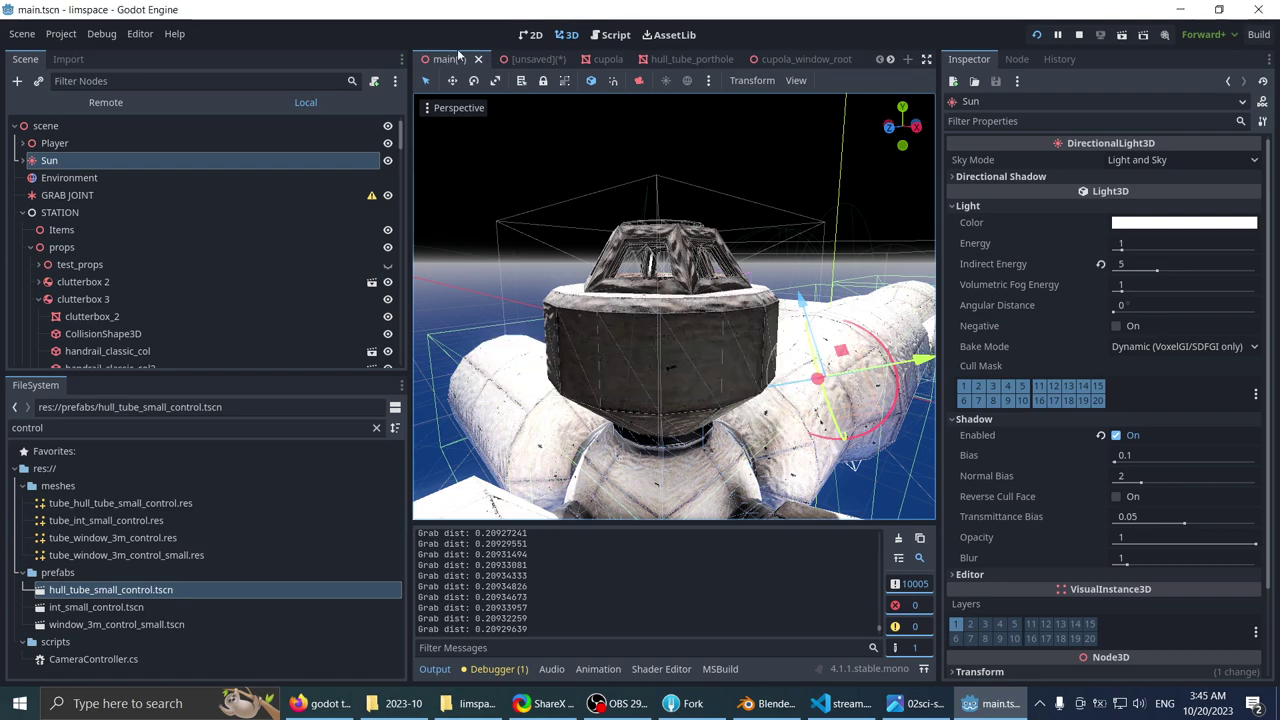
drag(506, 10, 778, 188)
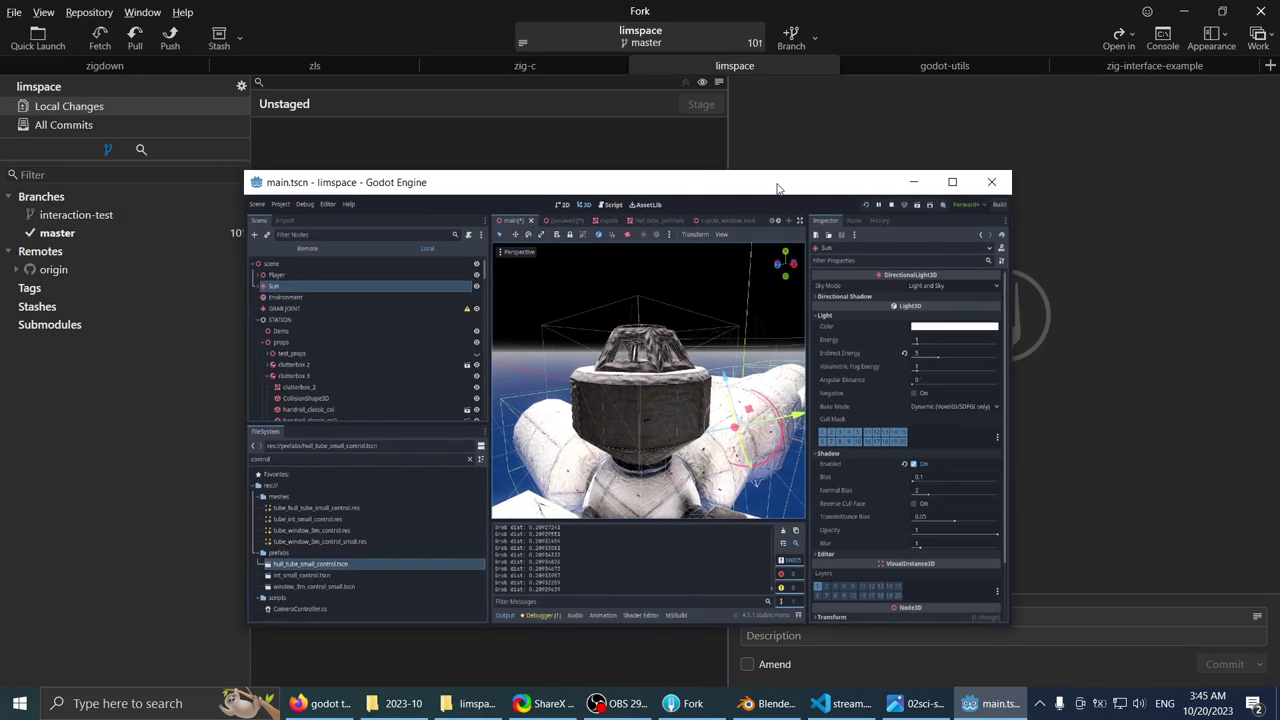
click(952, 183)
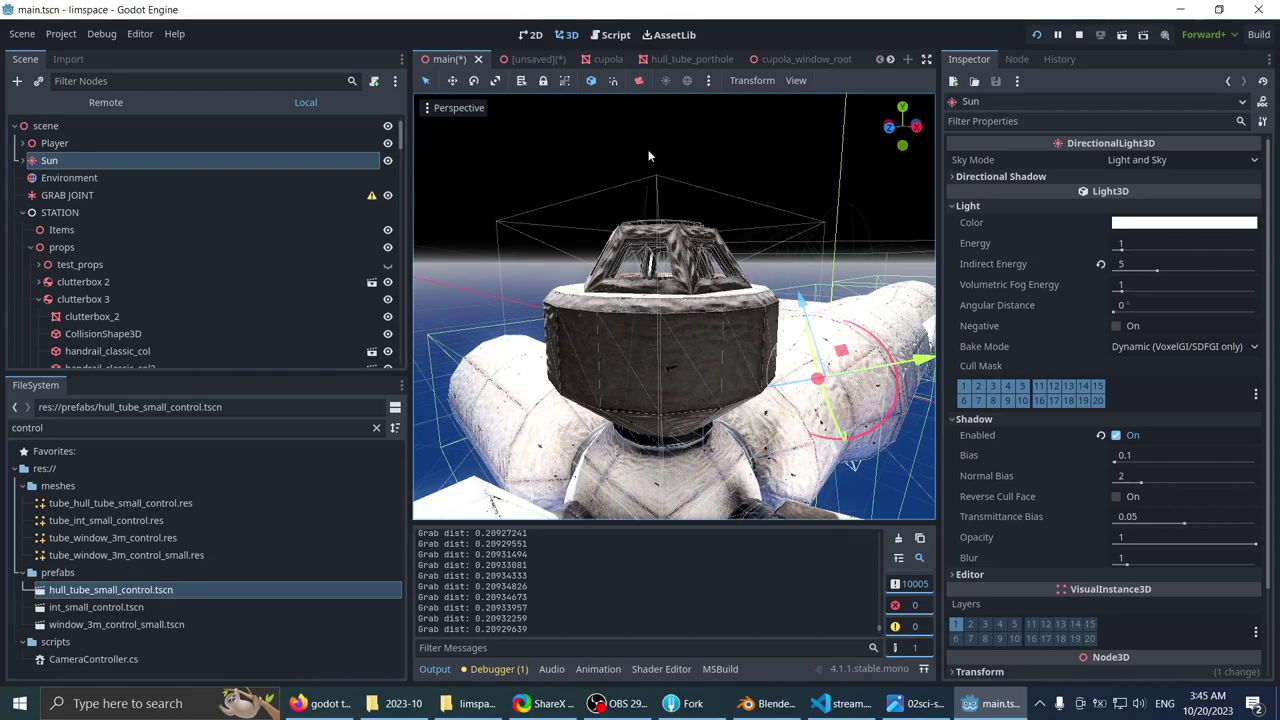
drag(418, 7, 697, 124)
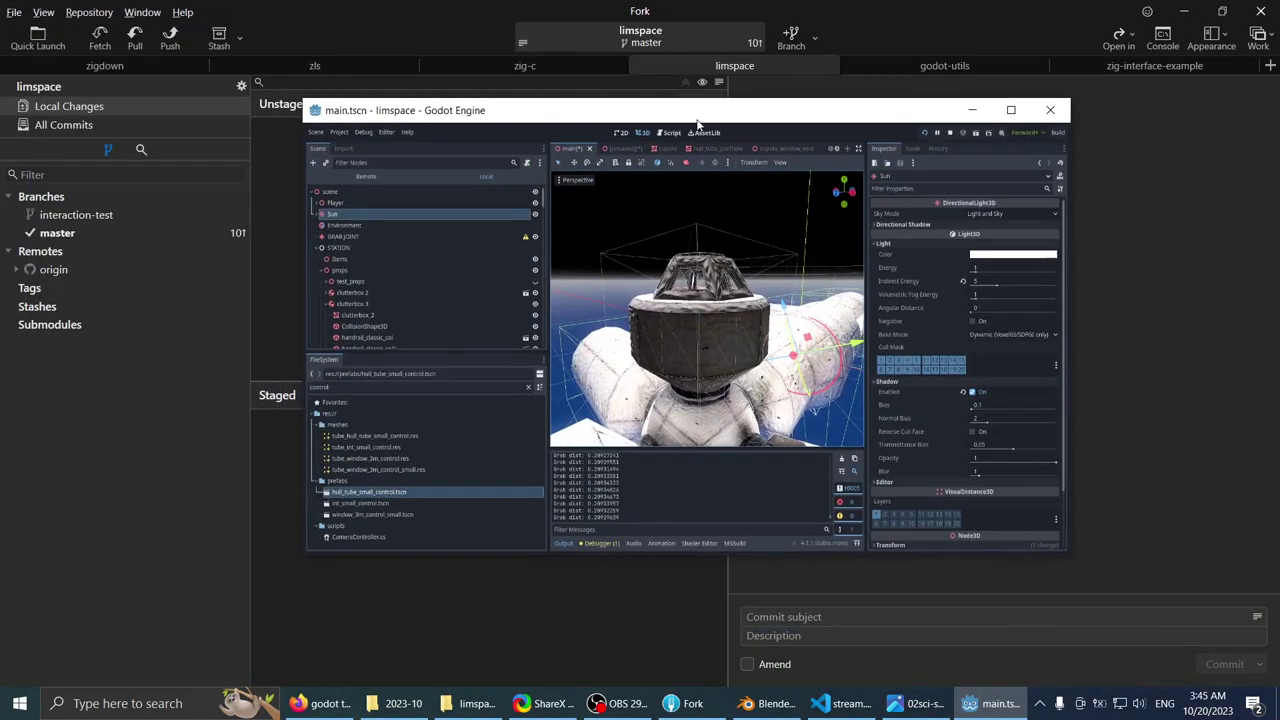
drag(462, 102, 553, 188)
click(433, 218)
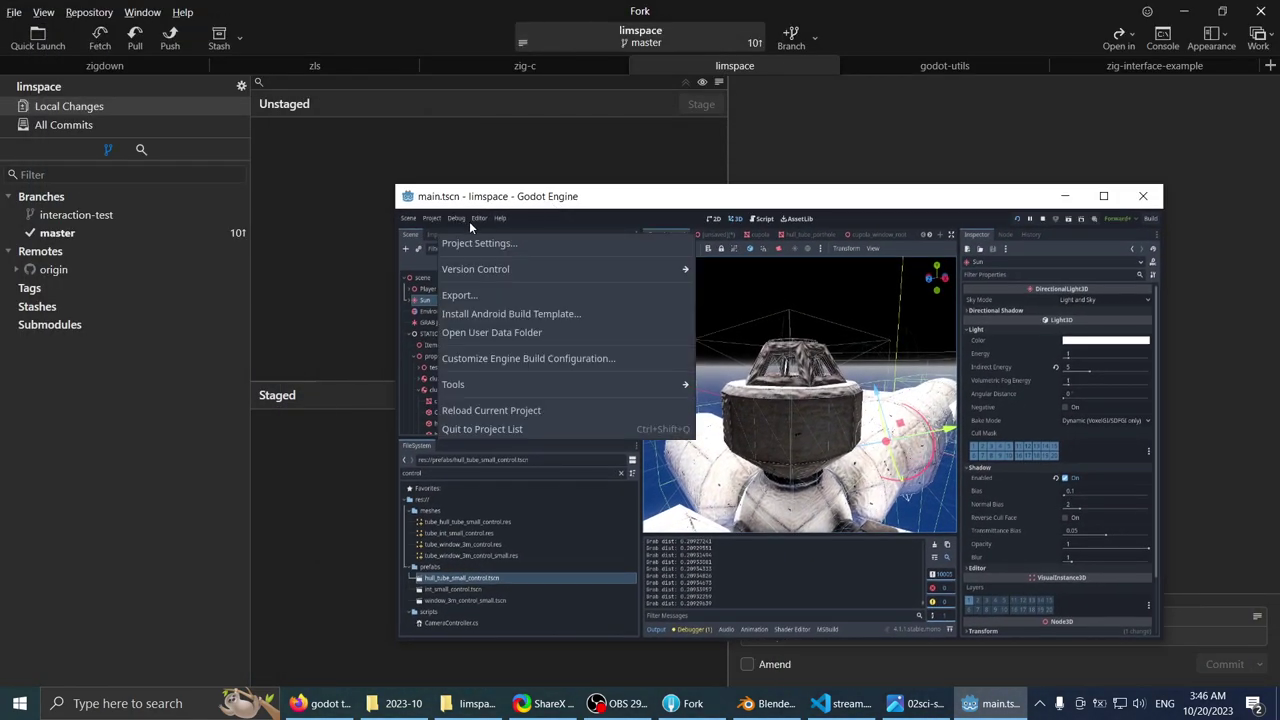
click(465, 207)
double_click(465, 200)
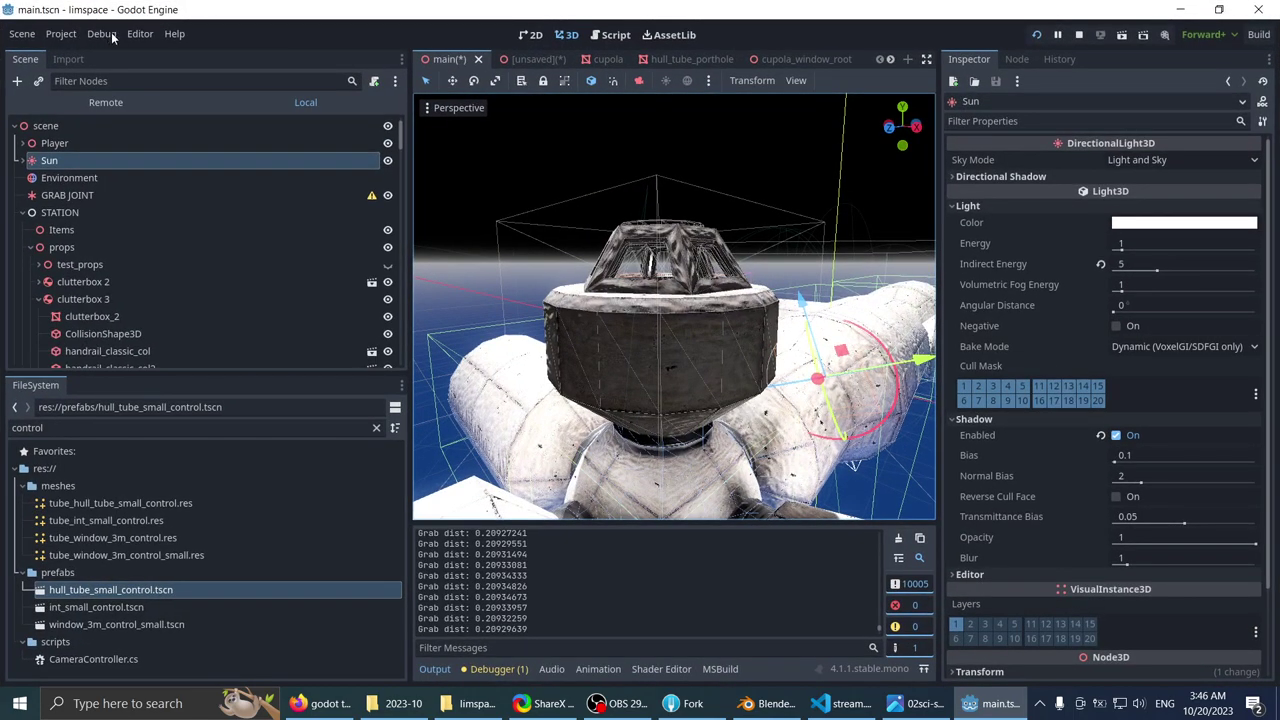
- View the application configuration in the Project Settings and close the dialog
click(101, 34)
click(90, 36)
click(66, 36)
click(72, 54)
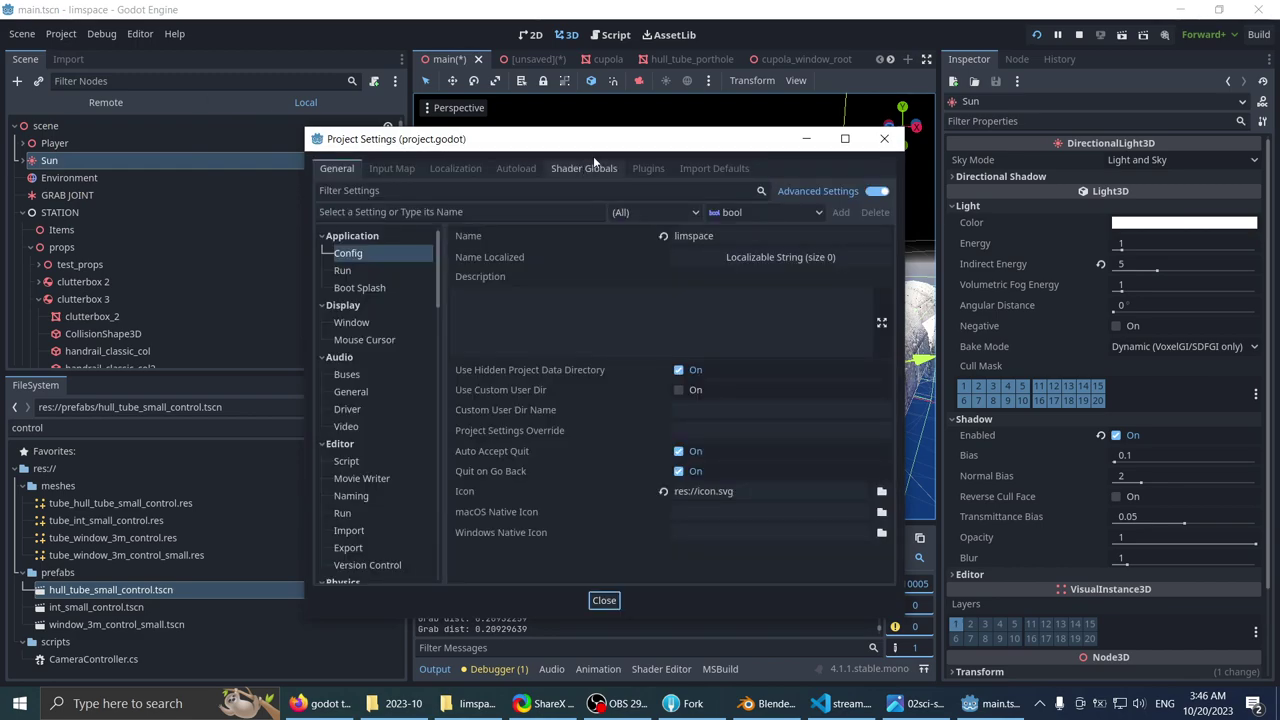
drag(593, 156, 609, 183)
click(889, 173)
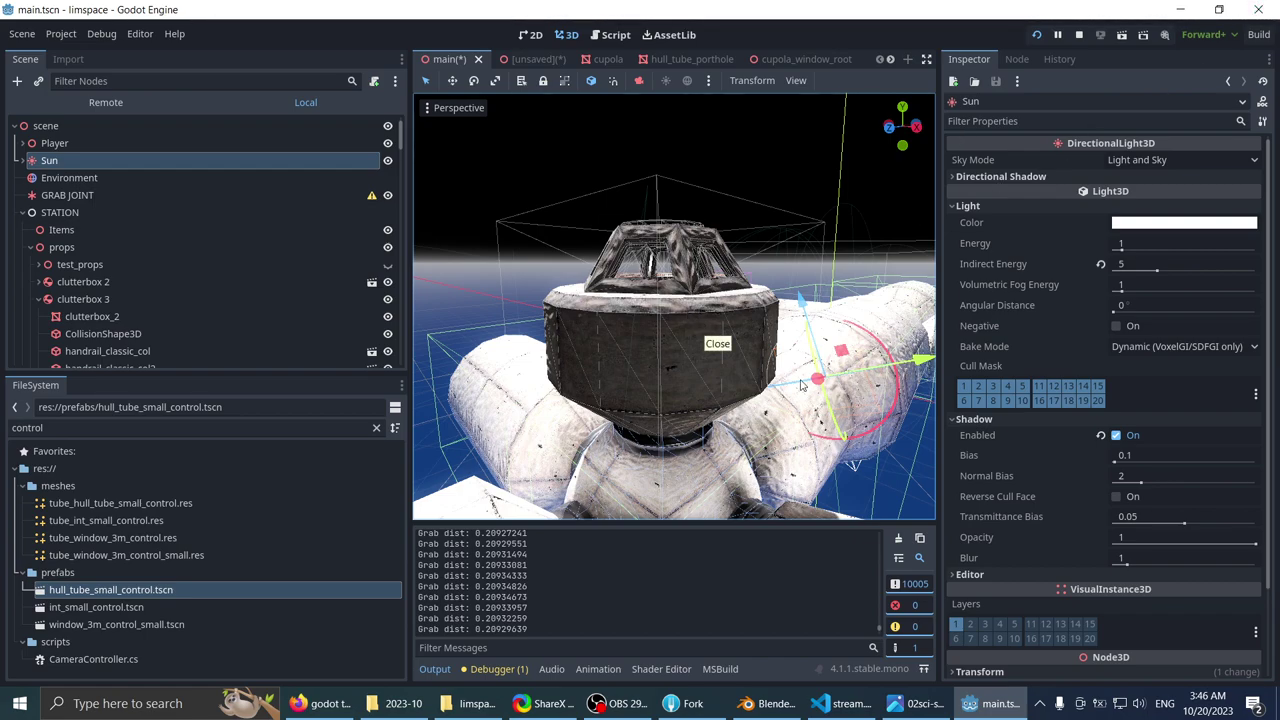
- Close the Godot editor and show the desktop, then return to Fork
key(alt+Tab)
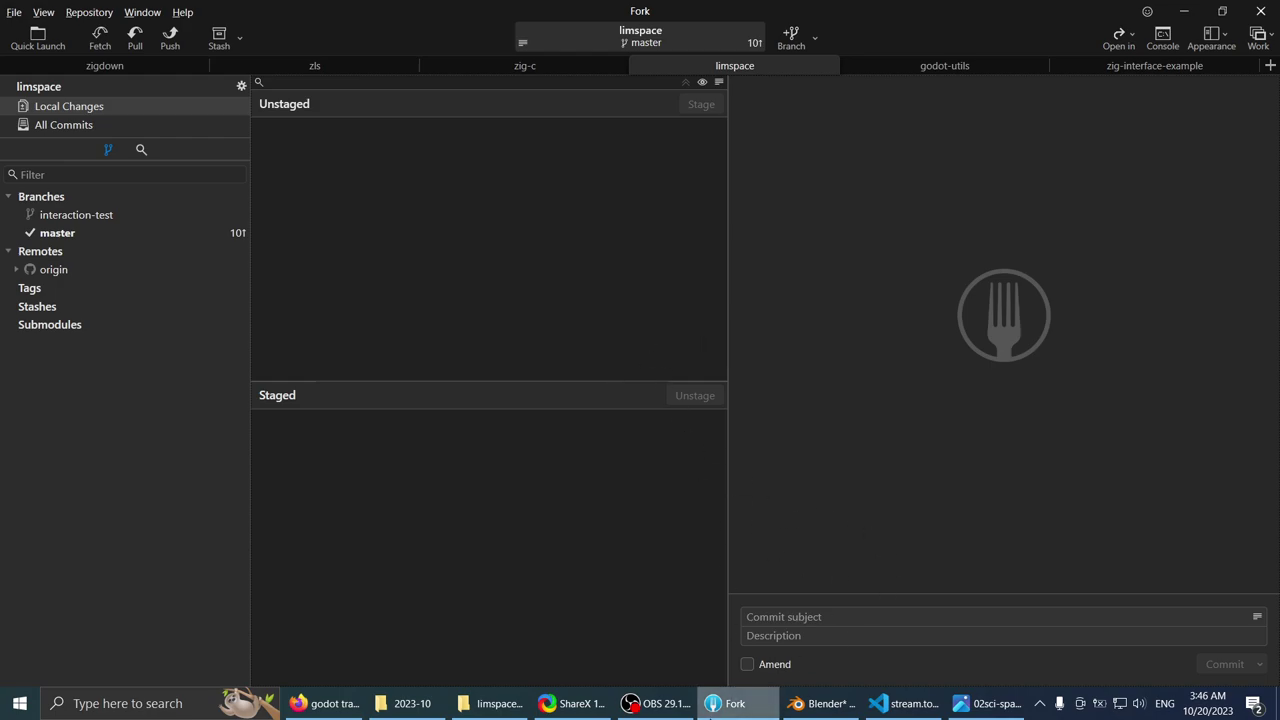
key(alt+Tab)
key(super+d)
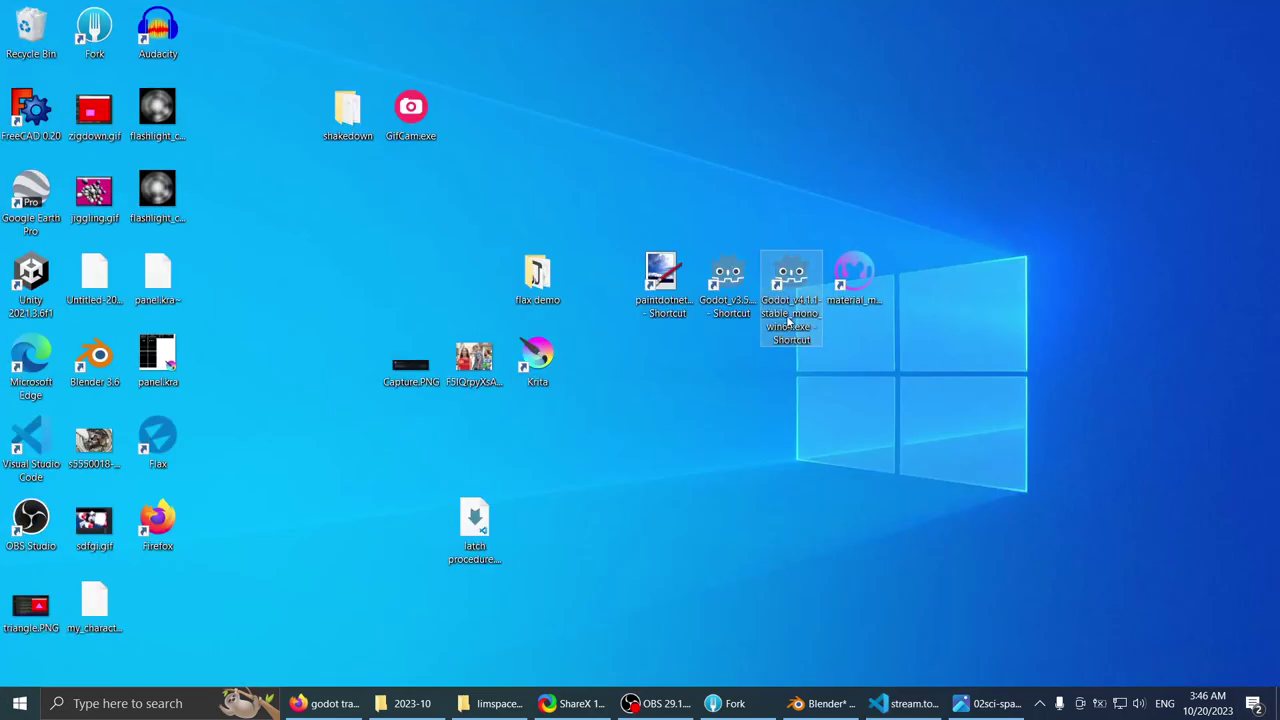
key(F2)
key(alt+Tab)
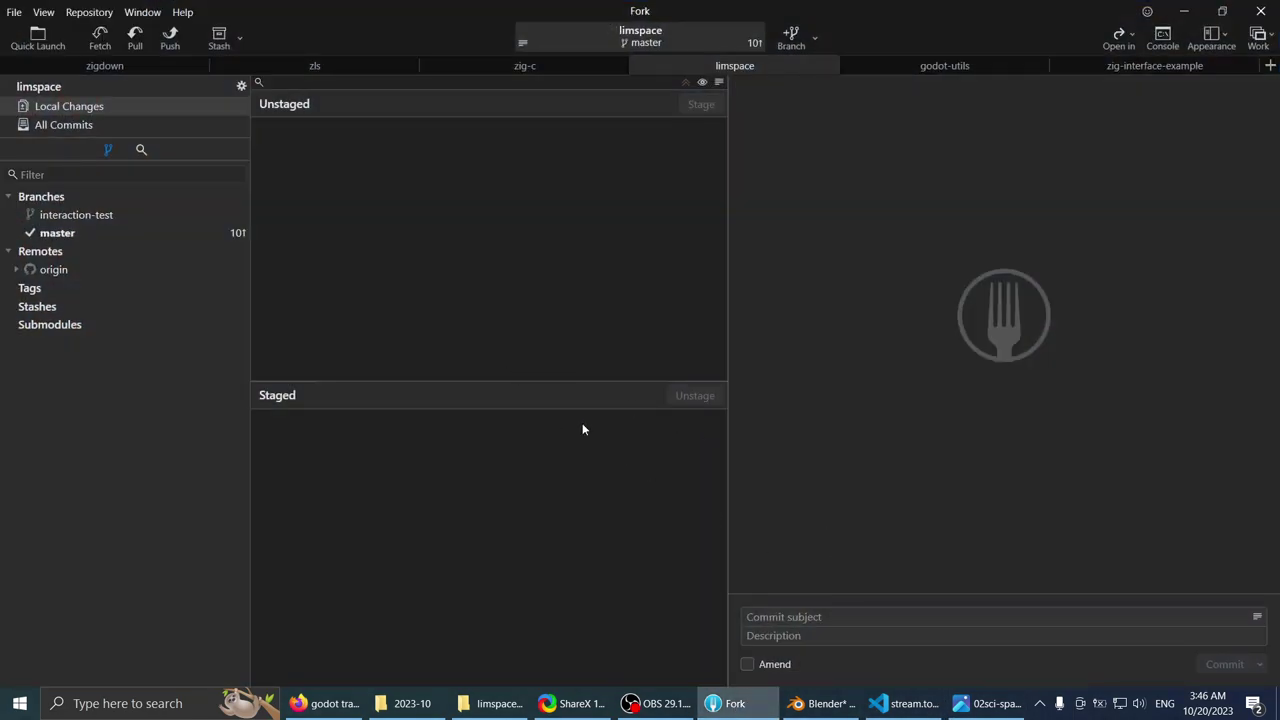
- Switch to Blender and examine the hull_3m_bulge-col and hull_adapt_port-2m-col modules from several angles
click(810, 706)
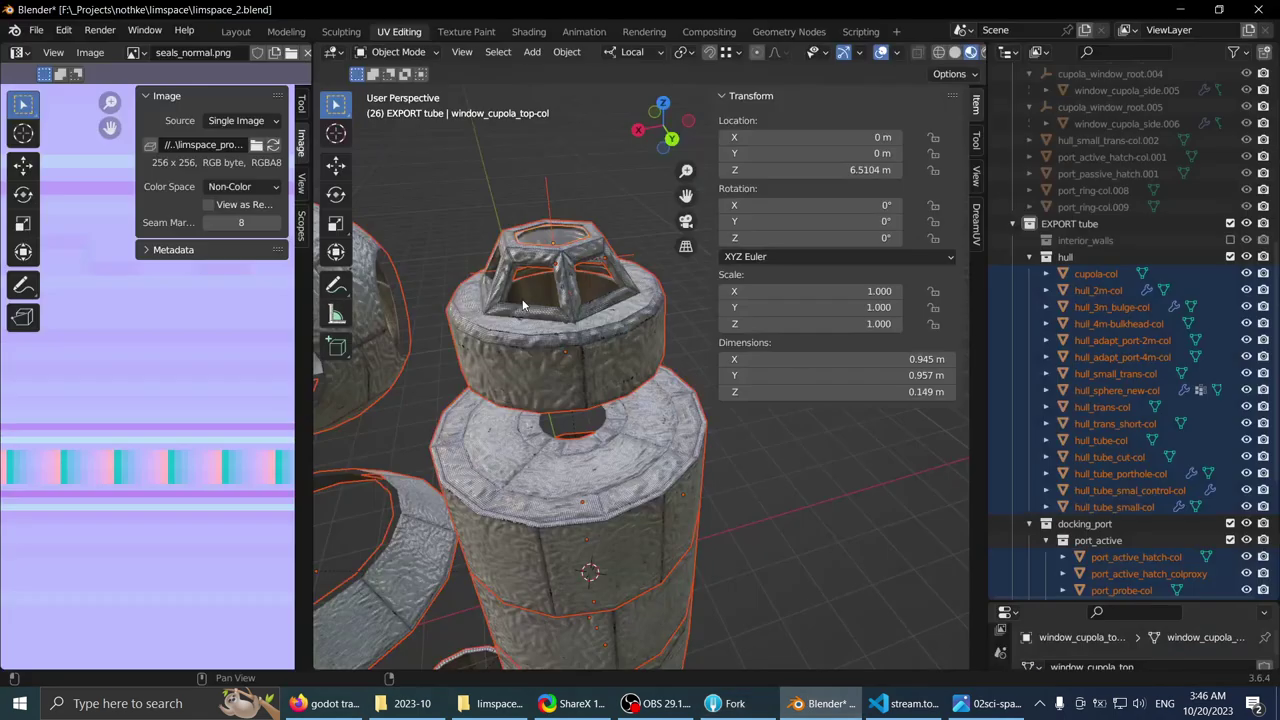
scroll(522, 305, down, 5)
middle_drag(551, 429, 640, 550)
click(610, 532)
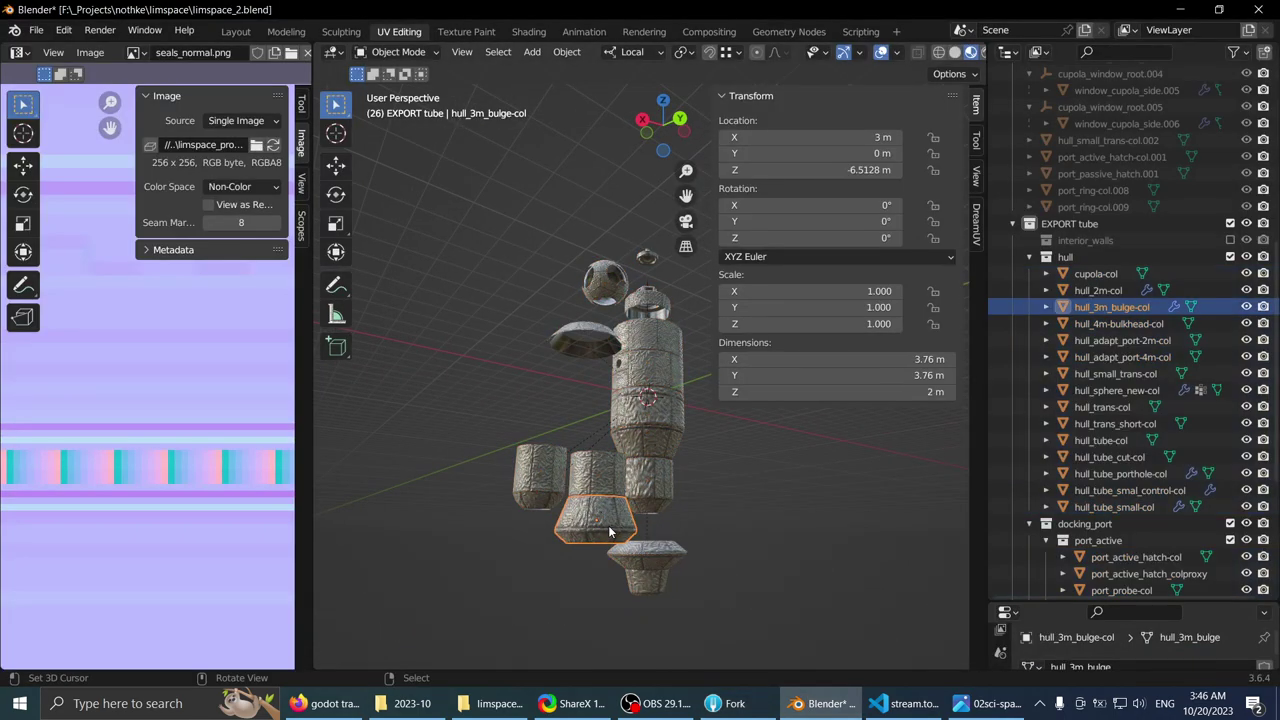
key(KP_Decimal)
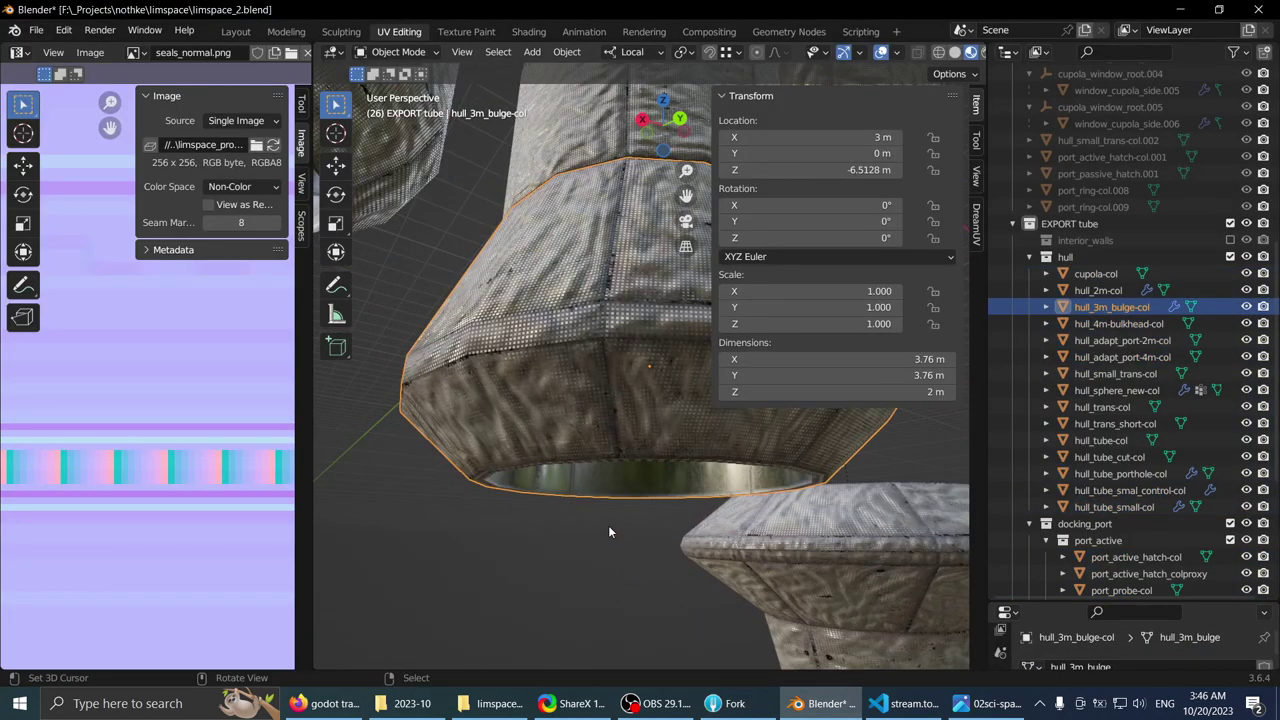
scroll(609, 531, down, 6)
middle_drag(609, 531, 526, 455)
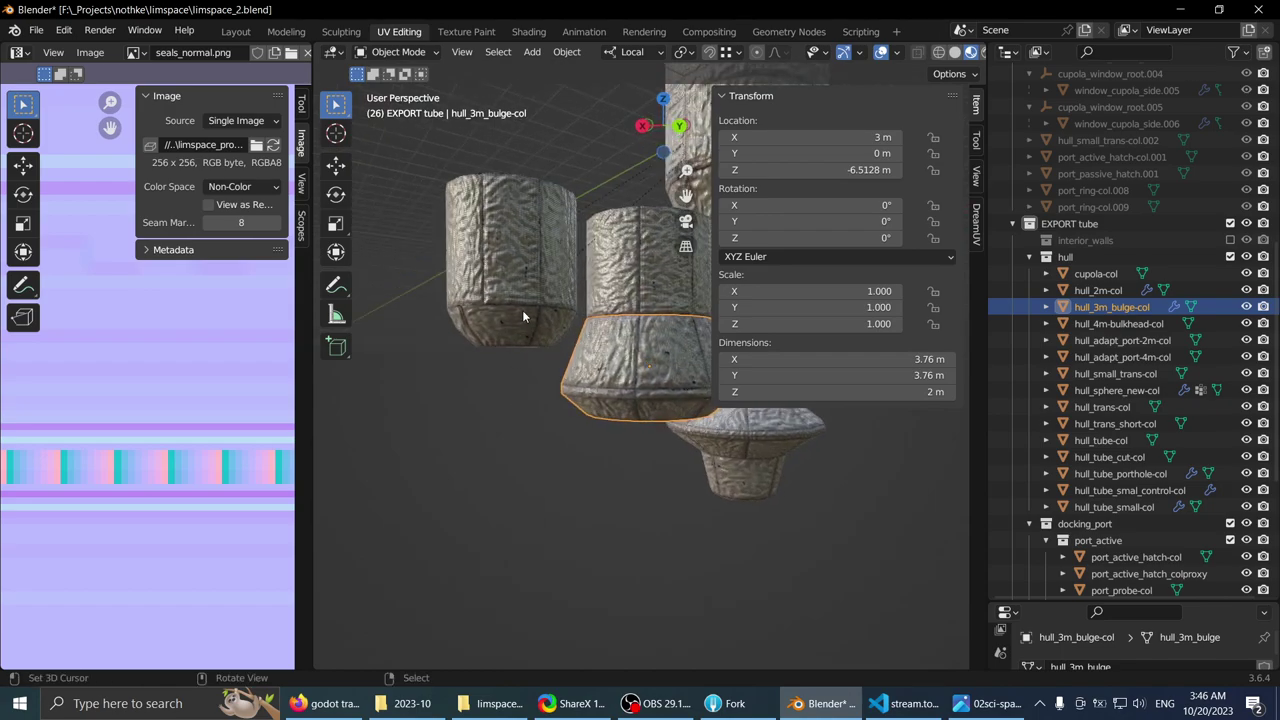
click(501, 315)
scroll(495, 345, down, 1)
click(476, 434)
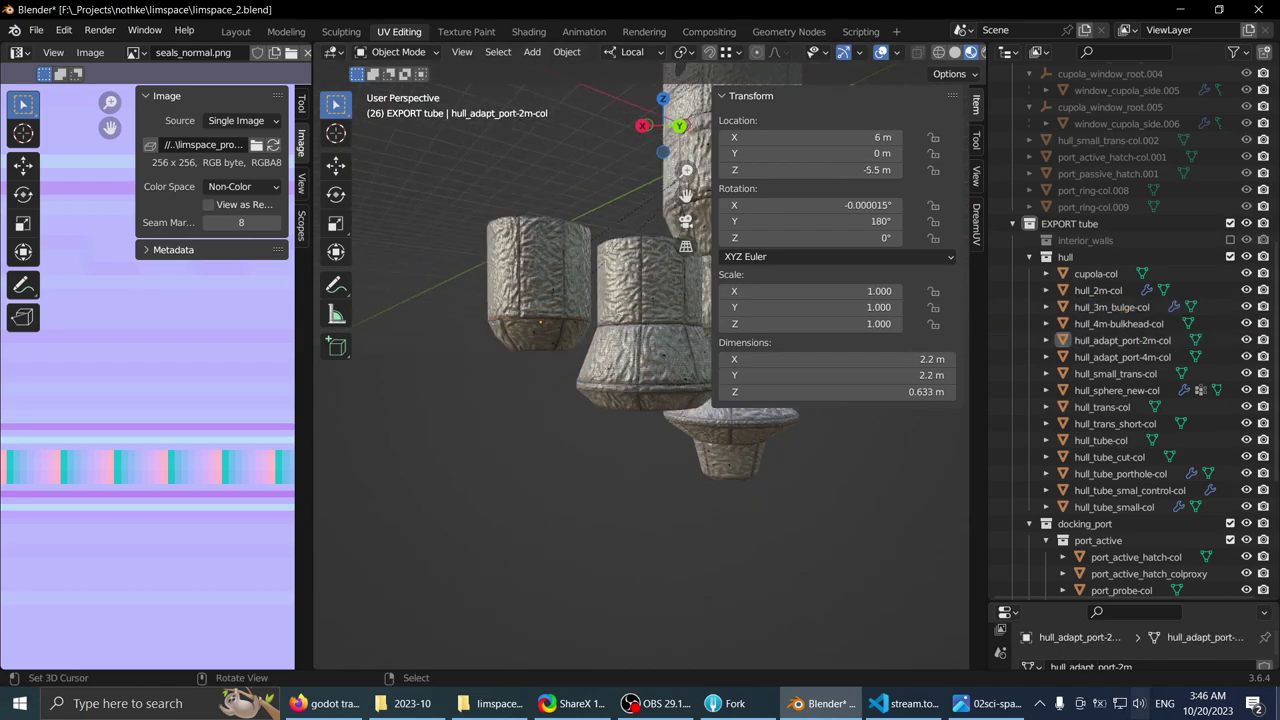
- Launch Godot 4.1.1 from the desktop and open the limspace project
click(1278, 708)
double_click(790, 285)
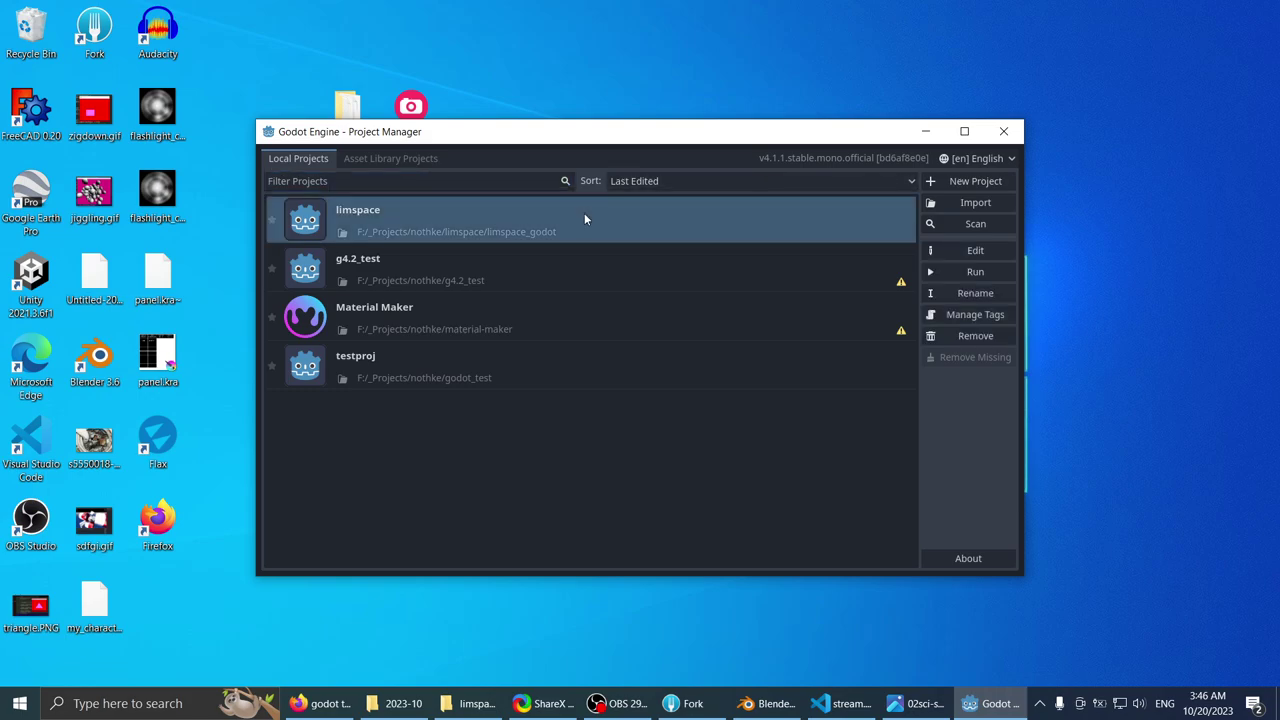
double_click(585, 215)
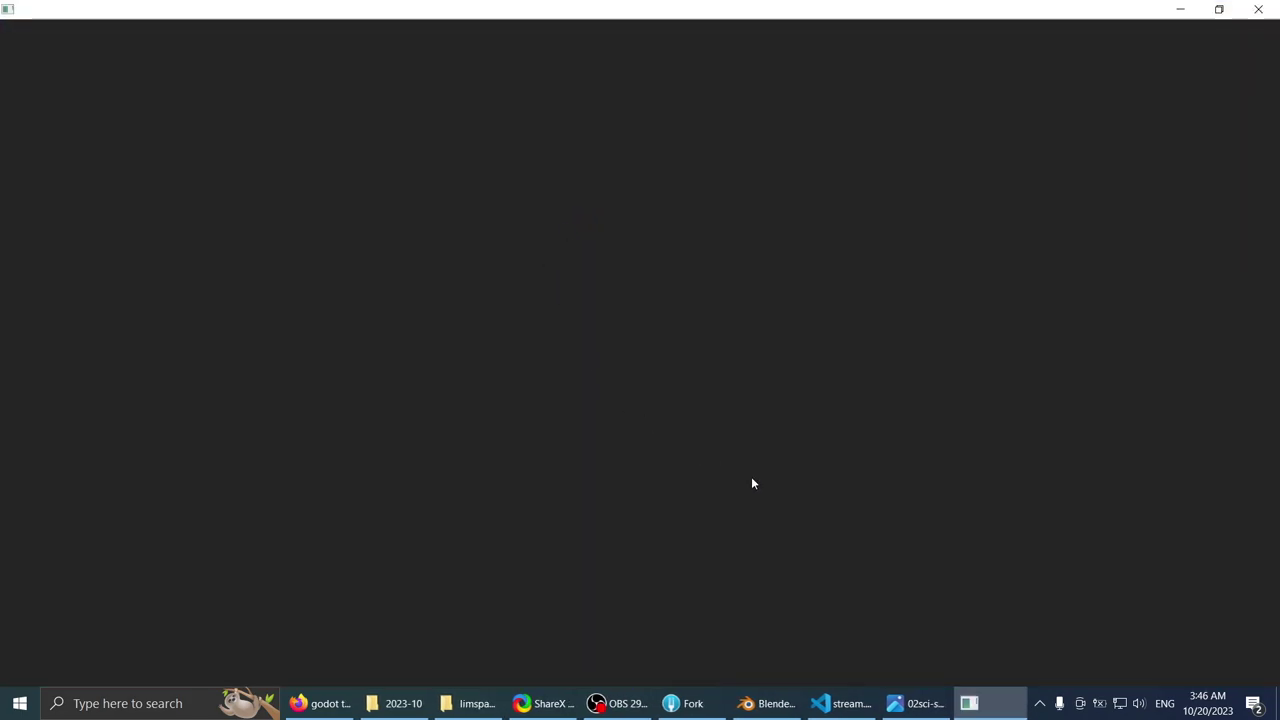
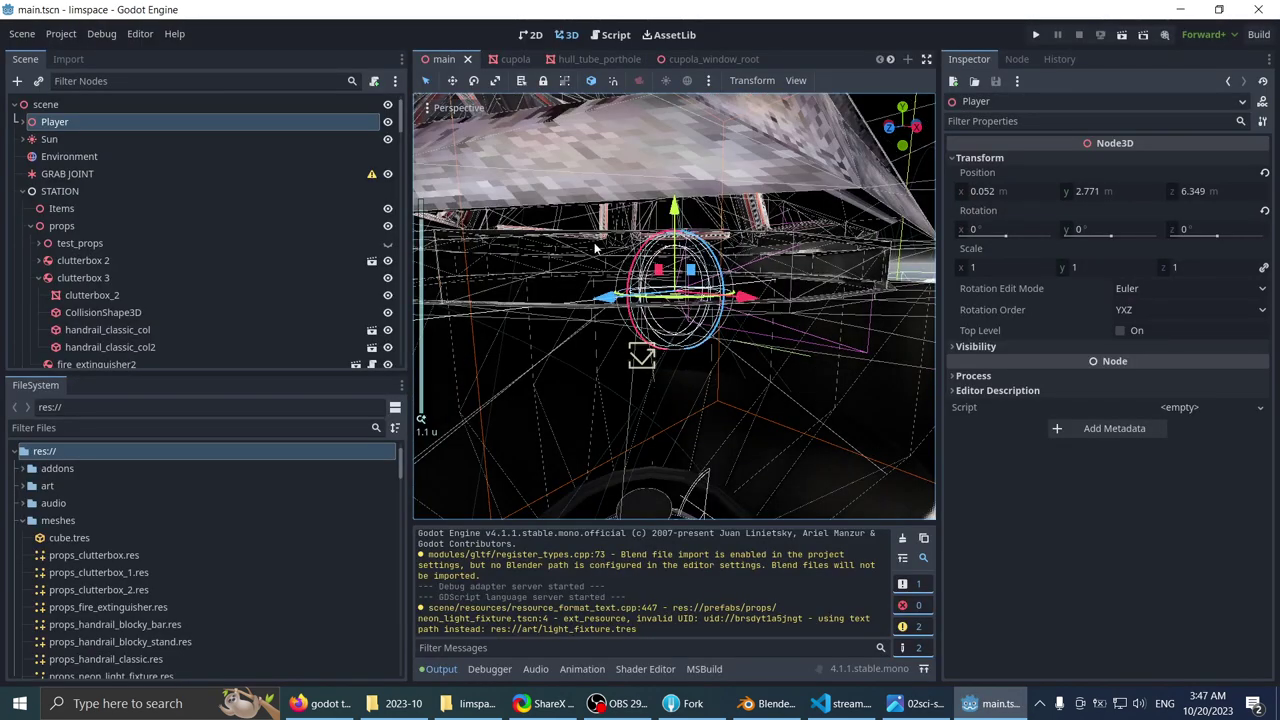
- Clear the selection in the main scene near the cupola and filter the project files by "bul"
scroll(574, 280, down, 3)
middle_drag(588, 246, 554, 278)
scroll(574, 280, up, 9)
scroll(574, 280, down, 6)
click(468, 203)
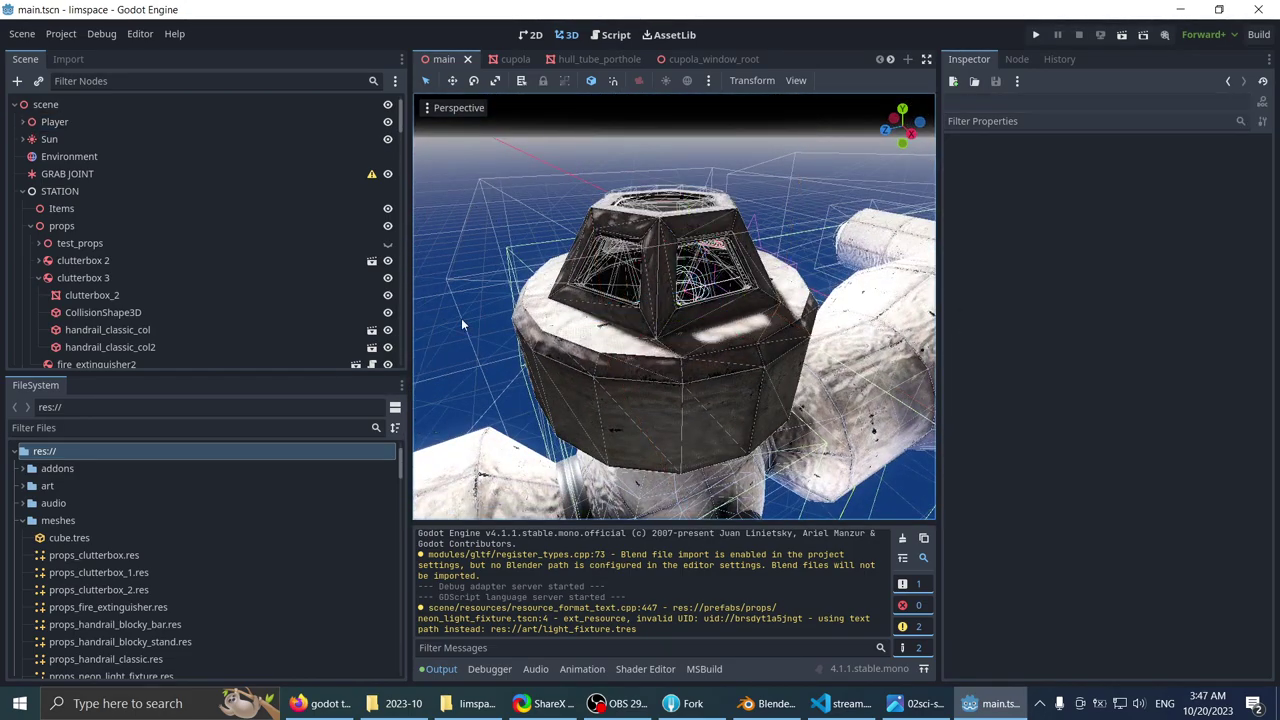
click(75, 427)
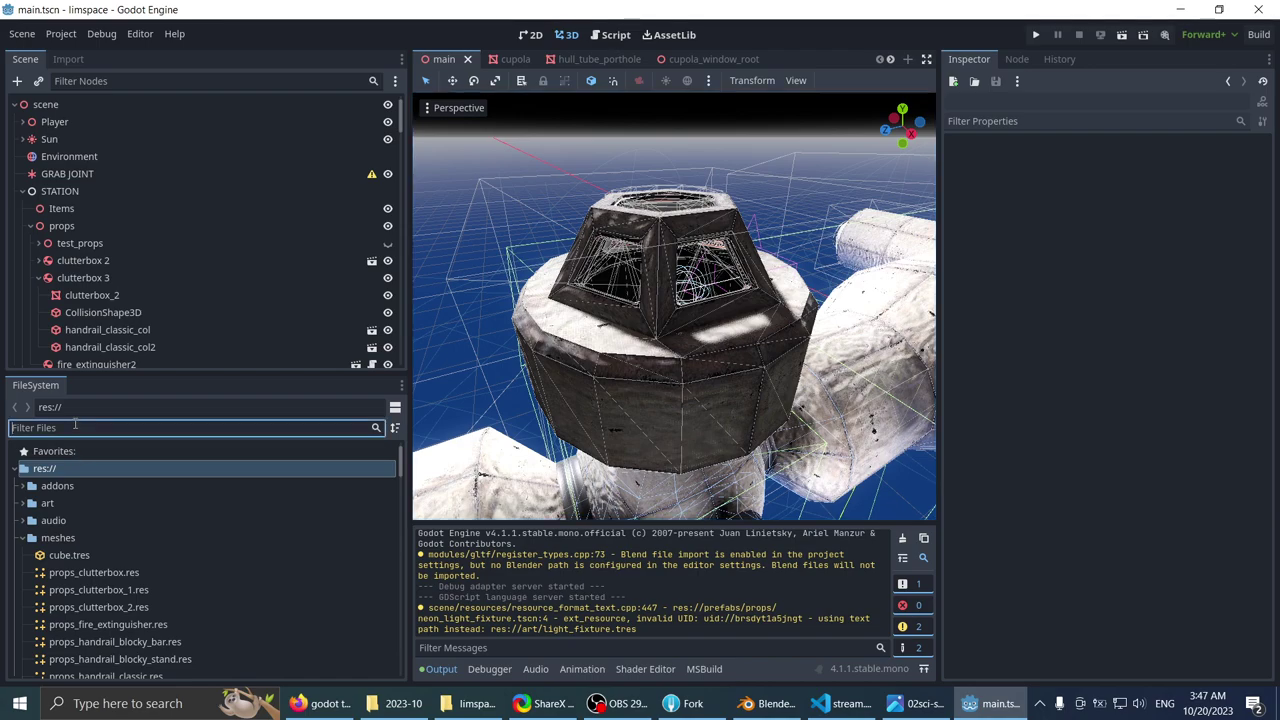
text(bul)
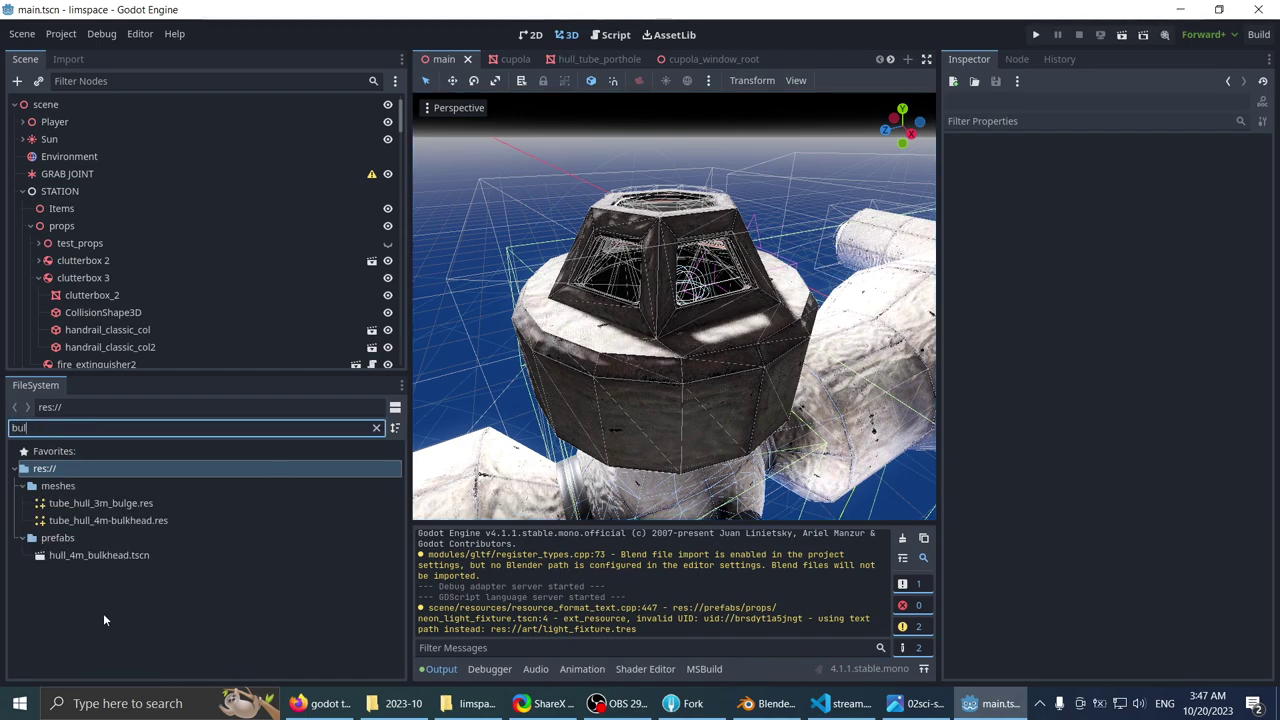
- Create a new empty scene in the project
scroll(455, 280, down, 5)
middle_drag(455, 280, 440, 312)
scroll(445, 335, up, 4)
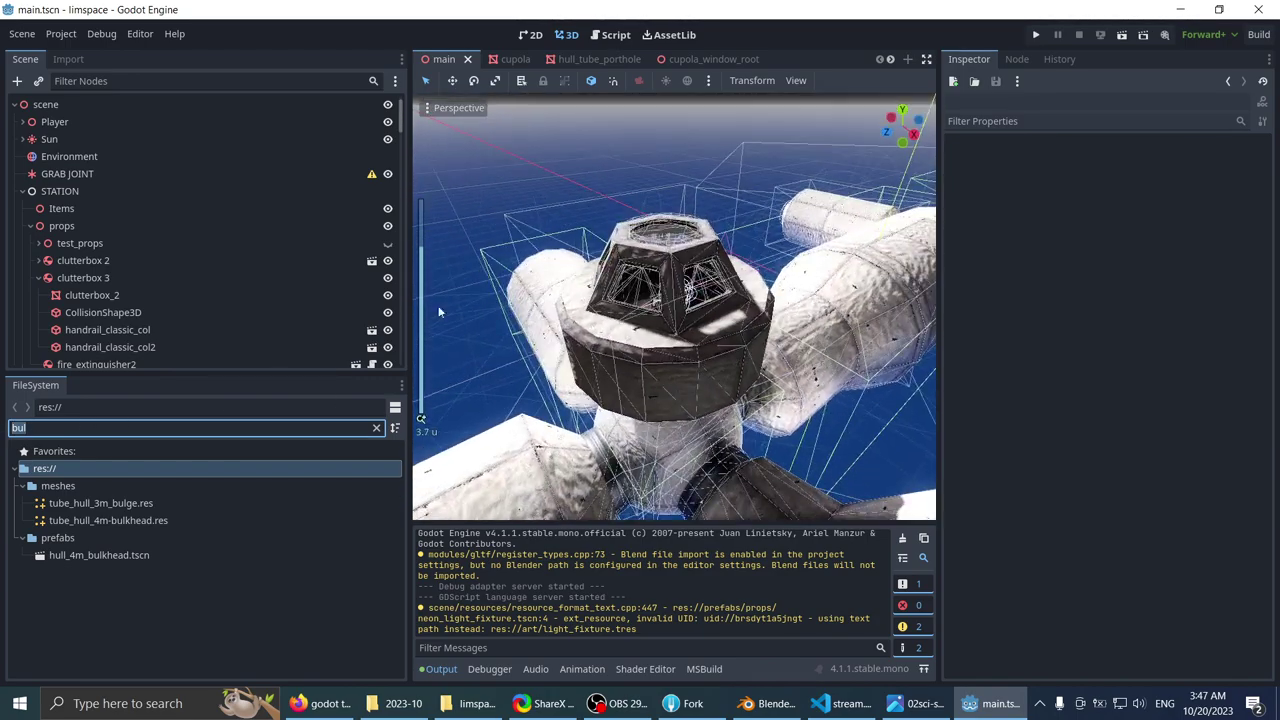
click(15, 37)
click(27, 57)
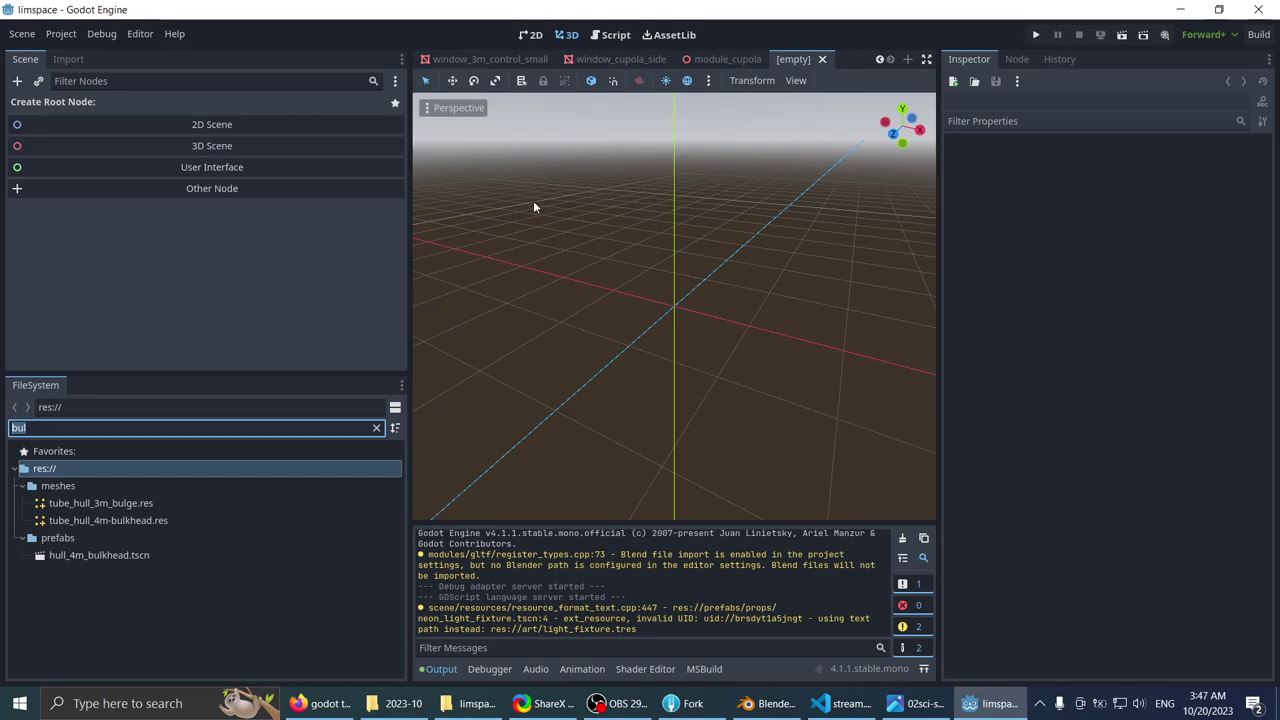
scroll(533, 200, down, 1)
scroll(533, 200, up, 1)
middle_drag(530, 190, 510, 216)
scroll(462, 58, up, 5)
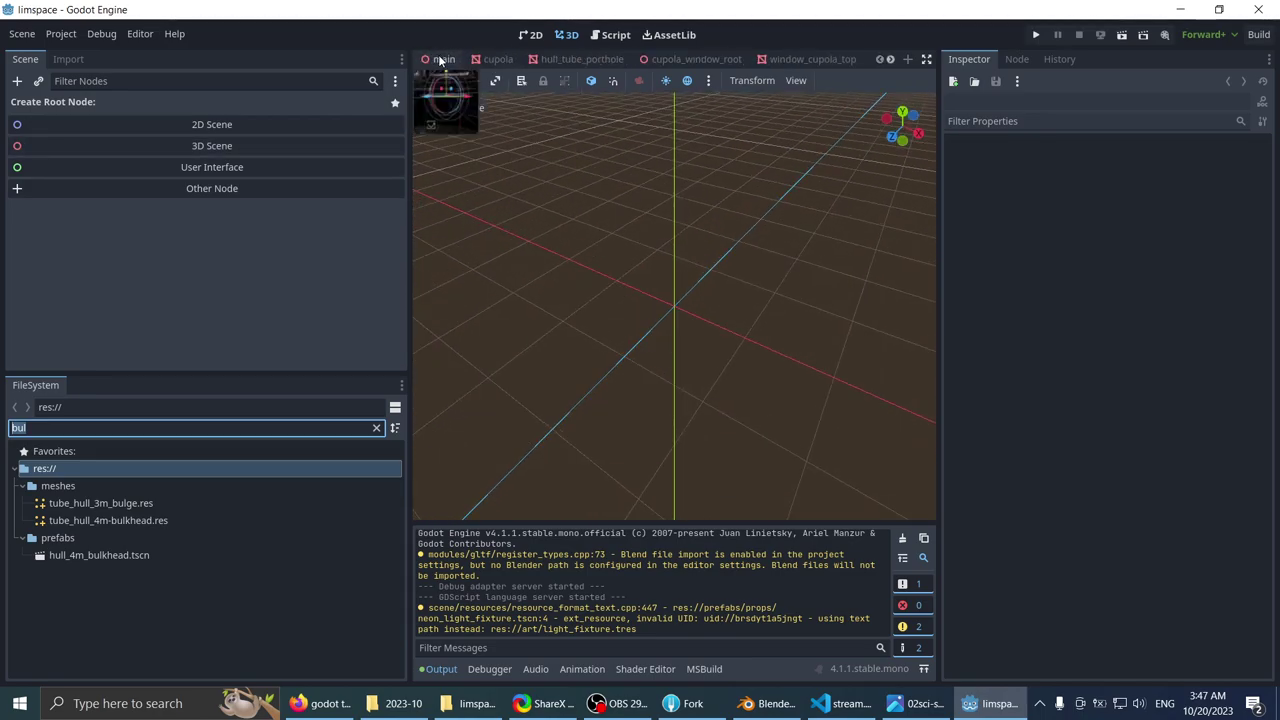
- Return to the main scene and filter its node tree by "reflec"
click(426, 59)
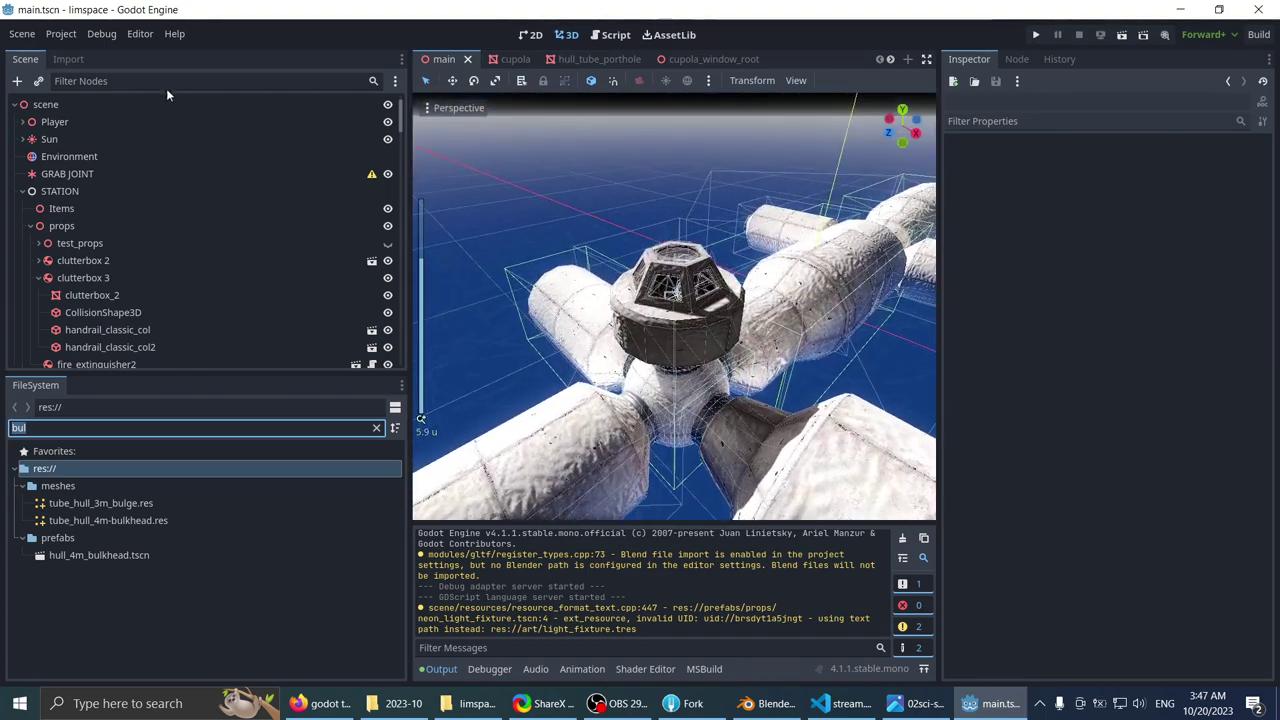
click(167, 81)
text(reflec)
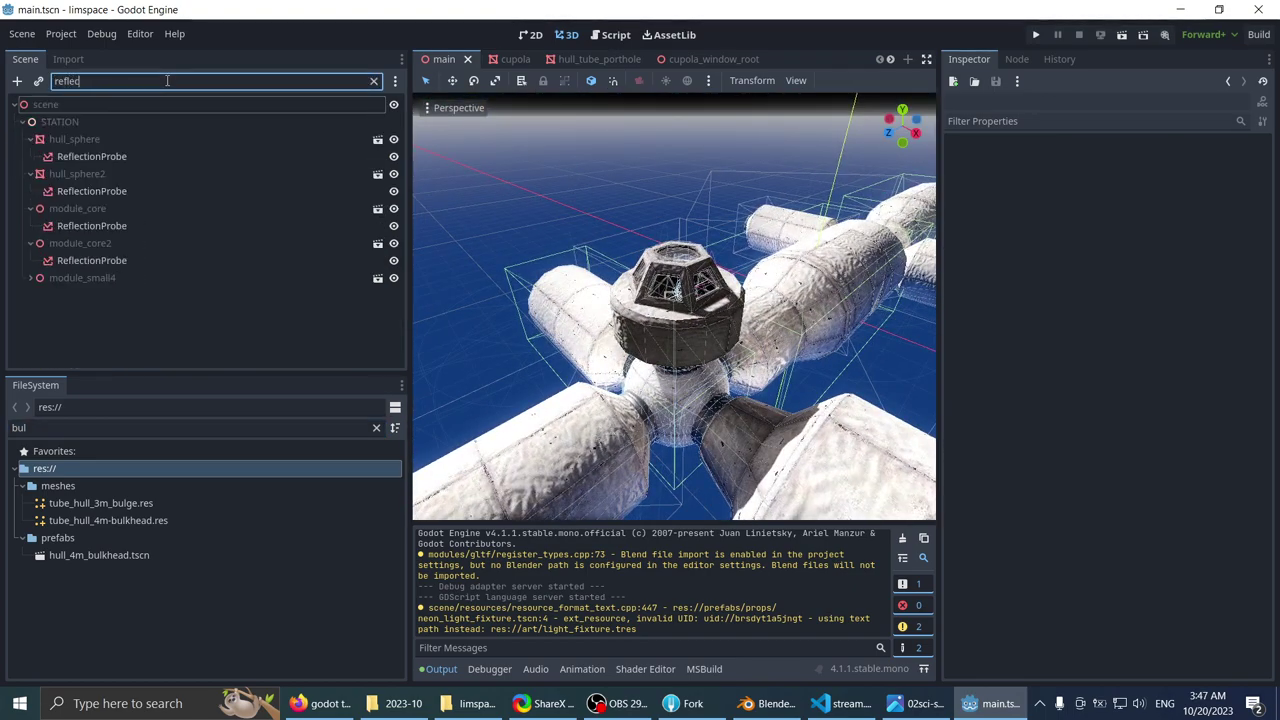
- Check hull_sphere's ReflectionProbe settings, clear the node filter and look through the nodes under STATION
click(112, 156)
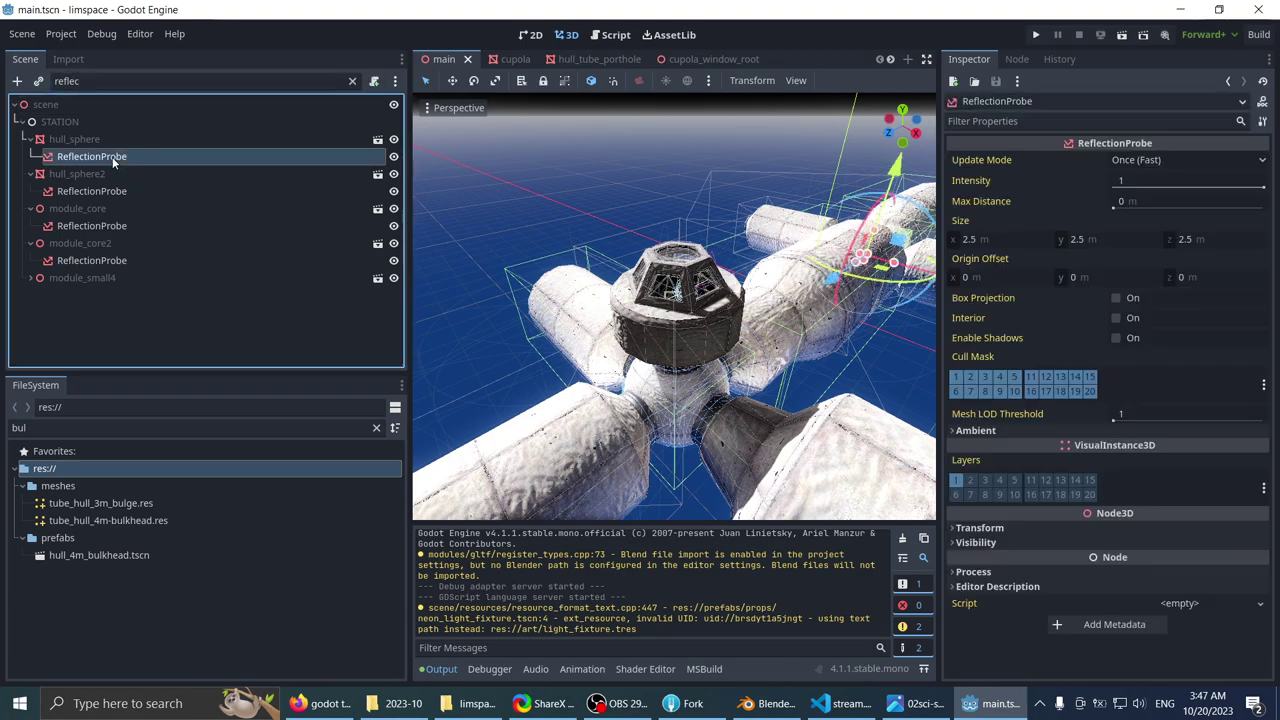
click(353, 82)
scroll(110, 290, up, 10)
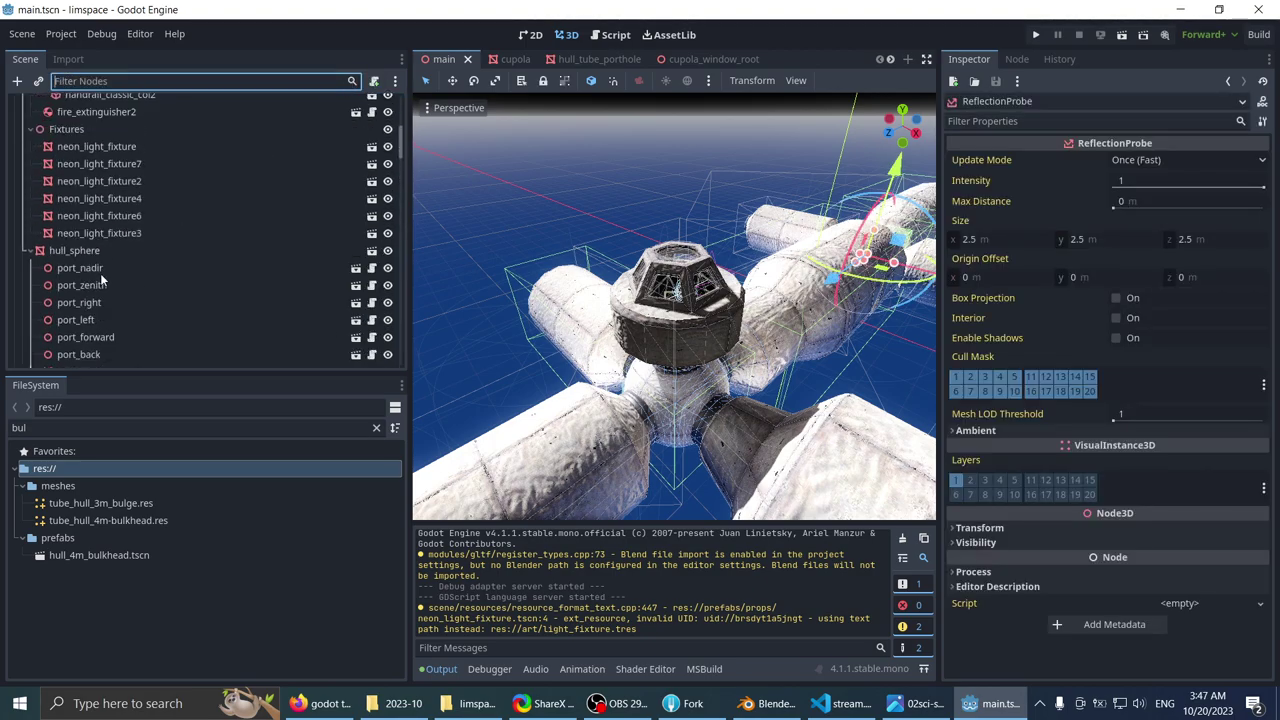
click(64, 192)
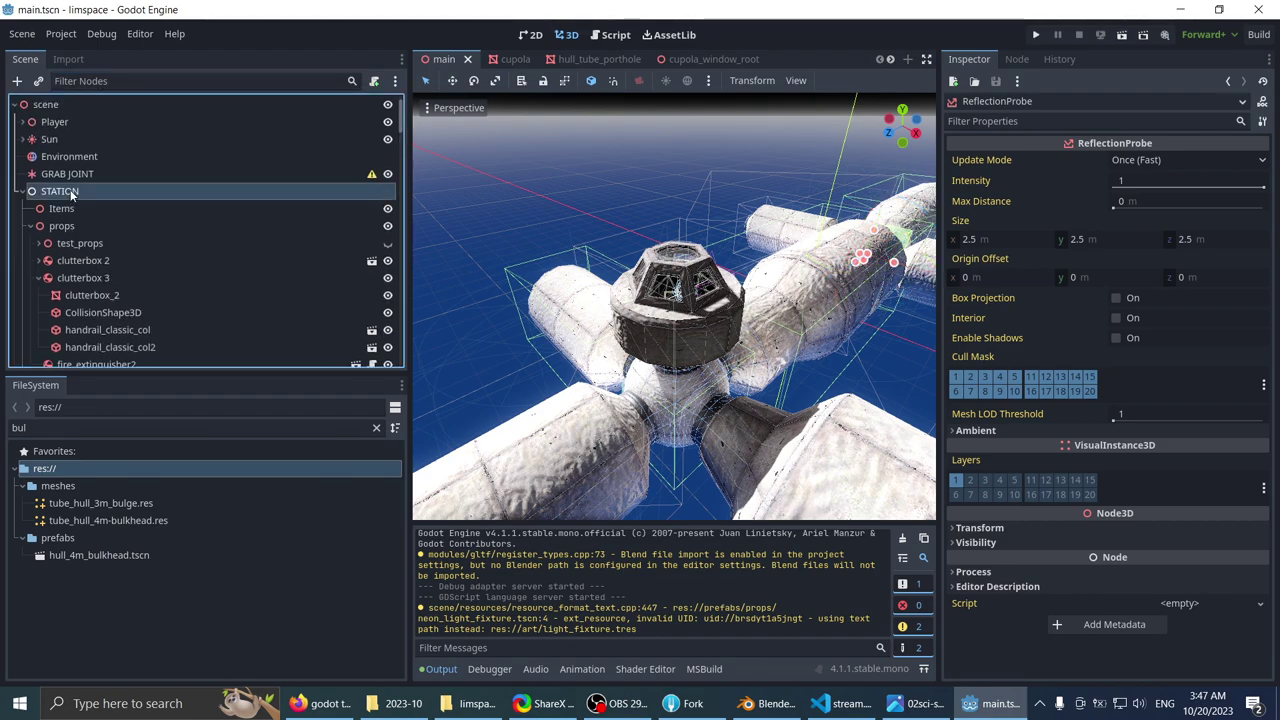
scroll(119, 186, down, 2)
scroll(121, 200, down, 7)
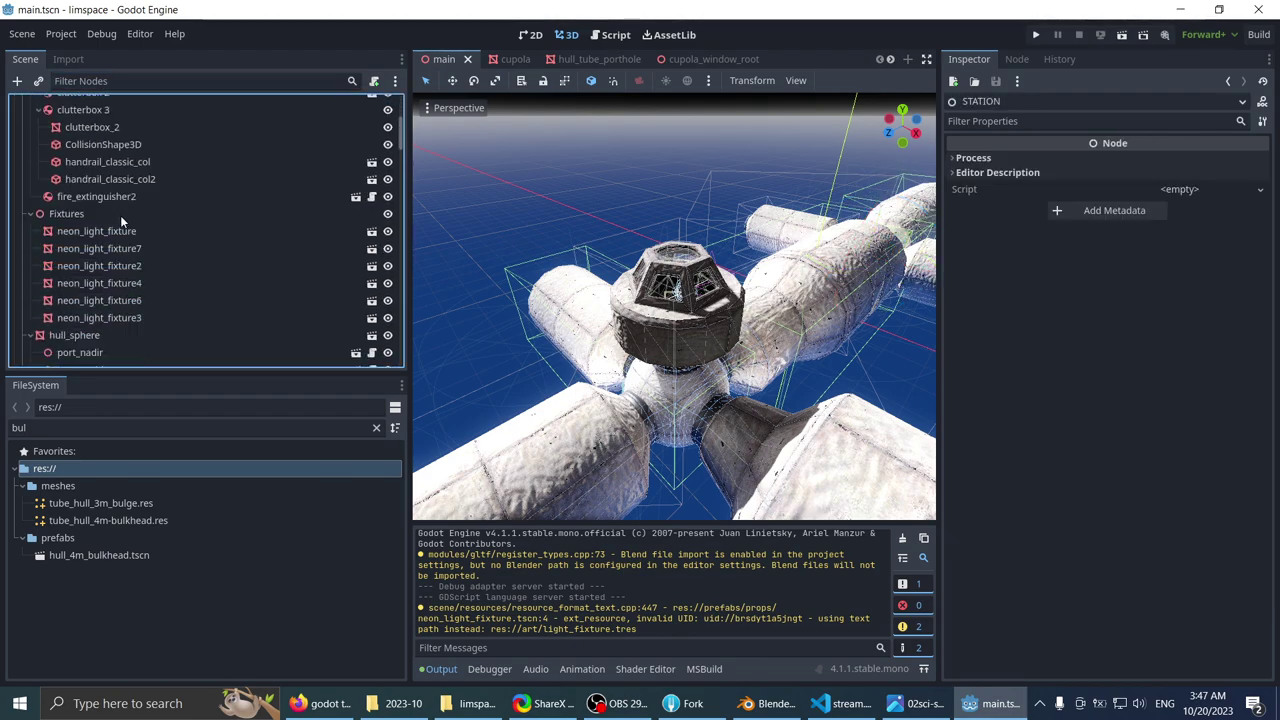
scroll(123, 194, down, 2)
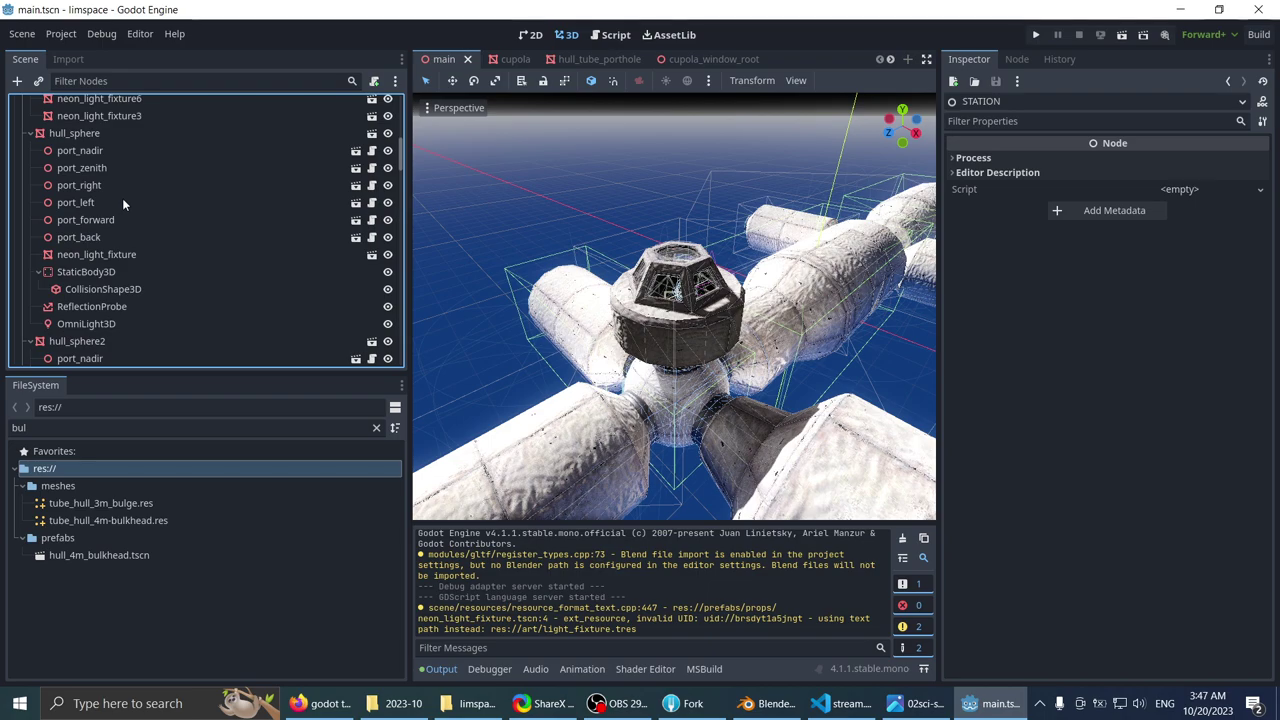
middle_drag(597, 247, 597, 220)
scroll(560, 231, down, 3)
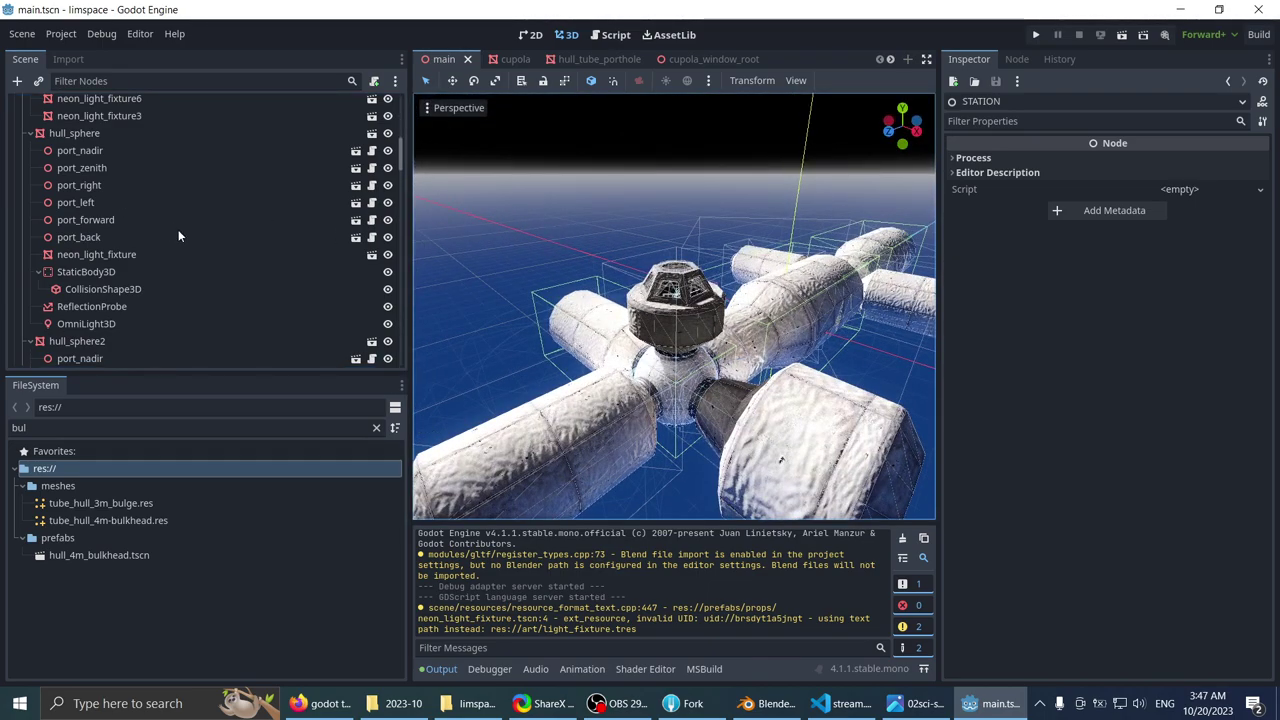
- Locate the small hull module beside the cupola, select its parent module_small4 and open that module's scene for editing
click(602, 321)
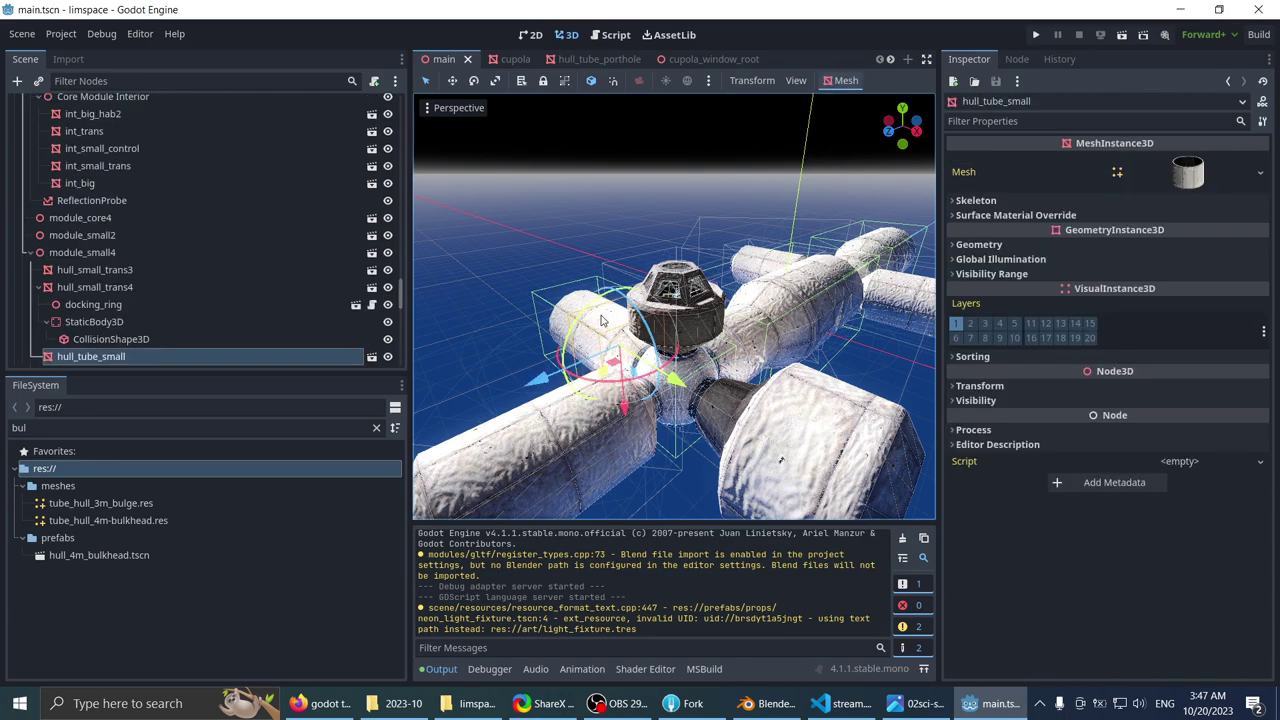
scroll(162, 286, down, 1)
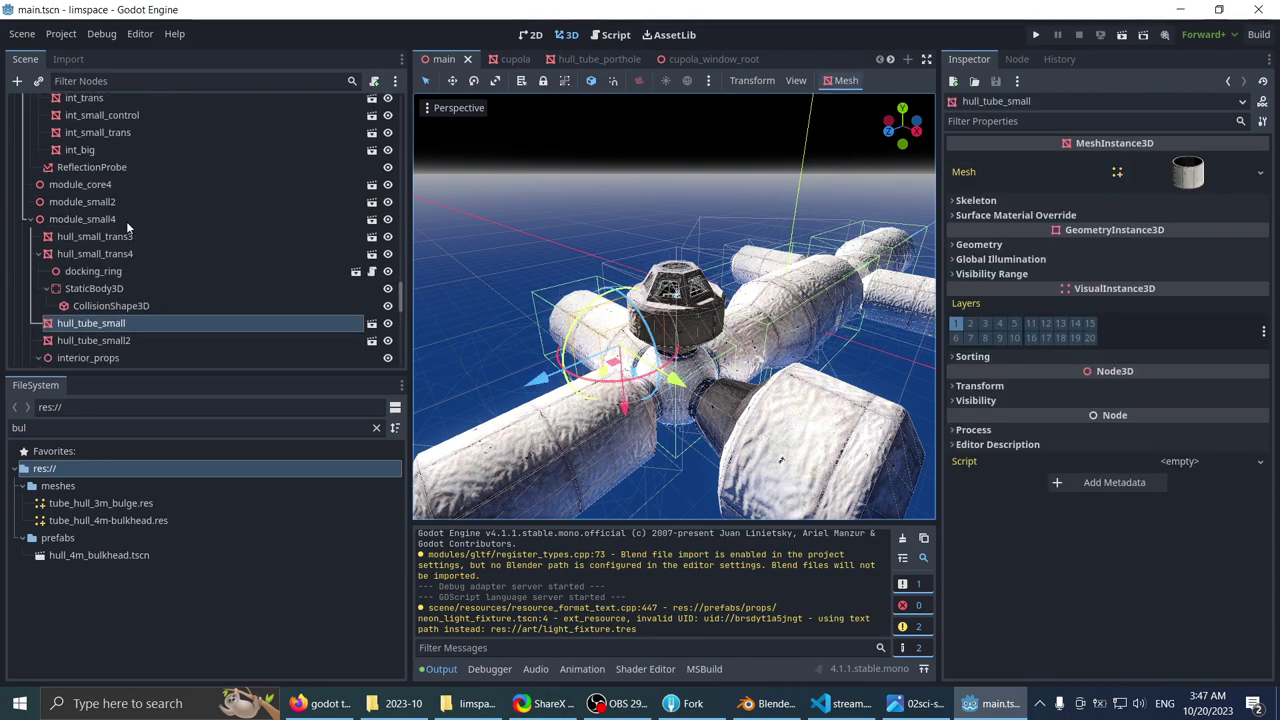
click(114, 253)
click(93, 324)
scroll(566, 218, down, 6)
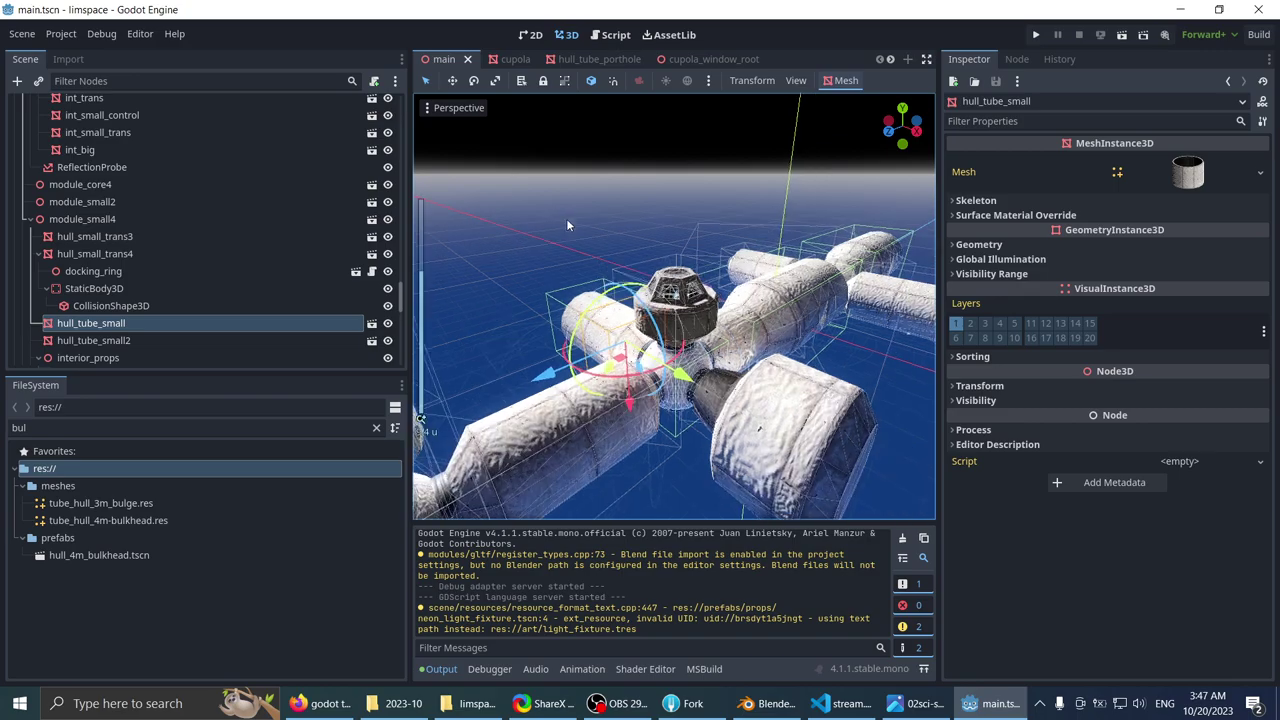
middle_drag(566, 218, 637, 398)
scroll(637, 398, down, 1)
scroll(246, 295, down, 2)
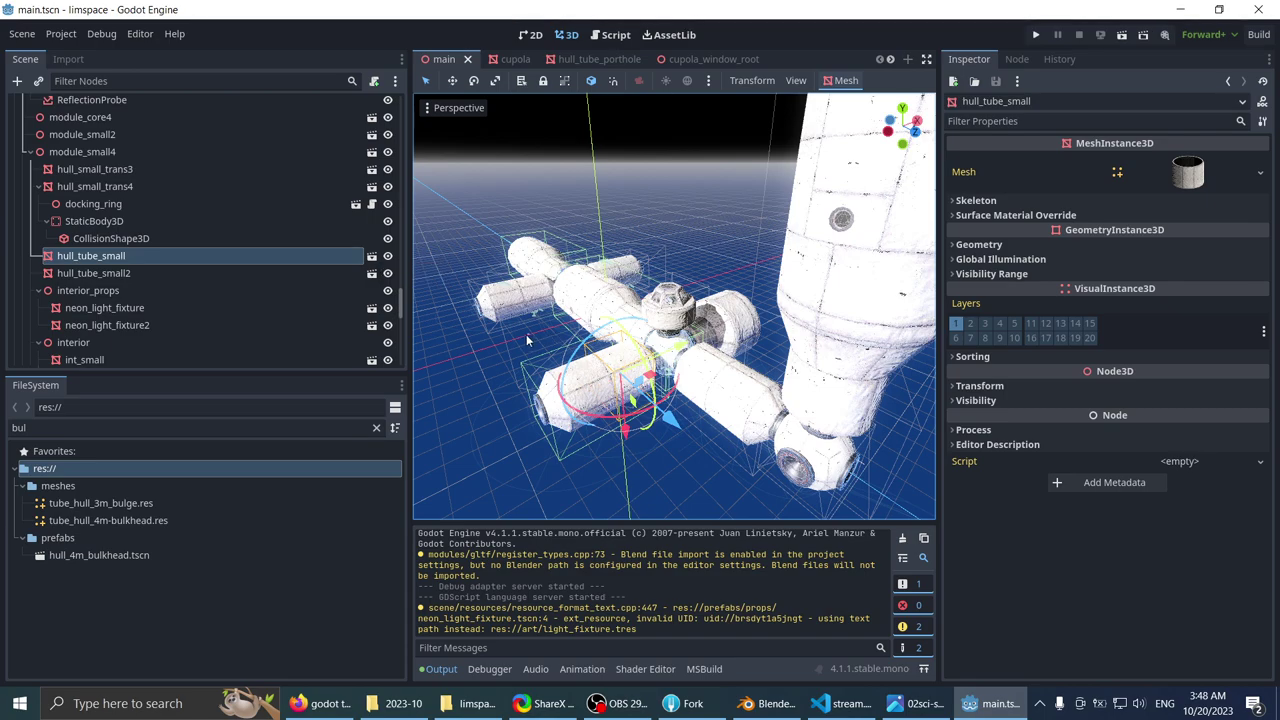
click(561, 397)
scroll(230, 266, up, 1)
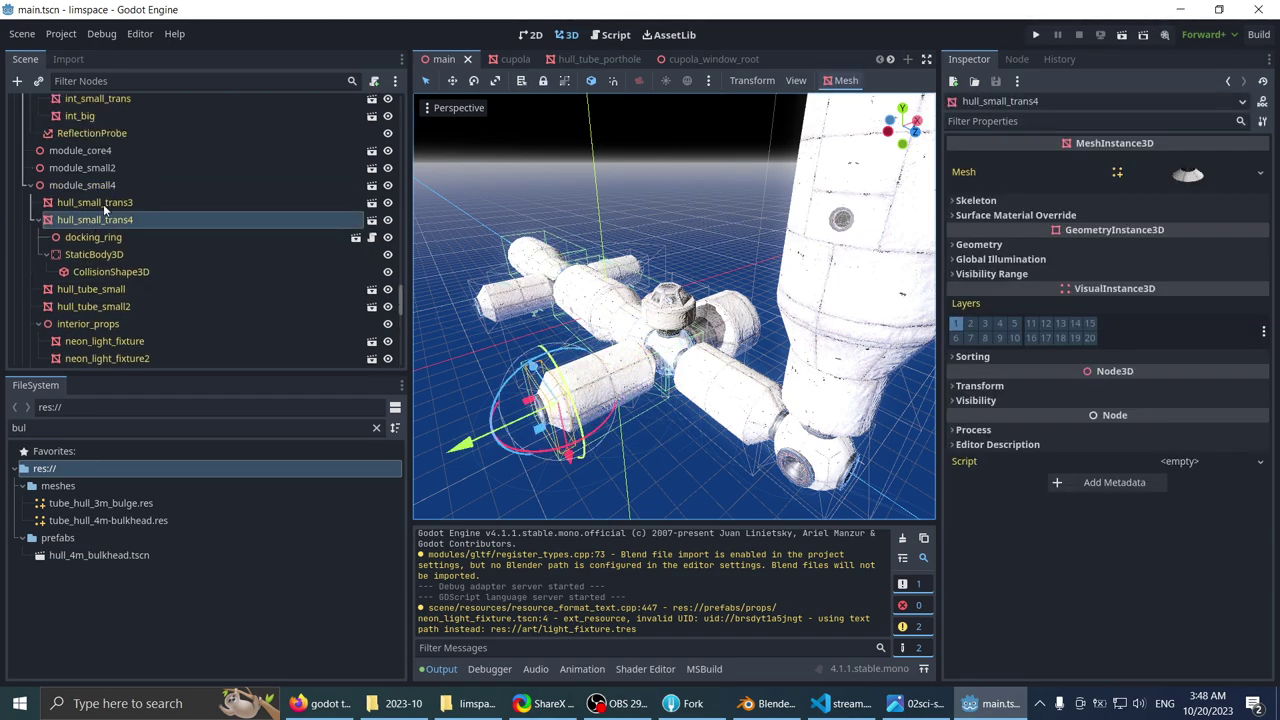
click(121, 185)
click(371, 185)
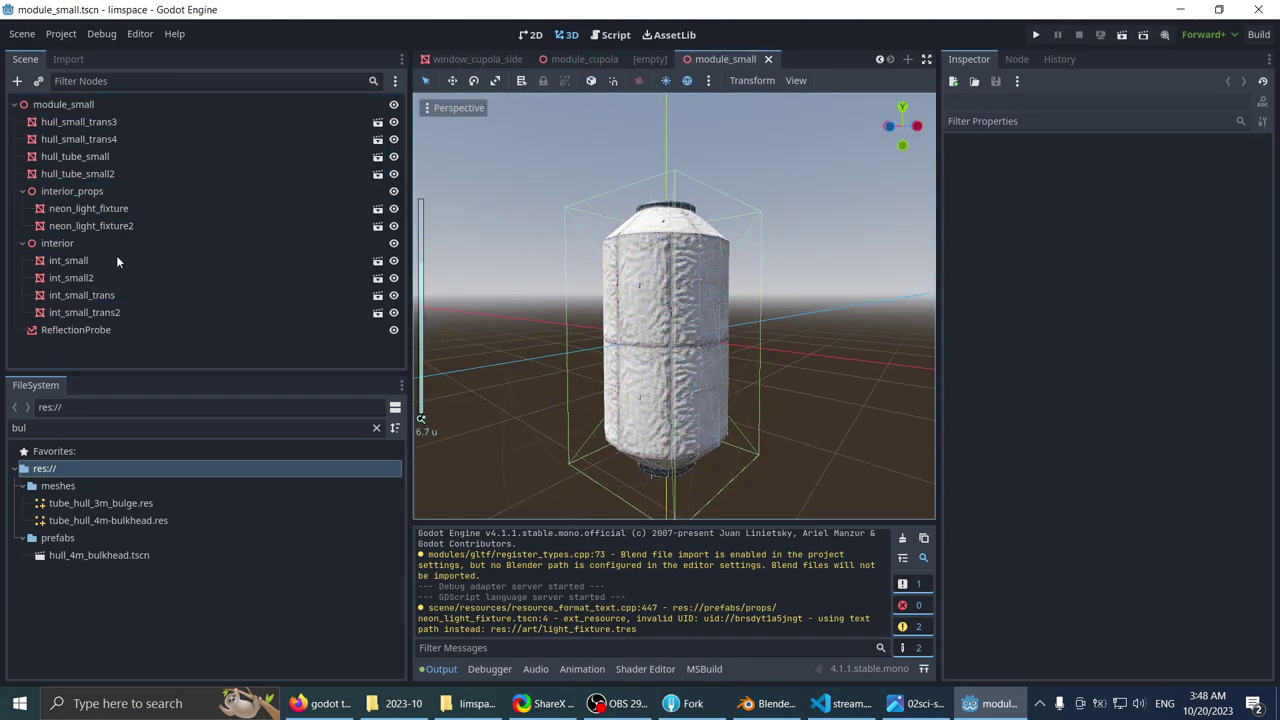
- Compare the small module's interior lighting with its ReflectionProbe shown and hidden
click(90, 329)
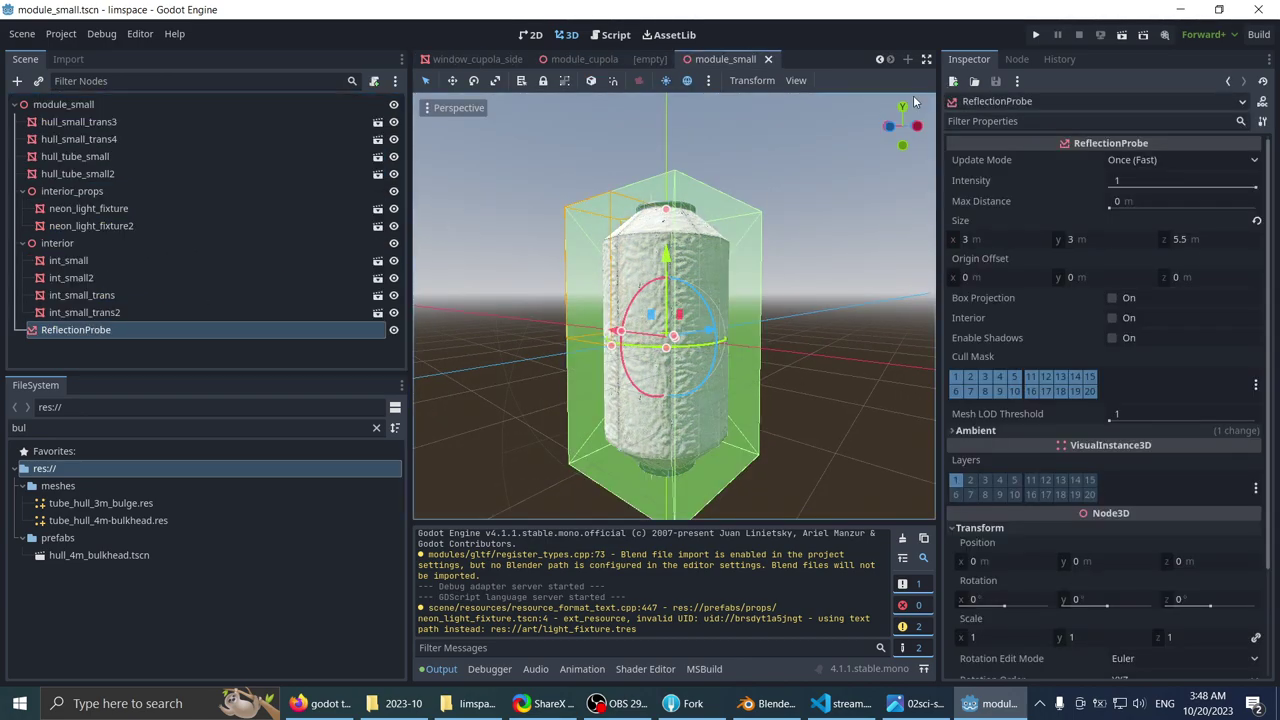
click(391, 330)
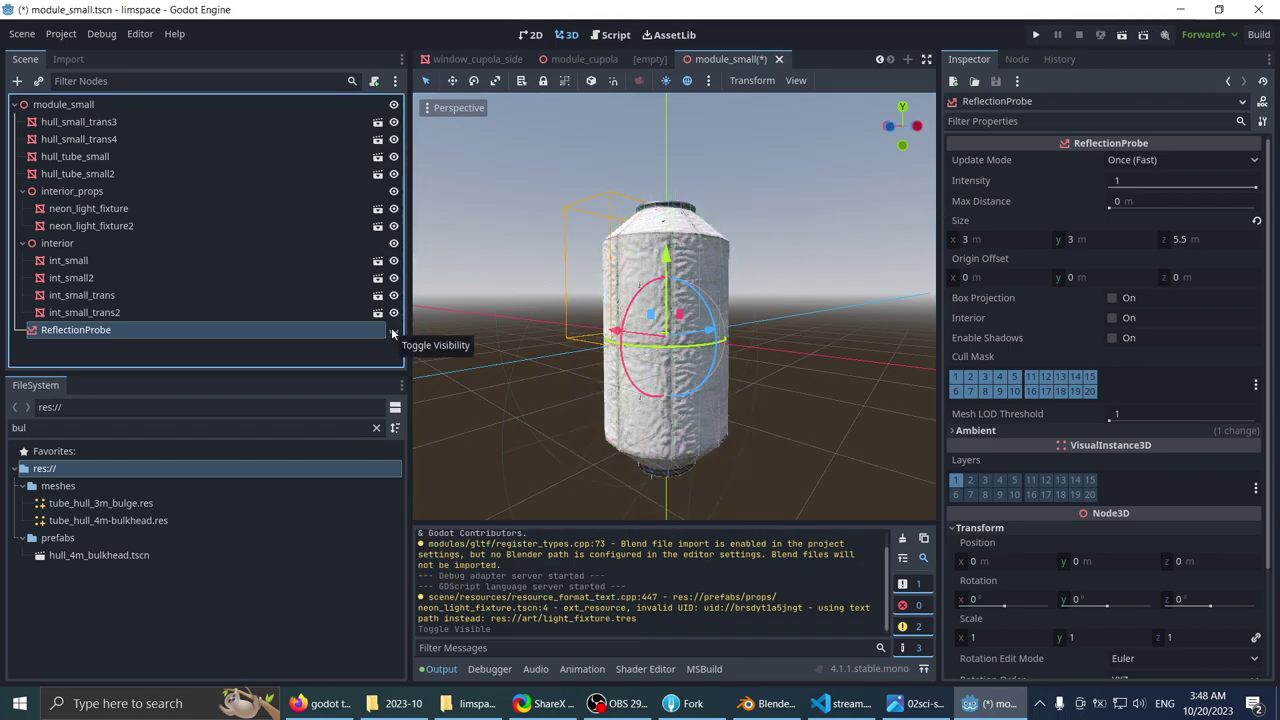
click(391, 330)
middle_drag(610, 300, 655, 380)
scroll(600, 284, up, 15)
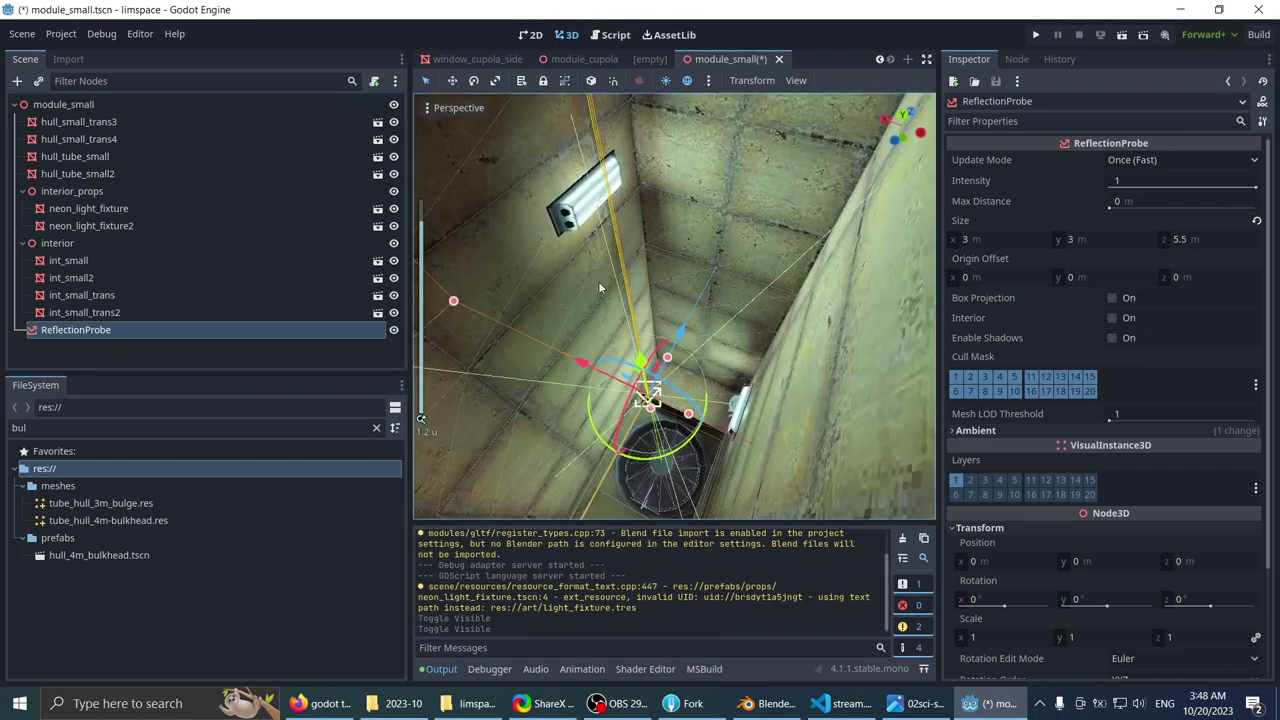
click(394, 330)
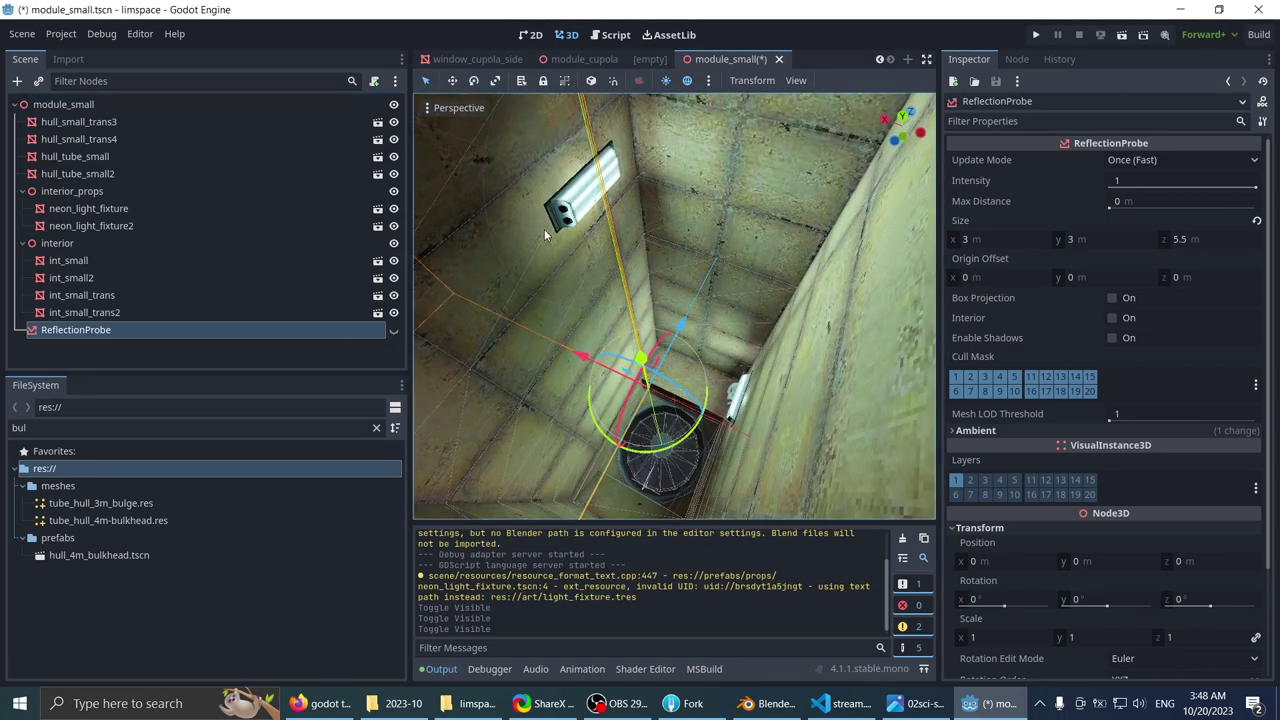
middle_drag(544, 229, 660, 205)
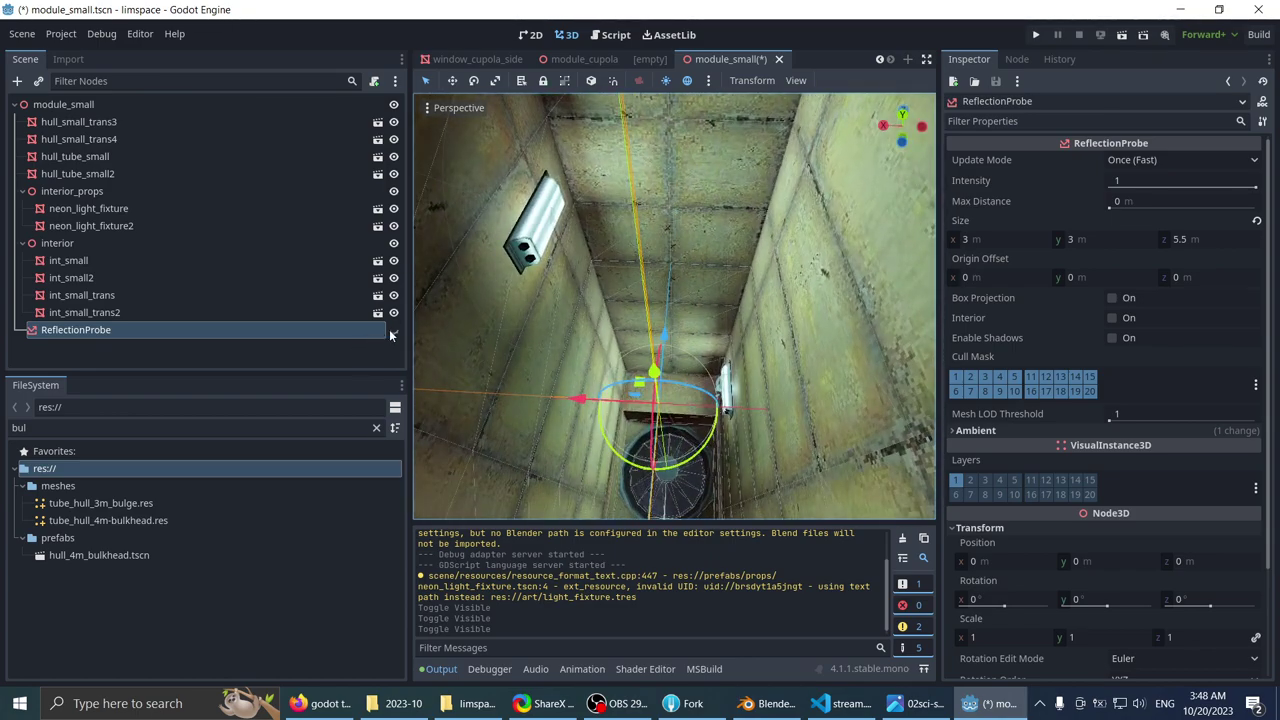
click(391, 330)
click(391, 330)
click(391, 330)
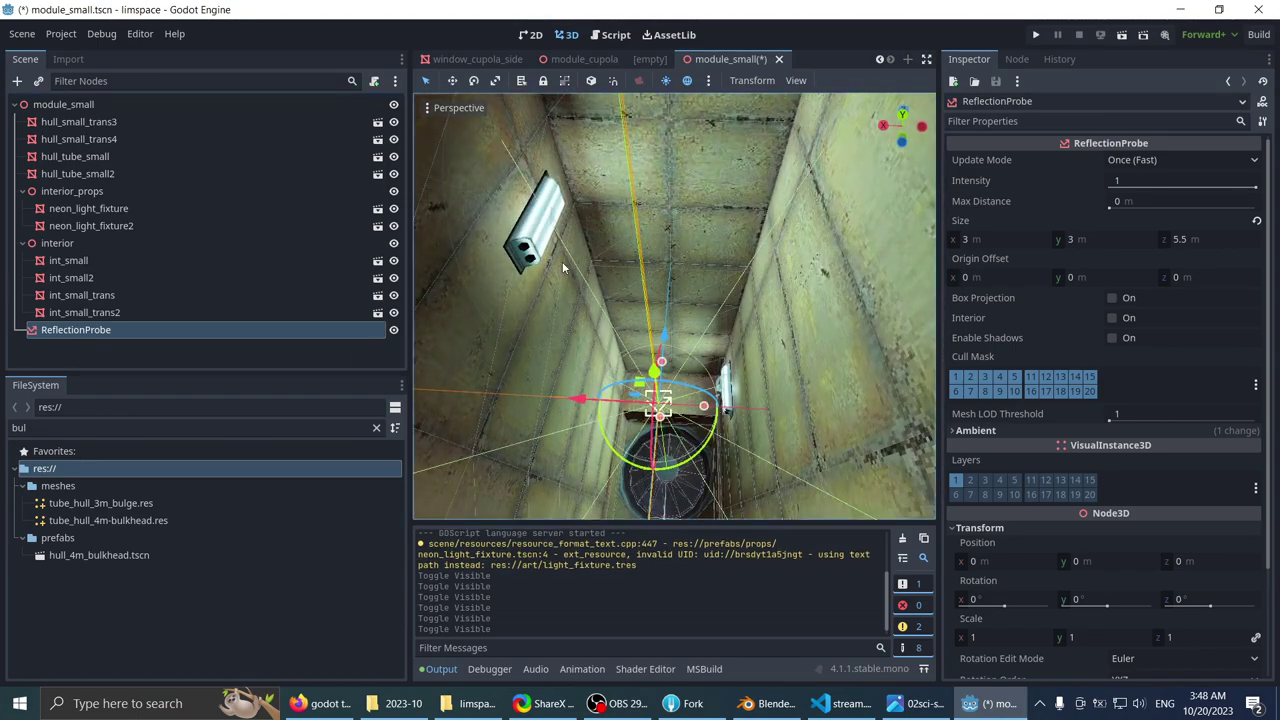
middle_drag(562, 261, 394, 362)
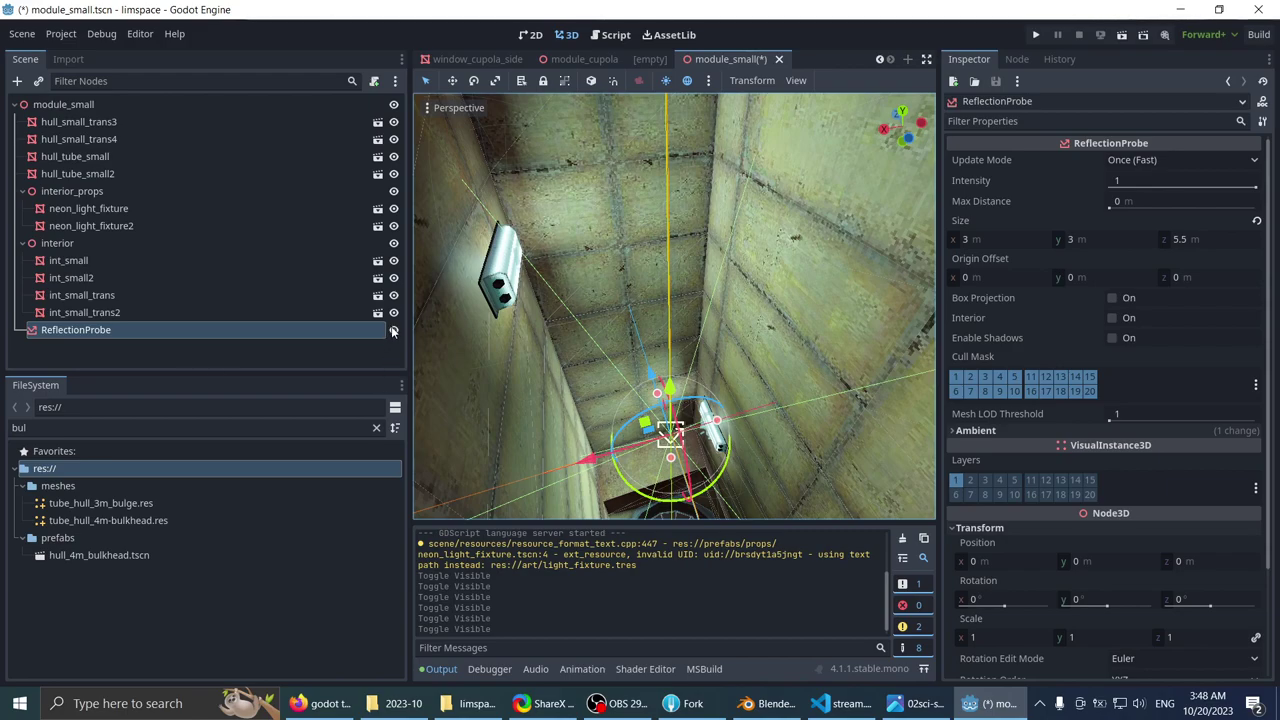
- Hide the ReflectionProbe in the module_small scene, save the scene and close it
click(391, 330)
click(391, 330)
click(391, 330)
click(393, 330)
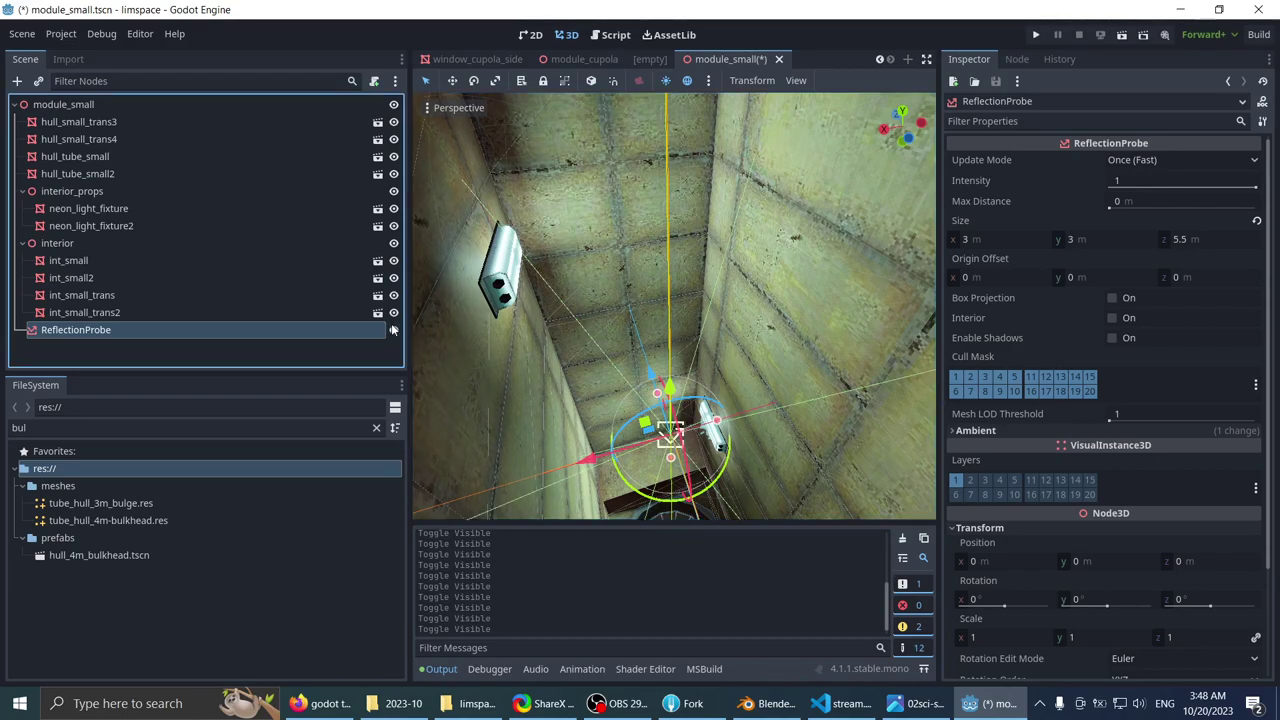
click(393, 330)
click(393, 330)
click(394, 322)
scroll(504, 273, down, 3)
scroll(535, 262, down, 5)
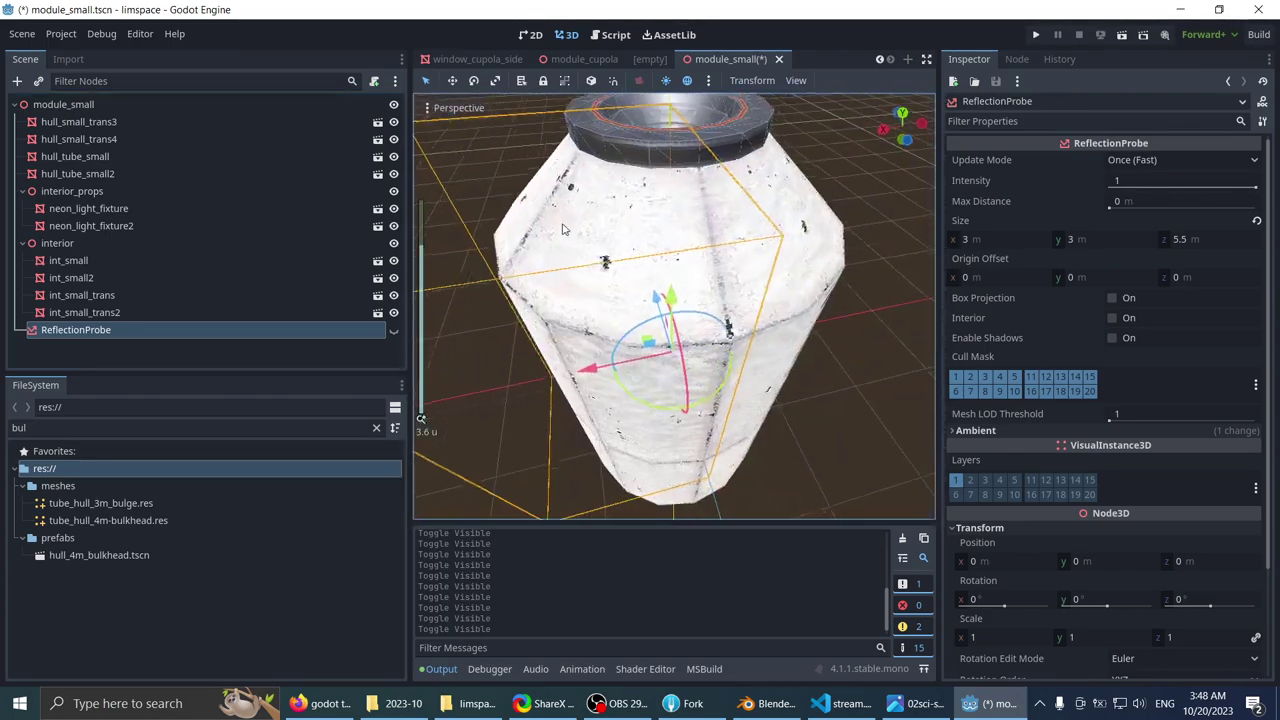
key(ctrl+s)
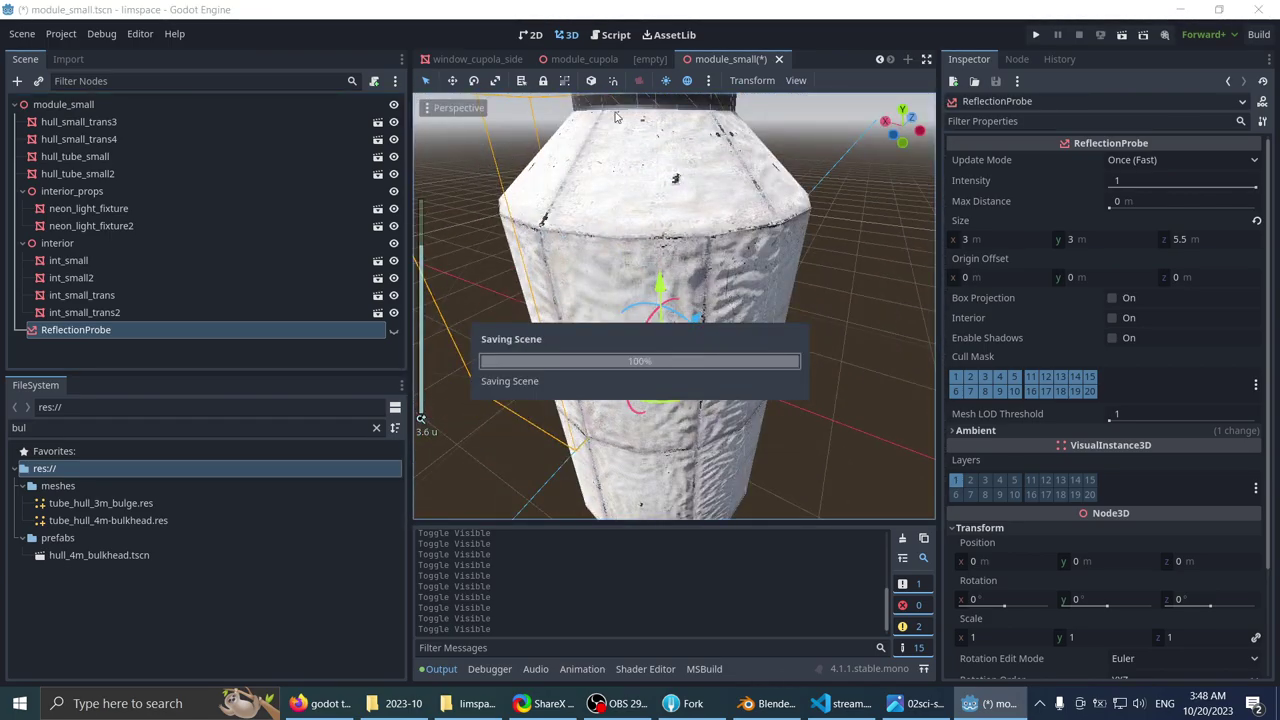
click(768, 59)
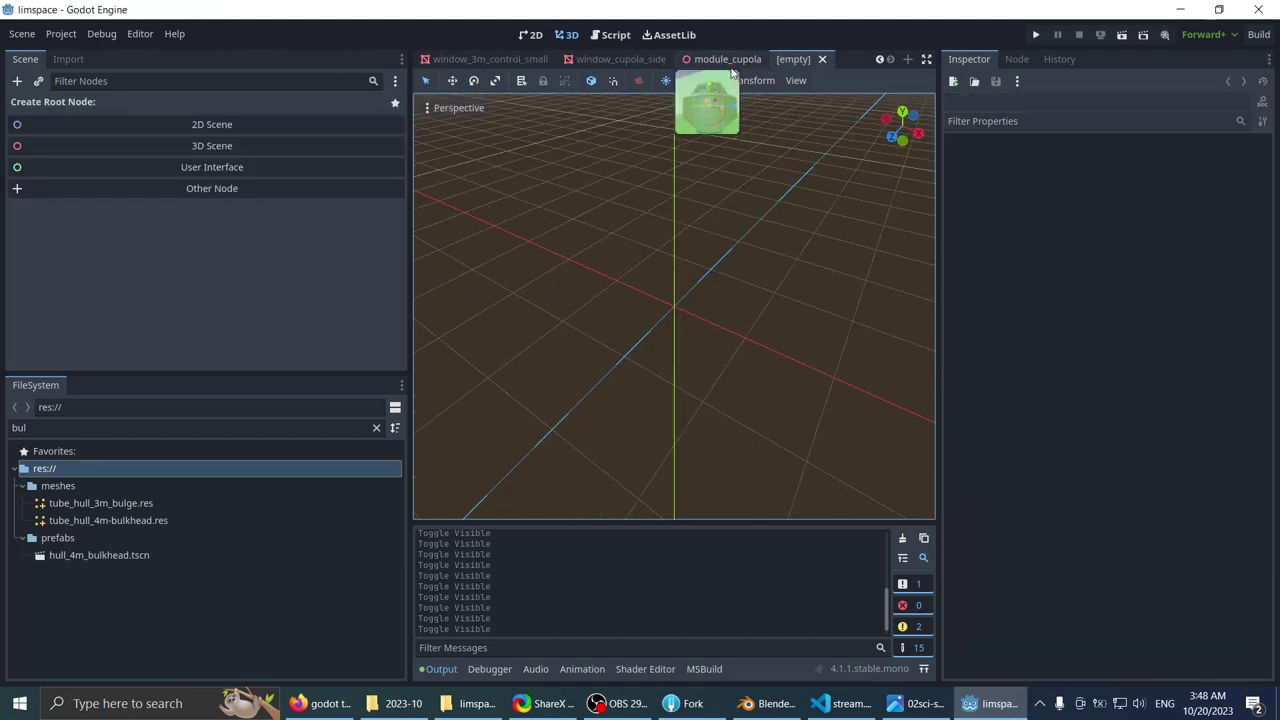
- Look over the cupola scene and its nodes, and return to the main scene
scroll(545, 62, up, 3)
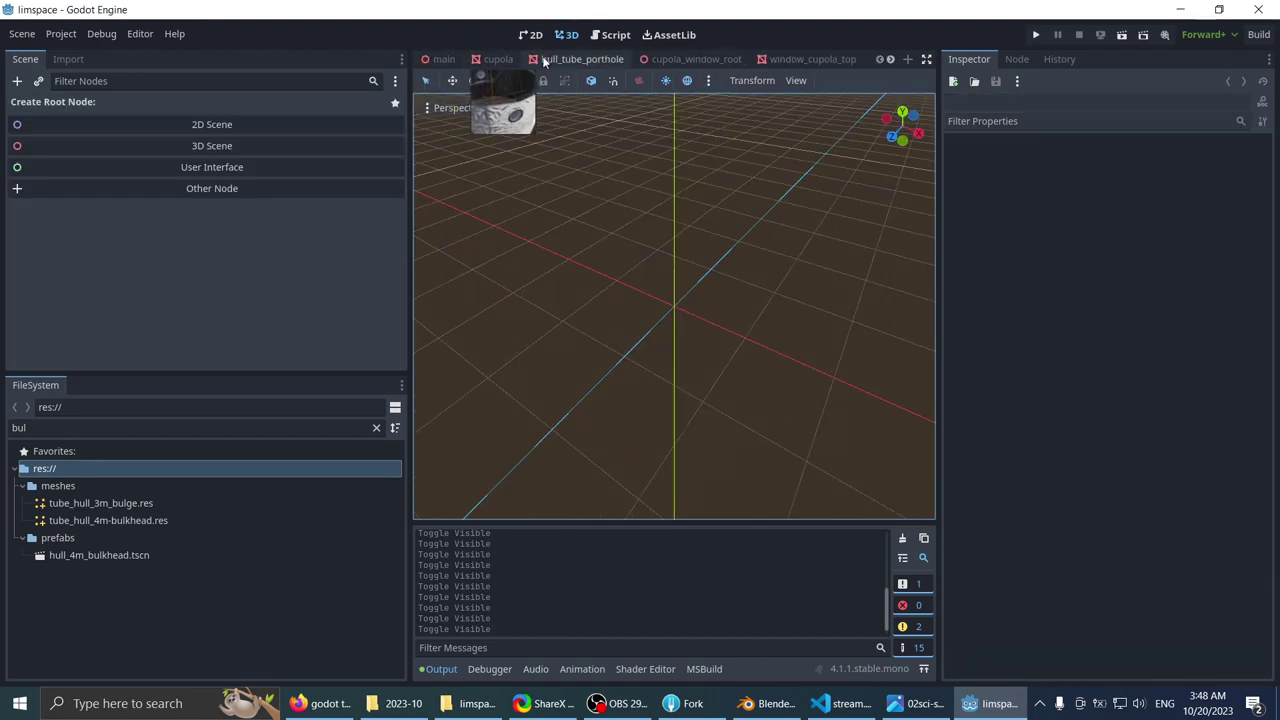
click(492, 59)
scroll(572, 160, down, 5)
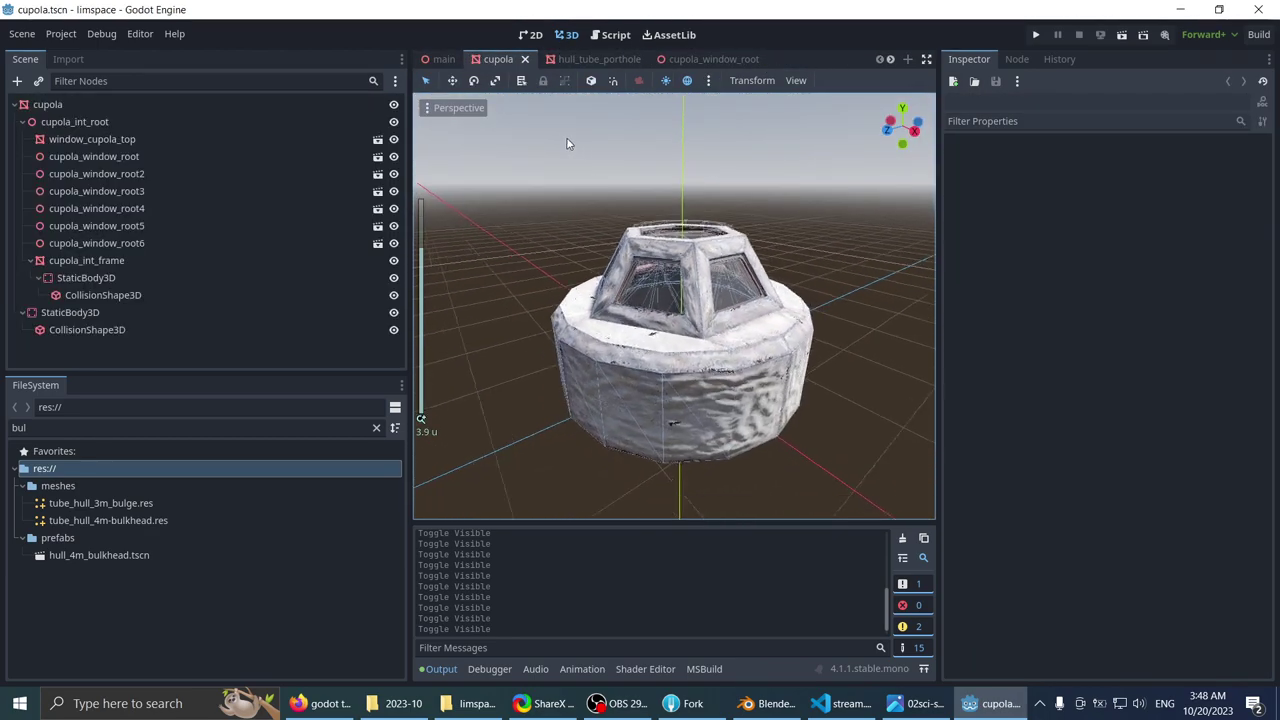
scroll(564, 120, up, 3)
click(443, 59)
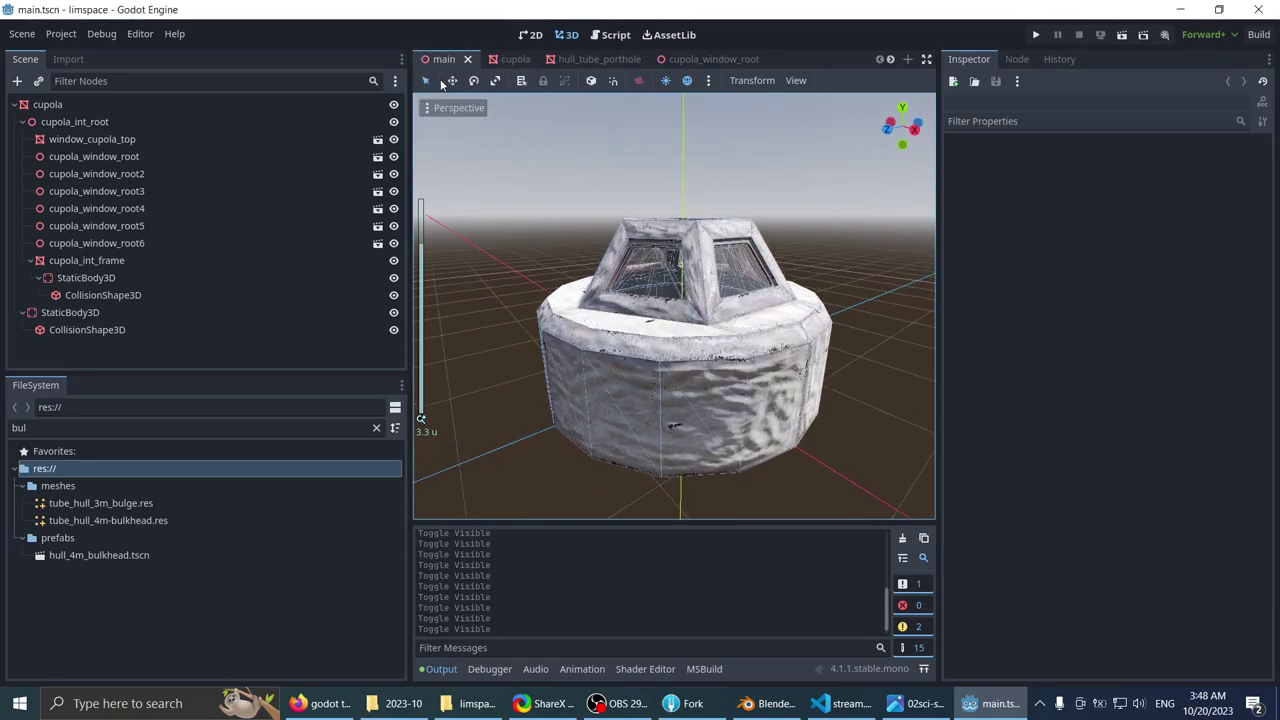
- Select module_core, the parent of the station's central hull tube, and open its scene for editing
scroll(538, 120, down, 8)
middle_drag(528, 122, 610, 312)
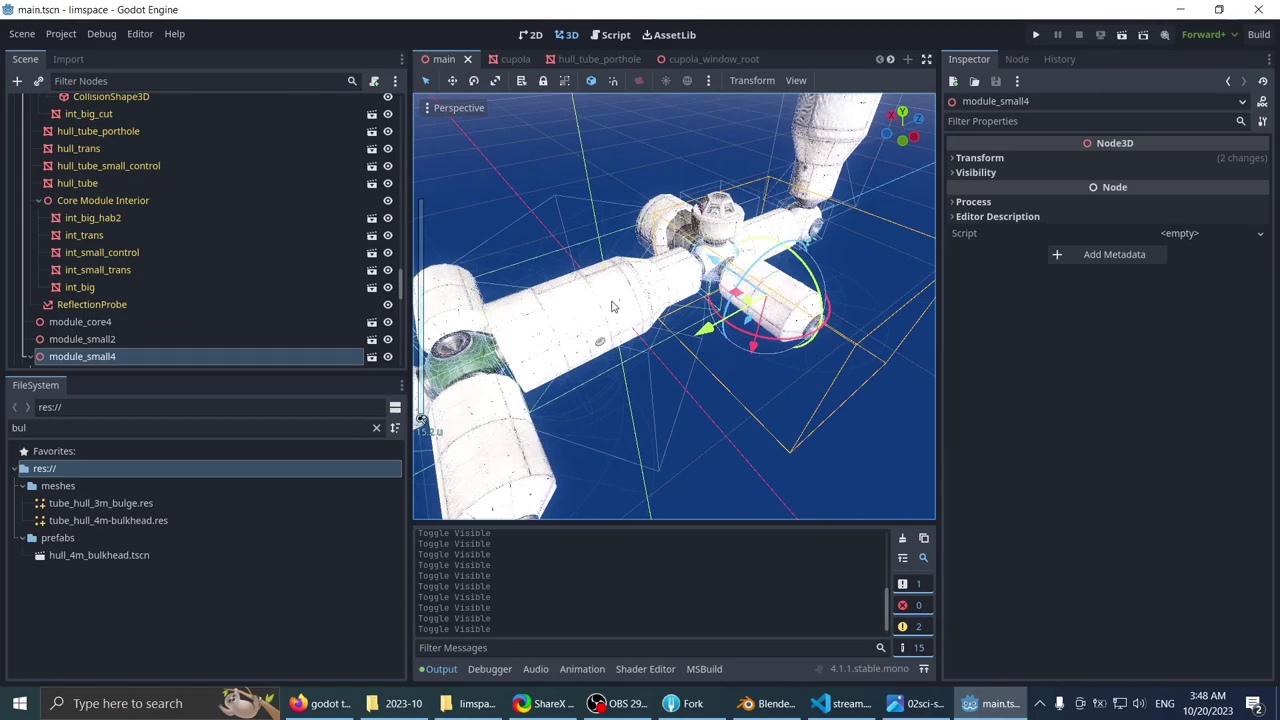
click(613, 306)
scroll(606, 298, down, 6)
shift+middle_drag(578, 254, 645, 284)
scroll(235, 210, up, 6)
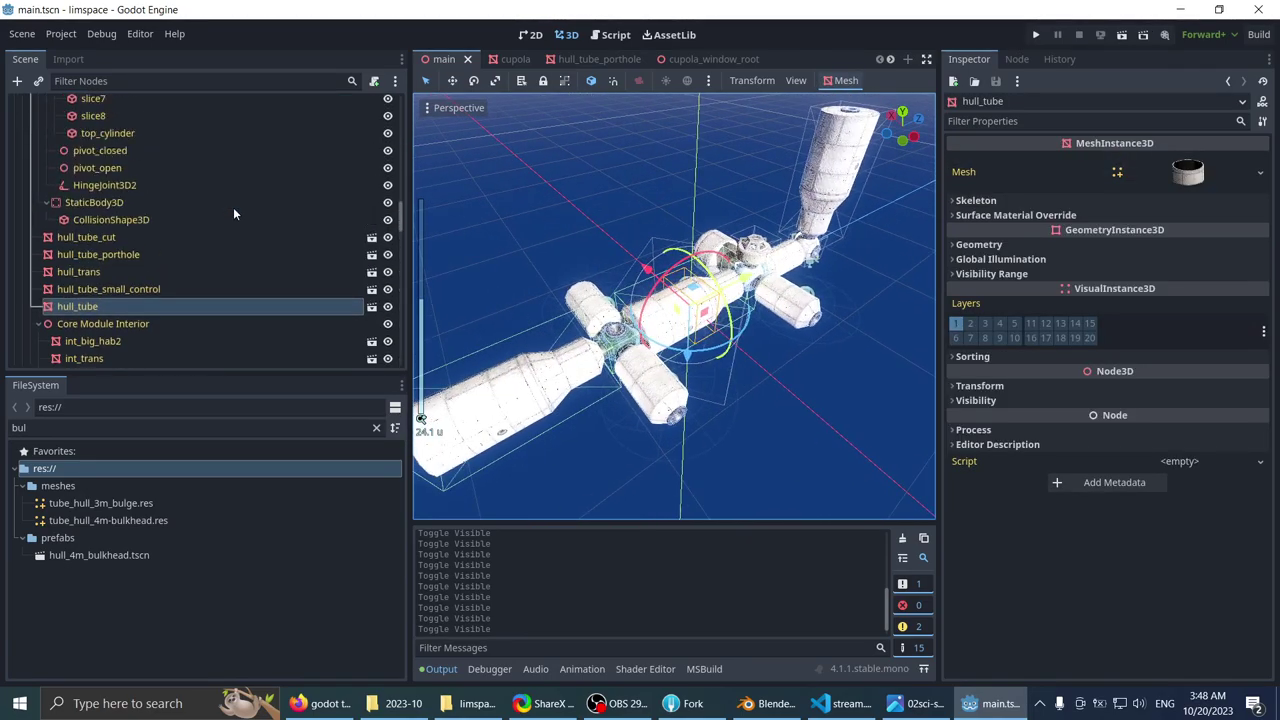
scroll(233, 207, up, 6)
click(180, 190)
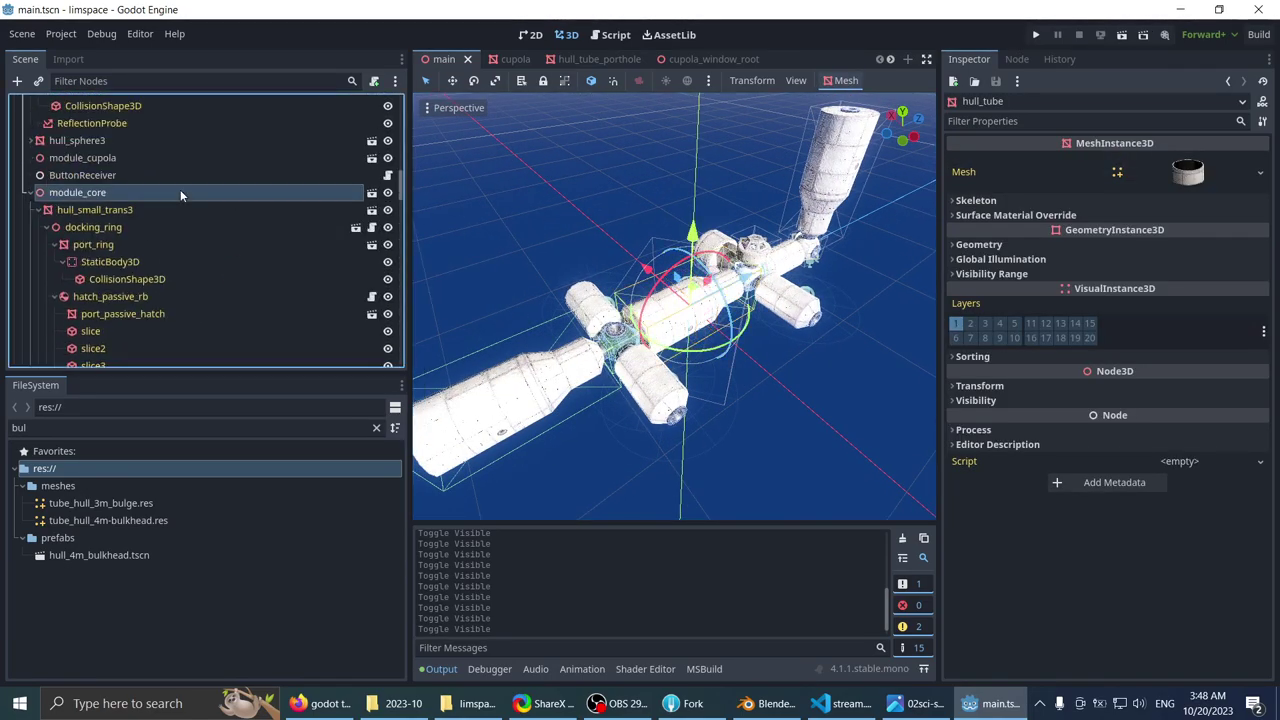
click(372, 193)
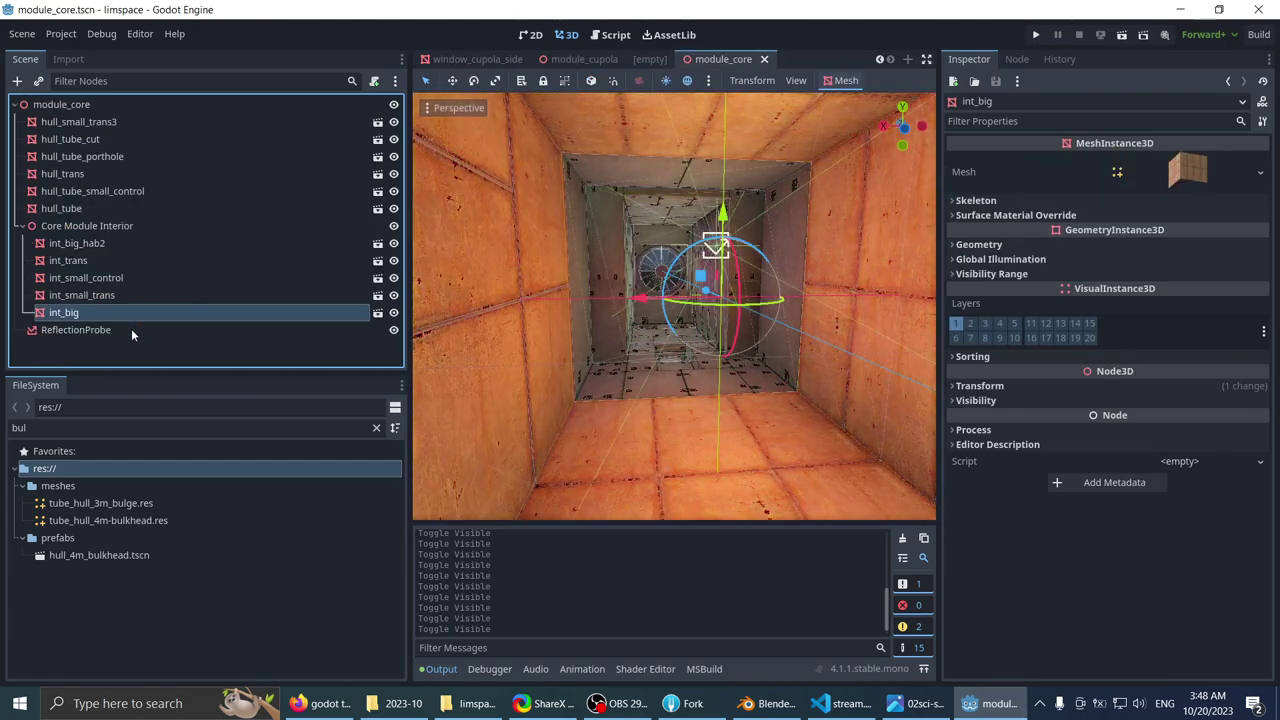
- Hide the ReflectionProbe in the module_core scene and save the scene
click(129, 330)
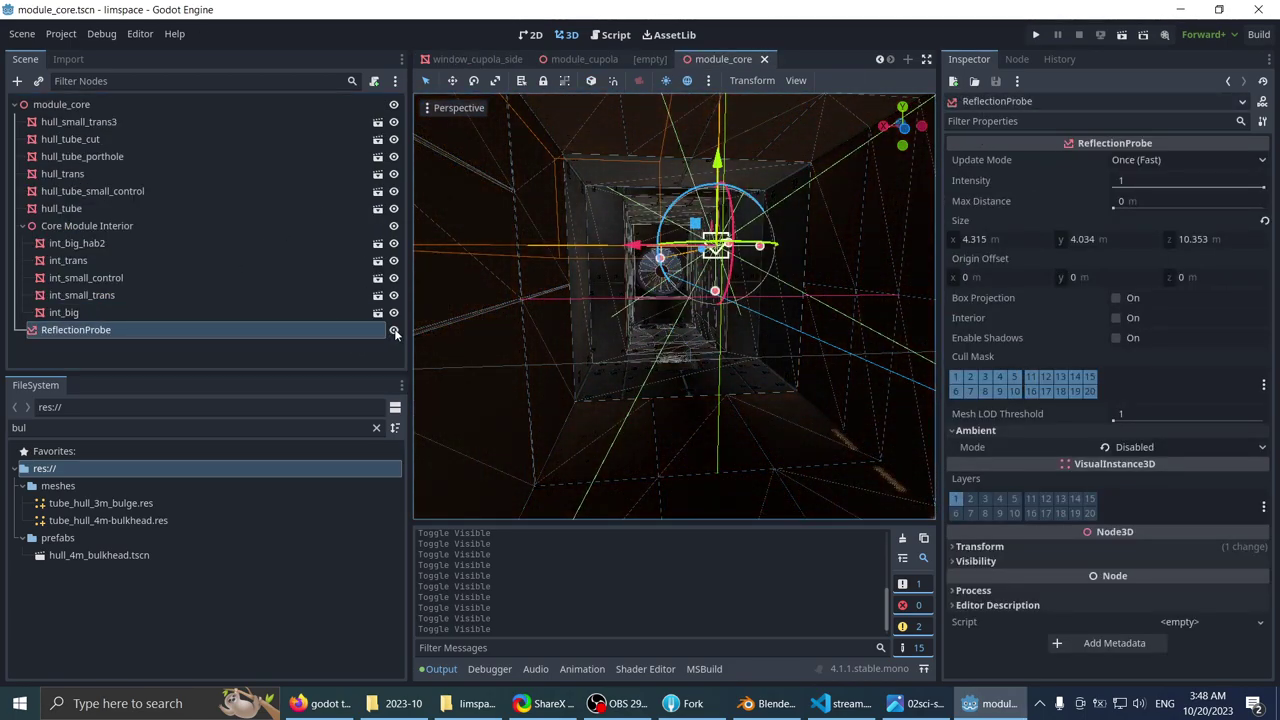
click(394, 332)
middle_drag(610, 181, 589, 192)
key(ctrl+s)
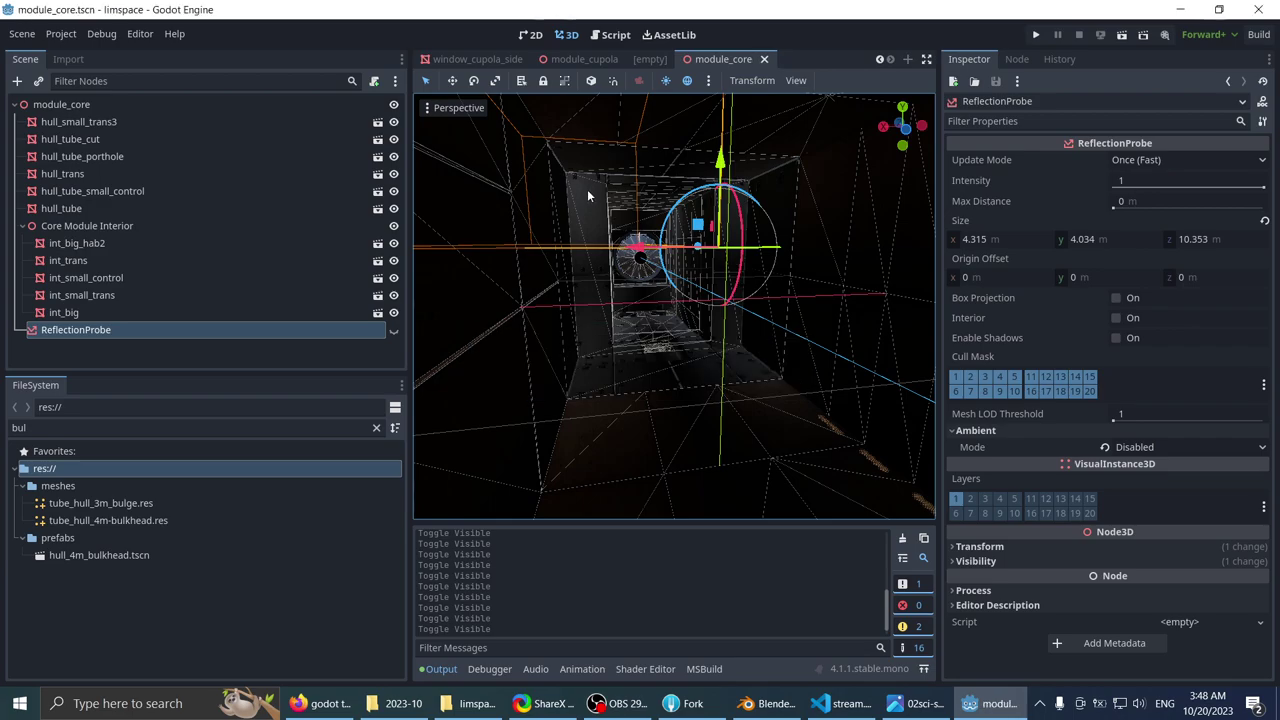
- Return to the main scene, select hull_sphere2 at the junction of the station's tubes, and open its scene for editing
scroll(573, 62, up, 5)
click(432, 62)
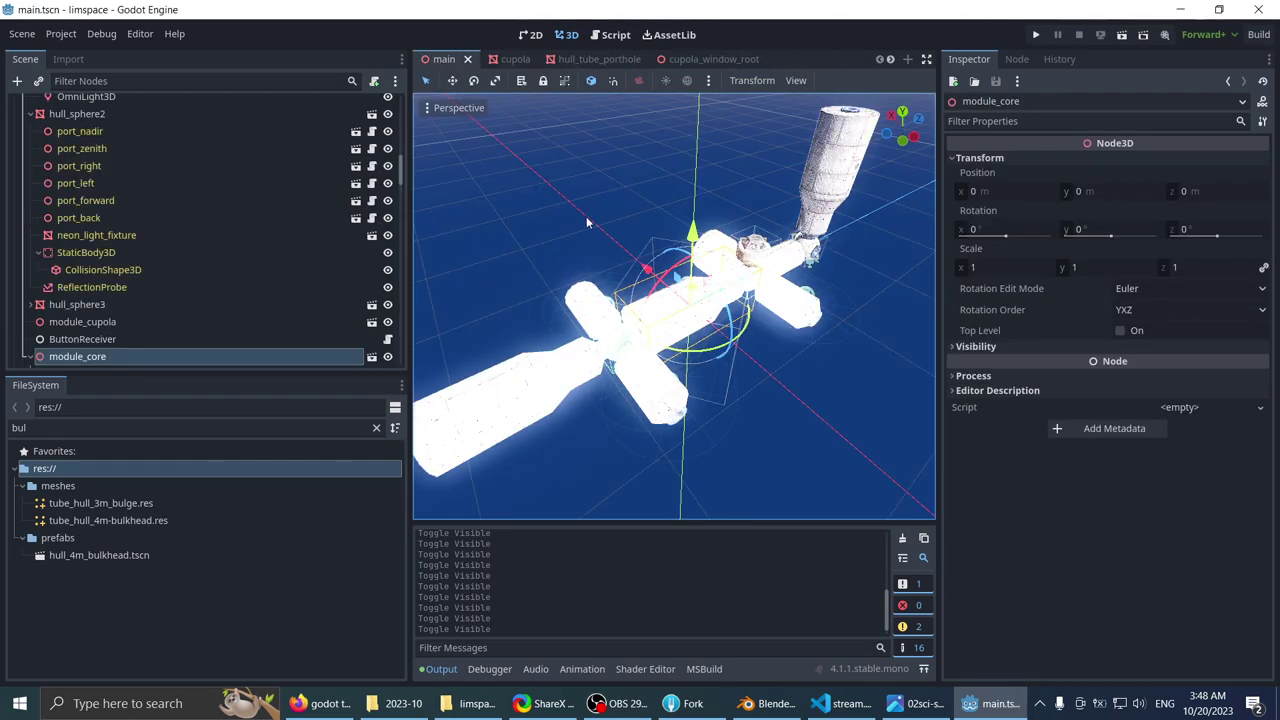
scroll(586, 216, down, 5)
middle_drag(582, 218, 693, 258)
scroll(658, 157, up, 3)
scroll(684, 190, up, 10)
scroll(650, 208, up, 7)
scroll(652, 215, up, 2)
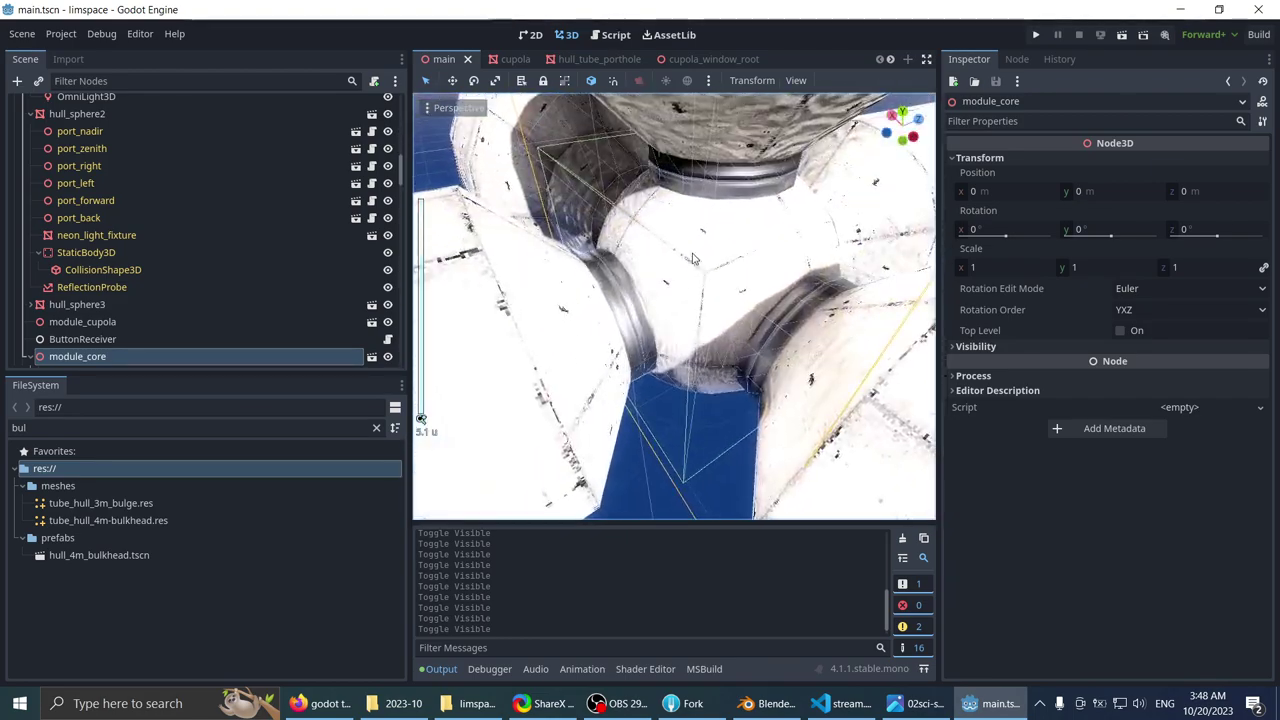
click(693, 250)
scroll(250, 146, up, 1)
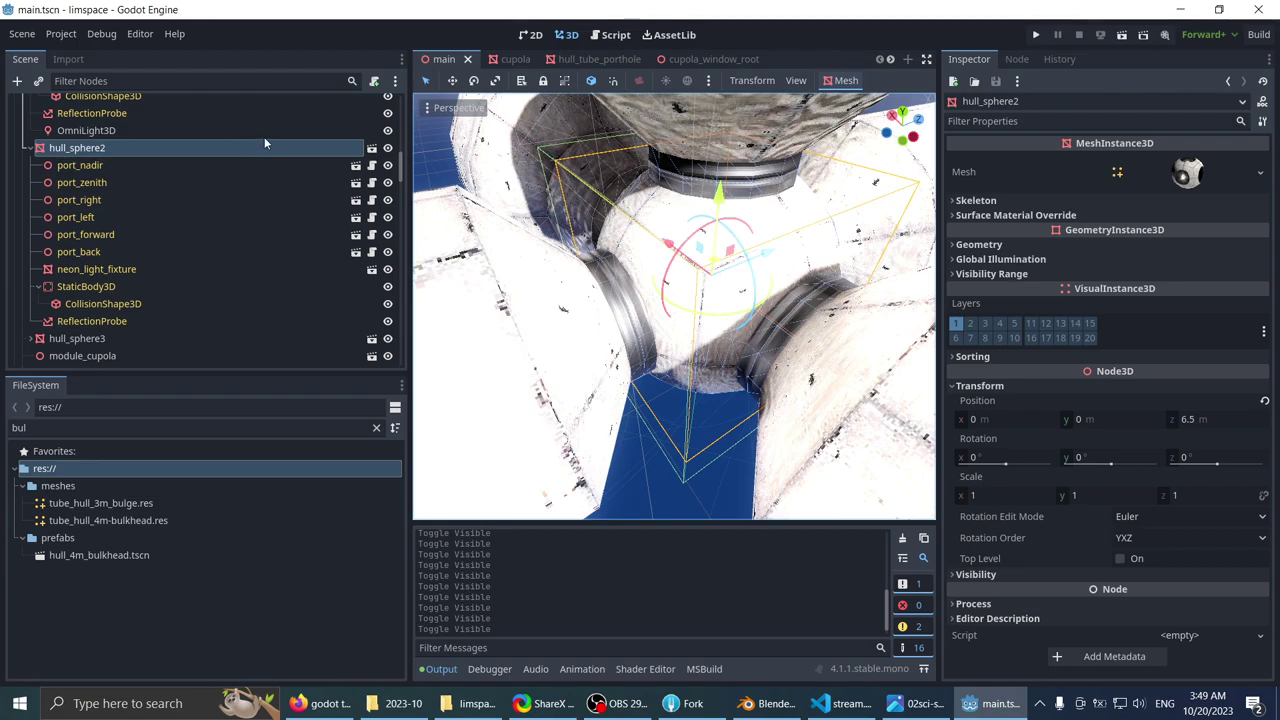
click(373, 149)
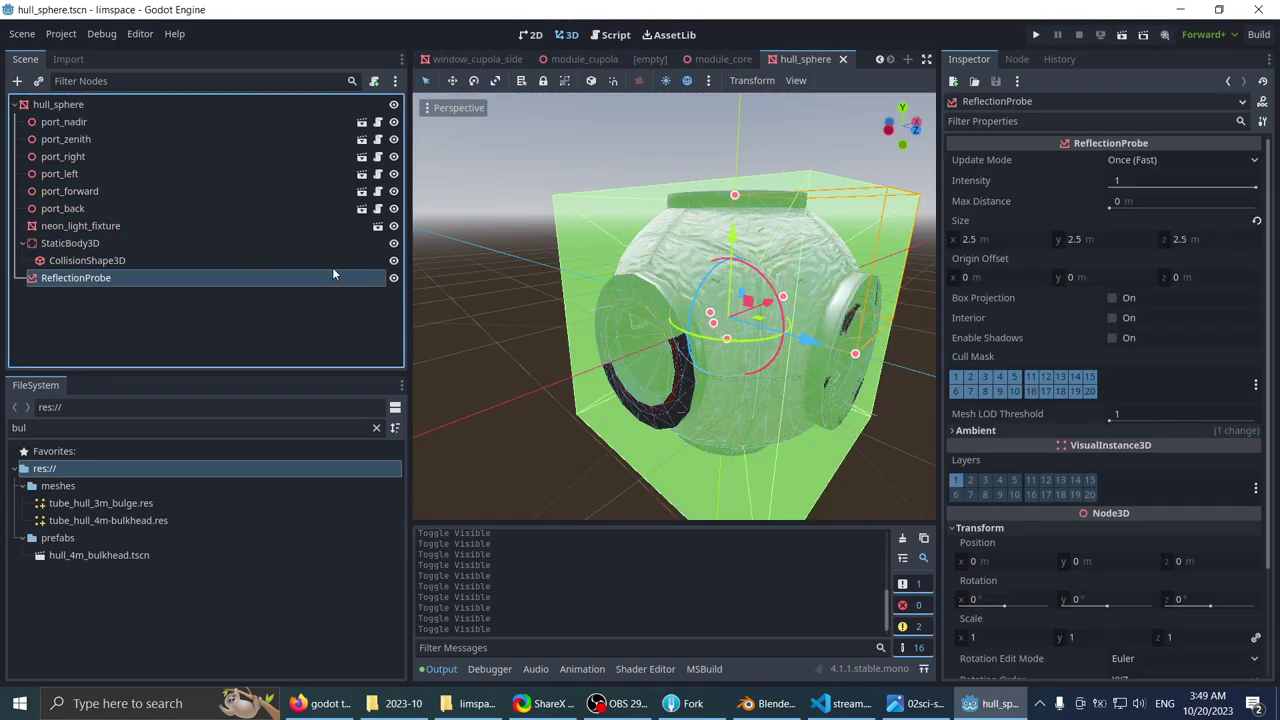
- Hide the ReflectionProbe in the hull_sphere scene and save the scene
click(393, 278)
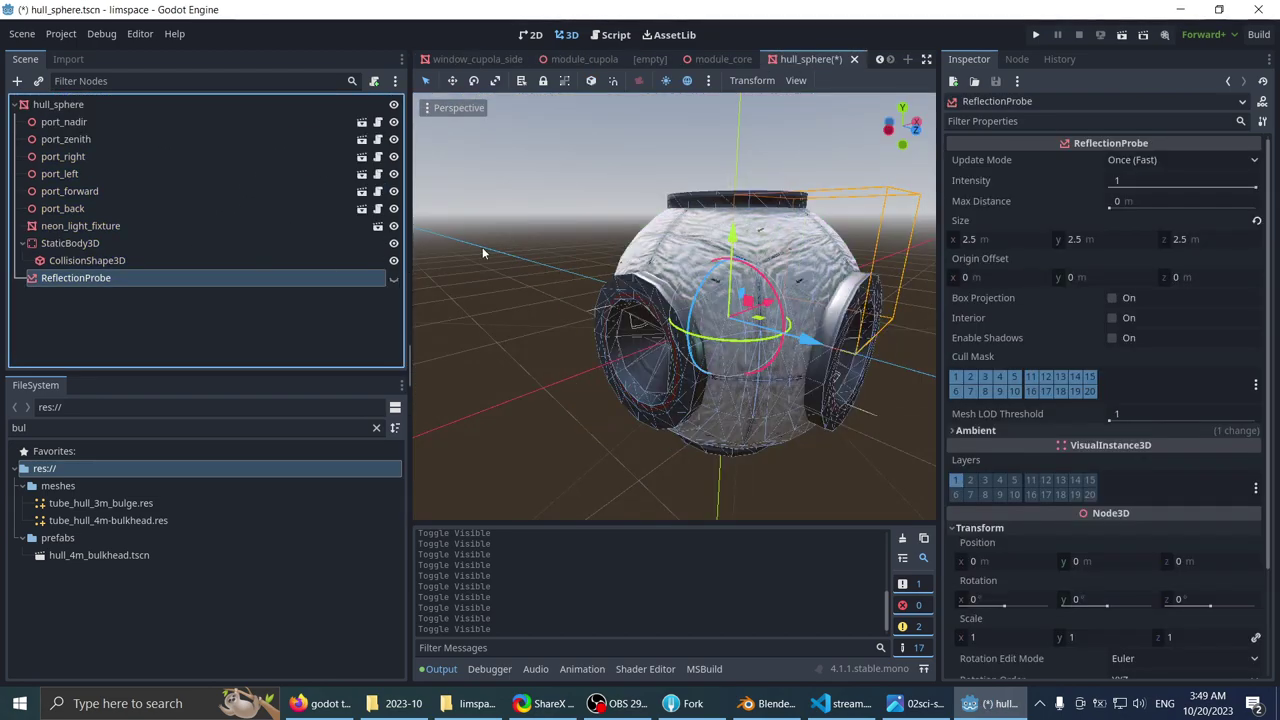
scroll(557, 250, down, 3)
key(ctrl+s)
- Return to the main scene, clear the node selection, and save the scene
scroll(496, 58, up, 5)
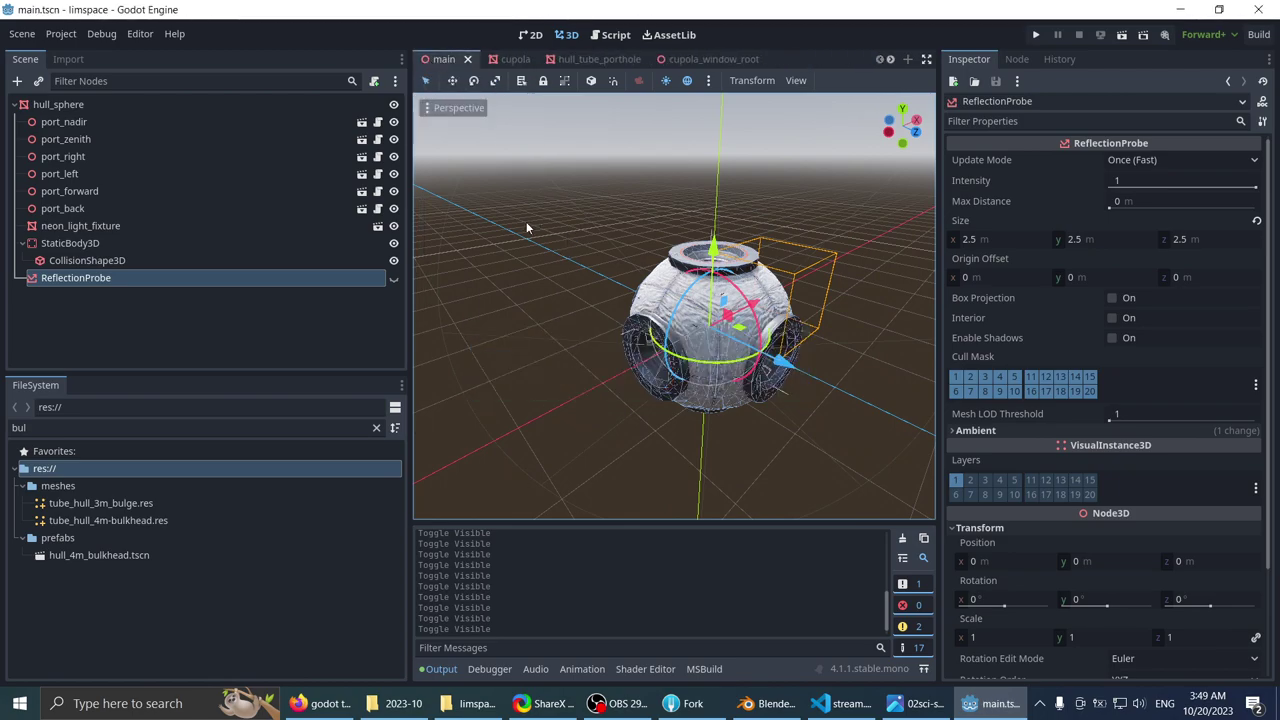
scroll(538, 205, down, 8)
click(516, 187)
scroll(433, 195, down, 4)
middle_drag(515, 186, 822, 170)
key(ctrl+s)
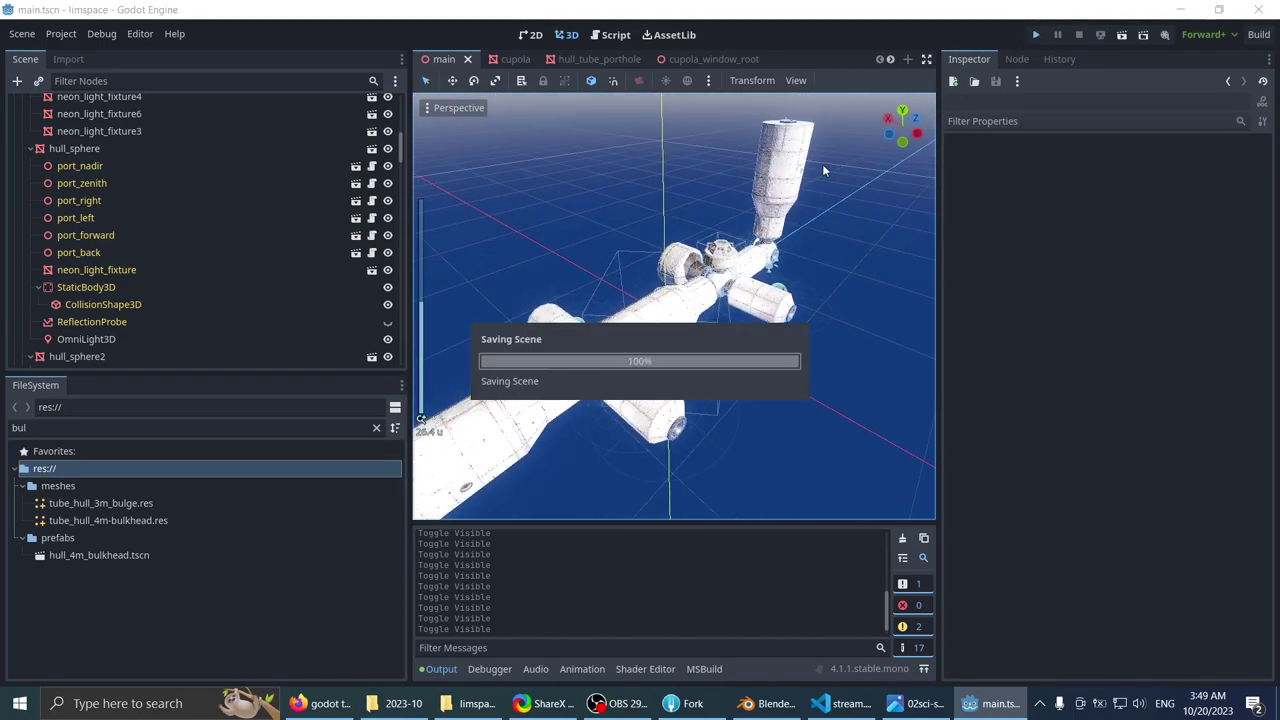
- Run the project, move through the station's hub and modules to examine the interior lighting, and stop the game
key(F5)
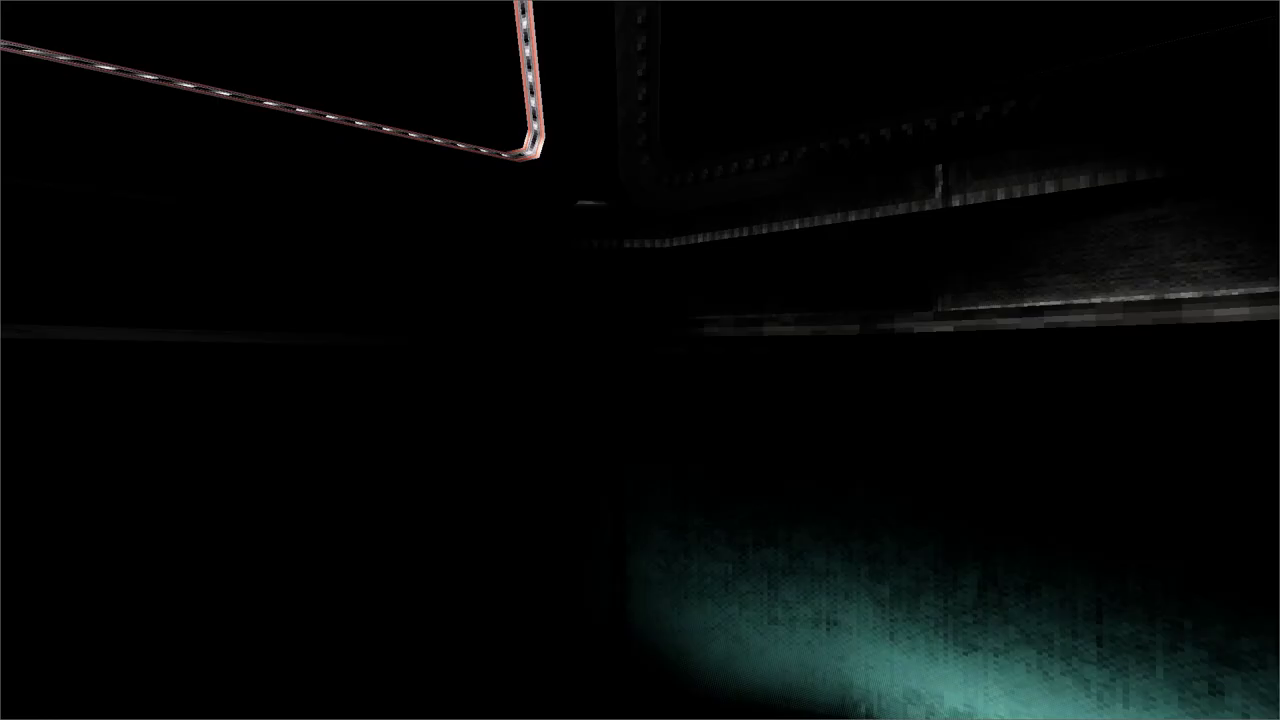
mouse_move(640, 360)
mouse_down()
mouse_move(655, 250)
mouse_move(651, 346)
mouse_move(634, 314)
mouse_move(641, 386)
mouse_move(606, 566)
mouse_move(640, 360)
mouse_move(898, 440)
mouse_up()
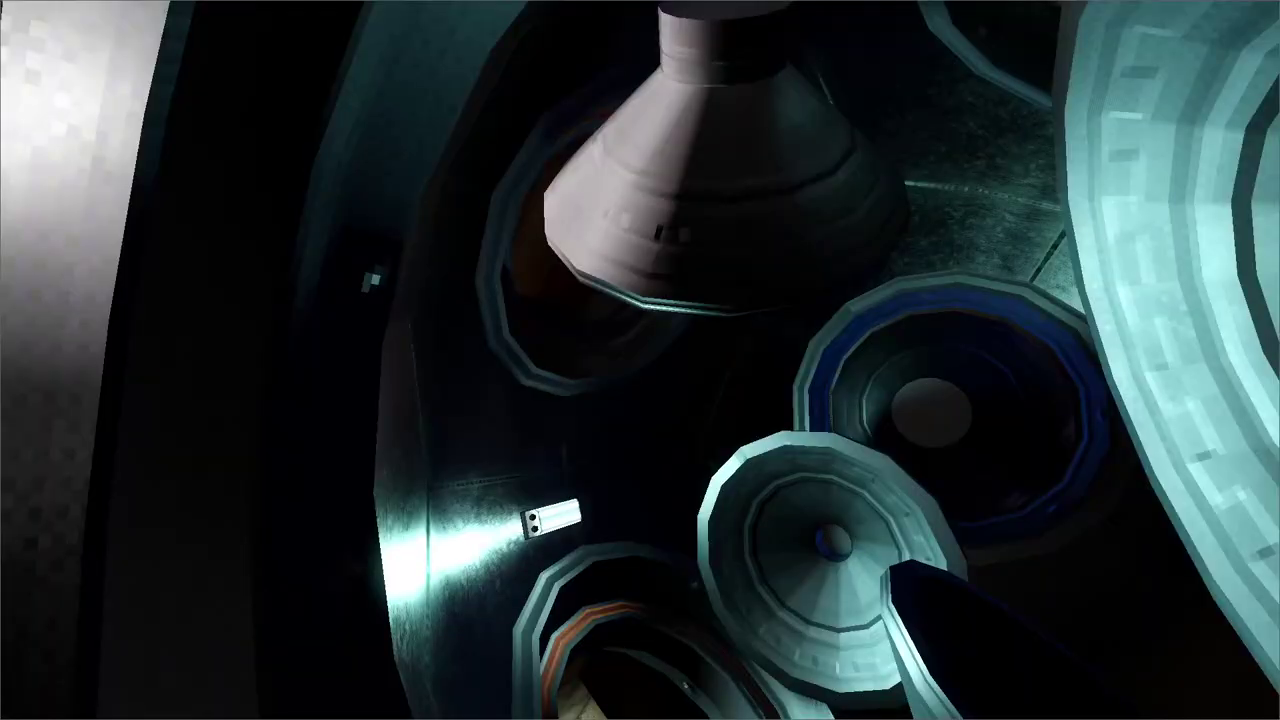
key(w)
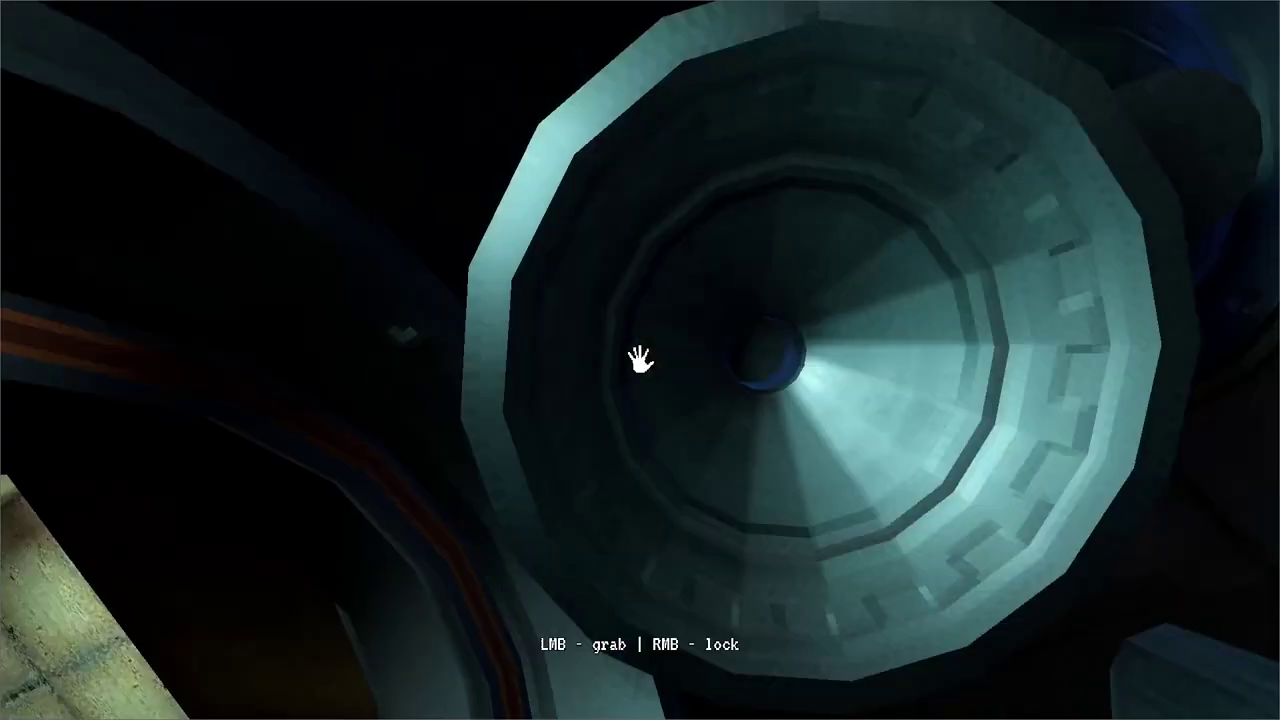
drag(640, 360, 852, 262)
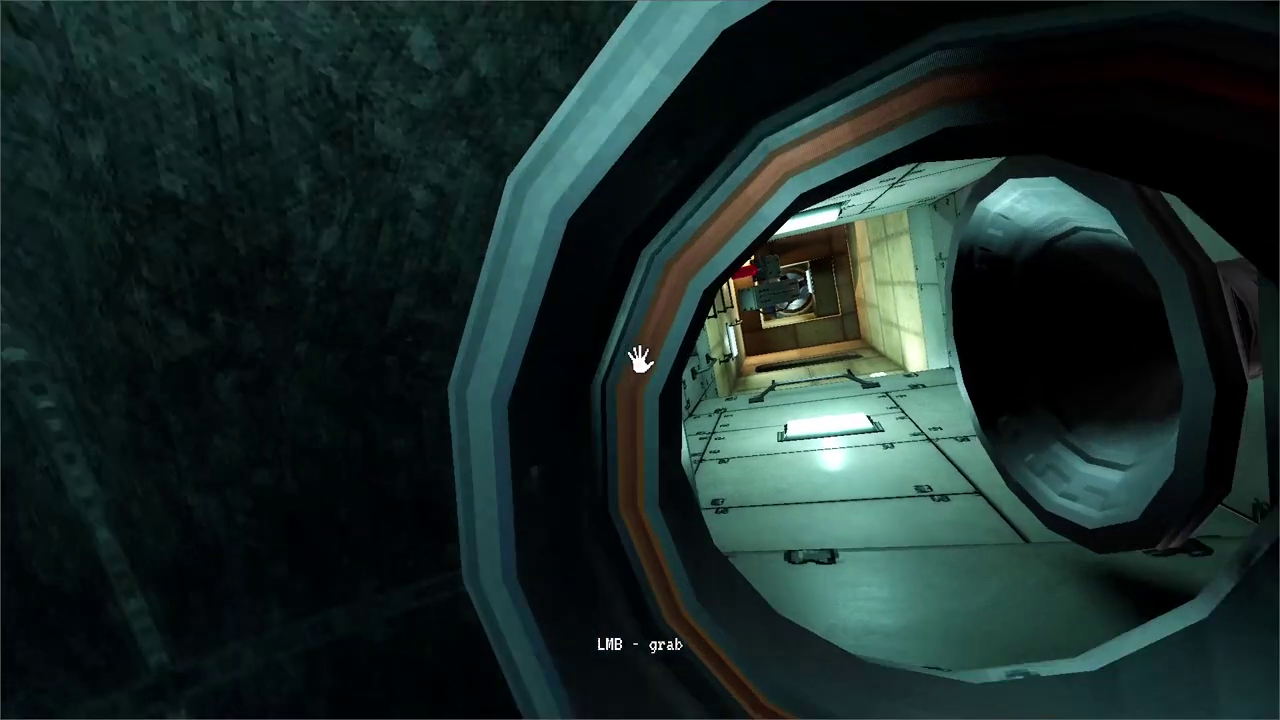
mouse_move(640, 358)
mouse_down()
mouse_move(731, 363)
mouse_move(830, 300)
mouse_up()
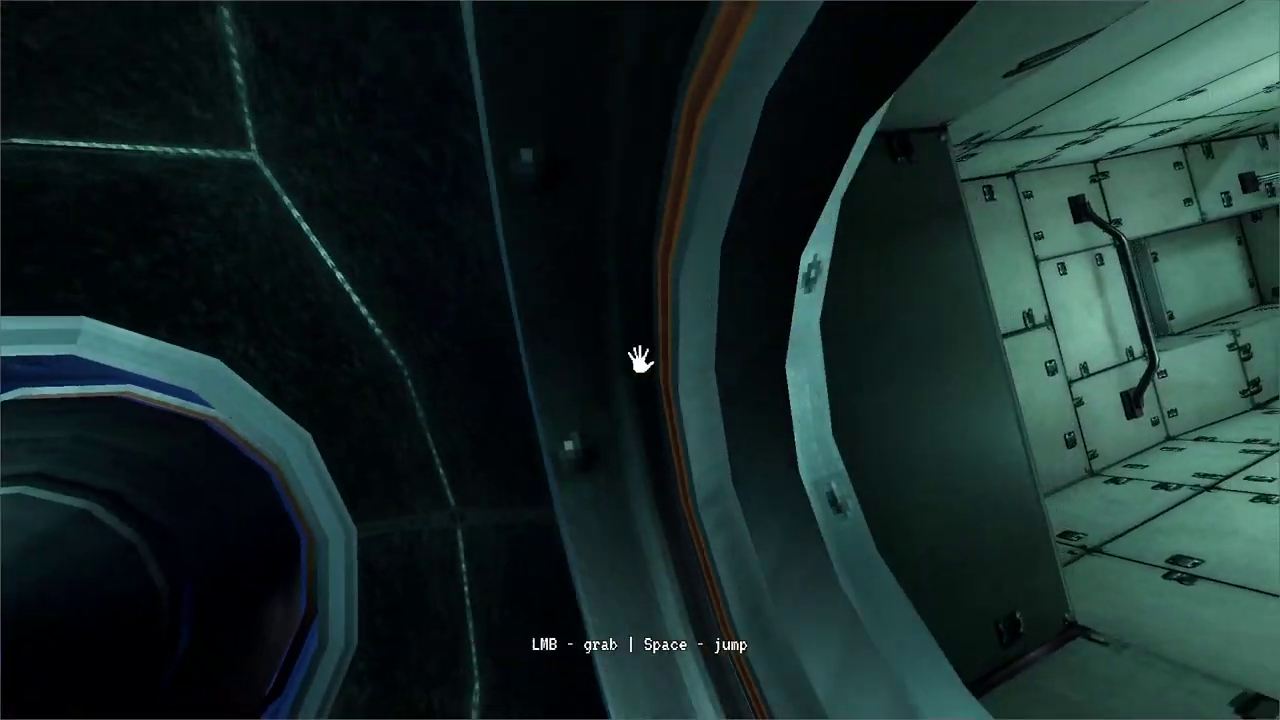
drag(640, 360, 860, 298)
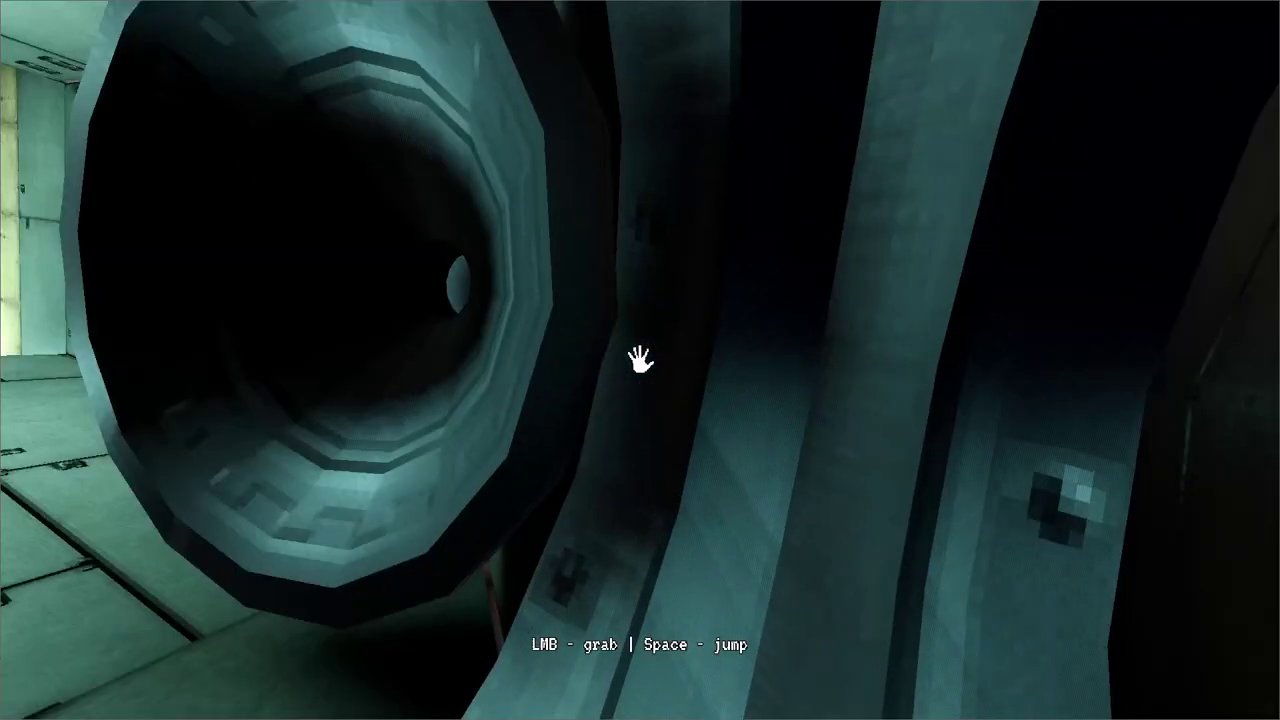
mouse_move(640, 362)
mouse_down()
mouse_move(574, 277)
mouse_move(509, 323)
mouse_move(640, 360)
mouse_up()
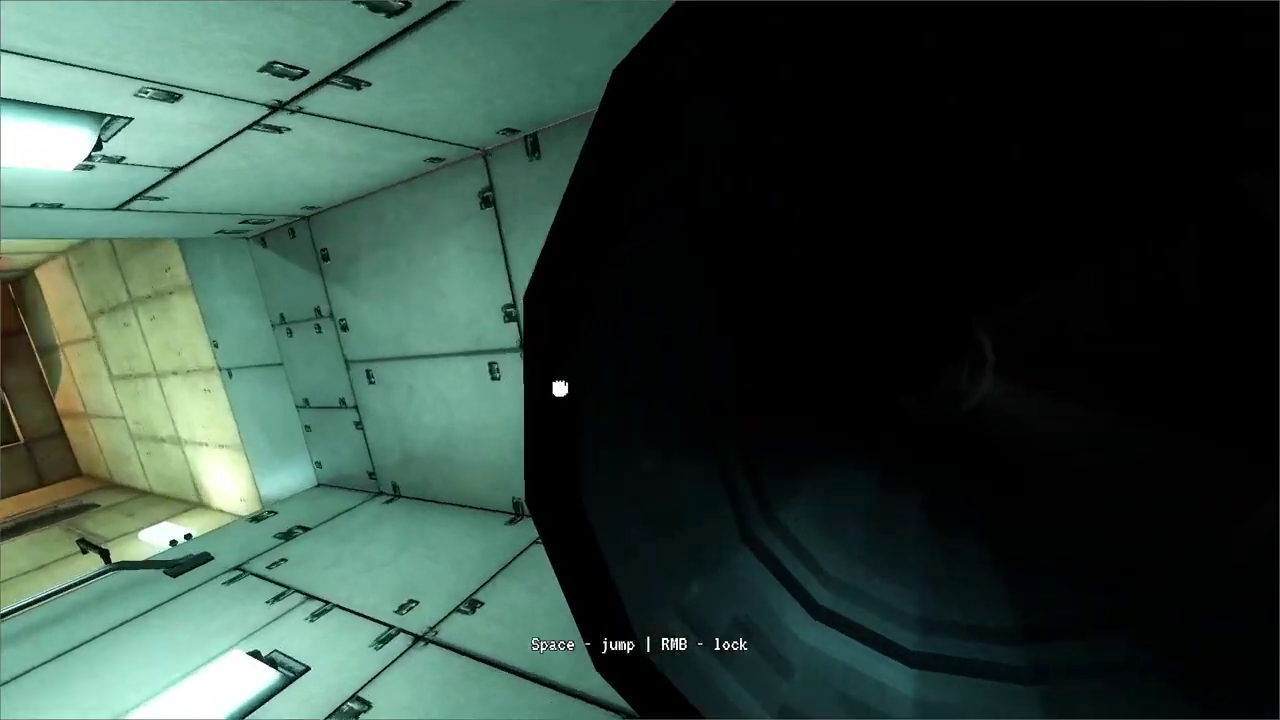
key(space)
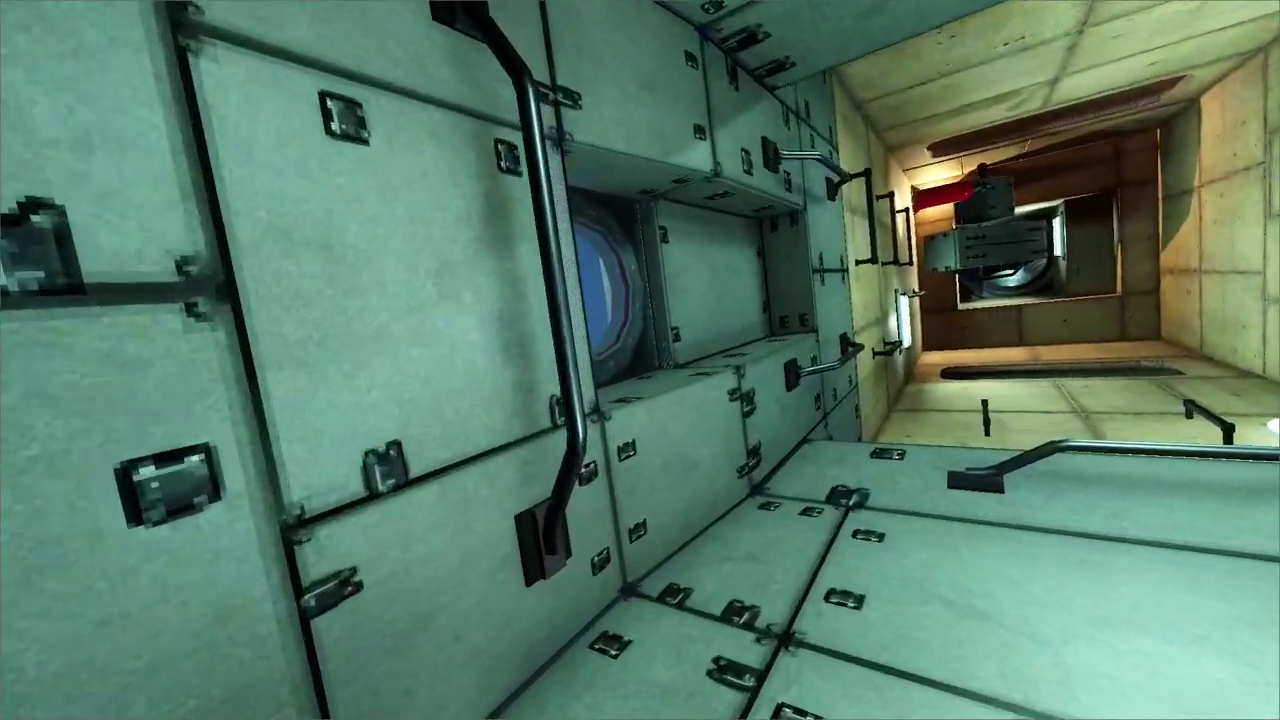
mouse_move(640, 360)
mouse_down()
mouse_move(766, 306)
mouse_move(640, 360)
mouse_move(727, 368)
mouse_move(643, 357)
mouse_up()
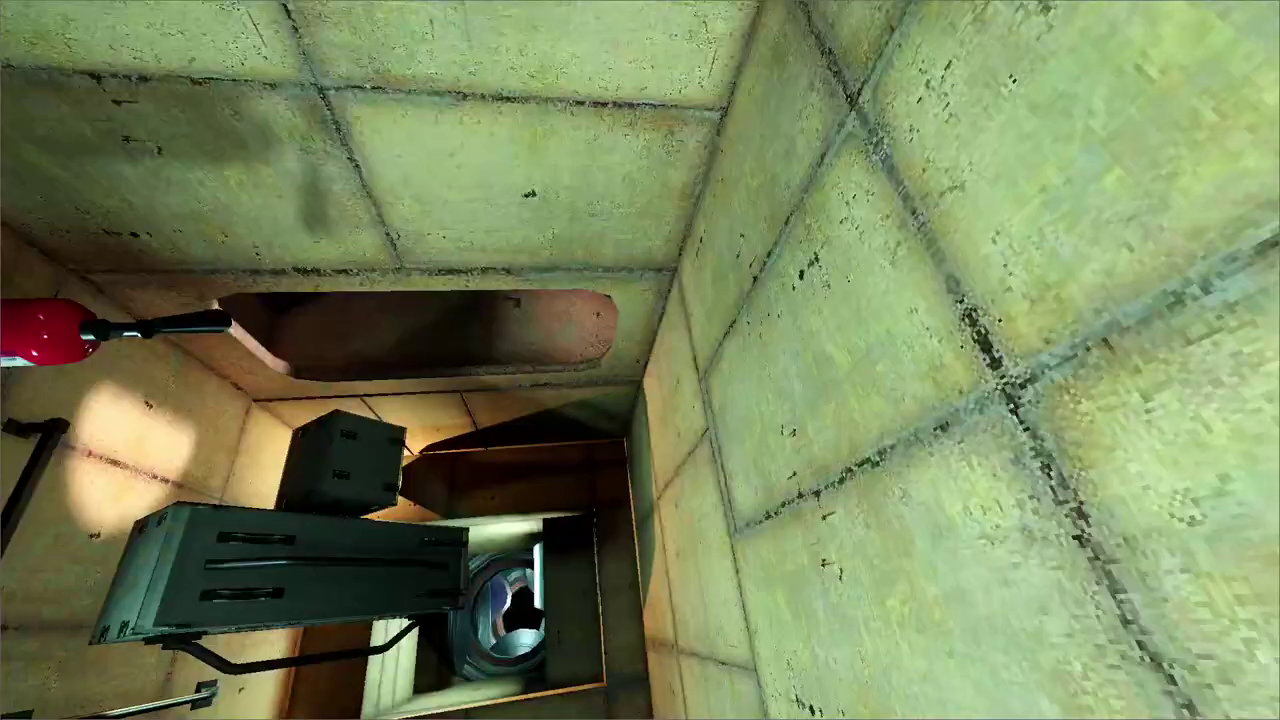
mouse_move(640, 360)
mouse_down()
mouse_move(736, 407)
mouse_move(531, 298)
mouse_move(640, 360)
mouse_move(731, 391)
mouse_move(657, 380)
mouse_move(757, 437)
mouse_move(623, 351)
mouse_move(665, 310)
mouse_move(466, 163)
mouse_move(643, 357)
mouse_move(549, 334)
mouse_move(638, 358)
mouse_up()
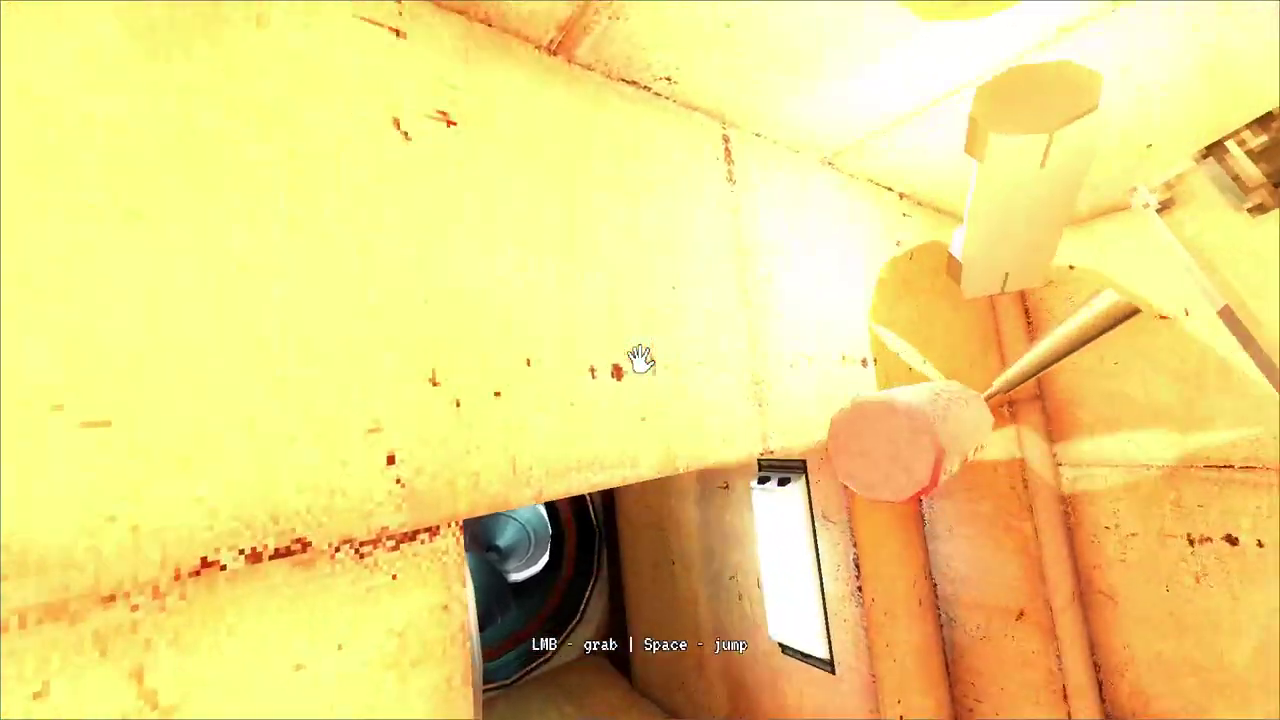
mouse_move(643, 360)
mouse_down()
mouse_move(792, 210)
mouse_move(640, 360)
mouse_move(684, 366)
mouse_move(503, 314)
mouse_move(640, 345)
mouse_up()
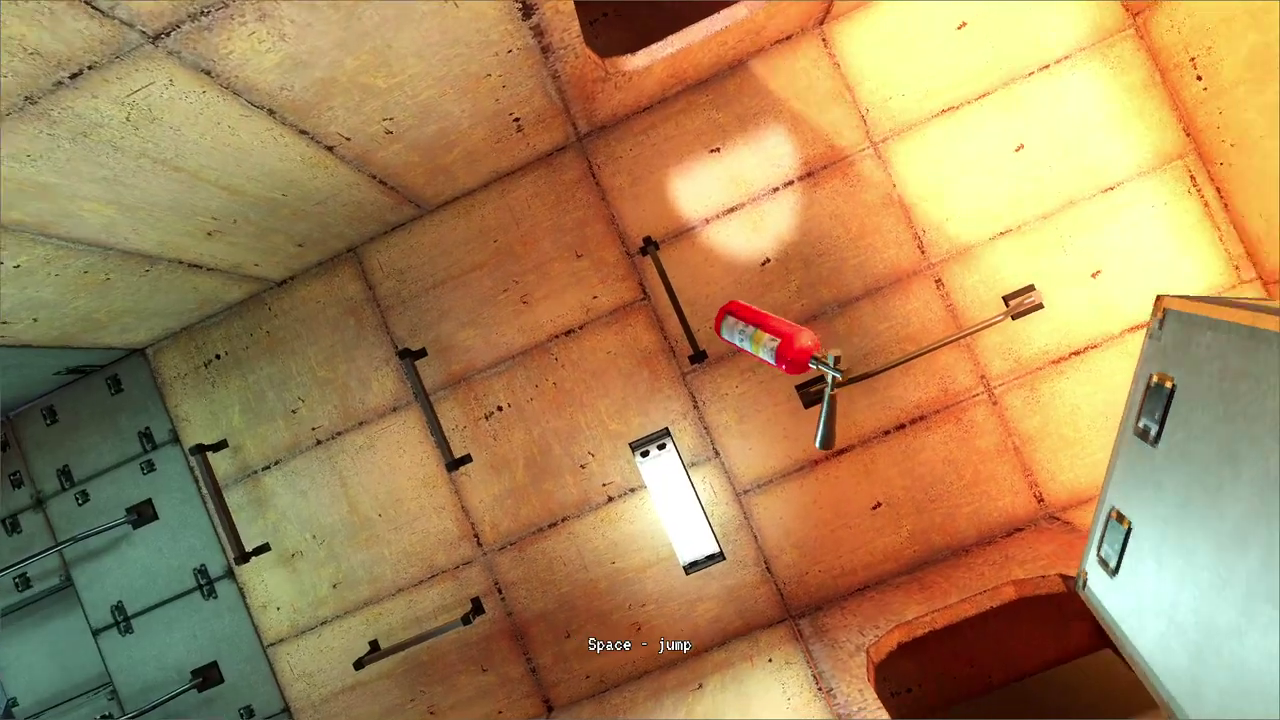
key(Escape)
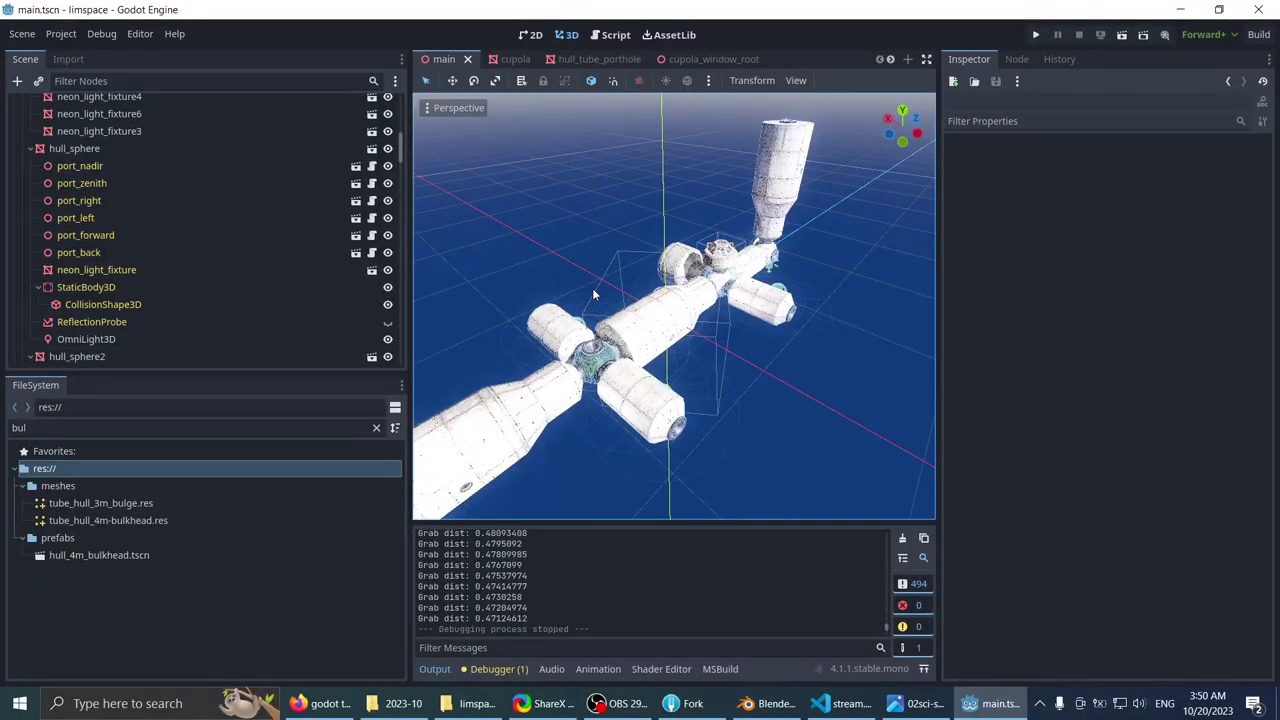
- Look over the whole station's exterior in the main scene
scroll(588, 285, down, 5)
scroll(576, 263, up, 5)
middle_drag(583, 277, 650, 277)
scroll(637, 268, up, 4)
scroll(593, 245, up, 4)
scroll(655, 262, down, 2)
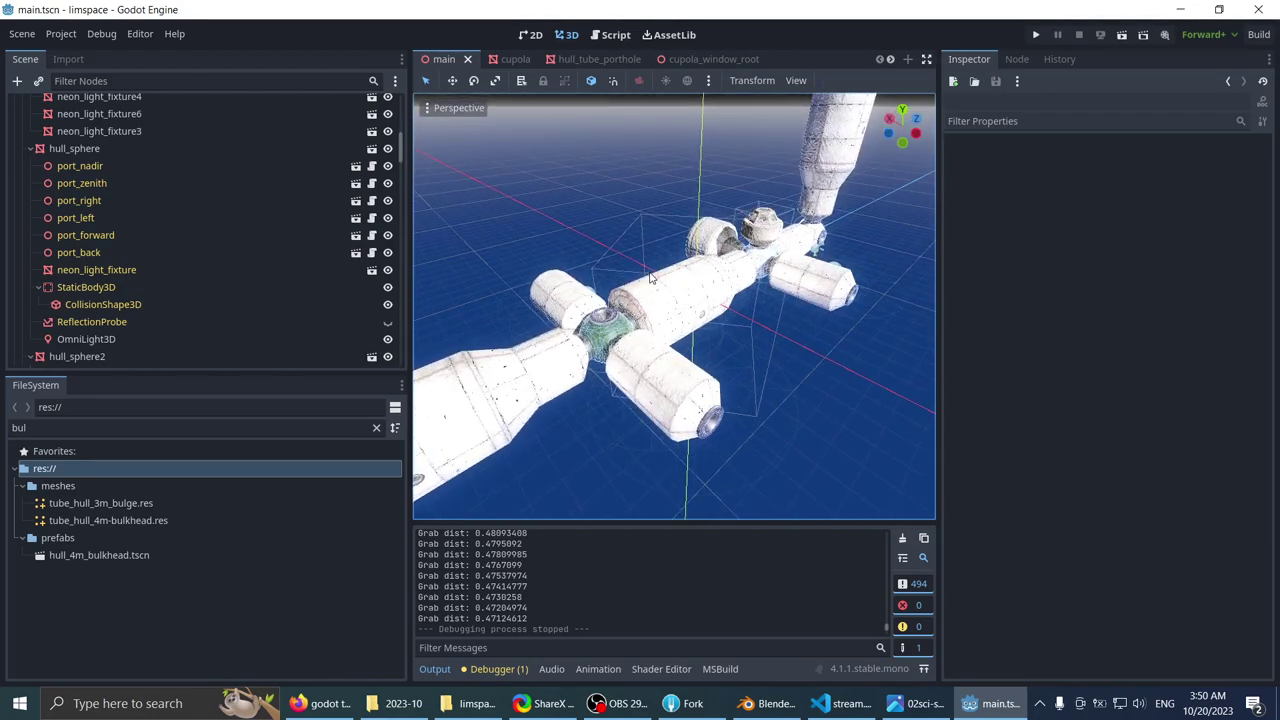
scroll(618, 372, down, 4)
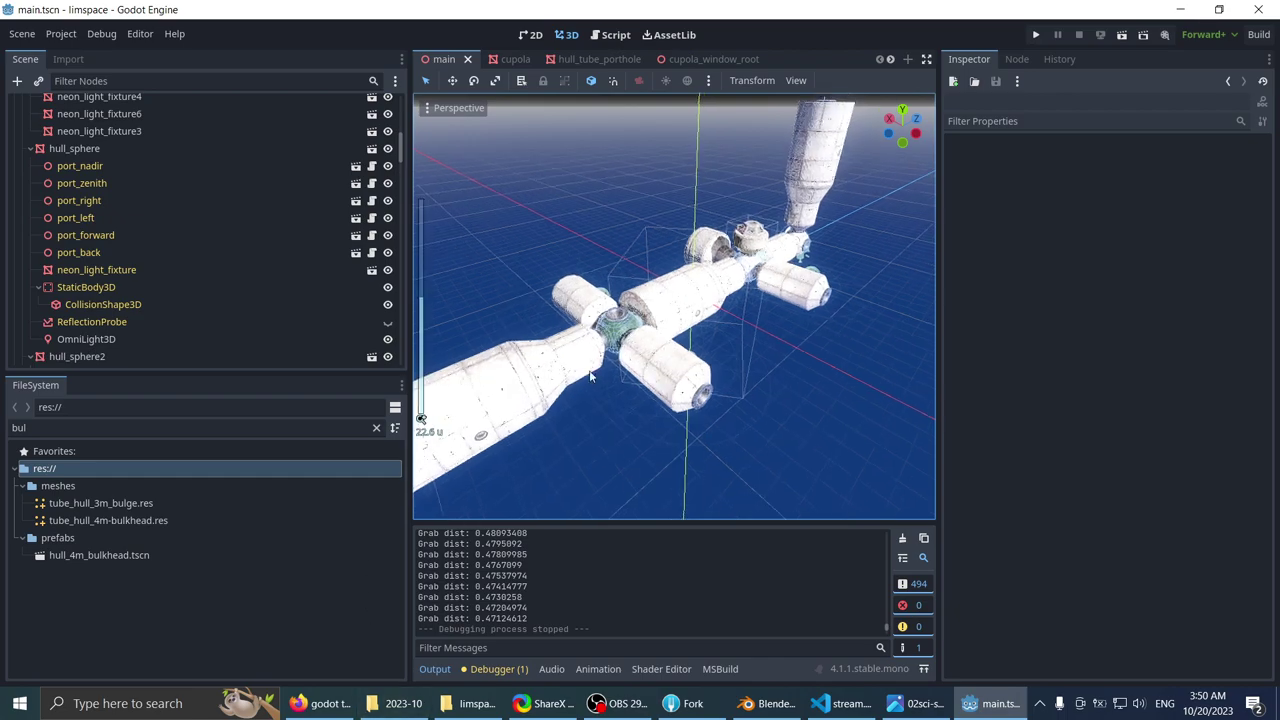
middle_drag(600, 372, 594, 402)
scroll(509, 230, down, 2)
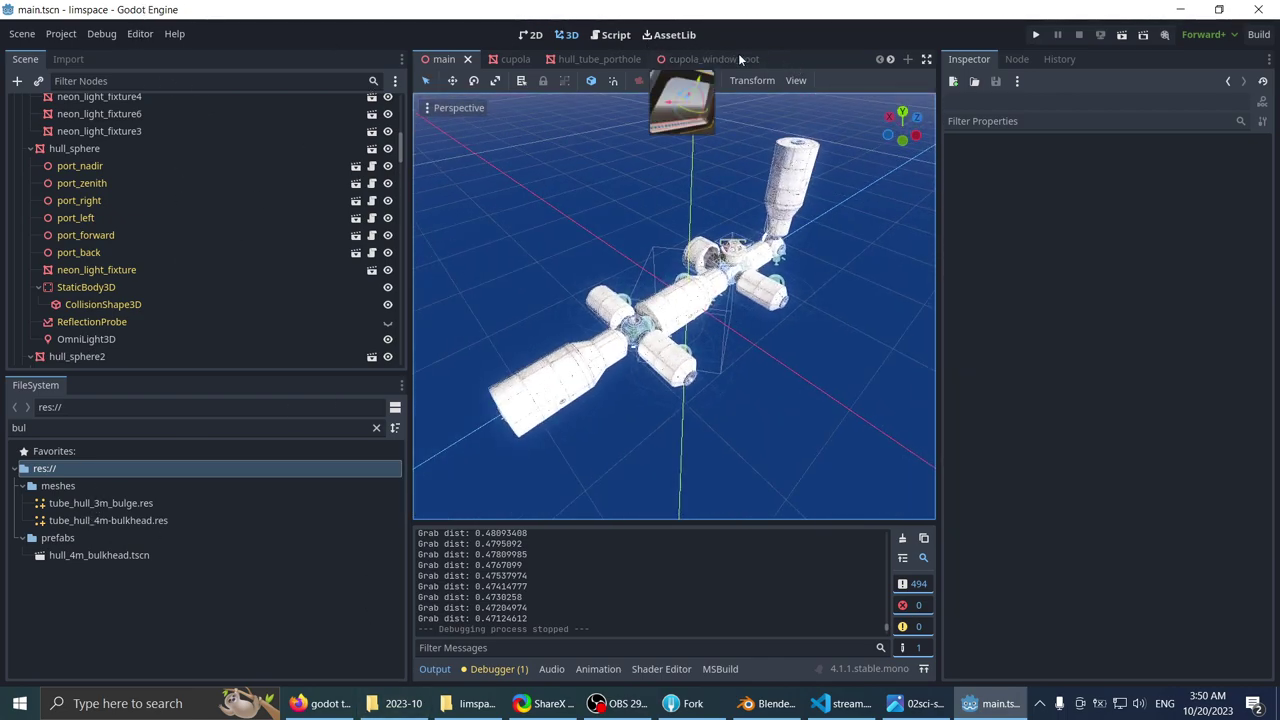
- Create a new scene with a Node3D root, search the project files for "bul", and add the tube_hull_3m_bulge.res mesh under the root
click(21, 34)
click(40, 51)
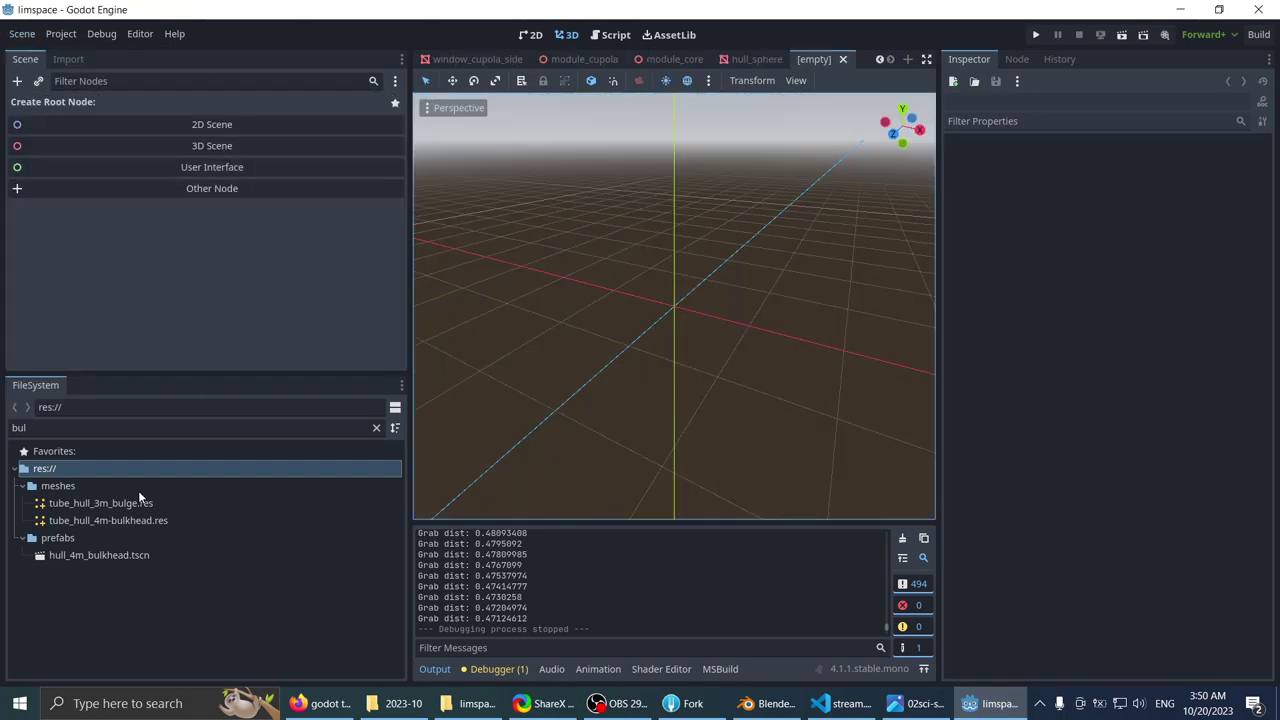
click(127, 451)
click(101, 428)
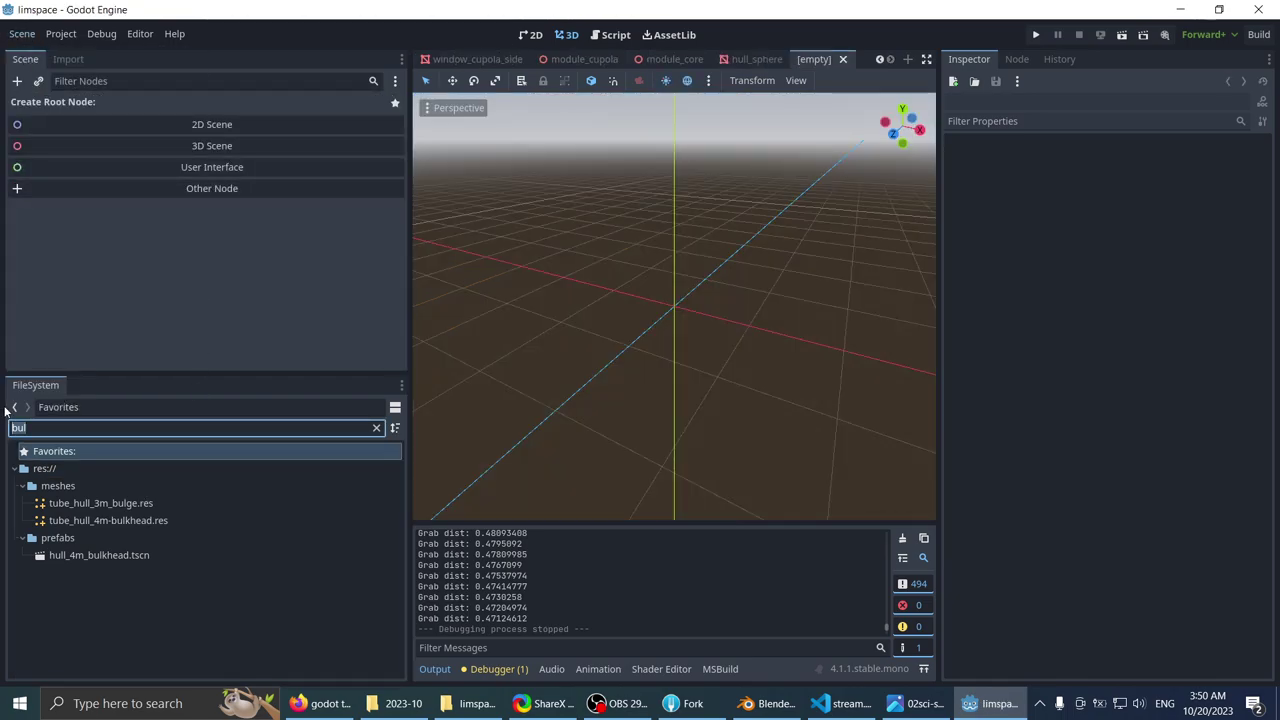
text(bul)
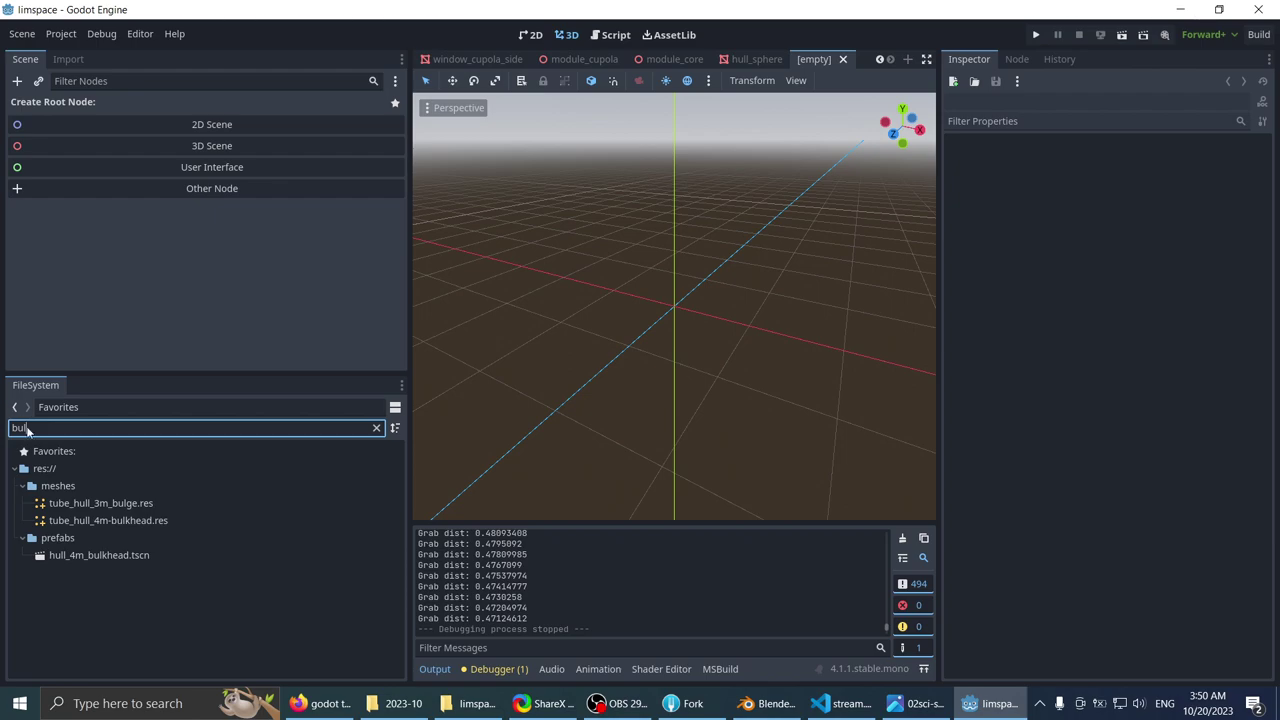
click(161, 503)
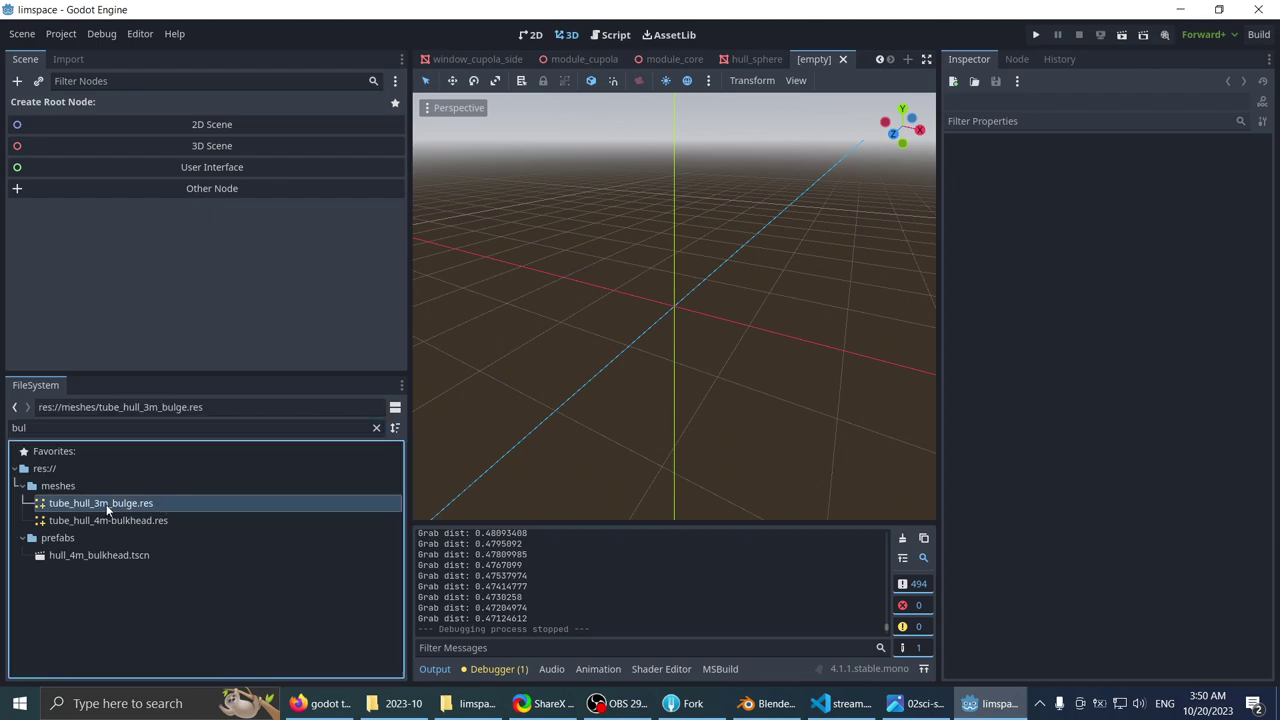
drag(111, 511, 645, 268)
- Inspect the shape of the TubeHull3mBulge mesh in the new scene
scroll(605, 278, down, 2)
middle_drag(605, 280, 590, 306)
click(610, 290)
scroll(583, 260, up, 4)
shift+middle_drag(570, 232, 575, 270)
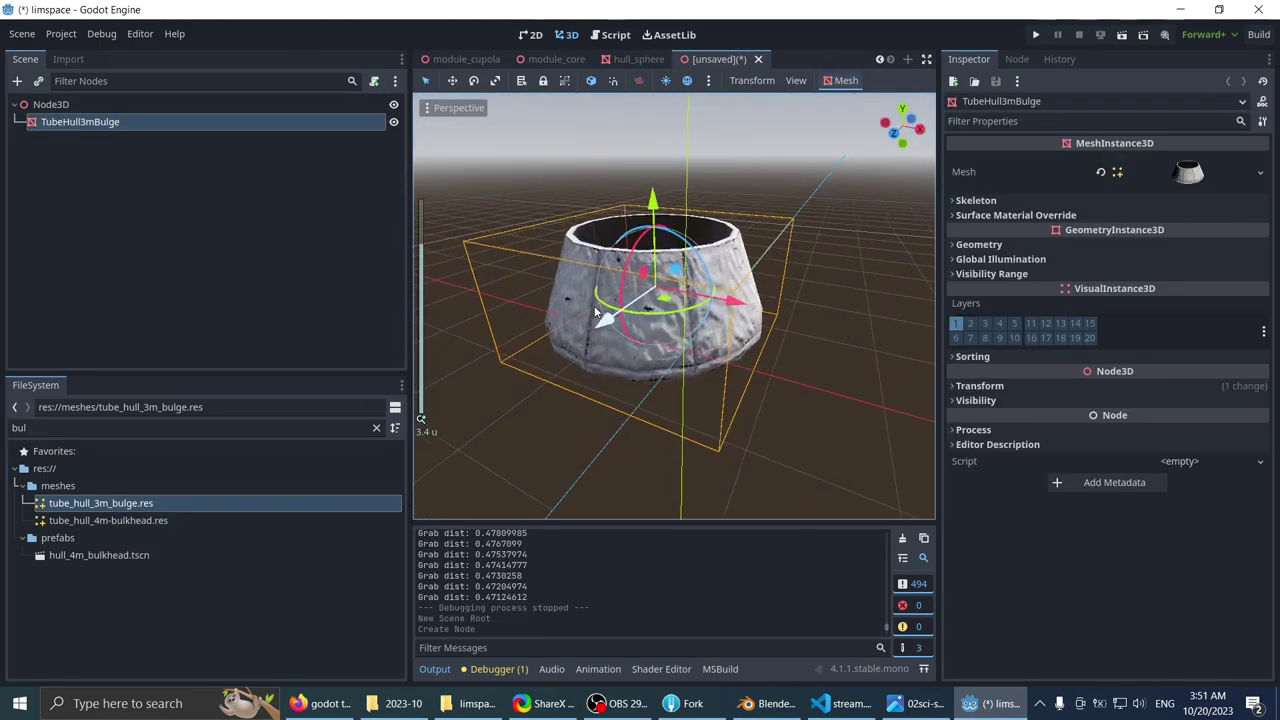
scroll(575, 262, up, 4)
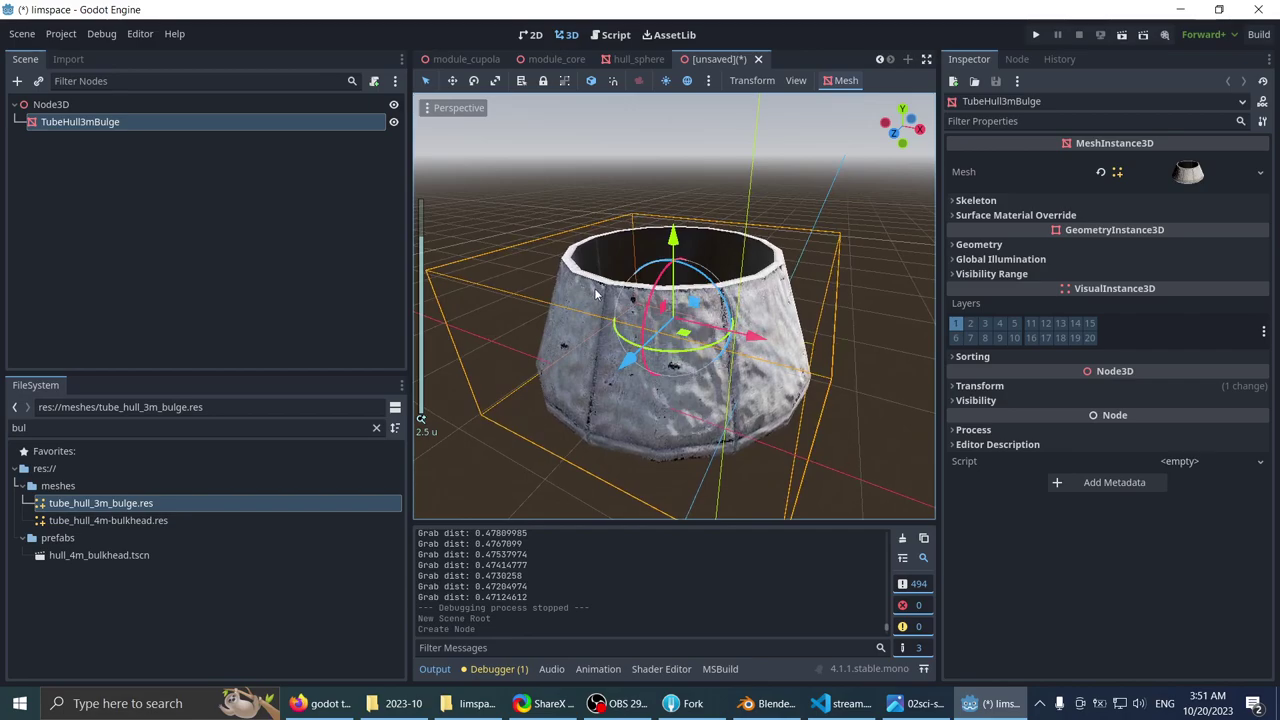
scroll(595, 293, down, 3)
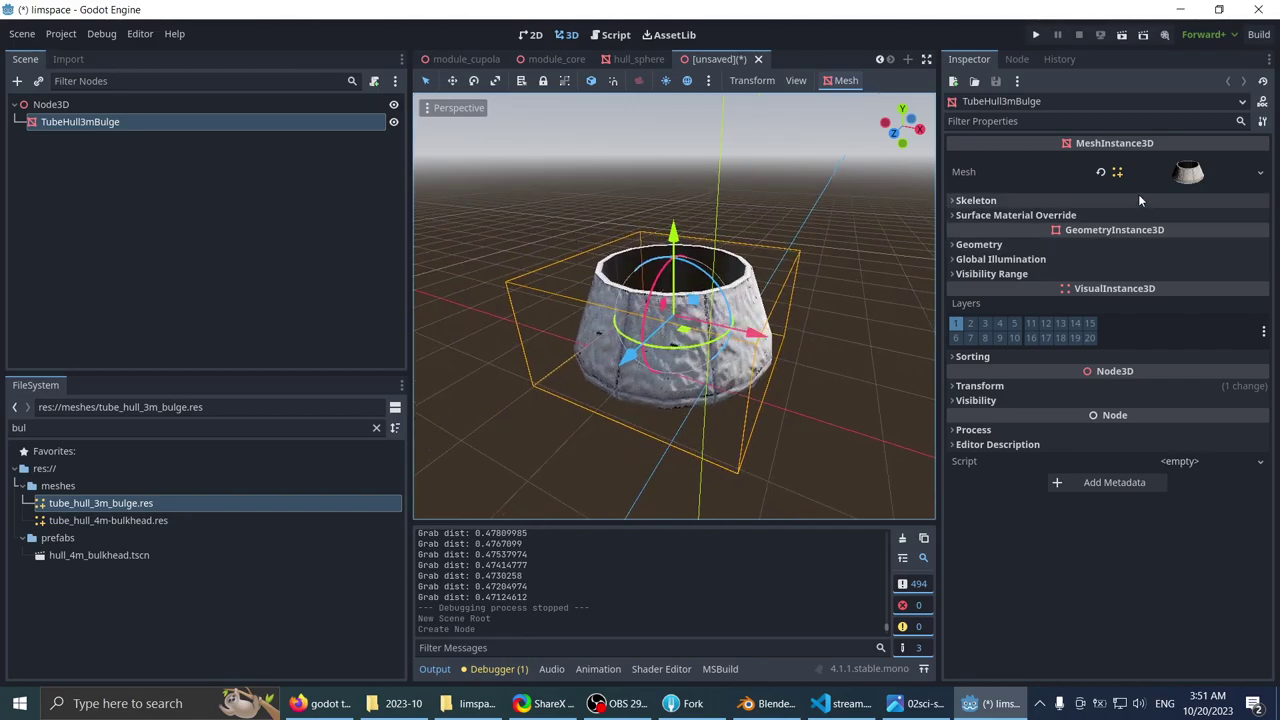
- Expand the TubeHull3mBulge mesh's resource details, check its file path, and examine the hull's surface up close
click(1189, 180)
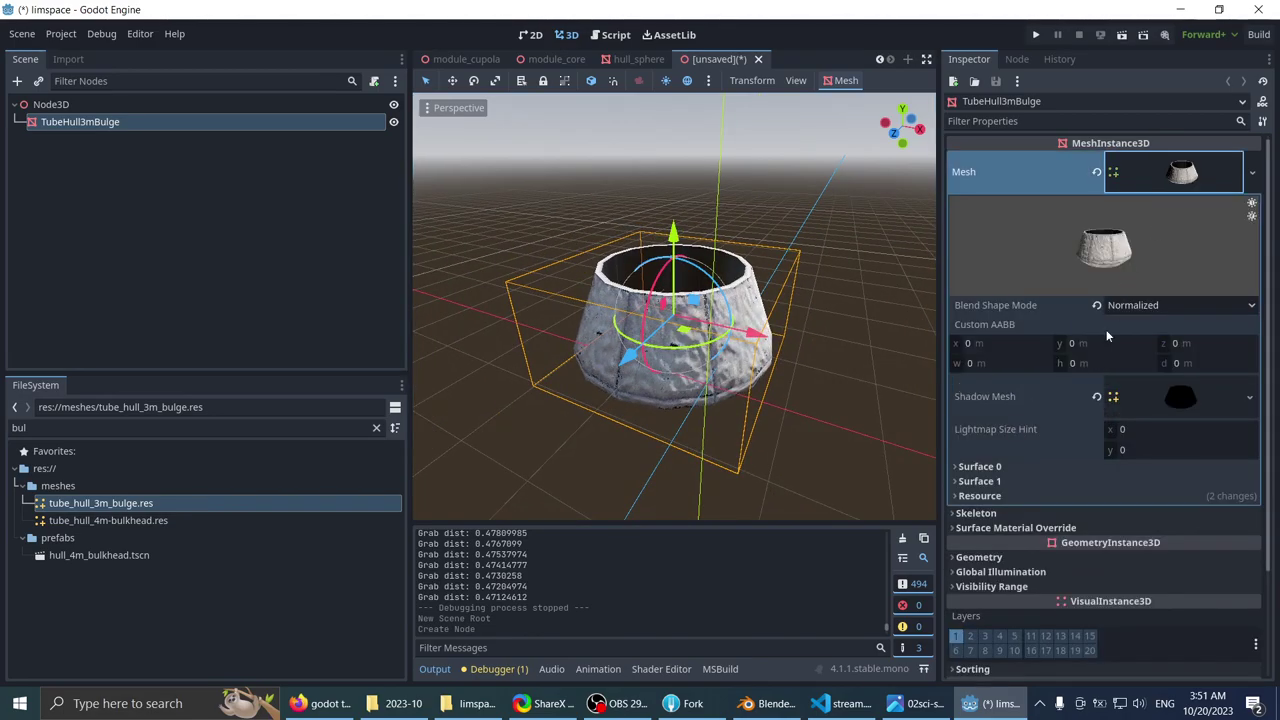
click(993, 496)
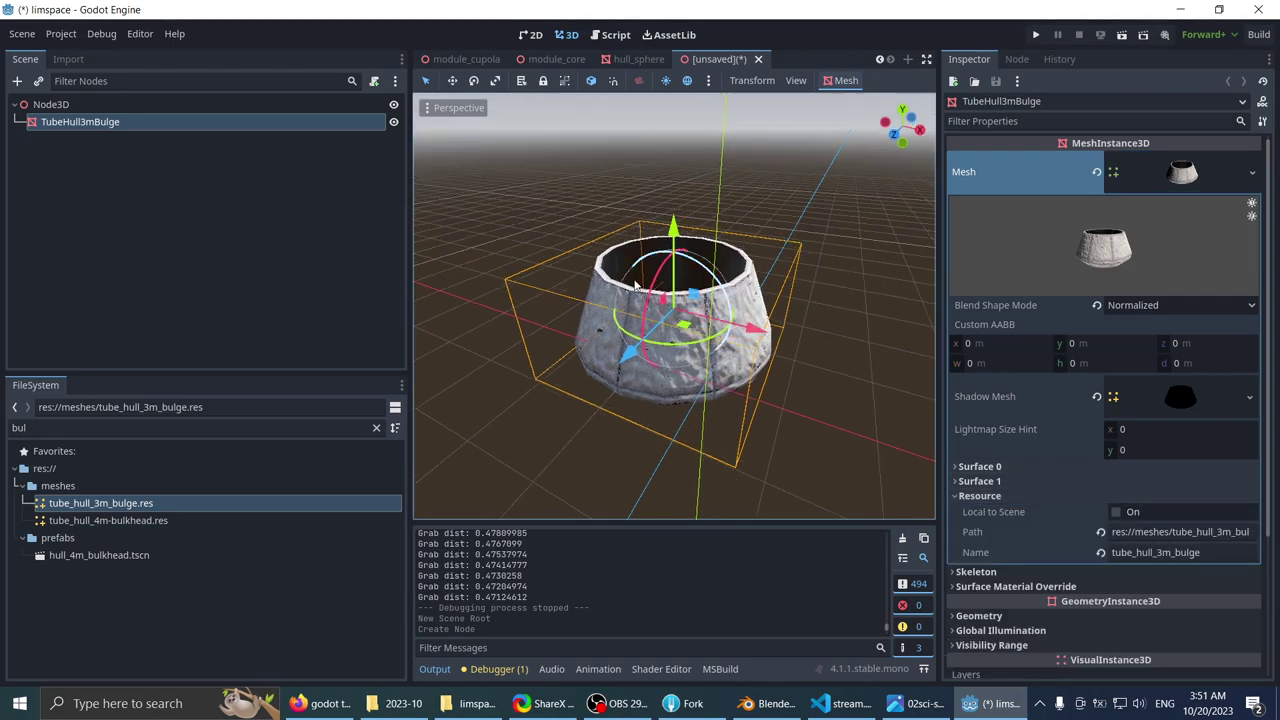
scroll(636, 287, up, 3)
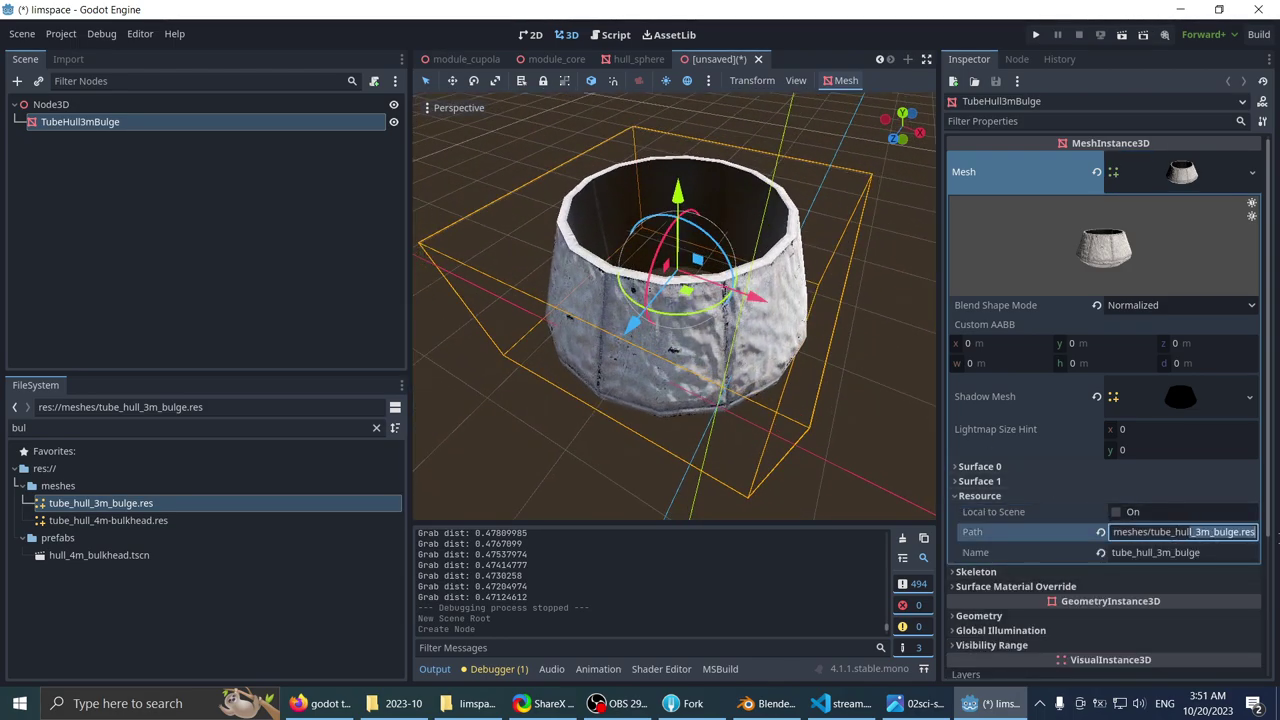
scroll(681, 295, up, 8)
middle_drag(681, 295, 566, 298)
scroll(467, 255, down, 9)
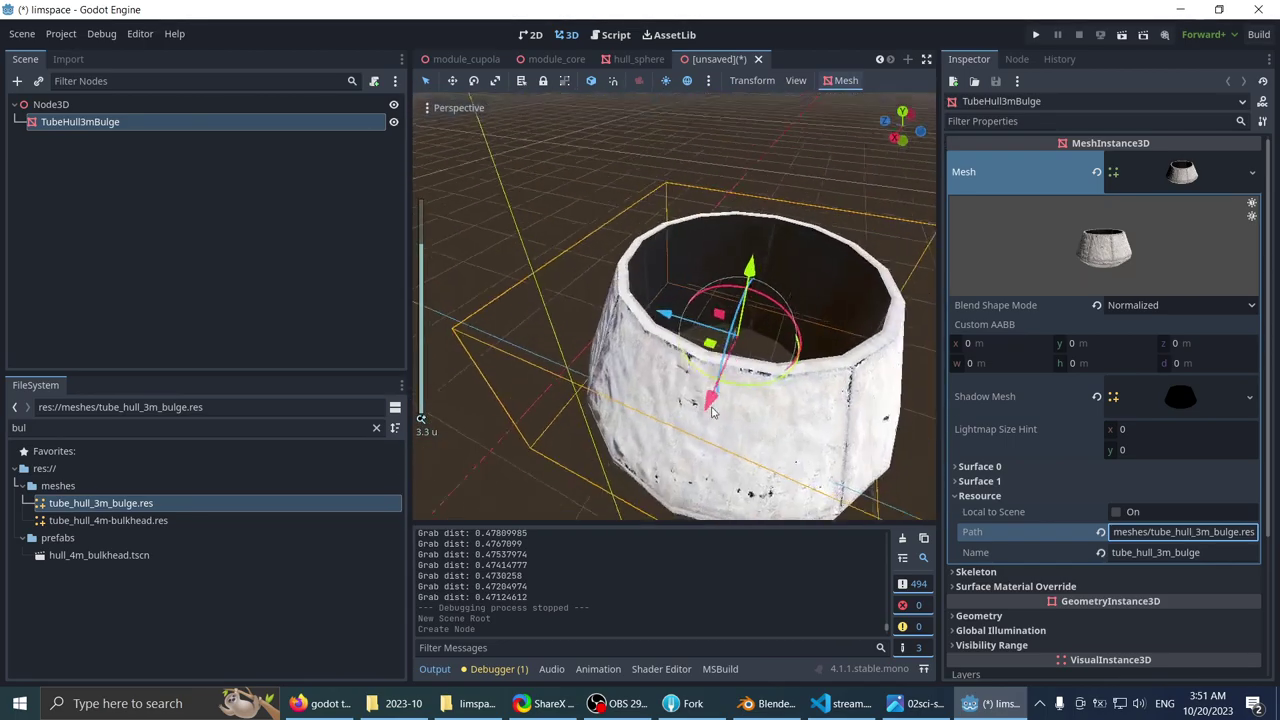
scroll(634, 314, up, 2)
scroll(598, 317, down, 4)
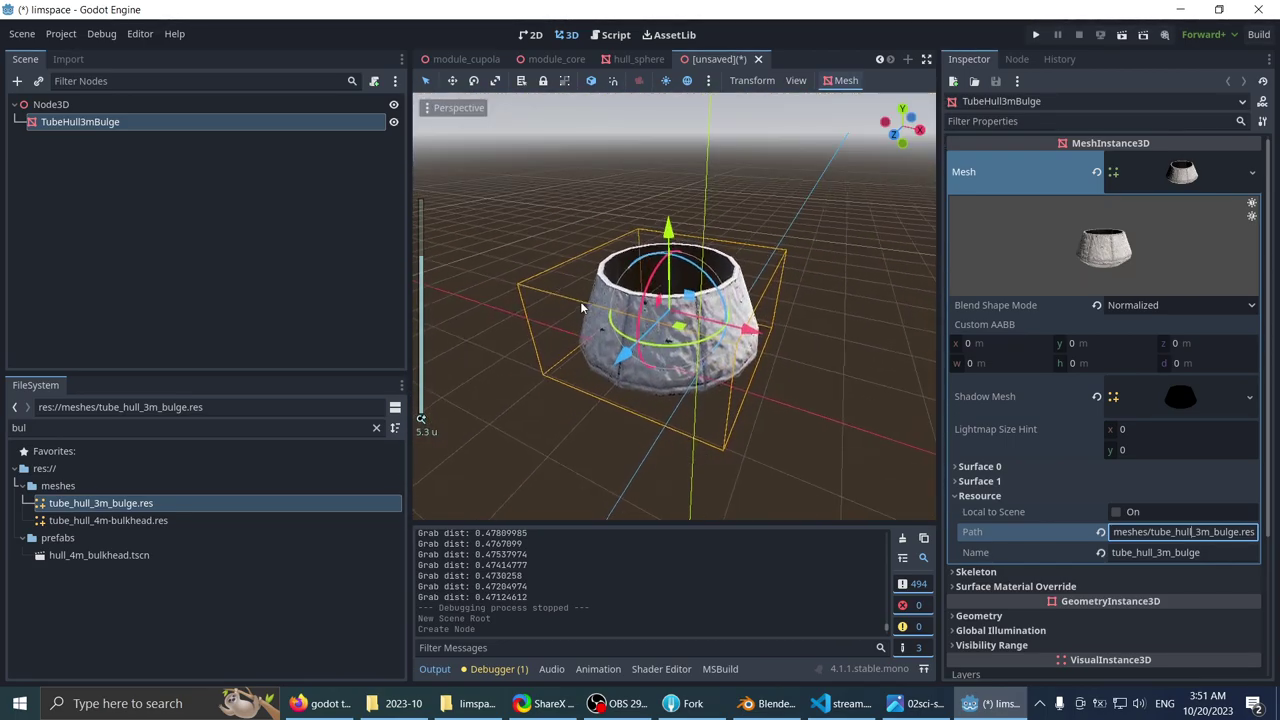
scroll(558, 285, up, 2)
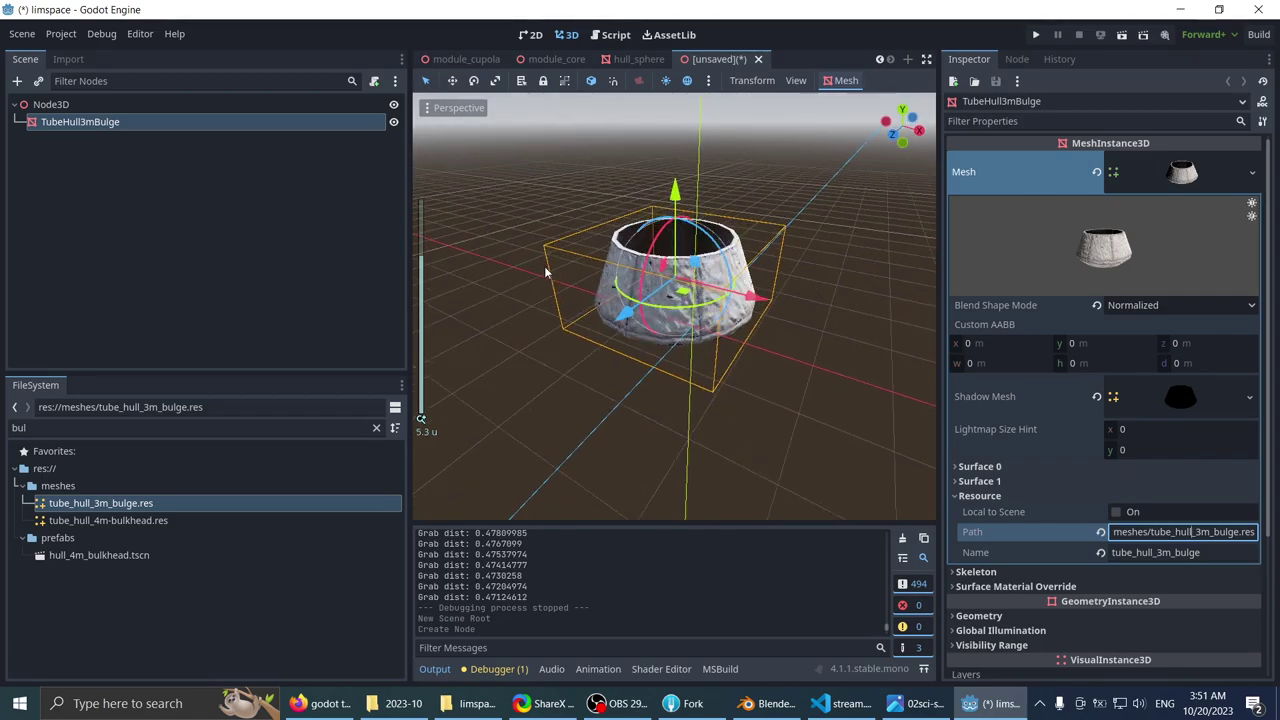
- Rename the TubeHull3mBulge node as hull_3m_bulge
middle_drag(546, 188, 502, 232)
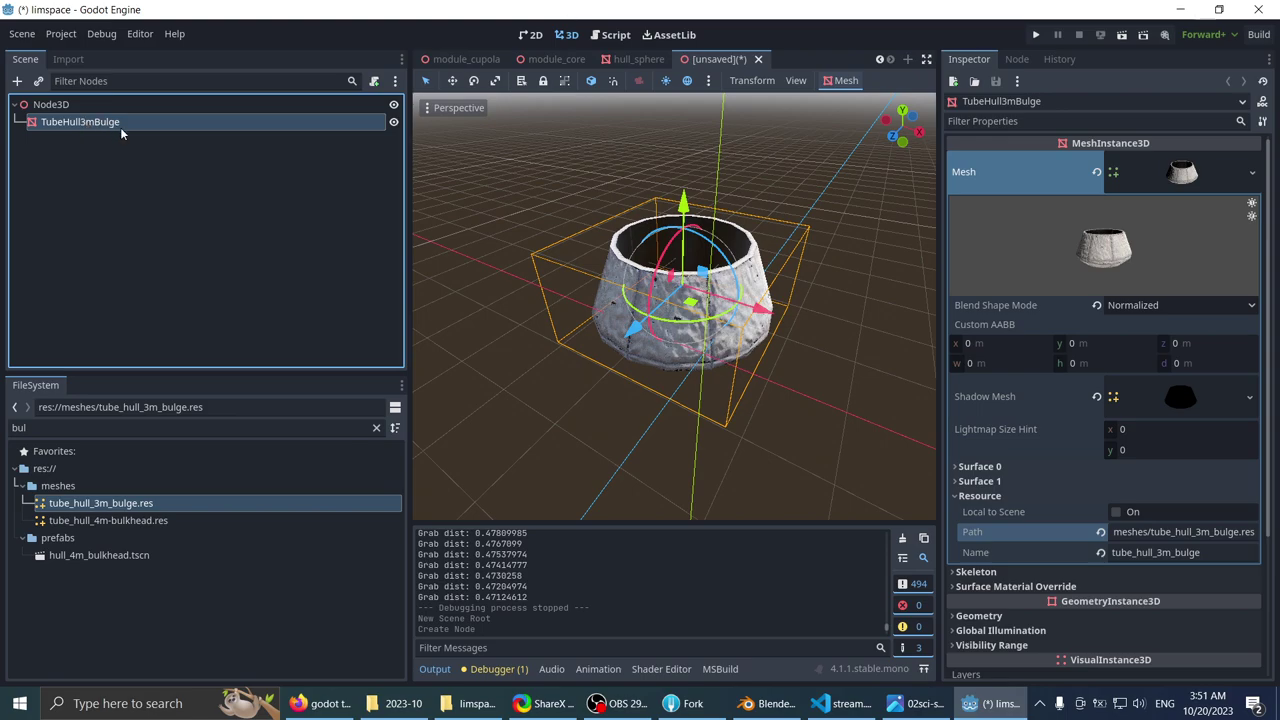
double_click(179, 122)
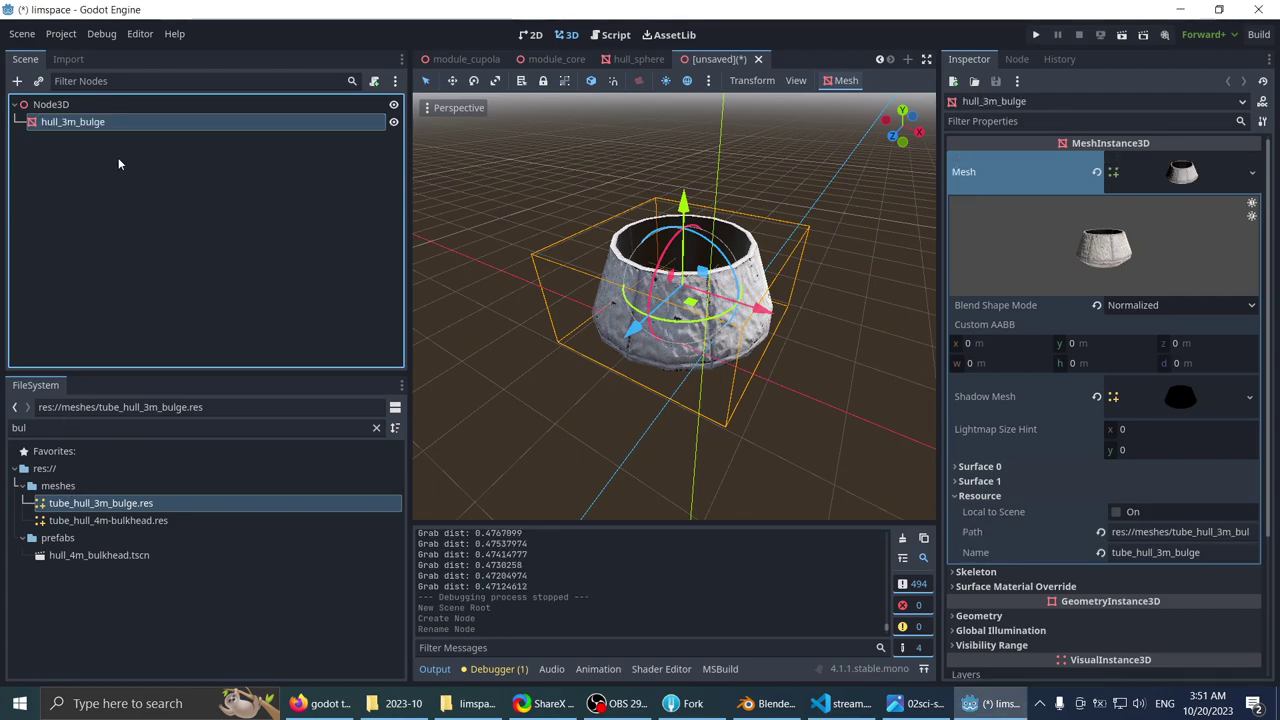
scroll(538, 258, down, 3)
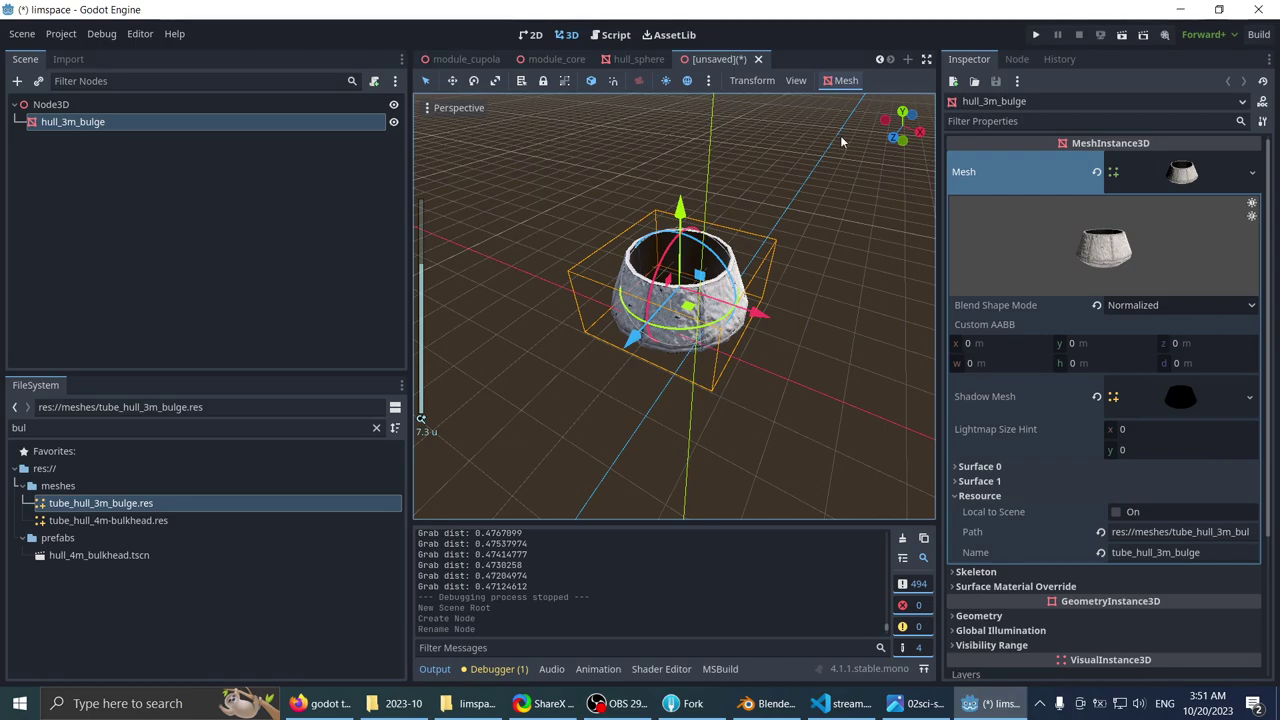
click(760, 82)
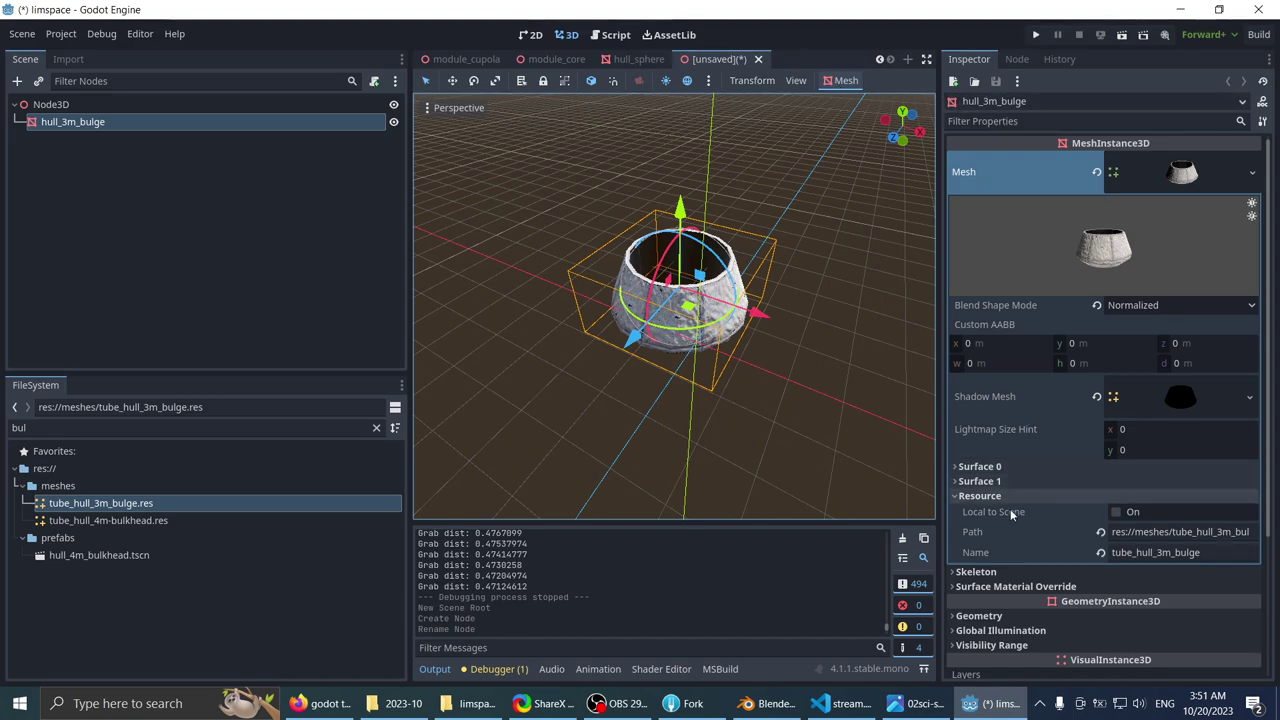
scroll(1000, 520, down, 3)
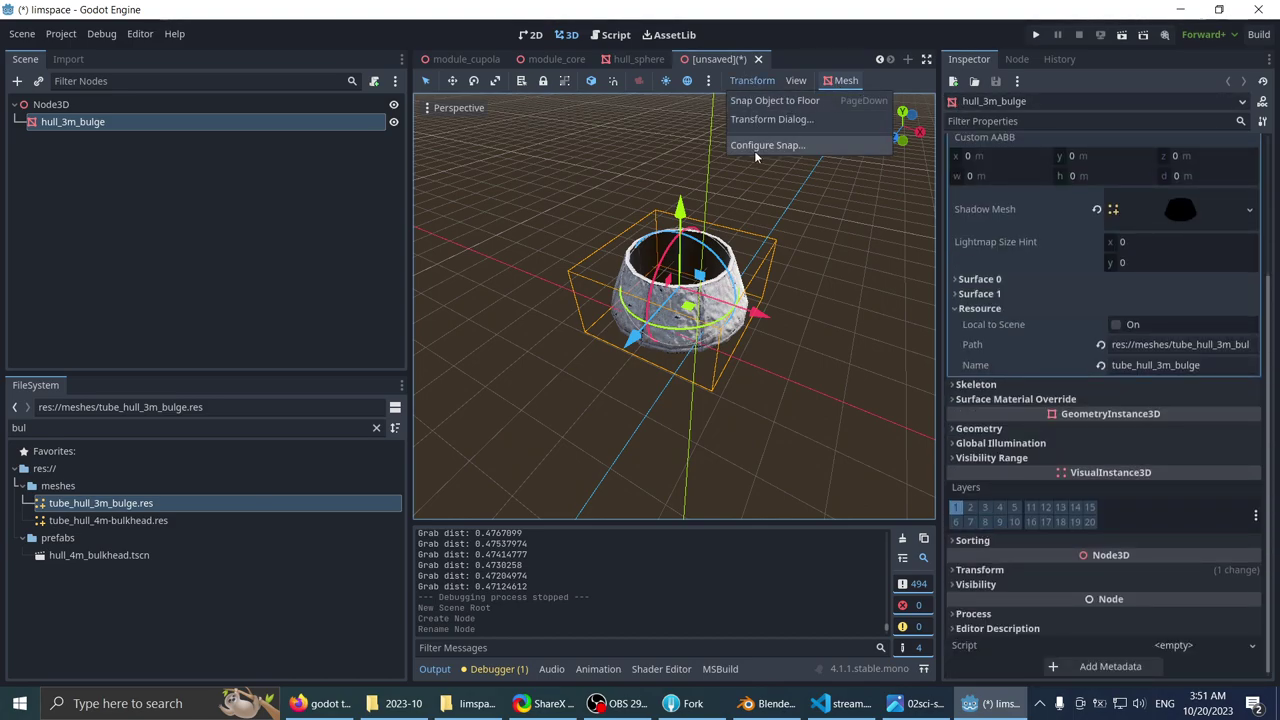
click(760, 120)
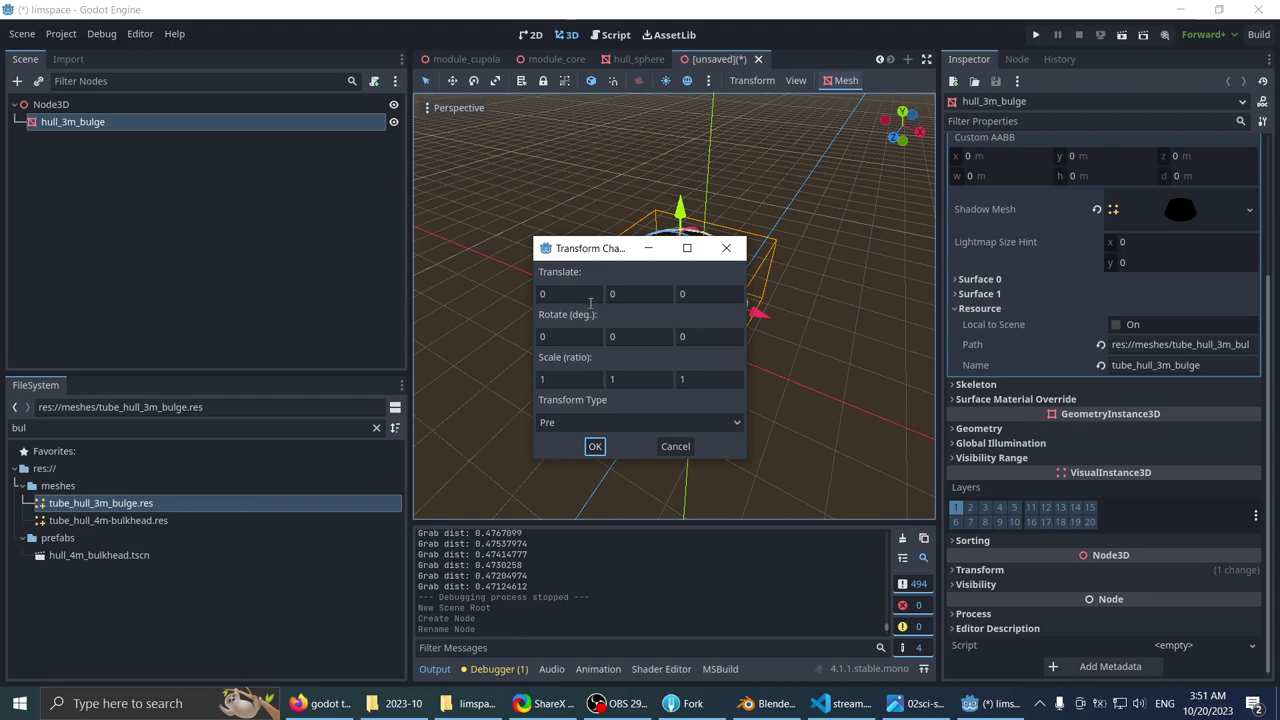
click(688, 447)
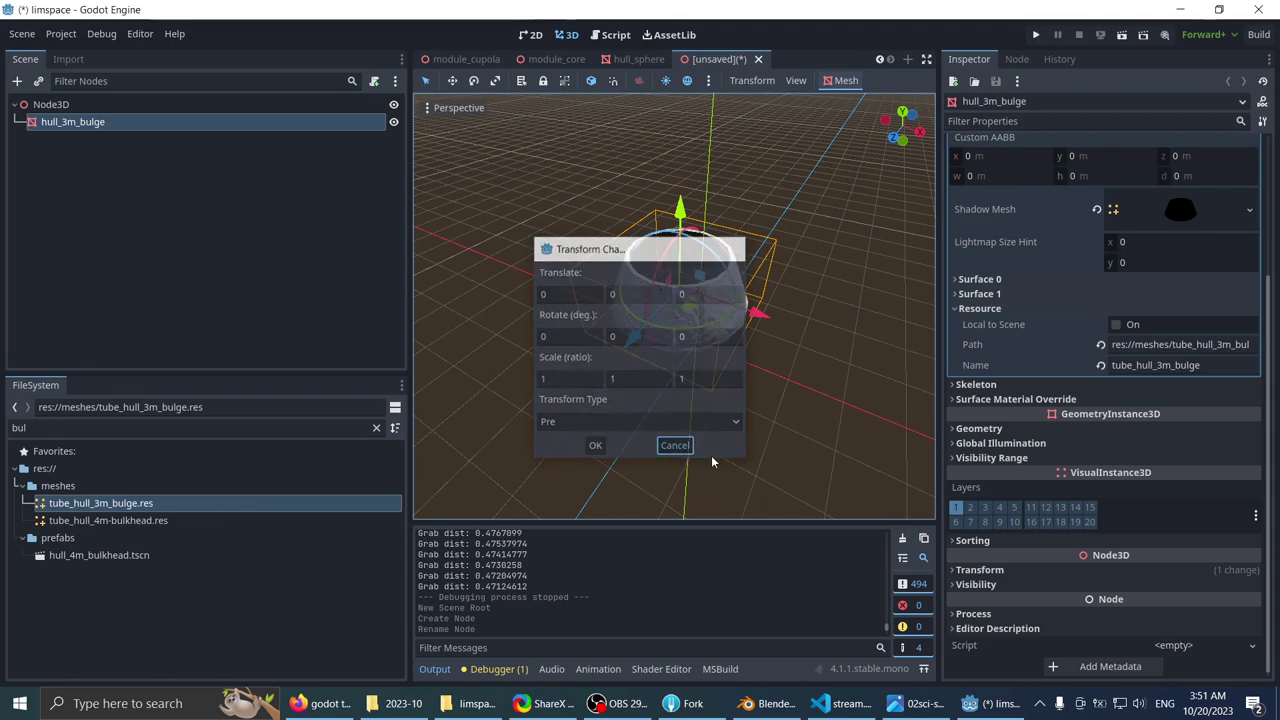
- Set the hull_3m_bulge mesh's X and Z position to 0 so it sits at the scene origin
click(980, 570)
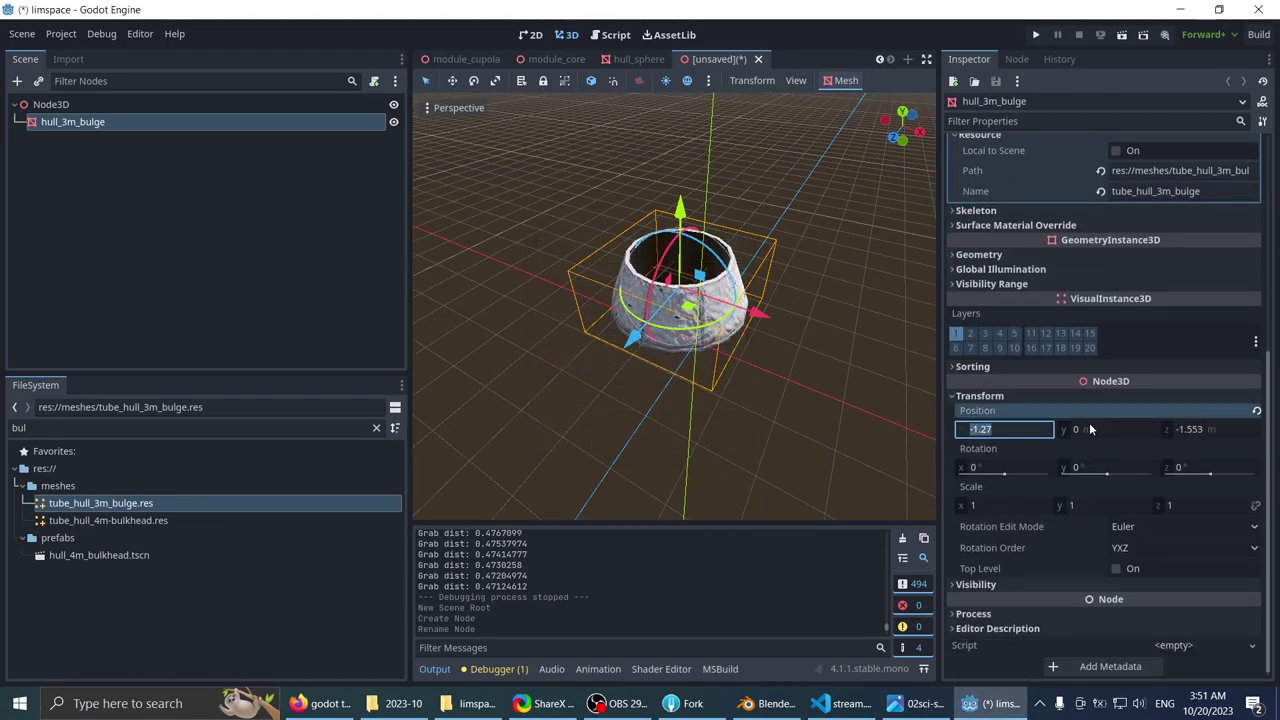
text(0)
click(1225, 429)
key(Return)
scroll(618, 325, up, 6)
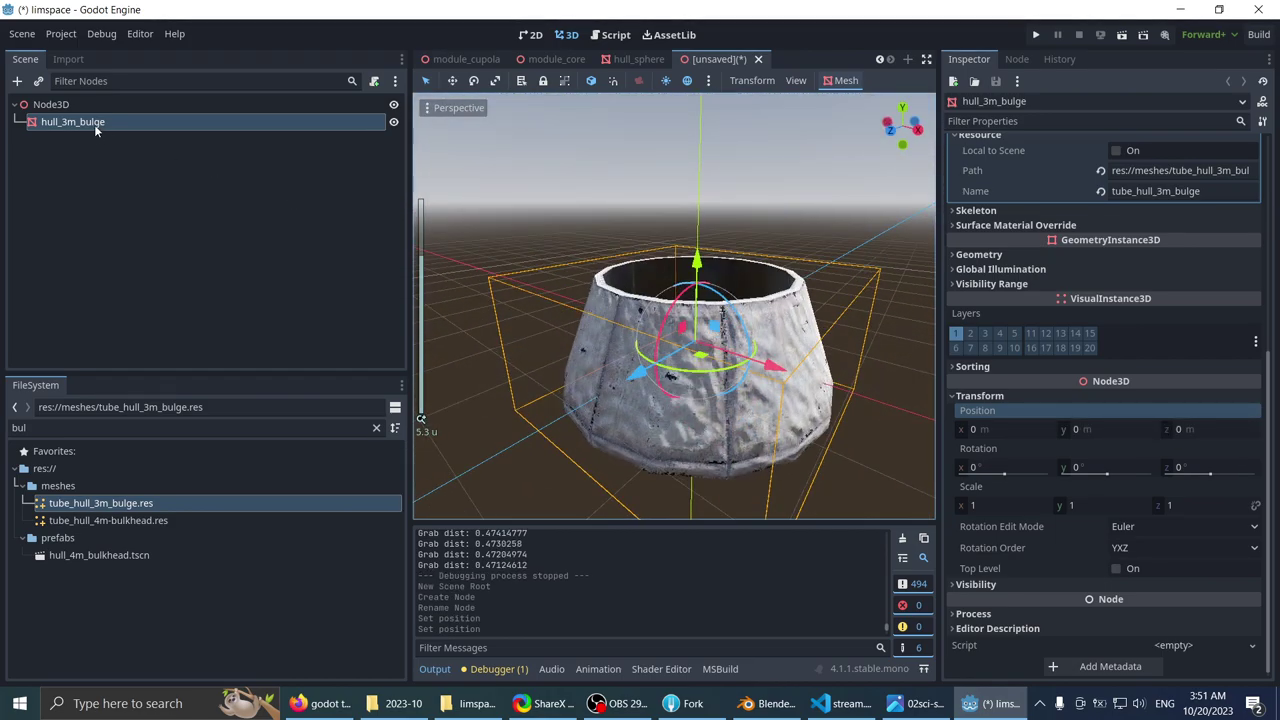
- Create a trimesh static body for the hull_3m_bulge mesh
mouse_move(514, 286)
middle_down()
mouse_move(514, 237)
mouse_move(499, 296)
middle_up()
scroll(511, 266, down, 4)
right_click(53, 128)
click(179, 121)
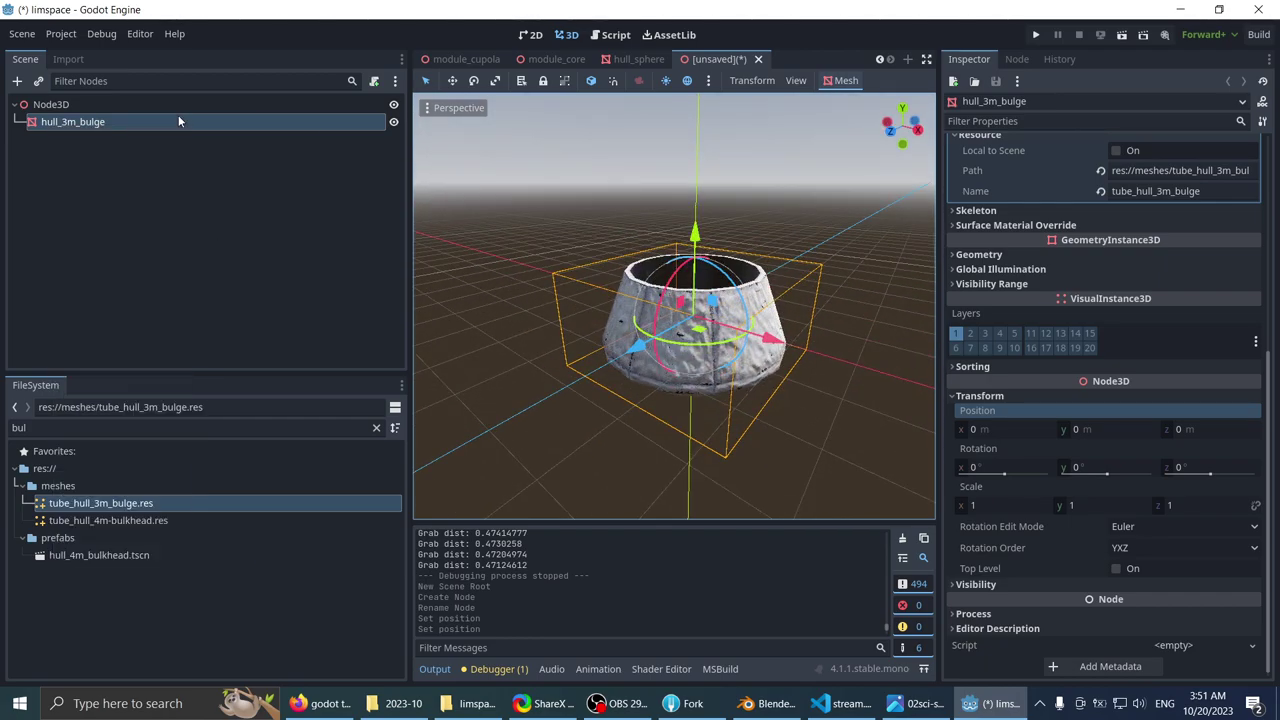
click(843, 81)
click(846, 100)
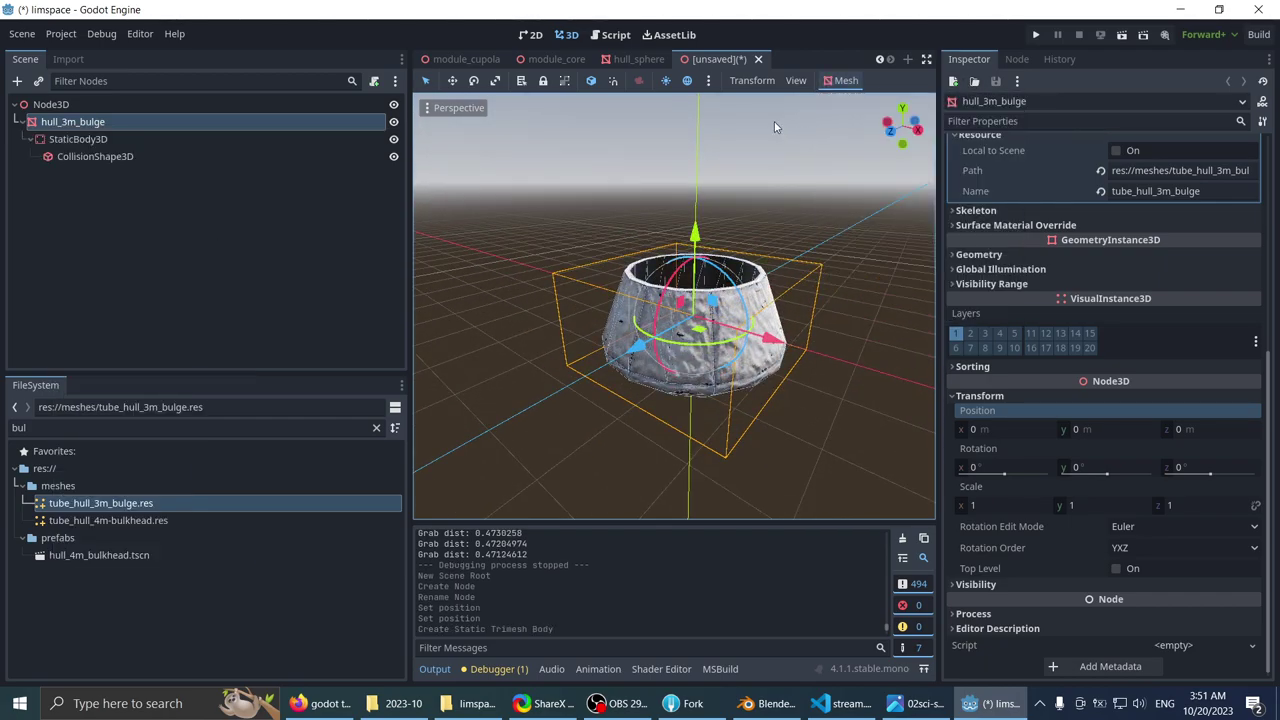
- Save the hull_3m_bulge branch as its own scene, hull_3m_bulge.tscn, in res://prefabs
right_click(114, 121)
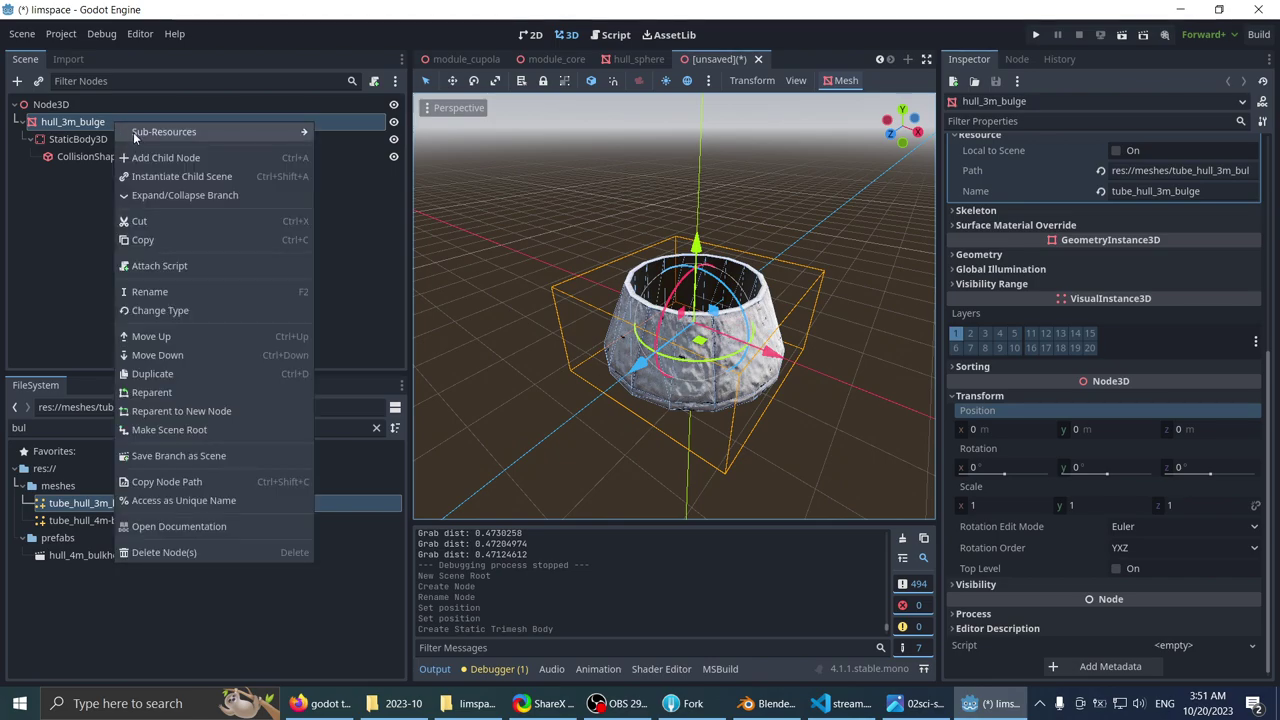
click(194, 456)
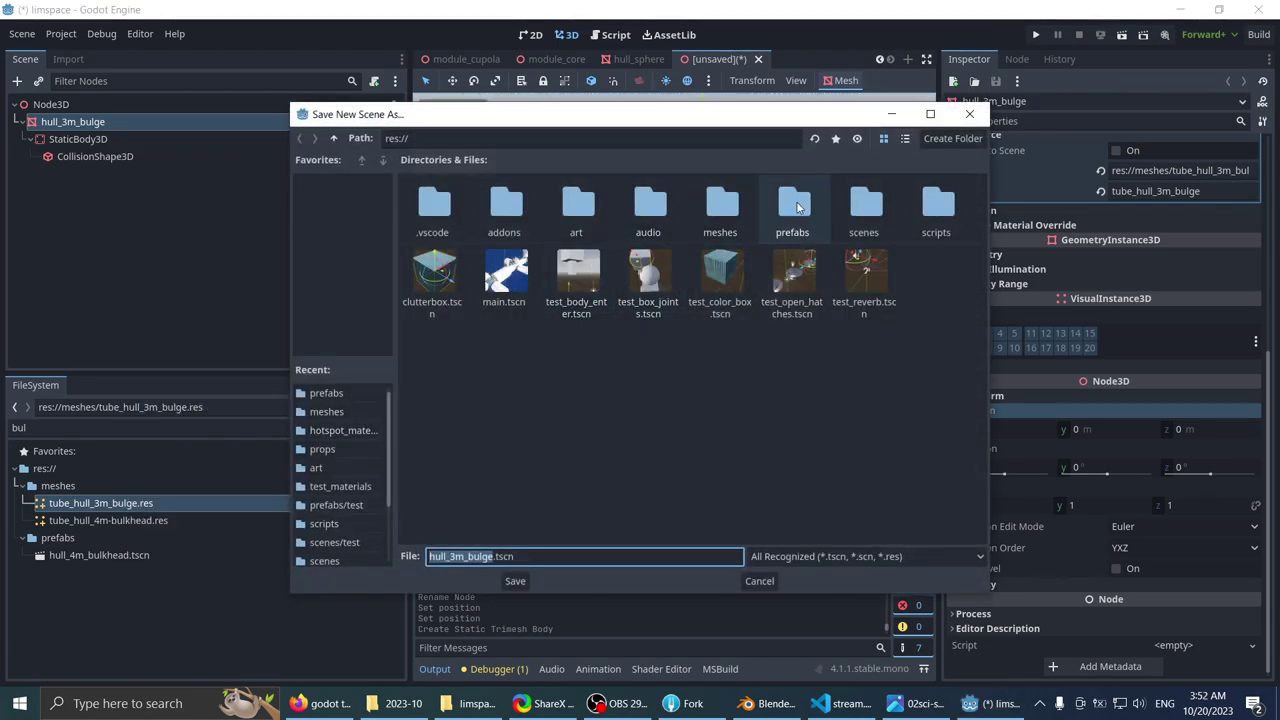
double_click(797, 207)
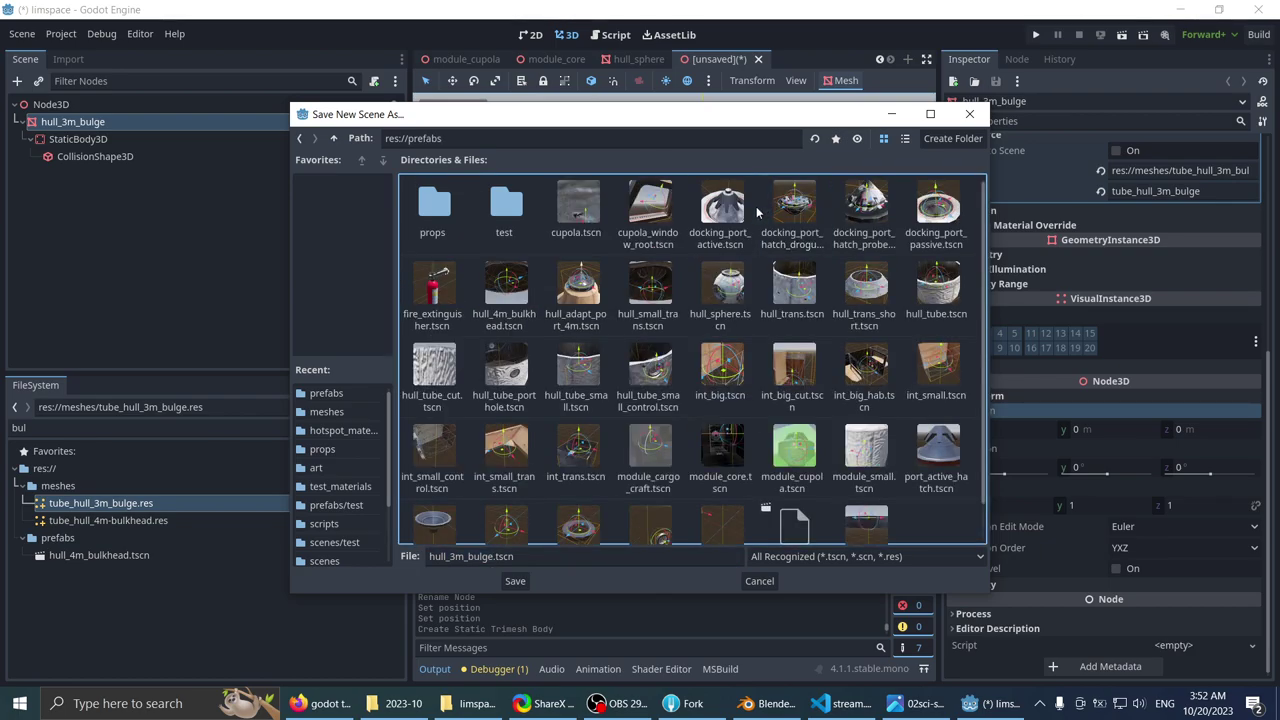
drag(665, 125, 625, 148)
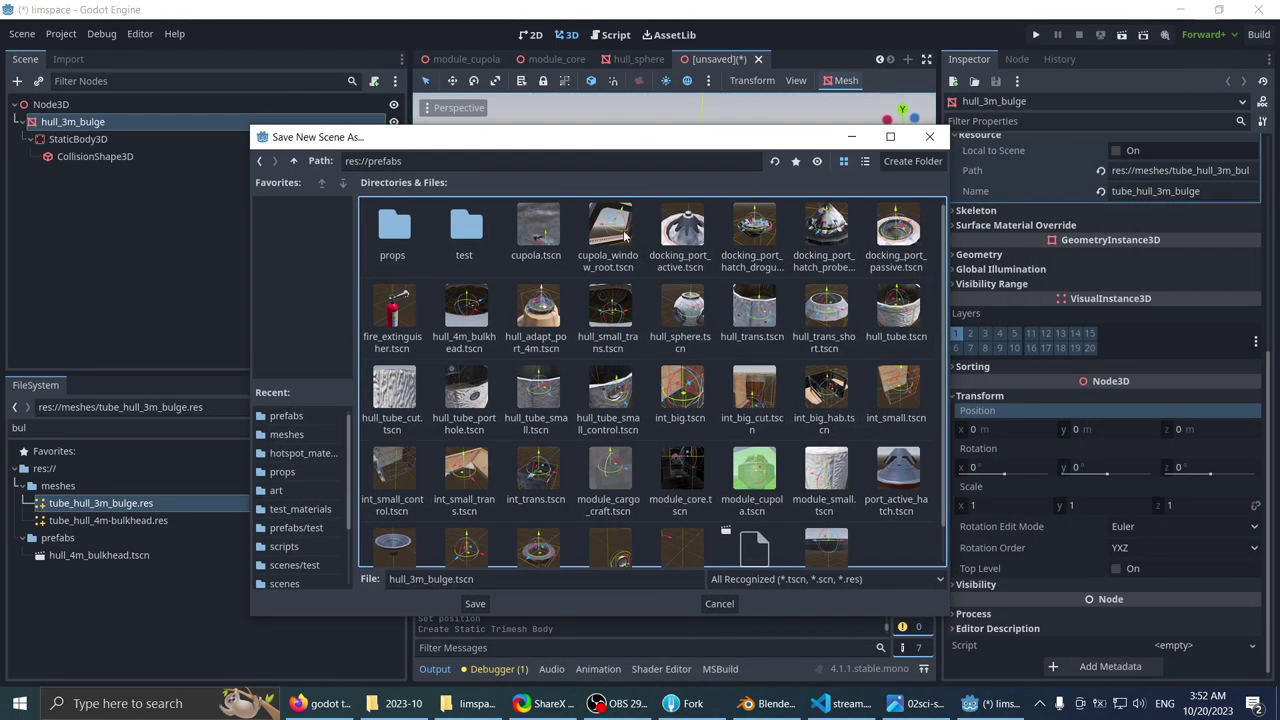
click(474, 604)
- Examine the saved bulge hull instance from outside and up close
scroll(587, 222, down, 3)
middle_drag(587, 218, 587, 164)
click(100, 181)
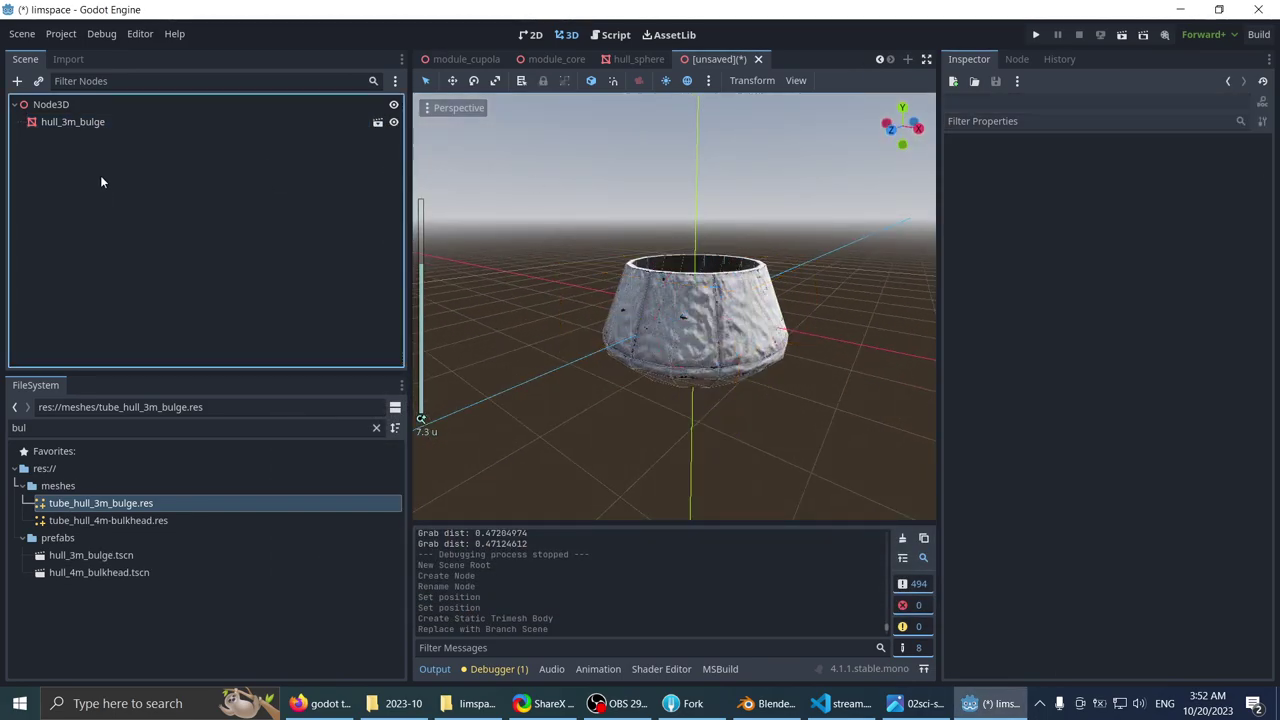
click(84, 124)
scroll(631, 266, up, 4)
middle_drag(631, 266, 684, 325)
scroll(660, 258, up, 6)
scroll(686, 234, up, 8)
scroll(686, 318, down, 16)
- Delete the hull_3m_bulge instance from the unsaved scene
click(566, 248)
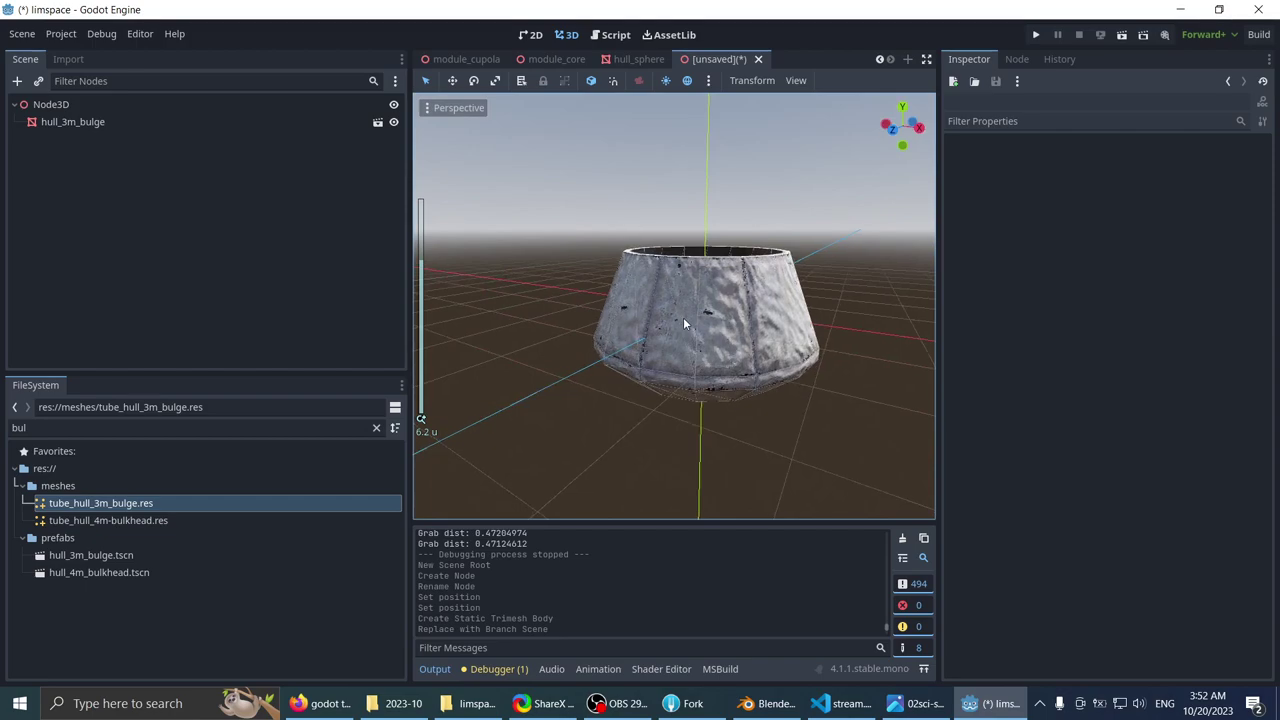
click(685, 323)
key(Delete)
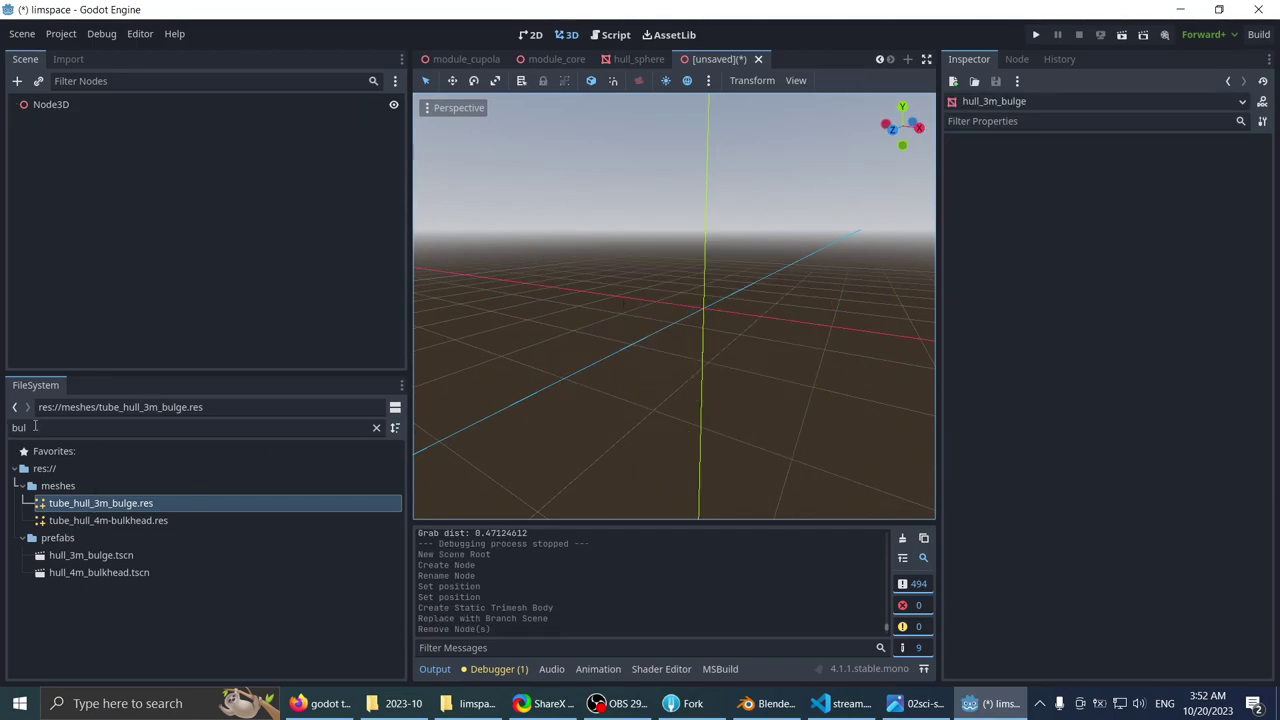
- Search the project files for "2m" and add the tube_hull_2m.res mesh to the scene
key(BackSpace)
key(BackSpace)
key(BackSpace)
text(2m)
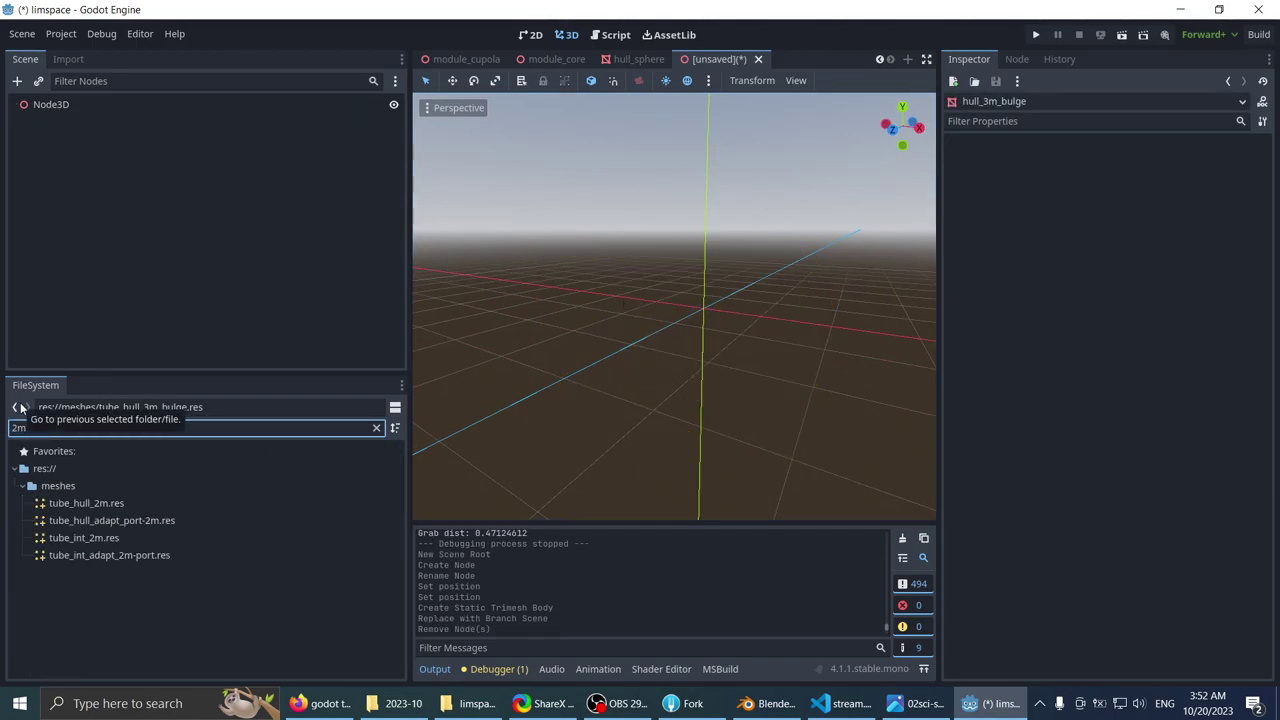
scroll(624, 397, down, 3)
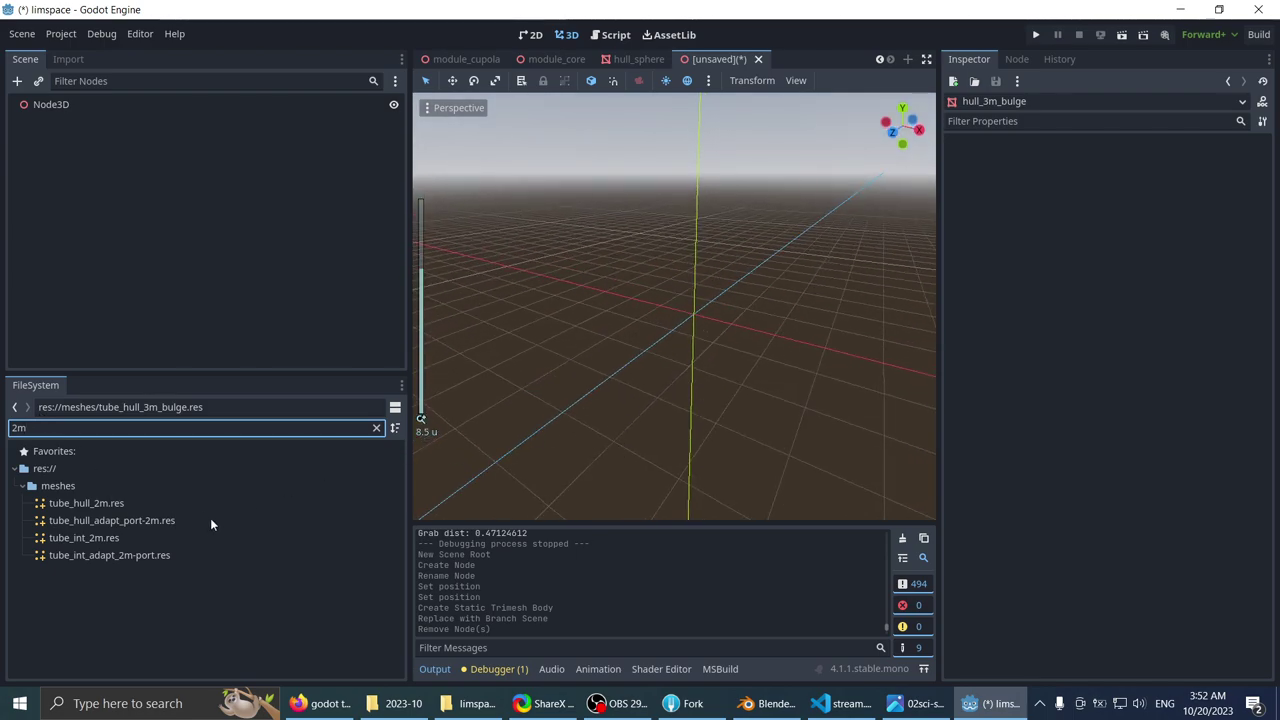
key(Down)
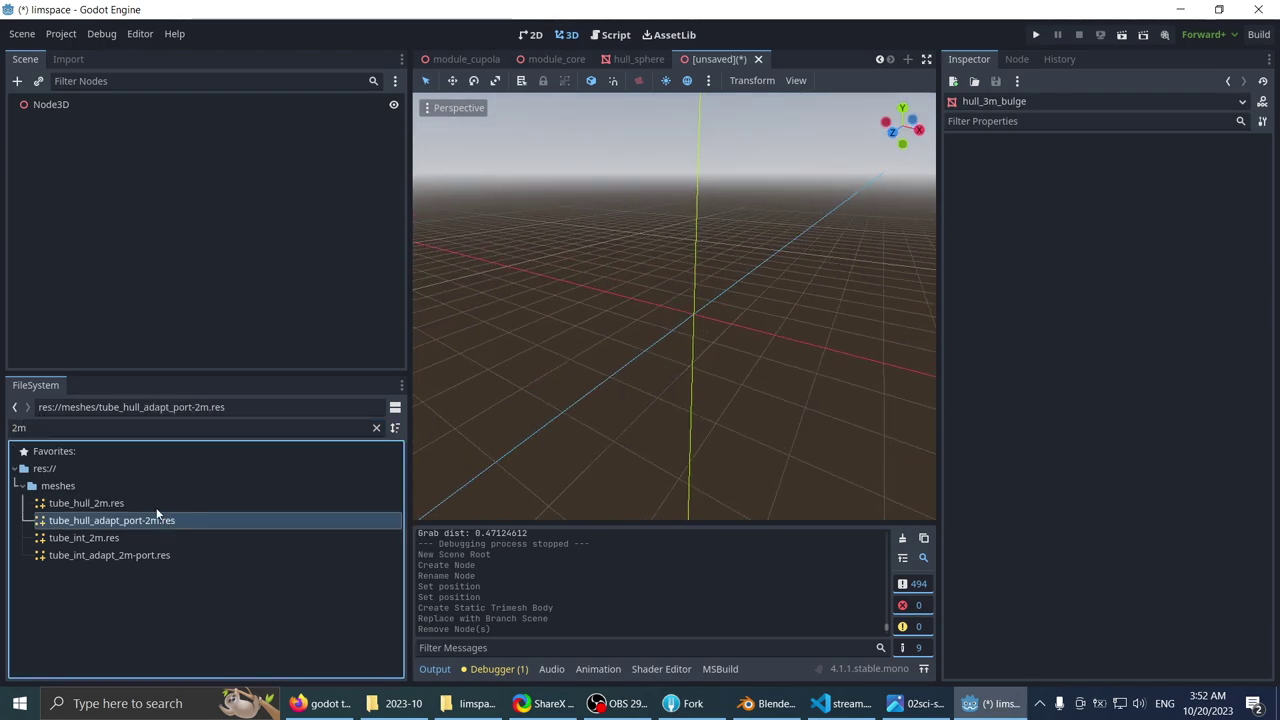
drag(148, 506, 621, 343)
- Add the tube_hull_adapt_port-2m.res mesh to the scene beside the 2 m tube hull
scroll(640, 299, up, 5)
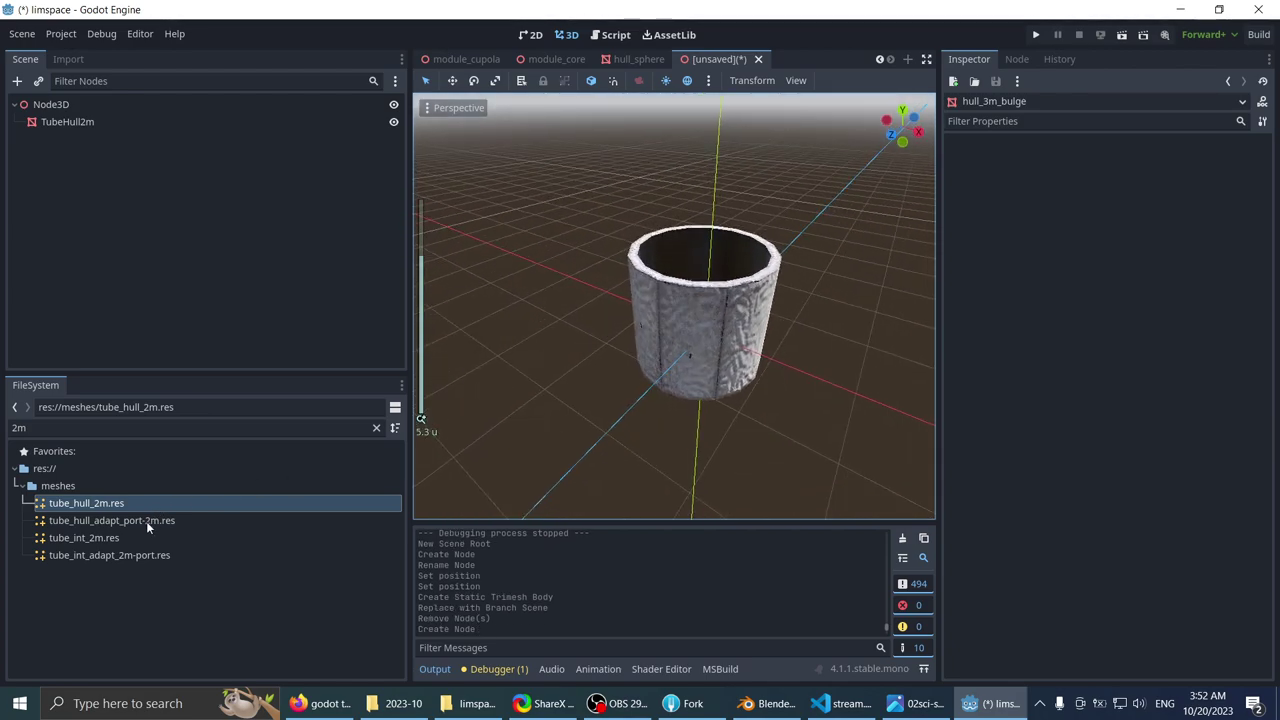
drag(144, 522, 572, 393)
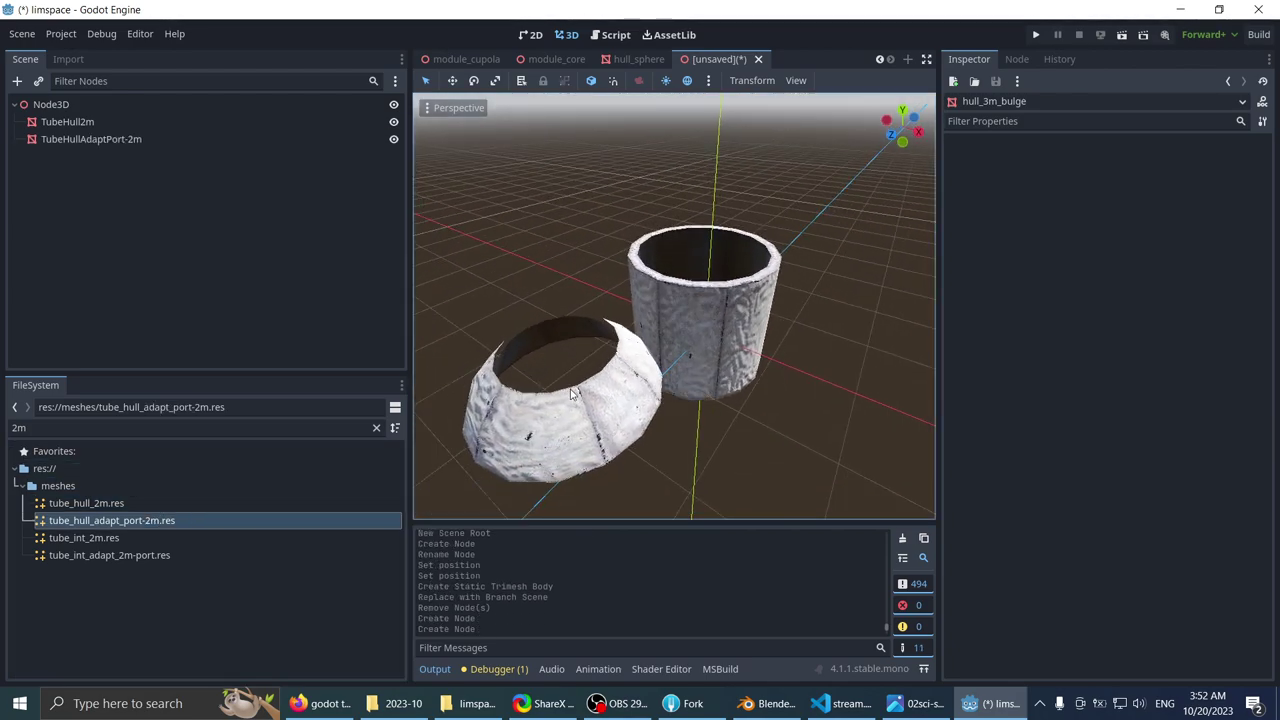
mouse_move(572, 393)
middle_down()
mouse_move(591, 326)
mouse_move(576, 386)
middle_up()
scroll(594, 323, down, 2)
- Reset the TubeHull2m mesh's position to 0 on all axes
click(737, 289)
middle_drag(689, 296, 679, 313)
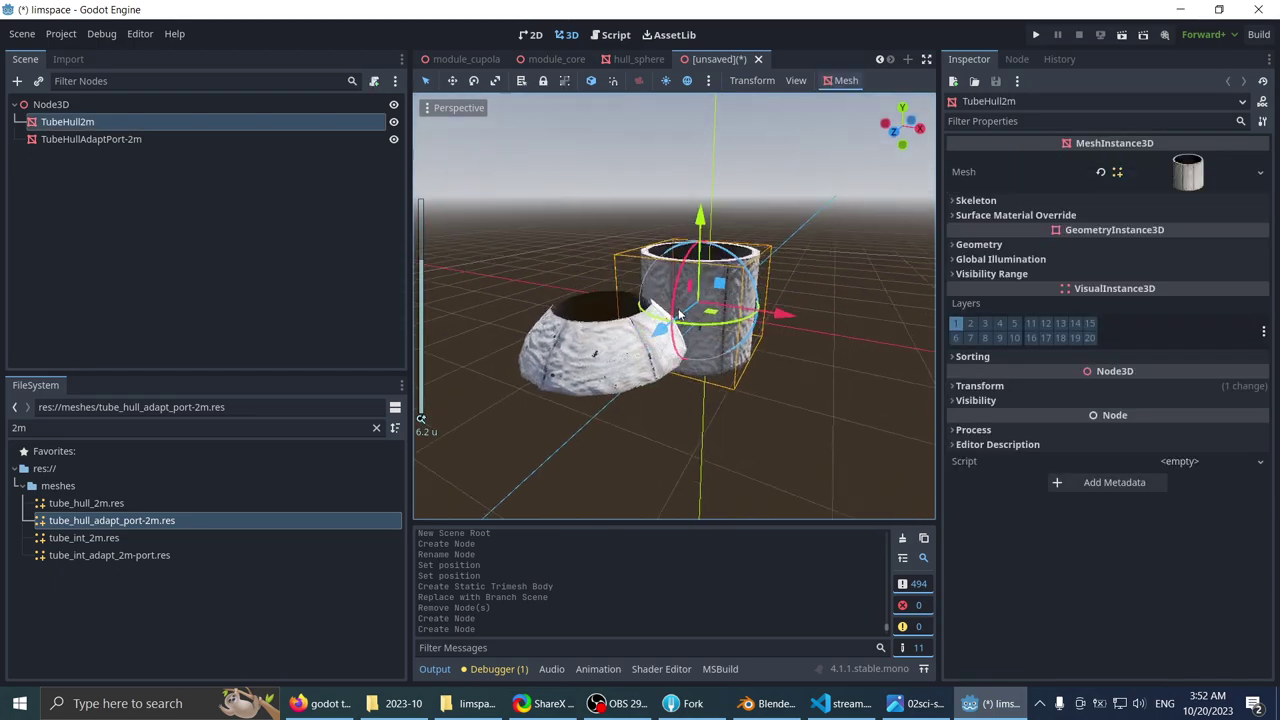
scroll(678, 315, up, 2)
click(1100, 386)
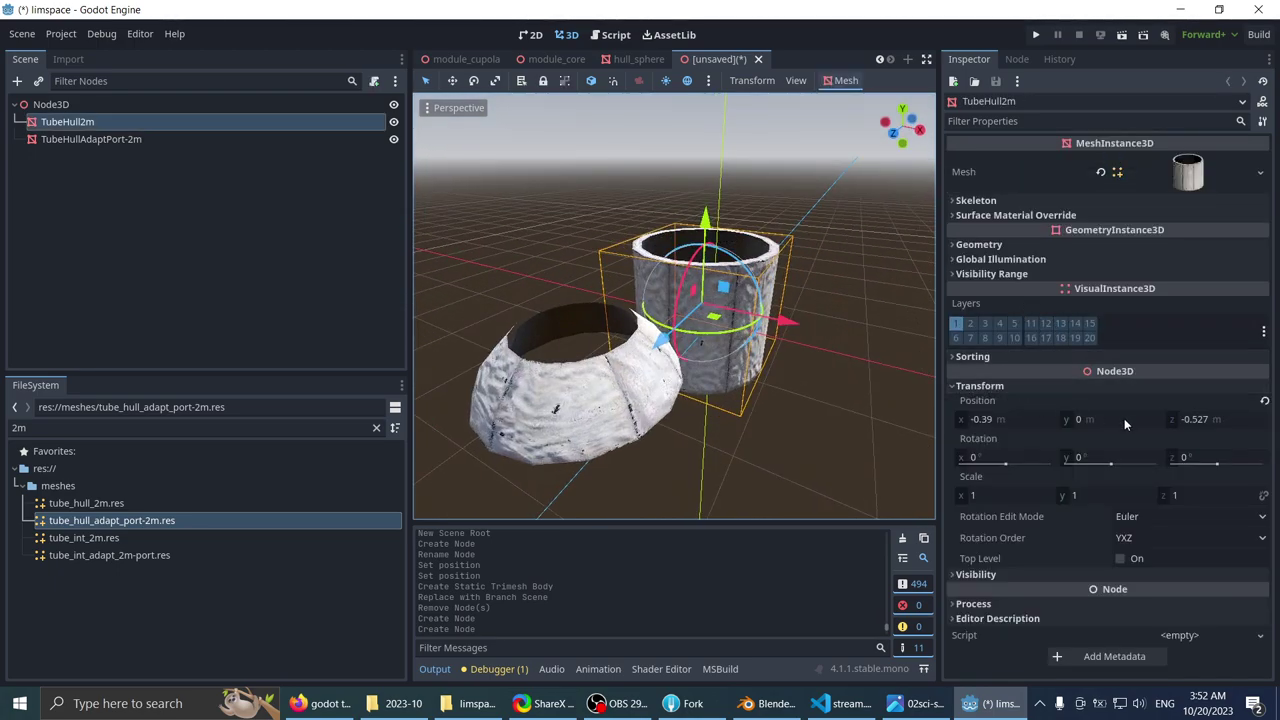
click(1265, 401)
middle_drag(640, 300, 620, 336)
- Create a trimesh static body for the TubeHull2m mesh
scroll(620, 336, down, 2)
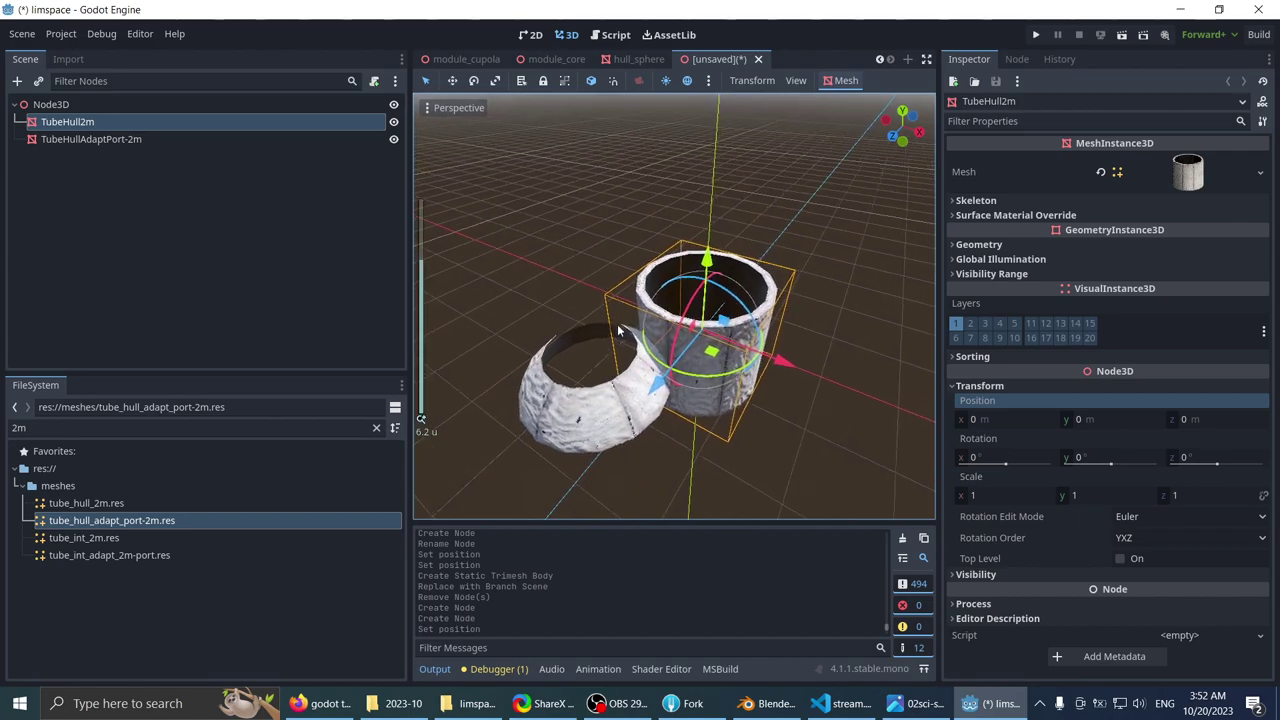
click(846, 81)
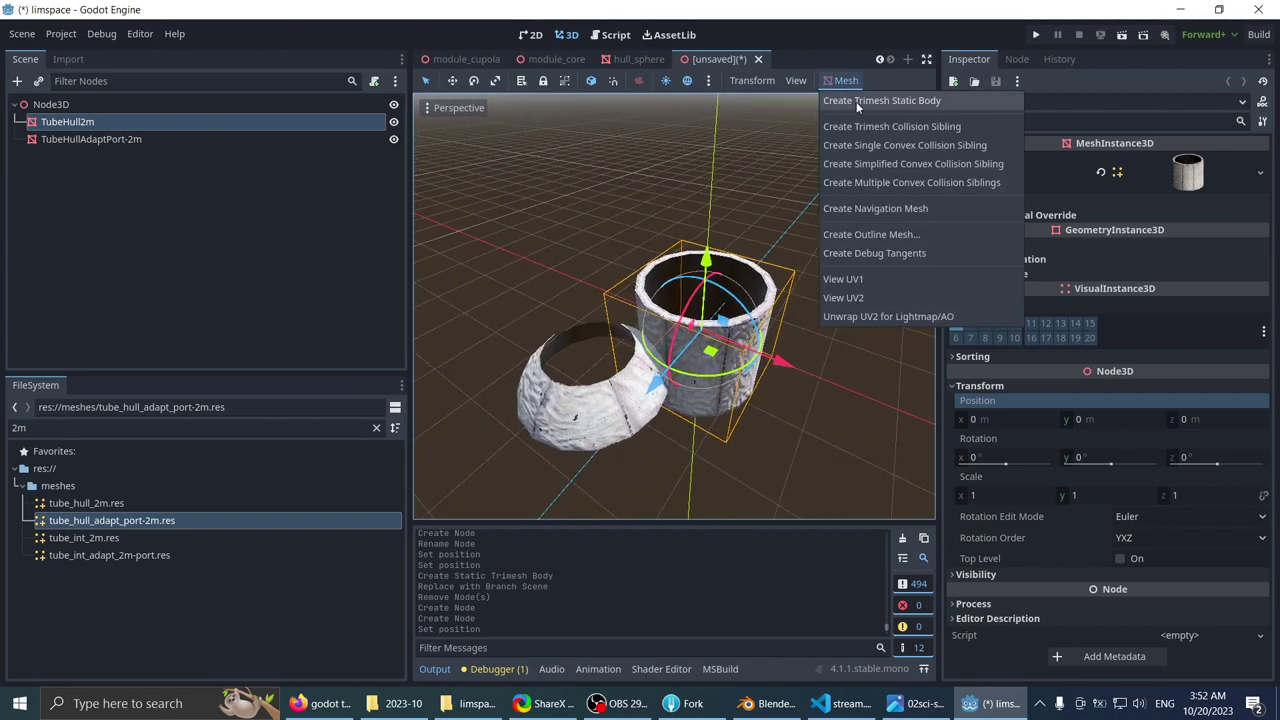
click(856, 101)
right_click(131, 119)
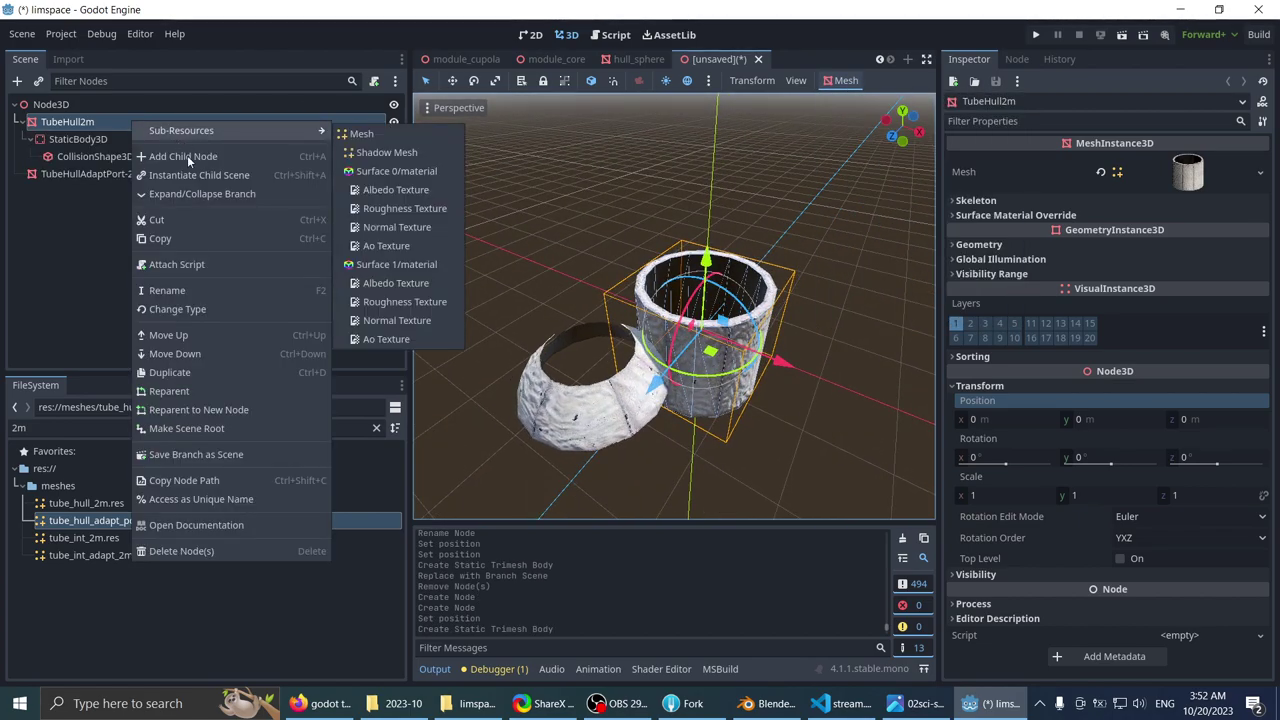
click(192, 455)
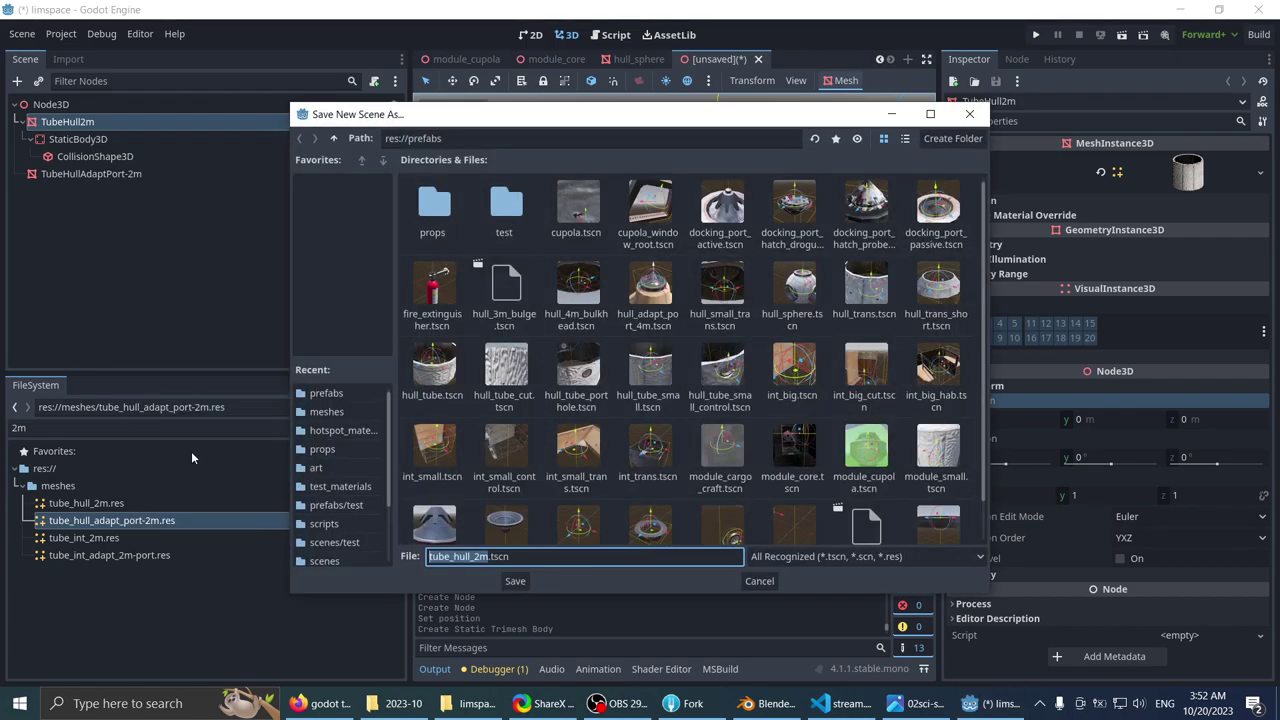
click(760, 582)
- Rename the TubeHull2m node as hull_2m
click(128, 105)
click(132, 119)
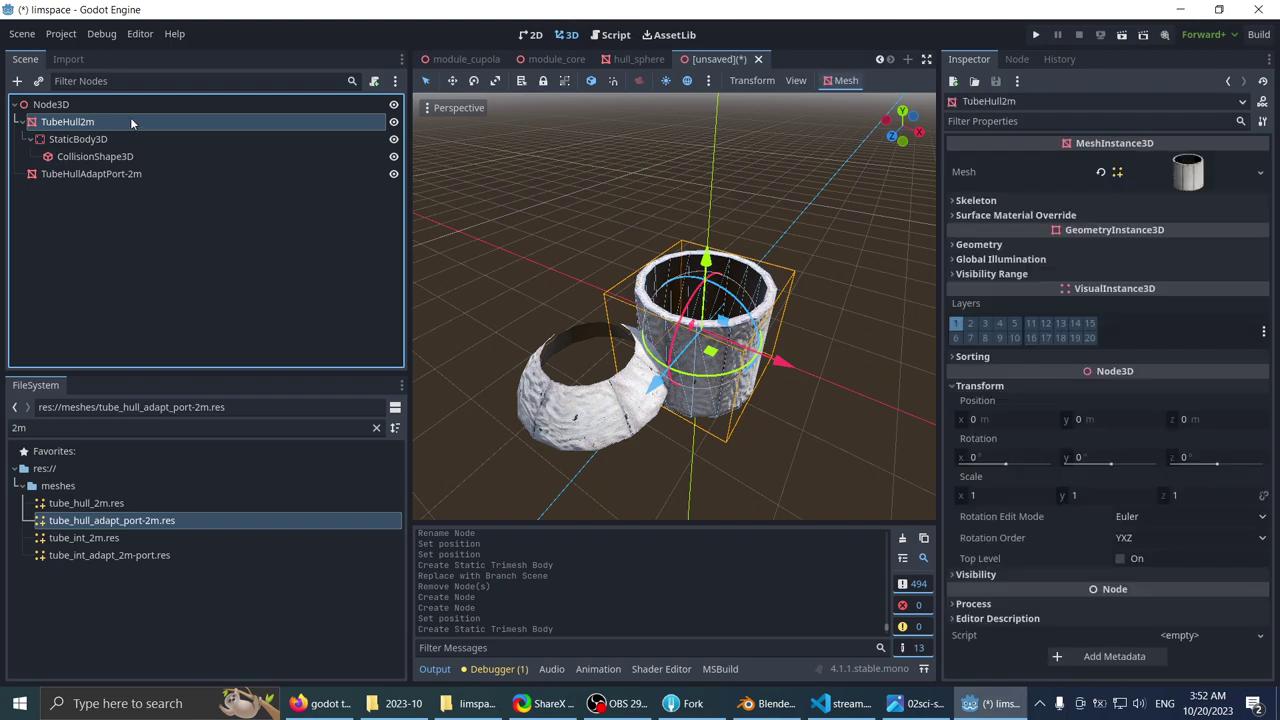
click(130, 119)
text(hull)
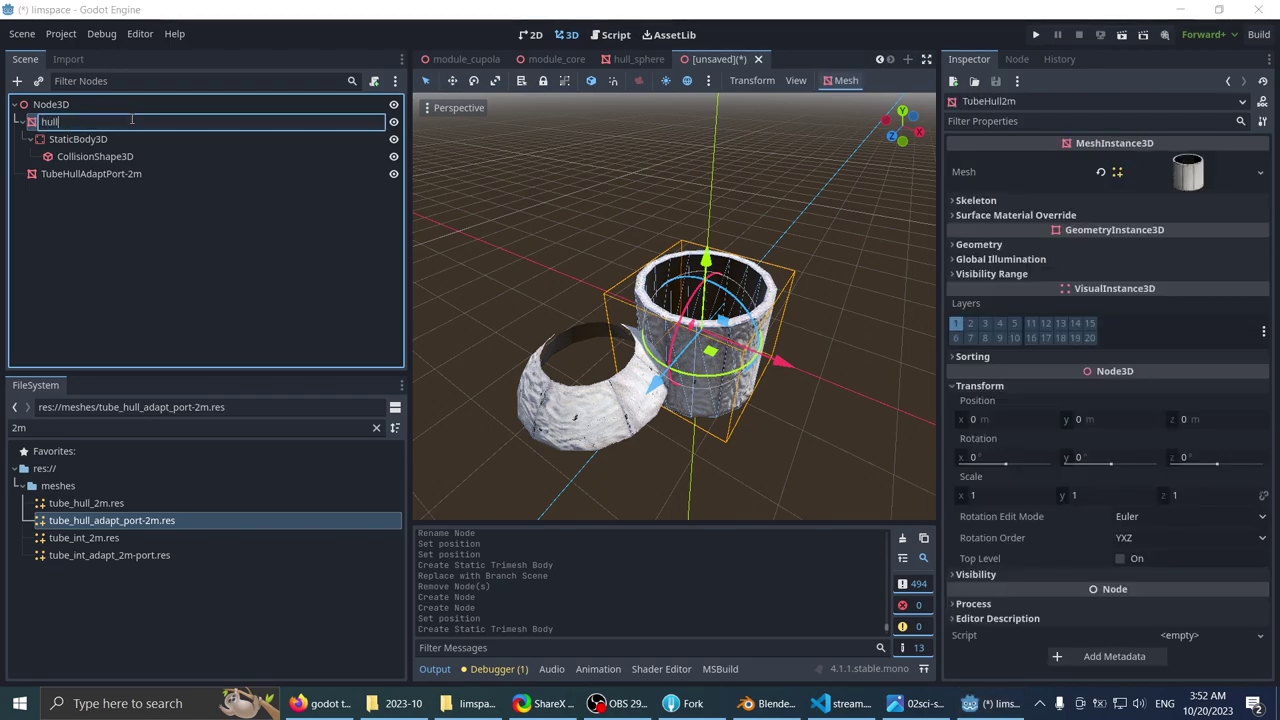
text(_2m)
key(Return)
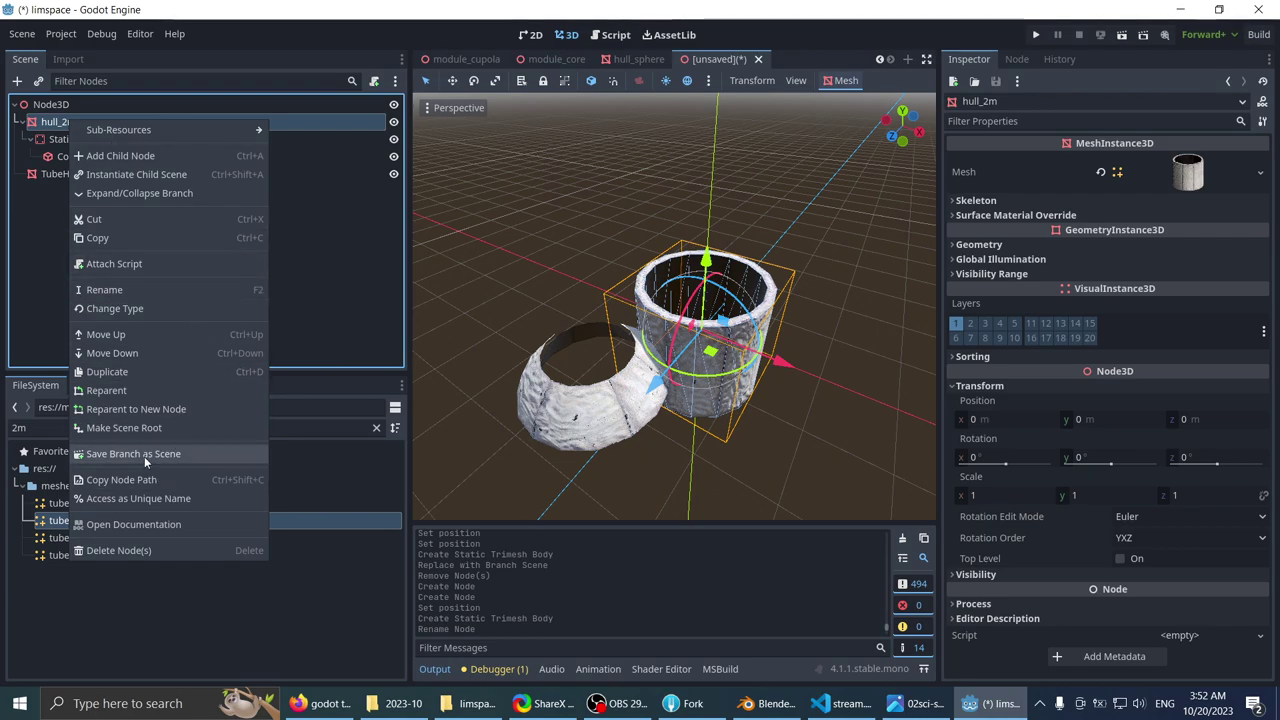
- Save the hull_2m branch as its own scene, hull_2m.tscn, in res://prefabs
click(142, 457)
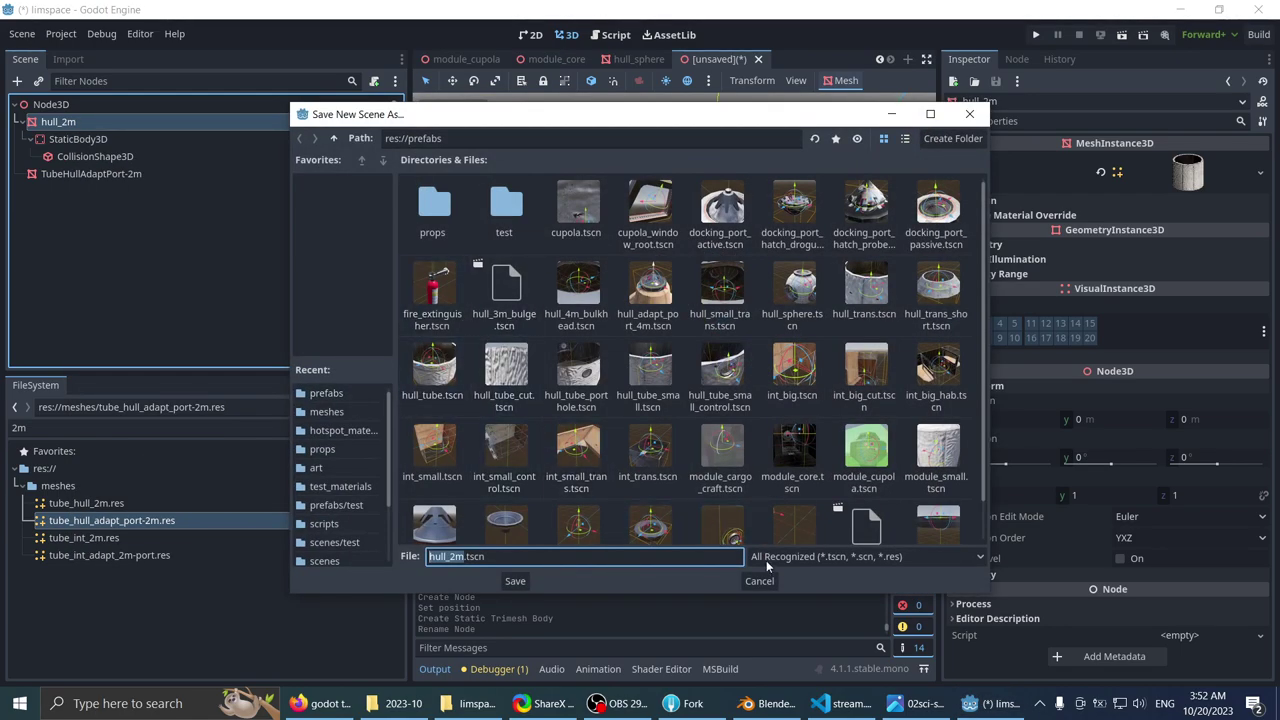
click(500, 582)
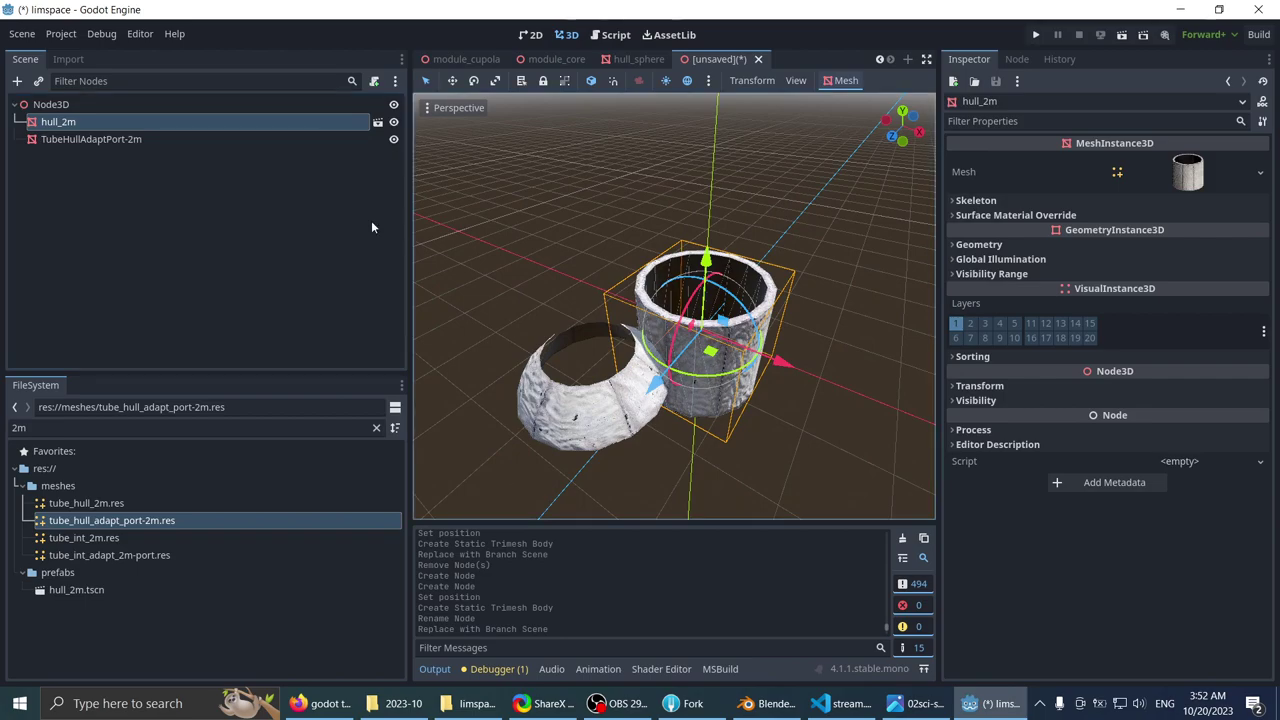
click(216, 139)
click(214, 121)
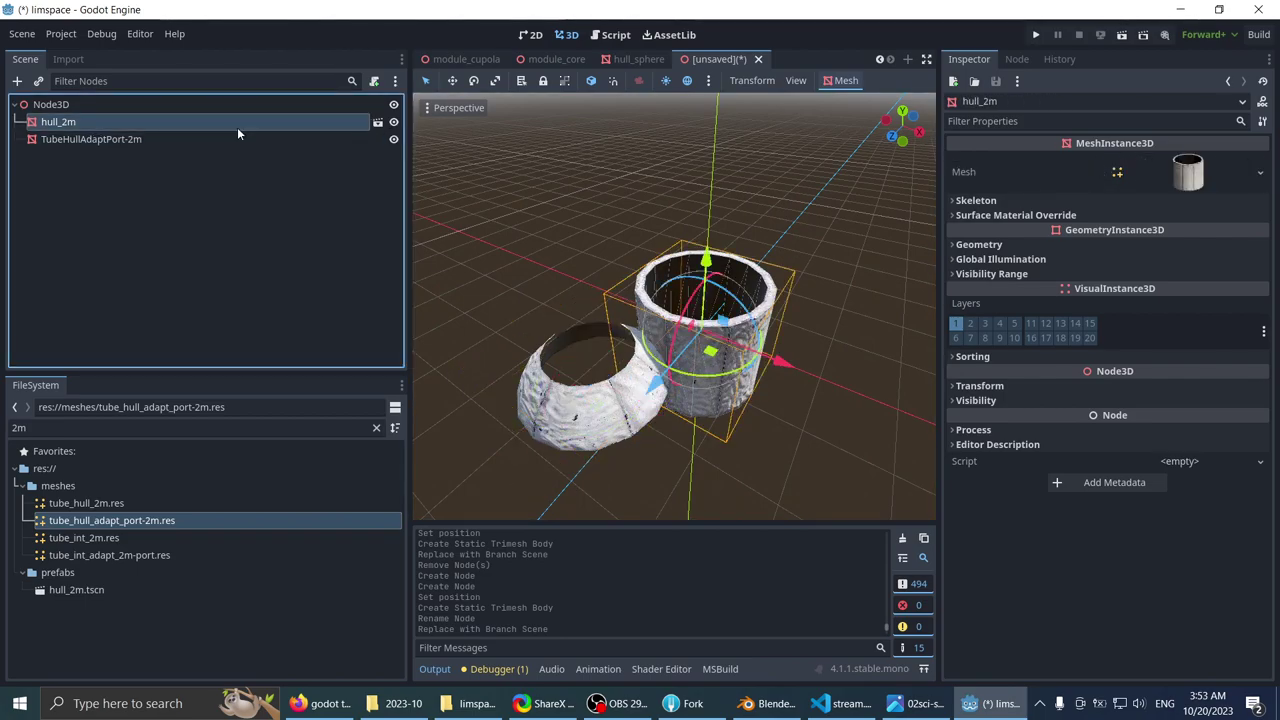
- Remove the hull_2m instance from the scene and reset the TubeHullAdaptPort-2m mesh's position to 0 on all axes
key(Delete)
click(163, 122)
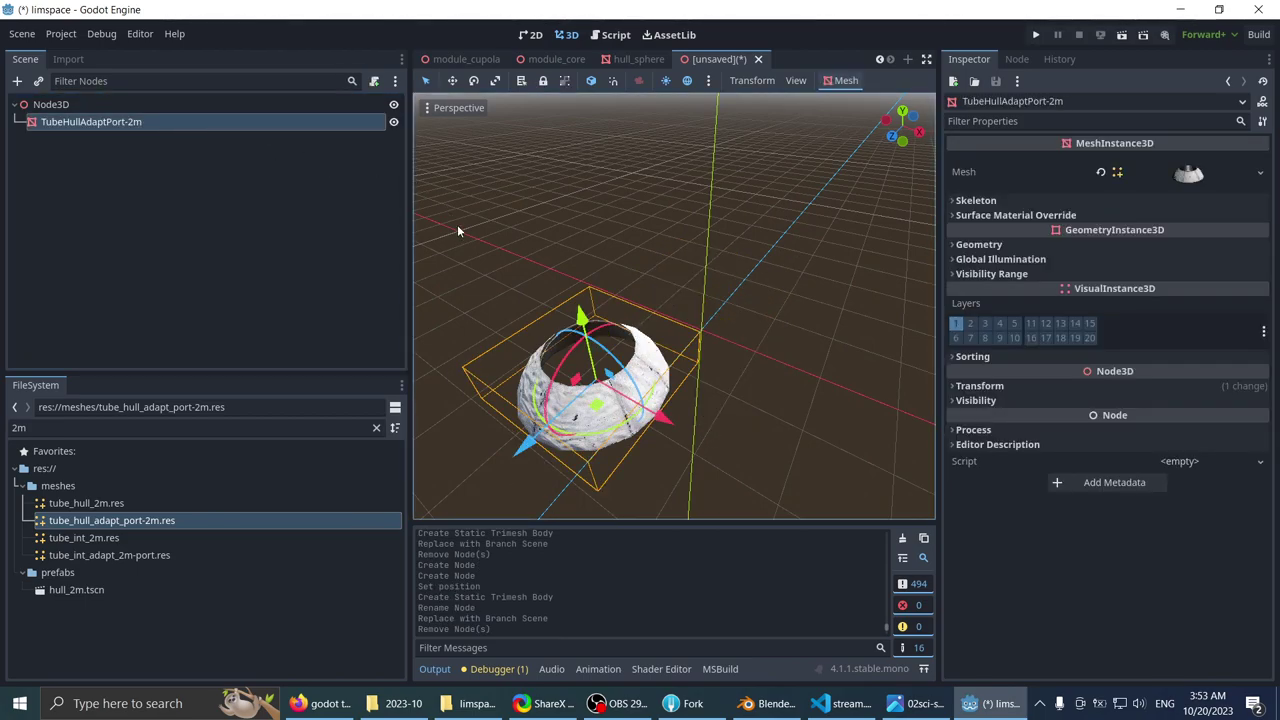
middle_drag(457, 224, 541, 226)
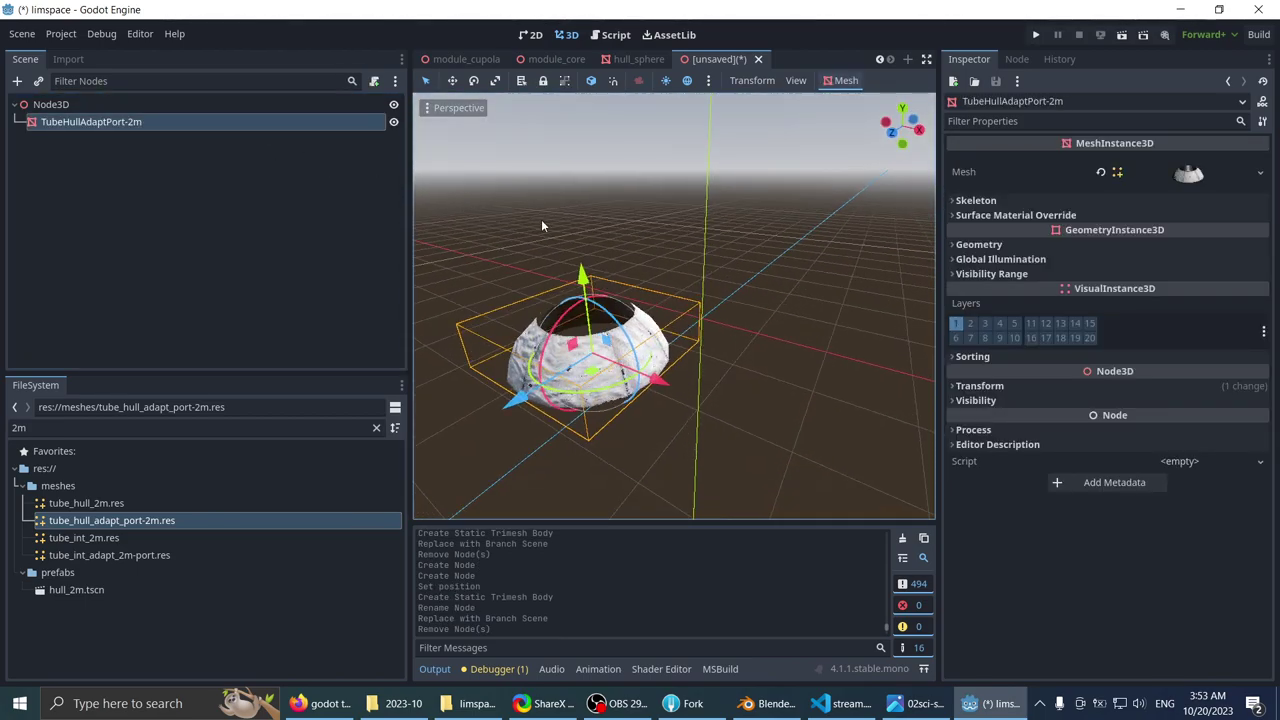
click(1000, 385)
click(1266, 400)
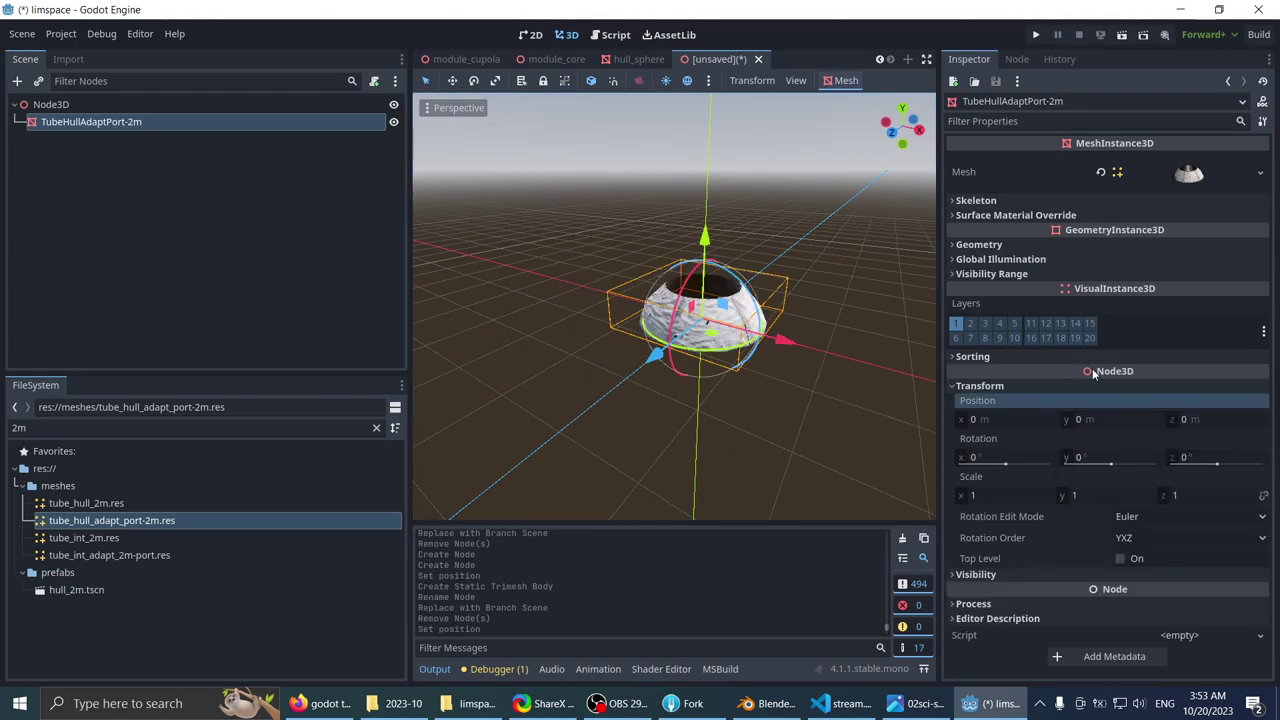
scroll(568, 207, up, 3)
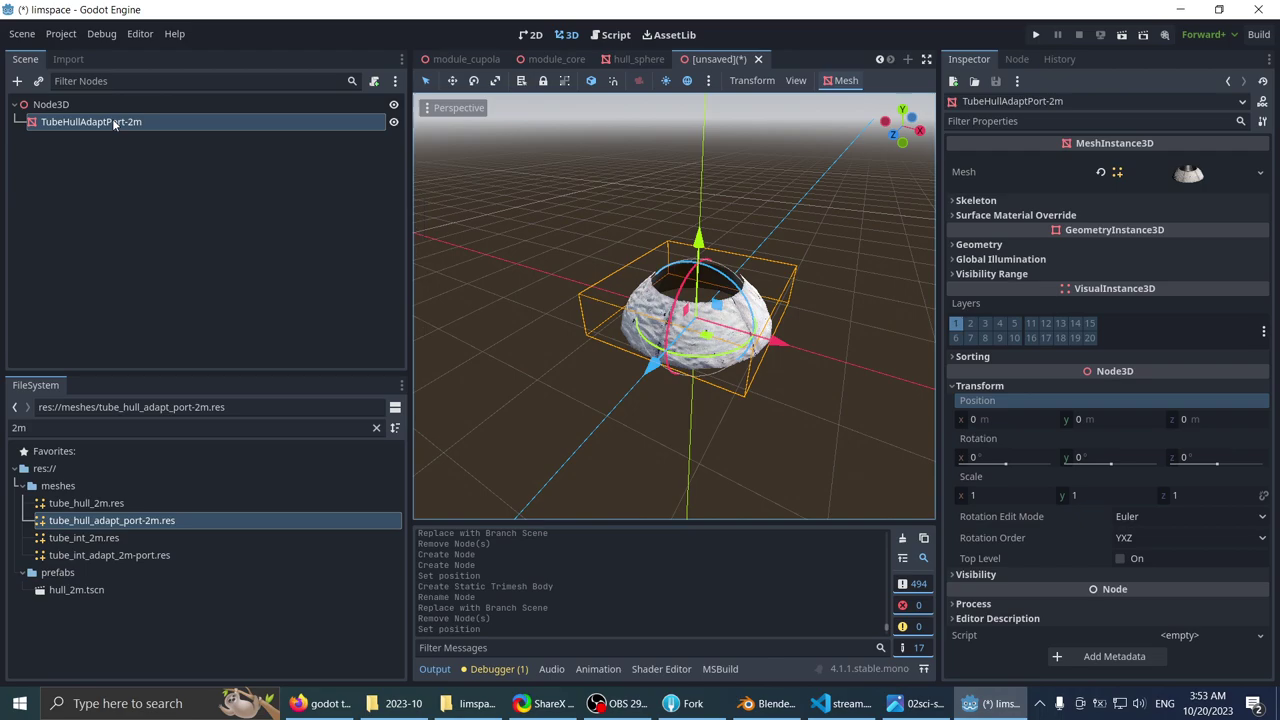
- Rename the TubeHullAdaptPort-2m node as hull_adapt_port-2m
double_click(164, 123)
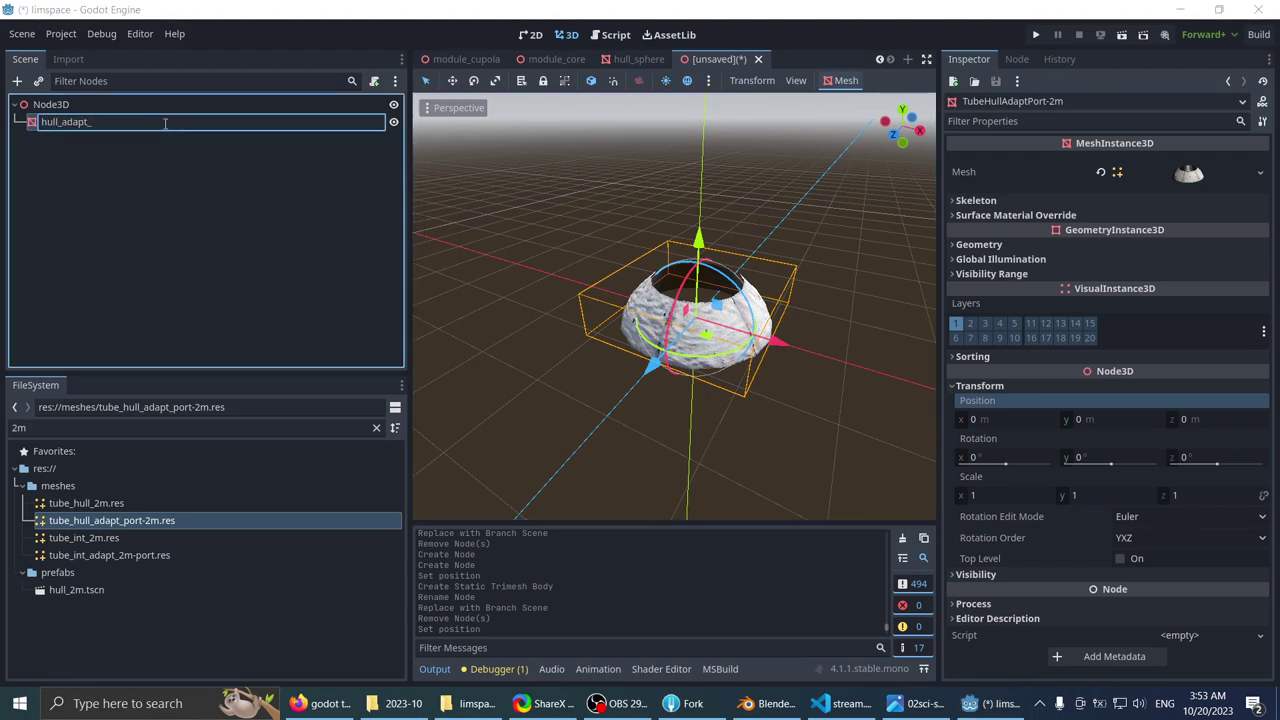
text(hull_adapt_port-2m)
key(Return)
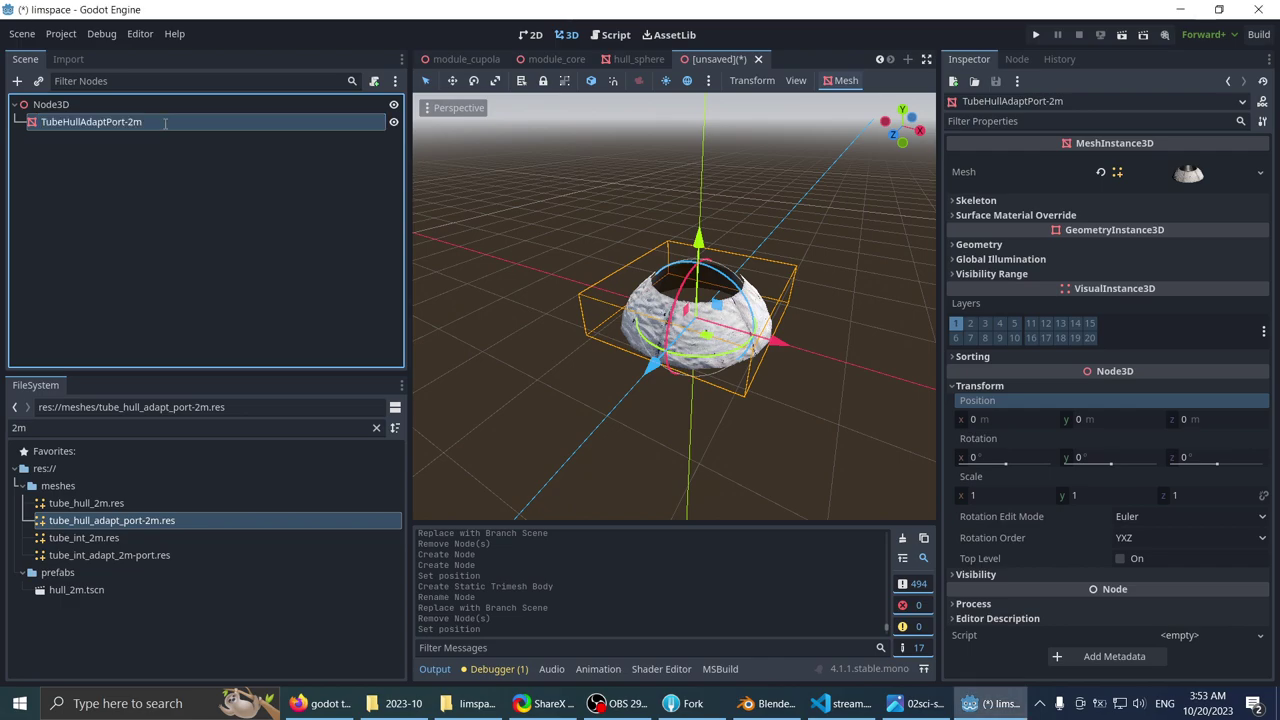
- Create a trimesh static body for the hull_adapt_port-2m mesh
mouse_move(538, 187)
middle_down()
mouse_move(541, 205)
mouse_move(556, 201)
mouse_move(542, 179)
middle_up()
scroll(540, 201, up, 2)
right_click(135, 125)
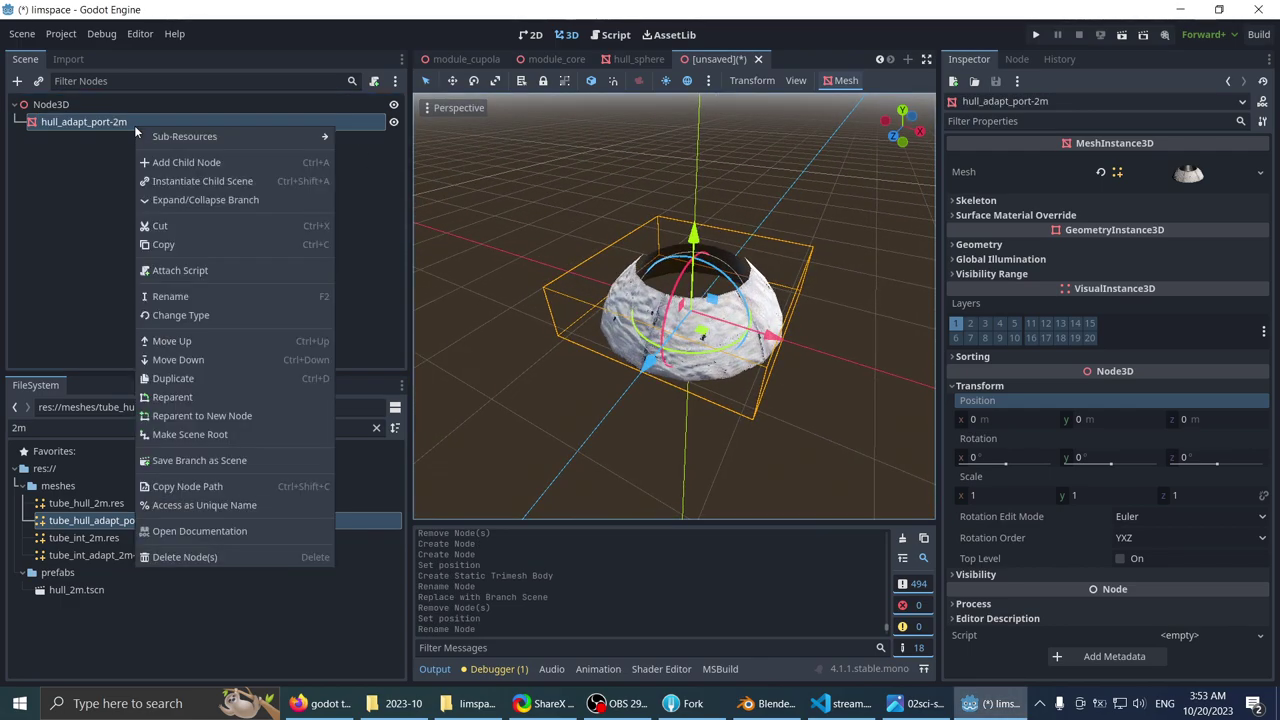
click(158, 120)
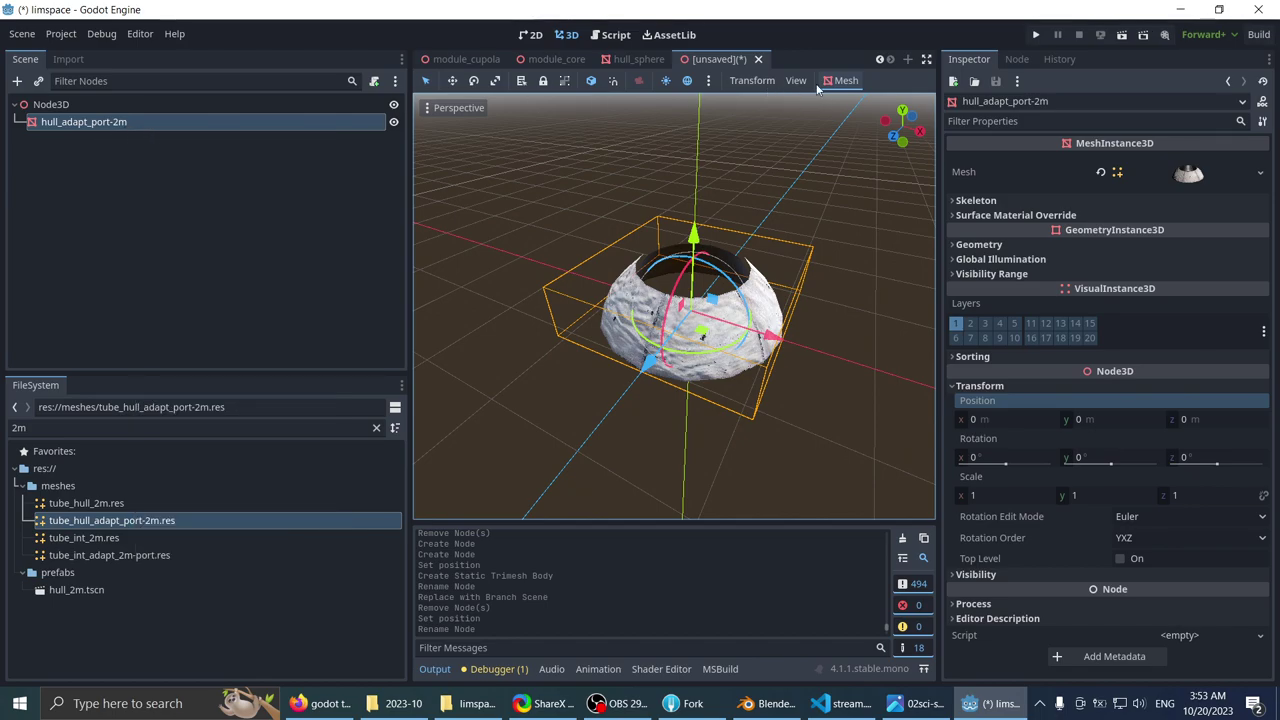
click(845, 81)
click(870, 100)
- Save the hull_adapt_port-2m branch as its own scene, hull_adapt_port_2m.tscn, in res://prefabs
middle_drag(582, 192, 66, 150)
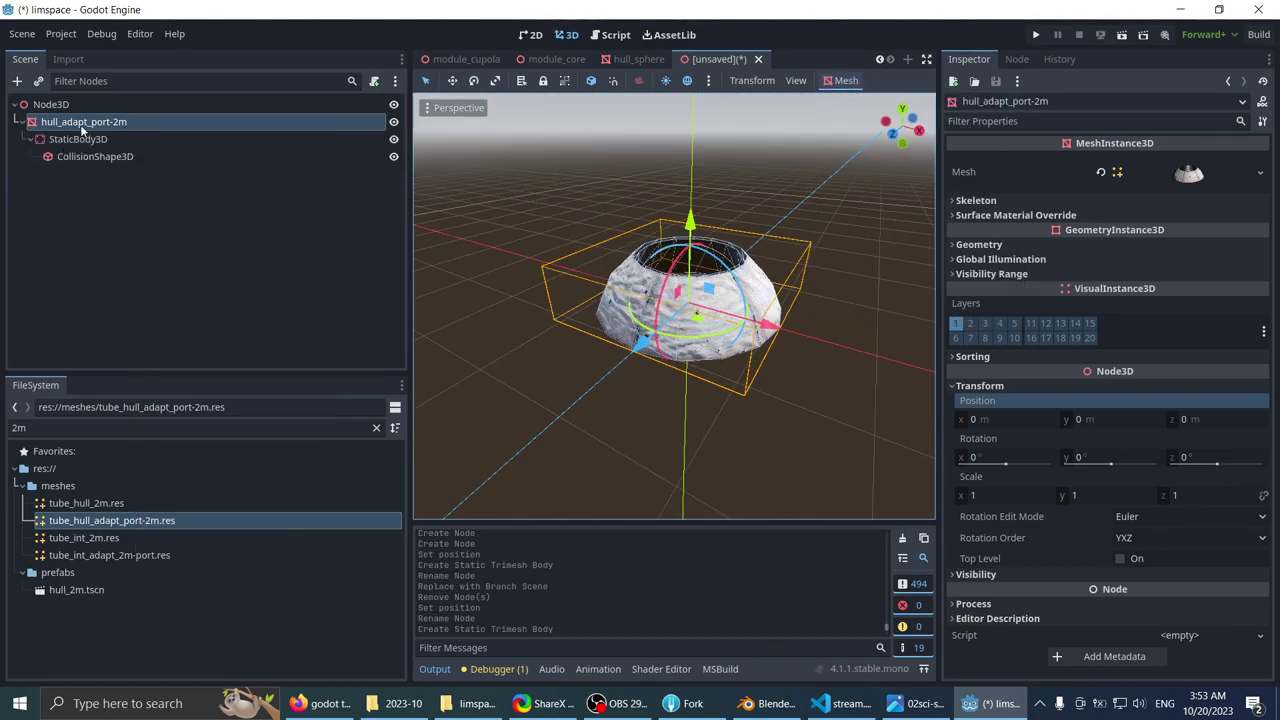
right_click(80, 124)
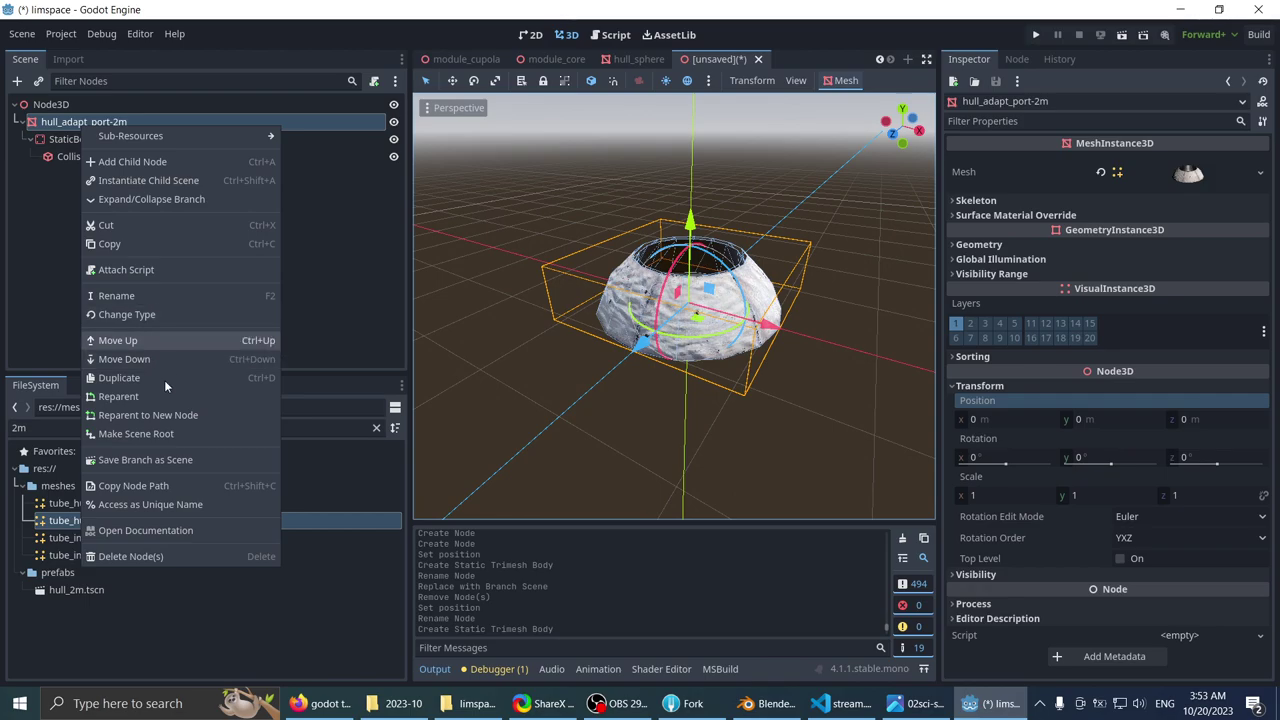
click(183, 459)
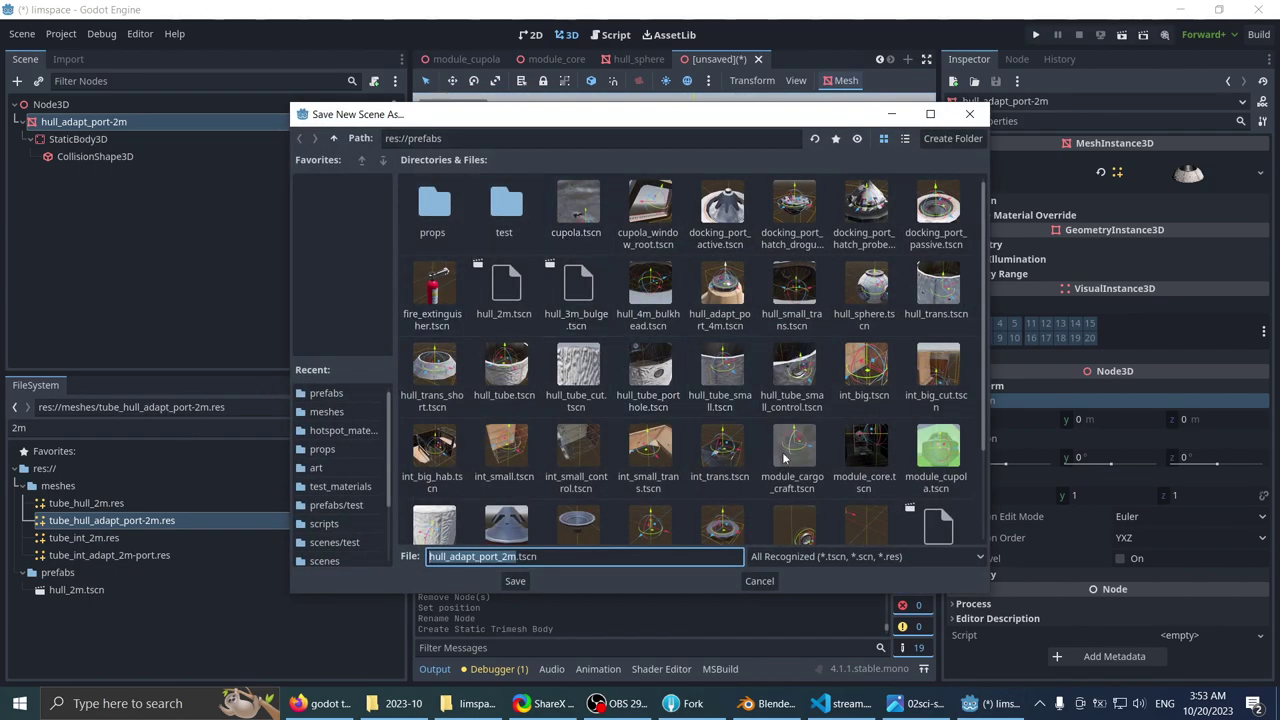
click(515, 581)
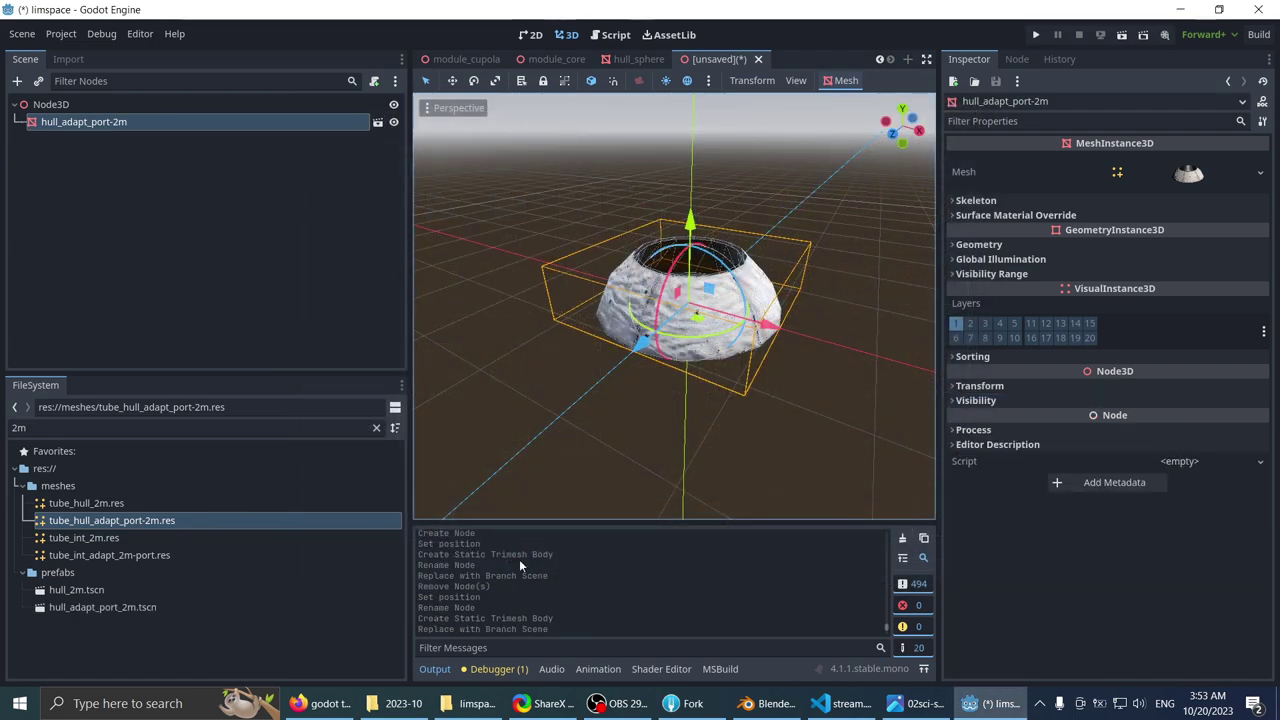
- Filter the project files by 2m and place an instance of hull_2m.tscn on the port adapter
scroll(556, 234, down, 3)
middle_drag(556, 234, 619, 257)
click(589, 290)
scroll(619, 257, down, 1)
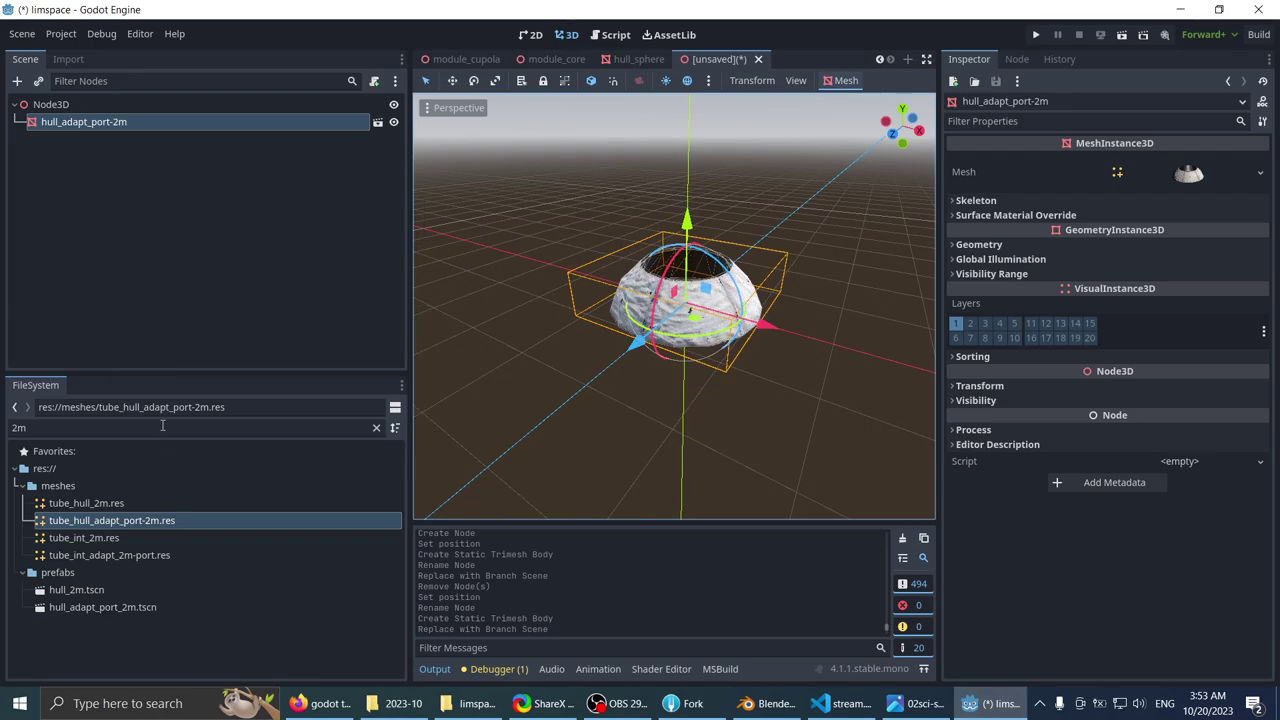
click(160, 425)
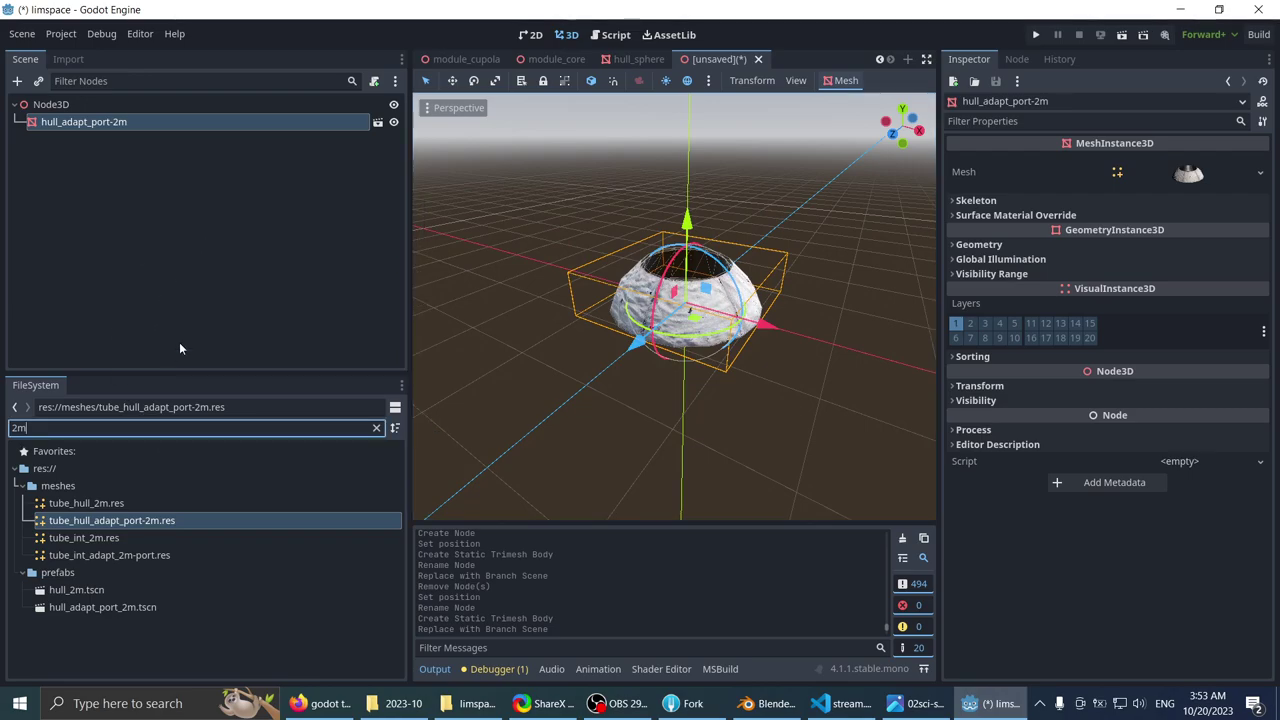
key(BackSpace)
key(BackSpace)
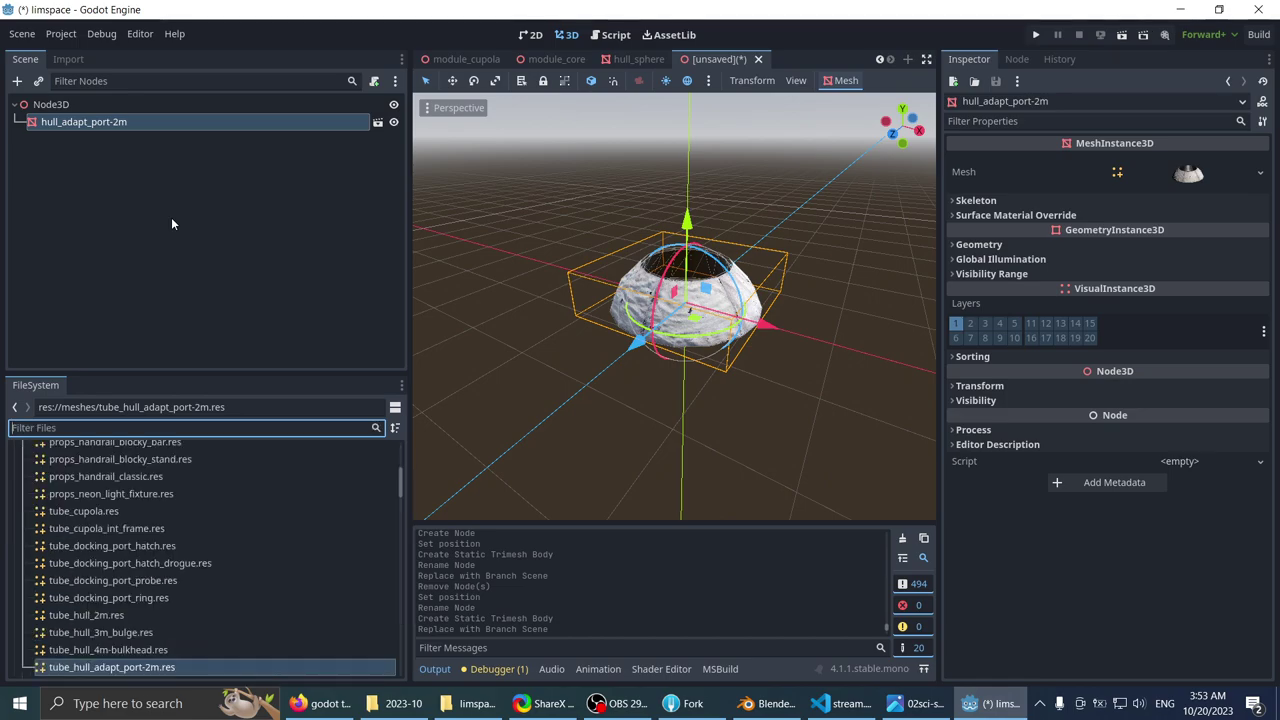
text(2m)
middle_drag(603, 403, 585, 394)
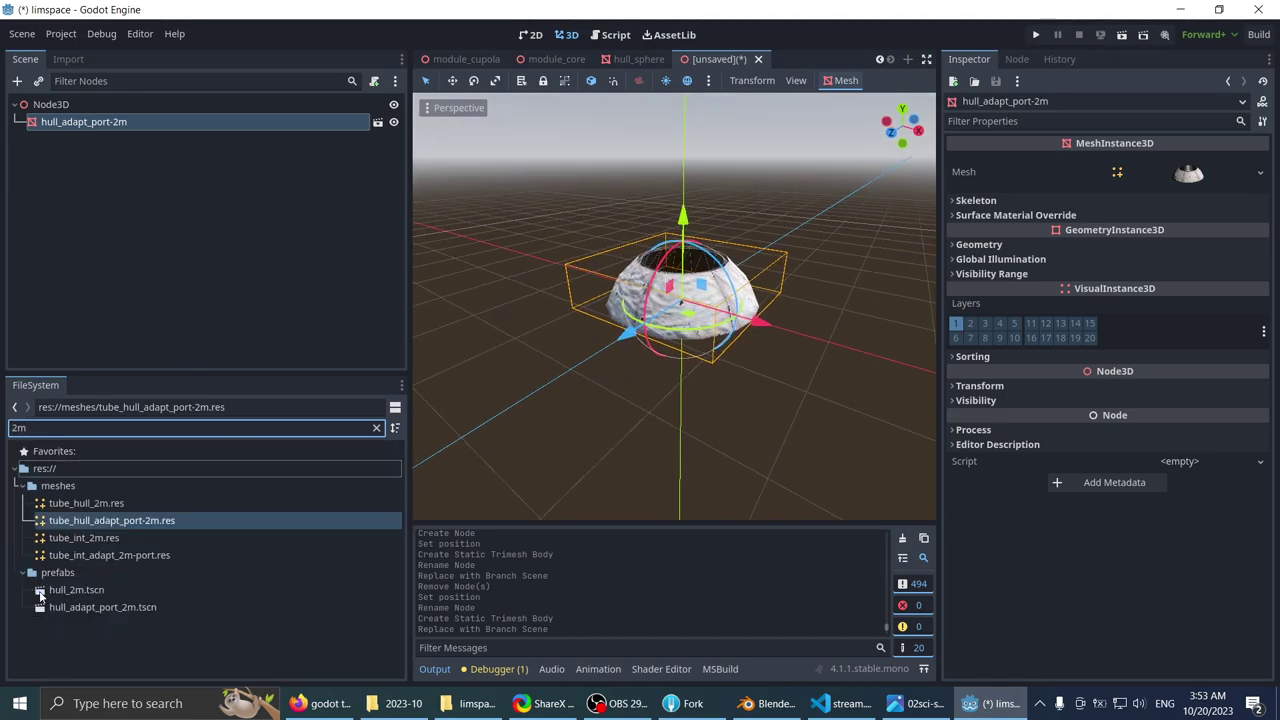
drag(104, 588, 685, 273)
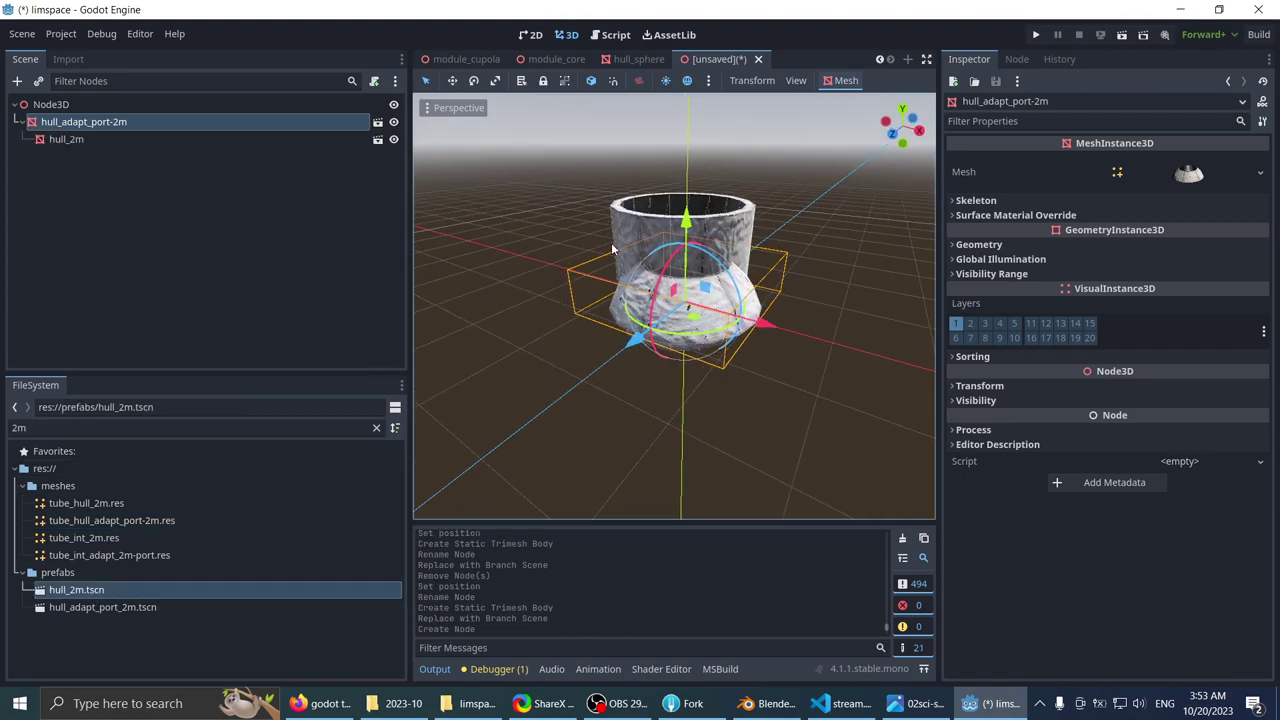
- Reparent hull_2m from hull_adapt_port-2m to the Node3D root
click(975, 386)
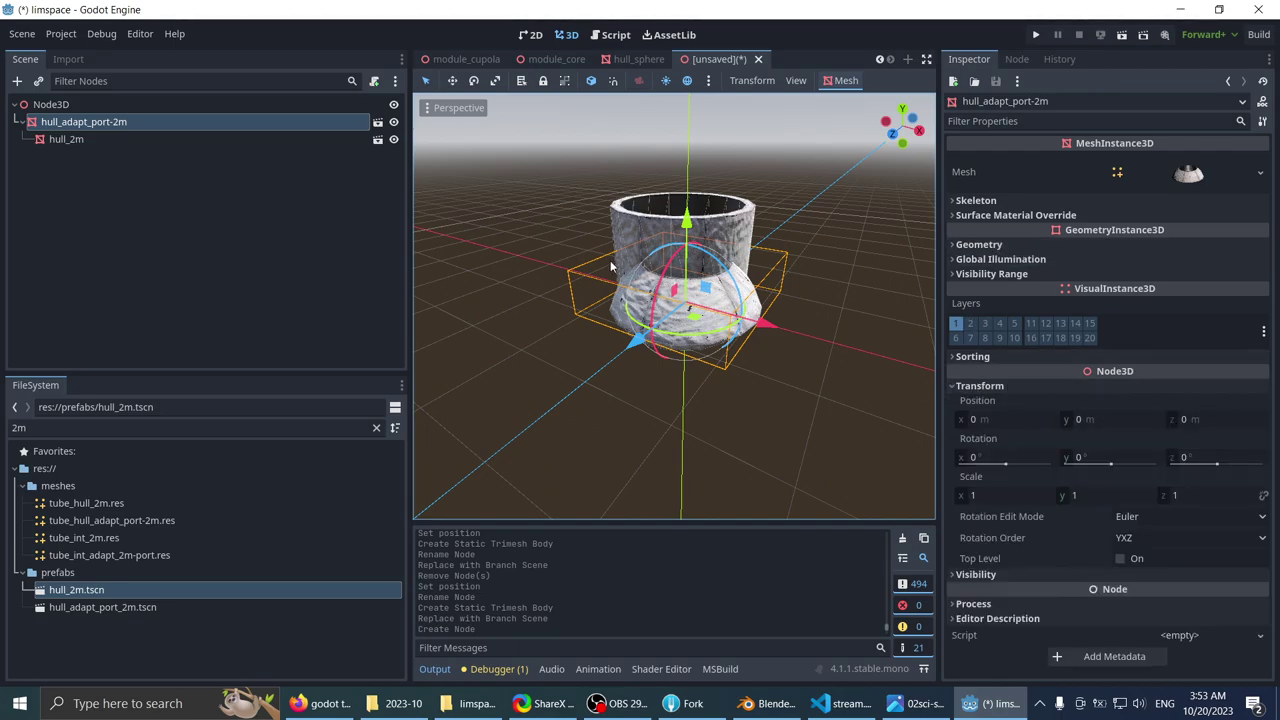
middle_drag(611, 267, 610, 298)
click(154, 137)
click(147, 123)
drag(122, 141, 123, 196)
drag(73, 142, 90, 105)
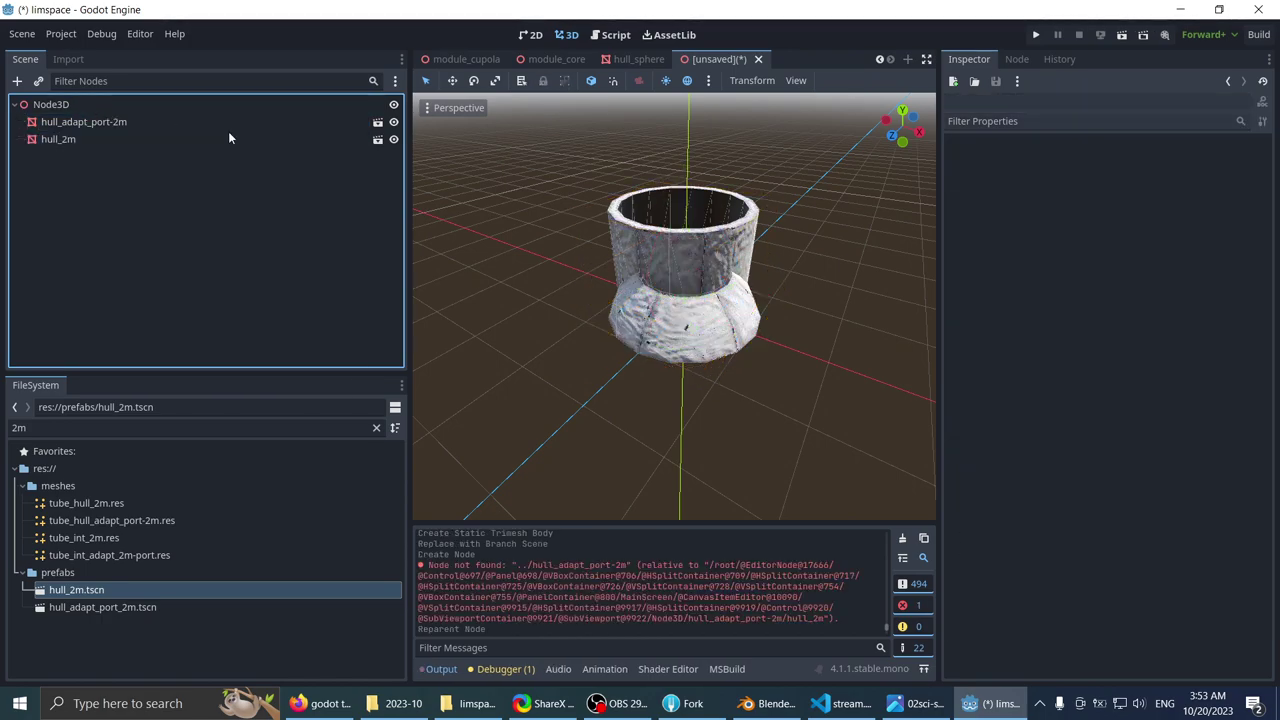
- Reset the hull_2m instance's position to 0 on all axes
click(140, 143)
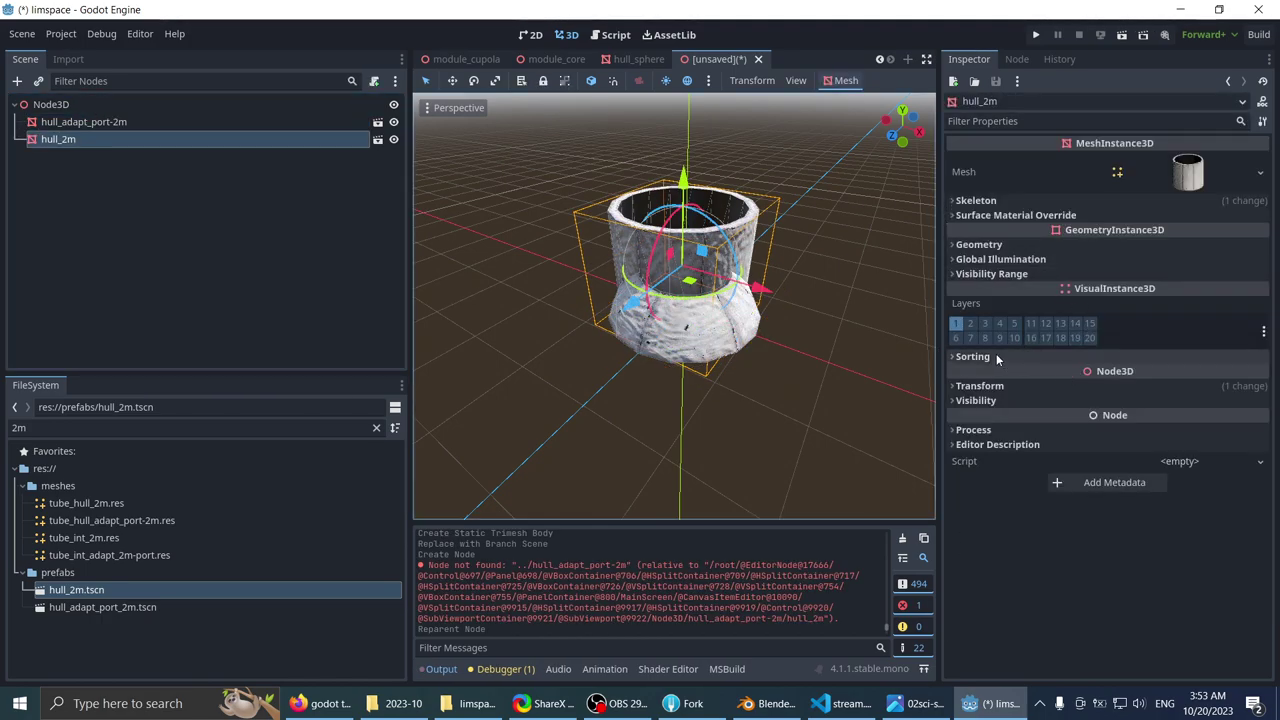
scroll(530, 560, up, 1)
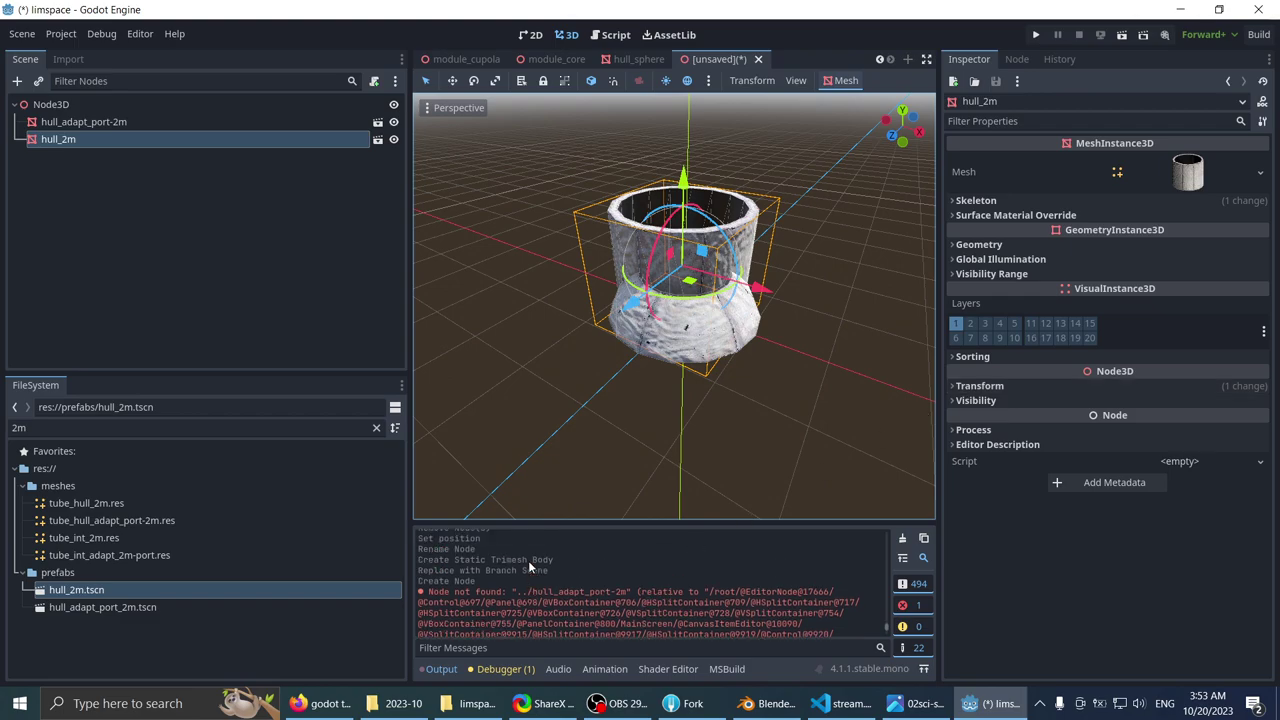
click(1020, 385)
click(1264, 400)
scroll(576, 283, up, 2)
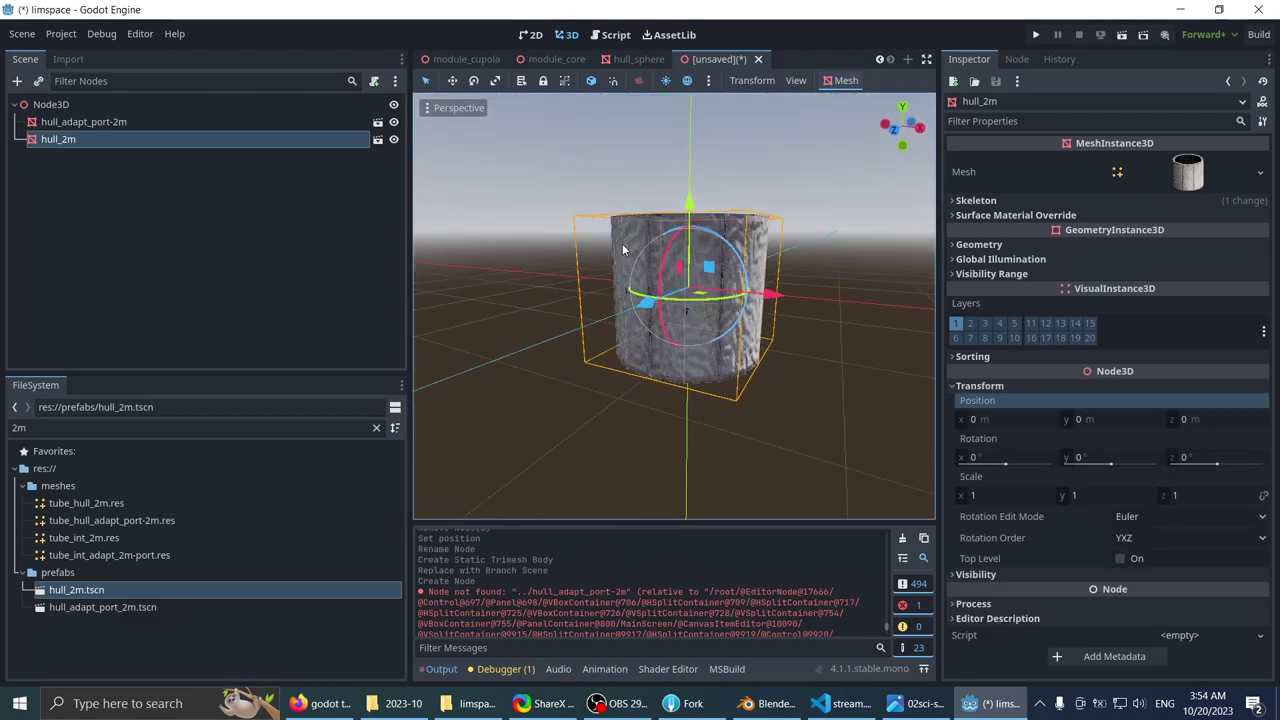
- Raise hull_adapt_port-2m along the Y axis to 1 m so it caps the upper end of the tube
scroll(576, 283, down, 4)
click(142, 121)
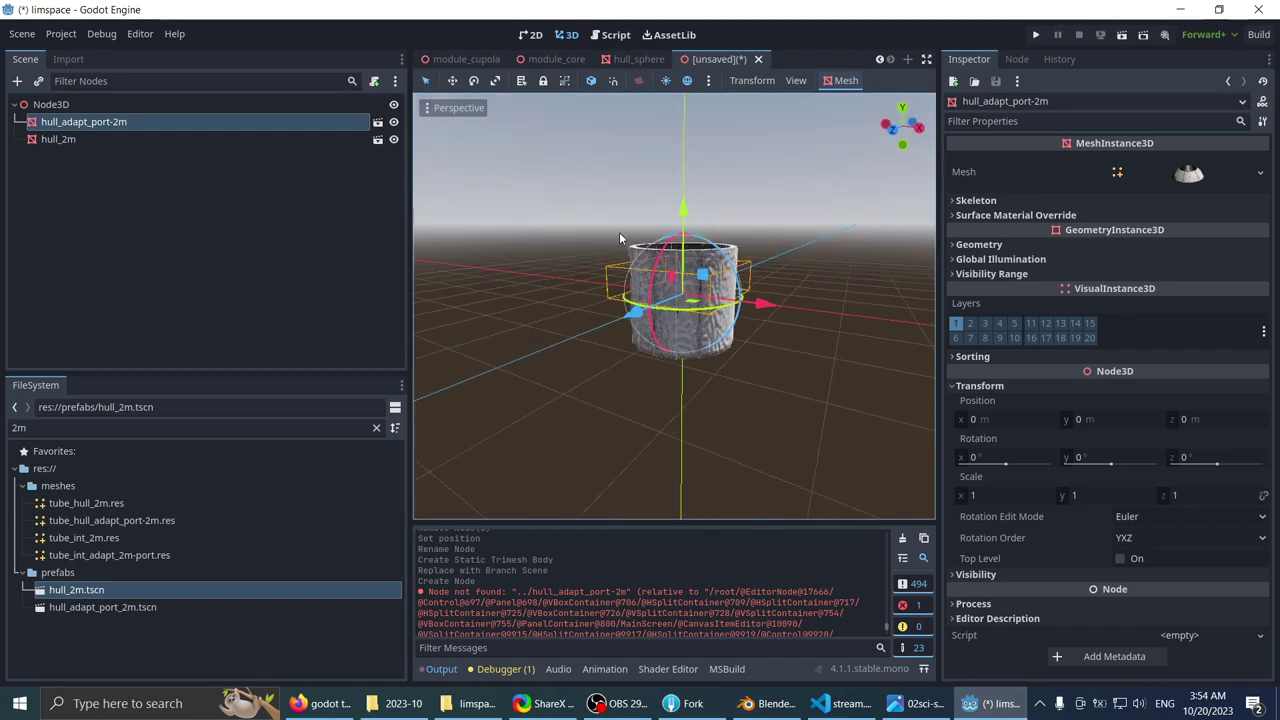
drag(692, 208, 680, 157)
- Duplicate the port adapter and place the copy upside down at the lower end of the tube
middle_drag(652, 205, 625, 250)
scroll(632, 222, up, 4)
scroll(632, 222, down, 1)
key(ctrl+d)
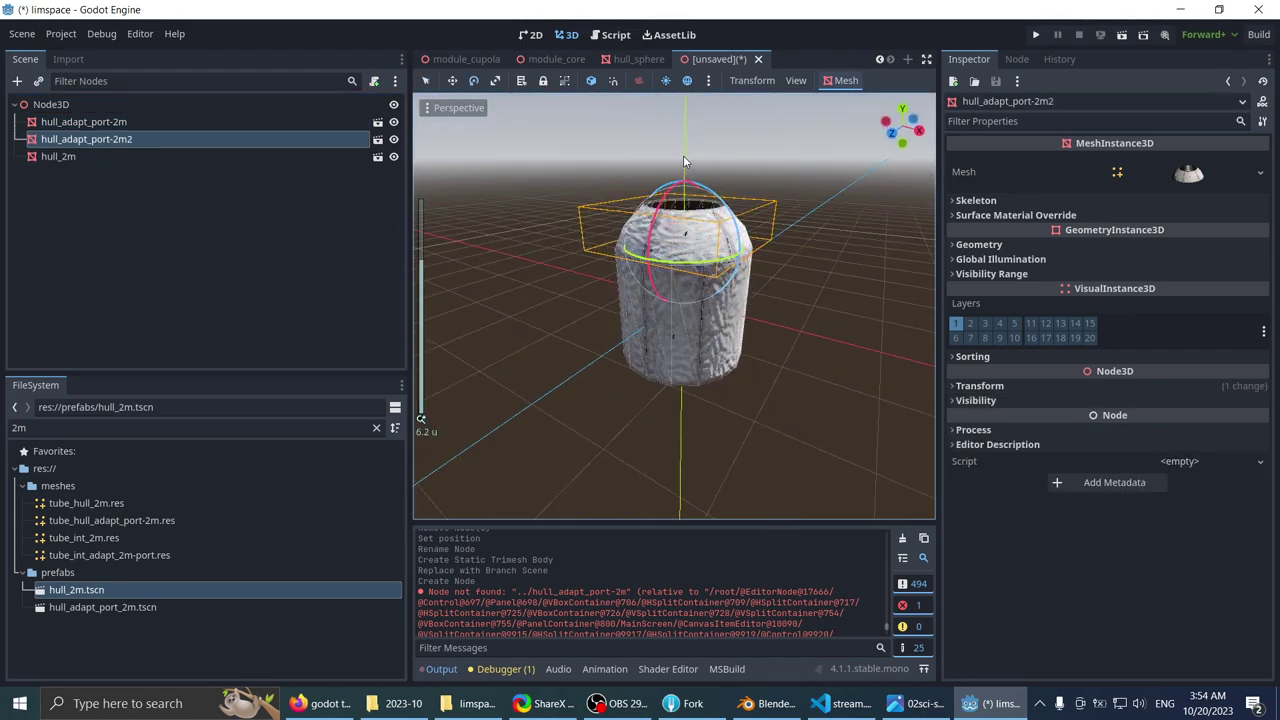
drag(697, 190, 688, 397)
key(w)
middle_drag(688, 397, 676, 298)
- Examine the seams between the 2 m tube and its two port adapters from several angles
scroll(808, 275, up, 2)
scroll(697, 311, up, 8)
scroll(632, 249, up, 12)
scroll(654, 222, down, 8)
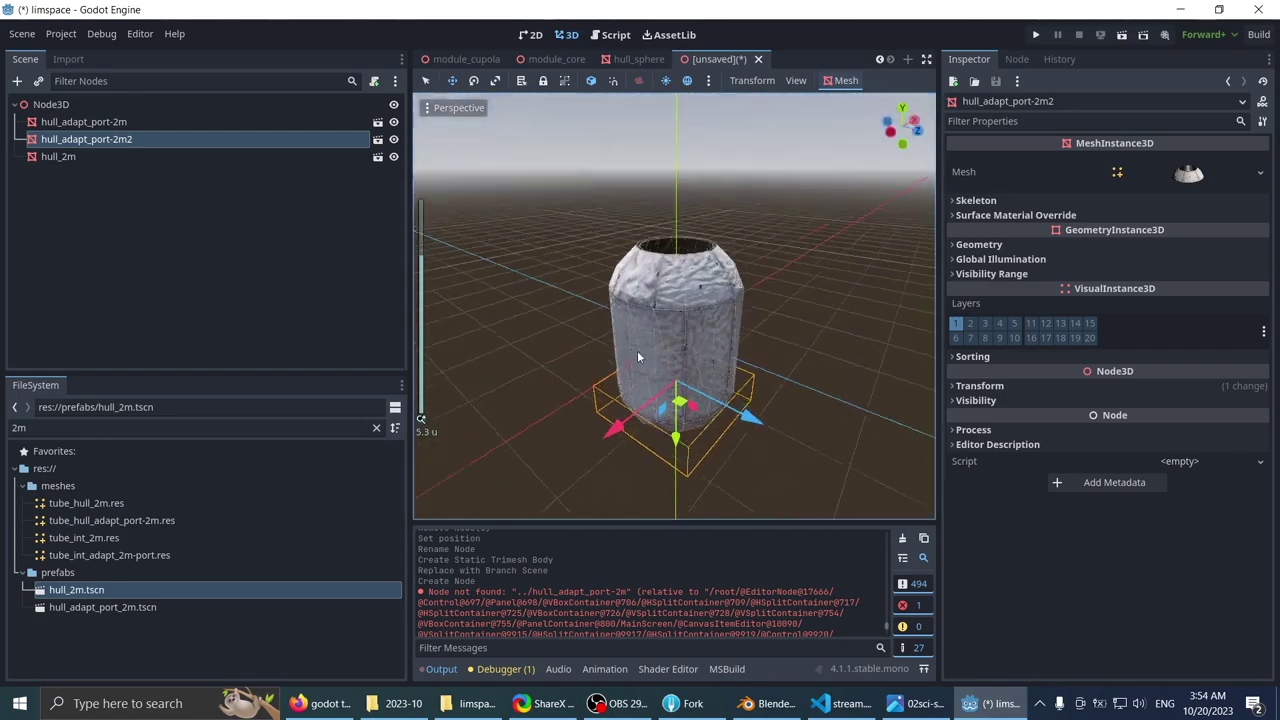
middle_drag(638, 357, 616, 396)
scroll(611, 320, up, 6)
middle_drag(611, 318, 615, 183)
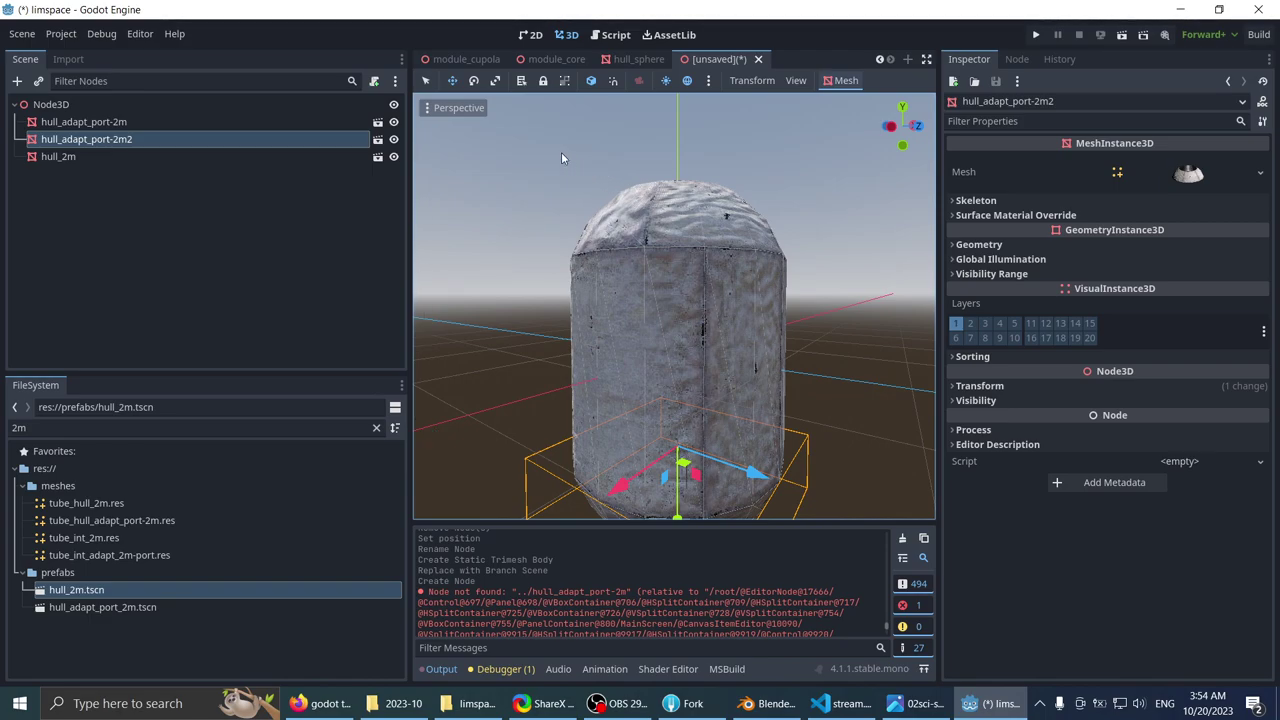
scroll(561, 152, down, 4)
middle_drag(561, 152, 631, 260)
scroll(618, 252, up, 2)
click(631, 218)
scroll(631, 218, down, 4)
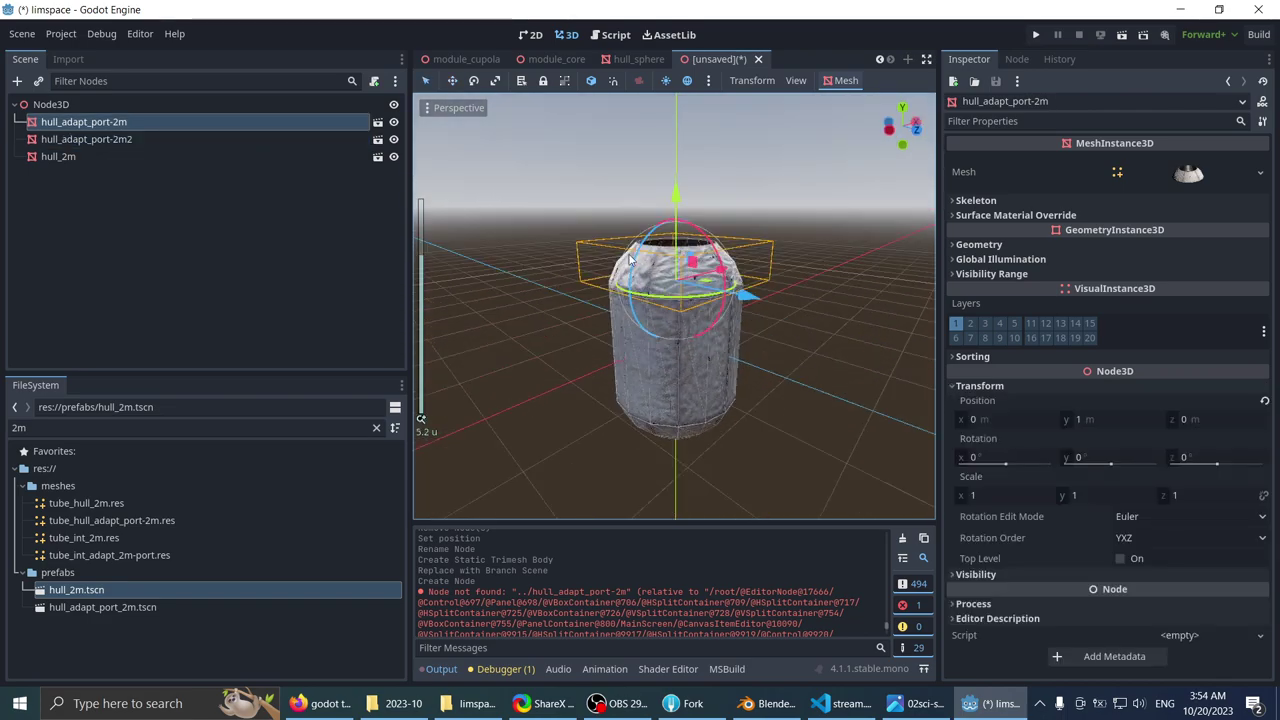
key(ctrl+d)
drag(672, 208, 675, 66)
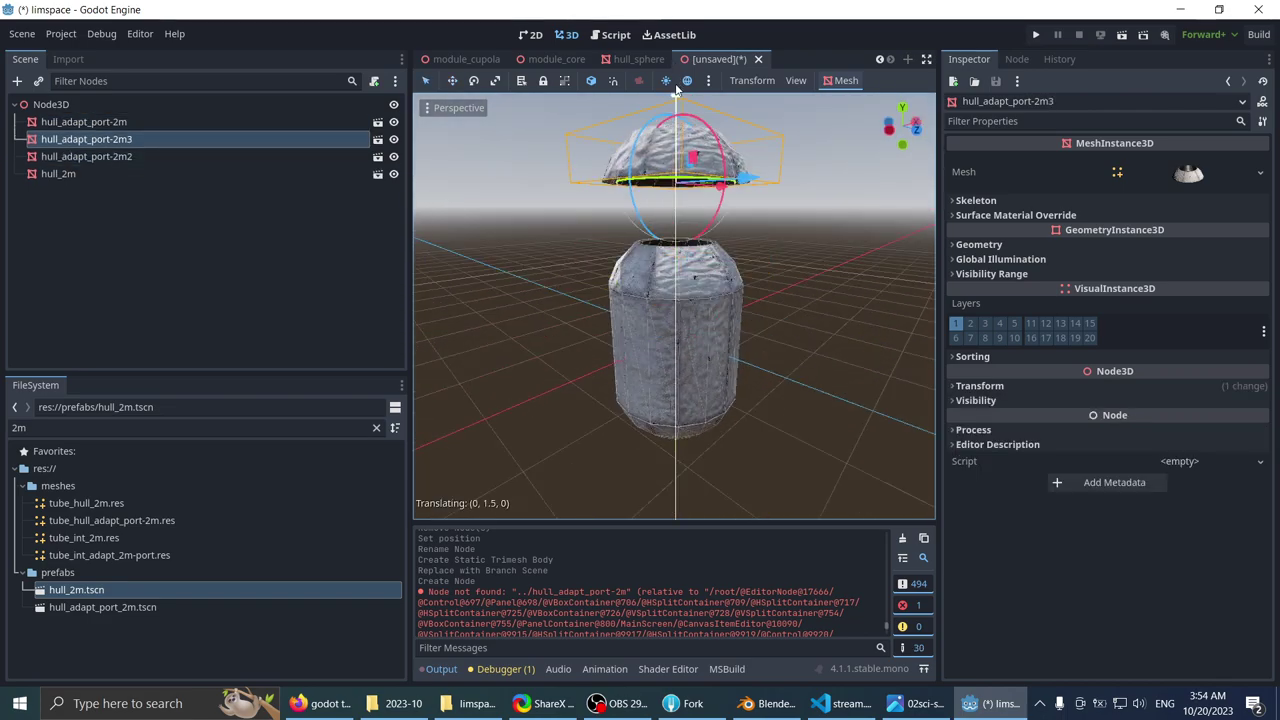
scroll(603, 187, down, 6)
key(Delete)
middle_drag(595, 193, 612, 180)
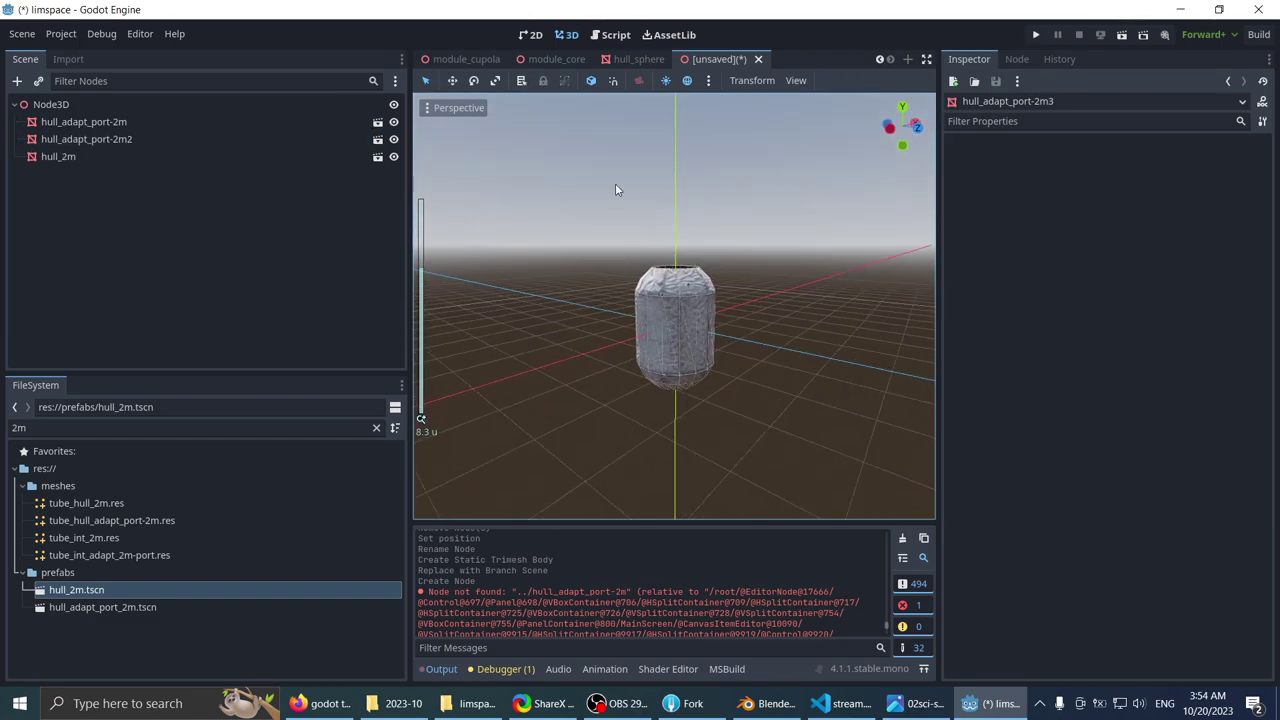
- Raise the upper port adapter along the Y axis to about 2.23 m, clear of the tube
scroll(655, 264, up, 7)
click(655, 262)
drag(674, 190, 685, 93)
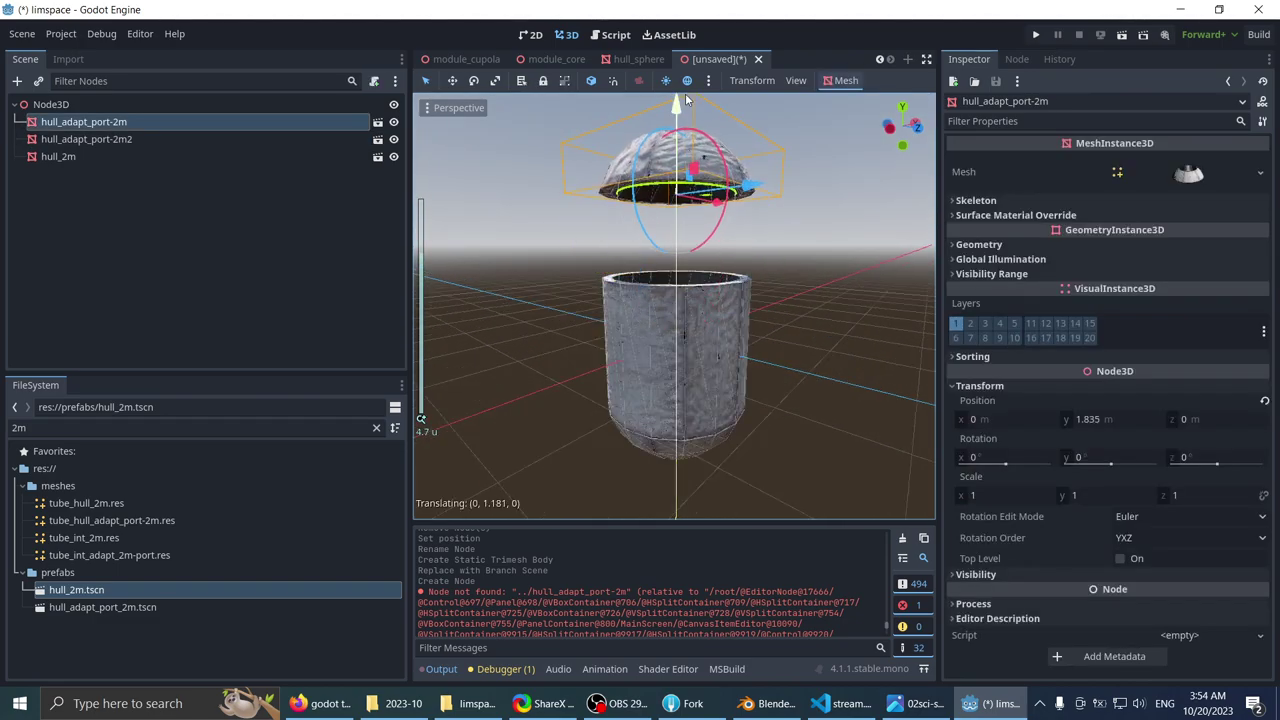
- Duplicate the hull_2m tube and move the copy up the Y axis to stack it on the original
click(651, 332)
scroll(631, 250, down, 2)
key(ctrl+d)
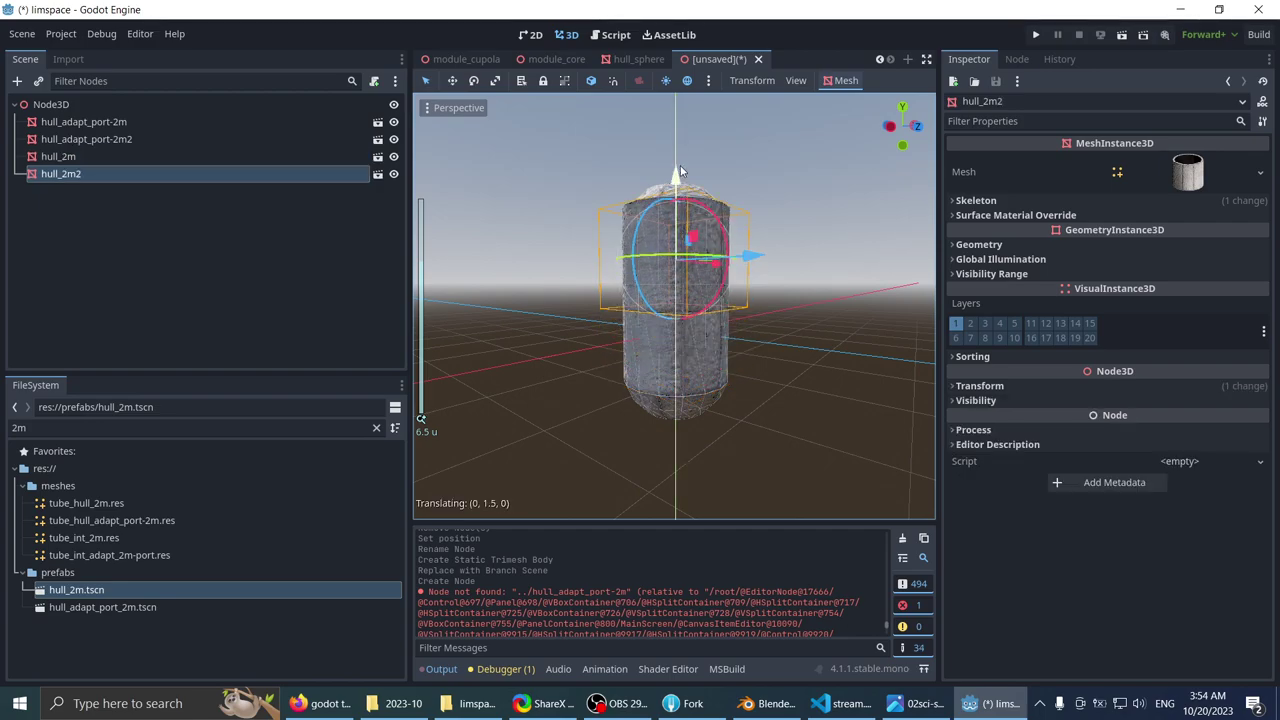
drag(675, 250, 686, 157)
middle_drag(669, 192, 650, 290)
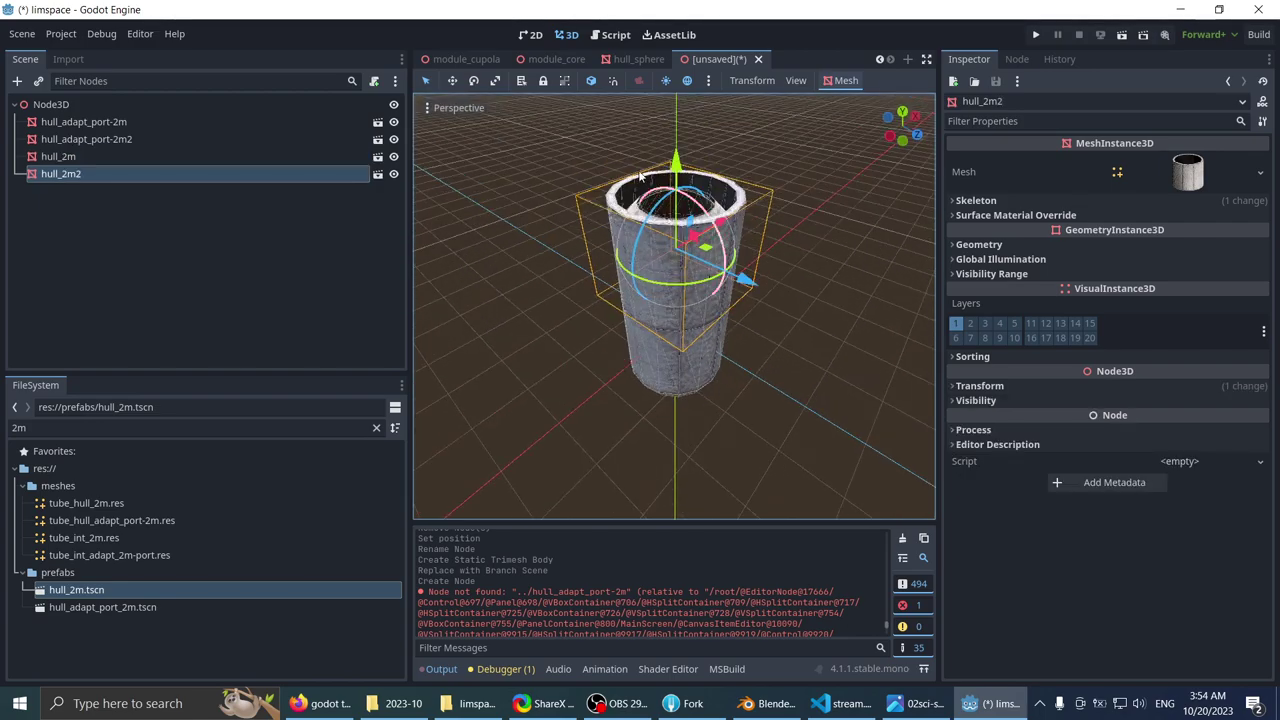
- Raise the upper port adapter along the Y axis to about 2.98 m, capping the stacked tubes
scroll(645, 275, up, 2)
click(583, 157)
click(617, 205)
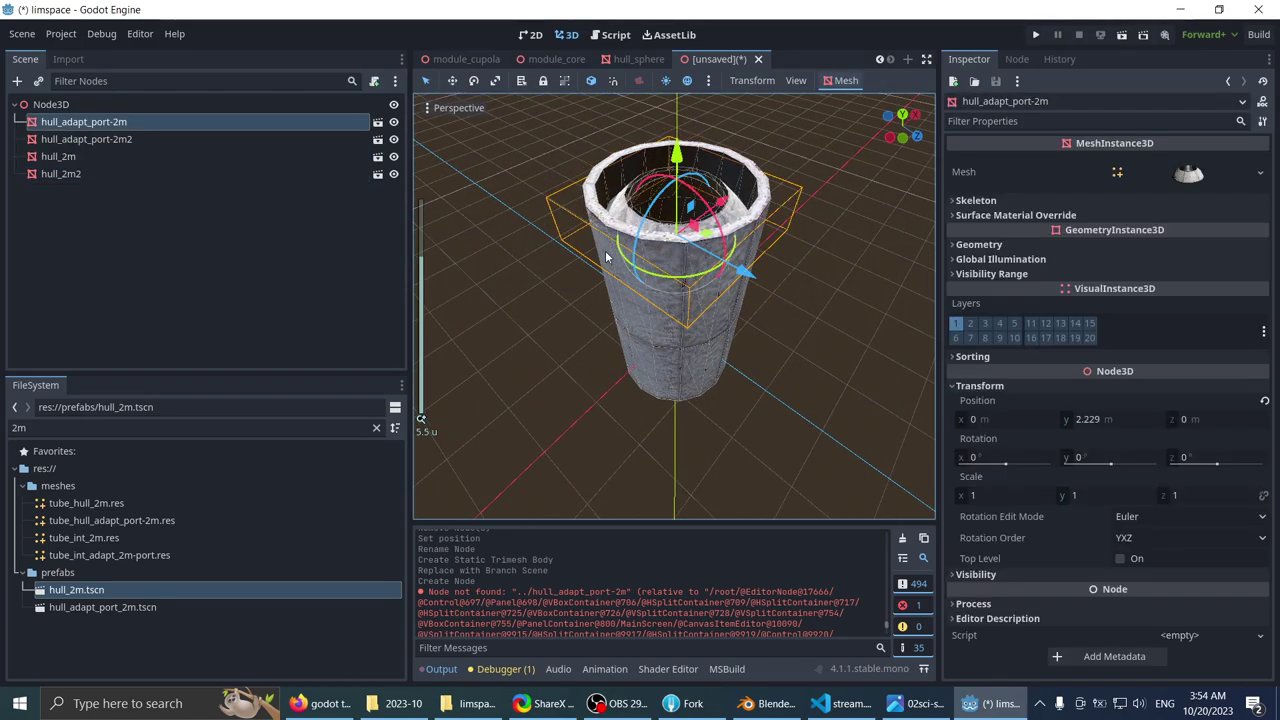
scroll(690, 205, down, 2)
drag(675, 180, 678, 133)
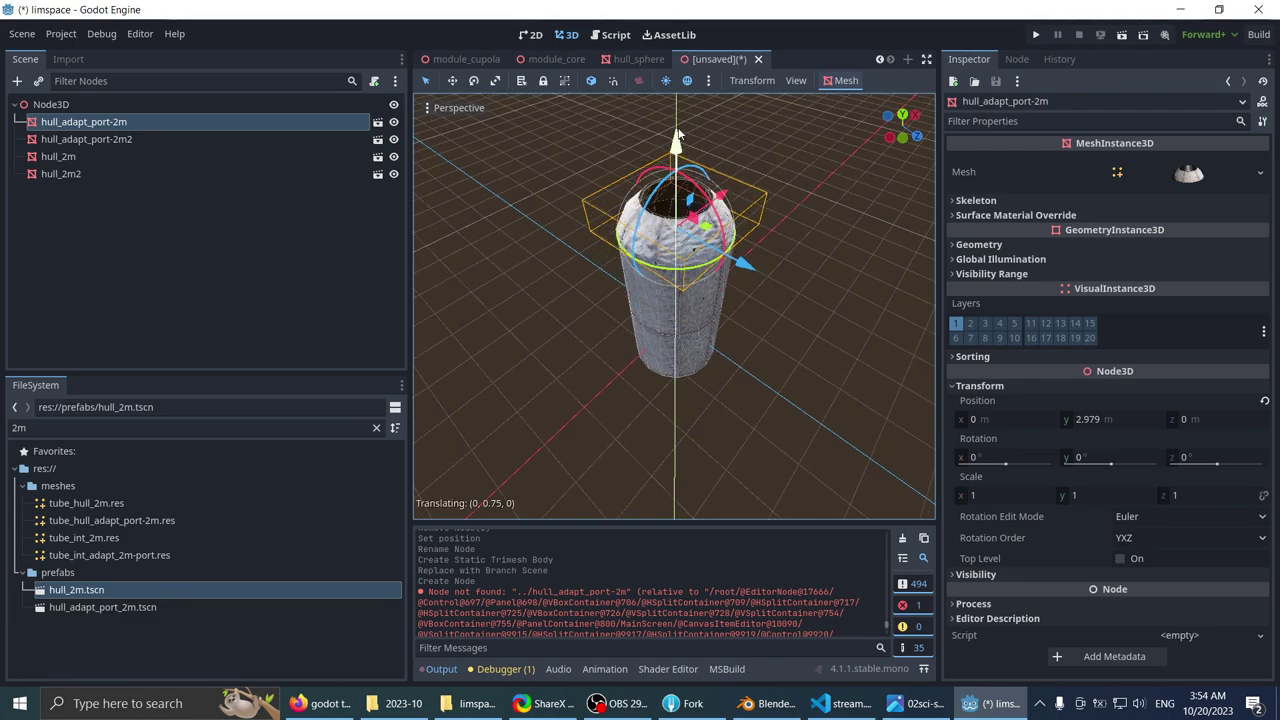
middle_drag(596, 350, 676, 192)
scroll(640, 215, up, 2)
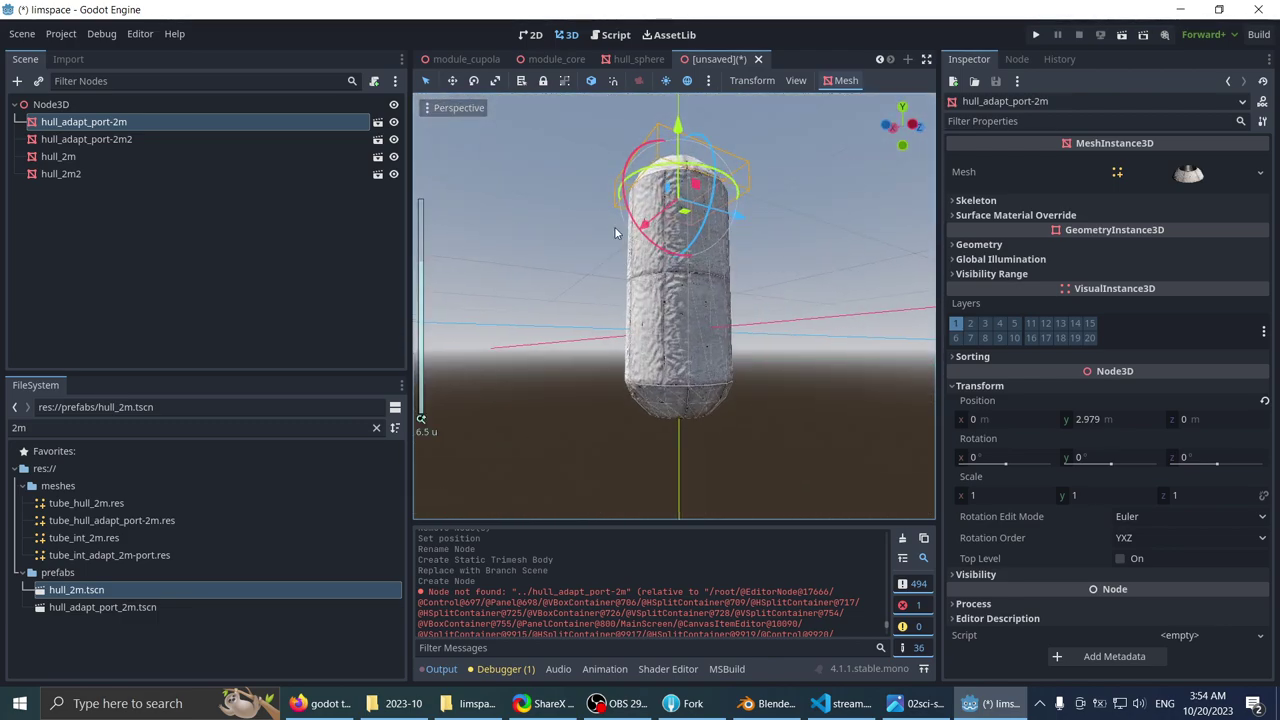
- Try scaling the lower hull_2m section to 0.5 along Y and moving it up to Y 0.5 m
mouse_move(614, 228)
middle_down()
mouse_move(652, 200)
mouse_move(608, 226)
middle_up()
scroll(608, 195, up, 5)
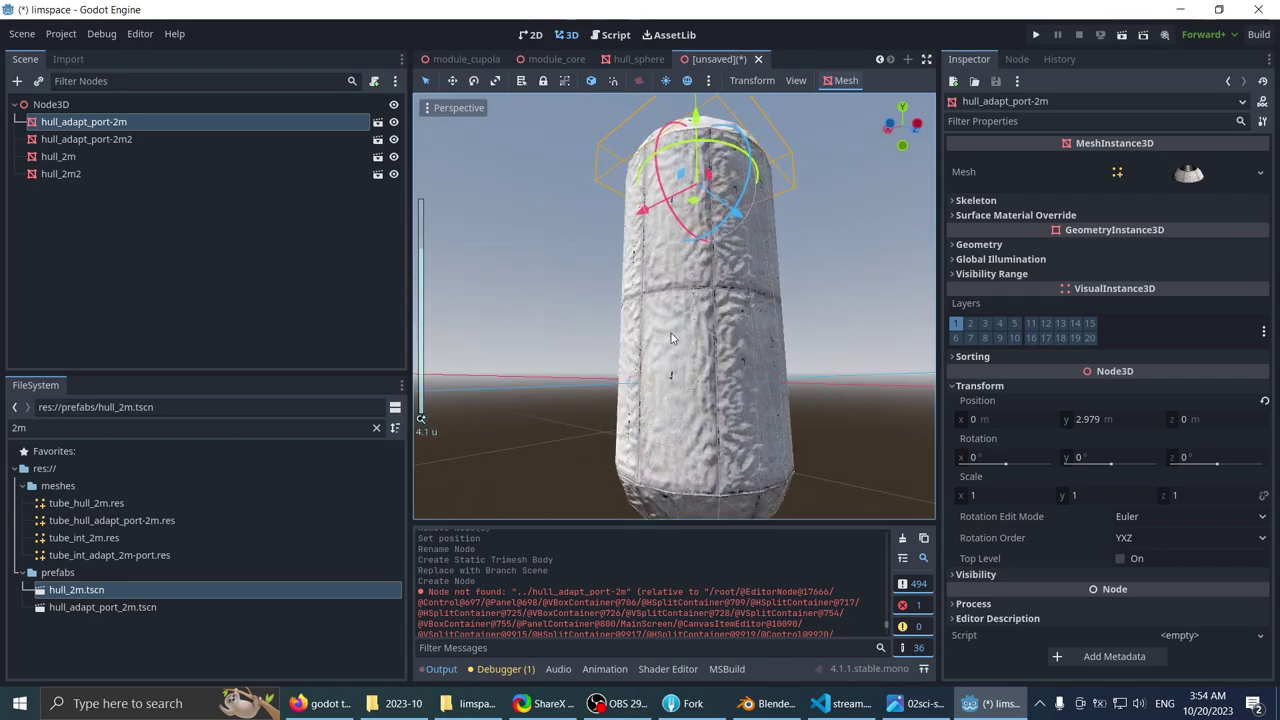
click(761, 345)
middle_drag(760, 343, 677, 284)
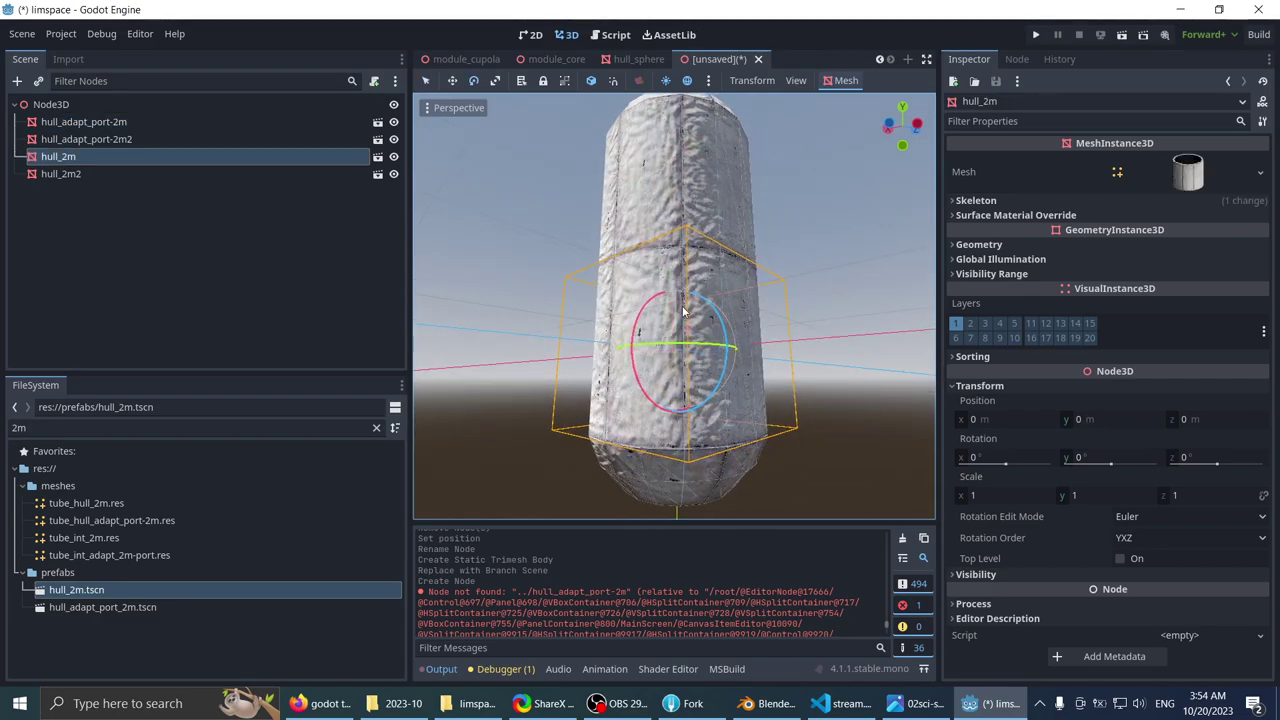
key(r)
drag(680, 281, 681, 317)
key(w)
middle_drag(680, 270, 680, 306)
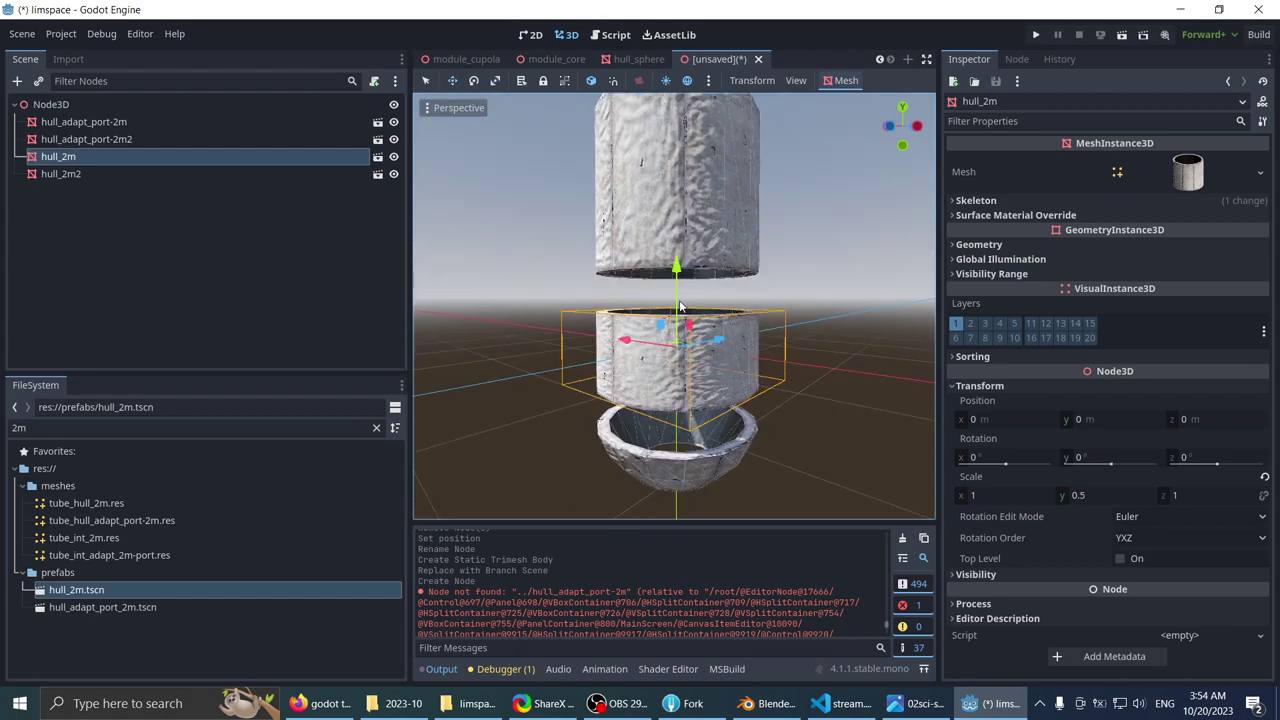
drag(675, 265, 676, 232)
scroll(666, 403, down, 4)
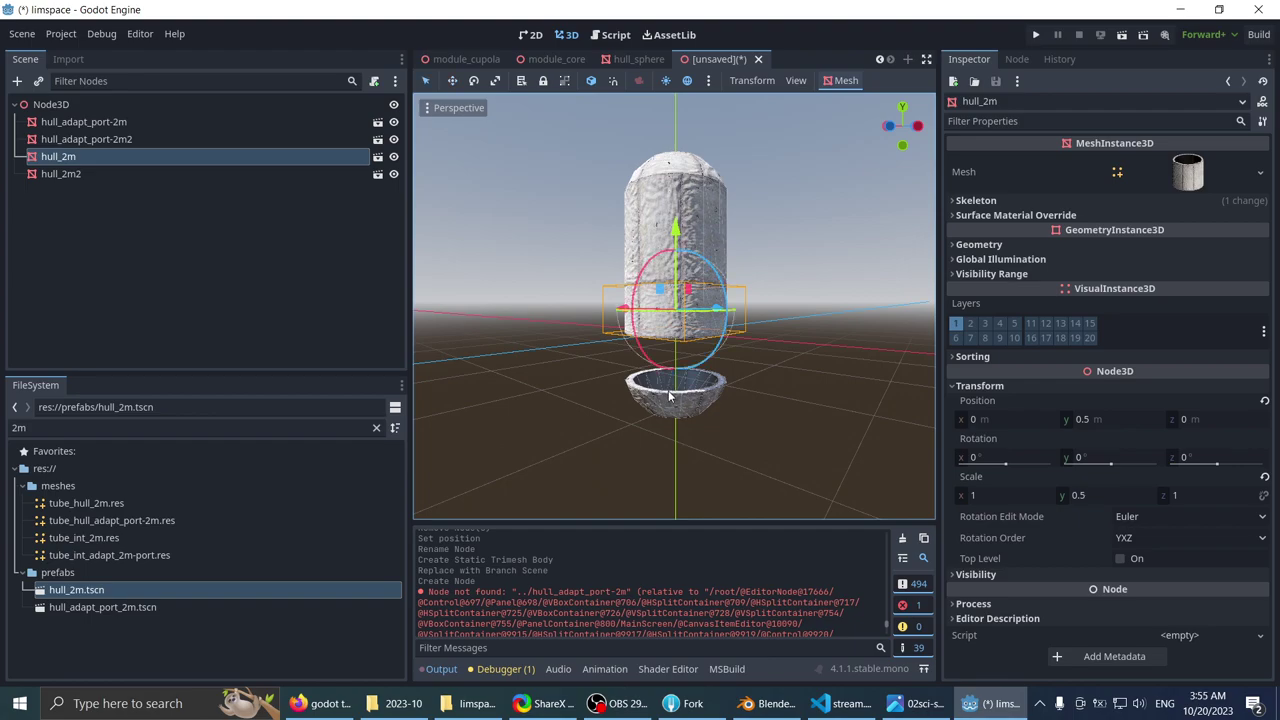
- Try moving the lower adapter hull_adapt_port-2m2 up against the shortened hull section
click(670, 392)
key(w)
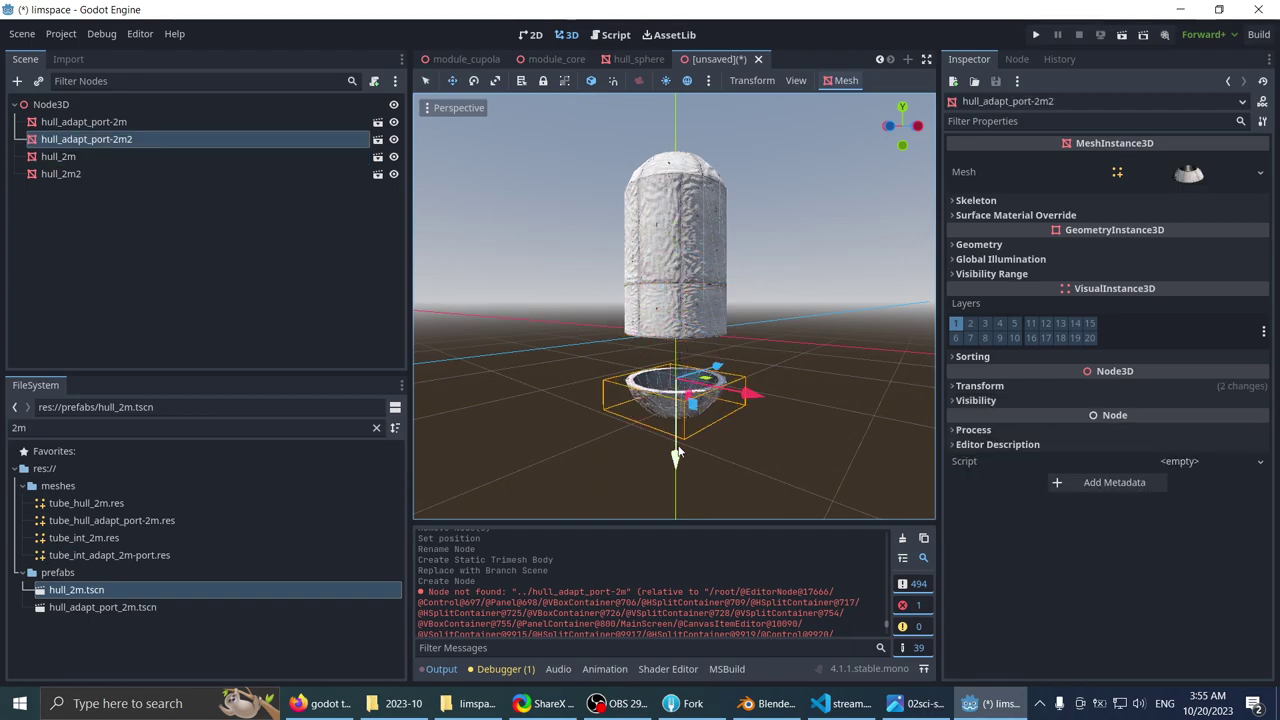
drag(676, 456, 678, 412)
middle_drag(666, 348, 638, 303)
- Undo the scaling of the hull section and the moves of the hull section and lower adapter
key(ctrl+z)
key(ctrl+z)
key(ctrl+z)
key(ctrl+z)
scroll(553, 336, down, 3)
scroll(589, 366, up, 3)
scroll(577, 307, down, 4)
key(KP_1)
scroll(598, 305, up, 4)
scroll(598, 246, up, 6)
scroll(638, 303, down, 6)
- Open the hull_adapt_port-2m instance's own scene for editing
click(149, 136)
click(143, 127)
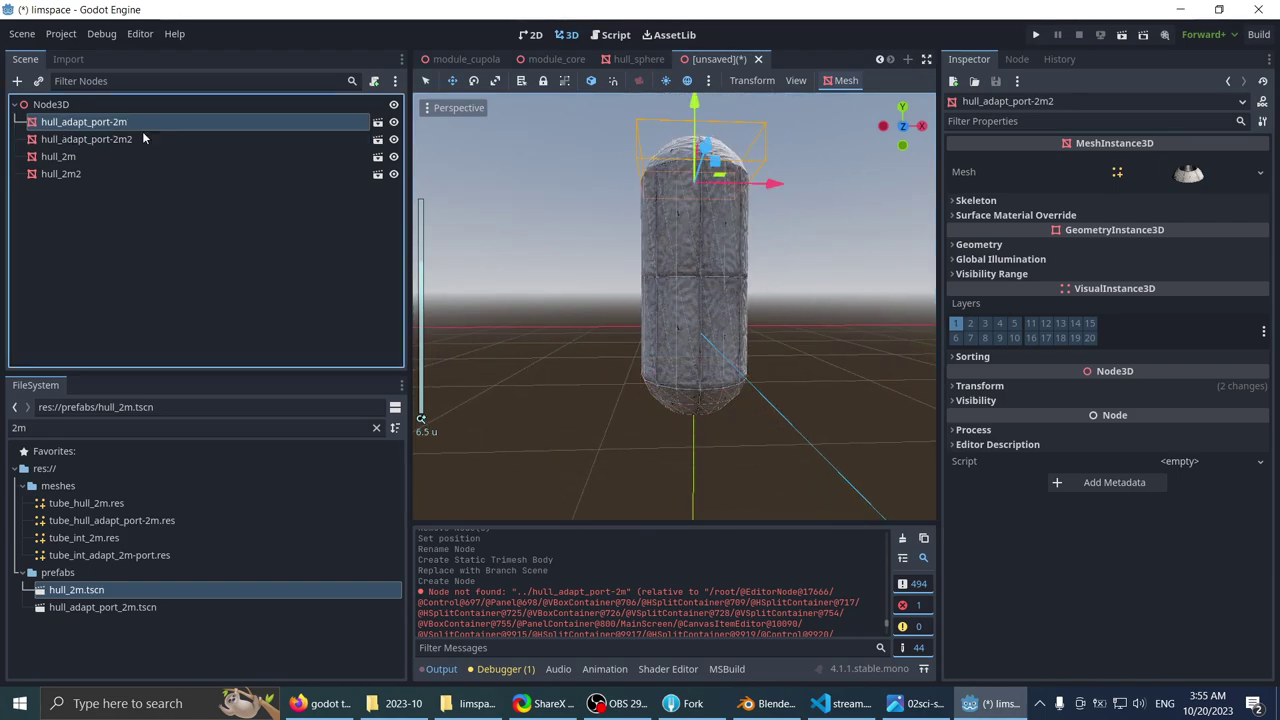
click(143, 136)
click(376, 125)
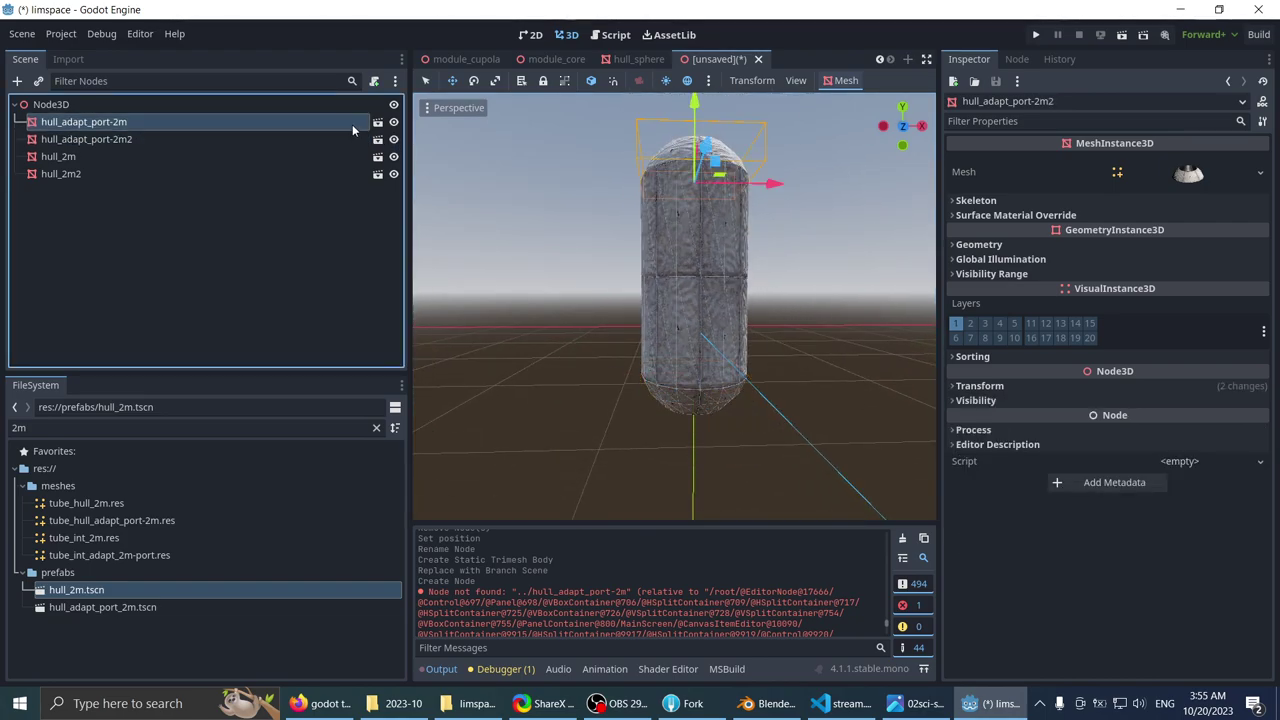
scroll(607, 180, down, 2)
middle_drag(607, 180, 556, 212)
- Search the project files for "docking" and add docking_port_active.tscn as a child of the hull_adapt_port-2m root
double_click(88, 428)
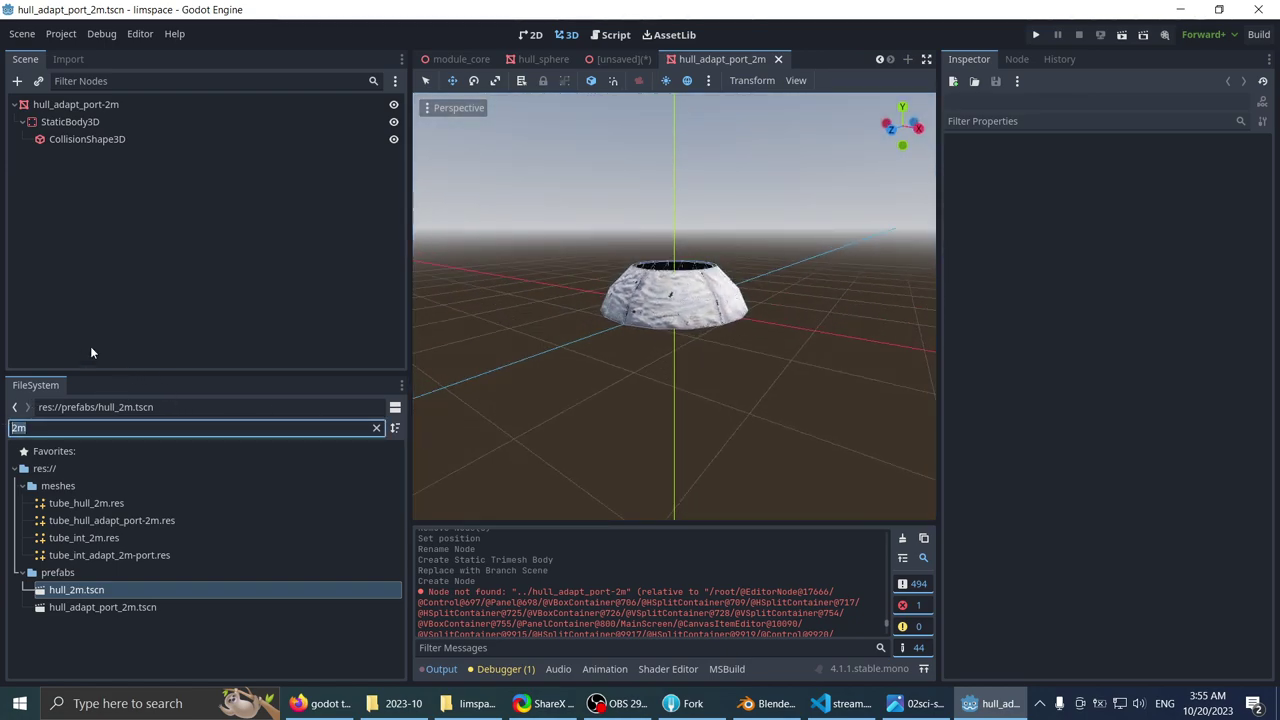
text(docking)
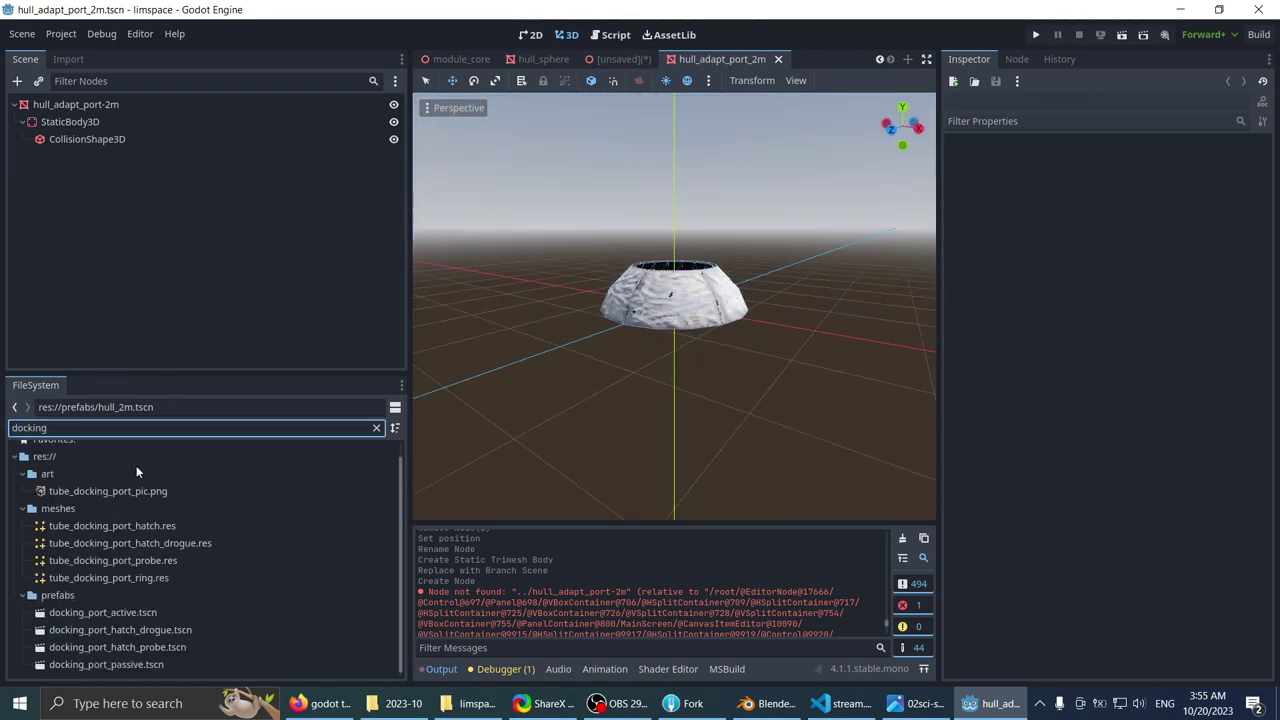
click(156, 629)
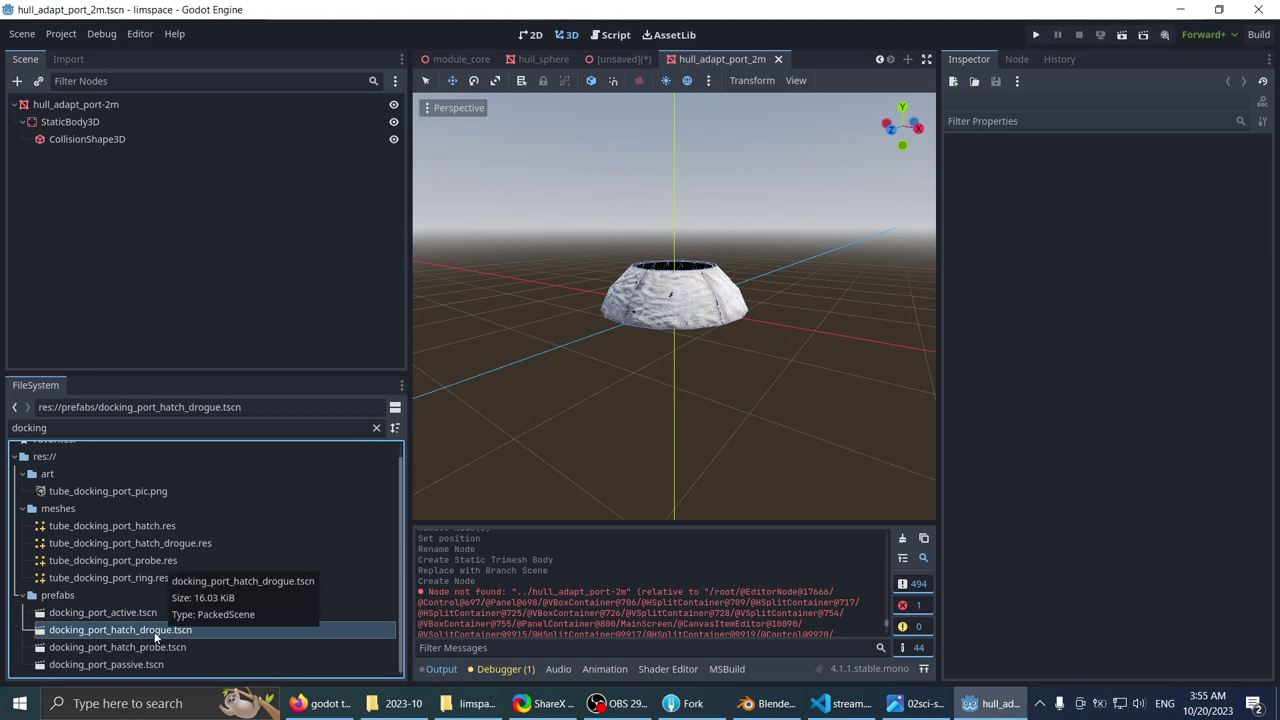
click(155, 613)
click(152, 630)
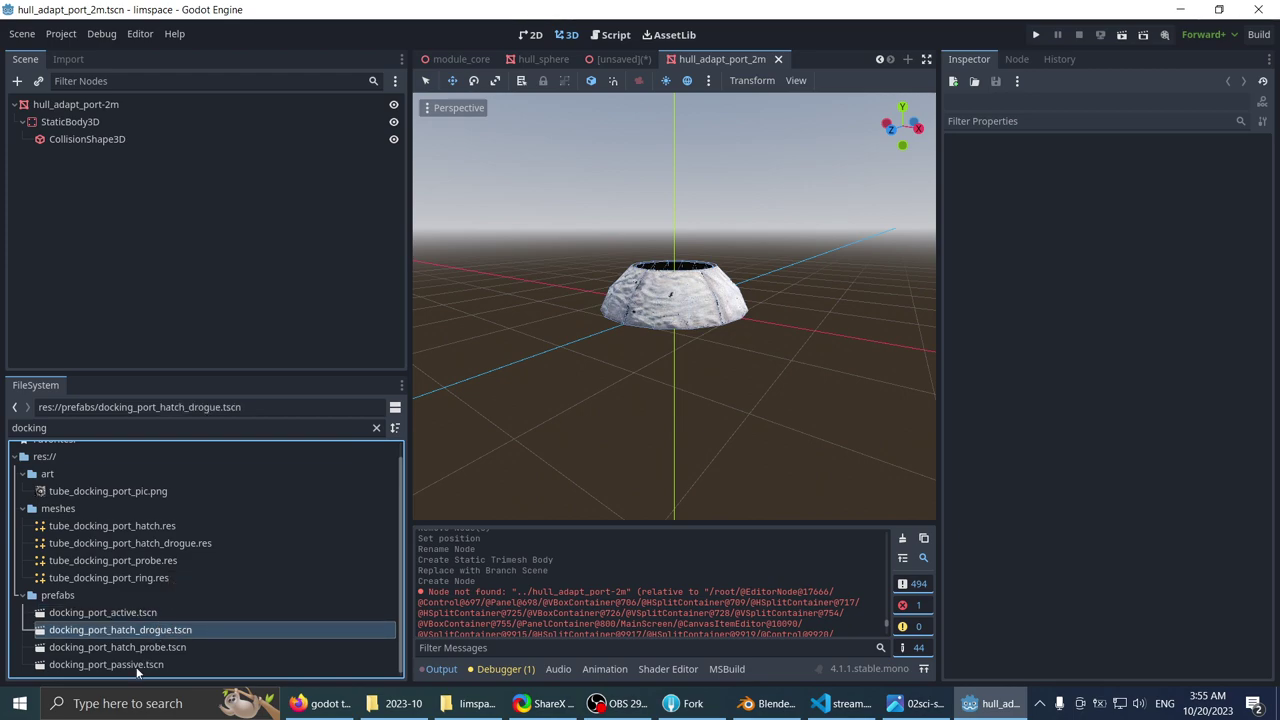
click(140, 665)
click(152, 614)
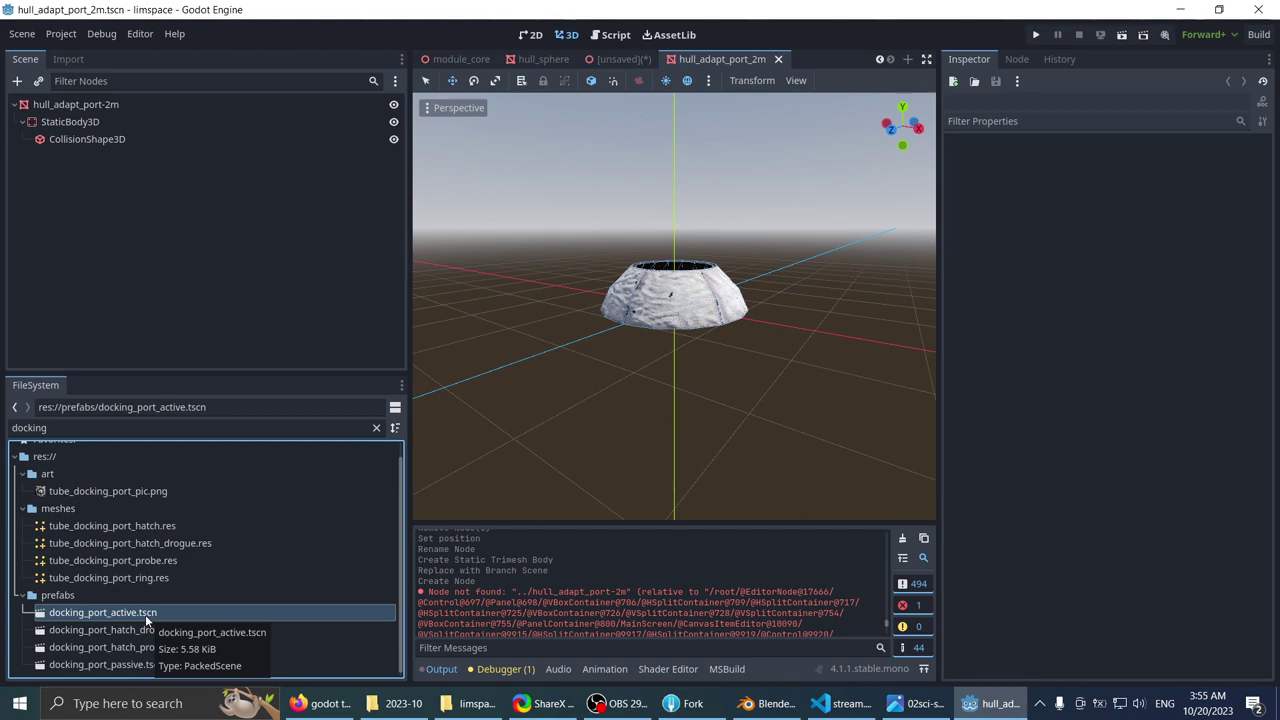
drag(144, 621, 100, 108)
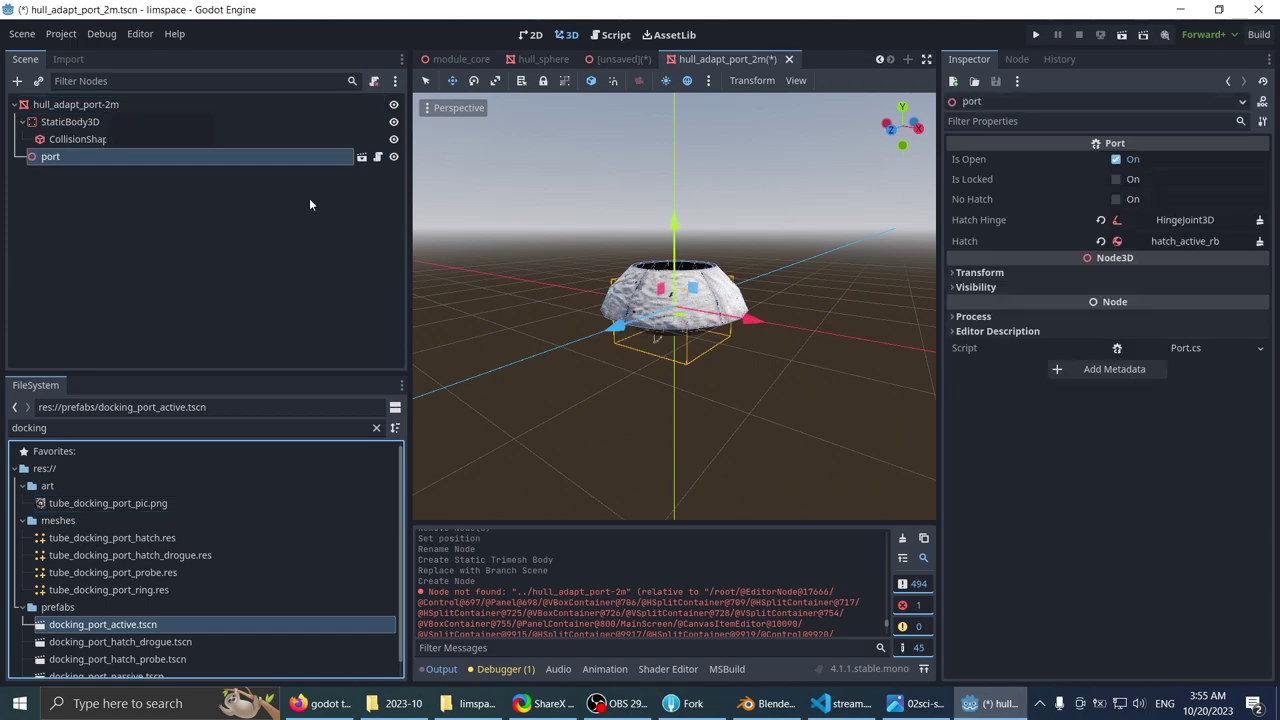
- Move the docking port up along Y until it sits on the adapter's top opening
scroll(620, 346, down, 4)
scroll(620, 346, up, 4)
middle_drag(620, 346, 616, 268)
middle_drag(625, 272, 632, 366)
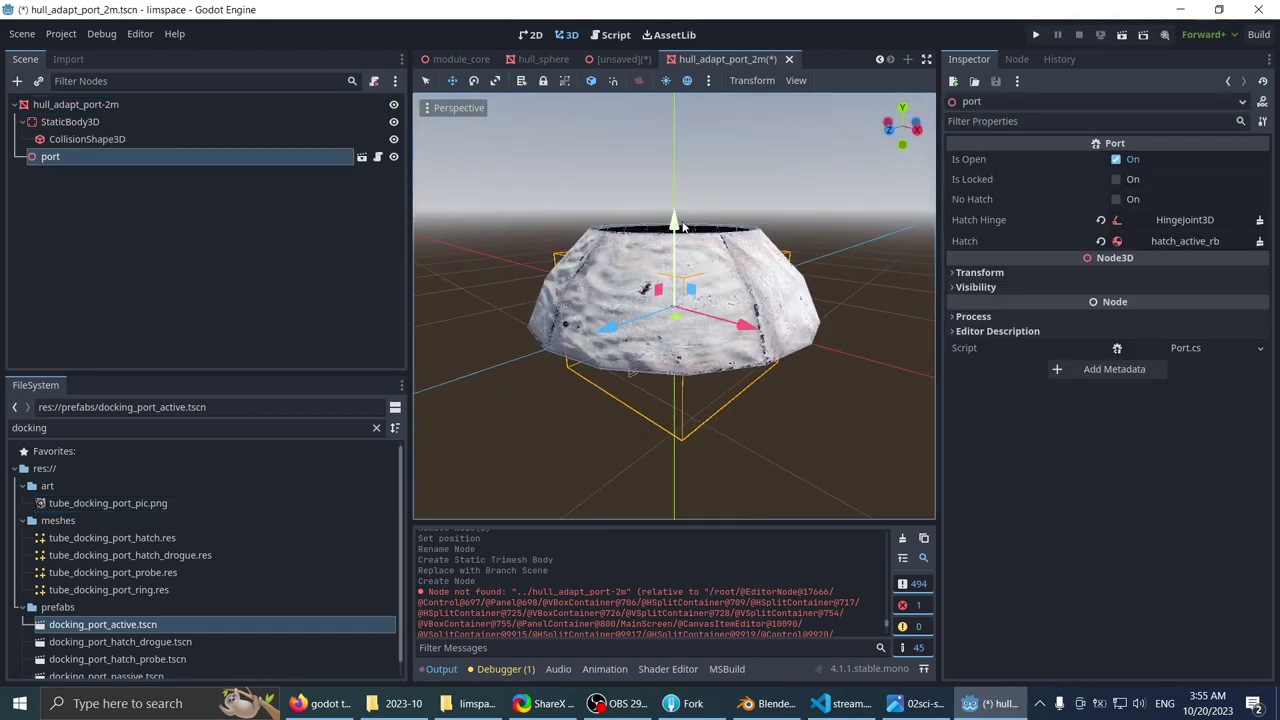
drag(683, 227, 693, 129)
middle_drag(640, 233, 568, 269)
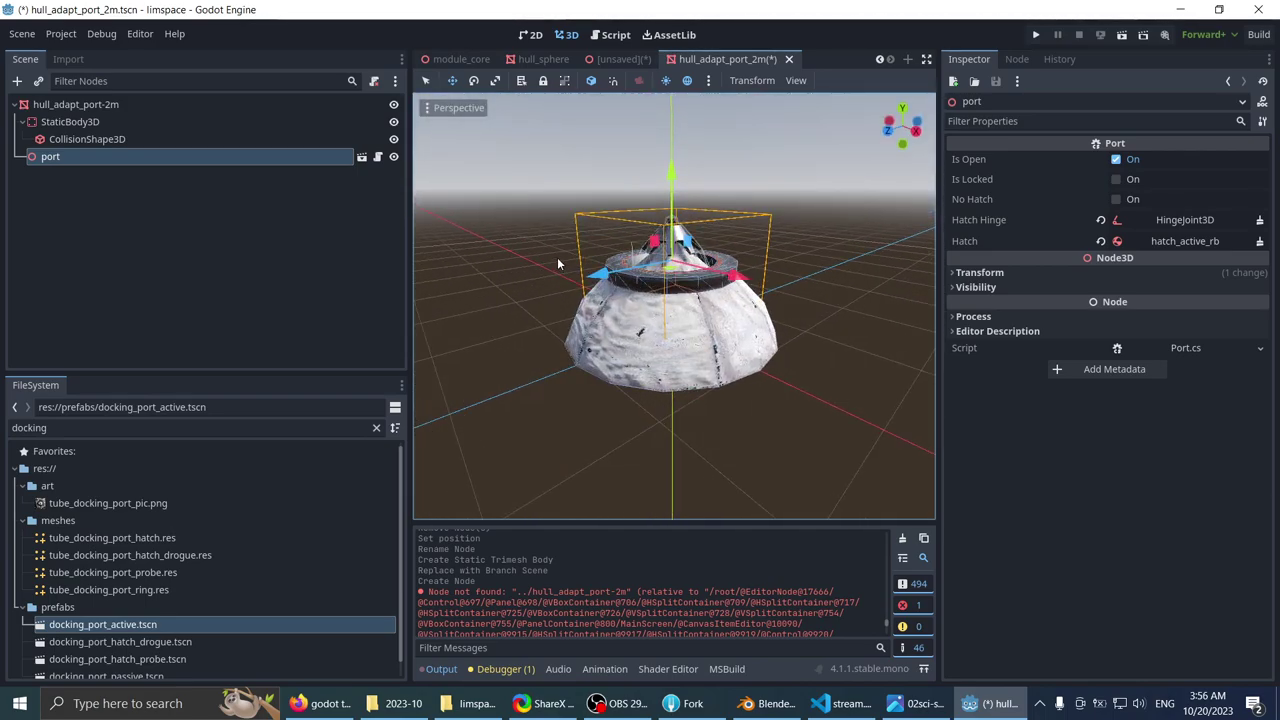
middle_drag(557, 257, 612, 305)
scroll(563, 275, up, 5)
scroll(612, 305, down, 2)
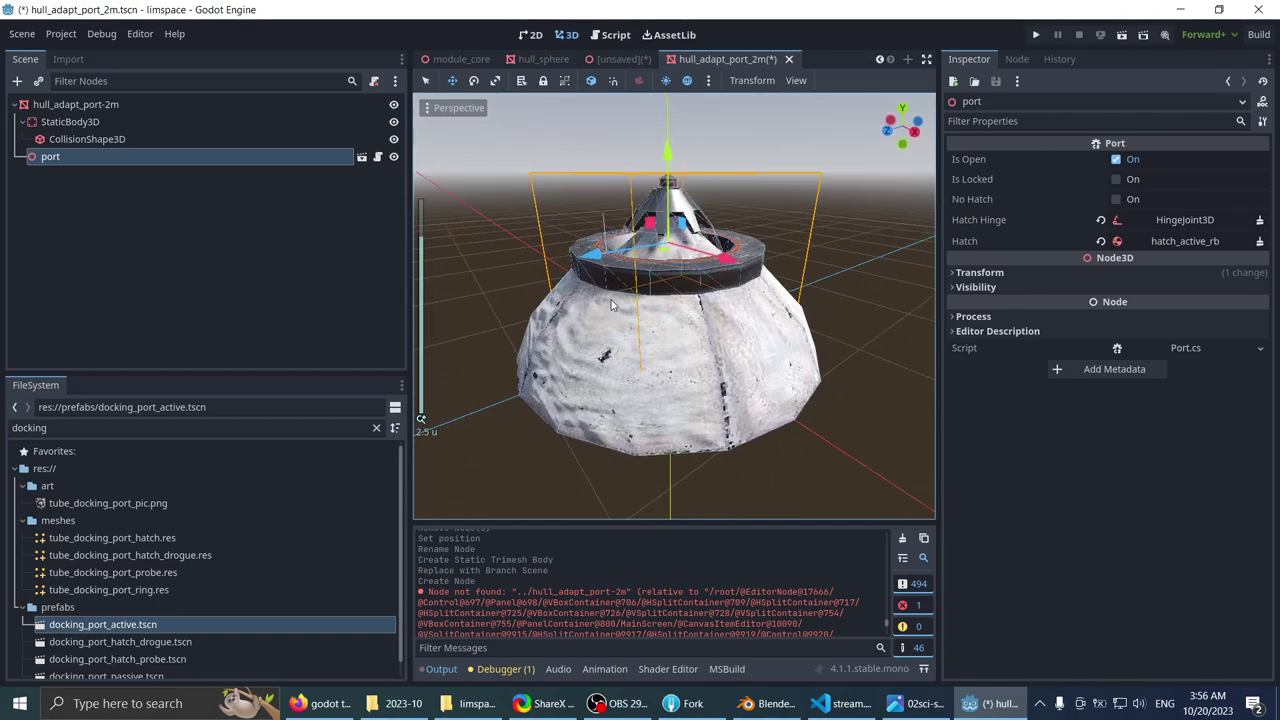
- Save the hull_adapt_port_2m scene and close it to return to the unsaved hull assembly
click(140, 104)
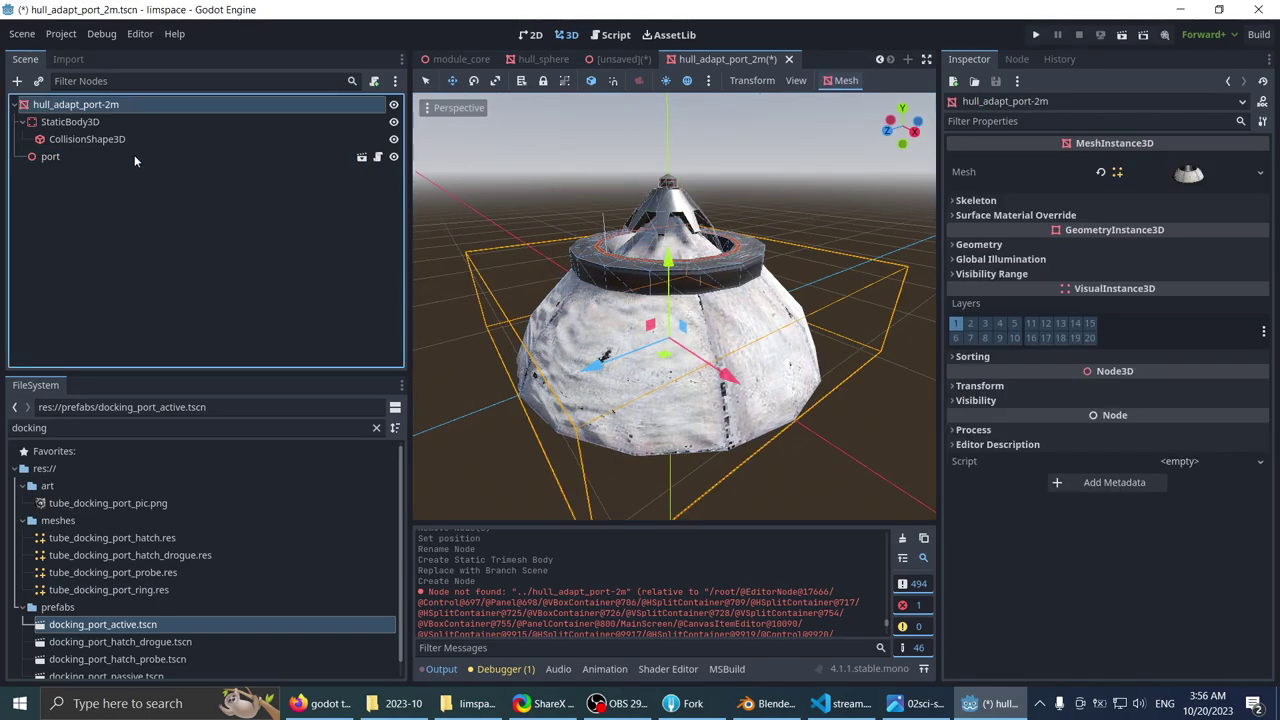
scroll(676, 230, down, 4)
middle_drag(676, 230, 680, 188)
key(ctrl+s)
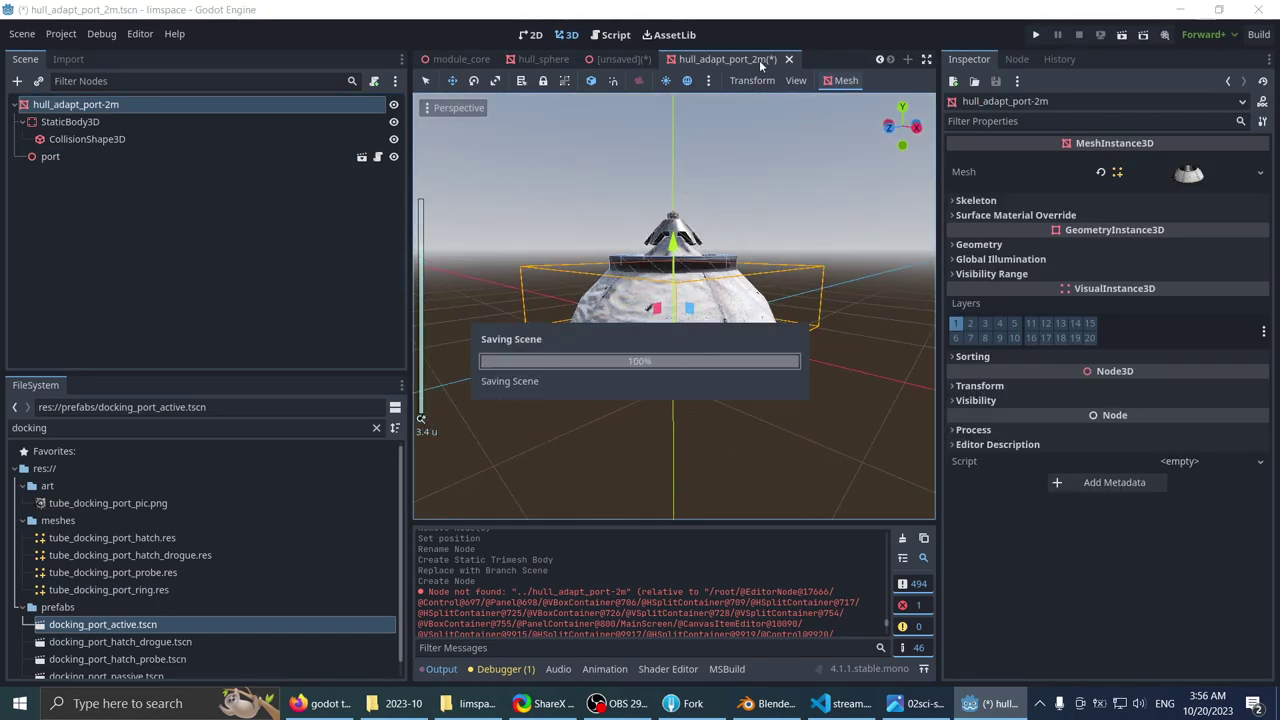
click(779, 61)
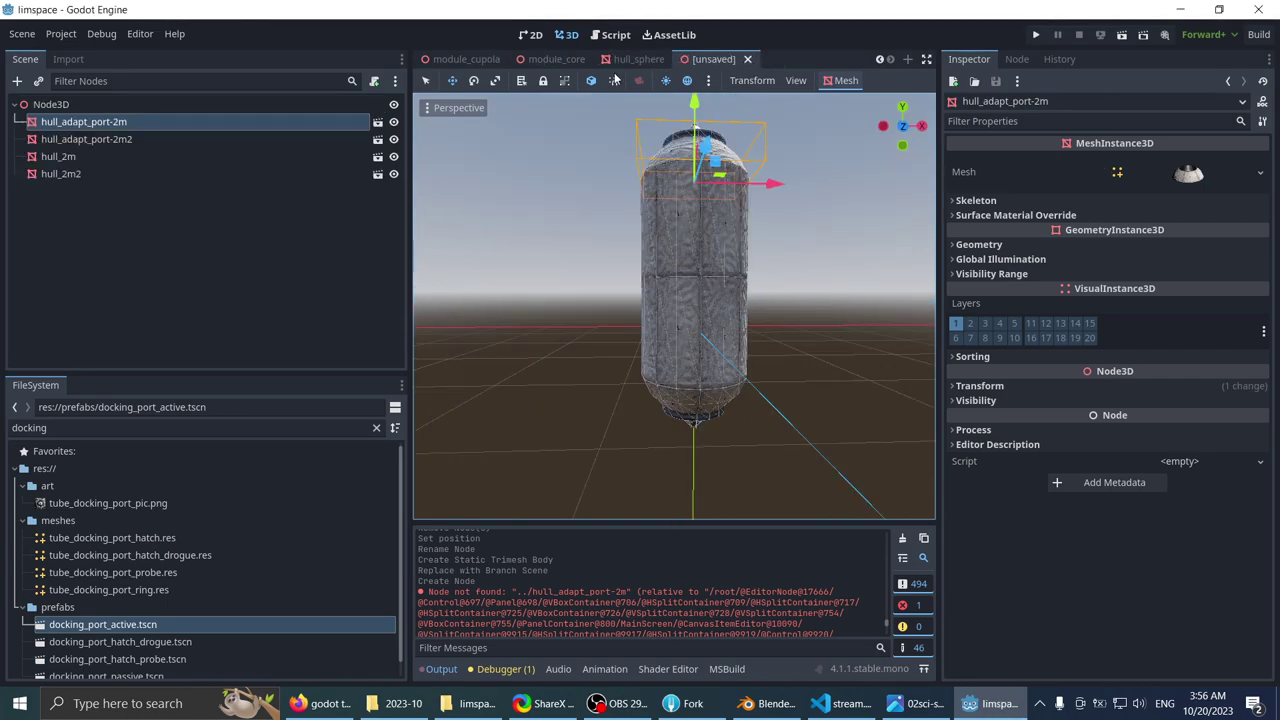
- Examine the assembled hull and the docking ports at both ends from above and below
scroll(589, 149, down, 3)
scroll(605, 200, up, 3)
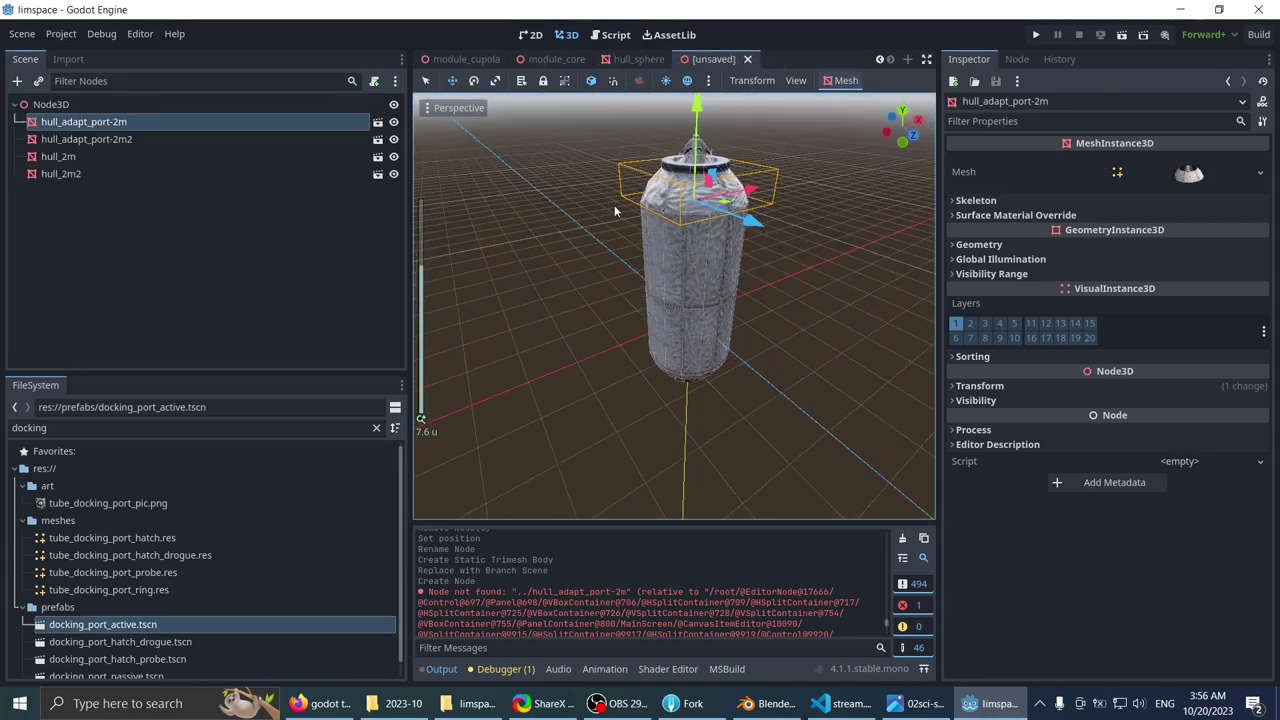
middle_drag(610, 192, 570, 331)
key(ctrl+shift+F11)
key(ctrl+shift+F11)
scroll(580, 200, up, 5)
scroll(560, 290, up, 2)
middle_drag(544, 225, 717, 349)
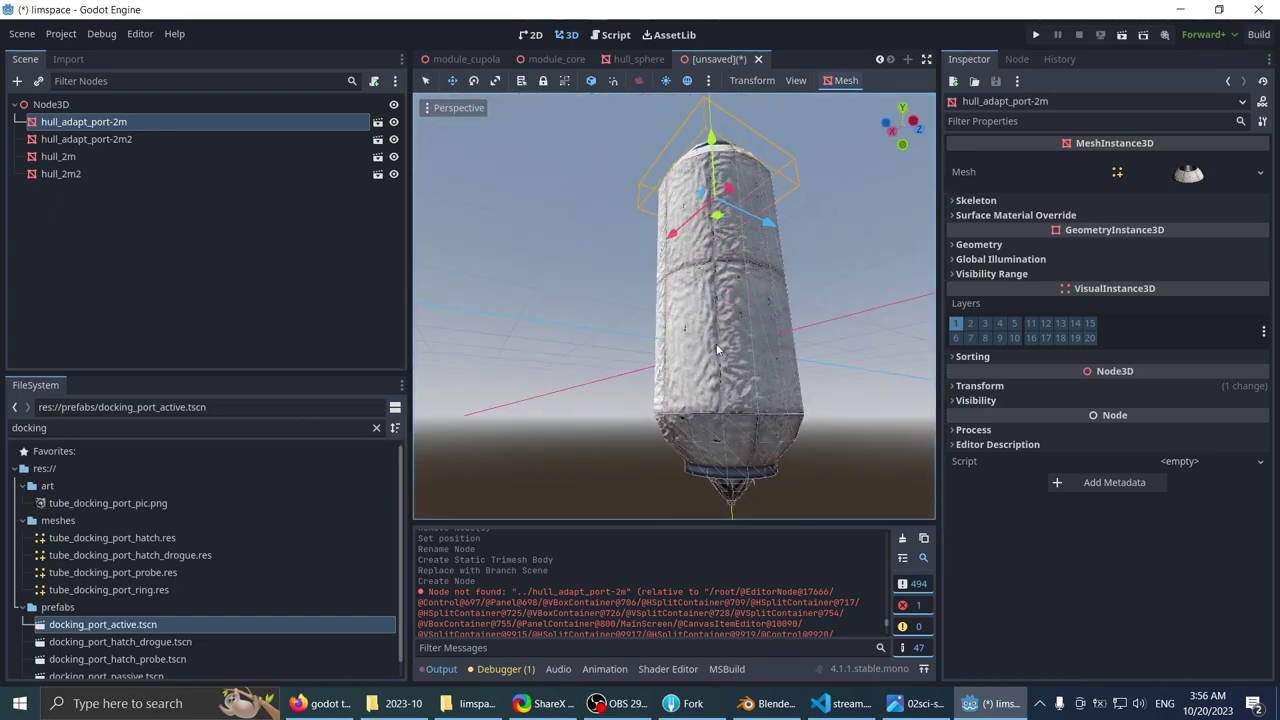
middle_drag(632, 206, 620, 290)
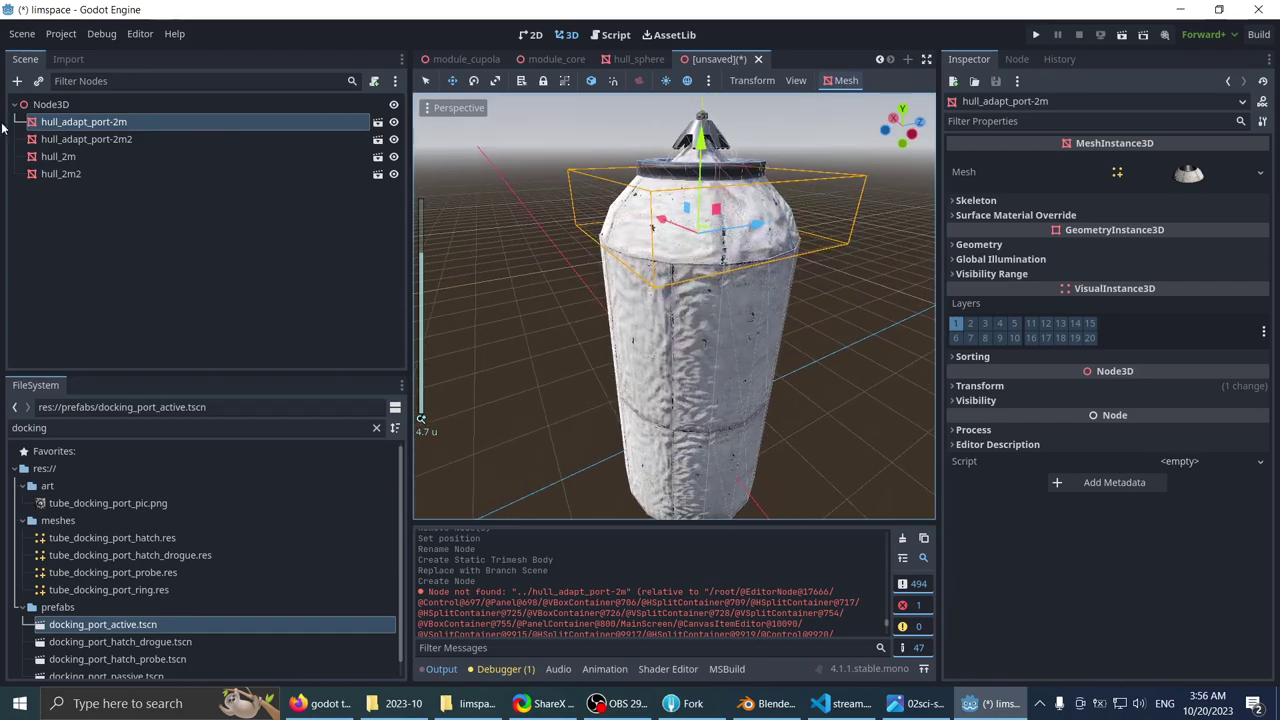
- Open the hull_2m instance's own scene for editing
click(58, 157)
click(378, 157)
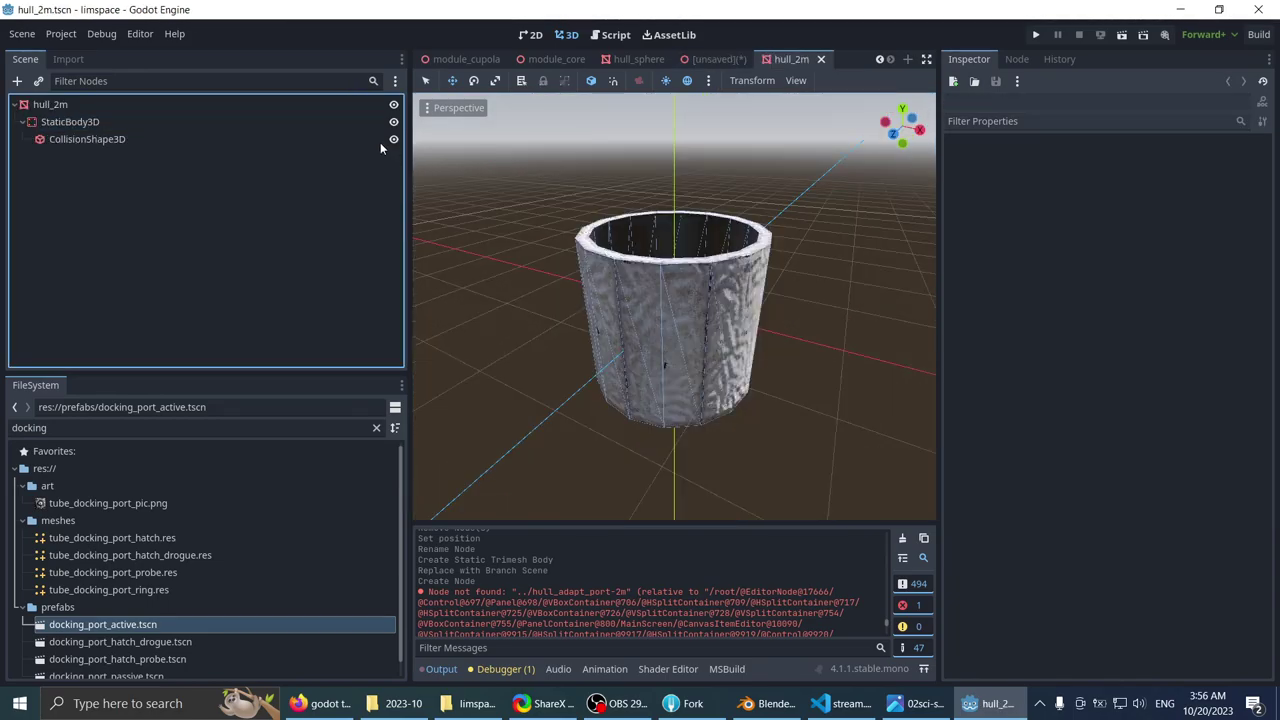
scroll(598, 194, down, 3)
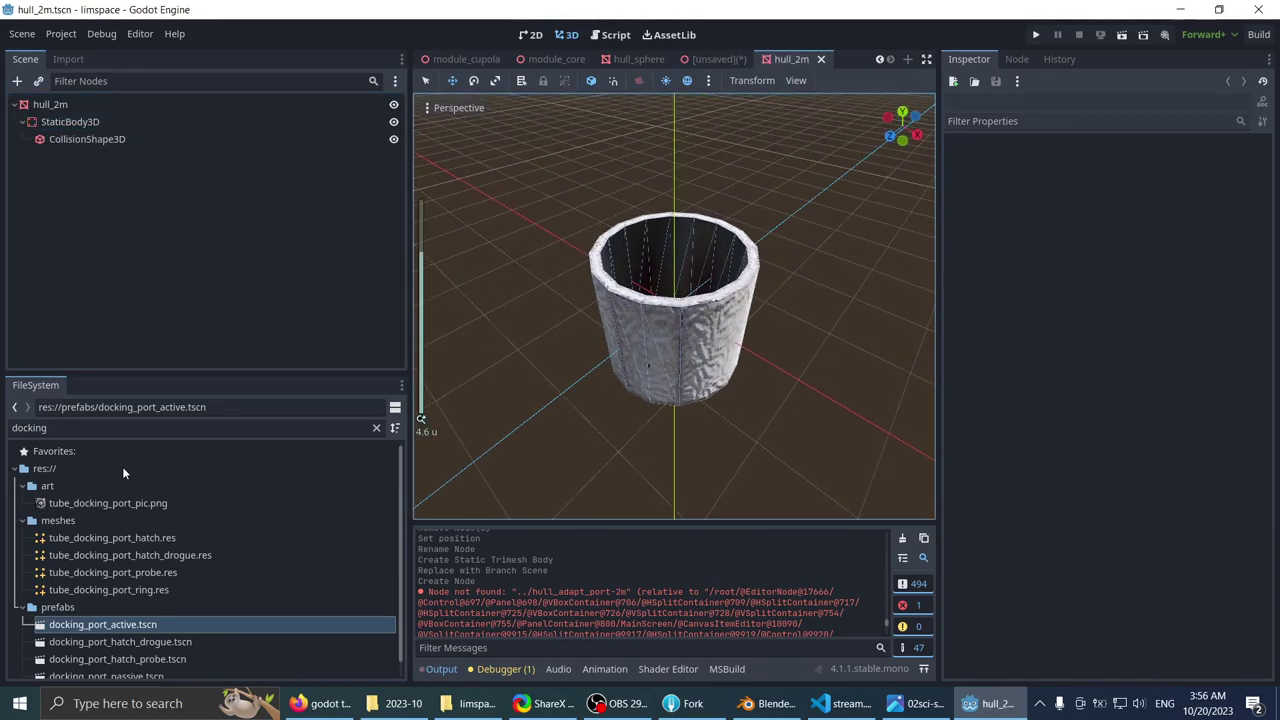
- Search the project files for "int" and add the tube_int_2m.res mesh to the hull_2m scene
click(125, 428)
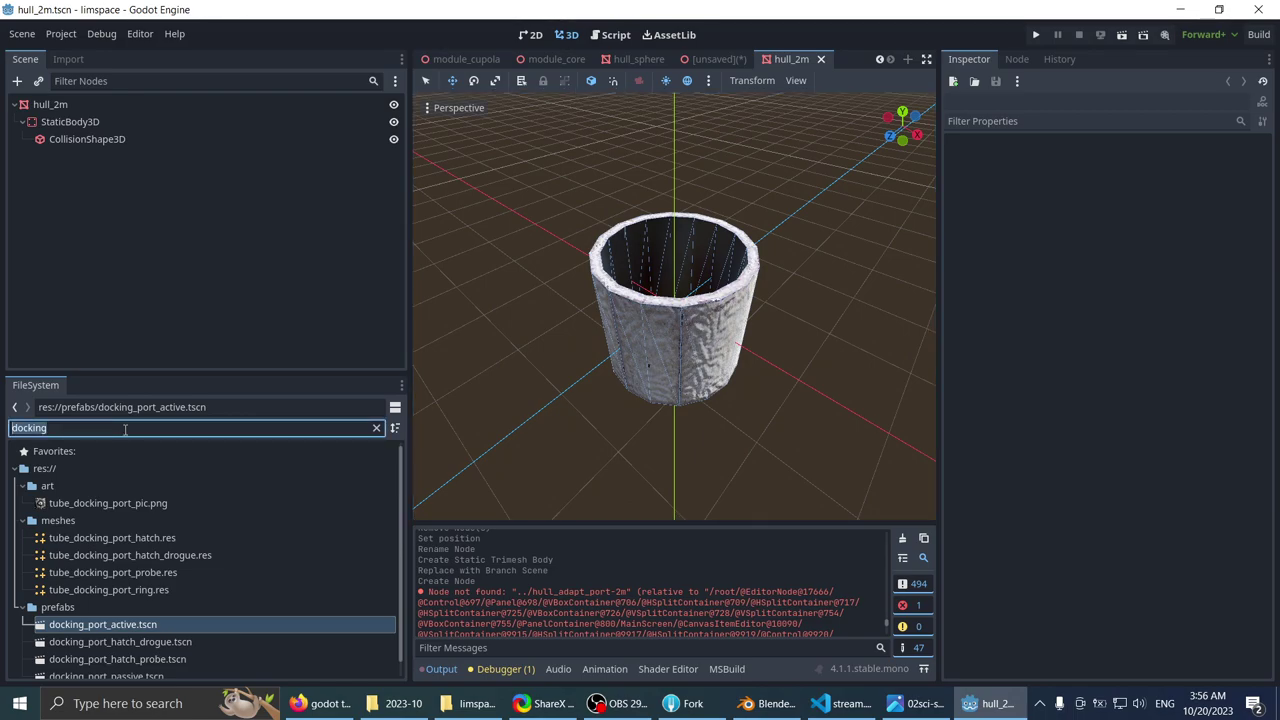
text(int)
scroll(139, 560, down, 3)
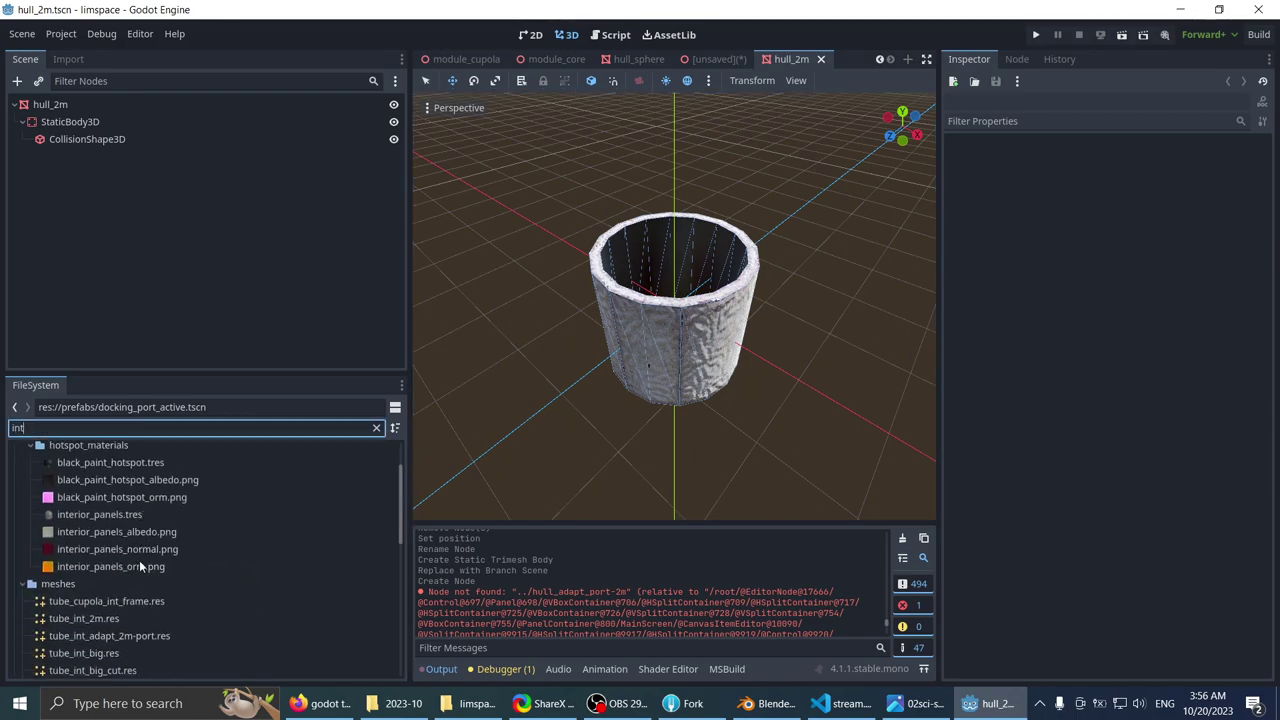
scroll(160, 568, down, 2)
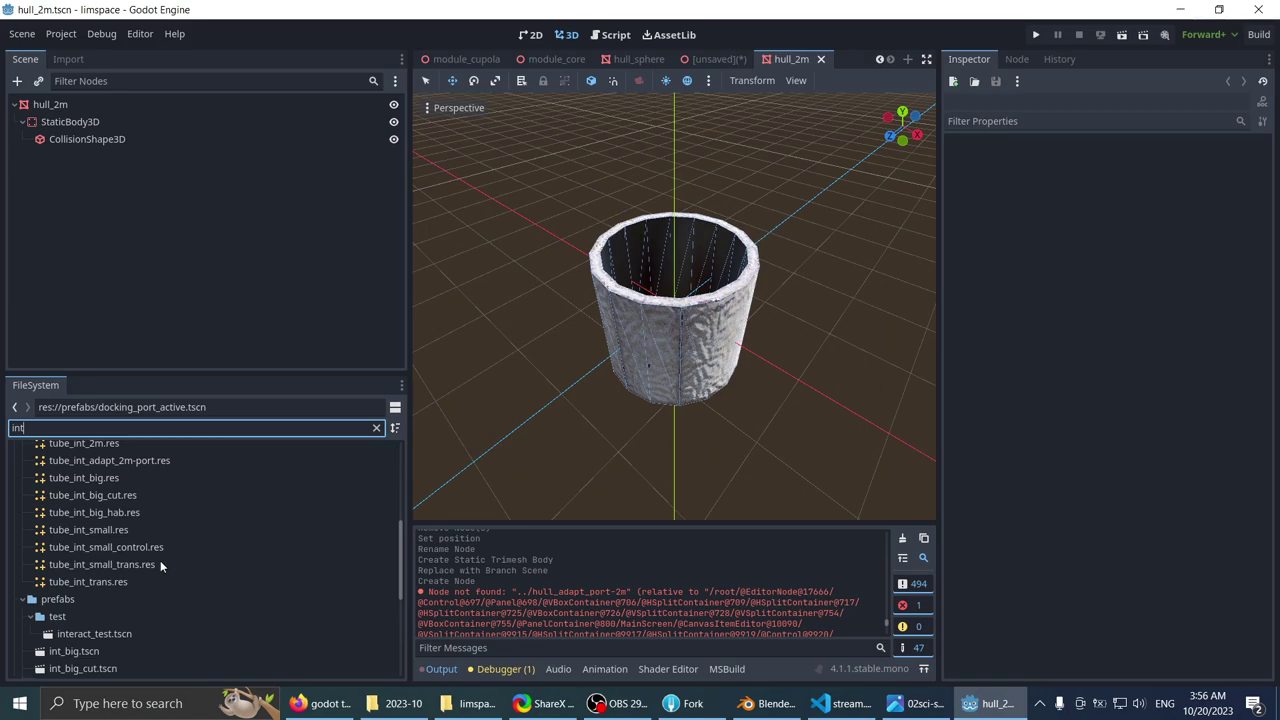
scroll(160, 560, up, 1)
drag(120, 468, 542, 368)
- Reset the TubeInt2m mesh's position to the origin inside the hull
click(89, 140)
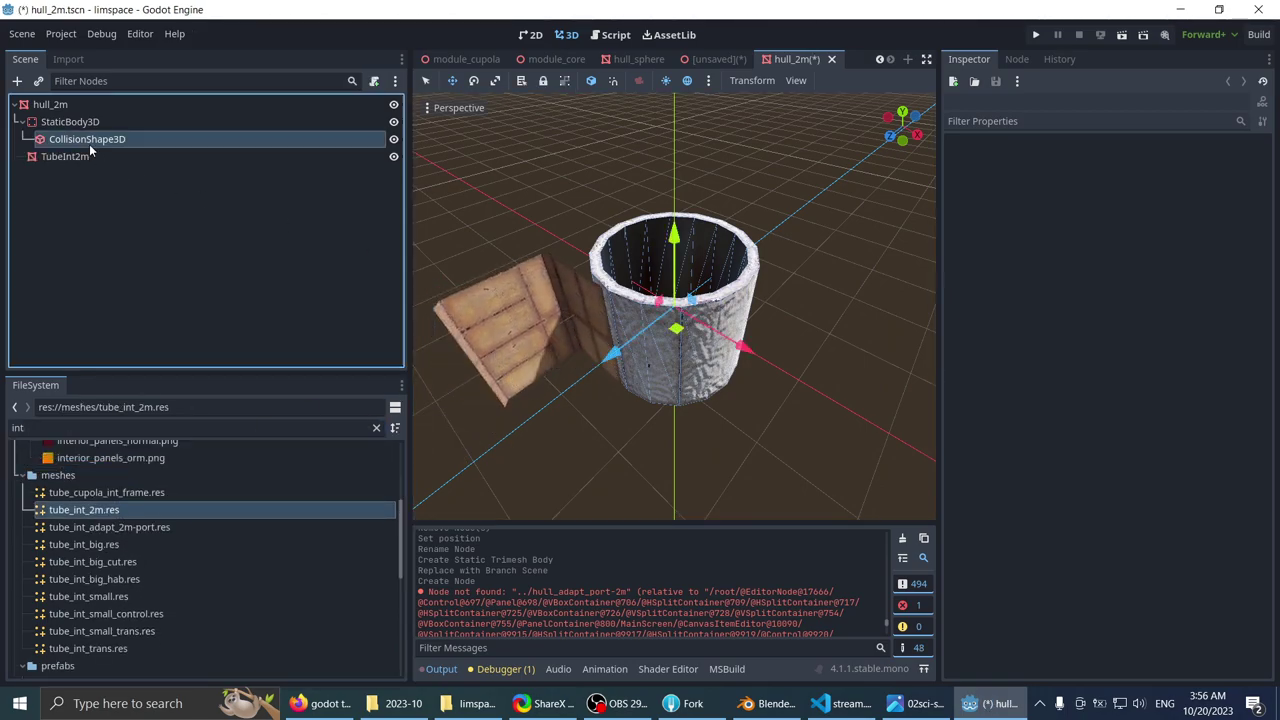
click(65, 156)
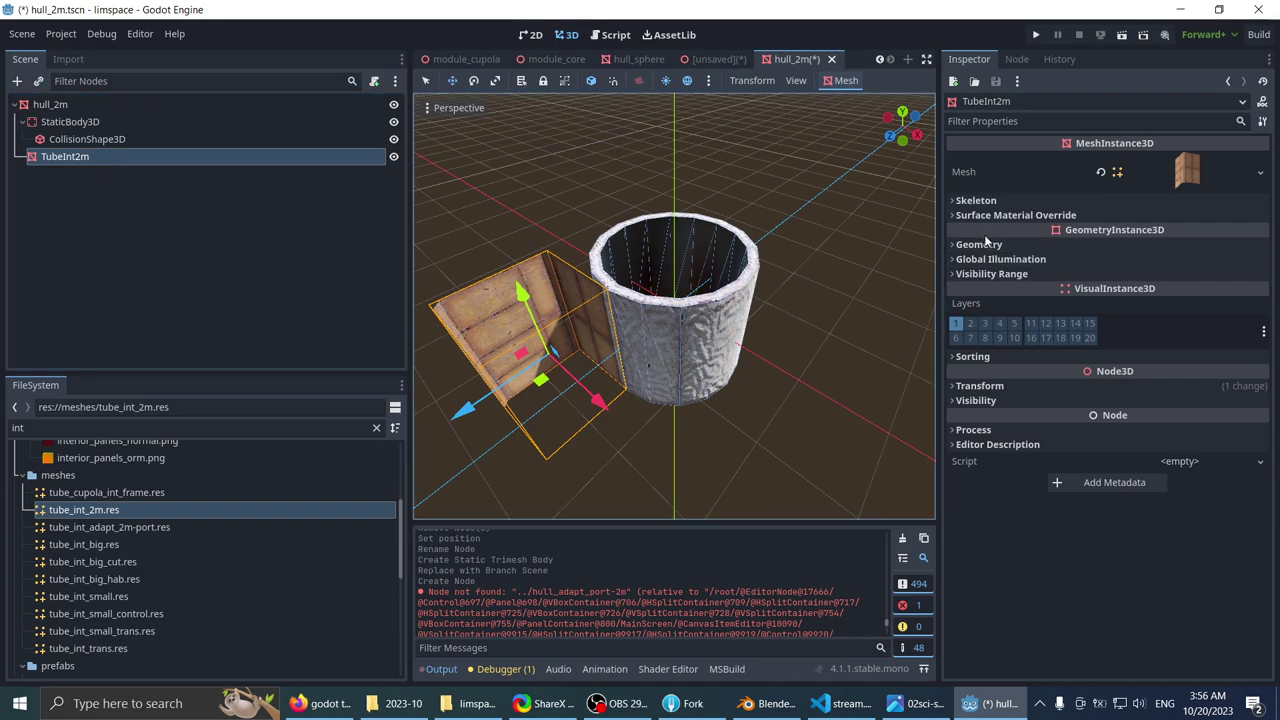
click(979, 385)
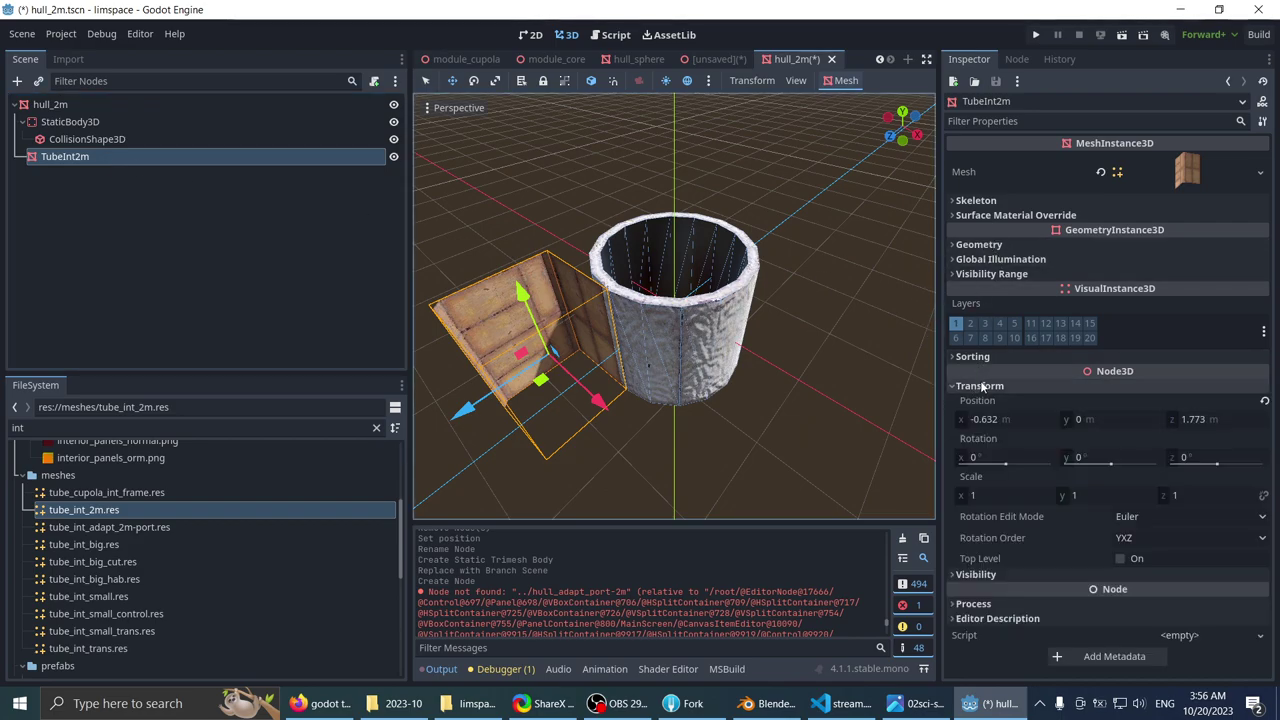
click(1263, 401)
scroll(616, 262, up, 3)
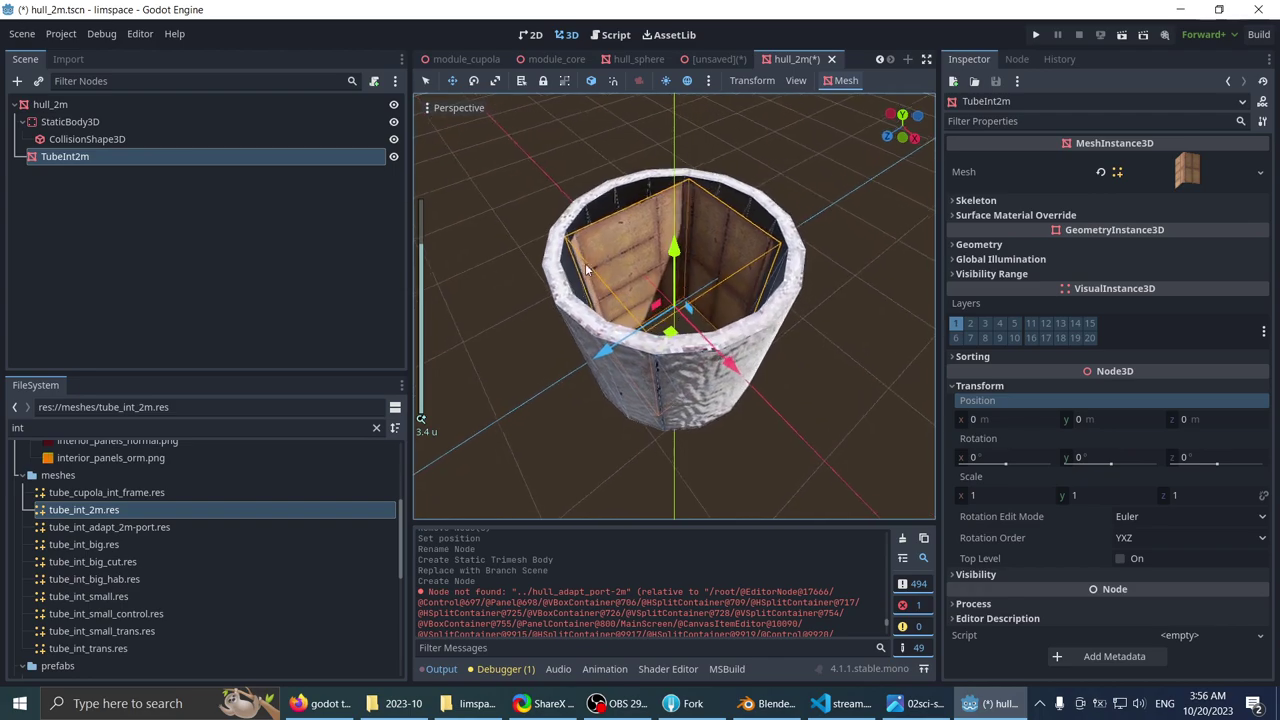
- Create a static trimesh collision body for TubeInt2m and save the hull_2m scene
click(846, 80)
click(854, 103)
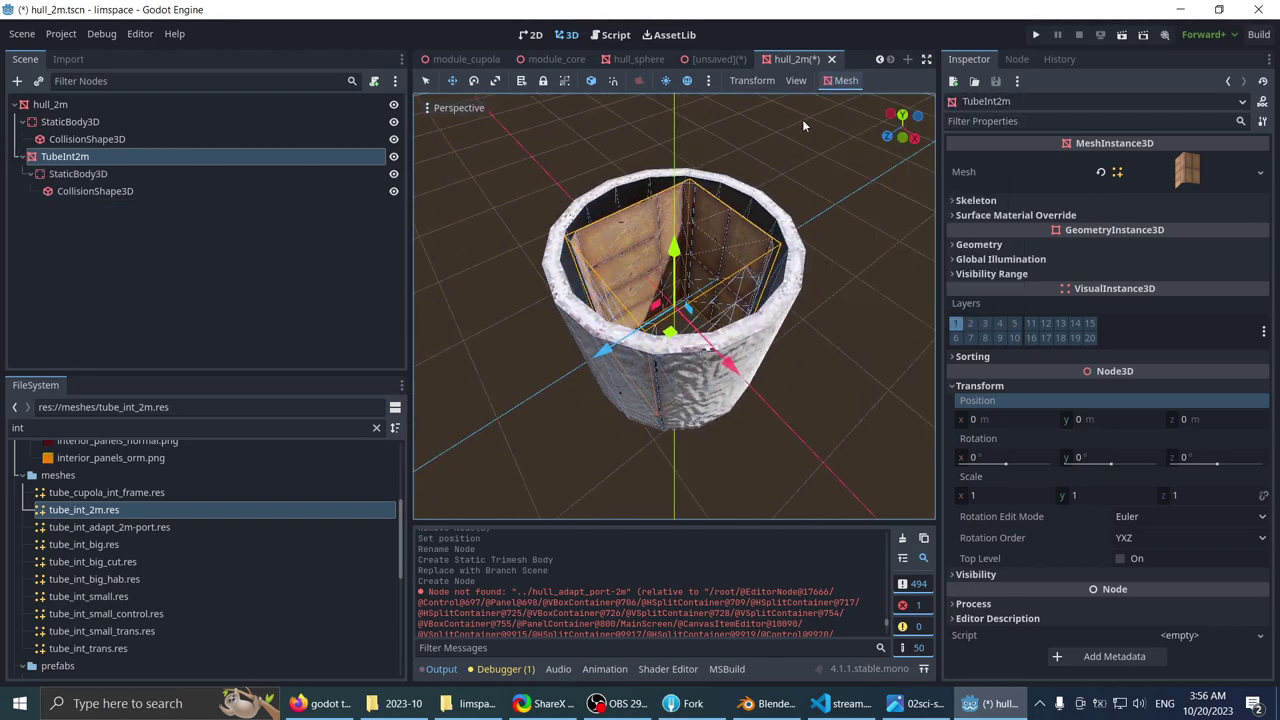
scroll(790, 125, up, 2)
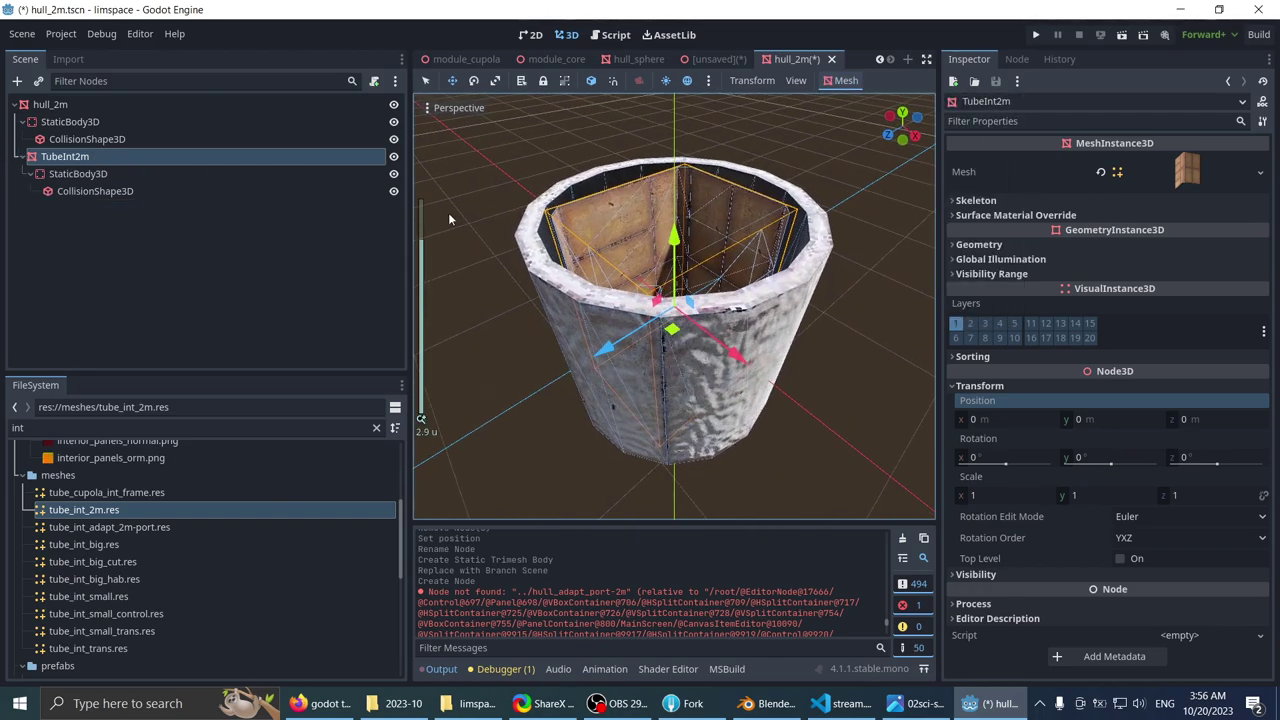
middle_drag(553, 222, 616, 232)
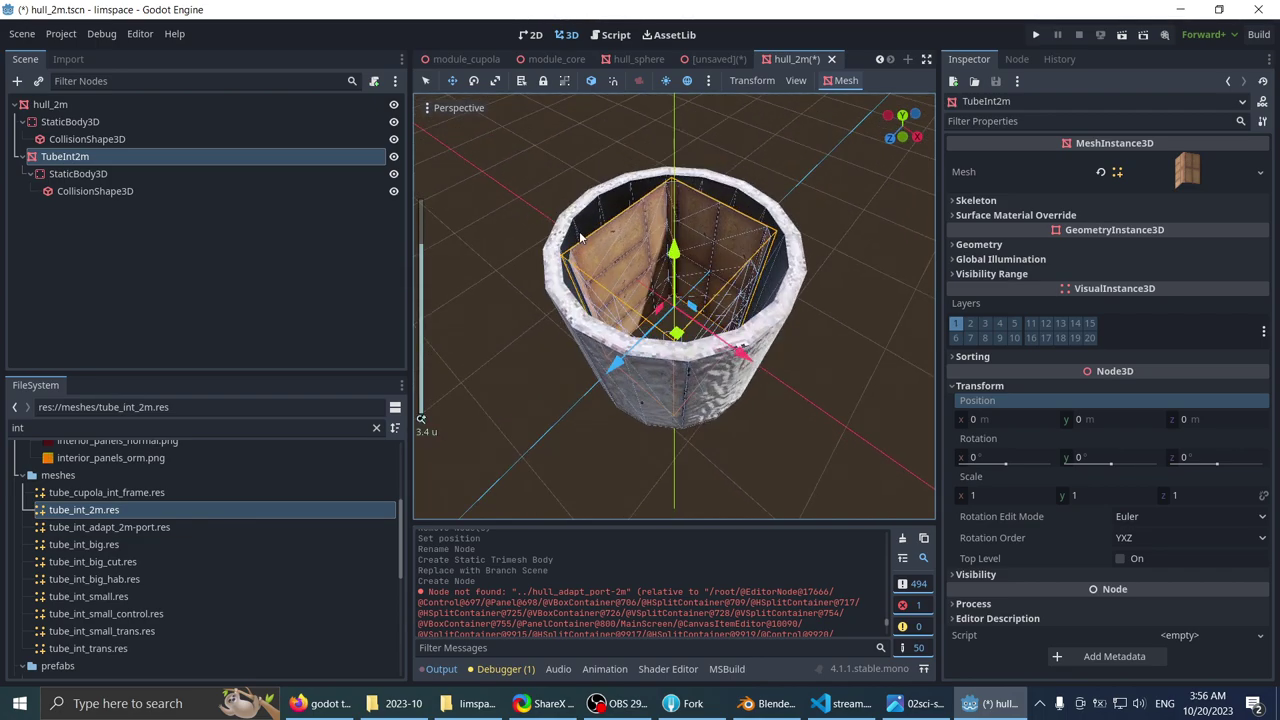
key(ctrl+s)
middle_drag(508, 218, 598, 228)
scroll(640, 160, down, 2)
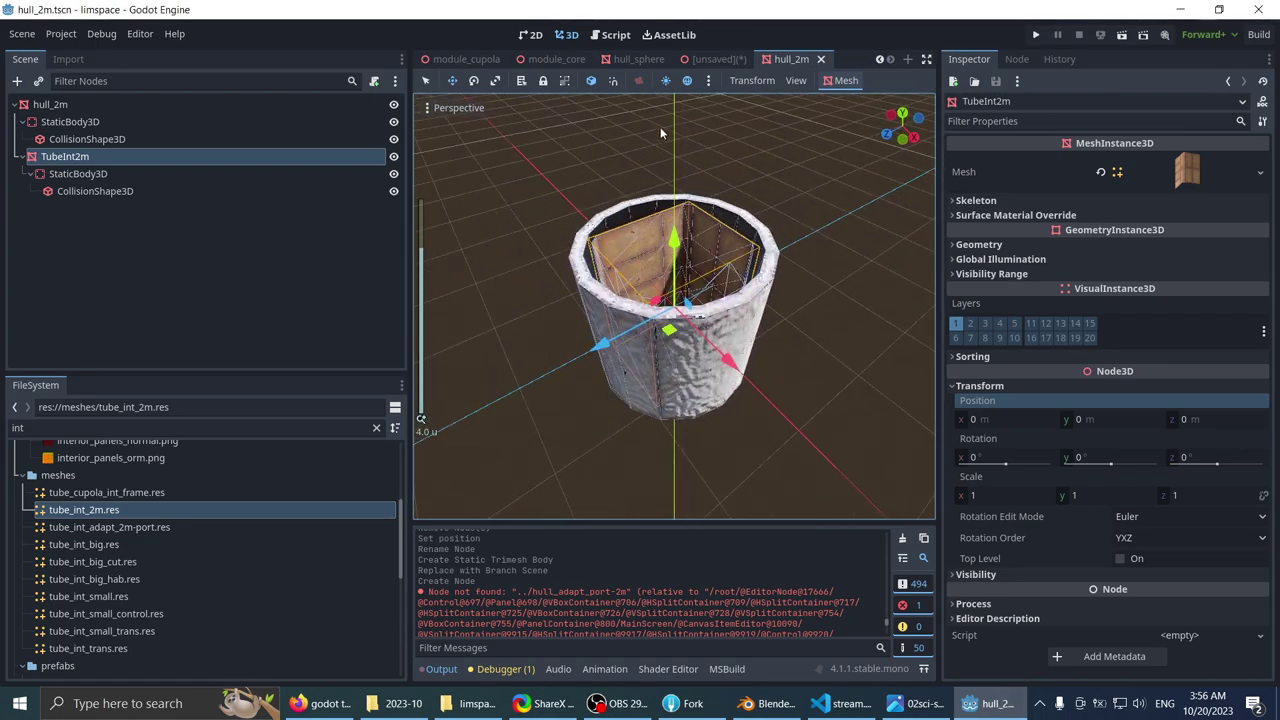
- Close the hull_2m scene and open the hull_adapt_port-2m instance's own scene for editing
click(821, 59)
scroll(628, 216, down, 7)
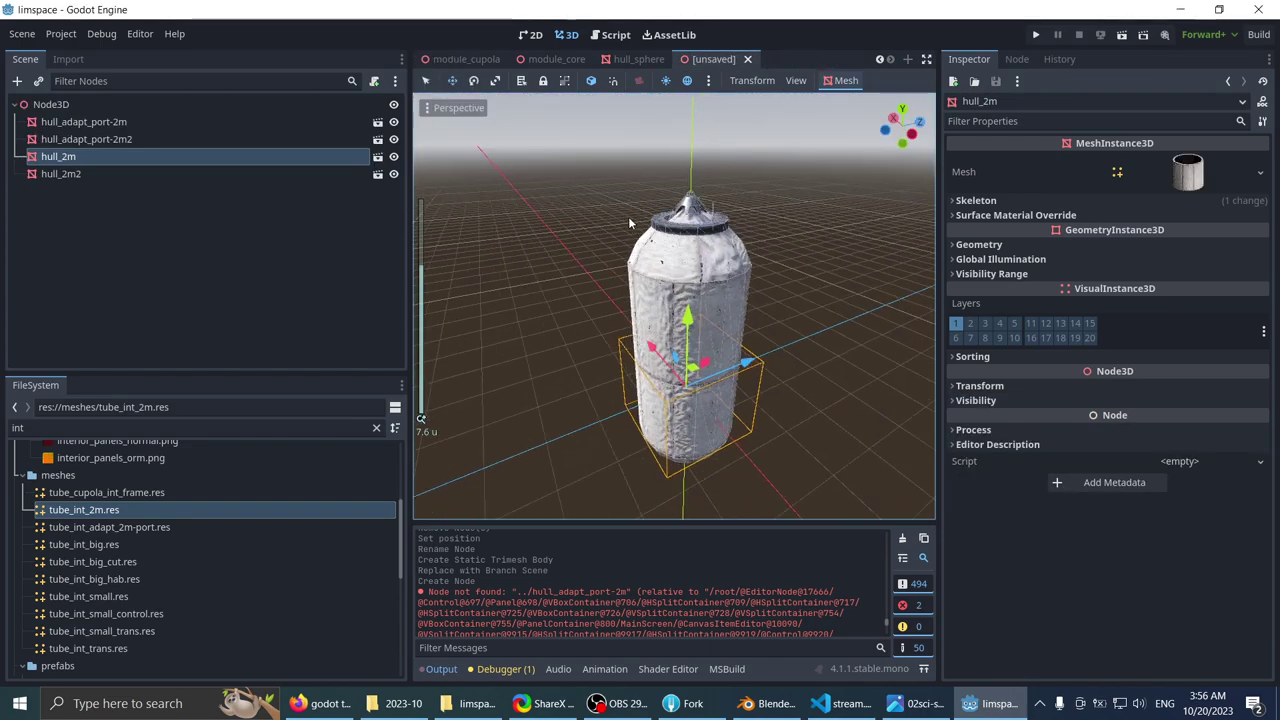
scroll(640, 262, up, 6)
middle_drag(595, 229, 615, 265)
click(550, 233)
click(670, 225)
scroll(610, 225, down, 2)
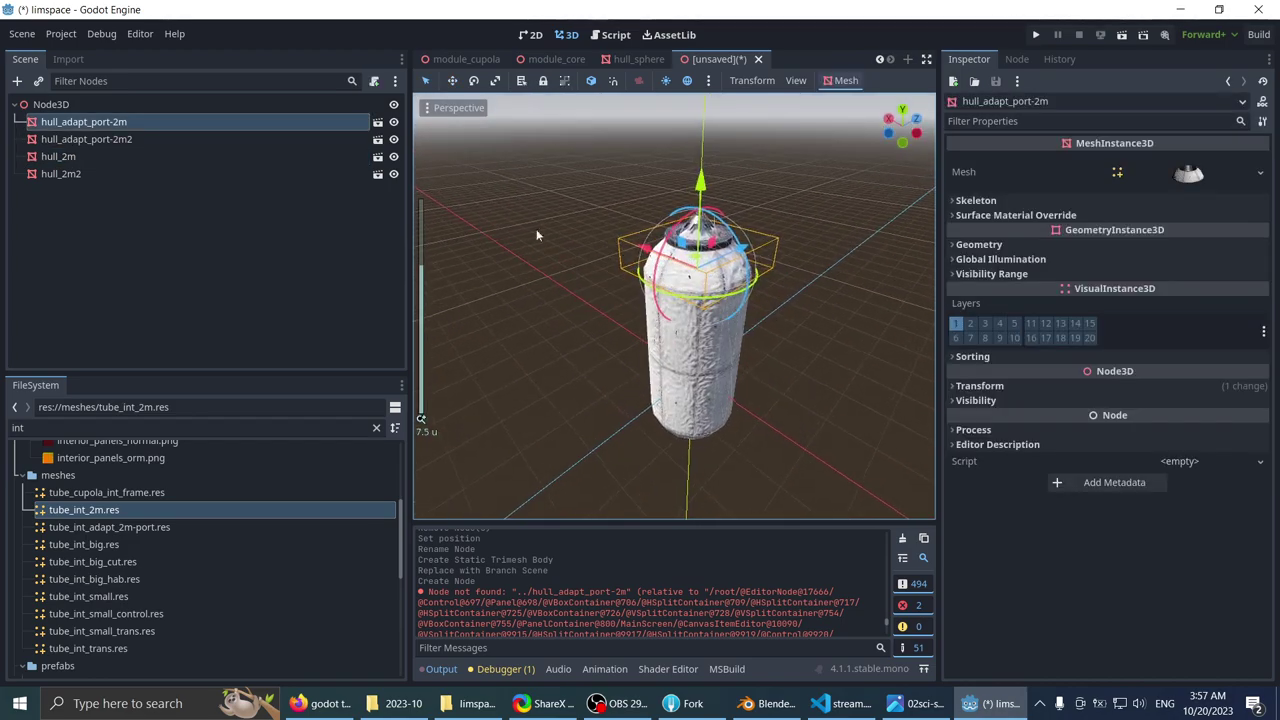
click(195, 137)
click(223, 123)
click(377, 122)
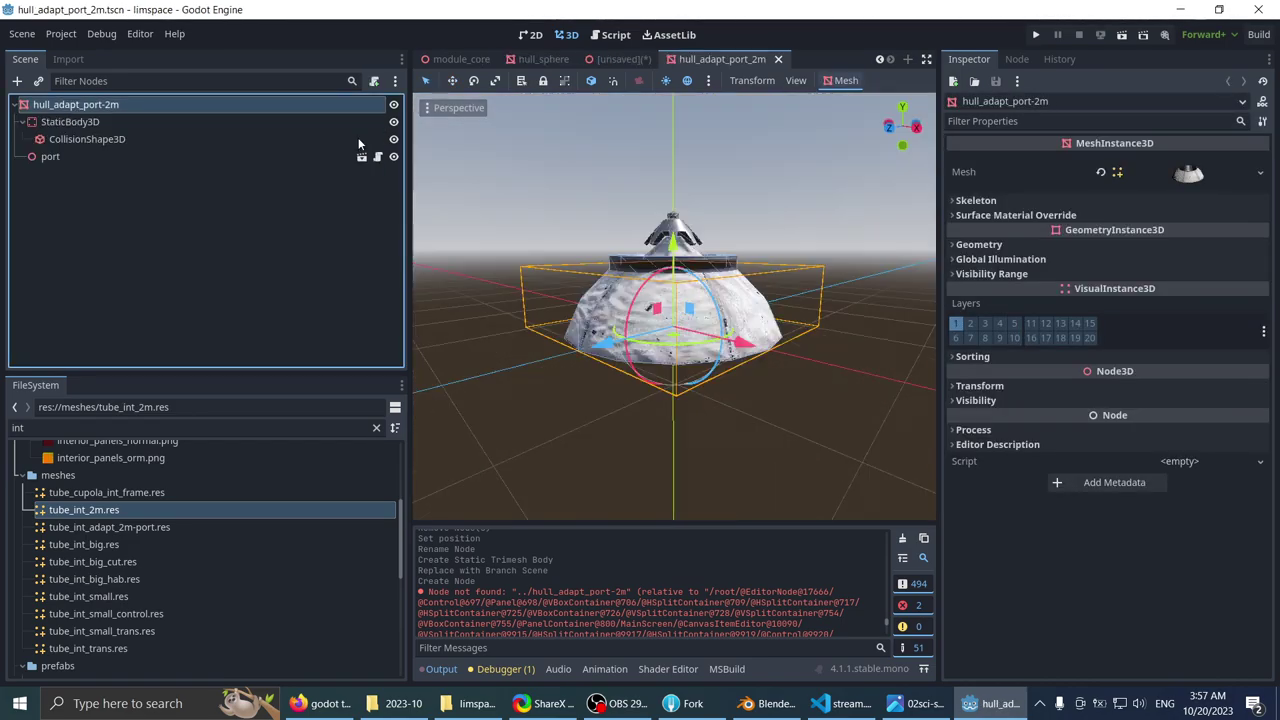
- Check the hull adapter's existing collision shape and add the tube_int_adapt_2m-port.res mesh to the hull_adapt_port_2m scene
click(105, 122)
click(105, 143)
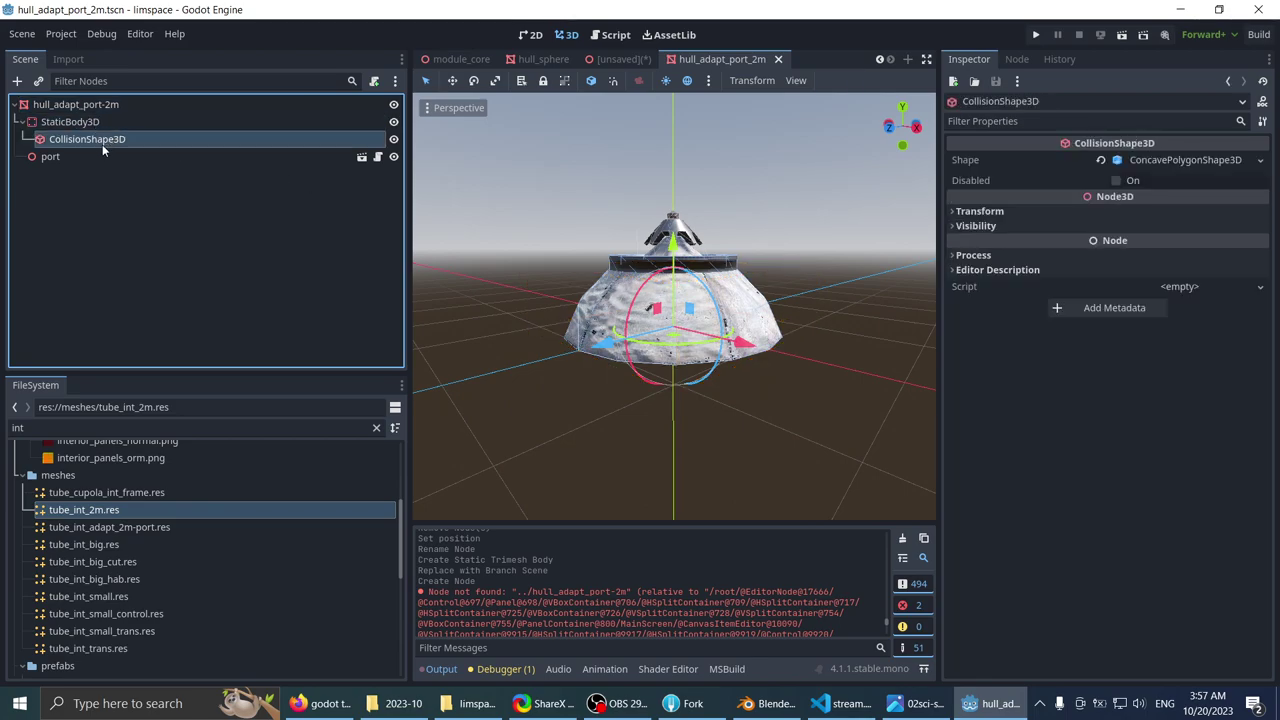
scroll(586, 256, up, 3)
middle_drag(586, 256, 440, 236)
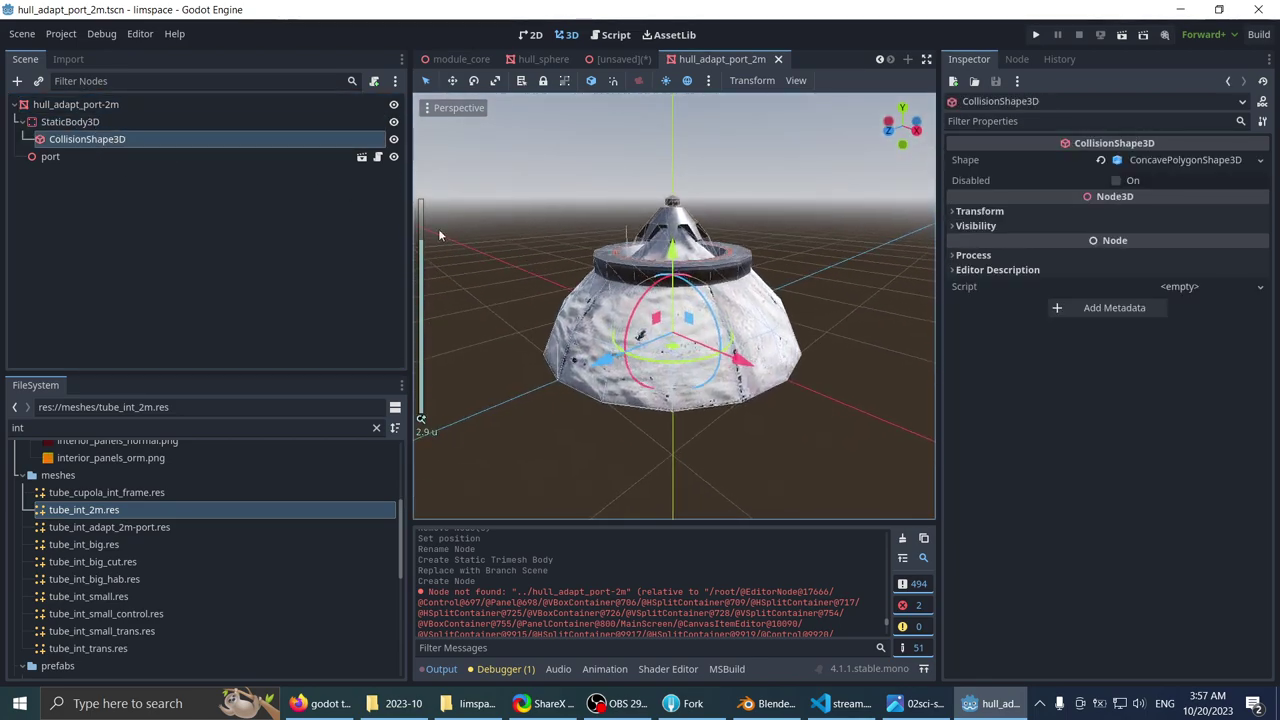
click(92, 105)
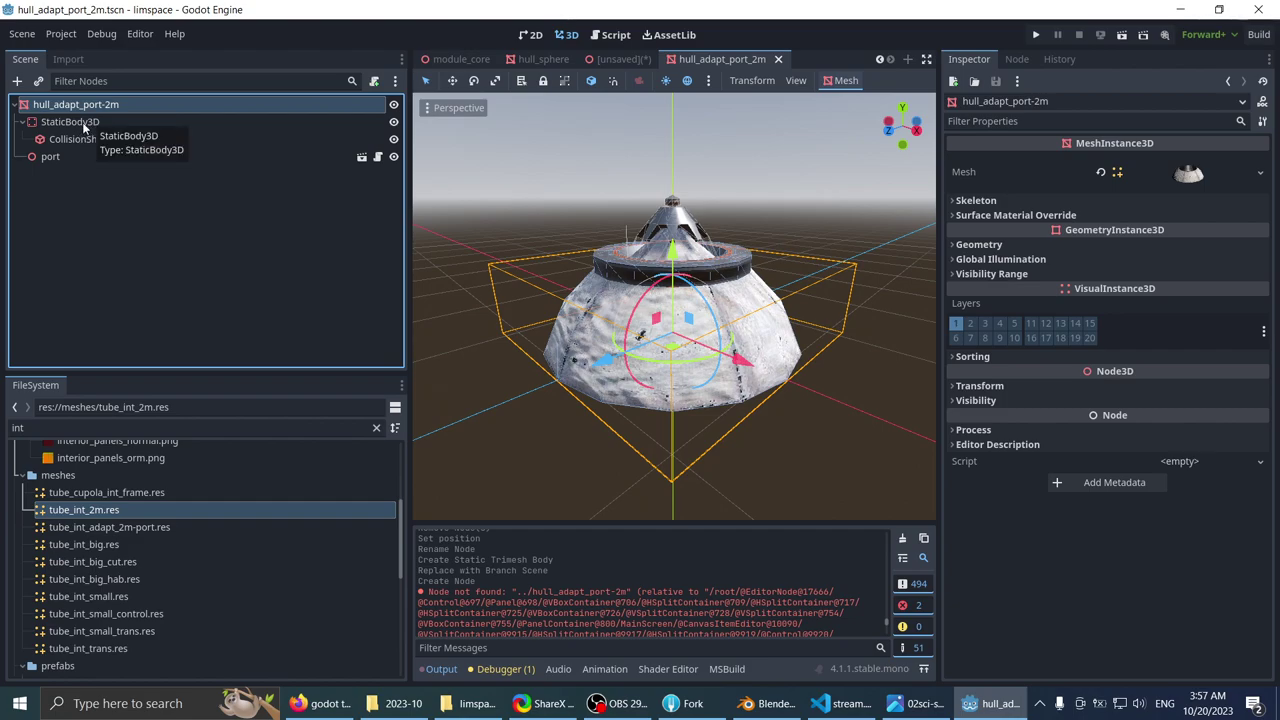
drag(161, 530, 510, 318)
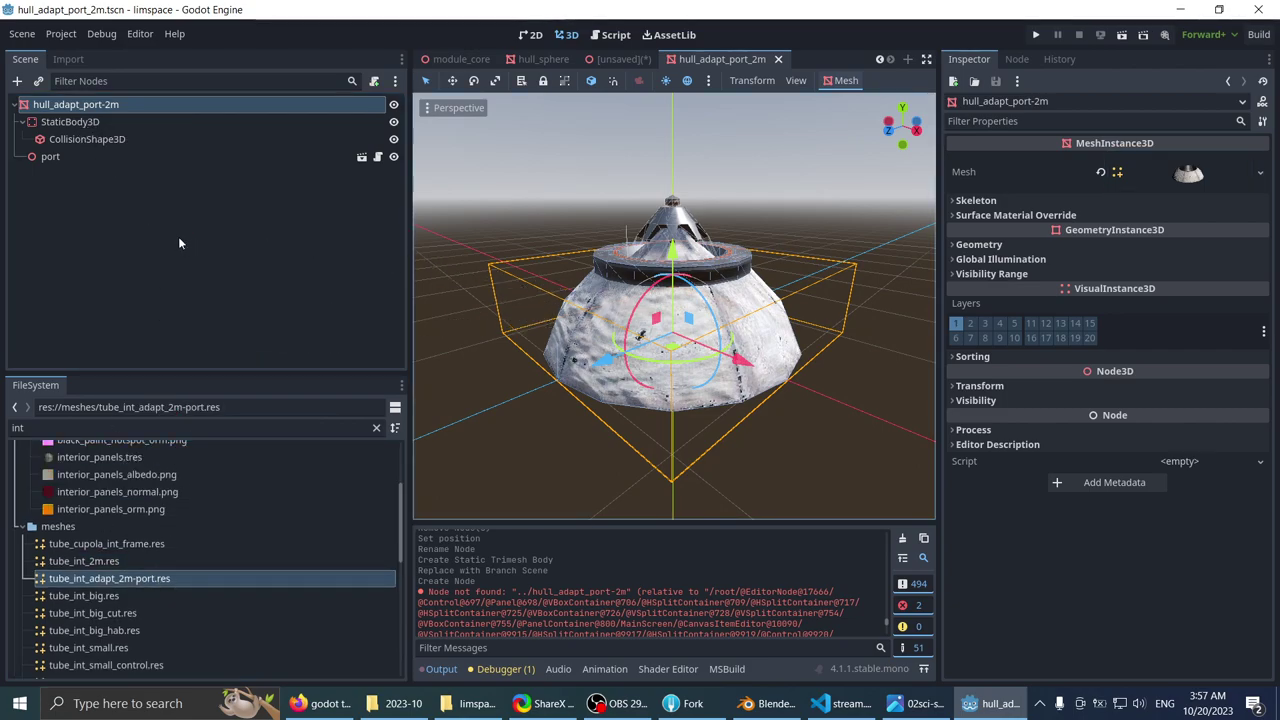
drag(120, 582, 534, 432)
scroll(430, 351, down, 3)
click(146, 174)
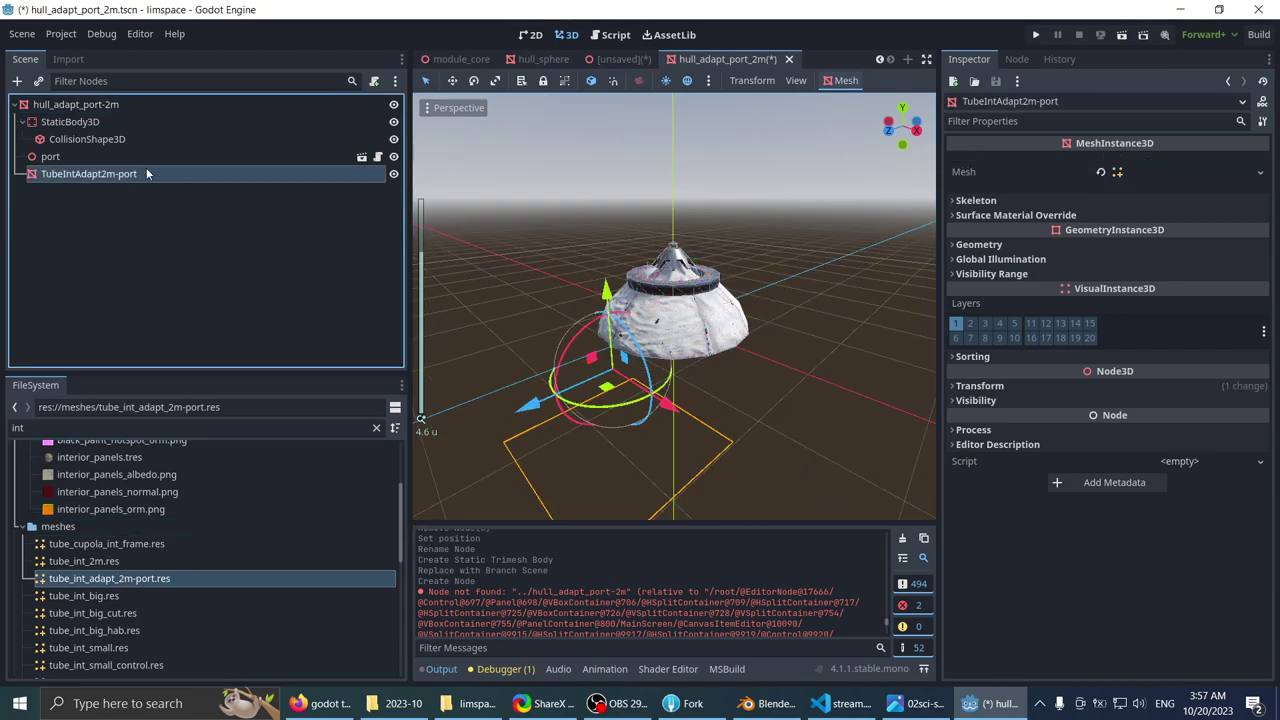
- Try to snap the TubeIntAdapt2m-port mesh to the floor
middle_drag(530, 250, 666, 132)
scroll(564, 237, up, 4)
scroll(535, 242, down, 1)
scroll(673, 122, down, 1)
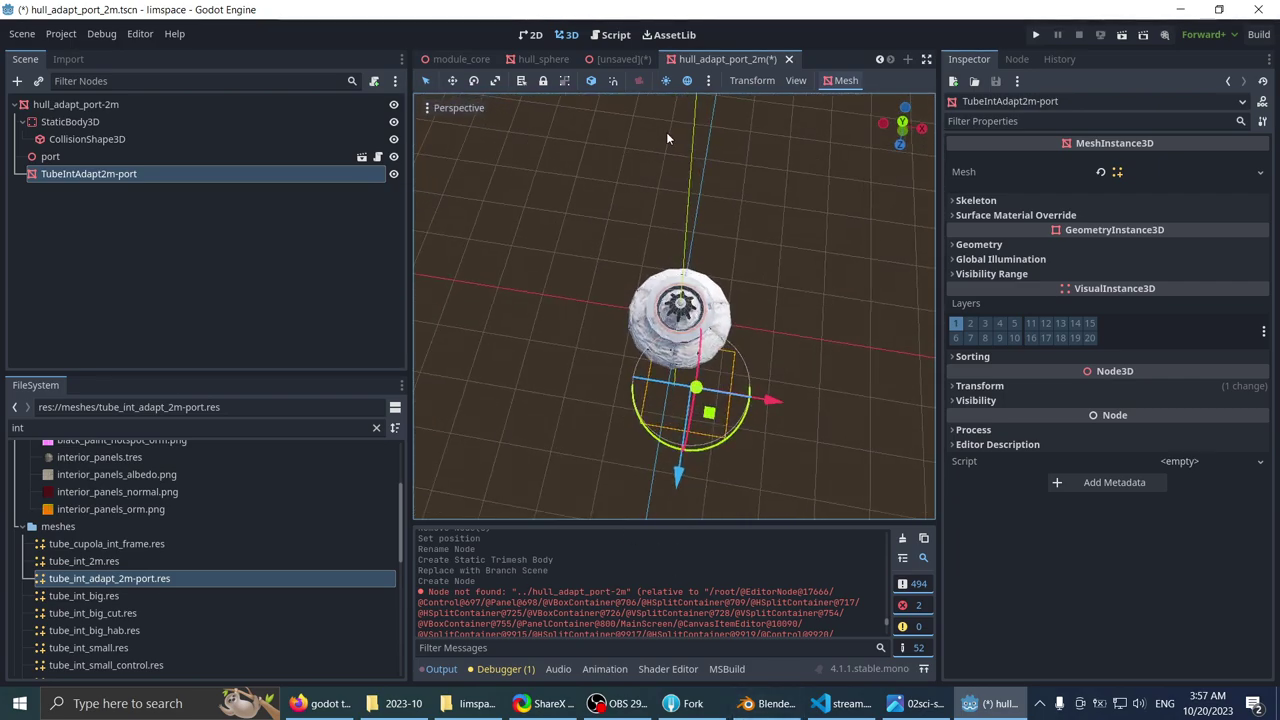
key(Page_Down)
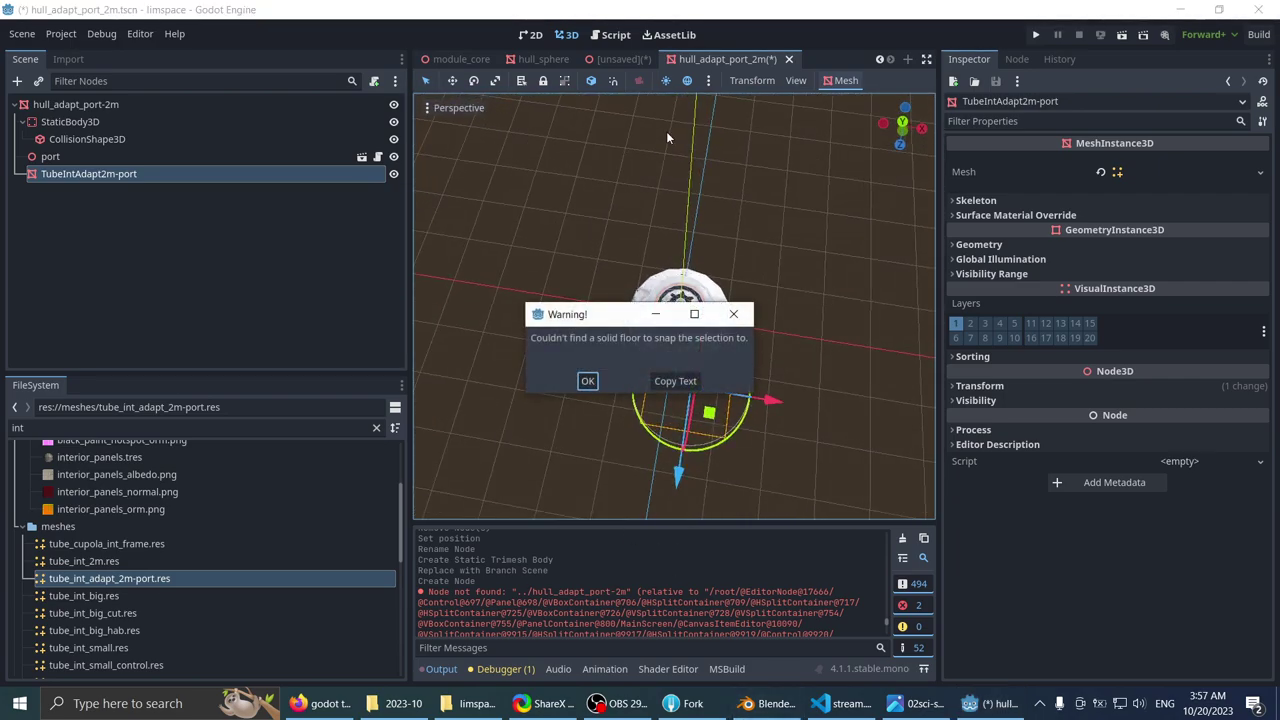
click(741, 316)
middle_drag(660, 240, 596, 184)
scroll(579, 192, down, 1)
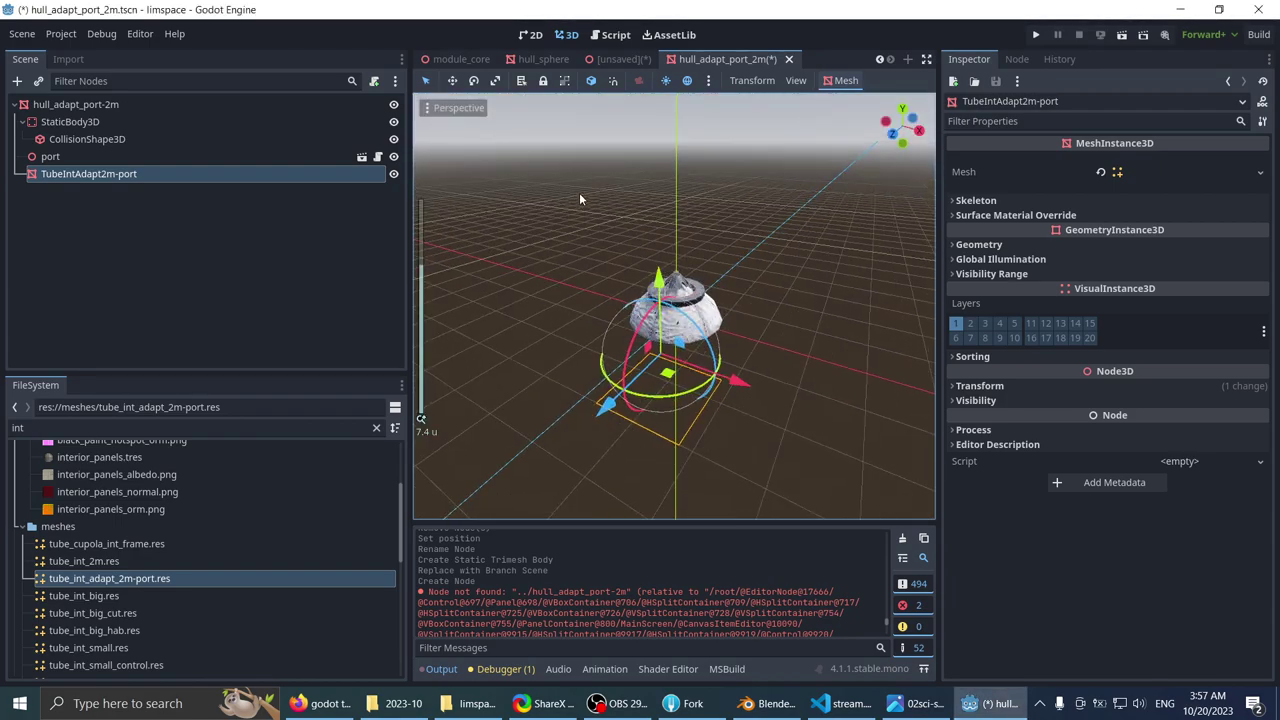
- Switch to Blender and examine the 2 m hull adapter and the objects in the EXPORT tube collection
click(772, 703)
middle_drag(700, 430, 620, 427)
key(ctrl+space)
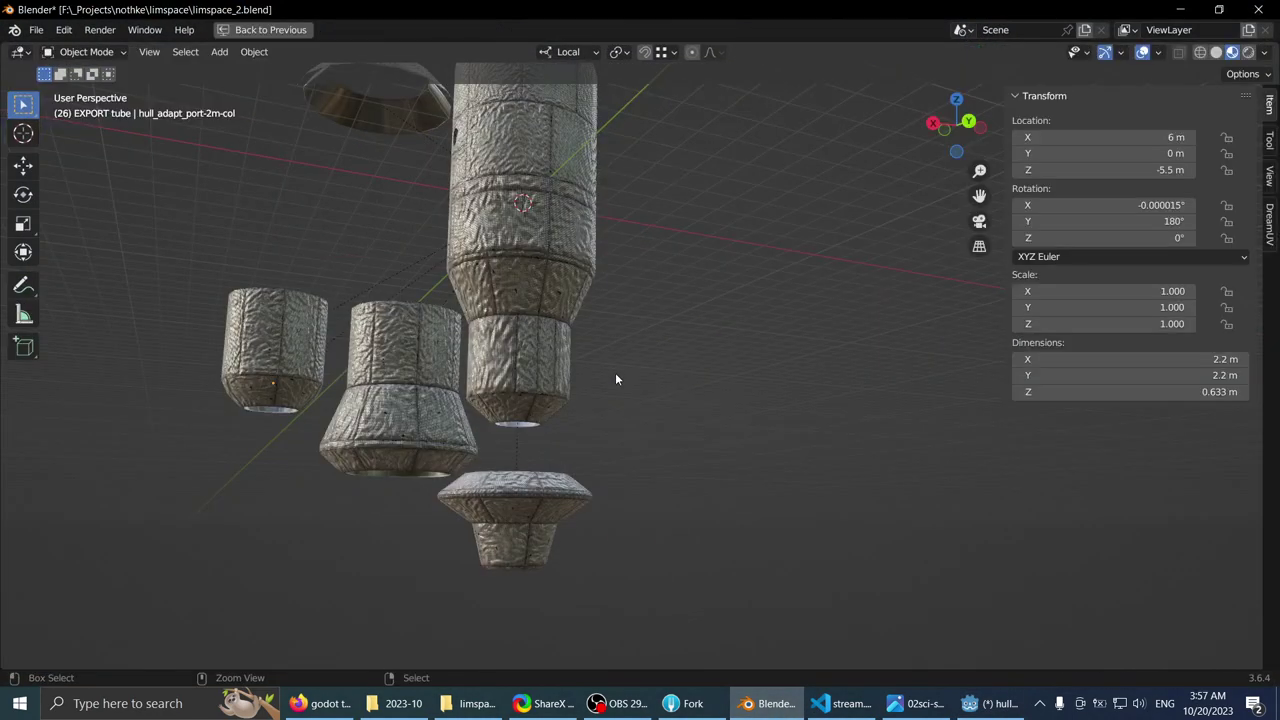
middle_drag(615, 372, 624, 172)
scroll(640, 350, up, 2)
scroll(627, 240, up, 2)
scroll(583, 252, up, 2)
middle_drag(630, 319, 576, 419)
scroll(576, 419, down, 3)
key(ctrl+space)
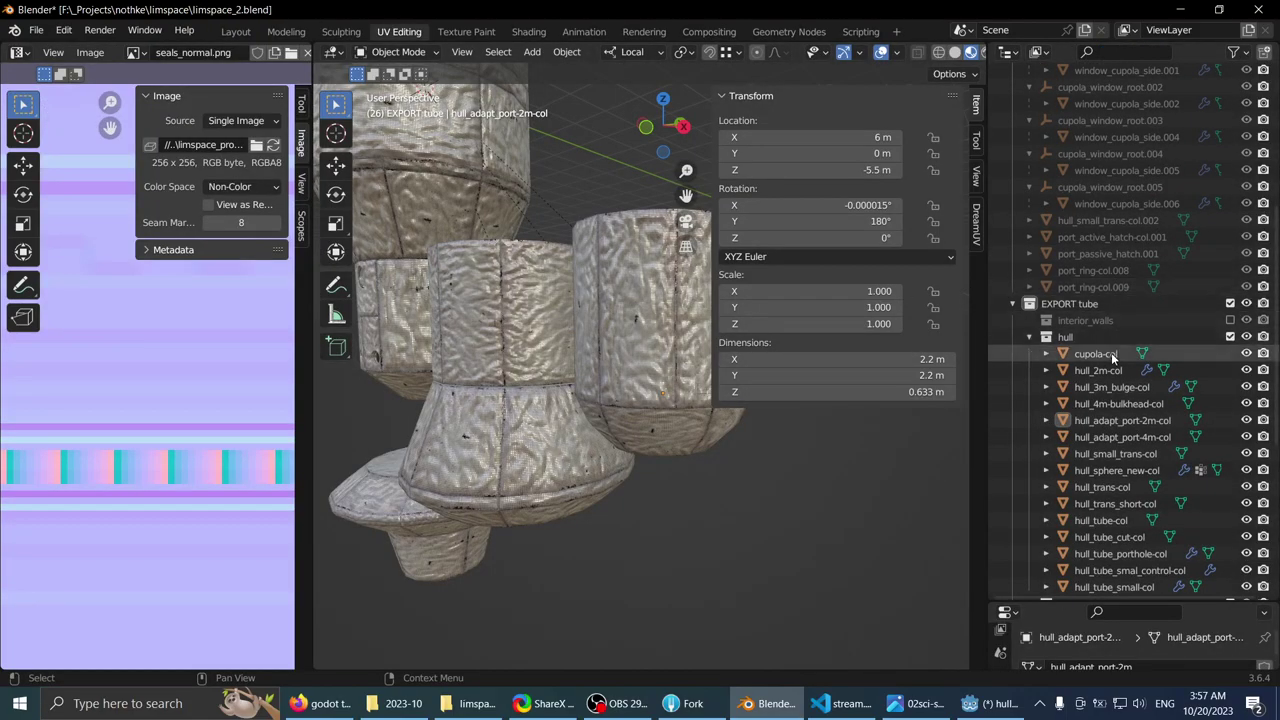
scroll(1119, 300, down, 5)
scroll(1133, 428, down, 2)
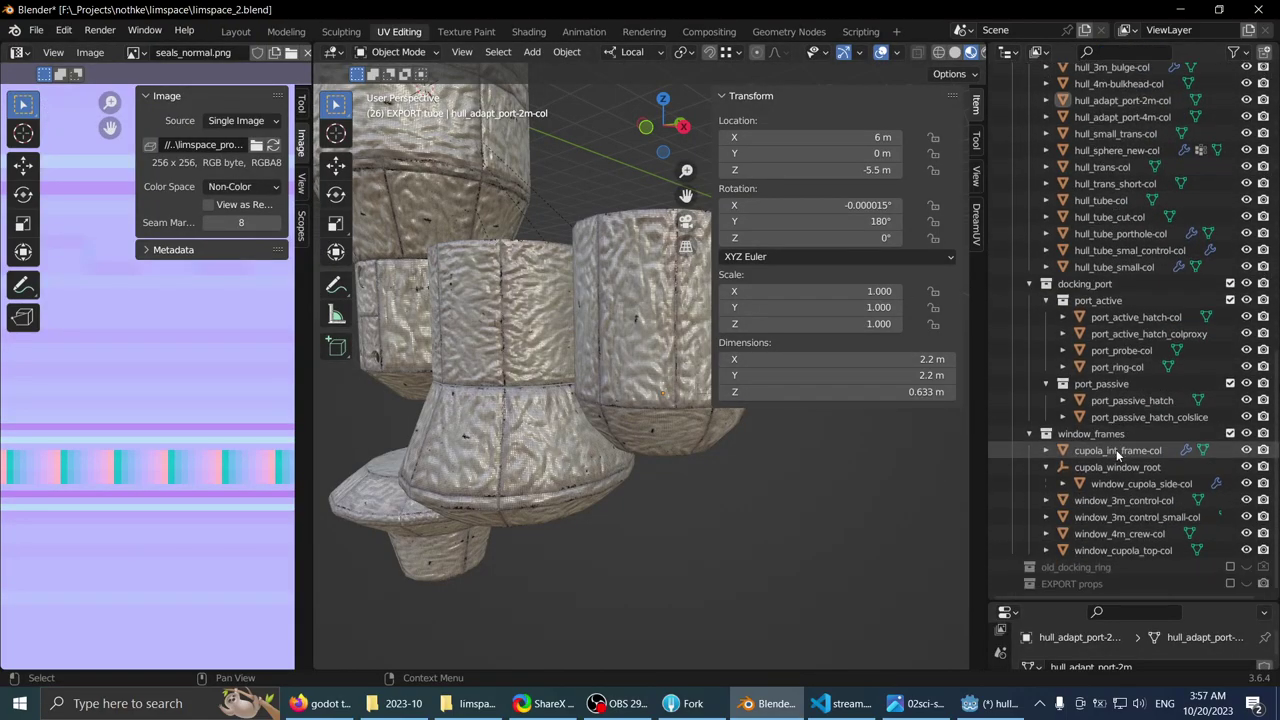
click(776, 705)
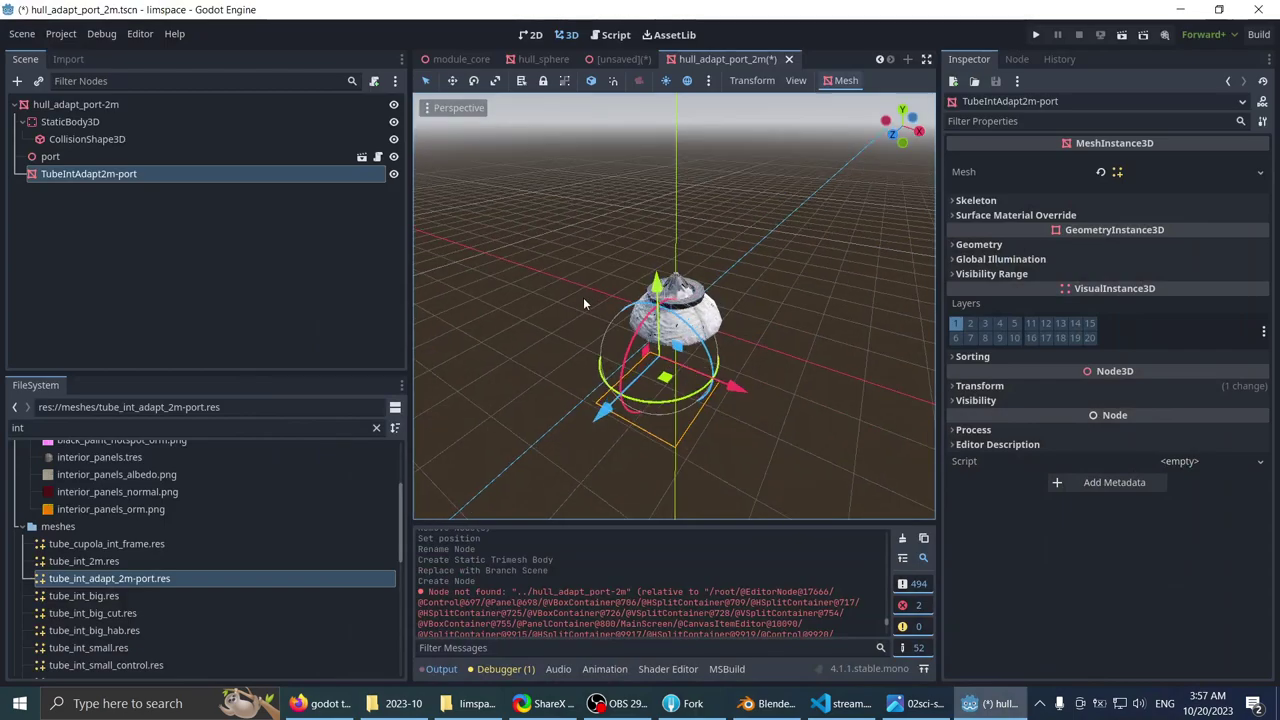
middle_drag(612, 334, 708, 304)
scroll(686, 253, up, 2)
click(960, 705)
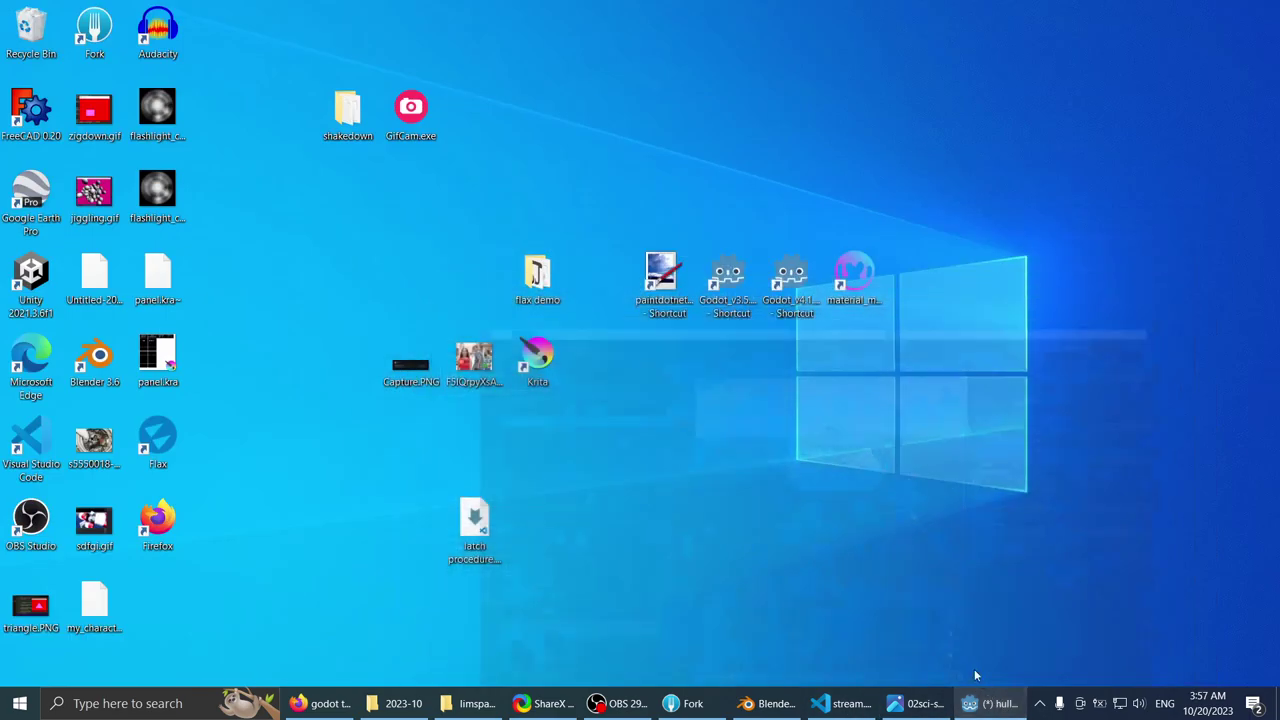
click(955, 705)
- Switch to Blender and enable the interior_walls collection inside EXPORT tube
click(745, 706)
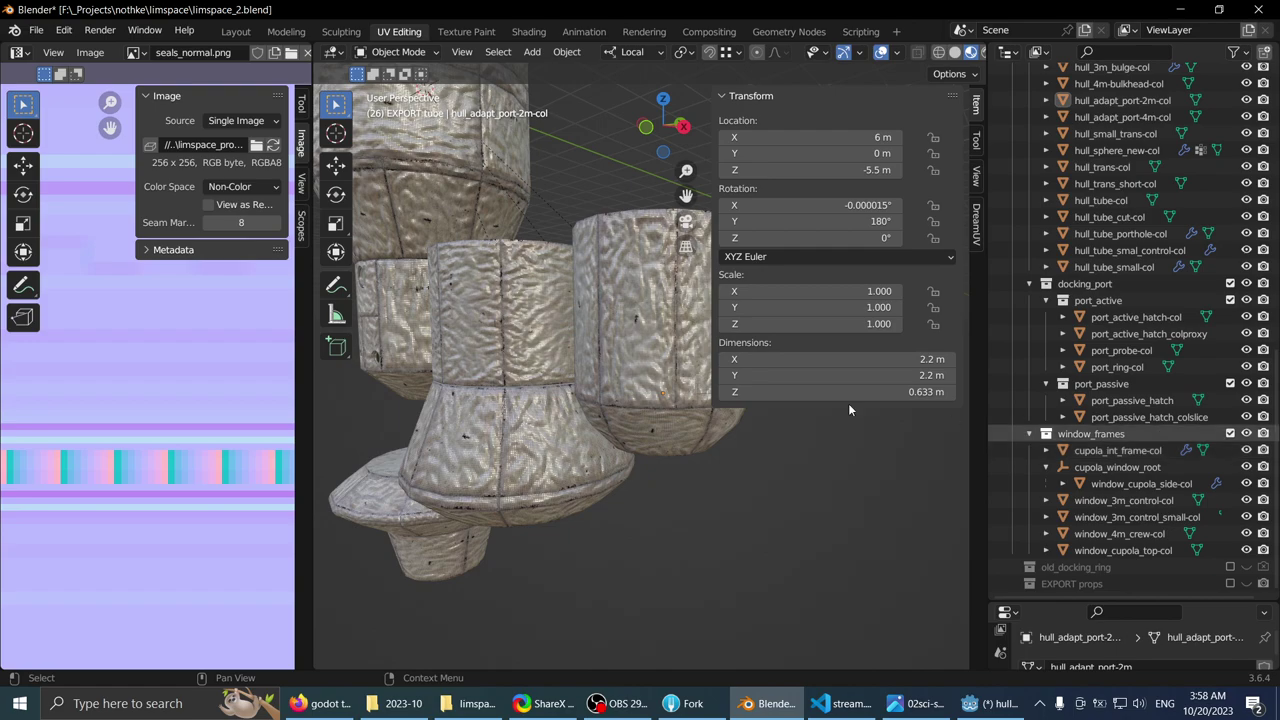
scroll(679, 392, down, 2)
scroll(1134, 348, up, 10)
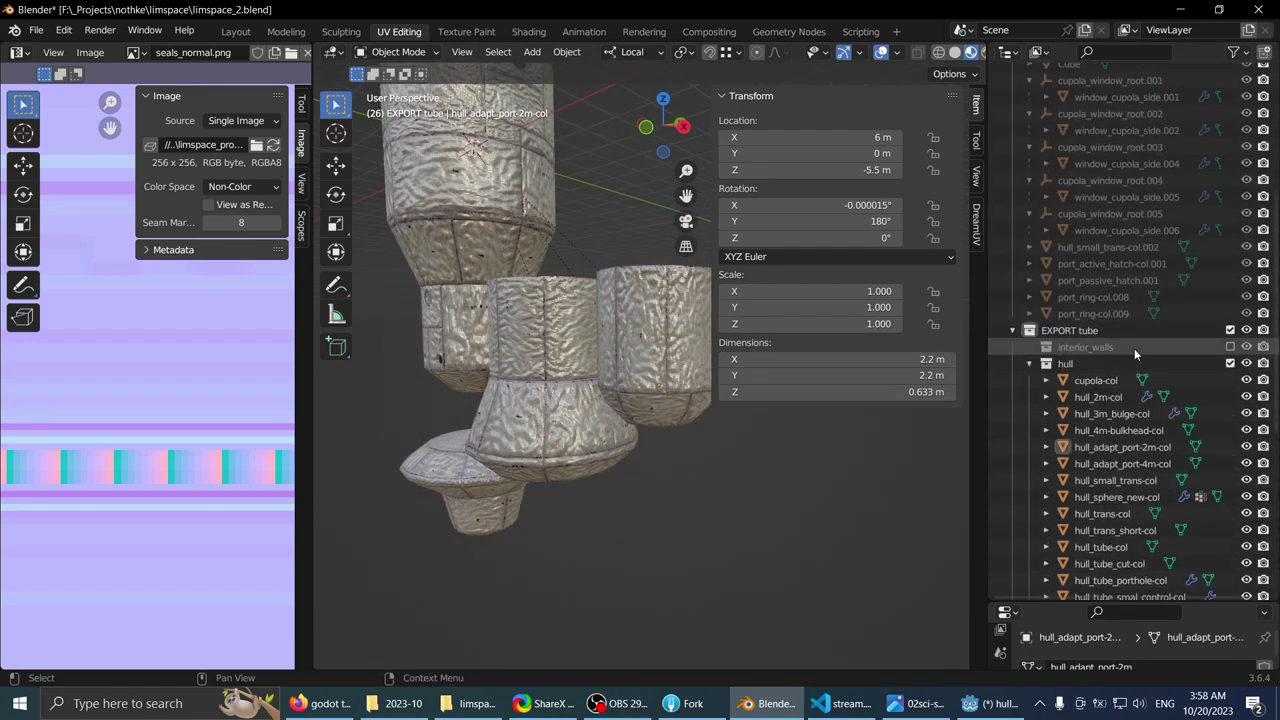
click(1134, 346)
click(1230, 346)
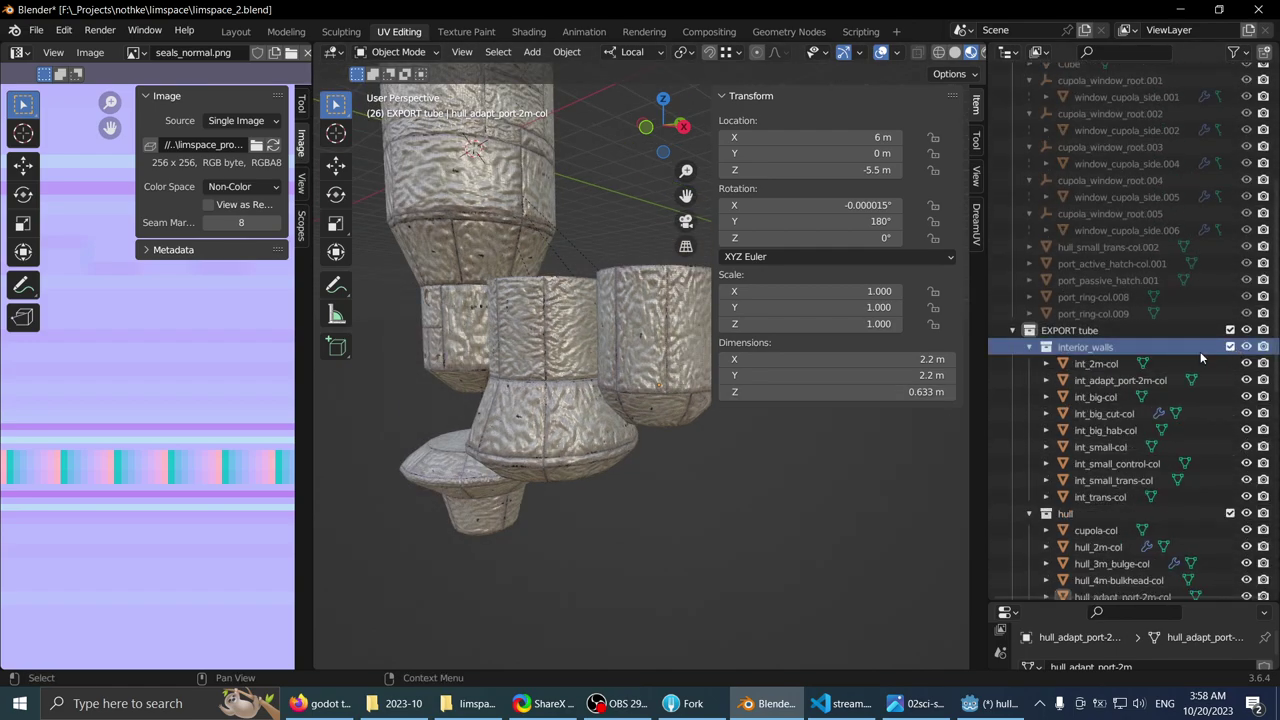
- Focus the view on int_2m-col and compare the placement of the interior wall objects
click(1100, 364)
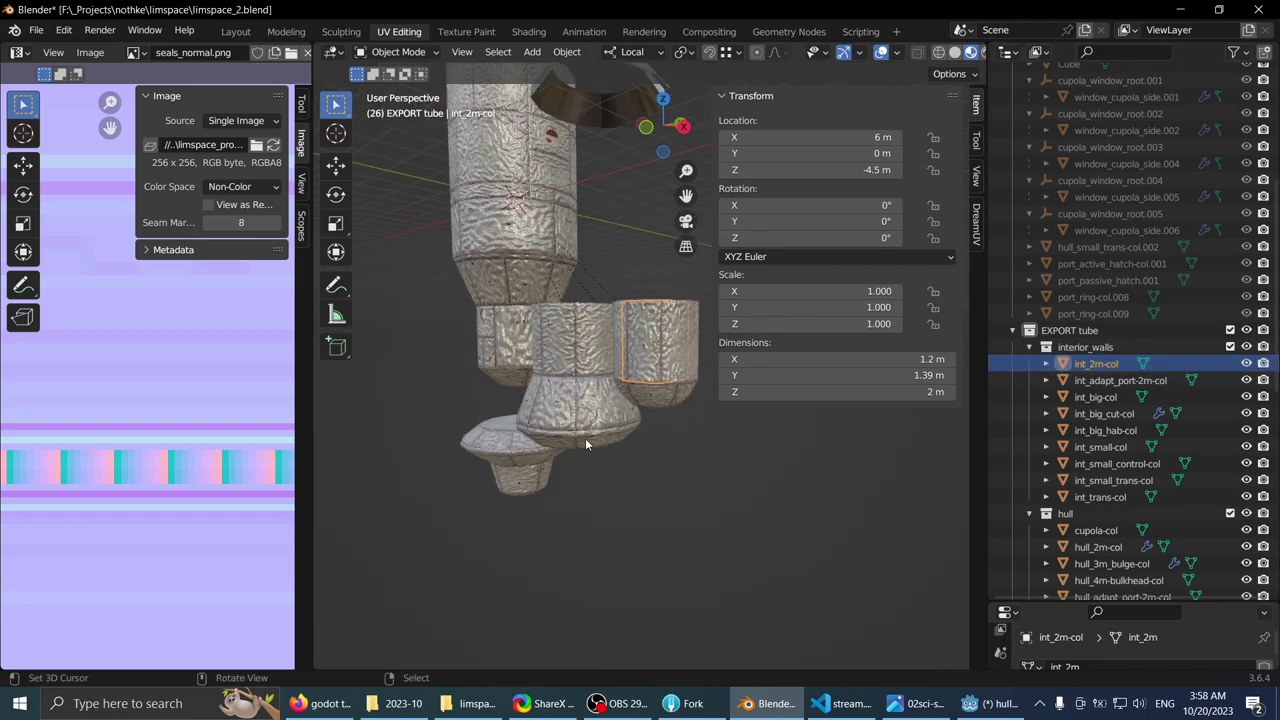
key(KP_Decimal)
scroll(676, 401, down, 6)
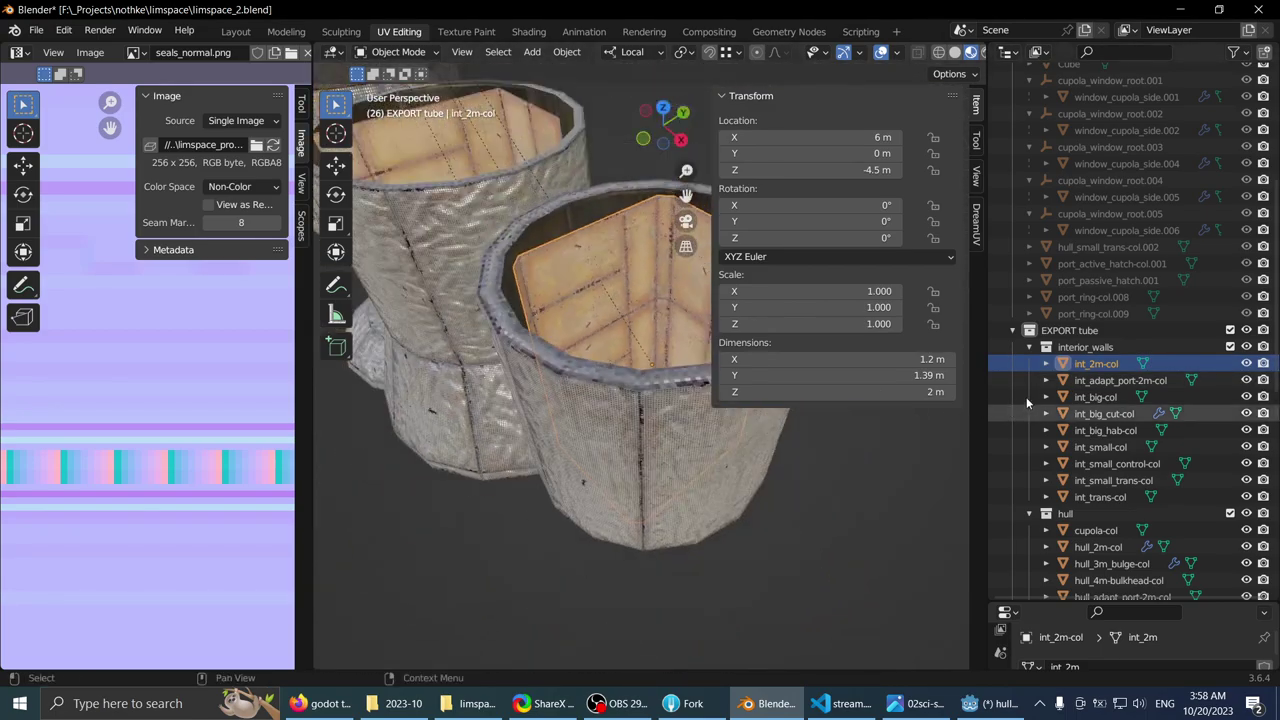
click(1107, 382)
click(1101, 398)
click(1104, 414)
click(1090, 448)
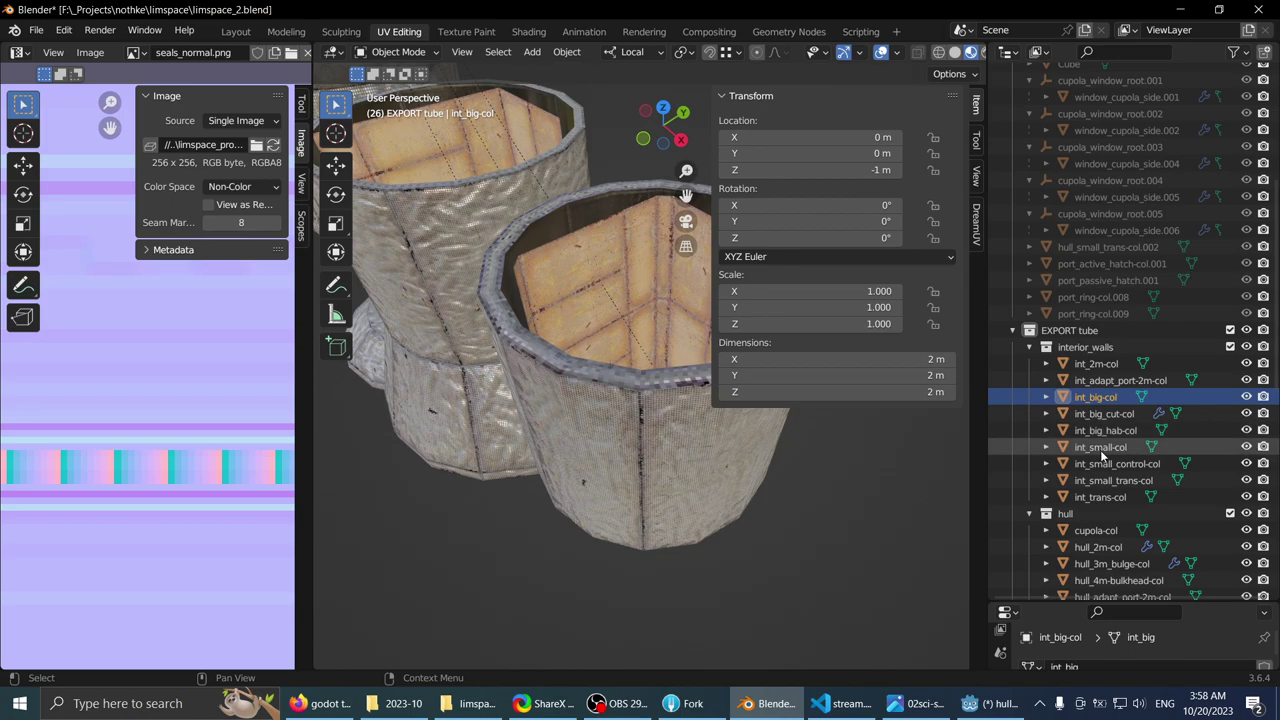
click(1095, 364)
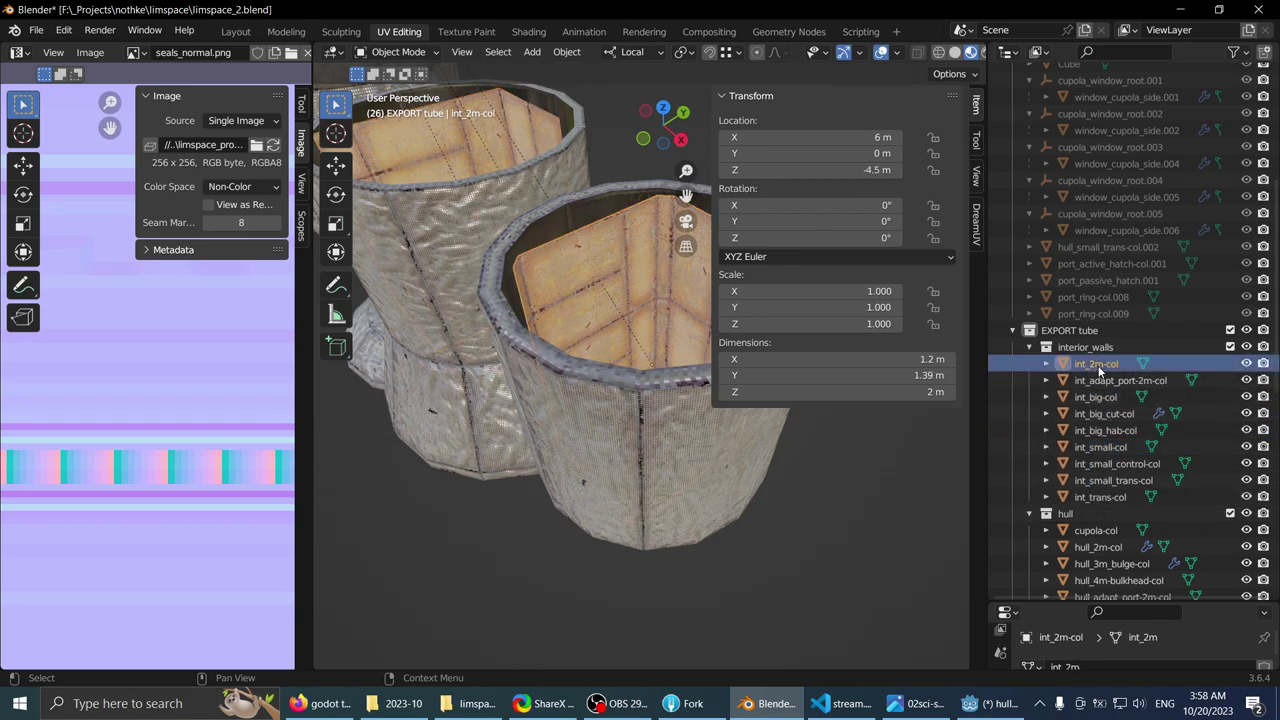
- Restrict transforms to origins and move the origin of int_adapt_port-2m-col by -1 m along Z
click(1084, 382)
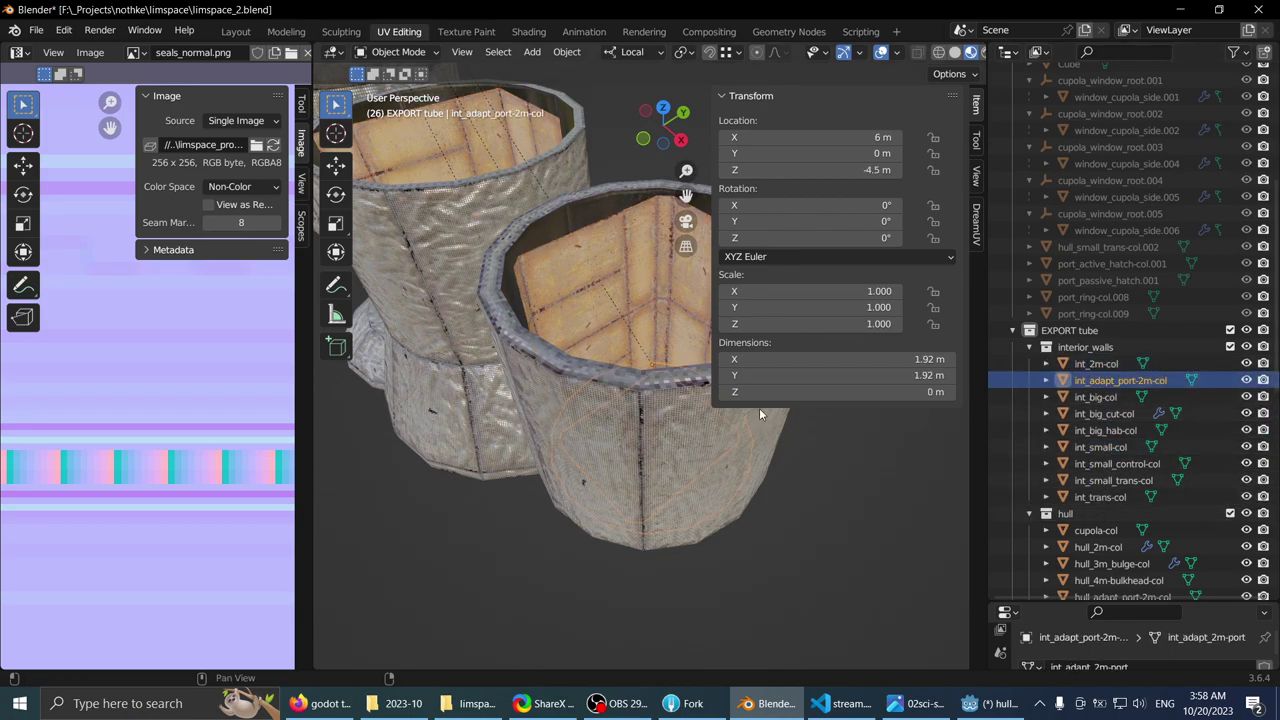
middle_drag(759, 408, 617, 316)
key(ctrl+space)
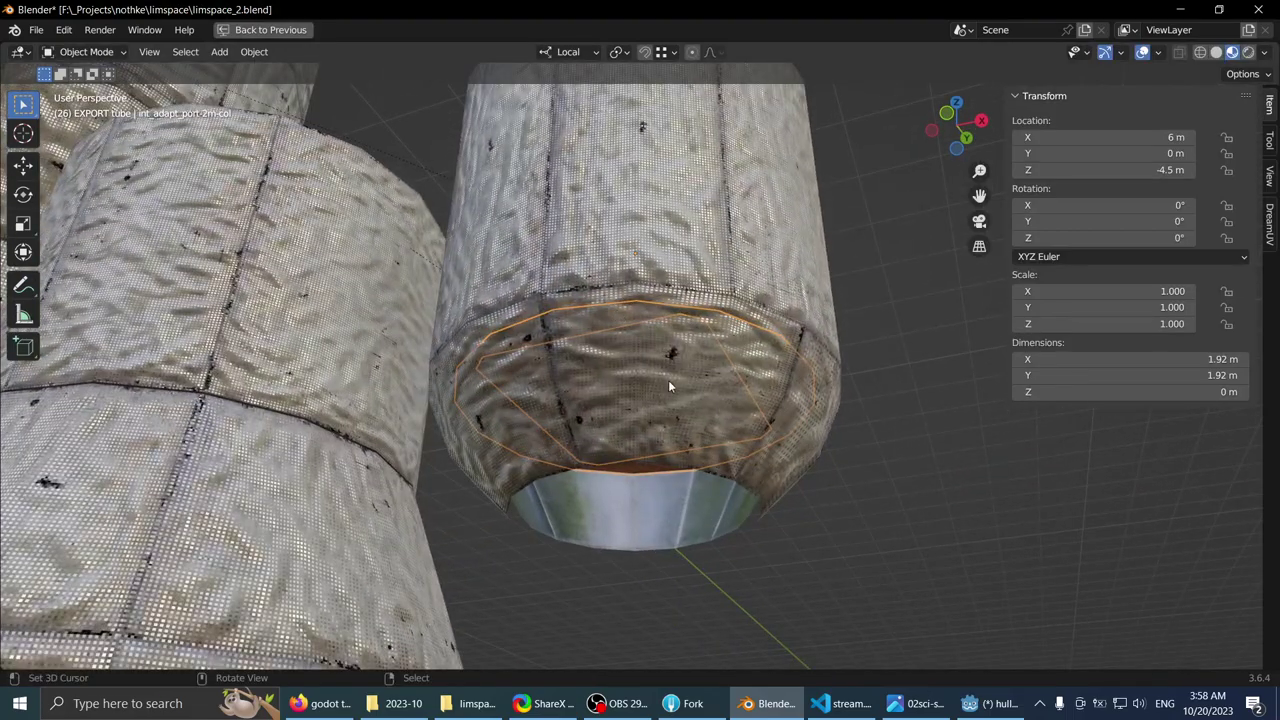
middle_drag(670, 386, 713, 440)
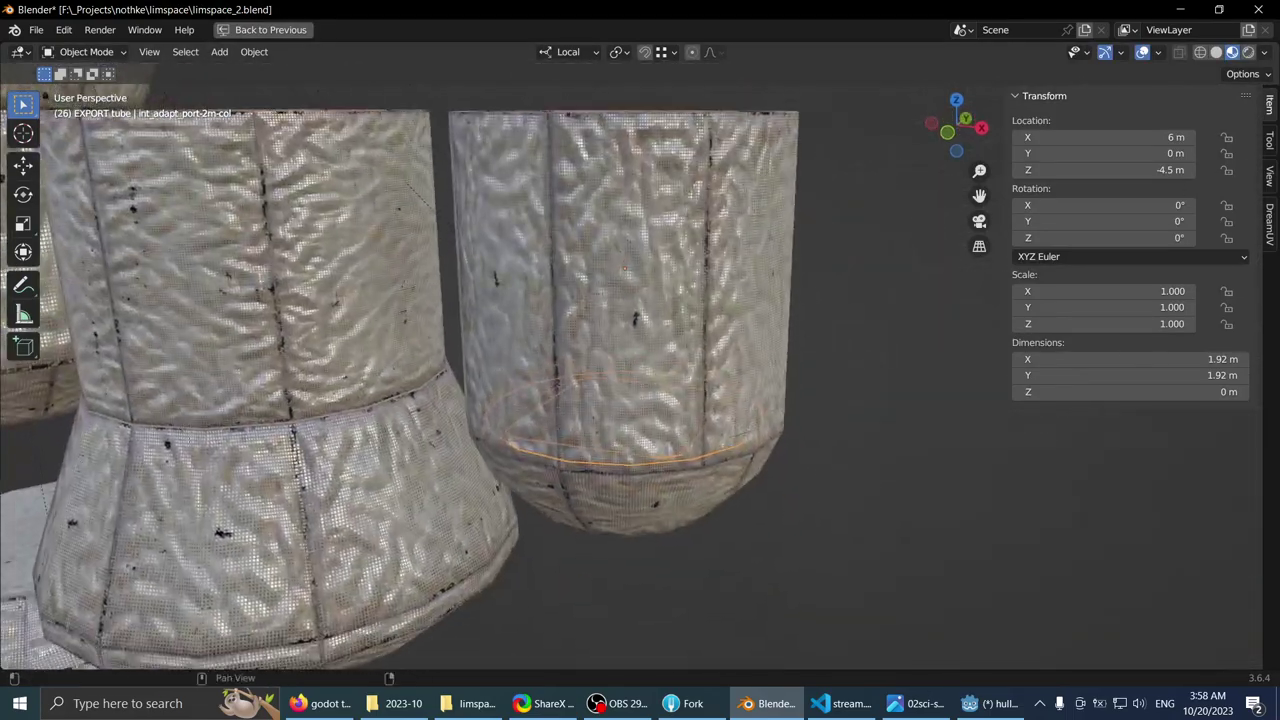
click(1270, 140)
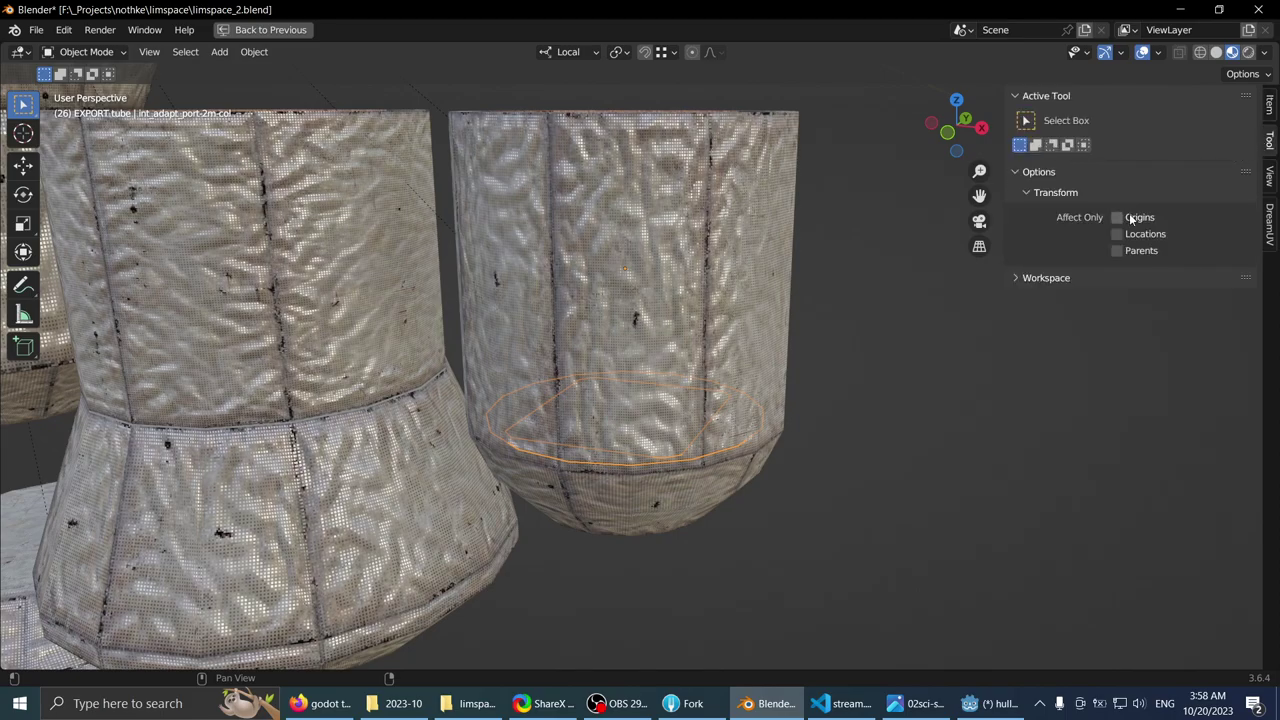
middle_drag(763, 350, 764, 342)
scroll(764, 342, up, 1)
text(gz-1)
key(Return)
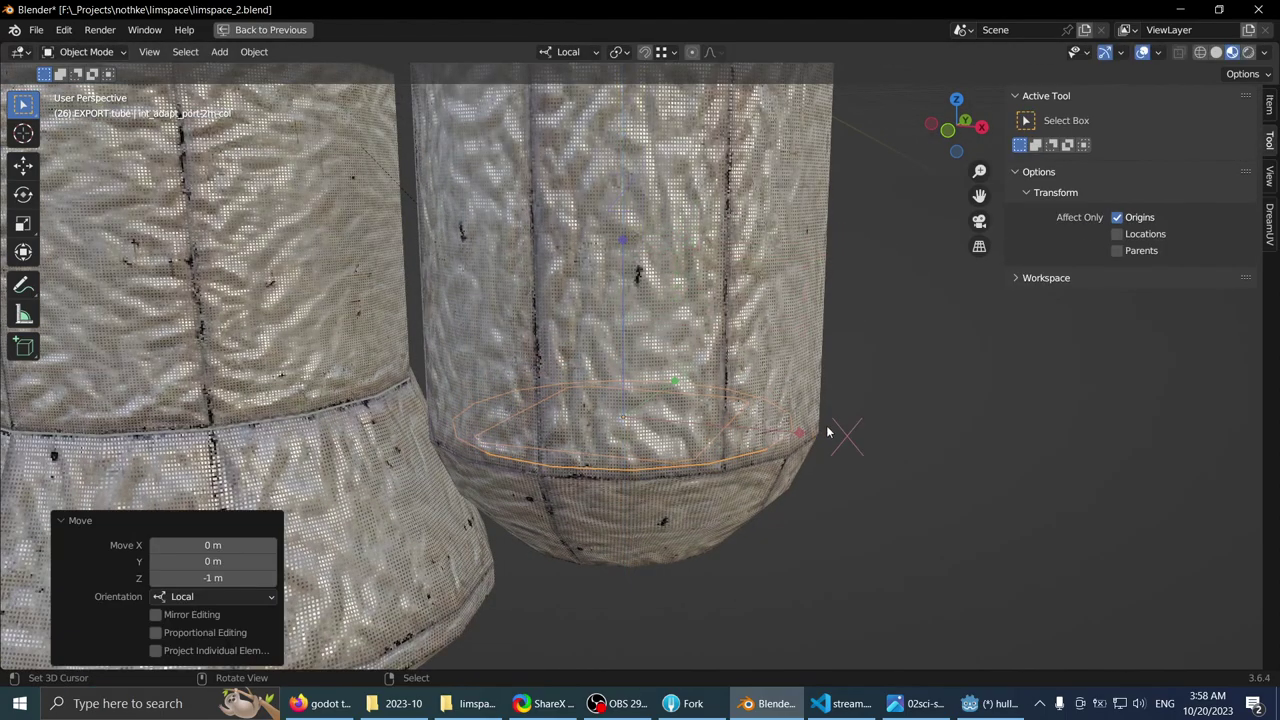
- Rotate the origin of int_adapt_port-2m-col by 180° in the front orthographic view
scroll(829, 431, down, 3)
middle_drag(829, 431, 678, 364)
key(Tab)
key(Tab)
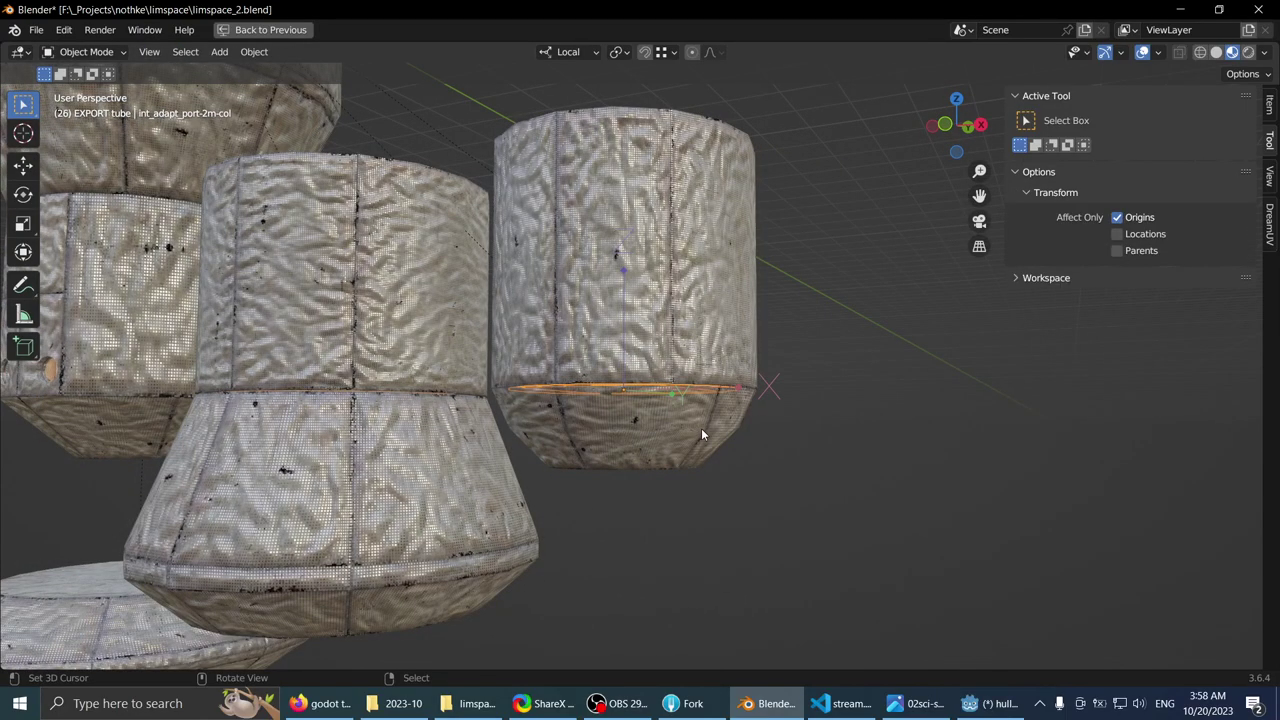
click(701, 428)
middle_drag(649, 361, 671, 419)
click(434, 415)
click(752, 415)
right_click(642, 466)
key(KP_1)
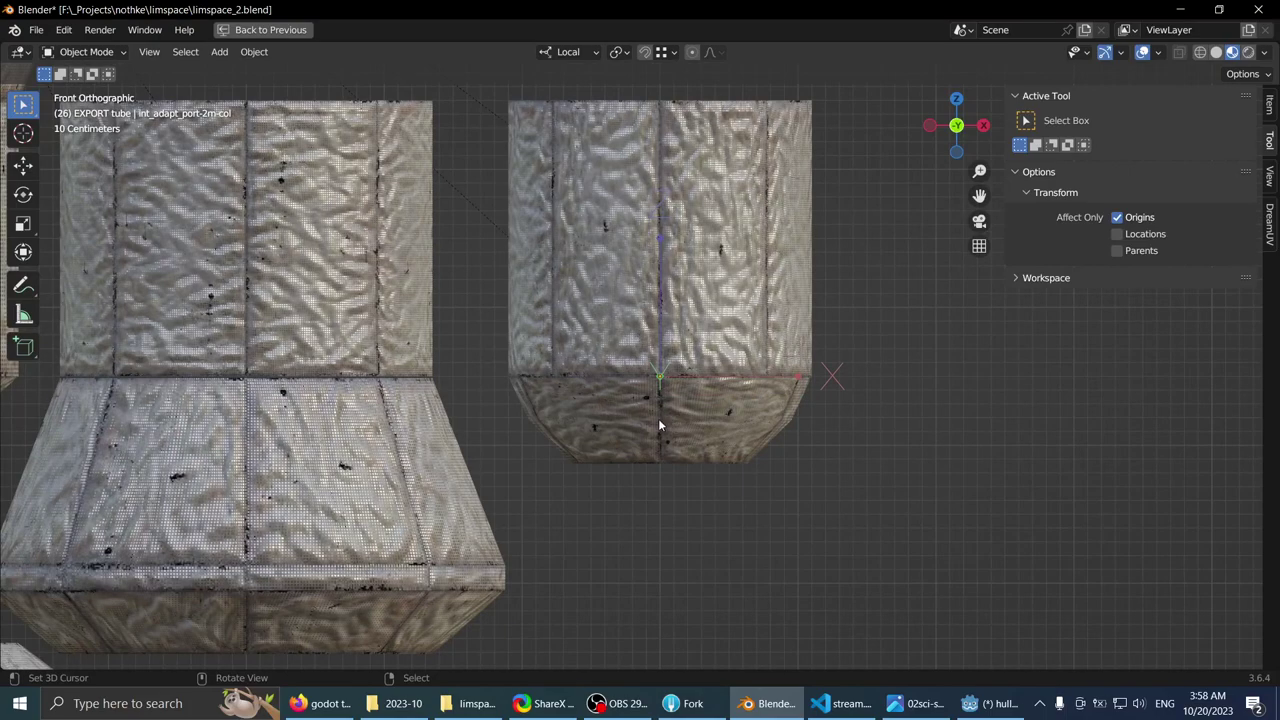
key(r)
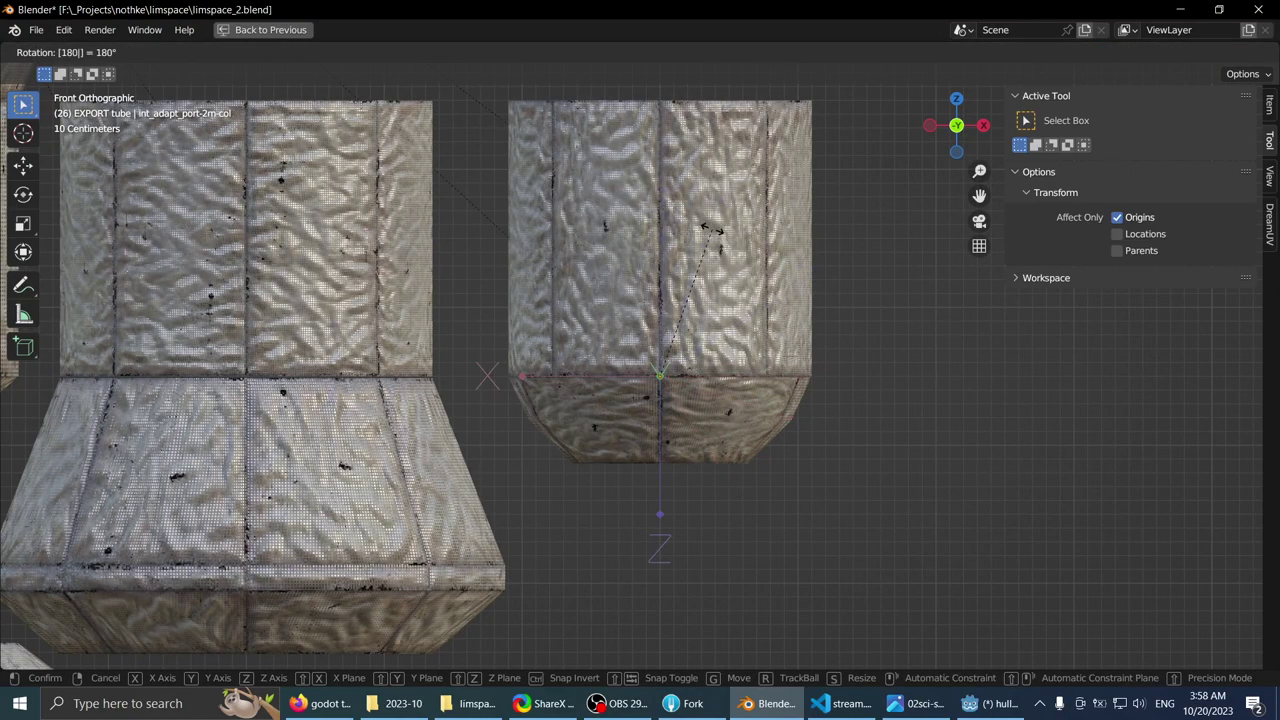
key(Return)
- Put int_adapt_port-2m-col into Edit Mode and restore the full workspace layout from the maximized viewport
middle_drag(804, 476, 557, 340)
click(720, 450)
click(582, 457)
key(Tab)
key(ctrl+space)
scroll(585, 390, up, 3)
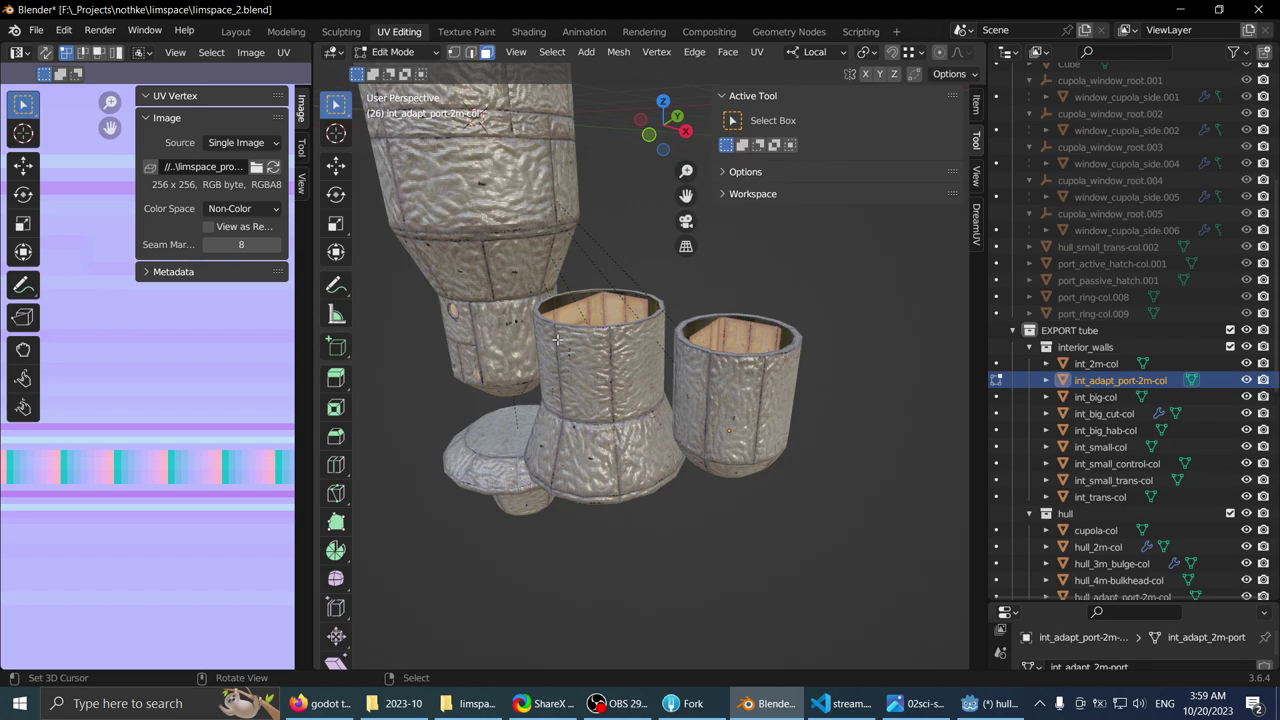
middle_drag(599, 260, 601, 321)
scroll(601, 321, up, 3)
- Switch to Godot, save the hull_adapt_port_2m scene and turn on distraction-free mode
click(985, 703)
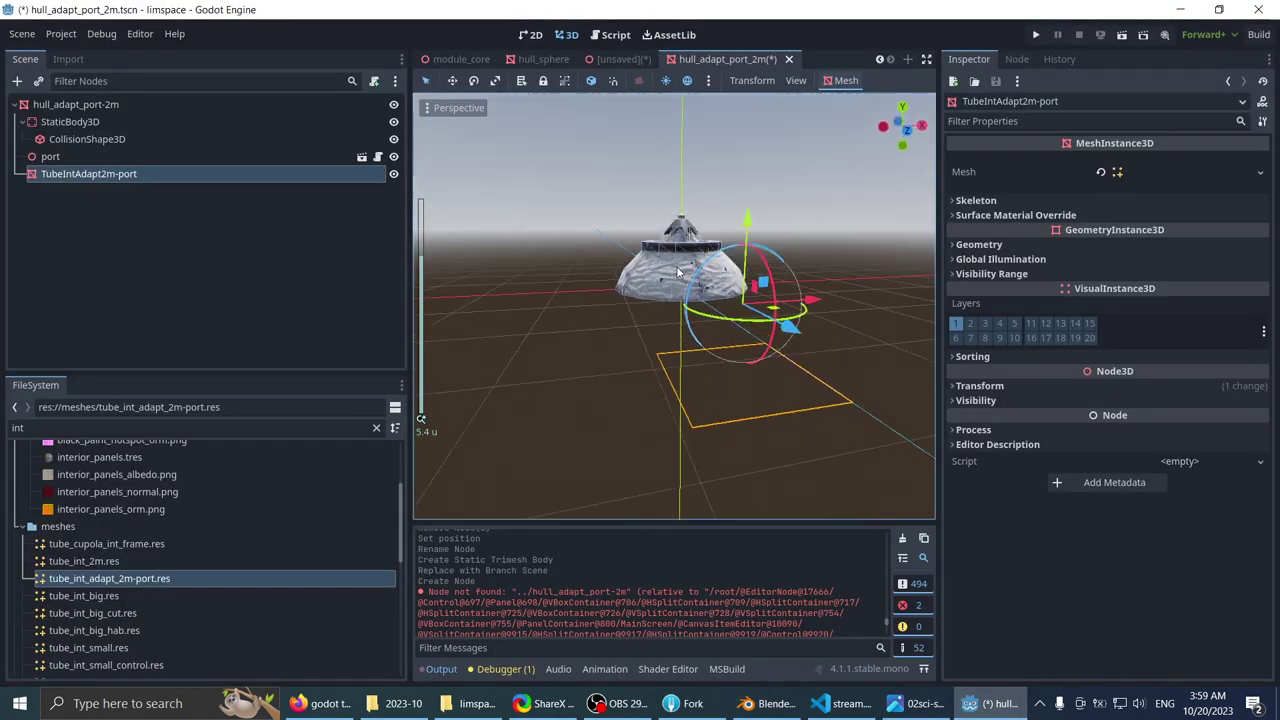
key(ctrl+s)
scroll(600, 256, up, 4)
middle_drag(600, 256, 612, 405)
key(ctrl+shift+F11)
- Examine the adapter hull's interior from below with the debugger panel collapsed, and inspect the port node in the normal layout
scroll(651, 260, up, 10)
scroll(685, 273, up, 8)
scroll(601, 346, down, 10)
scroll(622, 222, up, 5)
scroll(612, 405, down, 2)
click(82, 671)
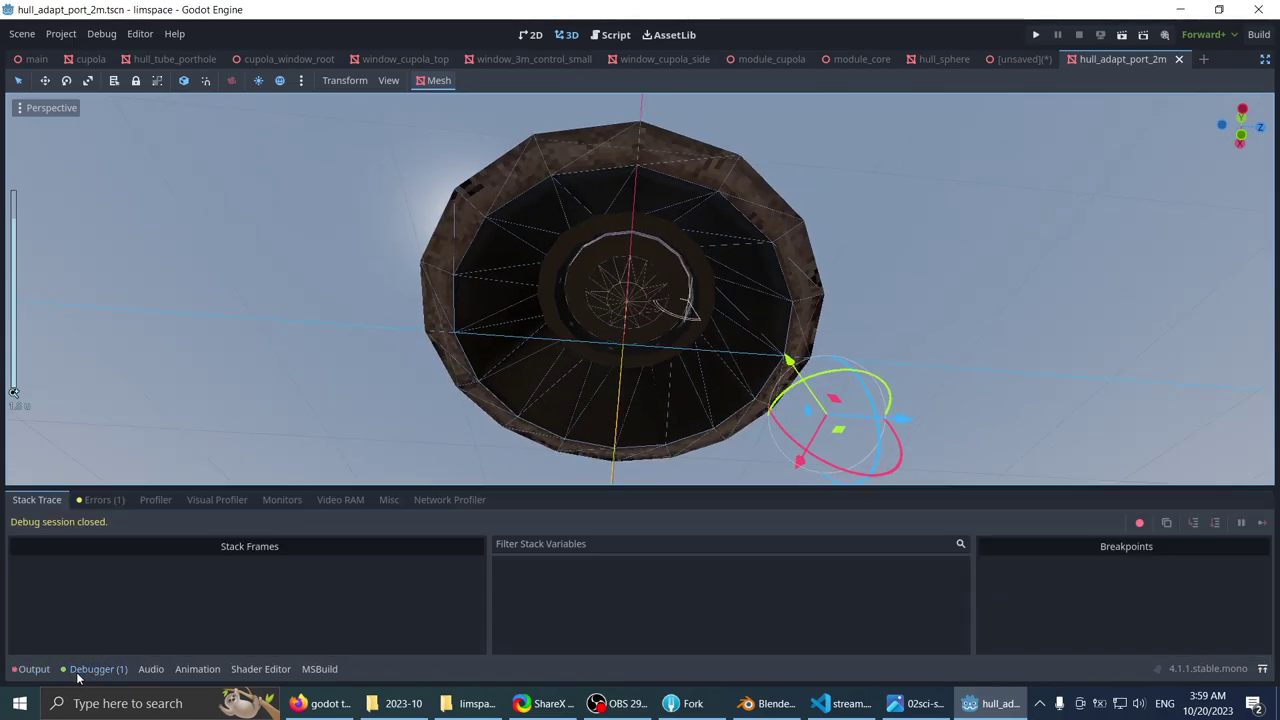
click(85, 668)
mouse_move(572, 352)
middle_down()
mouse_move(494, 407)
mouse_move(592, 354)
mouse_move(558, 338)
mouse_move(551, 353)
middle_up()
scroll(592, 354, up, 8)
click(564, 319)
key(ctrl+shift+F11)
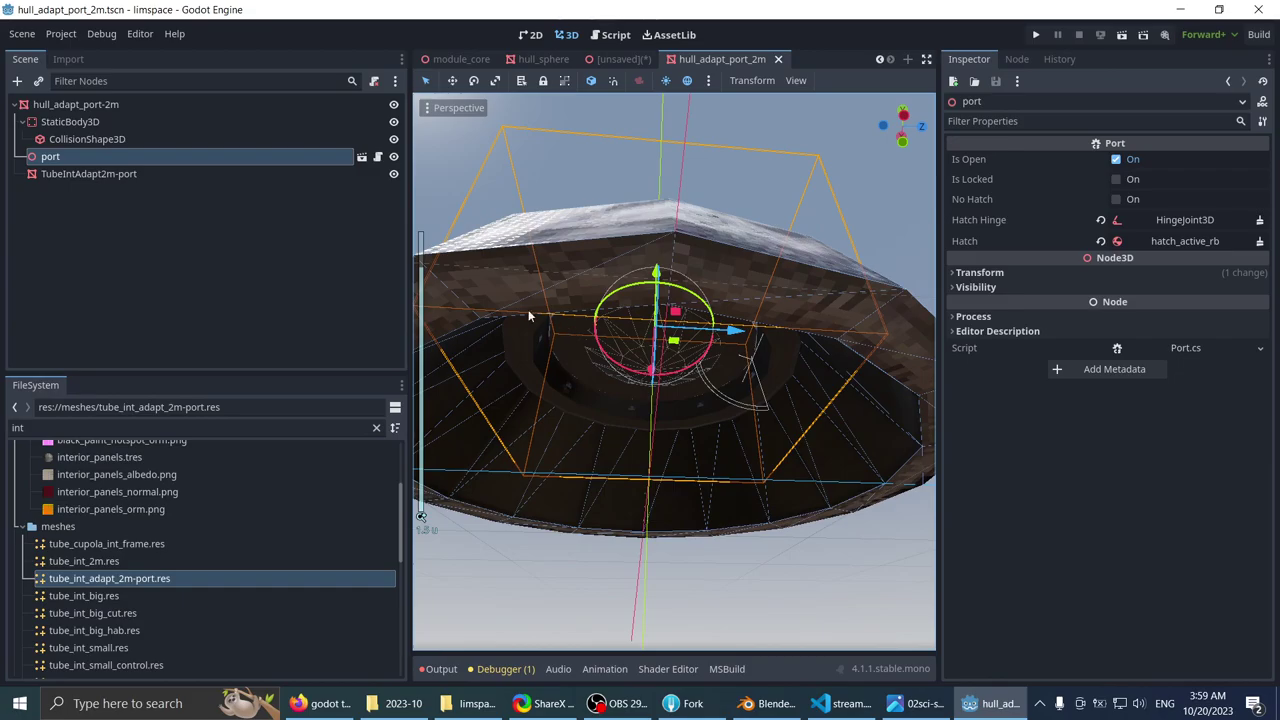
- Examine the adapter hull from several distances and angles, in distraction-free mode and in the normal layout
scroll(560, 286, down, 5)
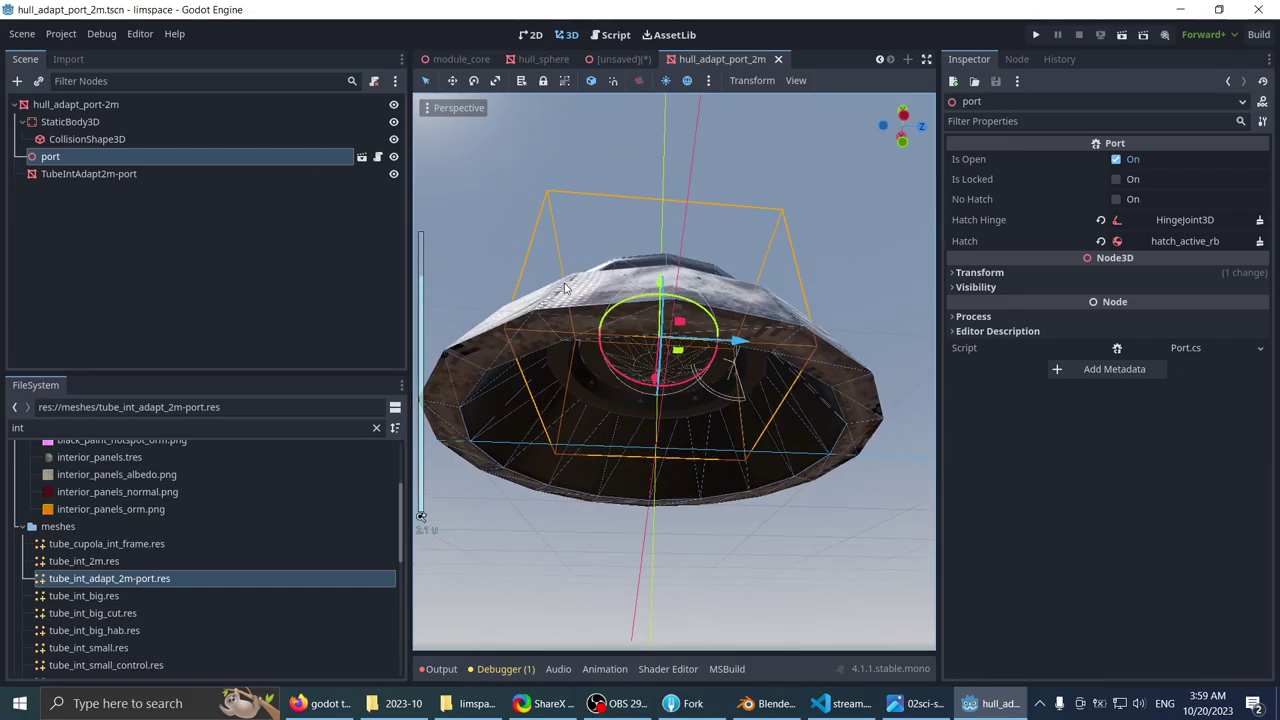
scroll(560, 286, up, 4)
key(ctrl+shift+F11)
middle_drag(560, 286, 582, 325)
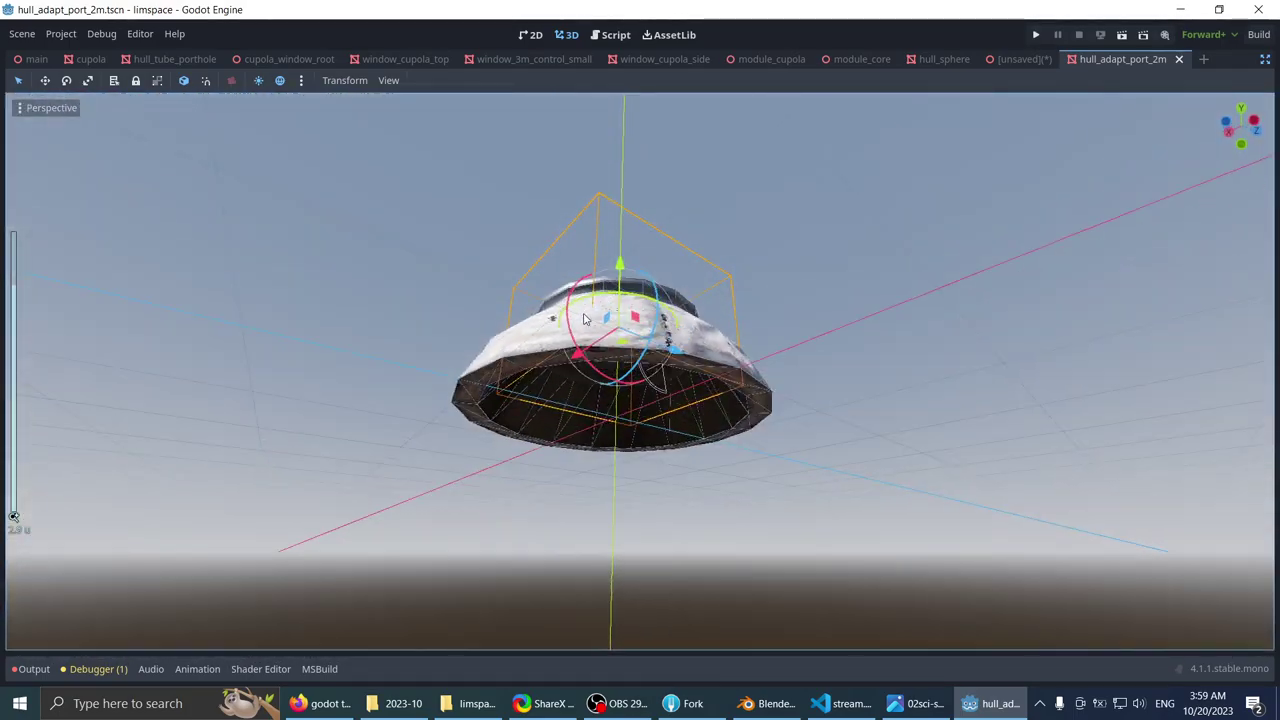
key(ctrl+shift+F11)
scroll(582, 325, up, 5)
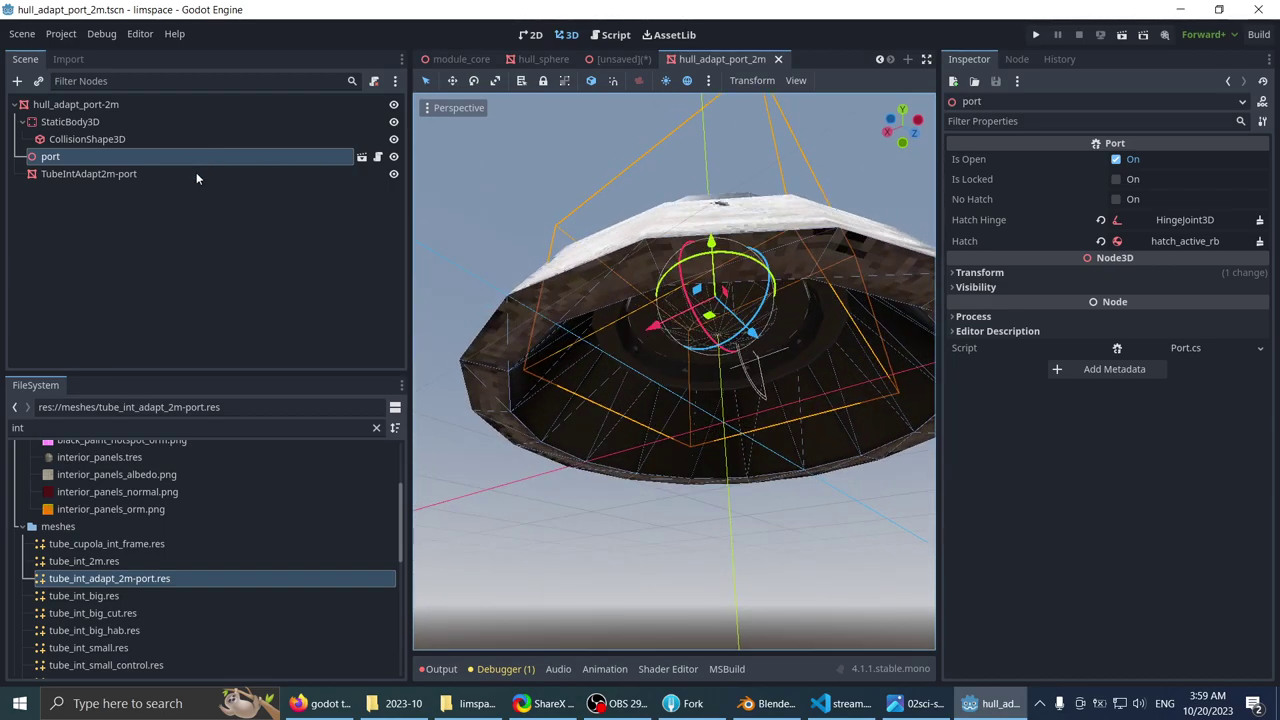
scroll(594, 200, down, 4)
middle_drag(594, 201, 585, 319)
- Switch to Blender and look through the objects of the EXPORT tube collection and its interior, hull and docking port groups
click(774, 698)
scroll(610, 246, down, 4)
scroll(1107, 213, up, 7)
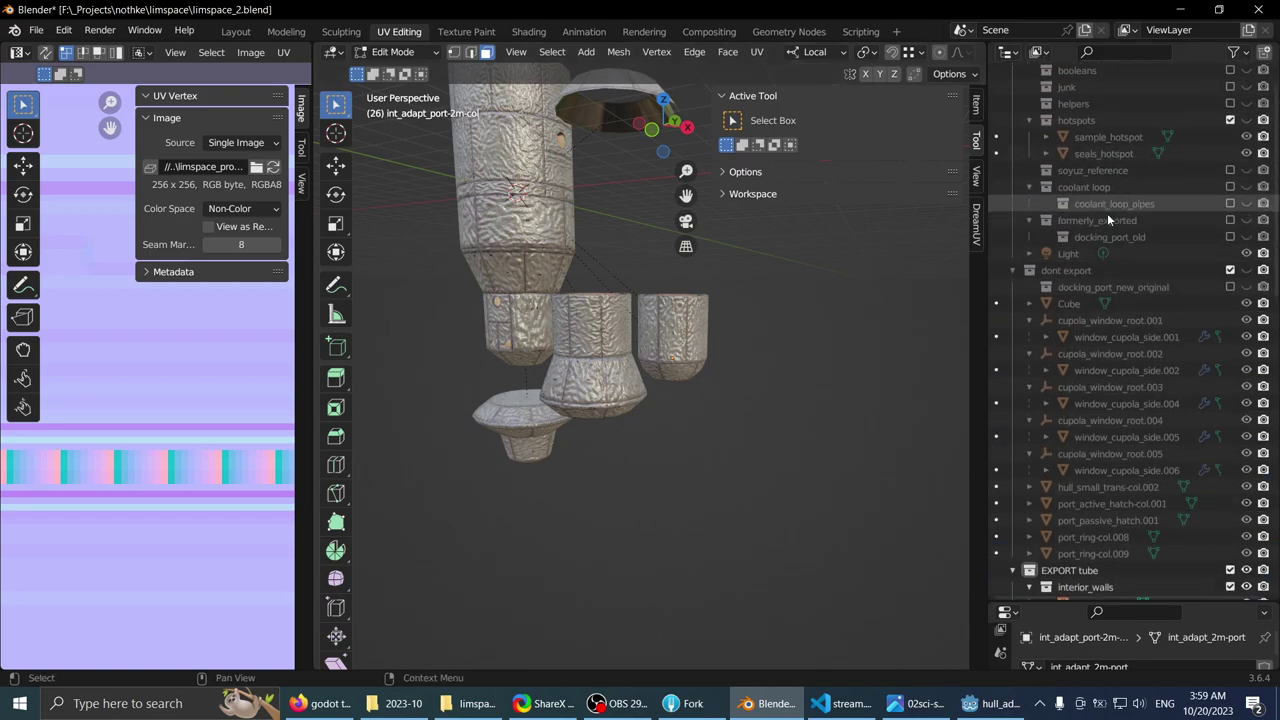
scroll(1066, 323, down, 6)
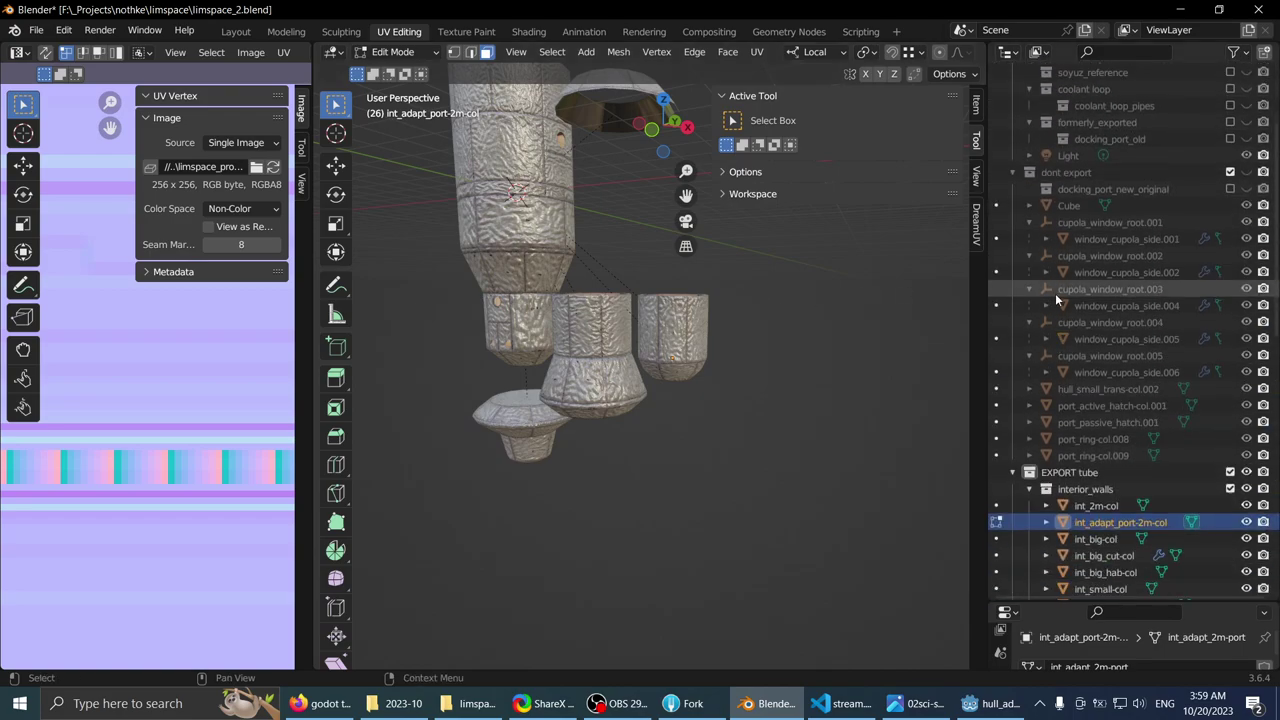
click(1068, 367)
scroll(1072, 362, down, 4)
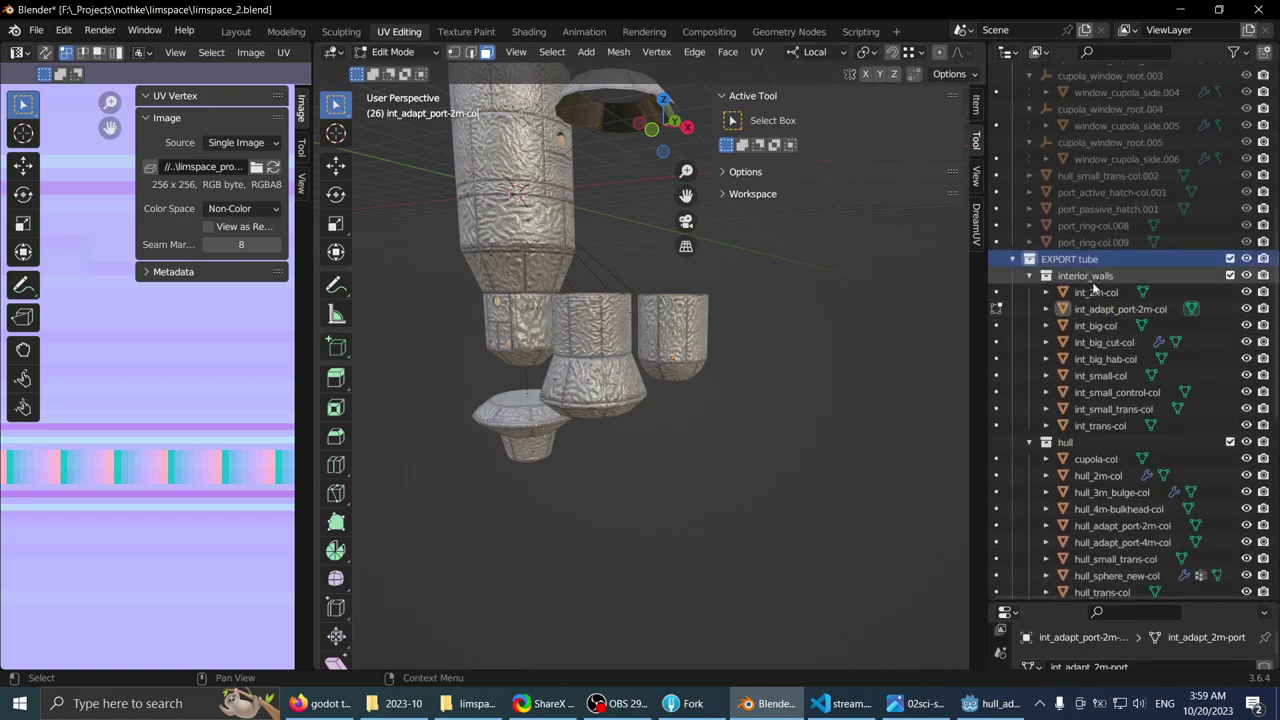
scroll(598, 330, down, 2)
middle_drag(592, 332, 660, 436)
scroll(607, 376, up, 3)
scroll(650, 468, down, 2)
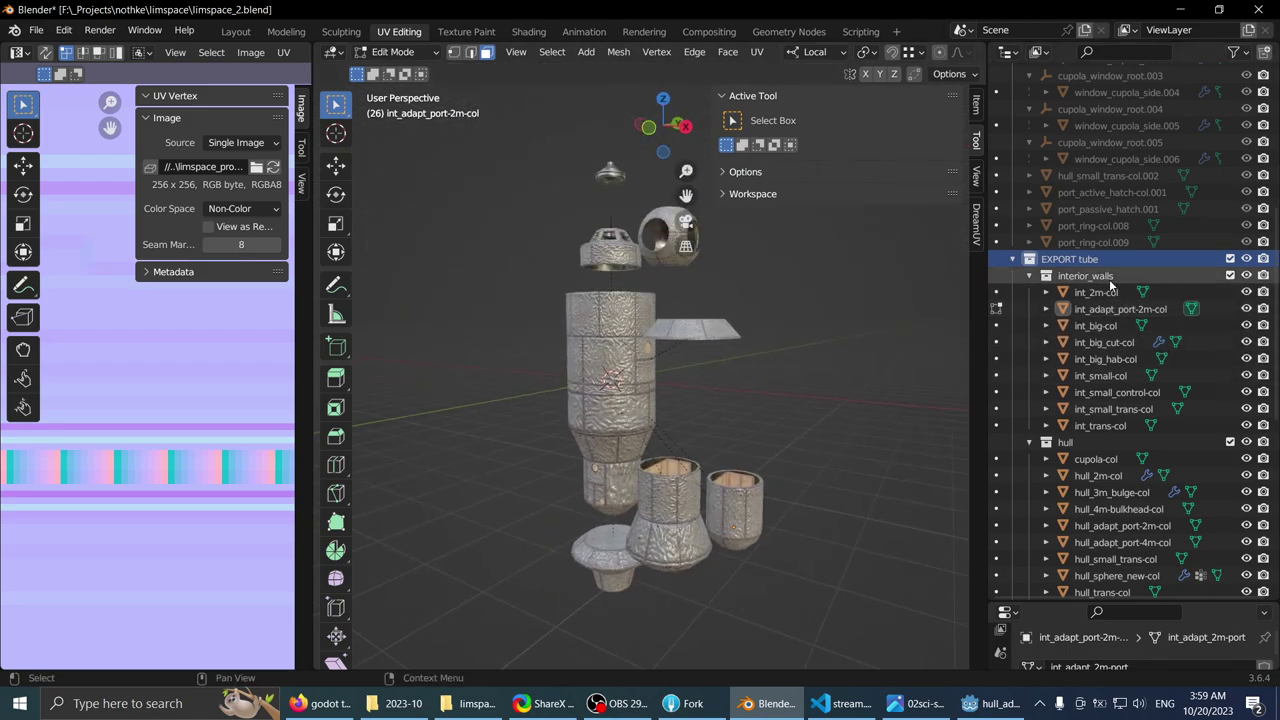
scroll(1088, 342, down, 8)
scroll(1092, 345, down, 5)
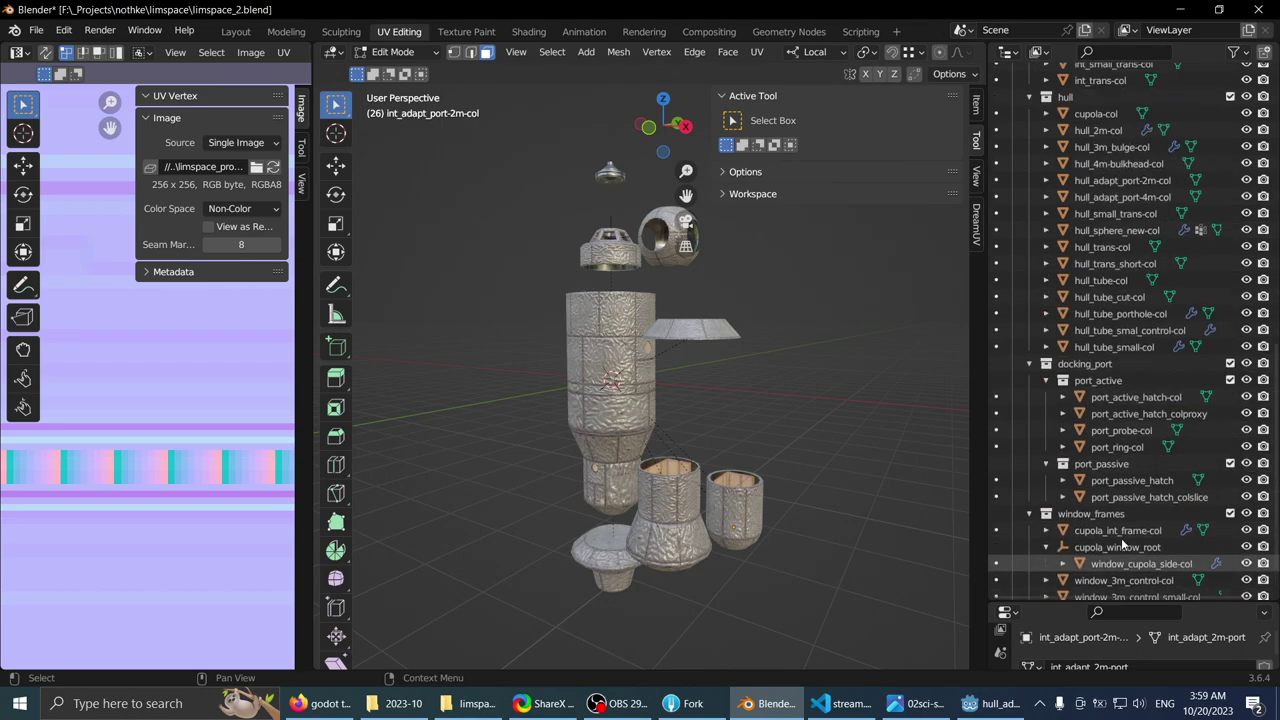
scroll(1121, 538, up, 2)
scroll(1120, 538, up, 10)
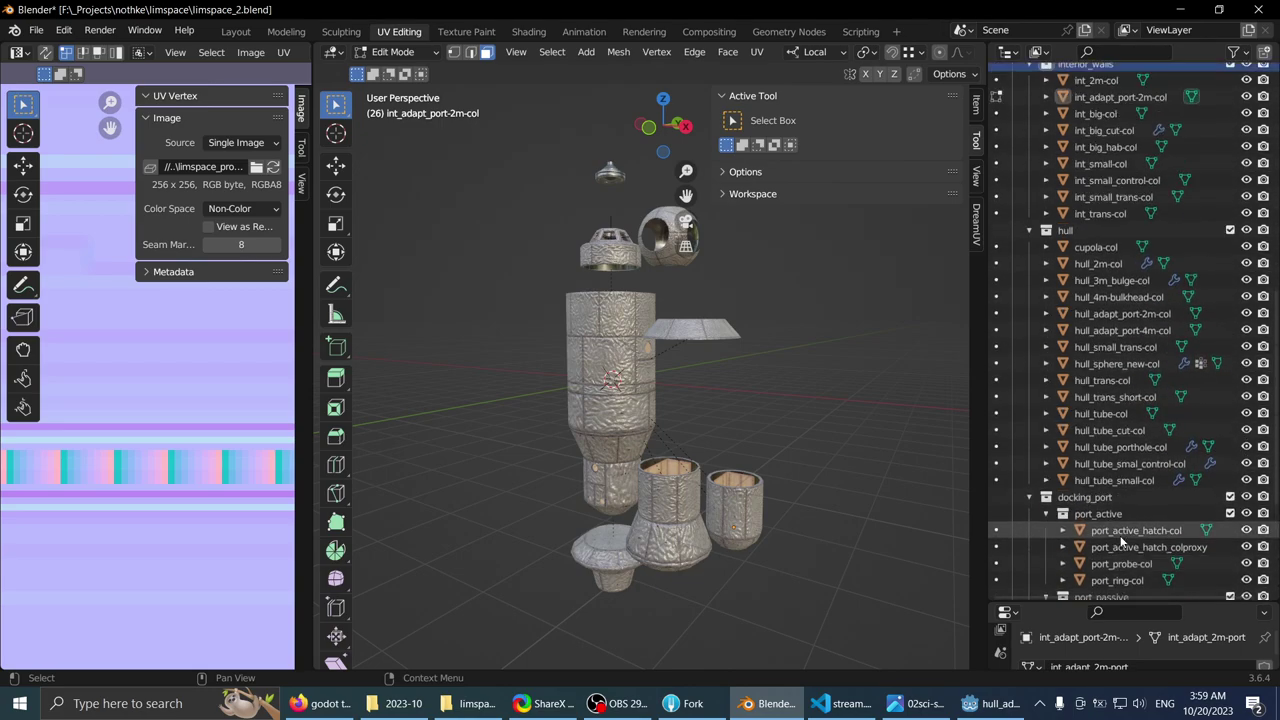
- Select all objects in the EXPORT tube collection and view them in the viewport
right_click(1042, 240)
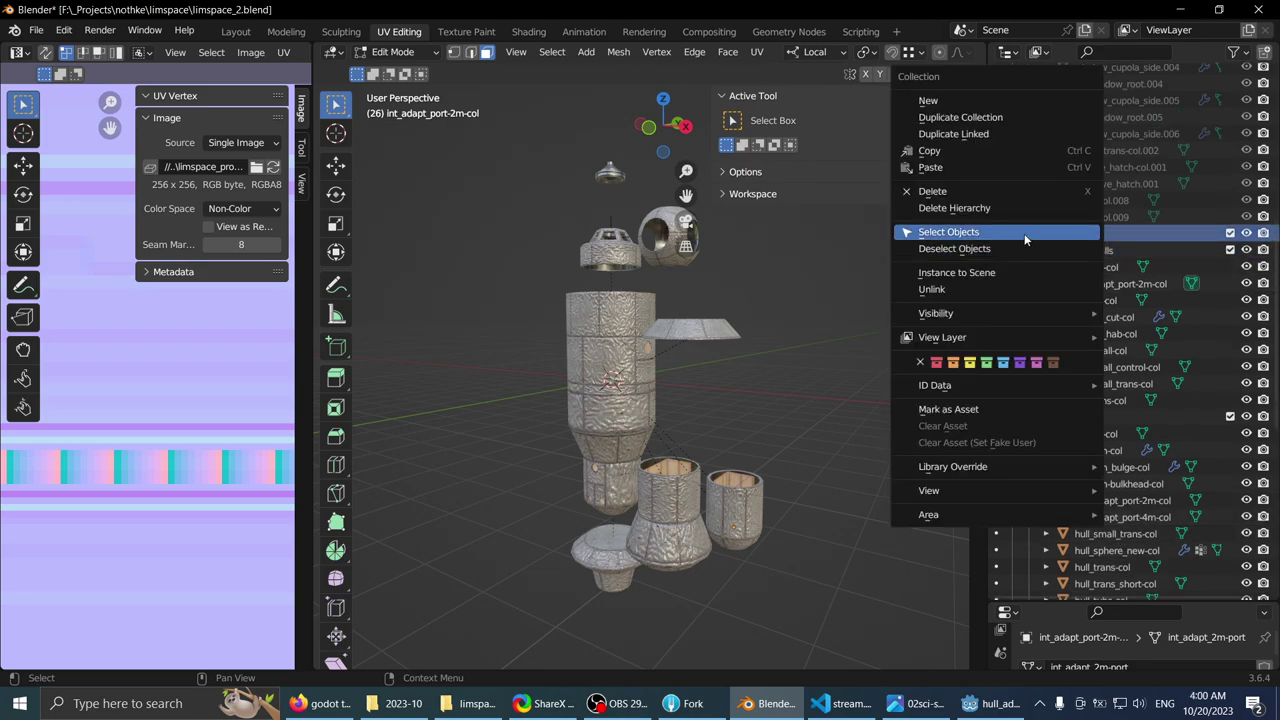
click(1024, 233)
scroll(660, 325, up, 3)
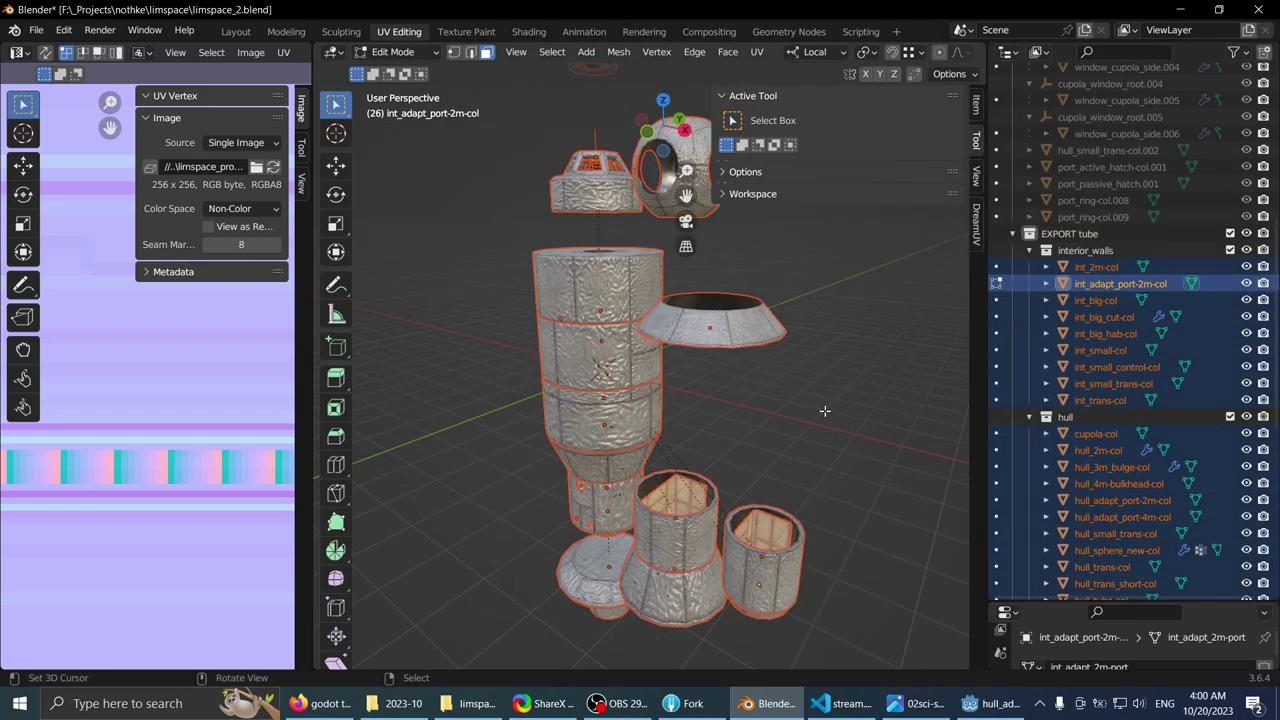
middle_drag(758, 452, 733, 396)
shift+middle_drag(733, 396, 652, 350)
scroll(634, 166, up, 3)
- Return to Object Mode and duplicate hull_2m-col about 2.03 m upward along its local Z axis
key(Tab)
click(625, 262)
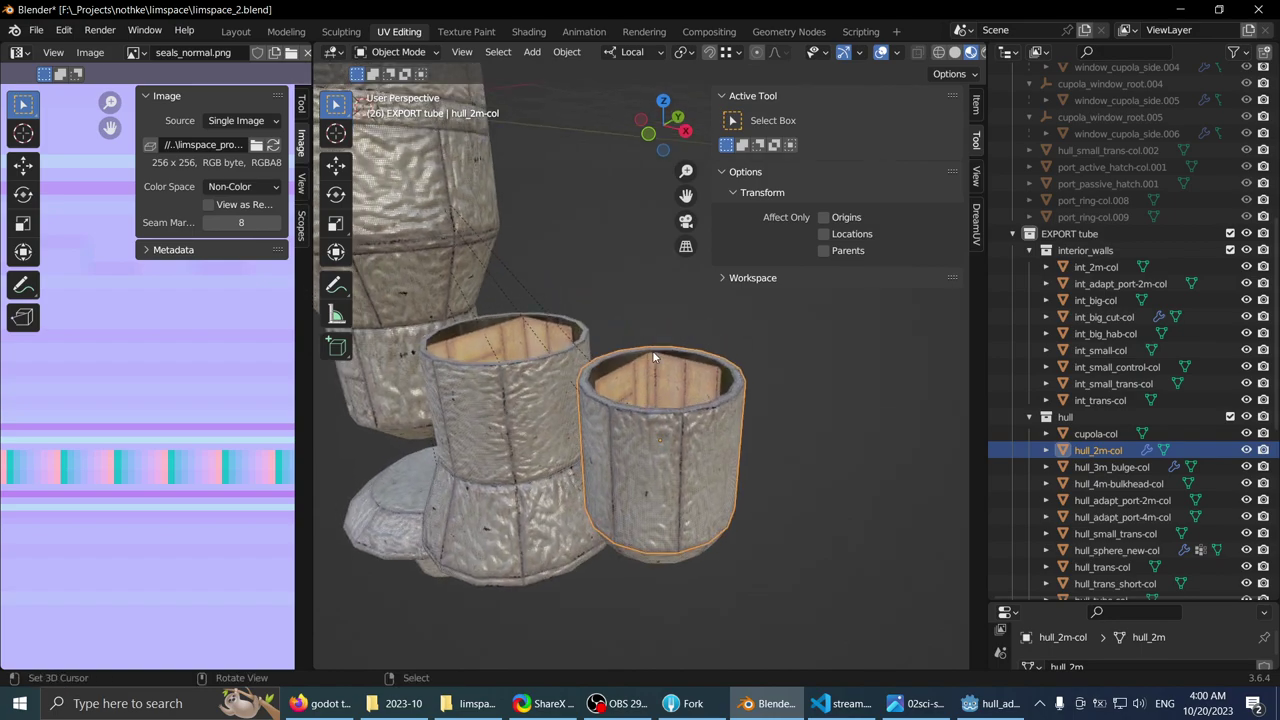
scroll(652, 350, up, 2)
key(shift+d)
key(z)
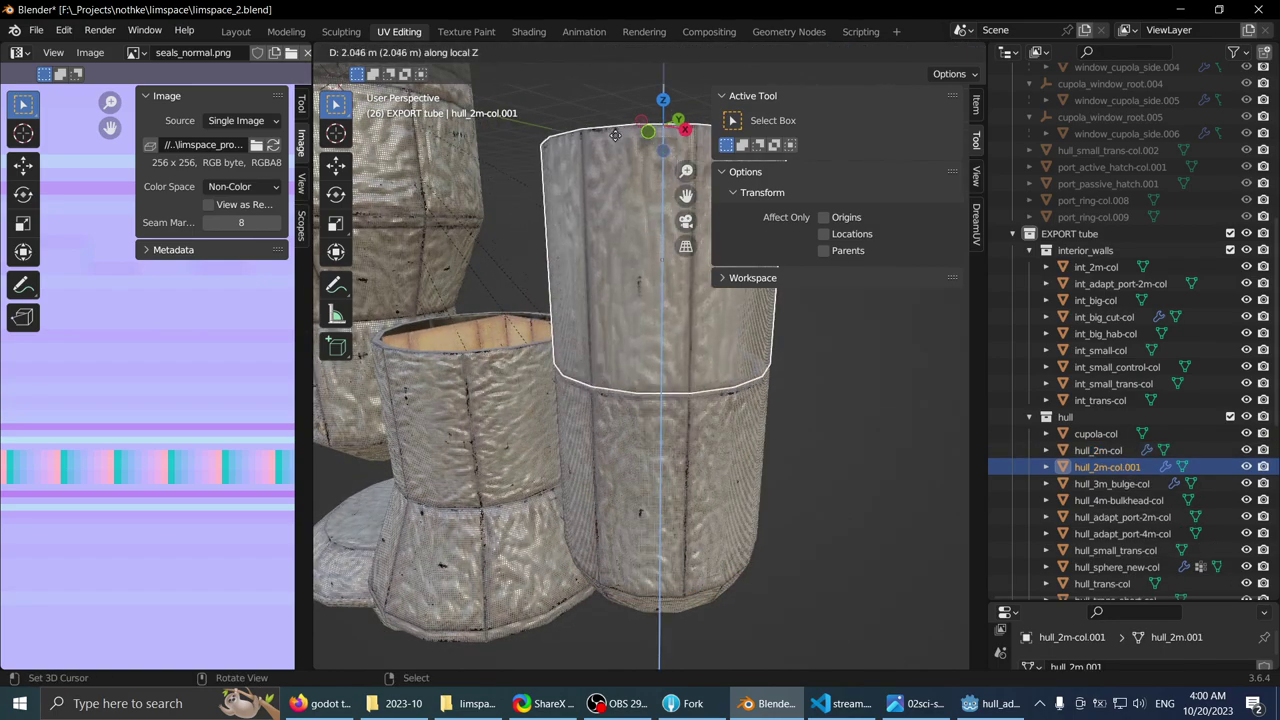
click(693, 133)
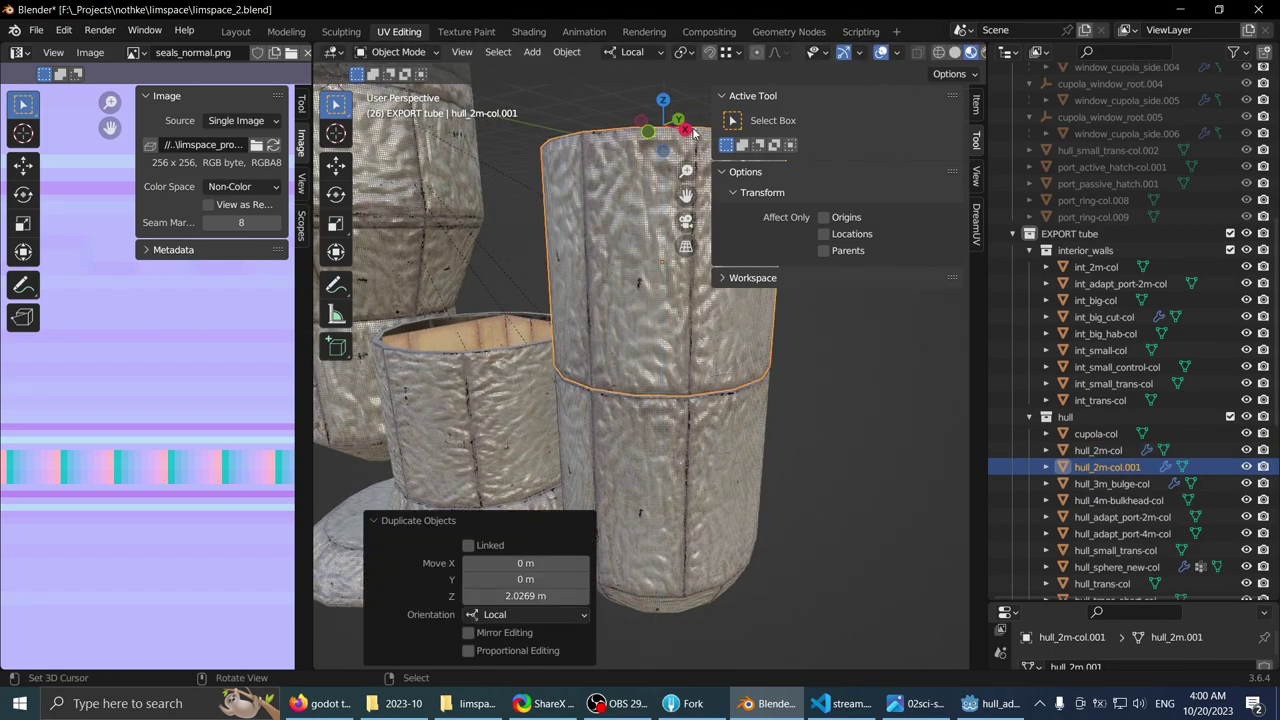
- Set the duplicated hull's Z dimension to 1 m
click(976, 105)
shift+middle_drag(611, 250, 611, 311)
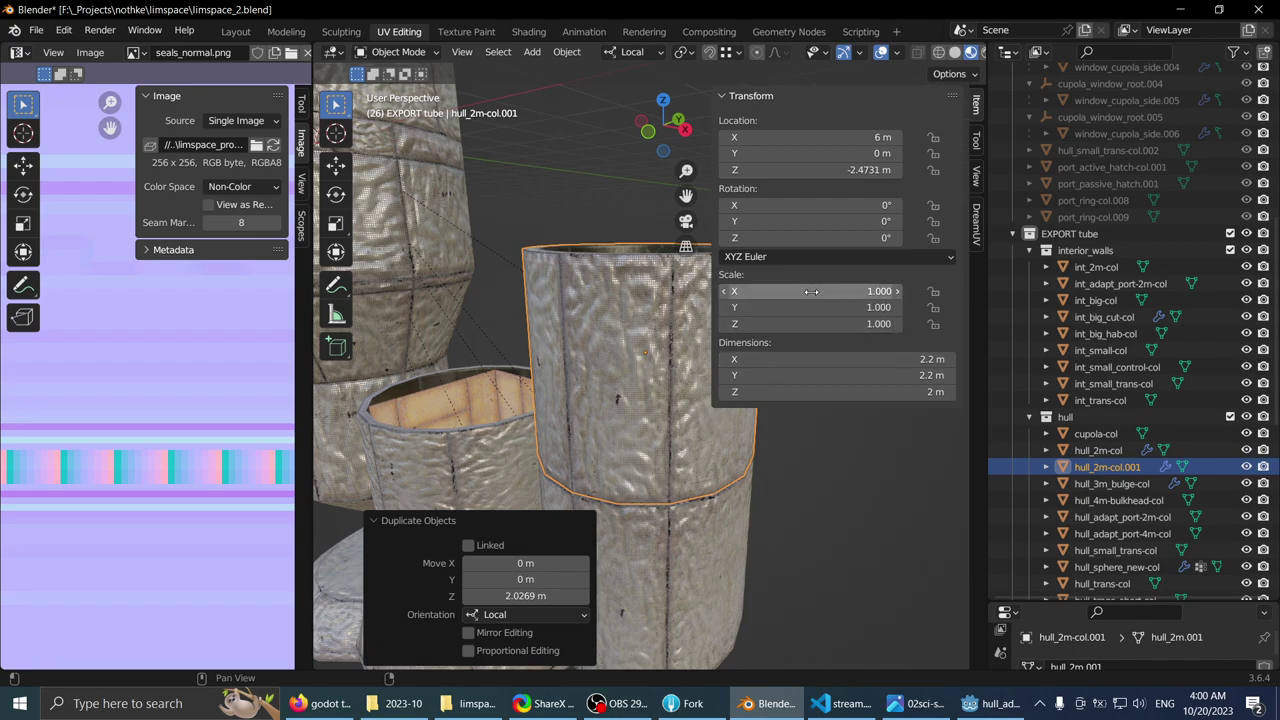
click(820, 391)
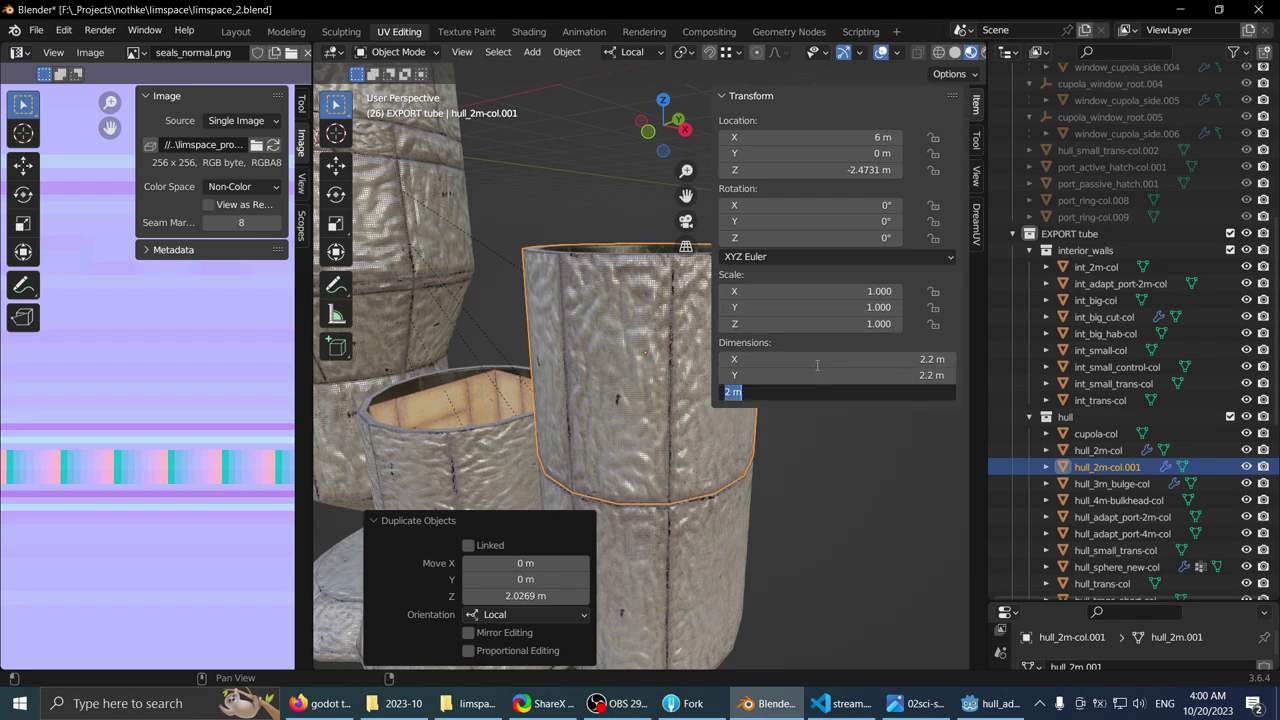
text(1)
key(Return)
- Move the shortened hull duplicate down about 0.51 m along local Z so it sits on the original 2 m hull
scroll(588, 322, down, 2)
middle_drag(586, 314, 589, 290)
key(g)
key(z)
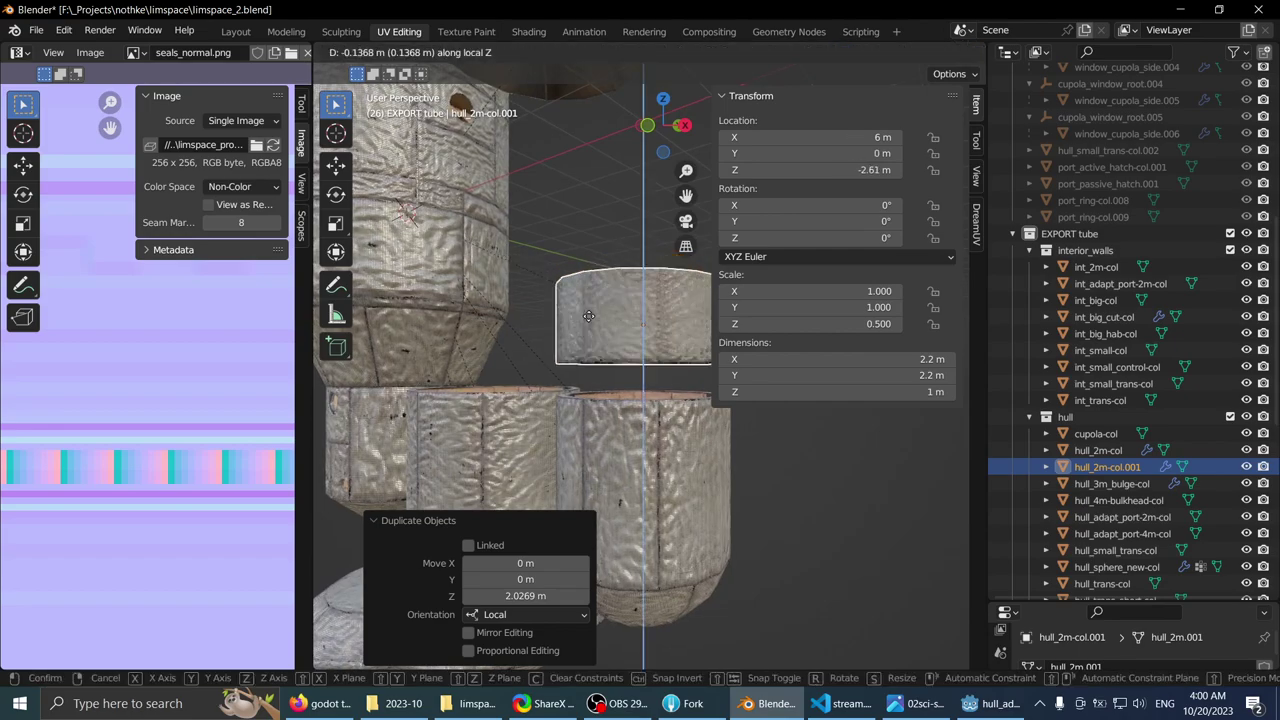
click(590, 337)
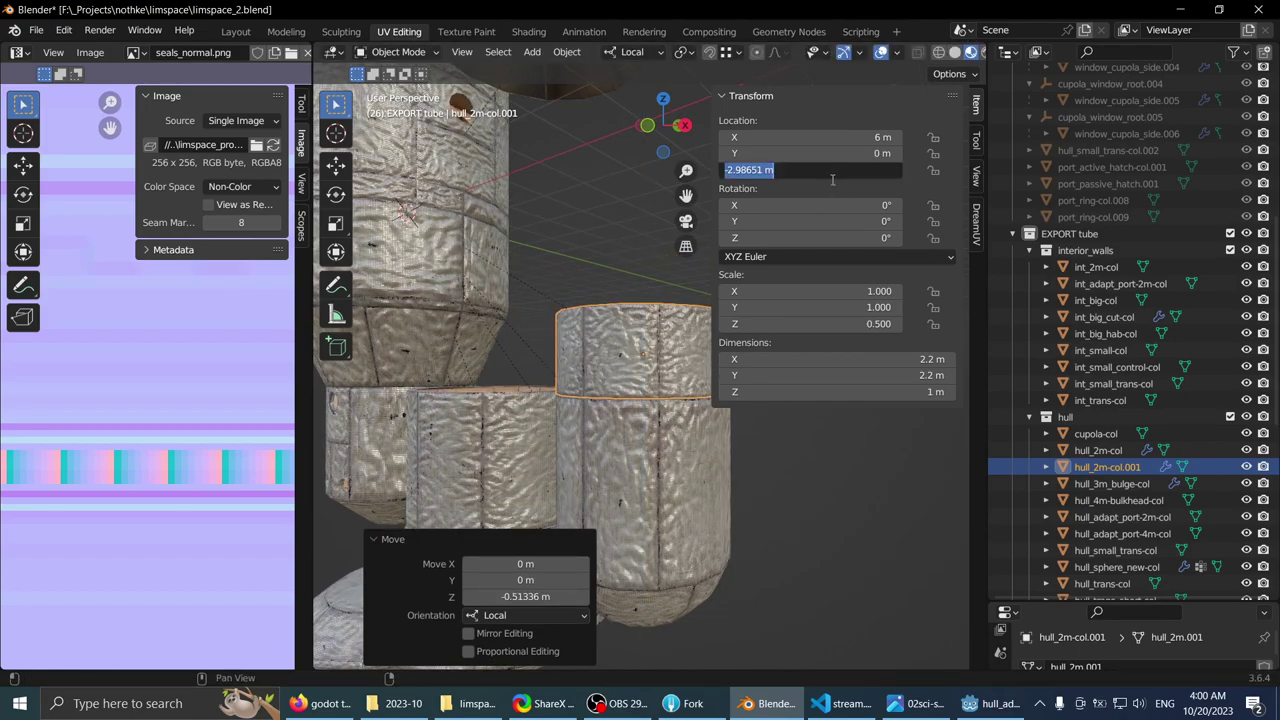
key(Return)
- Maximize the 3D viewport and apply the shortened hull duplicate's transform
middle_drag(575, 338, 620, 440)
key(ctrl+space)
key(ctrl+a)
click(633, 326)
- Duplicate the int_2m-col interior panels 2 m upward along Z into the shortened hull
click(612, 488)
key(shift+d)
key(z)
key(z)
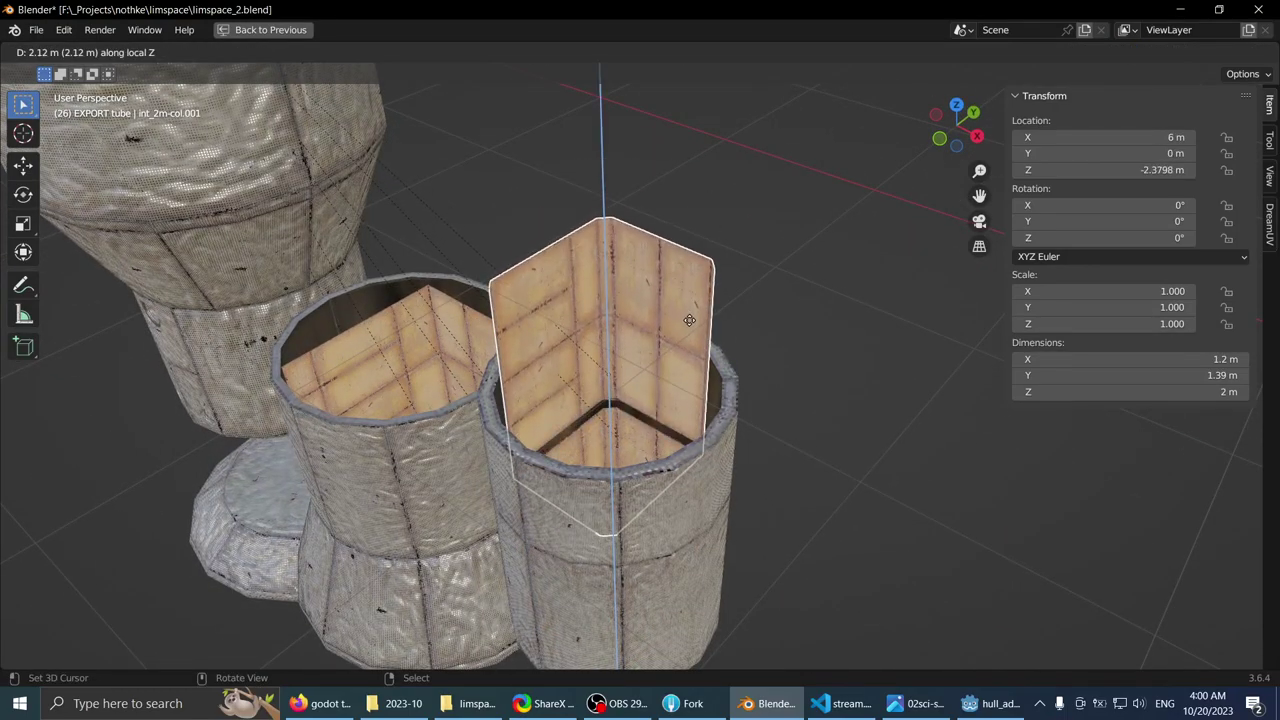
click(726, 344)
middle_drag(713, 354, 691, 350)
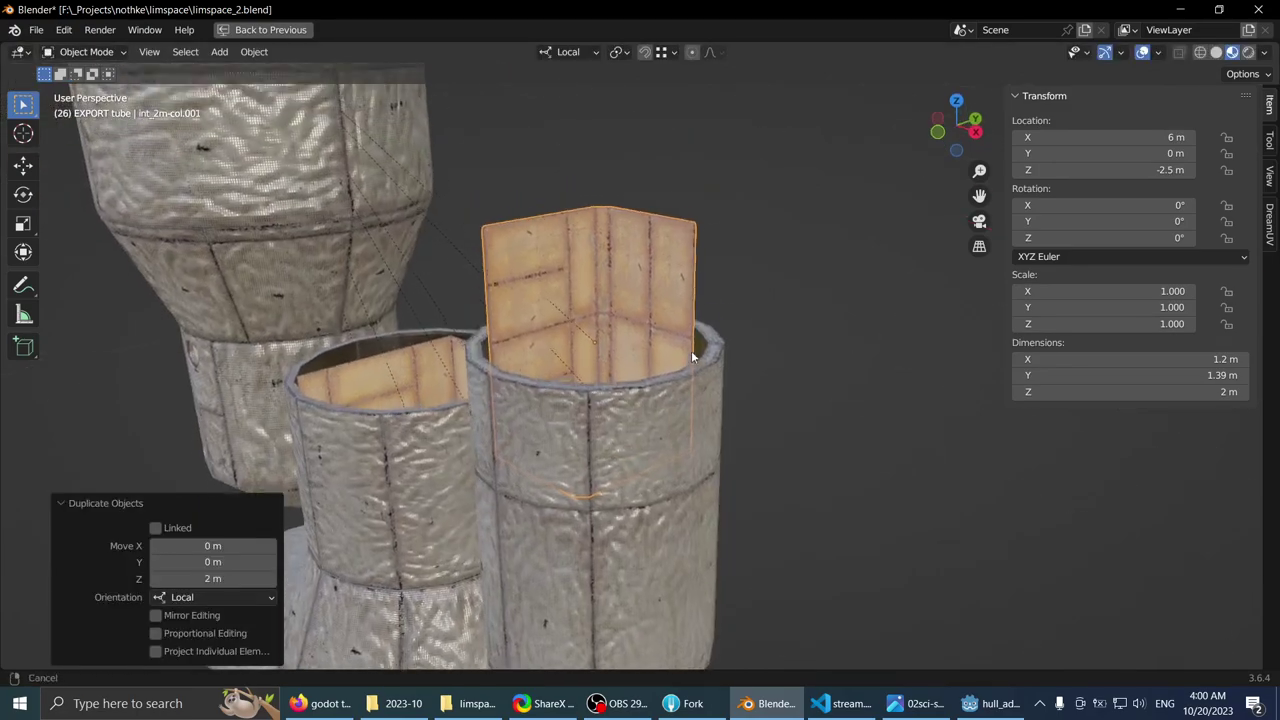
- Delete the upper vertices of the duplicated interior panels in wireframe Edit Mode, leaving a 1 m tall mesh
key(Tab)
key(shift+z)
key(alt+a)
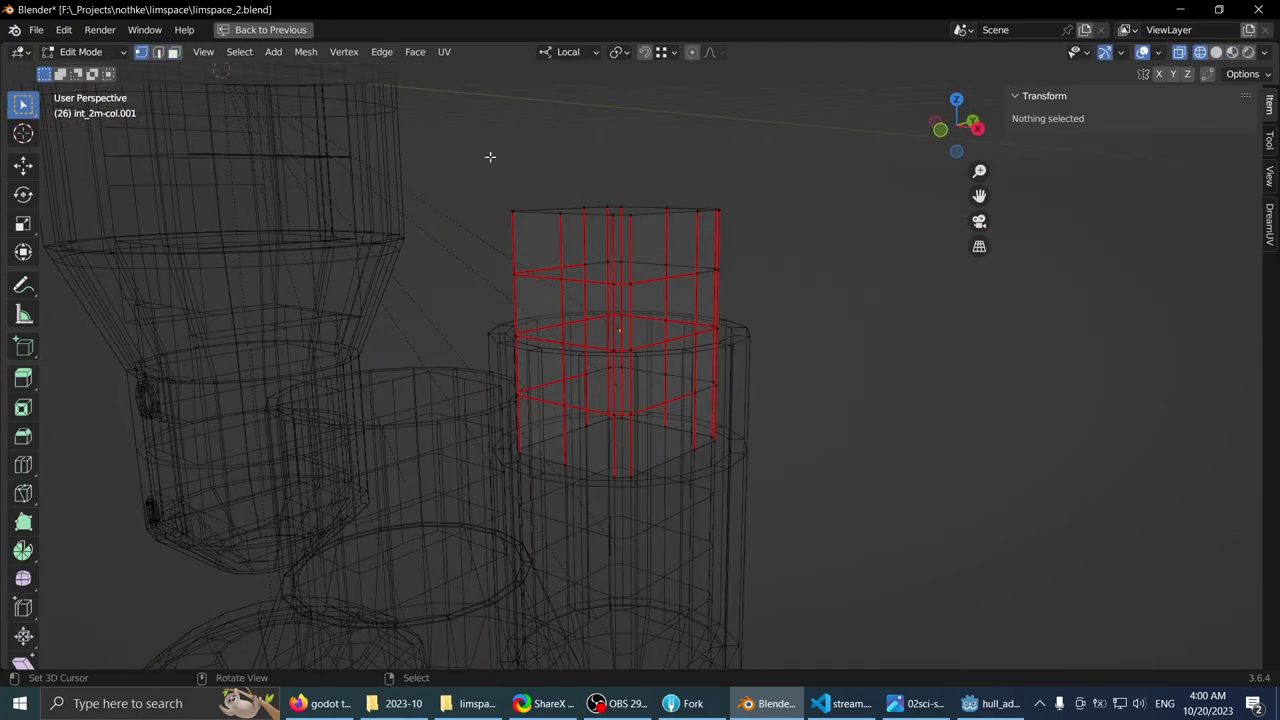
drag(466, 155, 793, 324)
middle_drag(763, 300, 668, 328)
key(x)
click(643, 303)
key(Tab)
middle_drag(460, 331, 464, 362)
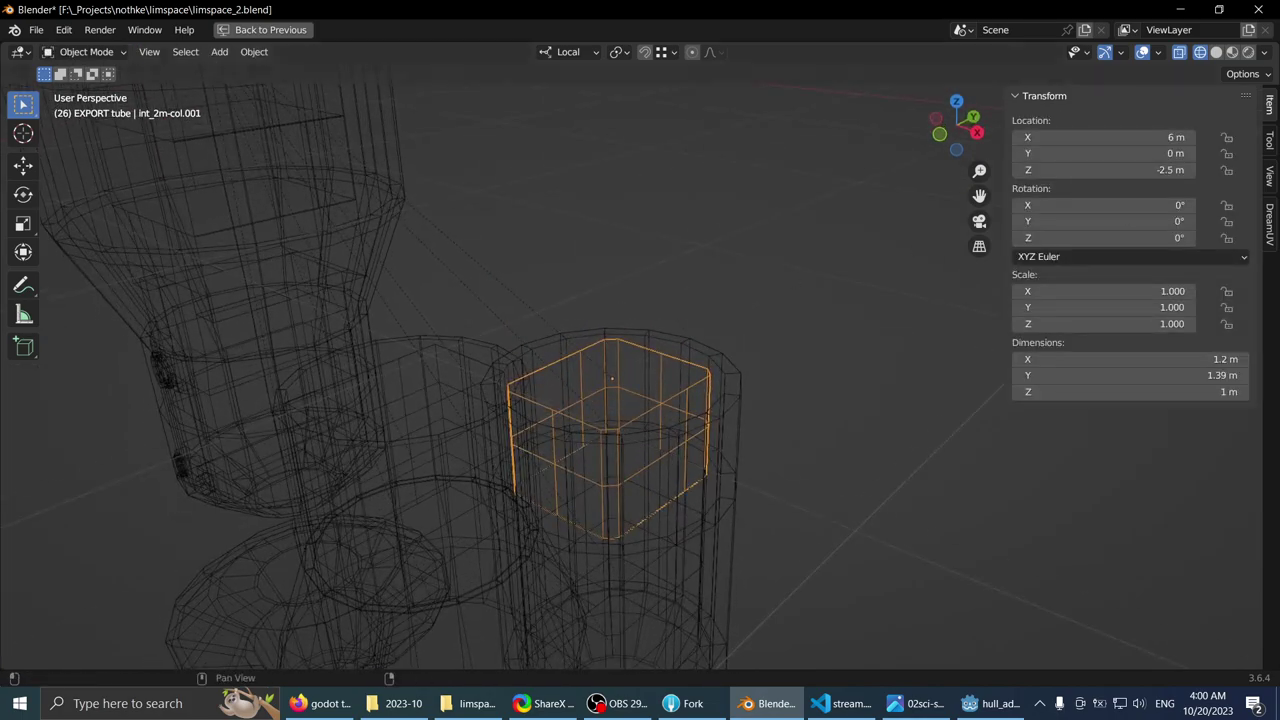
- Restrict transforms to origins and move the duplicated interior's origin -1 m along local Z, using material preview shading
click(1231, 57)
middle_drag(840, 206, 813, 216)
scroll(745, 243, up, 2)
mouse_move(684, 268)
middle_down()
mouse_move(612, 303)
mouse_move(670, 277)
middle_up()
click(1268, 138)
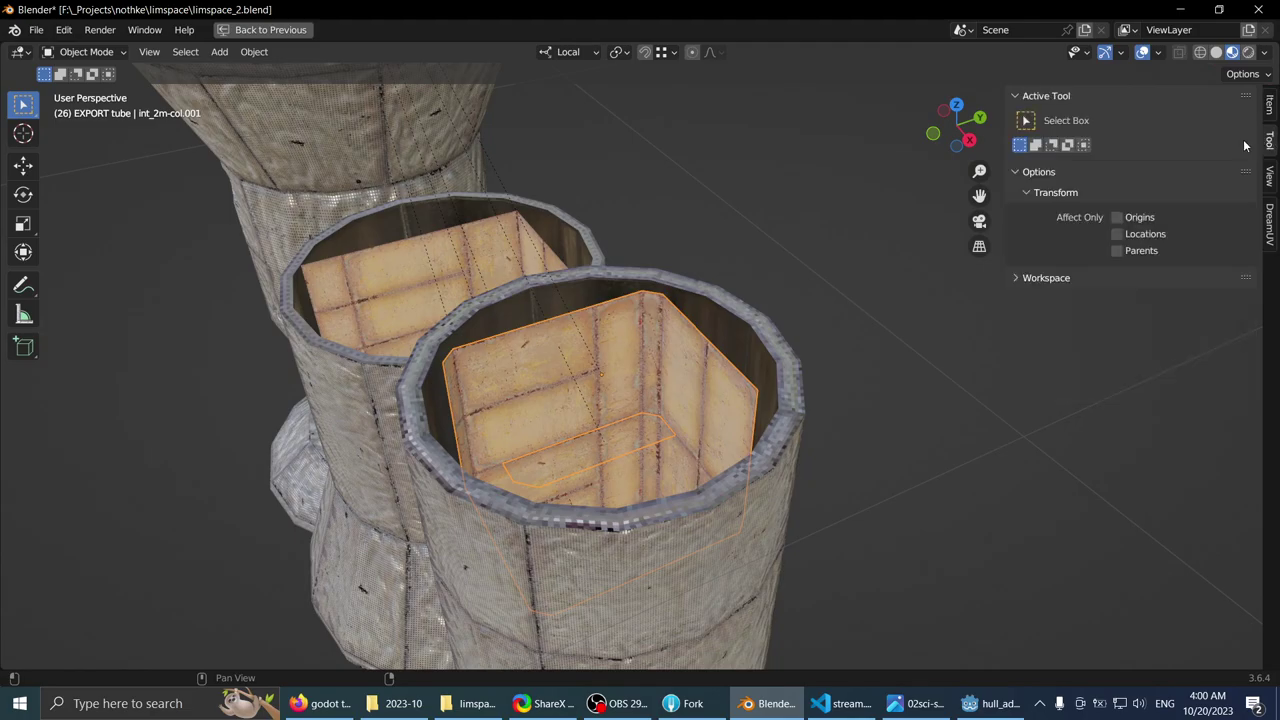
click(1124, 220)
scroll(764, 250, up, 4)
key(g)
key(z)
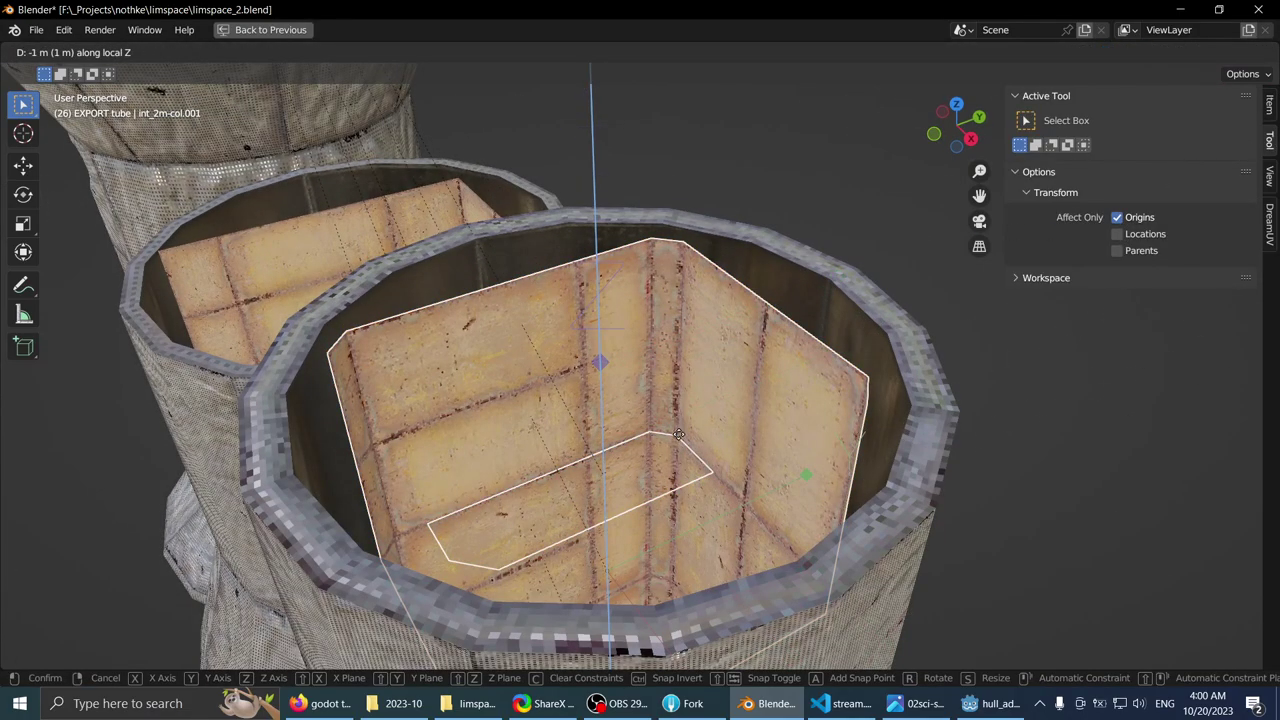
key(Return)
middle_drag(681, 424, 732, 277)
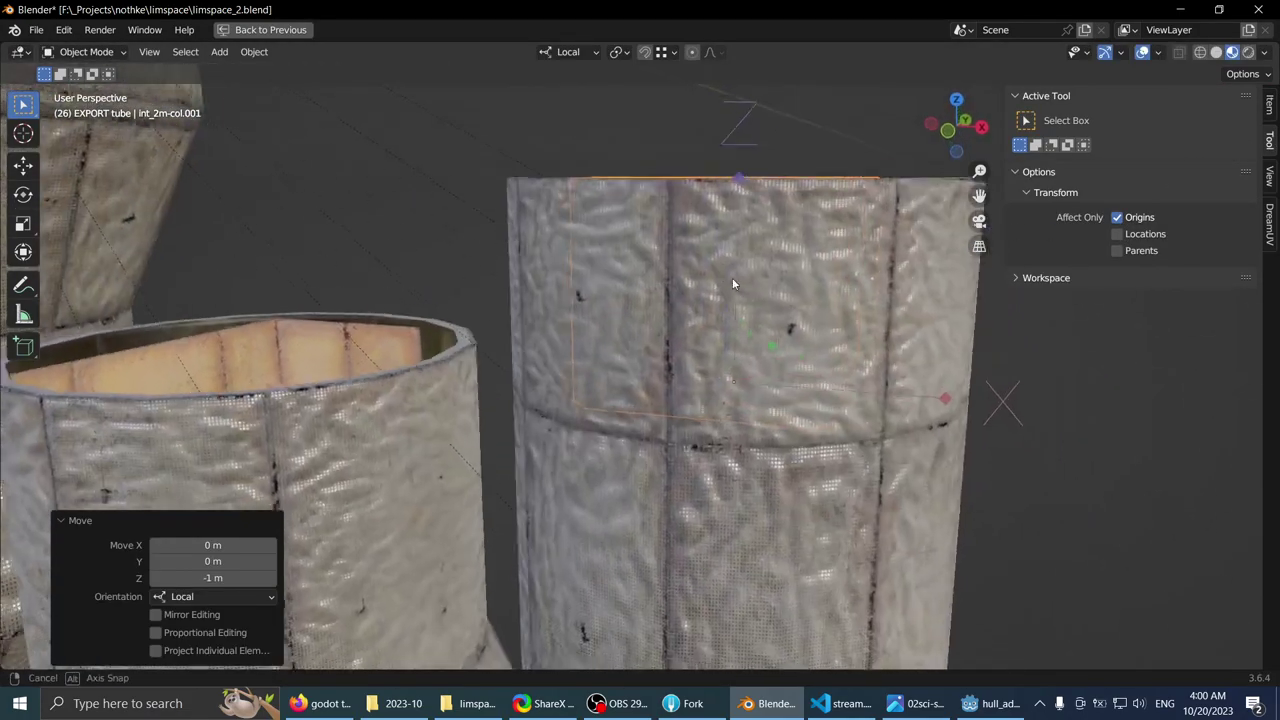
- Move the duplicated interior's origin up 0.5 m along local Z in wireframe shading
key(z)
click(608, 277)
text(gz)
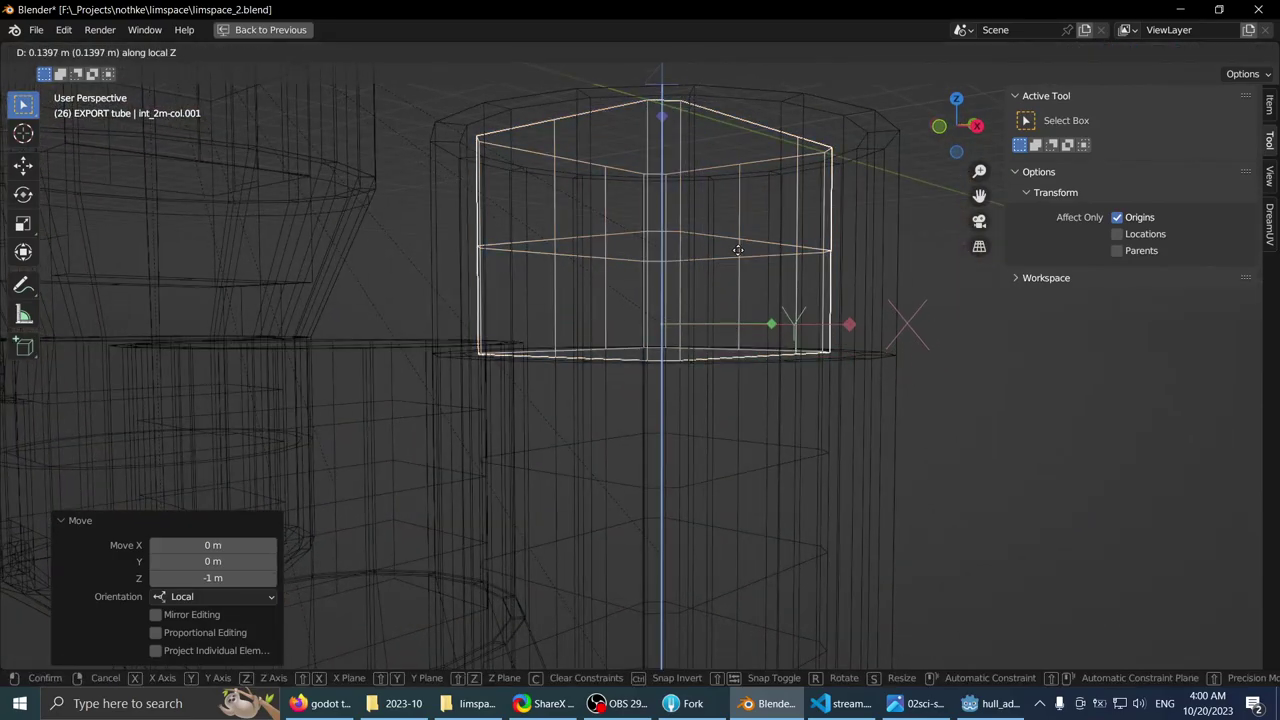
text(.5)
key(Return)
middle_drag(741, 258, 774, 329)
- Select the shortened hull duplicate, turn off origin-only transforms and restore the full workspace layout
key(Tab)
scroll(517, 283, down, 2)
key(Tab)
click(777, 330)
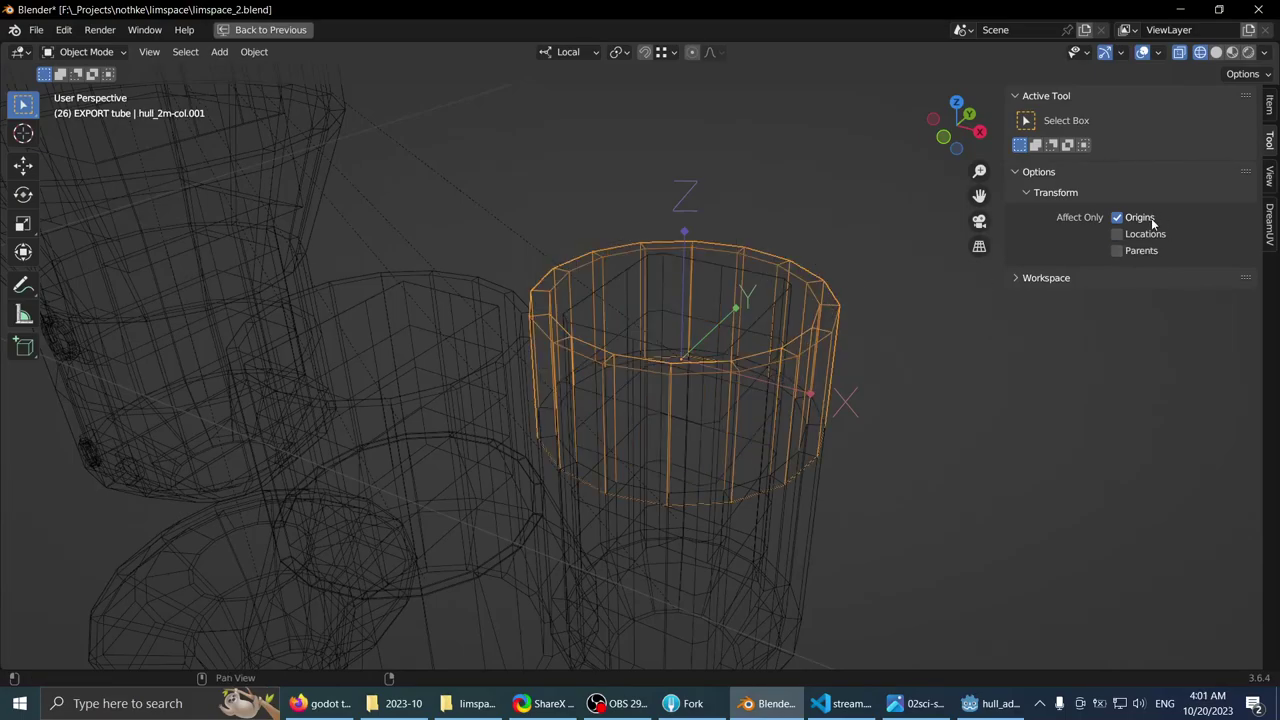
click(785, 324)
click(793, 301)
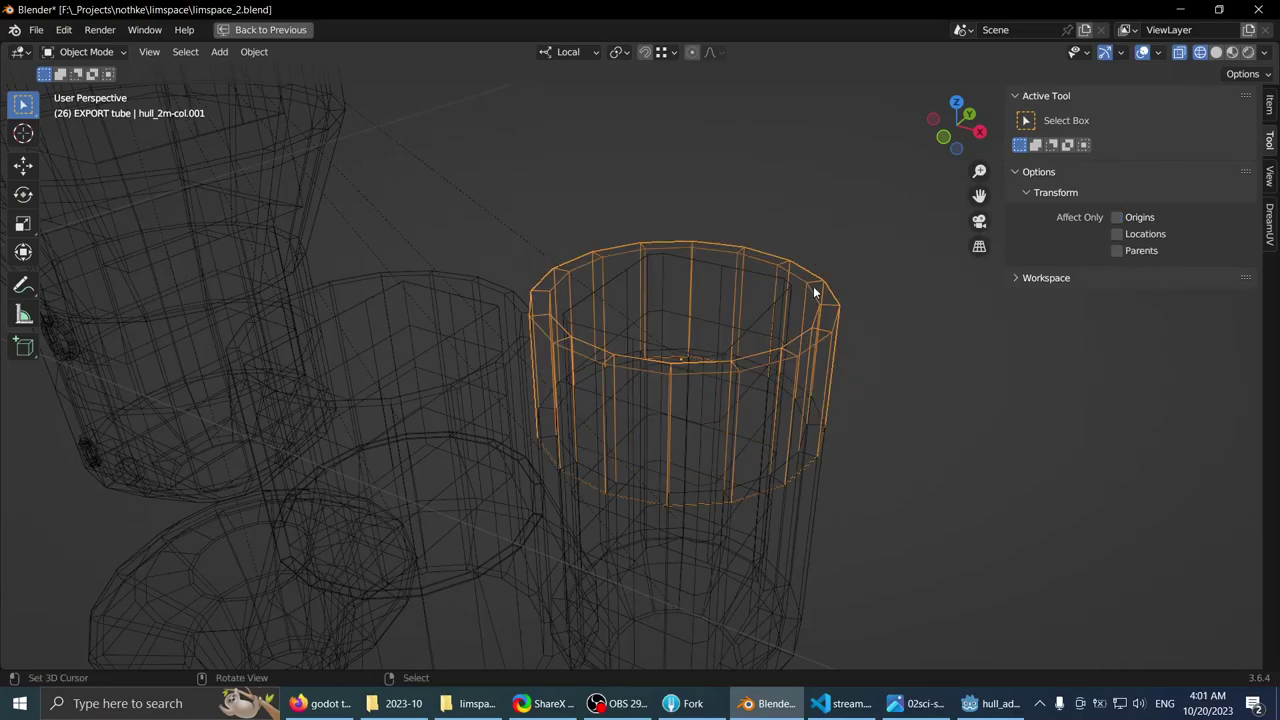
click(781, 300)
click(810, 284)
mouse_move(722, 296)
middle_down()
mouse_move(803, 320)
mouse_move(728, 309)
middle_up()
click(728, 308)
click(735, 289)
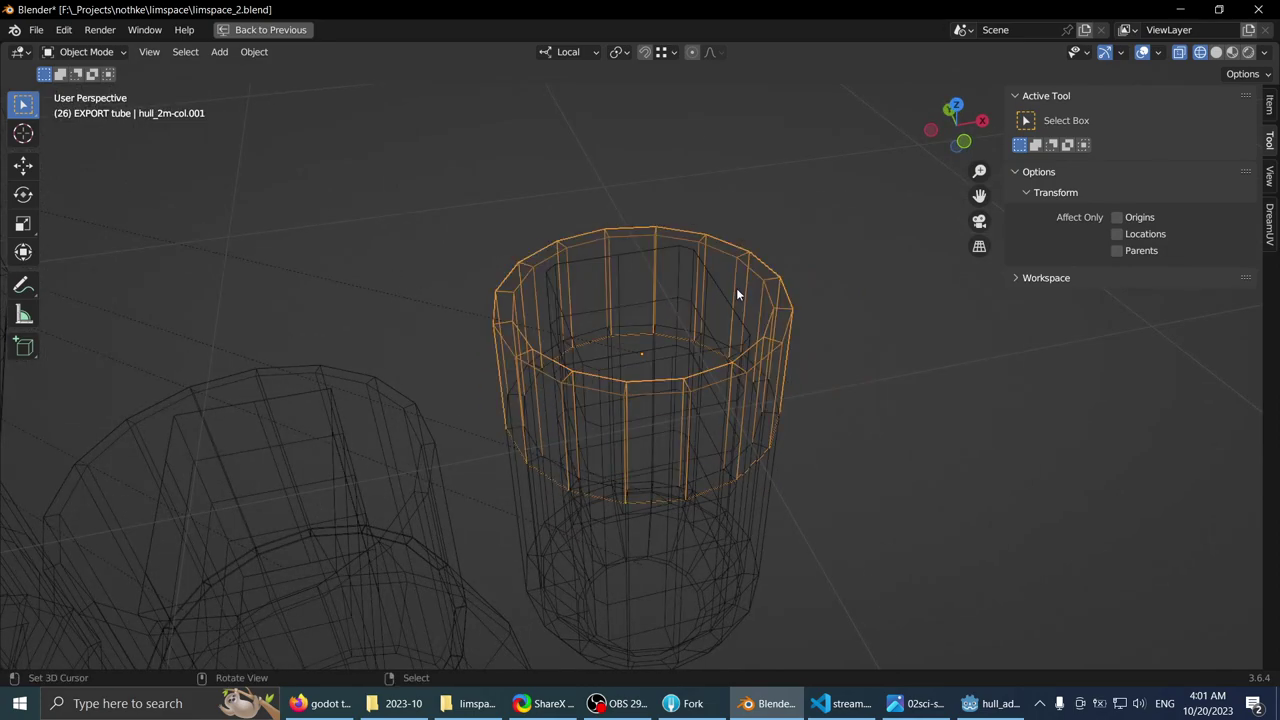
key(ctrl+space)
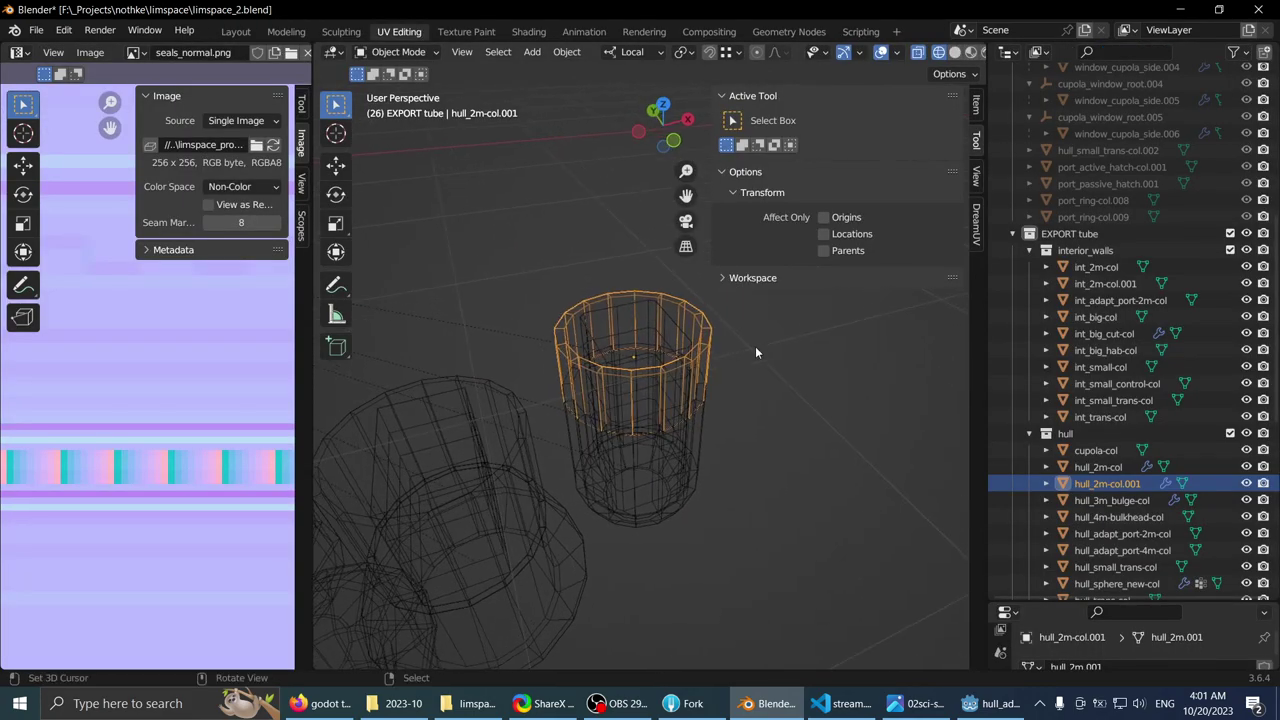
- Rename the shortened hull duplicate as hull_2m_short-col.001
double_click(1107, 484)
scroll(1110, 470, down, 5)
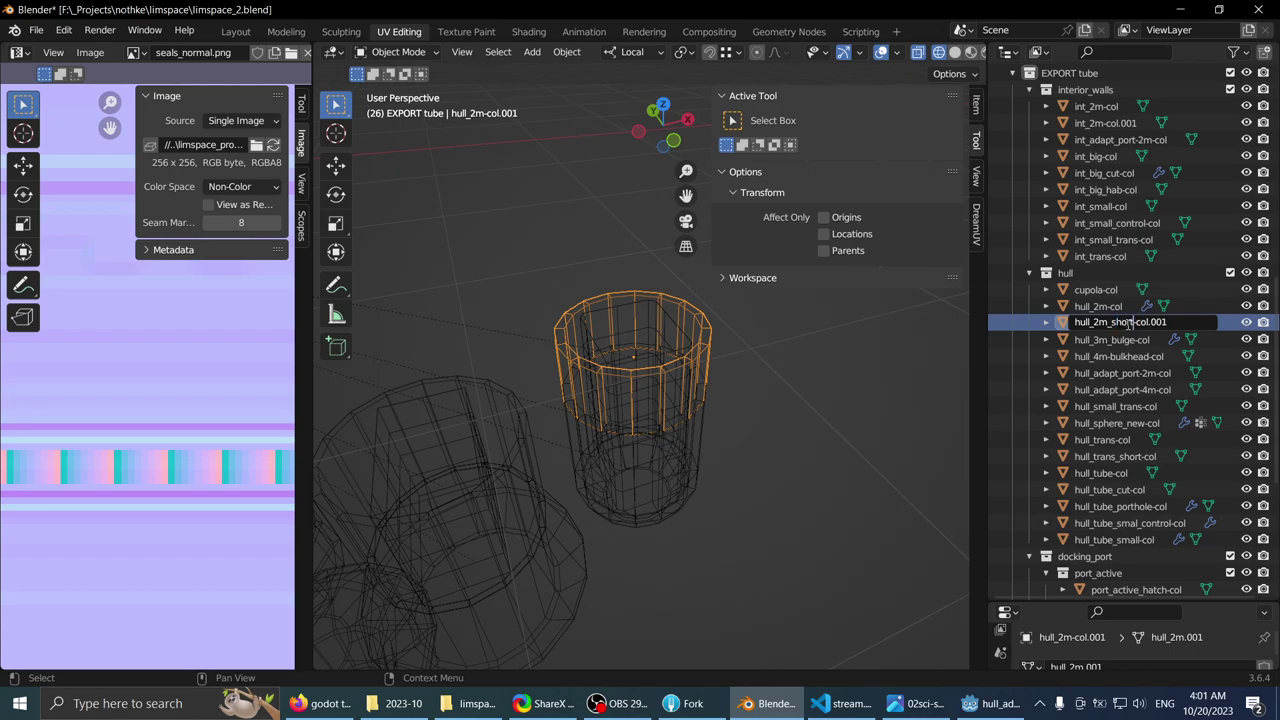
key(Return)
- Change the shortened hull's name to hull_2m_s-col.001
middle_drag(629, 454, 522, 375)
scroll(640, 390, up, 3)
middle_drag(639, 389, 606, 347)
scroll(614, 328, down, 2)
click(637, 438)
click(613, 354)
click(606, 347)
scroll(604, 301, up, 5)
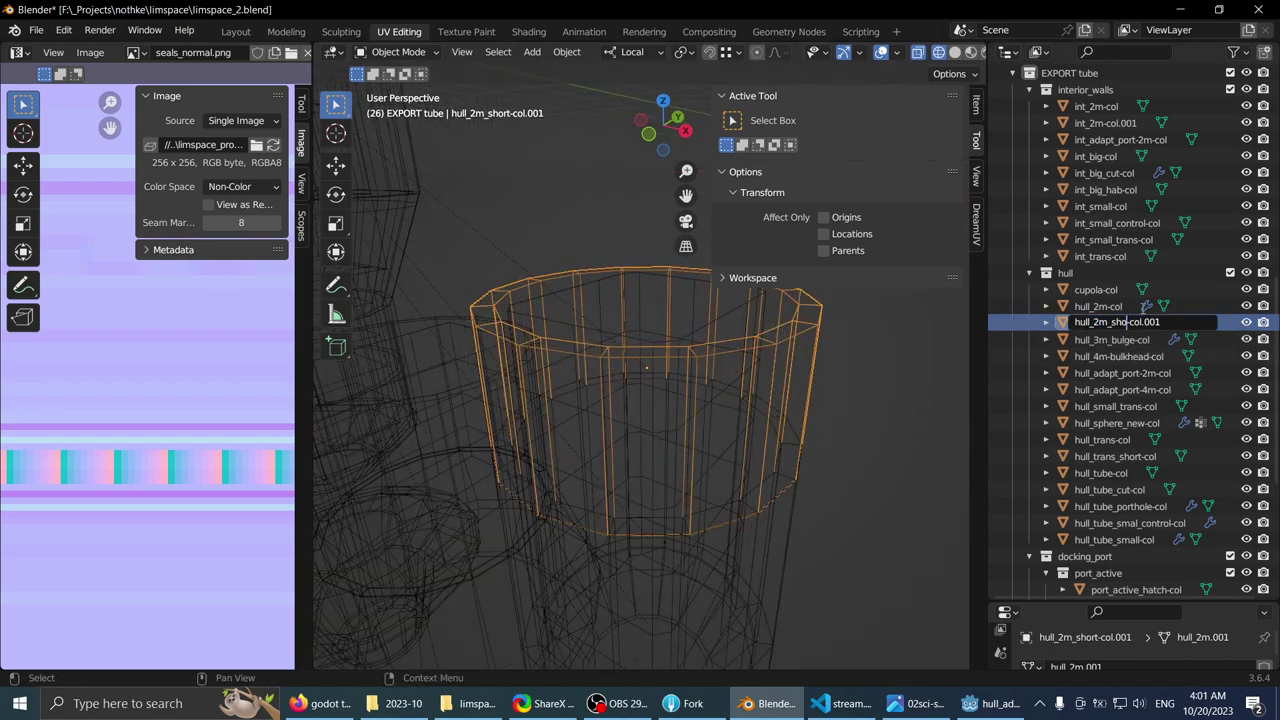
text(s)
key(Return)
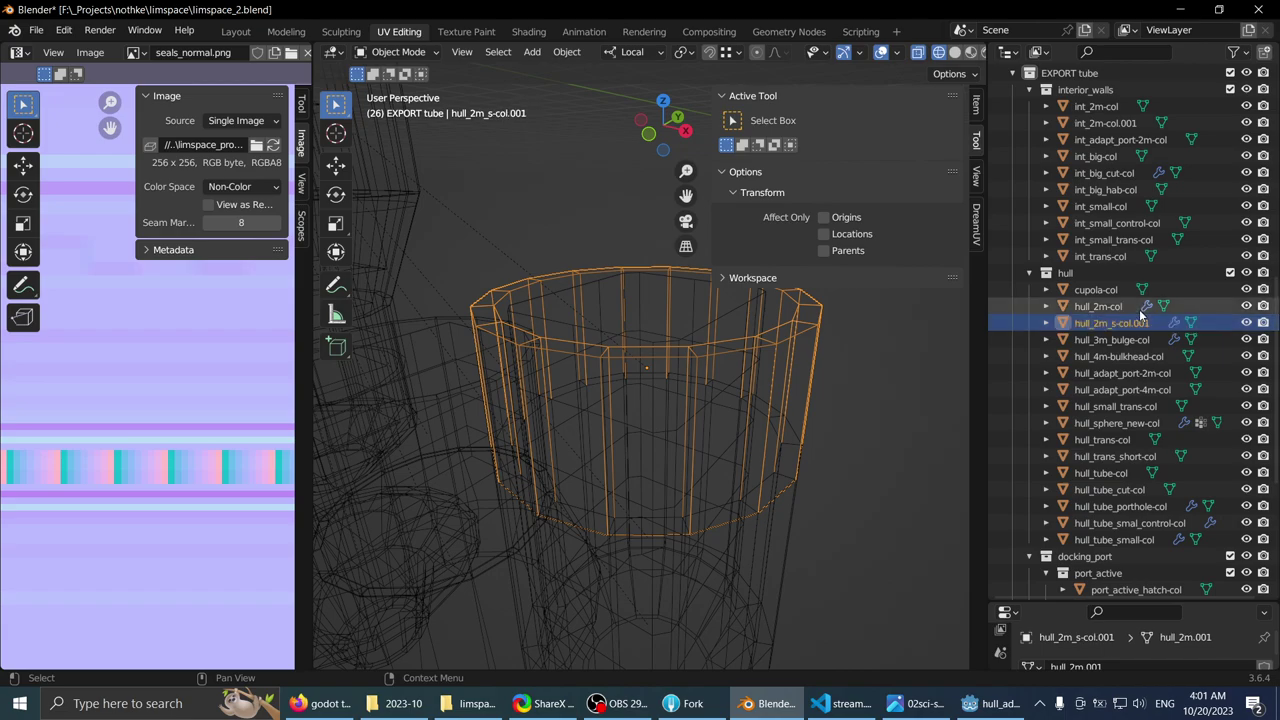
middle_drag(585, 390, 623, 328)
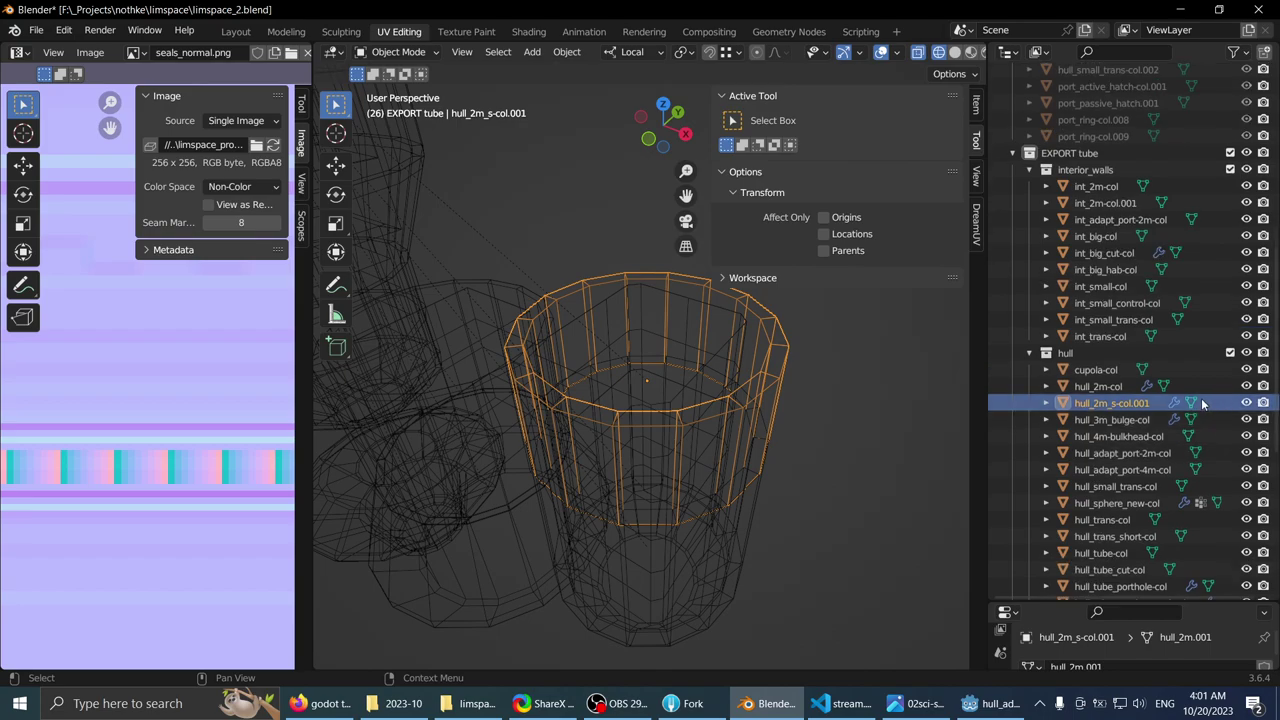
scroll(1110, 430, down, 3)
scroll(1120, 380, up, 2)
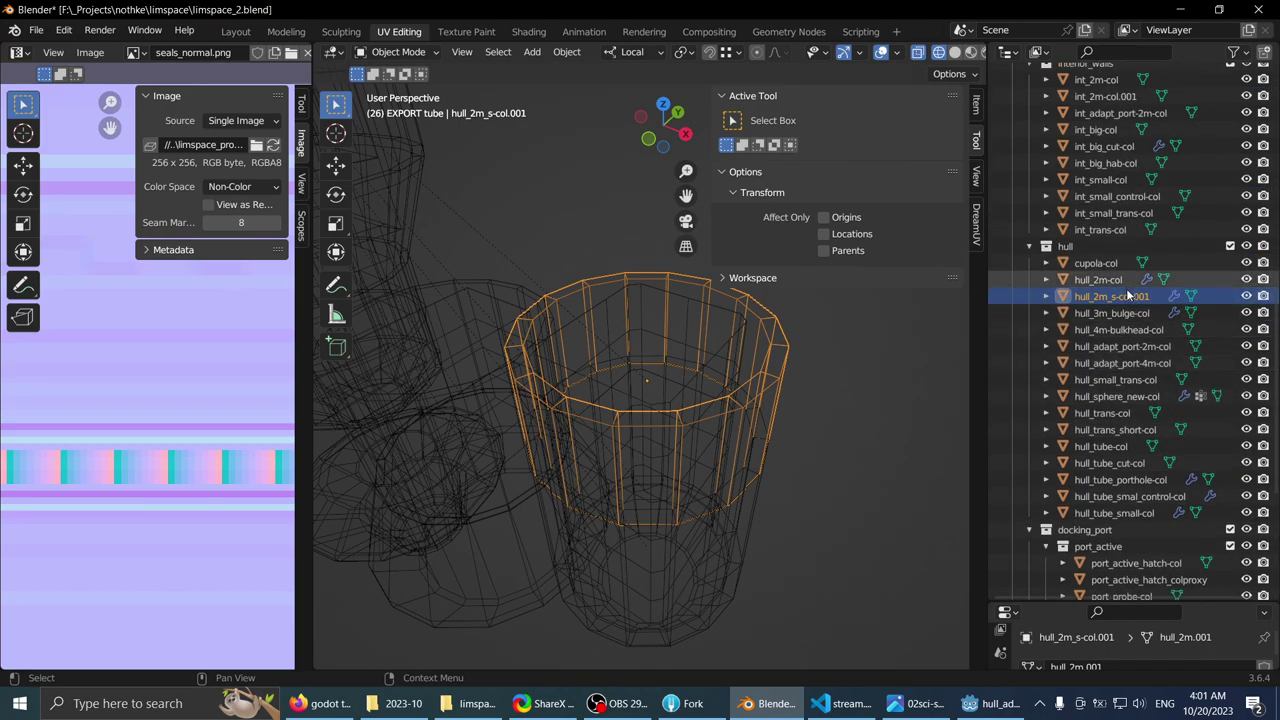
- Rename the shortened hull object as hull_2m_short-col.001
double_click(1126, 296)
scroll(1126, 293, up, 1)
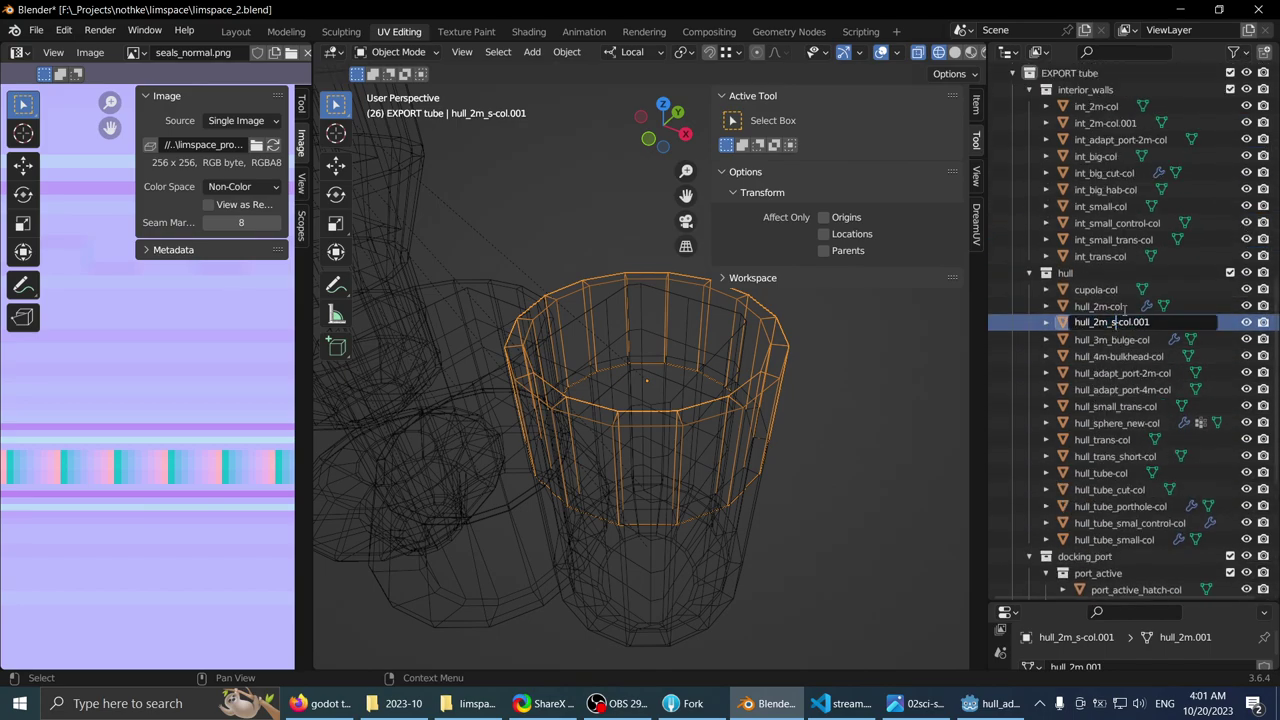
key(Return)
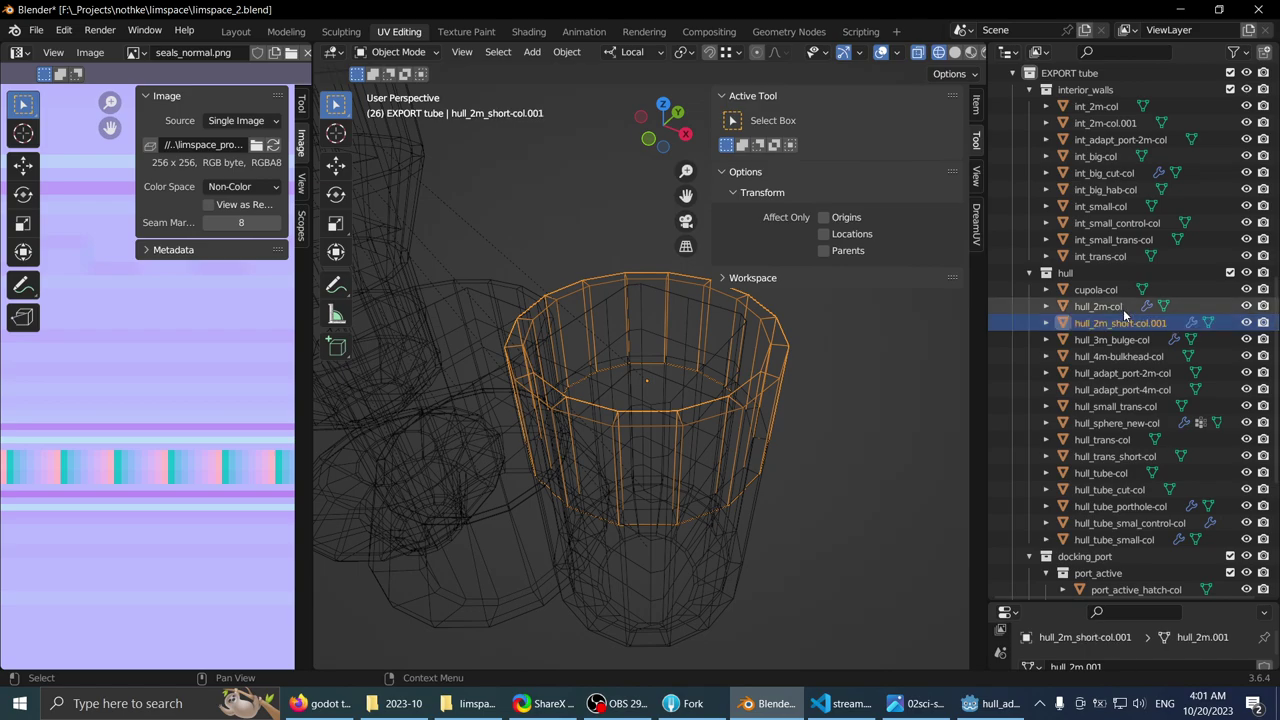
- Rename the shortened interior object as int_2m_short-col
click(670, 294)
double_click(1105, 123)
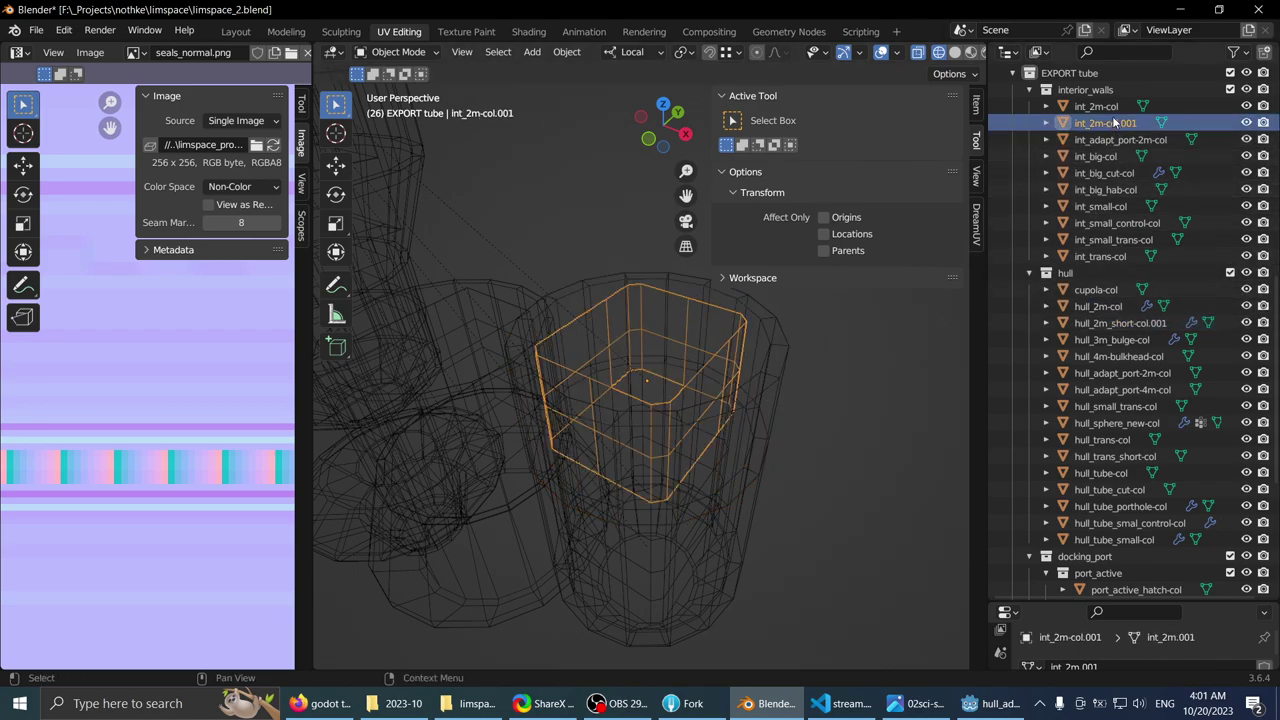
scroll(1125, 188, up, 5)
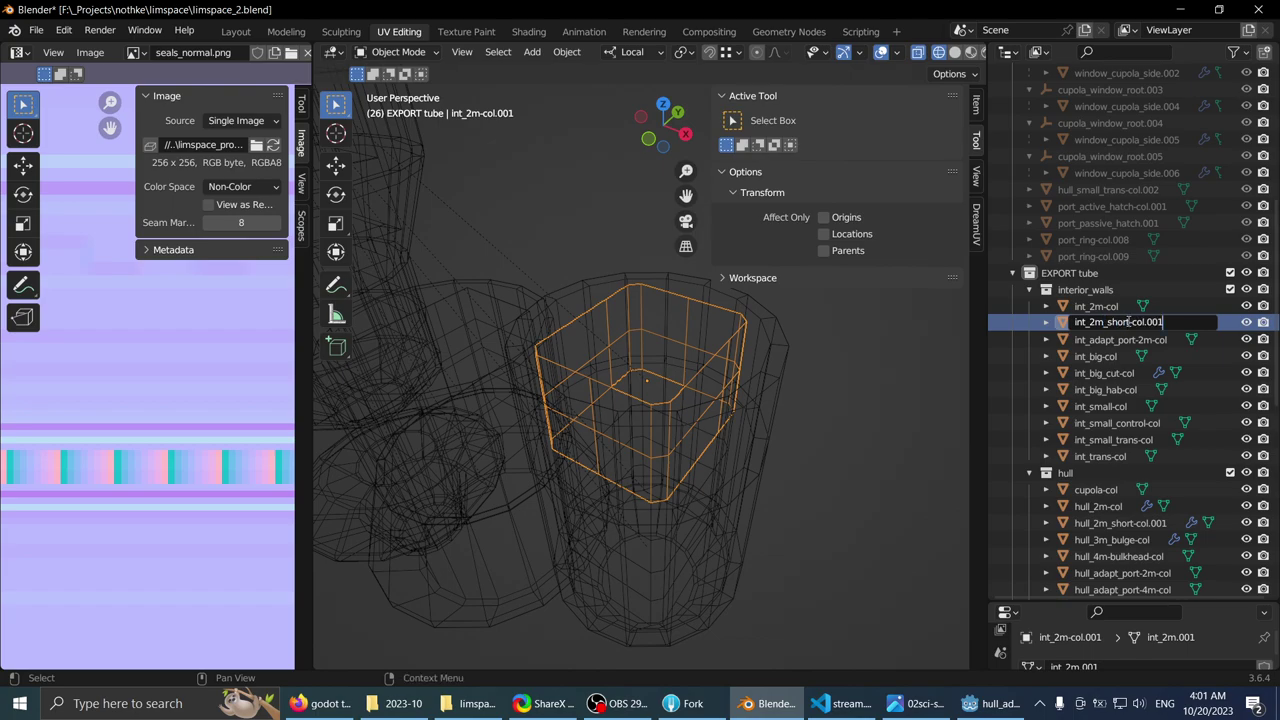
key(BackSpace)
key(BackSpace)
key(Return)
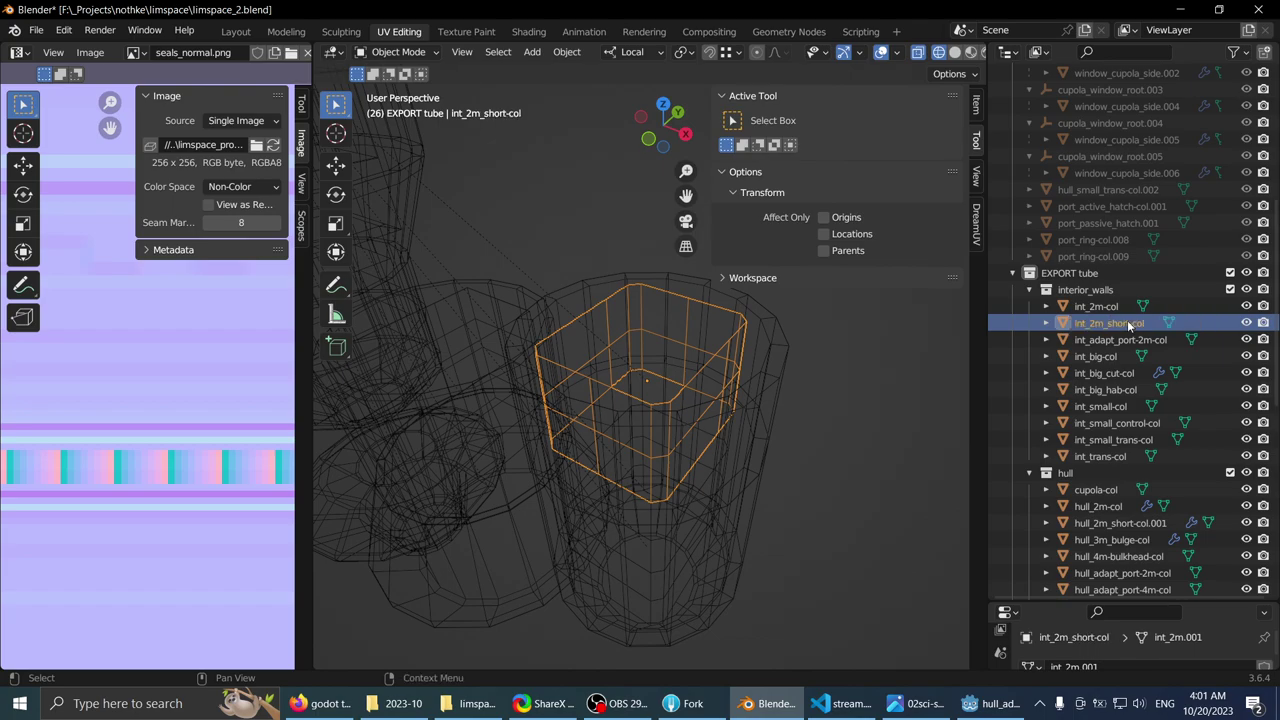
- Remove the .001 suffix from the shortened hull's name so it reads hull_2m_short-col
double_click(1150, 526)
scroll(1155, 537, down, 5)
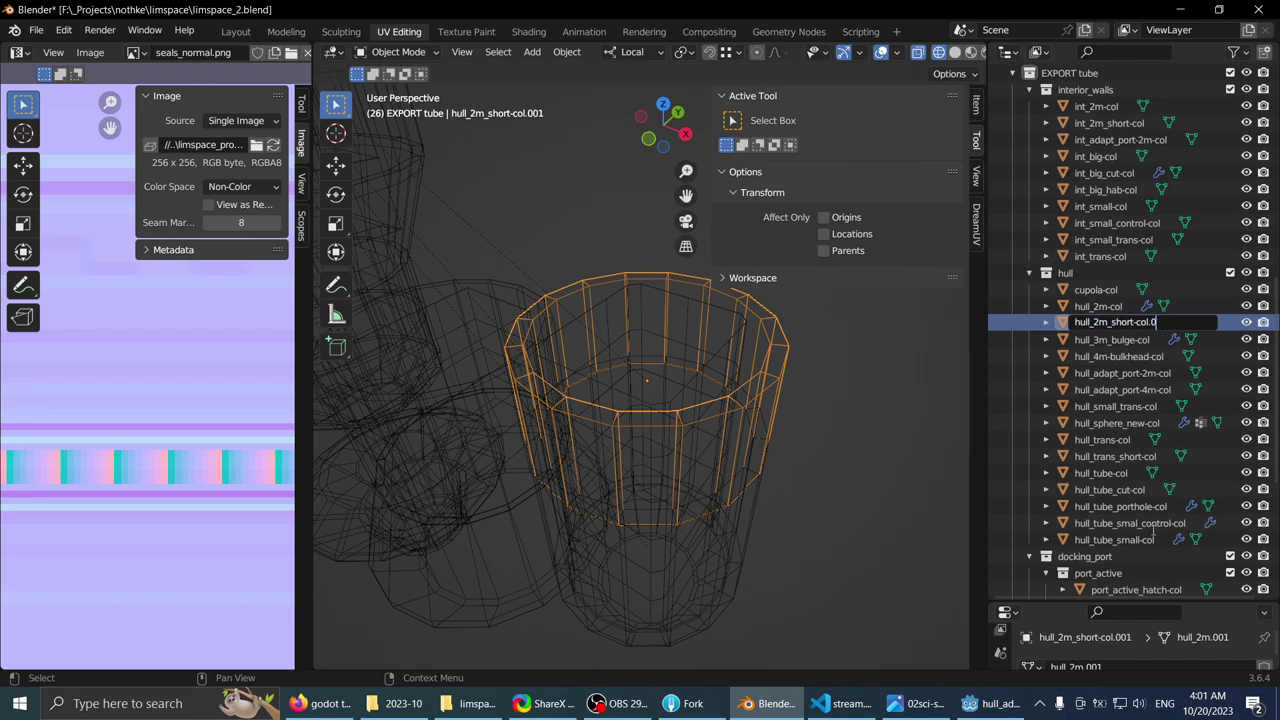
key(BackSpace)
key(BackSpace)
key(Return)
scroll(1055, 500, down, 5)
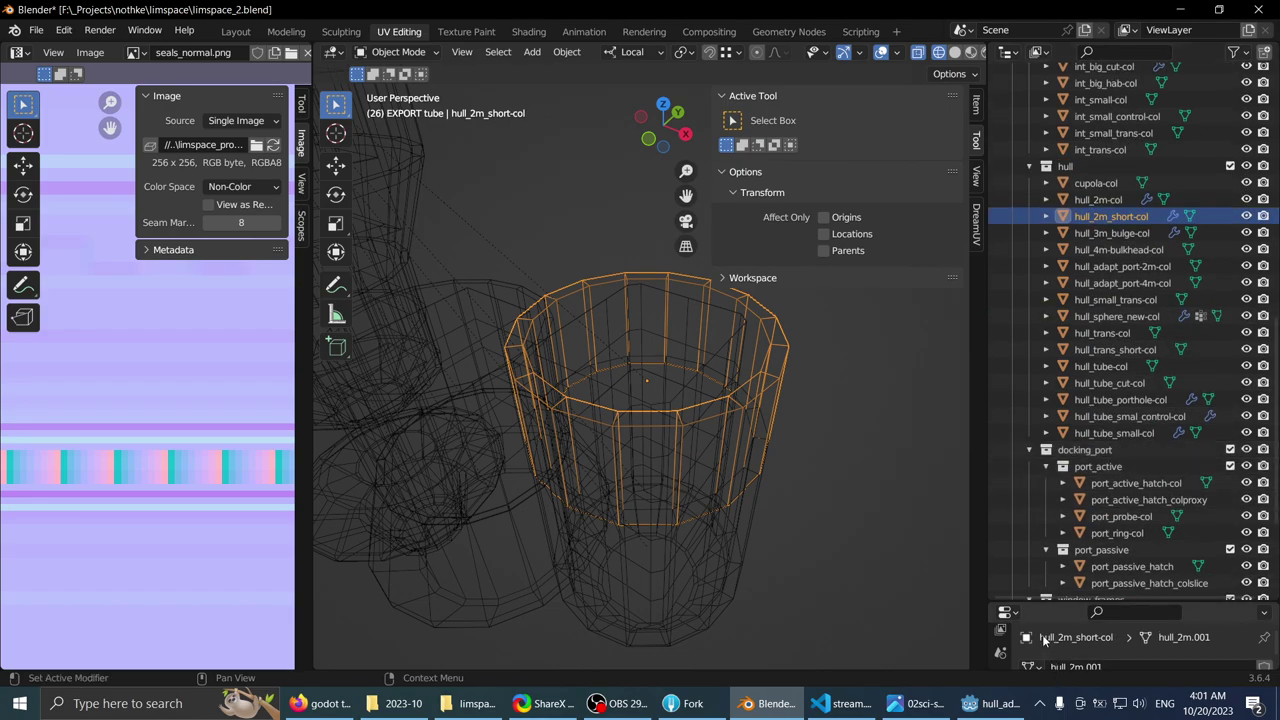
drag(1045, 600, 1035, 440)
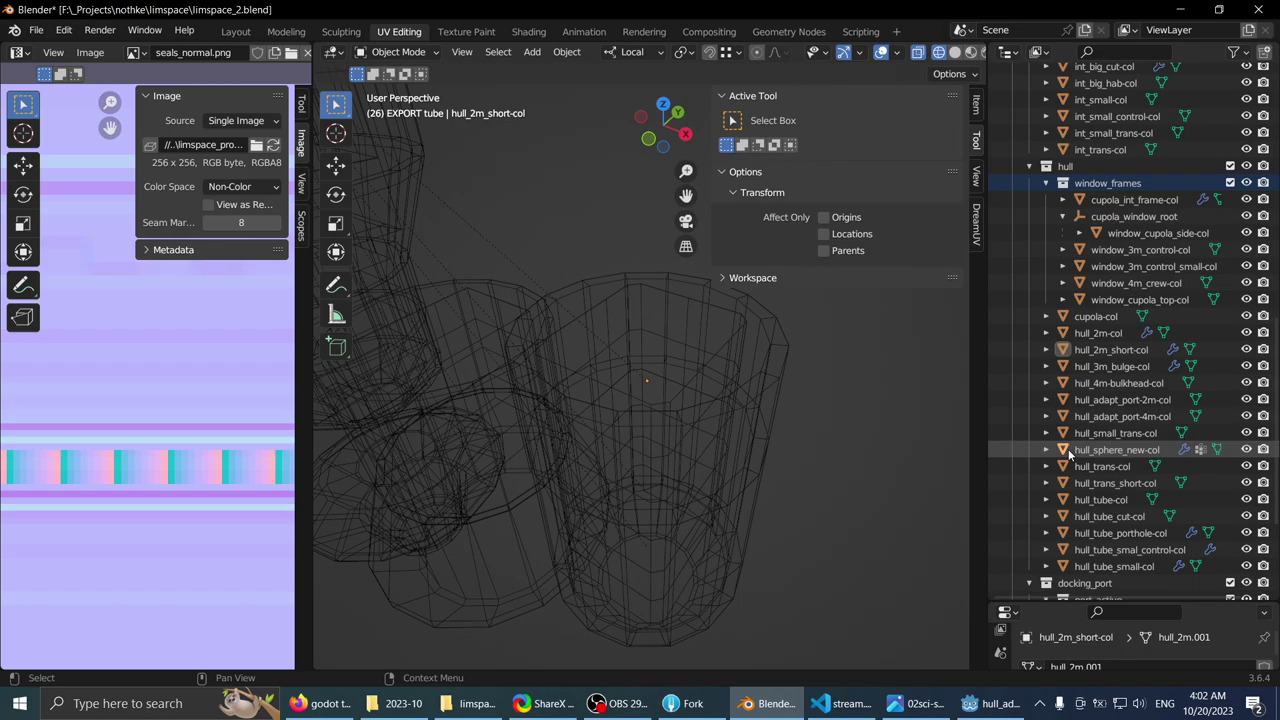
key(ctrl+z)
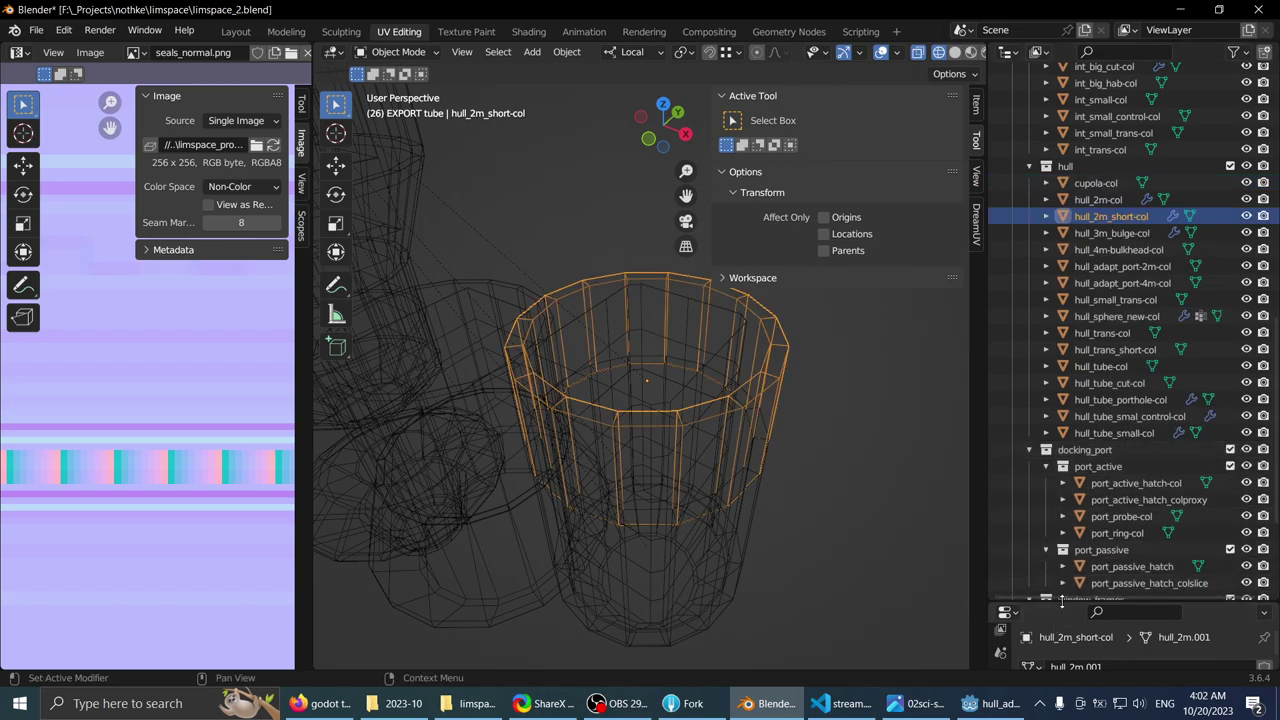
- Rename the short hull's mesh data as hull_2m_short and the short interior's as int_2m_short, and save the file
drag(1062, 600, 1085, 475)
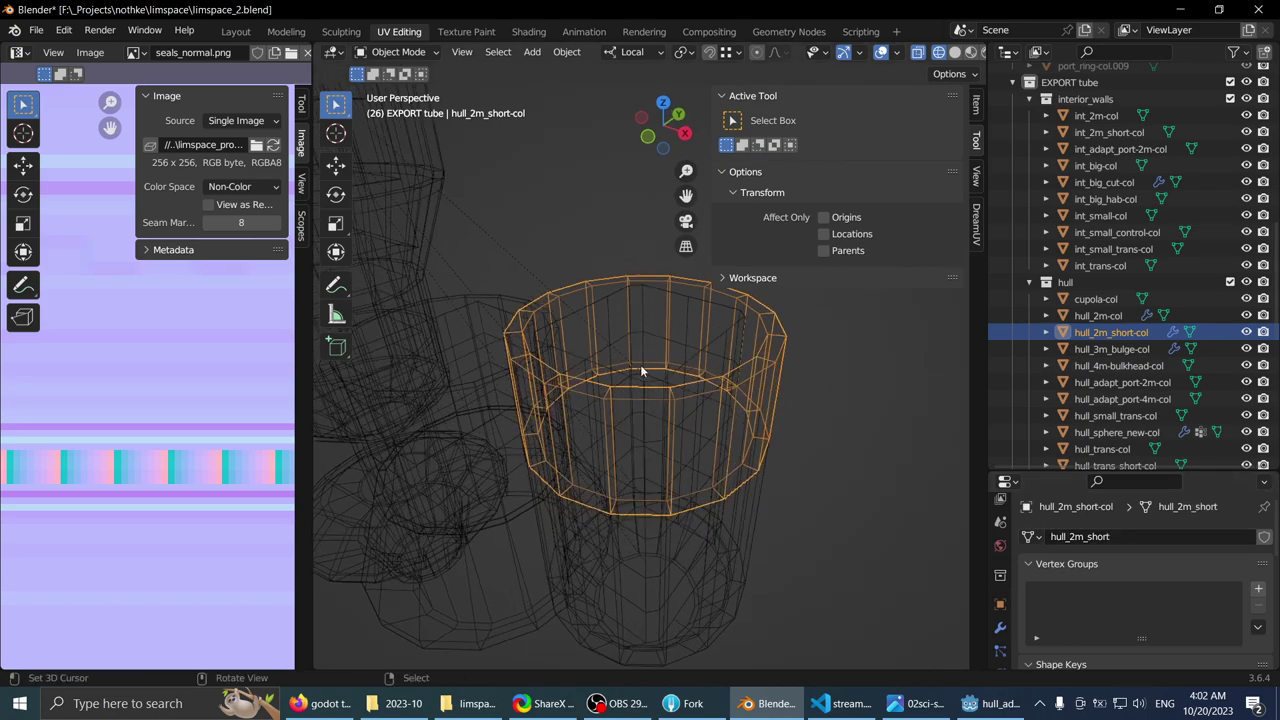
click(655, 296)
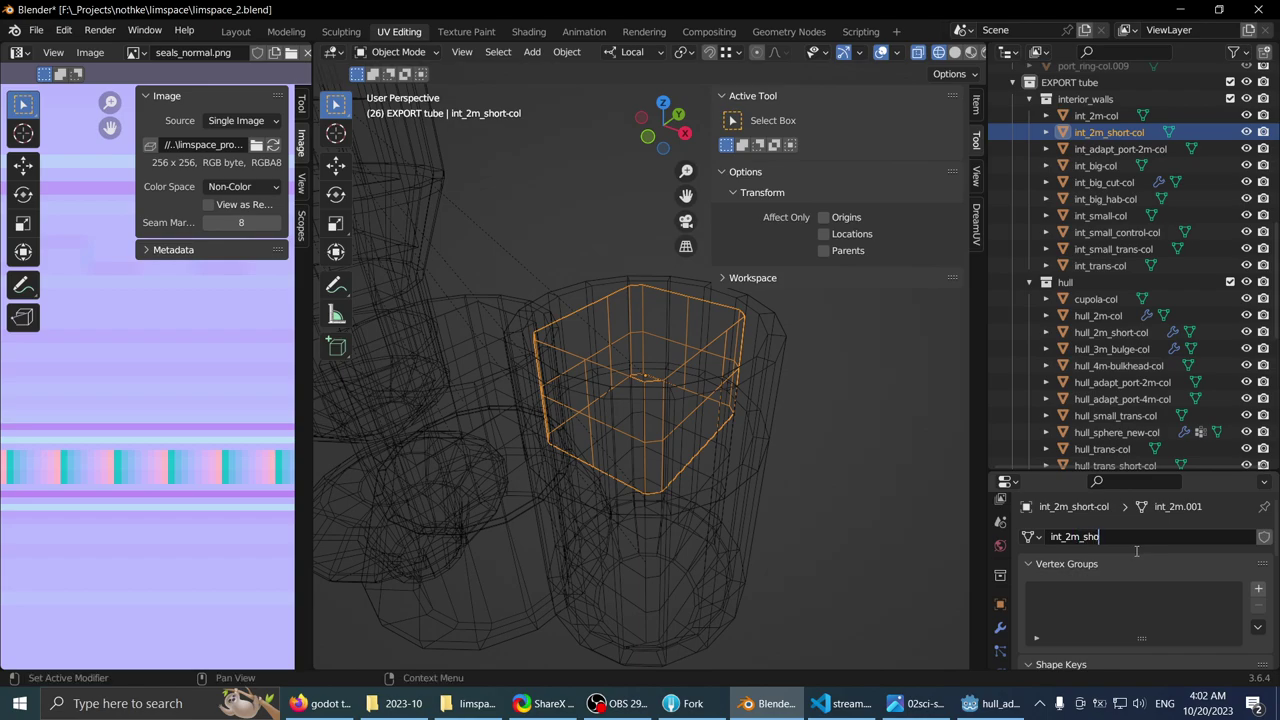
middle_drag(660, 470, 626, 420)
key(ctrl+s)
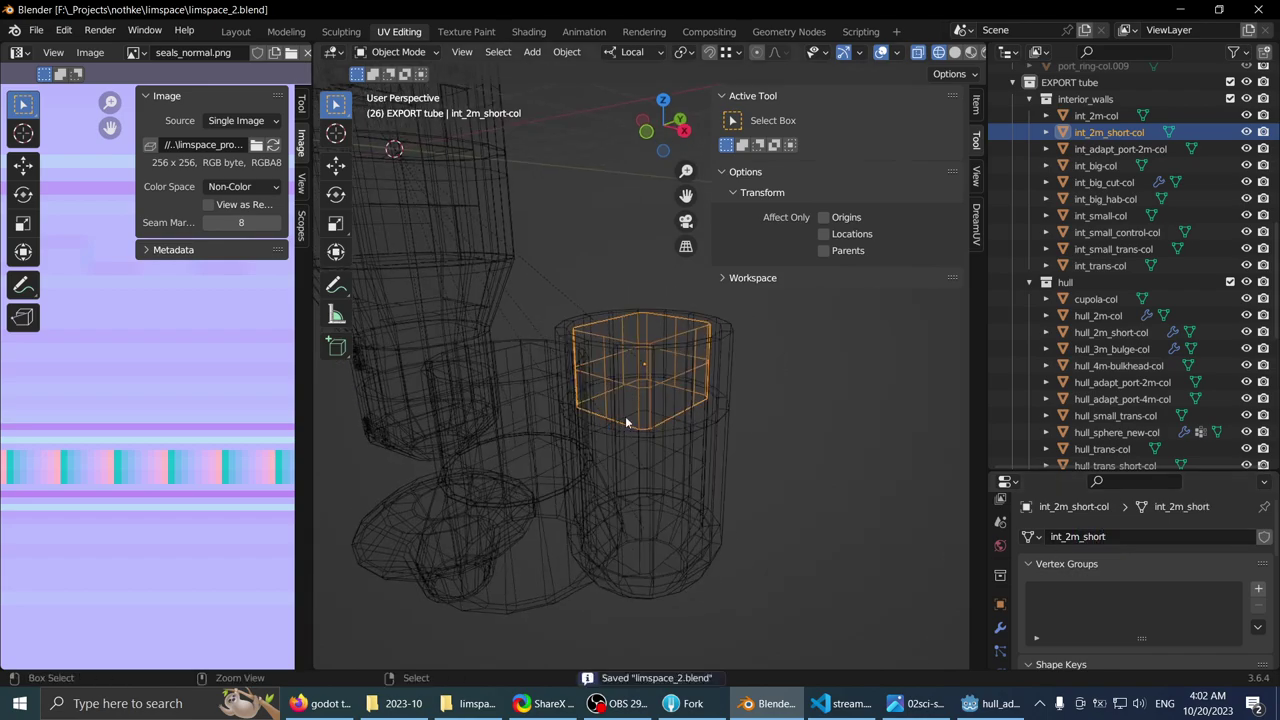
- Apply the object transforms of the short interior and the short hull, and save the file
click(728, 366)
scroll(762, 318, down, 2)
middle_drag(760, 320, 722, 390)
key(a)
key(a)
click(722, 390)
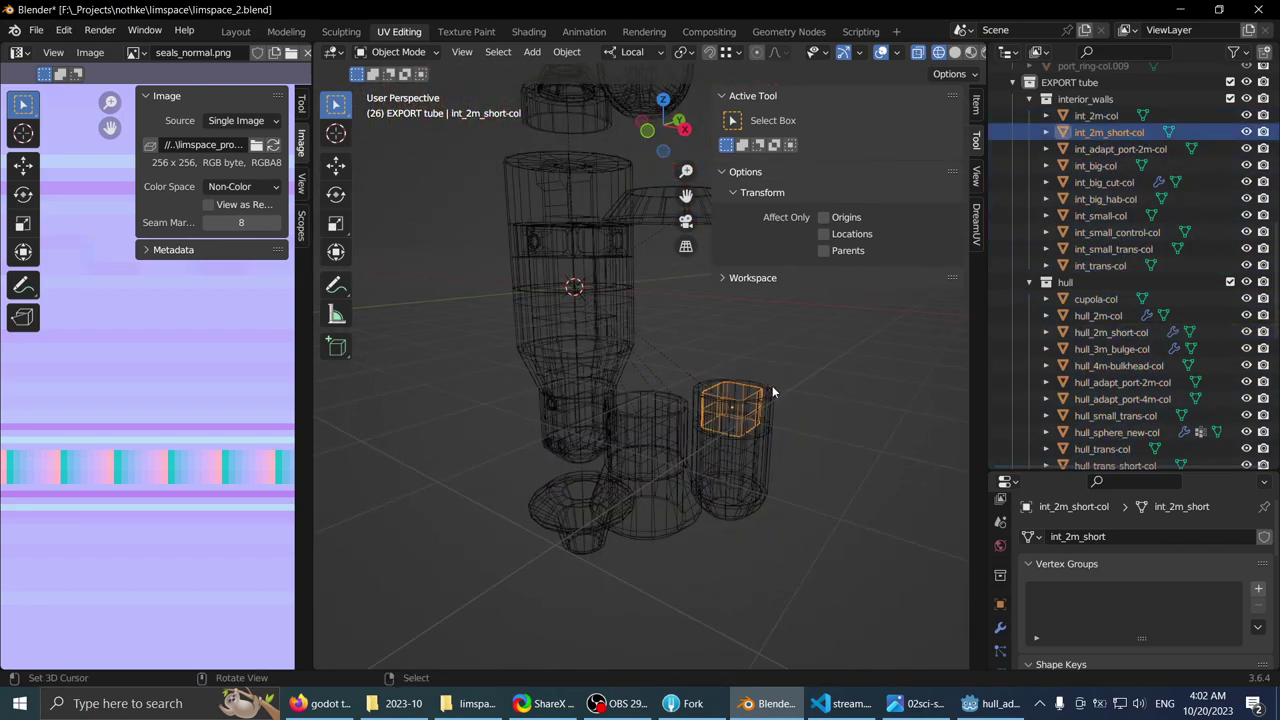
key(ctrl+a)
click(743, 394)
click(763, 396)
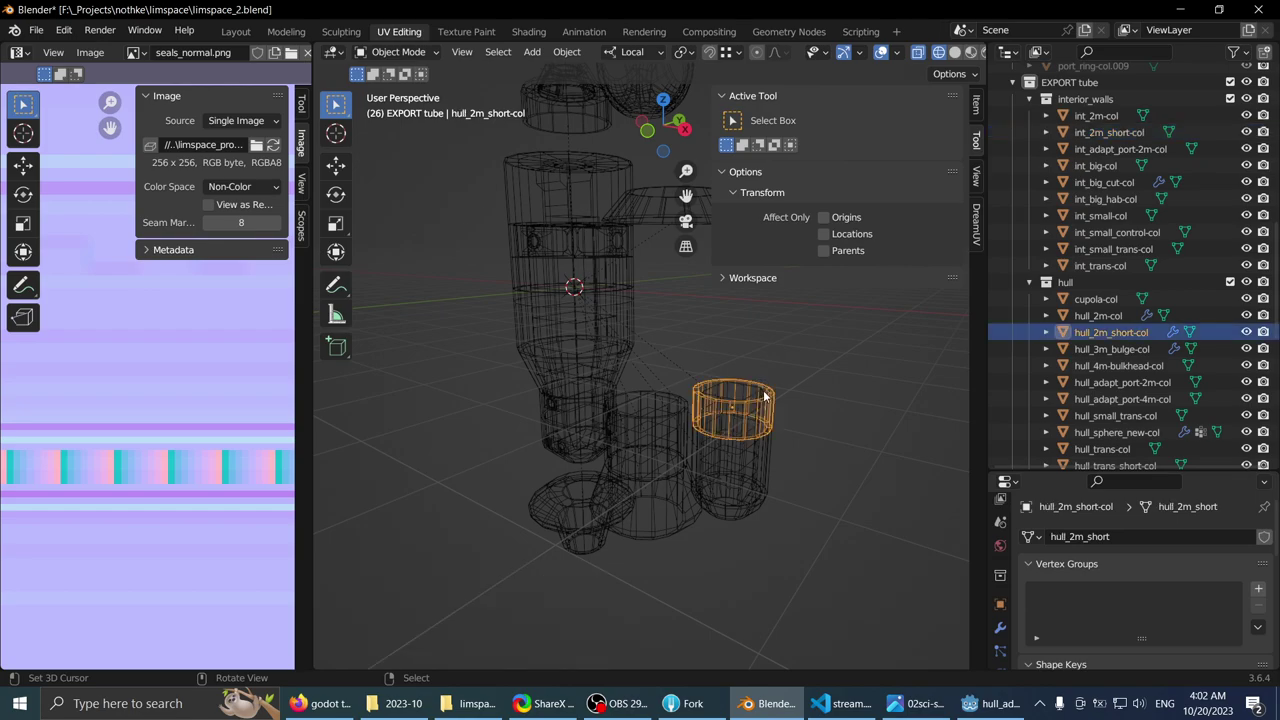
key(ctrl+a)
click(759, 392)
key(ctrl+s)
- Select all objects in the EXPORT tube collection and export them as glTF Binary over tube.glb in the art folder
middle_drag(727, 347, 716, 381)
scroll(1095, 165, up, 4)
right_click(1095, 165)
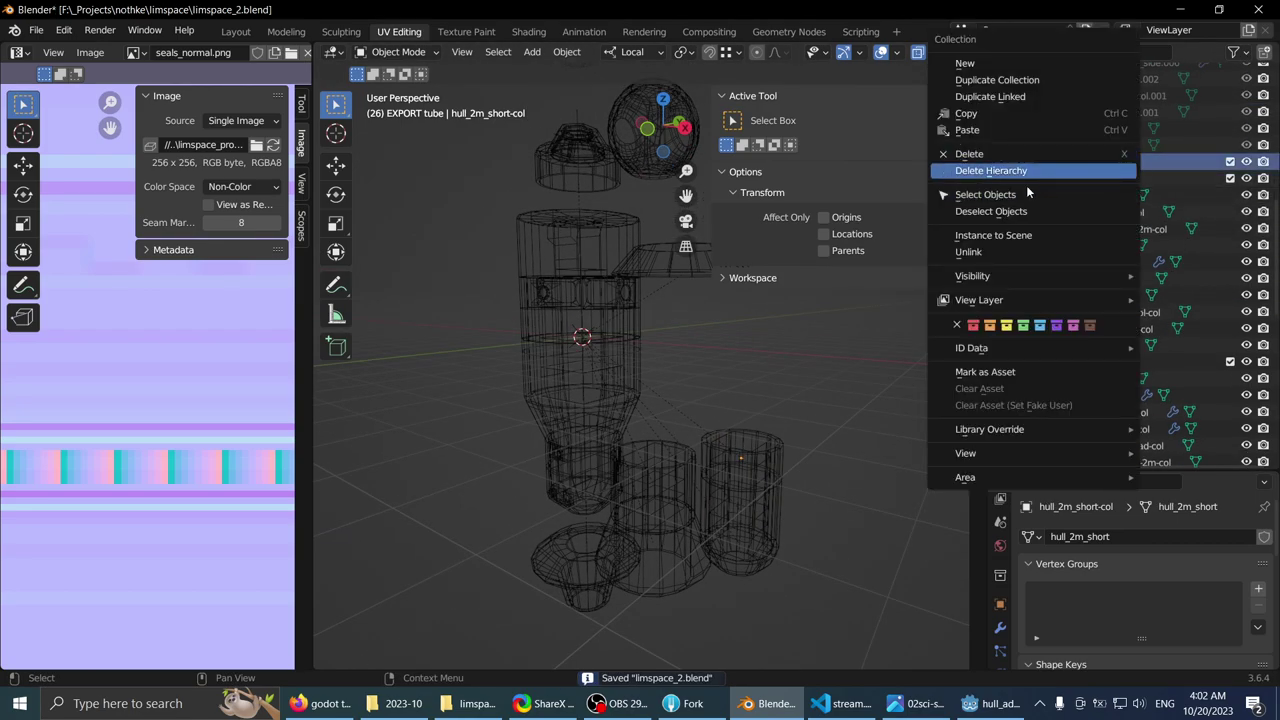
click(1090, 168)
key(q)
click(729, 329)
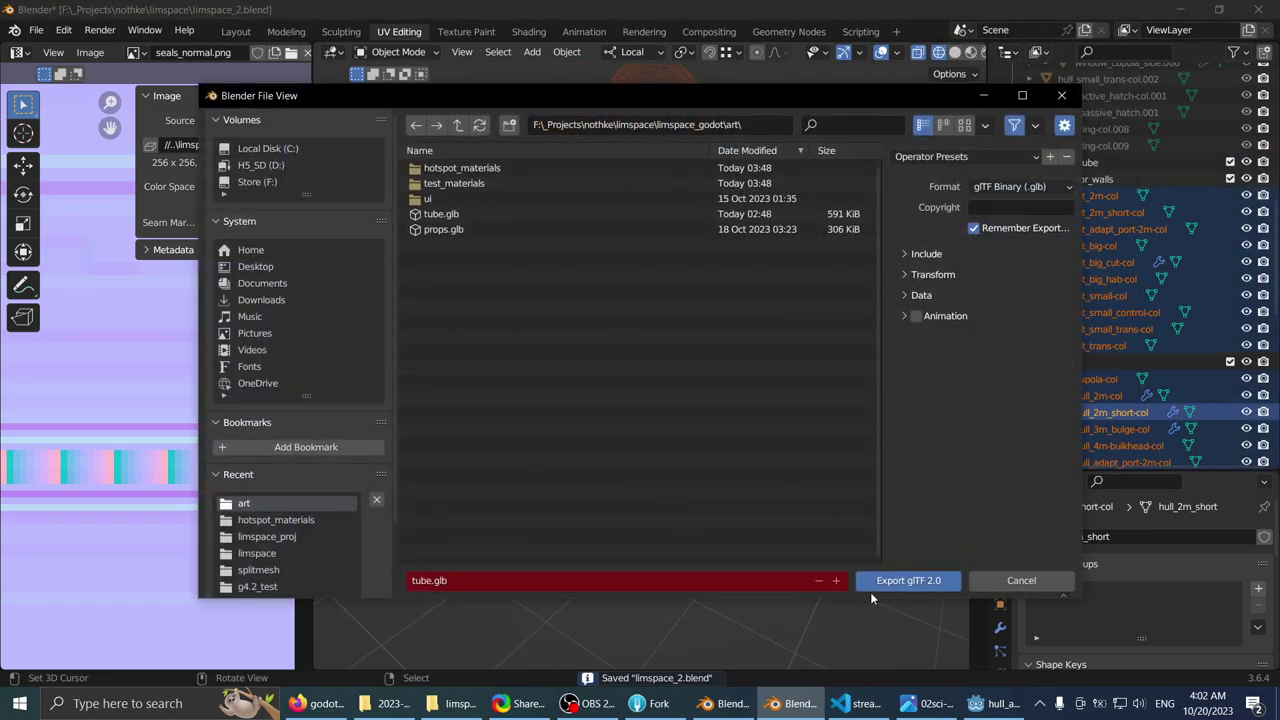
click(911, 586)
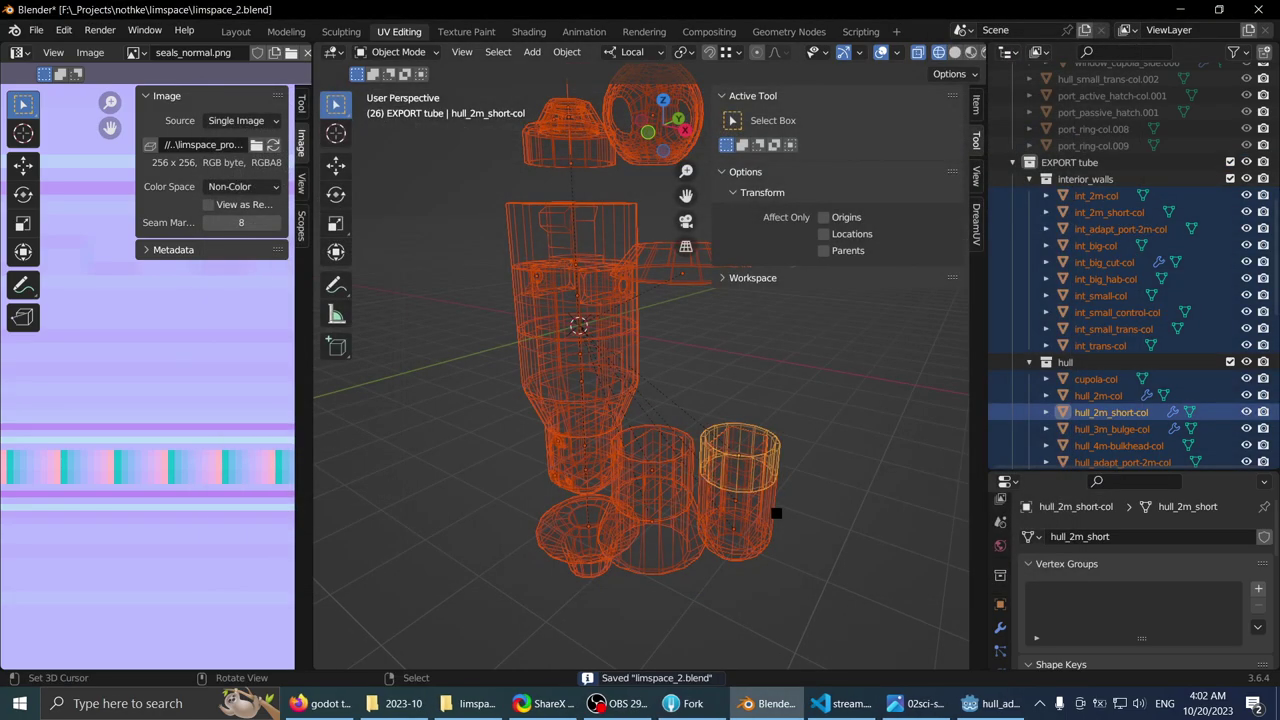
- Switch to Godot to reimport tube.glb and examine the limspace repository's unstaged files in Fork
click(990, 703)
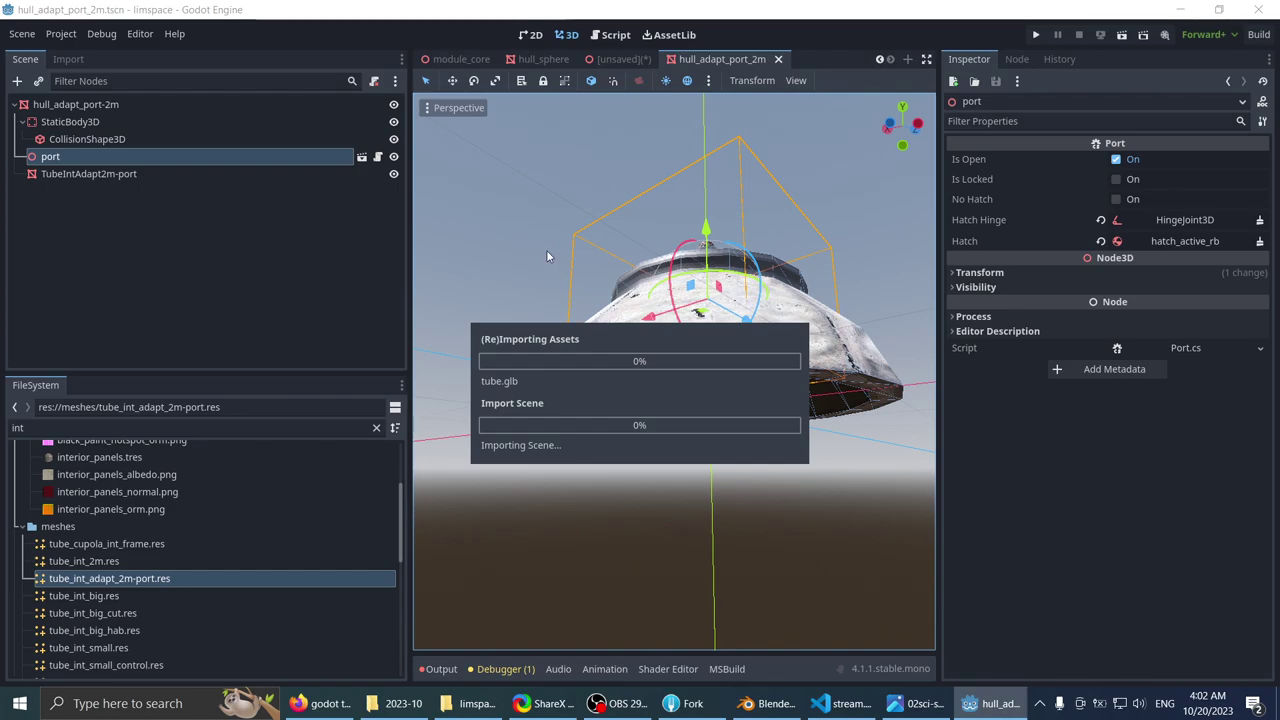
scroll(543, 301, down, 2)
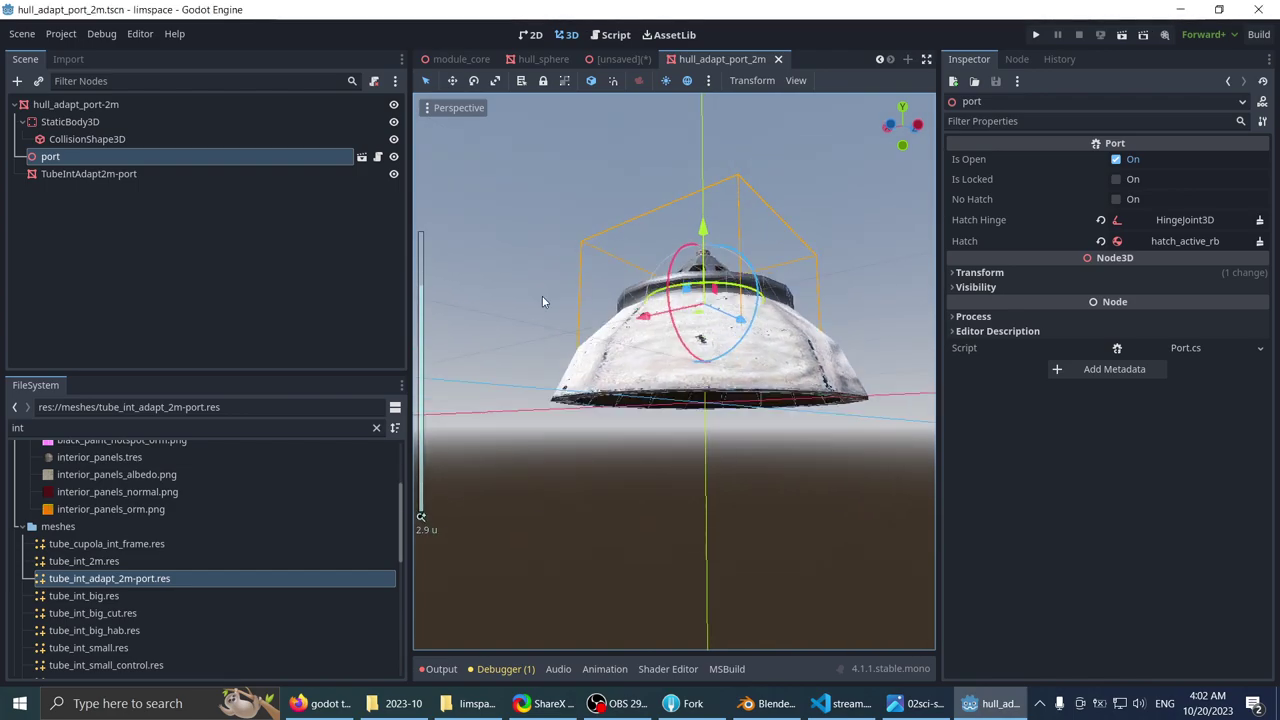
click(693, 703)
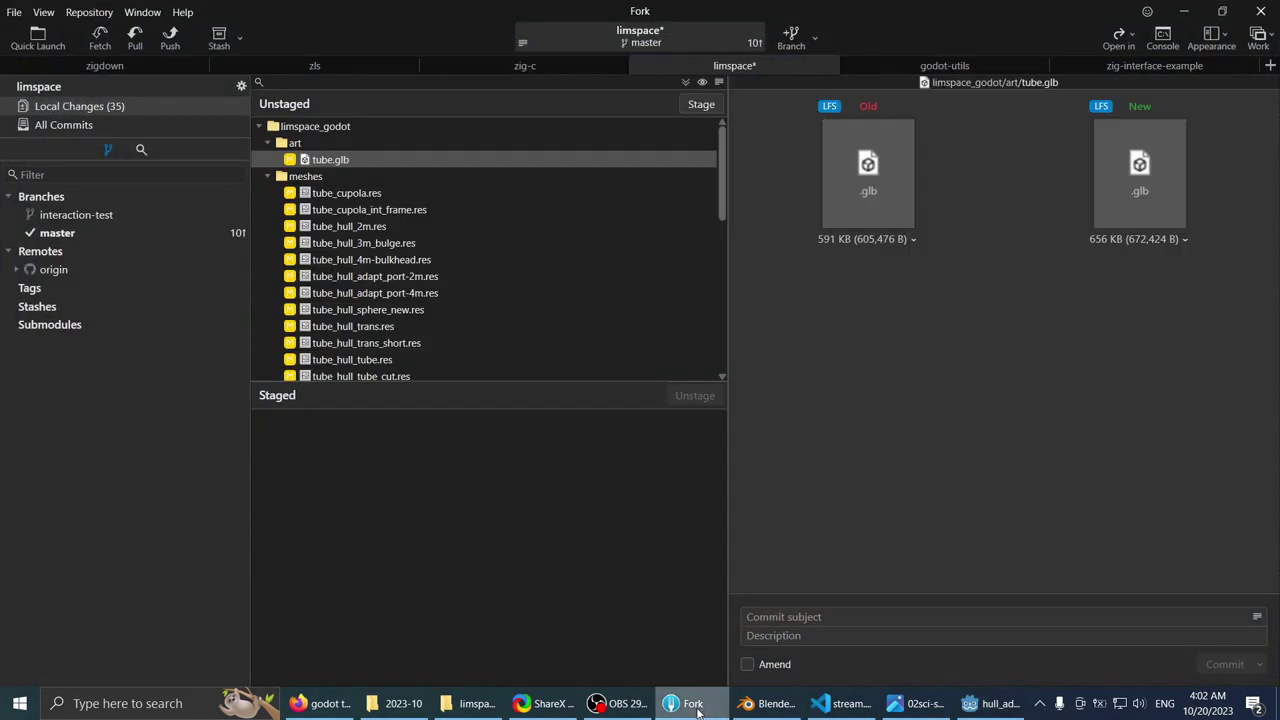
scroll(509, 301, down, 10)
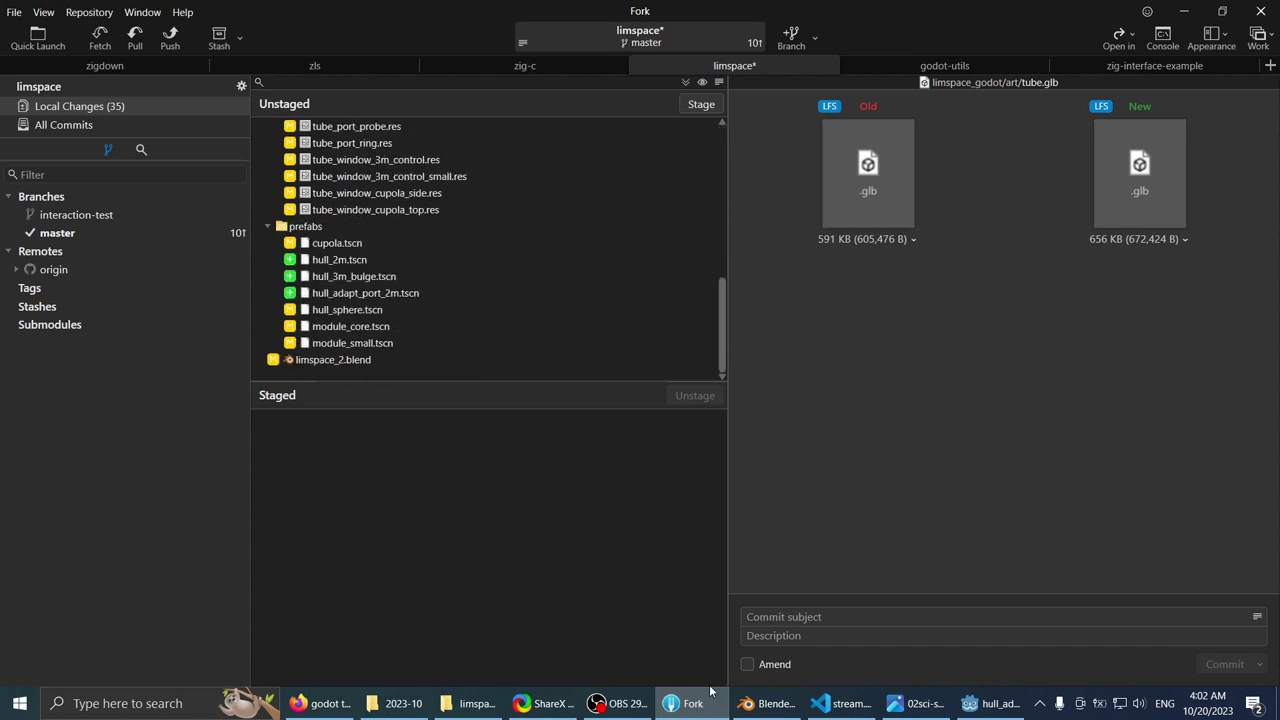
click(689, 712)
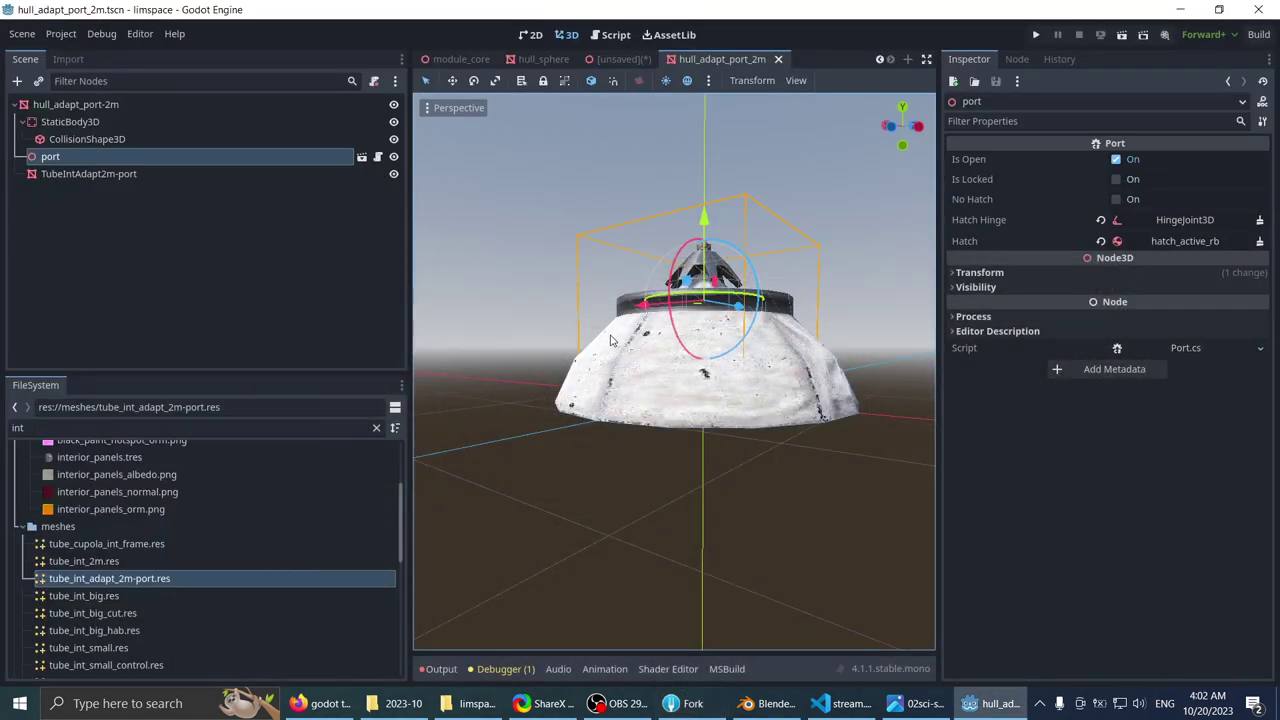
- Look through the project files filtered by int for the short interior mesh
middle_drag(609, 336, 477, 444)
scroll(564, 412, down, 4)
scroll(146, 550, down, 5)
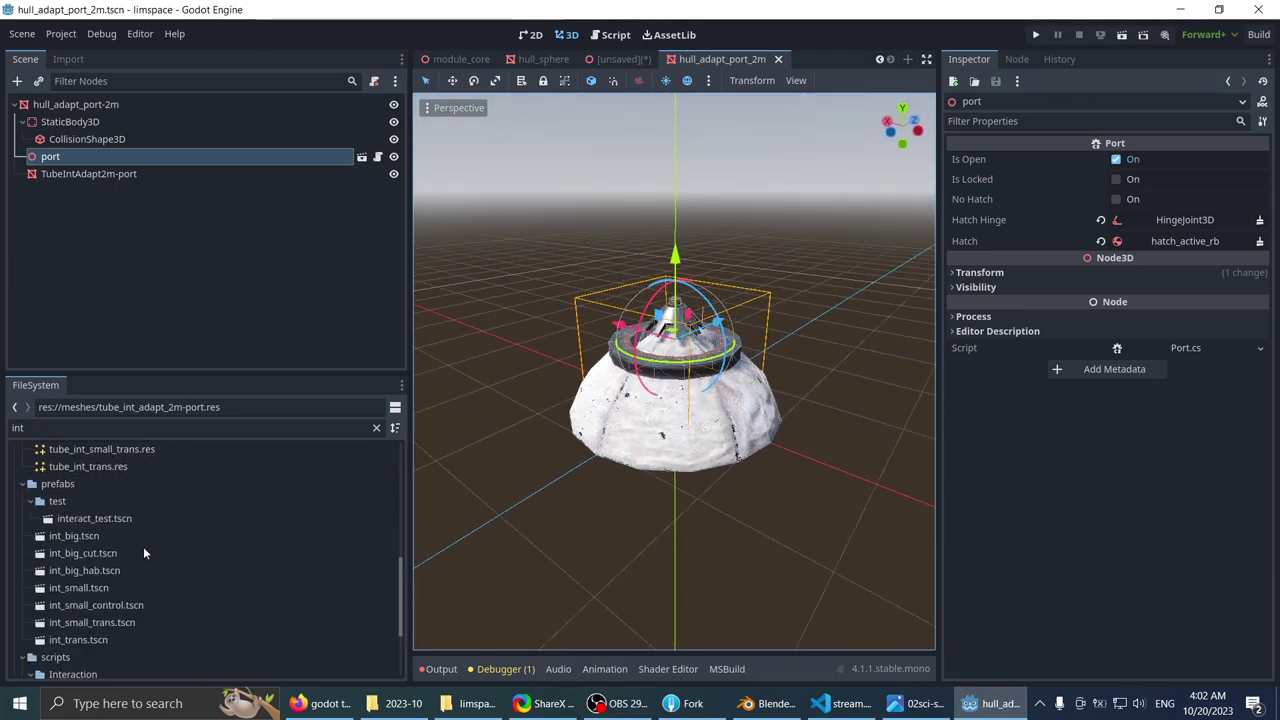
scroll(142, 545, up, 3)
scroll(143, 546, up, 1)
scroll(143, 546, down, 10)
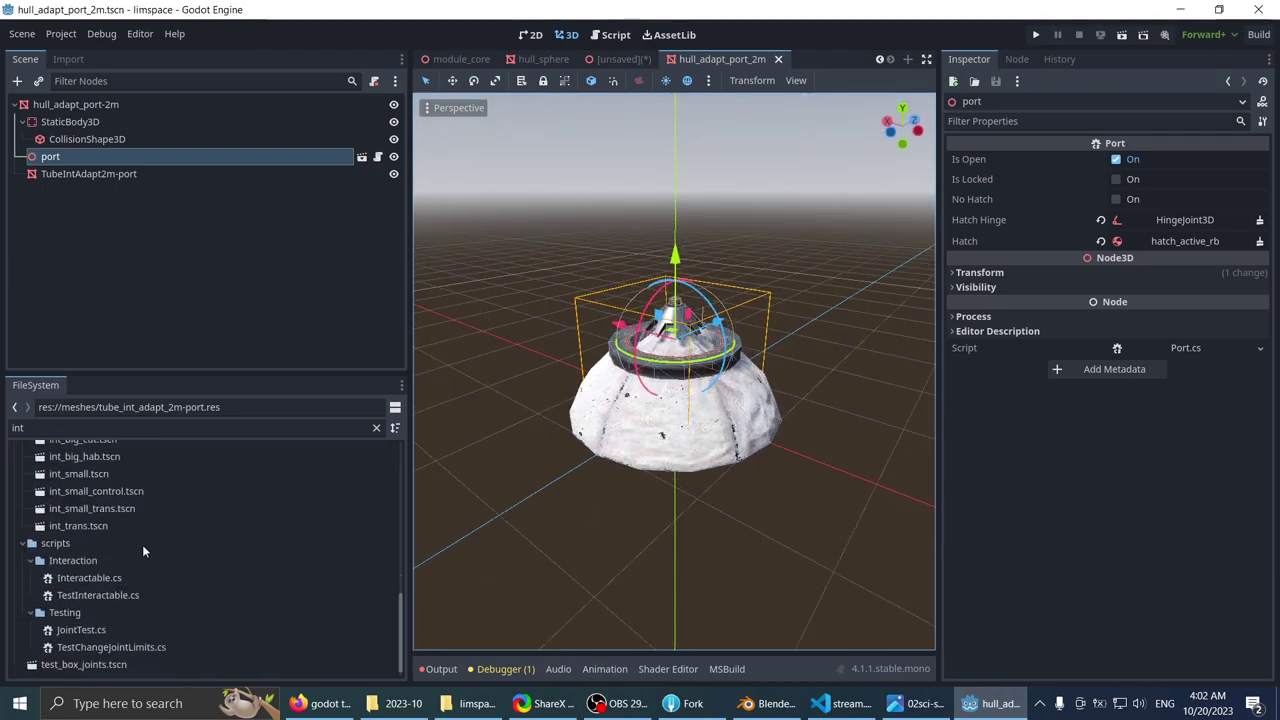
scroll(134, 542, up, 12)
scroll(132, 544, up, 3)
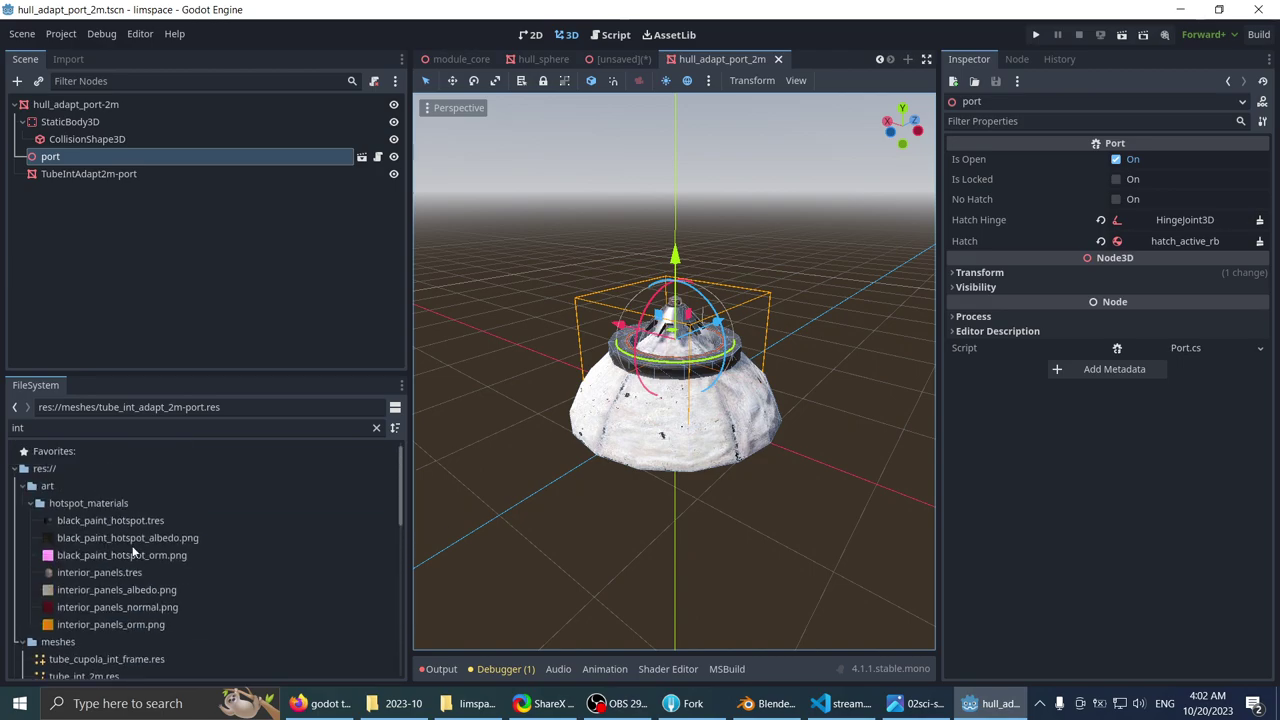
- Filter the project files for tube.glb and open its advanced import settings
click(108, 429)
text(tube.gl)
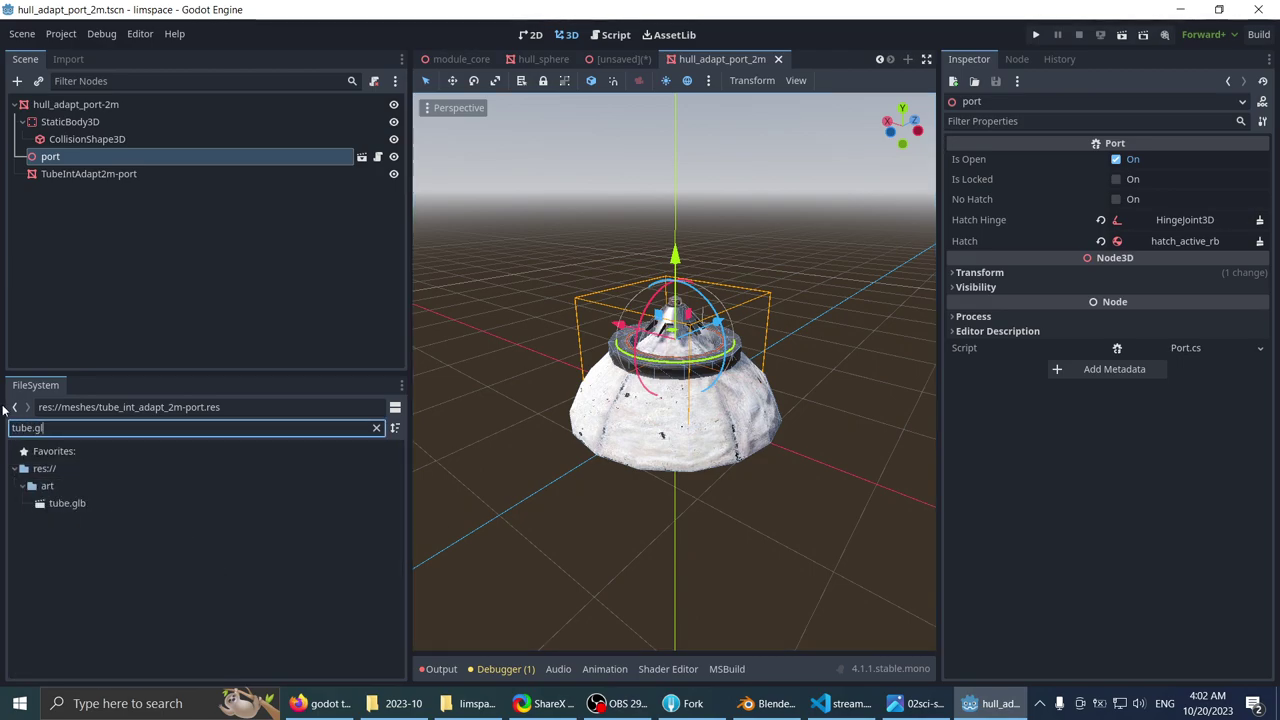
double_click(62, 503)
- Choose the meshes folder as the save location for the scene's mesh resources
click(153, 83)
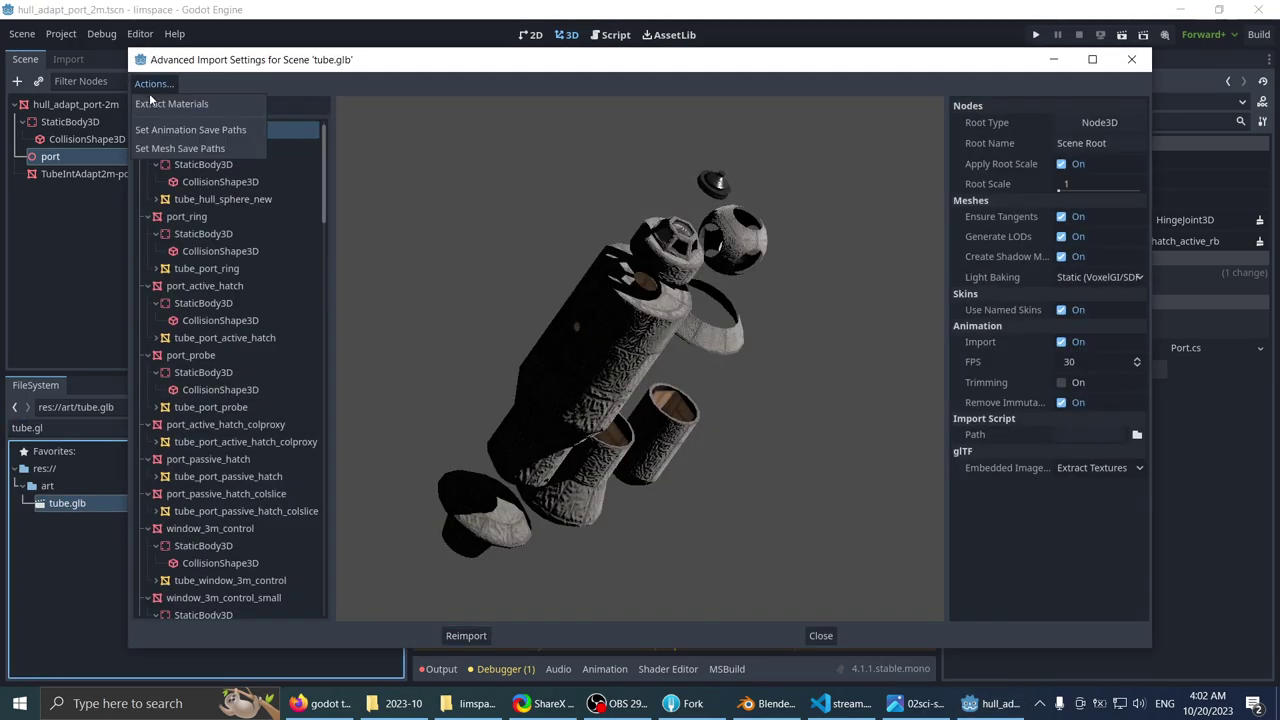
click(189, 149)
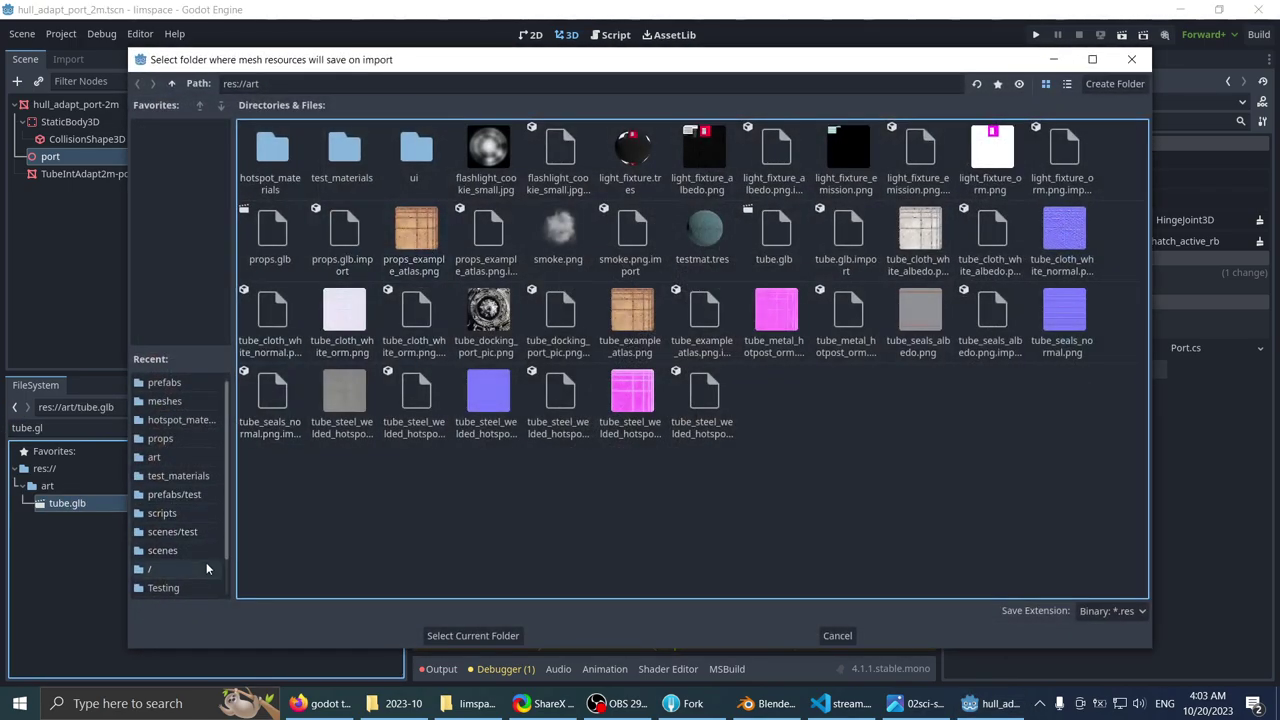
click(164, 401)
click(470, 636)
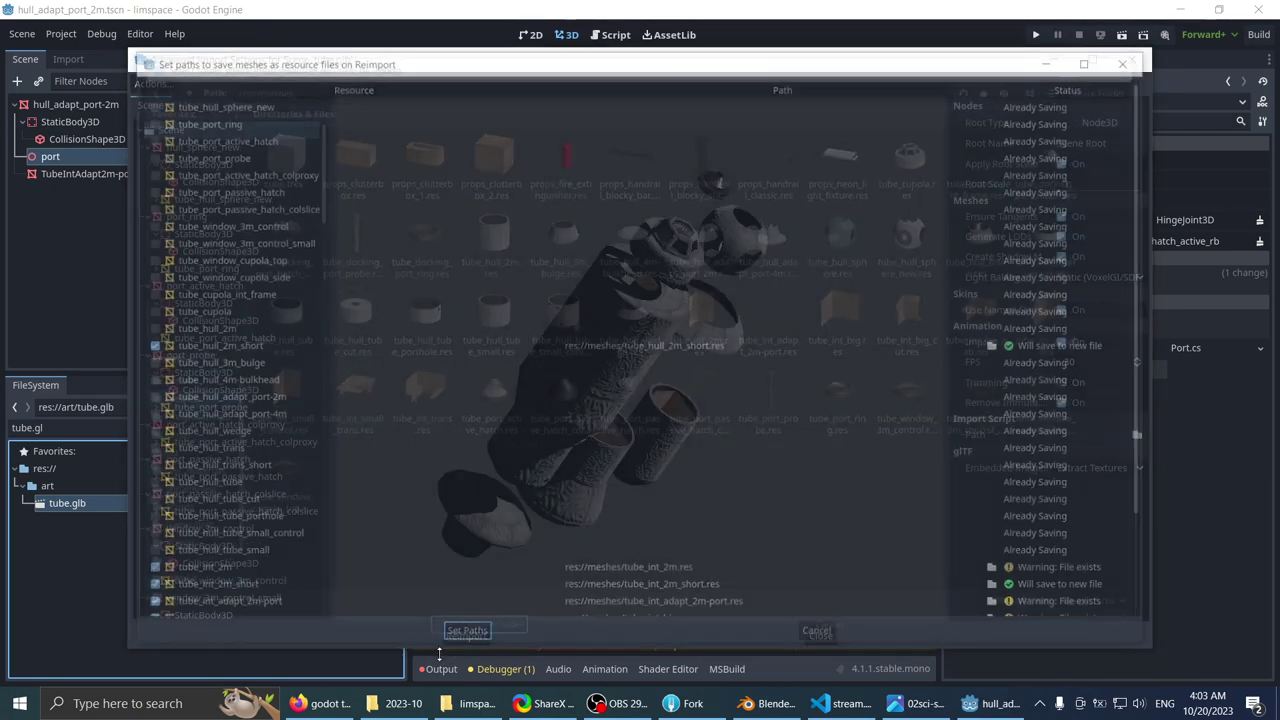
- Review and set the save paths for the checked meshes, including tube_hull_2m_short and tube_int_2m_short, and reimport tube.glb
scroll(310, 330, down, 3)
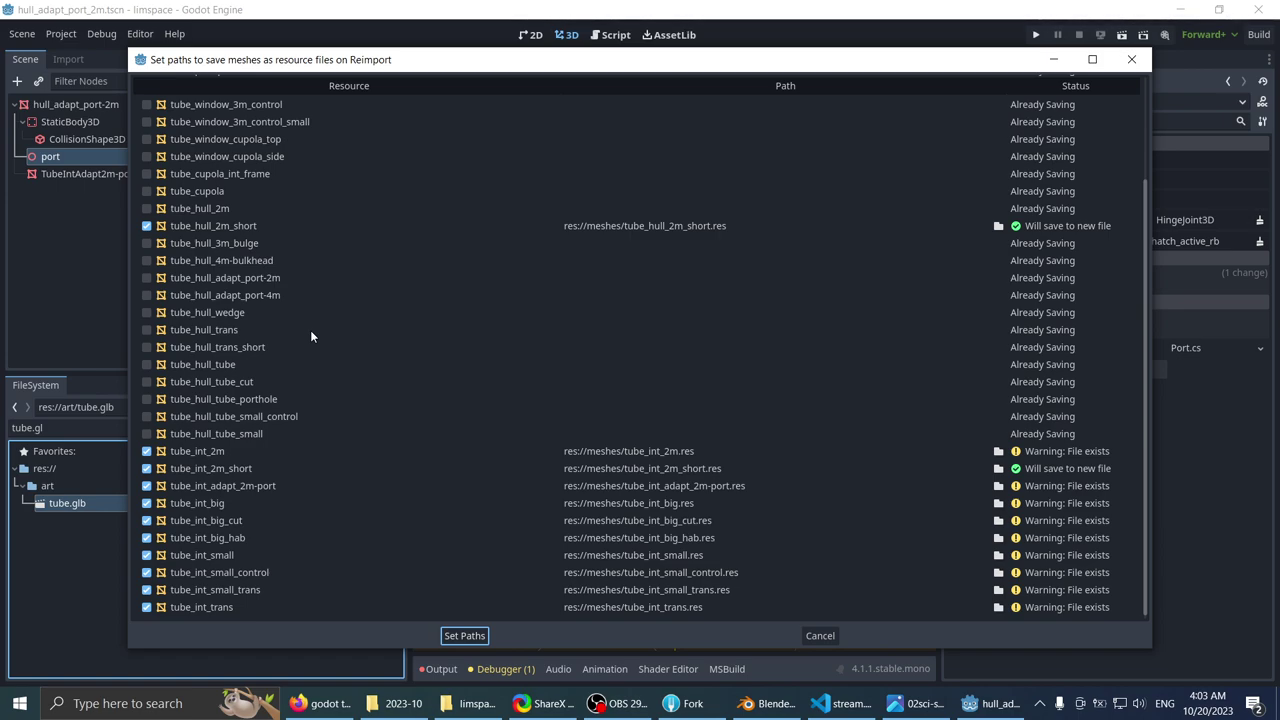
click(619, 450)
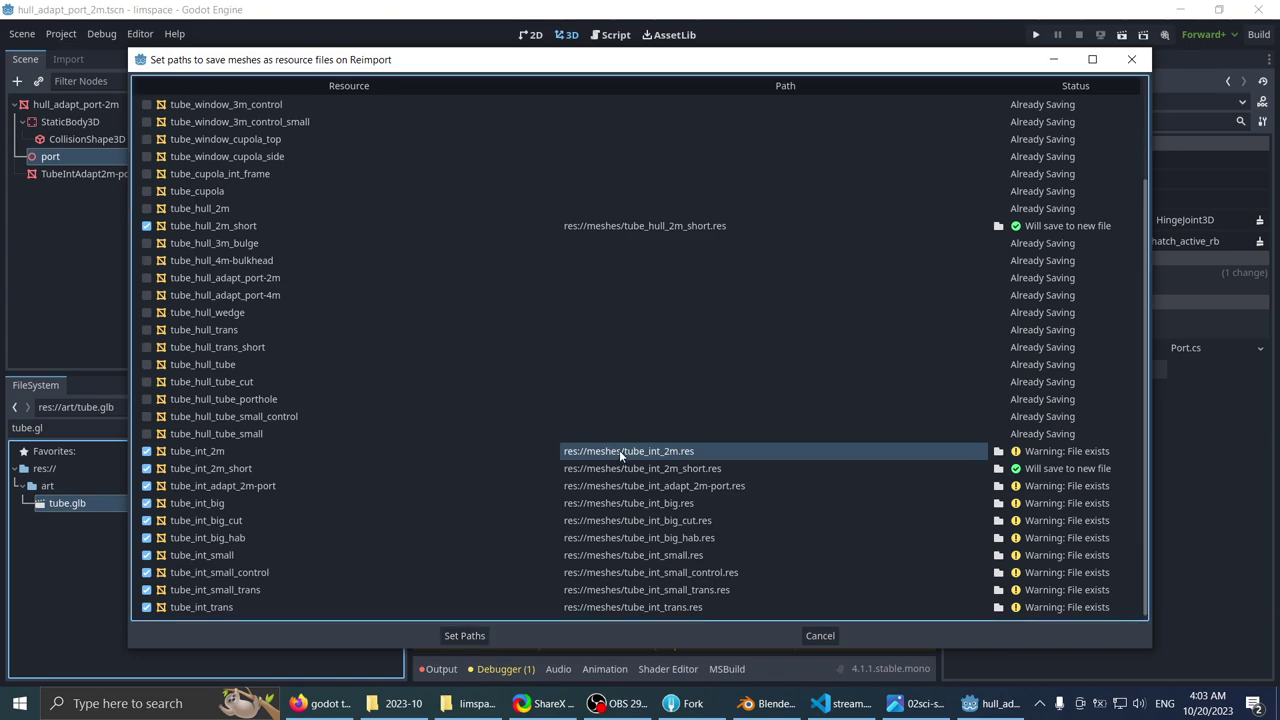
click(420, 440)
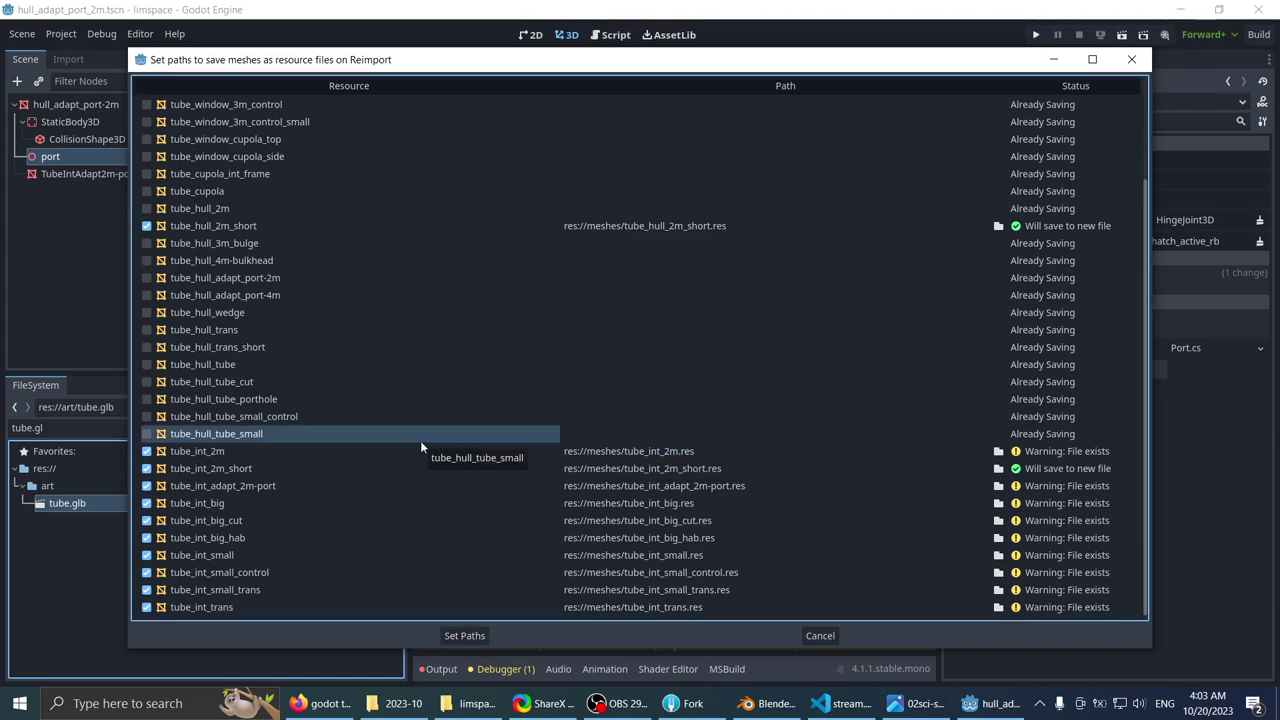
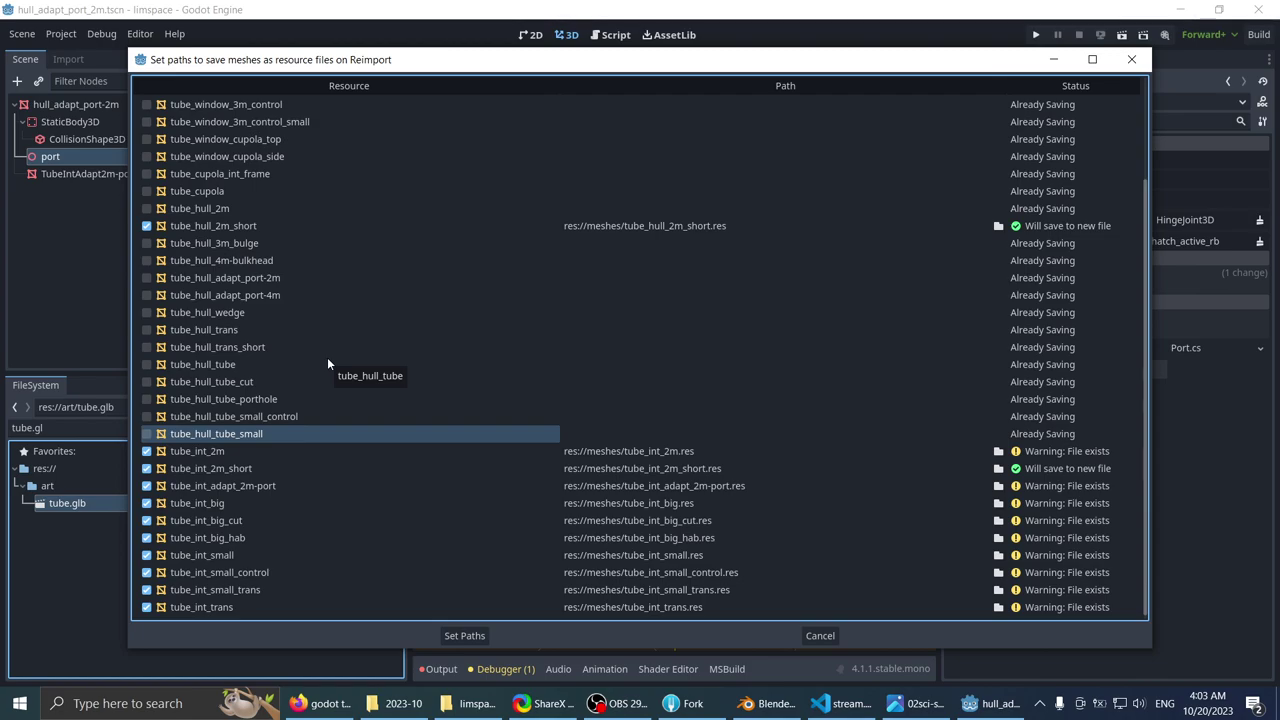
click(455, 636)
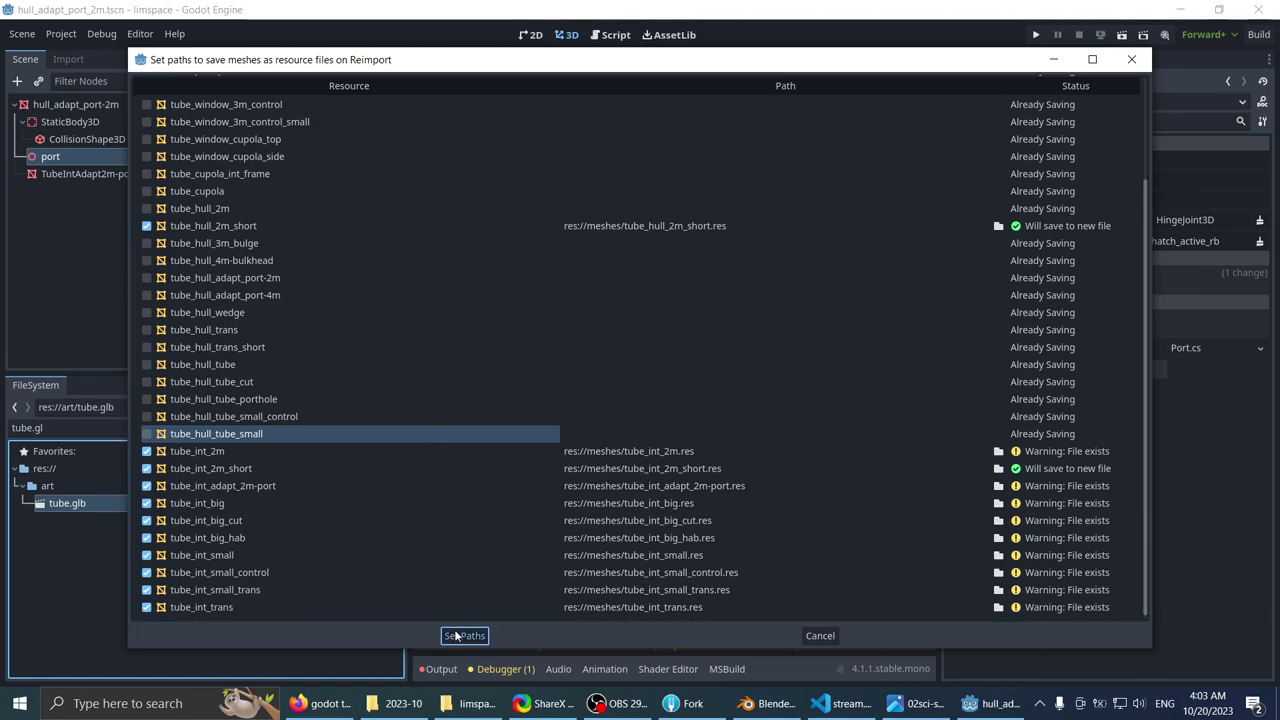
click(466, 636)
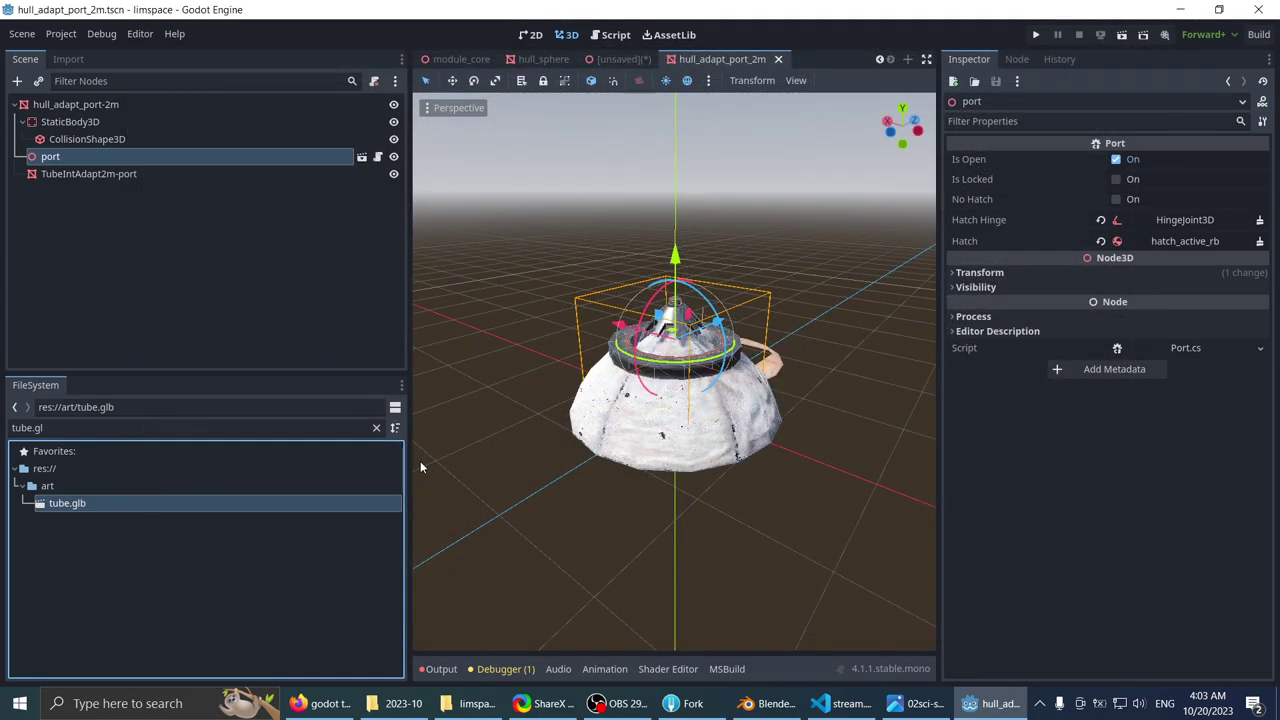
- Reset the position of TubeIntAdapt2m-port to 0, 0, 0 in the adapter scene and save the scene
scroll(468, 377, up, 3)
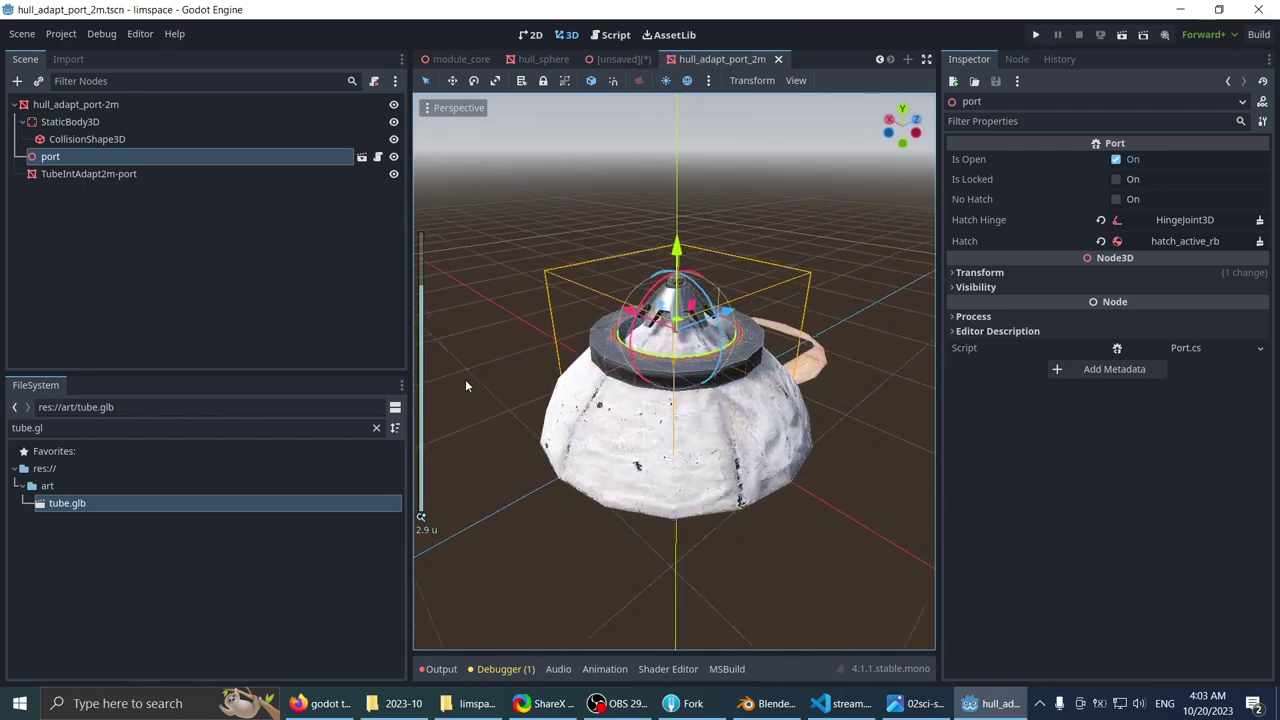
middle_drag(462, 377, 465, 309)
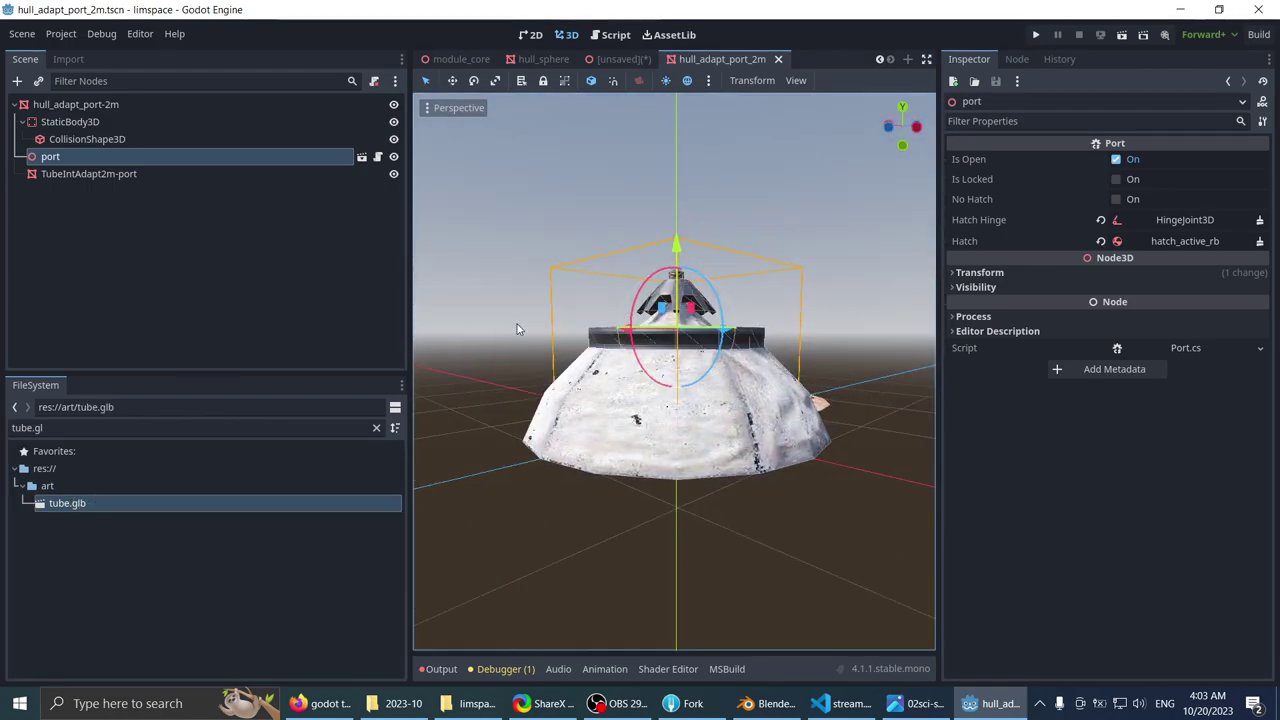
middle_drag(514, 323, 522, 396)
scroll(502, 380, down, 2)
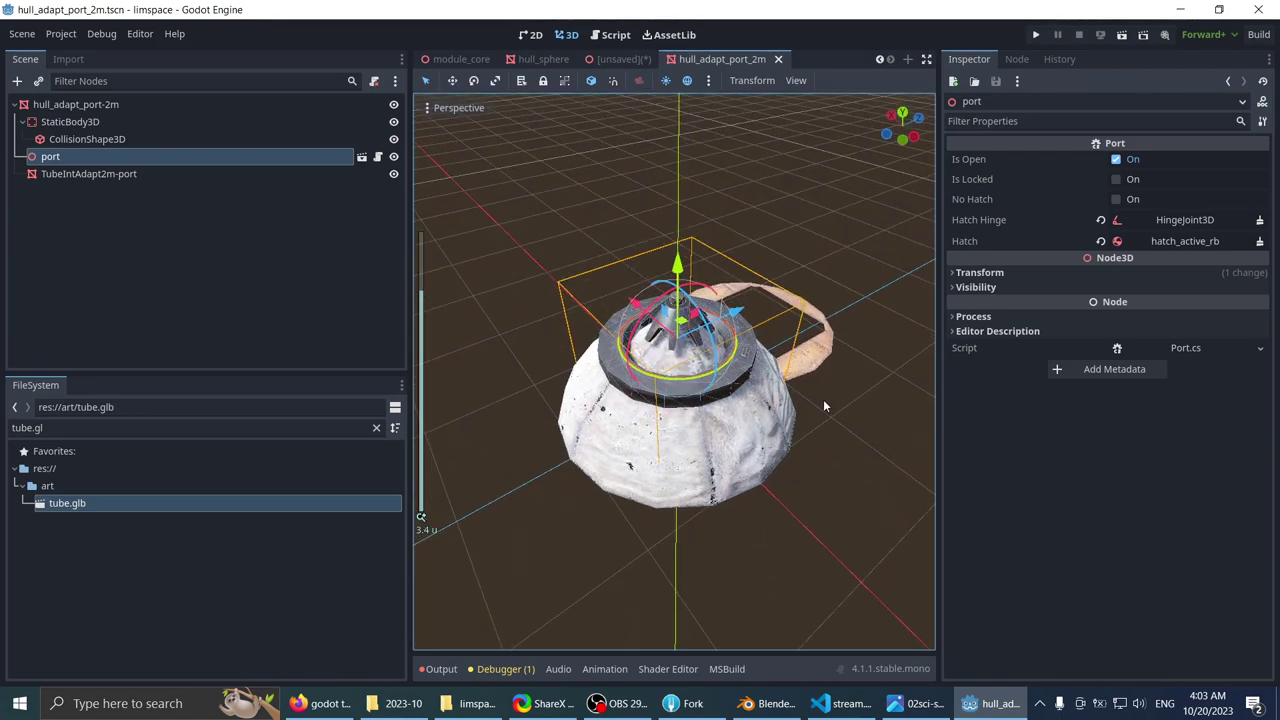
middle_drag(823, 402, 772, 445)
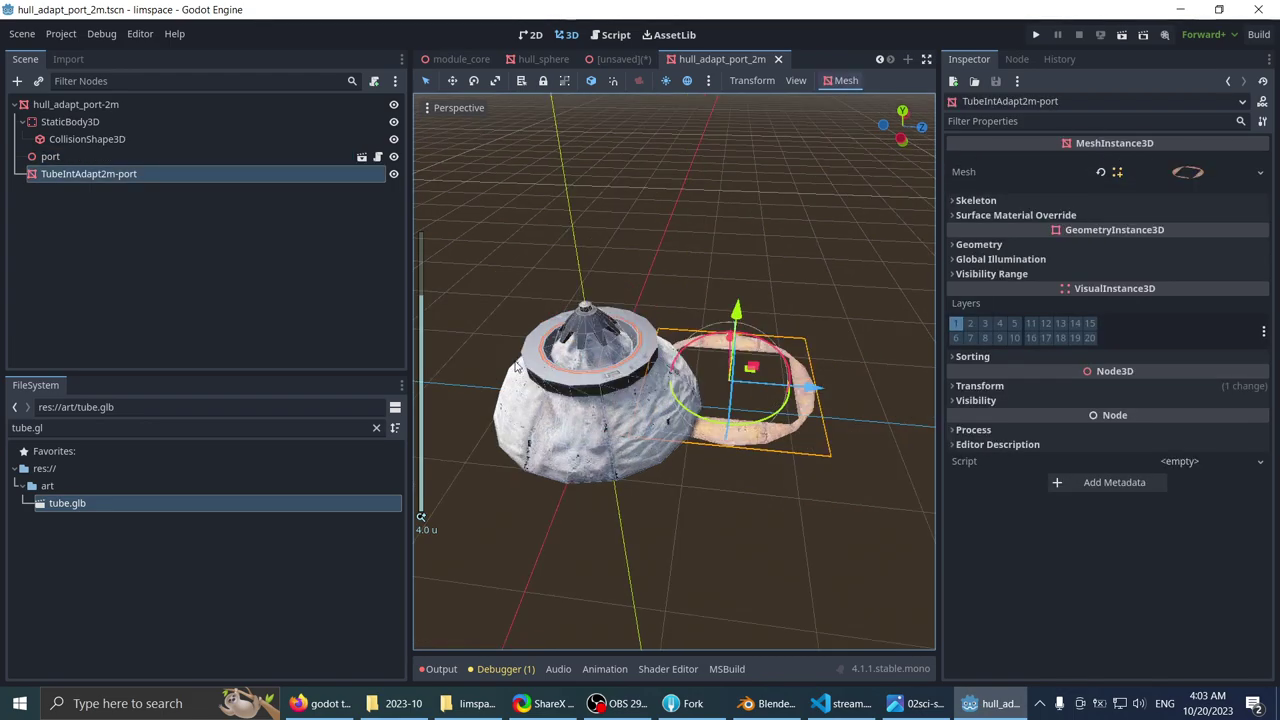
middle_drag(640, 450, 786, 255)
click(965, 385)
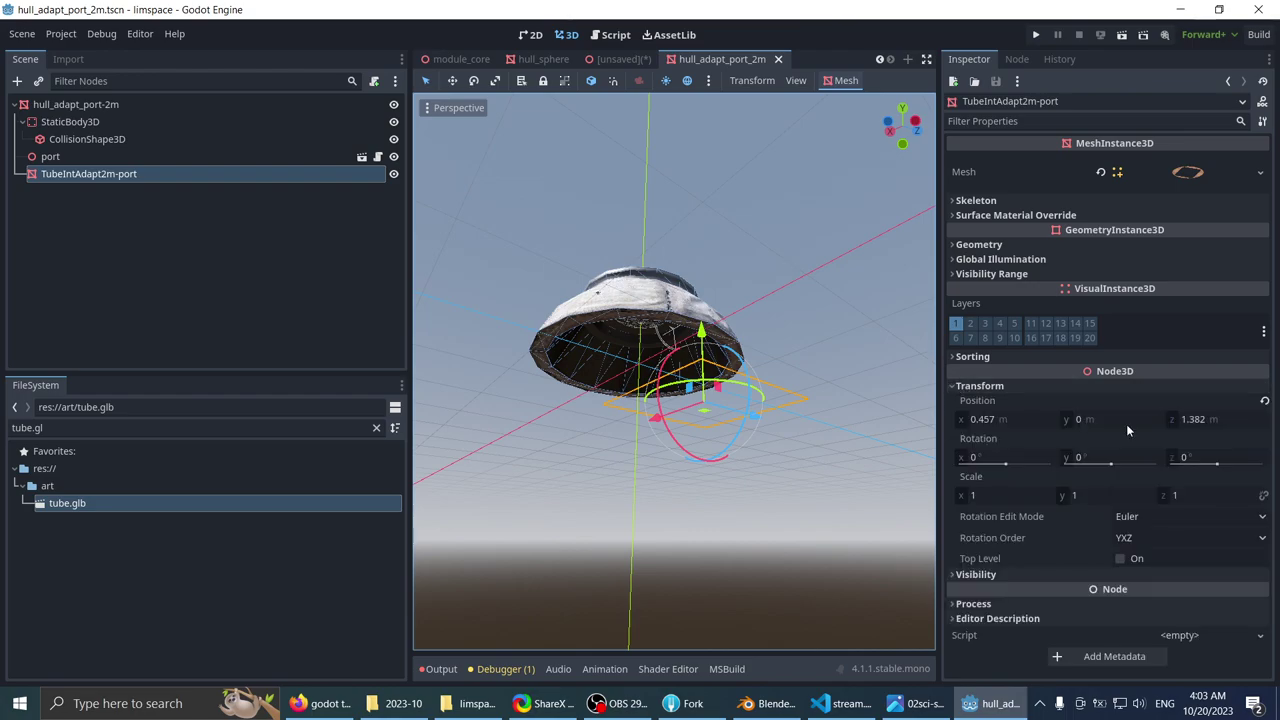
click(1254, 410)
scroll(677, 297, up, 6)
key(ctrl+s)
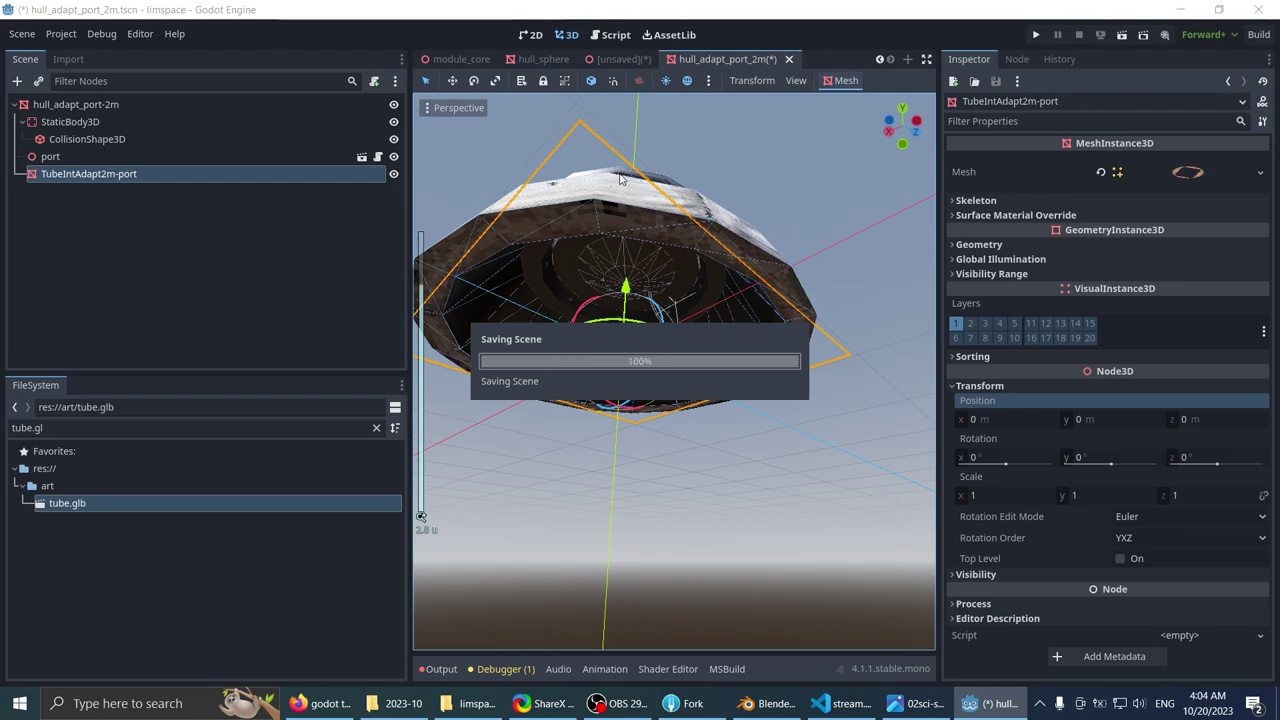
- Filter the project files for short
scroll(614, 179, down, 4)
middle_drag(614, 179, 564, 303)
scroll(615, 258, down, 2)
click(551, 285)
scroll(547, 288, down, 2)
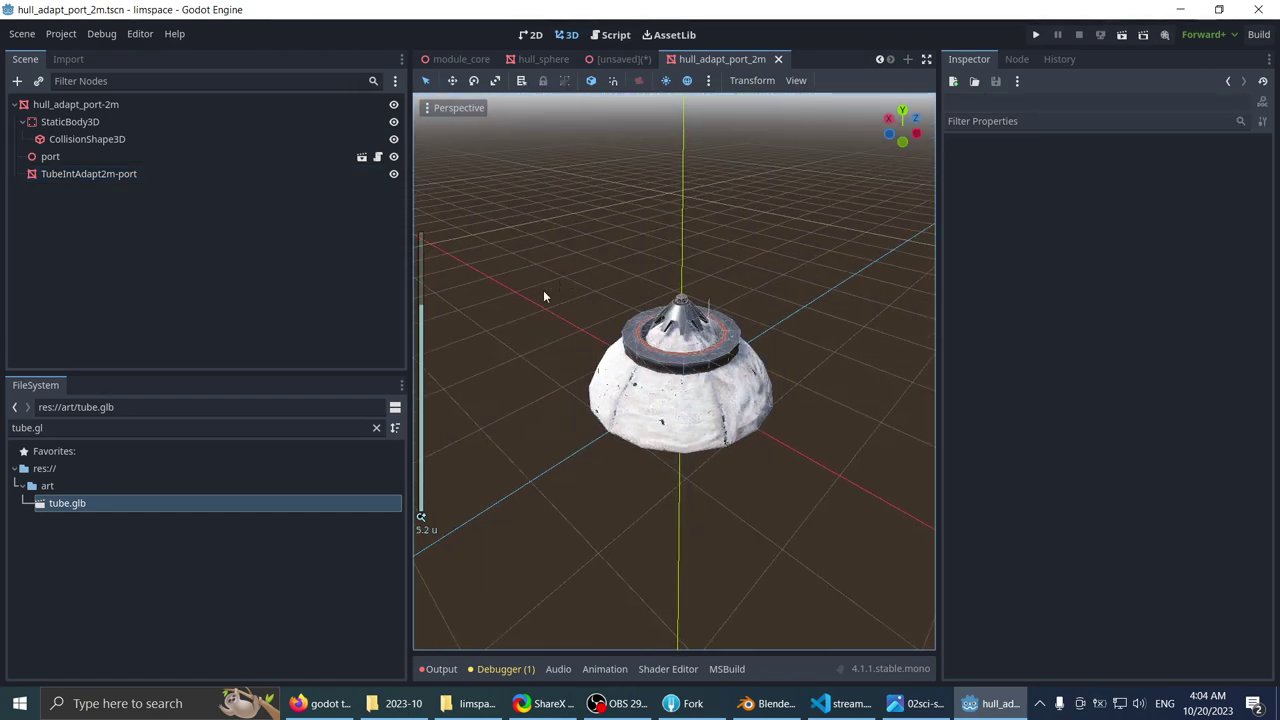
drag(69, 429, 8, 428)
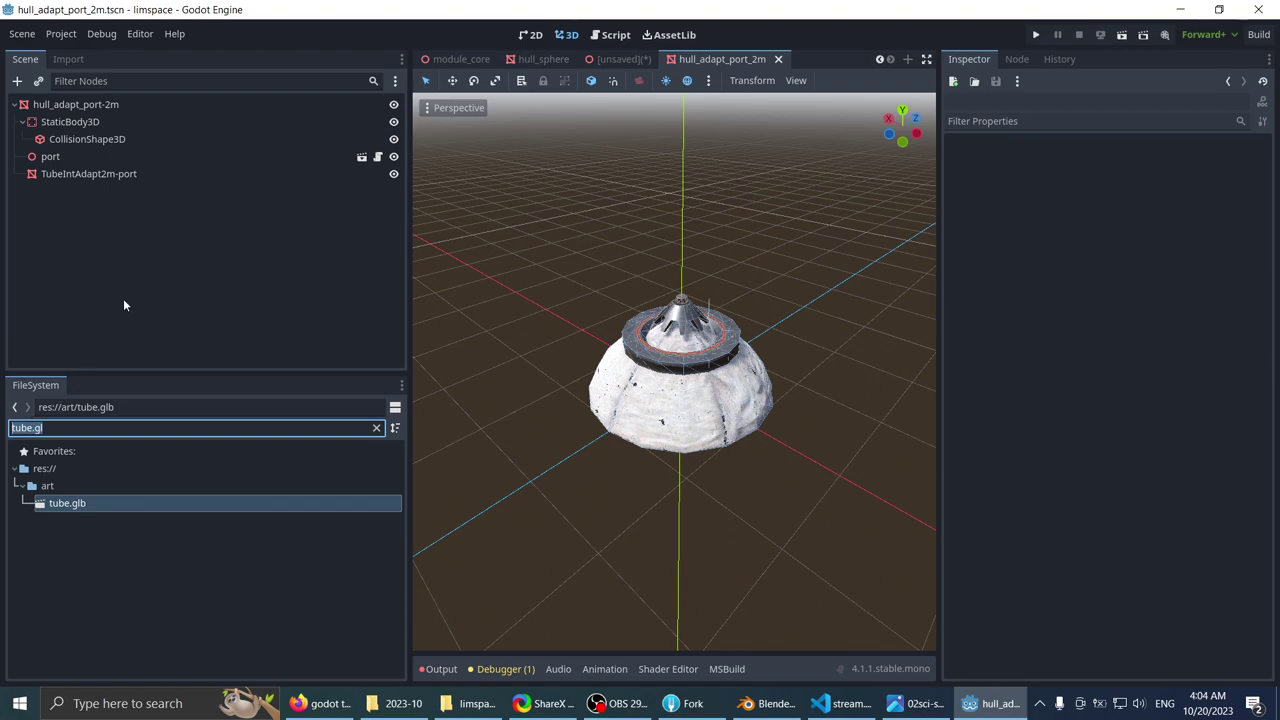
middle_drag(524, 302, 516, 417)
click(100, 430)
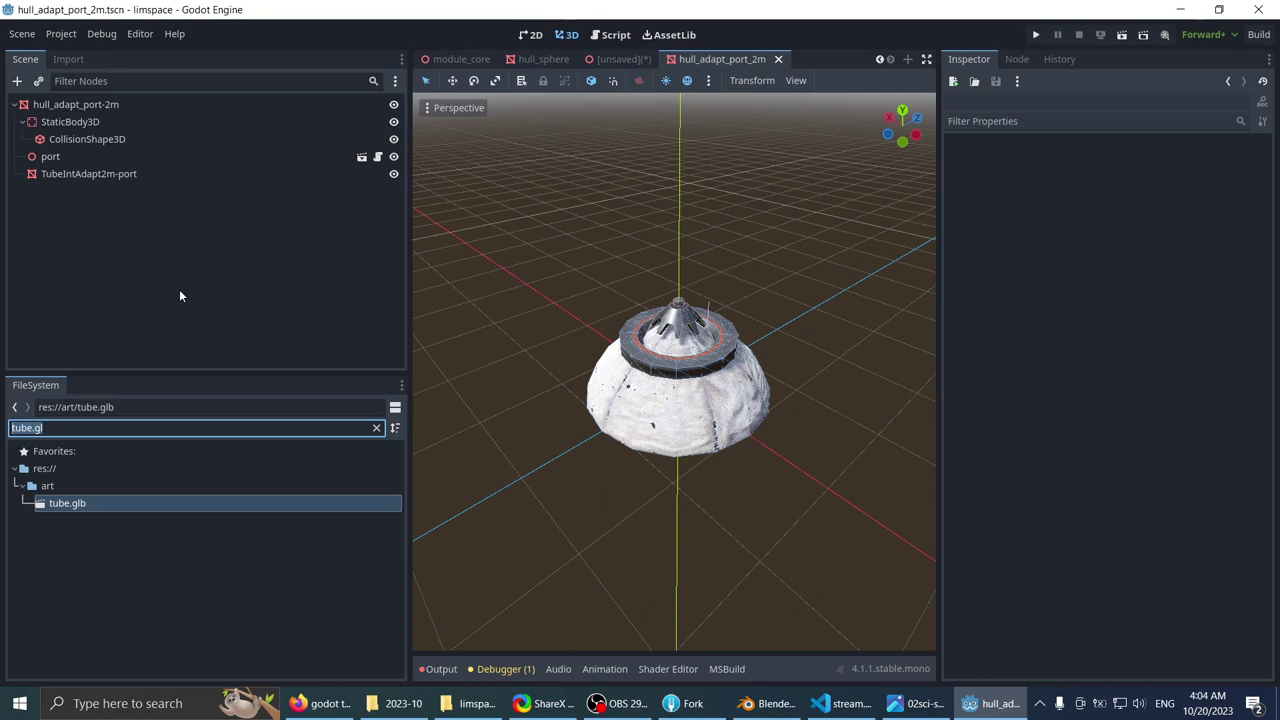
text(short)
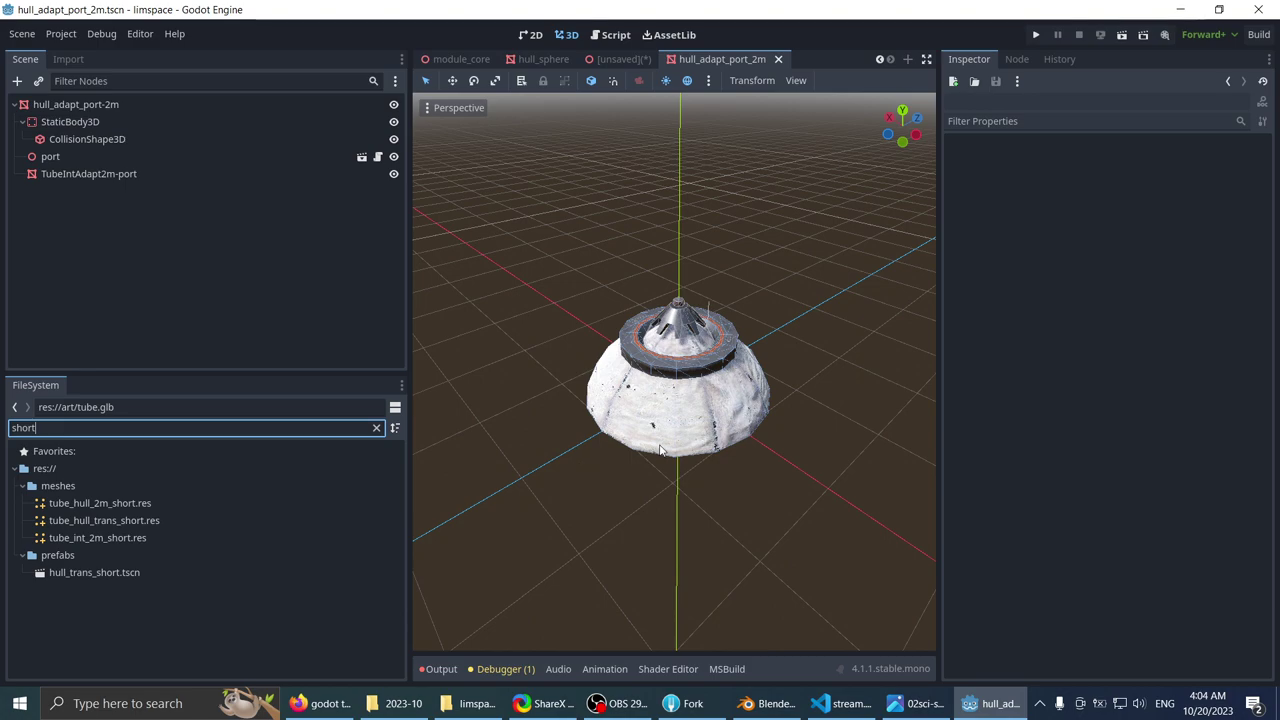
- Place the tube_hull_2m_short mesh beside the adapter in the hull_adapt_port_2m scene and compare the two
click(138, 502)
scroll(545, 442, down, 4)
middle_drag(533, 450, 684, 424)
drag(200, 503, 630, 398)
middle_drag(630, 398, 560, 425)
scroll(565, 394, up, 3)
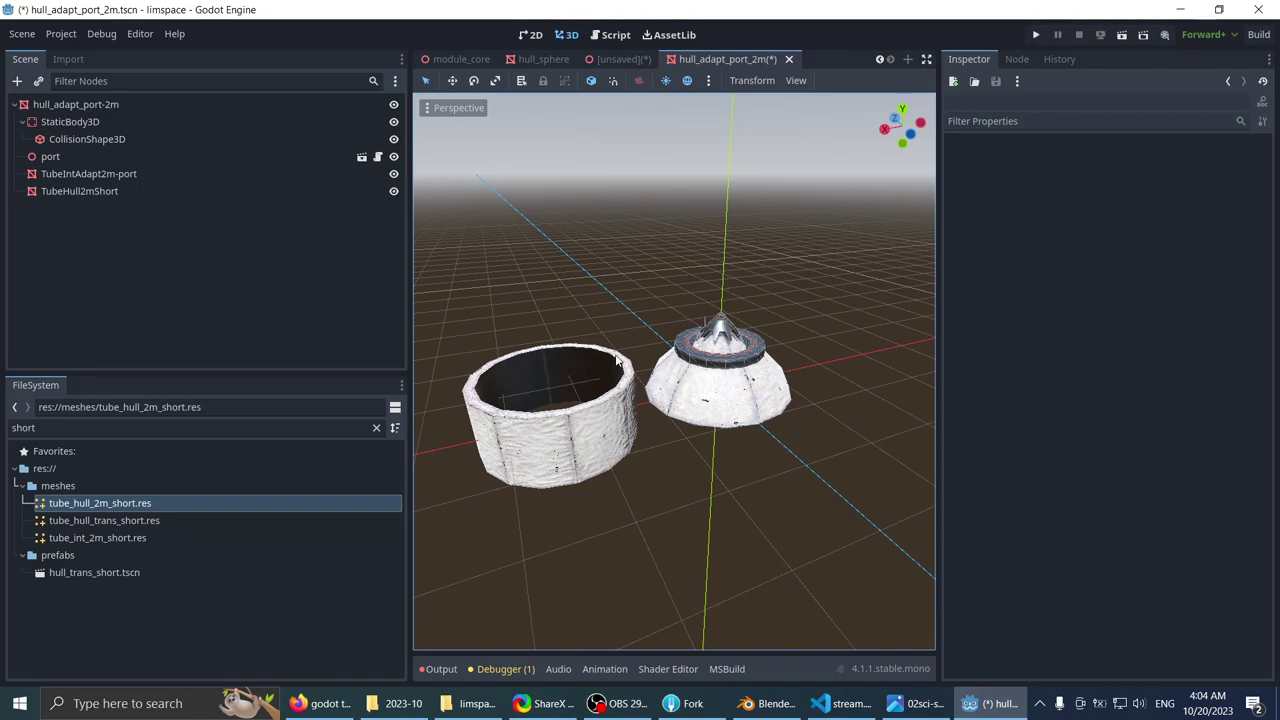
click(584, 324)
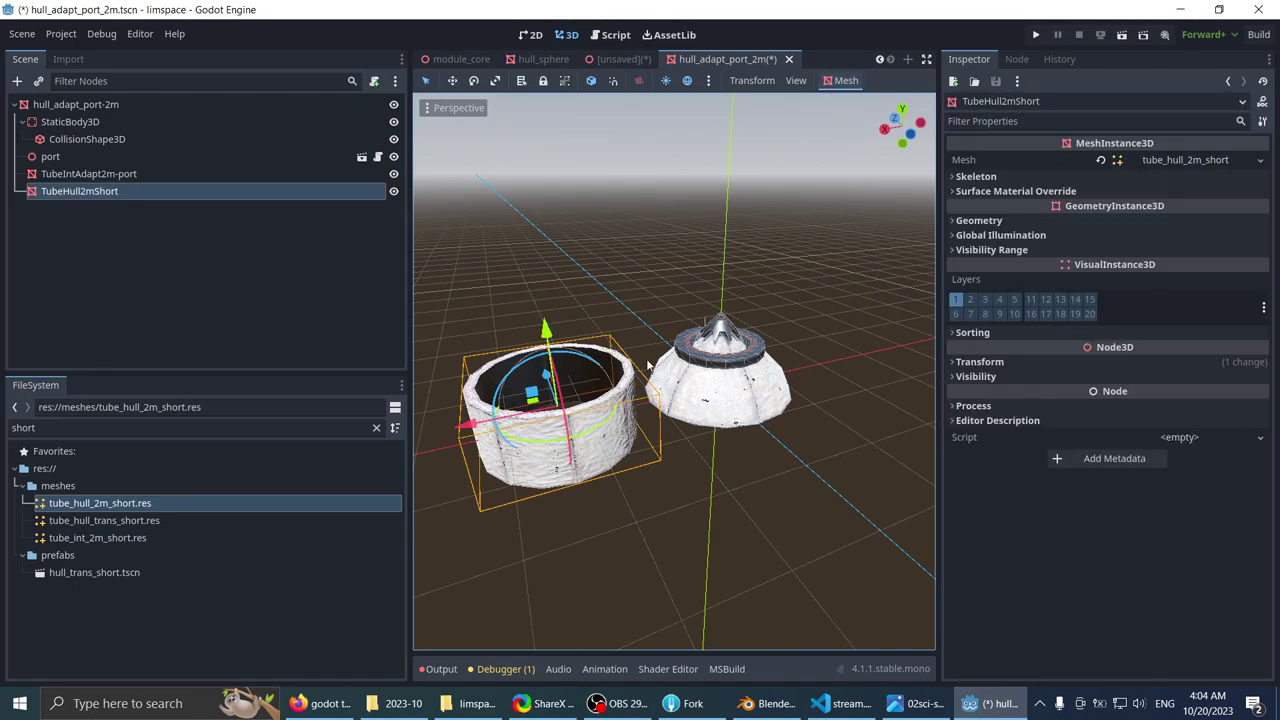
scroll(648, 364, down, 3)
click(627, 290)
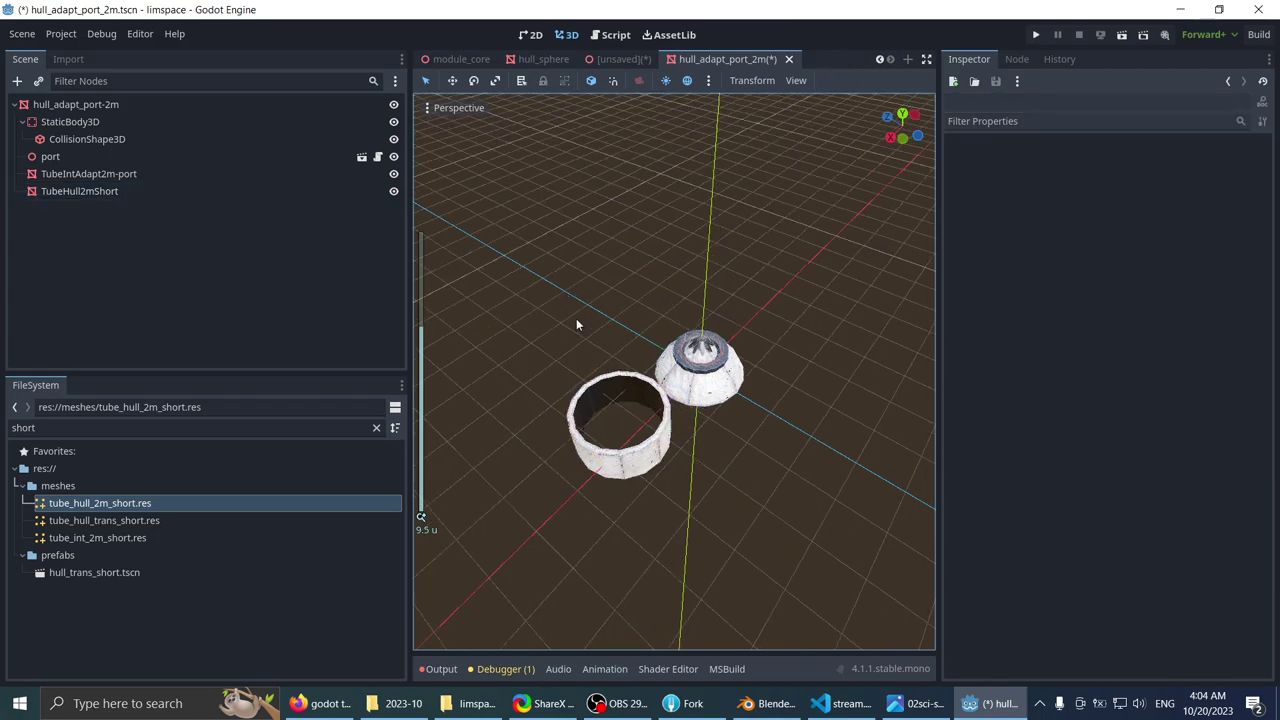
middle_drag(576, 325, 582, 362)
scroll(582, 362, up, 2)
- Delete the short hull mesh from the hull_adapt_port_2m scene and save the scene
click(592, 388)
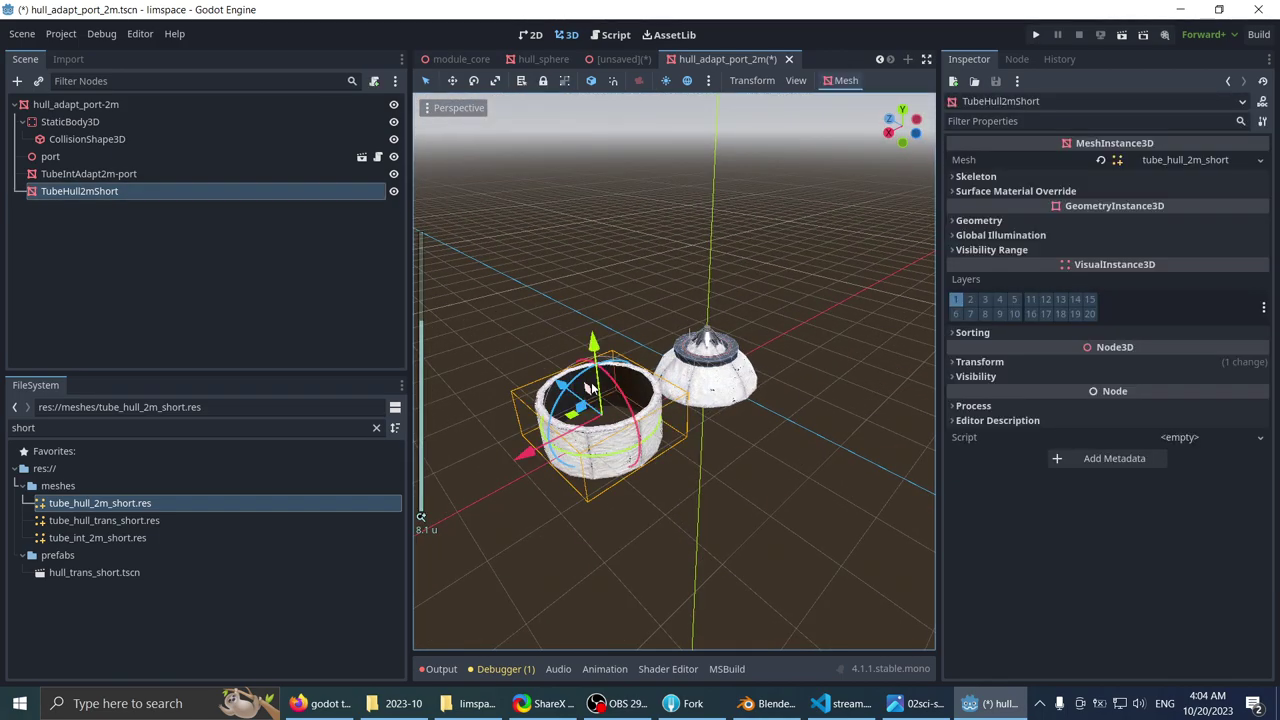
key(Delete)
scroll(600, 368, up, 1)
key(ctrl+s)
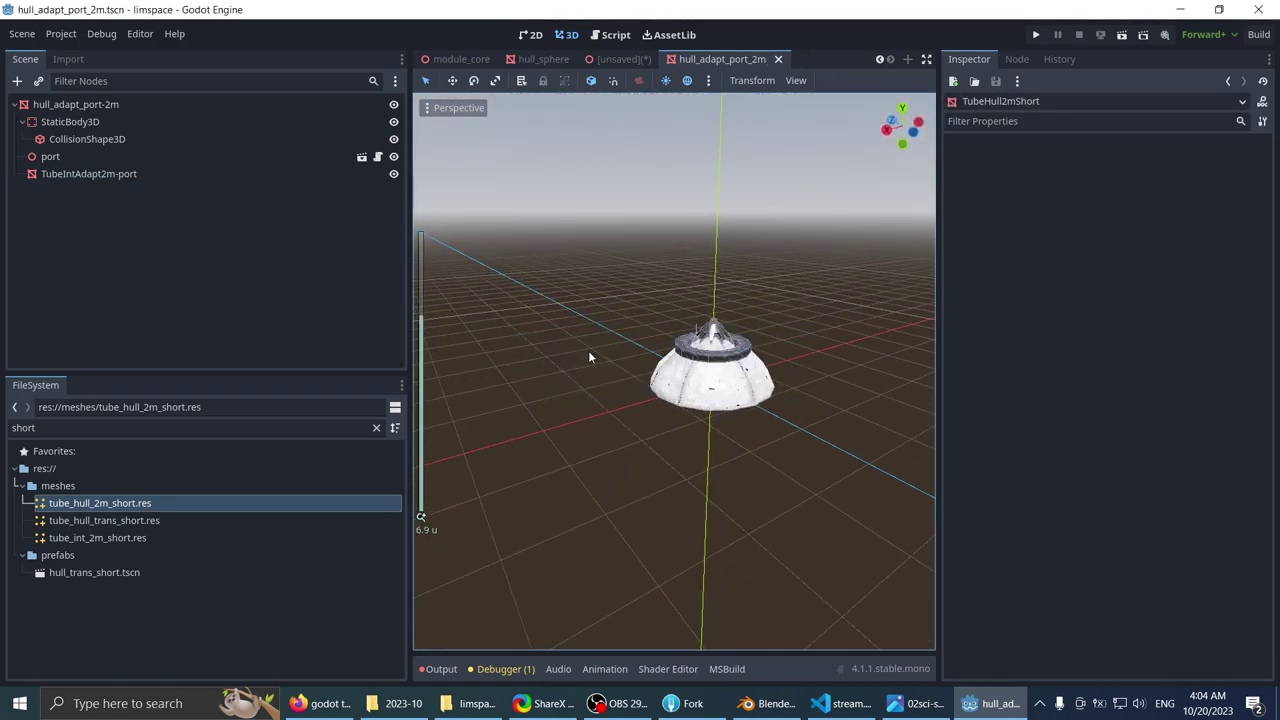
scroll(584, 362, up, 1)
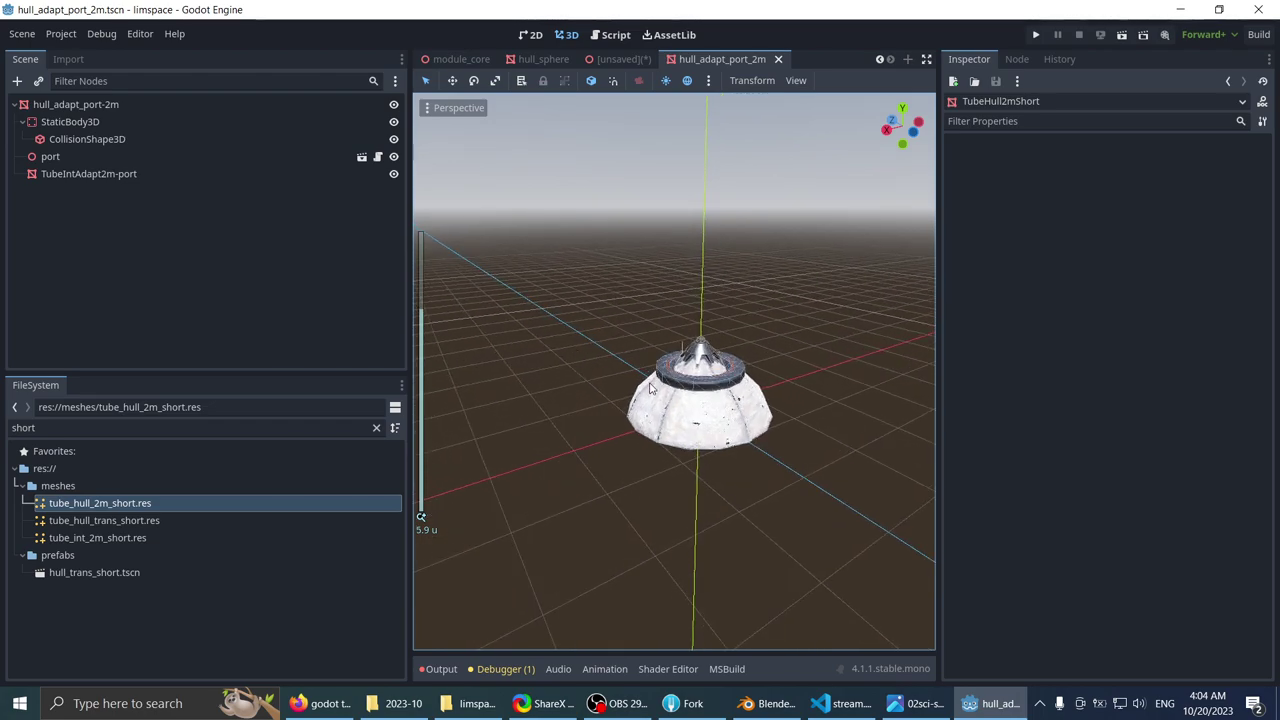
- Place the tube_hull_2m_short and tube_int_2m_short meshes beside the hull stack in the unsaved module scene
click(606, 60)
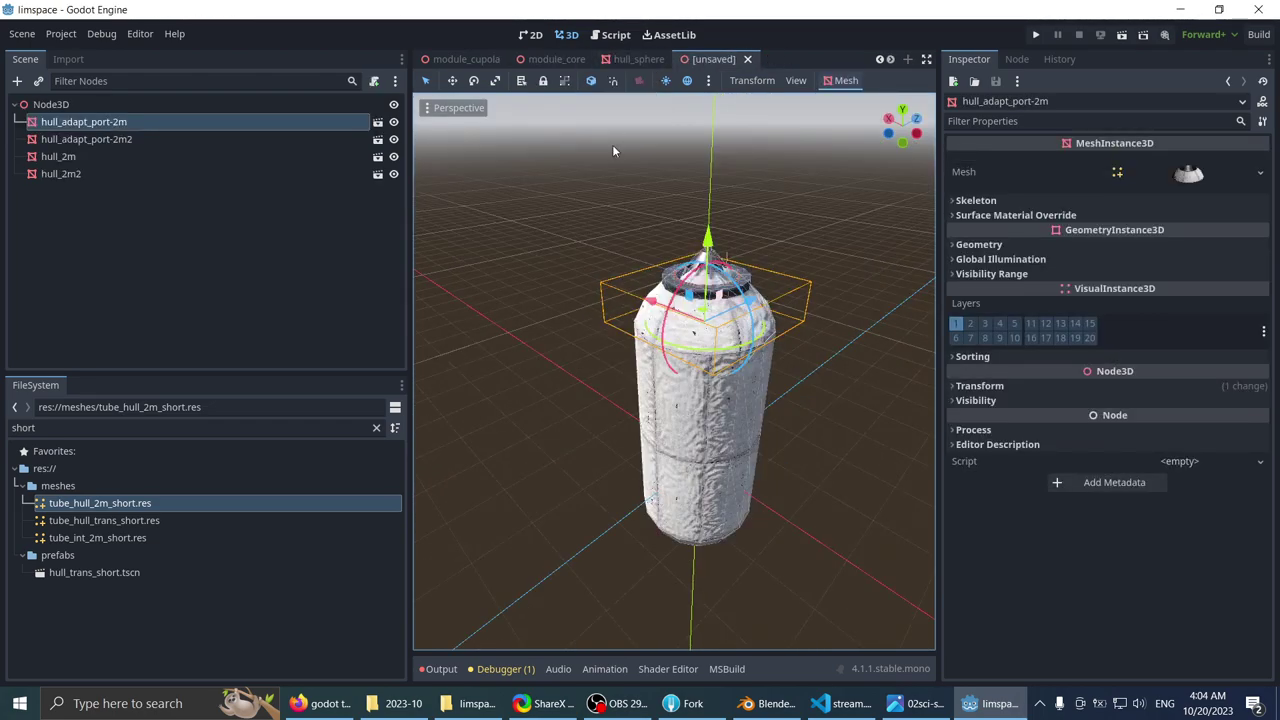
scroll(596, 218, down, 3)
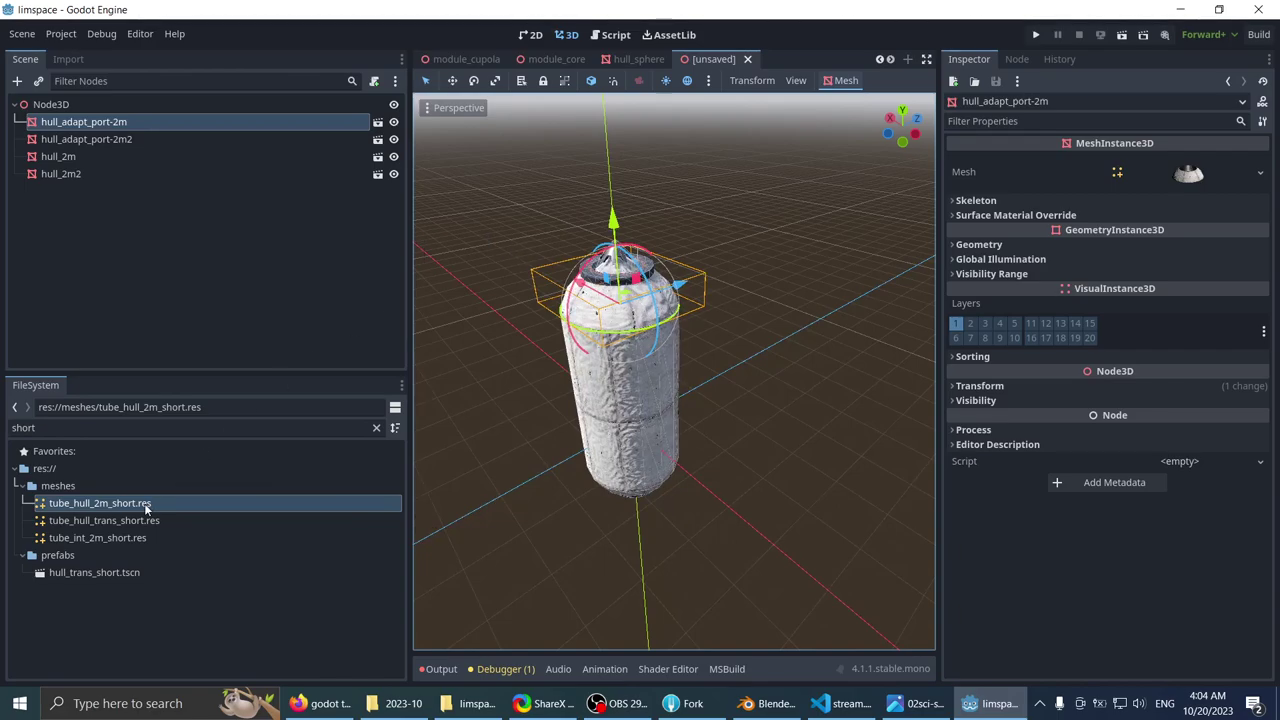
drag(142, 506, 705, 372)
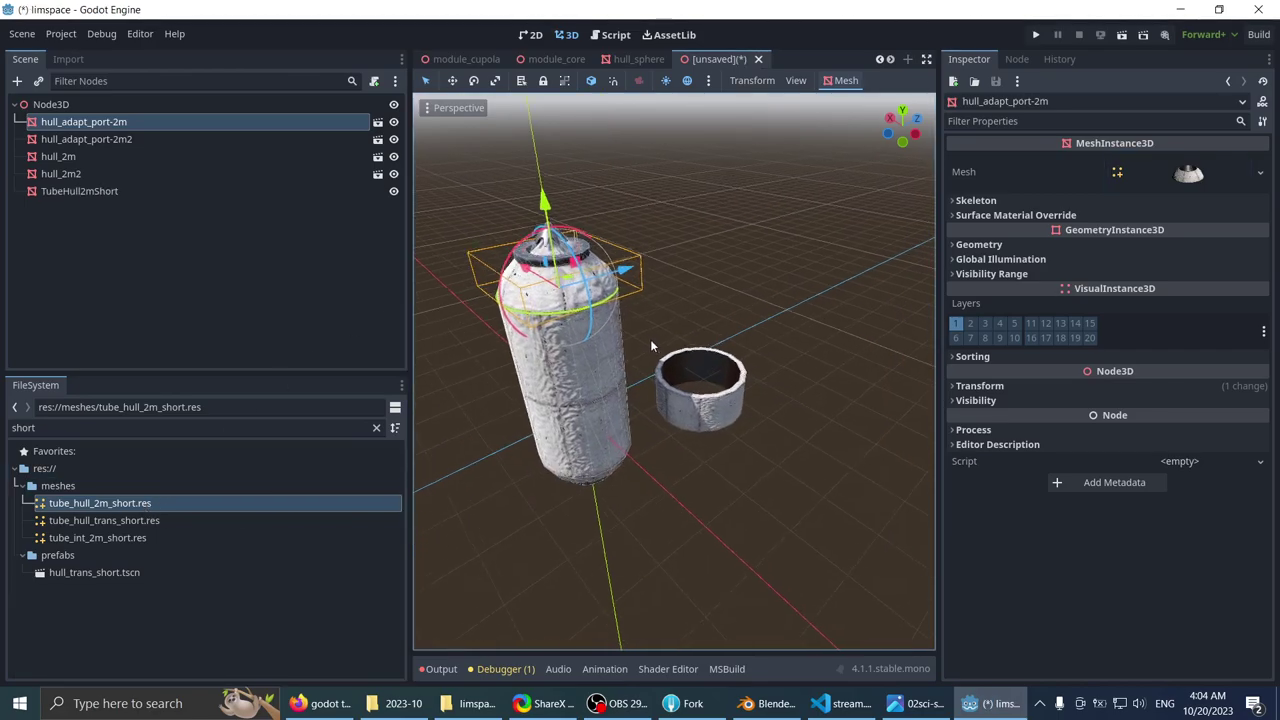
scroll(566, 345, up, 3)
click(644, 357)
middle_drag(644, 357, 632, 336)
scroll(633, 334, up, 6)
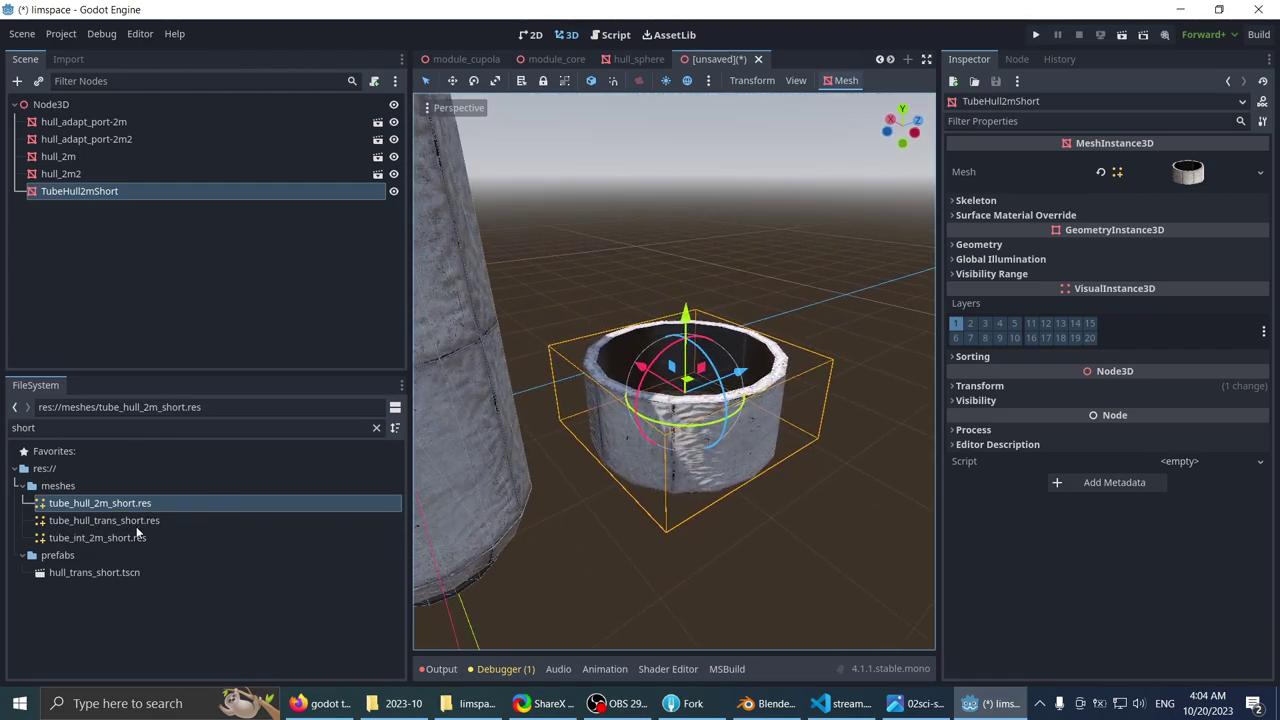
drag(130, 534, 650, 478)
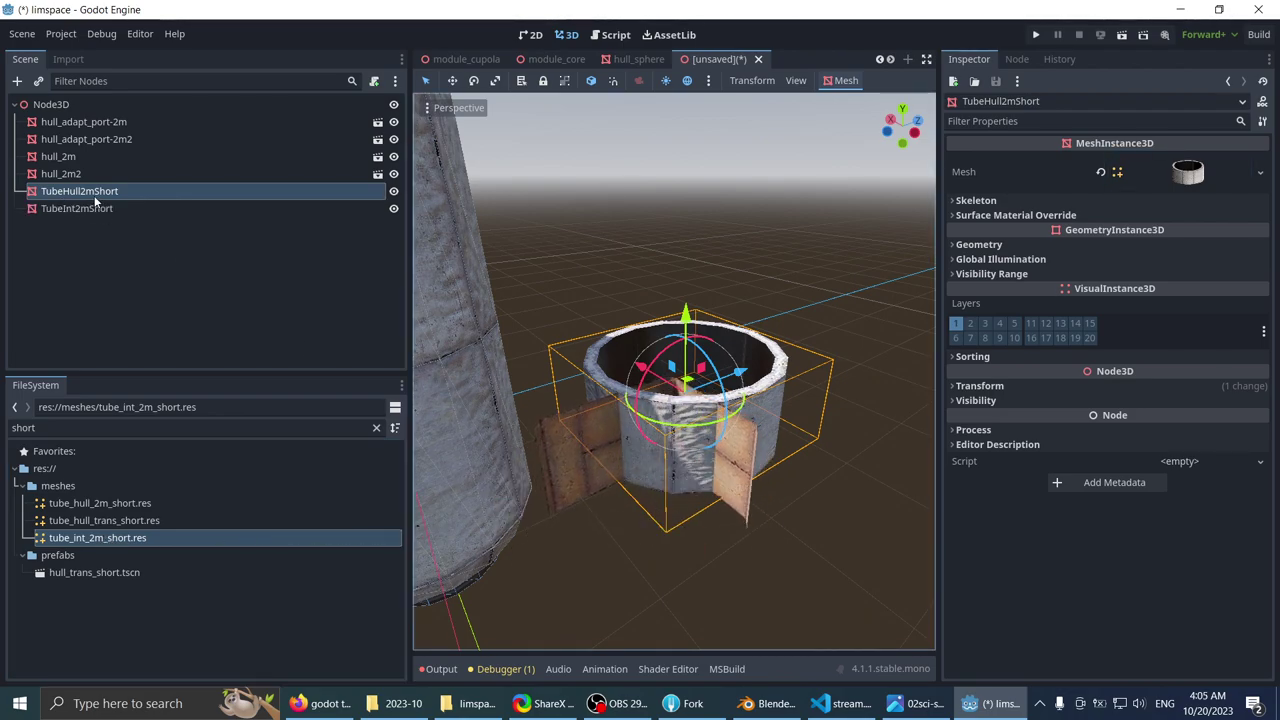
- Rename the two placed mesh nodes as hull_2m_short and int_2m_short
double_click(133, 190)
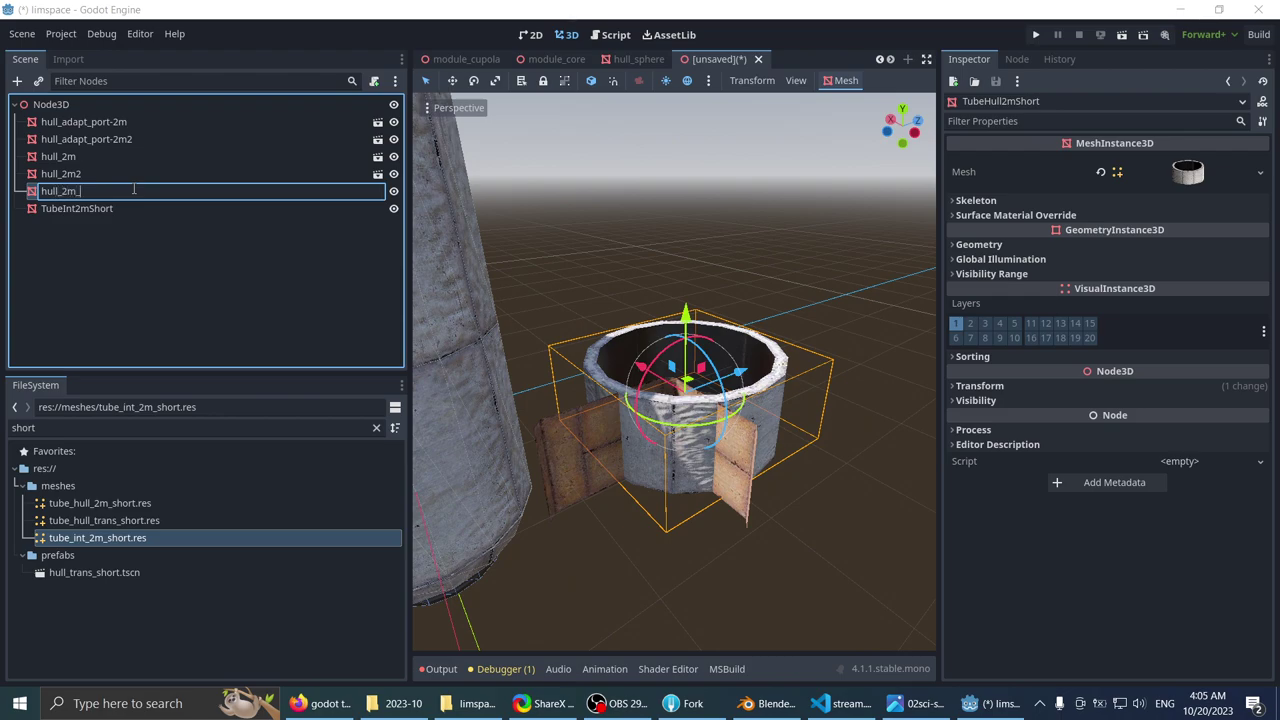
text(hull_2m_short)
key(Return)
key(Down)
key(F2)
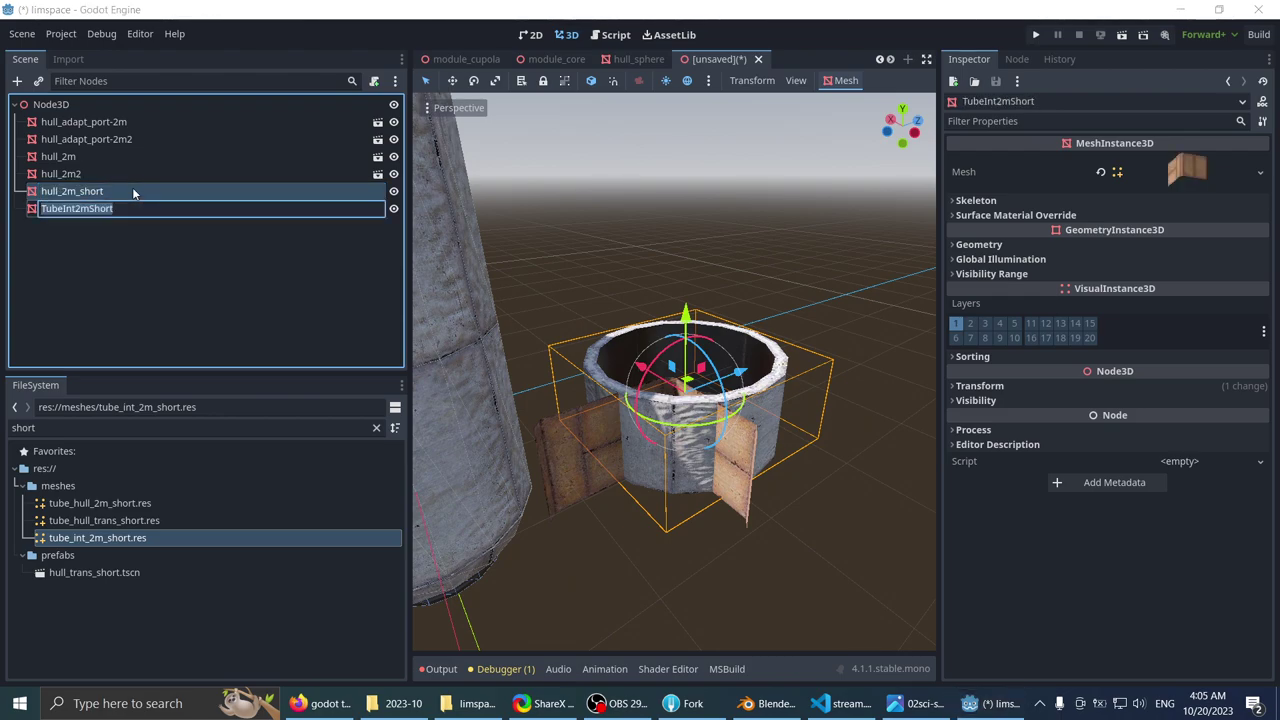
text(int_2m_)
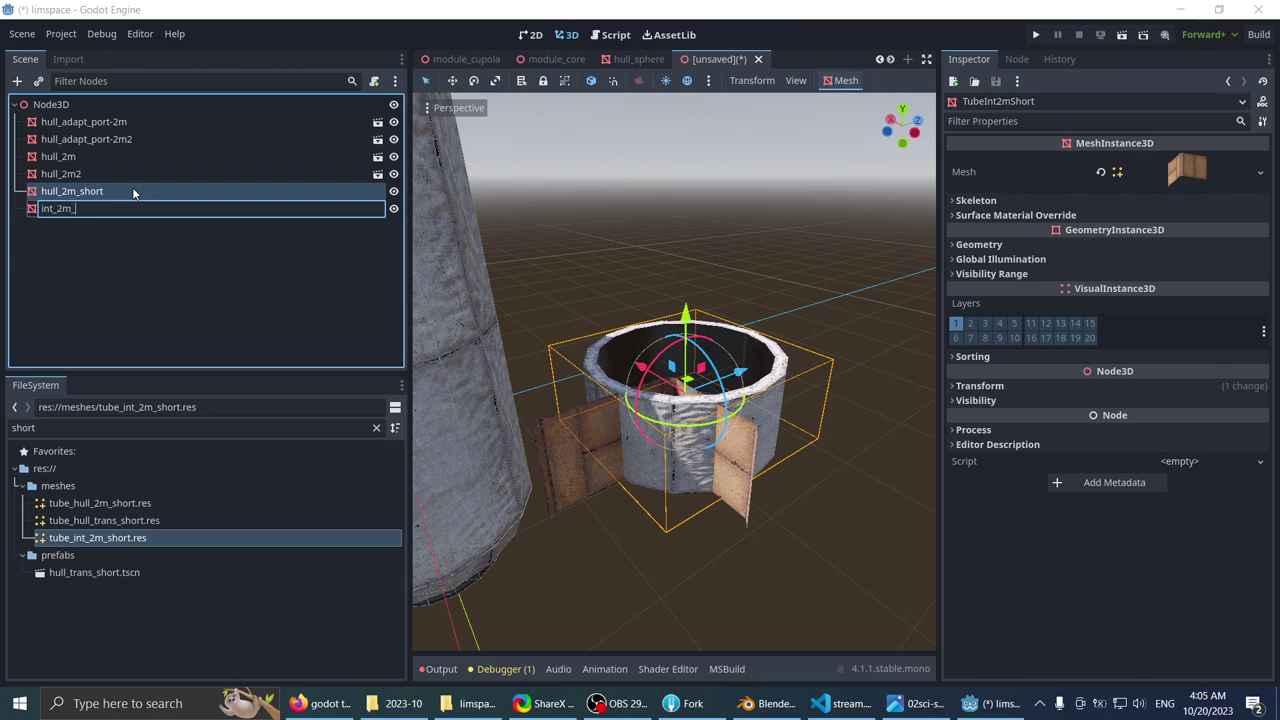
text(short)
key(Return)
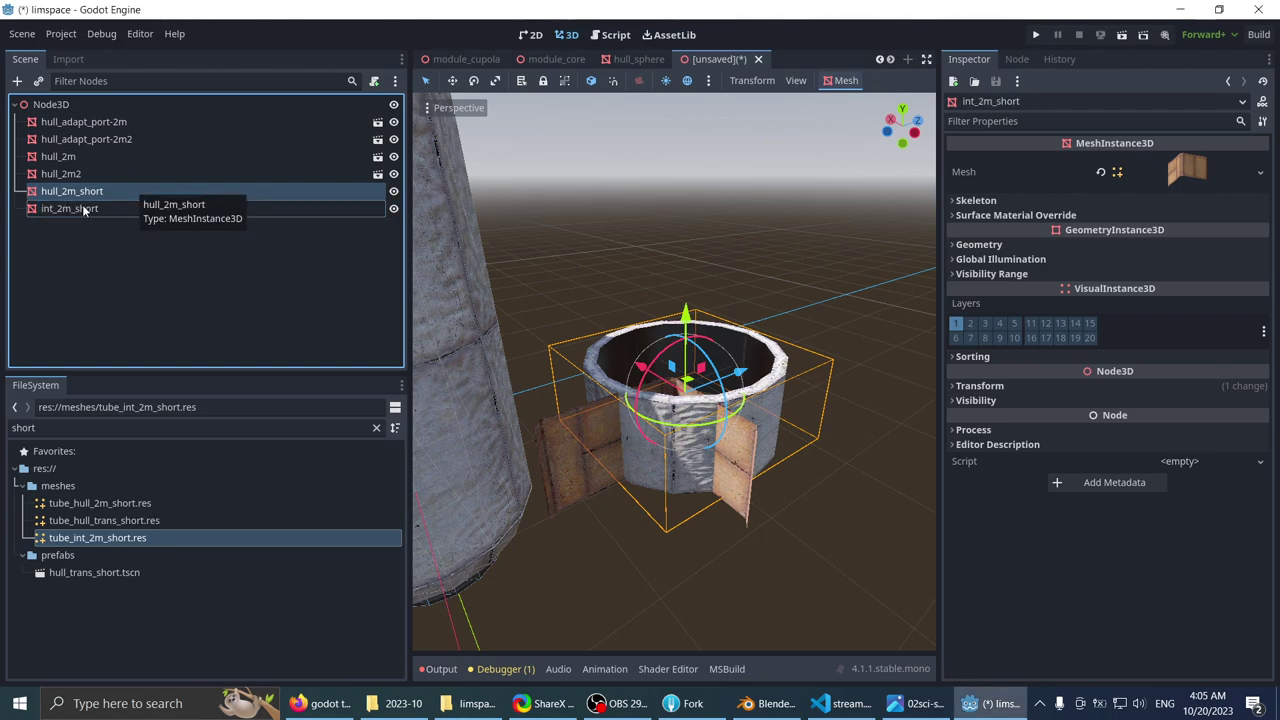
- Make int_2m_short a child of hull_2m_short and reset its position to 0, 0, 0
drag(64, 207, 80, 192)
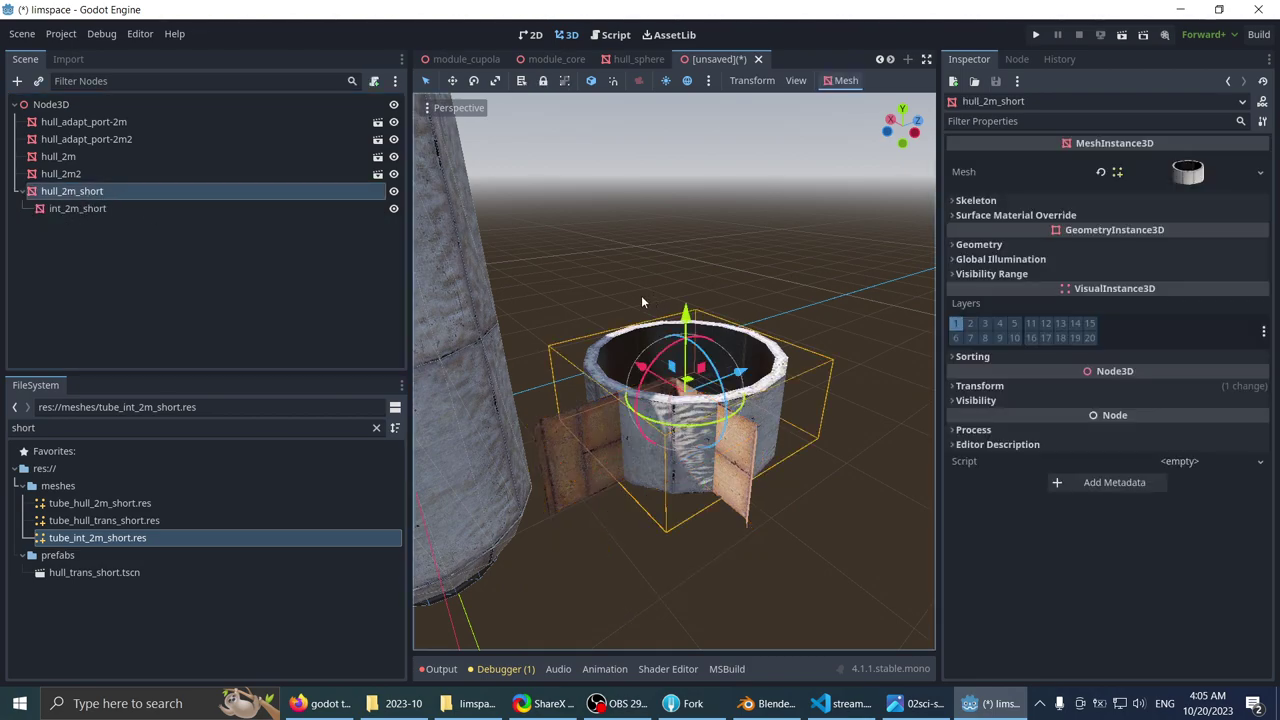
click(173, 207)
click(979, 385)
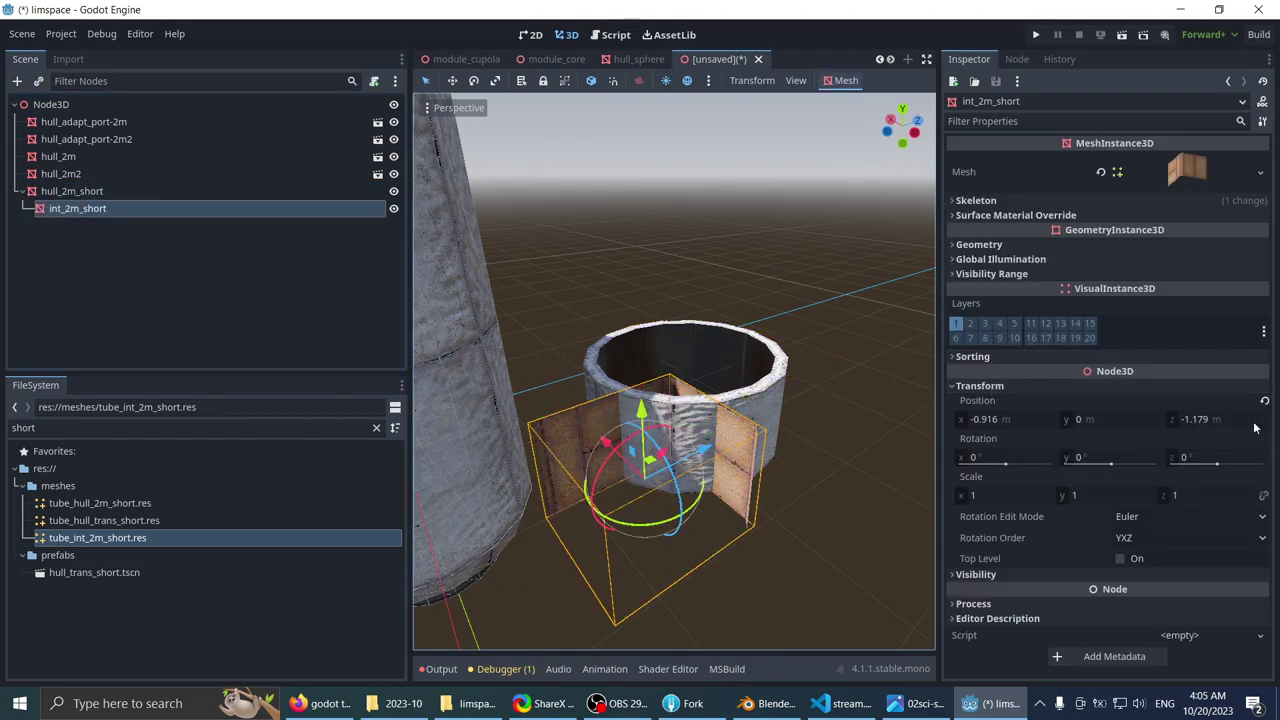
click(1268, 409)
- Reset the position of the hull_2m_short node to 0, 0, 0
click(120, 191)
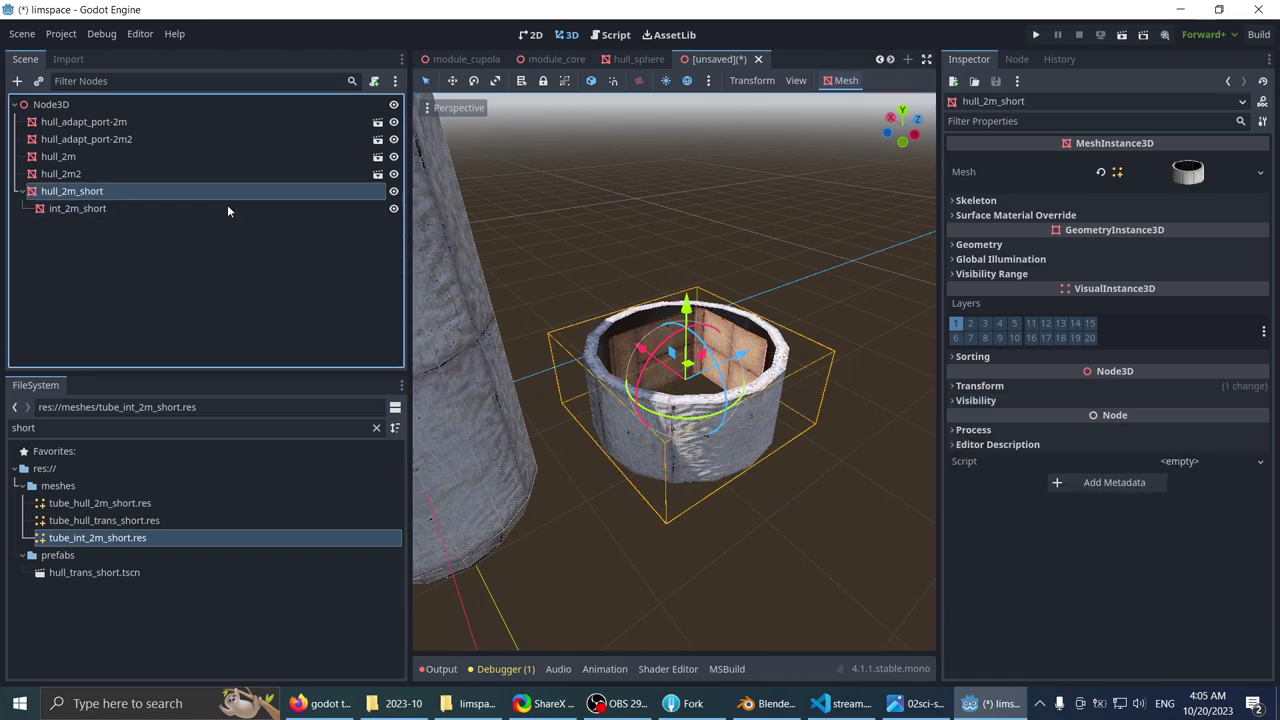
scroll(616, 260, down, 2)
click(995, 387)
scroll(850, 375, down, 5)
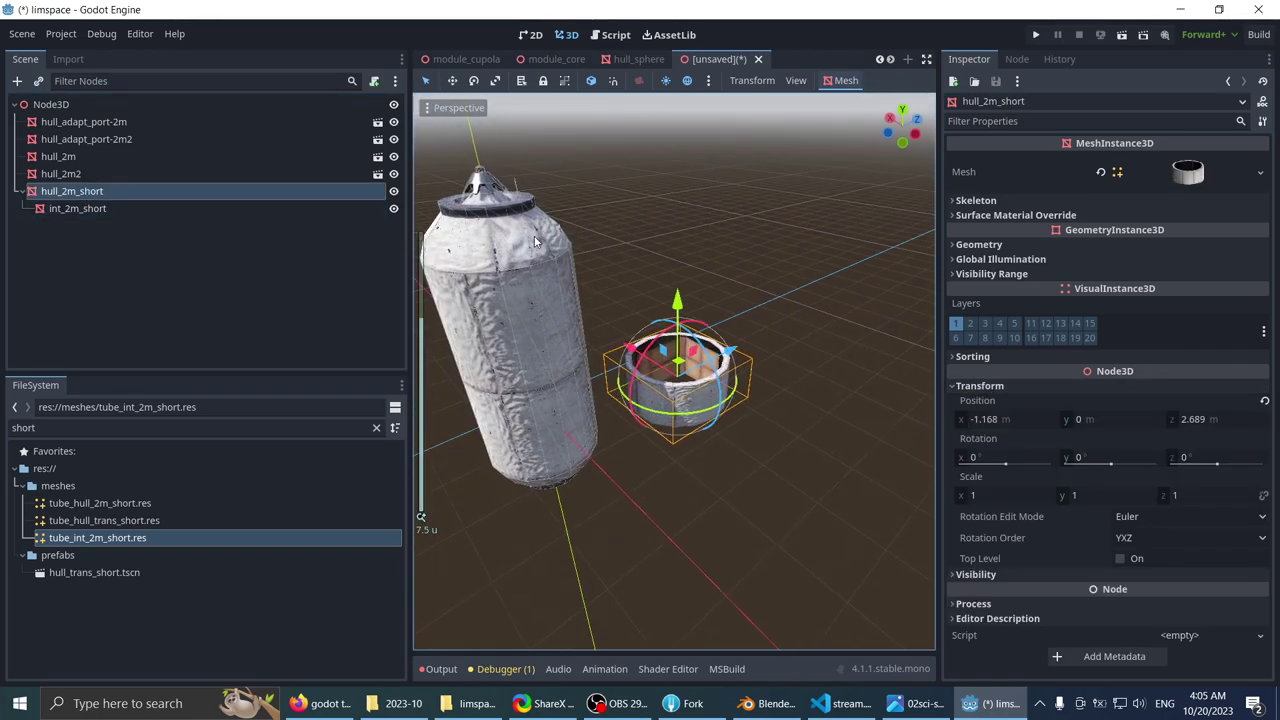
click(1264, 402)
click(1265, 402)
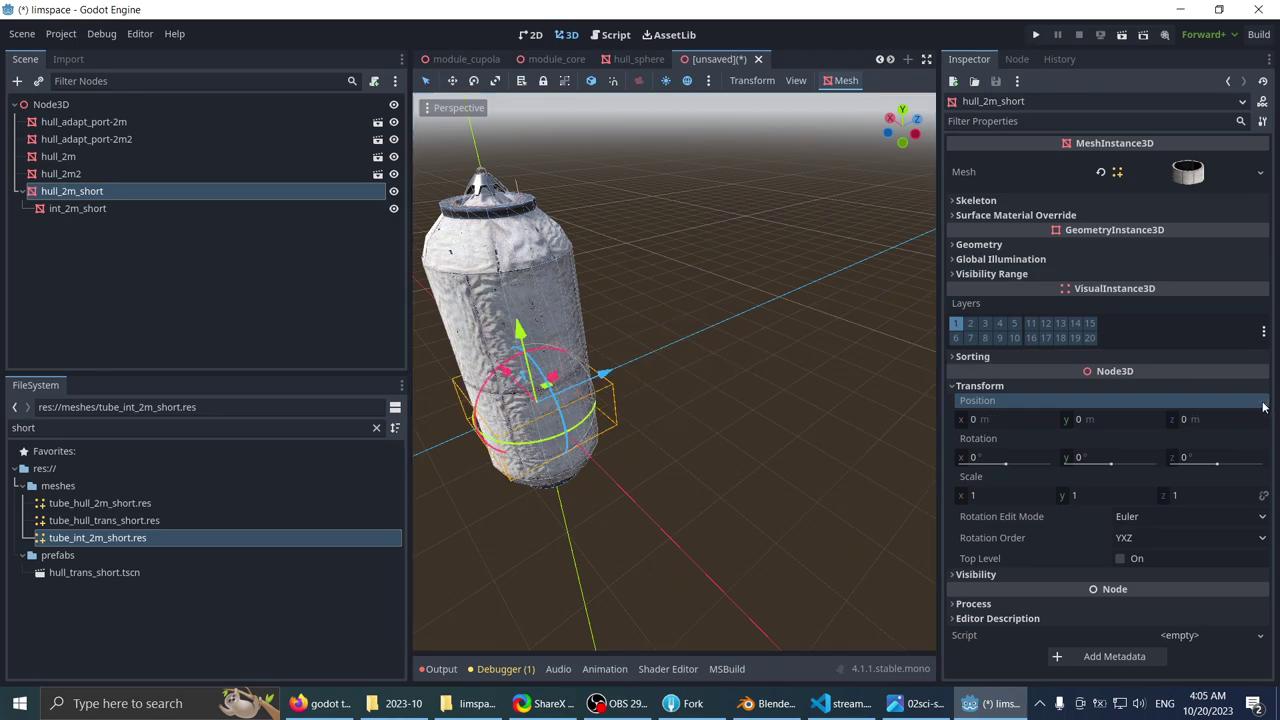
- Save the hull_2m_short branch as the scene hull_2m_short.tscn in the prefabs folder and open that scene
right_click(90, 191)
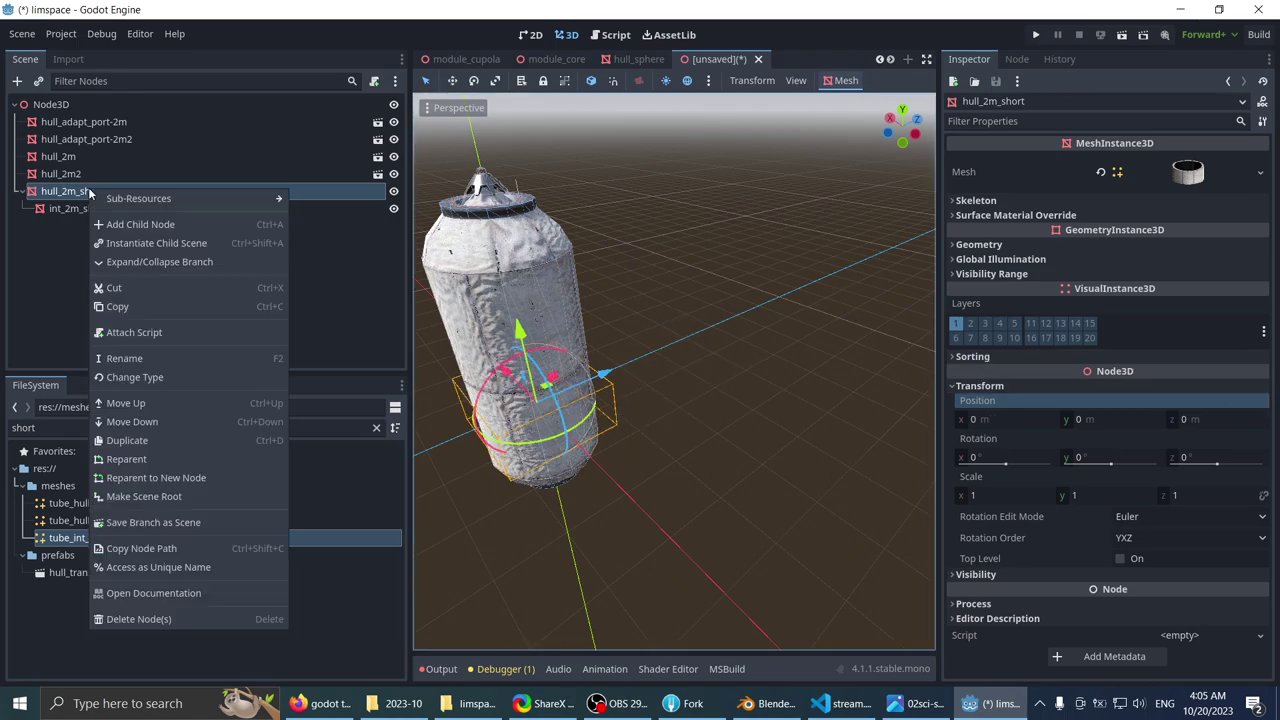
click(184, 522)
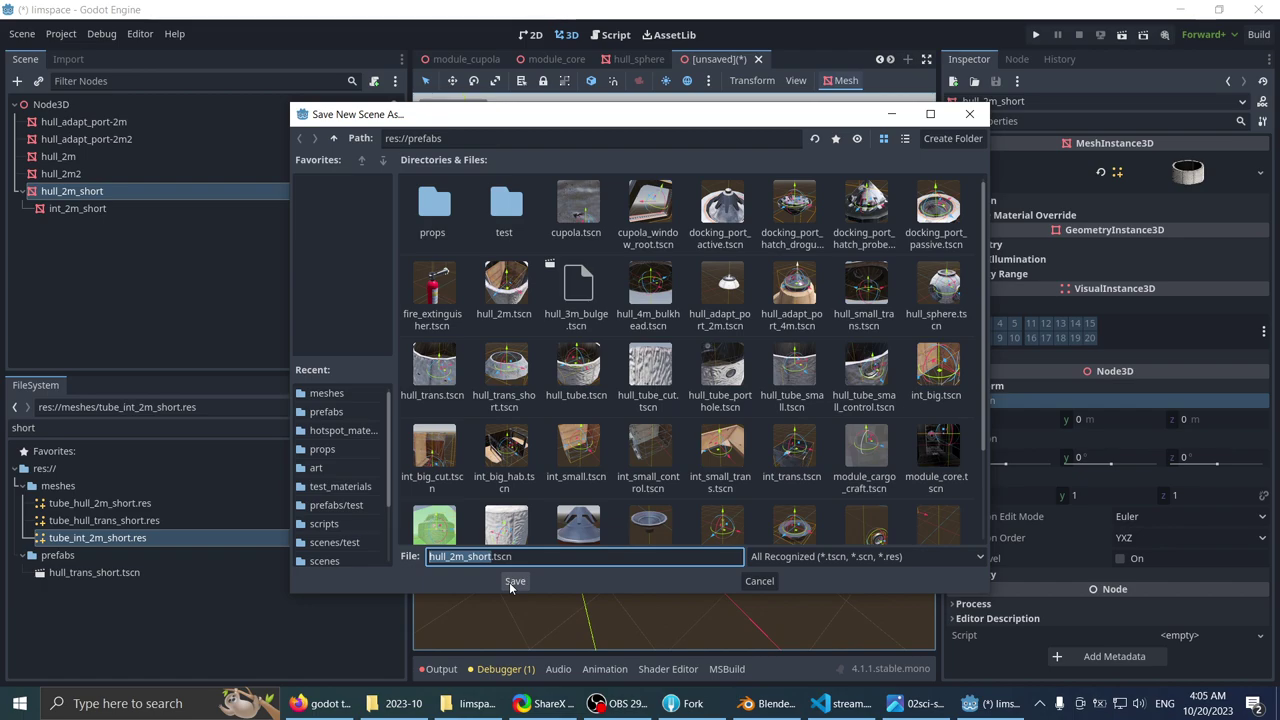
click(512, 582)
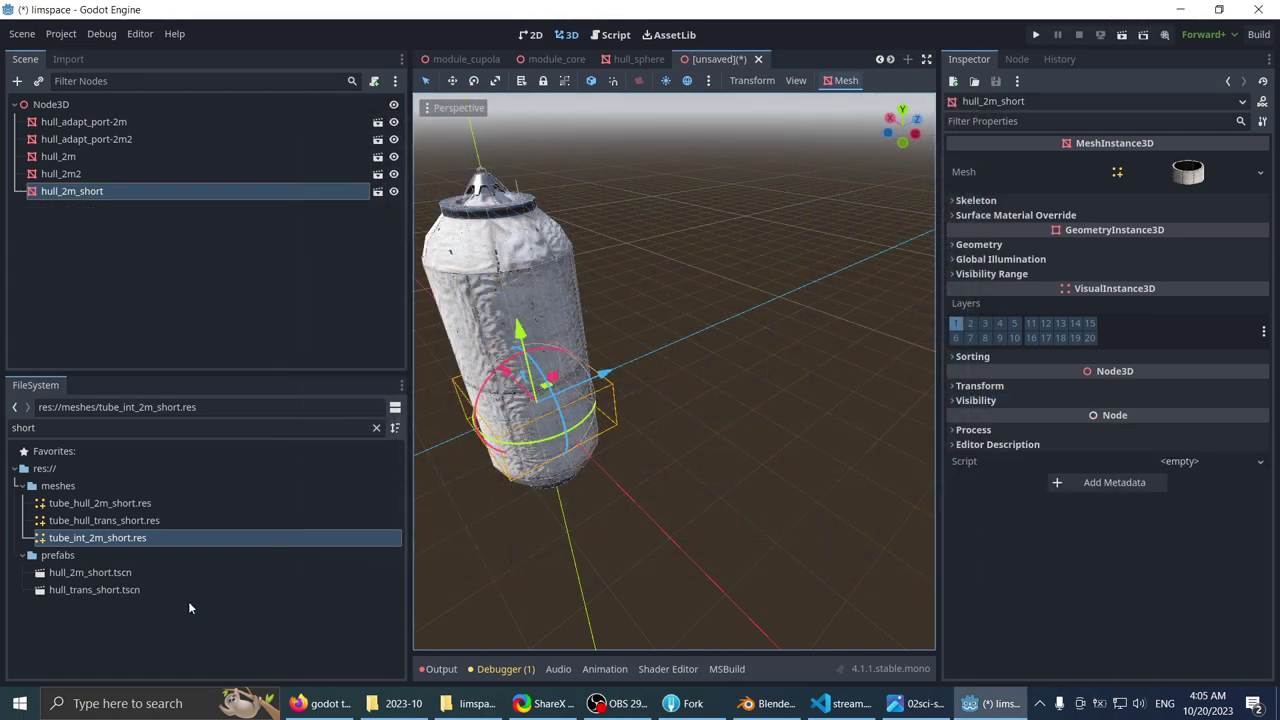
double_click(140, 571)
scroll(550, 330, down, 2)
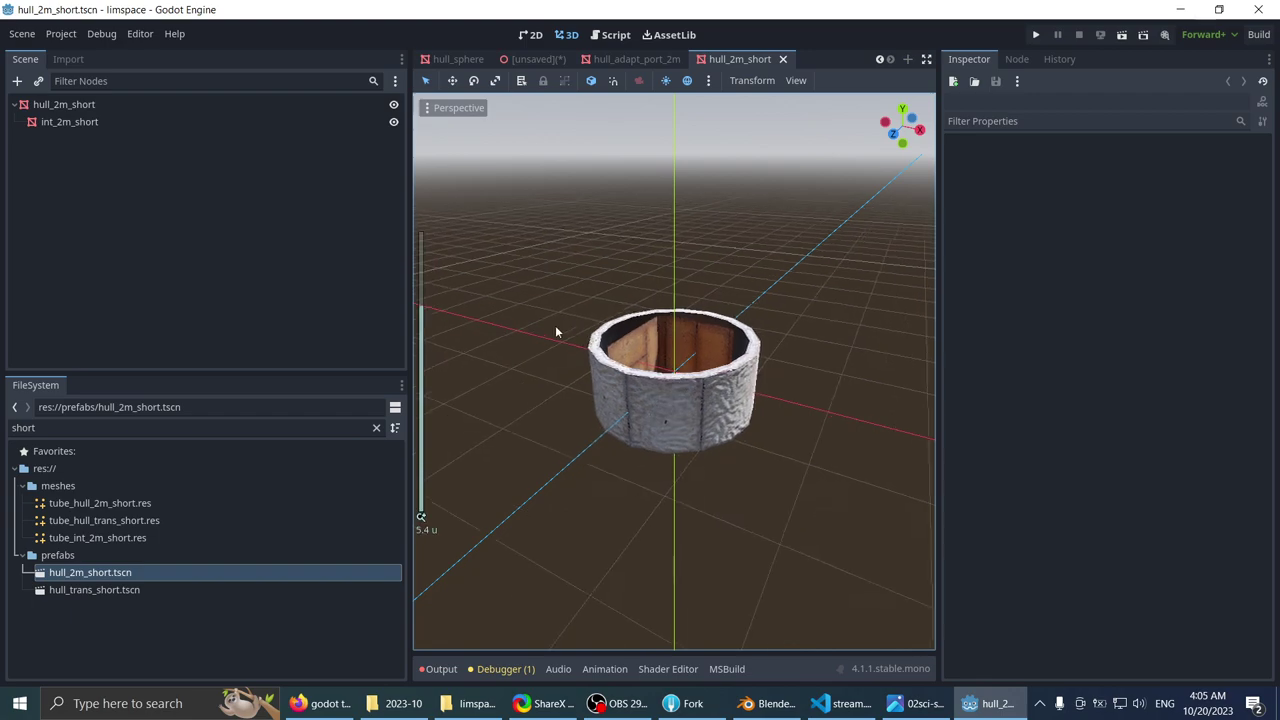
scroll(545, 335, up, 2)
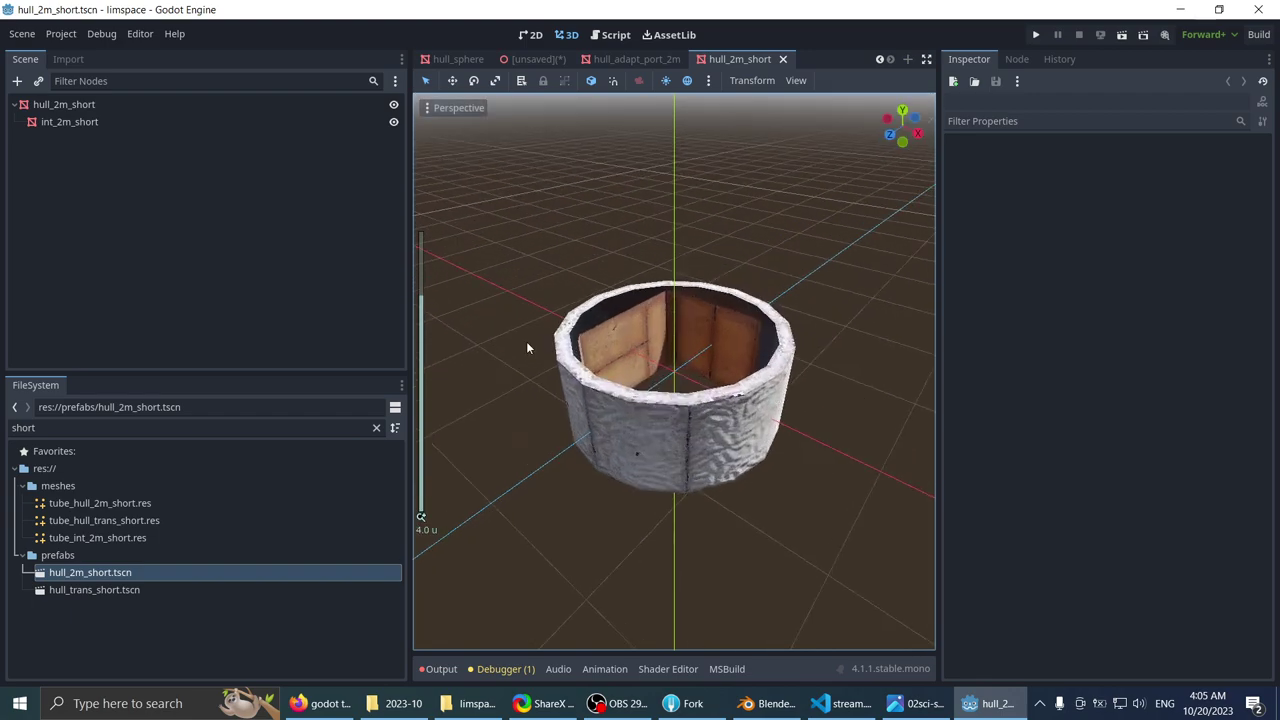
- Create a trimesh static body for the hull_2m_short mesh
click(576, 374)
right_click(63, 105)
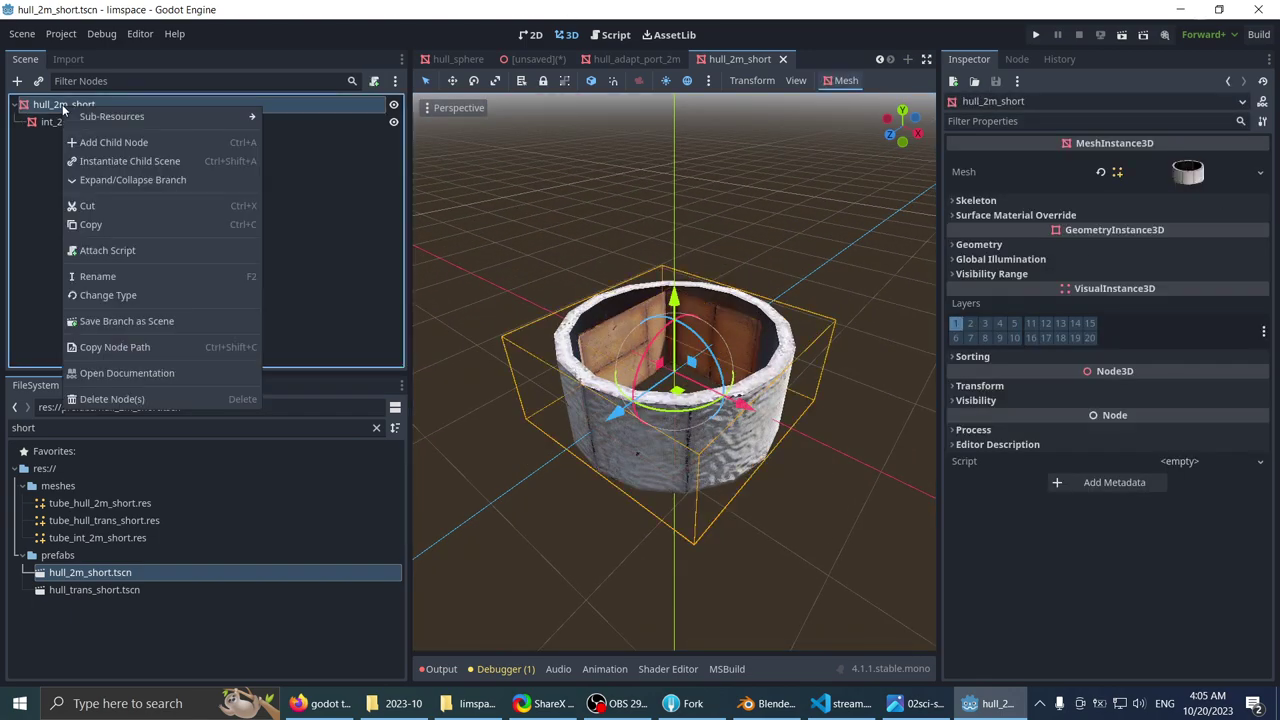
click(42, 108)
click(831, 84)
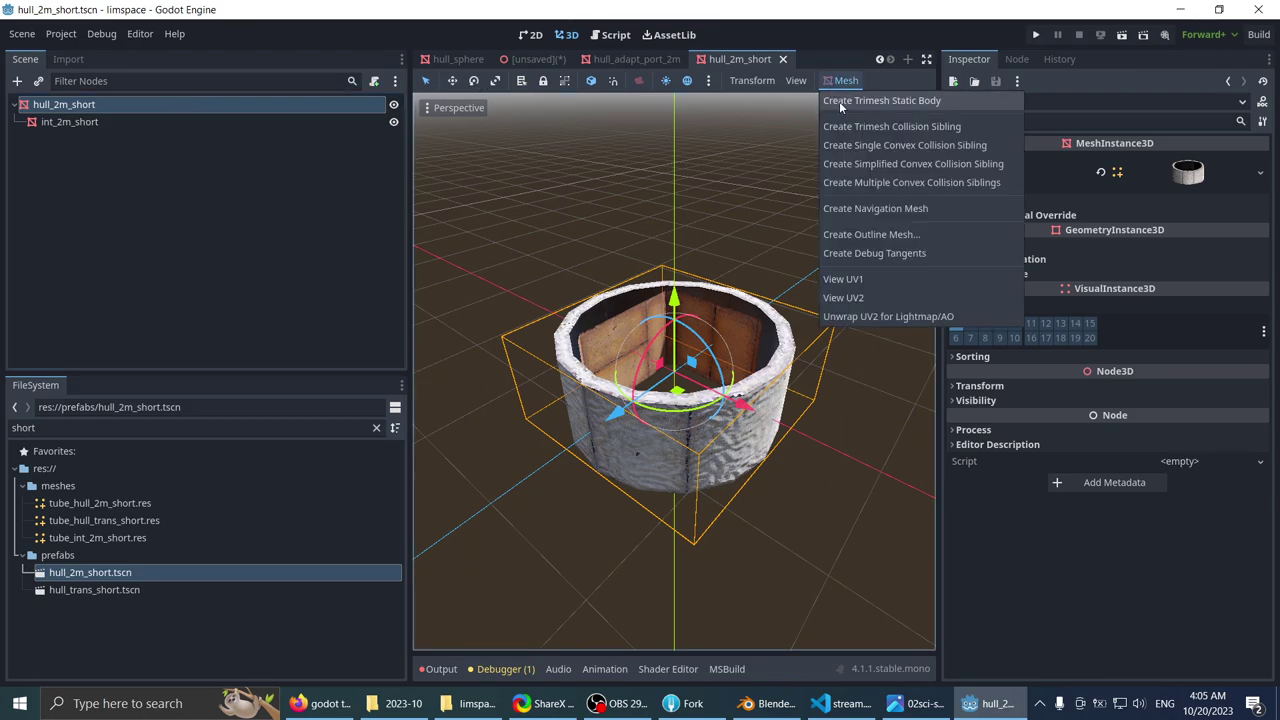
click(842, 104)
- Create a trimesh static body for int_2m_short, and save and close the hull_2m_short scene
click(70, 121)
click(845, 80)
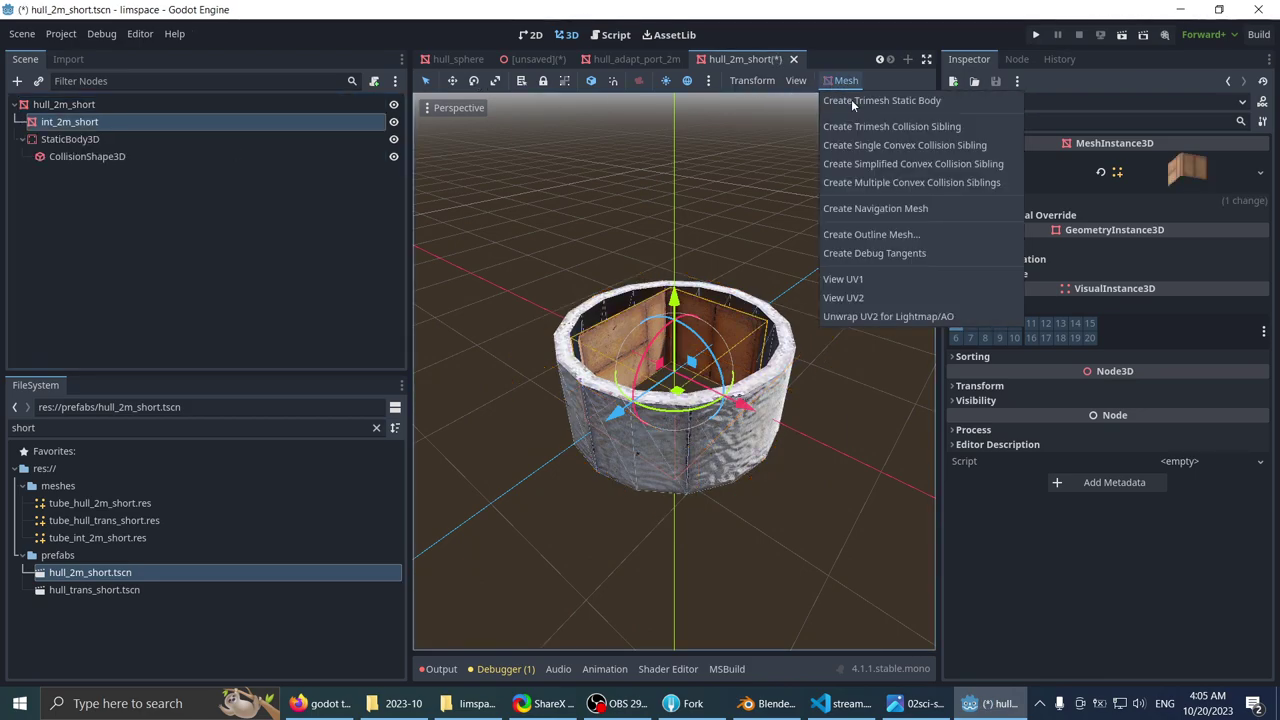
click(851, 103)
key(ctrl+s)
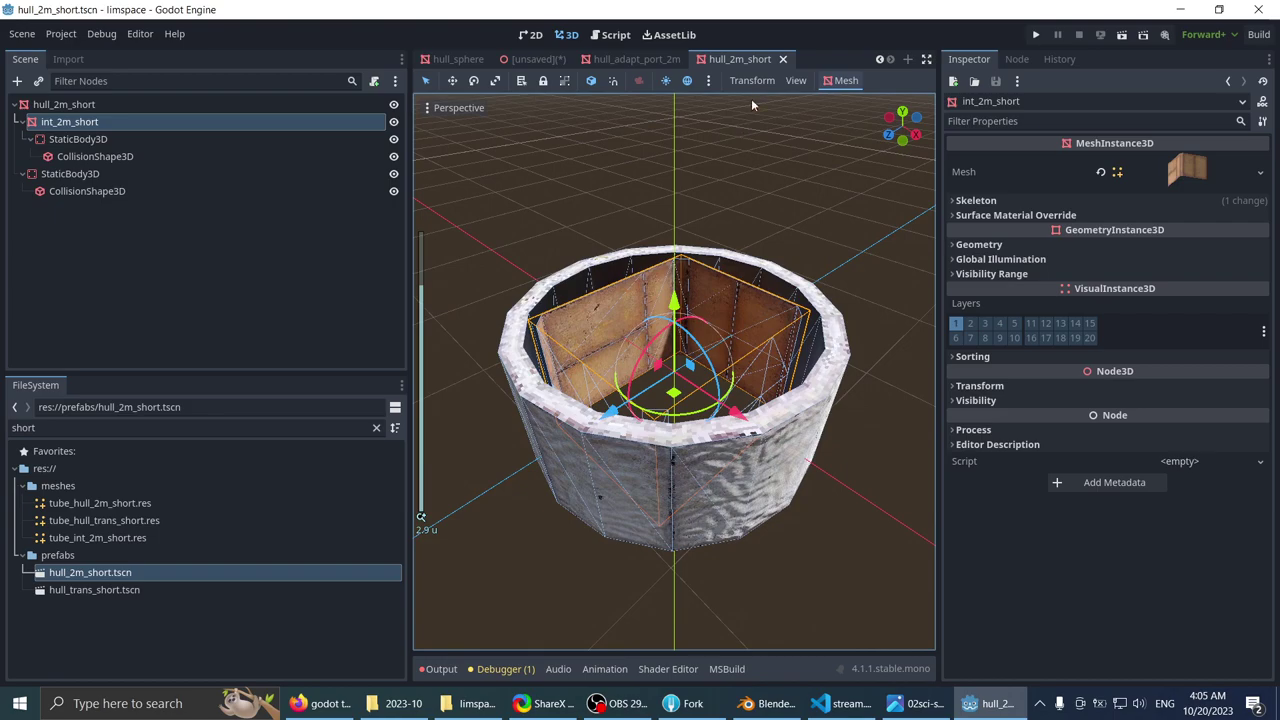
click(783, 61)
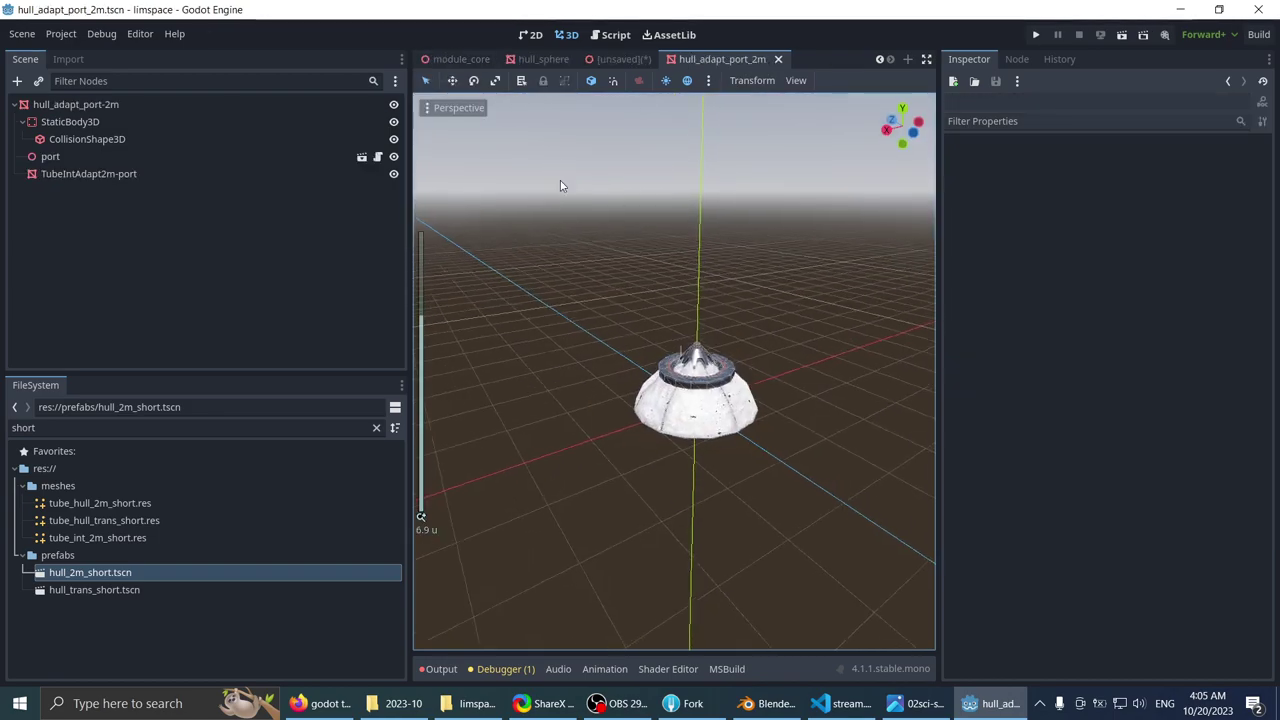
- In the unsaved module scene, move hull_2m_short straight down until it sits clear below the module
click(615, 60)
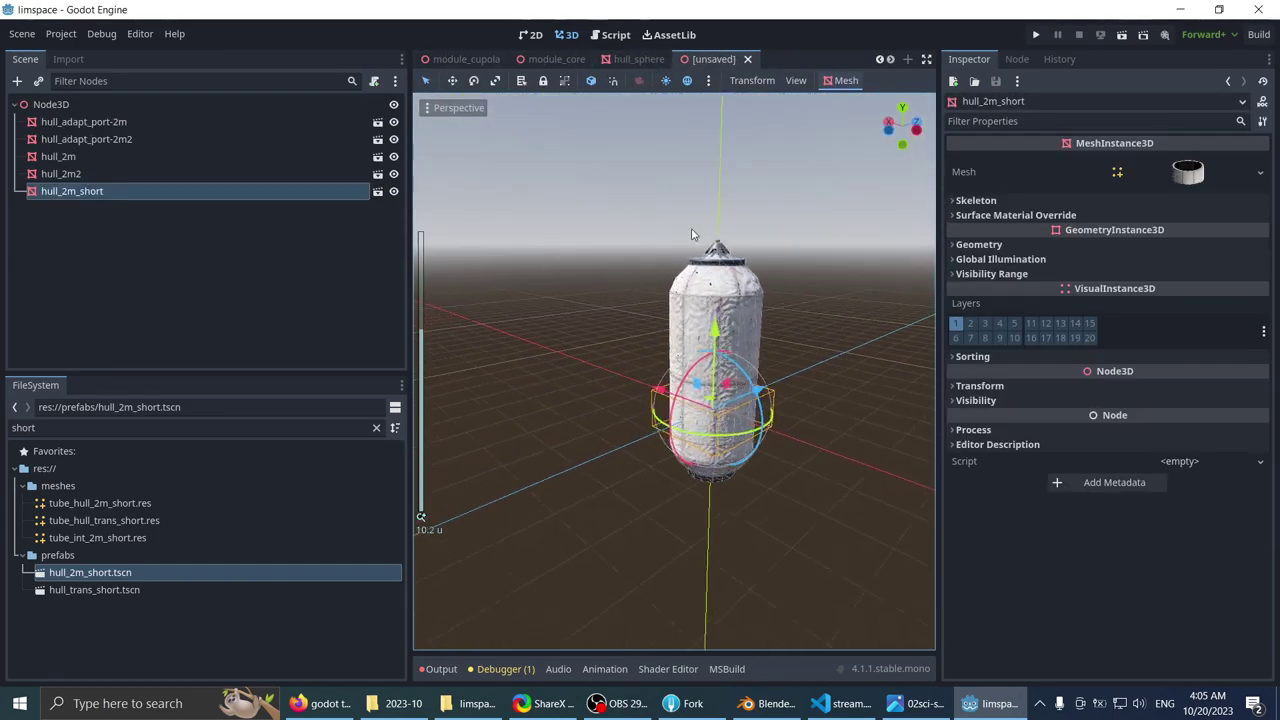
click(212, 174)
click(206, 188)
scroll(591, 250, up, 4)
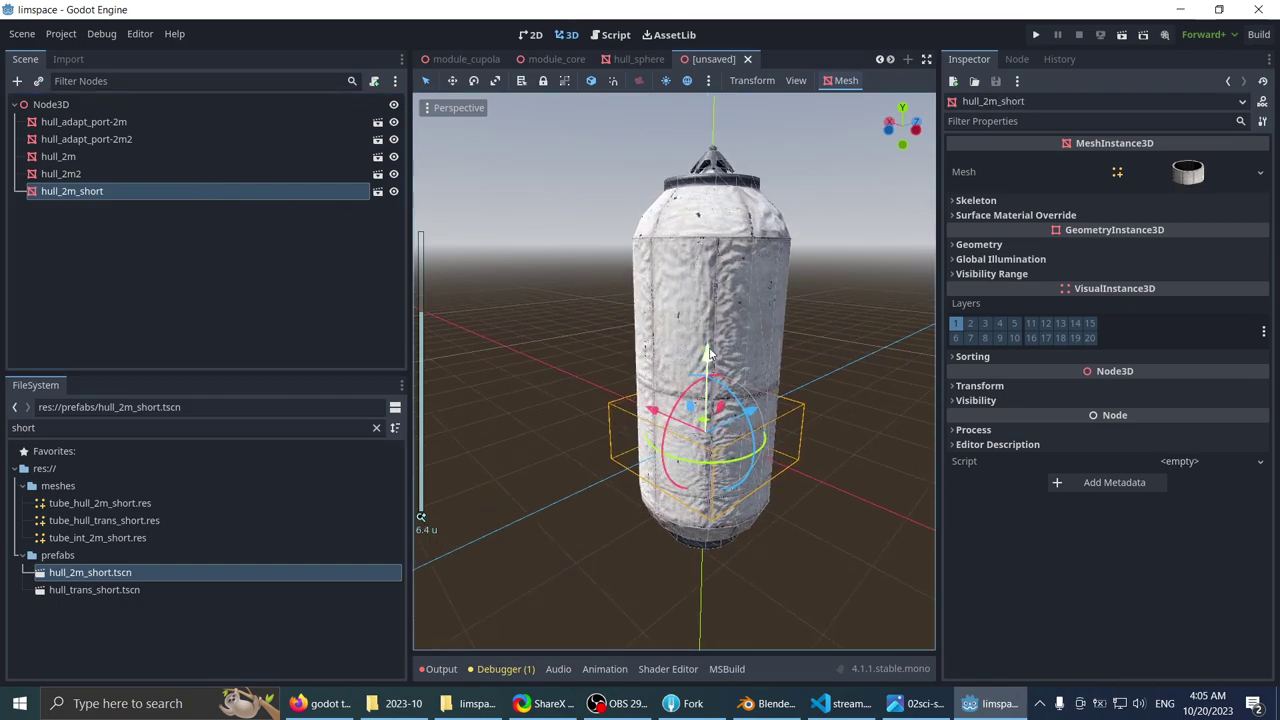
ctrl+drag(708, 350, 755, 372)
- Delete the upper full-length hull section hull_2m2 from the module
click(709, 313)
scroll(690, 330, down, 2)
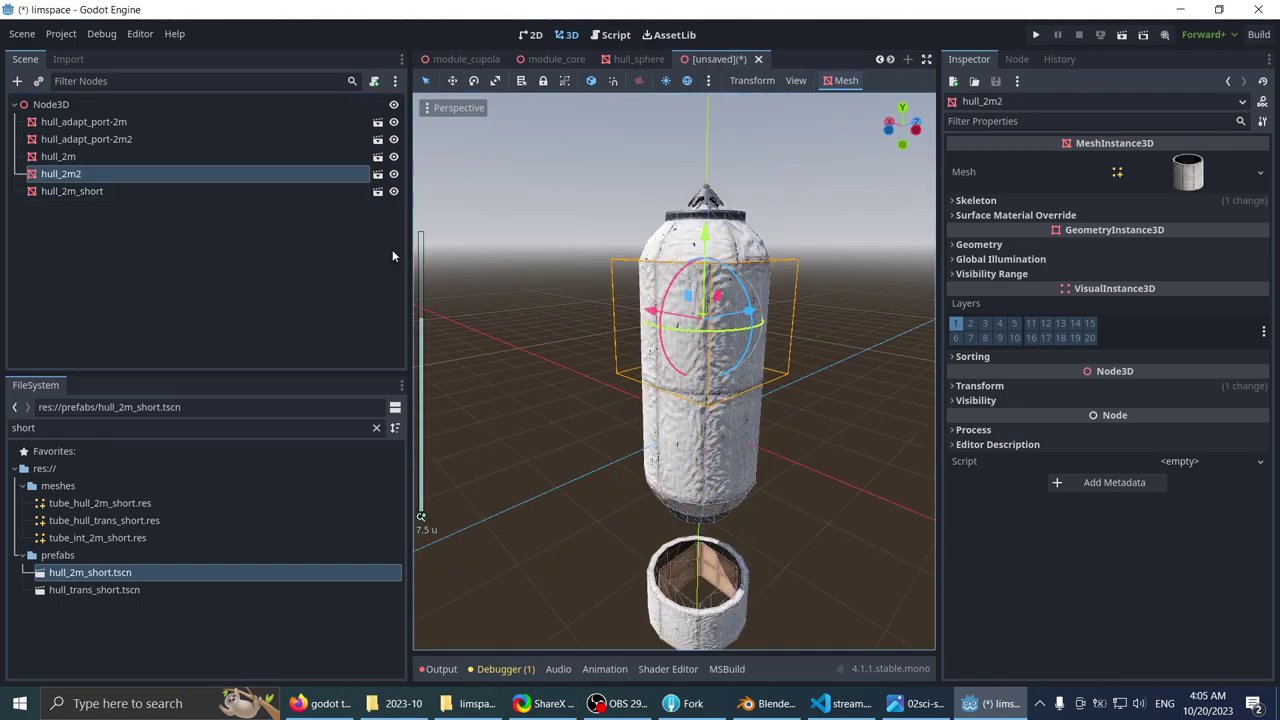
key(Delete)
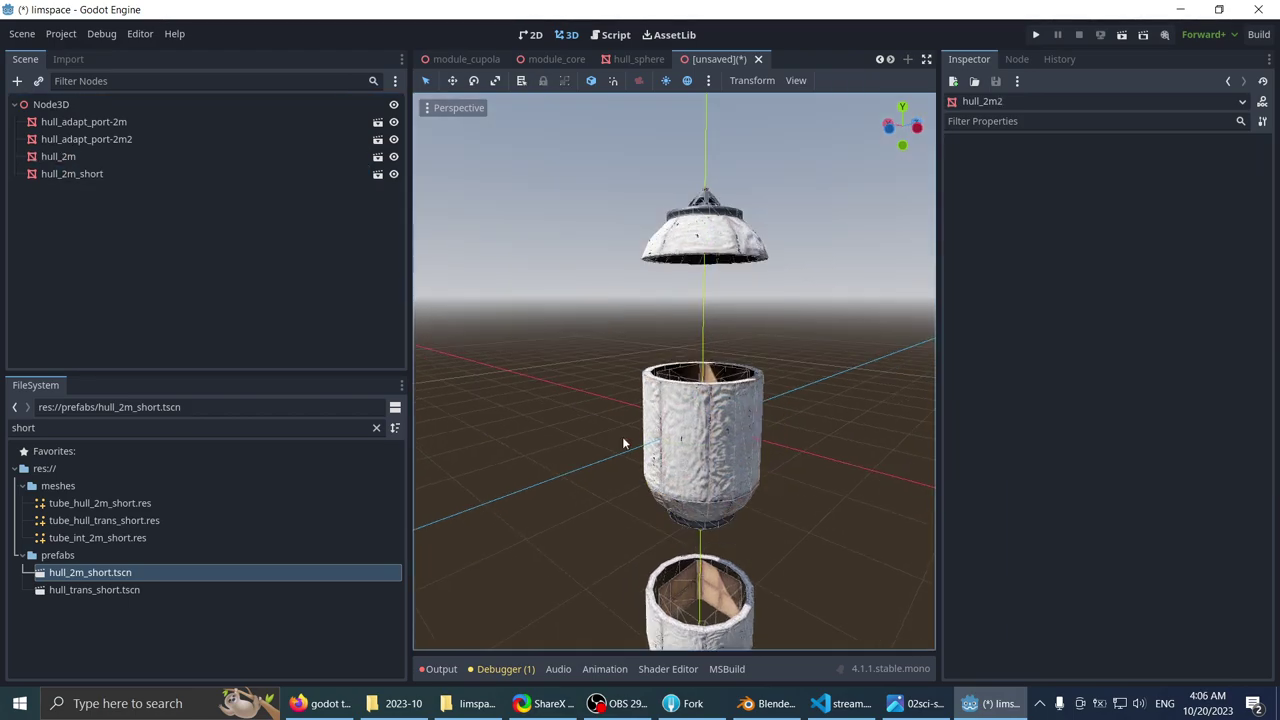
- Move hull_2m_short straight up so it sits directly on top of hull_2m
click(688, 607)
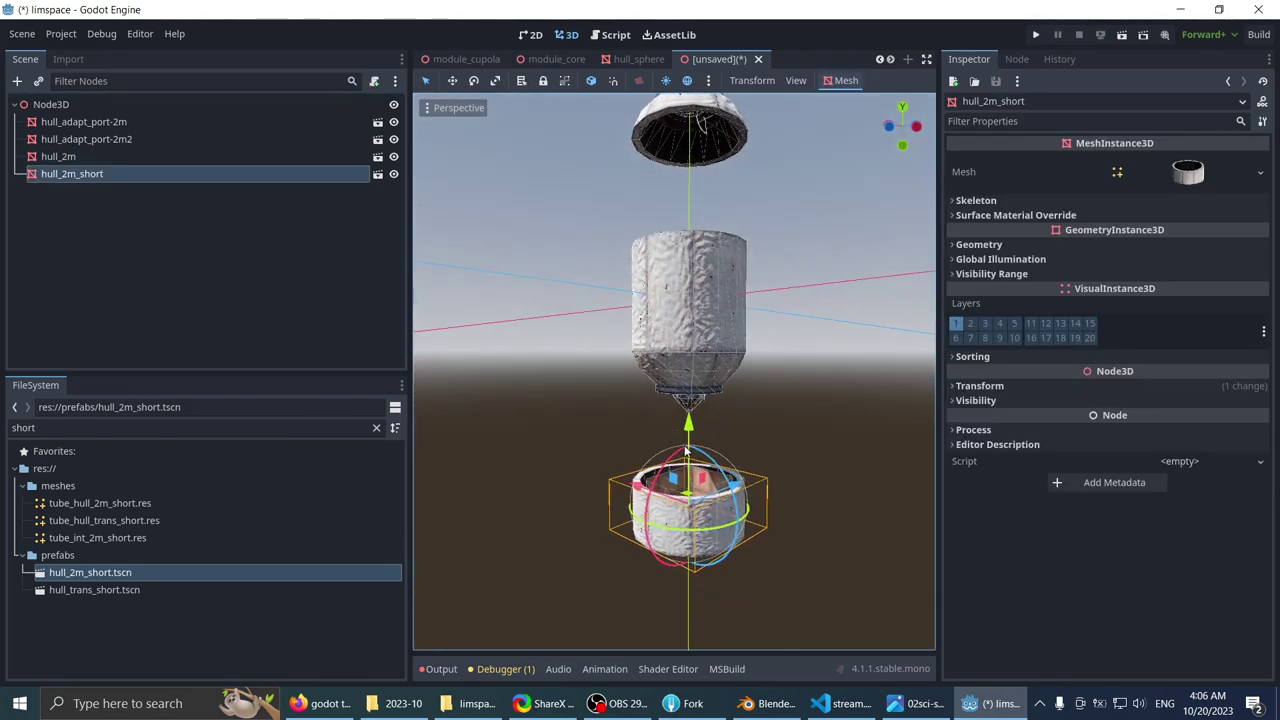
drag(693, 412, 706, 136)
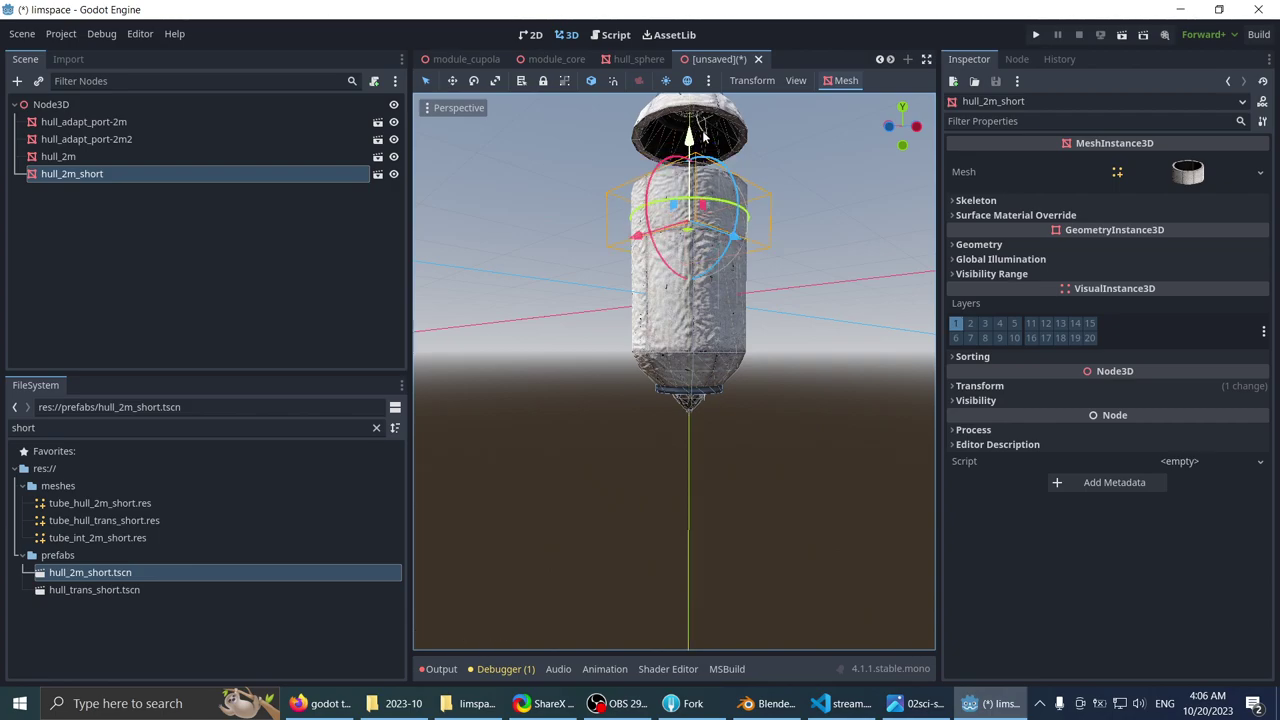
middle_drag(706, 136, 659, 288)
- Lower the upper adapter hull_adapt_port-2m by 1 m along Y onto the short hull section
click(659, 289)
scroll(700, 260, up, 3)
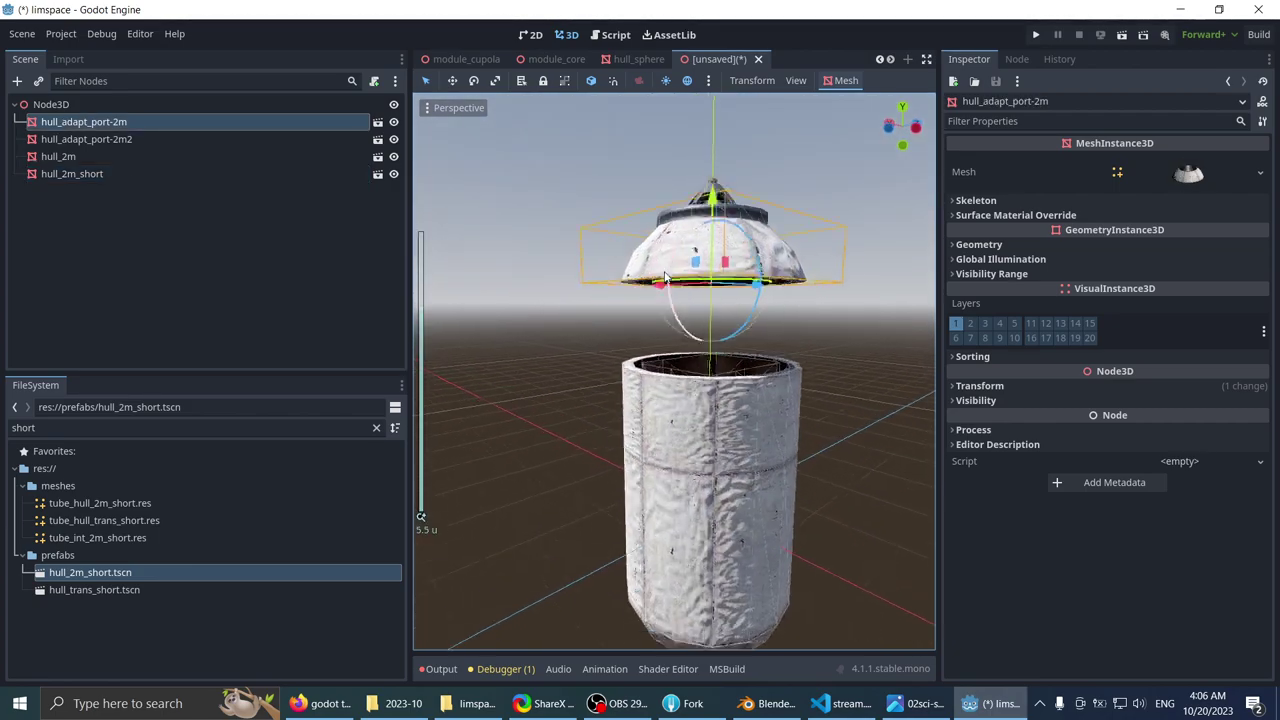
drag(716, 205, 718, 281)
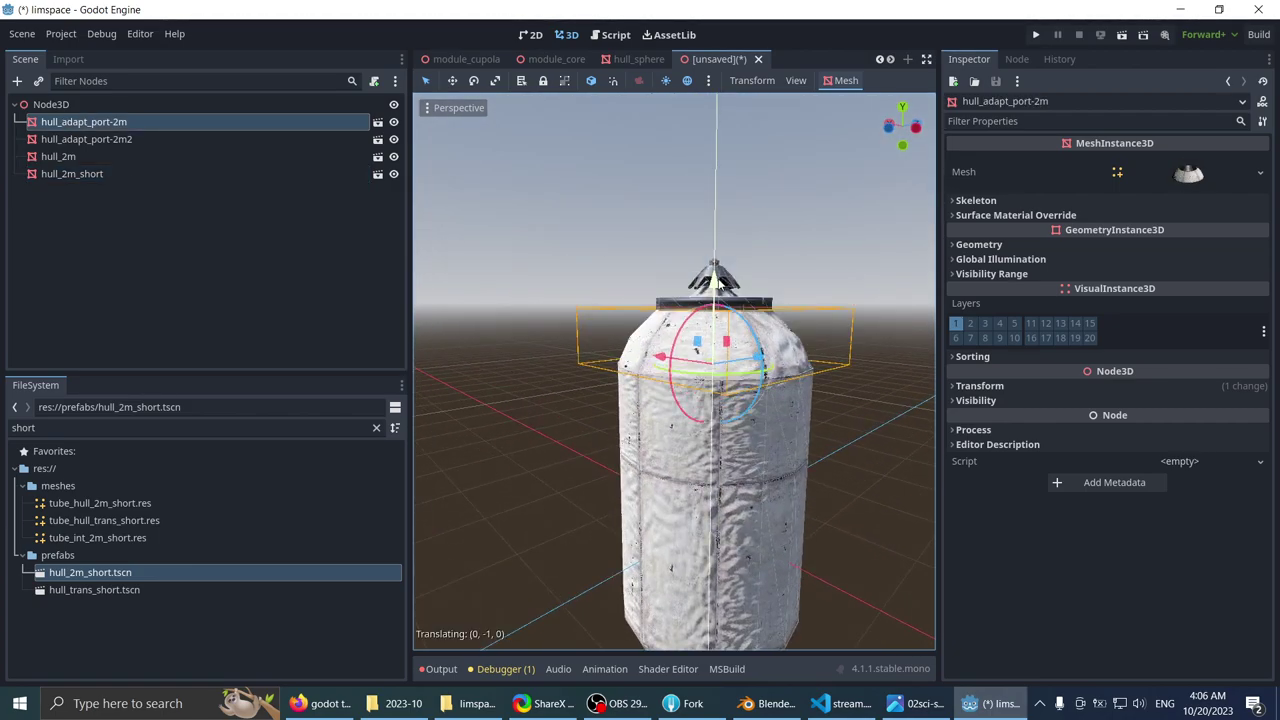
- Inspect the joints between the module's hull sections and adapters from below and up close
middle_drag(718, 281, 700, 370)
shift+middle_drag(680, 570, 636, 432)
middle_drag(636, 432, 623, 371)
scroll(706, 346, up, 8)
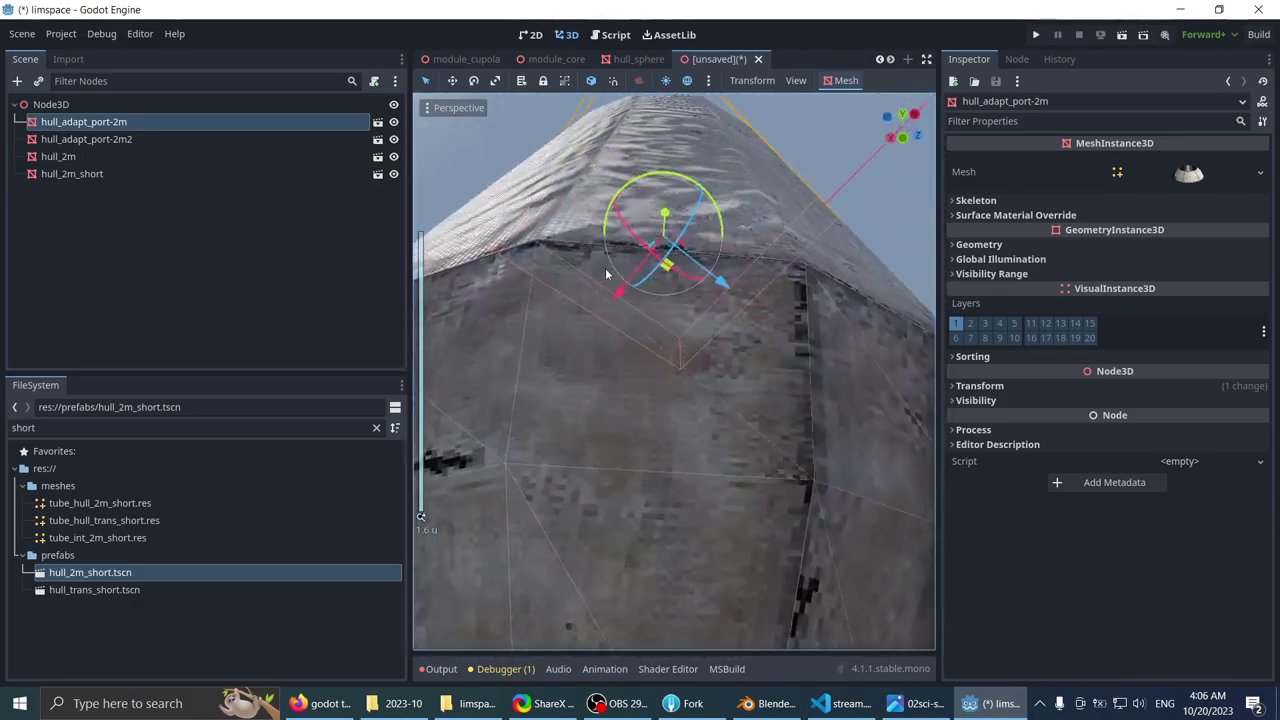
middle_drag(678, 426, 603, 383)
scroll(625, 396, up, 4)
key(f)
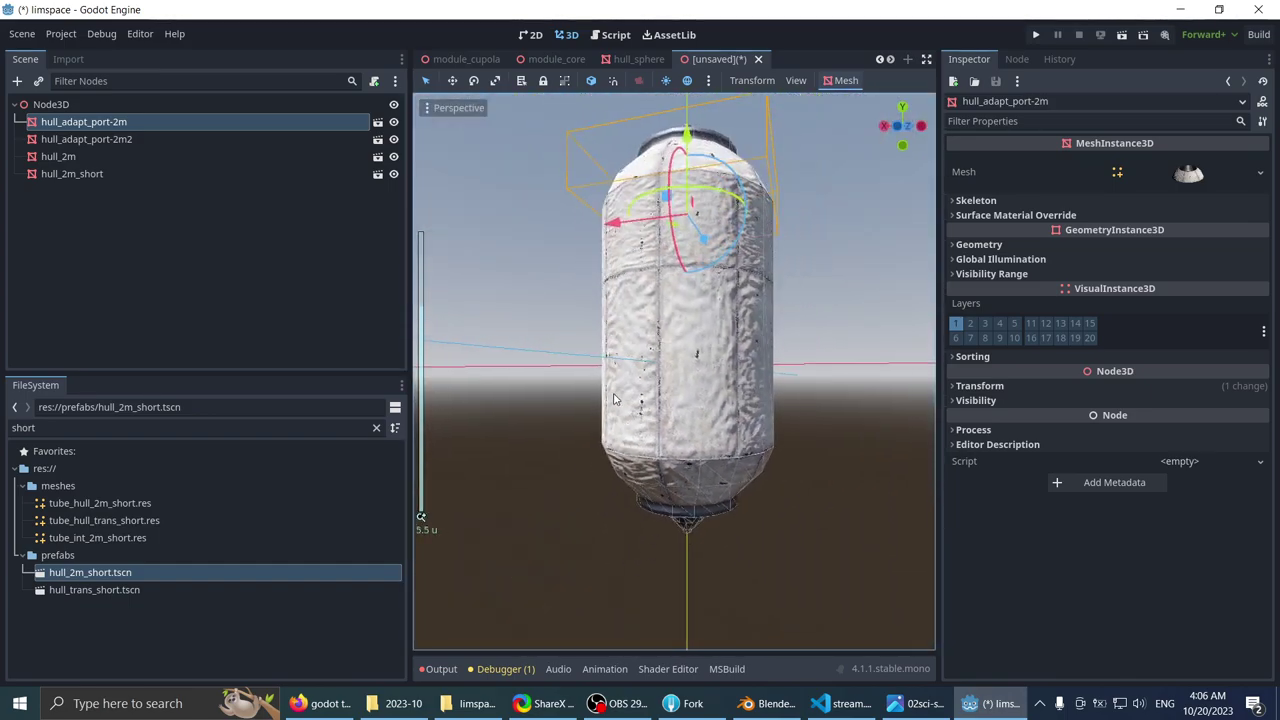
- Check the transform values of hull_2m in the module scene
click(622, 325)
key(f)
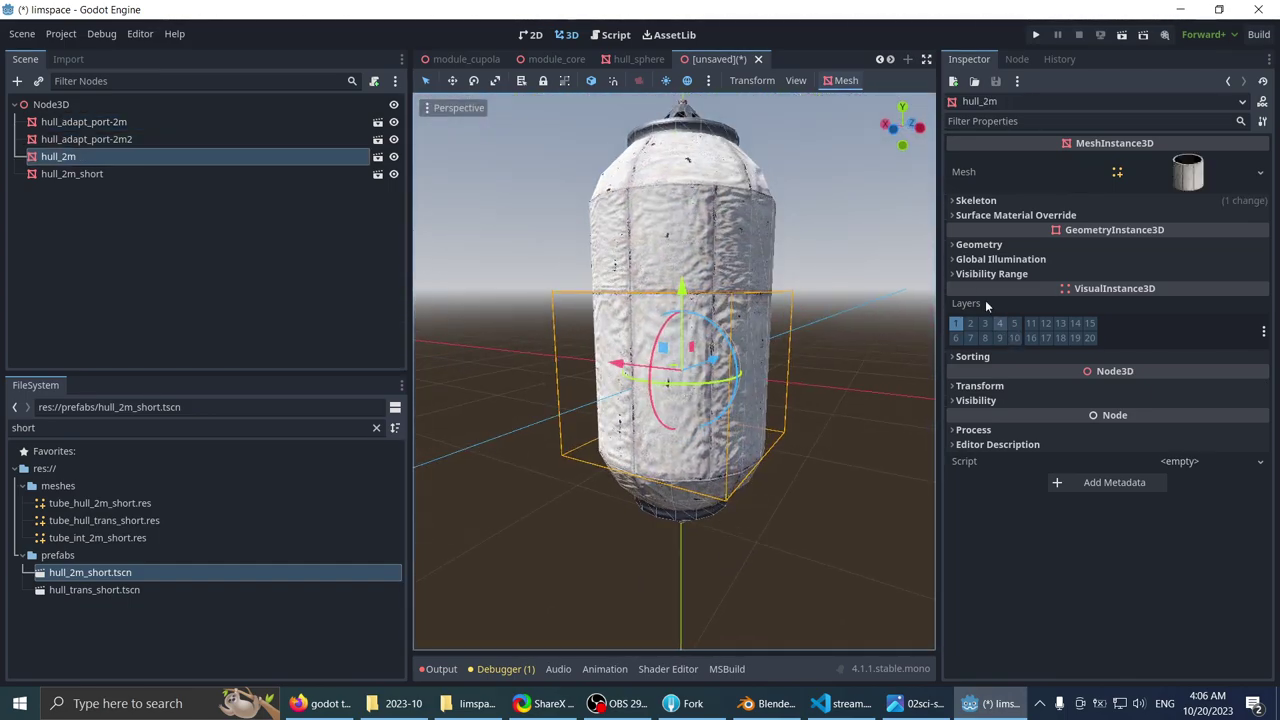
click(960, 387)
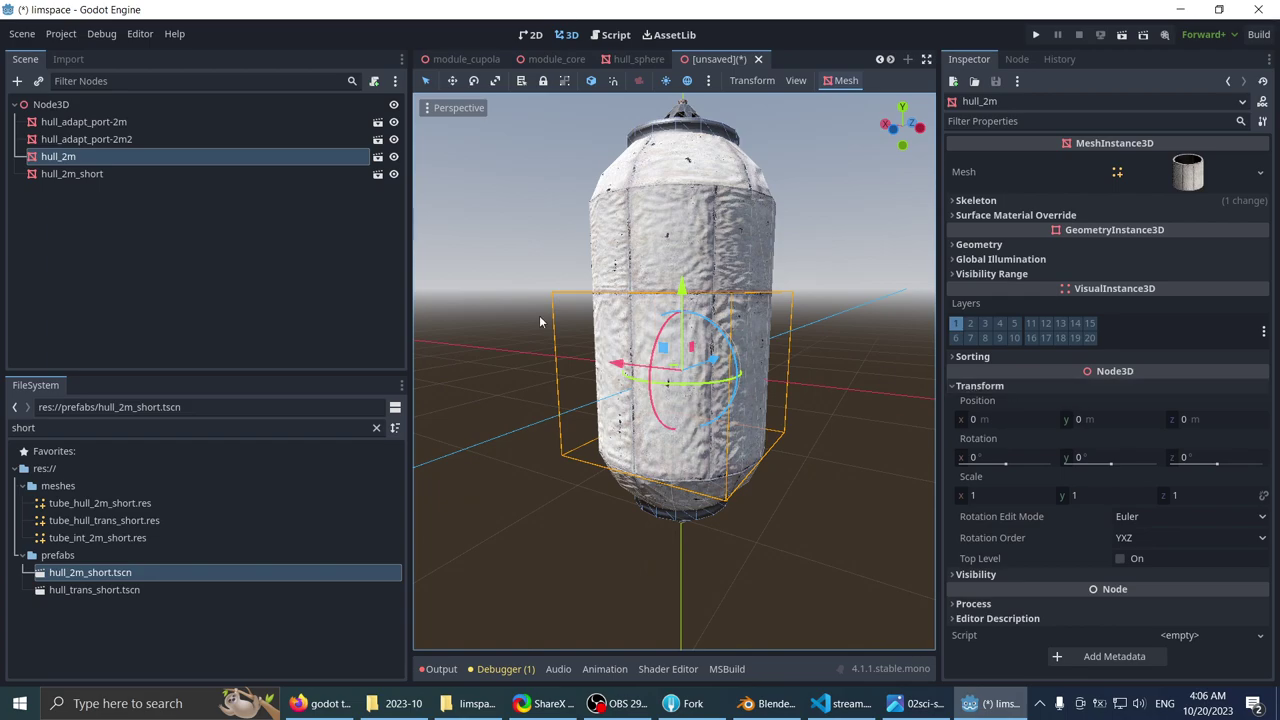
- Open the hull_2m prefab scene, check the transforms of its hull and TubeInt2m meshes, and close it
click(377, 158)
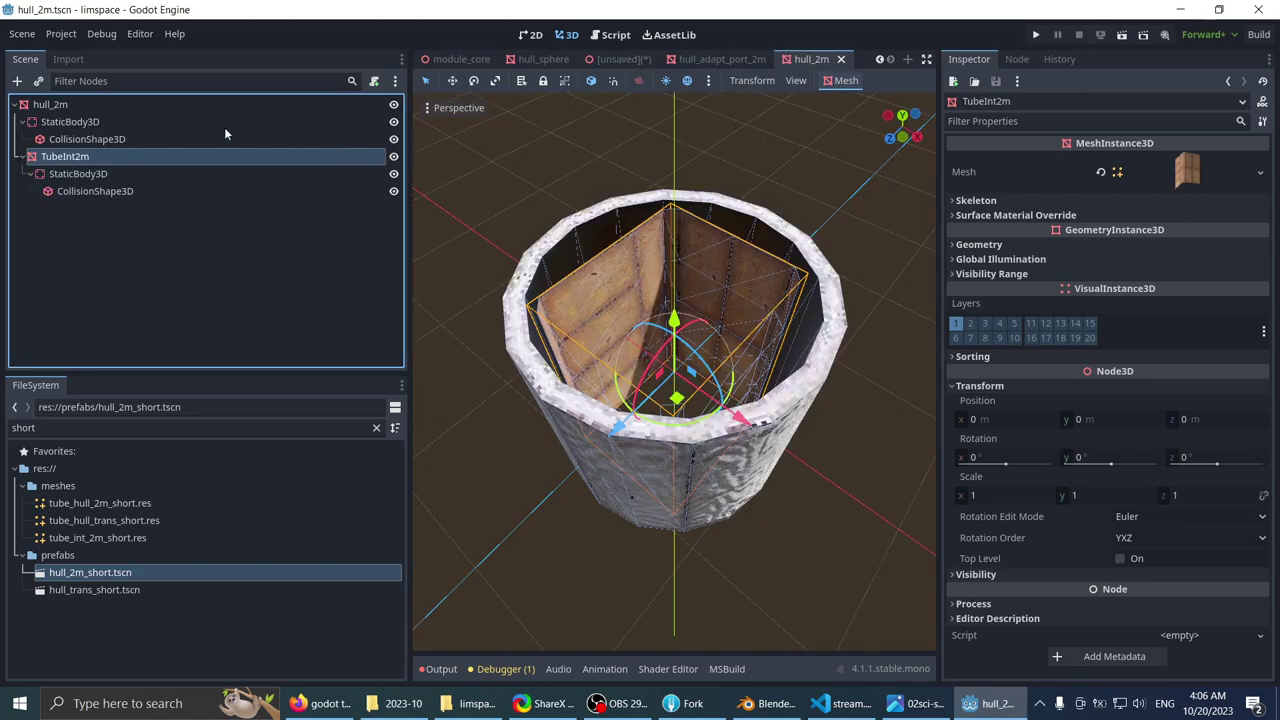
click(68, 174)
click(70, 157)
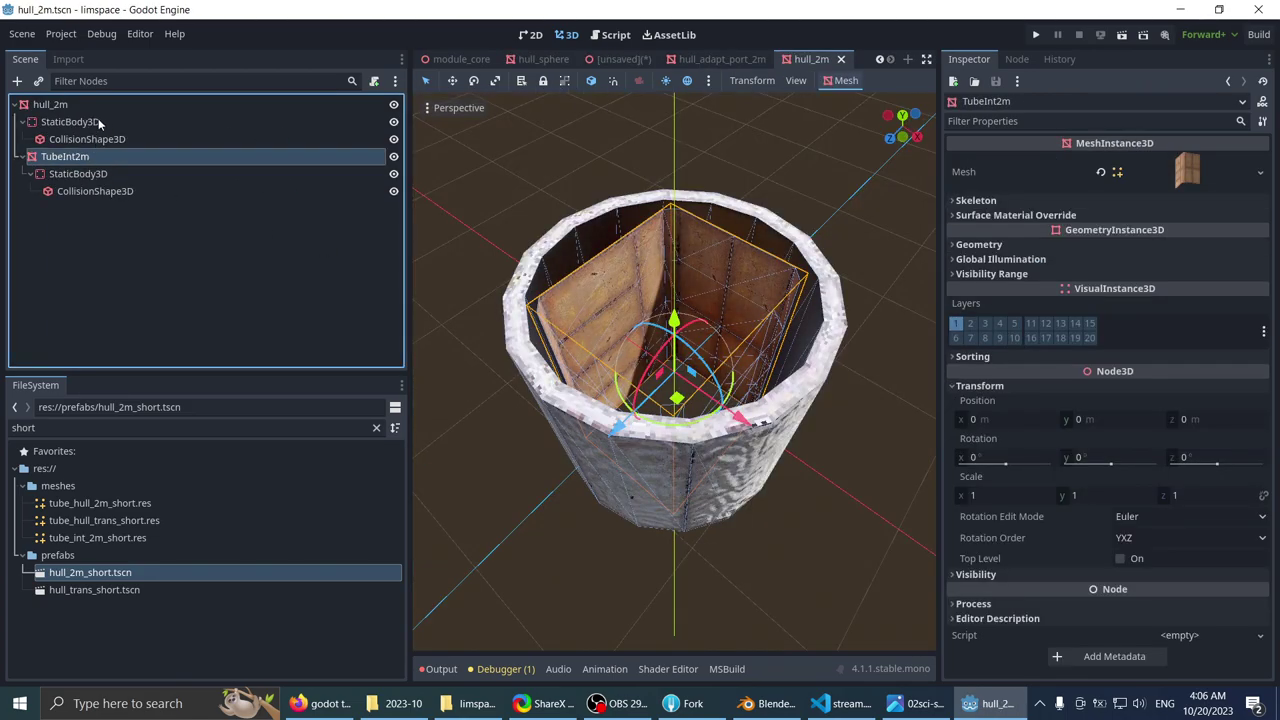
click(98, 120)
click(100, 107)
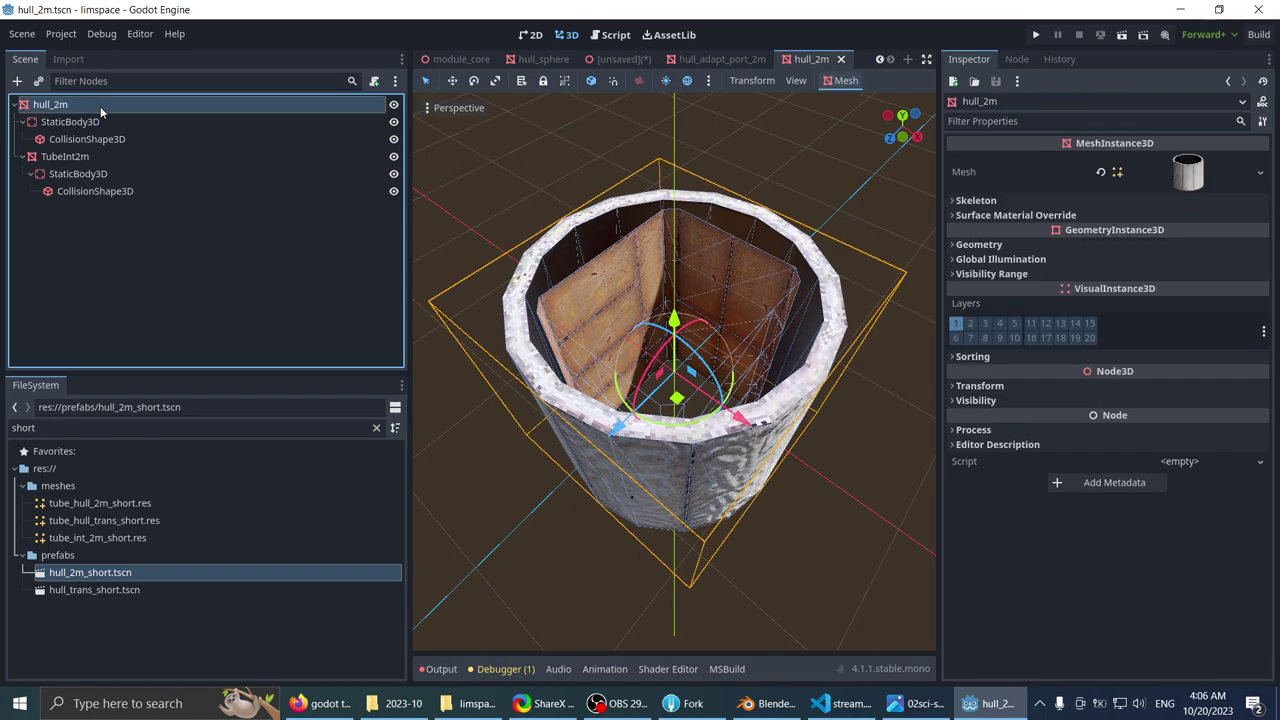
click(1017, 386)
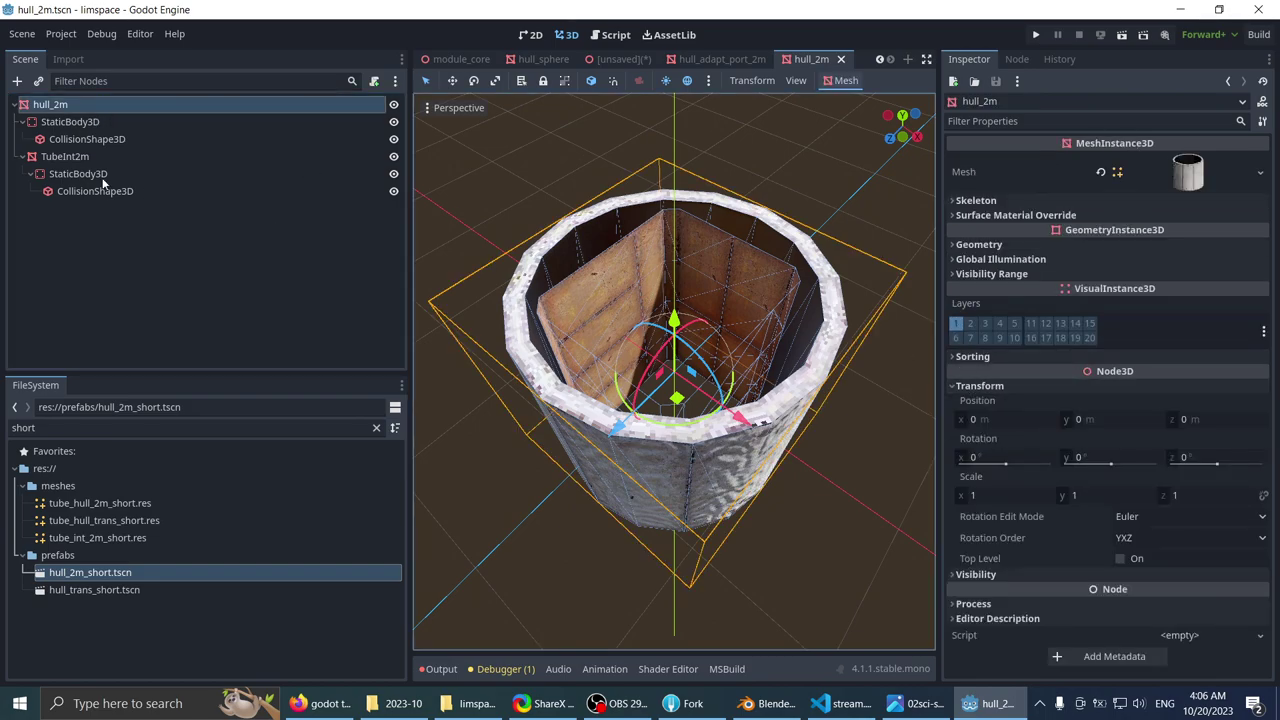
click(47, 158)
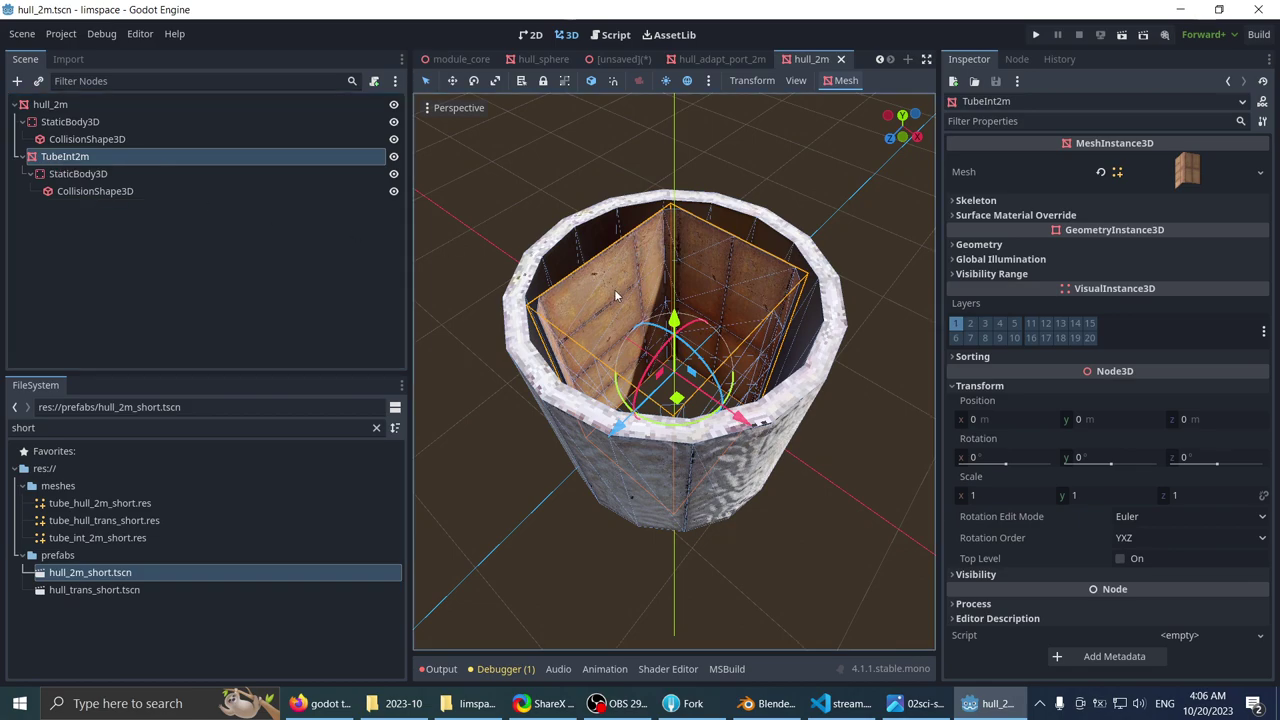
scroll(600, 284, down, 4)
scroll(588, 276, up, 3)
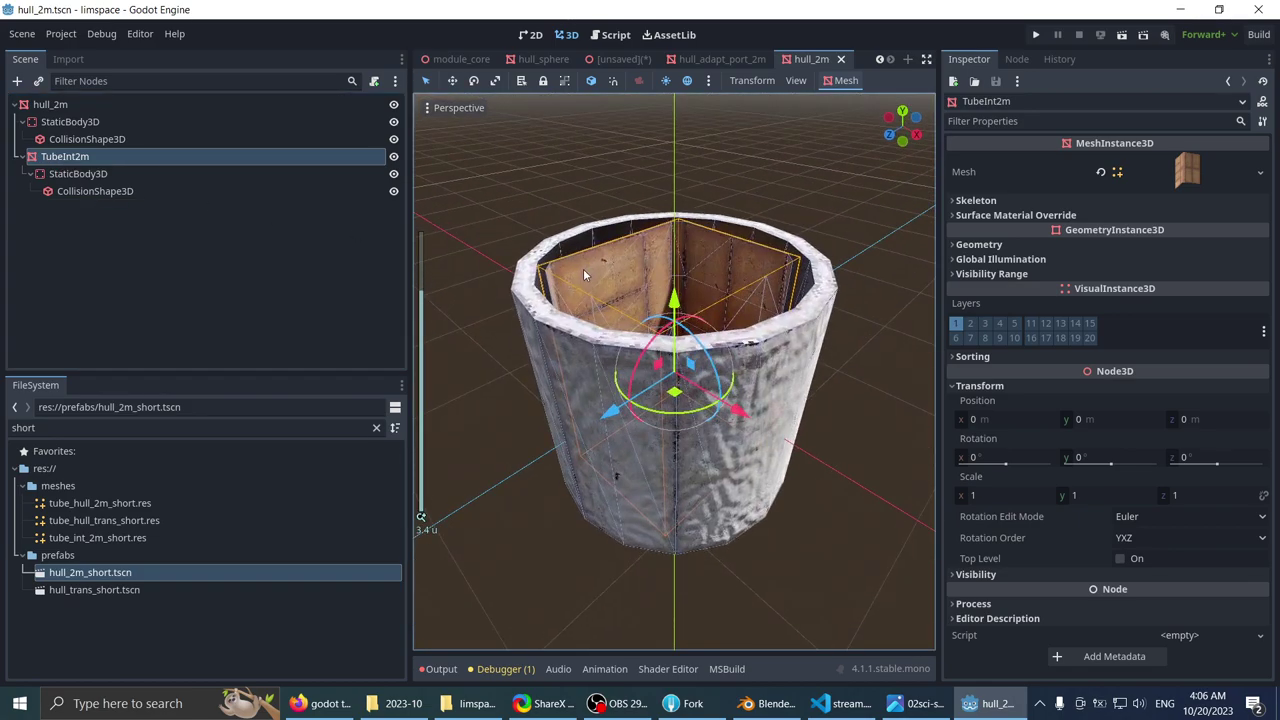
click(843, 60)
- In the hull_adapt_port_2m scene, examine the adapter's shape and check the transforms of its collision shape and port
scroll(690, 300, up, 3)
middle_drag(688, 305, 698, 210)
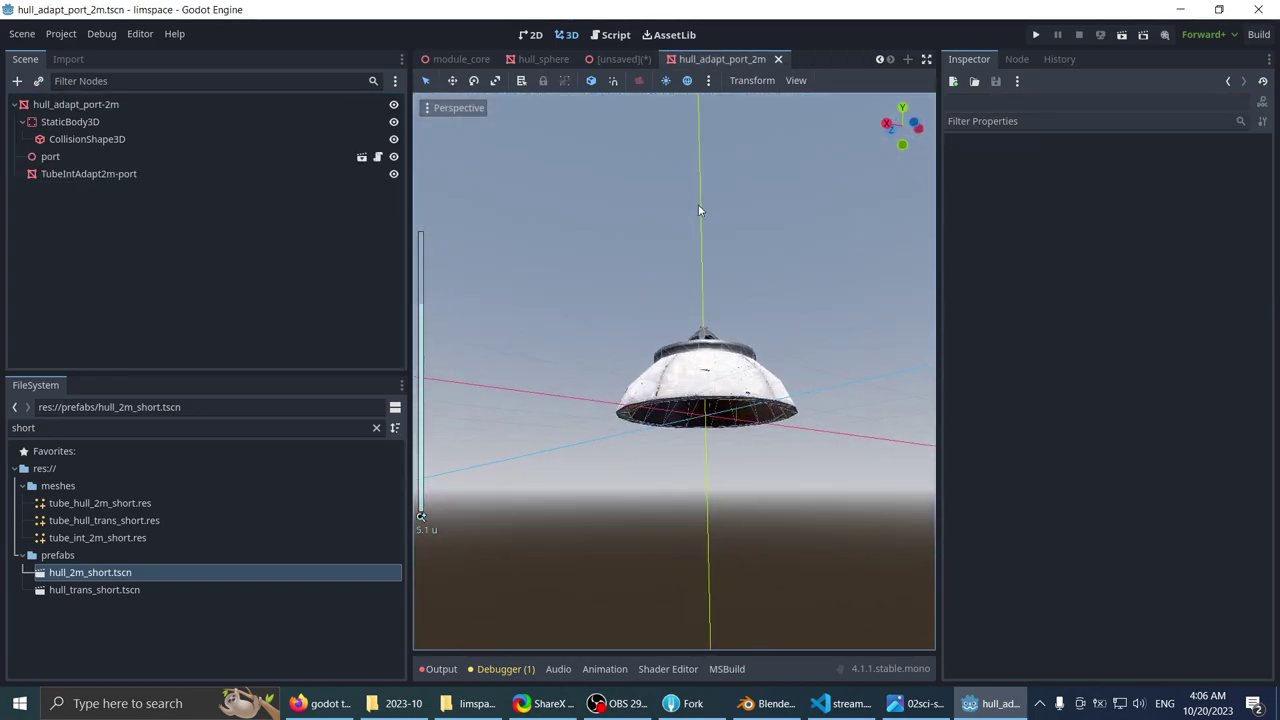
middle_drag(641, 302, 665, 398)
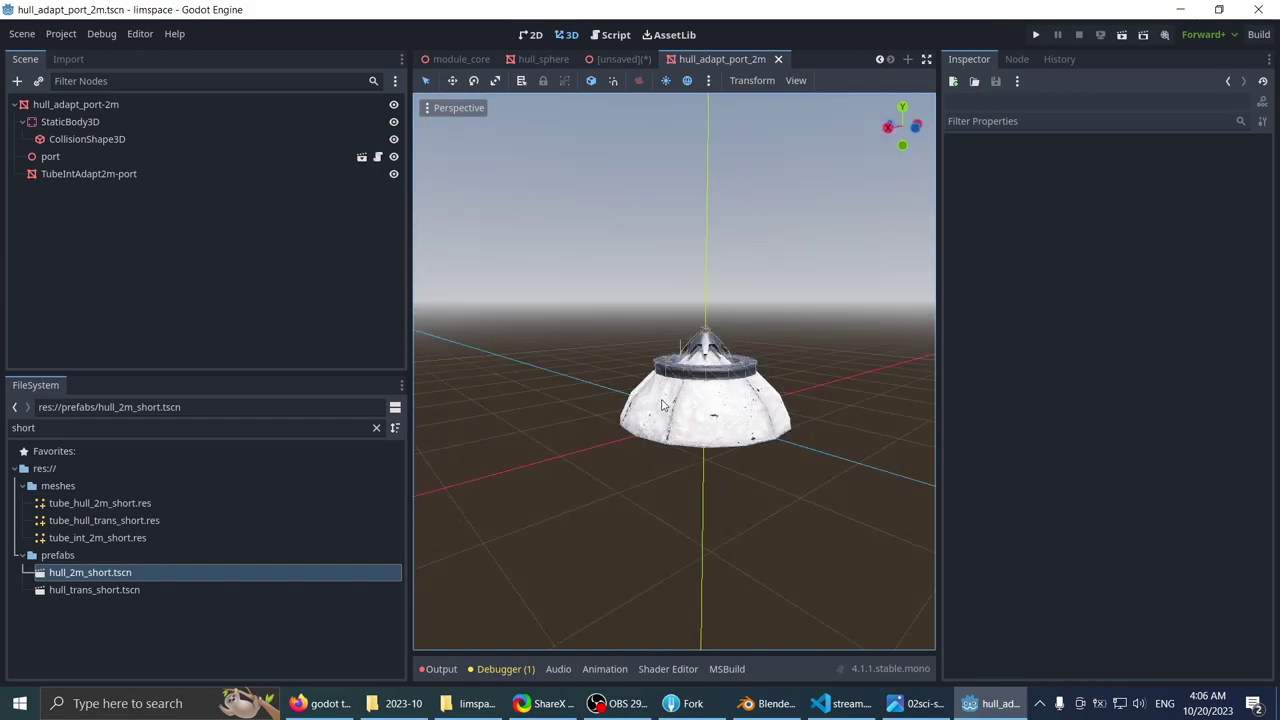
click(661, 404)
click(975, 211)
click(975, 211)
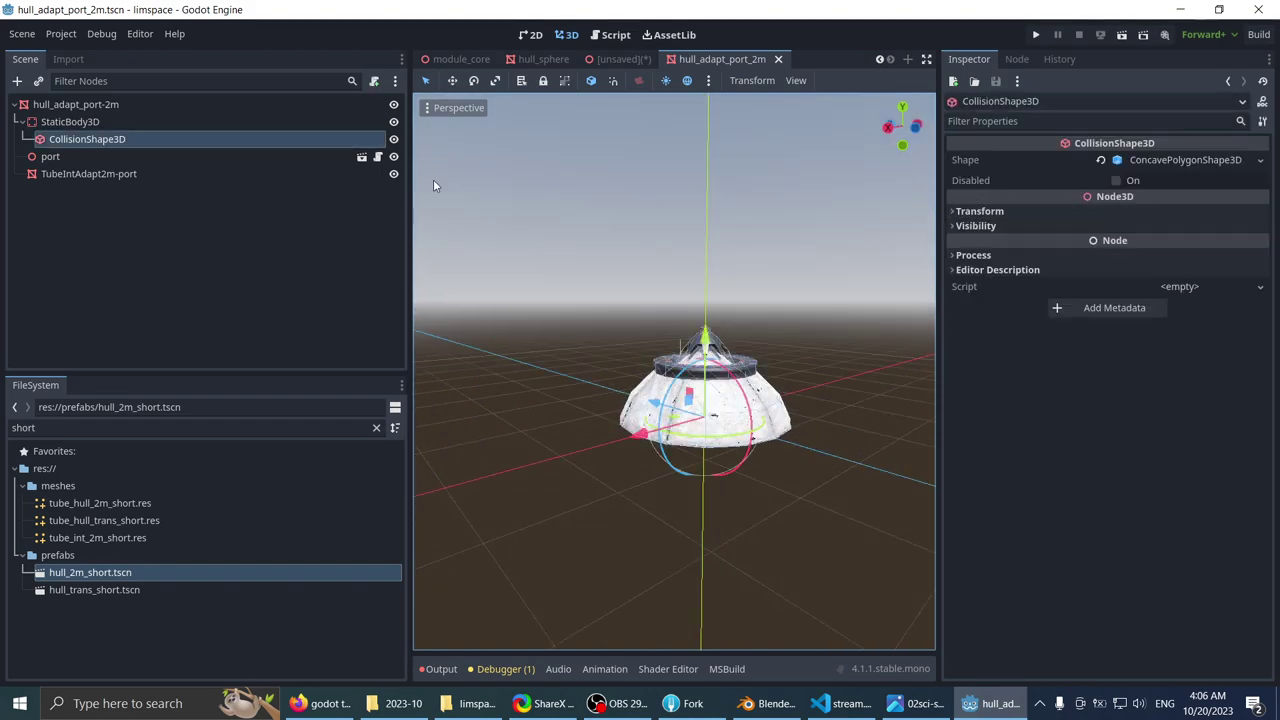
click(60, 157)
click(985, 273)
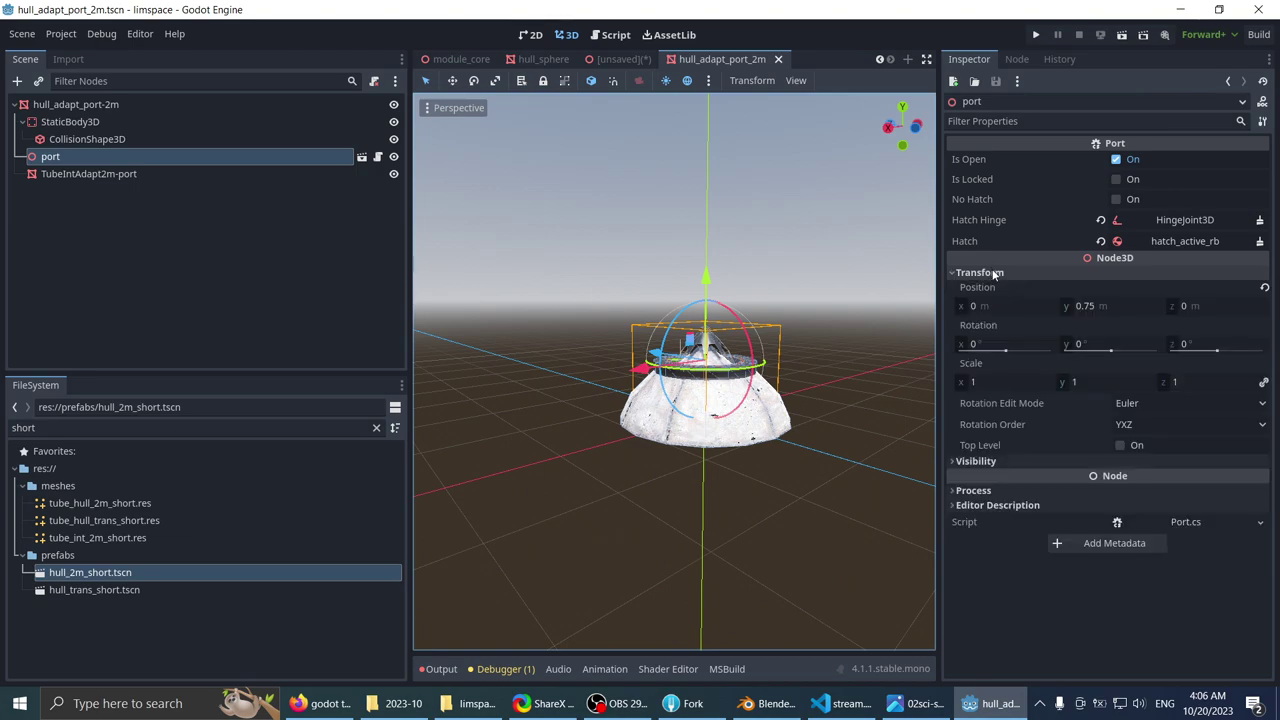
click(980, 273)
- Check the transform and geometry settings of TubeIntAdapt2m-port, and save and close the adapter scene
click(120, 174)
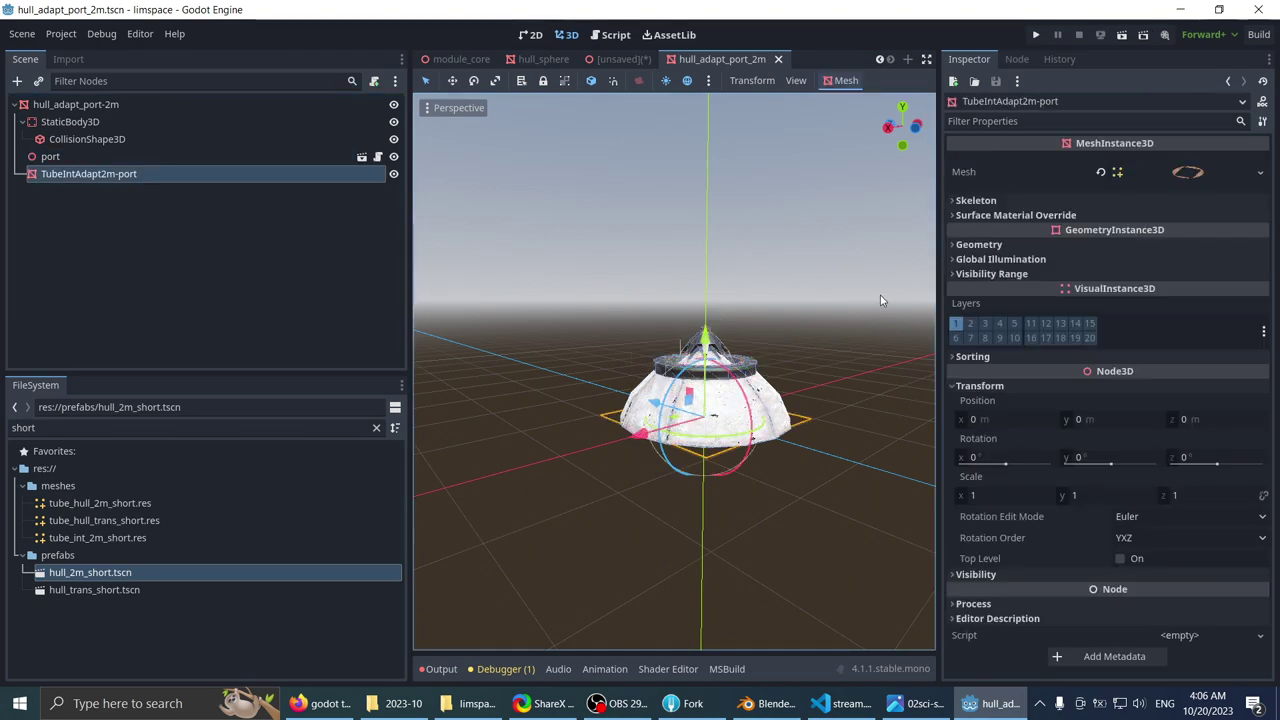
click(970, 244)
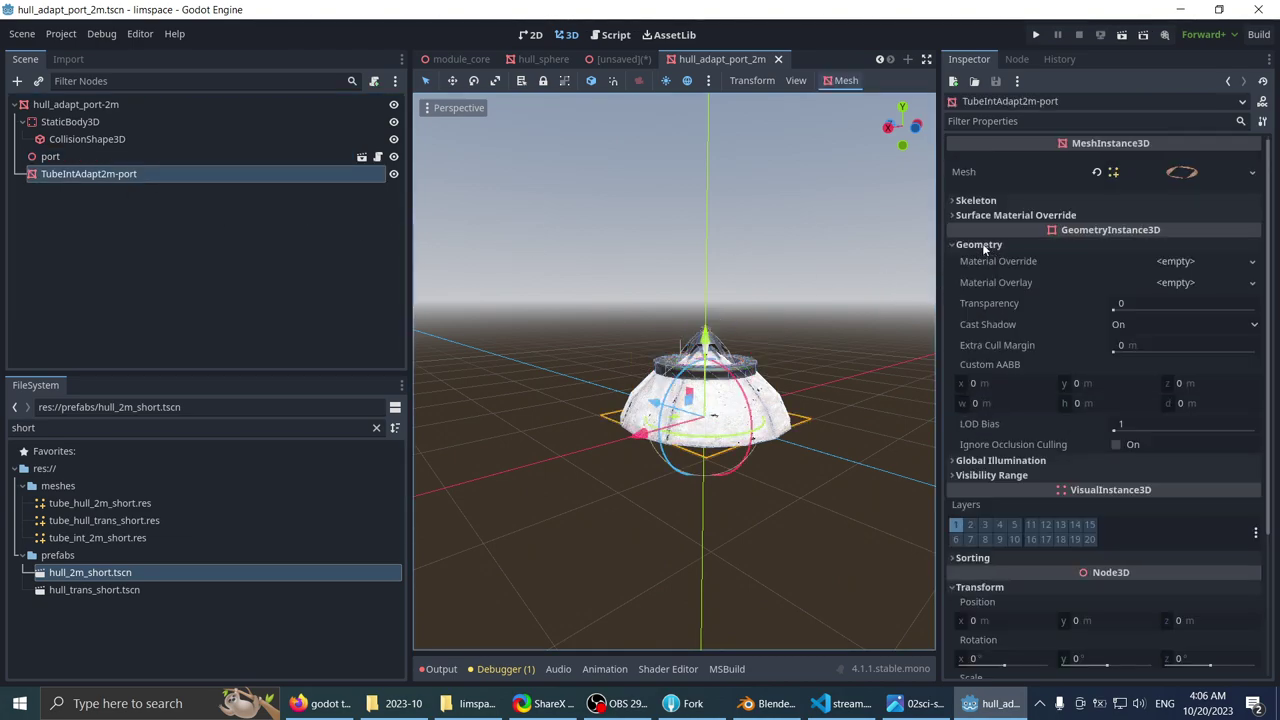
click(969, 244)
scroll(685, 294, down, 2)
middle_drag(685, 294, 690, 332)
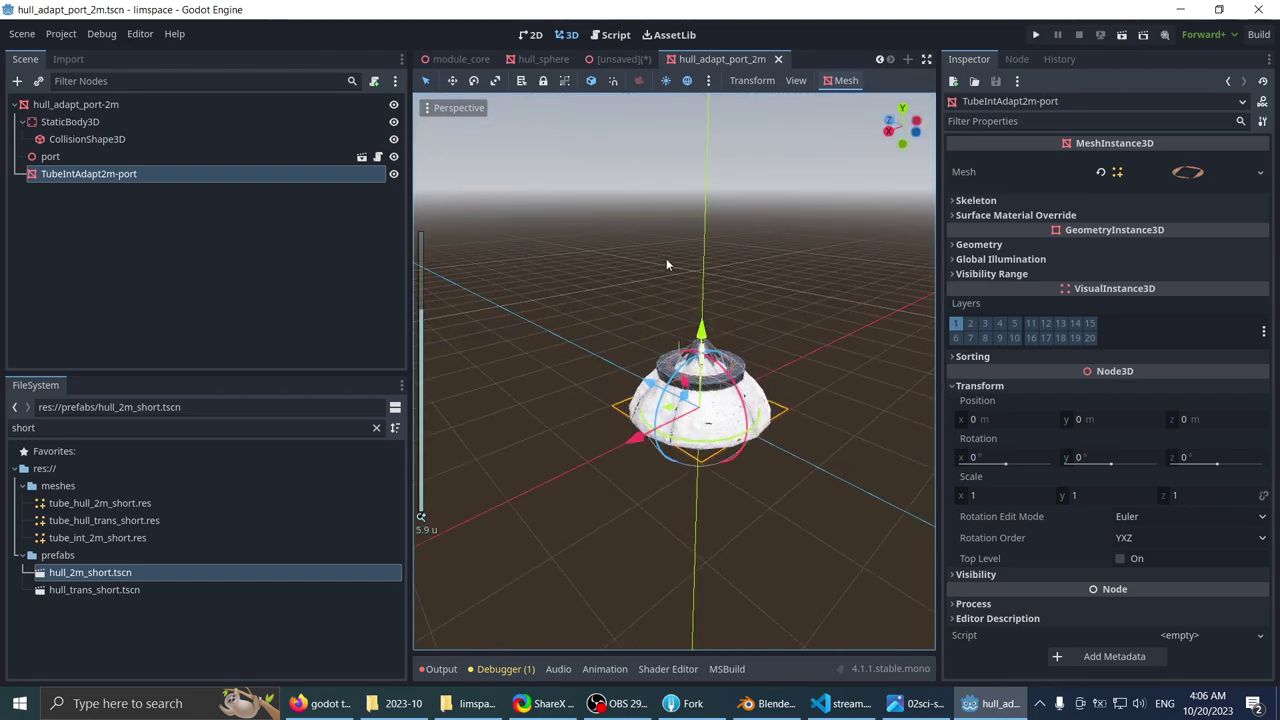
key(ctrl+s)
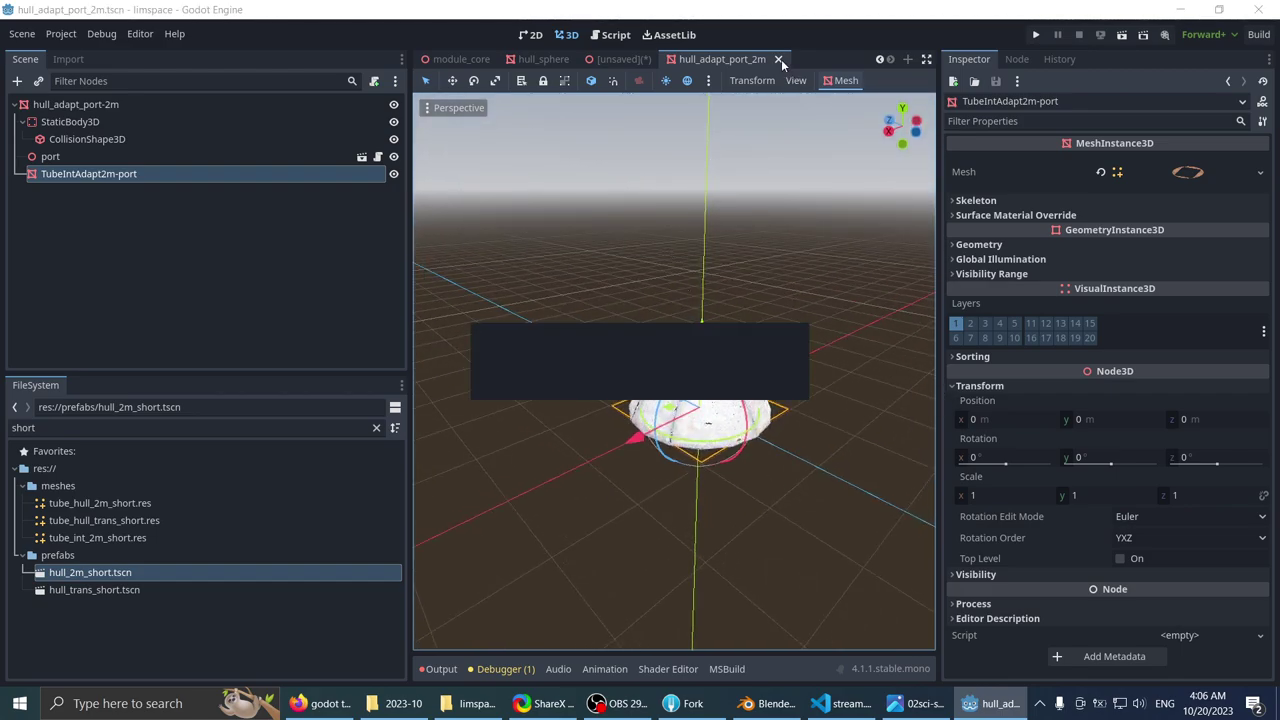
click(779, 59)
- Inspect the assembled module from below and inside, where the interior panels meet the lower adapter
scroll(668, 157, down, 5)
middle_drag(660, 235, 632, 105)
scroll(532, 343, up, 5)
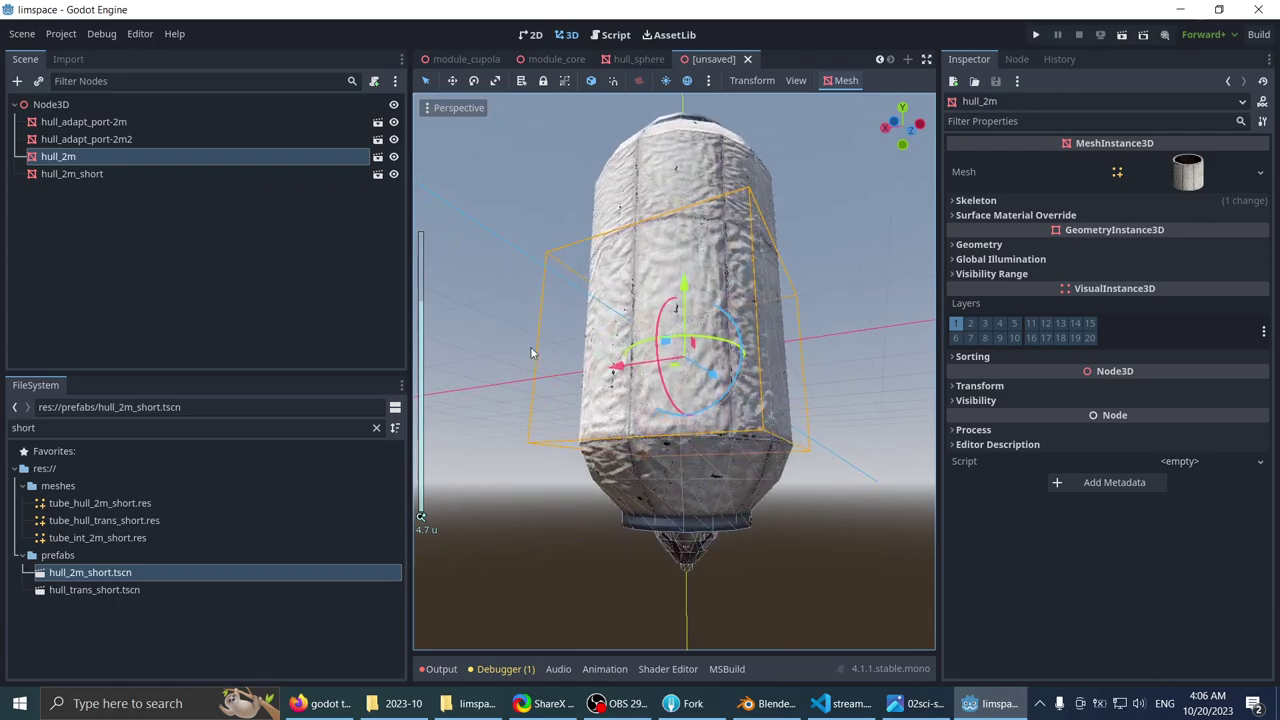
click(526, 361)
middle_drag(527, 362, 552, 299)
scroll(552, 299, up, 6)
scroll(551, 299, up, 6)
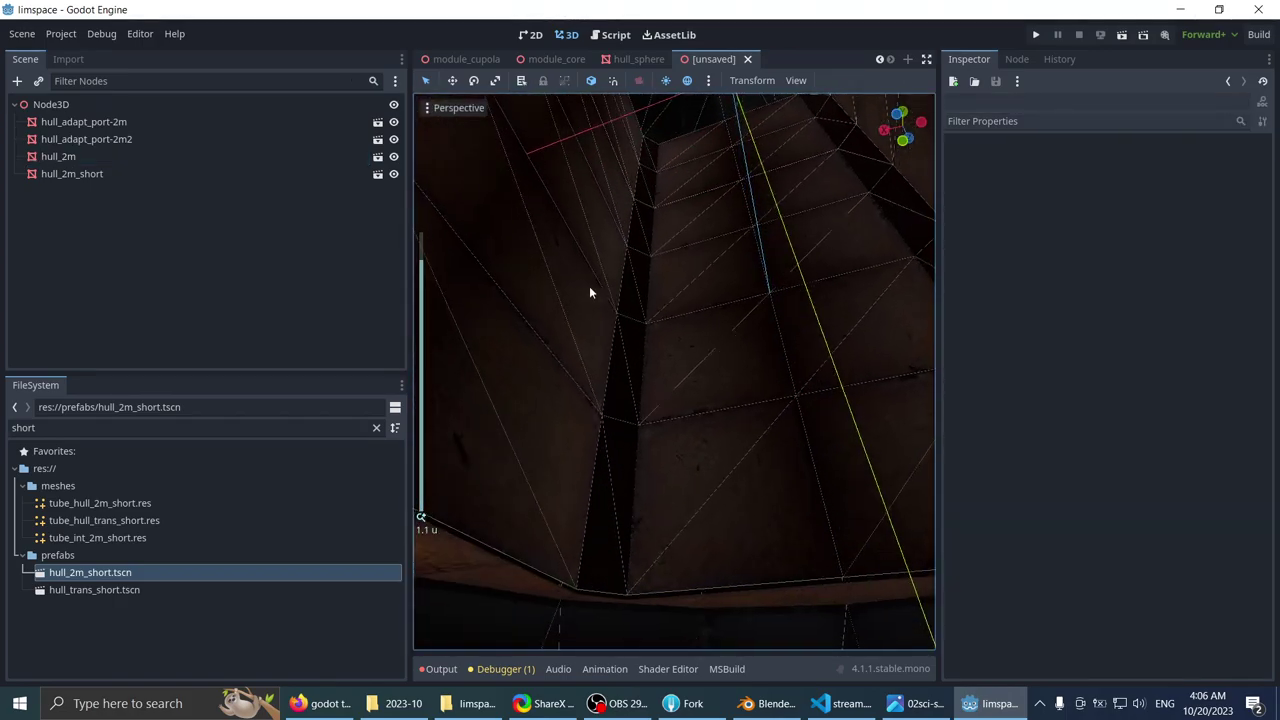
scroll(626, 263, up, 6)
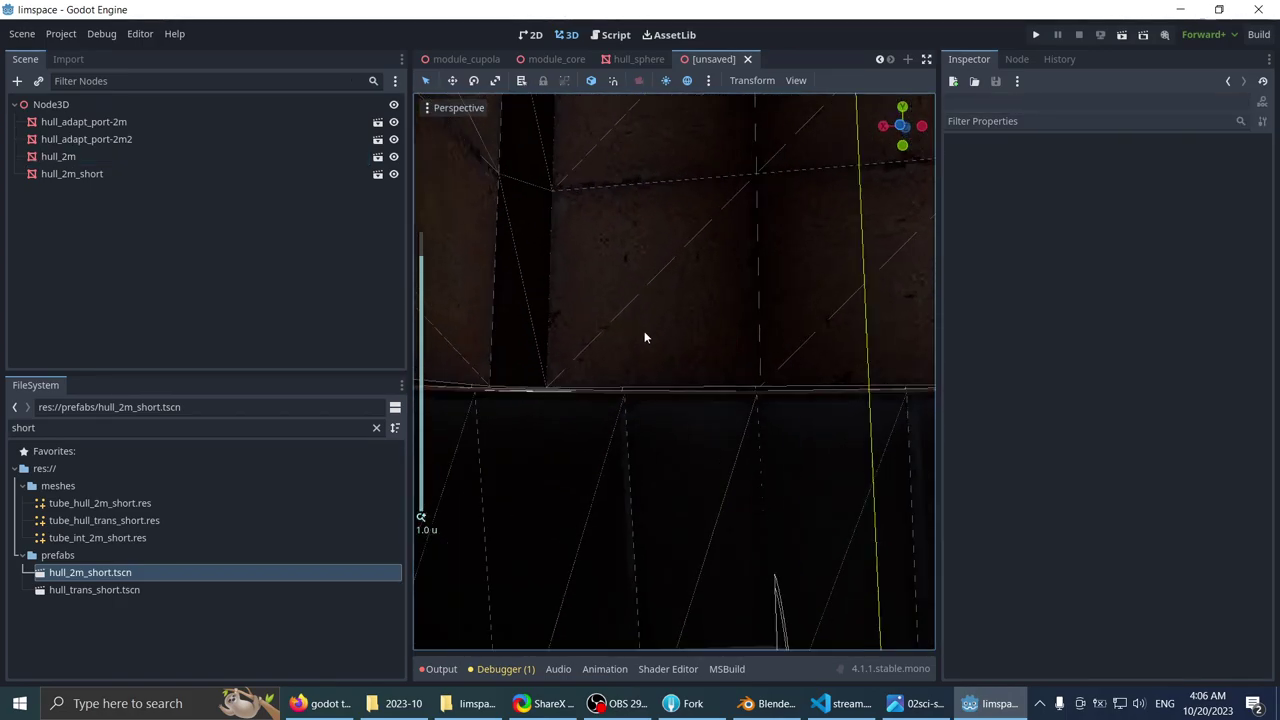
scroll(616, 298, down, 15)
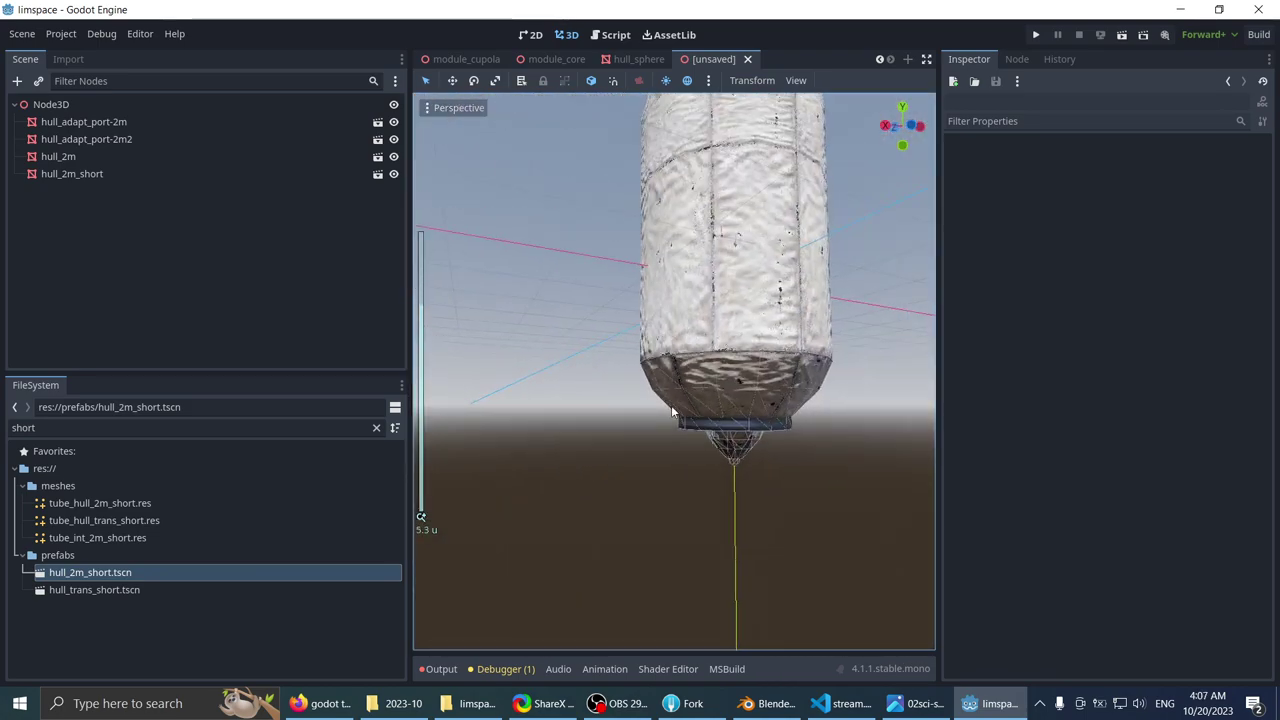
- Reset the position of the lower adapter hull_adapt_port-2m2, move it down to Y -1 m, and check its fit inside
click(733, 358)
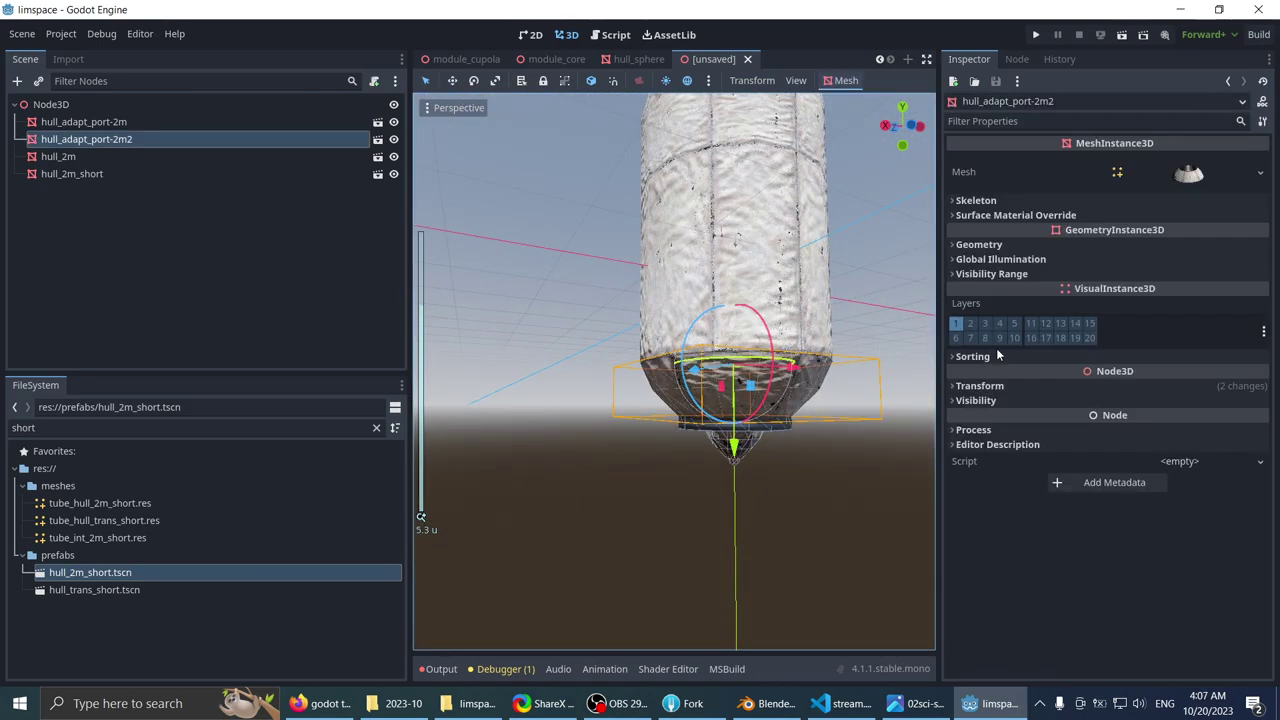
click(998, 386)
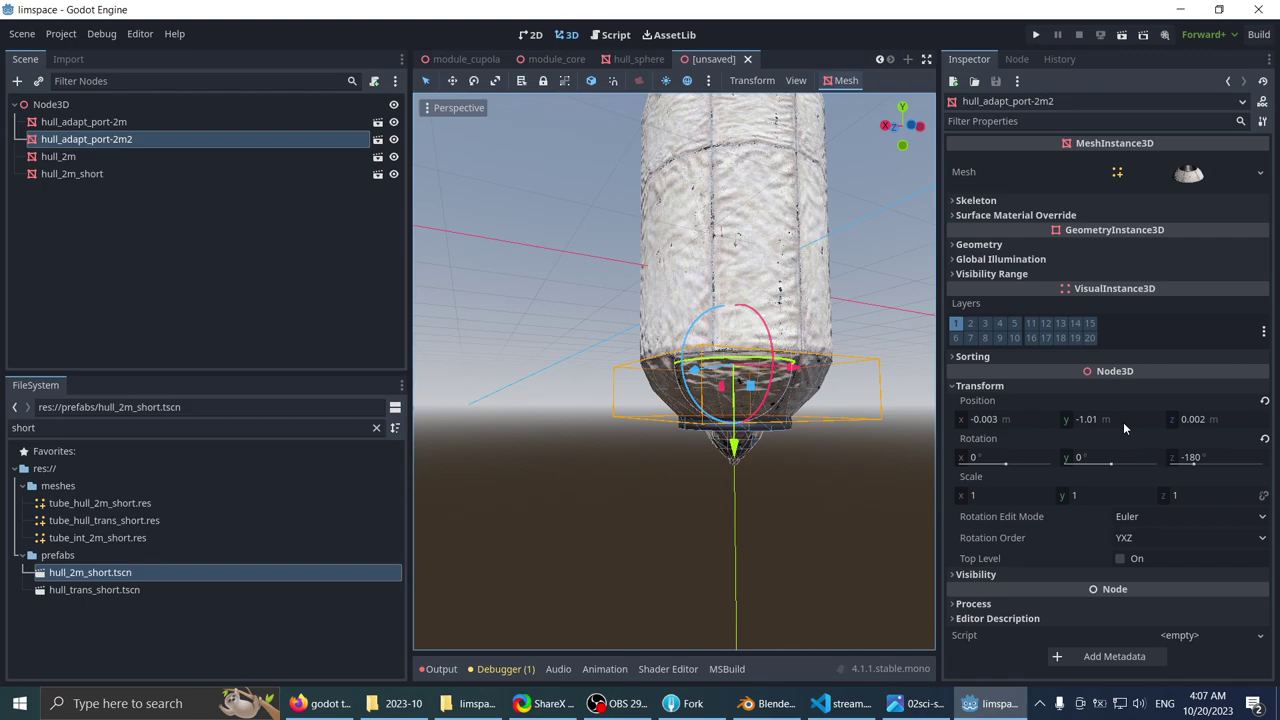
click(1265, 403)
scroll(676, 428, down, 4)
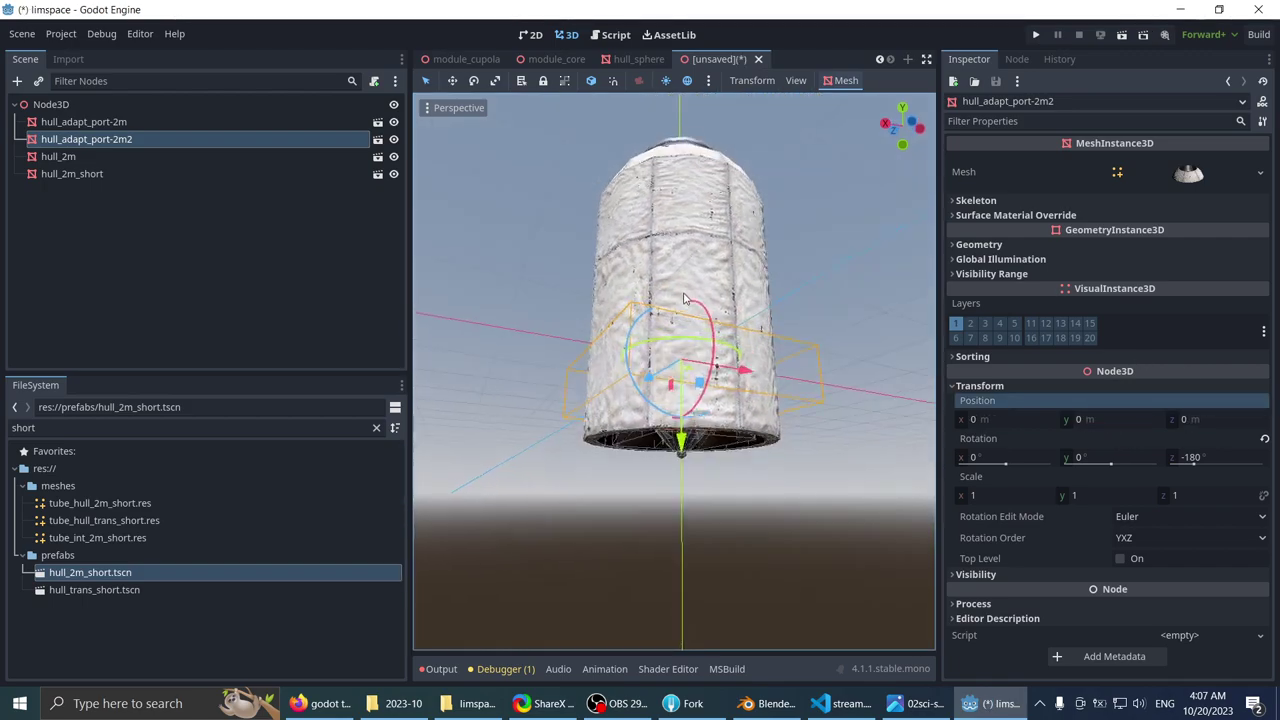
drag(686, 468, 677, 519)
mouse_move(594, 265)
middle_down()
mouse_move(558, 295)
mouse_move(588, 246)
middle_up()
scroll(588, 246, up, 8)
scroll(563, 275, up, 12)
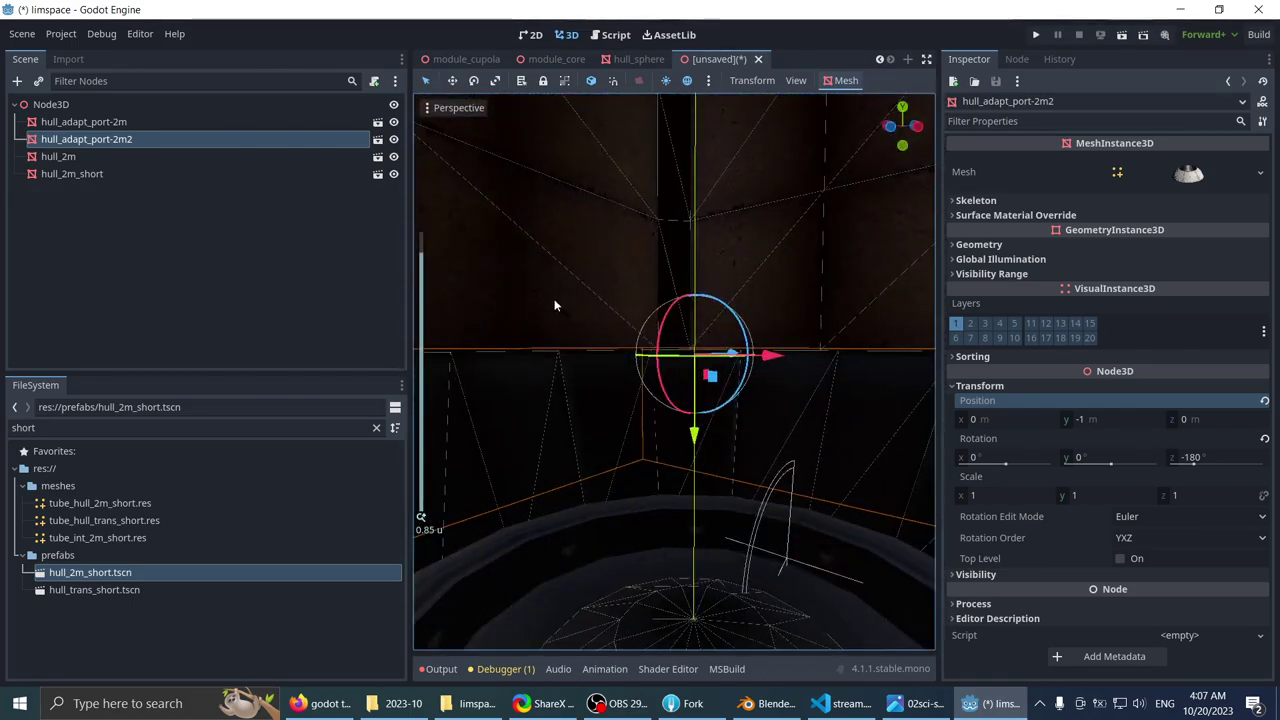
middle_drag(557, 304, 645, 194)
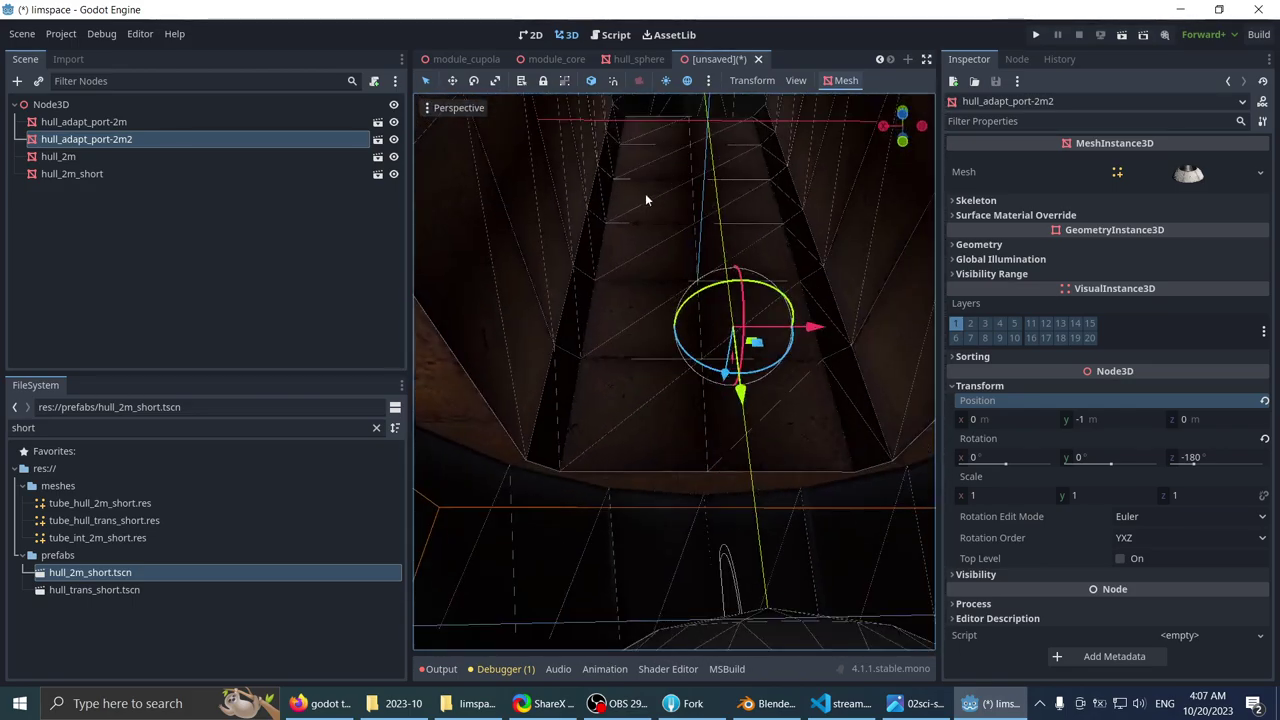
scroll(636, 197, down, 6)
key(ctrl+s)
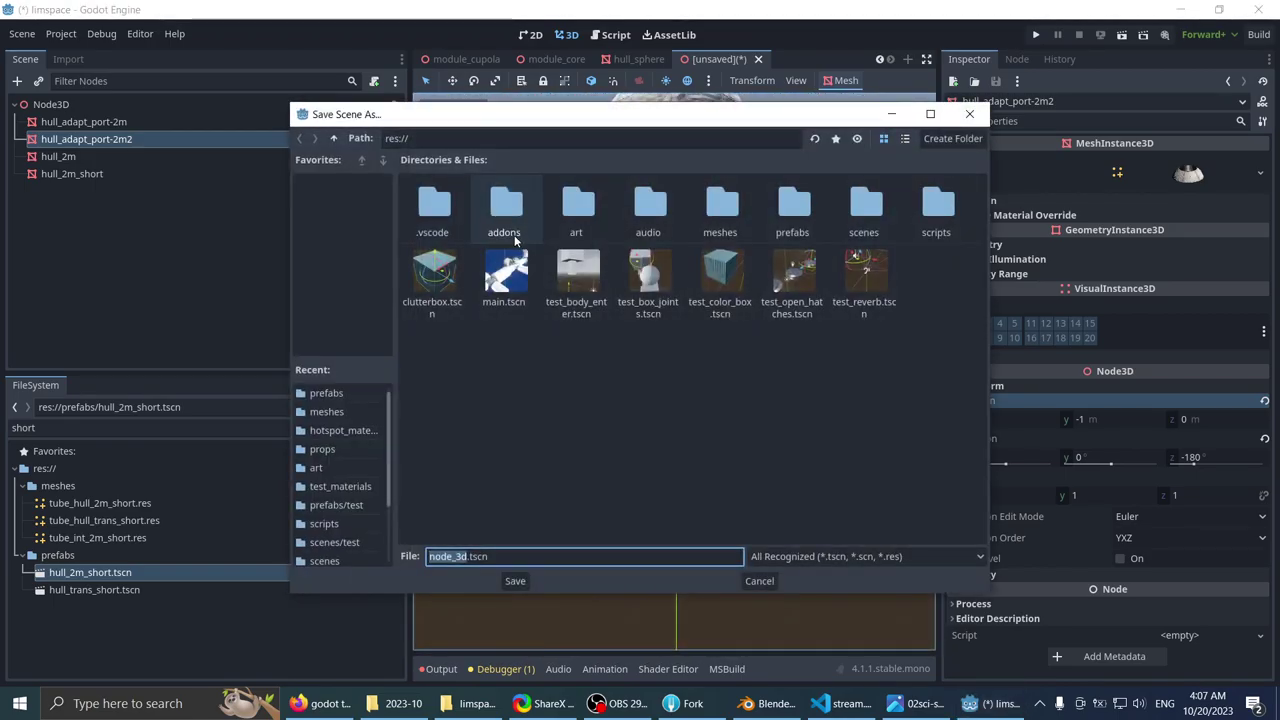
click(758, 580)
scroll(558, 284, down, 5)
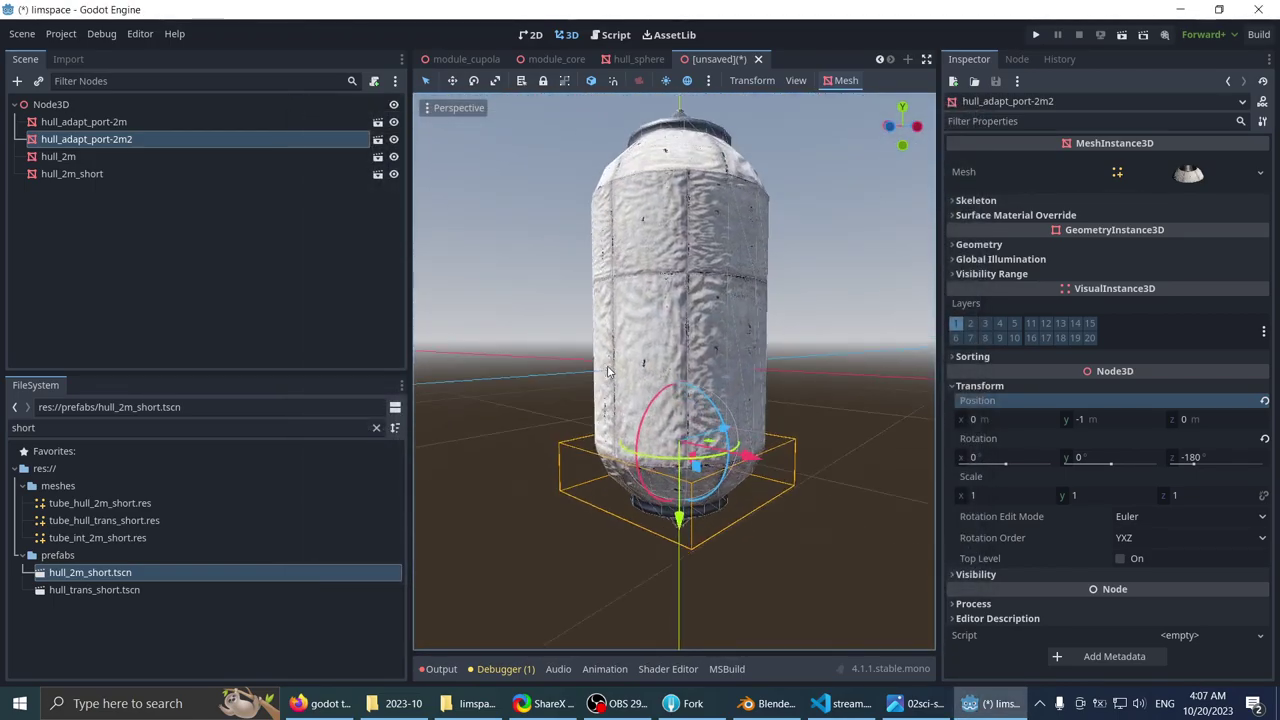
- Rename the scene's root node to module_docking
click(56, 105)
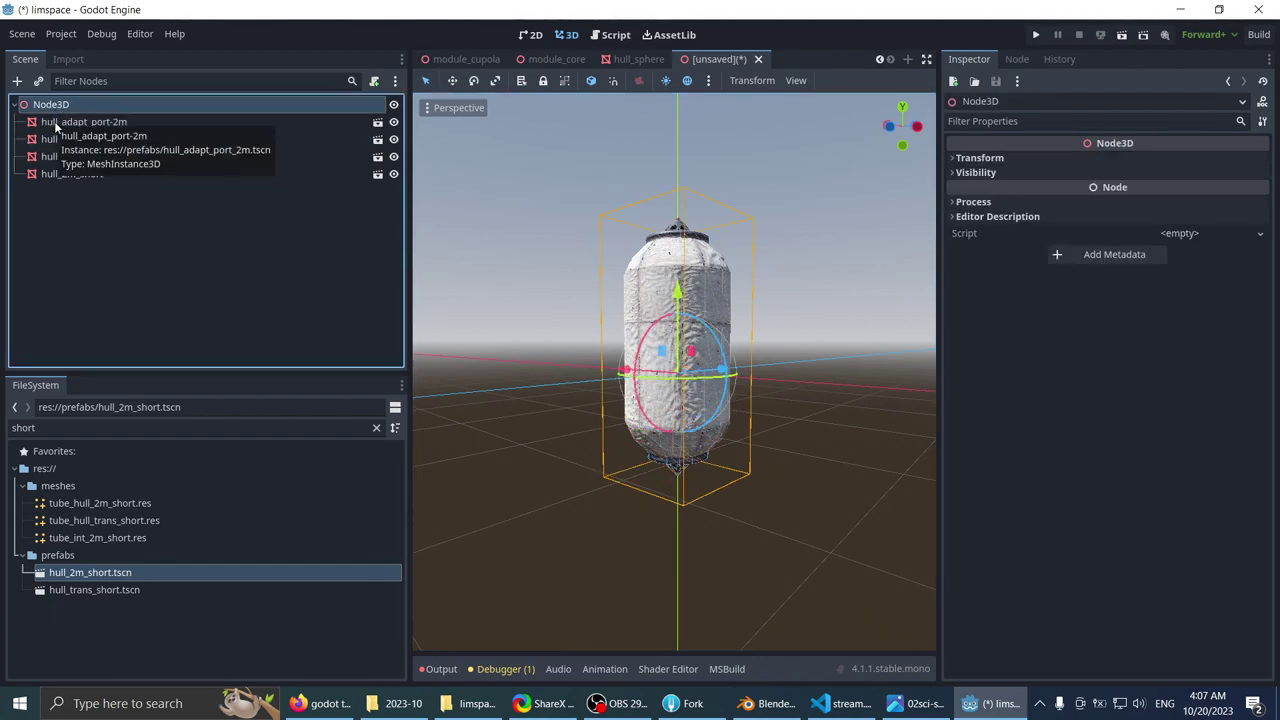
click(58, 122)
click(50, 104)
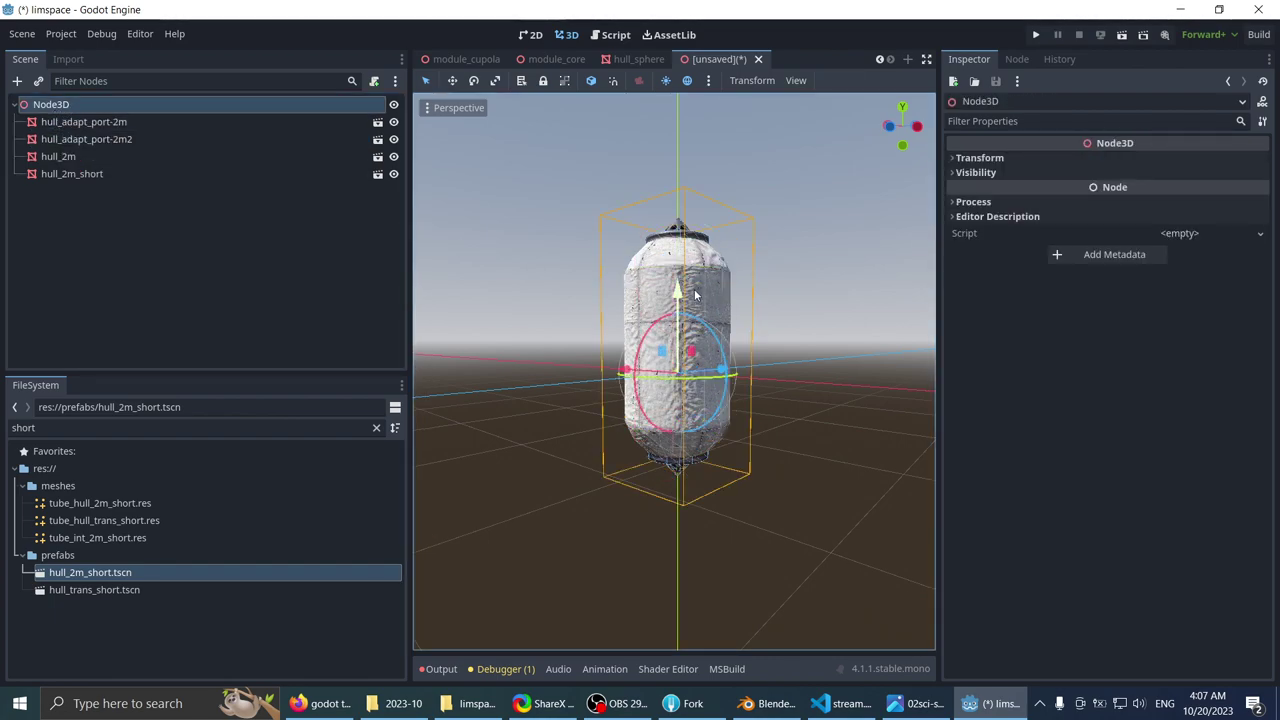
mouse_move(679, 292)
mouse_down()
mouse_move(694, 317)
mouse_move(694, 293)
mouse_up()
middle_drag(660, 298, 657, 278)
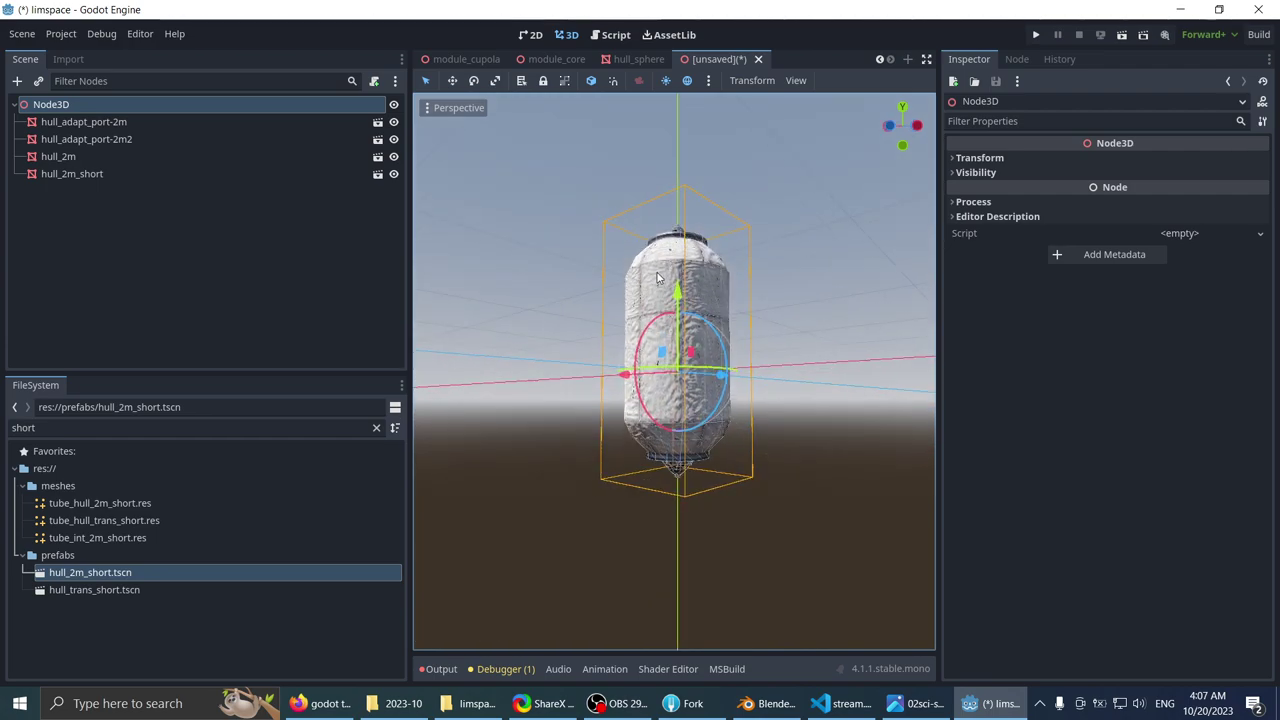
click(134, 124)
click(134, 106)
key(F2)
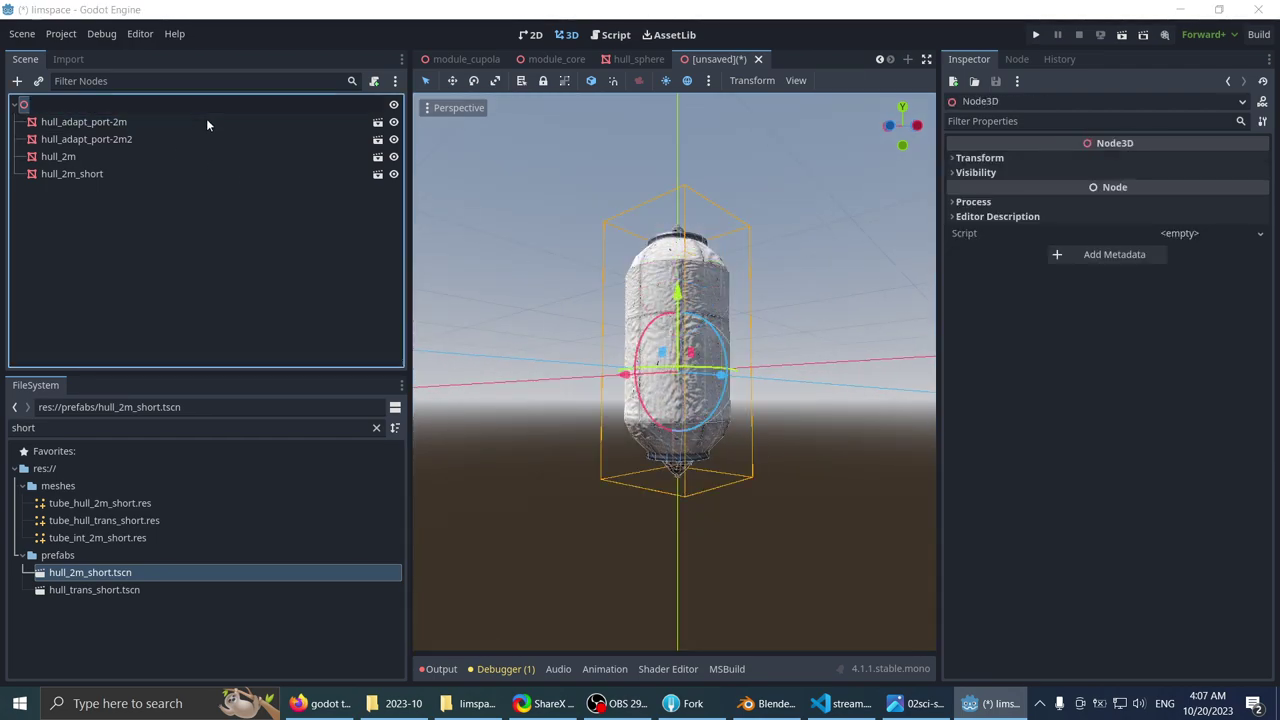
text(module_)
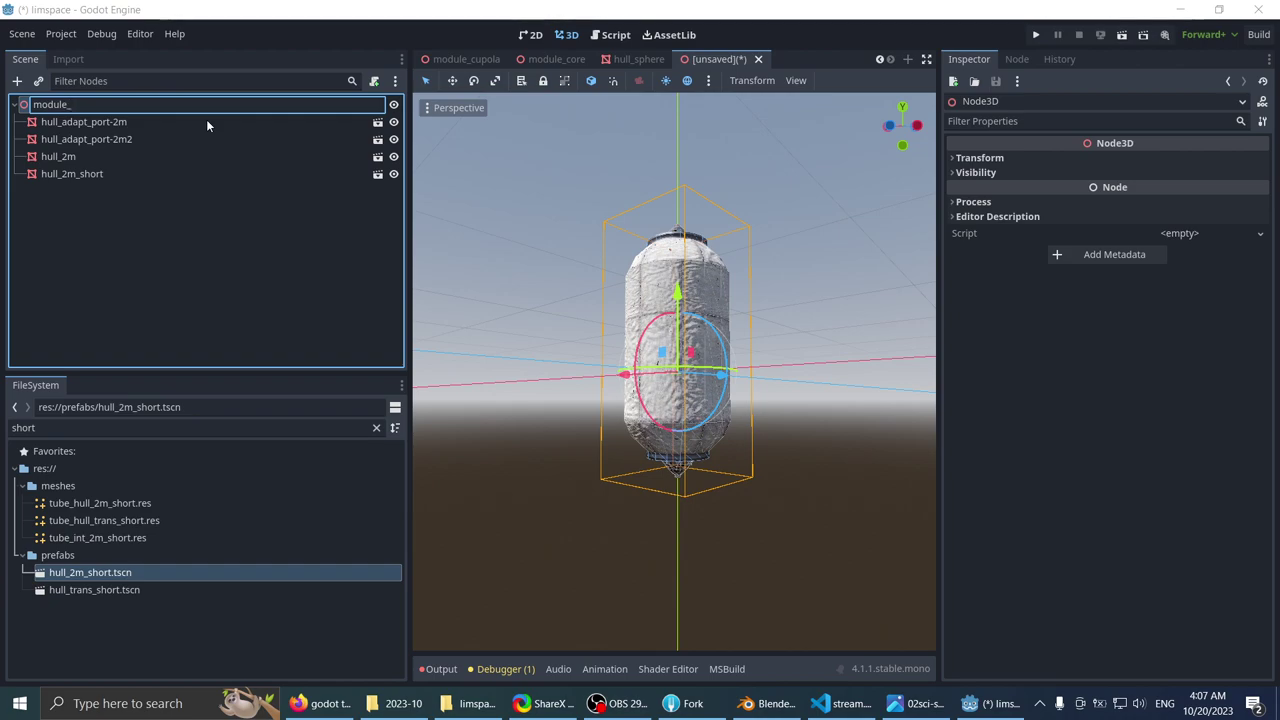
text(short)
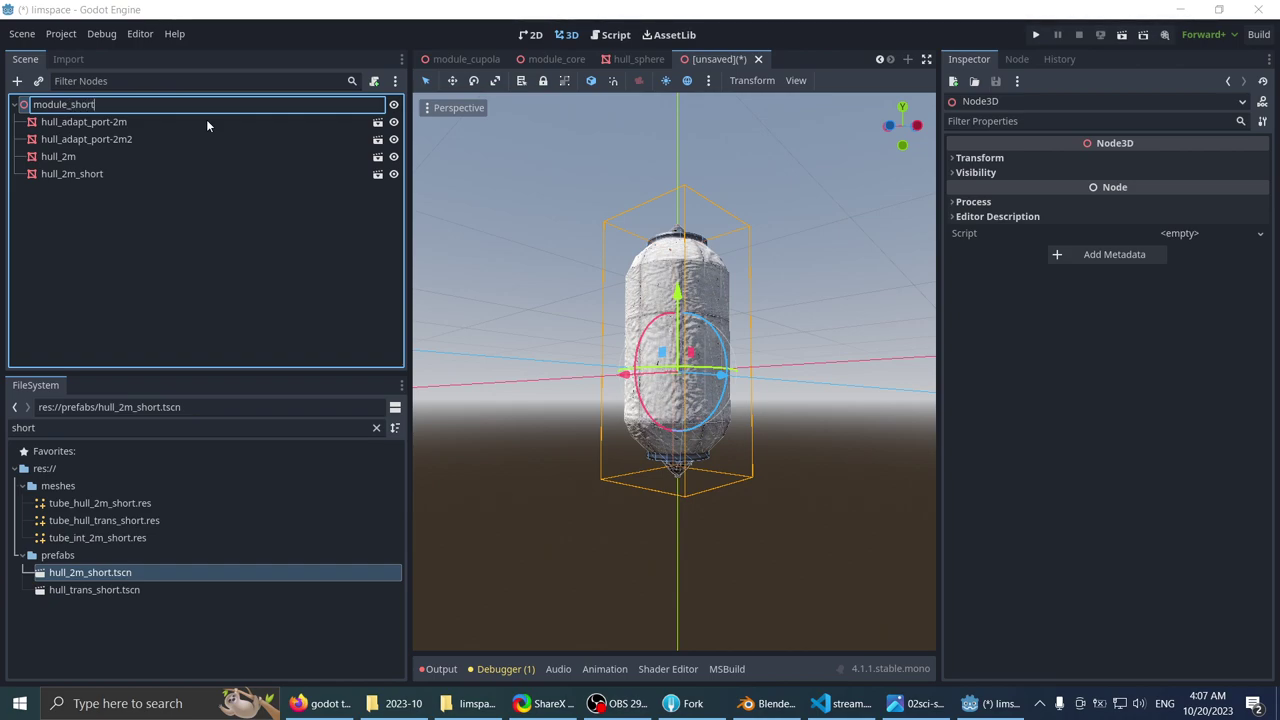
key(BackSpace)
key(BackSpace)
key(BackSpace)
key(BackSpace)
key(BackSpace)
text(2m)
text(_)
key(BackSpace)
key(BackSpace)
key(BackSpace)
text(docking)
key(Return)
- Try to lower the whole module in the front view by moving its root node, and undo the move
scroll(526, 313, down, 1)
mouse_move(556, 238)
middle_down()
mouse_move(526, 313)
mouse_move(531, 275)
mouse_move(555, 258)
middle_up()
scroll(526, 313, up, 1)
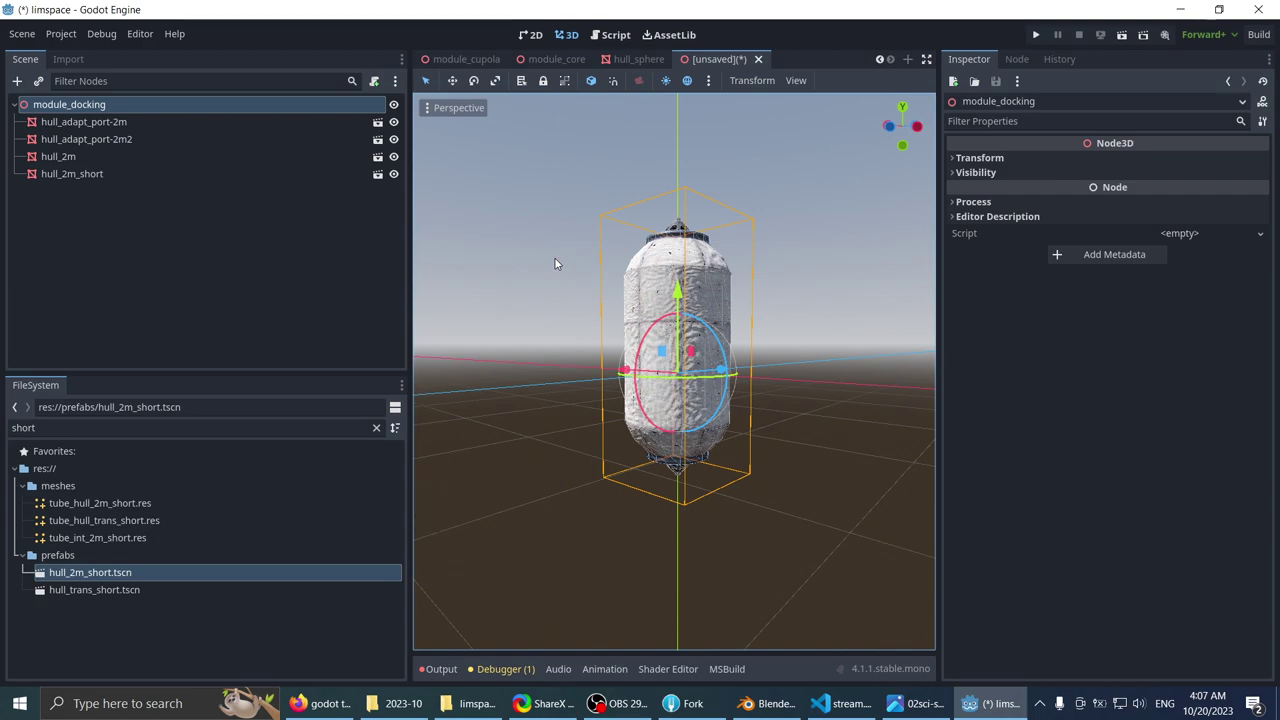
key(KP_1)
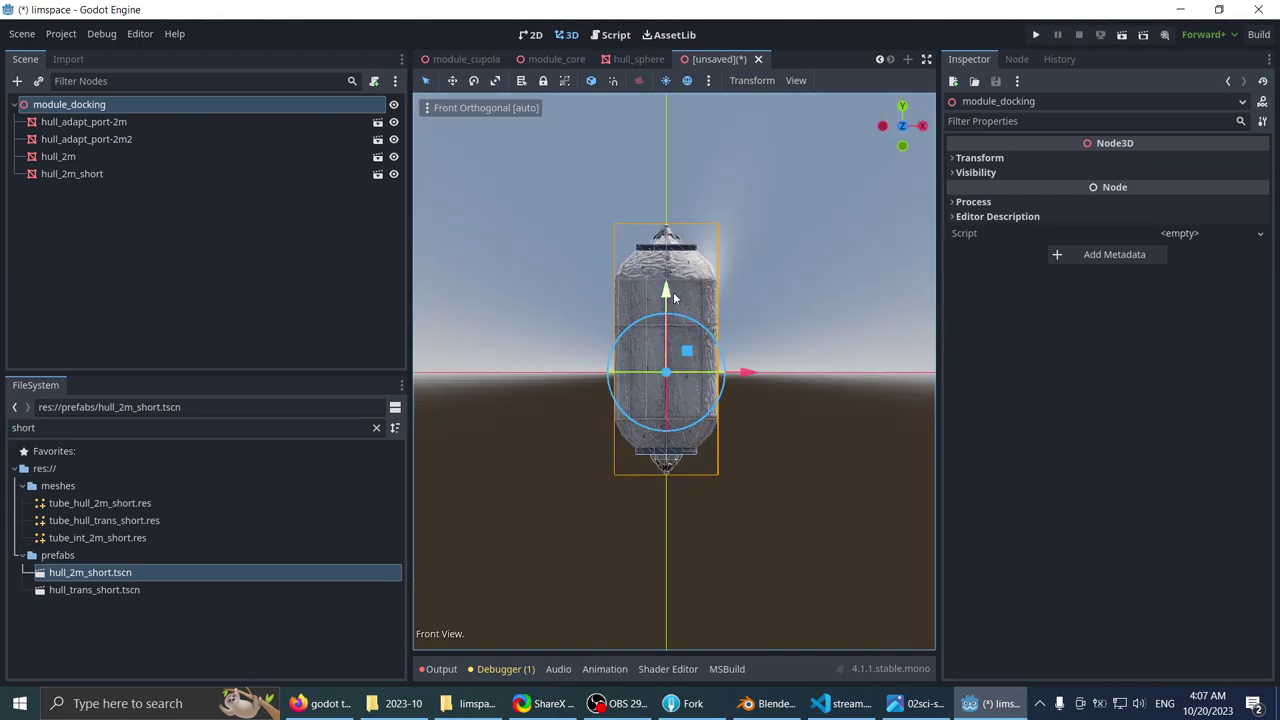
drag(673, 292, 670, 315)
scroll(610, 318, down, 3)
scroll(610, 318, up, 3)
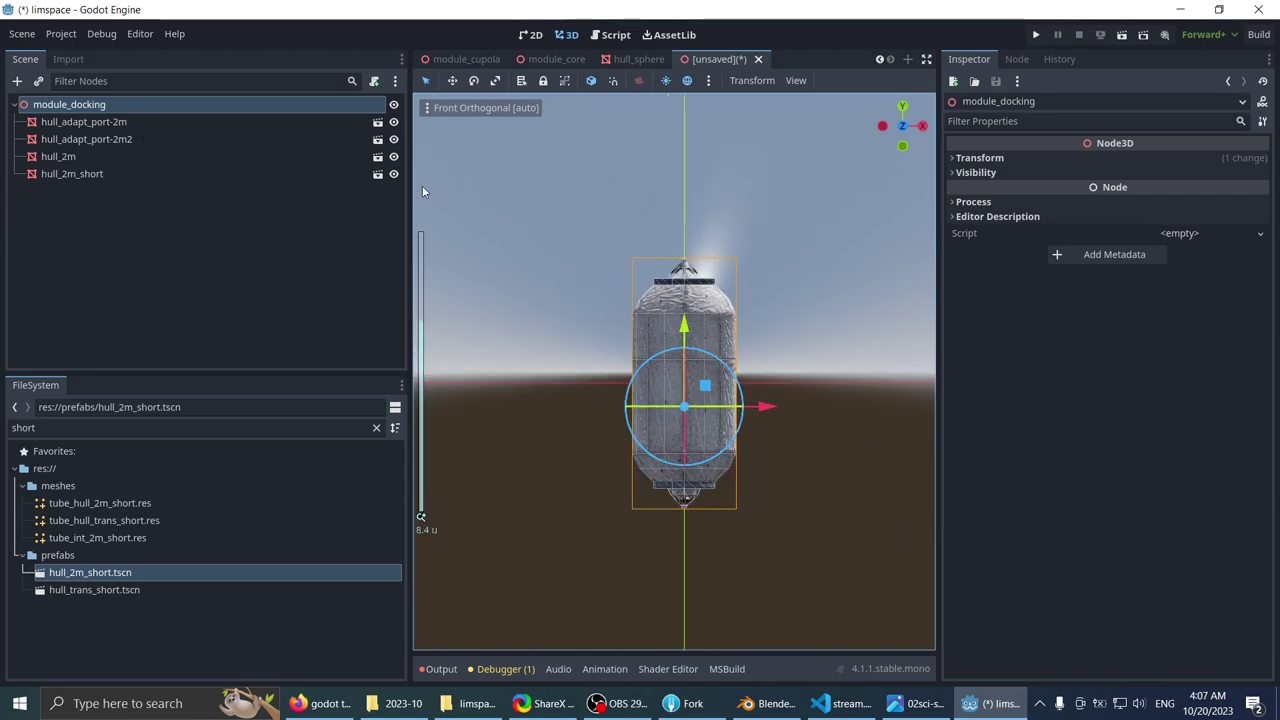
key(ctrl+z)
- Try to move the two adapters and both hull sections down together by 0.75 m in the front view
click(88, 122)
shift+click(90, 173)
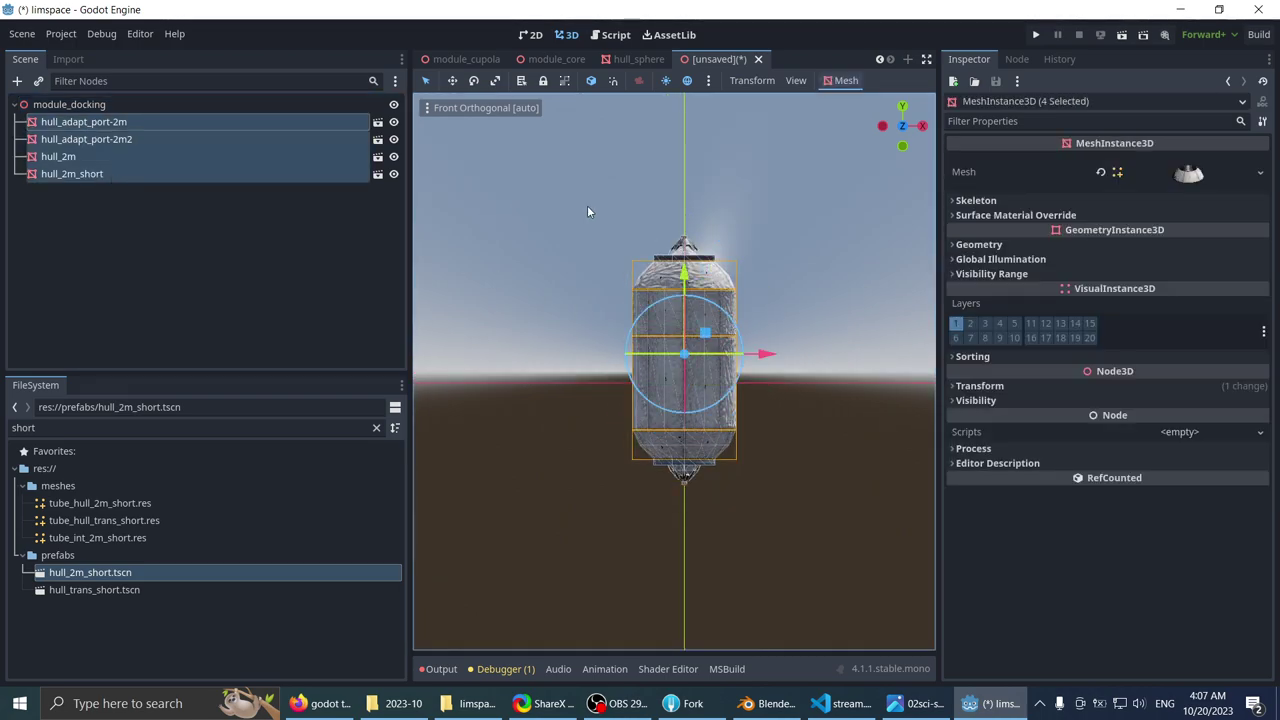
mouse_move(691, 283)
mouse_down()
mouse_move(687, 298)
mouse_move(690, 276)
mouse_up()
drag(684, 275, 684, 310)
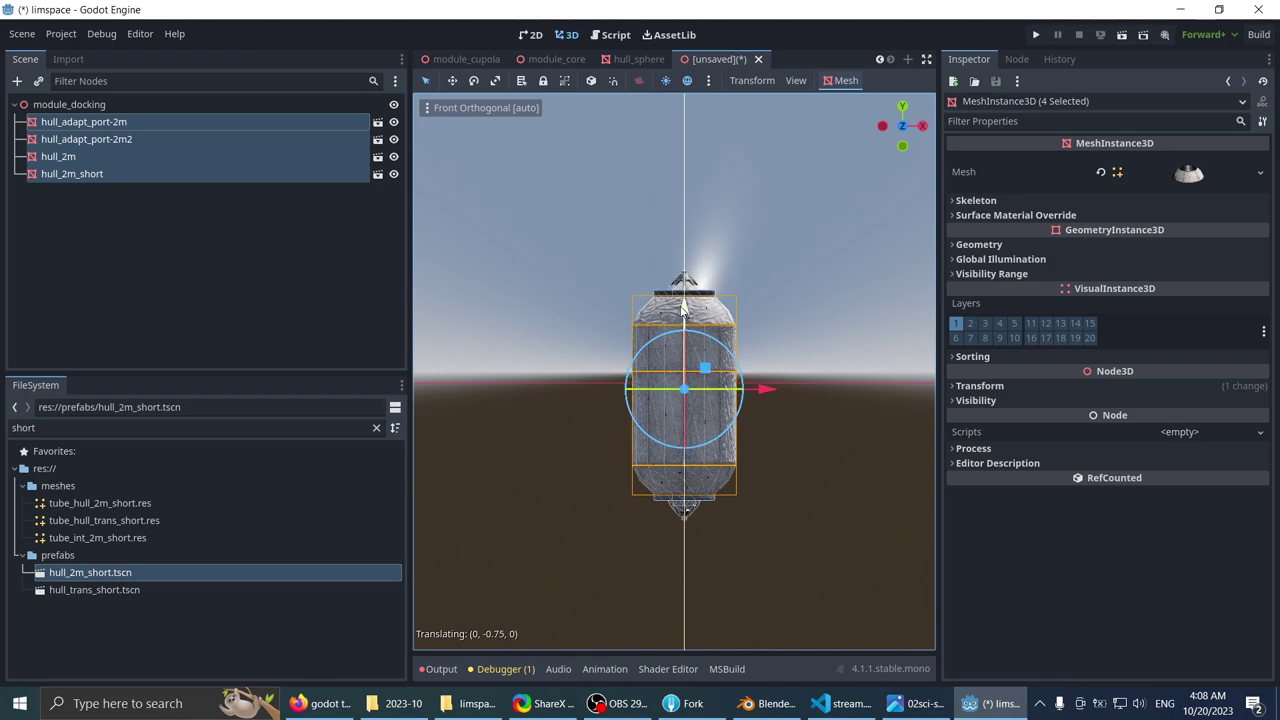
click(600, 295)
scroll(605, 319, down, 4)
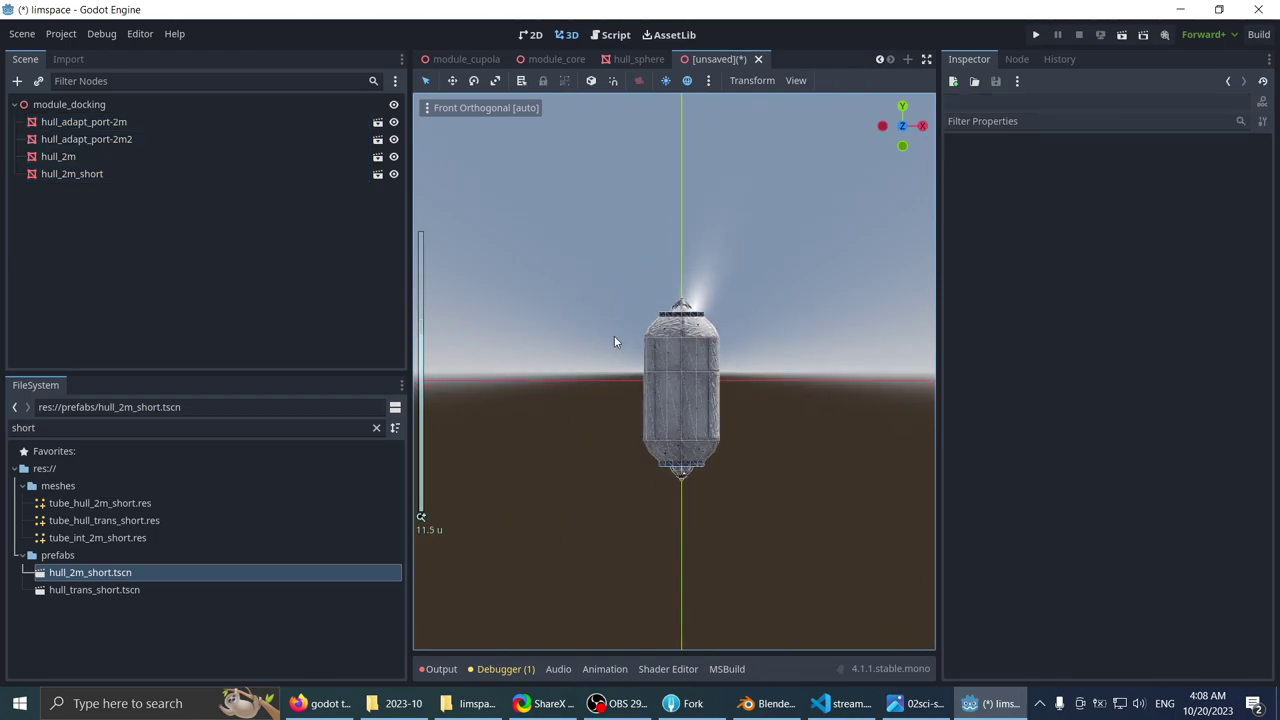
middle_drag(622, 358, 625, 318)
scroll(624, 317, up, 4)
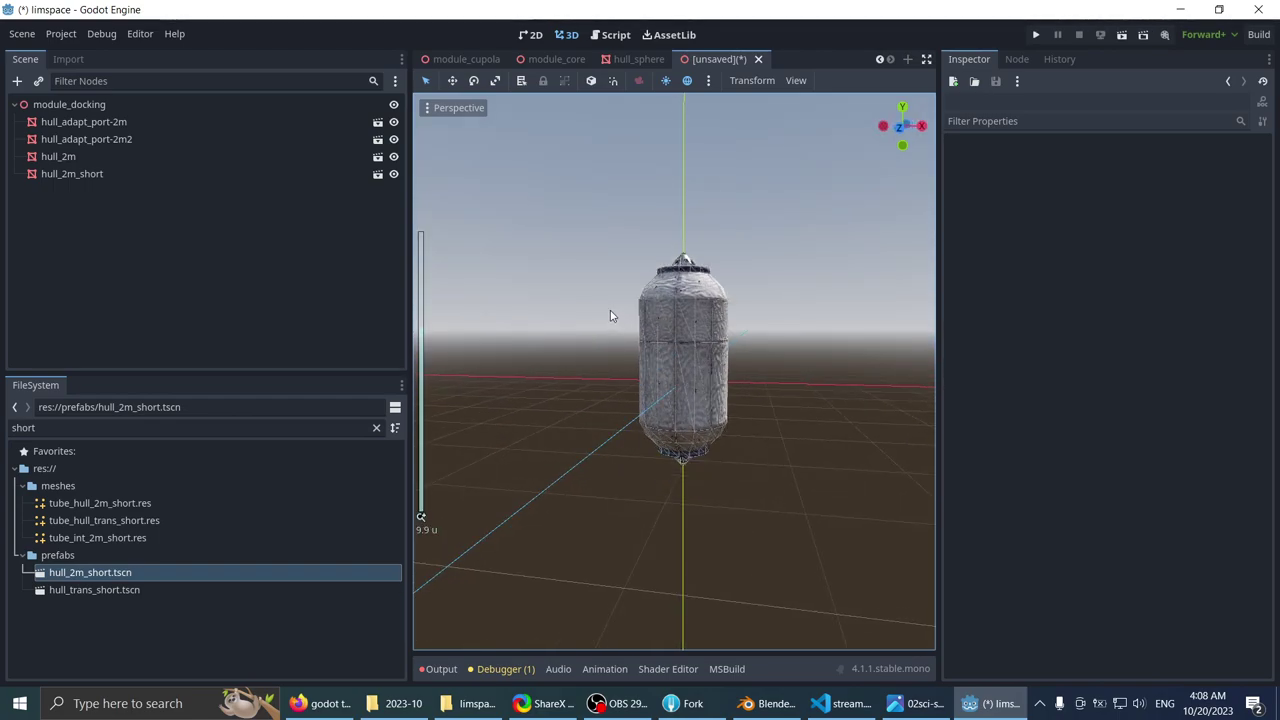
- Move both adapters and both hull sections down together until the module is centred on the origin, ending with a 0.25 m shift
click(120, 106)
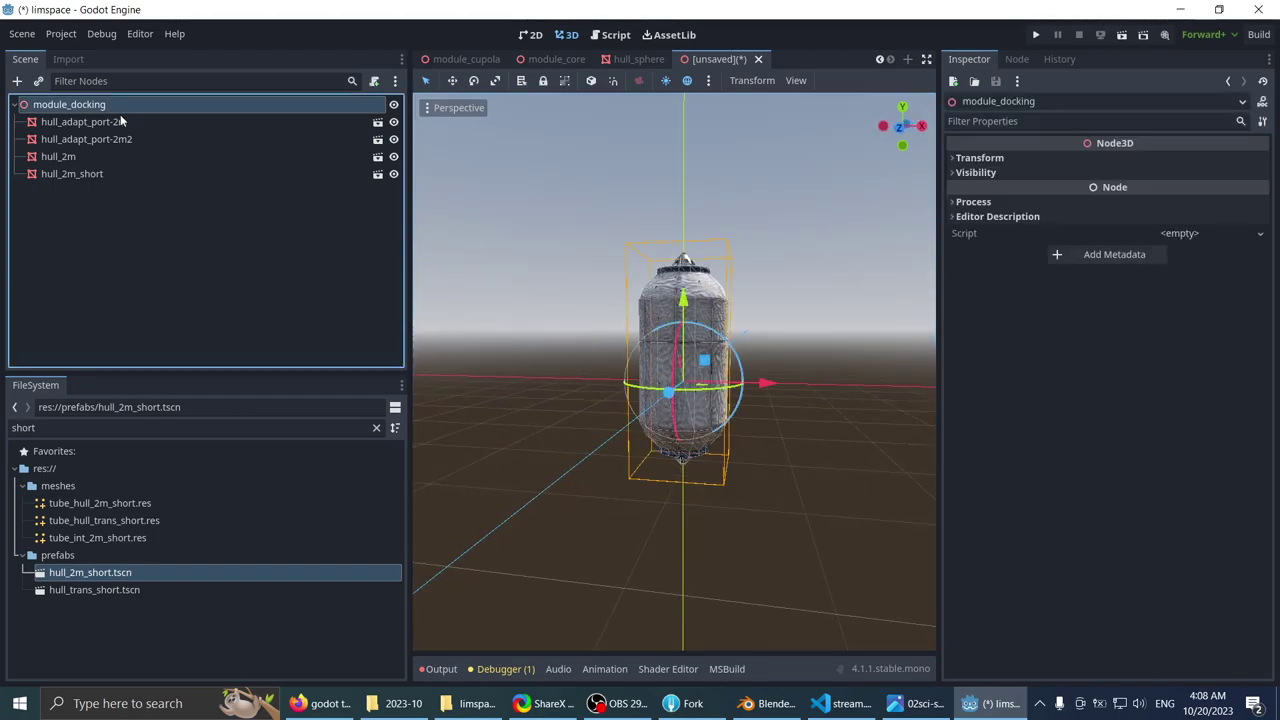
key(KP_1)
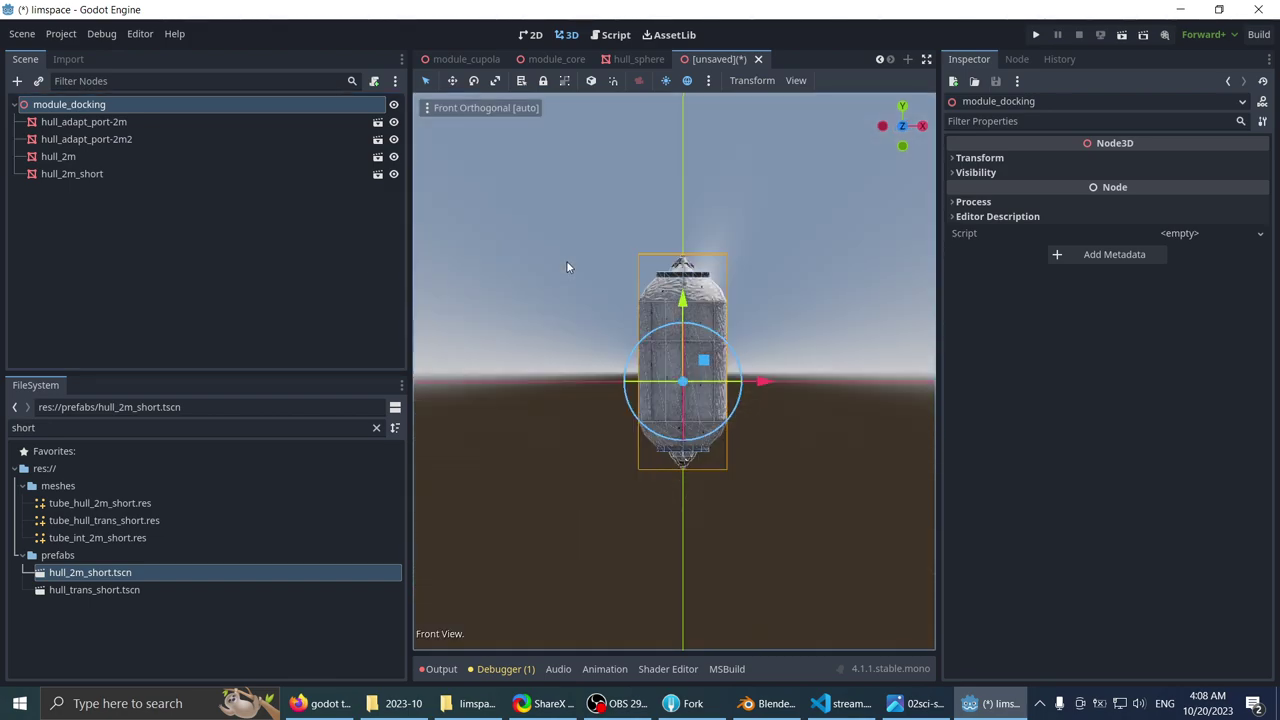
click(155, 122)
shift+click(146, 174)
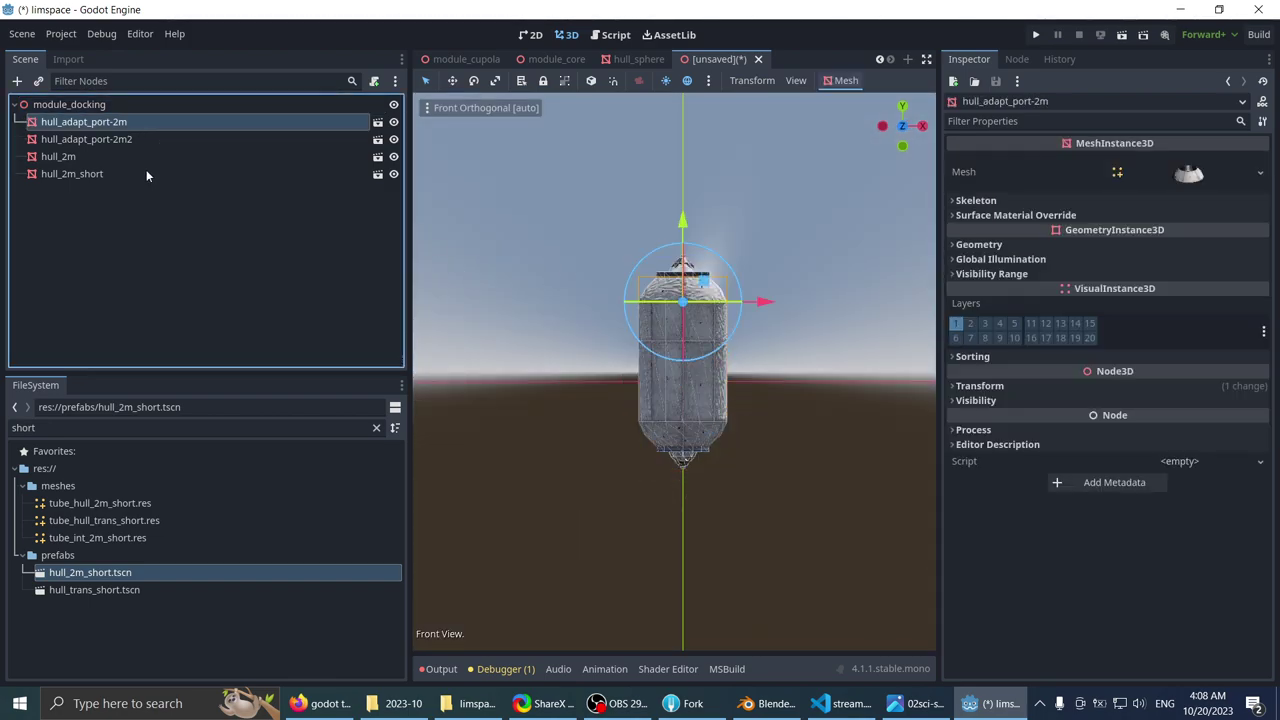
drag(681, 286, 681, 291)
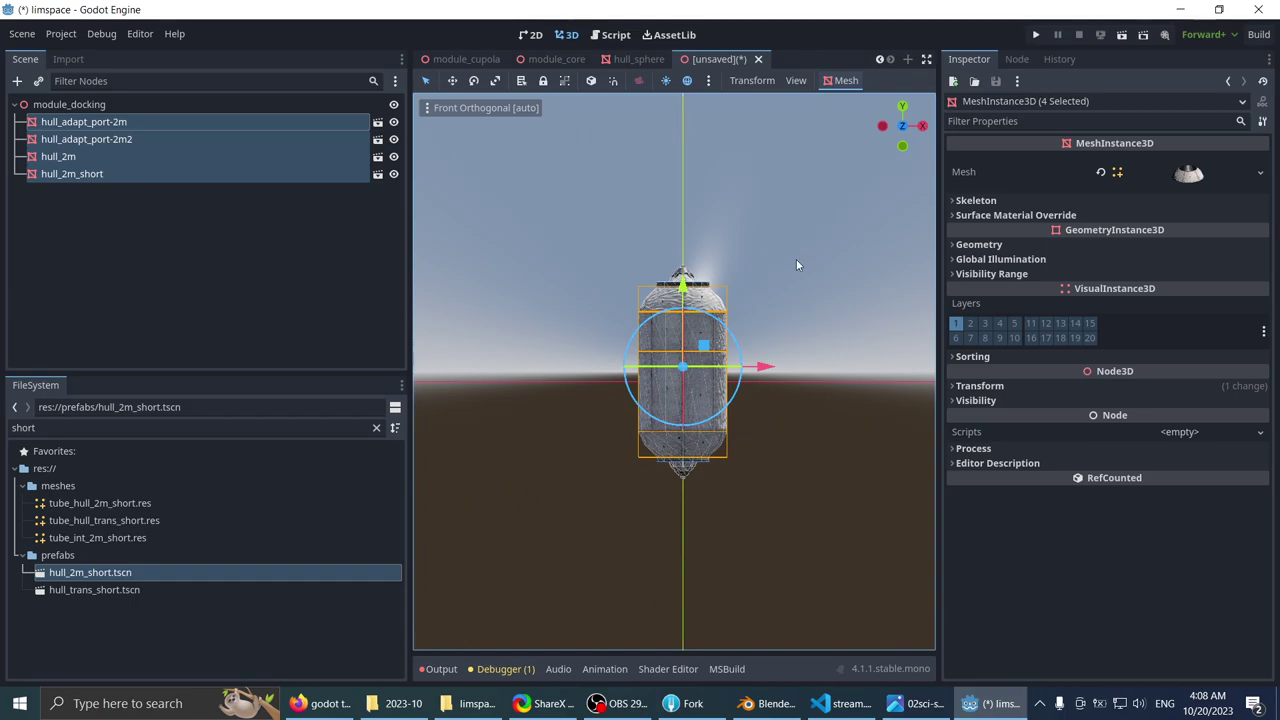
middle_drag(797, 263, 681, 287)
drag(681, 282, 684, 289)
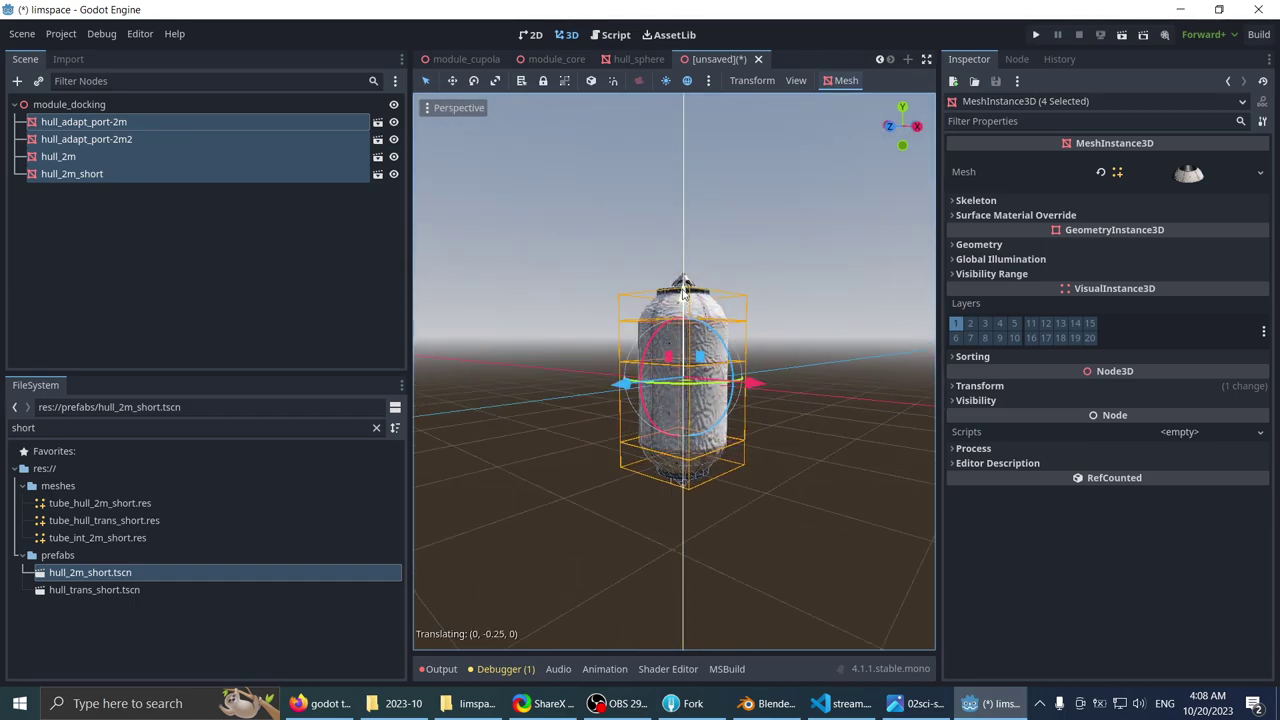
middle_drag(645, 289, 714, 249)
scroll(762, 312, down, 2)
click(733, 247)
scroll(733, 247, up, 2)
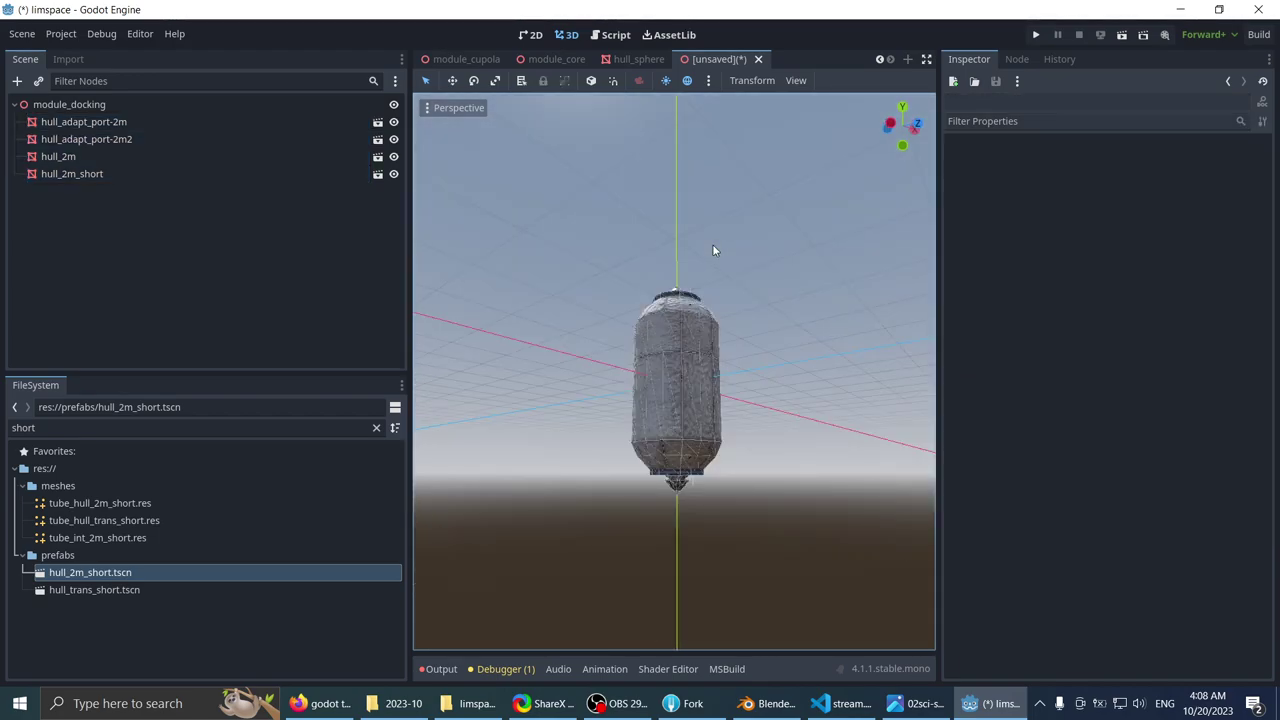
scroll(716, 260, down, 5)
key(KP_1)
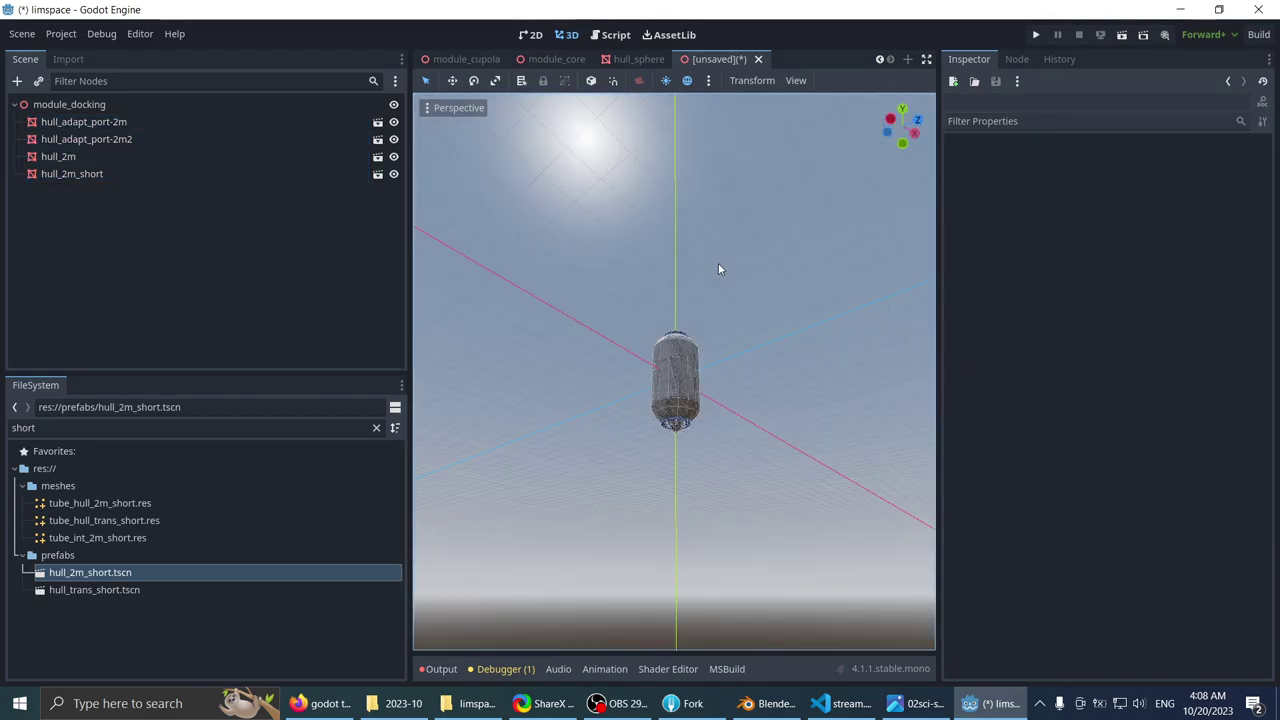
scroll(718, 263, up, 6)
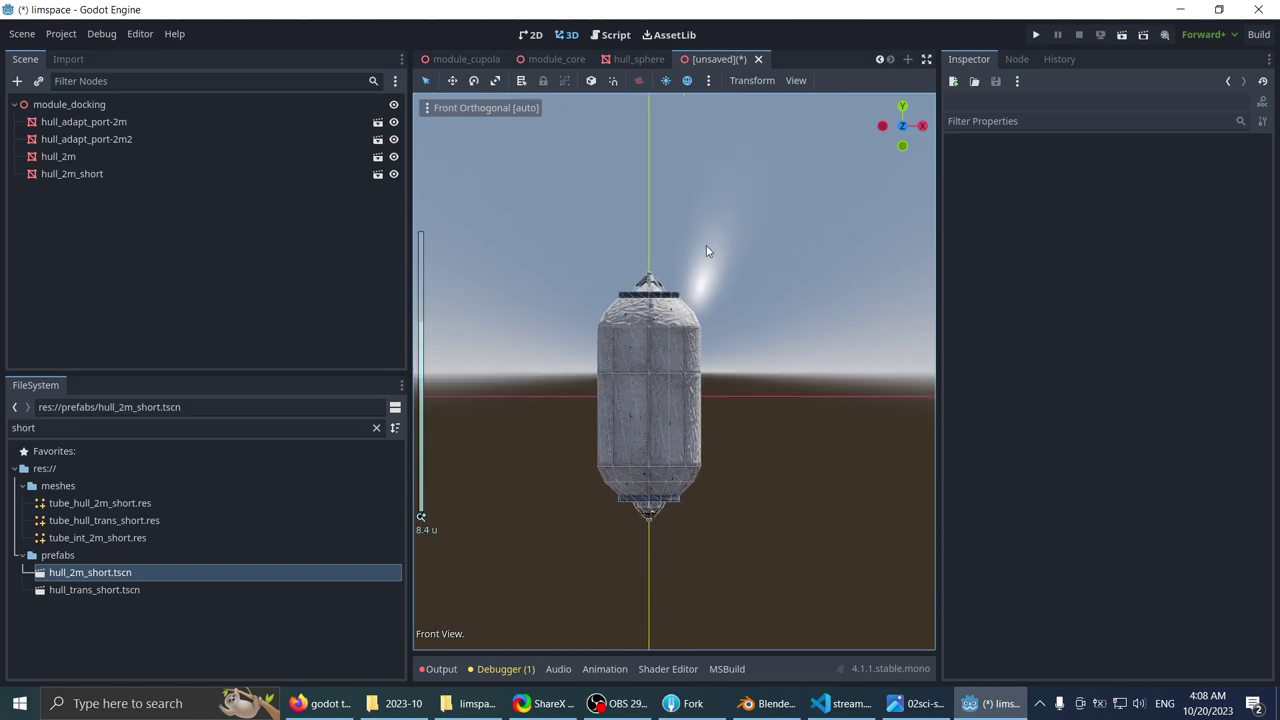
- Save the scene as module_docking.tscn in the res://prefabs folder
key(ctrl+s)
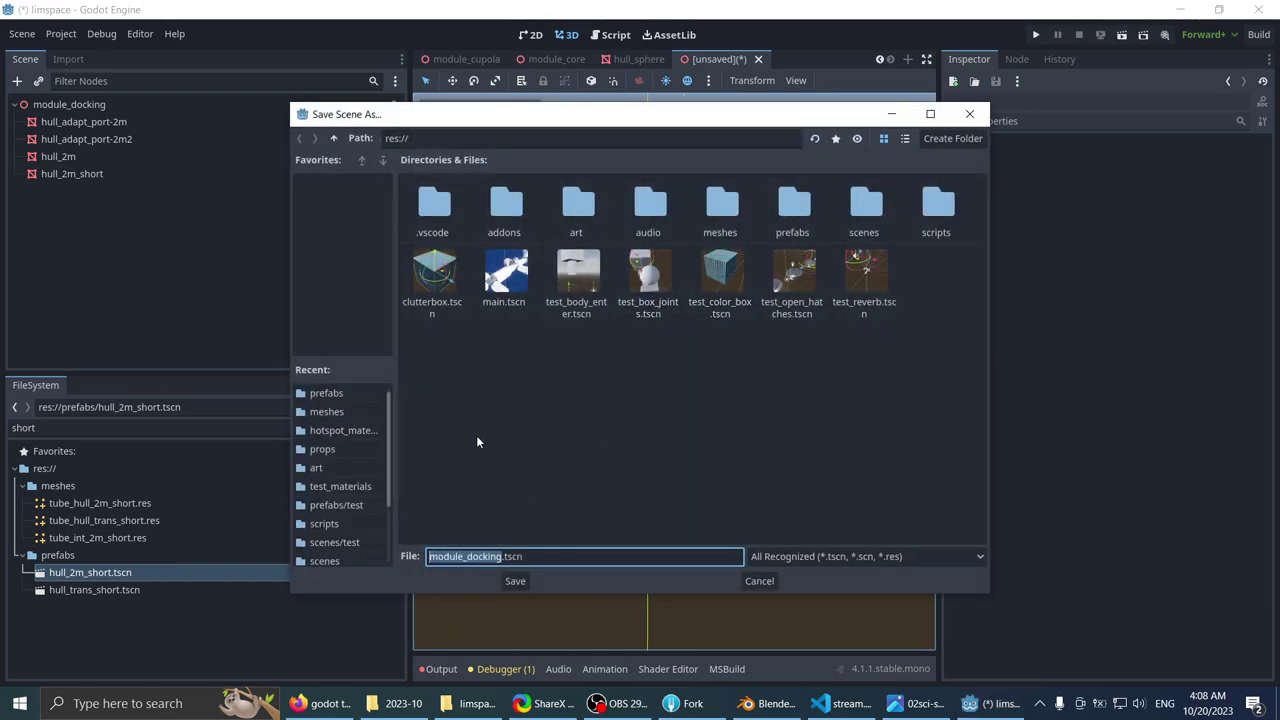
click(330, 451)
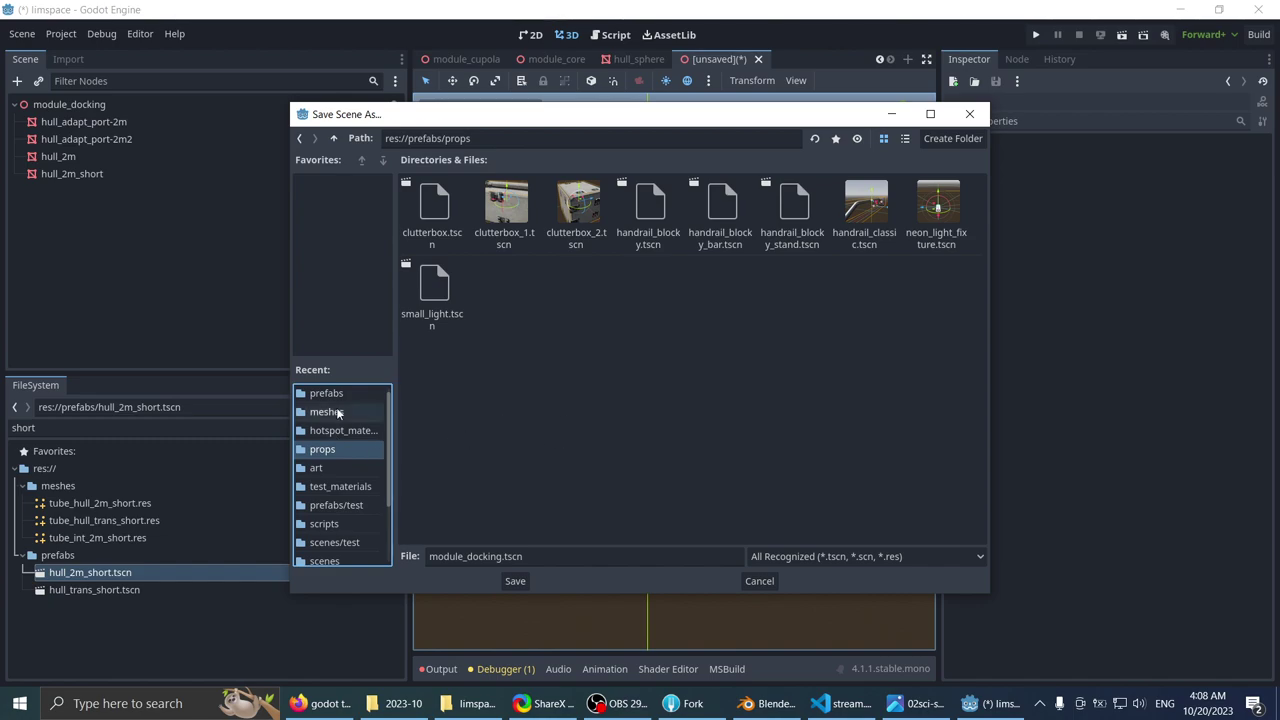
click(326, 393)
click(515, 581)
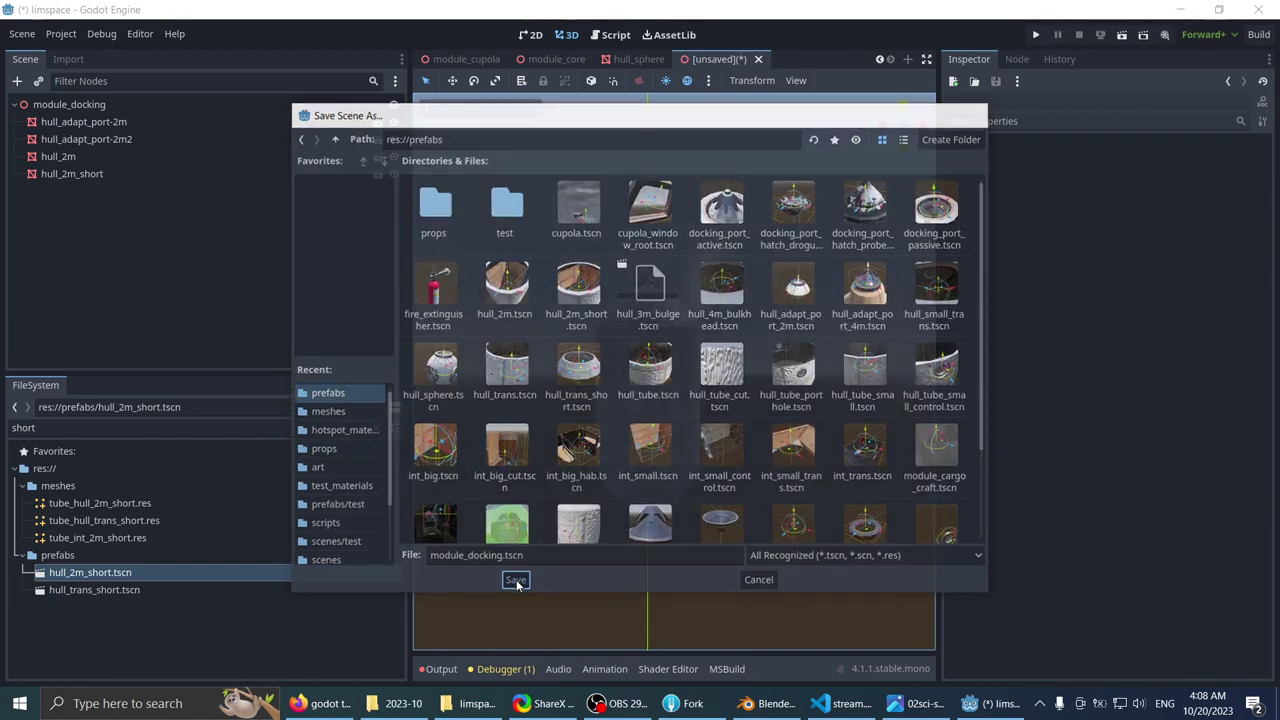
- Examine the docking module's hull up close and from several angles, and close its scene
scroll(562, 261, down, 3)
shift+middle_drag(527, 238, 592, 349)
scroll(601, 343, up, 5)
scroll(588, 371, down, 2)
scroll(597, 345, down, 8)
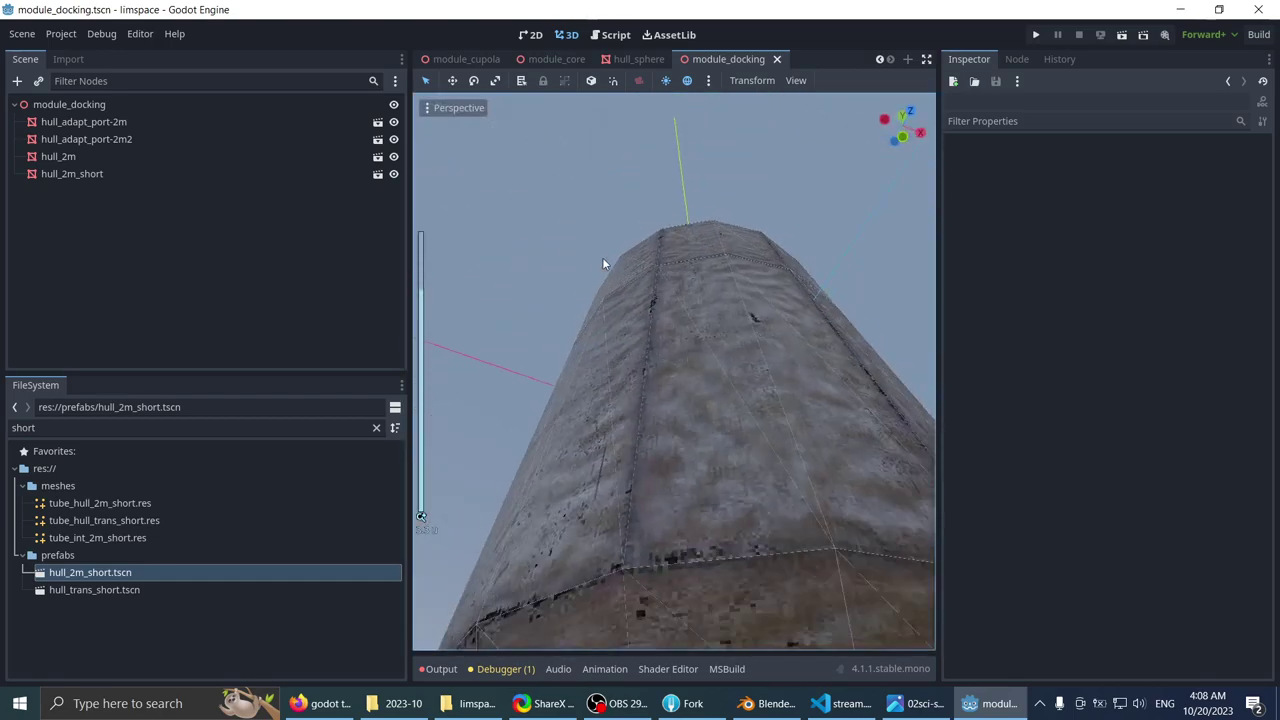
middle_drag(606, 263, 617, 431)
scroll(617, 431, down, 7)
click(779, 61)
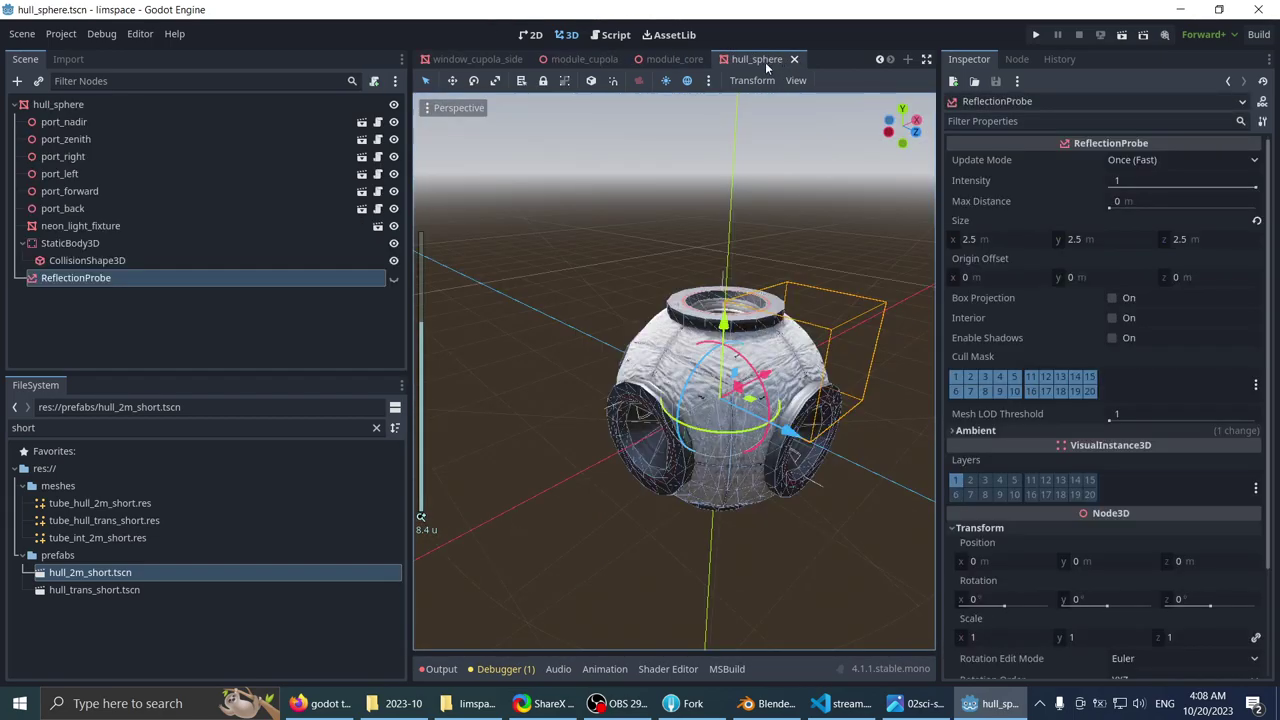
- Switch to the main scene and select module_cargo_craft on the assembled station
scroll(467, 62, up, 3)
click(443, 59)
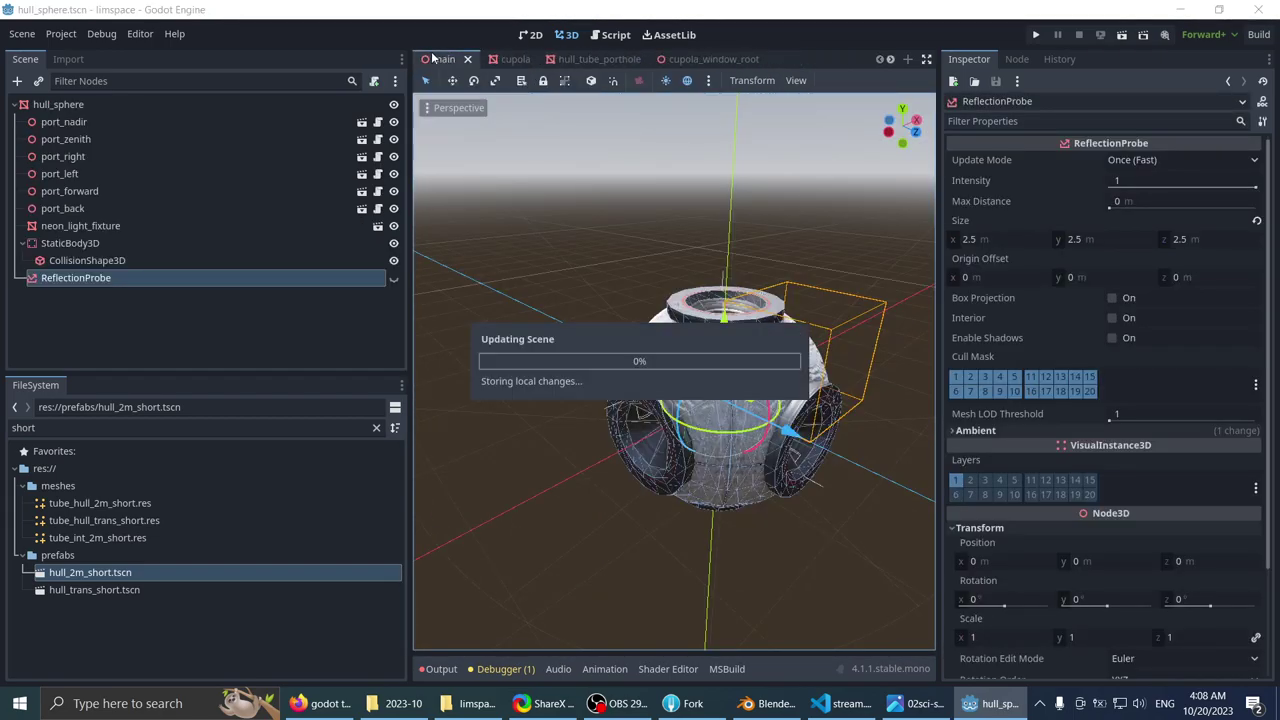
middle_drag(642, 273, 594, 294)
scroll(508, 333, up, 5)
scroll(576, 373, up, 4)
scroll(685, 318, up, 4)
click(596, 292)
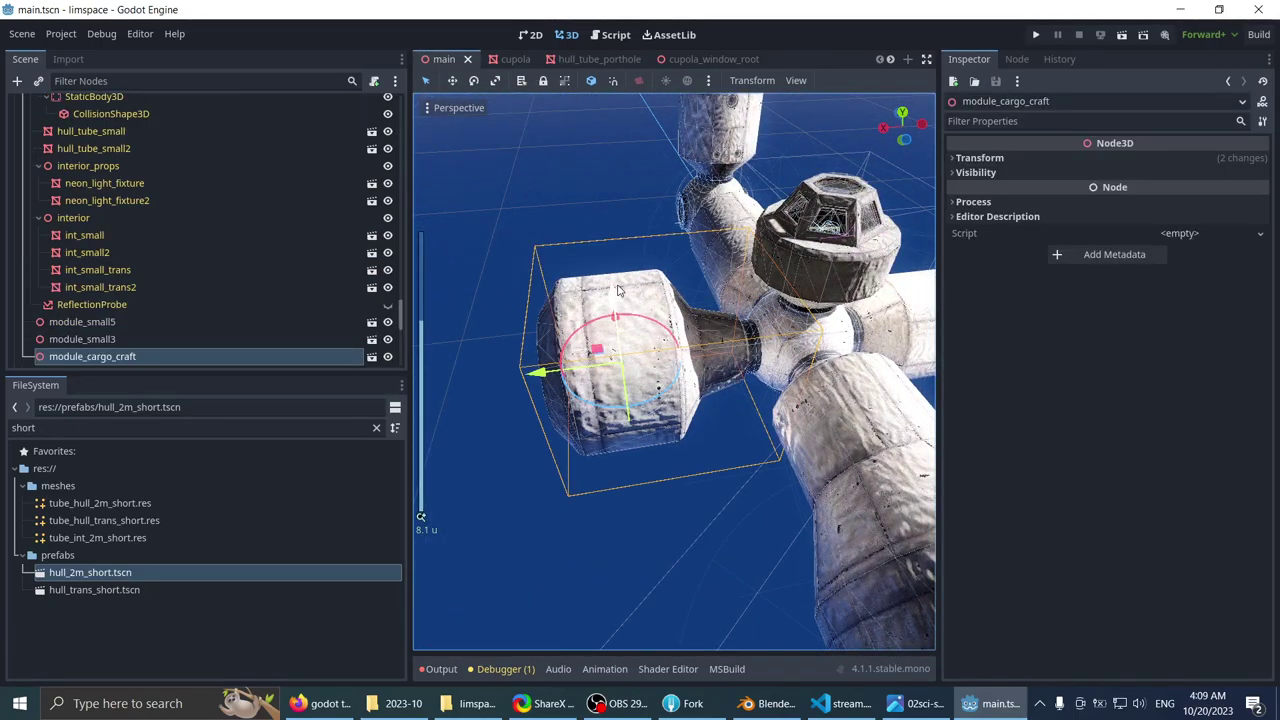
- Slide module_cargo_craft along its own axis away from the core's port, leaving a gap for the docking module
middle_drag(681, 285, 681, 400)
scroll(681, 400, up, 2)
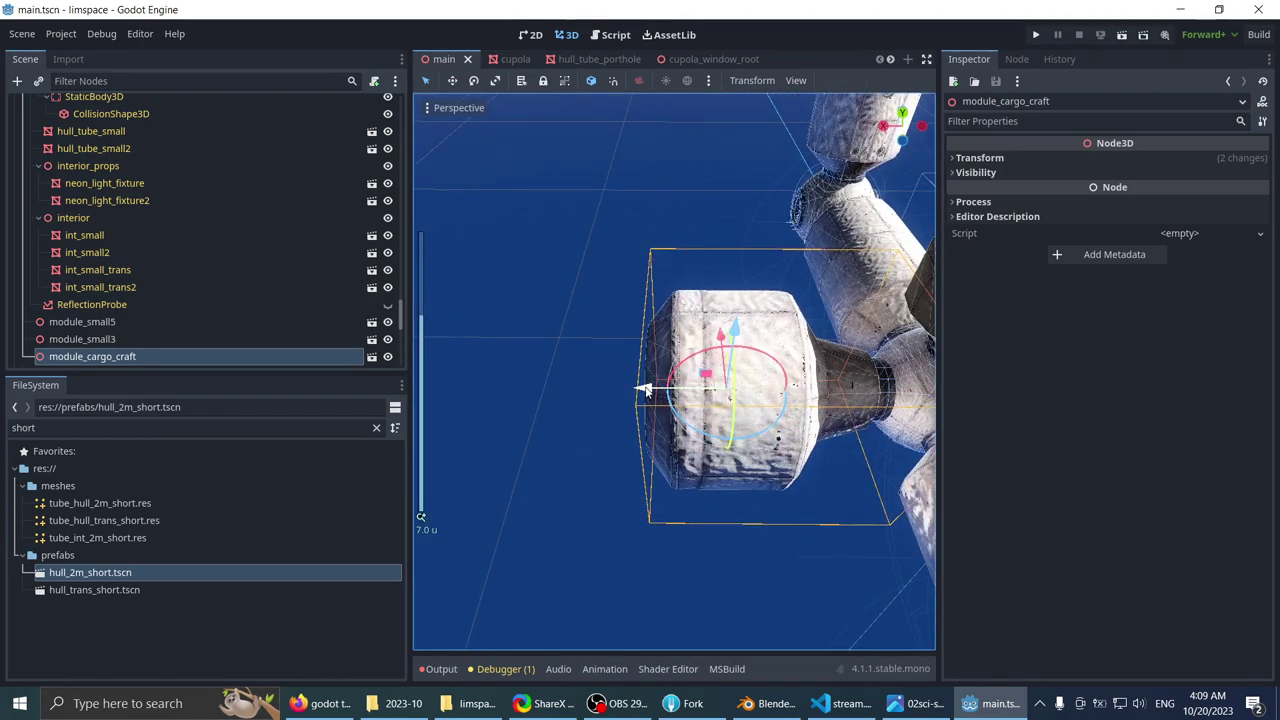
drag(643, 393, 446, 388)
middle_drag(705, 276, 603, 251)
- Filter the project files for "module" and place module_docking.tscn between the cargo craft and the station core
click(112, 429)
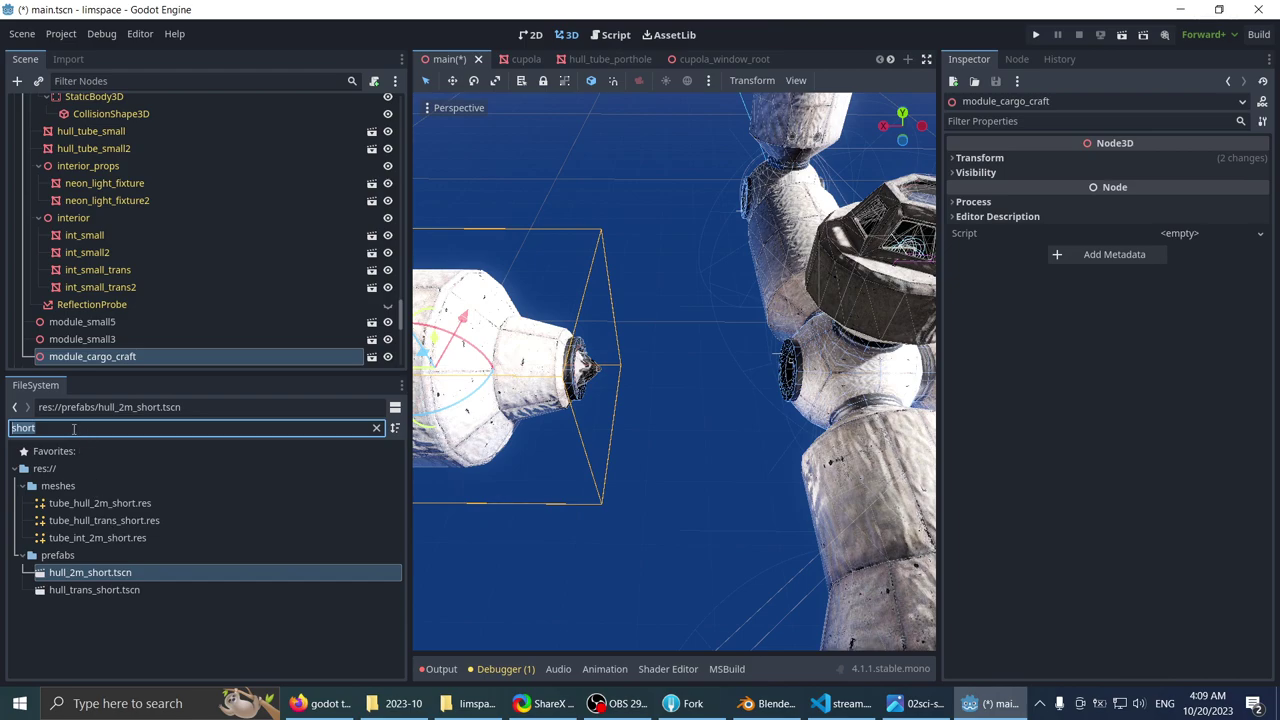
click(72, 649)
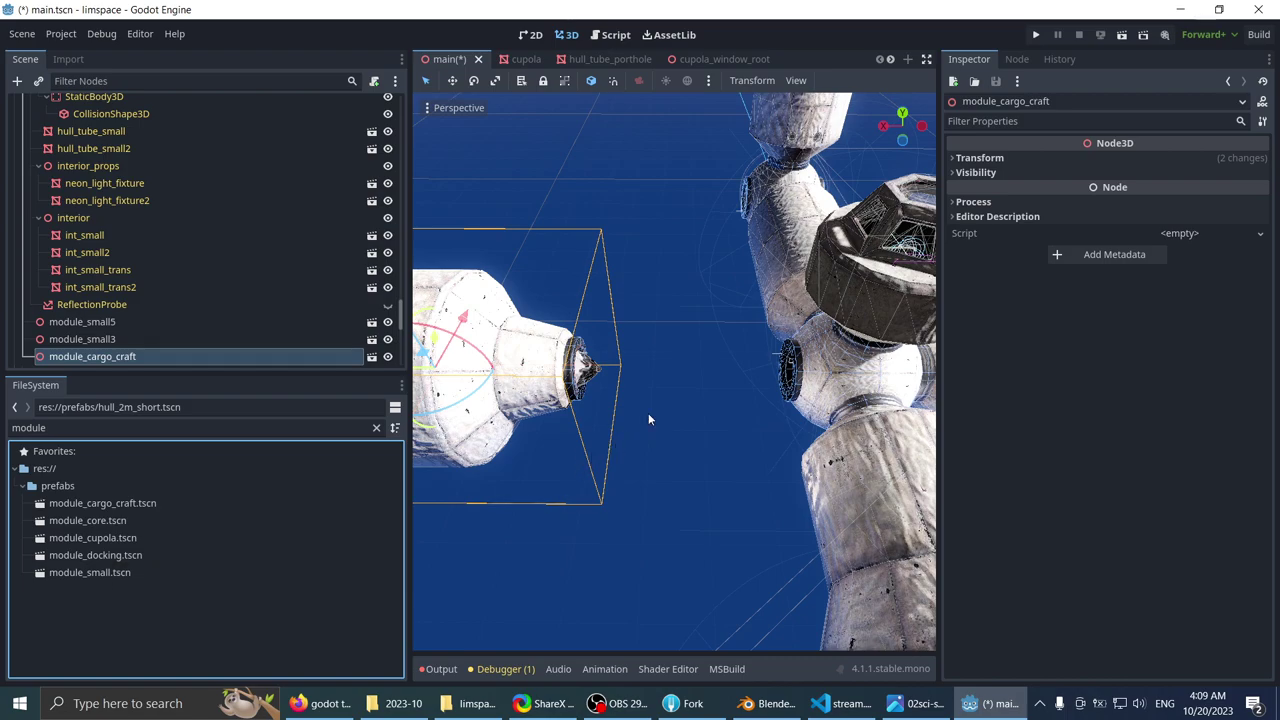
drag(95, 555, 666, 350)
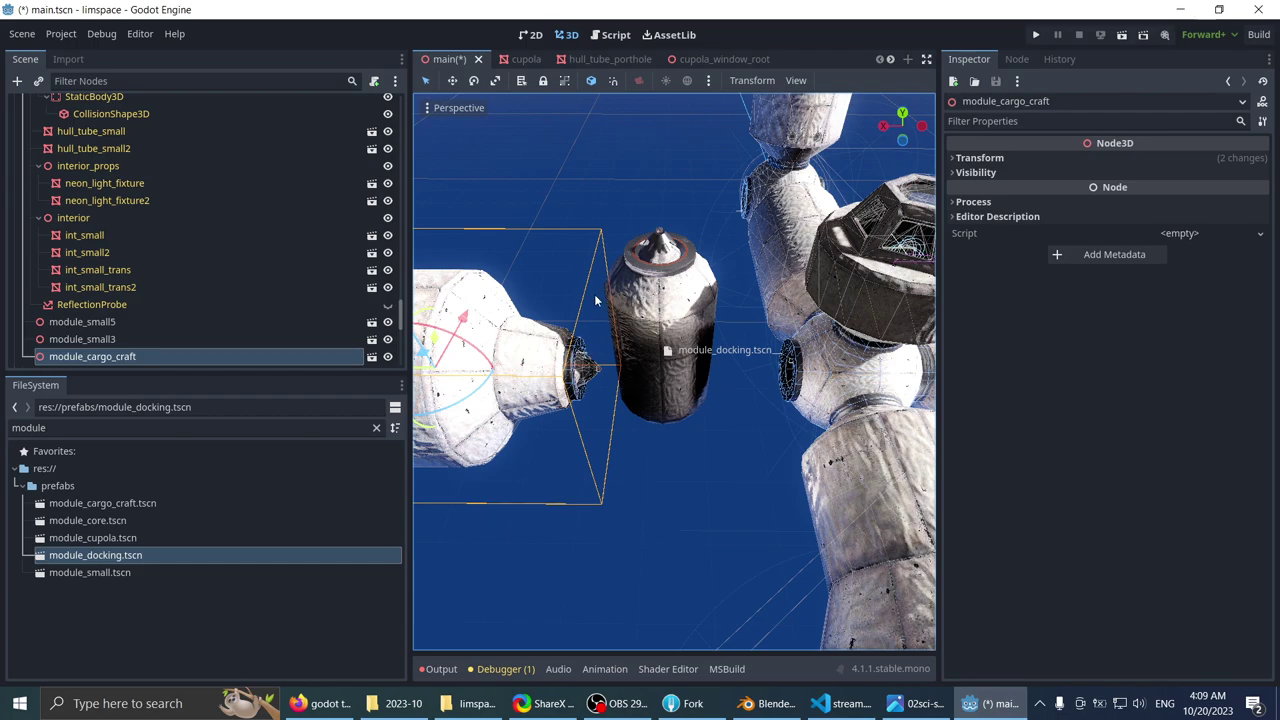
scroll(596, 299, down, 2)
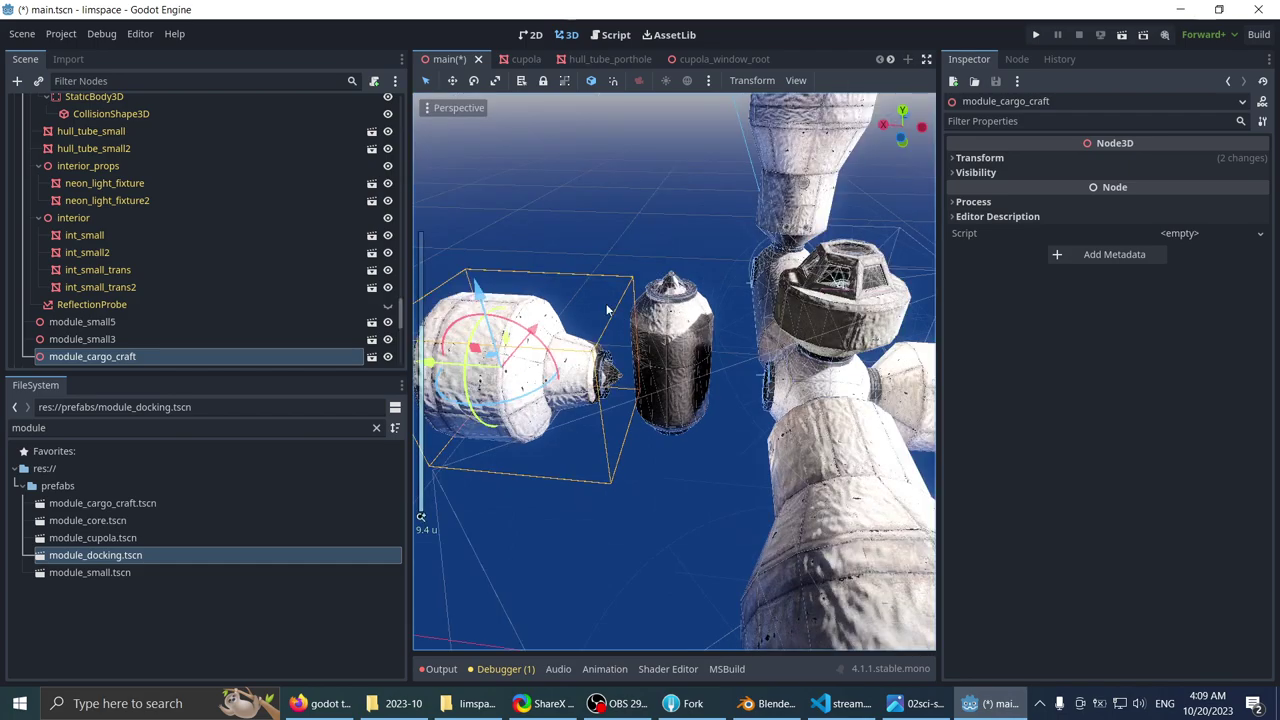
scroll(650, 236, down, 2)
- Rotate the module_docking instance to 90° about Z so it lies along the line between the cargo craft and the core
click(651, 236)
scroll(668, 332, up, 4)
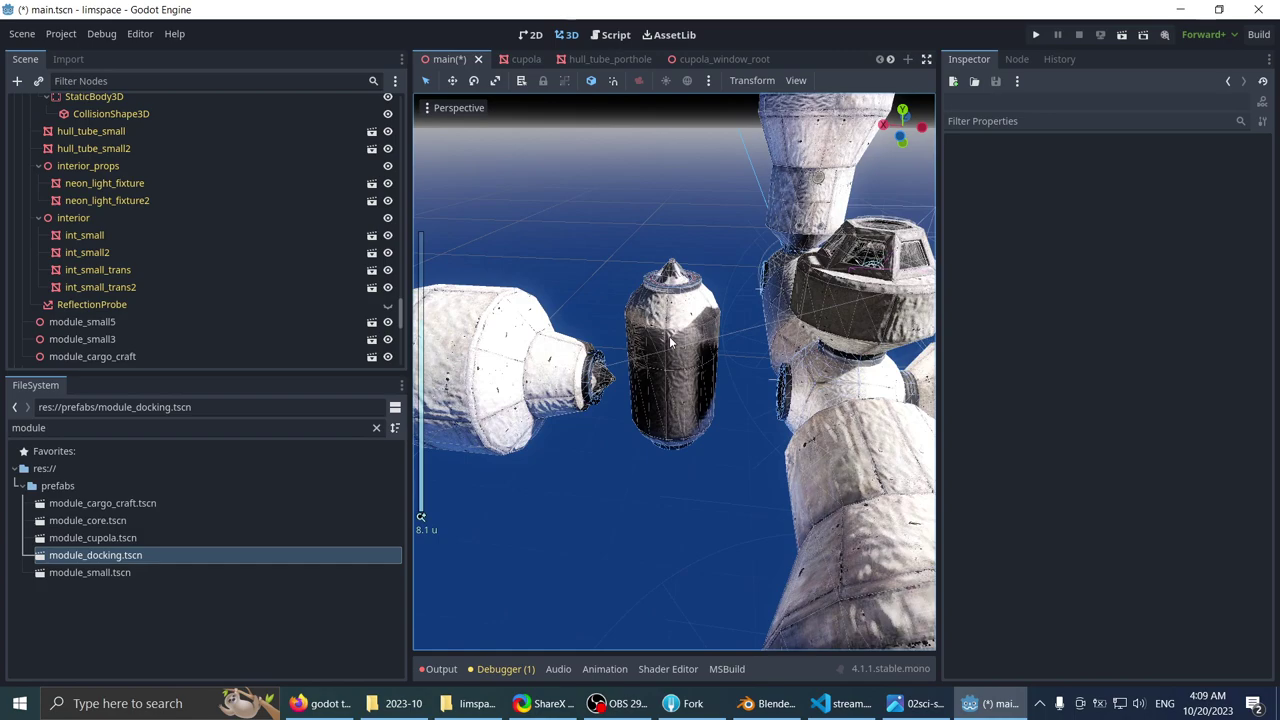
click(672, 338)
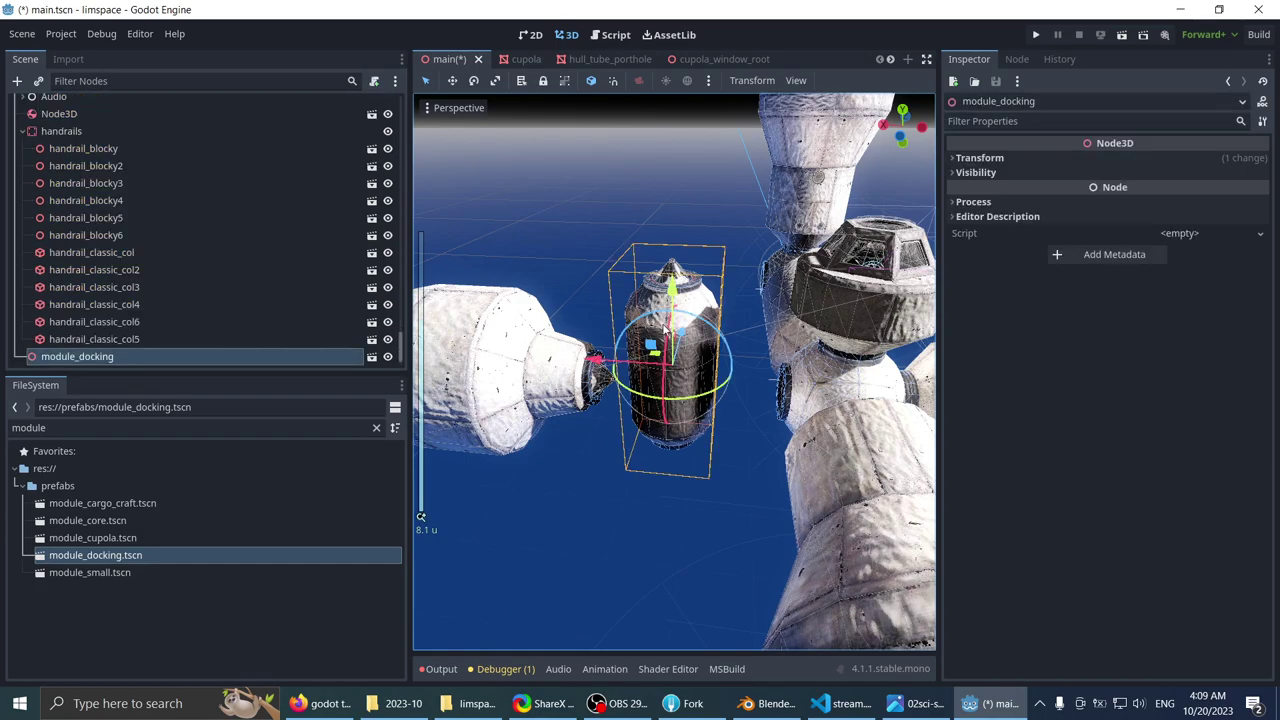
drag(732, 340, 783, 438)
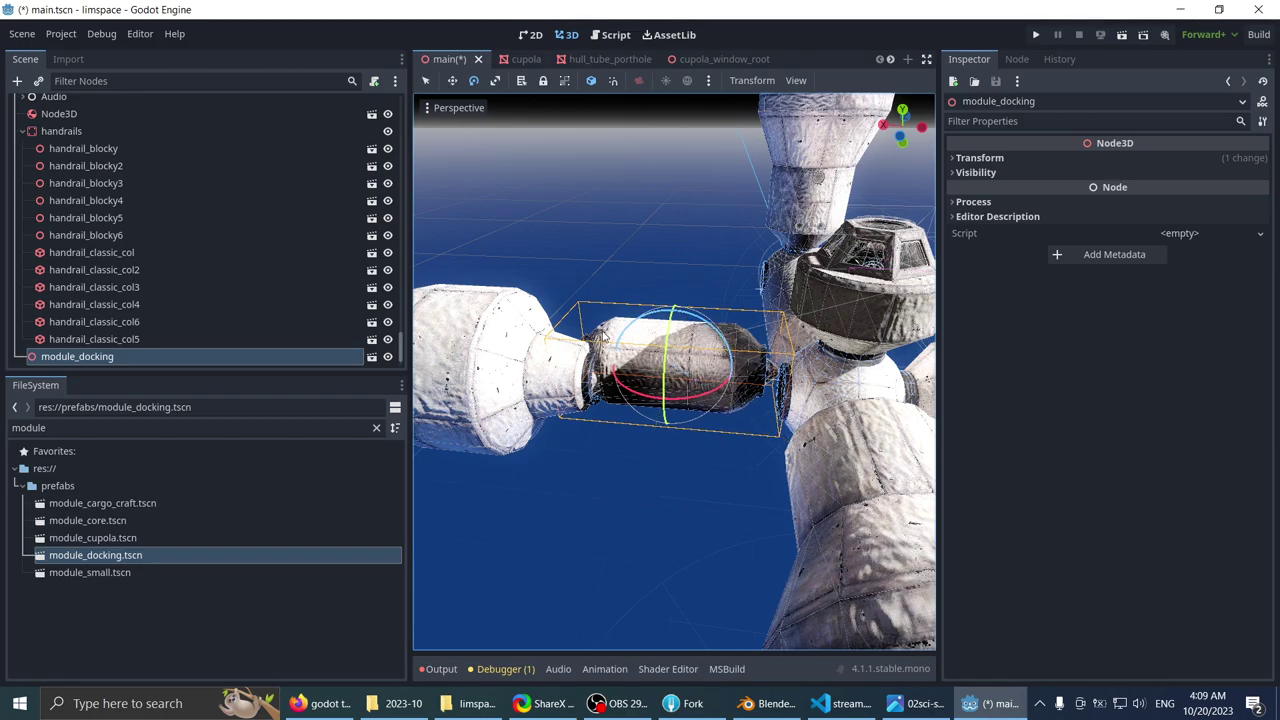
- Try to shift the docking module sideways into line with the core's open port
middle_drag(602, 336, 698, 460)
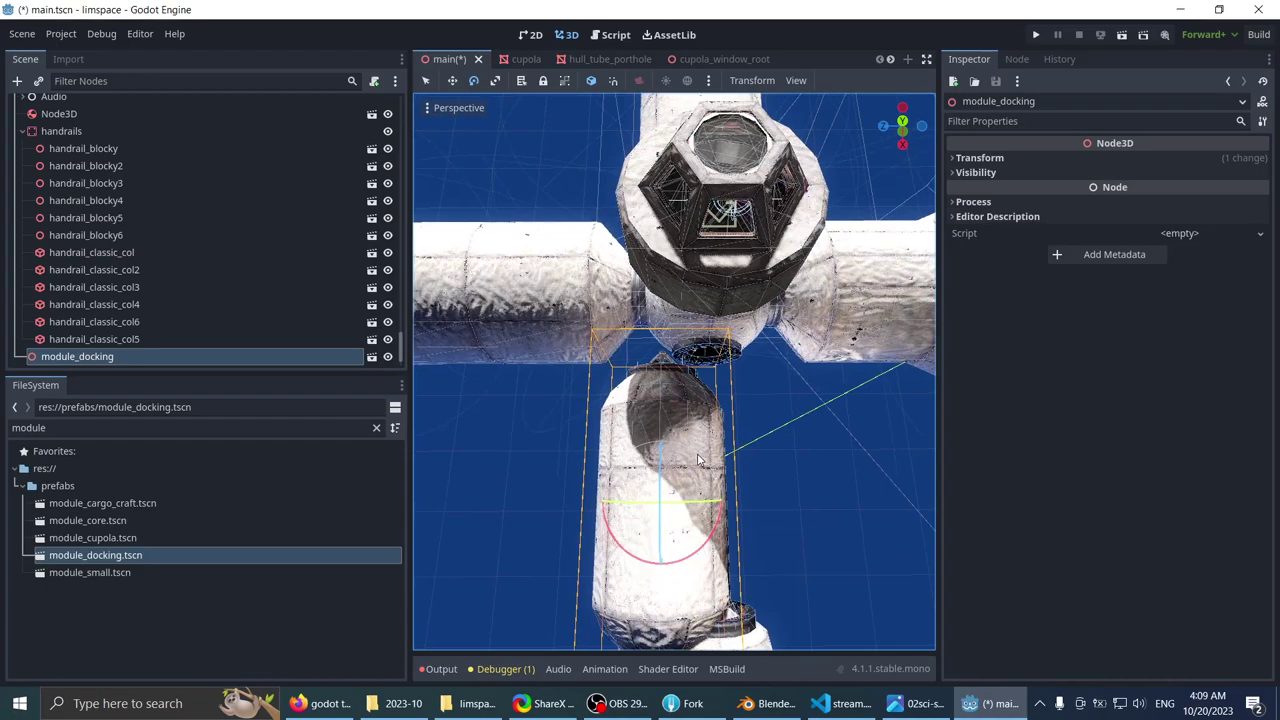
scroll(680, 464, up, 3)
key(w)
drag(569, 538, 626, 539)
middle_drag(626, 539, 626, 320)
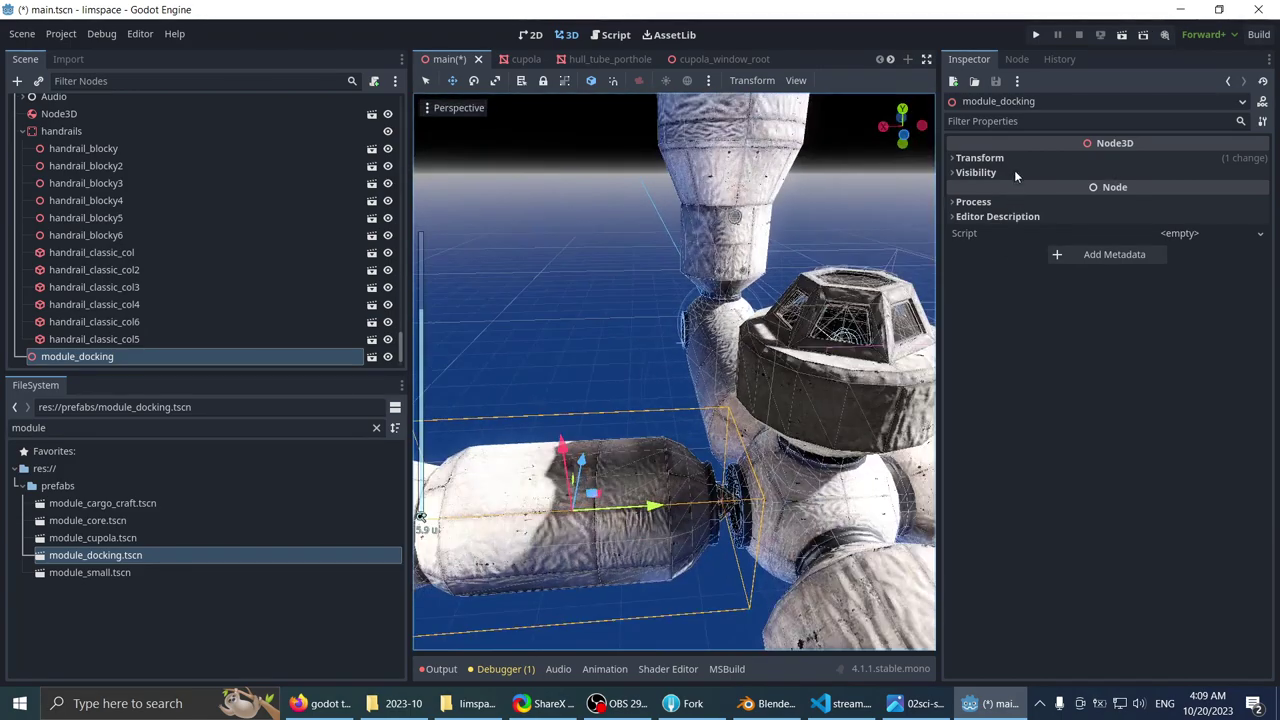
- Reset the docking module's position to the origin and move it to X 3.5 m, Z 6.5 m against the core's port
click(1005, 158)
click(1264, 174)
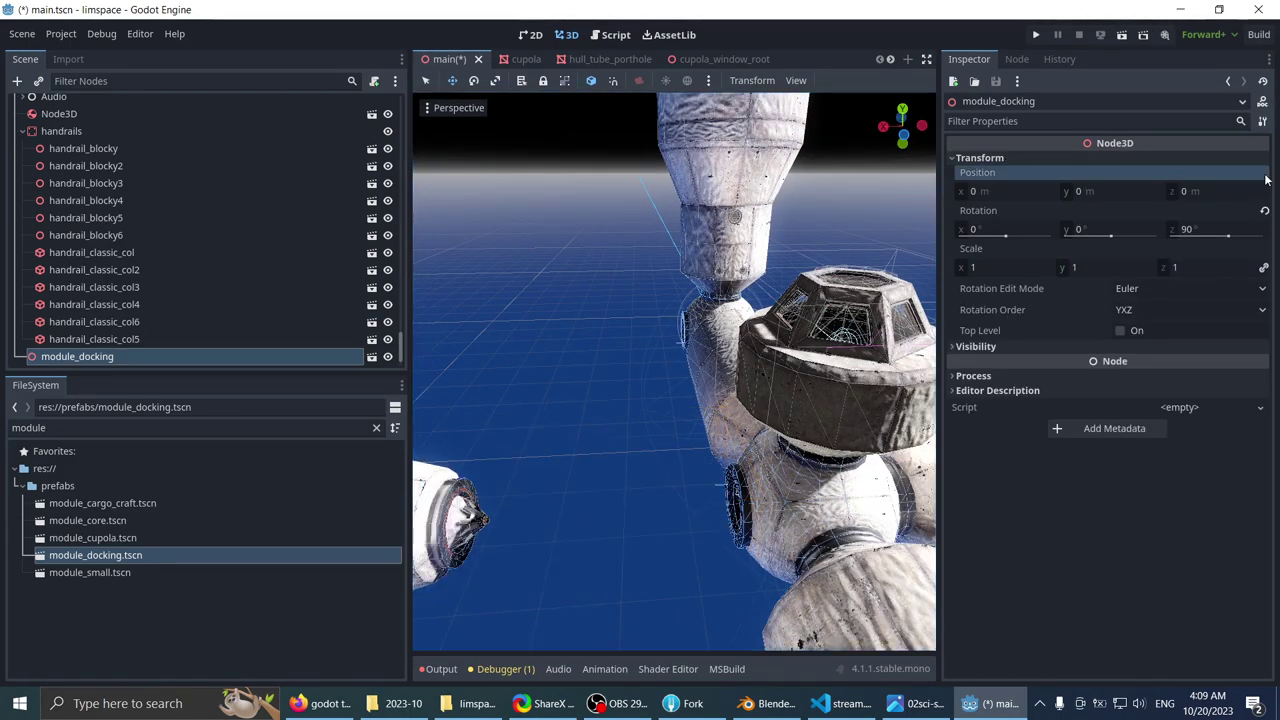
scroll(590, 371, down, 5)
middle_drag(590, 371, 671, 357)
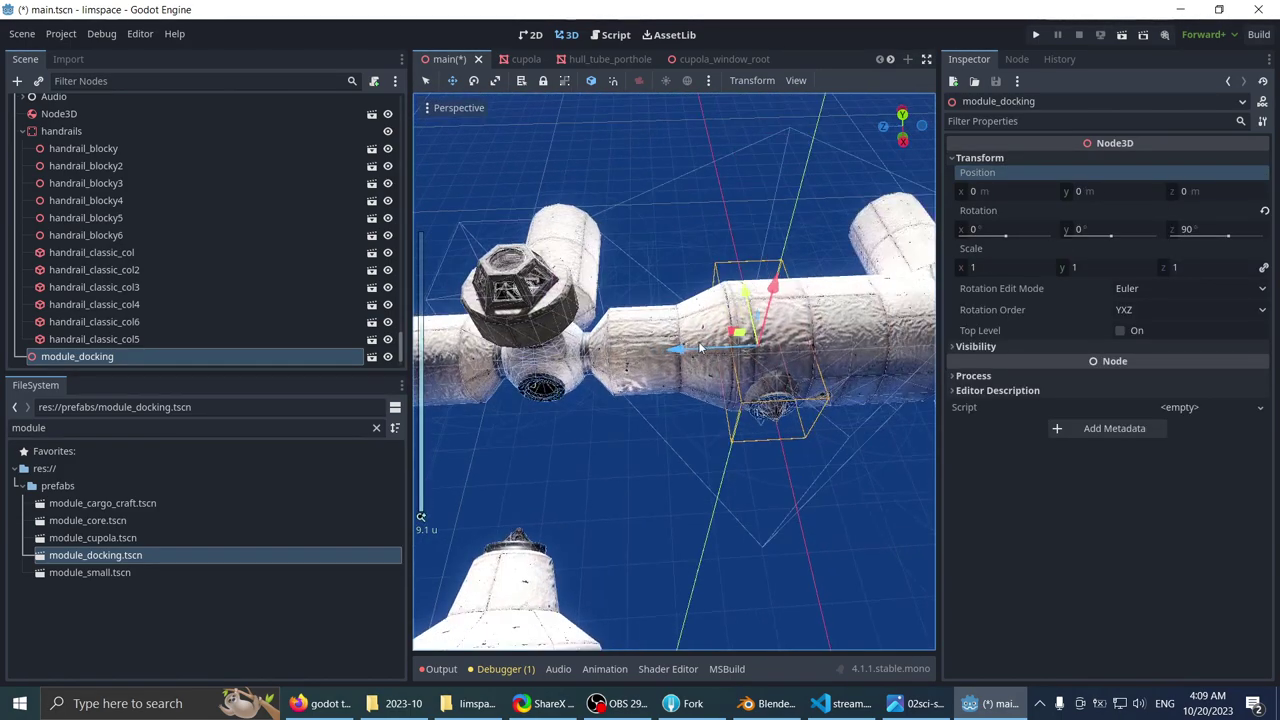
drag(596, 372, 459, 389)
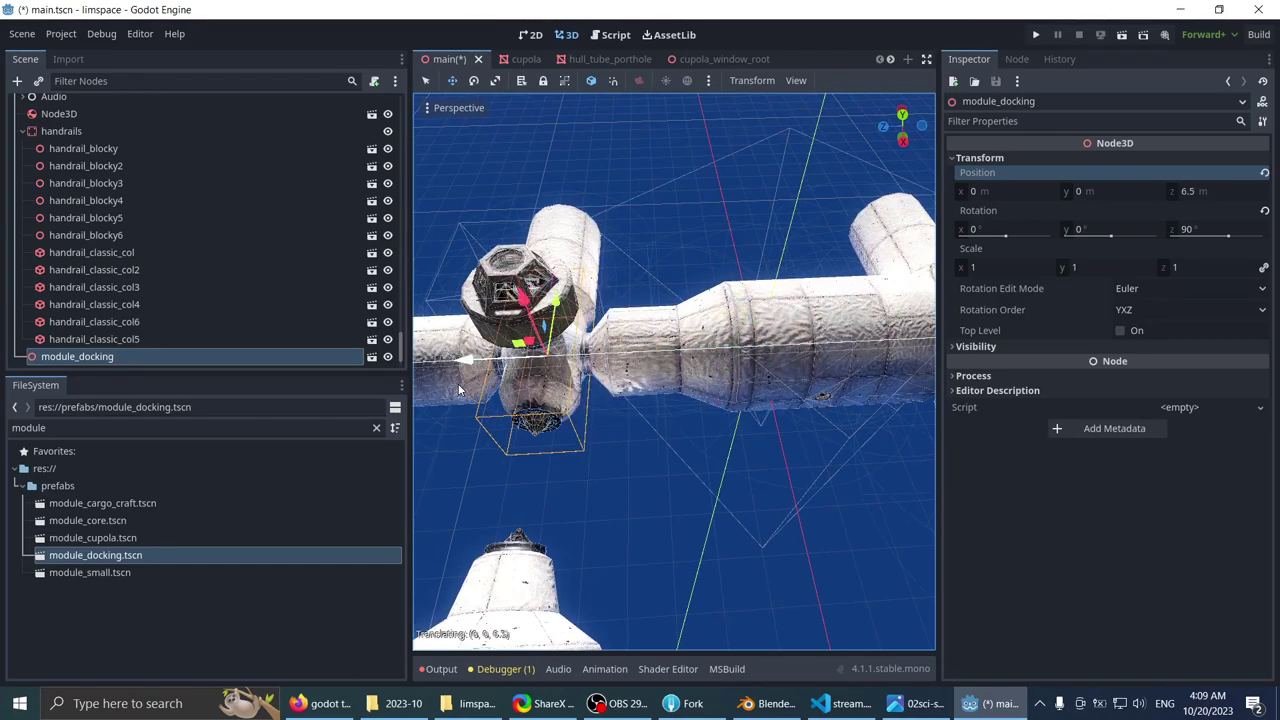
middle_drag(503, 378, 549, 366)
scroll(640, 331, up, 5)
drag(693, 370, 763, 373)
scroll(619, 252, up, 6)
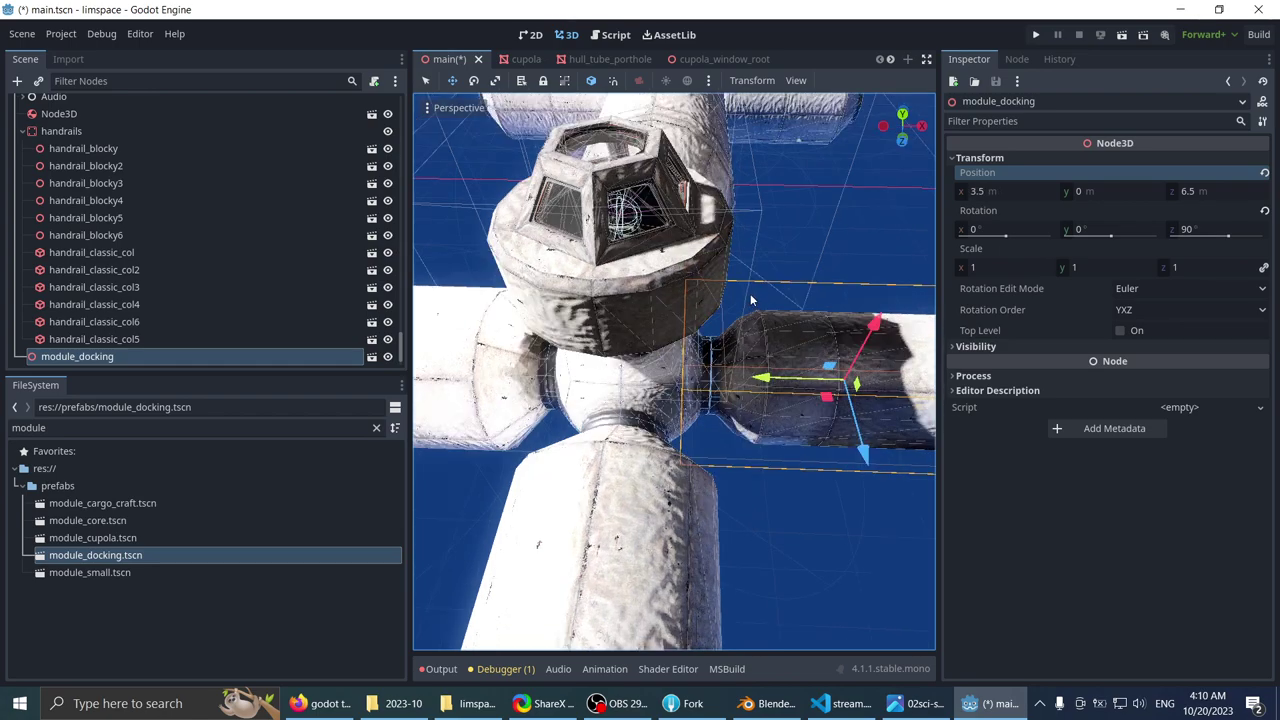
- Examine the joint between the docking module and the station core up close
mouse_move(595, 288)
middle_down()
mouse_move(643, 316)
mouse_move(571, 291)
middle_up()
scroll(646, 314, up, 7)
scroll(719, 313, up, 5)
middle_drag(718, 313, 691, 394)
scroll(711, 319, down, 6)
scroll(631, 329, down, 4)
scroll(671, 328, up, 12)
scroll(705, 321, down, 2)
scroll(543, 400, up, 5)
scroll(715, 406, up, 6)
scroll(697, 397, down, 1)
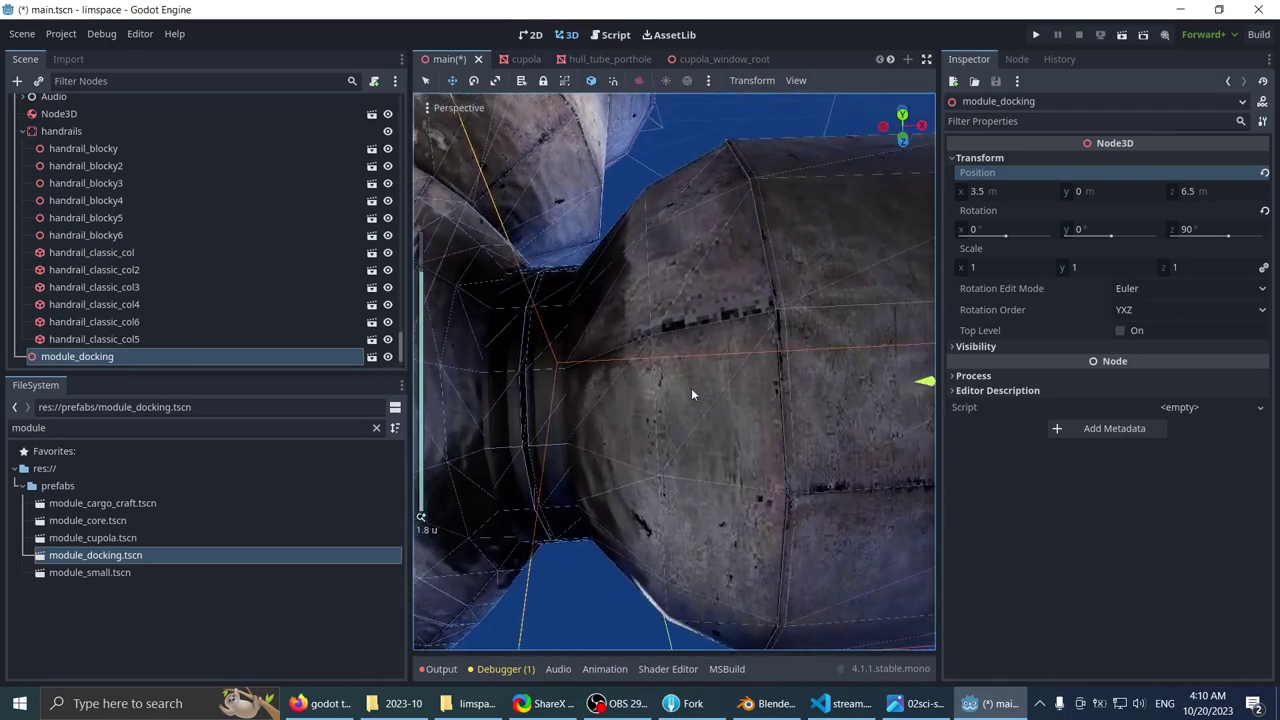
- Open the docking module's scene and set the lower adapter, hull_adapt_port-2m2, to a Y position of -1.5 m
click(371, 357)
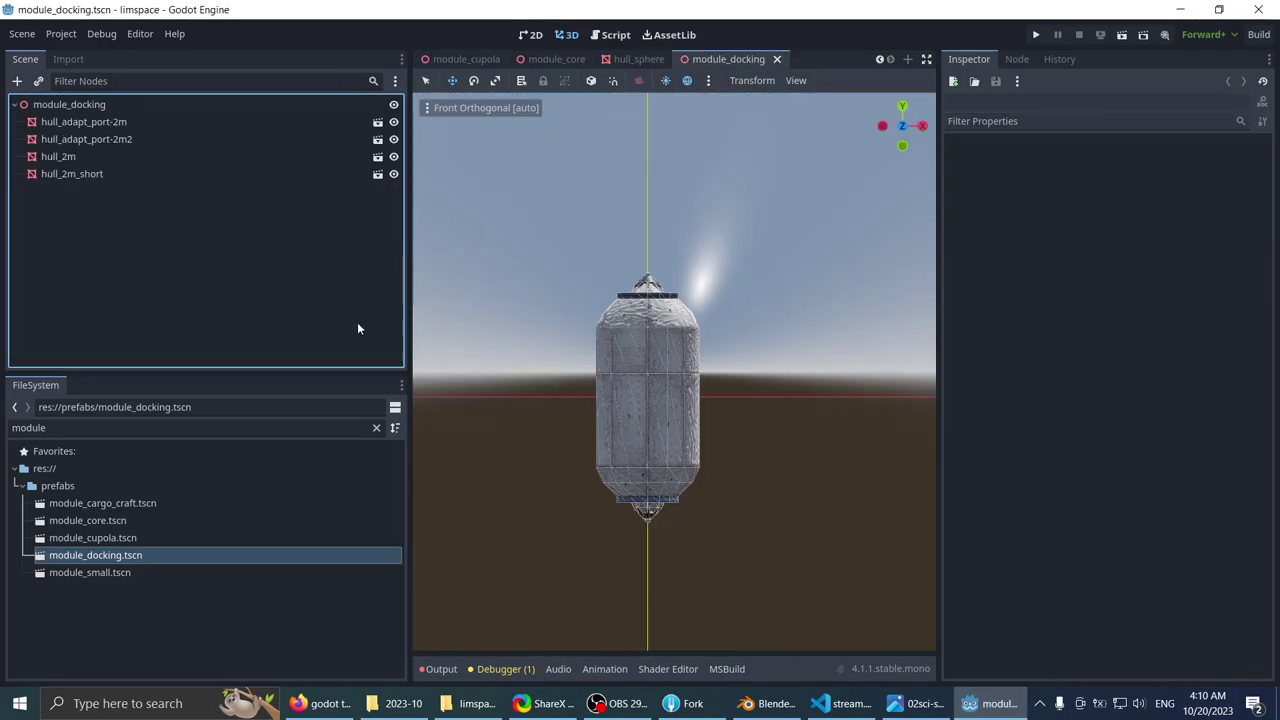
scroll(580, 302, down, 3)
scroll(585, 301, up, 5)
scroll(626, 311, up, 5)
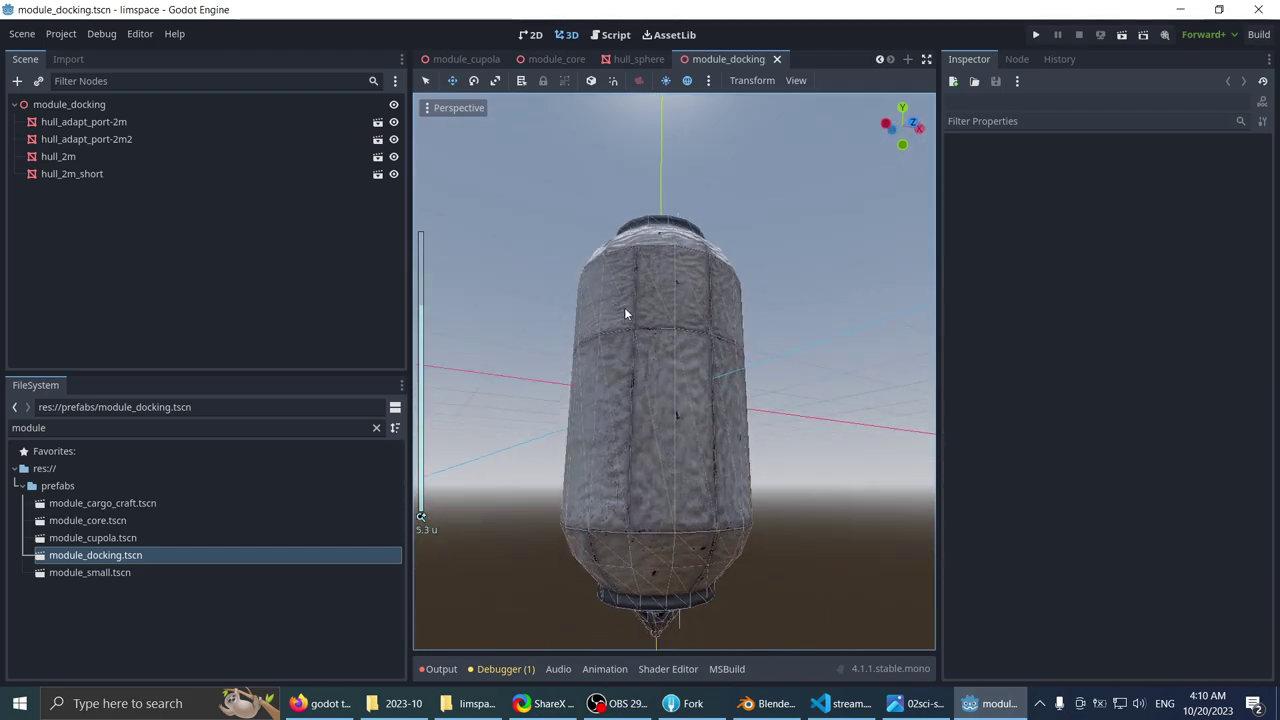
click(654, 468)
middle_drag(654, 468, 660, 371)
scroll(664, 366, up, 4)
mouse_move(677, 359)
mouse_down()
mouse_move(679, 405)
mouse_move(682, 344)
mouse_up()
scroll(642, 224, down, 6)
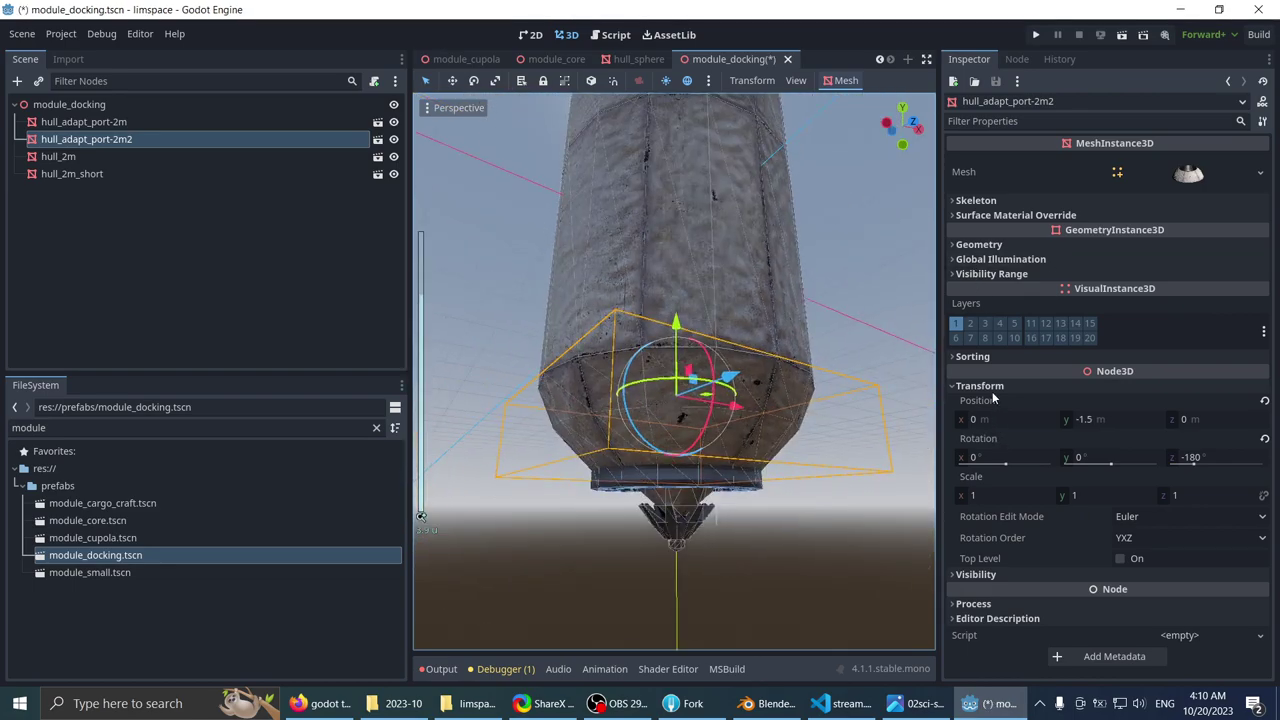
- Set the upper adapter, hull_adapt_port-2m, to a Y position of 1.5 m and save the docking module scene
middle_drag(730, 310, 702, 487)
click(663, 355)
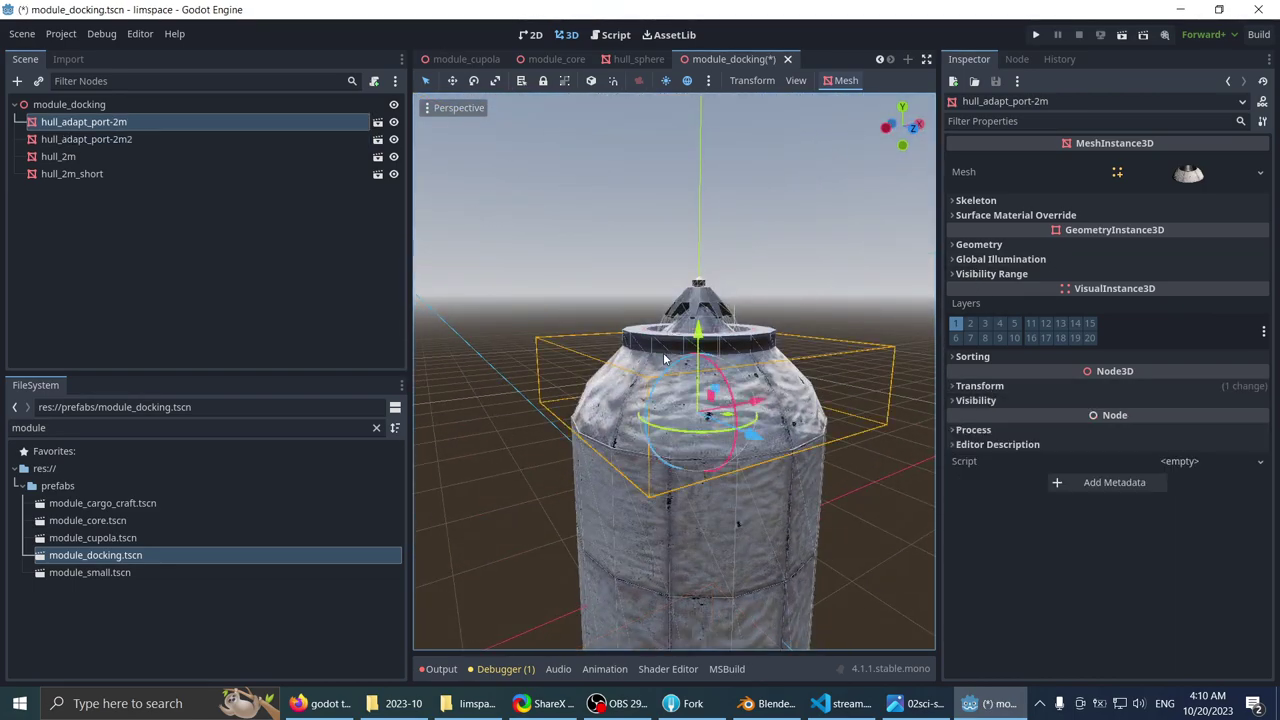
scroll(665, 351, up, 4)
click(995, 387)
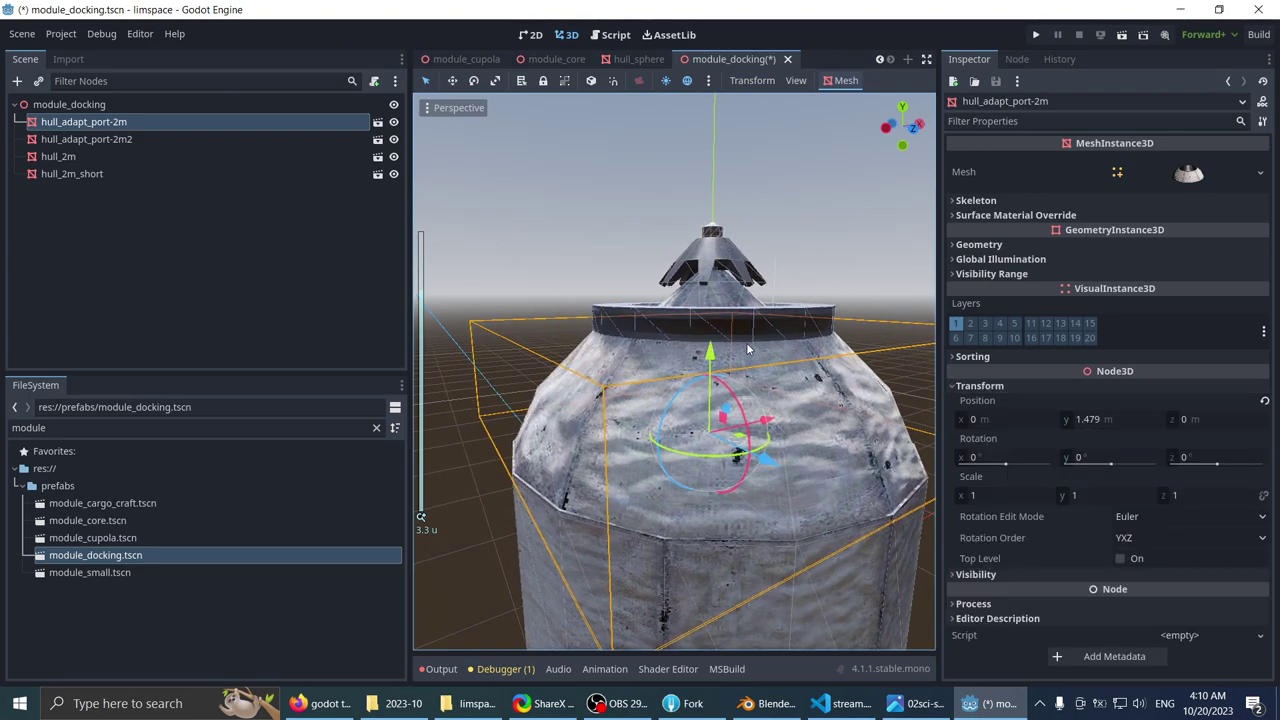
shift+middle_drag(748, 349, 716, 302)
mouse_move(1130, 426)
mouse_down()
mouse_move(1010, 426)
mouse_move(1130, 426)
mouse_up()
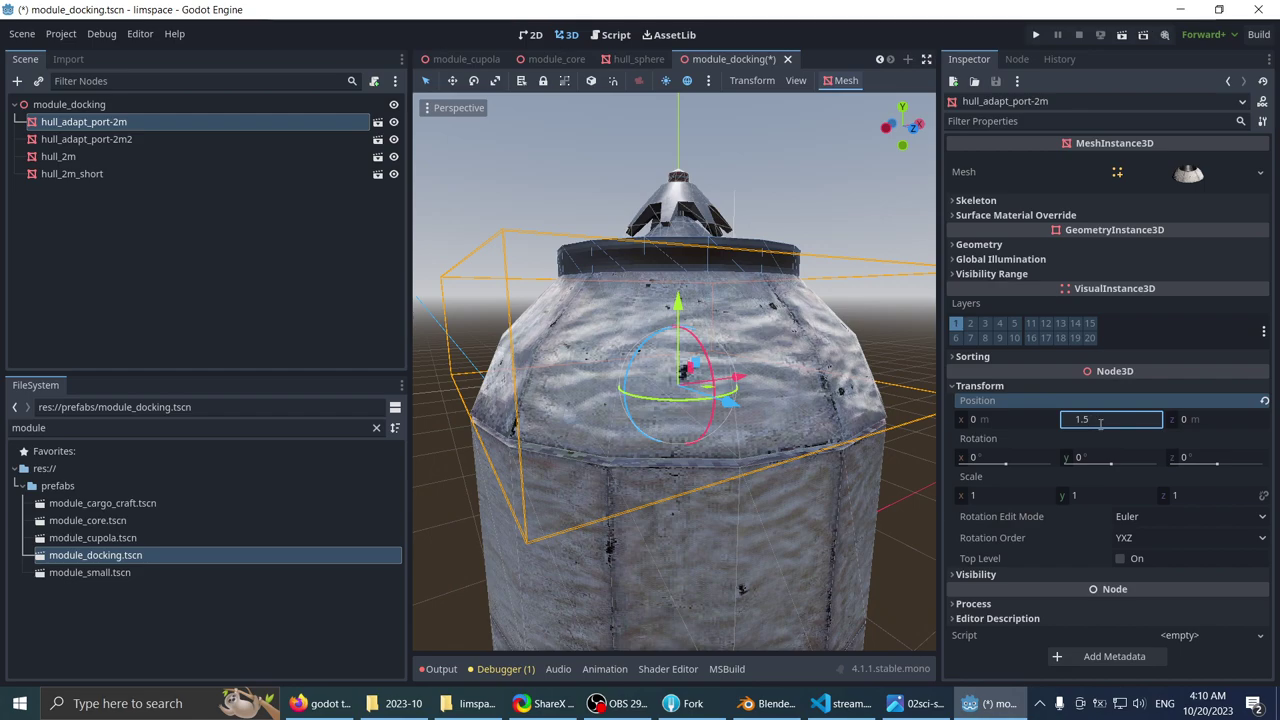
key(Return)
middle_drag(820, 465, 640, 415)
key(ctrl+s)
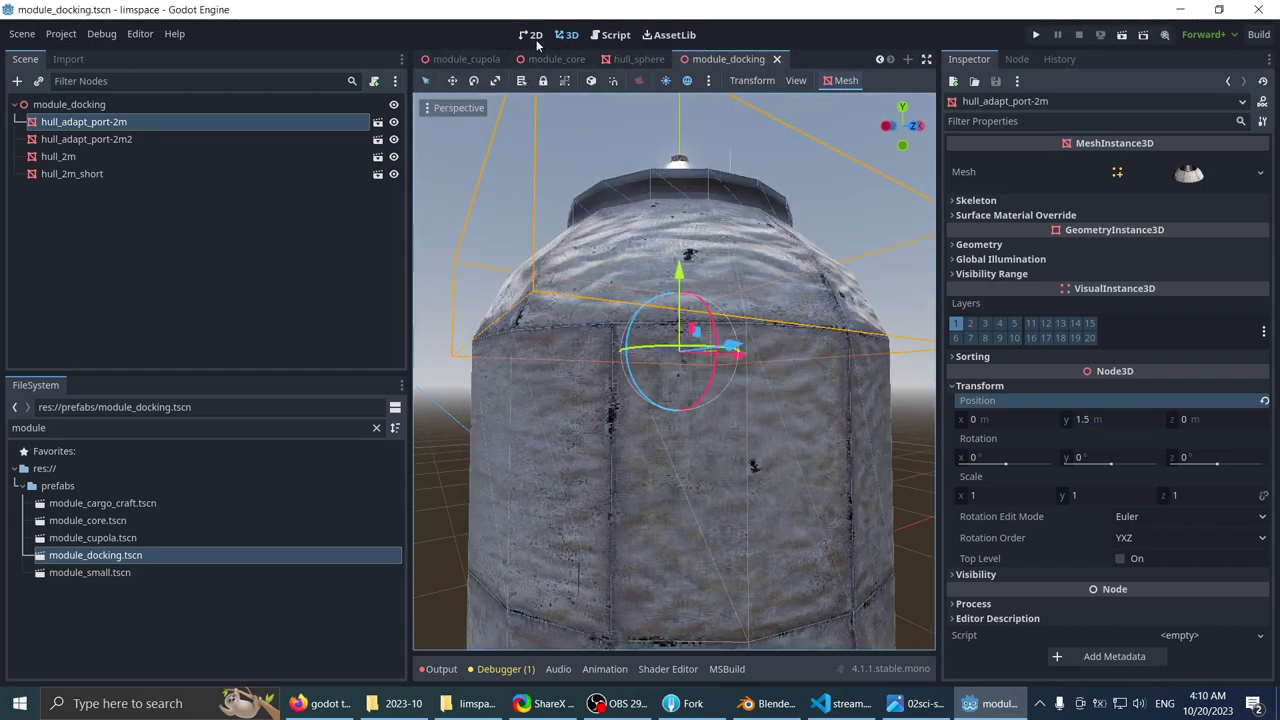
- Return to the main scene and move module_cargo_craft 0.25 m along X to meet the docking module's end
click(436, 62)
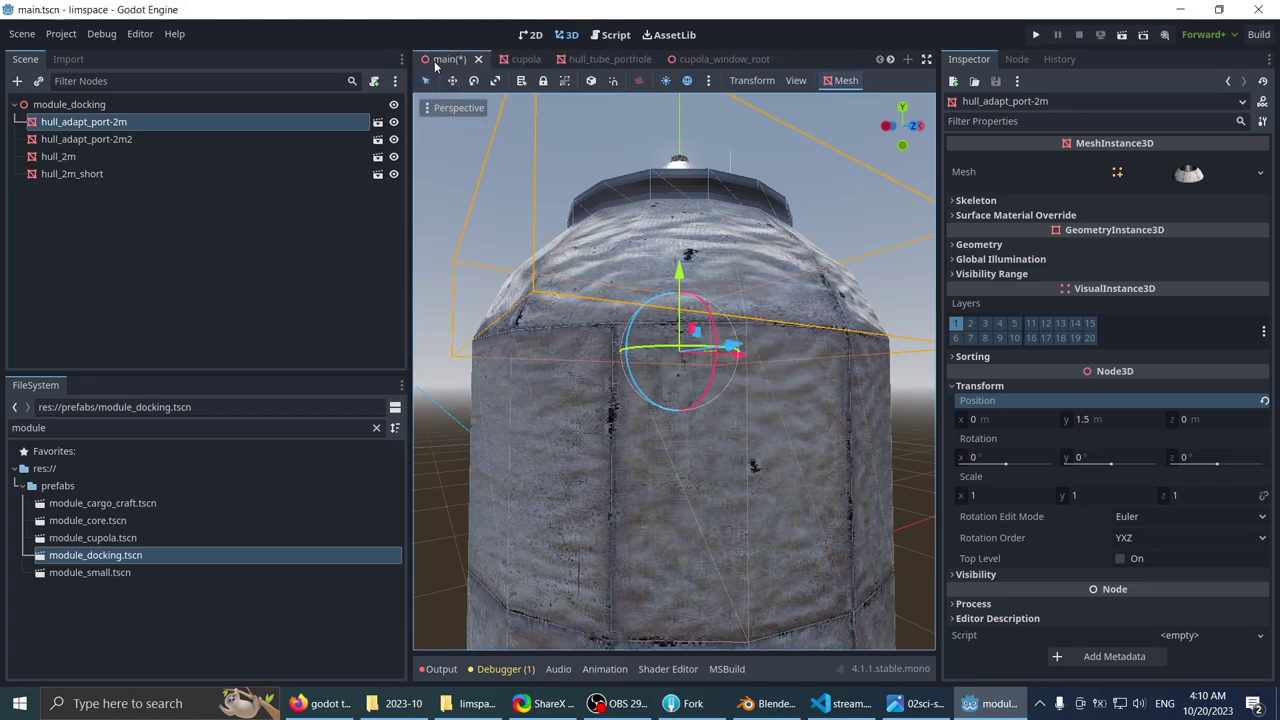
key(f)
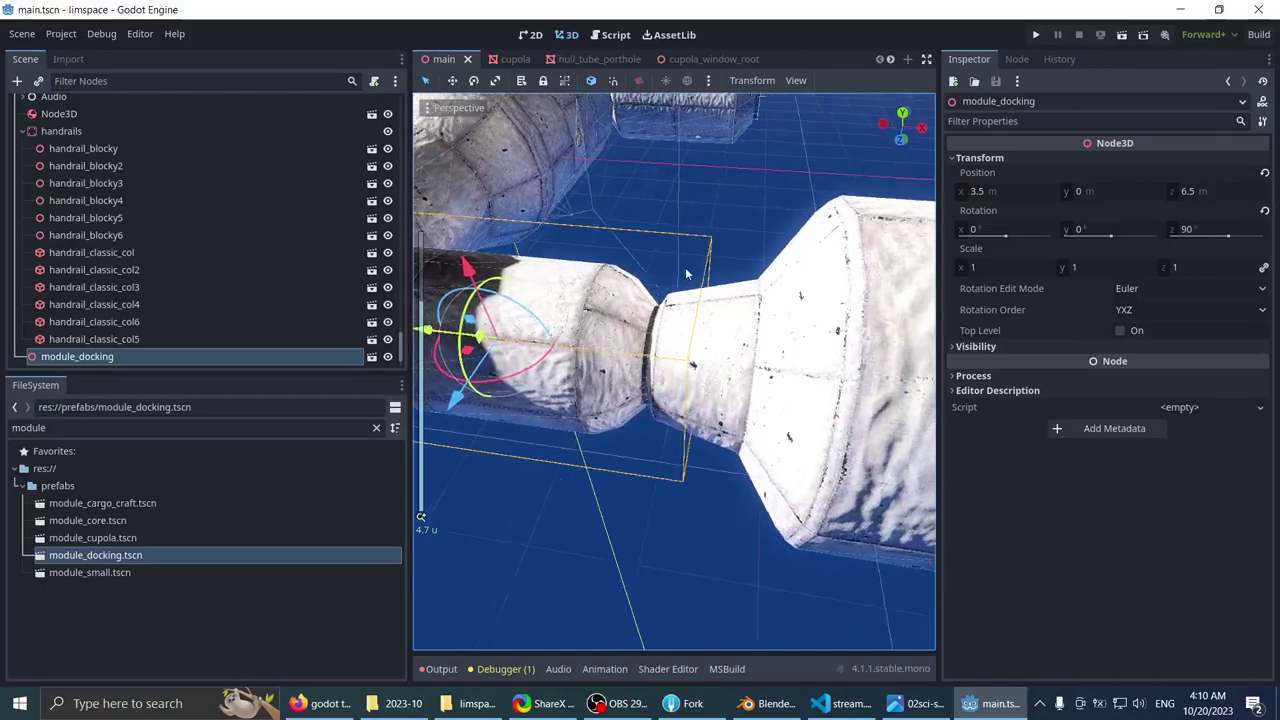
click(659, 290)
key(f)
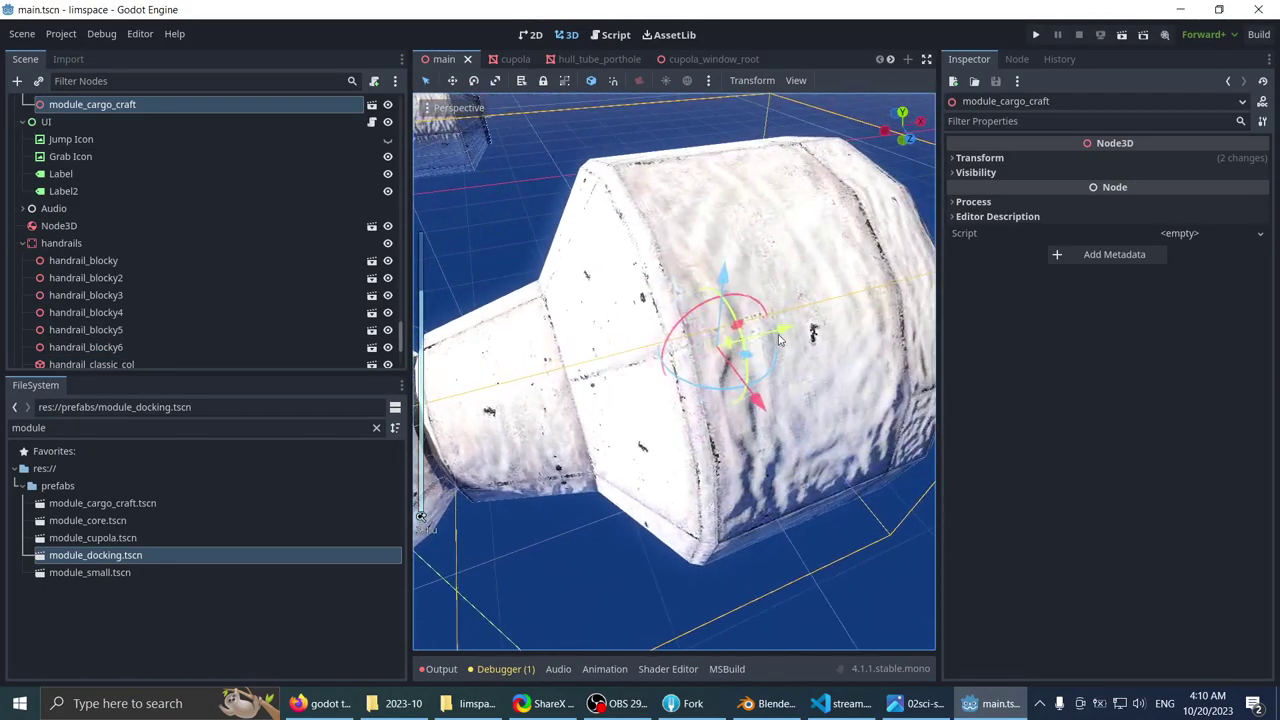
shift+middle_drag(512, 328, 655, 311)
scroll(655, 311, down, 3)
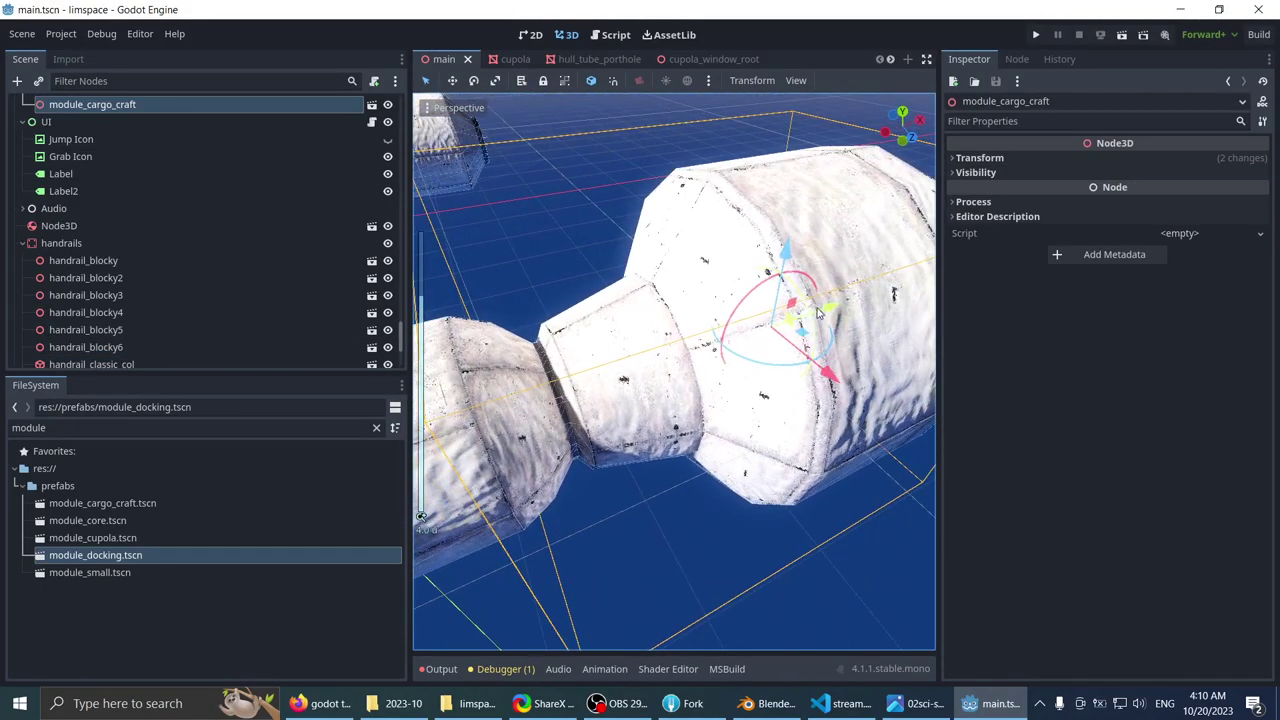
mouse_move(829, 311)
mouse_down()
mouse_move(882, 292)
mouse_move(843, 304)
mouse_up()
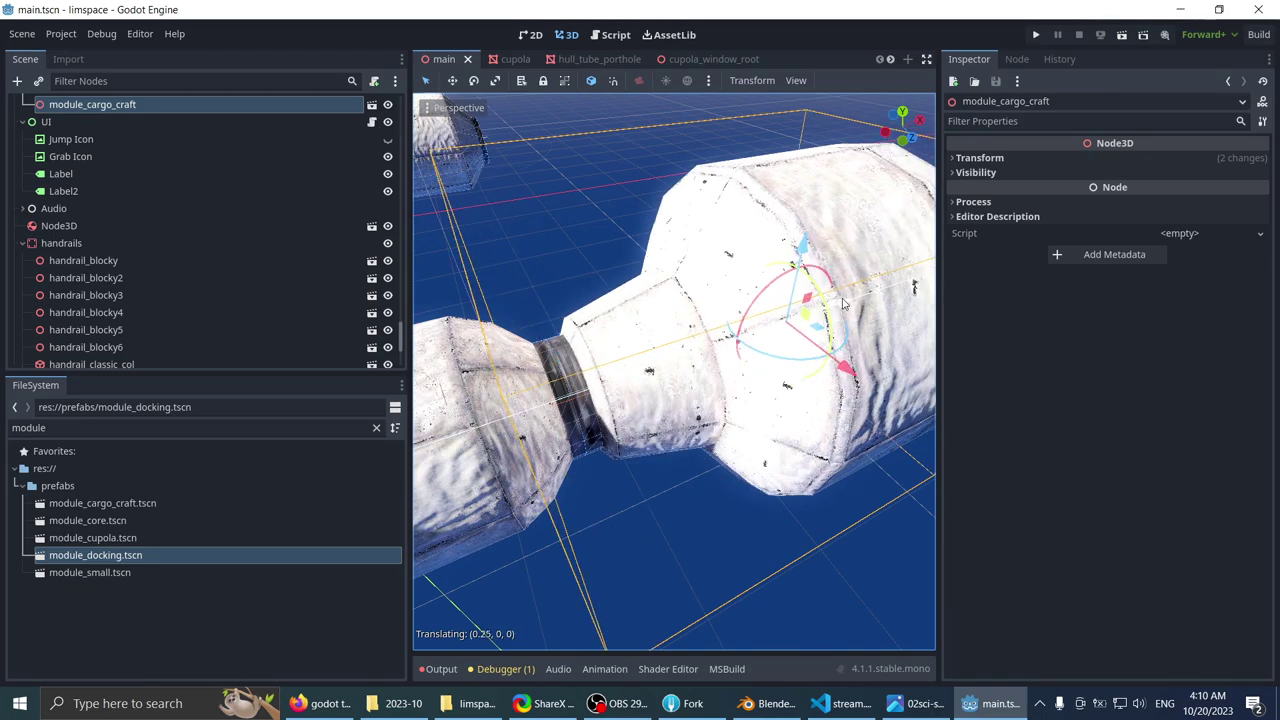
- Examine how the cargo craft and docking module line up with the rest of the station
middle_drag(622, 287, 694, 267)
scroll(694, 267, down, 2)
middle_drag(500, 310, 745, 272)
scroll(671, 324, down, 4)
scroll(629, 297, up, 2)
scroll(628, 300, down, 2)
scroll(628, 297, up, 3)
scroll(619, 305, down, 1)
scroll(617, 309, up, 2)
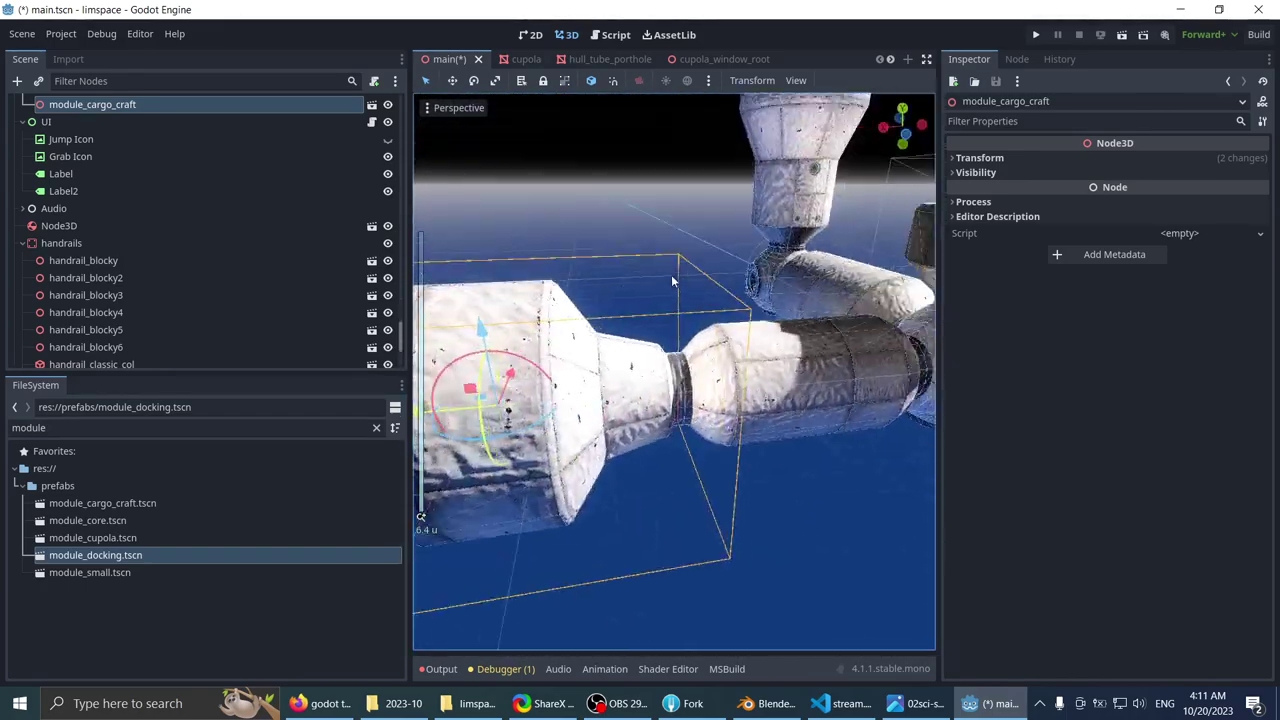
- Deselect the cargo craft and save the main scene
scroll(640, 272, down, 10)
click(545, 247)
scroll(625, 284, up, 11)
shift+middle_drag(664, 271, 611, 309)
key(ctrl+s)
scroll(611, 309, up, 10)
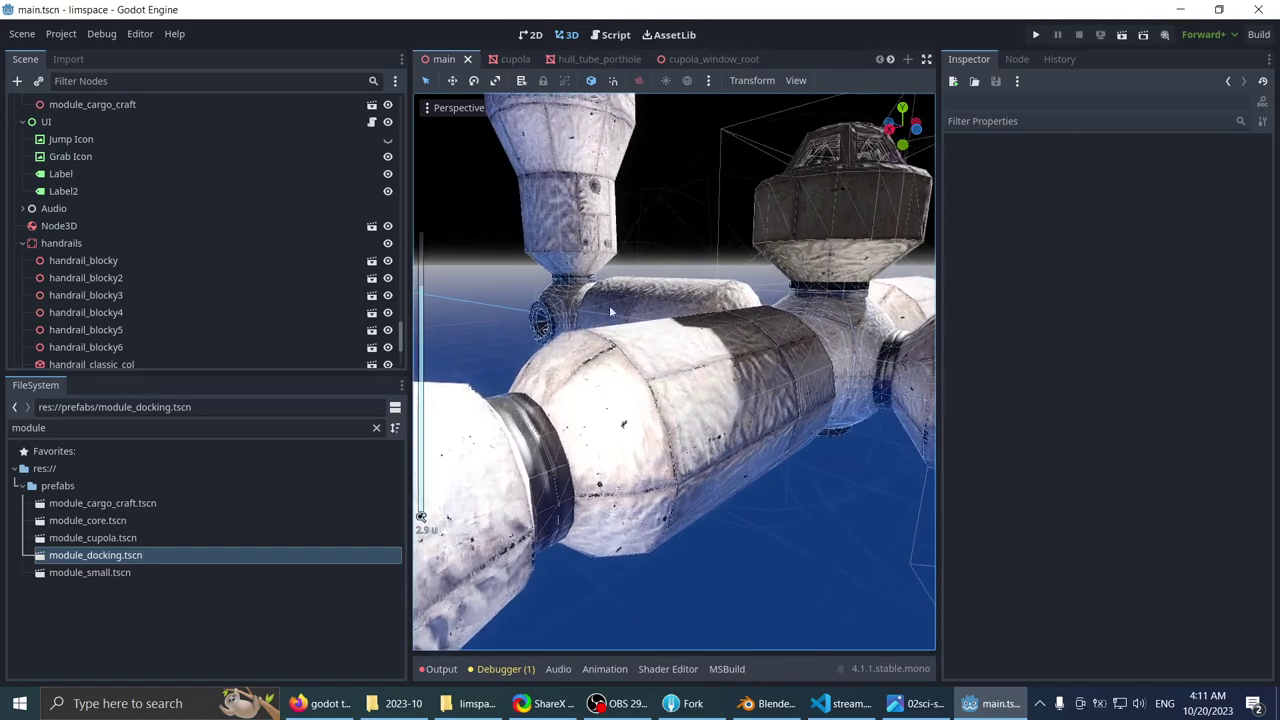
- Open the docking module scene from the main scene and search the project files for "wrink"
click(598, 395)
key(f)
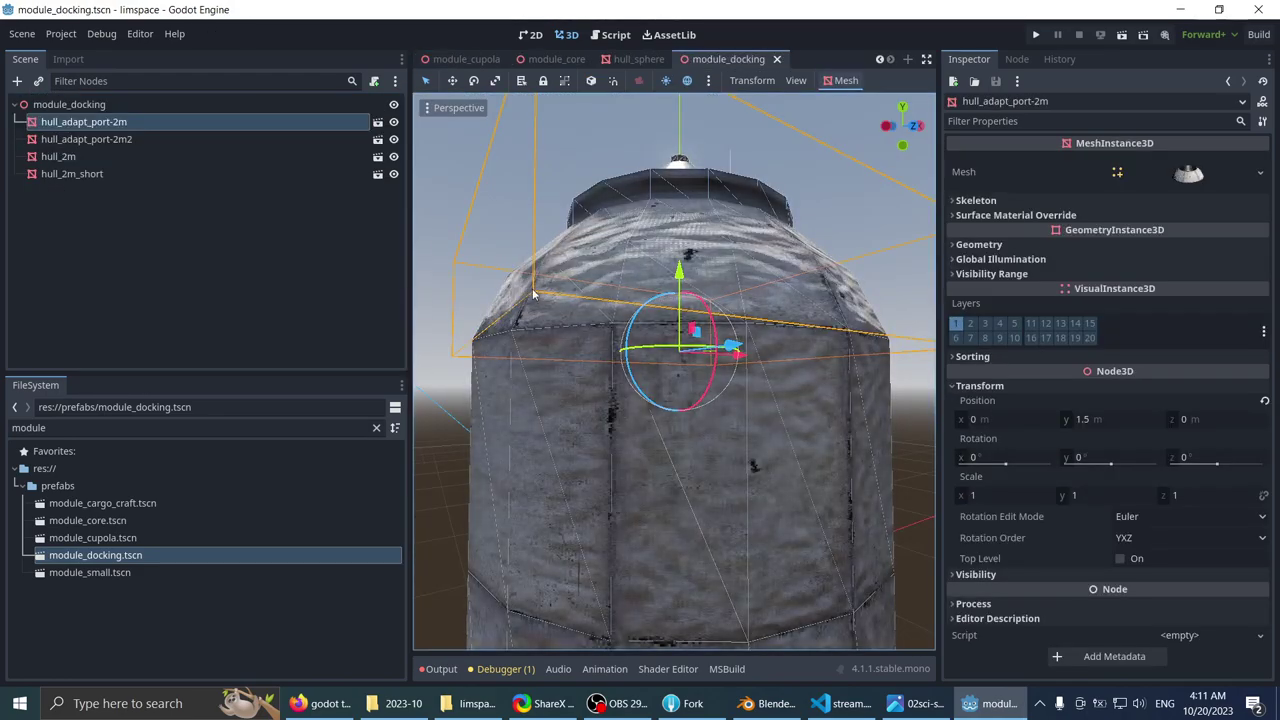
scroll(538, 322, down, 8)
shift+middle_drag(543, 346, 515, 313)
scroll(515, 313, down, 3)
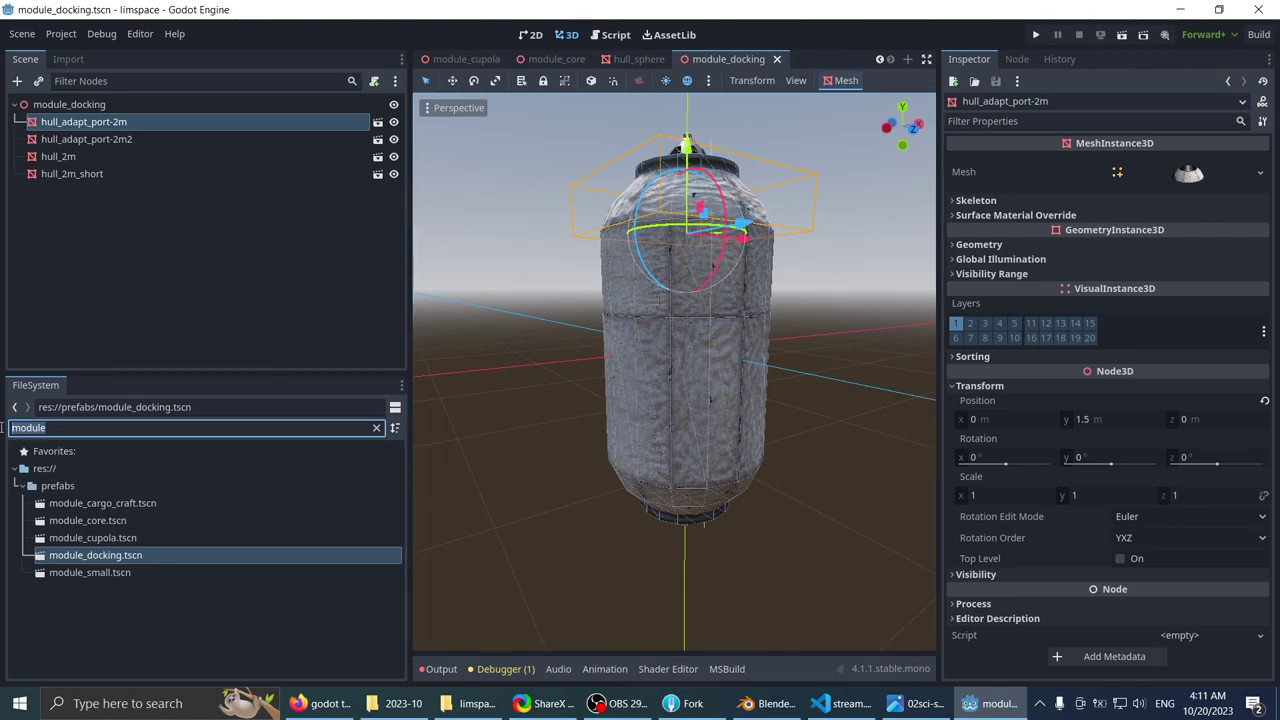
text(wrink)
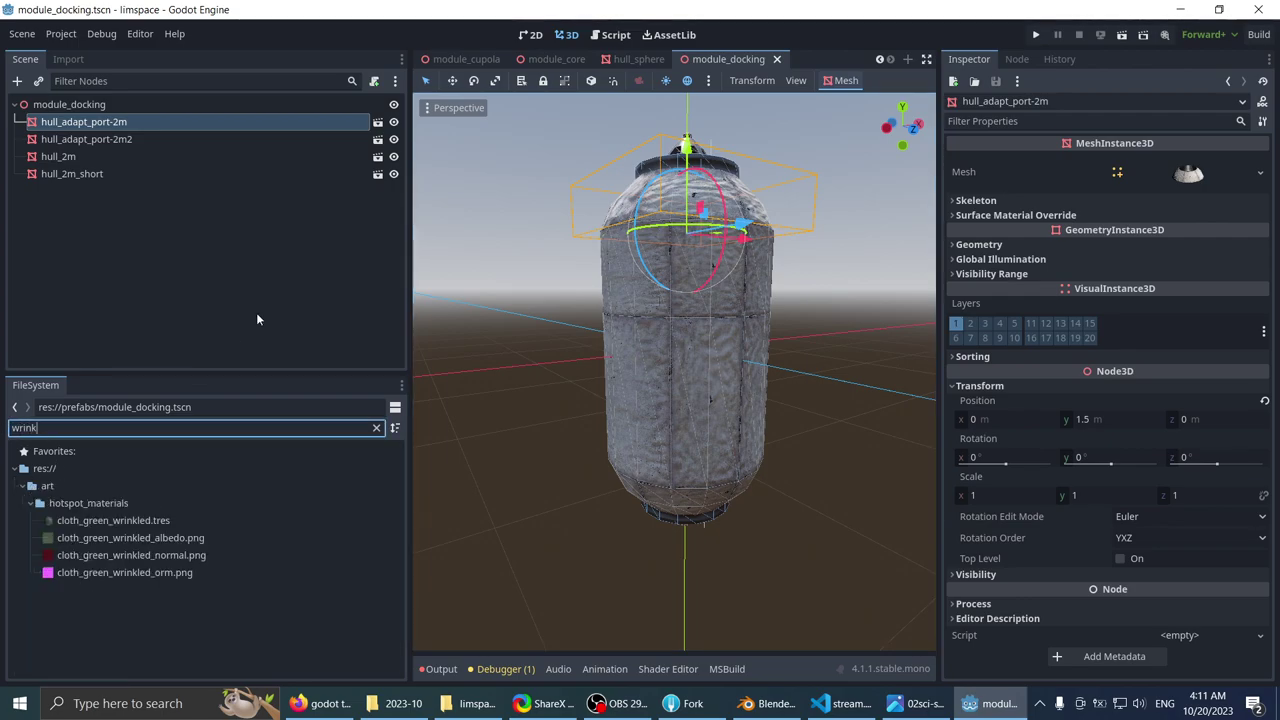
- Apply cloth_green_wrinkled.tres as the override material on both hull sections and both end adapters, and save the docking module scene
drag(119, 523, 645, 397)
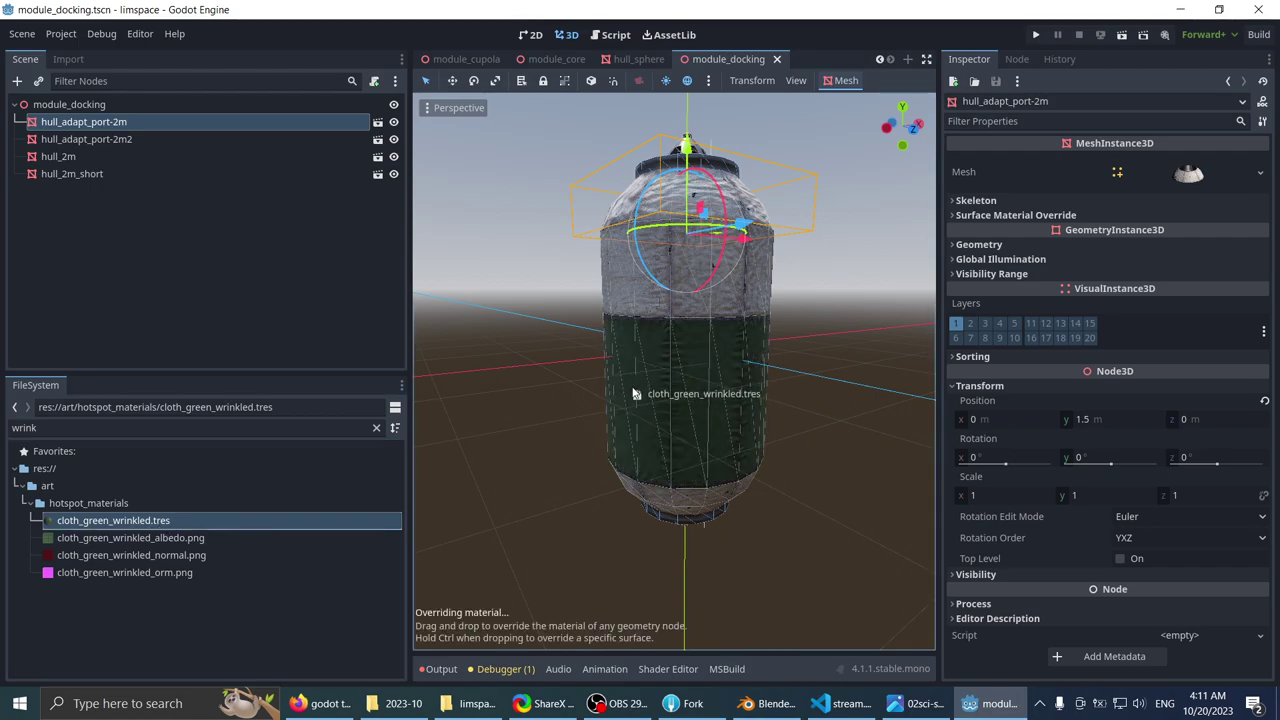
drag(497, 360, 634, 290)
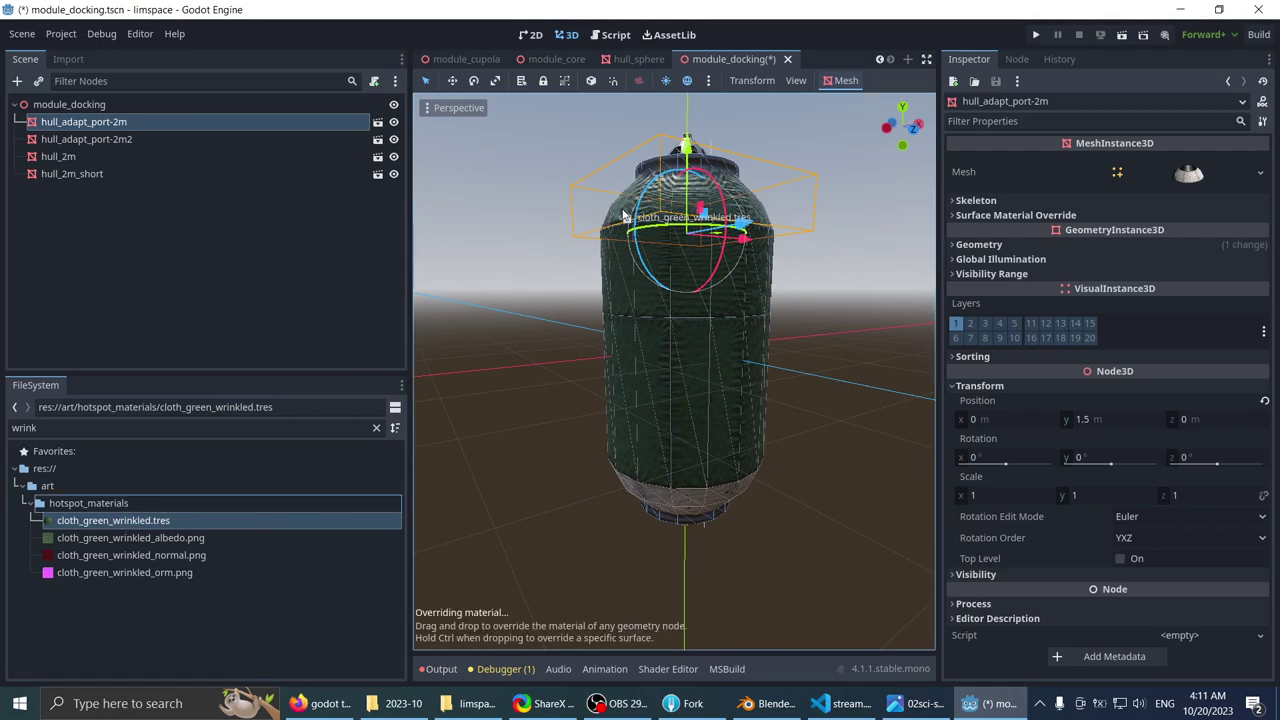
middle_drag(603, 213, 586, 242)
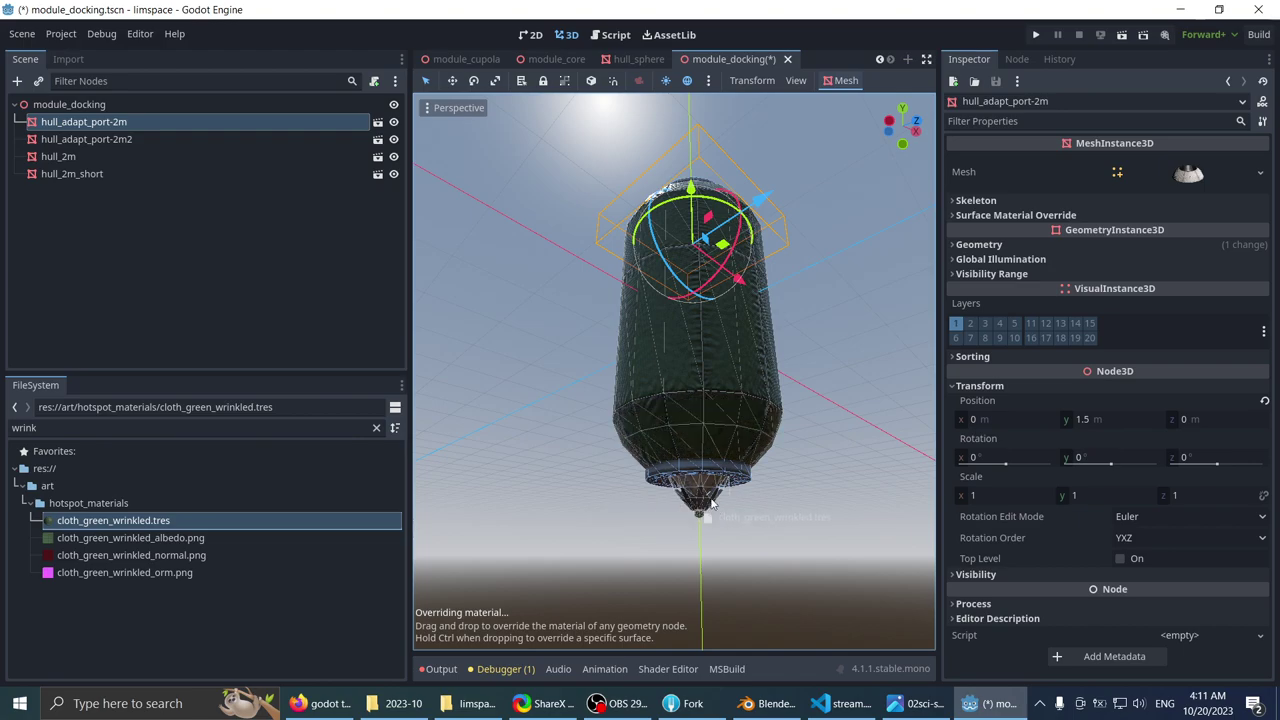
middle_drag(613, 393, 827, 383)
scroll(726, 323, up, 3)
scroll(569, 337, up, 2)
shift+middle_drag(759, 334, 608, 318)
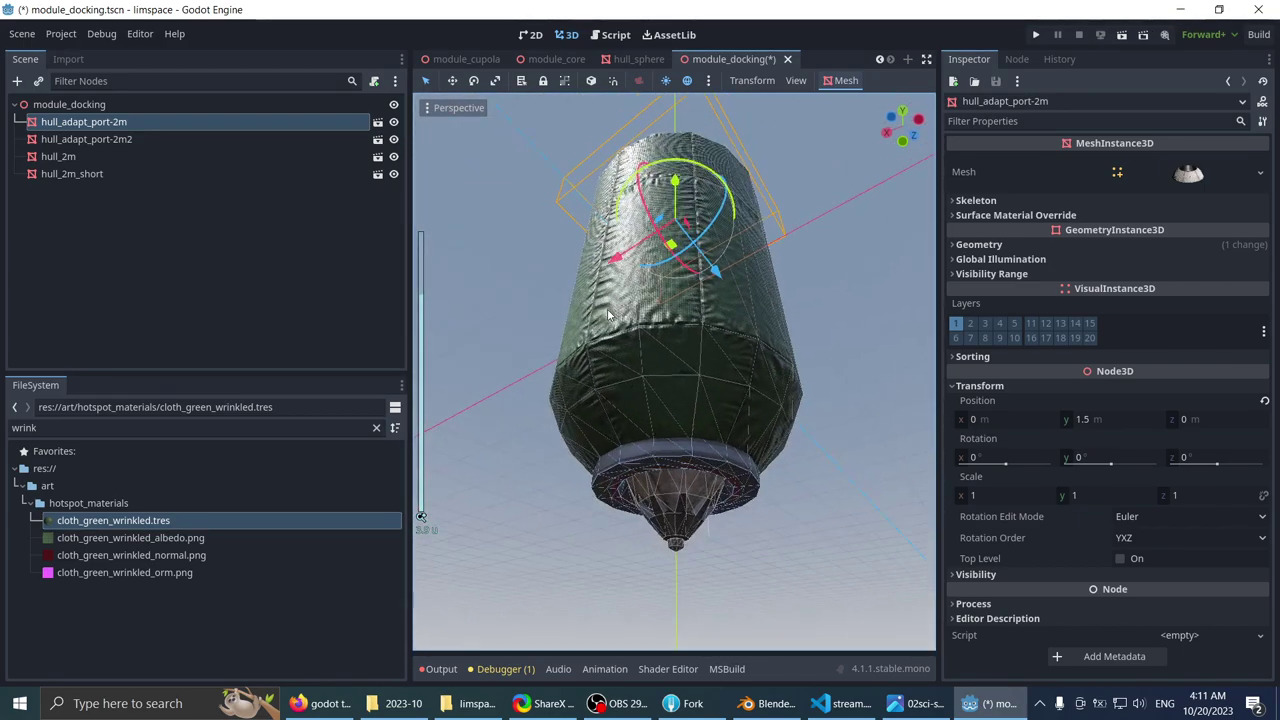
key(ctrl+s)
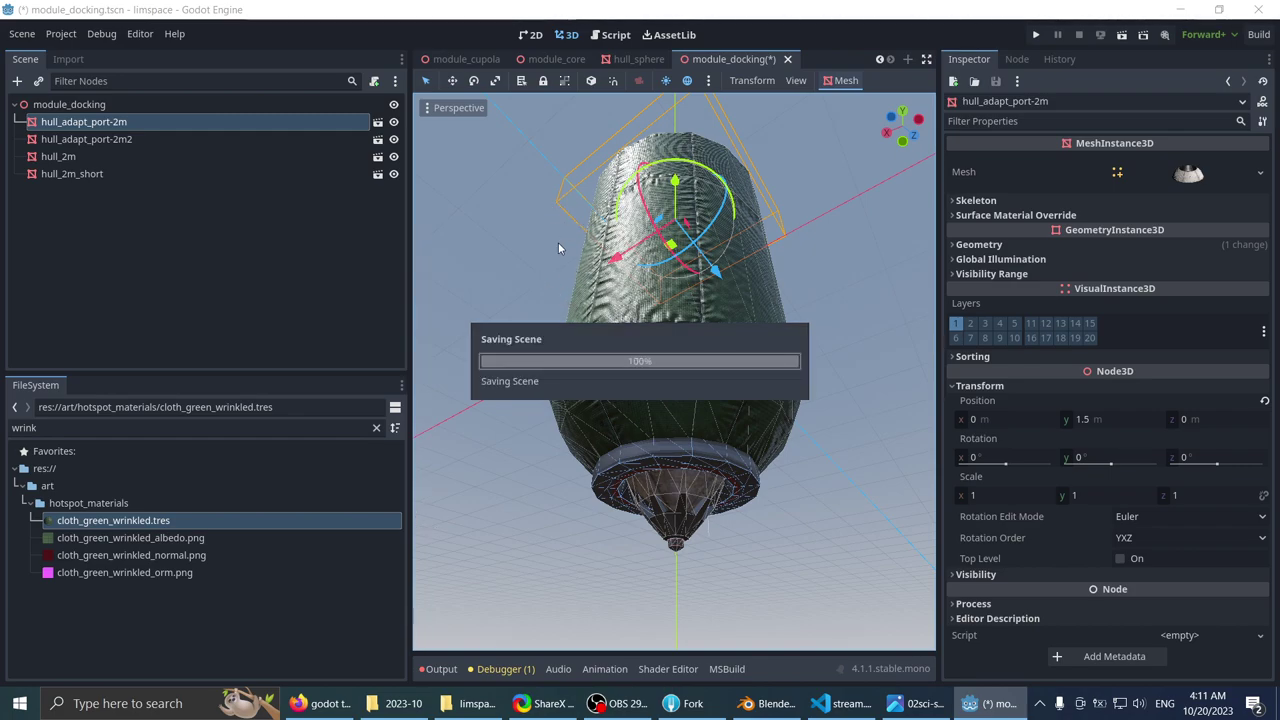
- Deselect the upper adapter and examine the green cloth material along the docking module's hull
middle_drag(566, 257, 651, 337)
scroll(651, 320, down, 5)
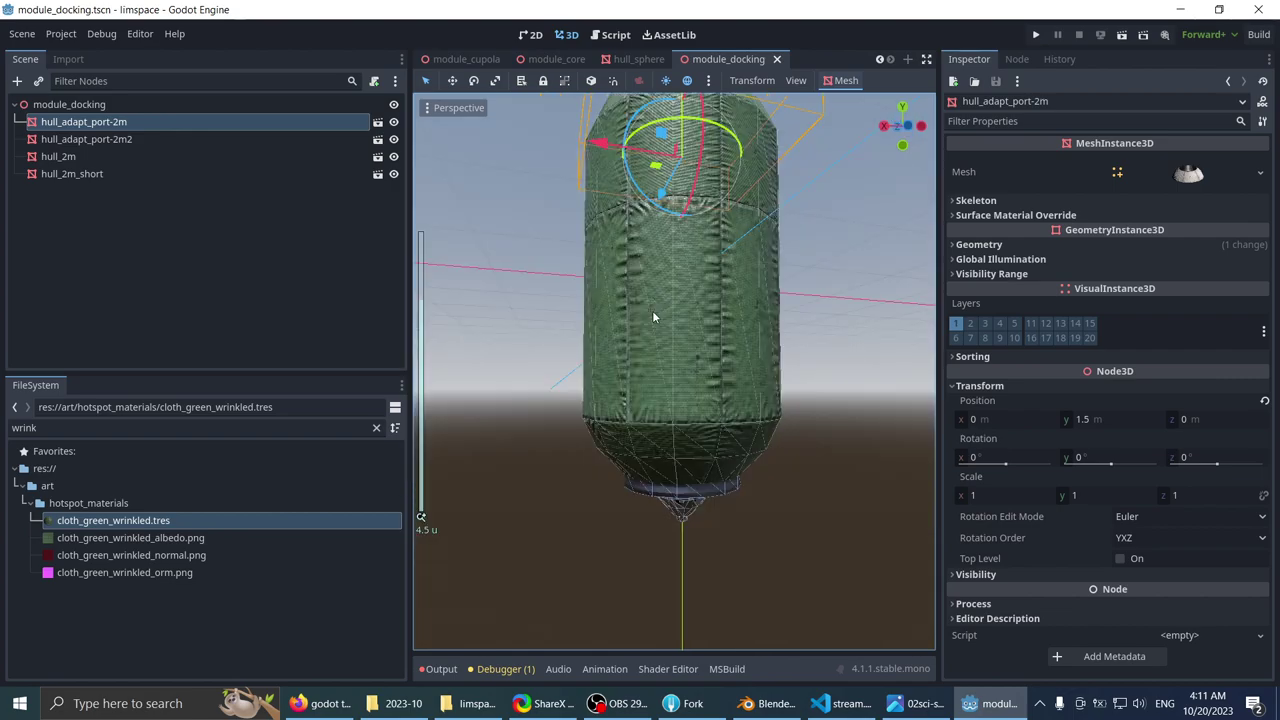
shift+middle_drag(670, 257, 622, 307)
scroll(625, 312, up, 5)
scroll(536, 300, down, 5)
click(582, 266)
scroll(597, 332, up, 4)
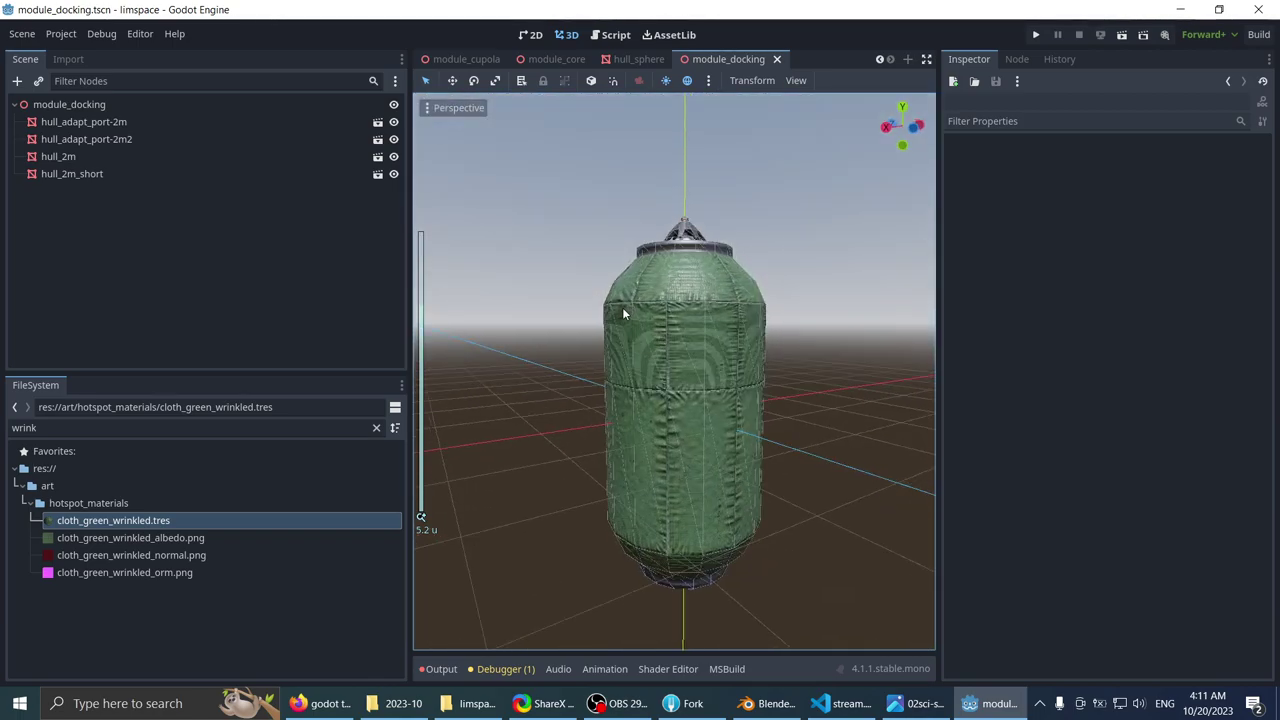
- Close the docking module scene, return to the main scene and deselect module_docking
click(773, 60)
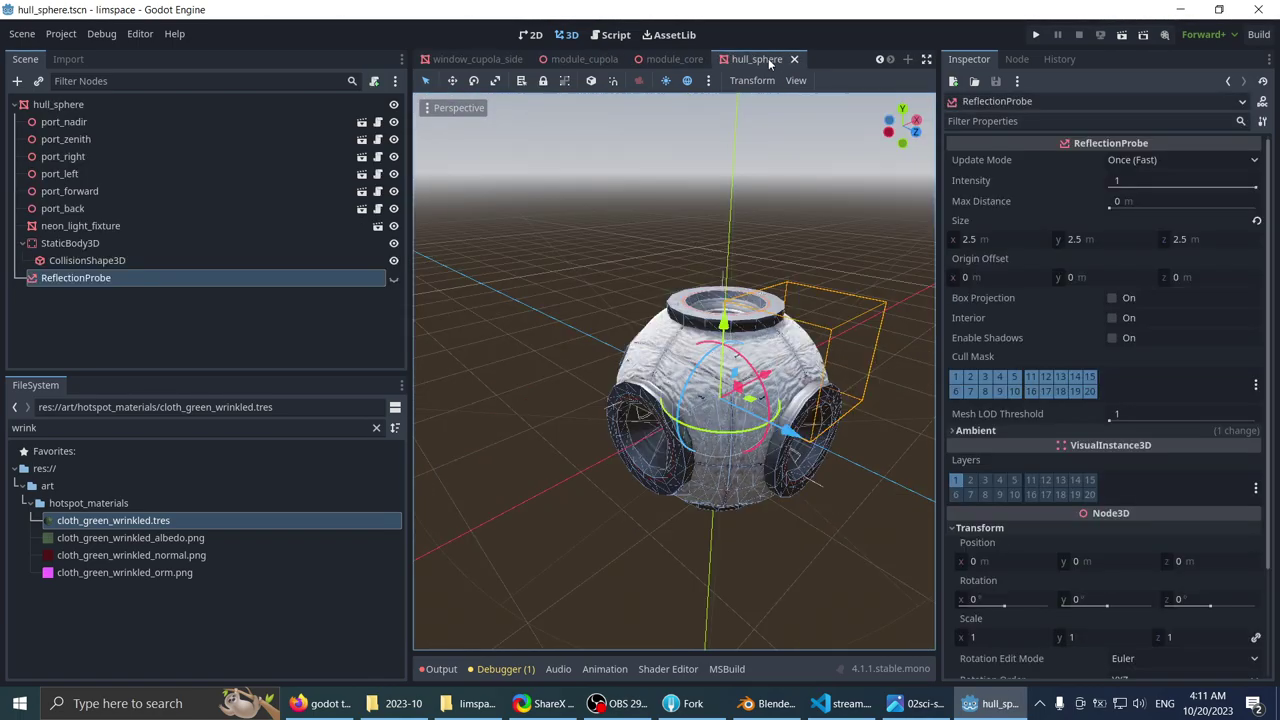
click(446, 62)
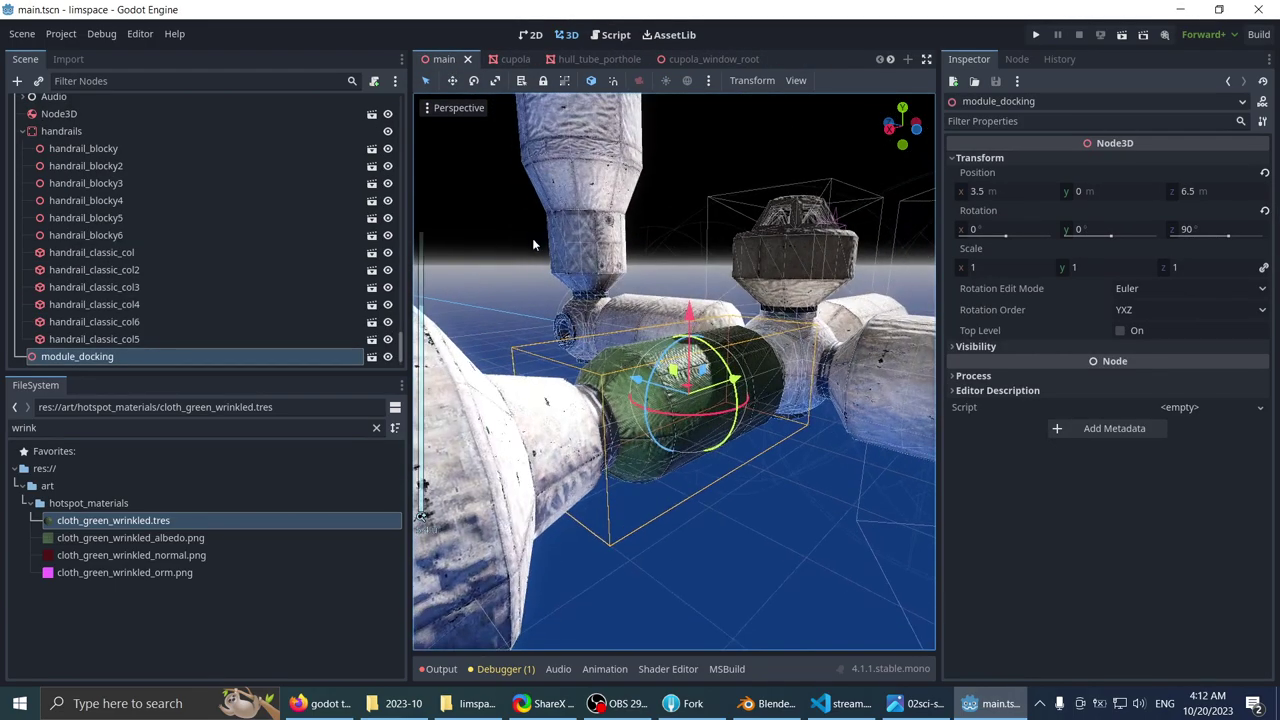
scroll(515, 275, up, 4)
mouse_move(533, 240)
middle_down()
mouse_move(515, 275)
mouse_move(657, 286)
mouse_move(558, 236)
middle_up()
scroll(515, 275, down, 4)
click(562, 238)
- Examine the docking module inside and out within the station, and save the main scene
middle_drag(722, 289, 828, 272)
scroll(625, 250, up, 10)
scroll(660, 262, up, 4)
scroll(828, 272, up, 3)
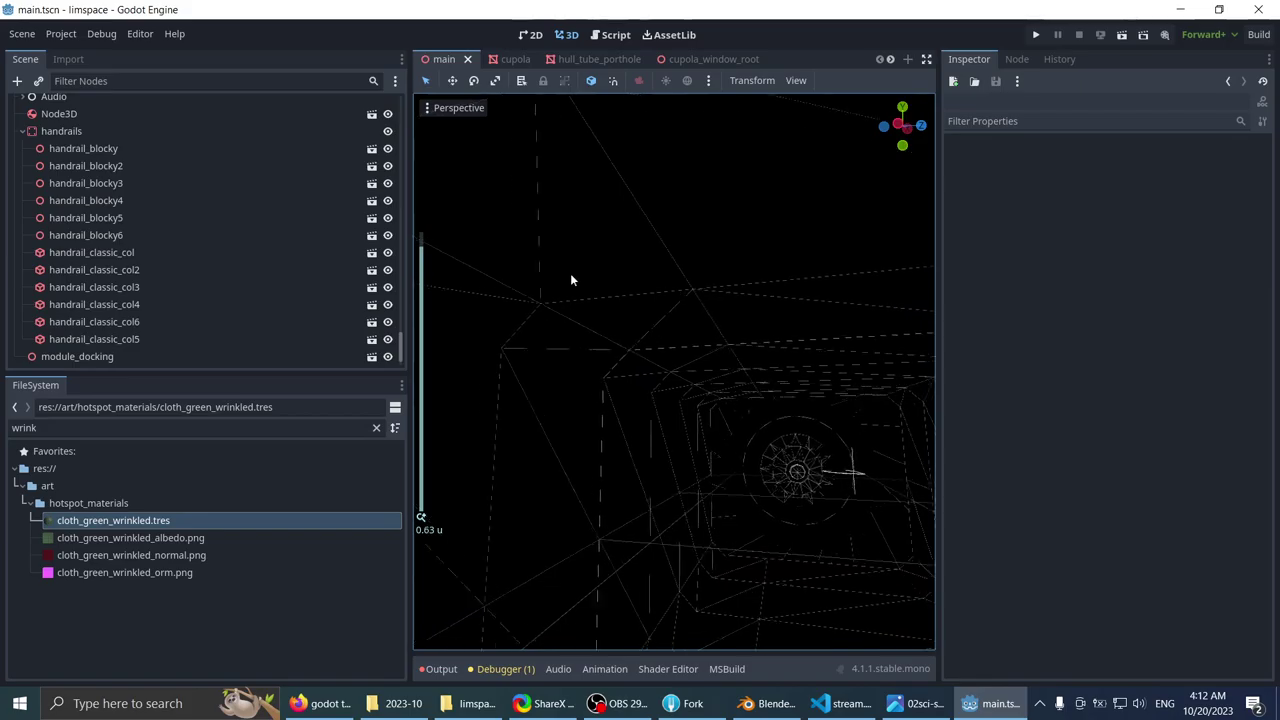
scroll(571, 284, down, 6)
middle_drag(571, 289, 684, 325)
scroll(686, 363, down, 9)
scroll(699, 292, down, 5)
scroll(536, 321, down, 2)
key(ctrl+s)
- Search the project files for "bulge" and open hull_3m_bulge.tscn to view its shape
scroll(716, 308, down, 4)
scroll(670, 292, up, 1)
scroll(716, 242, down, 3)
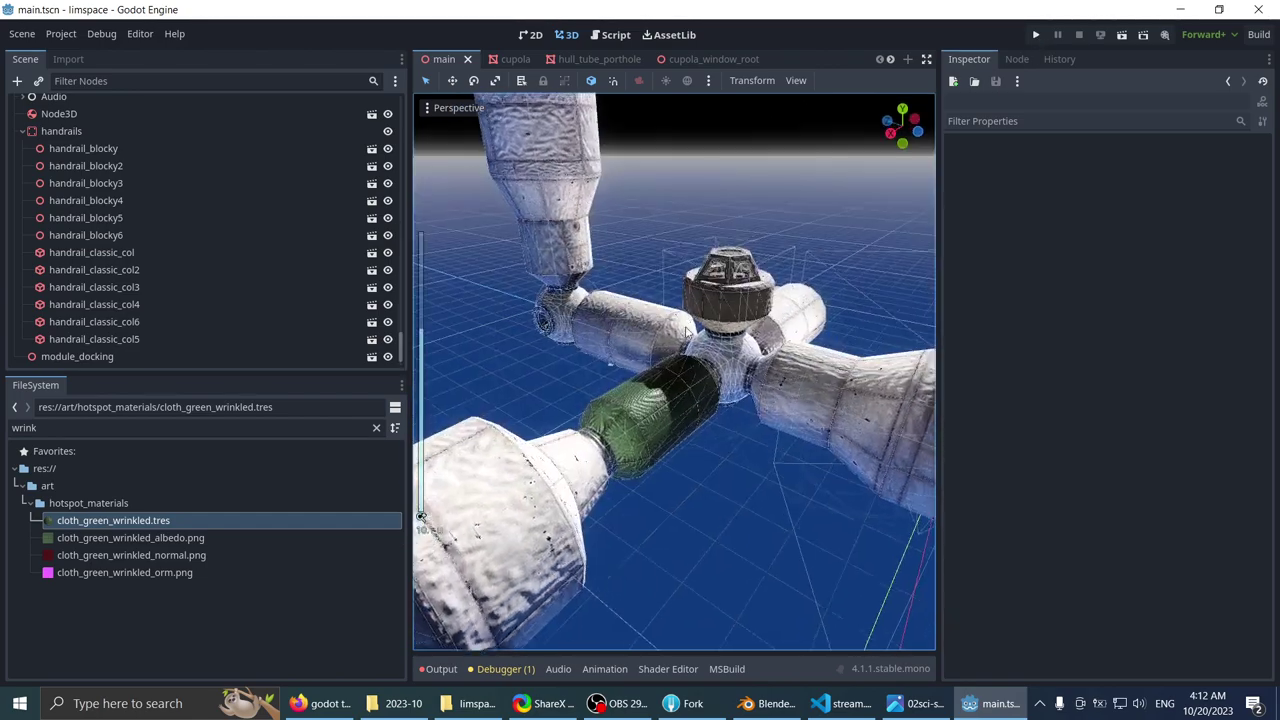
text(bulge)
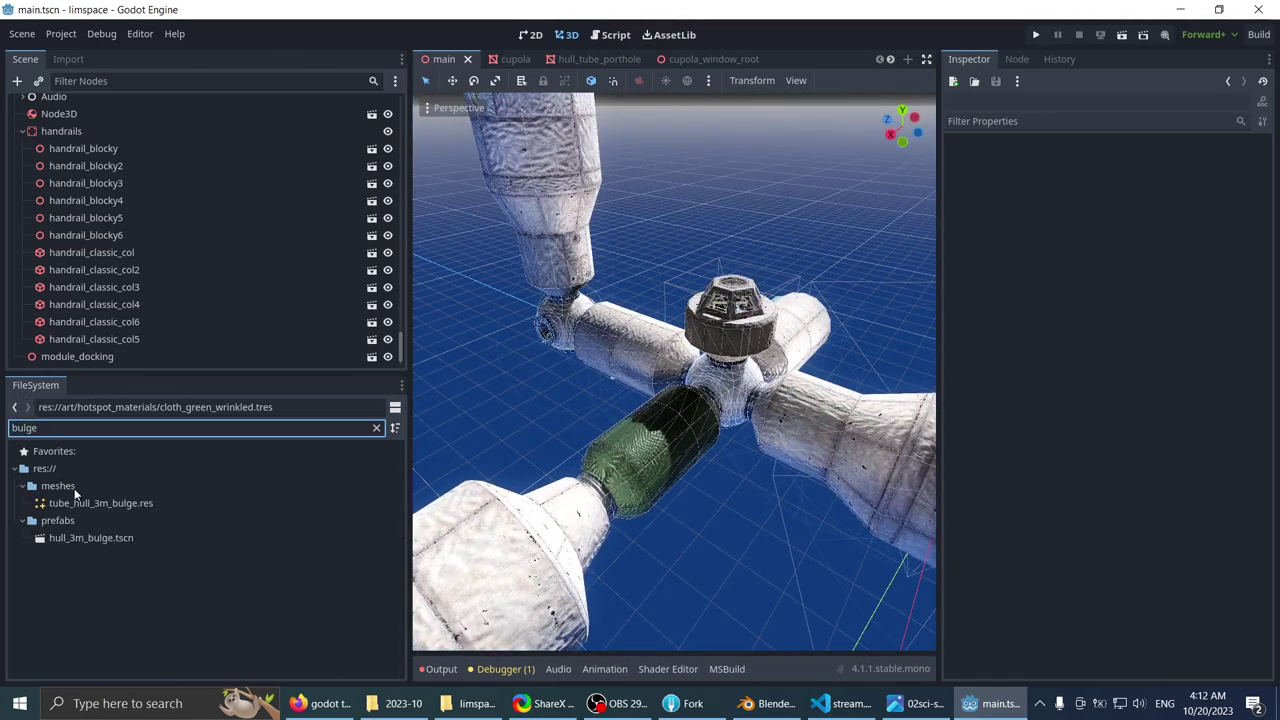
click(116, 537)
scroll(520, 338, down, 3)
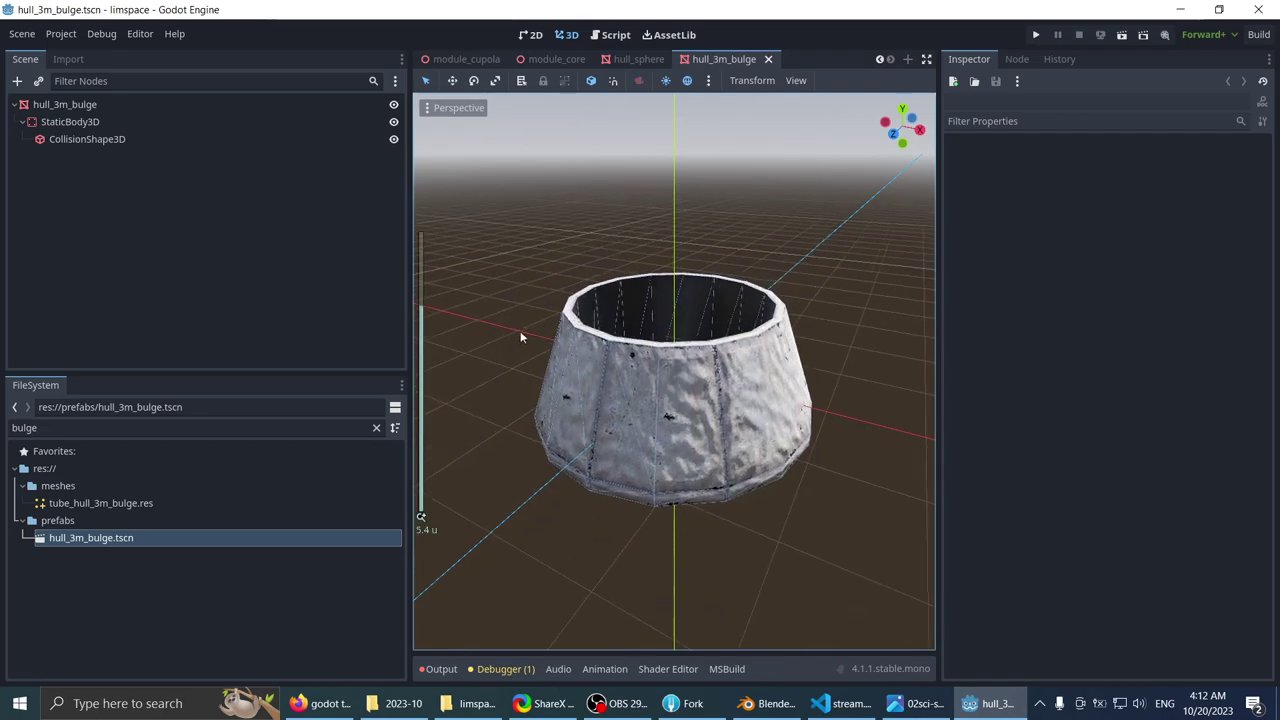
- Close the hull_3m_bulge scene and return to the main scene
click(768, 61)
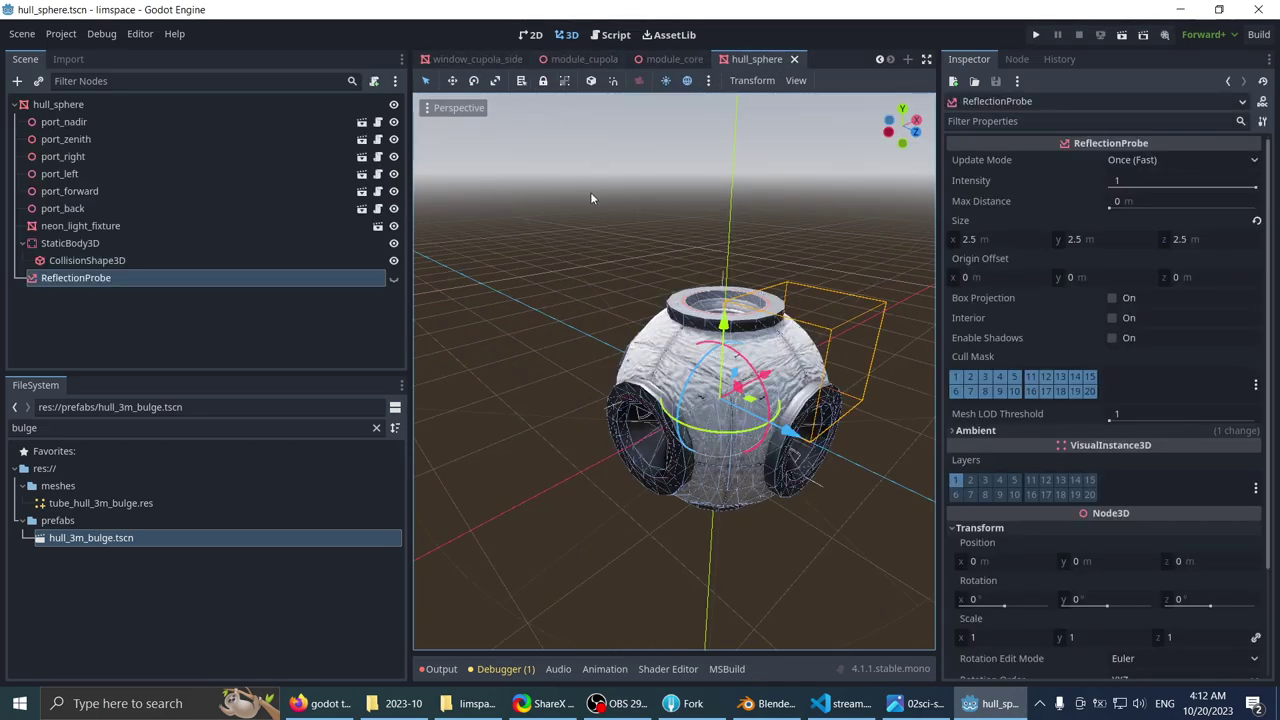
scroll(590, 192, down, 4)
scroll(468, 59, up, 4)
click(450, 60)
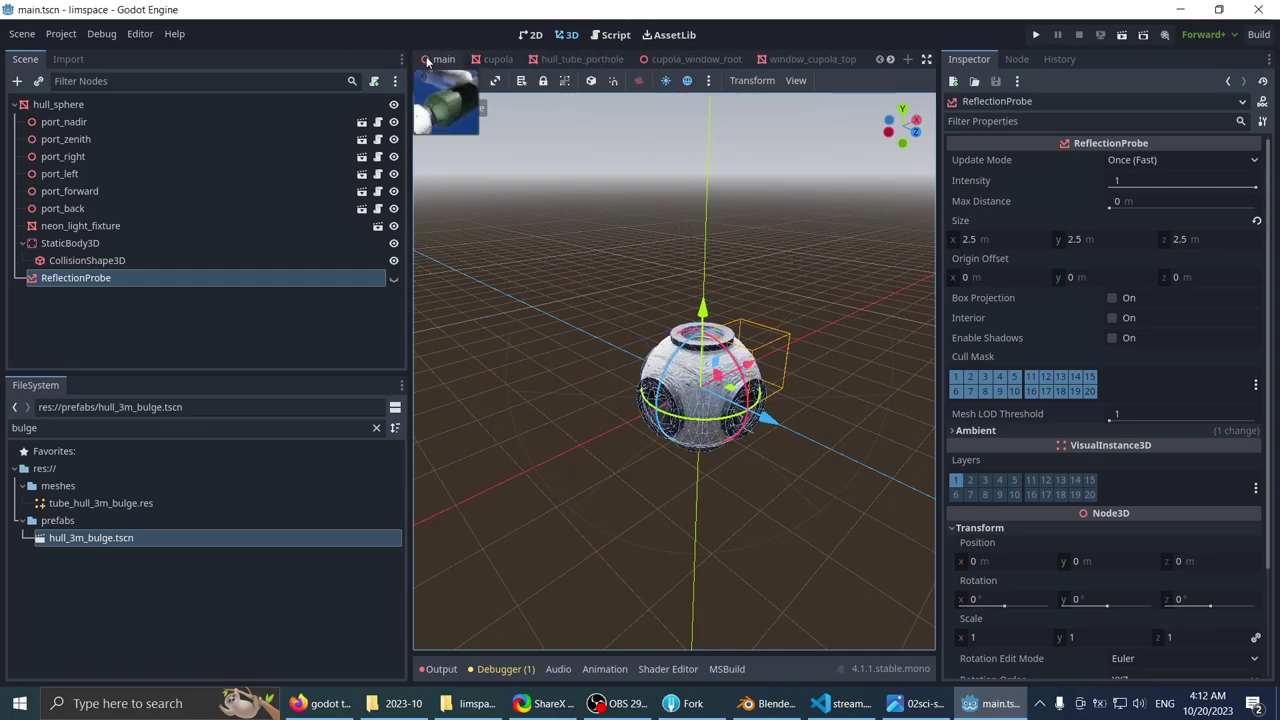
- Examine the whole station's layout from above and from several sides, including its side modules and cargo craft
scroll(552, 190, down, 9)
middle_drag(560, 197, 600, 369)
scroll(674, 340, up, 5)
scroll(514, 304, down, 2)
scroll(629, 366, up, 2)
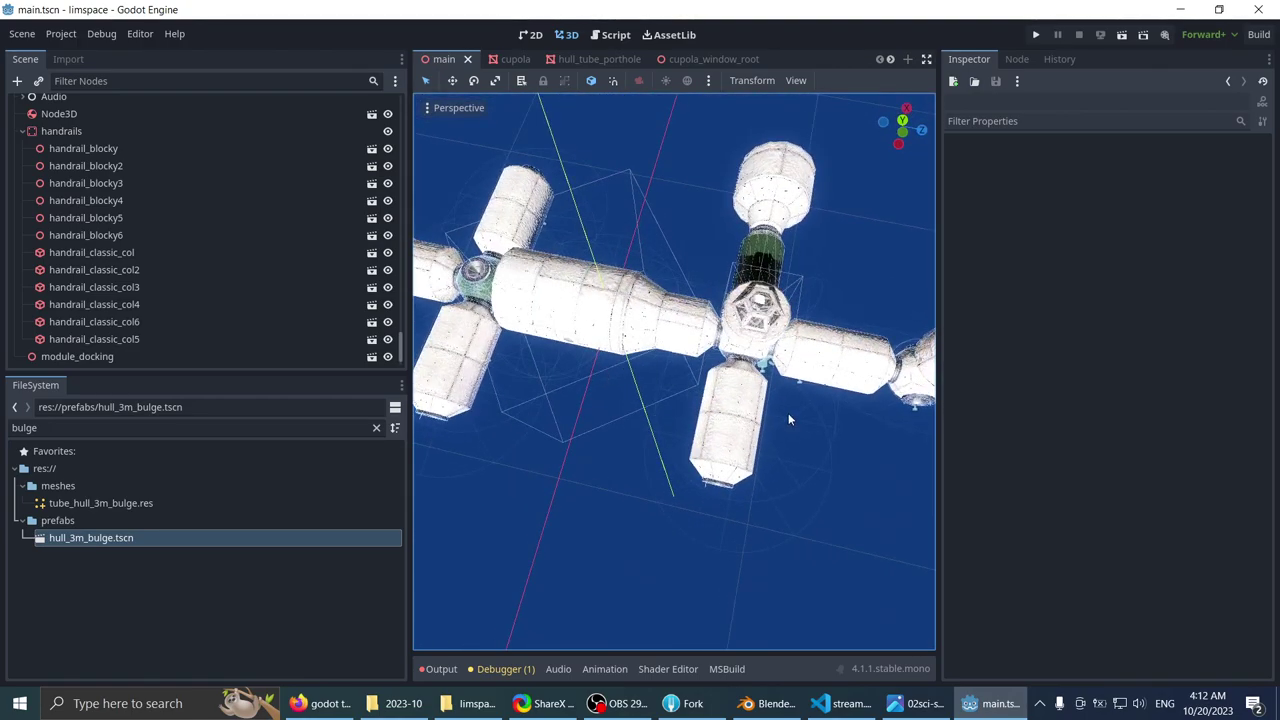
middle_drag(788, 415, 469, 302)
scroll(665, 331, down, 2)
middle_drag(665, 331, 668, 390)
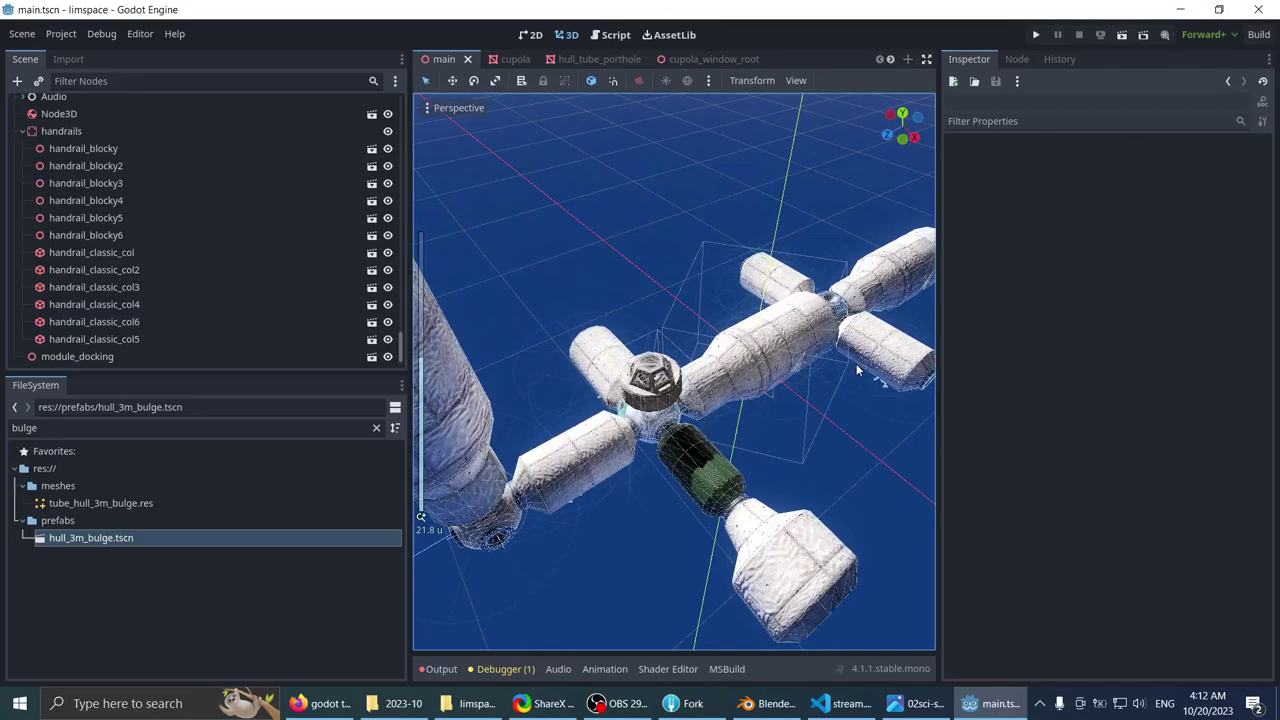
scroll(676, 301, down, 2)
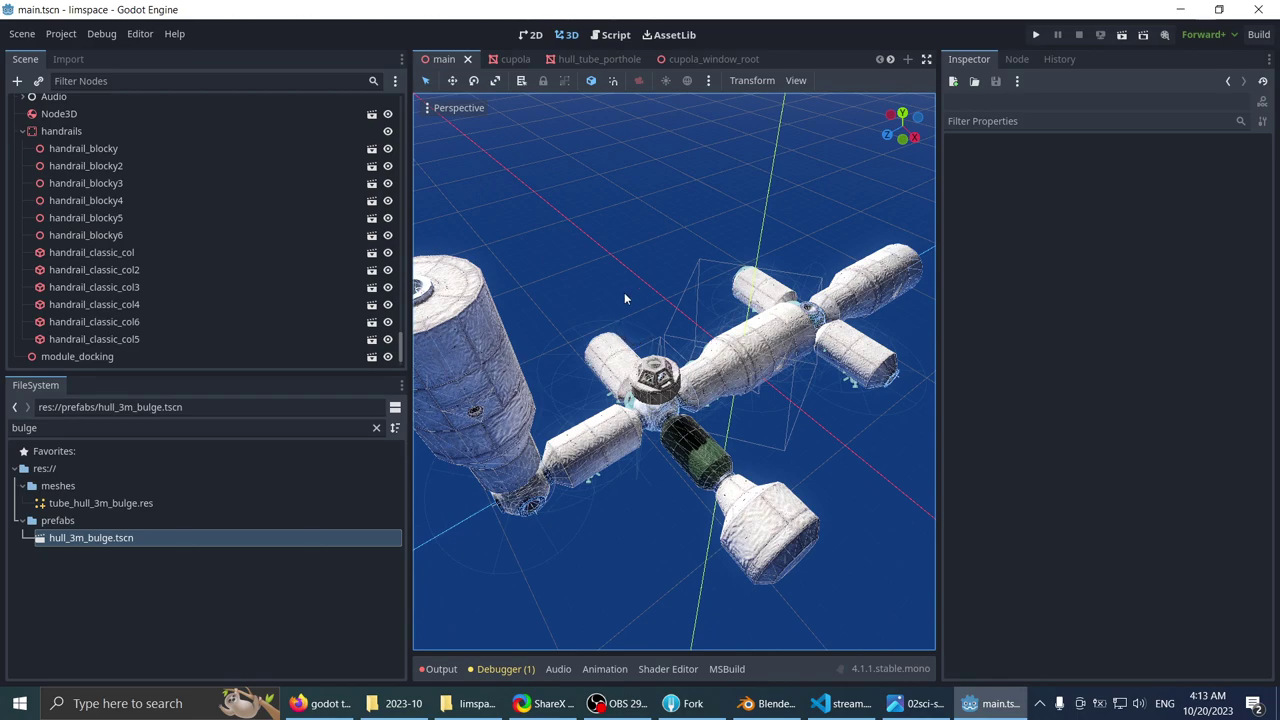
scroll(586, 298, down, 4)
middle_drag(586, 298, 1054, 409)
scroll(547, 327, up, 8)
scroll(674, 363, down, 2)
middle_drag(674, 363, 626, 283)
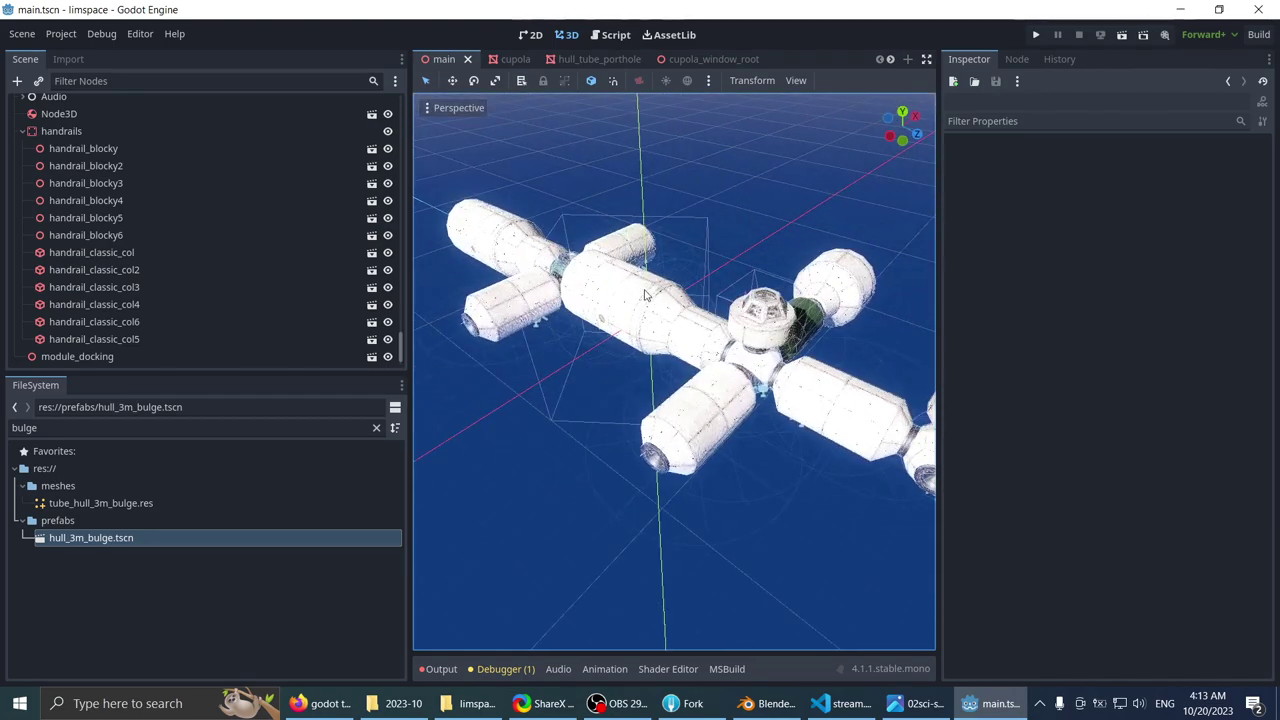
middle_drag(545, 266, 672, 299)
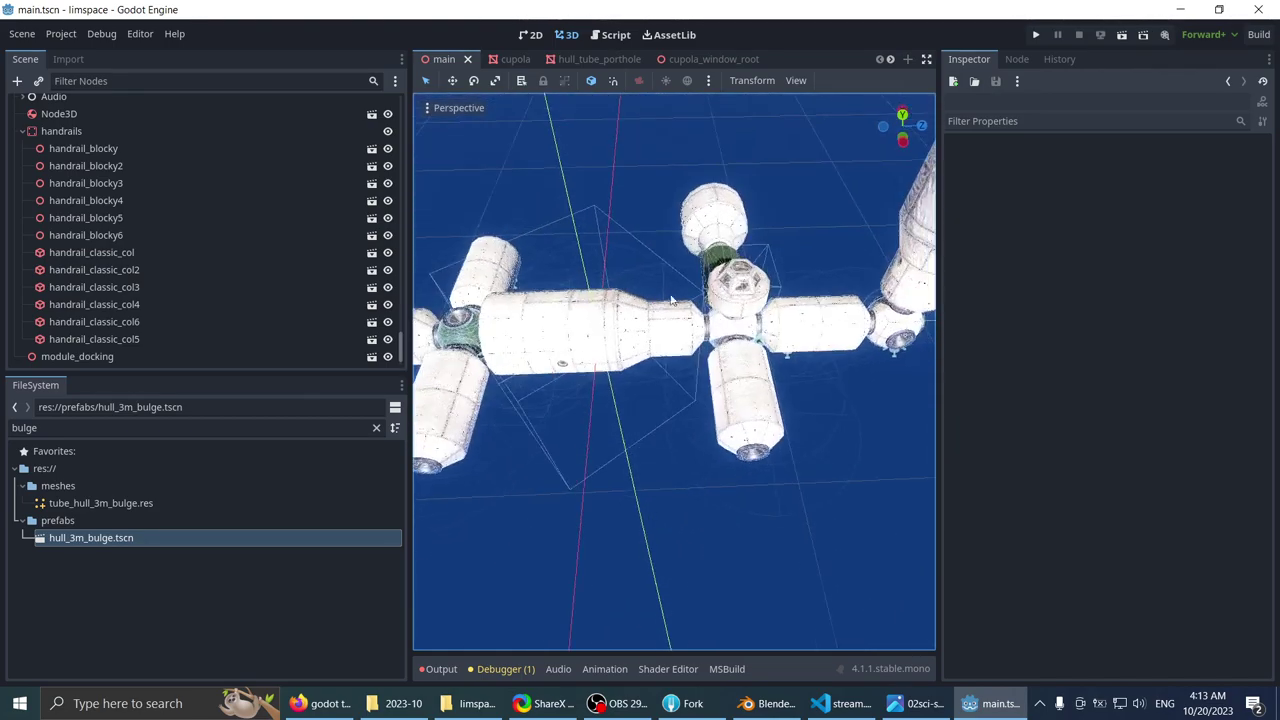
- Select the root node module_small4 of the small side module opposite the docking module
click(757, 414)
middle_drag(563, 367, 450, 330)
scroll(322, 250, up, 8)
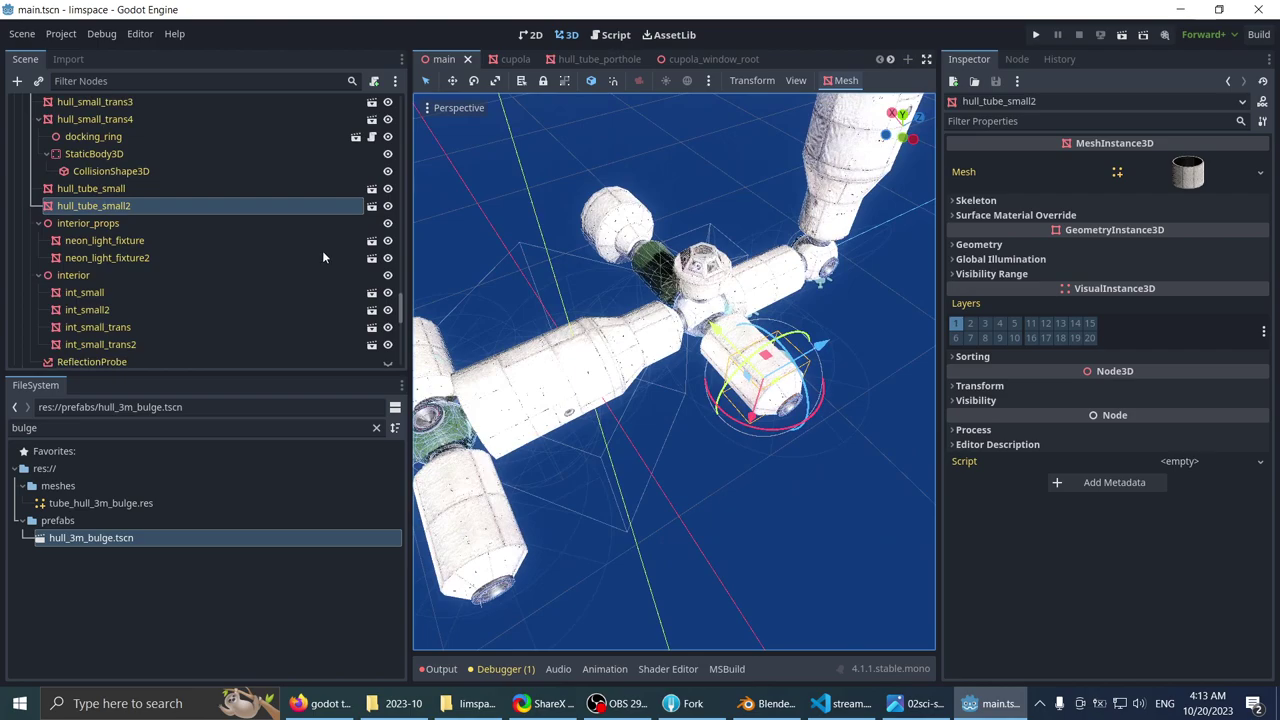
click(88, 252)
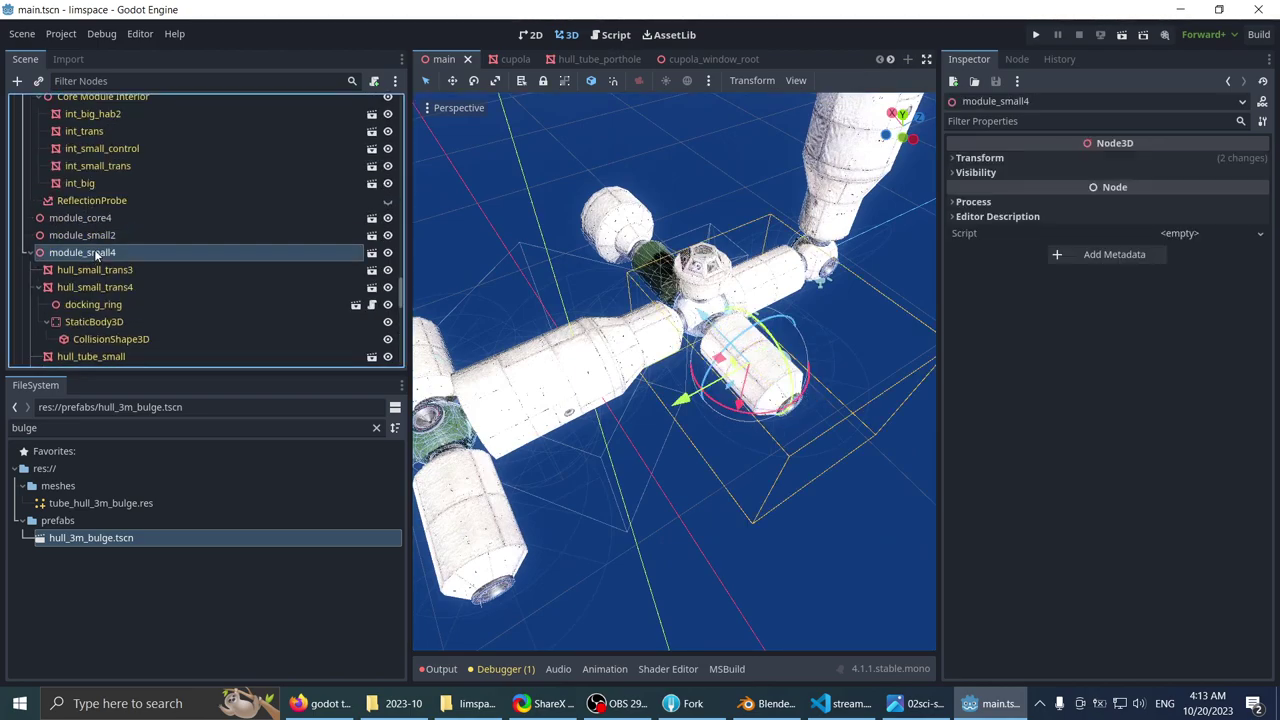
scroll(130, 250, down, 1)
middle_drag(582, 266, 628, 254)
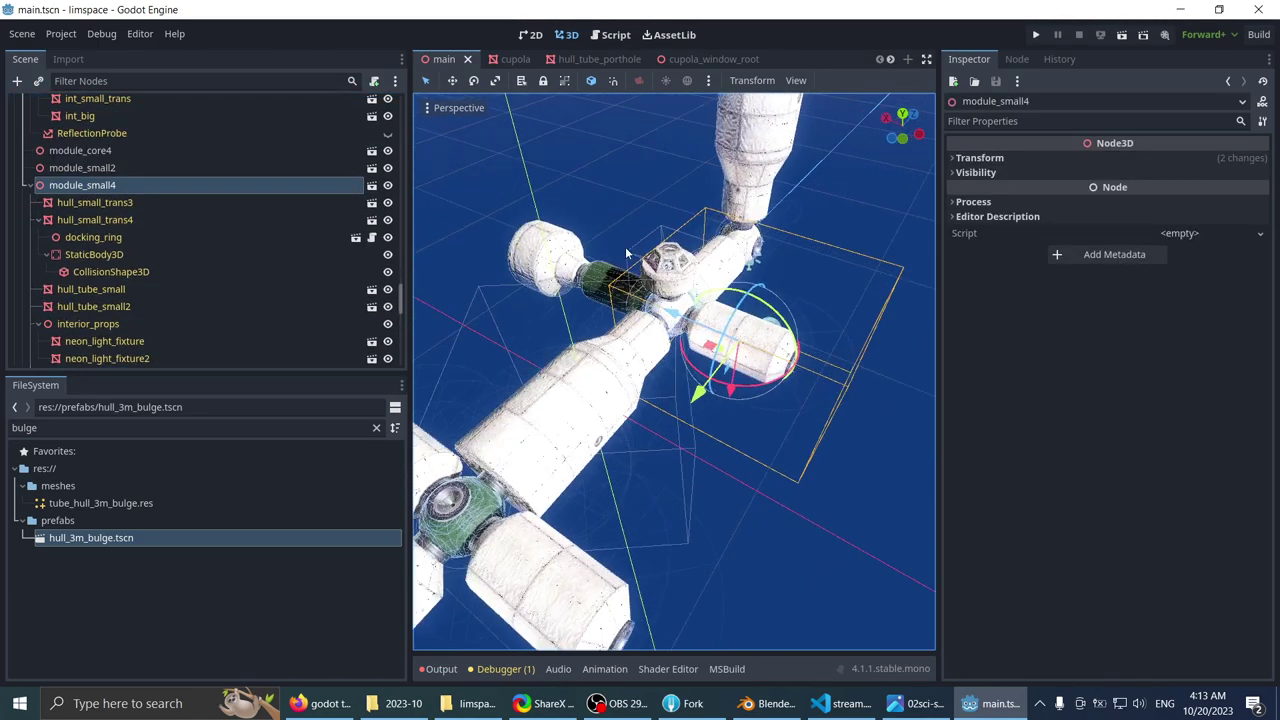
scroll(610, 254, down, 3)
scroll(533, 253, up, 3)
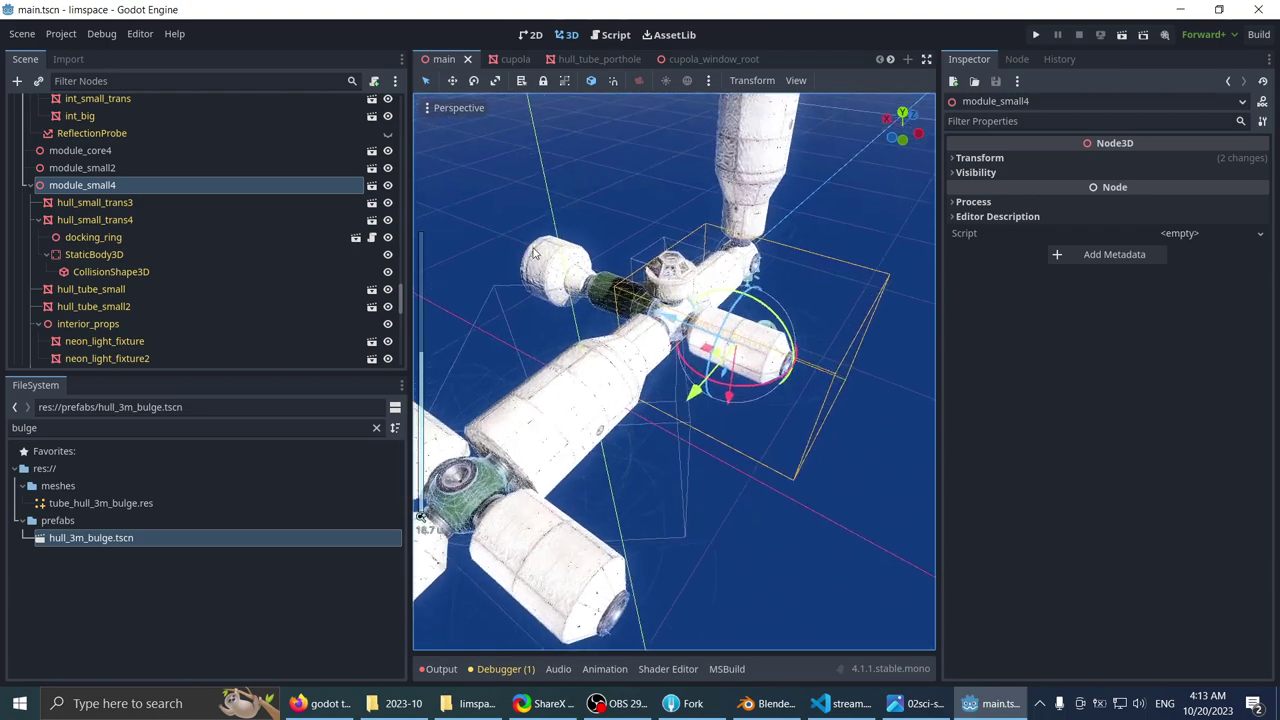
click(64, 203)
click(66, 186)
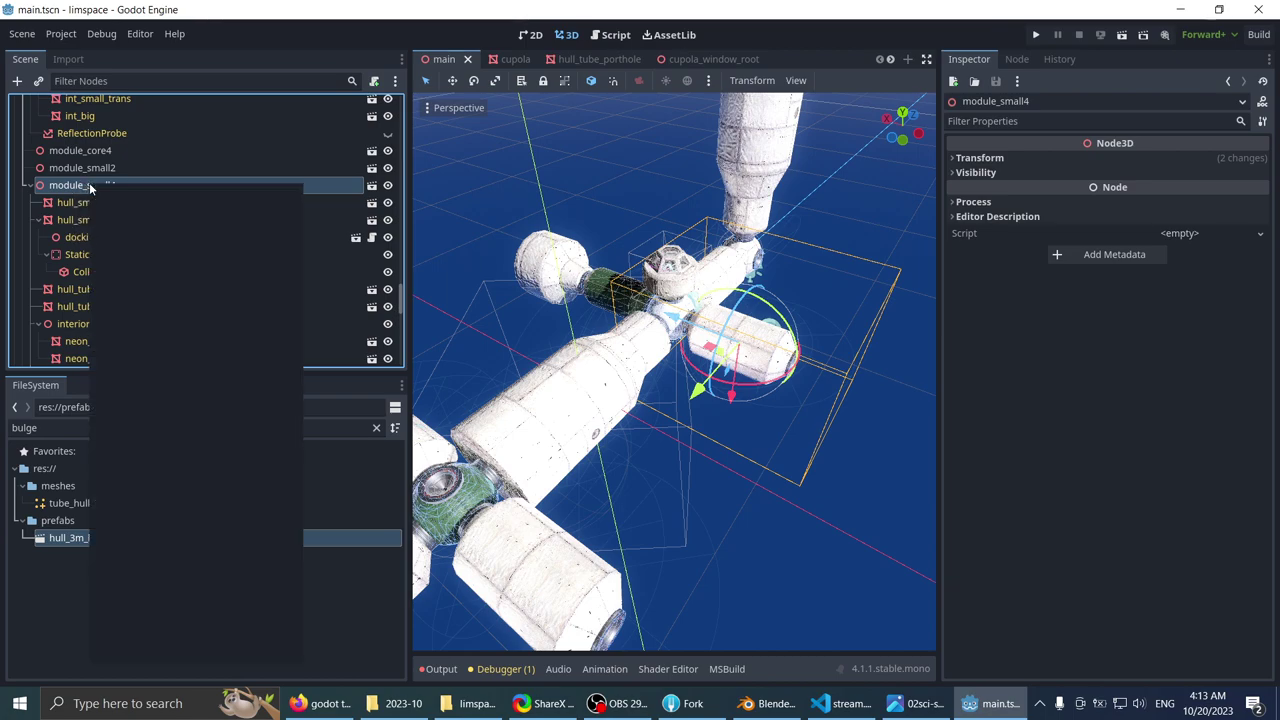
- Try to save the module_small4 branch as its own scene
right_click(90, 186)
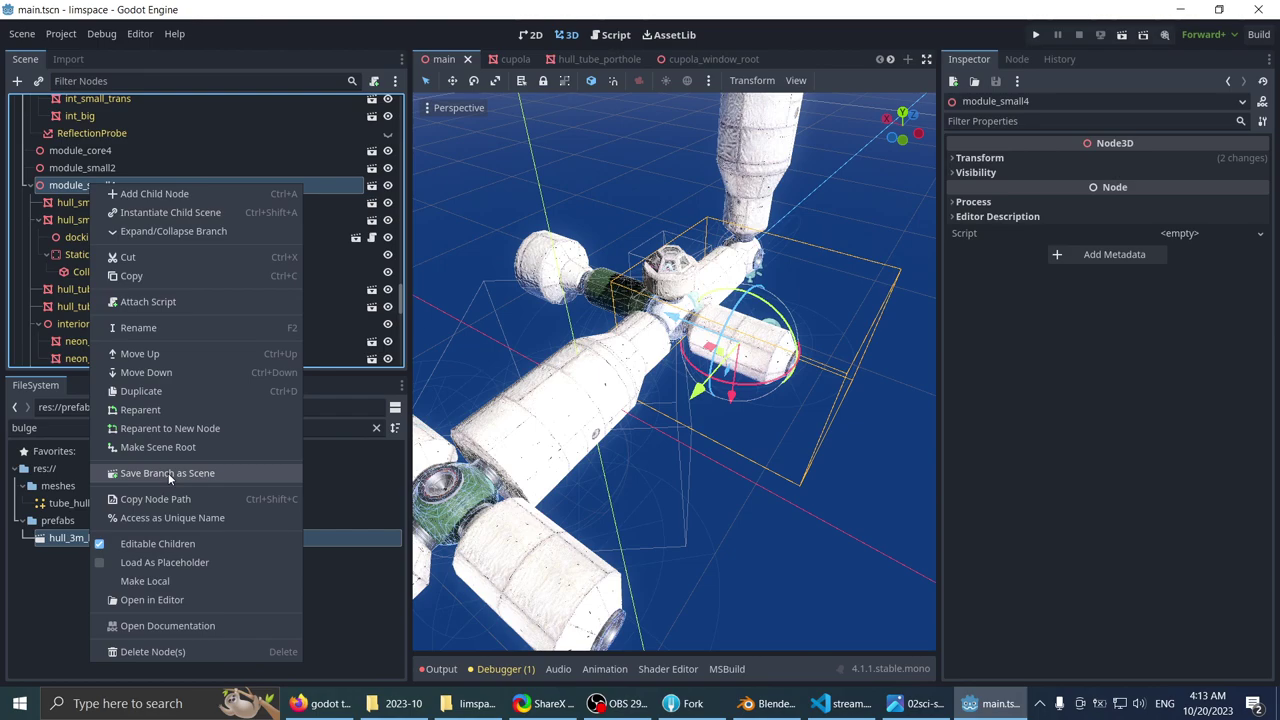
click(45, 170)
click(60, 170)
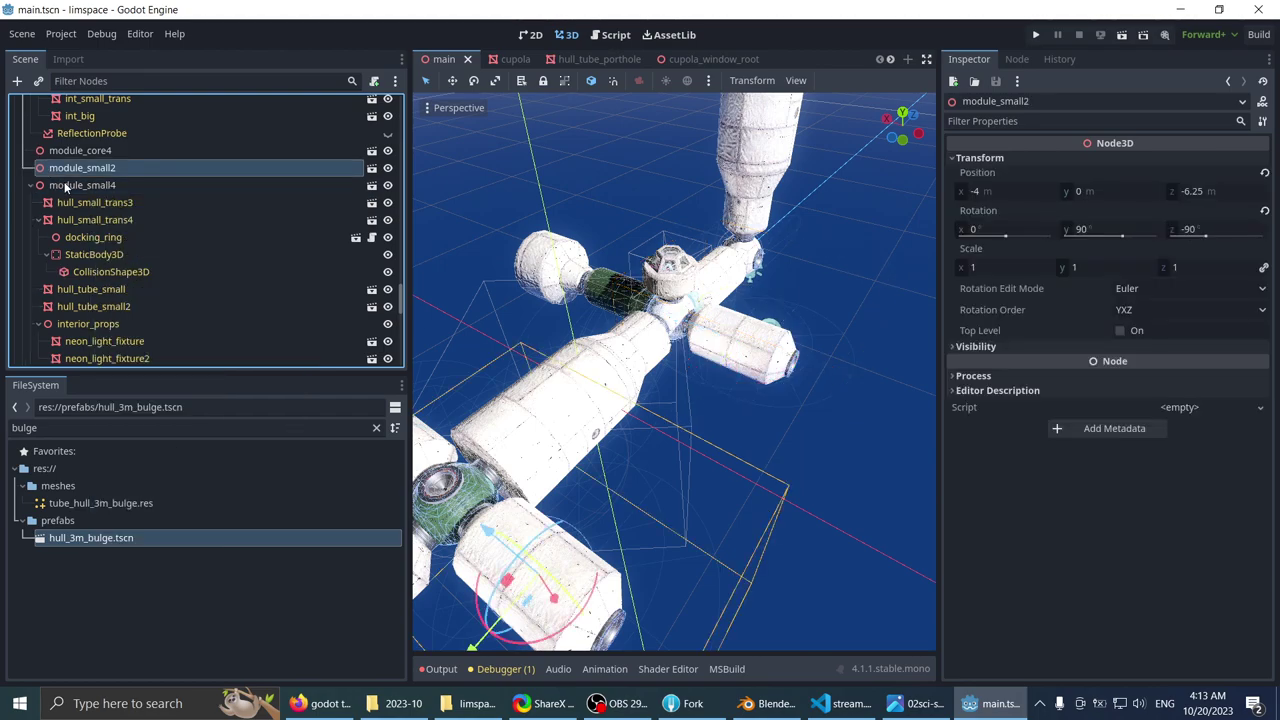
key(Down)
key(Down)
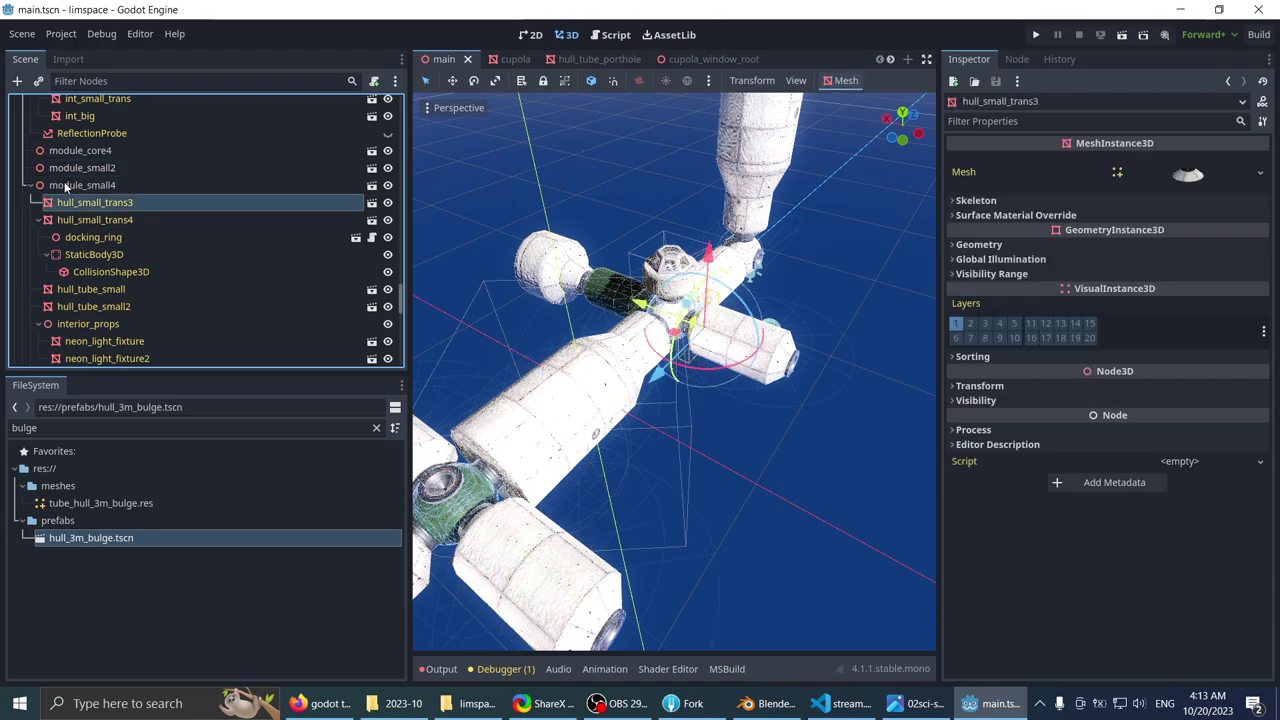
click(65, 187)
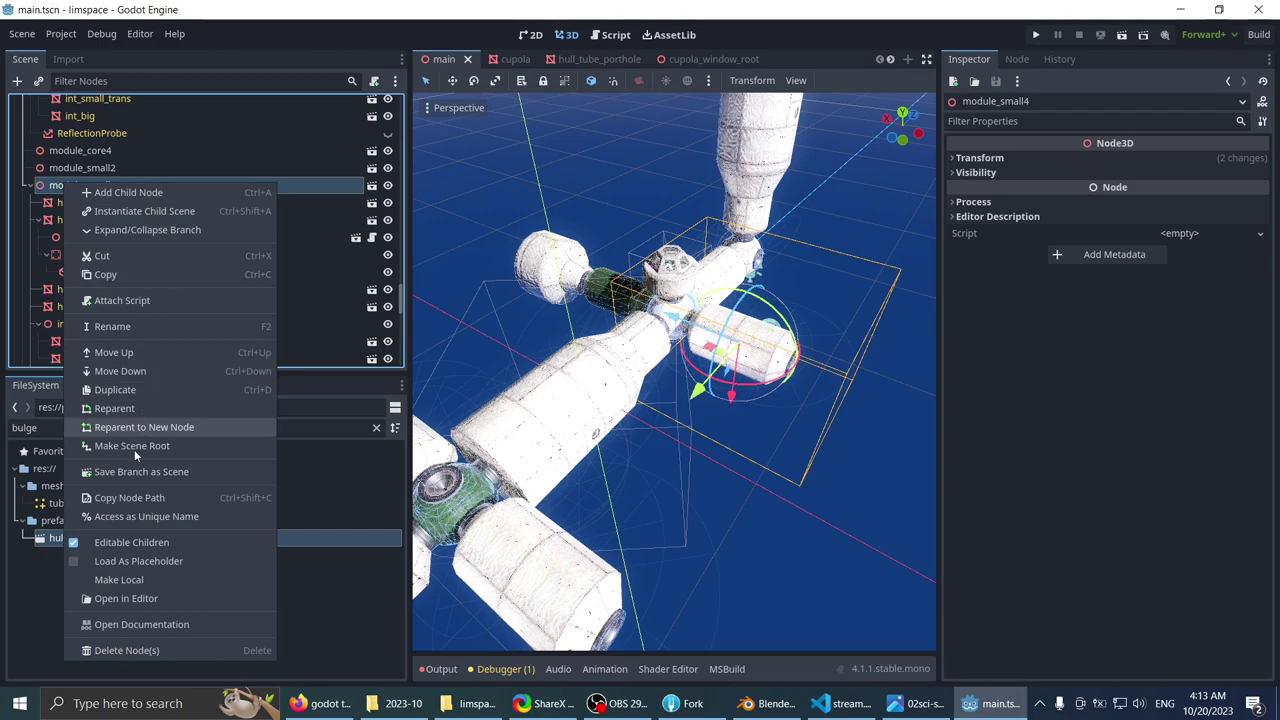
click(138, 468)
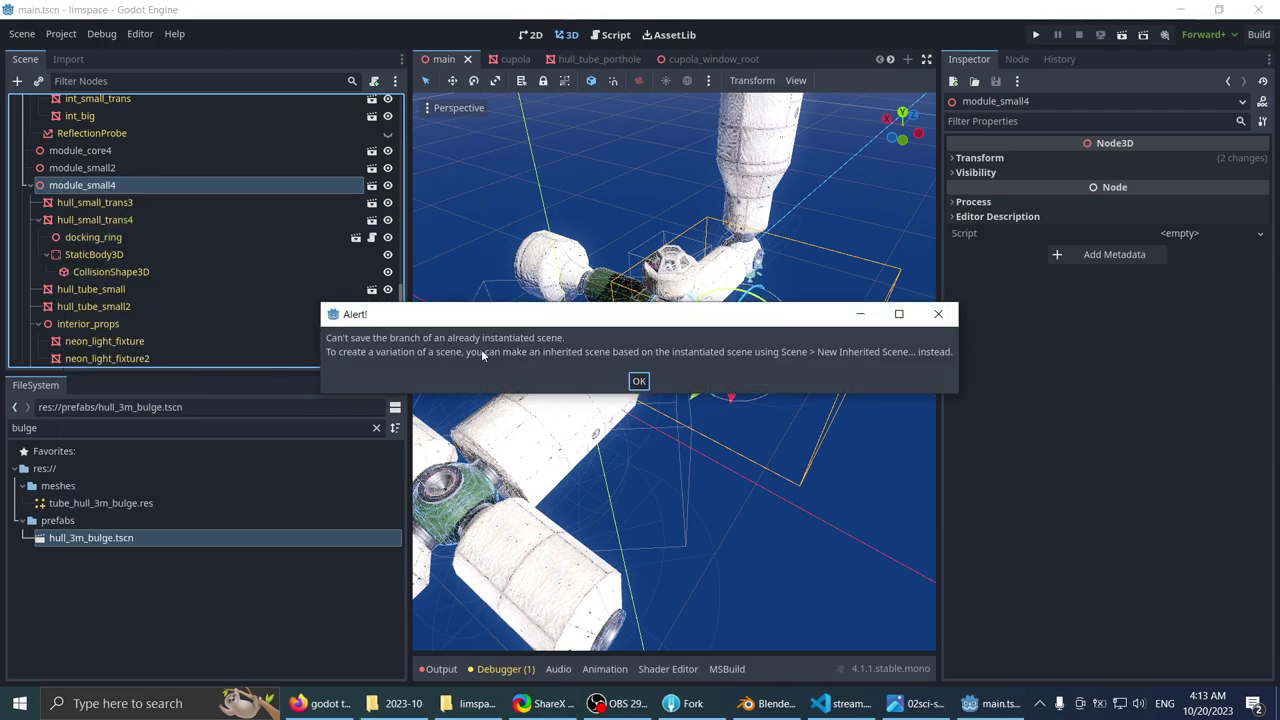
click(639, 381)
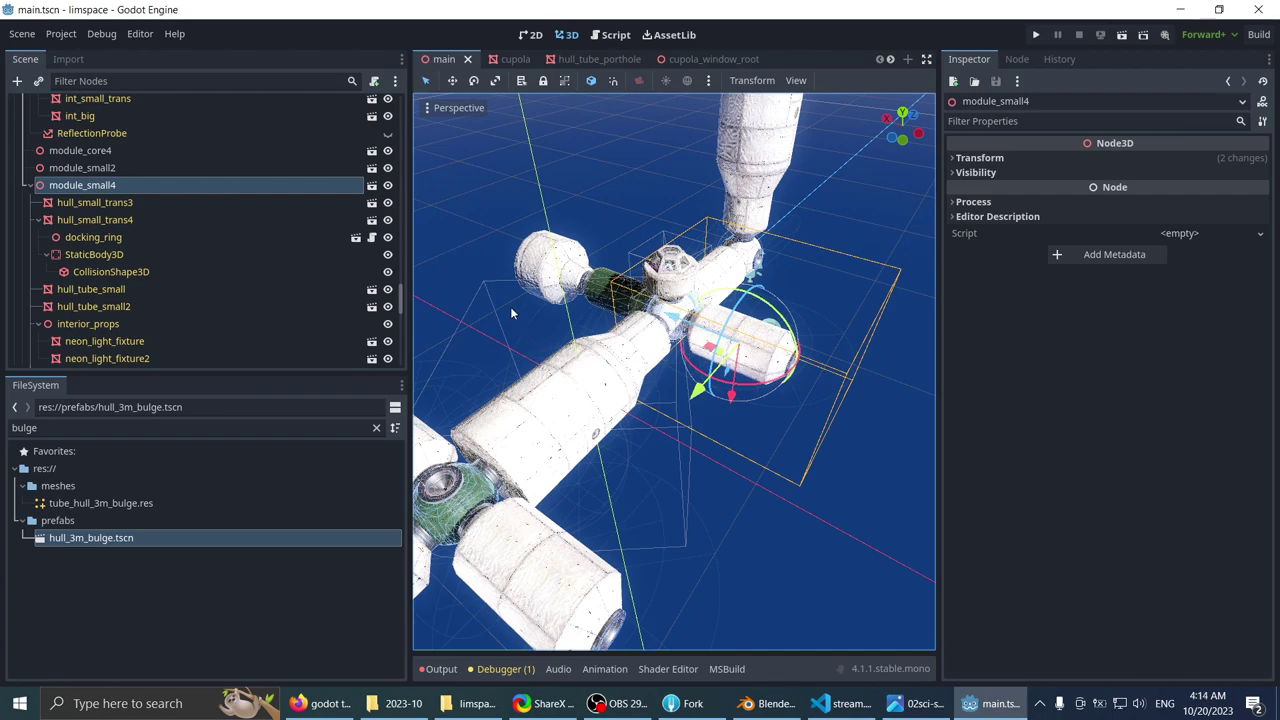
scroll(511, 310, down, 2)
scroll(471, 282, up, 2)
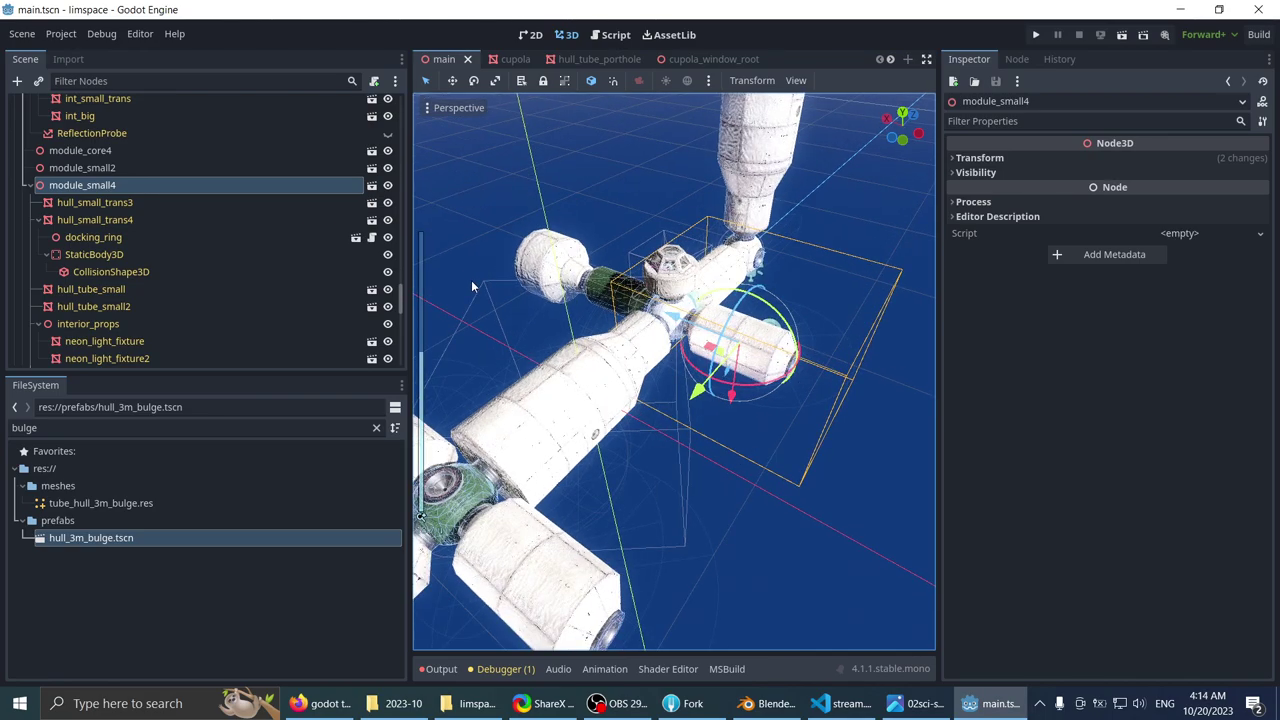
- Search the project files for module_small and open the module_small.tscn prefab
scroll(165, 205, down, 2)
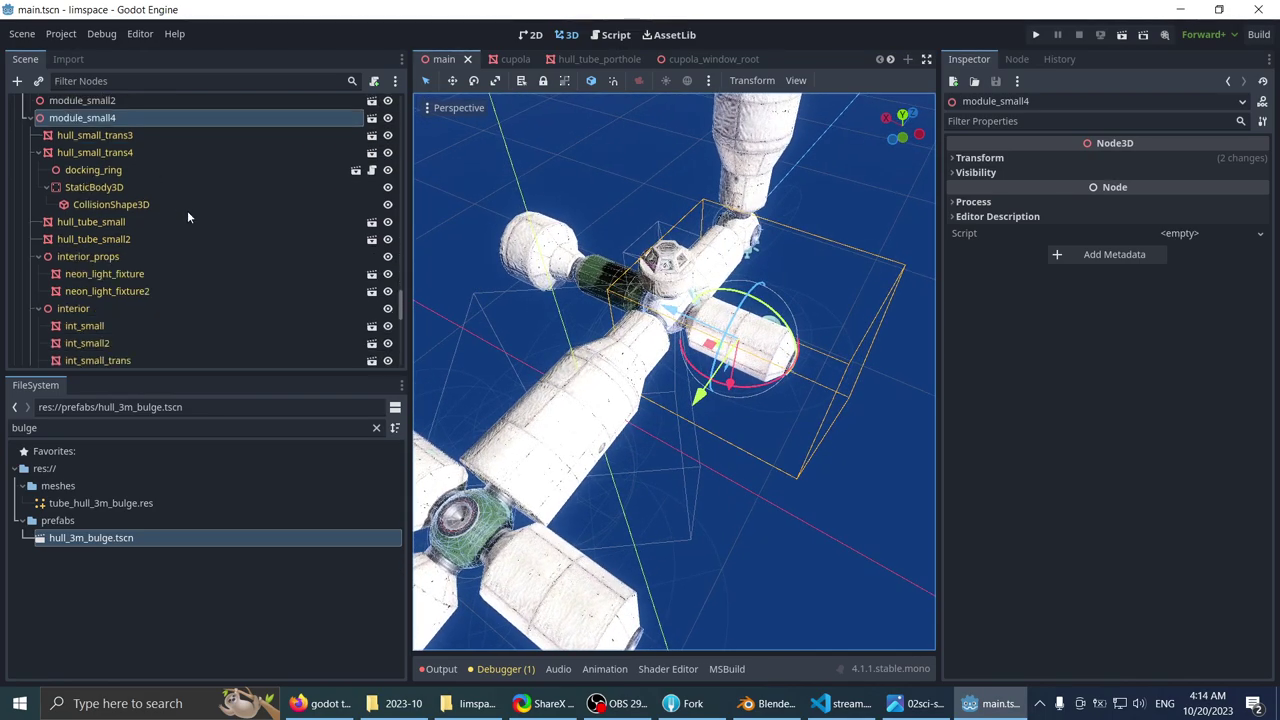
scroll(215, 205, up, 2)
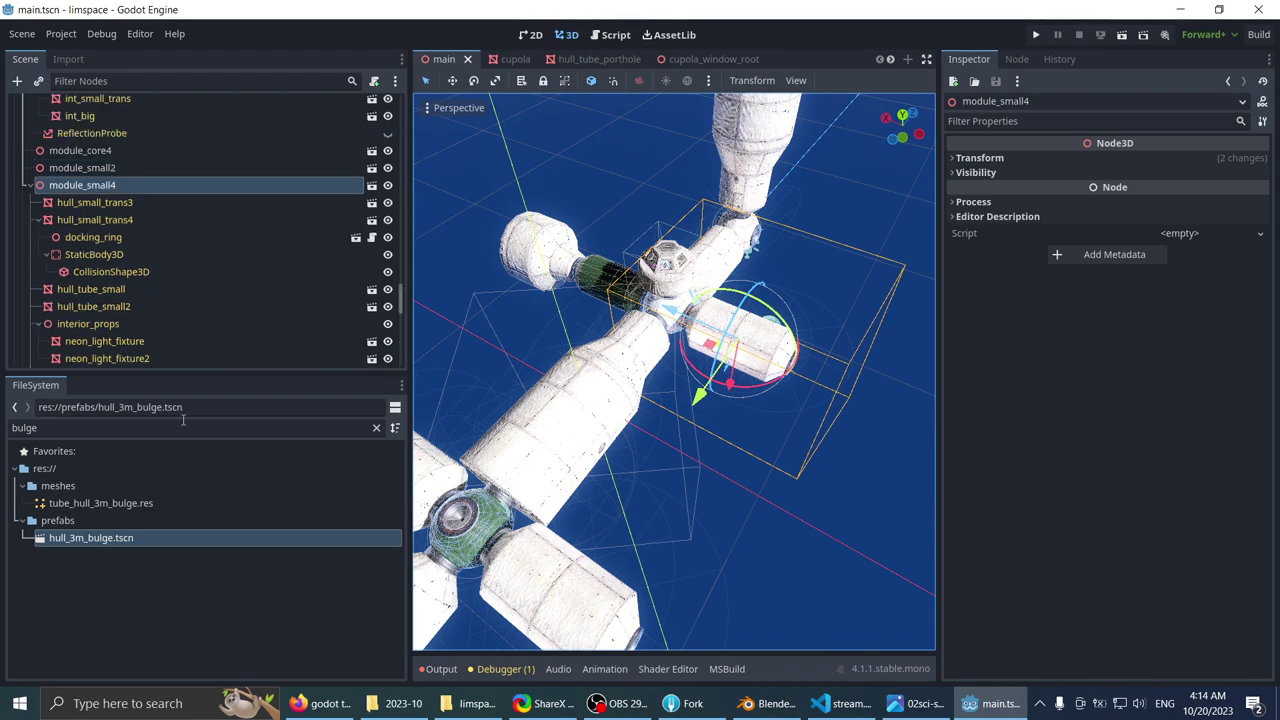
click(133, 427)
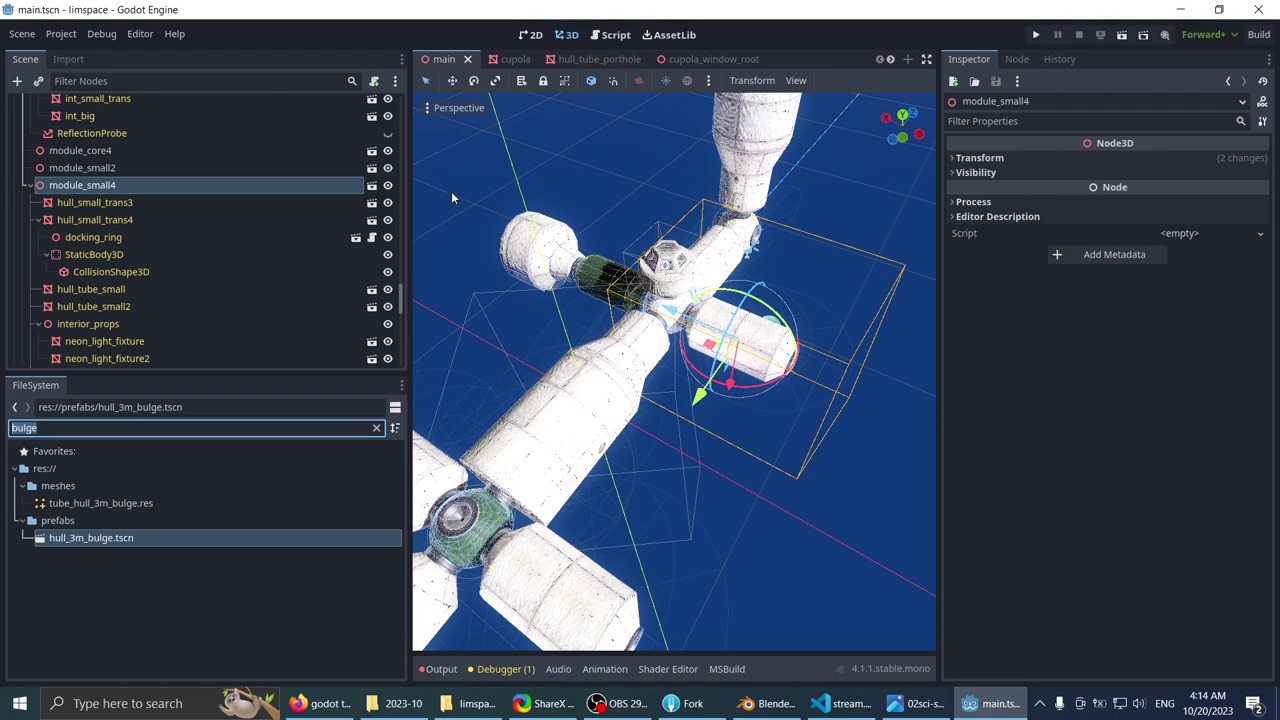
text(module_small)
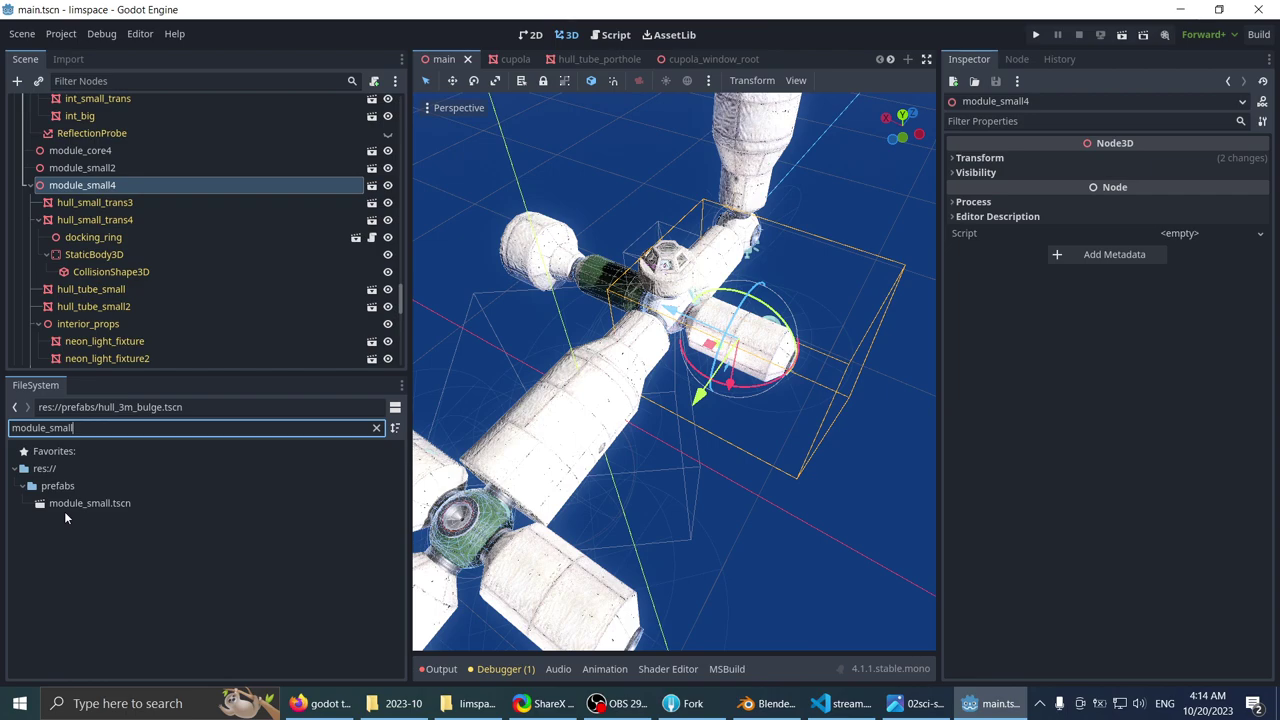
click(64, 509)
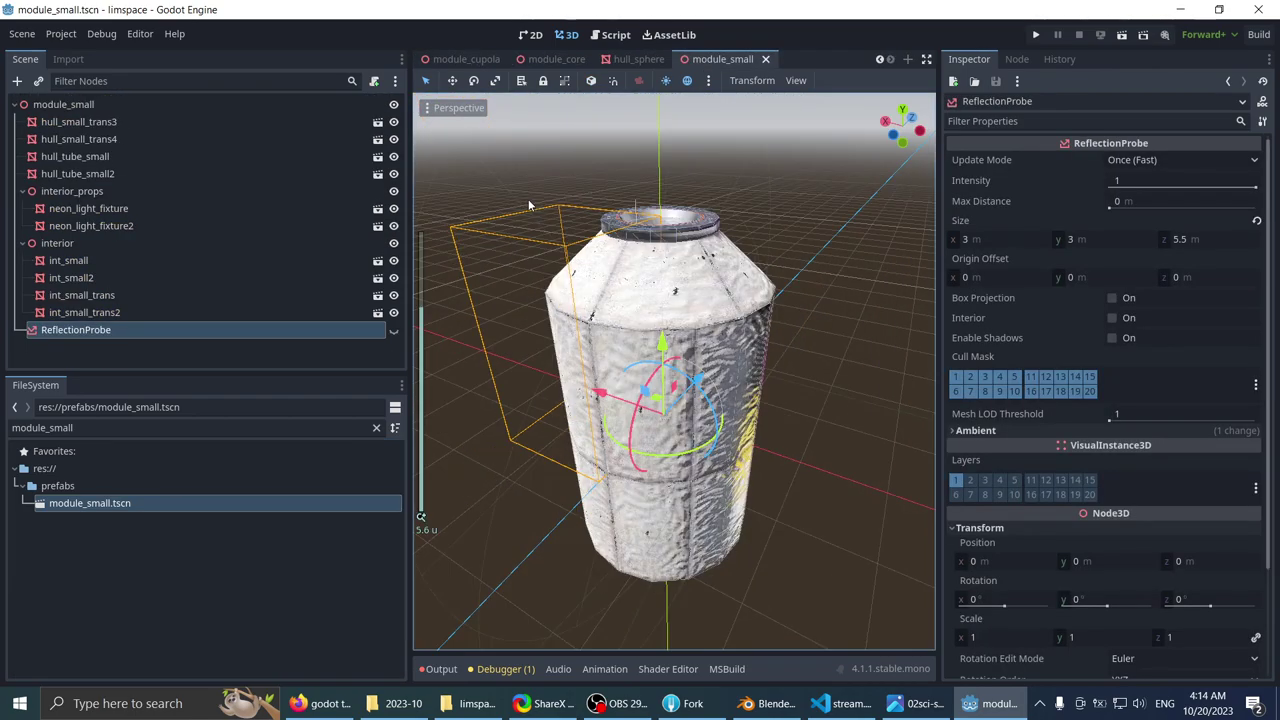
- Create a new scene inherited from module_small.tscn and collapse its interior_props and interior groups
middle_drag(546, 154, 530, 230)
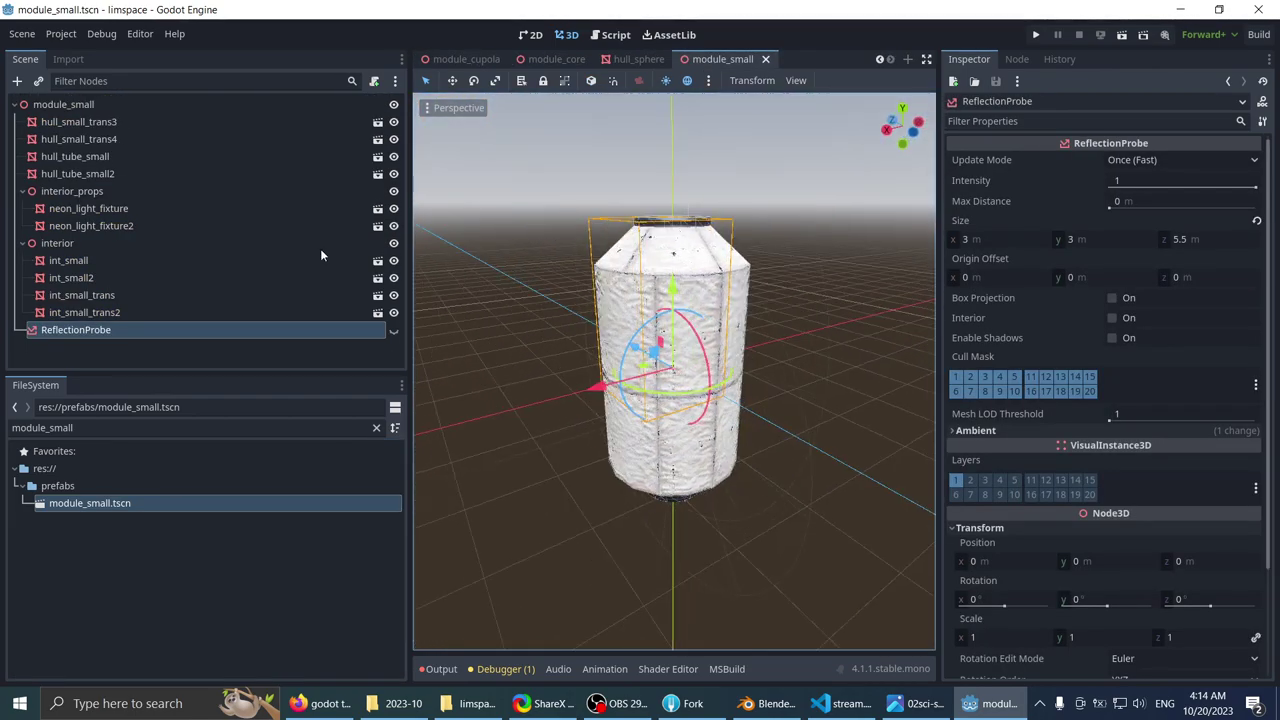
click(131, 103)
middle_drag(582, 326, 574, 285)
scroll(574, 285, down, 3)
right_click(150, 503)
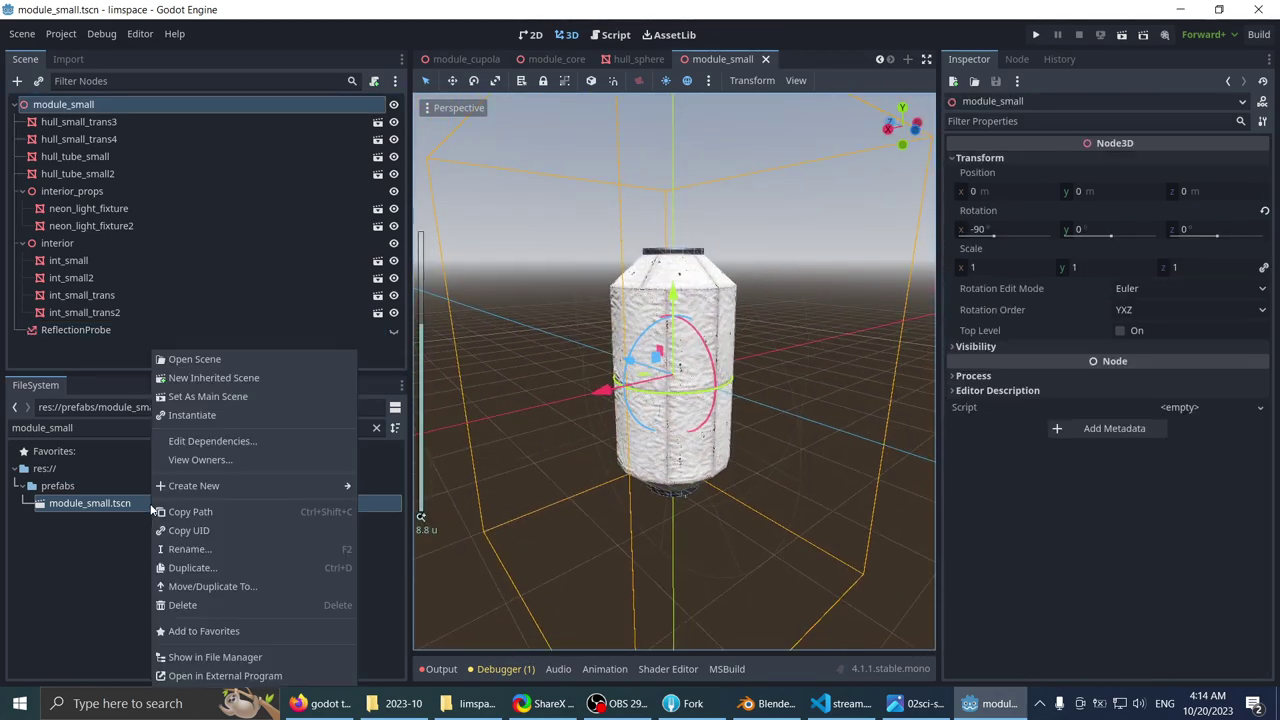
mouse_move(228, 486)
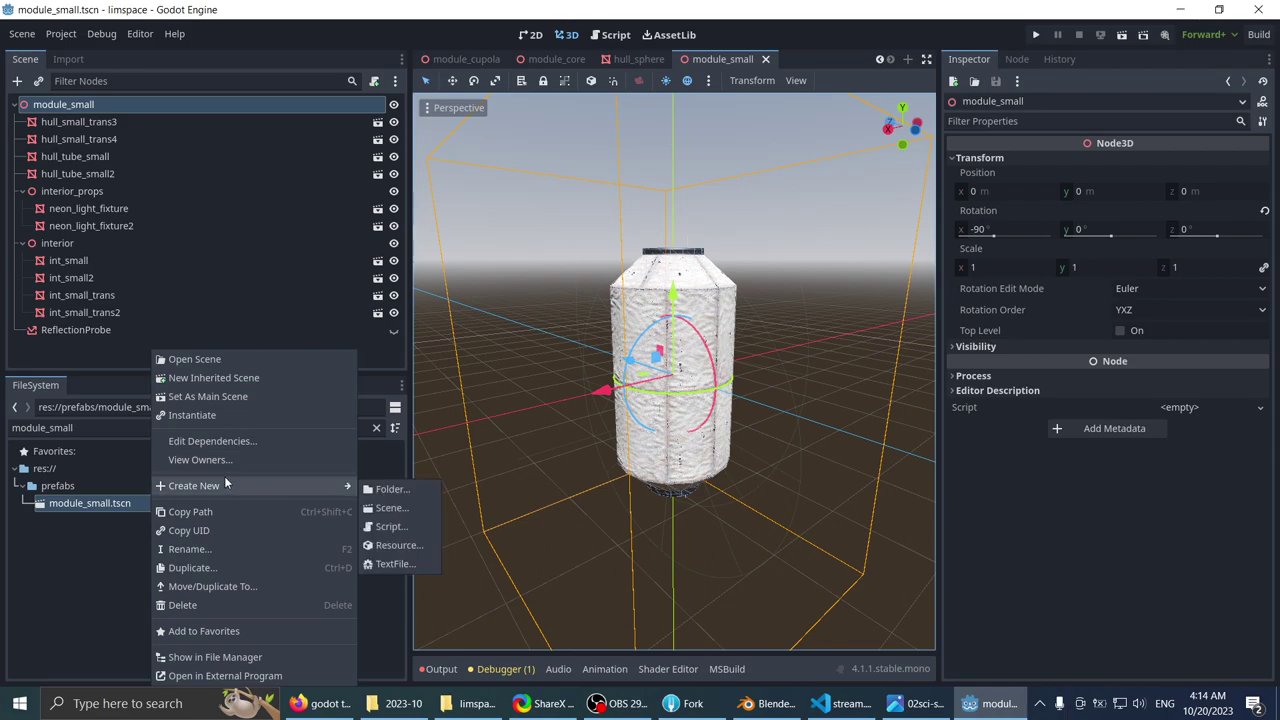
click(231, 377)
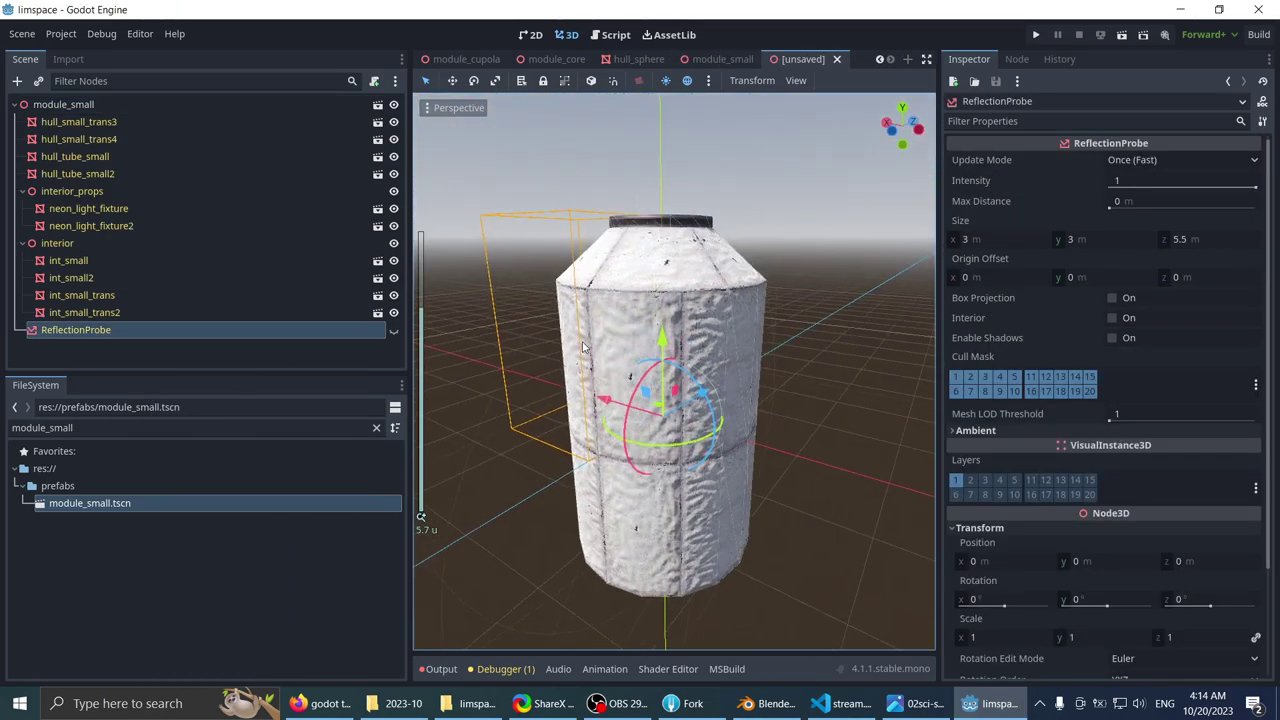
click(22, 191)
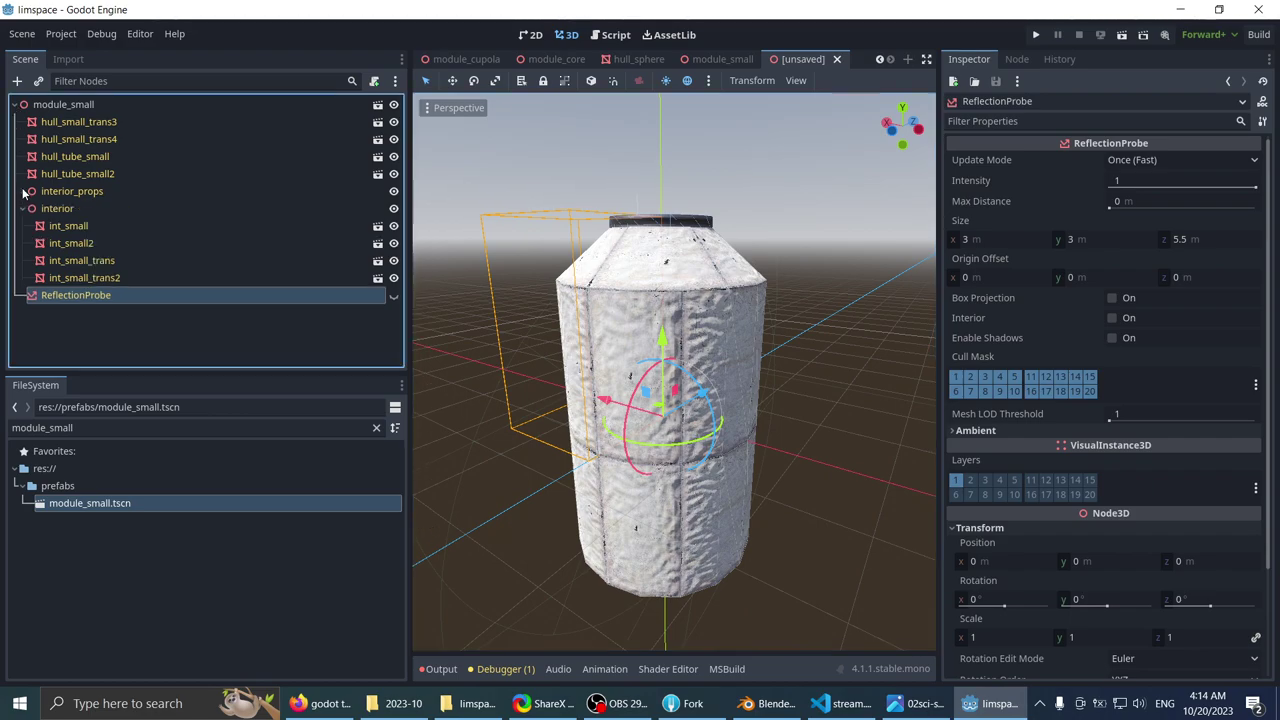
click(23, 209)
click(63, 122)
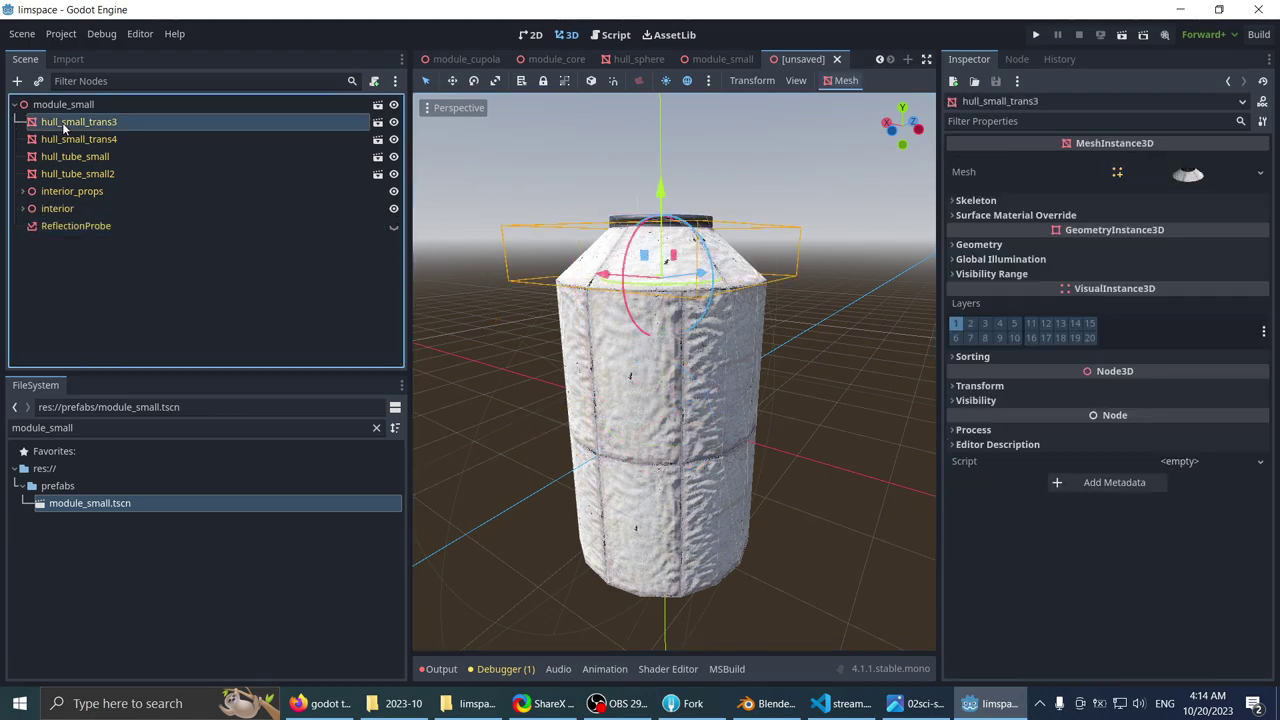
scroll(643, 252, down, 2)
mouse_move(643, 252)
middle_down()
mouse_move(643, 274)
mouse_move(642, 224)
mouse_move(644, 246)
middle_up()
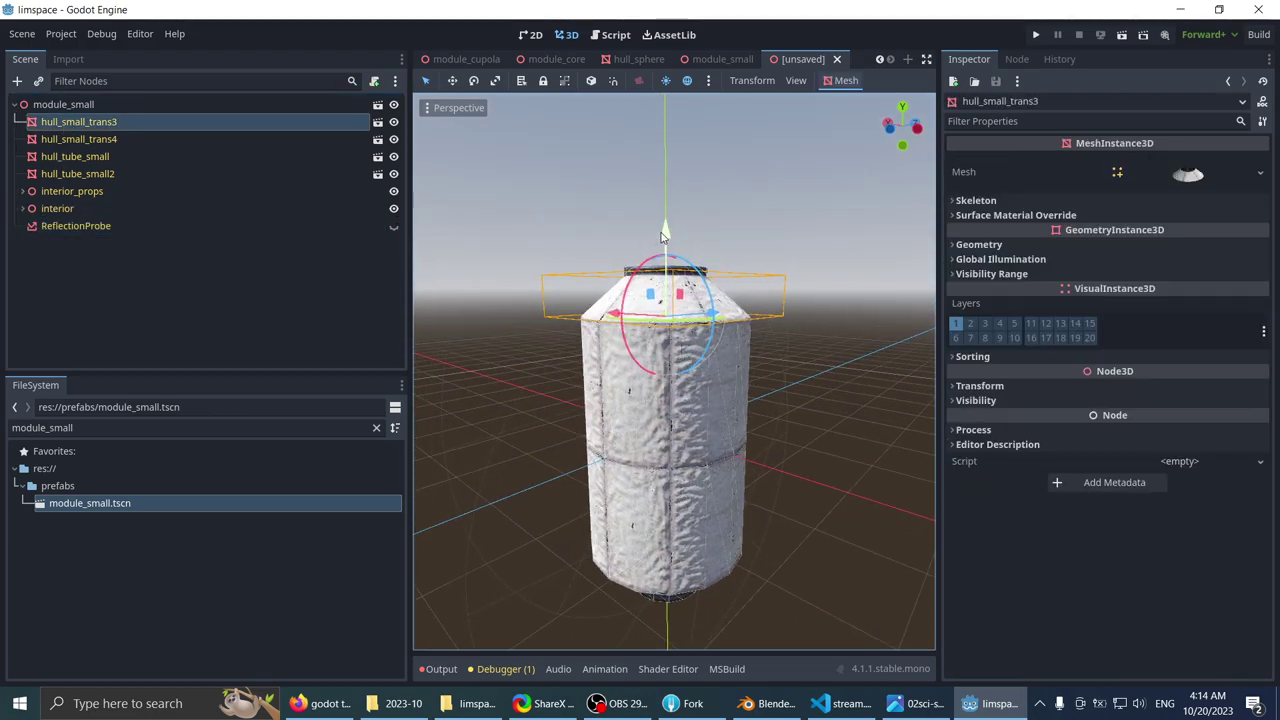
drag(665, 231, 665, 187)
key(ctrl+z)
- Search the project files for bulge and place hull_3m_bulge.tscn near the module's lower end
middle_drag(587, 241, 606, 296)
scroll(576, 377, down, 2)
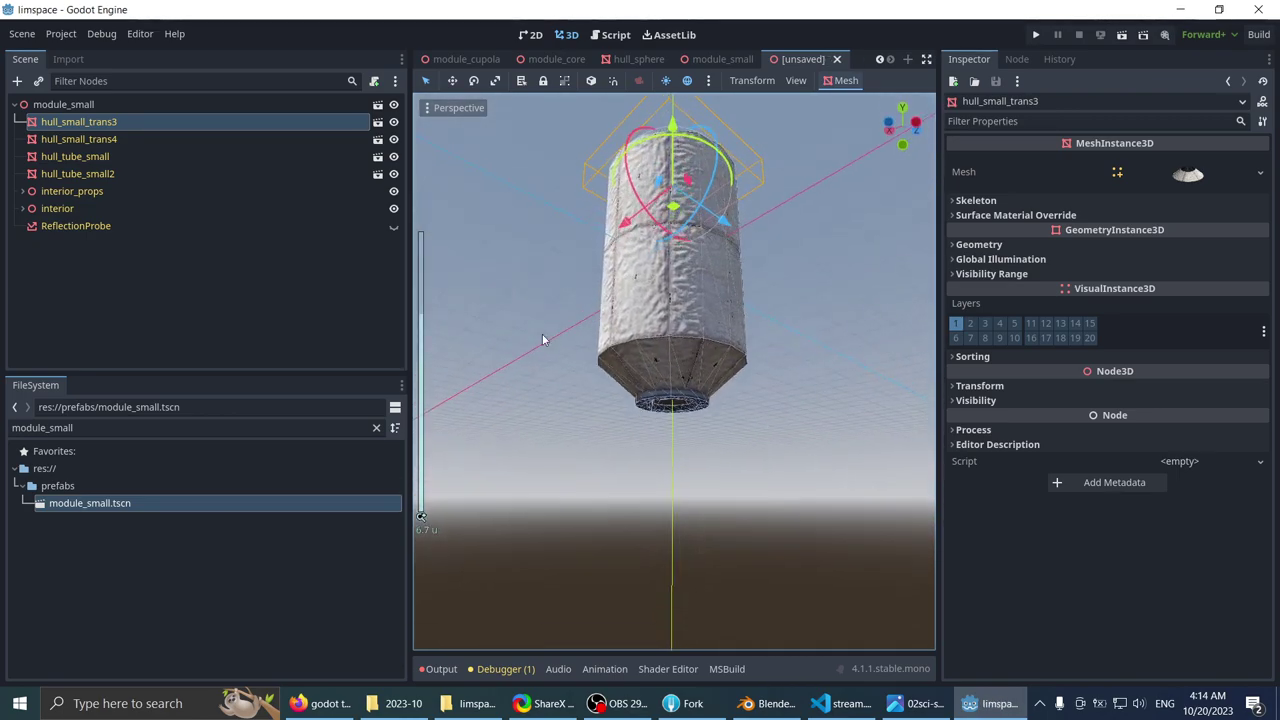
drag(117, 427, 6, 416)
text(bulge)
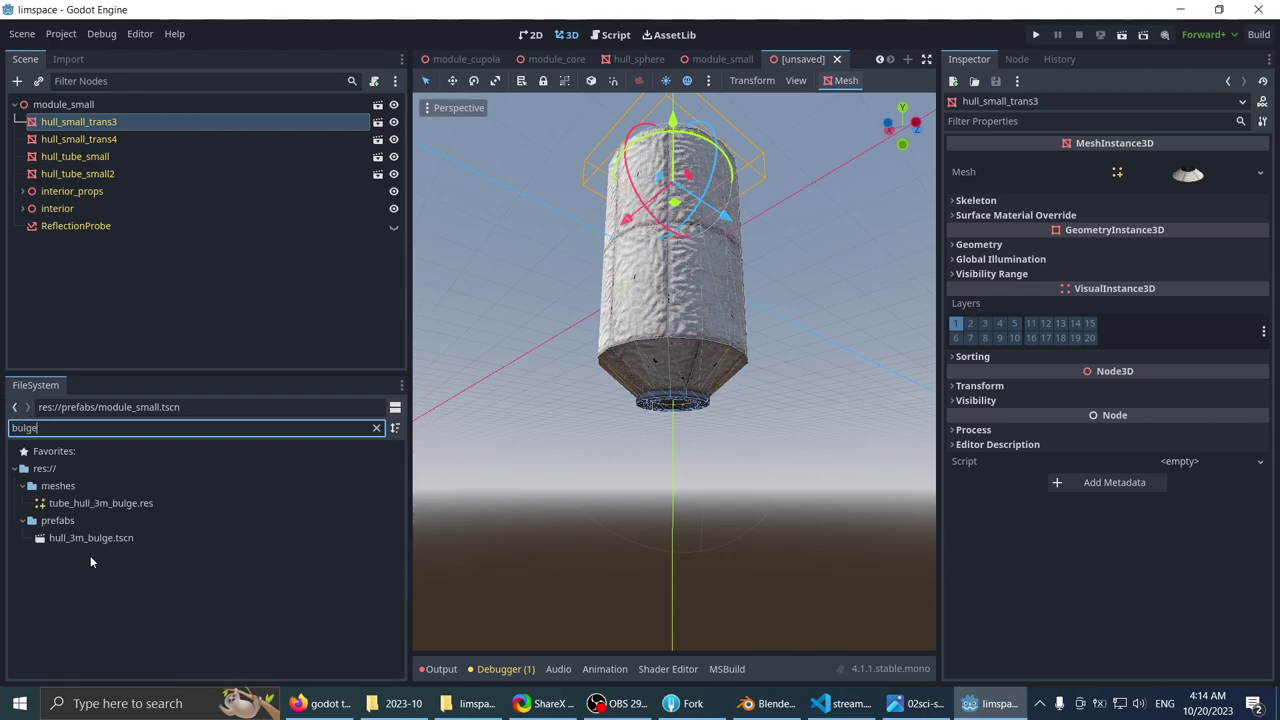
drag(90, 538, 652, 369)
middle_drag(652, 369, 646, 409)
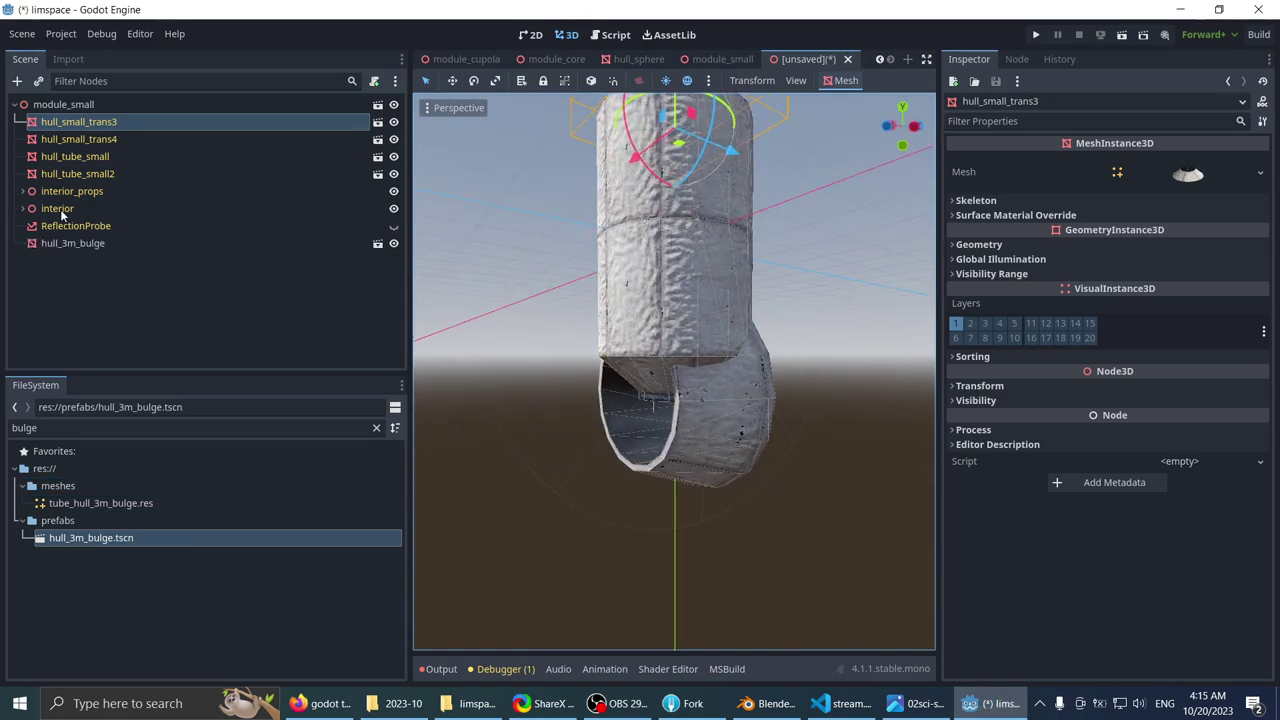
- Rotate hull_3m_bulge to an X rotation of 90° so it lines up with the module's long axis
click(72, 243)
drag(659, 352, 767, 308)
key(w)
middle_drag(722, 318, 732, 294)
- Reset the position of hull_3m_bulge and move it along the module's axis to z -3 m
click(987, 388)
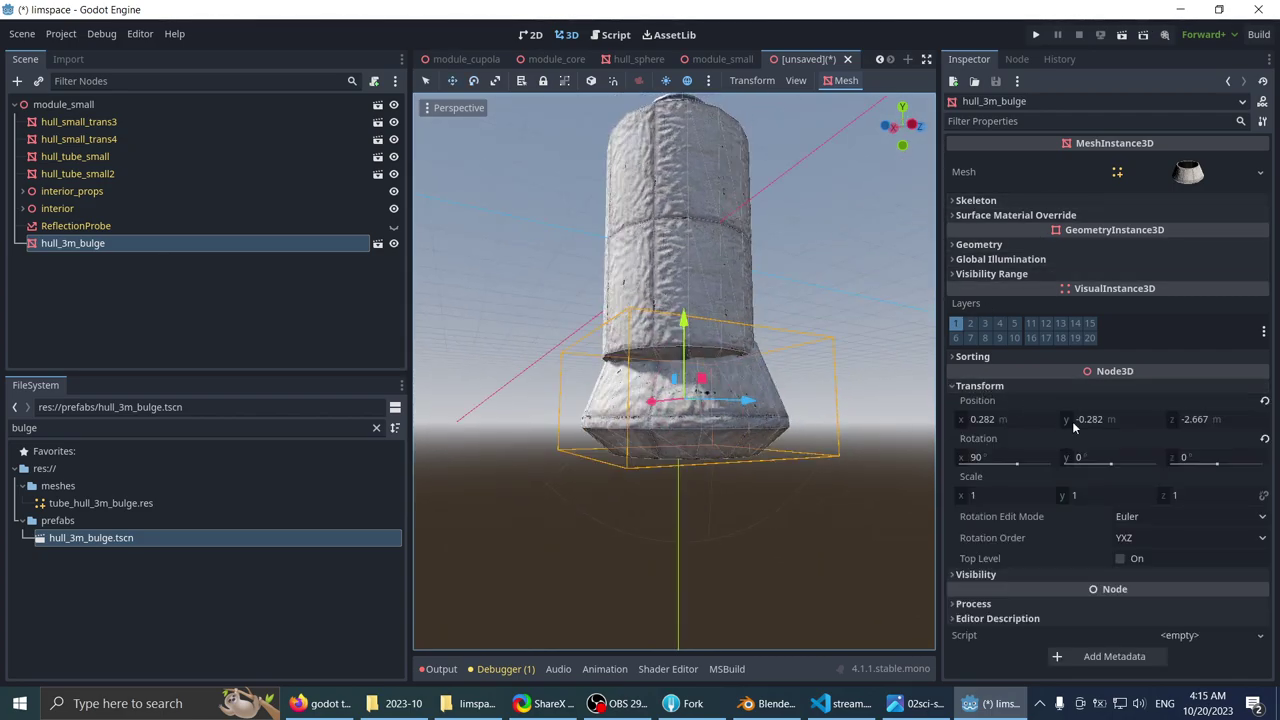
click(1264, 401)
middle_drag(815, 302, 798, 334)
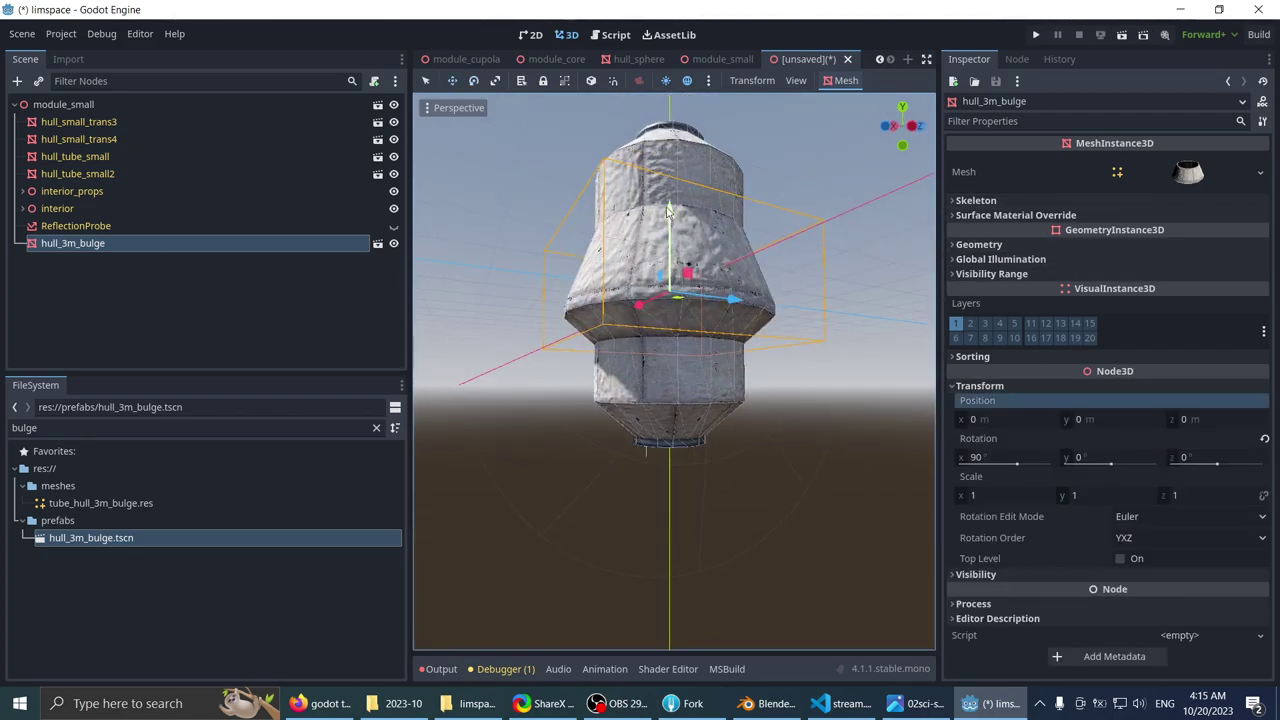
ctrl+drag(671, 215, 694, 371)
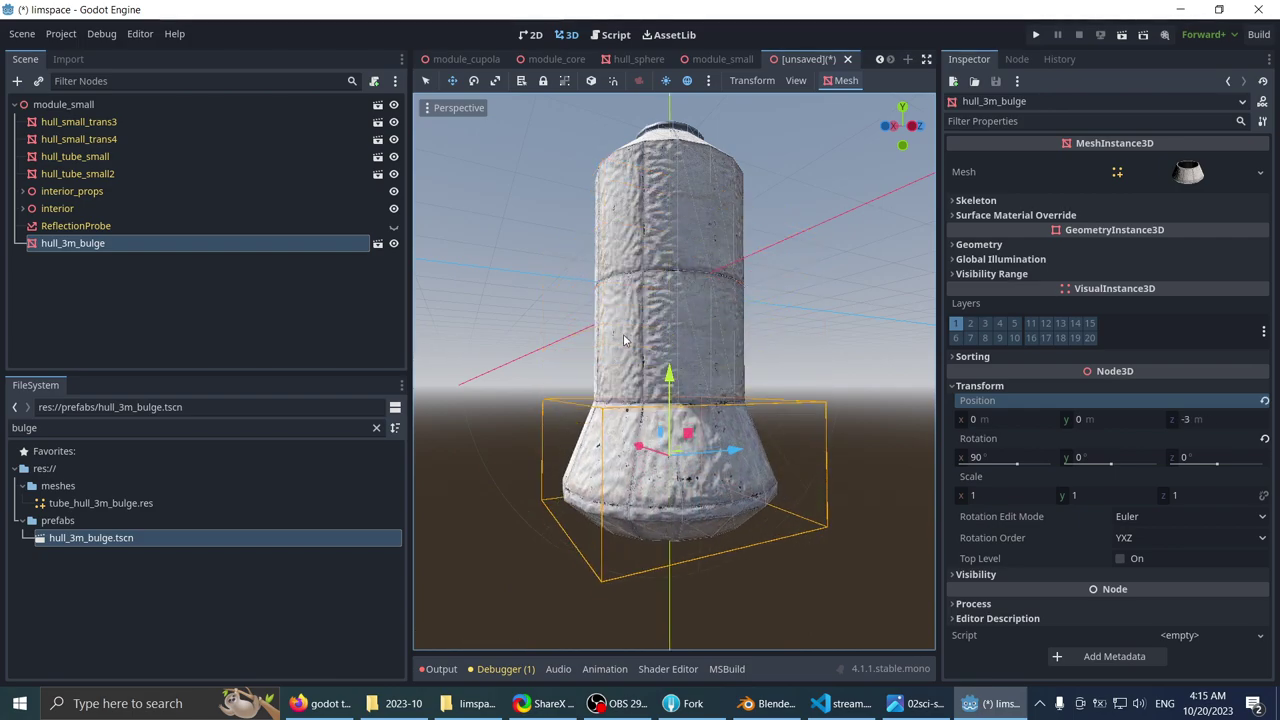
- Move hull_3m_bulge further down the module's axis to z -6.25 m, clear of the hull_small_trans4 end cap
middle_drag(623, 334, 655, 305)
scroll(577, 297, up, 2)
scroll(652, 320, down, 2)
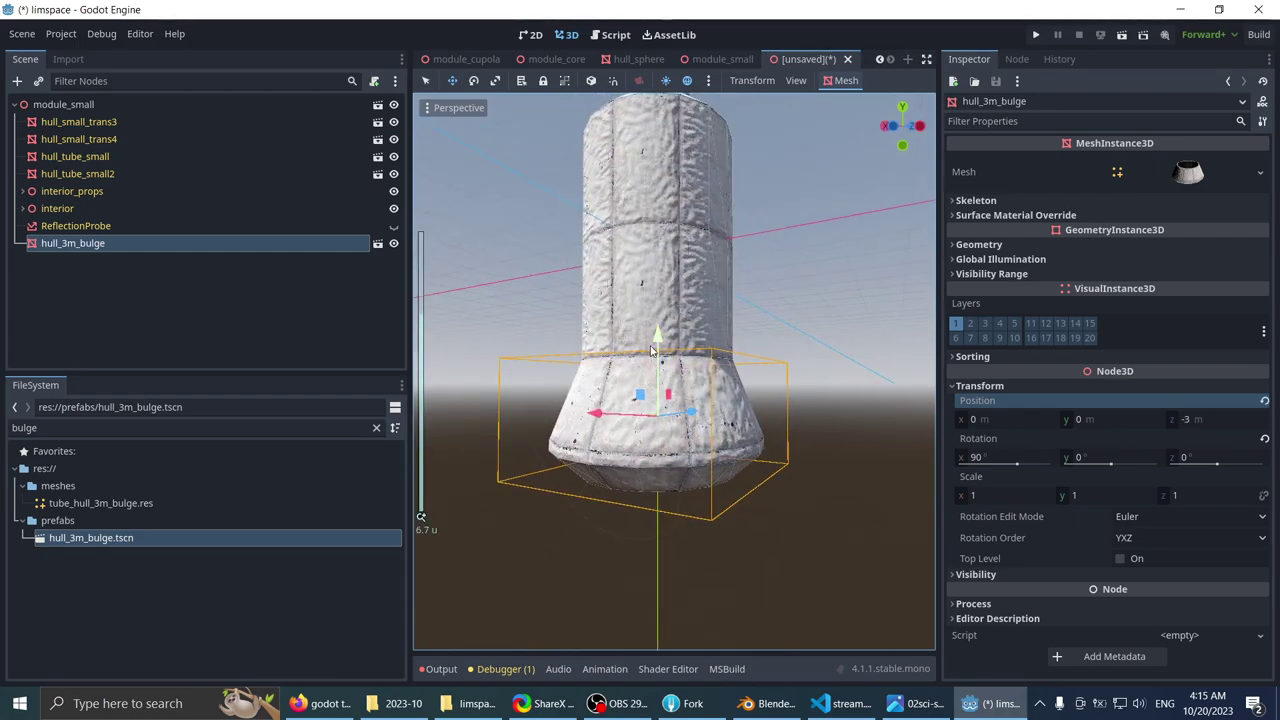
ctrl+drag(657, 370, 656, 557)
middle_drag(642, 455, 652, 451)
key(q)
click(648, 377)
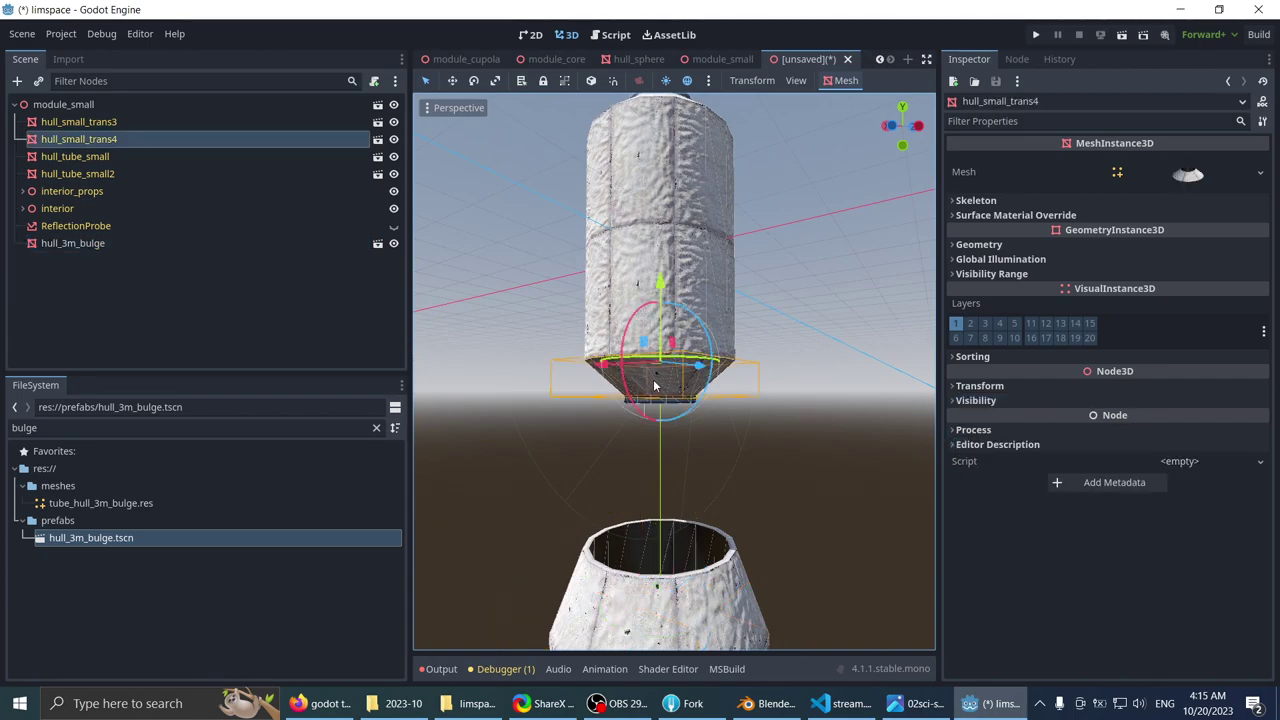
scroll(653, 377, down, 4)
drag(664, 295, 667, 385)
click(674, 567)
scroll(676, 500, up, 3)
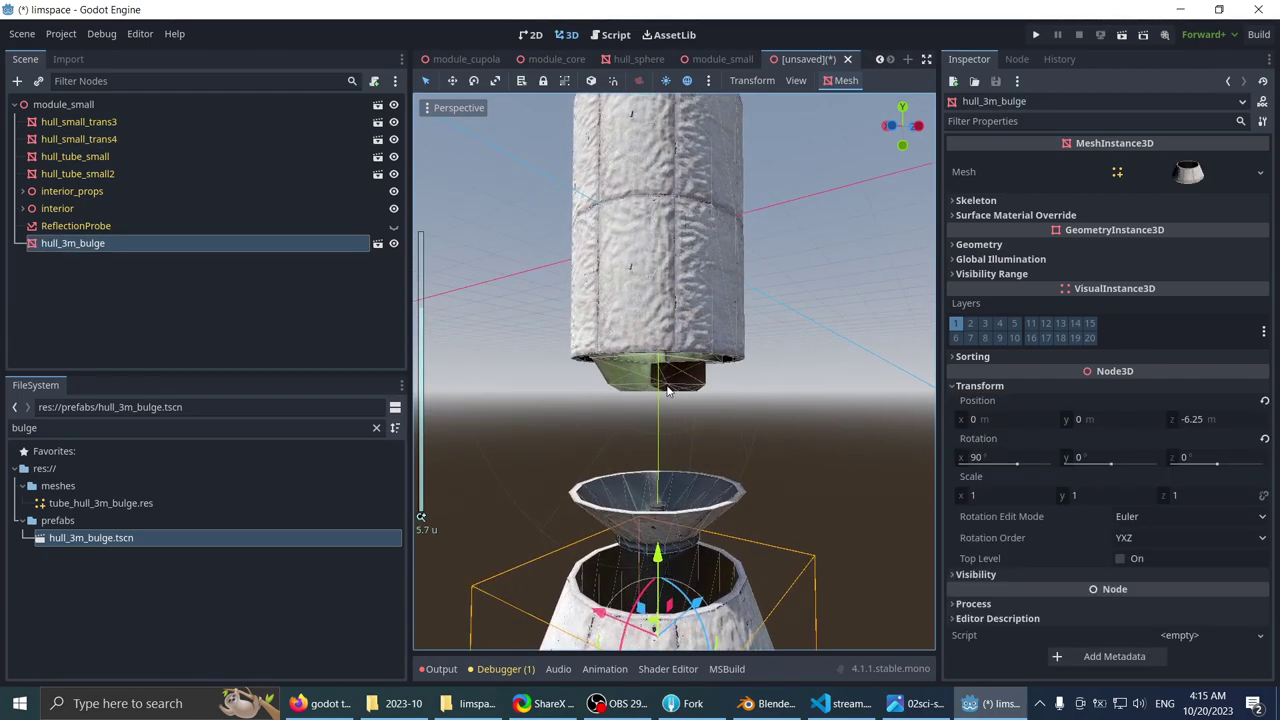
scroll(620, 430, up, 9)
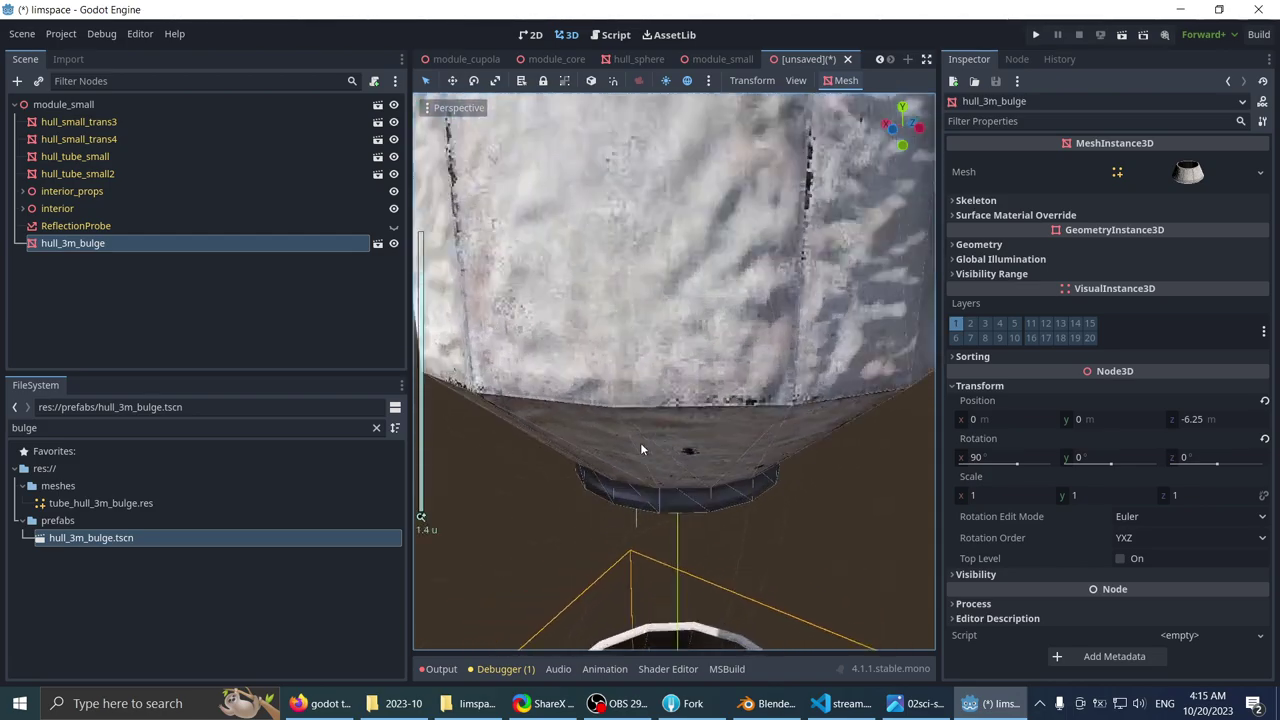
scroll(634, 415, up, 10)
middle_drag(636, 400, 643, 247)
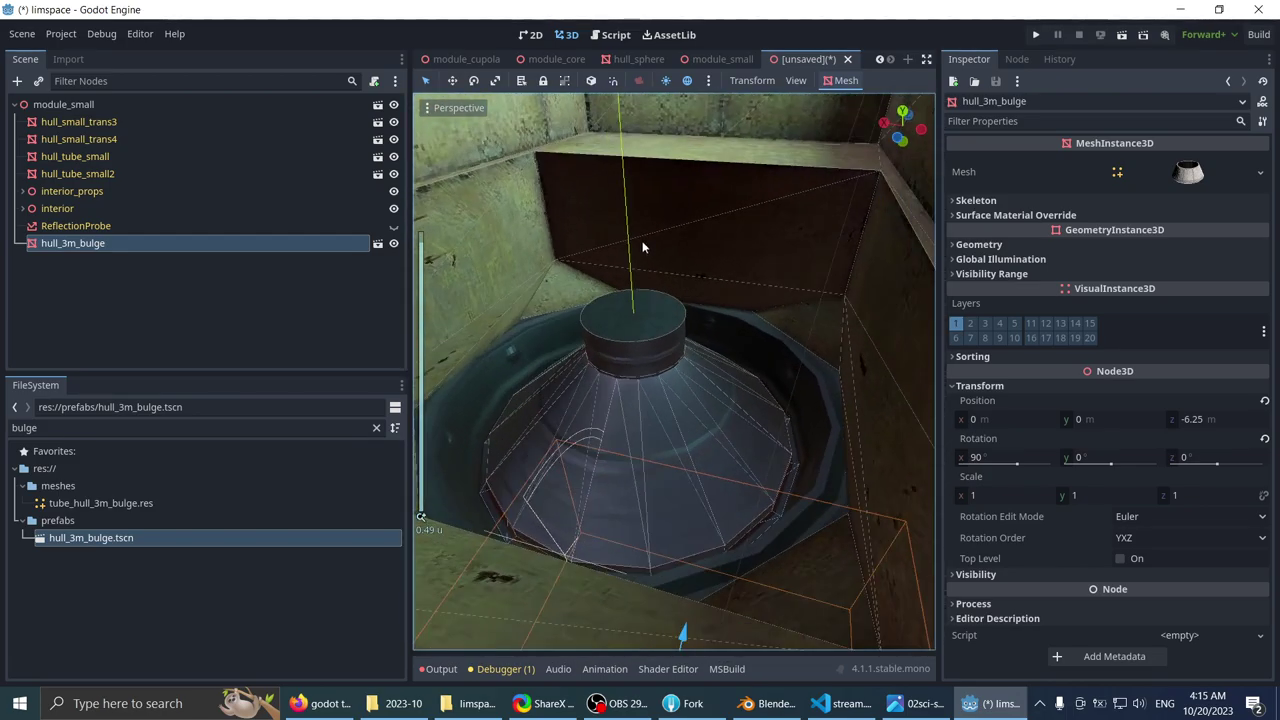
shift+click(592, 197)
scroll(686, 331, down, 14)
middle_drag(668, 440, 575, 269)
scroll(575, 270, down, 1)
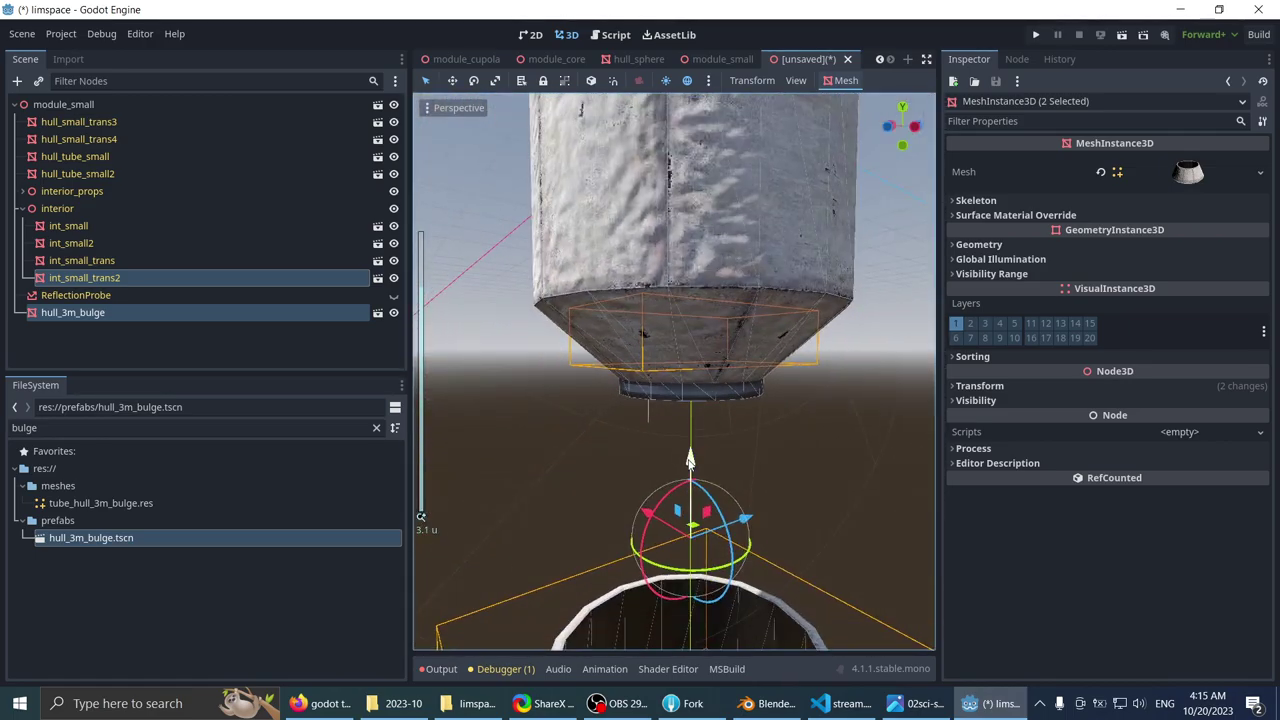
drag(689, 464, 691, 544)
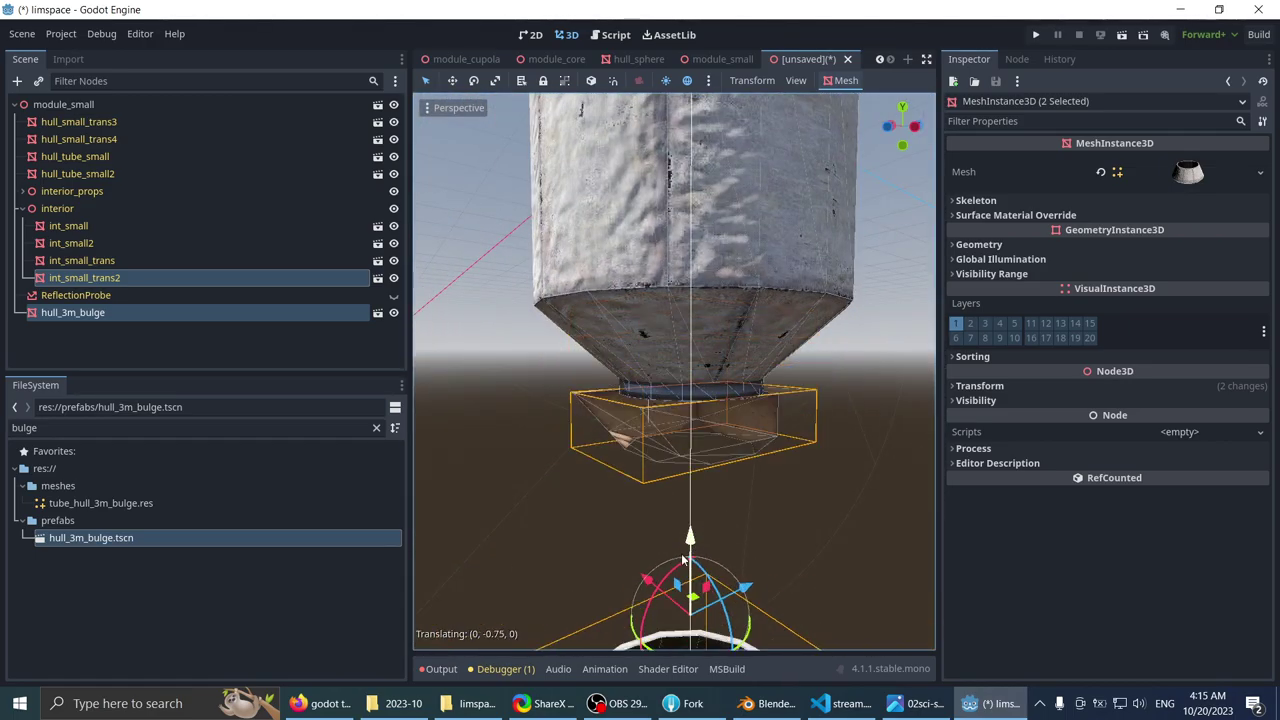
key(ctrl+z)
- Move the hull_small_trans4 end cap together with int_small_trans2 down the module's axis, past the bulge section
click(549, 392)
click(640, 346)
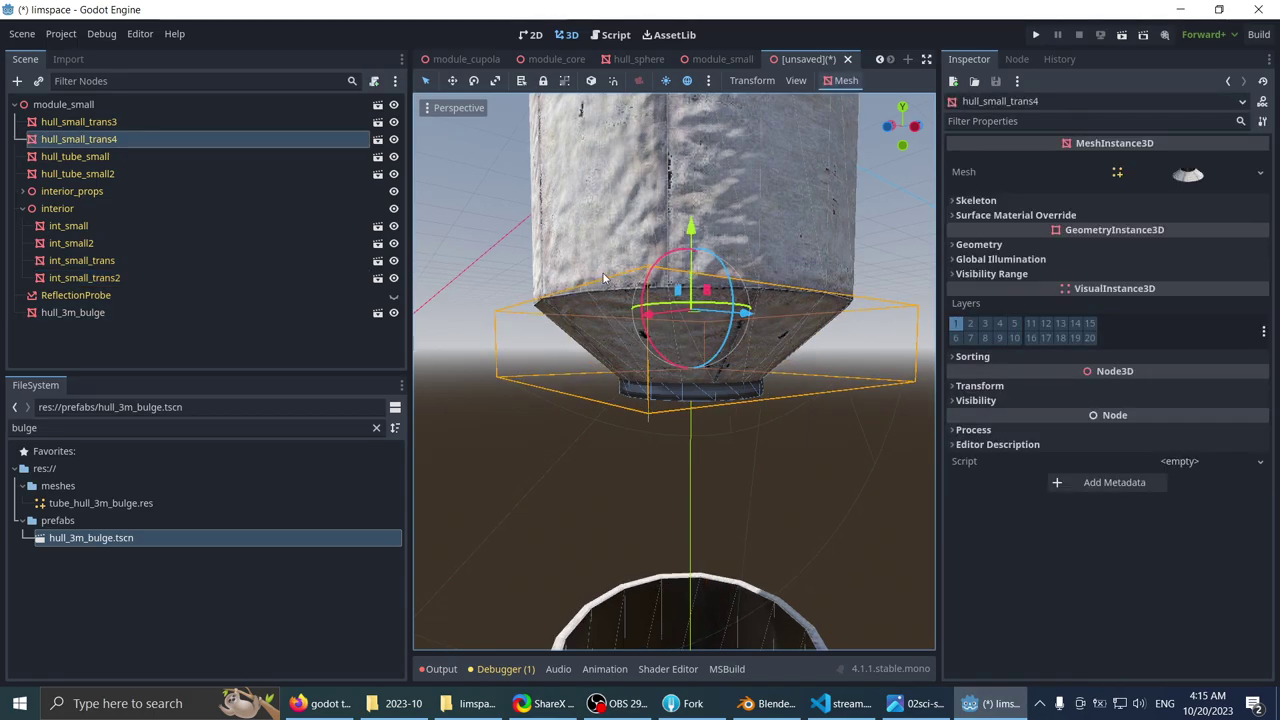
scroll(603, 345, up, 10)
middle_drag(603, 273, 603, 349)
shift+click(528, 271)
scroll(563, 409, down, 15)
drag(683, 289, 706, 642)
key(ctrl+z)
shift+middle_drag(677, 580, 655, 285)
- Move hull_3m_bulge back up the axis to z -3 m, against the open end of the hull tube
click(601, 346)
middle_drag(602, 318, 700, 480)
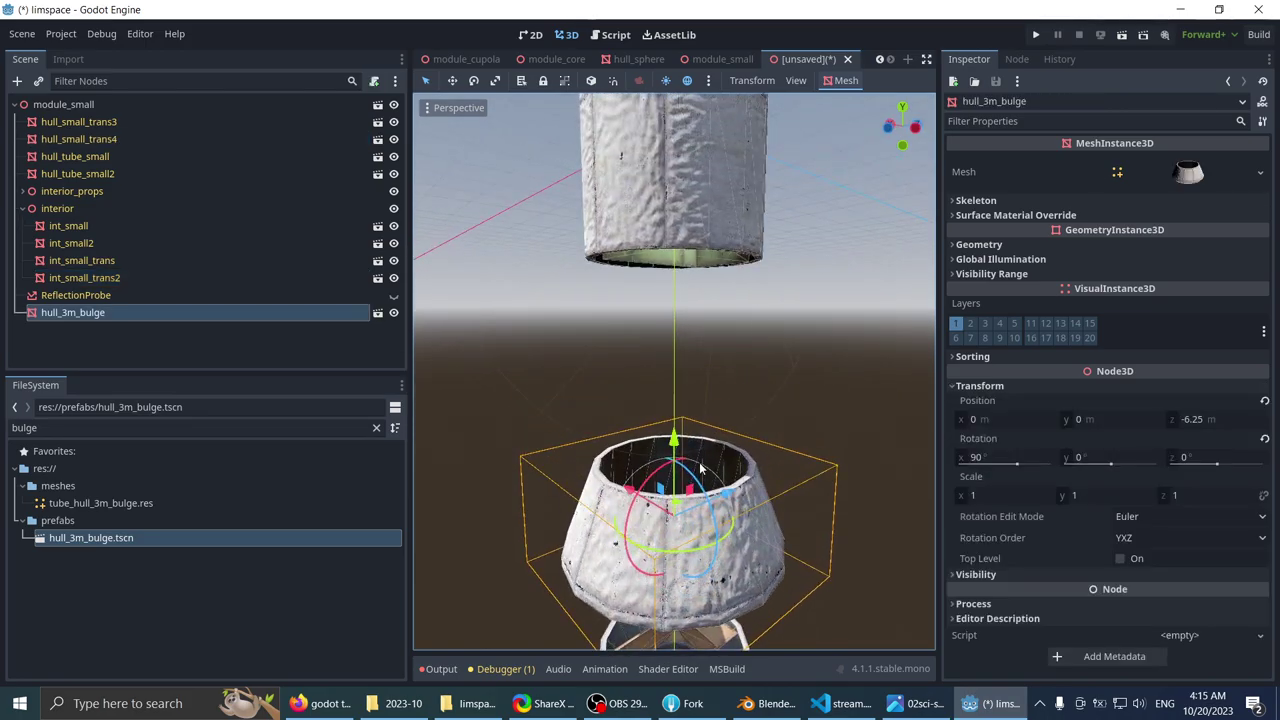
drag(677, 442, 690, 238)
shift+middle_drag(682, 260, 660, 420)
- Try to delete the inherited int_small2 interior section
scroll(660, 420, up, 10)
middle_drag(655, 370, 610, 400)
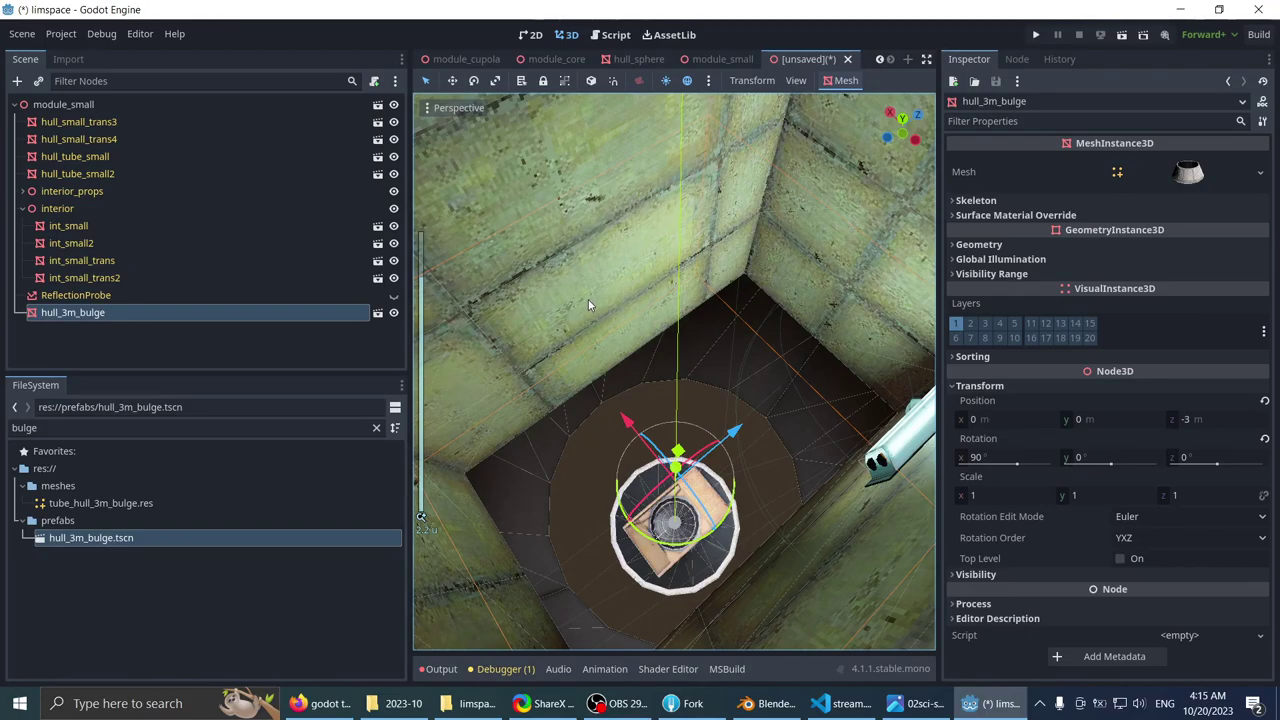
click(588, 299)
scroll(629, 323, down, 5)
scroll(622, 268, down, 4)
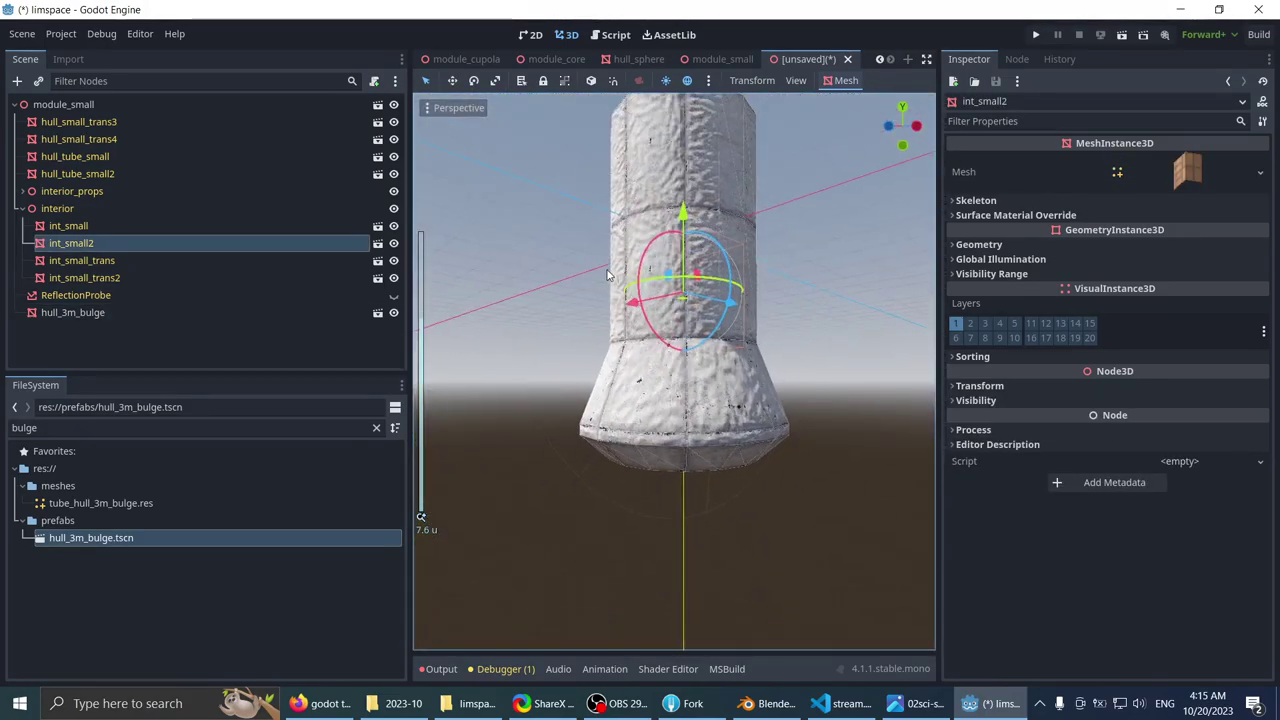
middle_drag(611, 277, 671, 225)
key(Delete)
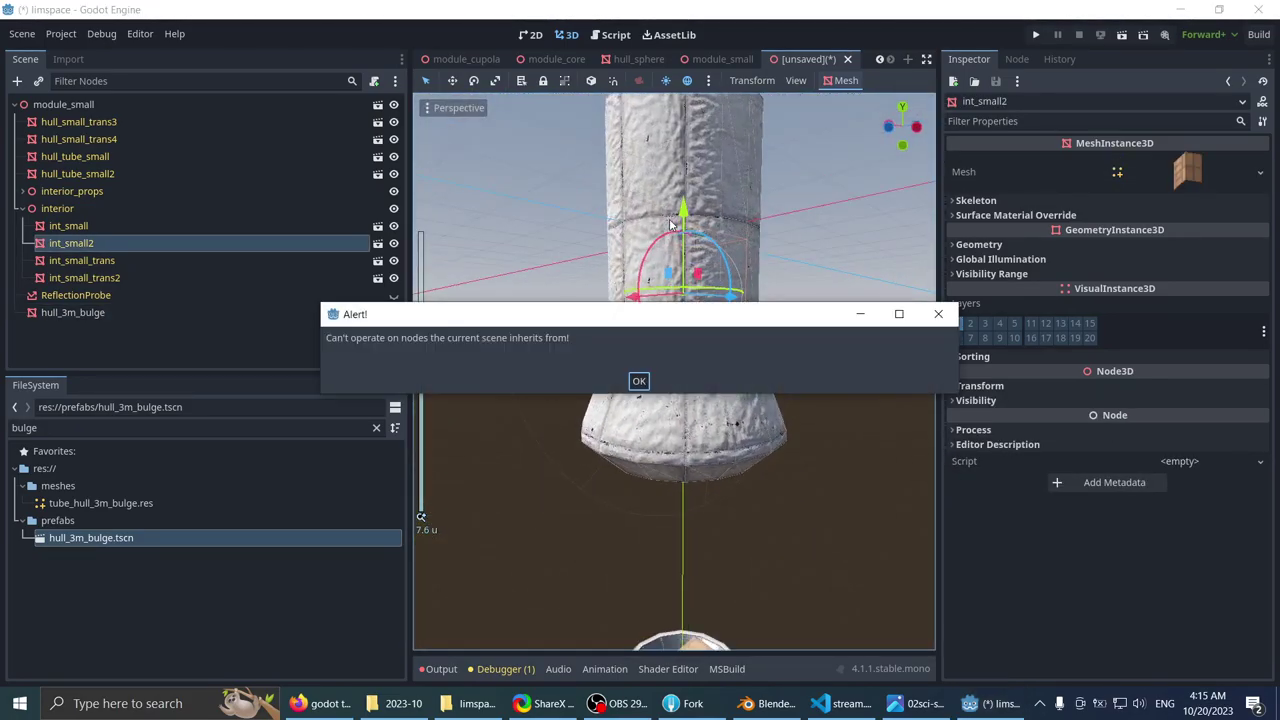
click(638, 382)
scroll(551, 306, up, 4)
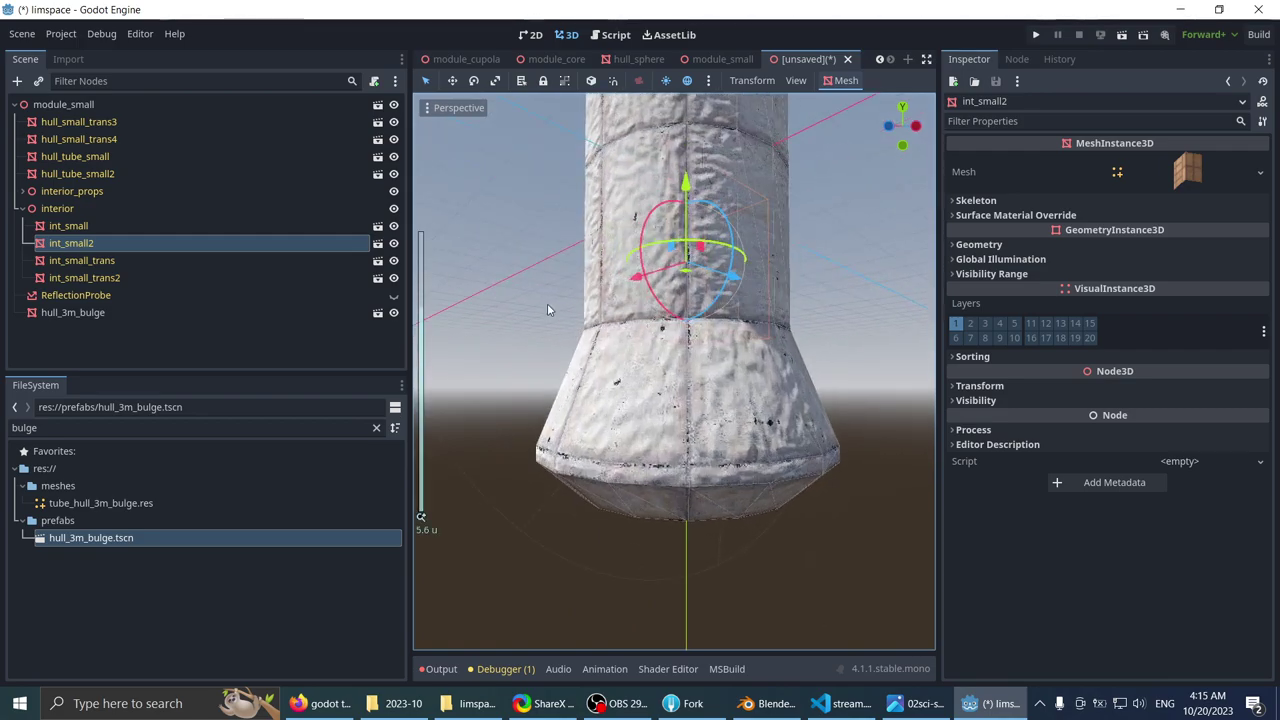
- Find the int_small.tscn prefab by searching the project files for int_small, and add an instance of it under the interior node
click(72, 225)
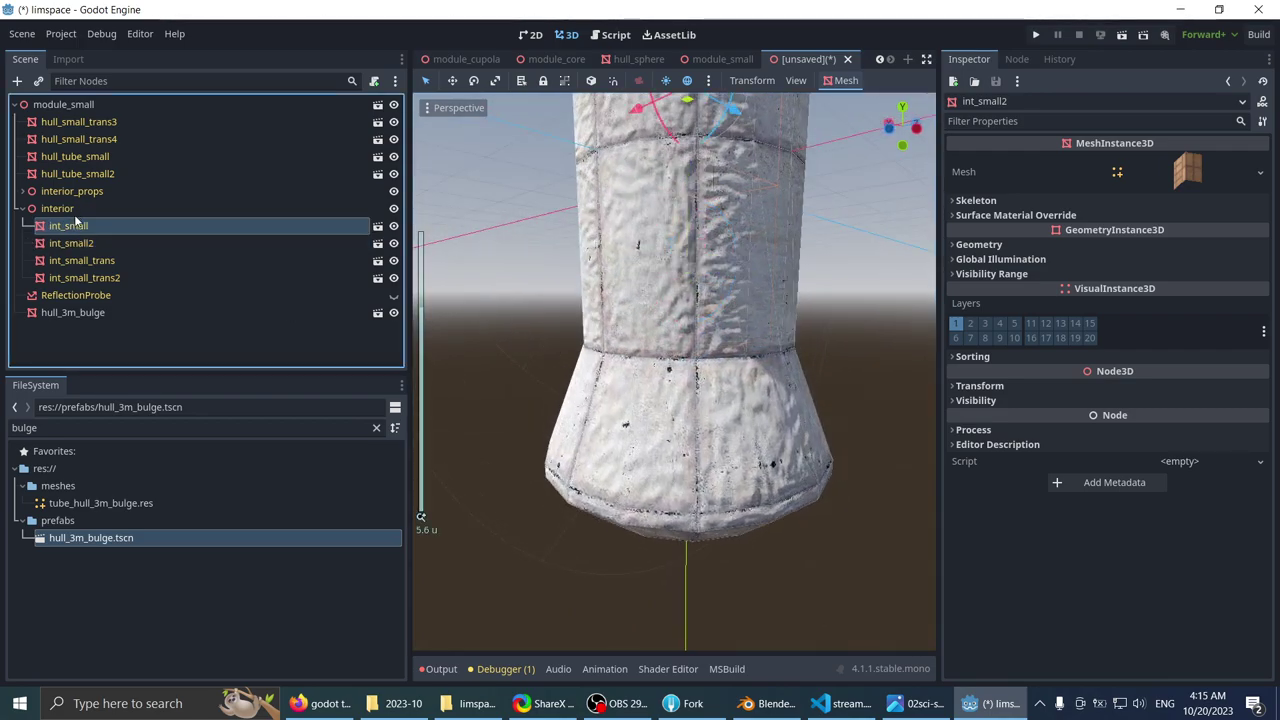
click(57, 208)
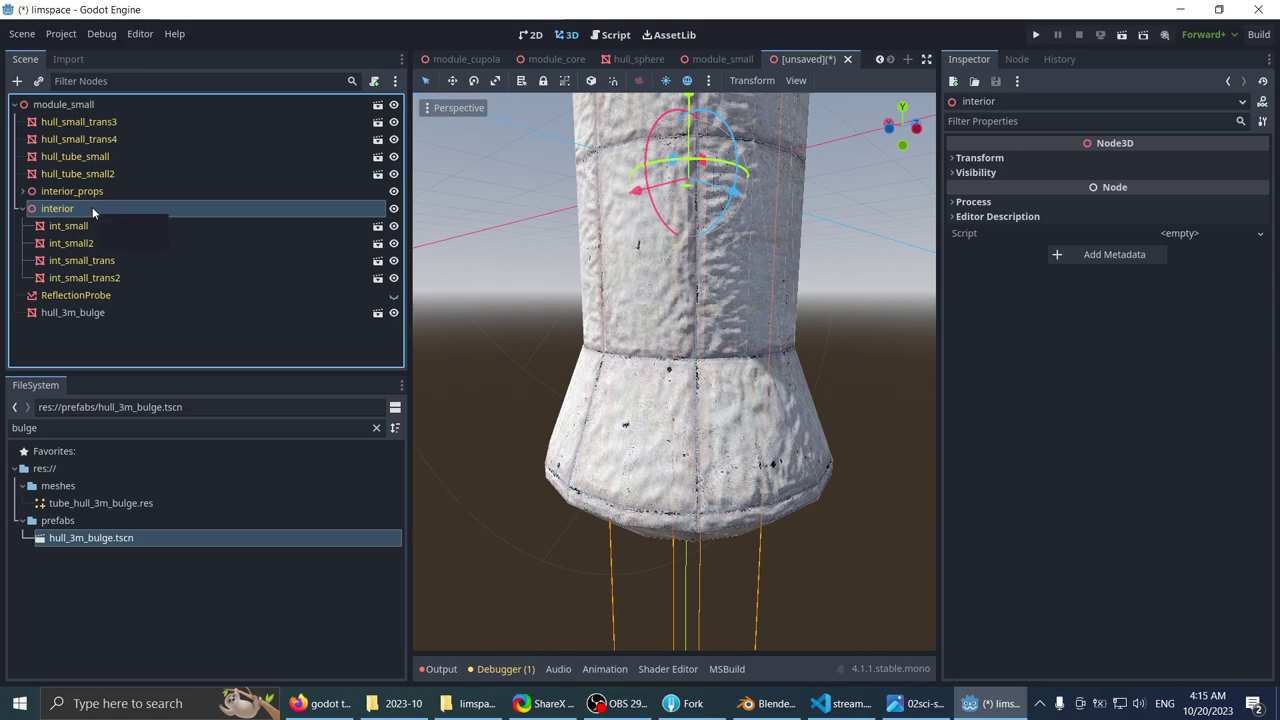
click(100, 428)
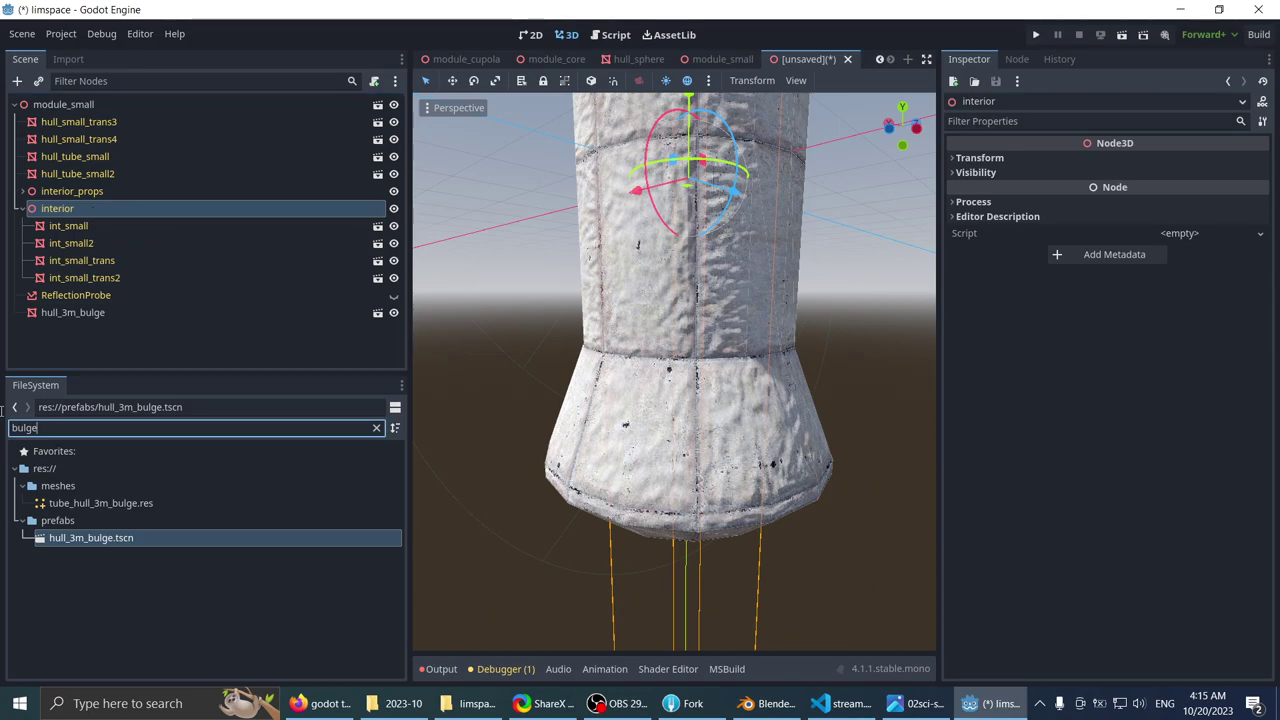
text(int_msall)
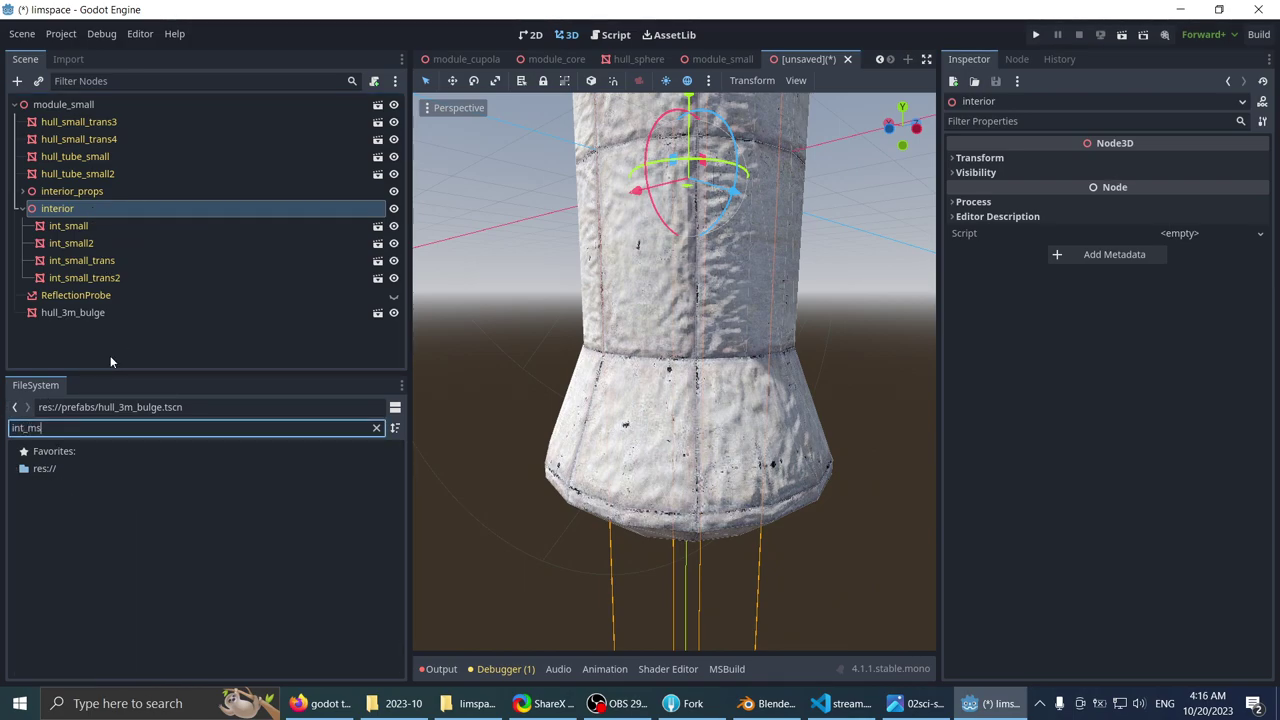
key(BackSpace)
key(BackSpace)
key(BackSpace)
key(BackSpace)
key(BackSpace)
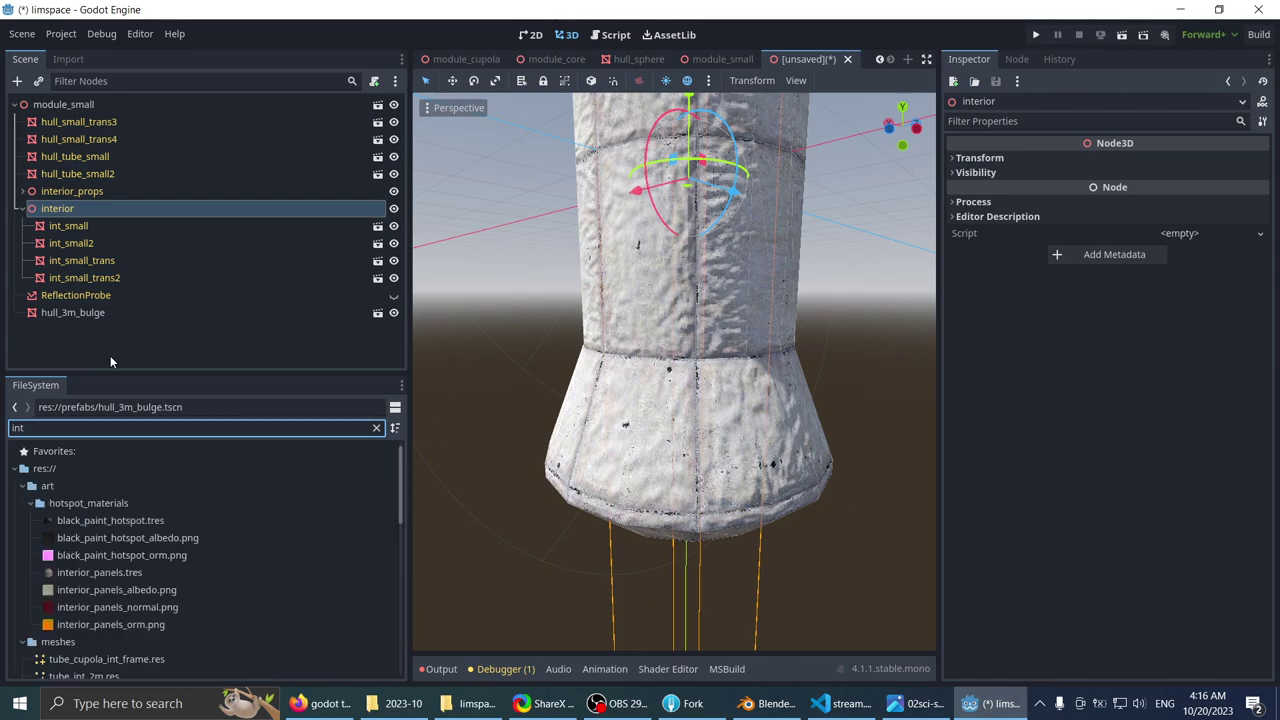
text(small)
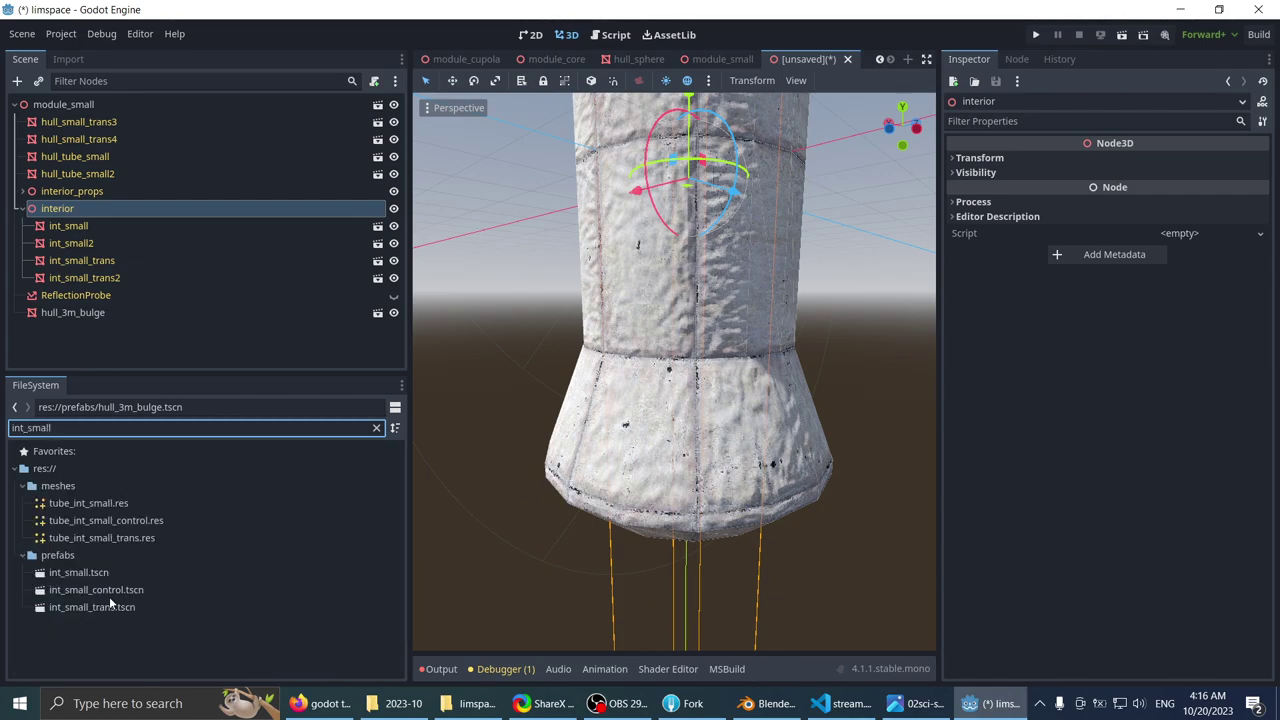
click(120, 572)
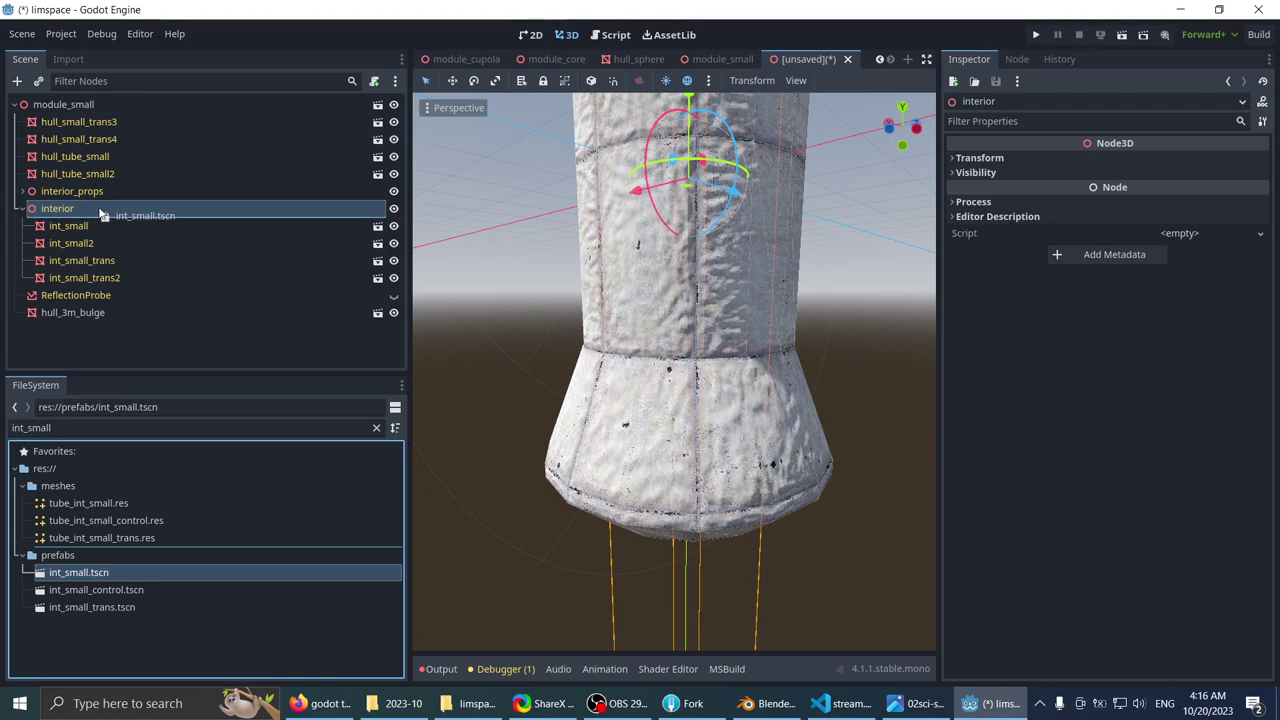
drag(100, 213, 98, 208)
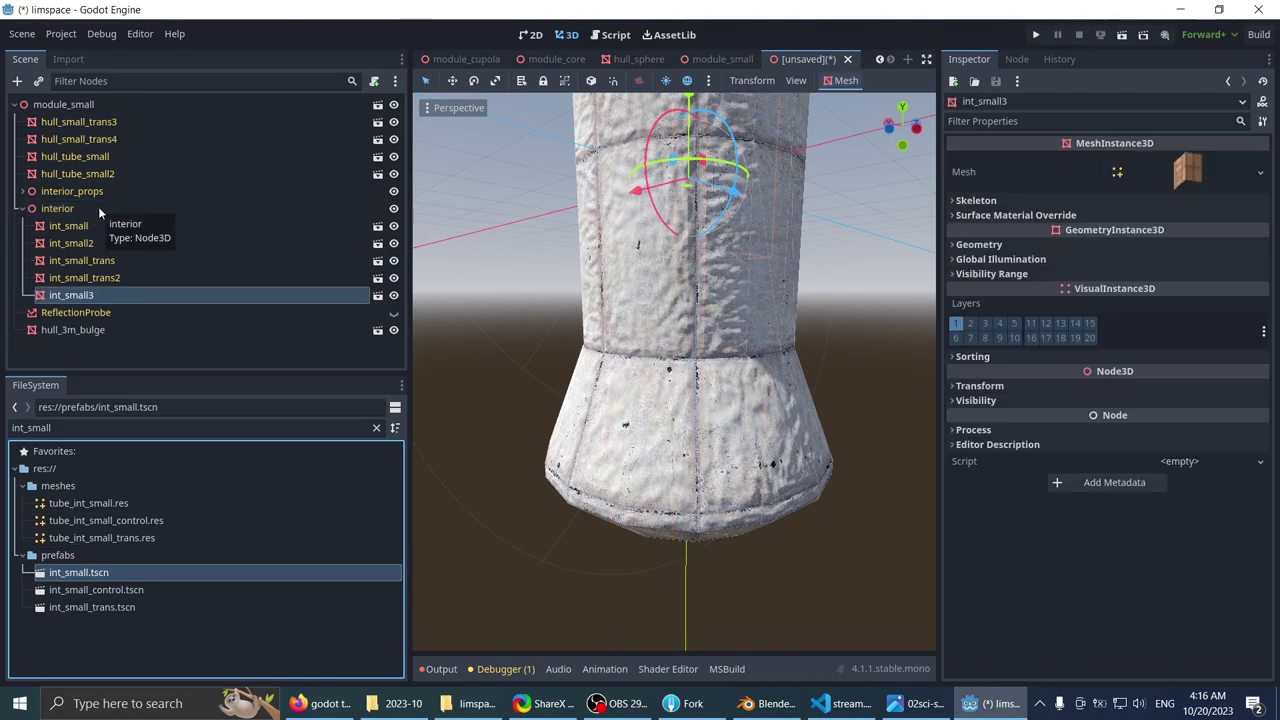
- Move the int_small3 section down the module's axis toward the bulge
scroll(588, 376, down, 5)
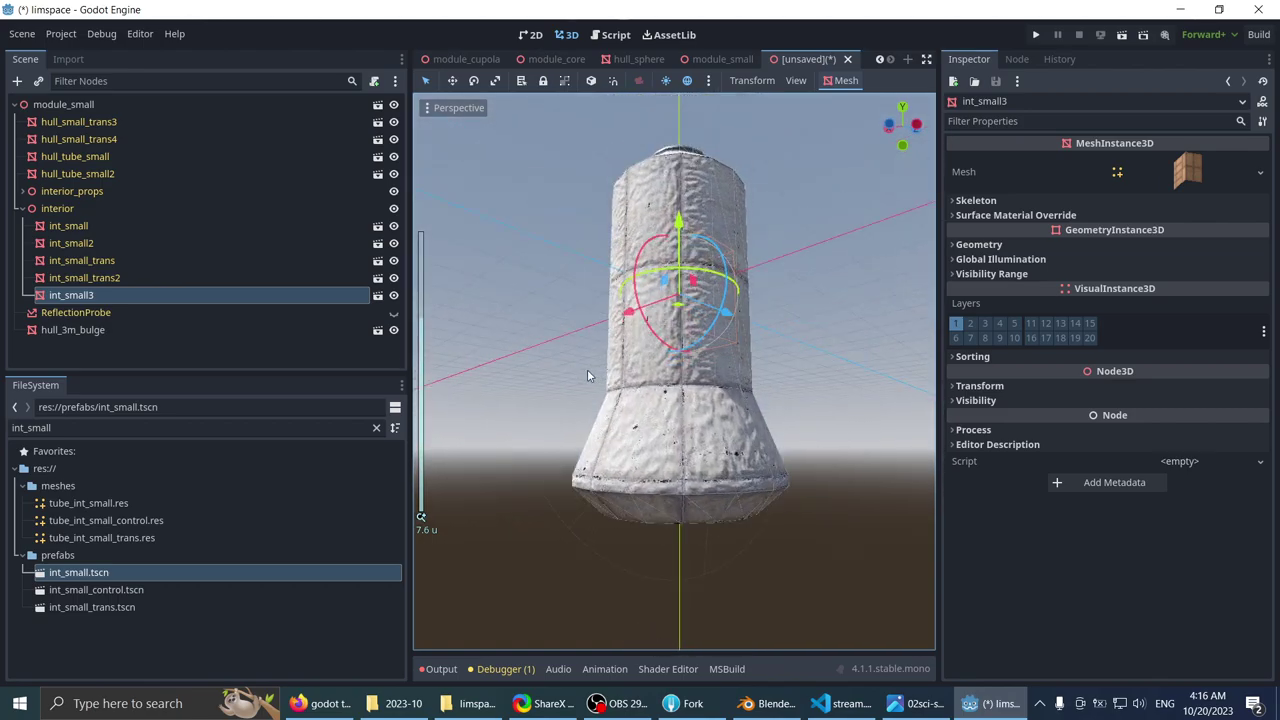
scroll(588, 376, up, 3)
middle_drag(595, 399, 595, 448)
scroll(580, 532, up, 12)
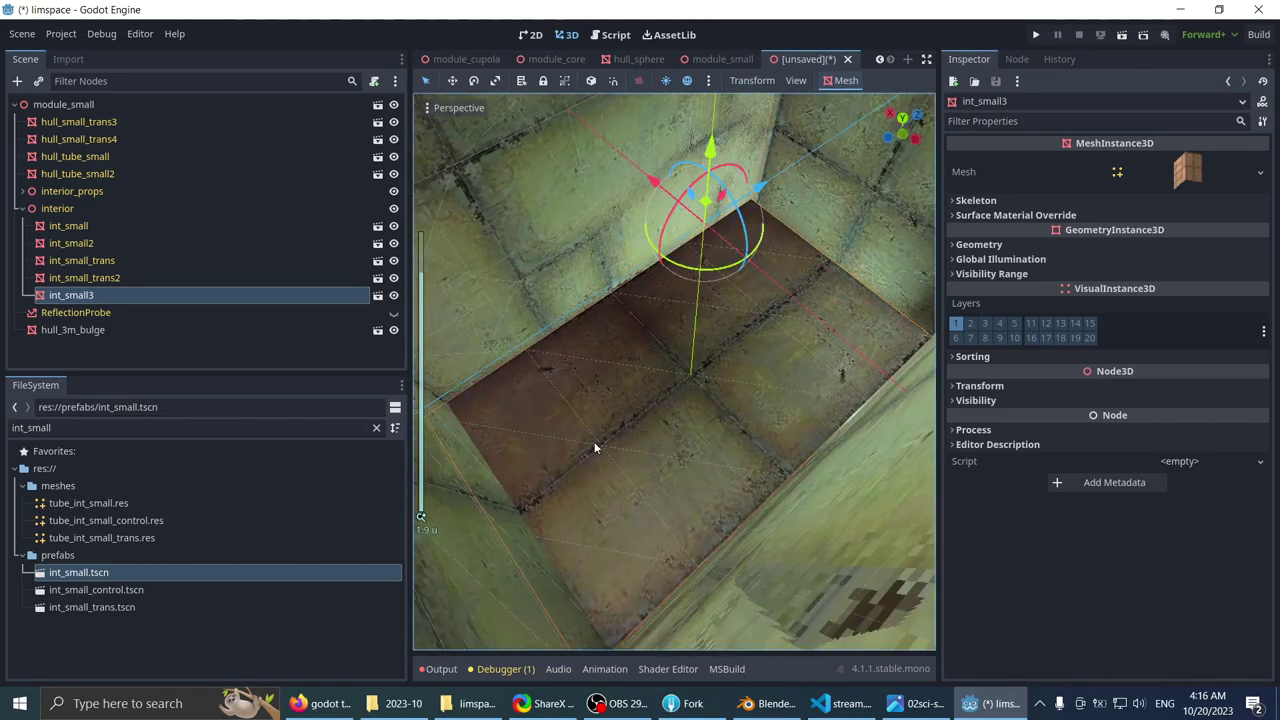
drag(712, 172, 800, 405)
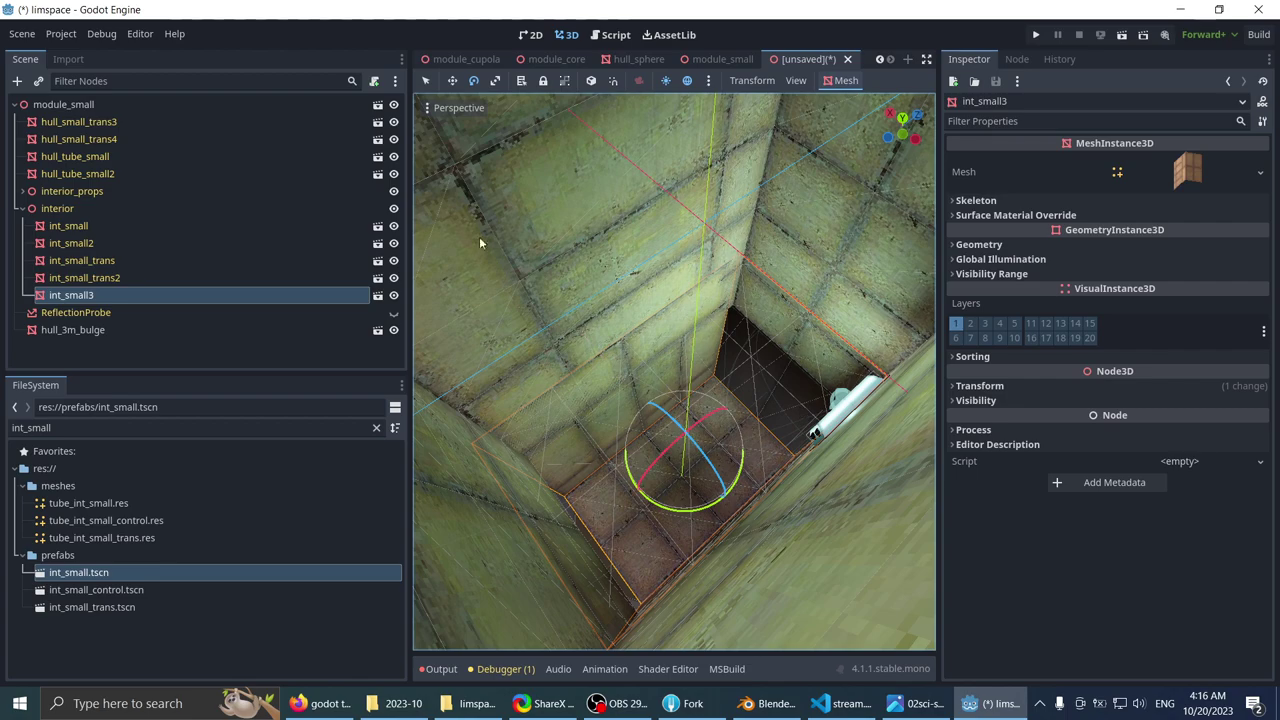
- Try an X rotation of 0° on the module_small root, and undo it
click(157, 100)
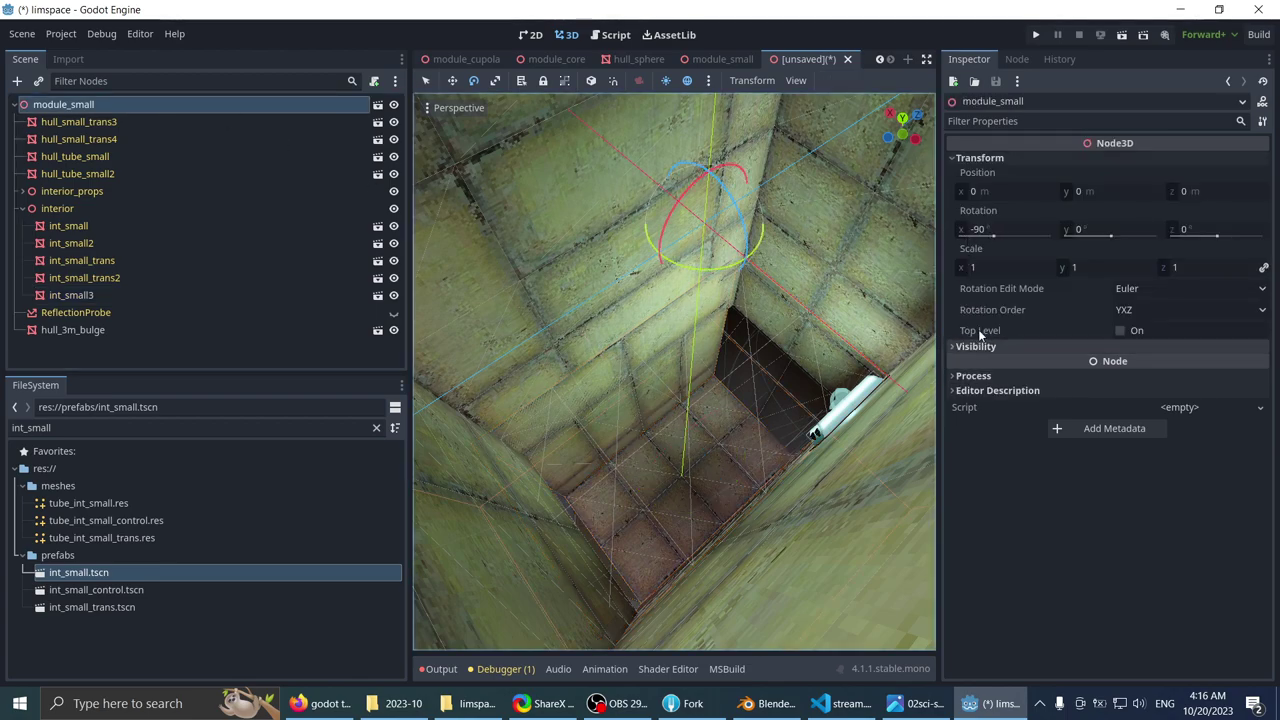
scroll(672, 401, down, 10)
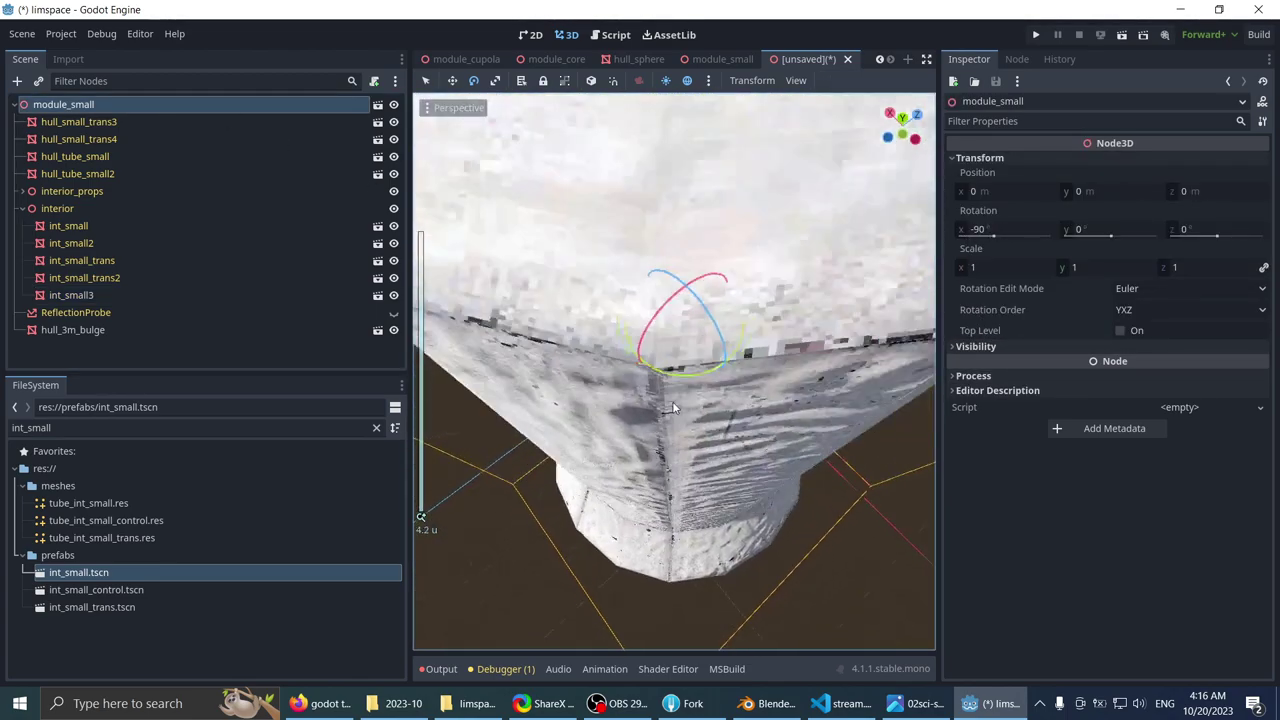
middle_drag(672, 401, 656, 271)
scroll(650, 277, down, 4)
key(w)
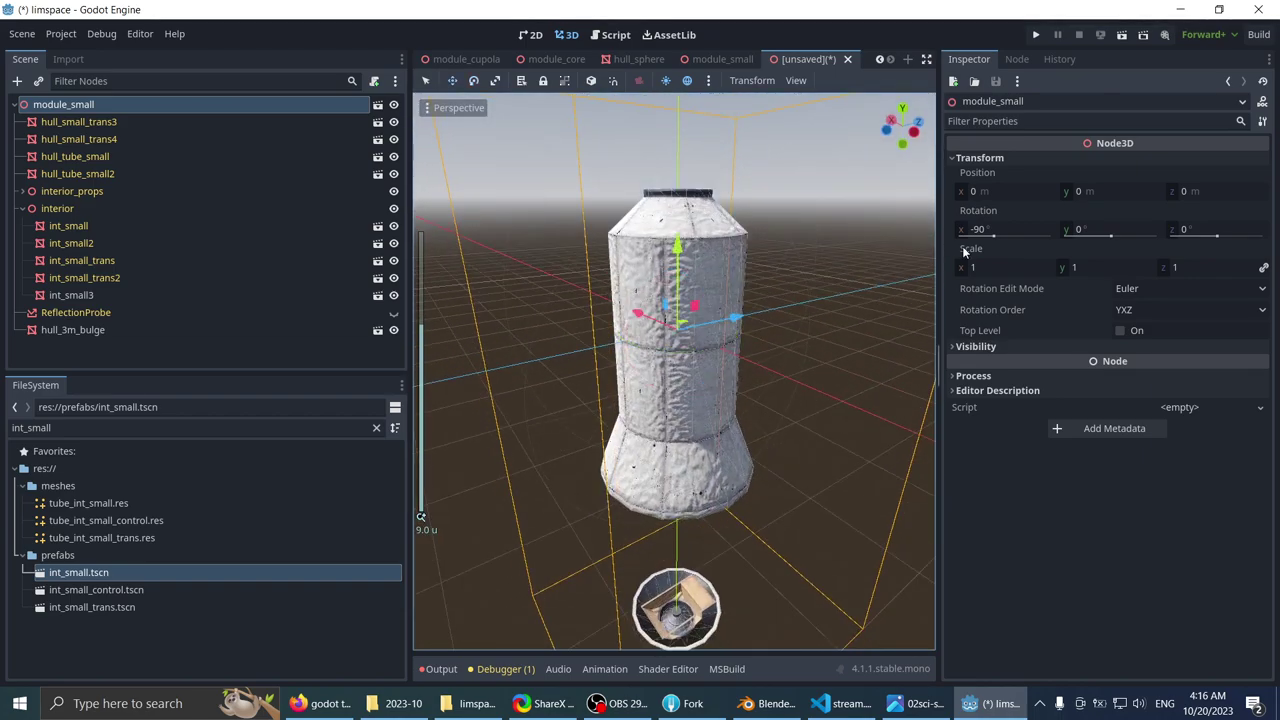
click(998, 230)
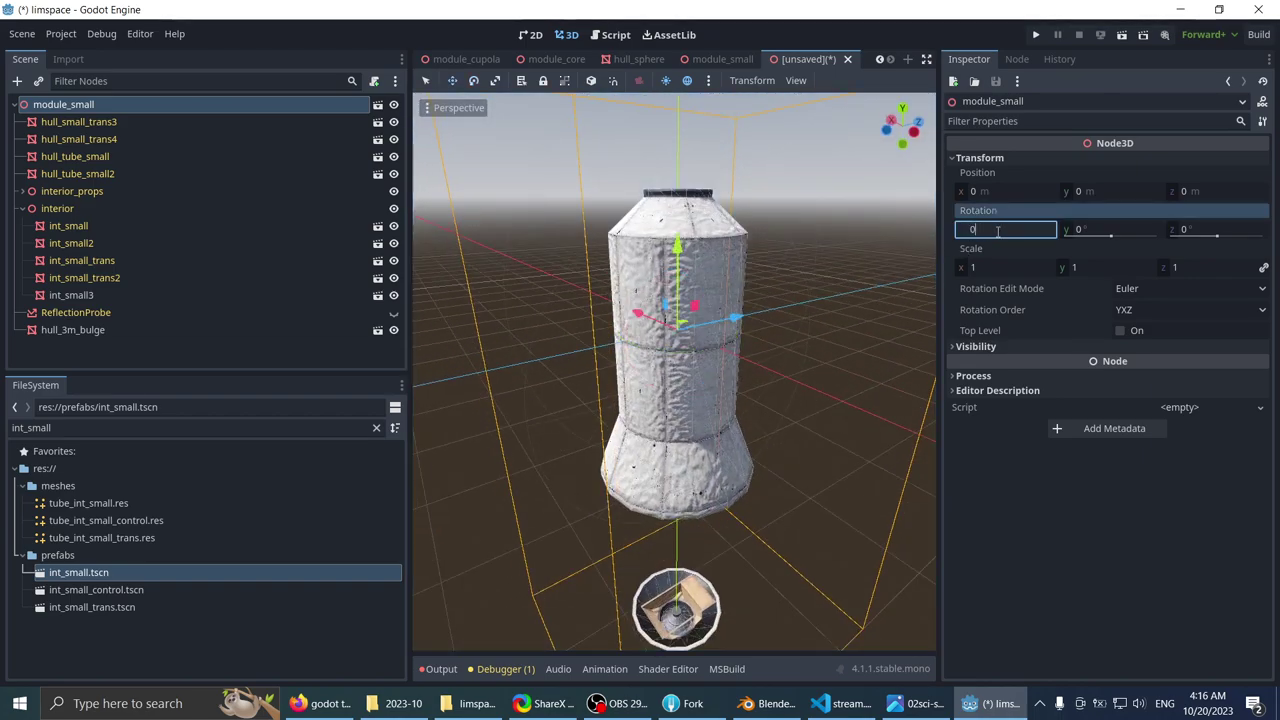
text(0)
click(1105, 232)
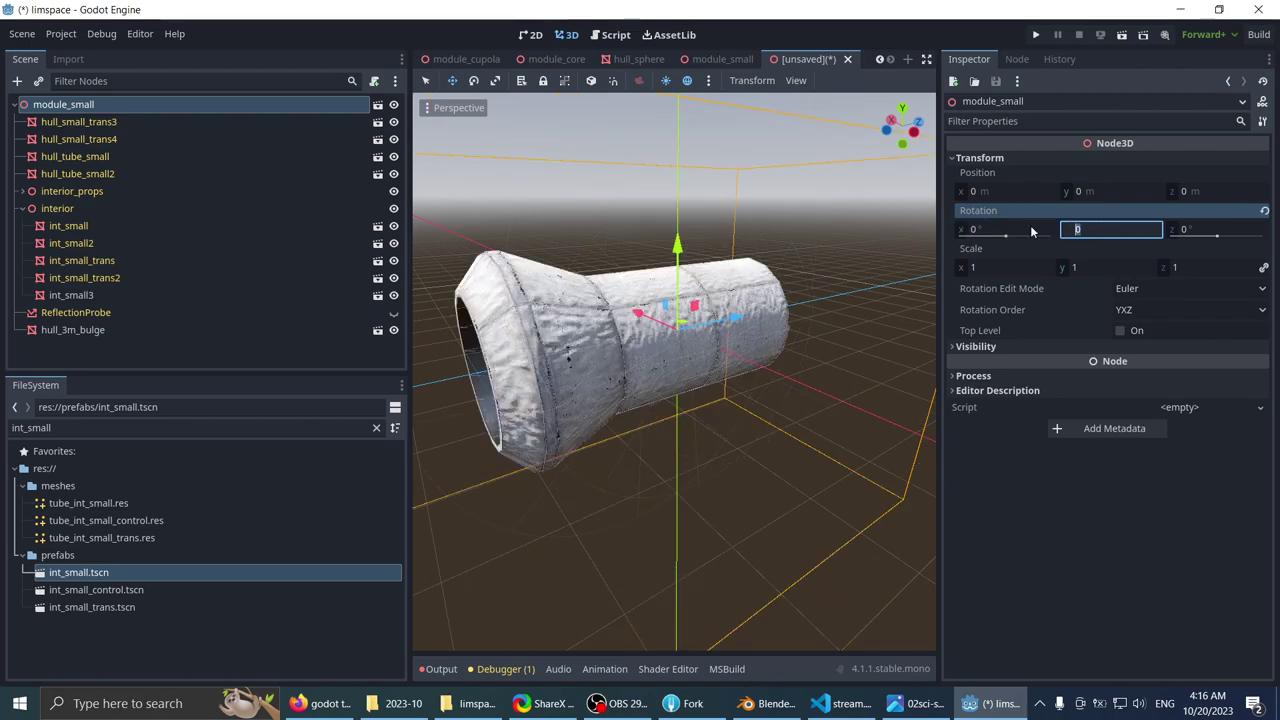
scroll(700, 202, up, 3)
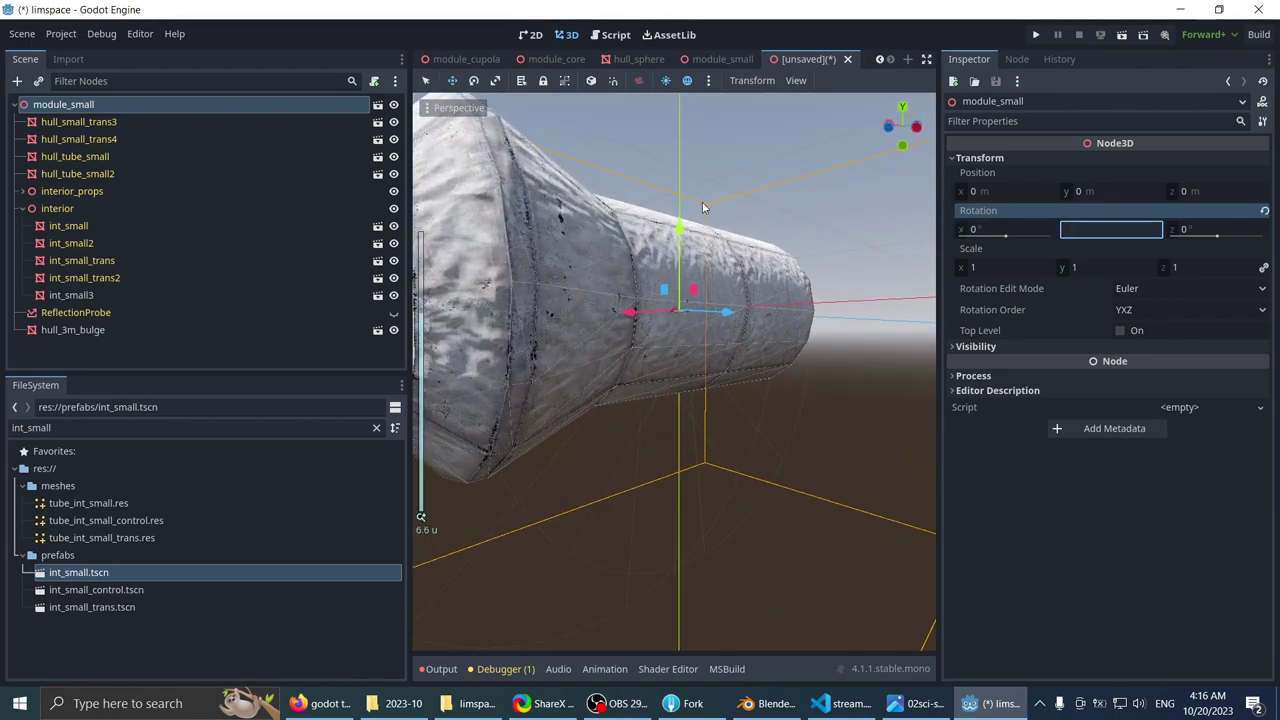
right_click(875, 208)
scroll(771, 188, down, 5)
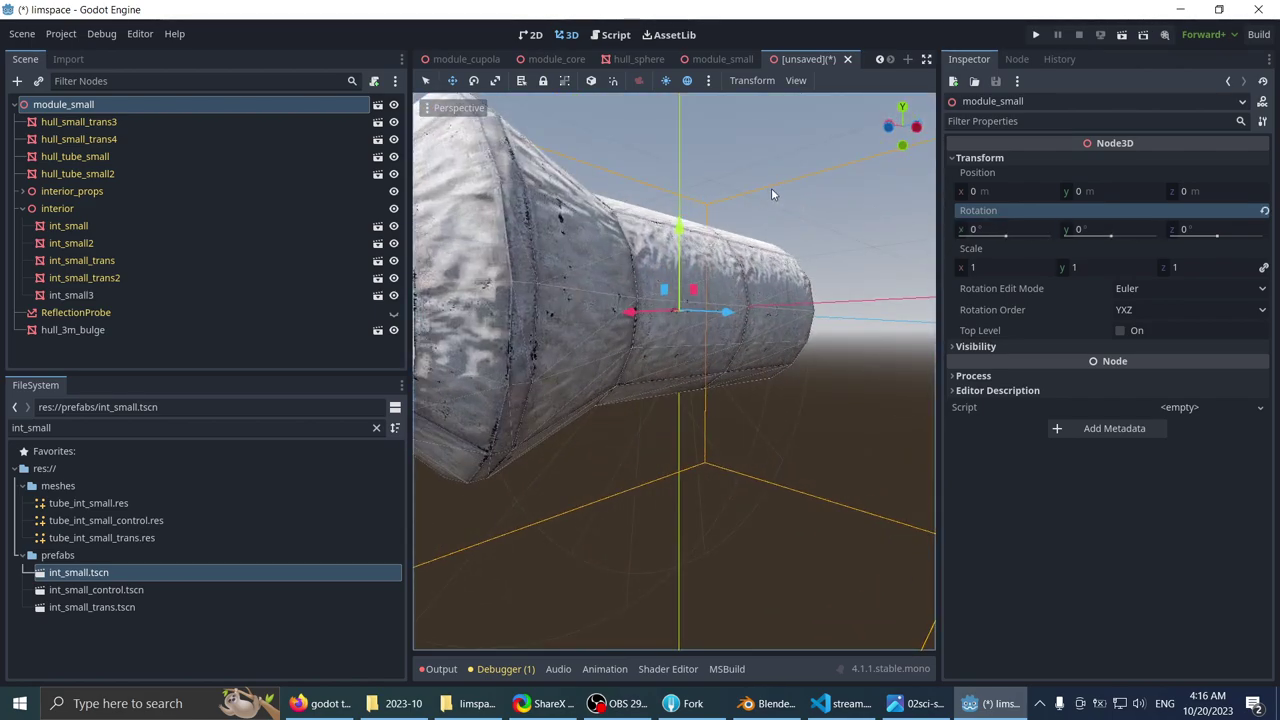
key(ctrl+z)
- Nudge int_small3 along the module's axis to z -2.75 m, beside the existing interior sections
middle_drag(761, 188, 685, 324)
scroll(710, 258, up, 14)
scroll(704, 332, up, 8)
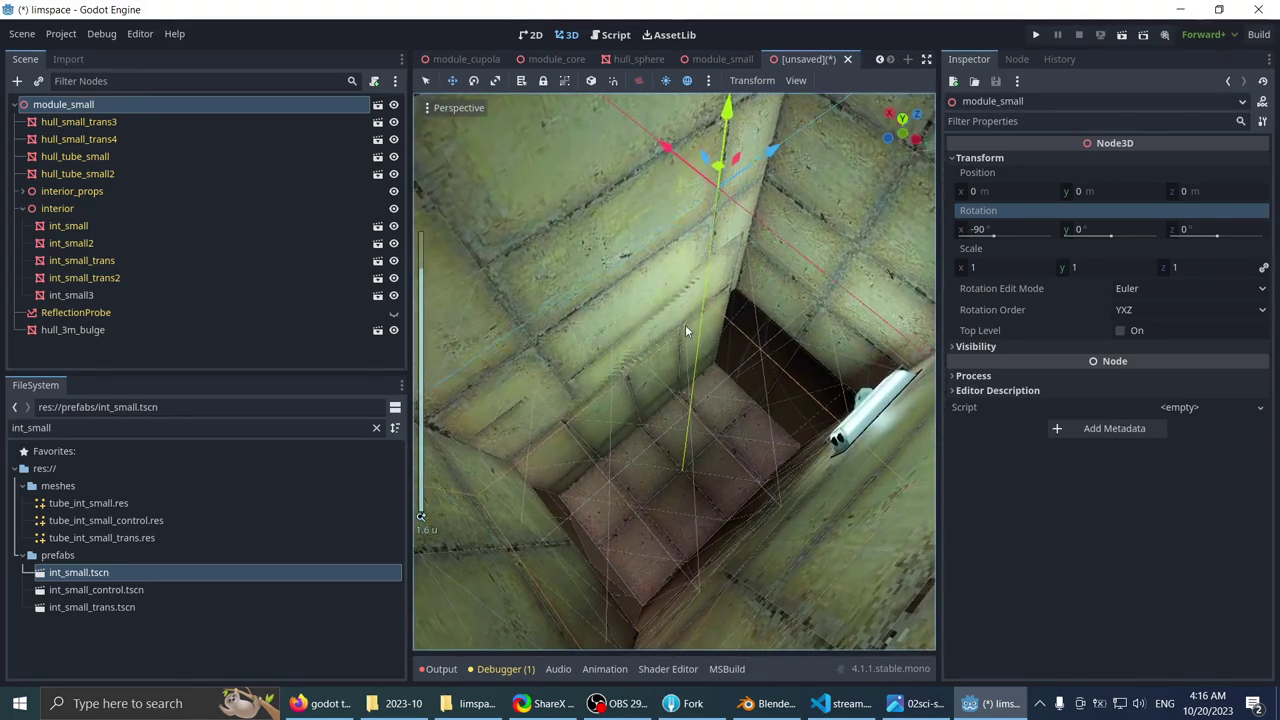
click(103, 297)
scroll(527, 350, up, 3)
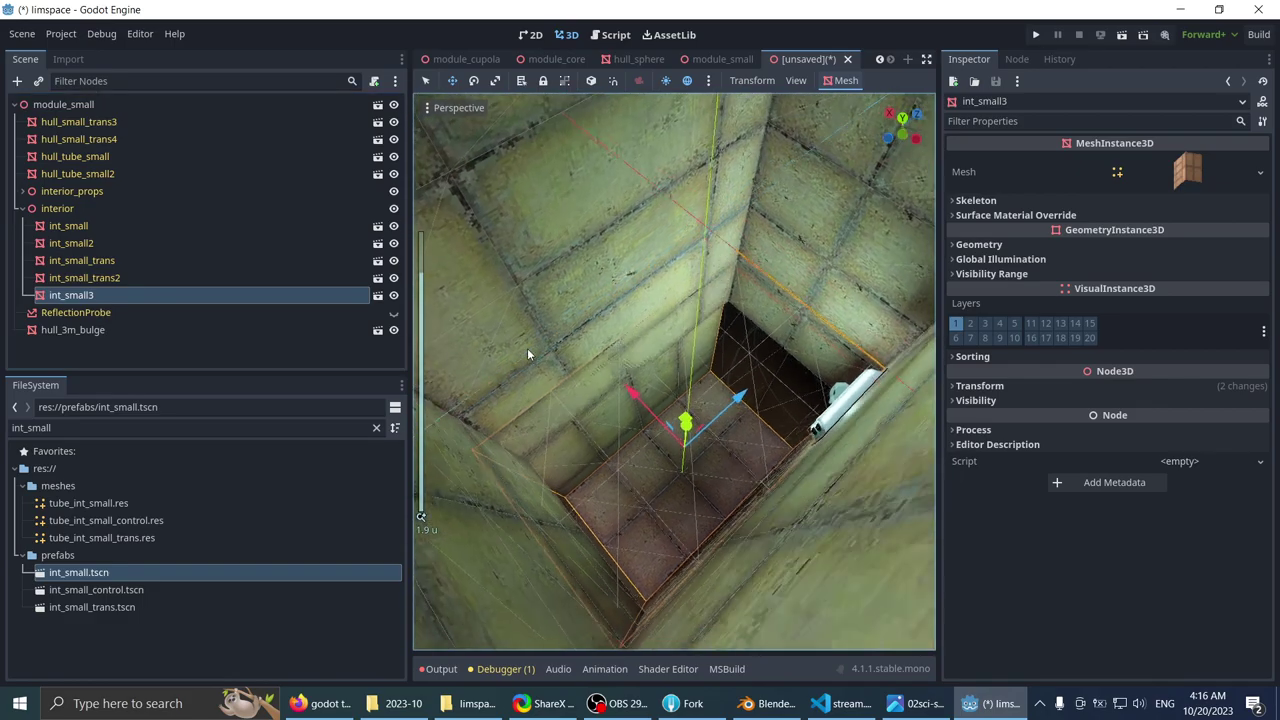
middle_drag(527, 350, 590, 224)
scroll(573, 257, up, 4)
drag(700, 434, 707, 497)
middle_drag(692, 475, 730, 440)
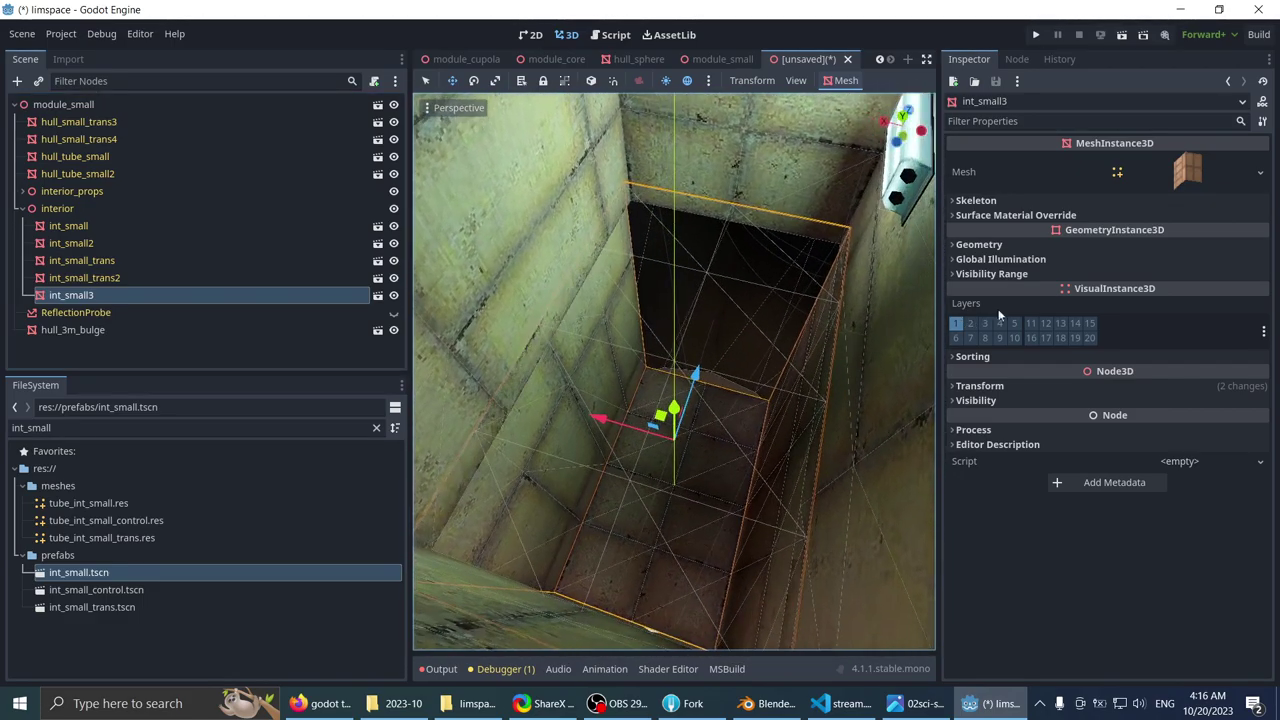
- Reset int_small3's position and move it down the module's axis to z -3 m
click(996, 387)
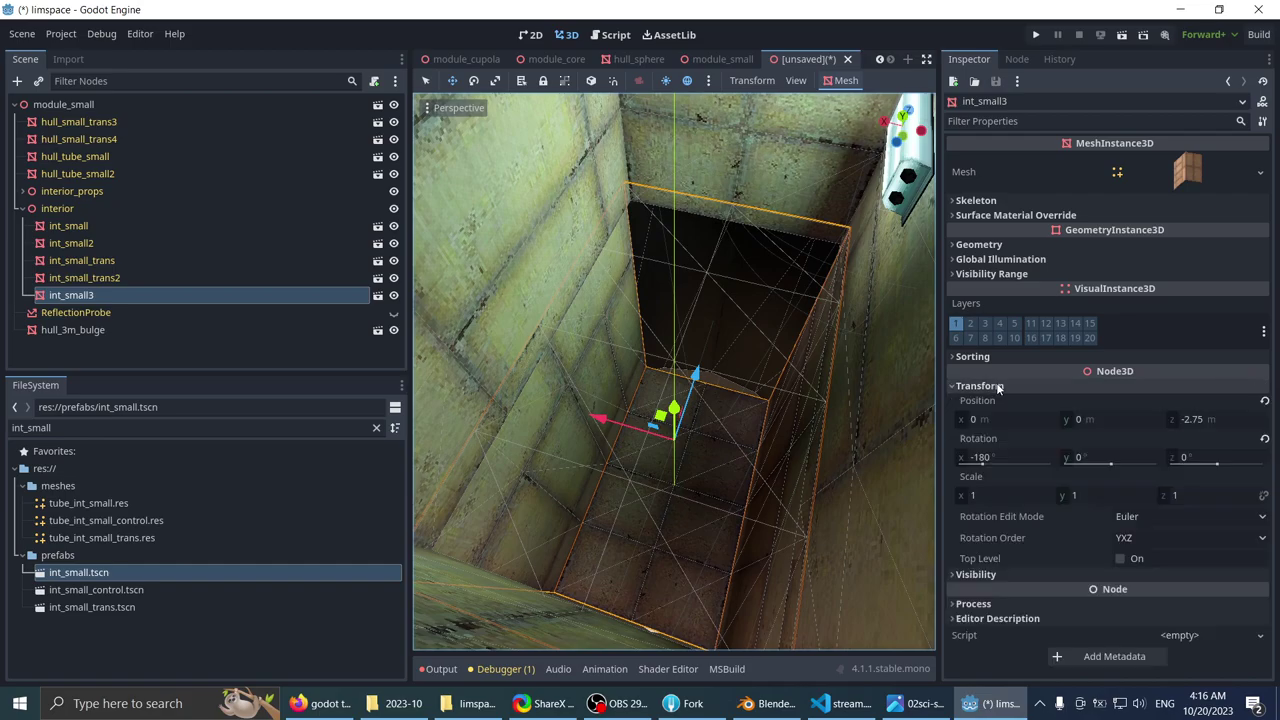
click(1265, 402)
scroll(698, 375, down, 5)
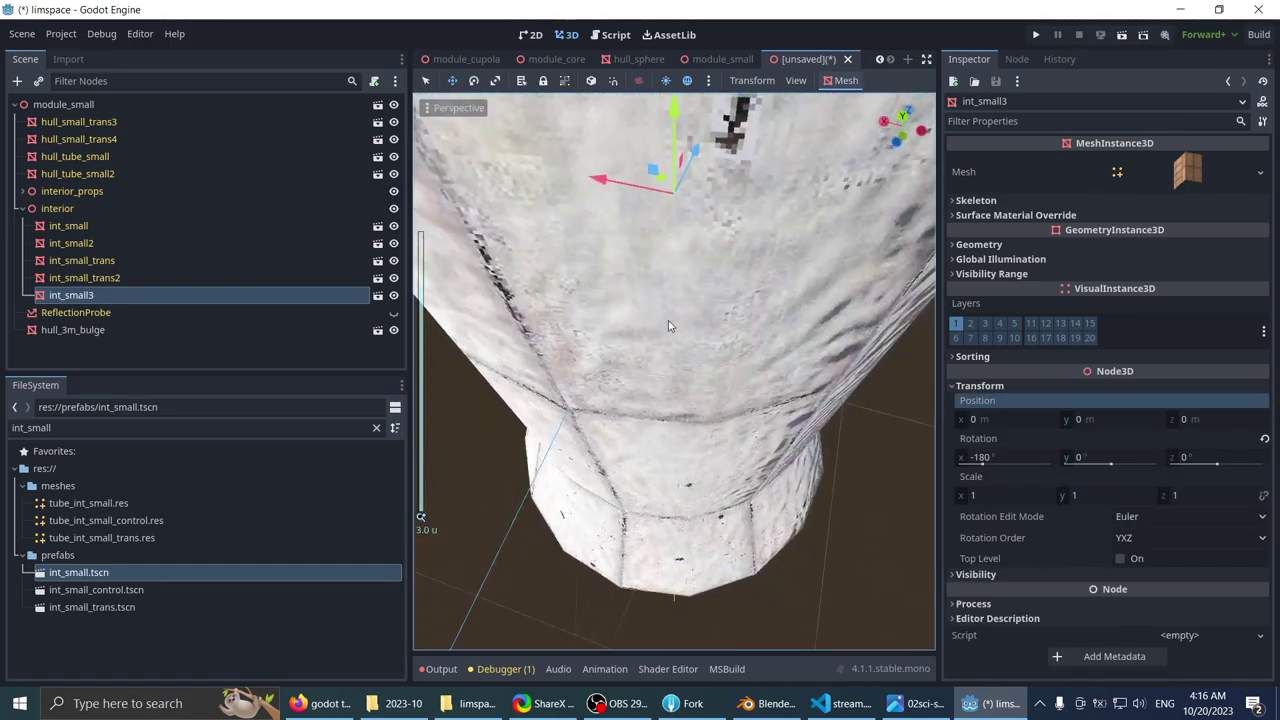
scroll(680, 240, down, 7)
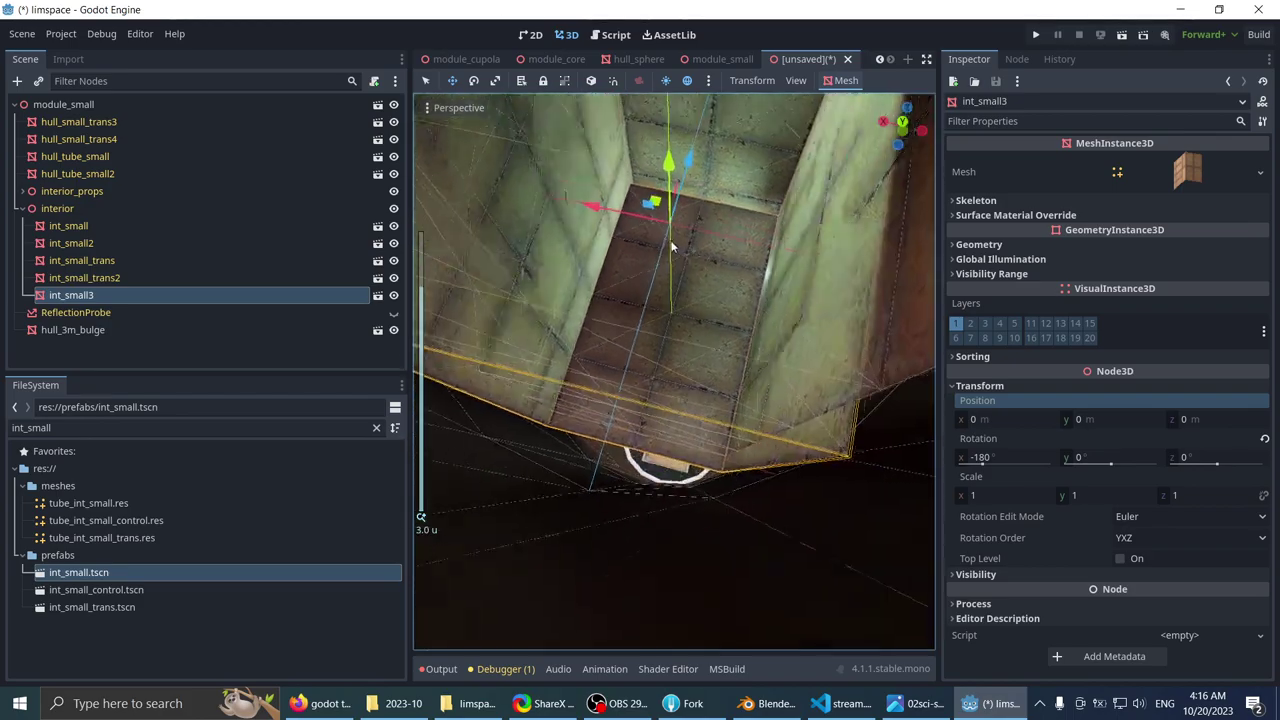
middle_drag(674, 246, 680, 274)
scroll(660, 268, down, 5)
scroll(650, 225, up, 8)
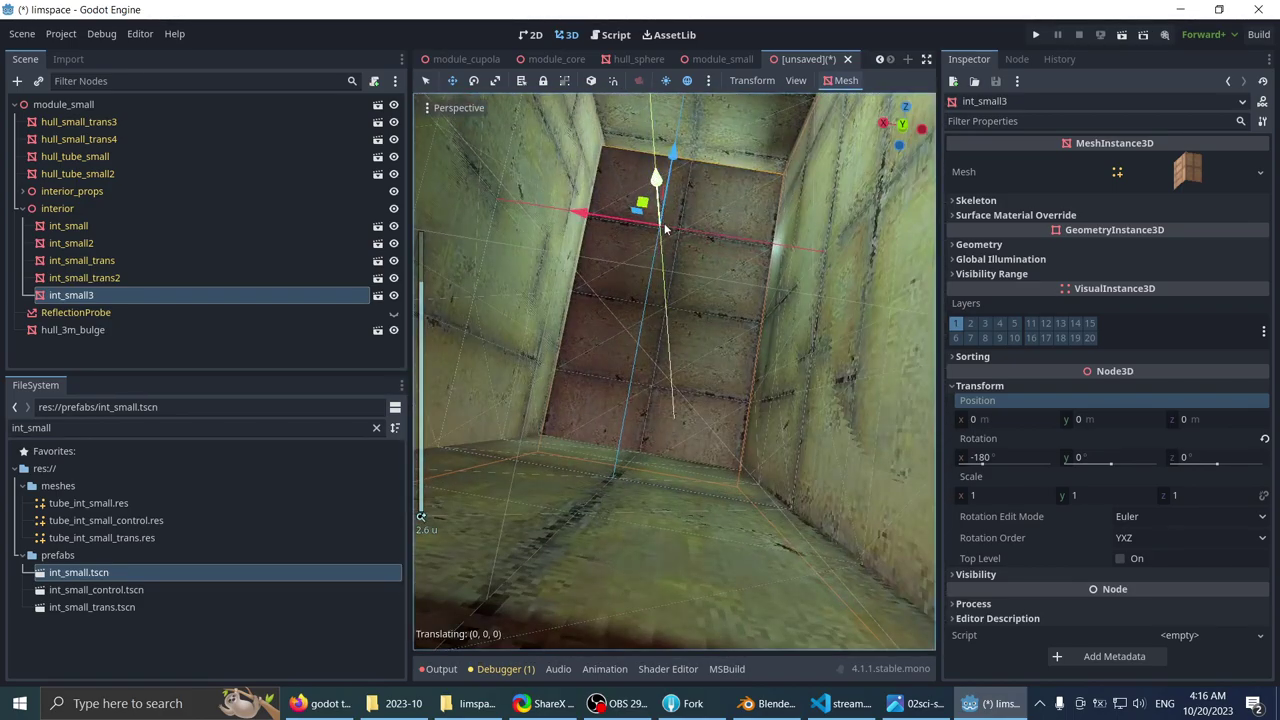
drag(665, 228, 670, 350)
- Set int_small3's X rotation to 90° and check how it lines up inside the bulge section
click(1001, 457)
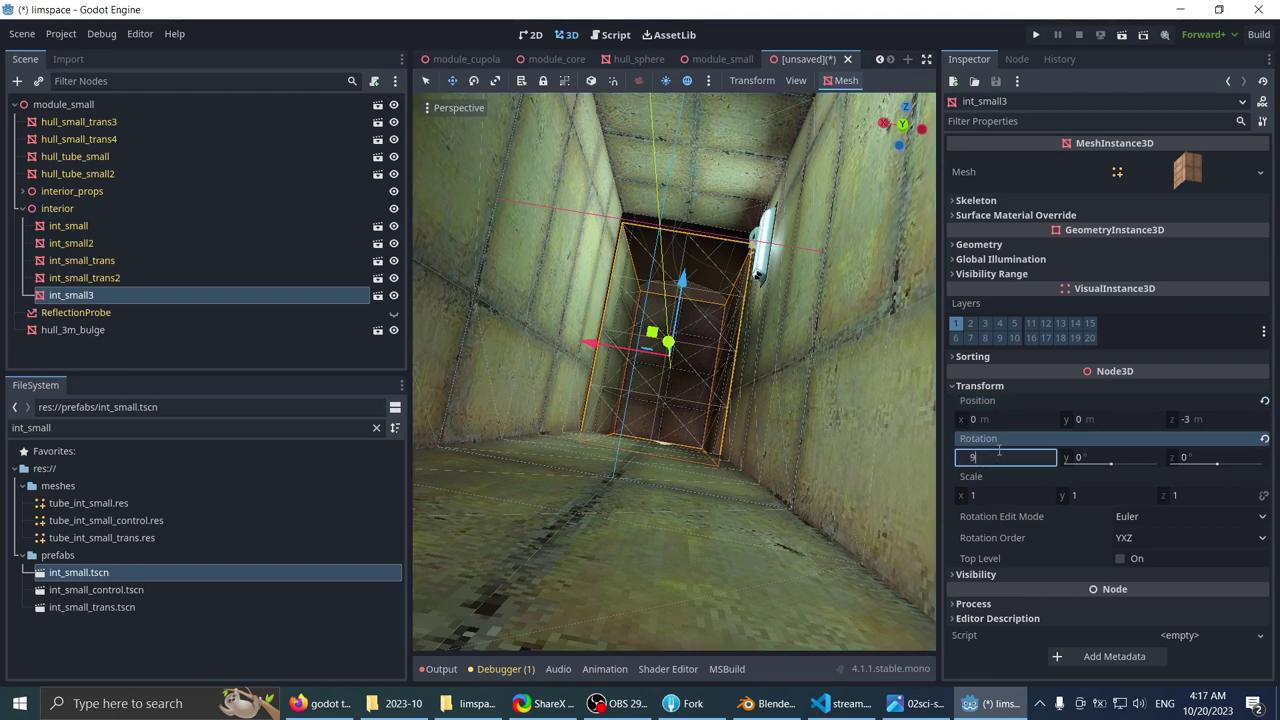
key(Return)
scroll(859, 371, down, 6)
middle_drag(855, 395, 677, 316)
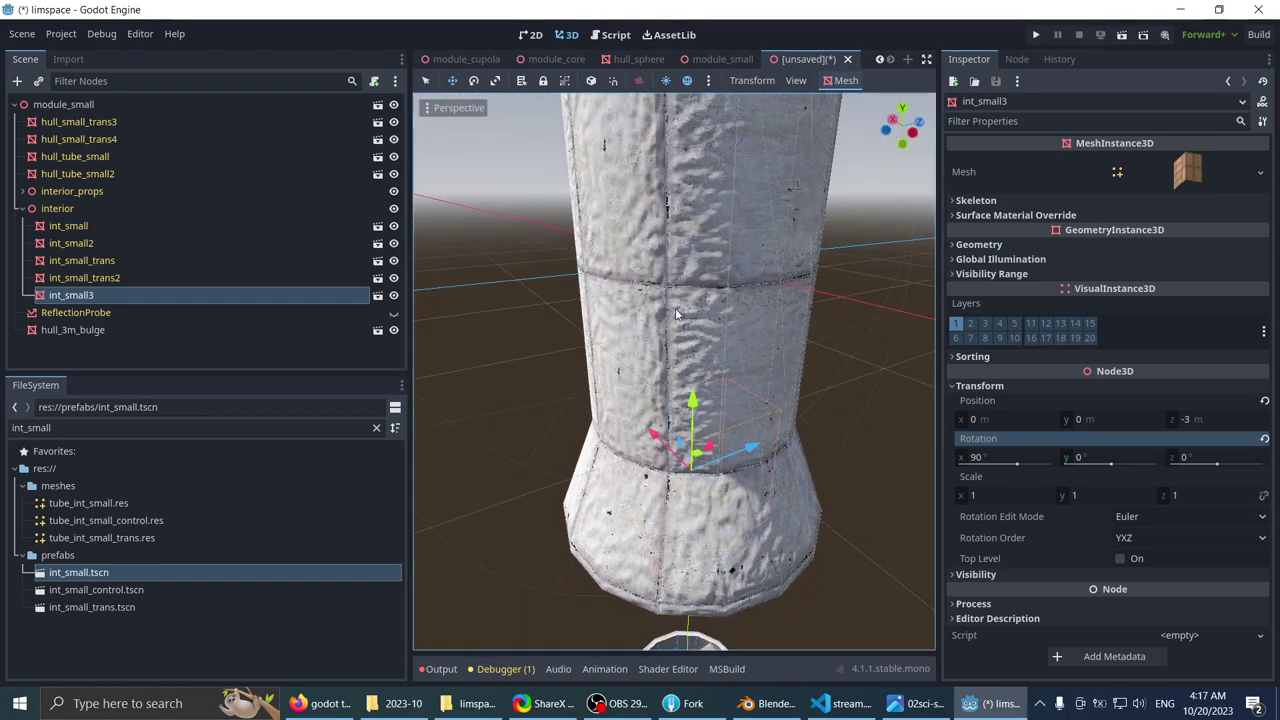
scroll(676, 316, up, 10)
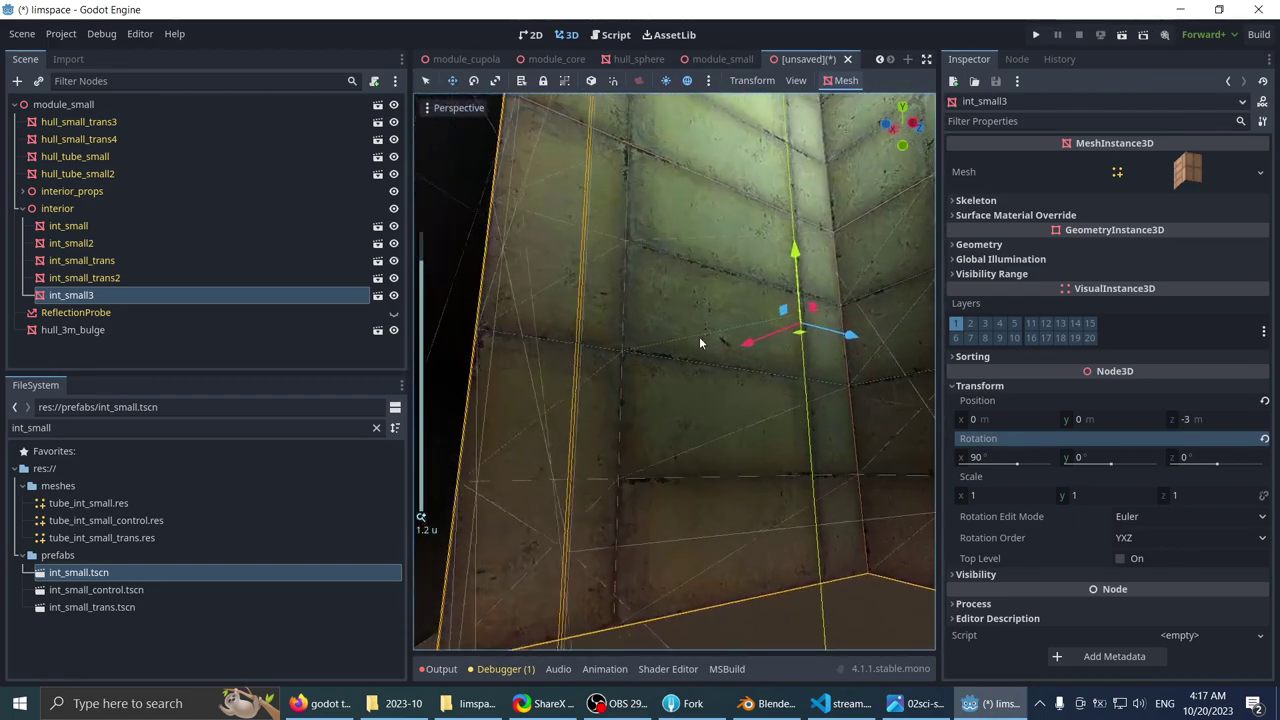
shift+middle_drag(700, 343, 642, 513)
scroll(642, 513, down, 8)
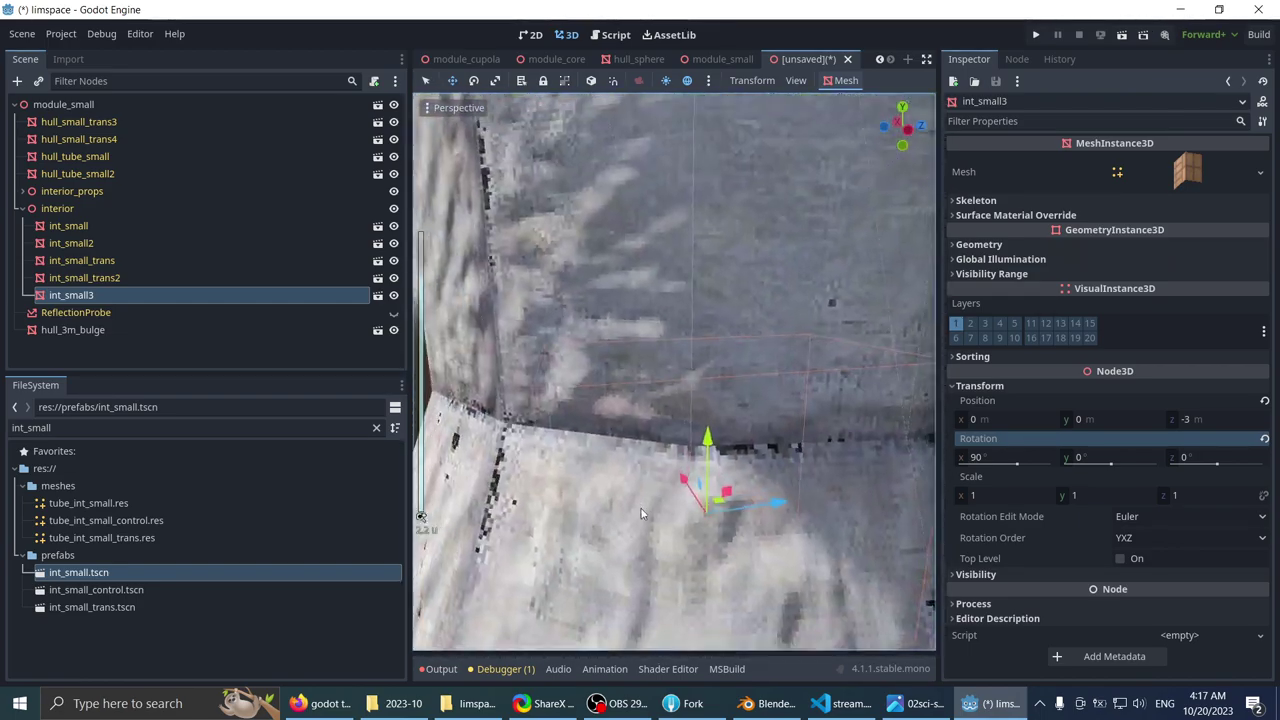
scroll(641, 514, down, 8)
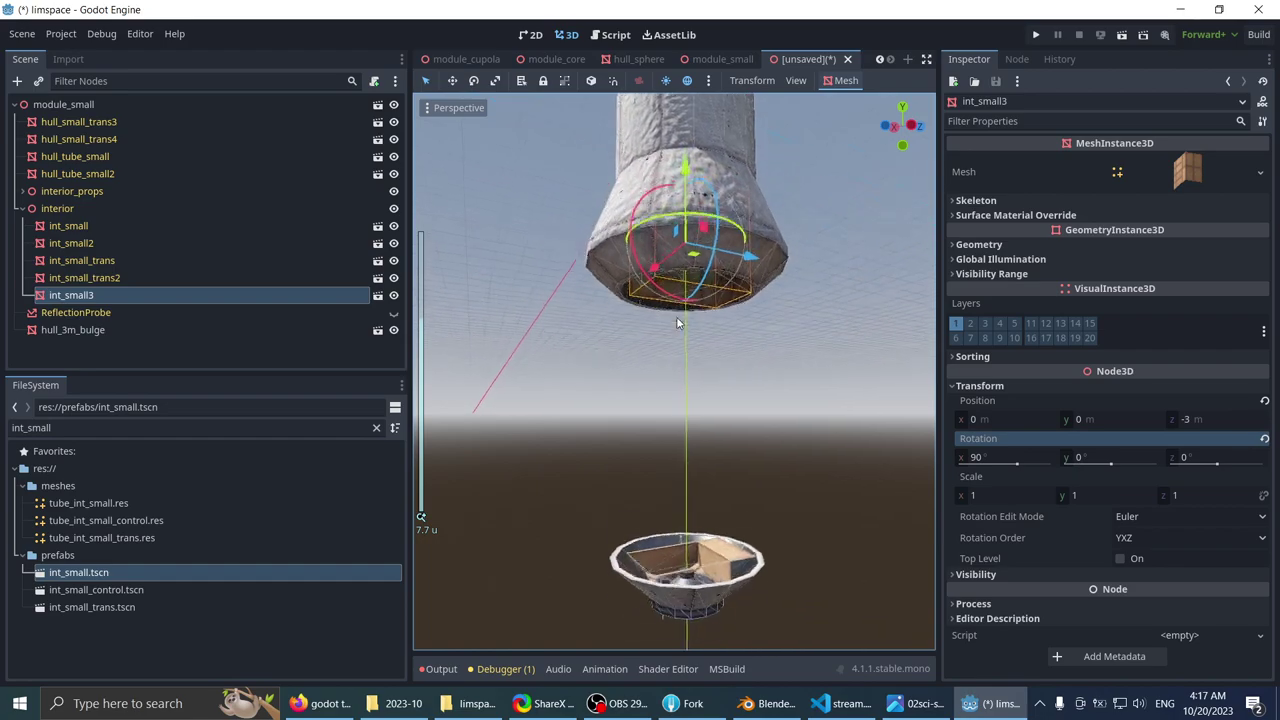
- Select hull_small_trans4 together with int_small_trans2 and move both up the axis against the open end of the bulge
scroll(677, 322, down, 2)
click(641, 489)
click(645, 504)
middle_drag(645, 504, 630, 420)
scroll(617, 307, up, 3)
middle_drag(630, 420, 581, 459)
click(570, 331)
scroll(570, 331, up, 5)
click(607, 449)
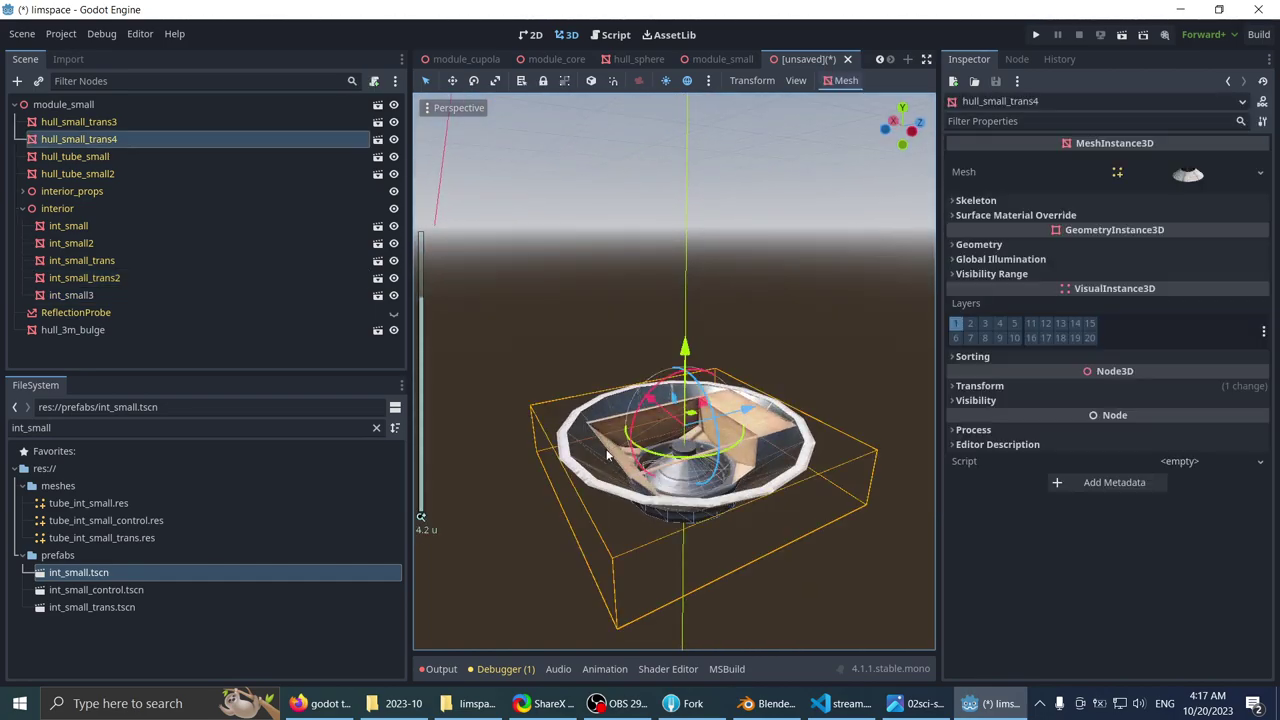
shift+click(770, 424)
scroll(686, 340, down, 5)
shift+middle_drag(685, 335, 690, 425)
scroll(684, 368, down, 3)
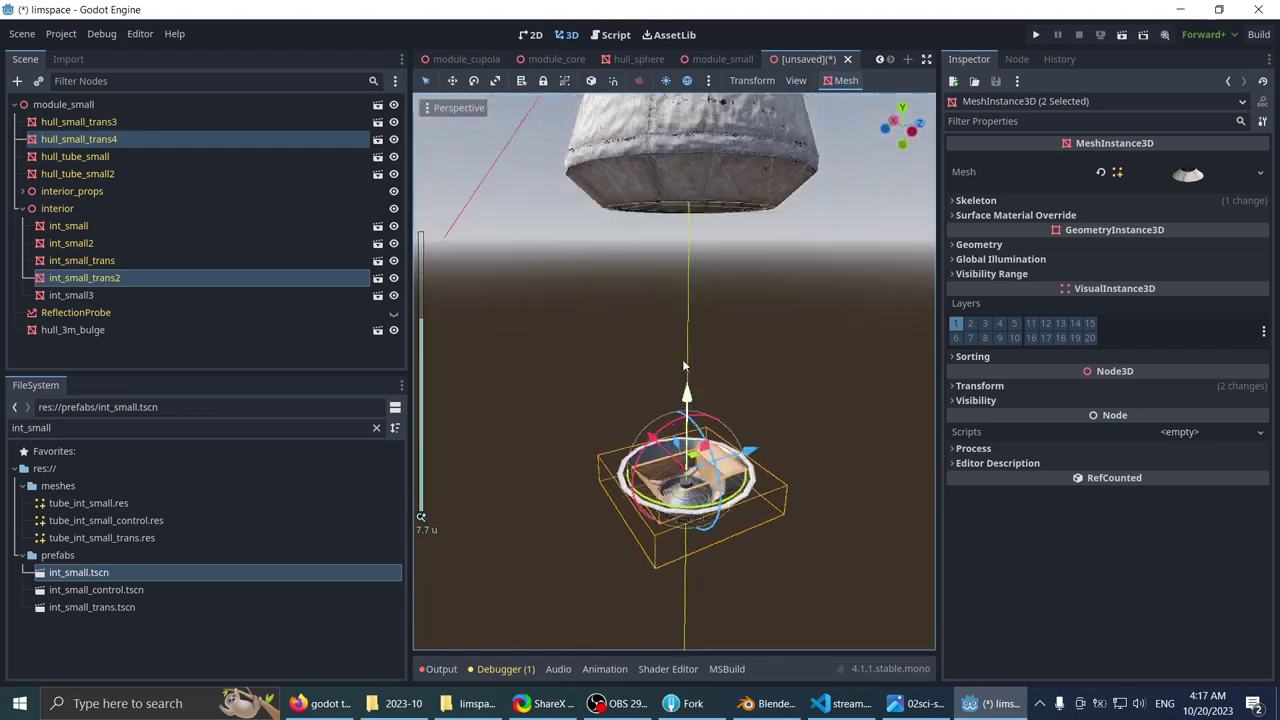
drag(684, 366, 728, 131)
scroll(692, 392, up, 6)
shift+middle_drag(683, 197, 580, 350)
scroll(692, 392, down, 3)
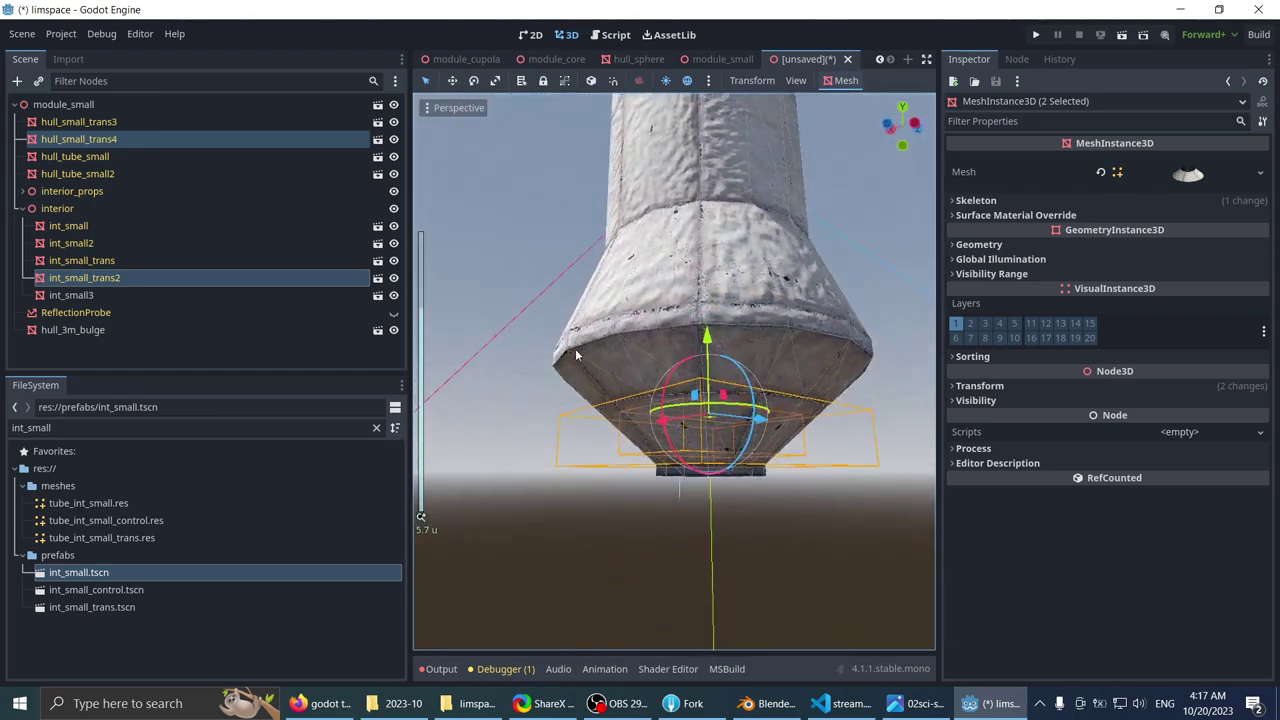
- Deselect the parts and examine the assembled module's exterior from several sides
click(497, 417)
middle_drag(499, 413, 603, 302)
scroll(602, 300, up, 2)
middle_drag(680, 314, 652, 283)
scroll(661, 282, down, 4)
scroll(649, 312, down, 4)
scroll(615, 326, up, 2)
shift+middle_drag(607, 326, 591, 354)
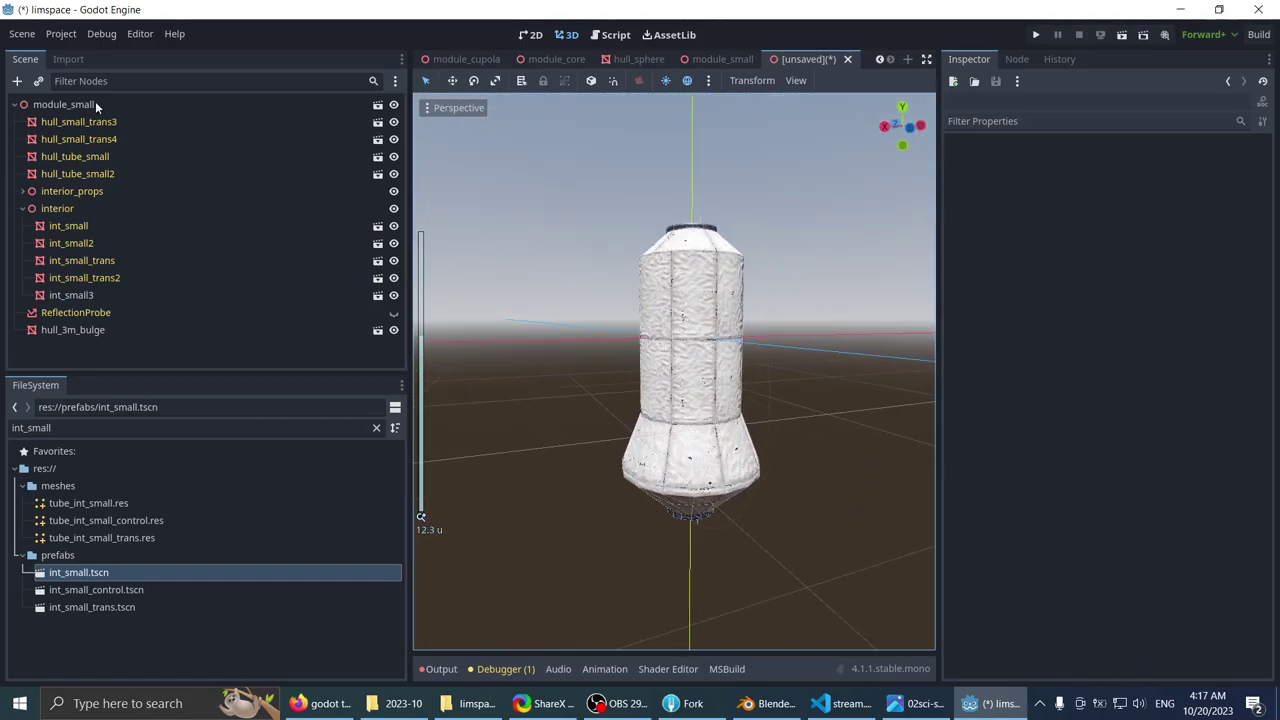
- Rename the scene's root node to module_science
click(96, 106)
middle_drag(547, 253, 569, 267)
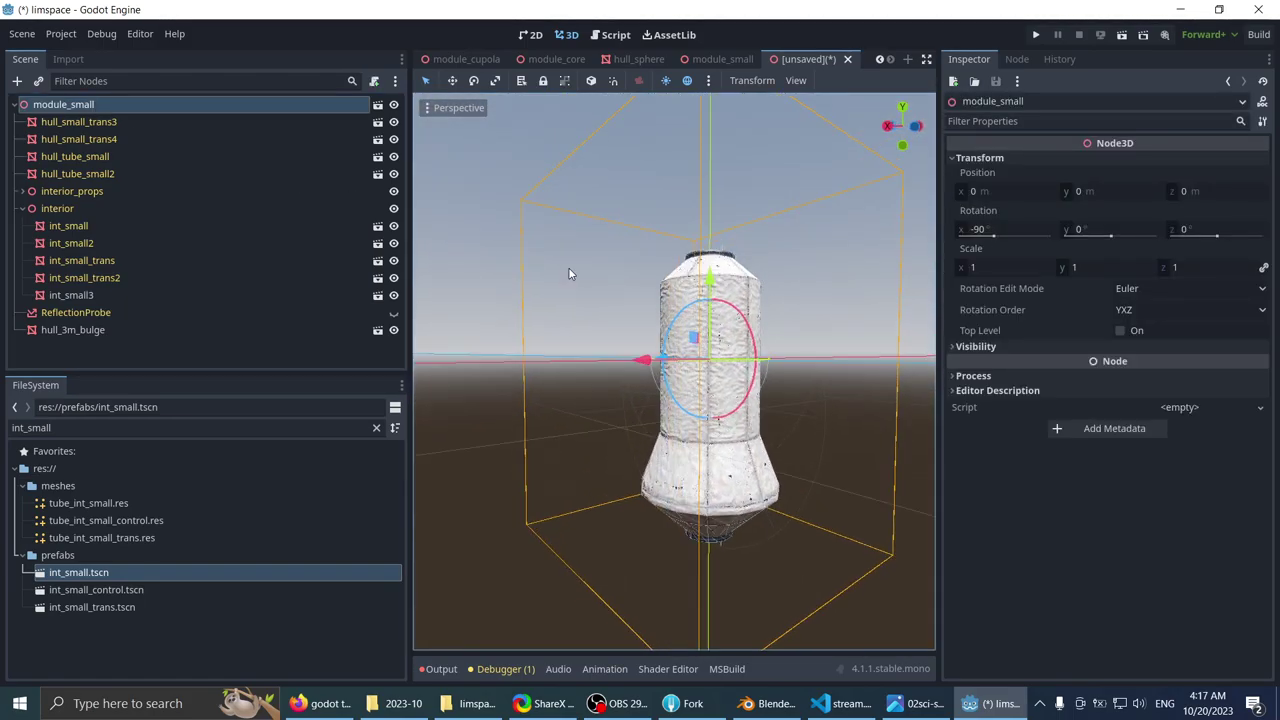
scroll(588, 284, down, 2)
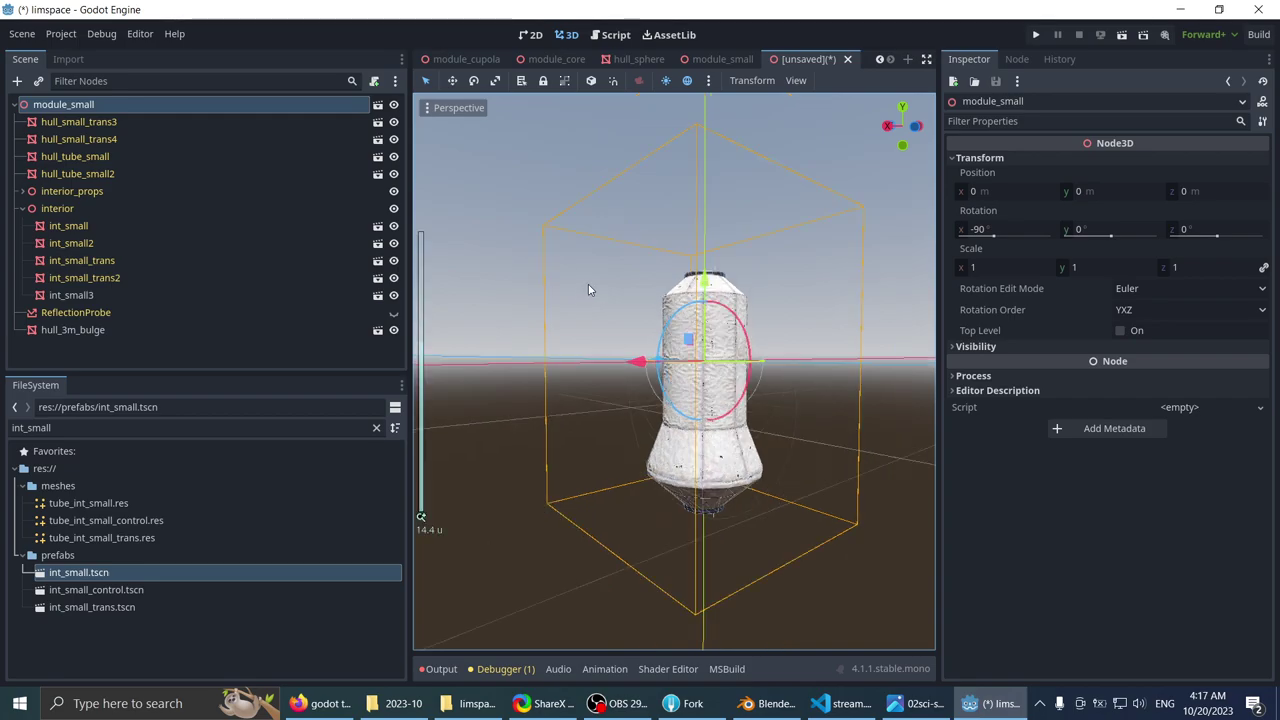
click(138, 123)
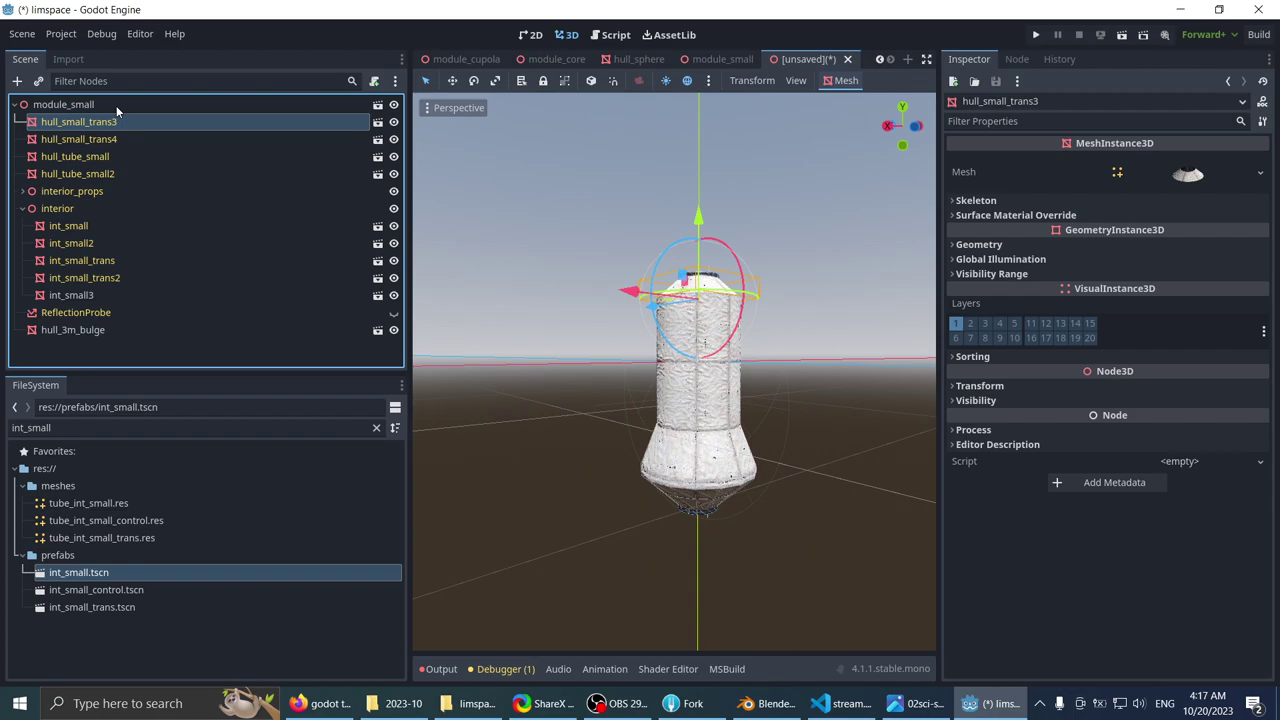
click(116, 105)
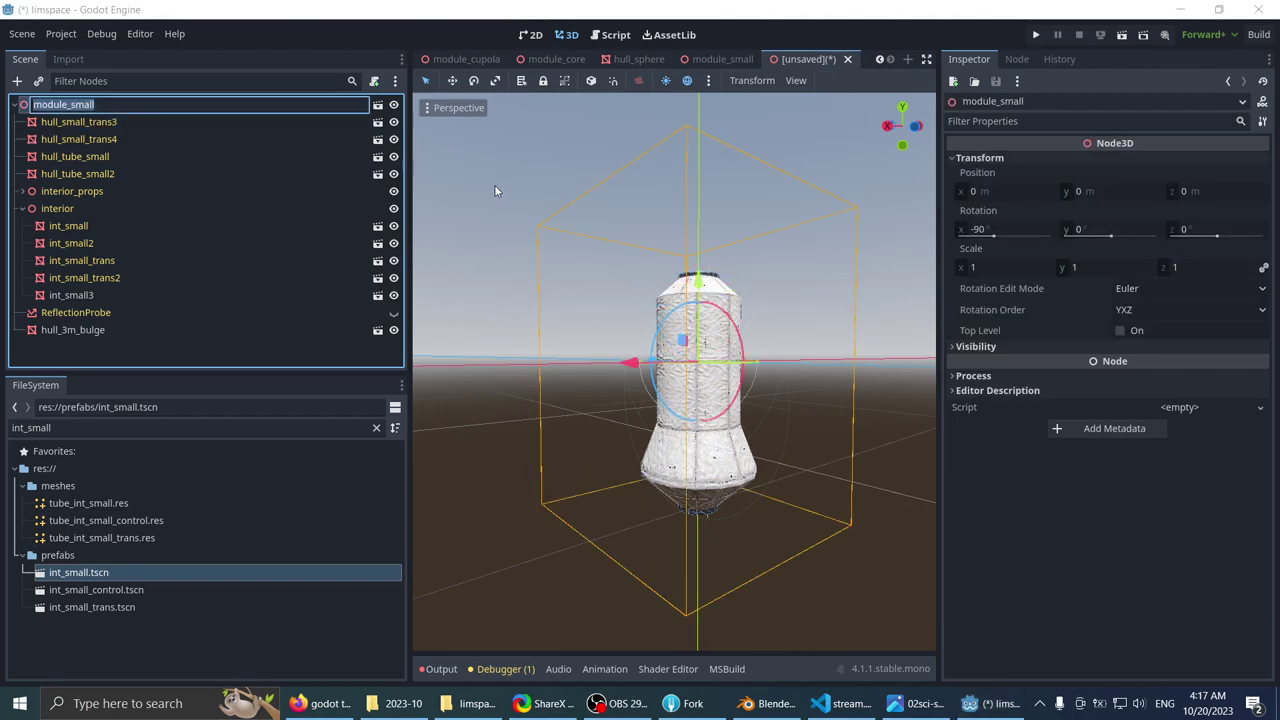
text(module_)
text(small)
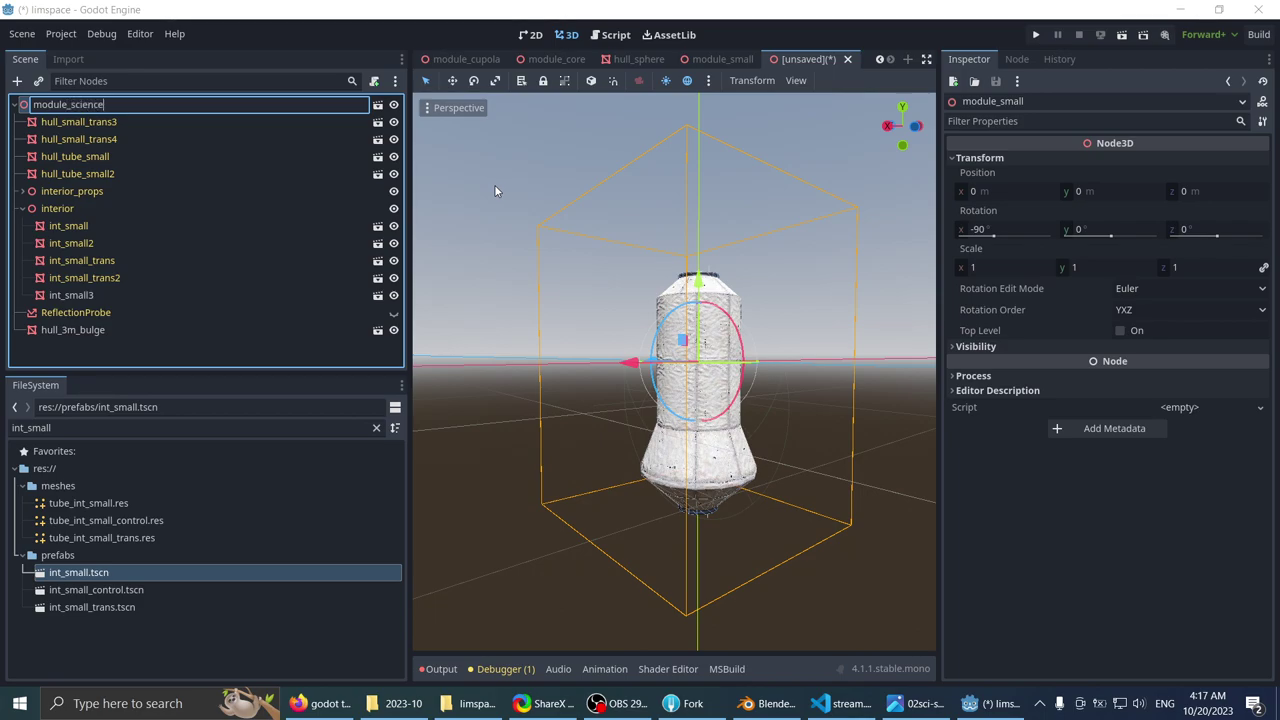
key(Return)
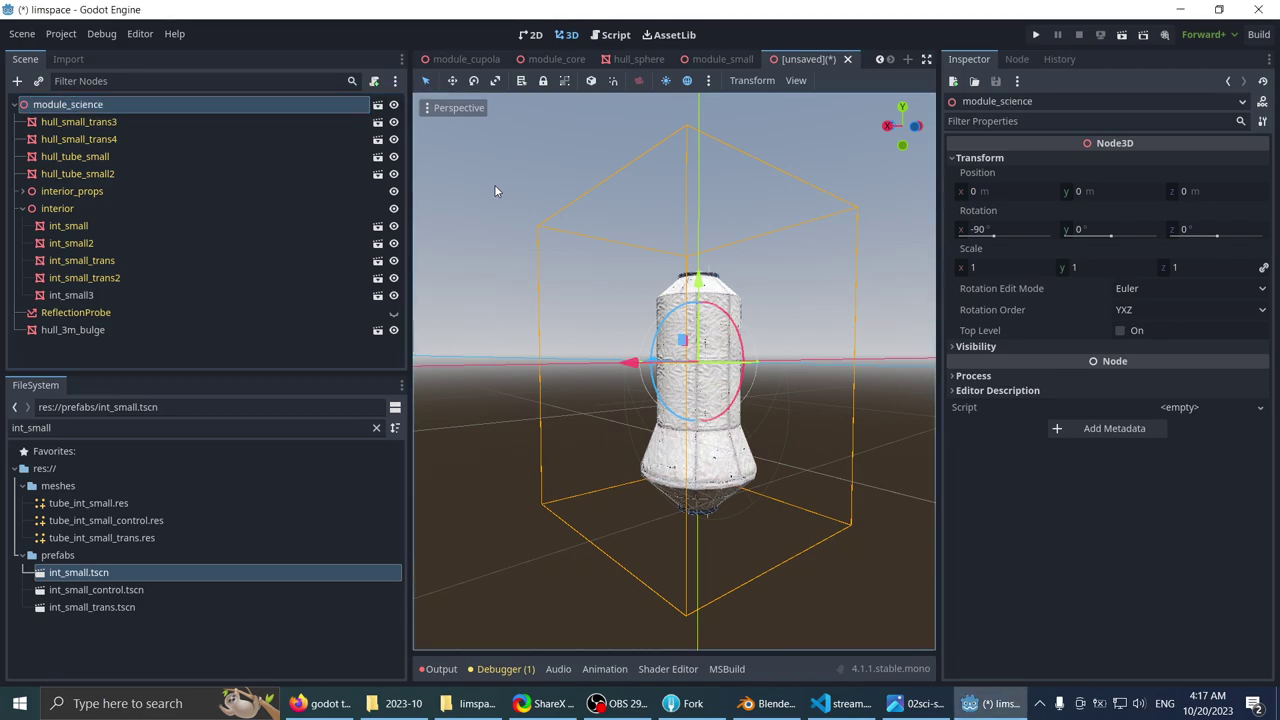
- Collapse the interior group, try to move it up the module's vertical axis in front view, and undo the move
scroll(494, 184, down, 5)
middle_drag(524, 203, 557, 198)
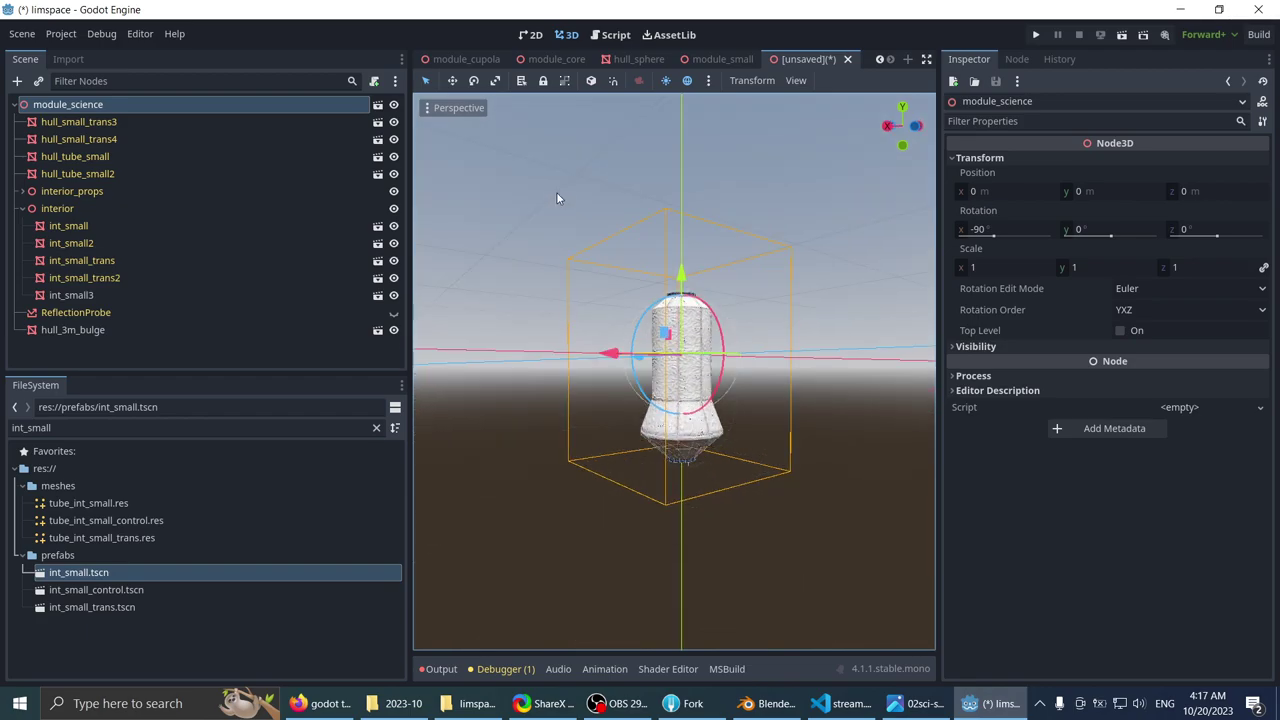
key(KP_1)
scroll(630, 322, up, 5)
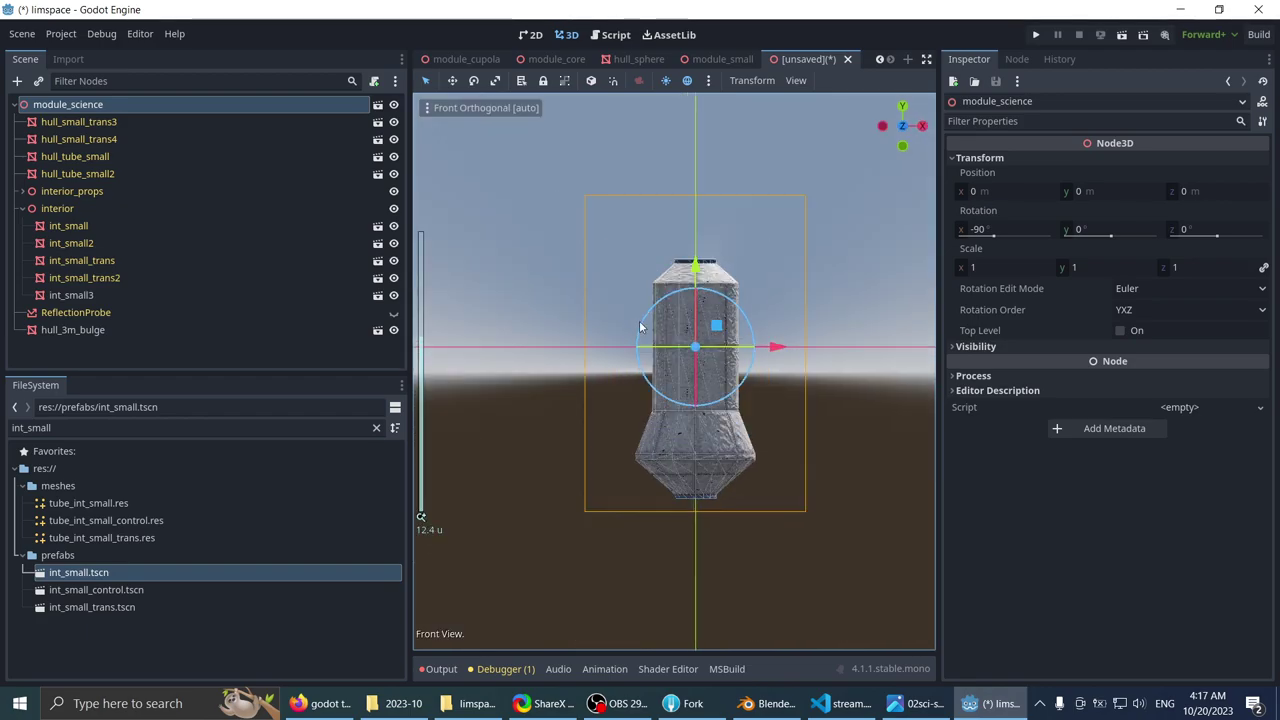
scroll(616, 310, up, 2)
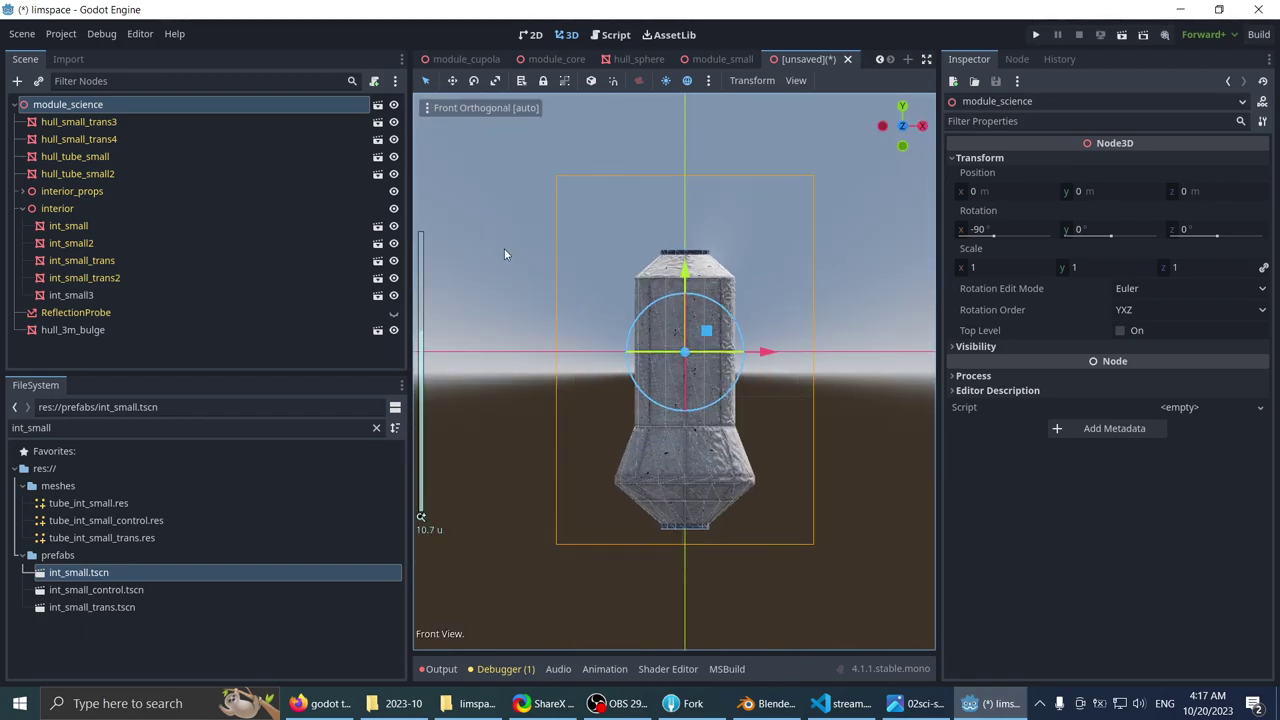
click(22, 208)
click(37, 210)
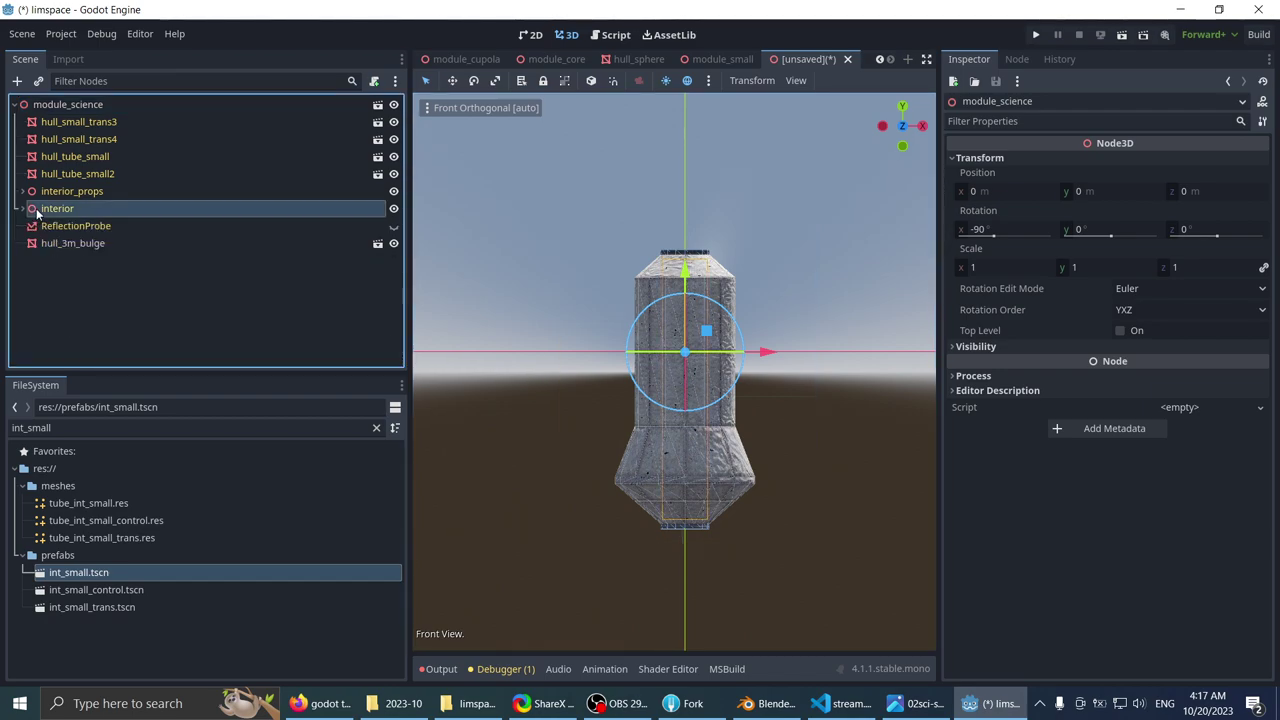
click(57, 211)
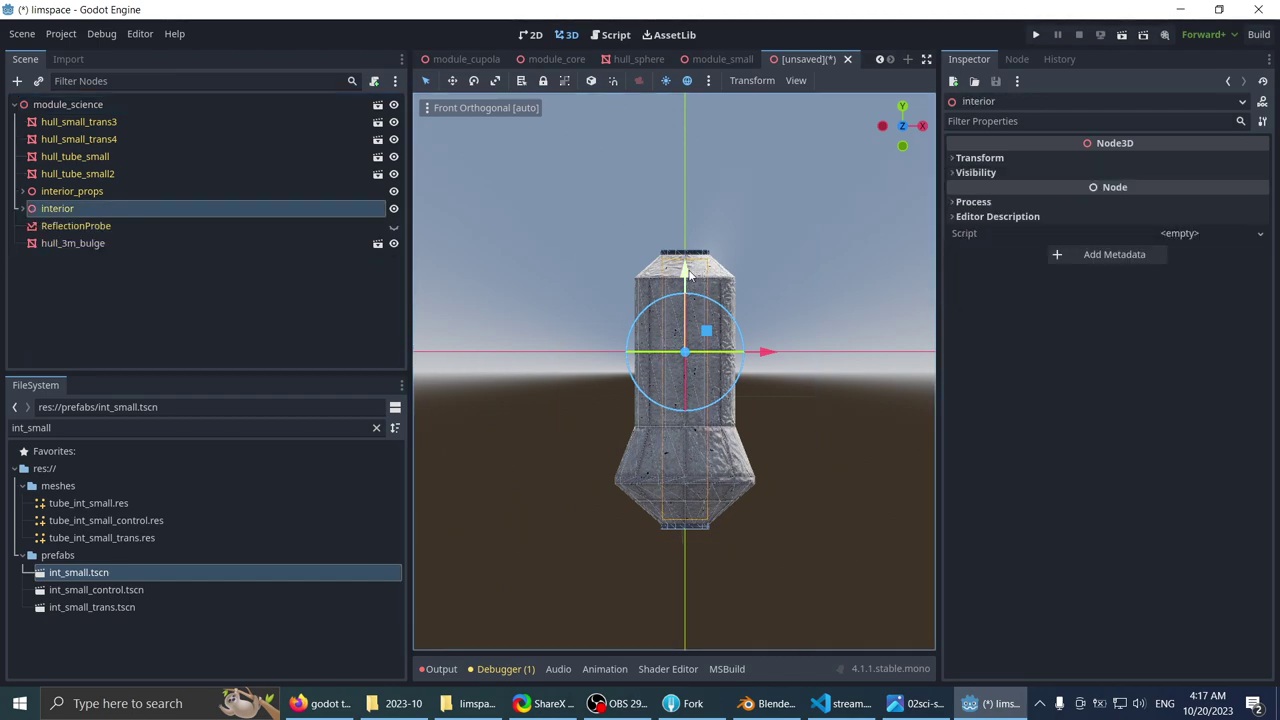
drag(687, 277, 688, 217)
key(ctrl+z)
- Save the unsaved module scene as module_science.tscn in res://prefabs
scroll(667, 200, down, 3)
middle_drag(667, 208, 587, 386)
click(563, 240)
middle_drag(553, 233, 593, 317)
scroll(637, 398, down, 3)
scroll(606, 276, up, 4)
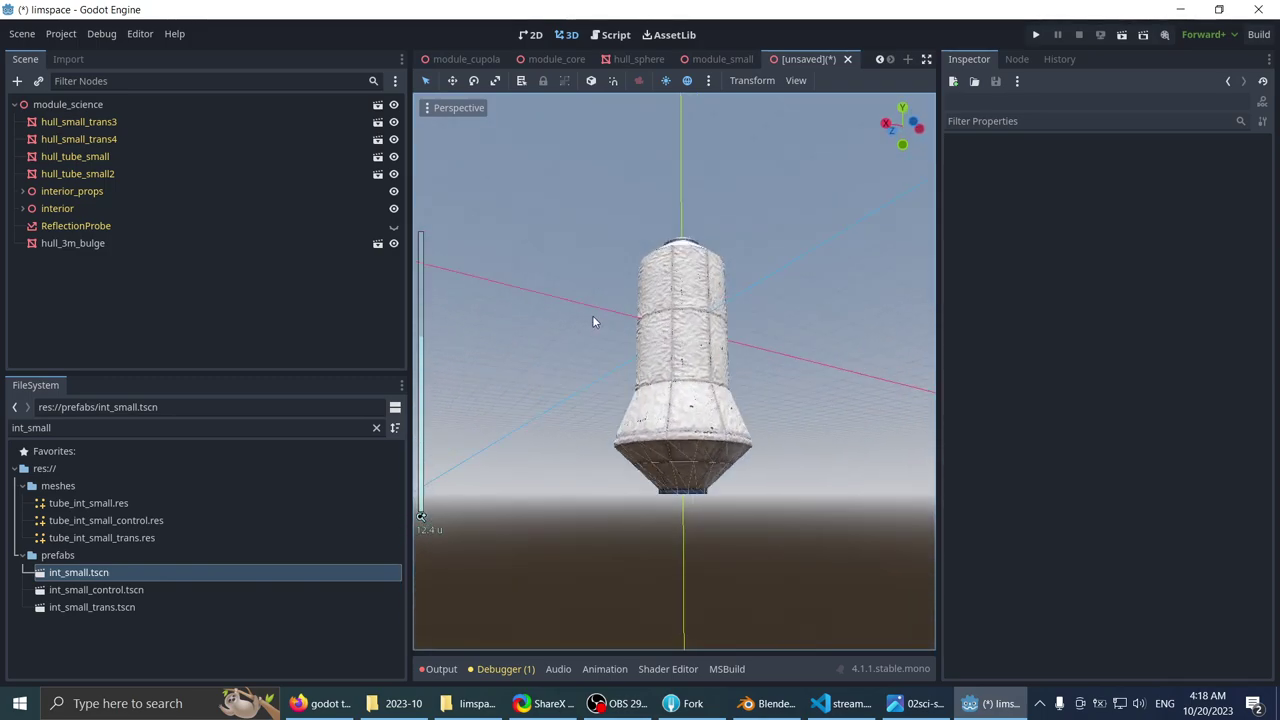
key(ctrl+s)
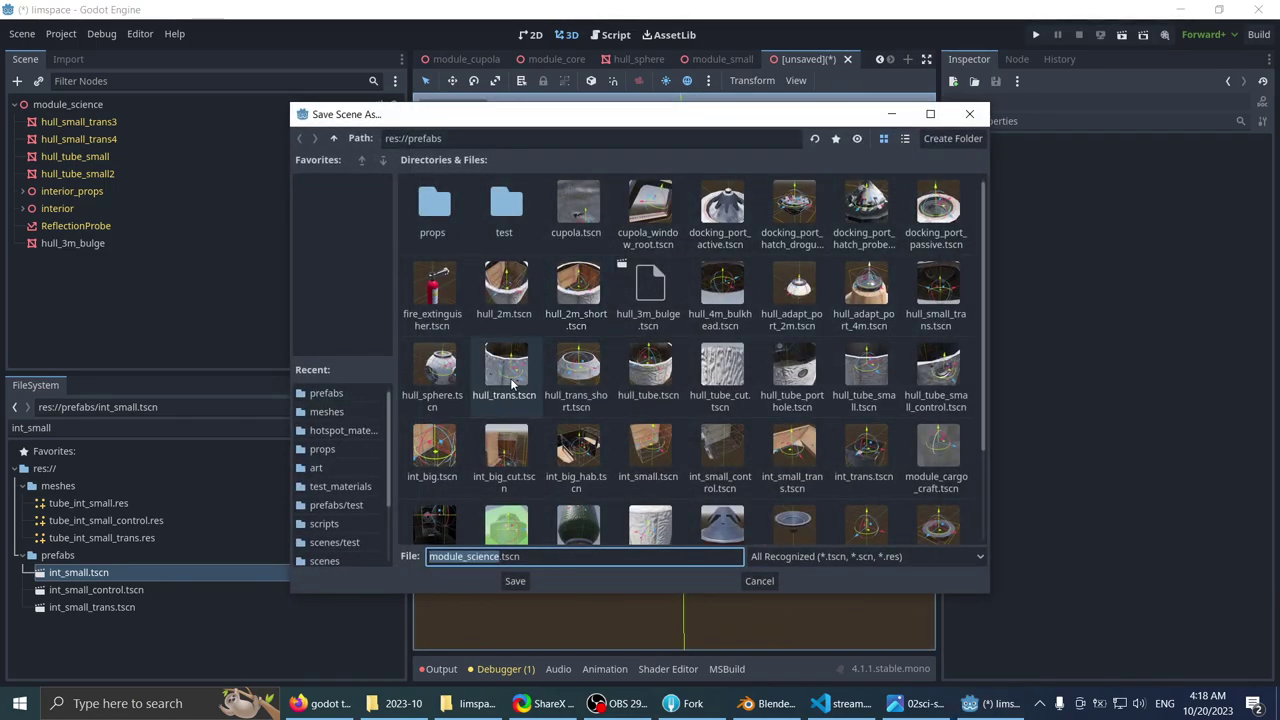
click(515, 581)
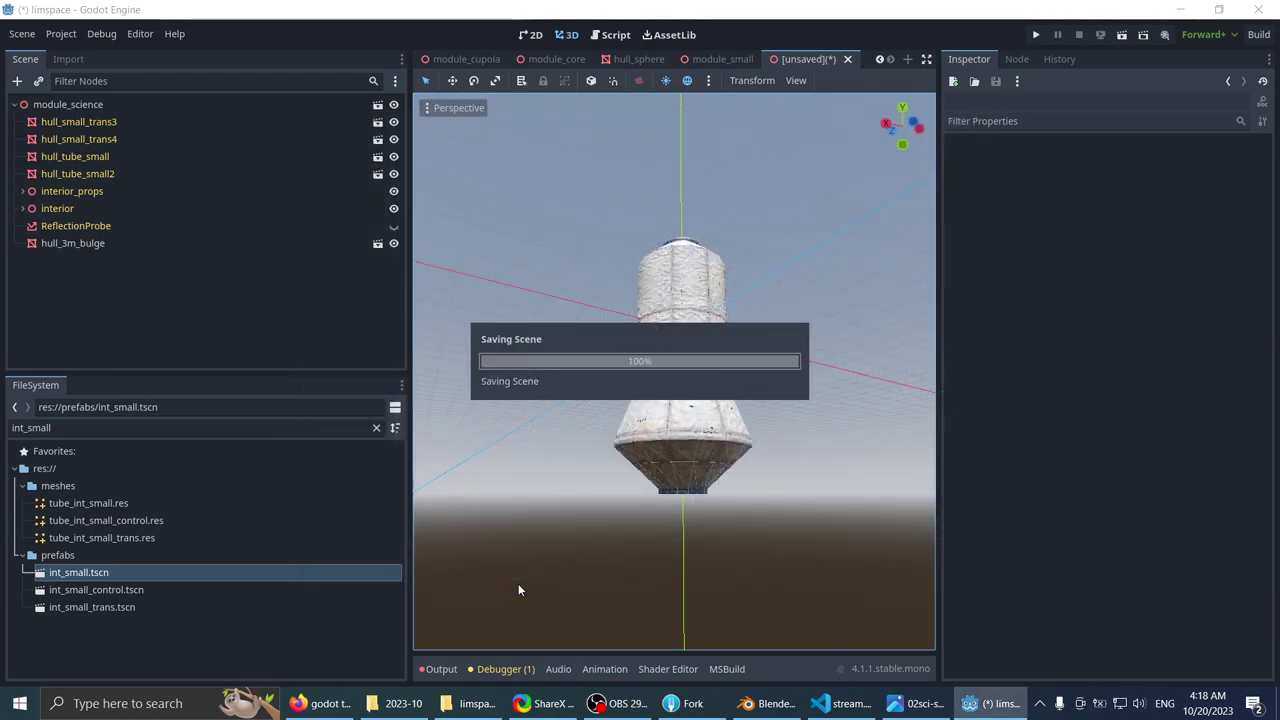
- Examine the saved science module's hull from several sides and up close
scroll(600, 267, down, 2)
scroll(600, 267, up, 2)
middle_drag(600, 267, 631, 503)
scroll(680, 263, up, 5)
scroll(674, 256, up, 10)
scroll(661, 296, down, 14)
scroll(615, 306, down, 2)
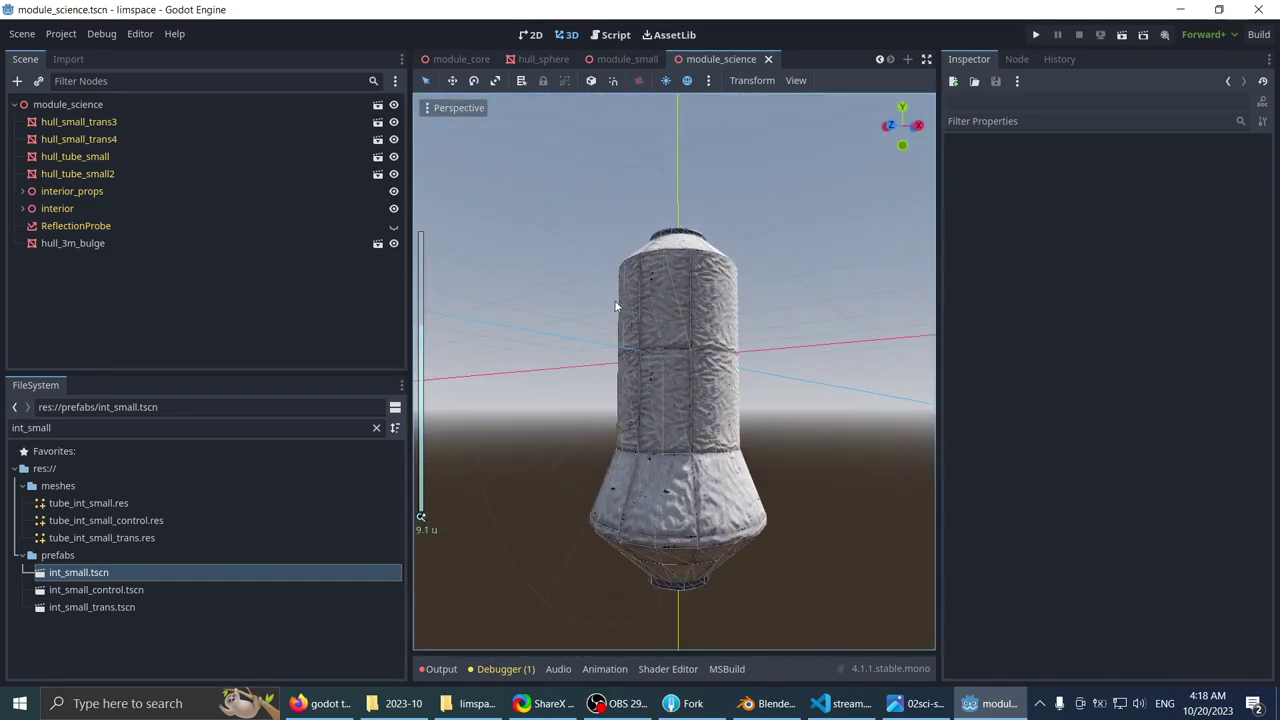
scroll(440, 60, up, 5)
- Open the main scene and examine the modules docked around the cupola node
click(437, 61)
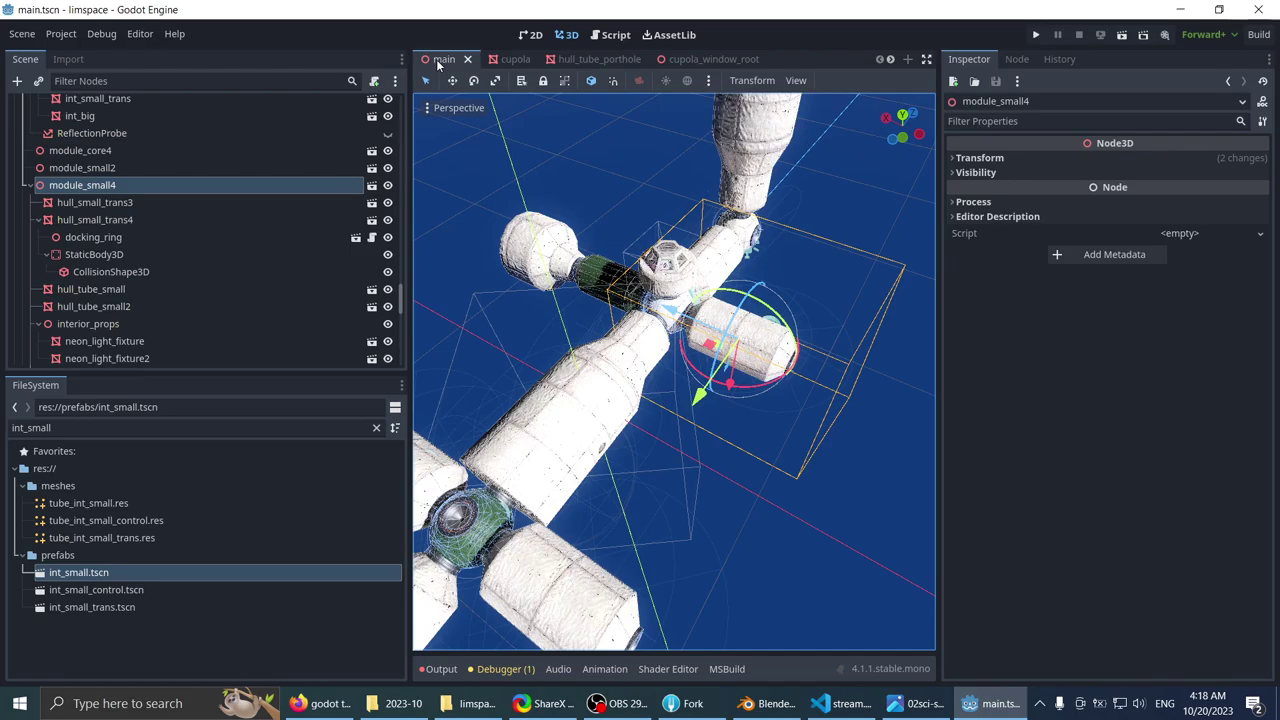
scroll(602, 222, down, 6)
middle_drag(606, 226, 540, 310)
shift+middle_drag(730, 409, 602, 330)
scroll(480, 338, up, 3)
scroll(500, 350, up, 2)
scroll(700, 315, down, 7)
scroll(672, 318, up, 5)
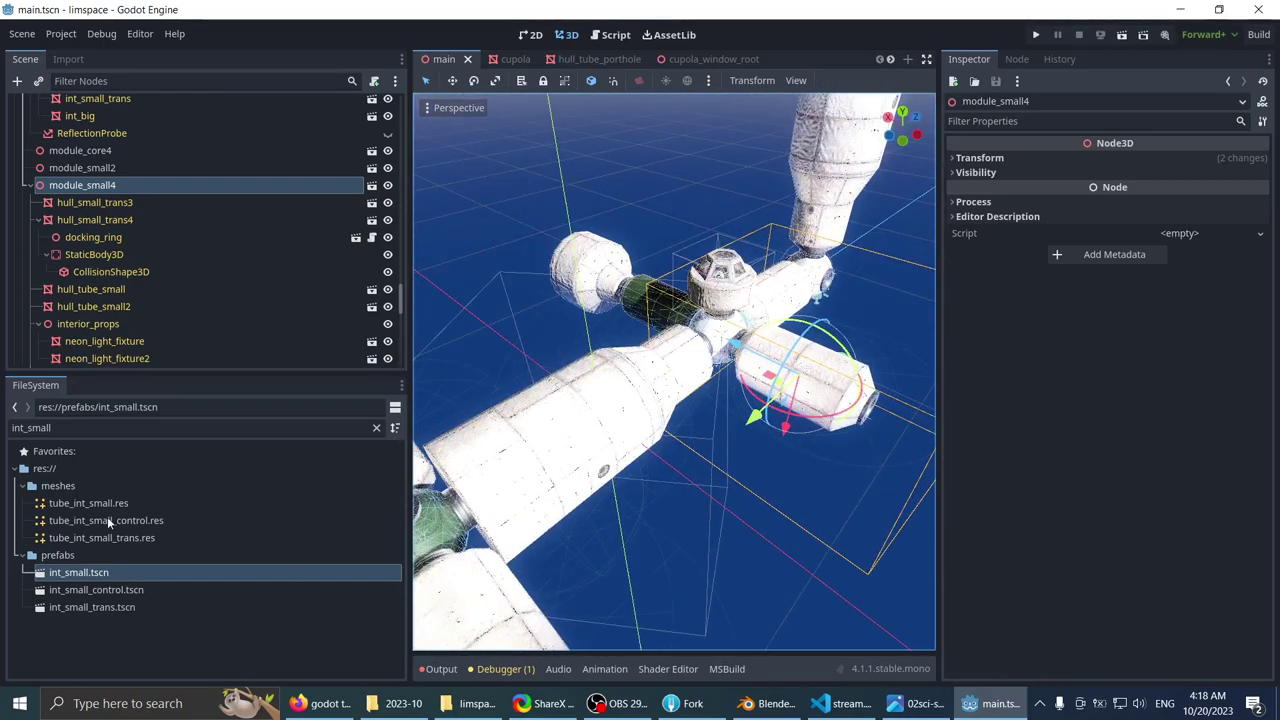
- Find the module_science.tscn prefab by filtering for "scien" and place an instance beside the station
click(73, 428)
text(scien)
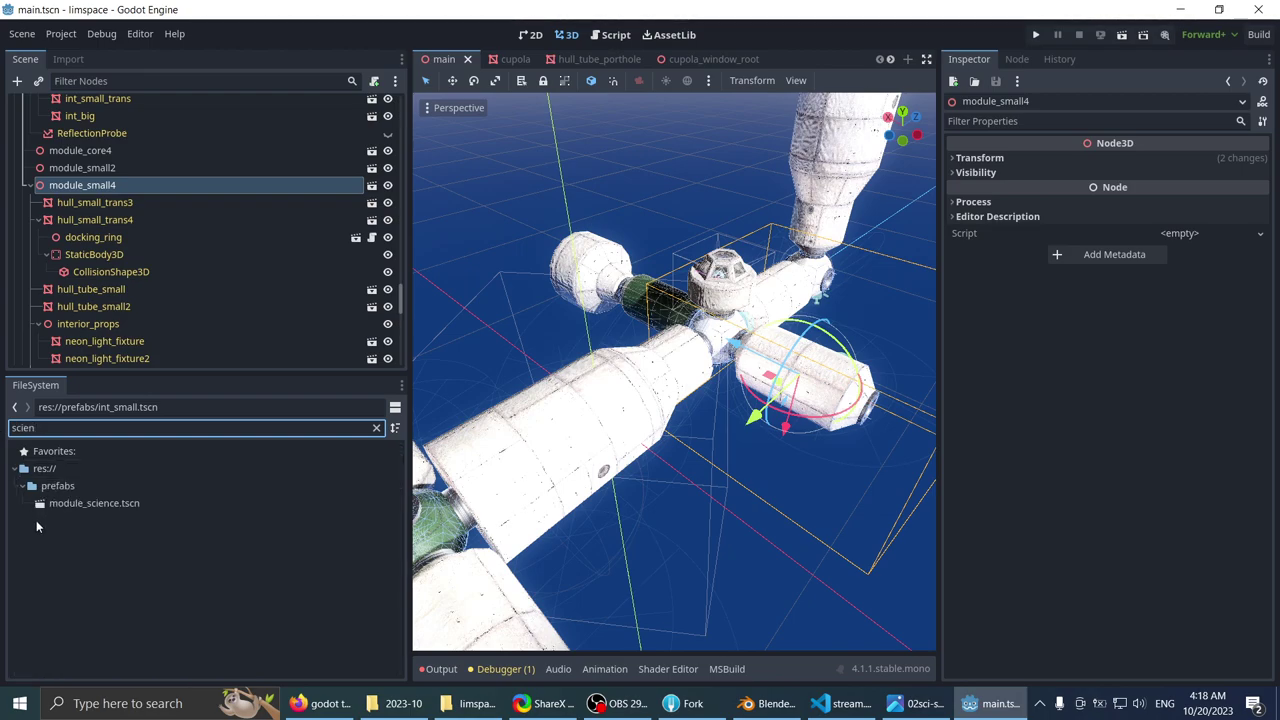
click(90, 503)
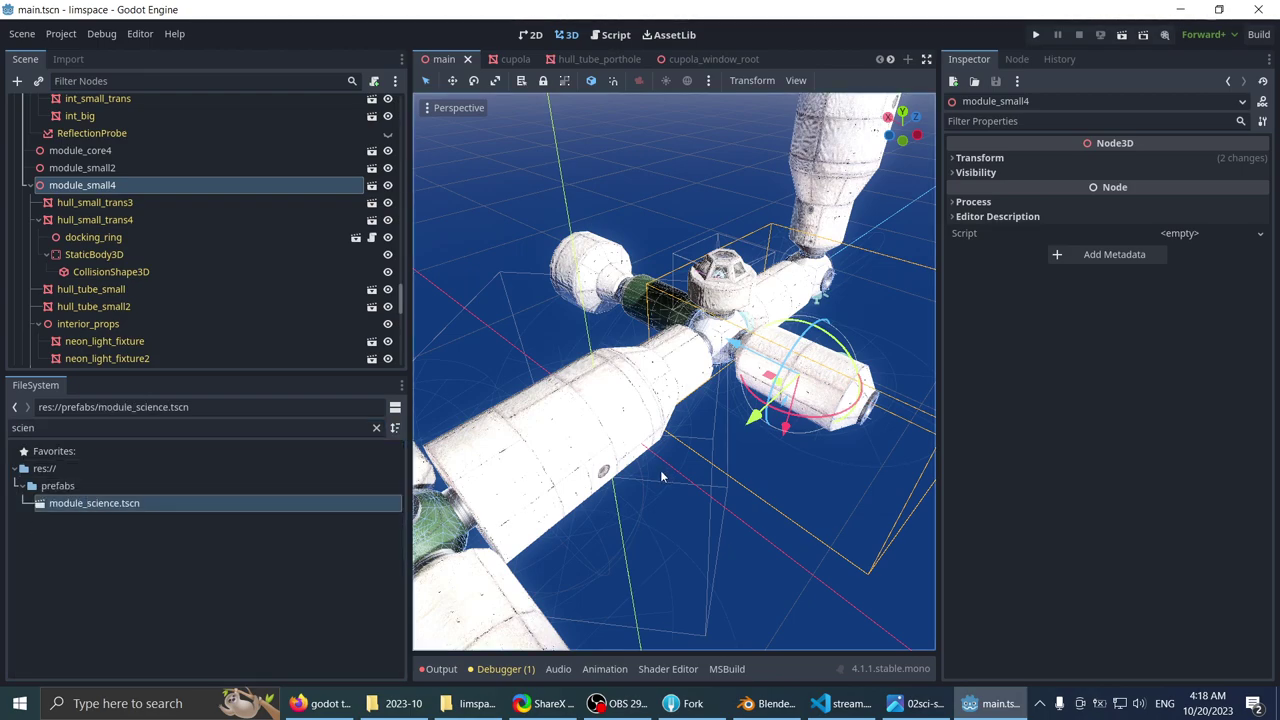
scroll(660, 470, down, 3)
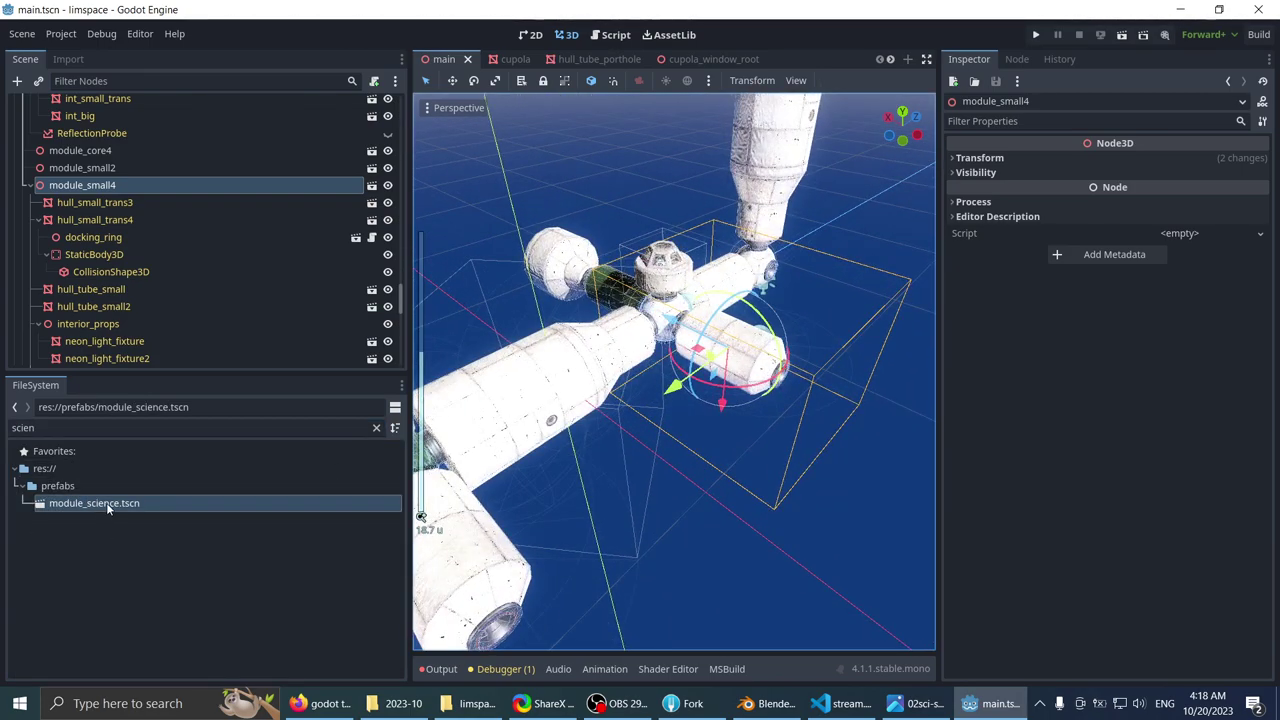
drag(107, 504, 727, 486)
middle_drag(727, 486, 664, 478)
scroll(652, 430, down, 4)
scroll(666, 478, down, 4)
click(707, 456)
scroll(706, 460, up, 3)
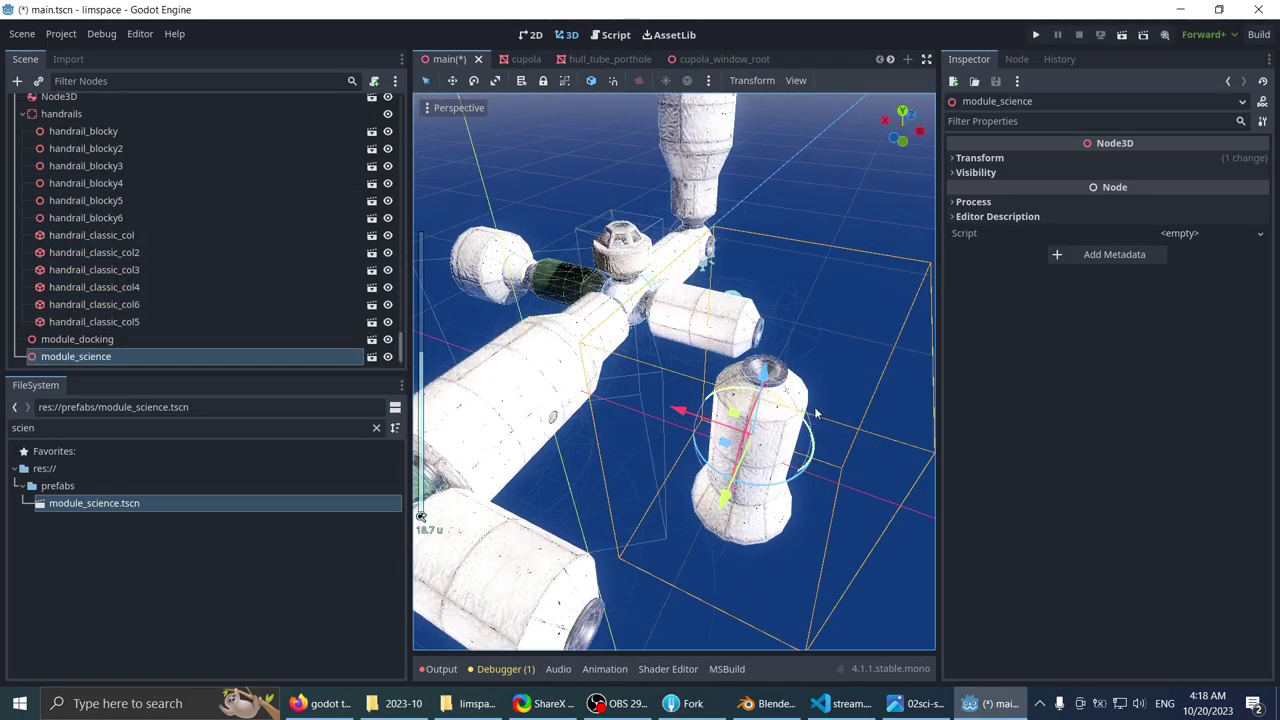
- Rotate module_science to 90° about Y and -90° about Z so its narrow end points towards the station
drag(803, 424, 740, 412)
middle_drag(738, 412, 694, 424)
scroll(701, 435, up, 3)
- Try to move module_small4 away from the cupola node along its length, and undo the move
click(708, 409)
scroll(708, 409, down, 2)
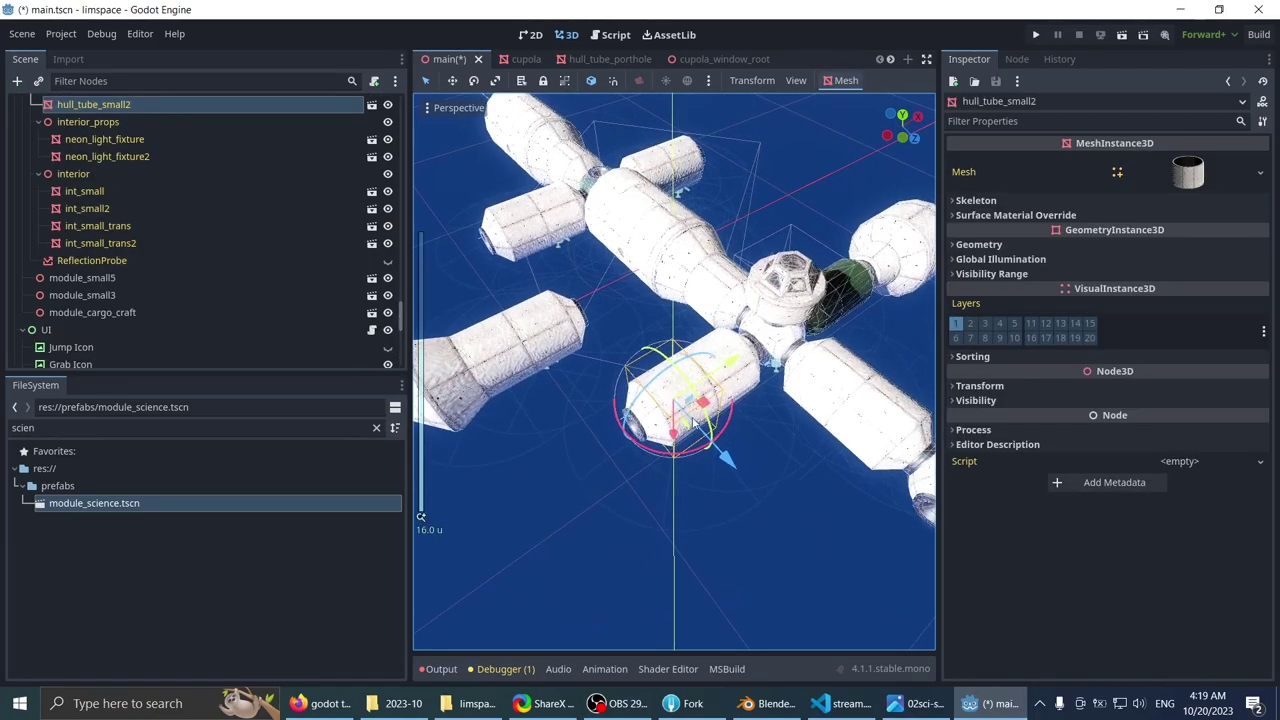
scroll(226, 290, up, 5)
click(94, 252)
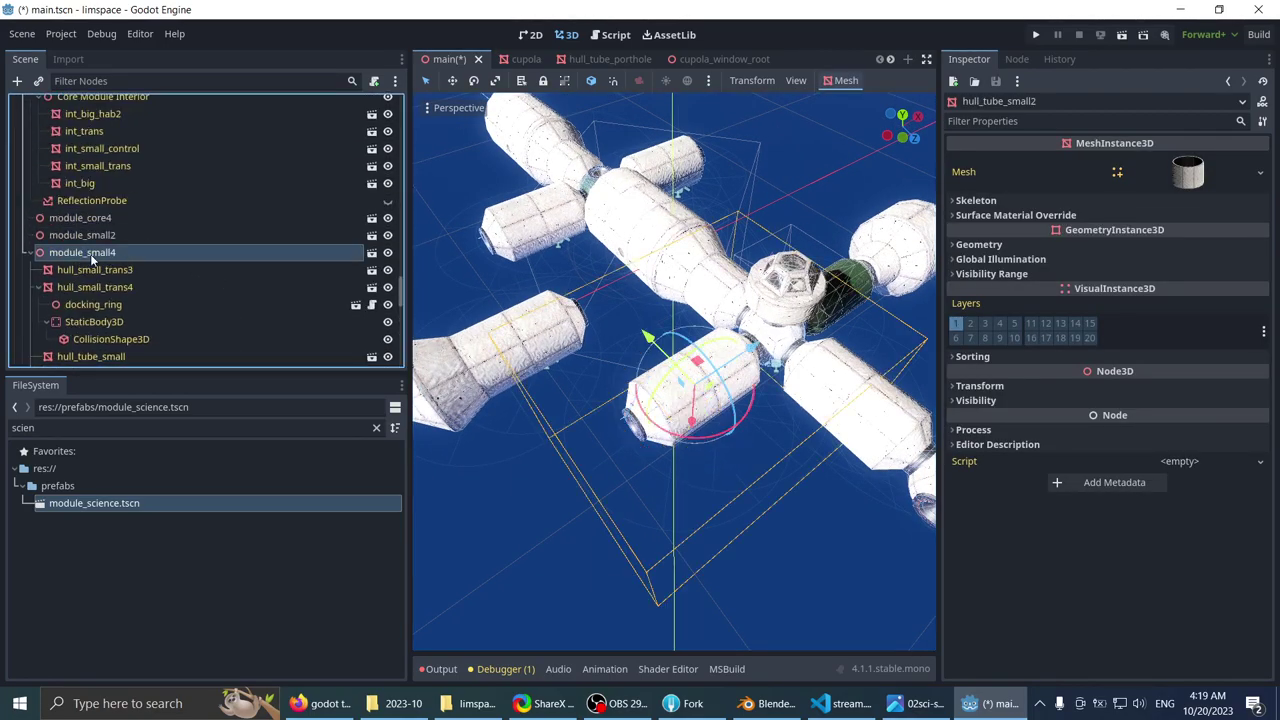
drag(757, 353, 542, 496)
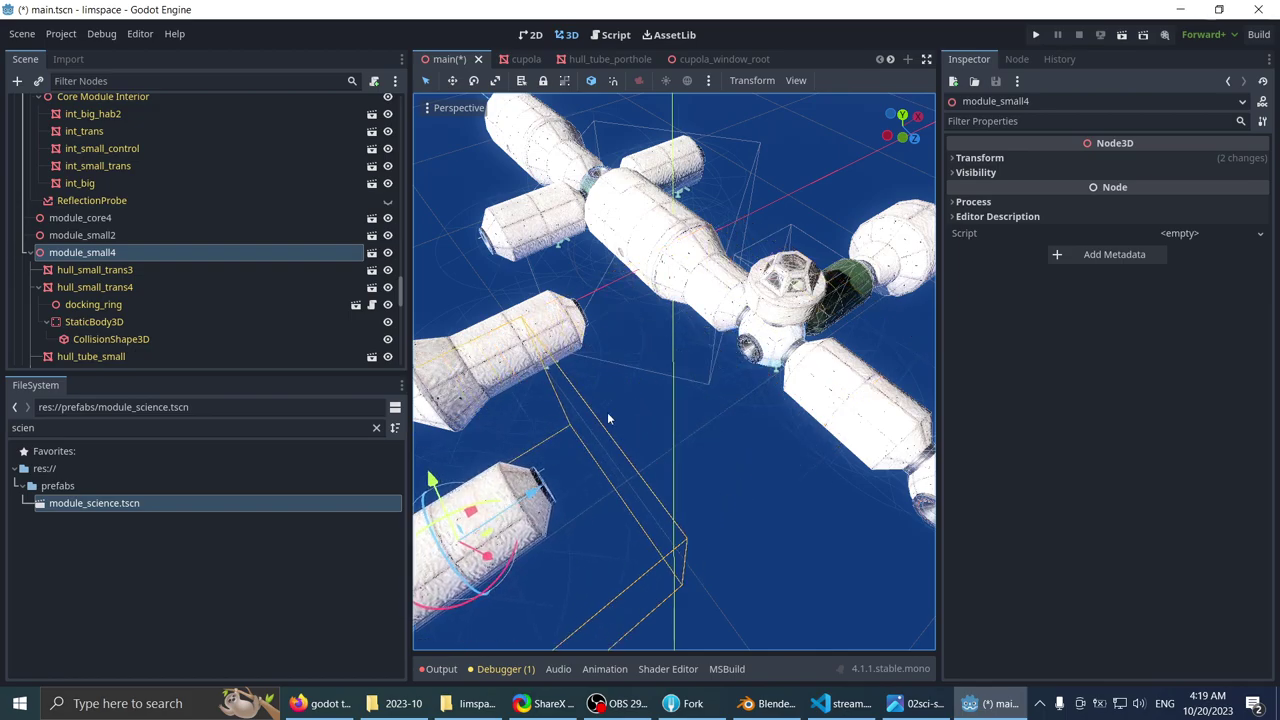
middle_drag(640, 405, 611, 364)
scroll(580, 318, up, 4)
key(ctrl+z)
- Delete module_small4 from the main scene to free its docking spot on the cupola node
scroll(611, 364, down, 4)
right_drag(612, 363, 546, 383)
scroll(582, 349, up, 2)
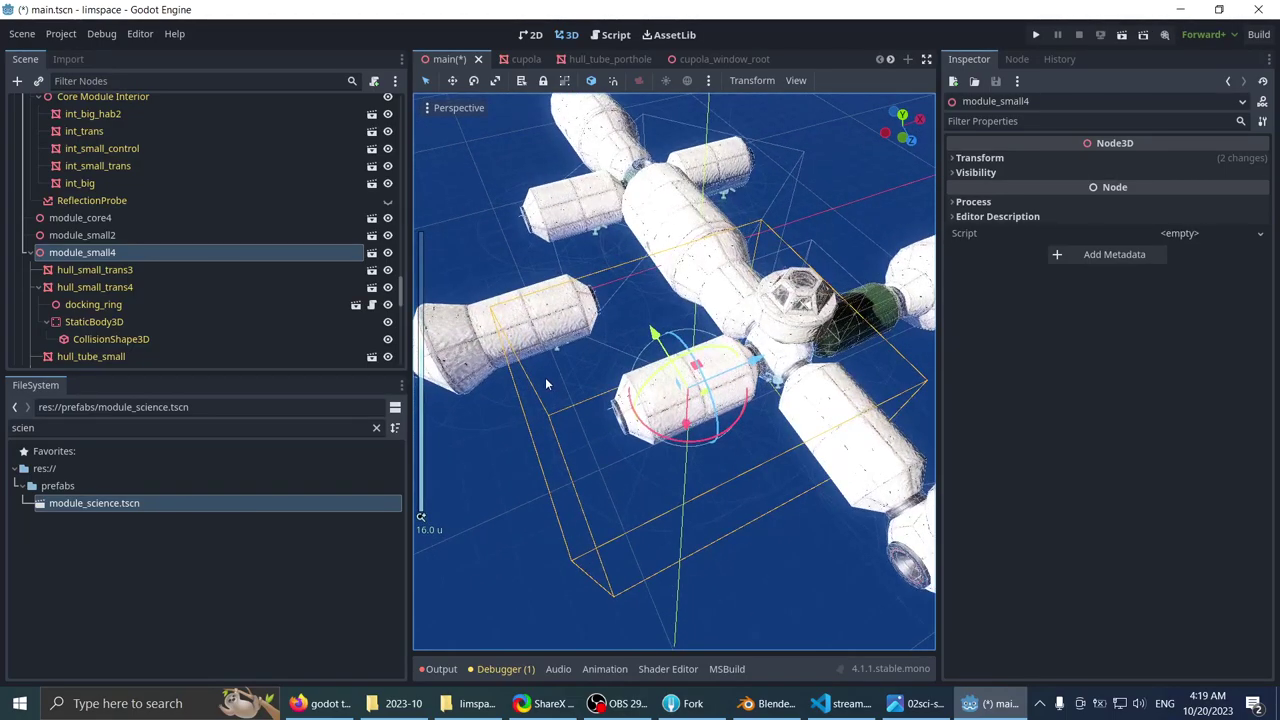
scroll(210, 296, down, 1)
key(shift+Delete)
- Select module_science, switch to the top view and reset its position to the origin
middle_drag(610, 310, 568, 306)
click(515, 288)
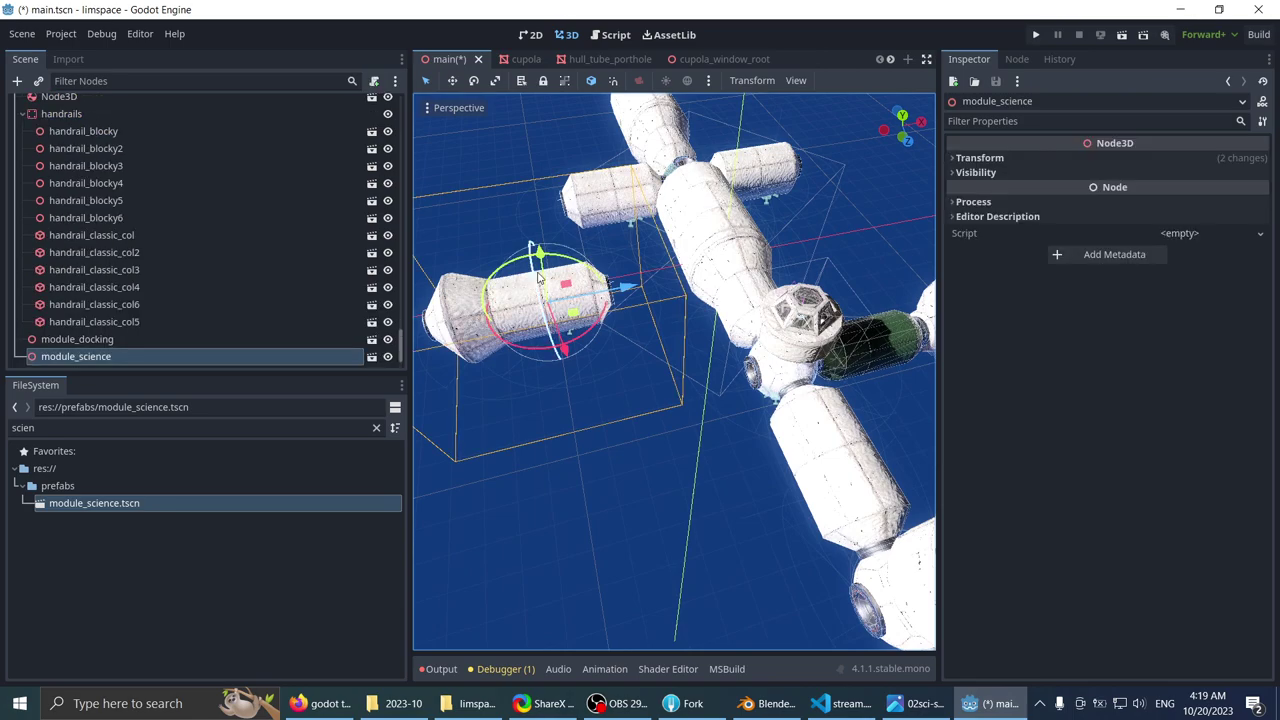
key(KP_7)
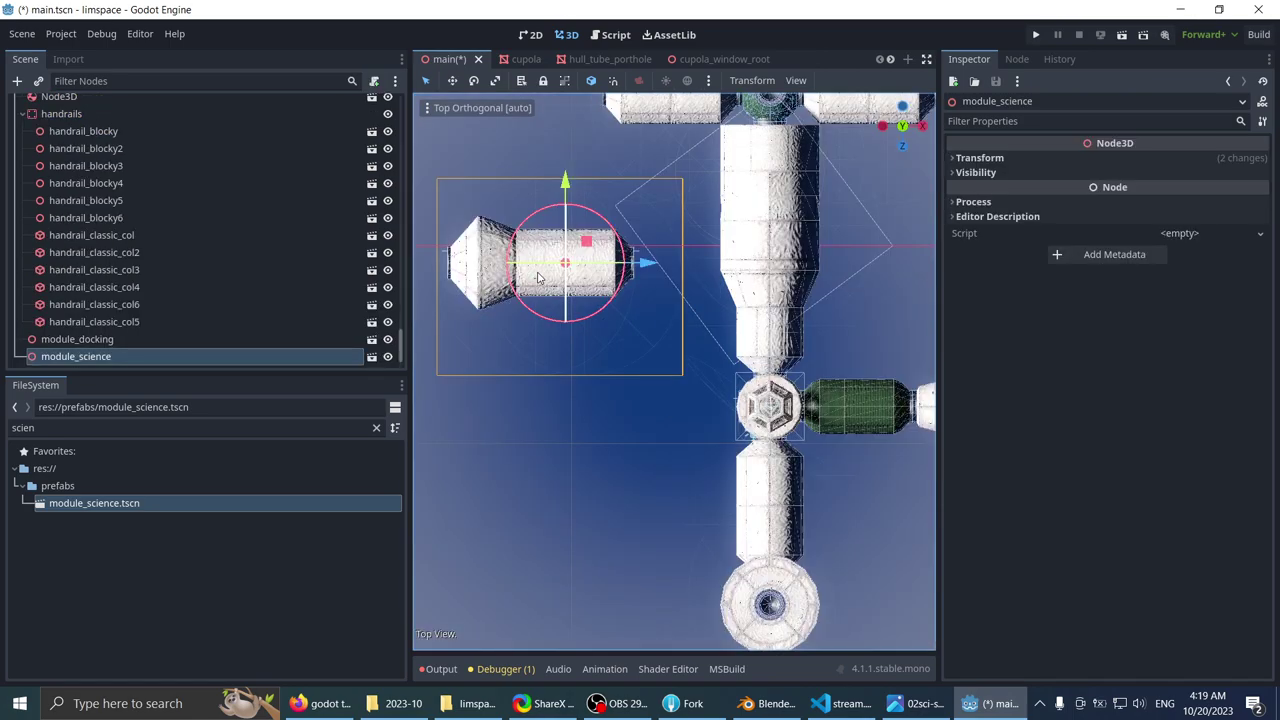
click(979, 158)
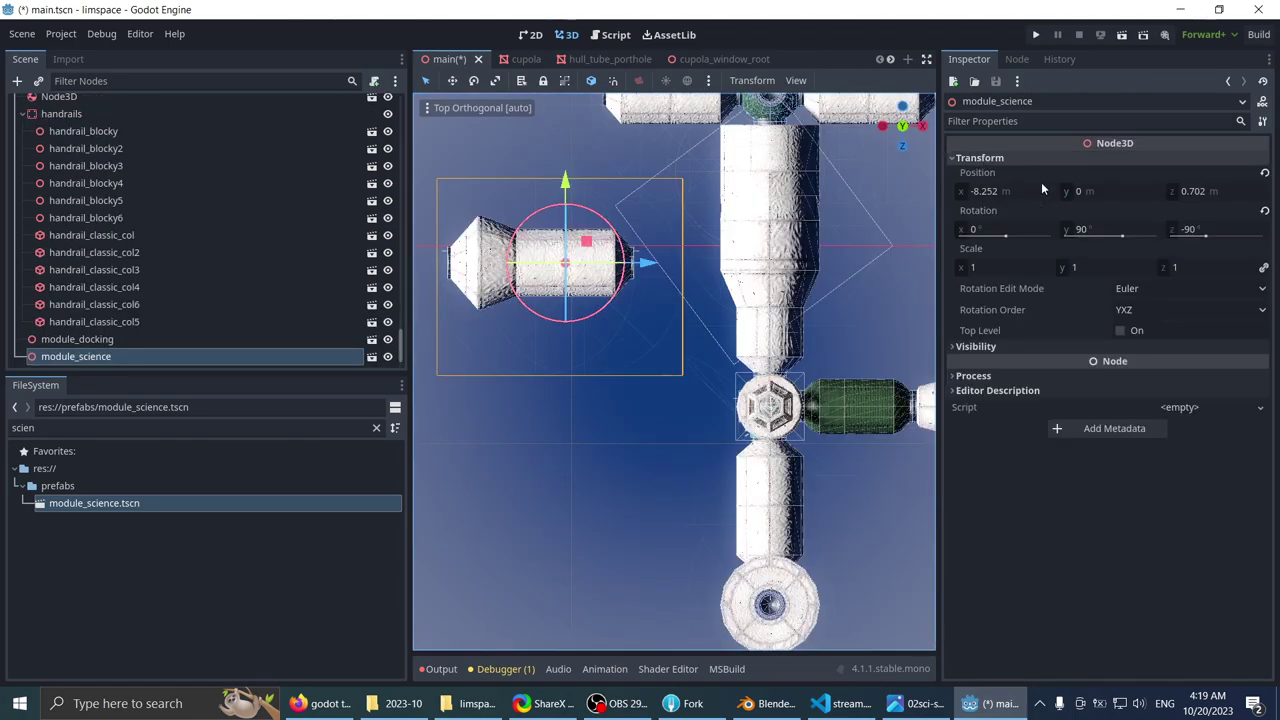
click(1263, 174)
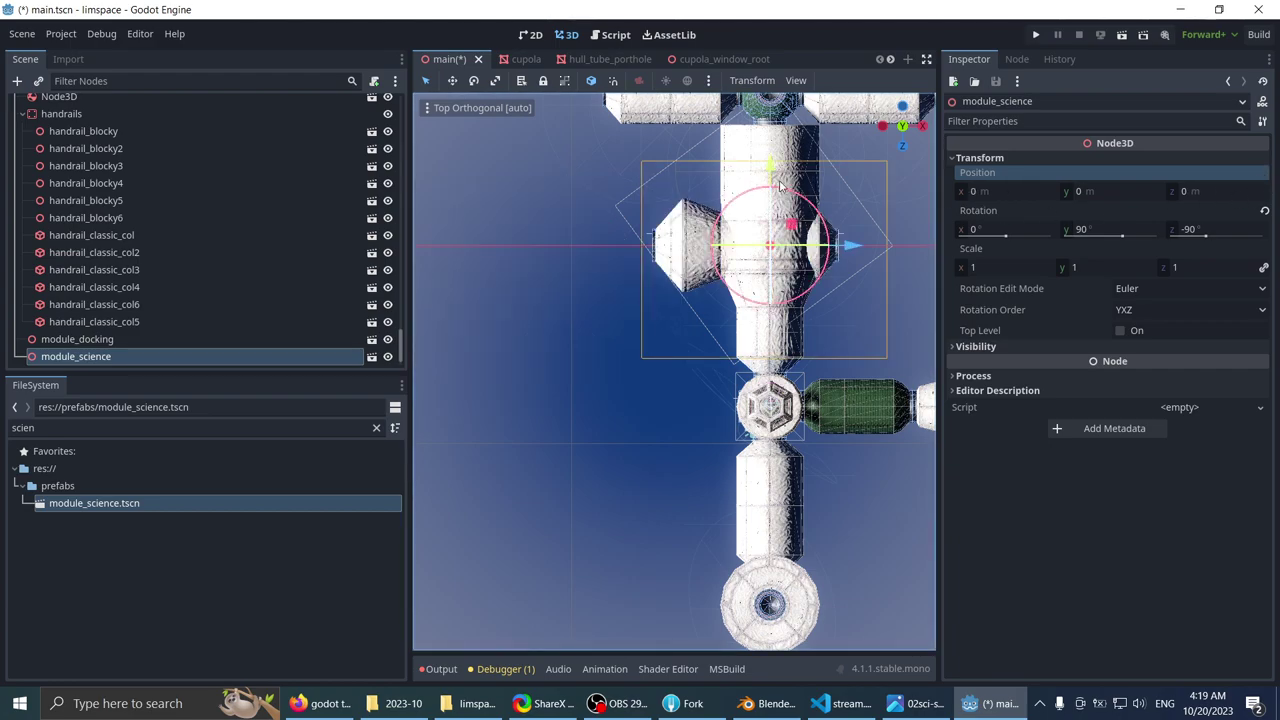
- Move module_science to X -4 m and Z 6.5 m so it docks with the cupola node
drag(779, 170, 779, 335)
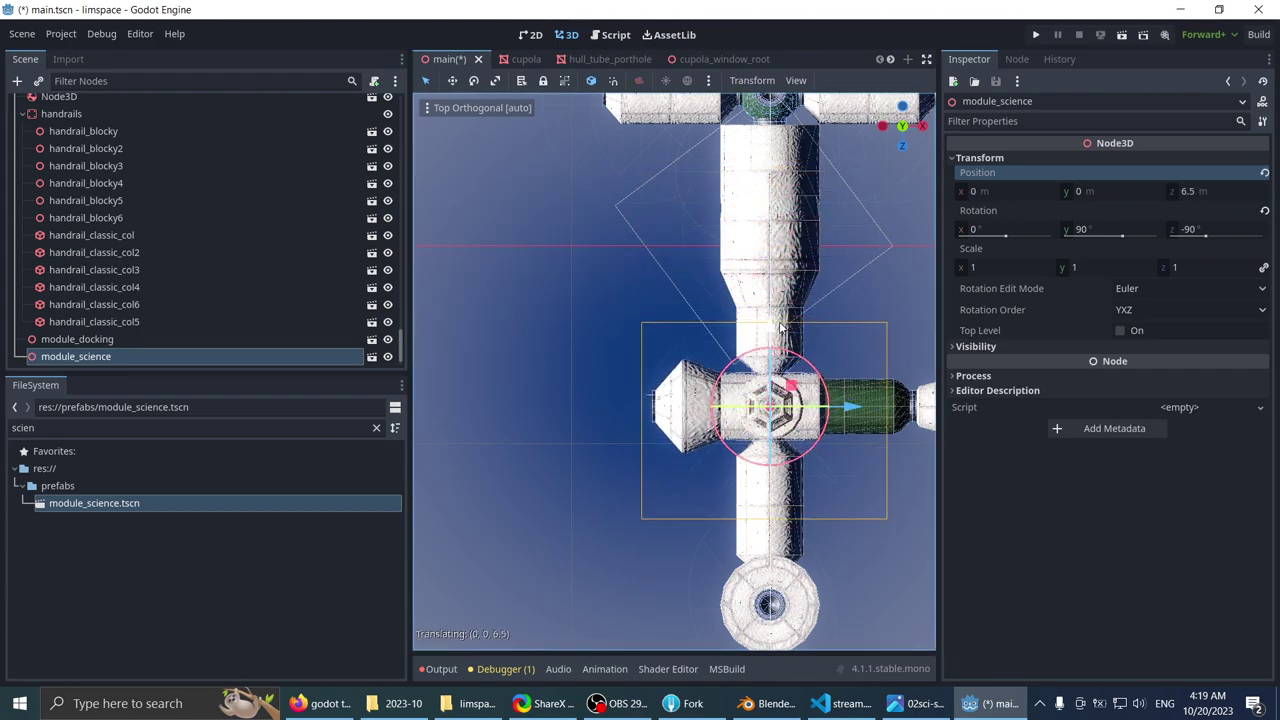
drag(848, 408, 750, 408)
scroll(820, 427, up, 3)
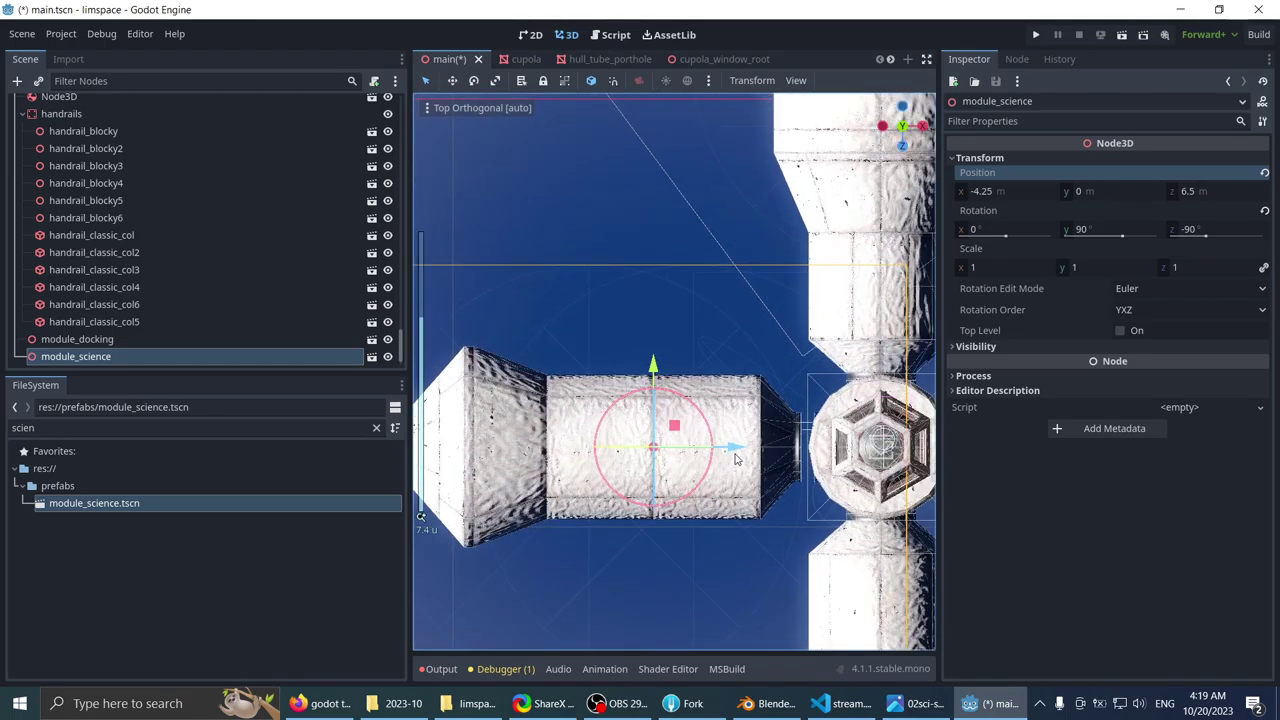
middle_drag(820, 427, 547, 388)
key(KP_5)
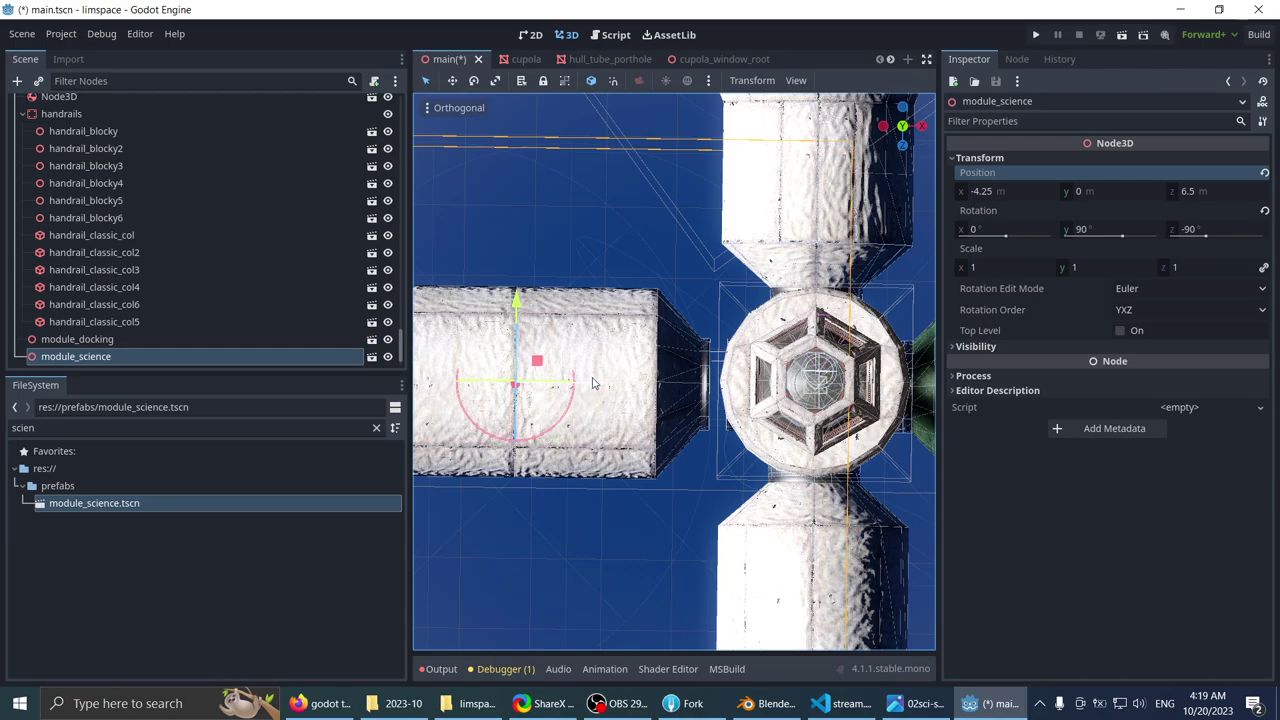
drag(603, 383, 612, 383)
- Examine the docked science module and its connection to the cupola node from several sides
scroll(535, 382, down, 8)
shift+middle_drag(516, 378, 666, 291)
scroll(564, 268, up, 4)
middle_drag(530, 405, 505, 470)
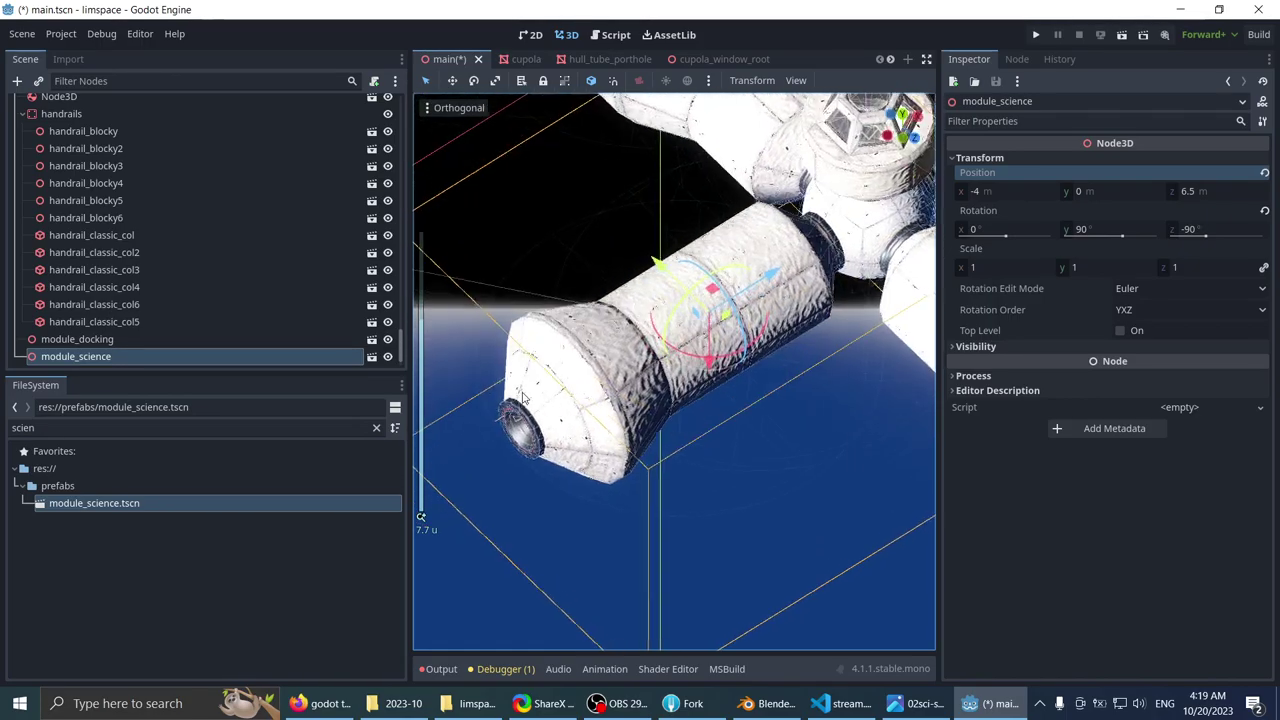
scroll(523, 352, down, 7)
click(523, 346)
middle_drag(523, 346, 668, 436)
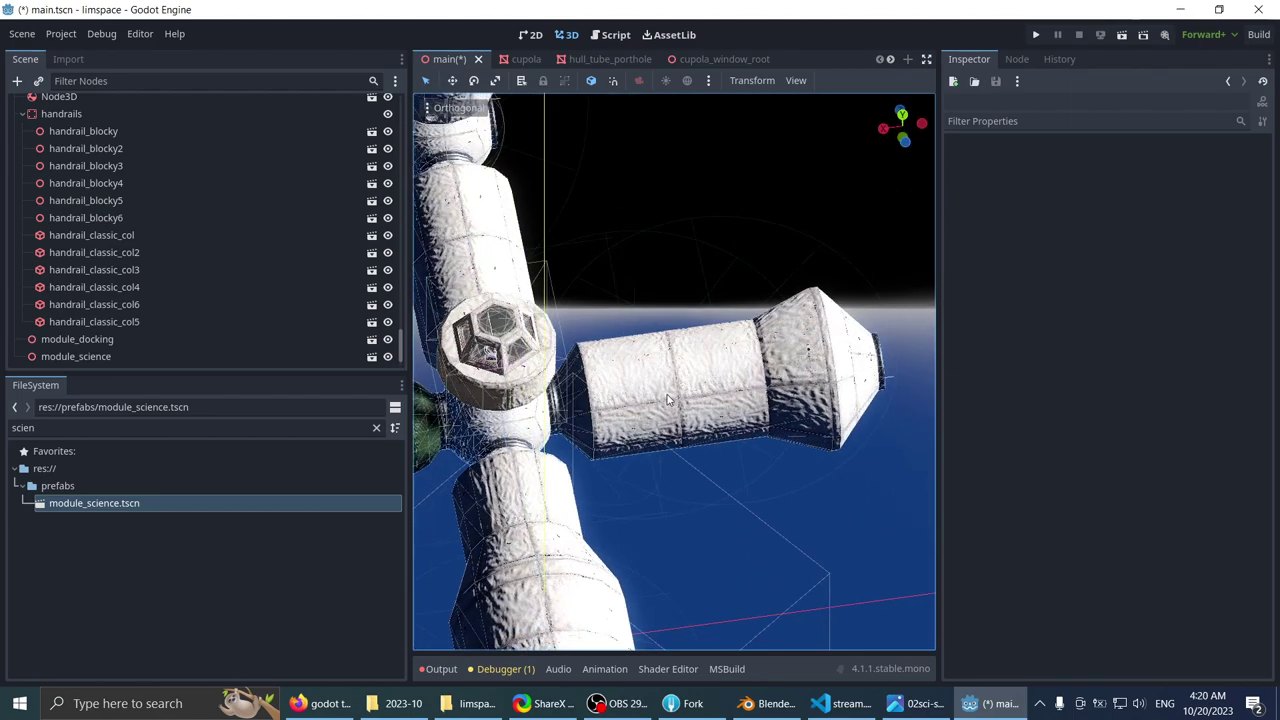
- Try turning module_science around with its bulged end facing the cupola node and shifting it outward, and undo both changes
click(675, 440)
drag(675, 440, 588, 320)
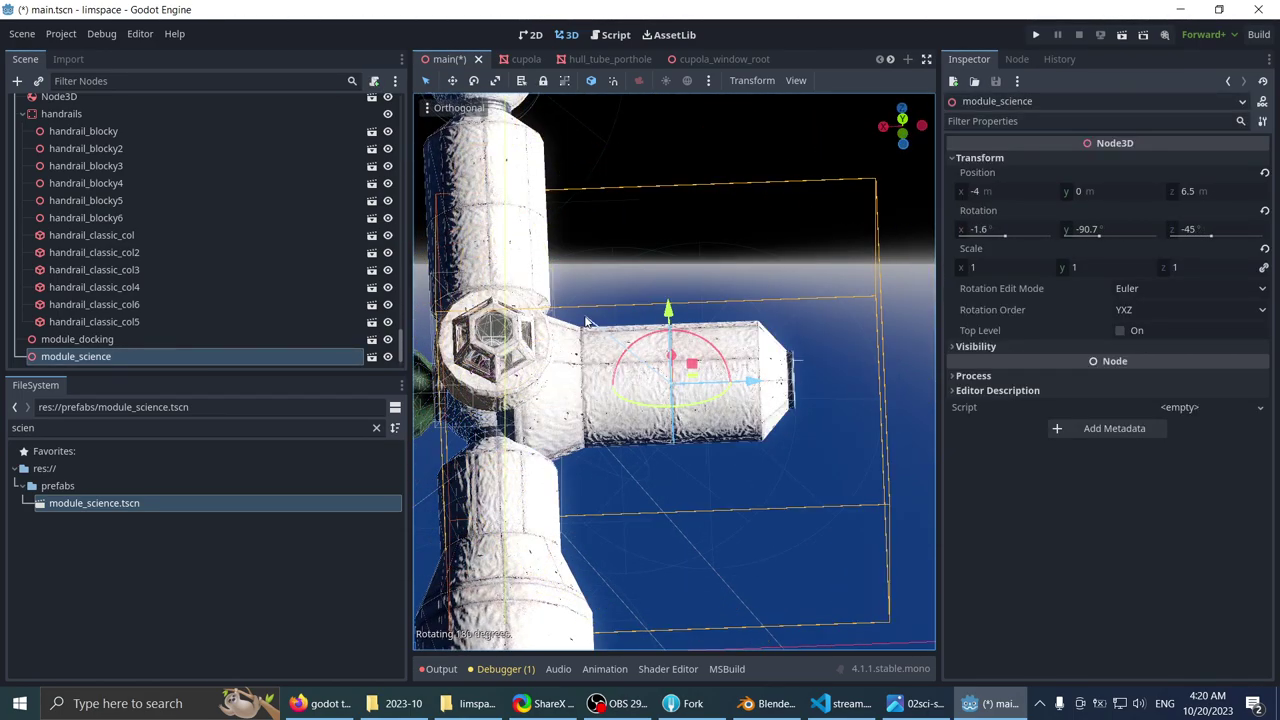
drag(752, 388, 845, 386)
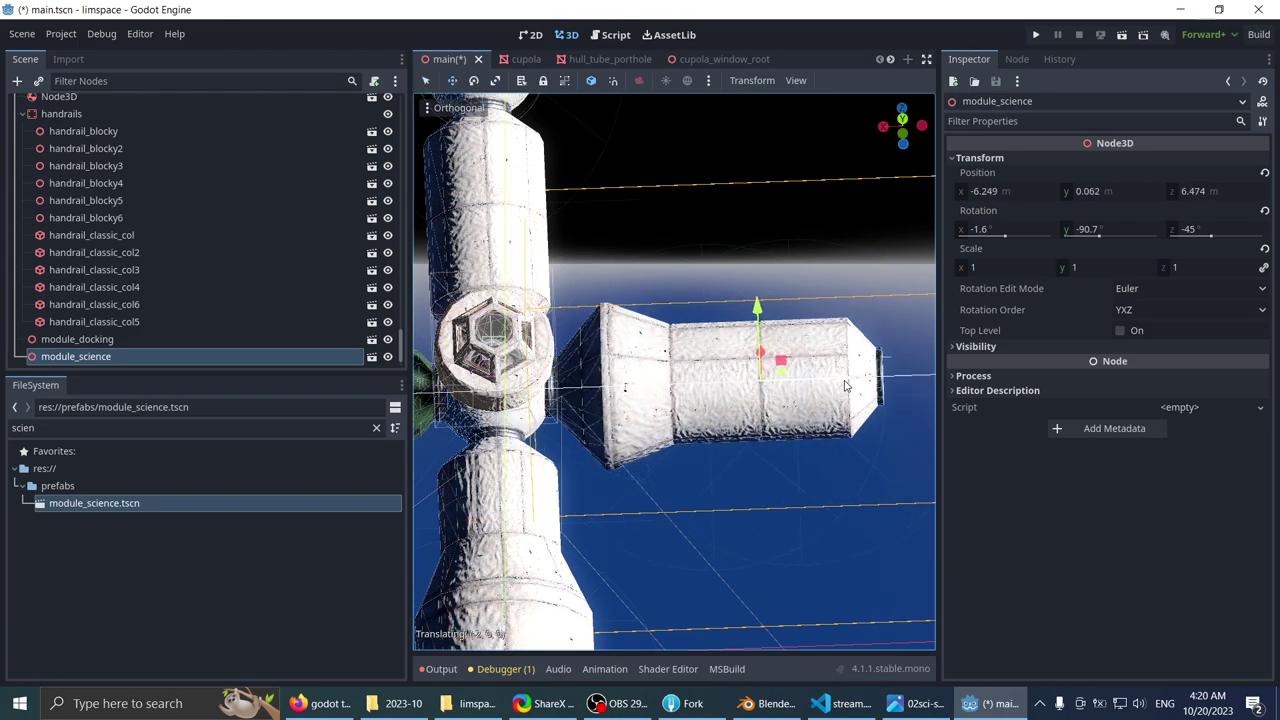
middle_drag(660, 392, 727, 421)
key(ctrl+z)
key(ctrl+z)
scroll(688, 281, down, 2)
key(q)
click(687, 280)
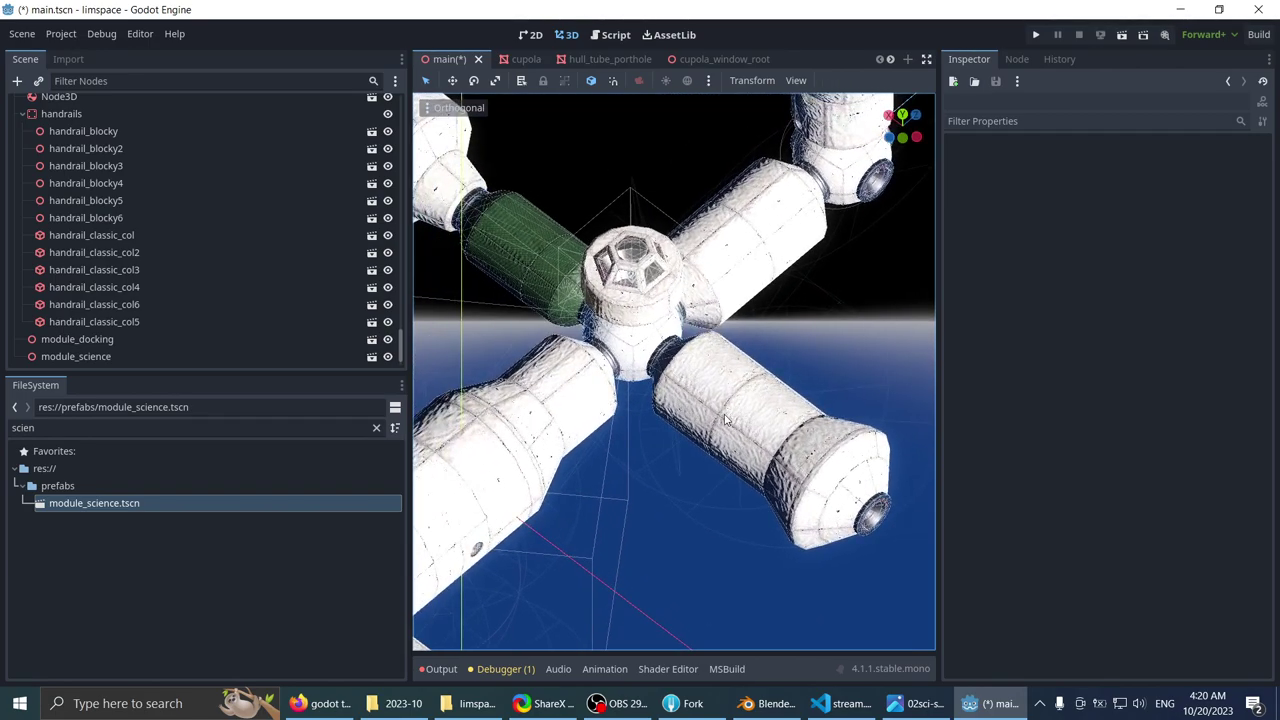
- Open the module_science scene from its instance, examine the hull's shape, and return to the main scene
click(727, 421)
middle_drag(602, 372, 407, 382)
click(372, 357)
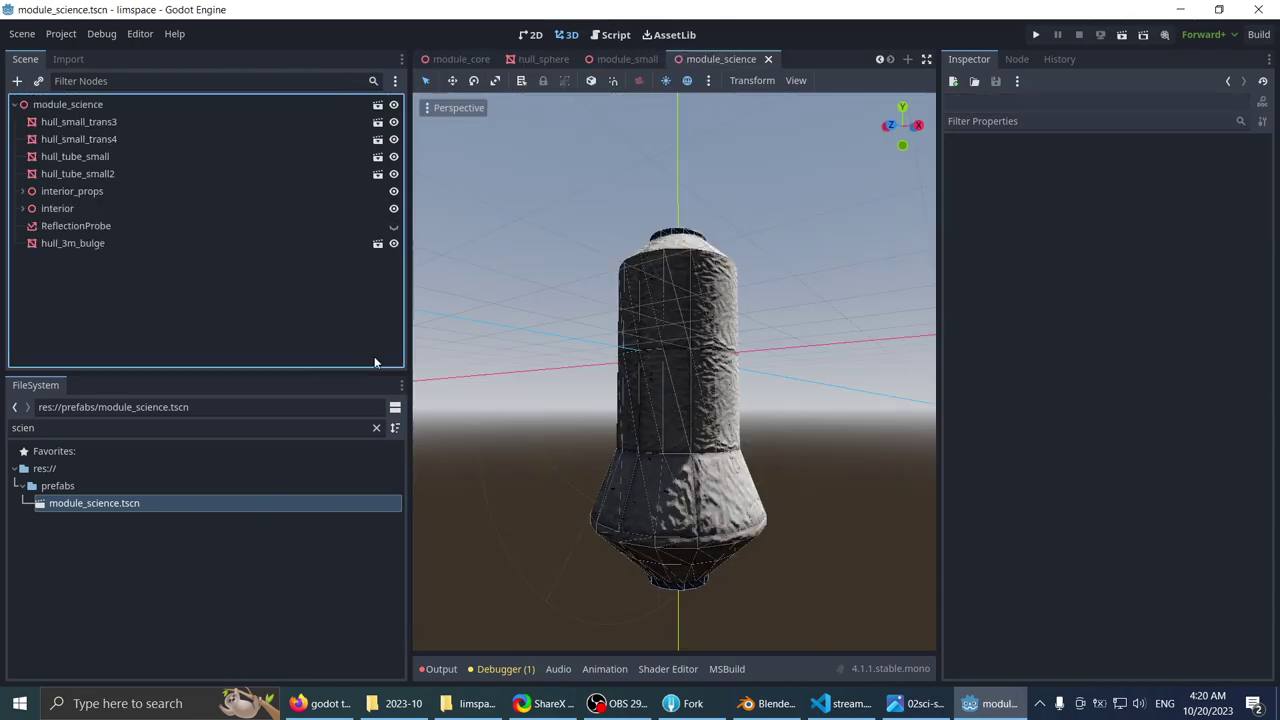
scroll(643, 312, down, 2)
middle_drag(643, 312, 603, 397)
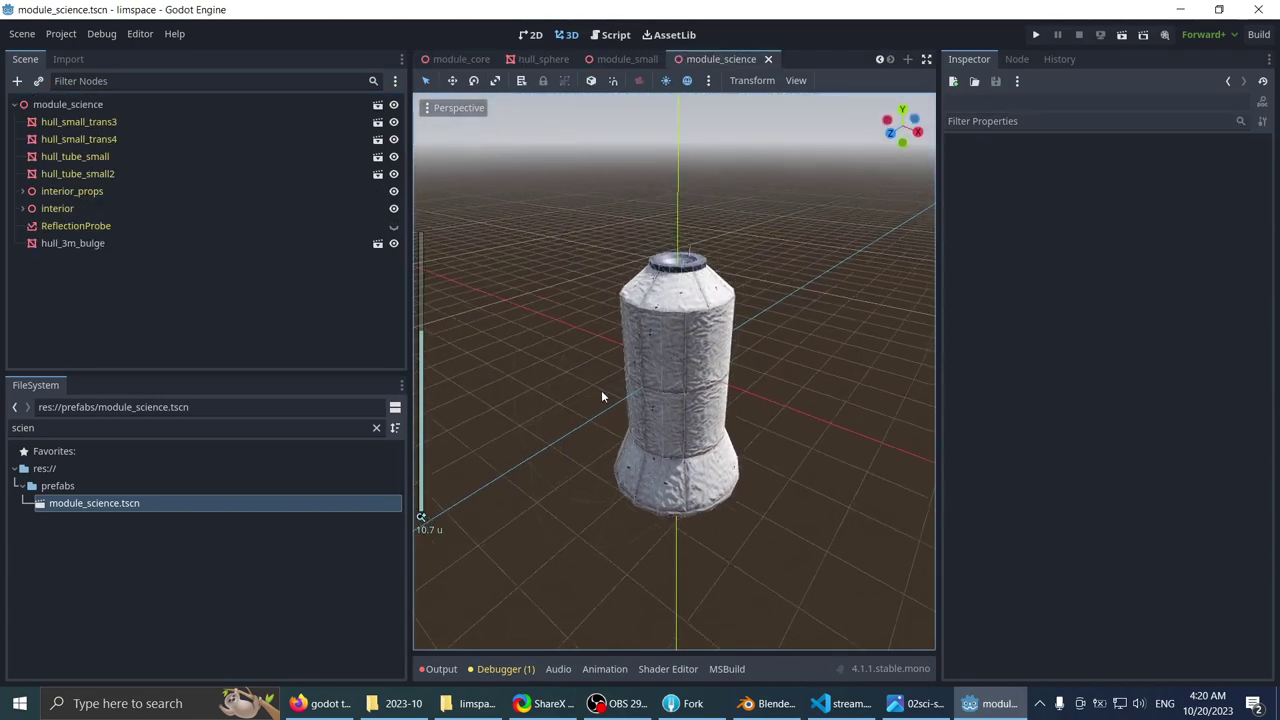
scroll(594, 429, up, 4)
middle_drag(559, 355, 530, 236)
scroll(613, 340, down, 4)
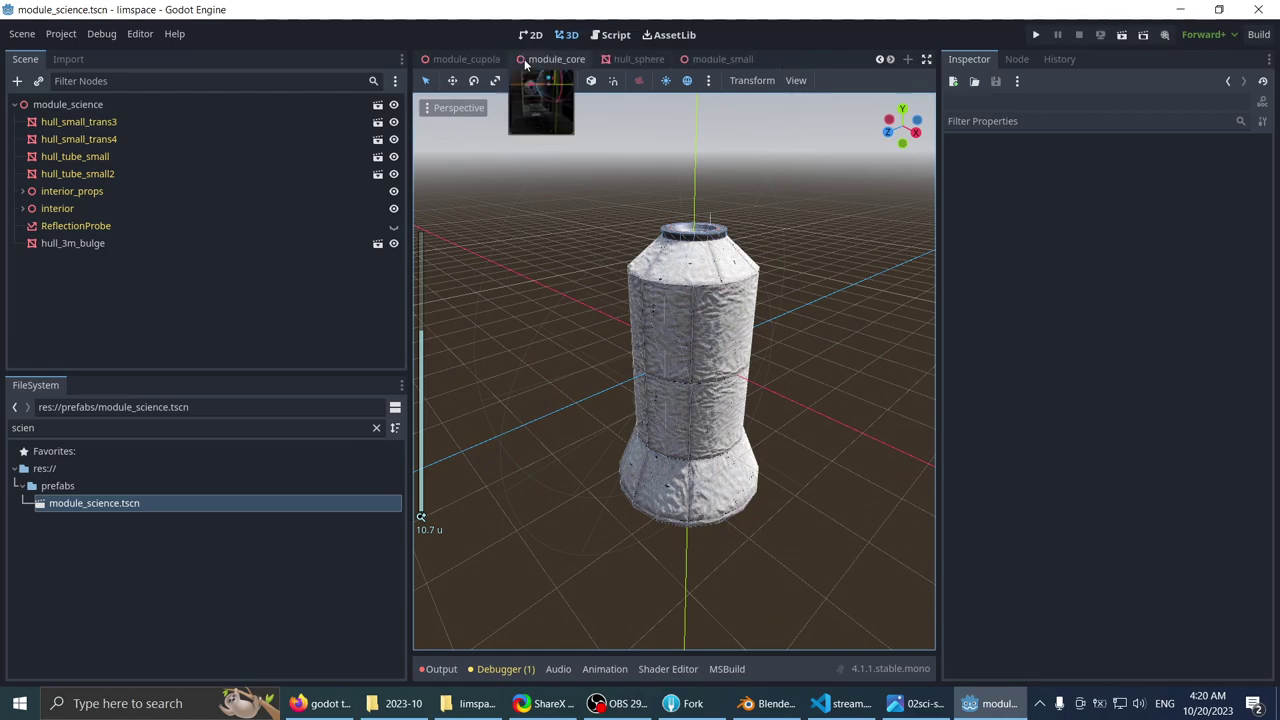
click(440, 60)
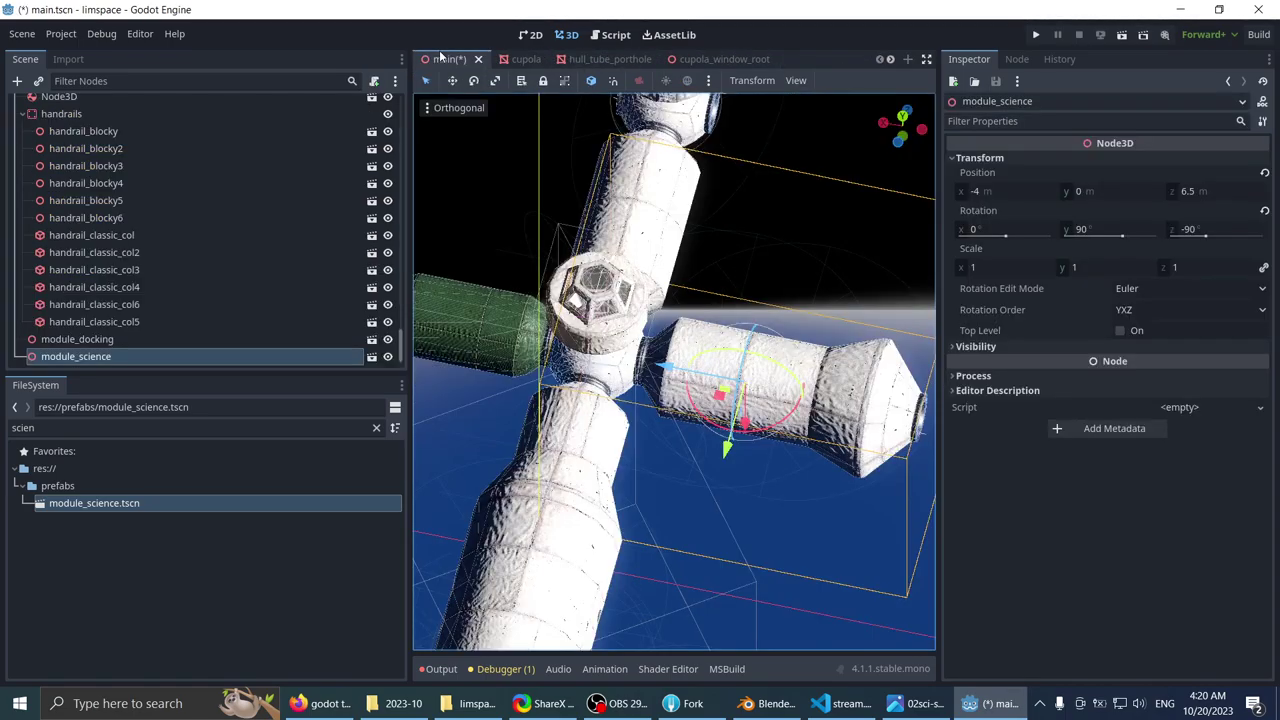
- Deselect module_science, switch the viewport to perspective projection and save the main scene
scroll(567, 141, down, 4)
middle_drag(567, 141, 737, 234)
click(813, 196)
middle_drag(813, 196, 625, 166)
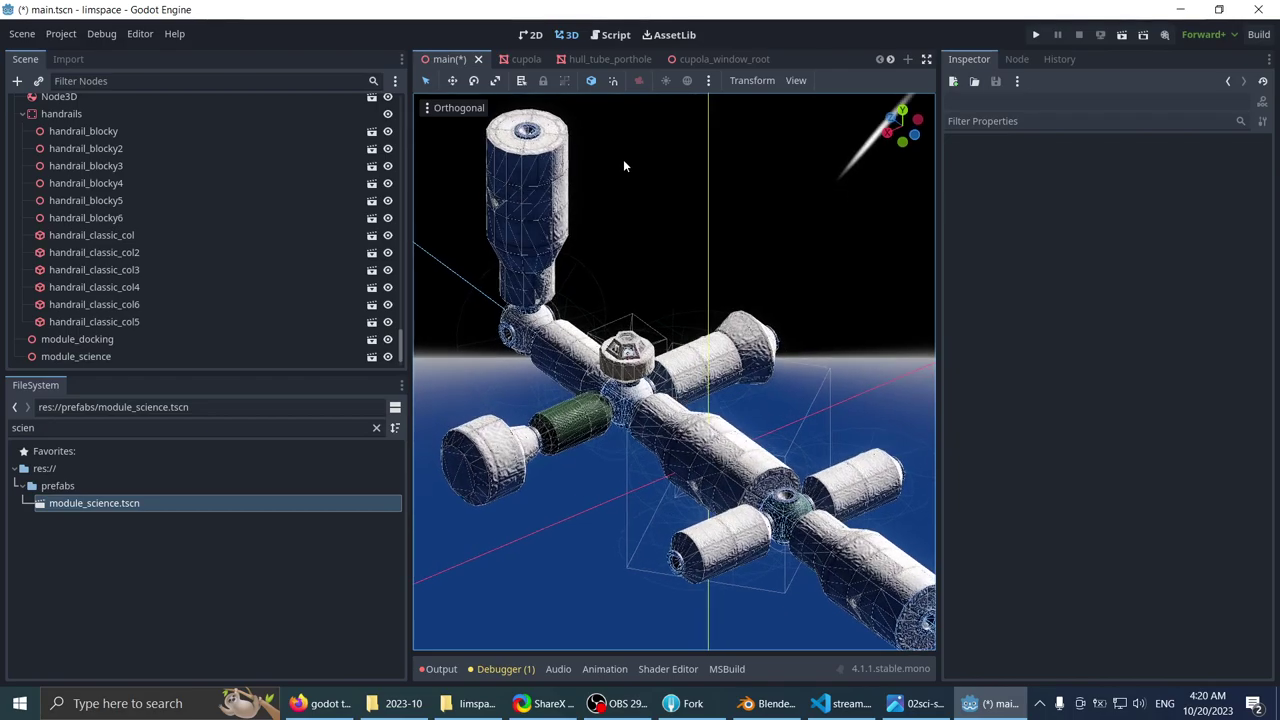
key(KP_5)
scroll(626, 240, up, 4)
middle_drag(626, 238, 626, 206)
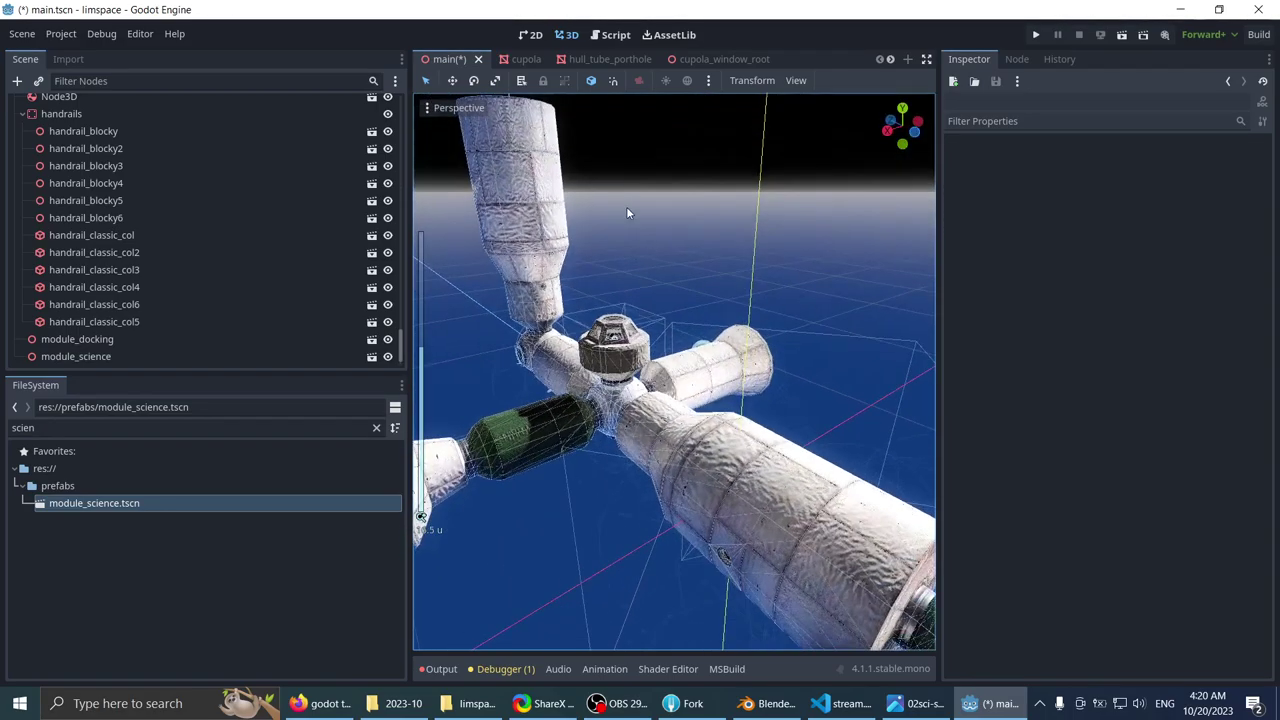
key(ctrl+s)
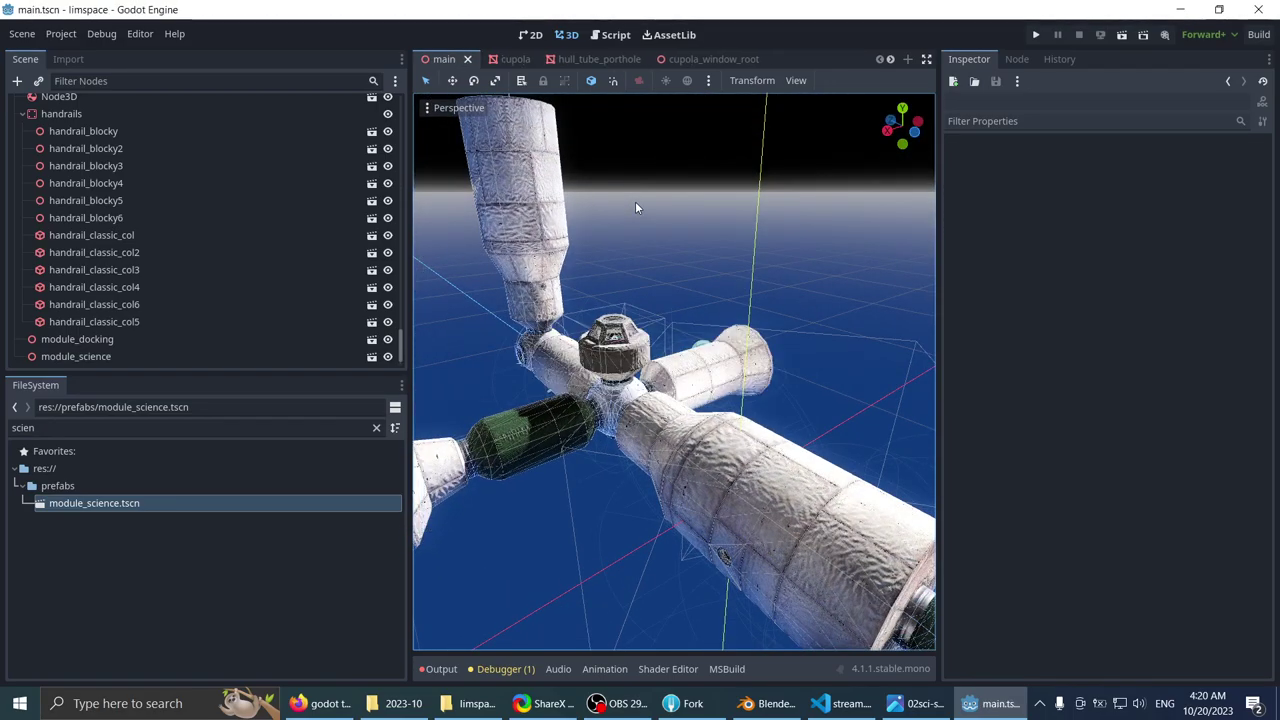
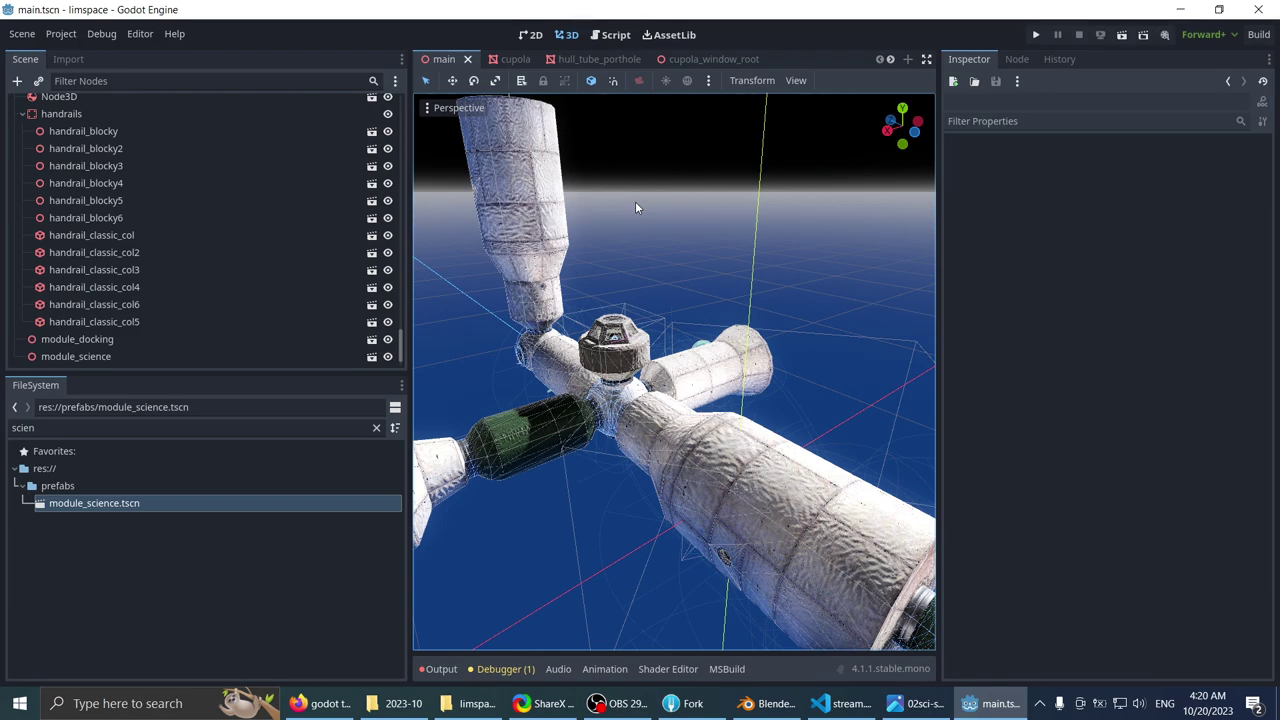
- Examine the layout of the whole station around the cupola node from above
scroll(635, 207, down, 3)
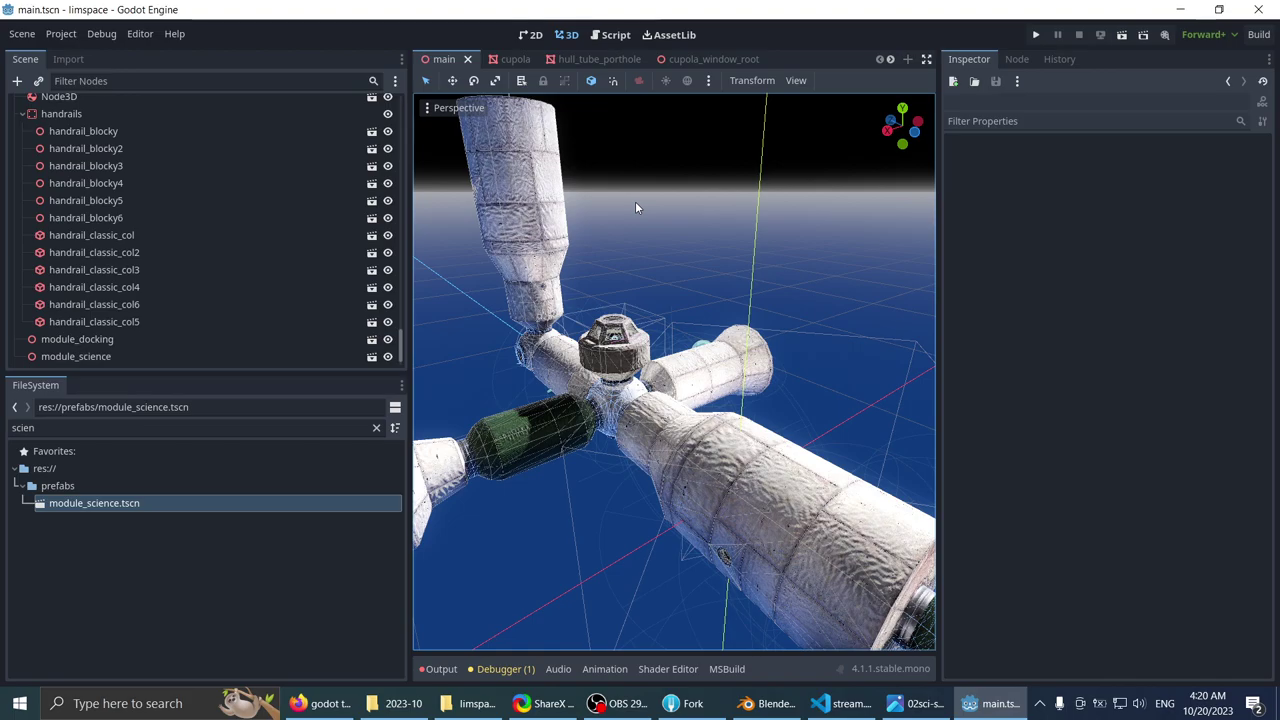
middle_drag(635, 207, 695, 377)
scroll(586, 318, up, 3)
middle_drag(605, 256, 668, 306)
scroll(663, 260, down, 7)
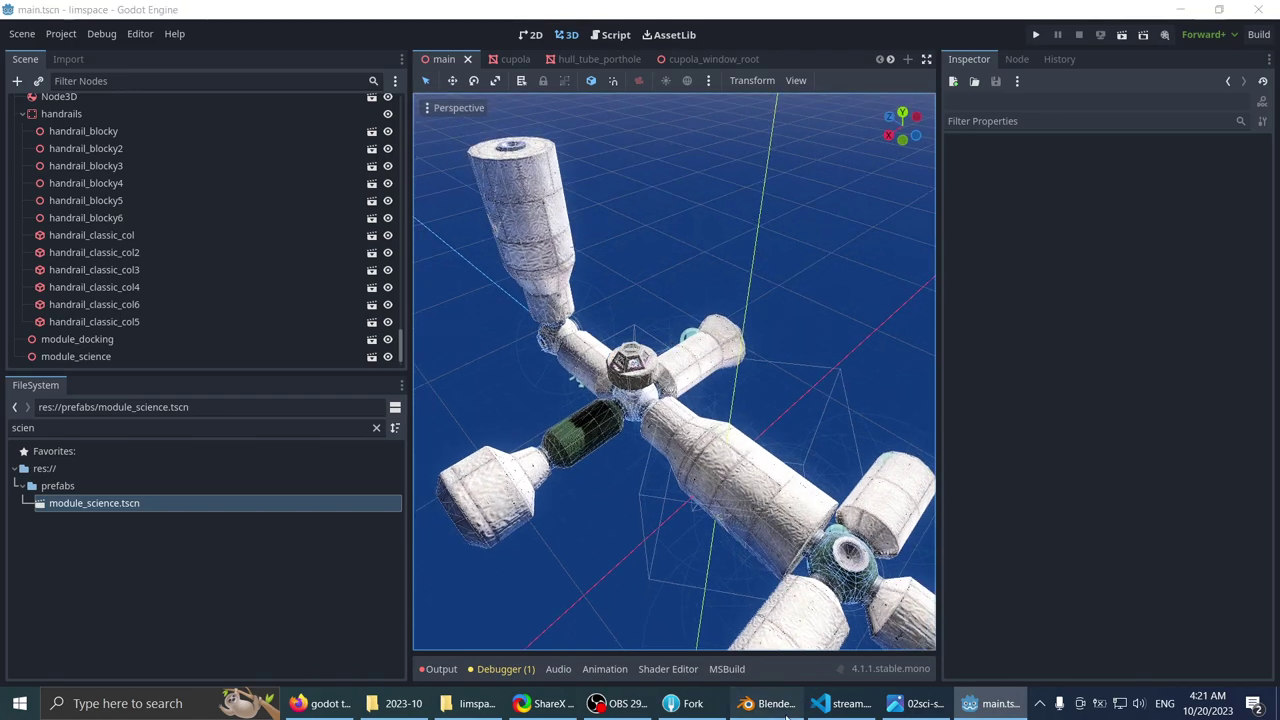
- Switch to Blender and look over the hull models of limspace_2.blend in the Layout workspace
click(787, 712)
click(496, 313)
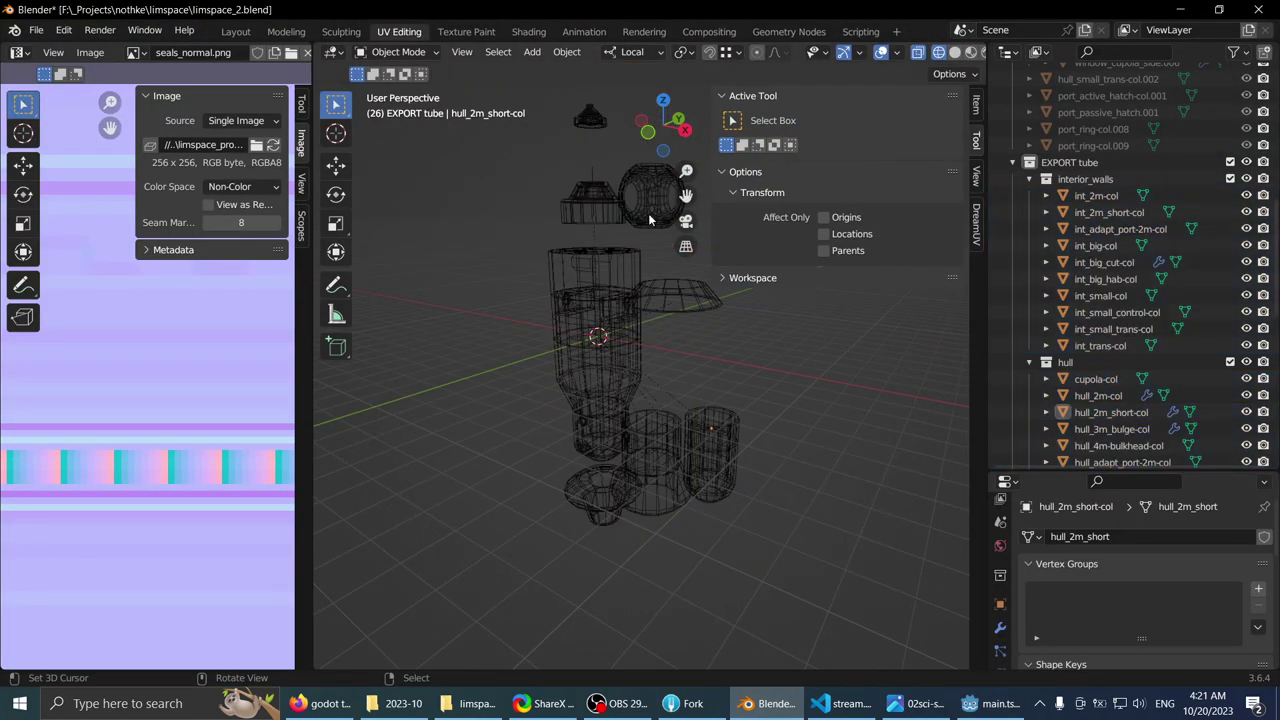
click(235, 31)
middle_drag(360, 153, 237, 211)
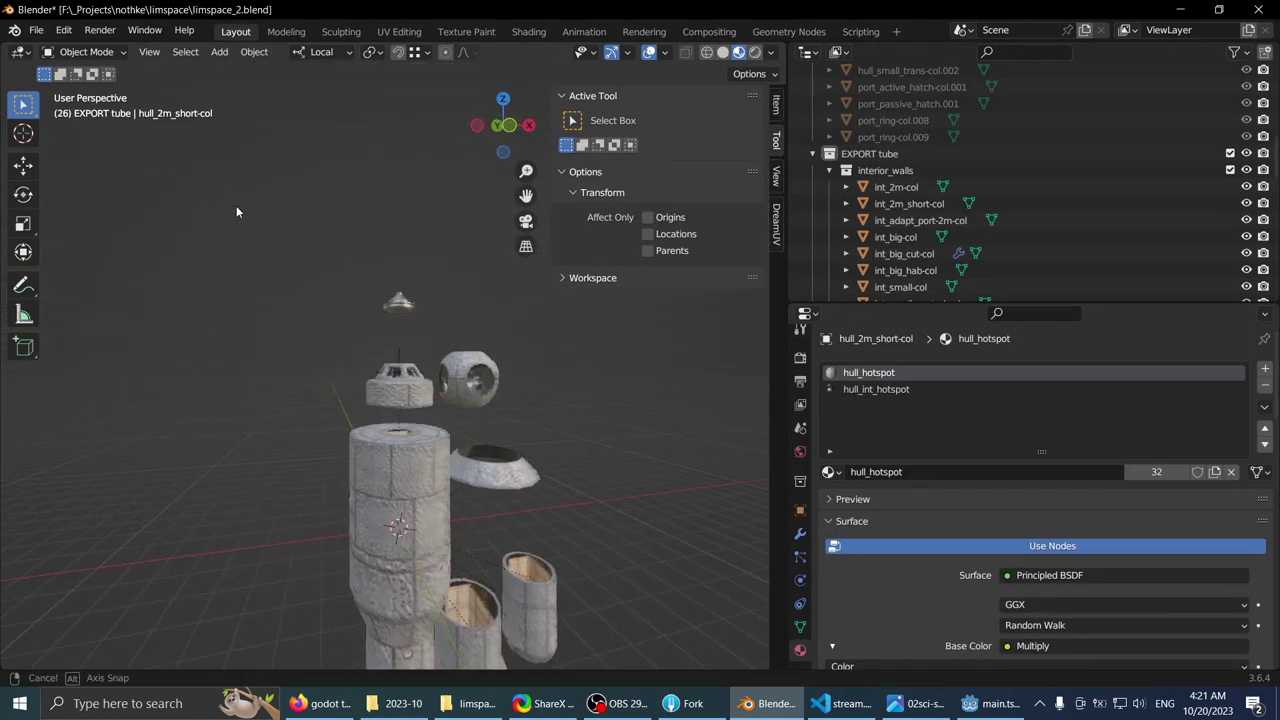
scroll(496, 512, down, 2)
middle_drag(496, 512, 510, 538)
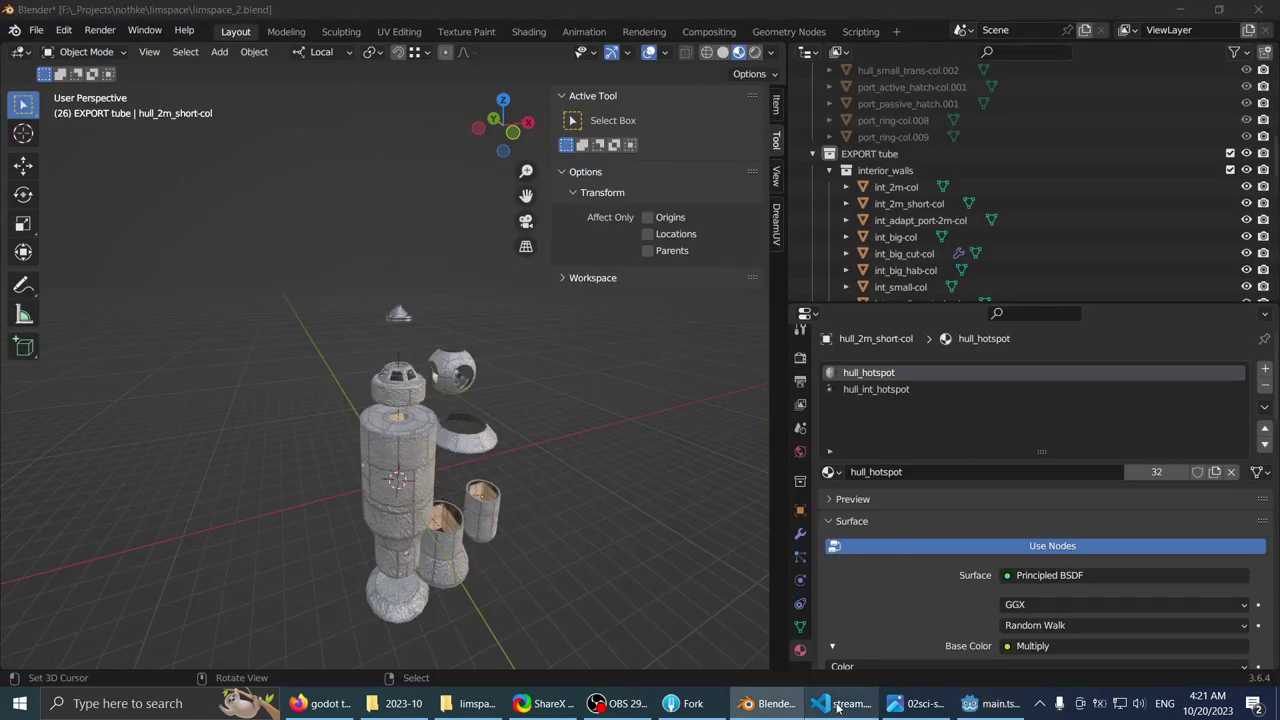
- Switch to Visual Studio Code and read the open tasks under Stream 18 in stream.todo
click(838, 703)
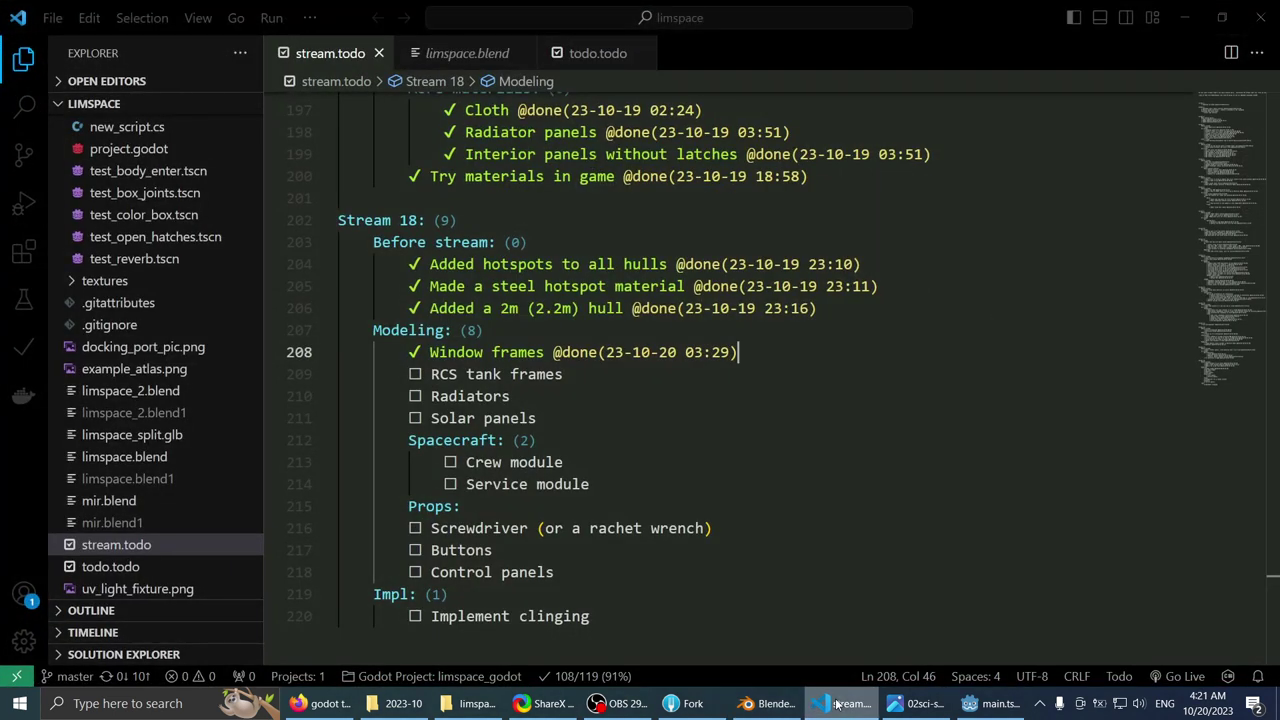
scroll(604, 364, down, 1)
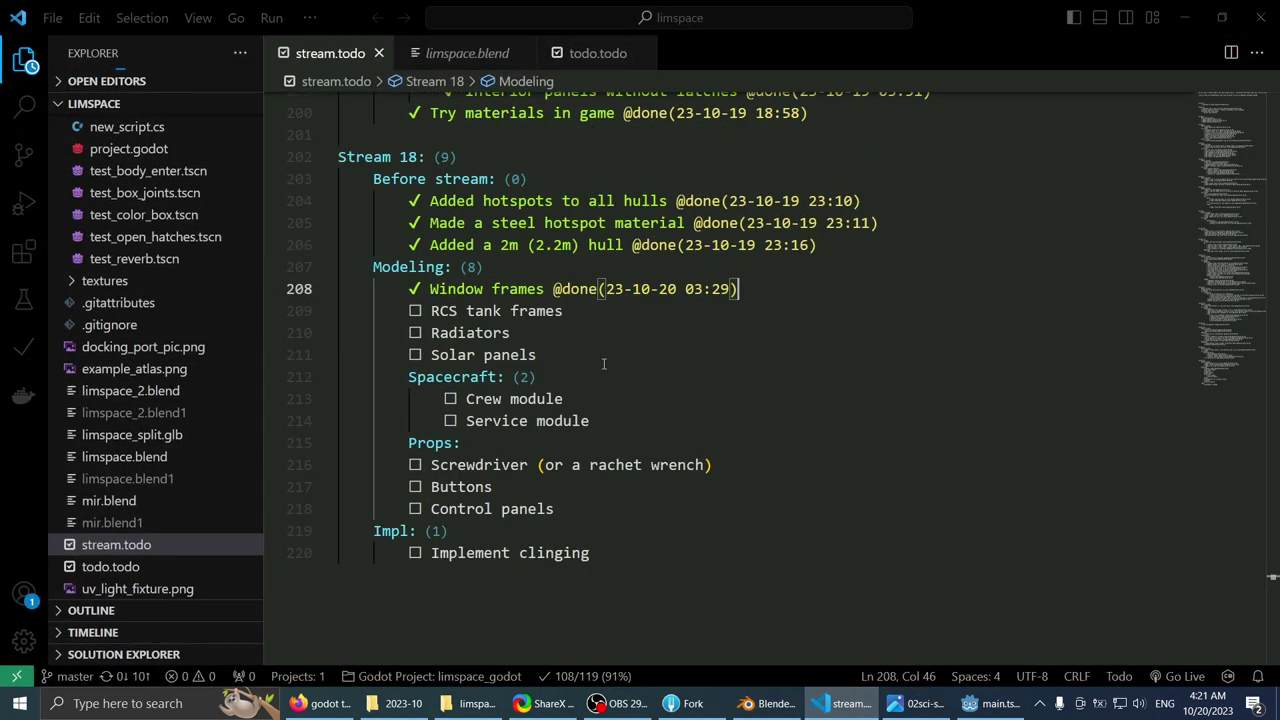
scroll(627, 357, up, 1)
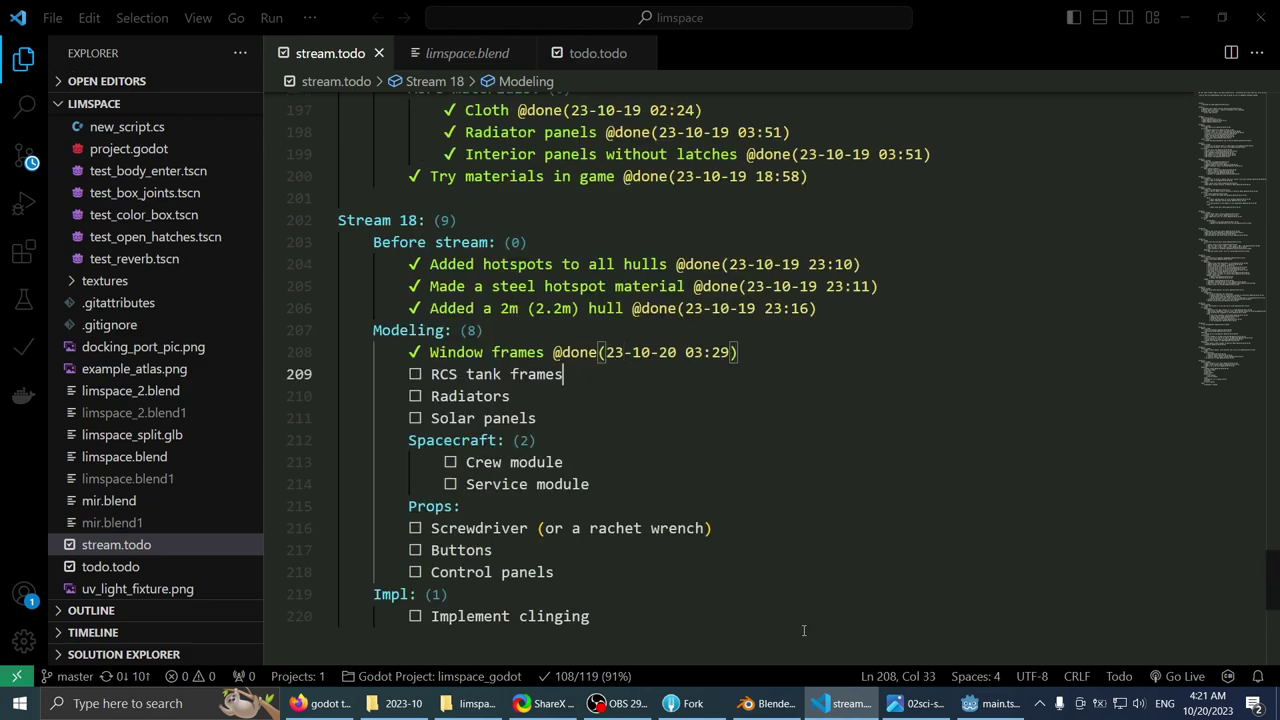
- Return to Blender, look at the hull parts from another angle, and switch back to the main scene in Godot
click(768, 703)
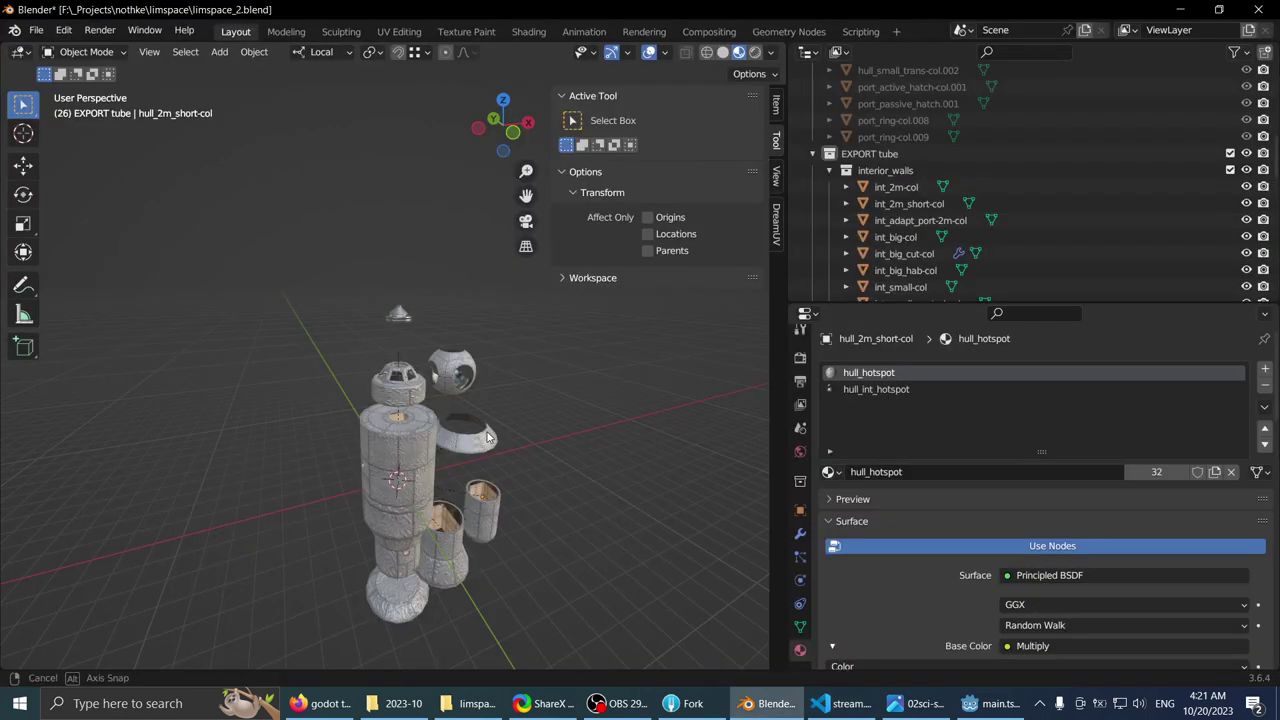
middle_drag(488, 437, 530, 445)
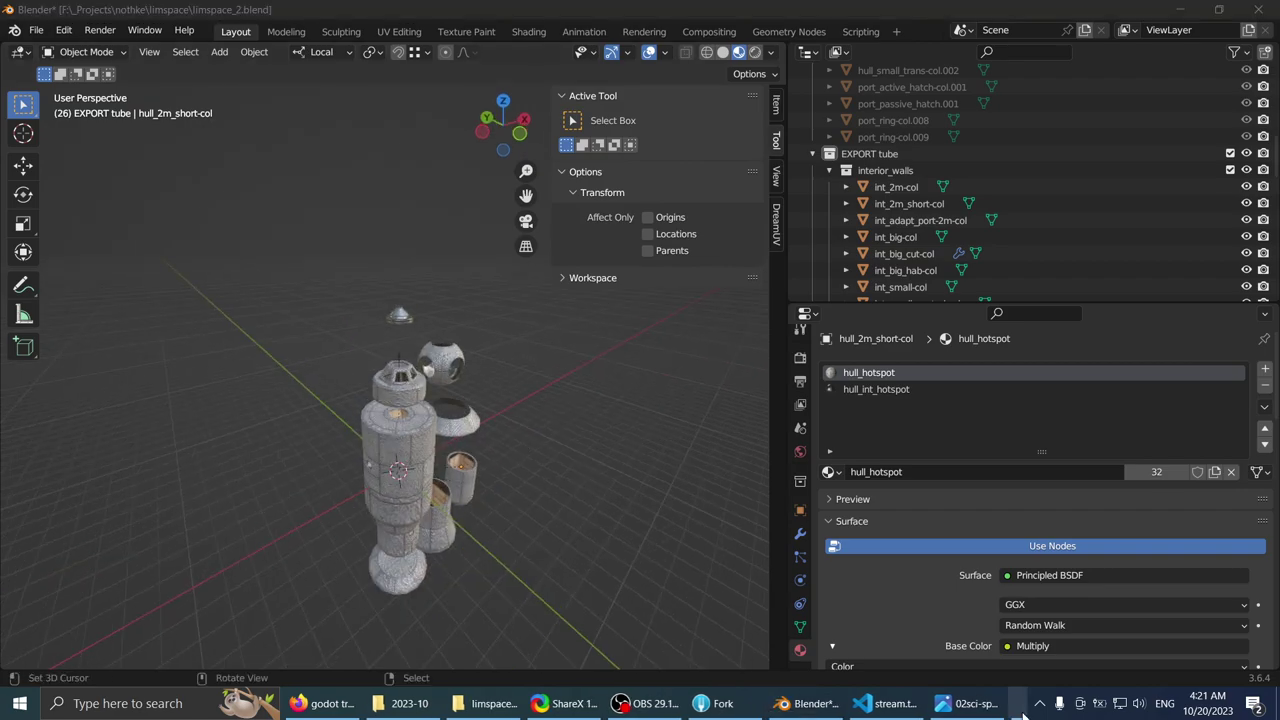
mouse_move(1020, 712)
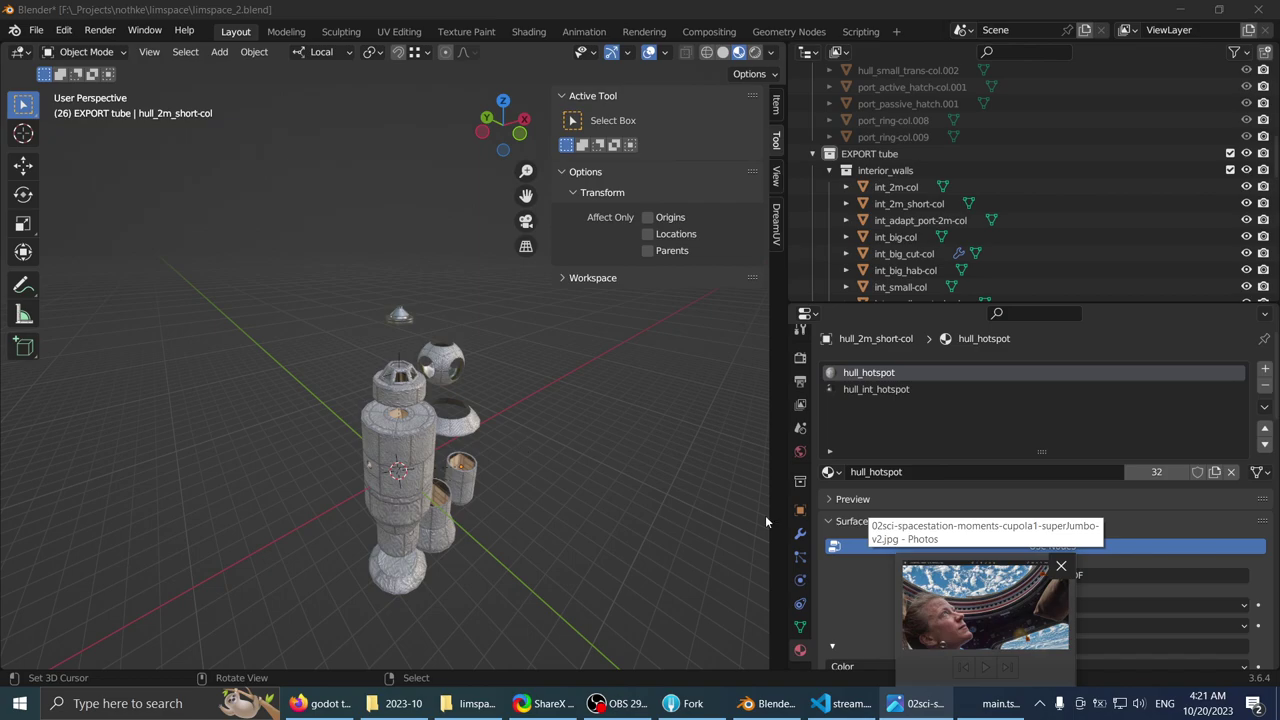
click(975, 712)
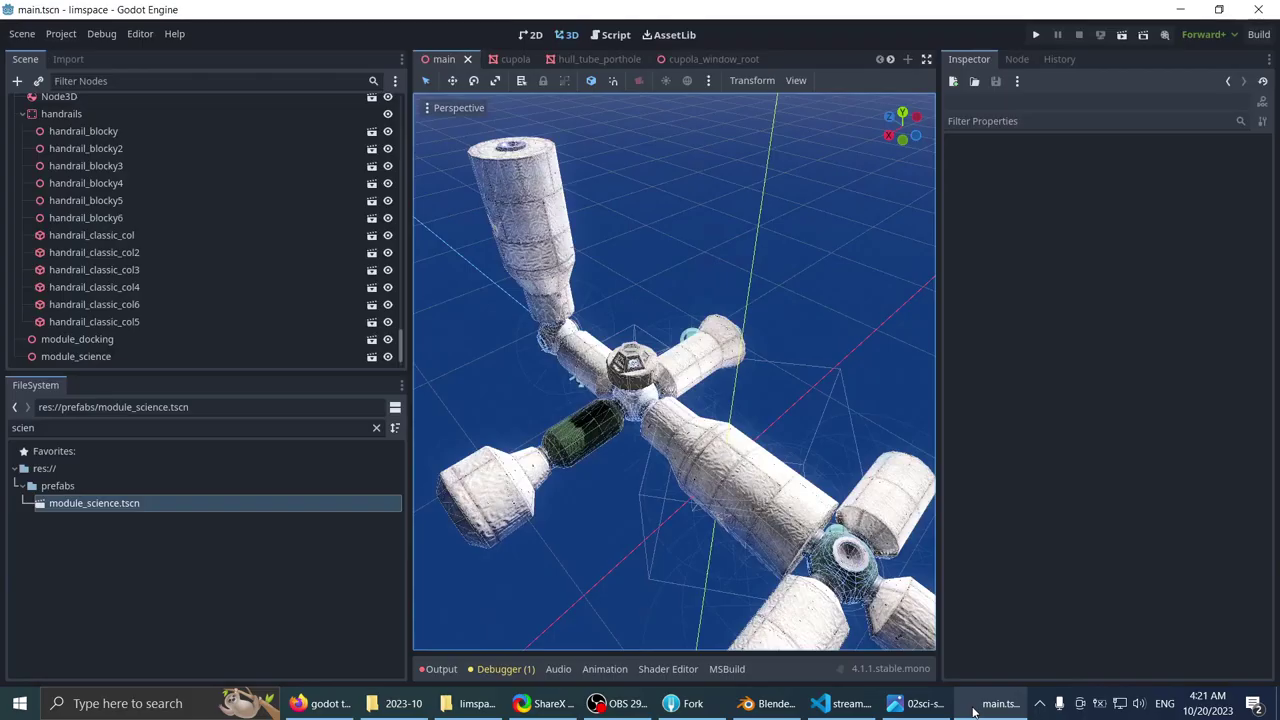
scroll(482, 325, down, 5)
middle_drag(486, 306, 480, 335)
scroll(236, 237, up, 5)
scroll(236, 238, up, 8)
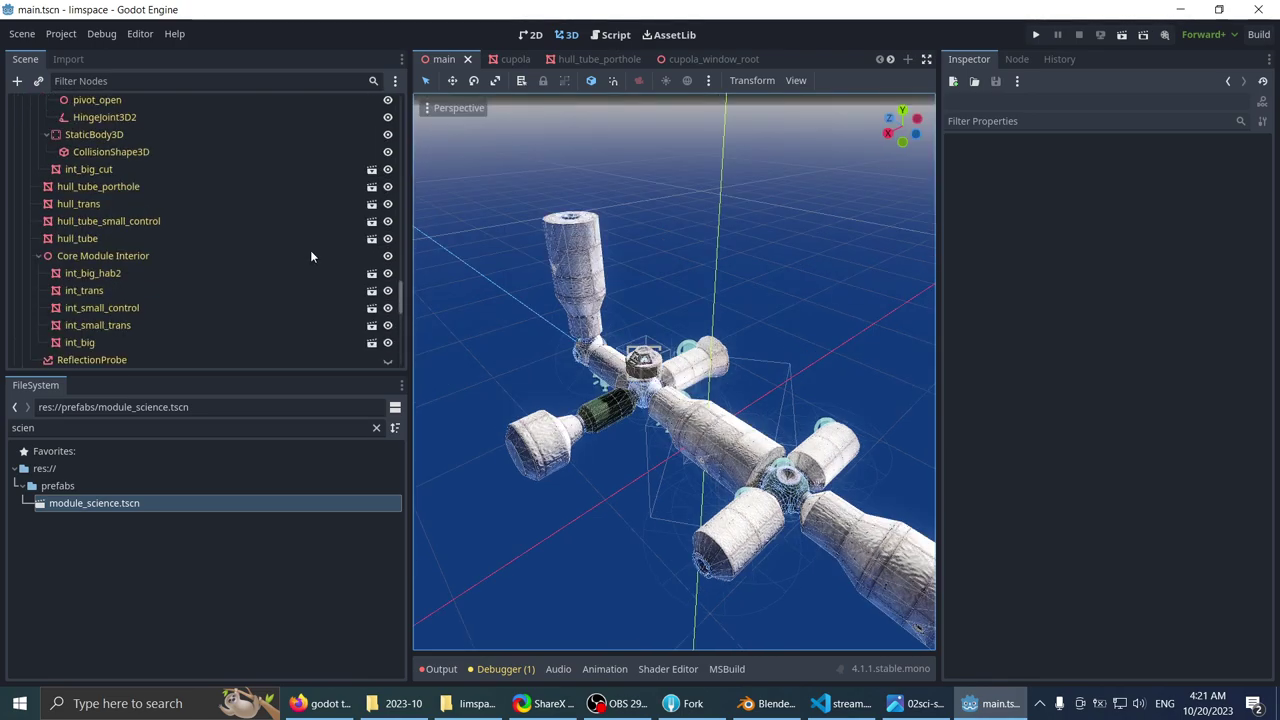
drag(400, 170, 390, 81)
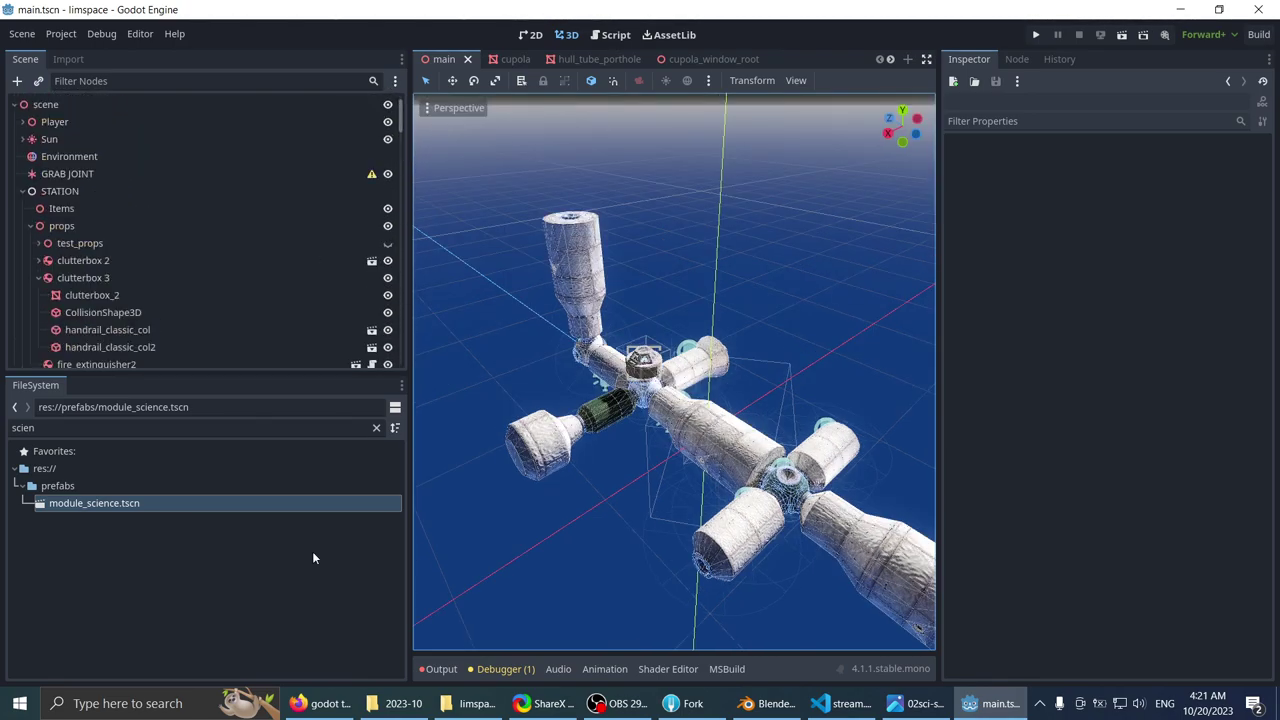
click(320, 704)
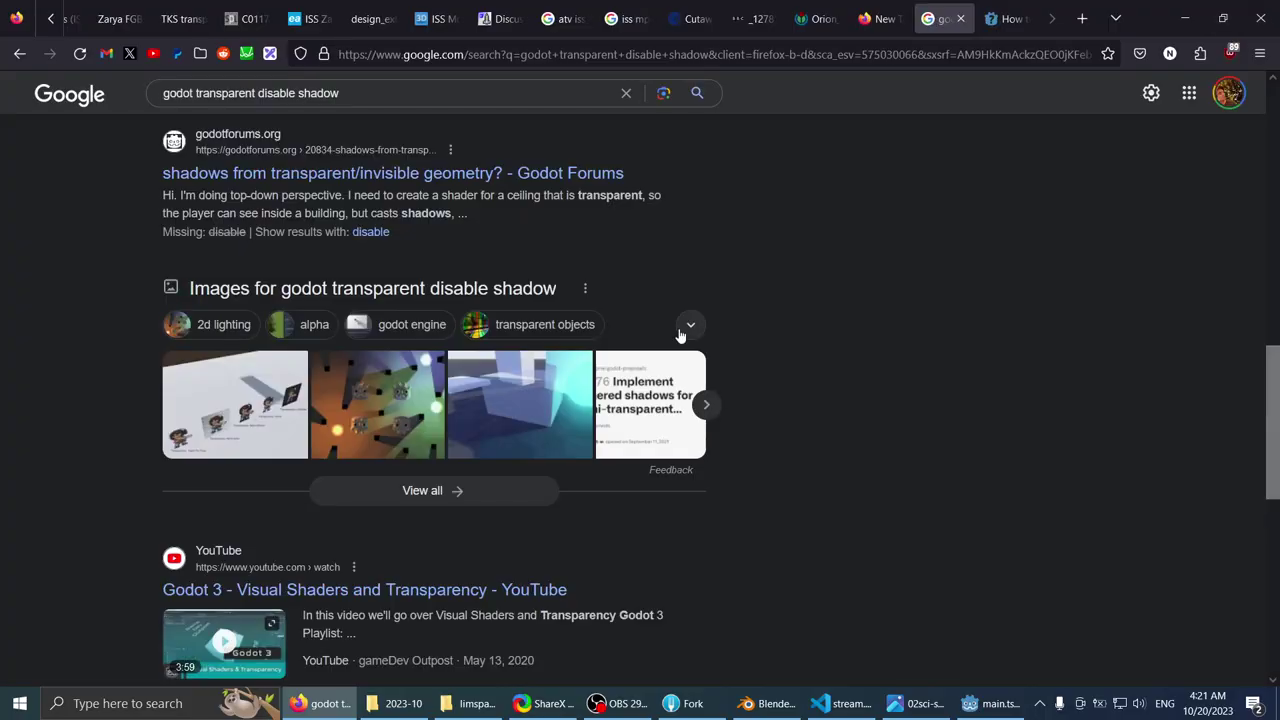
key(alt+Tab)
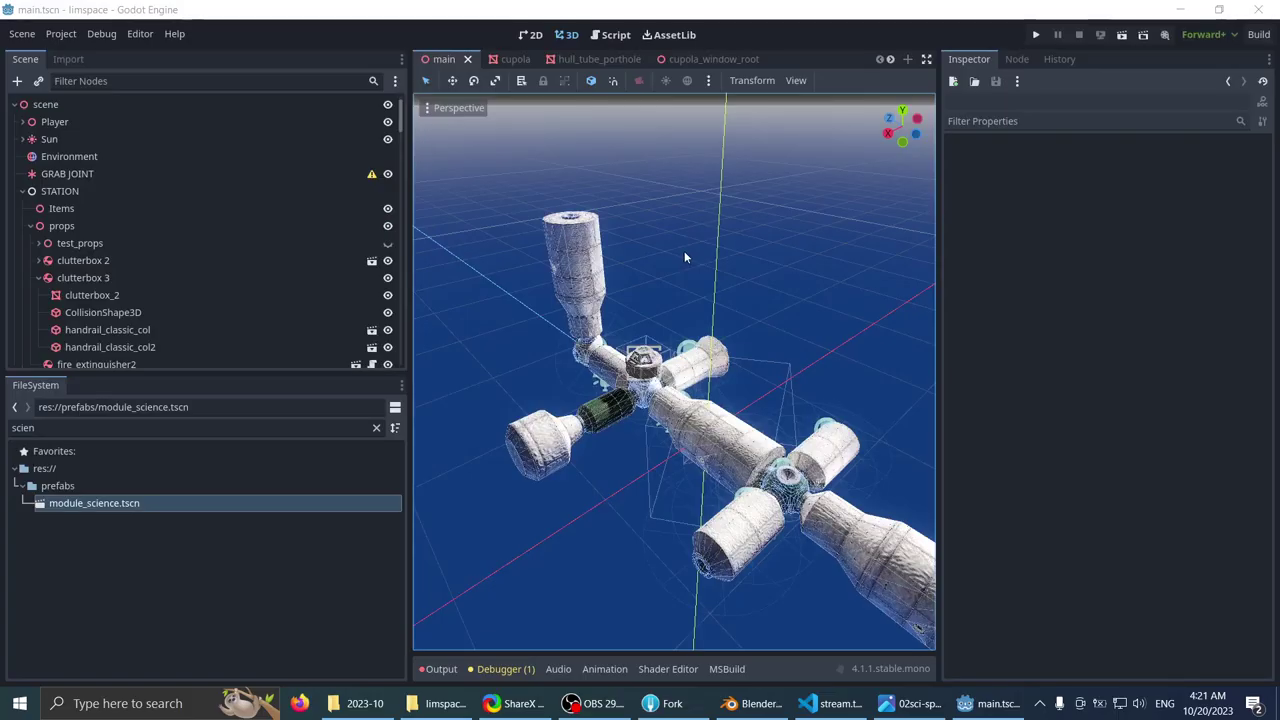
- Examine the assembled station from all sides, checking how module_science fits with the docking module and the other hulls
middle_drag(684, 252, 684, 308)
scroll(684, 308, down, 6)
scroll(630, 290, up, 6)
scroll(602, 240, down, 3)
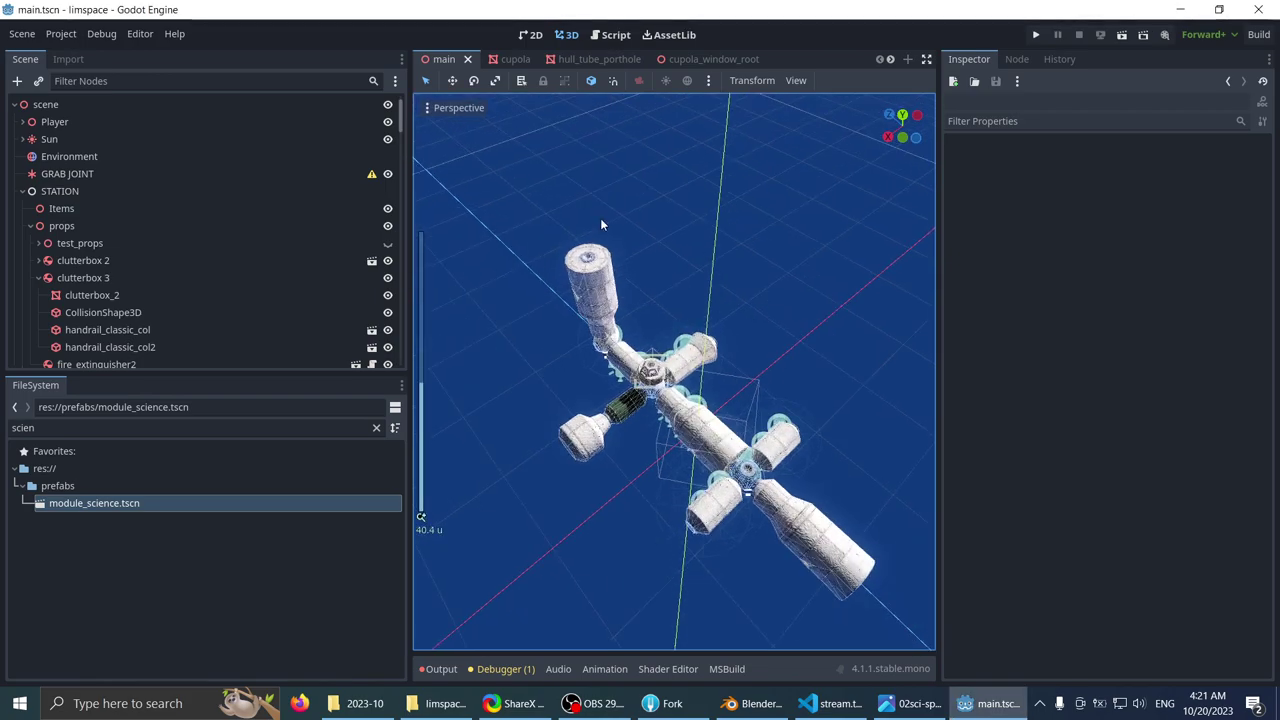
middle_drag(601, 224, 657, 222)
scroll(590, 252, down, 2)
scroll(558, 298, up, 6)
scroll(690, 225, up, 2)
scroll(682, 220, down, 2)
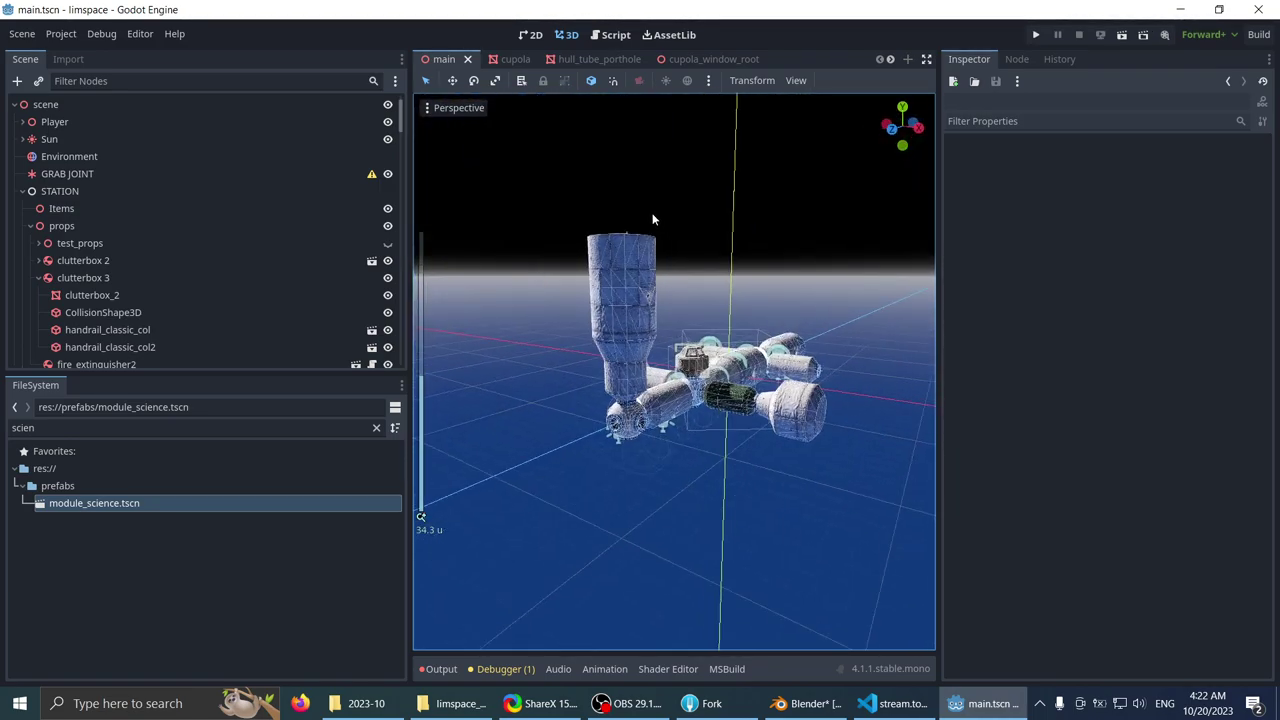
scroll(645, 230, up, 2)
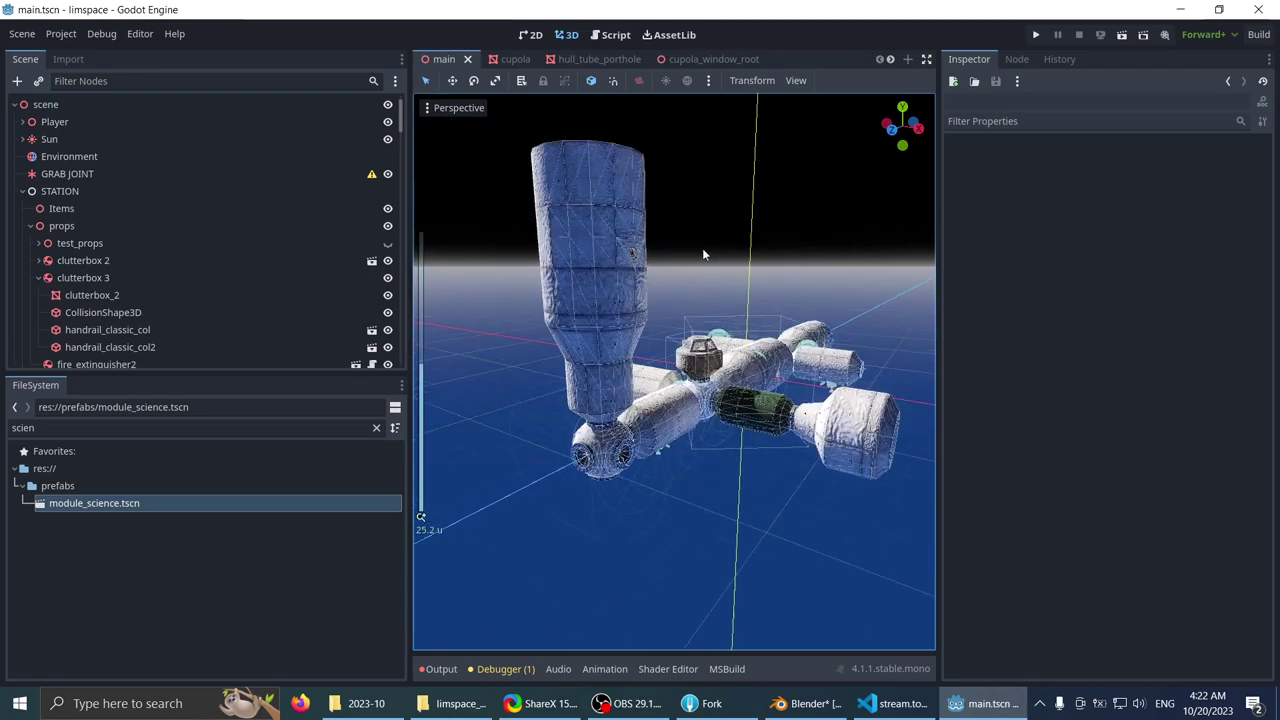
scroll(701, 252, up, 2)
scroll(699, 252, down, 2)
middle_drag(699, 253, 615, 376)
scroll(668, 280, down, 4)
scroll(696, 300, up, 3)
scroll(677, 280, down, 4)
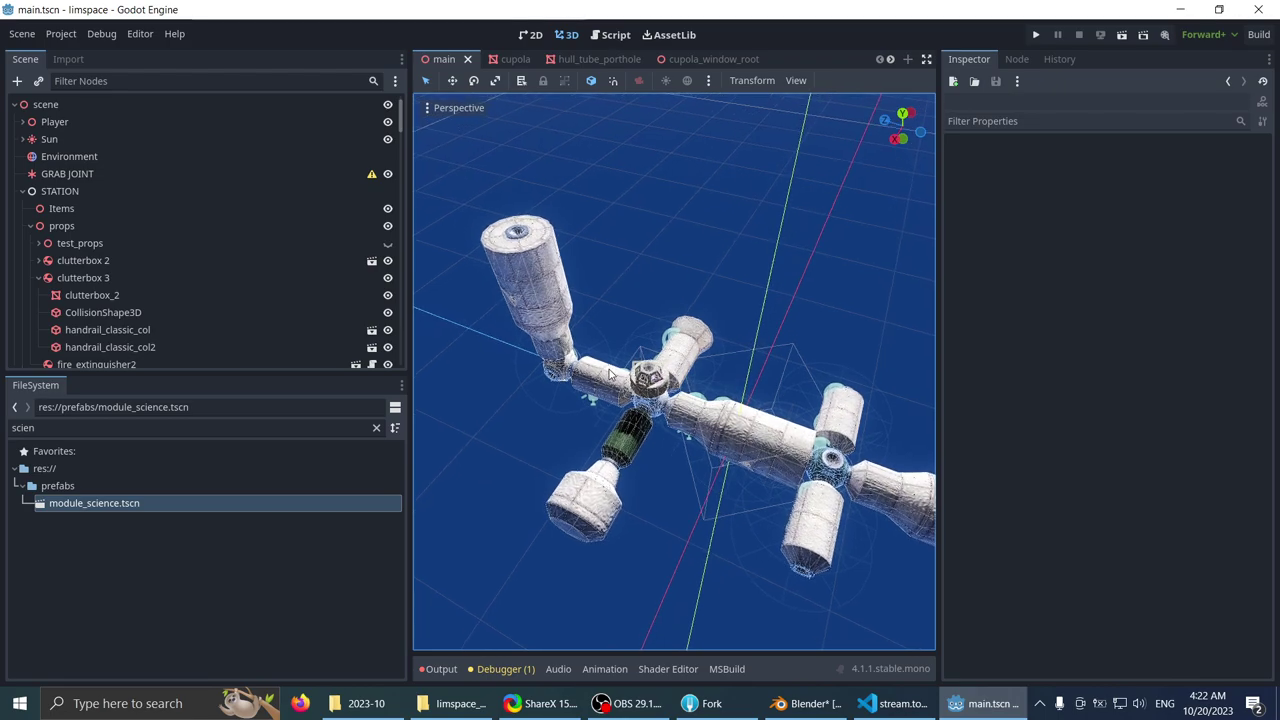
middle_drag(604, 358, 790, 390)
scroll(534, 254, up, 4)
scroll(566, 311, down, 2)
scroll(662, 241, down, 6)
scroll(648, 281, up, 2)
scroll(808, 419, up, 2)
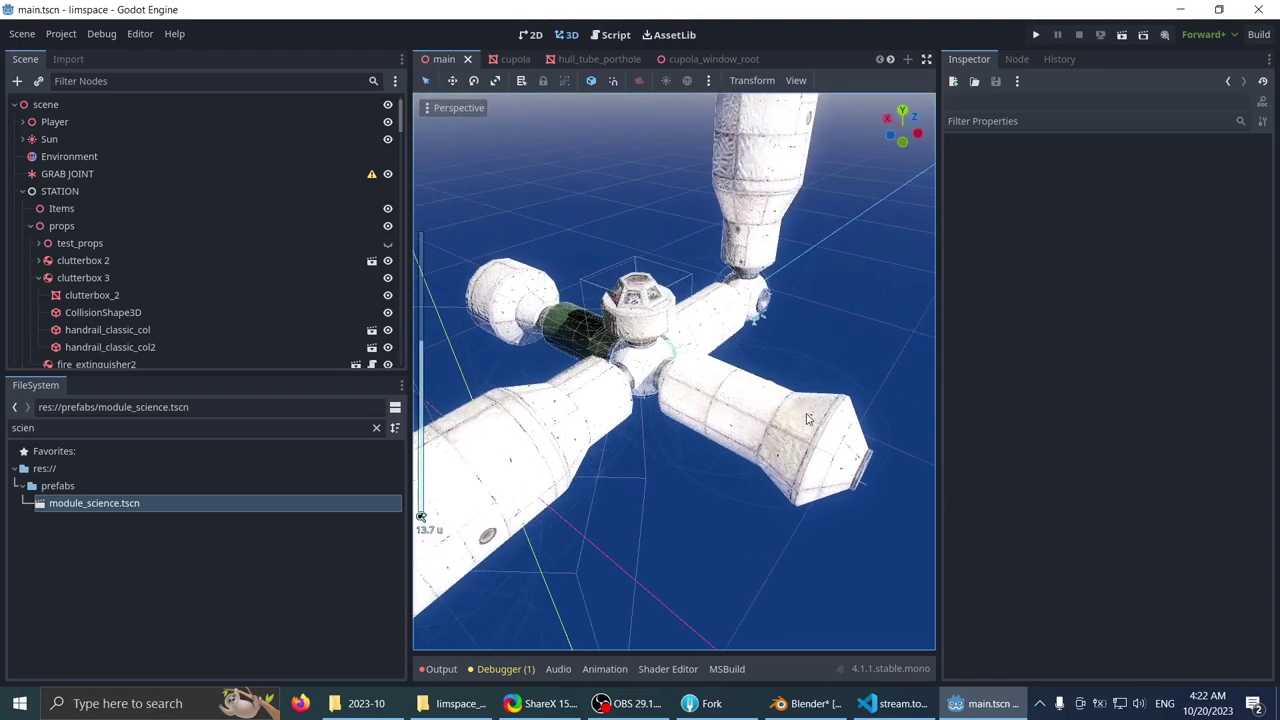
click(808, 419)
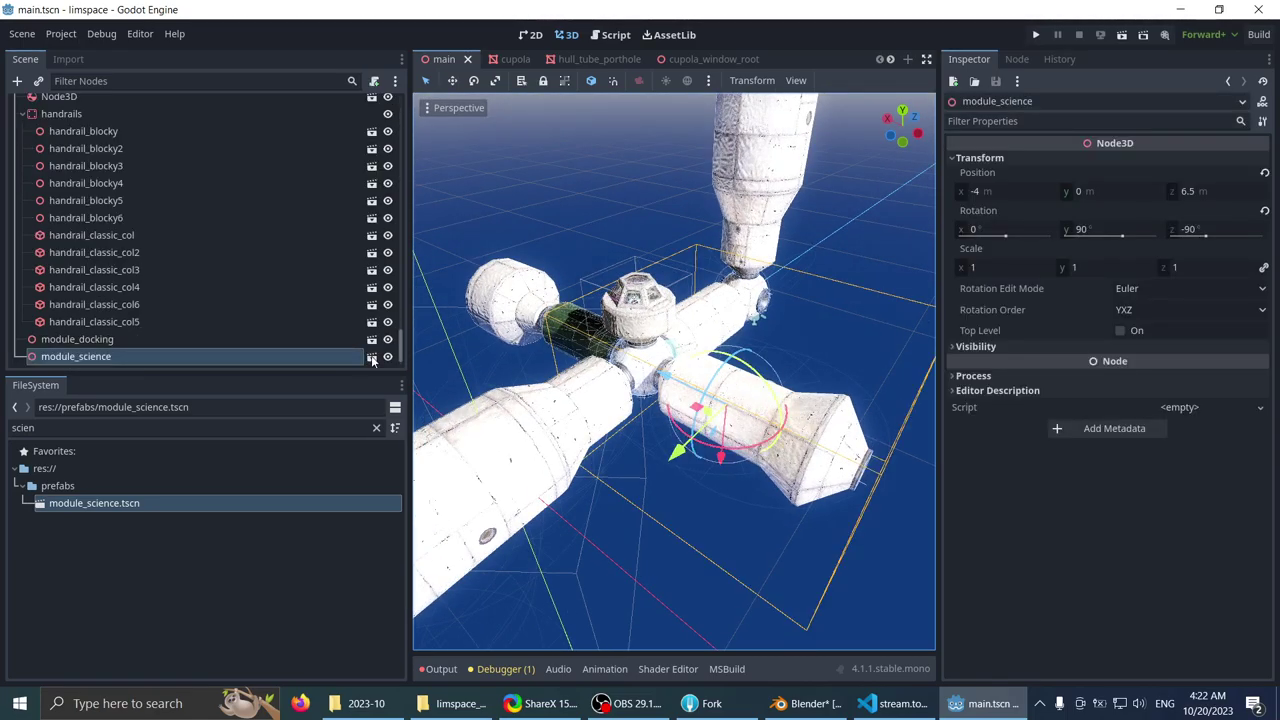
scroll(463, 344, down, 4)
middle_drag(435, 165, 680, 228)
click(524, 232)
scroll(548, 271, down, 5)
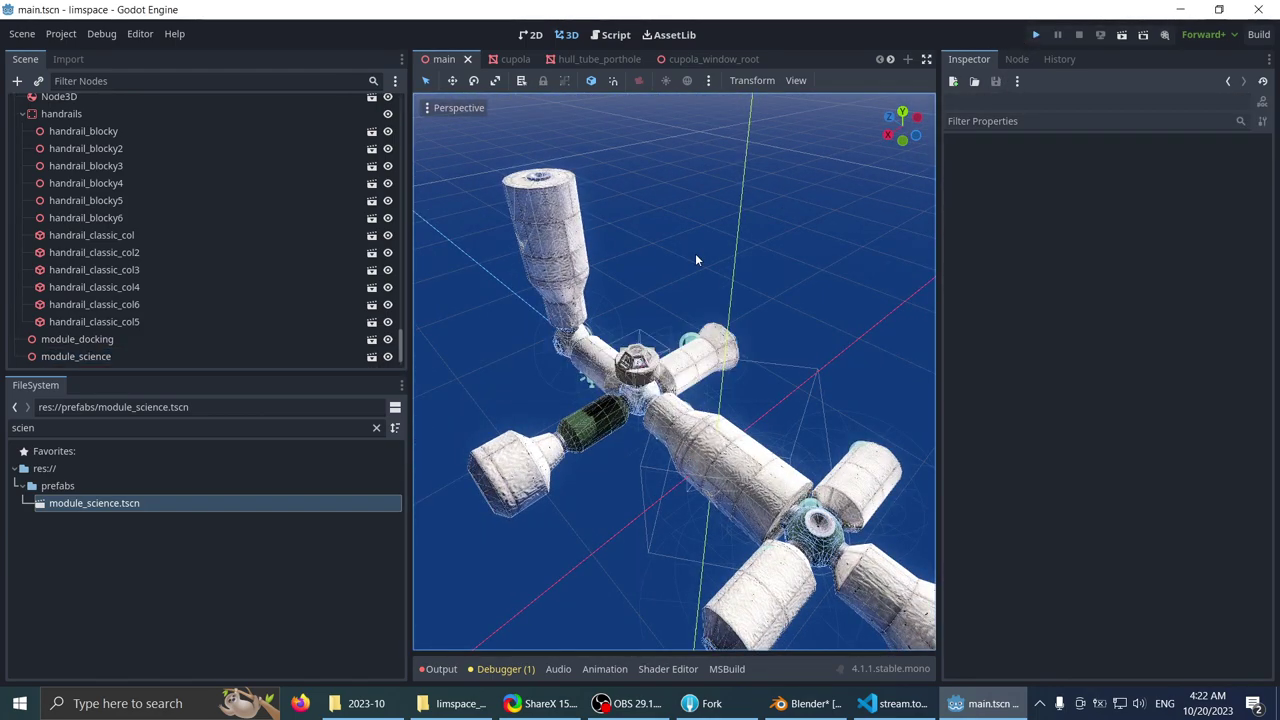
- Run the game and move along the yellow-walled module to the node with the round hatches
key(F5)
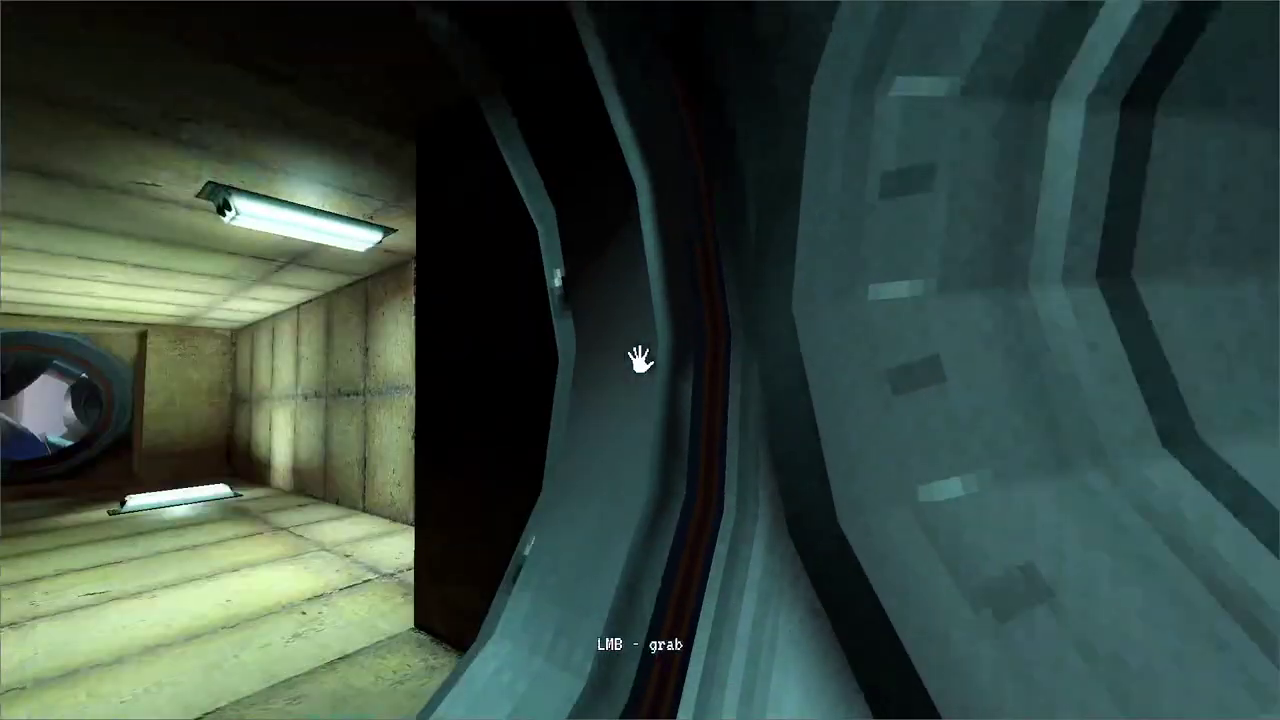
drag(638, 358, 453, 345)
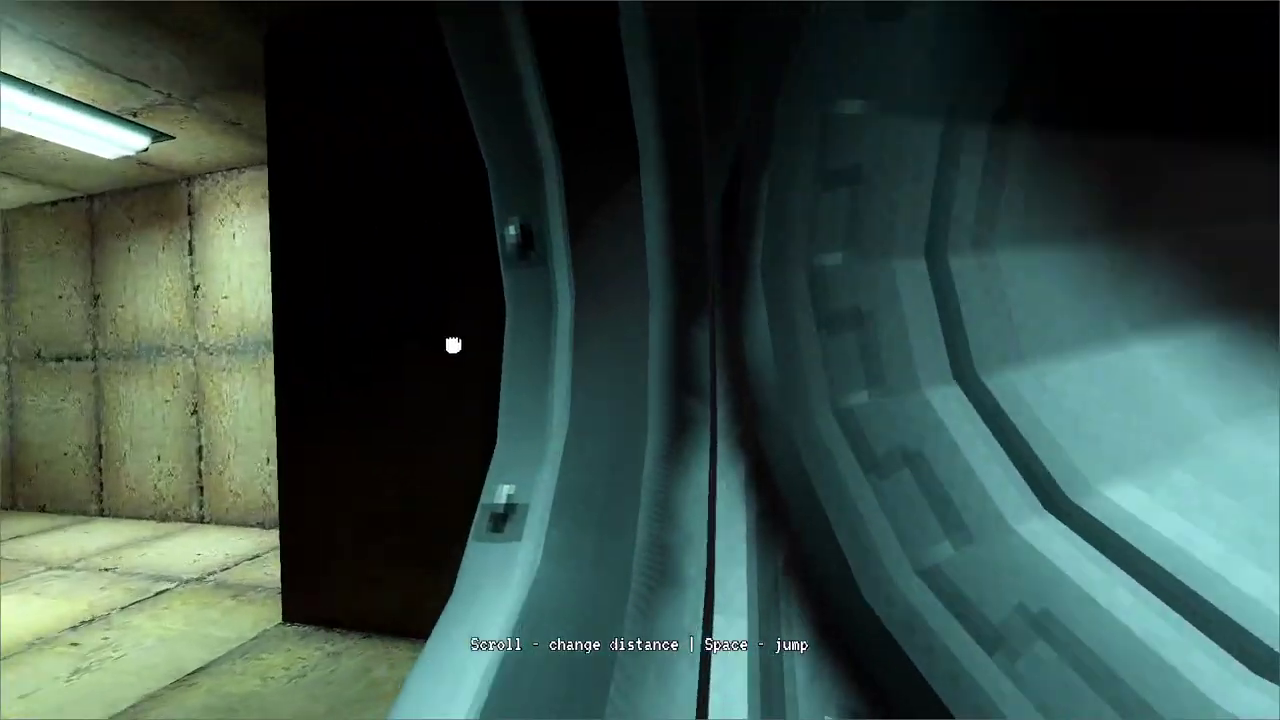
key(w)
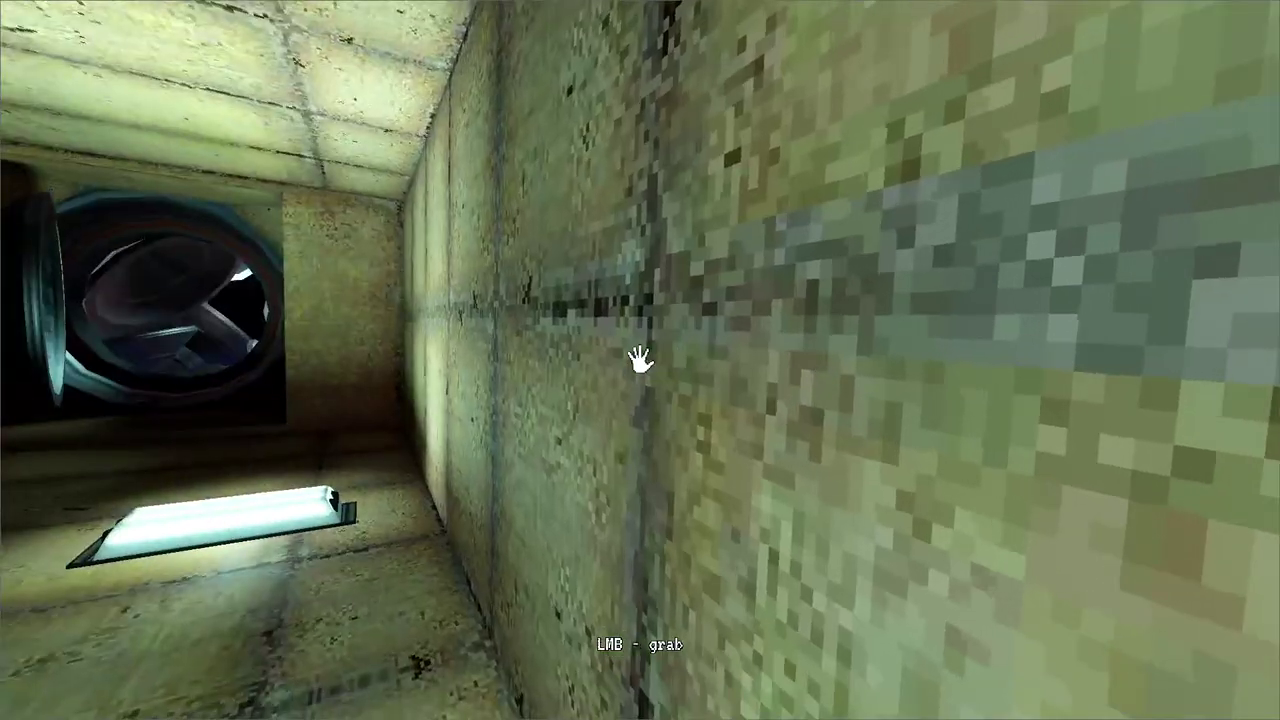
mouse_move(640, 360)
mouse_down()
mouse_move(312, 326)
mouse_move(640, 360)
mouse_up()
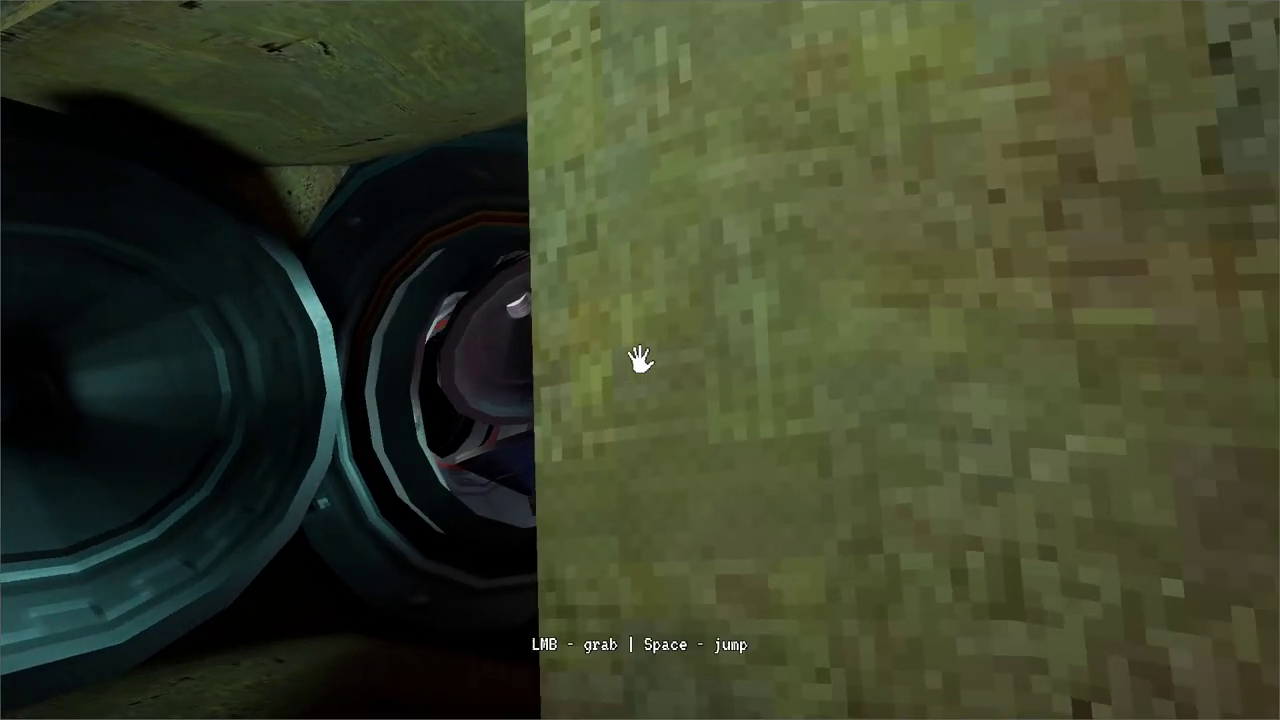
drag(634, 360, 422, 345)
mouse_move(640, 360)
mouse_down()
mouse_move(694, 363)
mouse_move(830, 450)
mouse_up()
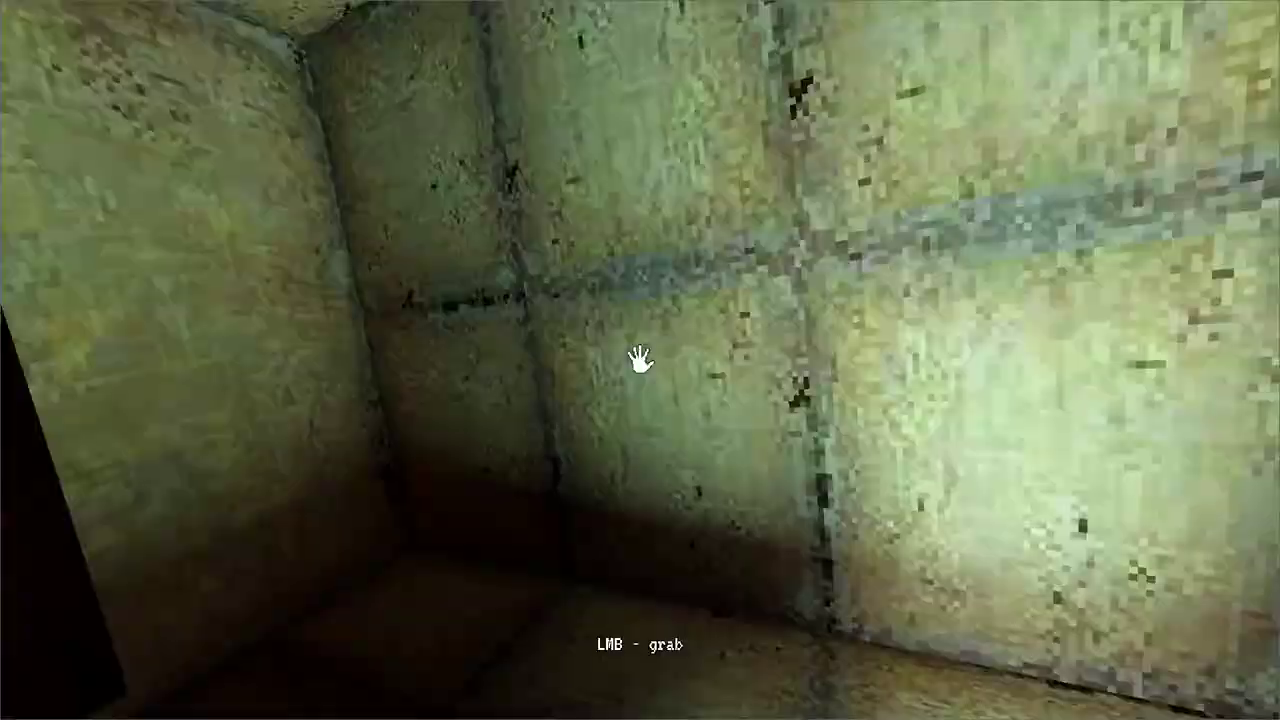
key(w)
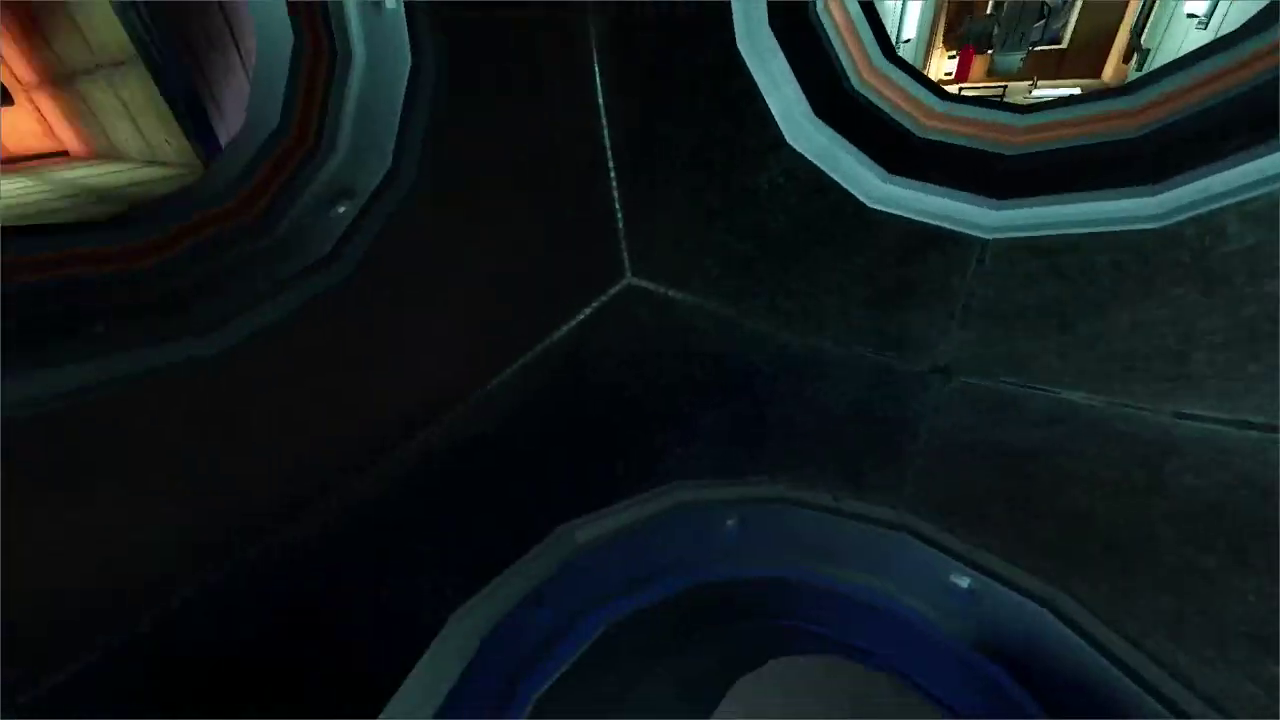
- Look around the pale green module beside the node and return through its round hatch
drag(864, 198, 640, 360)
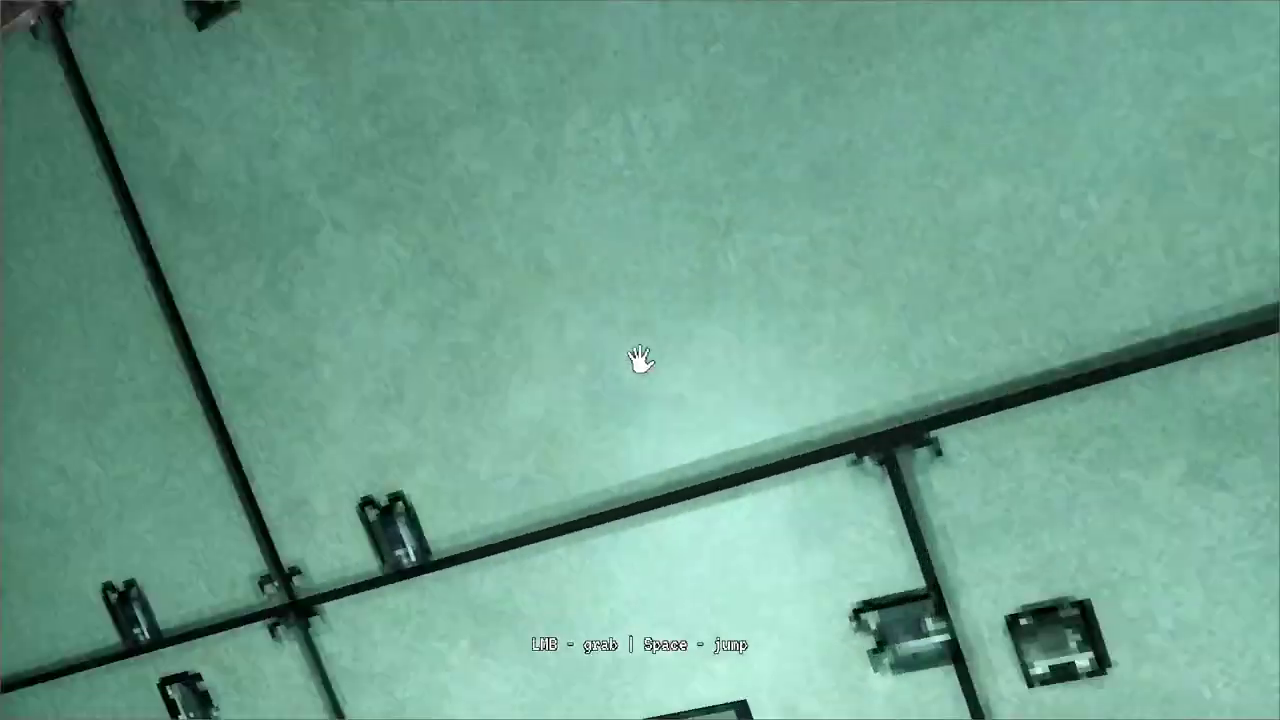
drag(640, 360, 640, 360)
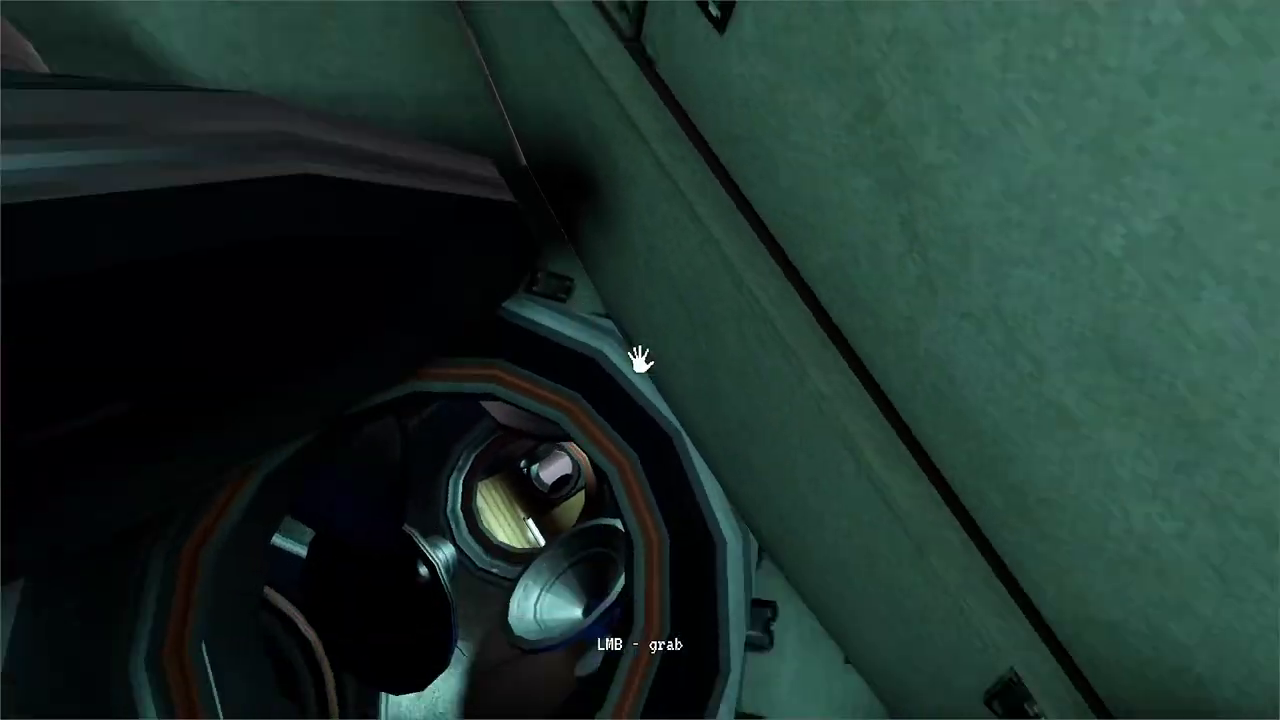
drag(640, 357, 640, 357)
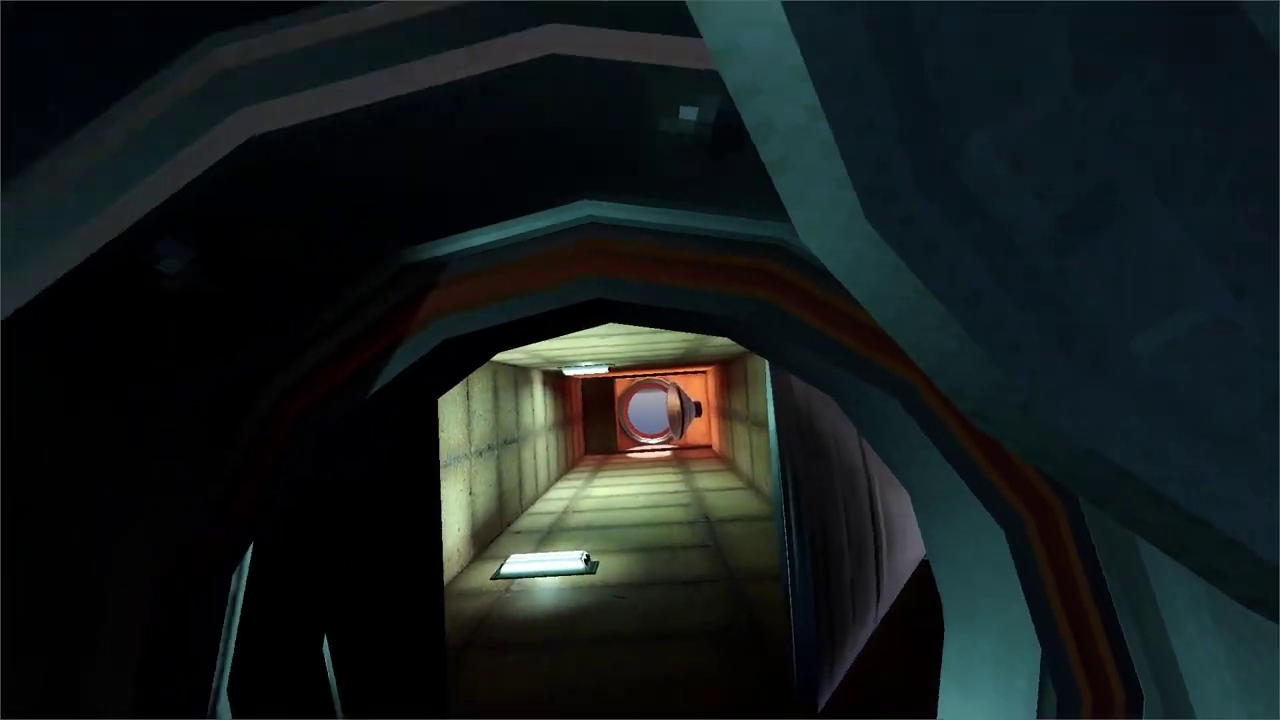
- Move to the orange-lit end of the corridor and look out through the open hatch at the station's exterior
drag(655, 386, 640, 360)
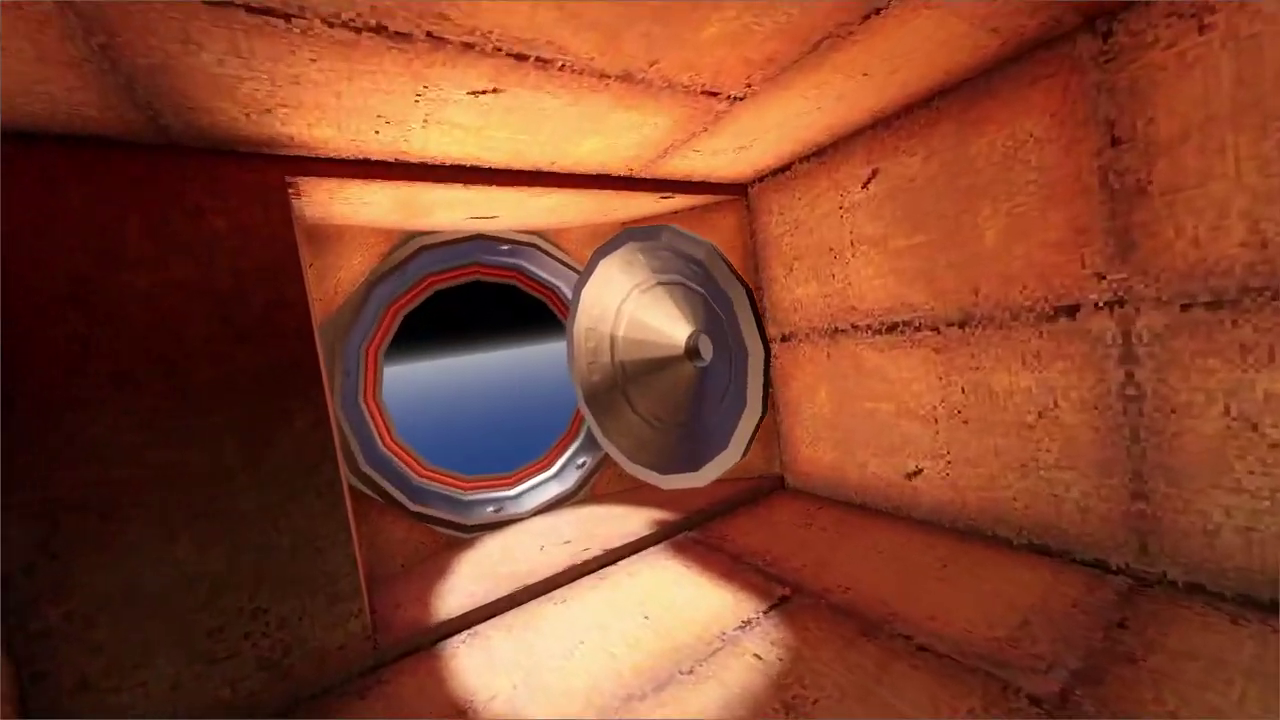
drag(634, 357, 745, 278)
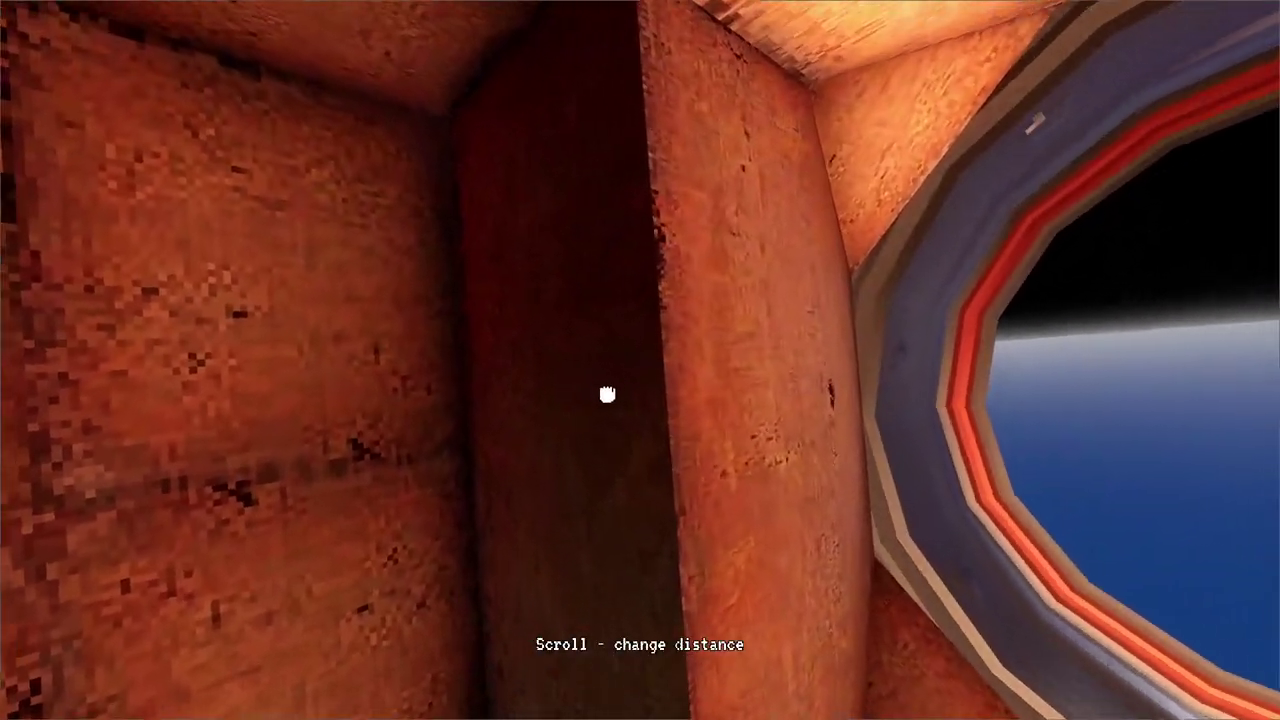
mouse_move(607, 394)
mouse_down()
mouse_move(643, 360)
mouse_move(897, 353)
mouse_move(678, 349)
mouse_up()
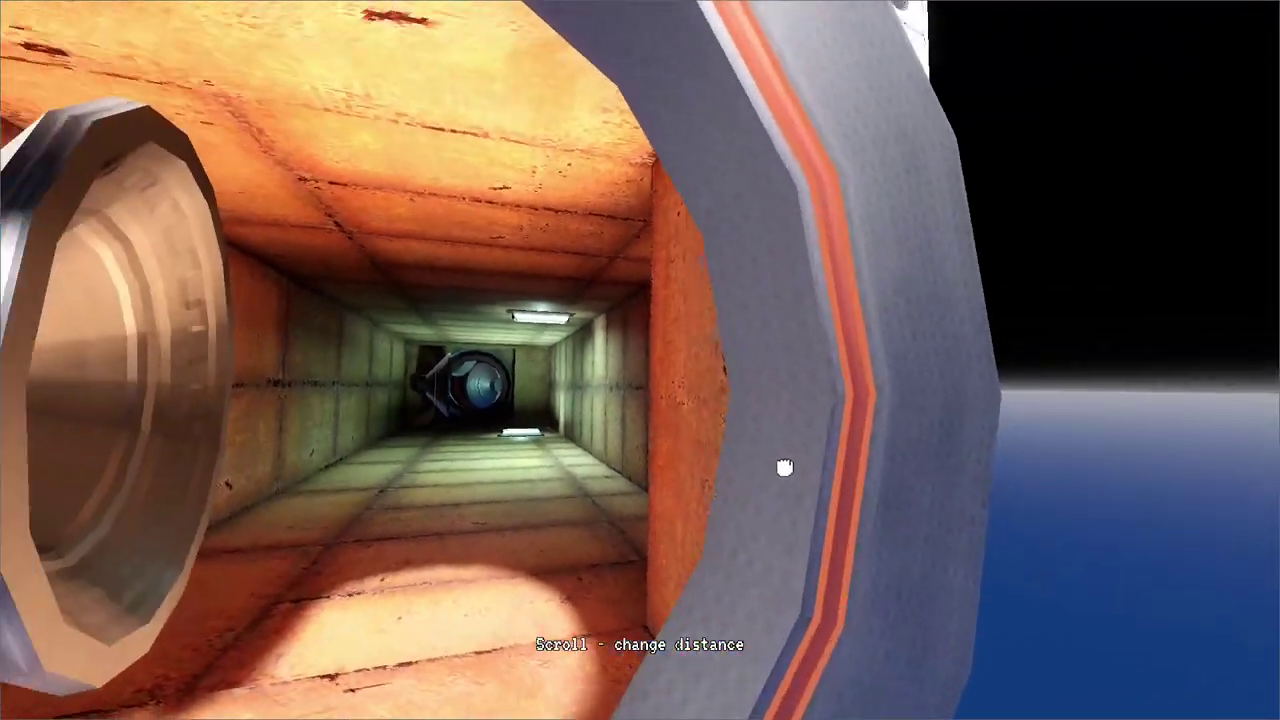
mouse_move(784, 467)
mouse_down()
mouse_move(711, 403)
mouse_move(686, 358)
mouse_move(1011, 360)
mouse_move(746, 371)
mouse_move(640, 360)
mouse_move(694, 503)
mouse_move(569, 284)
mouse_up()
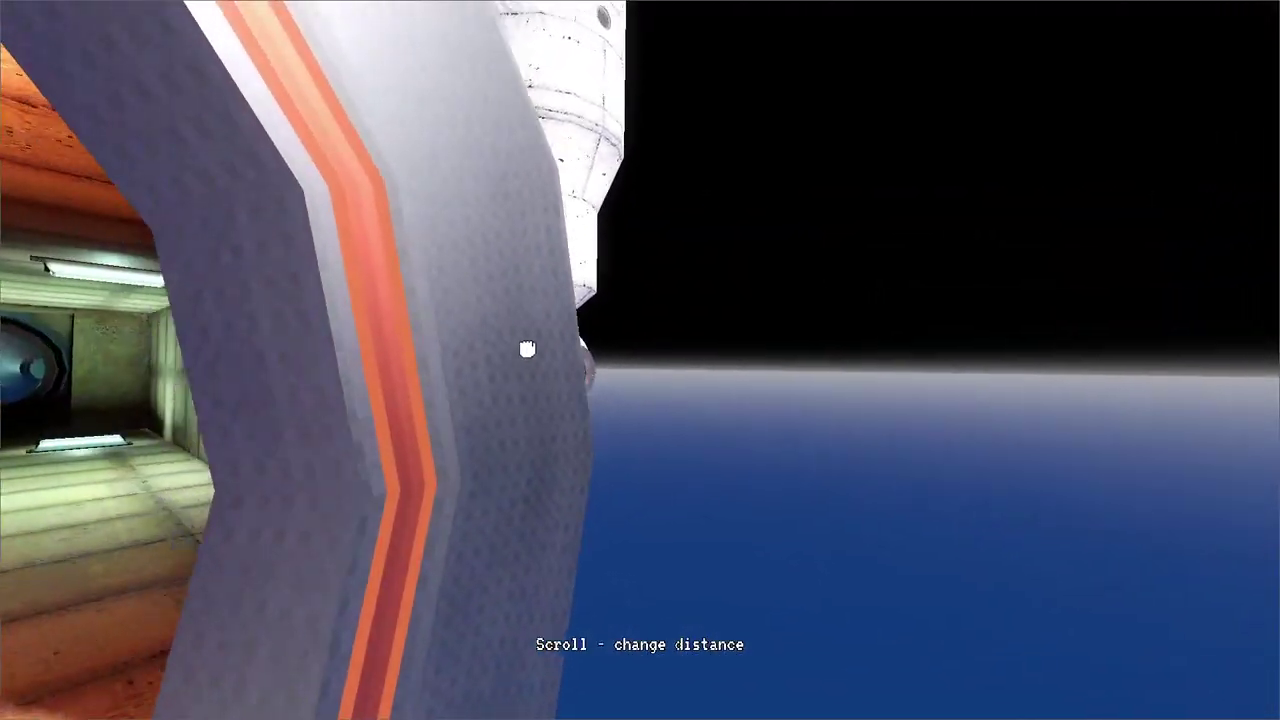
drag(527, 348, 431, 351)
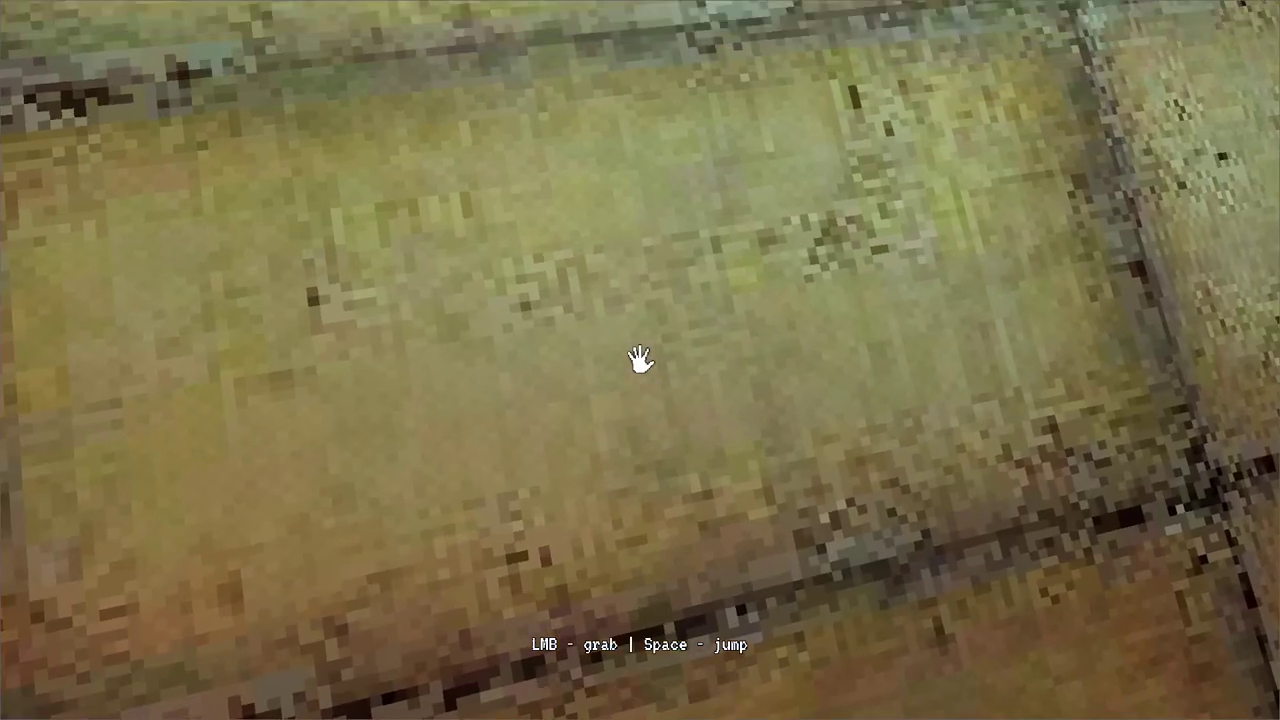
- Travel back along the yellow corridor into the dark node and manoeuvre past its hatch covers
mouse_move(640, 360)
mouse_down()
mouse_move(586, 374)
mouse_move(638, 360)
mouse_up()
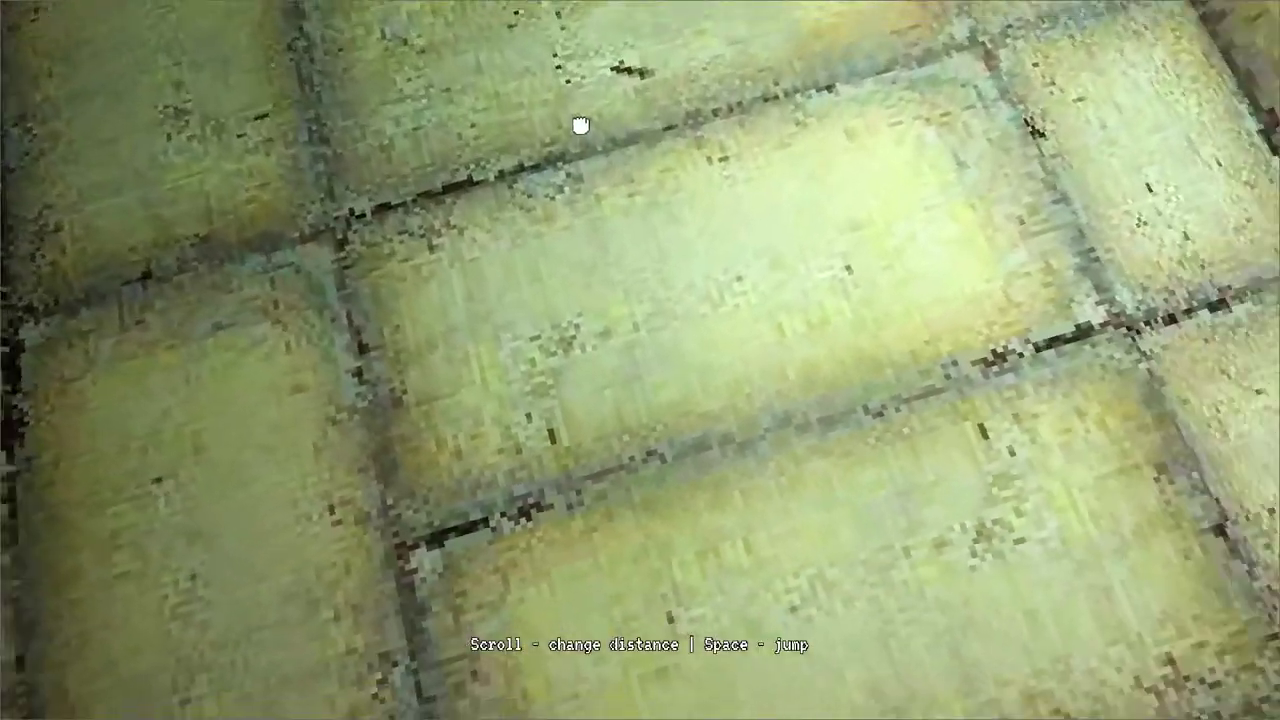
drag(581, 125, 640, 360)
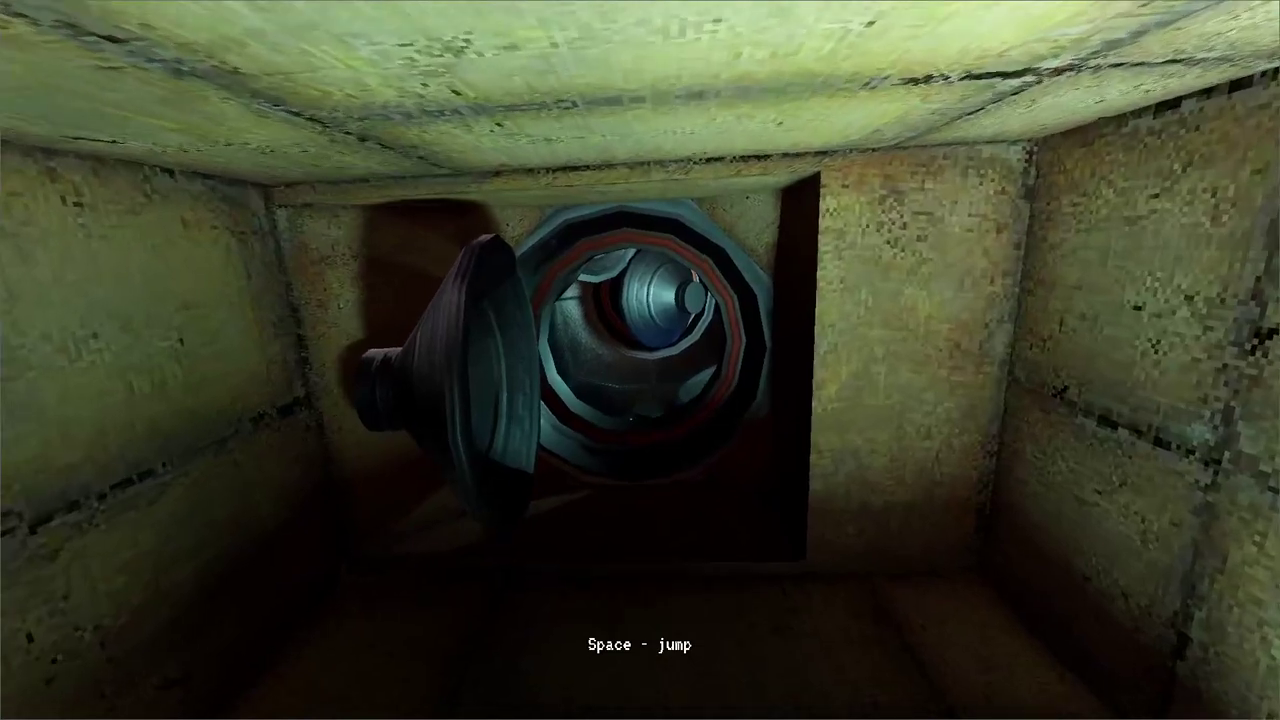
key(w)
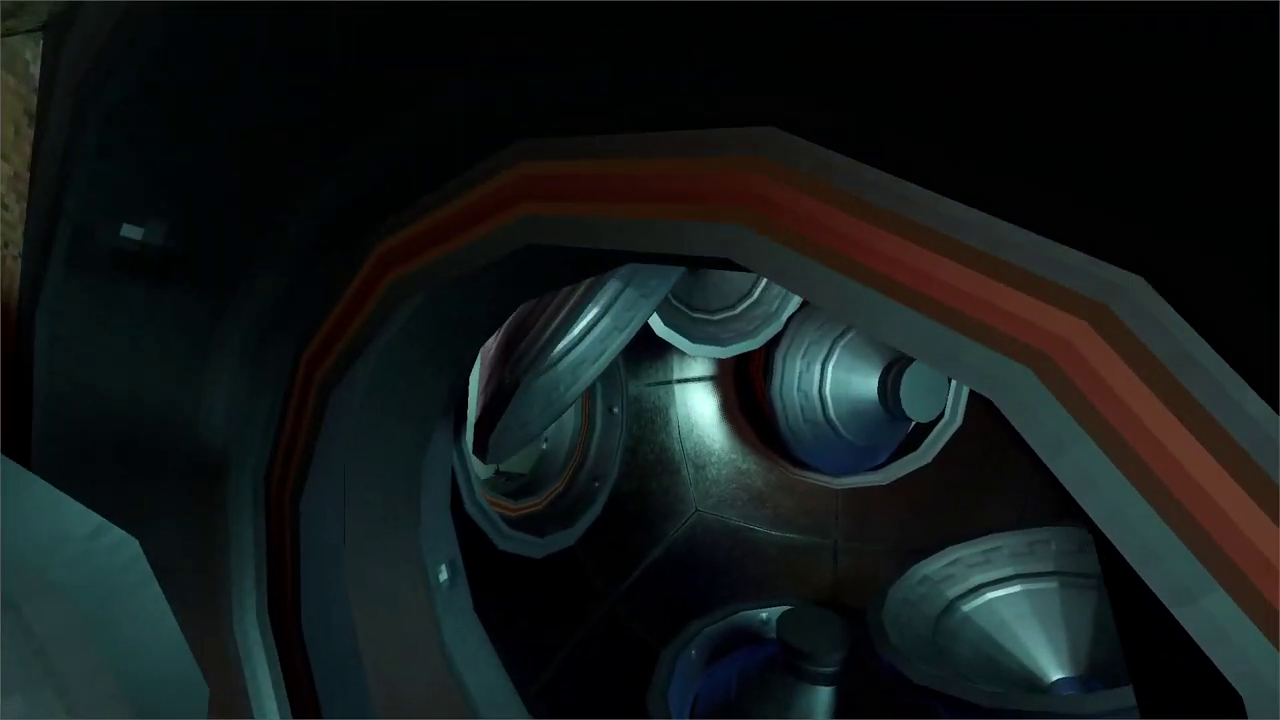
drag(640, 360, 768, 376)
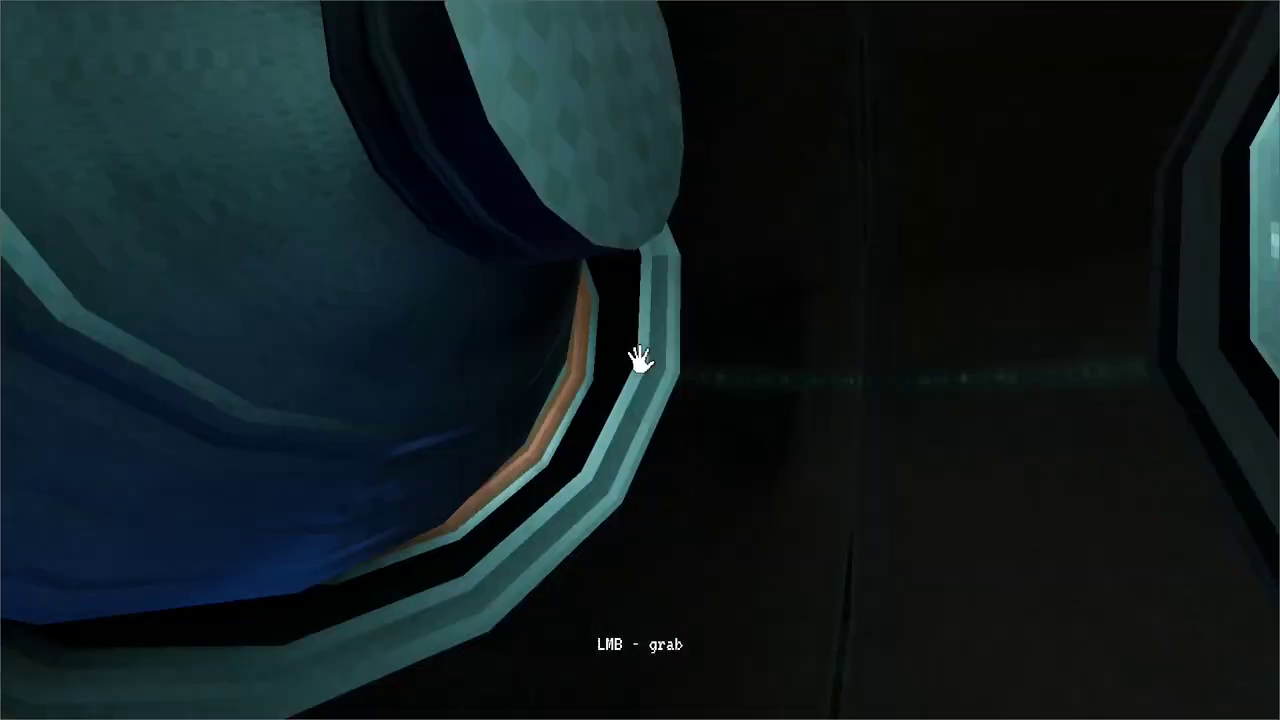
mouse_move(640, 360)
mouse_down()
mouse_move(494, 373)
mouse_move(397, 436)
mouse_move(640, 360)
mouse_move(487, 369)
mouse_up()
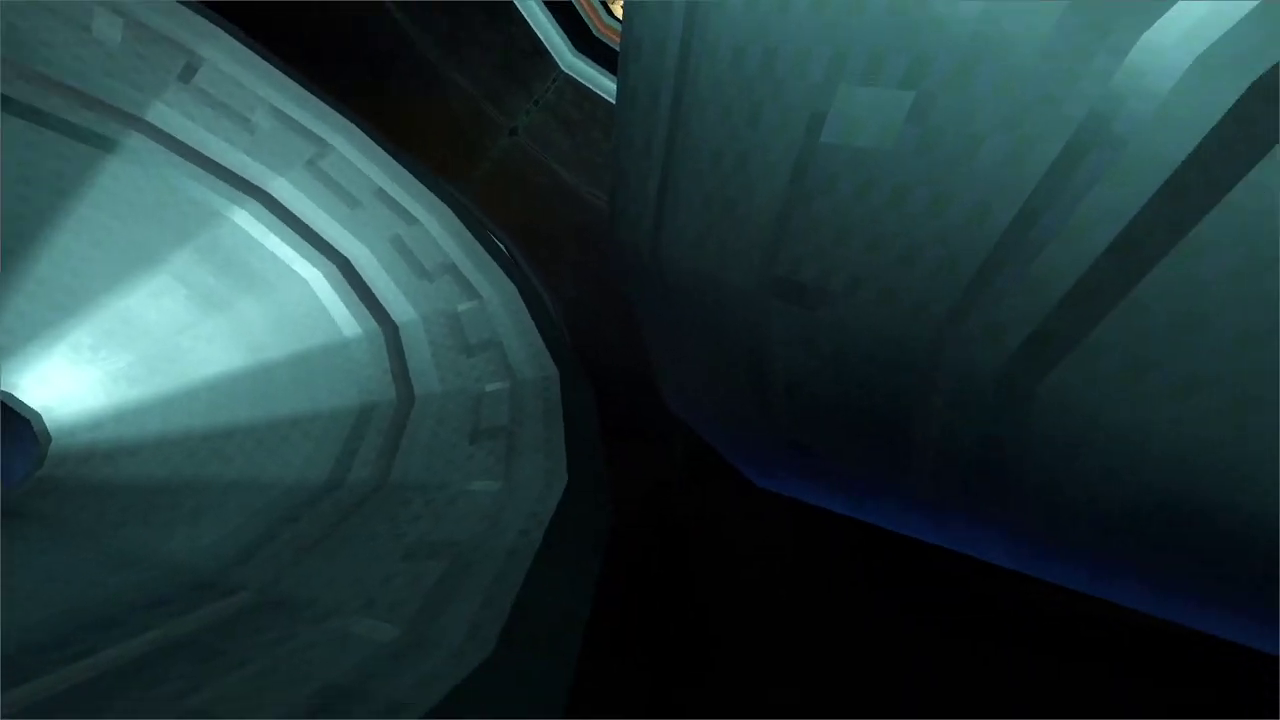
drag(640, 360, 577, 239)
drag(611, 309, 600, 342)
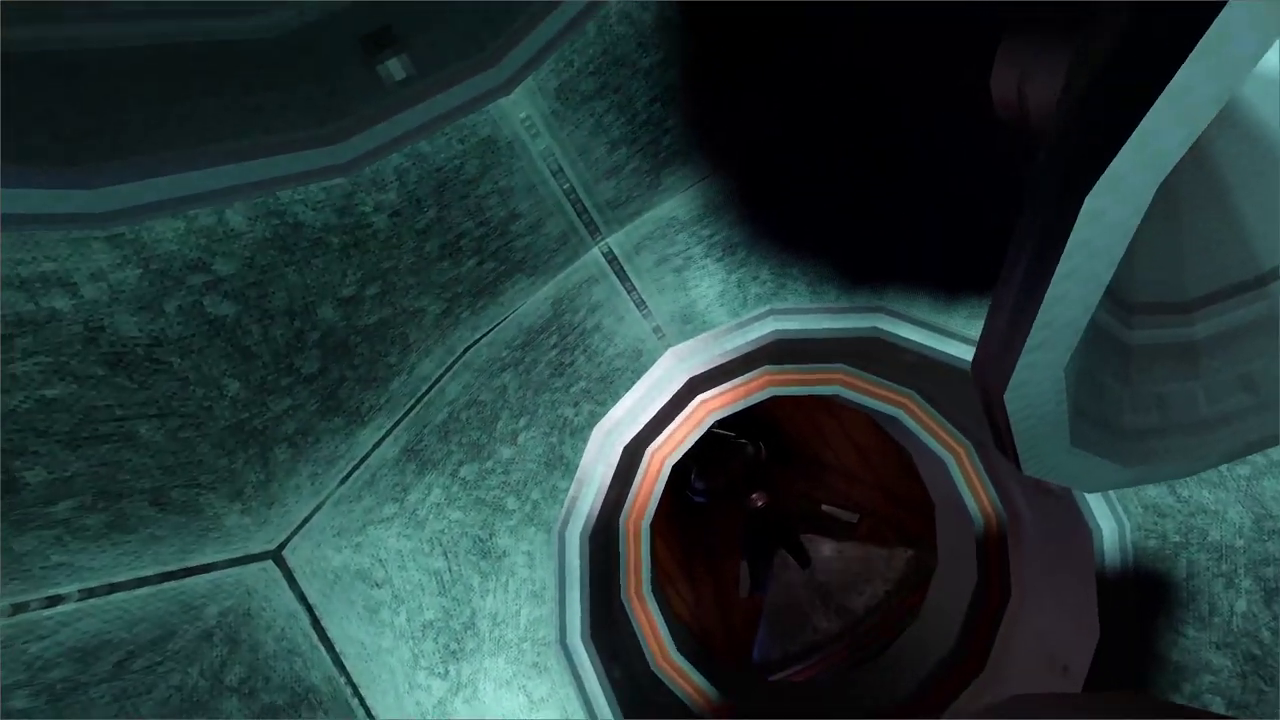
- Enter the unlit module with orange and green walls and look over its interior by flashlight
mouse_move(637, 357)
mouse_down()
mouse_move(660, 414)
mouse_move(616, 367)
mouse_move(703, 346)
mouse_move(640, 360)
mouse_move(790, 488)
mouse_move(640, 360)
mouse_up()
key(w)
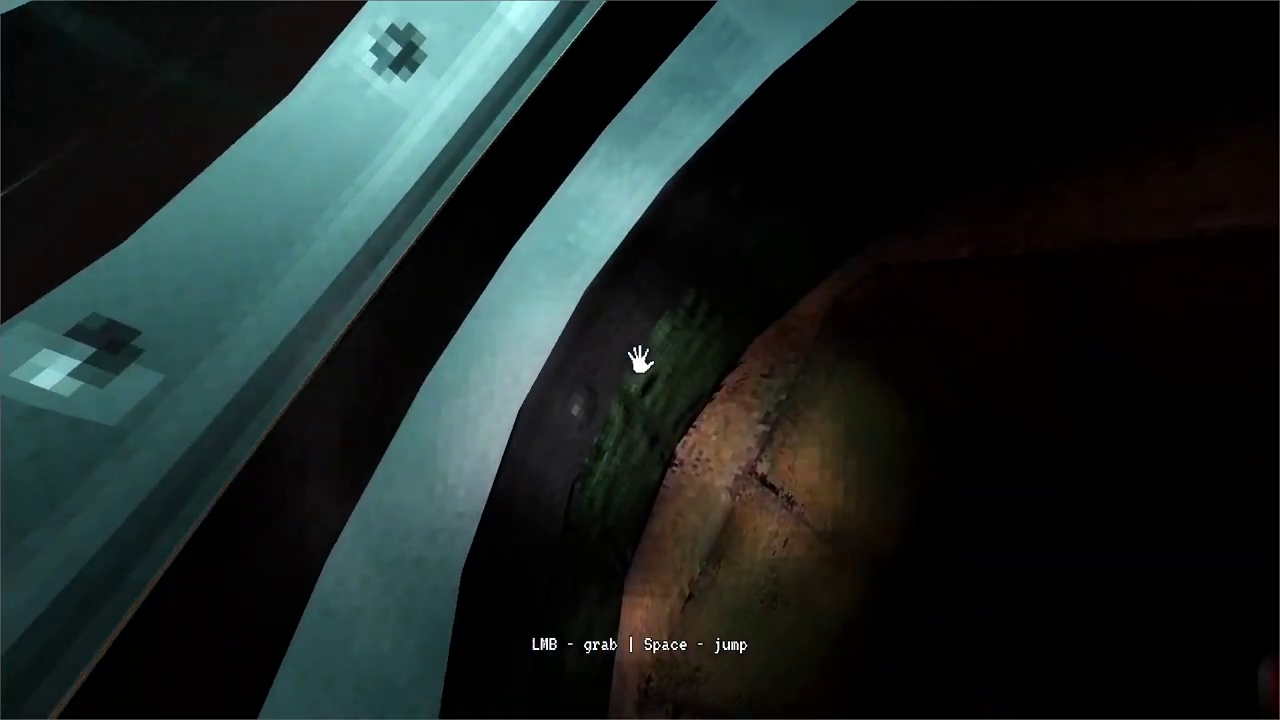
key(space)
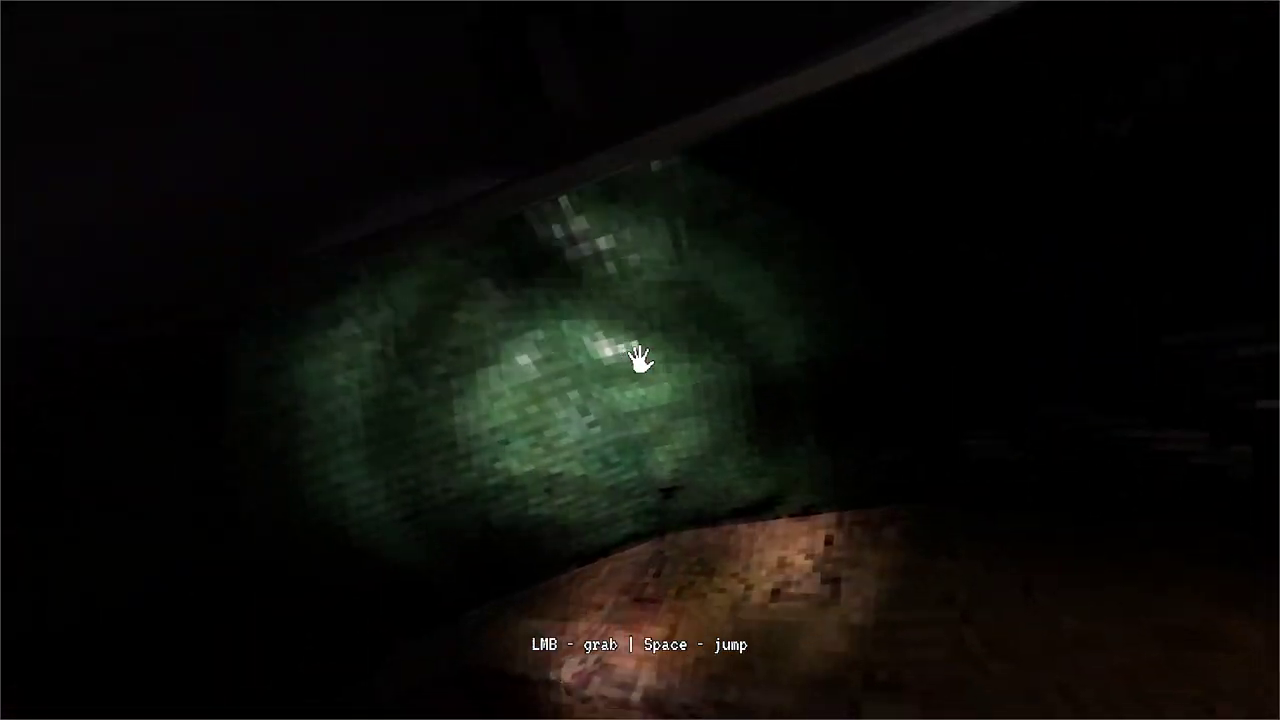
drag(639, 358, 639, 366)
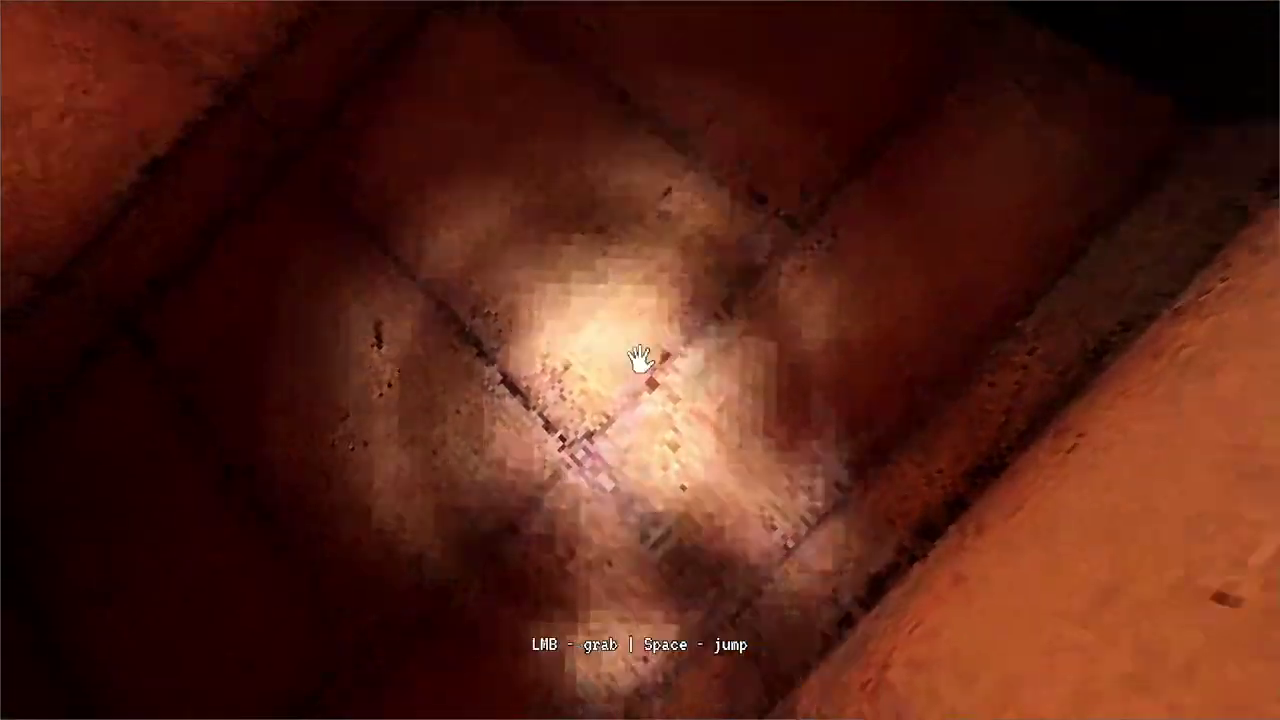
drag(640, 359, 640, 302)
drag(640, 360, 568, 440)
drag(640, 360, 530, 340)
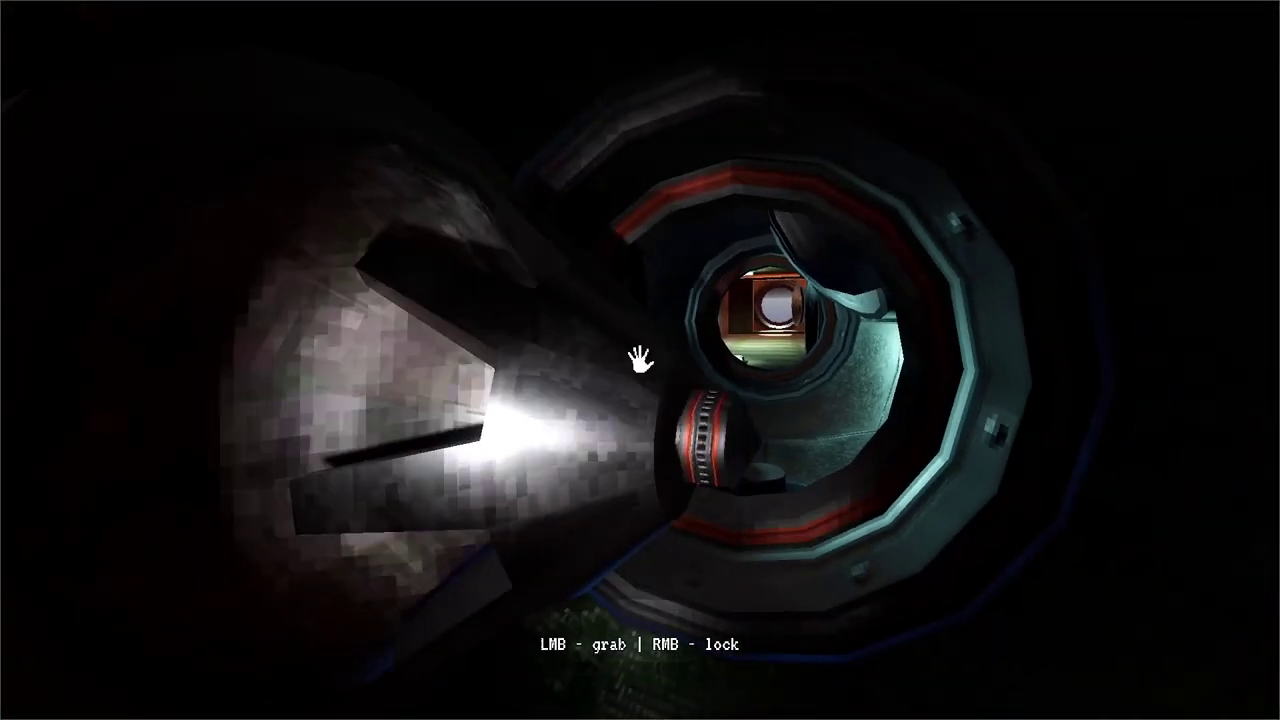
- Examine the cone-shaped hatch covers and round openings at the ends of the unlit module
key(s)
key(a)
key(w)
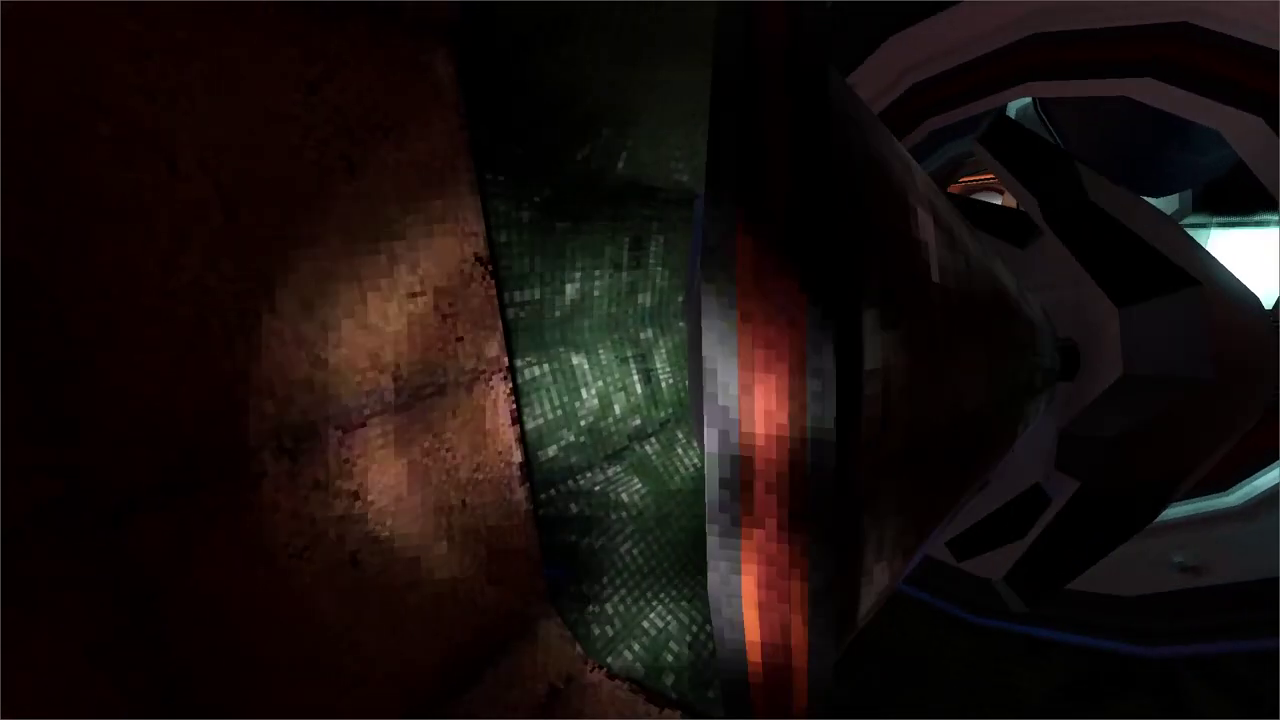
mouse_move(634, 354)
mouse_down()
mouse_move(543, 380)
mouse_move(606, 368)
mouse_move(577, 343)
mouse_move(634, 363)
mouse_move(720, 366)
mouse_move(506, 358)
mouse_move(640, 358)
mouse_move(402, 380)
mouse_up()
key(s)
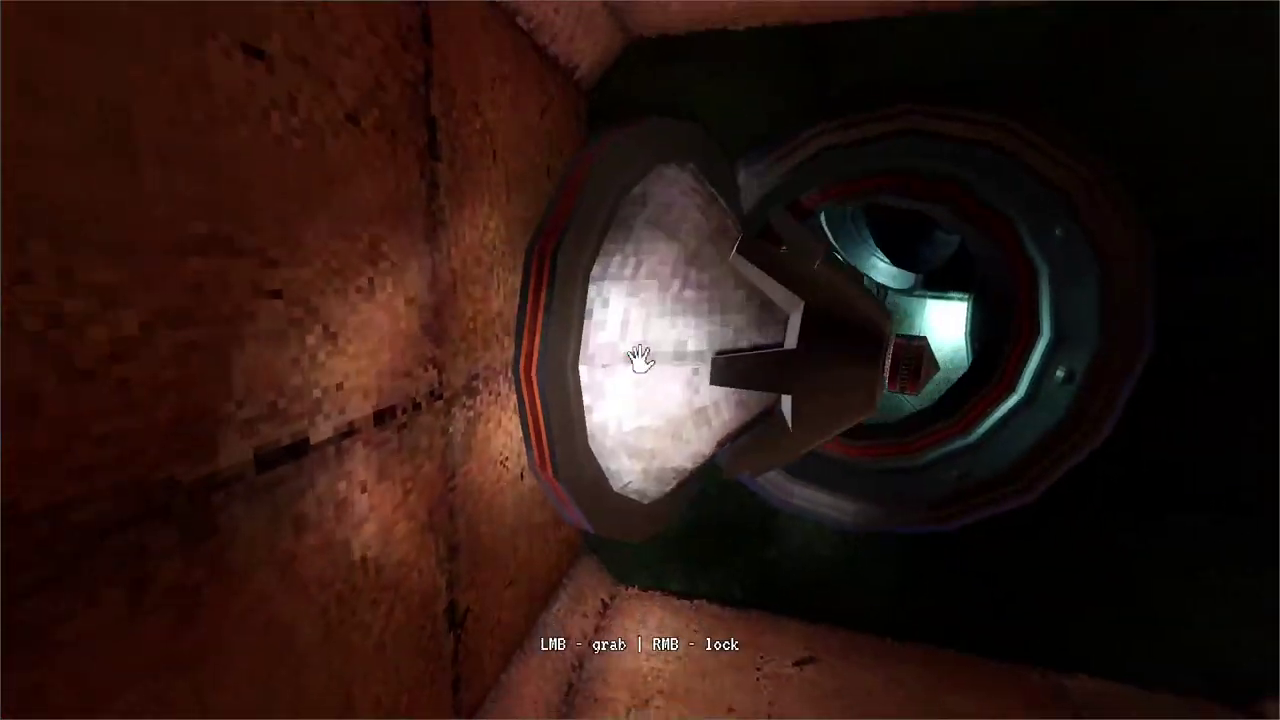
key(s)
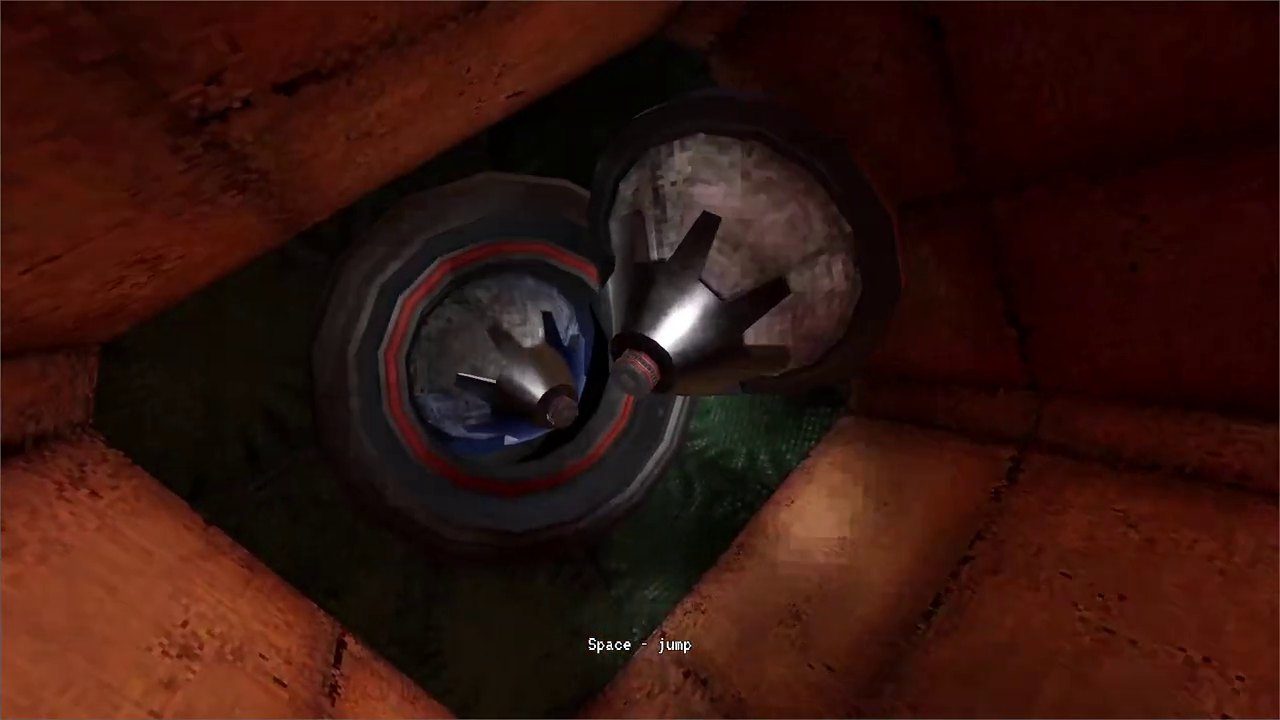
- Approach the far hatch of the unlit module and pass its cover to reach the science module
key(w)
drag(640, 360, 729, 351)
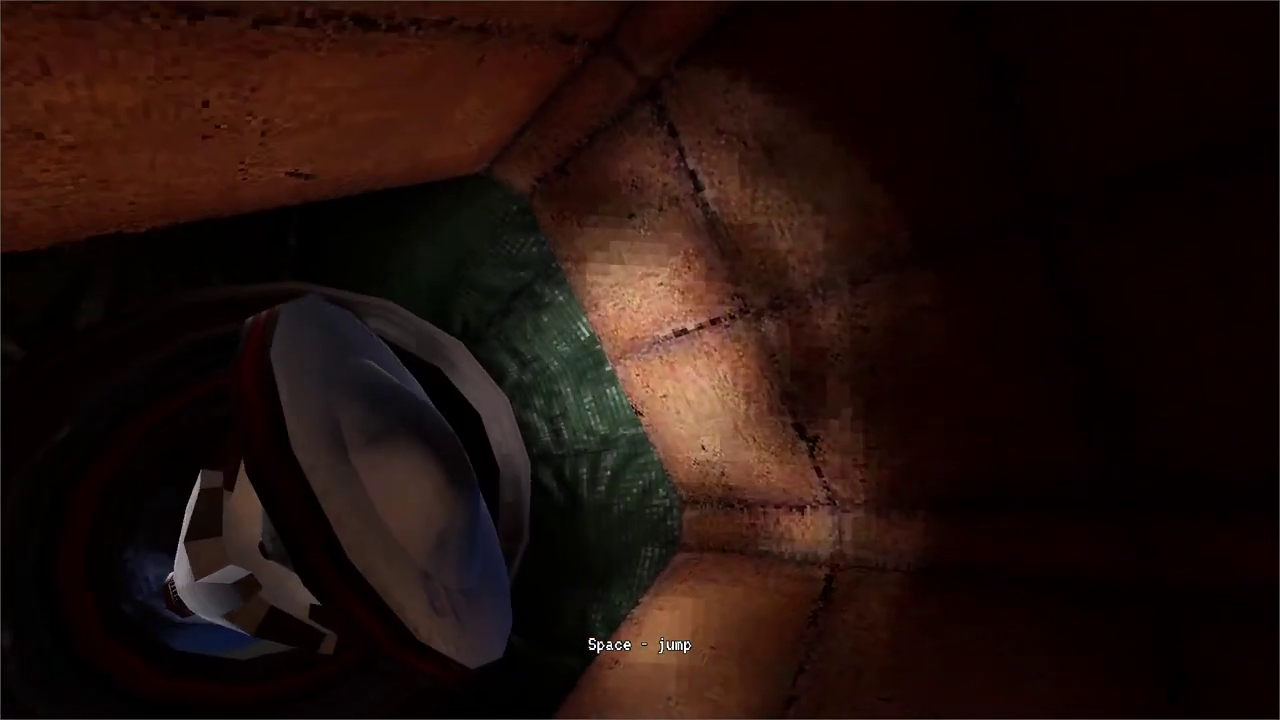
drag(640, 360, 345, 450)
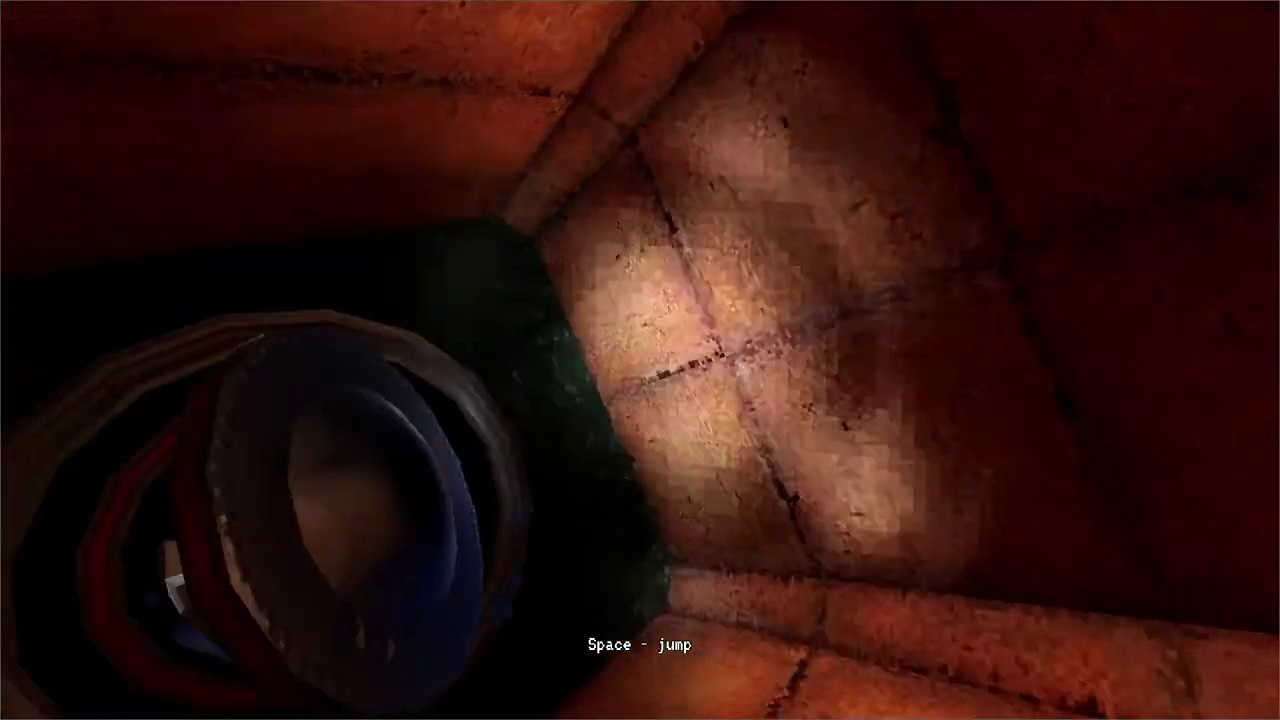
mouse_move(640, 360)
mouse_down()
mouse_move(494, 428)
mouse_move(565, 385)
mouse_up()
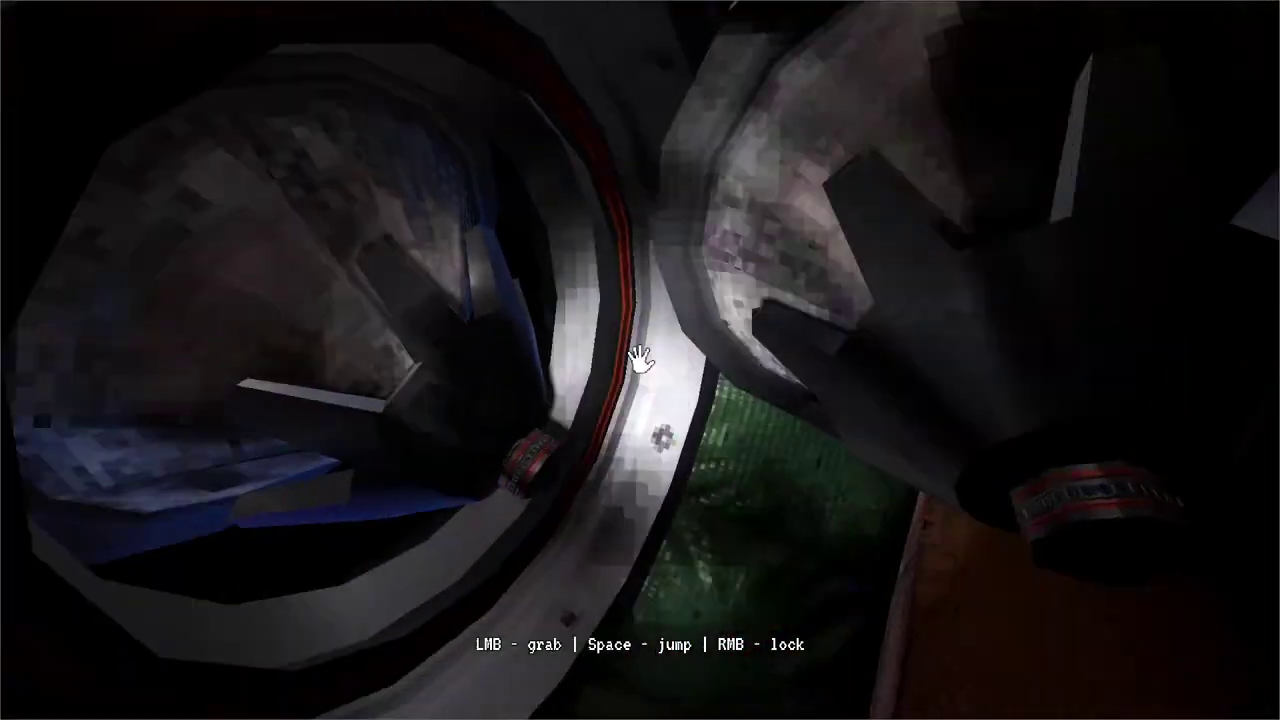
mouse_move(643, 358)
mouse_down()
mouse_move(707, 461)
mouse_move(791, 554)
mouse_move(640, 360)
mouse_move(594, 250)
mouse_move(638, 195)
mouse_up()
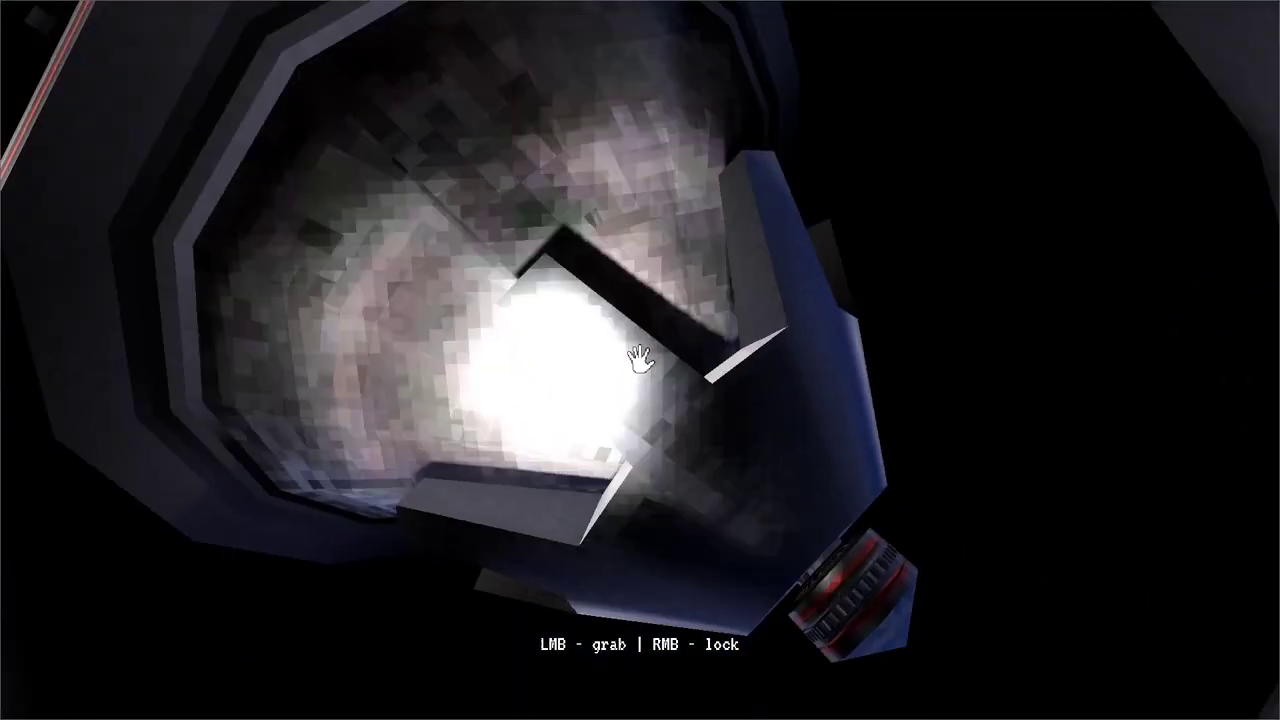
- Pass the hatch cover into the dark science module and look over its interior by flashlight
mouse_move(640, 360)
mouse_down()
mouse_move(677, 517)
mouse_move(640, 360)
mouse_up()
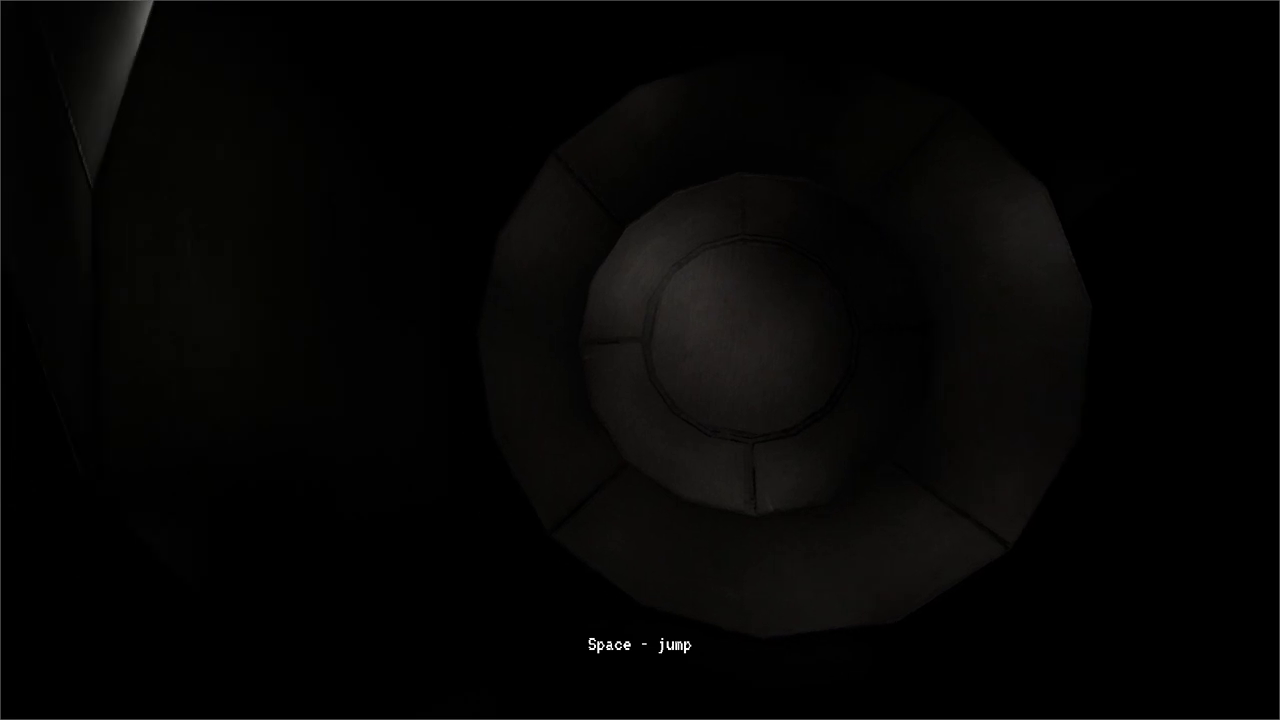
mouse_move(640, 360)
mouse_down()
mouse_move(603, 315)
mouse_move(640, 360)
mouse_up()
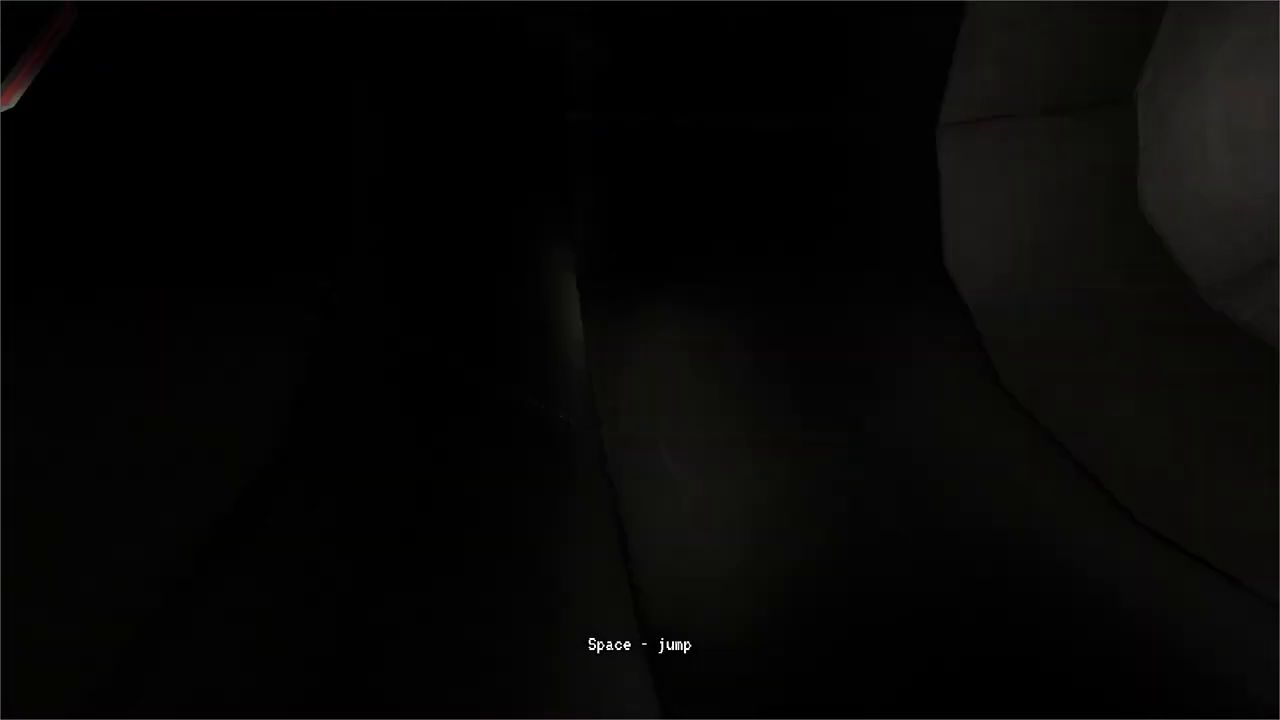
key(space)
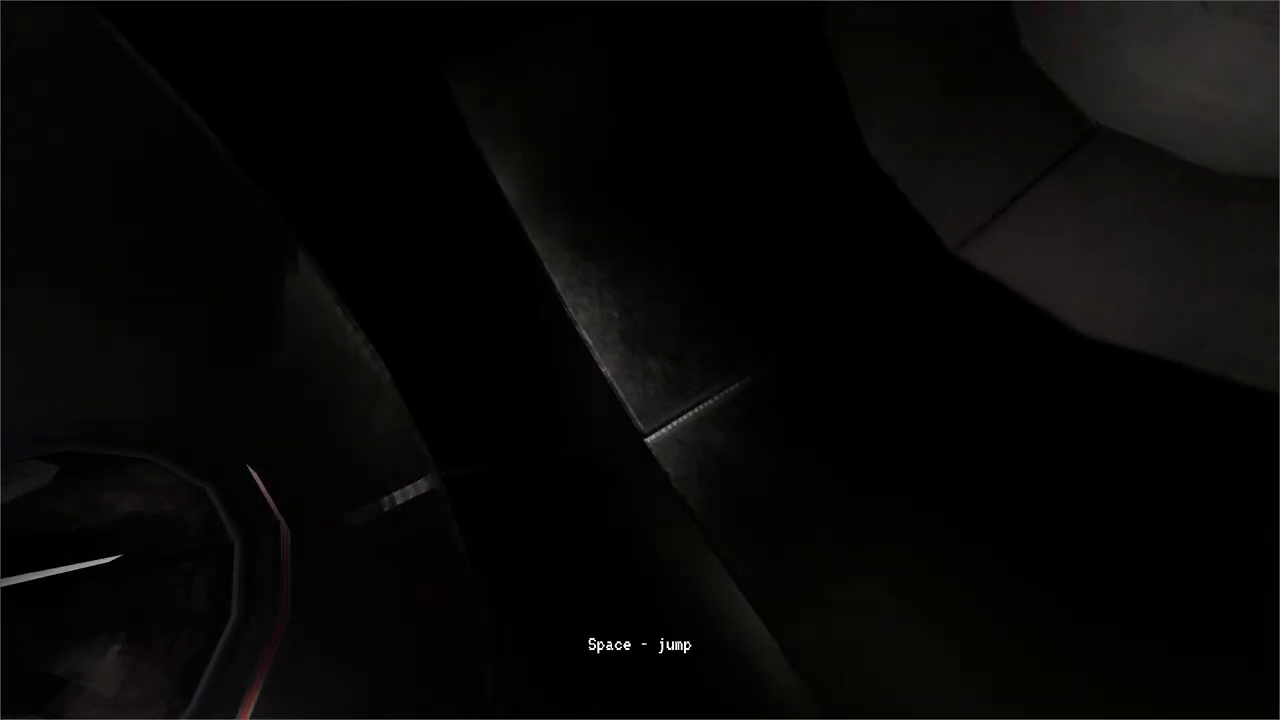
key(space)
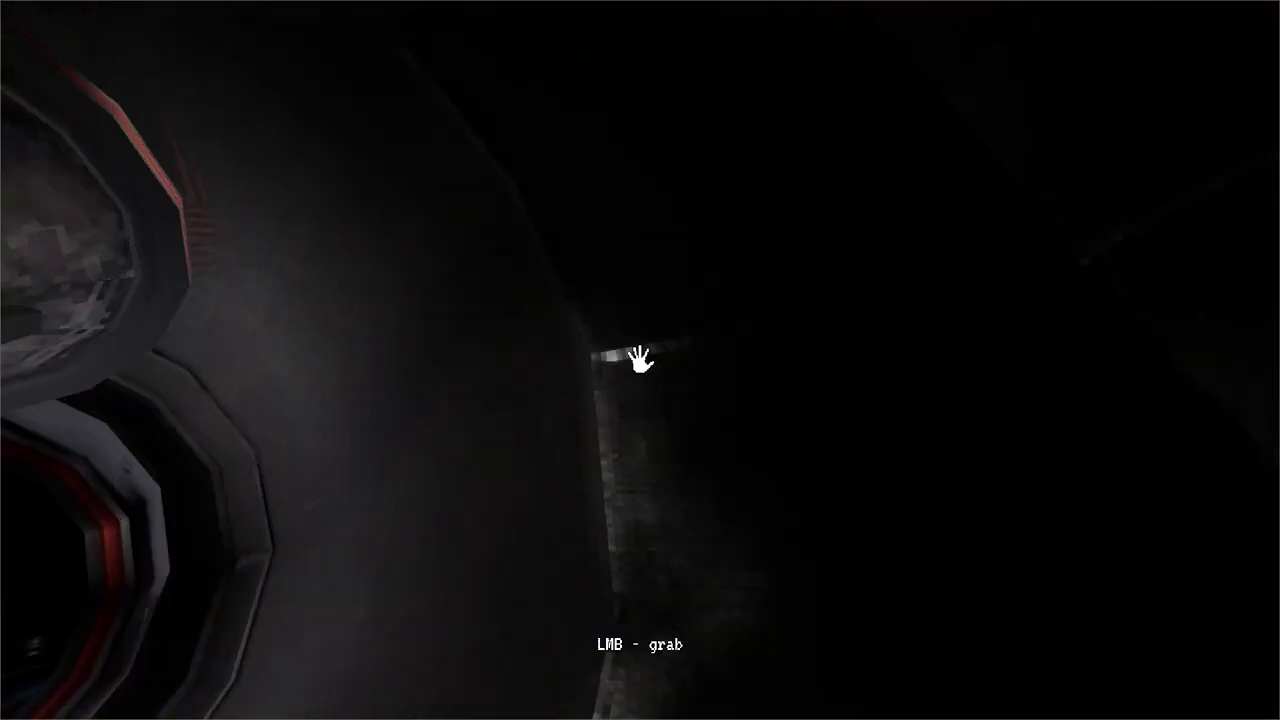
mouse_move(640, 360)
mouse_down()
mouse_move(1214, 51)
mouse_move(640, 360)
mouse_move(837, 98)
mouse_move(640, 360)
mouse_up()
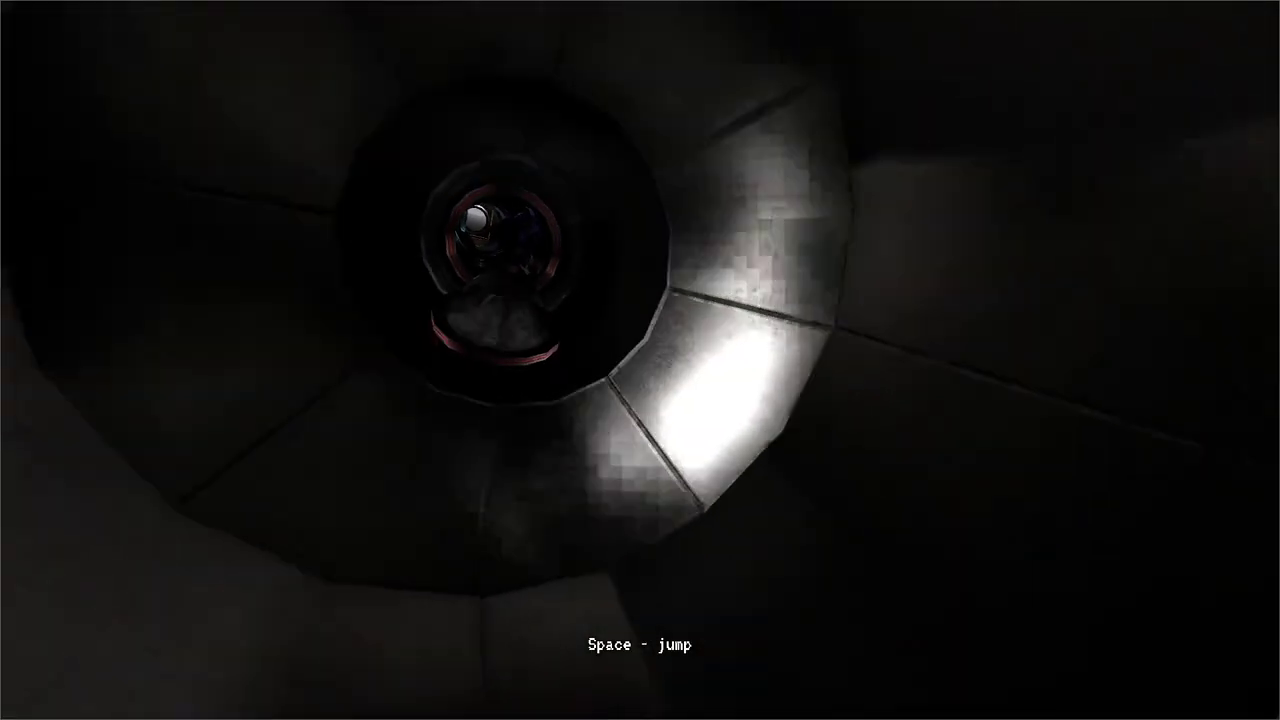
- Leave the science module through its hatch and travel back through the orange-and-green module to the node opening
drag(640, 360, 640, 680)
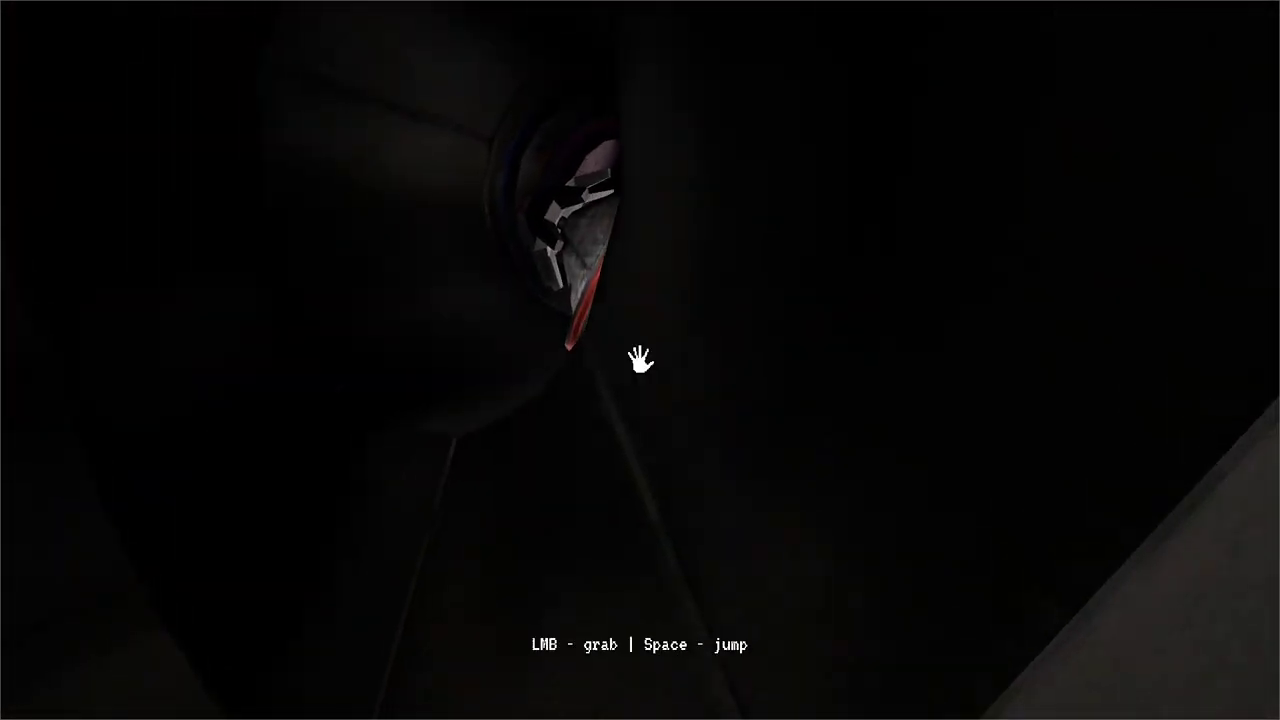
drag(640, 360, 473, 366)
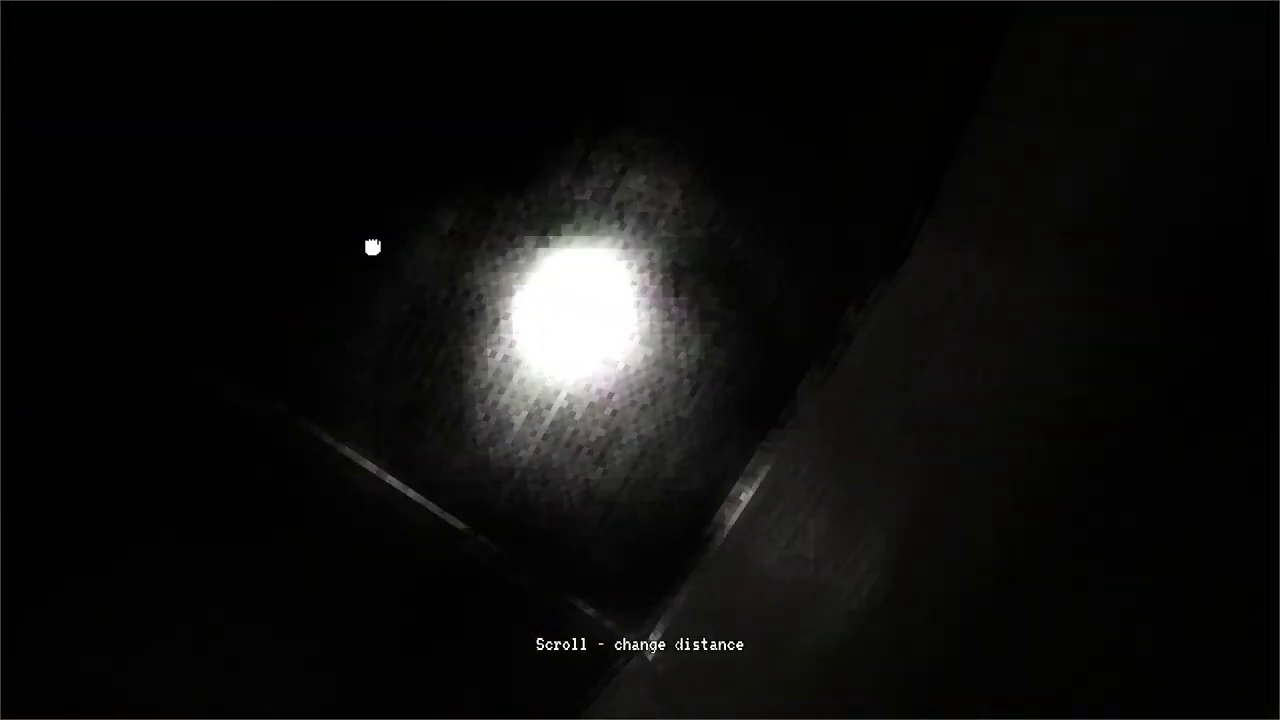
drag(372, 247, 529, 292)
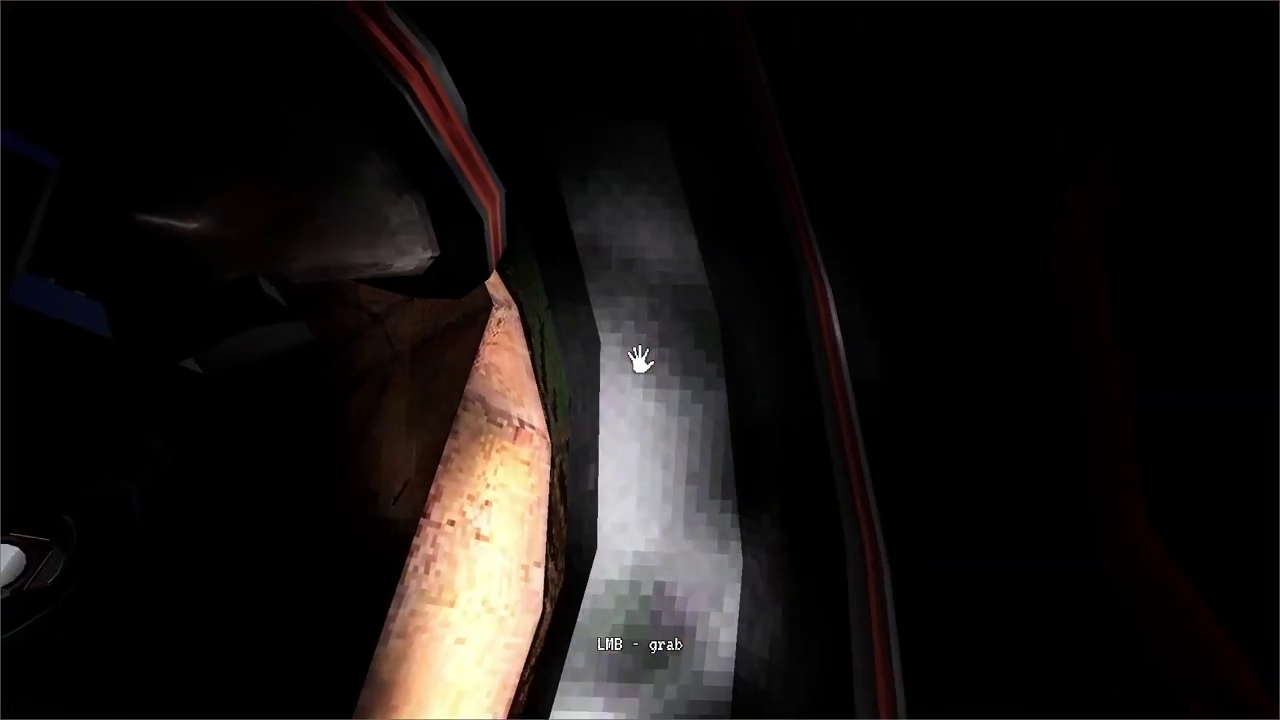
drag(640, 360, 632, 128)
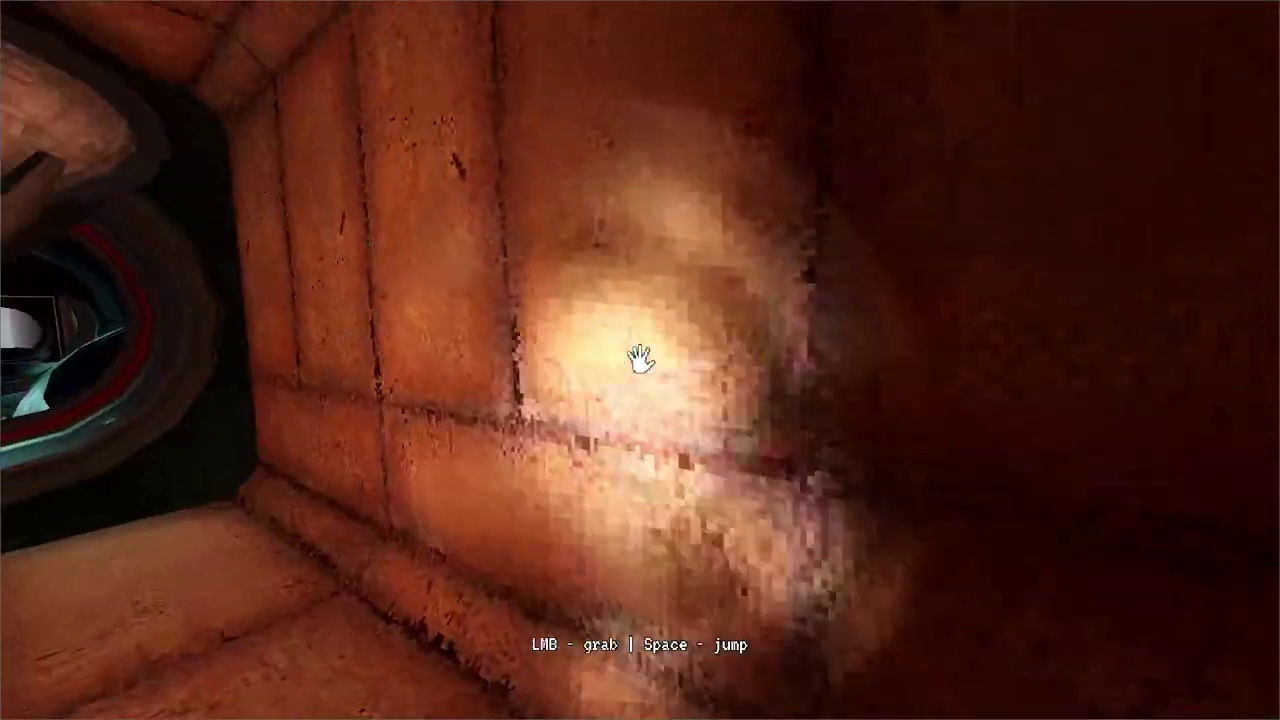
drag(640, 358, 358, 427)
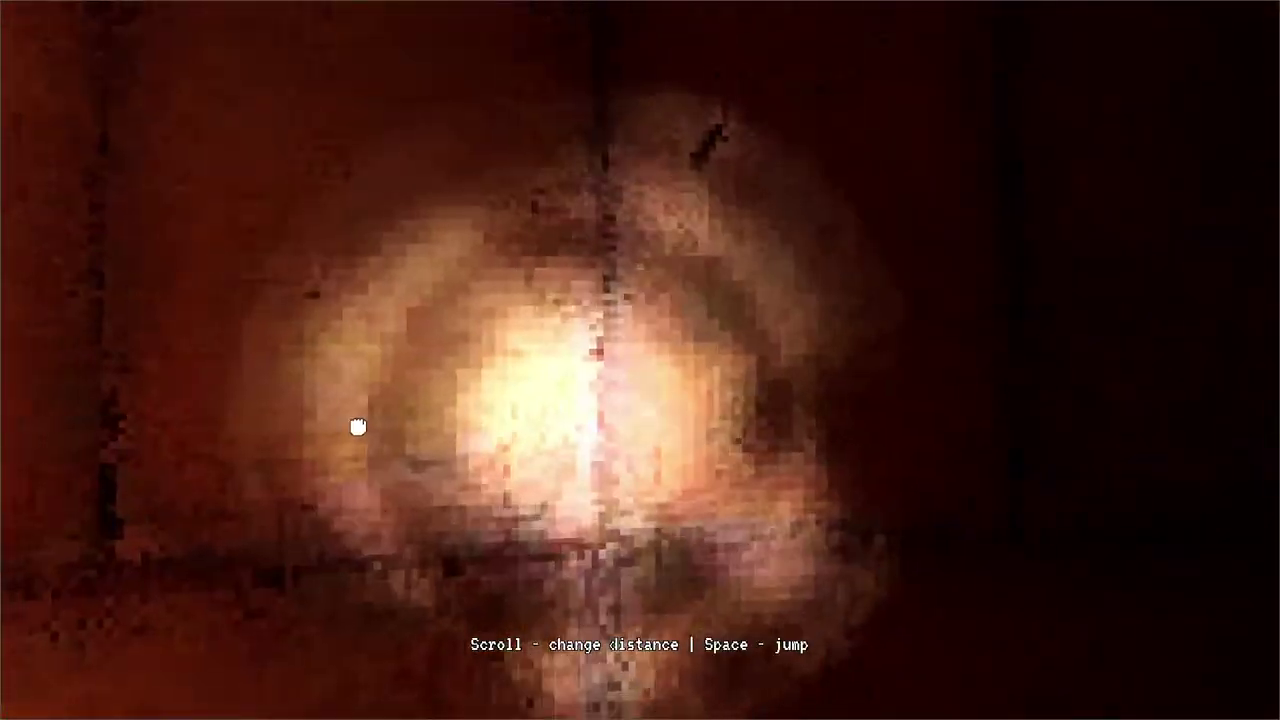
key(space)
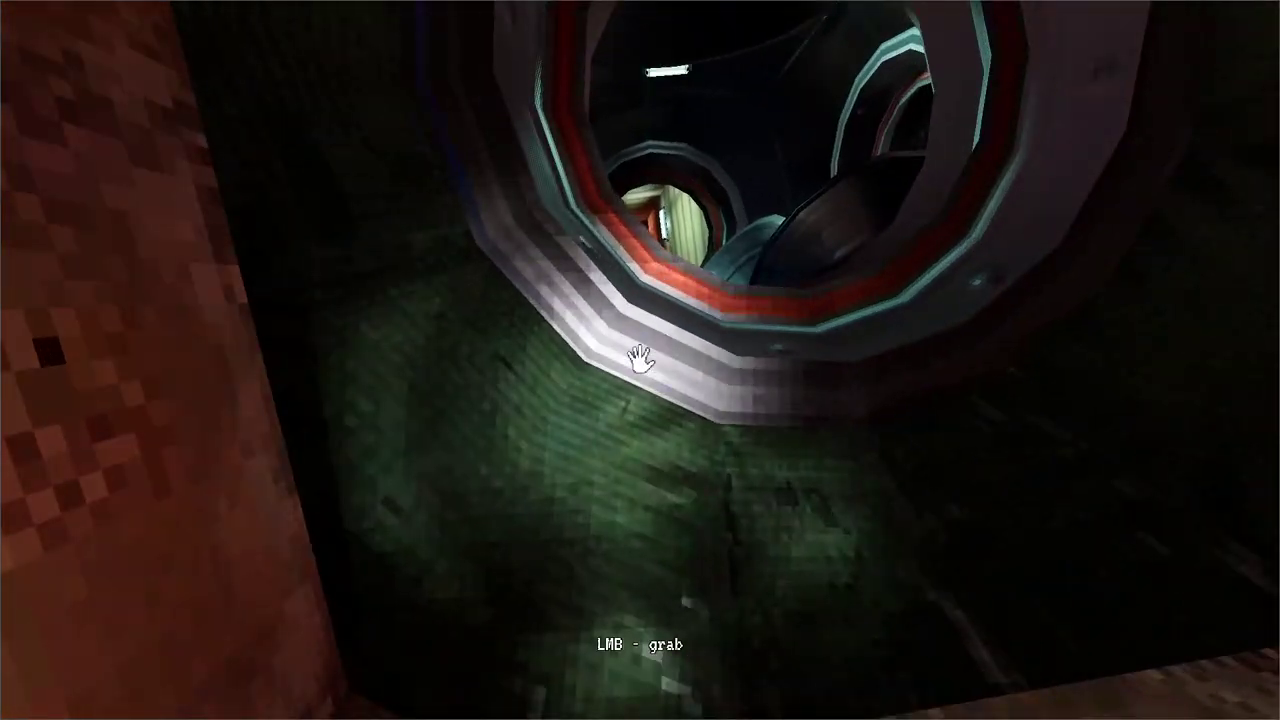
- Cross the node into the cupola and look out through its windows from several angles
drag(640, 360, 785, 266)
drag(731, 226, 640, 360)
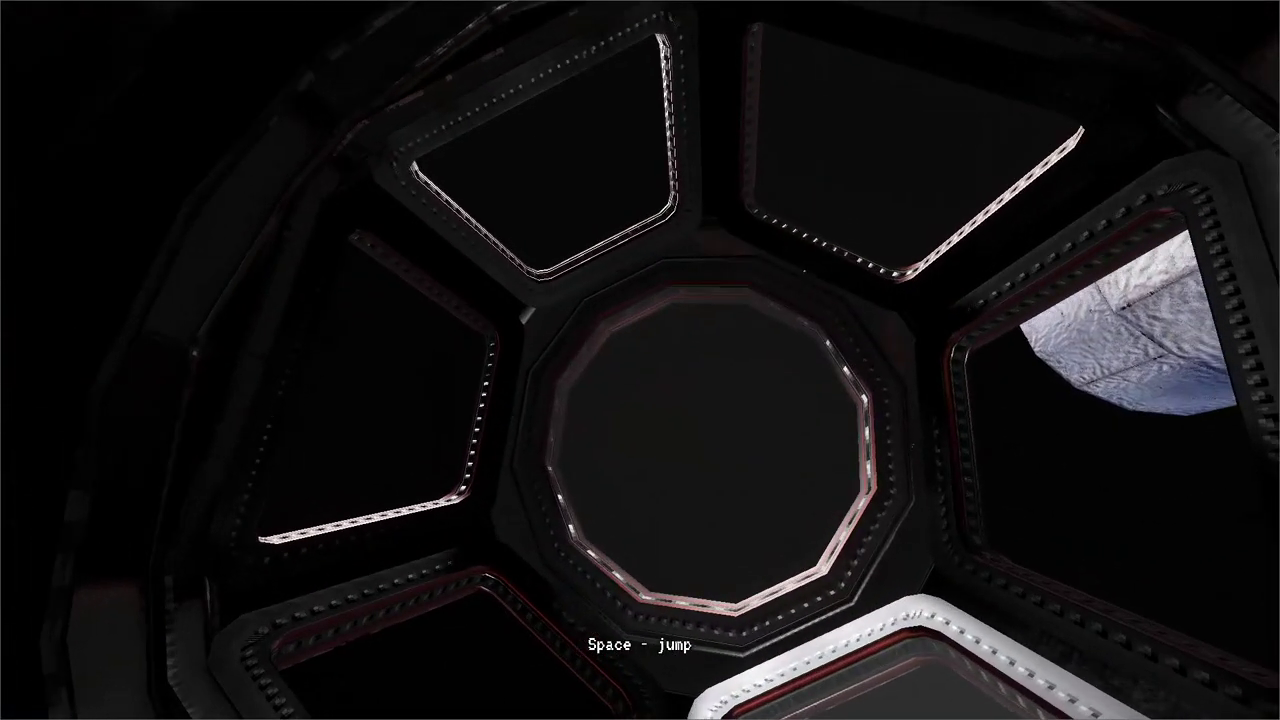
key(space)
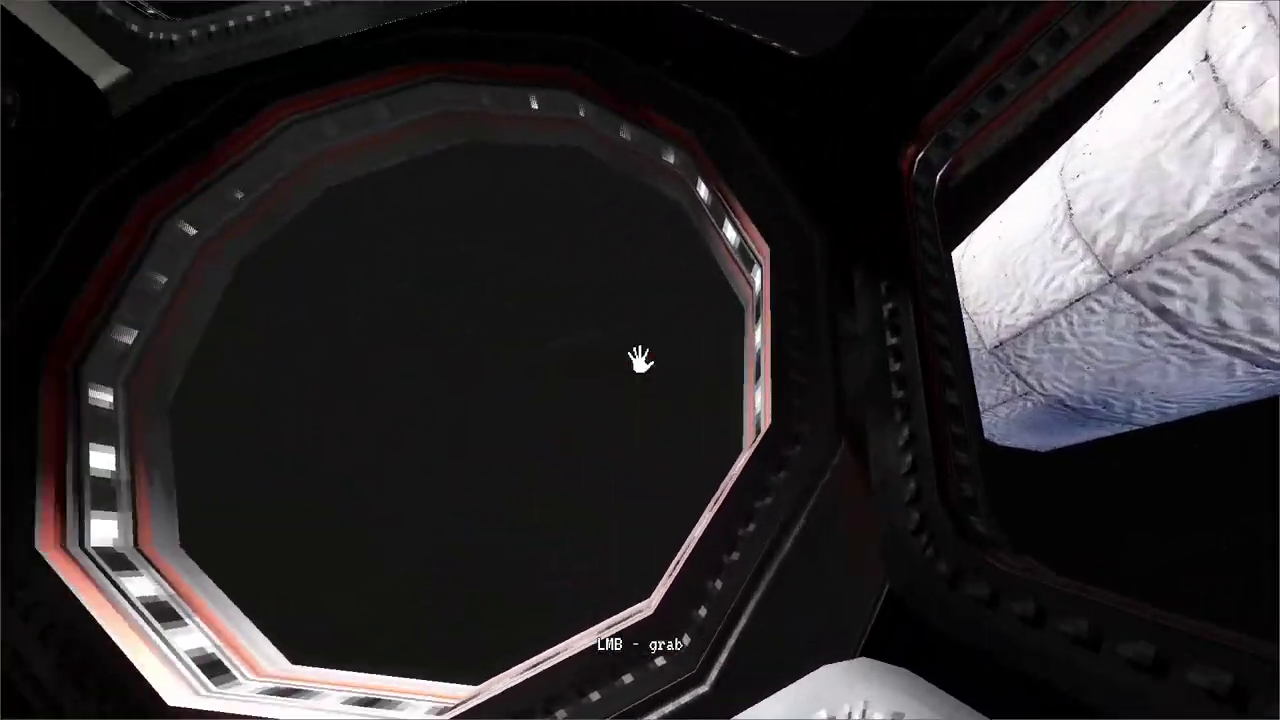
drag(640, 360, 627, 189)
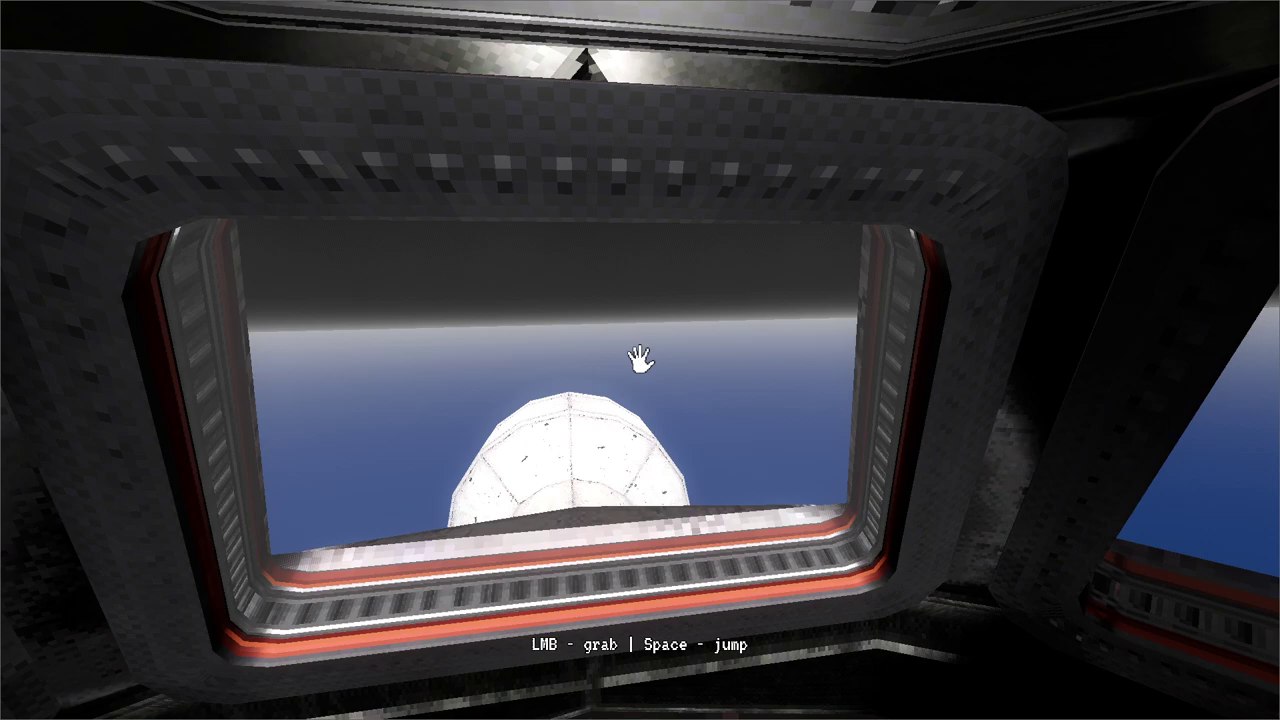
mouse_move(638, 358)
mouse_down()
mouse_move(680, 329)
mouse_move(620, 323)
mouse_move(660, 209)
mouse_move(646, 280)
mouse_move(611, 234)
mouse_move(640, 240)
mouse_move(640, 357)
mouse_up()
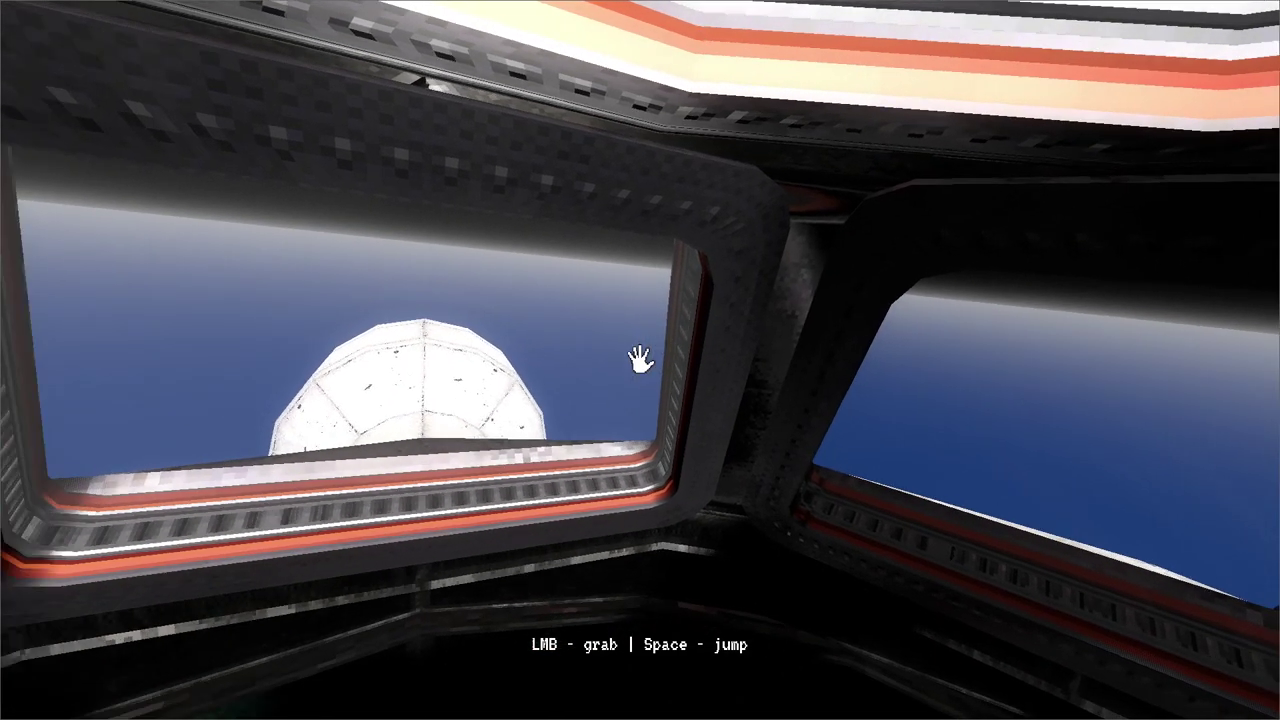
mouse_move(640, 362)
mouse_down()
mouse_move(589, 357)
mouse_move(666, 346)
mouse_move(640, 354)
mouse_up()
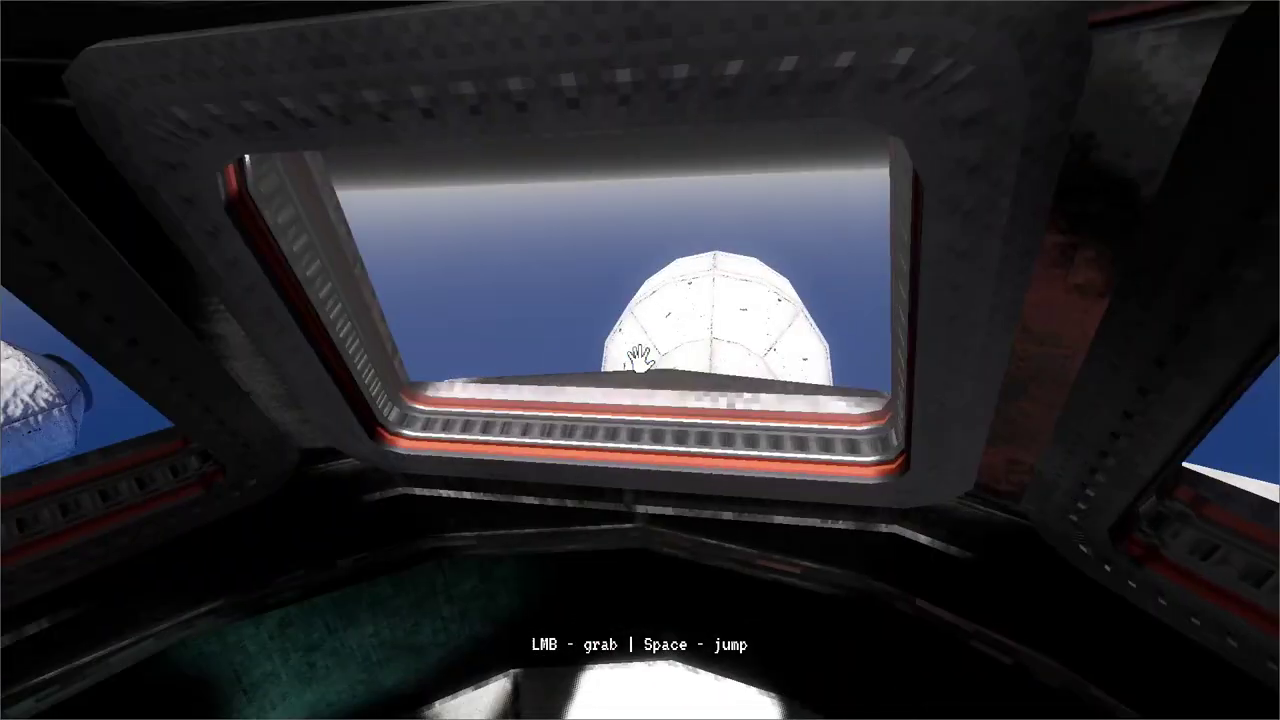
mouse_move(640, 358)
mouse_down()
mouse_move(654, 366)
mouse_move(638, 358)
mouse_up()
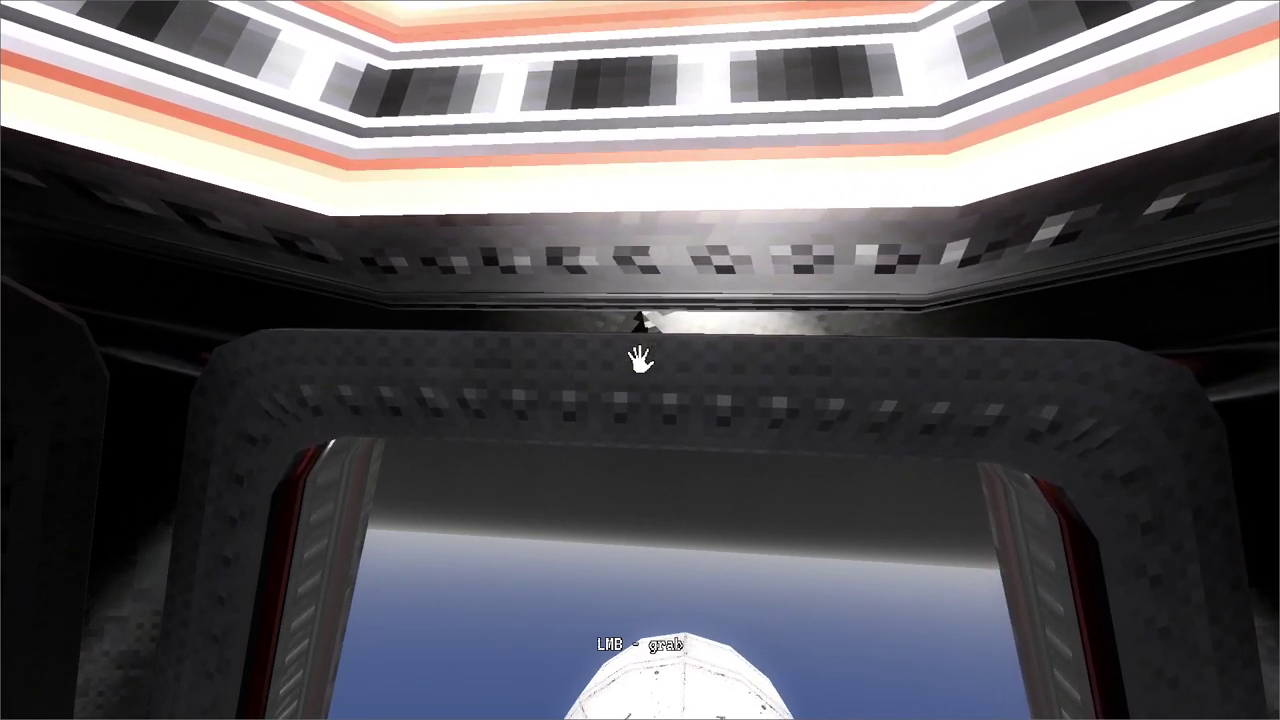
drag(640, 358, 640, 360)
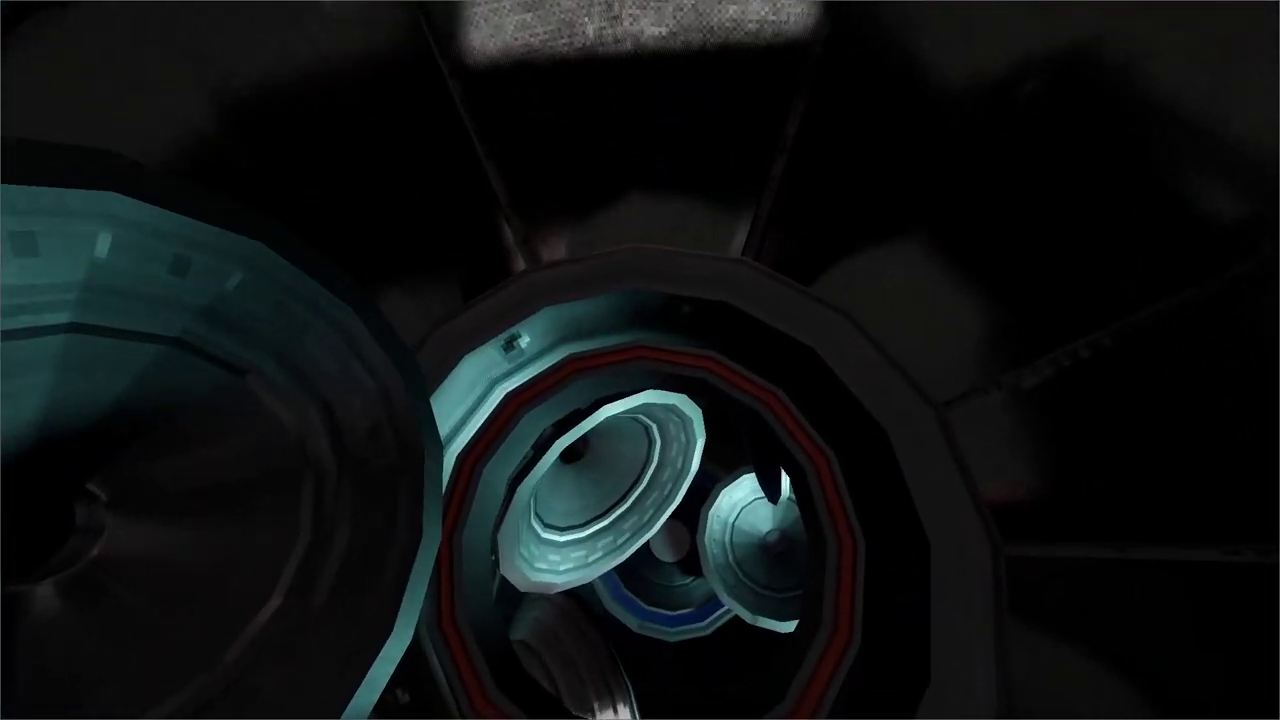
- Return from the cupola to the node, grab its cone-shaped hatch covers and toggle a cover's lock
key(w)
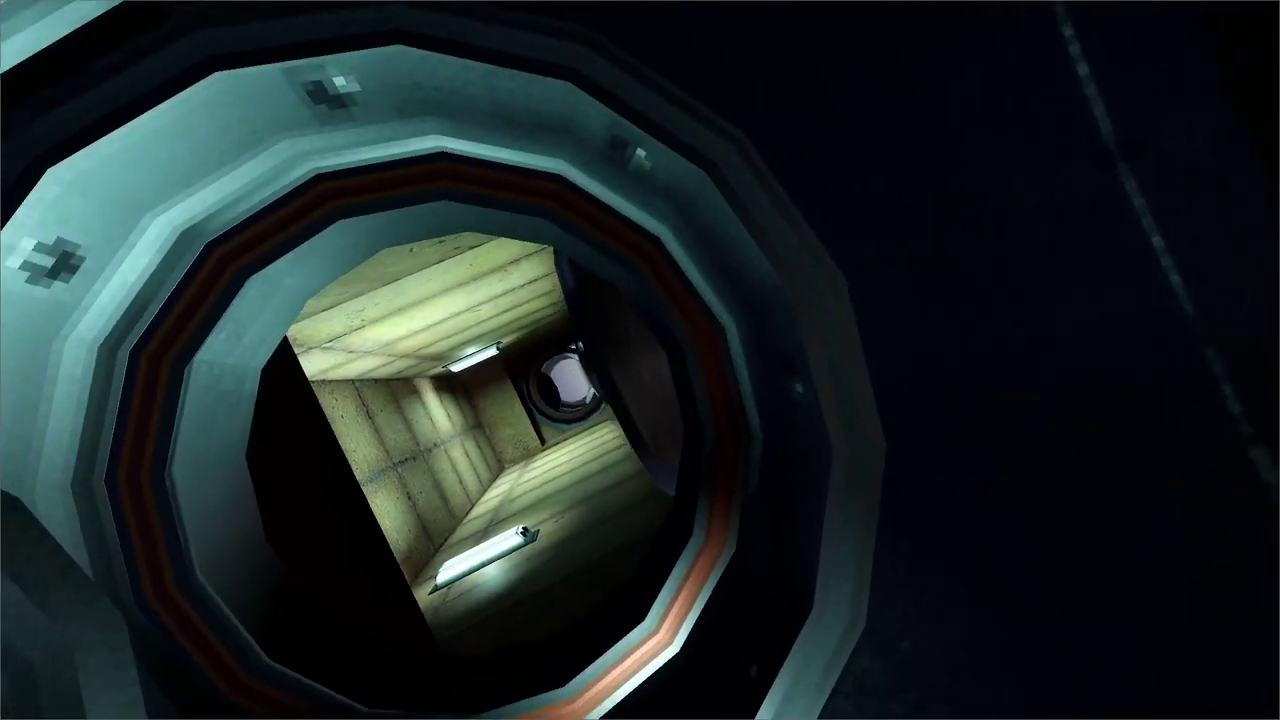
mouse_move(640, 360)
mouse_down()
mouse_move(677, 369)
mouse_move(640, 360)
mouse_up()
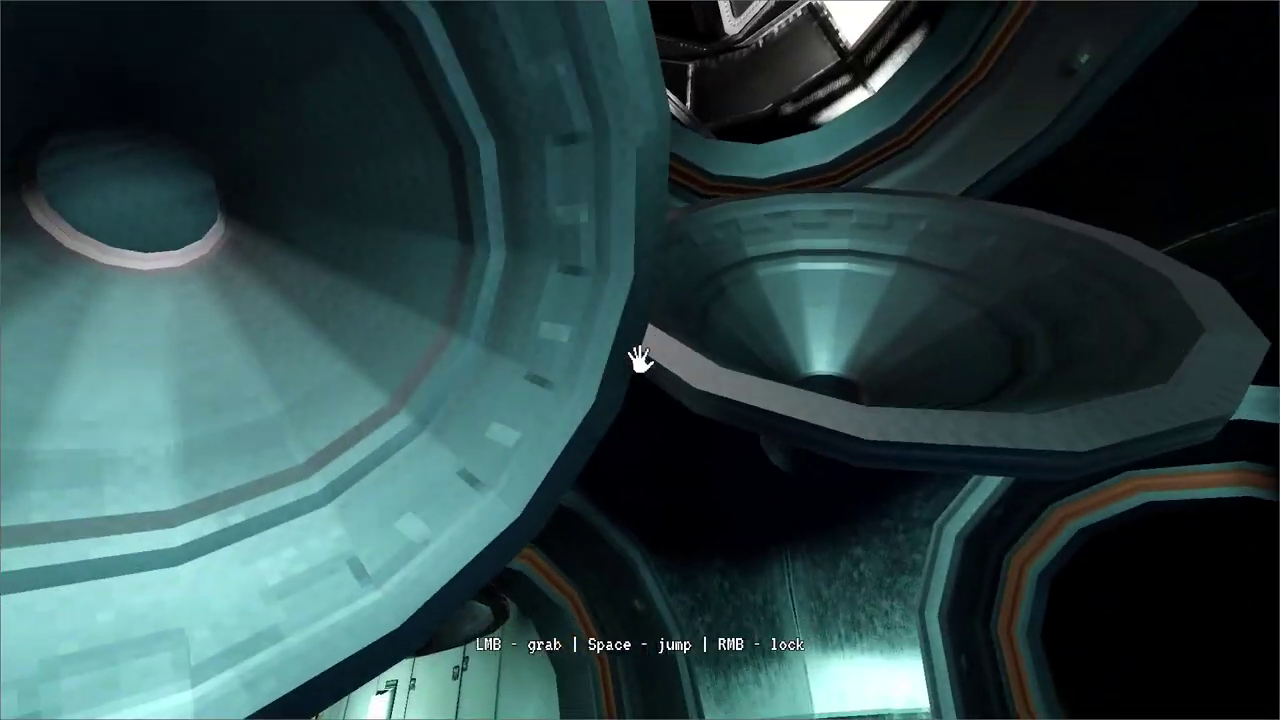
drag(640, 360, 669, 229)
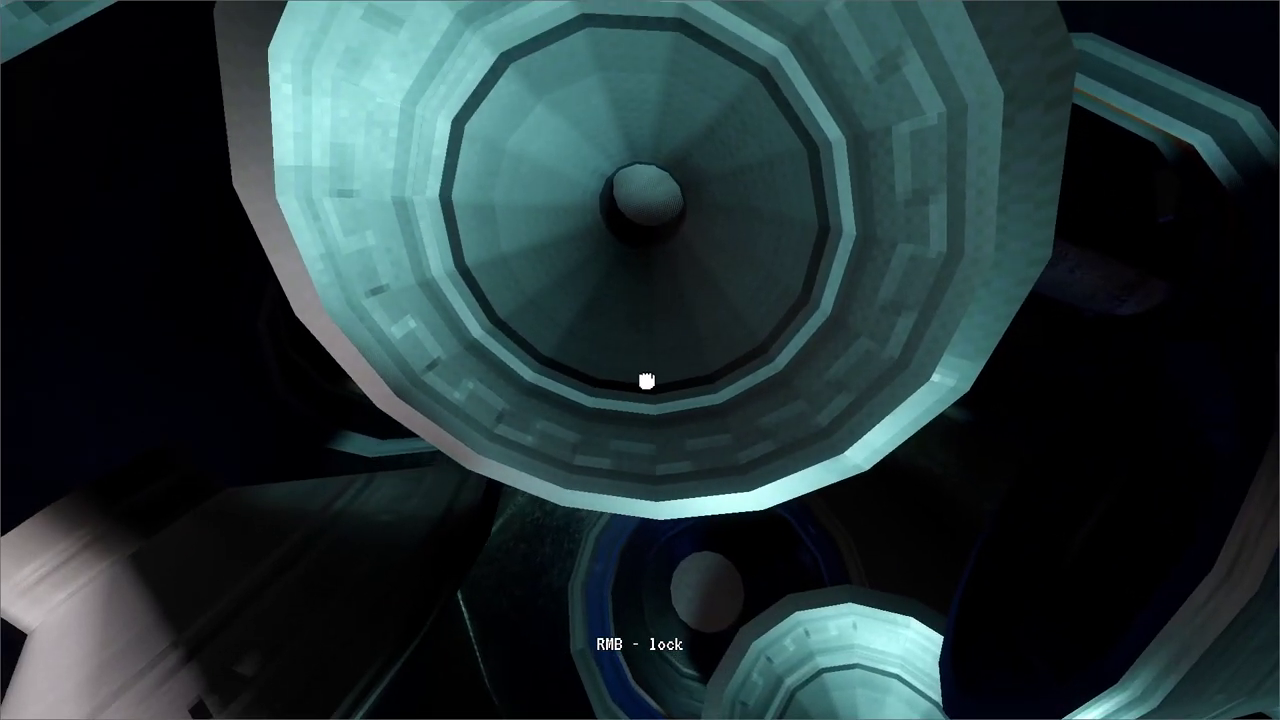
drag(646, 380, 643, 349)
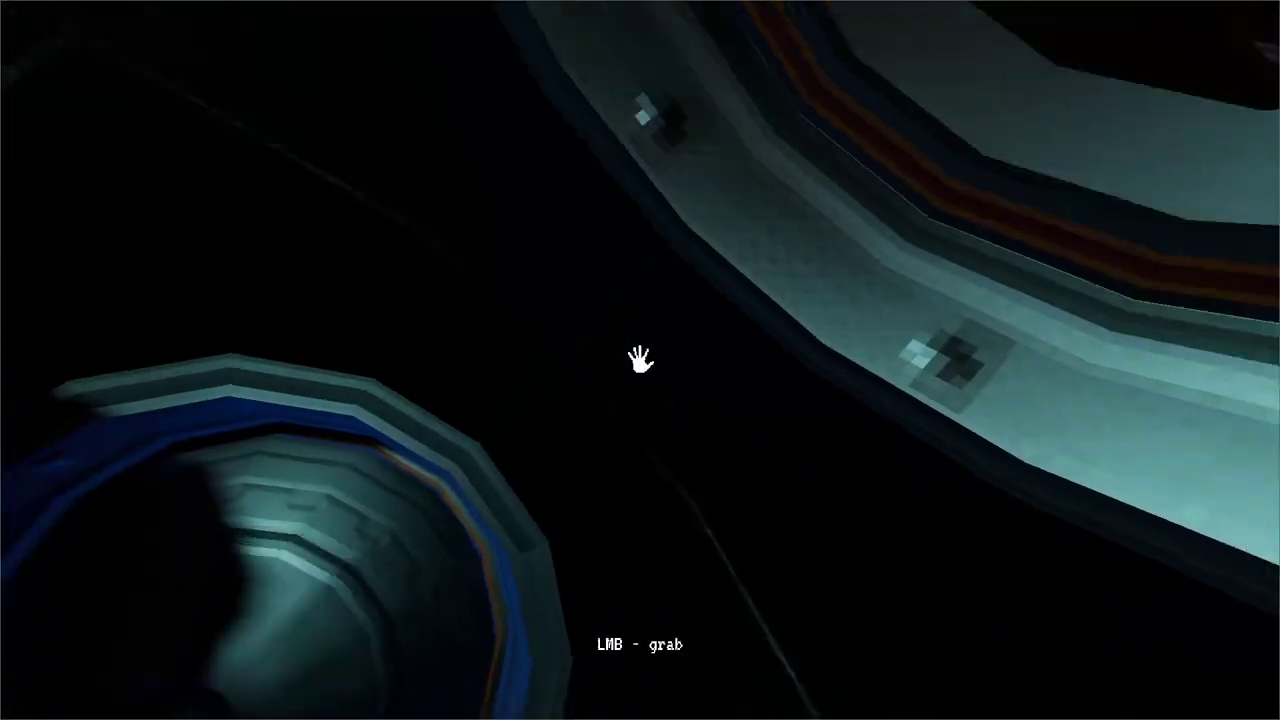
mouse_move(640, 360)
mouse_down()
mouse_move(543, 457)
mouse_move(646, 367)
mouse_up()
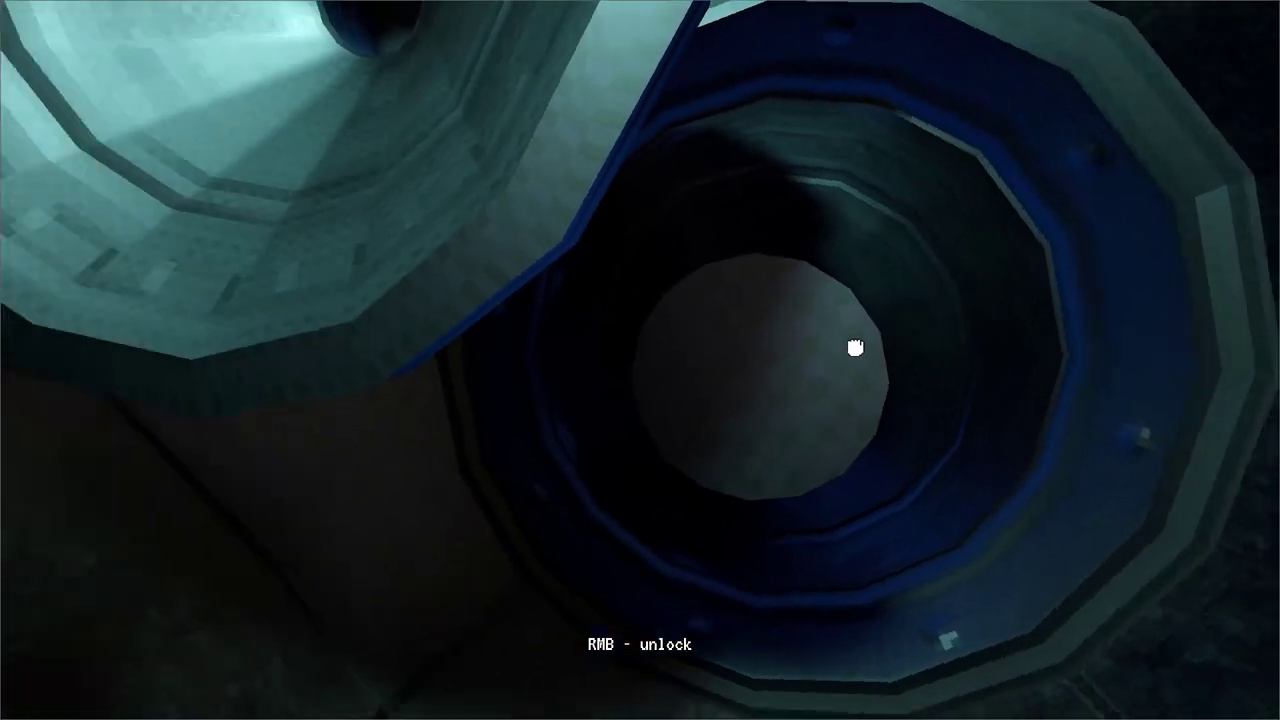
right_click(640, 360)
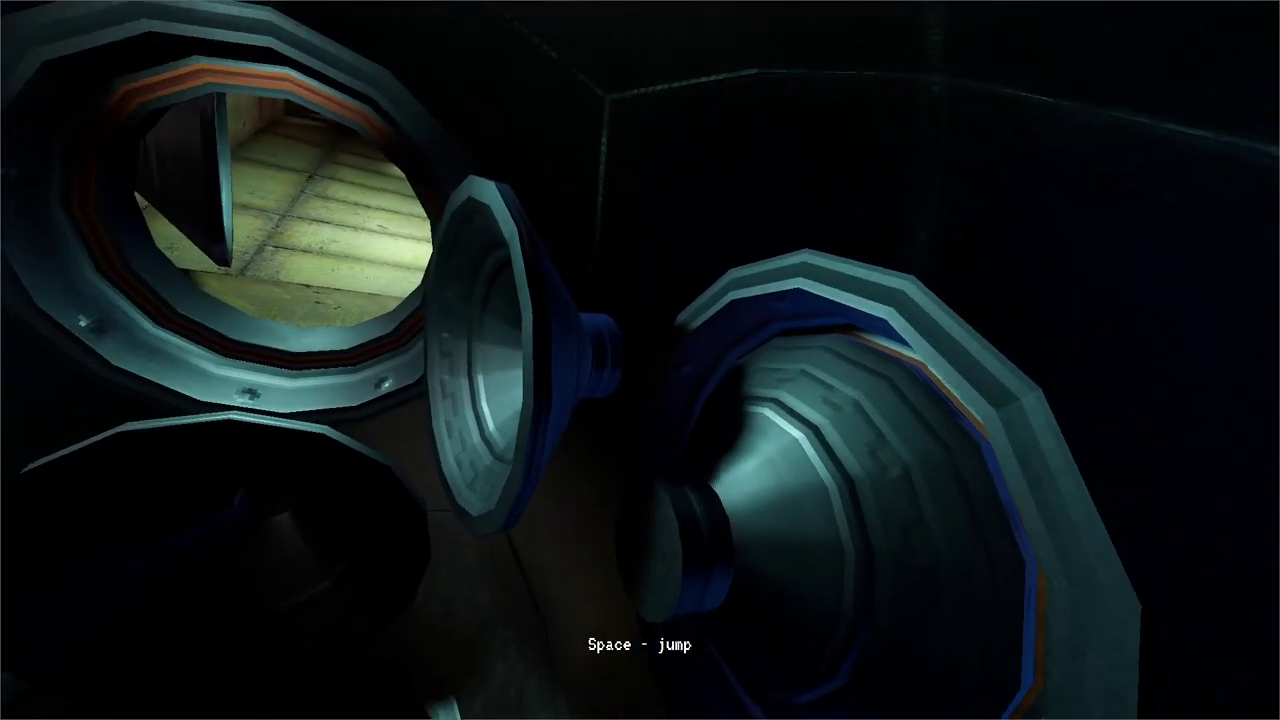
- Move around the node to view its hatch covers and the openings to adjoining modules, and stop the running game
mouse_move(640, 360)
mouse_down()
mouse_move(456, 349)
mouse_move(640, 360)
mouse_up()
key(w)
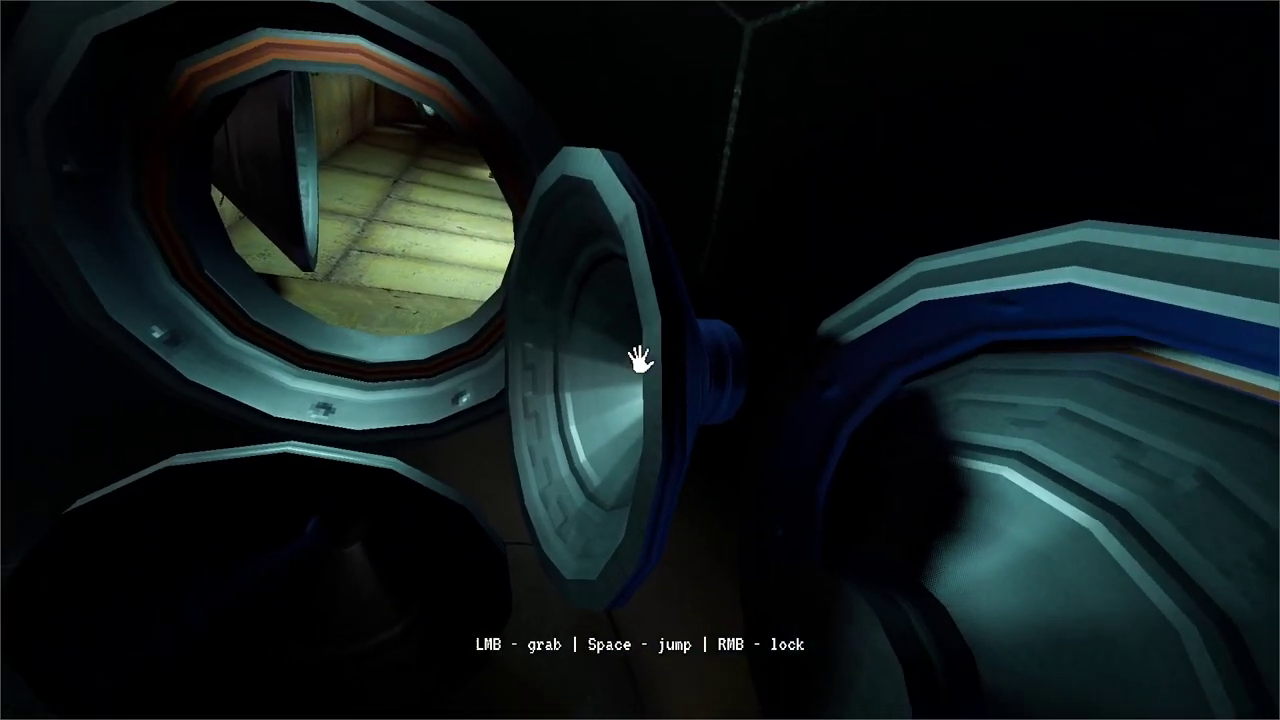
key(space)
key(w)
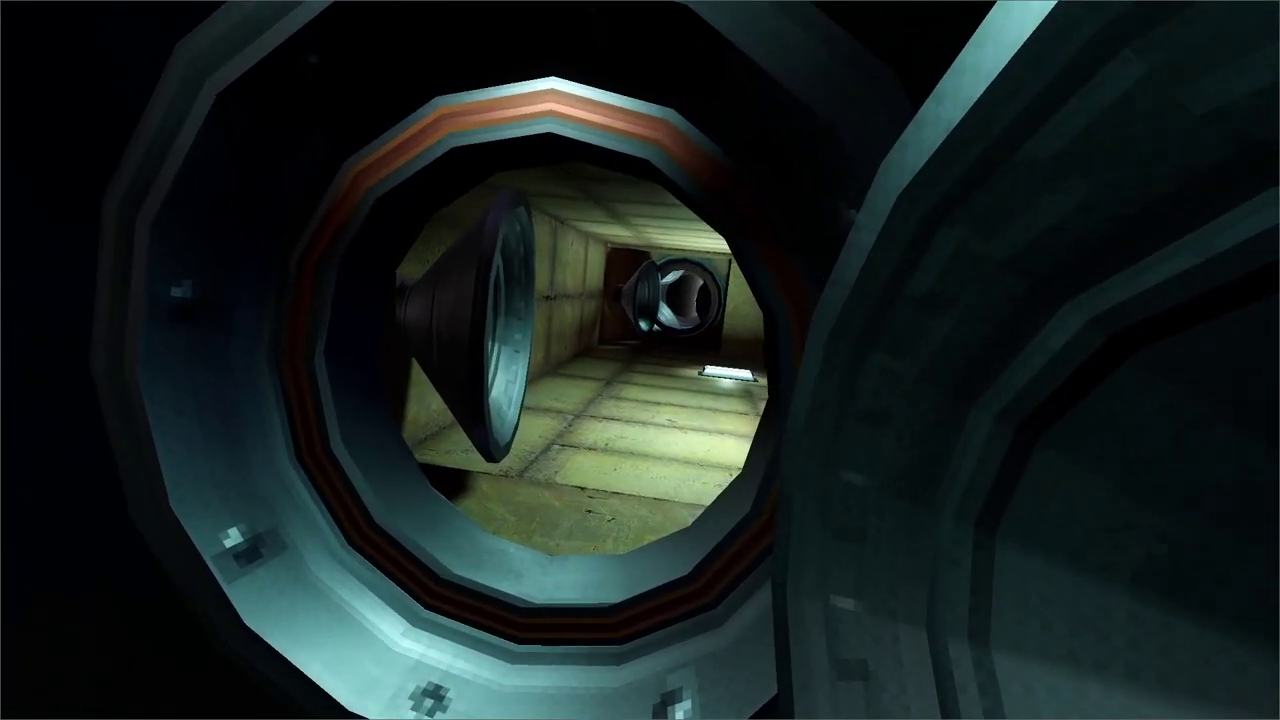
key(w)
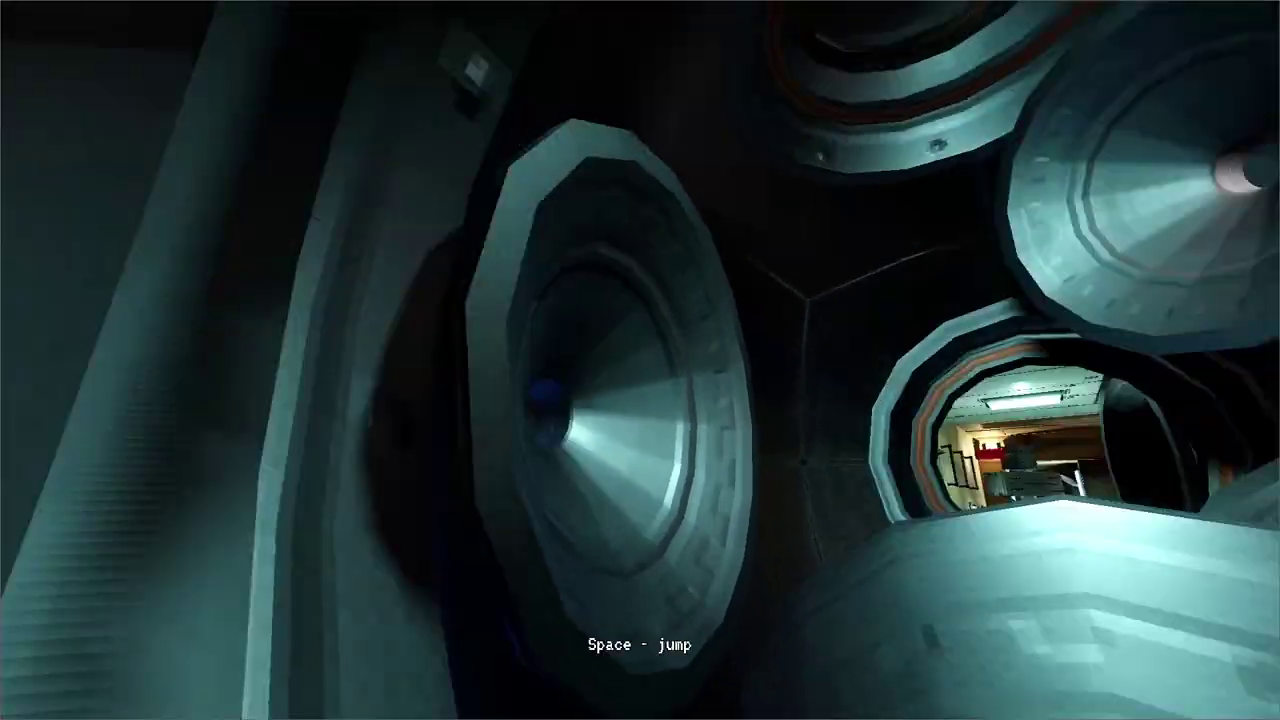
mouse_move(640, 360)
mouse_down()
mouse_move(880, 414)
mouse_move(640, 360)
mouse_up()
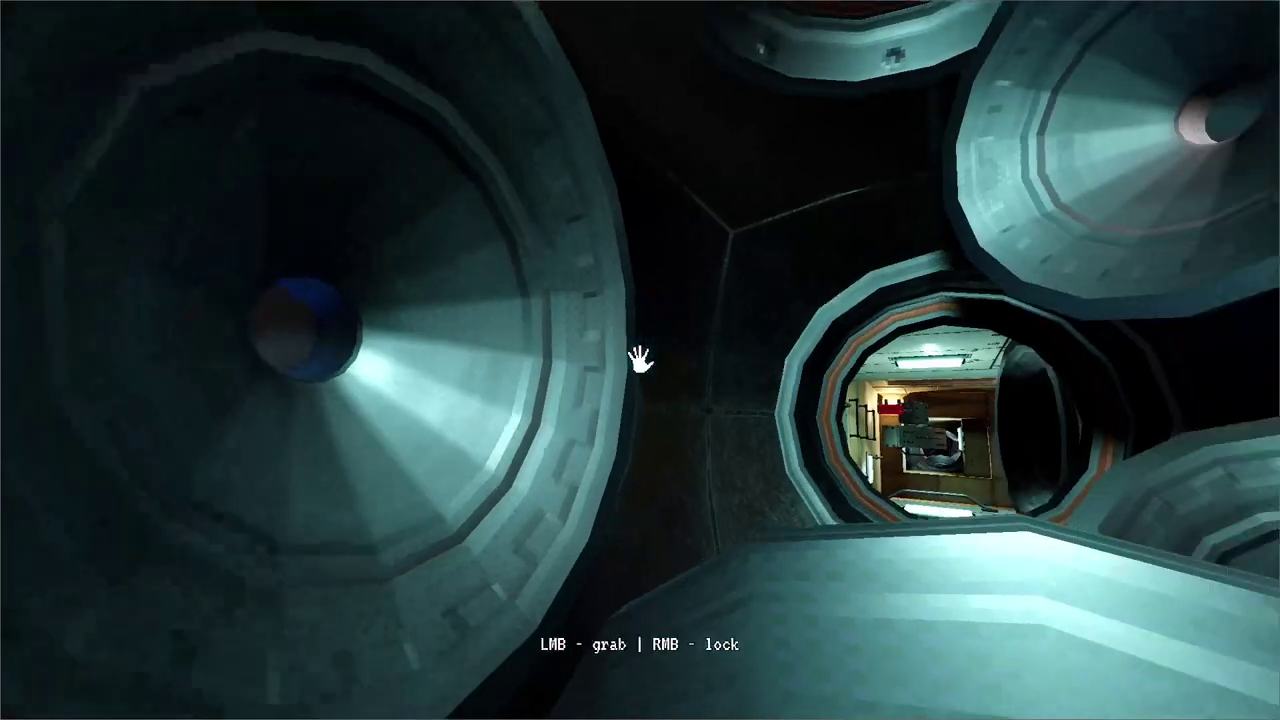
key(a)
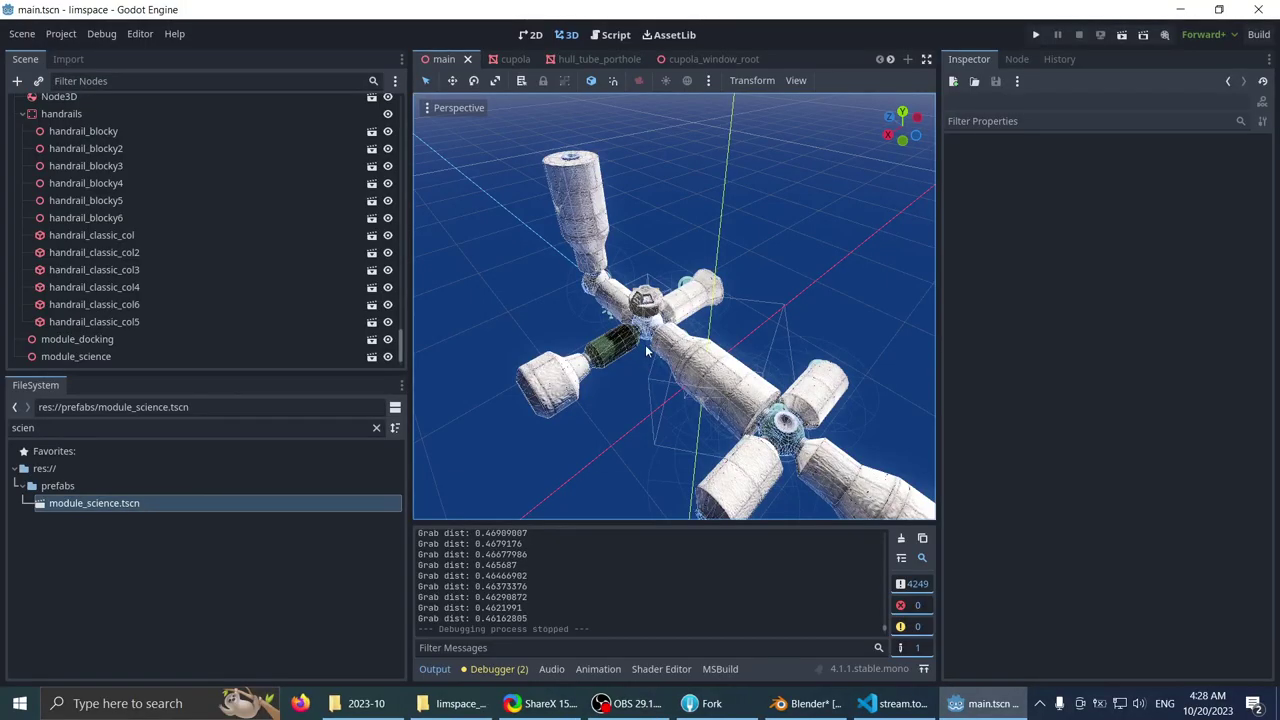
- Select the green module_docking in the main scene and open its own scene for editing
scroll(687, 333, up, 20)
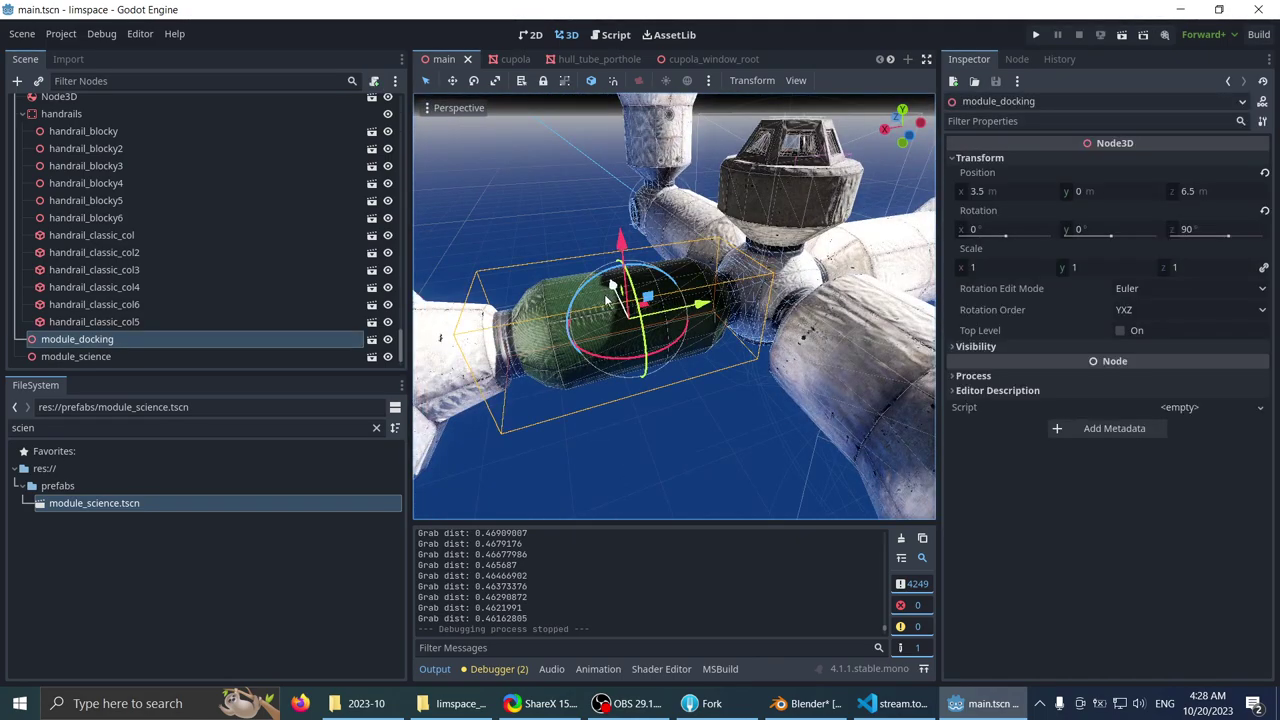
scroll(640, 290, down, 3)
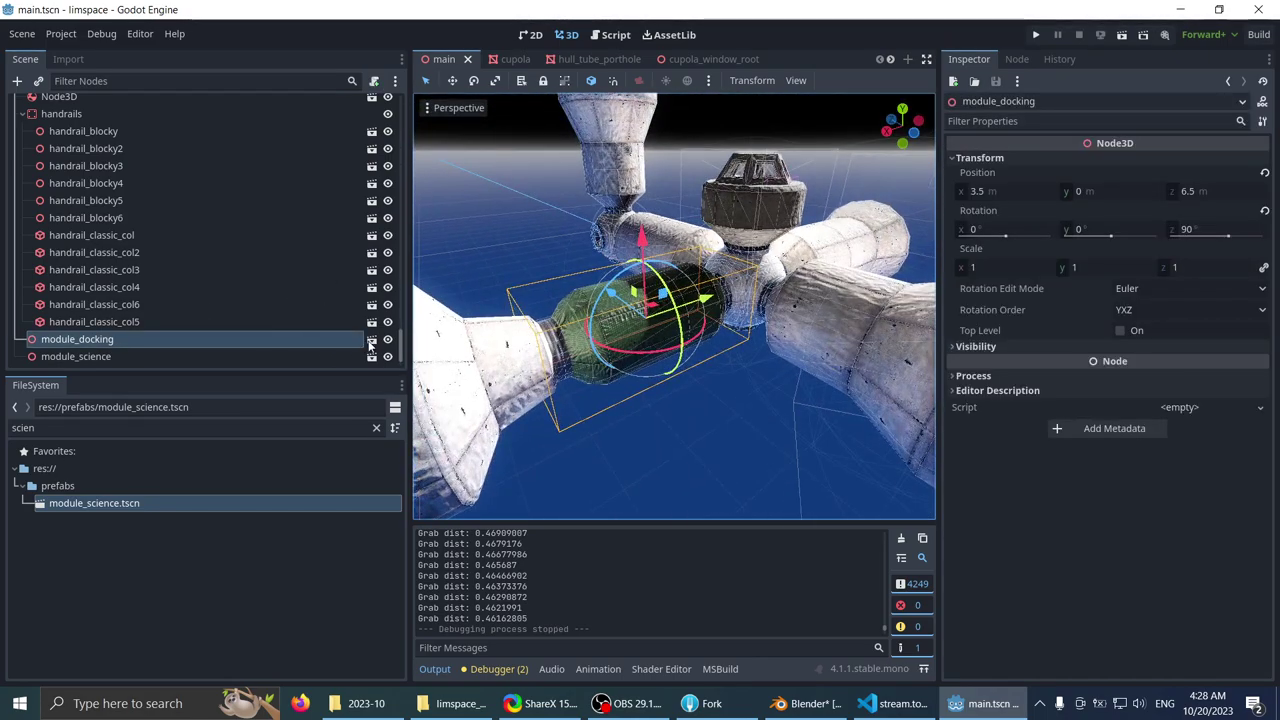
click(372, 340)
scroll(672, 205, up, 8)
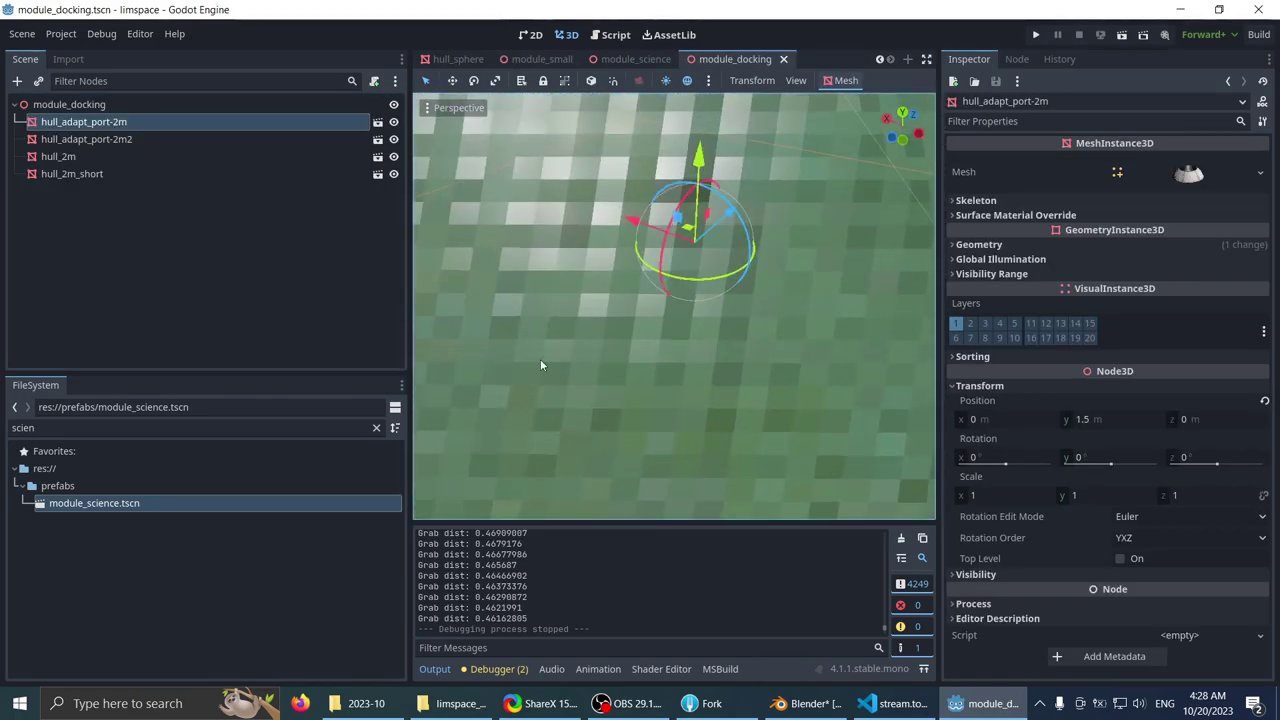
- Filter the project files by "light" and add neon_light_fixture.tscn as a child of the module_docking root
scroll(540, 365, up, 3)
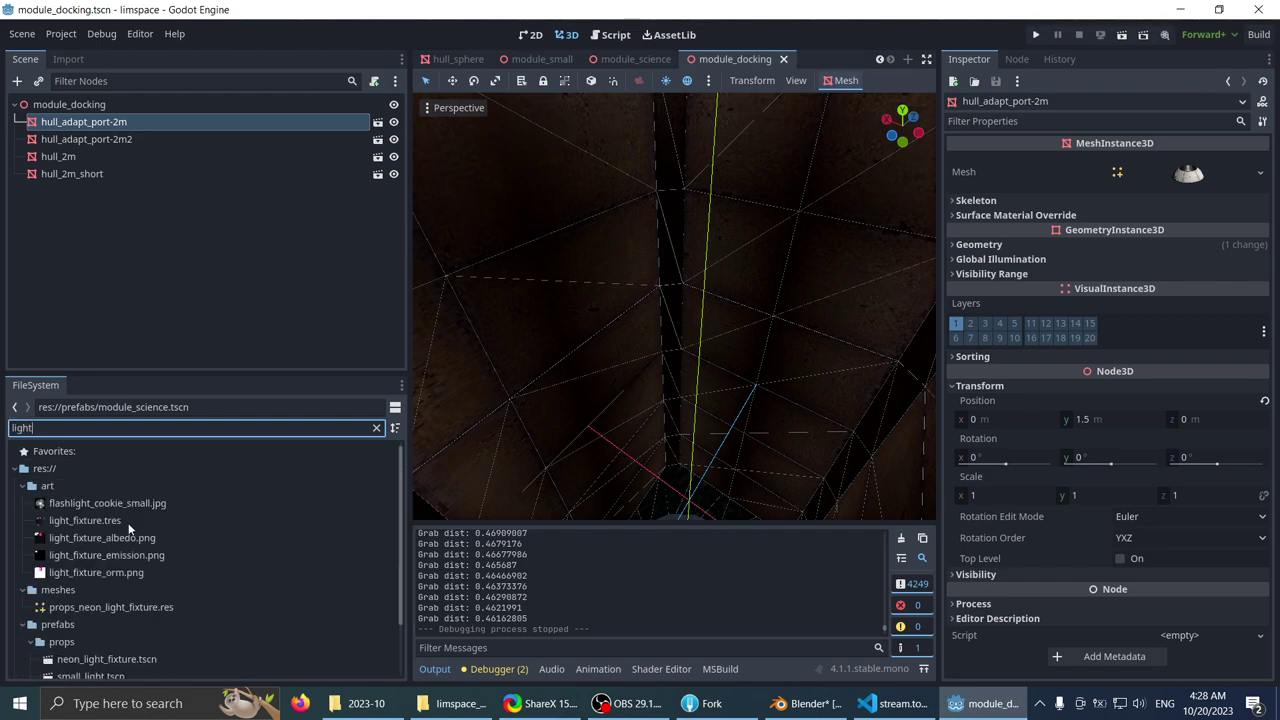
scroll(148, 510, down, 3)
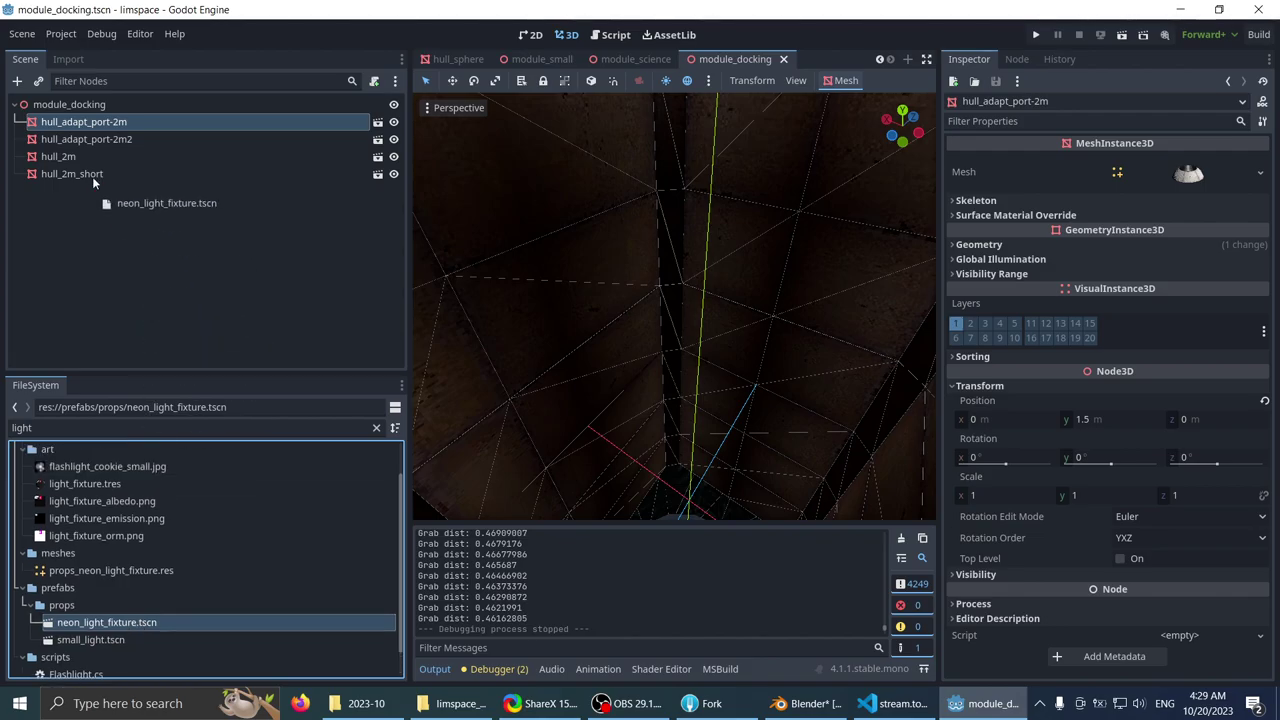
drag(91, 110, 92, 110)
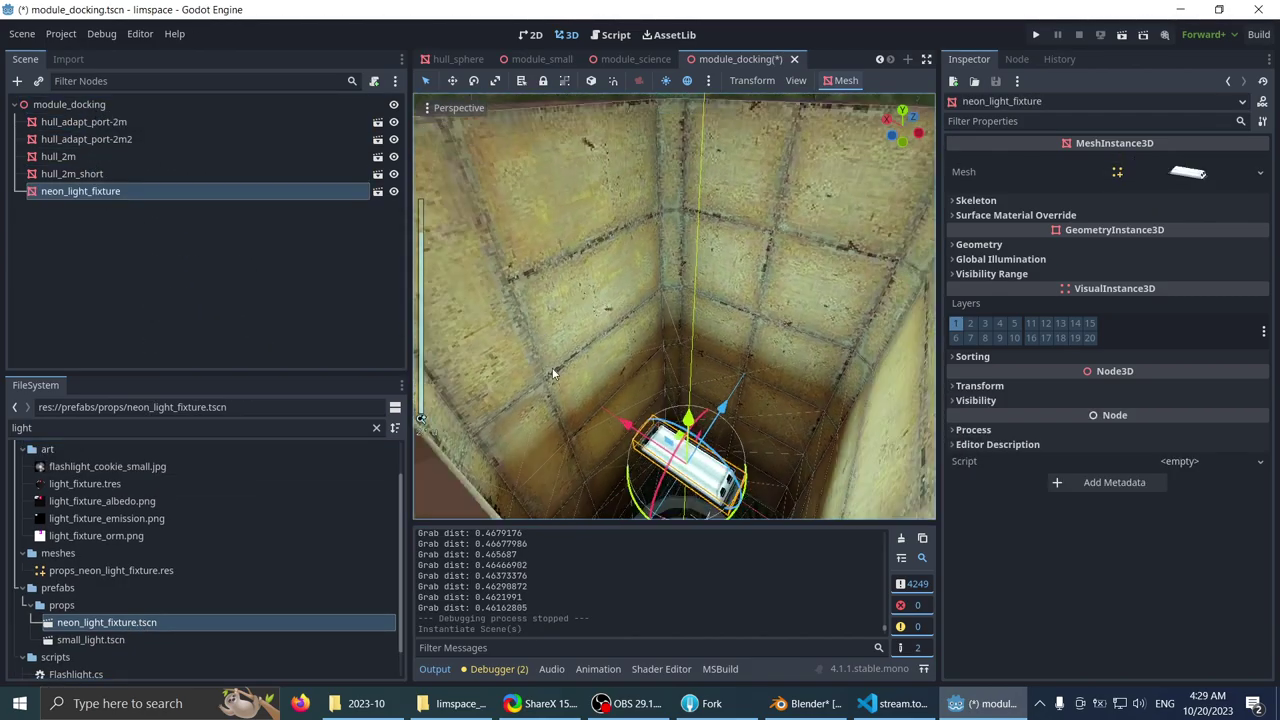
- Rotate neon_light_fixture 90 degrees so it stands upright along the docking module's long axis
scroll(605, 345, up, 5)
middle_drag(619, 328, 604, 412)
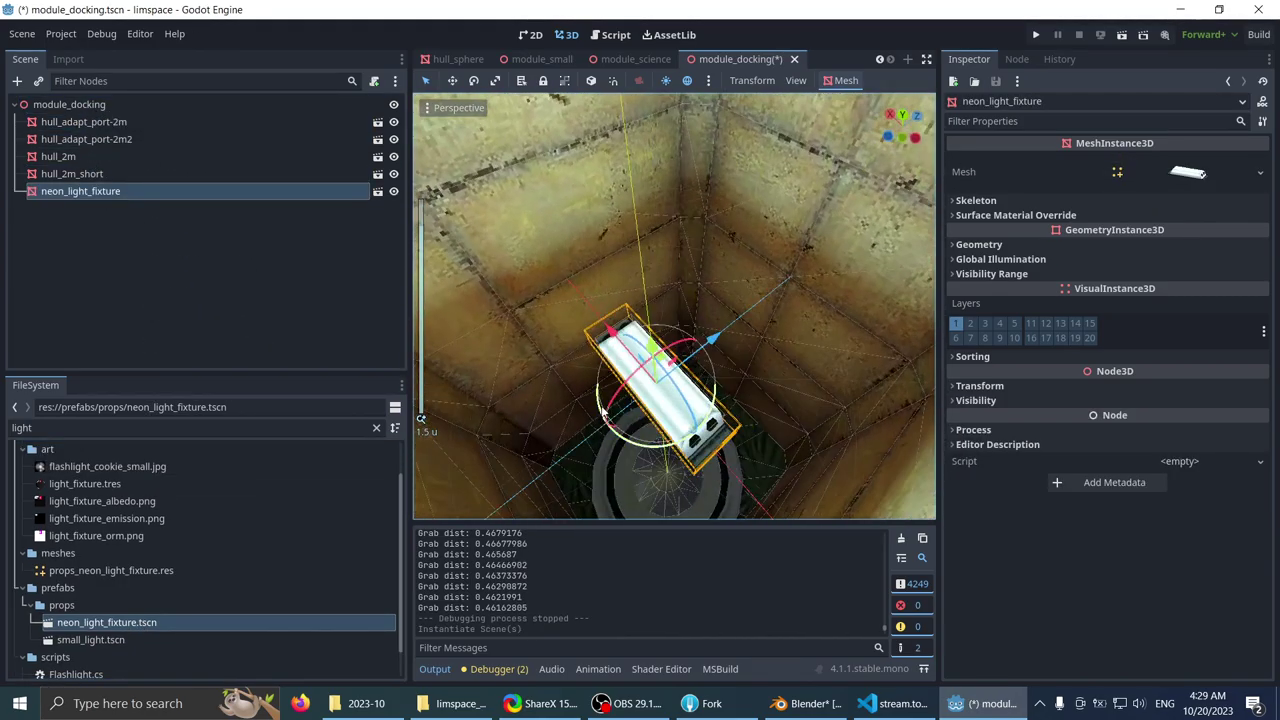
drag(683, 420, 701, 477)
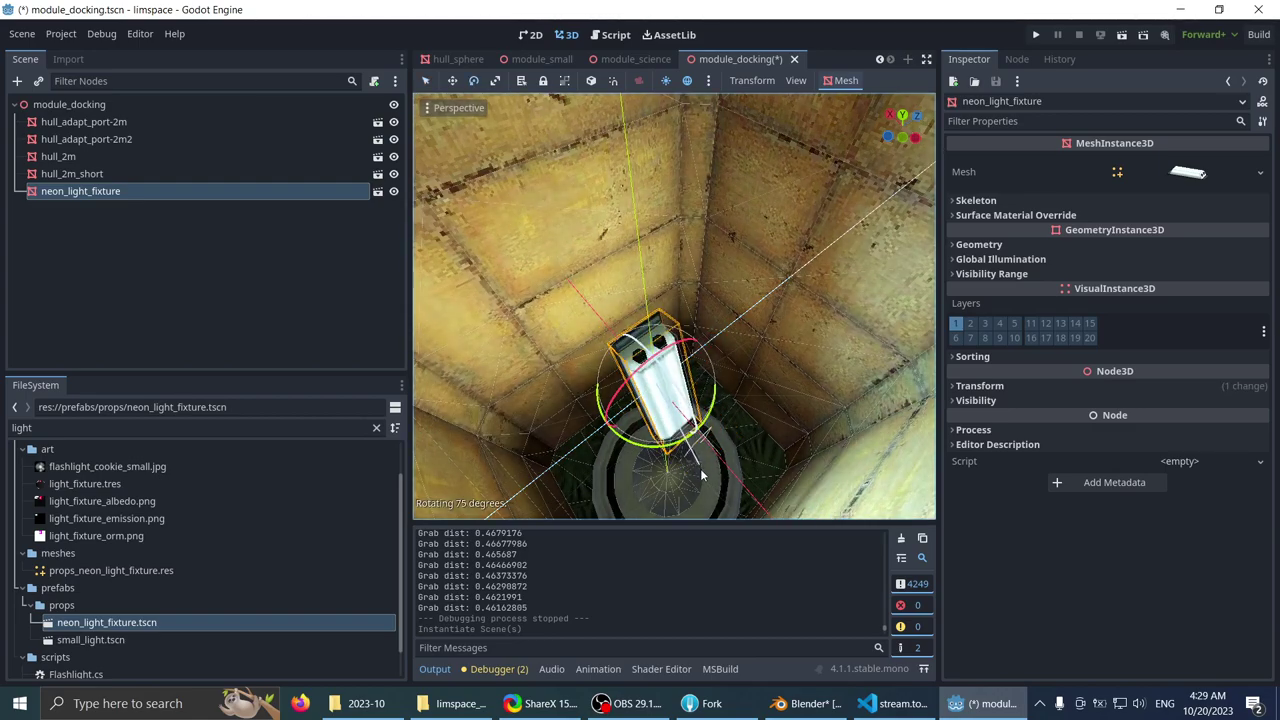
drag(714, 537, 690, 521)
middle_drag(690, 521, 713, 425)
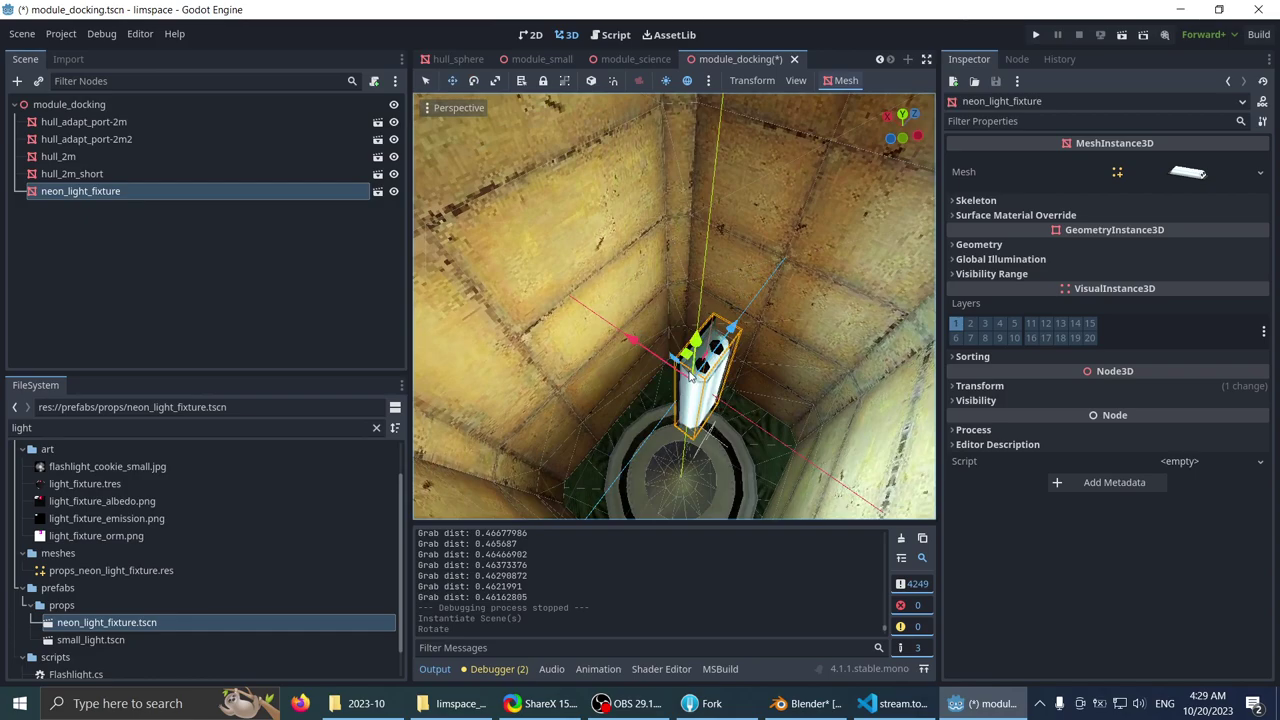
- Move the upright neon_light_fixture from the module's centre toward a vertical corner of the hull
drag(676, 317, 680, 273)
key(ctrl+z)
middle_drag(682, 290, 717, 396)
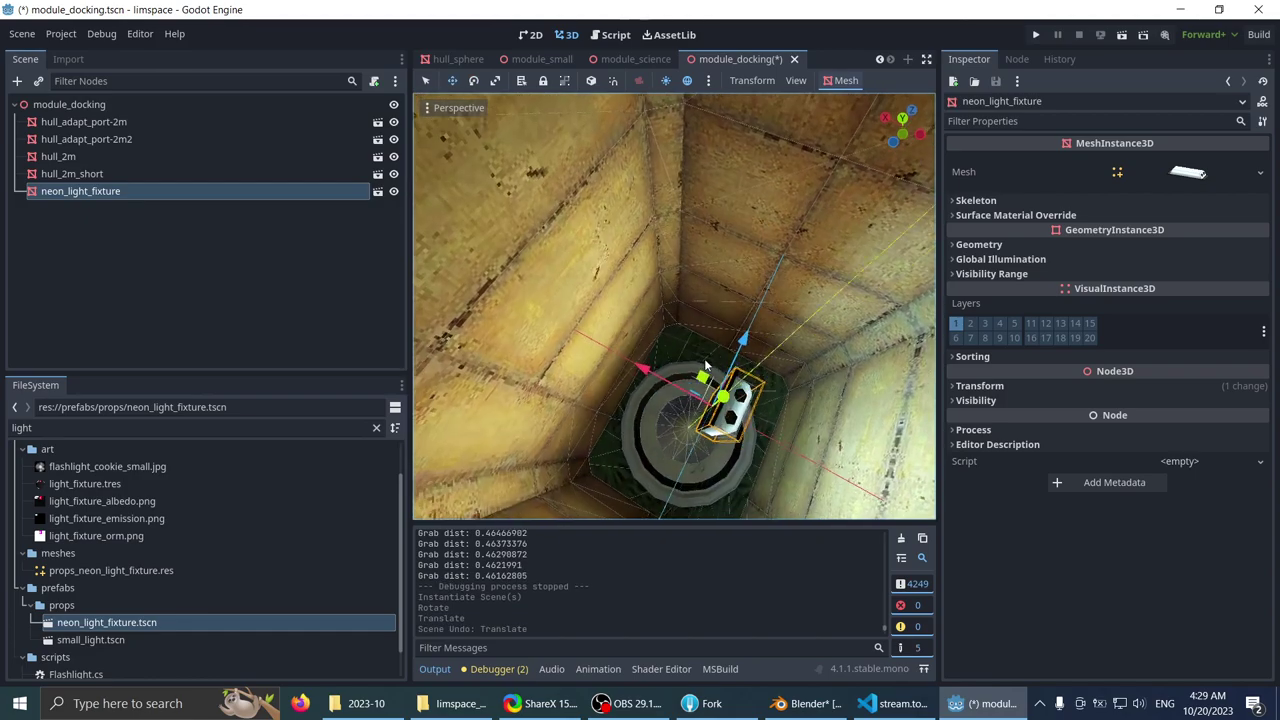
scroll(719, 398, up, 3)
drag(672, 290, 660, 210)
- Turn neon_light_fixture about its vertical axis to -45° so it faces diagonally out of the corner
key(e)
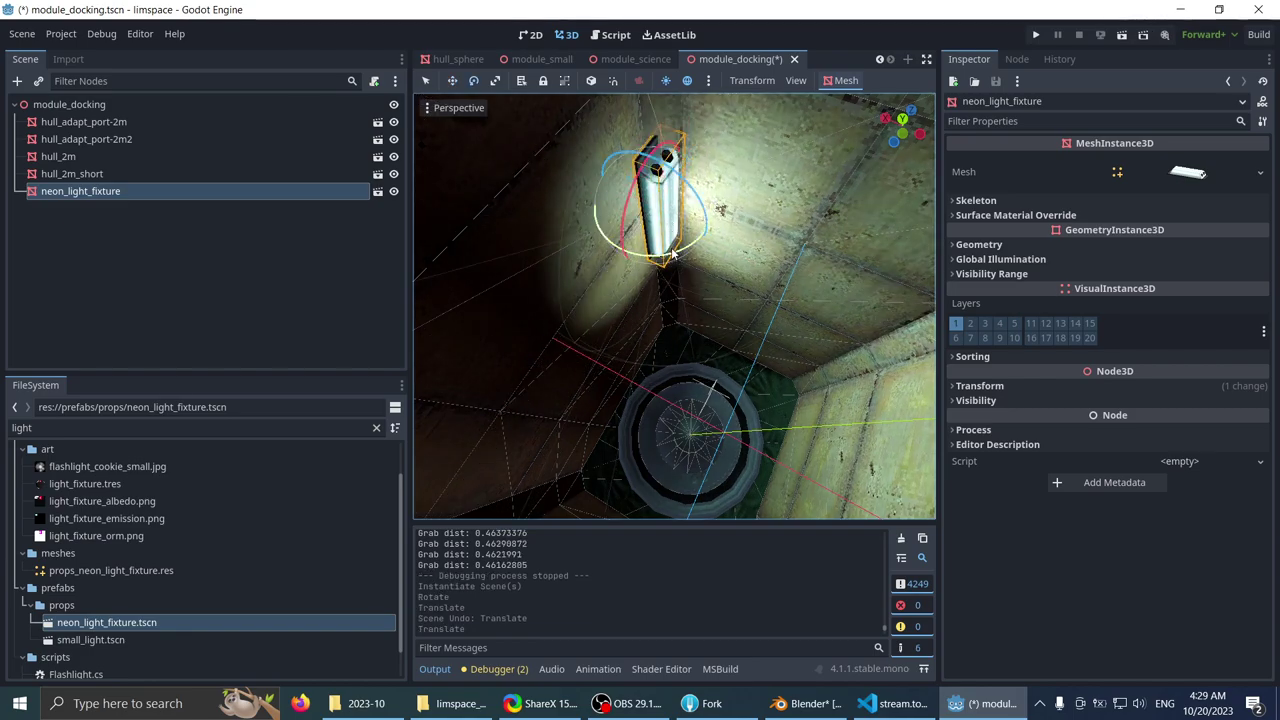
drag(674, 255, 597, 251)
key(ctrl+z)
middle_drag(667, 275, 632, 340)
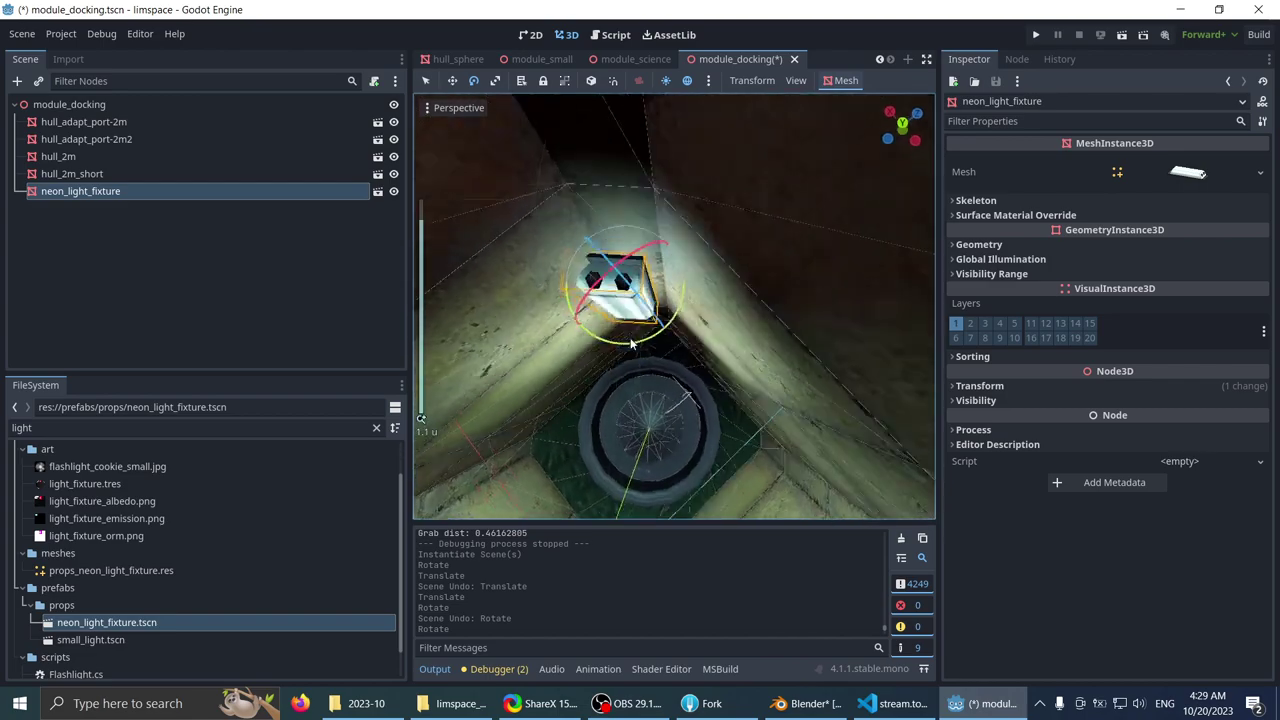
- Fine-tune neon_light_fixture's horizontal position so it sits centred and close in the hull corner
scroll(641, 321, up, 2)
key(w)
middle_drag(619, 279, 733, 301)
scroll(700, 312, up, 2)
drag(613, 340, 606, 303)
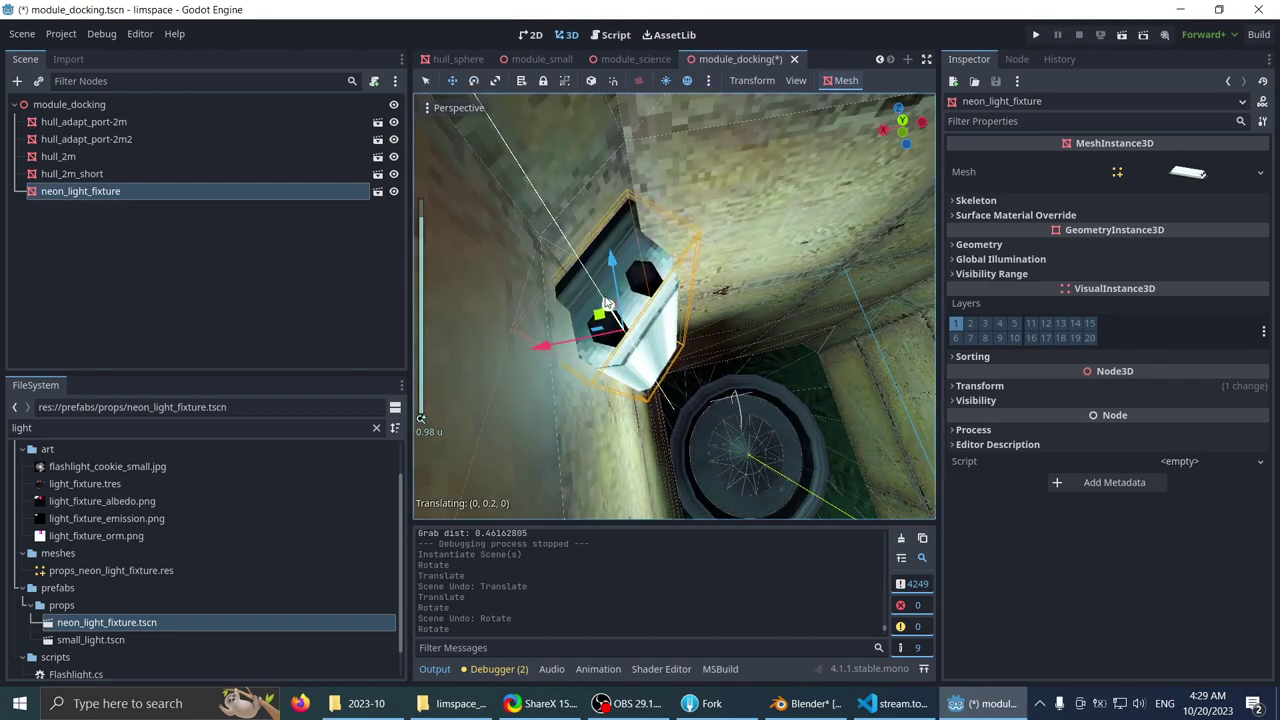
key(ctrl+z)
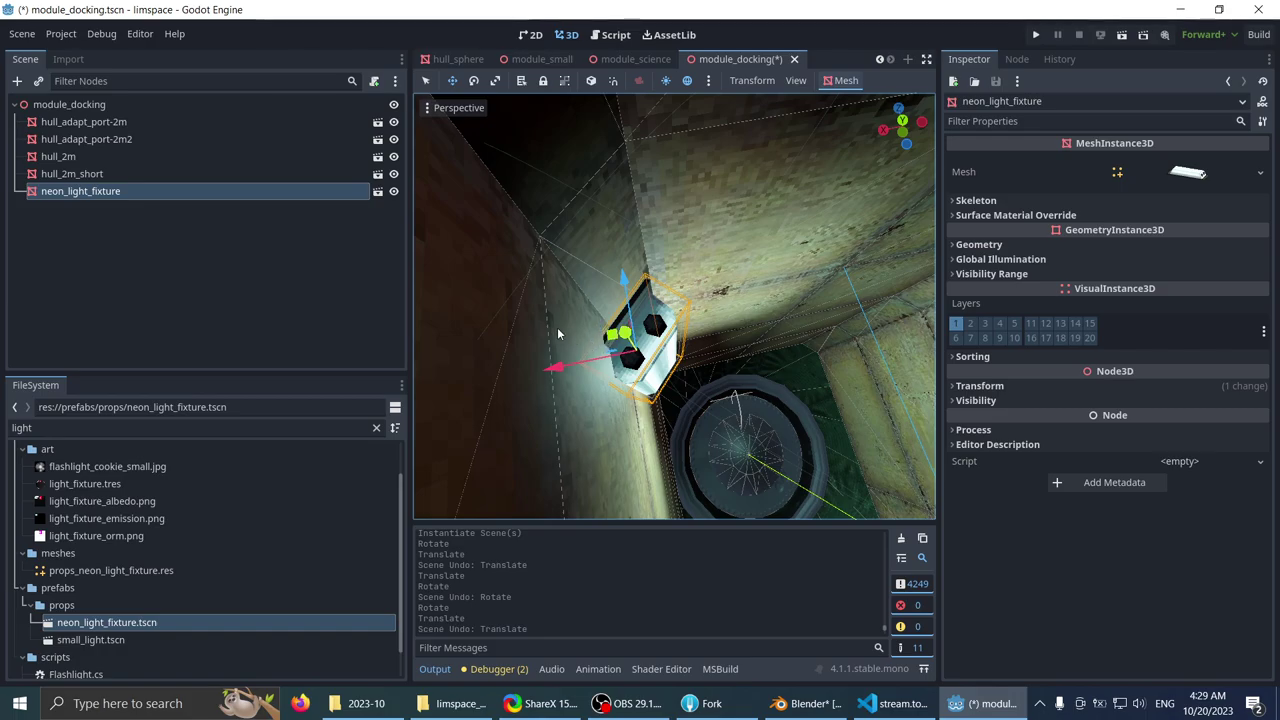
middle_drag(558, 334, 650, 348)
scroll(650, 370, up, 6)
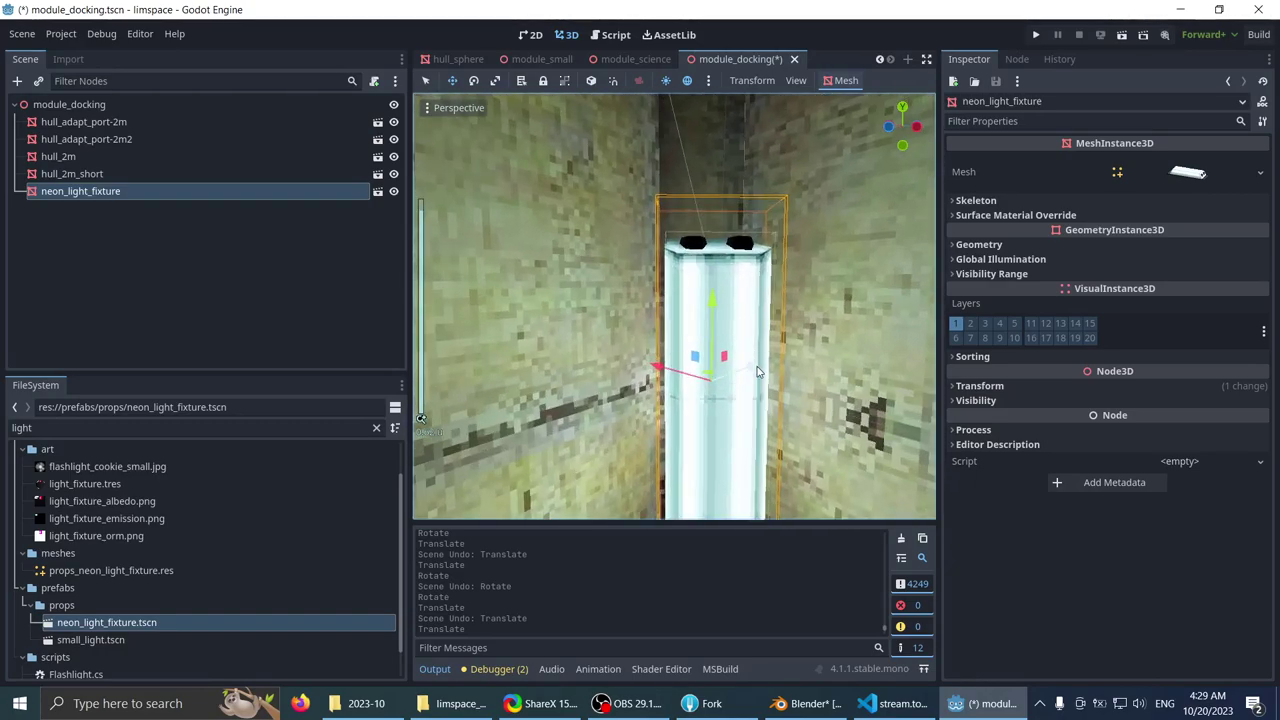
drag(760, 369, 752, 377)
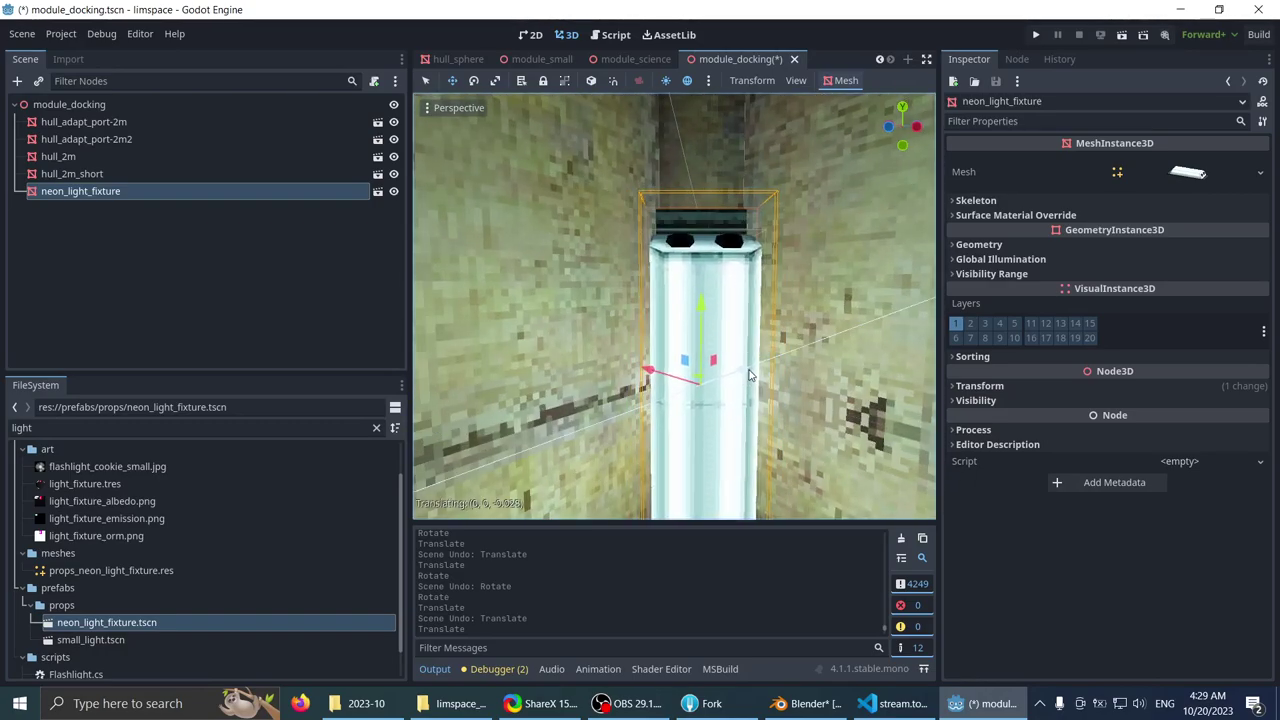
middle_drag(699, 376, 677, 343)
drag(674, 343, 676, 345)
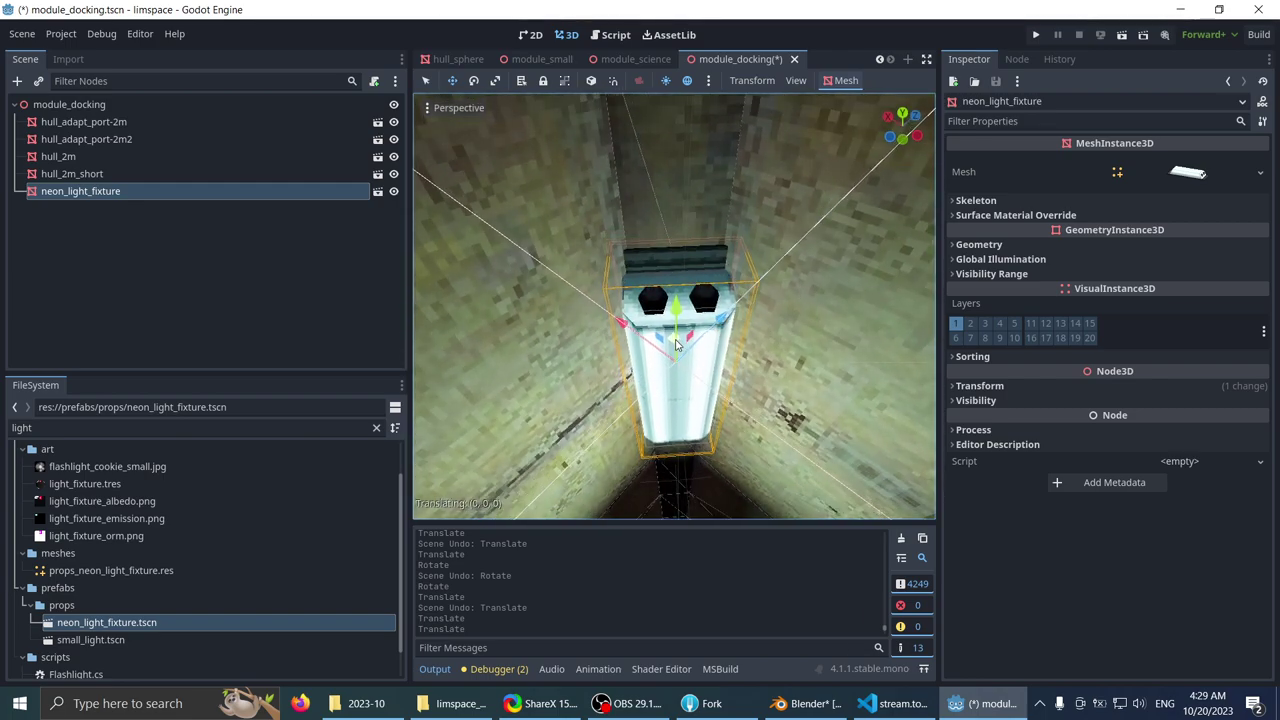
- Slide neon_light_fixture down along the corner until it sits between two horizontal panel seams
scroll(674, 360, down, 12)
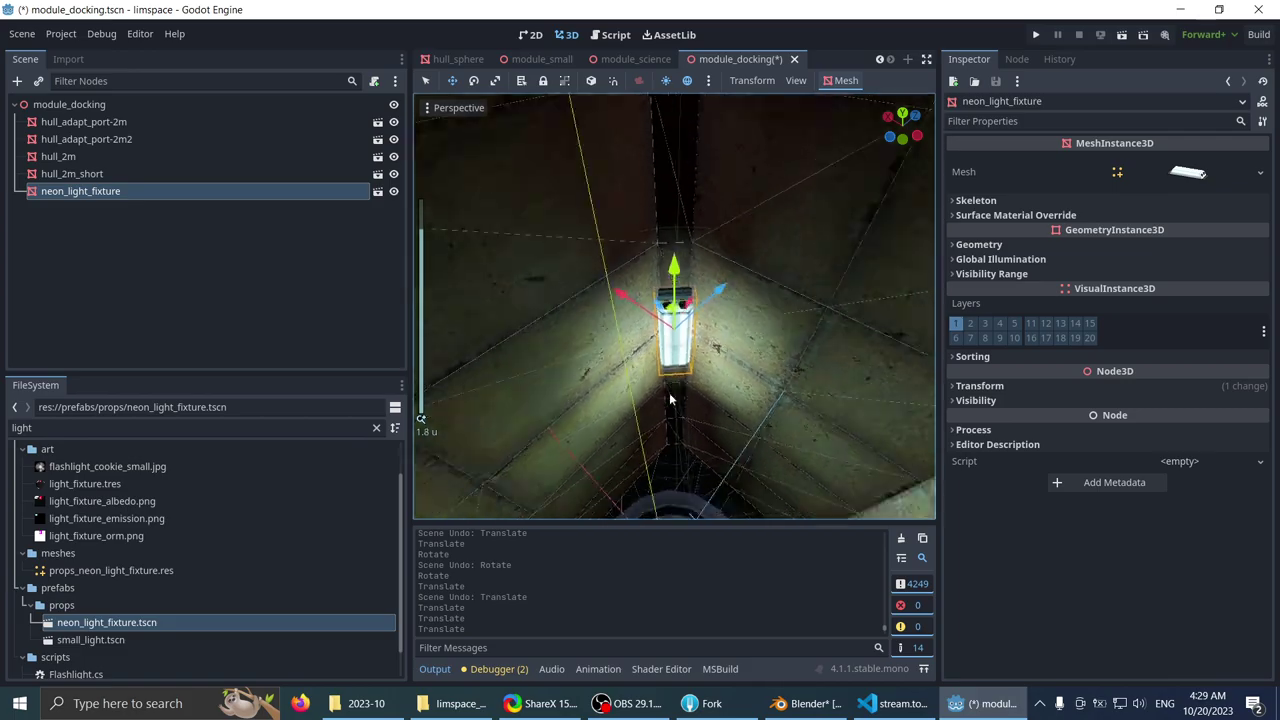
middle_drag(671, 398, 668, 292)
scroll(640, 373, down, 3)
scroll(631, 387, up, 4)
scroll(632, 315, down, 3)
scroll(668, 292, up, 4)
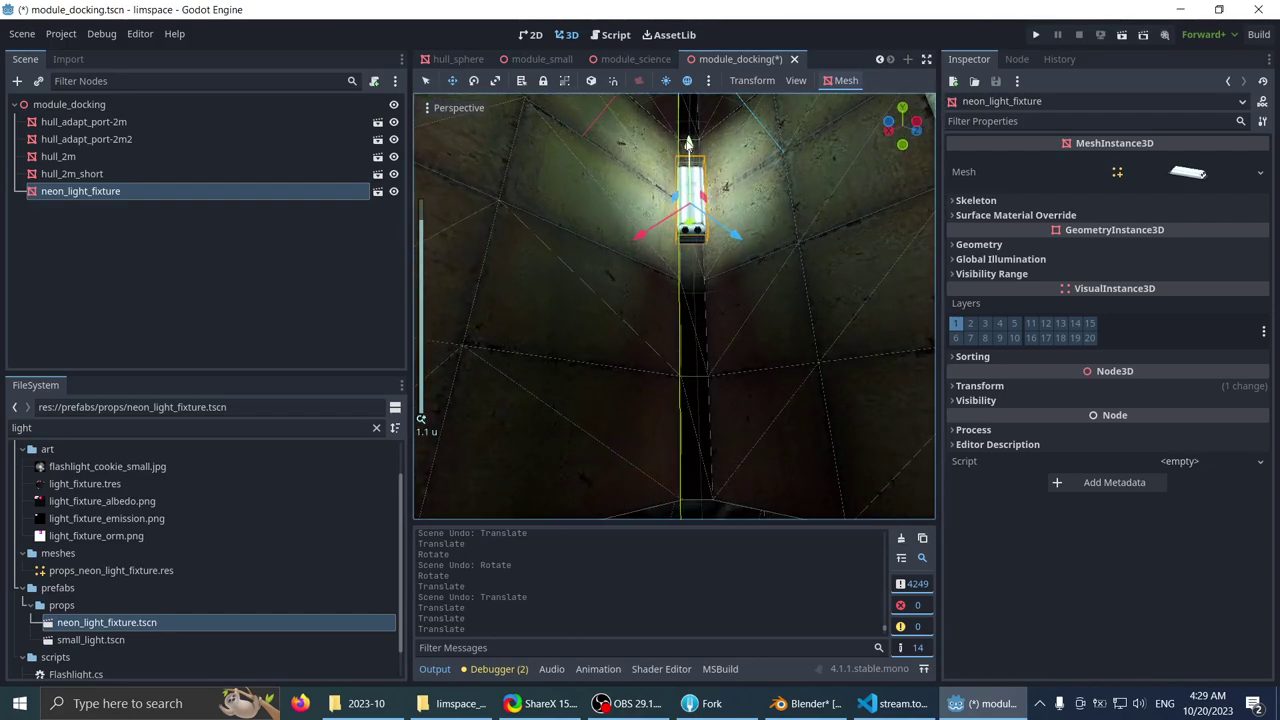
drag(688, 144, 675, 312)
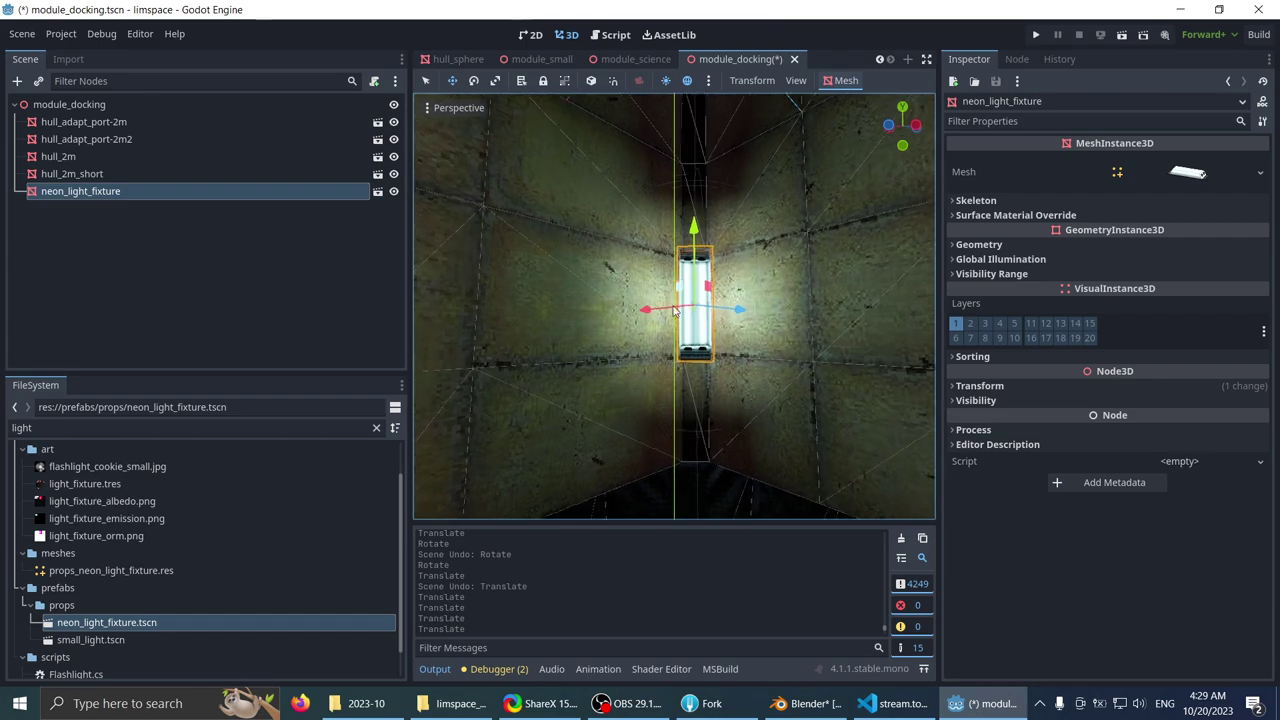
- Duplicate neon_light_fixture and slide the copy up the same corner to a higher row of hull panels
middle_drag(675, 312, 692, 415)
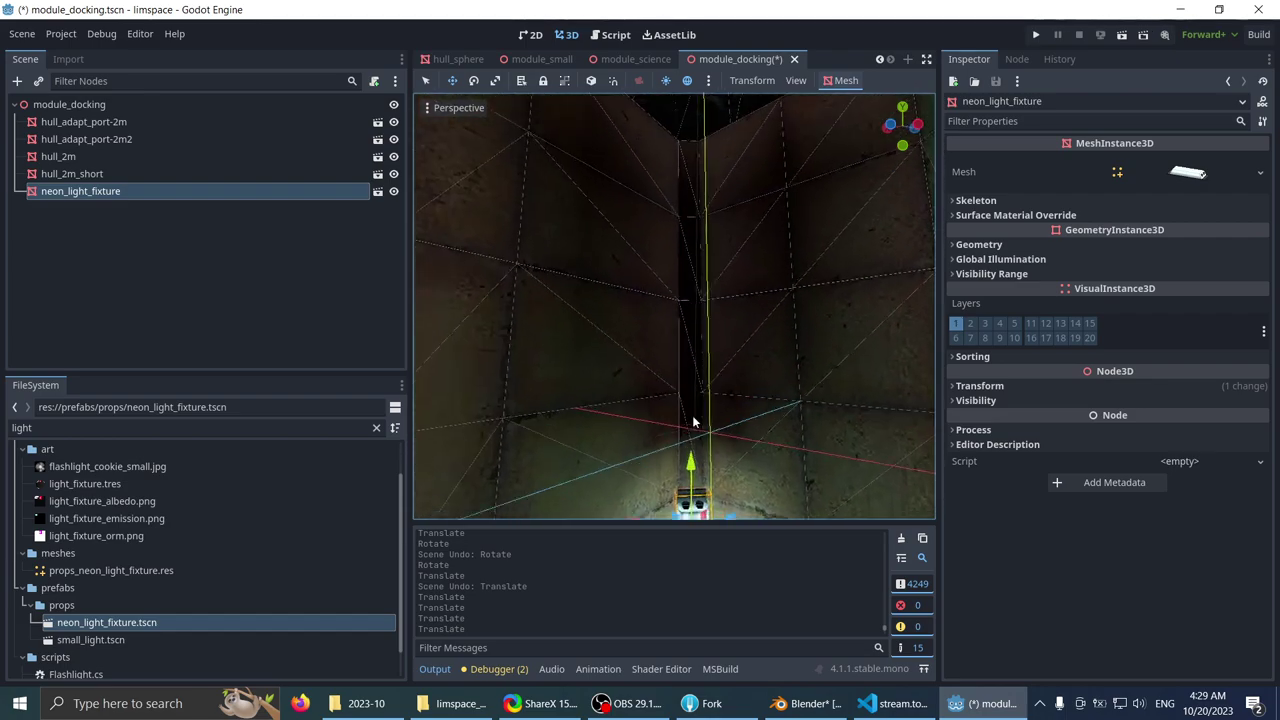
key(ctrl+d)
drag(688, 432, 738, 191)
shift+middle_drag(701, 213, 699, 256)
scroll(700, 256, up, 10)
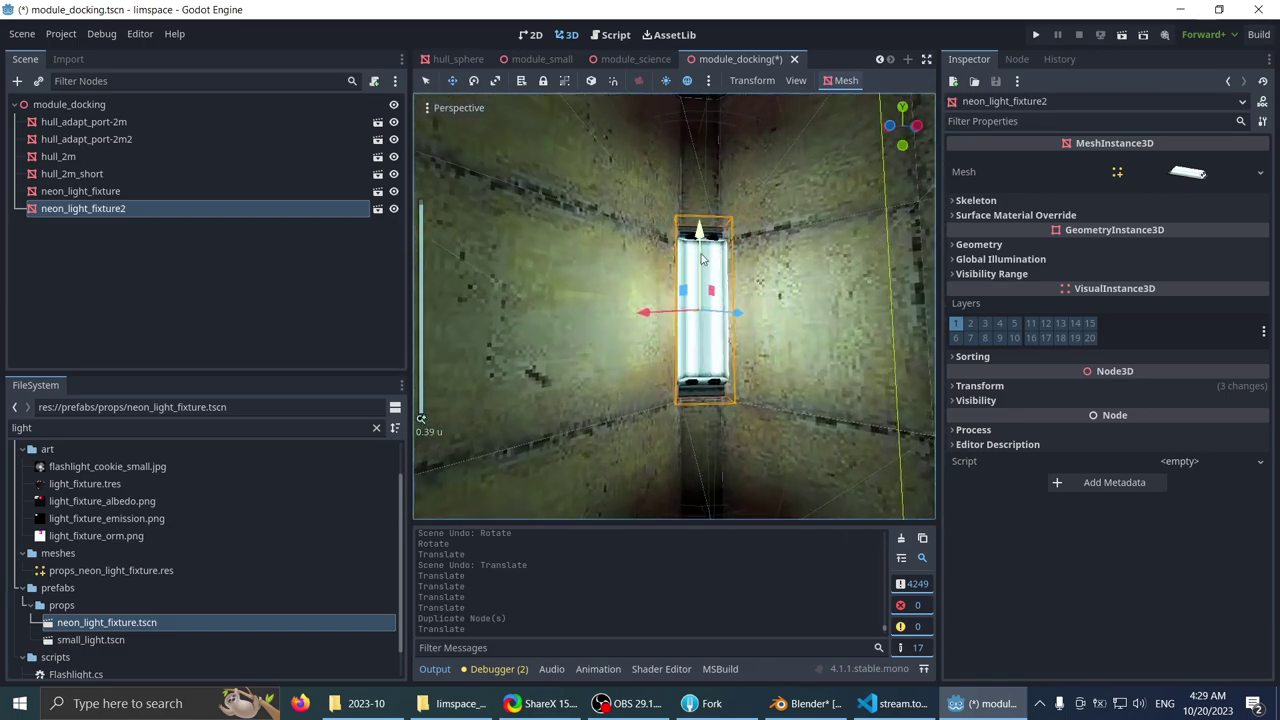
mouse_move(701, 270)
mouse_down()
mouse_move(698, 312)
mouse_move(716, 258)
mouse_up()
- Try to move neon_light_fixture2 to another side of the hull and rotate it, undoing both changes
middle_drag(712, 262, 537, 398)
mouse_move(820, 442)
middle_down()
mouse_move(802, 450)
mouse_move(610, 130)
mouse_move(582, 145)
middle_up()
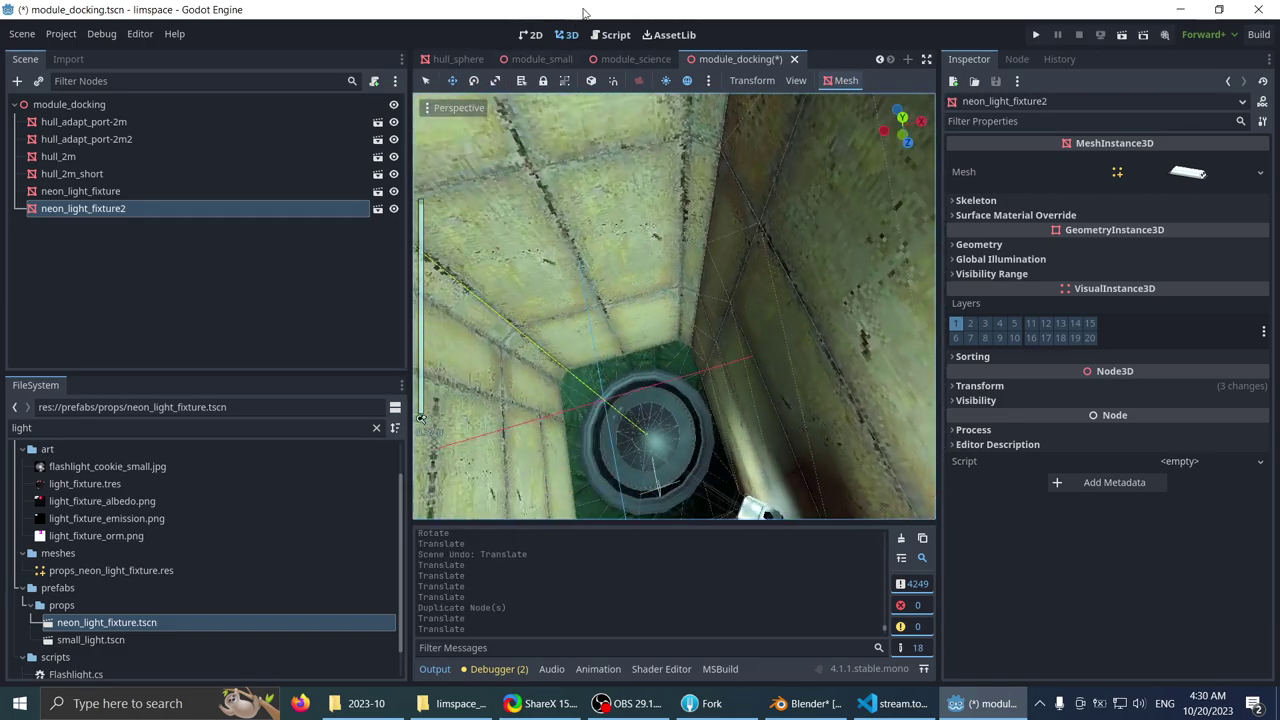
scroll(640, 235, down, 10)
middle_drag(643, 243, 631, 283)
scroll(660, 249, up, 5)
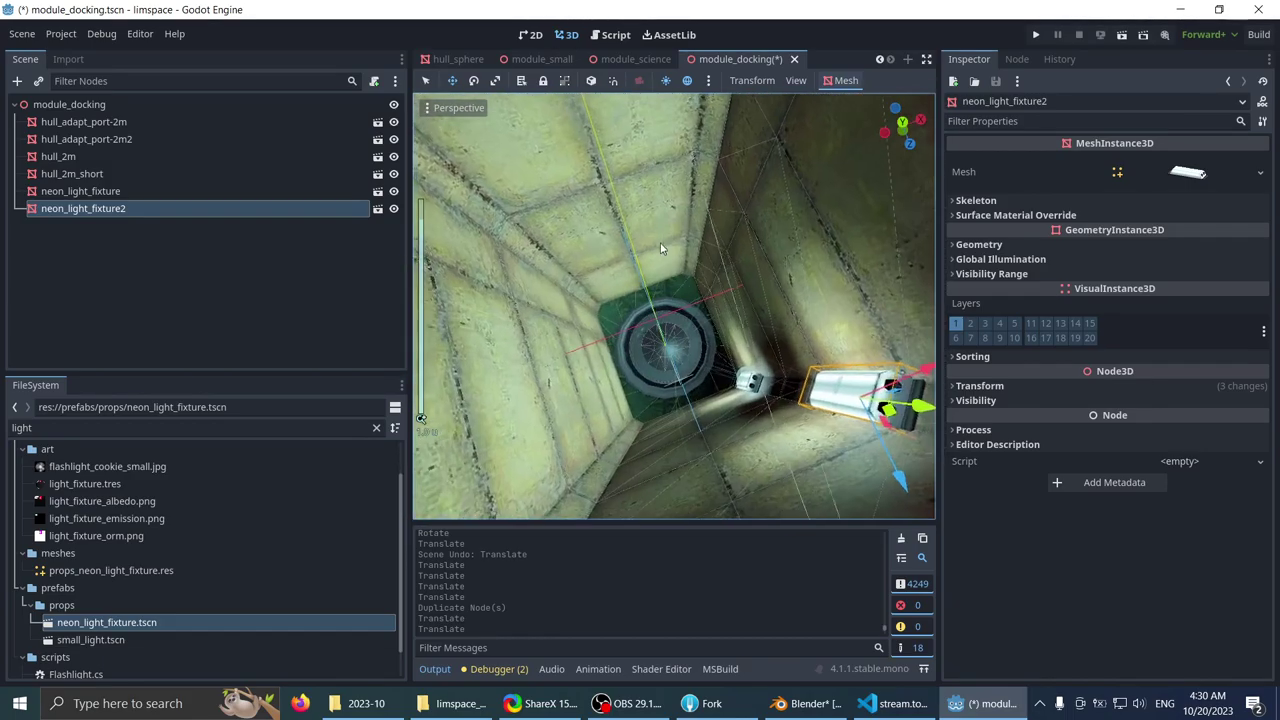
mouse_move(893, 412)
mouse_down()
mouse_move(760, 380)
mouse_move(700, 290)
mouse_move(720, 262)
mouse_move(742, 272)
mouse_move(657, 305)
mouse_move(620, 189)
mouse_move(632, 278)
mouse_move(669, 240)
mouse_up()
middle_drag(669, 240, 722, 216)
key(ctrl+z)
key(ctrl+z)
- Slide neon_light_fixture2 up the corner into the green adapter section, to a Y position of about 1.76 m
scroll(792, 177, up, 2)
middle_drag(627, 186, 624, 334)
scroll(659, 168, up, 3)
scroll(659, 170, down, 3)
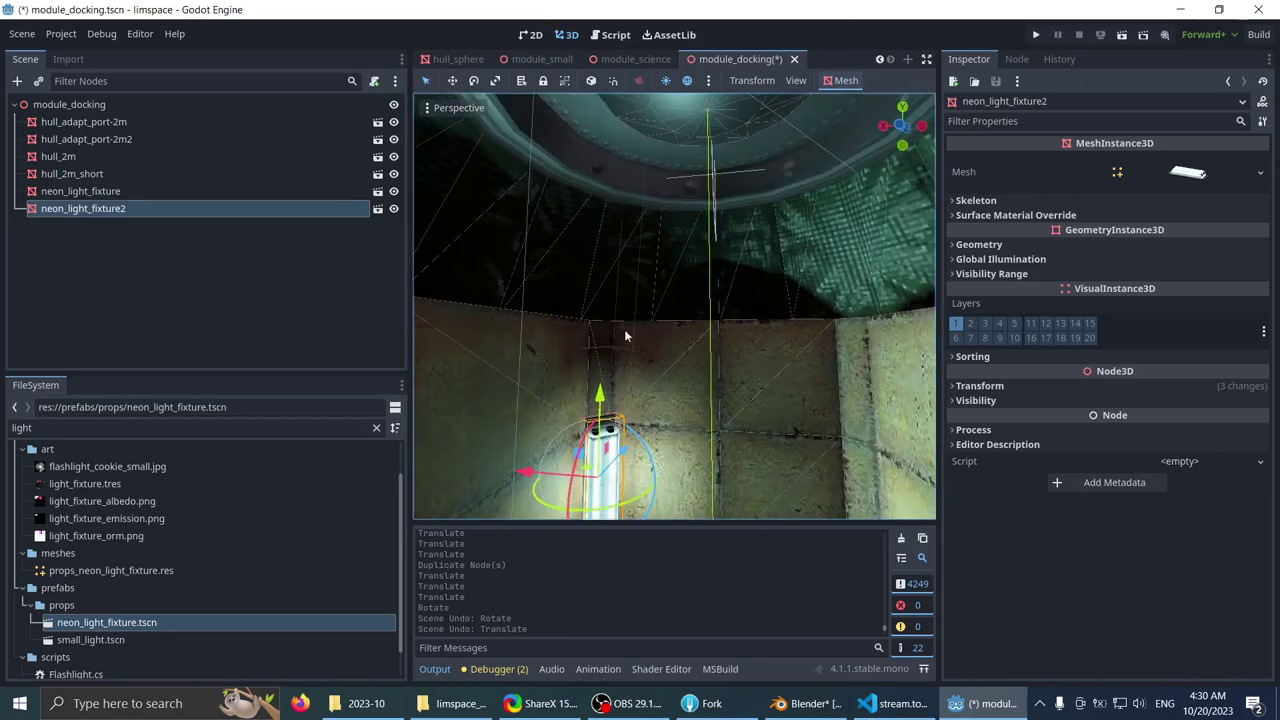
drag(600, 397, 604, 192)
middle_drag(615, 215, 609, 272)
scroll(641, 293, up, 4)
scroll(609, 272, up, 2)
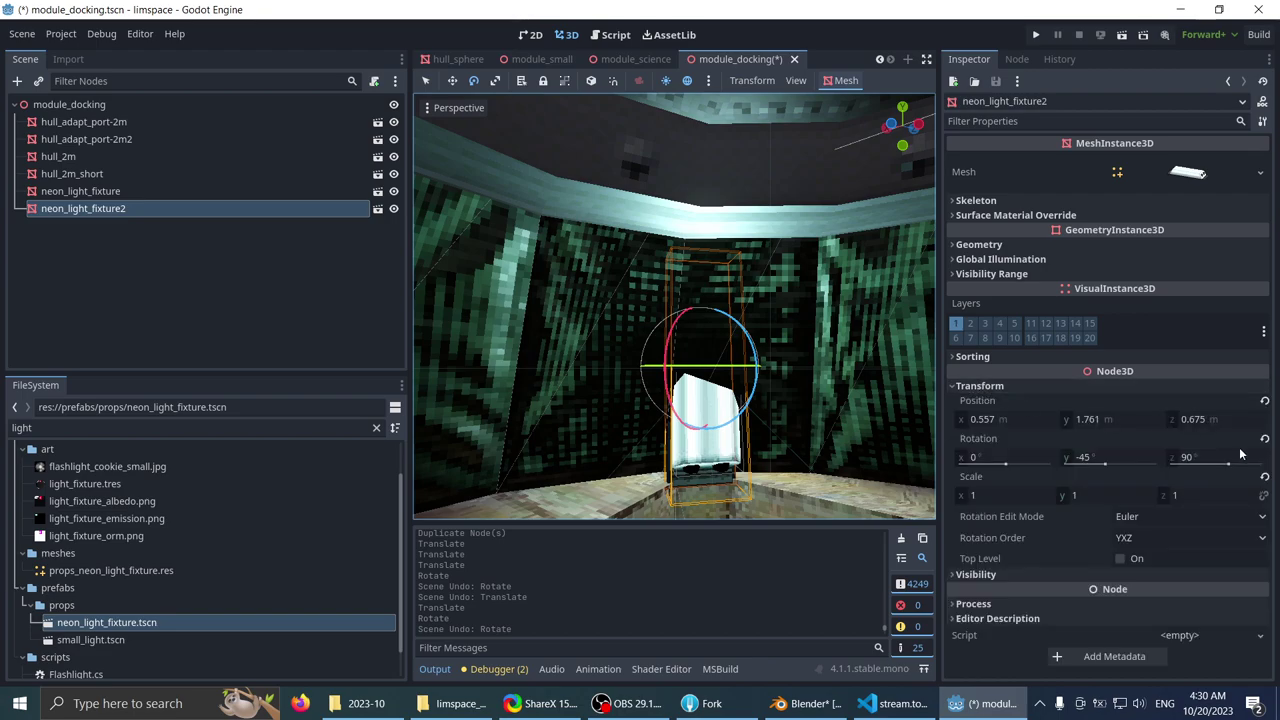
- Reset neon_light_fixture2's rotation and turn it to 45° about the Y axis
click(1264, 439)
middle_drag(696, 319, 705, 352)
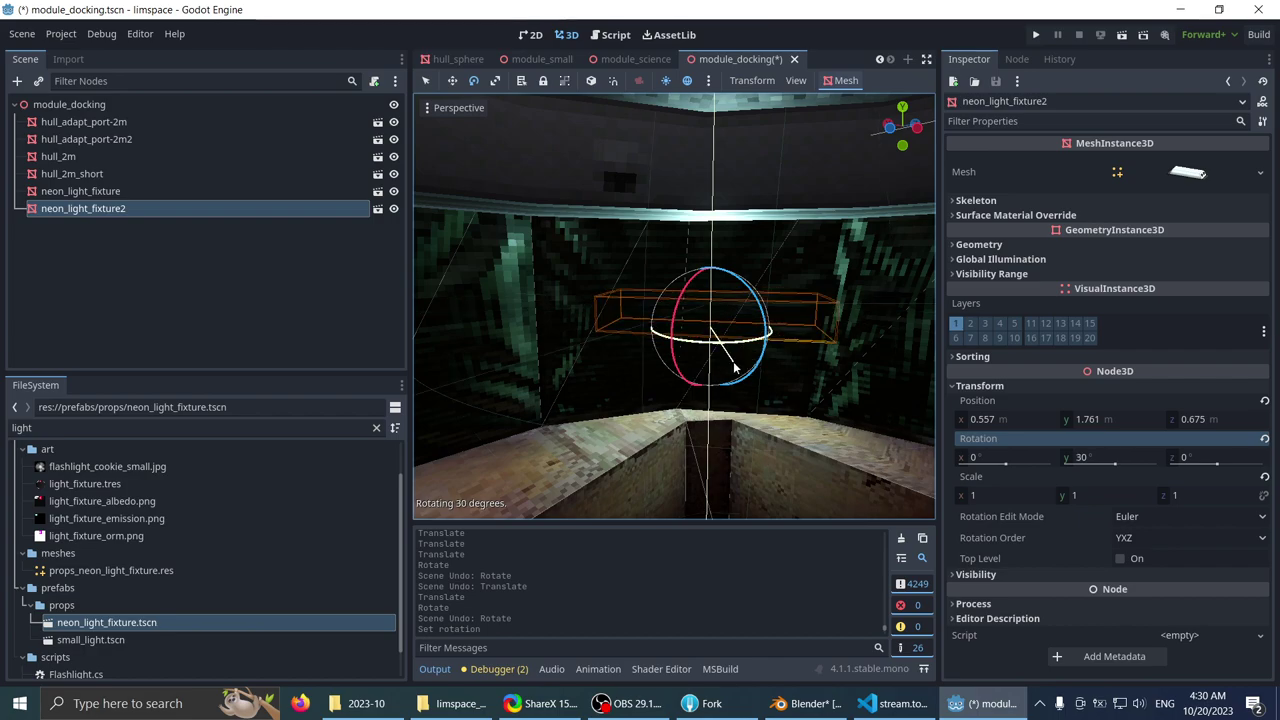
scroll(680, 283, up, 3)
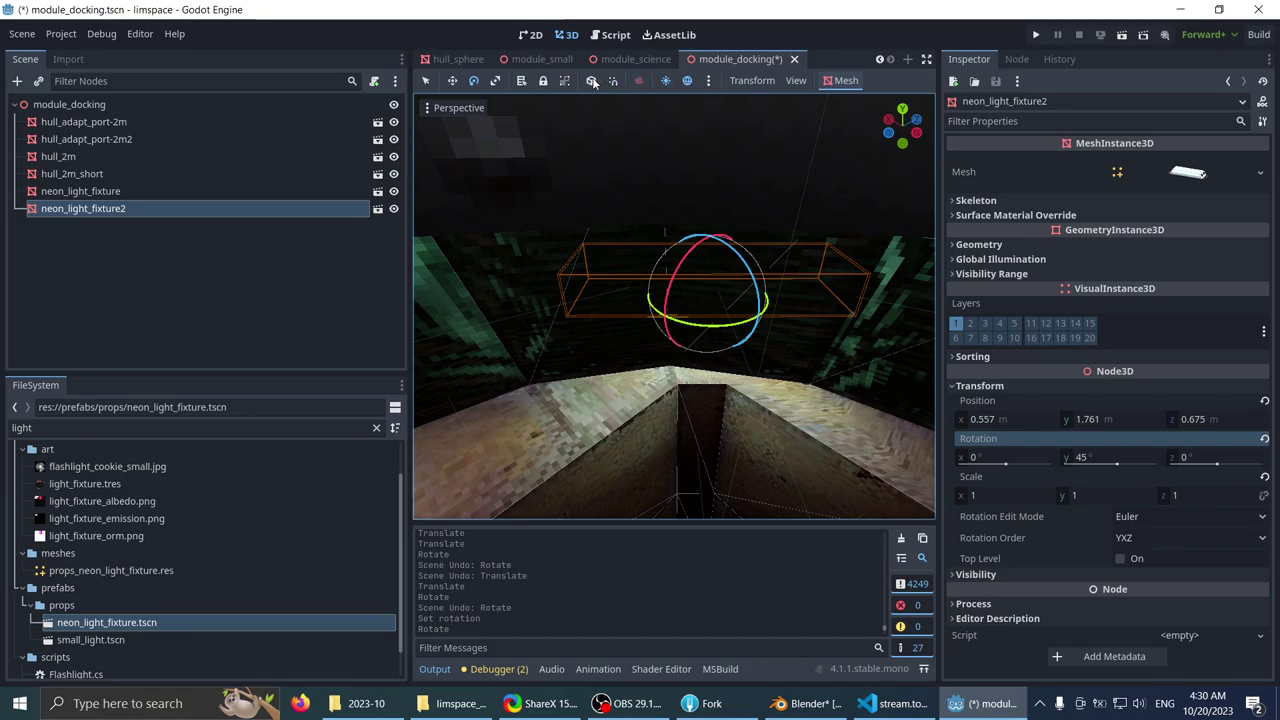
- Tilt neon_light_fixture2 in local space to an X rotation of -59.4° and seat it centred on the green adapter's sloped wall
drag(718, 283, 706, 358)
middle_drag(680, 338, 605, 270)
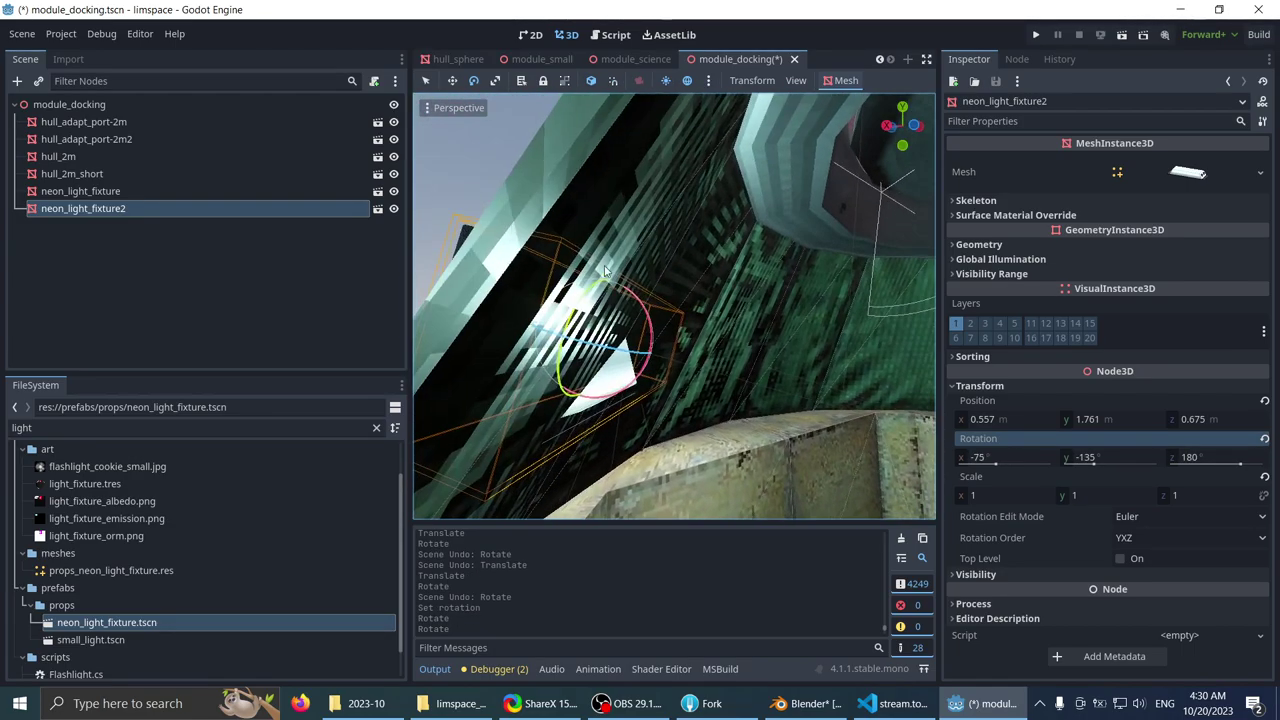
drag(614, 263, 652, 212)
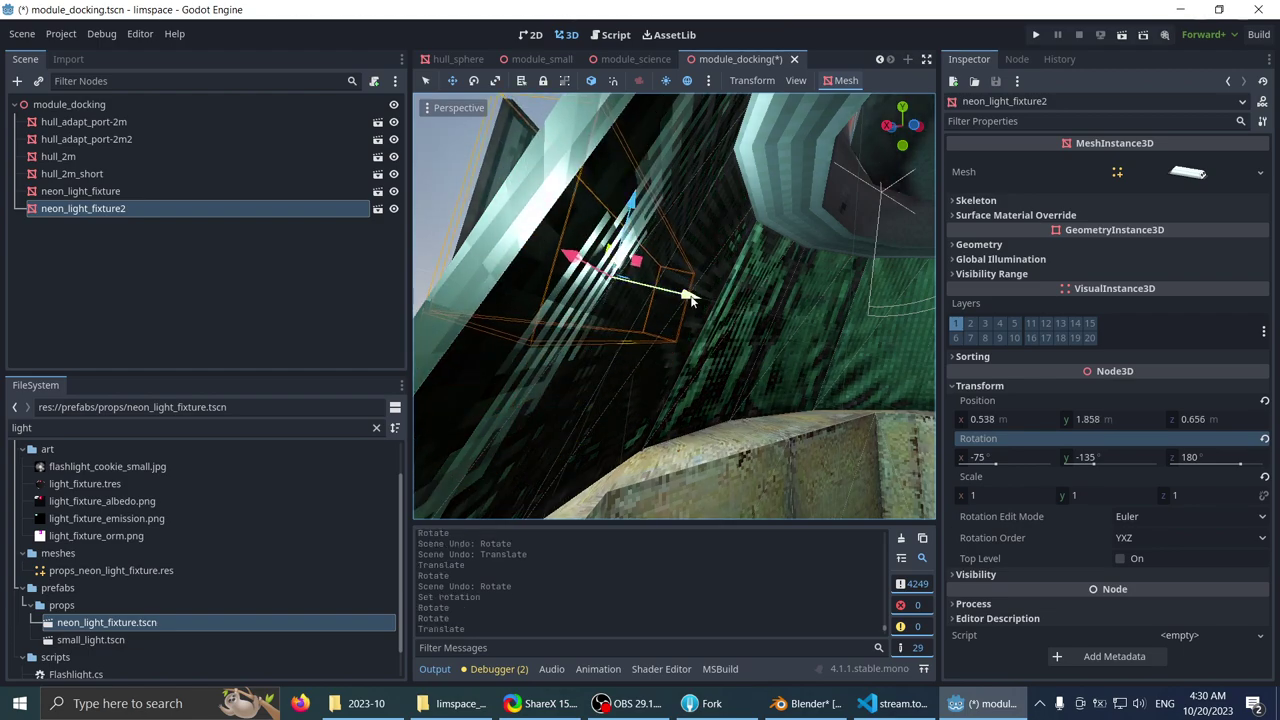
drag(691, 298, 759, 354)
middle_drag(759, 354, 661, 306)
scroll(606, 262, down, 6)
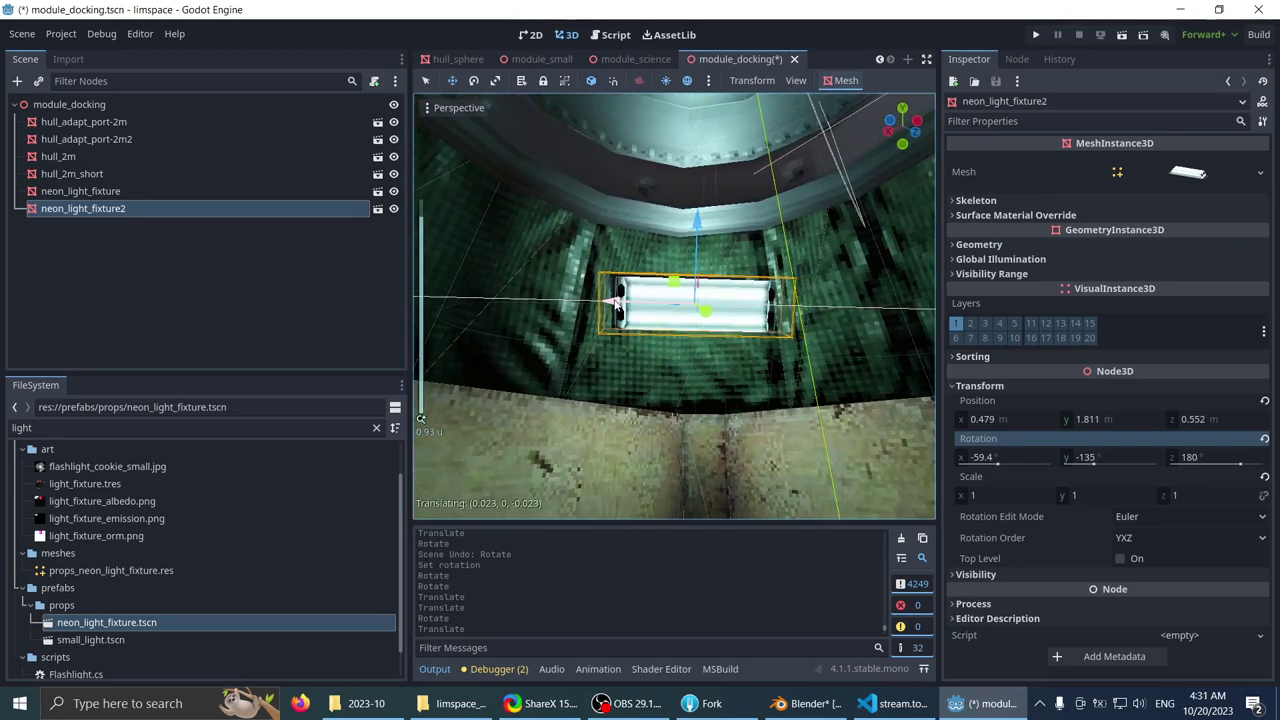
mouse_move(628, 312)
mouse_down()
mouse_move(597, 310)
mouse_move(609, 307)
mouse_up()
- Move neon_light_fixture2 across the module's centre toward the opposite side, to X -0.245 m and Z -0.224 m
middle_drag(609, 307, 879, 287)
scroll(606, 275, down, 2)
middle_drag(633, 228, 639, 198)
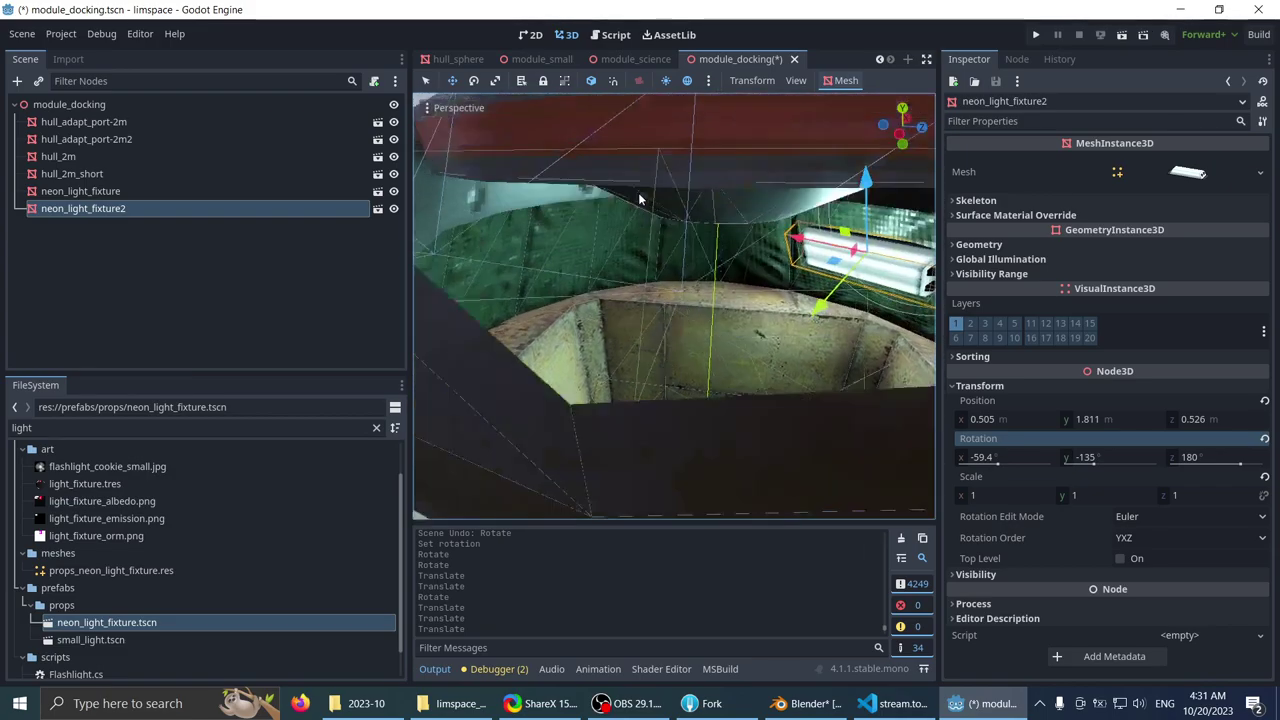
scroll(639, 198, up, 5)
middle_drag(785, 255, 637, 227)
scroll(642, 231, down, 2)
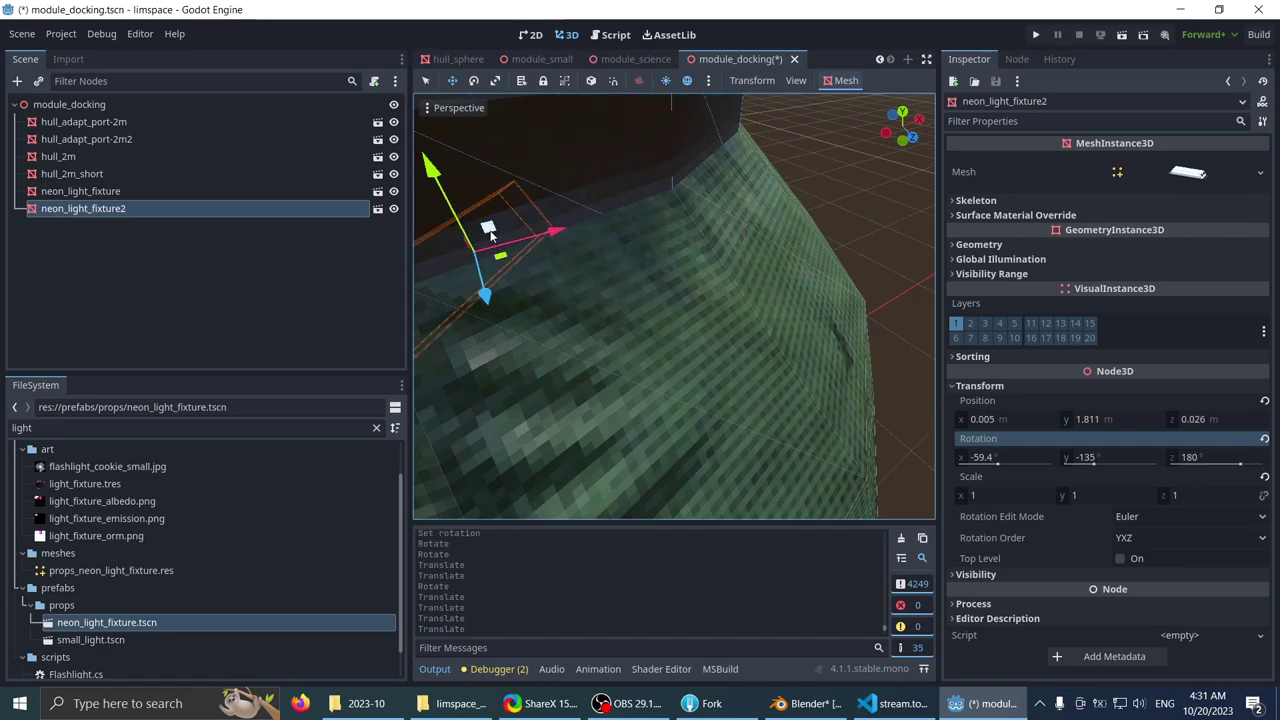
middle_drag(490, 236, 810, 322)
scroll(698, 194, up, 2)
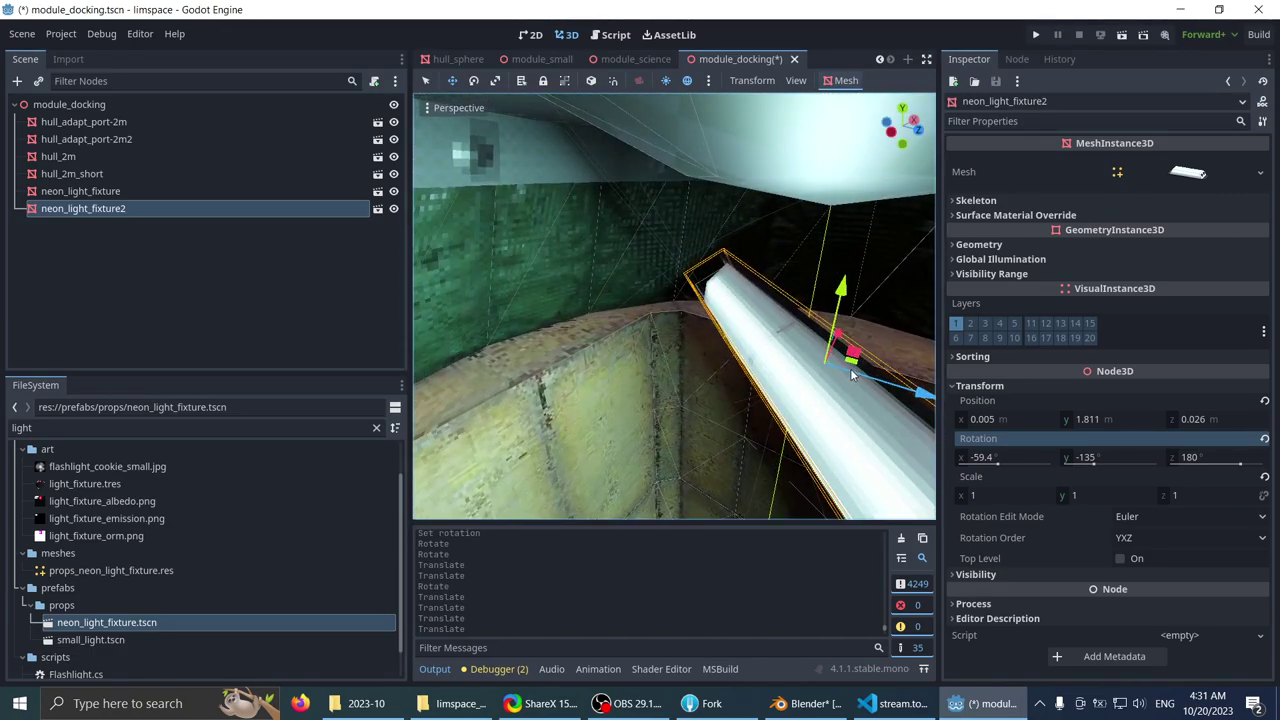
drag(851, 366, 540, 370)
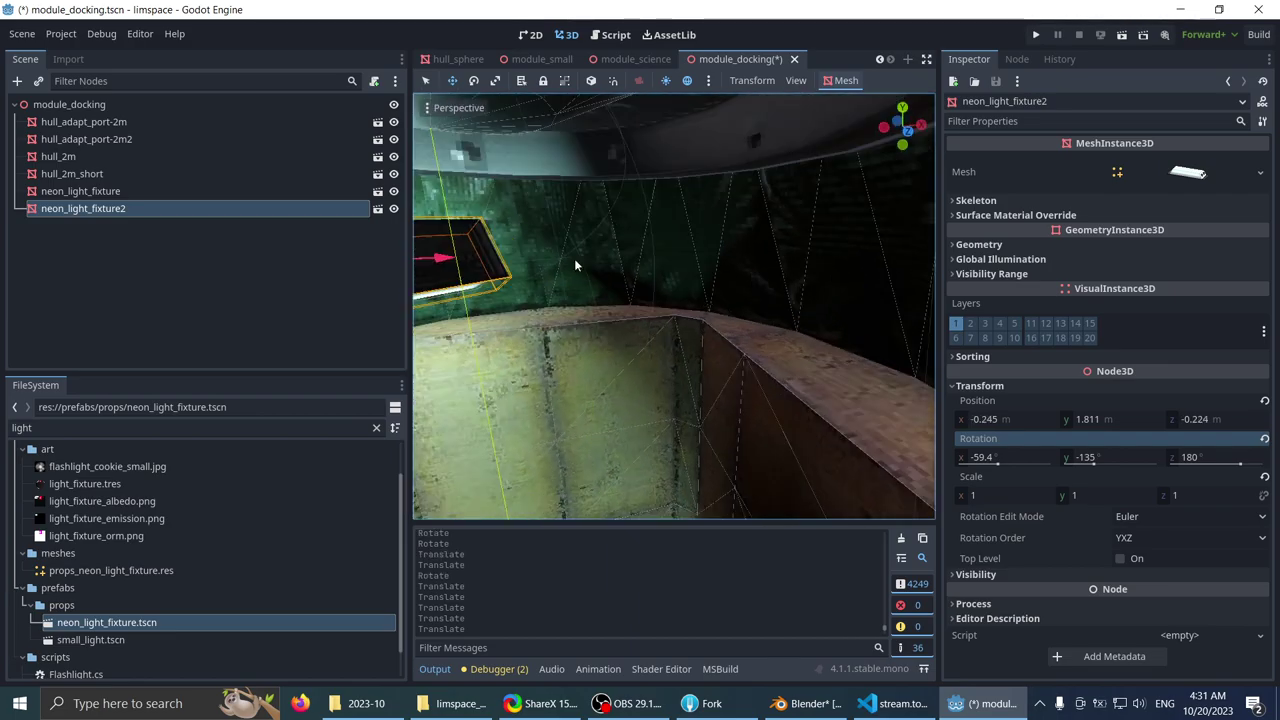
- Place neon_light_fixture2 against the opposite adapter wall at X -0.495 m, Z -0.474 m and set its Y rotation to 45°
shift+middle_drag(576, 265, 735, 349)
scroll(670, 285, up, 4)
drag(743, 340, 728, 106)
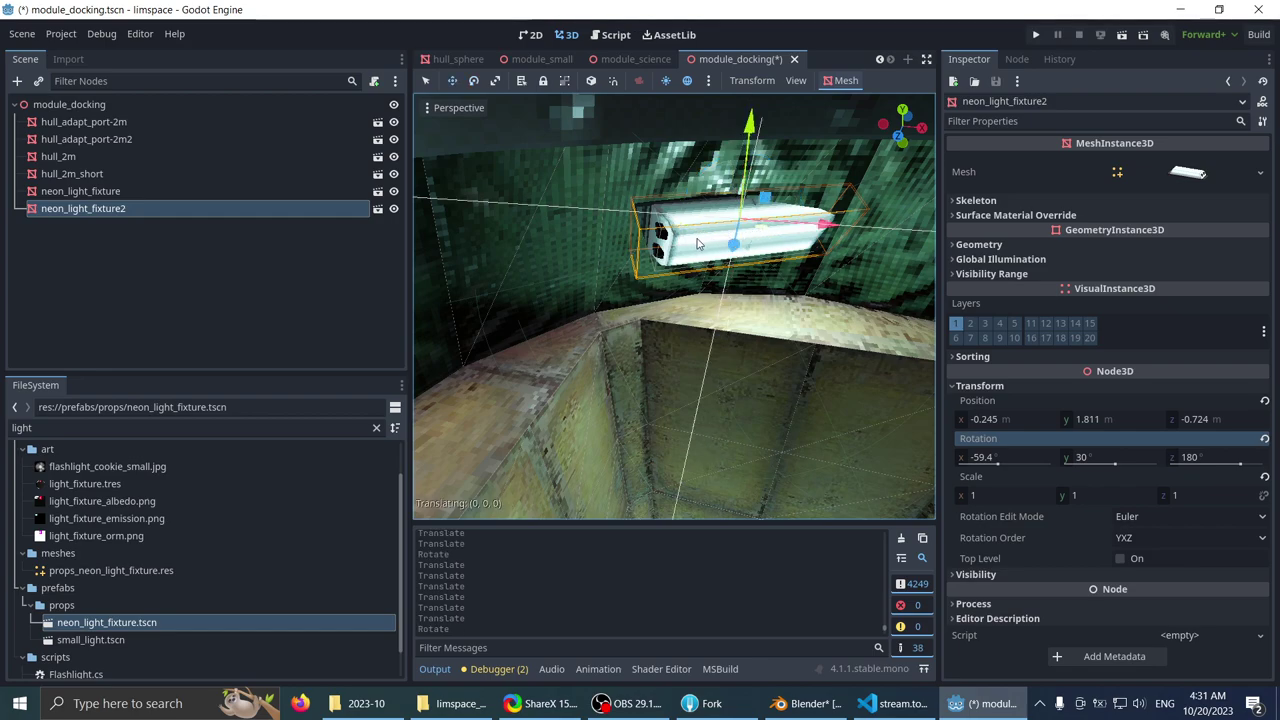
drag(698, 244, 672, 264)
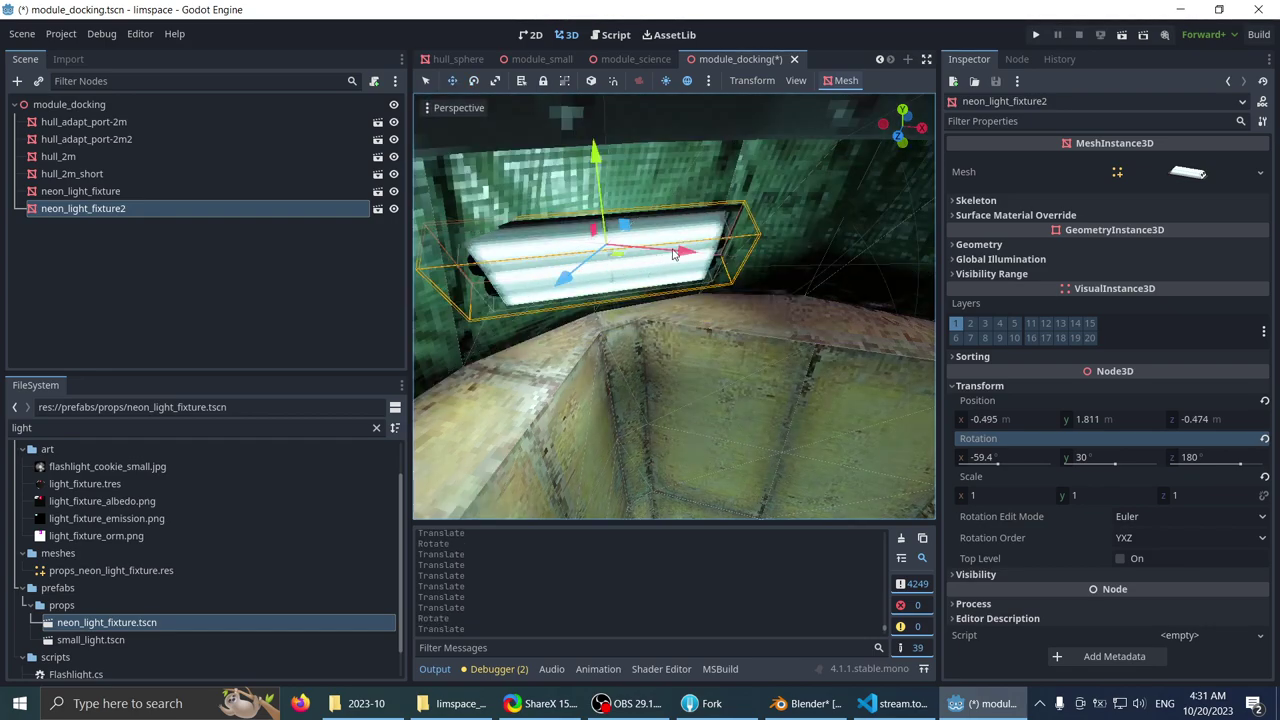
mouse_move(672, 264)
middle_down()
mouse_move(609, 261)
mouse_move(676, 289)
middle_up()
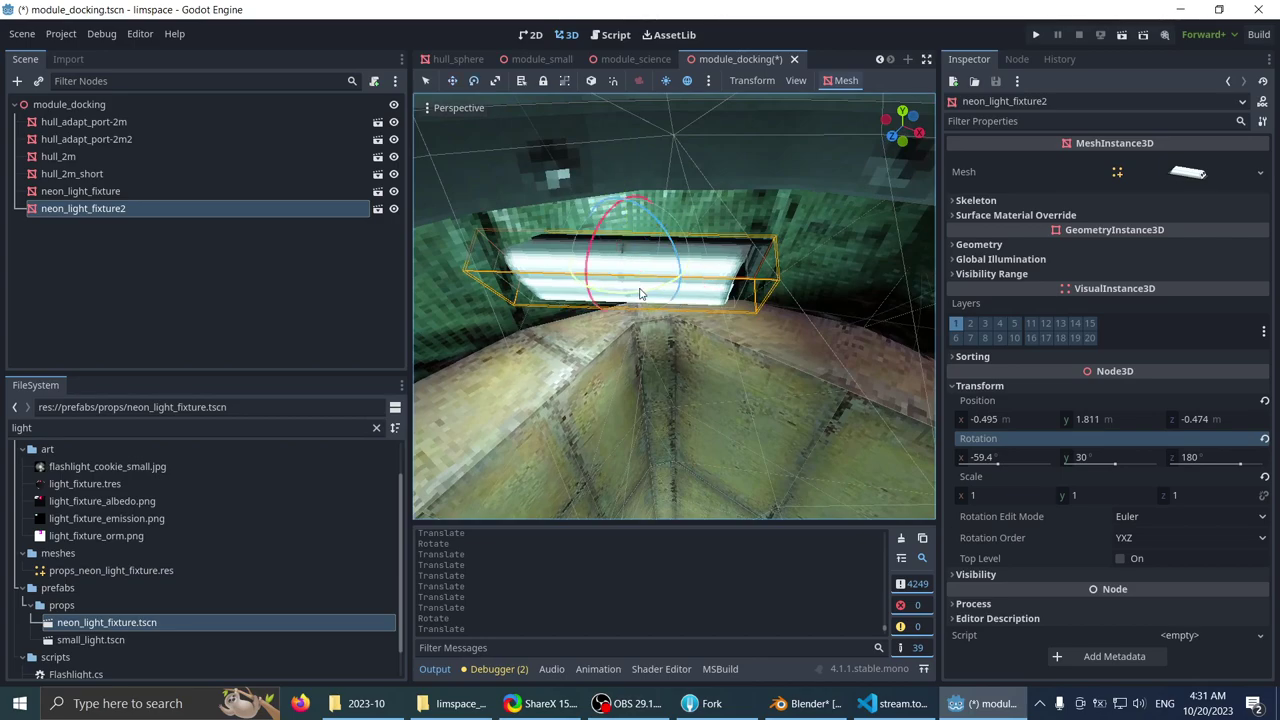
drag(640, 293, 640, 257)
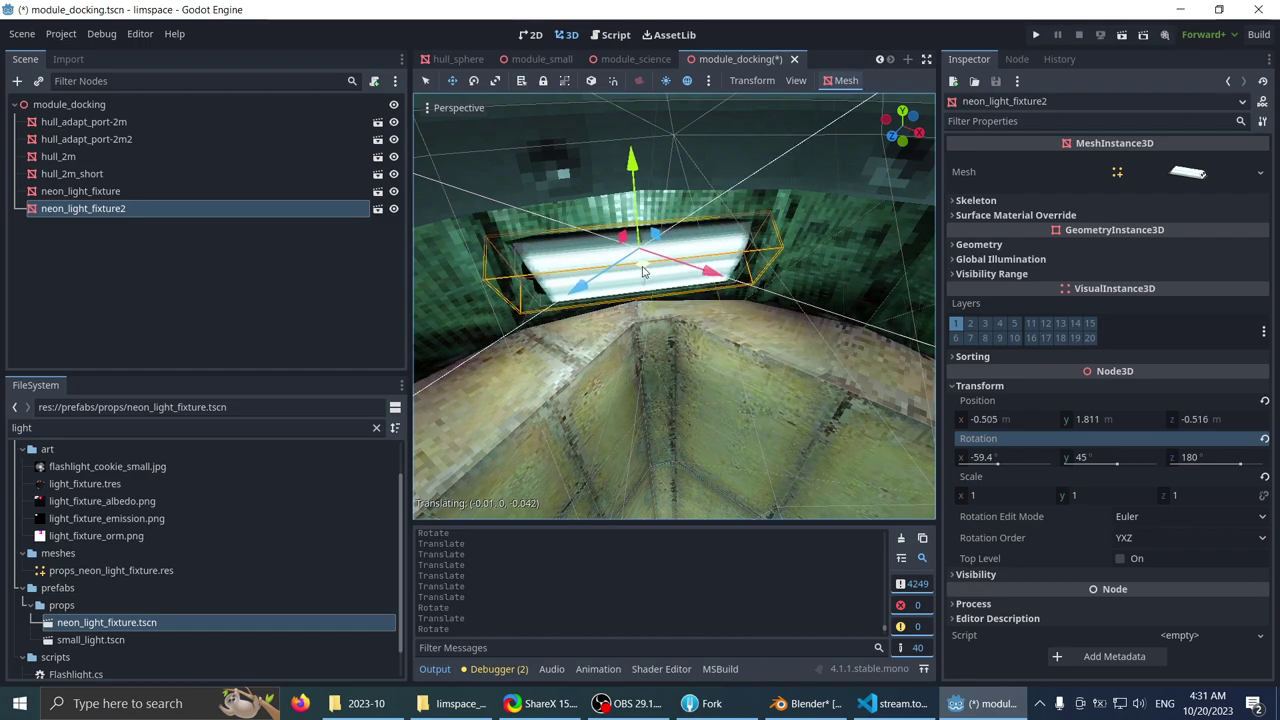
- Try to shift neon_light_fixture2 along the adapter wall and turn it to a Y rotation of 15°, undoing both changes
drag(643, 270, 735, 287)
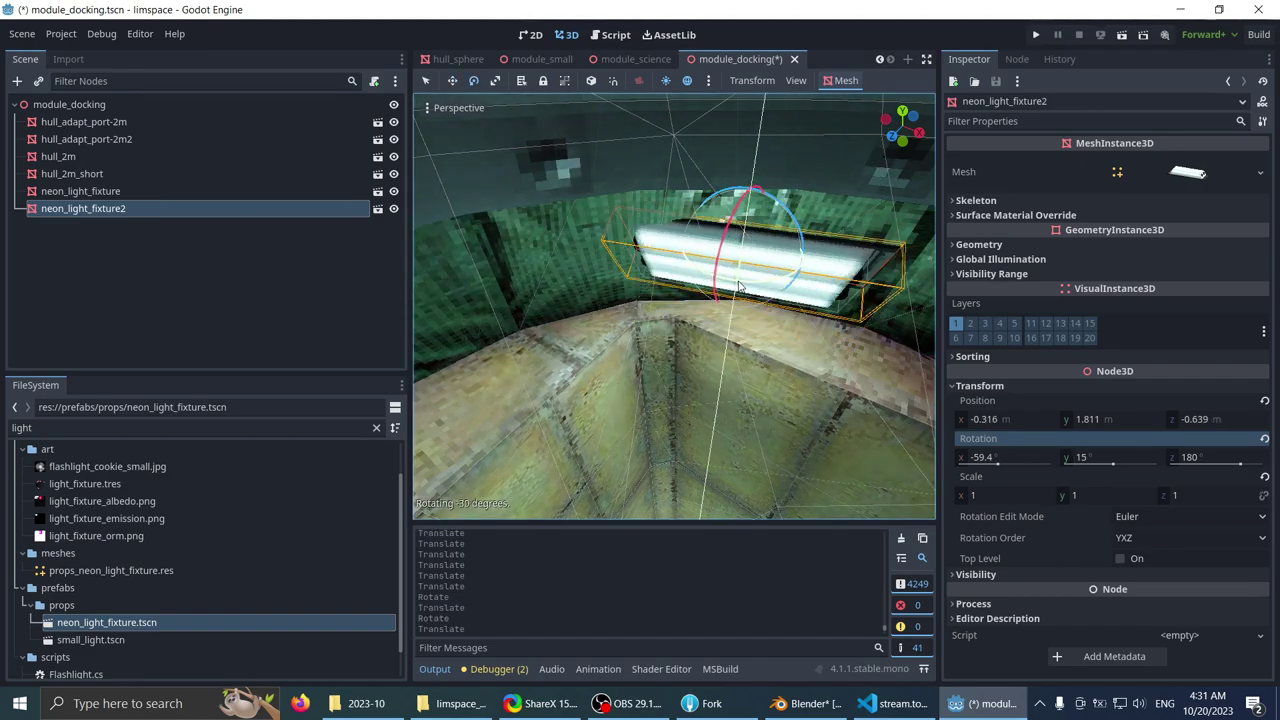
middle_drag(673, 254, 680, 207)
scroll(693, 200, down, 5)
key(ctrl+z)
key(ctrl+z)
scroll(729, 289, up, 3)
key(w)
scroll(740, 265, down, 8)
scroll(830, 240, up, 3)
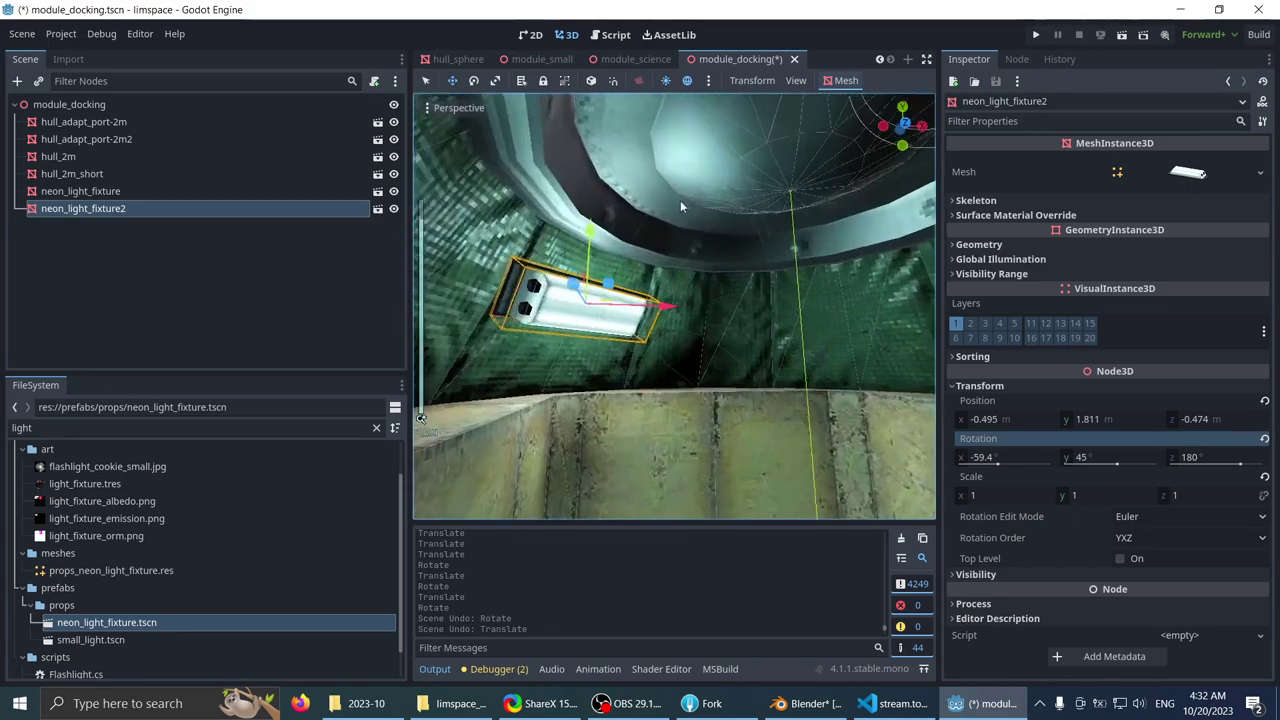
- Save the docking module scene and deselect neon_light_fixture2, undoing any accidental move of it
scroll(650, 210, down, 3)
key(ctrl+s)
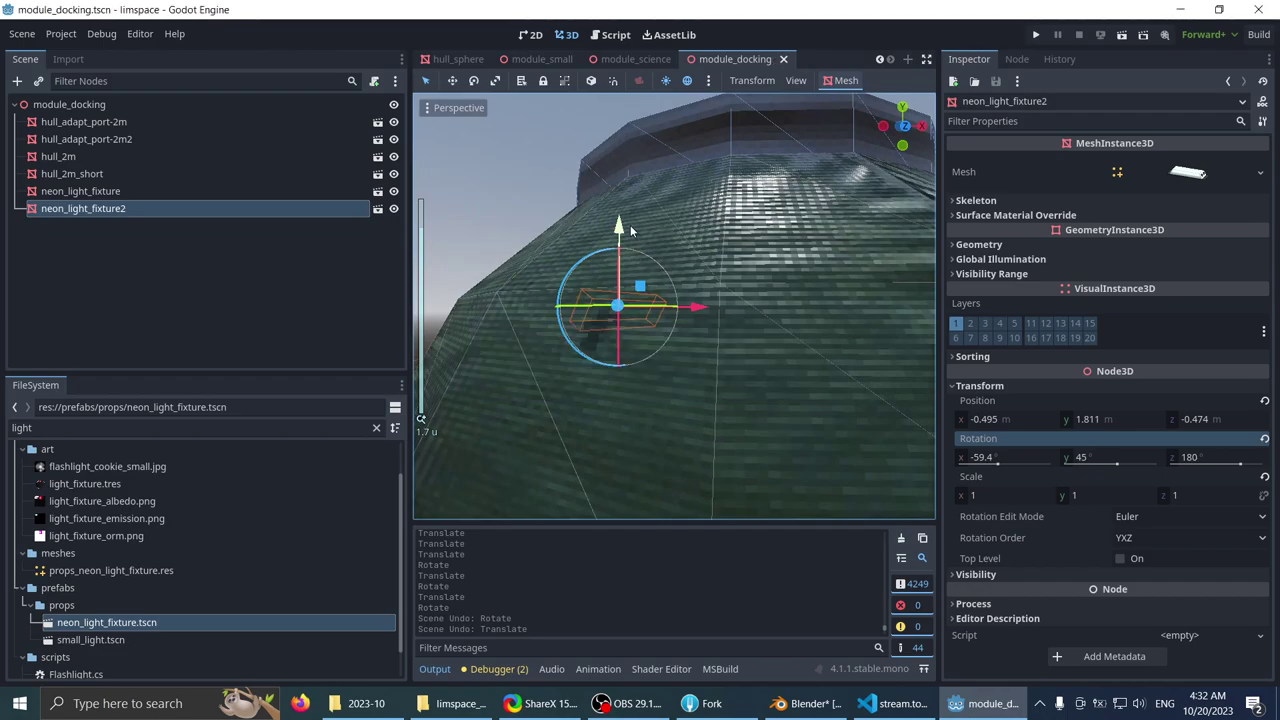
scroll(630, 231, down, 6)
mouse_move(630, 231)
middle_down()
mouse_move(634, 246)
mouse_move(563, 194)
mouse_move(649, 231)
middle_up()
scroll(649, 231, down, 5)
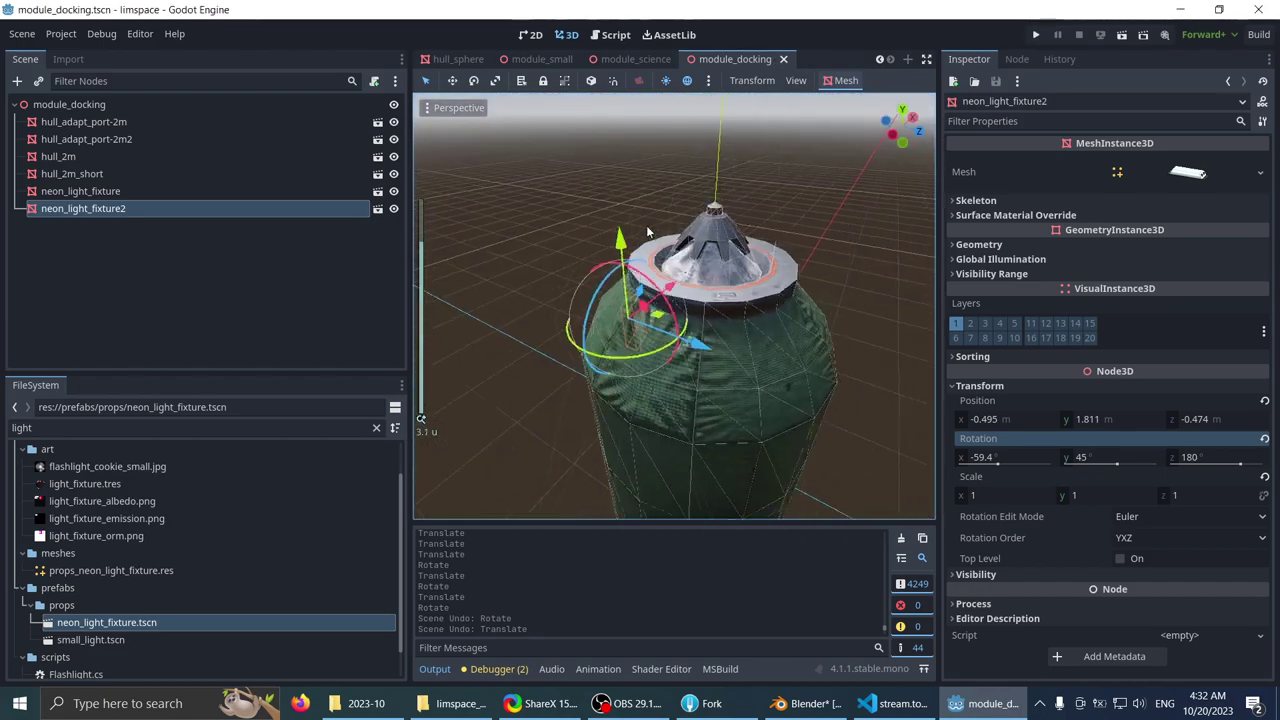
click(639, 233)
key(ctrl+z)
click(587, 215)
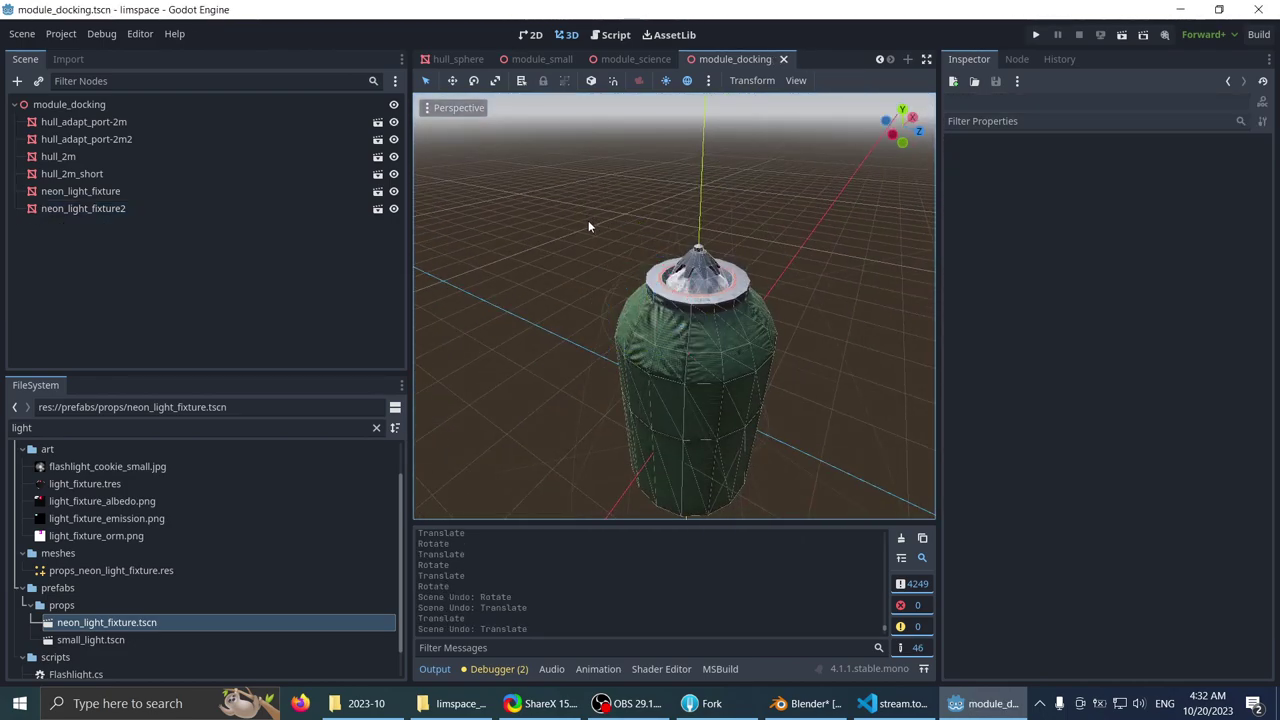
scroll(604, 232, down, 3)
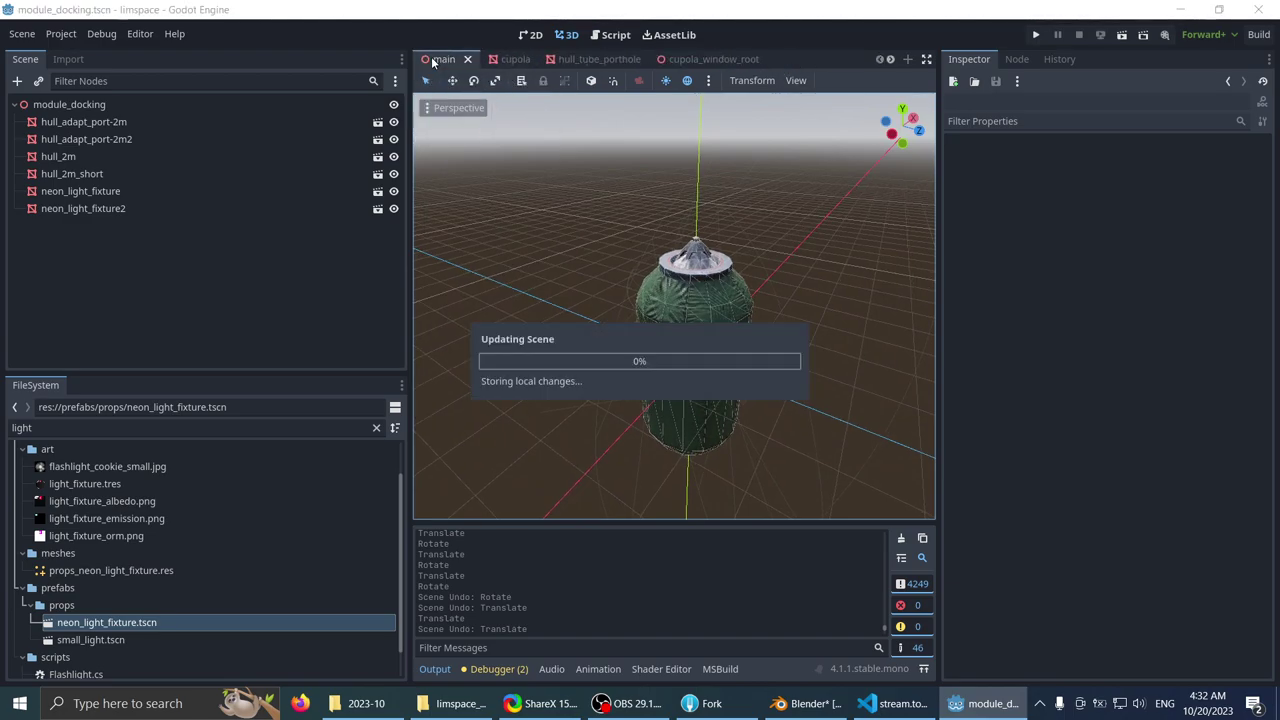
- Open the main scene, clear the selection of module_docking and run the project
click(433, 62)
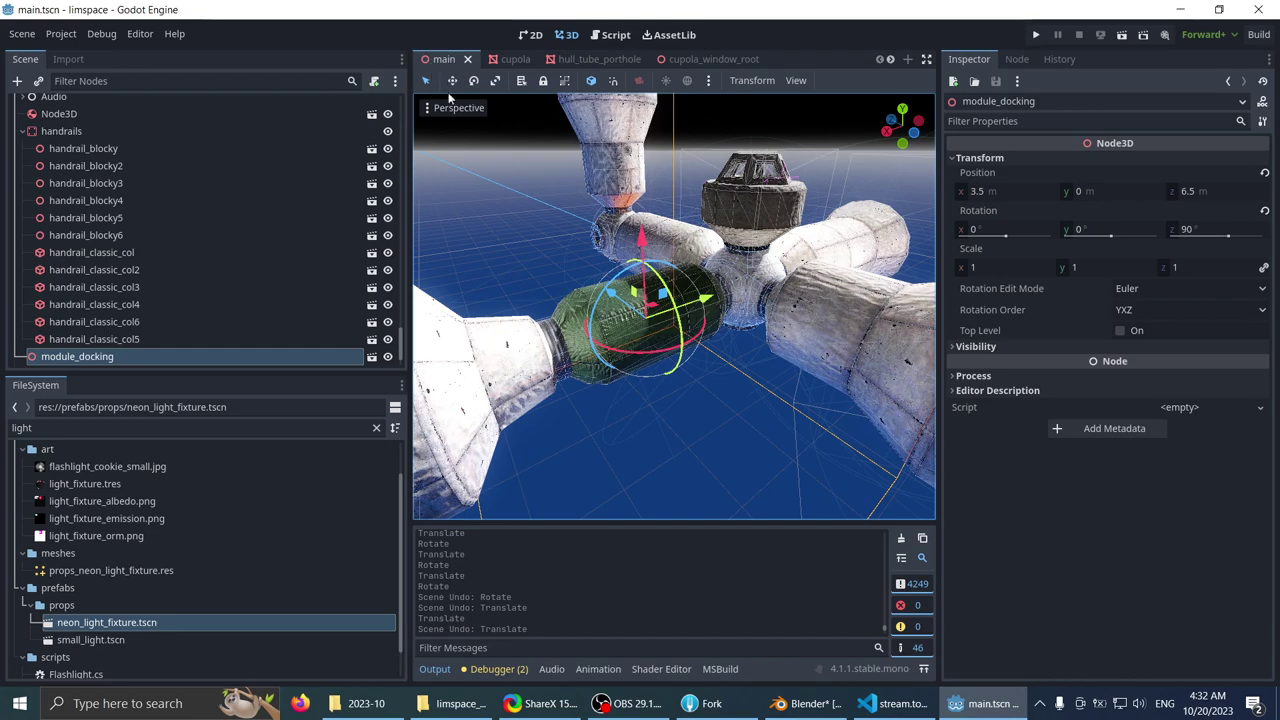
scroll(543, 215, down, 4)
click(535, 204)
middle_drag(535, 204, 537, 222)
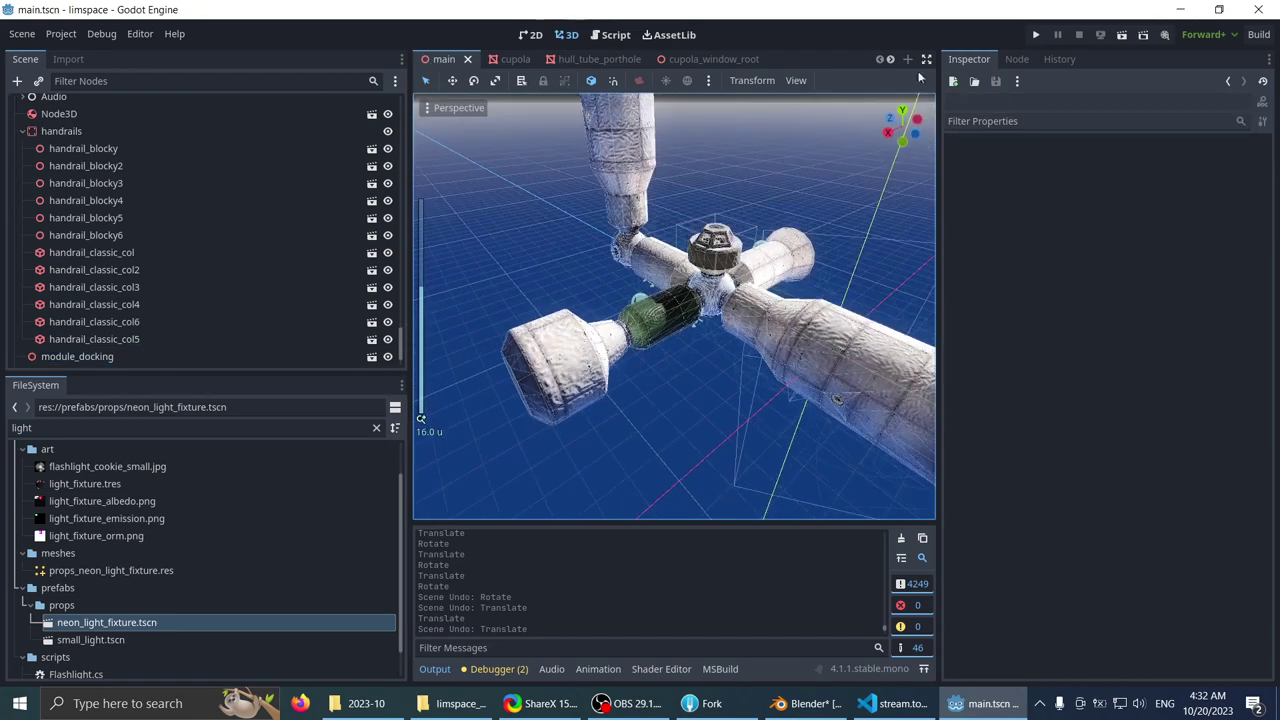
click(1035, 35)
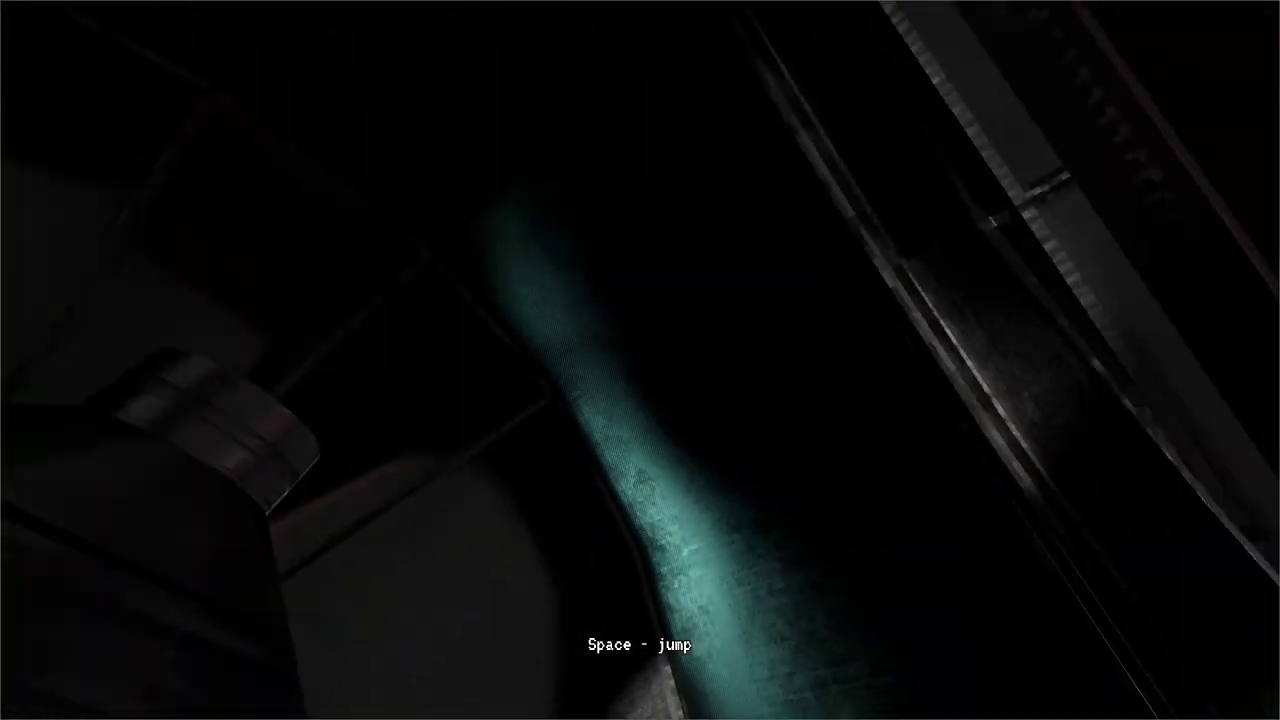
- Float through the dark station hub past the open hatches to the docking module's entrance
click(638, 367)
click(639, 363)
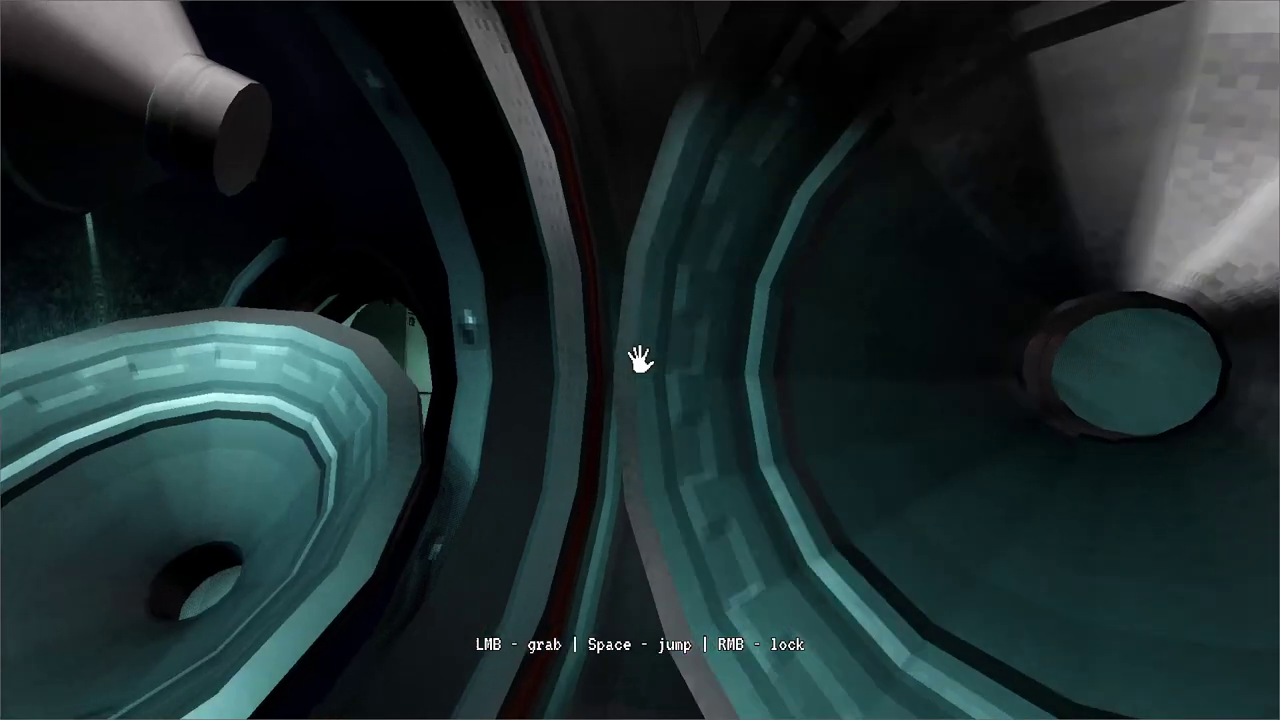
mouse_move(640, 362)
mouse_down()
mouse_move(601, 369)
mouse_move(640, 360)
mouse_move(737, 535)
mouse_move(640, 360)
mouse_up()
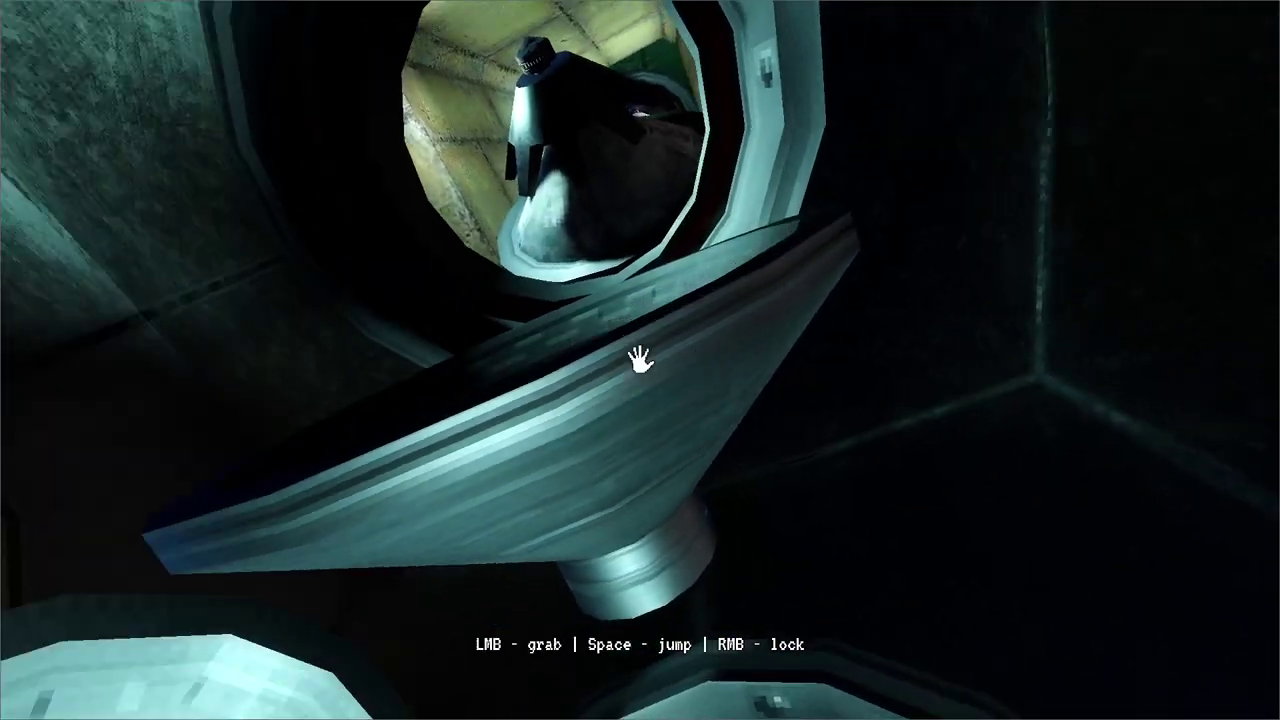
right_click(640, 358)
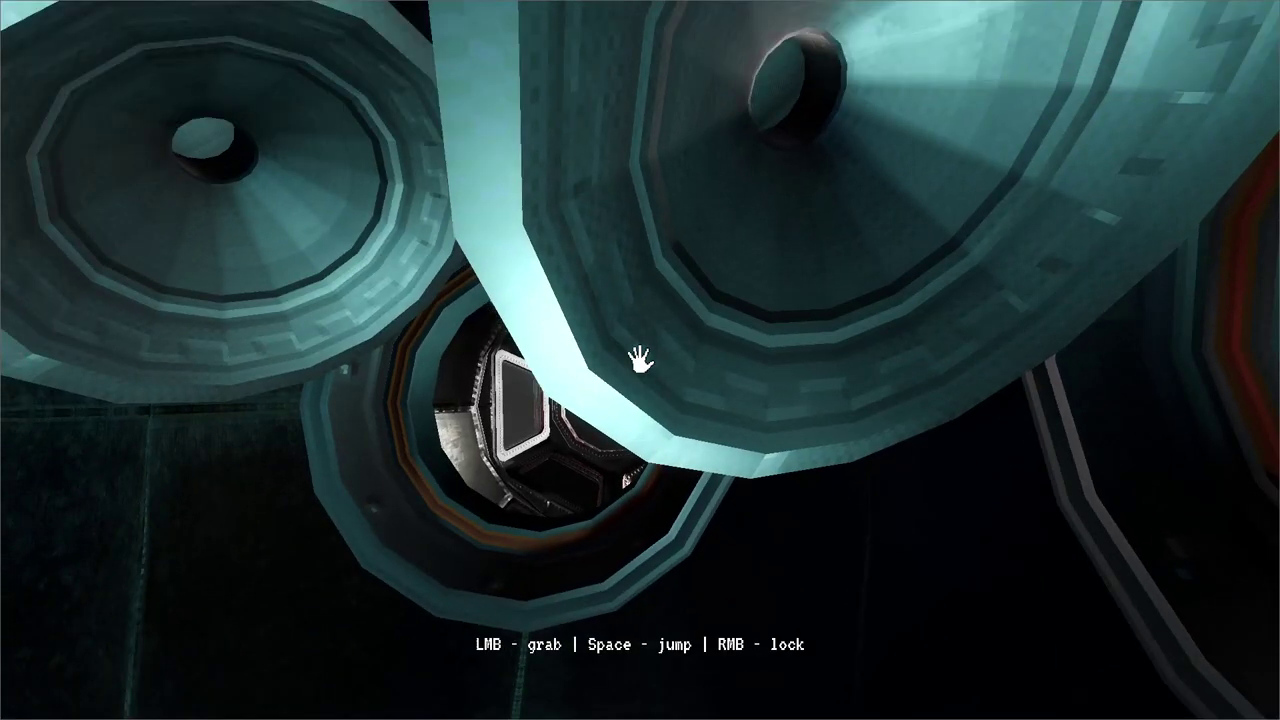
drag(640, 360, 595, 390)
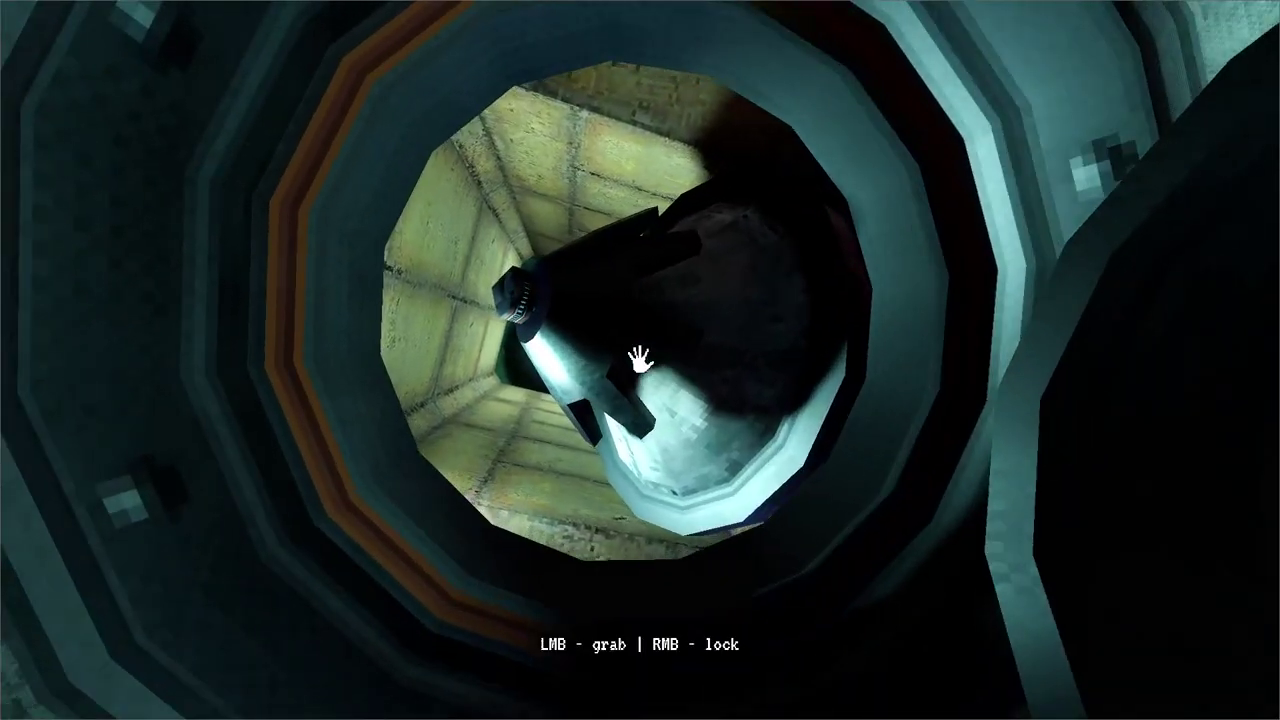
click(640, 360)
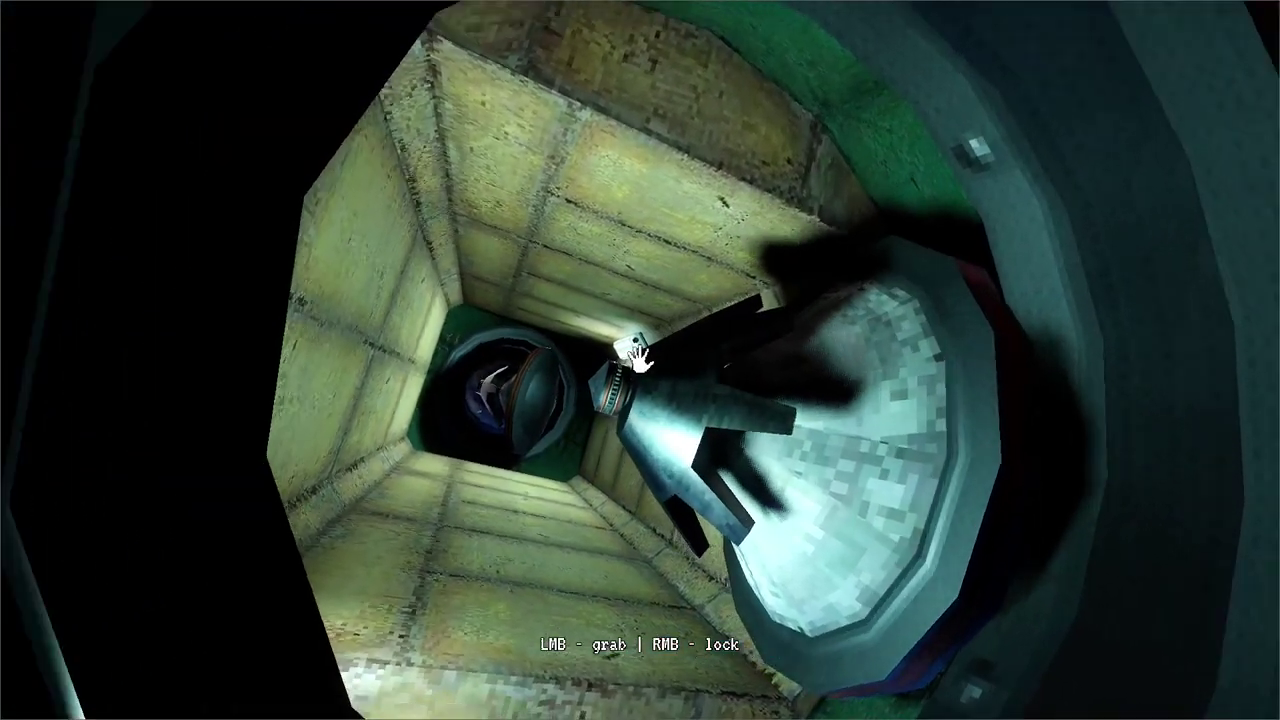
- Enter the docking module and examine how the neon fixtures light the green adapter wall and padded panels
mouse_move(640, 360)
mouse_down()
mouse_move(794, 377)
mouse_move(640, 360)
mouse_up()
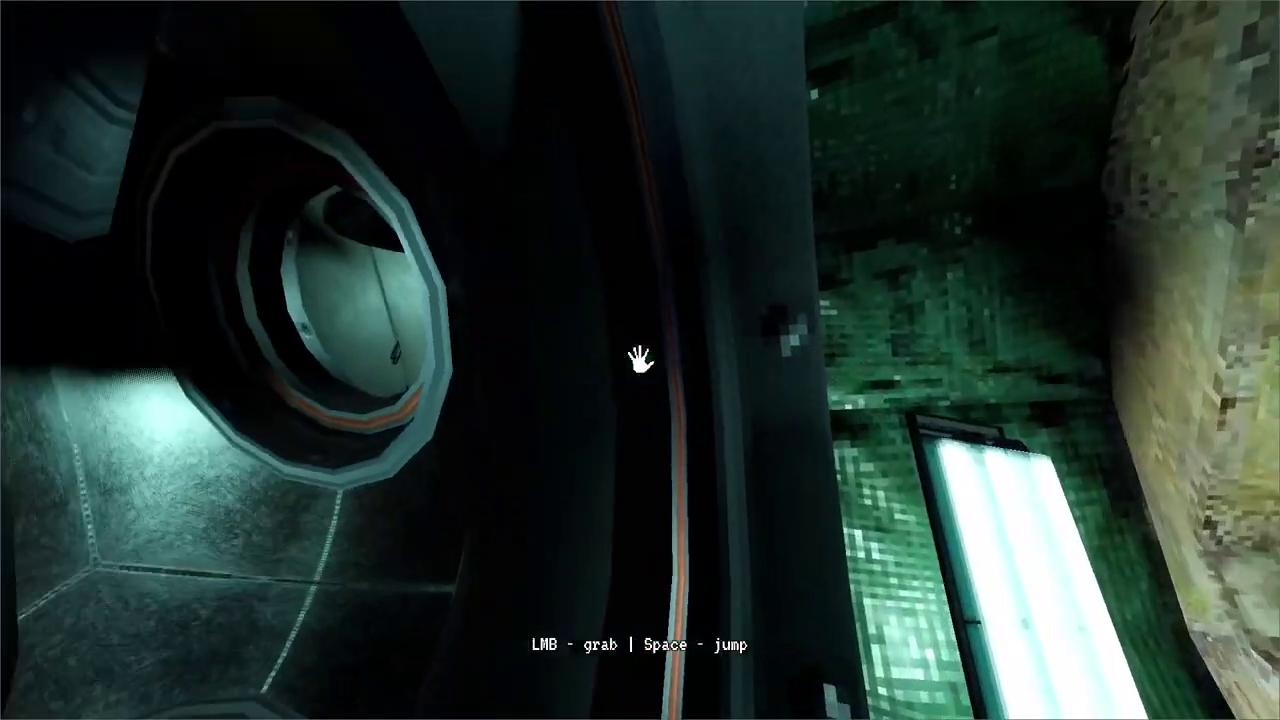
mouse_move(640, 360)
mouse_down()
mouse_move(720, 406)
mouse_move(640, 360)
mouse_up()
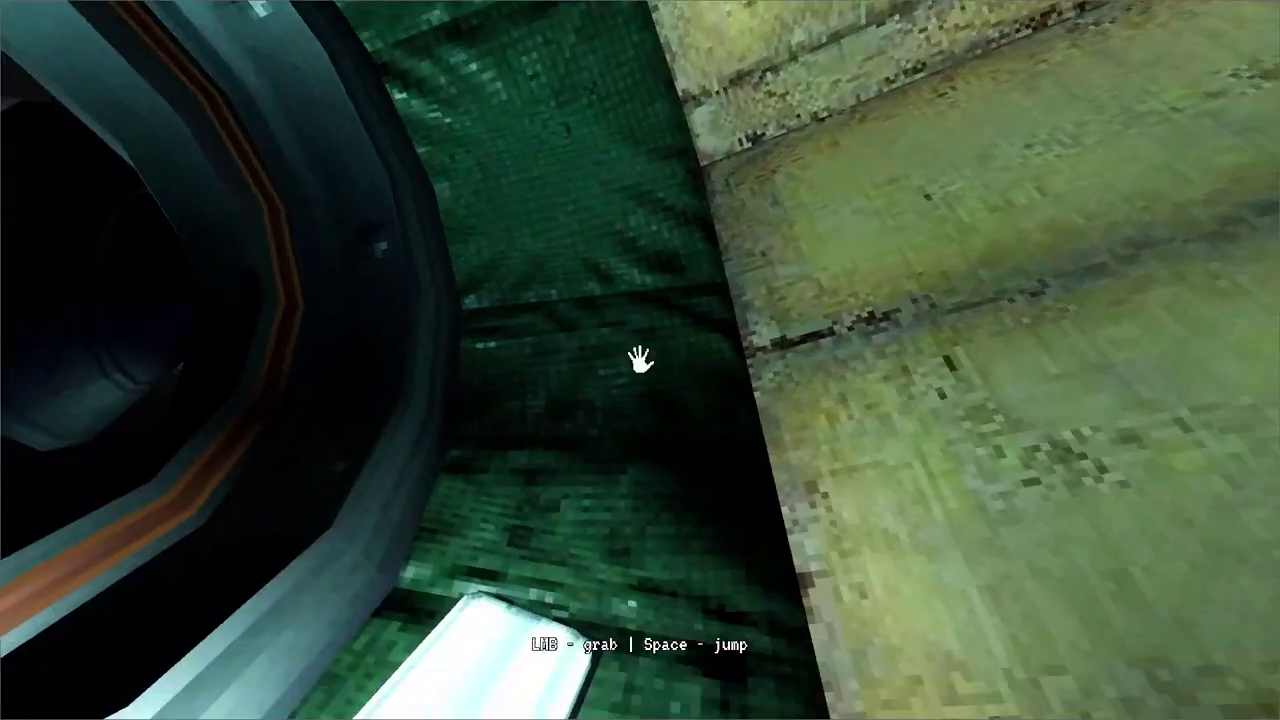
click(640, 360)
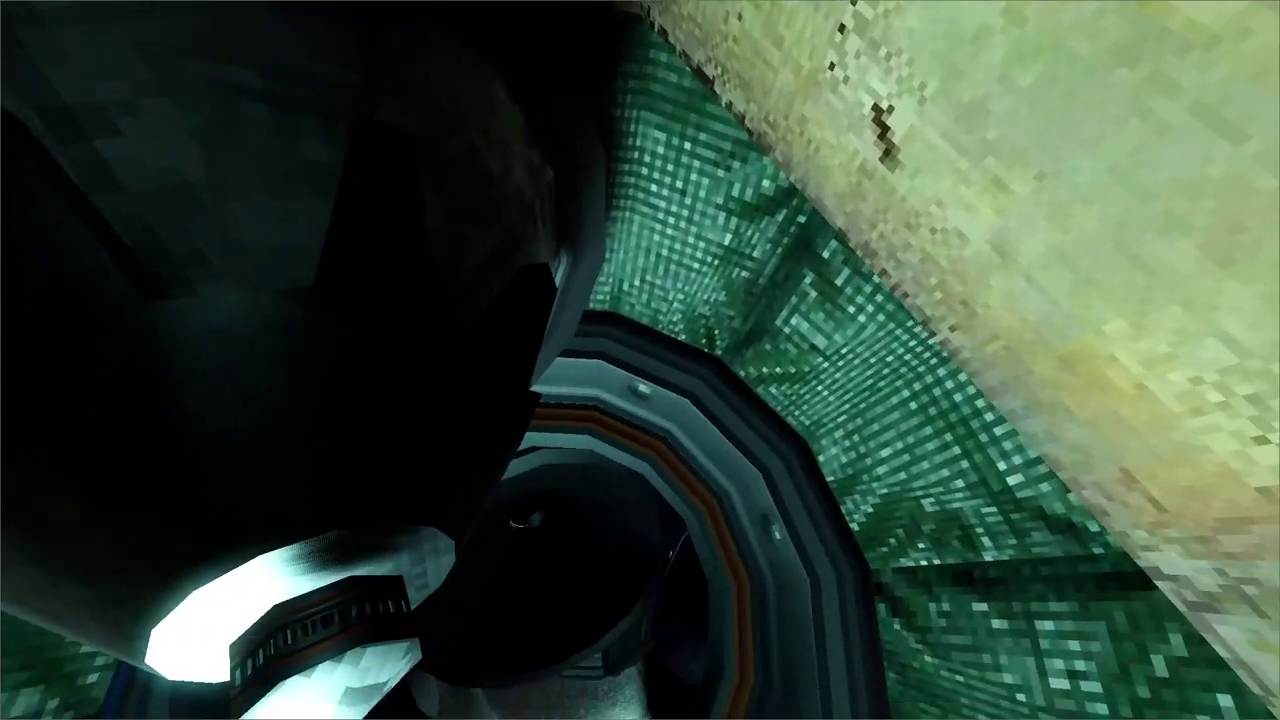
click(640, 360)
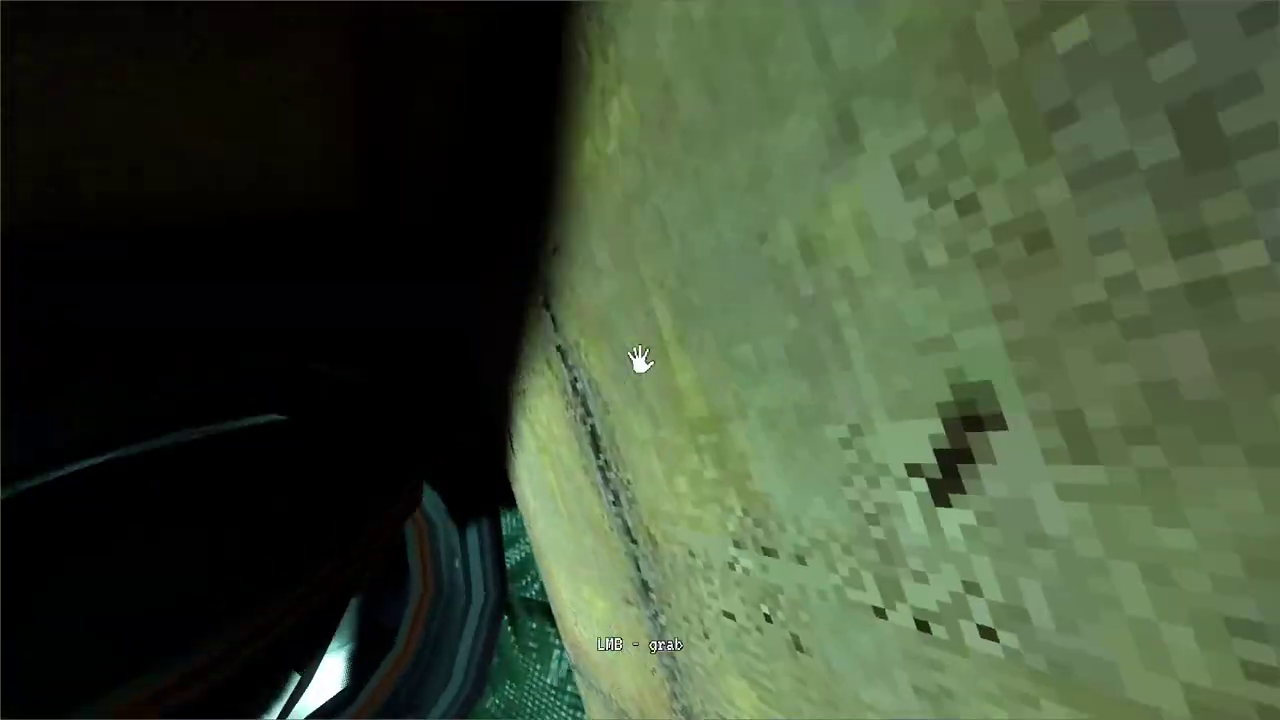
click(640, 360)
key(space)
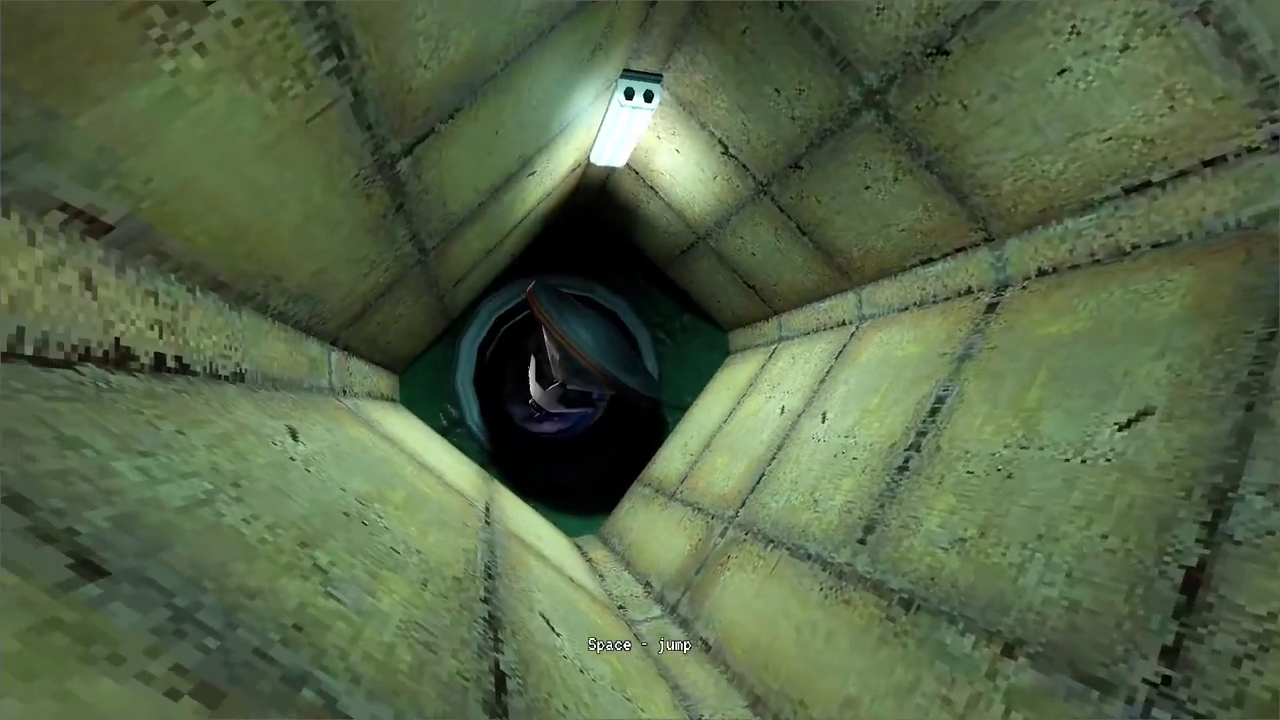
- Move along the docking module to its hatch and grab the hatch to swing it around the port
click(640, 360)
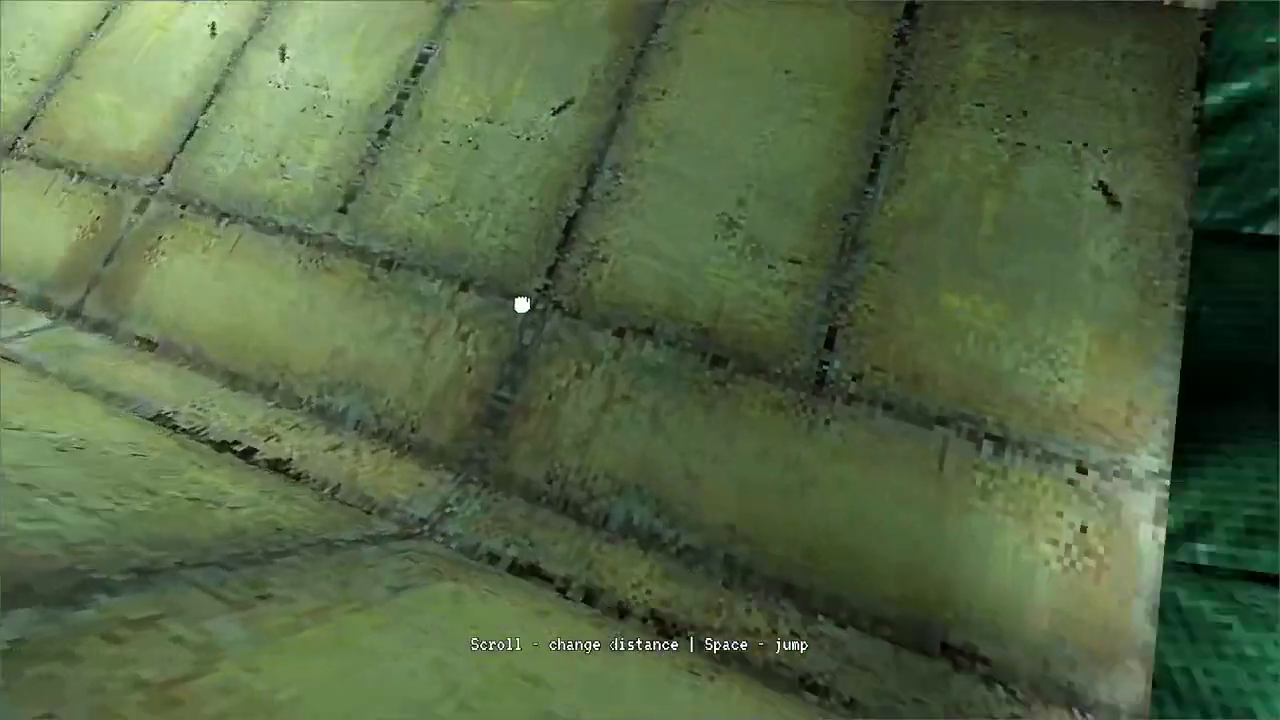
click(640, 360)
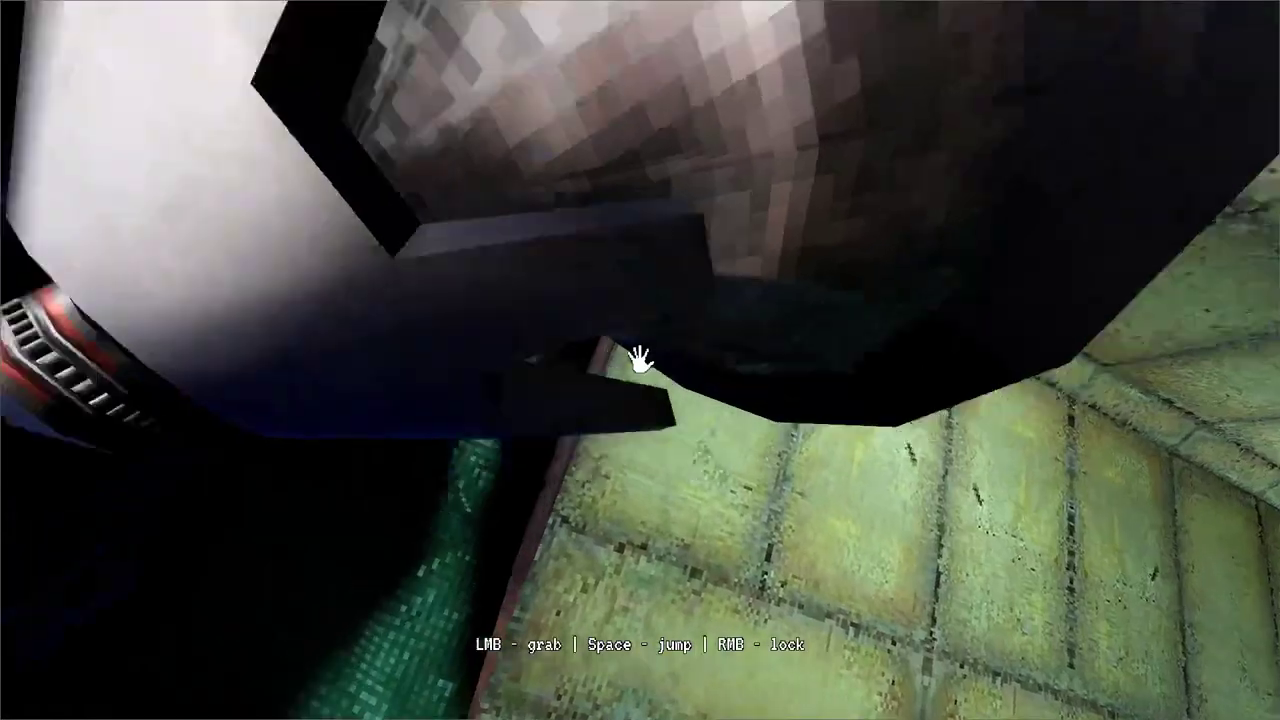
drag(640, 362, 536, 499)
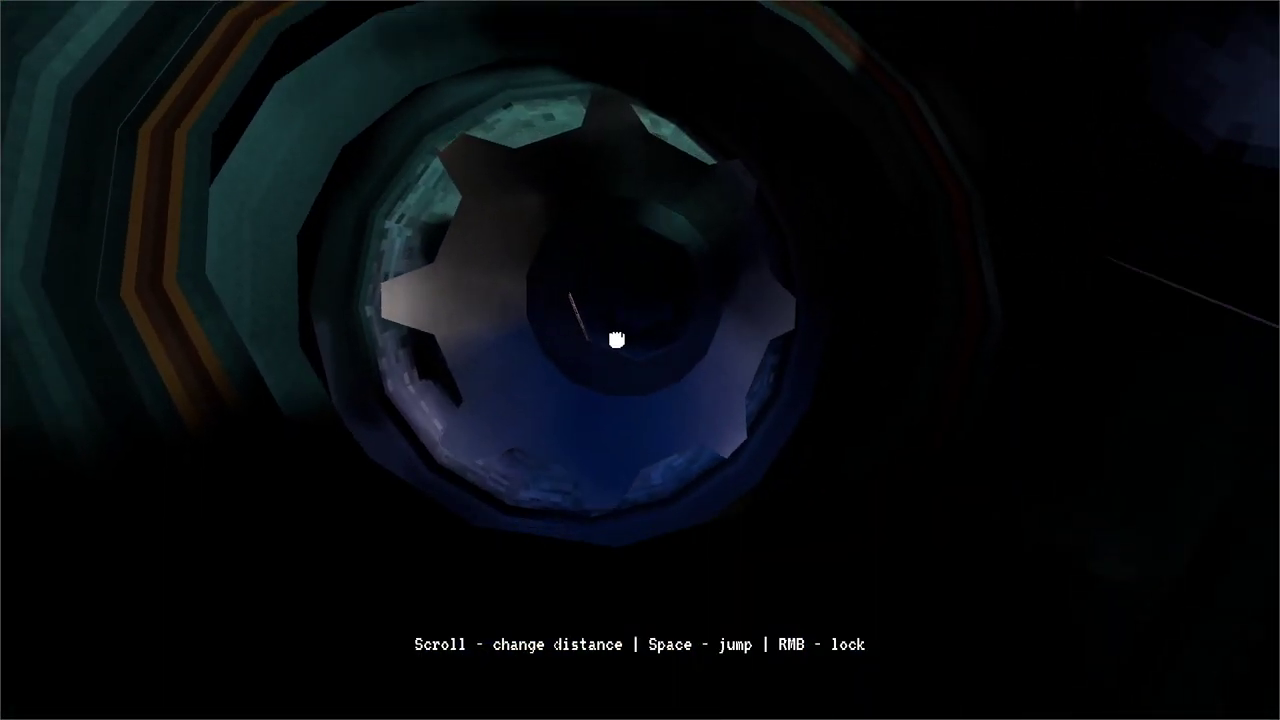
drag(617, 340, 649, 417)
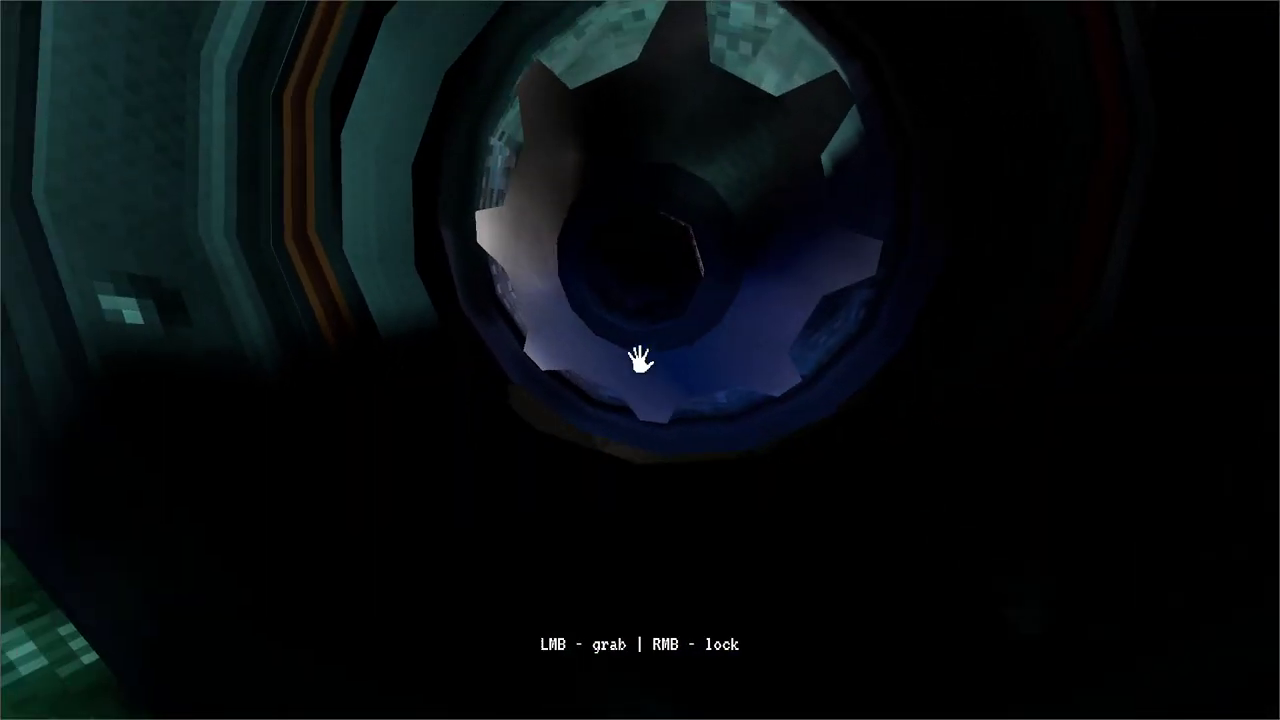
drag(640, 362, 748, 410)
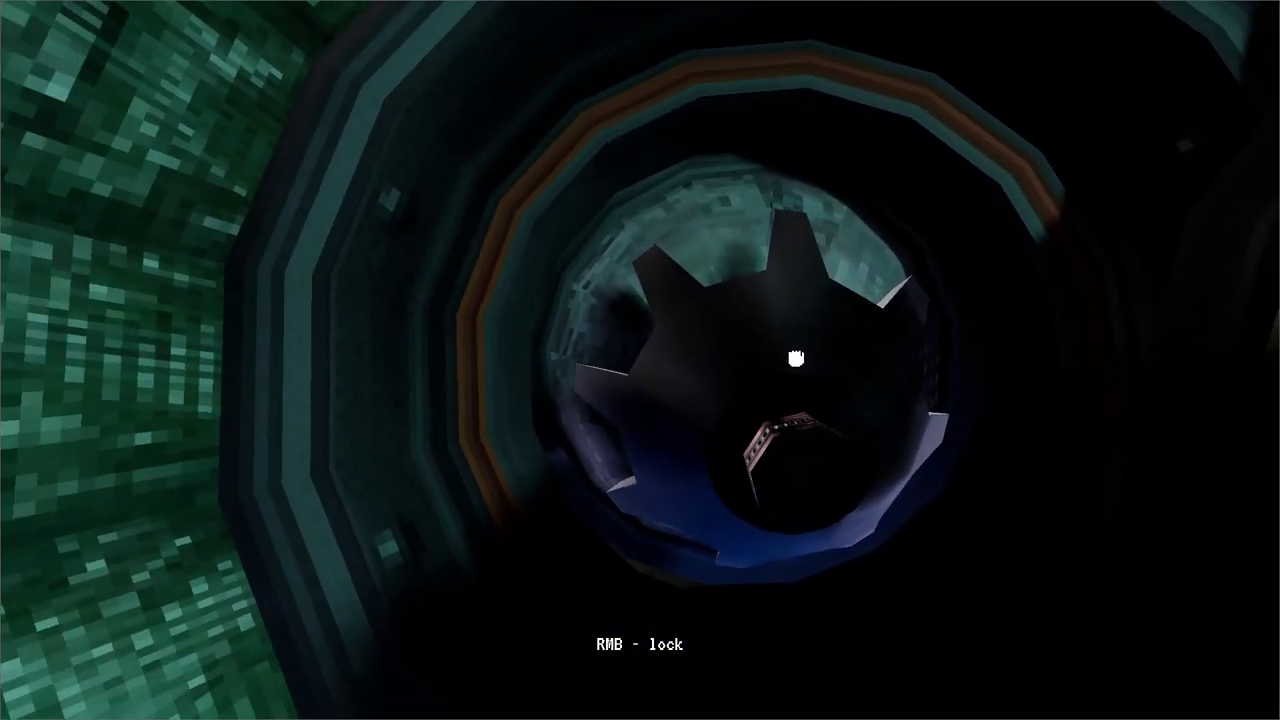
drag(796, 358, 1020, 309)
- Examine the lighting on the docking module's padded walls and travel through the port at its far end
mouse_move(640, 360)
mouse_down()
mouse_move(829, 343)
mouse_move(640, 360)
mouse_up()
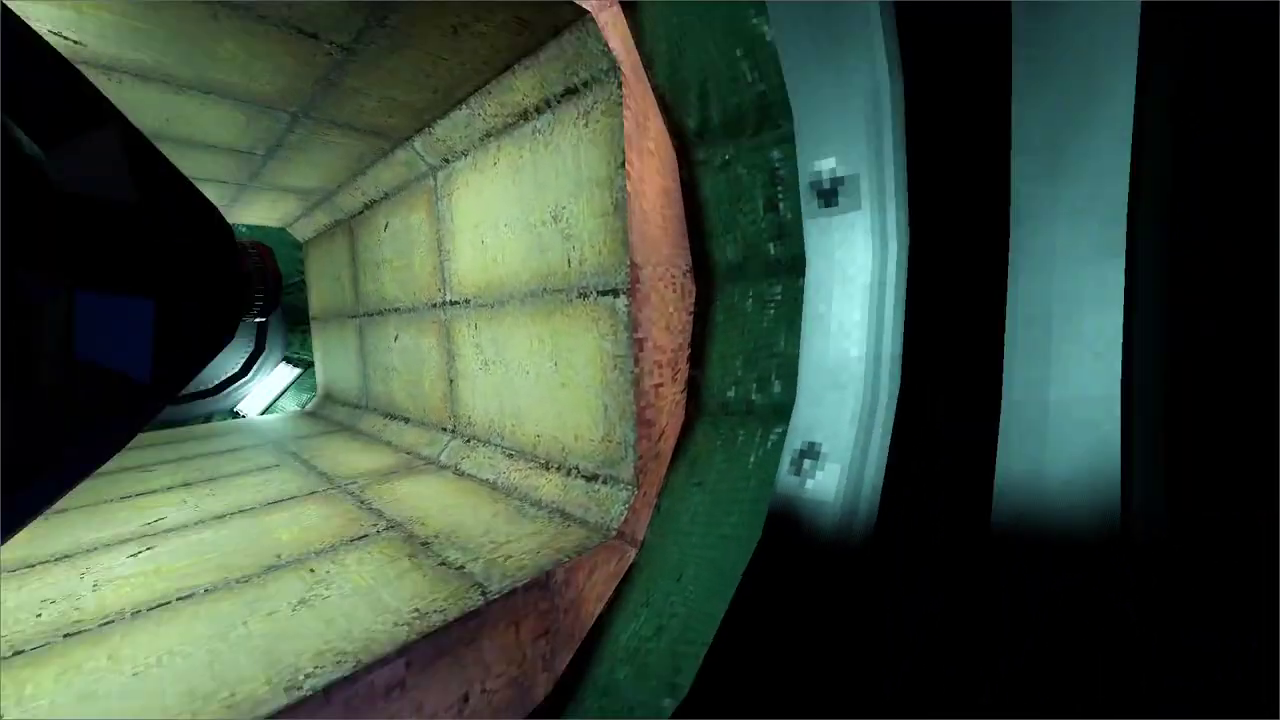
mouse_move(640, 360)
mouse_down()
mouse_move(440, 380)
mouse_move(640, 360)
mouse_up()
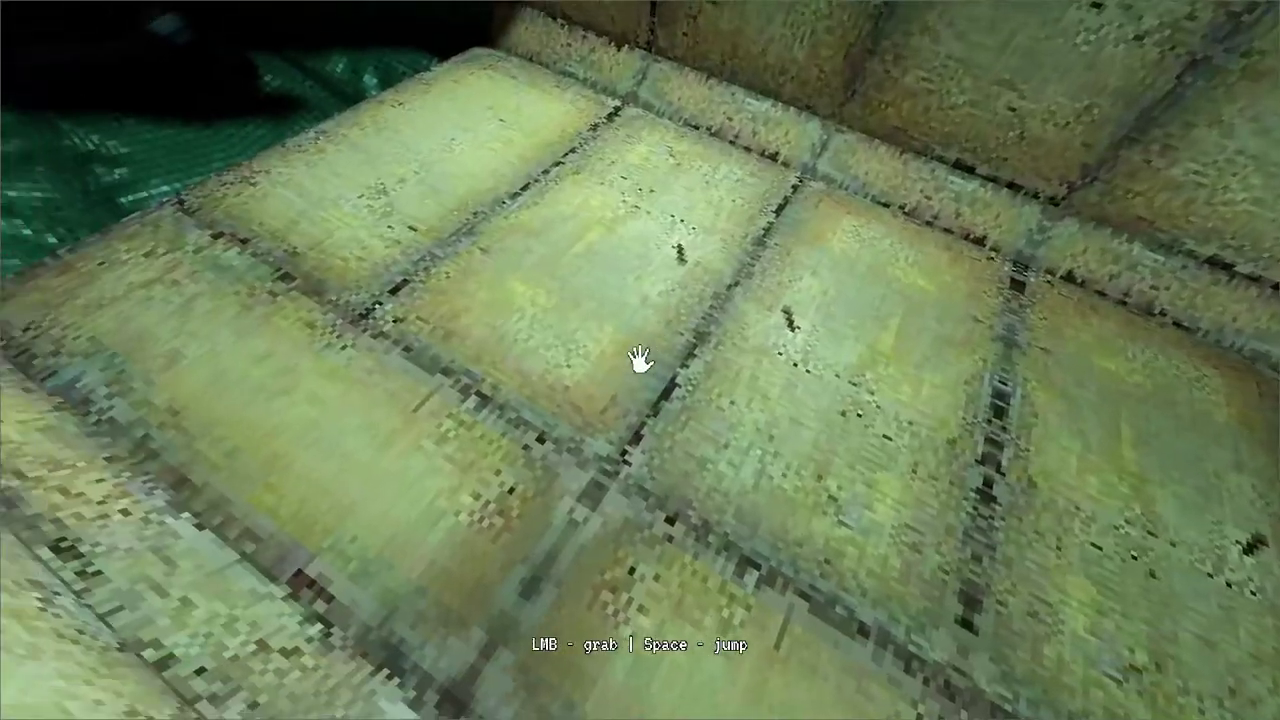
drag(640, 360, 603, 273)
drag(650, 321, 630, 525)
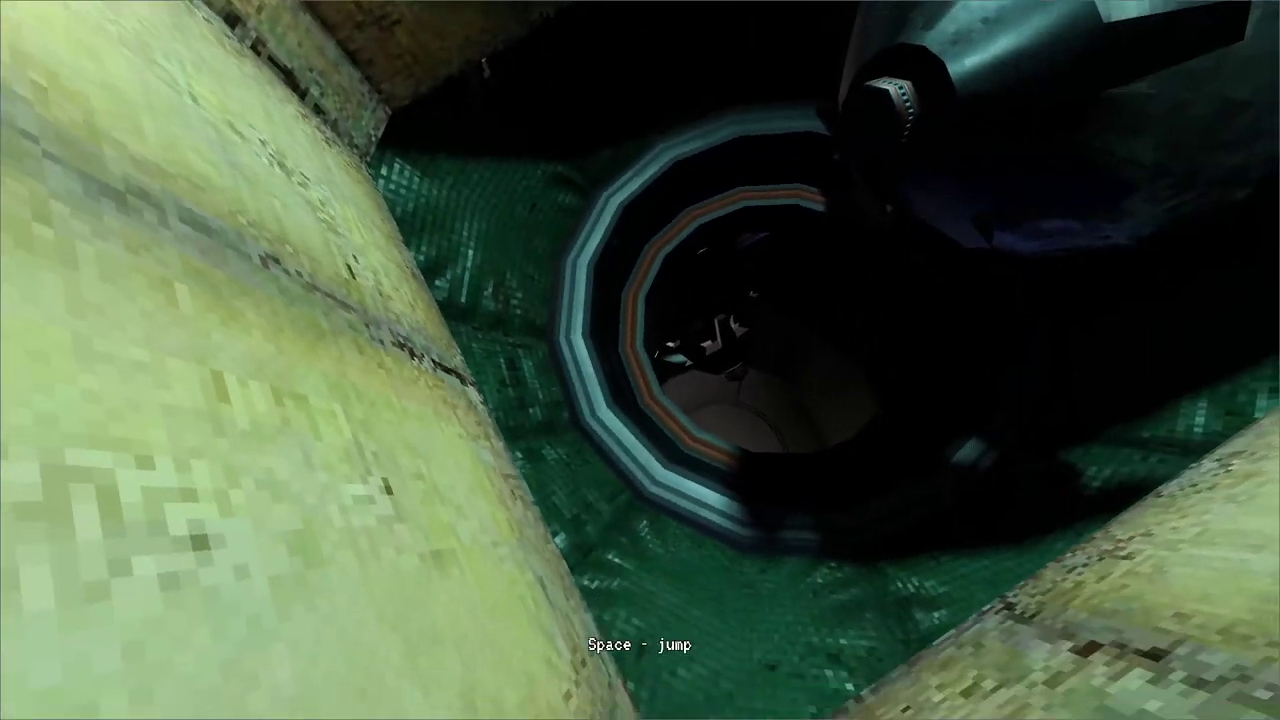
drag(640, 360, 647, 333)
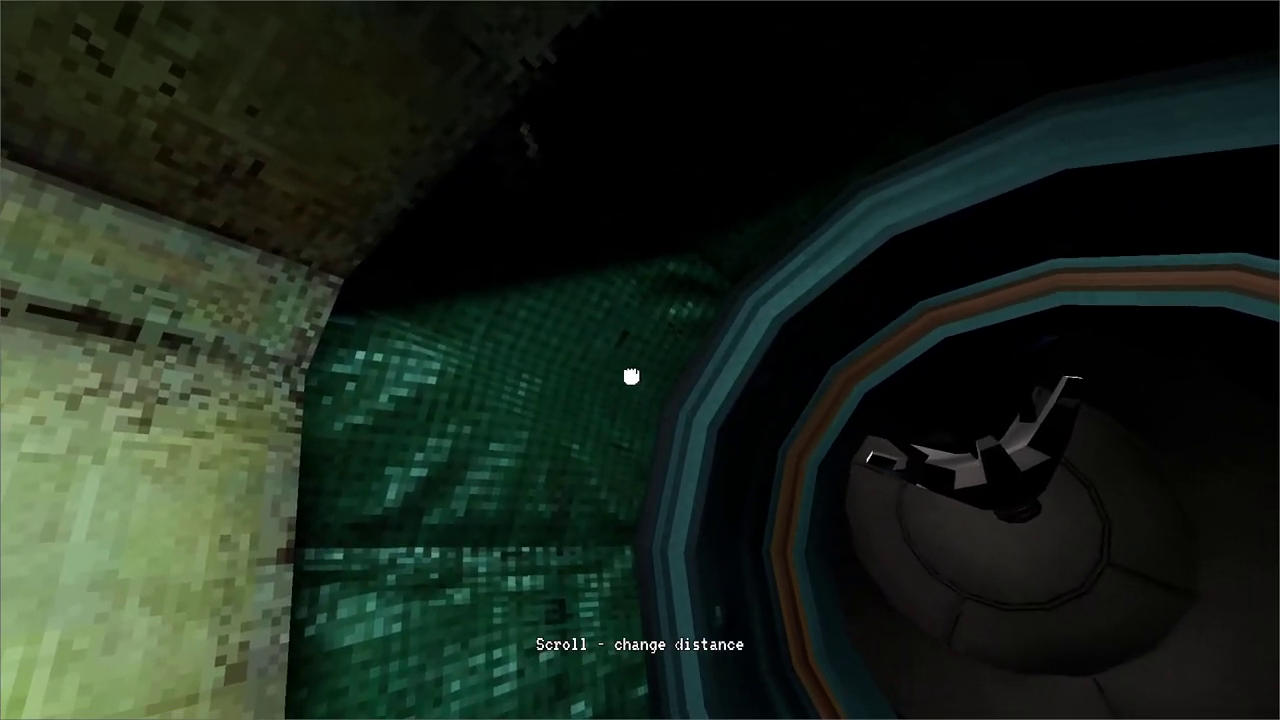
mouse_move(631, 376)
mouse_down()
mouse_move(646, 349)
mouse_move(563, 446)
mouse_move(640, 360)
mouse_move(707, 352)
mouse_up()
key(space)
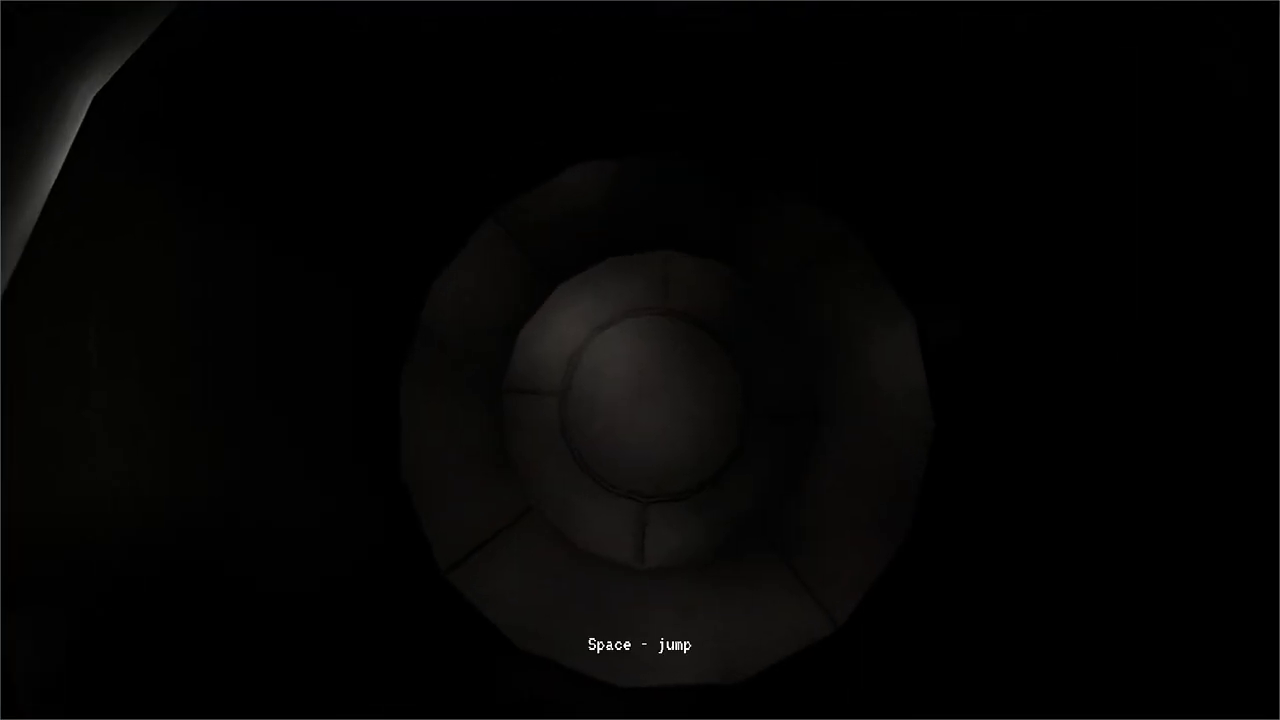
- Inspect the unlit interior of the adjoining module and look back through the port at the docking module
key(w)
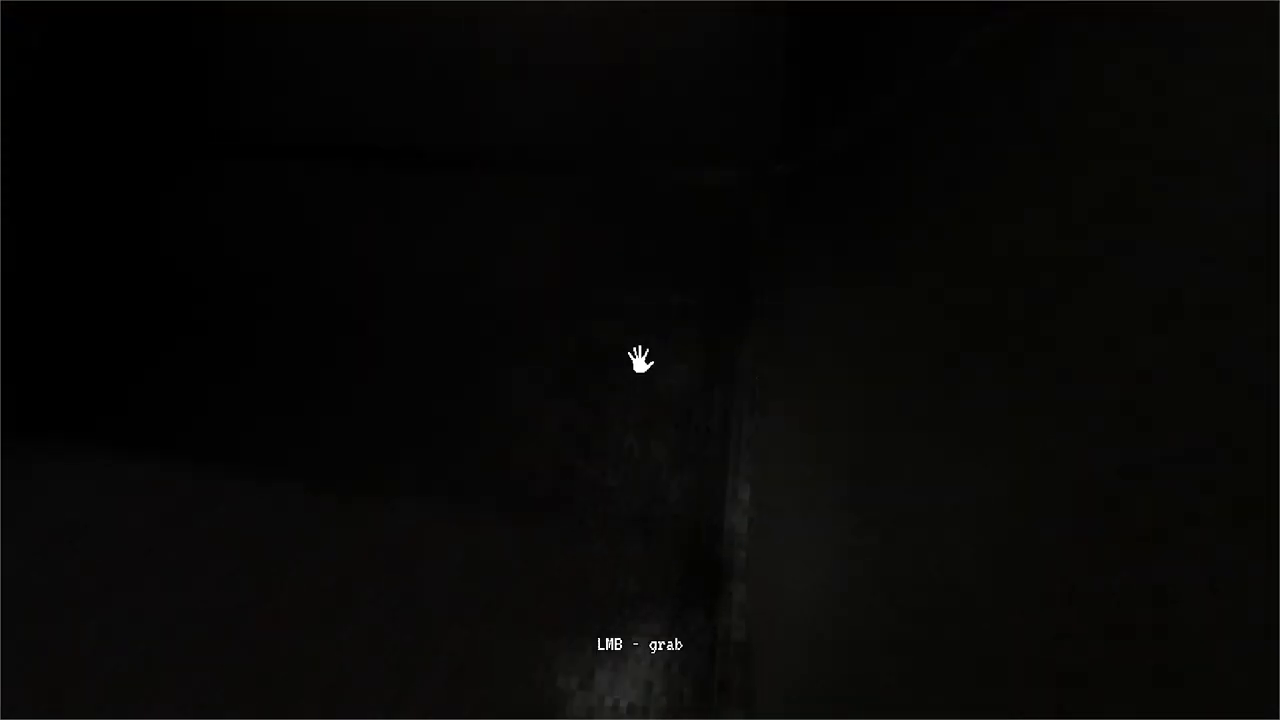
drag(640, 360, 406, 140)
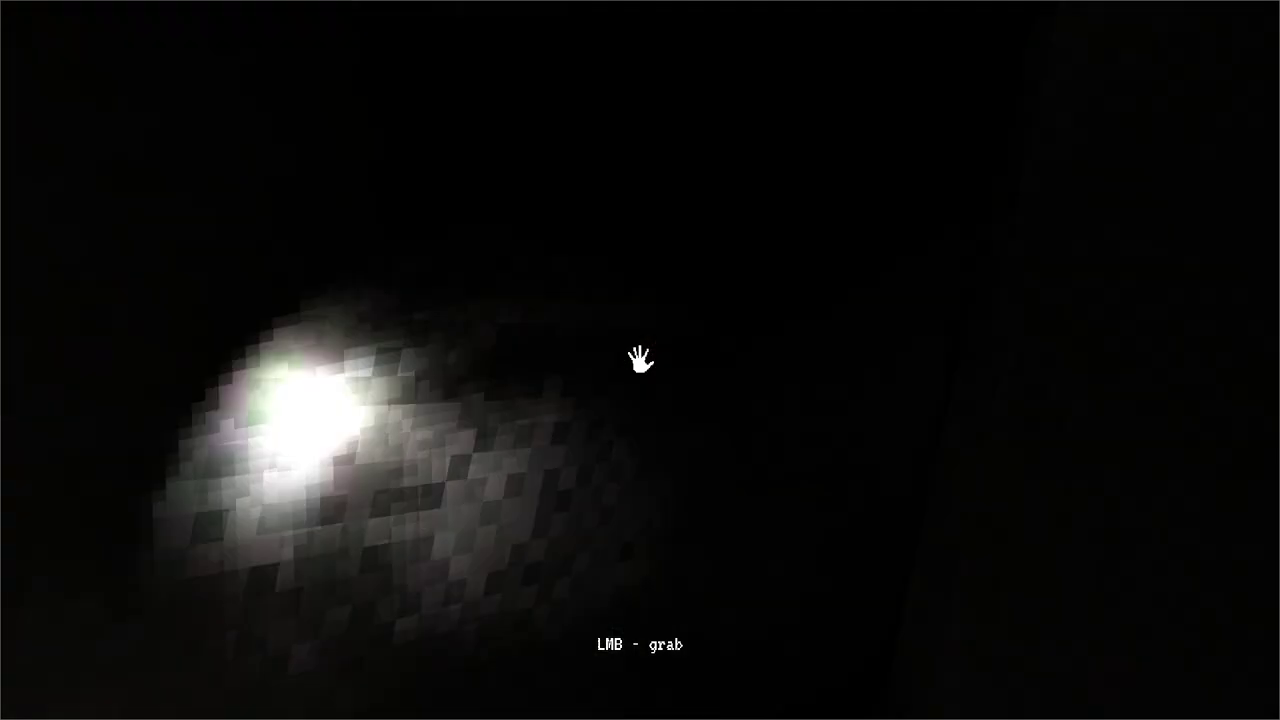
mouse_move(640, 360)
mouse_down()
mouse_move(445, 441)
mouse_move(640, 360)
mouse_move(550, 350)
mouse_up()
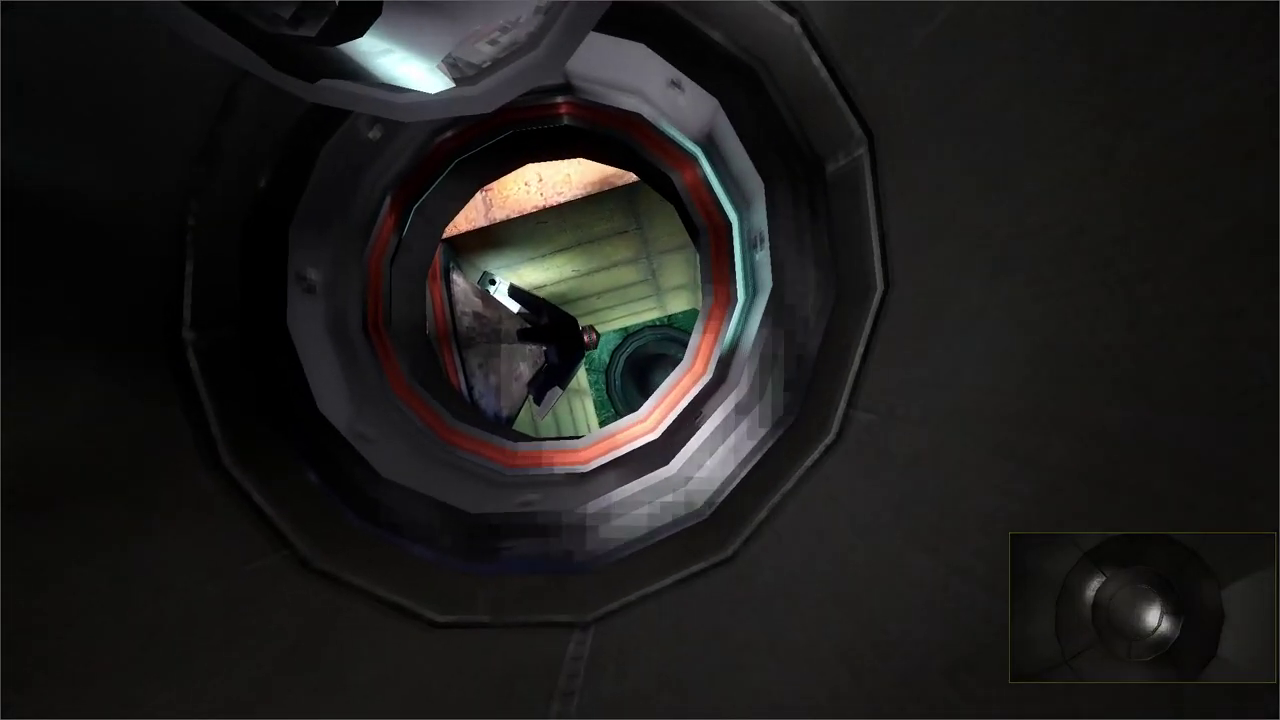
- Return to the docking module, move around its hatch and examine the neon fixture beside the port
mouse_move(640, 360)
mouse_down()
mouse_move(551, 363)
mouse_move(536, 270)
mouse_move(386, 317)
mouse_move(640, 360)
mouse_move(683, 409)
mouse_move(640, 360)
mouse_up()
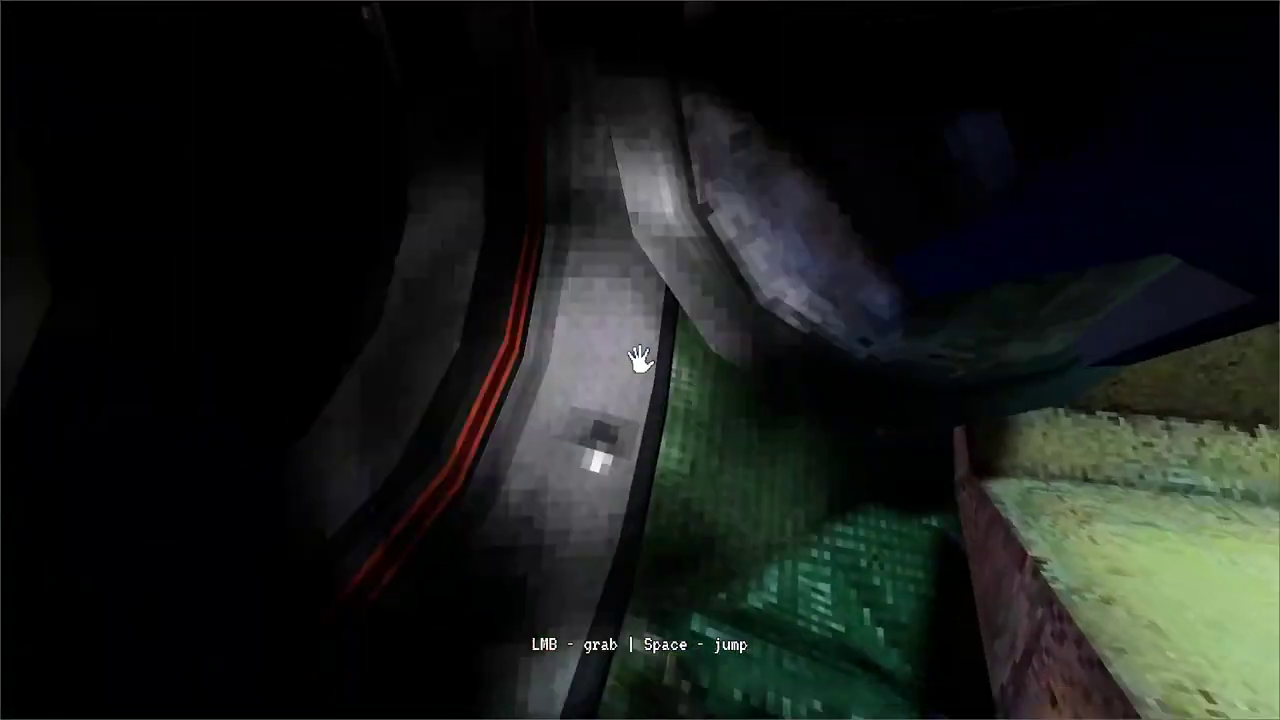
drag(640, 363, 875, 259)
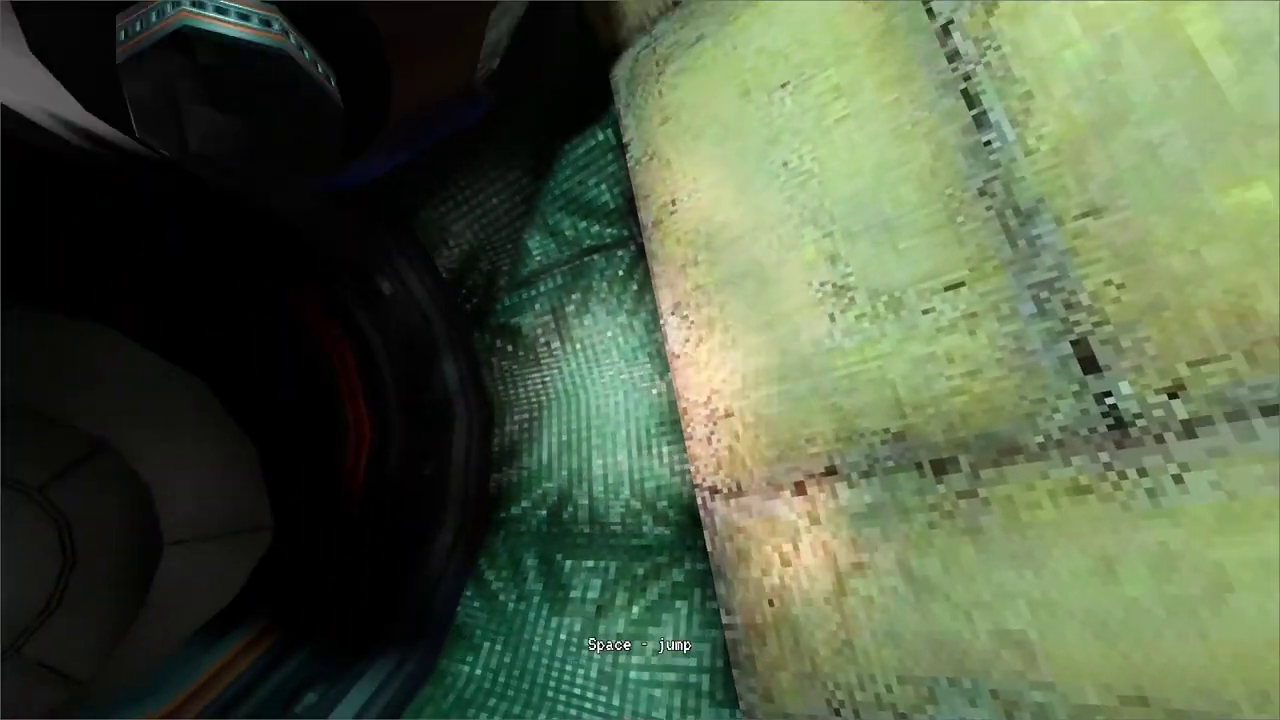
key(space)
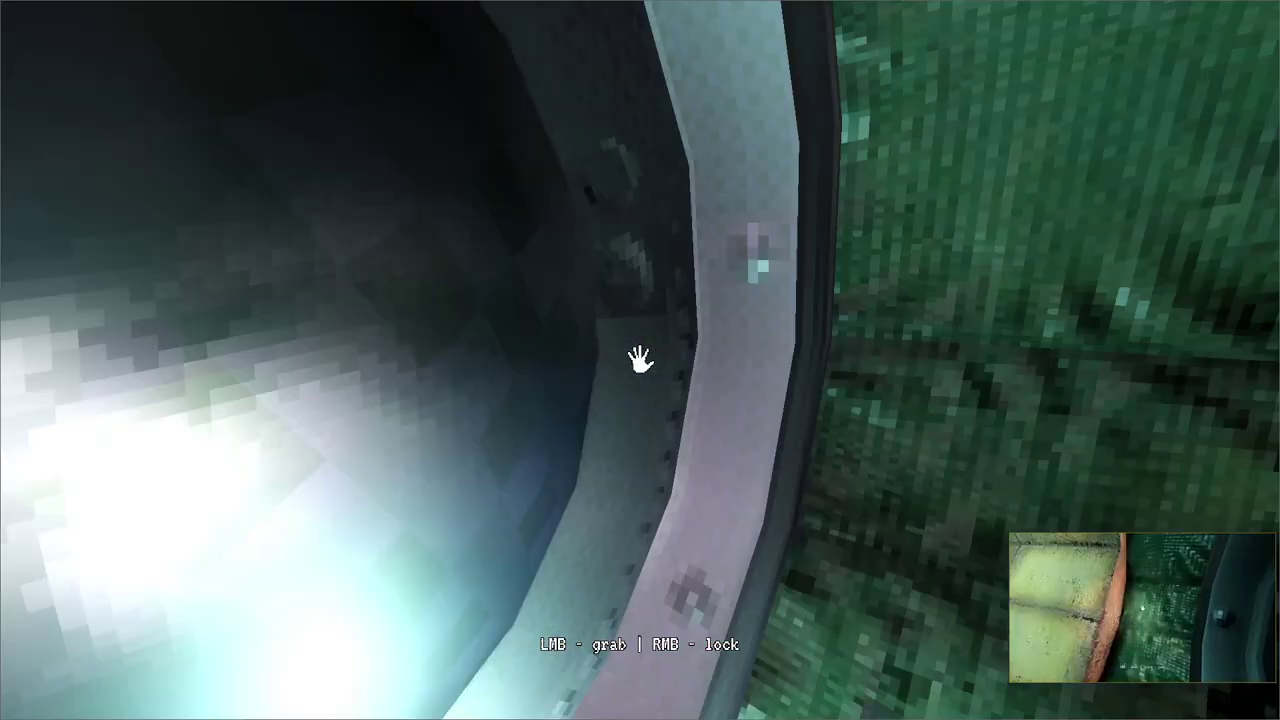
mouse_move(640, 362)
mouse_down()
mouse_move(750, 396)
mouse_move(643, 360)
mouse_move(777, 371)
mouse_move(643, 362)
mouse_move(695, 387)
mouse_move(520, 371)
mouse_up()
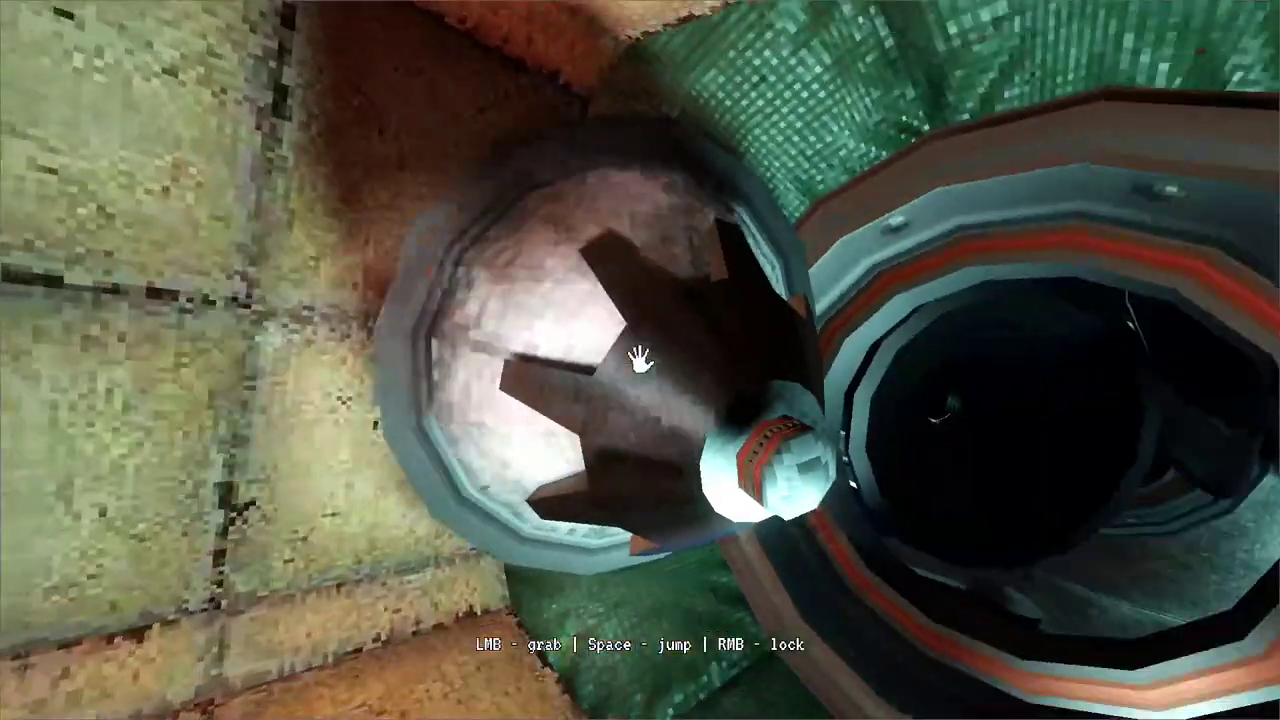
drag(640, 360, 472, 342)
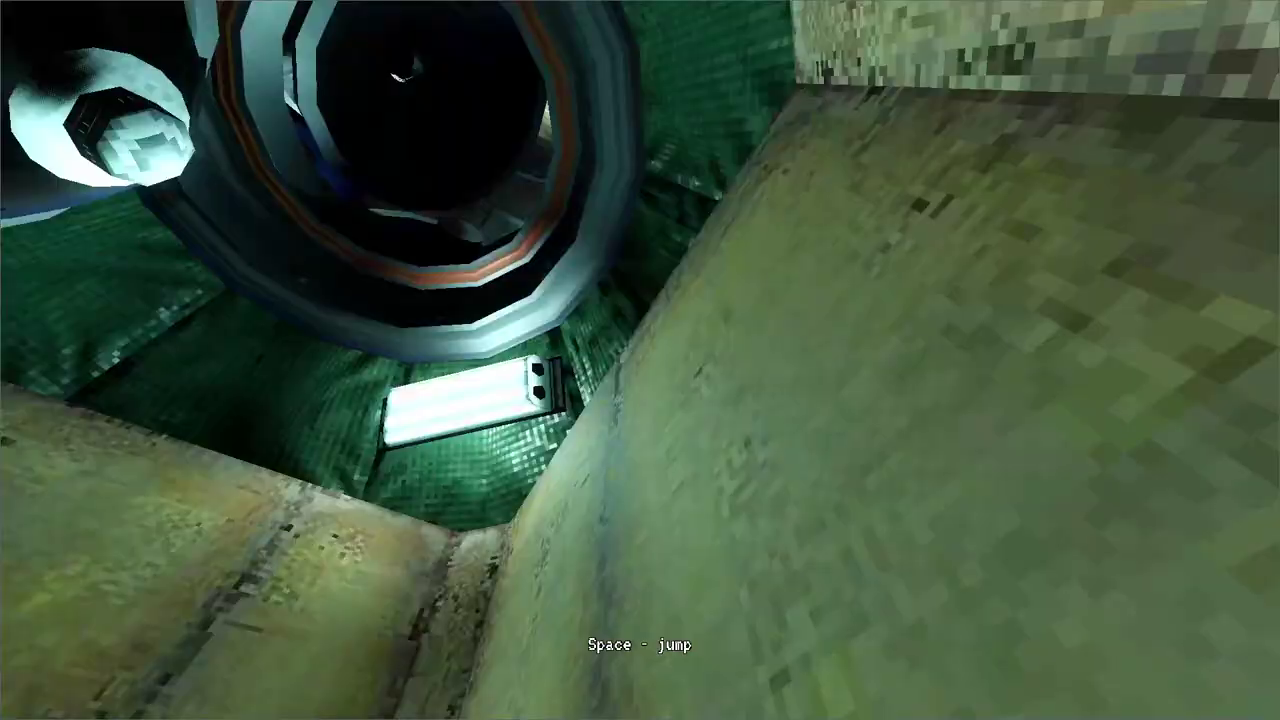
- Grab and push off the docking module's padded walls to move around its hatch and examine the neon fixtures
mouse_move(640, 360)
mouse_down()
mouse_move(532, 308)
mouse_move(640, 360)
mouse_move(467, 414)
mouse_move(640, 360)
mouse_up()
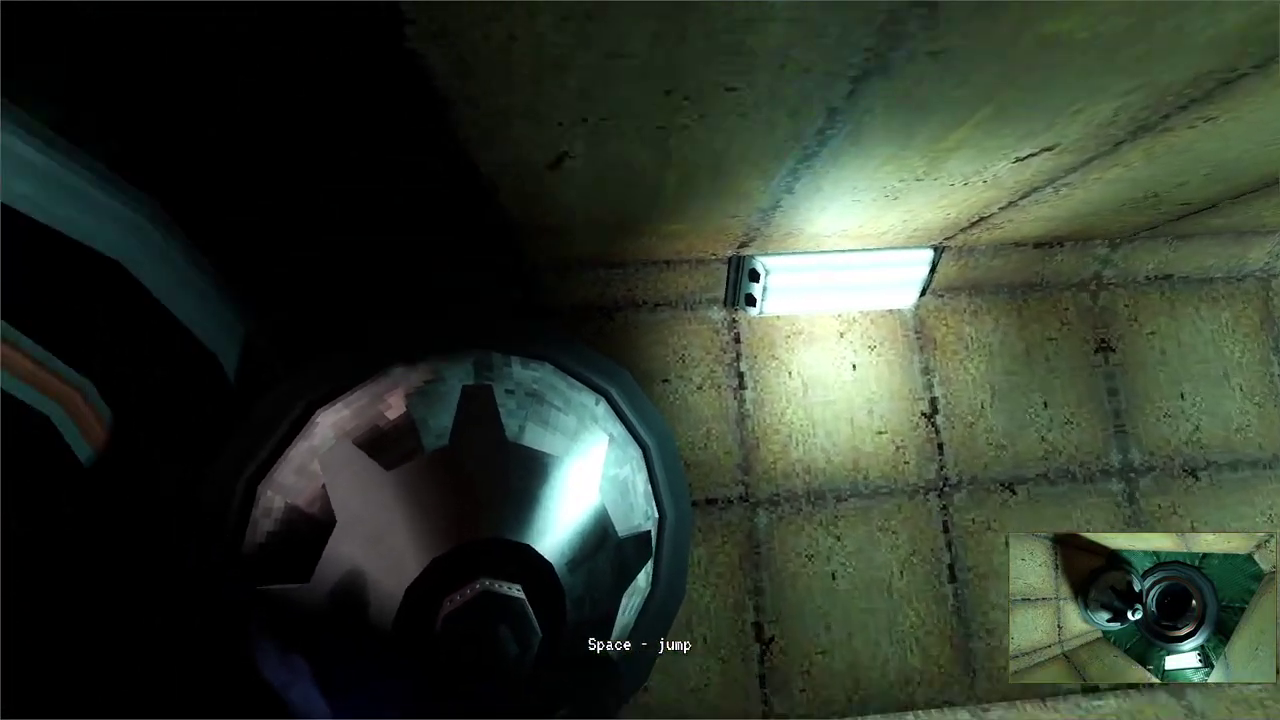
drag(640, 360, 344, 460)
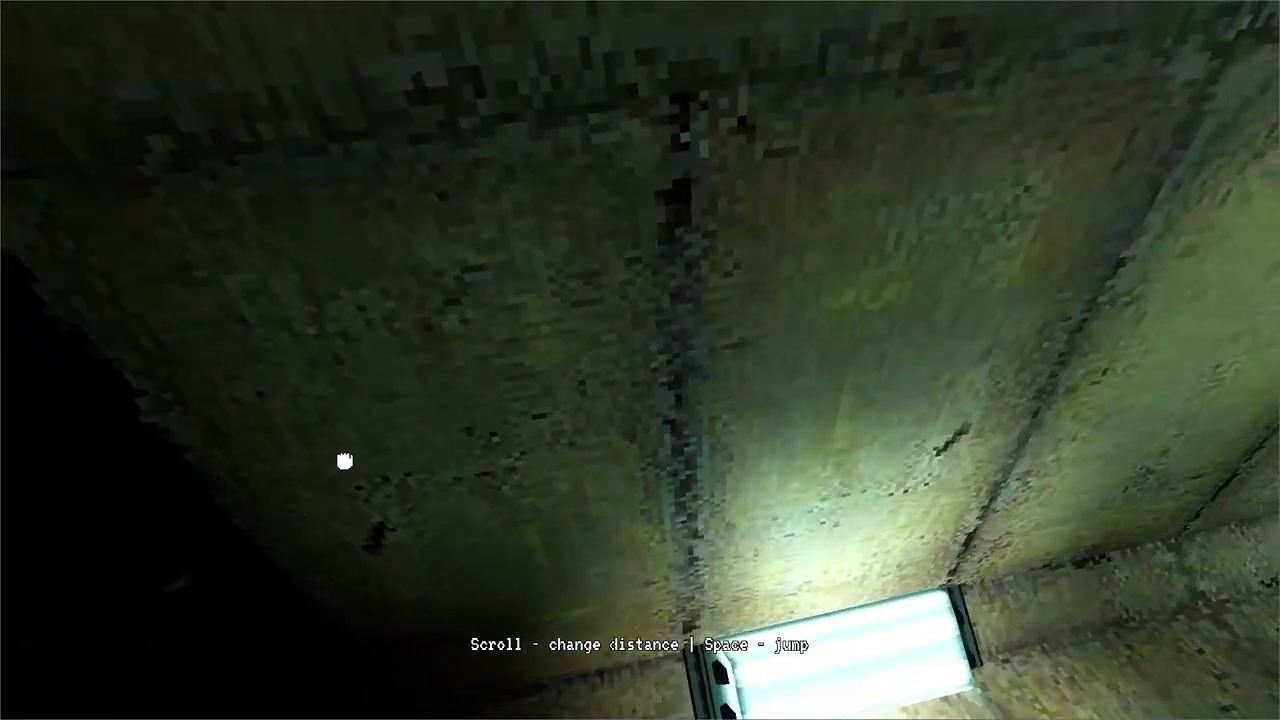
key(space)
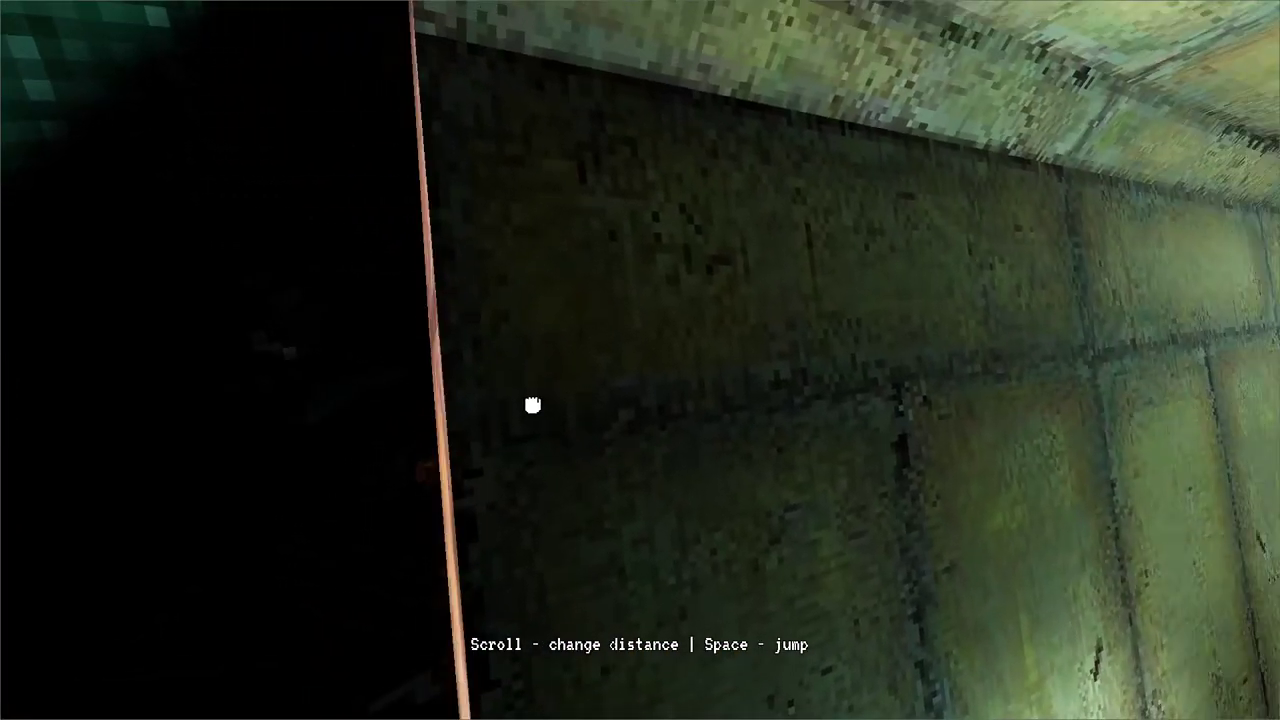
drag(640, 357, 573, 527)
drag(553, 465, 634, 354)
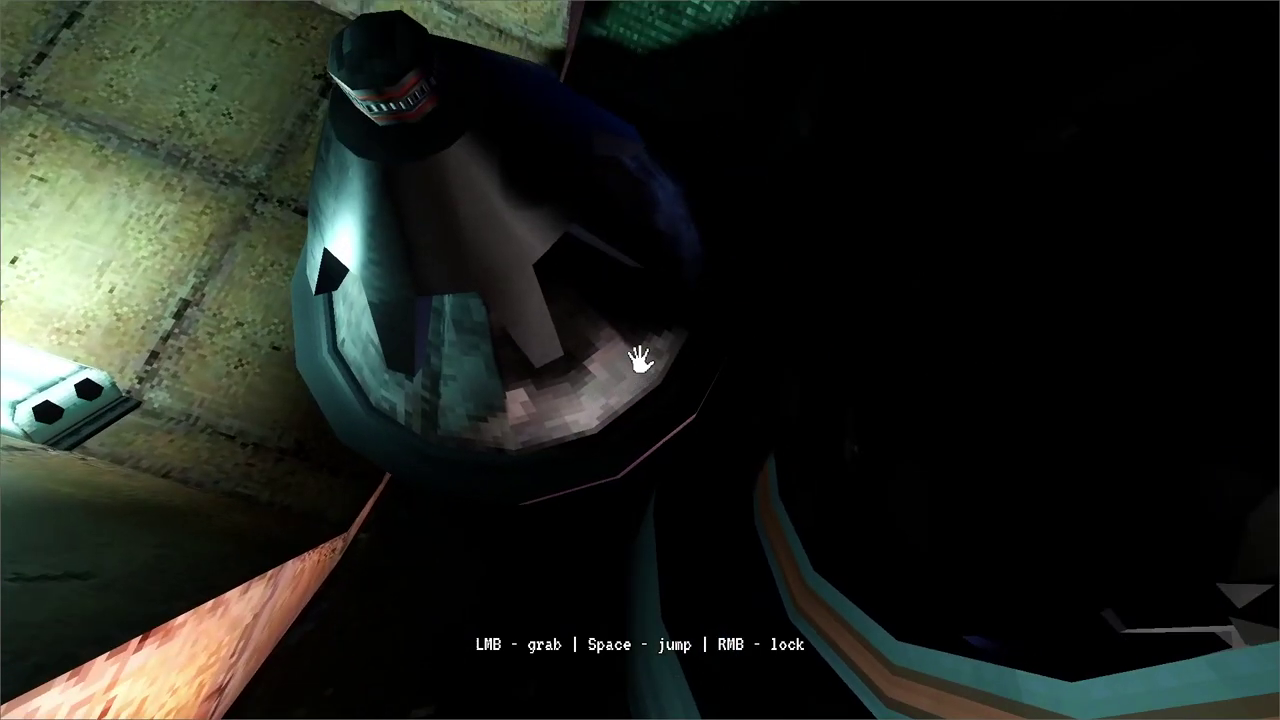
drag(640, 360, 683, 483)
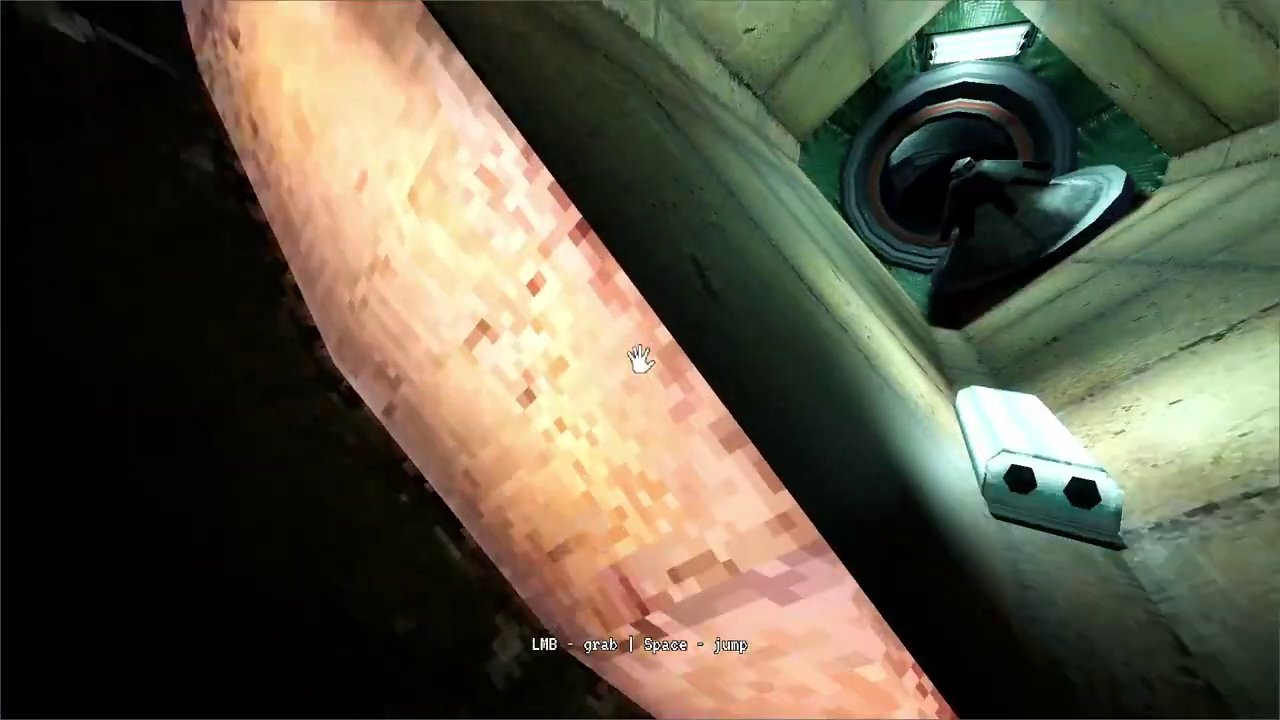
drag(640, 360, 711, 308)
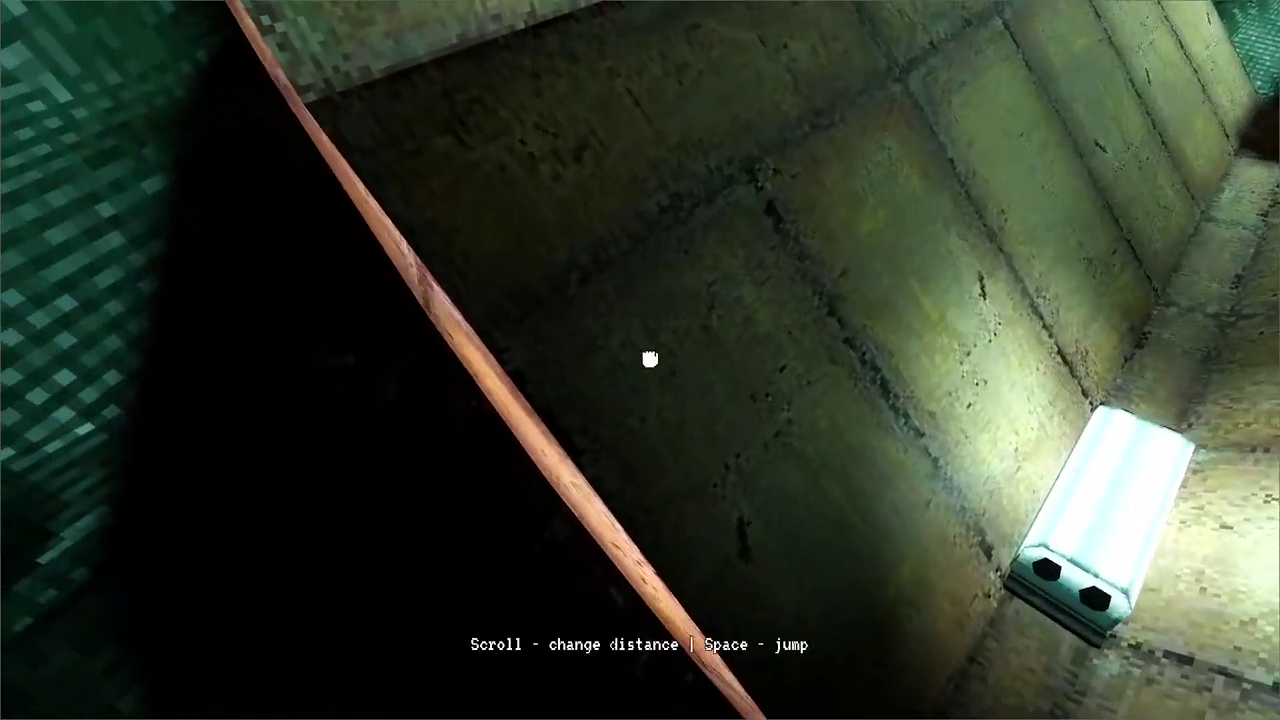
key(space)
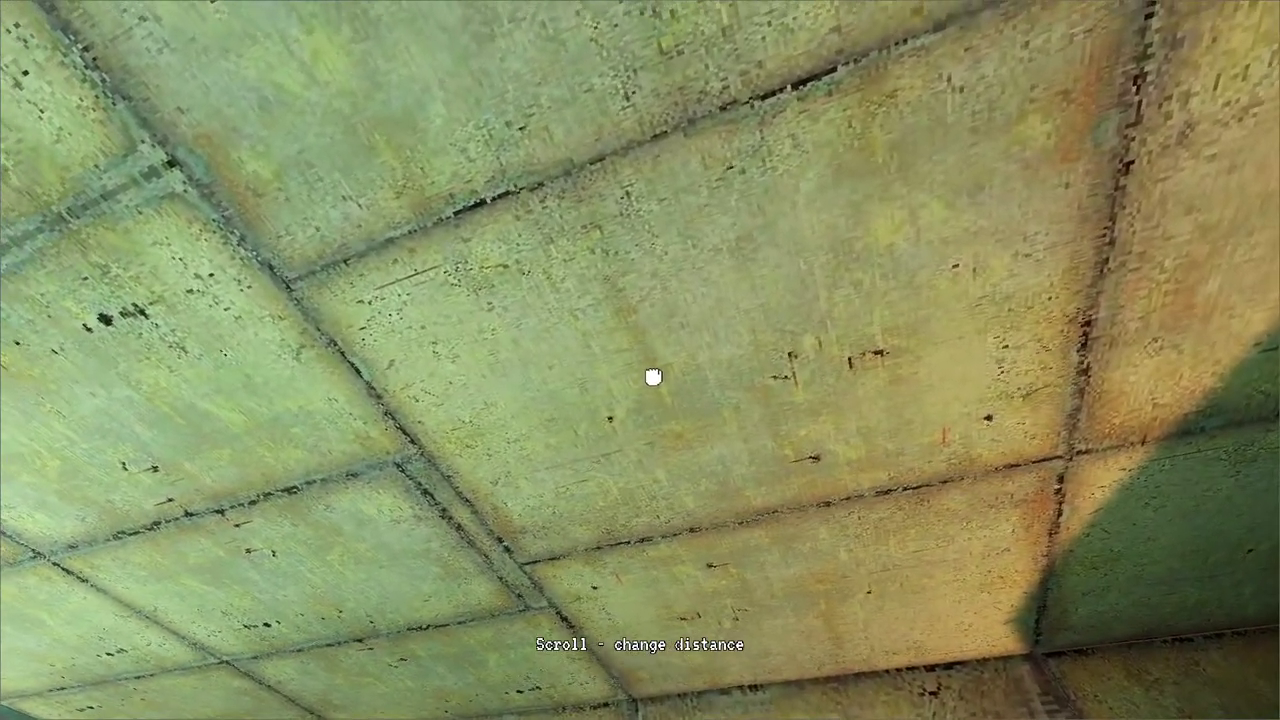
- Move to the round porthole and look out closely at the station module outside against the Earth
mouse_move(653, 377)
mouse_down()
mouse_move(640, 360)
mouse_move(726, 646)
mouse_move(640, 360)
mouse_up()
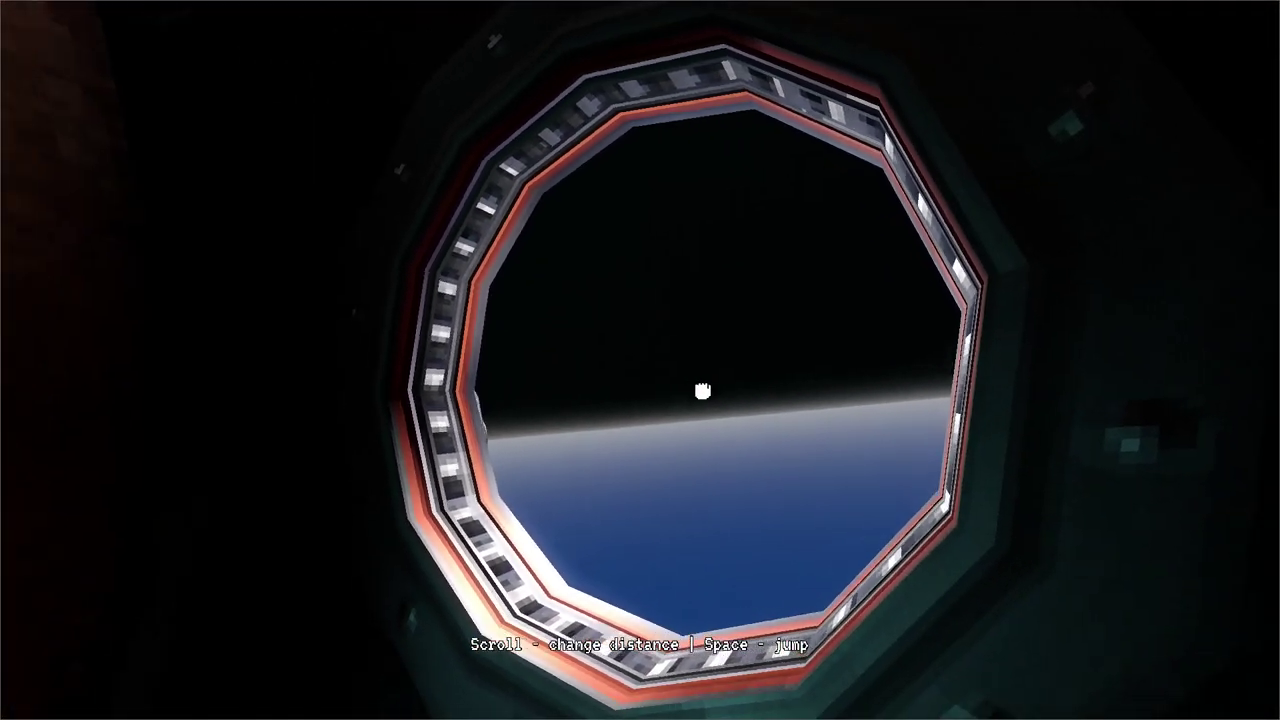
drag(702, 390, 640, 358)
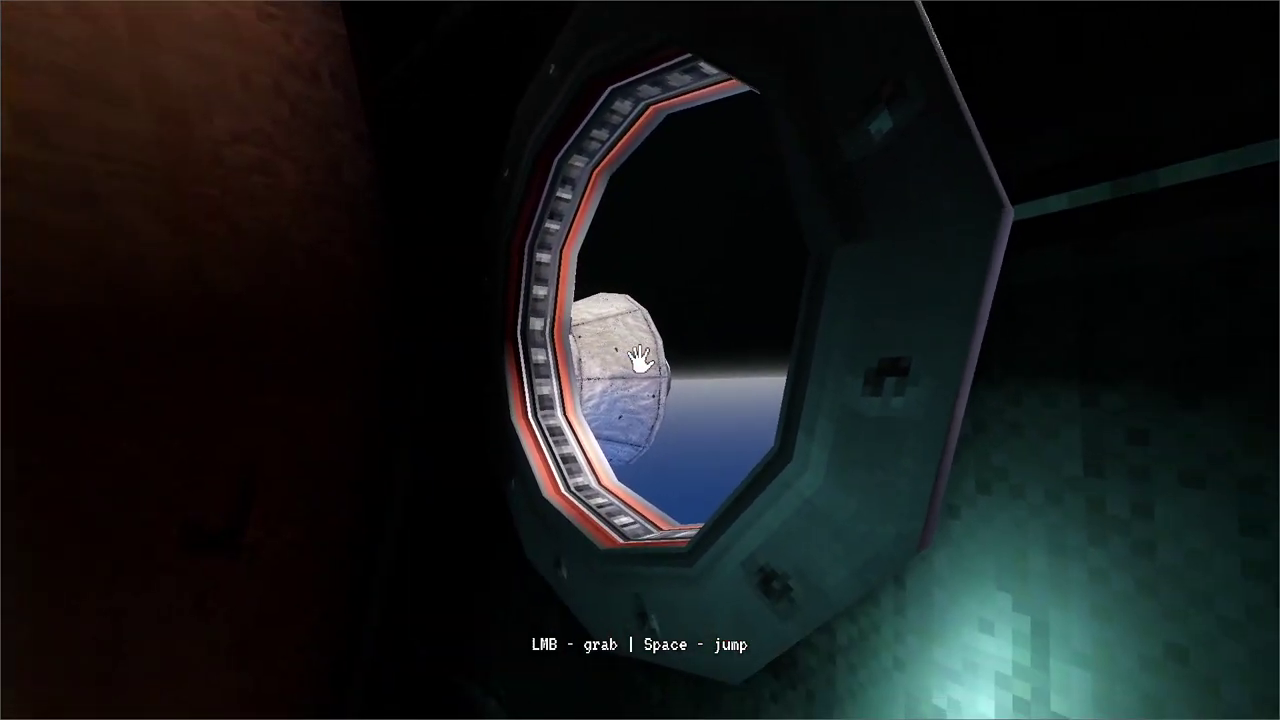
right_click(640, 360)
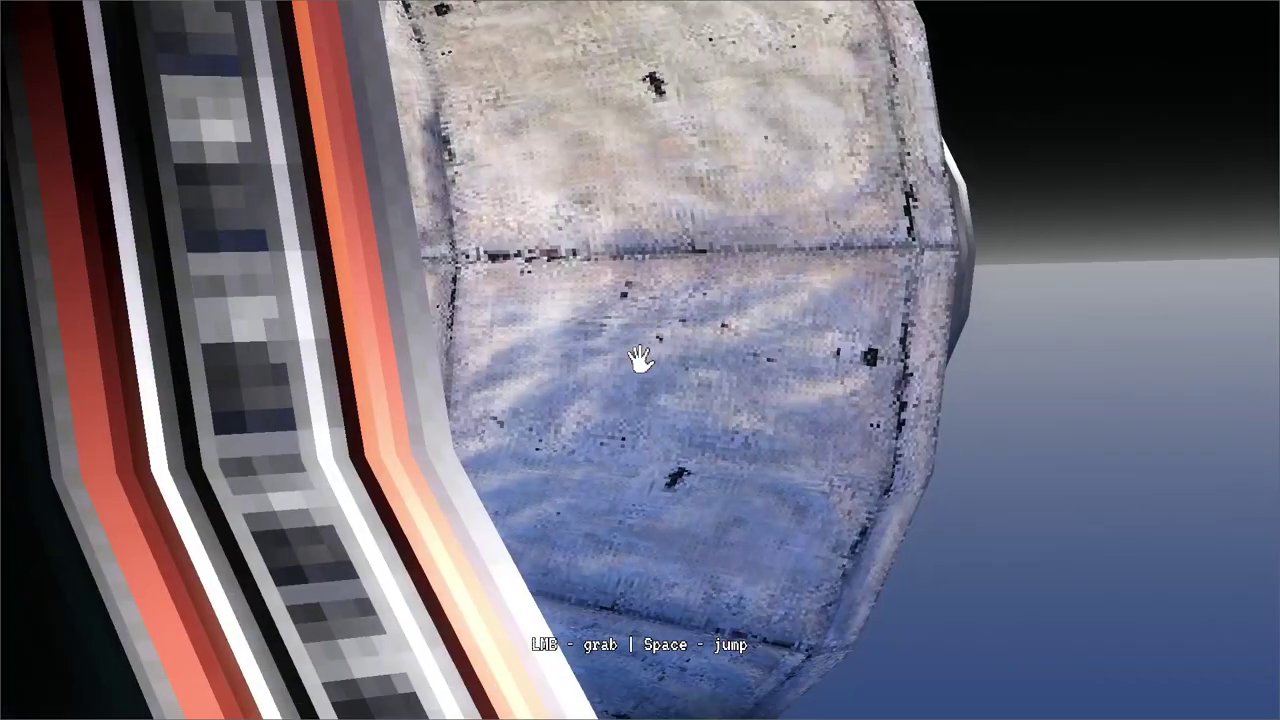
right_click(640, 360)
mouse_move(640, 358)
mouse_down()
mouse_move(640, 314)
mouse_move(638, 392)
mouse_move(638, 360)
mouse_up()
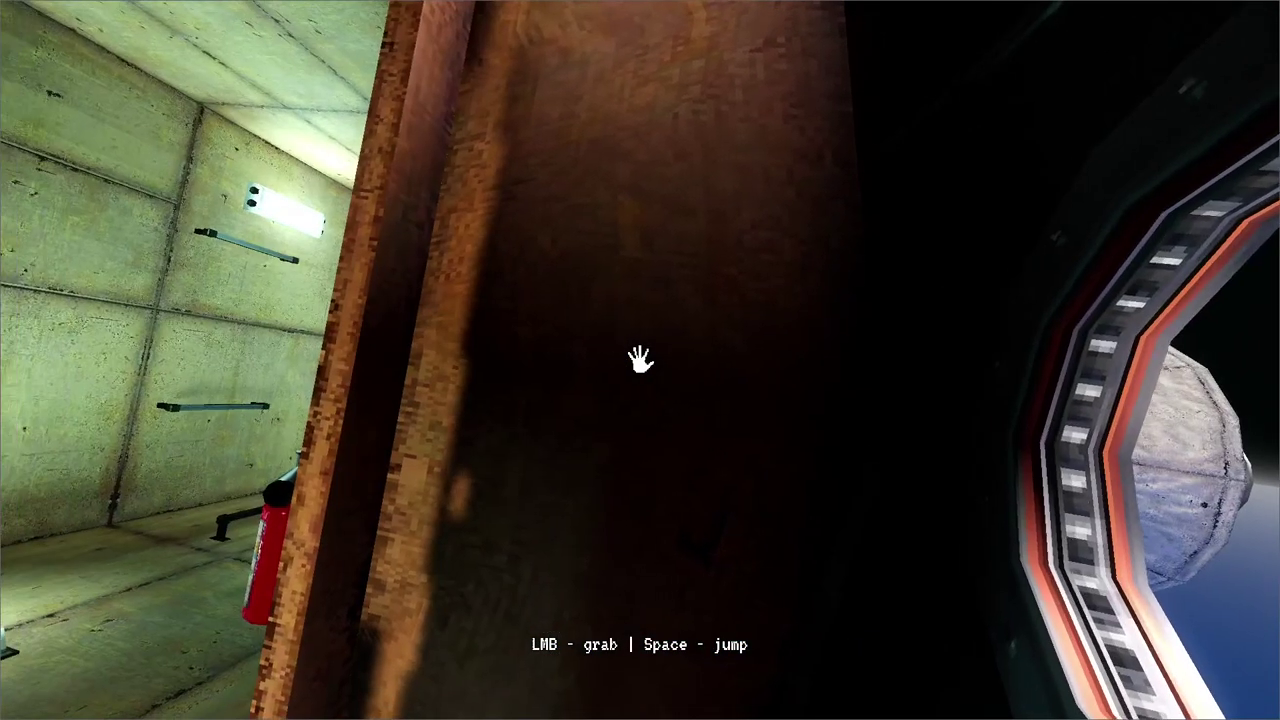
mouse_move(640, 360)
mouse_down()
mouse_move(466, 277)
mouse_move(434, 320)
mouse_move(640, 360)
mouse_up()
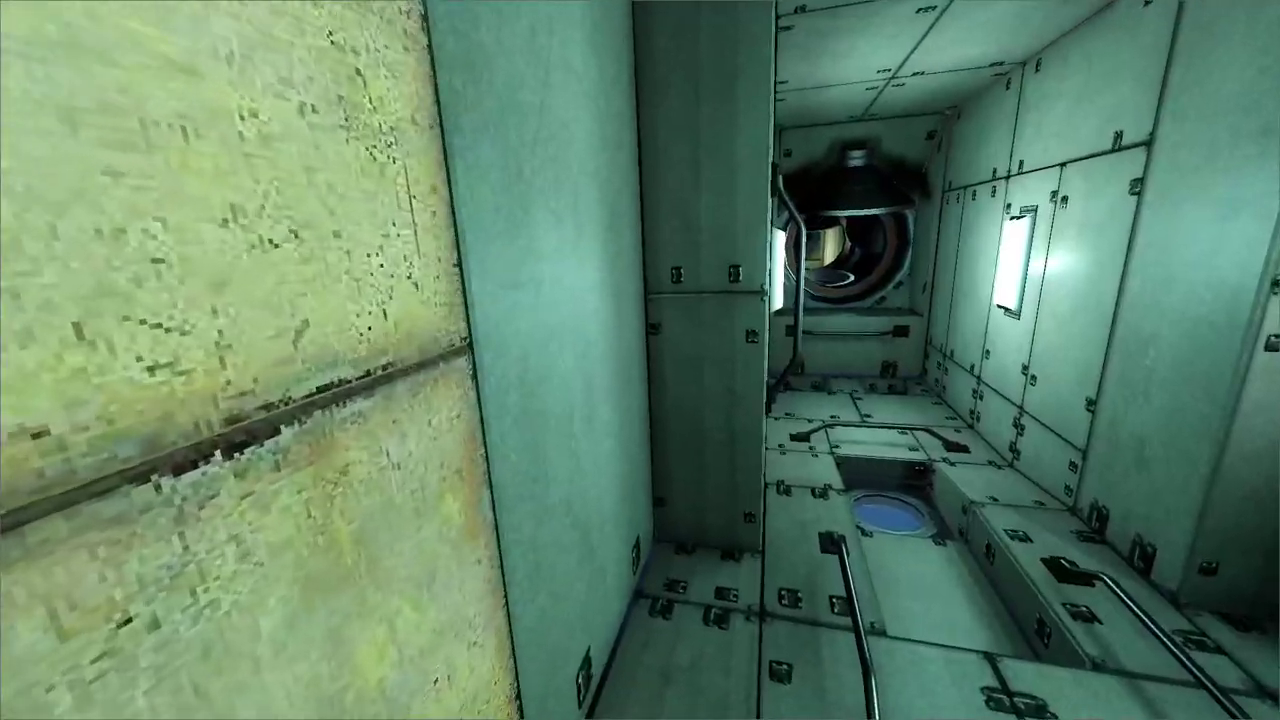
- Travel past the docking port hatches into the orange-lit padded interior and examine the walls around its window
mouse_move(640, 360)
mouse_down()
mouse_move(771, 337)
mouse_move(822, 360)
mouse_up()
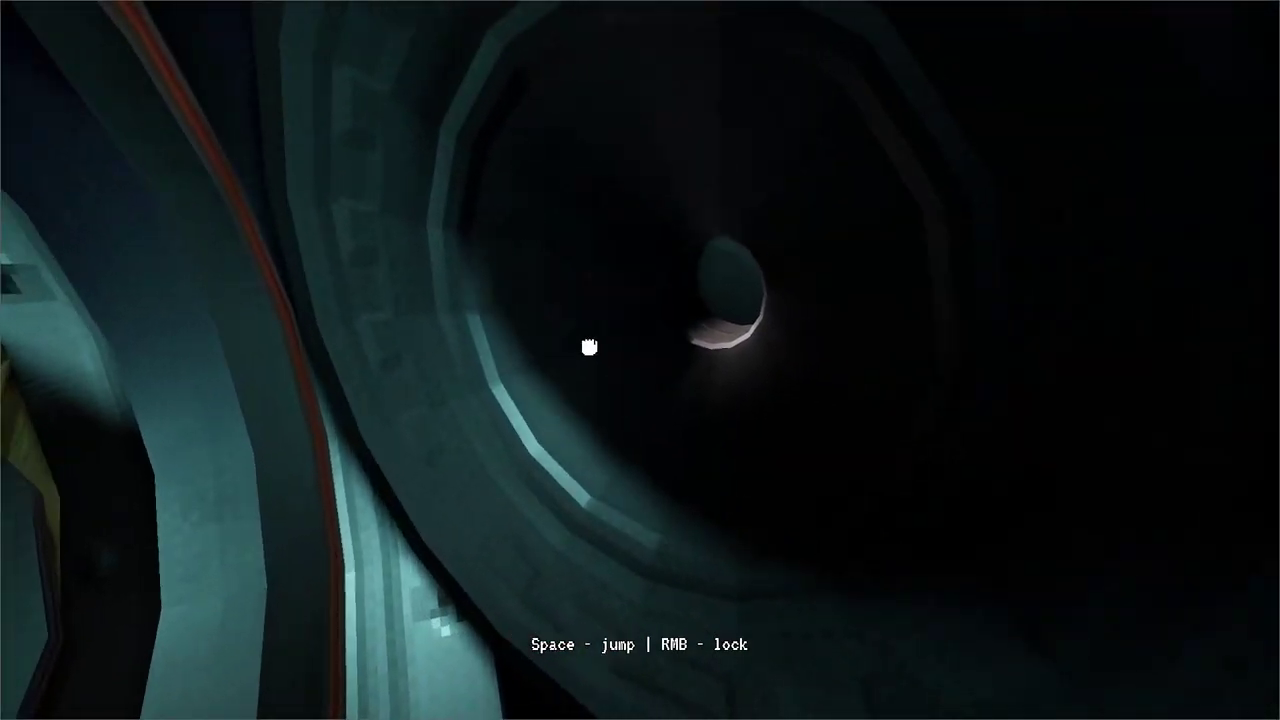
drag(589, 347, 640, 360)
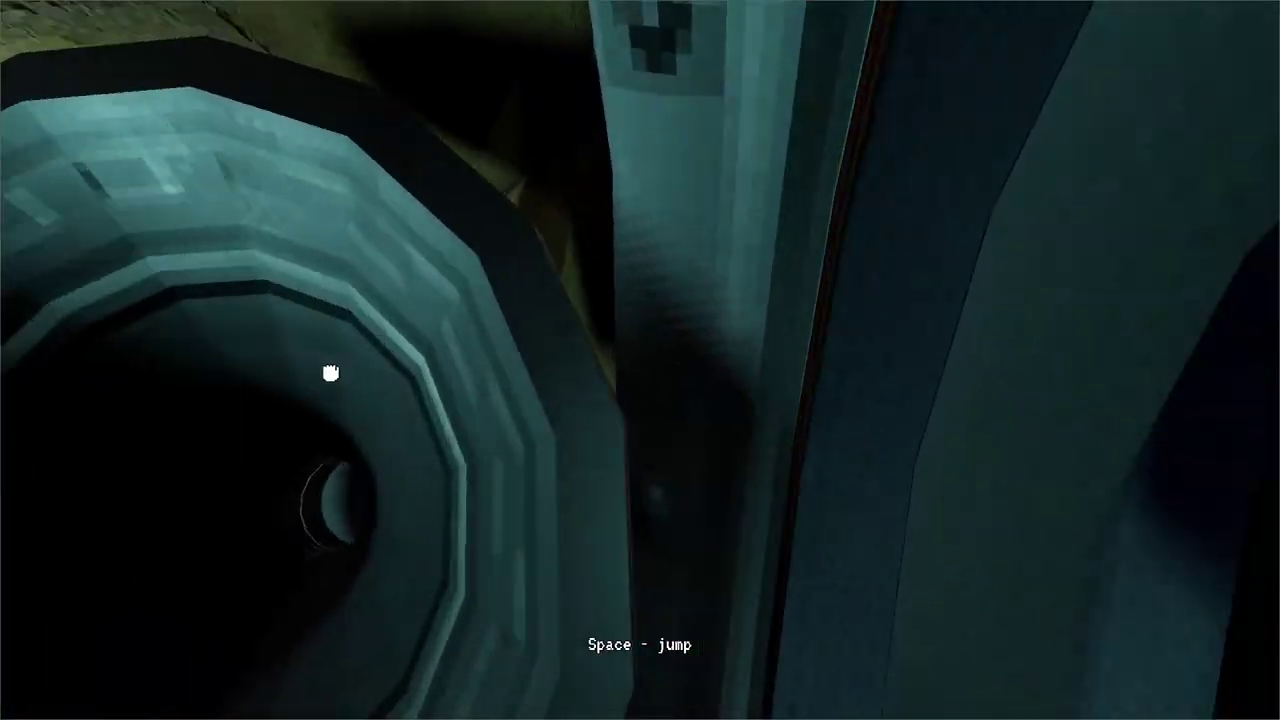
mouse_move(331, 373)
mouse_down()
mouse_move(431, 311)
mouse_move(640, 360)
mouse_up()
key(space)
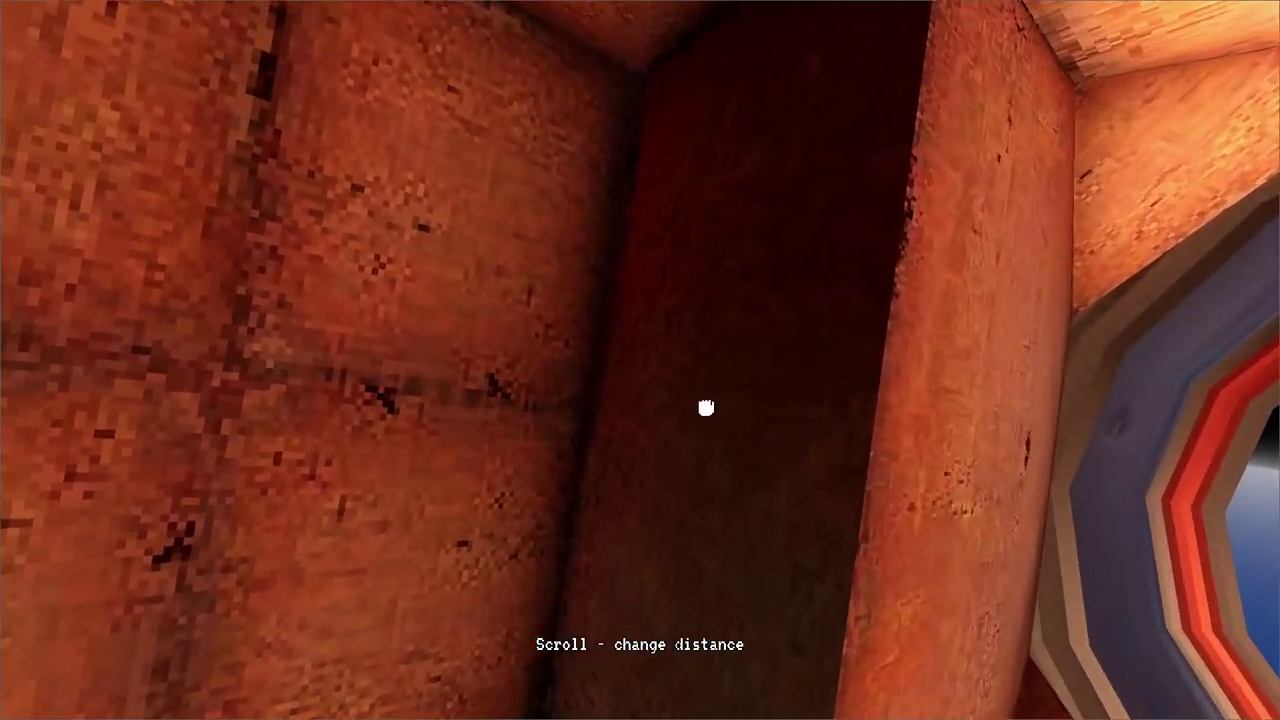
drag(706, 408, 640, 360)
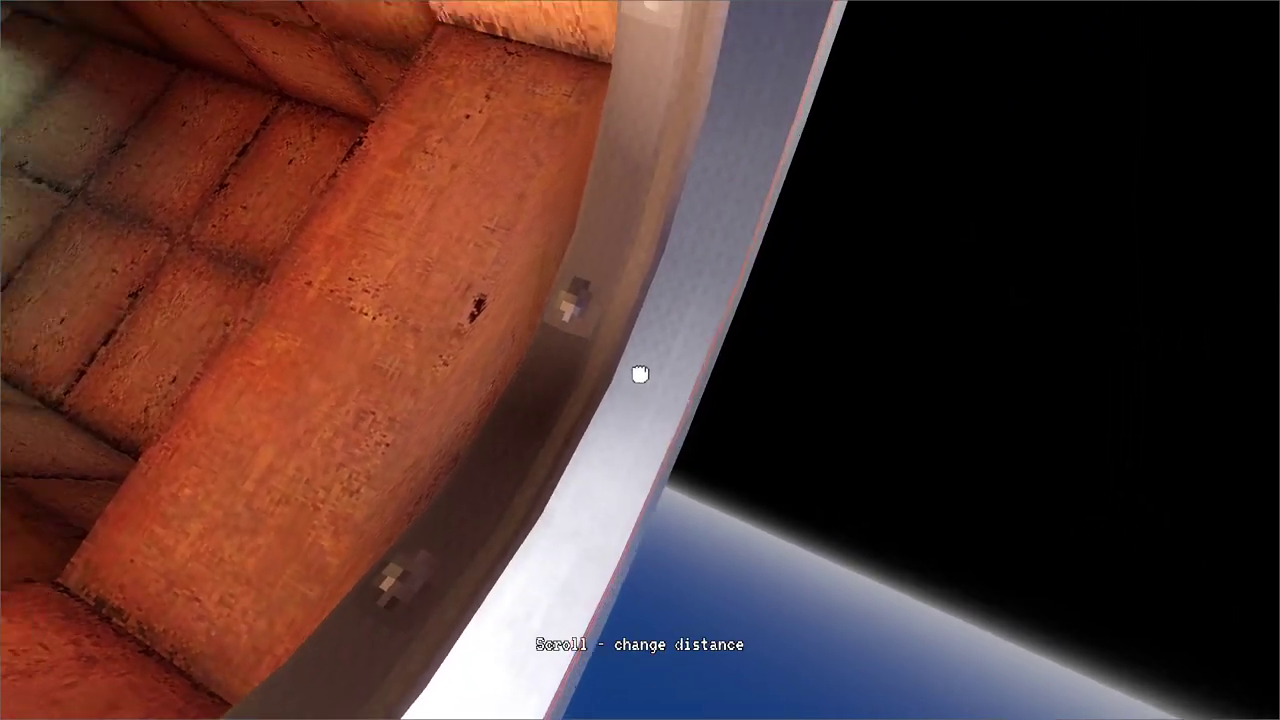
drag(640, 374, 848, 456)
mouse_move(710, 376)
mouse_down()
mouse_move(734, 395)
mouse_move(643, 380)
mouse_move(636, 336)
mouse_move(660, 169)
mouse_move(640, 360)
mouse_move(946, 84)
mouse_move(640, 360)
mouse_up()
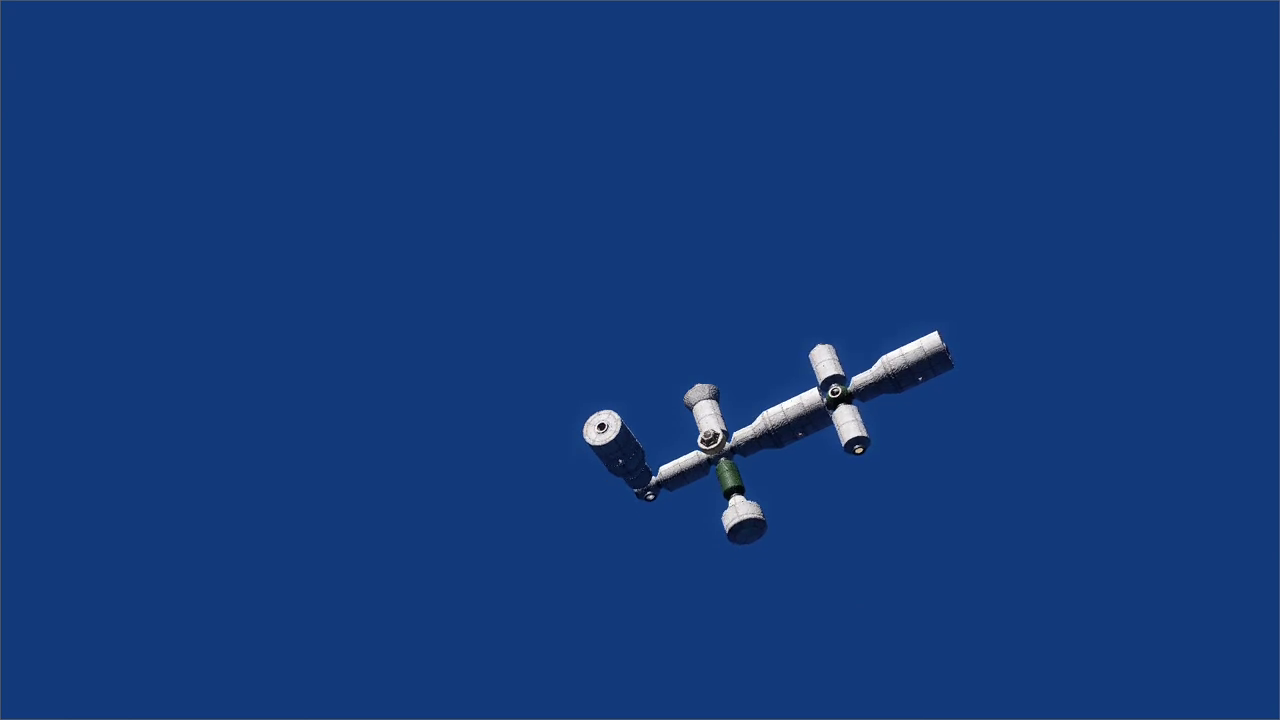
- View the whole station from far outside against the Earth and close the running game
scroll(640, 360, down, 10)
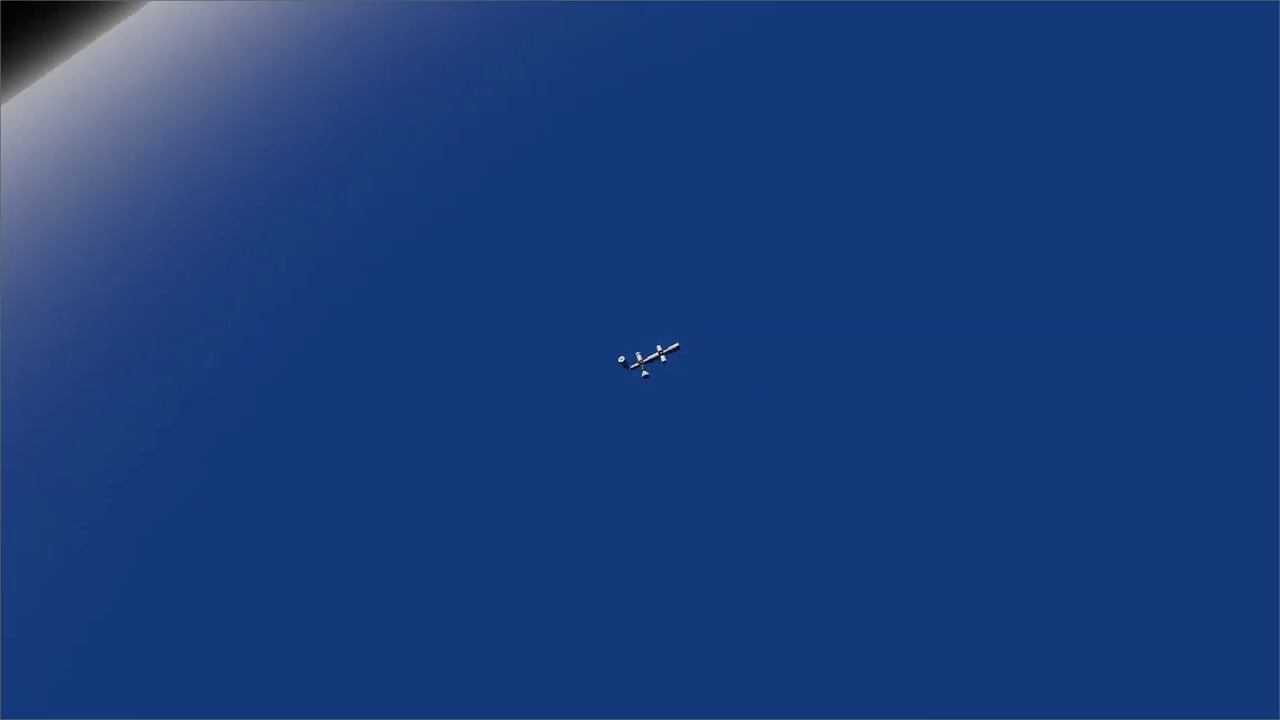
middle_drag(649, 360, 636, 543)
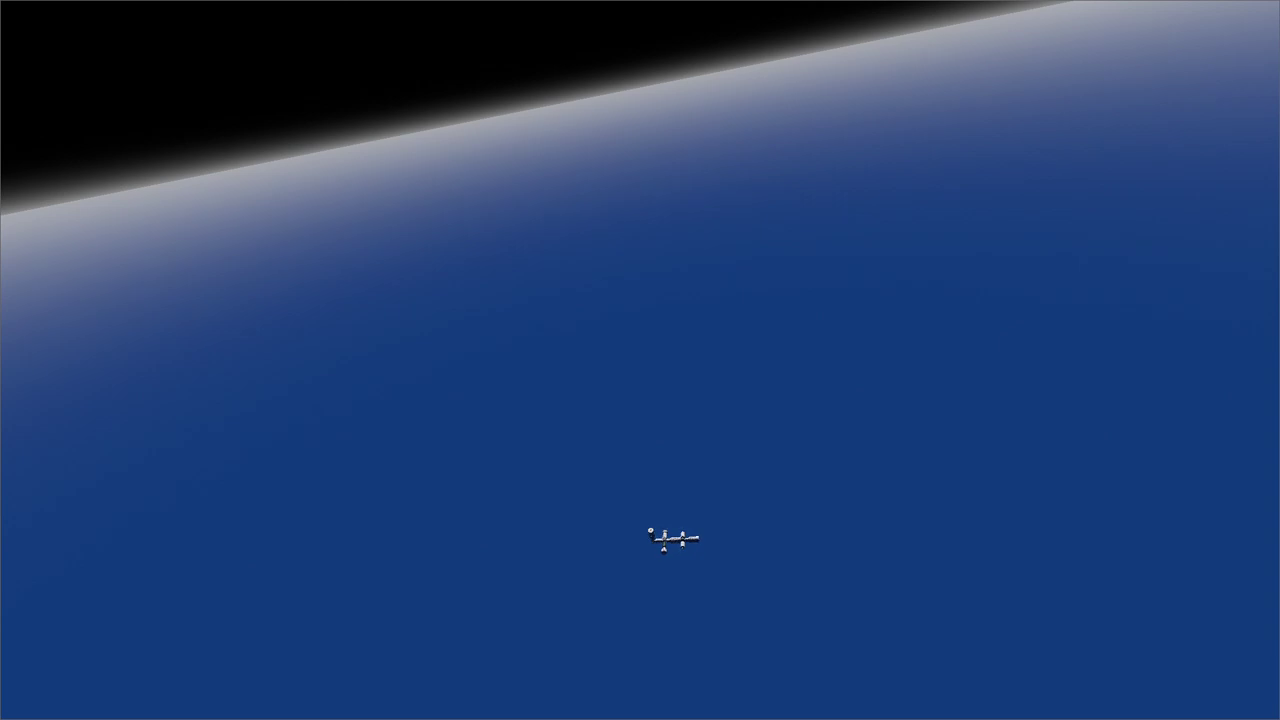
key(alt+F4)
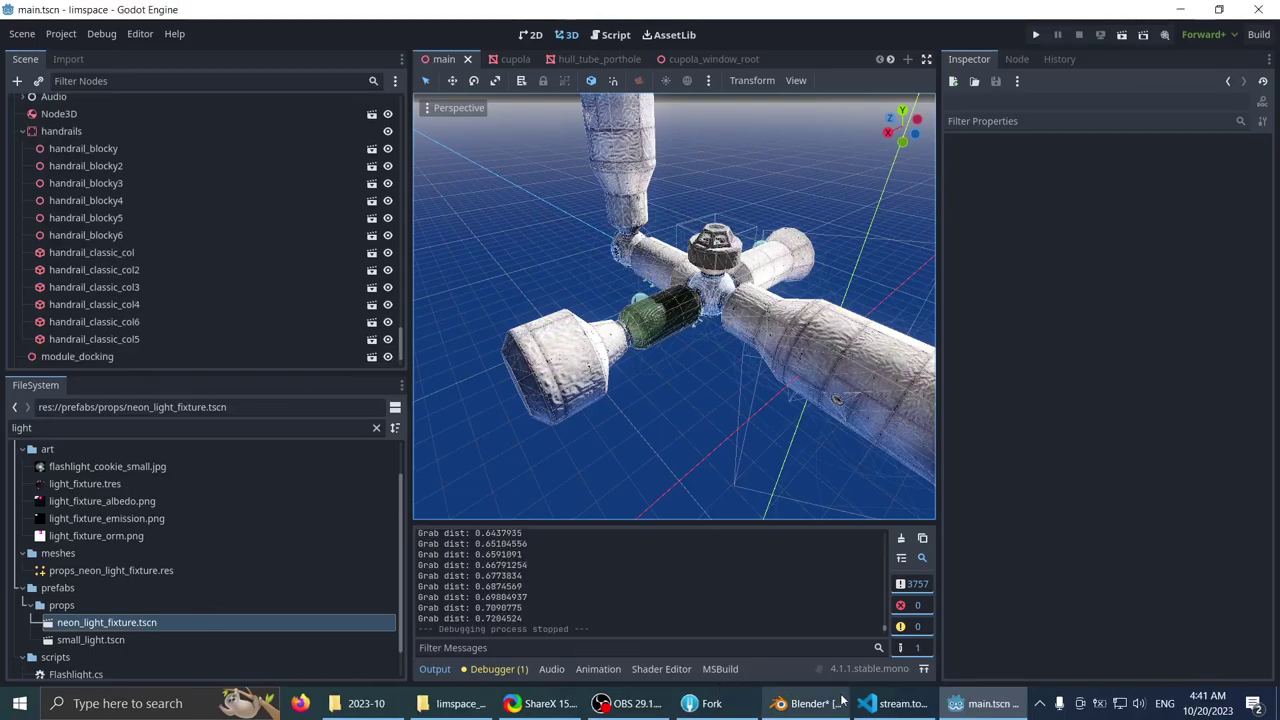
- Switch to Visual Studio Code, open todo.todo and read through its implementation, material and model task lists
click(879, 703)
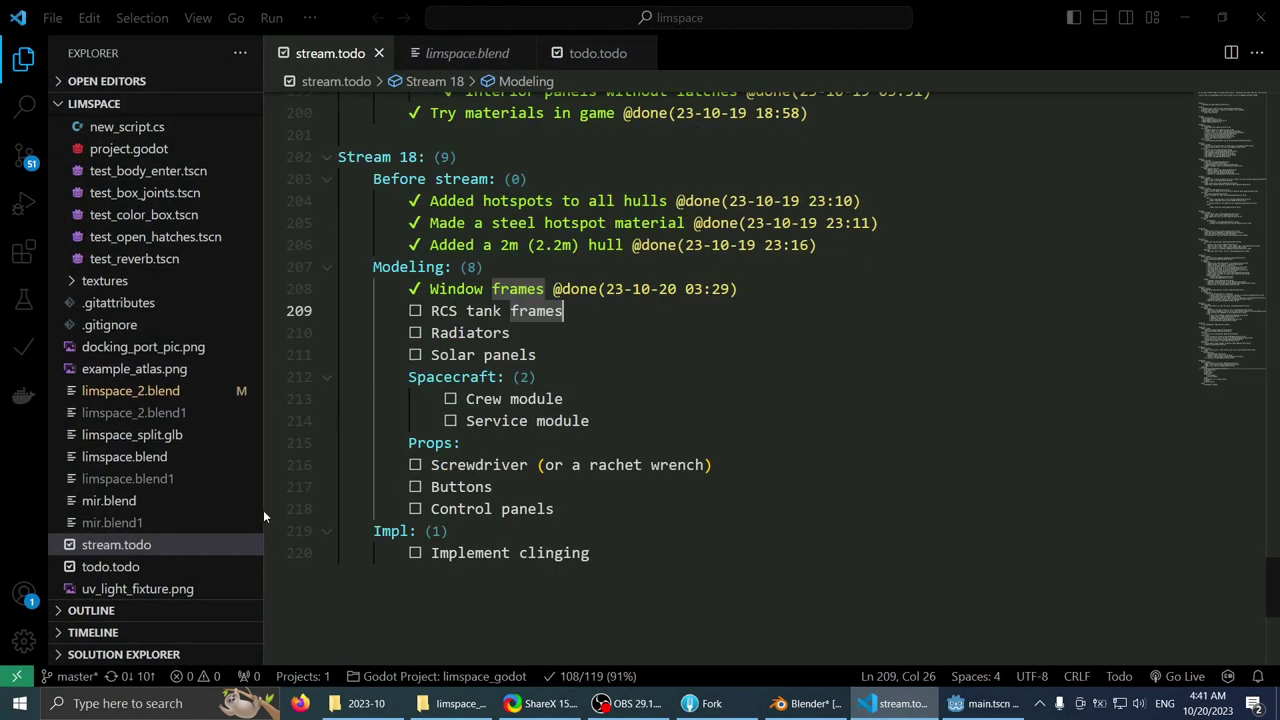
click(170, 572)
scroll(558, 427, up, 5)
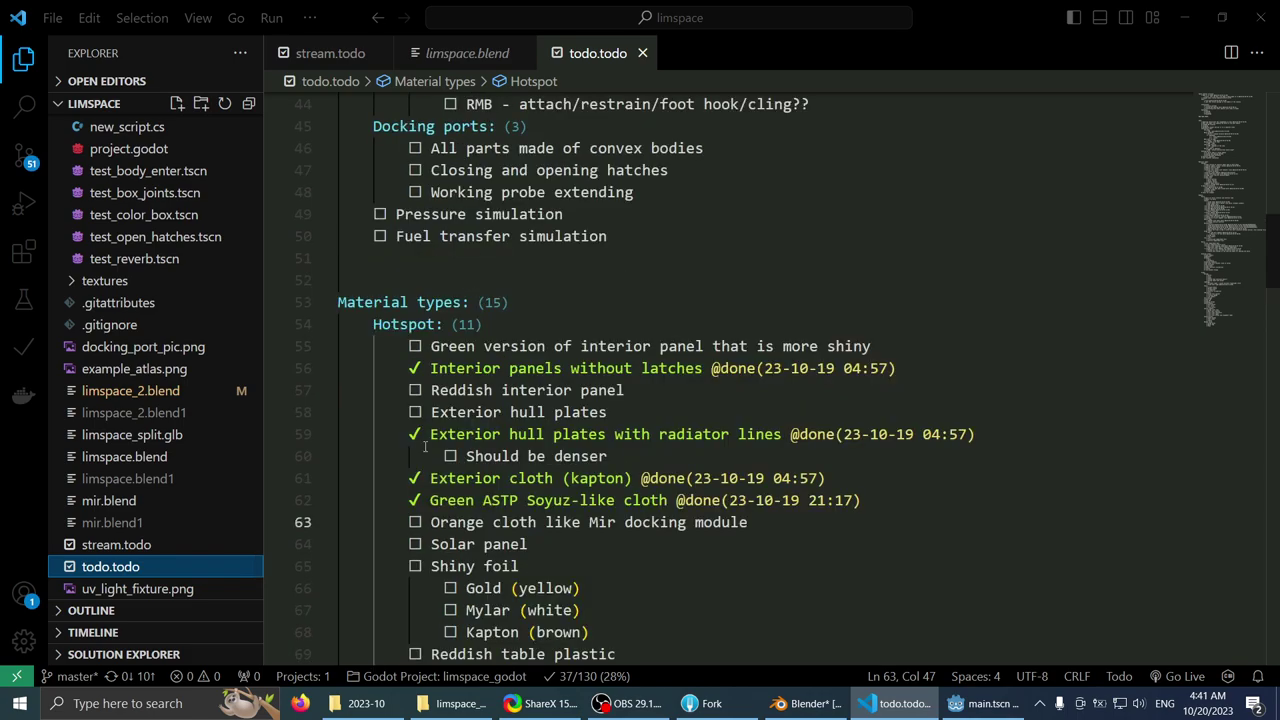
scroll(558, 427, up, 2)
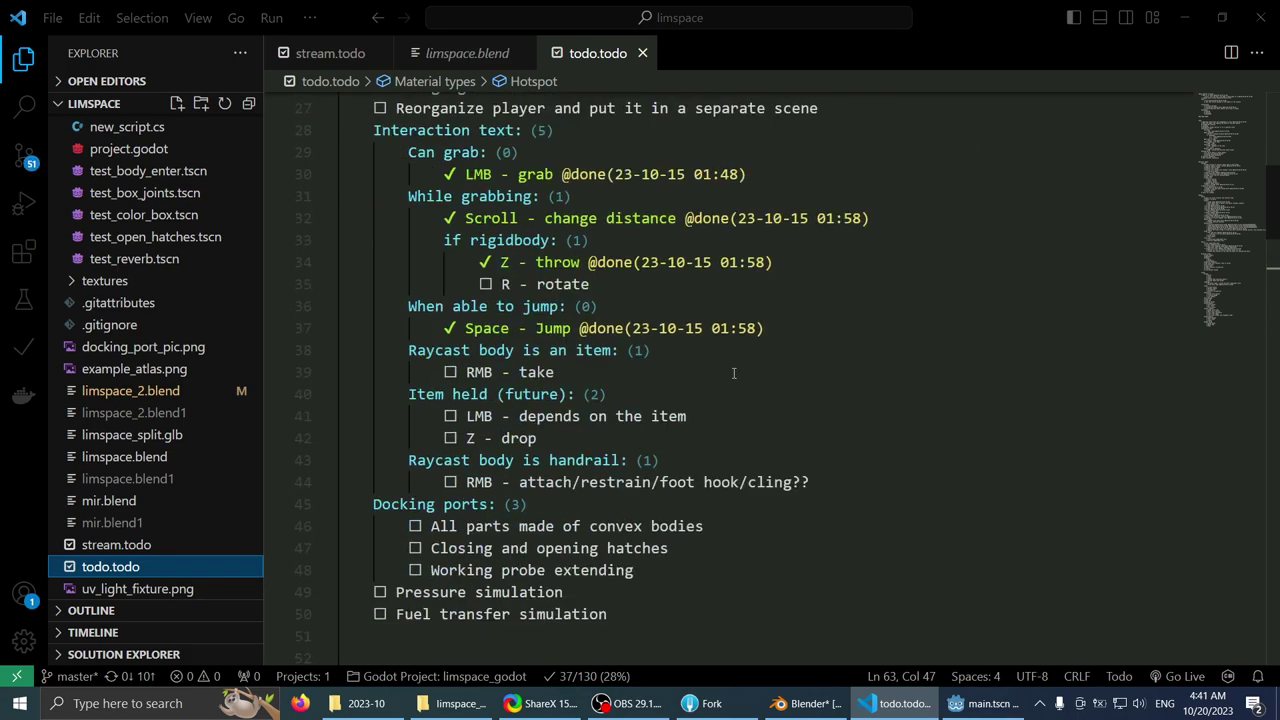
scroll(733, 373, up, 3)
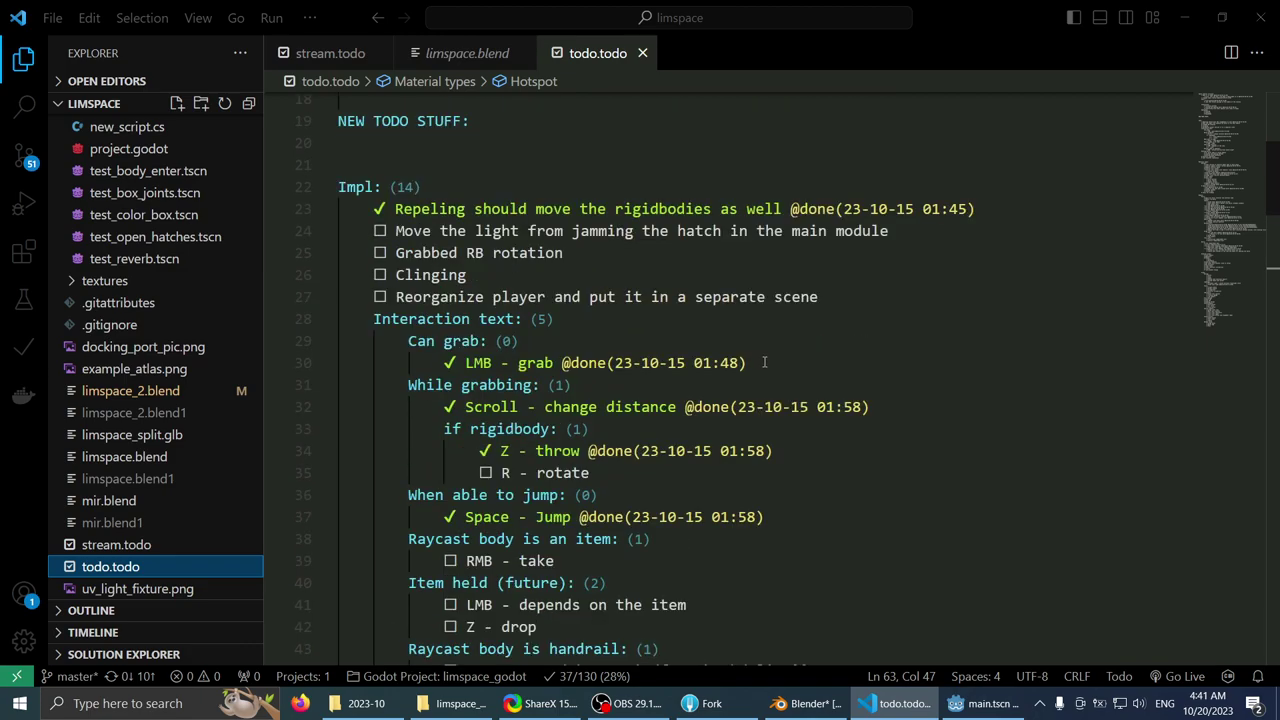
scroll(742, 362, up, 6)
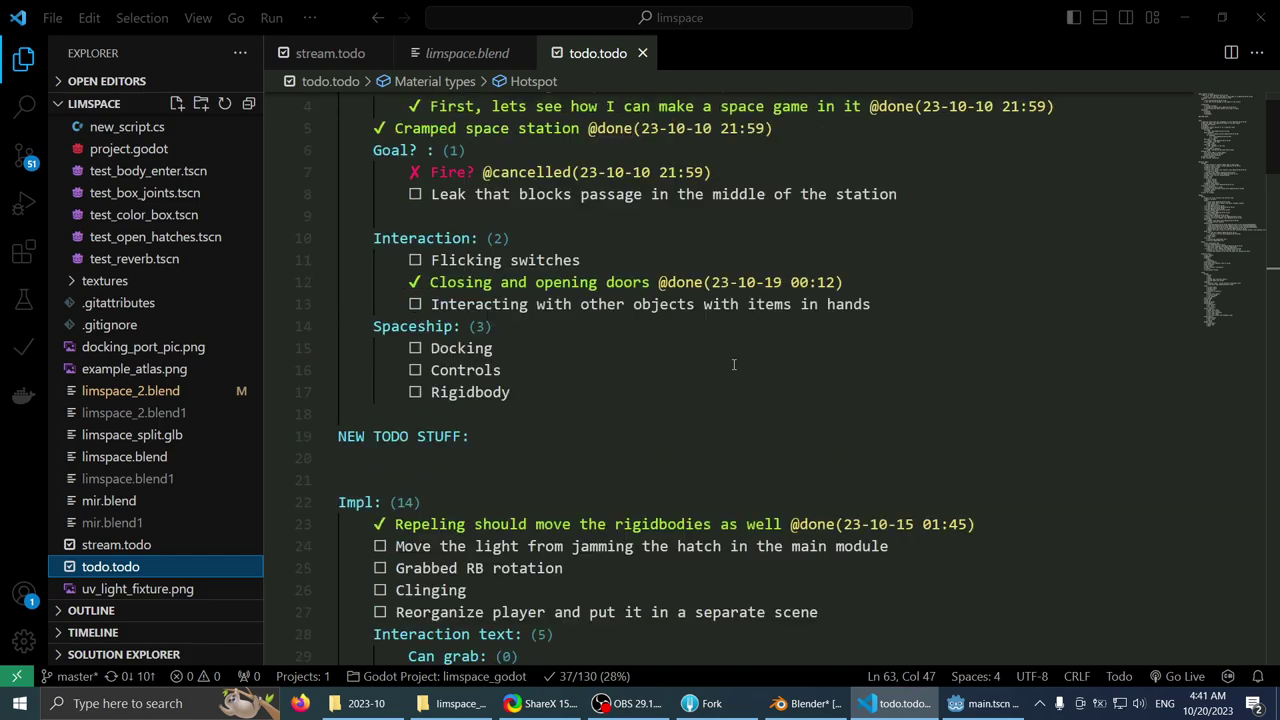
scroll(735, 367, down, 20)
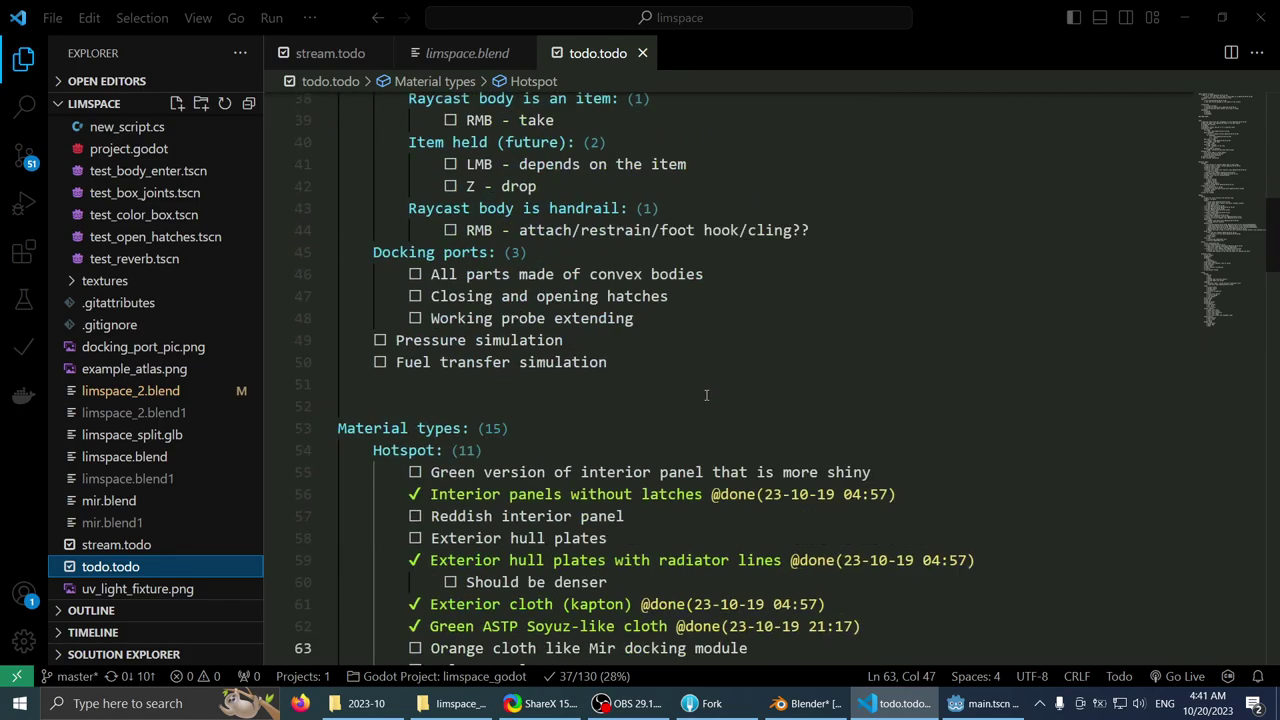
scroll(715, 412, down, 18)
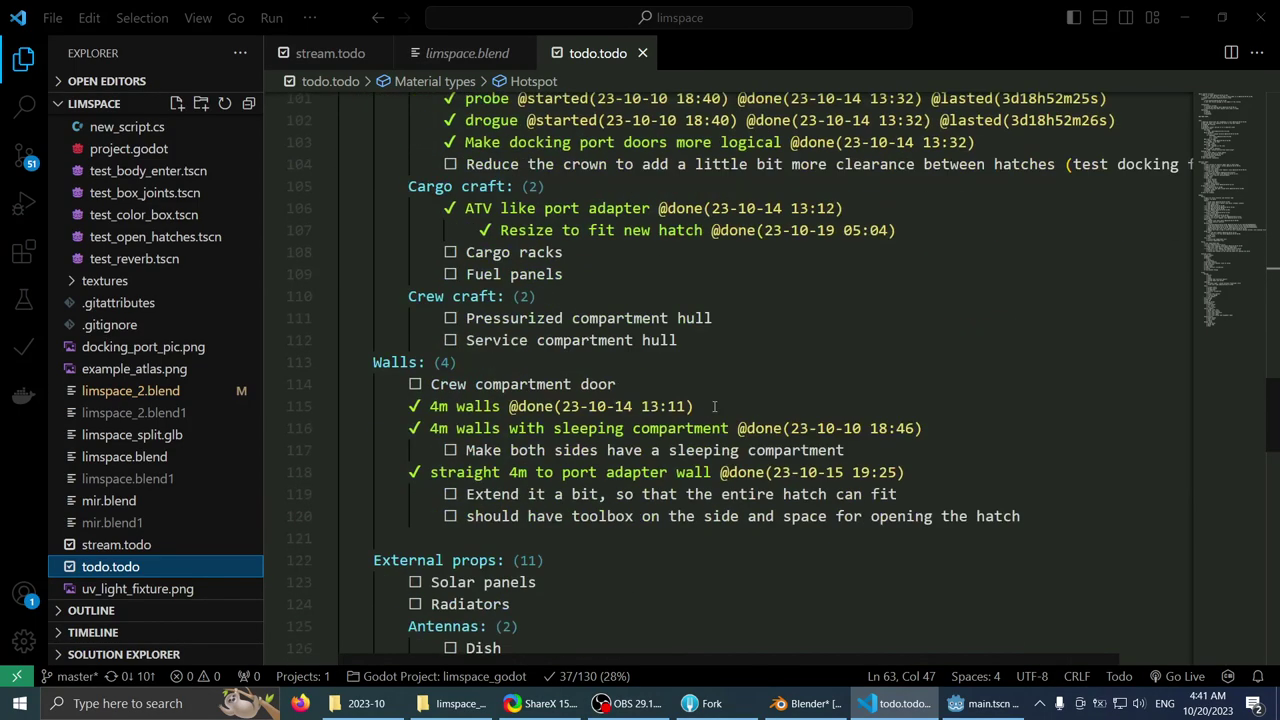
scroll(714, 410, down, 12)
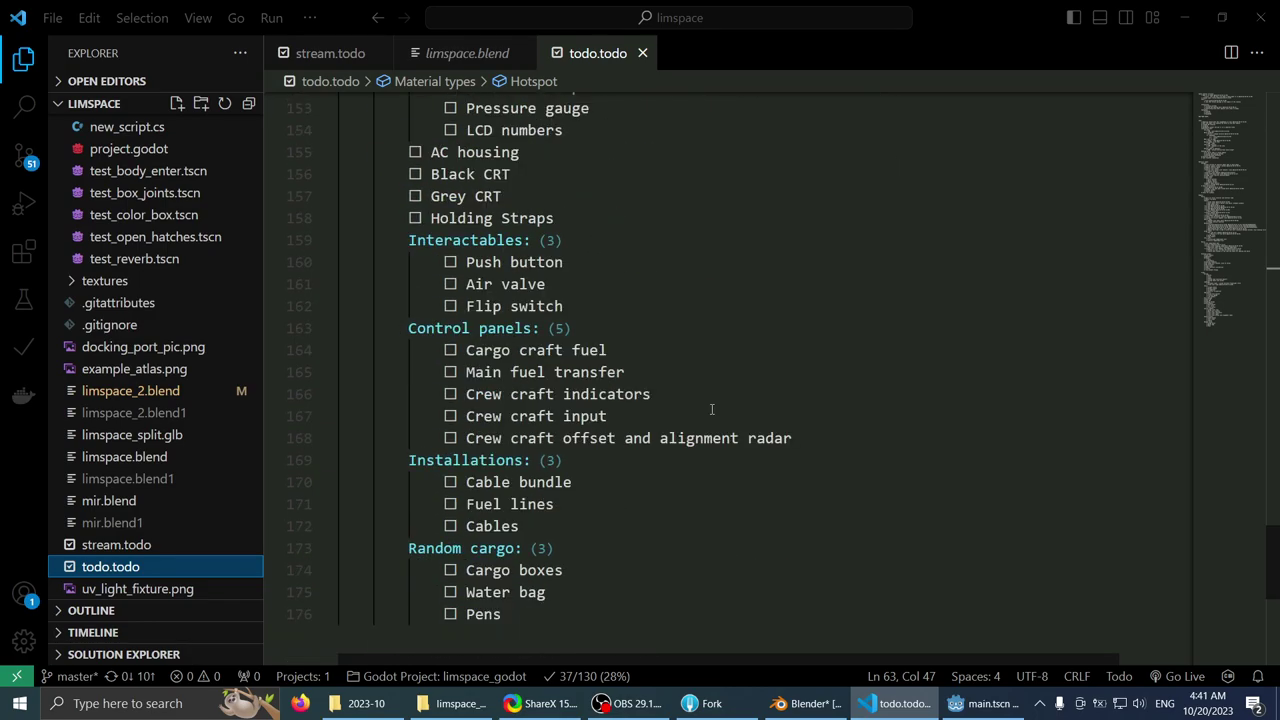
scroll(711, 404, up, 5)
scroll(711, 404, down, 1)
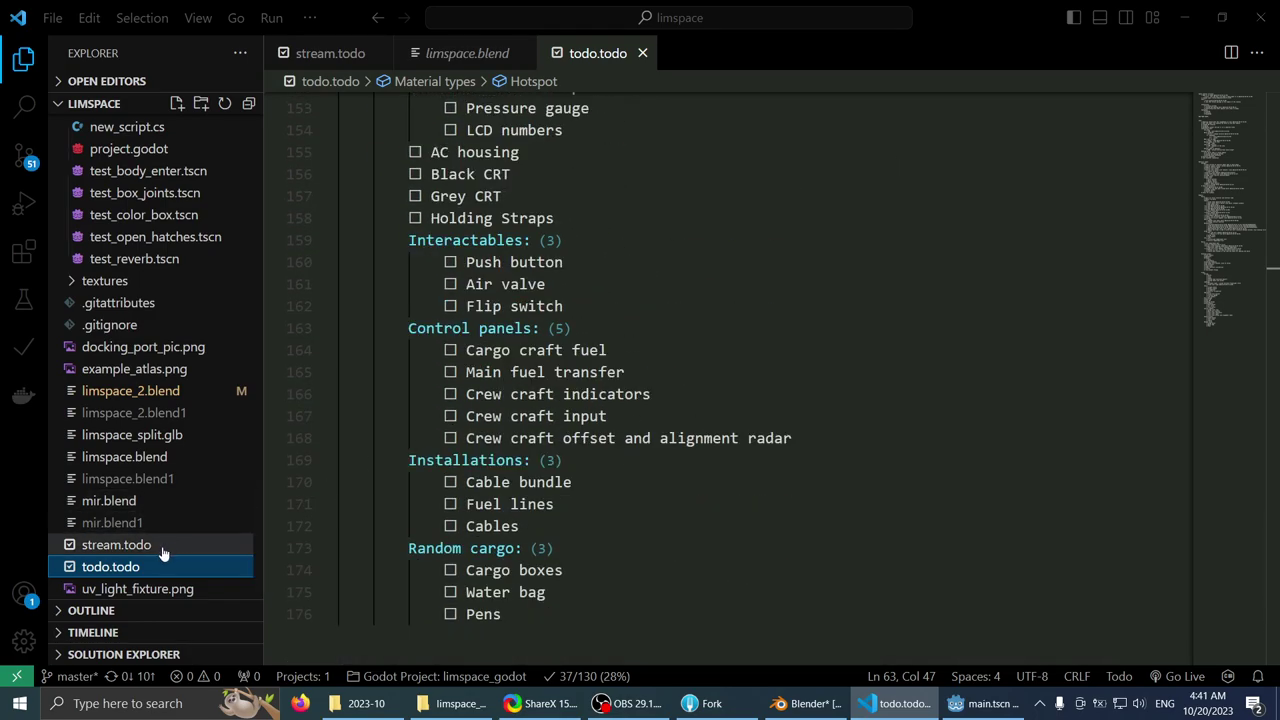
- Examine the Props tasks in todo.todo, from dining, lighting and tools down to interactables and control panels
scroll(630, 413, up, 7)
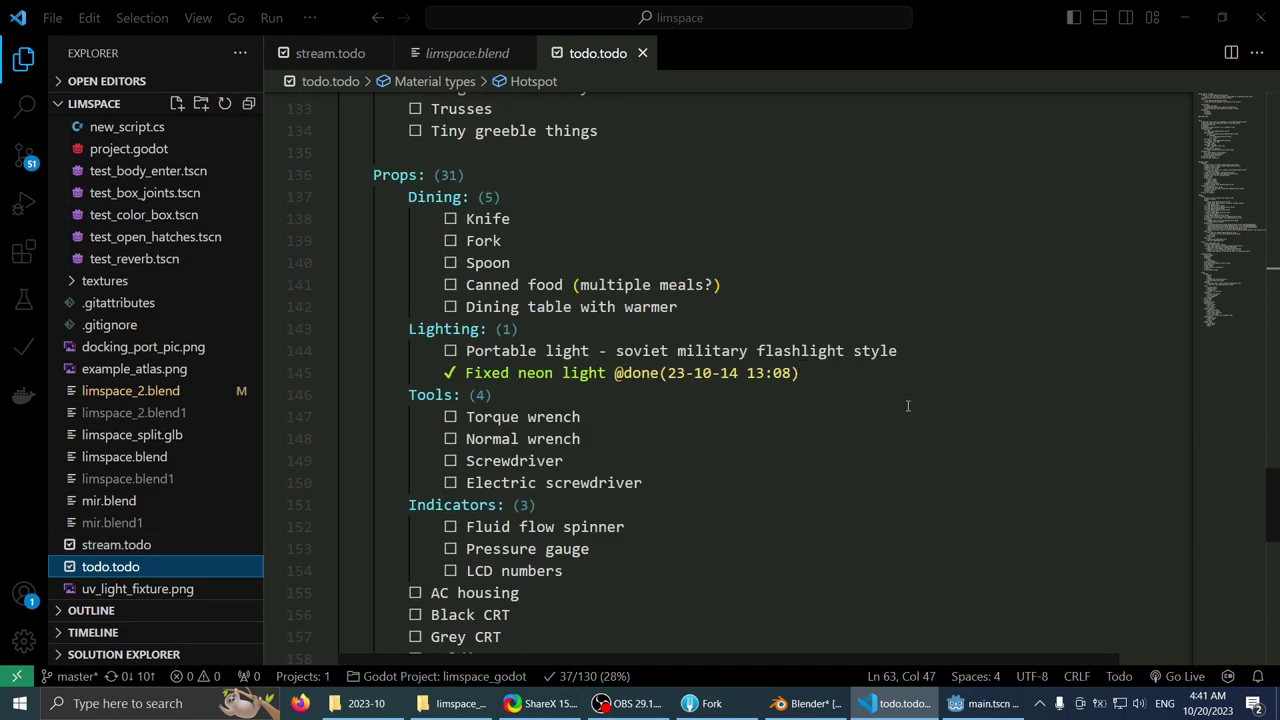
click(905, 373)
click(946, 355)
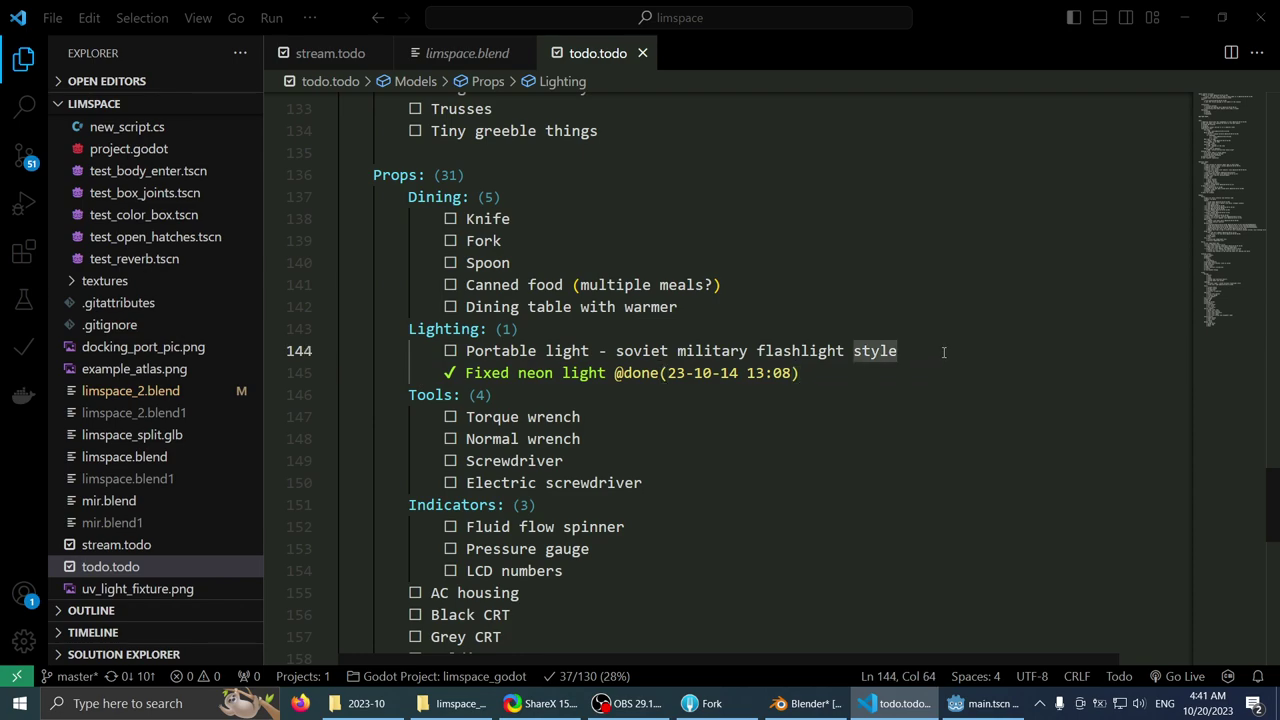
scroll(942, 353, up, 1)
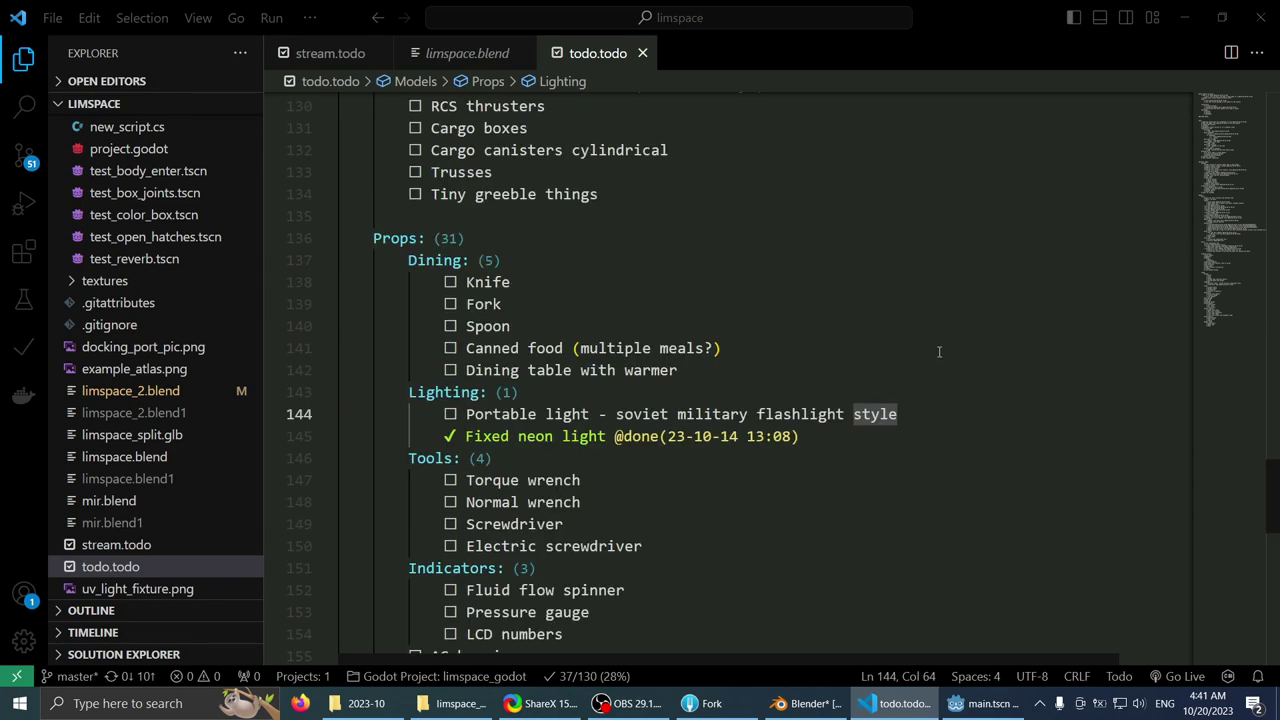
scroll(929, 348, up, 1)
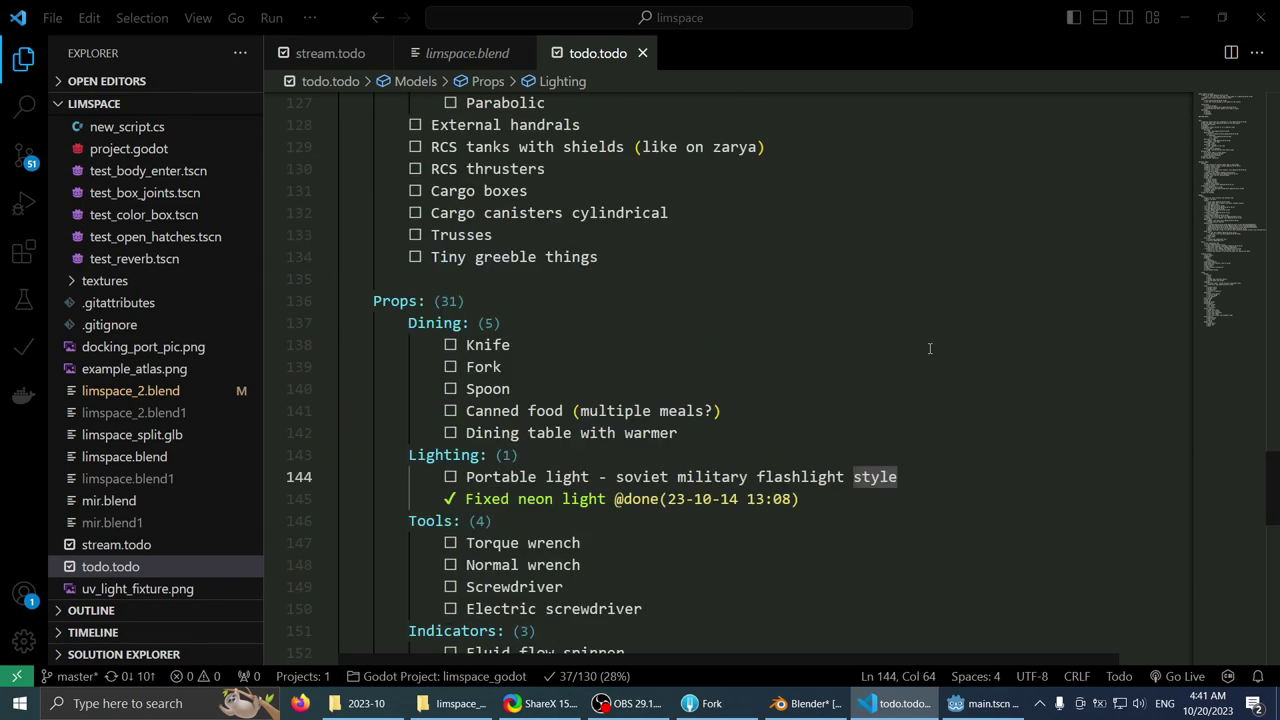
scroll(608, 371, down, 4)
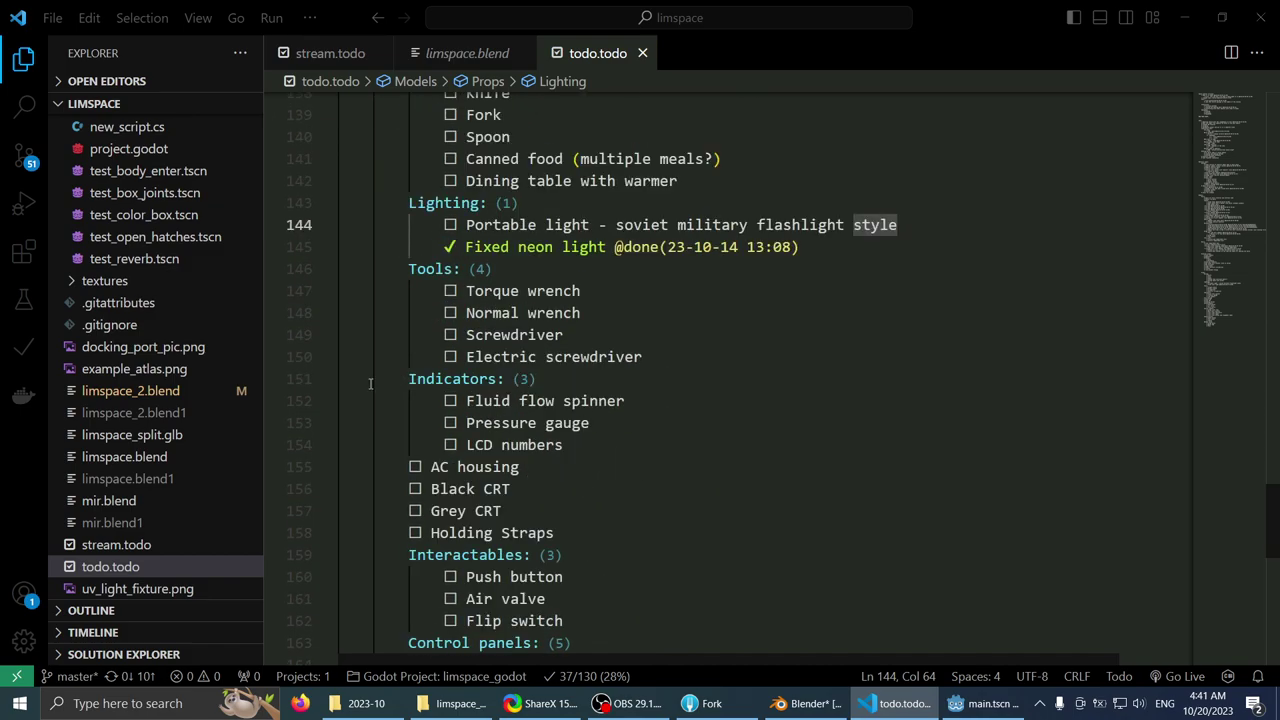
scroll(428, 321, down, 3)
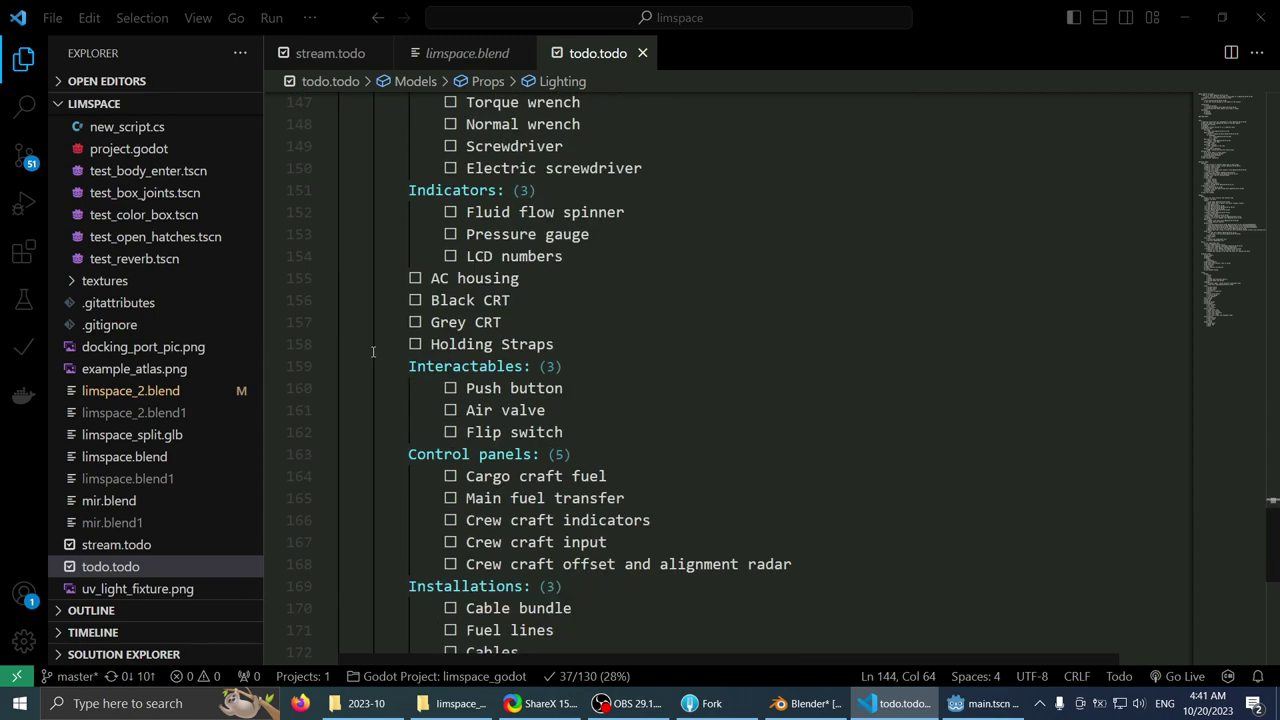
scroll(373, 351, up, 1)
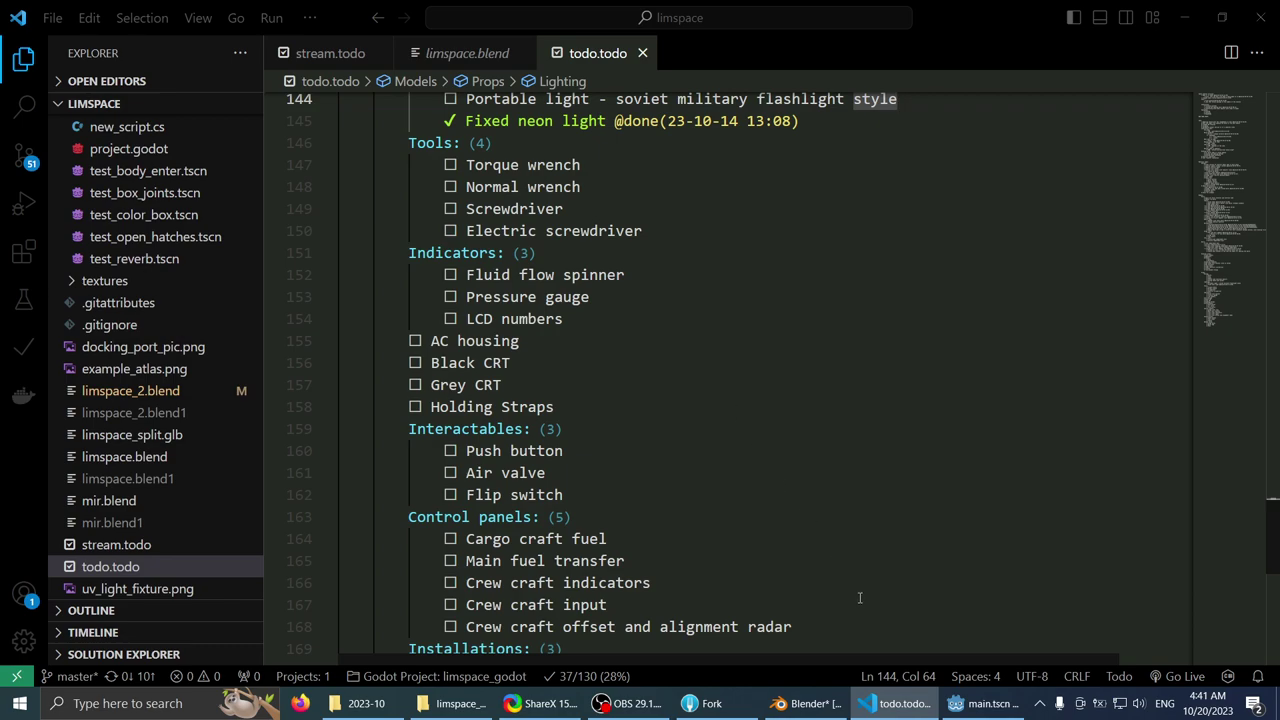
click(905, 708)
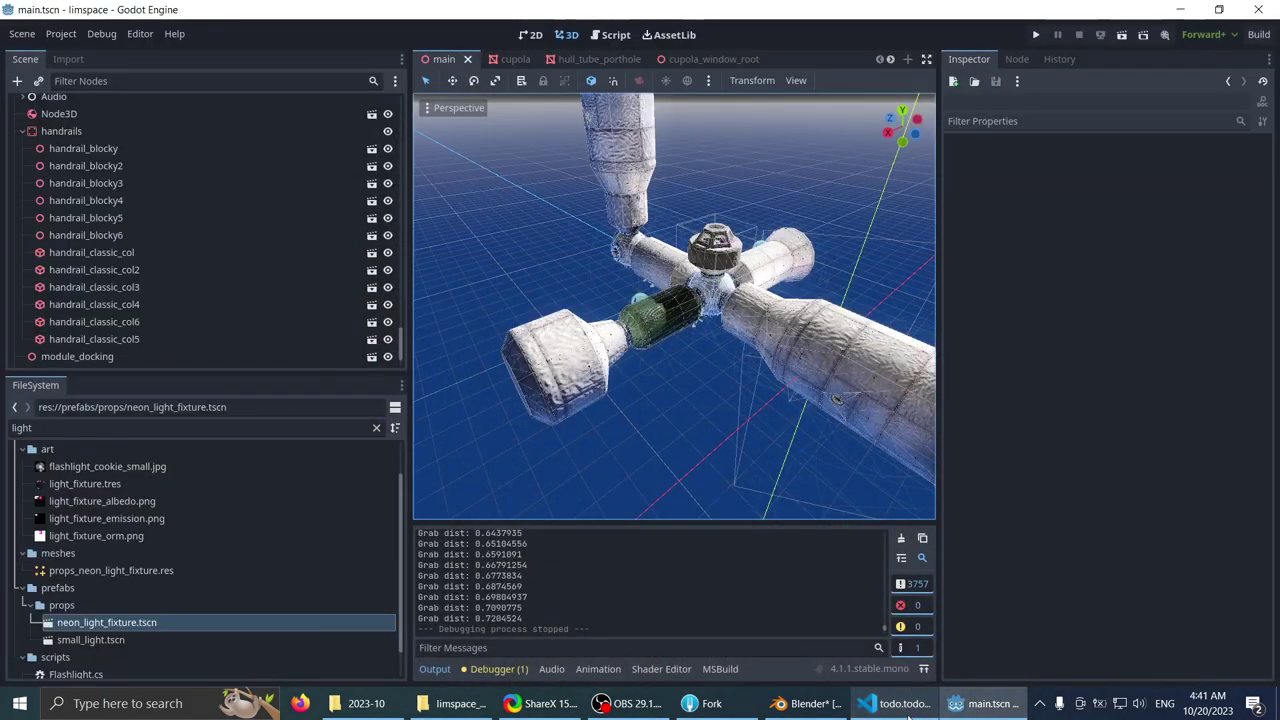
click(905, 705)
click(1270, 707)
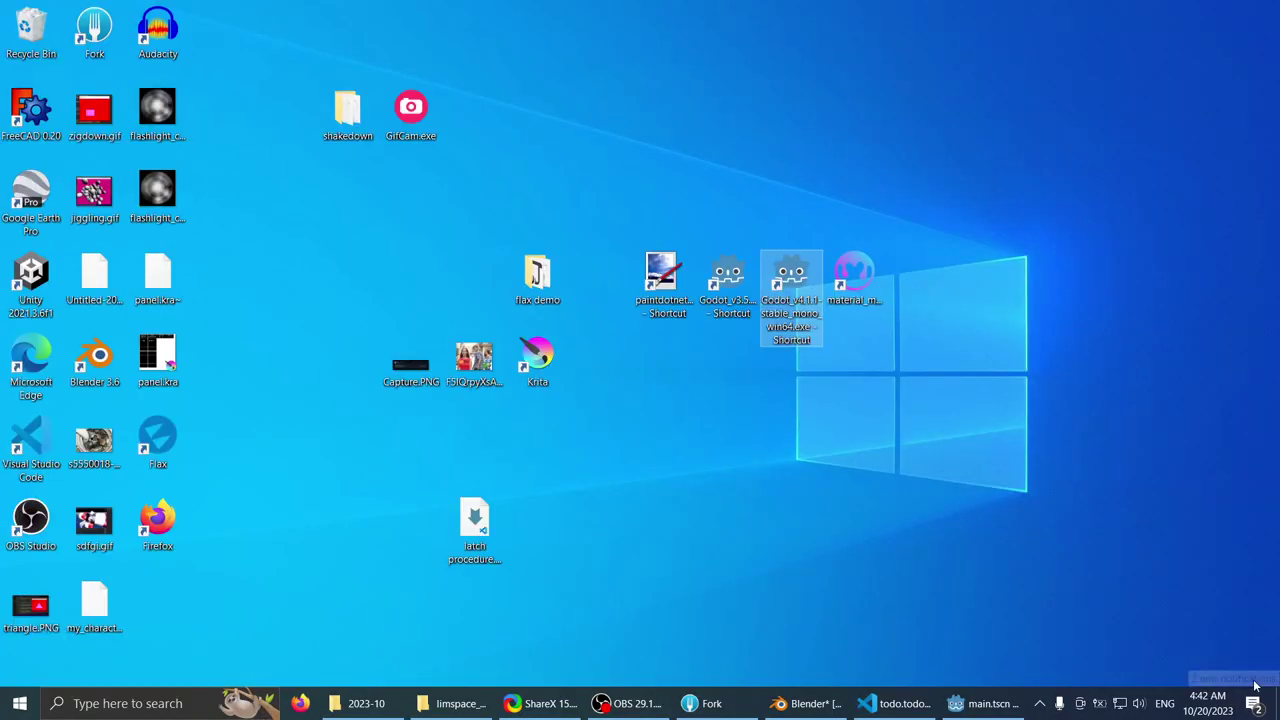
click(476, 540)
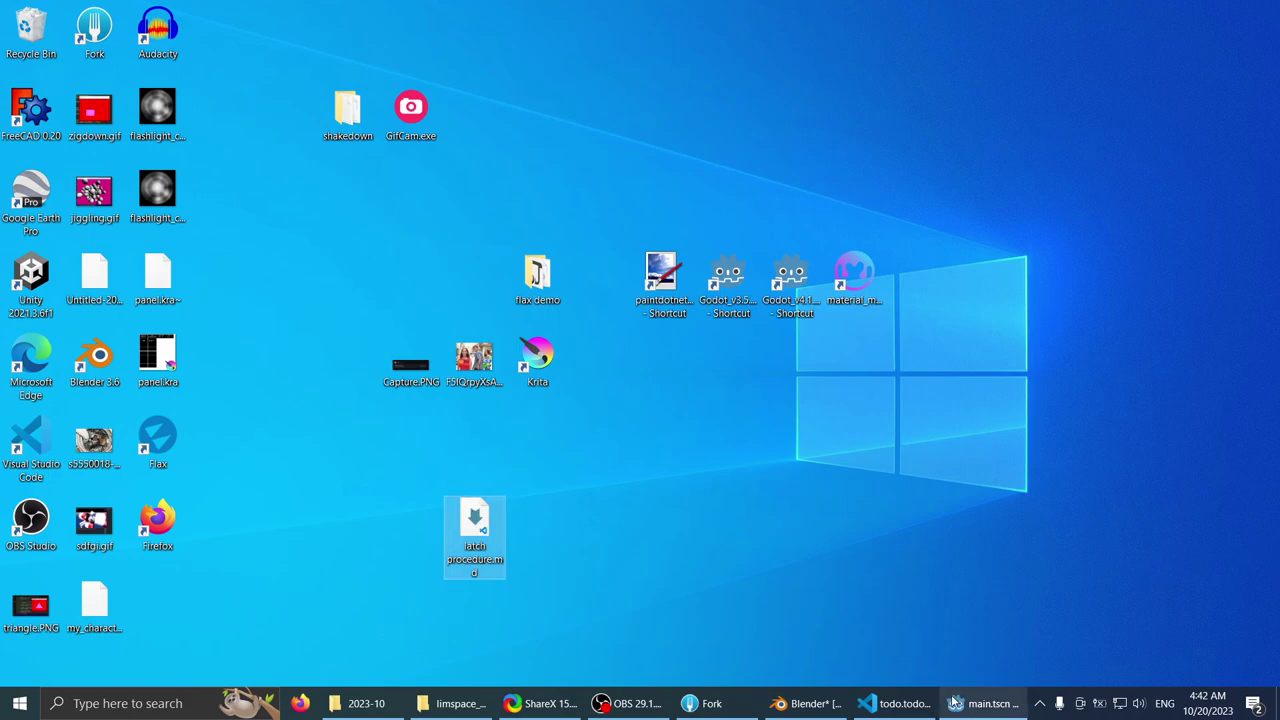
click(985, 703)
click(905, 703)
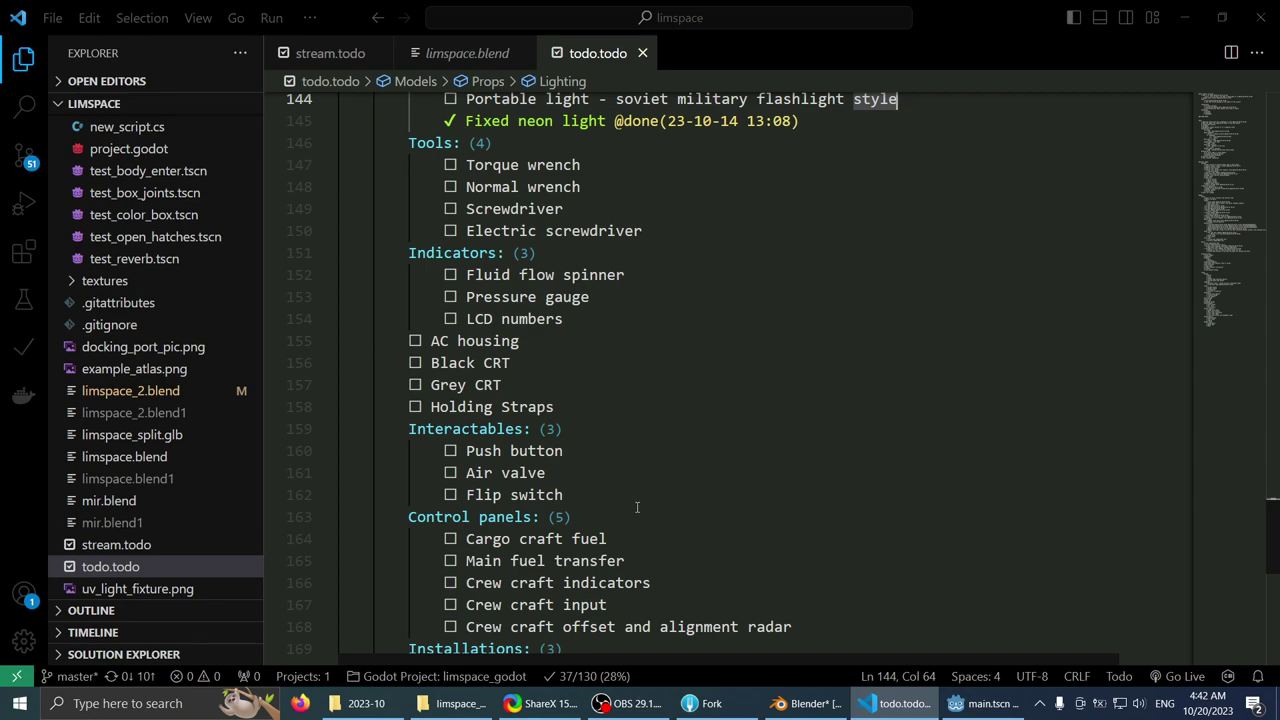
- Read through the Props tasks in todo.todo, from dining, lighting and tools to control panels, installations and random cargo
scroll(759, 495, down, 3)
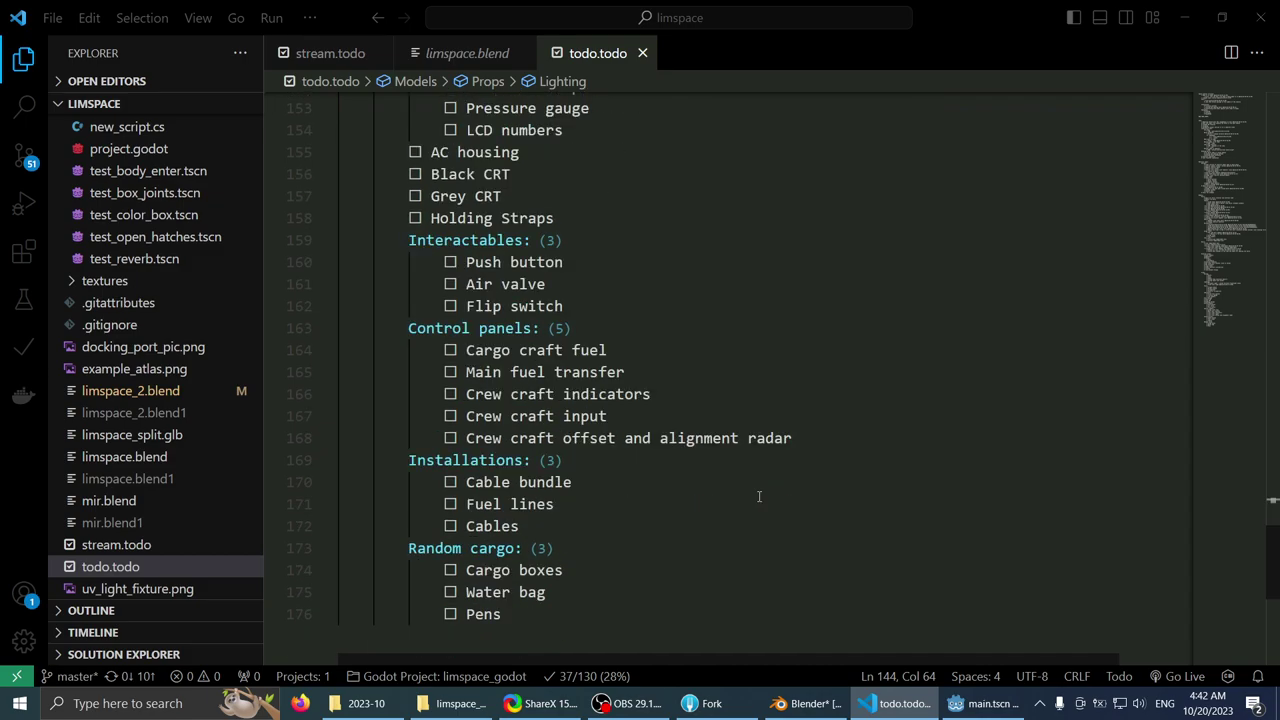
scroll(759, 495, up, 3)
scroll(759, 493, up, 2)
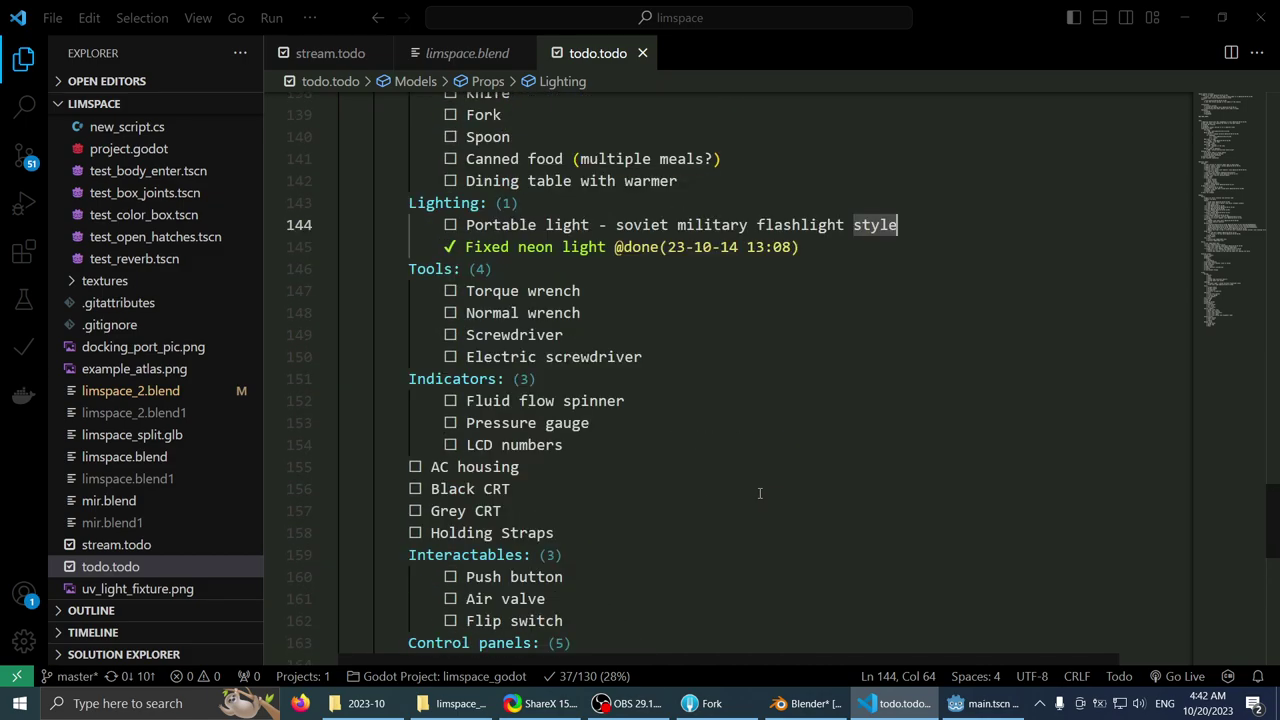
scroll(759, 494, up, 2)
scroll(759, 495, down, 4)
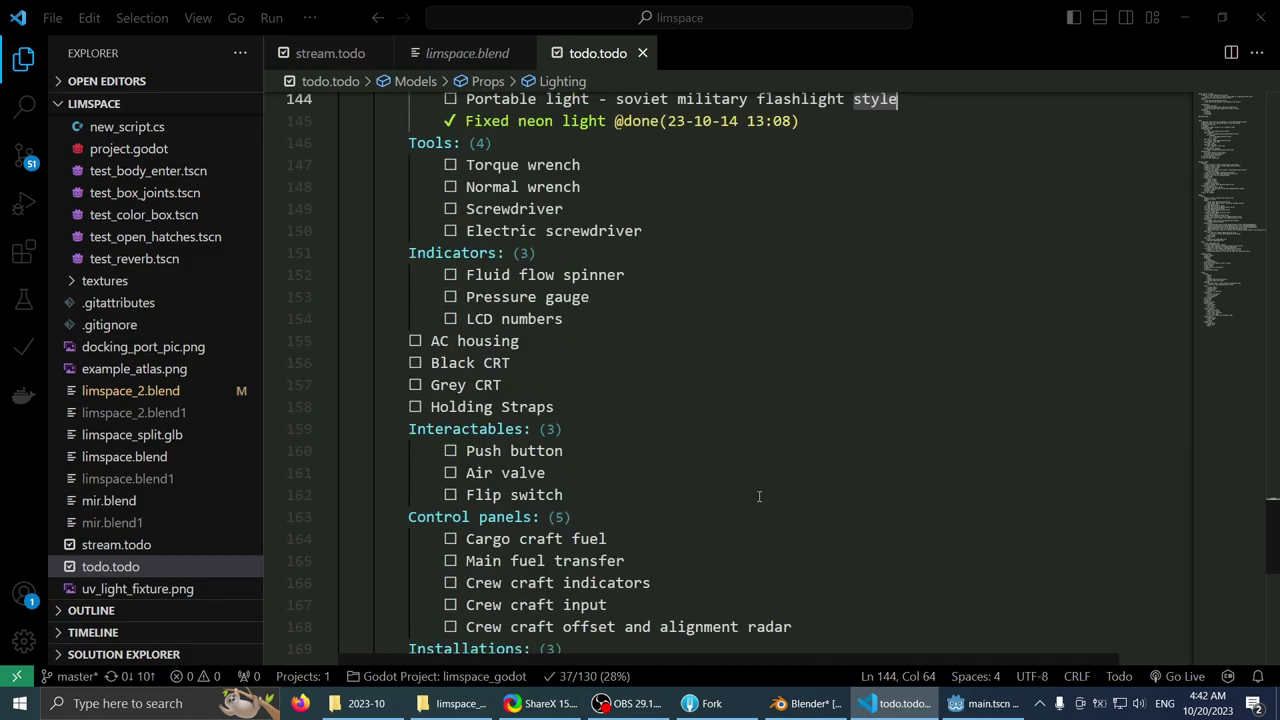
scroll(759, 494, up, 4)
scroll(759, 493, down, 1)
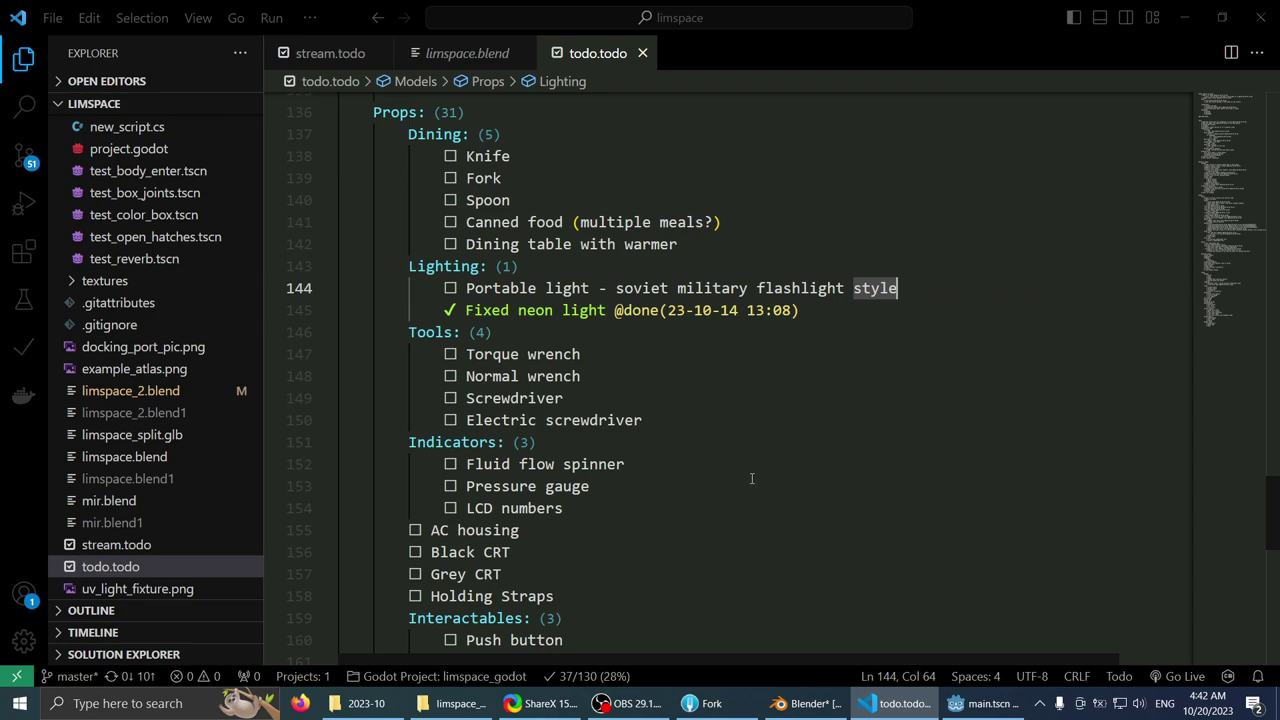
scroll(751, 479, down, 1)
scroll(751, 479, down, 3)
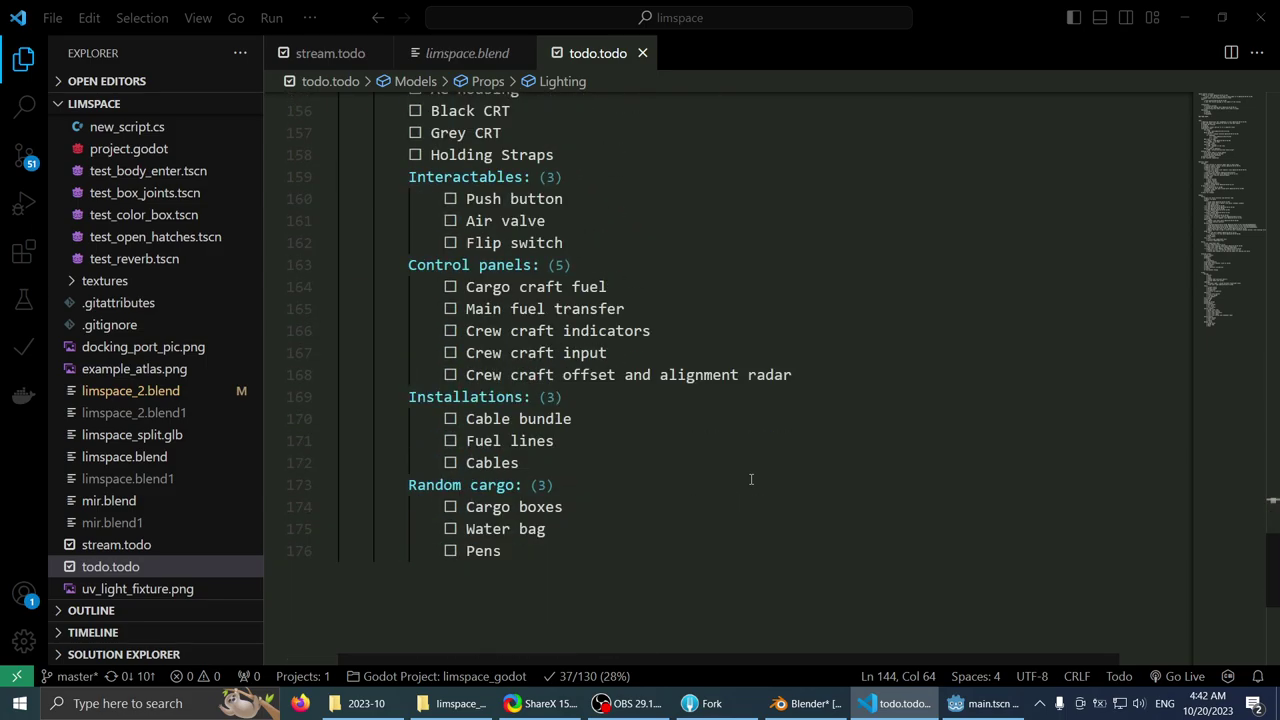
scroll(751, 479, up, 10)
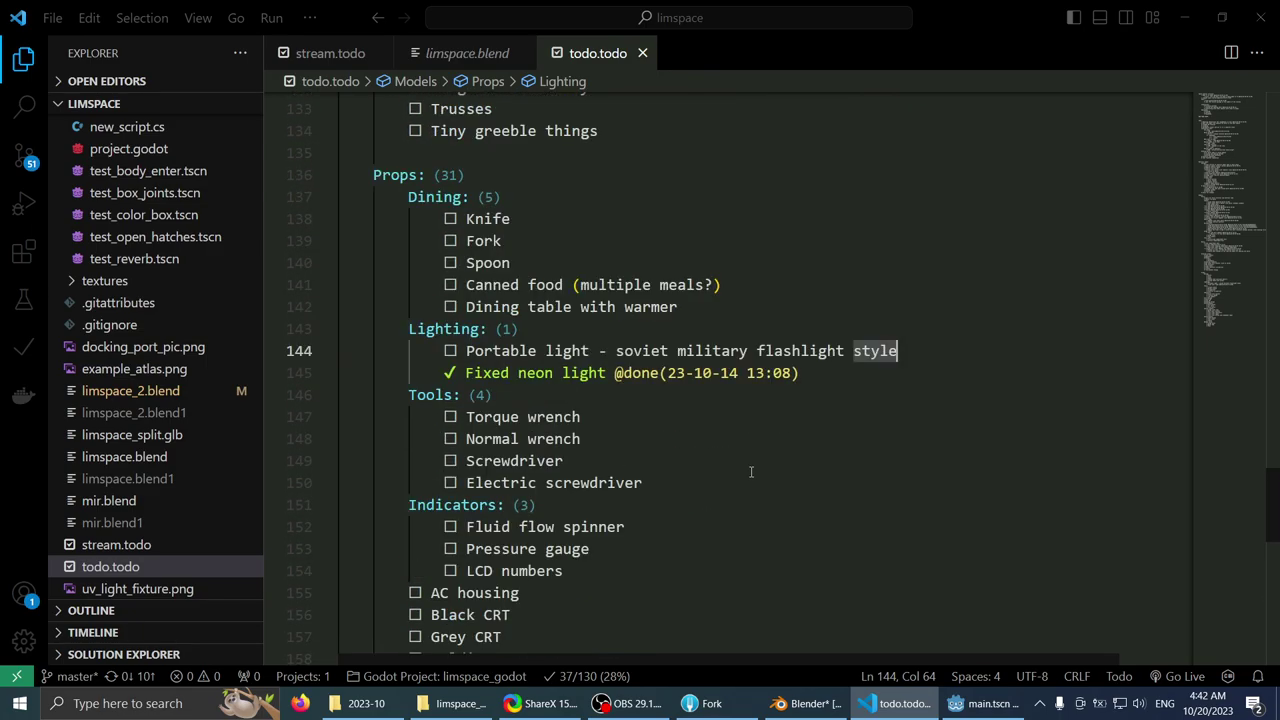
- Mark the Cupola tasks "Make cupola have a better view below (steepen windows)" and "Add window seals" as done
scroll(751, 474, up, 19)
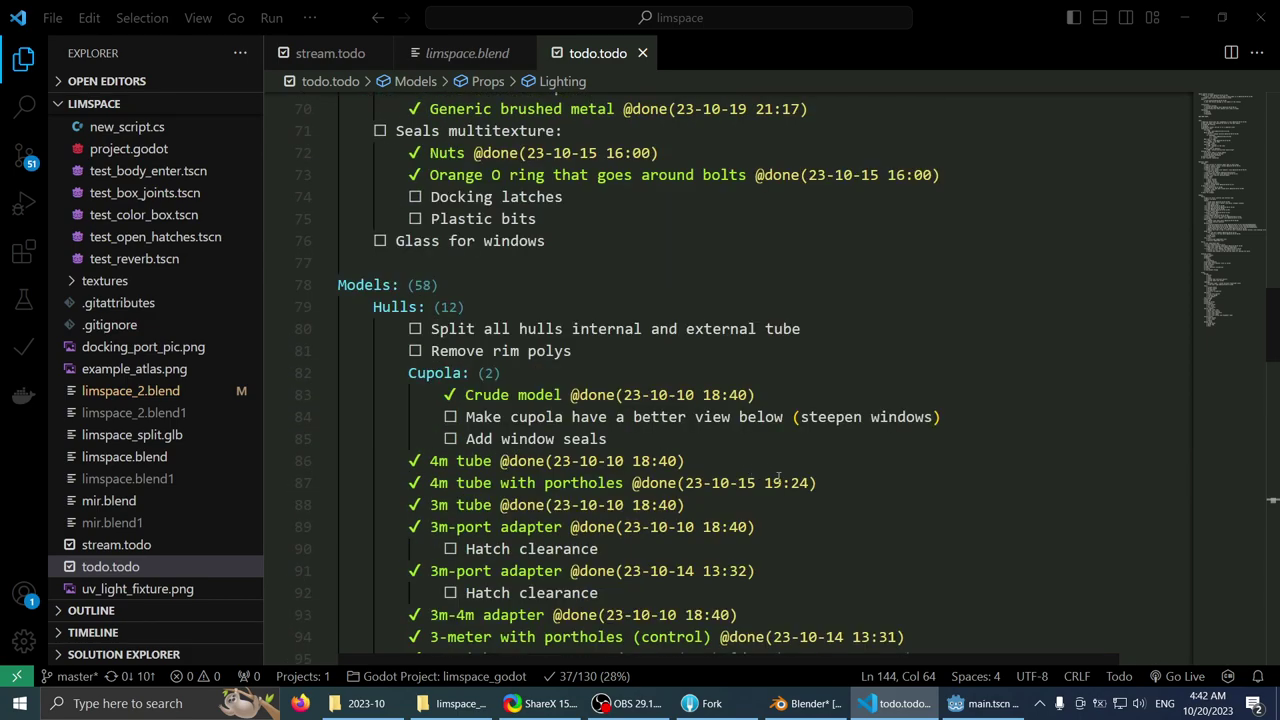
click(759, 441)
click(791, 385)
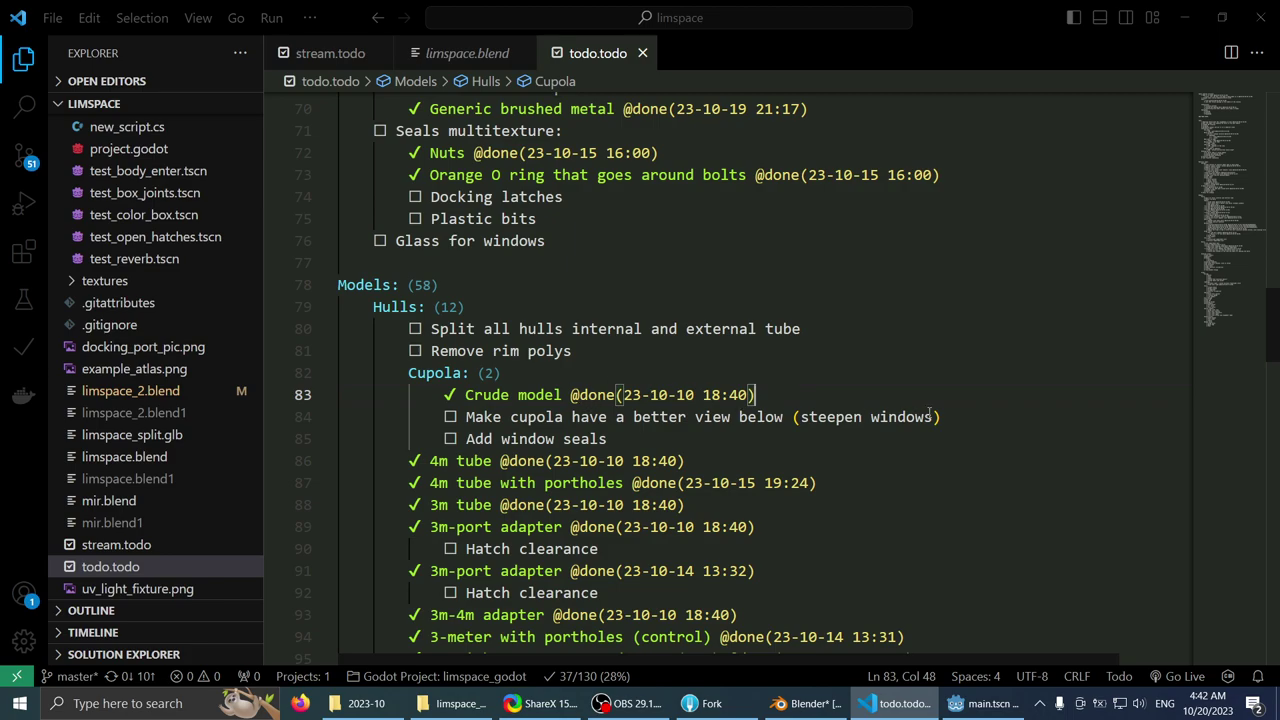
click(962, 413)
key(alt+d)
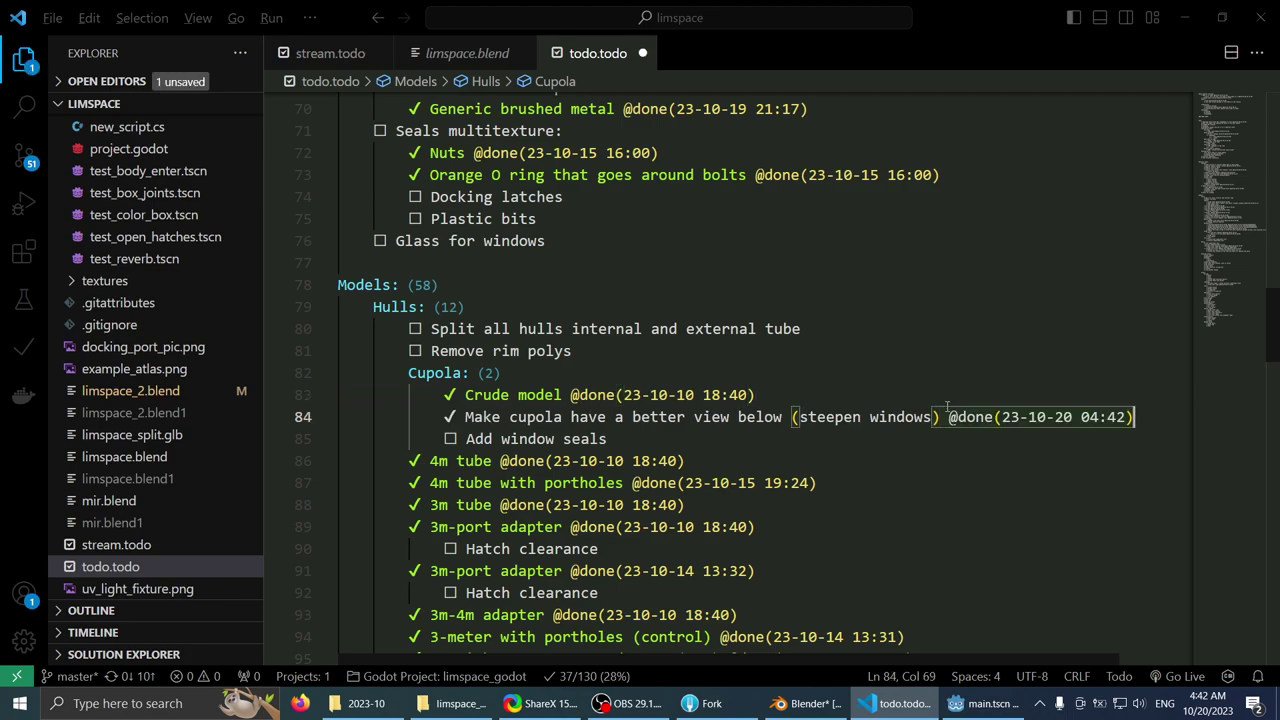
click(657, 441)
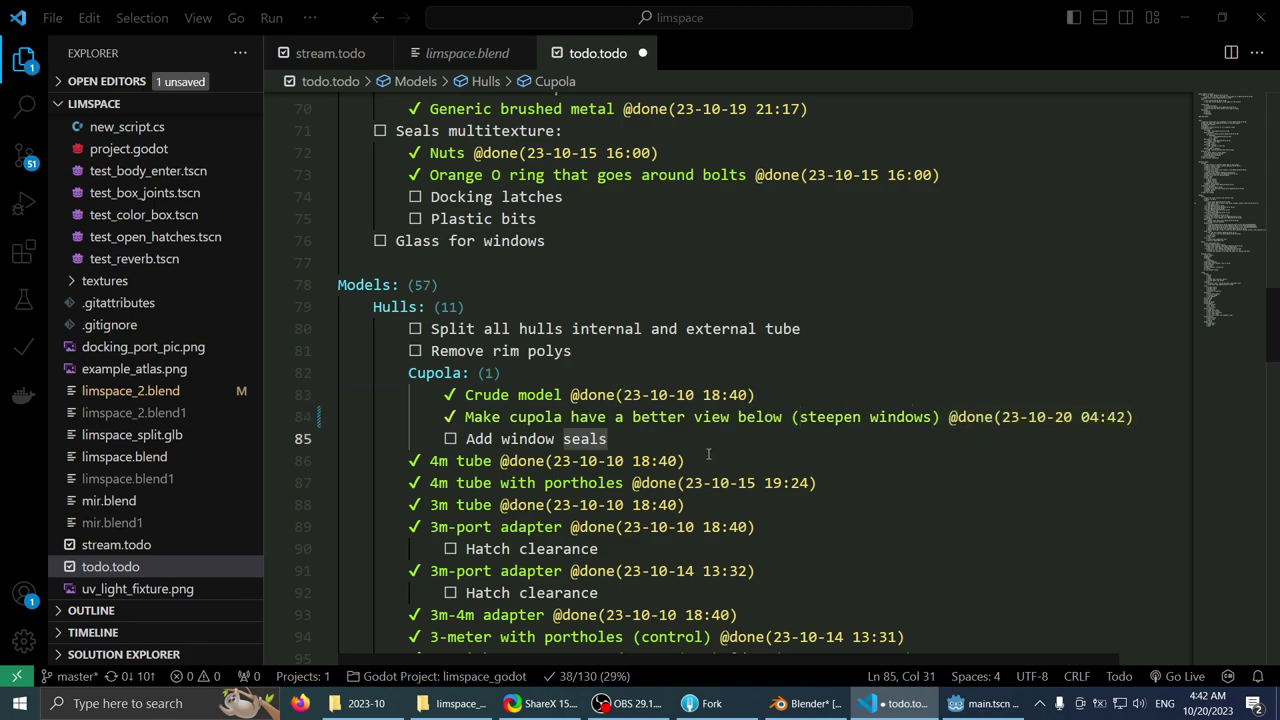
key(alt+d)
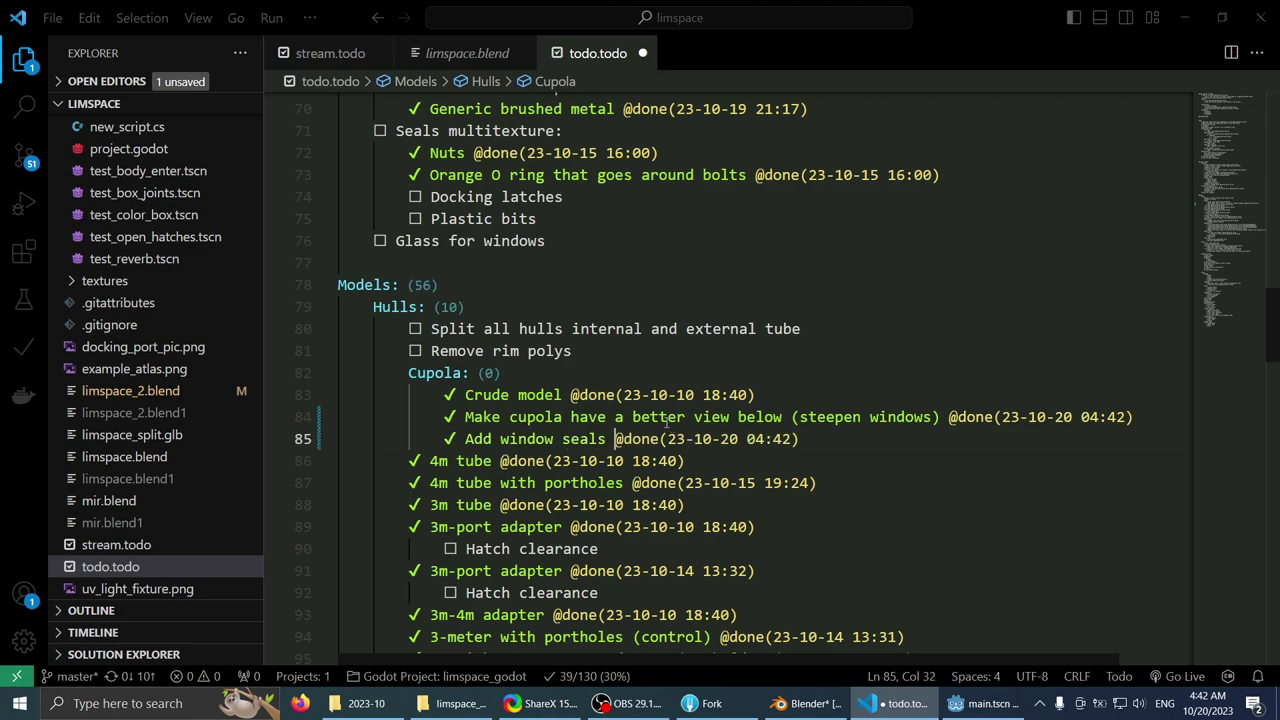
key(Up)
key(Up)
key(Up)
key(Up)
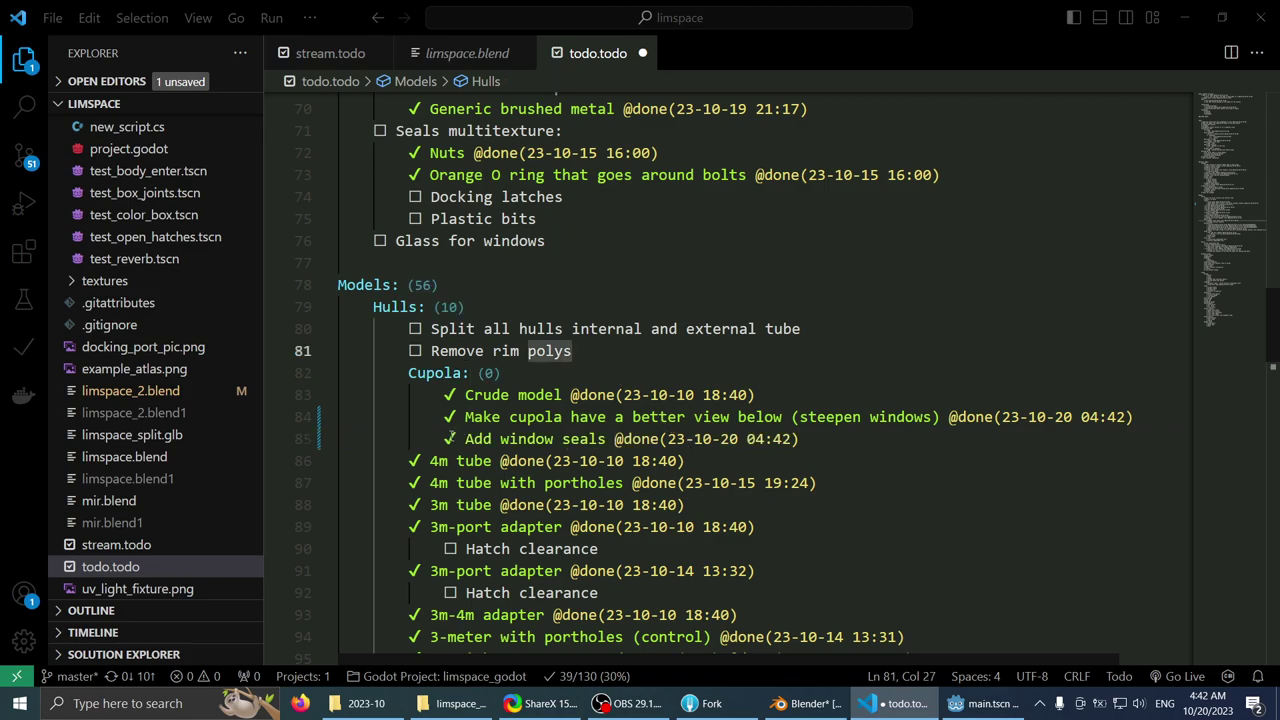
drag(463, 440, 607, 440)
click(777, 441)
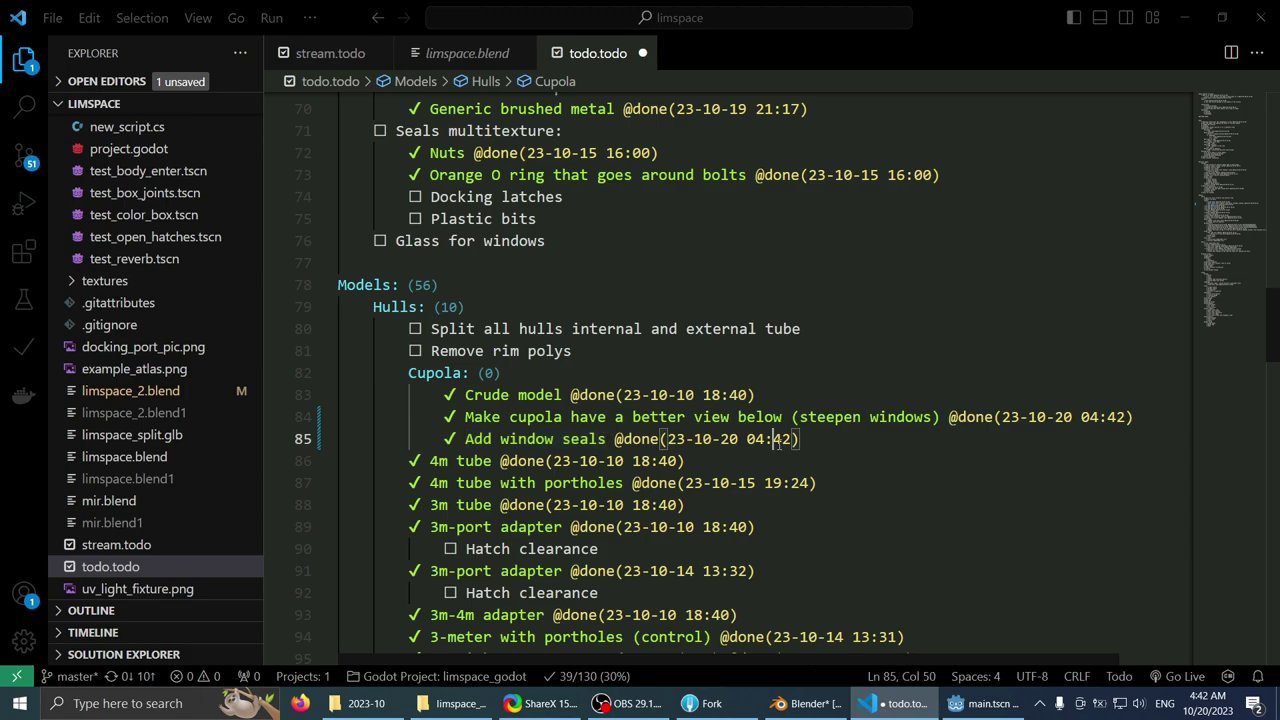
click(800, 454)
click(853, 435)
click(847, 452)
click(853, 481)
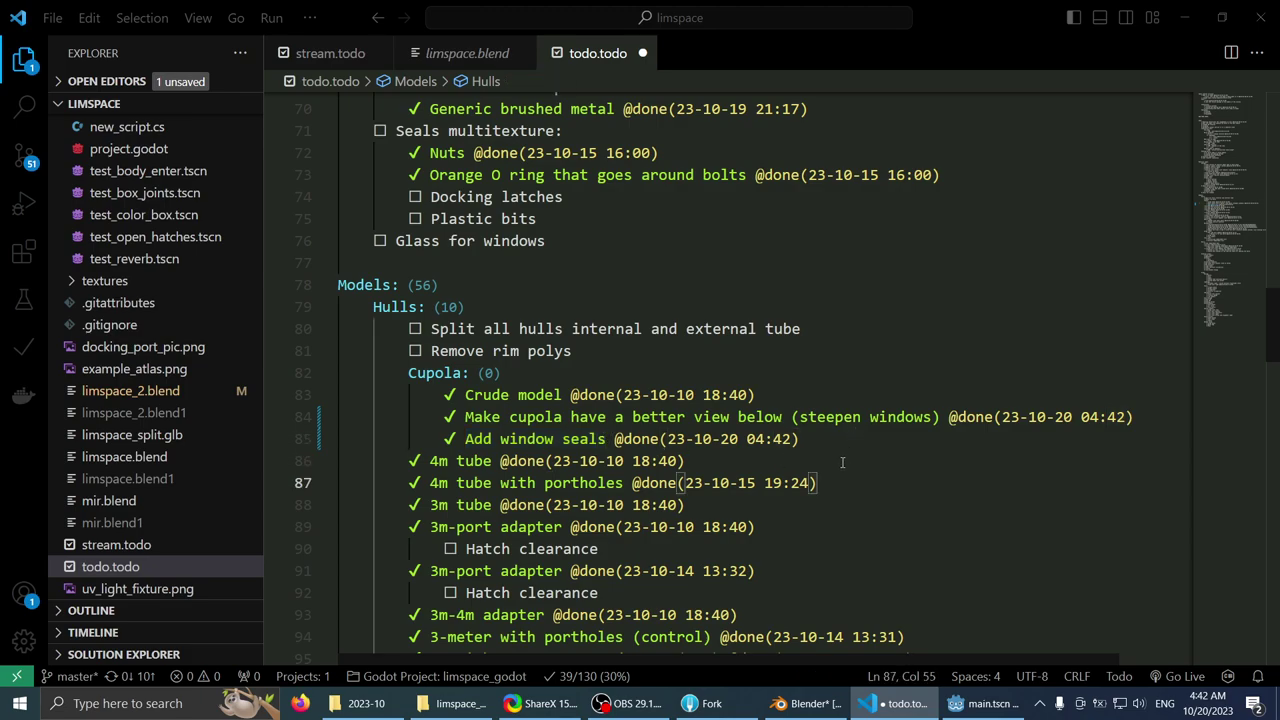
- Delete the second 3m-port adapter entry with its Hatch clearance subtask, and mark the remaining Hatch clearance task as done
scroll(842, 462, down, 1)
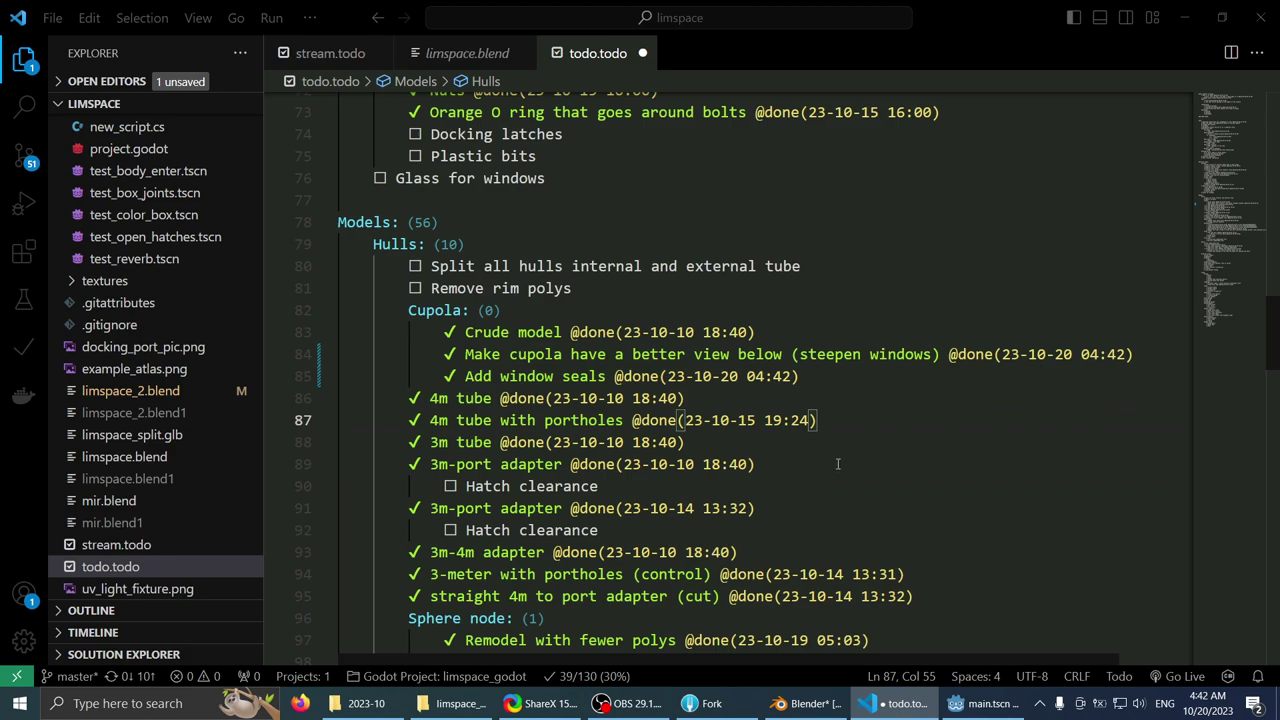
click(821, 480)
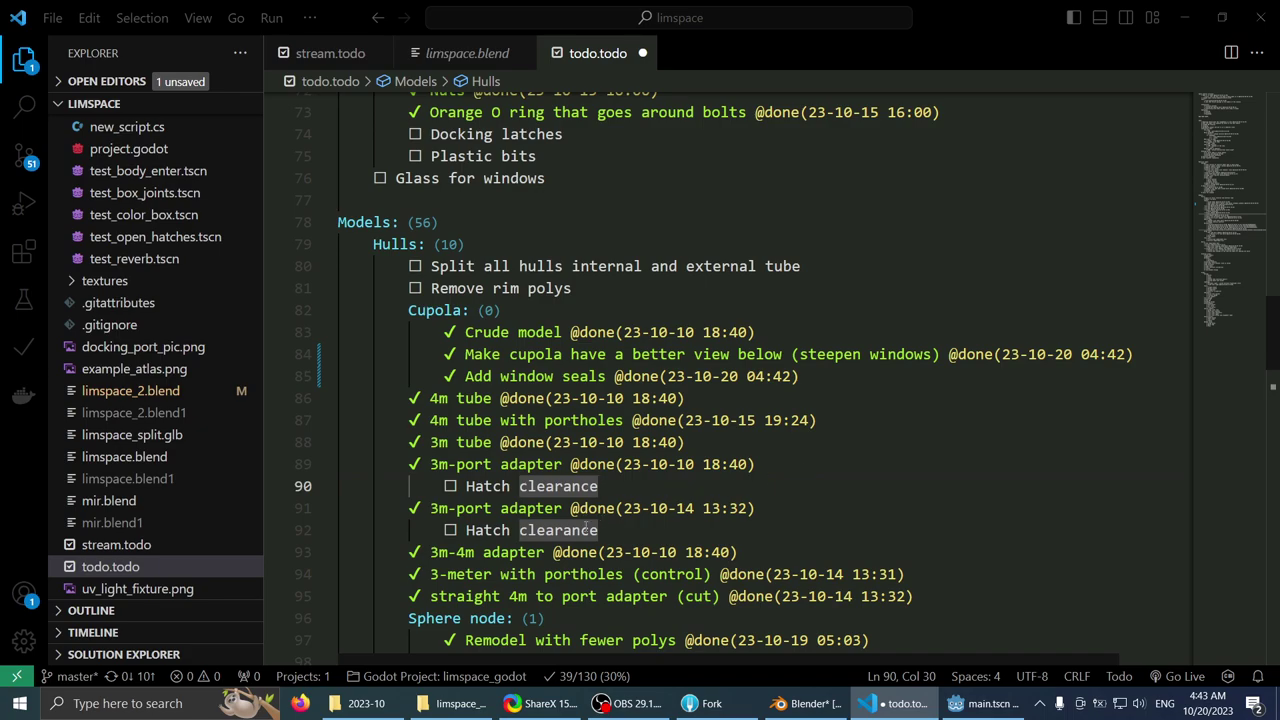
click(790, 510)
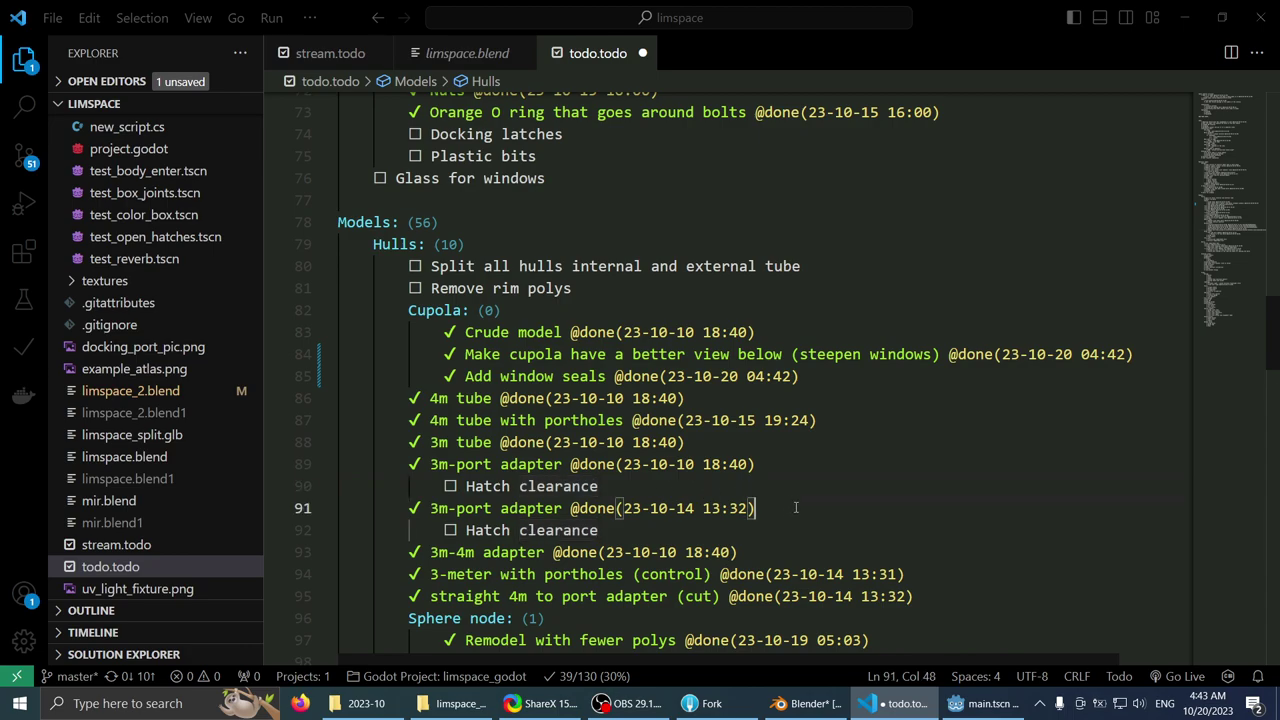
key(ctrl+shift+k)
key(ctrl+shift+k)
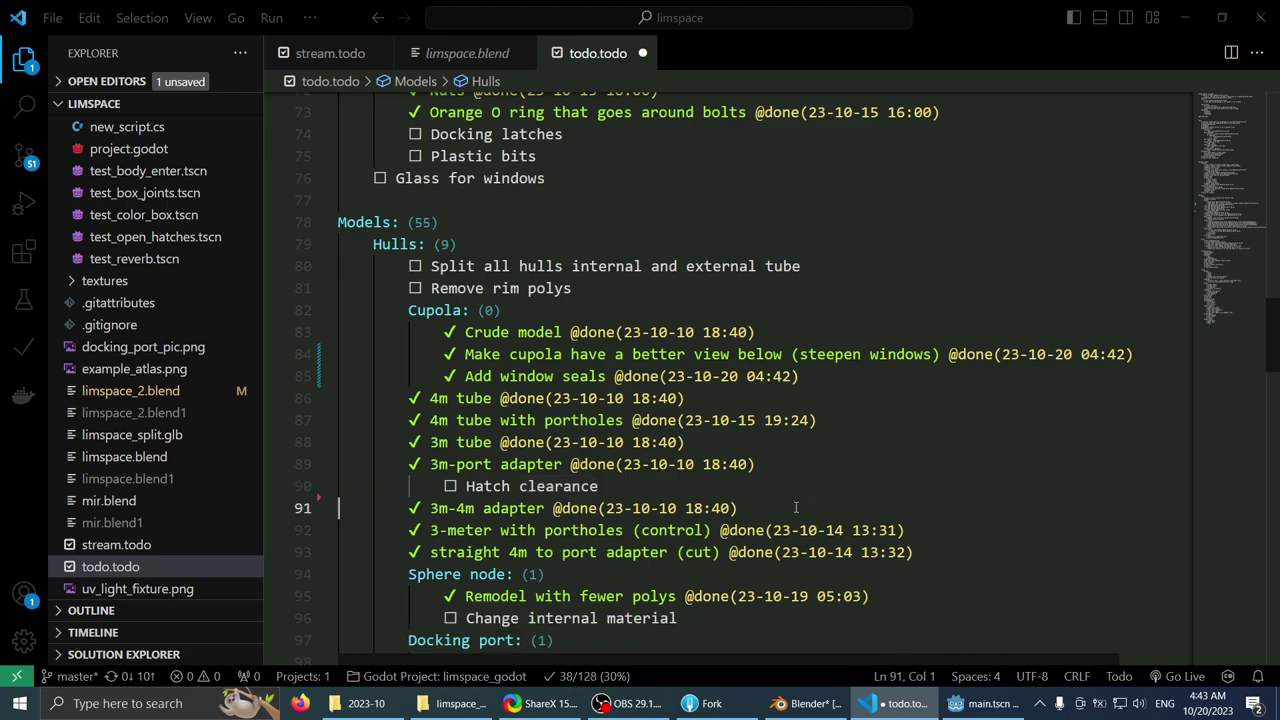
key(Up)
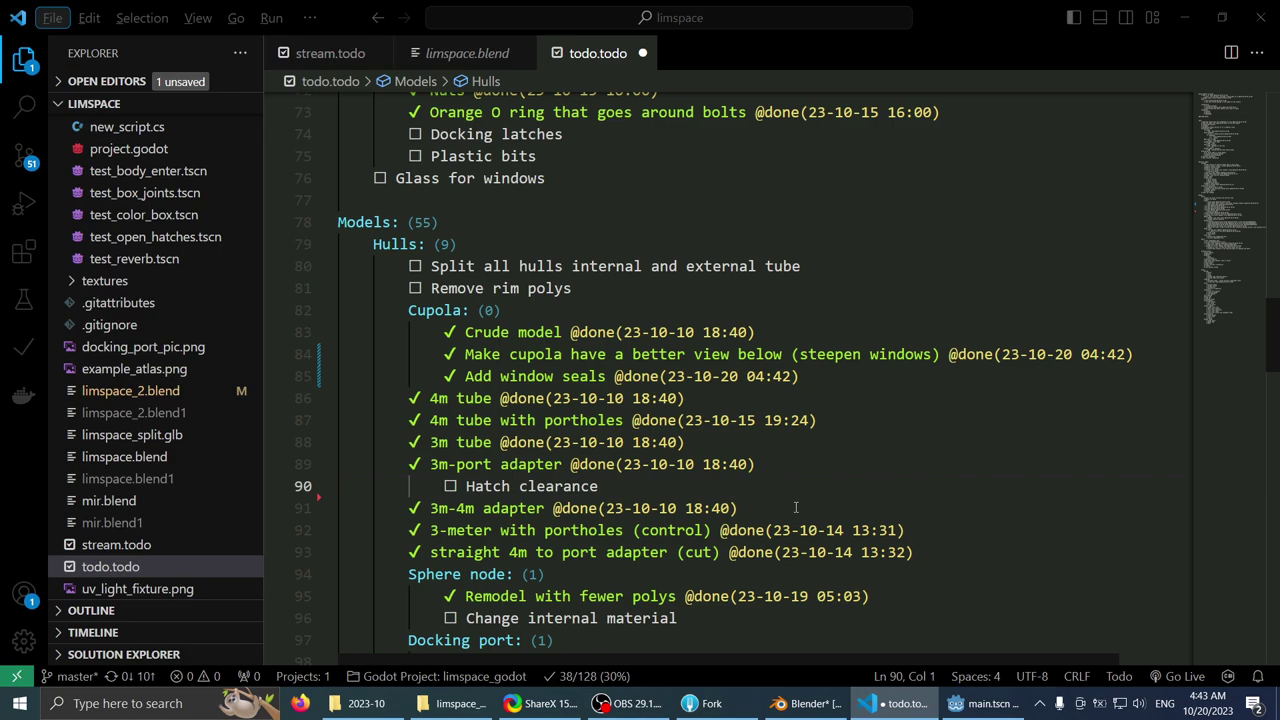
key(alt+d)
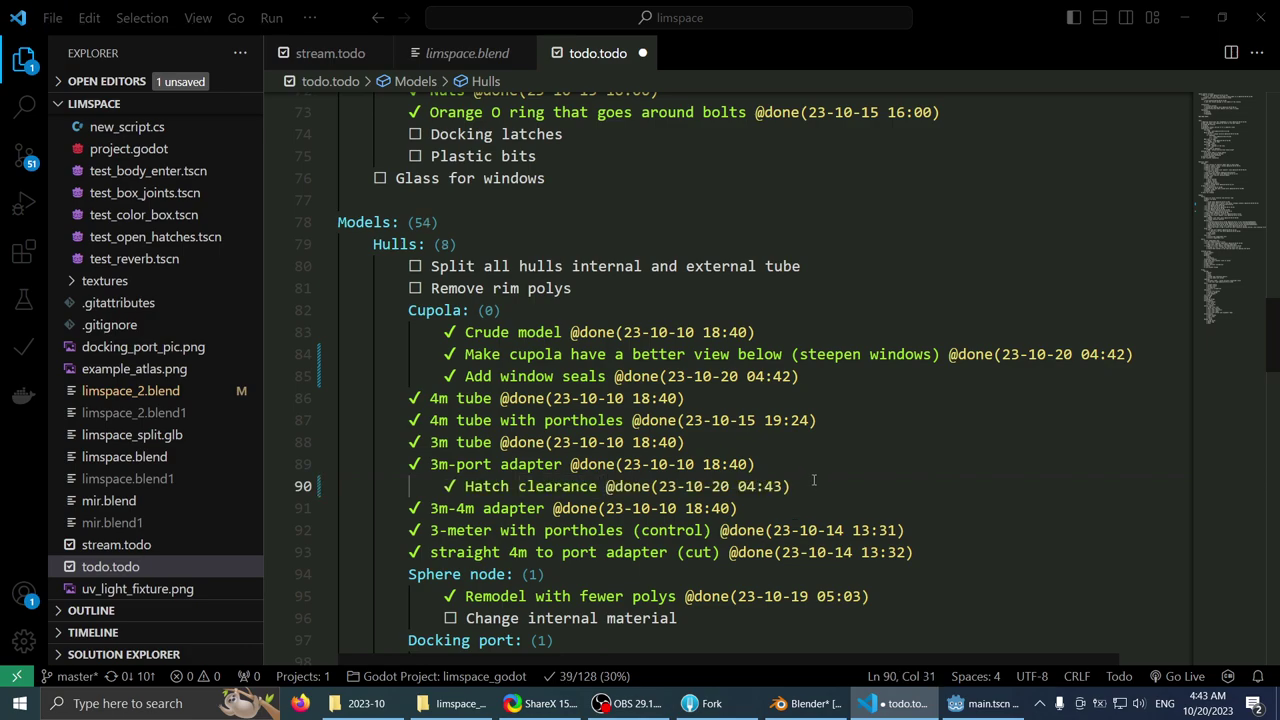
- Under Hulls, mark "Split all hulls internal and external tube" as done and "Remove rim polys" as cancelled
scroll(822, 465, up, 1)
scroll(825, 453, down, 1)
ctrl+scroll(622, 368, down, 3)
ctrl+scroll(622, 351, up, 3)
scroll(622, 350, up, 1)
click(833, 343)
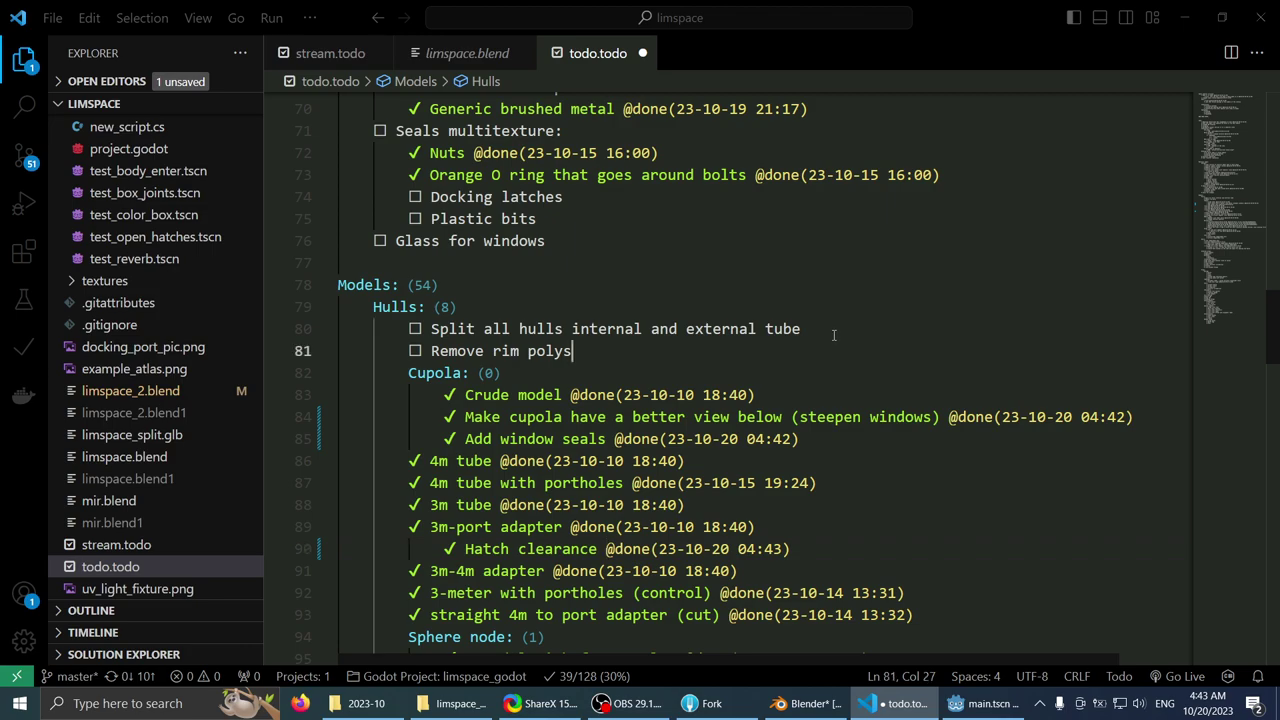
click(833, 333)
key(alt+d)
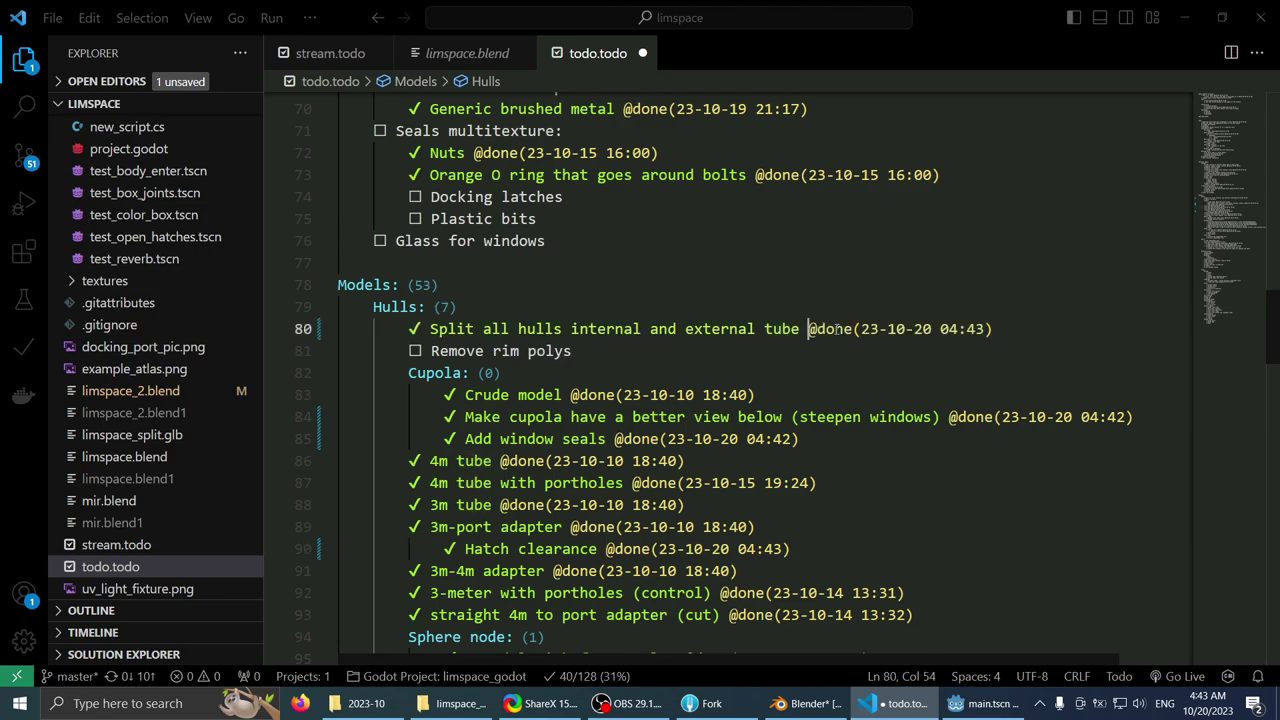
click(762, 351)
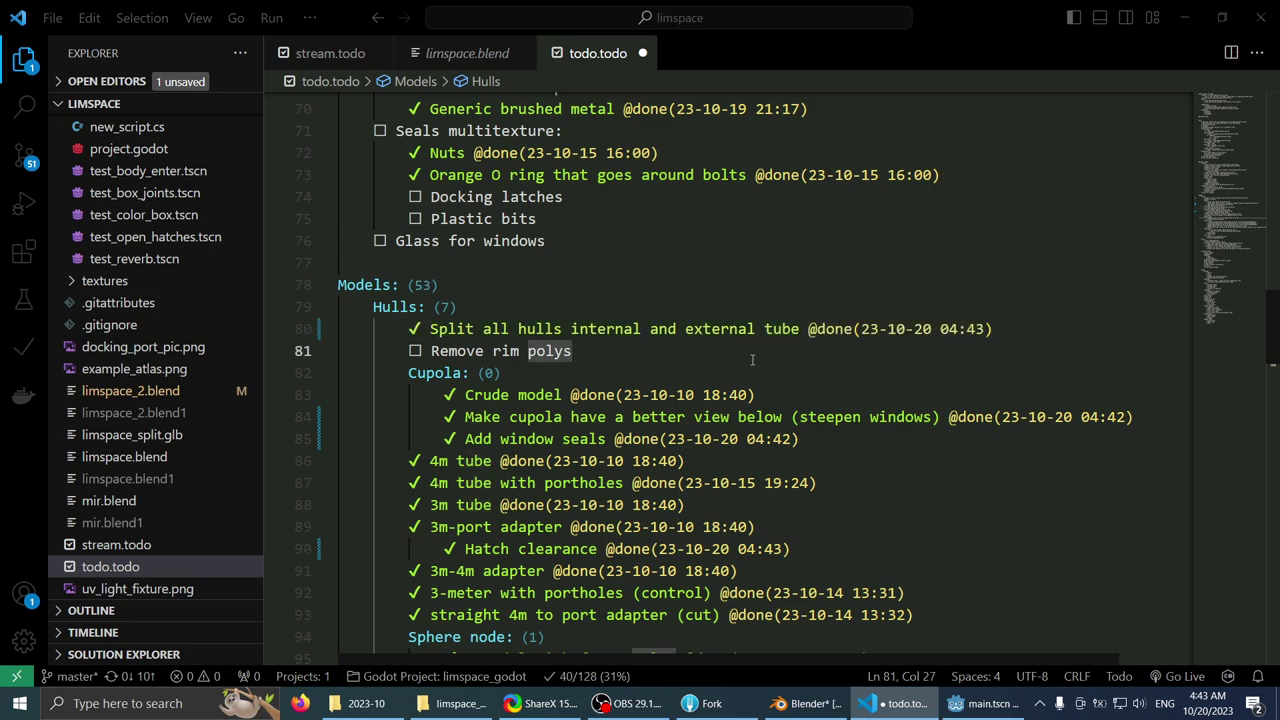
key(alt+c)
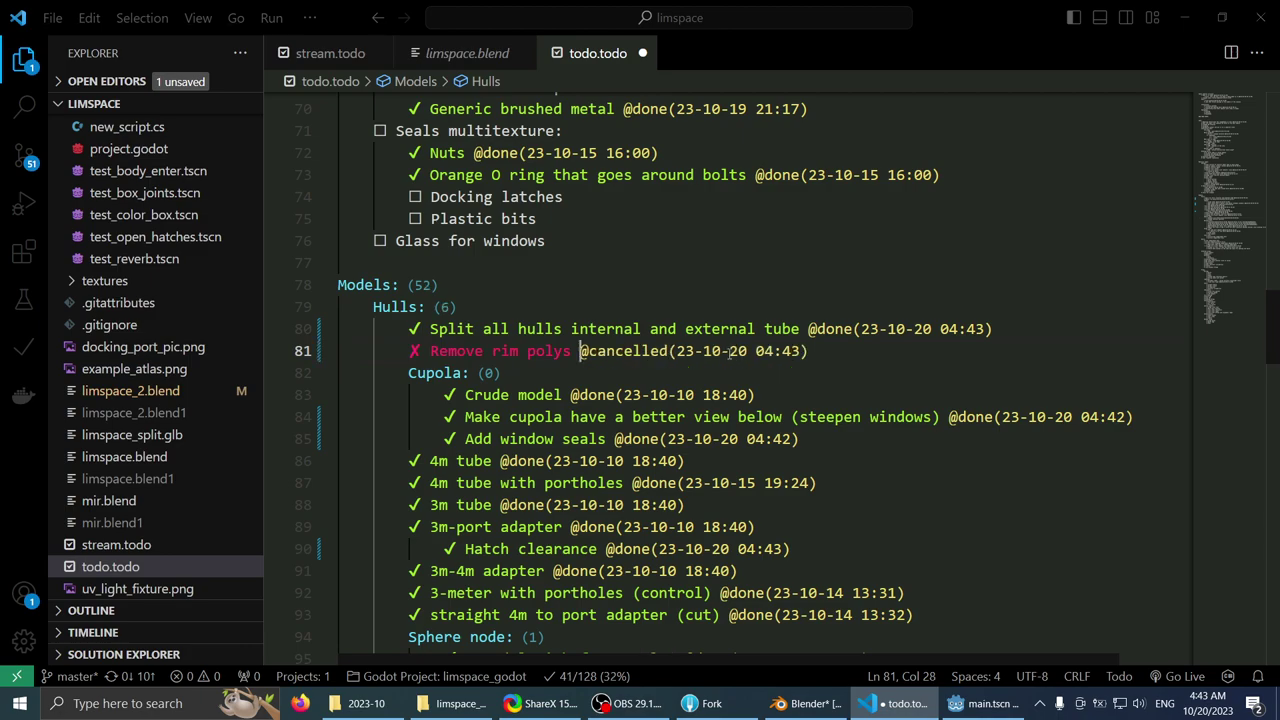
- Review the open Material types tasks, including window glass, orange cloth, denser radiator hull plates and the reddish interior panel
scroll(728, 351, up, 2)
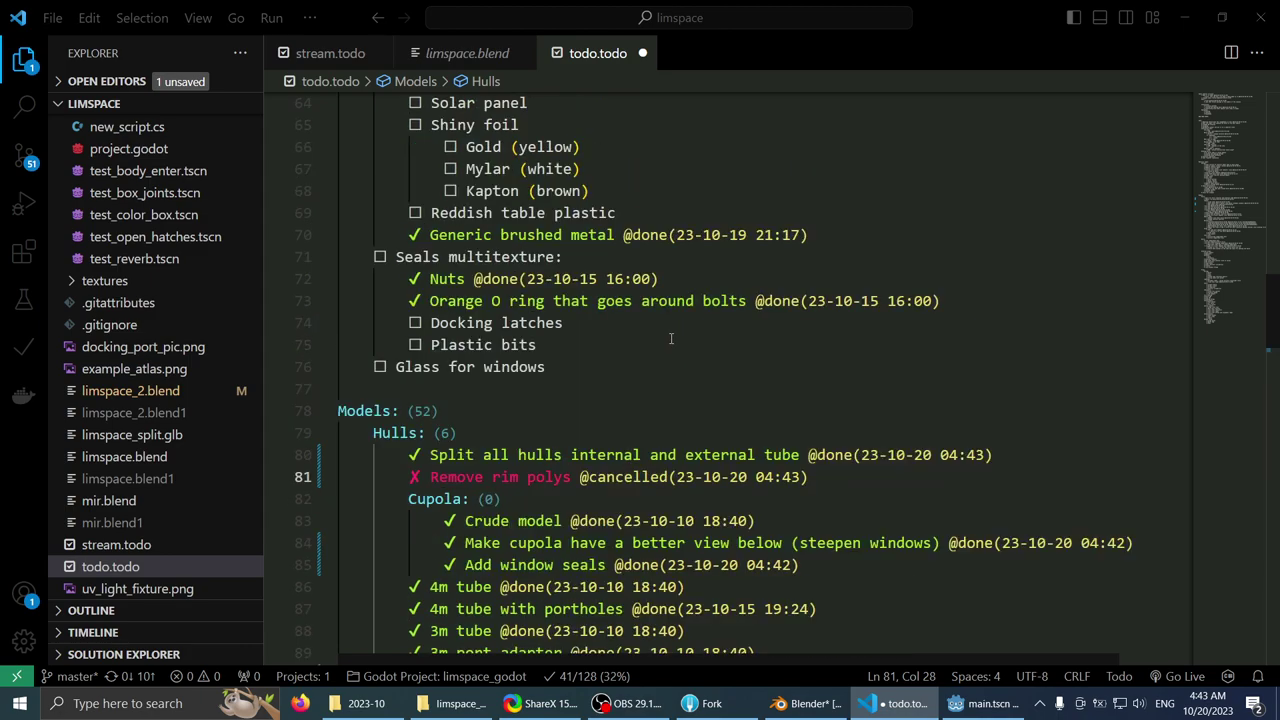
click(620, 367)
scroll(620, 367, up, 5)
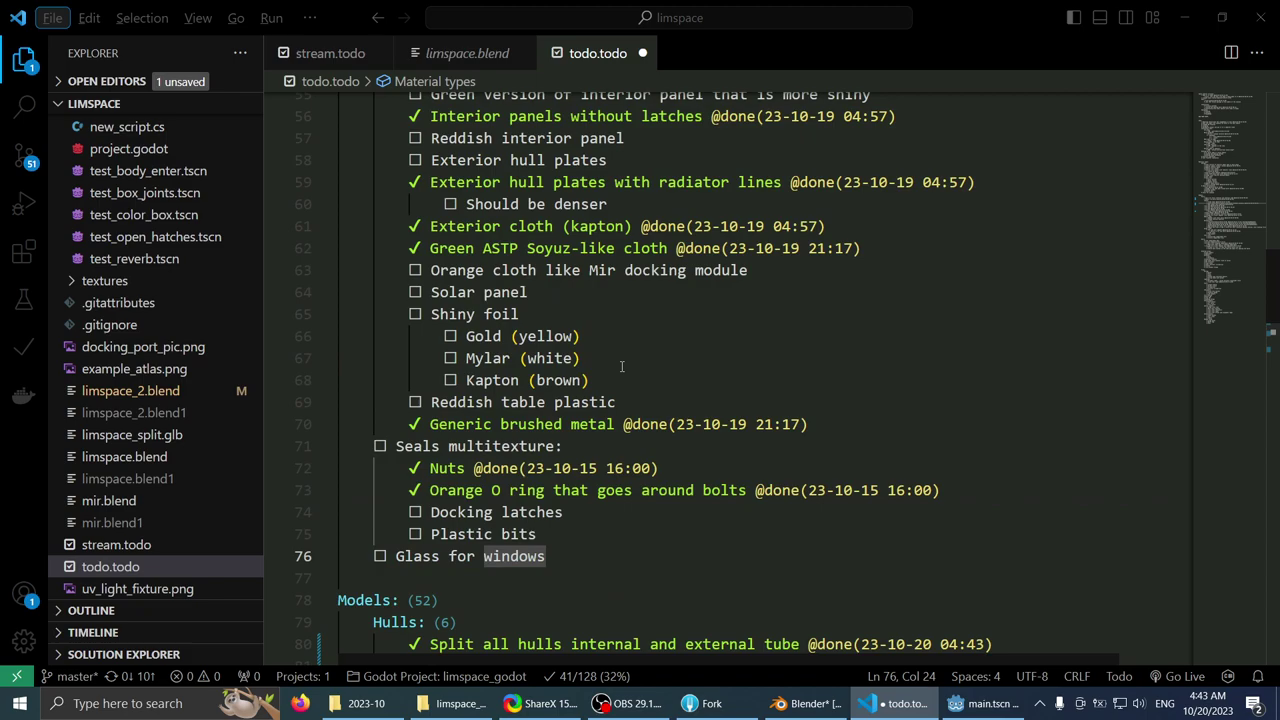
scroll(624, 365, down, 1)
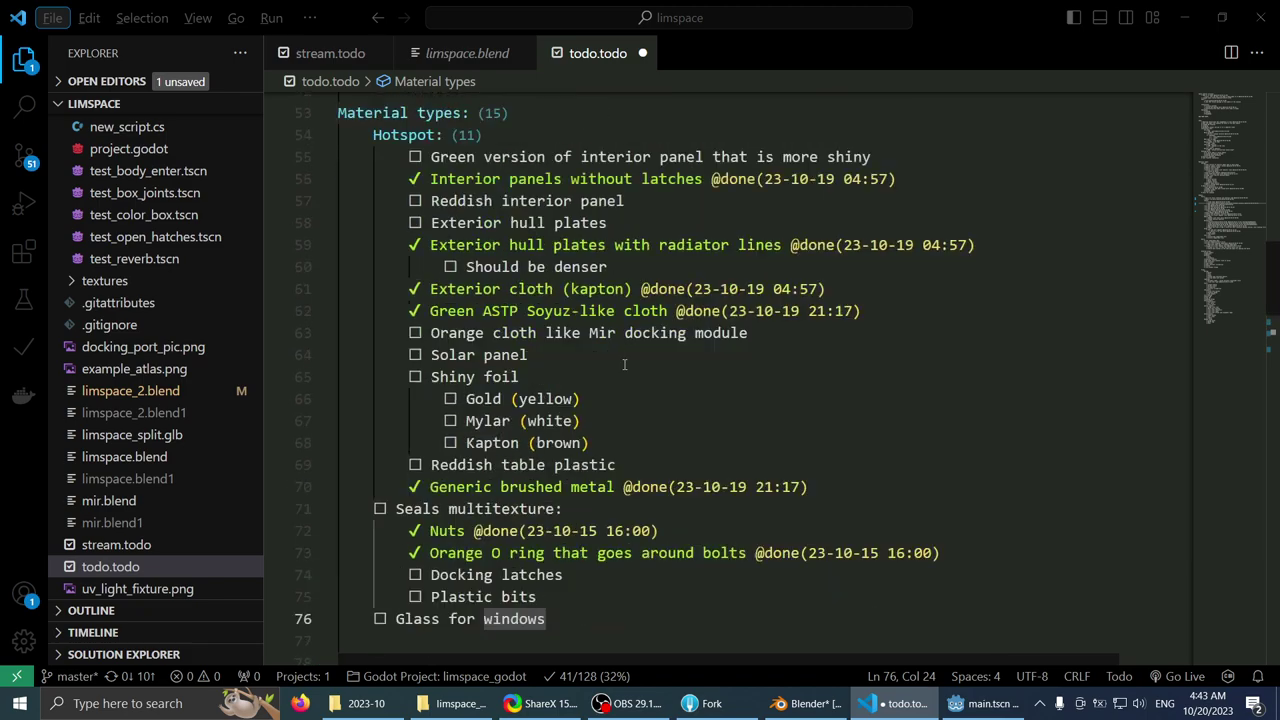
click(676, 370)
click(683, 358)
click(770, 341)
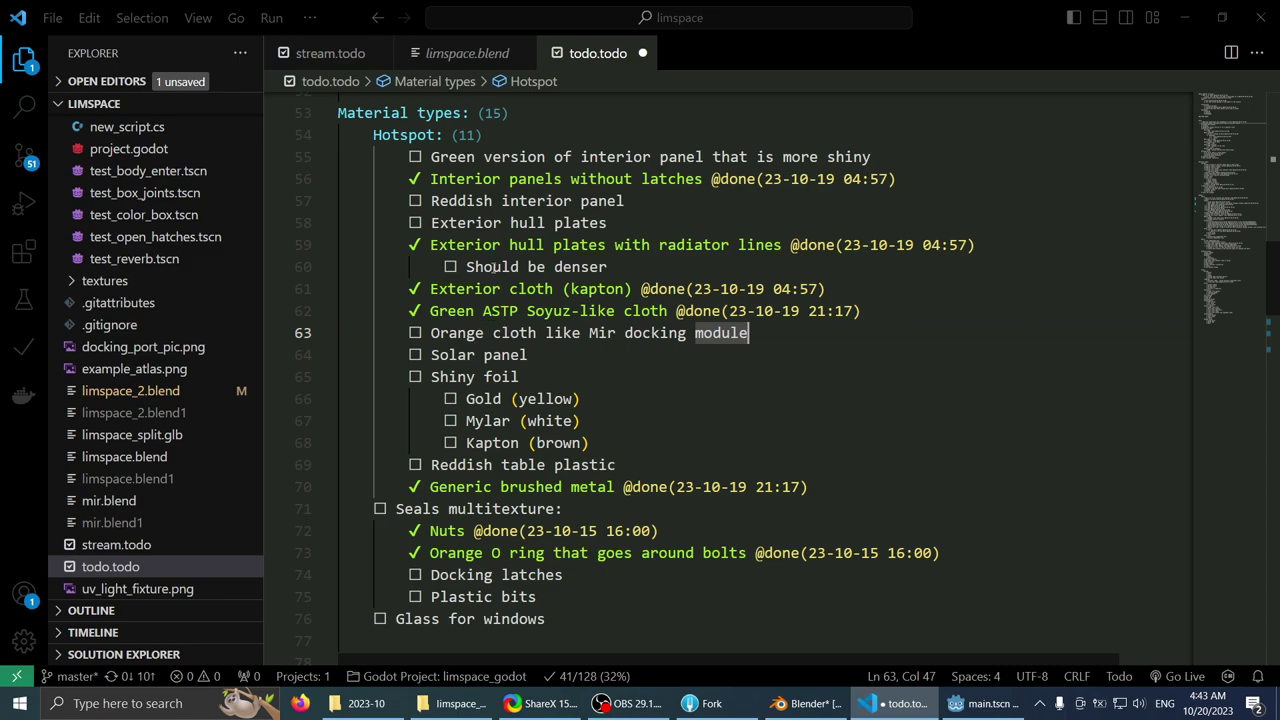
click(614, 270)
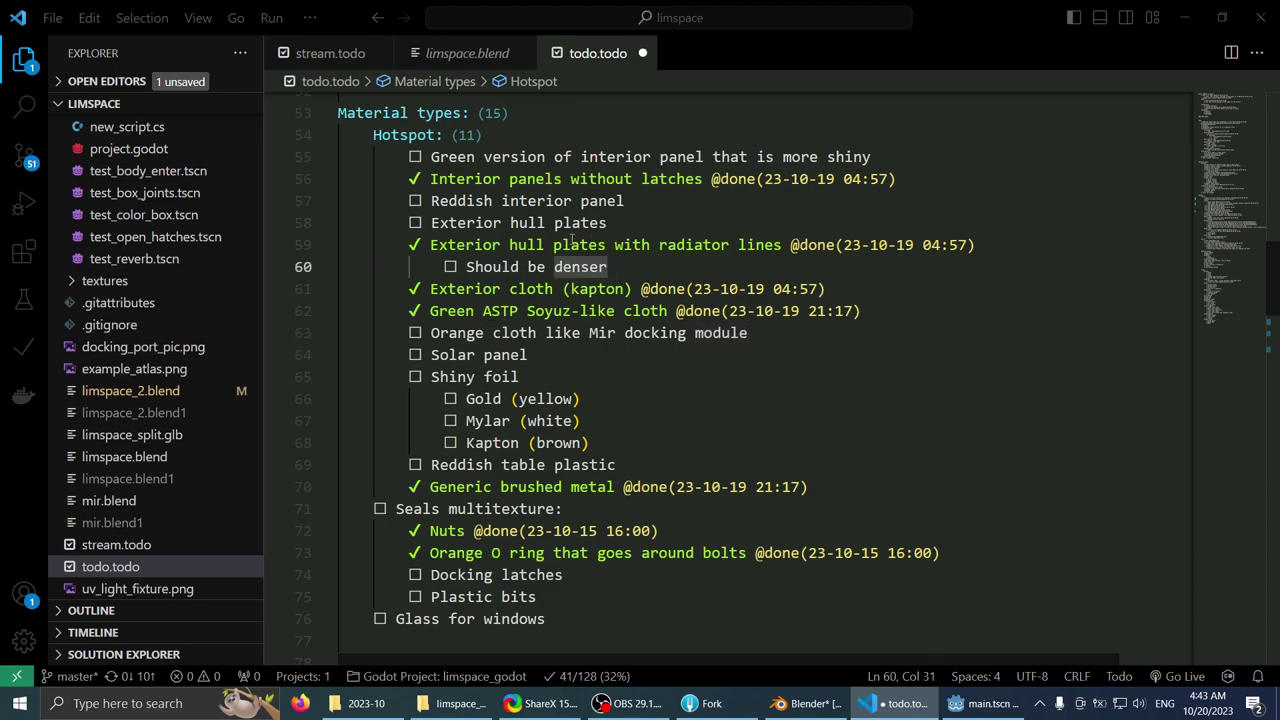
click(626, 201)
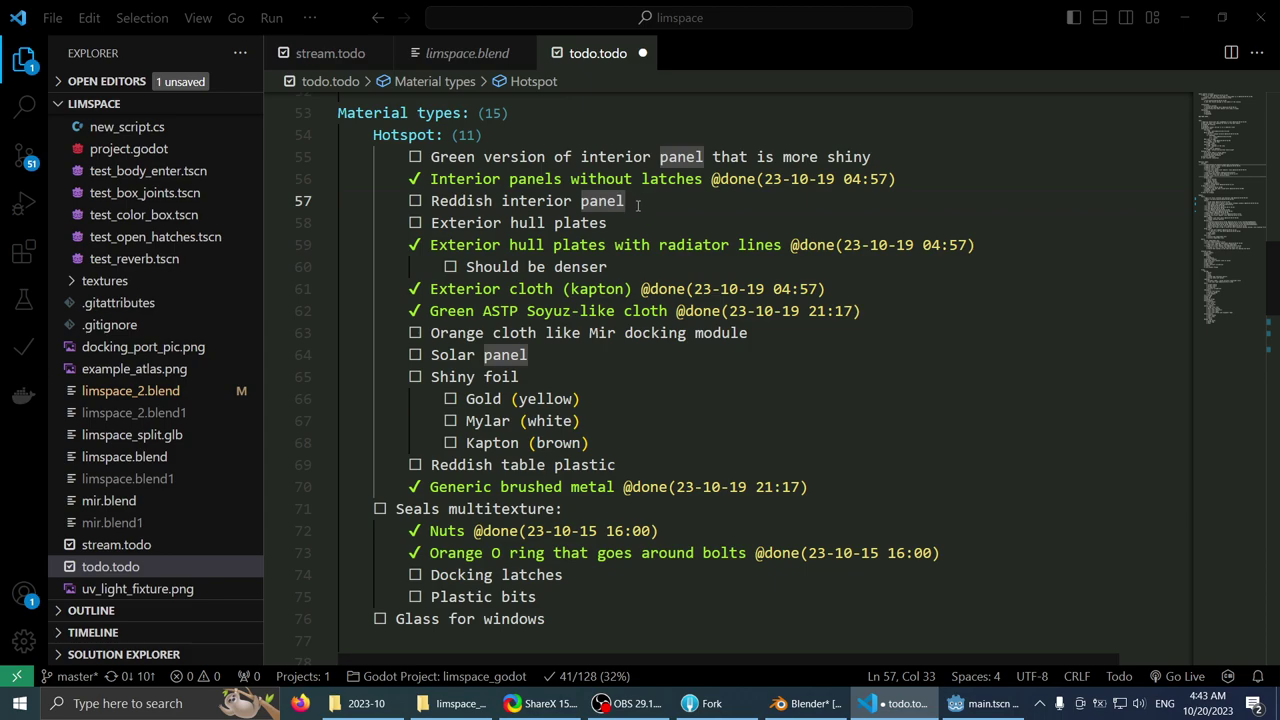
- Under Seals multitexture, mark the "Plastic bits" task as cancelled and save the to-do file
click(630, 222)
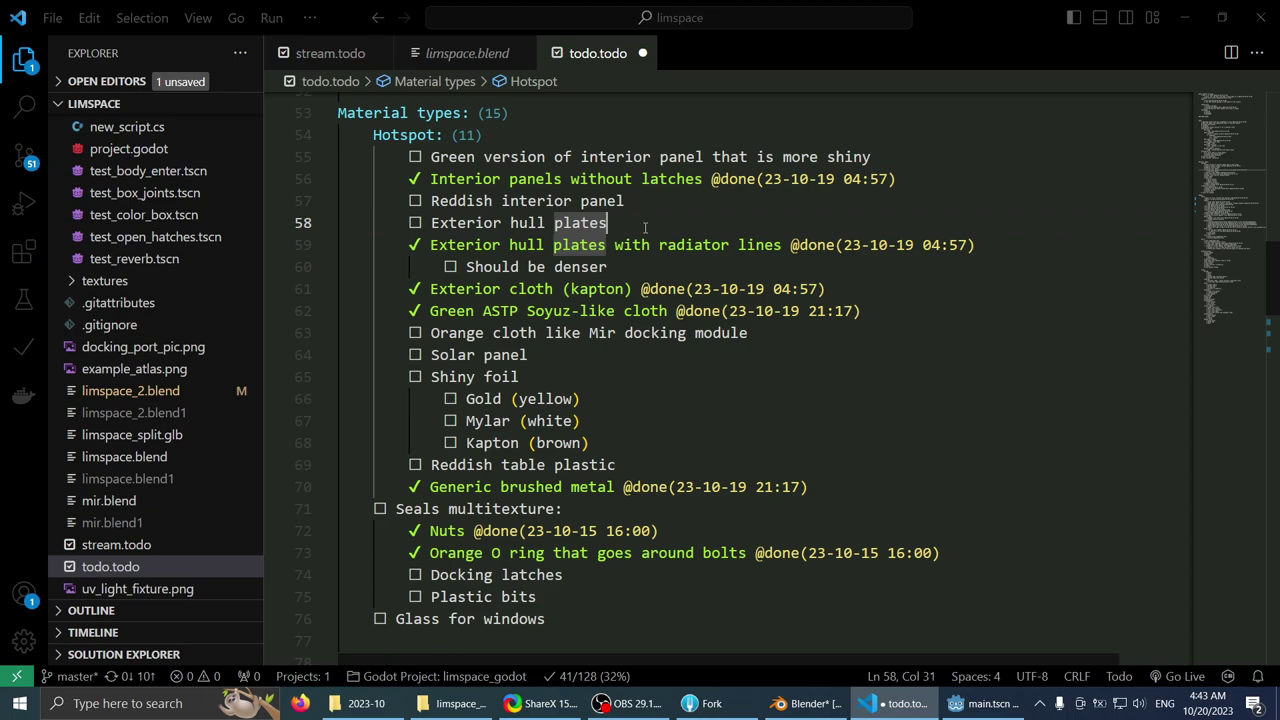
scroll(778, 252, down, 1)
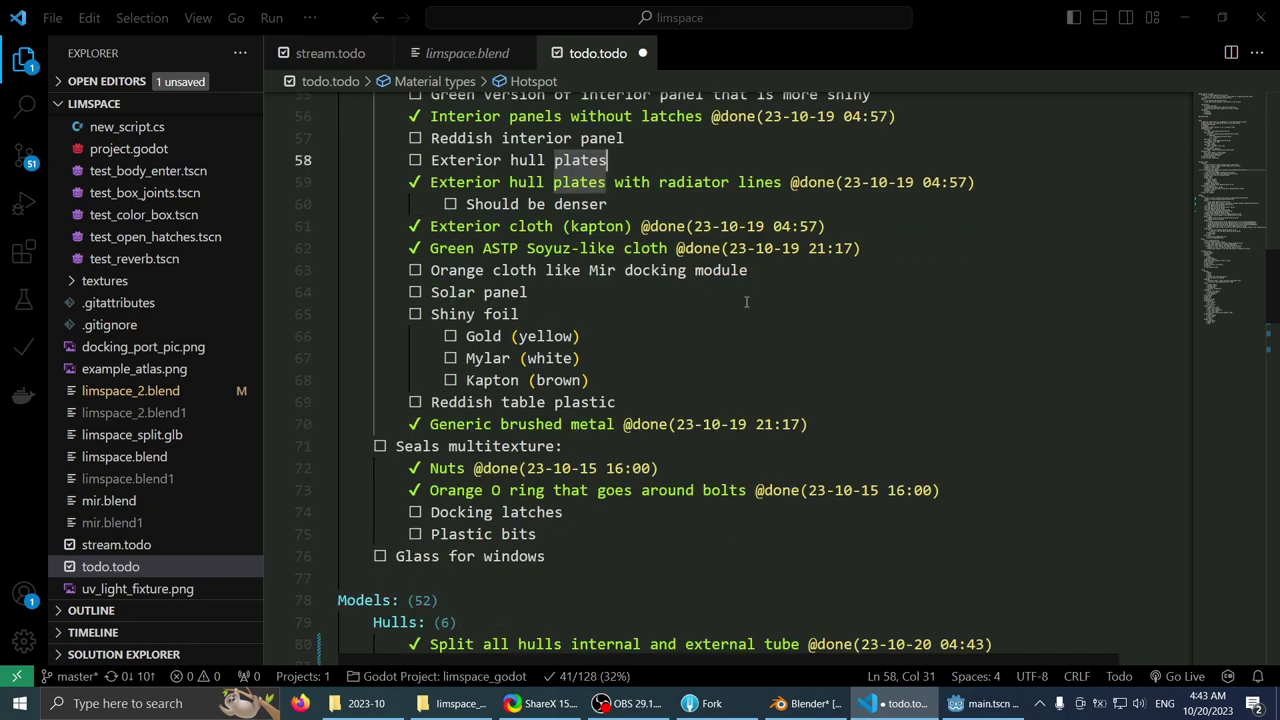
scroll(718, 386, down, 1)
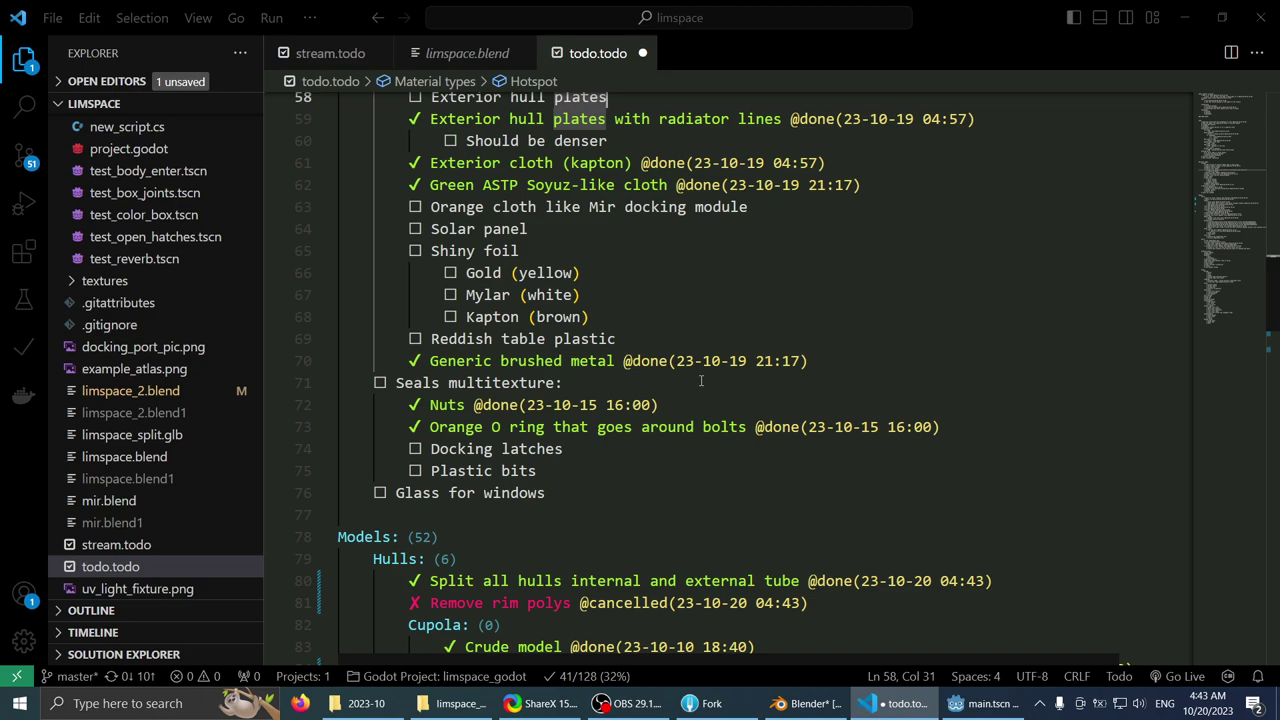
click(673, 381)
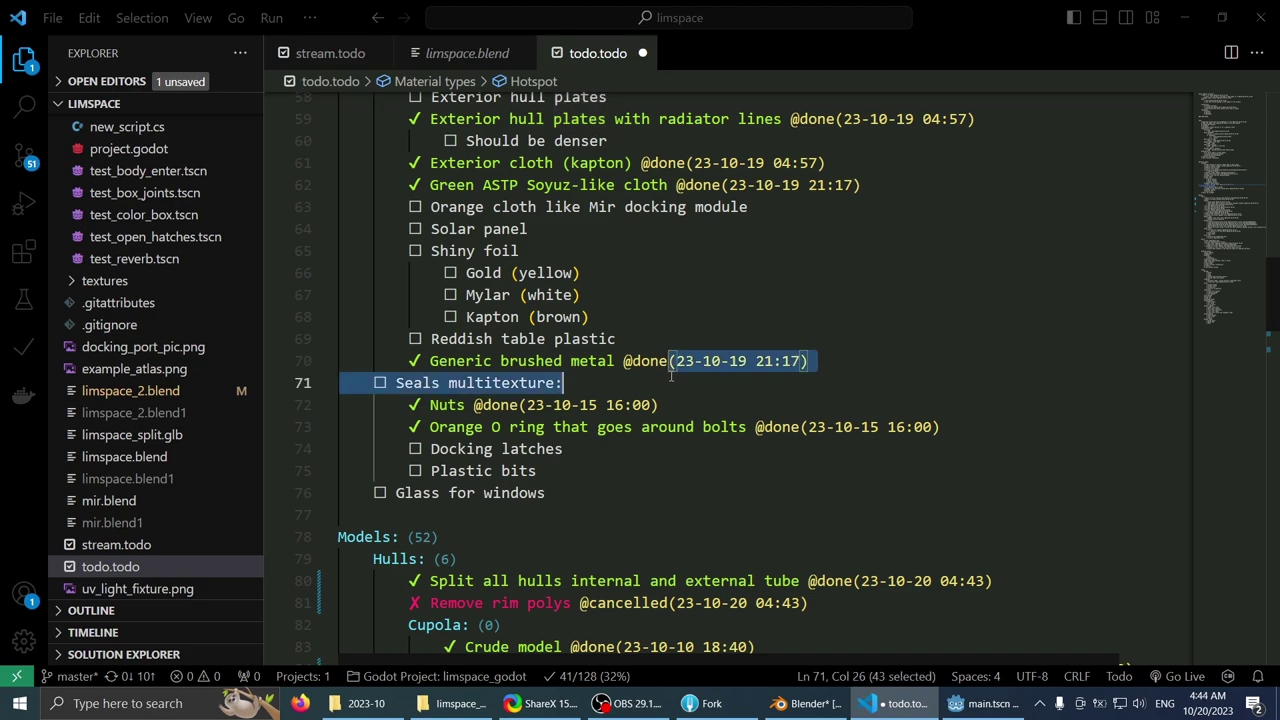
click(667, 440)
key(Down)
key(Up)
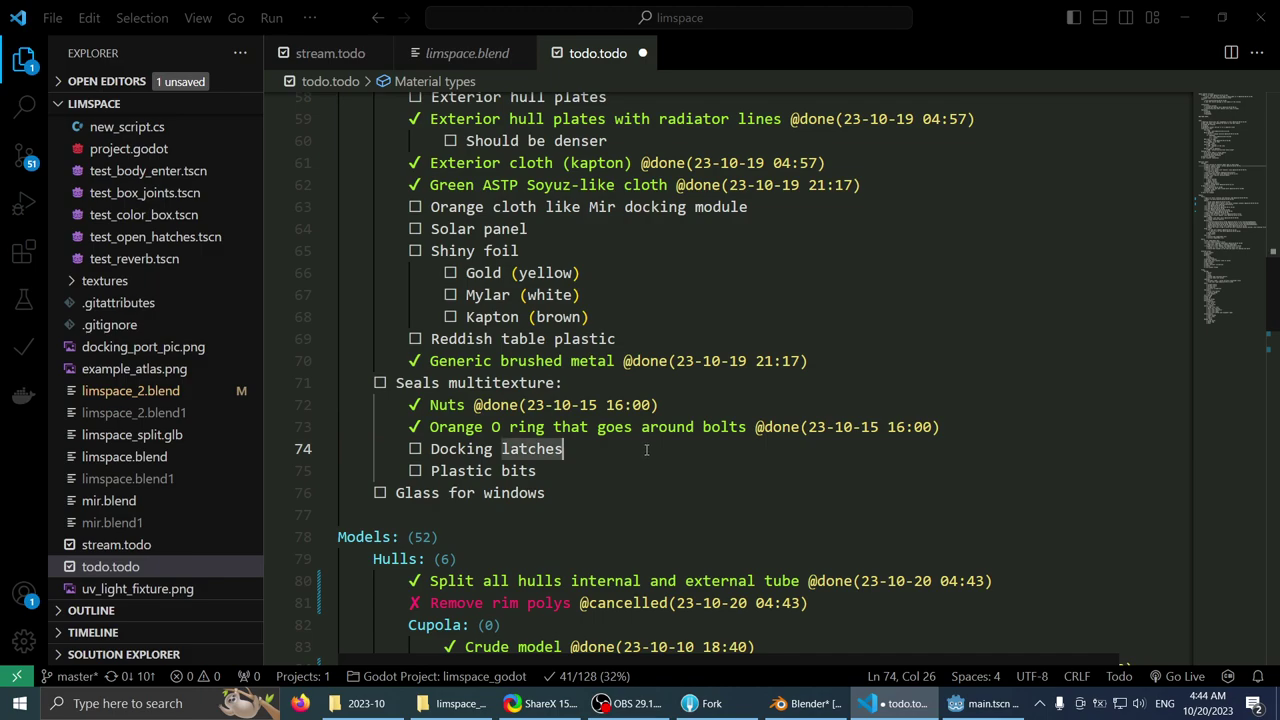
key(Down)
key(Up)
key(Down)
key(Up)
key(Down)
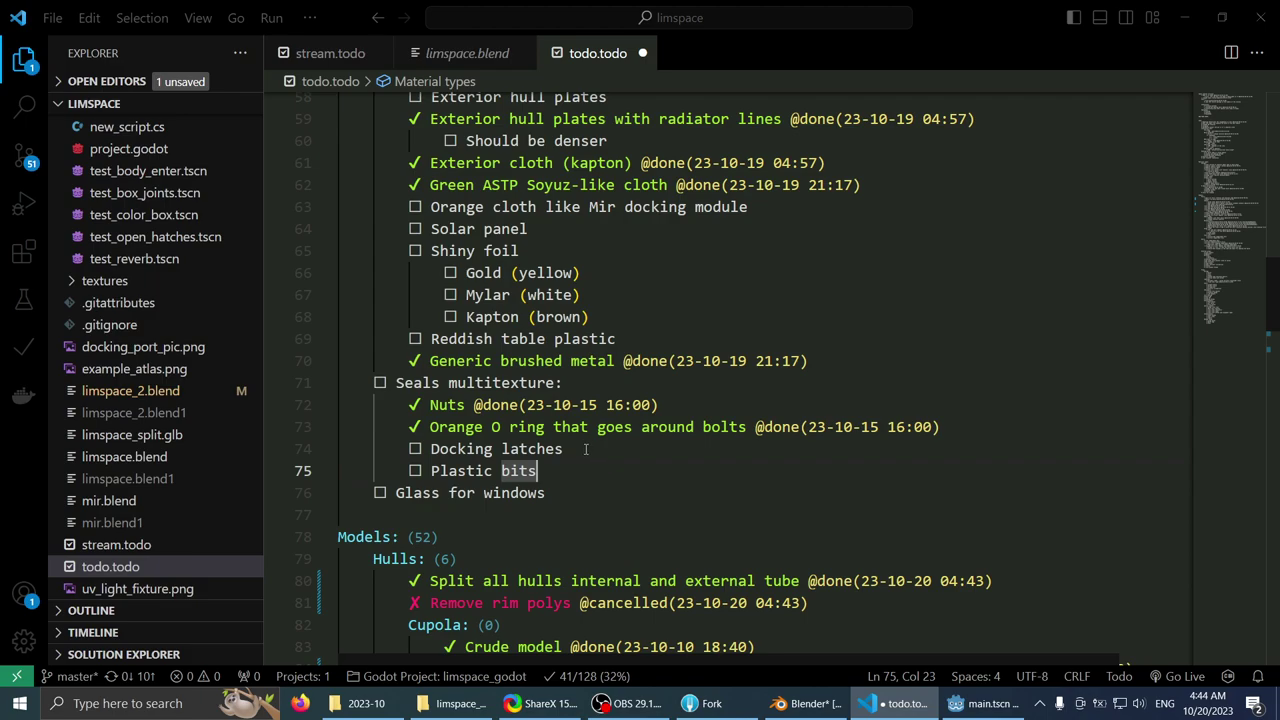
key(alt+c)
key(ctrl+s)
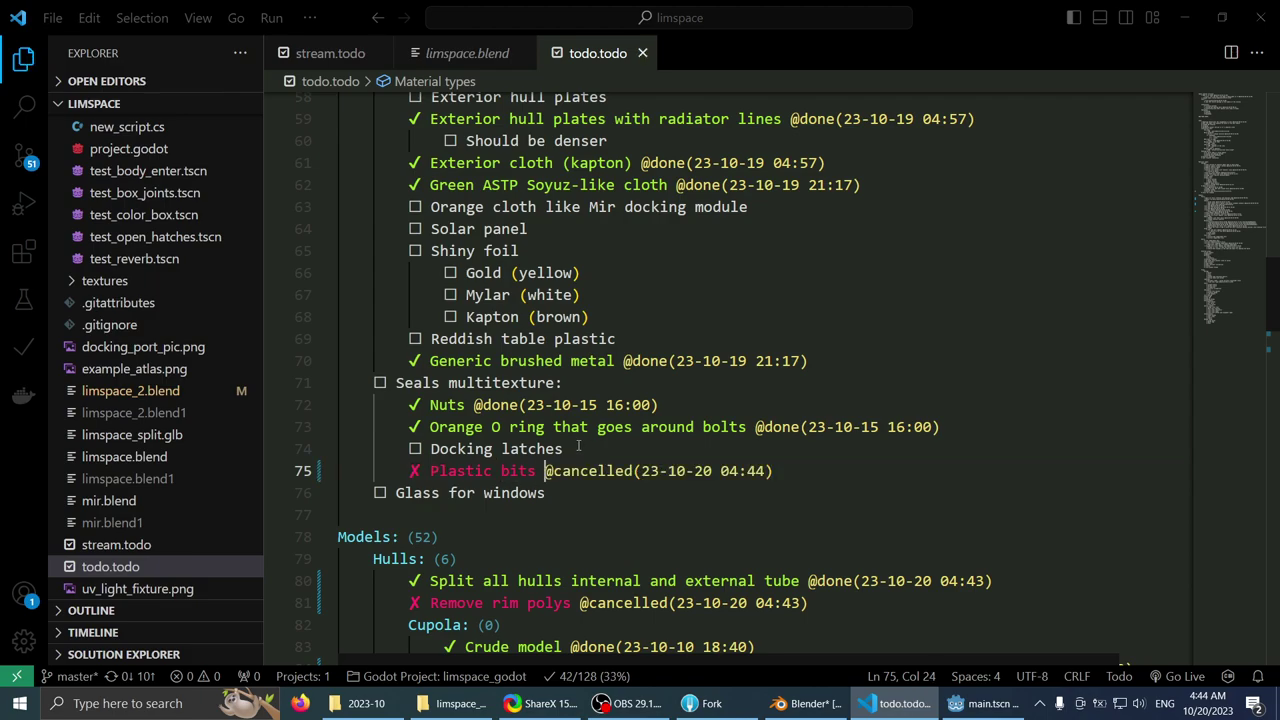
- Under Sphere node in the Hulls section, mark the "Change internal material" task as done
scroll(578, 441, down, 10)
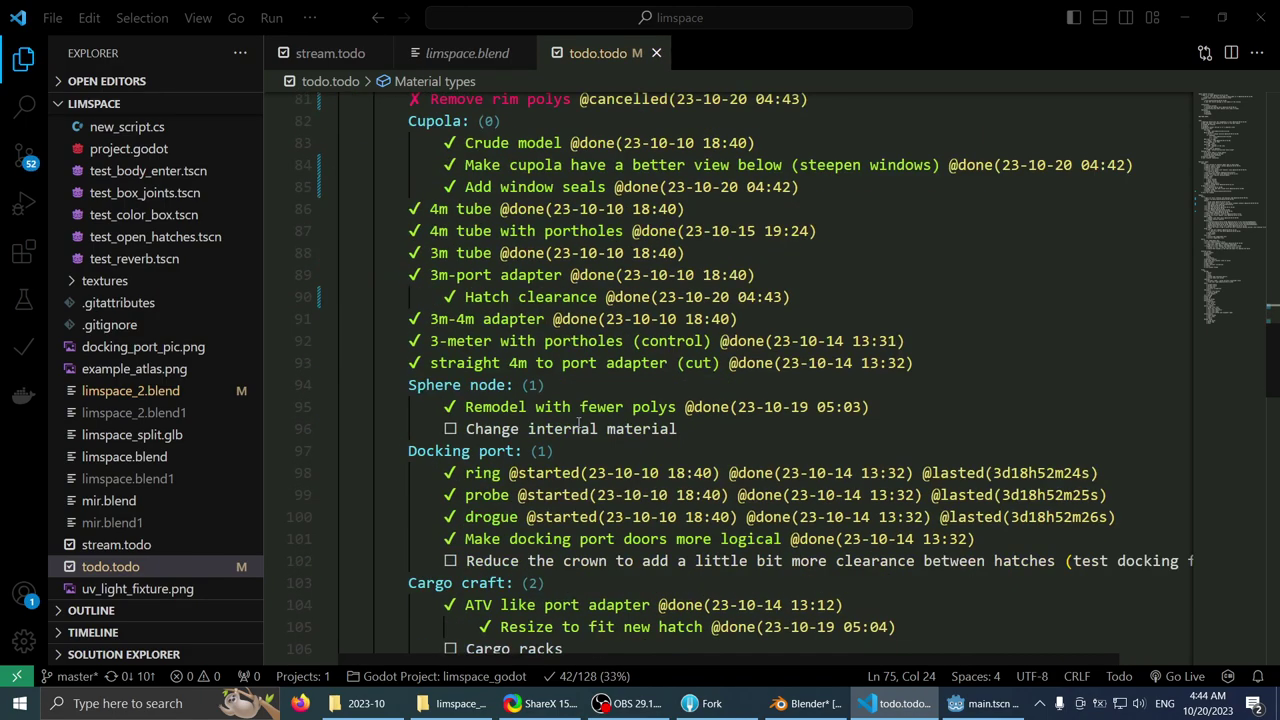
click(667, 379)
click(711, 366)
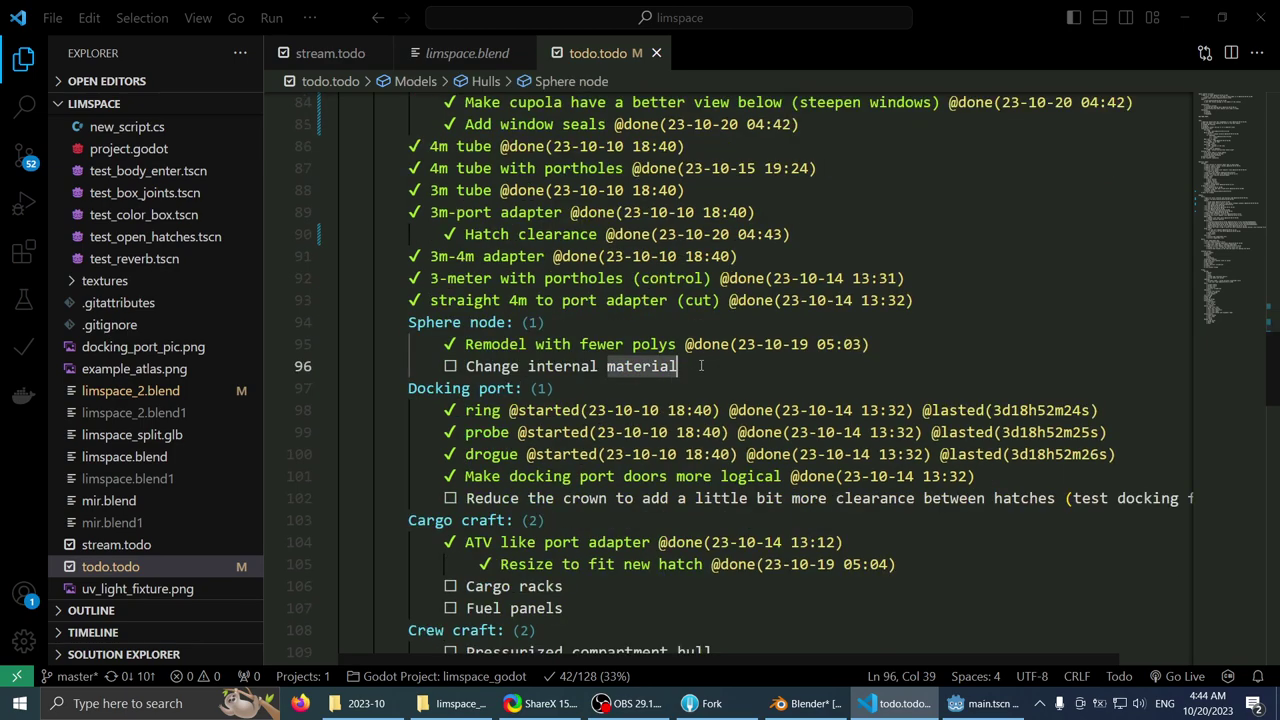
key(alt+d)
scroll(692, 366, down, 1)
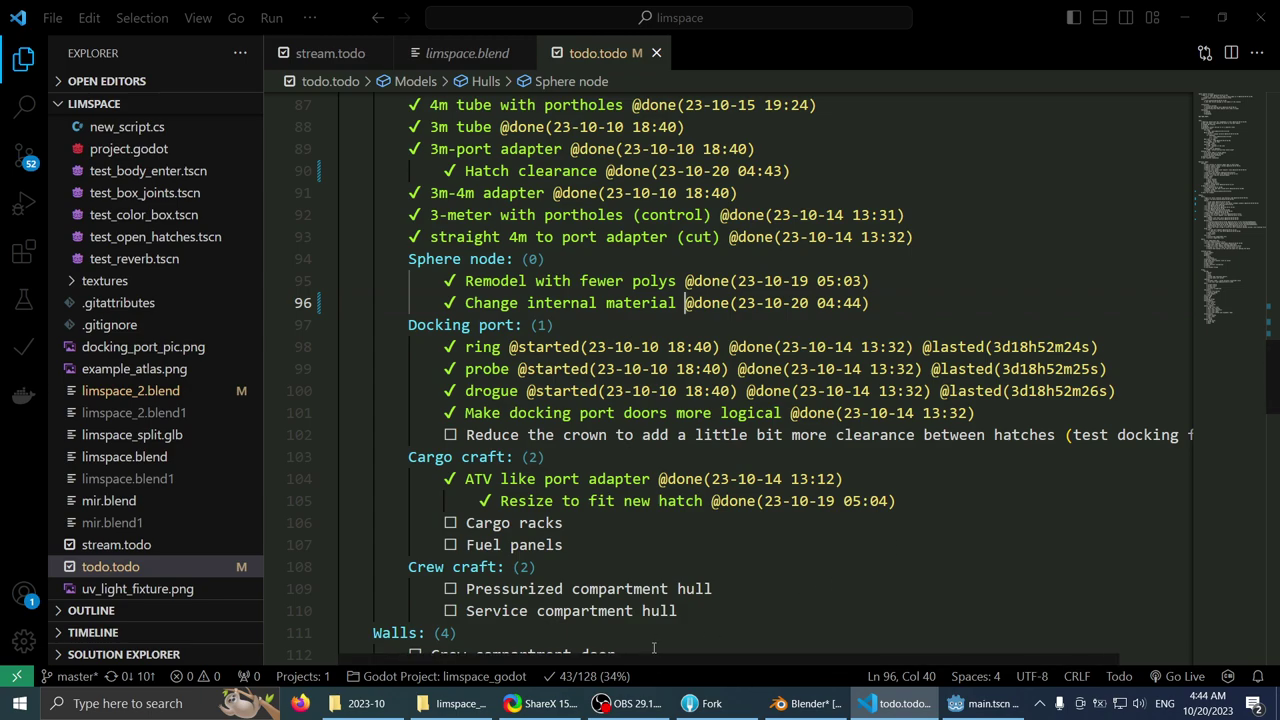
drag(645, 656, 580, 629)
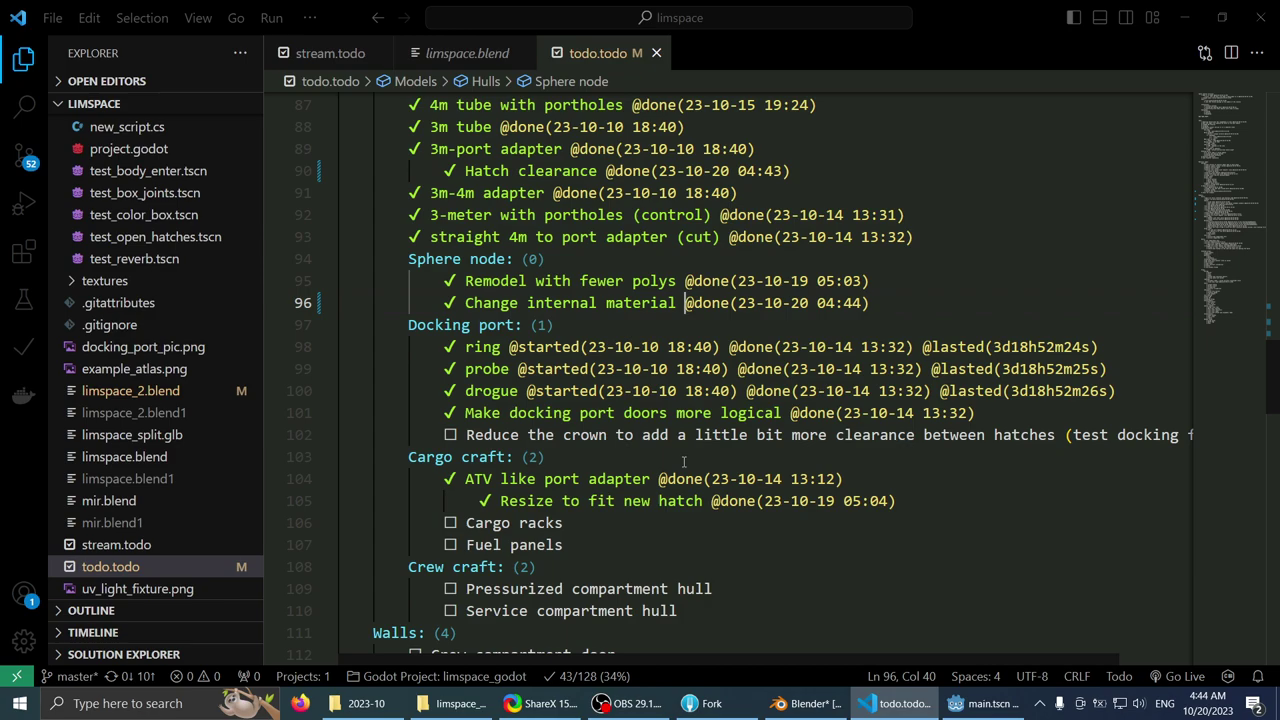
- Under Walls, mark "Make both sides have a sleeping compartment" and "Extend it a bit, so that the entire hatch can fit" as done, and save
scroll(684, 461, down, 3)
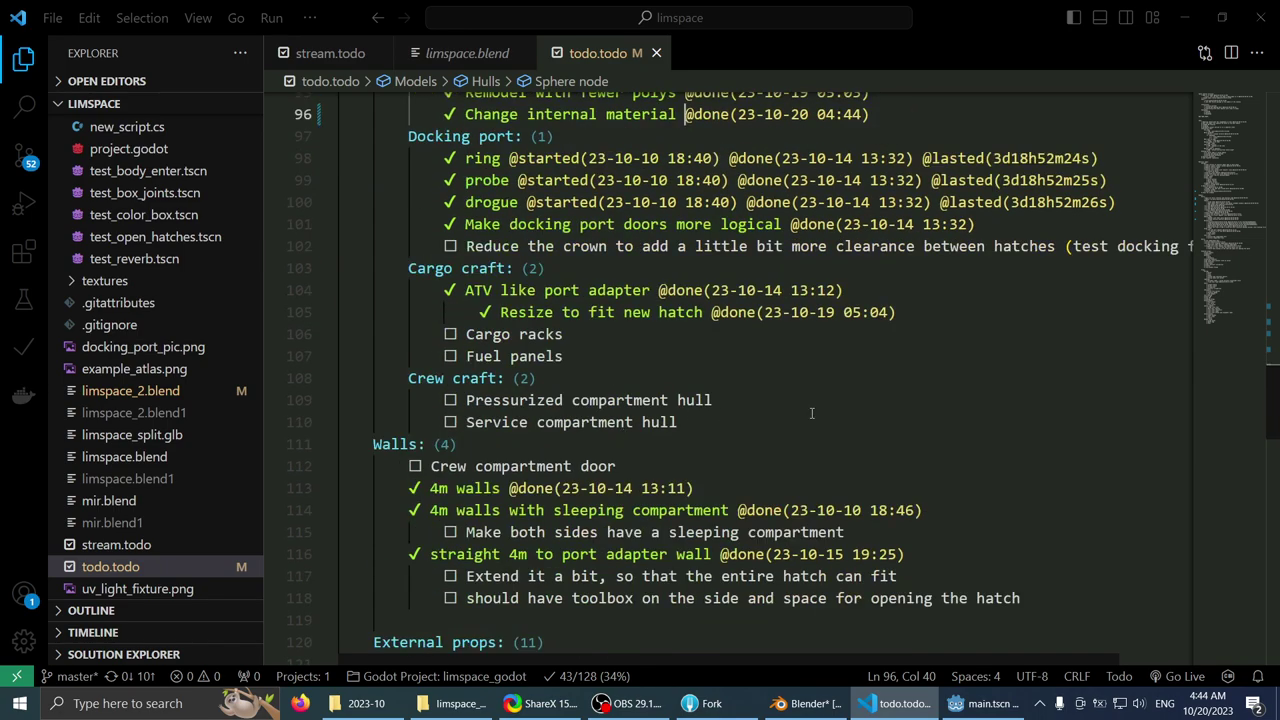
scroll(811, 413, down, 2)
scroll(798, 418, down, 2)
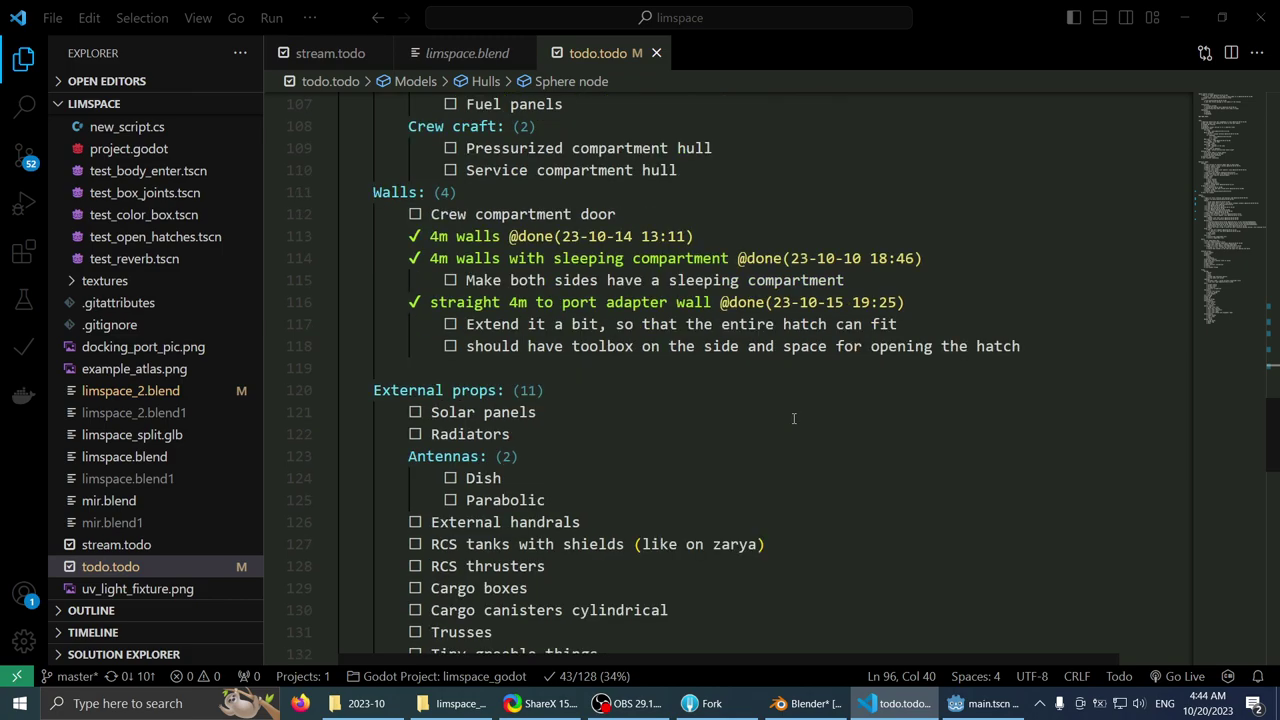
scroll(795, 416, up, 1)
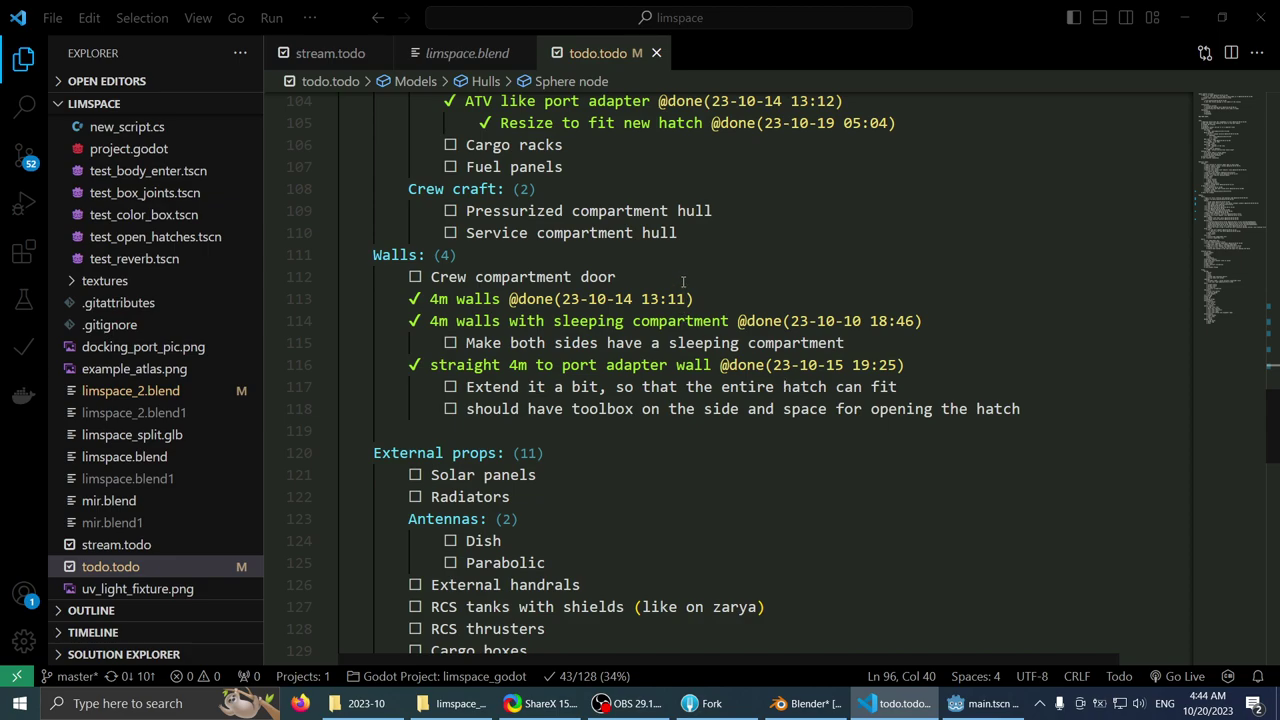
click(619, 278)
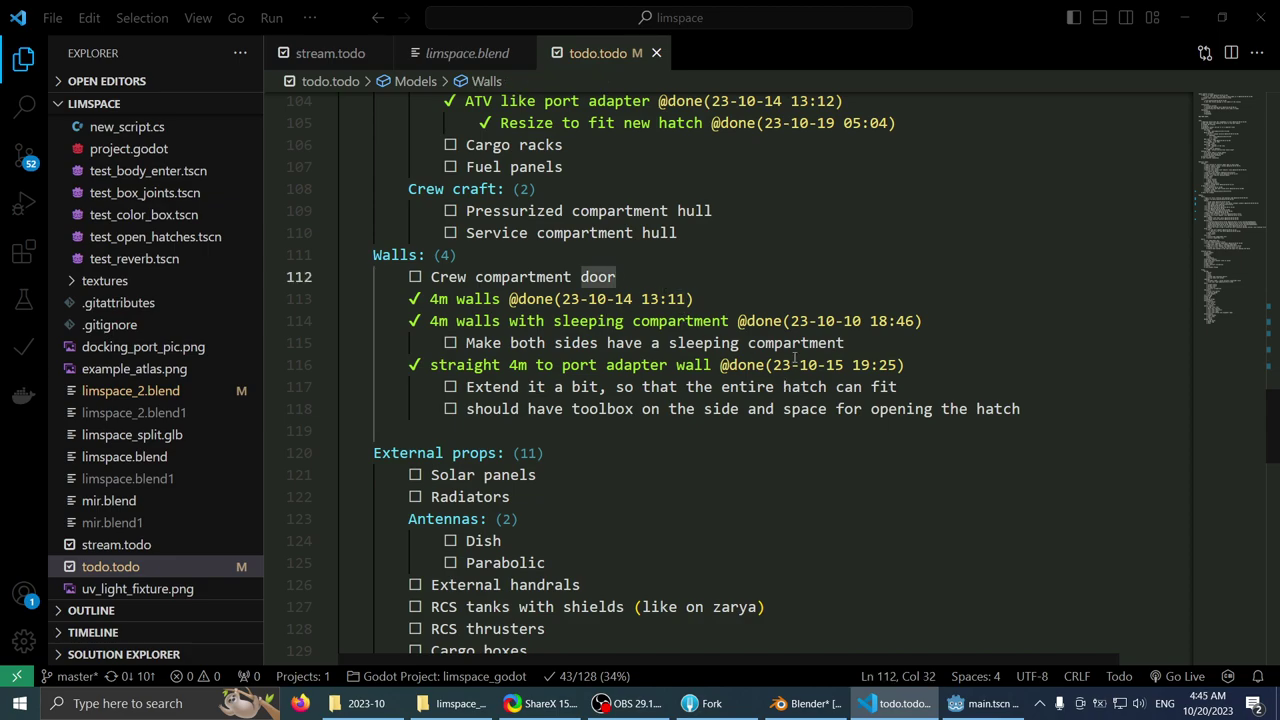
click(847, 342)
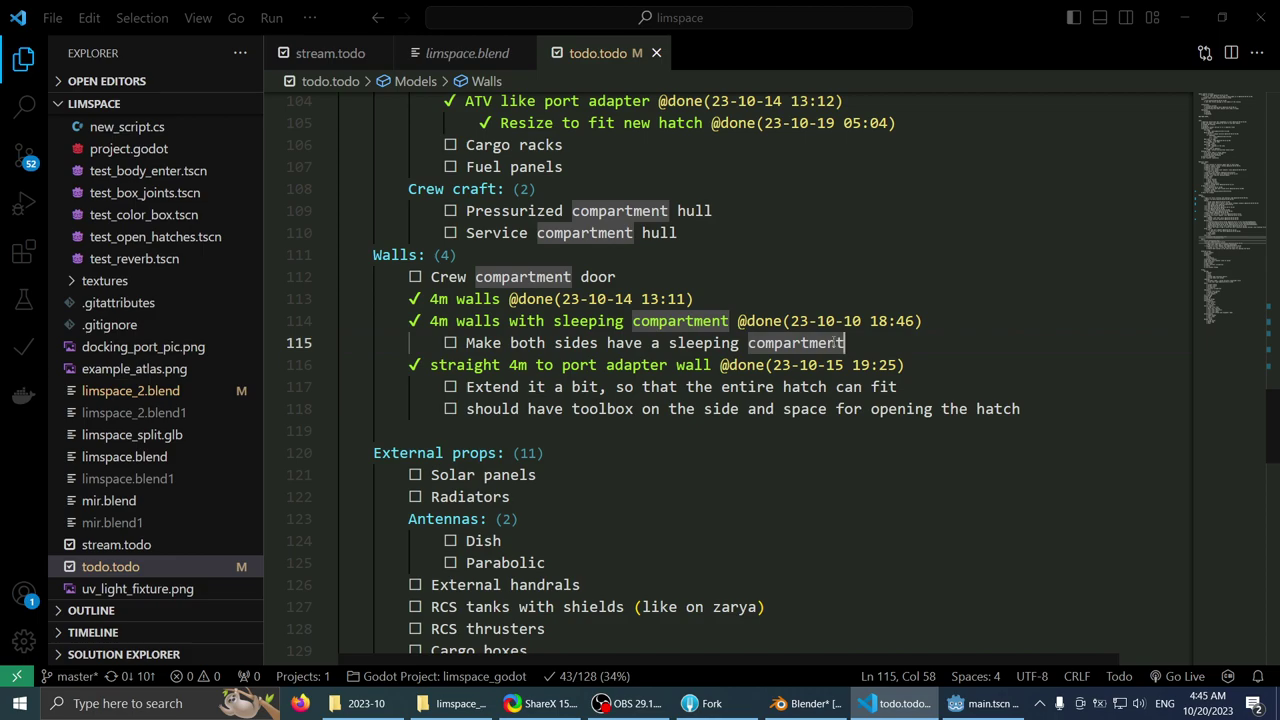
key(alt+d)
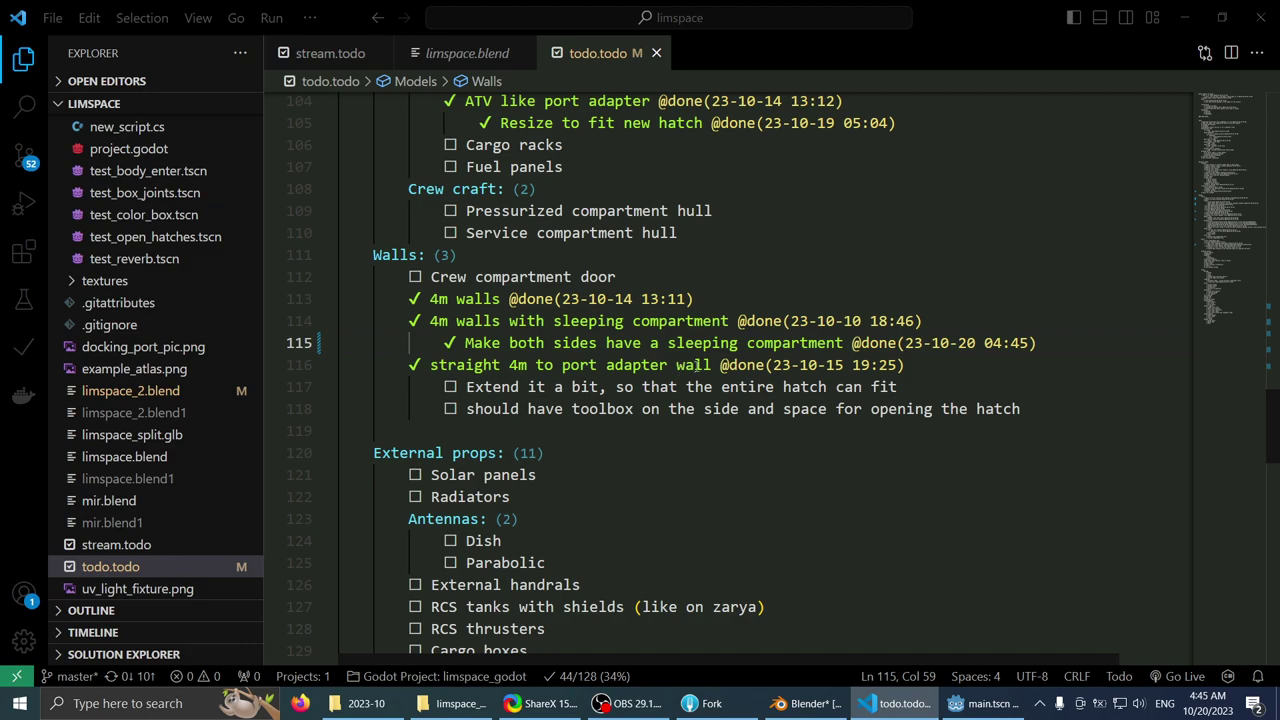
click(938, 384)
key(alt+d)
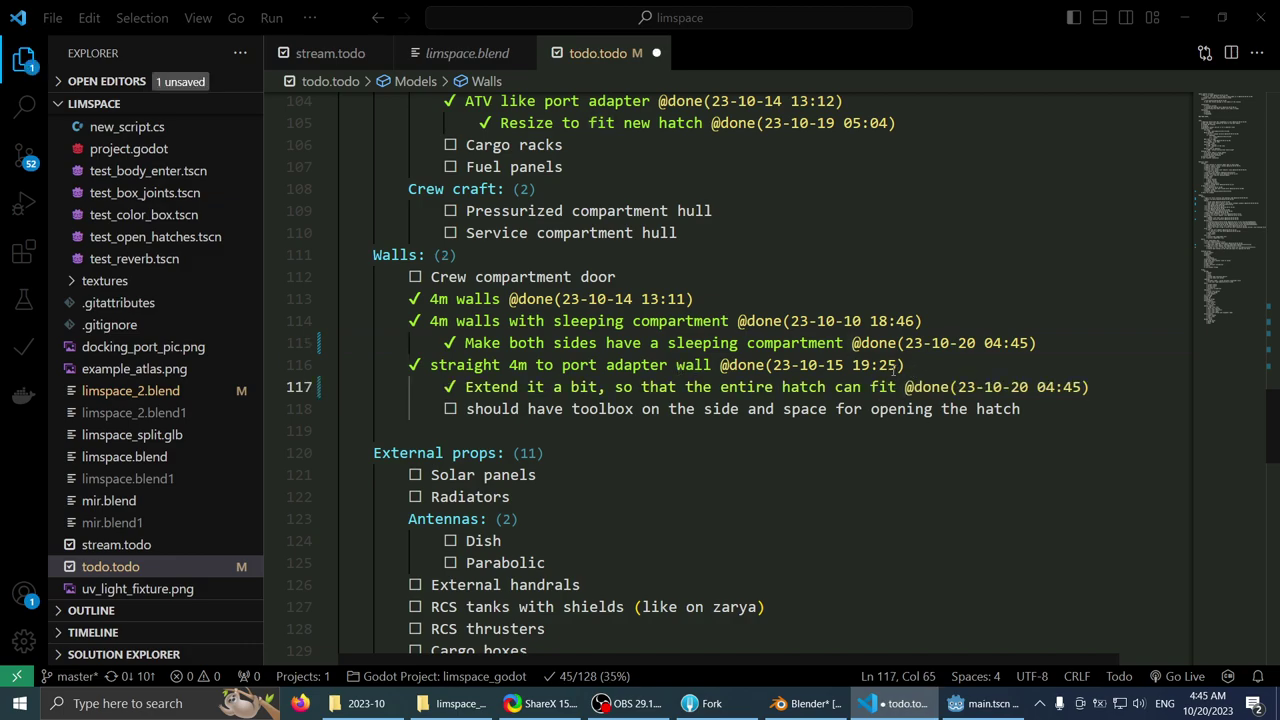
key(ctrl+s)
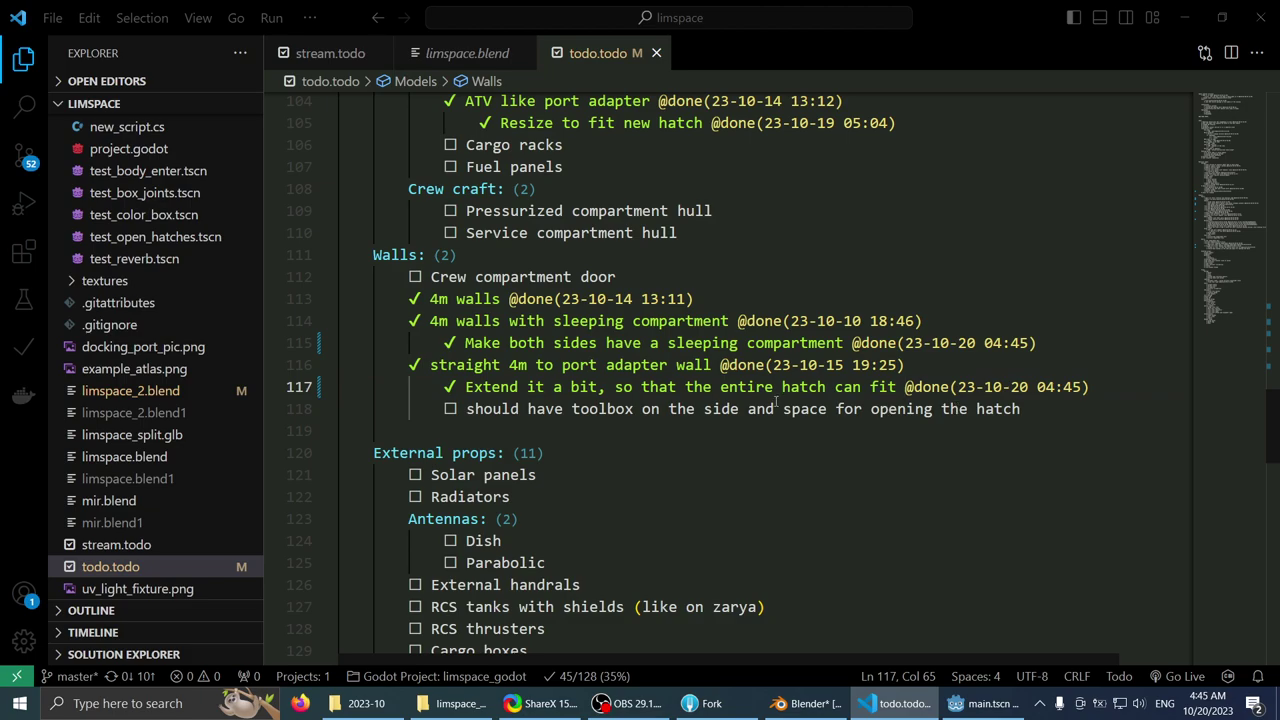
- Move "space for opening the hatch" out of the toolbox task into its own task above it, and mark it as done
drag(781, 406, 1041, 421)
key(BackSpace)
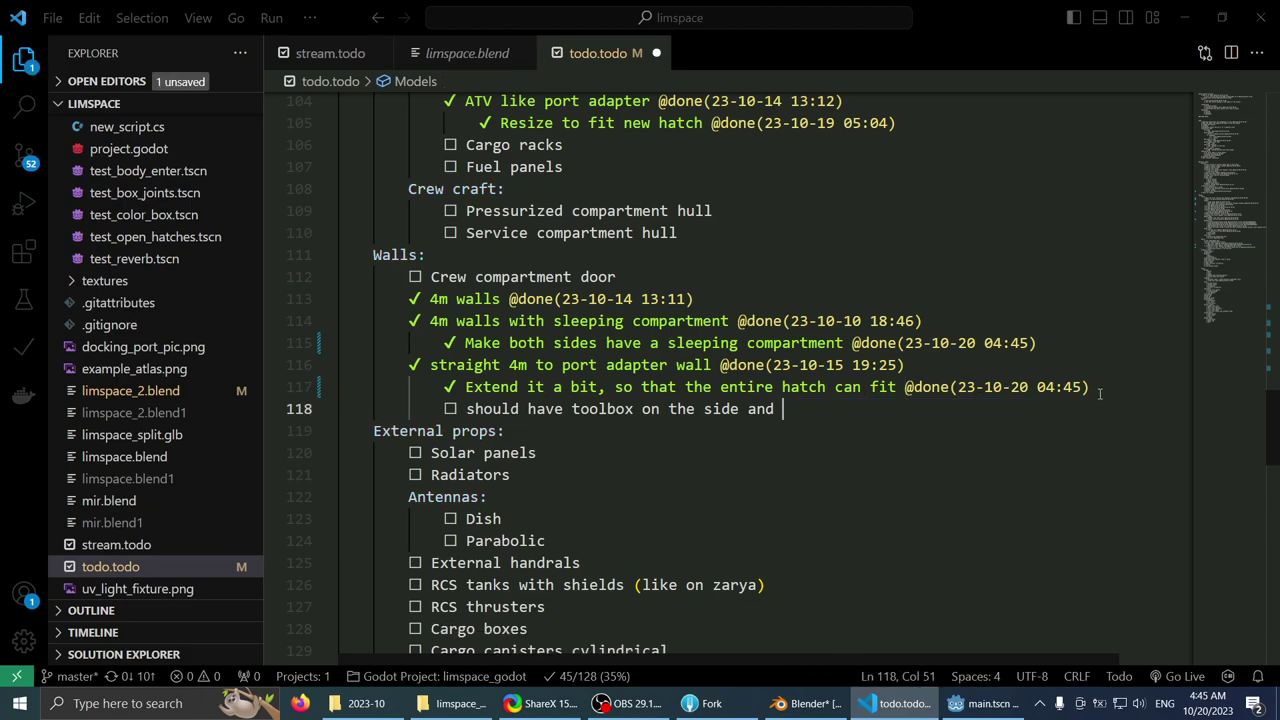
click(1089, 390)
key(Return)
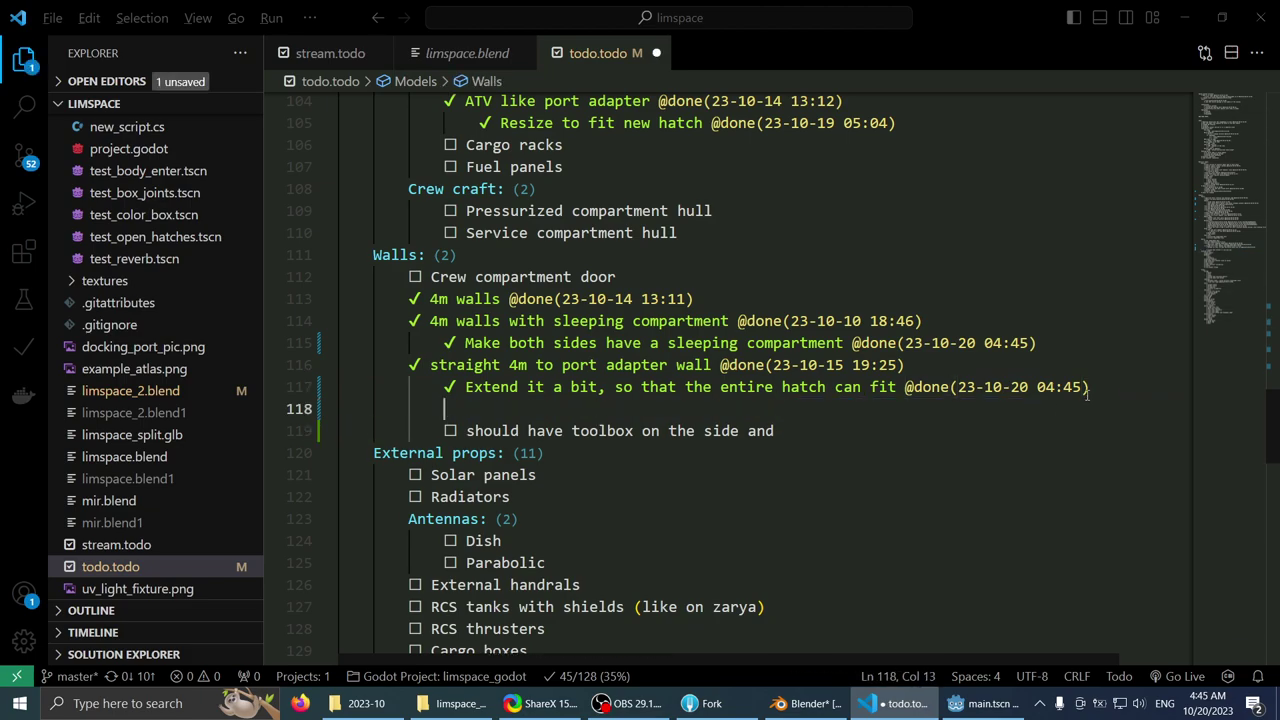
text(☐ space for opening the hatch)
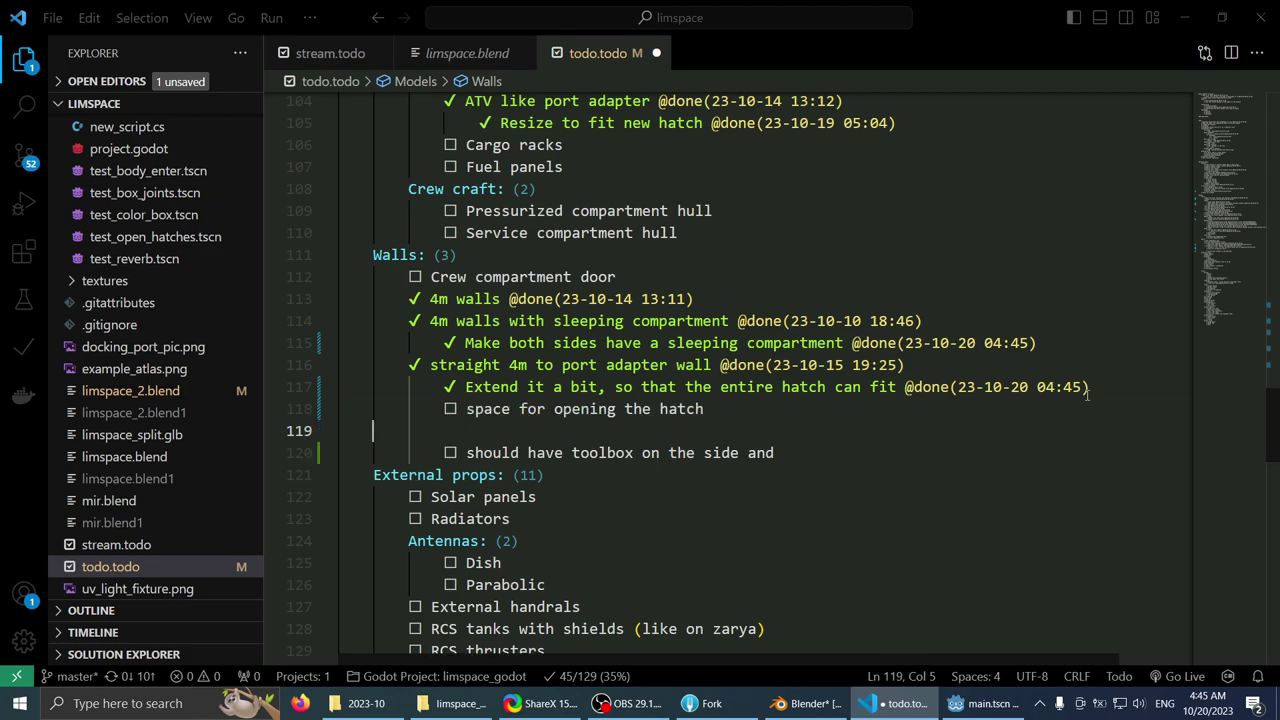
key(BackSpace)
key(BackSpace)
key(alt+d)
- Remove the trailing "and" so the task reads "should have toolbox on the side", and save the file
key(Down)
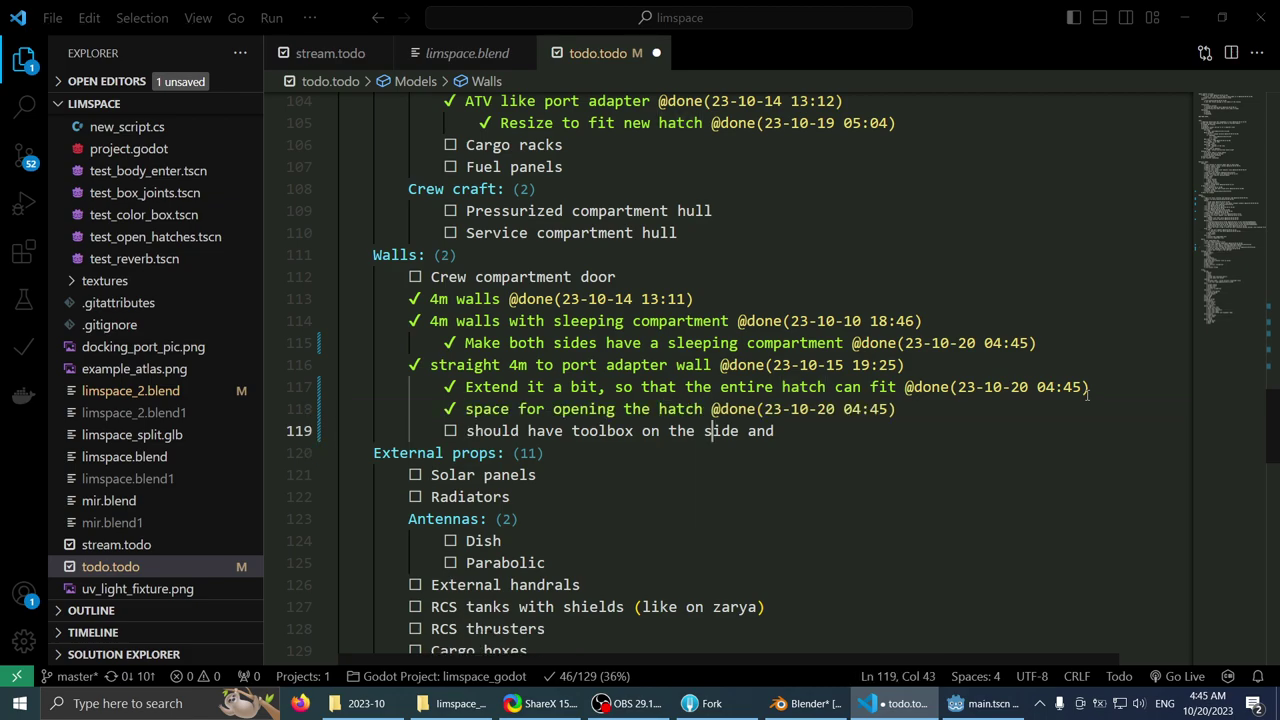
key(End)
key(BackSpace)
key(BackSpace)
key(BackSpace)
key(BackSpace)
key(ctrl+s)
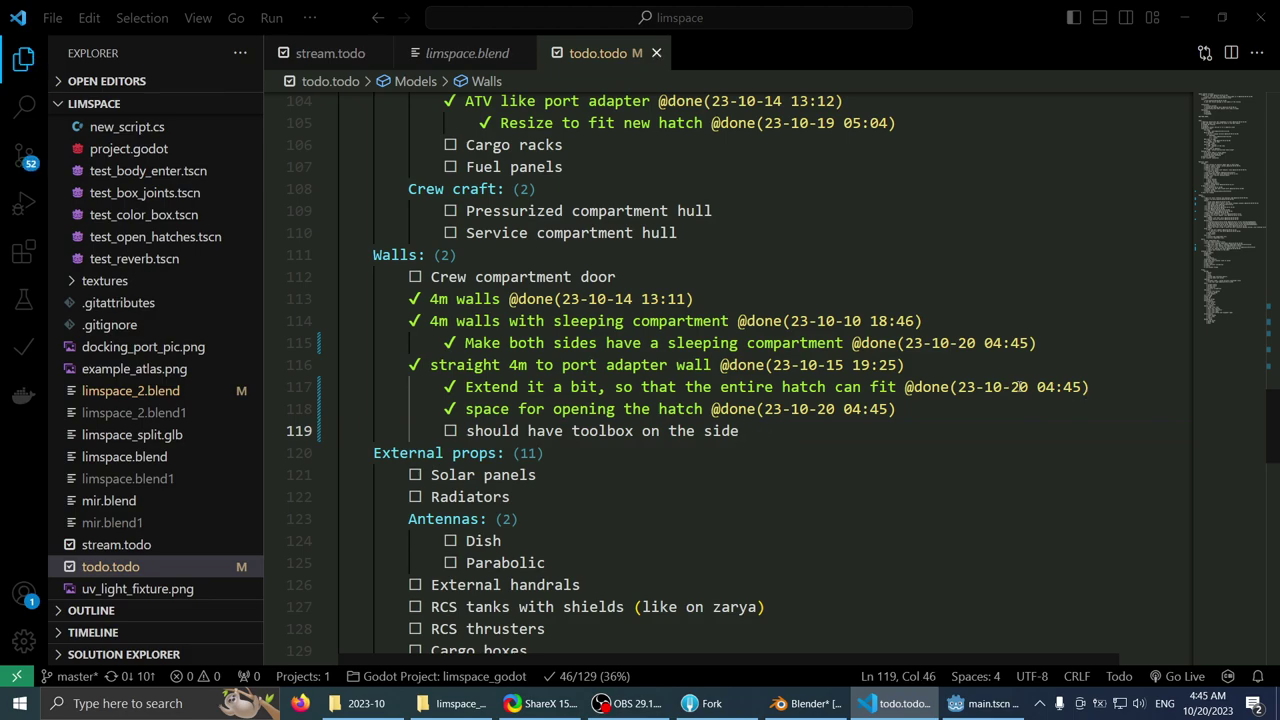
- Review the open External props and Props tasks, including the cargo boxes, cylindrical canisters, dining, lighting and tools entries
scroll(1018, 387, down, 2)
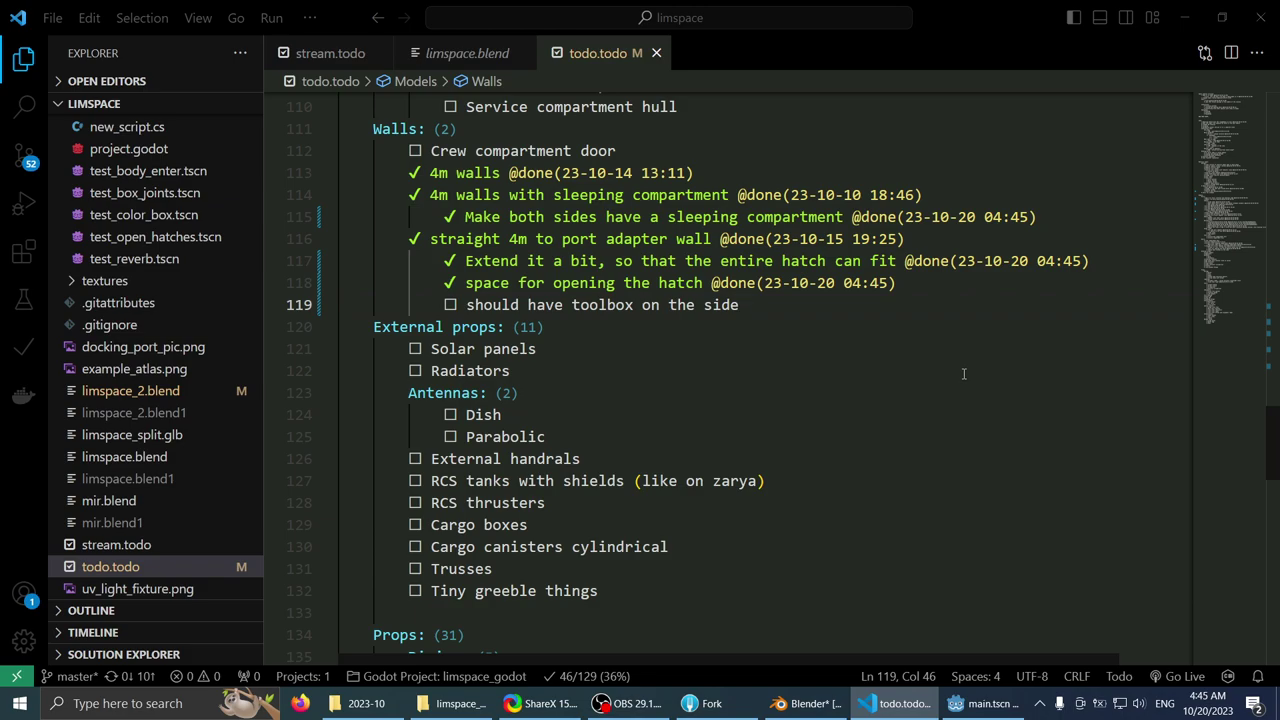
drag(600, 505, 597, 516)
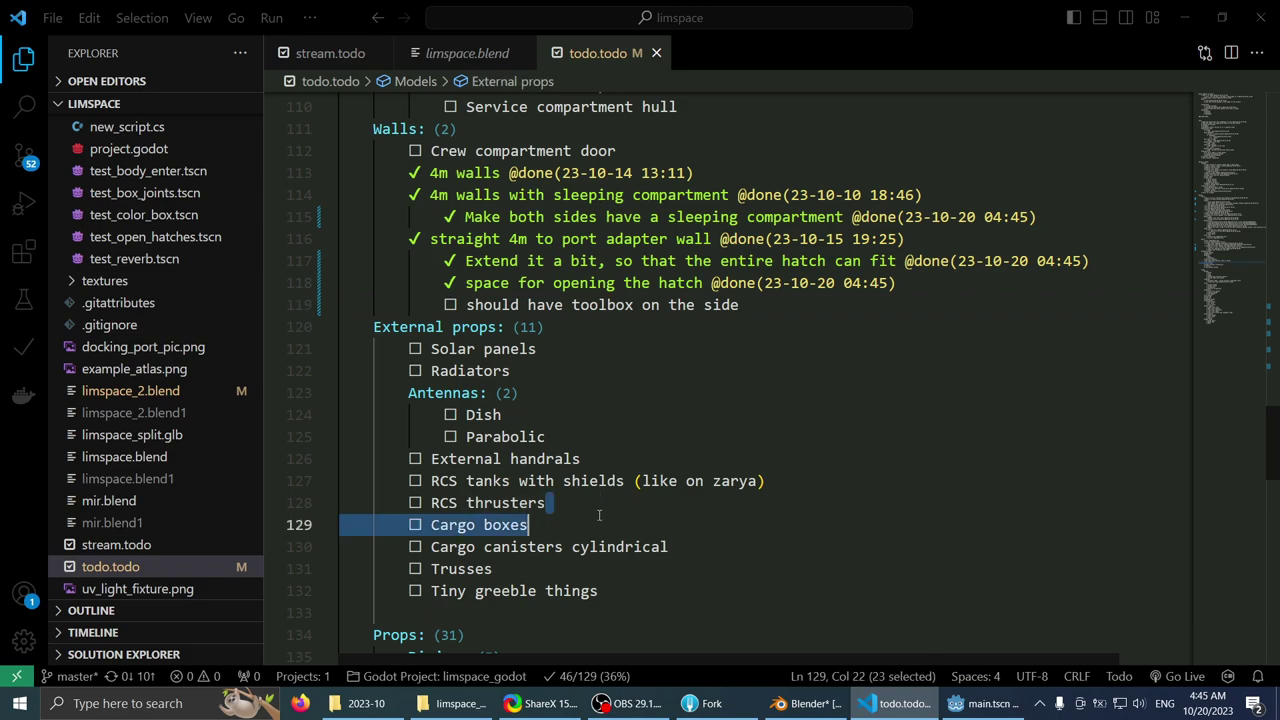
click(597, 517)
click(597, 511)
click(597, 521)
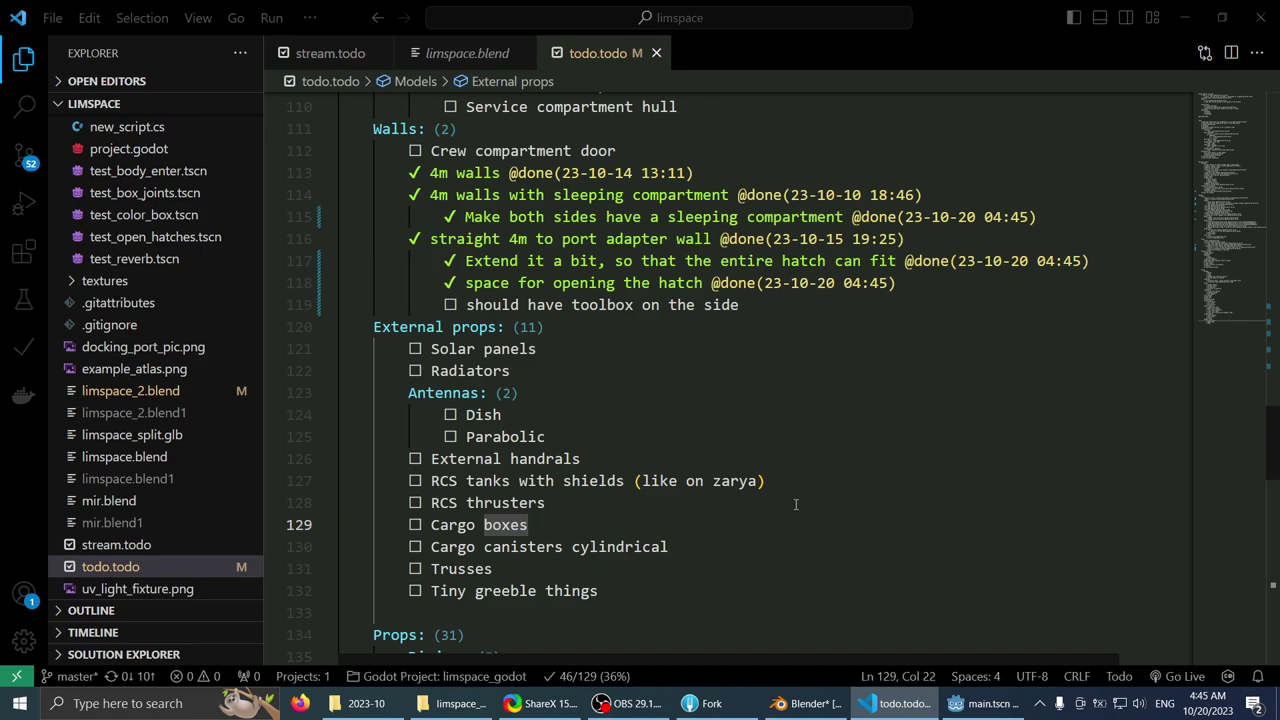
scroll(818, 490, down, 2)
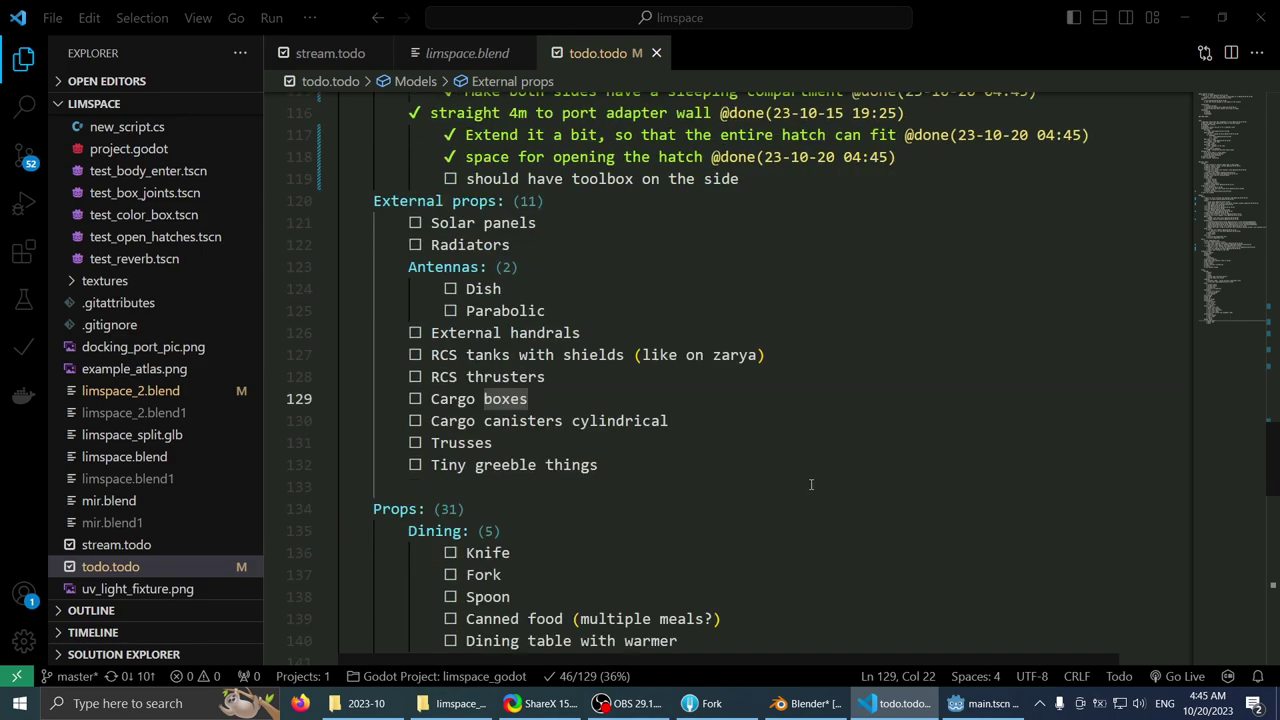
scroll(809, 483, down, 1)
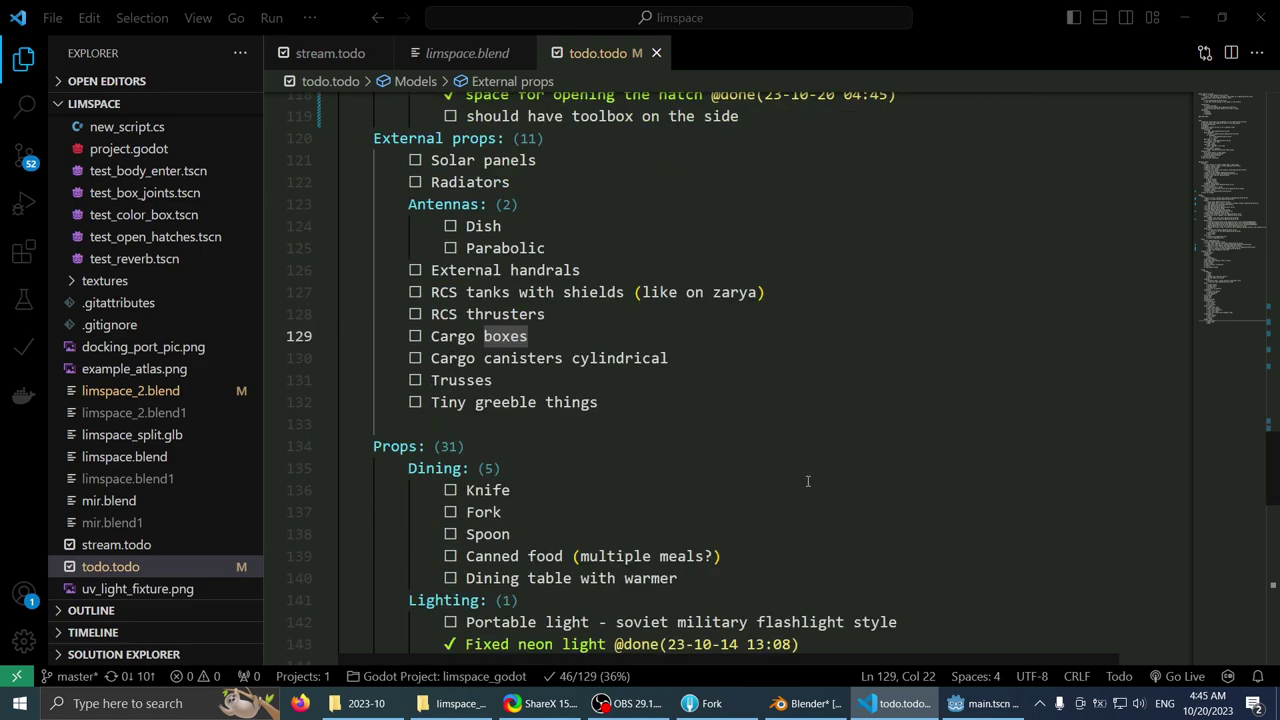
scroll(809, 483, down, 2)
scroll(807, 480, up, 4)
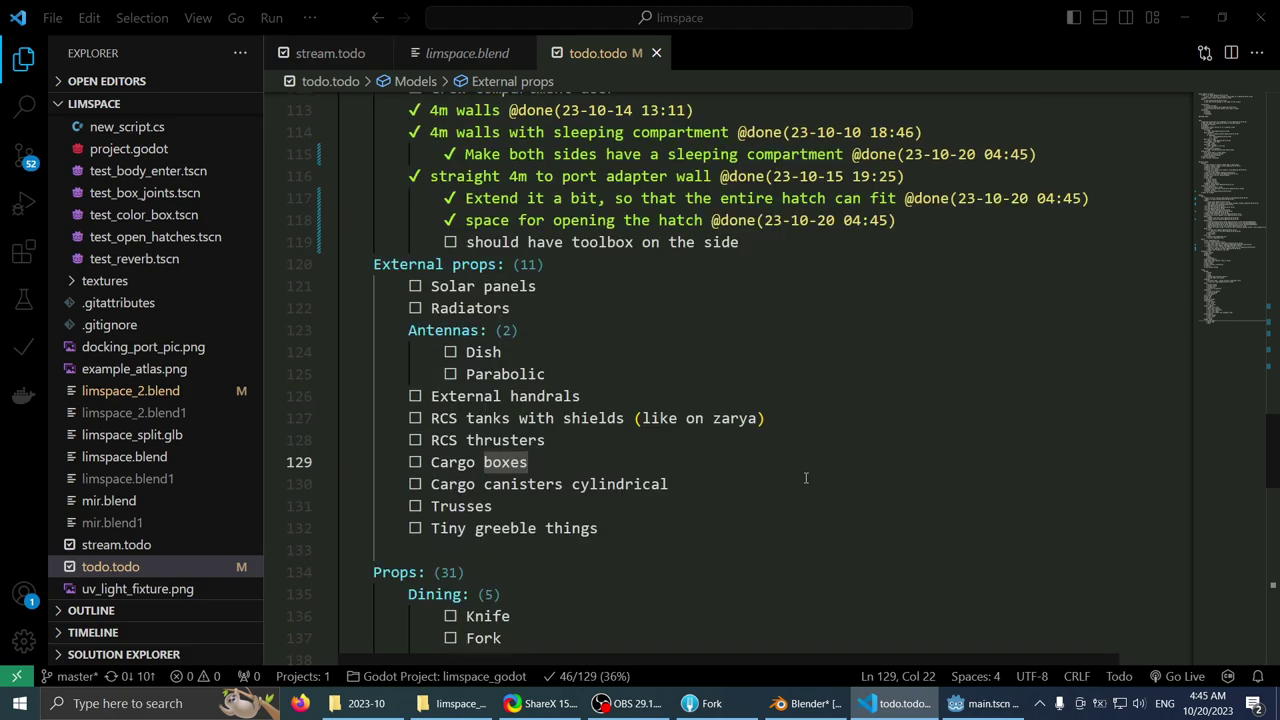
click(759, 480)
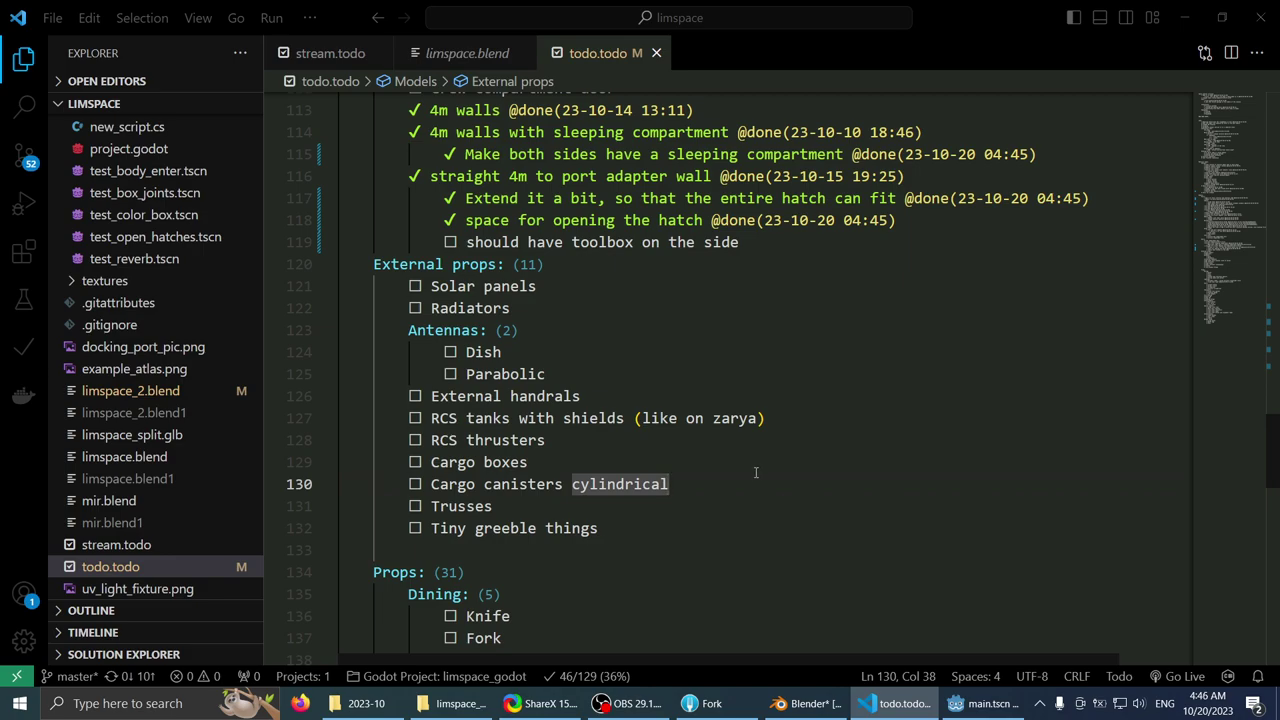
scroll(755, 470, down, 2)
scroll(755, 467, down, 1)
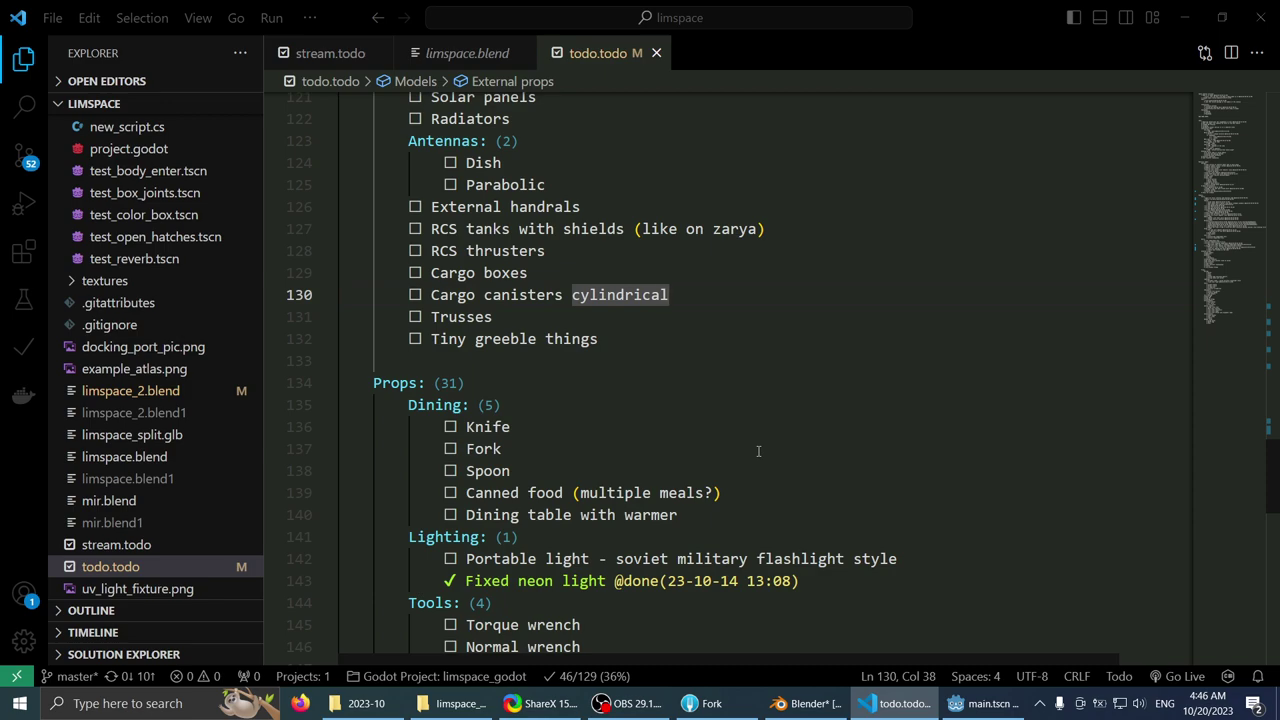
key(Up)
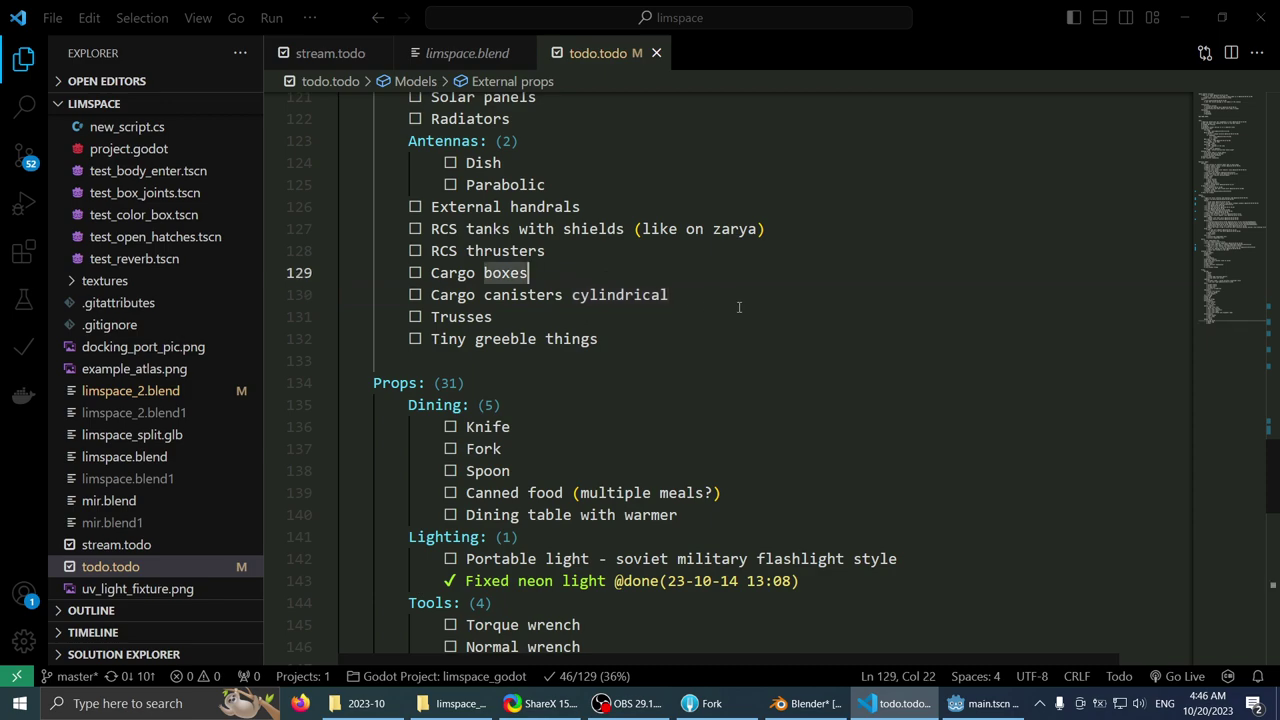
key(Down)
scroll(745, 320, down, 1)
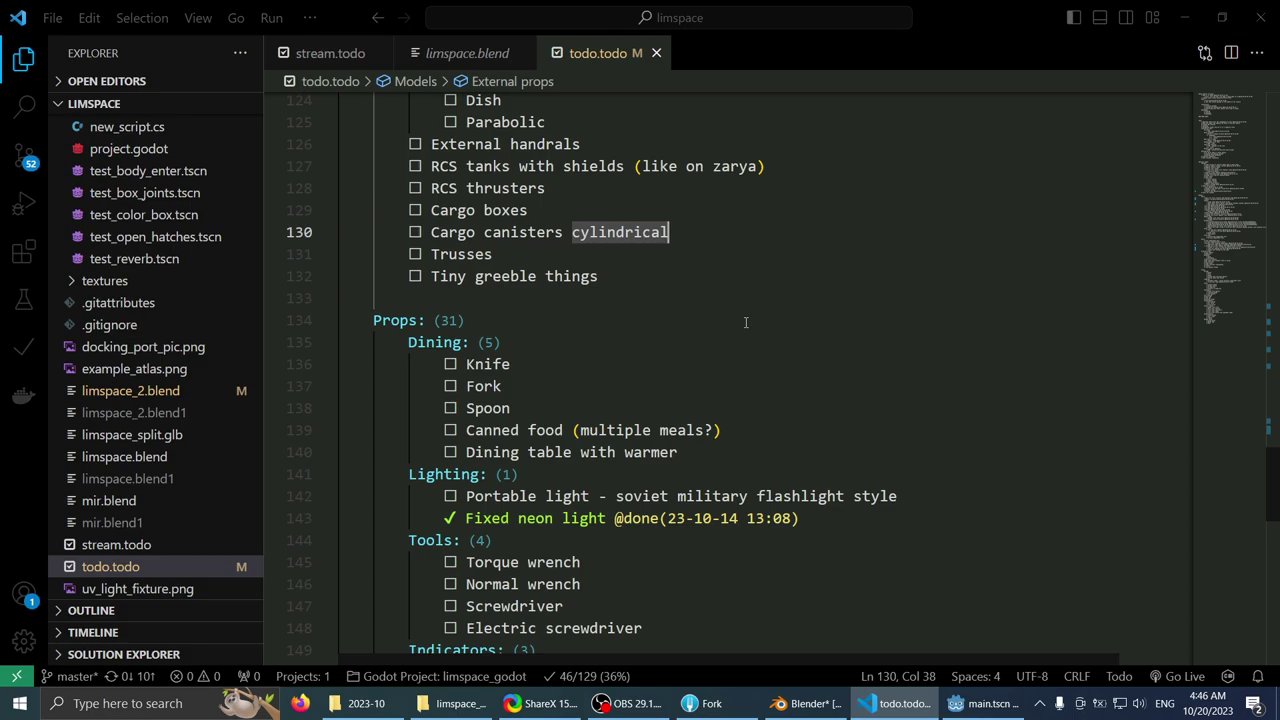
scroll(745, 322, down, 2)
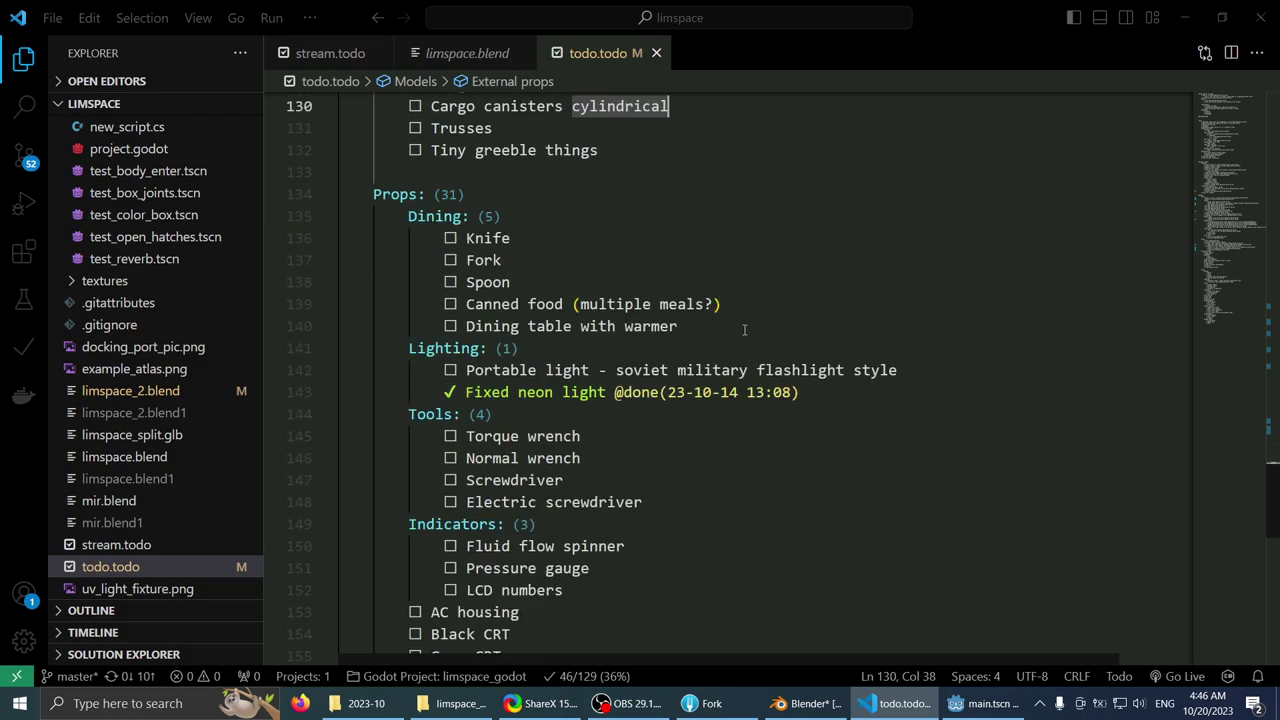
- Review the remaining Props tasks, from Tools and Indicators through Interactables, Control panels, Installations and Random cargo
scroll(744, 330, down, 3)
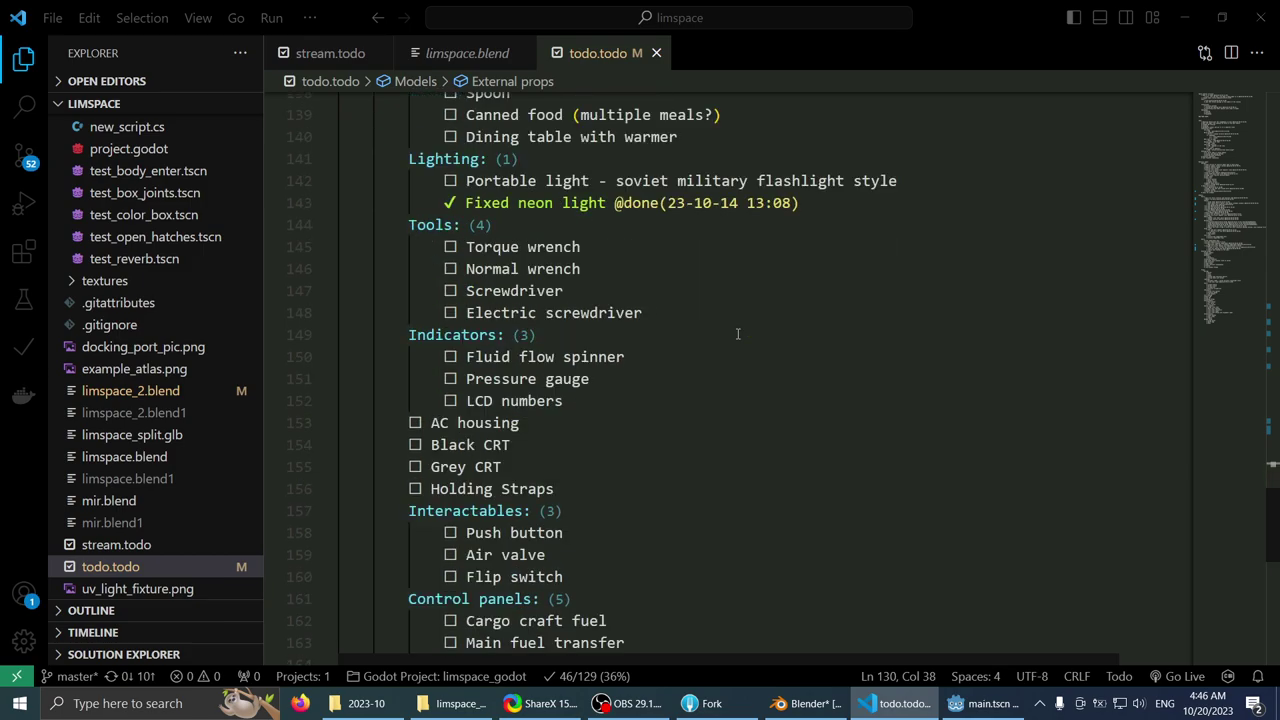
scroll(738, 334, down, 1)
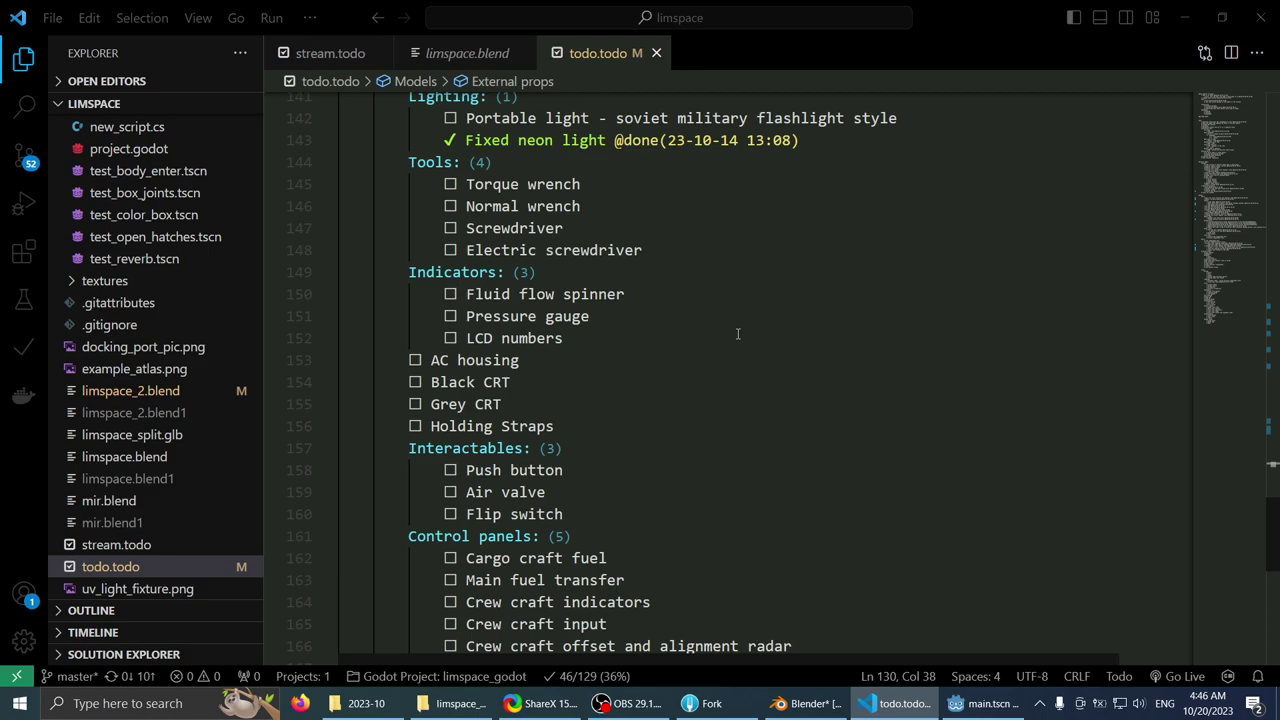
scroll(738, 334, down, 1)
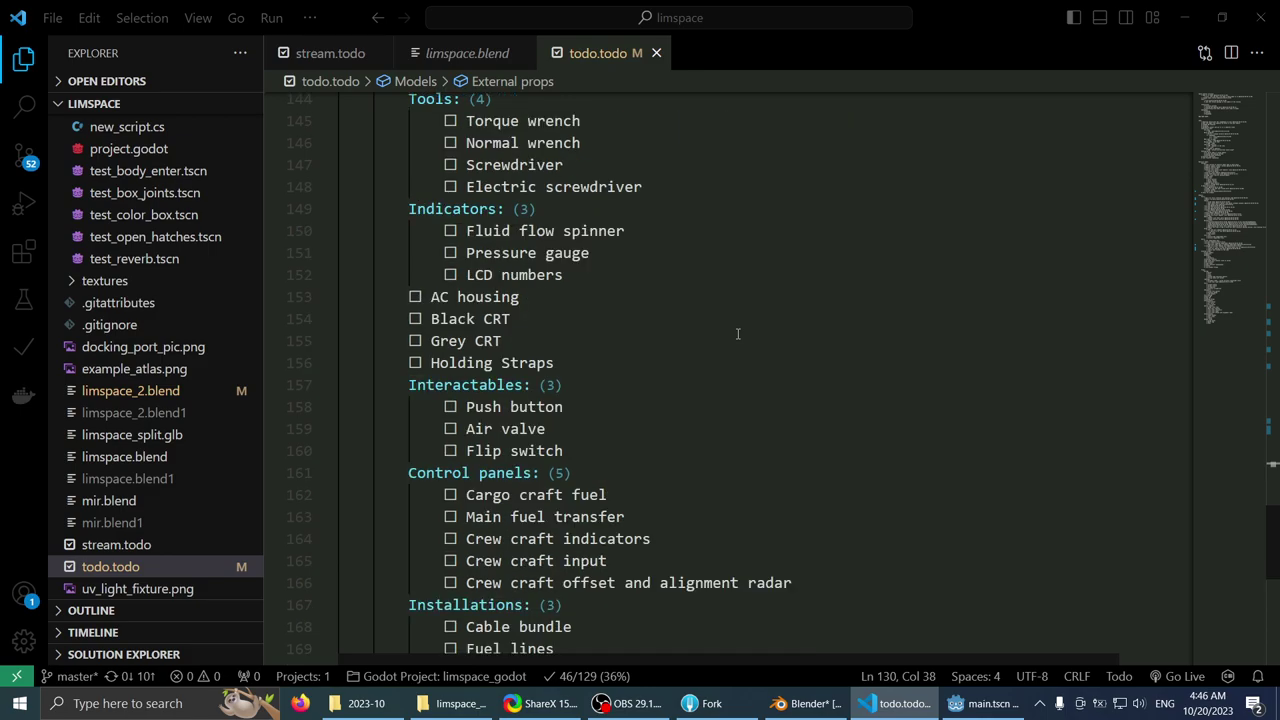
scroll(738, 334, down, 1)
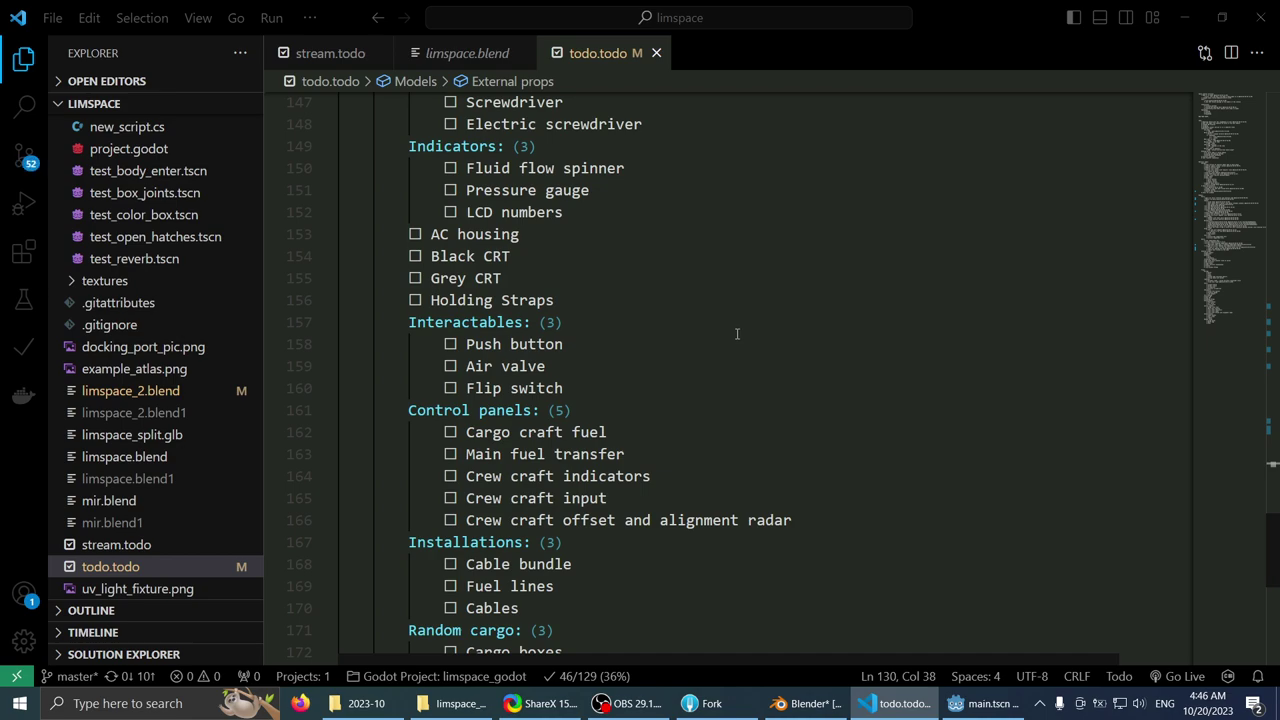
scroll(737, 334, down, 2)
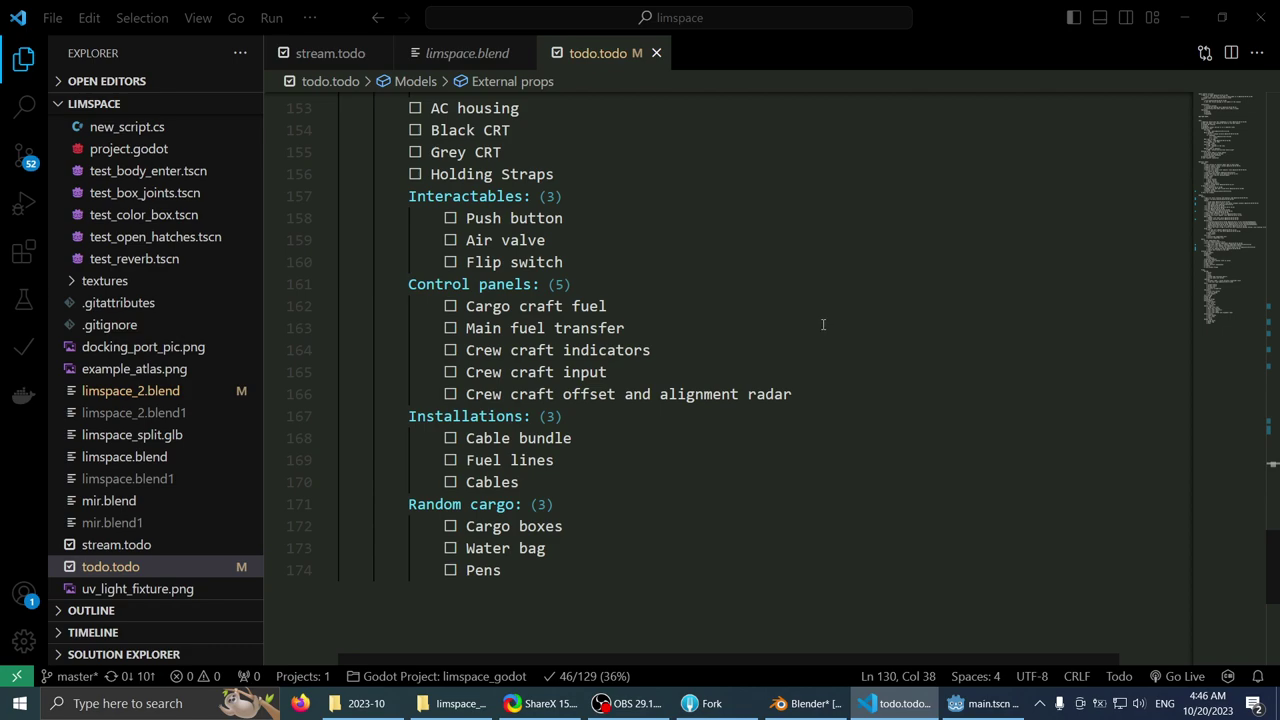
click(829, 396)
click(838, 373)
click(844, 350)
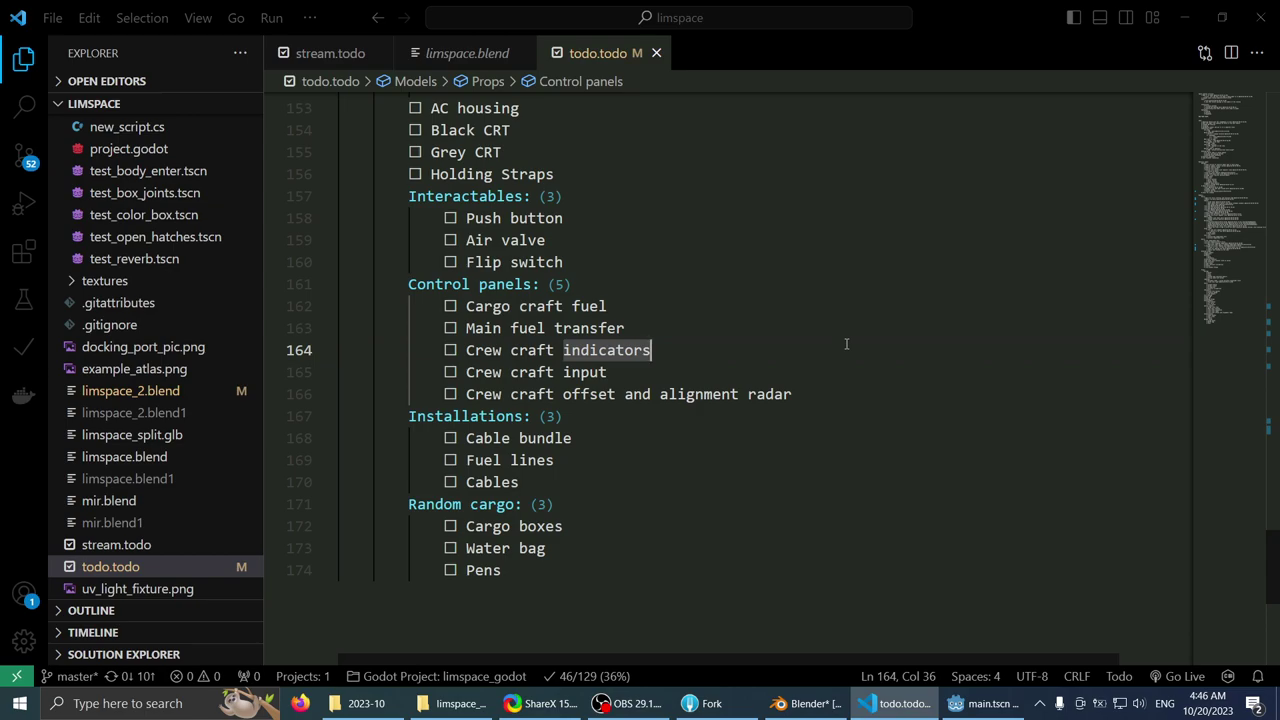
- Look back over the Models, Walls, Material types and Impl sections for tasks whose status needs updating
scroll(846, 344, up, 20)
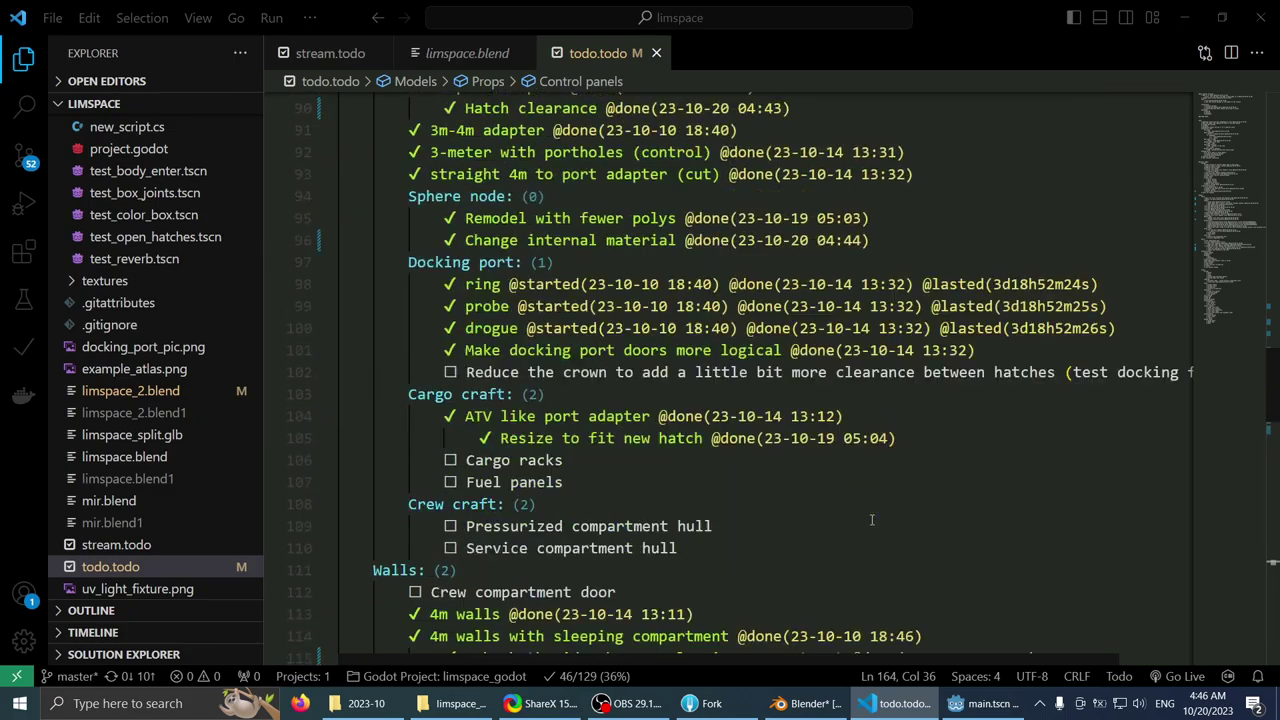
scroll(871, 519, up, 20)
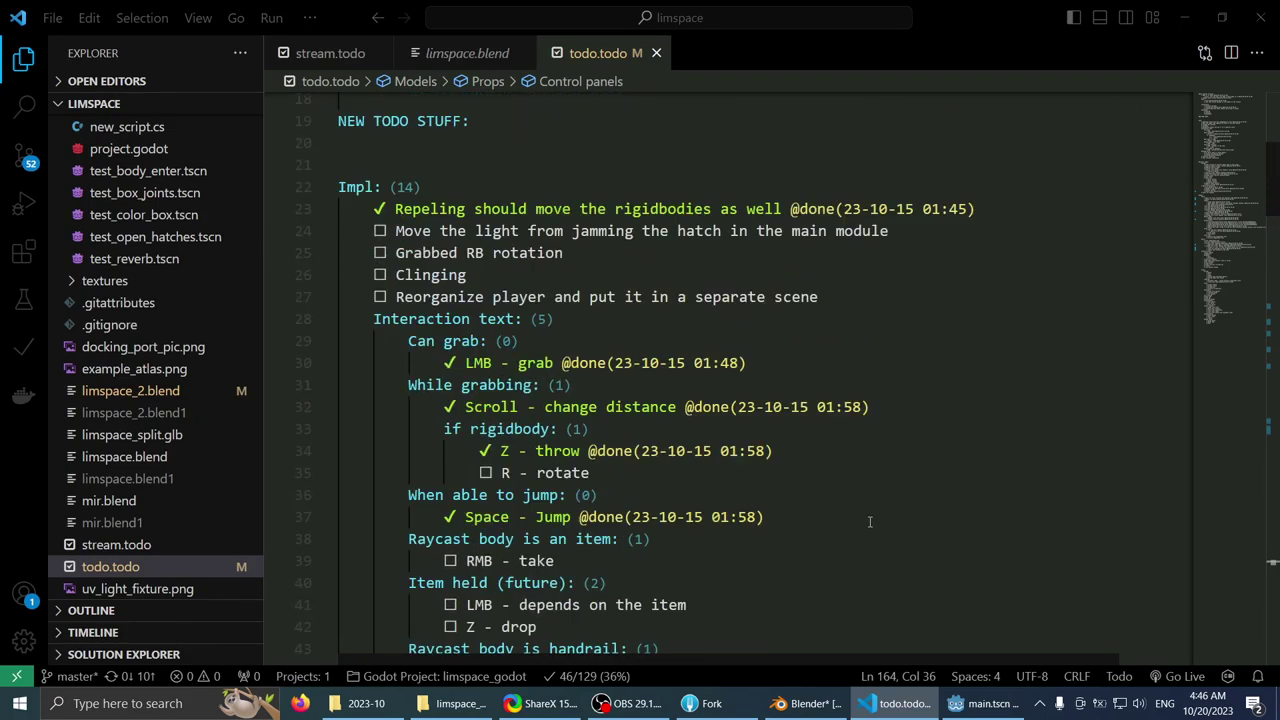
scroll(870, 521, down, 20)
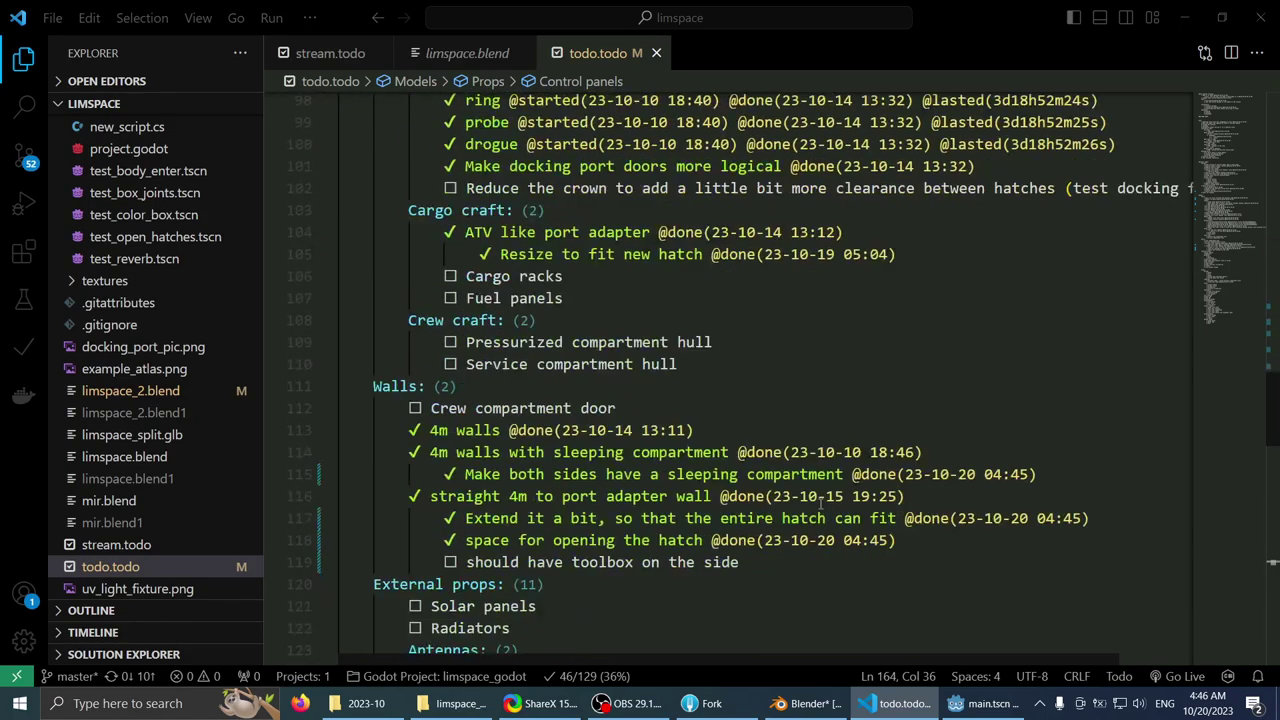
scroll(822, 503, down, 9)
scroll(822, 503, down, 1)
scroll(864, 500, up, 9)
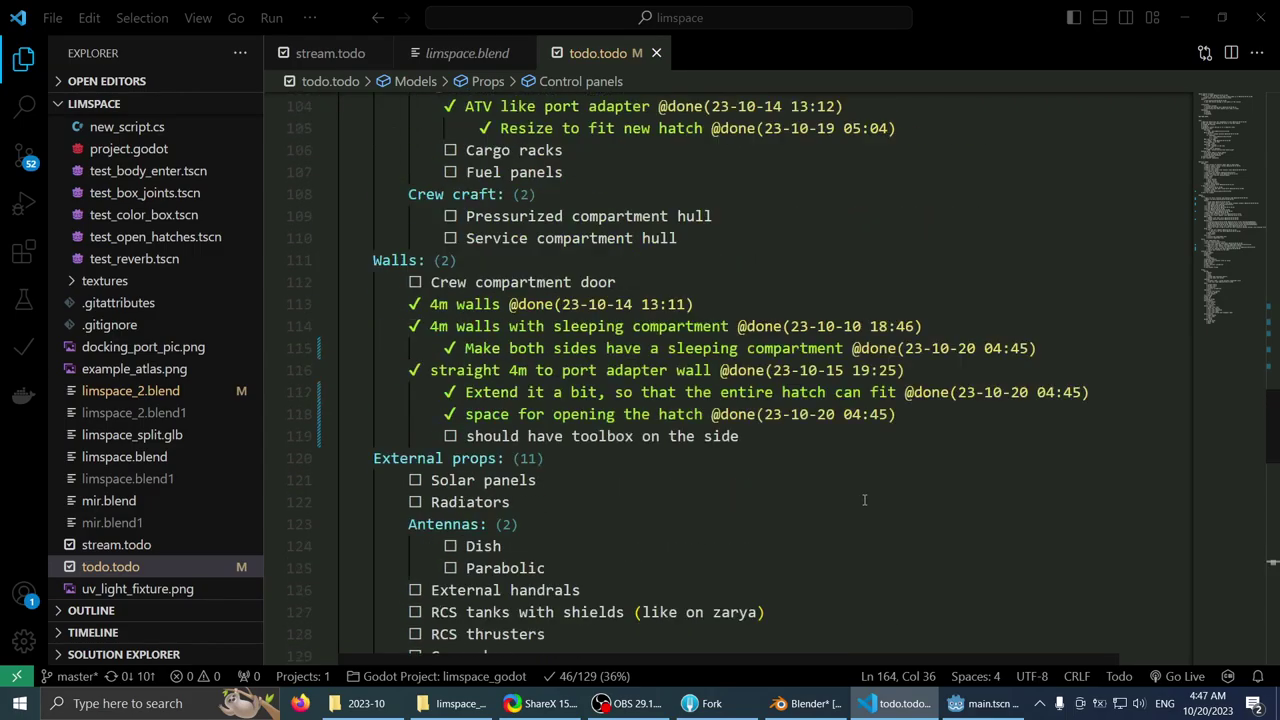
scroll(864, 500, up, 20)
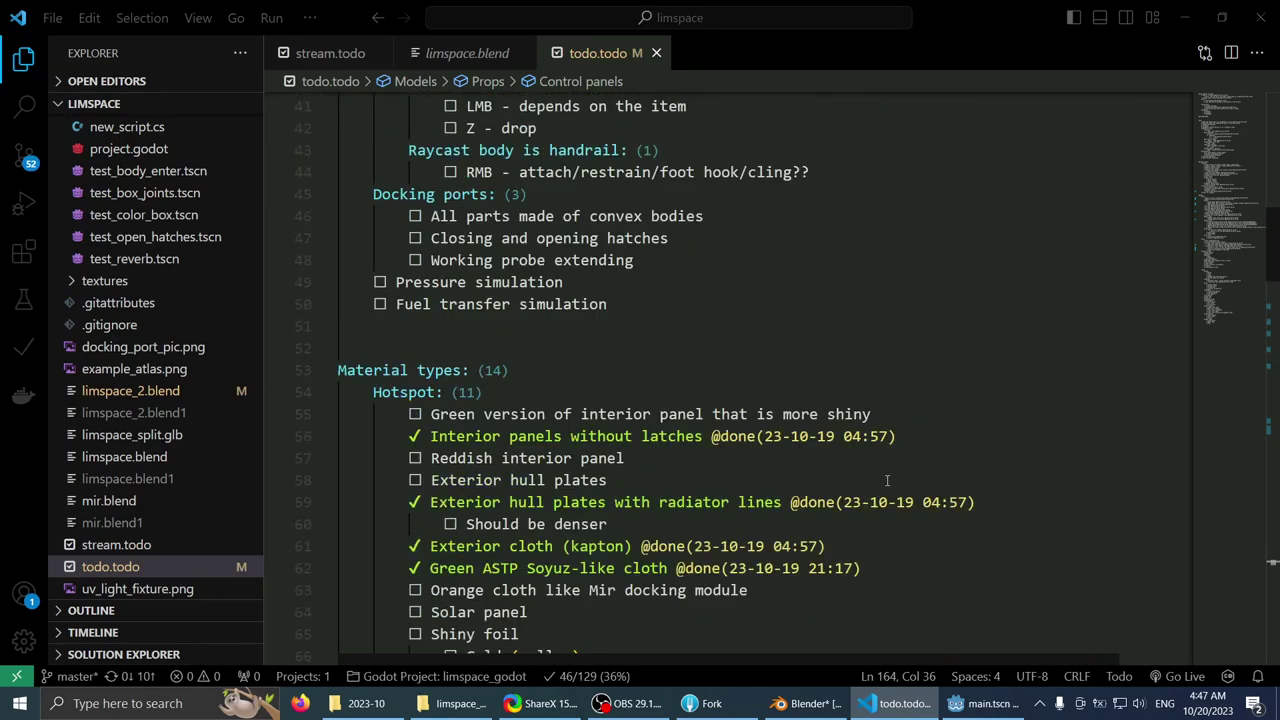
scroll(887, 480, up, 9)
scroll(888, 480, down, 5)
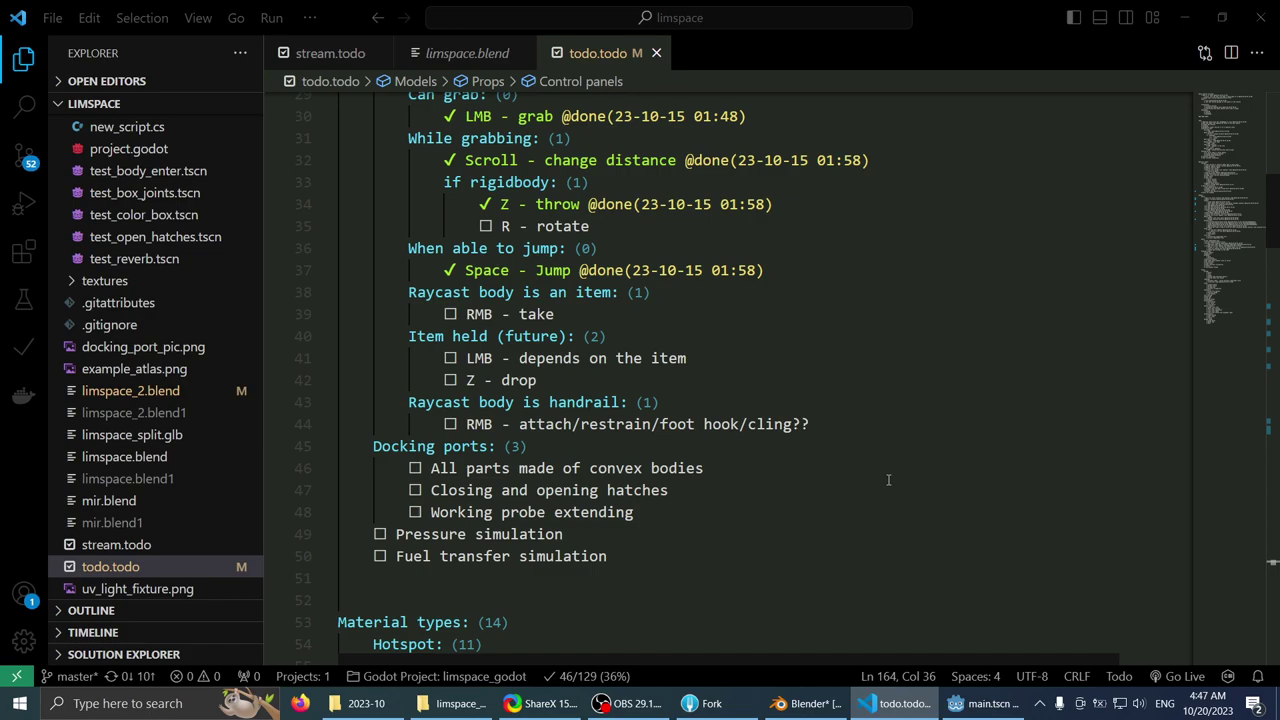
- Under Docking ports, mark "All parts made of convex bodies" and "Closing and opening hatches" as done
click(789, 460)
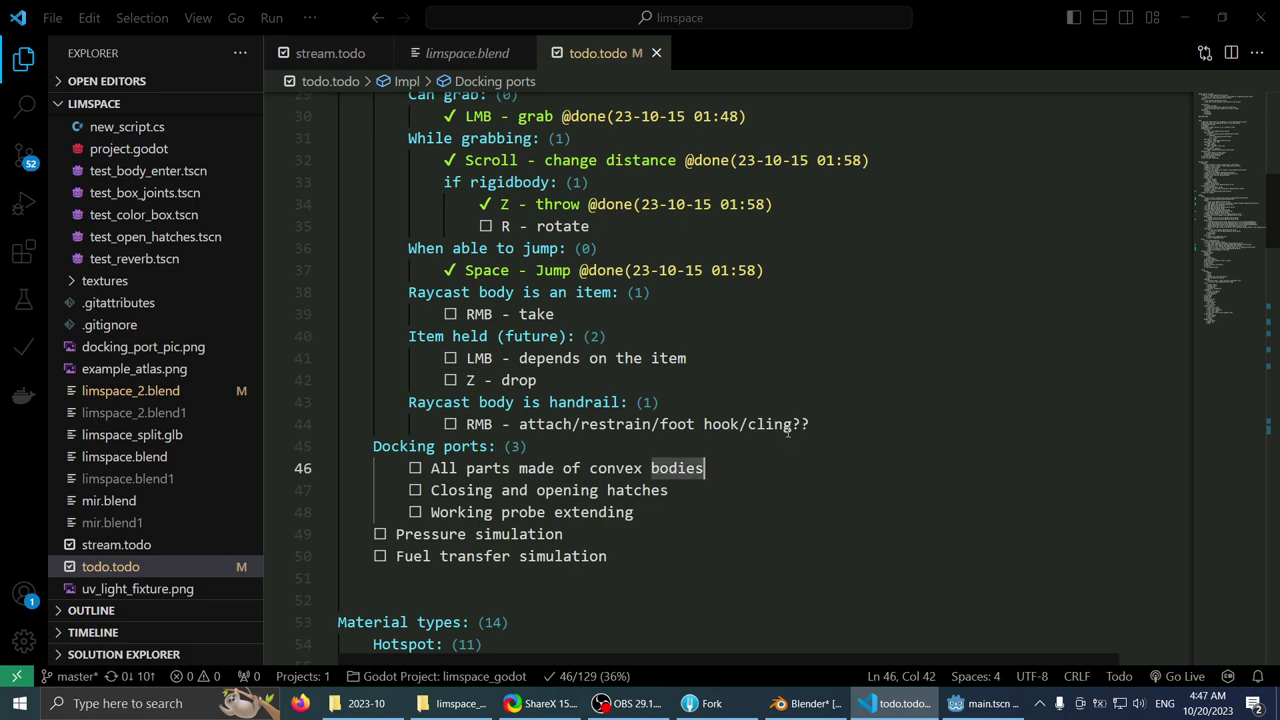
key(Up)
key(Down)
key(Down)
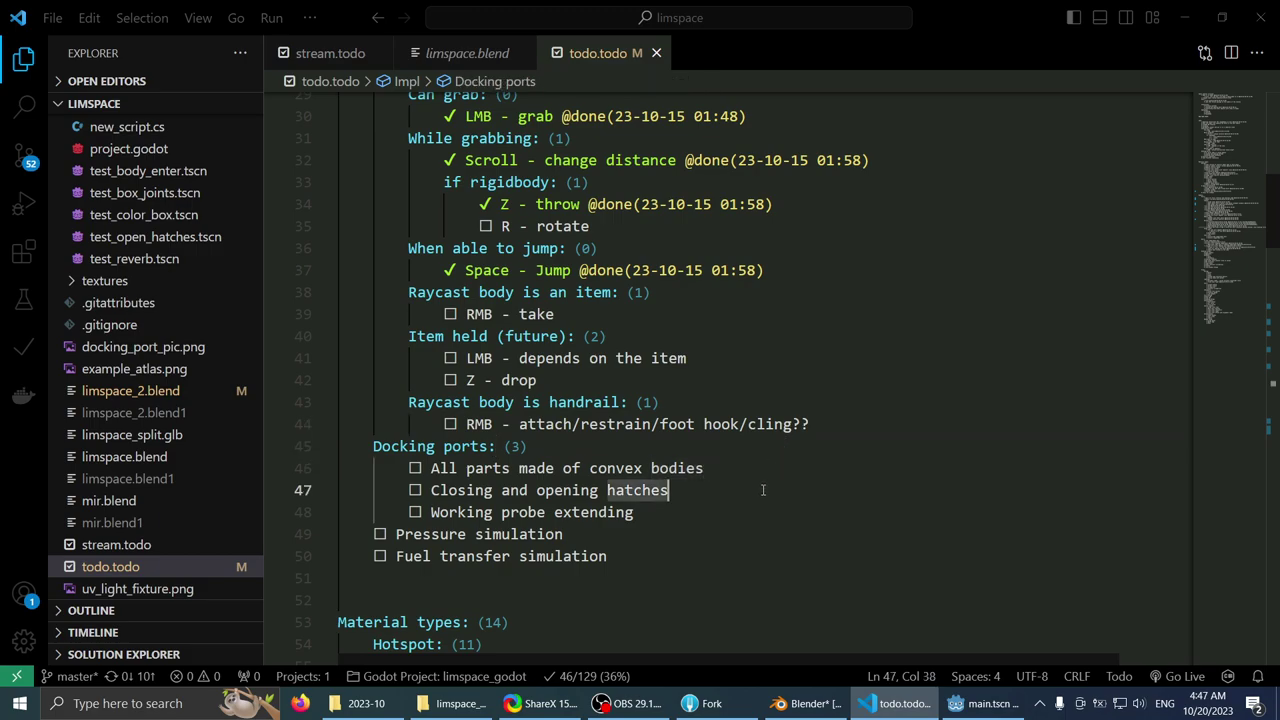
key(alt+d)
key(Up)
key(alt+d)
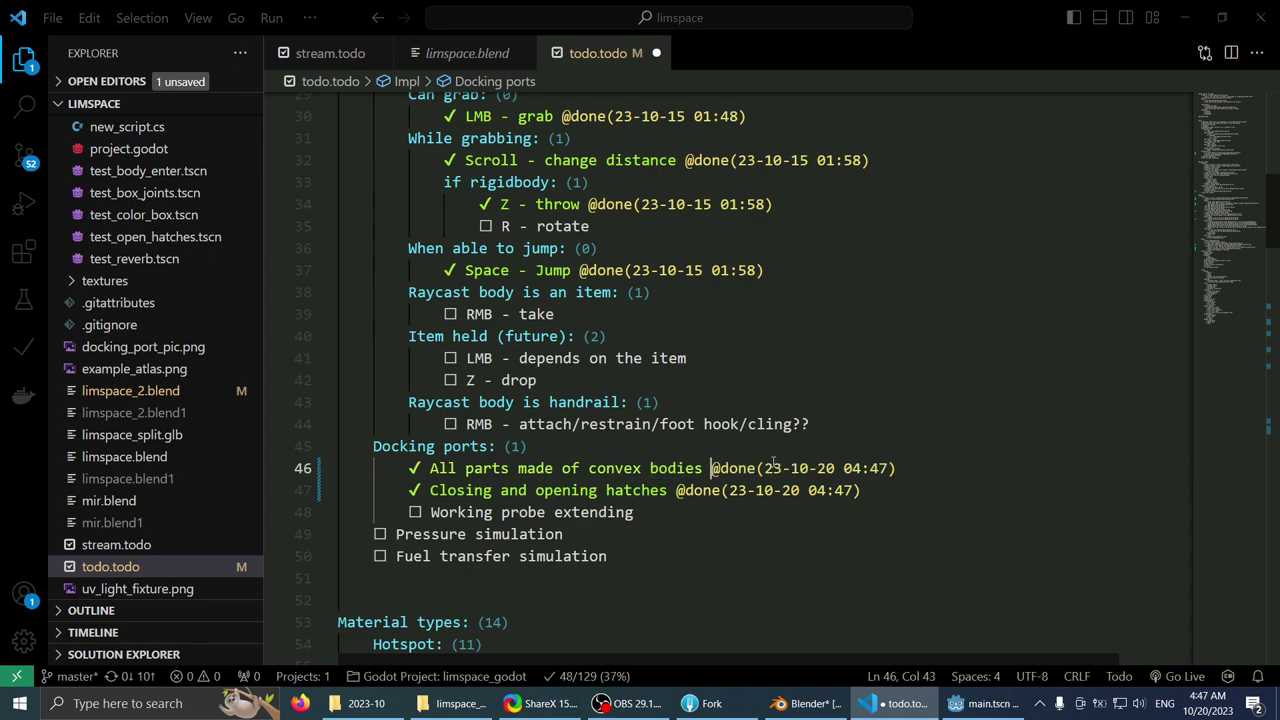
key(Up)
click(643, 510)
key(Down)
click(654, 513)
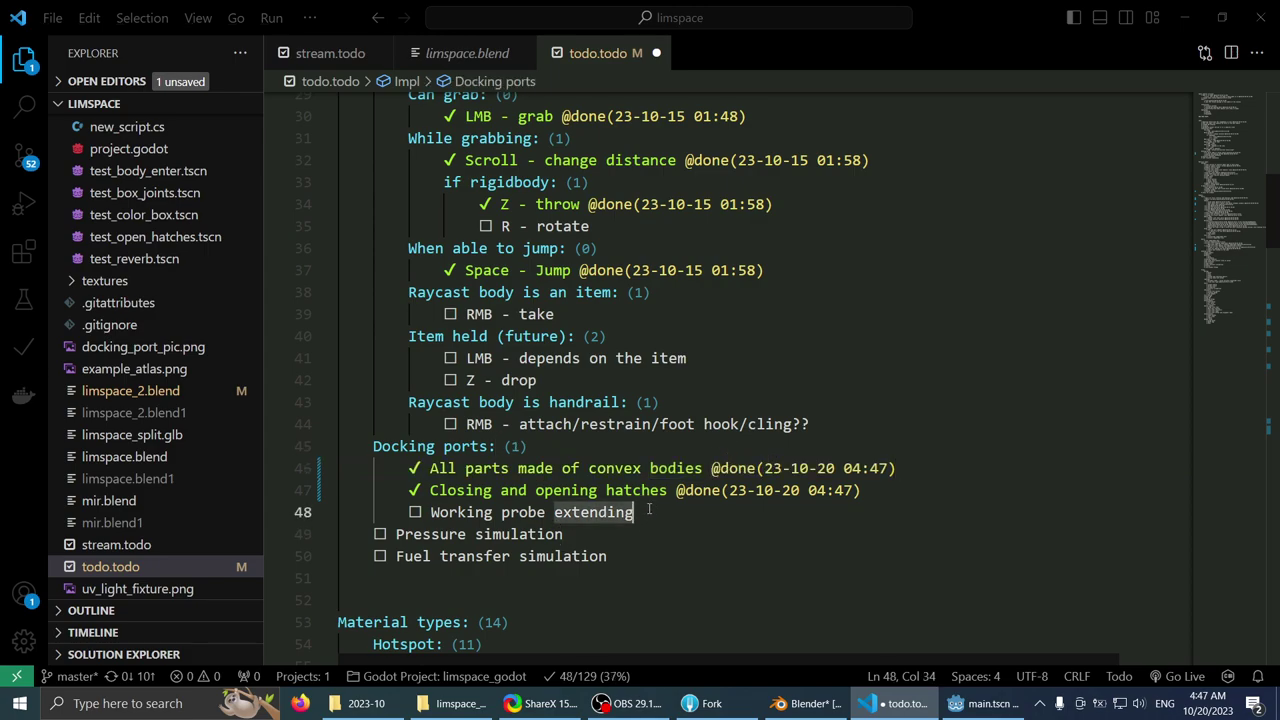
key(Down)
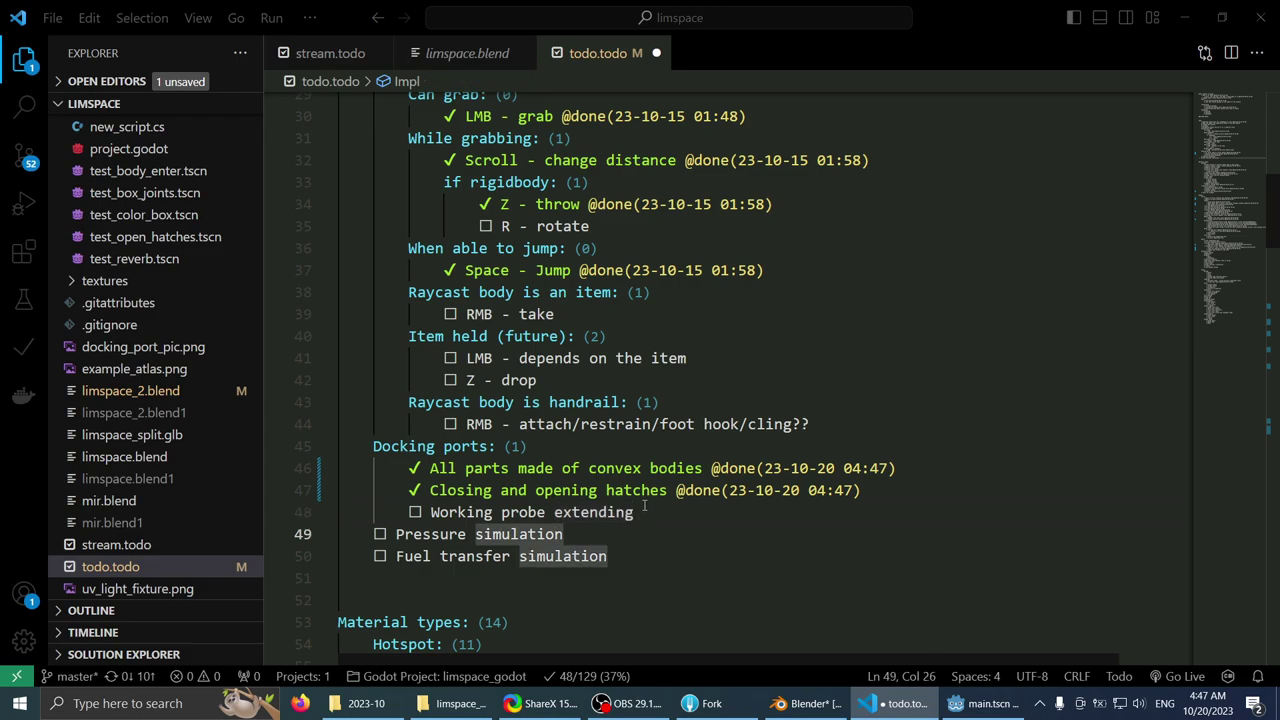
- In the Interaction text section, mark "RMB - take" under "Raycast body is an item" as done
scroll(645, 500, up, 1)
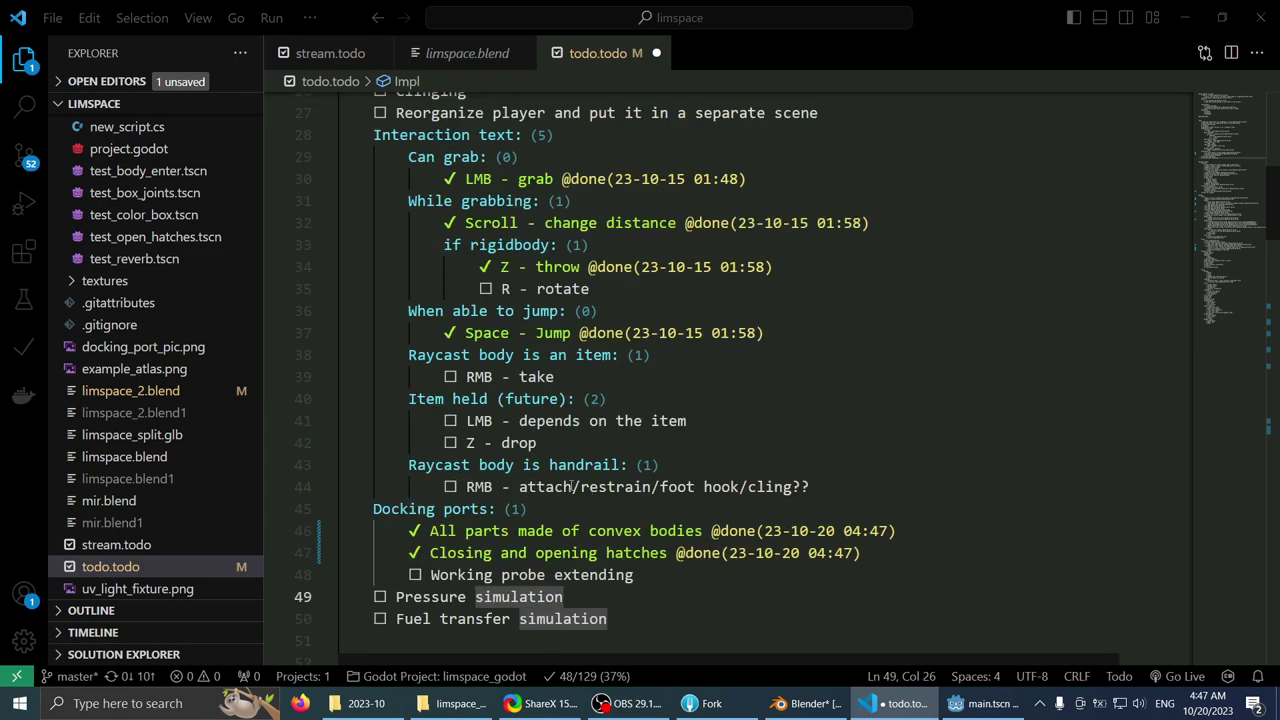
click(885, 487)
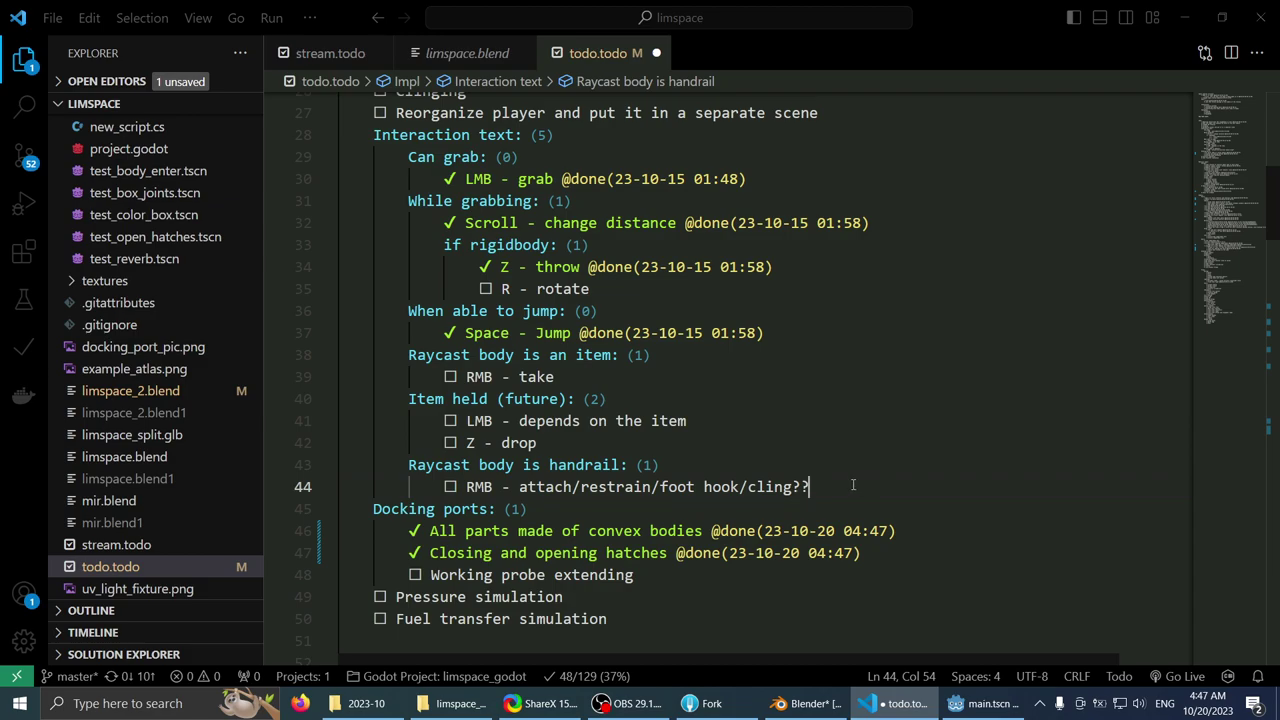
scroll(853, 485, up, 1)
click(695, 440)
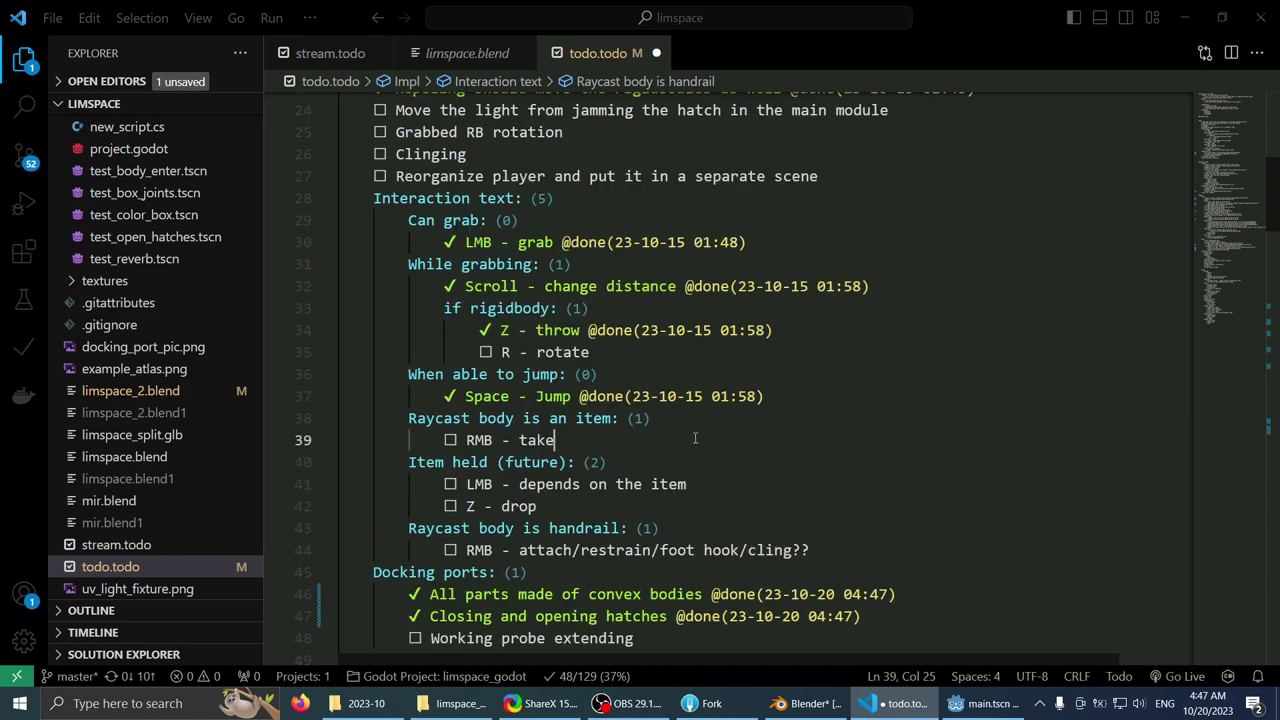
key(alt+d)
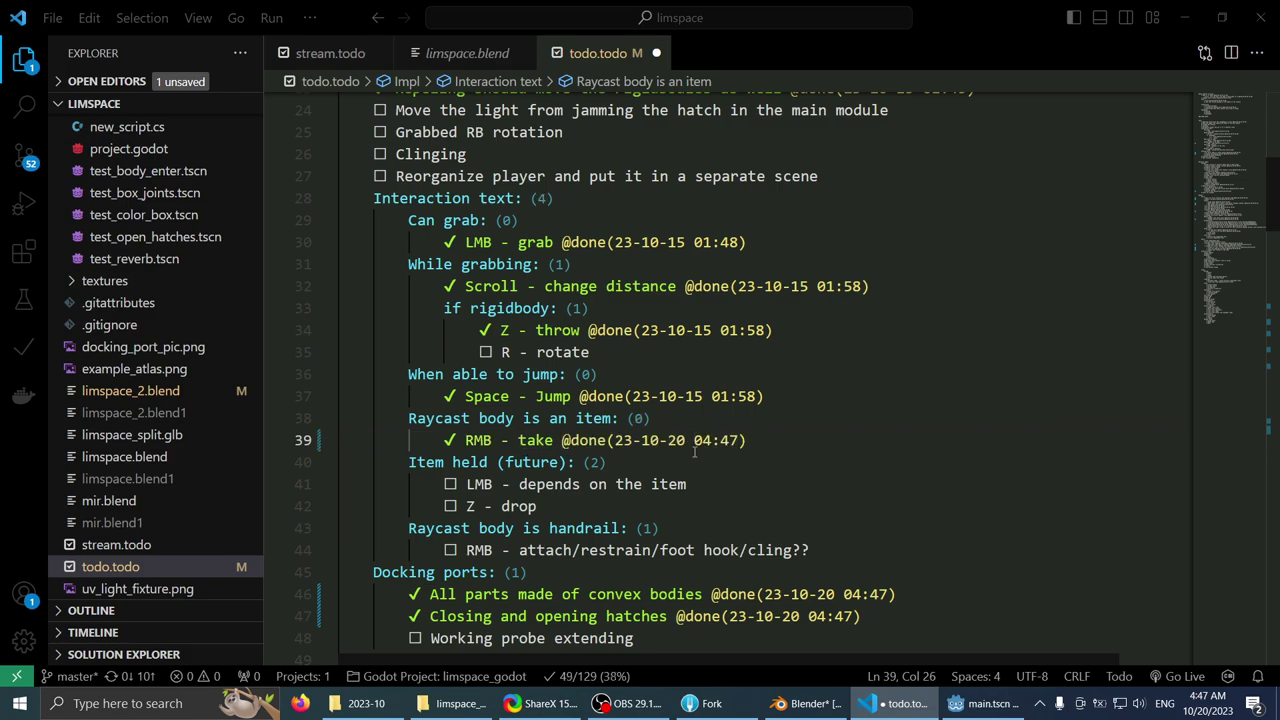
key(Down)
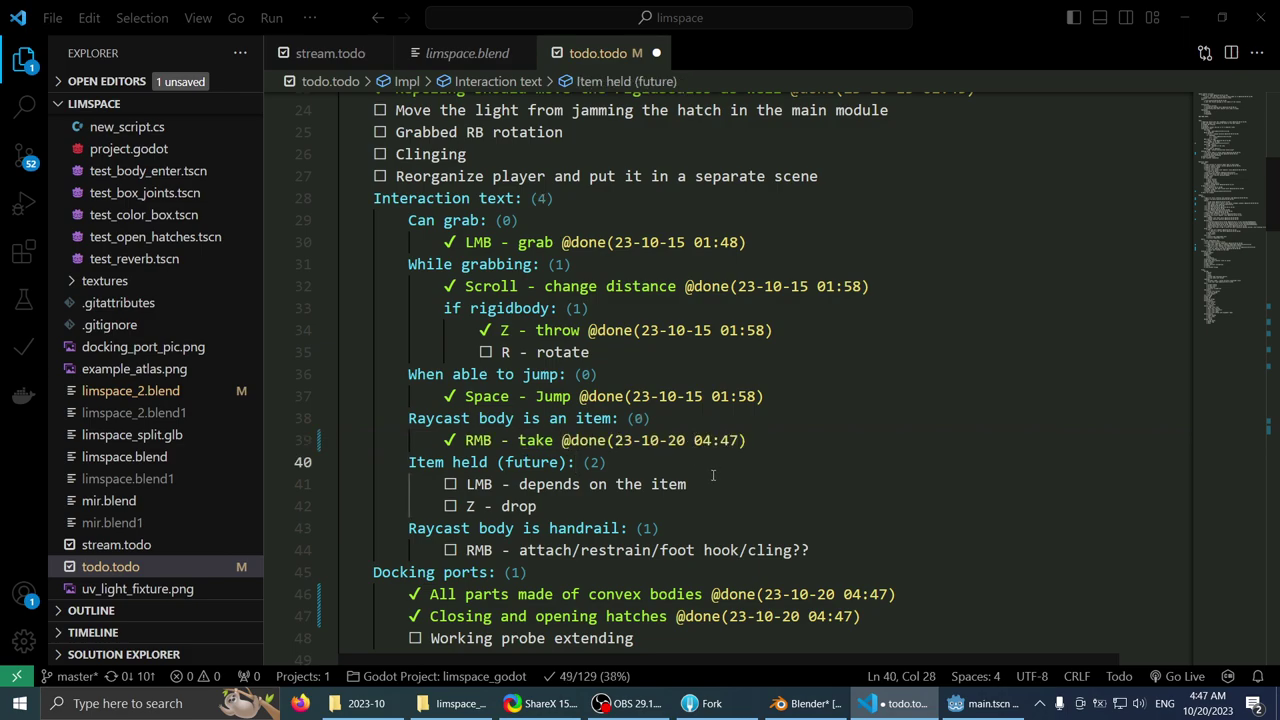
- Under Item held, change the "depends on the item" task from LMB to RMB and mark it as done
click(719, 482)
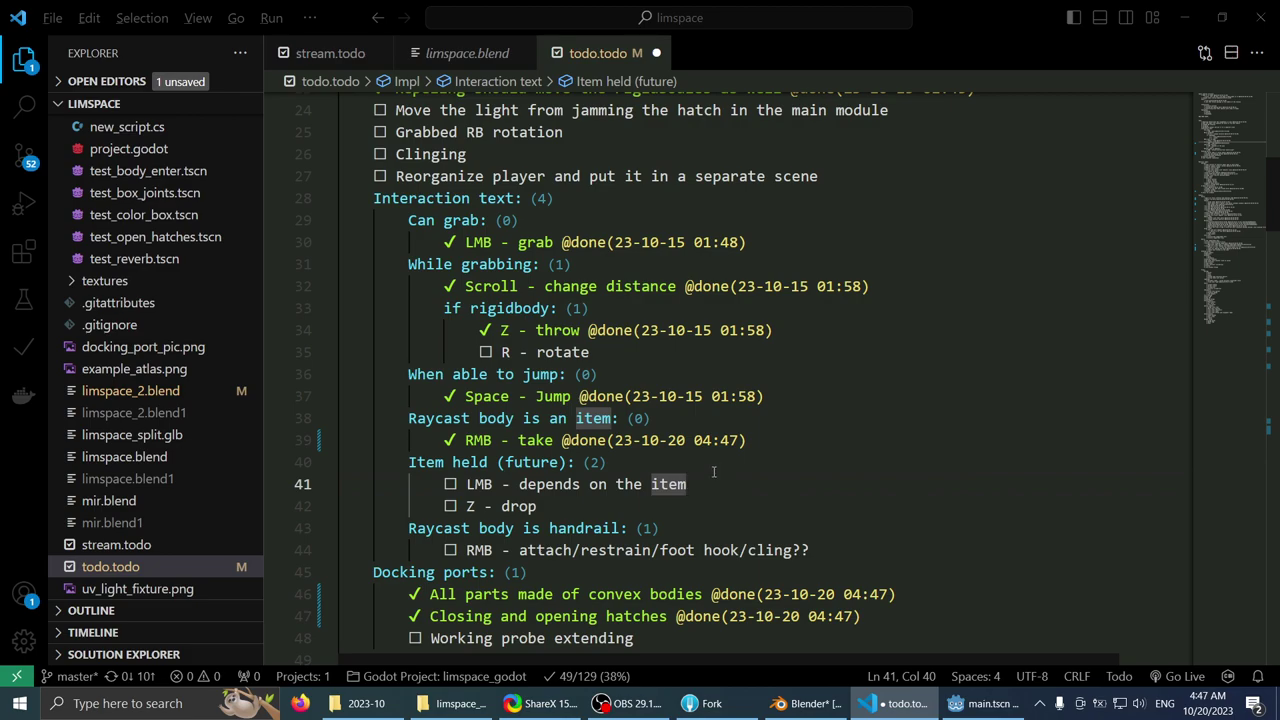
click(483, 485)
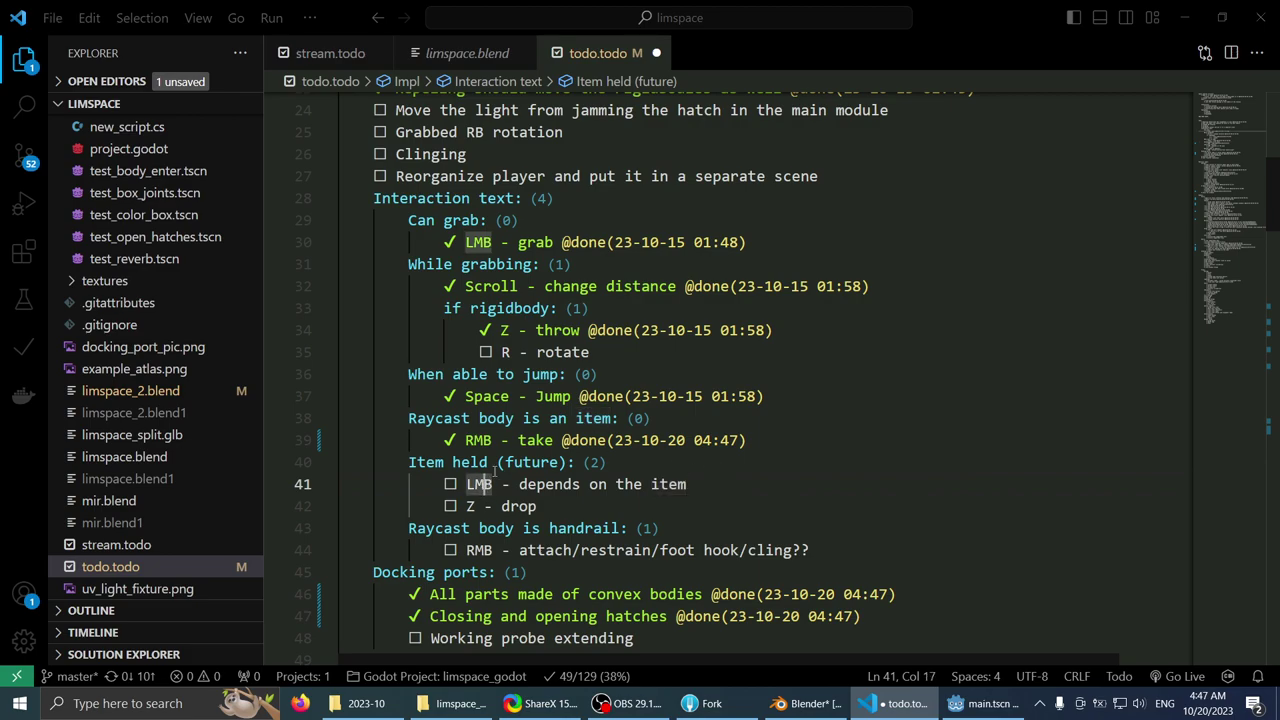
key(Left)
key(BackSpace)
text(R)
key(End)
key(alt+d)
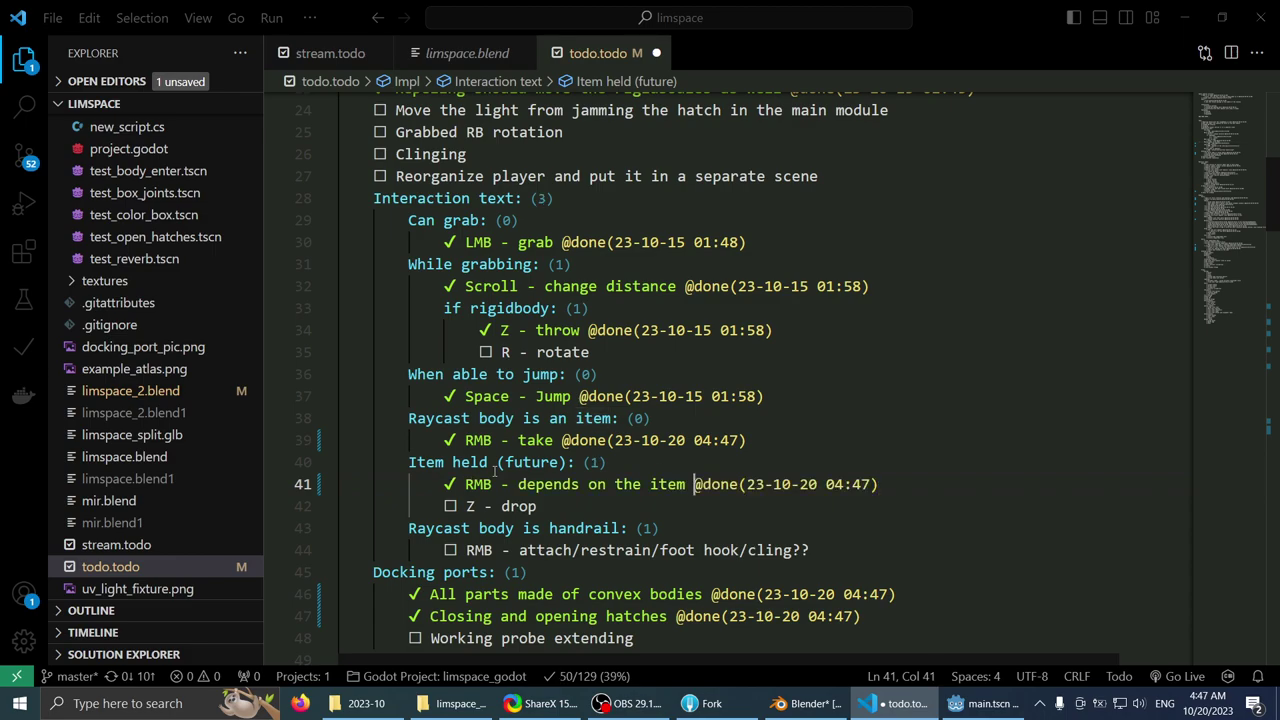
- Mark "Z - drop" under Item held as done and save the to-do file
click(533, 506)
key(alt+d)
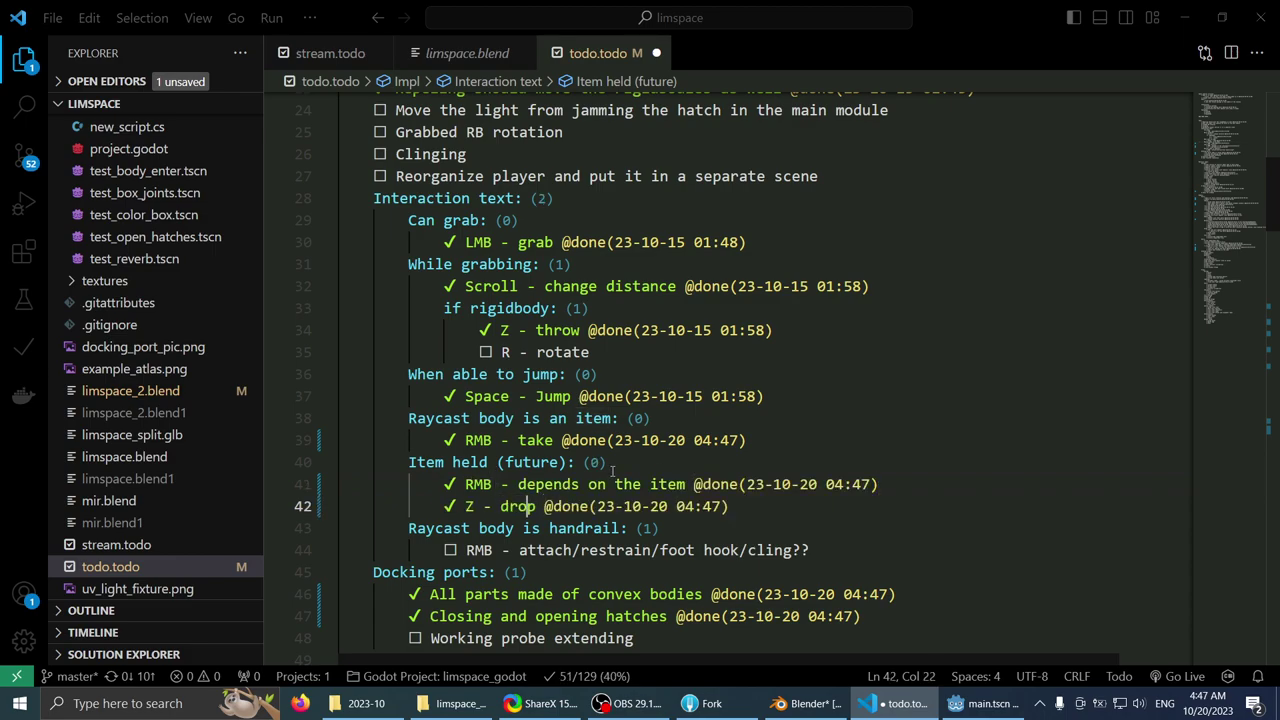
click(600, 352)
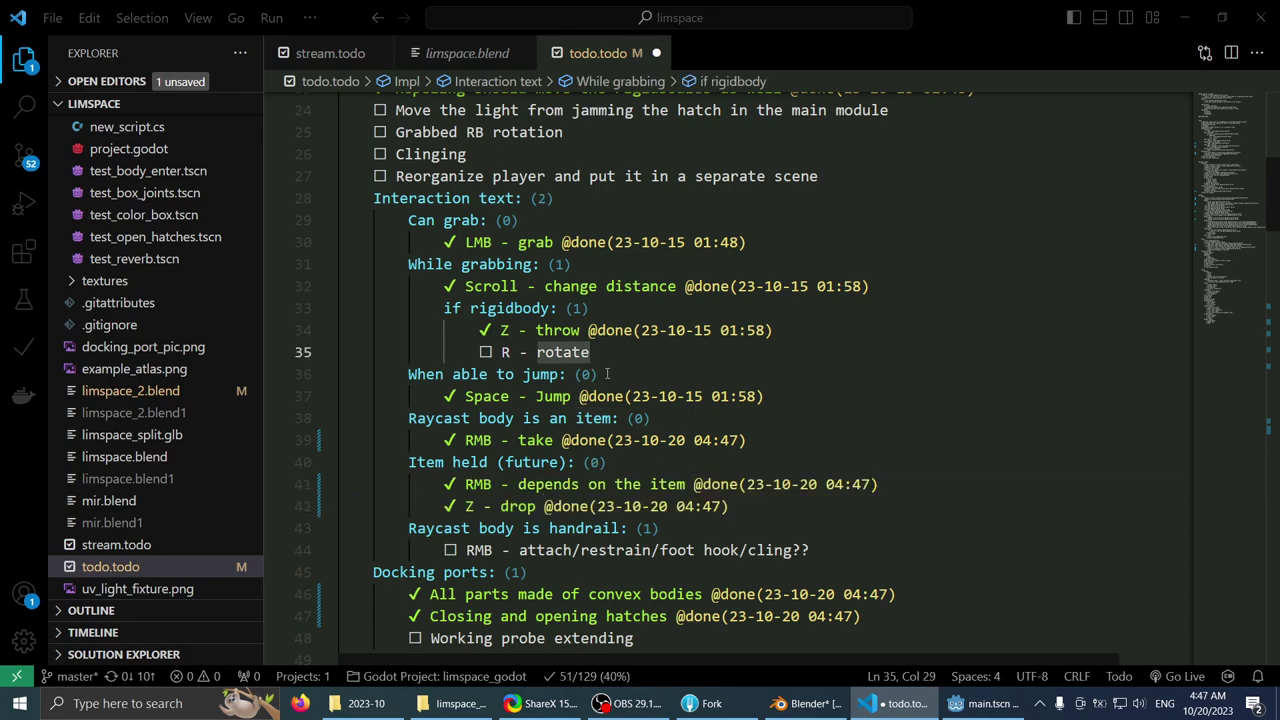
scroll(607, 374, up, 2)
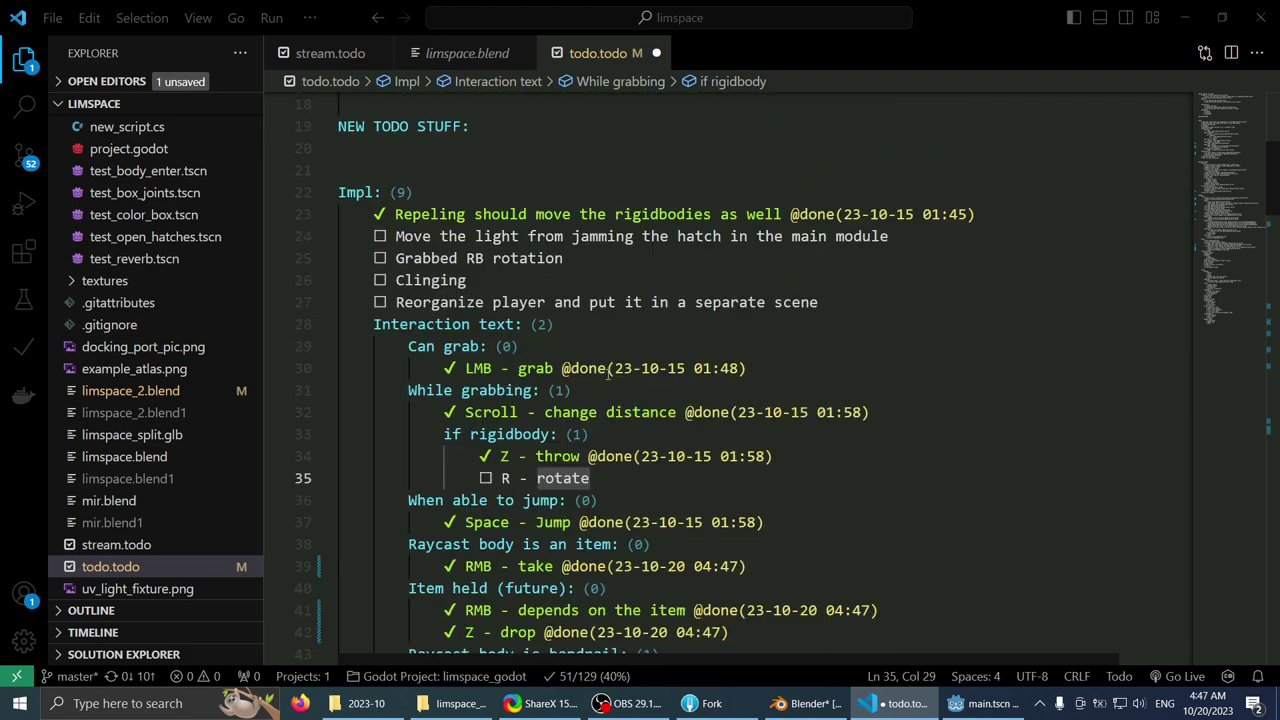
scroll(607, 374, down, 2)
key(ctrl+s)
scroll(605, 370, up, 4)
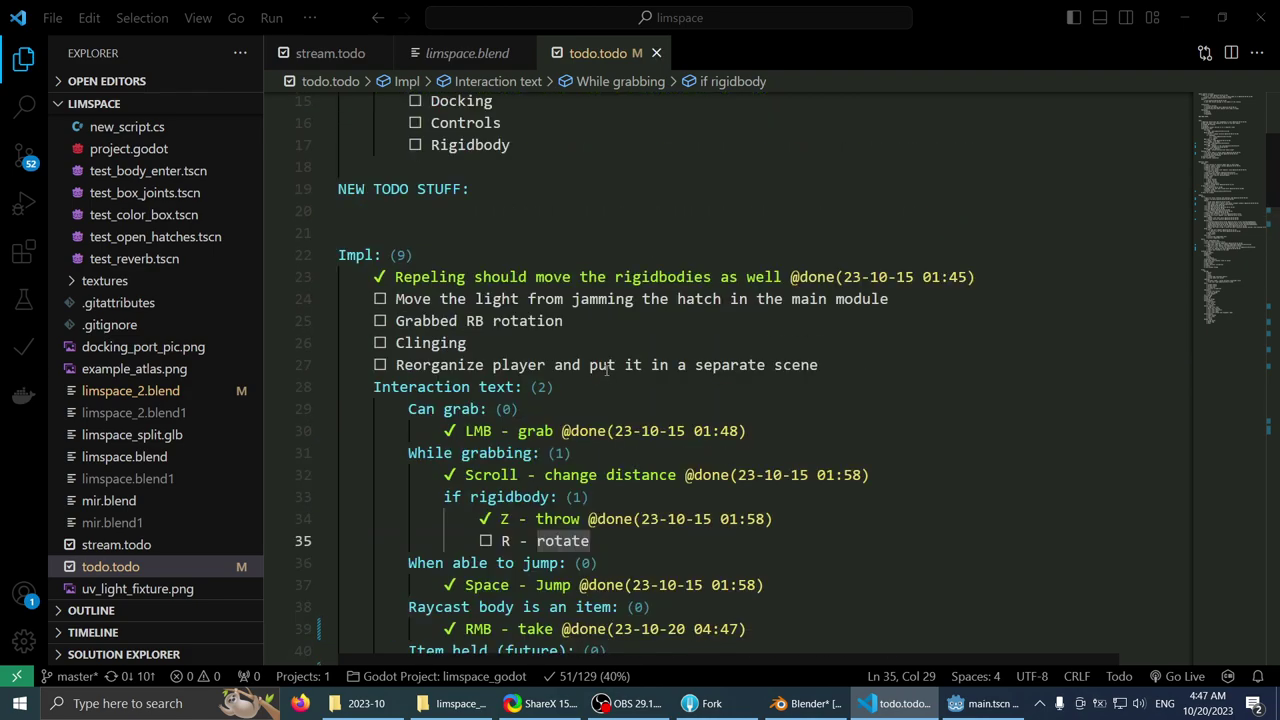
- Under Impl, mark "Move the light from jamming the hatch in the main module" as done
click(491, 324)
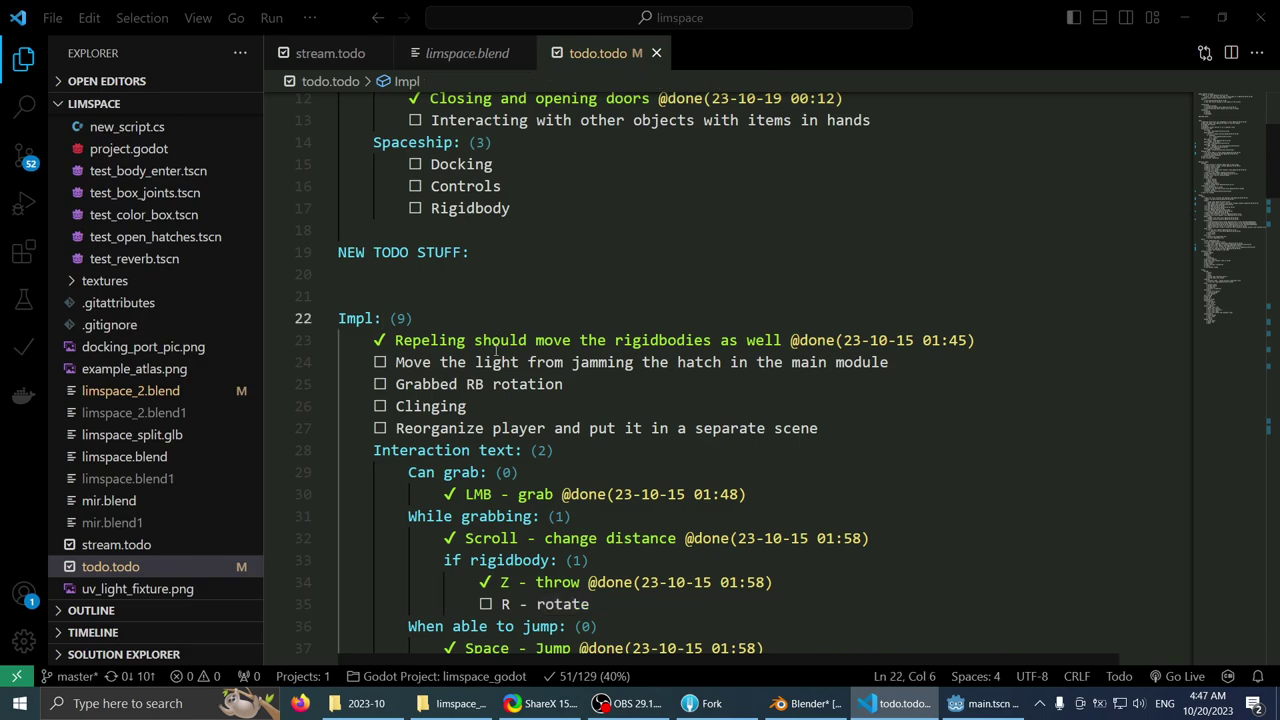
click(890, 362)
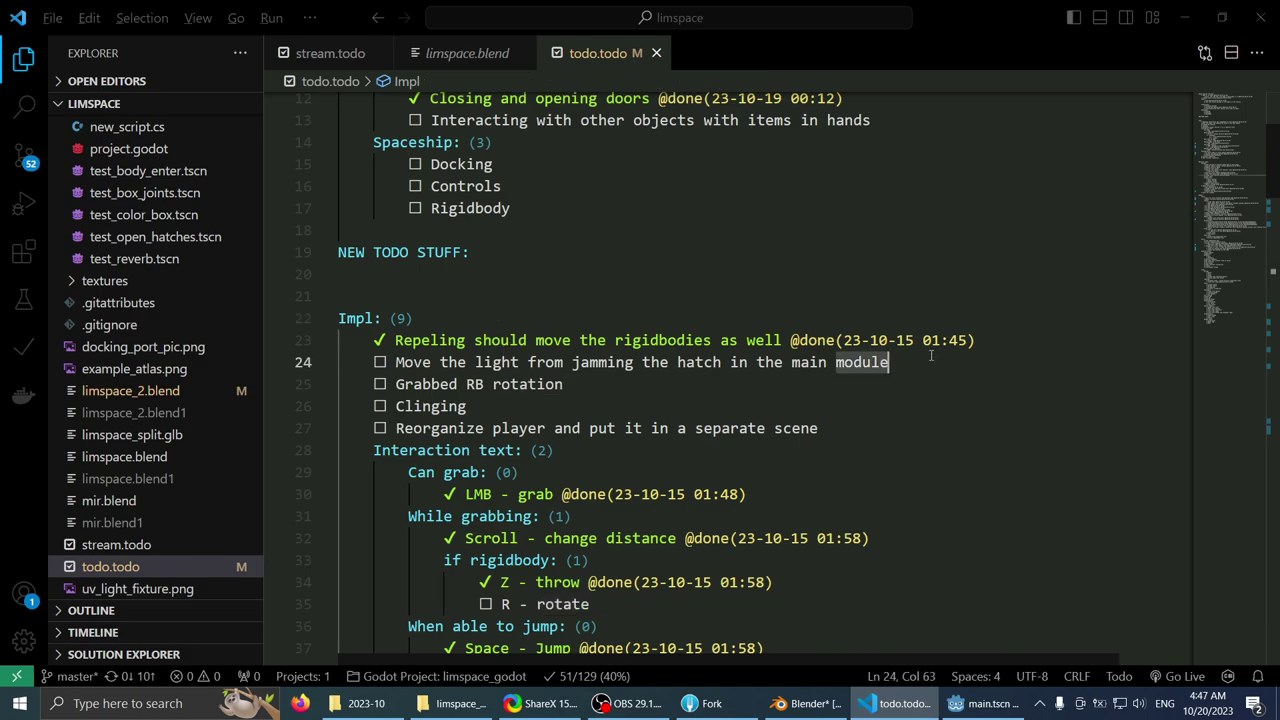
key(alt+d)
- Delete the extra blank line between "NEW TODO STUFF" and Impl, and save the file
click(812, 318)
click(760, 266)
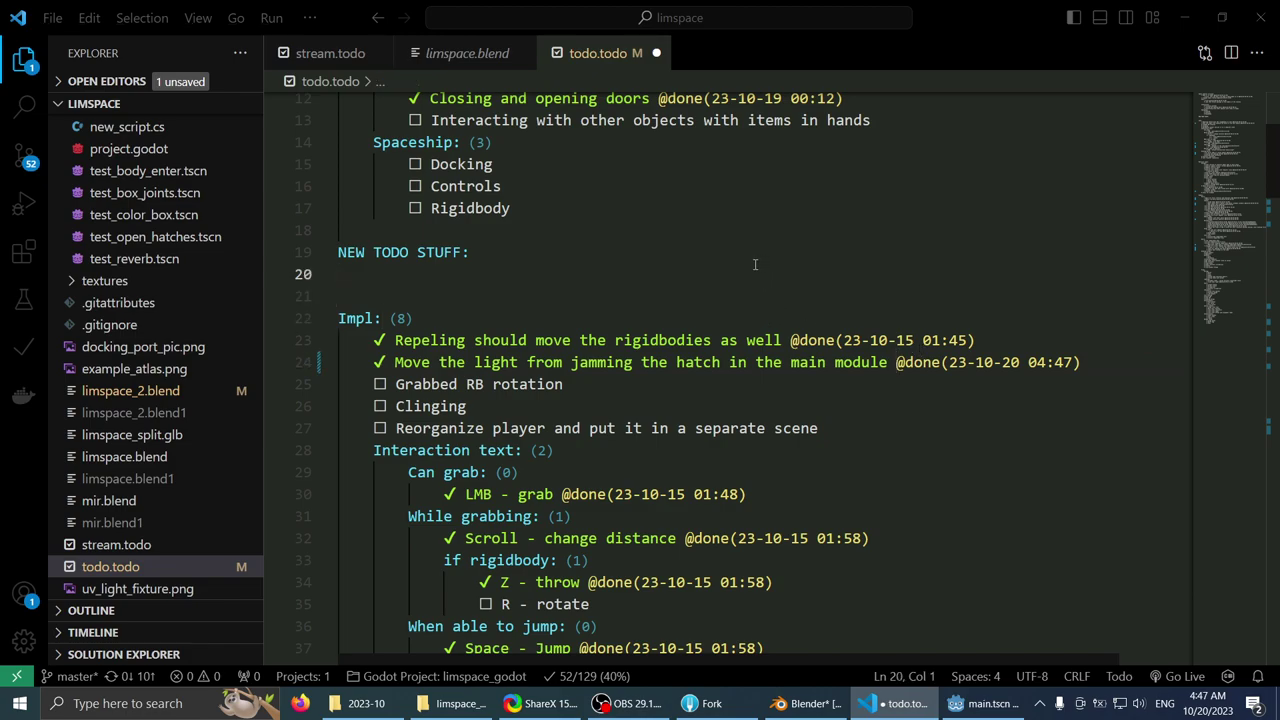
key(Delete)
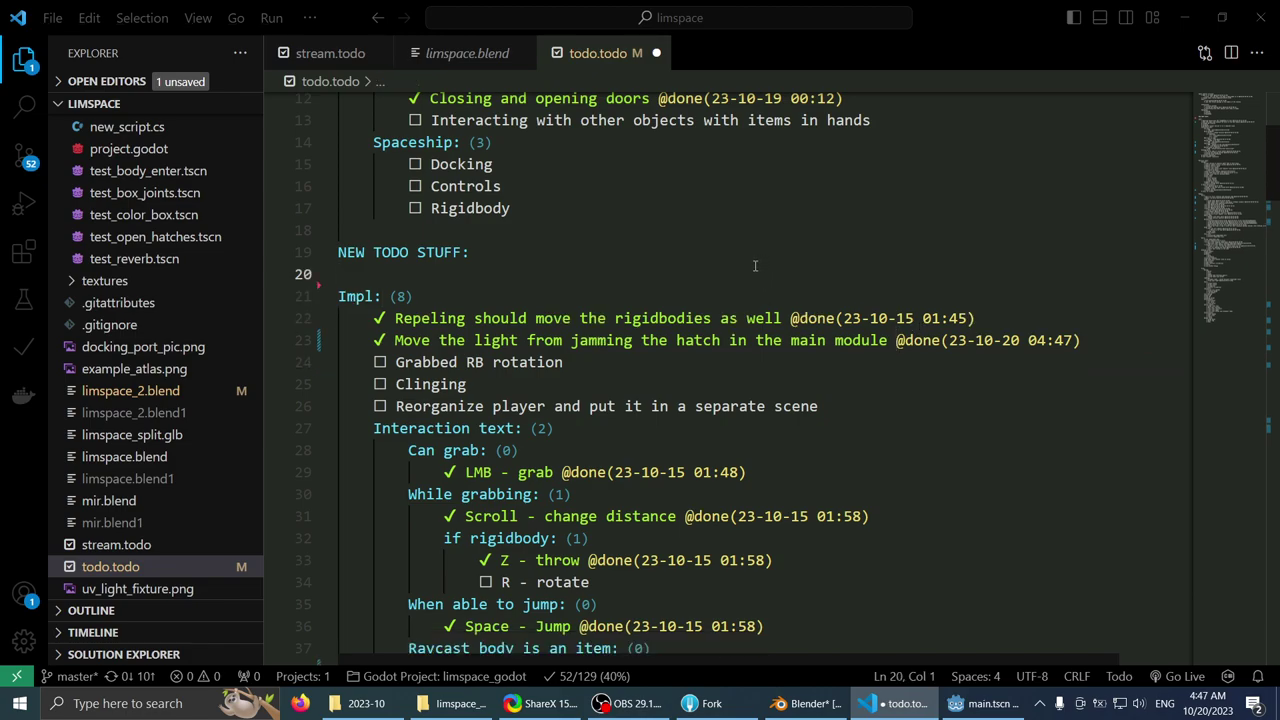
key(Down)
key(Down)
key(Down)
key(Down)
key(Down)
key(Down)
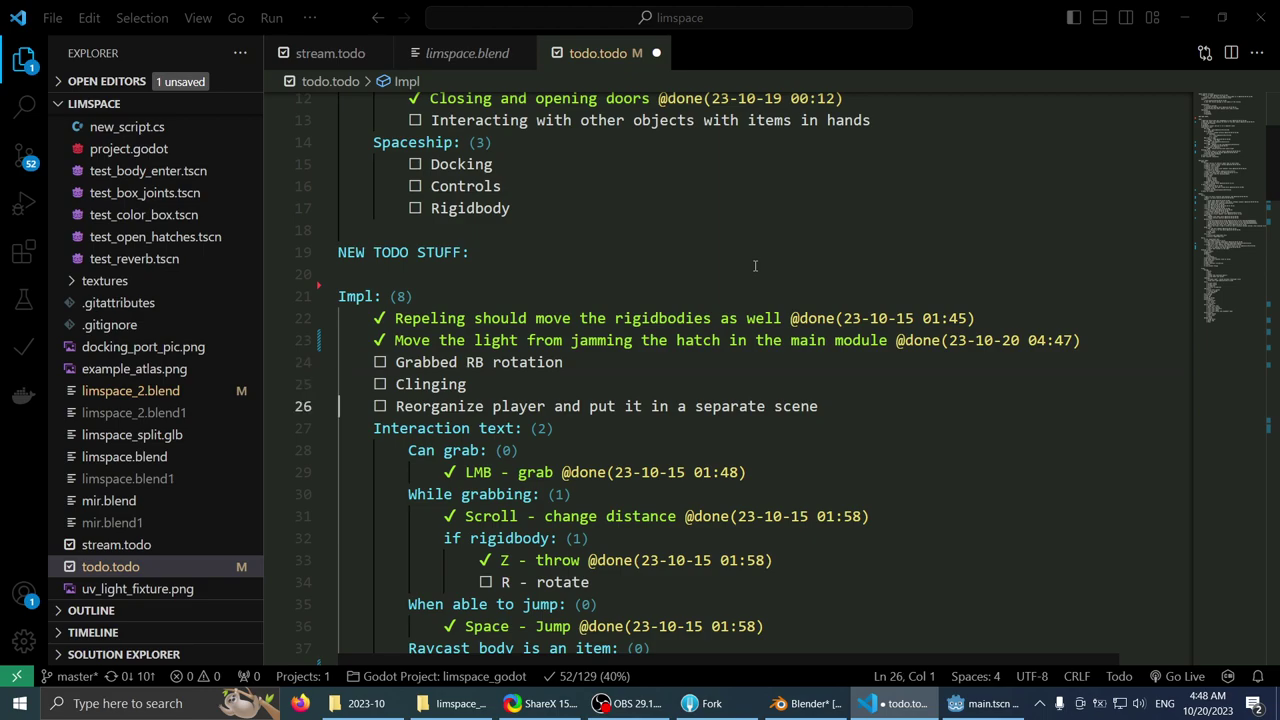
key(ctrl+s)
scroll(748, 270, up, 2)
scroll(740, 276, up, 2)
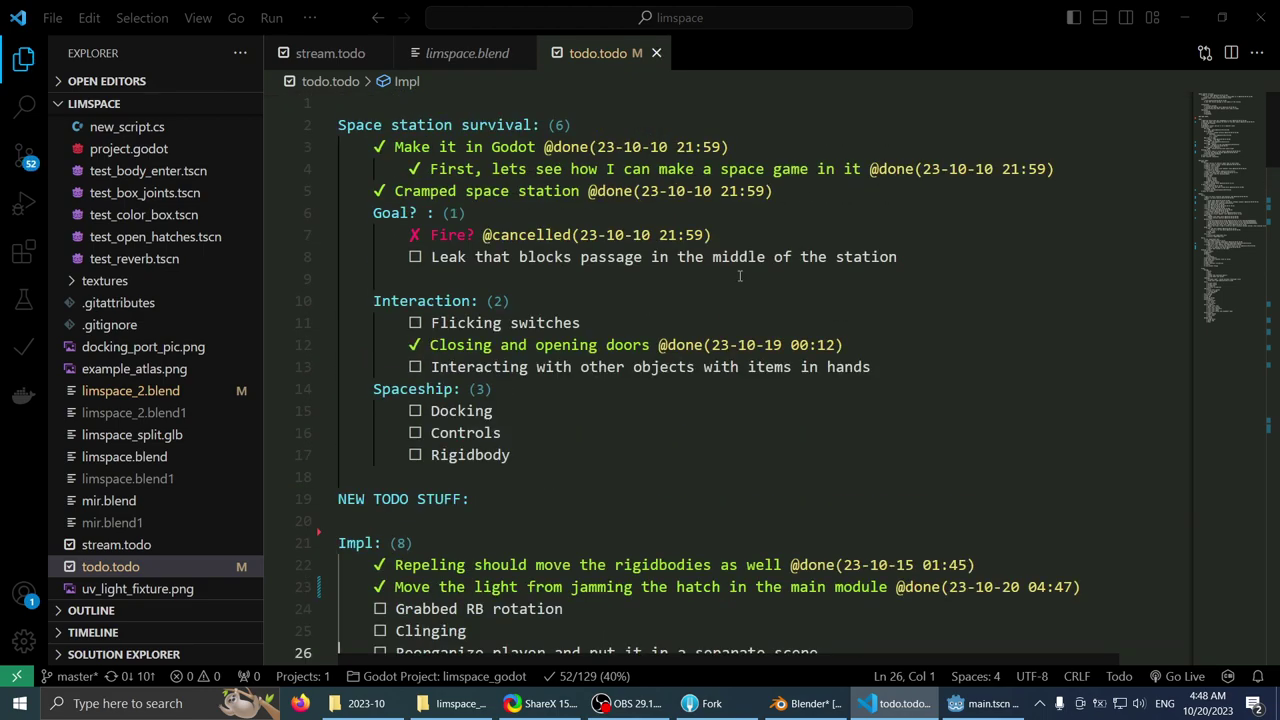
- Review the open tasks in the to-do file under Interaction, Spaceship, Impl, Material types and the start of Models
click(549, 408)
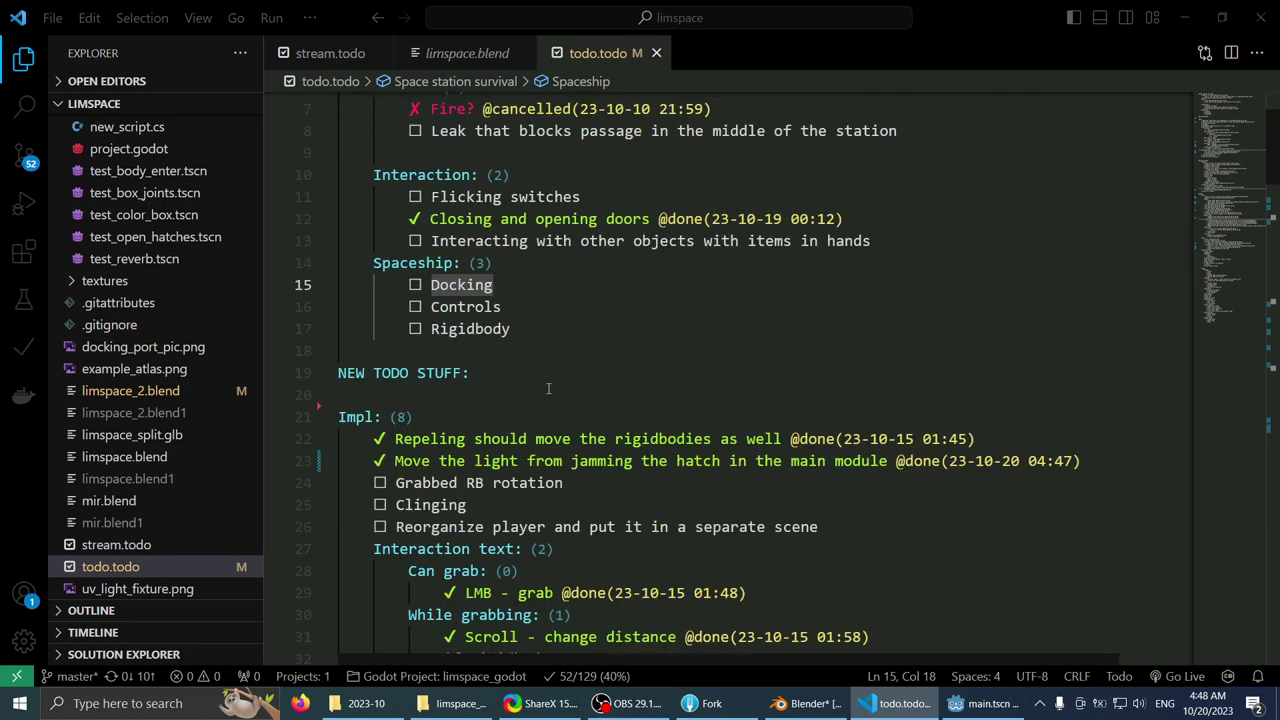
scroll(548, 388, down, 2)
scroll(548, 389, down, 4)
scroll(548, 395, up, 3)
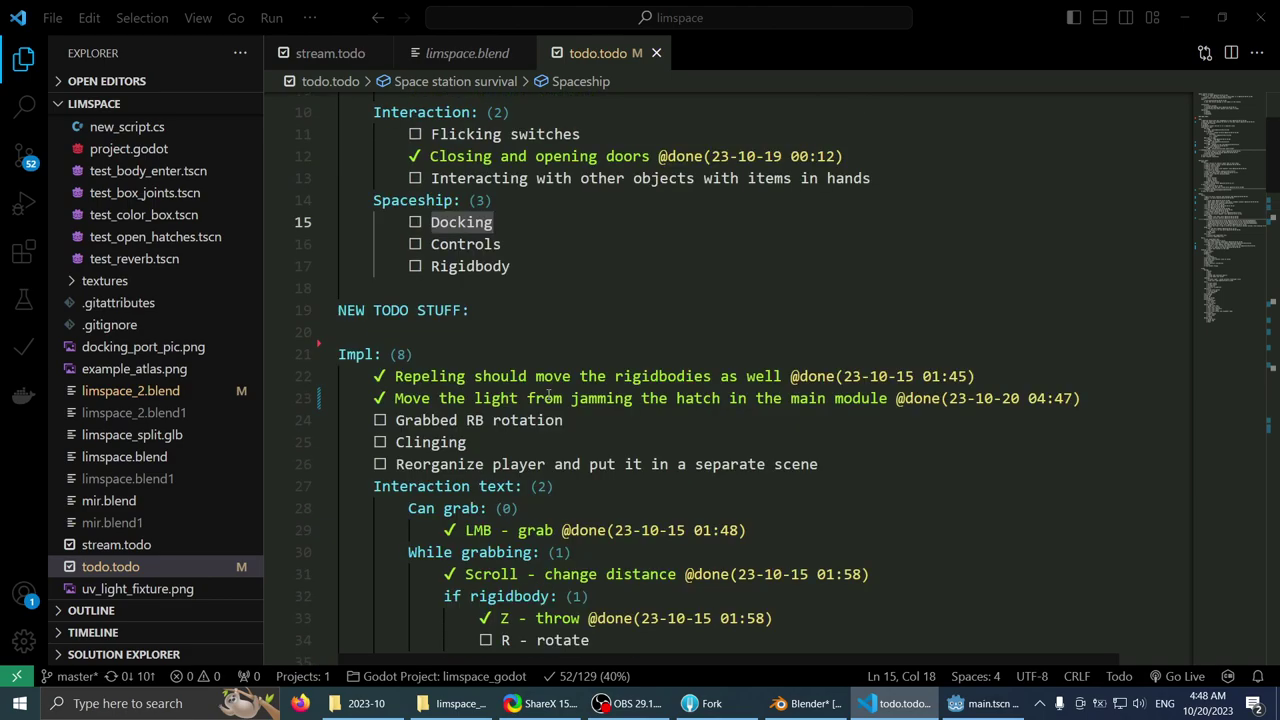
scroll(548, 394, up, 1)
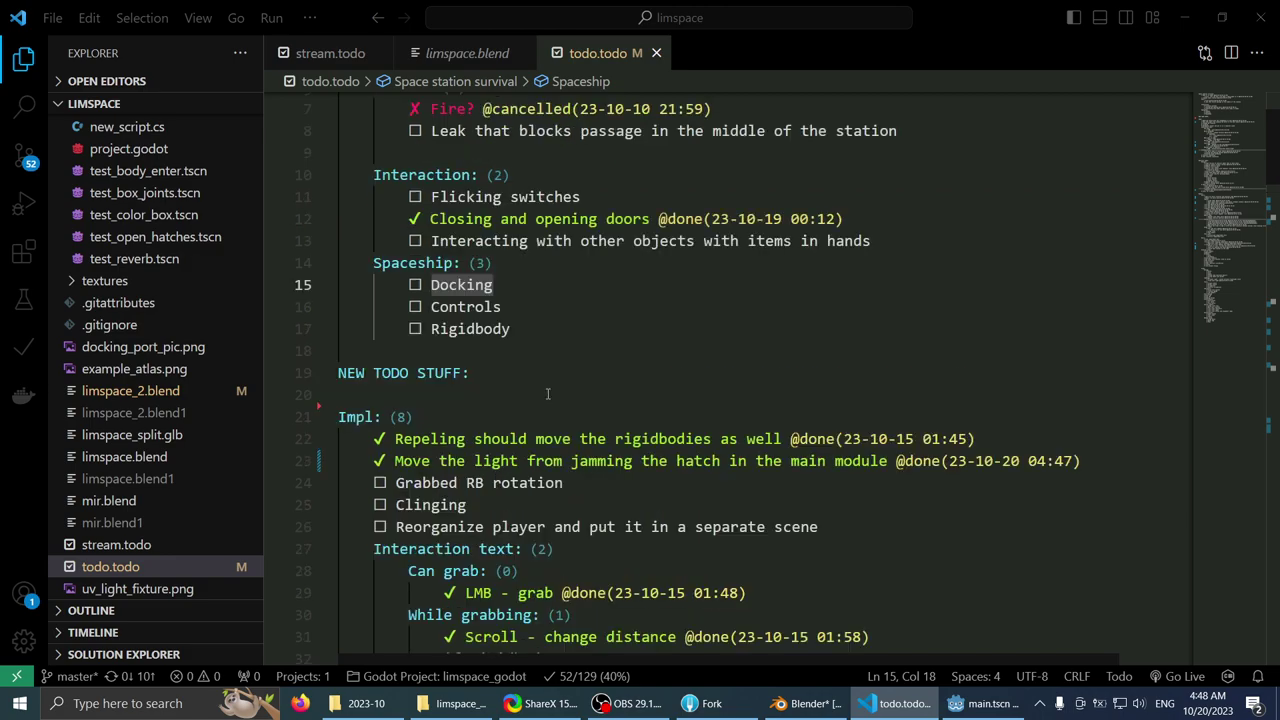
scroll(548, 393, up, 1)
scroll(548, 393, down, 2)
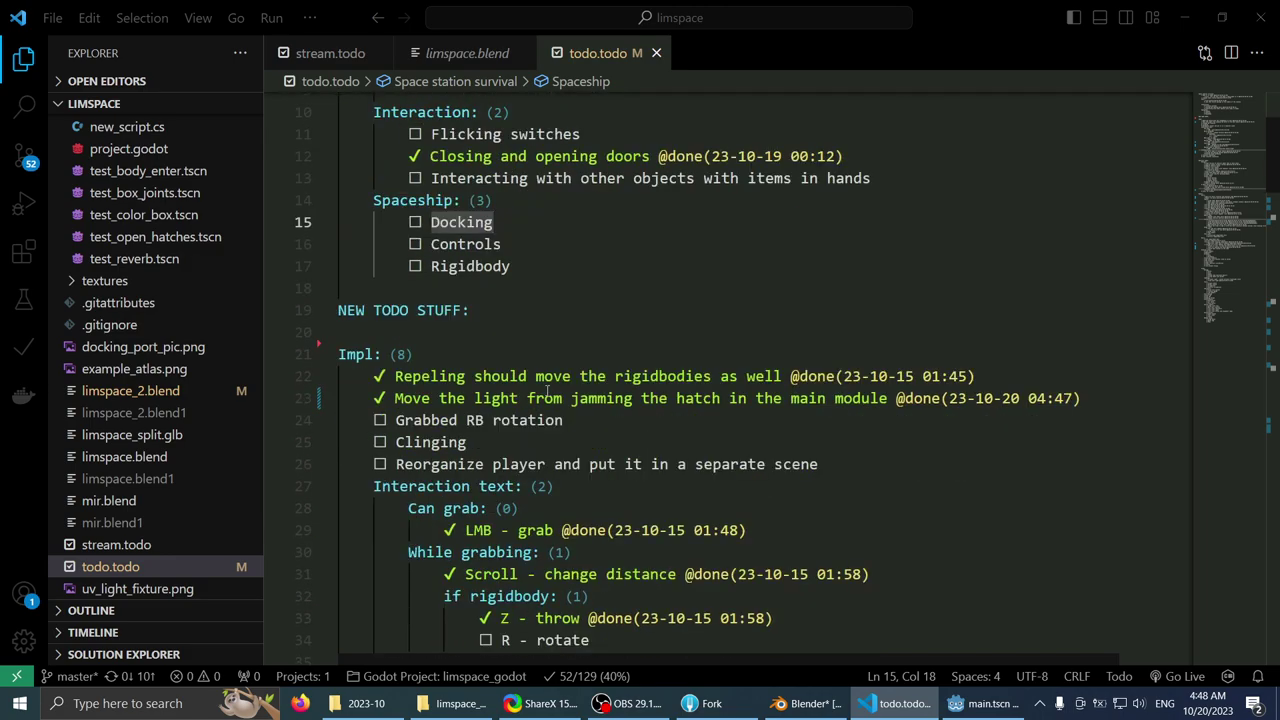
scroll(548, 394, up, 3)
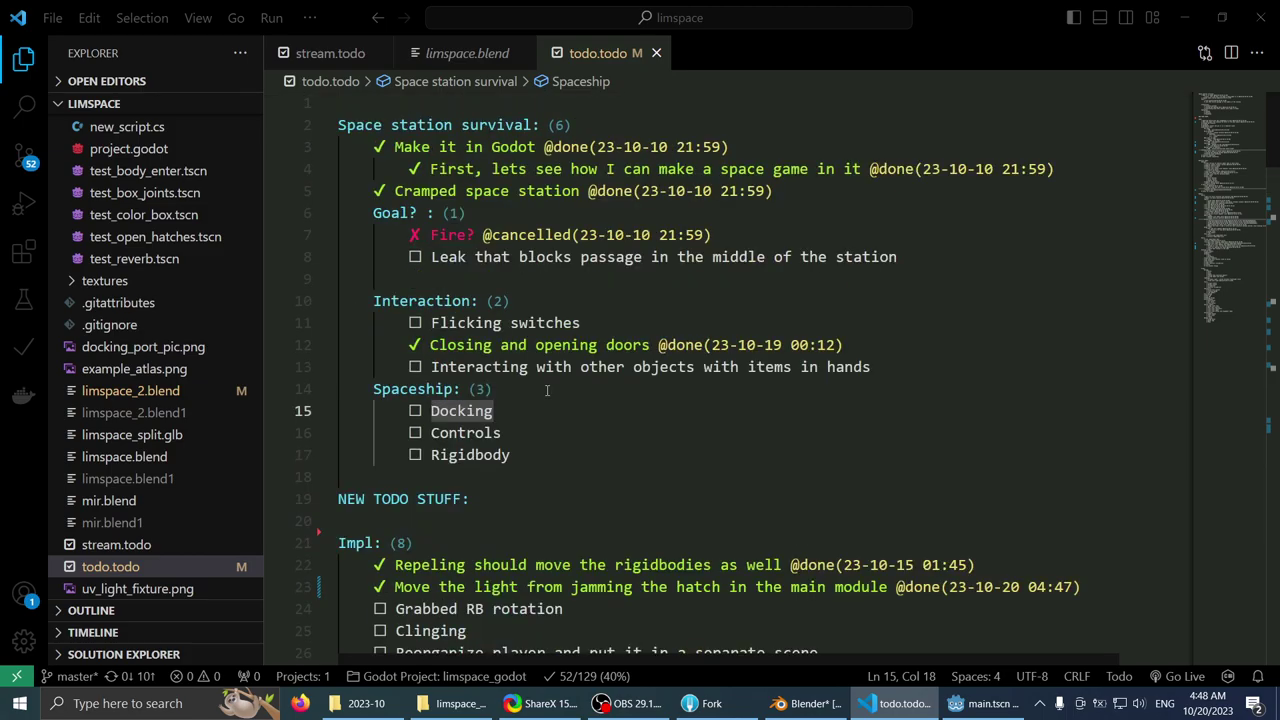
scroll(548, 390, down, 9)
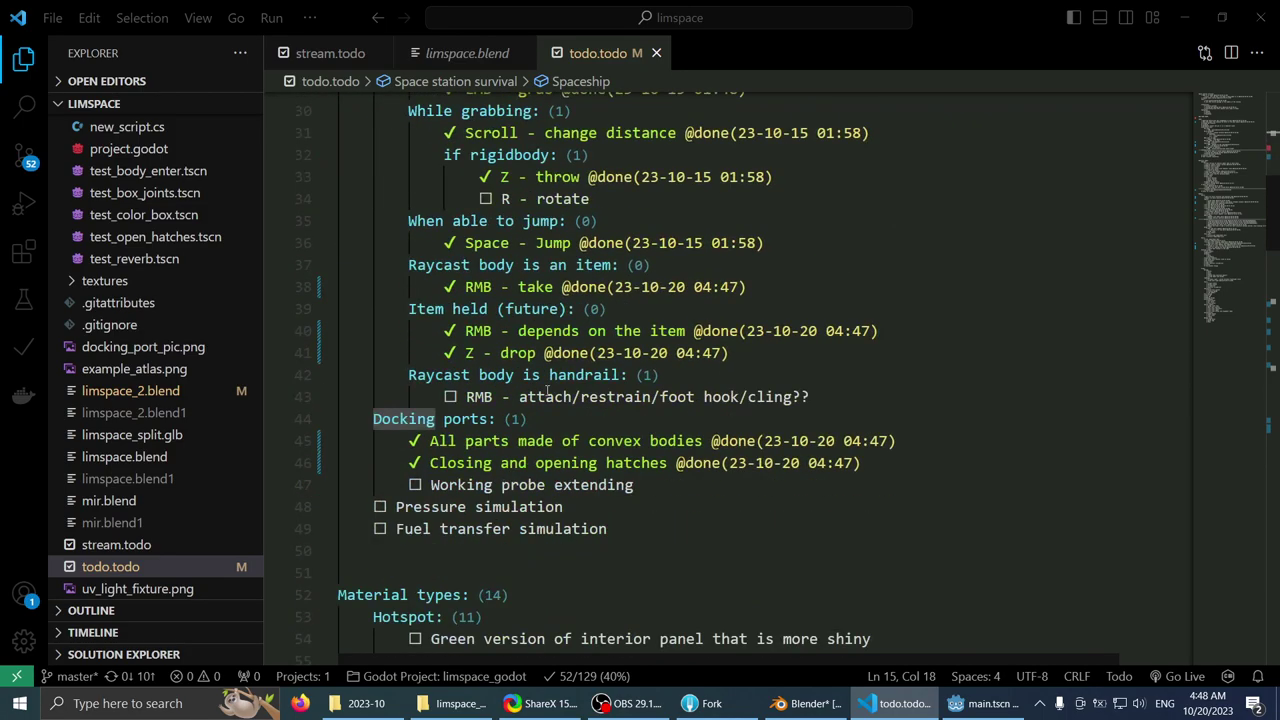
click(603, 506)
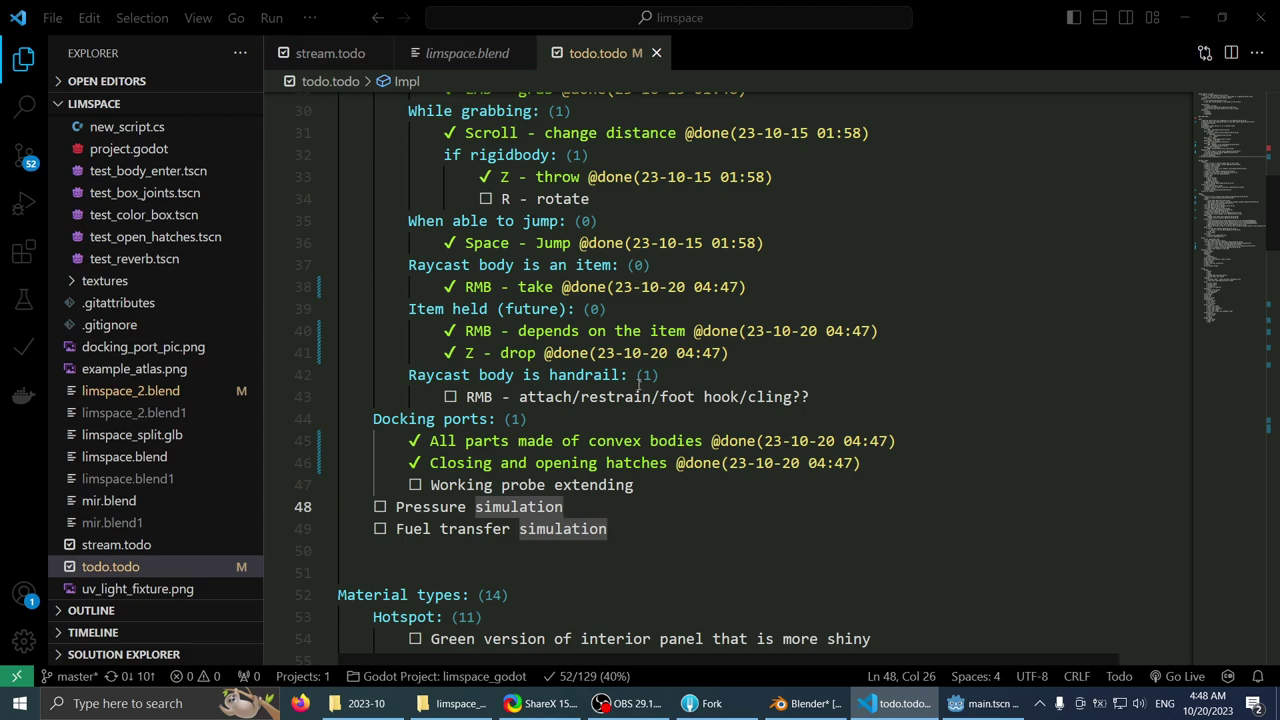
scroll(638, 385, down, 4)
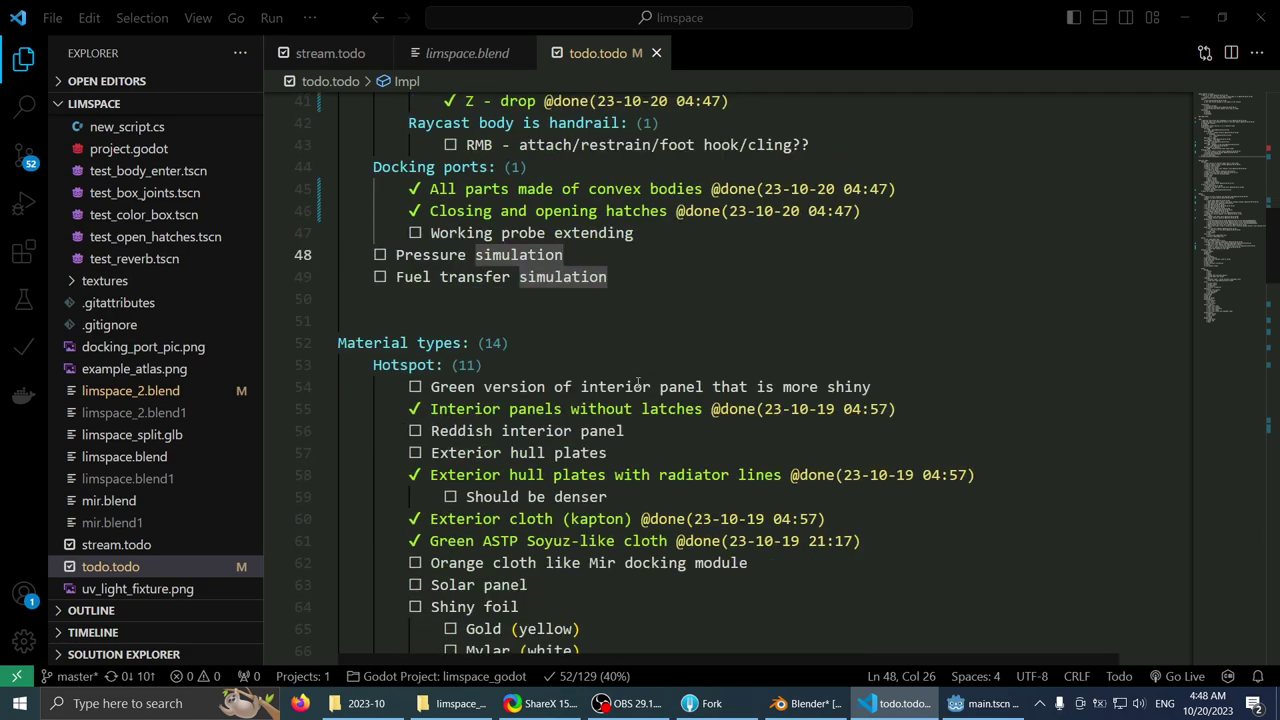
click(638, 367)
scroll(638, 369, down, 1)
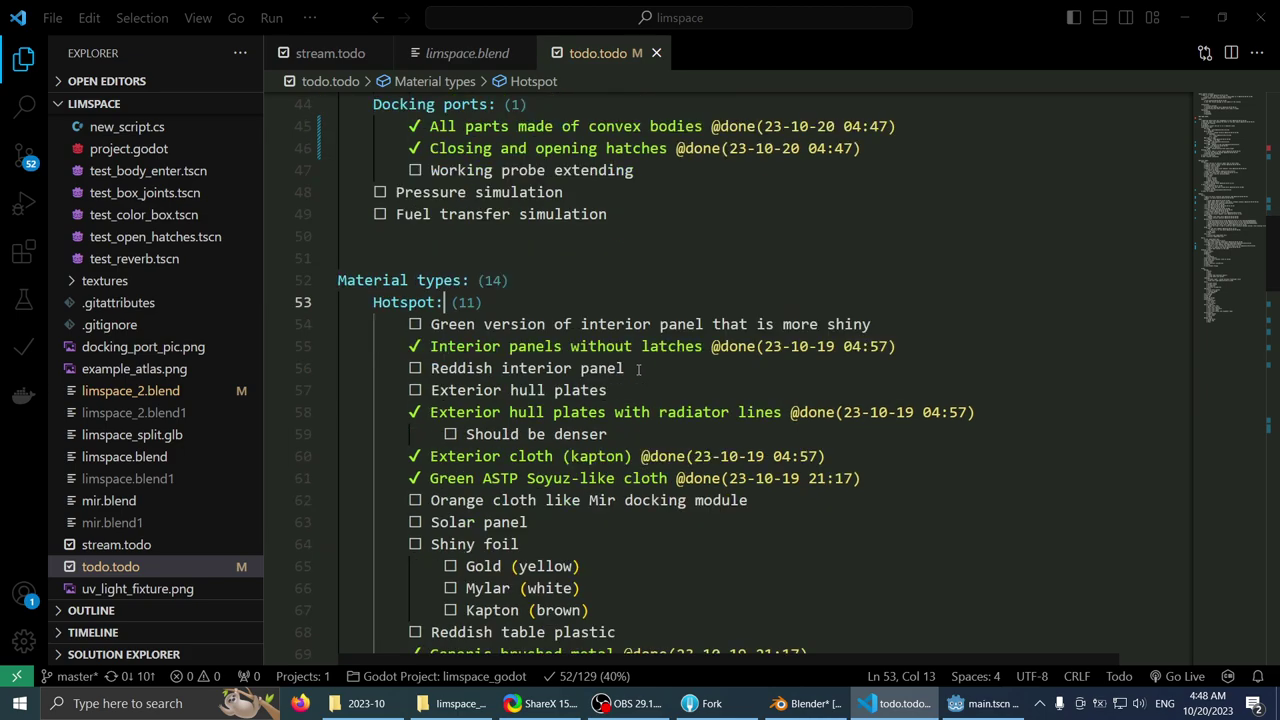
scroll(638, 369, down, 1)
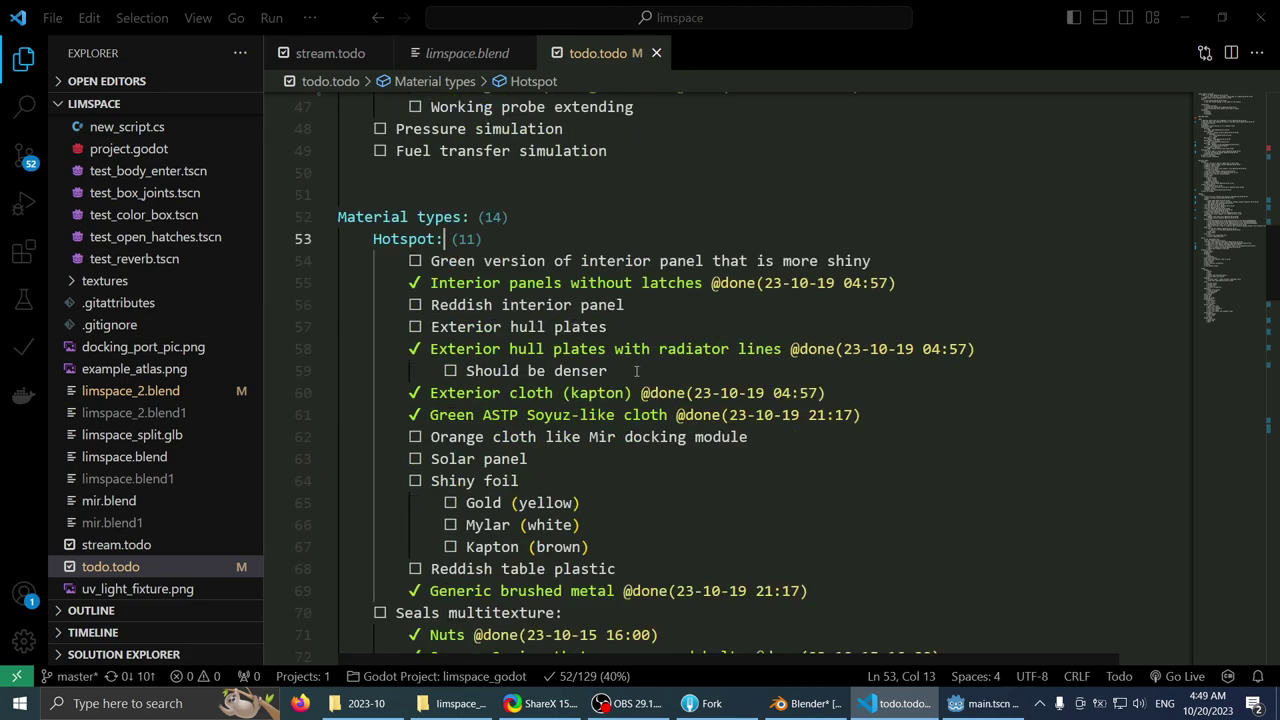
scroll(636, 371, down, 5)
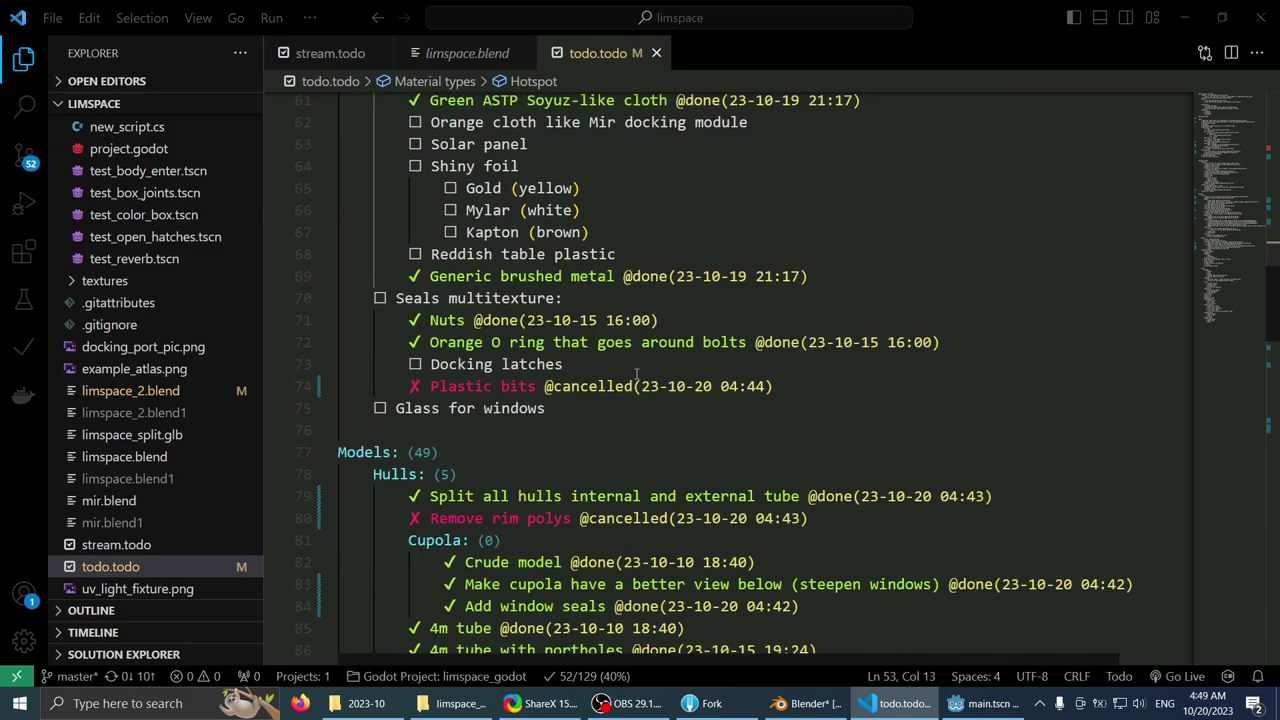
scroll(636, 373, up, 12)
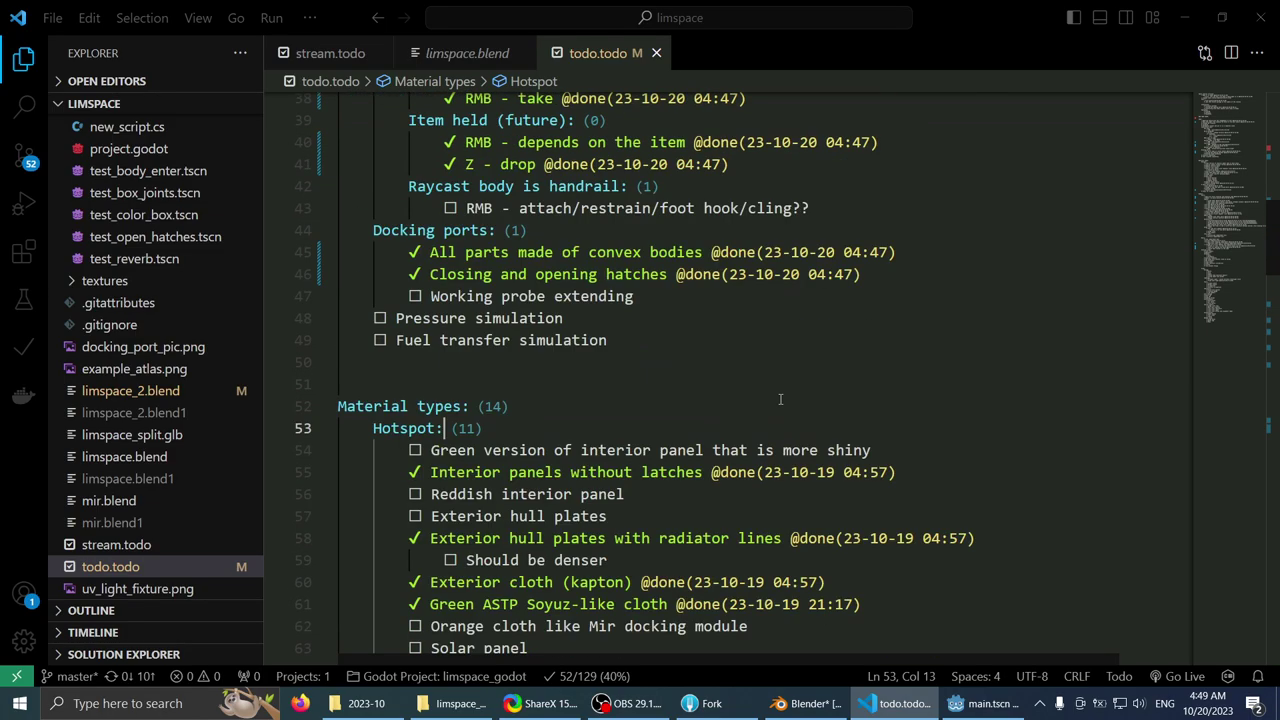
- In stream.todo, cut the unfinished Stream 18 tasks from "RCS tank frames" through "Implement clinging"
click(154, 542)
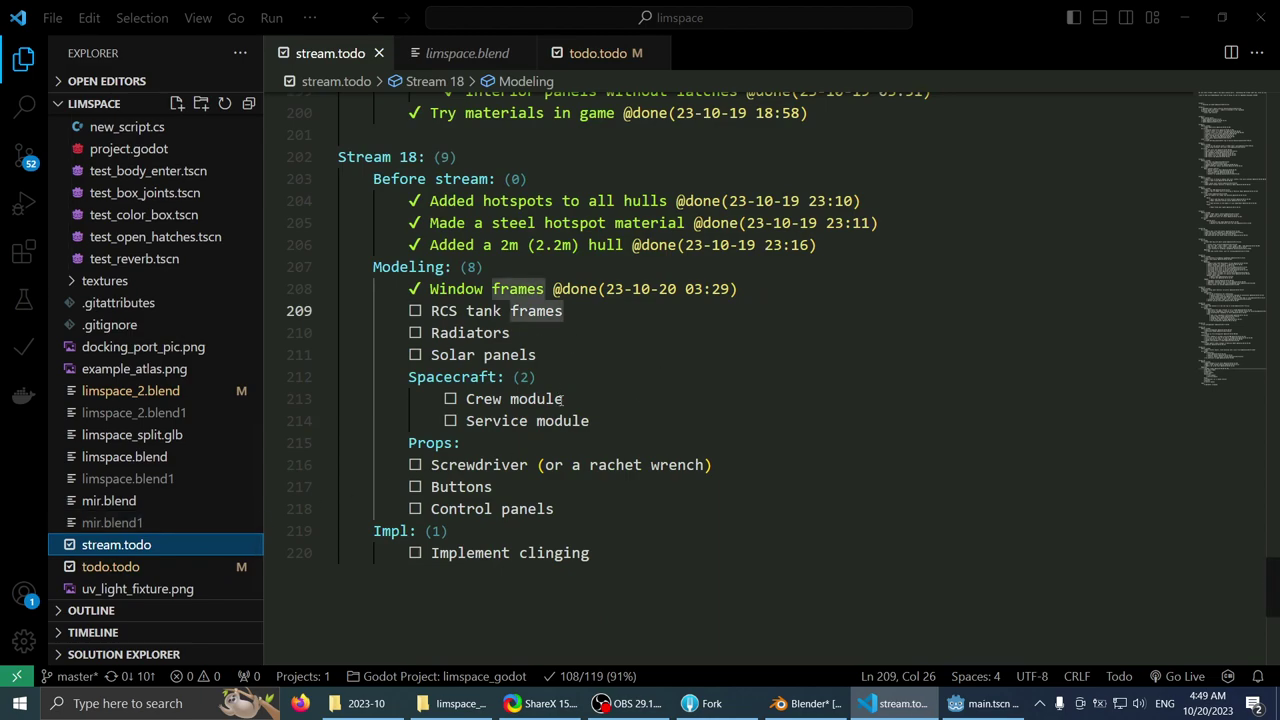
drag(596, 570, 340, 311)
key(ctrl+c)
key(BackSpace)
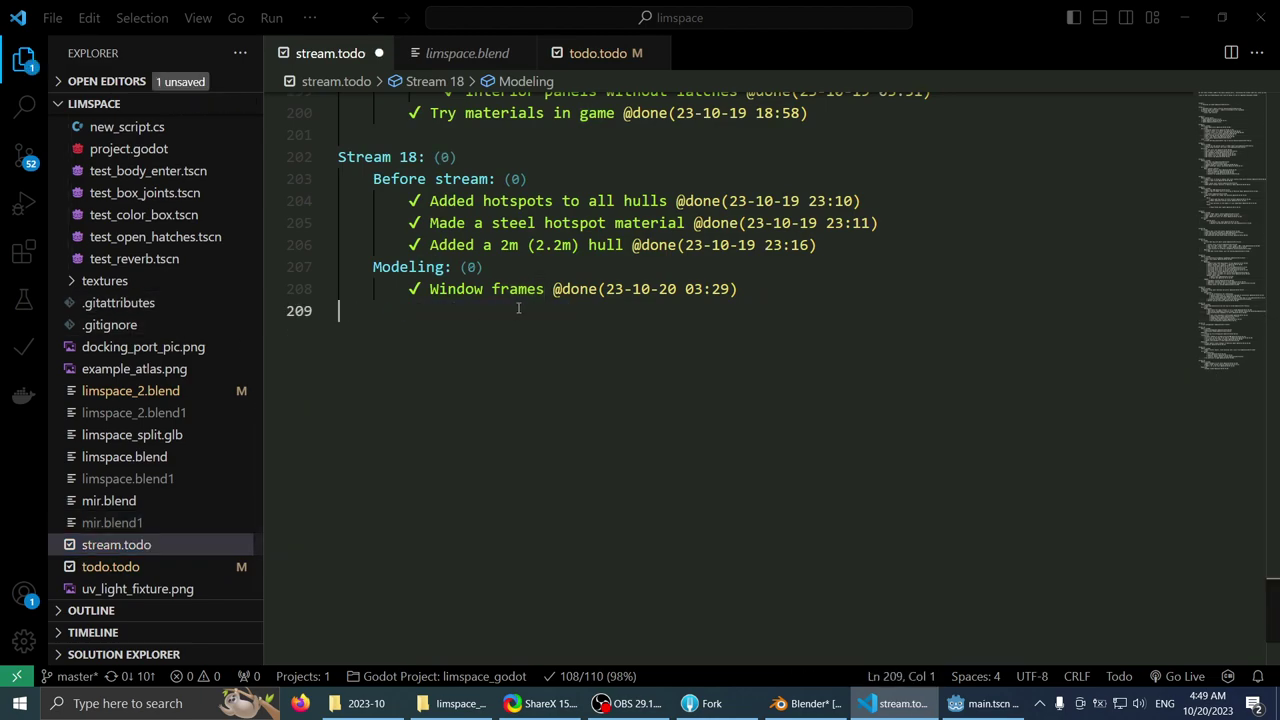
- Add a "Stream 19:" heading one blank line below Stream 18 and paste the cut tasks under it
click(787, 275)
click(792, 296)
key(Return)
key(Return)
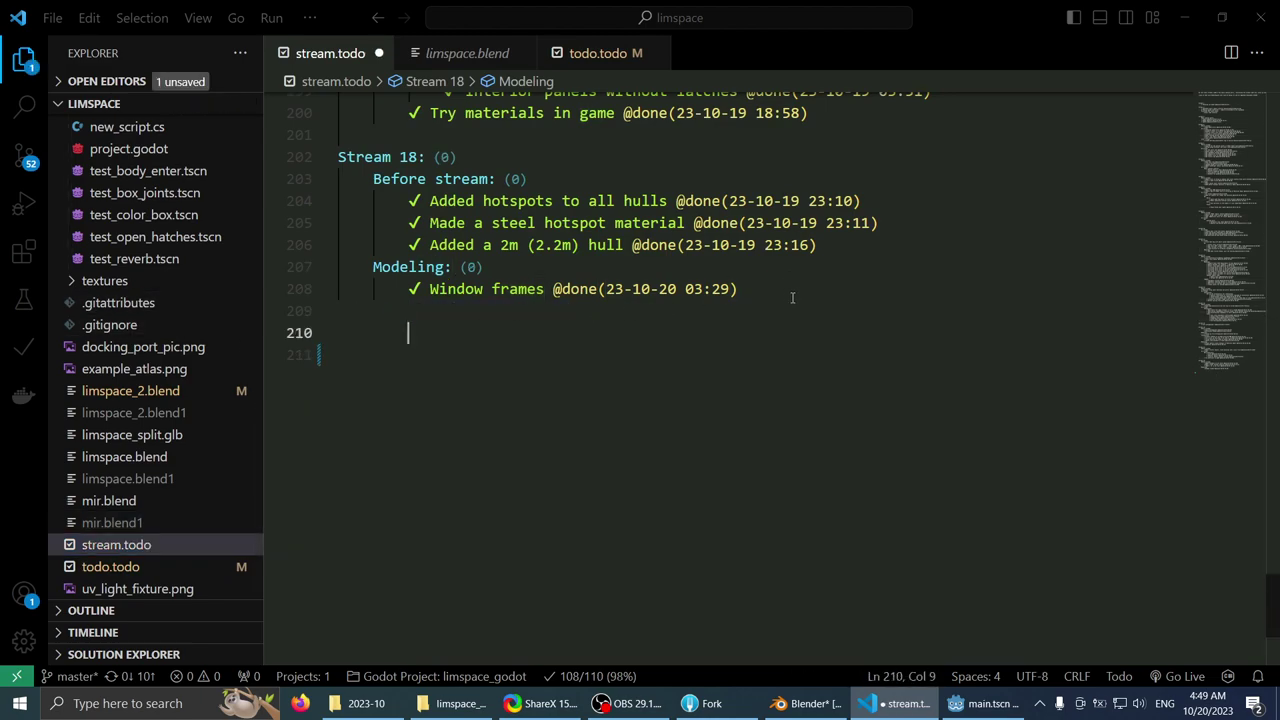
key(BackSpace)
key(BackSpace)
text(Stream 18)
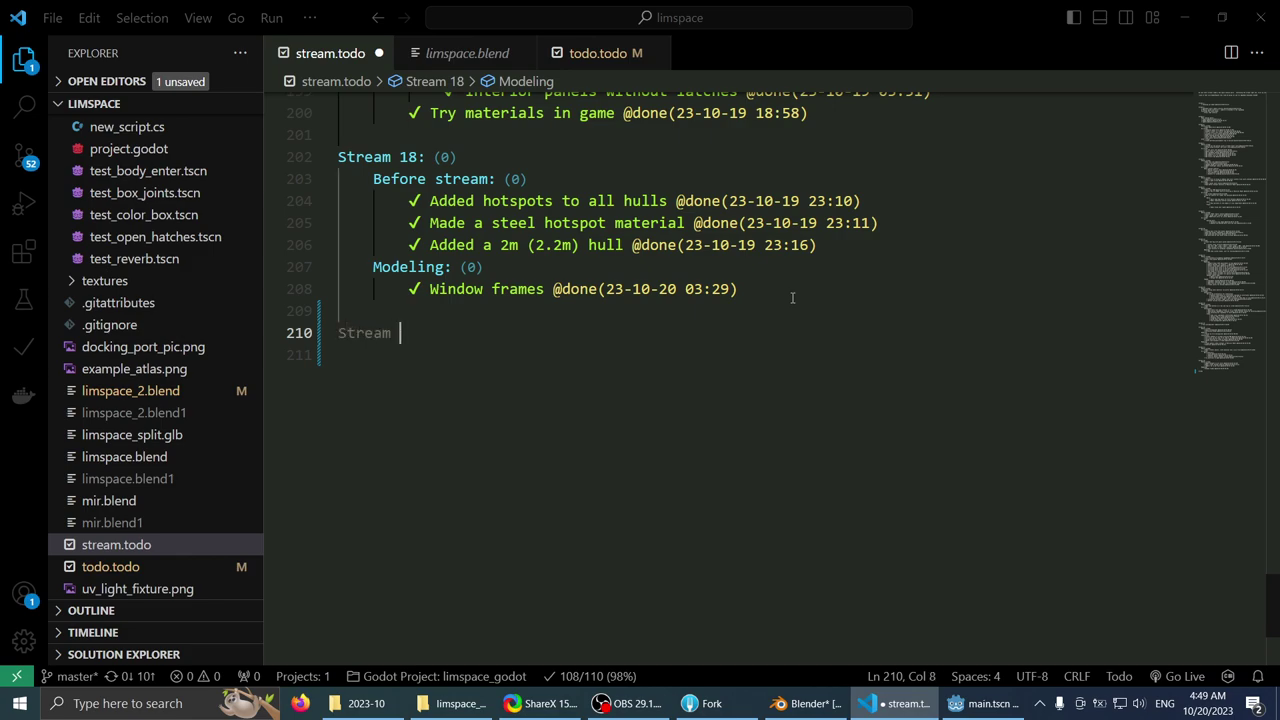
text(:)
key(ctrl+v)
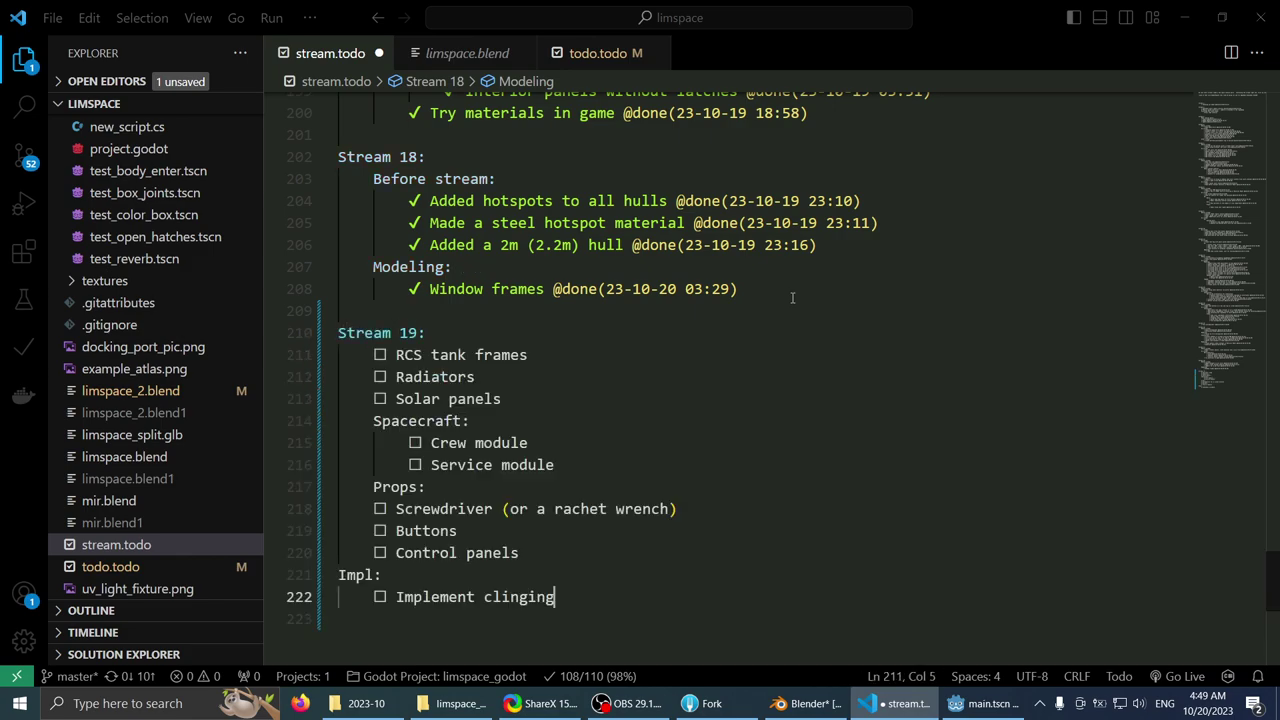
- Insert a "Modeling:" subheading under Stream 19, directly above "RCS tank frames"
key(Up)
key(Up)
key(Up)
key(Up)
key(Up)
key(Up)
key(Up)
key(Up)
key(Up)
key(Up)
key(Up)
key(Up)
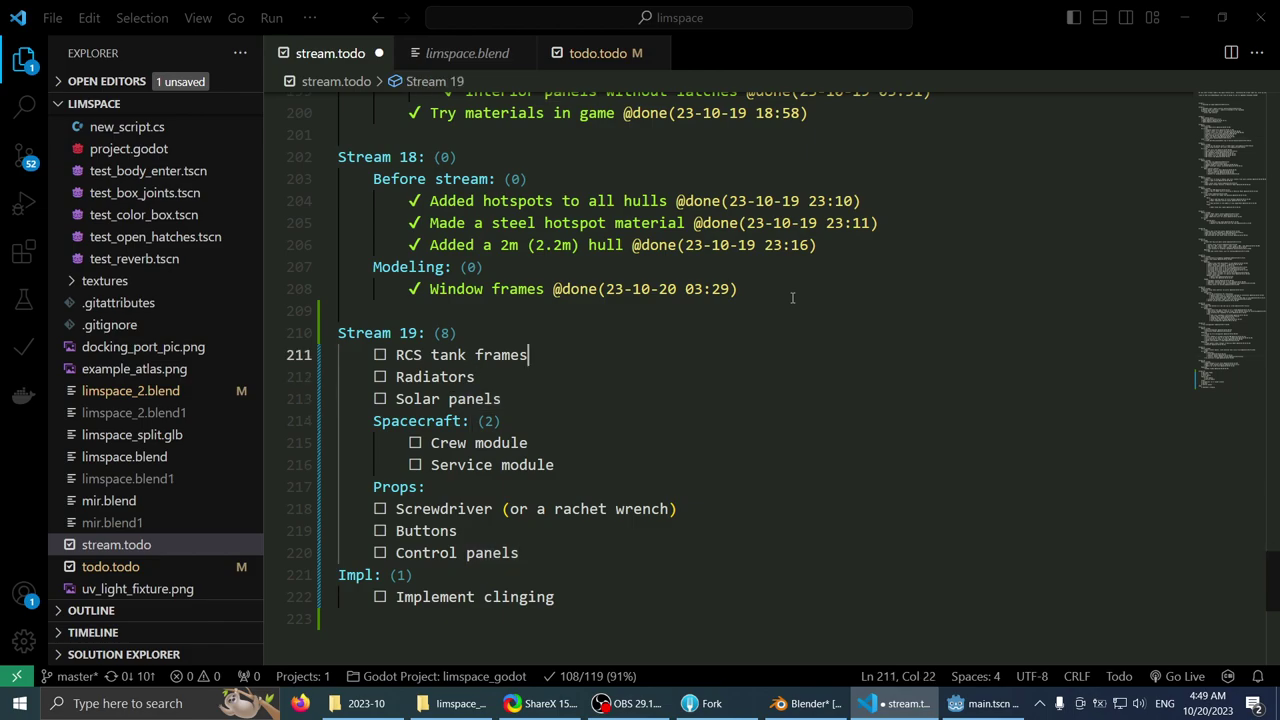
key(End)
key(Return)
text(M)
key(BackSpace)
text(No)
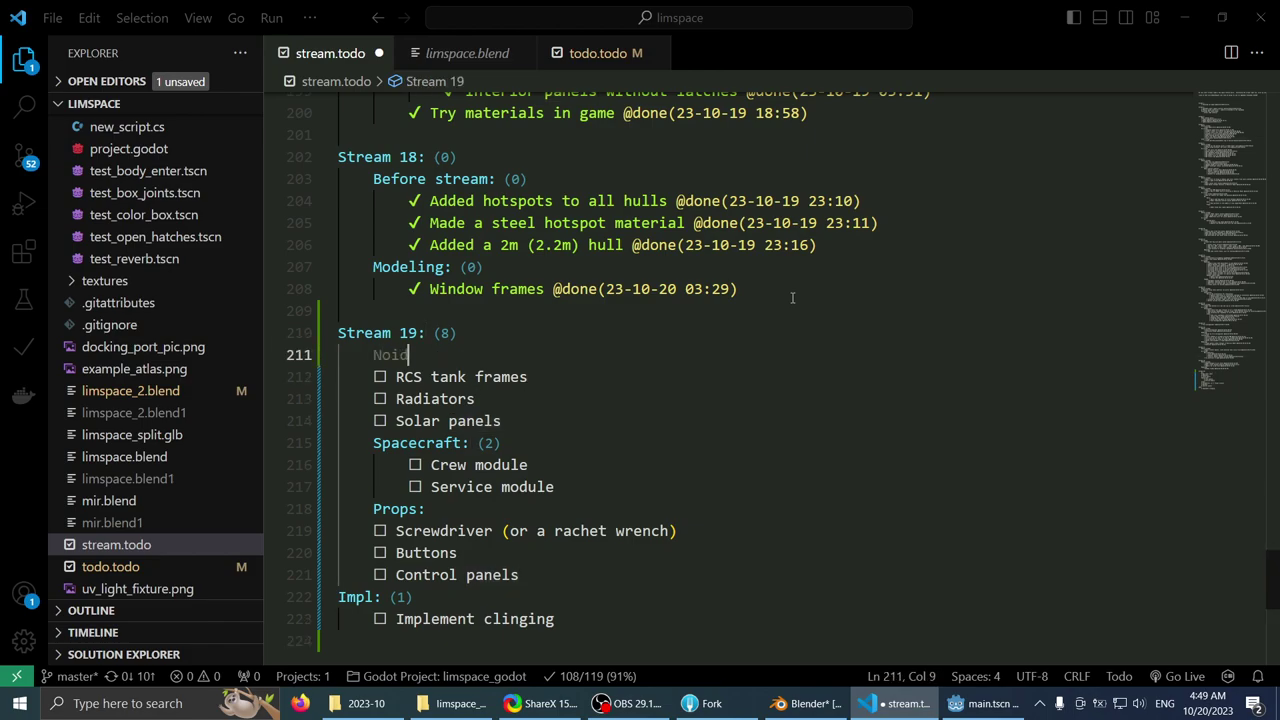
key(BackSpace)
key(BackSpace)
text(Nide)
key(BackSpace)
key(BackSpace)
key(BackSpace)
text(odeling:)
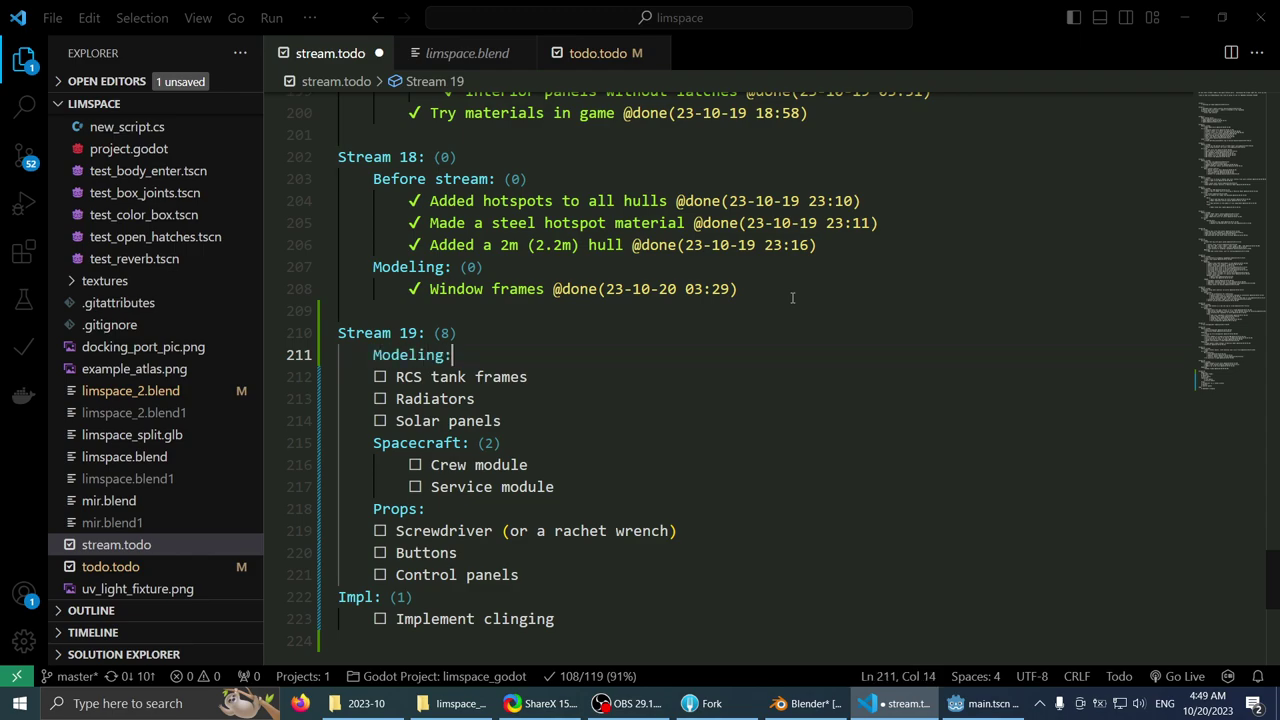
- Indent everything from "RCS tank frames" to "Implement clinging" one level under Modeling and save the file
key(Down)
key(Home)
key(shift+End)
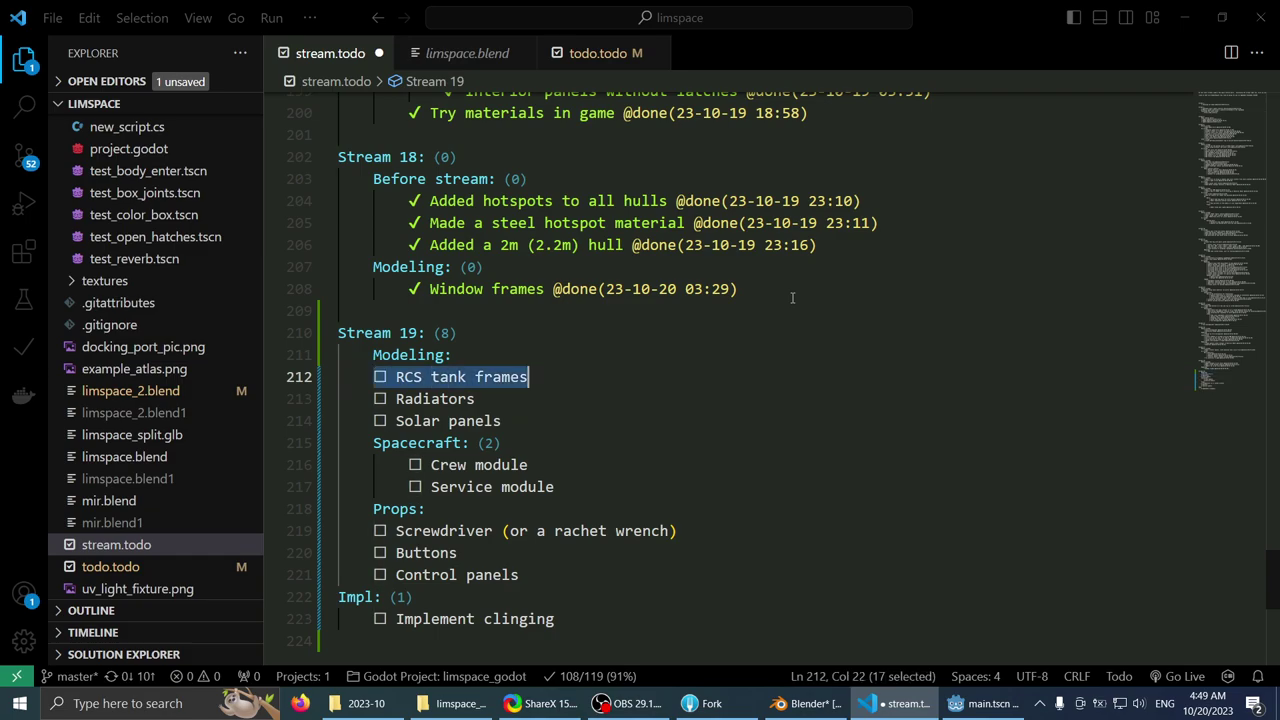
key(shift+Down)
key(shift+Down)
key(shift+Down)
key(shift+Down)
key(shift+Down)
key(shift+Down)
key(shift+Down)
key(shift+Down)
key(shift+Down)
key(shift+Down)
key(shift+Down)
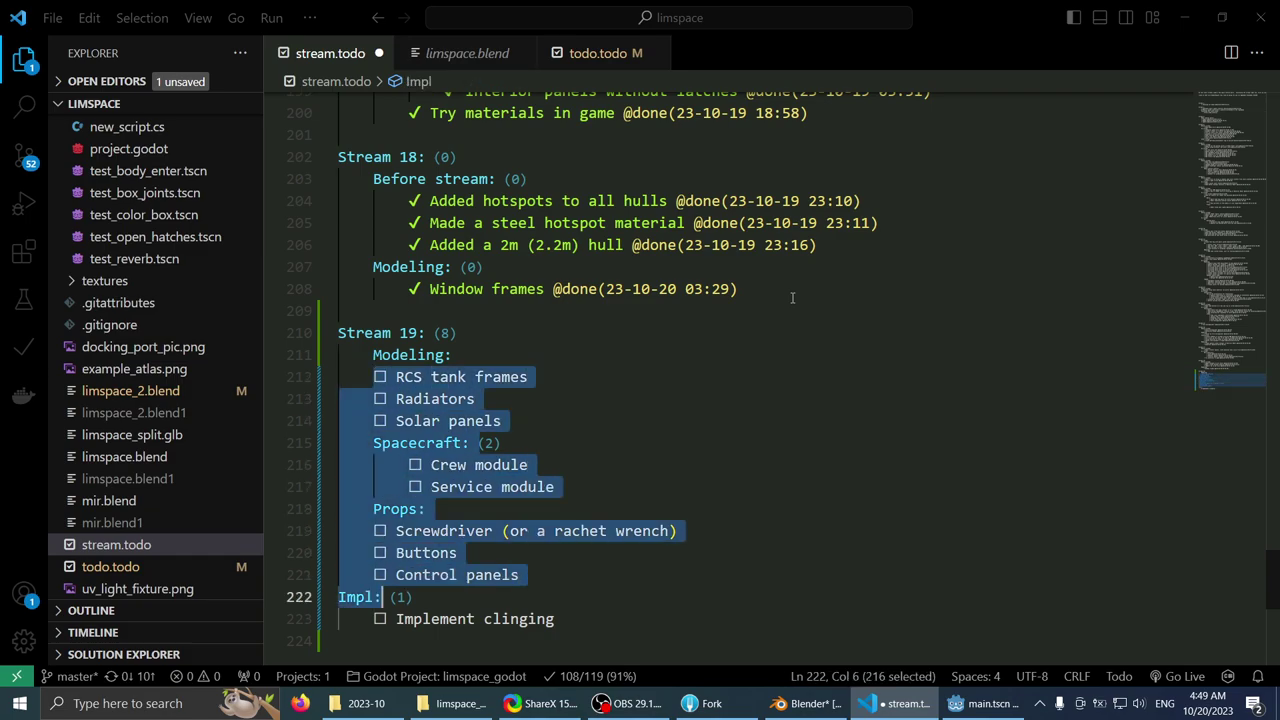
key(shift+Tab)
key(Tab)
key(Tab)
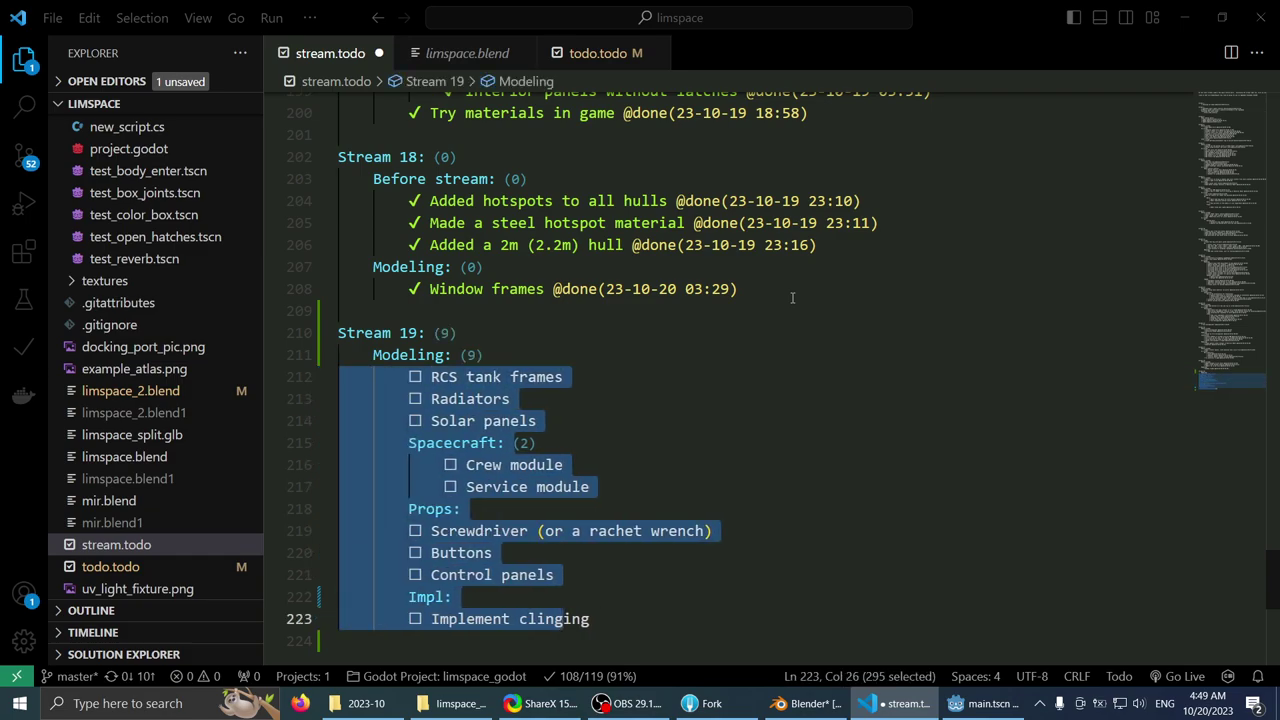
key(Up)
key(ctrl+s)
- Outdent the lines from Spacecraft through "Implement clinging" by one level so their headings align with Modeling
key(Down)
key(Down)
key(Down)
key(Down)
key(shift+Down)
key(shift+Down)
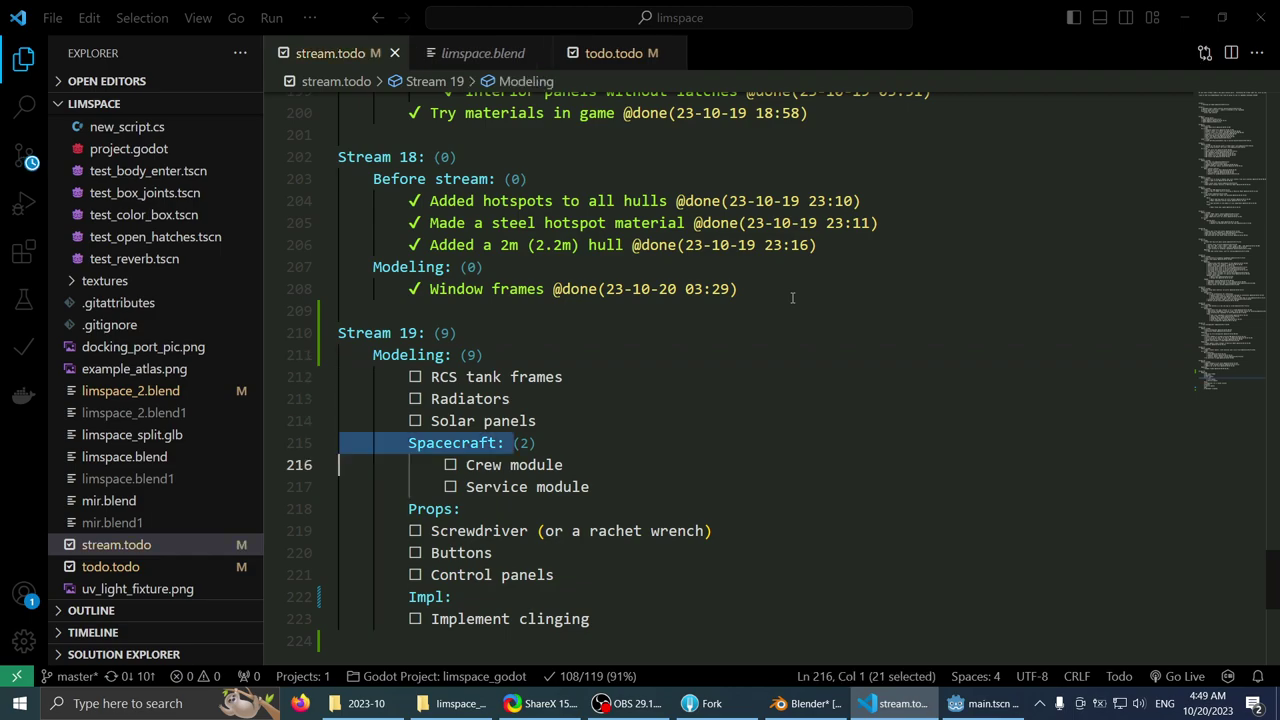
key(shift+Down)
key(shift+Down)
key(shift+Down)
key(shift+Down)
key(shift+Down)
key(shift+Down)
key(shift+Down)
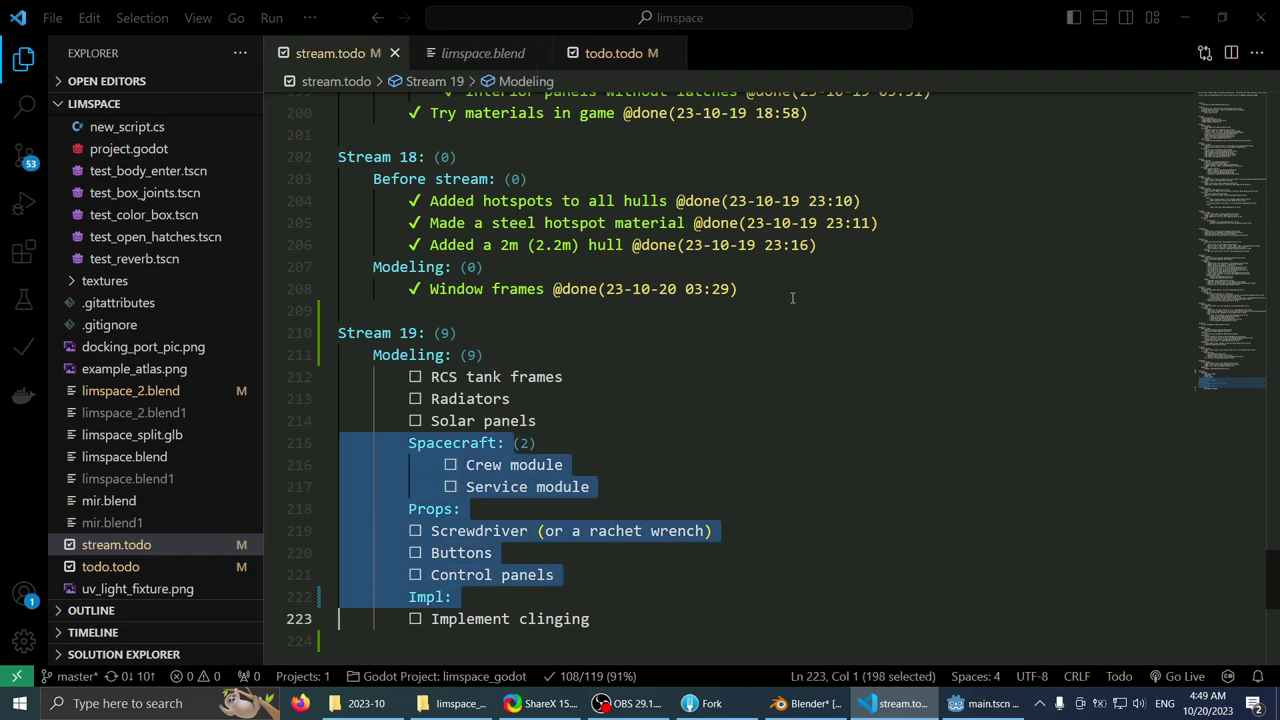
key(shift+Tab)
- Indent the Screwdriver, Buttons and Control panels tasks so they sit under the Props heading
key(Up)
key(Up)
key(Up)
key(Down)
key(Down)
key(Down)
key(Down)
key(Down)
key(Down)
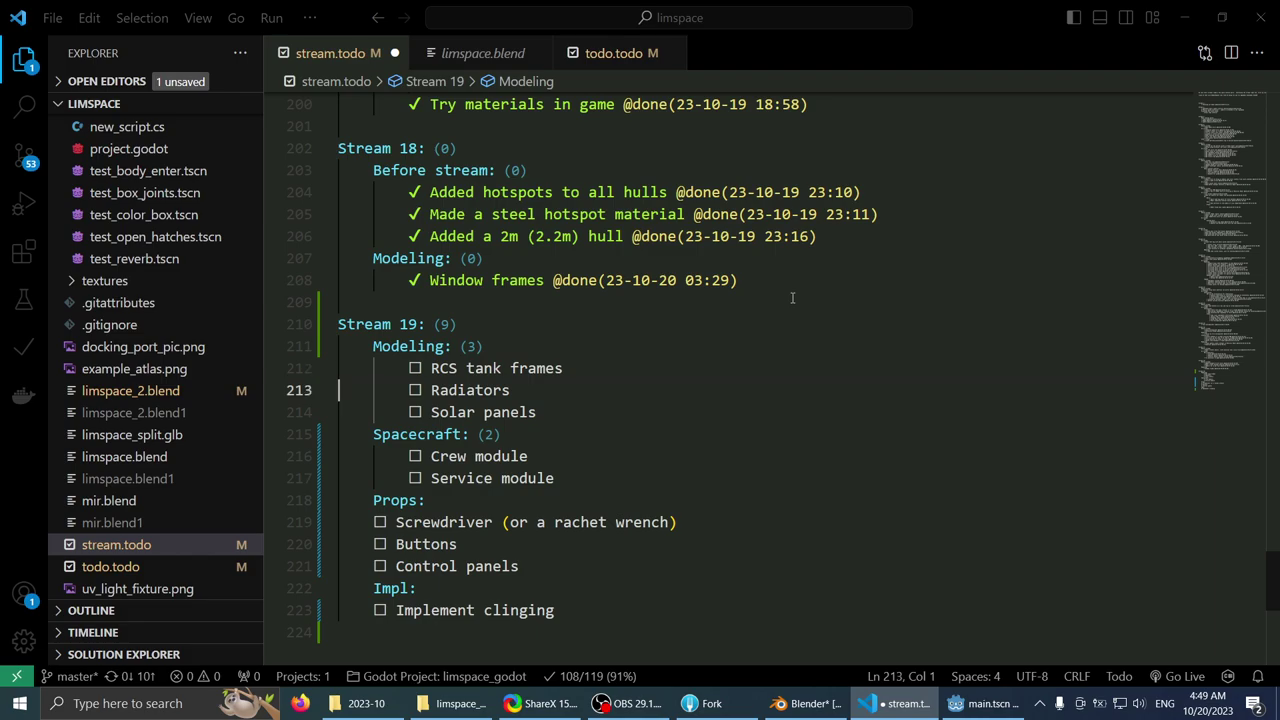
key(Down)
key(shift+Down)
key(shift+Down)
key(shift+Down)
key(shift+Tab)
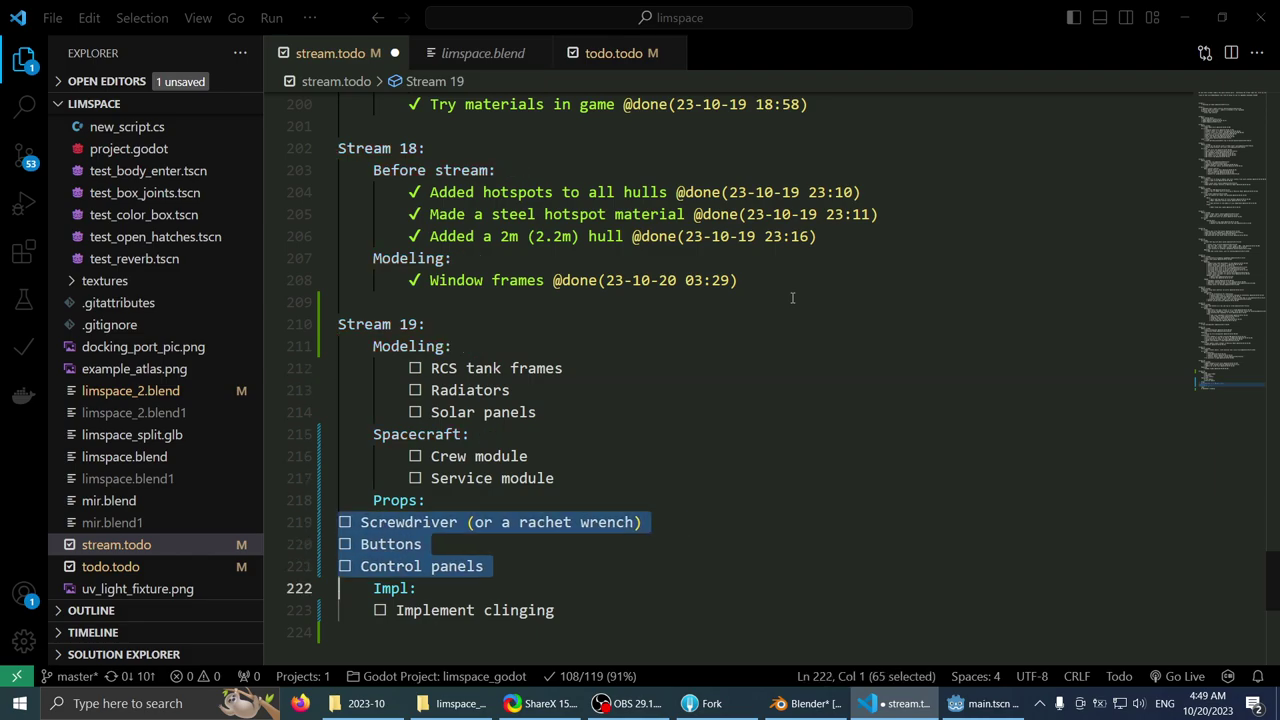
key(Tab)
key(Tab)
key(Down)
key(Down)
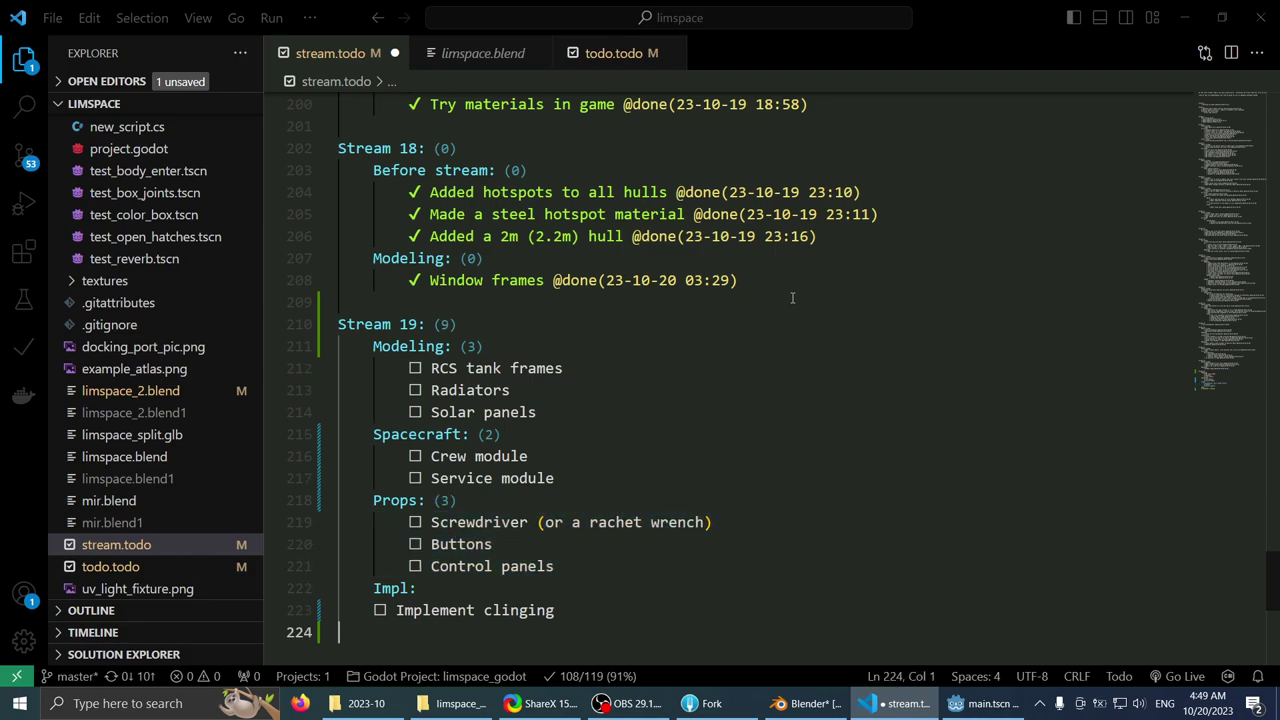
- Indent "Implement clinging" under the Impl heading and save the file
key(Up)
key(Tab)
key(End)
key(ctrl+s)
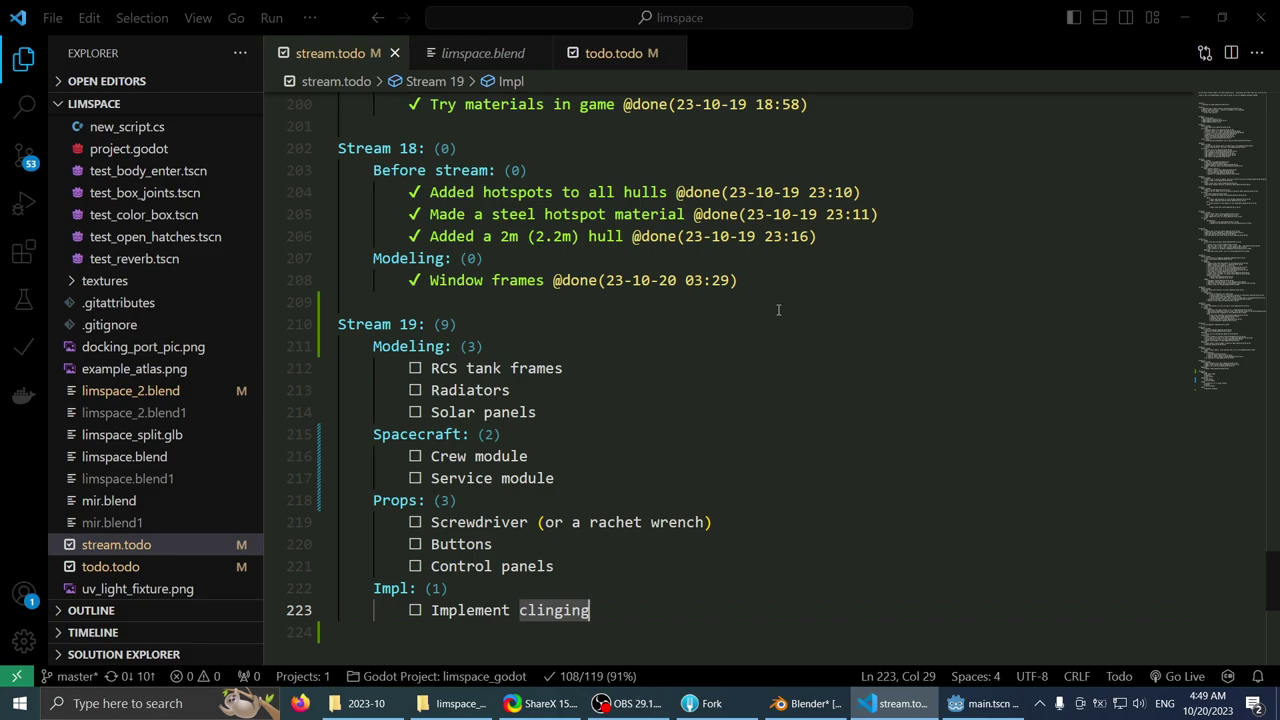
- Review the Stream 19 tasks under Modeling, Spacecraft, Props and Impl
key(Up)
key(Up)
key(Up)
key(Up)
key(Up)
key(Up)
key(Up)
key(Up)
key(Up)
key(Up)
key(Down)
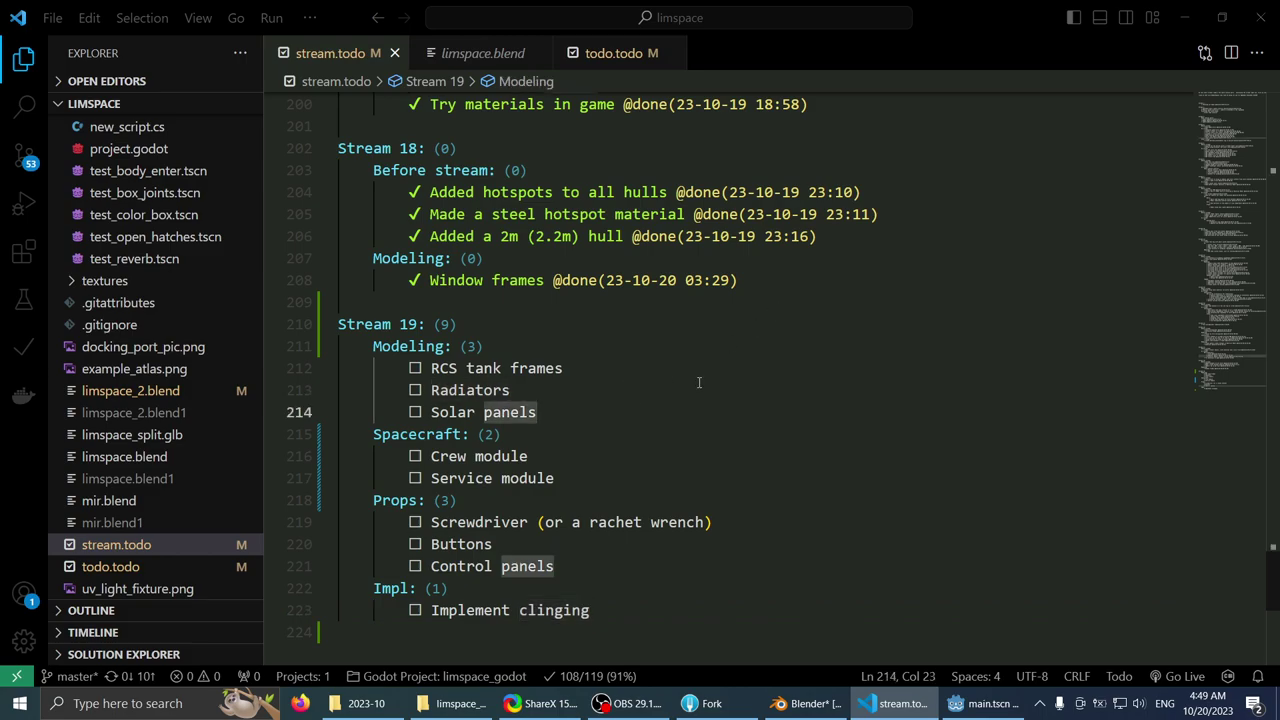
click(558, 387)
click(551, 407)
key(Down)
key(Up)
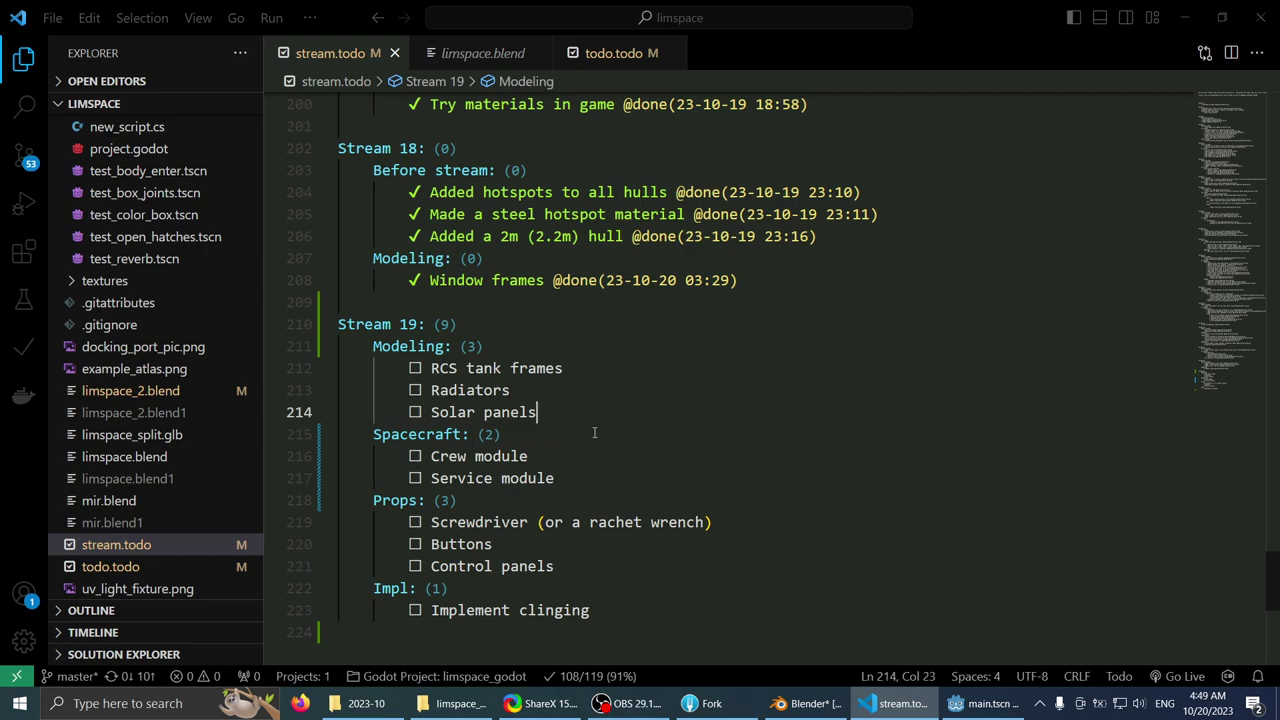
key(Down)
key(Down)
click(633, 499)
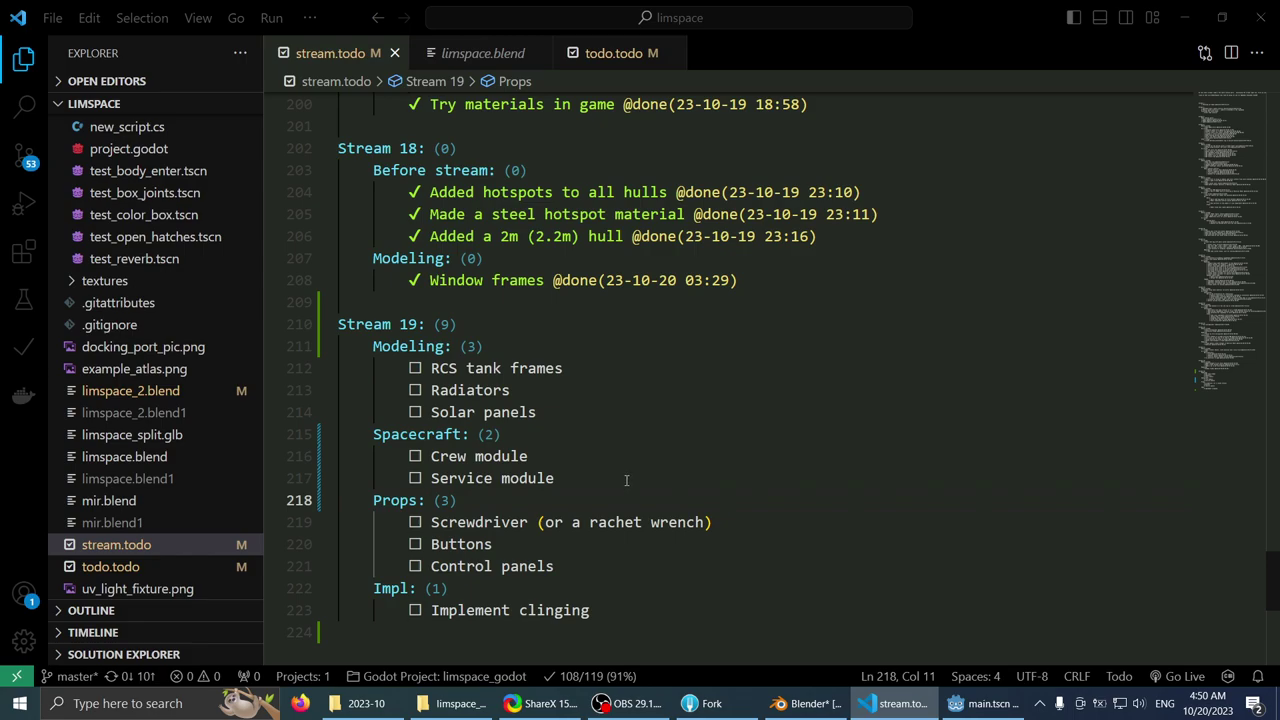
- Insert five blank lines after "Solar panels" to separate the Modeling tasks from the Spacecraft section
click(570, 414)
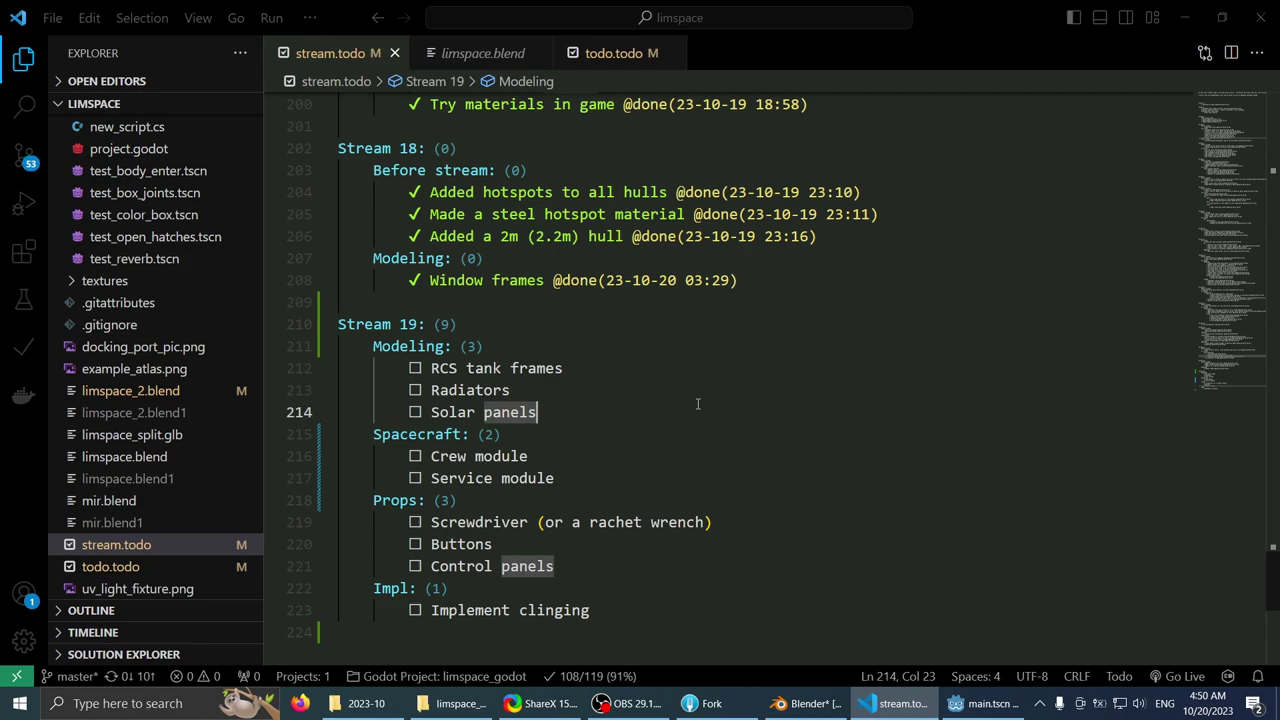
key(Return)
key(Return)
key(Return)
key(Return)
key(Return)
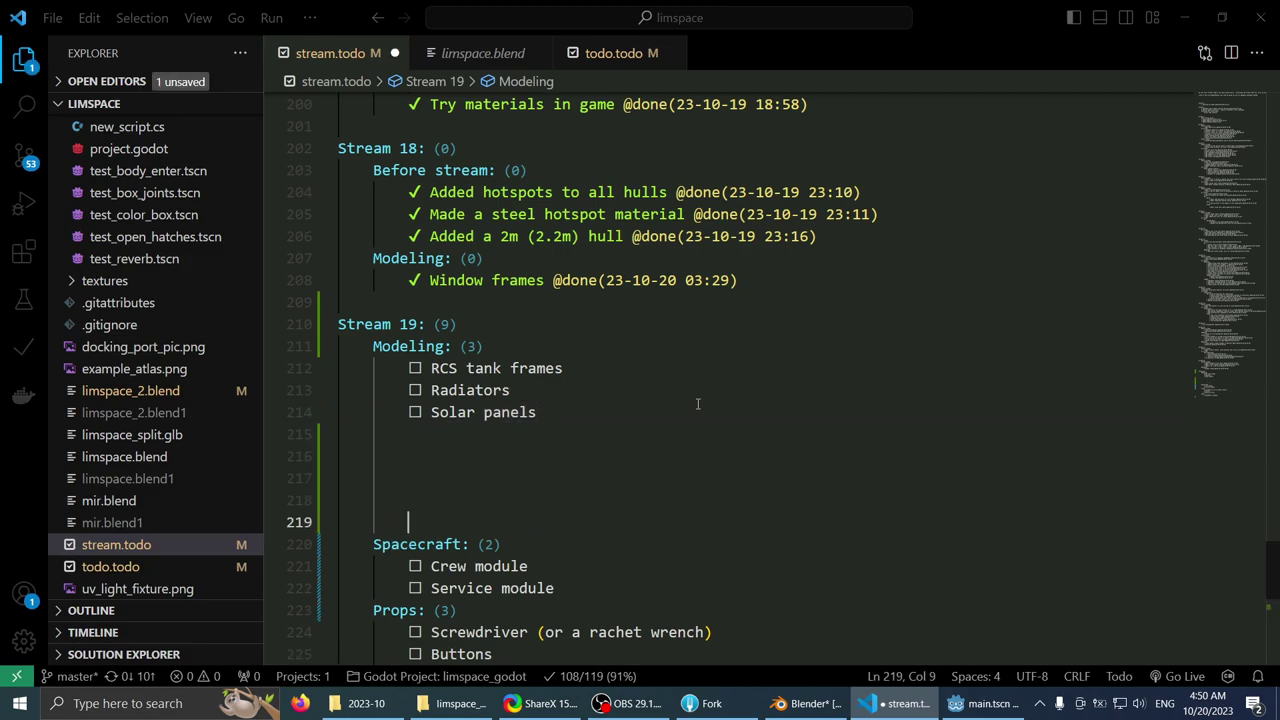
click(700, 392)
scroll(710, 398, up, 1)
scroll(767, 399, down, 4)
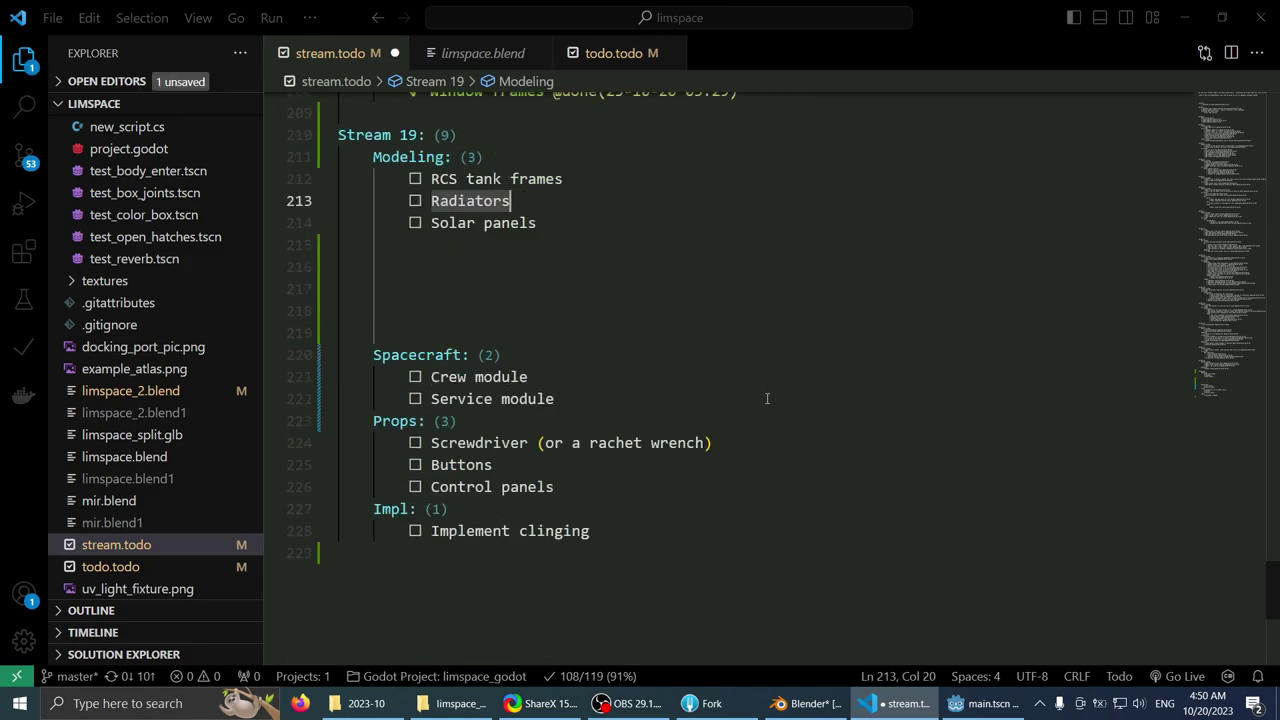
- Check the Stream 18 and Stream 19 sections and save the stream.todo file
scroll(767, 399, up, 4)
scroll(767, 397, down, 2)
scroll(767, 395, up, 3)
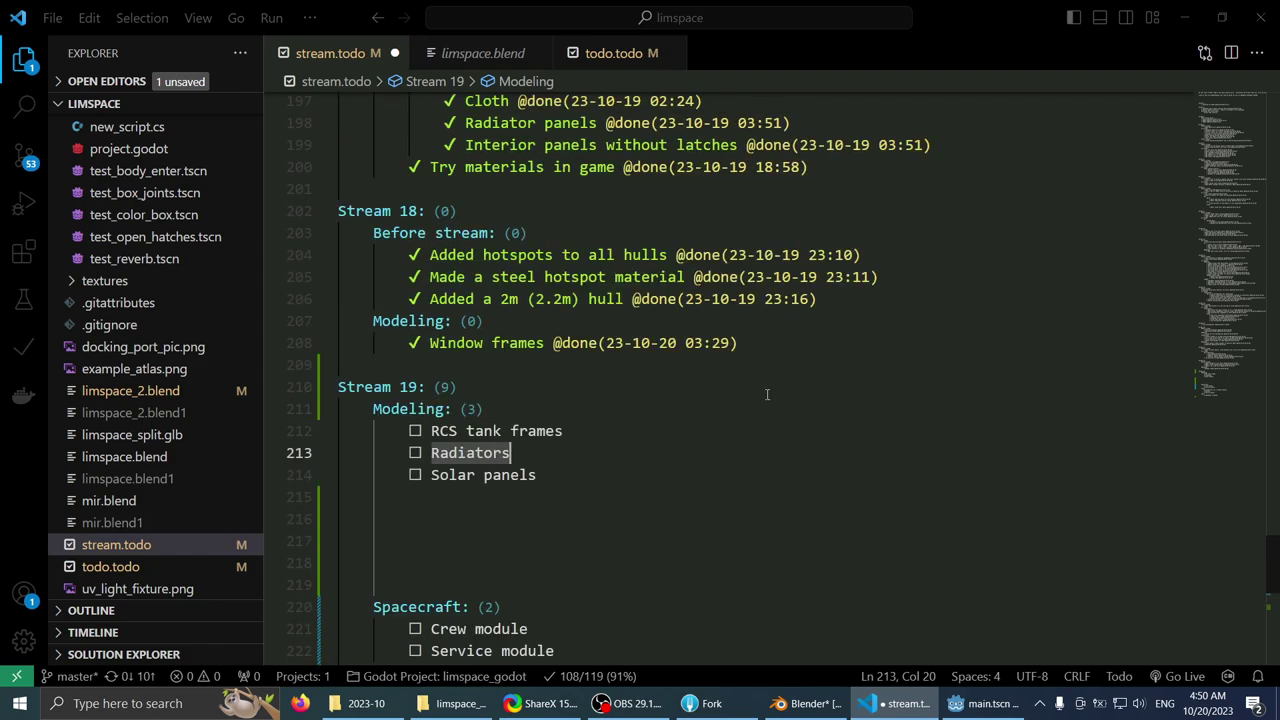
scroll(767, 393, up, 1)
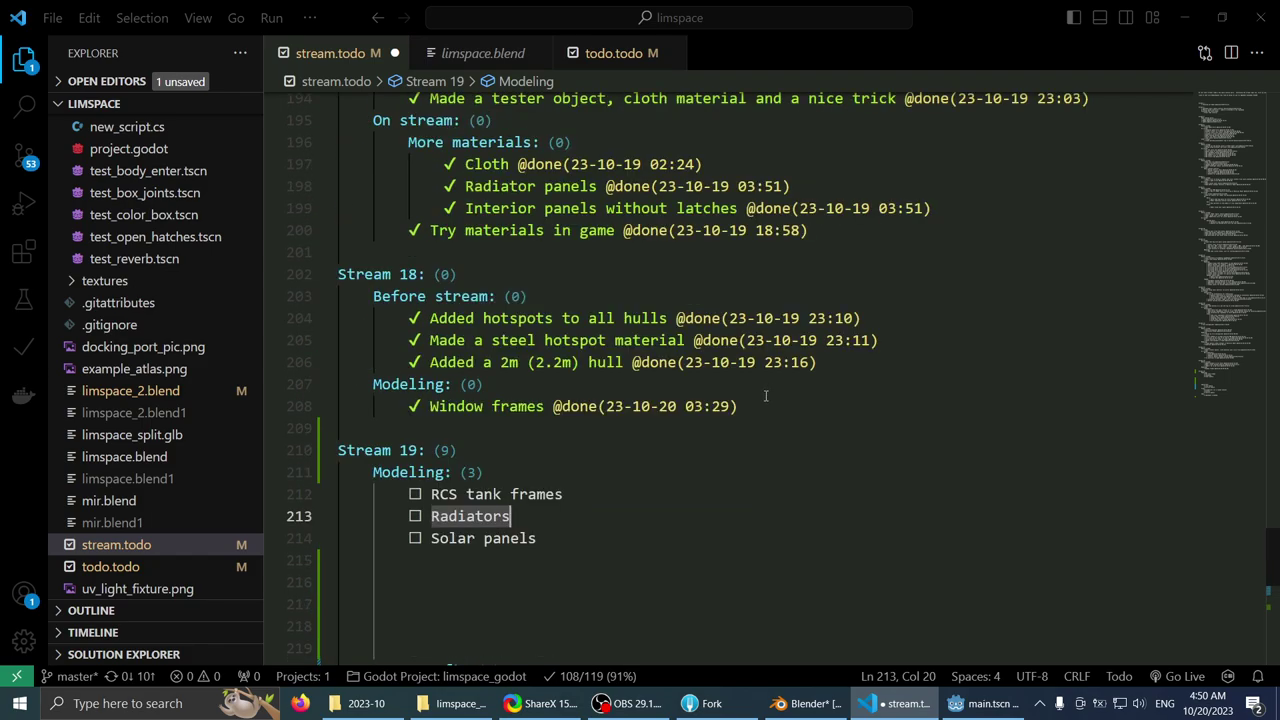
key(ctrl+s)
- Review the task history of the earlier streams, back to Stream 10, and return to the Stream 19 plan
scroll(767, 385, up, 19)
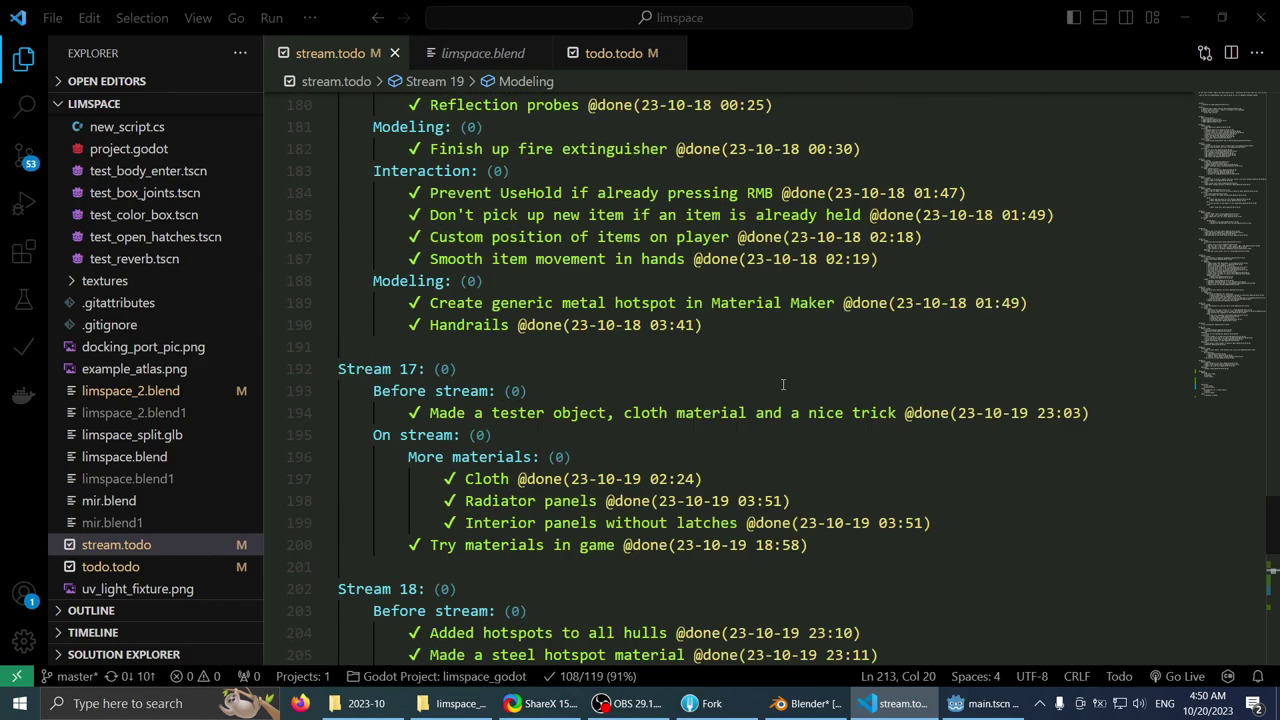
scroll(789, 373, up, 13)
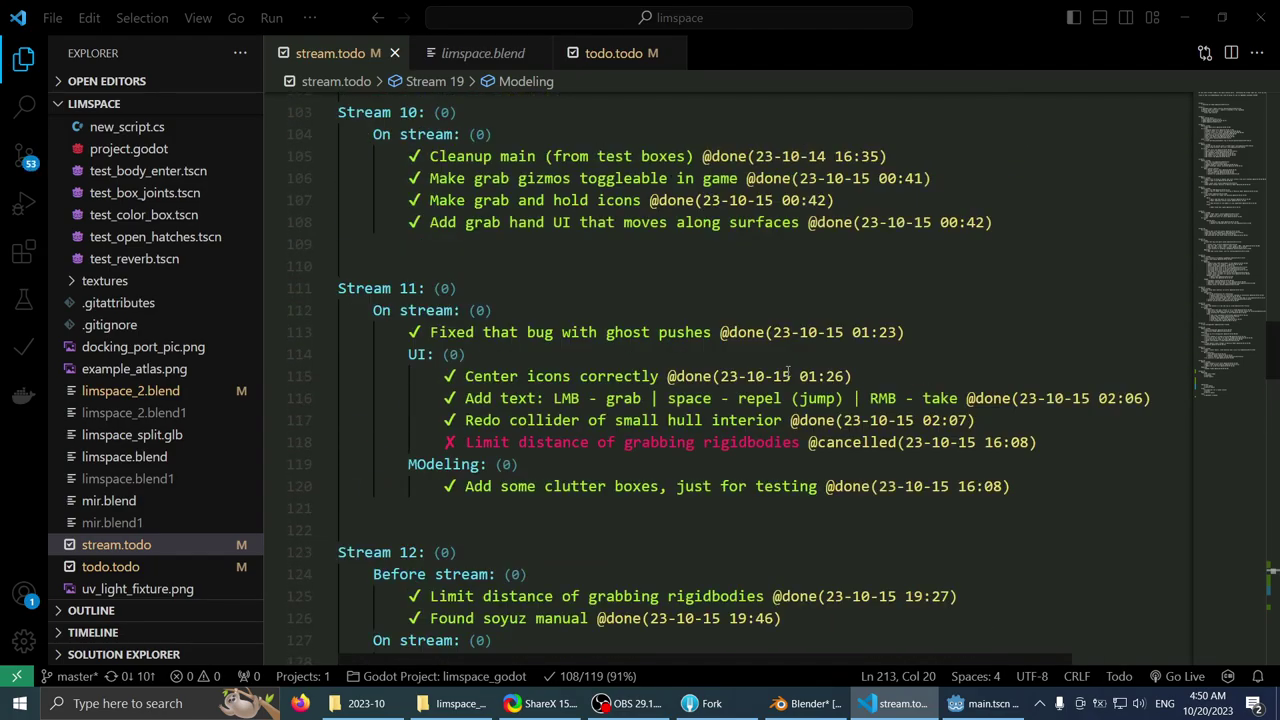
scroll(786, 370, down, 8)
scroll(786, 372, down, 20)
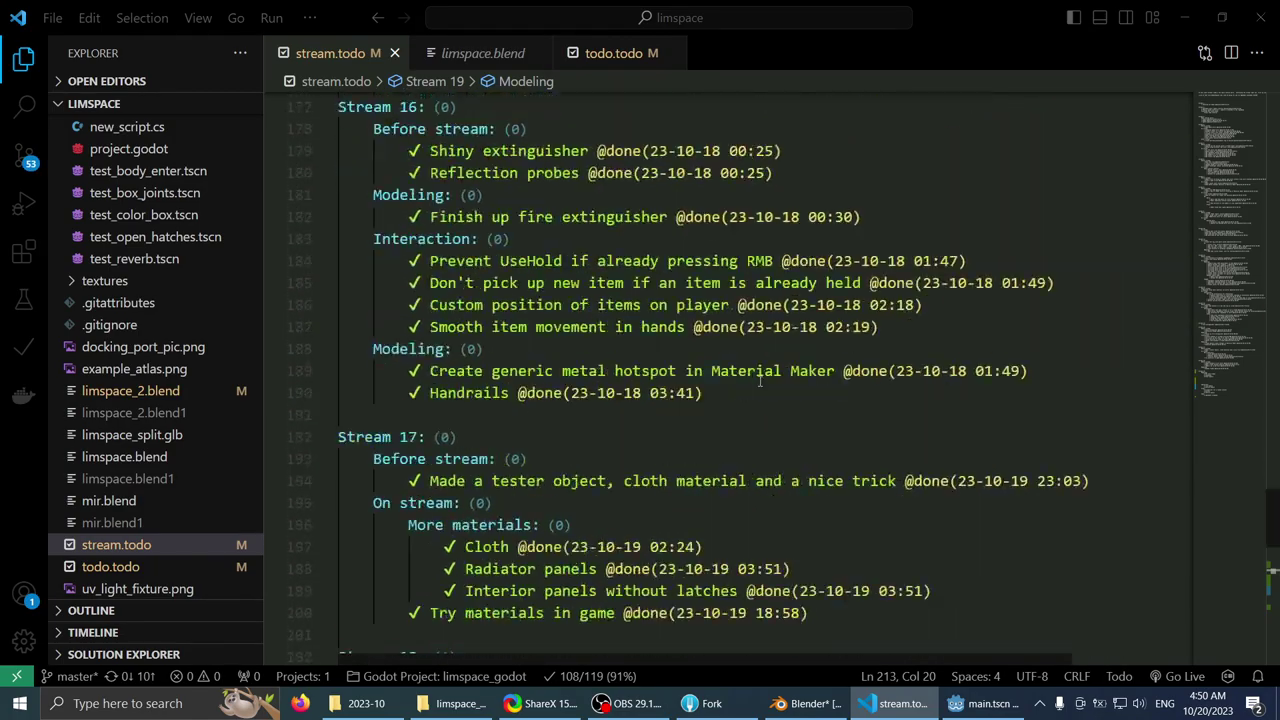
scroll(757, 377, down, 2)
scroll(757, 371, up, 3)
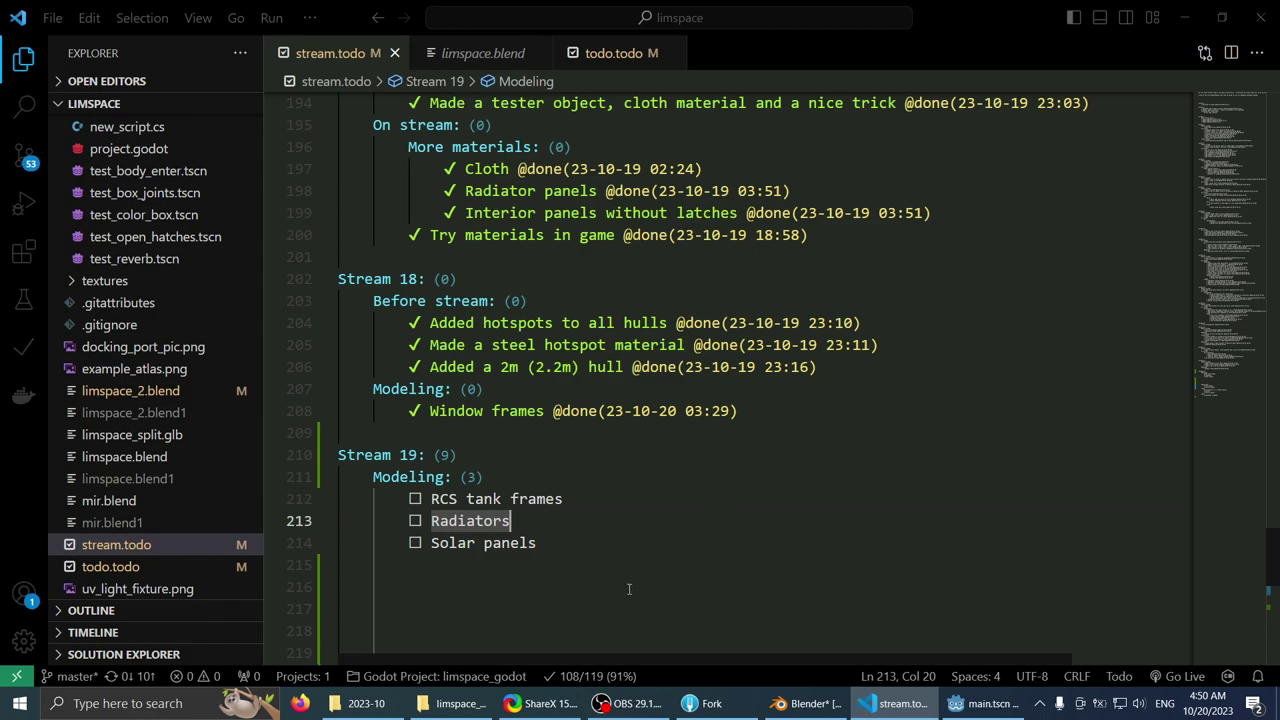
- Switch to OBS to reach the live stream's controls
click(625, 703)
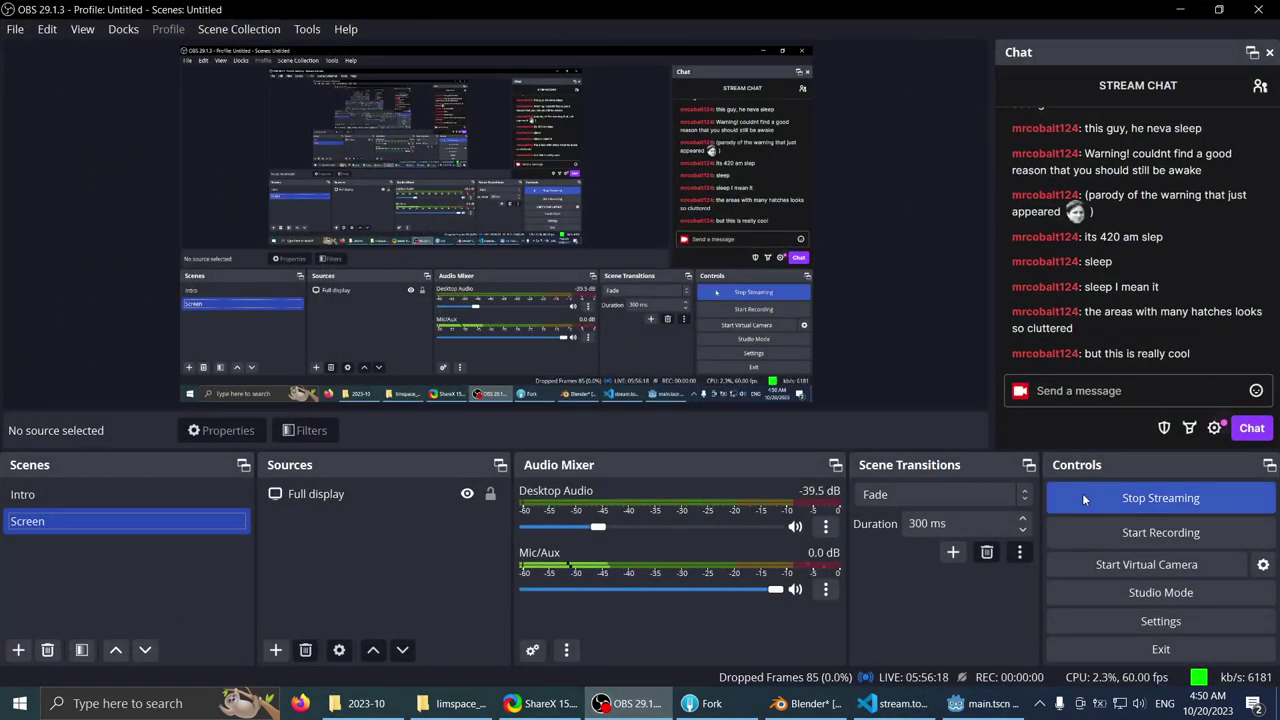